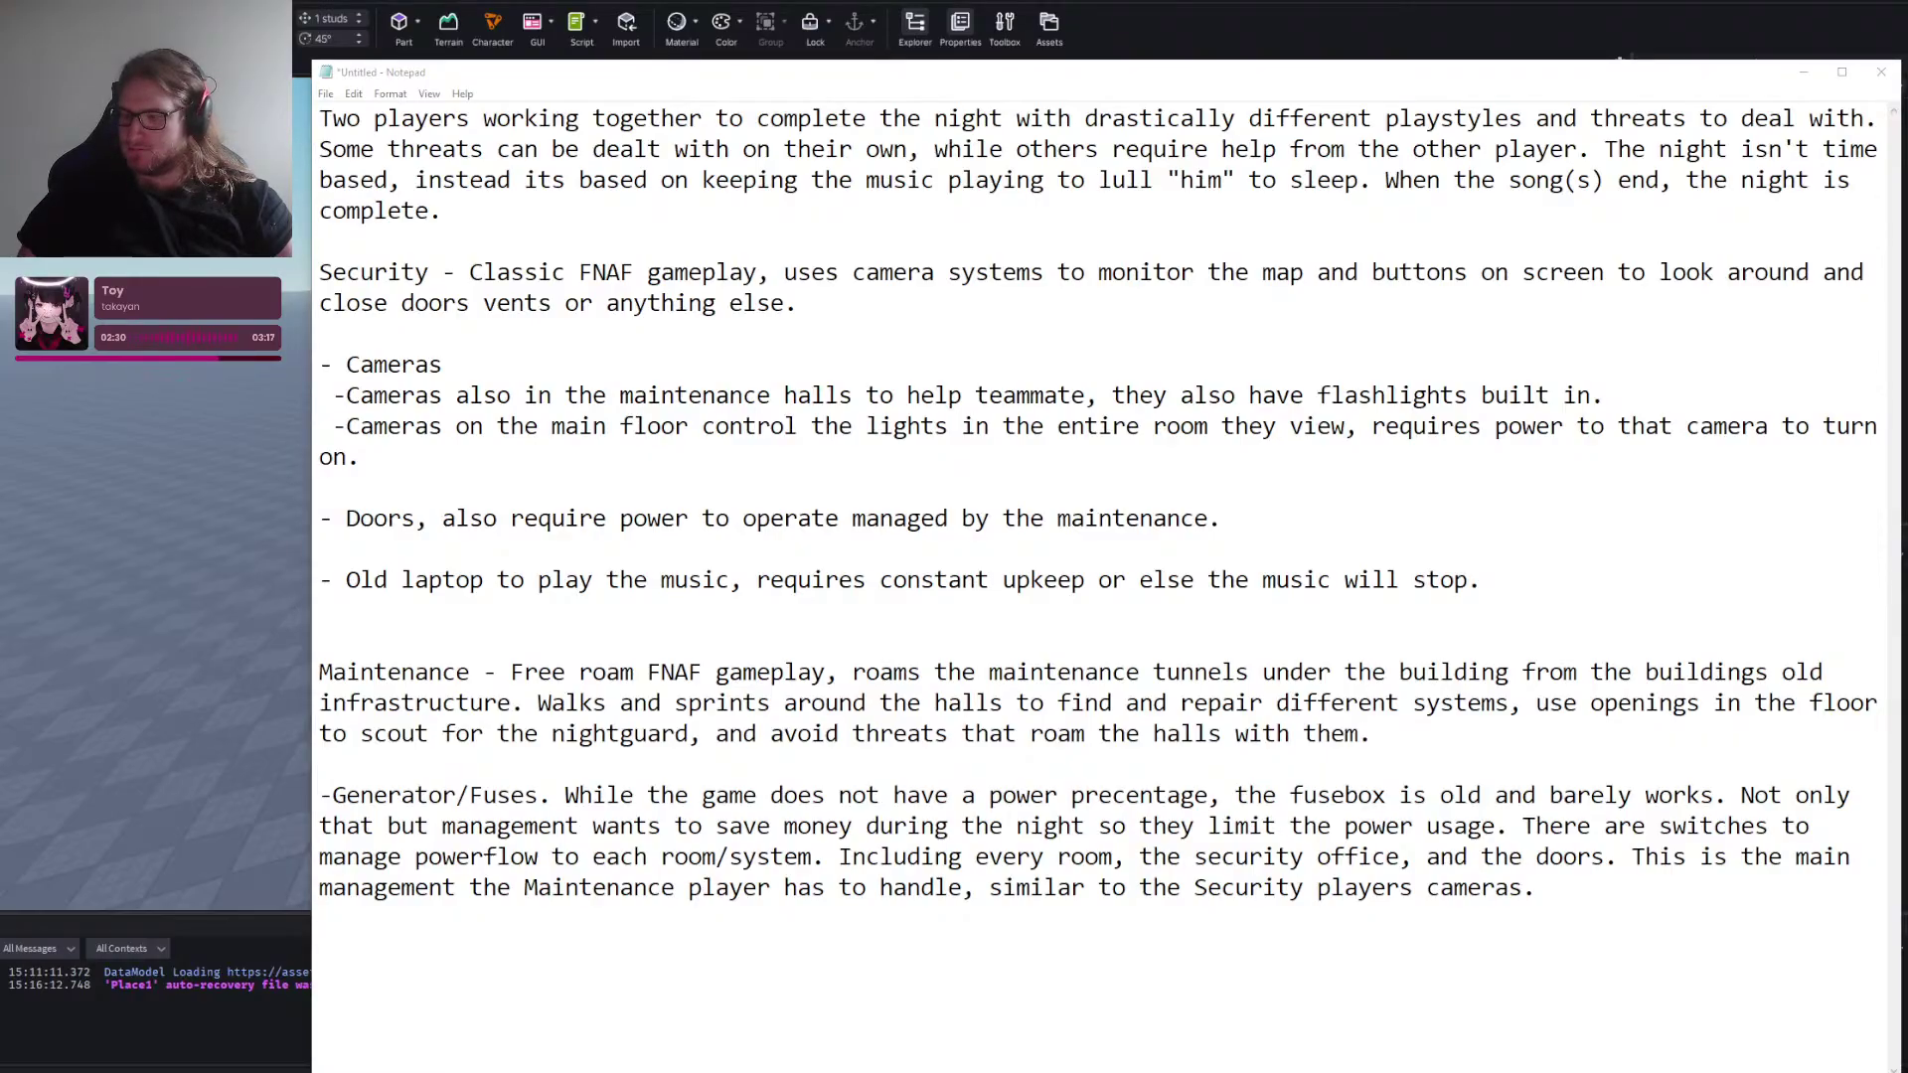
key(alt+Tab)
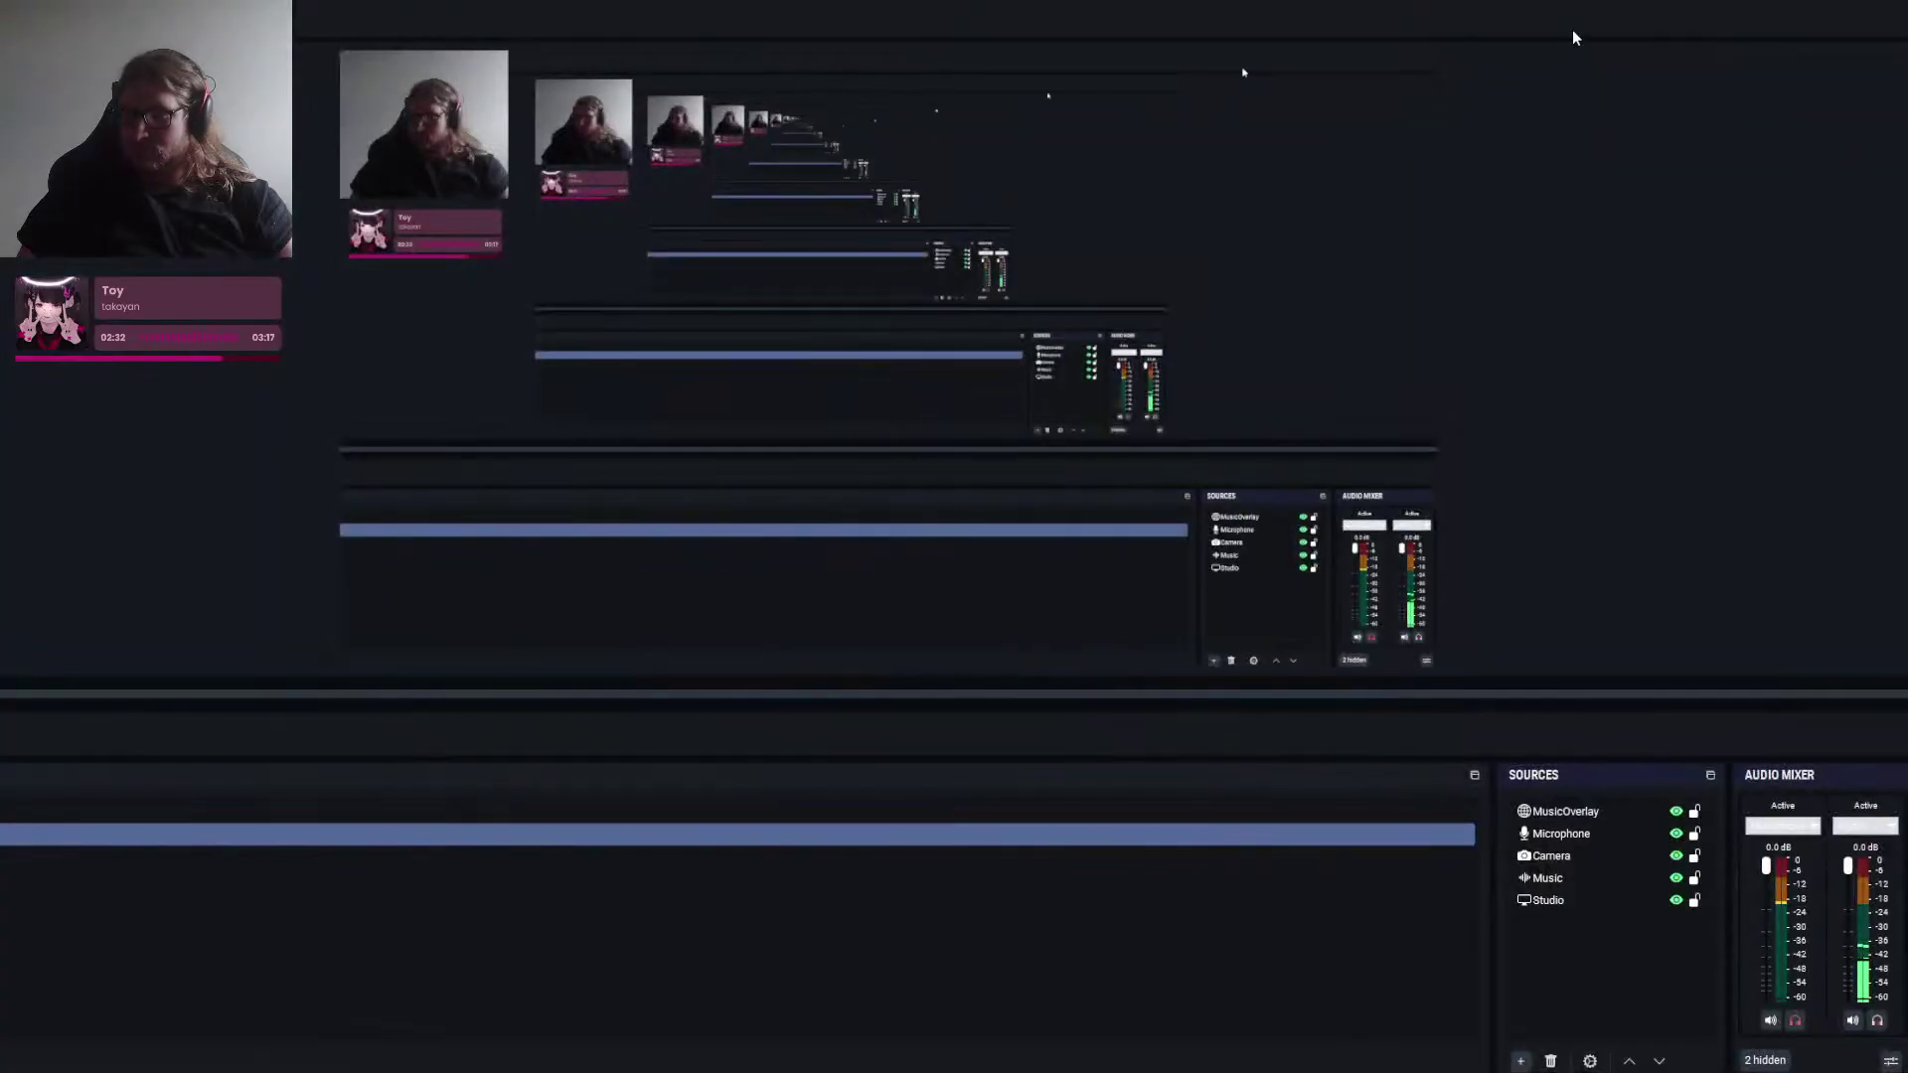
drag(1576, 39, 1907, 1053)
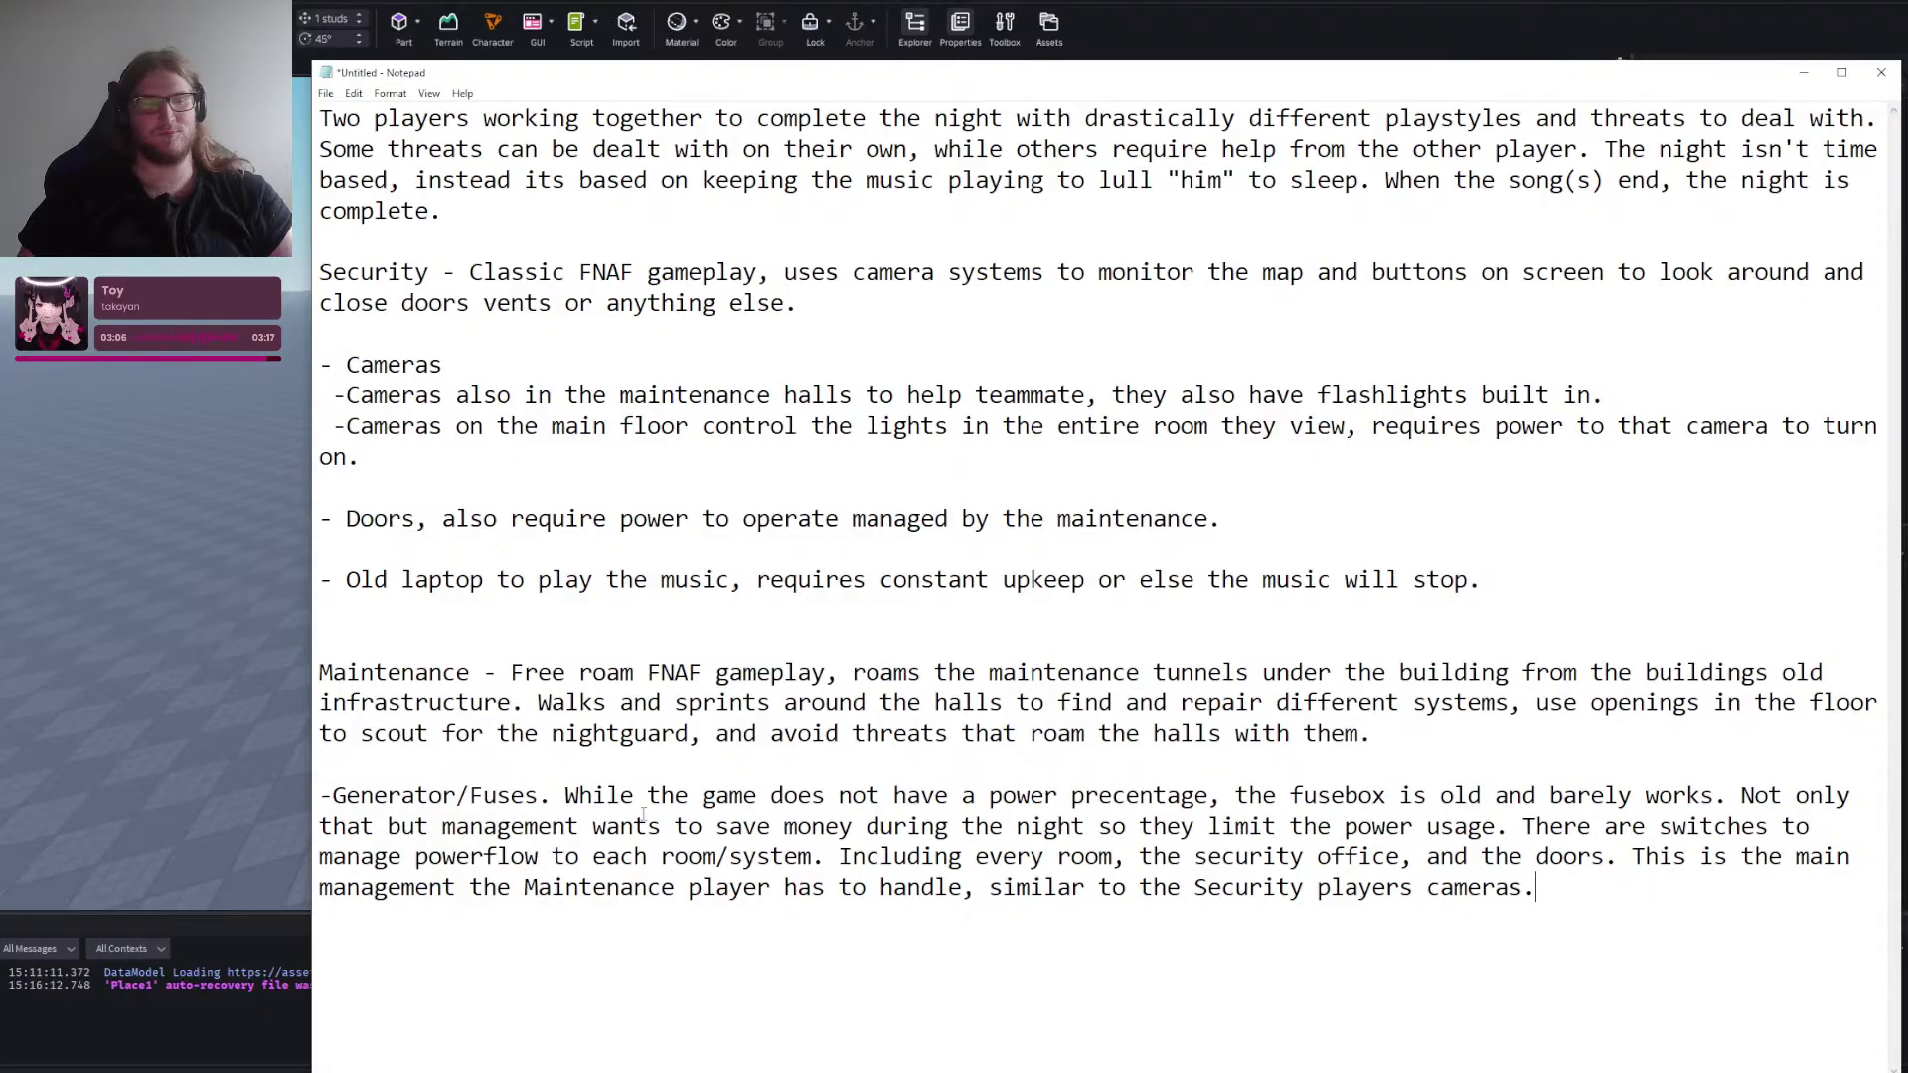
drag(318, 672, 837, 856)
click(1017, 633)
drag(662, 367, 707, 491)
click(735, 550)
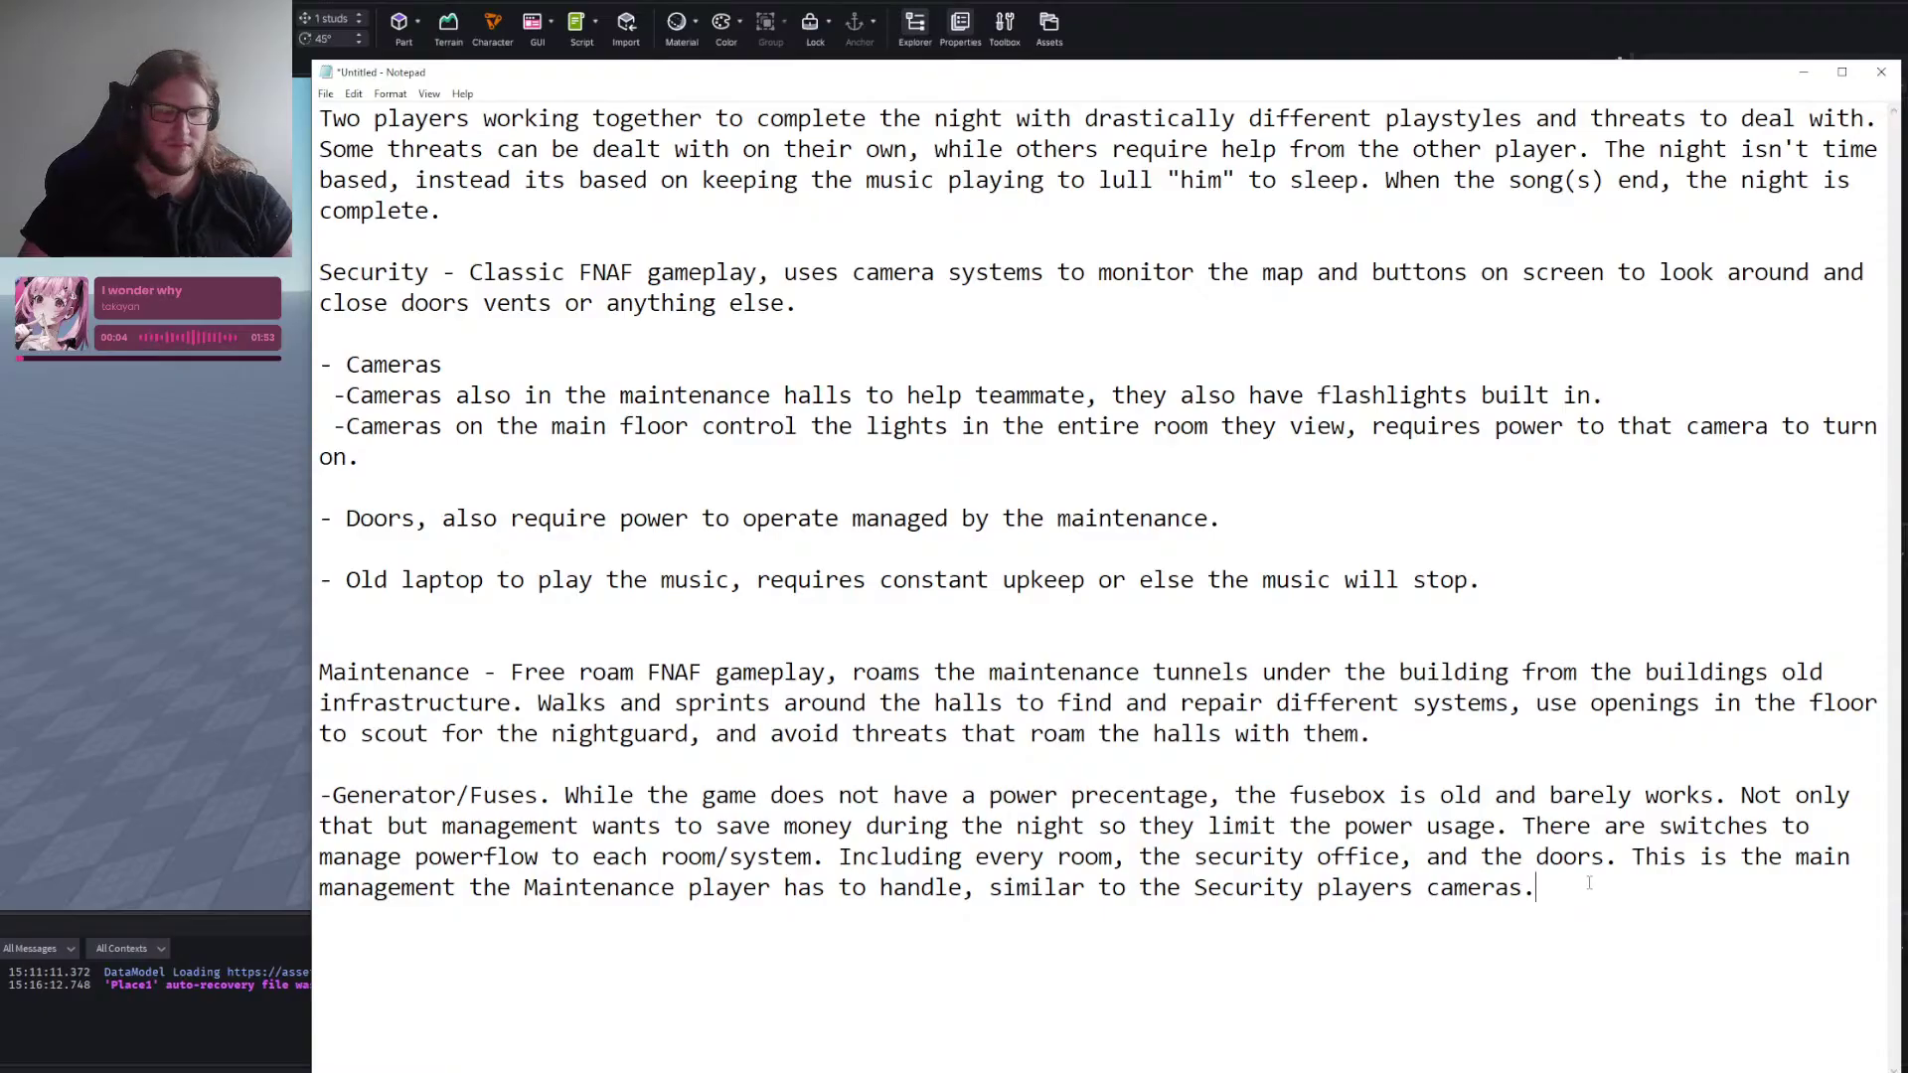
Start a new dash bullet below the Generator/Fuses paragraph in the game notes.
key(Return)
text(-)
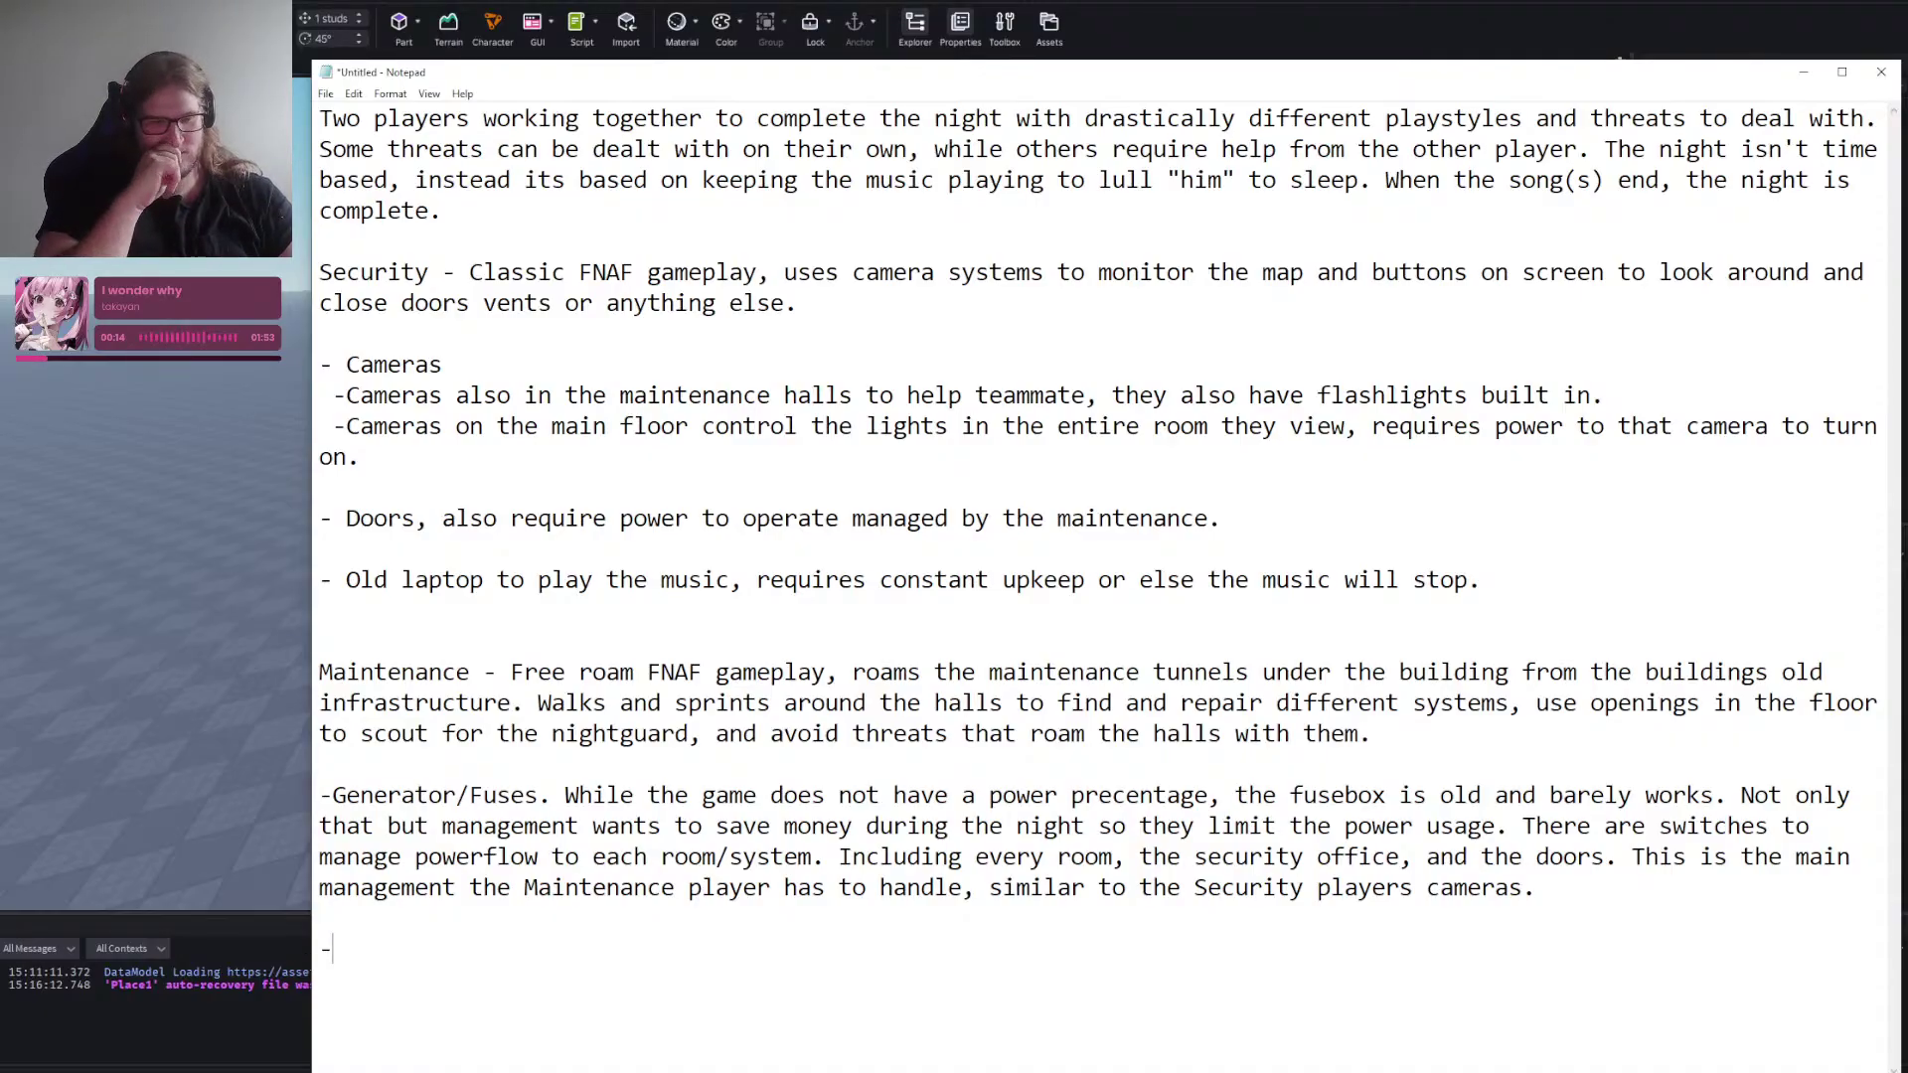
Switch to Roblox Studio and insert a new block part into the workspace.
click(175, 439)
right_click(827, 477)
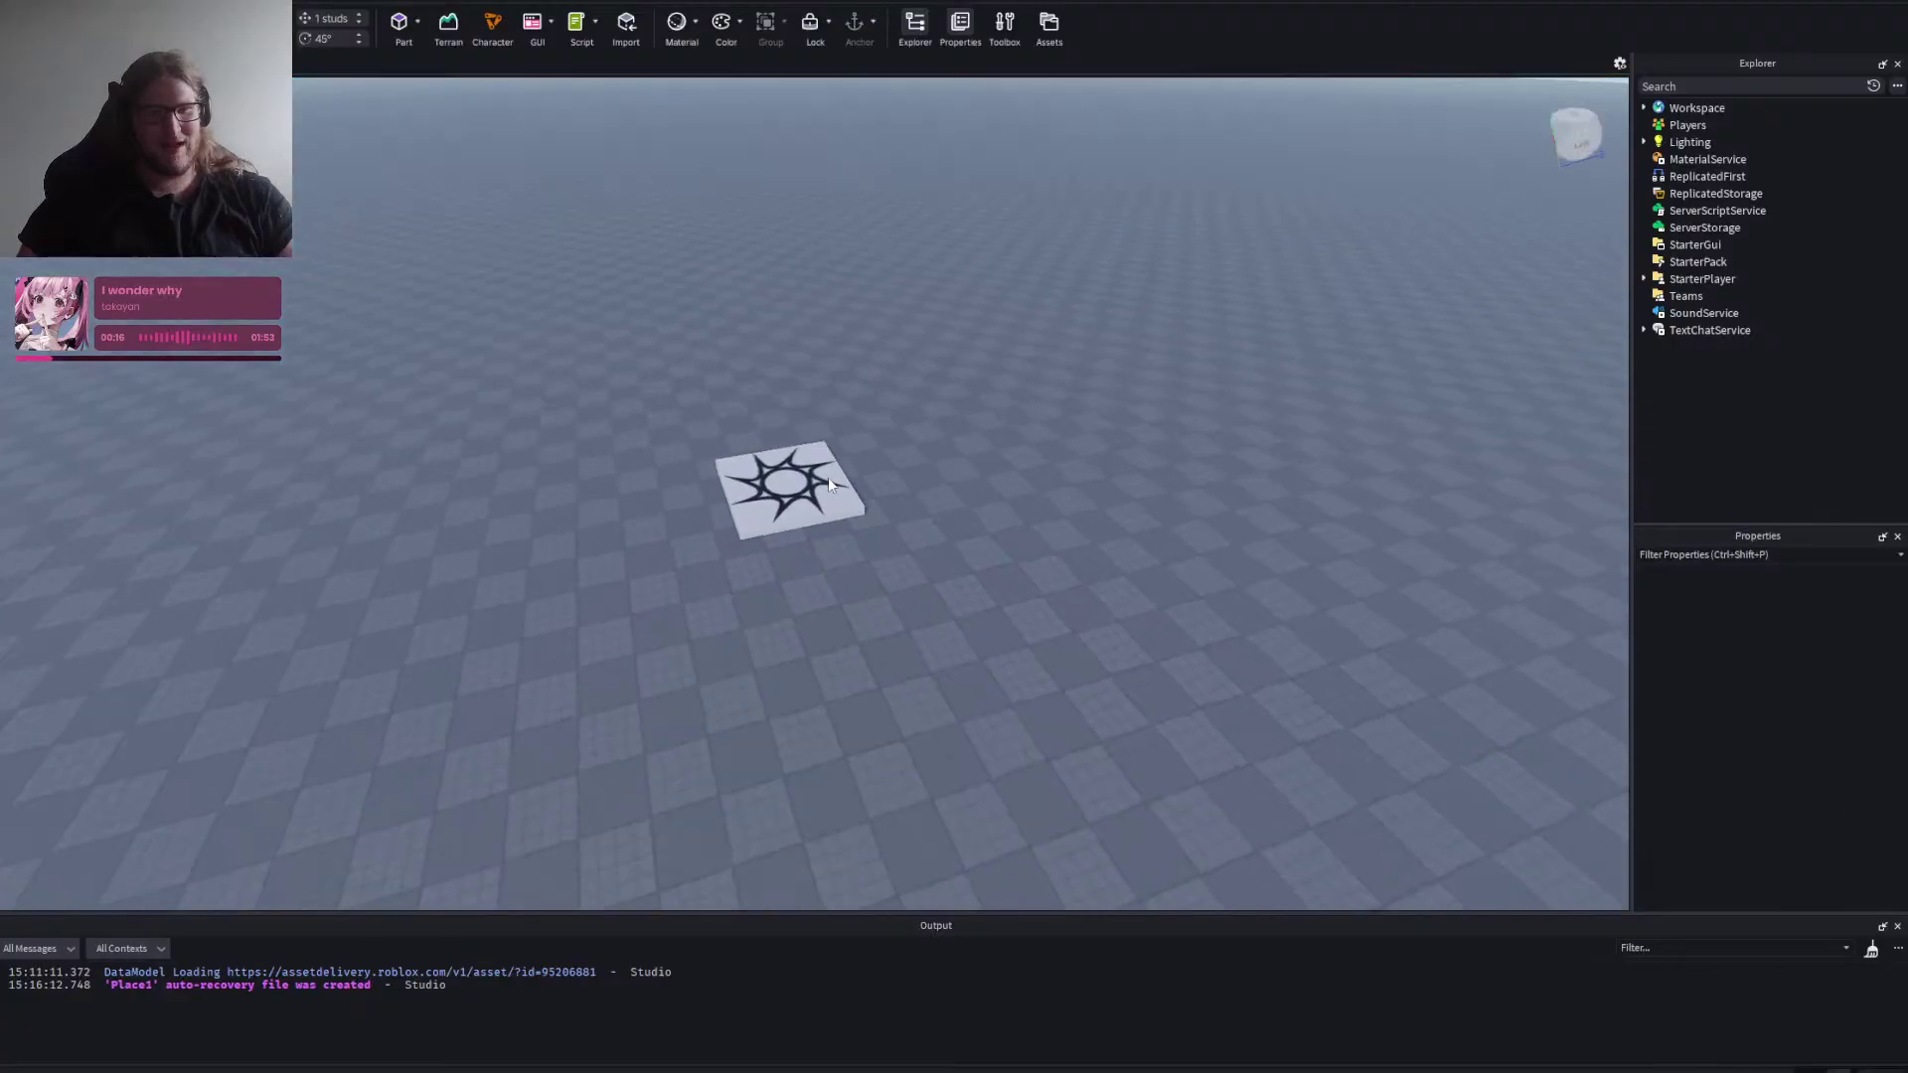
click(401, 26)
click(948, 395)
key(w)
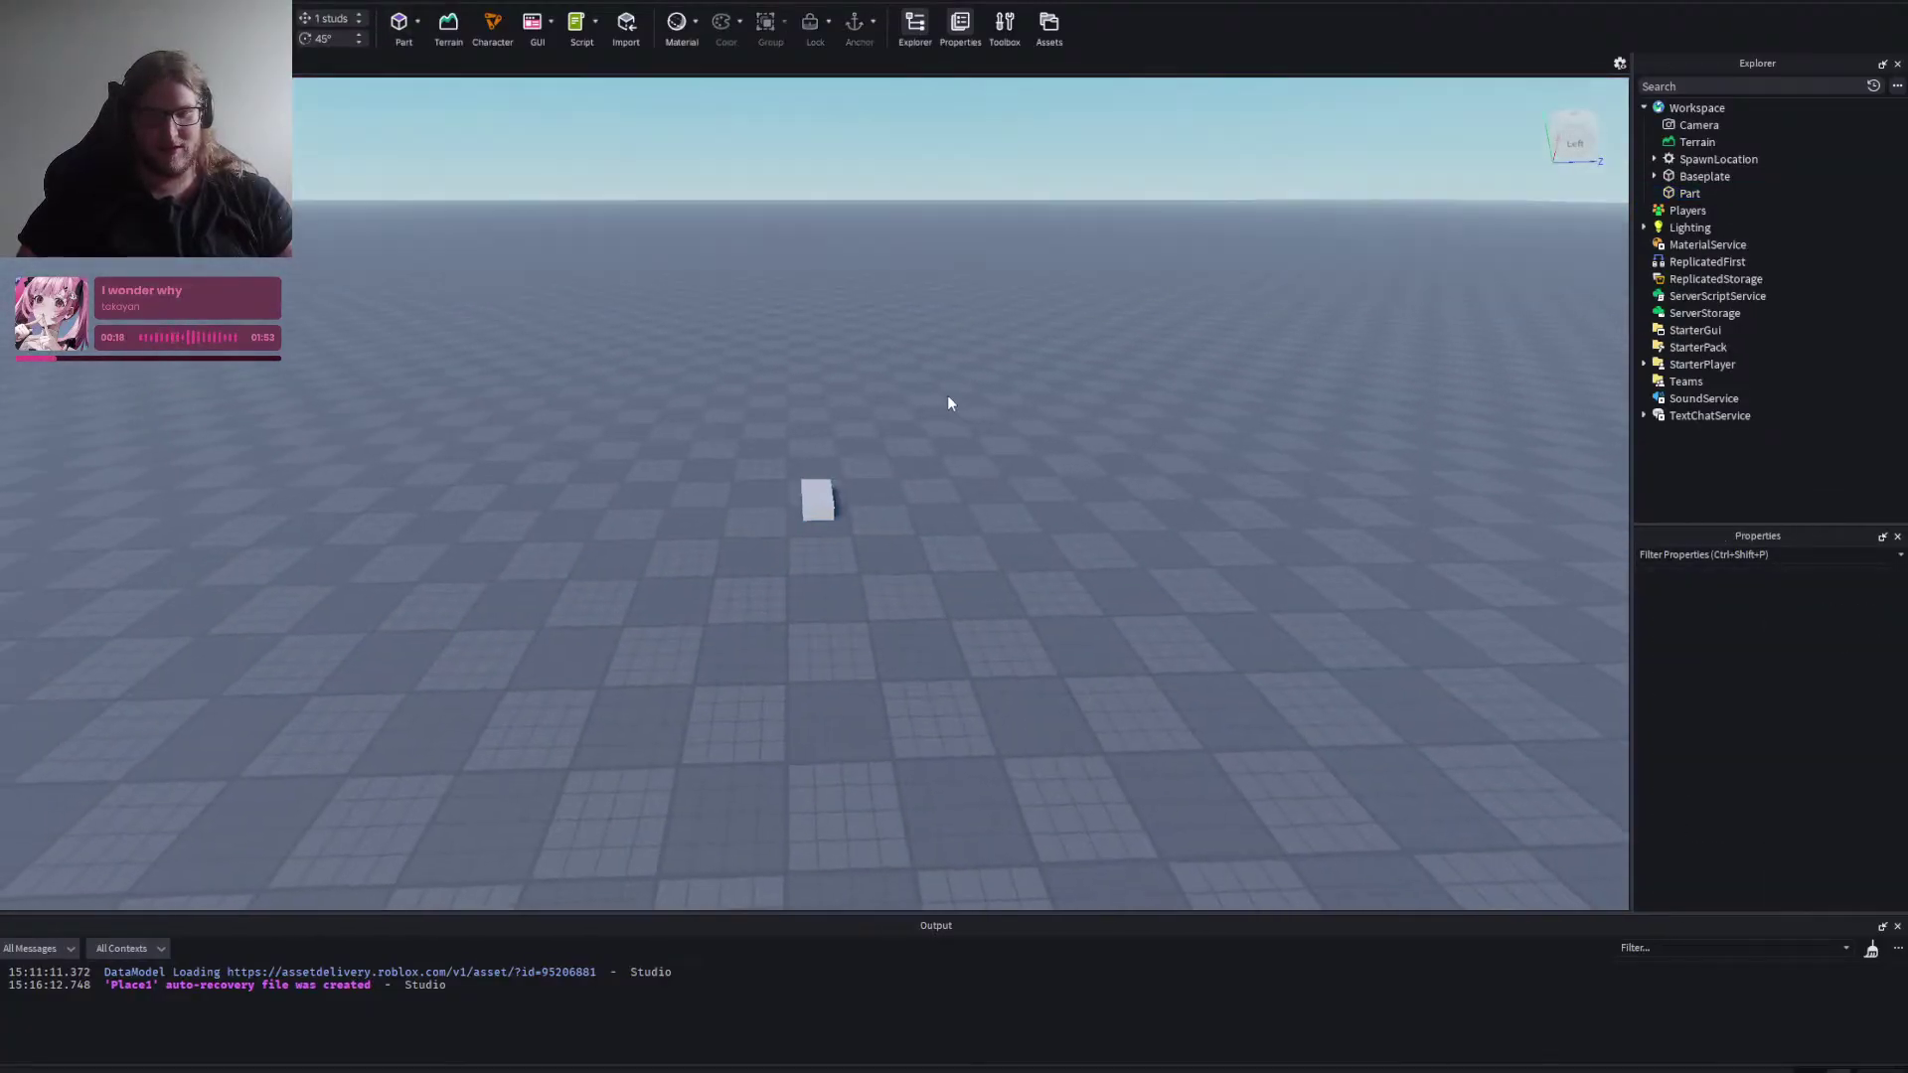
Scale the new part along its length and width into a large flat floor slab beside the spawn location.
click(806, 507)
key(w)
key(s)
key(d)
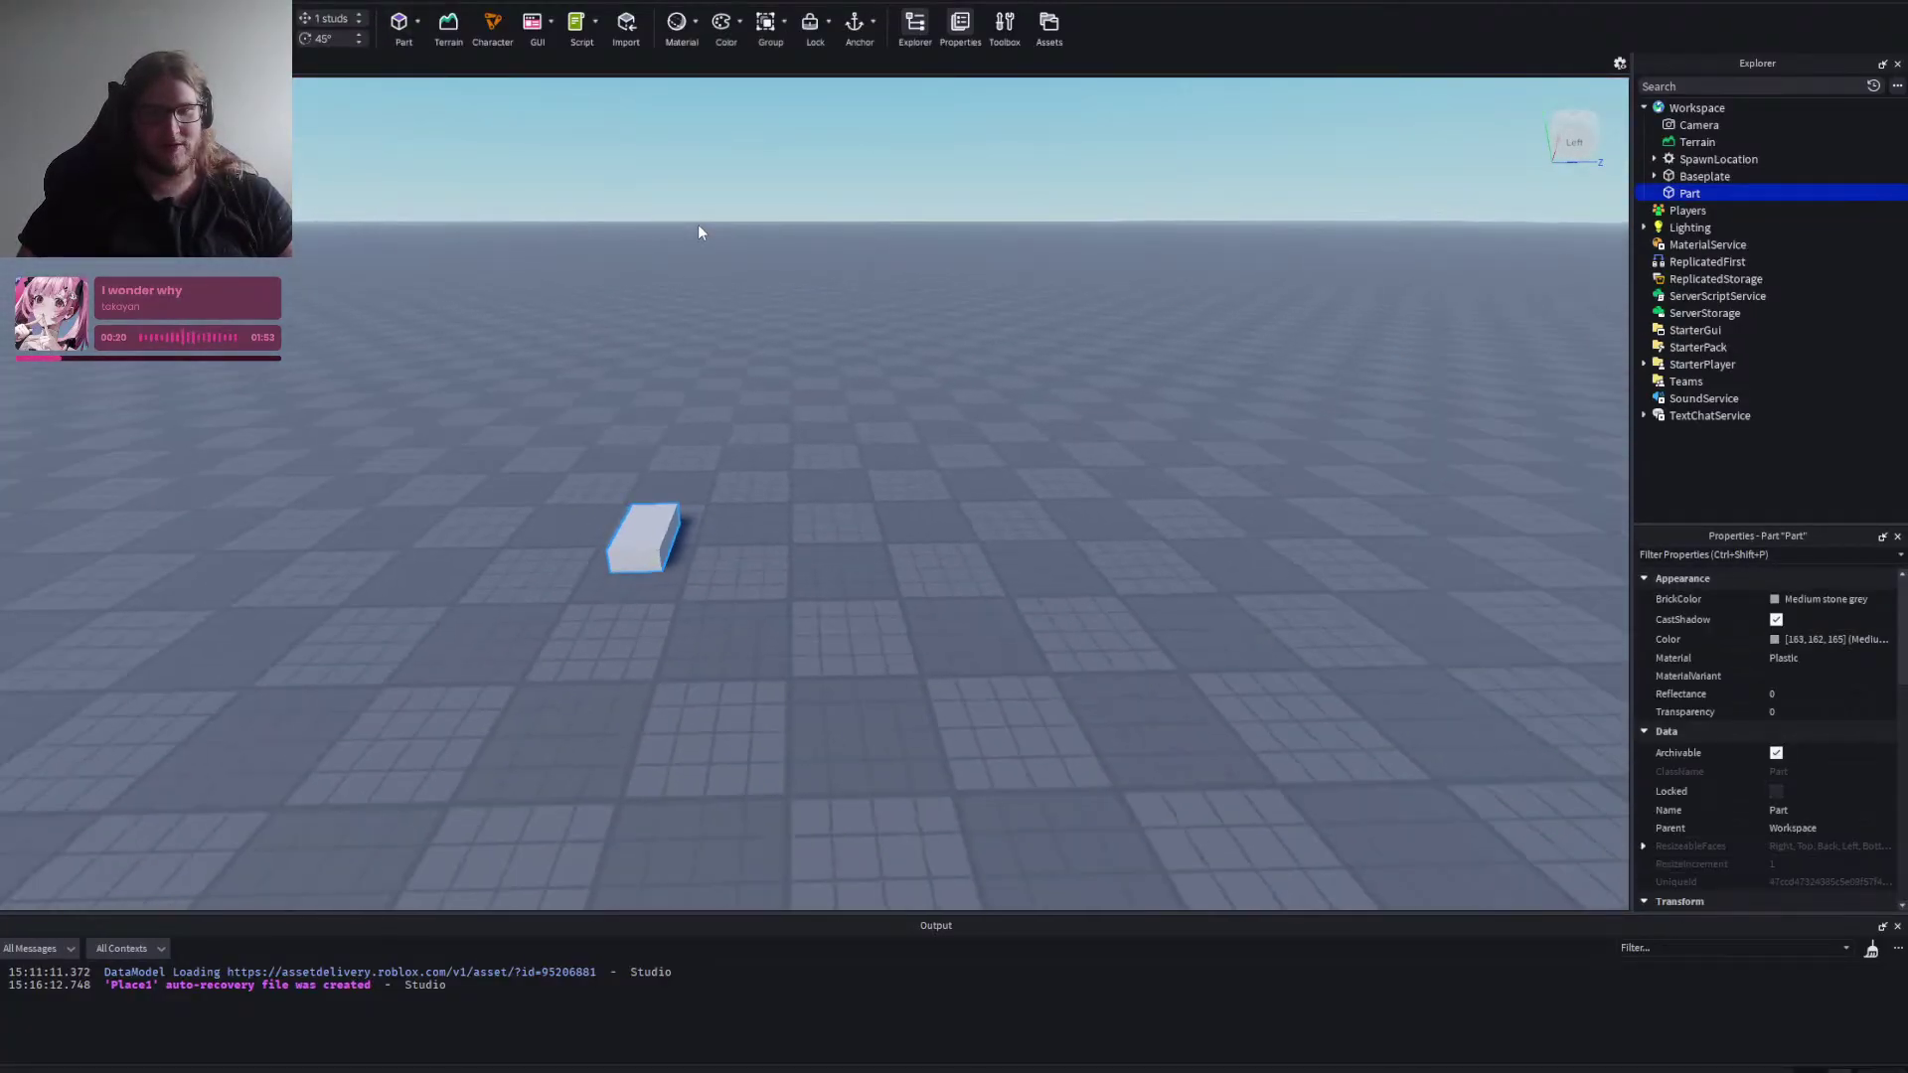
key(ctrl+3)
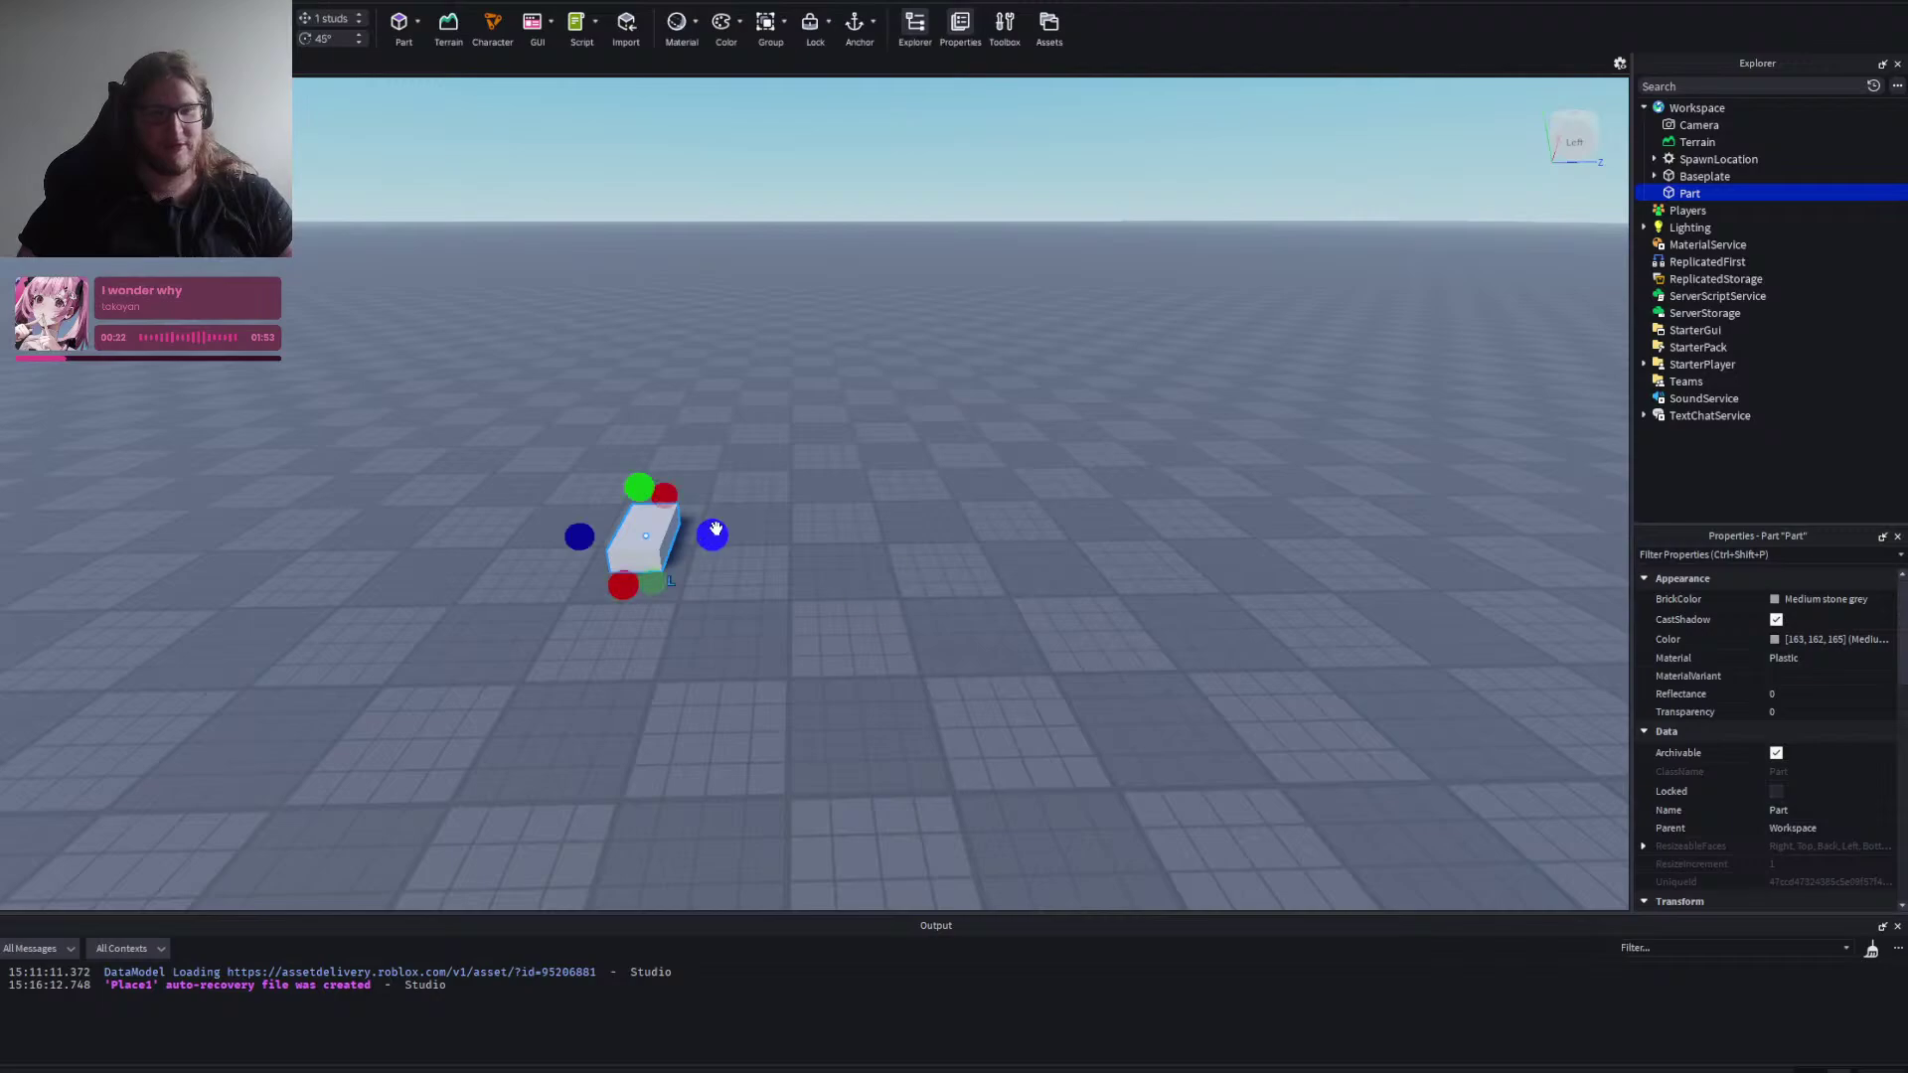
drag(713, 533, 1297, 529)
drag(967, 581, 1065, 815)
key(s)
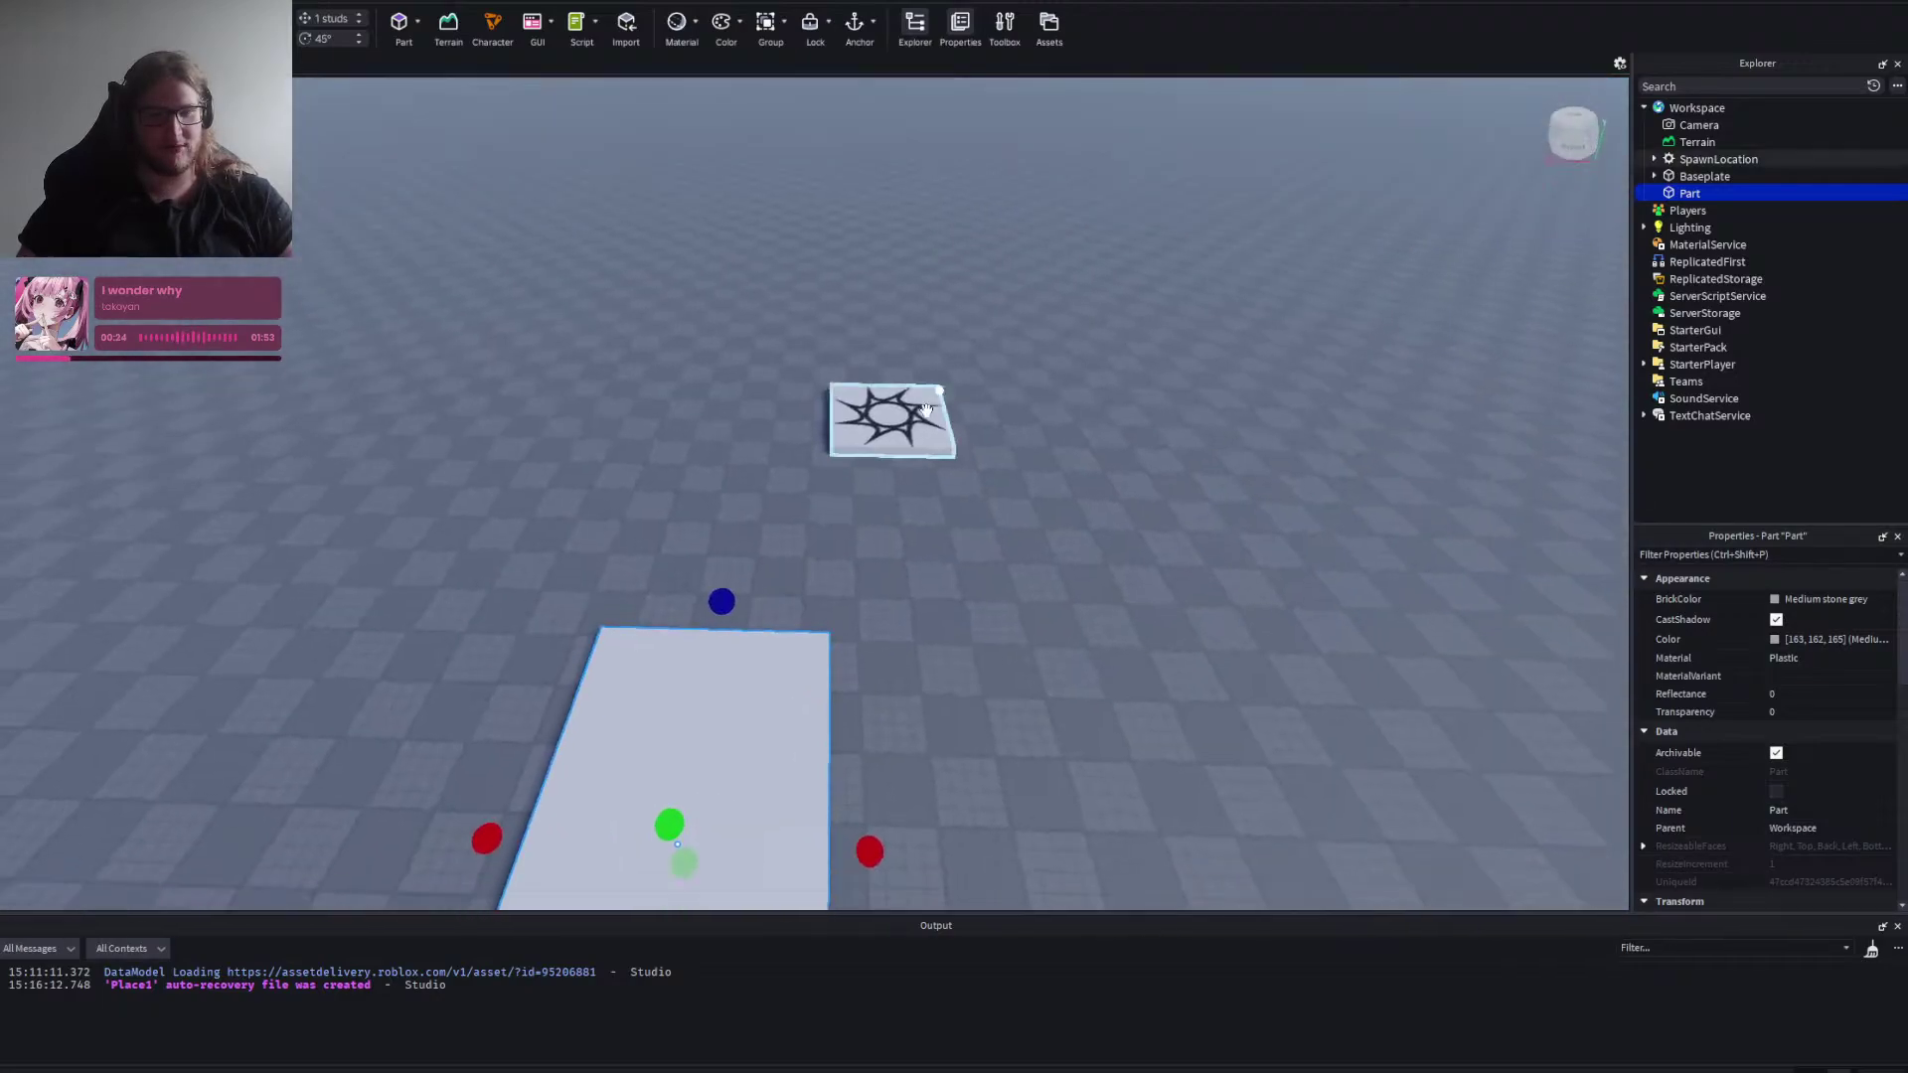
key(d)
key(a)
drag(870, 516, 924, 586)
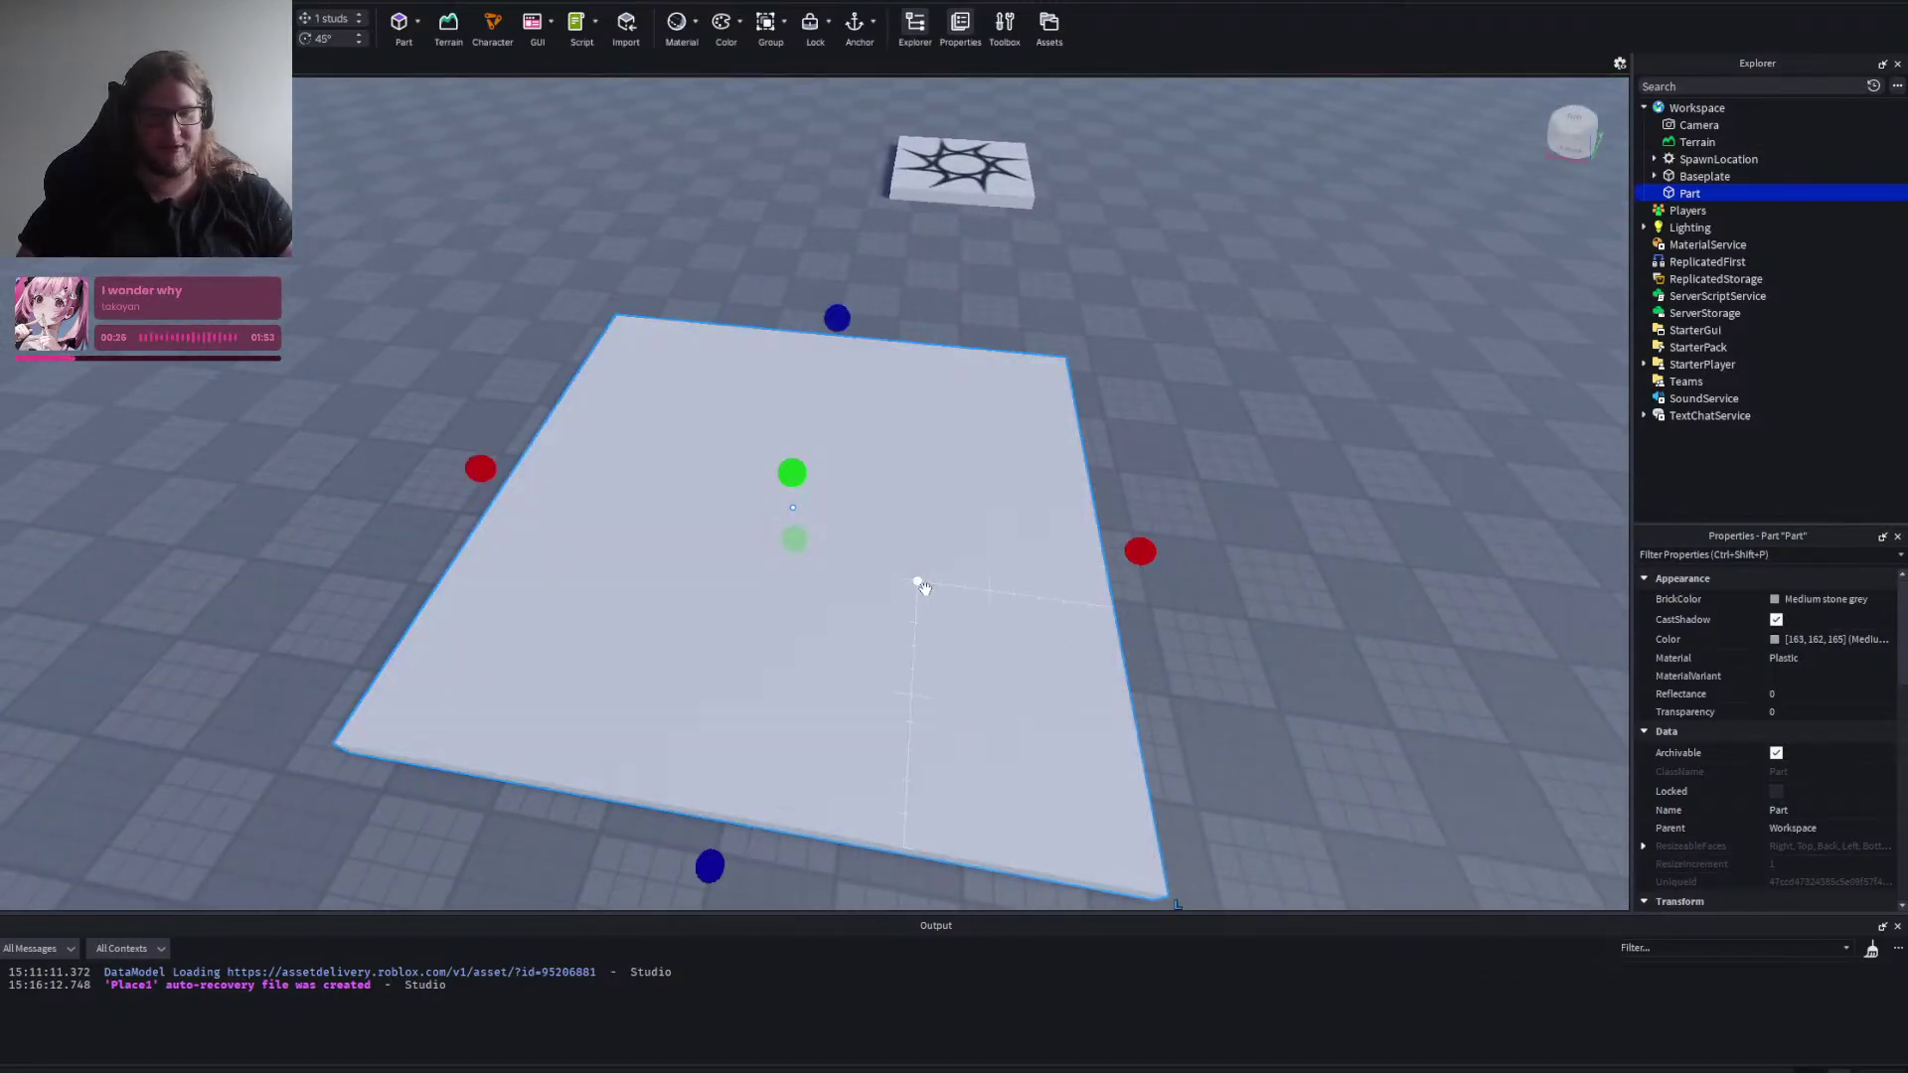
Fine-tune the floor slab's size by extending its sides, and deselect it.
drag(1140, 560, 1210, 564)
key(d)
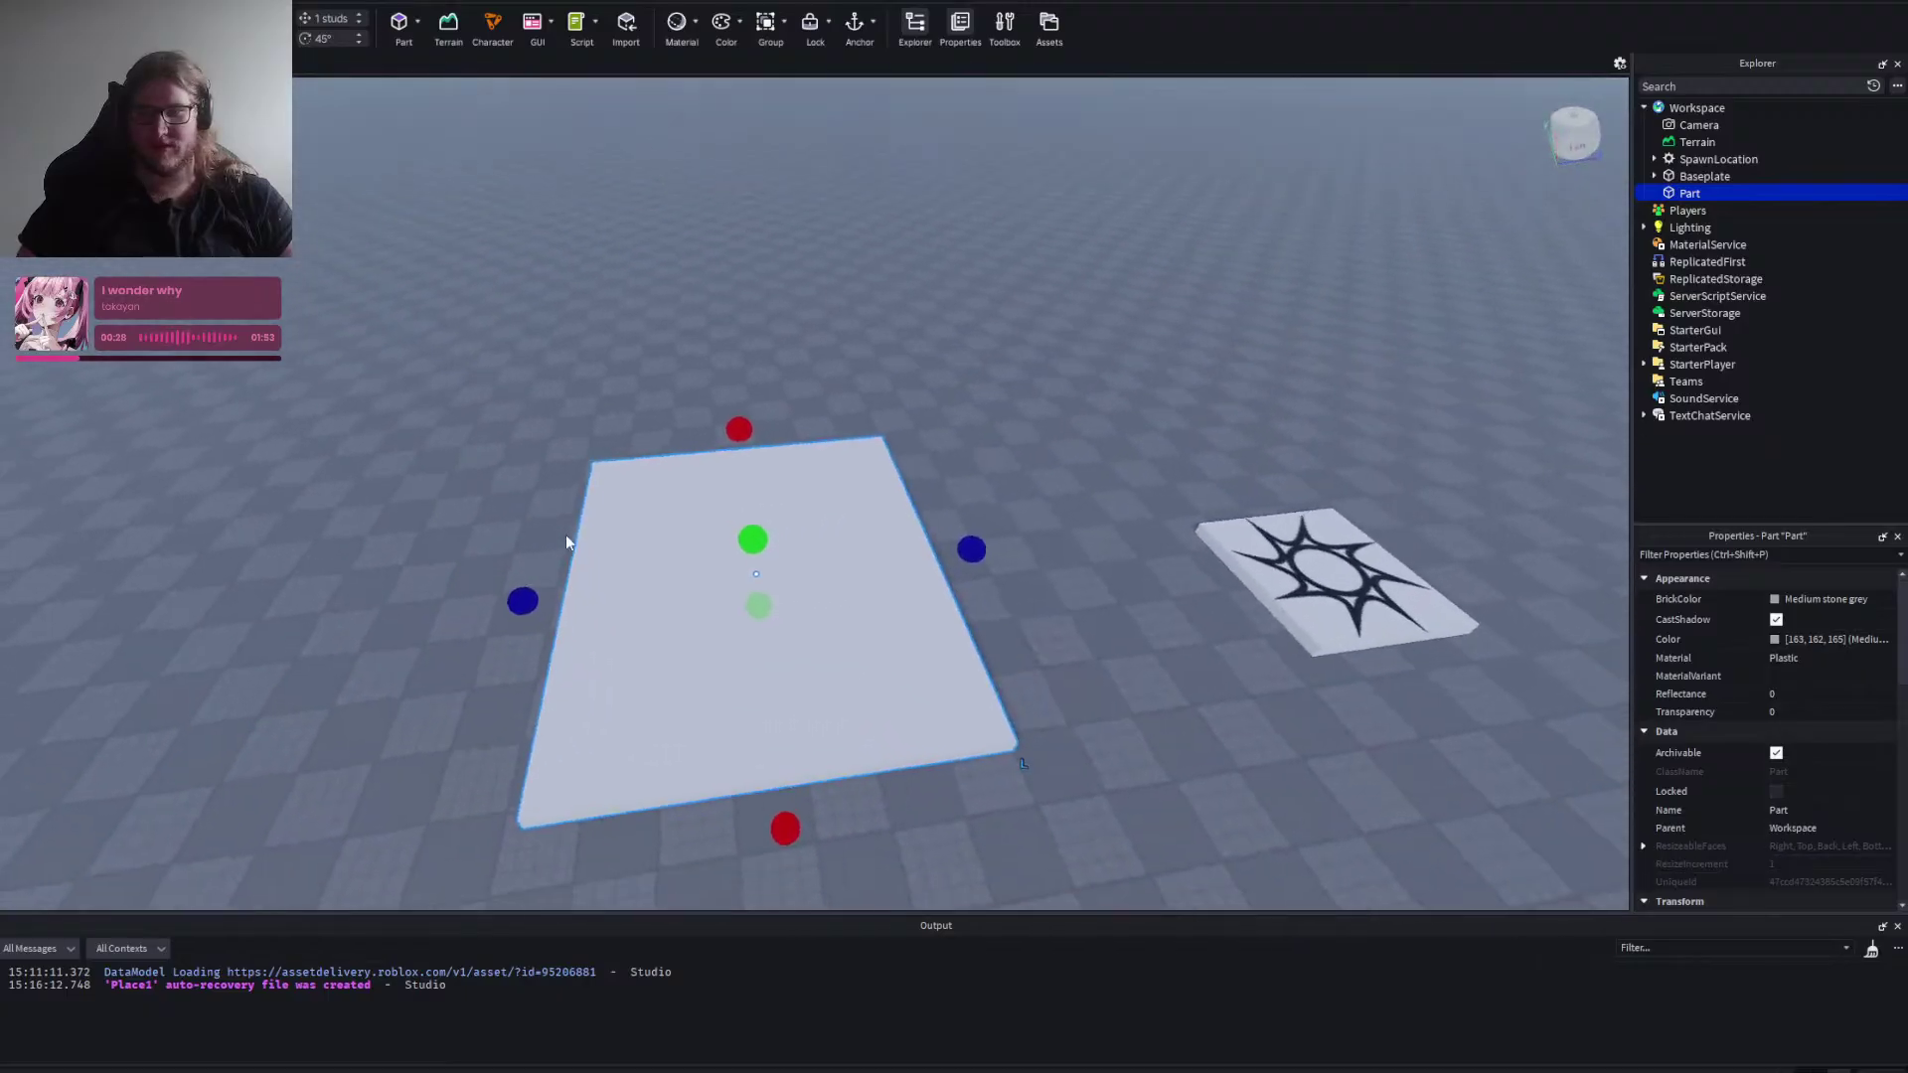
key(w)
drag(667, 620, 593, 636)
key(s)
drag(903, 433, 898, 423)
mouse_move(449, 663)
mouse_down()
mouse_move(481, 609)
mouse_move(464, 650)
mouse_up()
key(d)
key(d)
drag(896, 451, 933, 452)
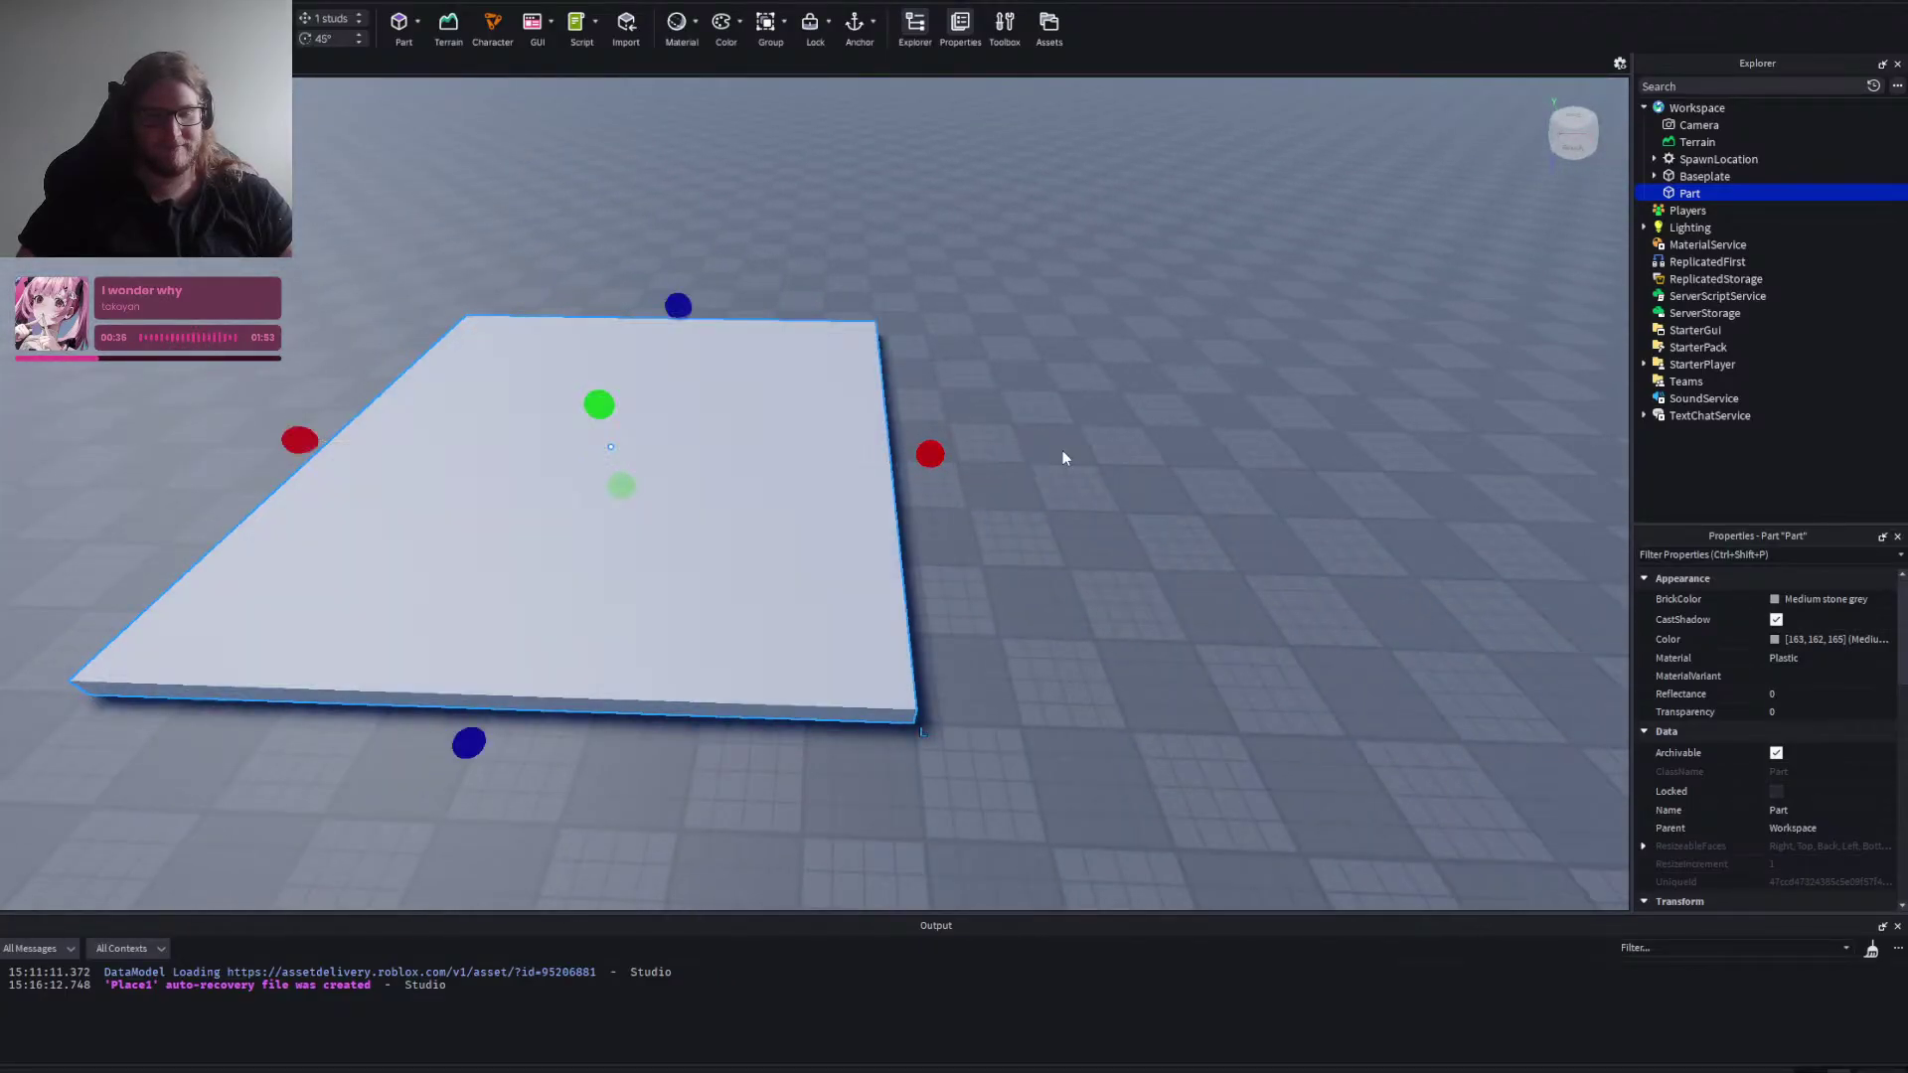
click(1182, 449)
key(d)
key(d)
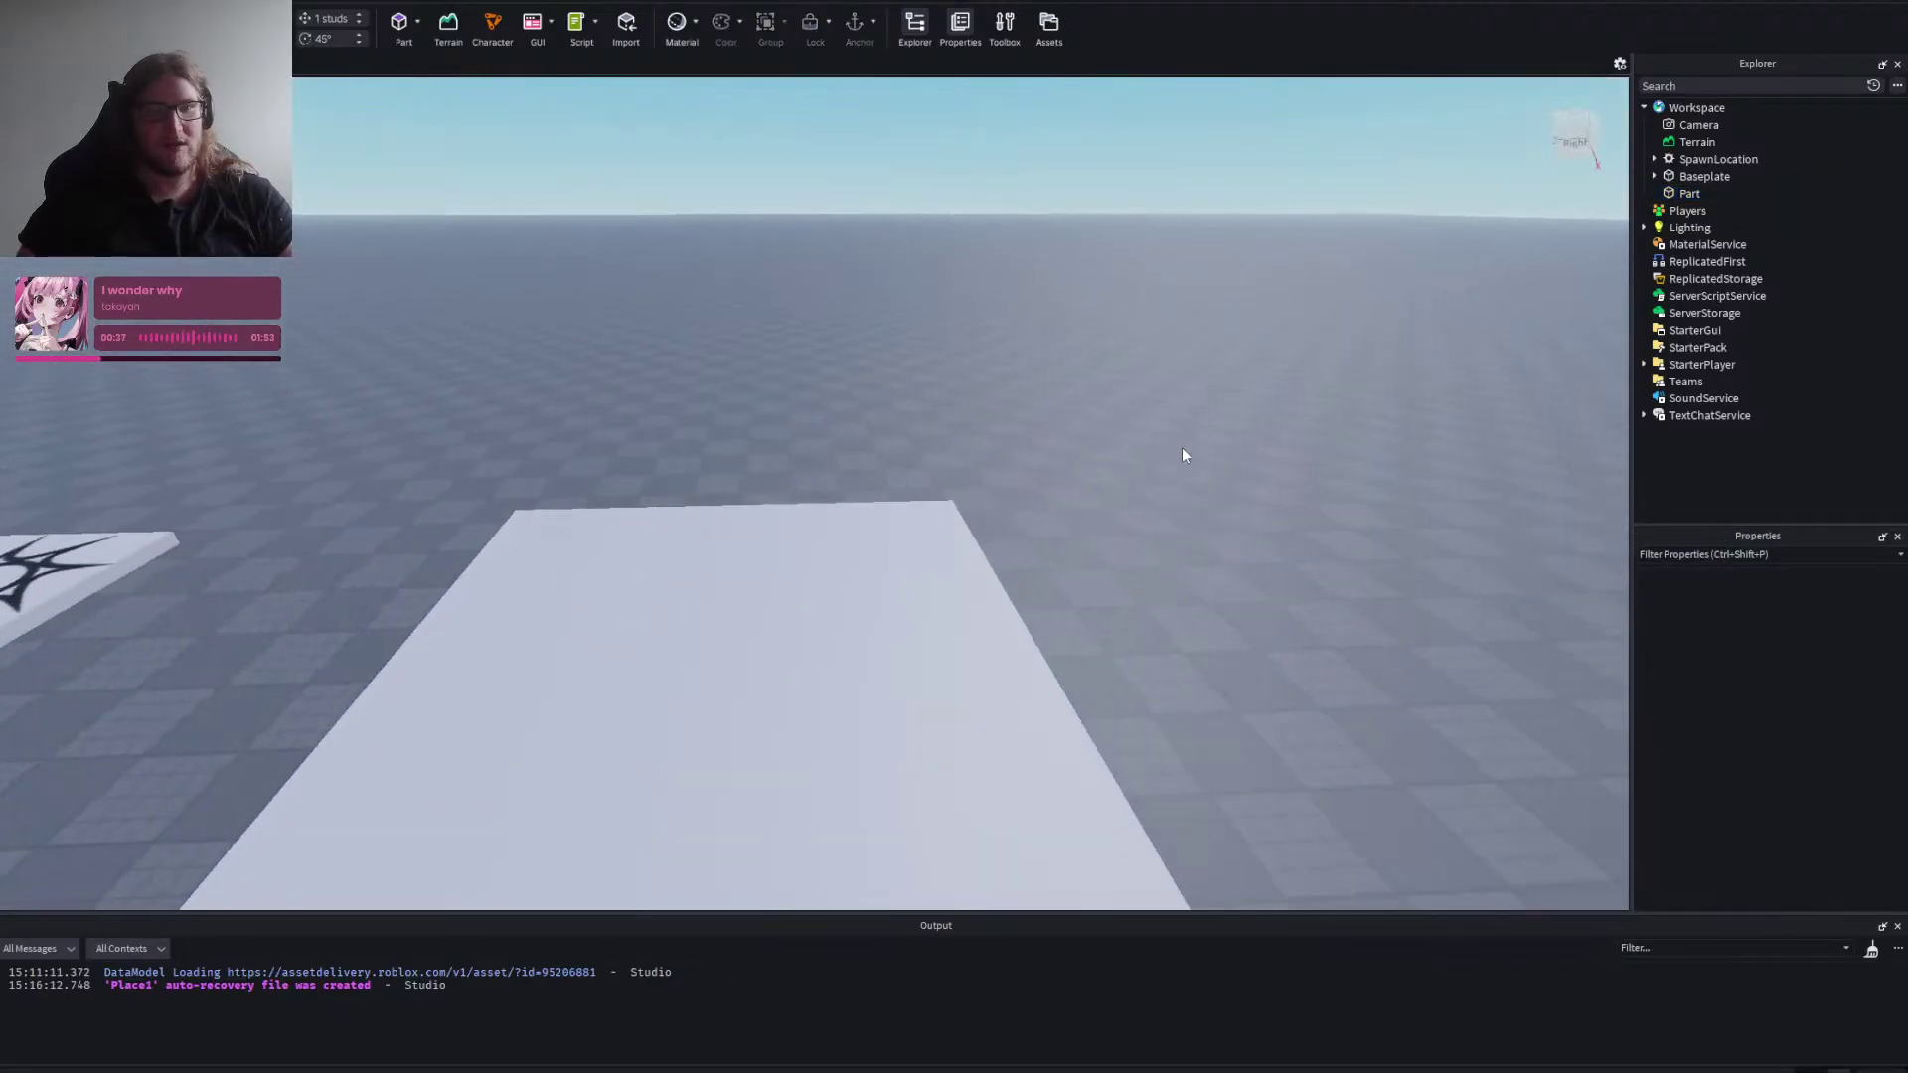
Add a second slab over the main floor and narrow it from both sides into a strip along the middle.
click(400, 20)
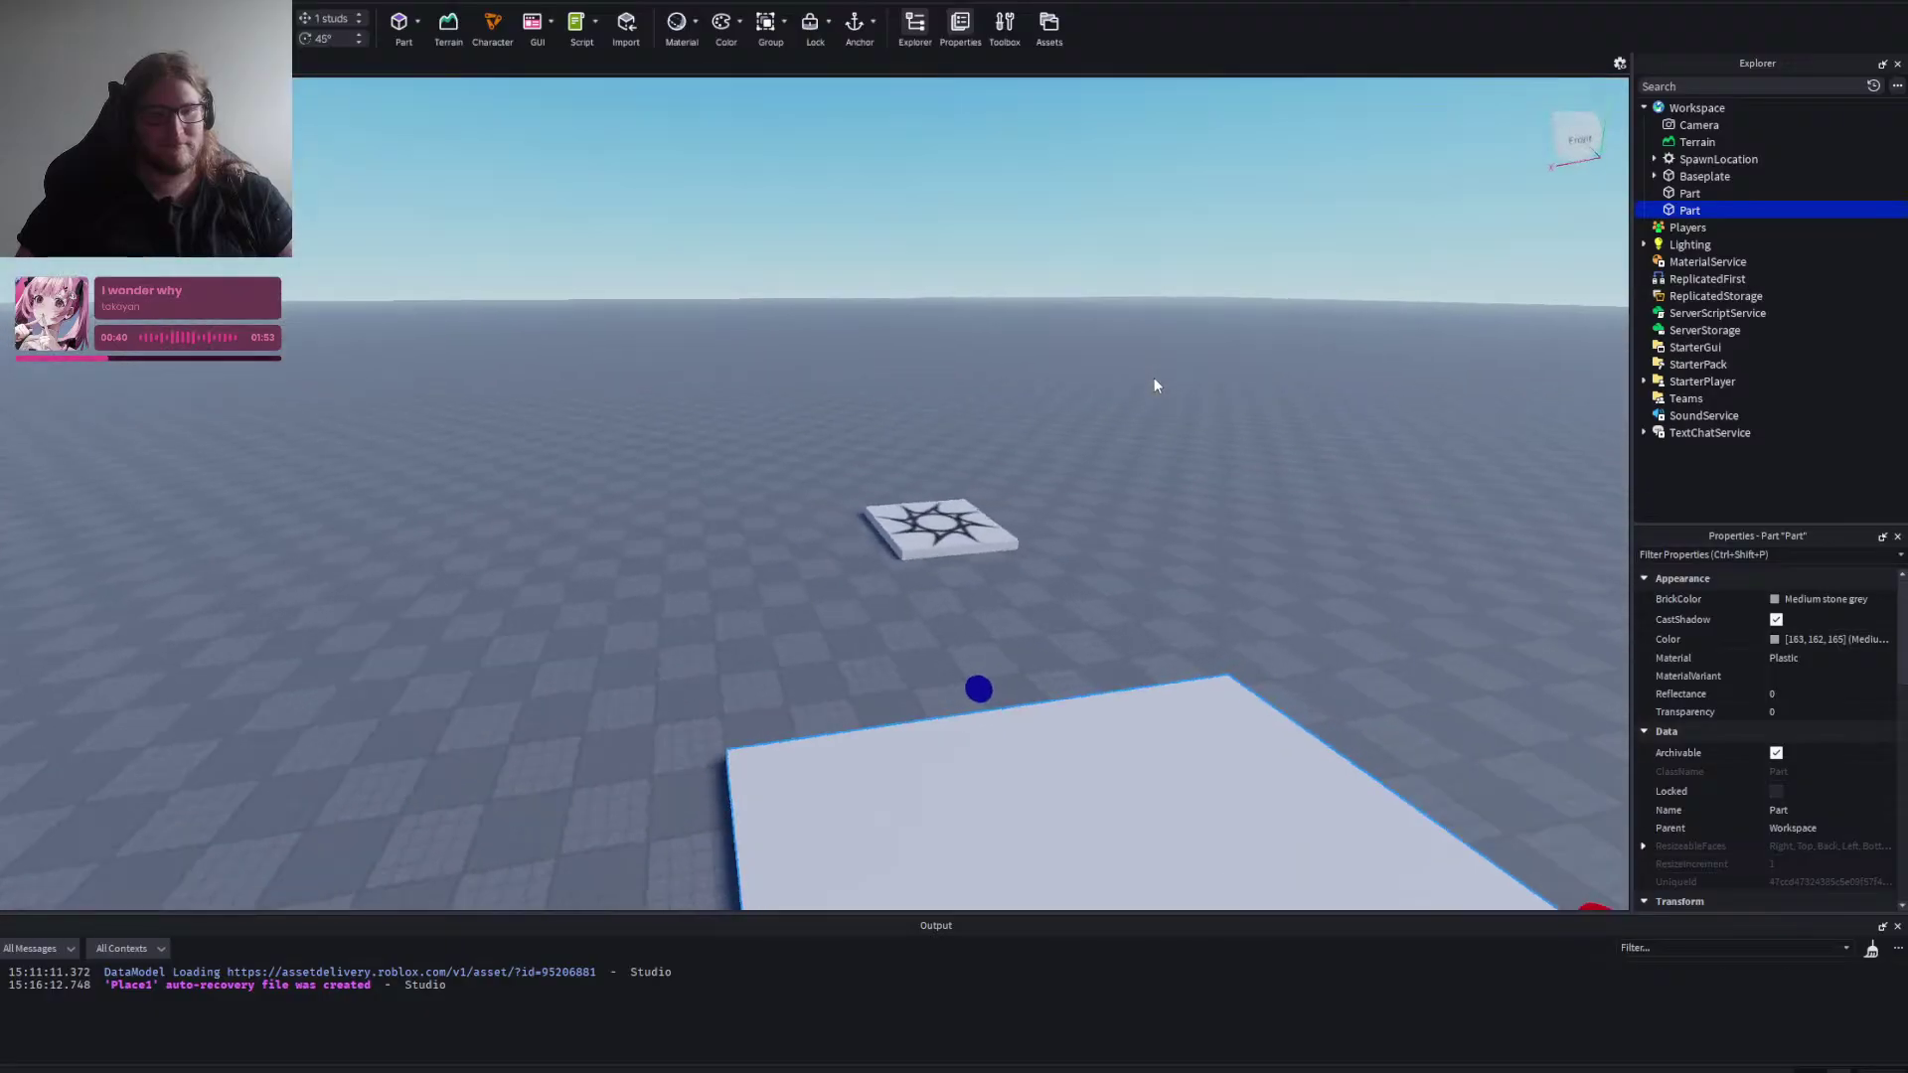
key(d)
key(d)
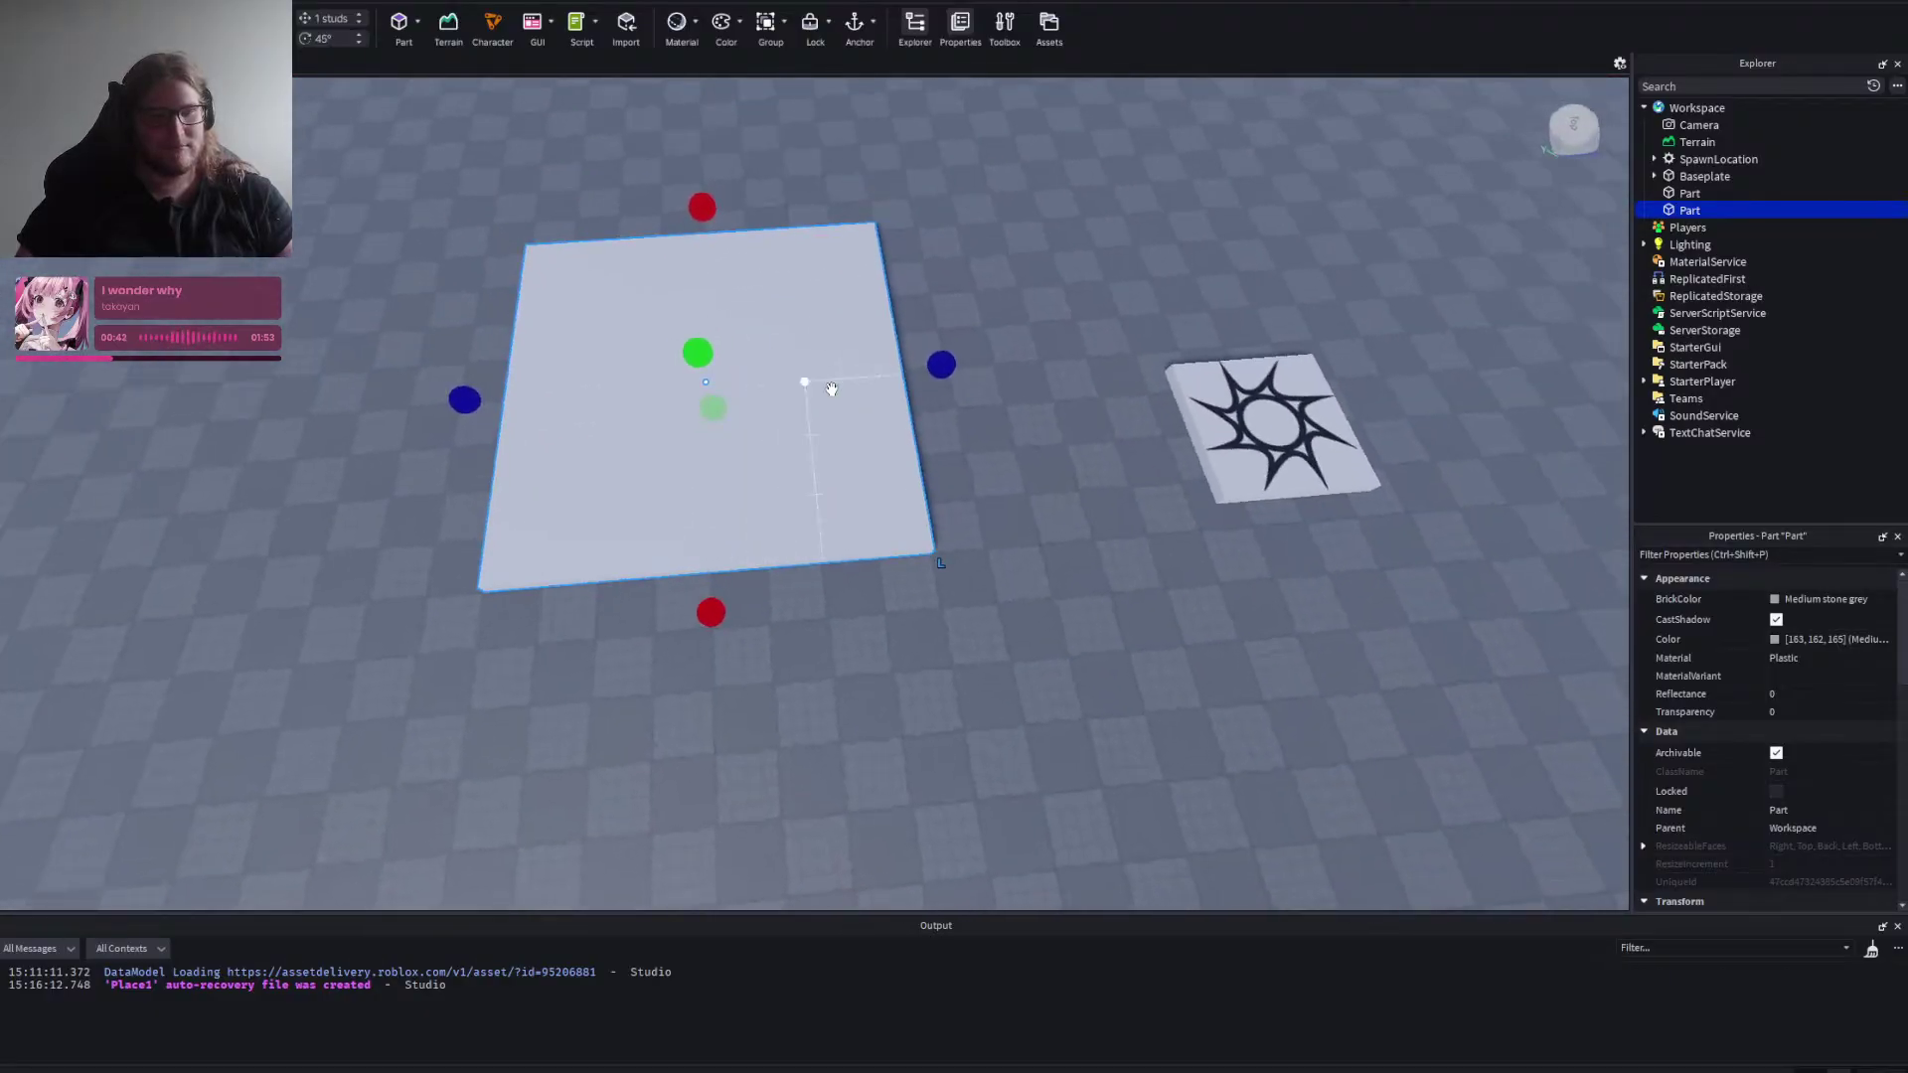
drag(941, 368, 842, 374)
drag(464, 402, 623, 416)
key(w)
key(a)
right_click(661, 647)
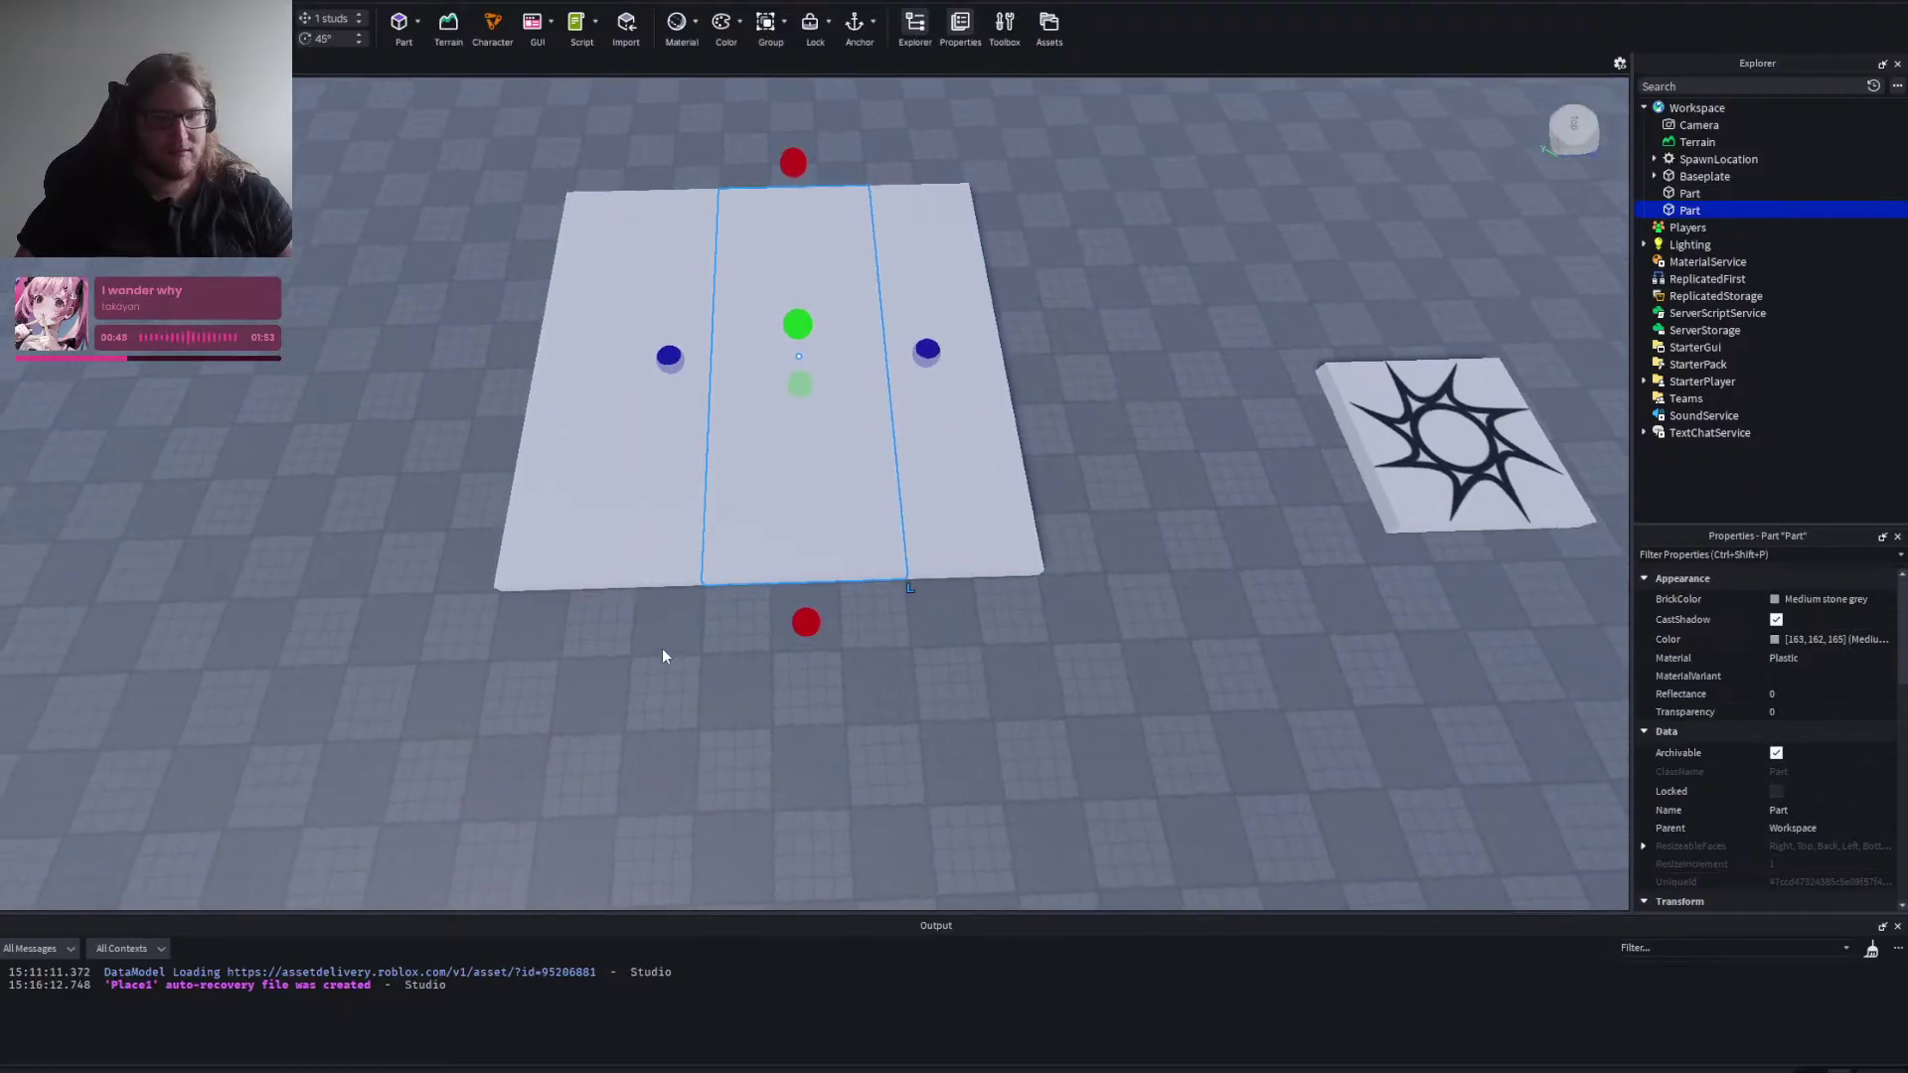
Trim one side of the main floor slab to even it around the middle strip, and reselect the strip.
click(564, 379)
drag(497, 323, 570, 333)
click(1687, 210)
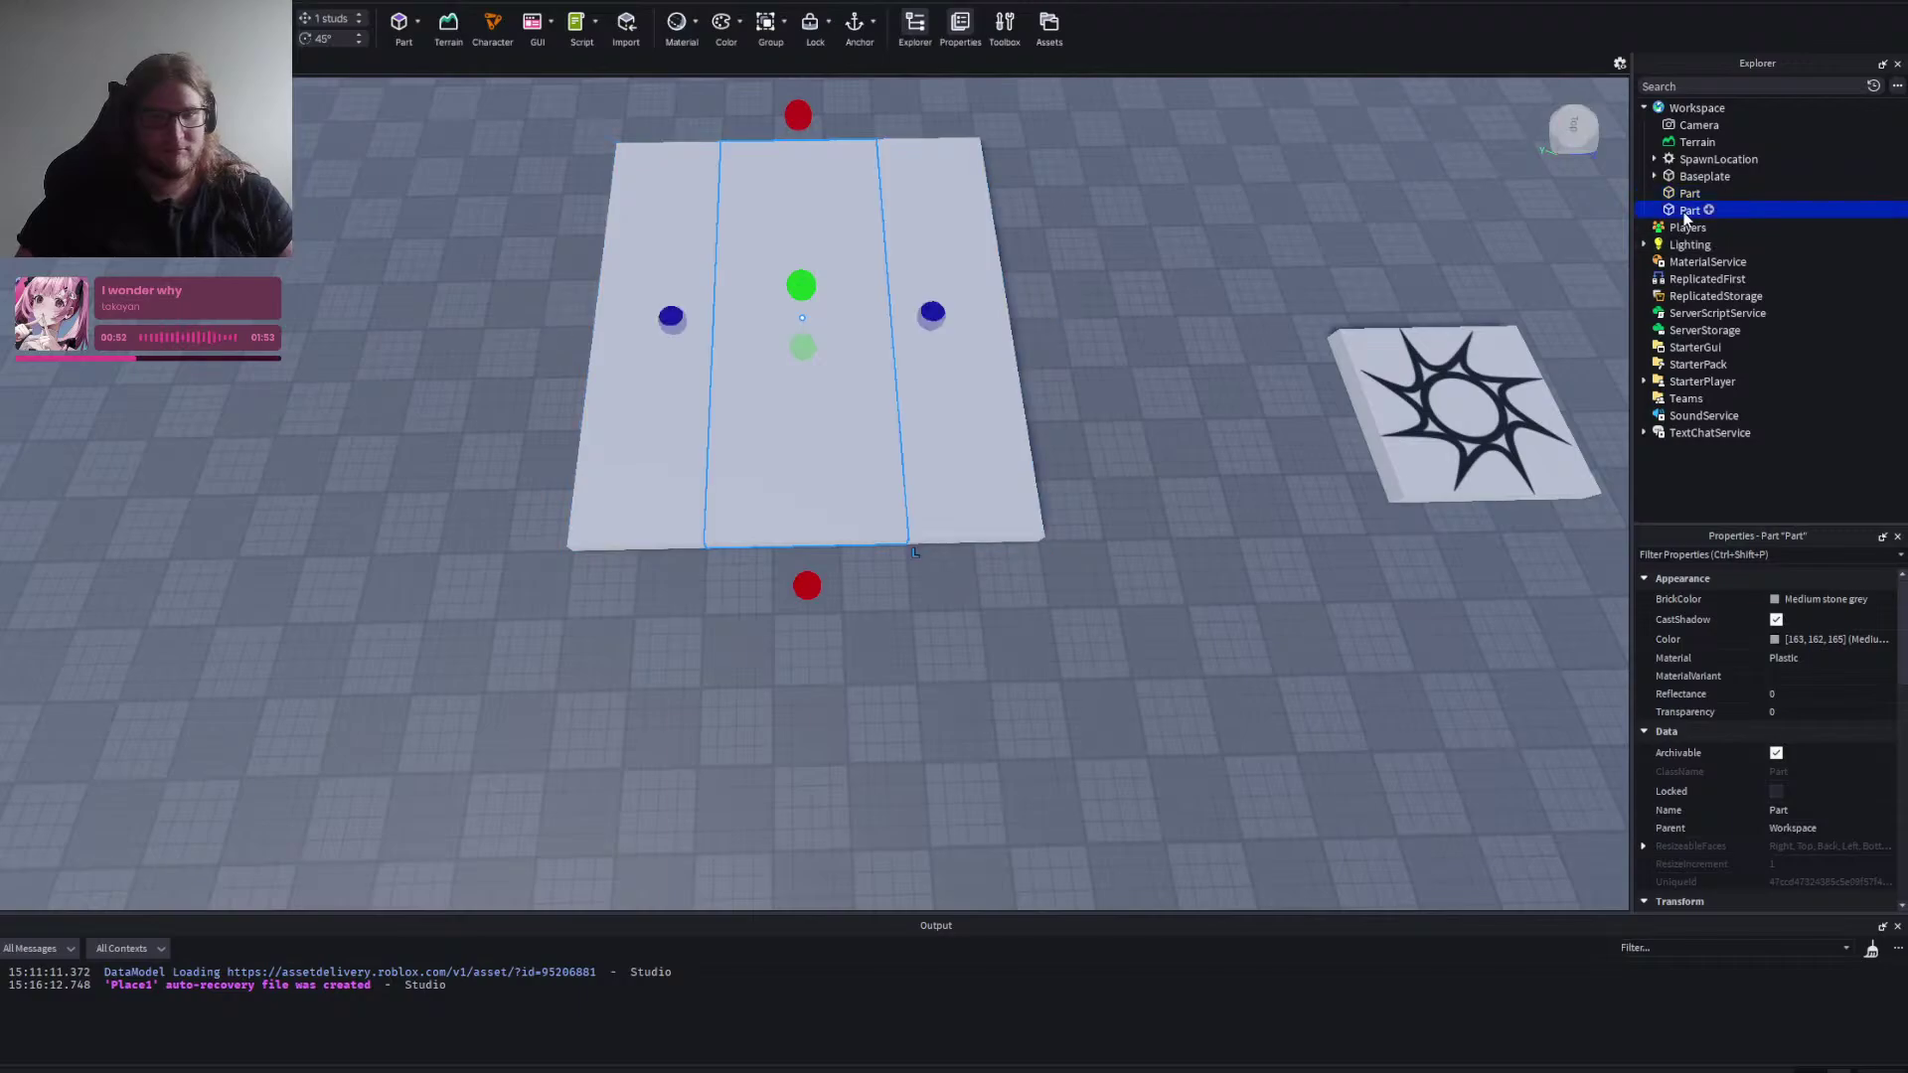
Scale the strip out of the main floor's near edge to form a long hallway leading away from it.
drag(798, 116, 805, 489)
drag(807, 585, 812, 906)
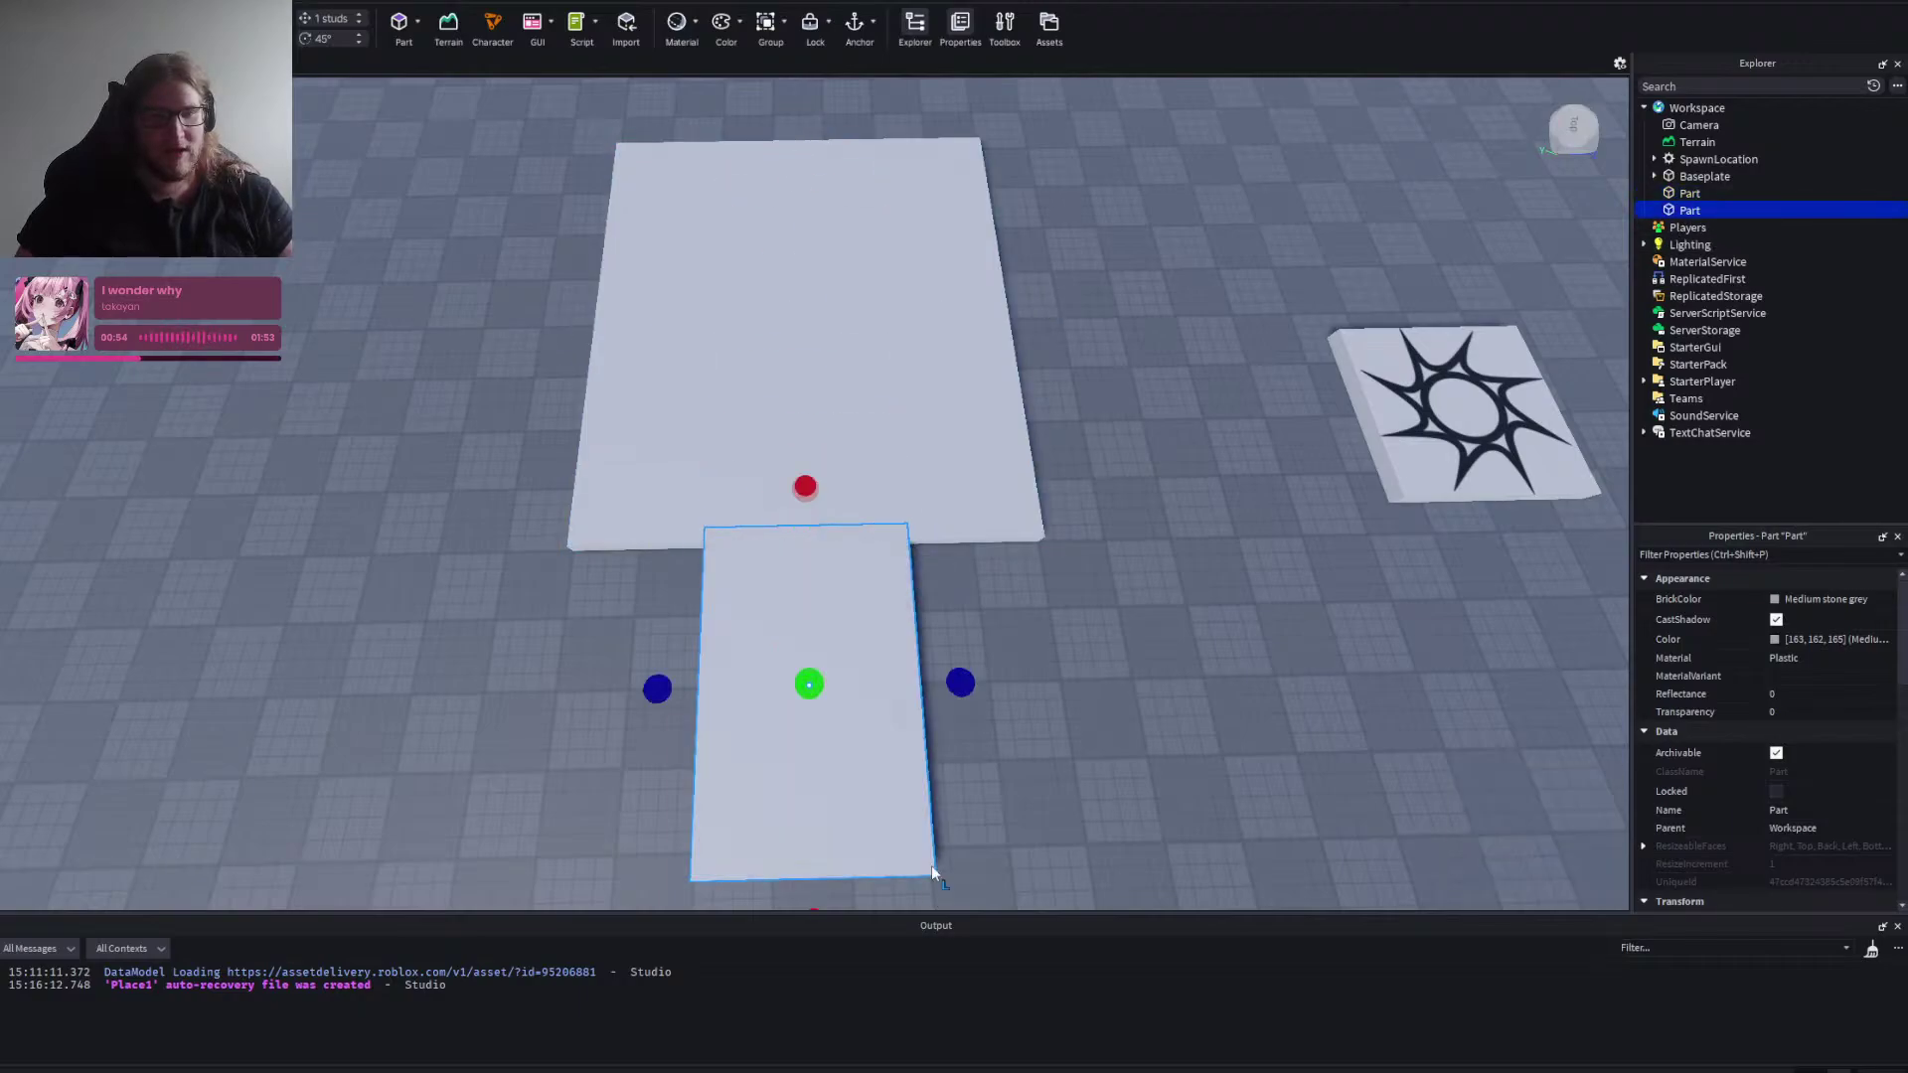
drag(821, 487, 820, 505)
right_click(841, 496)
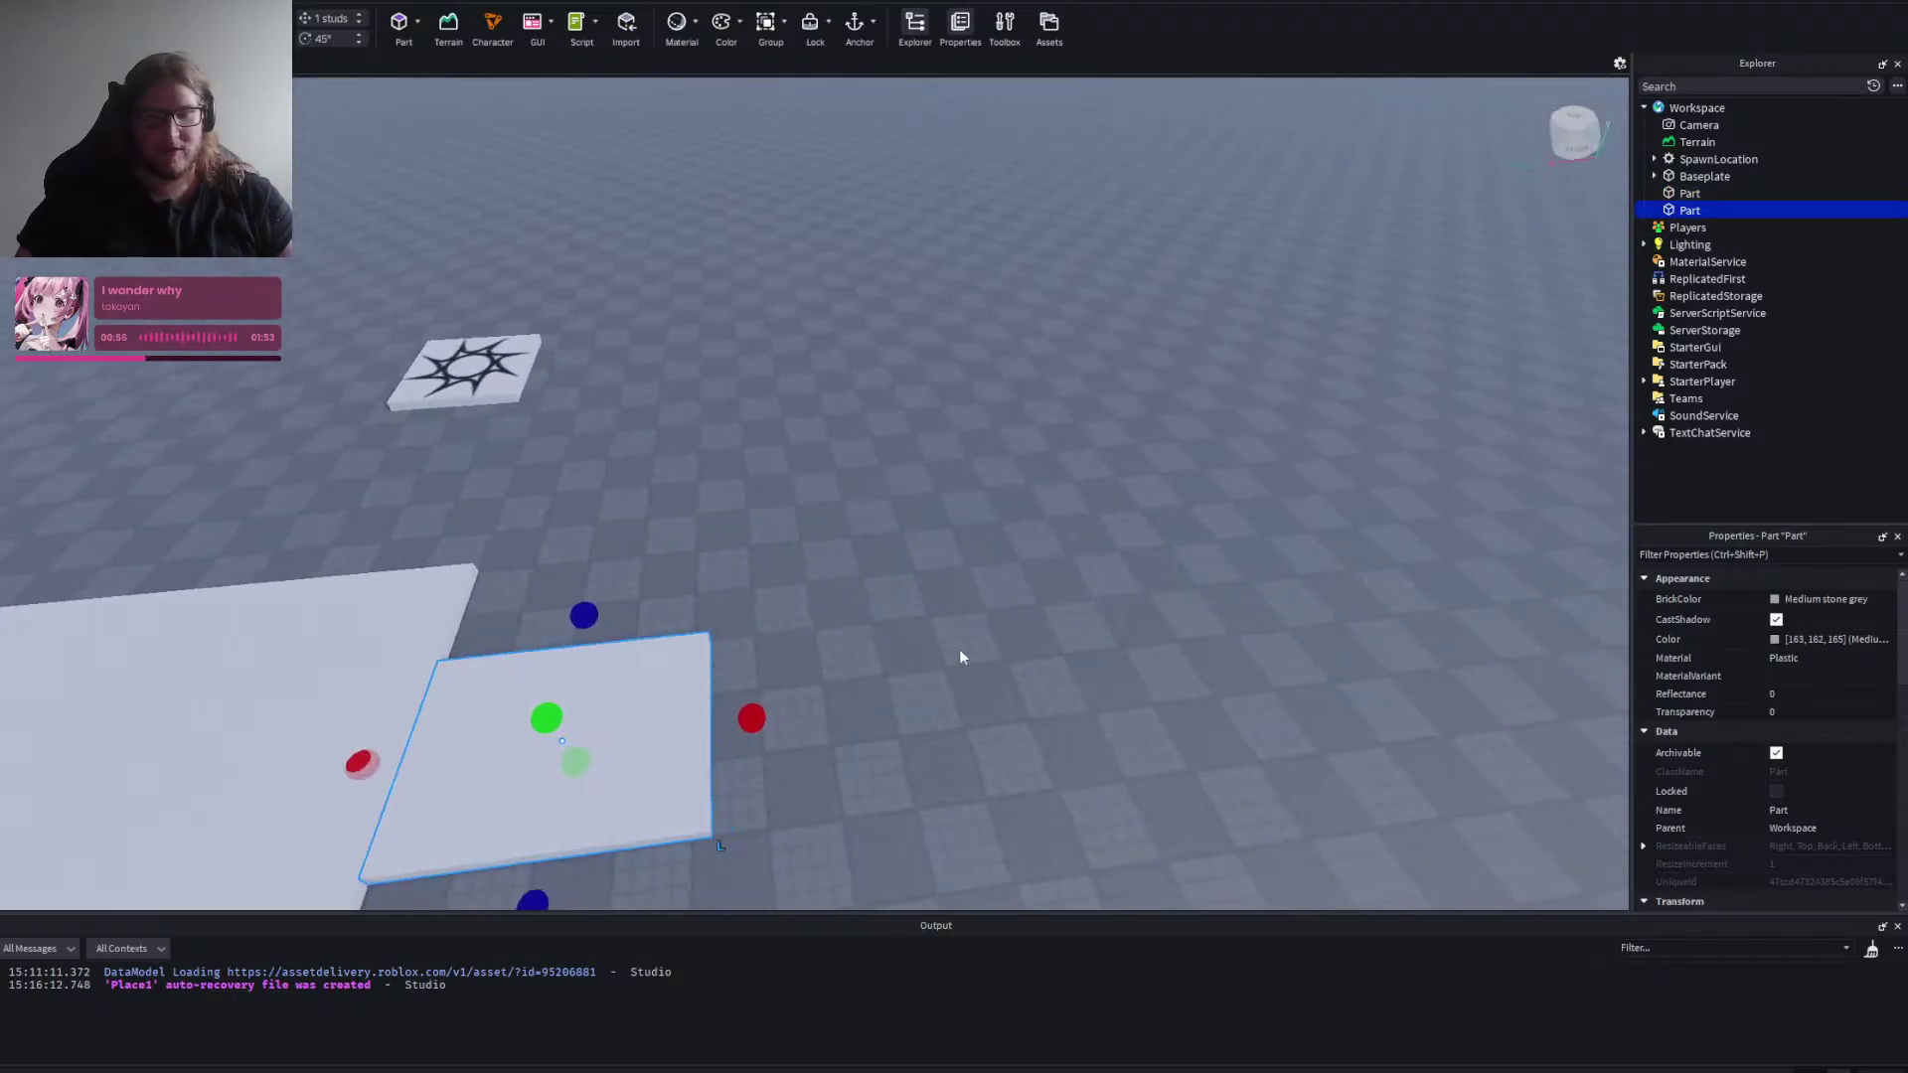
drag(764, 716, 1192, 663)
click(1303, 647)
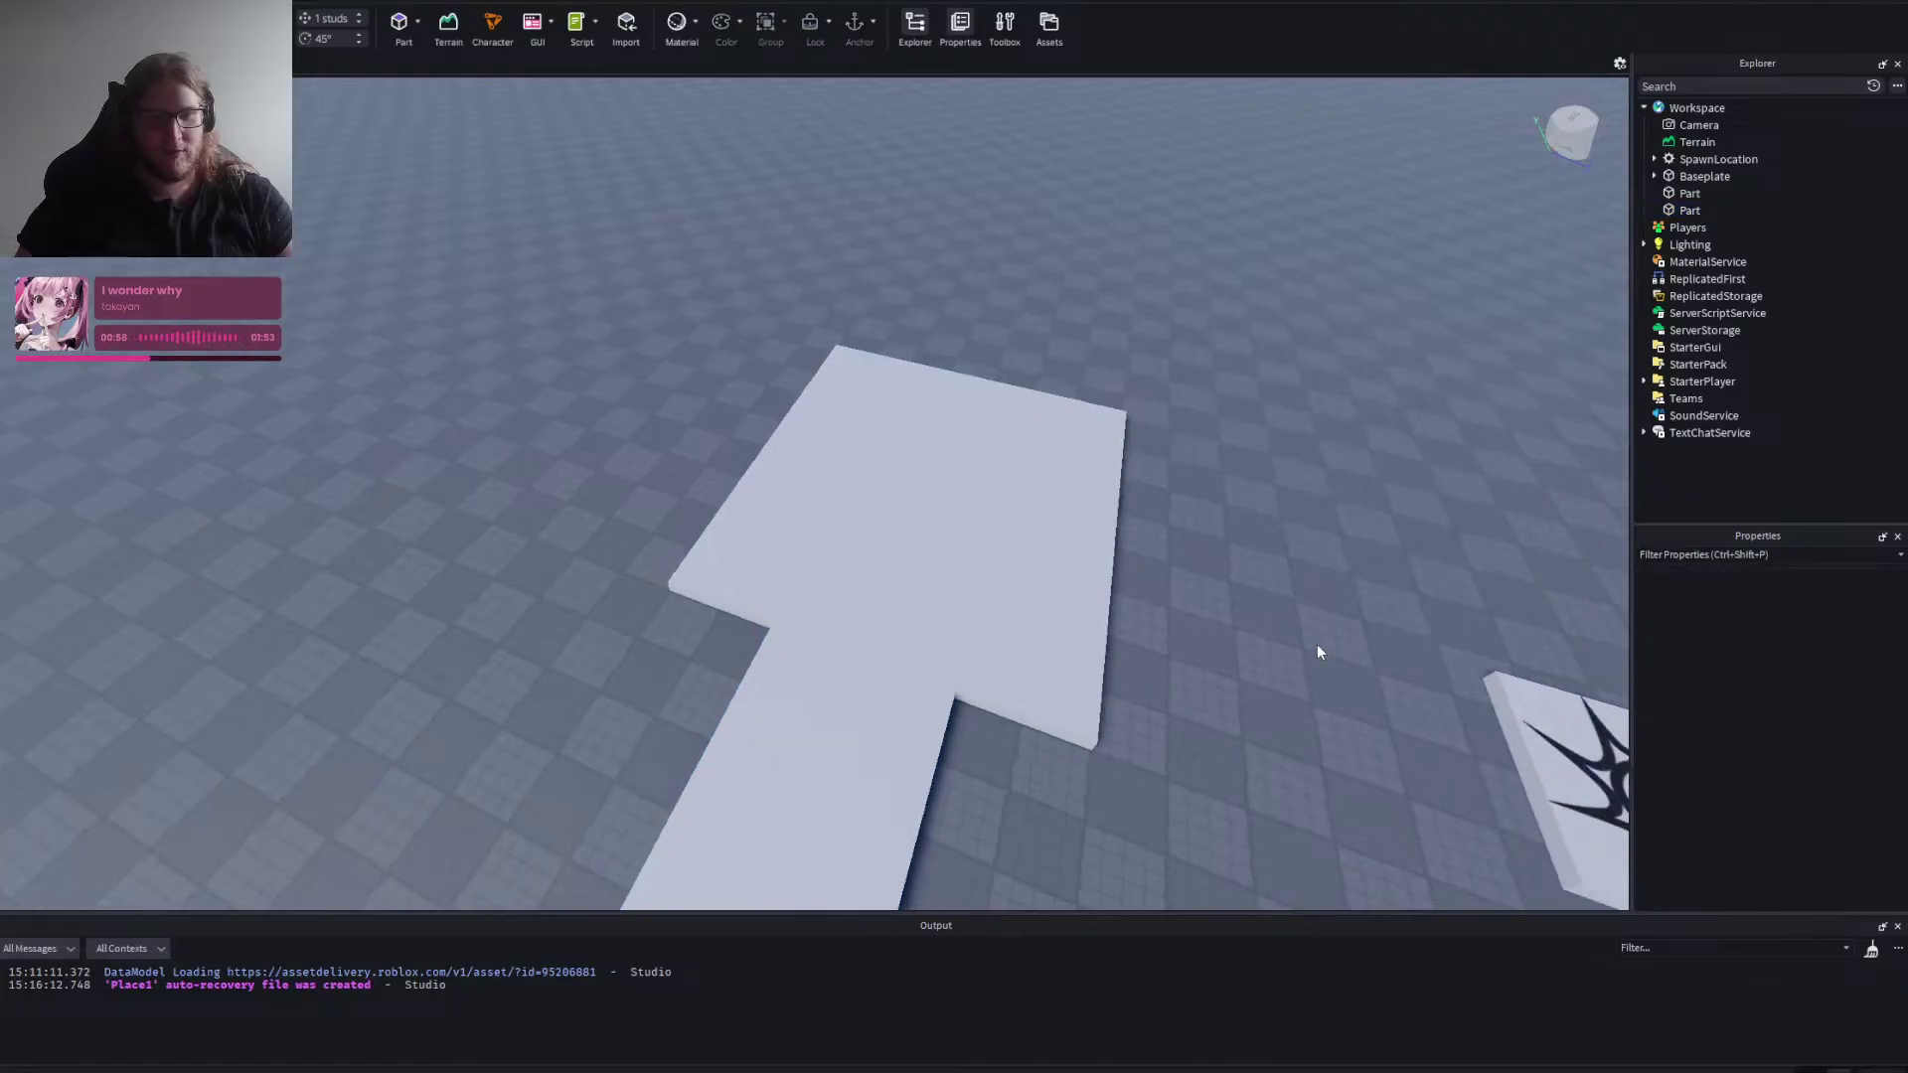
right_click(1316, 645)
Insert another part and shape it into a short side hallway attached to one side of the main floor.
click(393, 27)
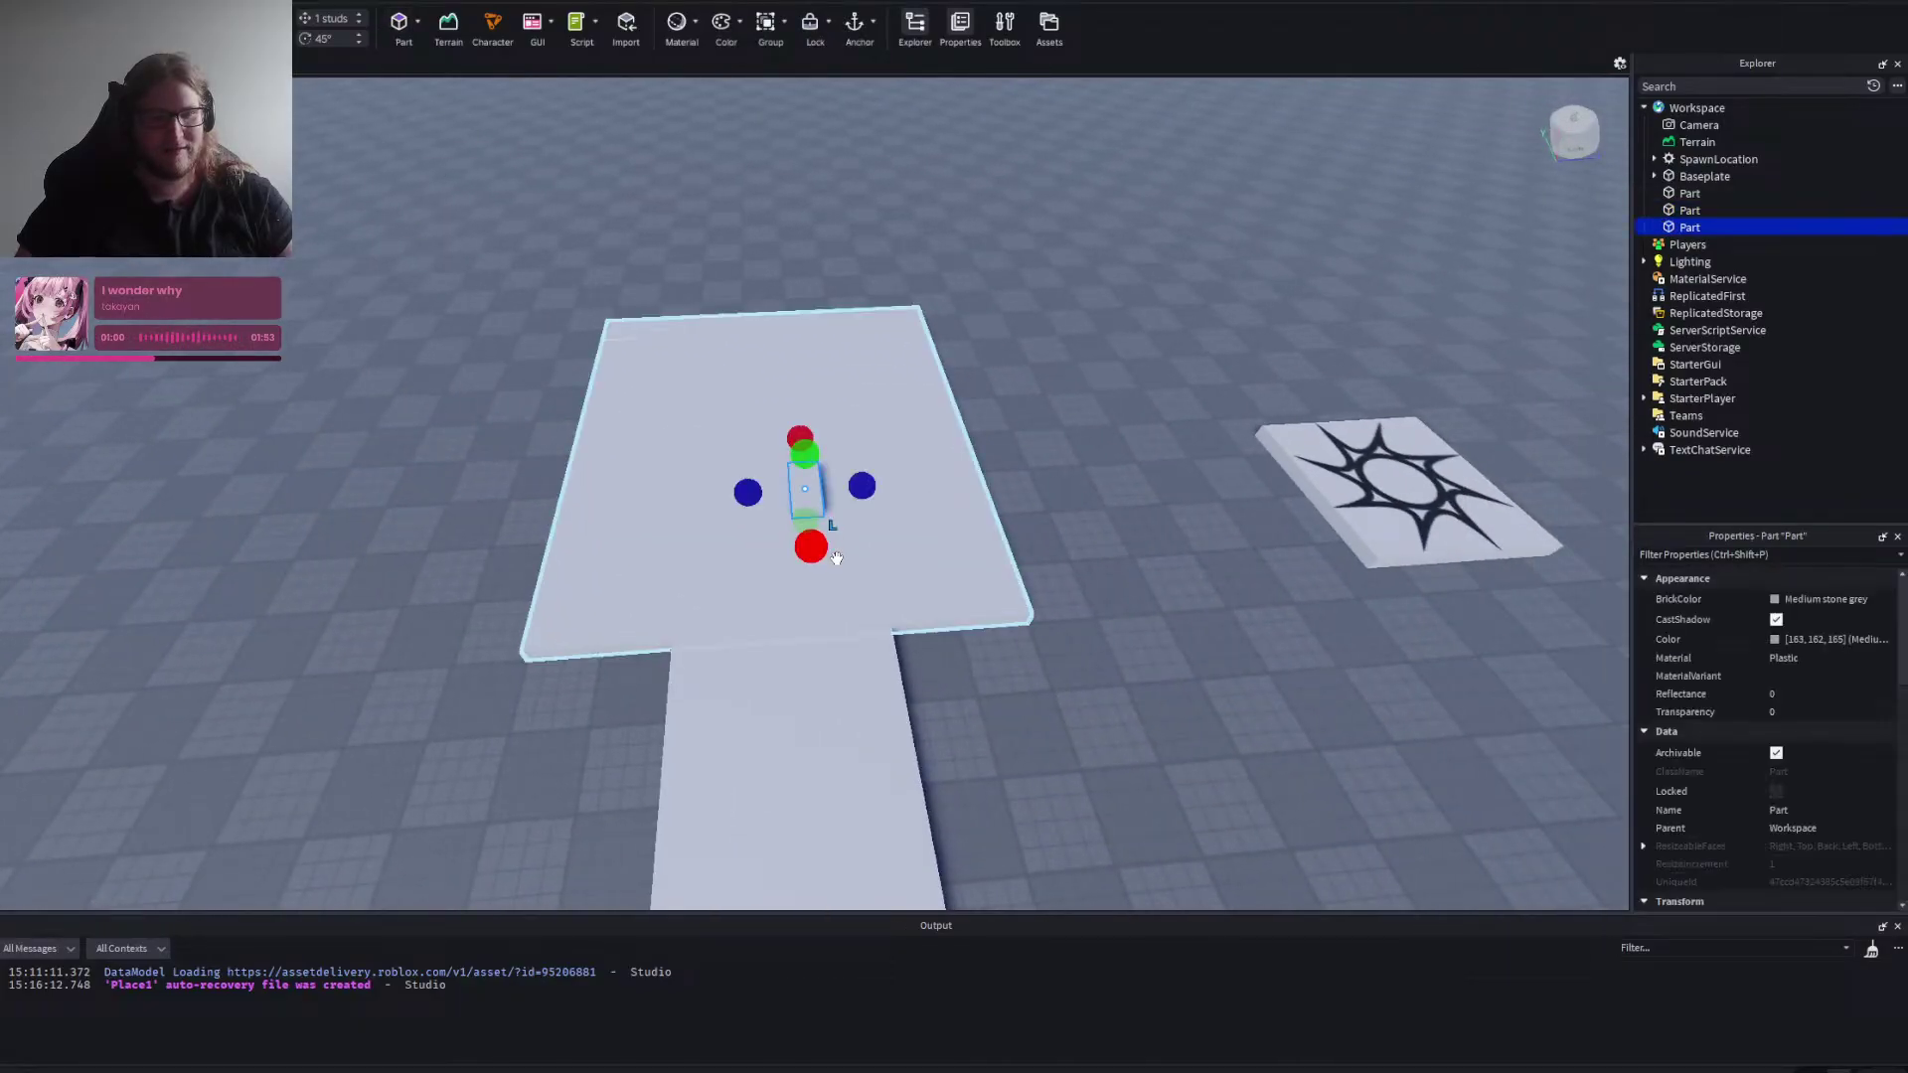
drag(815, 485, 802, 870)
key(ctrl+3)
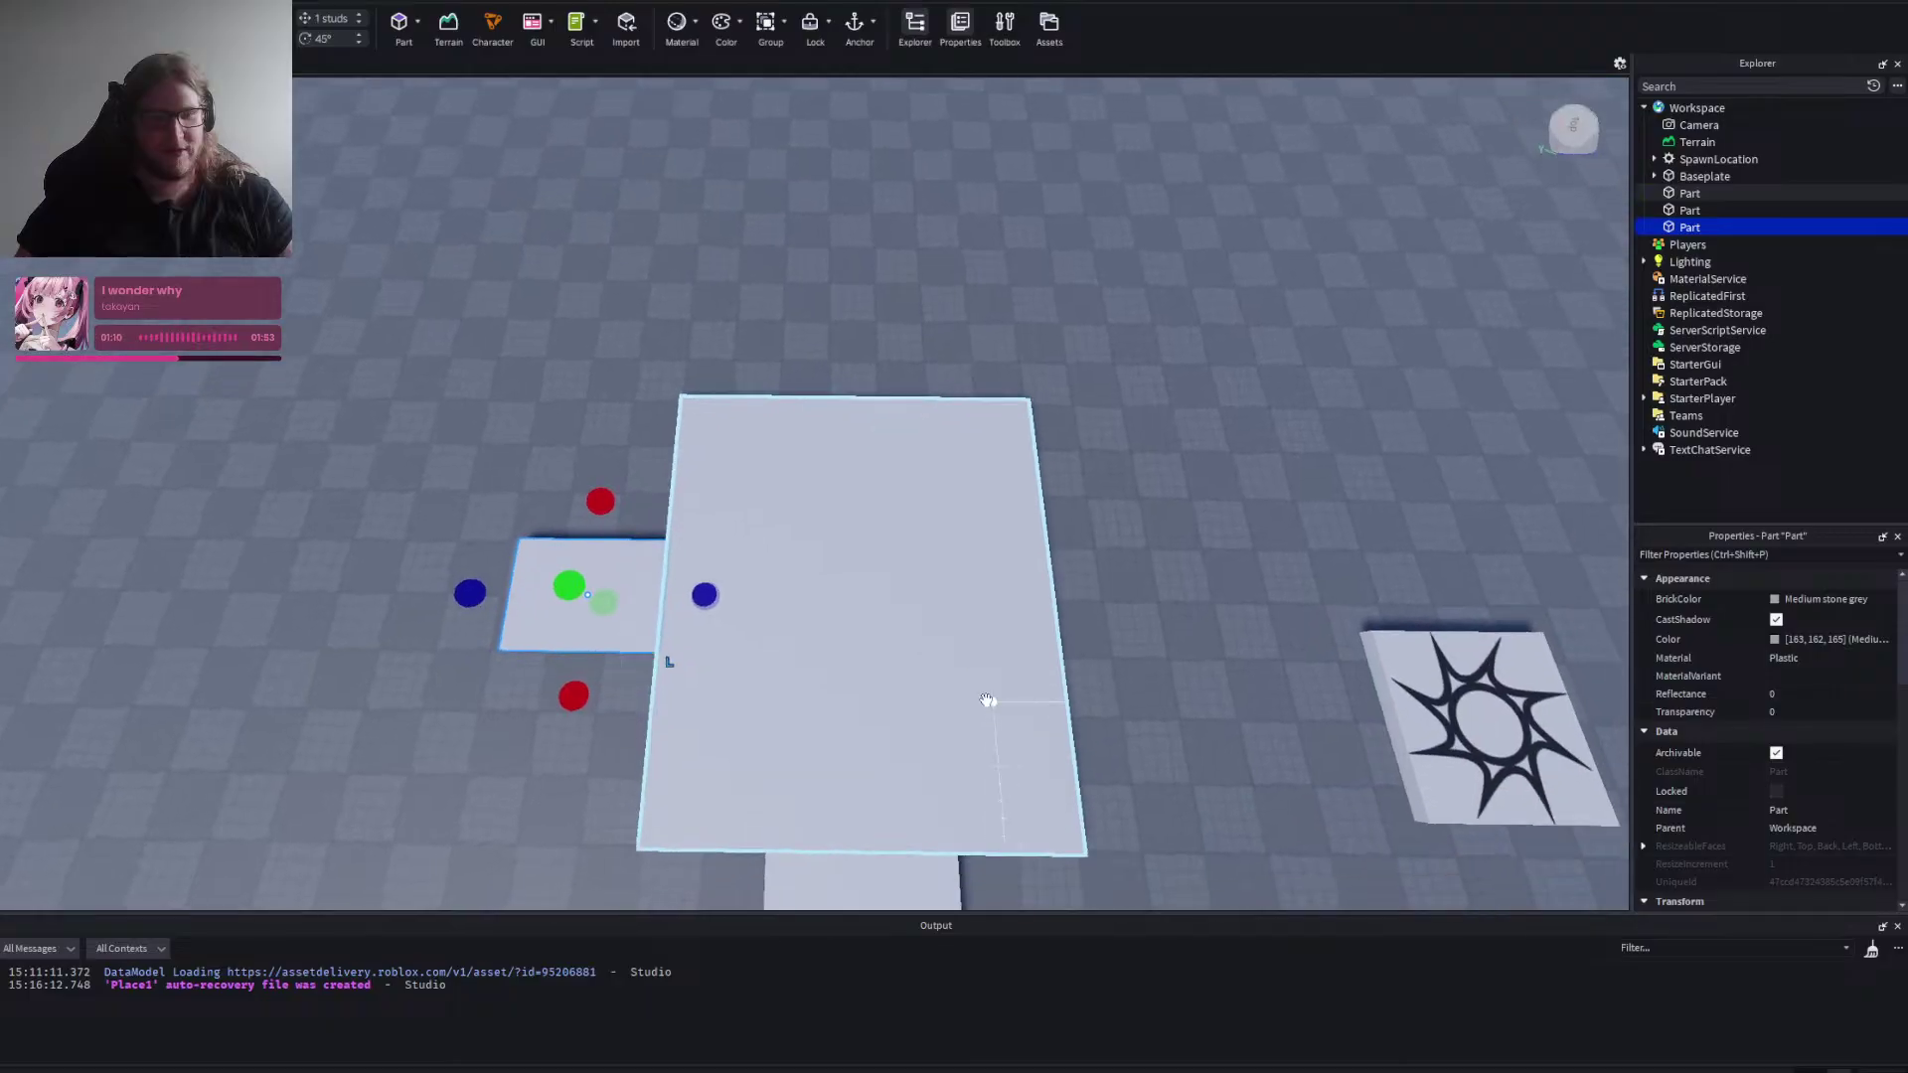
Duplicate the short side hallway and place the copy against the opposite side of the main floor.
key(ctrl+d)
drag(630, 557, 1158, 560)
click(1196, 456)
key(d)
Move both side hallways along the main floor toward the end opposite the long hallway.
click(813, 599)
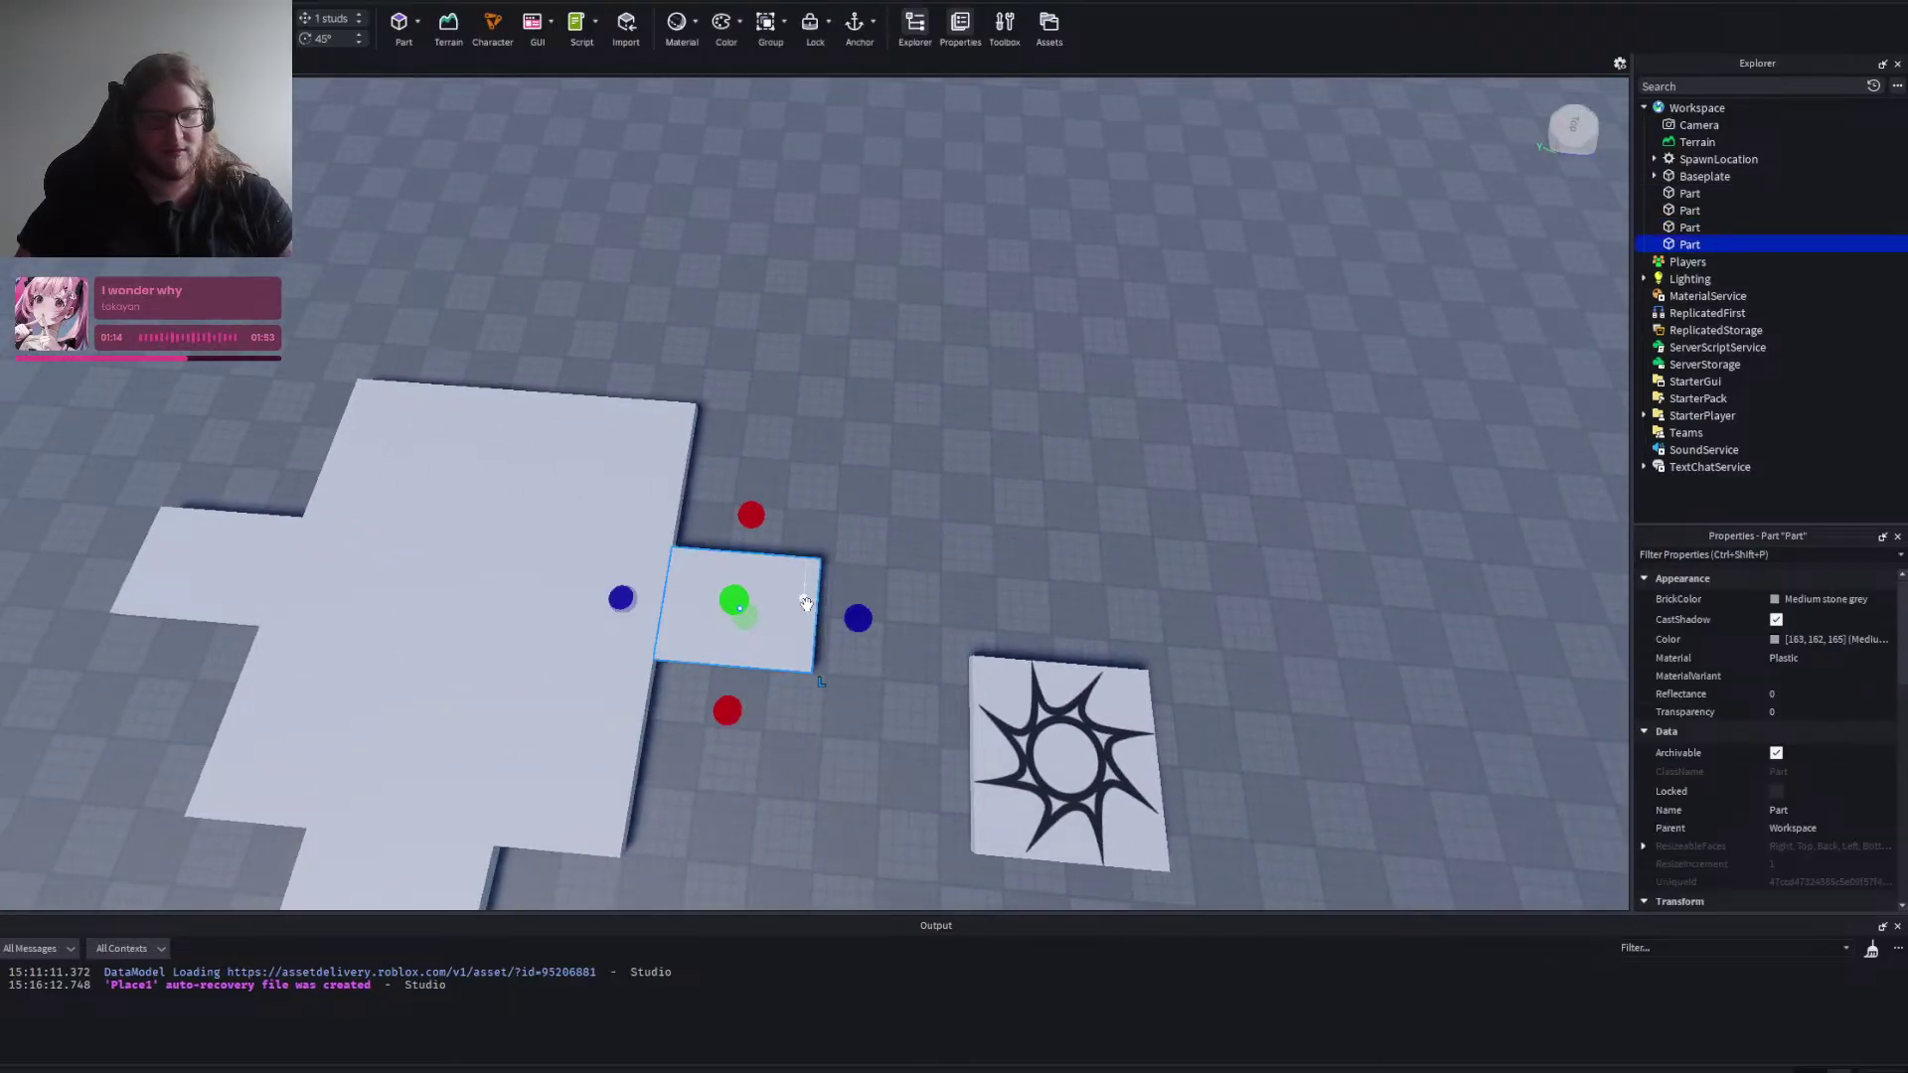
click(898, 492)
drag(810, 586, 814, 493)
click(885, 477)
key(a)
drag(732, 557, 761, 449)
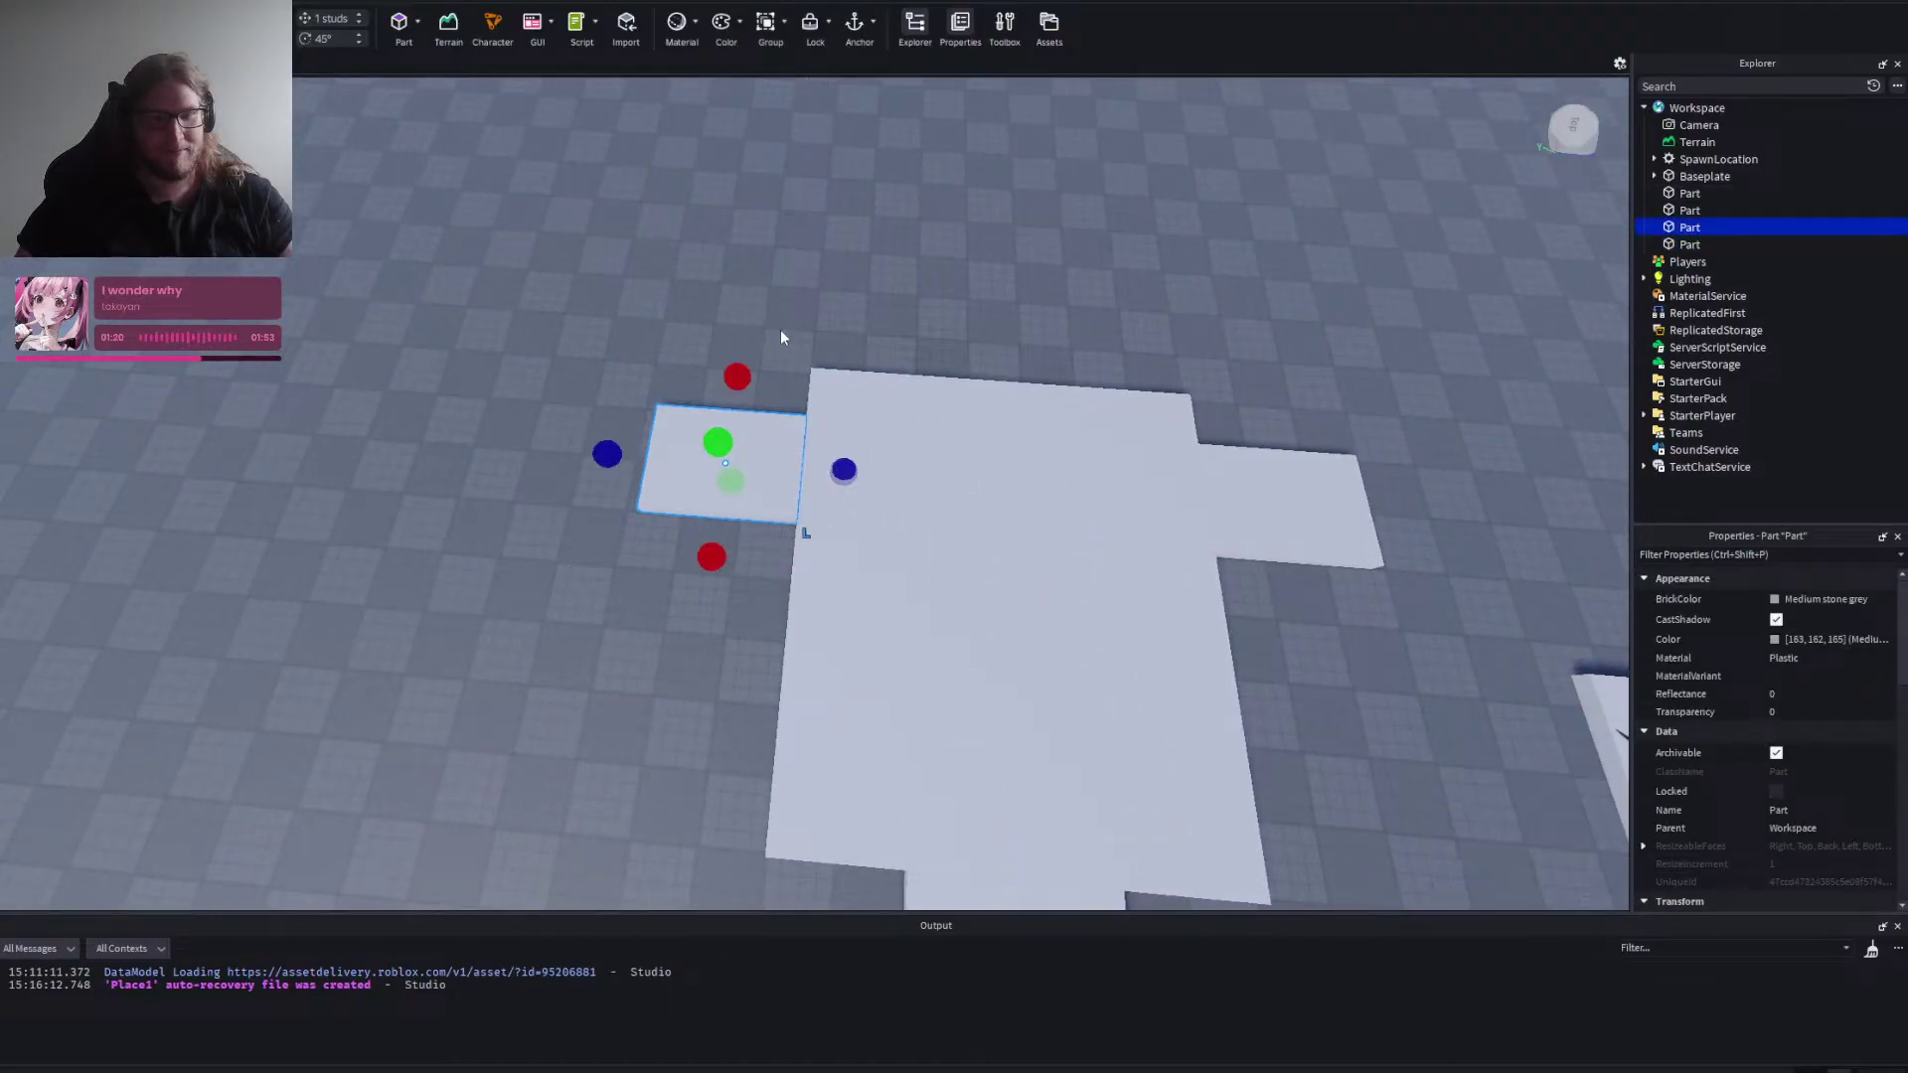
click(805, 334)
Insert a new part near the main floor's far edge and scale it into a bar running parallel to that edge.
key(s)
key(d)
key(a)
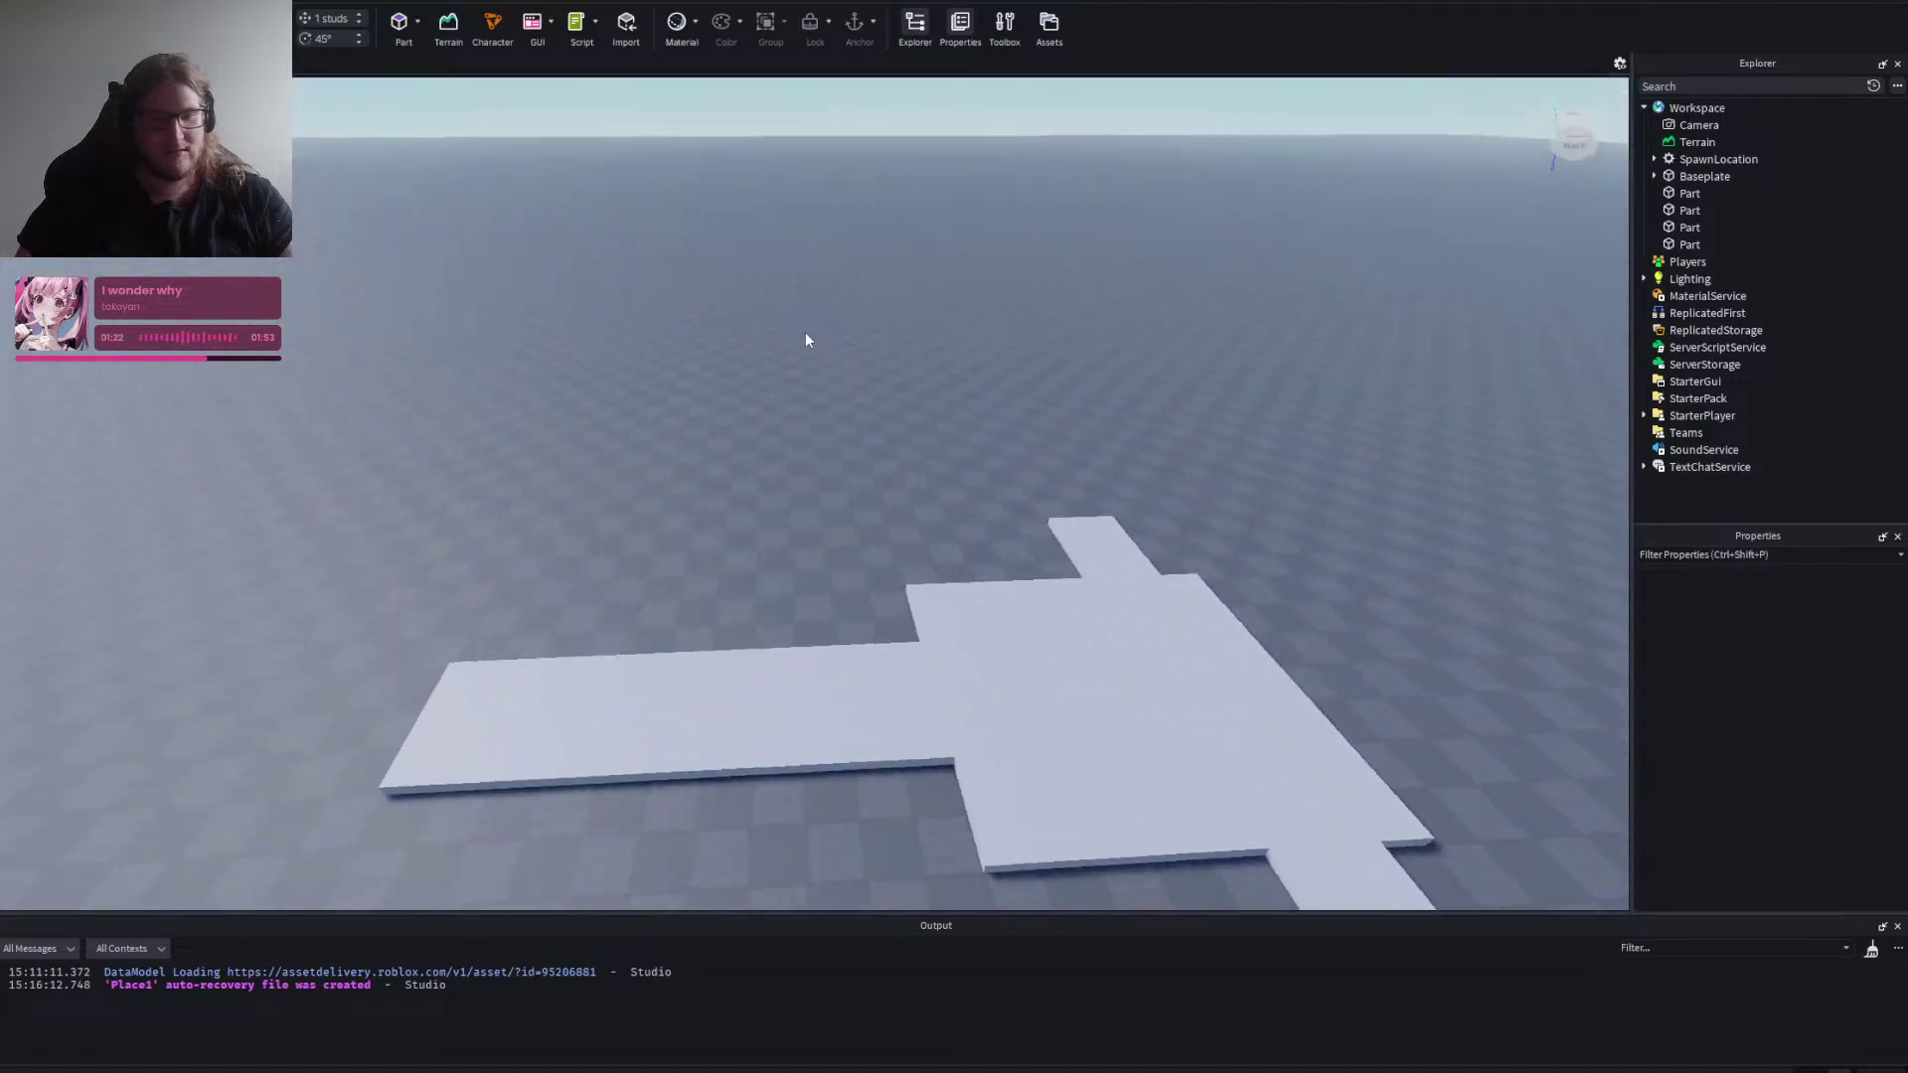
key(w)
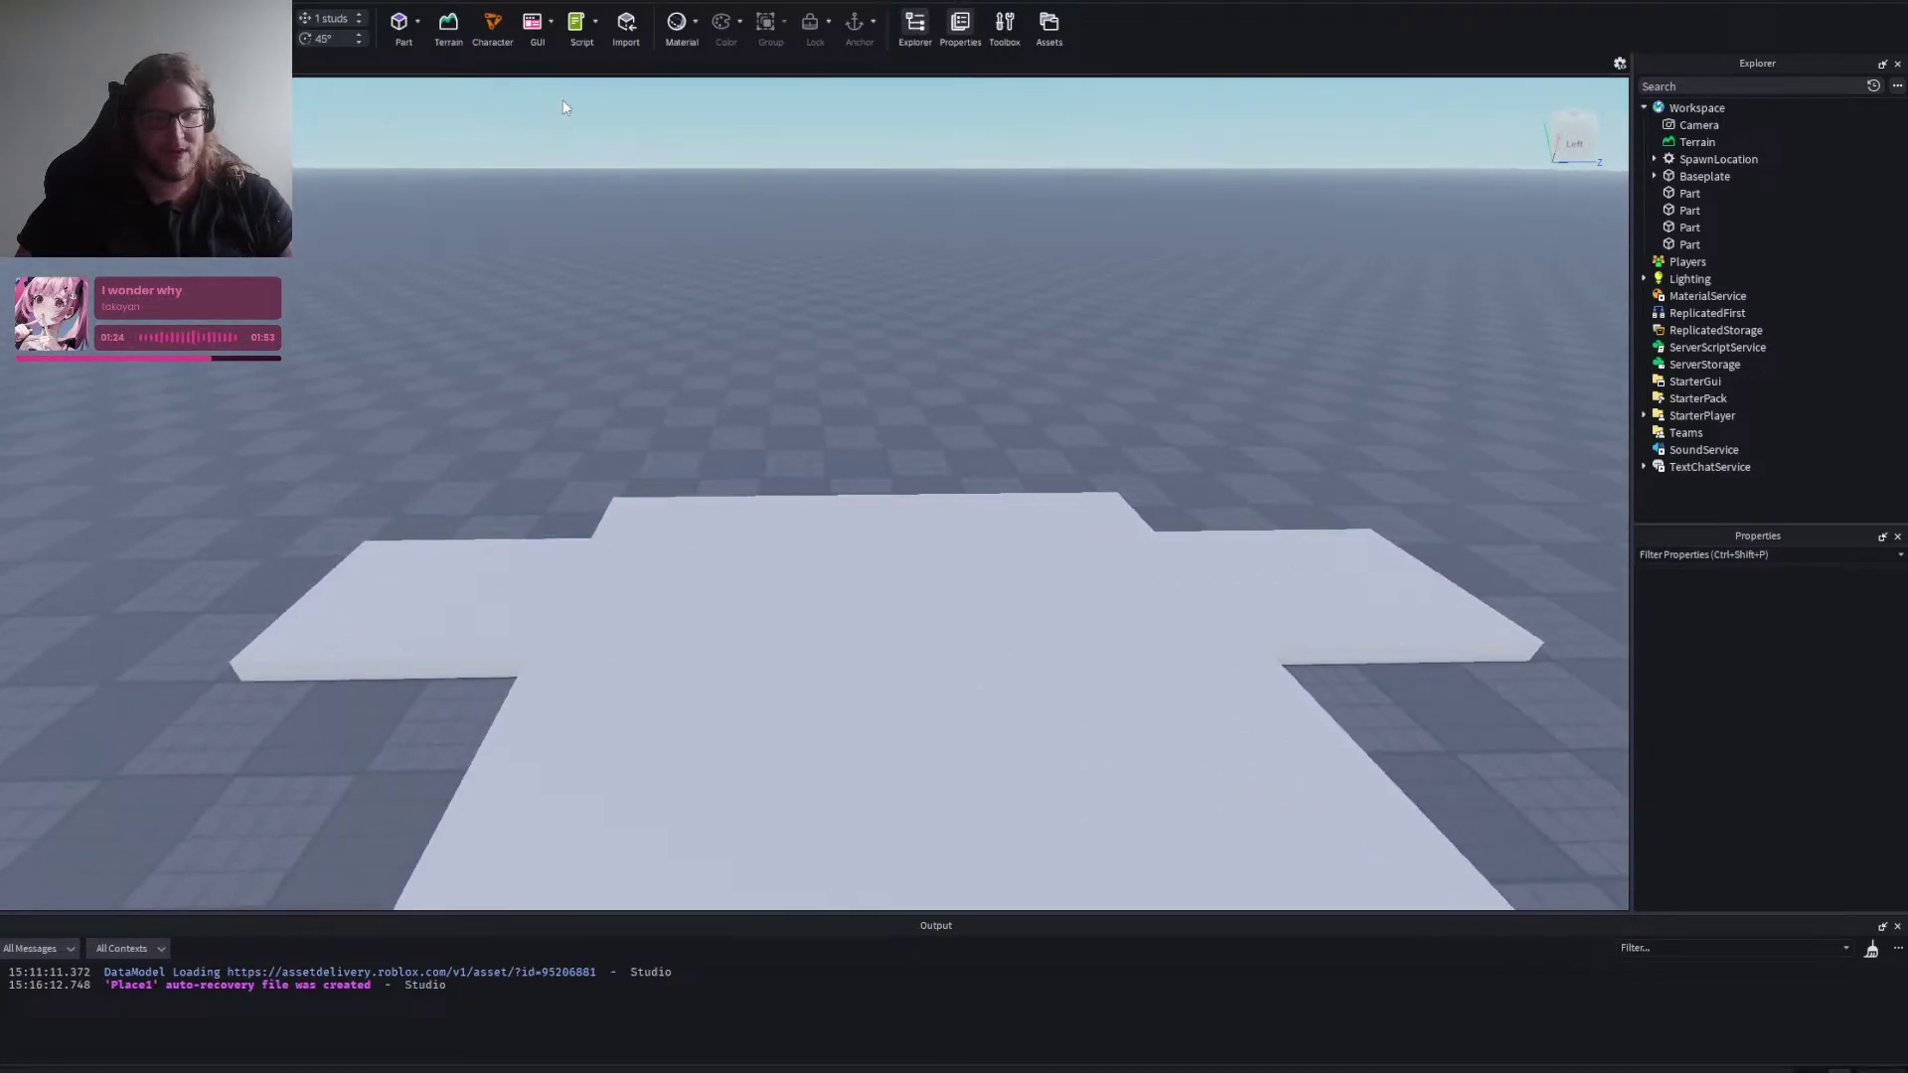
key(s)
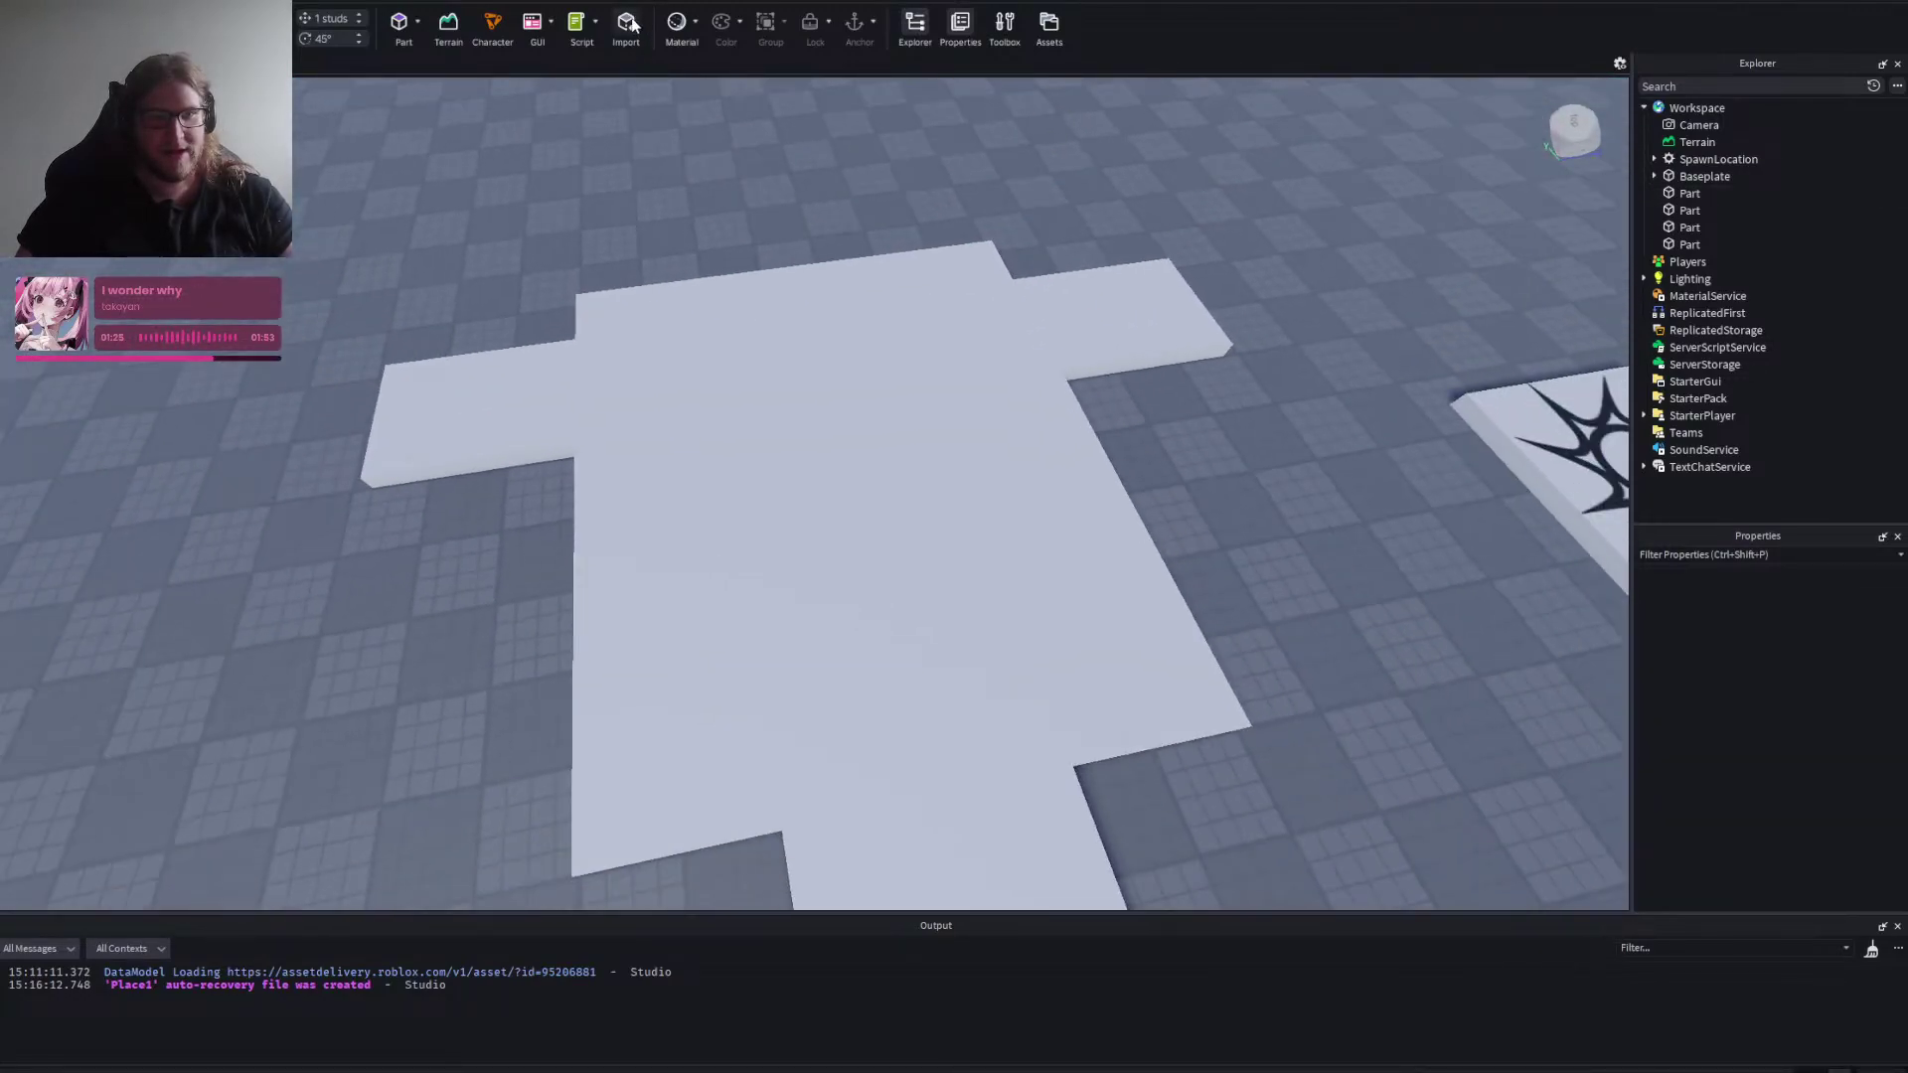
click(399, 20)
key(w)
drag(695, 630, 960, 583)
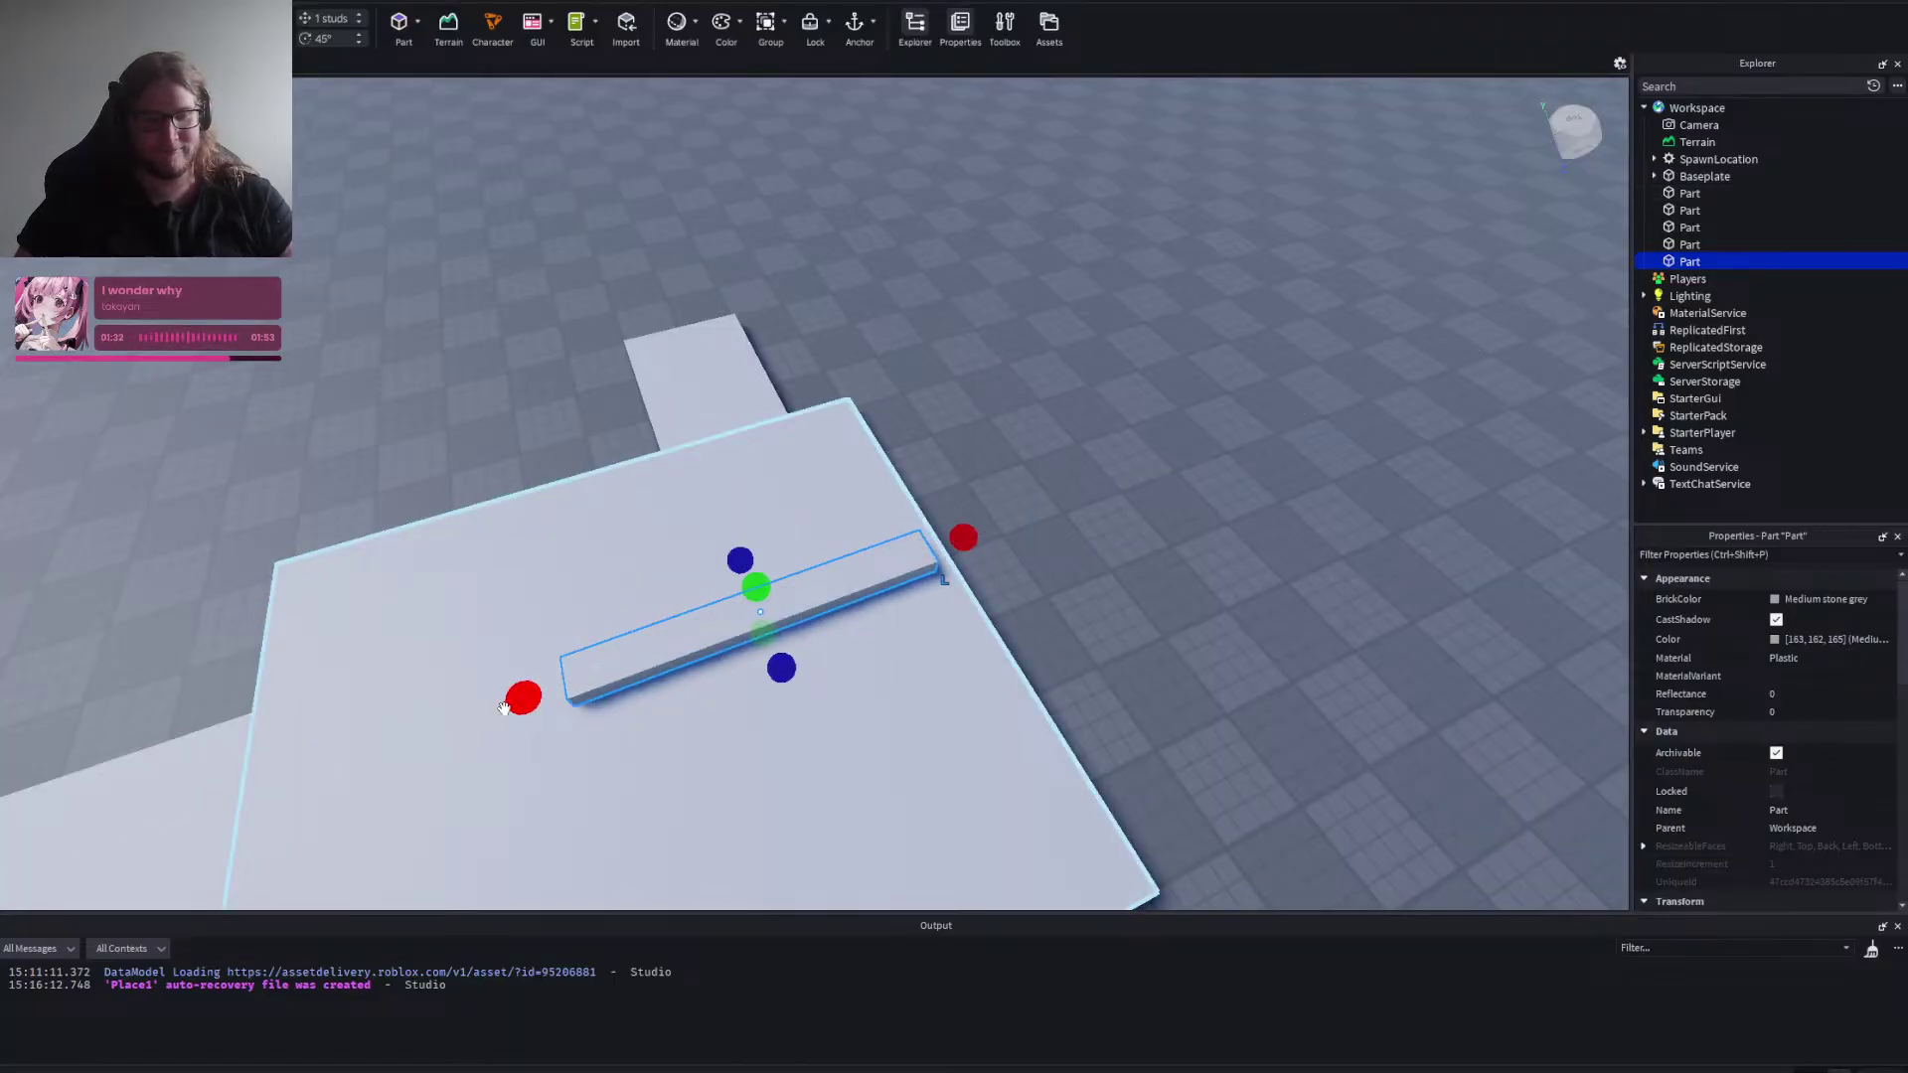
drag(519, 695, 1022, 775)
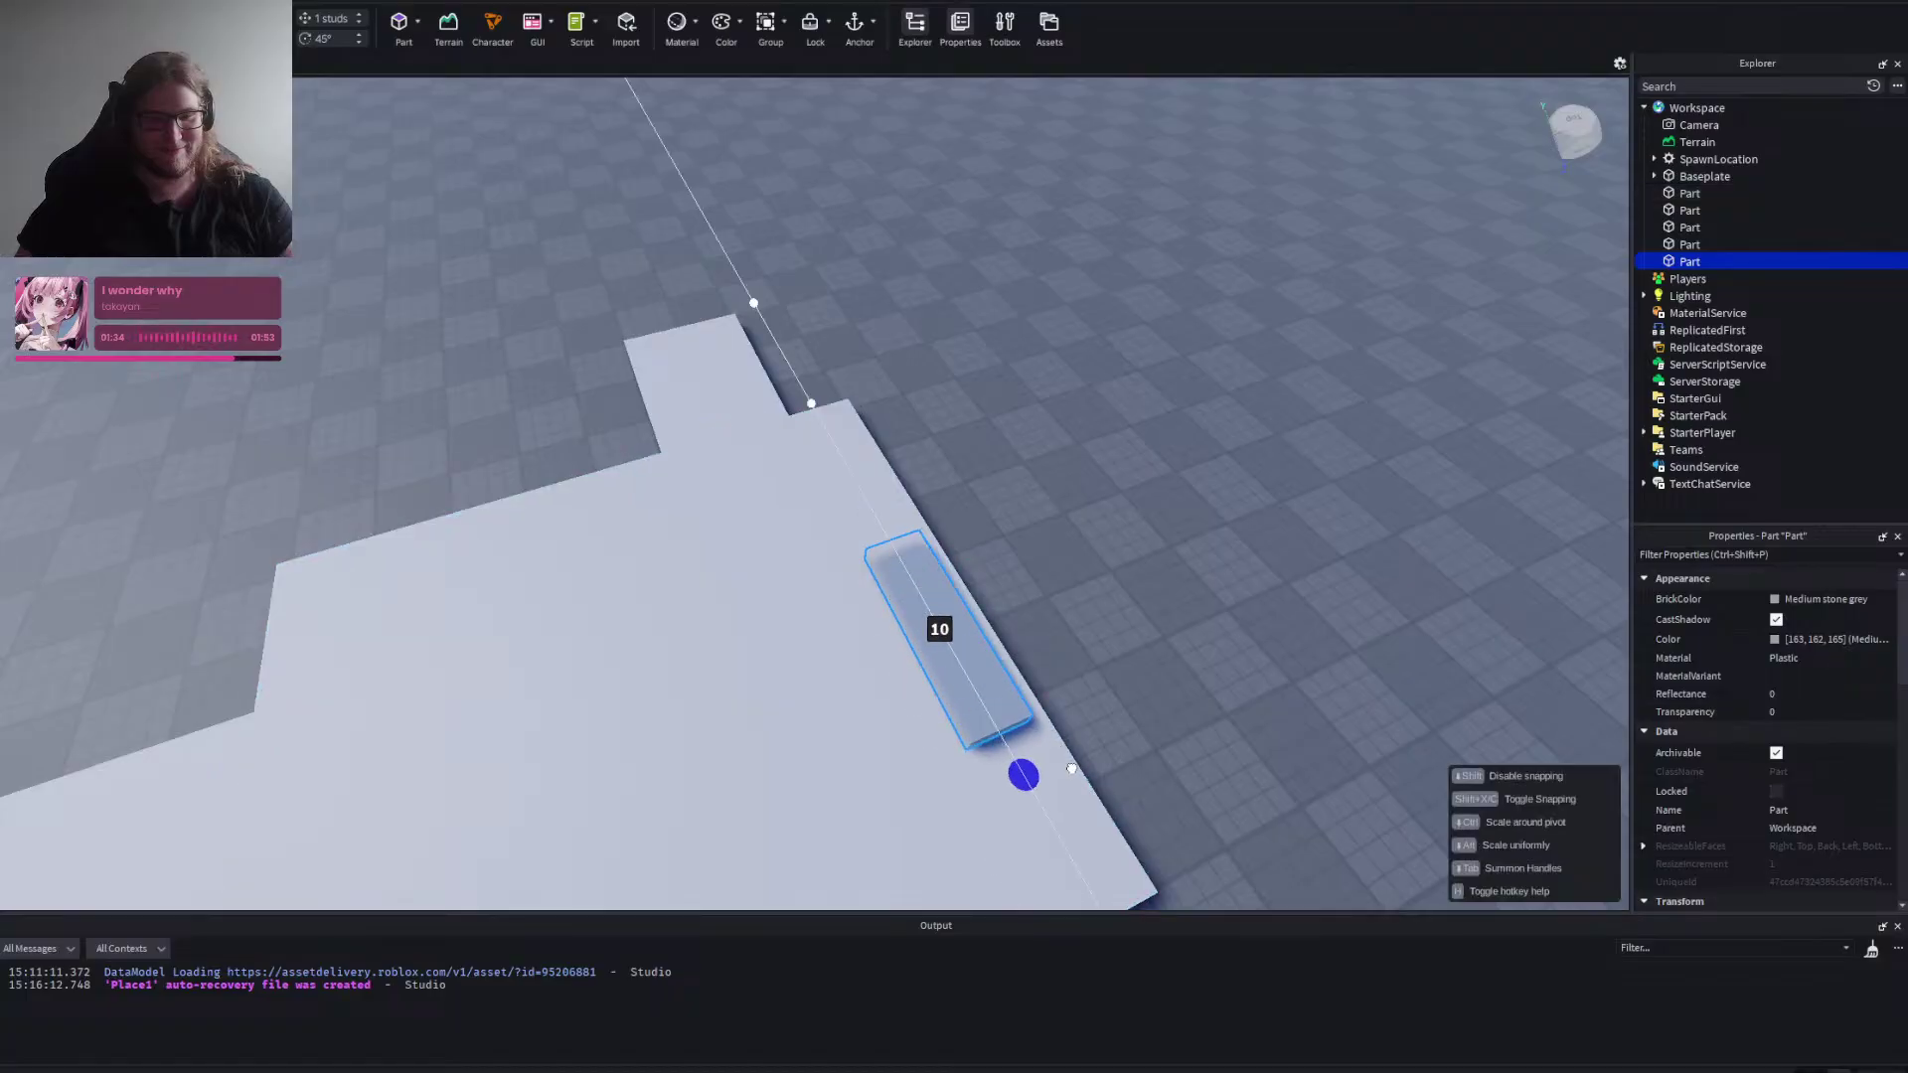
right_click(1188, 588)
Adjust both ends of the bar along the far edge and increase its height into a raised block.
drag(617, 501, 533, 511)
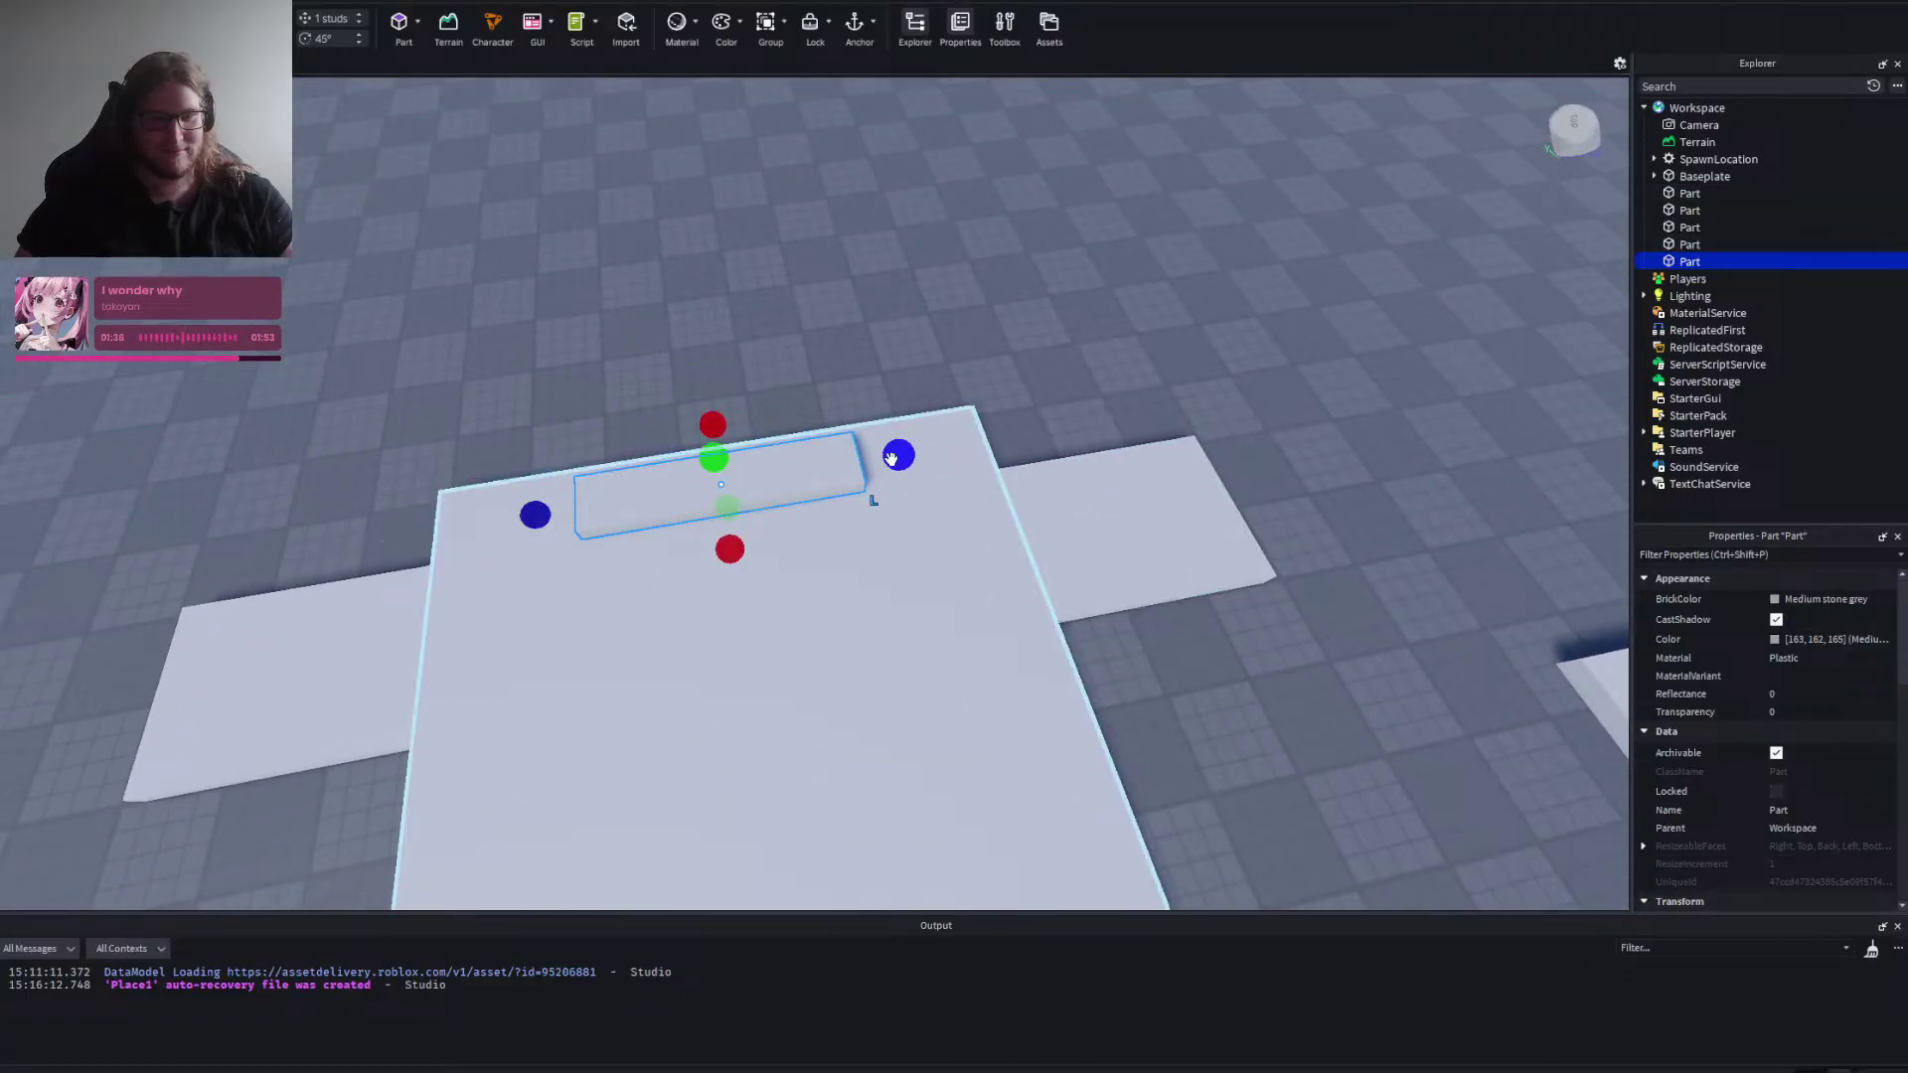
mouse_move(898, 455)
mouse_down()
mouse_move(915, 443)
mouse_move(887, 460)
mouse_up()
drag(713, 458, 724, 427)
click(809, 328)
right_click(809, 328)
Inspect the blocked-out room from several angles, checking the two side hallways and the long hallway.
key(d)
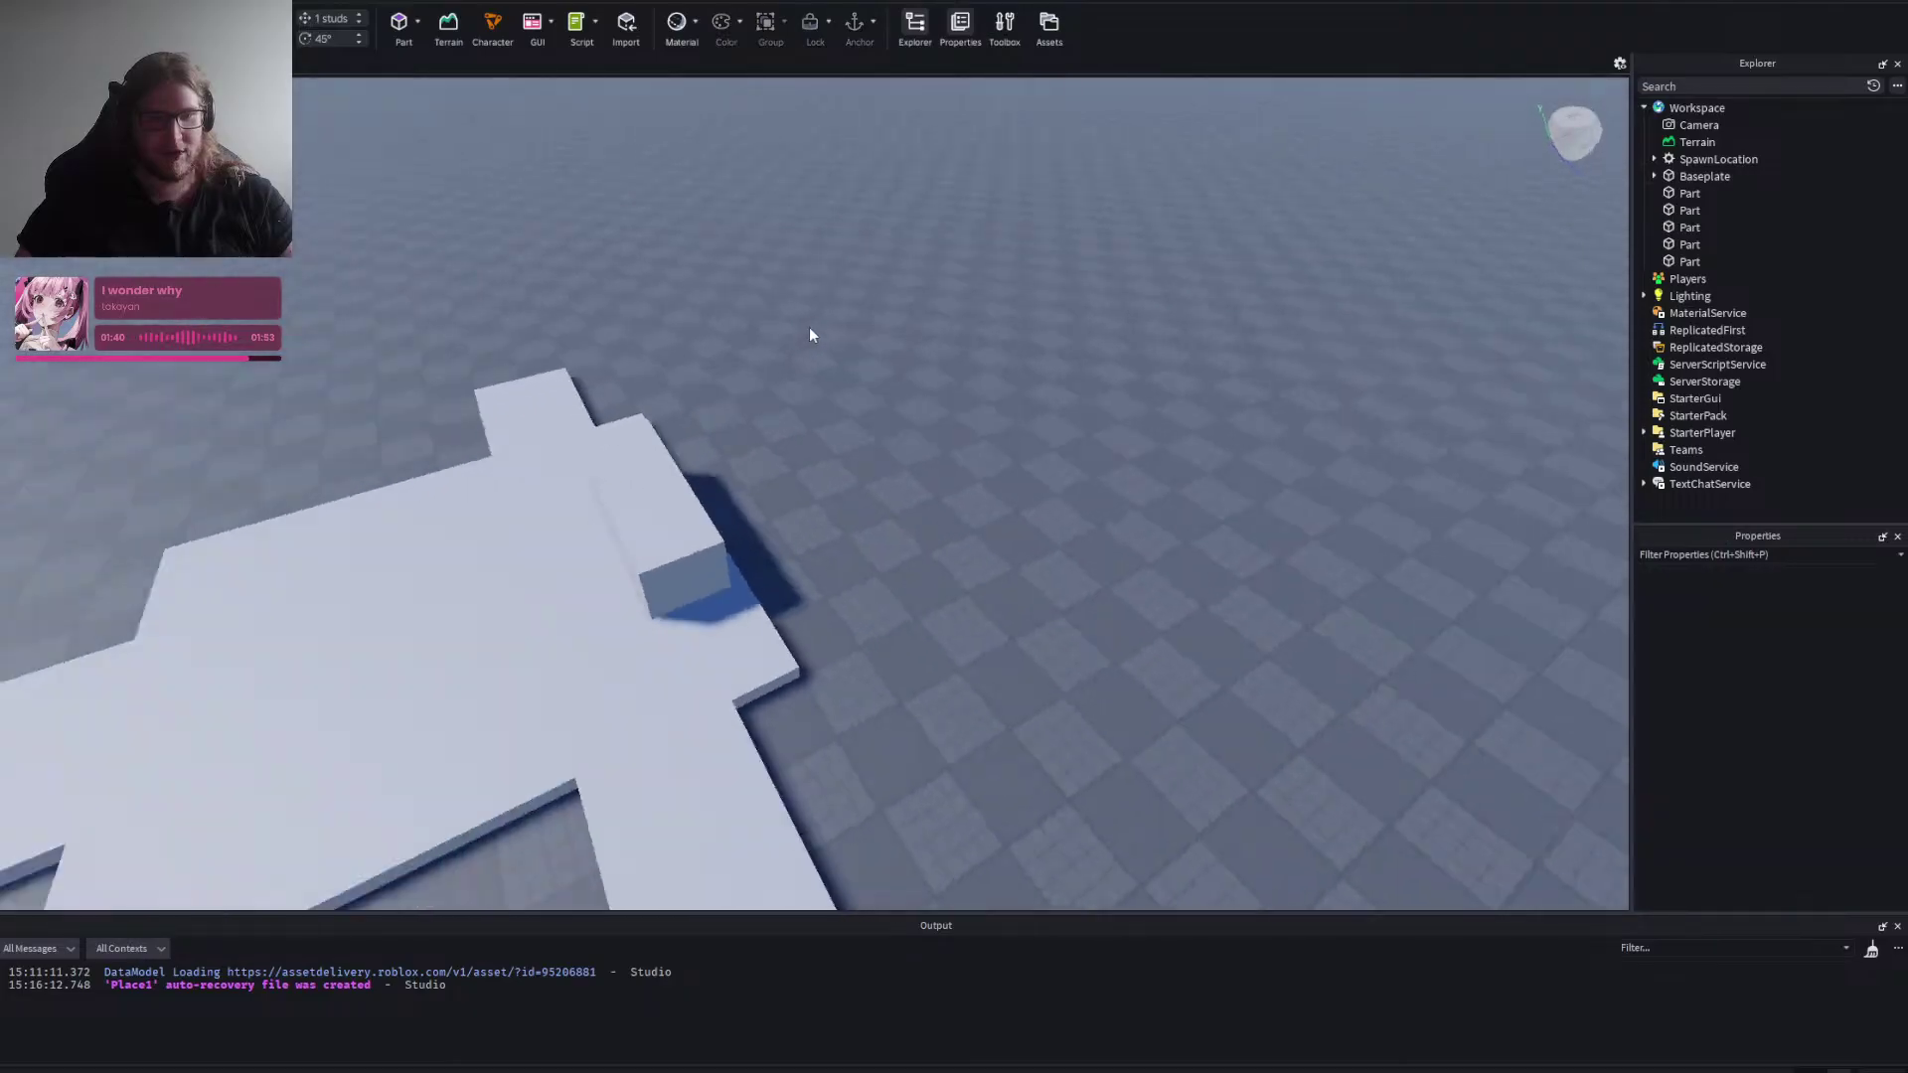
right_click(873, 391)
key(a)
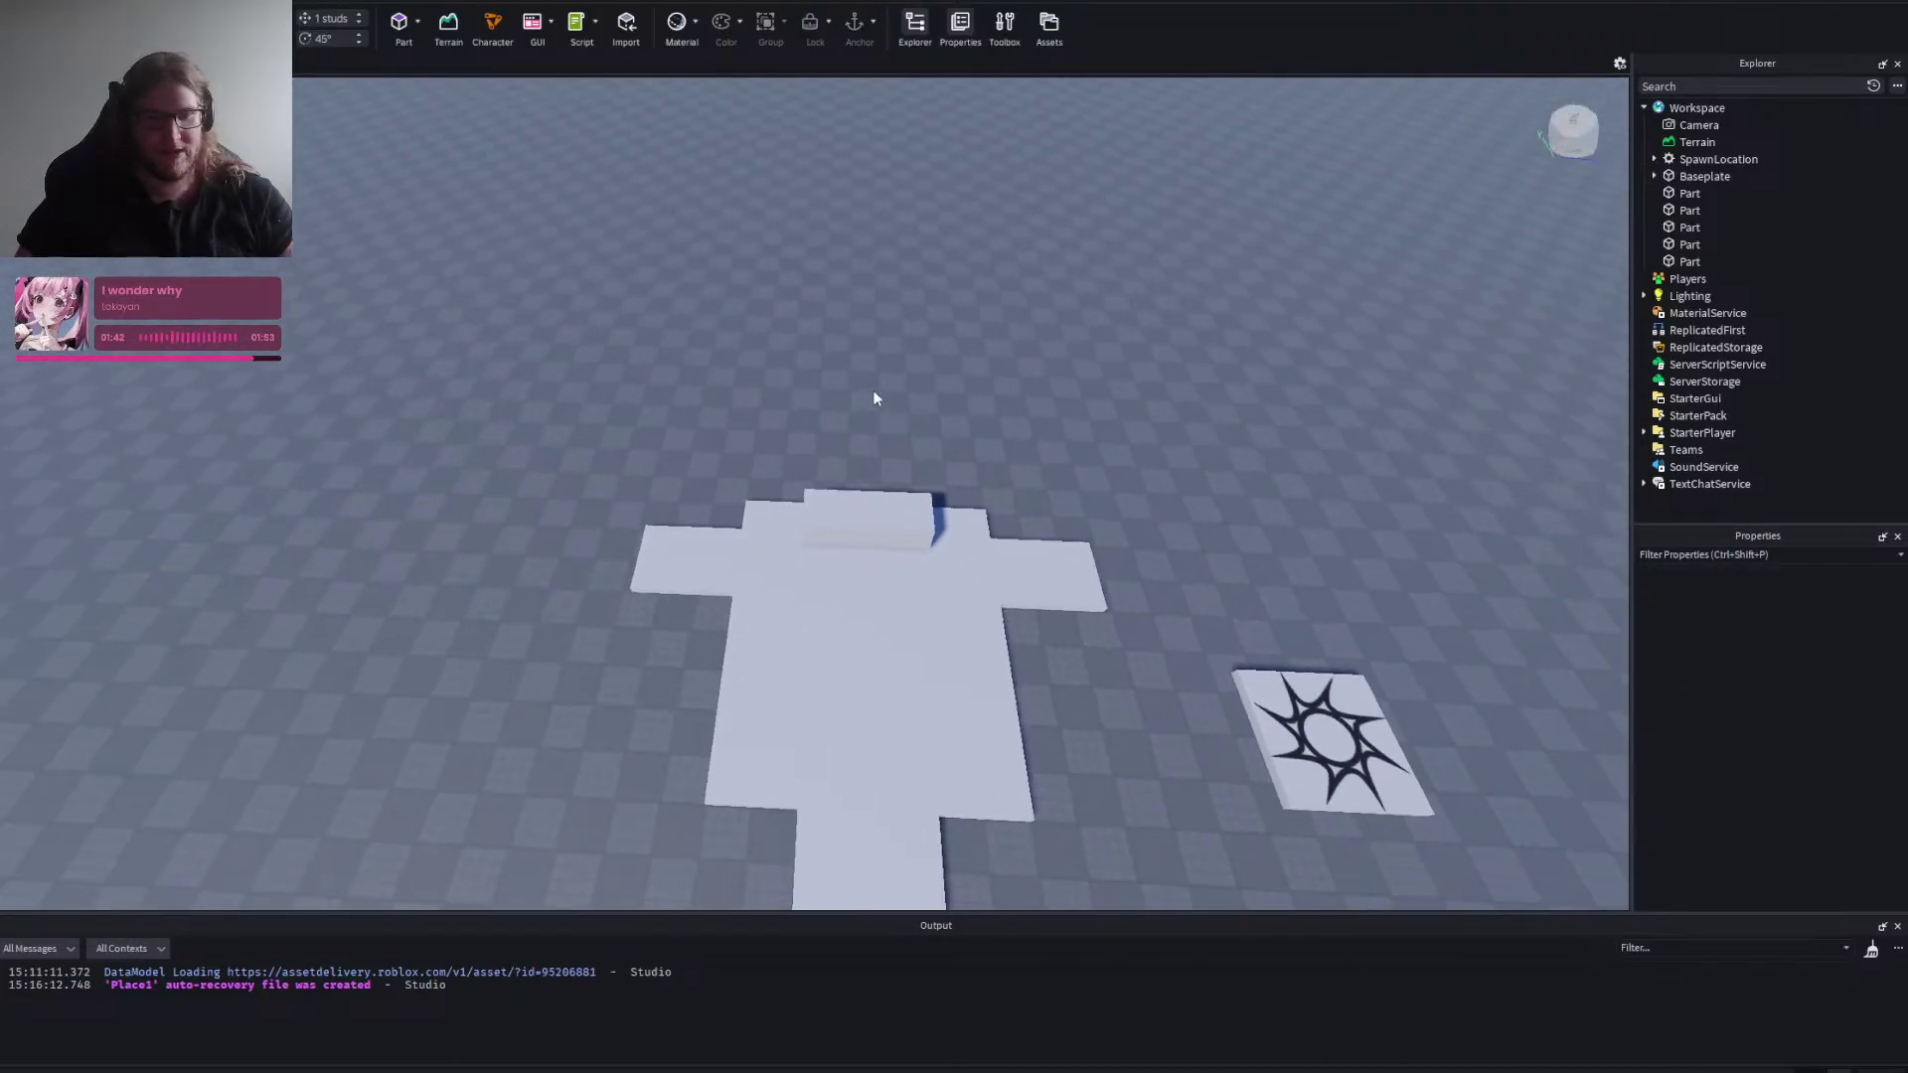
key(w)
scroll(874, 393, down, 3)
click(874, 394)
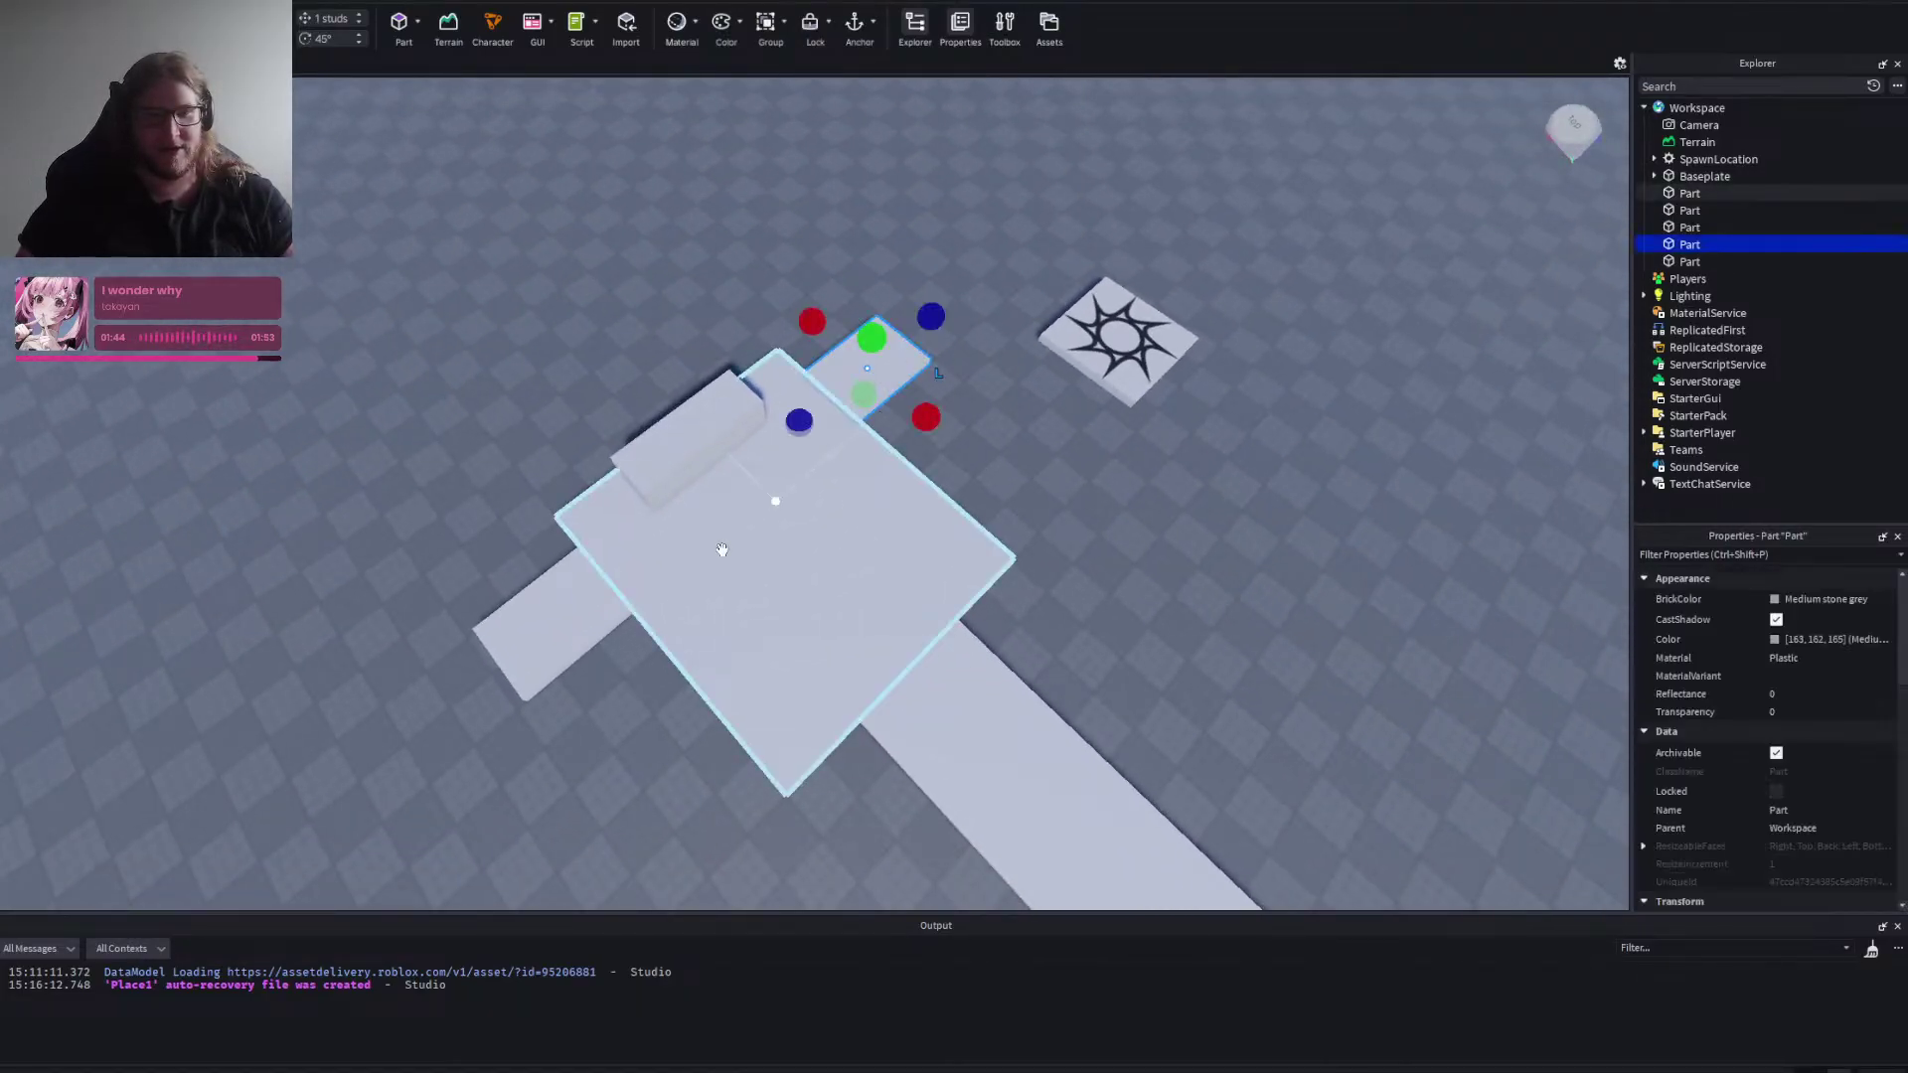
click(571, 618)
click(1117, 779)
right_click(1149, 622)
key(a)
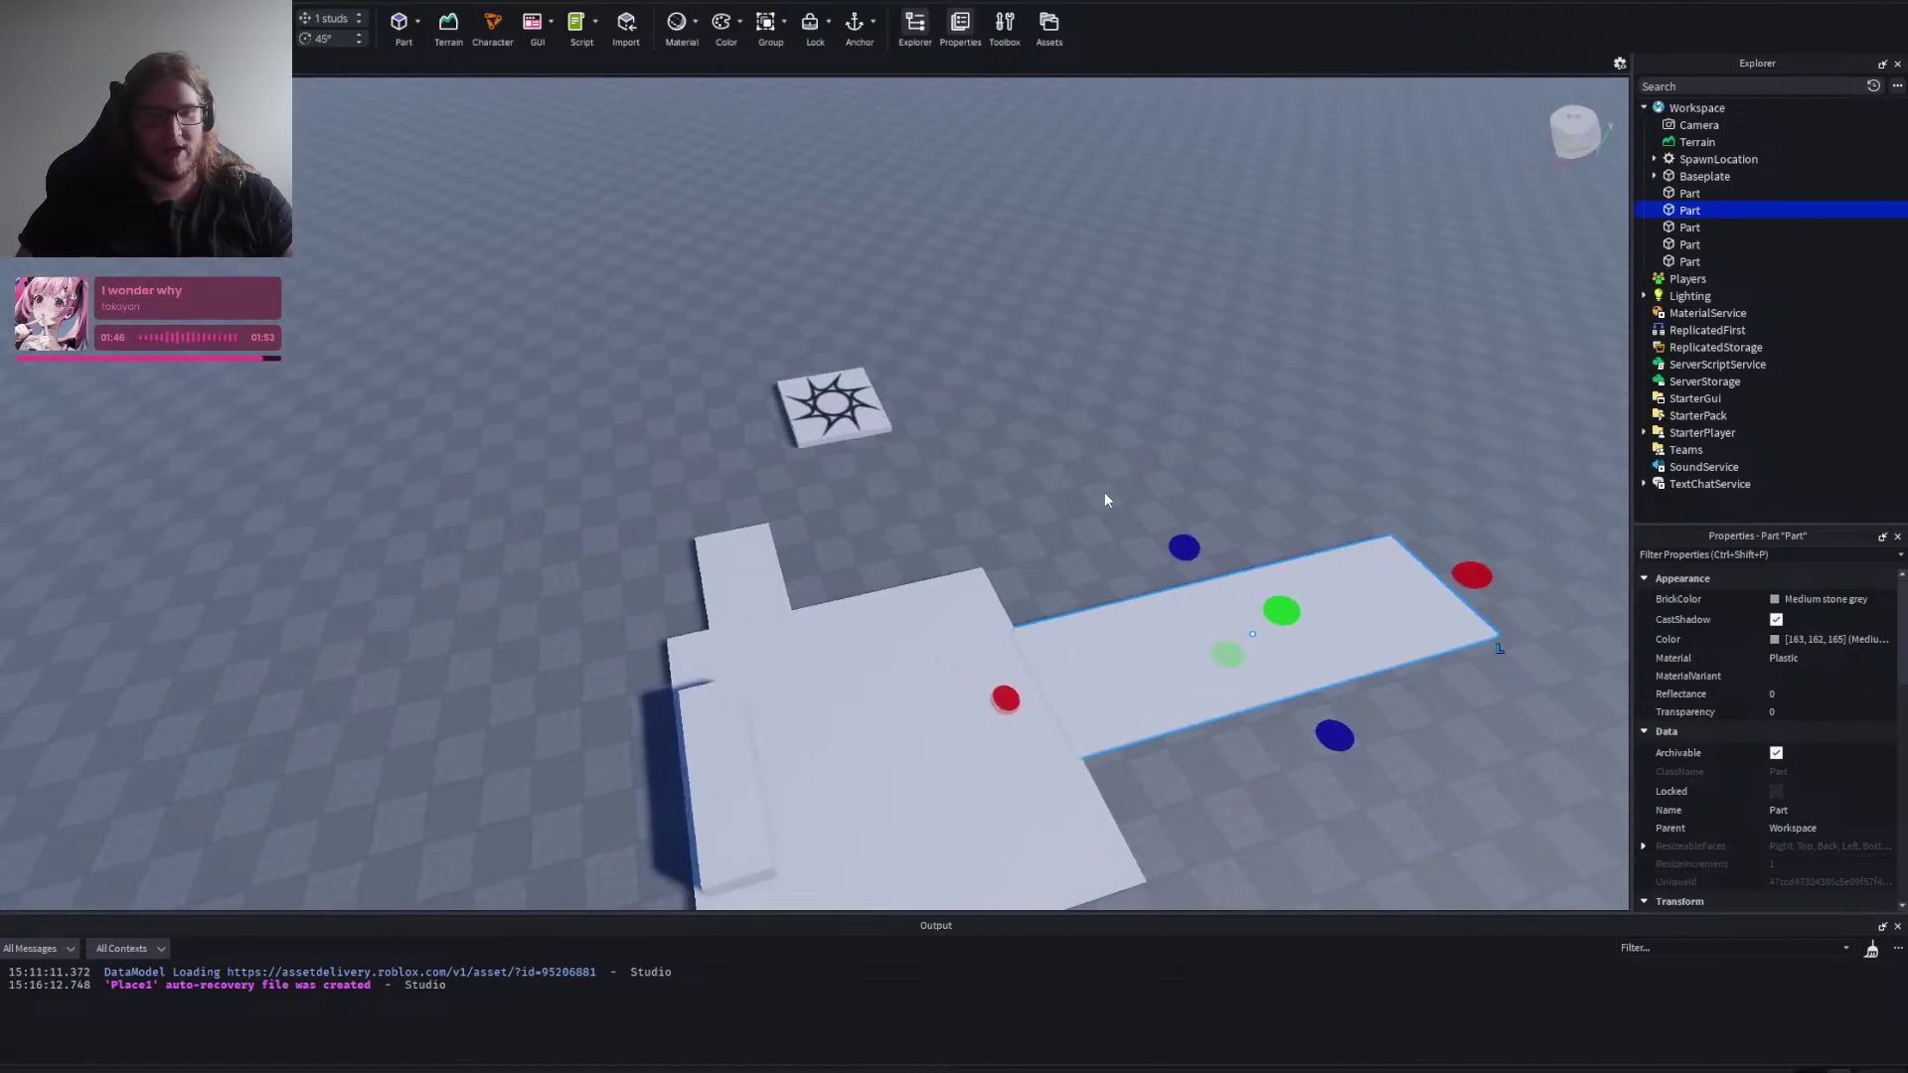
click(1102, 501)
right_click(1099, 503)
key(d)
key(w)
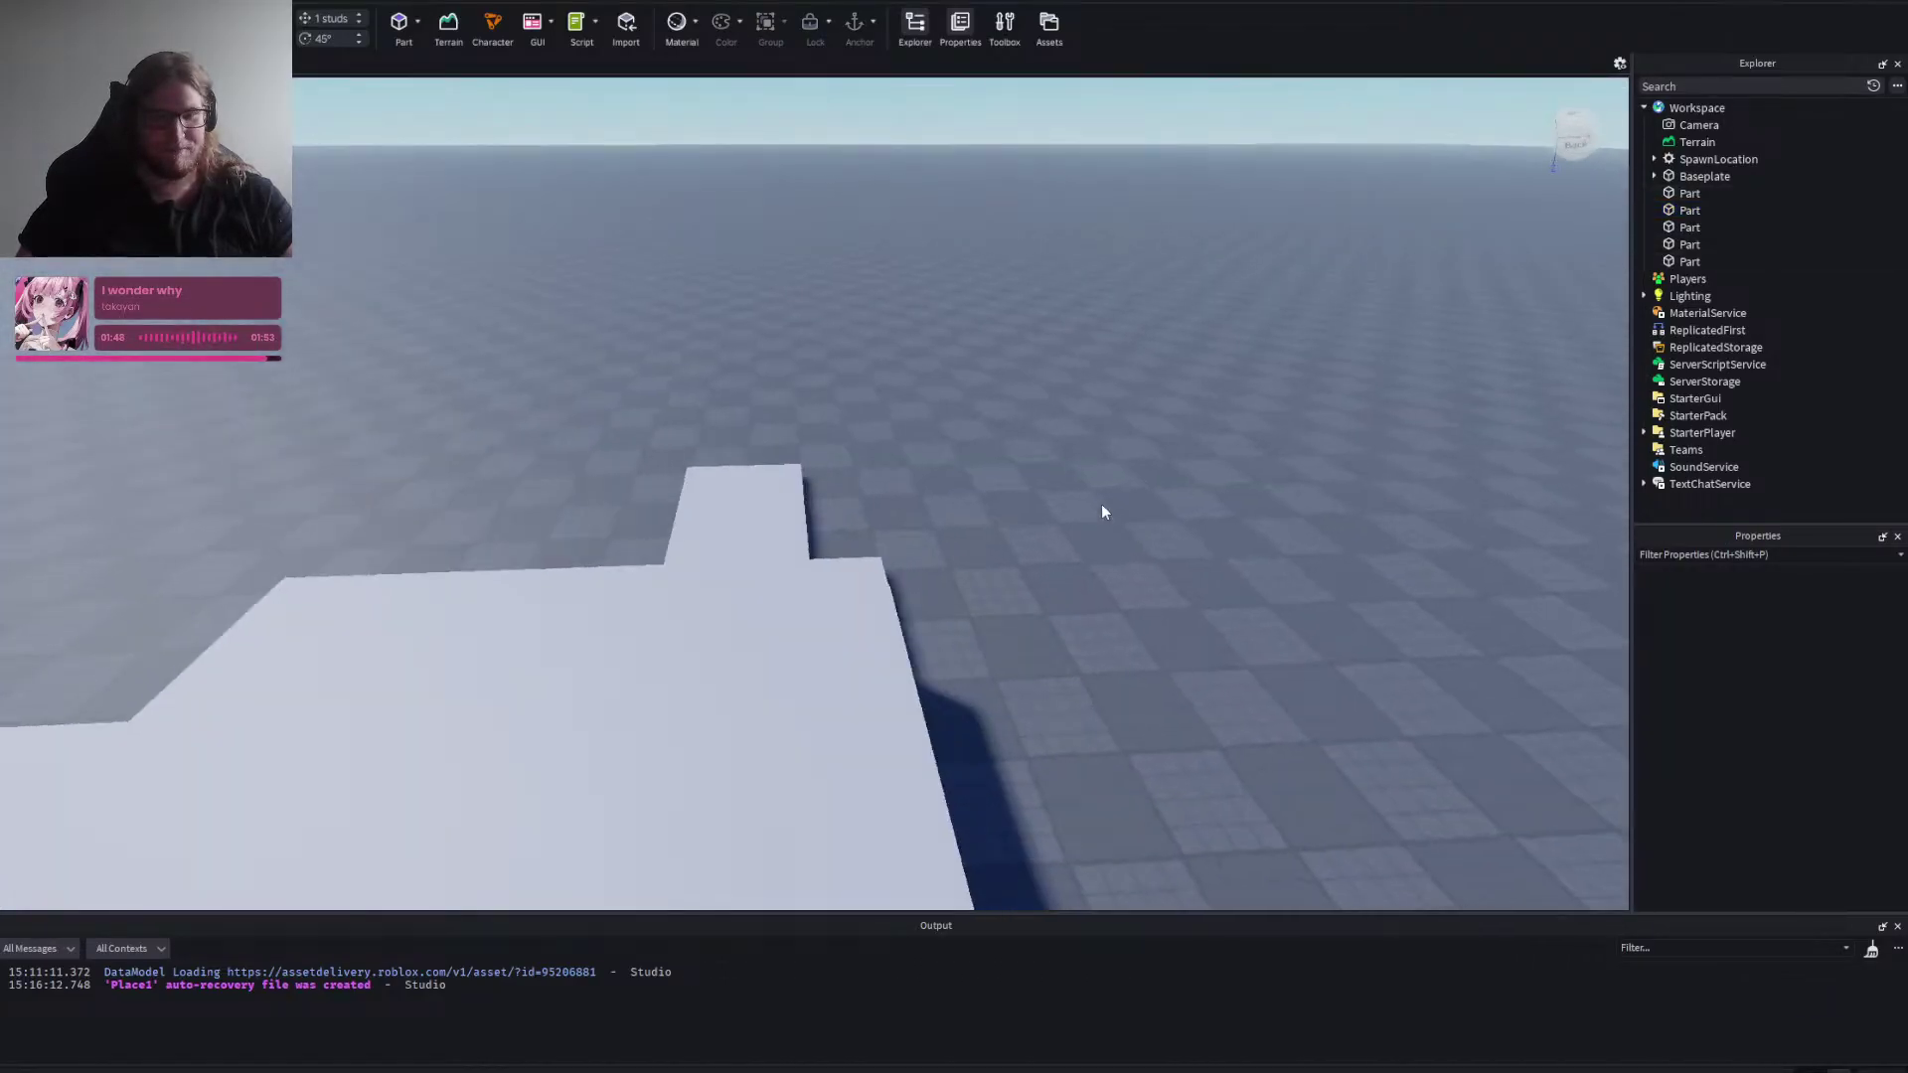
Duplicate the raised block and scale the copy into a narrower box standing on top of the block.
right_click(960, 513)
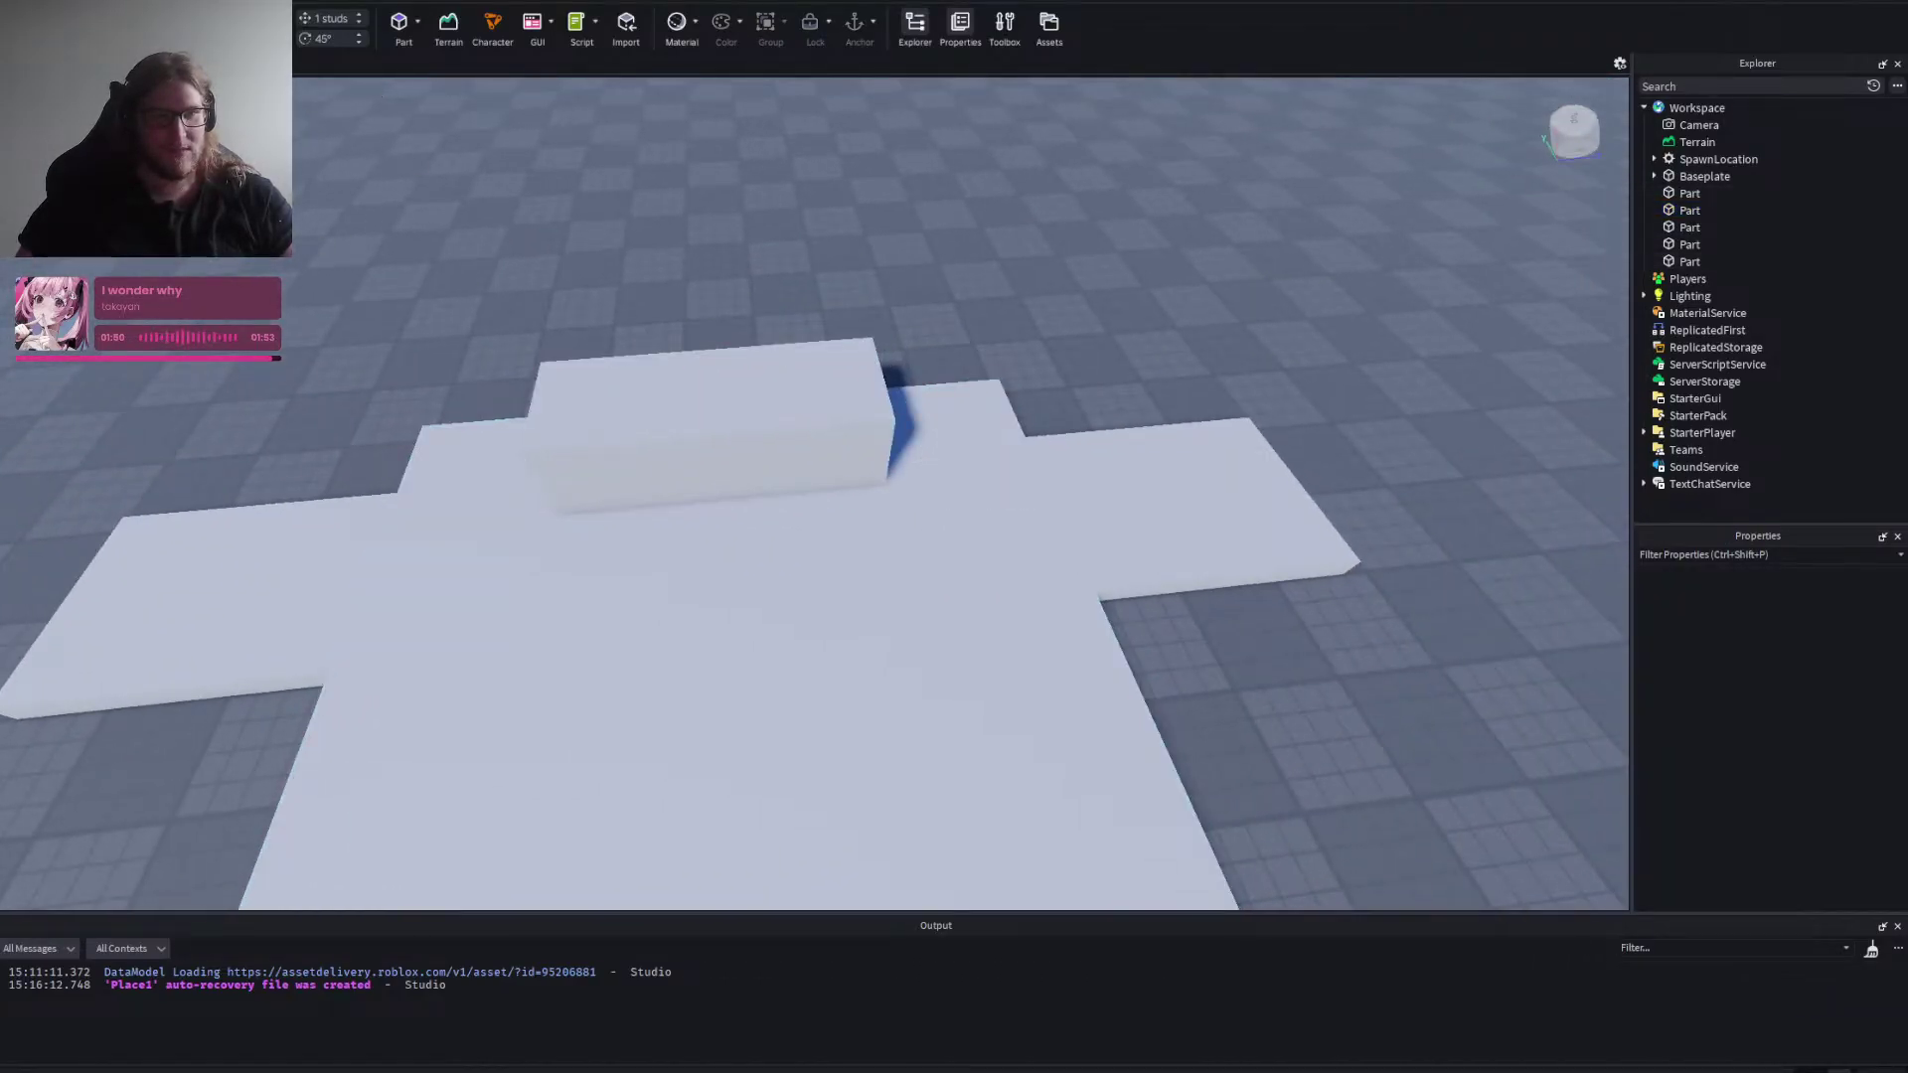
right_click(499, 172)
click(752, 470)
key(ctrl+d)
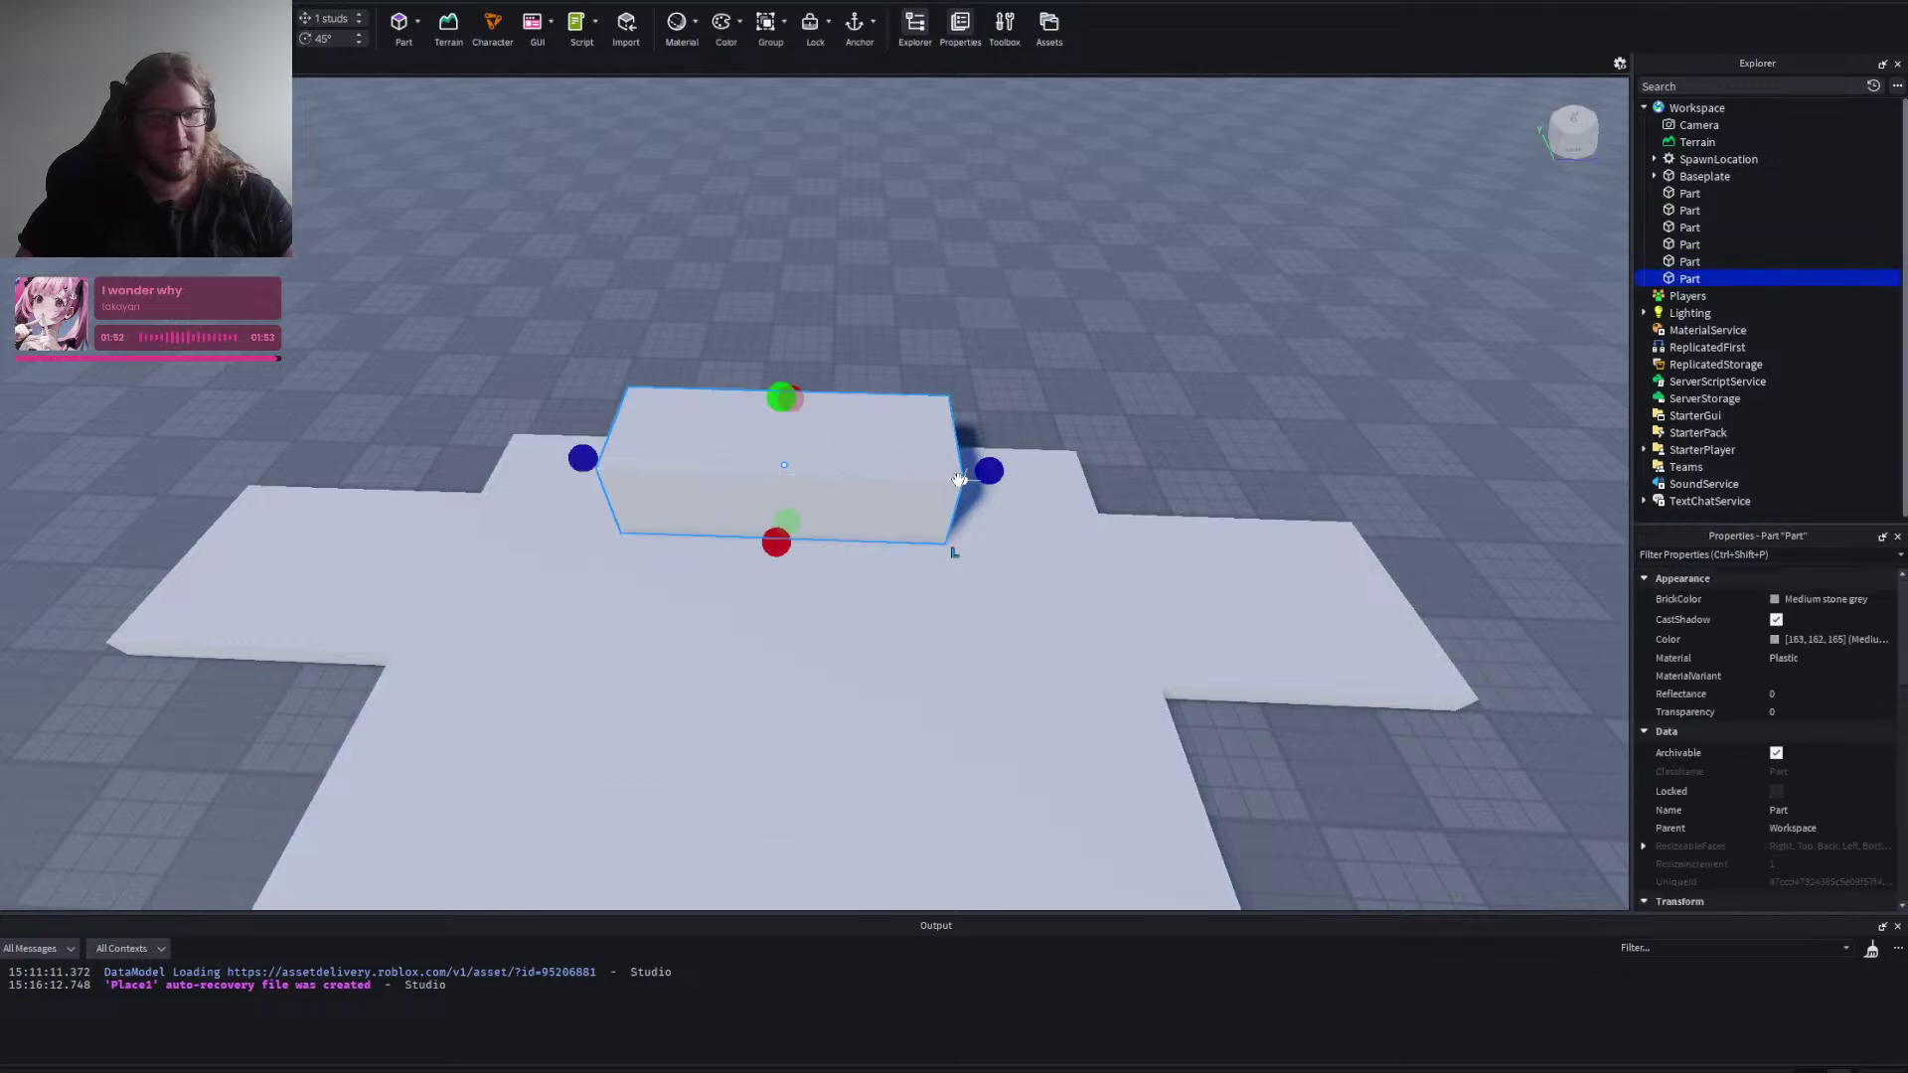
drag(986, 475, 838, 487)
drag(587, 455, 672, 460)
drag(755, 408, 757, 296)
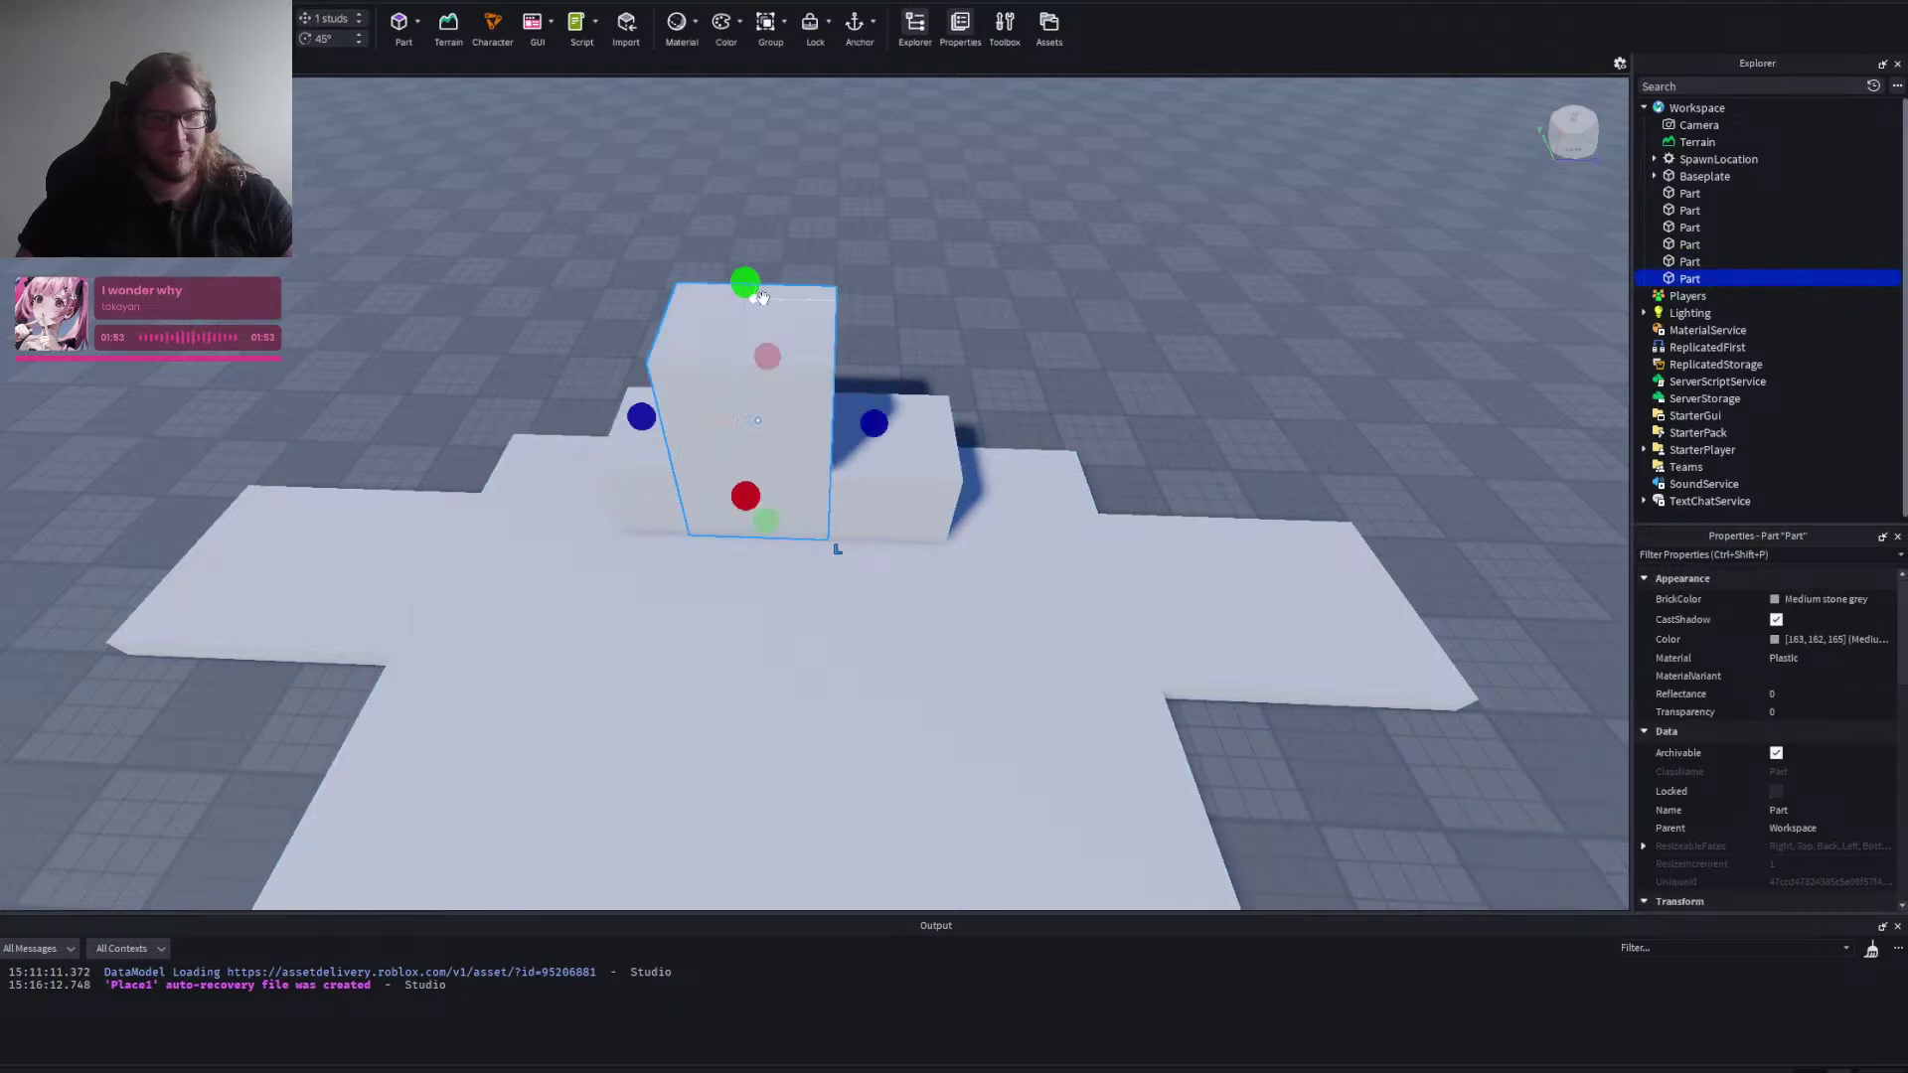
drag(763, 536, 743, 440)
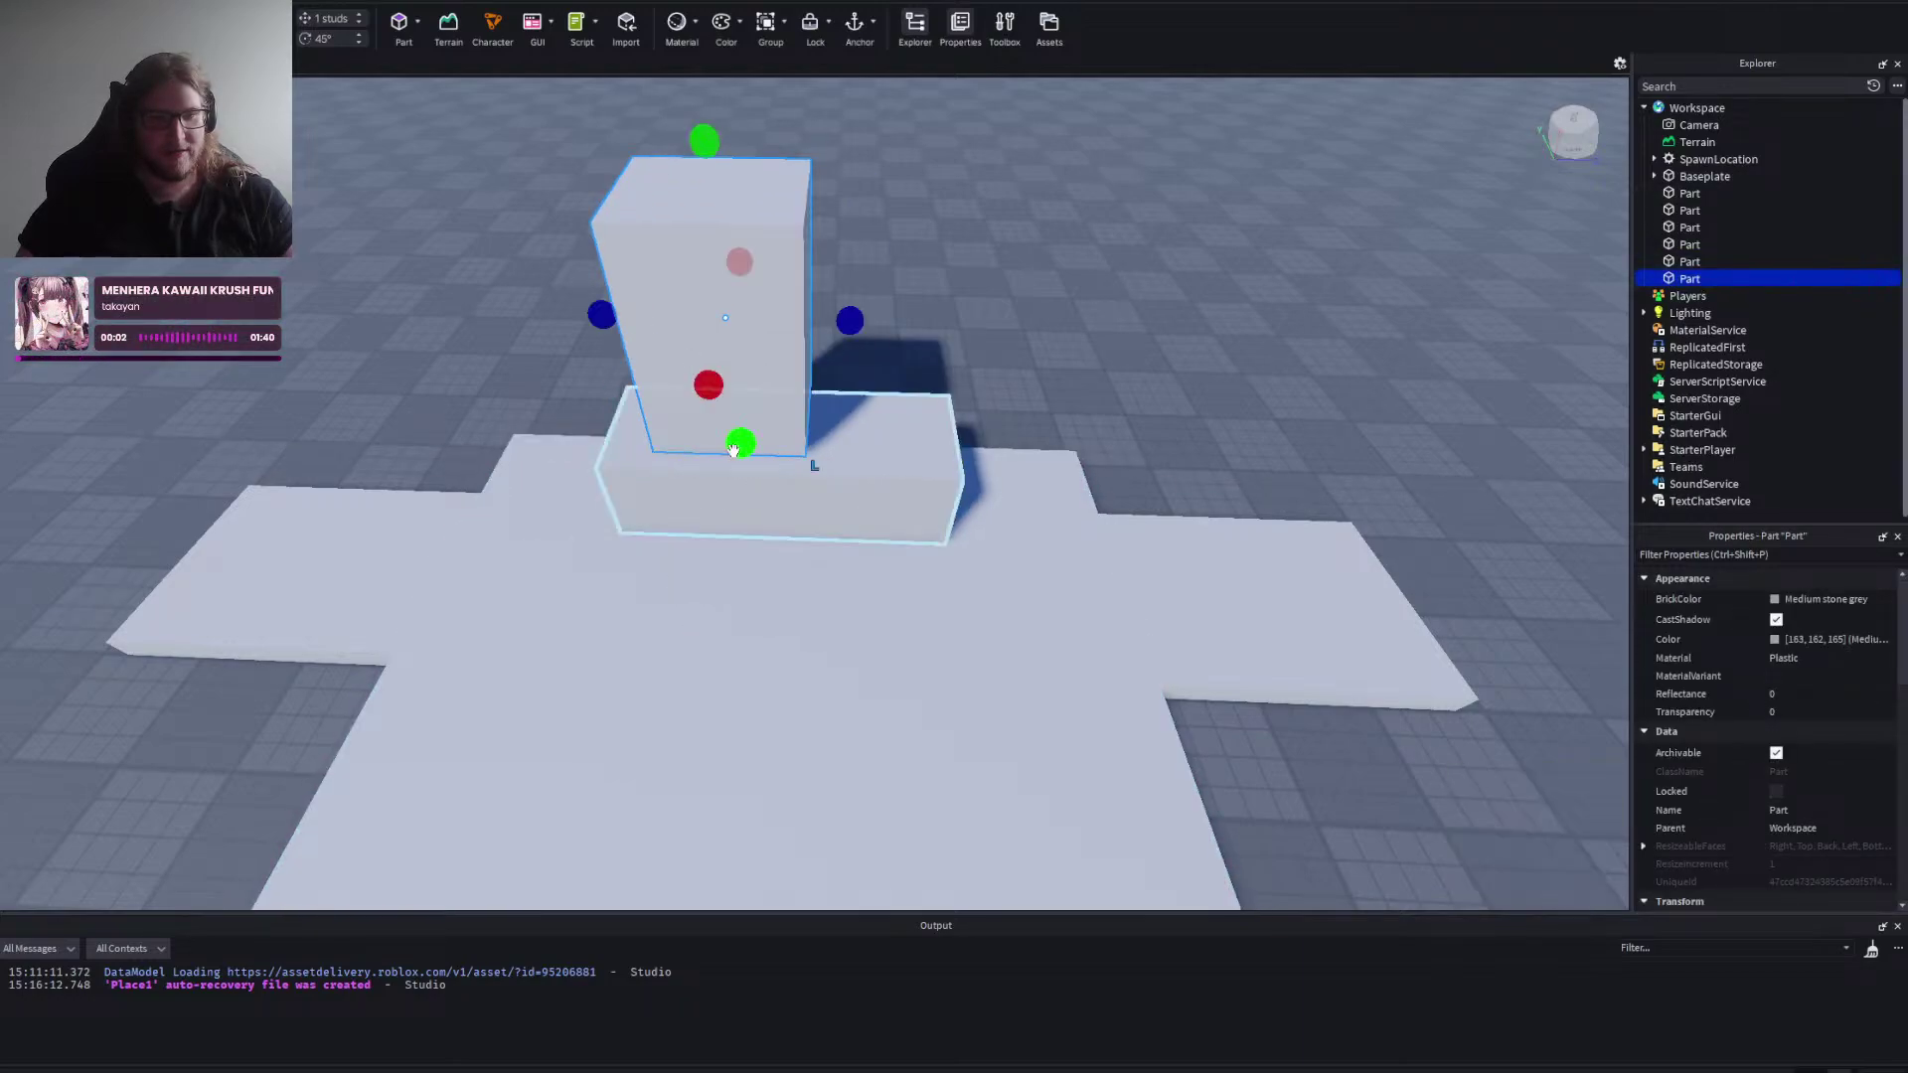
drag(701, 139, 723, 293)
Adjust the upper box's depth, width and height into a small cube near one end of the raised block.
right_click(813, 403)
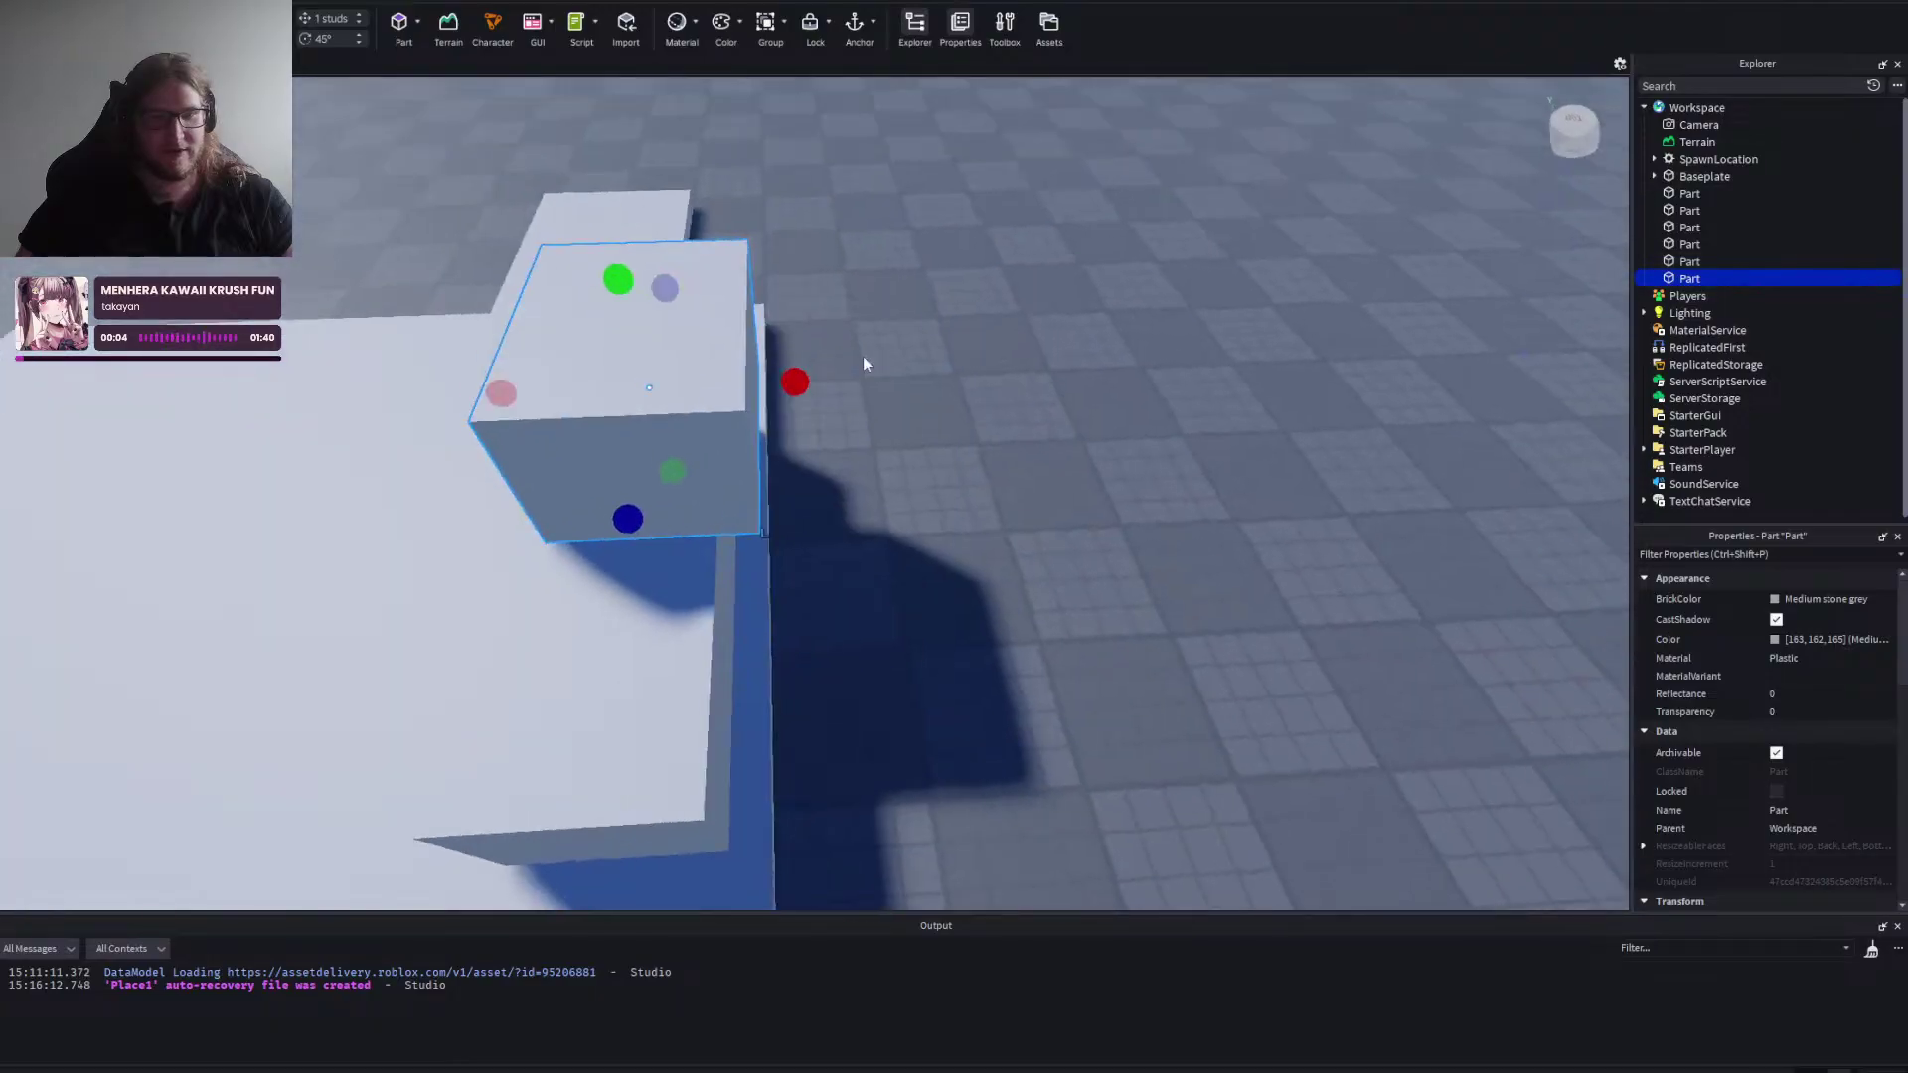
drag(800, 408, 724, 409)
right_click(725, 410)
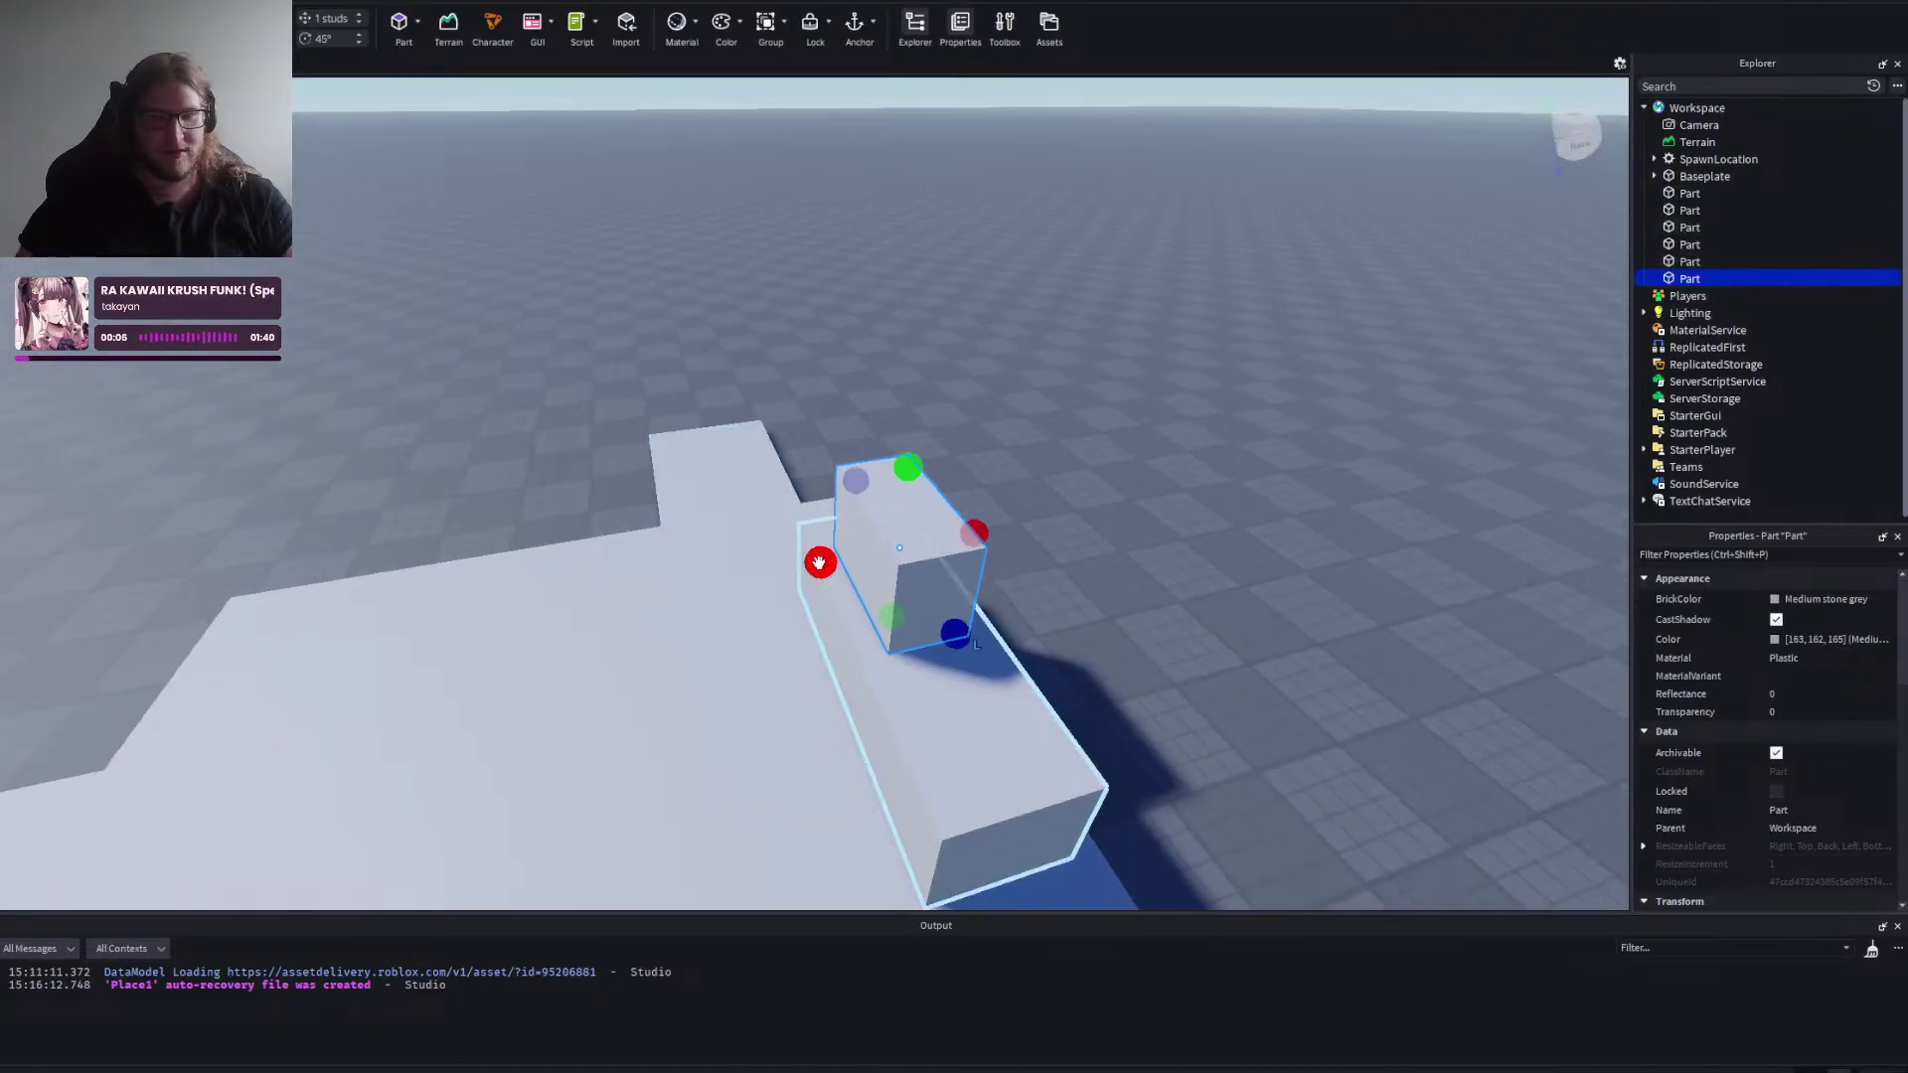
drag(819, 559, 774, 509)
right_click(1045, 542)
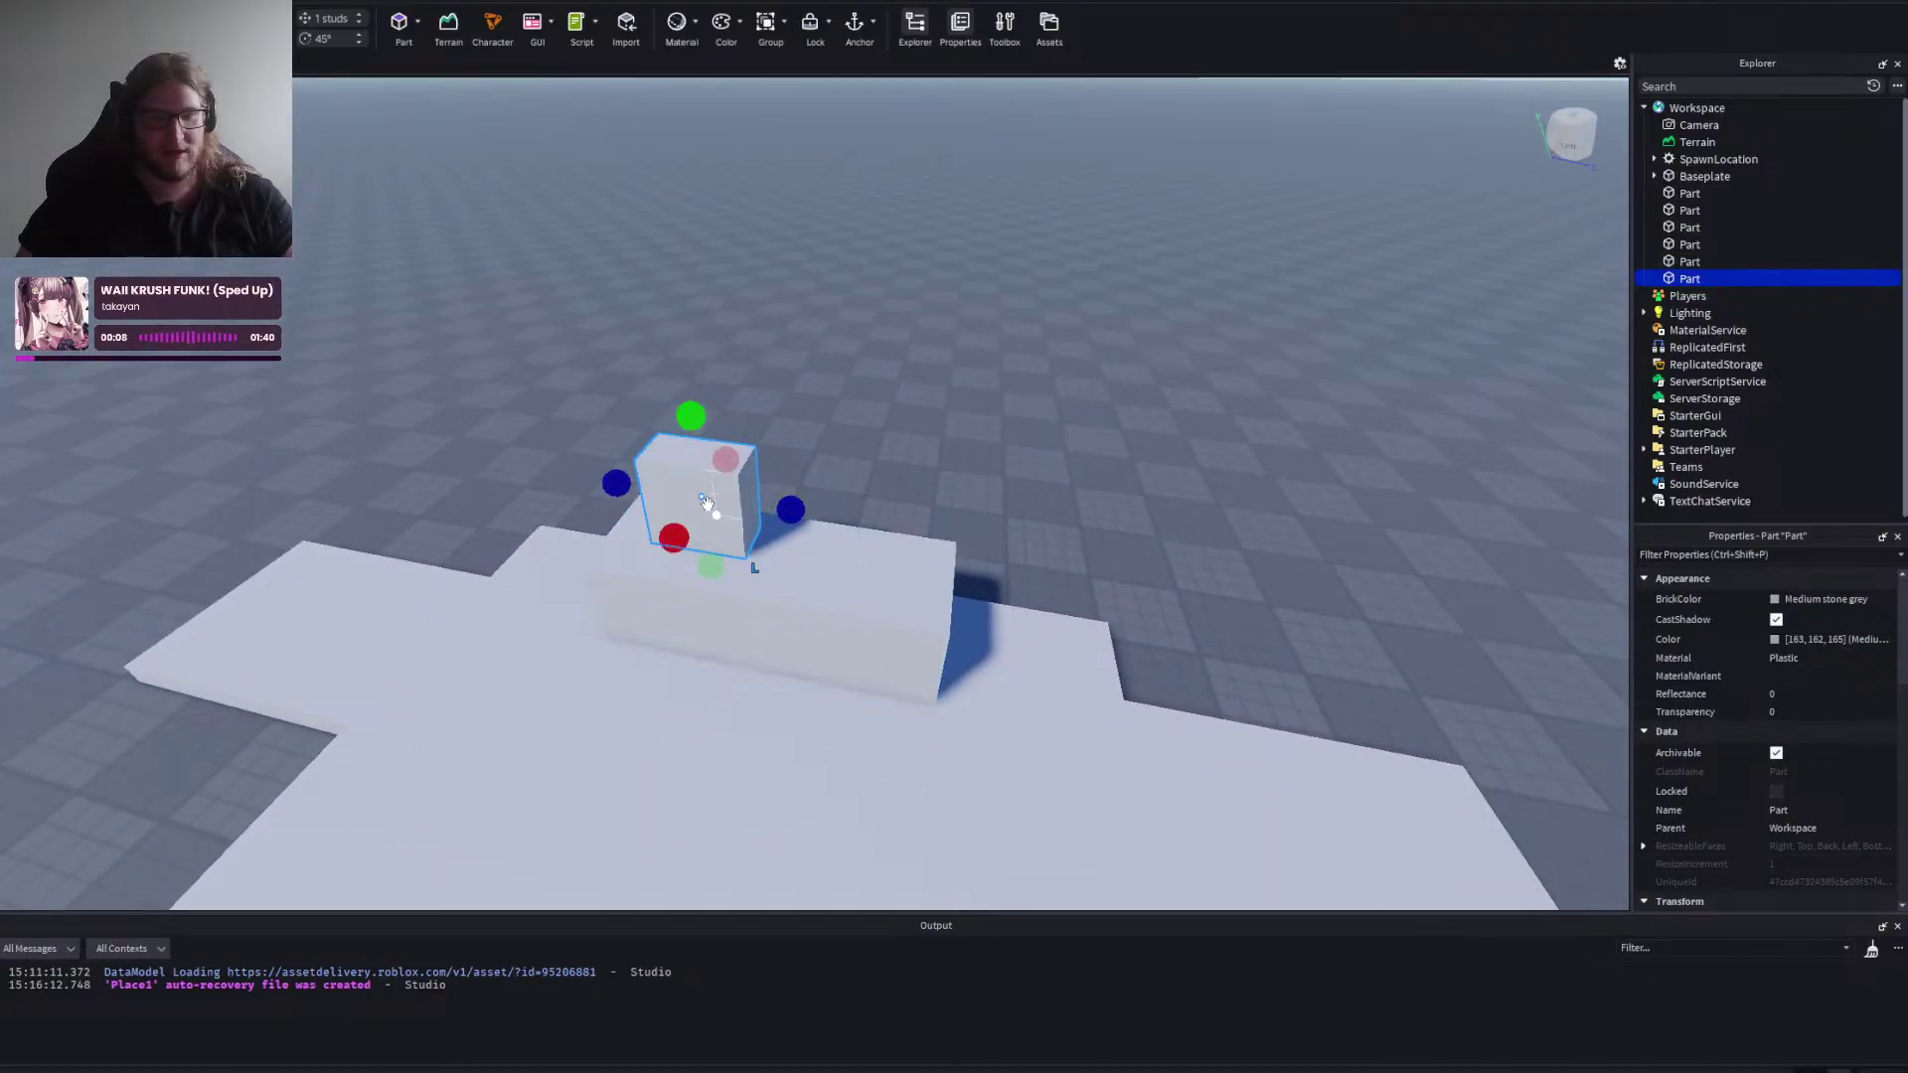
drag(620, 487, 652, 500)
drag(704, 421, 710, 447)
click(884, 424)
right_click(884, 423)
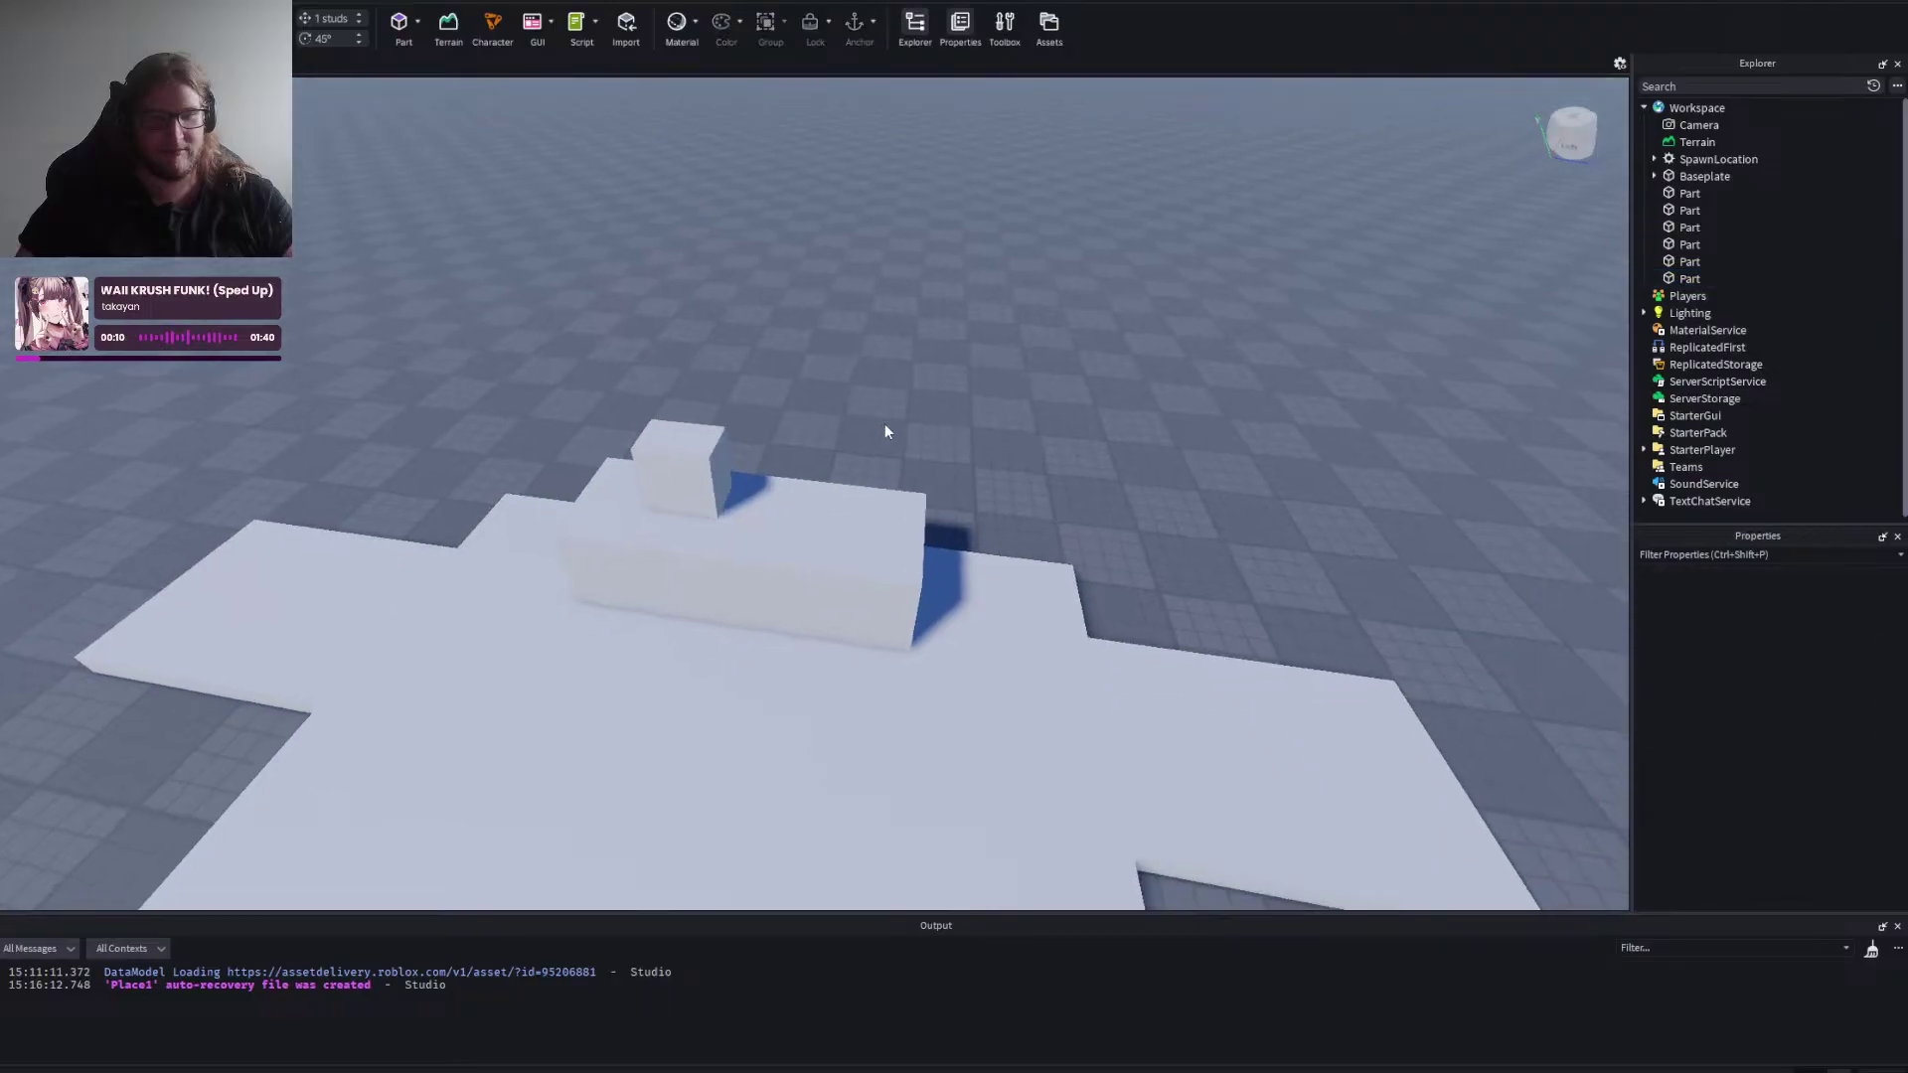
Duplicate the small cube, move the copy to the raised block's other end and flatten it into a low box.
click(861, 436)
key(ctrl+d)
drag(950, 428, 1086, 438)
drag(788, 412, 1149, 459)
key(d)
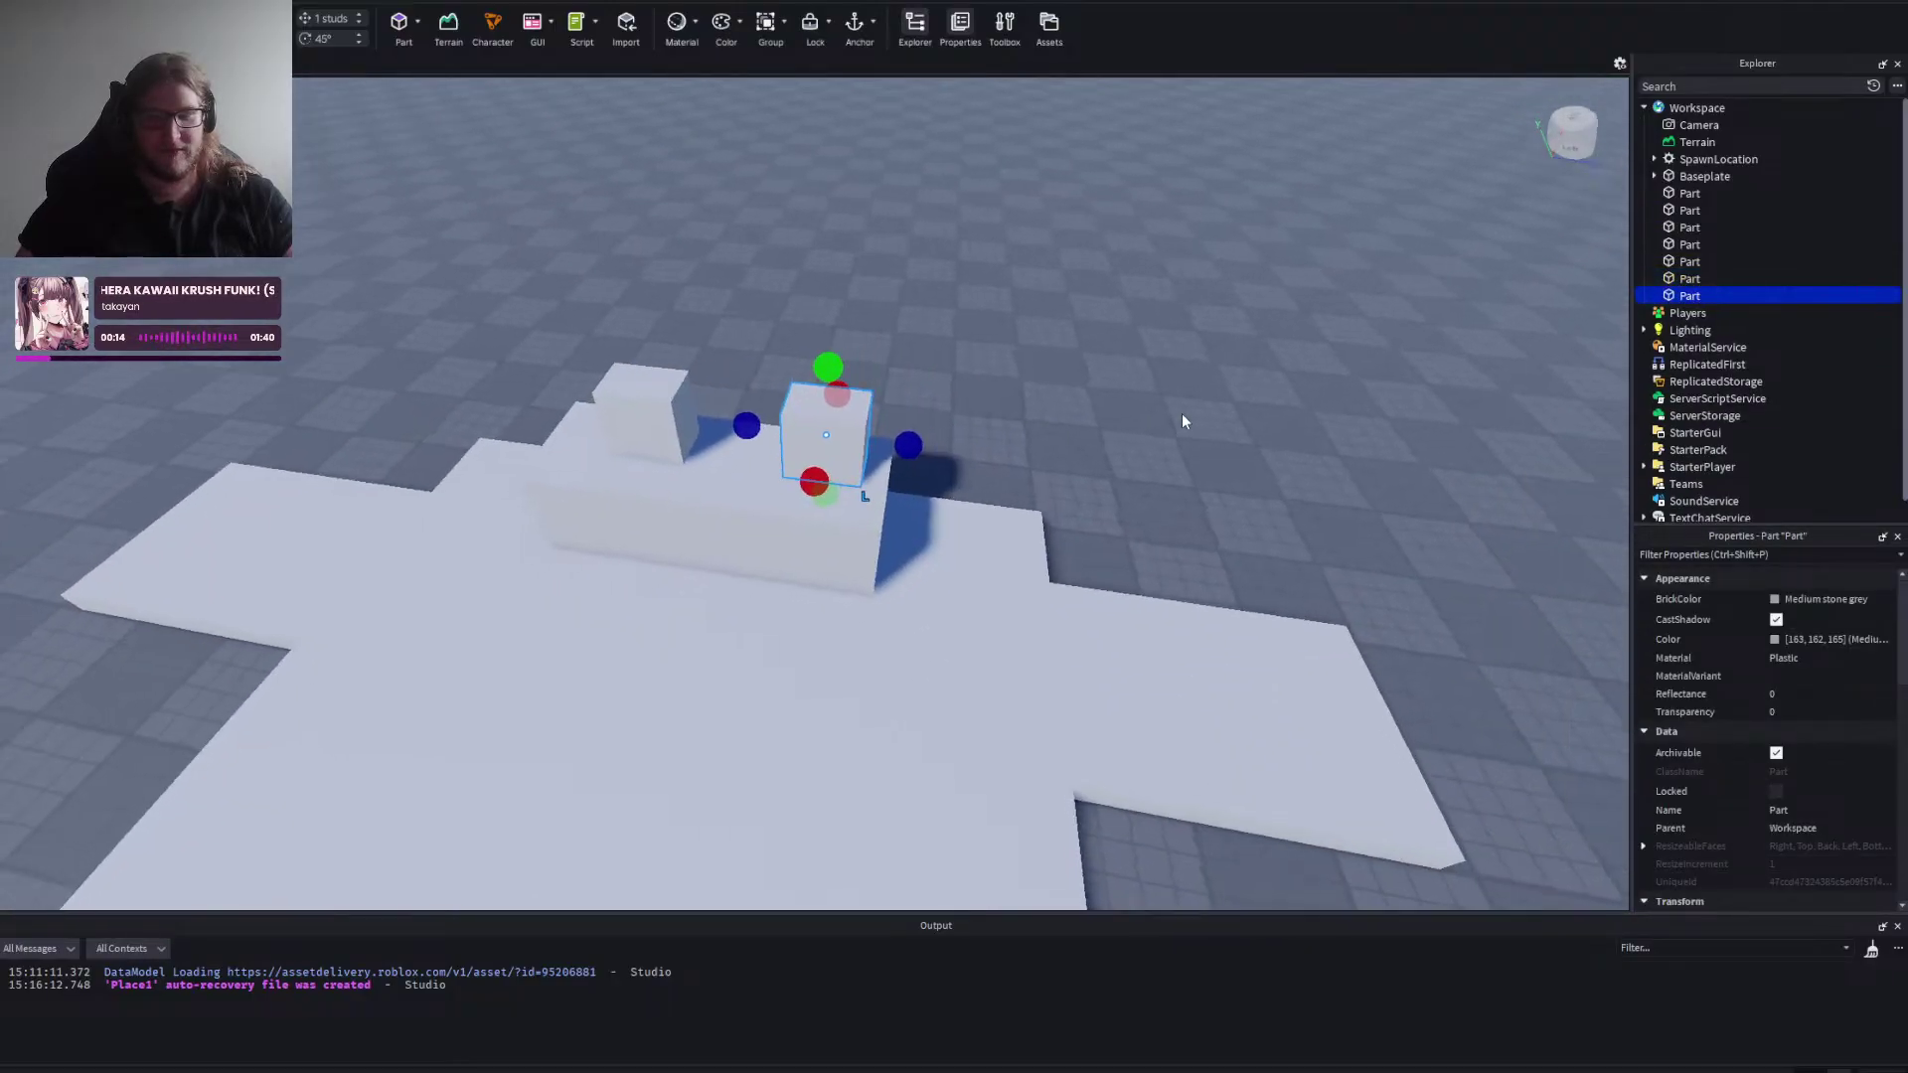
right_click(1182, 413)
key(w)
drag(862, 327, 860, 400)
click(972, 452)
Widen the taller cube slightly toward the nearer end of the raised block.
right_click(972, 451)
key(s)
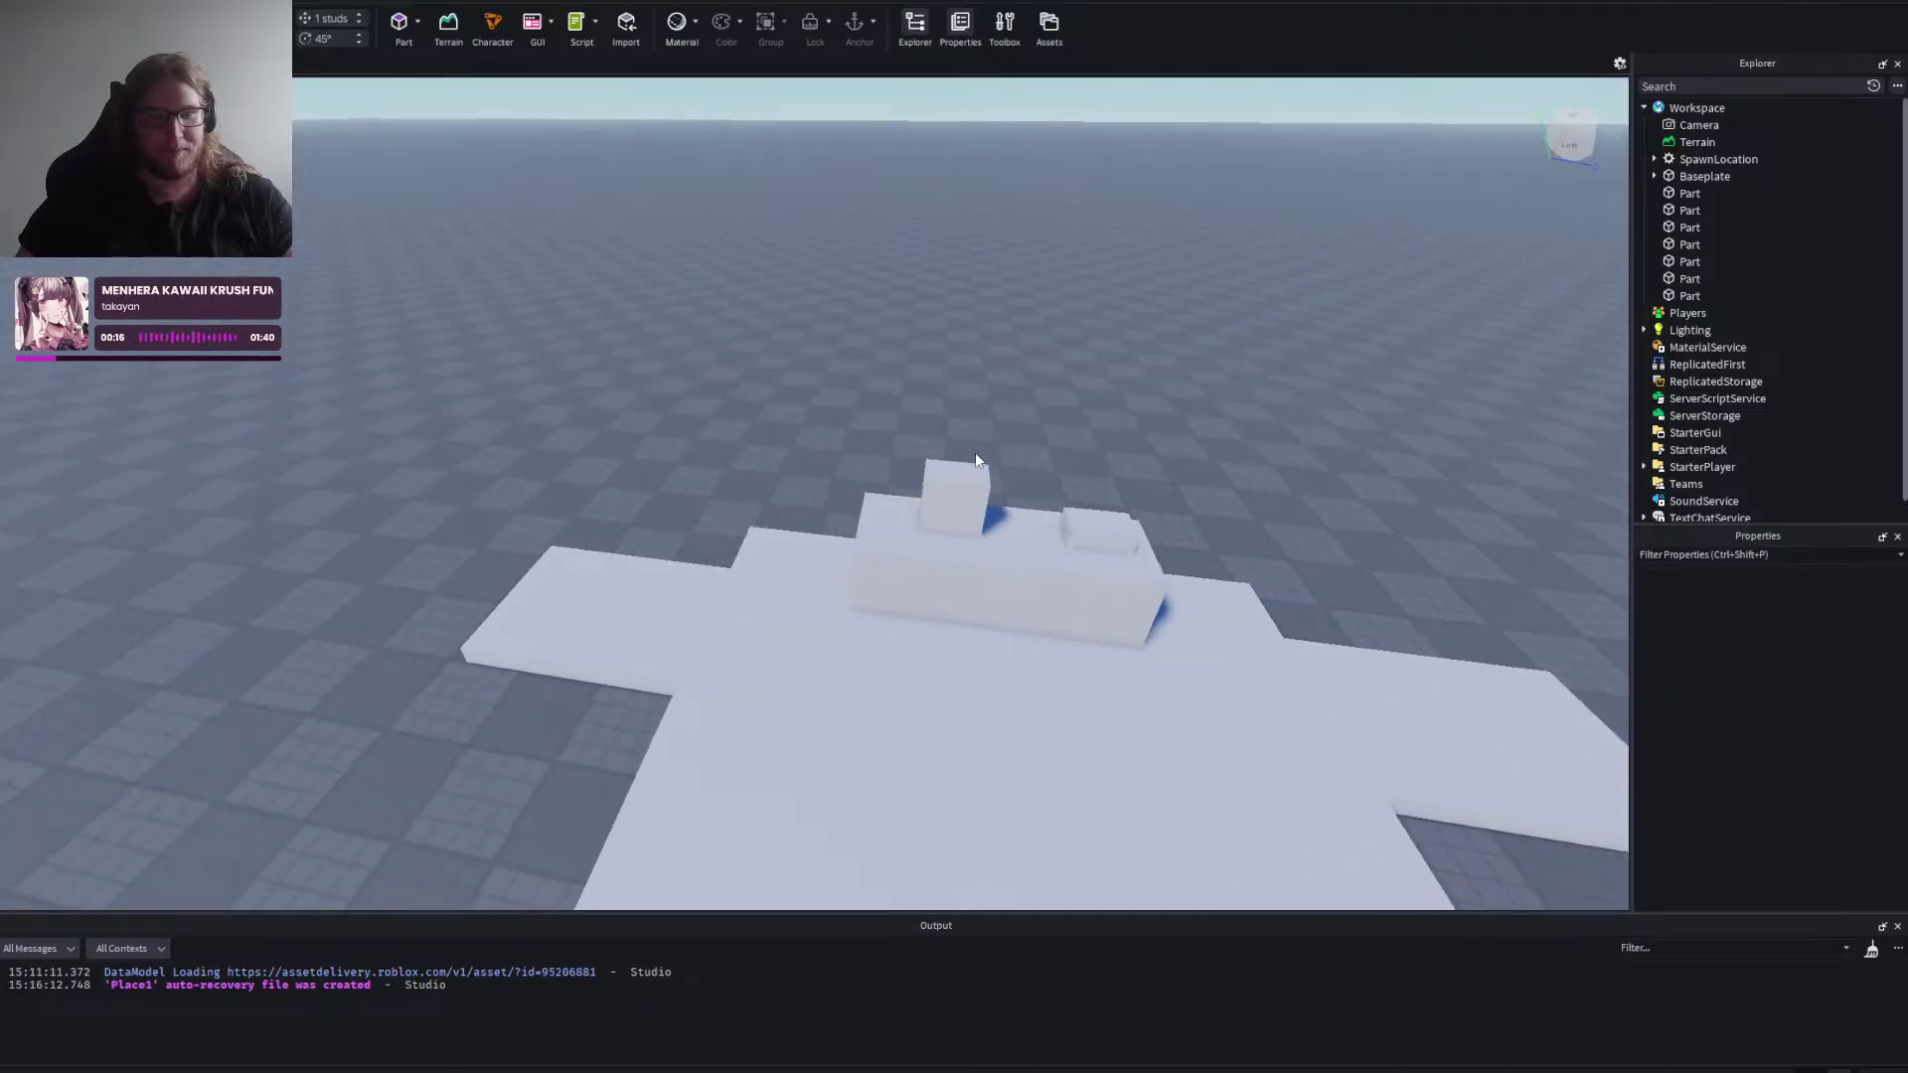
key(d)
scroll(979, 453, up, 3)
click(596, 557)
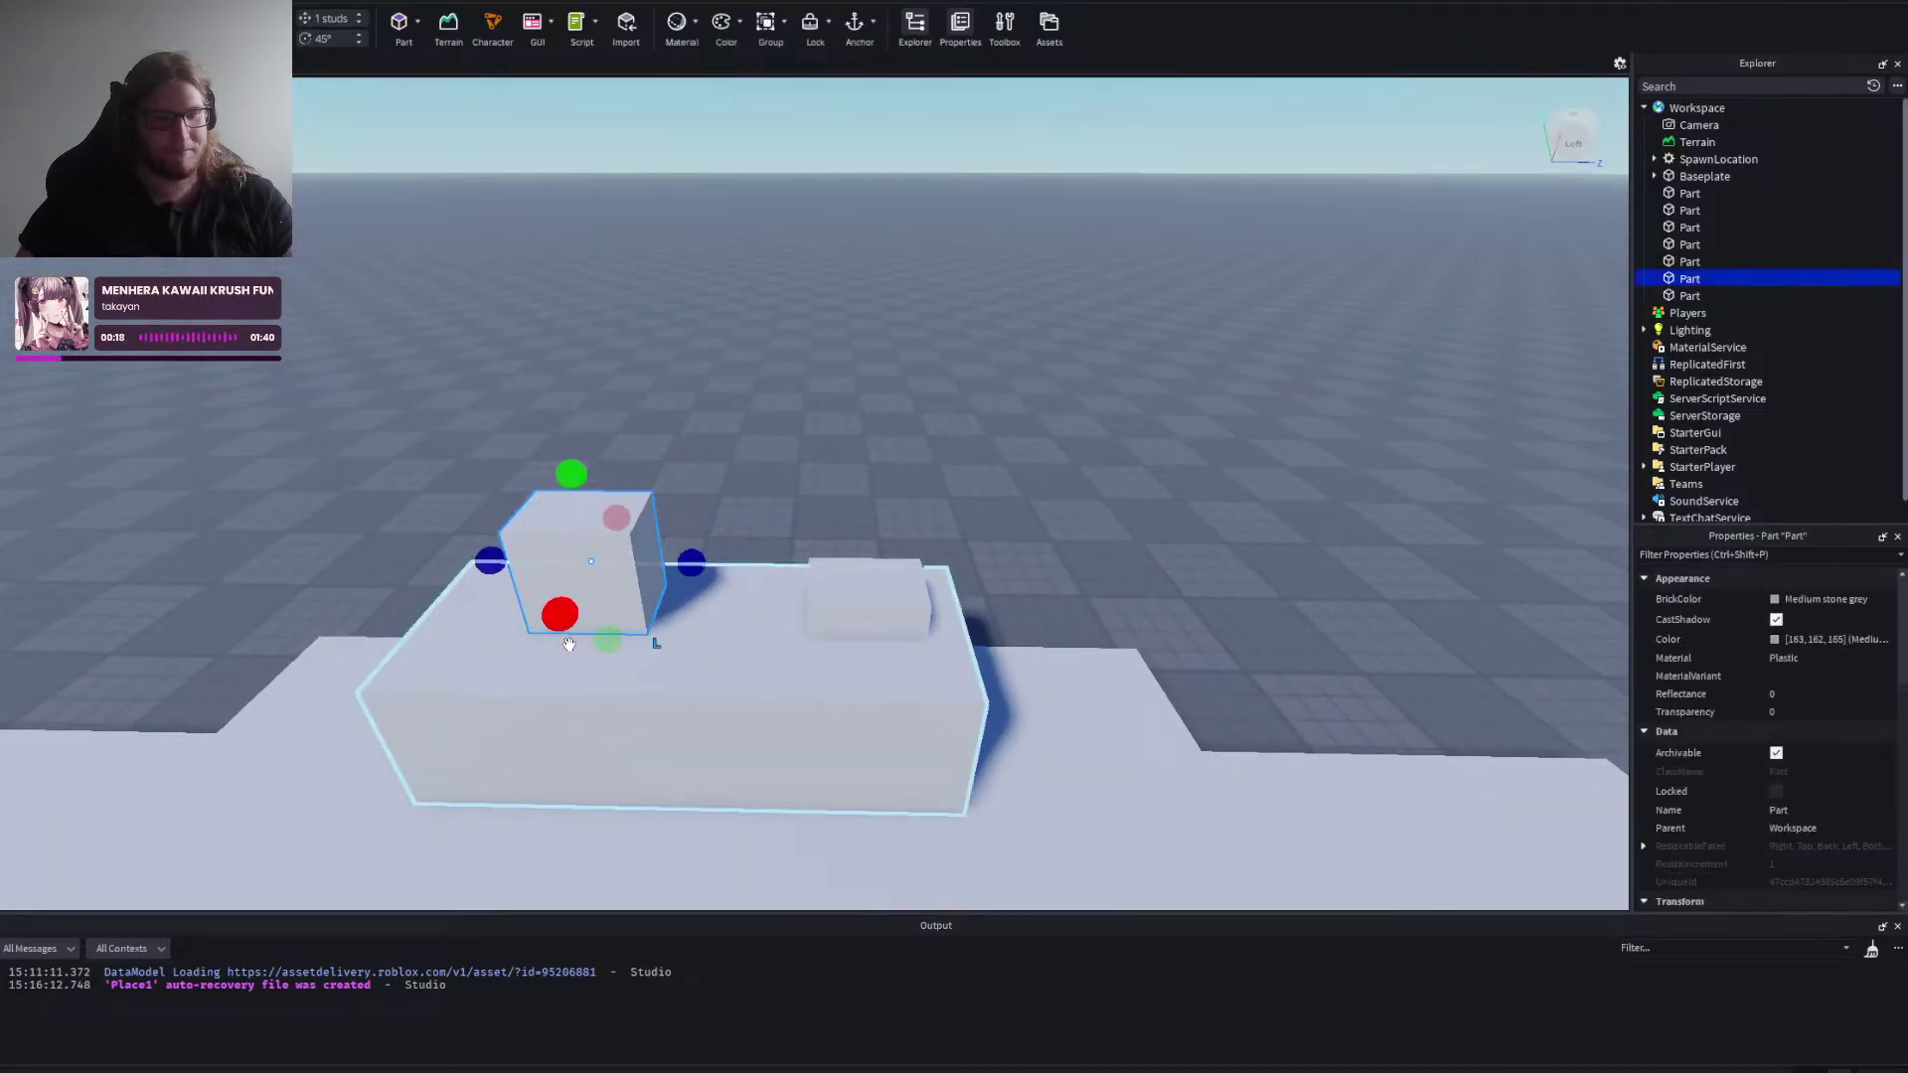
drag(478, 559, 467, 569)
click(809, 438)
Inspect the raised block and its two boxes up close, from a distance and from above.
scroll(808, 439, down, 5)
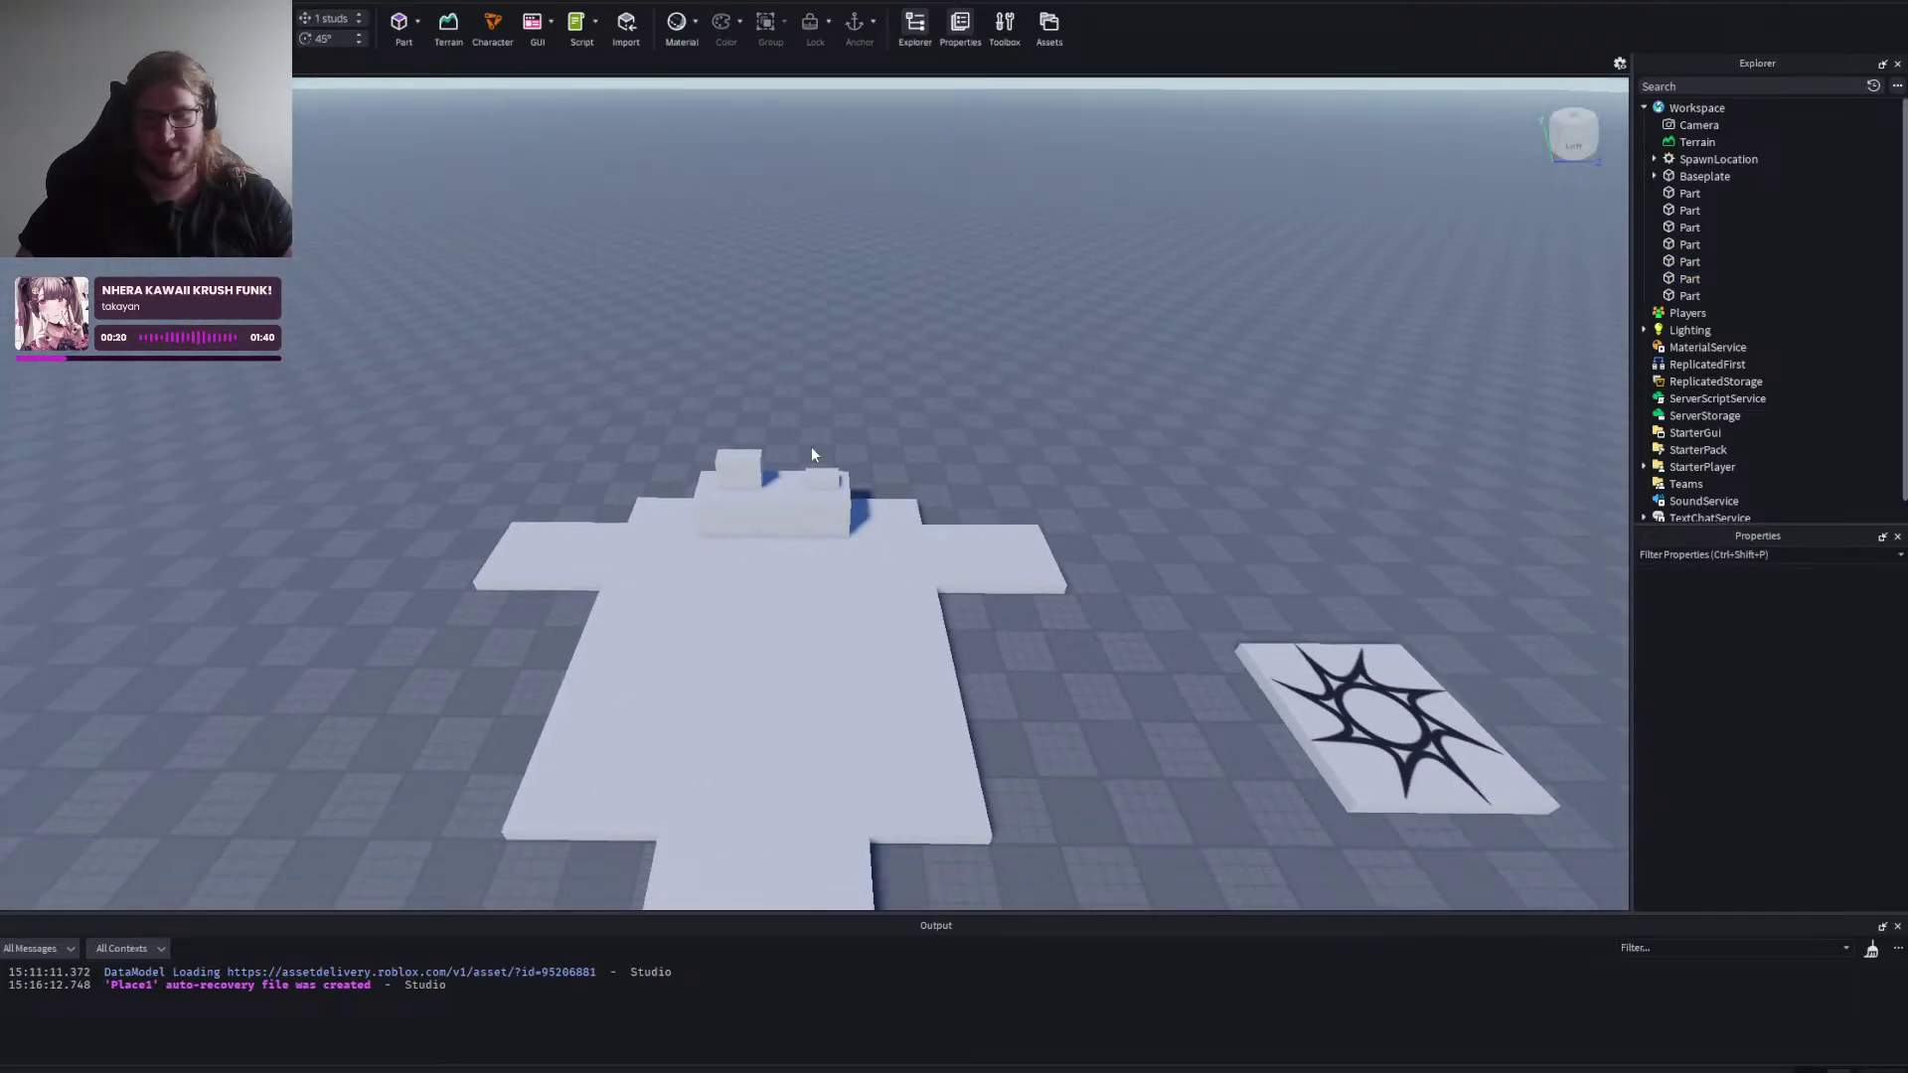
scroll(928, 376, up, 1)
scroll(928, 373, down, 2)
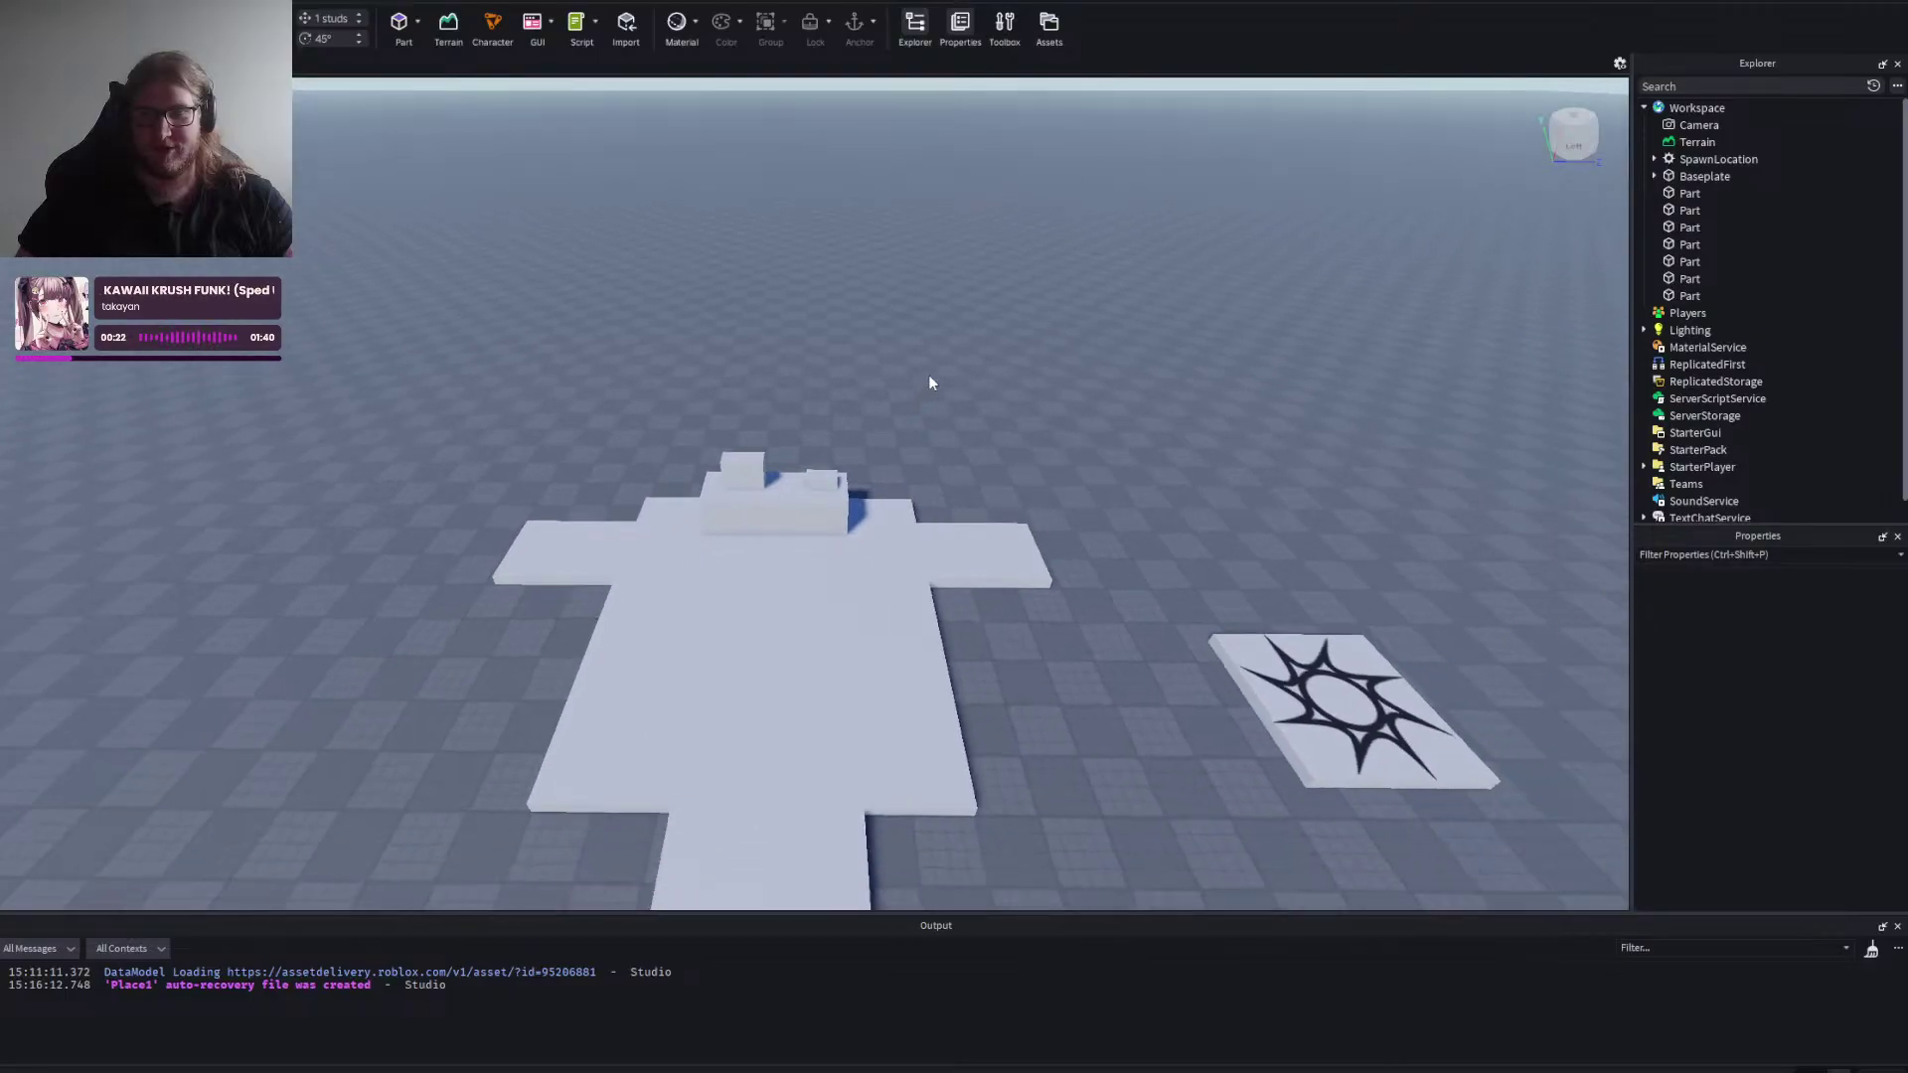
scroll(928, 373, up, 4)
scroll(929, 376, down, 3)
scroll(929, 376, up, 5)
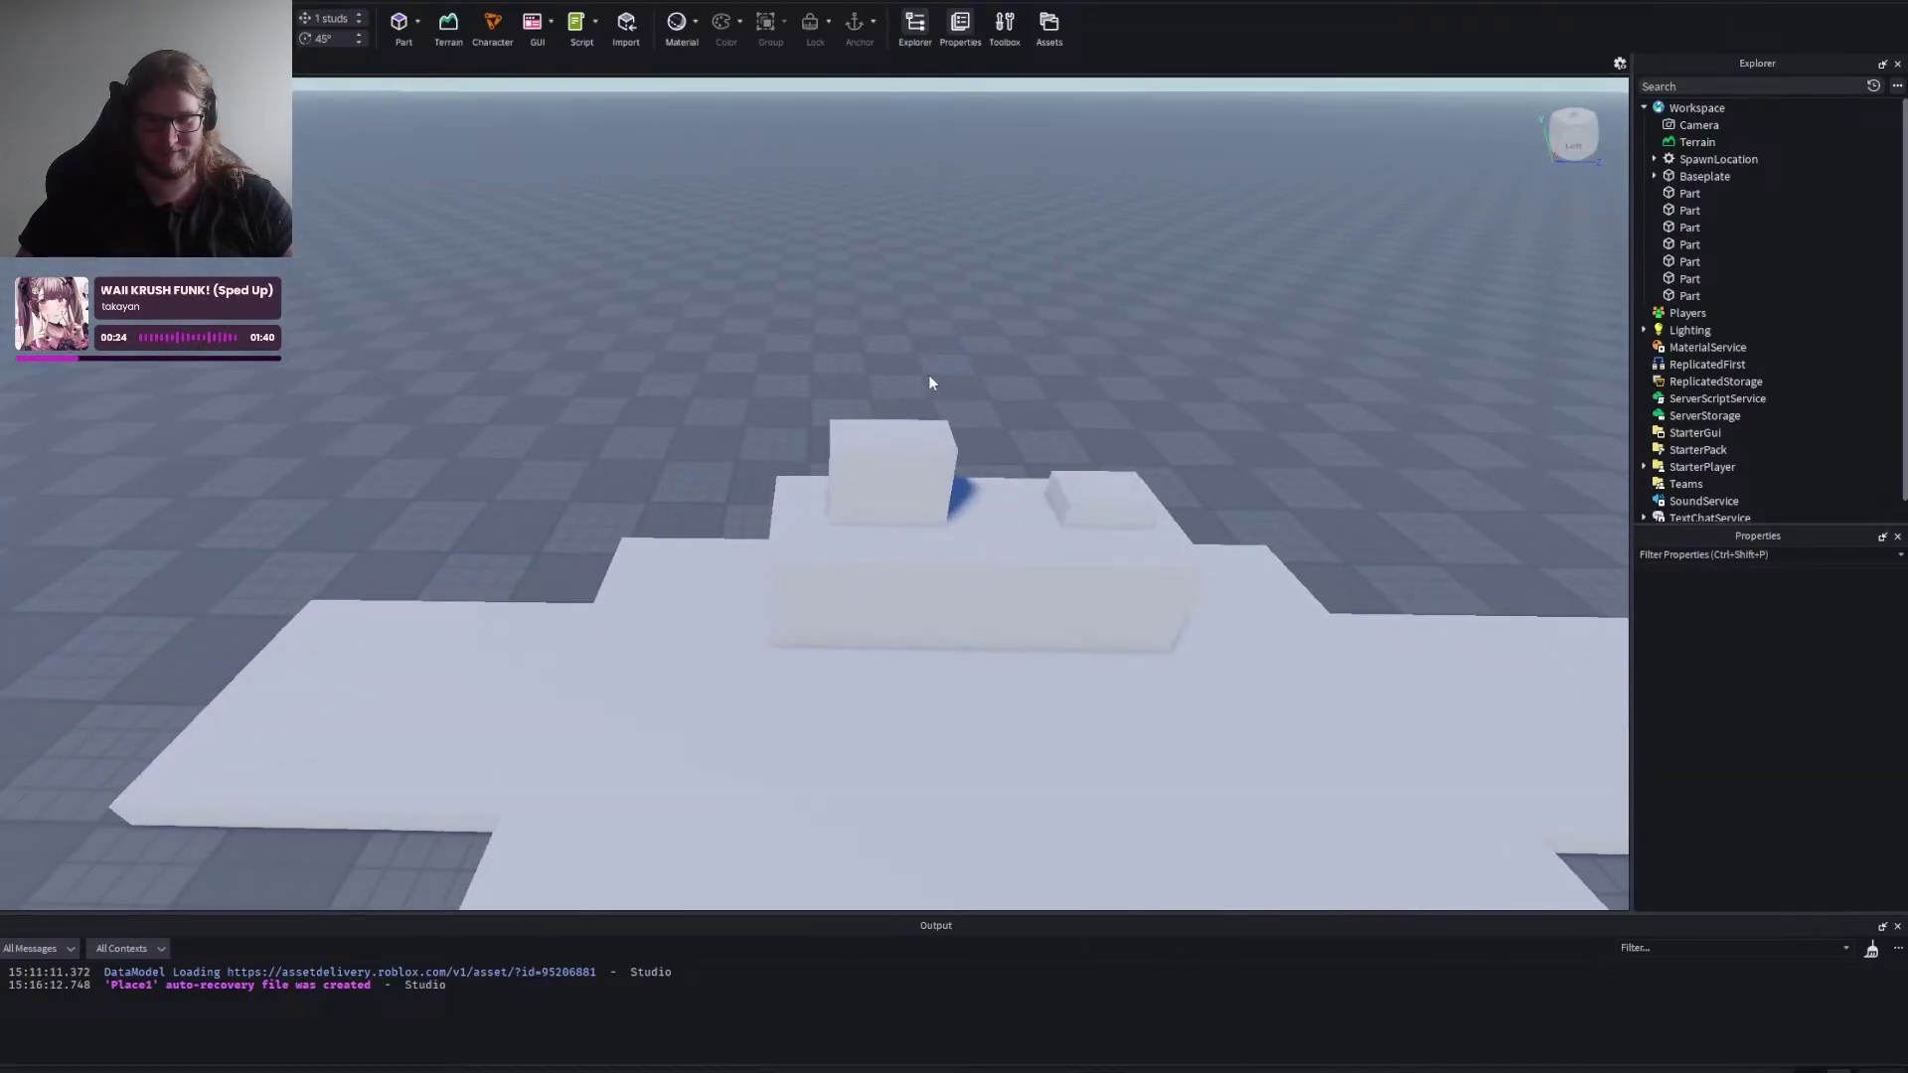
right_click(928, 373)
scroll(927, 374, down, 5)
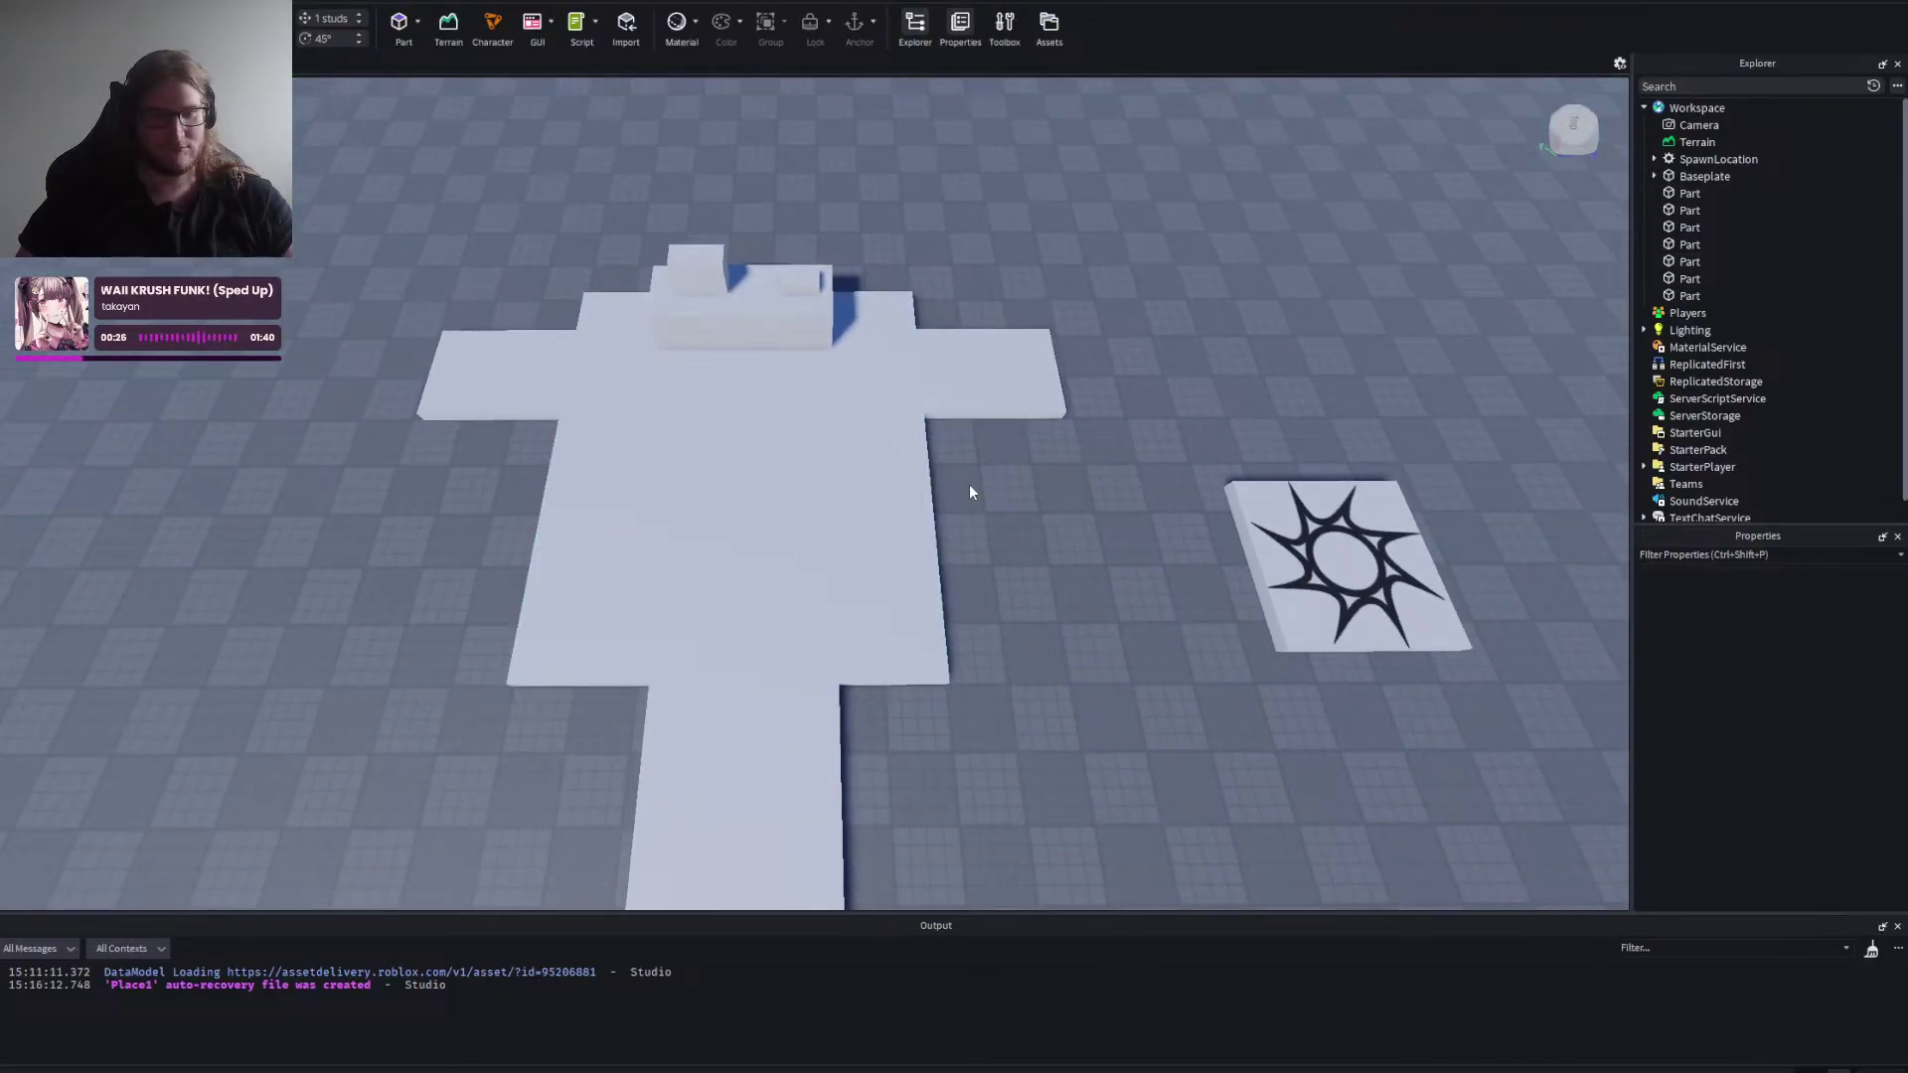
right_click(968, 485)
right_click(969, 485)
right_click(969, 484)
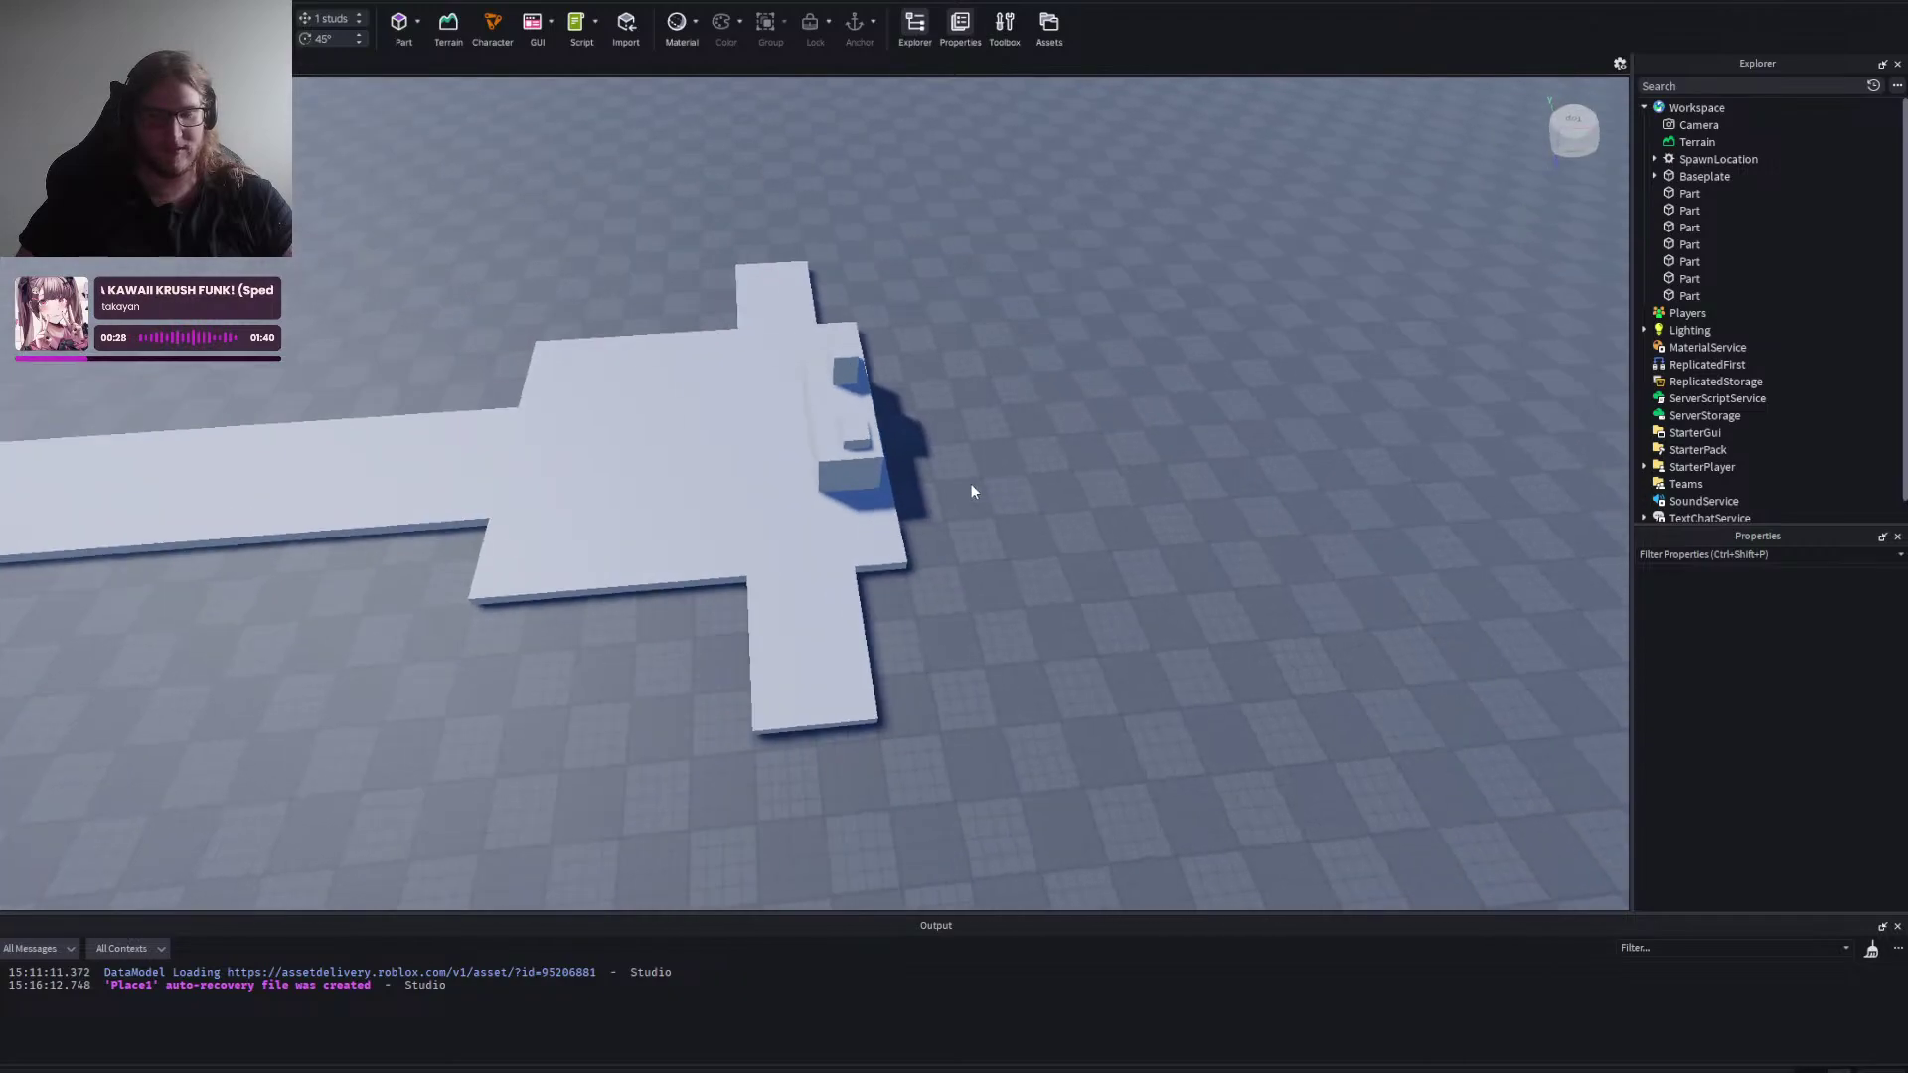
Extend the low box on the raised block slightly toward the room's interior.
click(1051, 500)
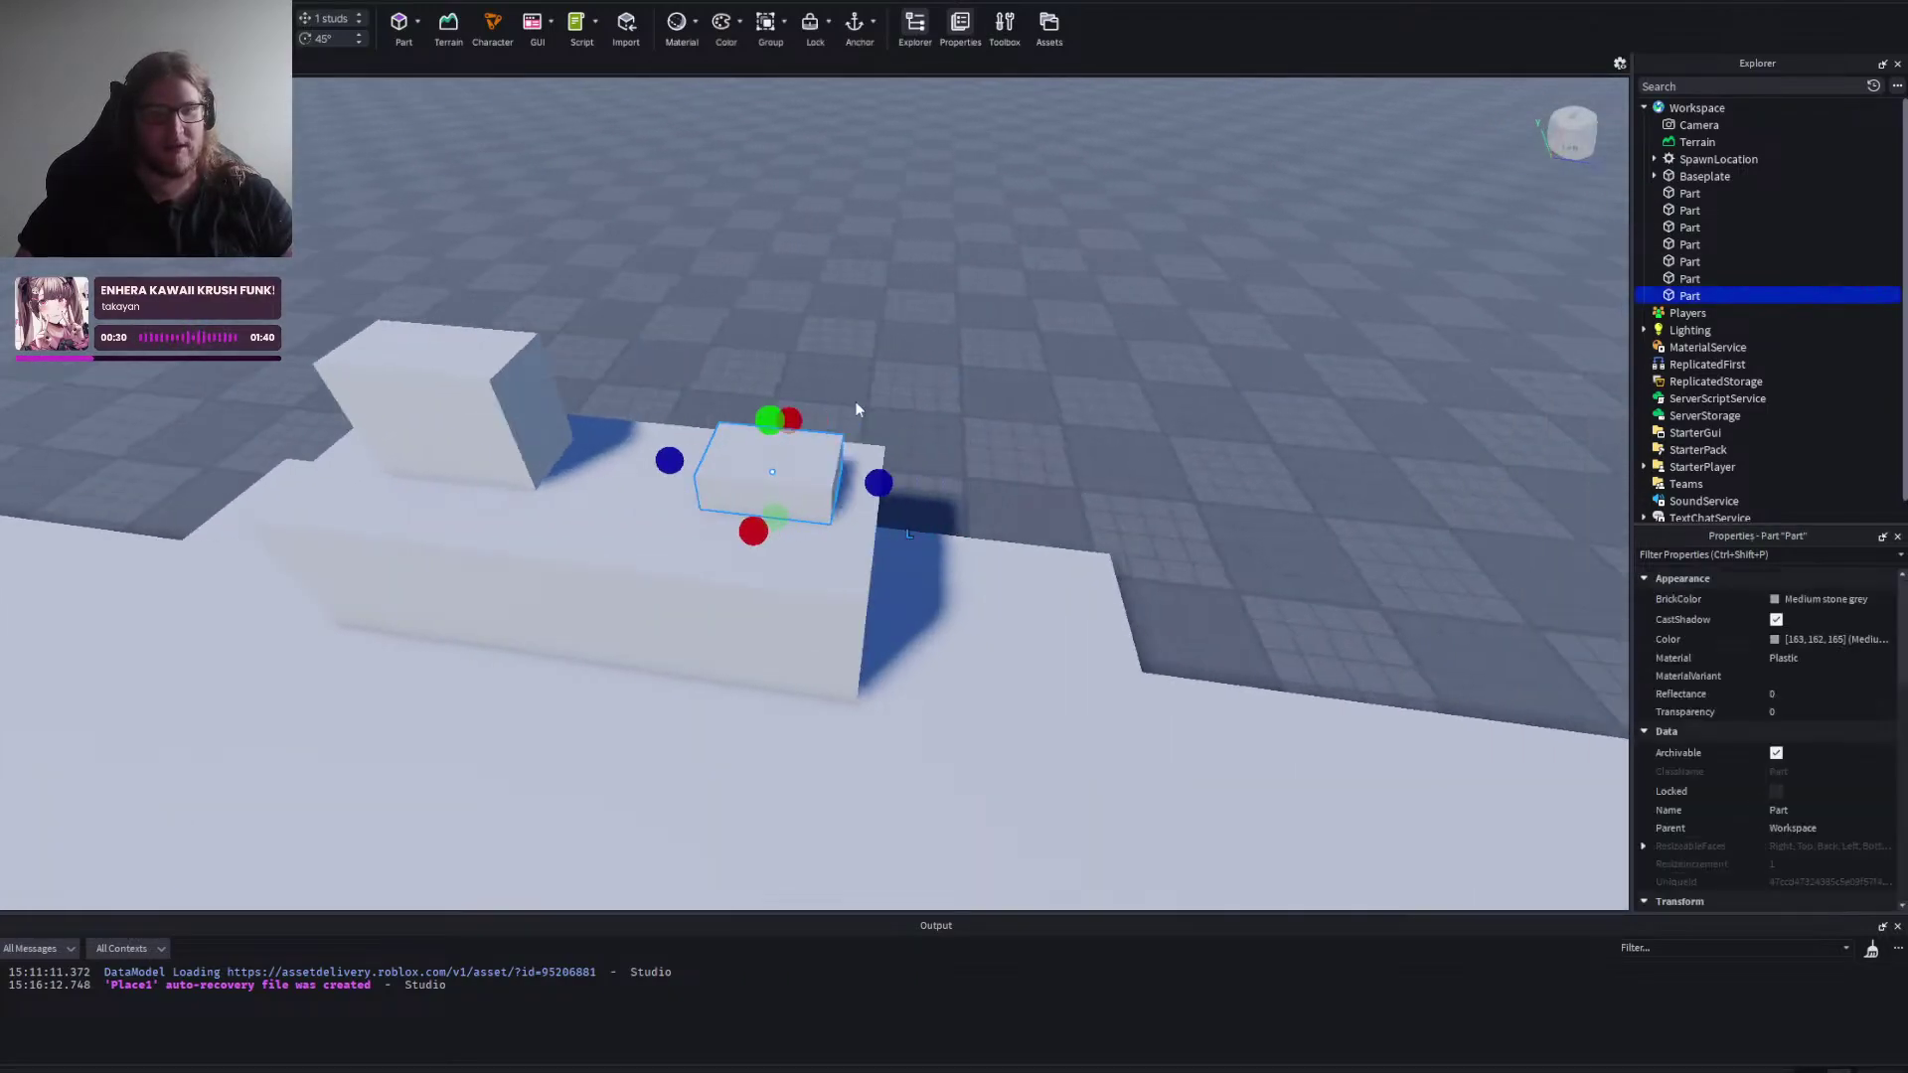
drag(739, 526, 737, 542)
click(909, 314)
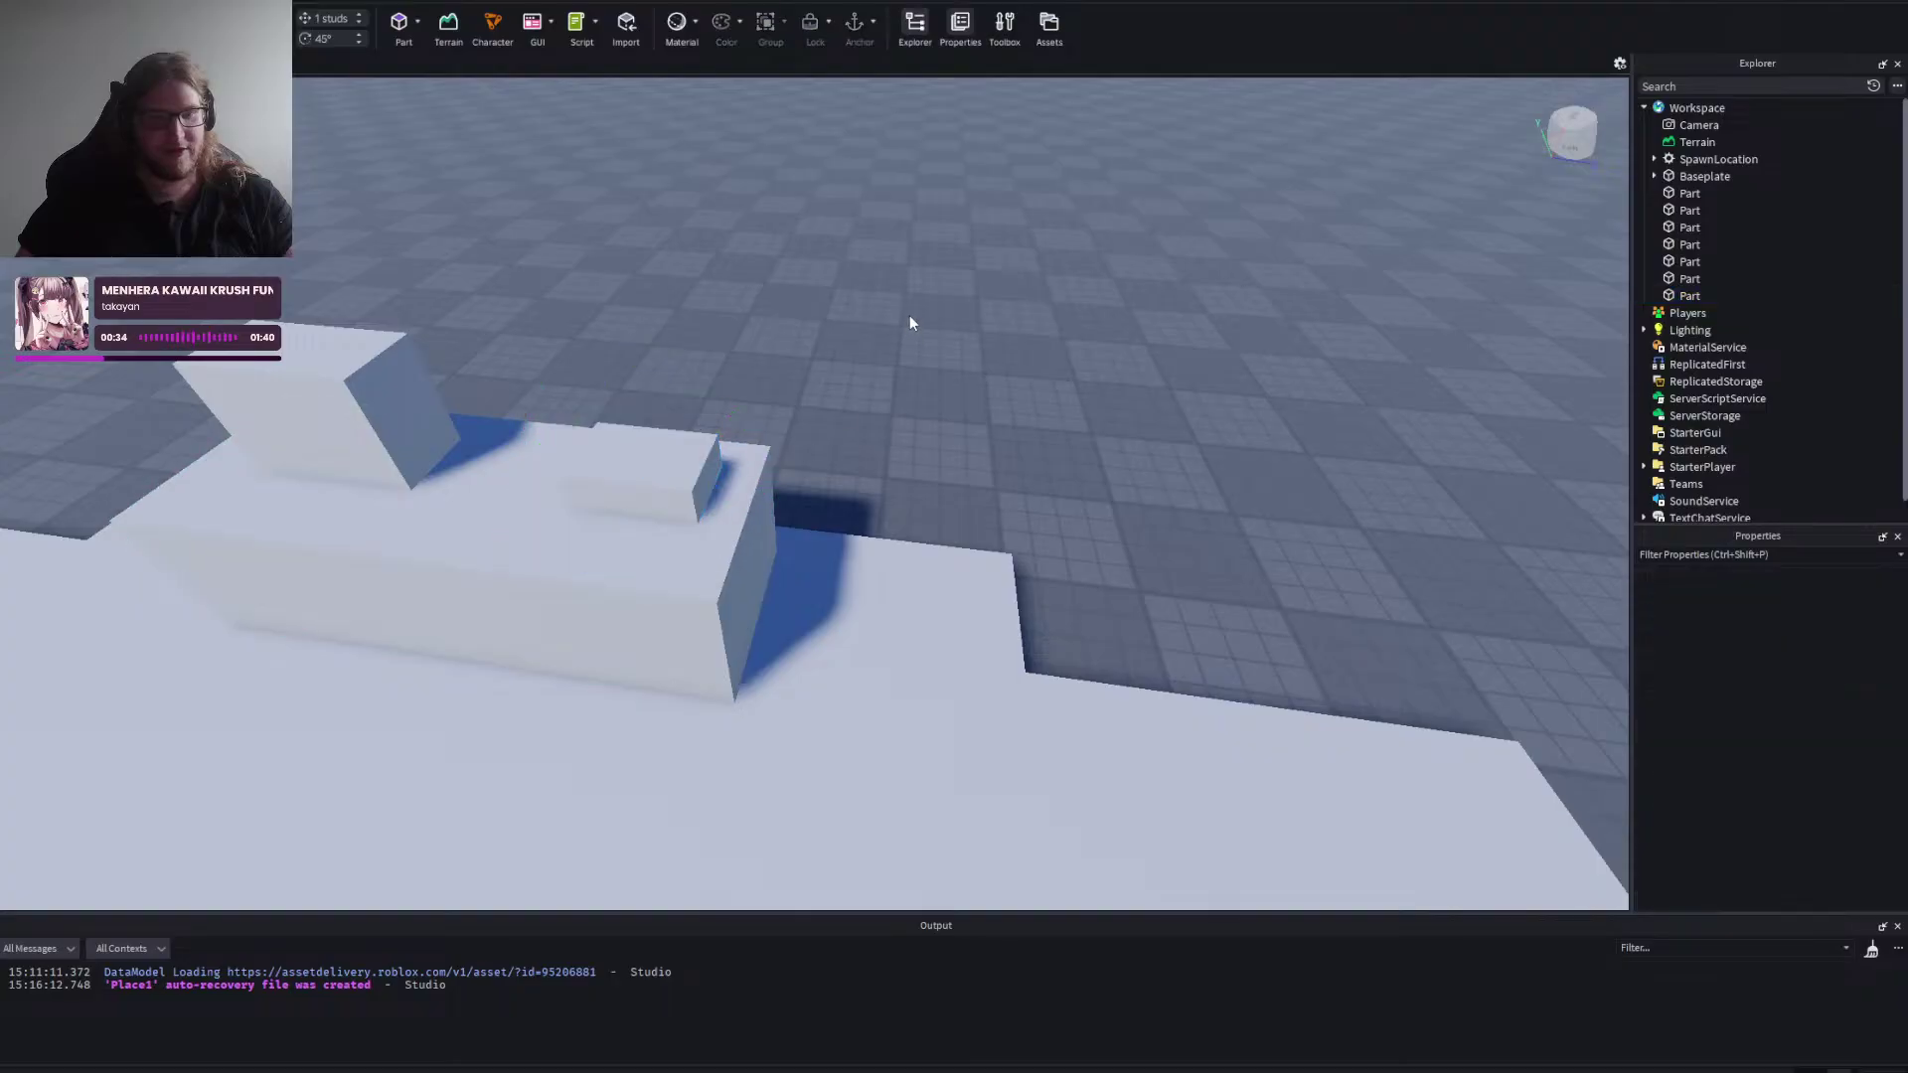
right_click(914, 318)
scroll(914, 318, down, 3)
scroll(914, 318, up, 2)
click(867, 497)
scroll(928, 593, down, 5)
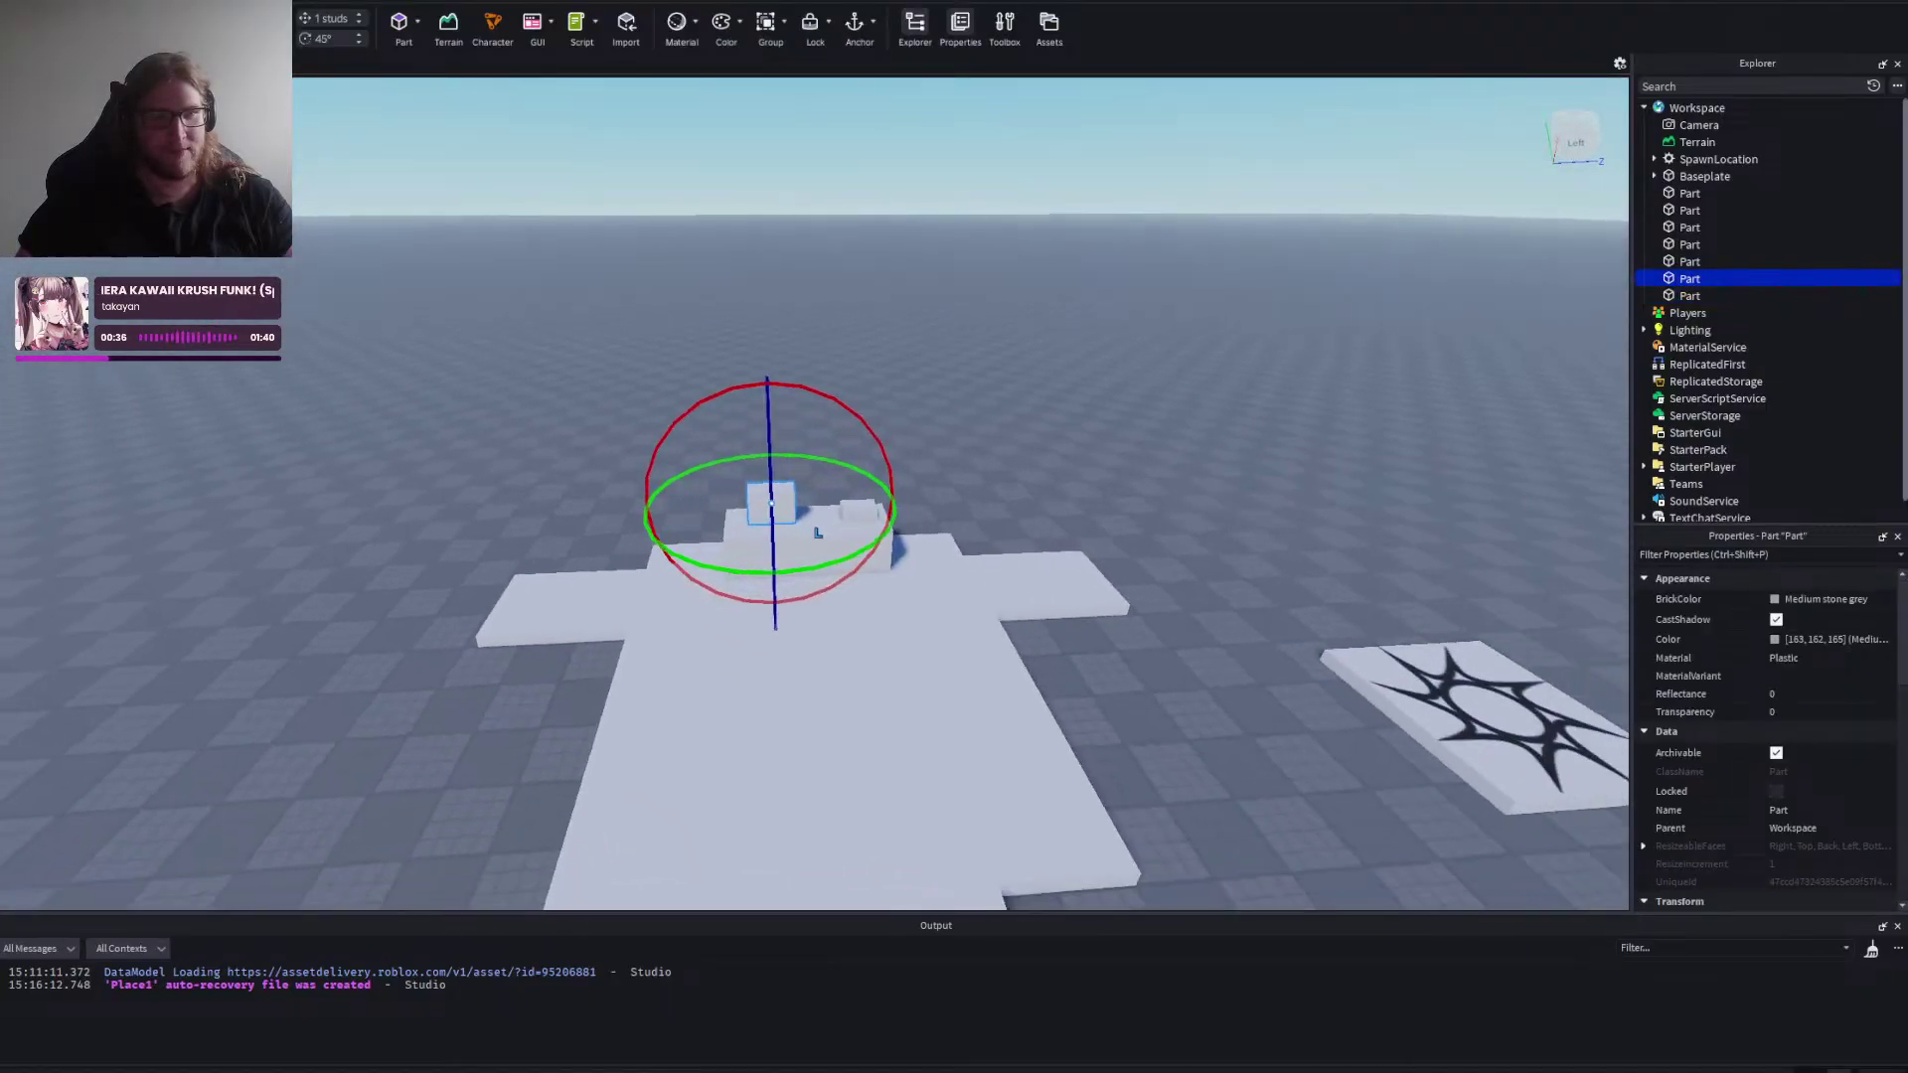
click(558, 153)
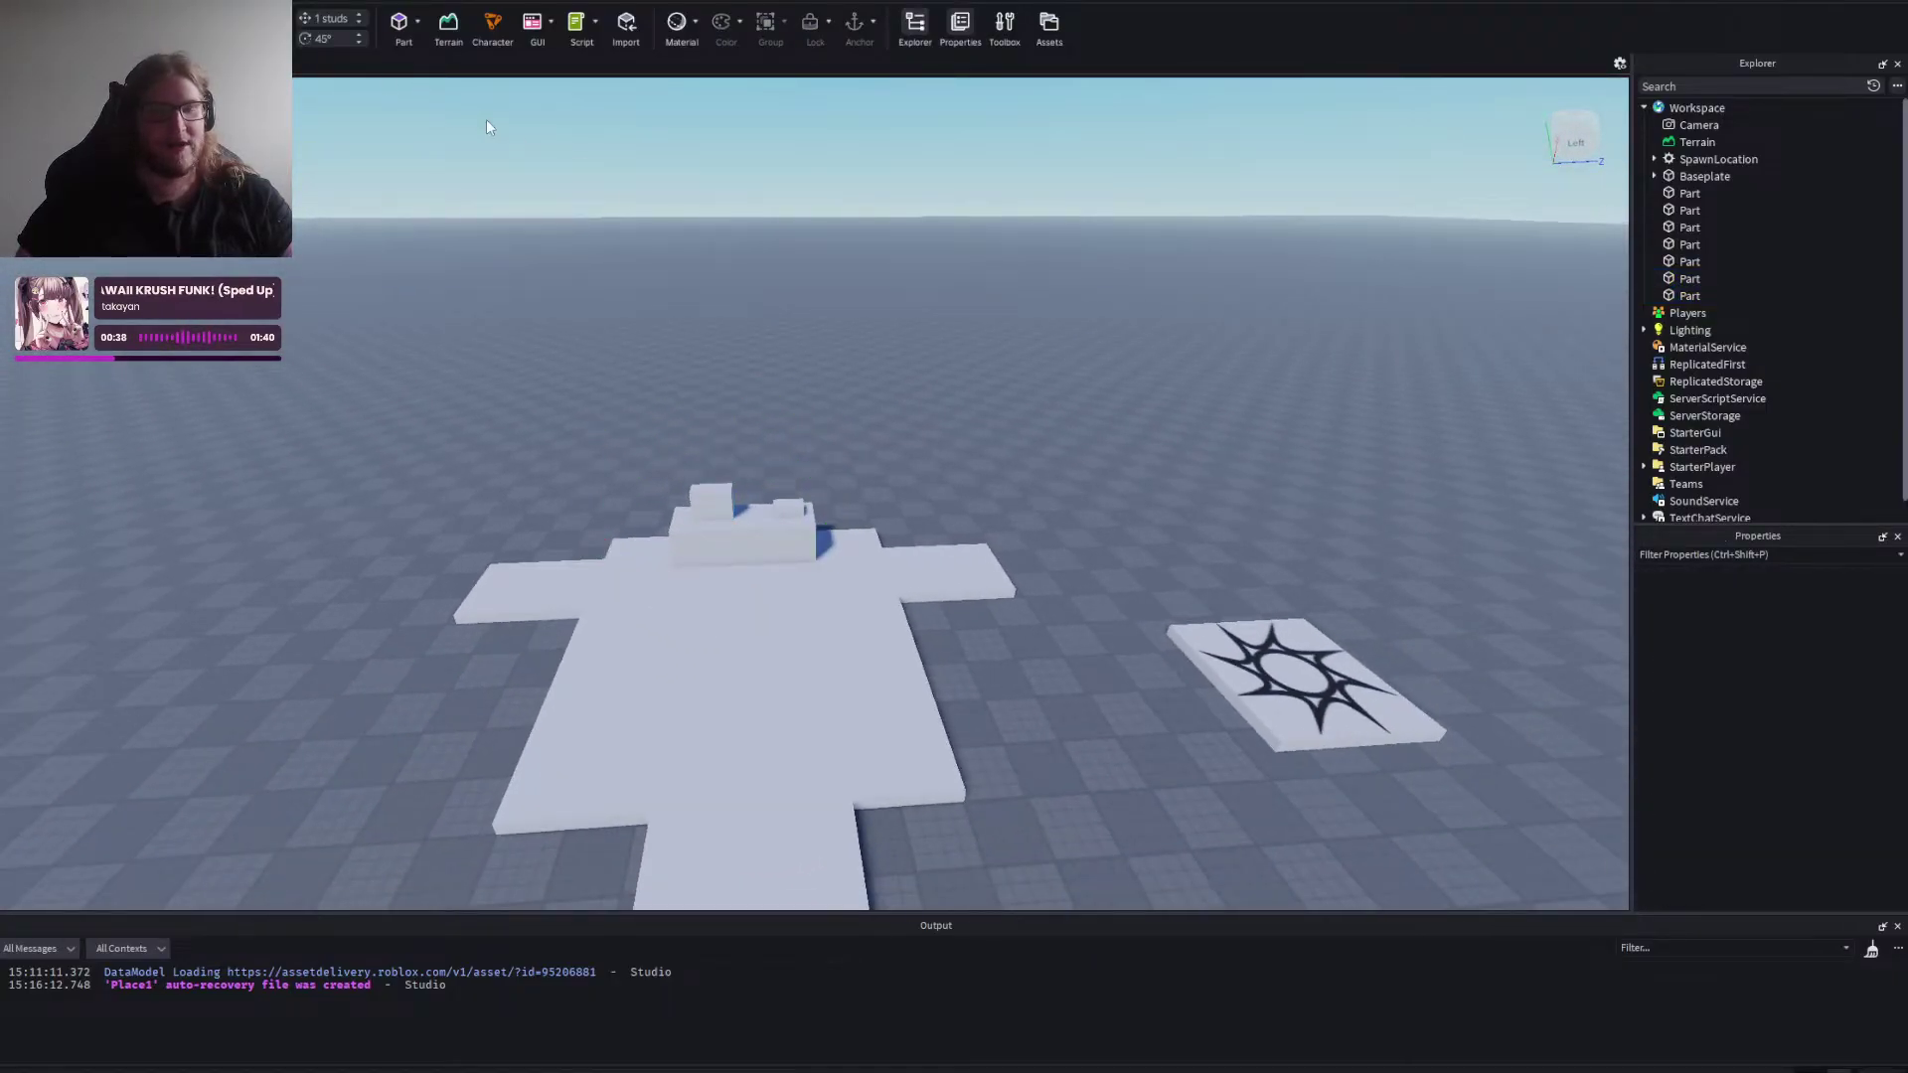
right_click(751, 276)
Review the Security and Maintenance gameplay notes in Notepad and return to Roblox Studio.
key(alt+Tab)
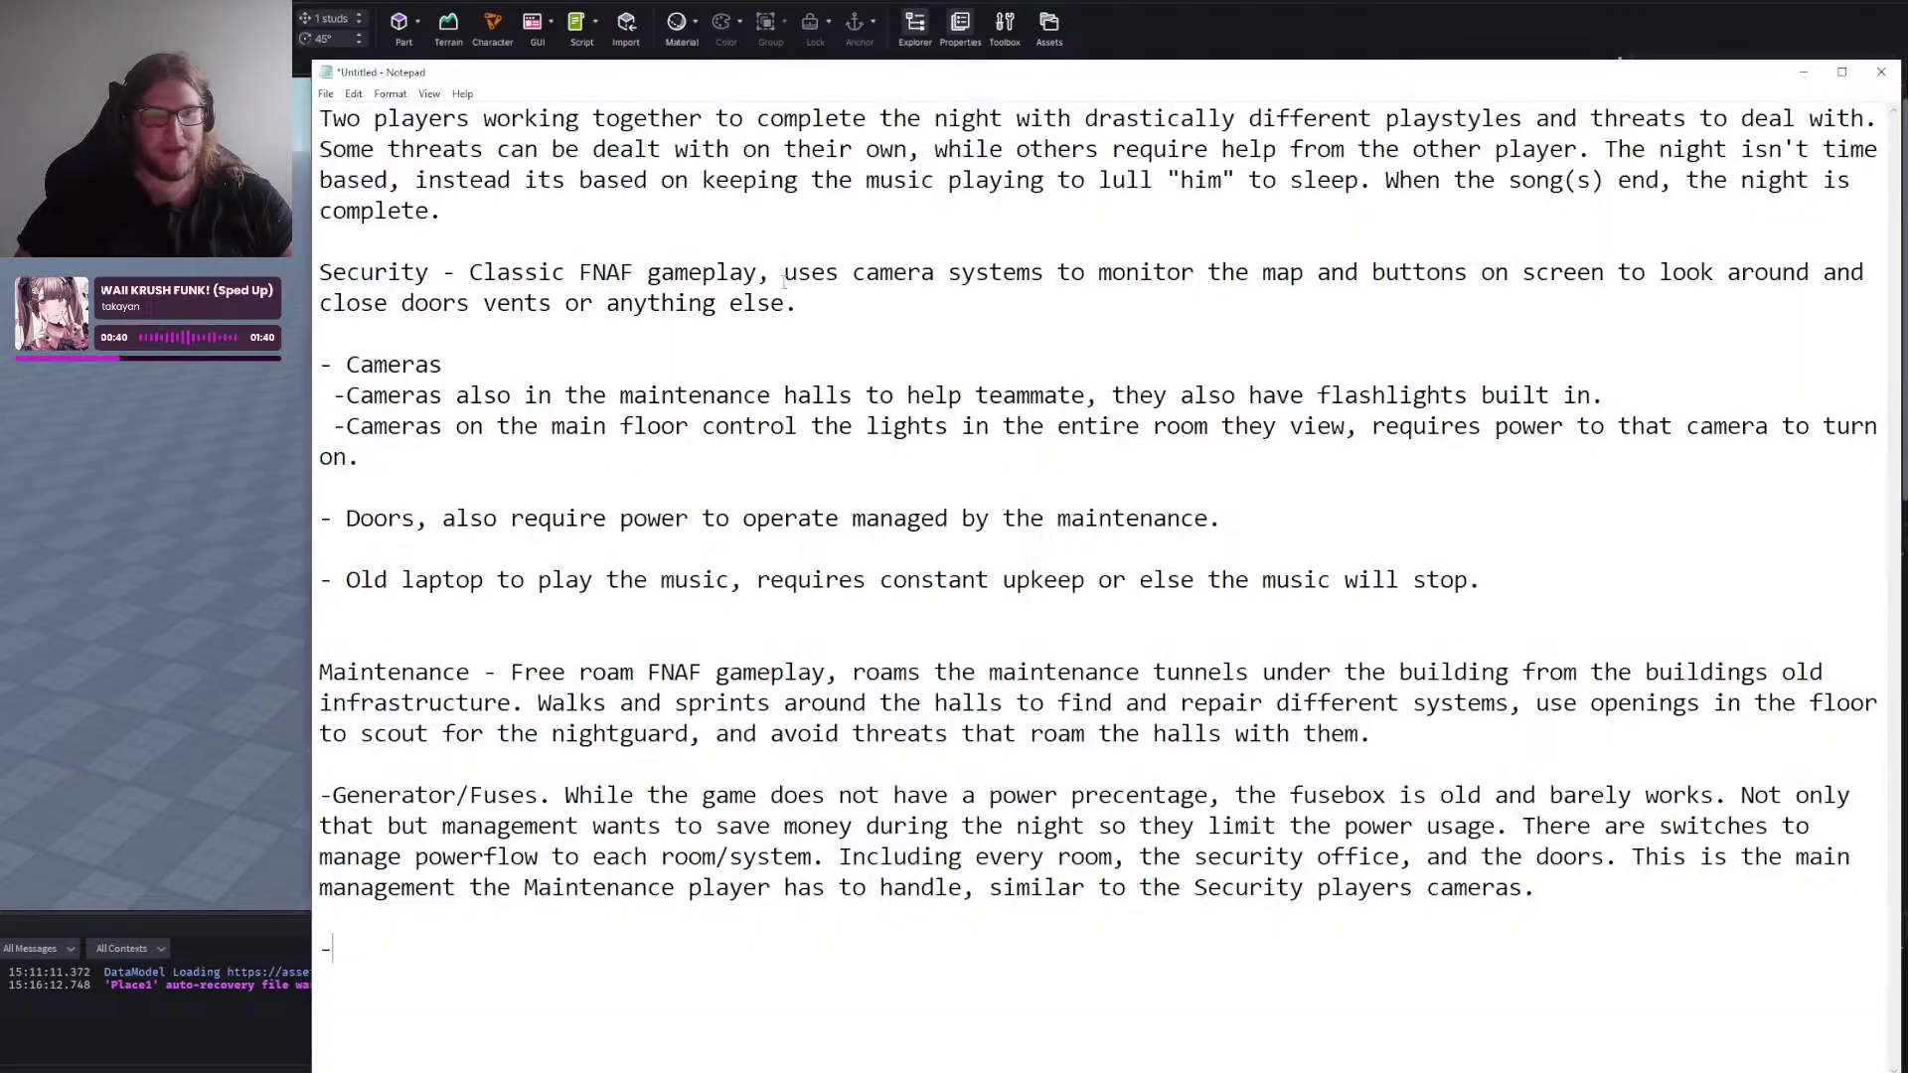
drag(319, 272, 949, 857)
click(1008, 617)
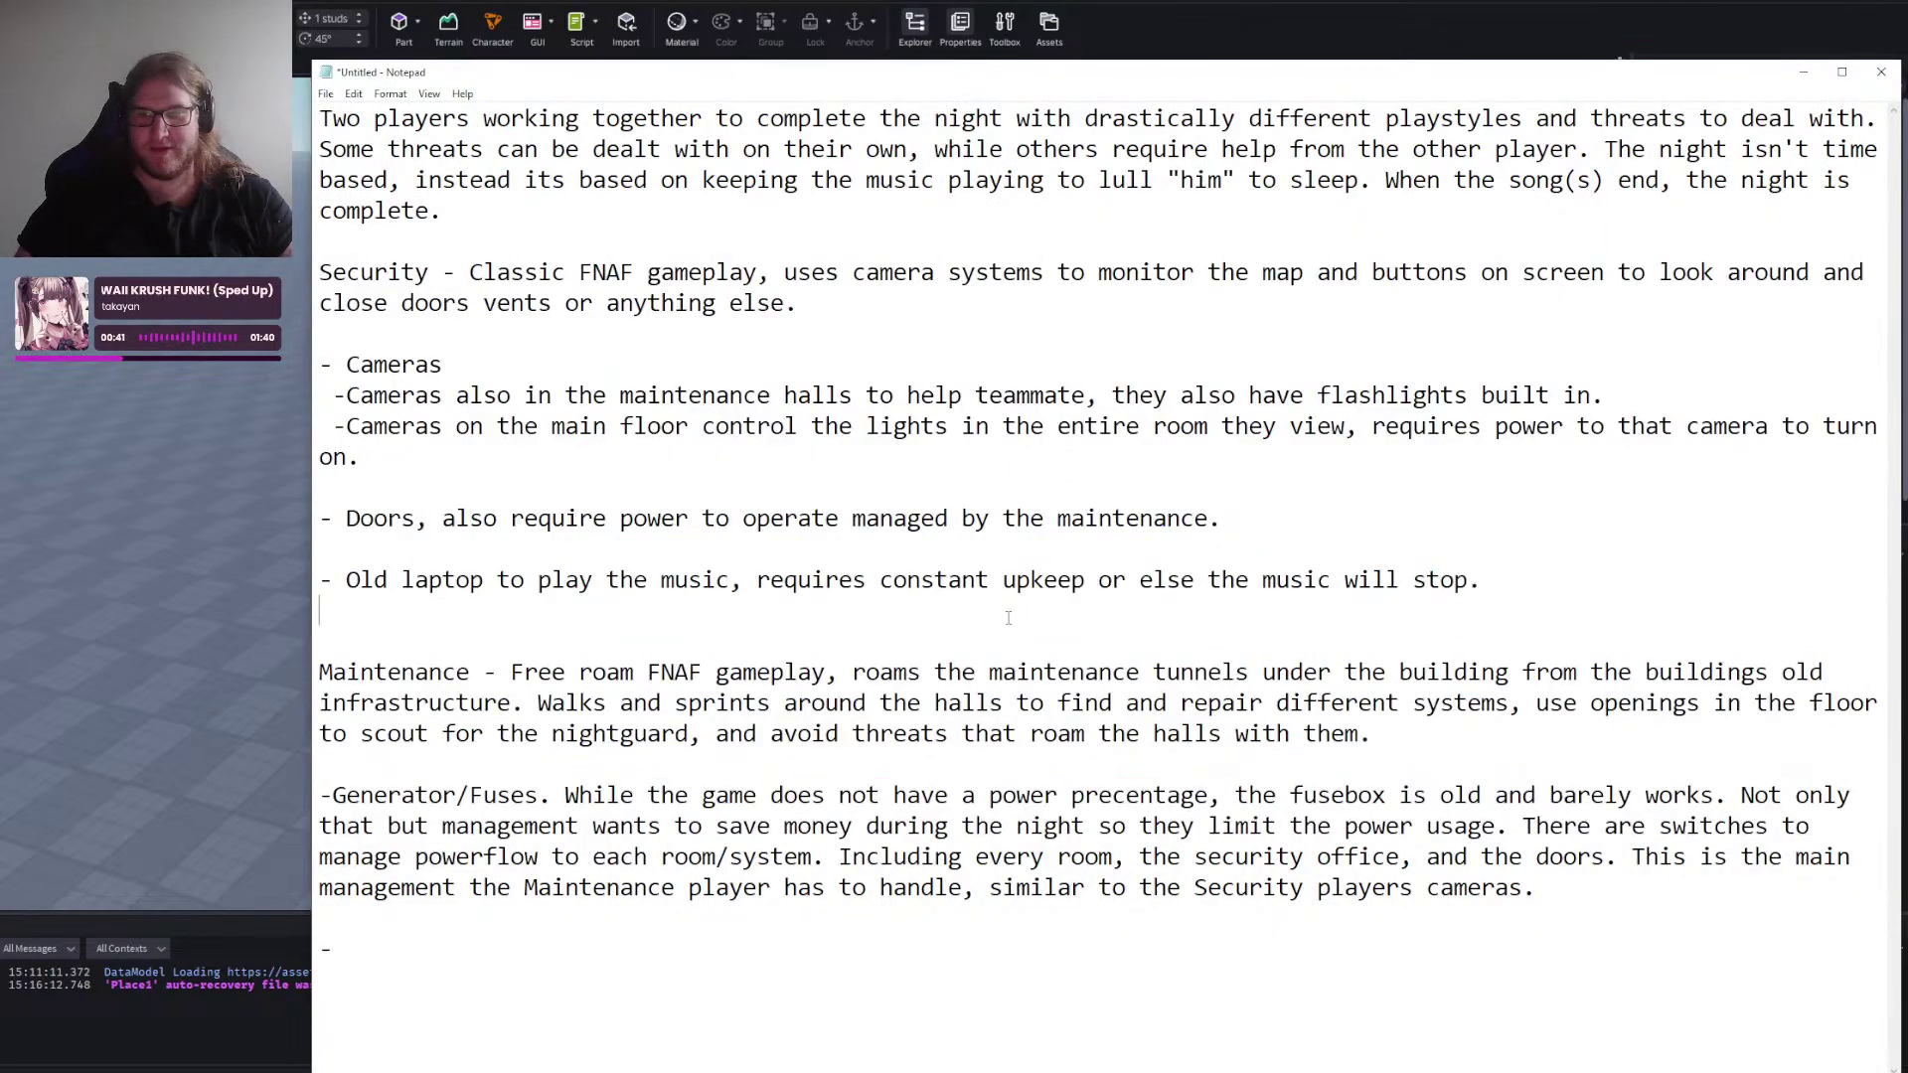
click(131, 438)
Examine the room's floor, side hallways and long hallway from behind the raised block and from the opposite end.
right_click(975, 341)
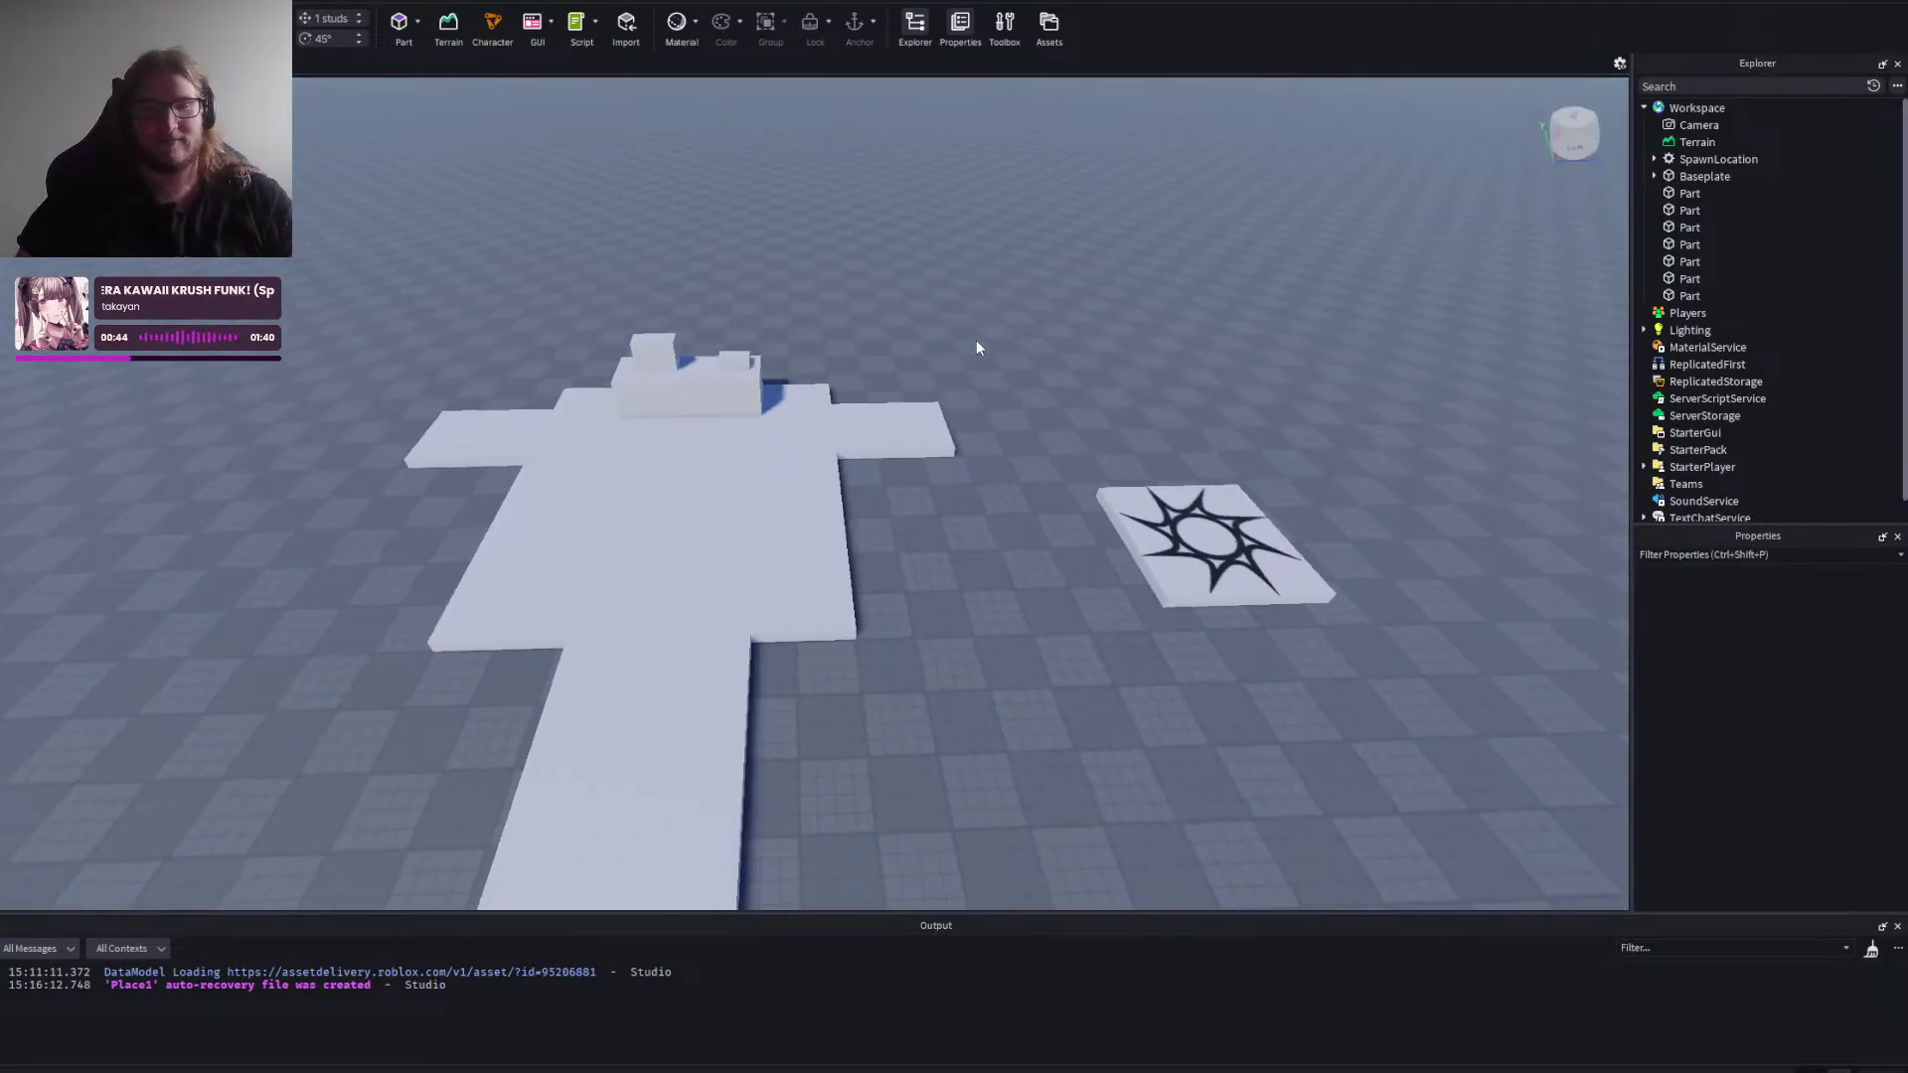
right_click(976, 339)
key(d)
key(w)
right_click(994, 322)
key(s)
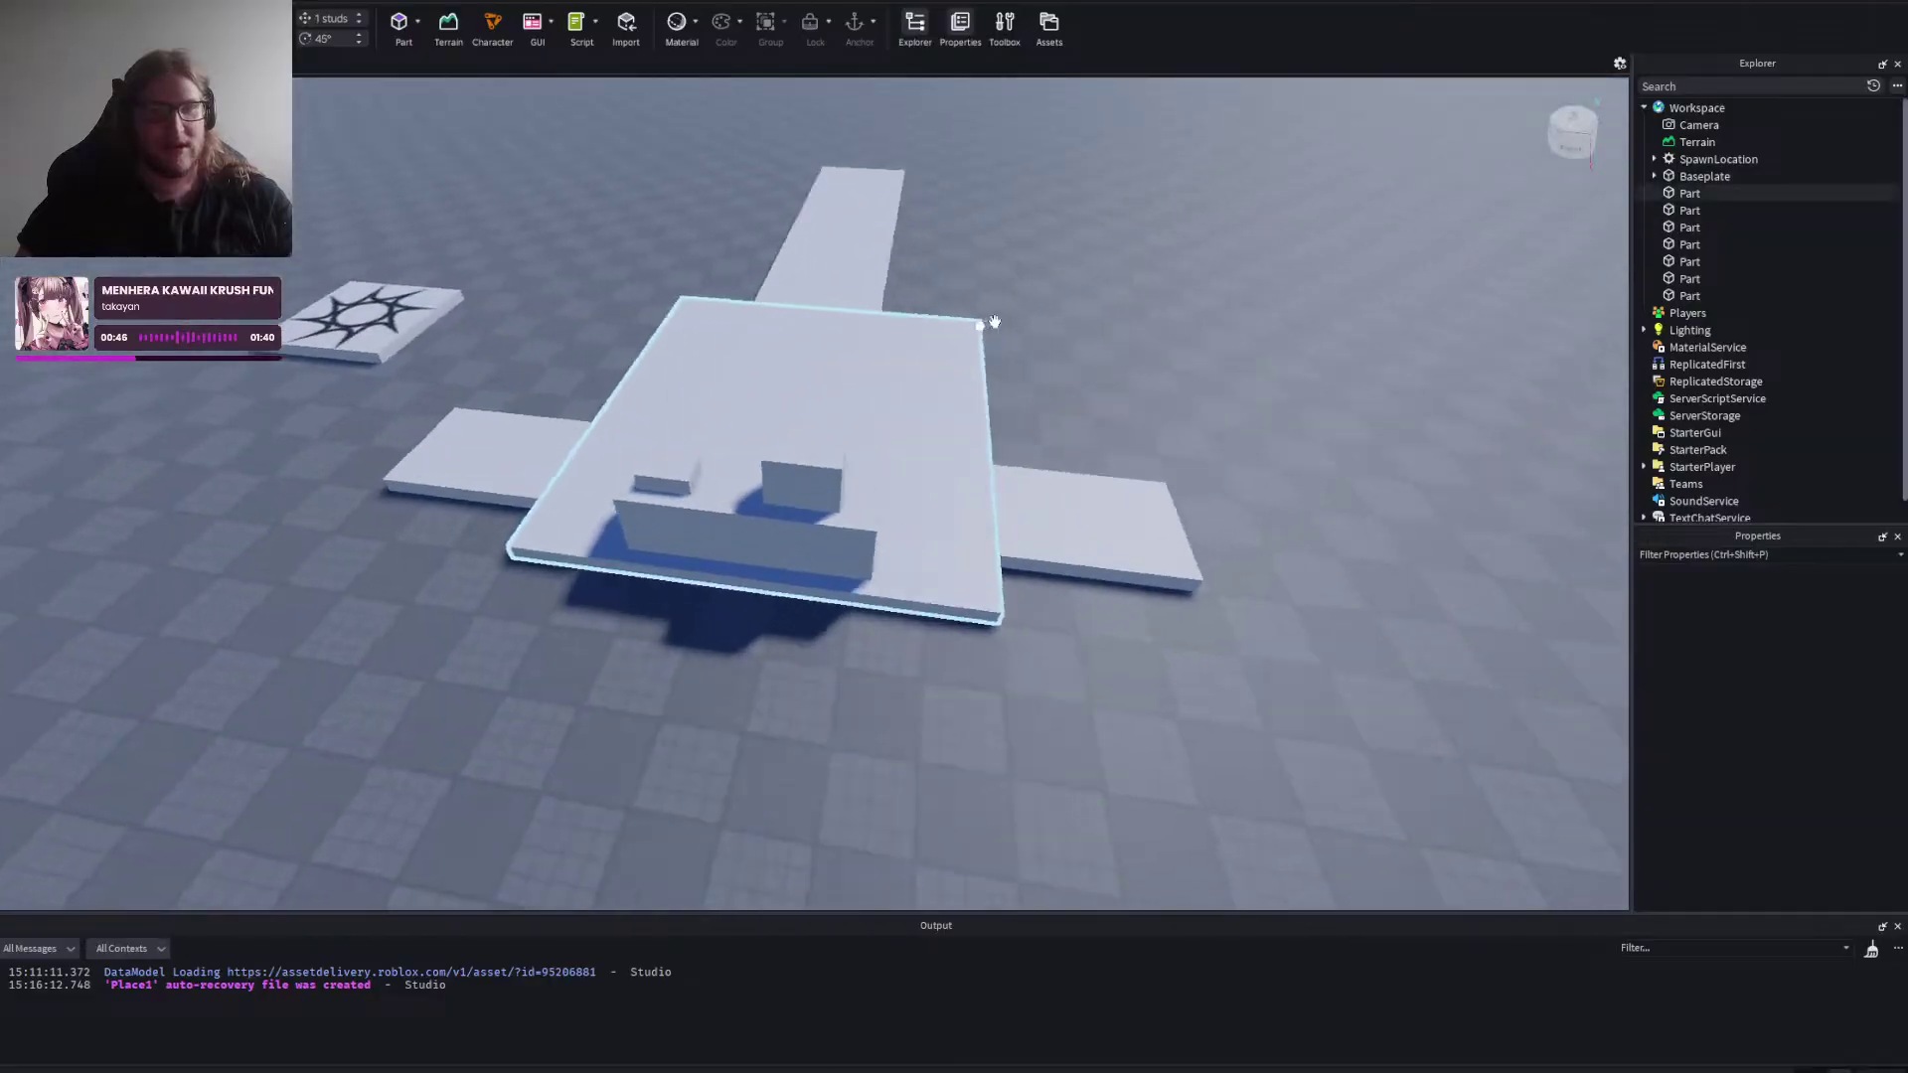
click(1023, 516)
right_click(1023, 517)
click(655, 467)
click(718, 291)
right_click(719, 291)
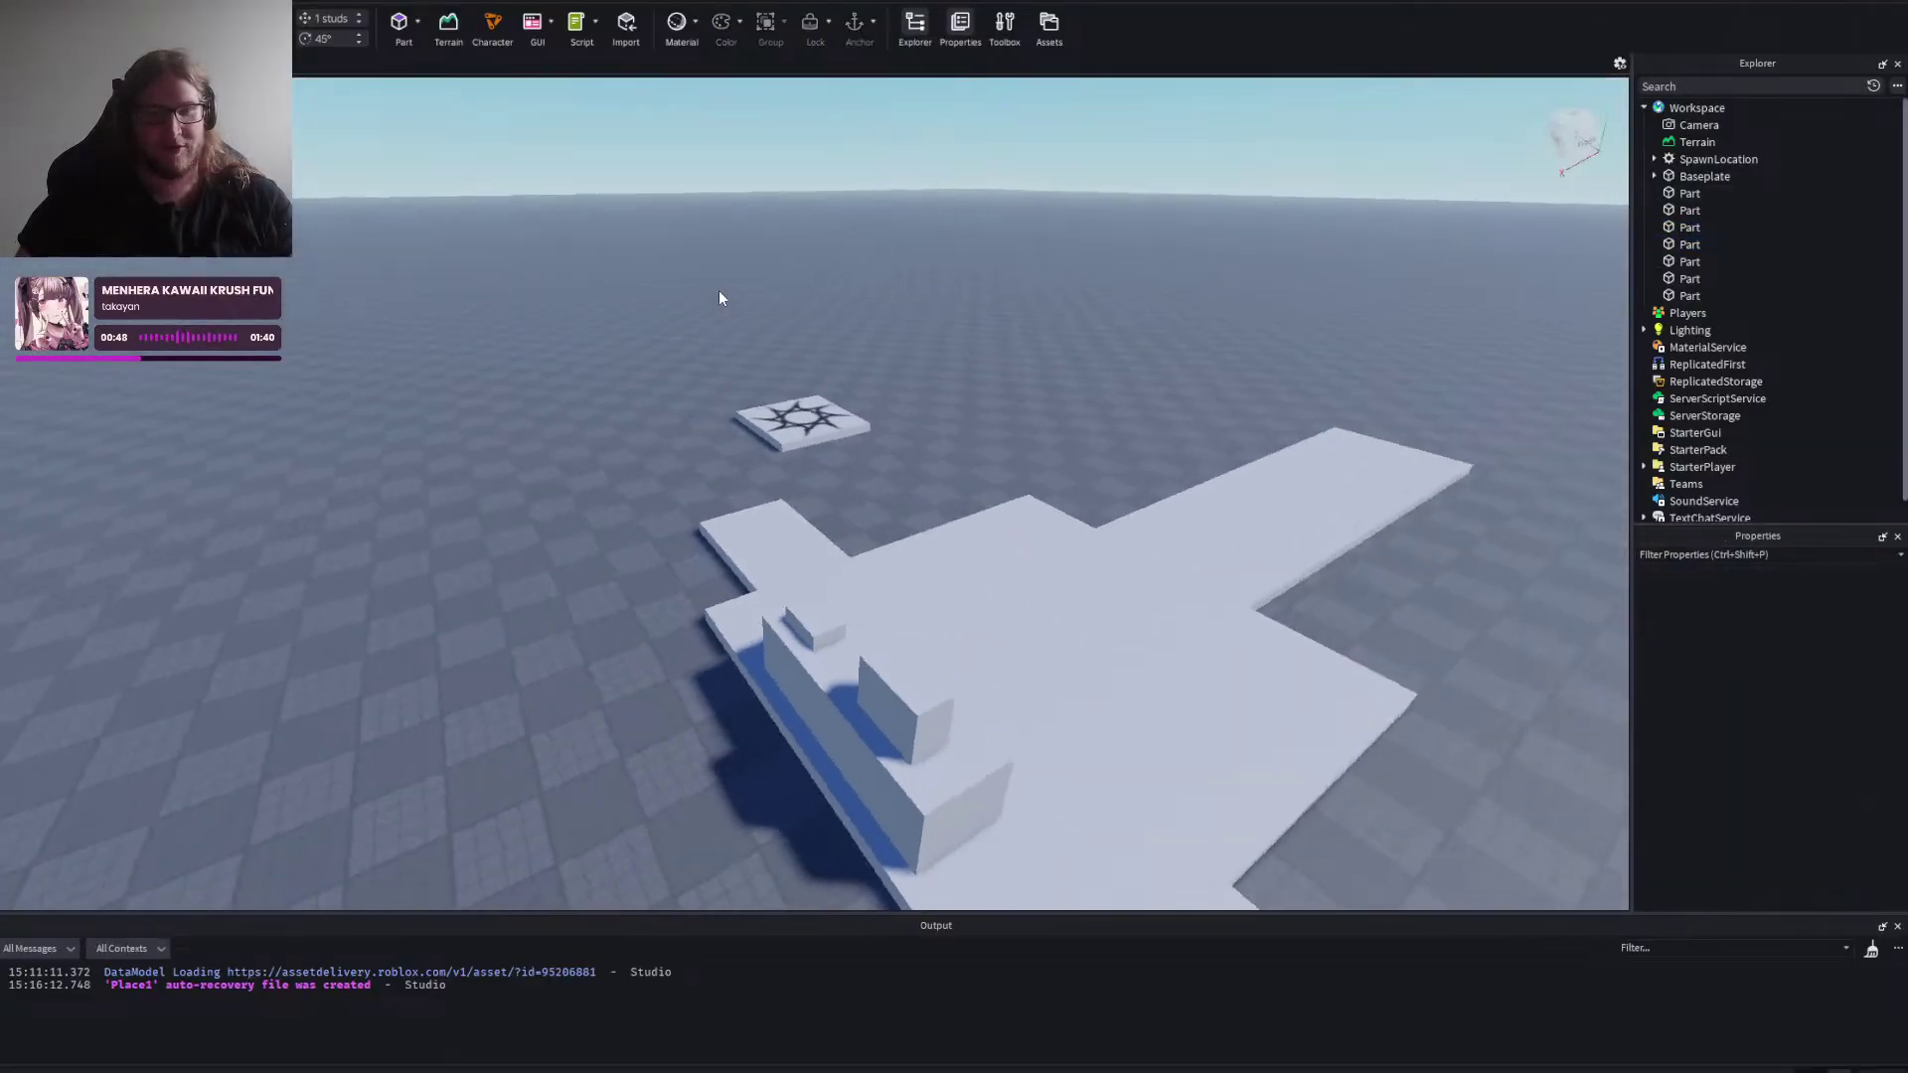
click(1082, 503)
click(1067, 378)
right_click(1067, 380)
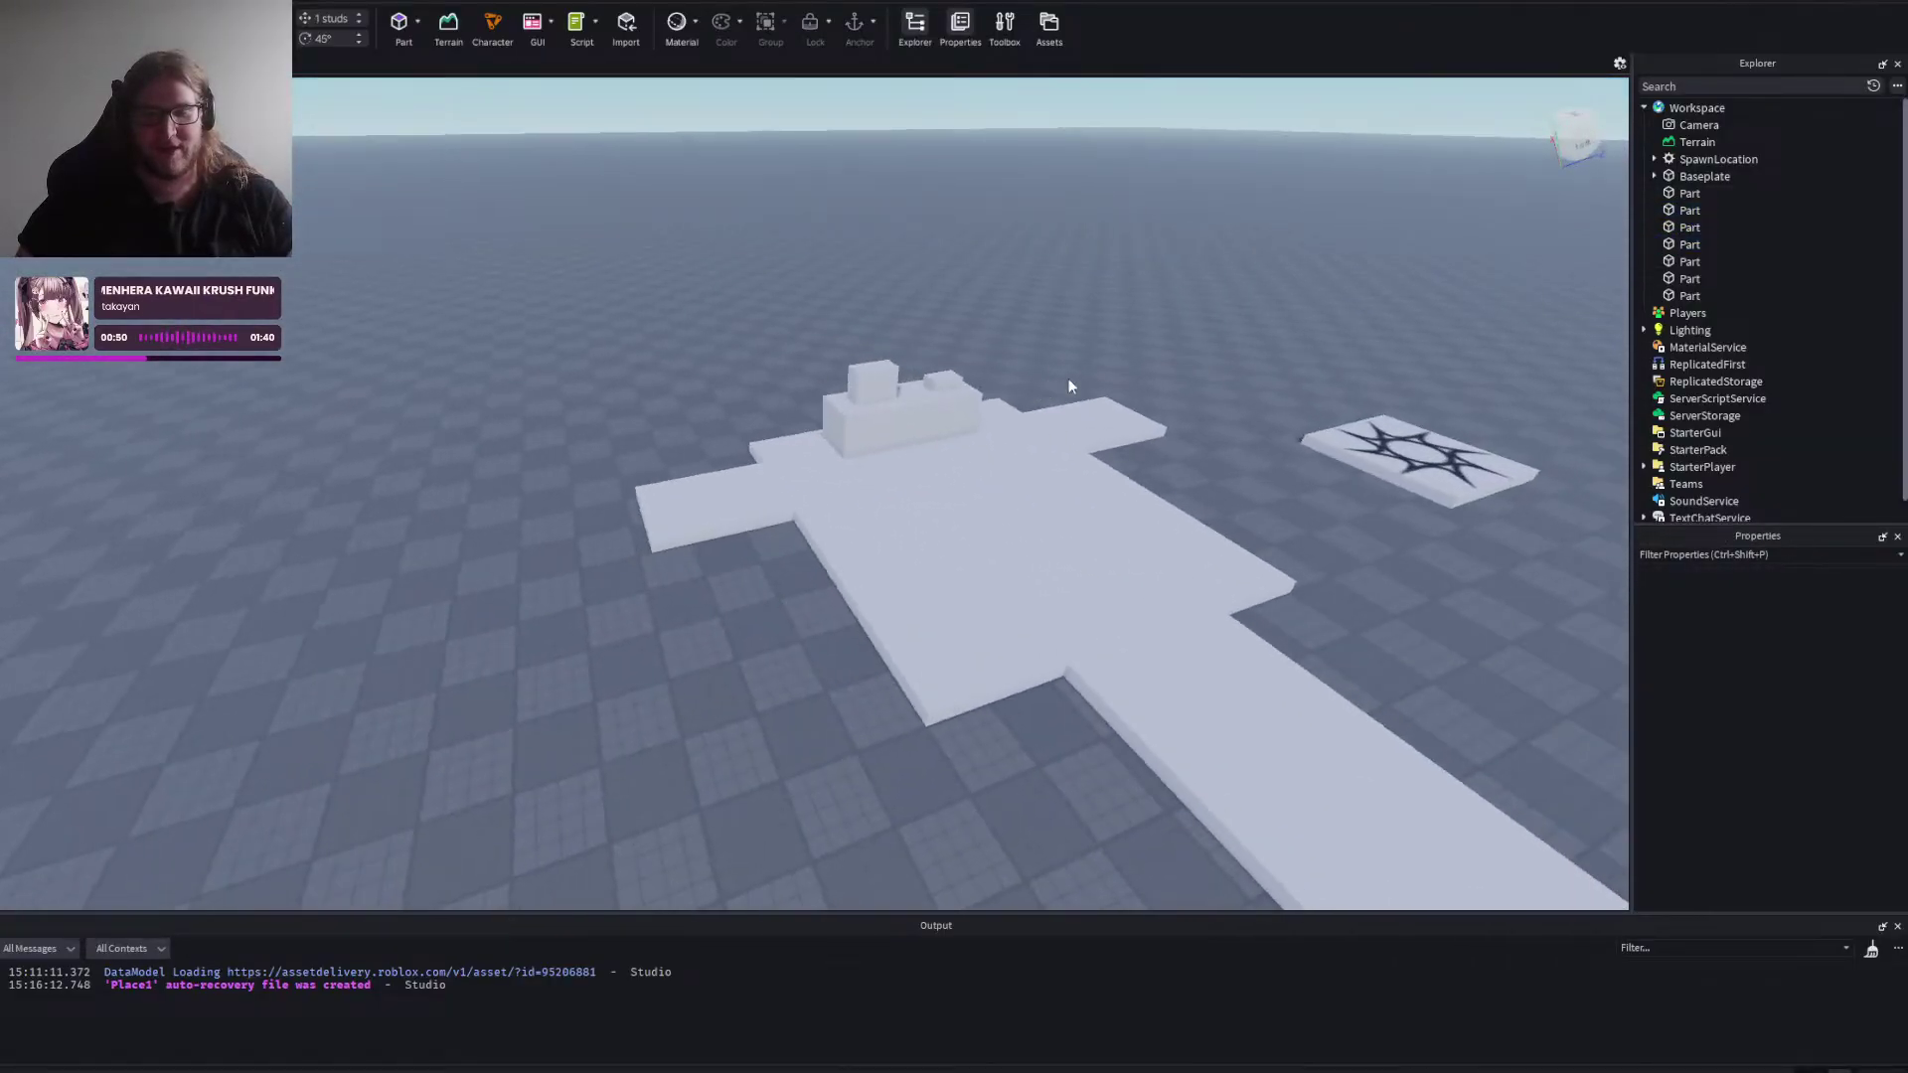
right_click(839, 590)
scroll(840, 588, down, 3)
scroll(875, 581, up, 3)
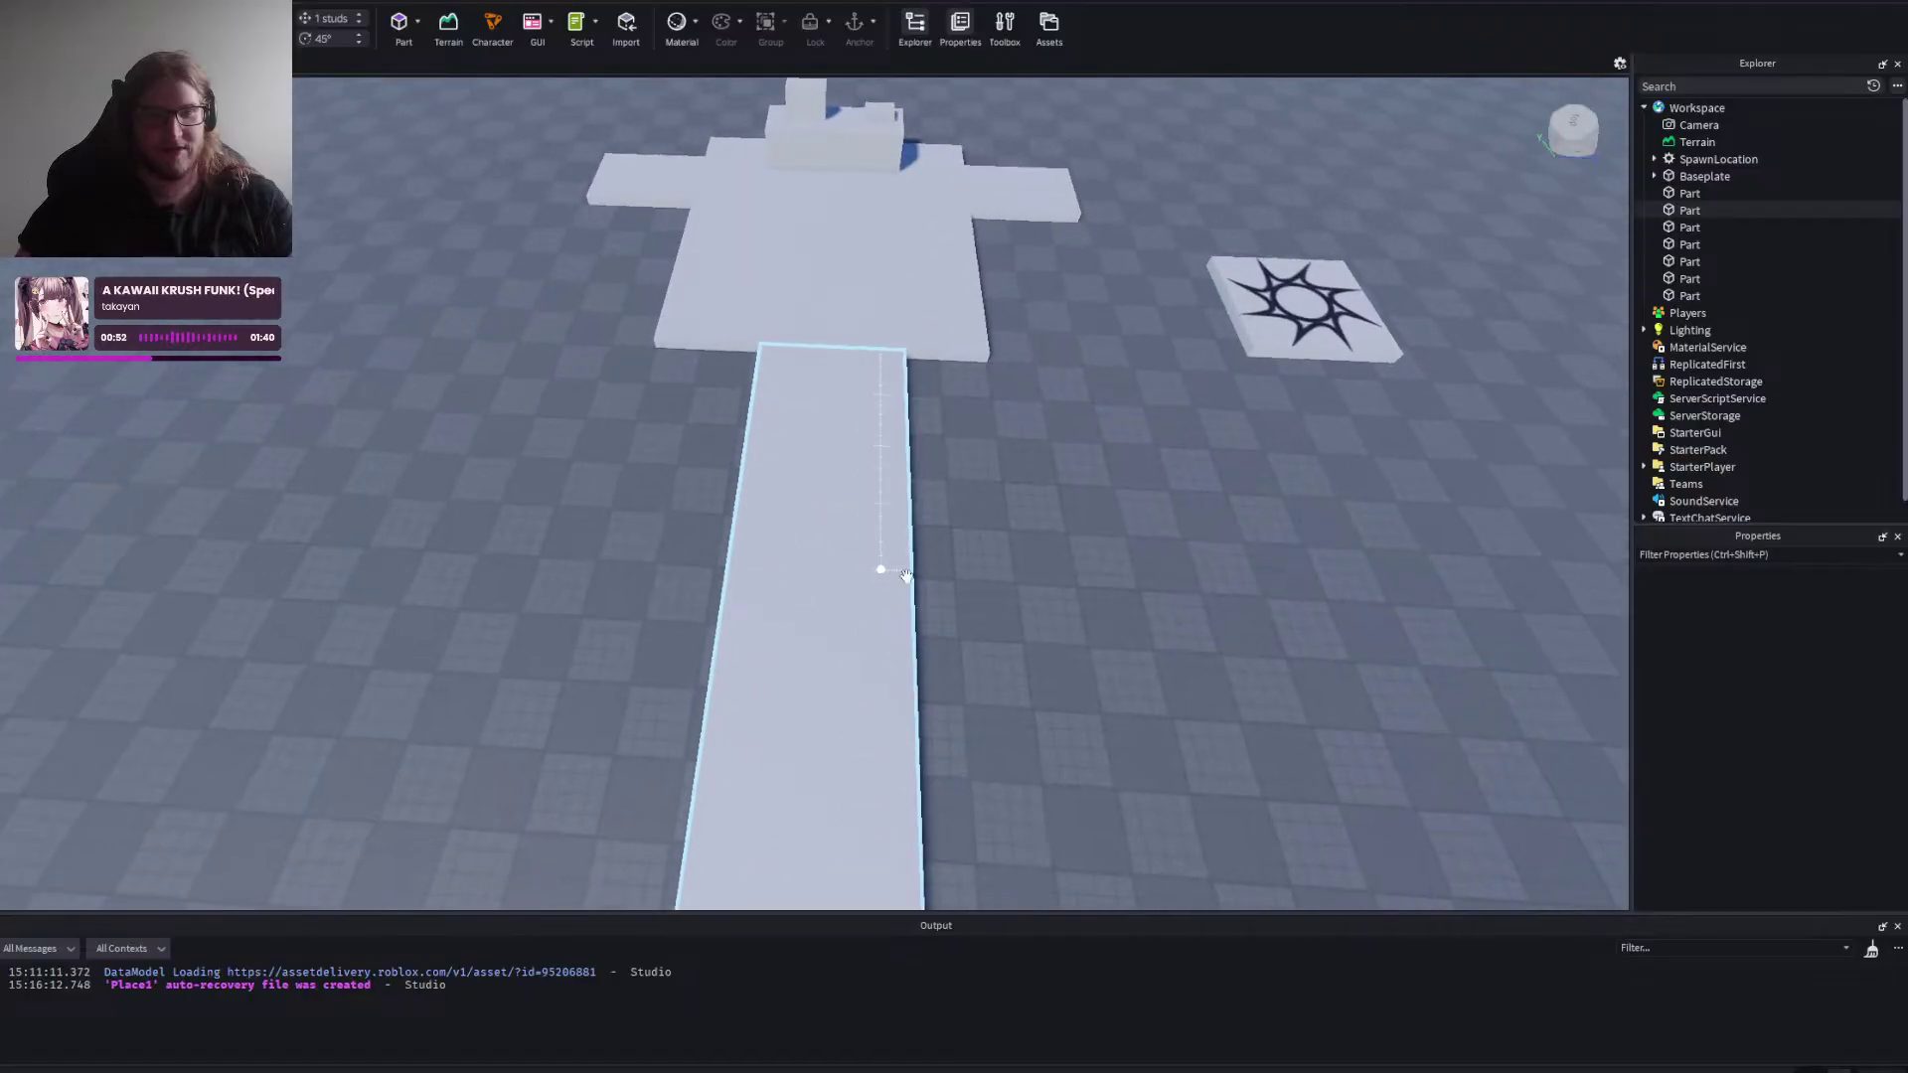
scroll(873, 562, up, 1)
Widen the long hallway slightly on one side and trim its opposite side to center it on the main floor.
click(873, 563)
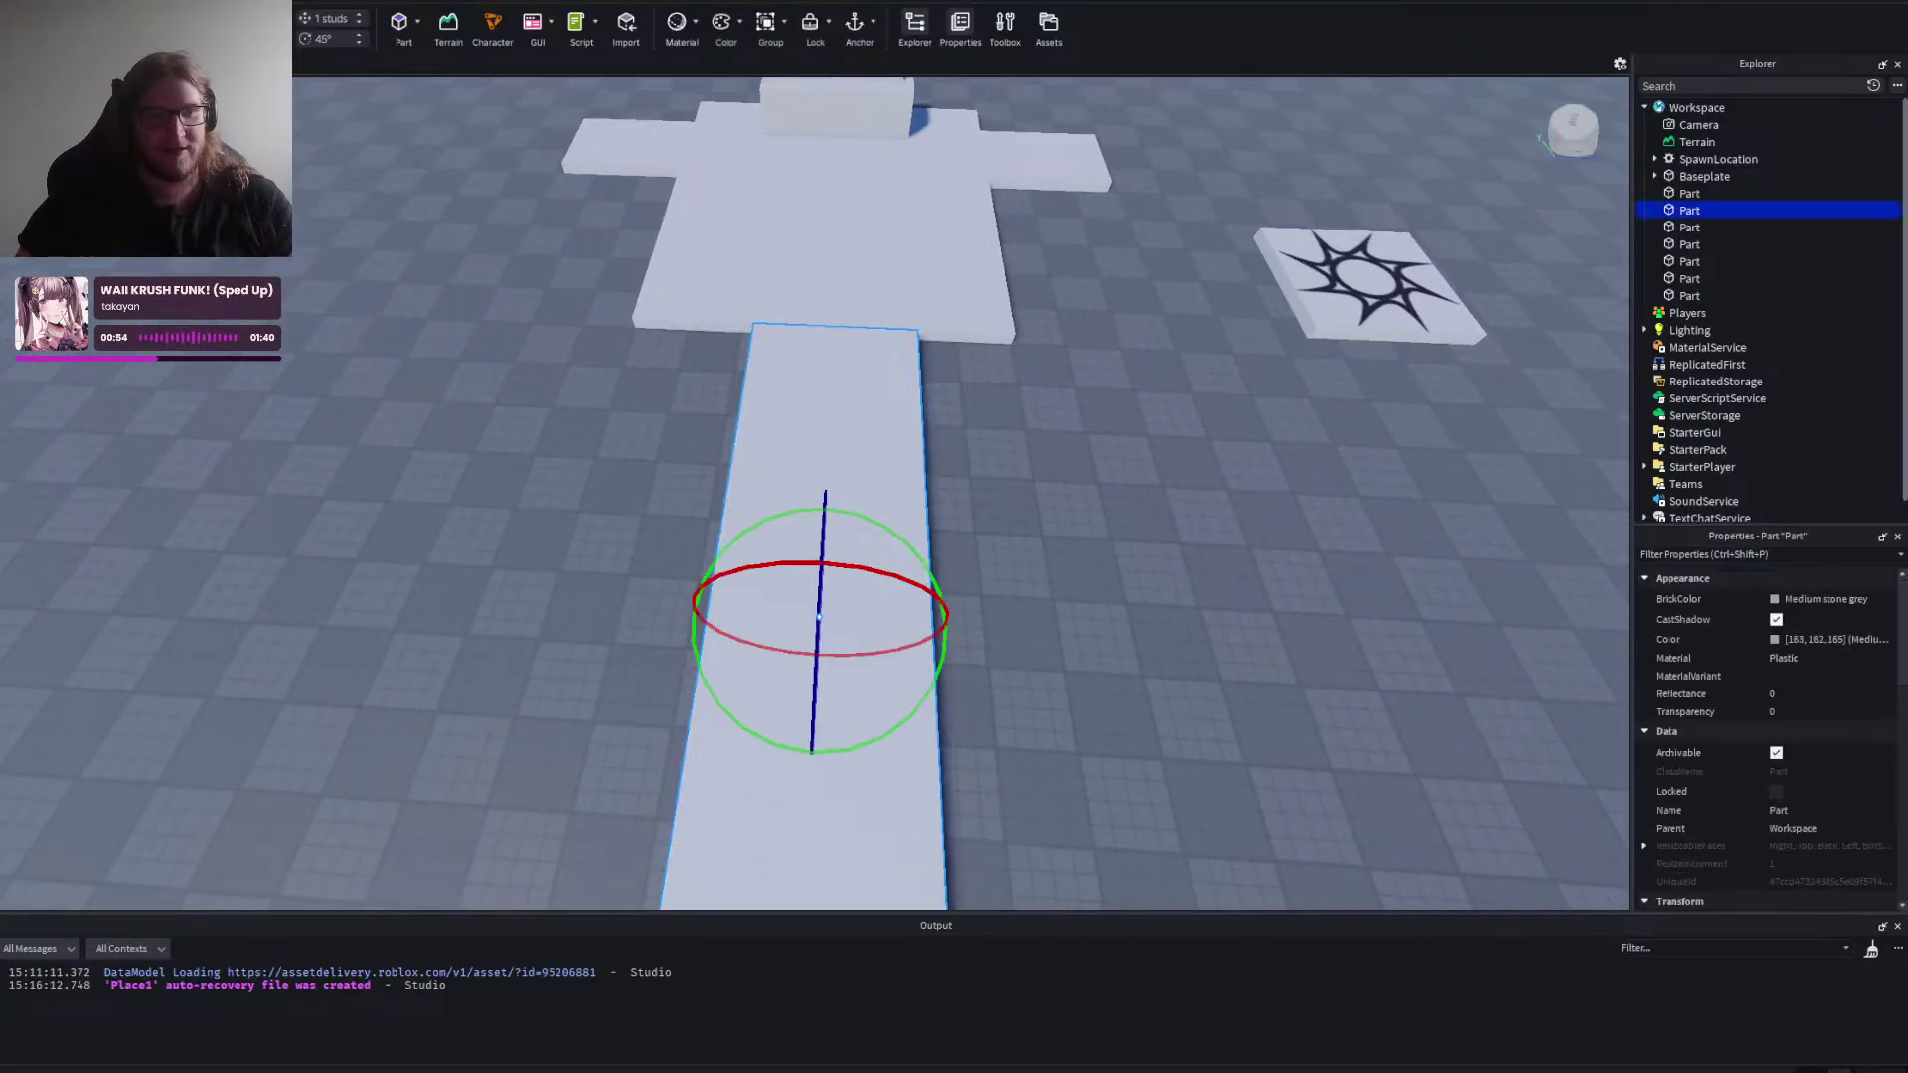
right_click(408, 348)
scroll(408, 348, down, 1)
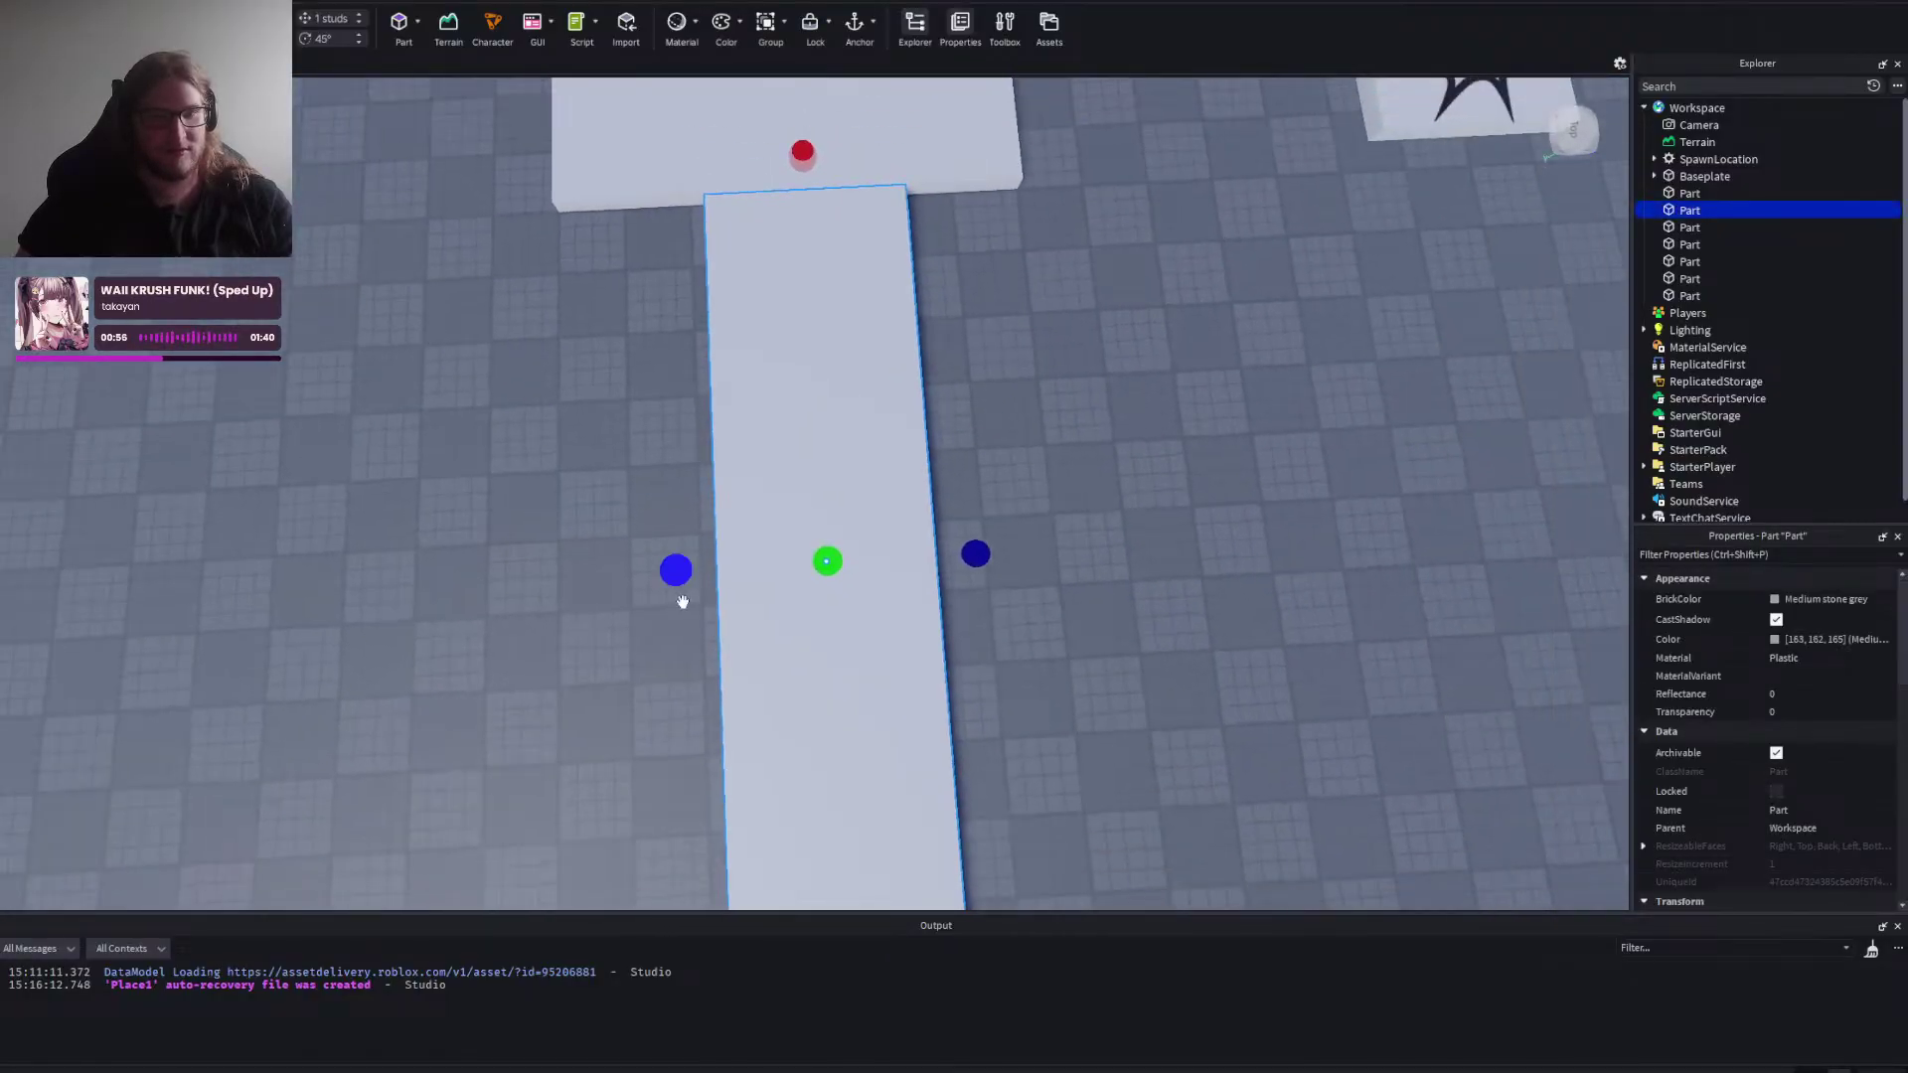
drag(677, 590, 660, 586)
mouse_move(974, 553)
mouse_down()
mouse_move(941, 553)
mouse_move(957, 554)
mouse_up()
click(1068, 467)
Review the whole layout from above and around, checking the long hallway's alignment with the main floor and side hallways.
scroll(1068, 467, down, 3)
right_click(1068, 467)
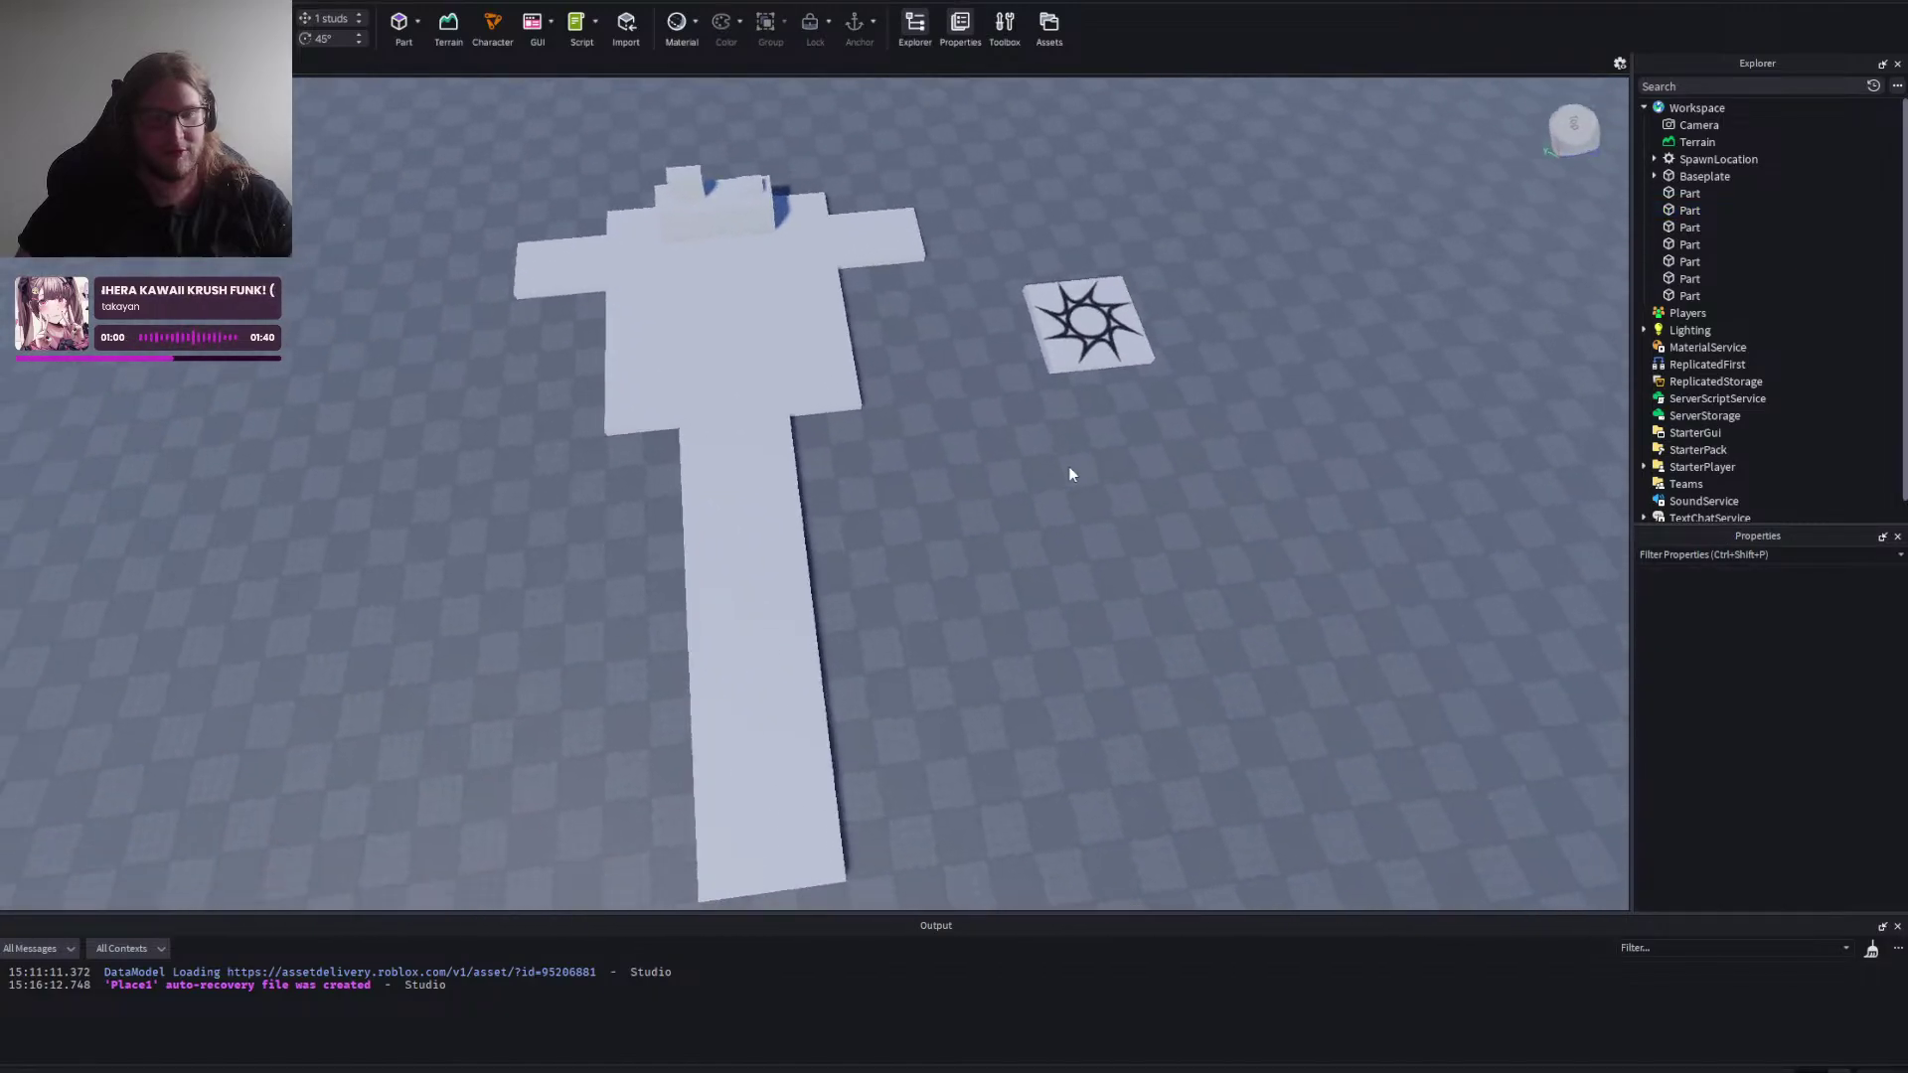
click(771, 606)
click(984, 528)
right_click(1009, 546)
key(d)
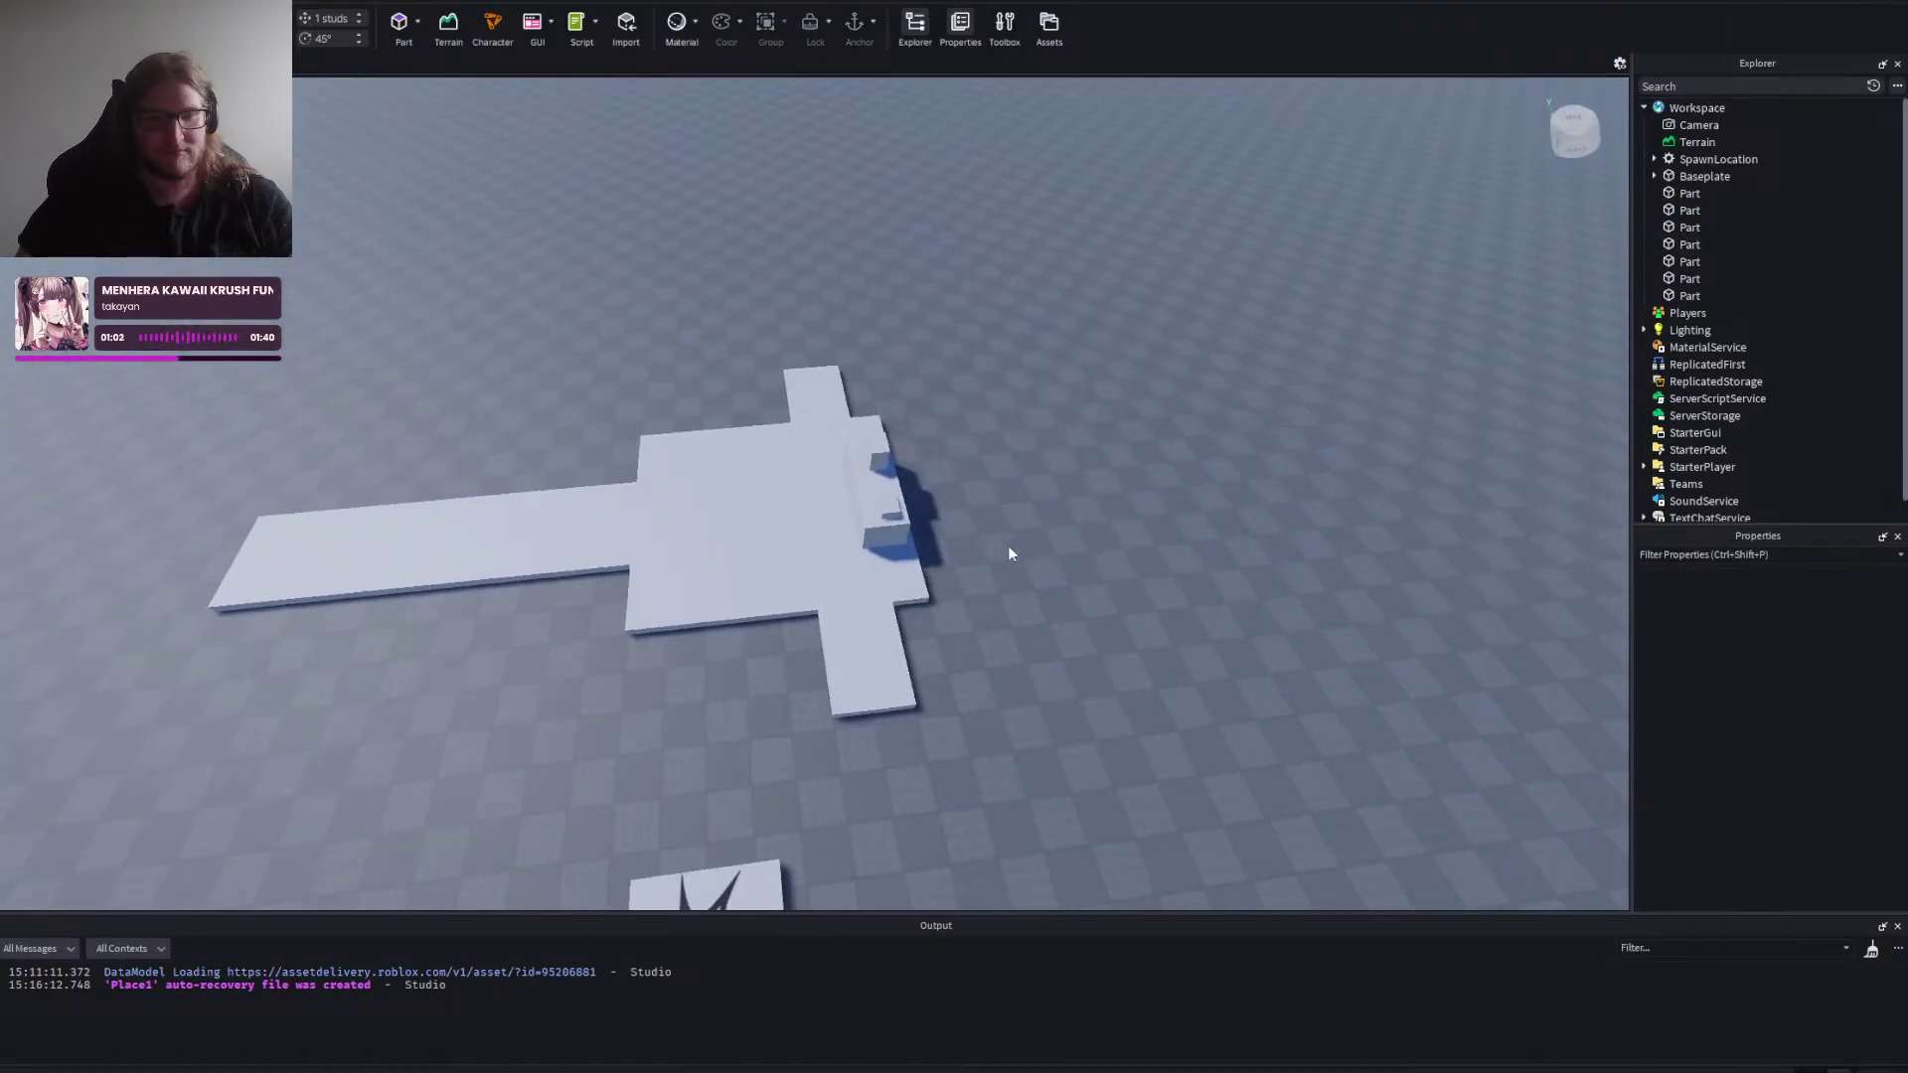
key(a)
key(s)
right_click(1008, 545)
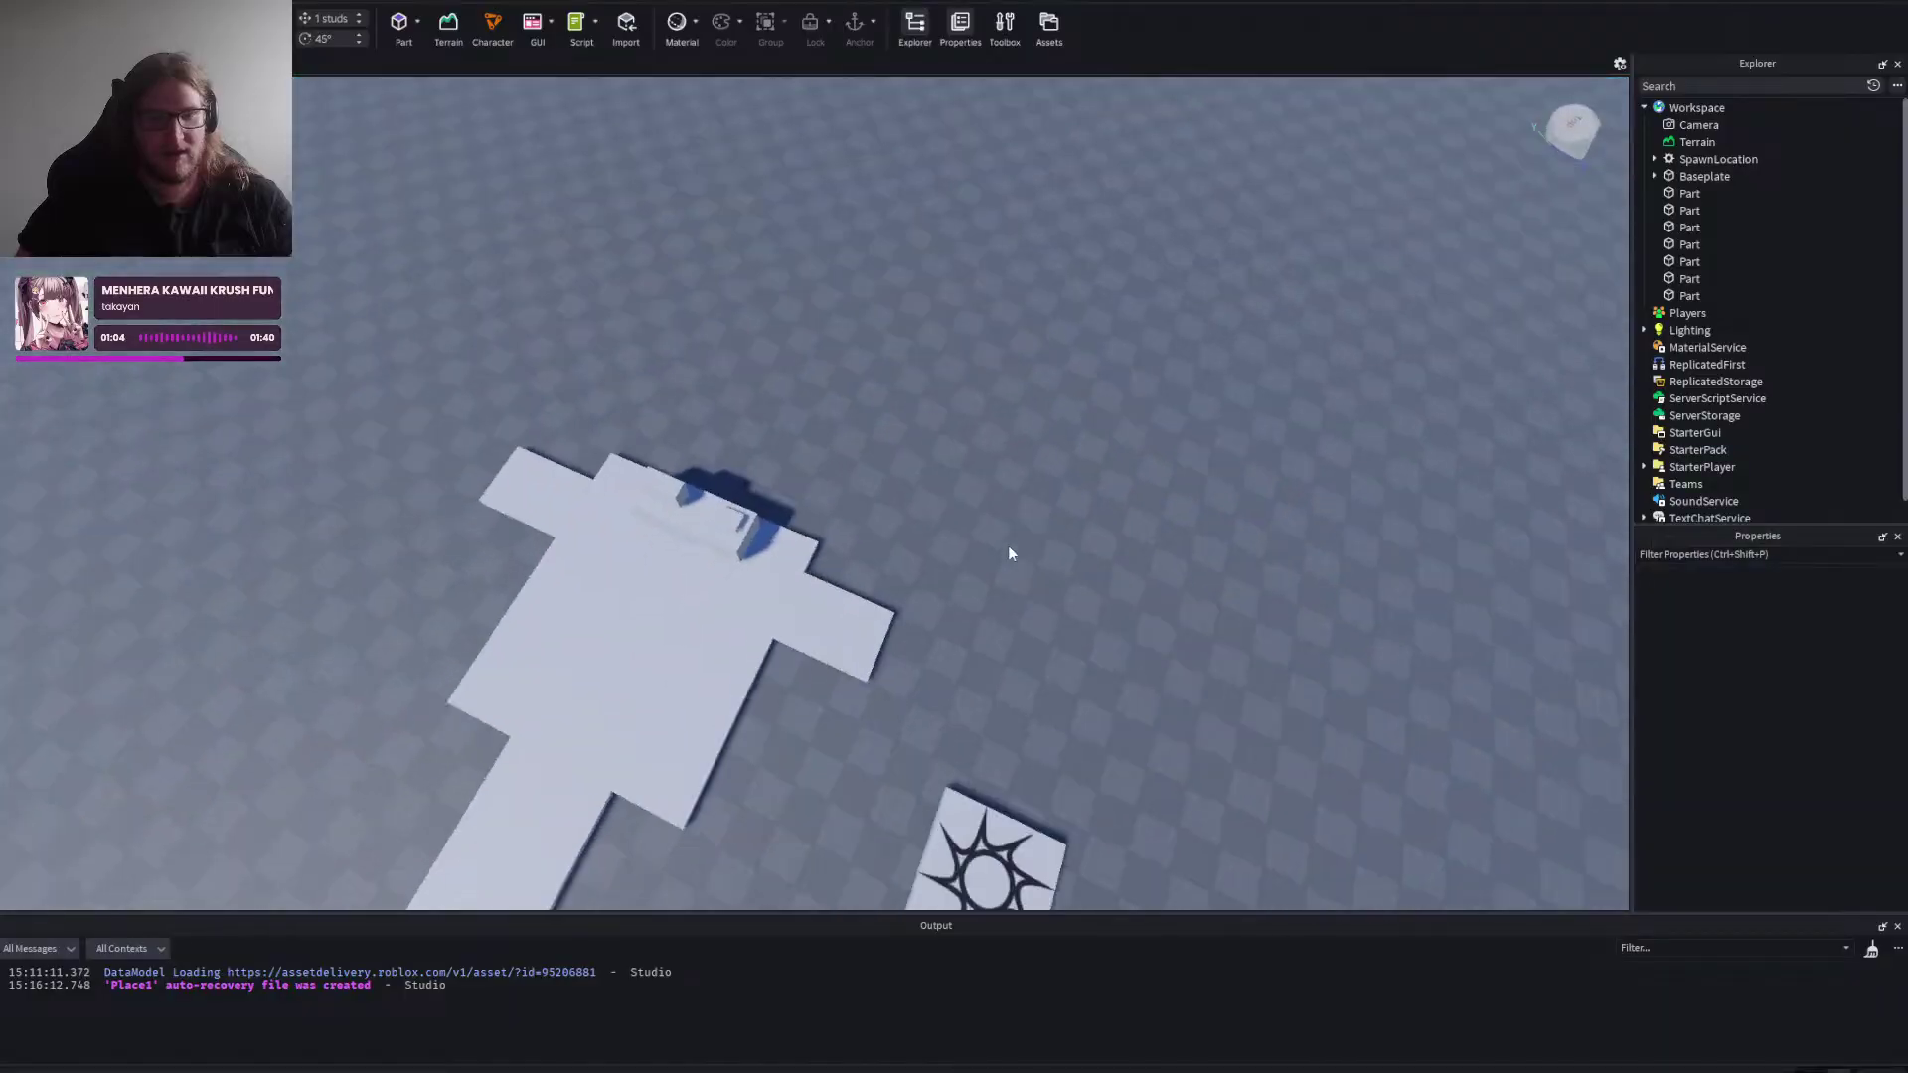
scroll(1008, 546, up, 3)
right_click(999, 447)
scroll(979, 537, down, 3)
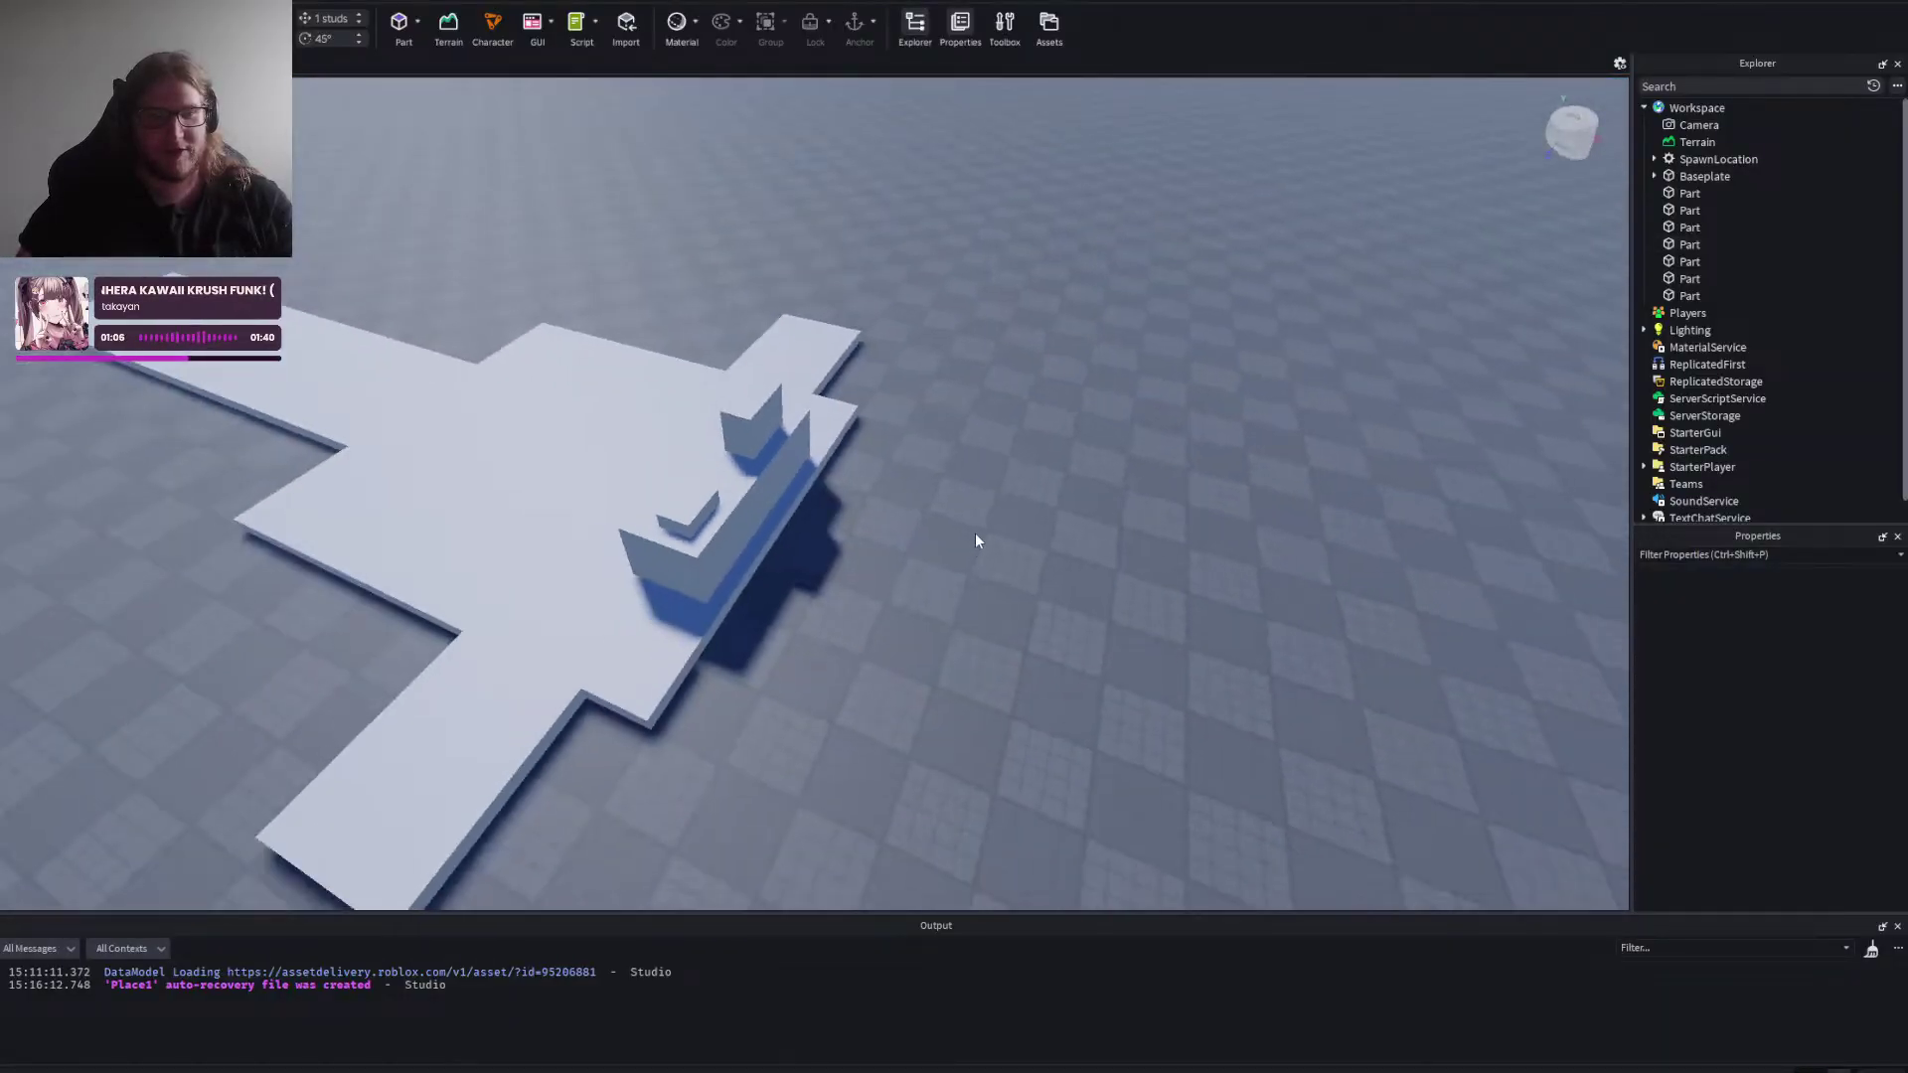
key(a)
key(w)
key(a)
right_click(1006, 570)
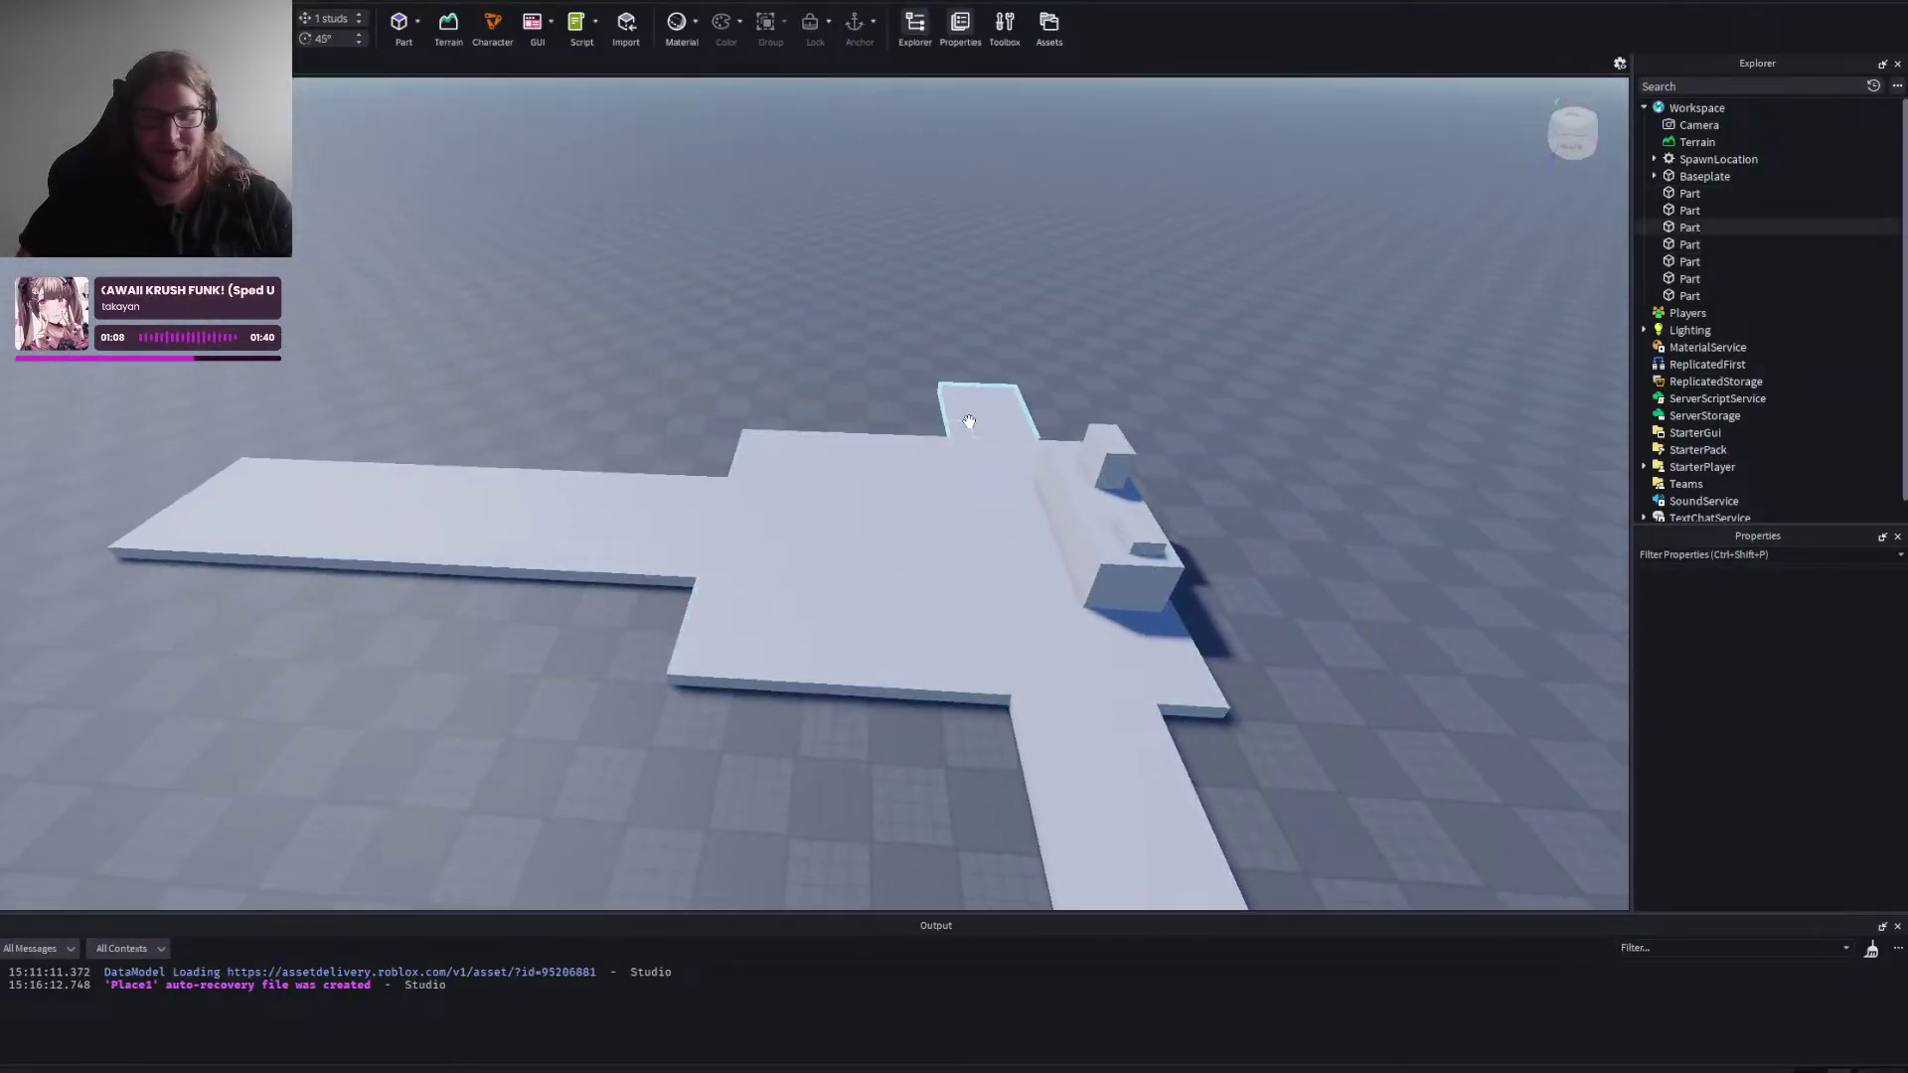
click(971, 425)
click(924, 725)
click(536, 566)
right_click(617, 384)
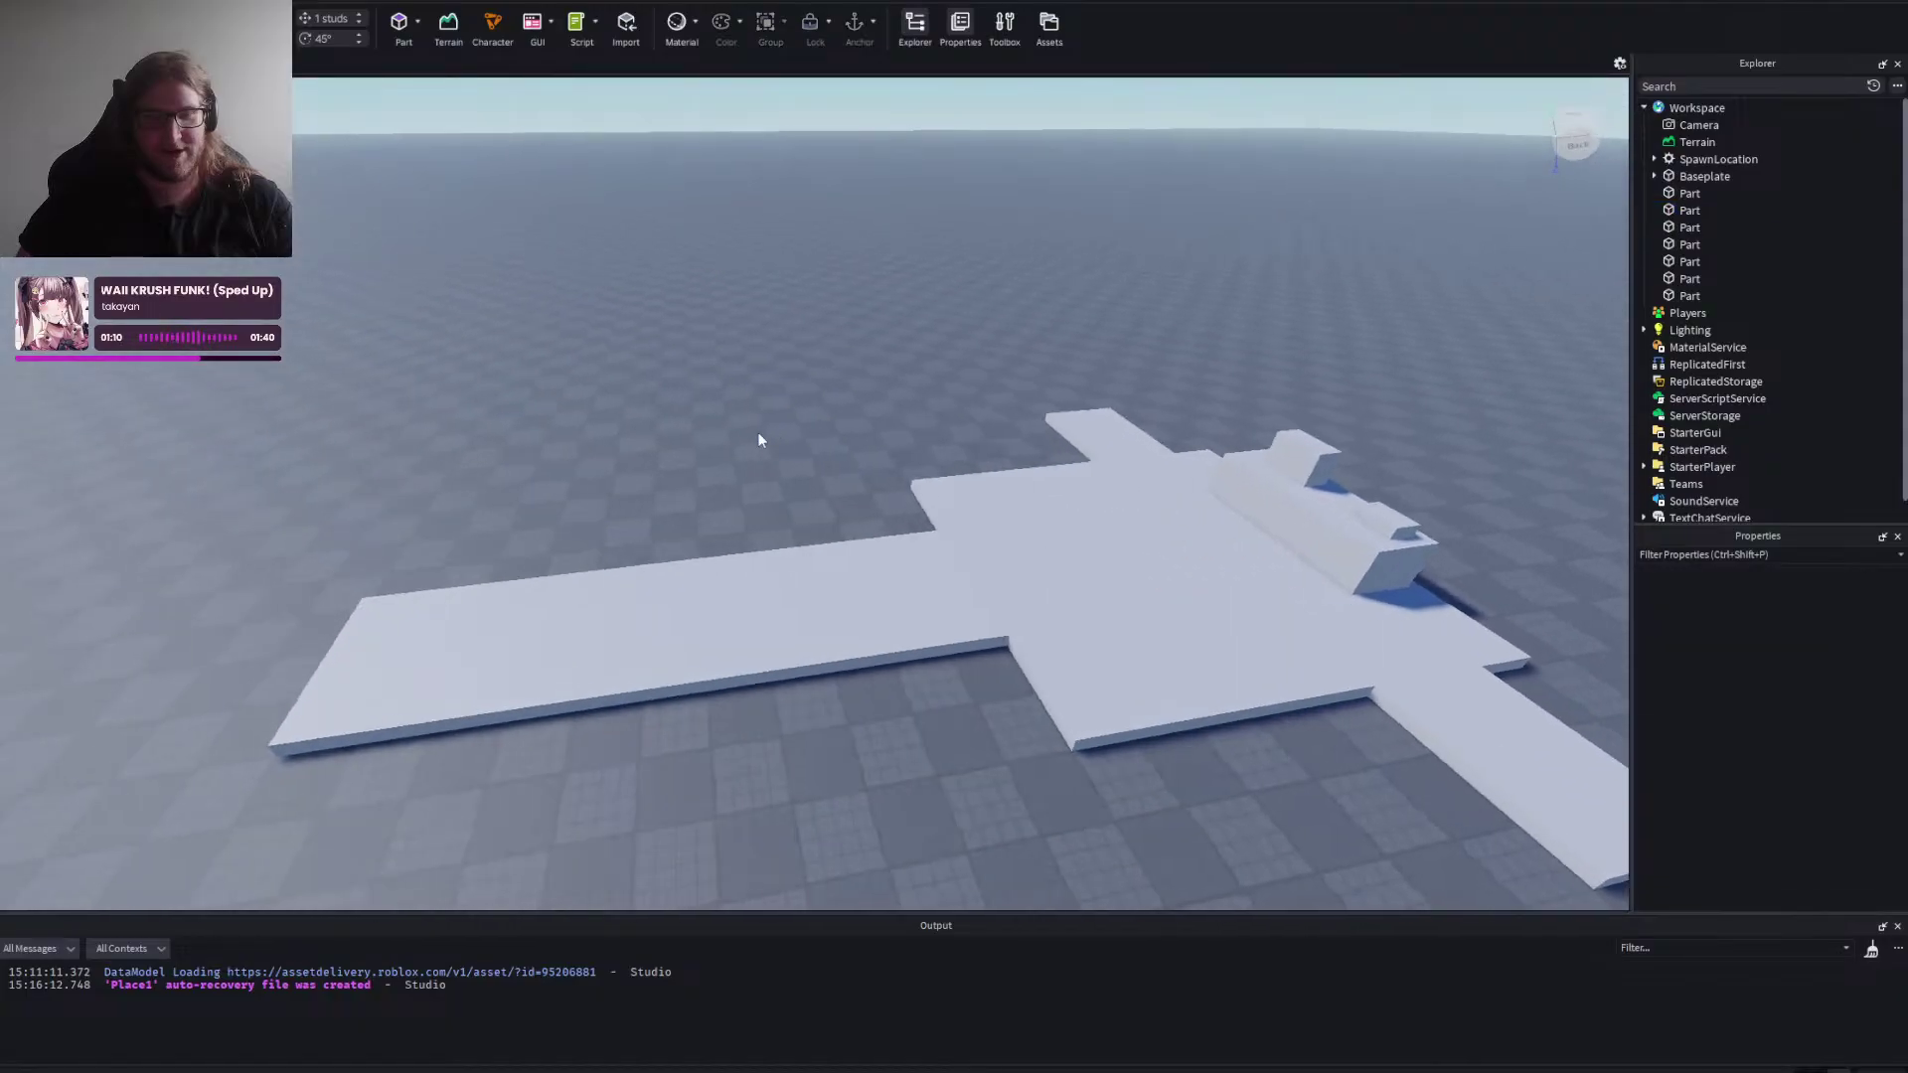
Inspect the long hallway, side hallway and main floor from above and from the long hallway's end.
click(947, 732)
click(918, 658)
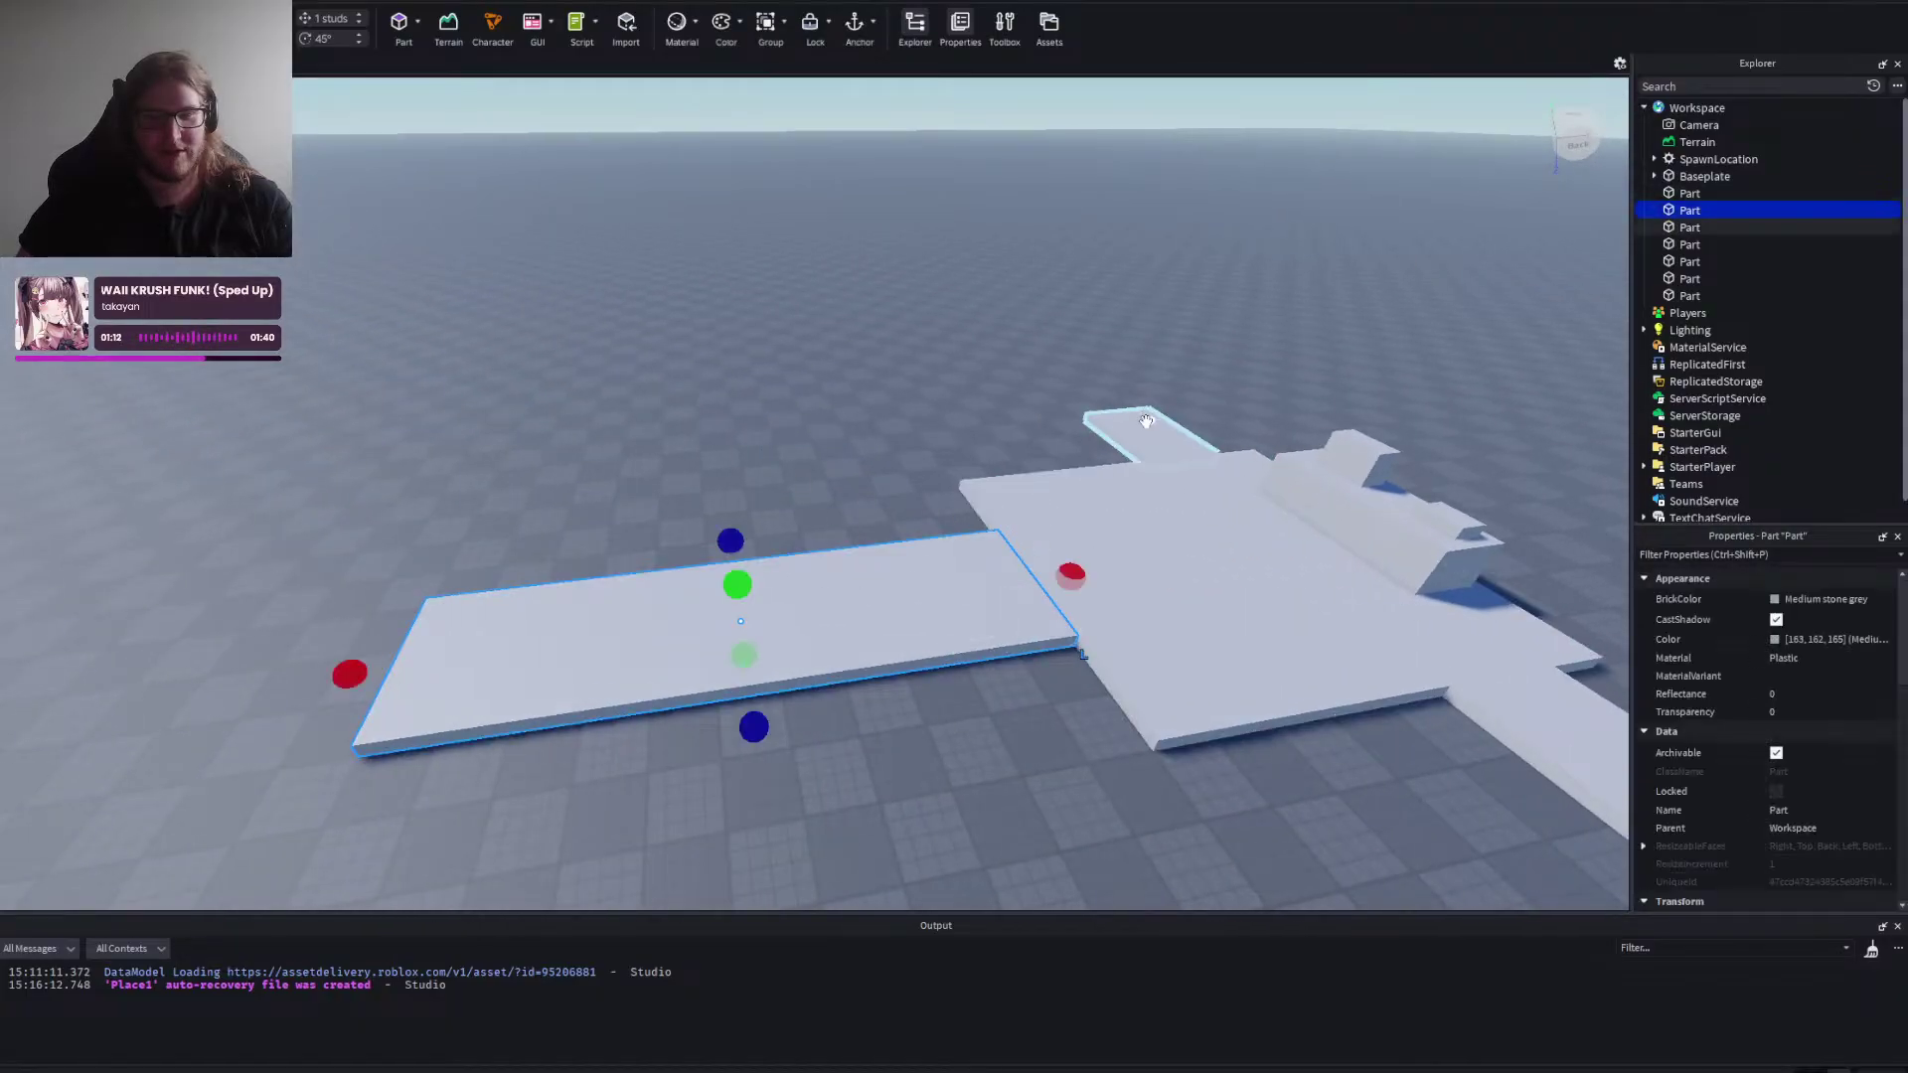
click(1141, 425)
click(946, 607)
drag(451, 477, 936, 755)
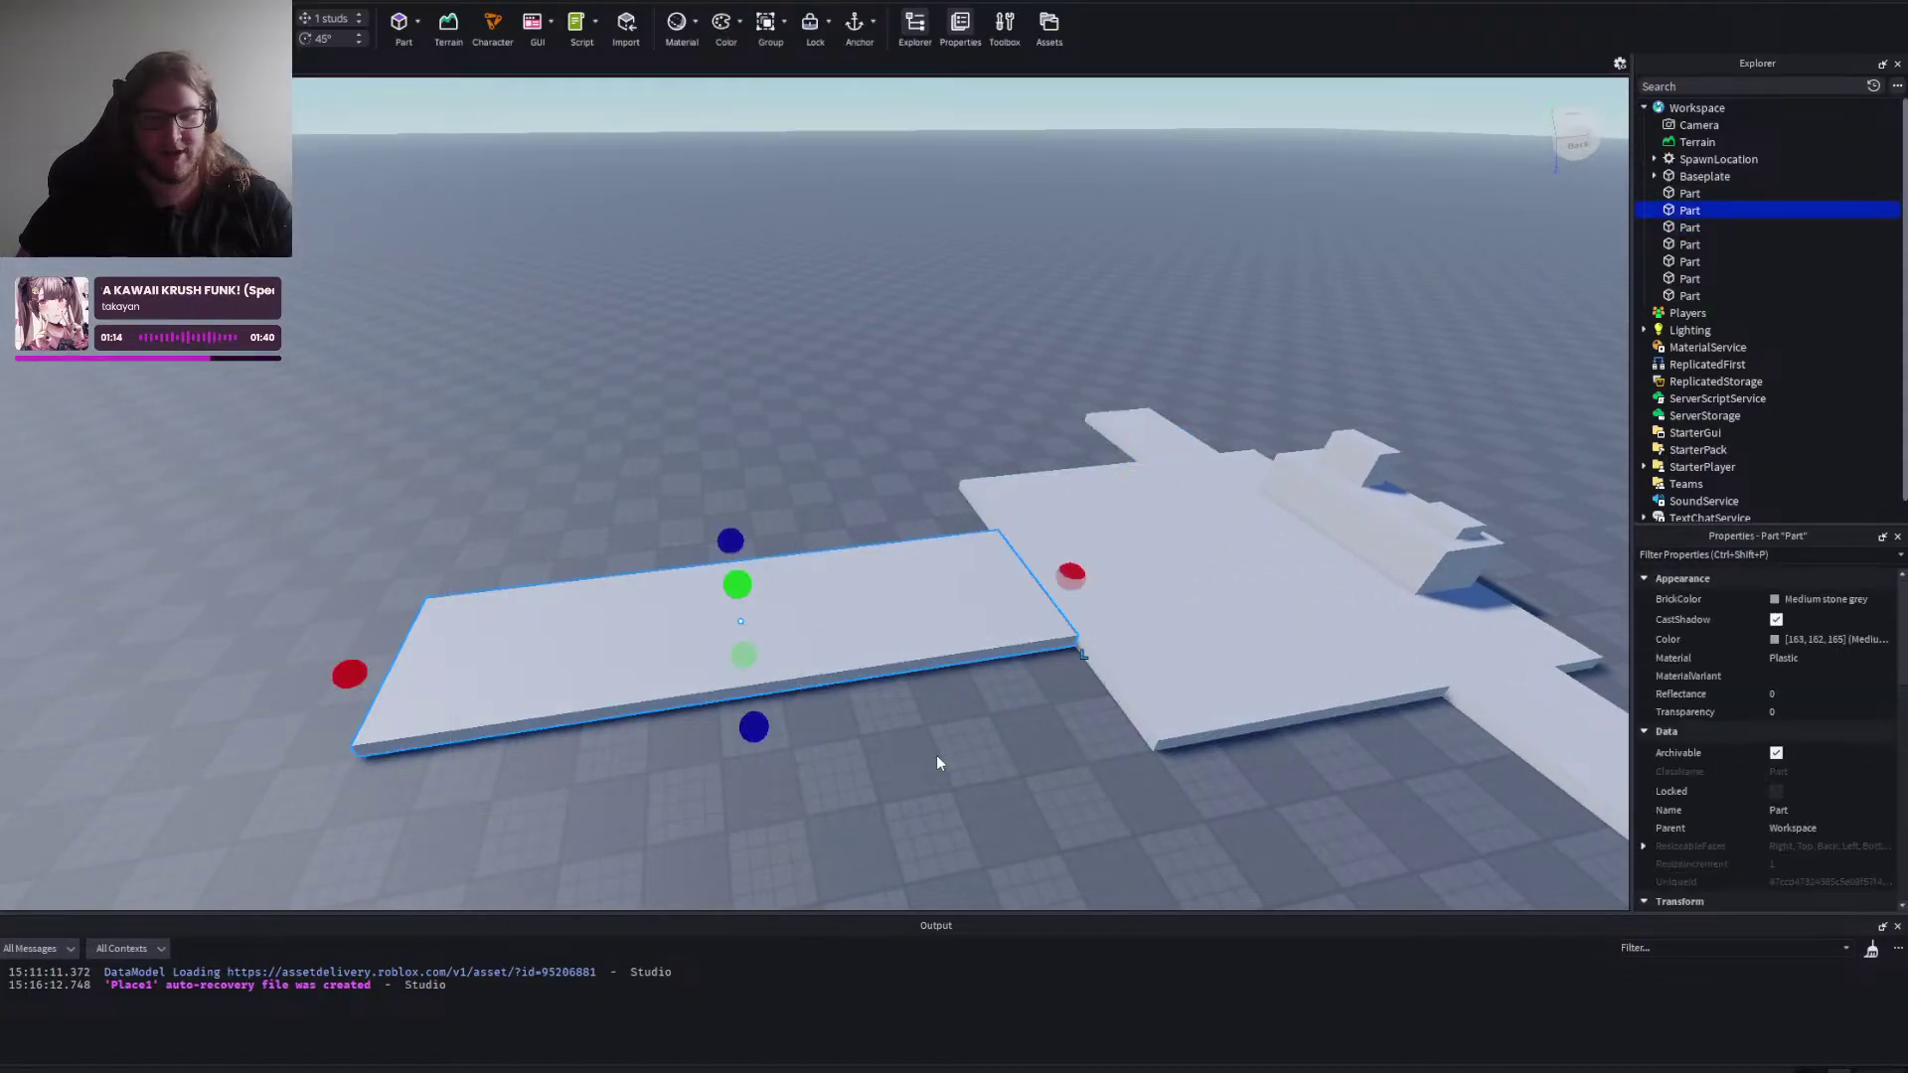
click(939, 757)
right_click(940, 757)
scroll(940, 754, down, 3)
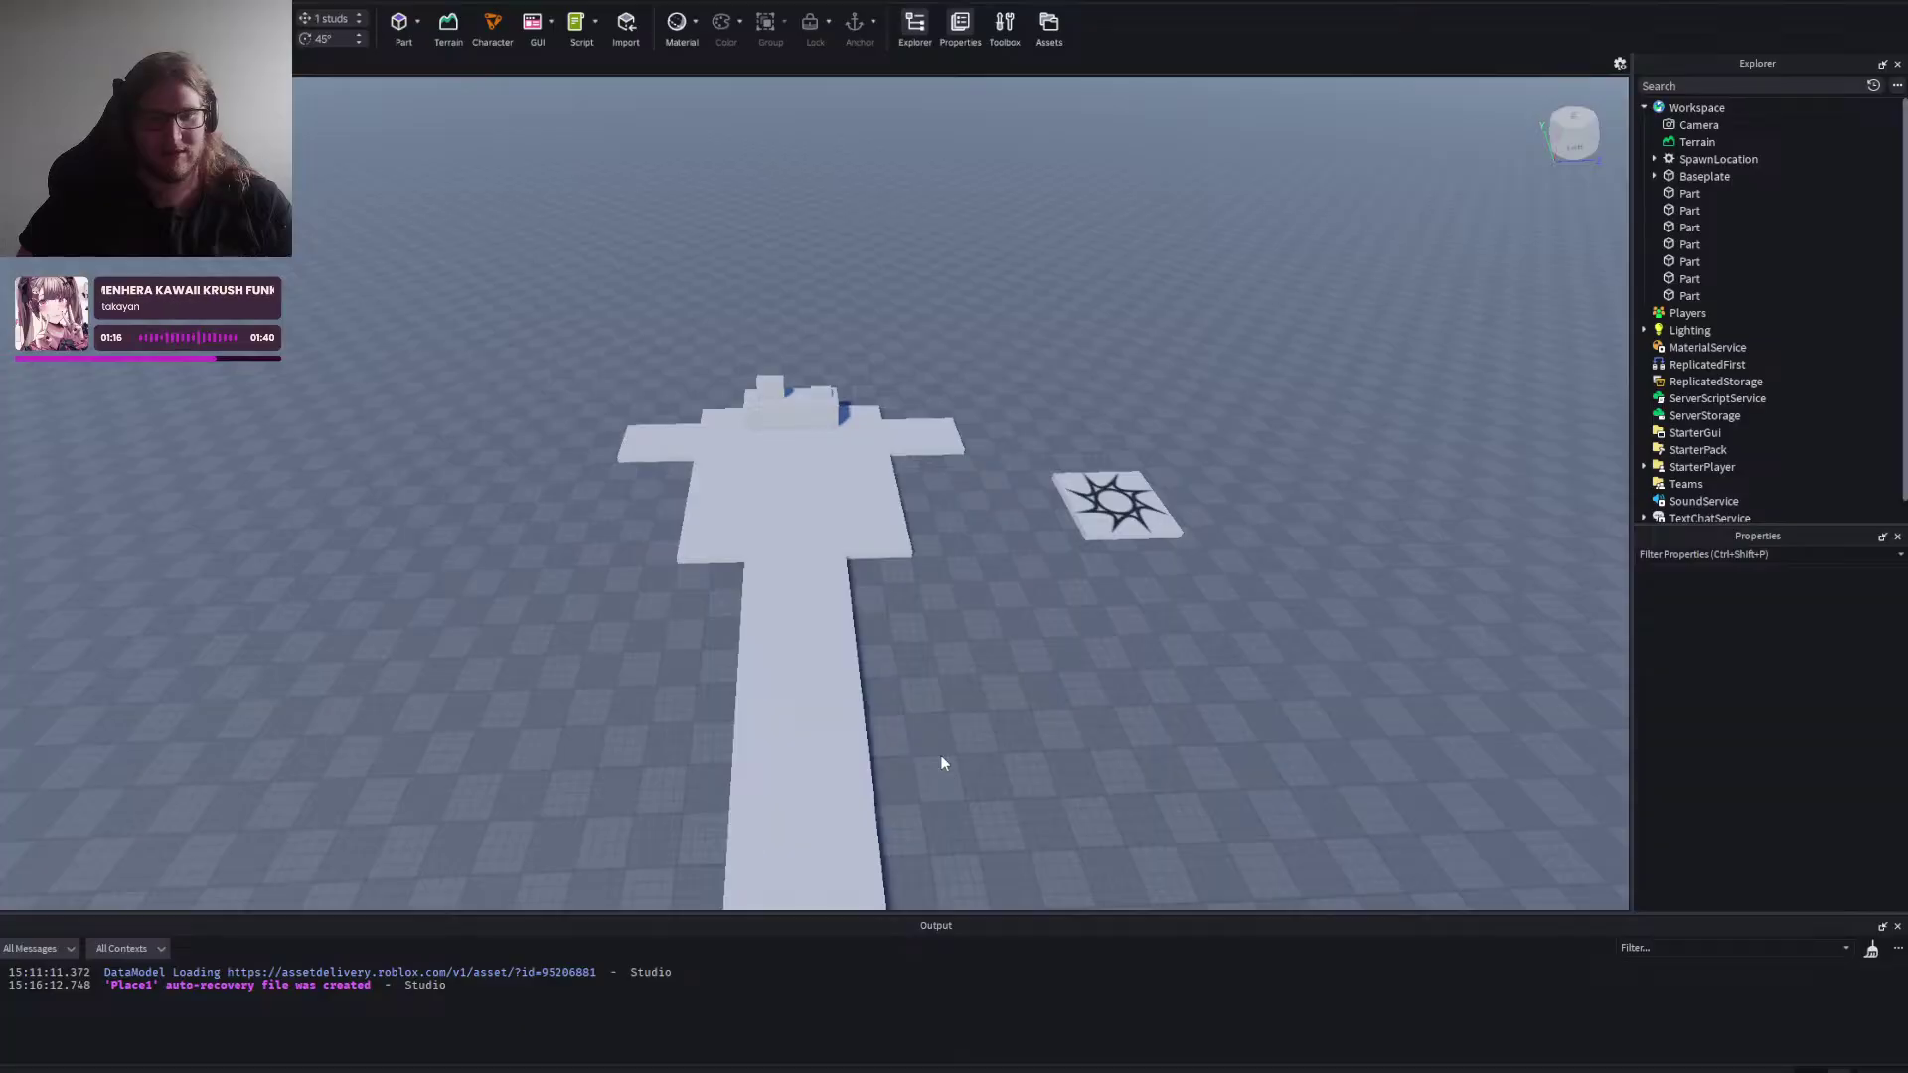
scroll(940, 754, up, 6)
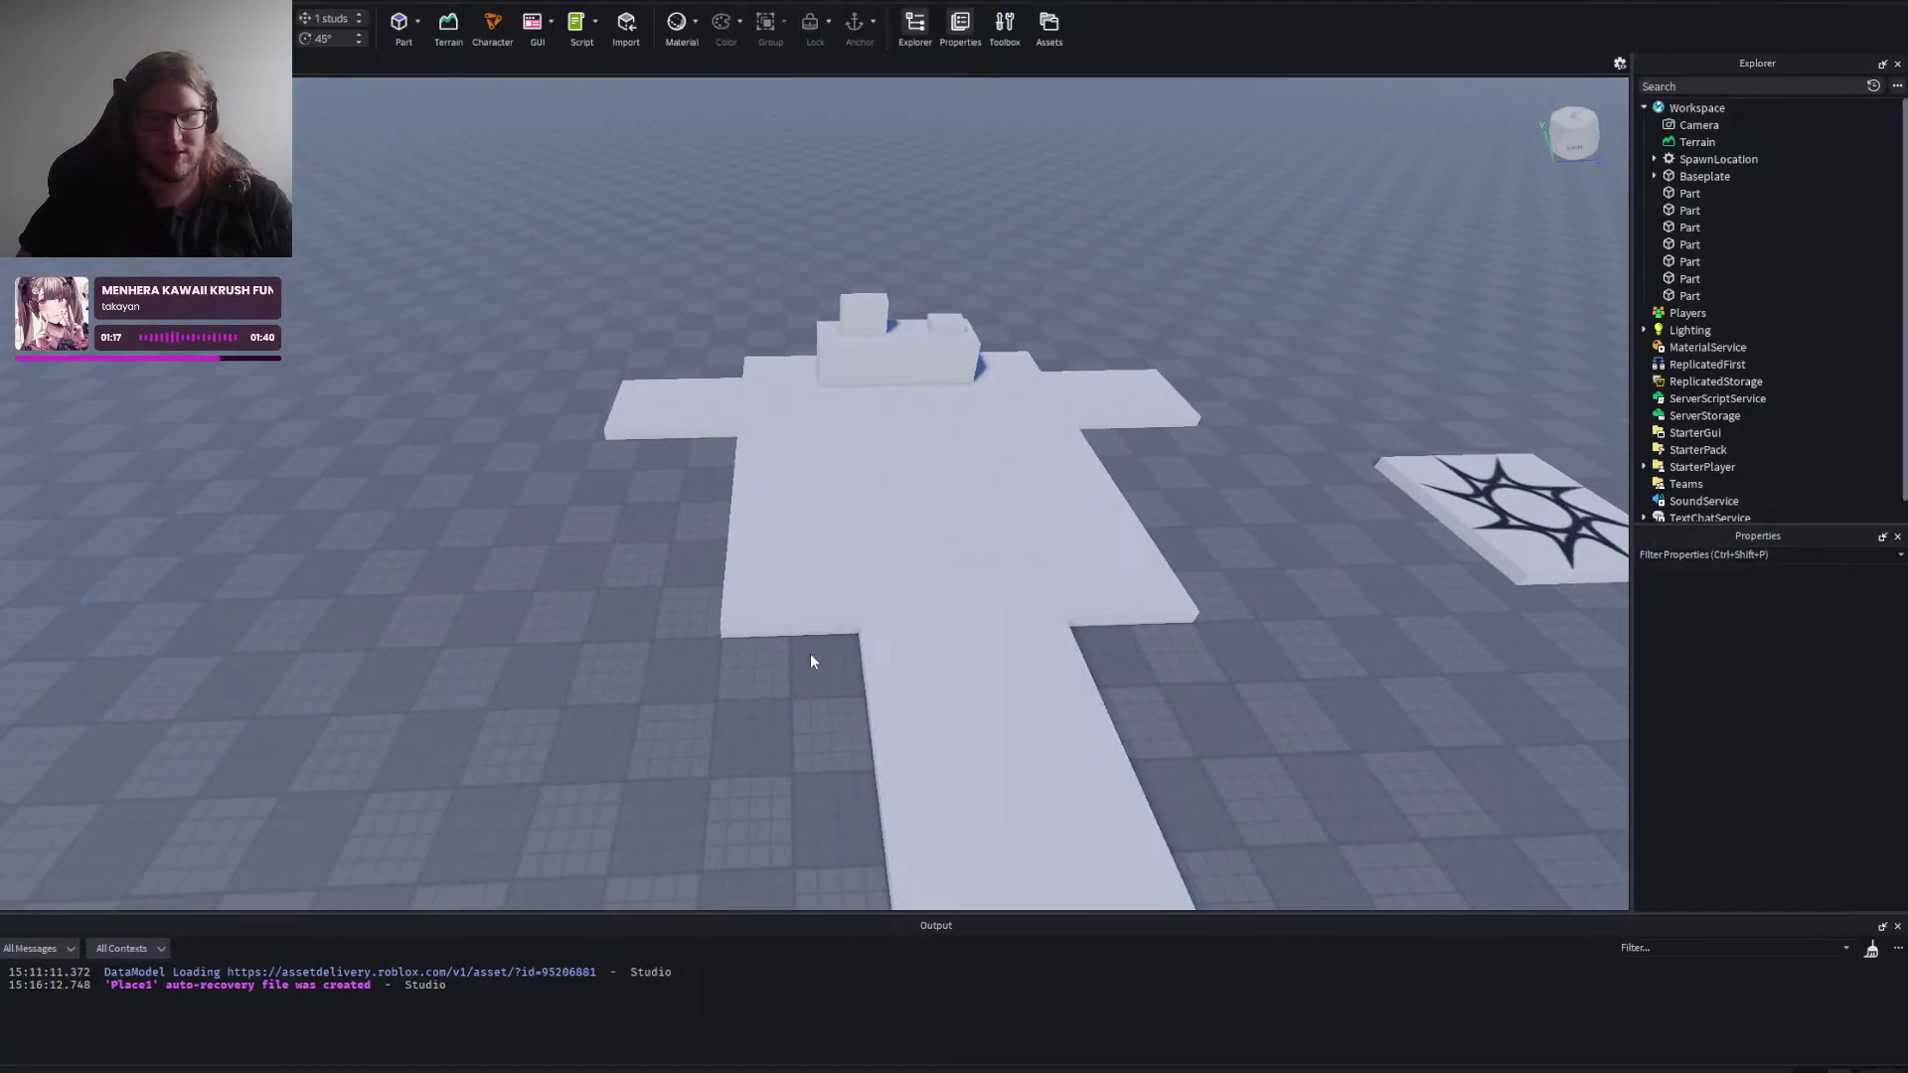
click(944, 607)
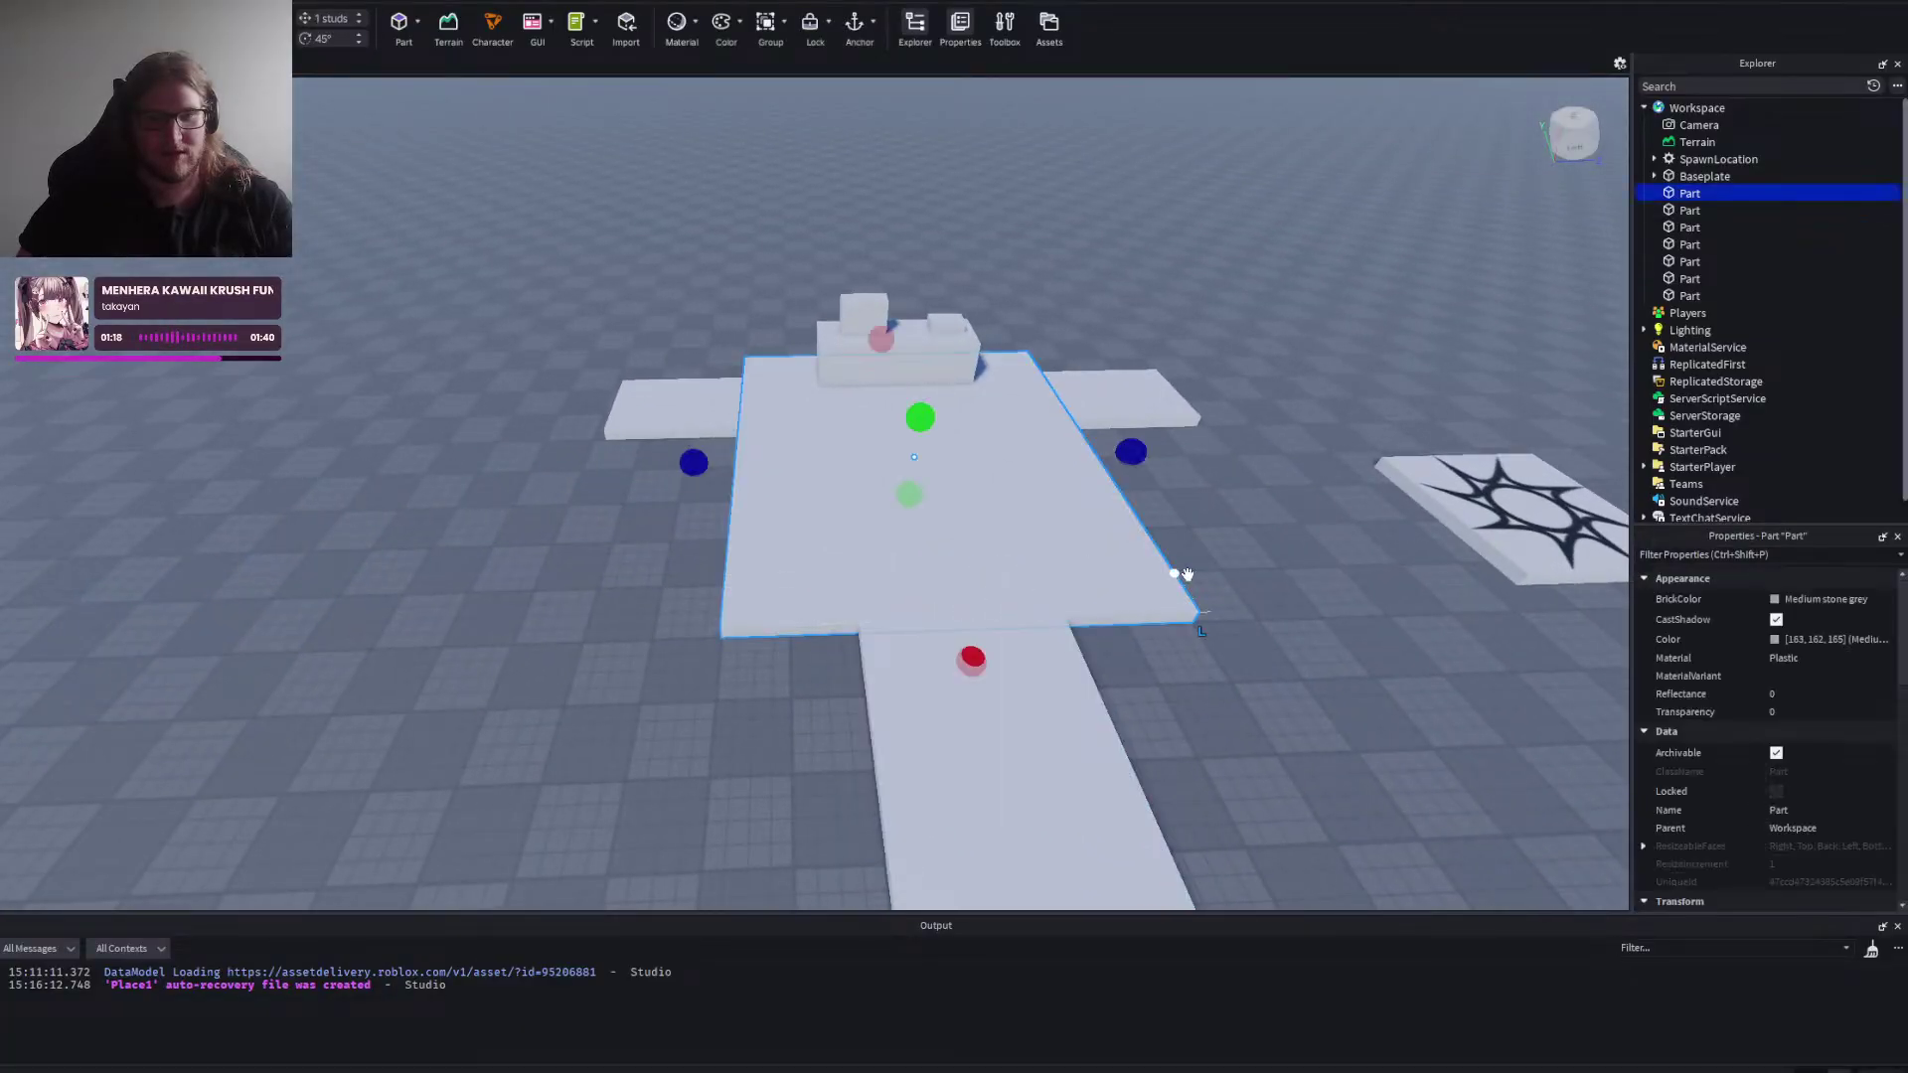
click(1189, 574)
right_click(1189, 574)
key(d)
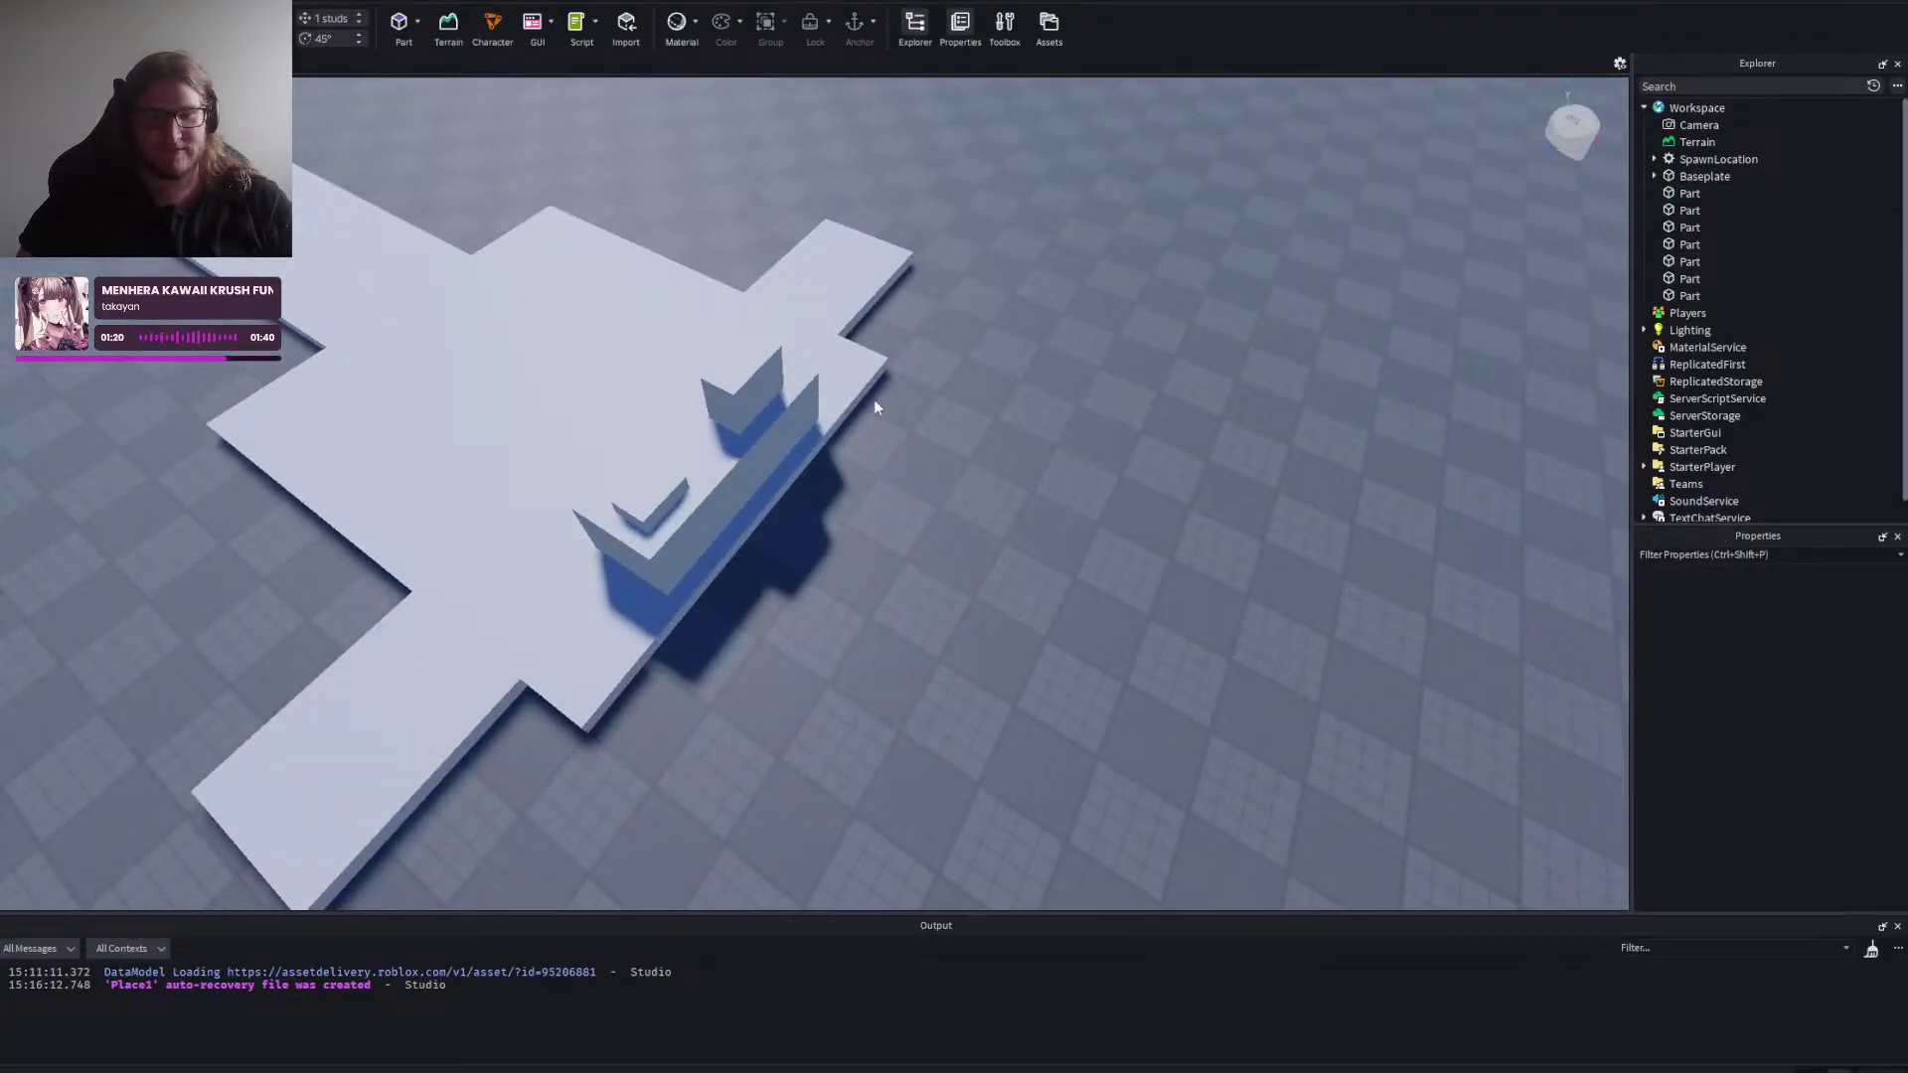
Insert a new block part and place it at the main floor's back edge, behind the raised block.
click(863, 381)
click(1067, 515)
right_click(1067, 515)
key(d)
key(s)
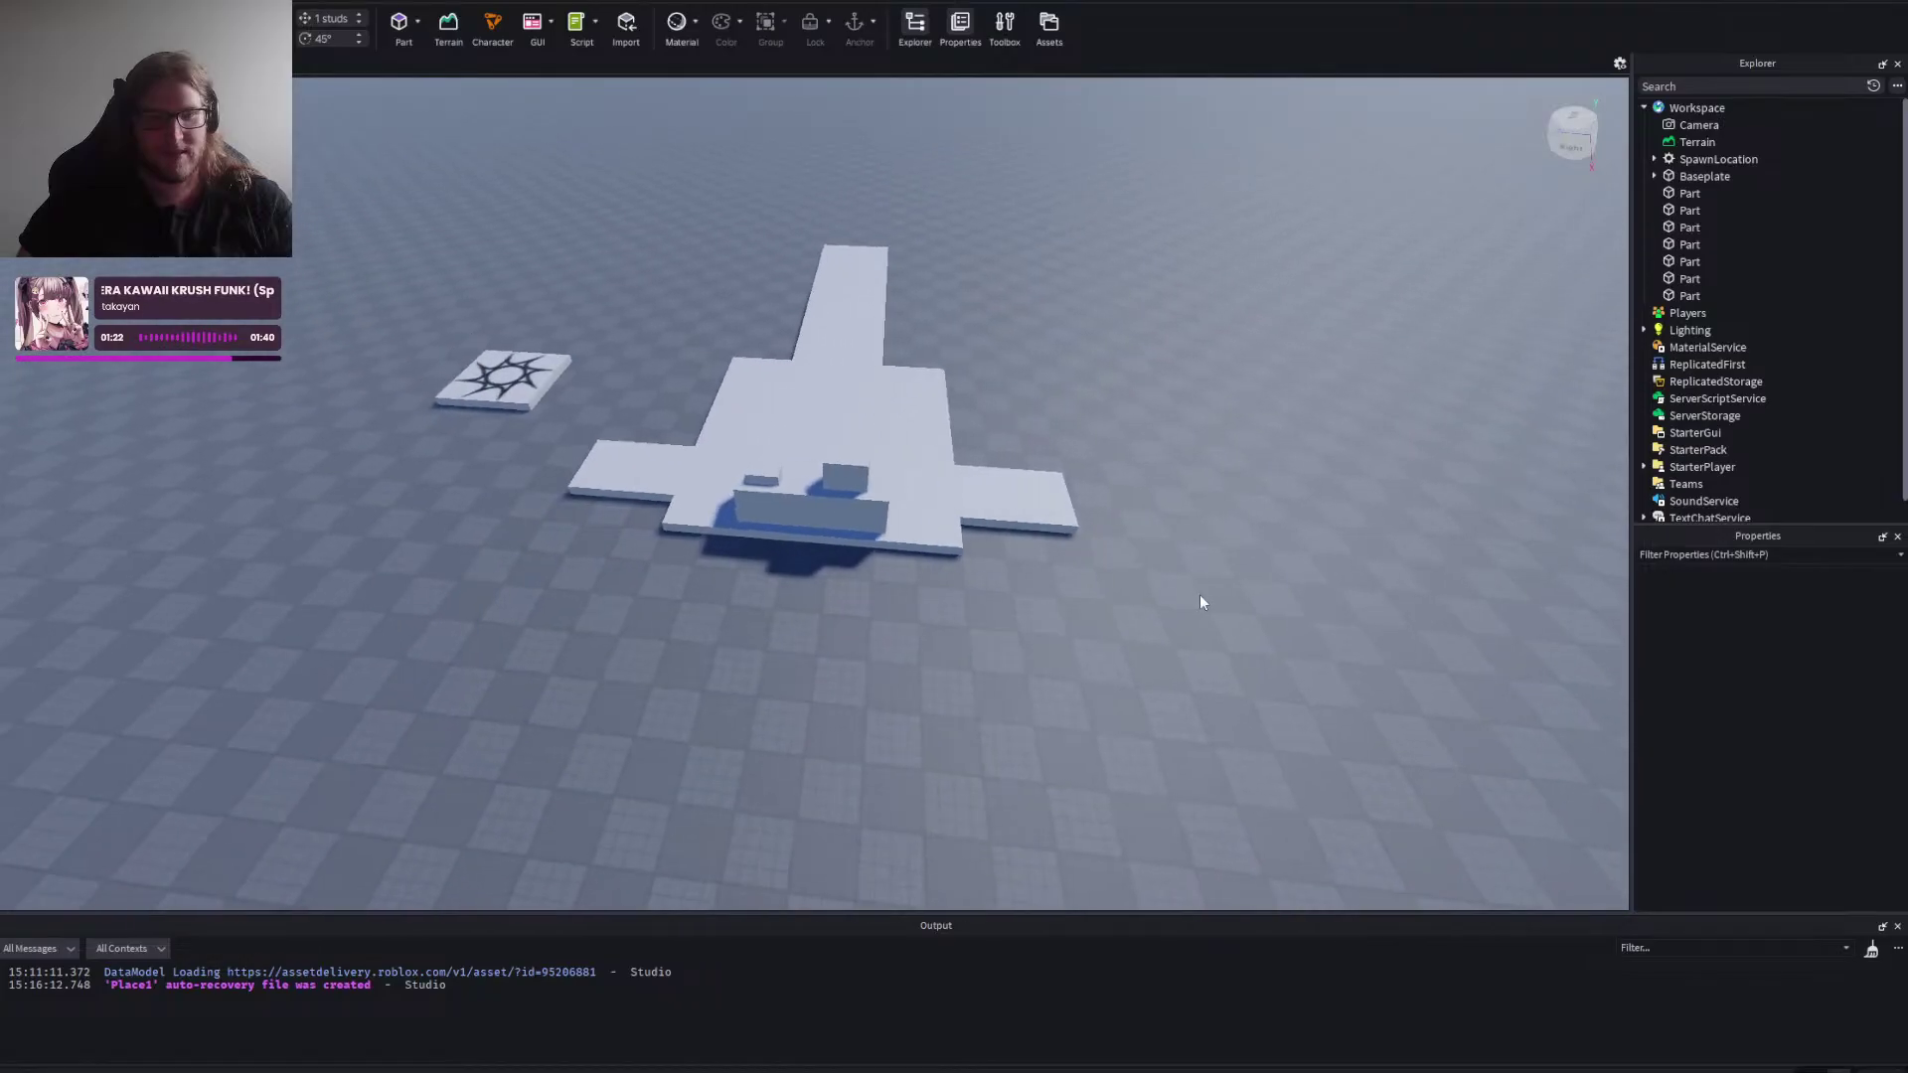
scroll(1228, 652, up, 3)
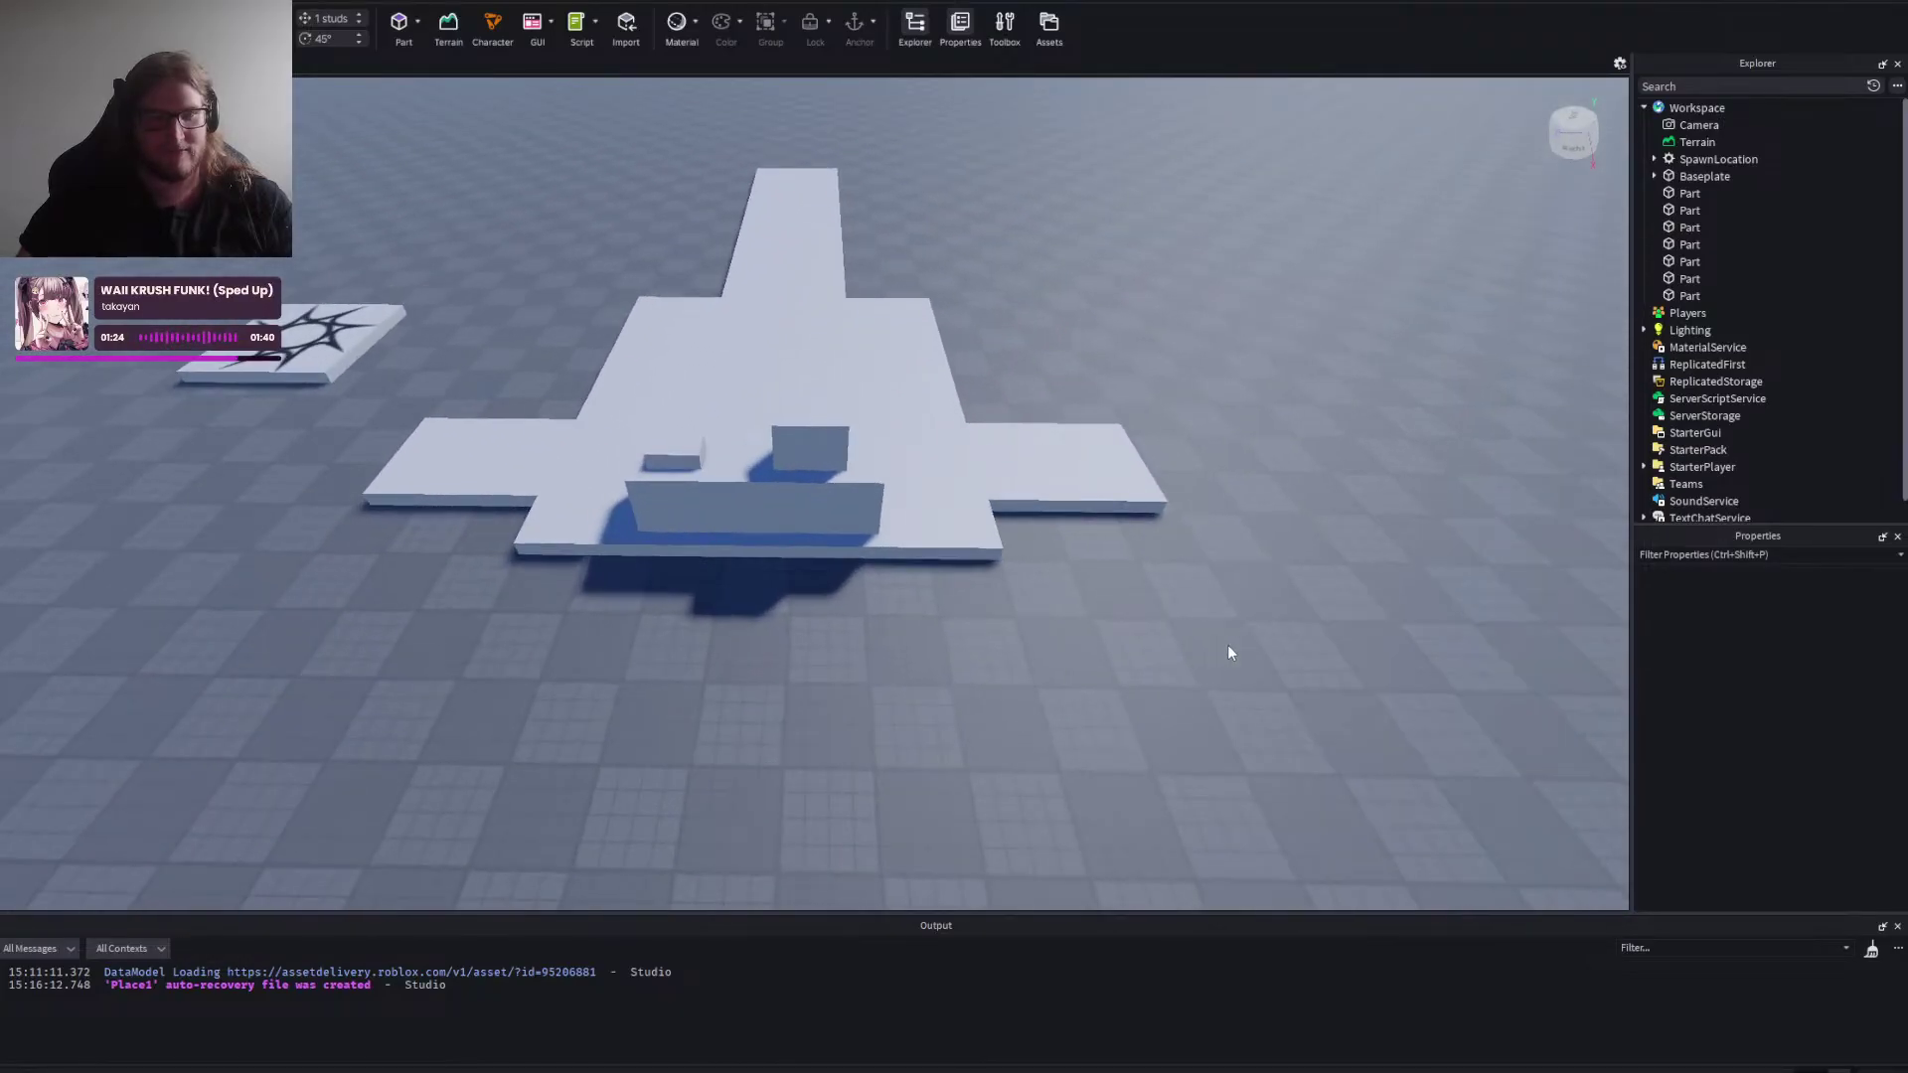
click(399, 25)
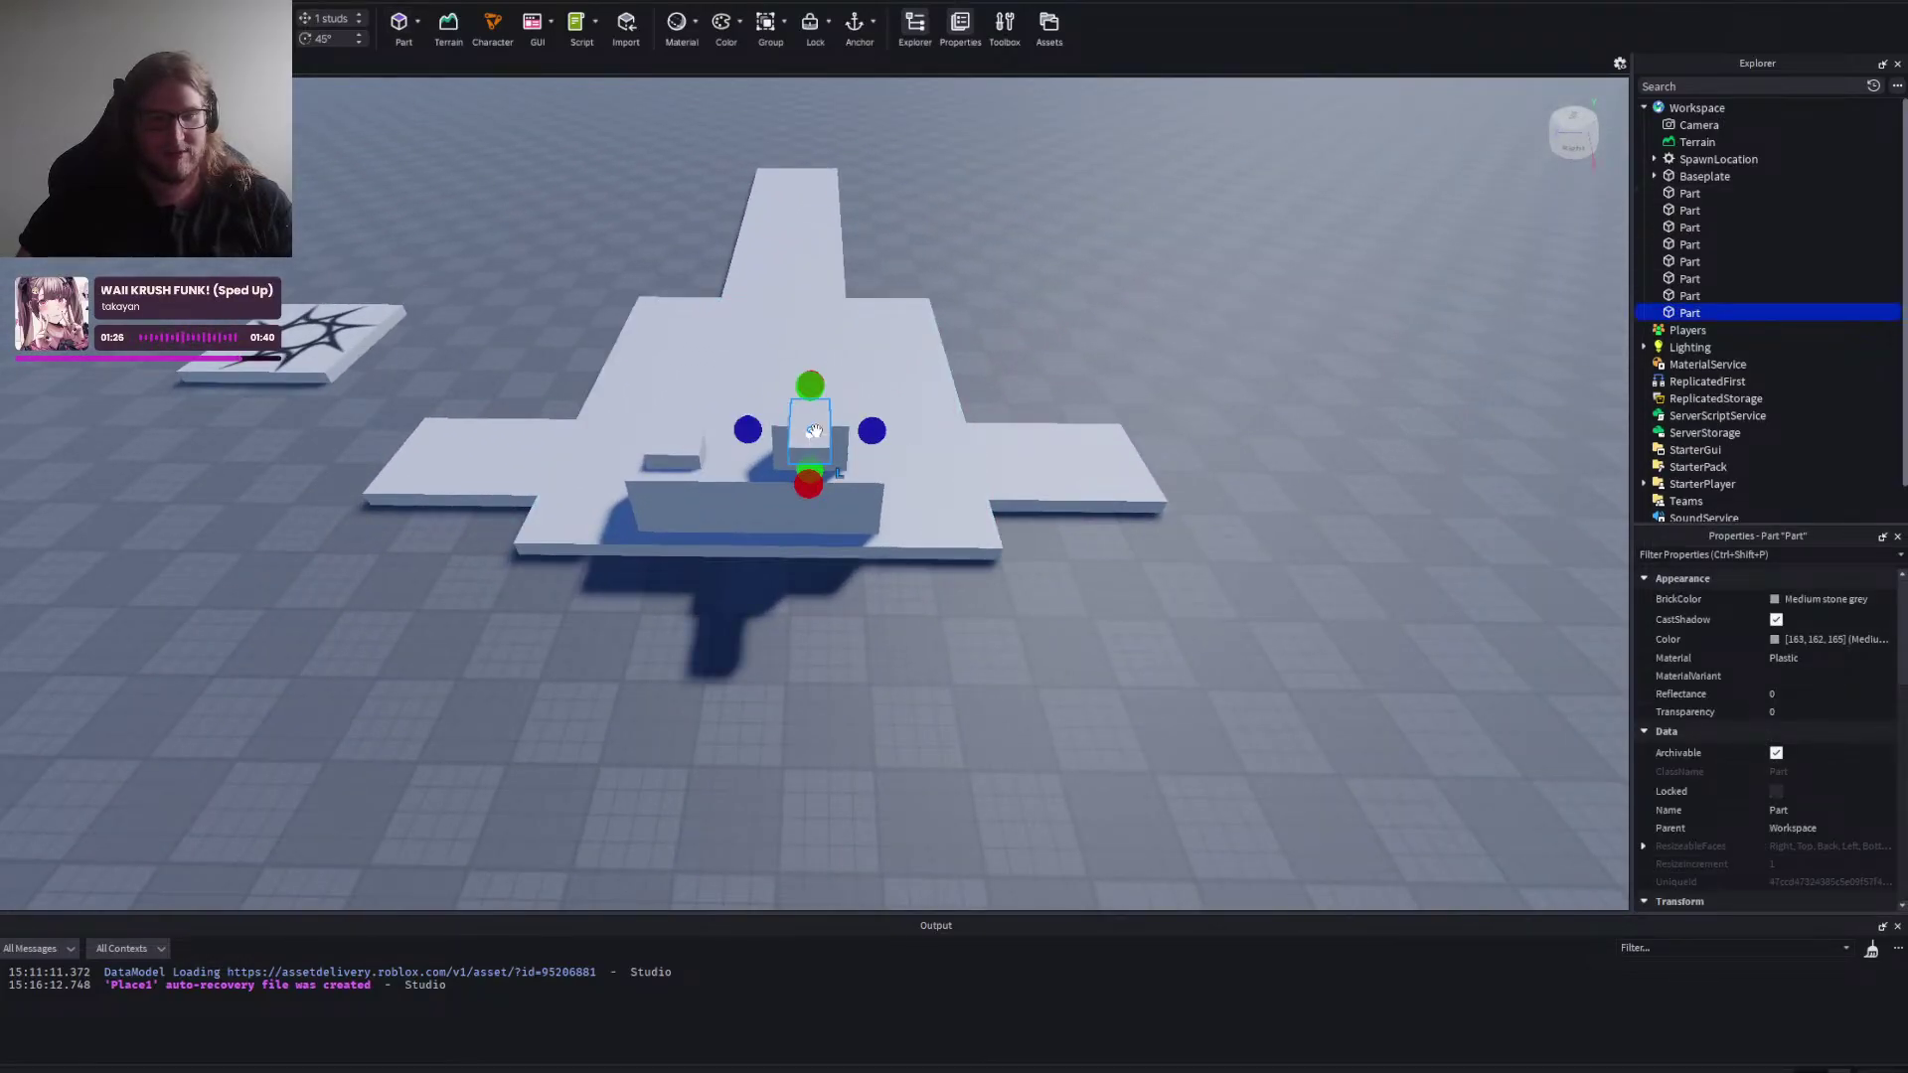
drag(822, 427, 735, 566)
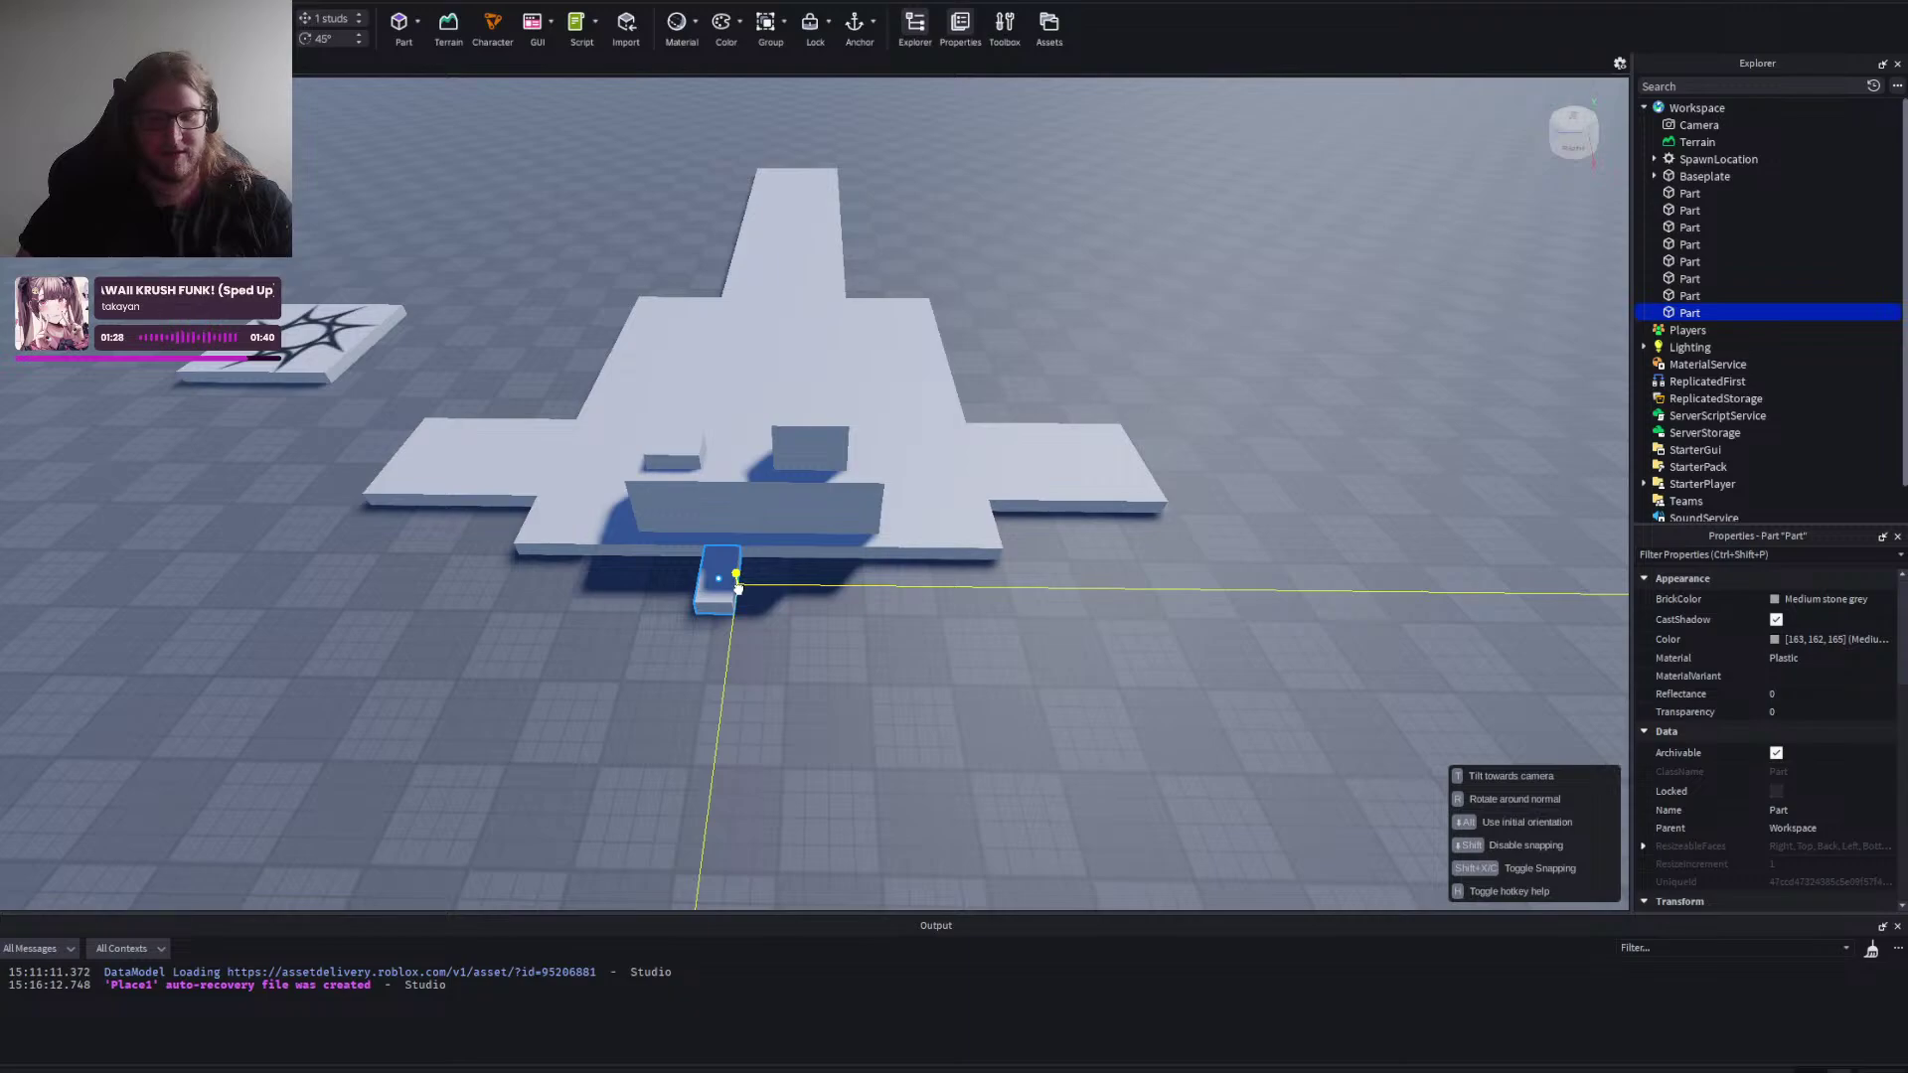
Stretch the new block upward and out to both sides into a wall spanning the main floor's back edge.
drag(718, 522, 712, 253)
drag(771, 459, 1086, 499)
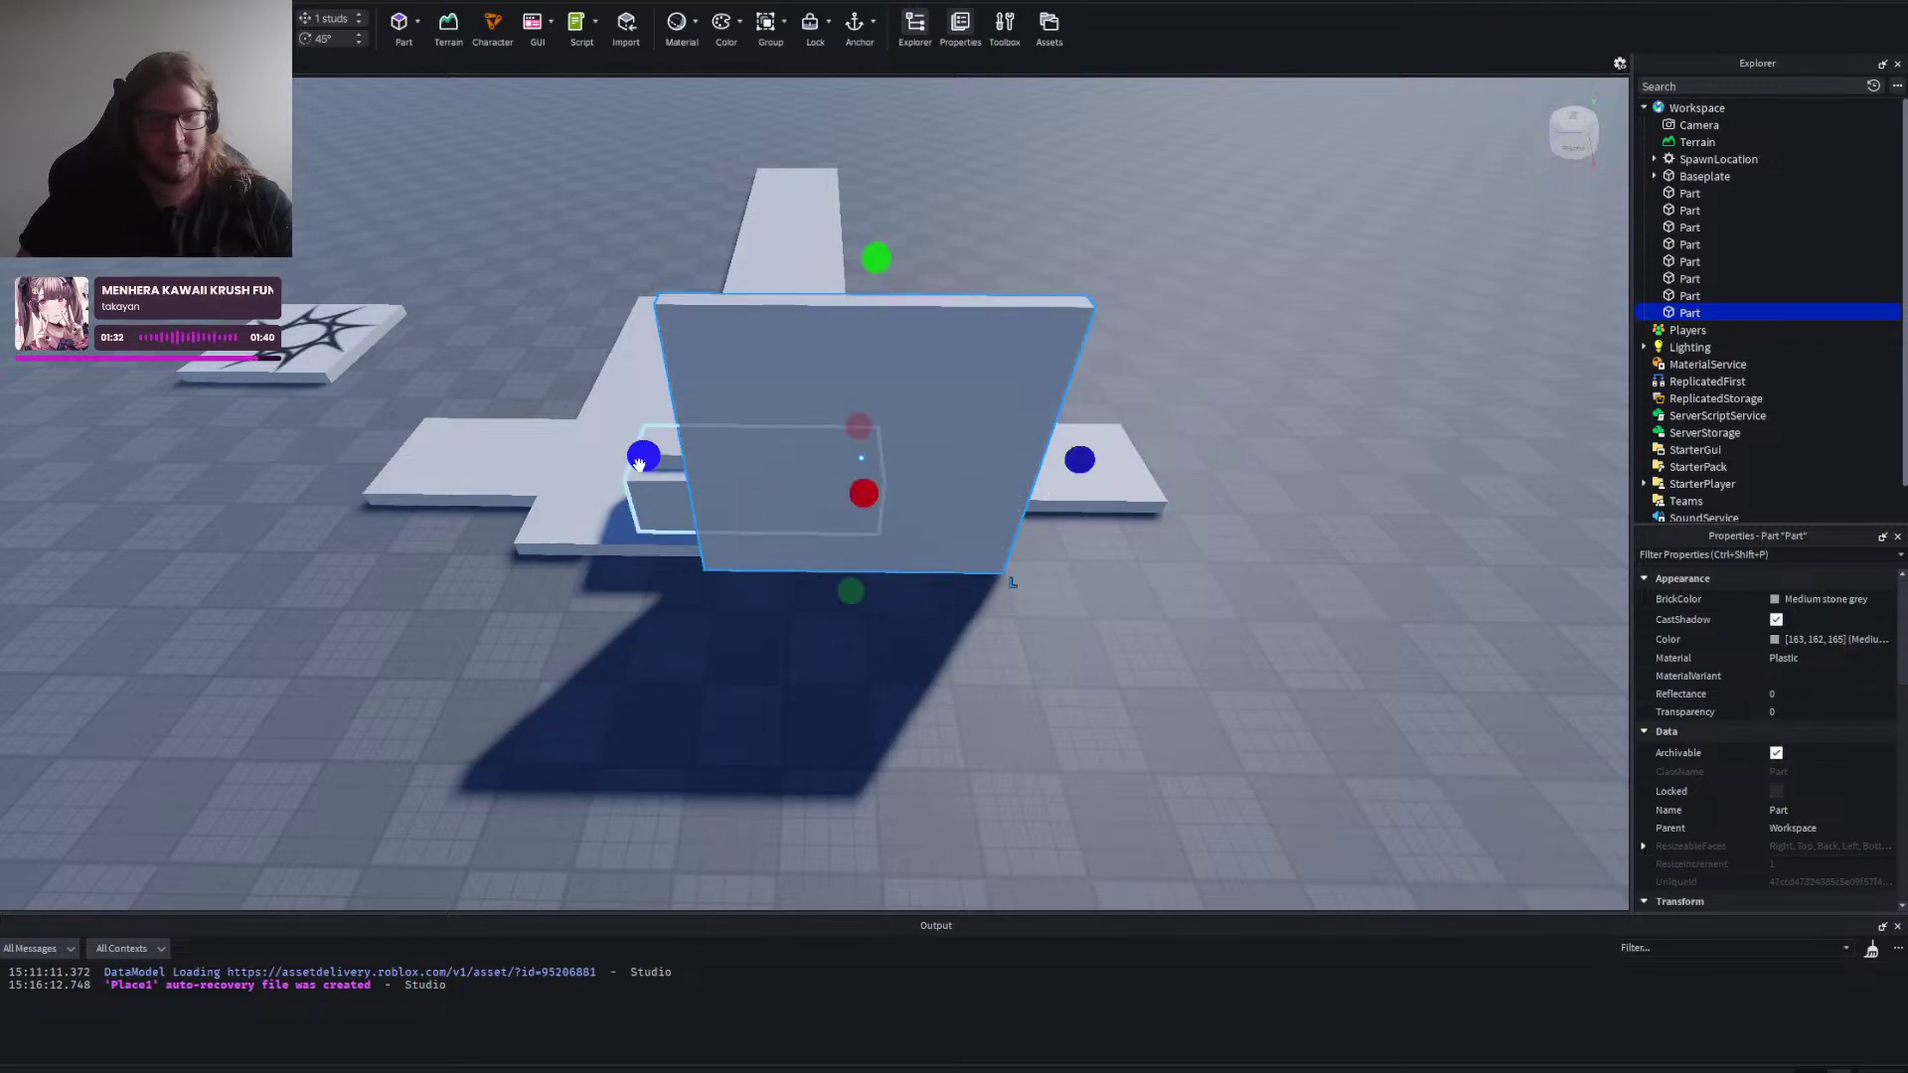
drag(640, 465, 413, 471)
click(413, 671)
Review the new back wall against the raised block and side hallways from the front and both sides.
key(a)
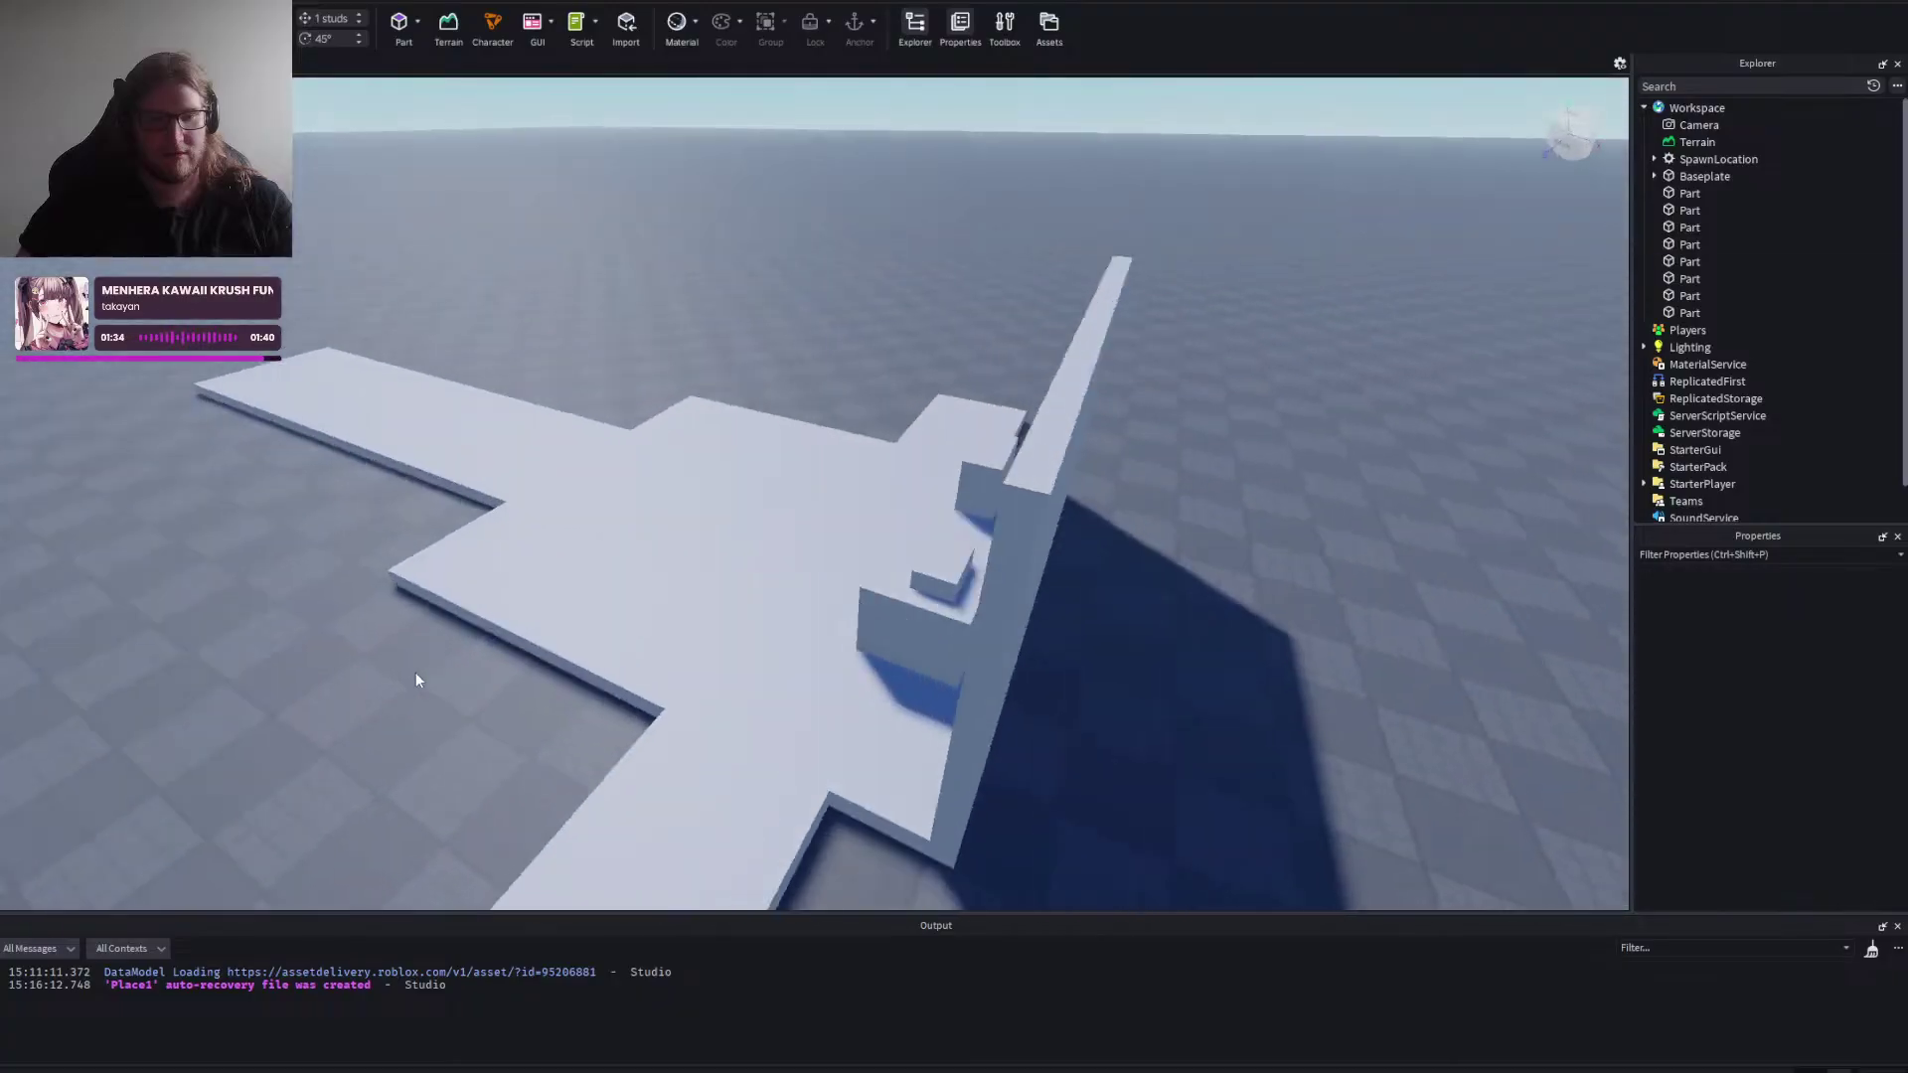
scroll(646, 530, down, 3)
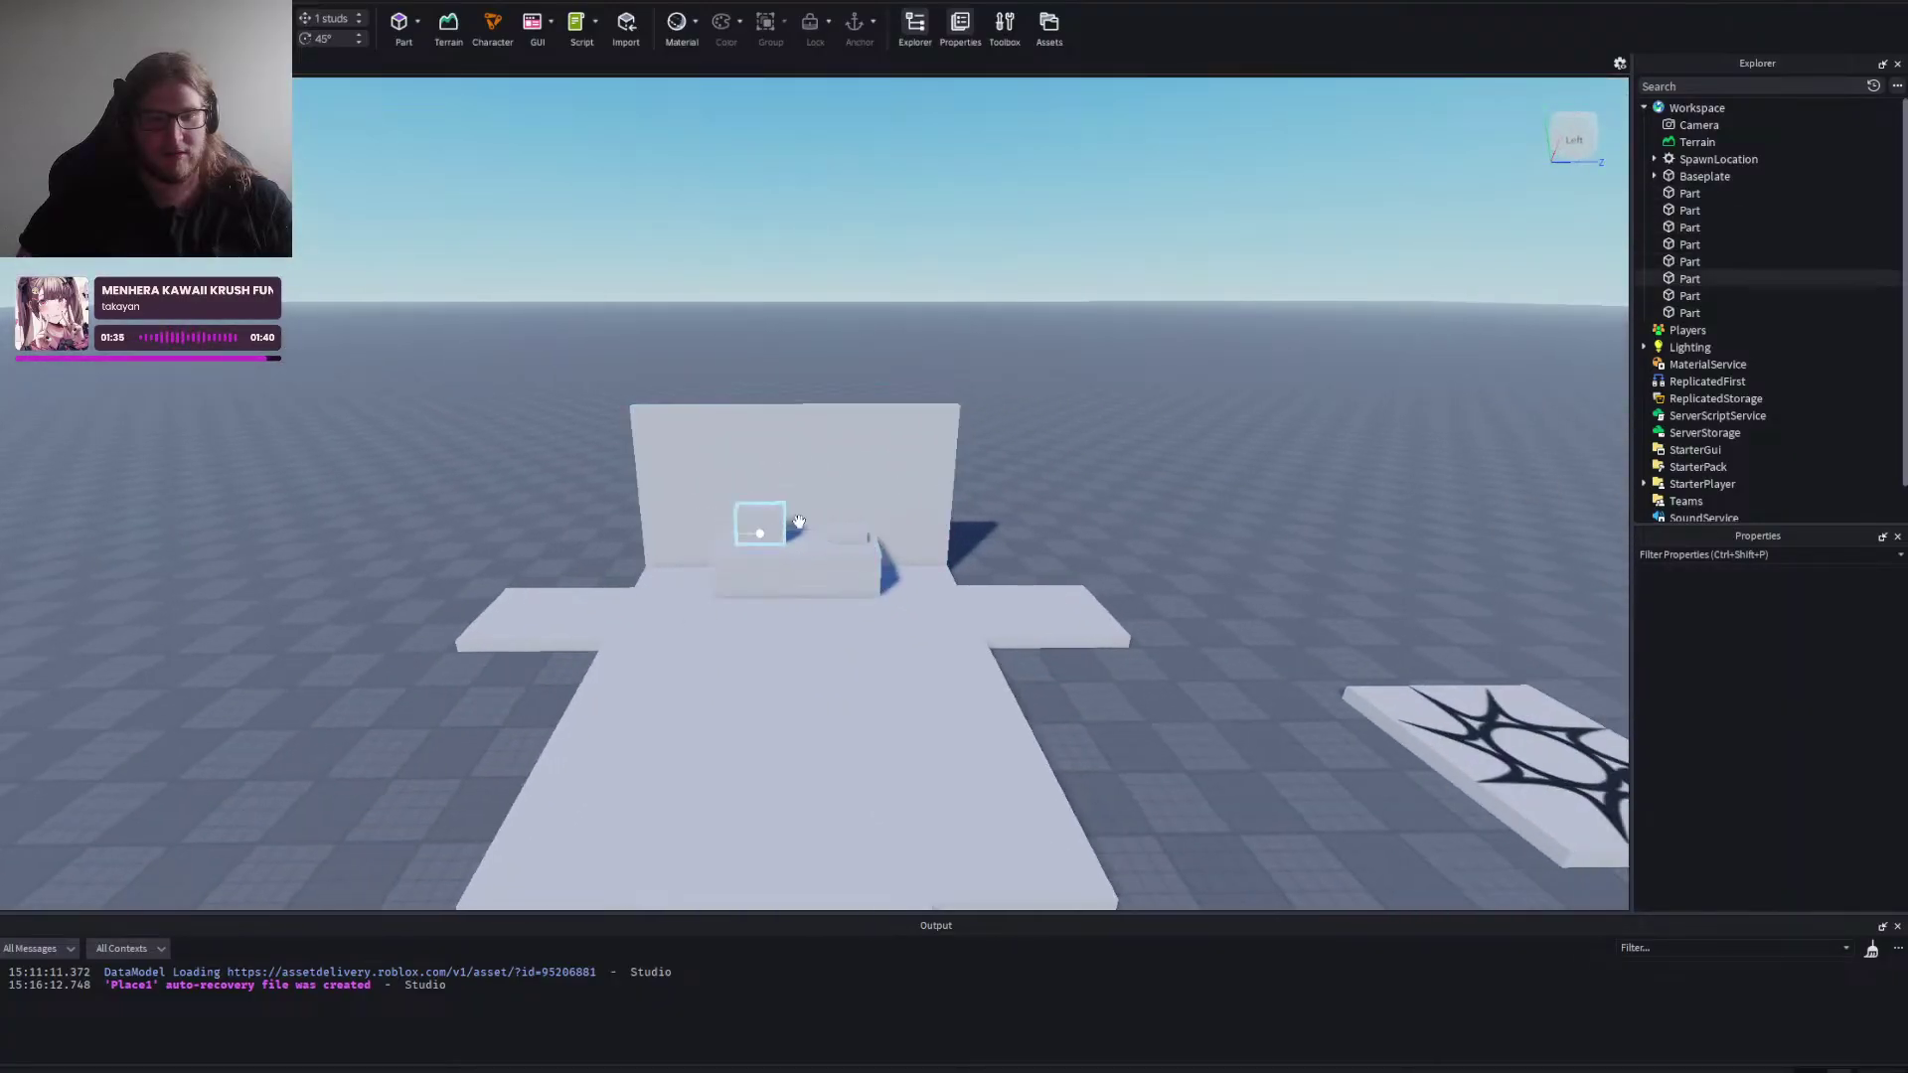
right_click(981, 528)
key(d)
key(d)
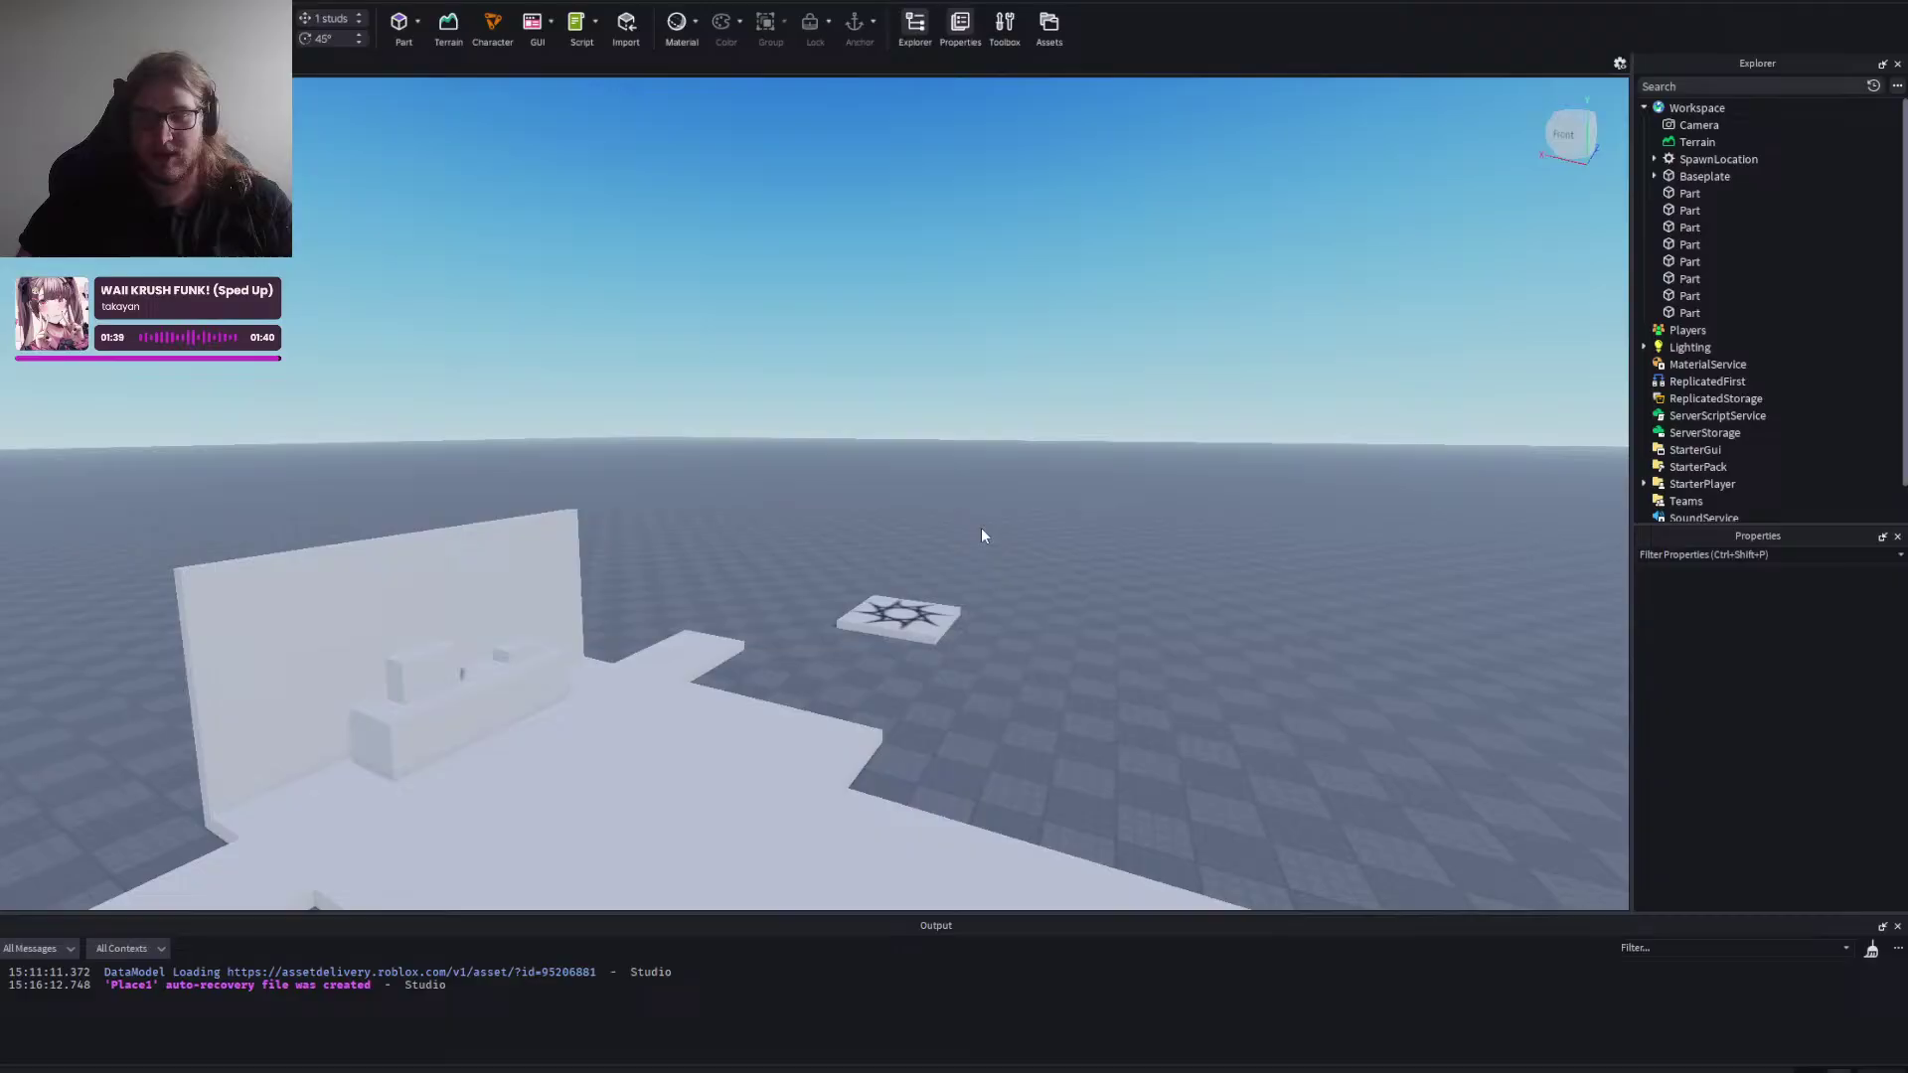
right_click(981, 528)
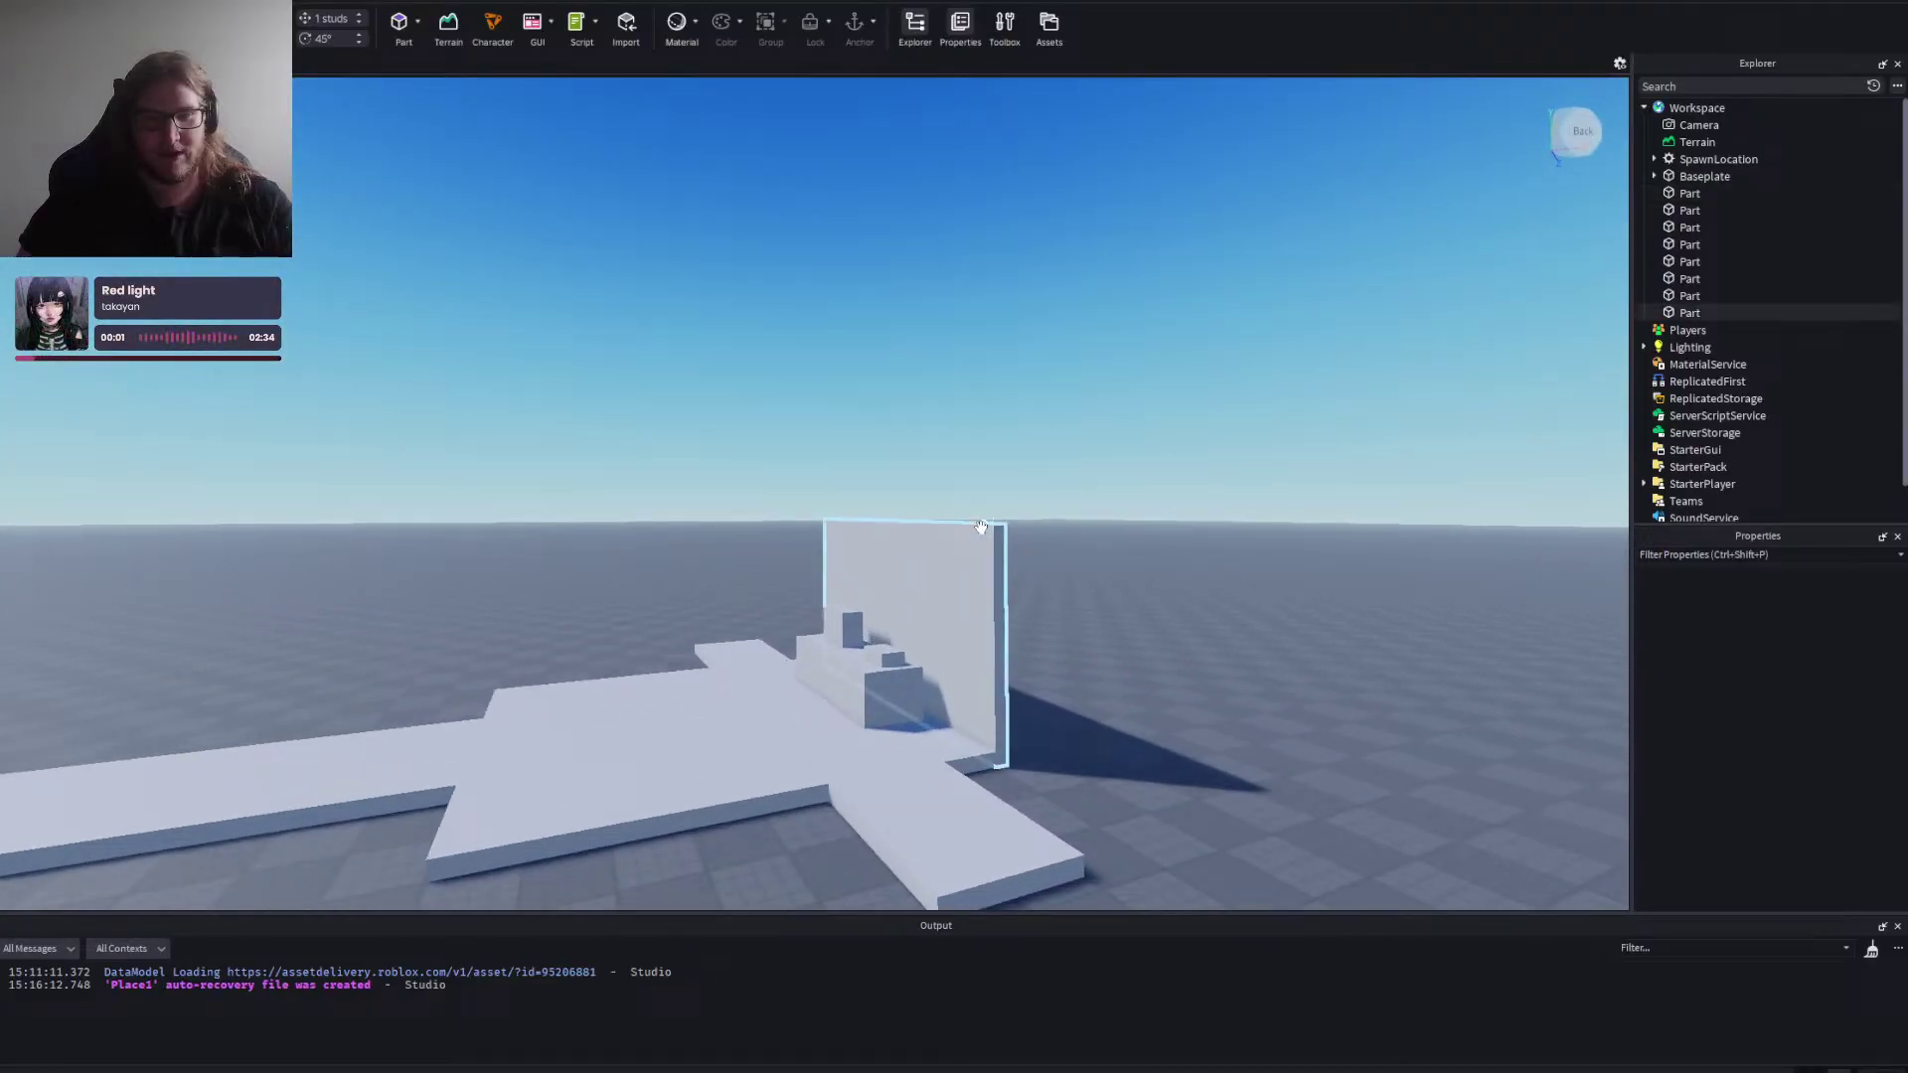
right_click(981, 528)
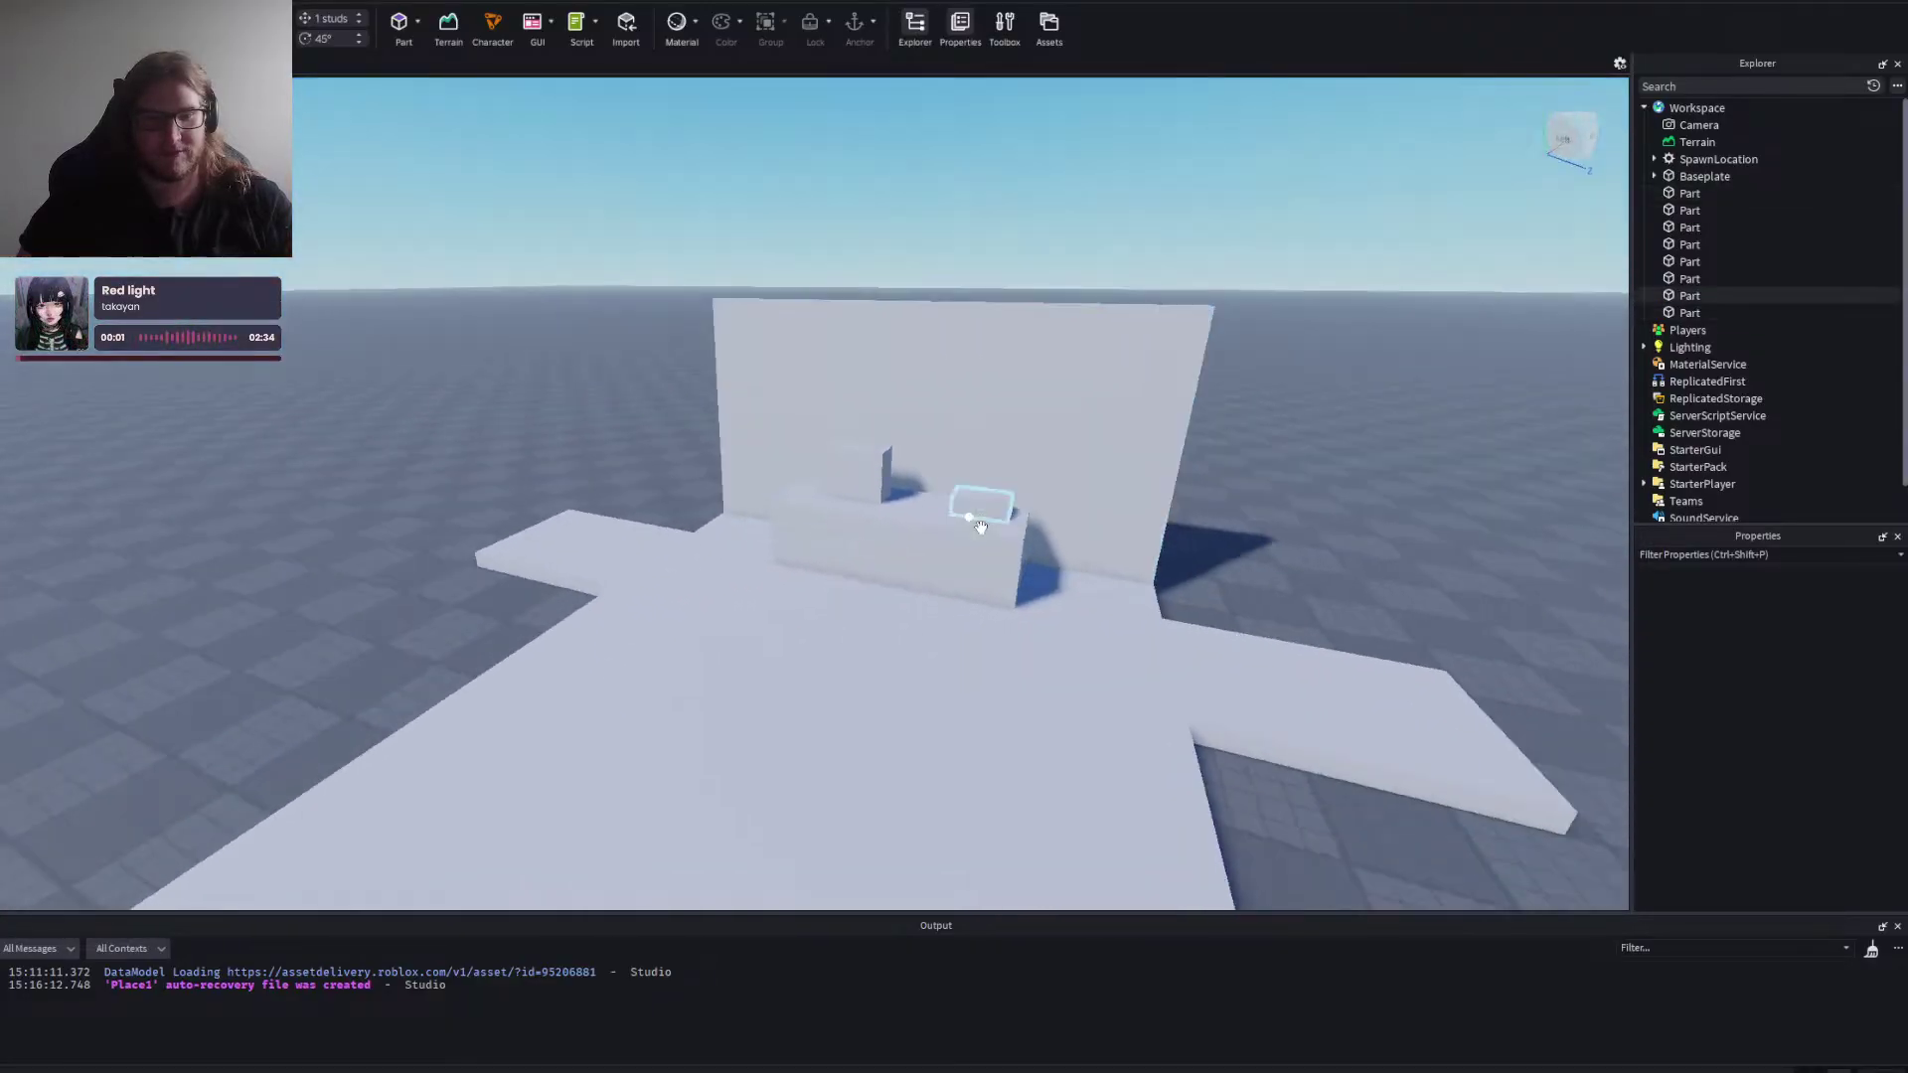
Make the back wall behind the raised block taller by extending its top edge upward.
click(788, 426)
right_click(788, 425)
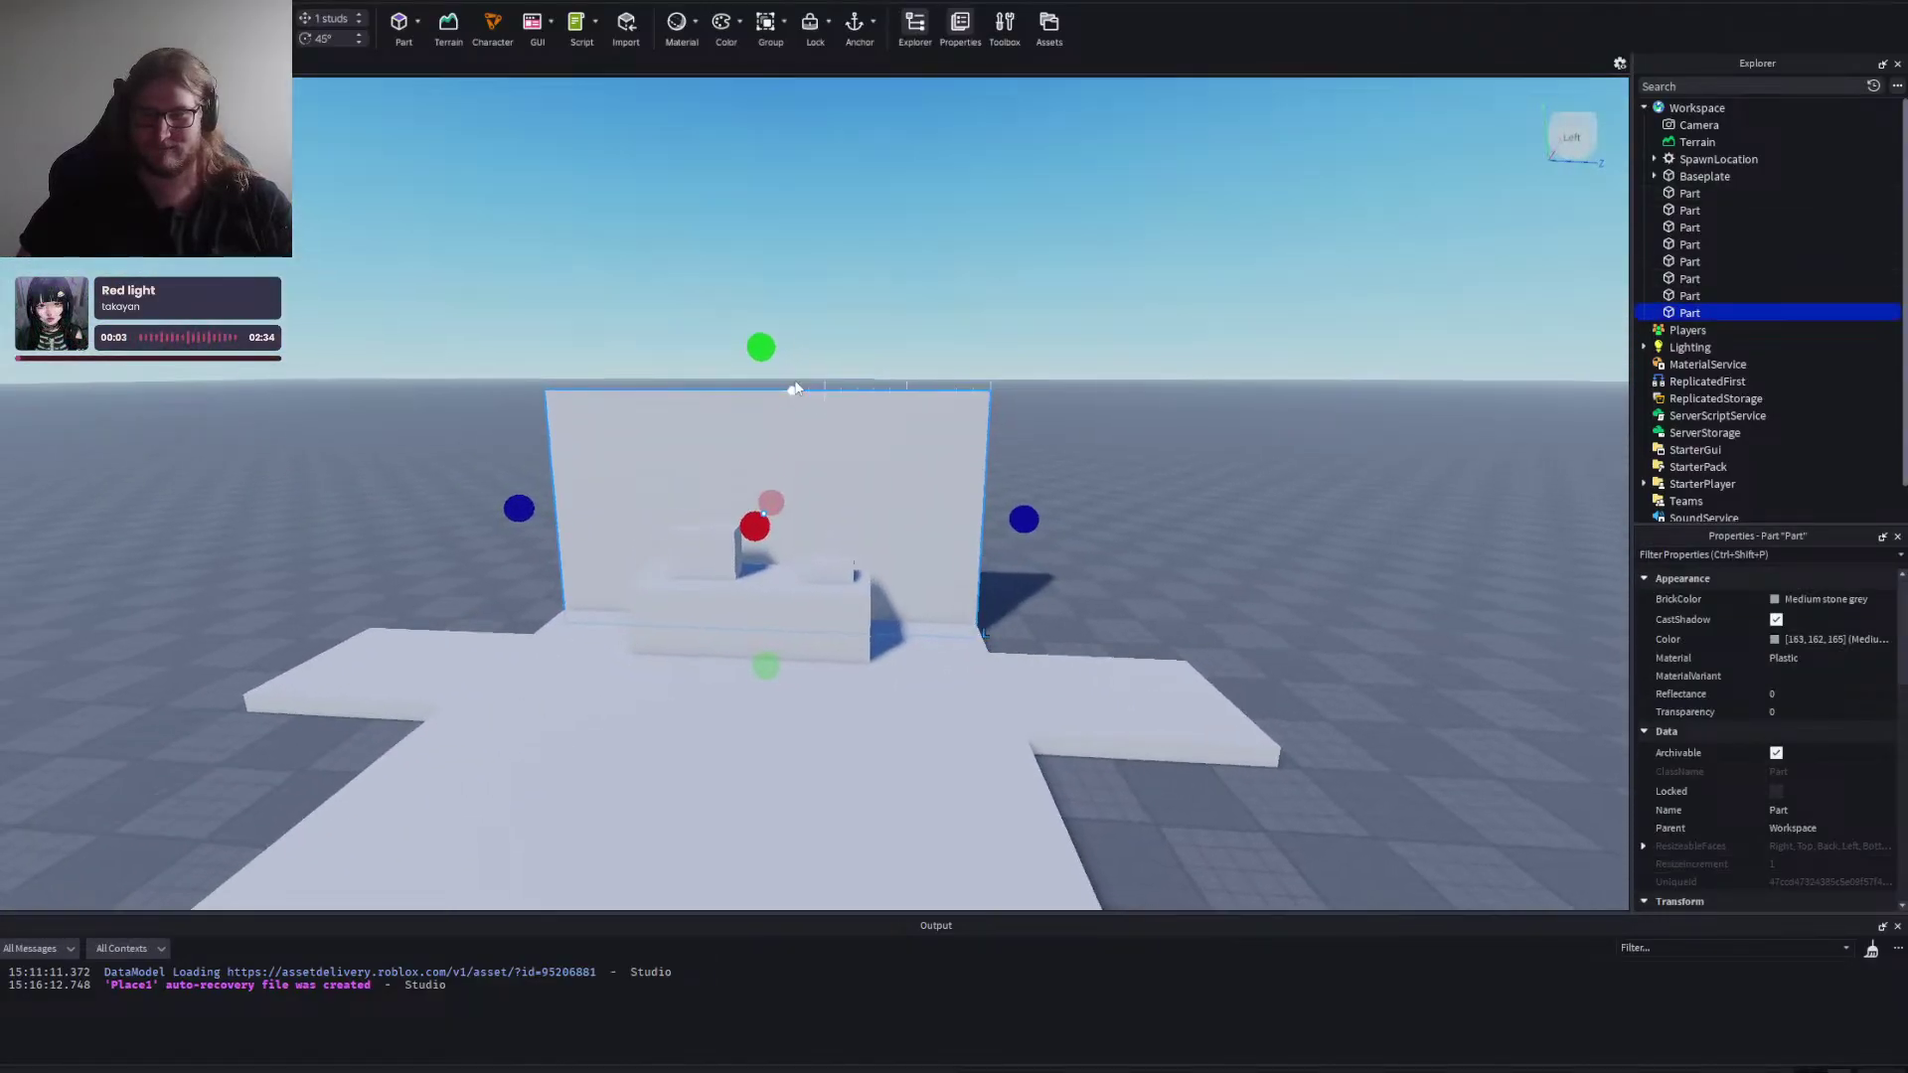
mouse_move(684, 349)
mouse_down()
mouse_move(686, 316)
mouse_move(706, 373)
mouse_up()
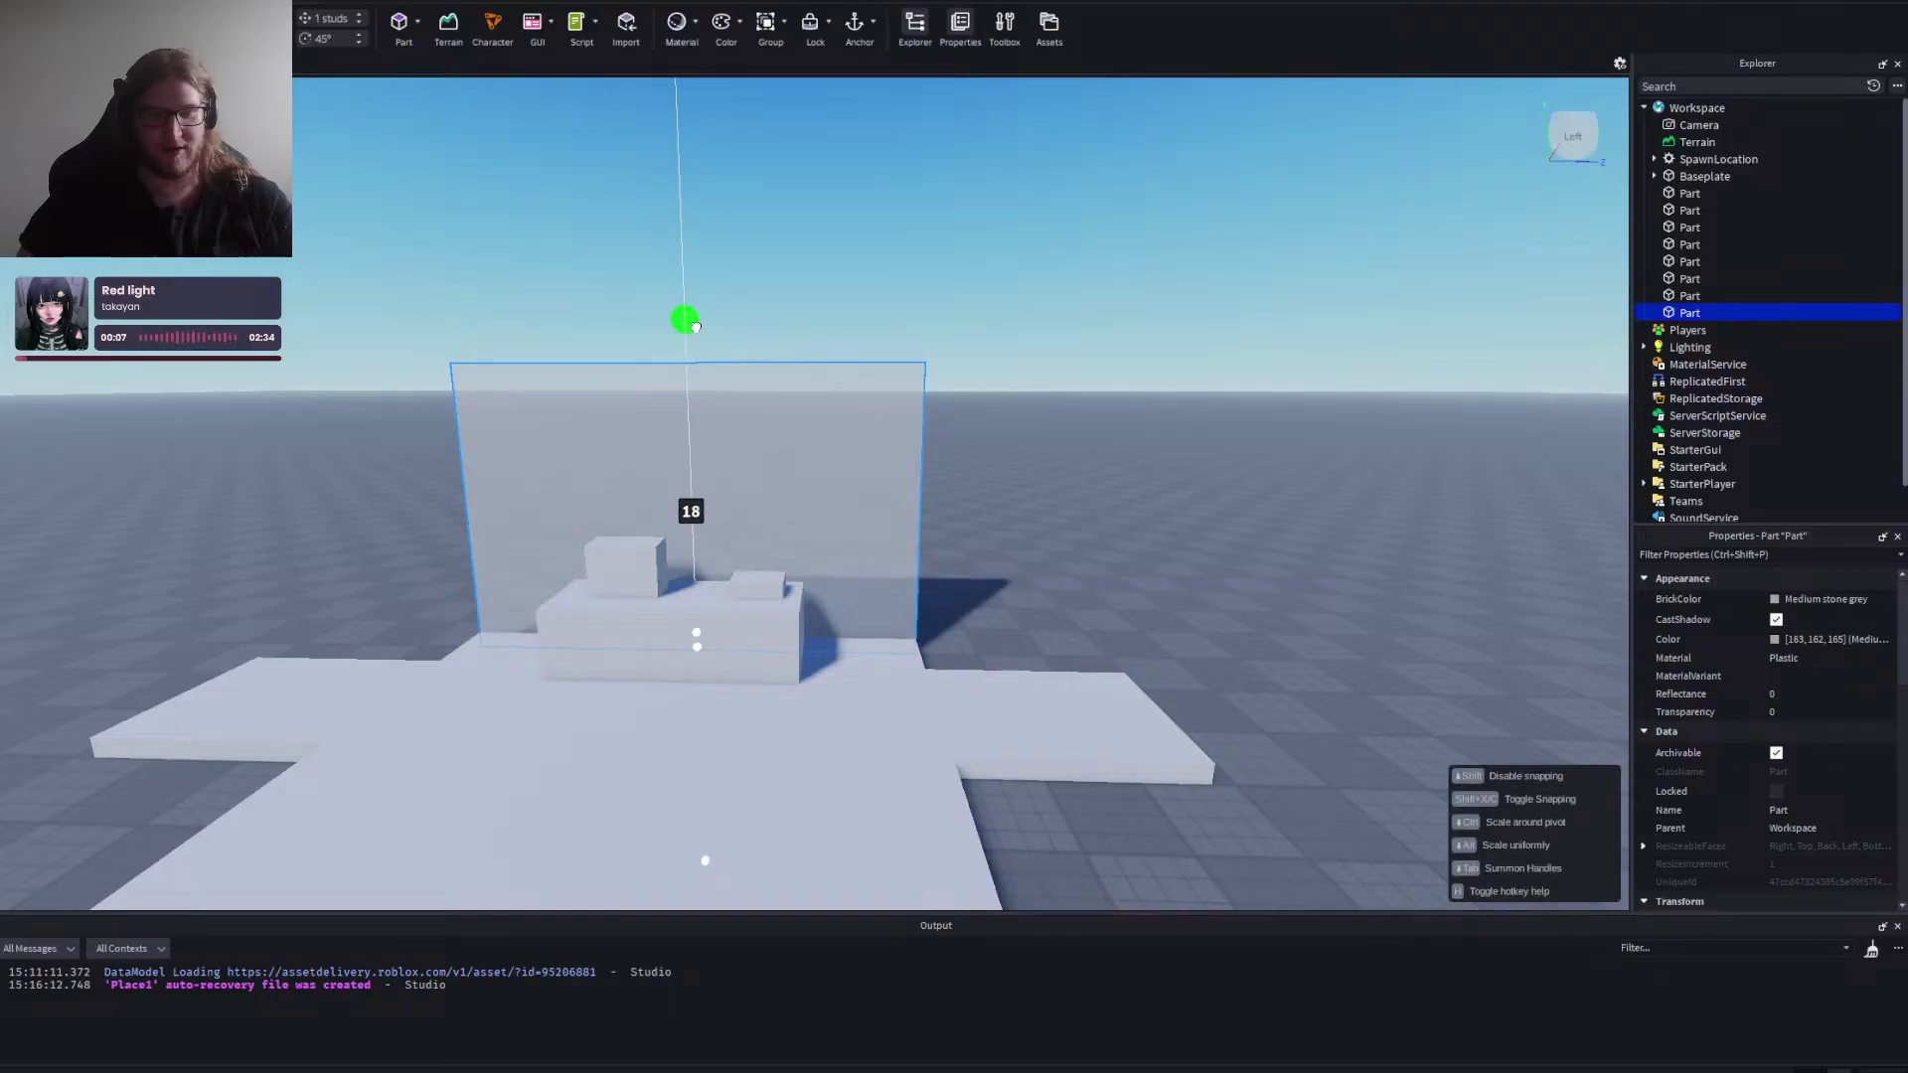
drag(696, 307, 695, 307)
click(817, 253)
key(a)
click(840, 383)
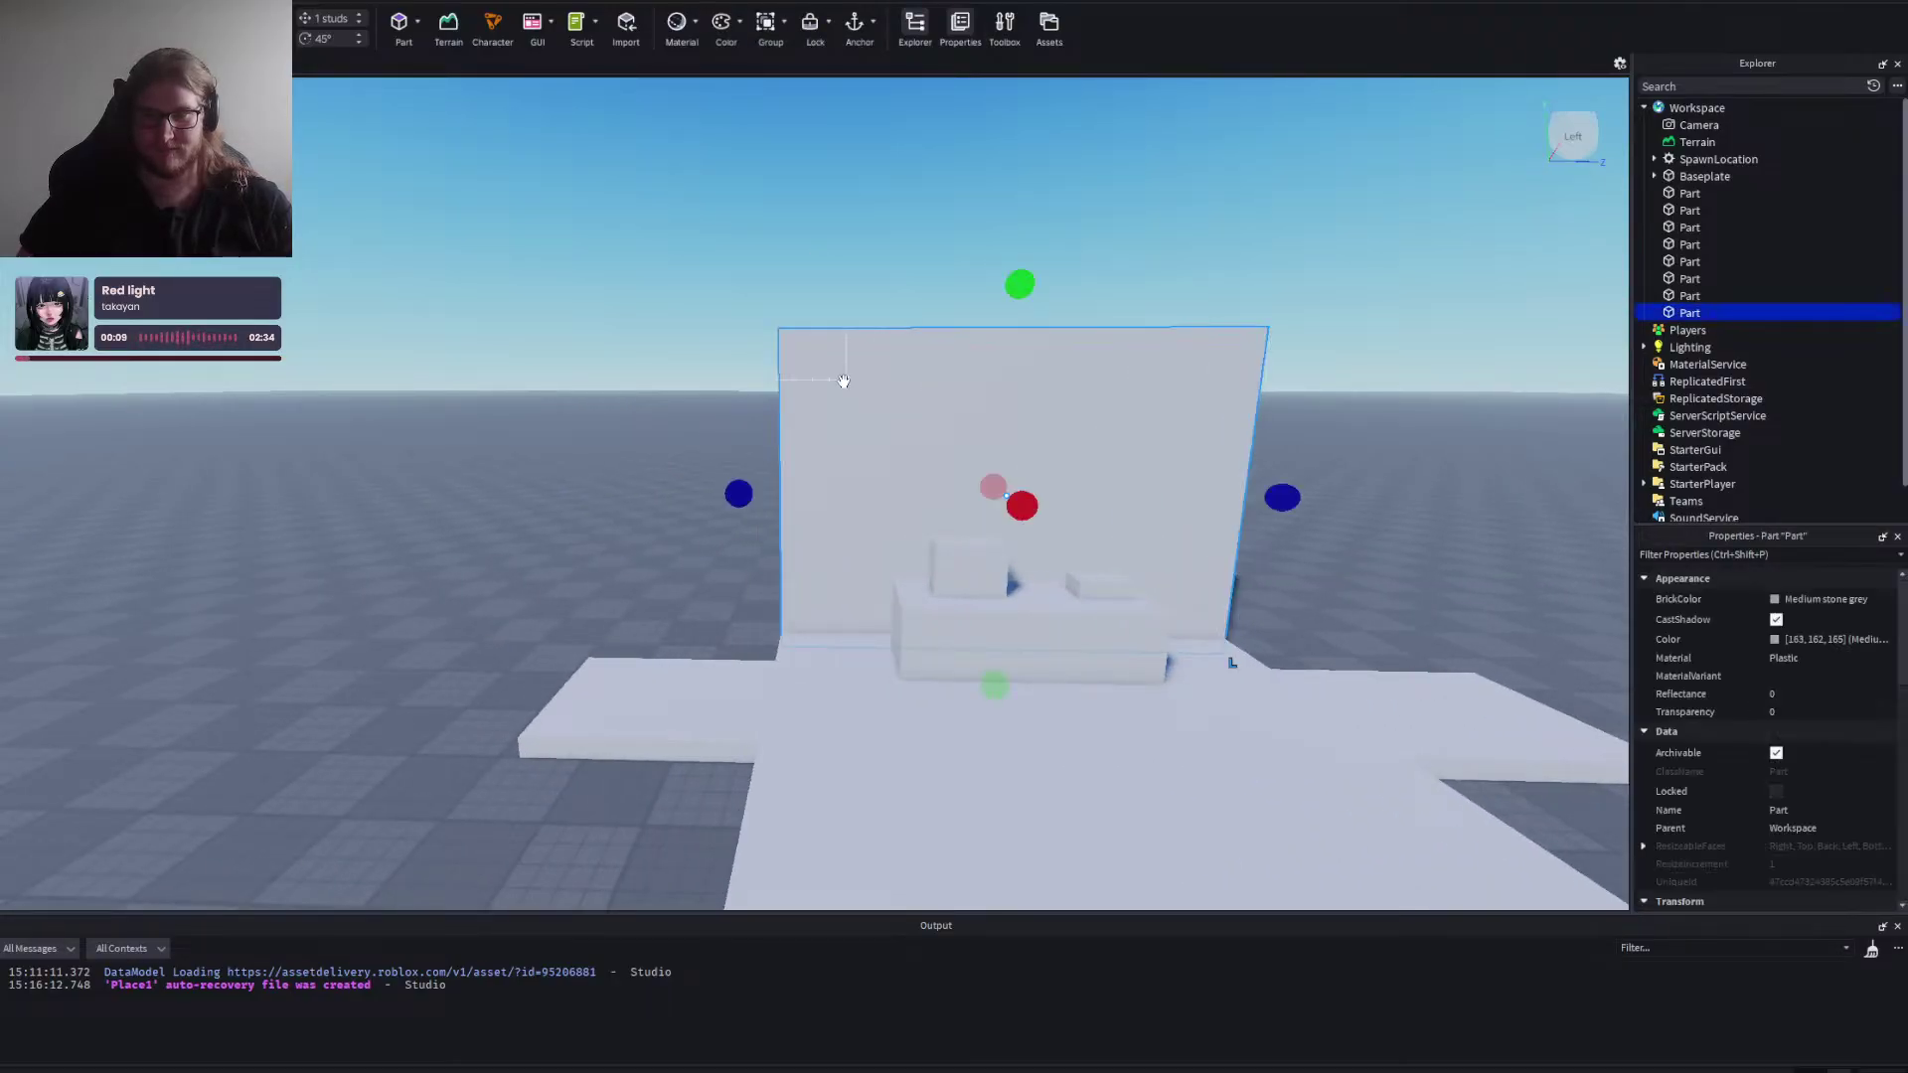
click(598, 440)
key(s)
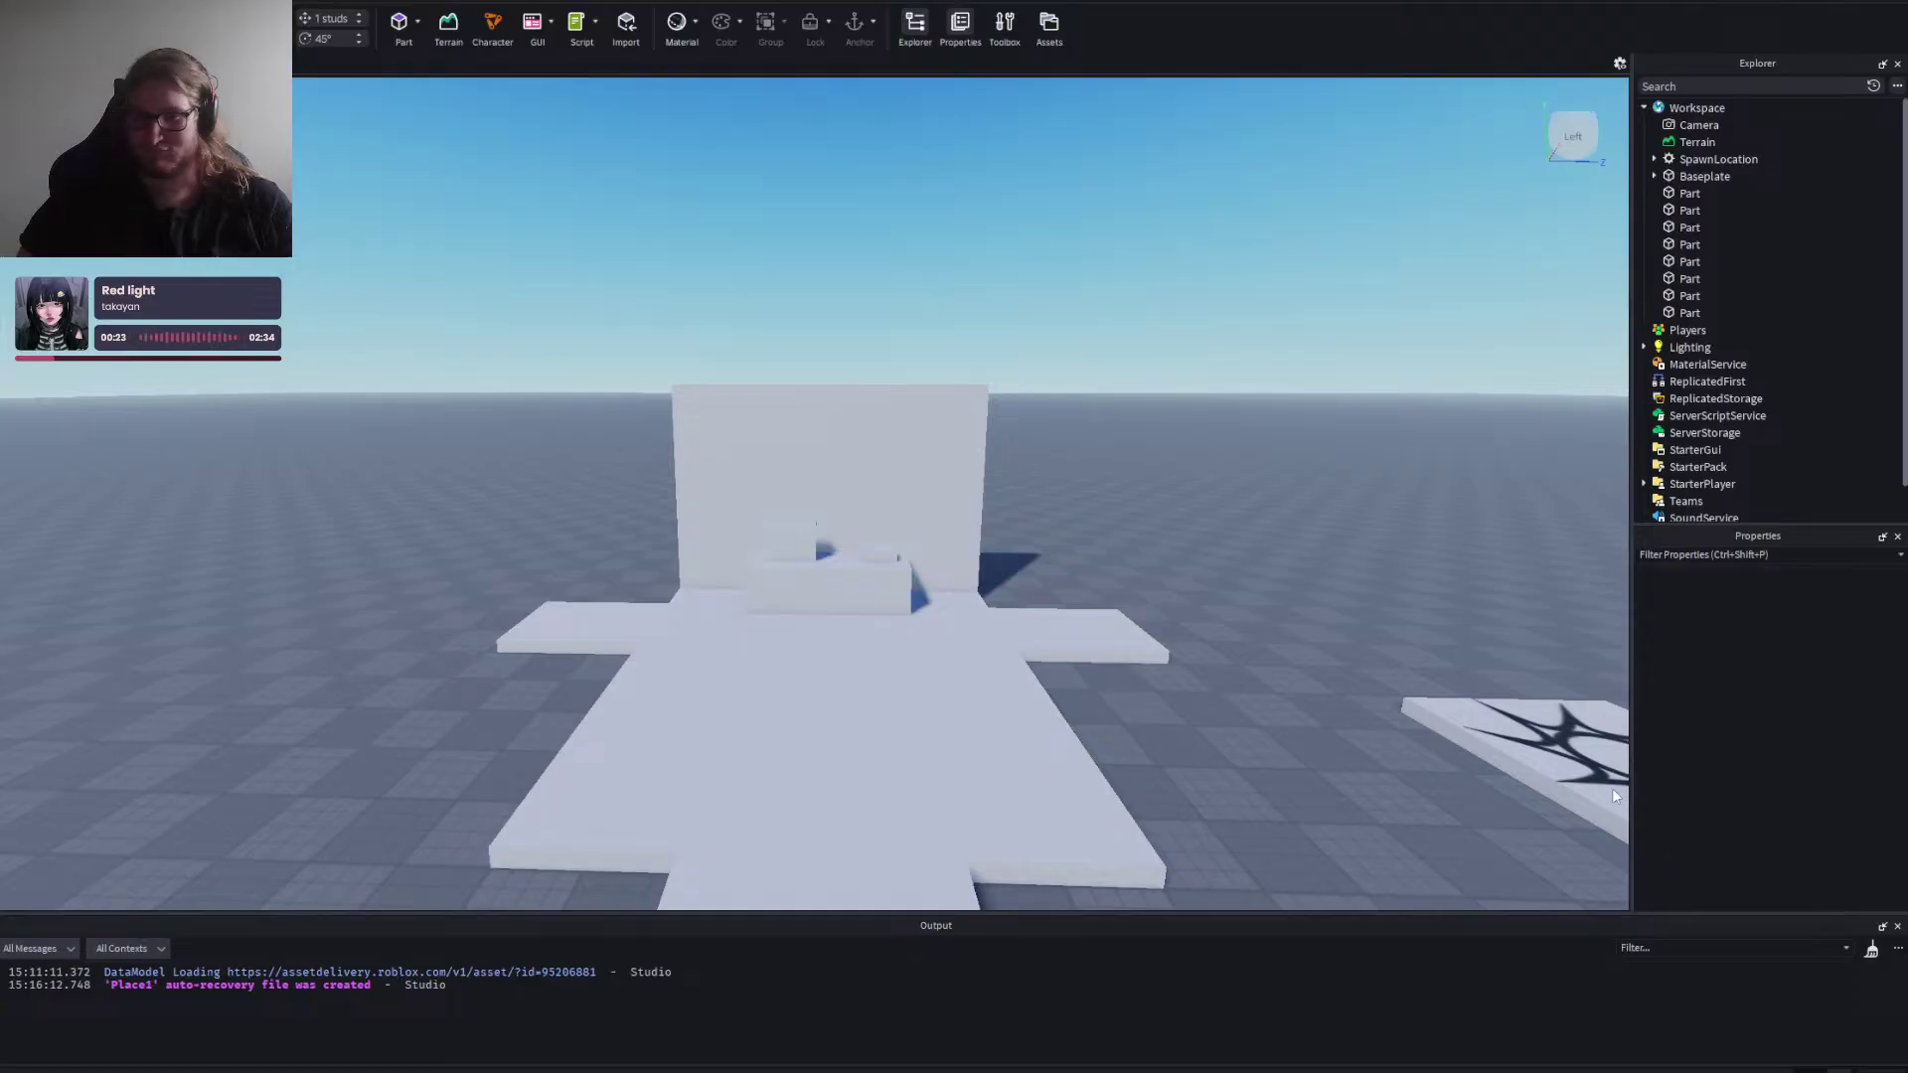
Examine the heightened back wall, raised block and side hallways from the side and from the front.
key(w)
key(s)
key(d)
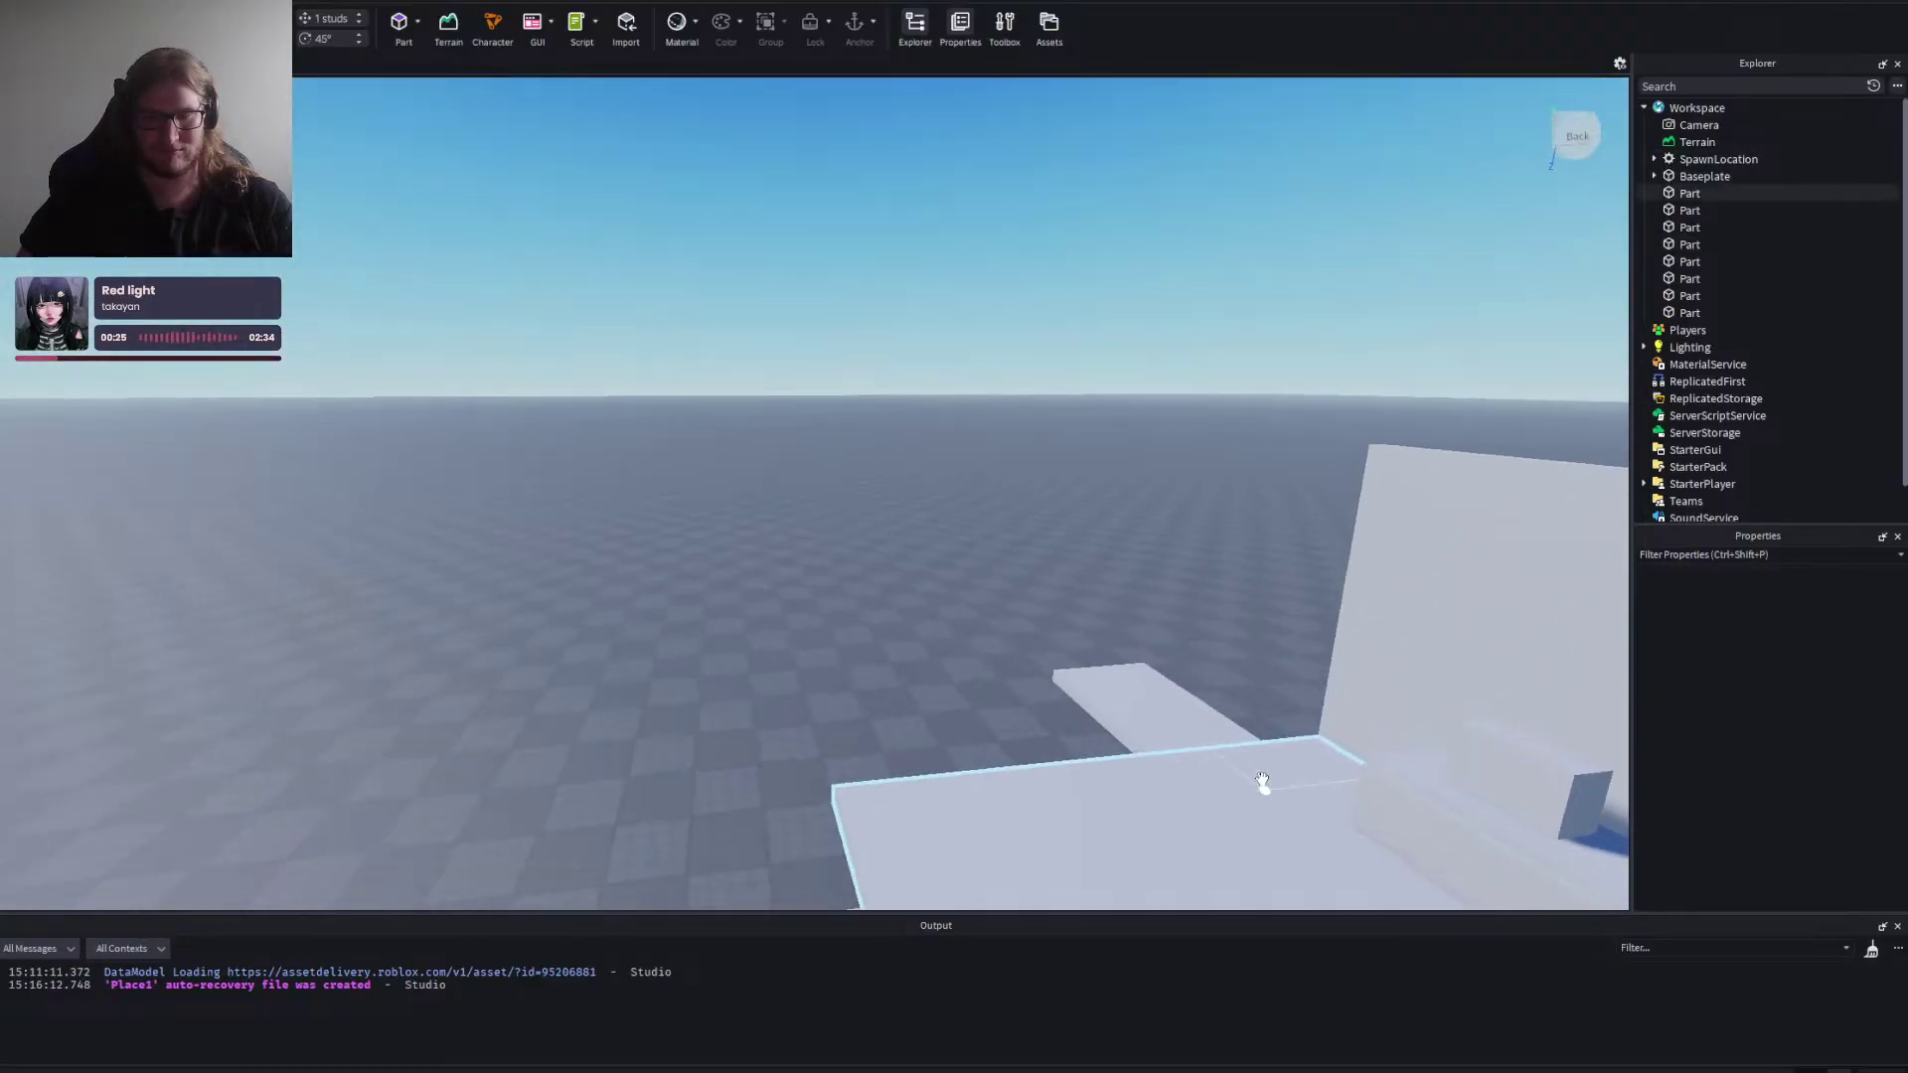
key(s)
key(a)
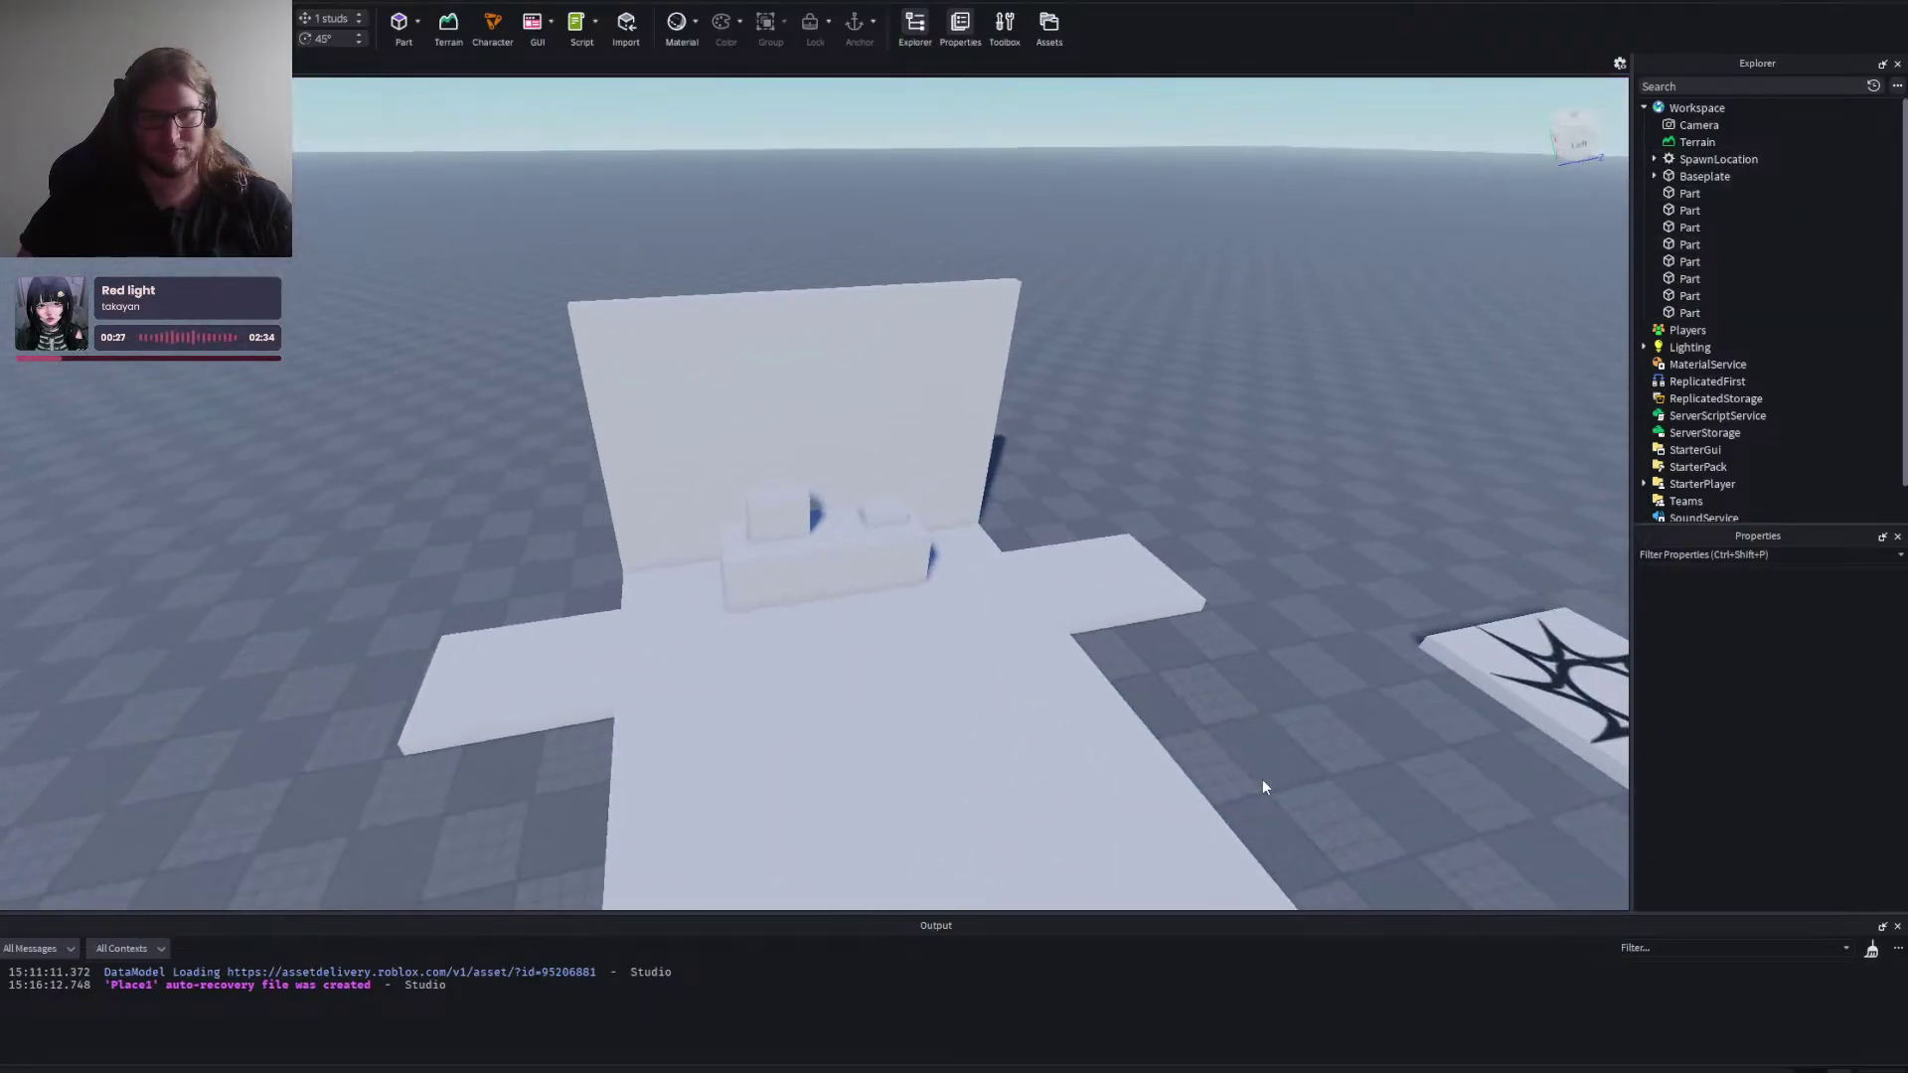
key(a)
key(d)
key(w)
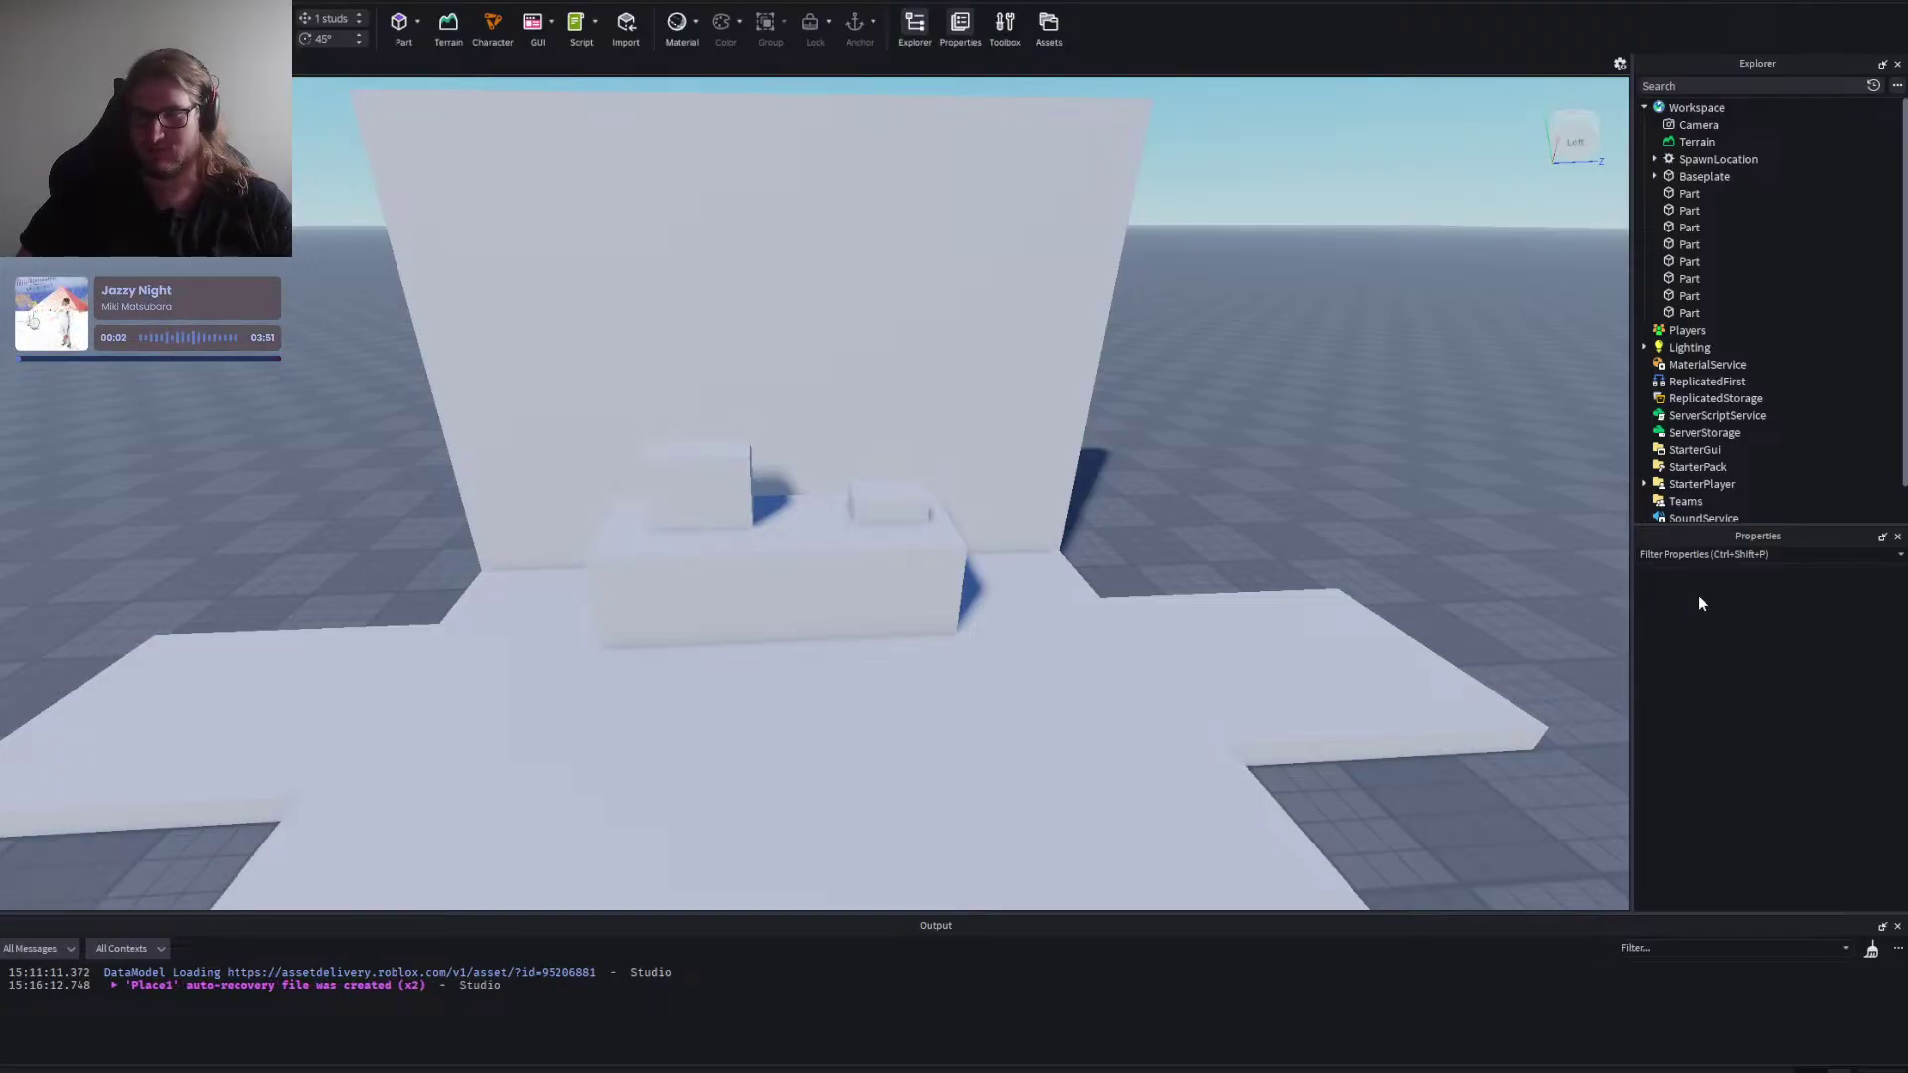
Check the room's proportions from above, comparing the back wall, main floor and long hallway.
scroll(1337, 480, down, 5)
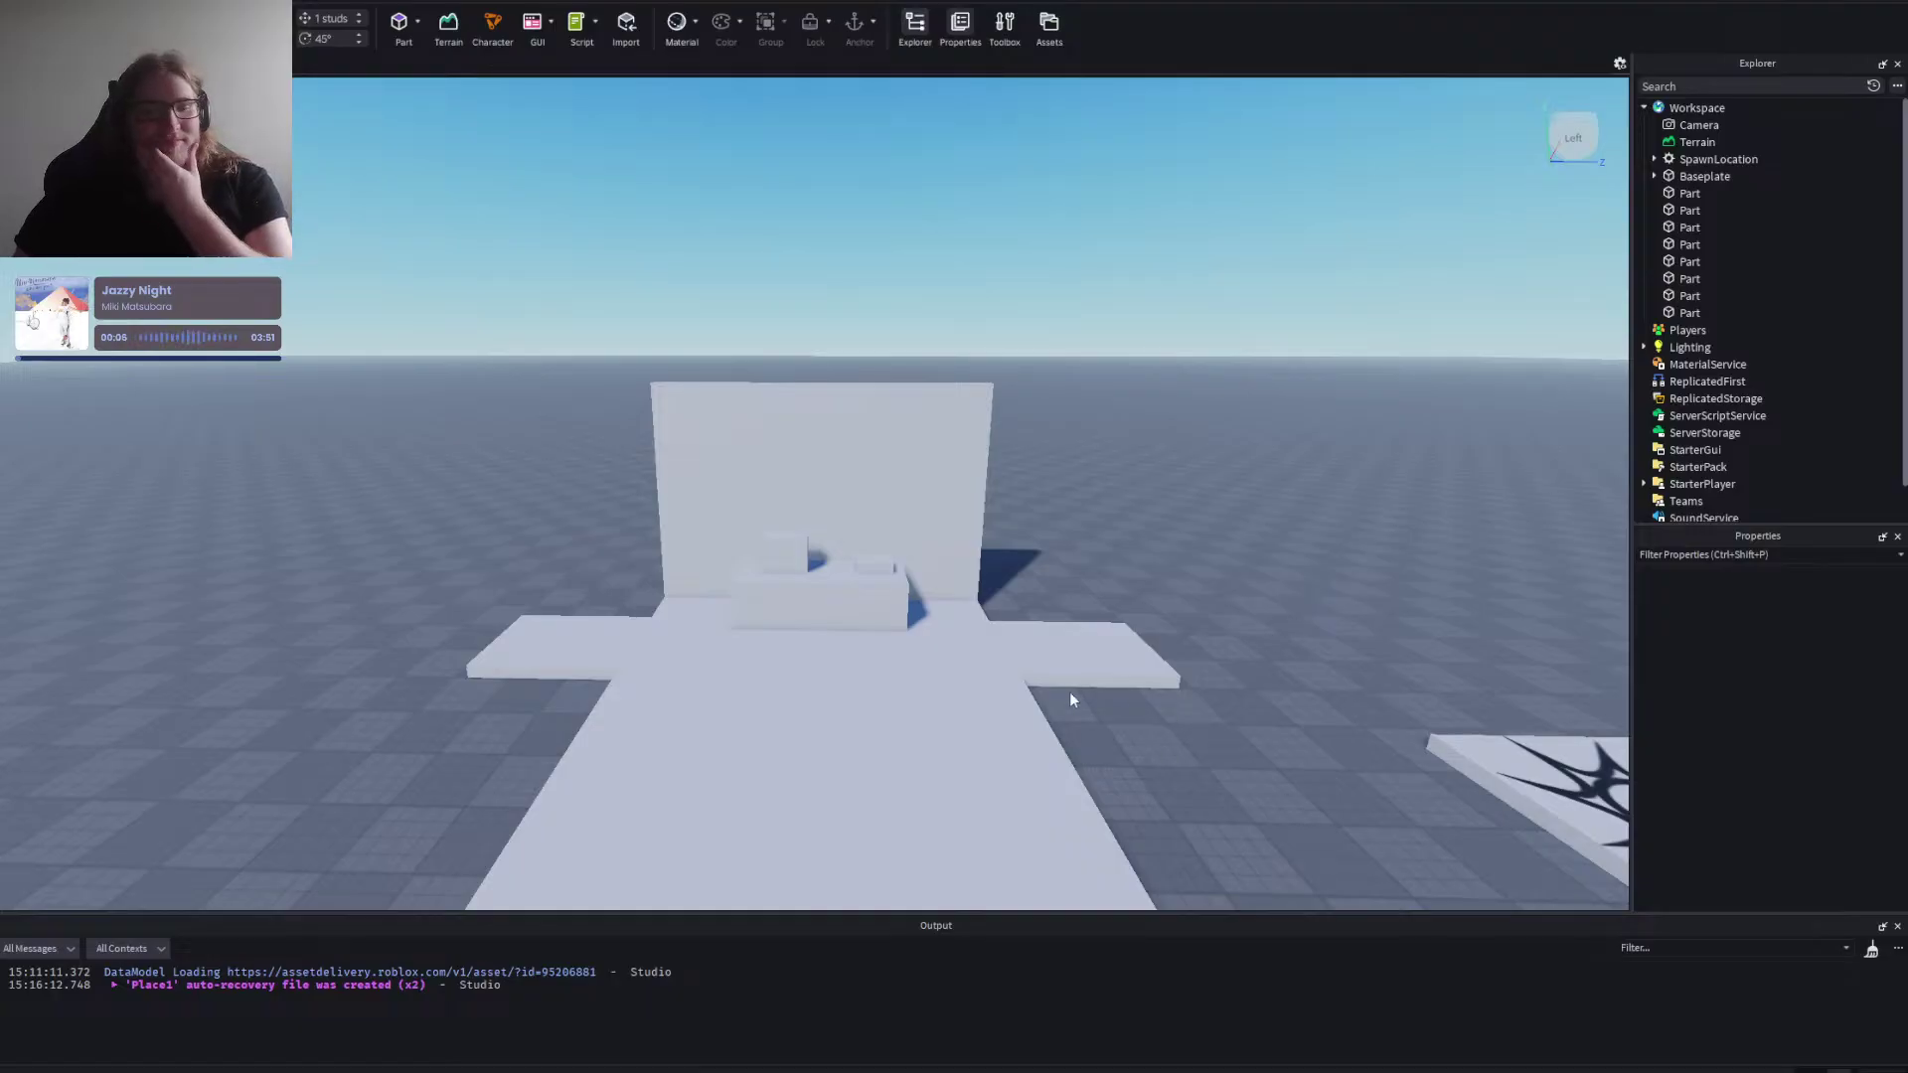
right_click(1090, 582)
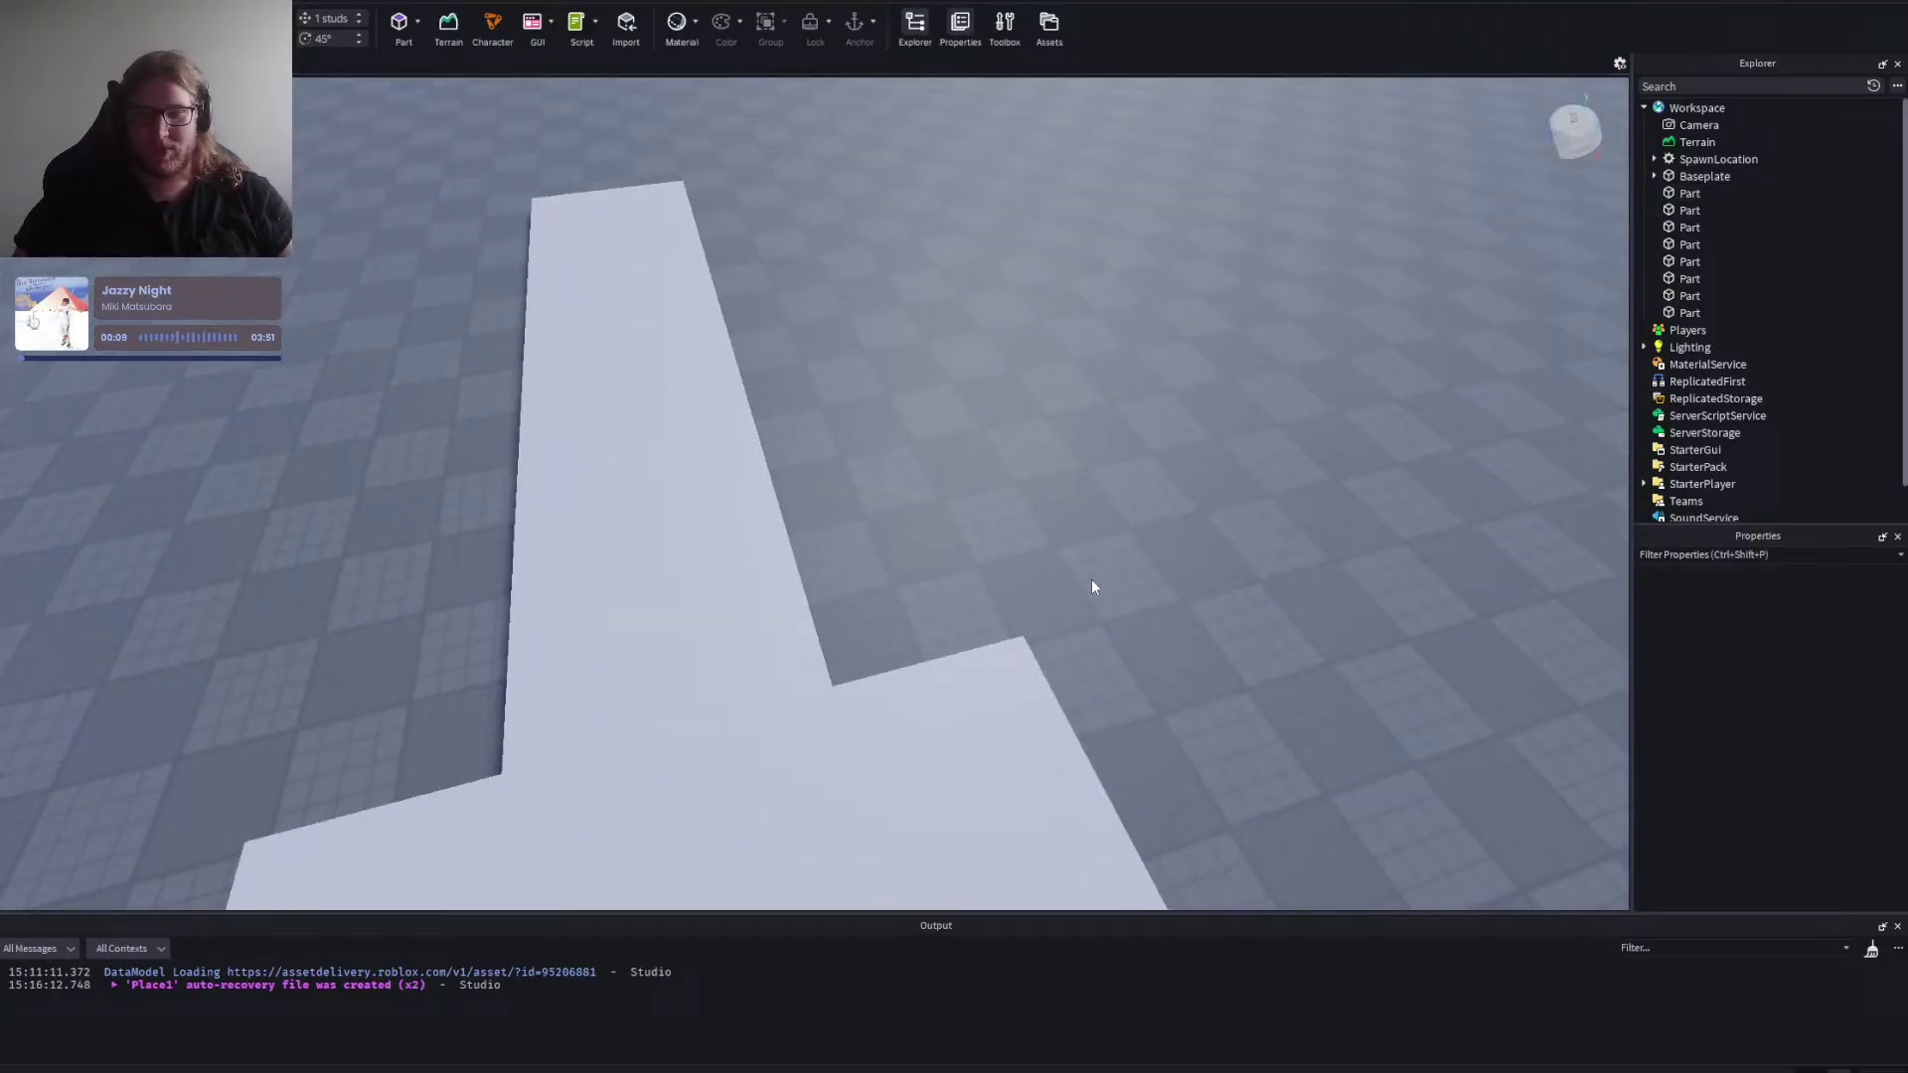
right_click(1091, 580)
key(w)
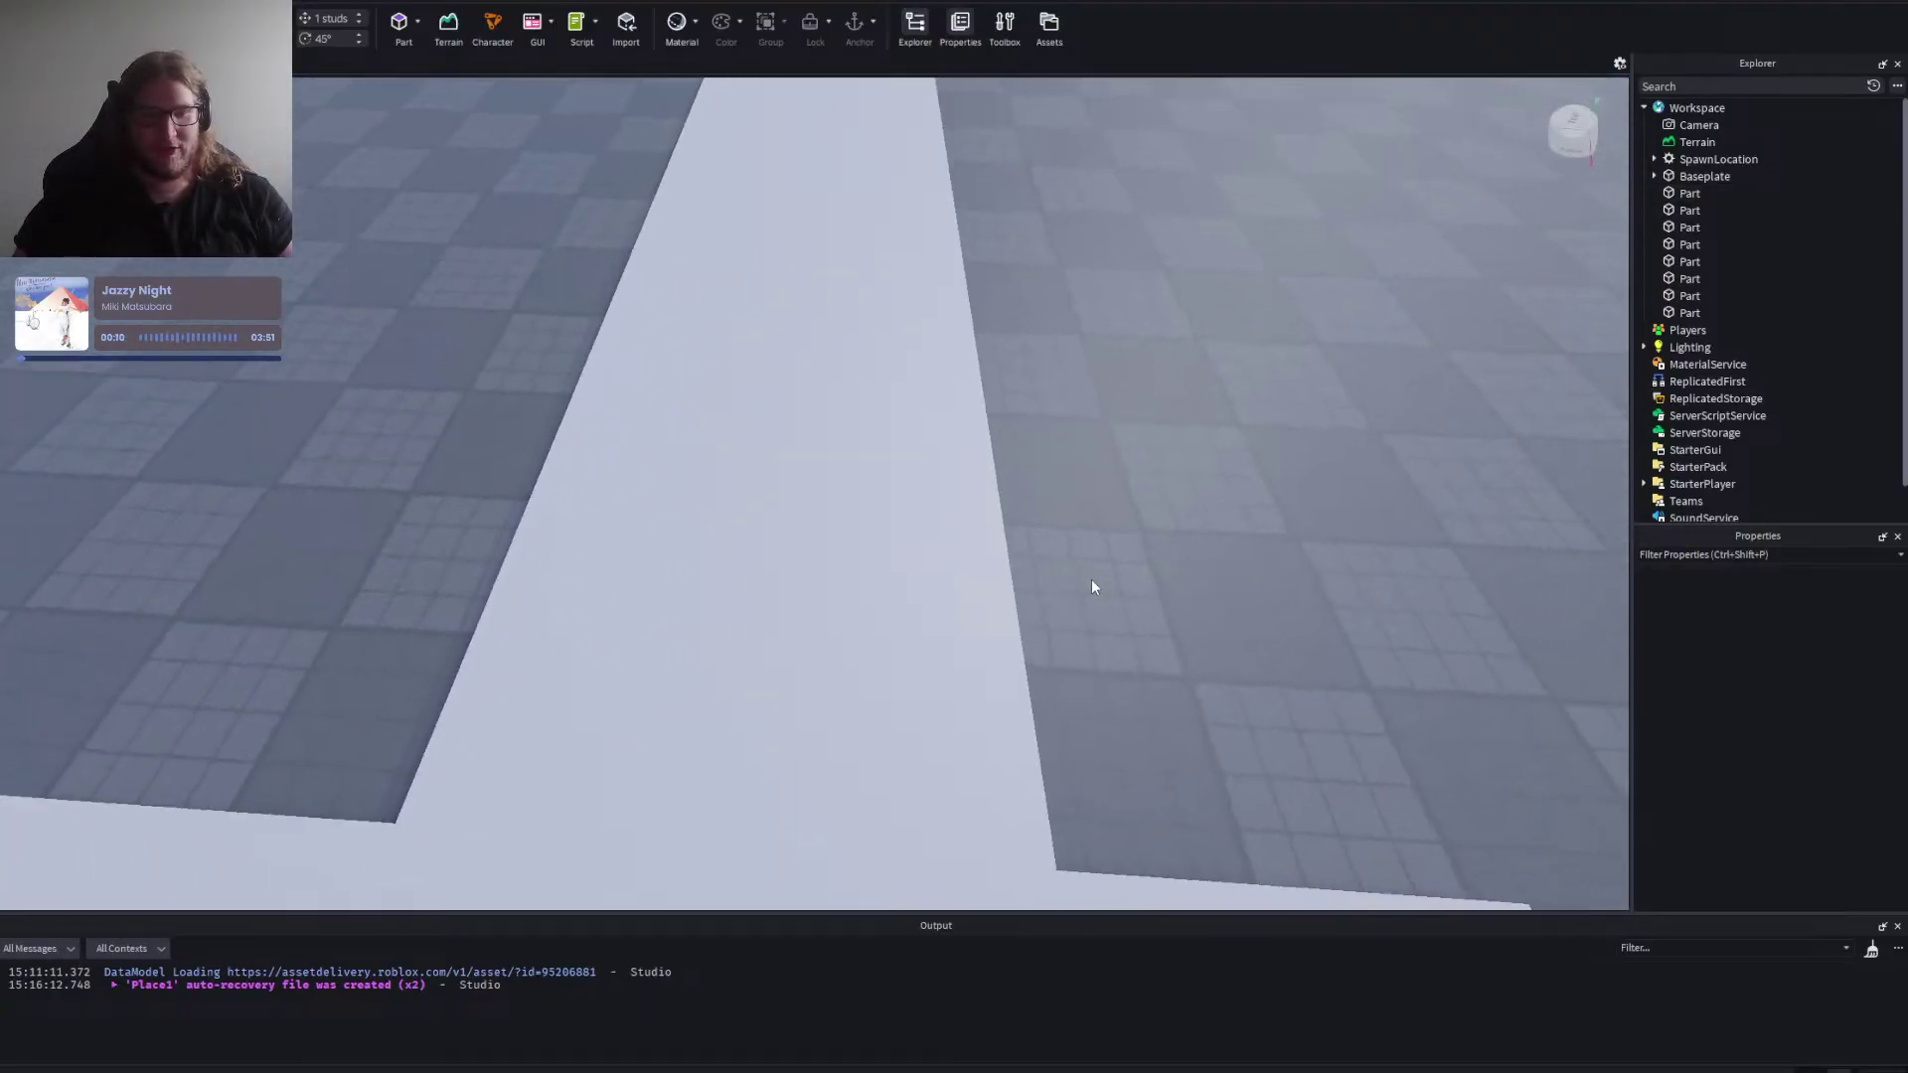
key(s)
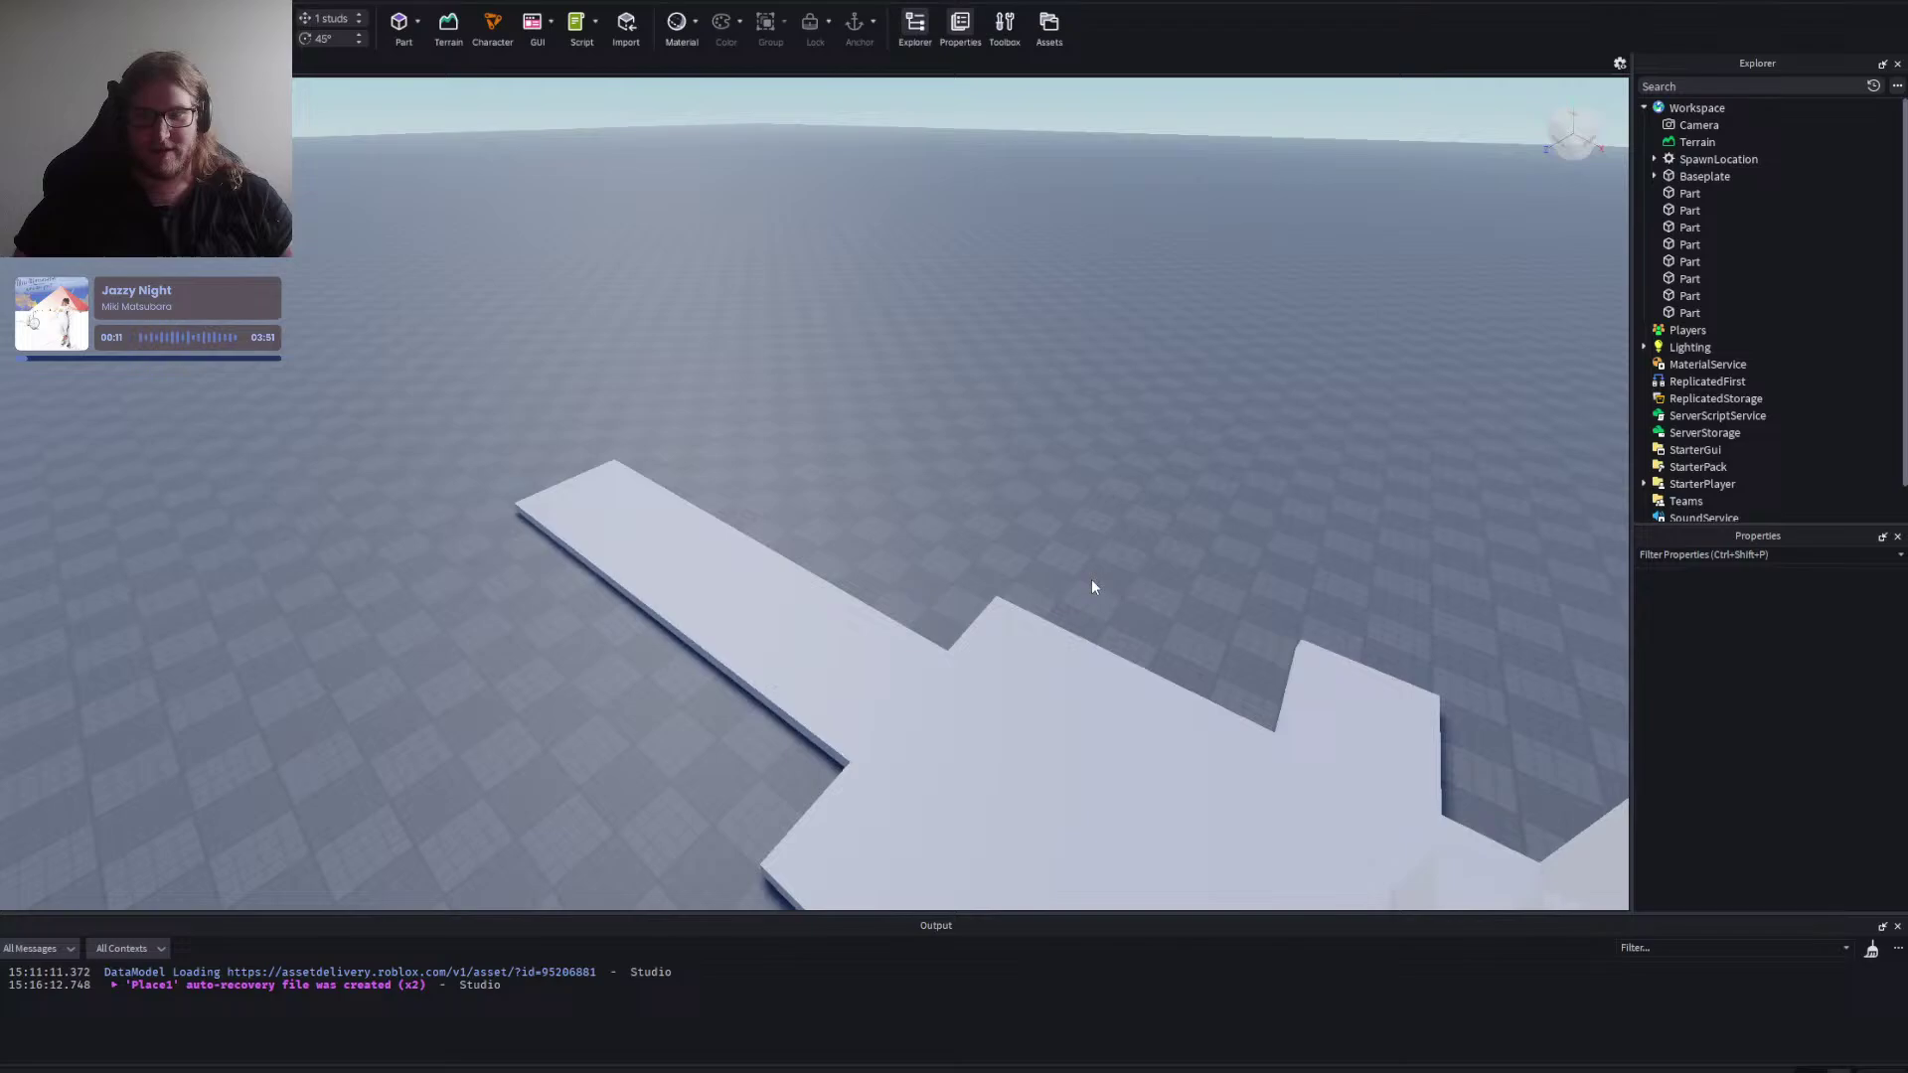
right_click(1091, 578)
key(s)
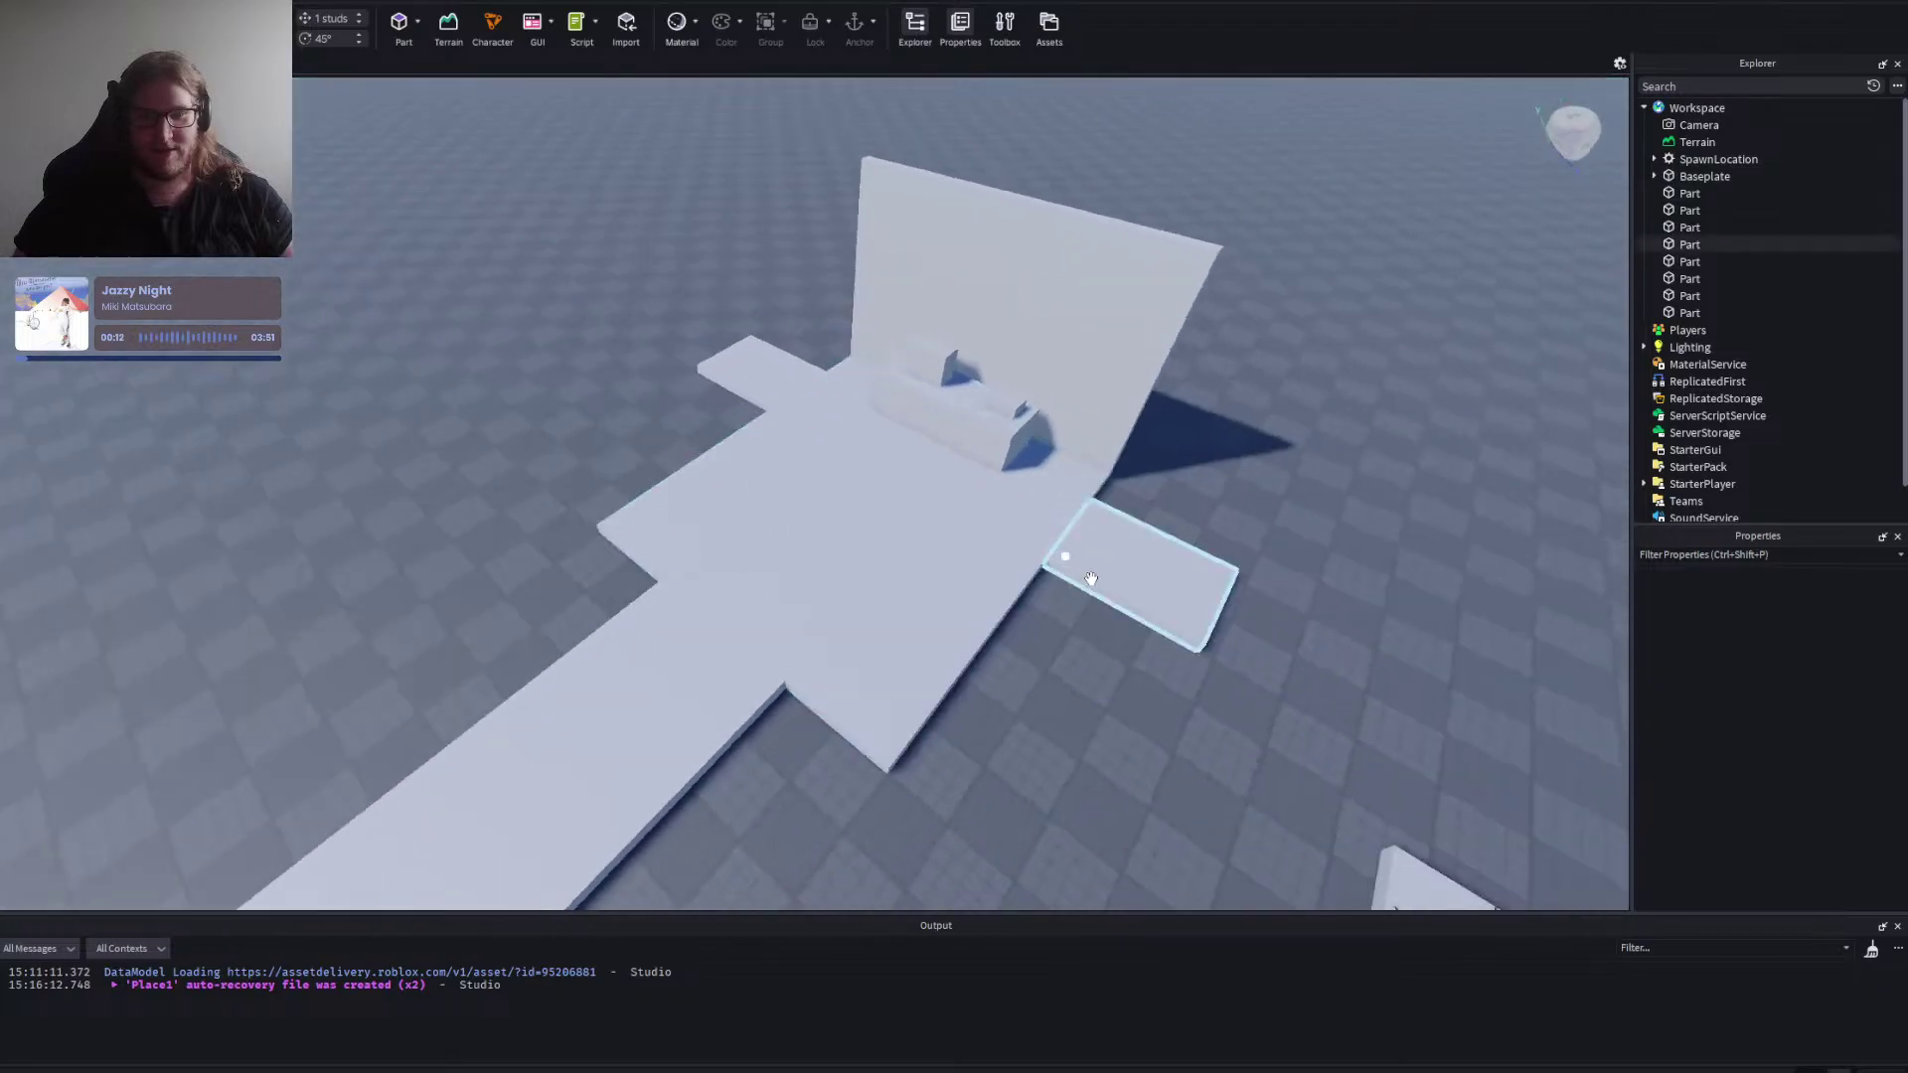
right_click(1042, 690)
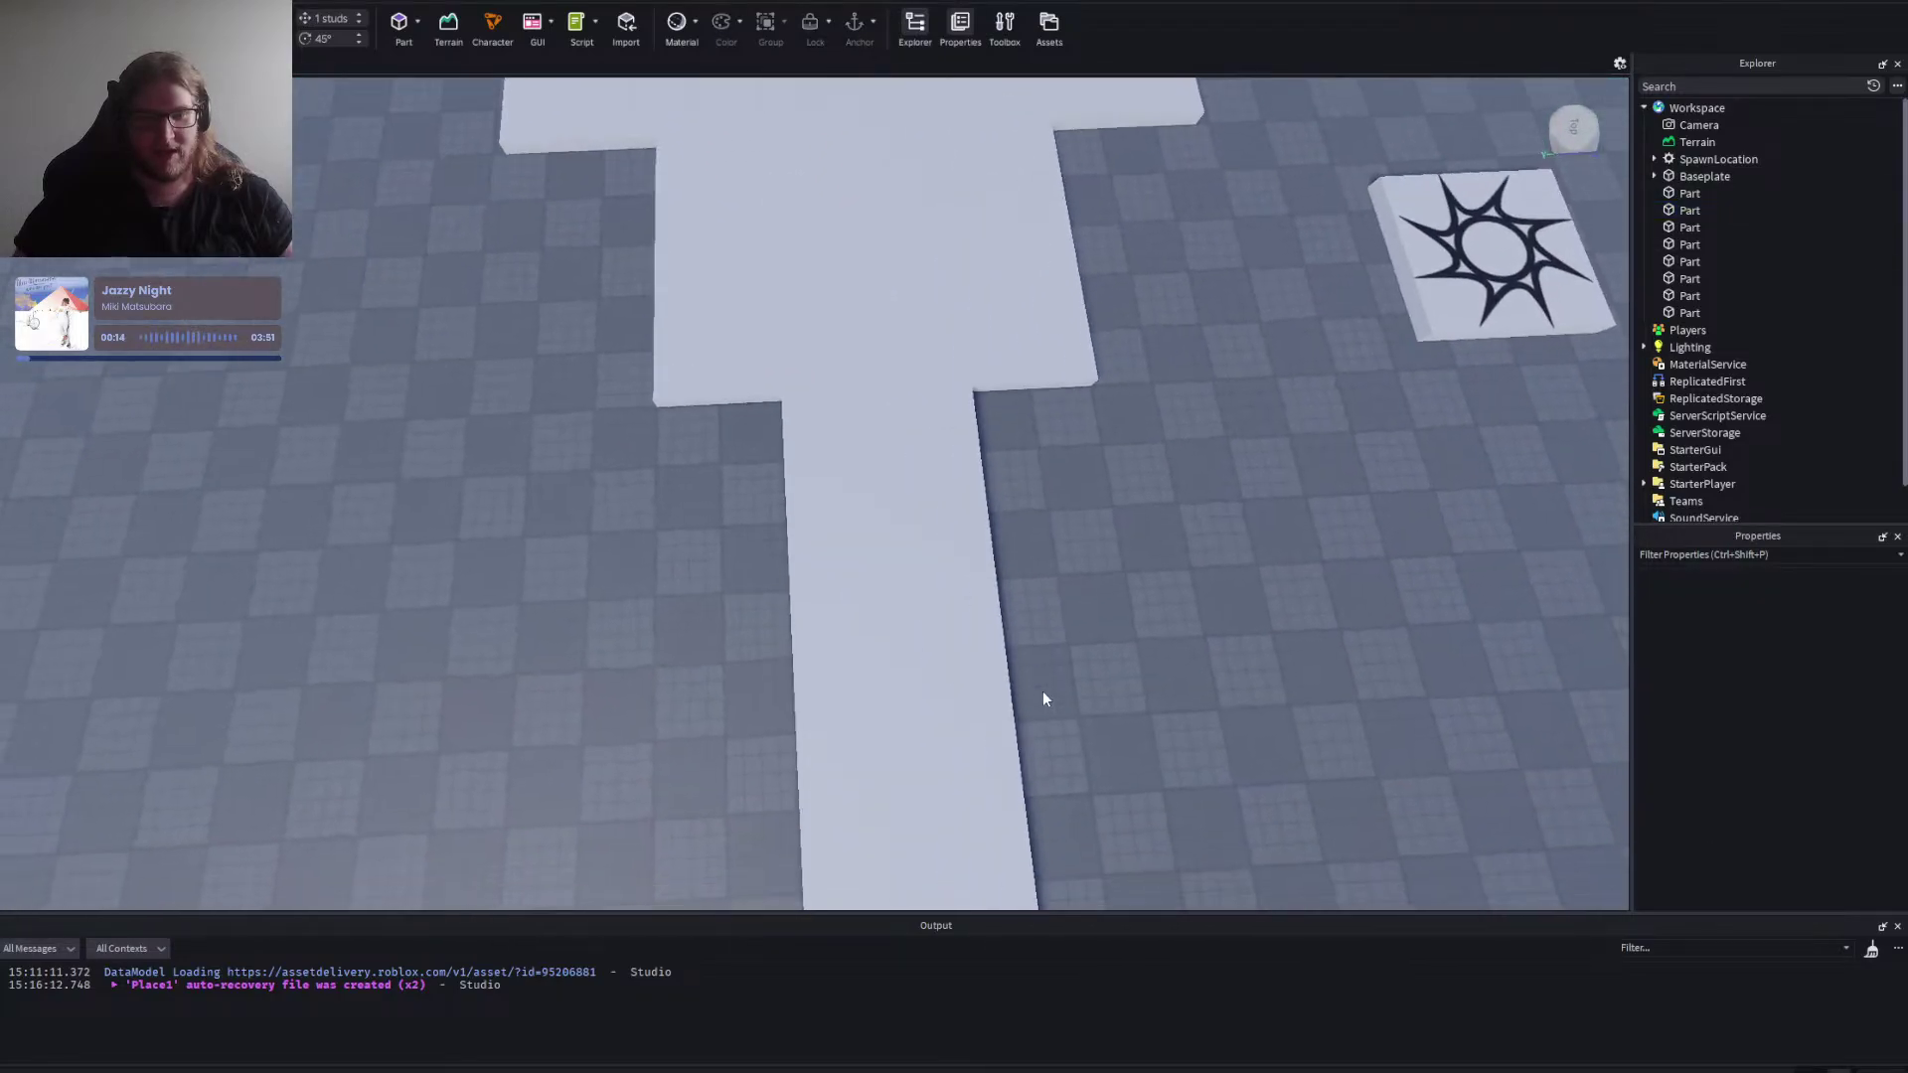
key(w)
right_click(1042, 689)
key(s)
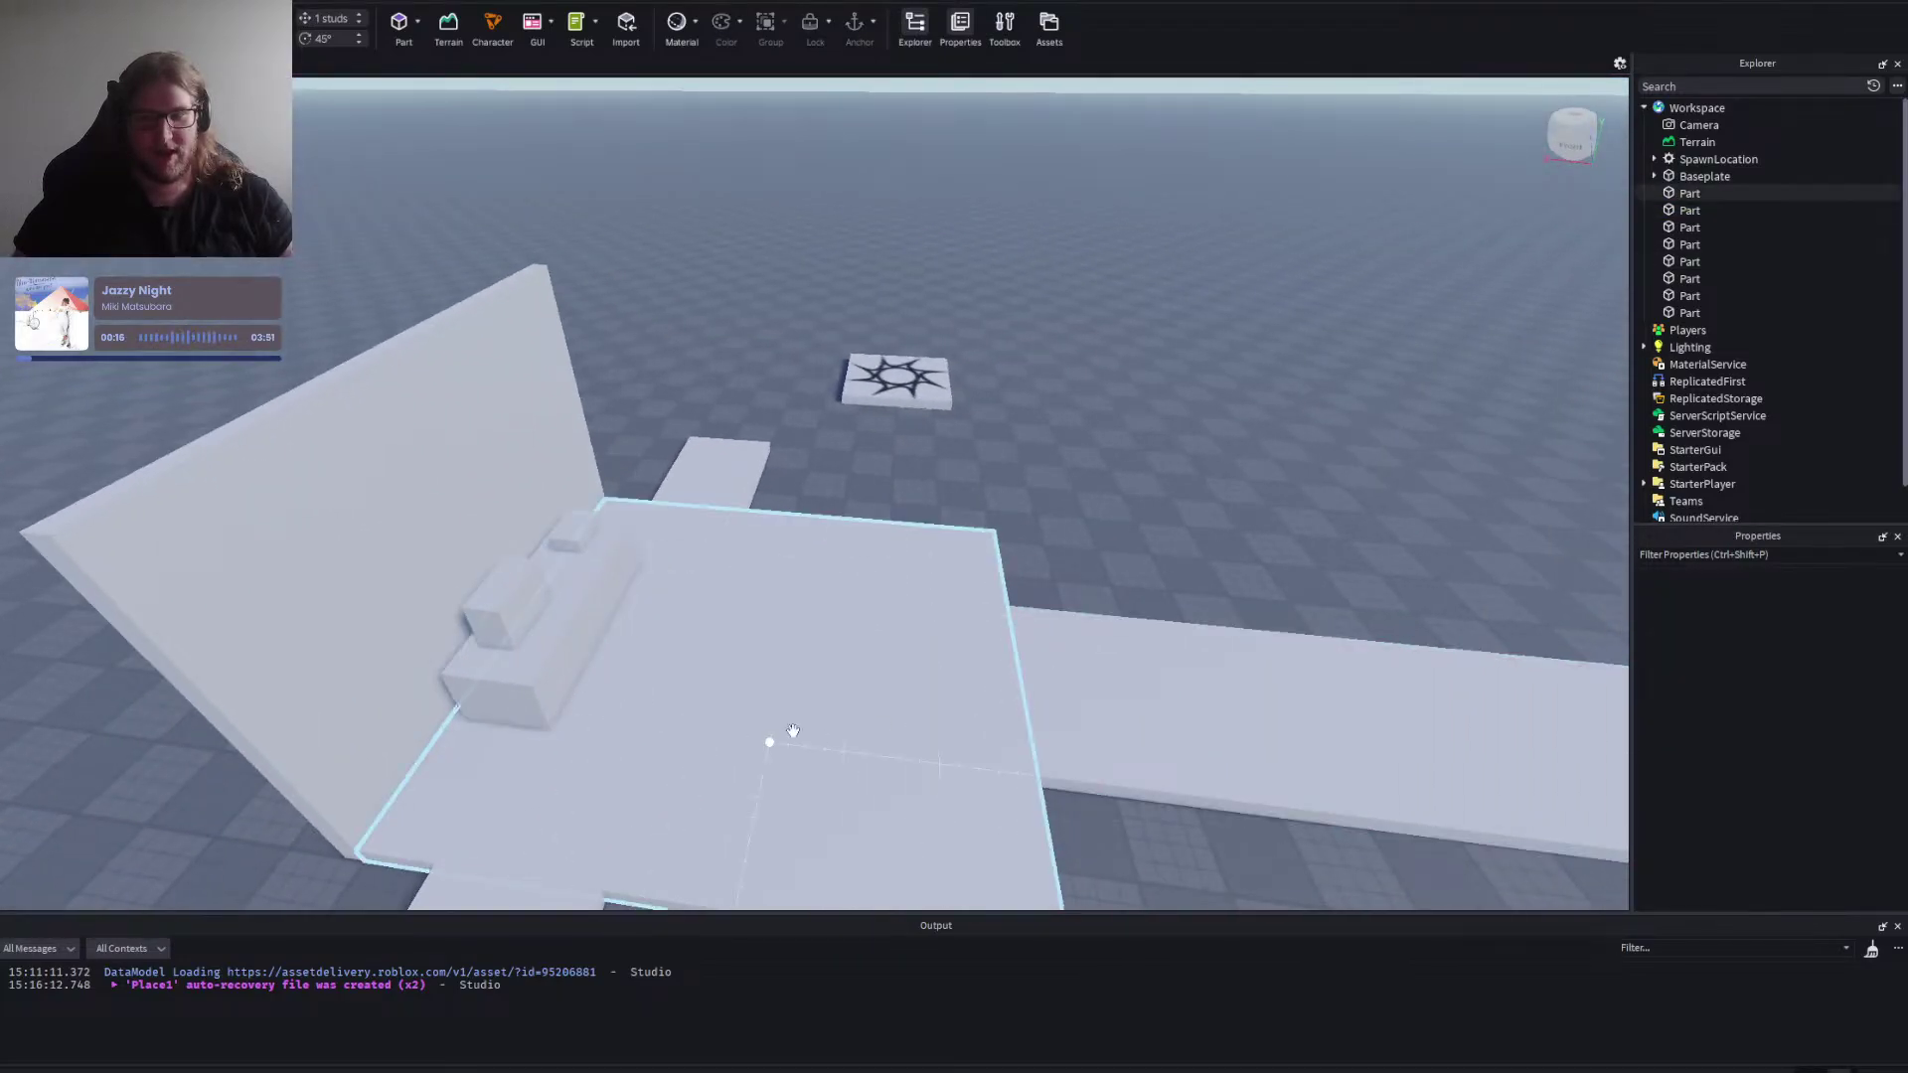
Examine the long hallway along its full length from the main floor and from the side.
click(763, 641)
click(1099, 497)
right_click(1099, 497)
key(w)
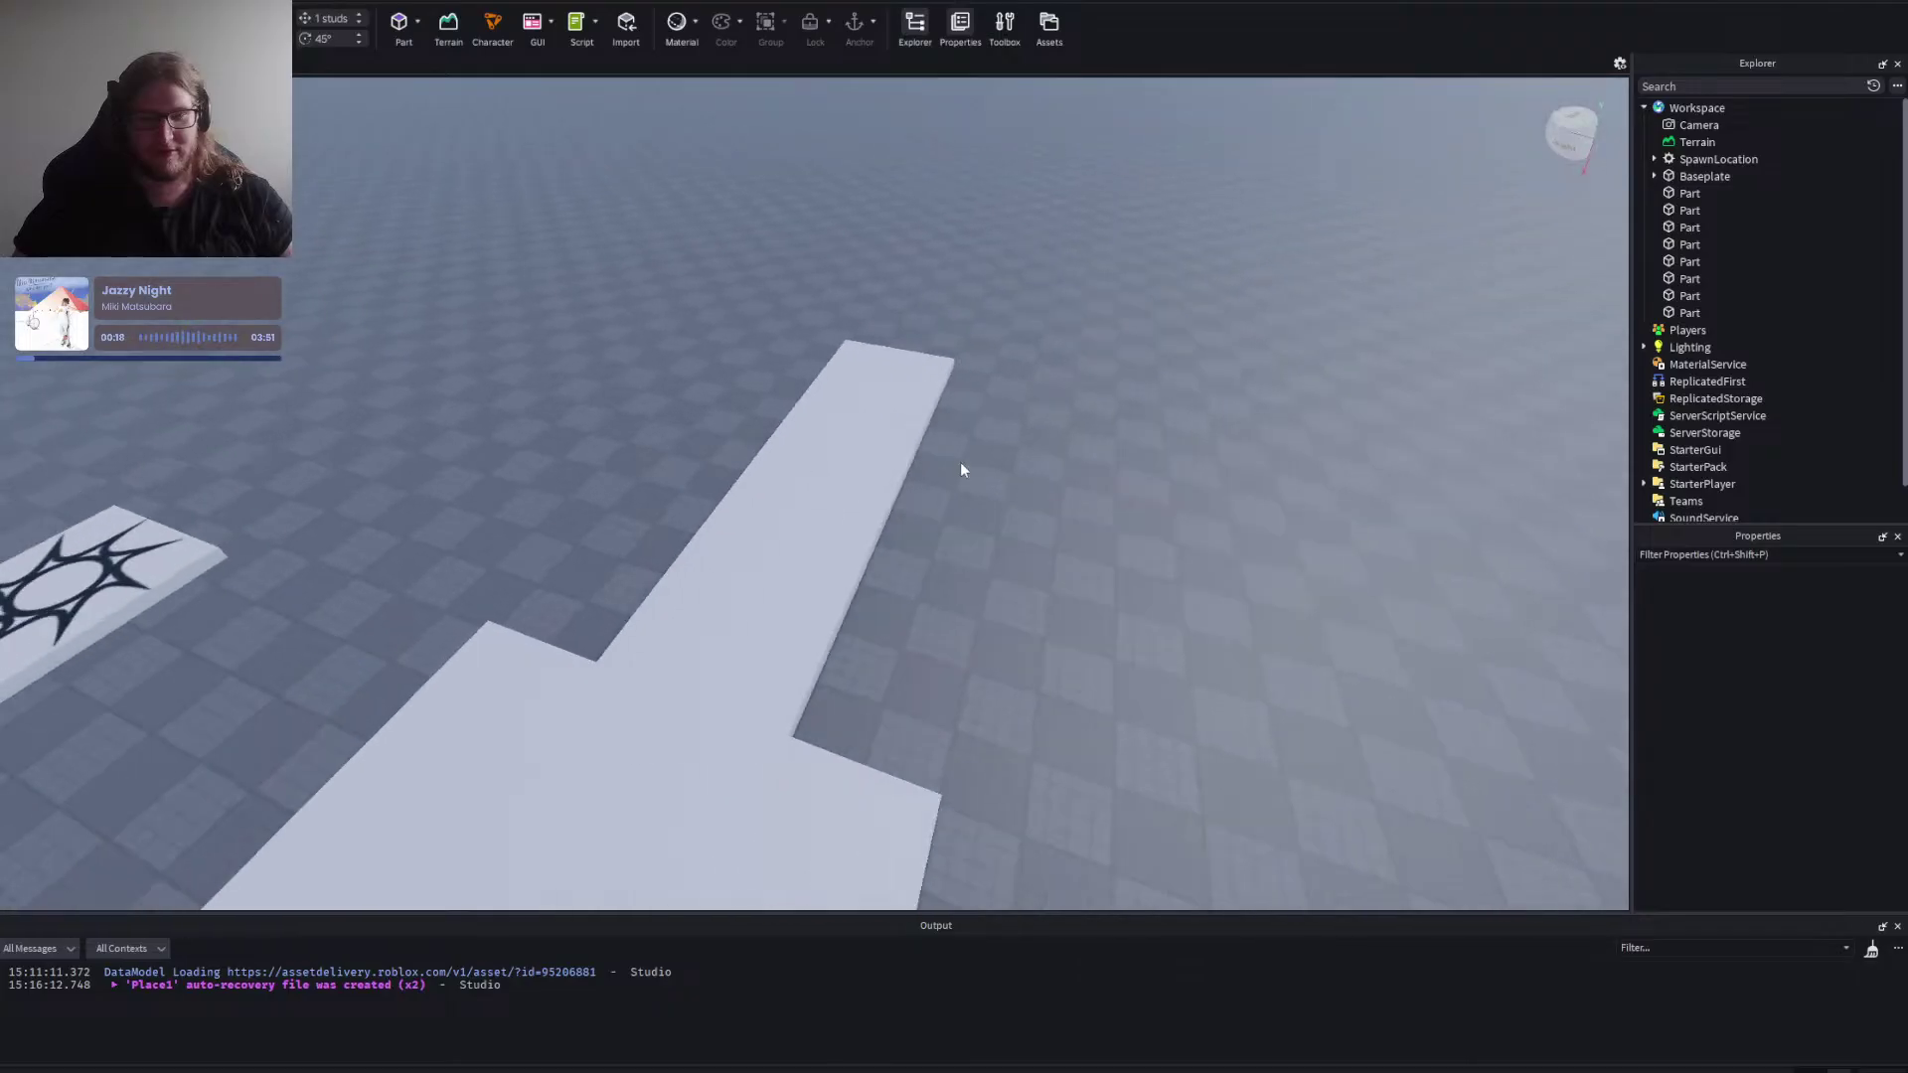
click(874, 467)
click(1088, 594)
click(808, 511)
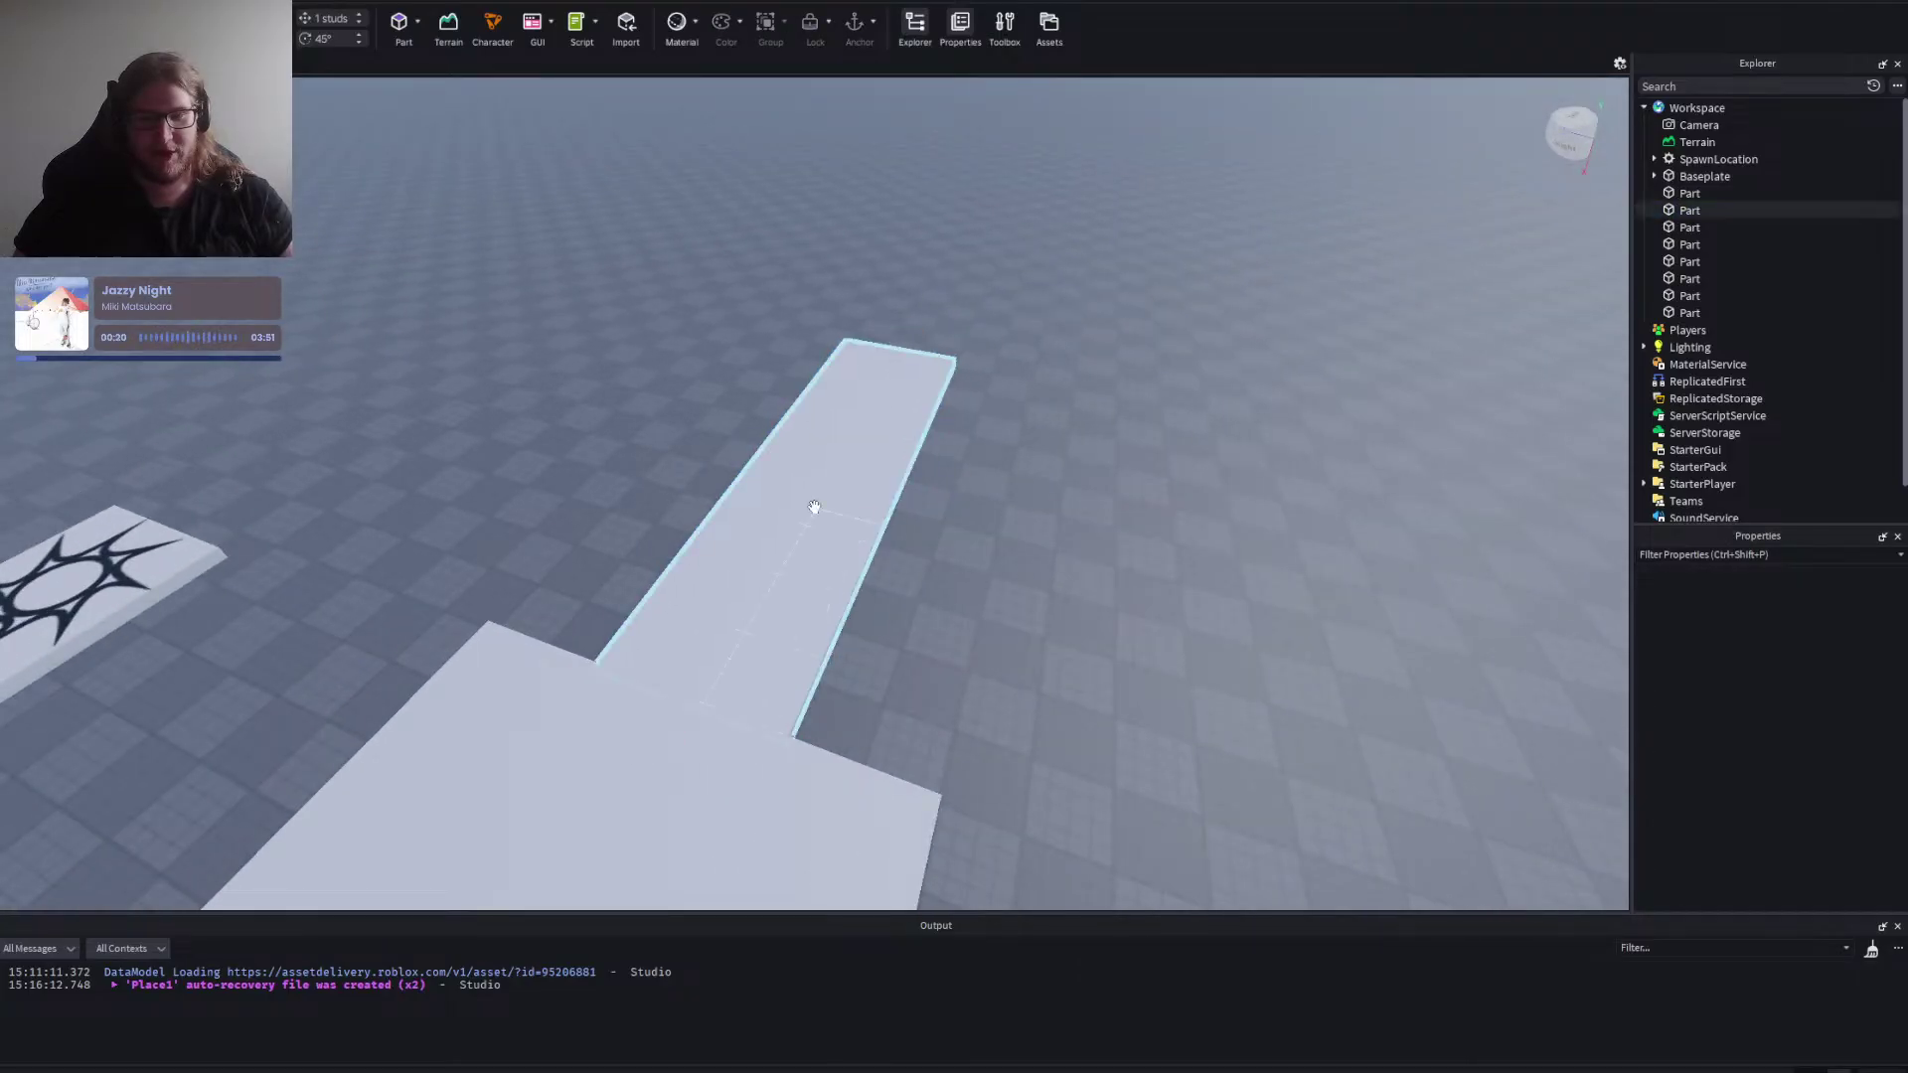
click(712, 365)
right_click(711, 365)
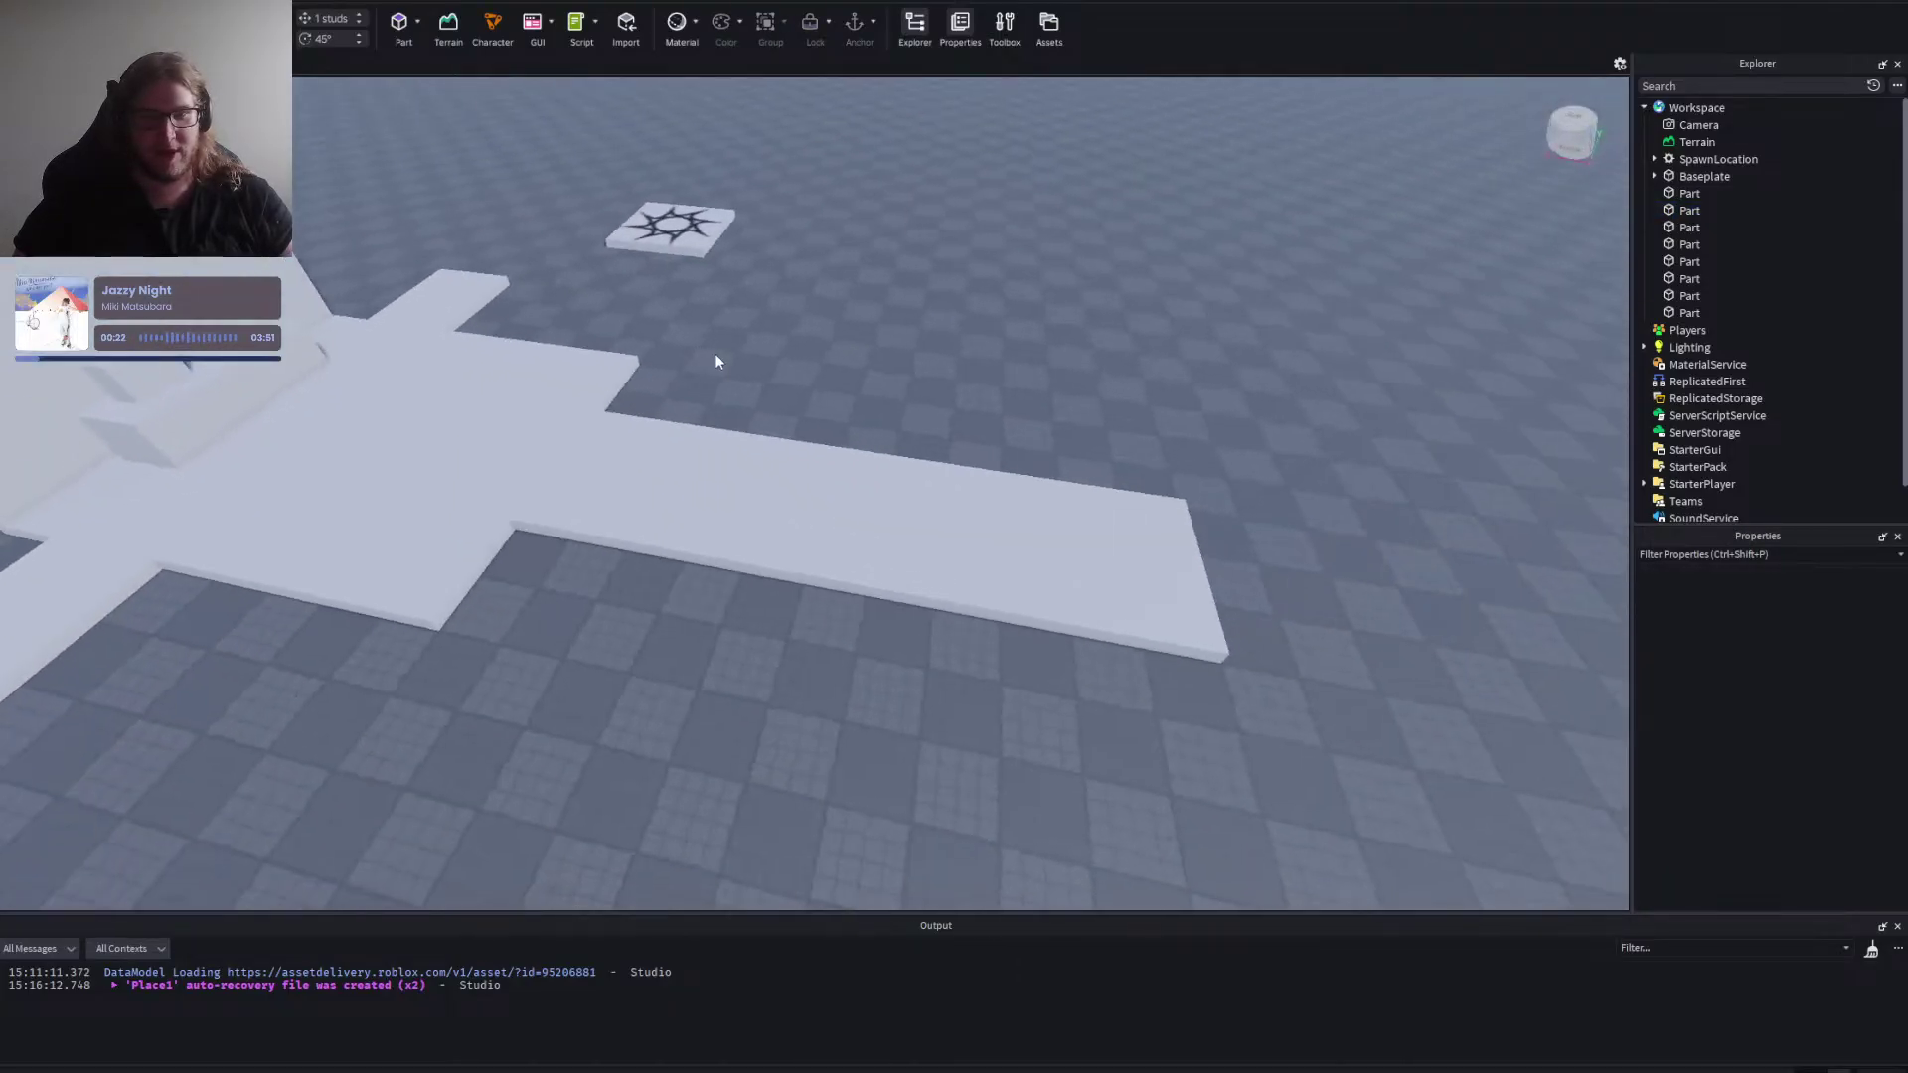
click(896, 410)
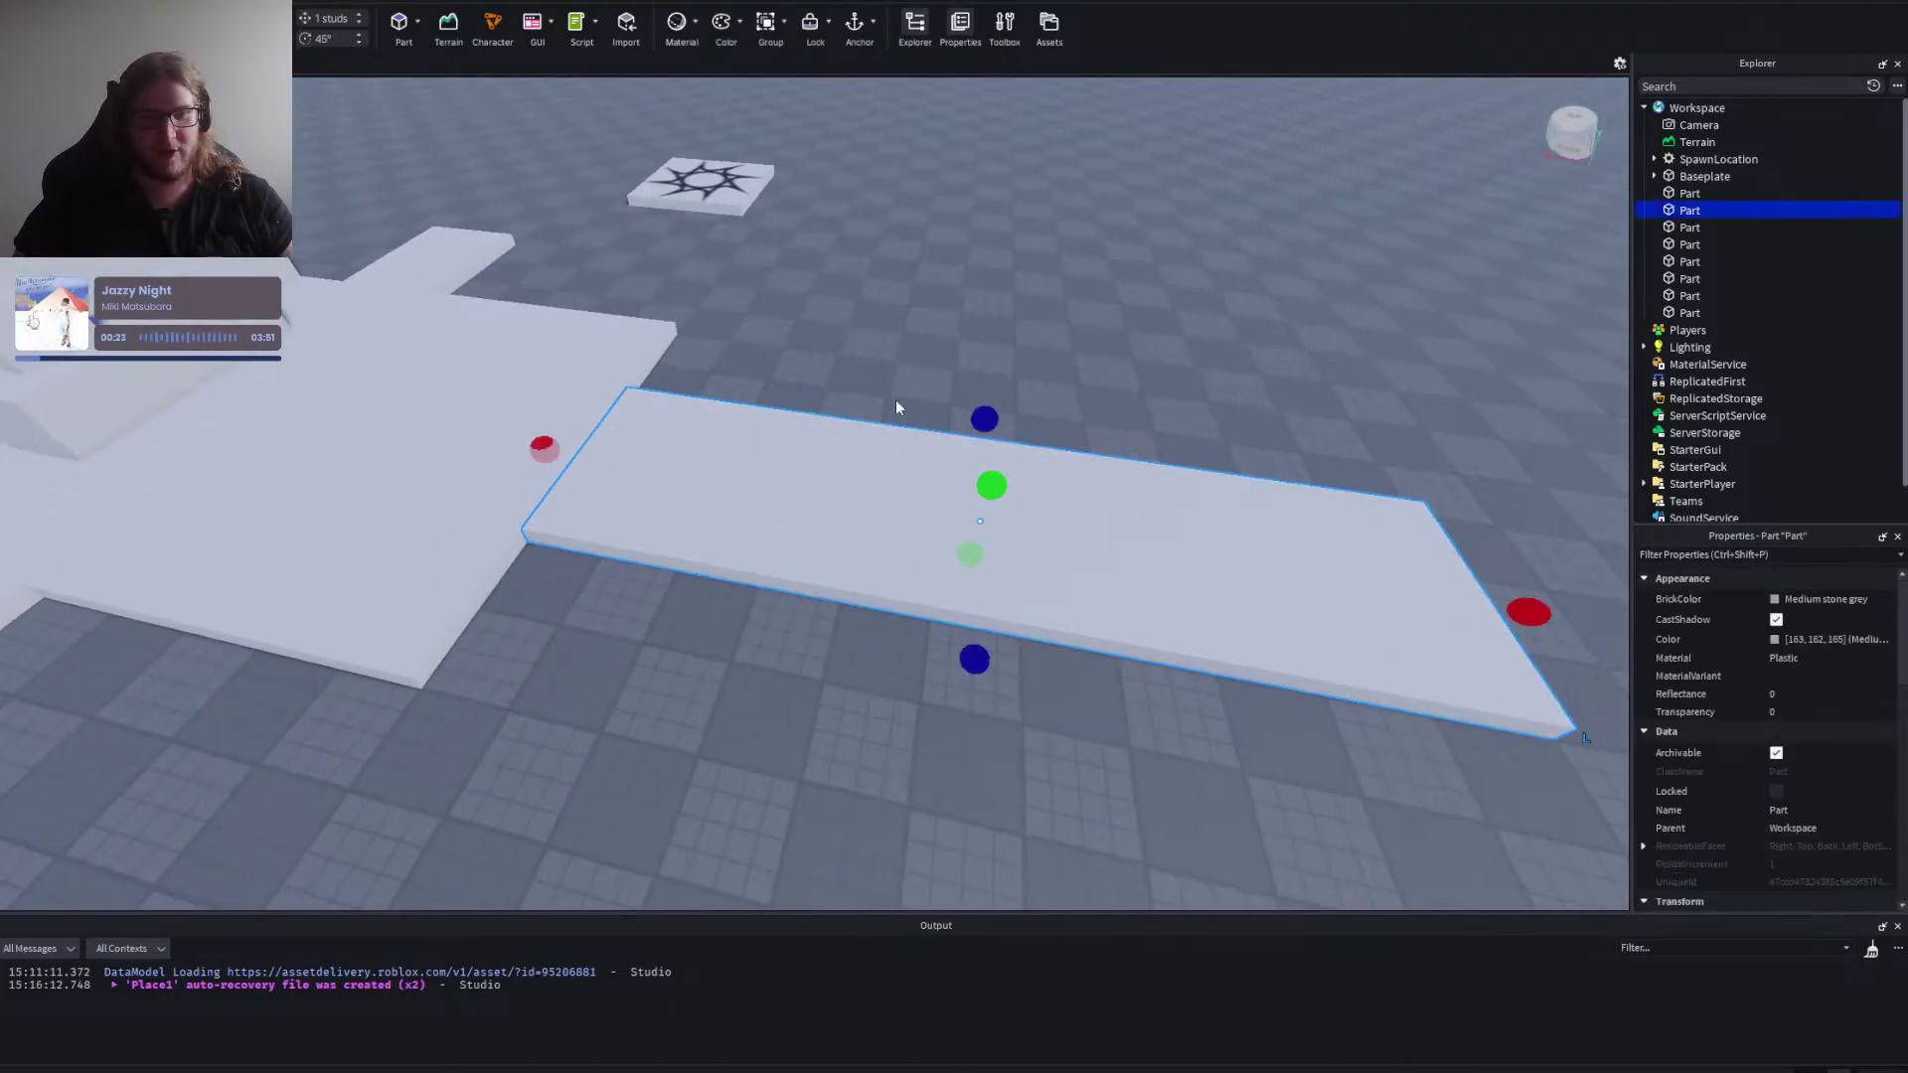
click(1154, 428)
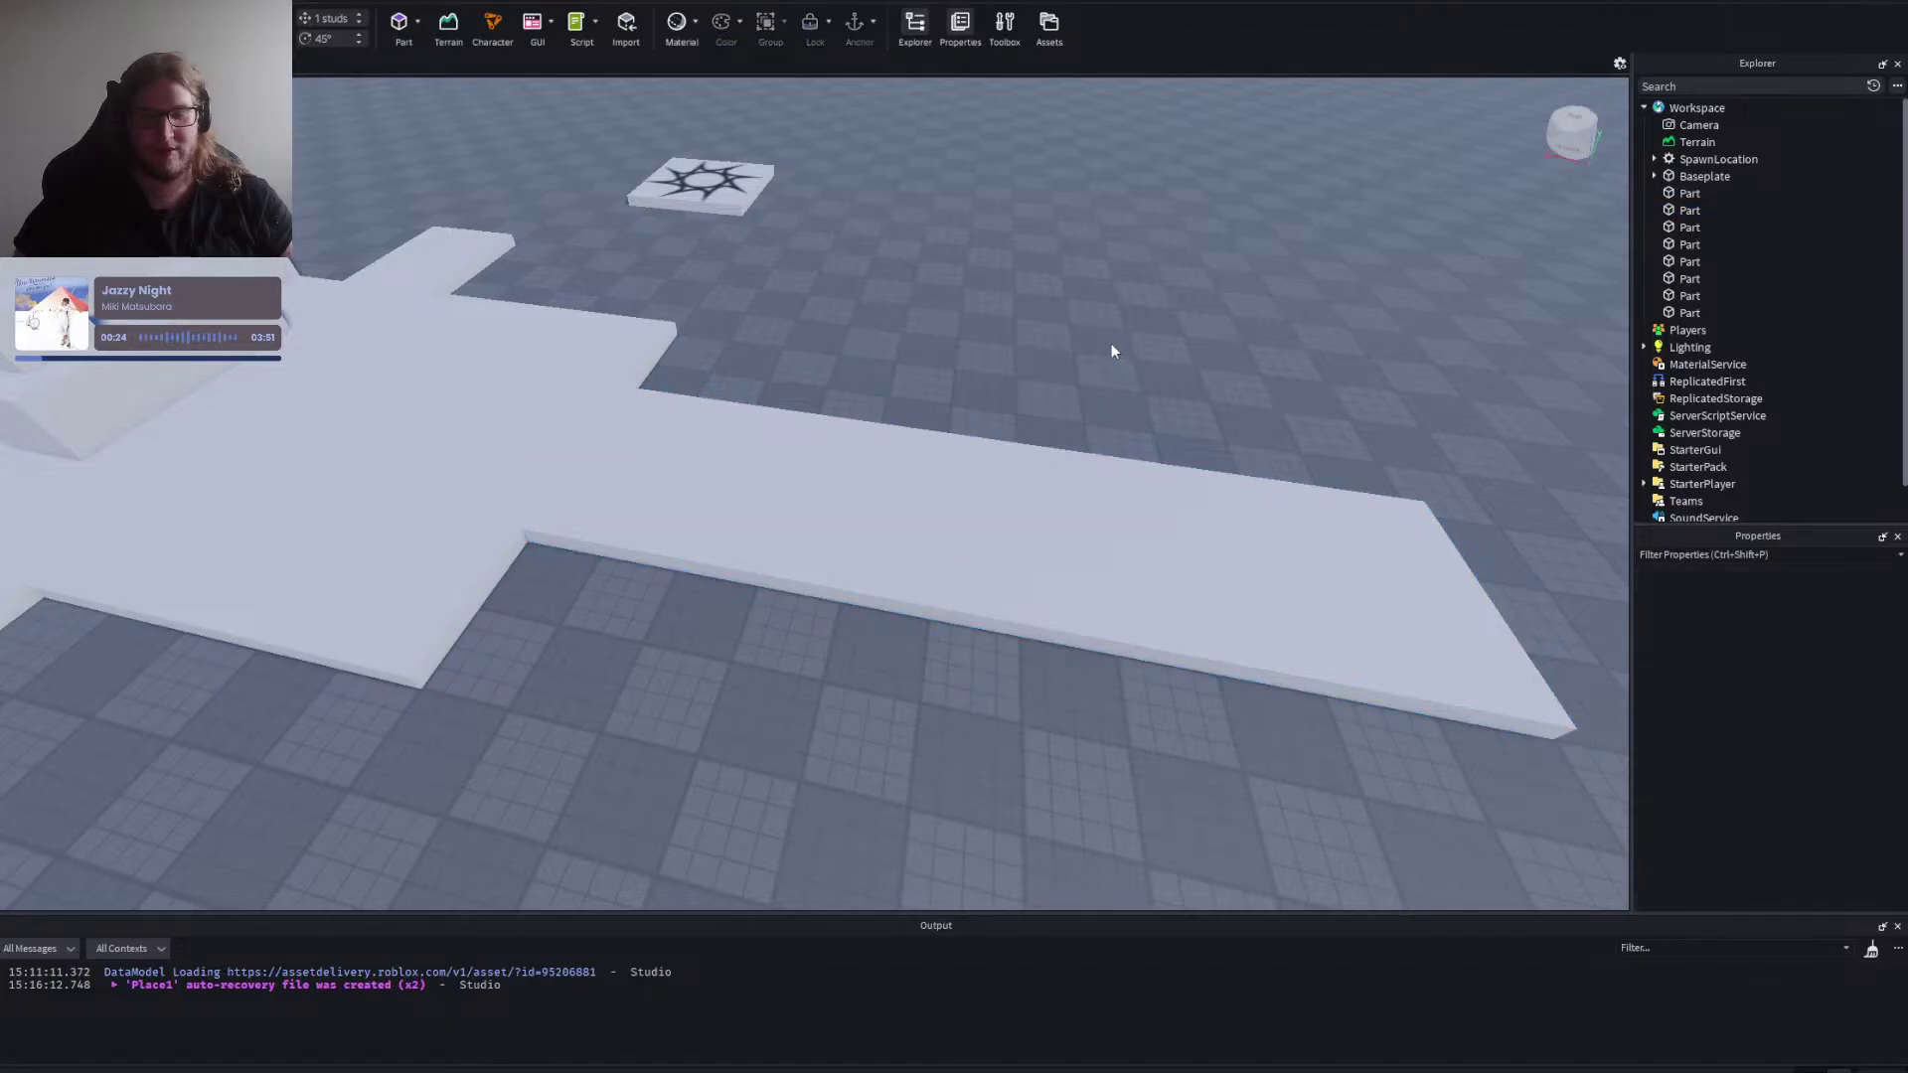
Inspect the long hallway and the main floor part, comparing how they meet from the front and the side.
click(1272, 532)
click(1200, 393)
right_click(1189, 363)
click(760, 713)
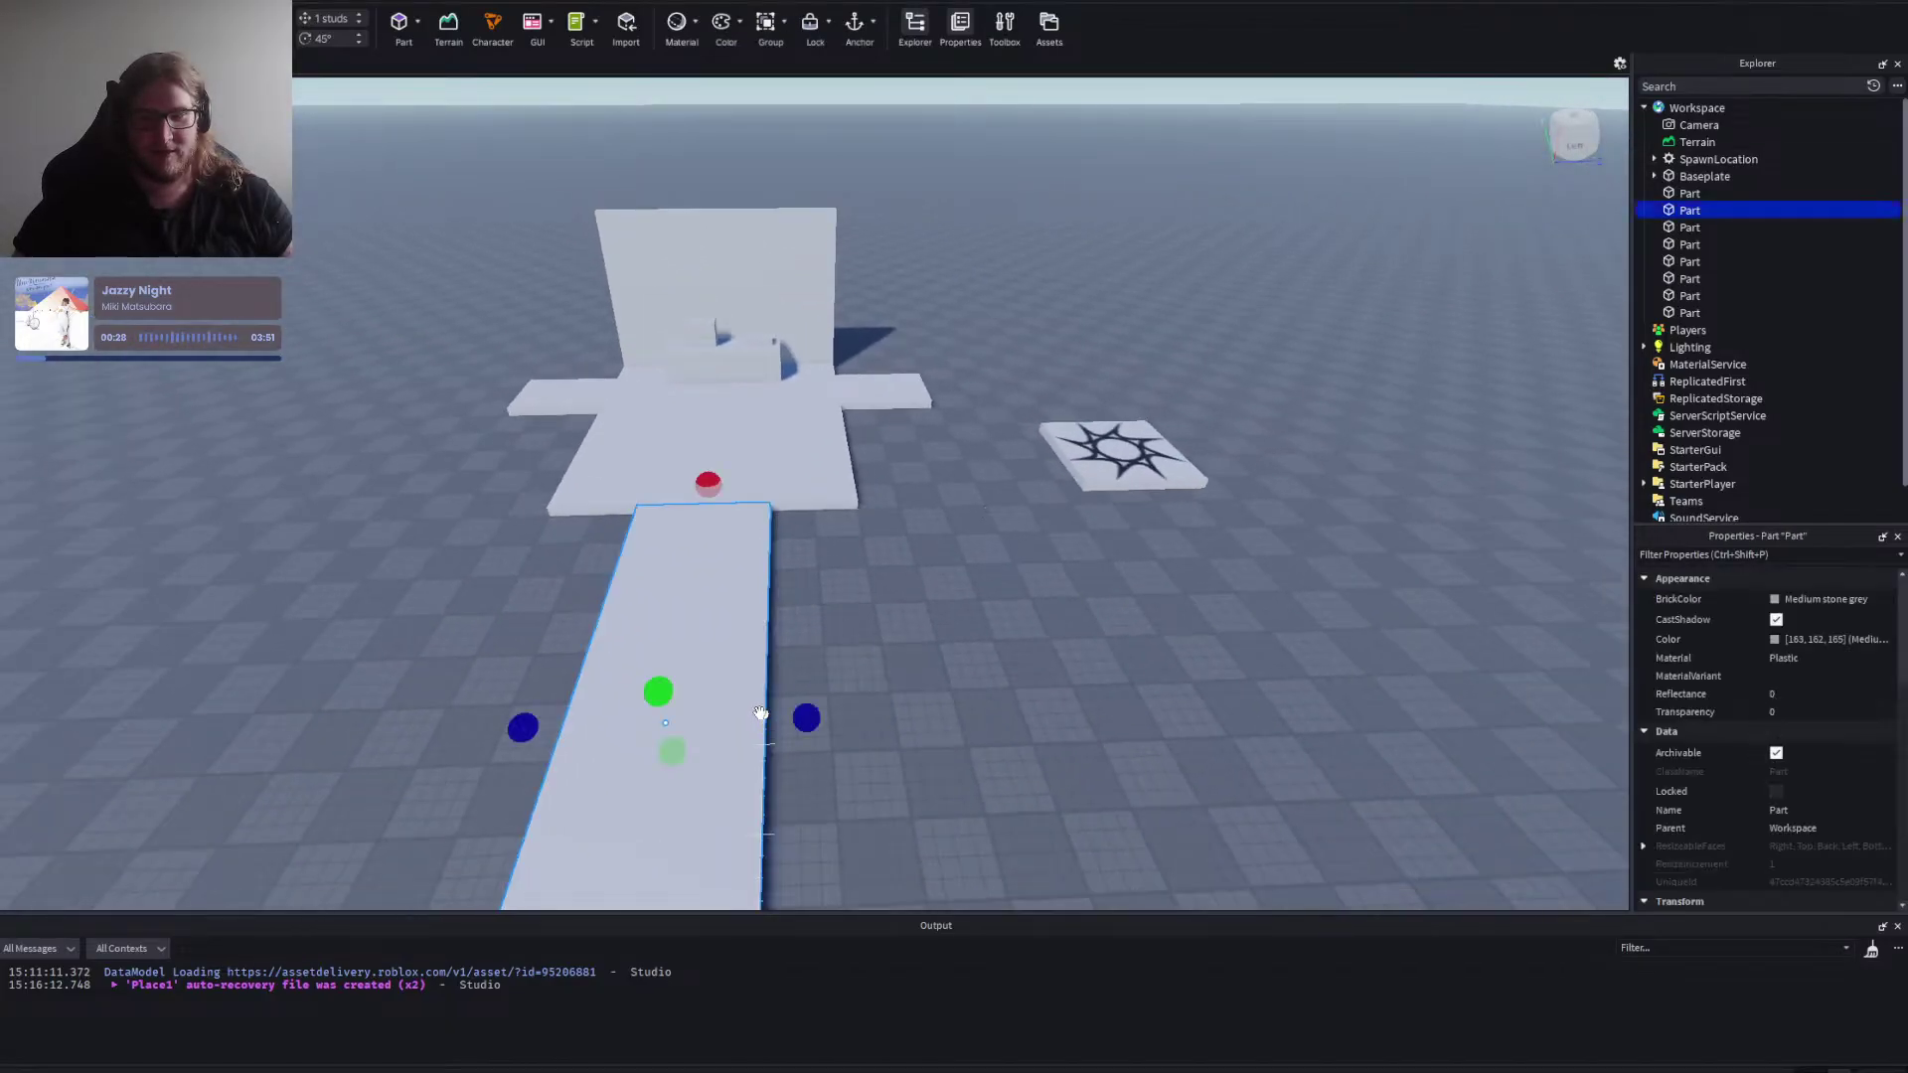
click(1100, 670)
right_click(1069, 683)
click(1059, 678)
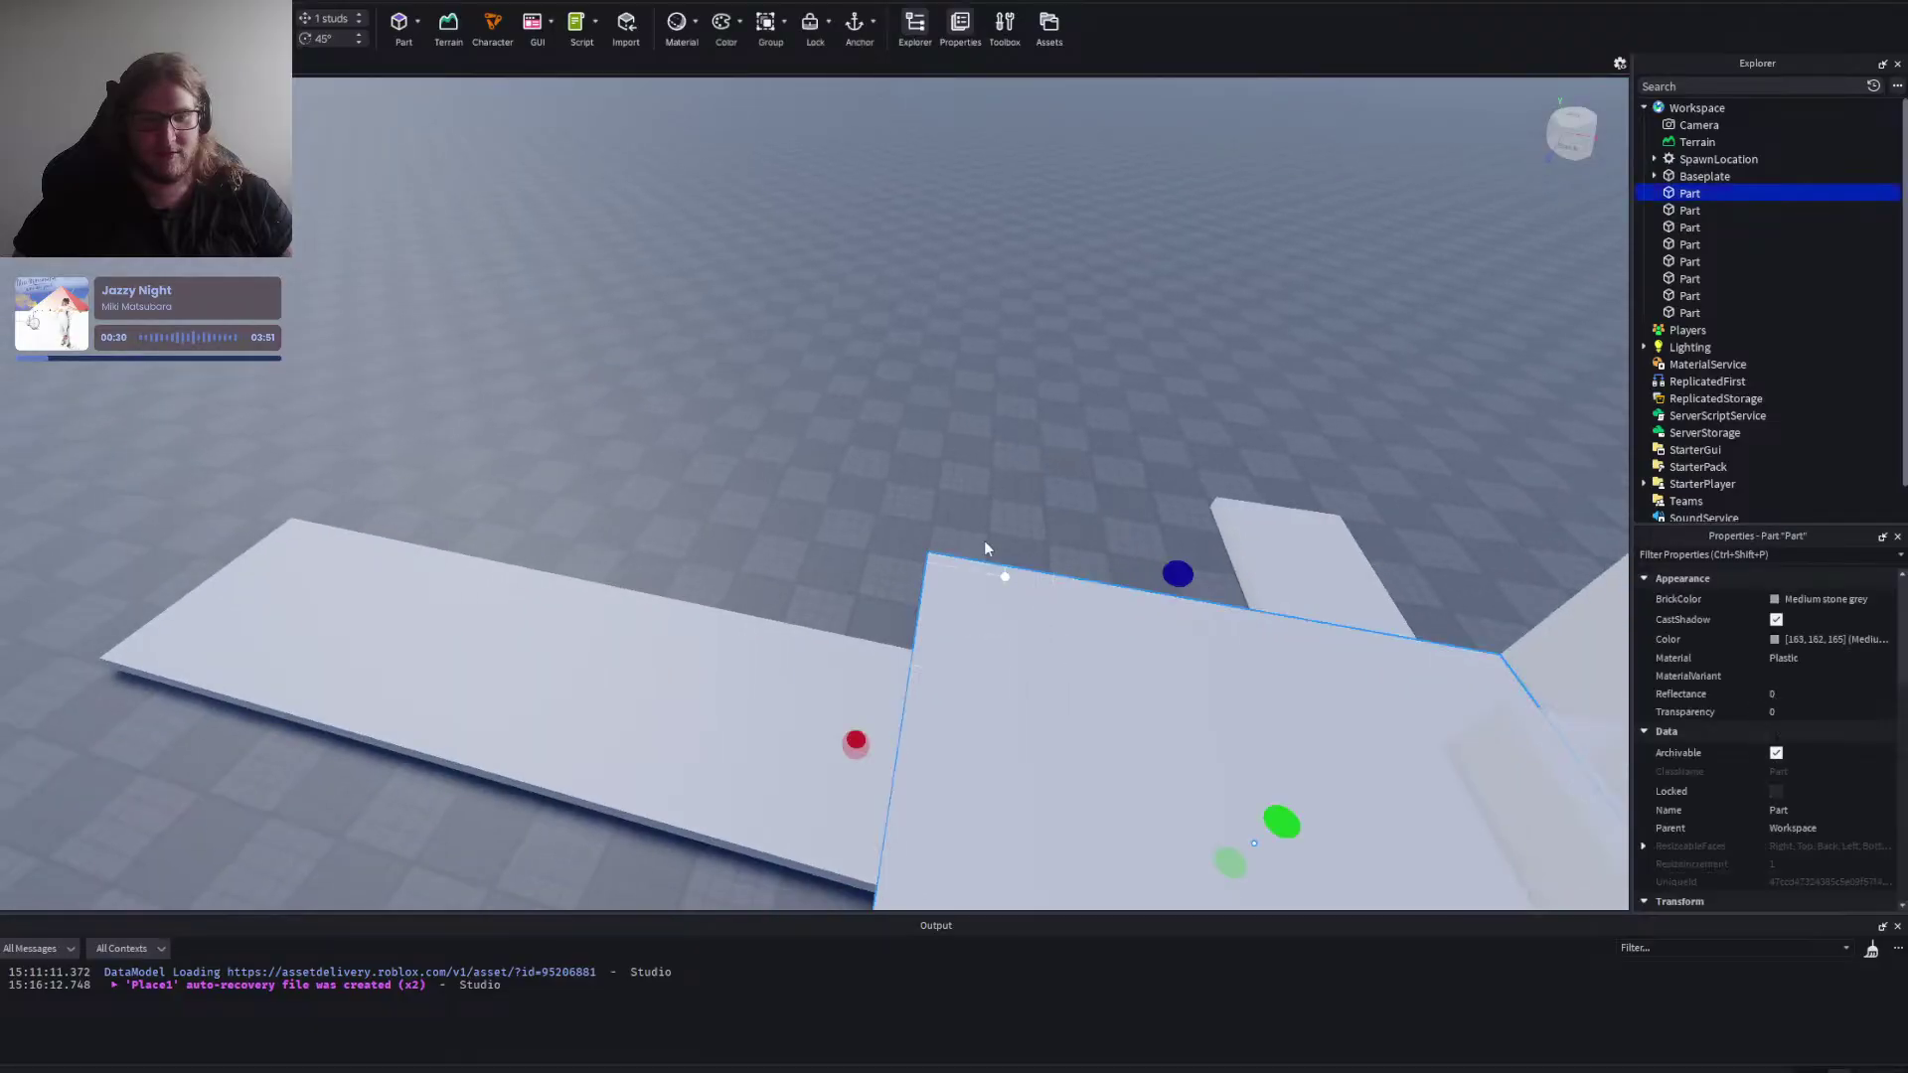
click(985, 542)
Examine the whole room layout from above, from the front and from the side, including the wall, raised block and side hallways.
right_click(933, 389)
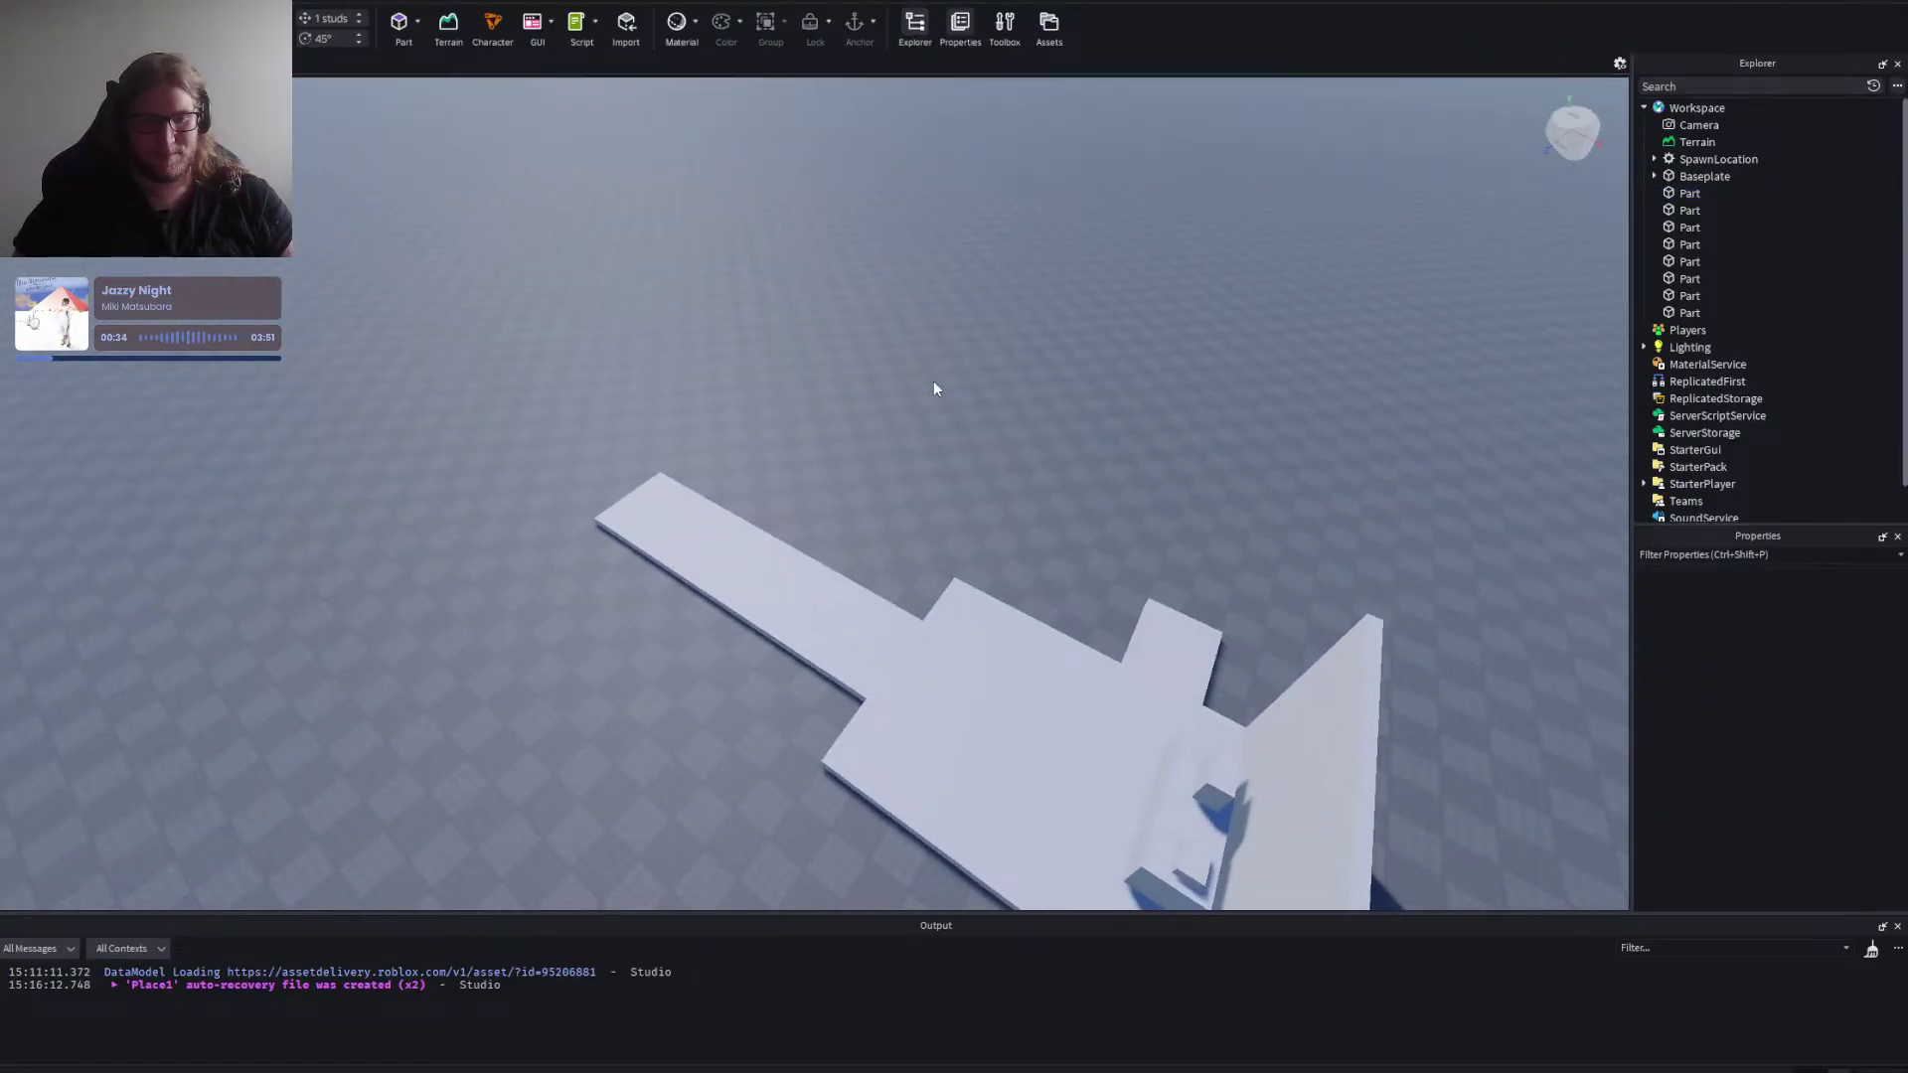
key(w)
right_click(934, 382)
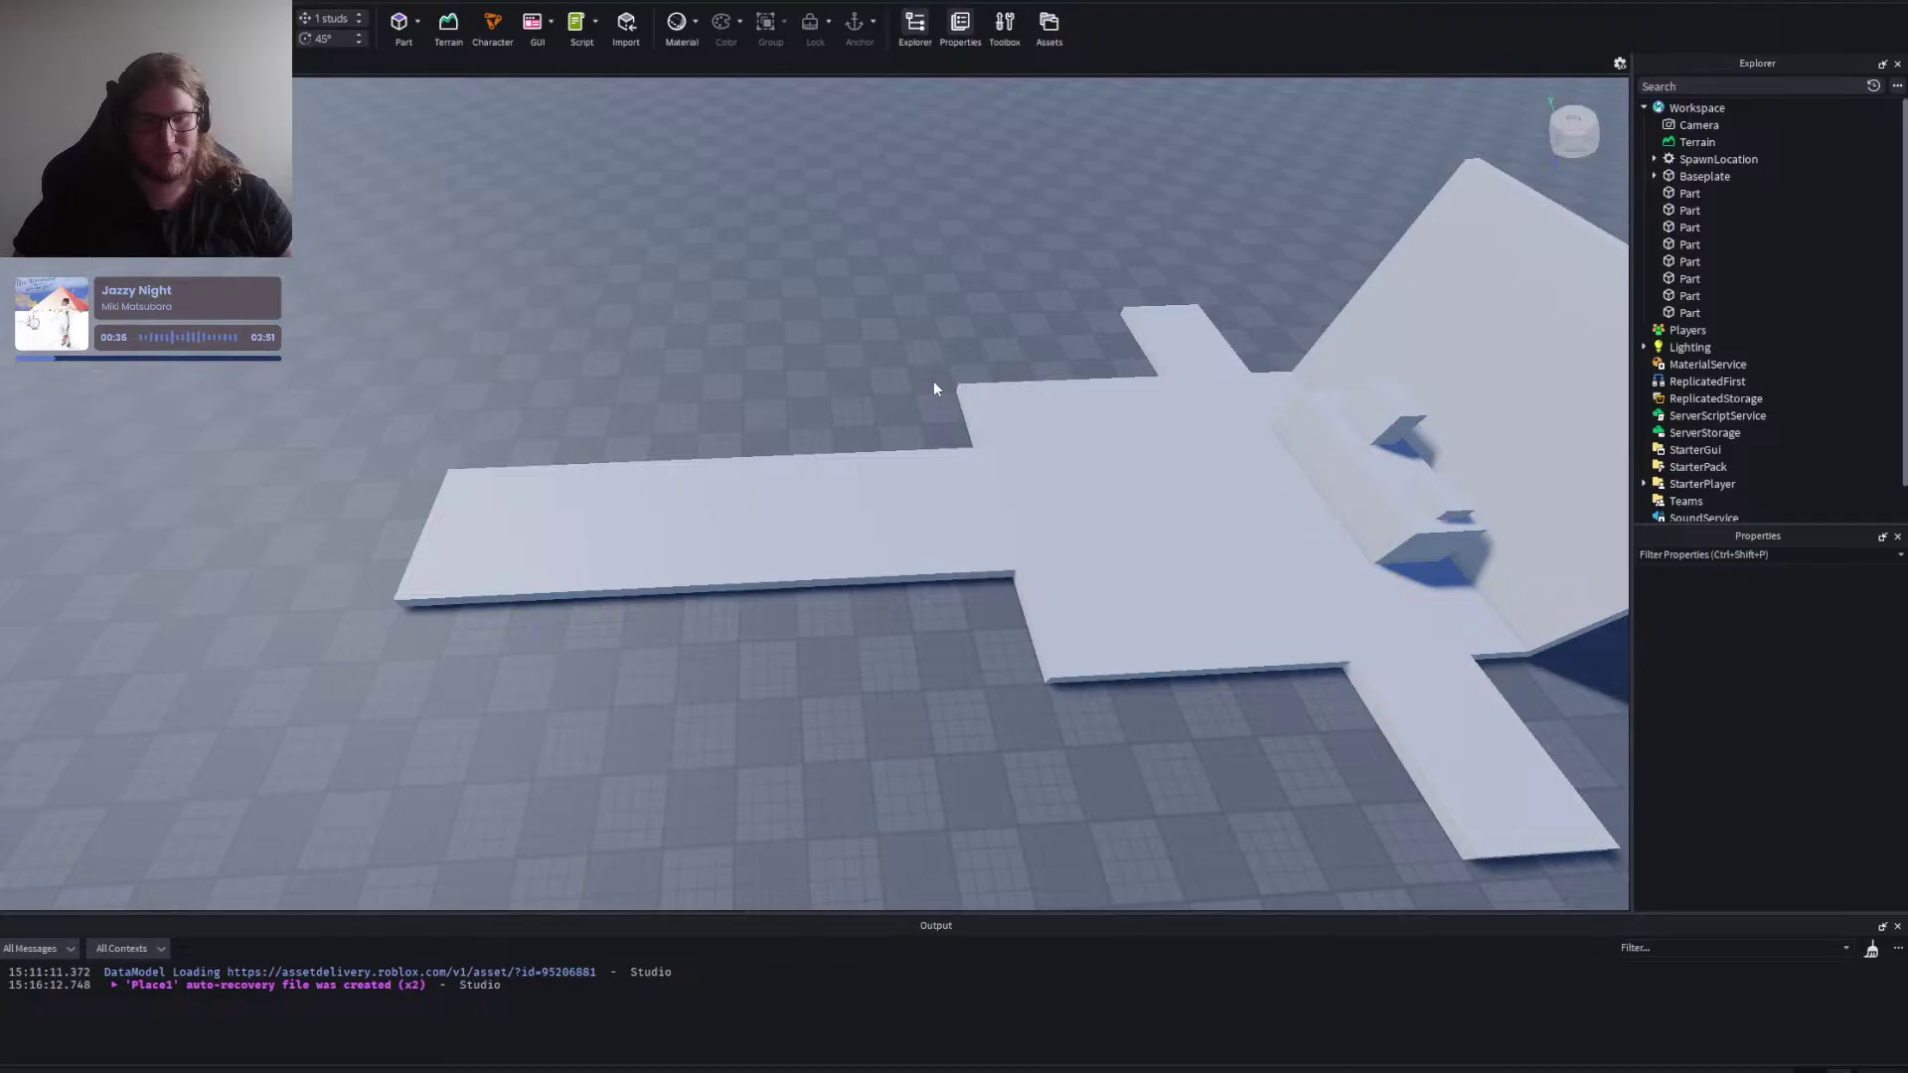
key(d)
right_click(933, 382)
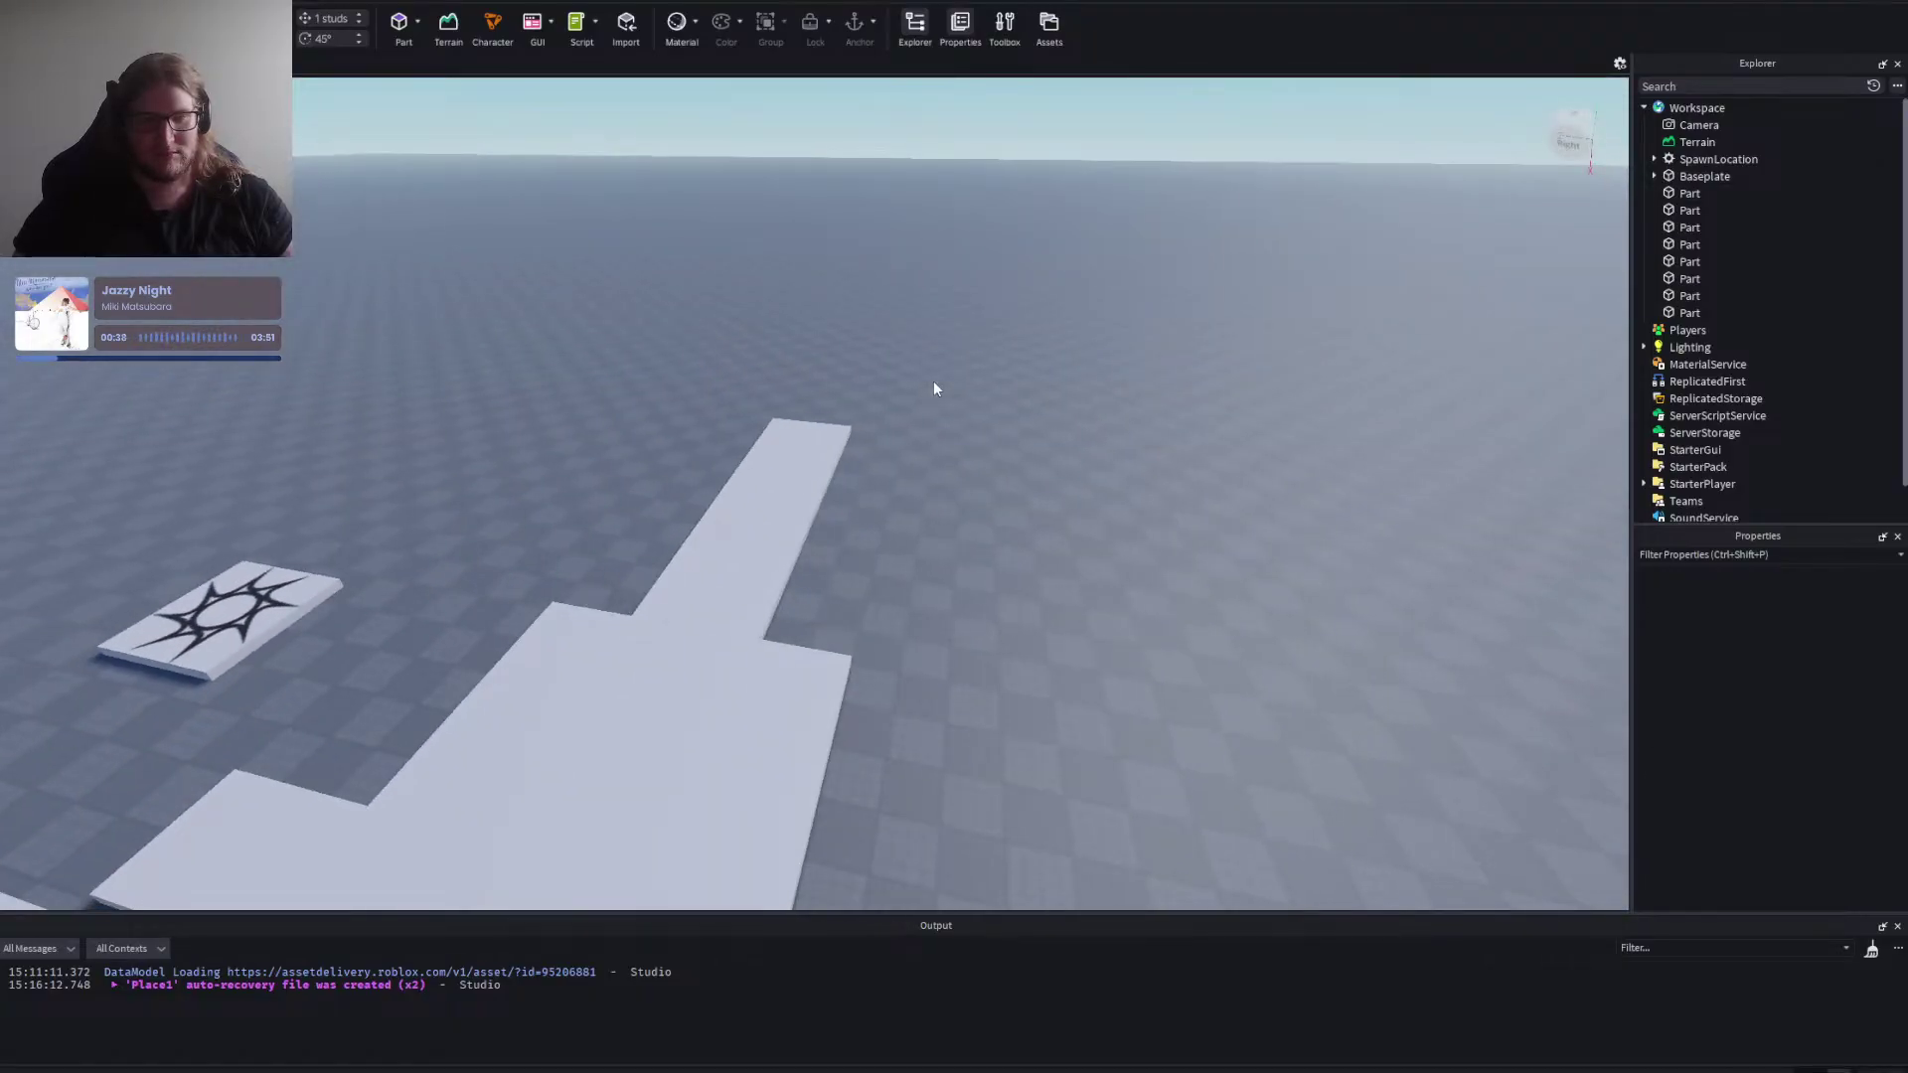
right_click(934, 383)
key(d)
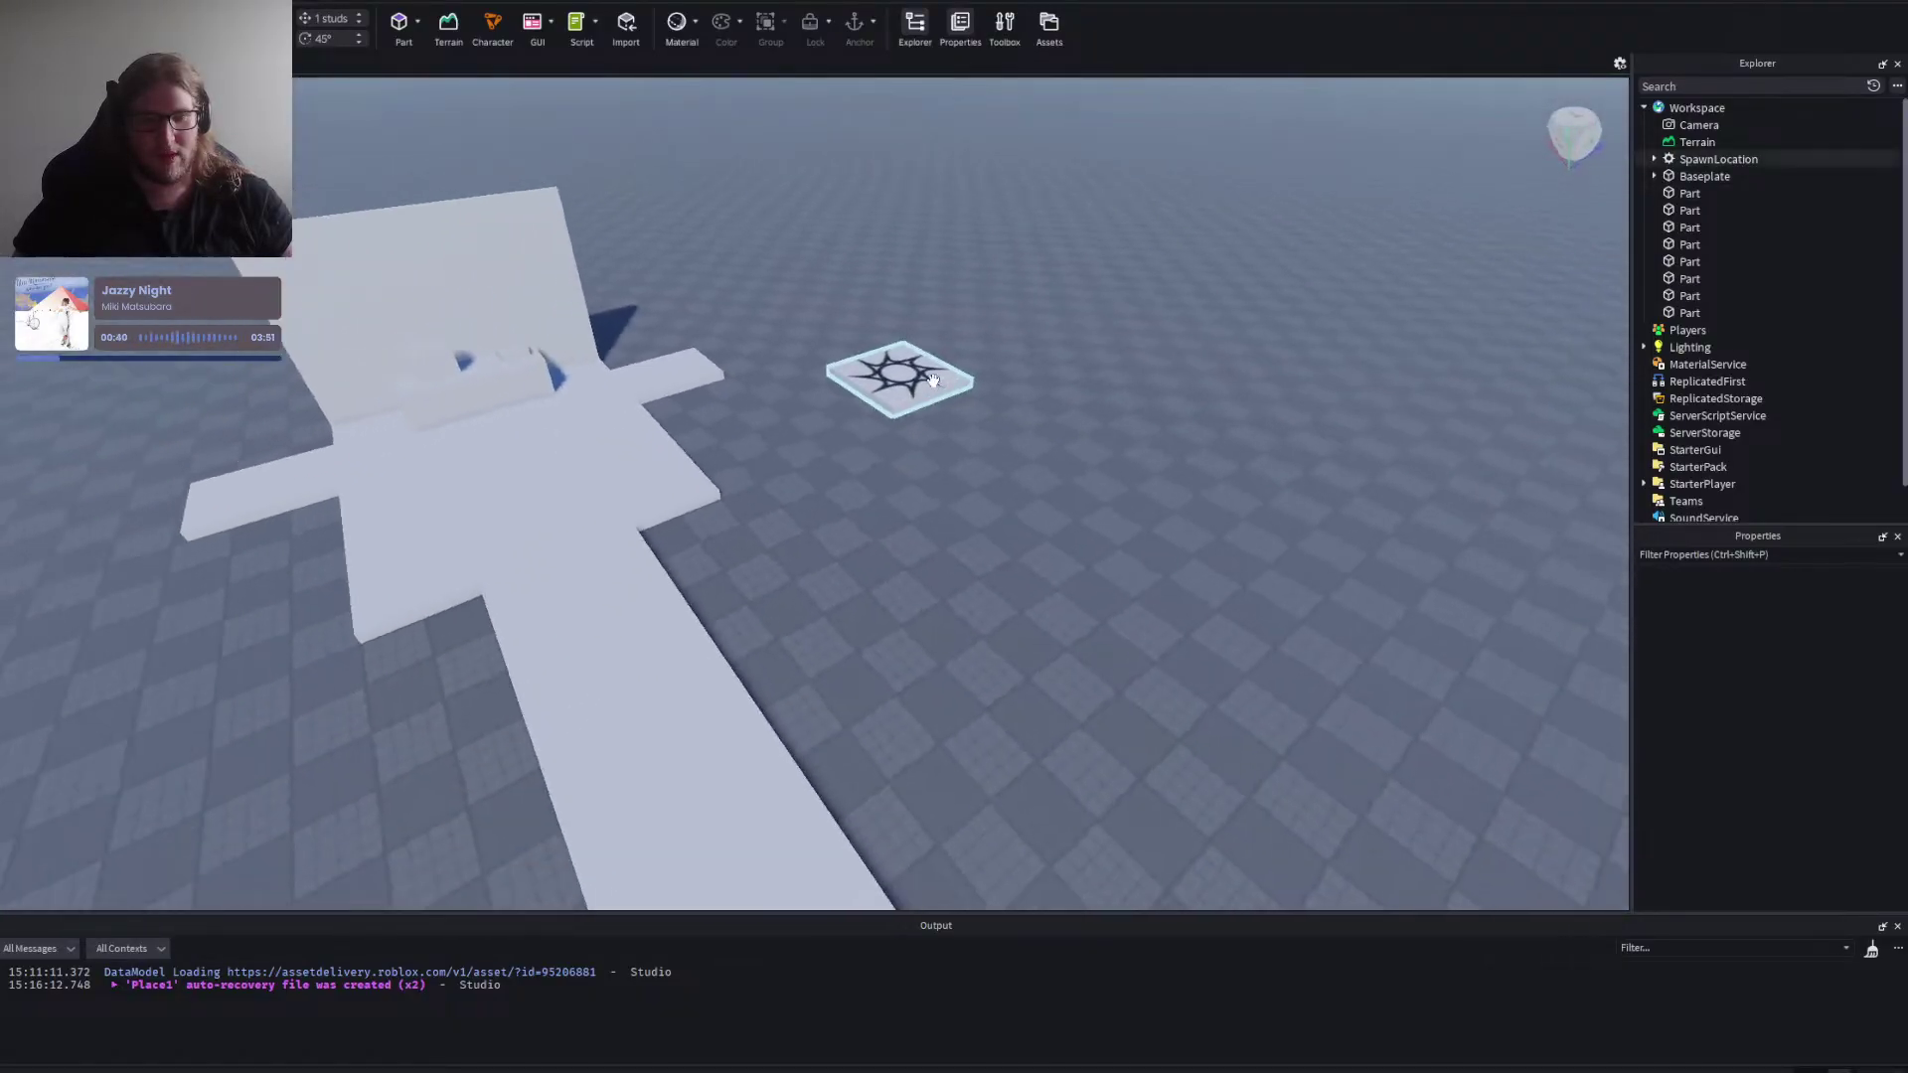
scroll(1081, 617, down, 3)
key(w)
right_click(1045, 649)
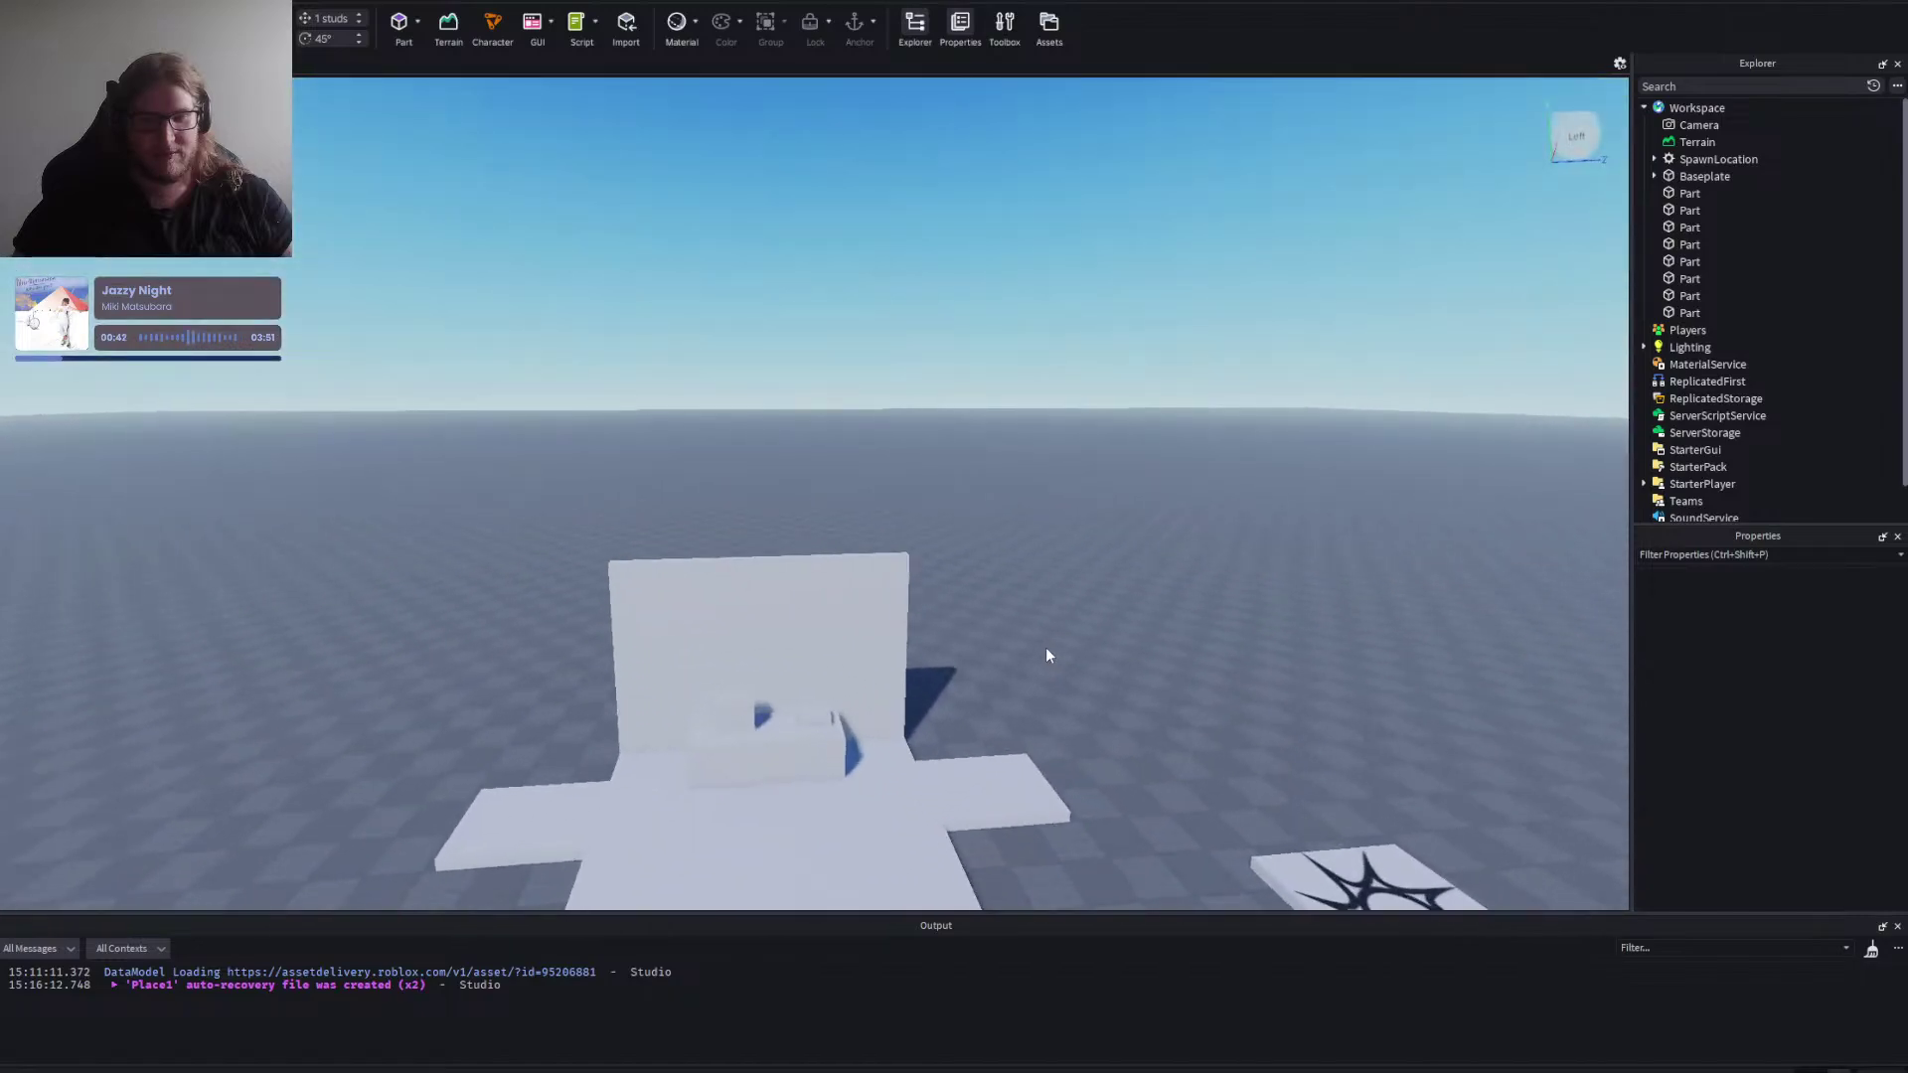
right_click(1046, 654)
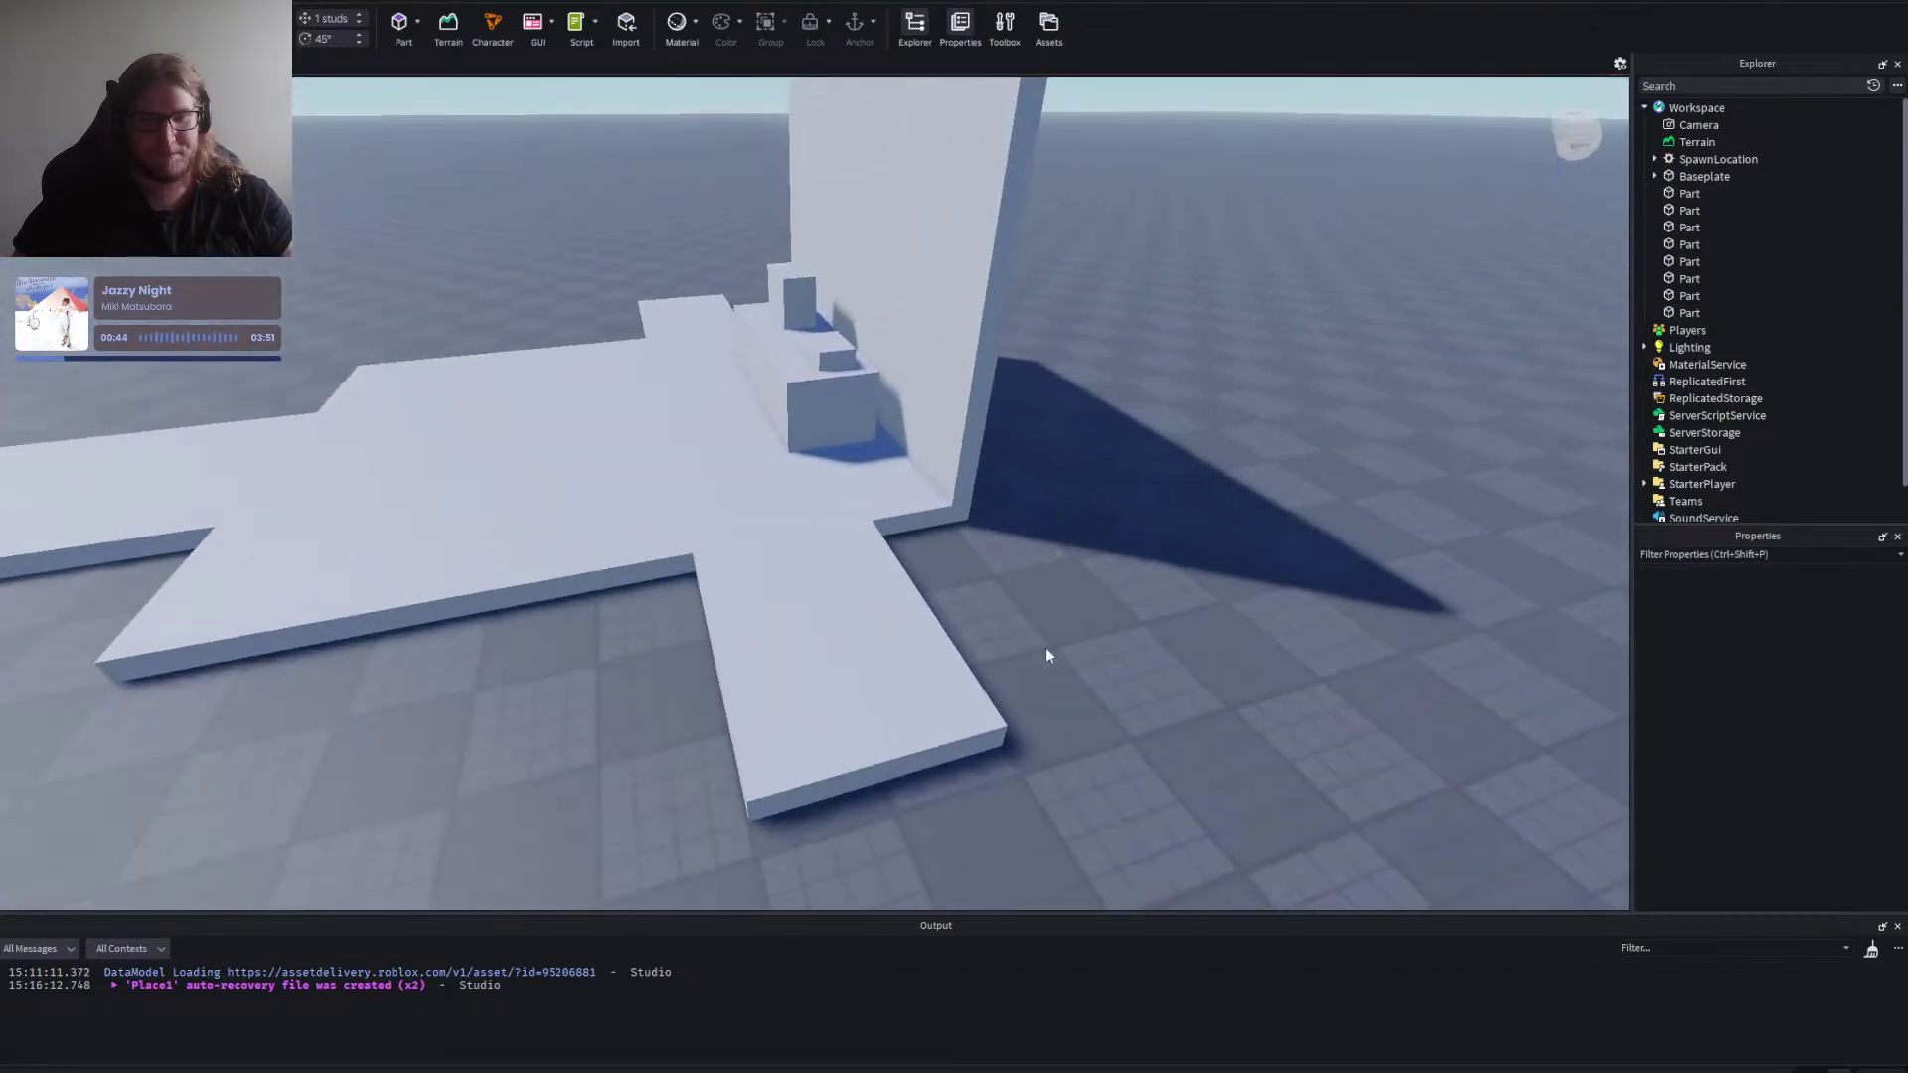
key(s)
right_click(1030, 655)
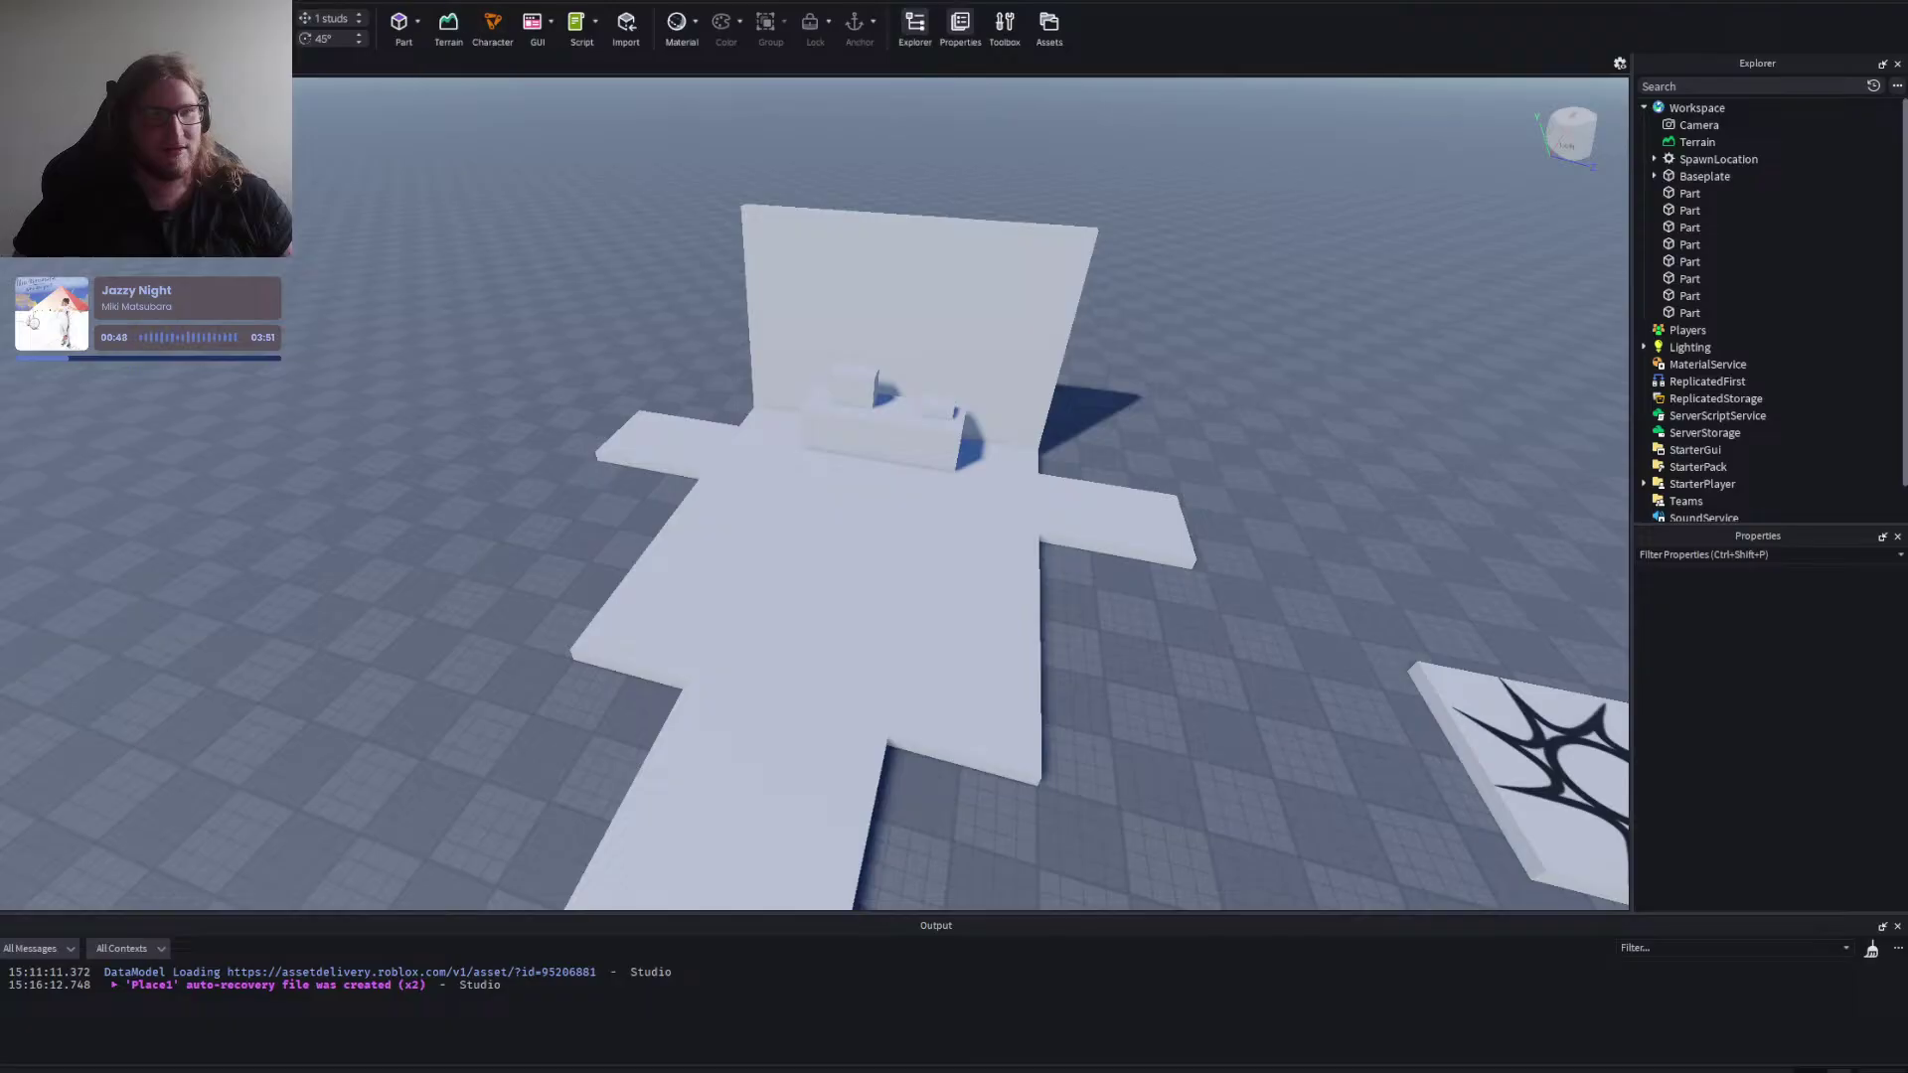
Generate an R15 rig of the own avatar and place it on a side hallway as a scale reference.
click(493, 30)
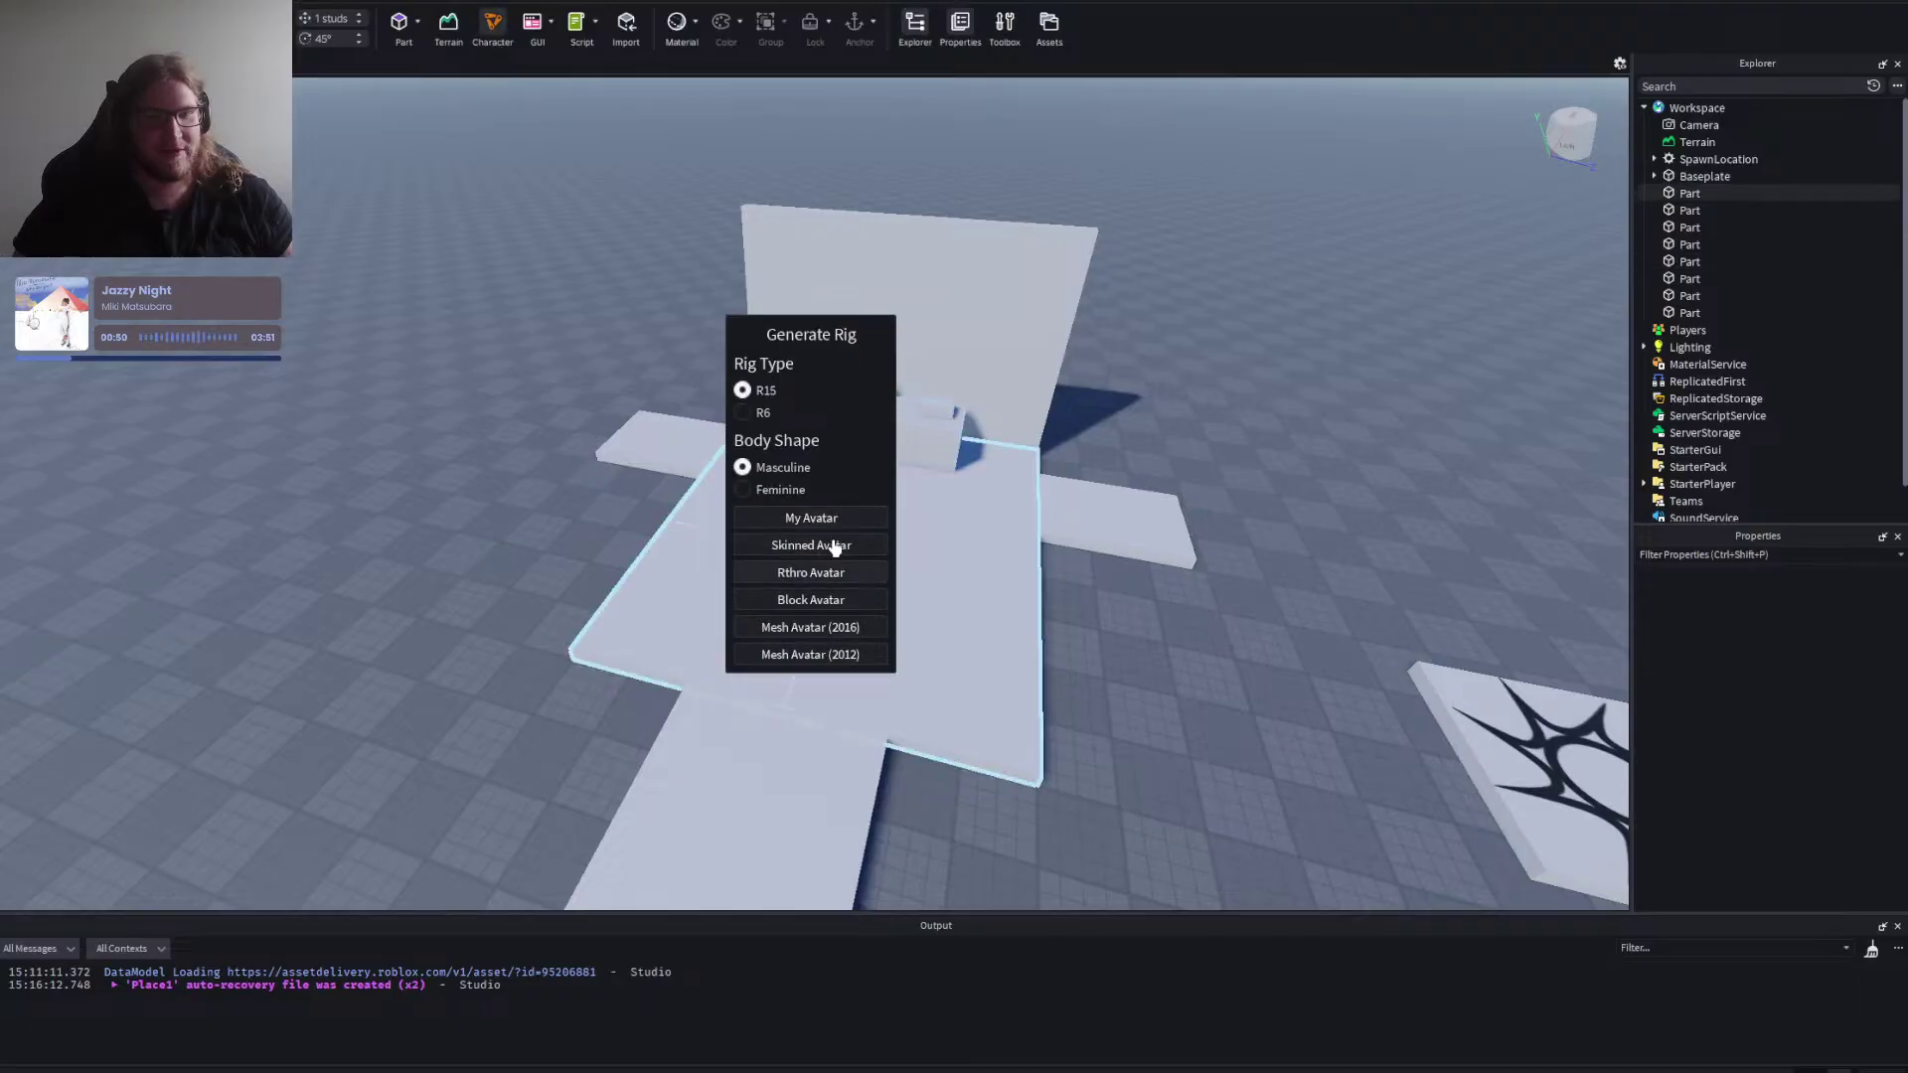
click(864, 516)
key(w)
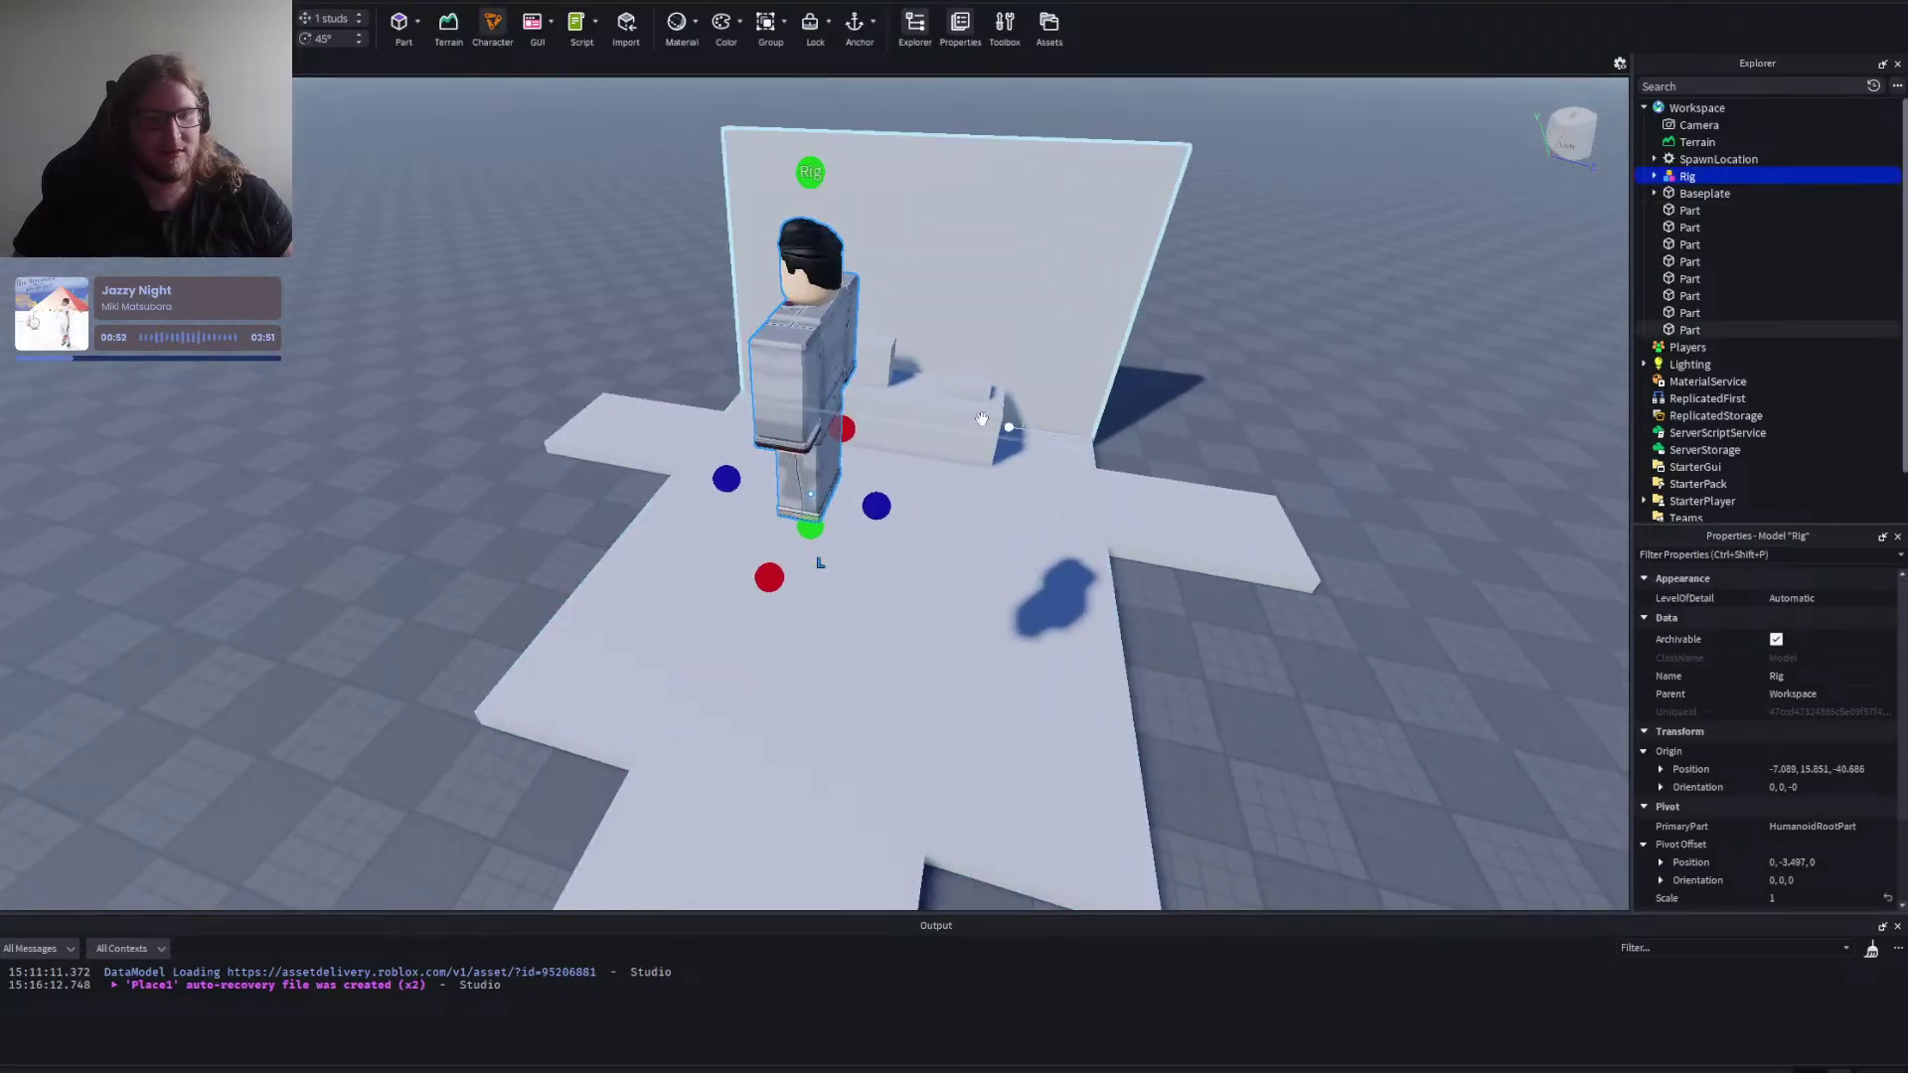
drag(842, 387, 854, 594)
right_click(1072, 517)
key(w)
key(s)
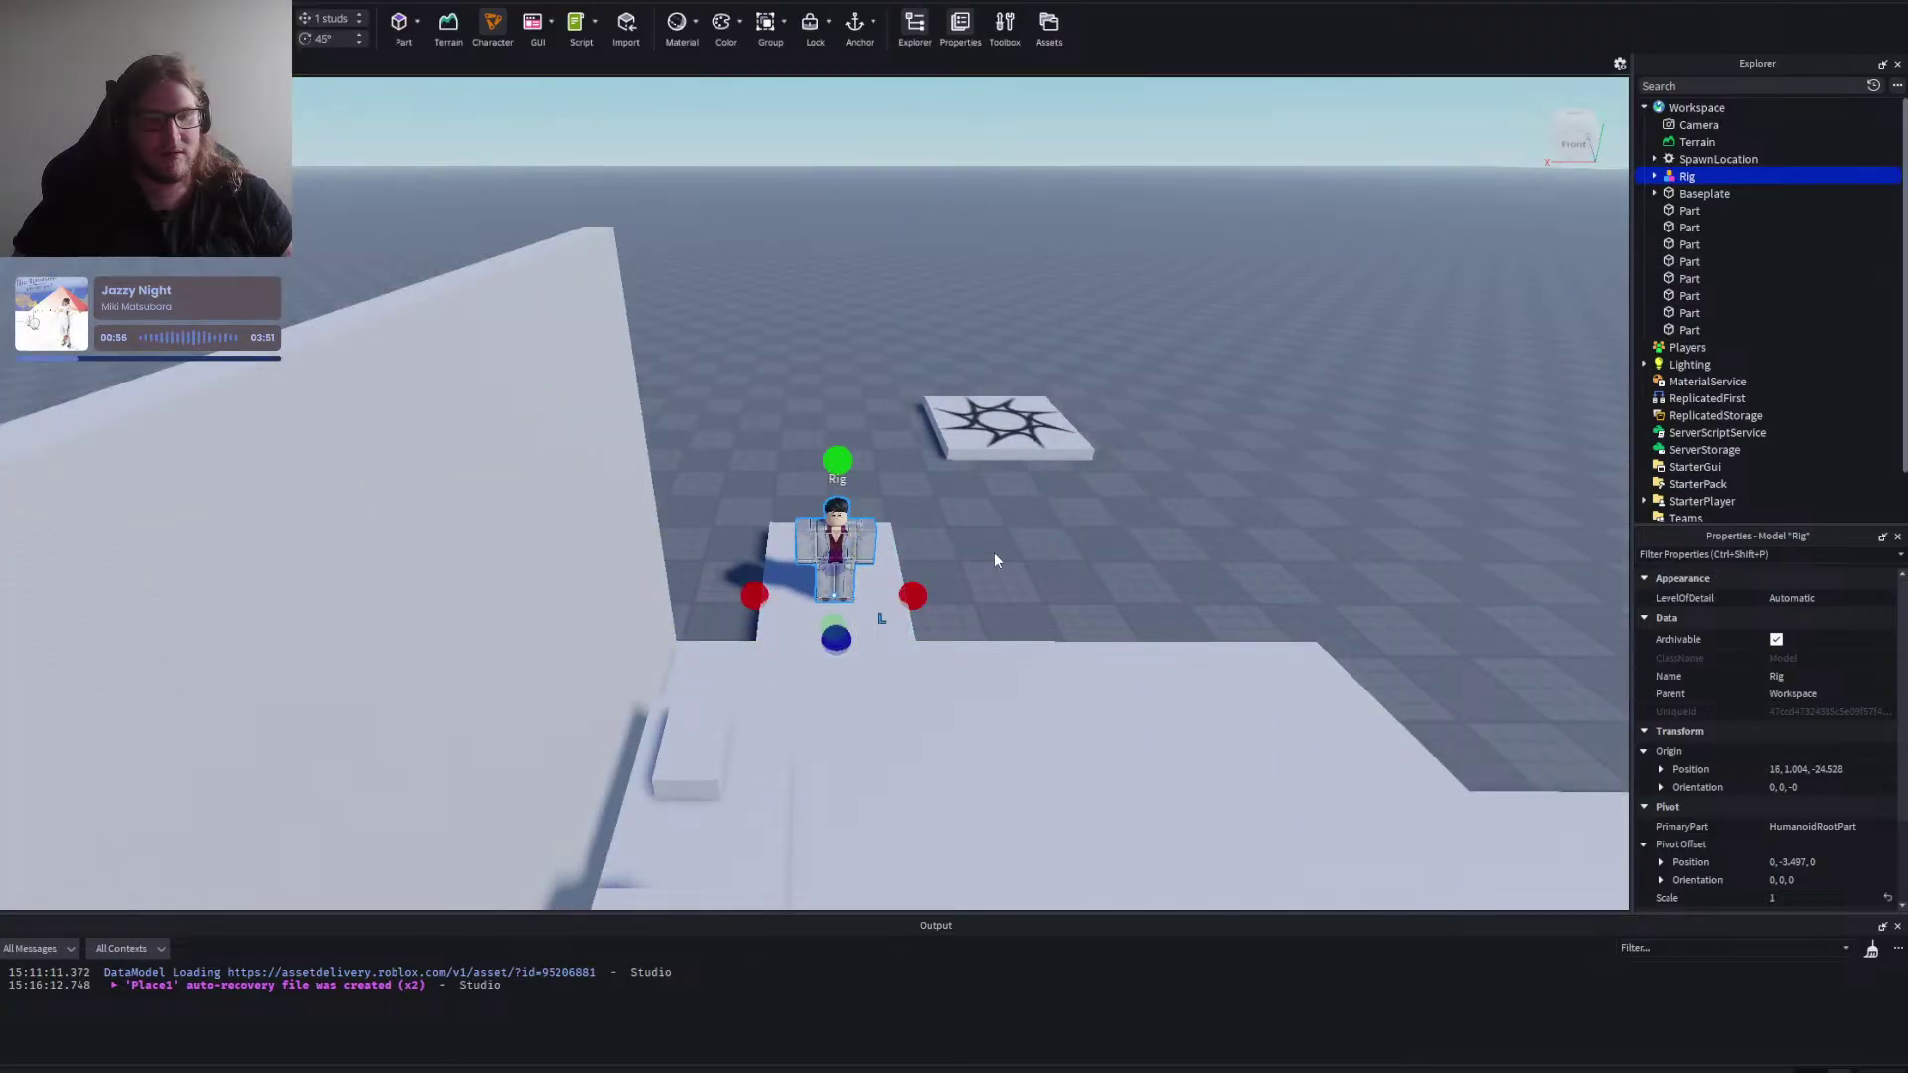
Move the rig onto the main floor in front of the raised block.
click(998, 552)
right_click(999, 552)
key(d)
drag(983, 557, 999, 767)
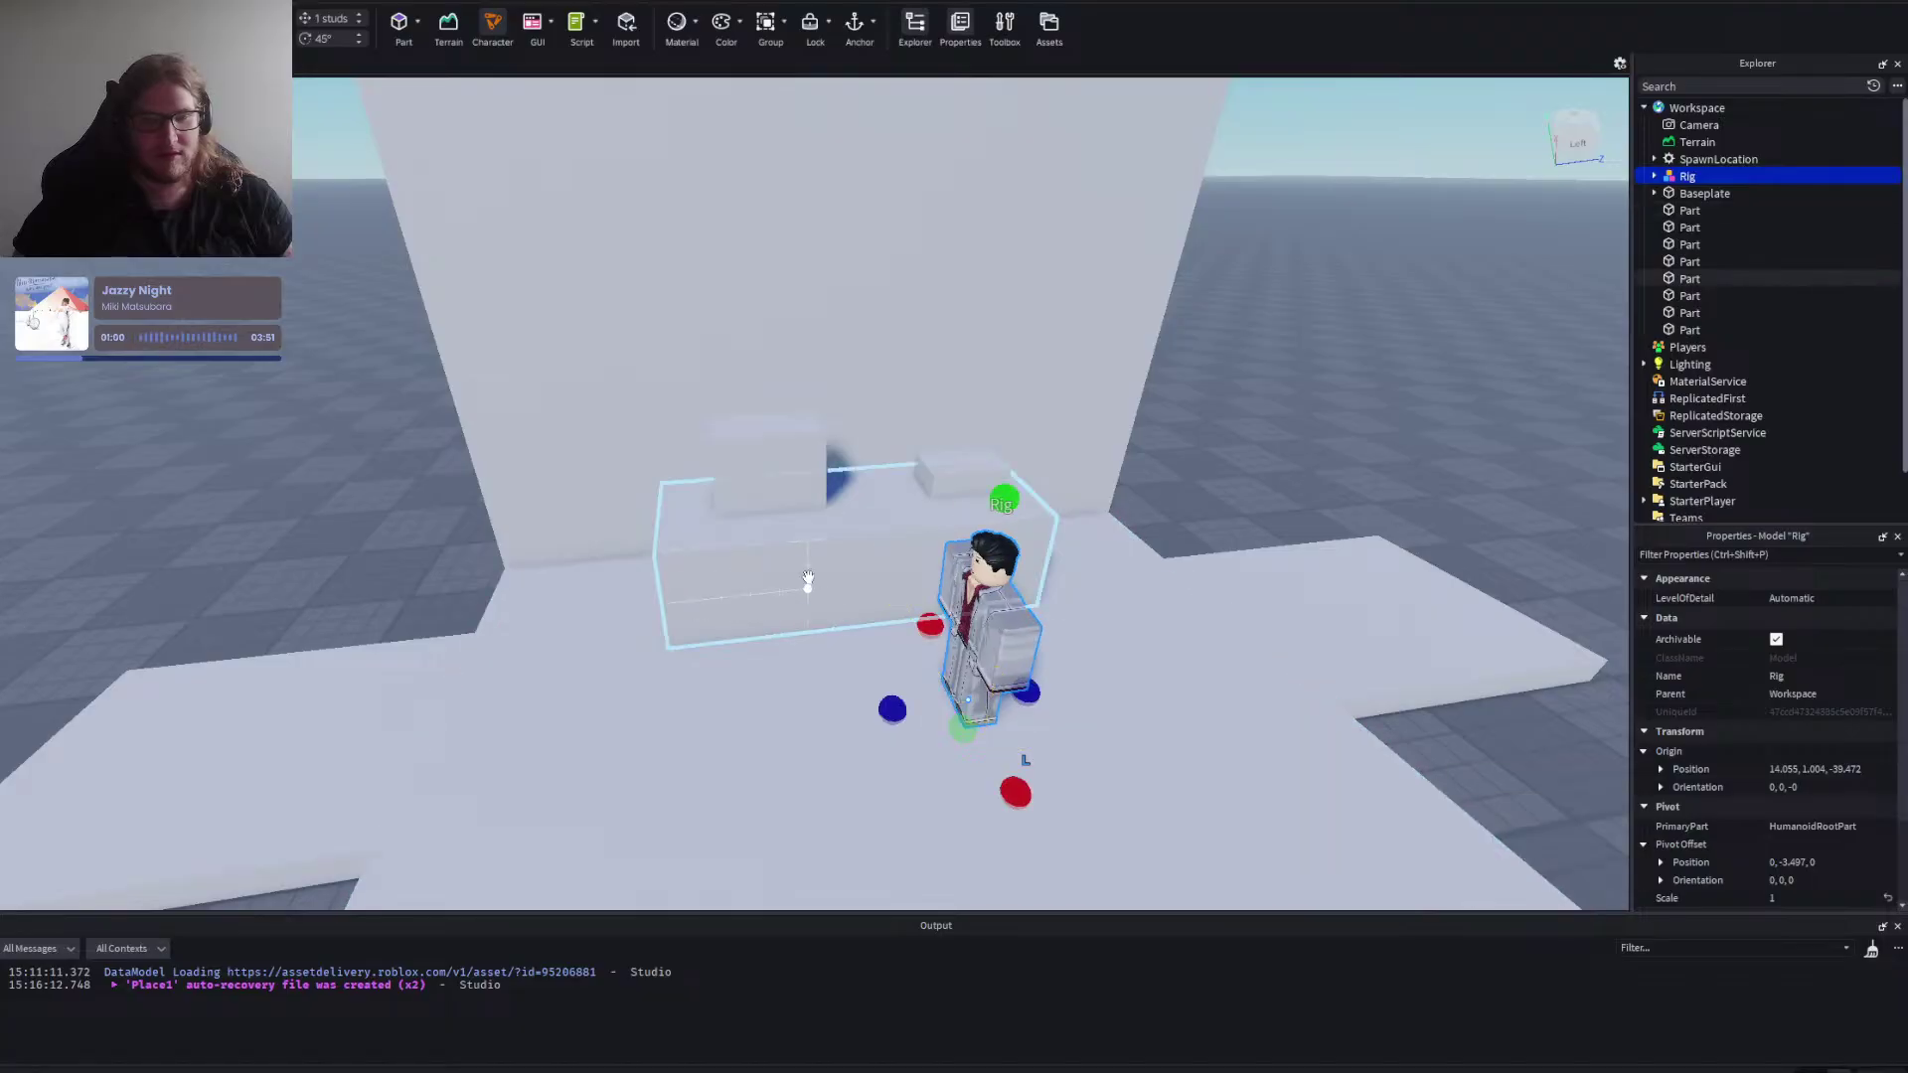
Lower the raised block's top and bring both boxes down to rest on it.
click(809, 584)
drag(847, 460, 776, 486)
click(849, 506)
click(790, 485)
drag(796, 486, 795, 524)
drag(945, 481, 921, 515)
click(1341, 461)
scroll(1341, 461, down, 3)
Shorten the back wall by lowering its top edge.
click(1056, 435)
drag(916, 249, 907, 367)
click(934, 328)
Move the rig back from the raised block and compare its size with the block, boxes and back wall.
drag(843, 658, 811, 750)
click(1239, 511)
scroll(1239, 511, down, 3)
scroll(1239, 505, up, 4)
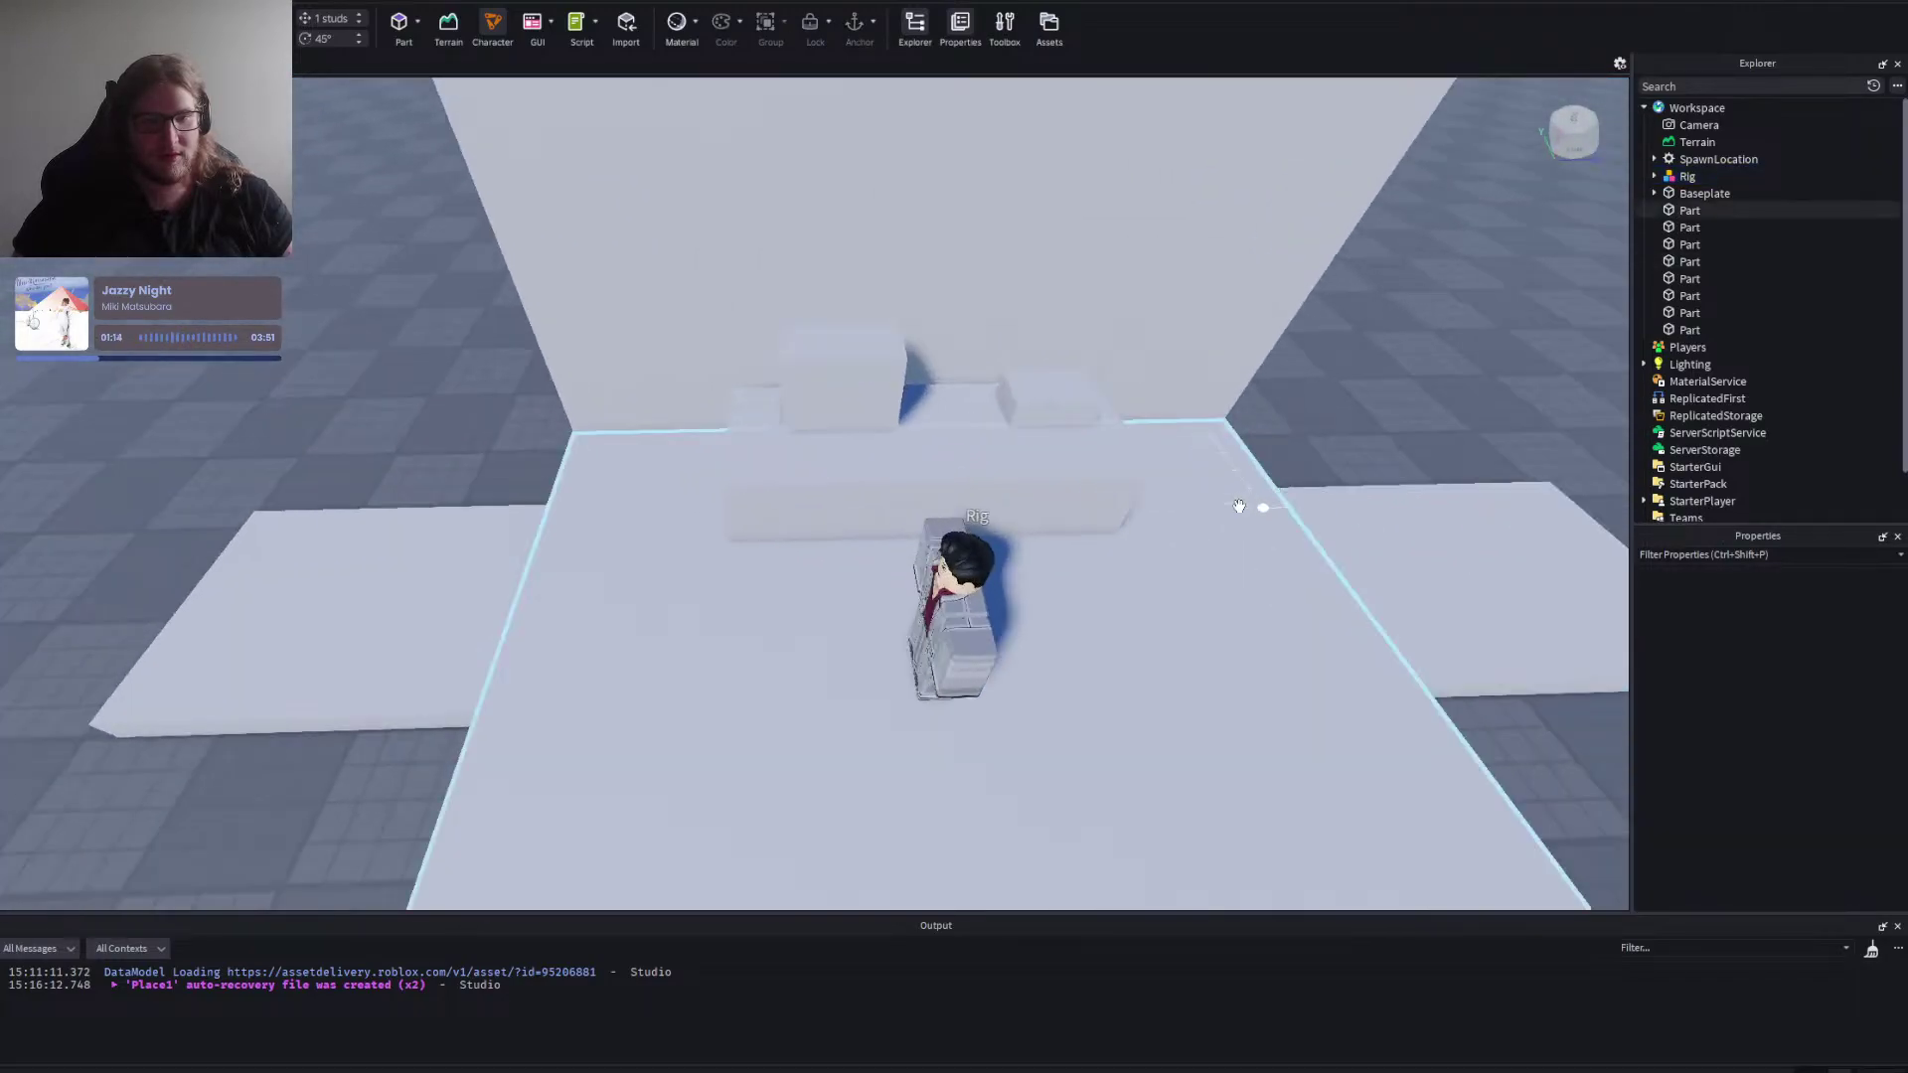
scroll(1239, 506, down, 4)
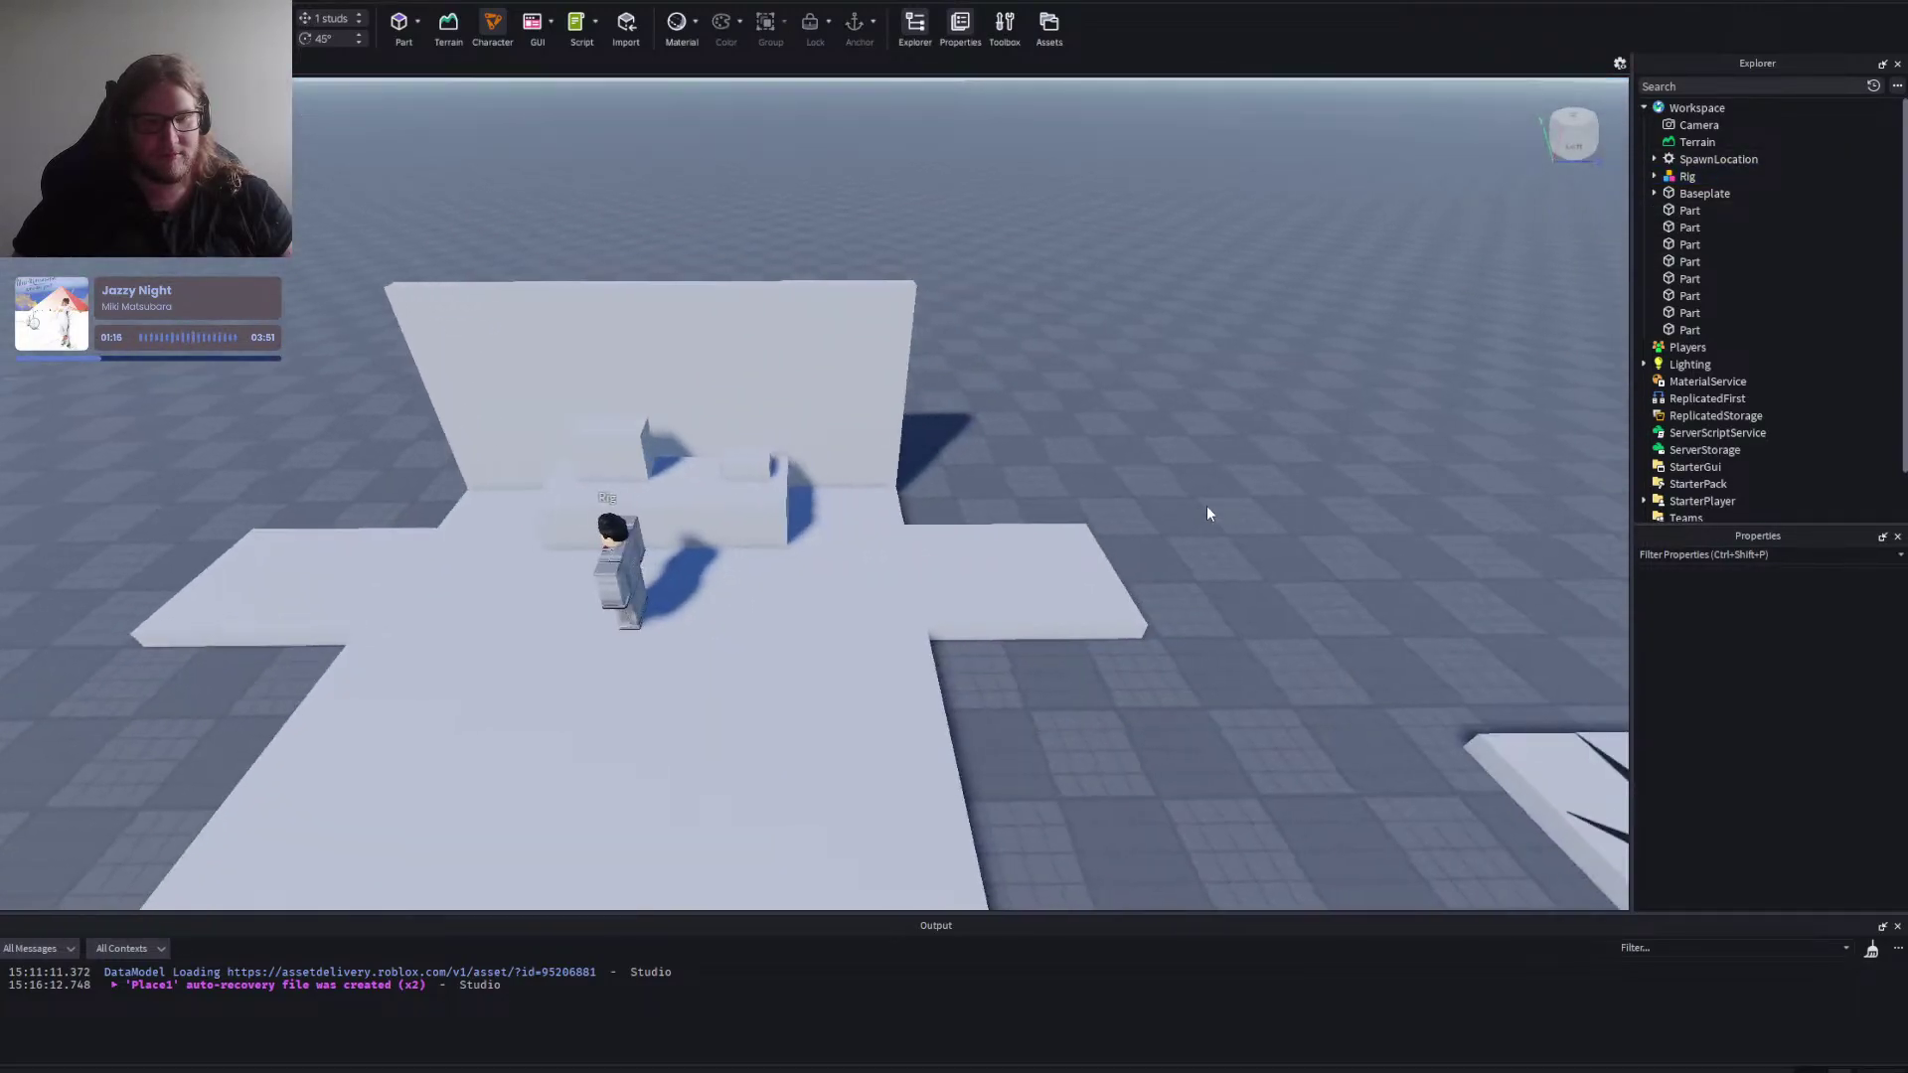
scroll(1206, 507, up, 3)
scroll(1204, 508, down, 2)
scroll(1206, 510, up, 4)
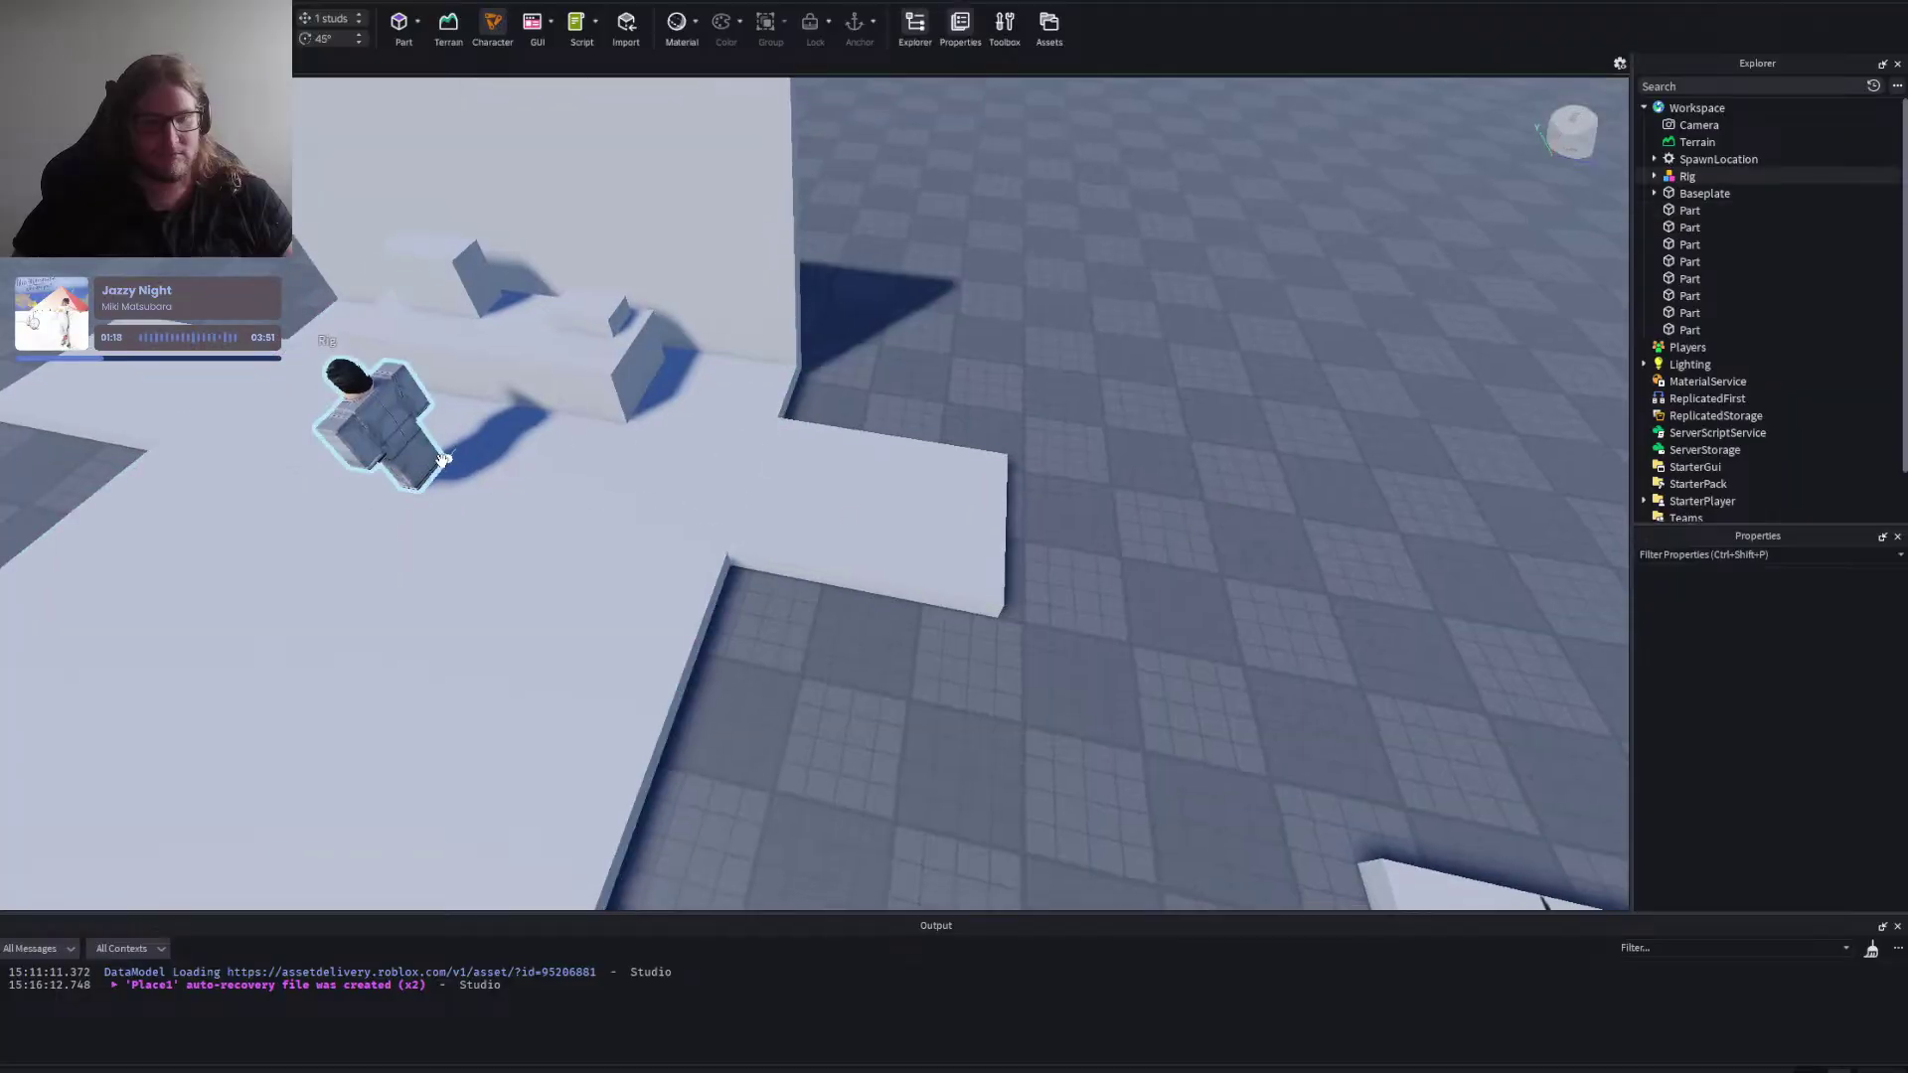
Try the rig for scale on the side hallway, and park it on open ground beside the long hallway.
drag(442, 460, 840, 513)
click(1035, 392)
scroll(1035, 392, down, 3)
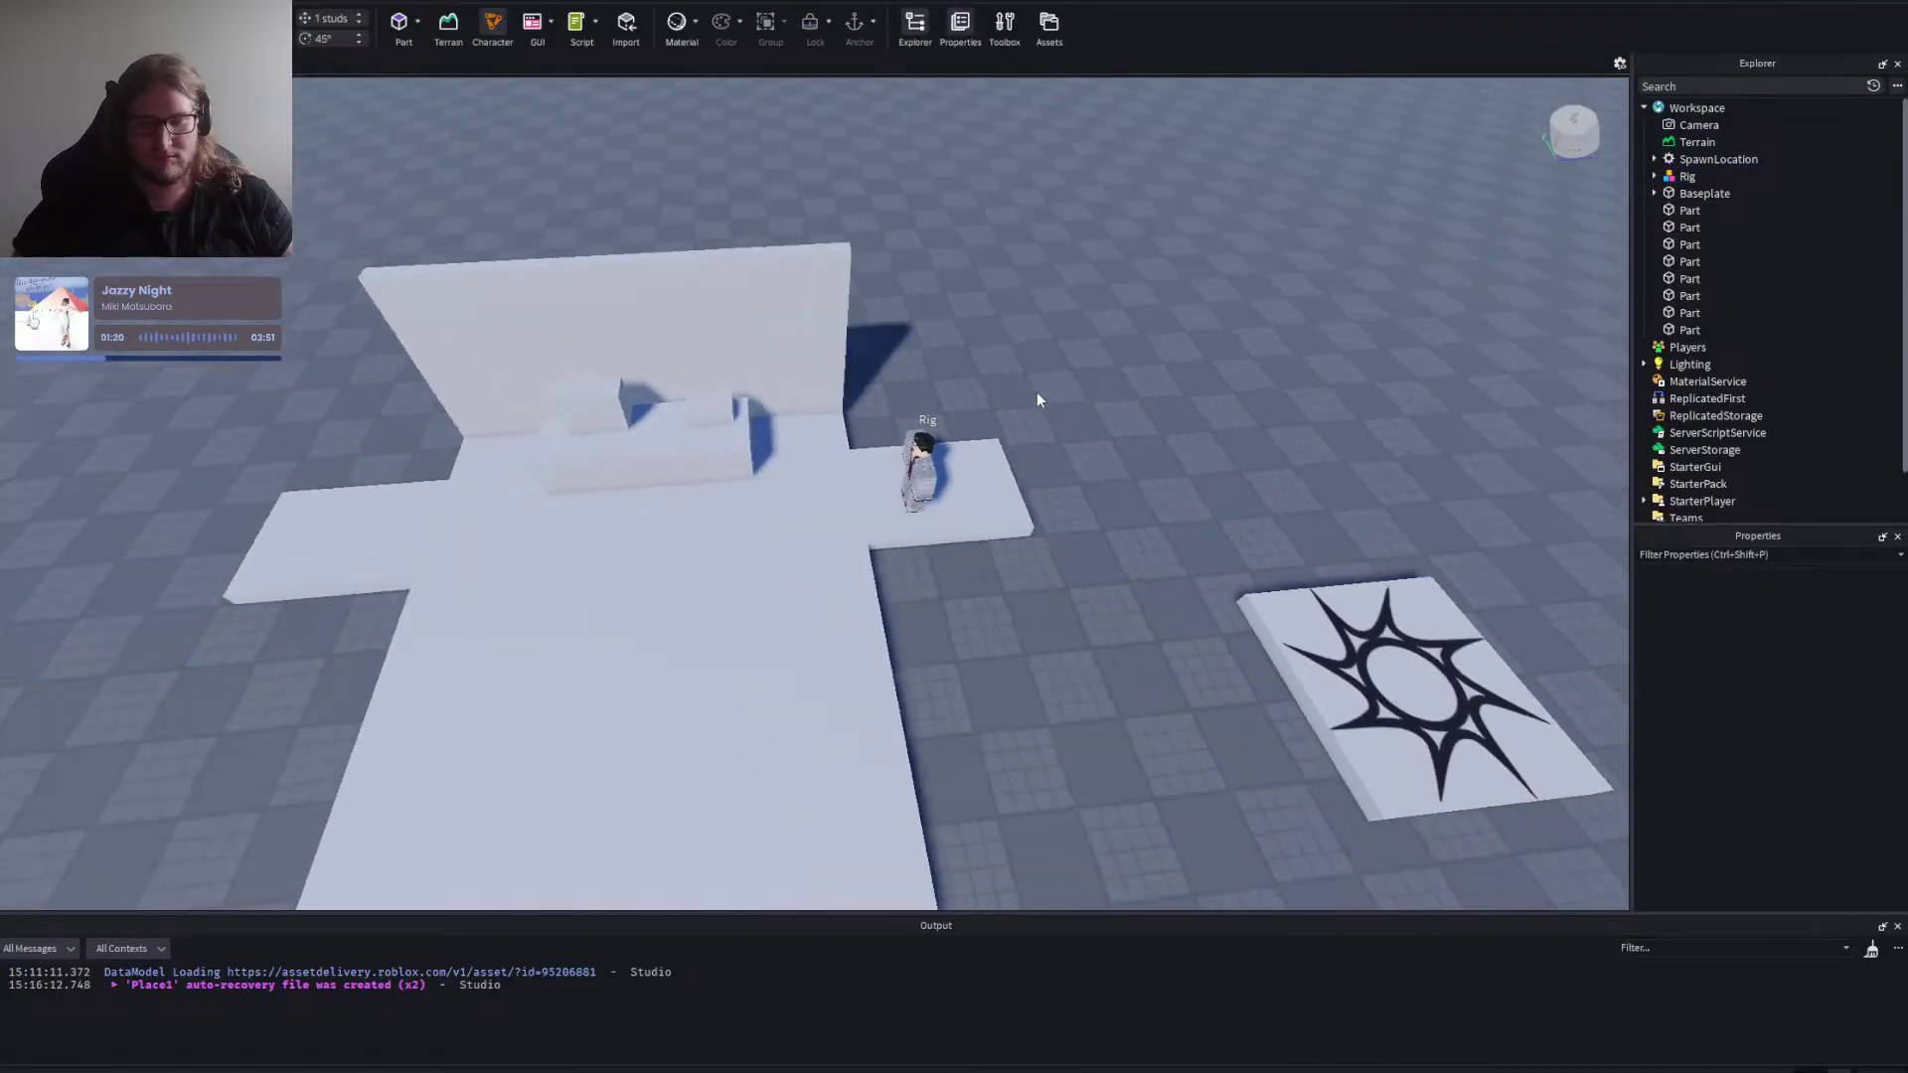
scroll(1035, 391, down, 3)
drag(728, 459, 844, 912)
scroll(785, 675, down, 3)
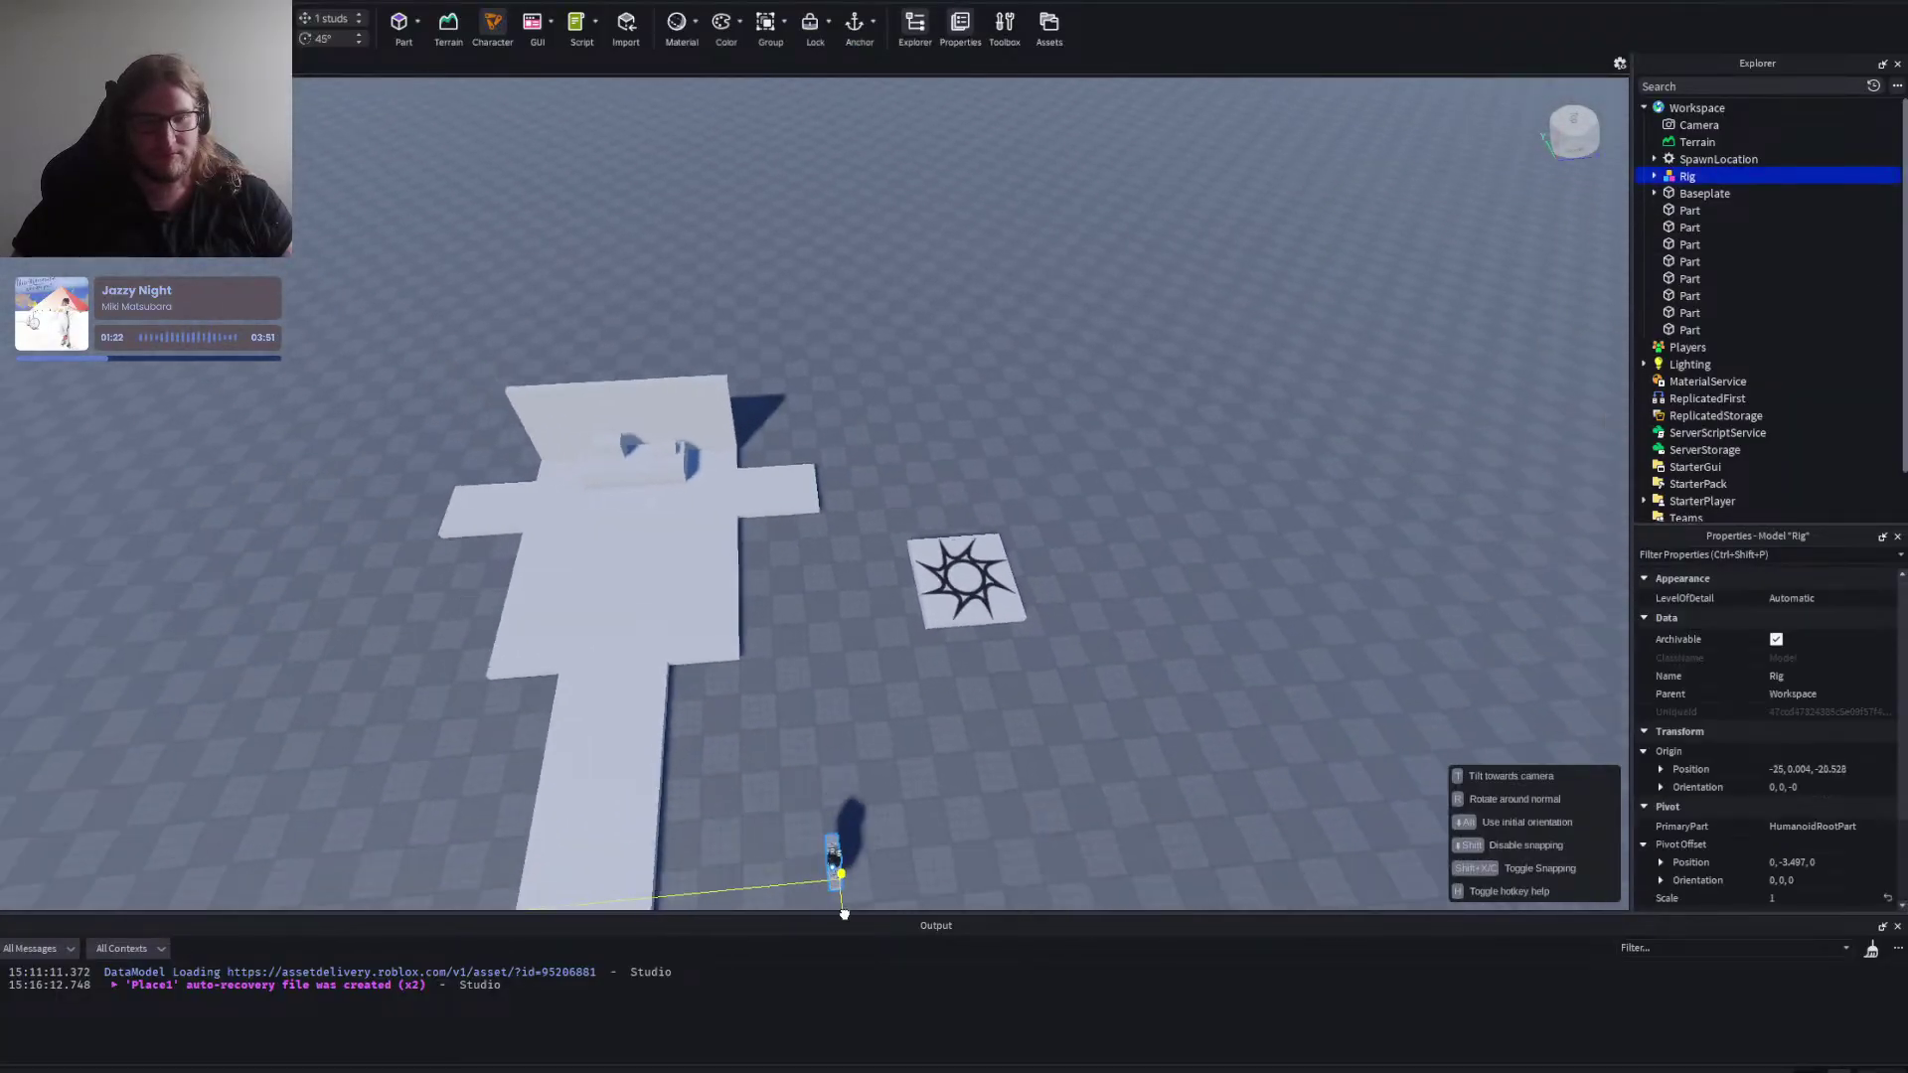
Move the spawn location across to the opposite side of the room, clear of the floor parts.
click(977, 609)
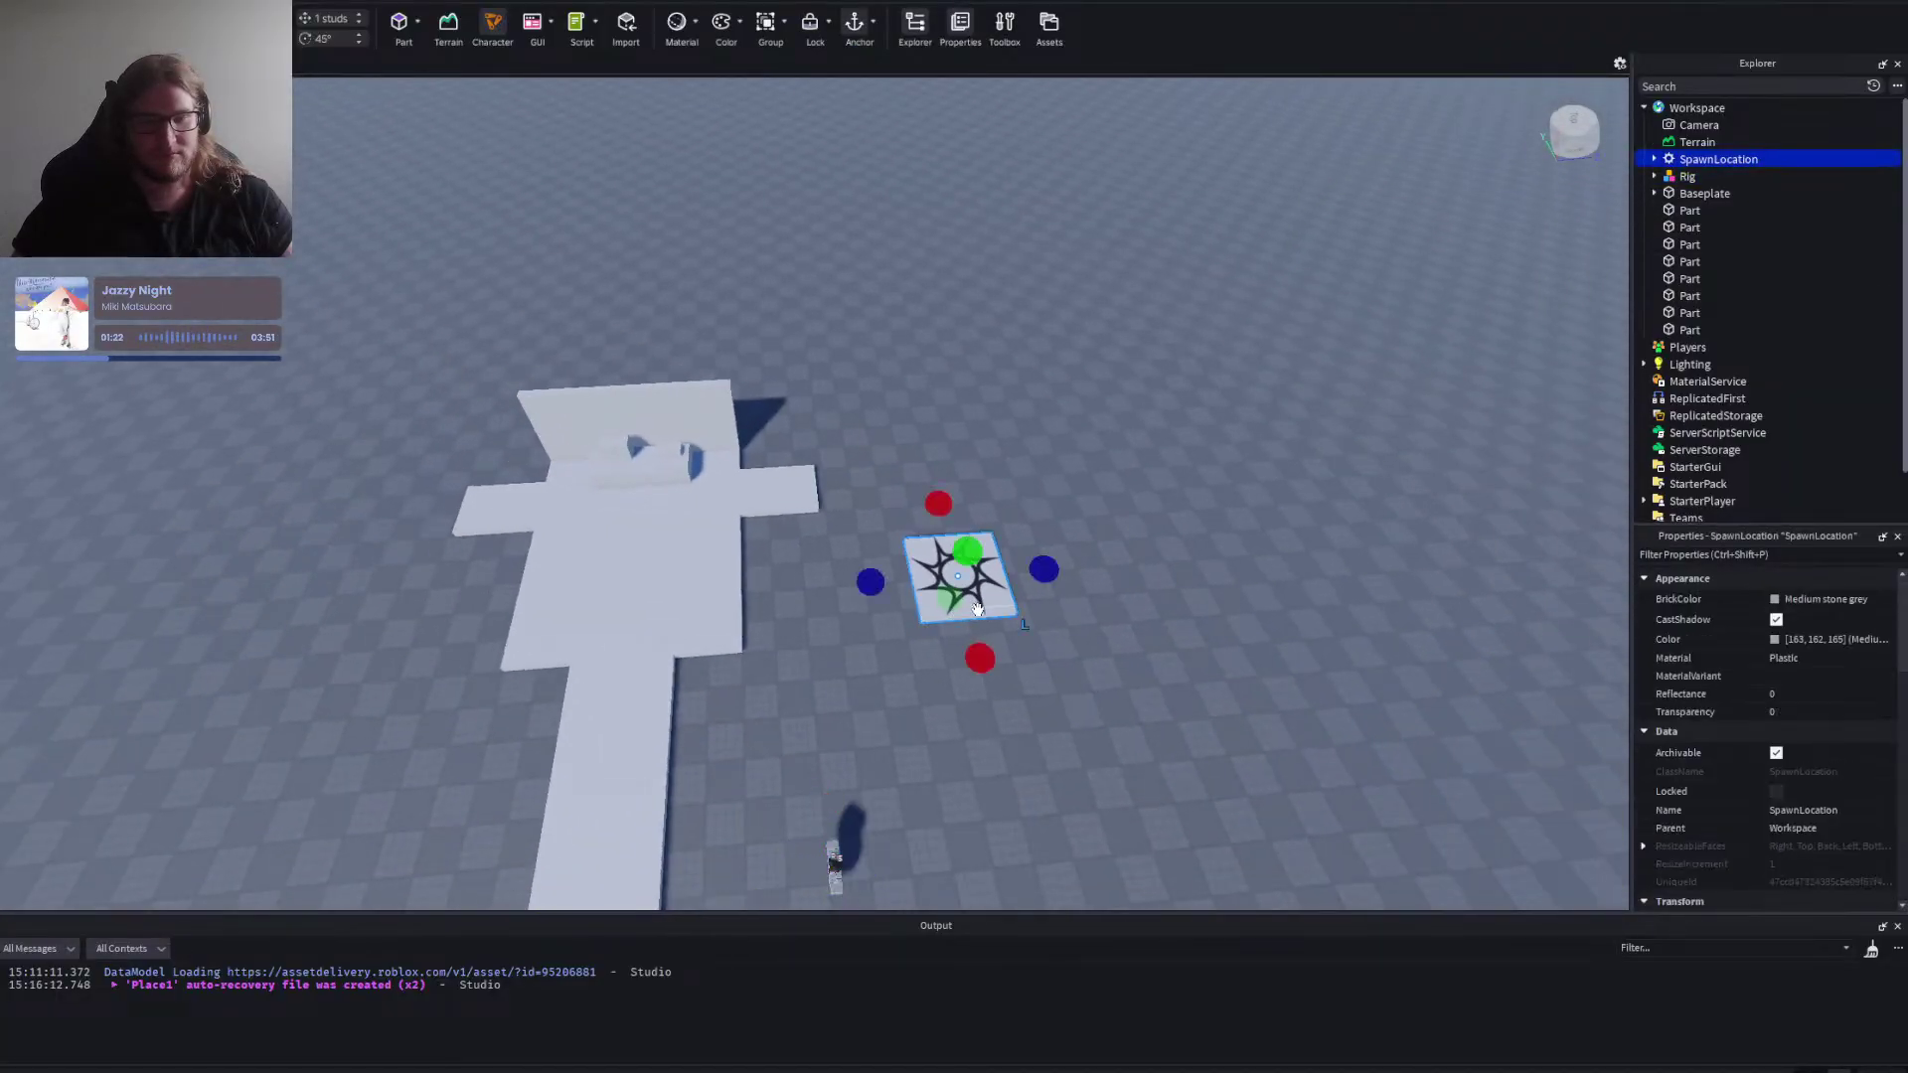
click(285, 402)
key(a)
key(w)
key(q)
key(a)
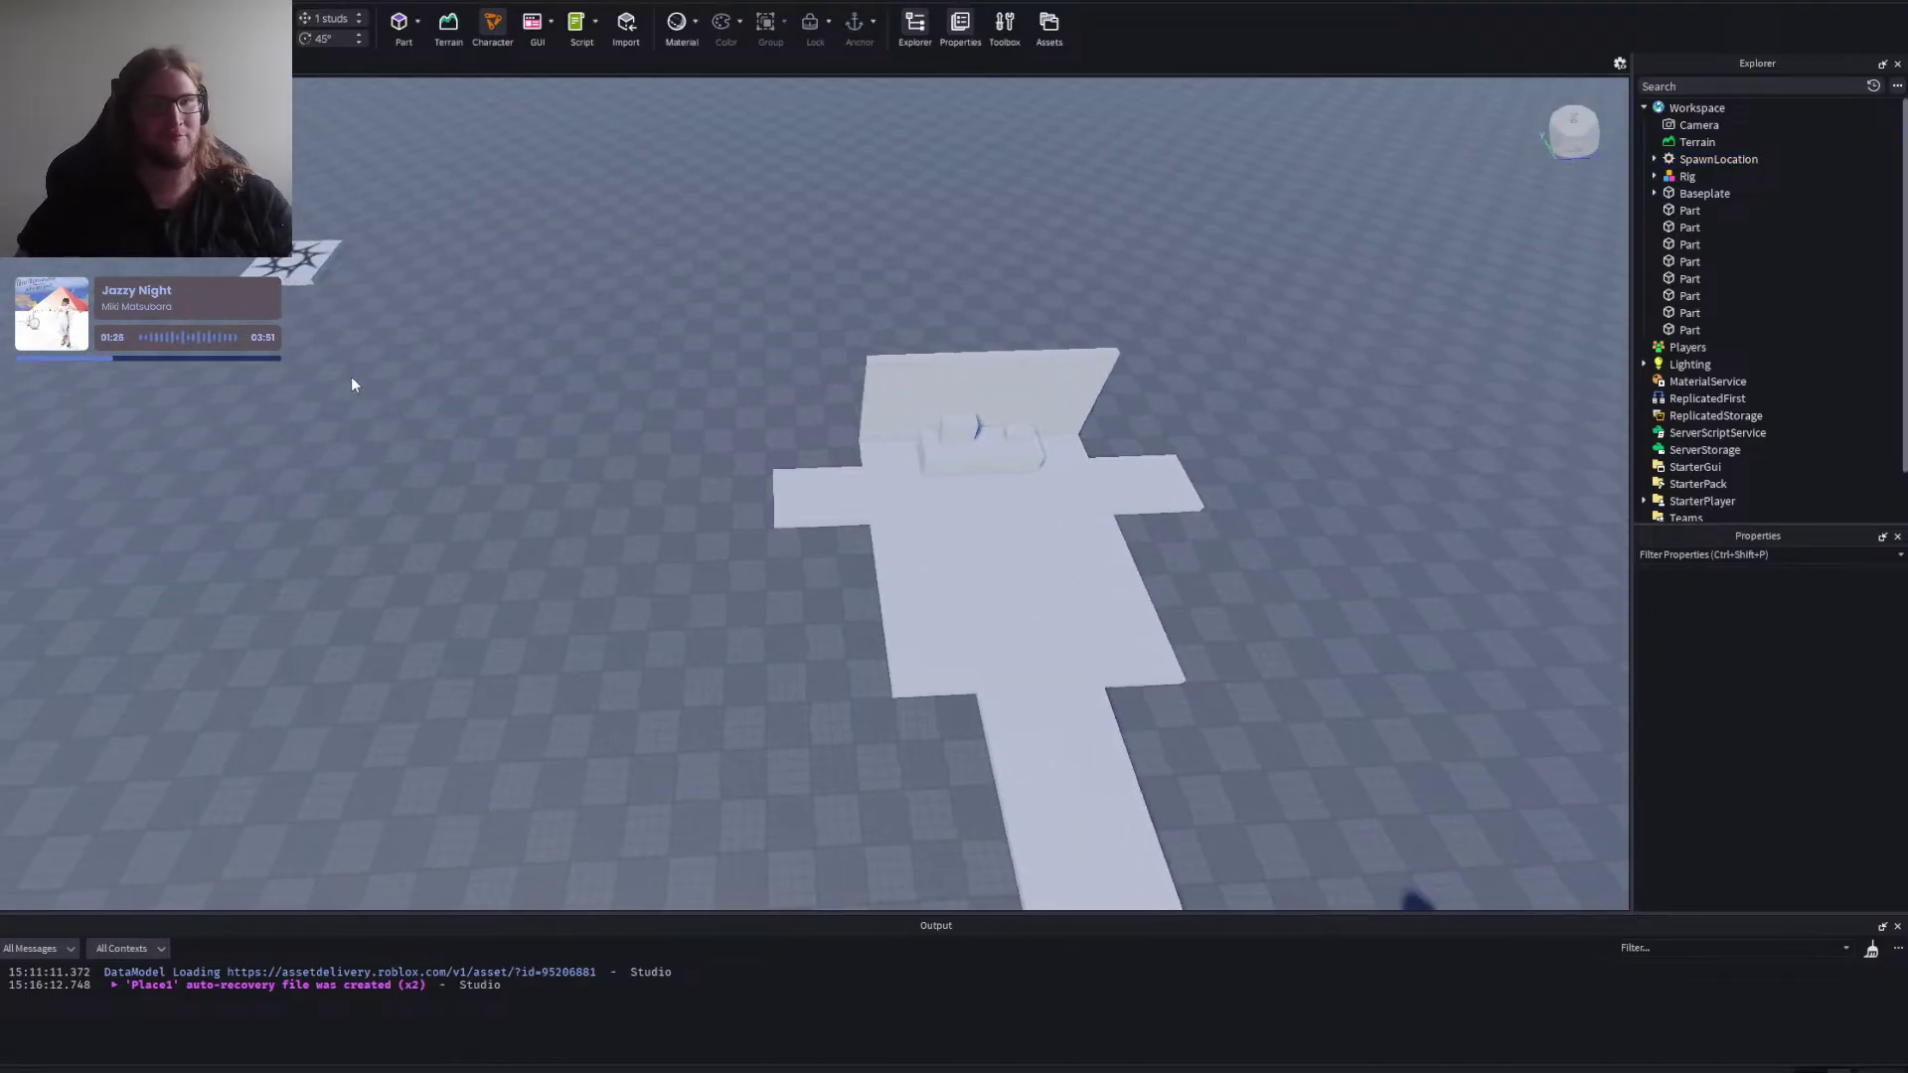
Add a new part beside the main floor, widen it into a floor slab and move it away from the floor.
drag(352, 379, 359, 303)
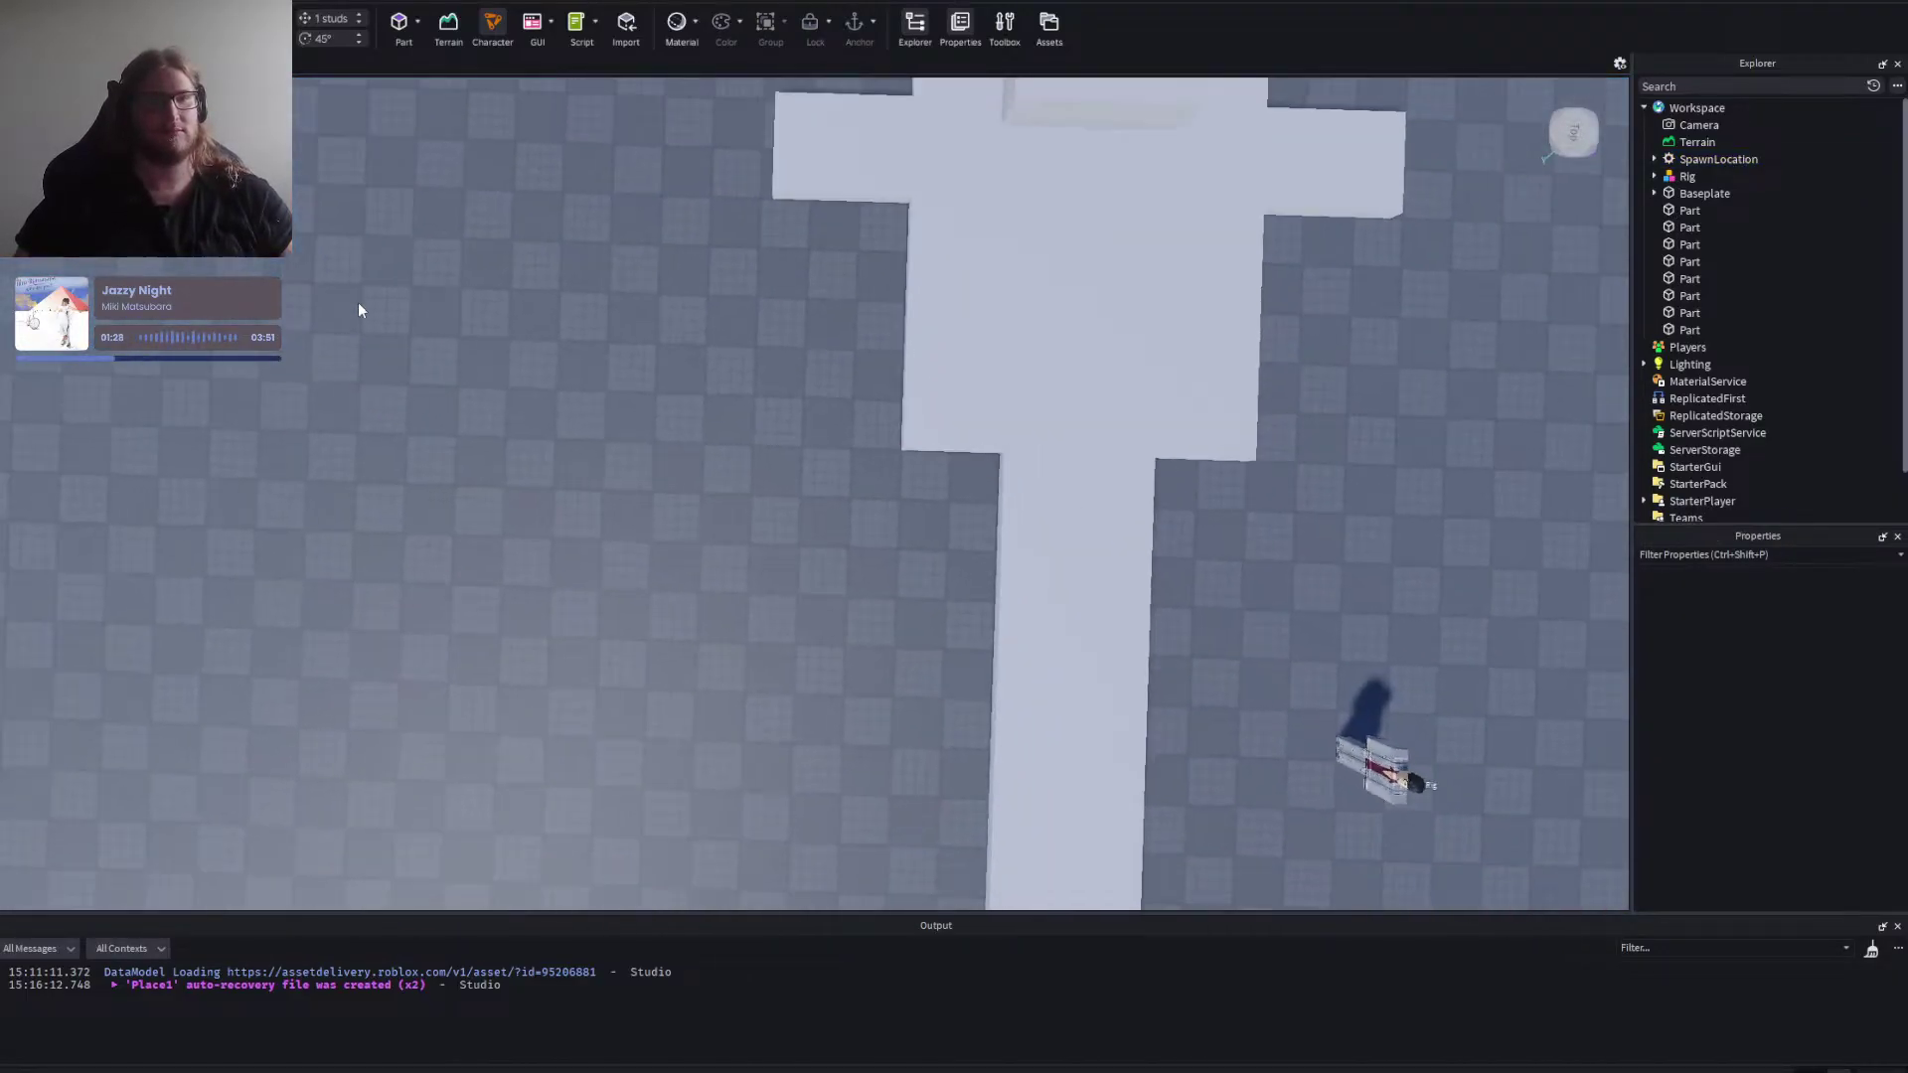
key(s)
click(395, 27)
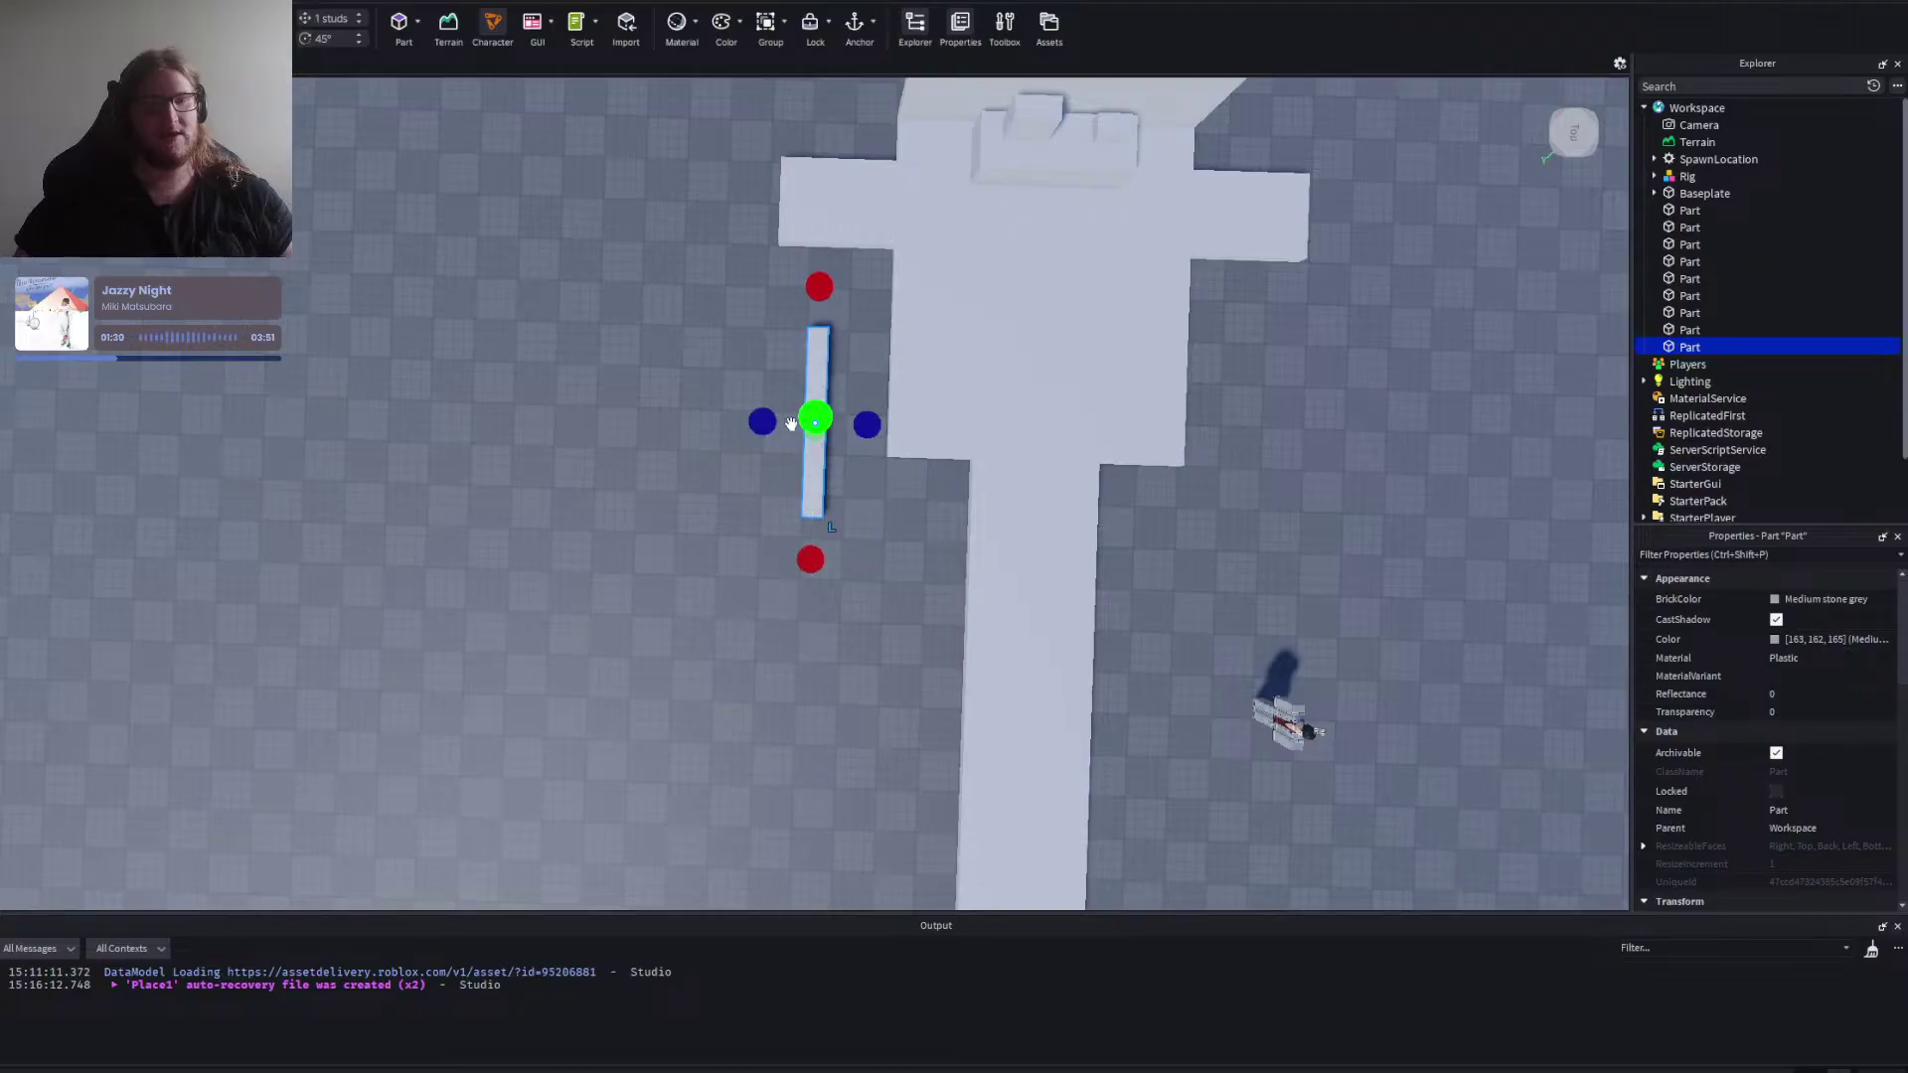
drag(762, 422, 676, 417)
drag(802, 354, 674, 210)
Extend the side hallway nearest the new slab to a length of 12 studs.
key(w)
key(a)
key(s)
drag(742, 483, 727, 484)
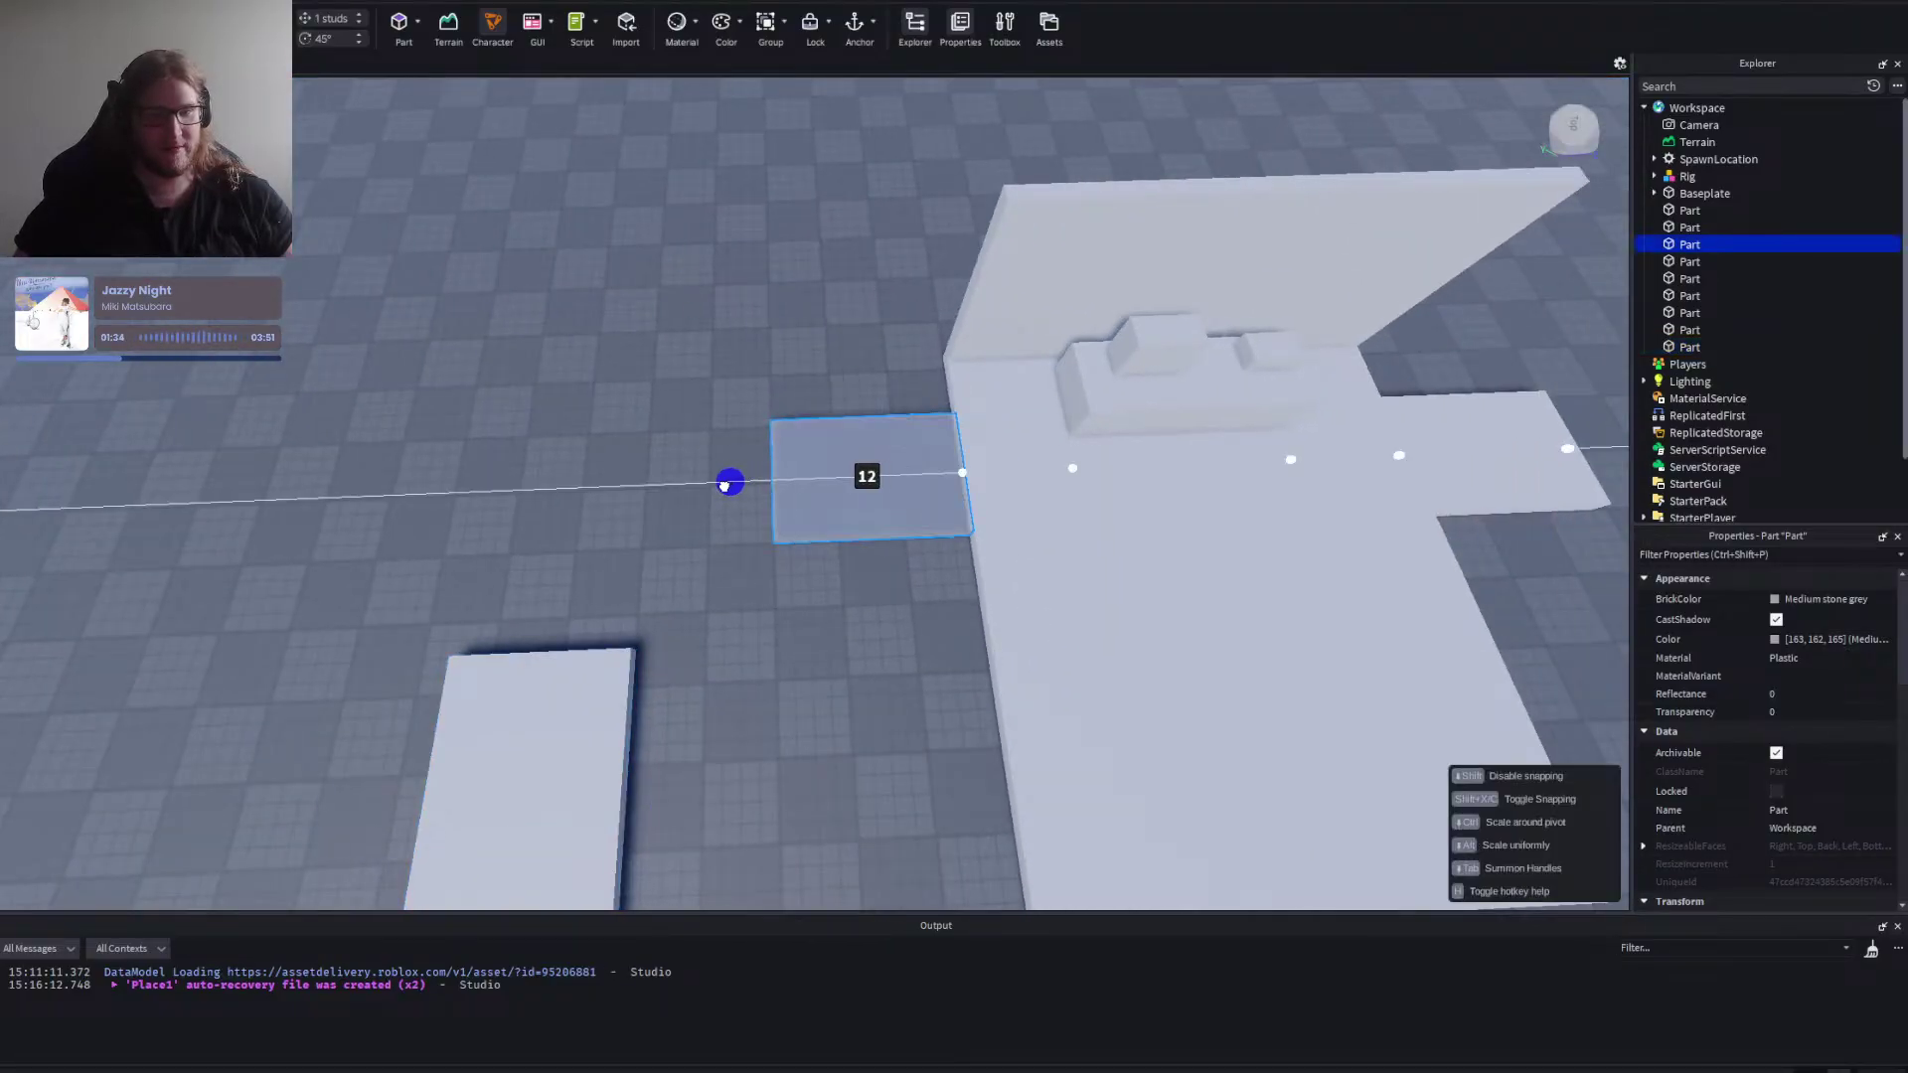
scroll(701, 551, down, 3)
Place the new slab crosswise against the outer end of the side hallway and lengthen it.
drag(656, 656, 767, 430)
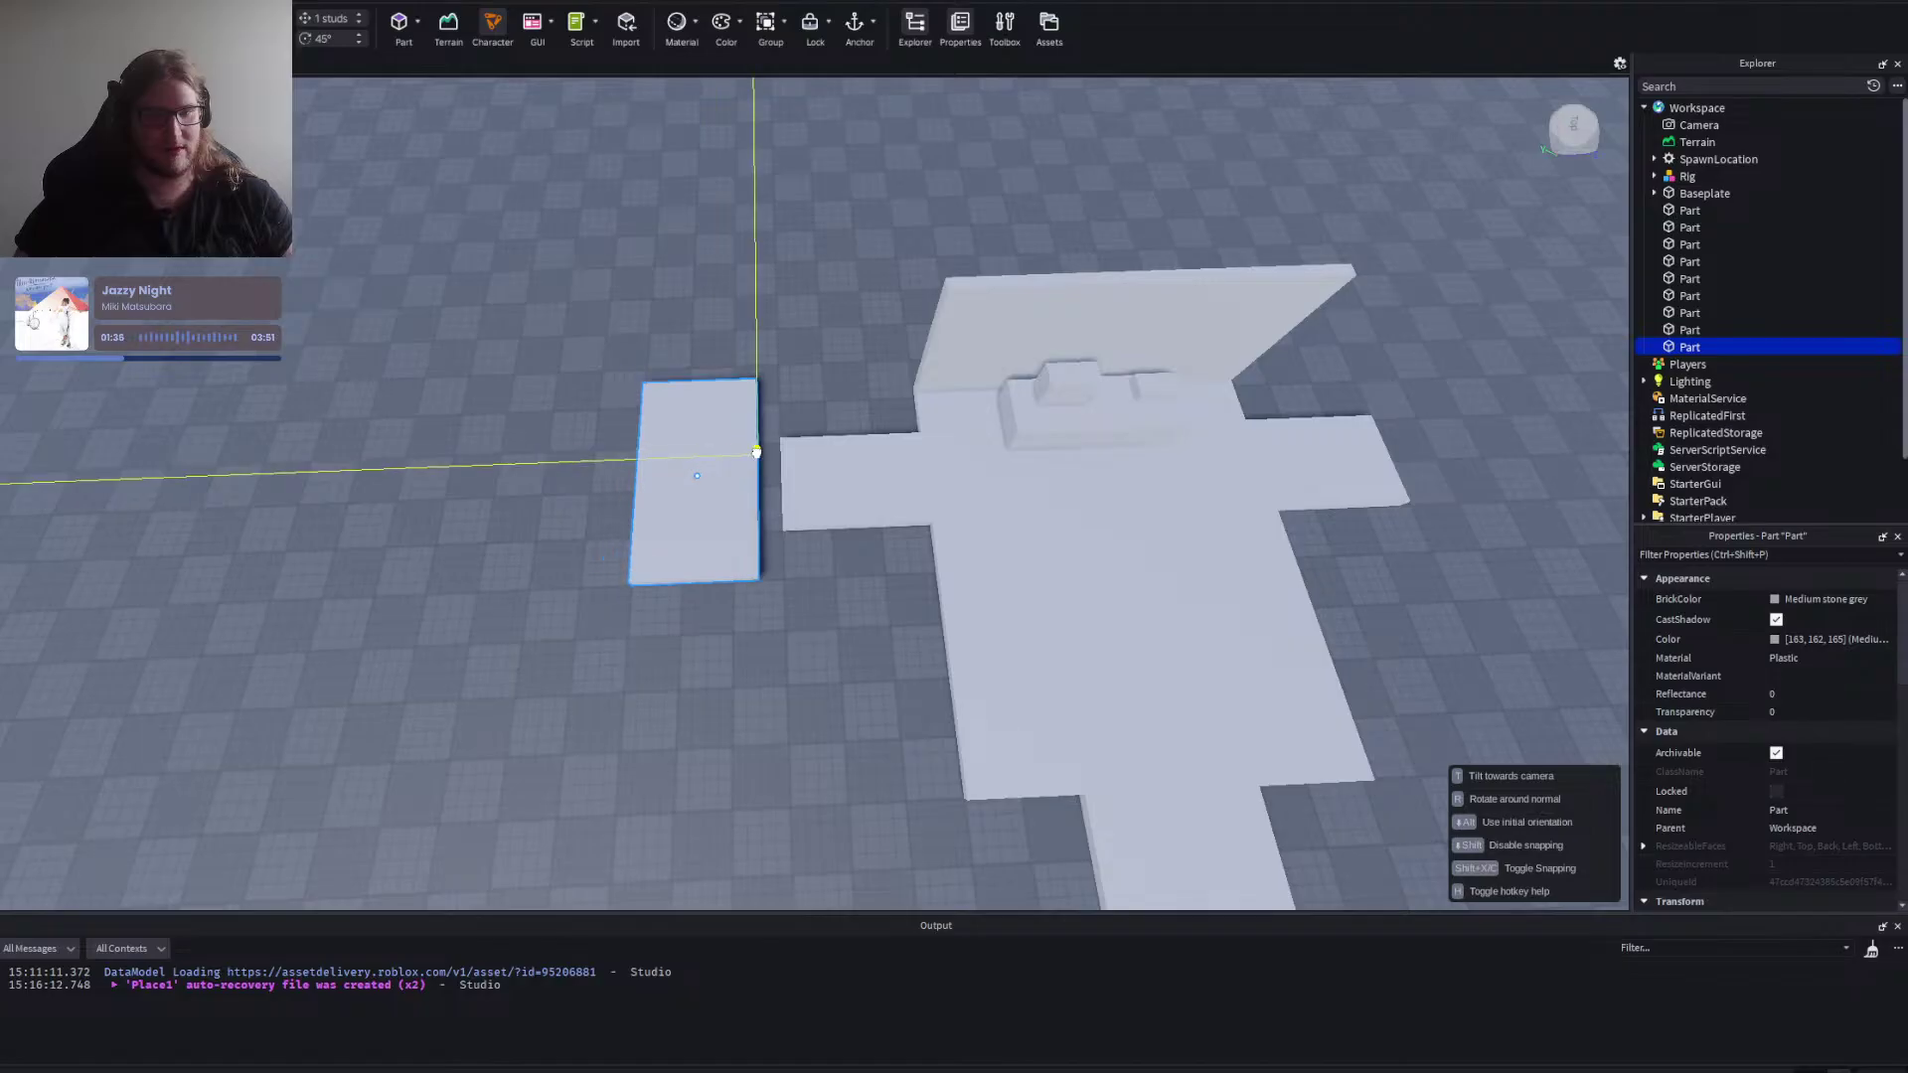
drag(722, 586, 711, 686)
key(d)
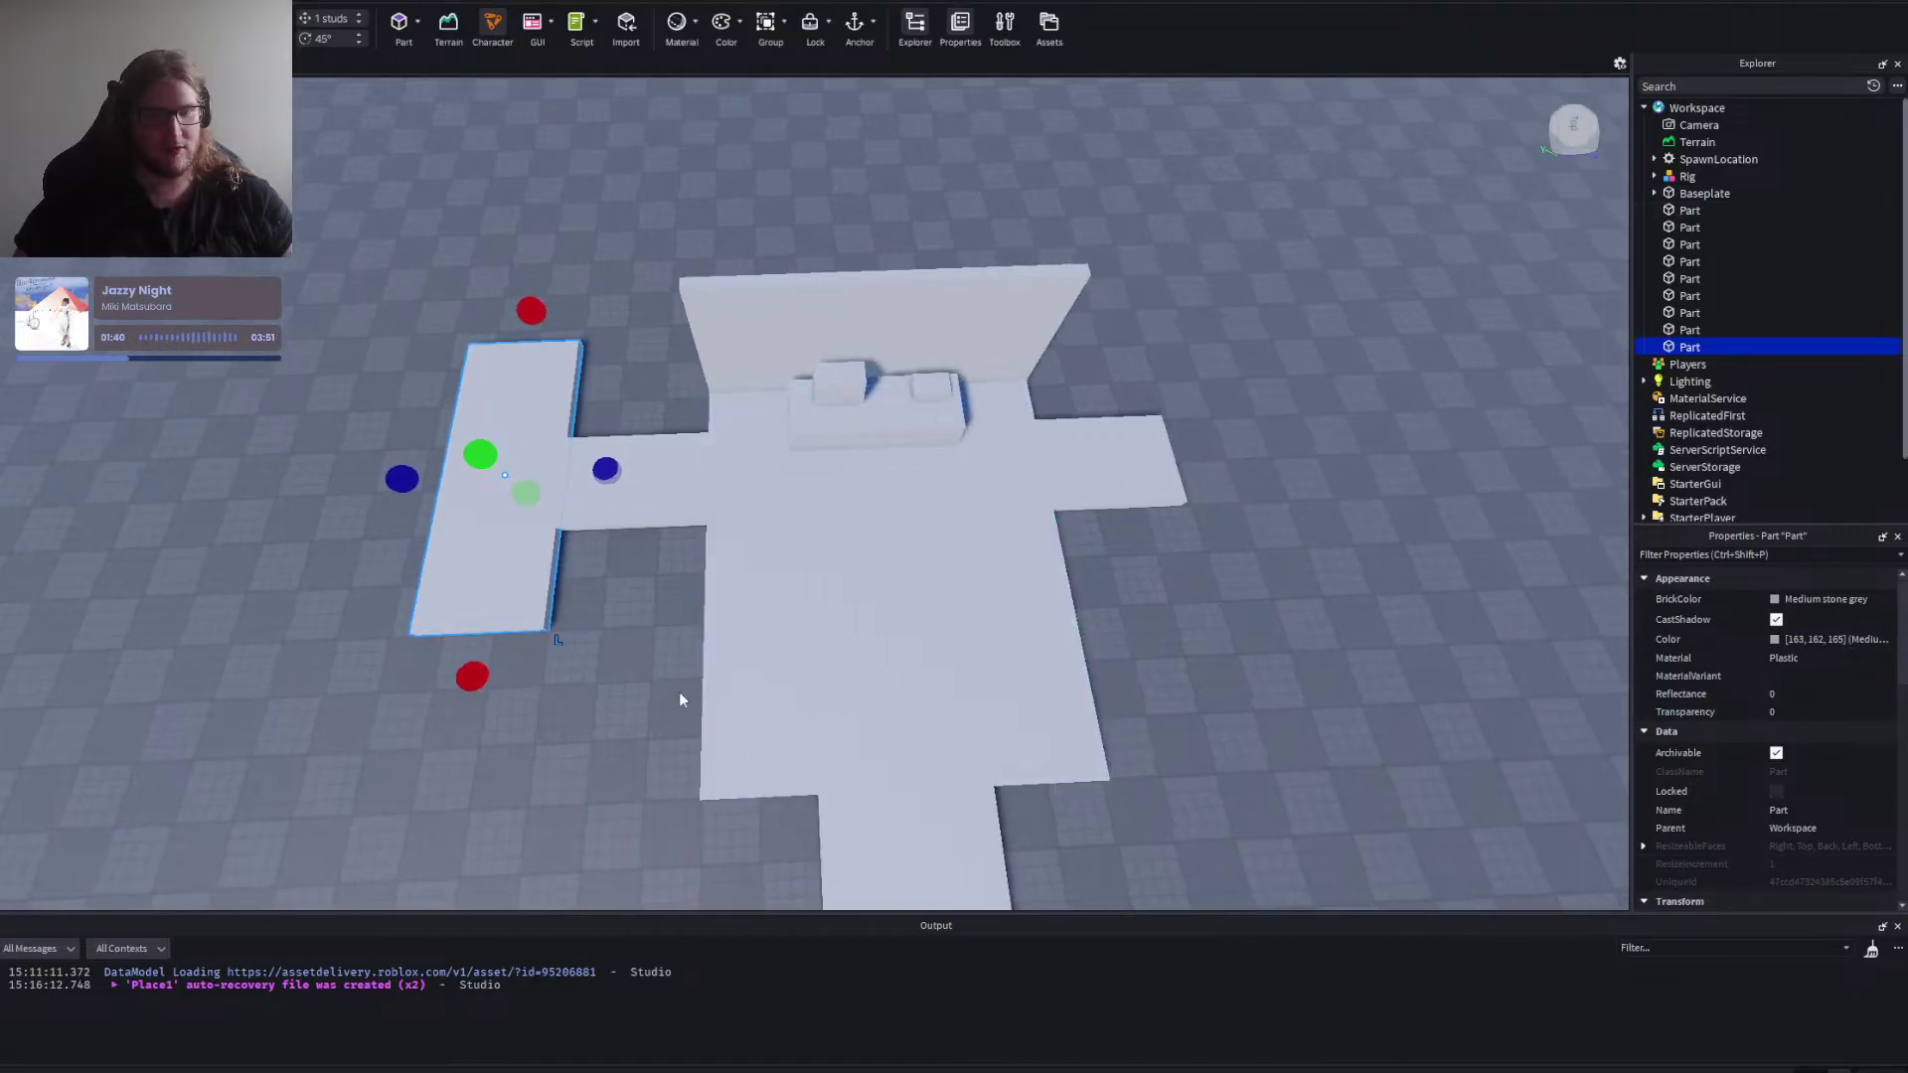
click(677, 692)
key(d)
key(a)
Duplicate the cross slab and move the copy to the end of the opposite side hallway.
click(264, 509)
key(ctrl+d)
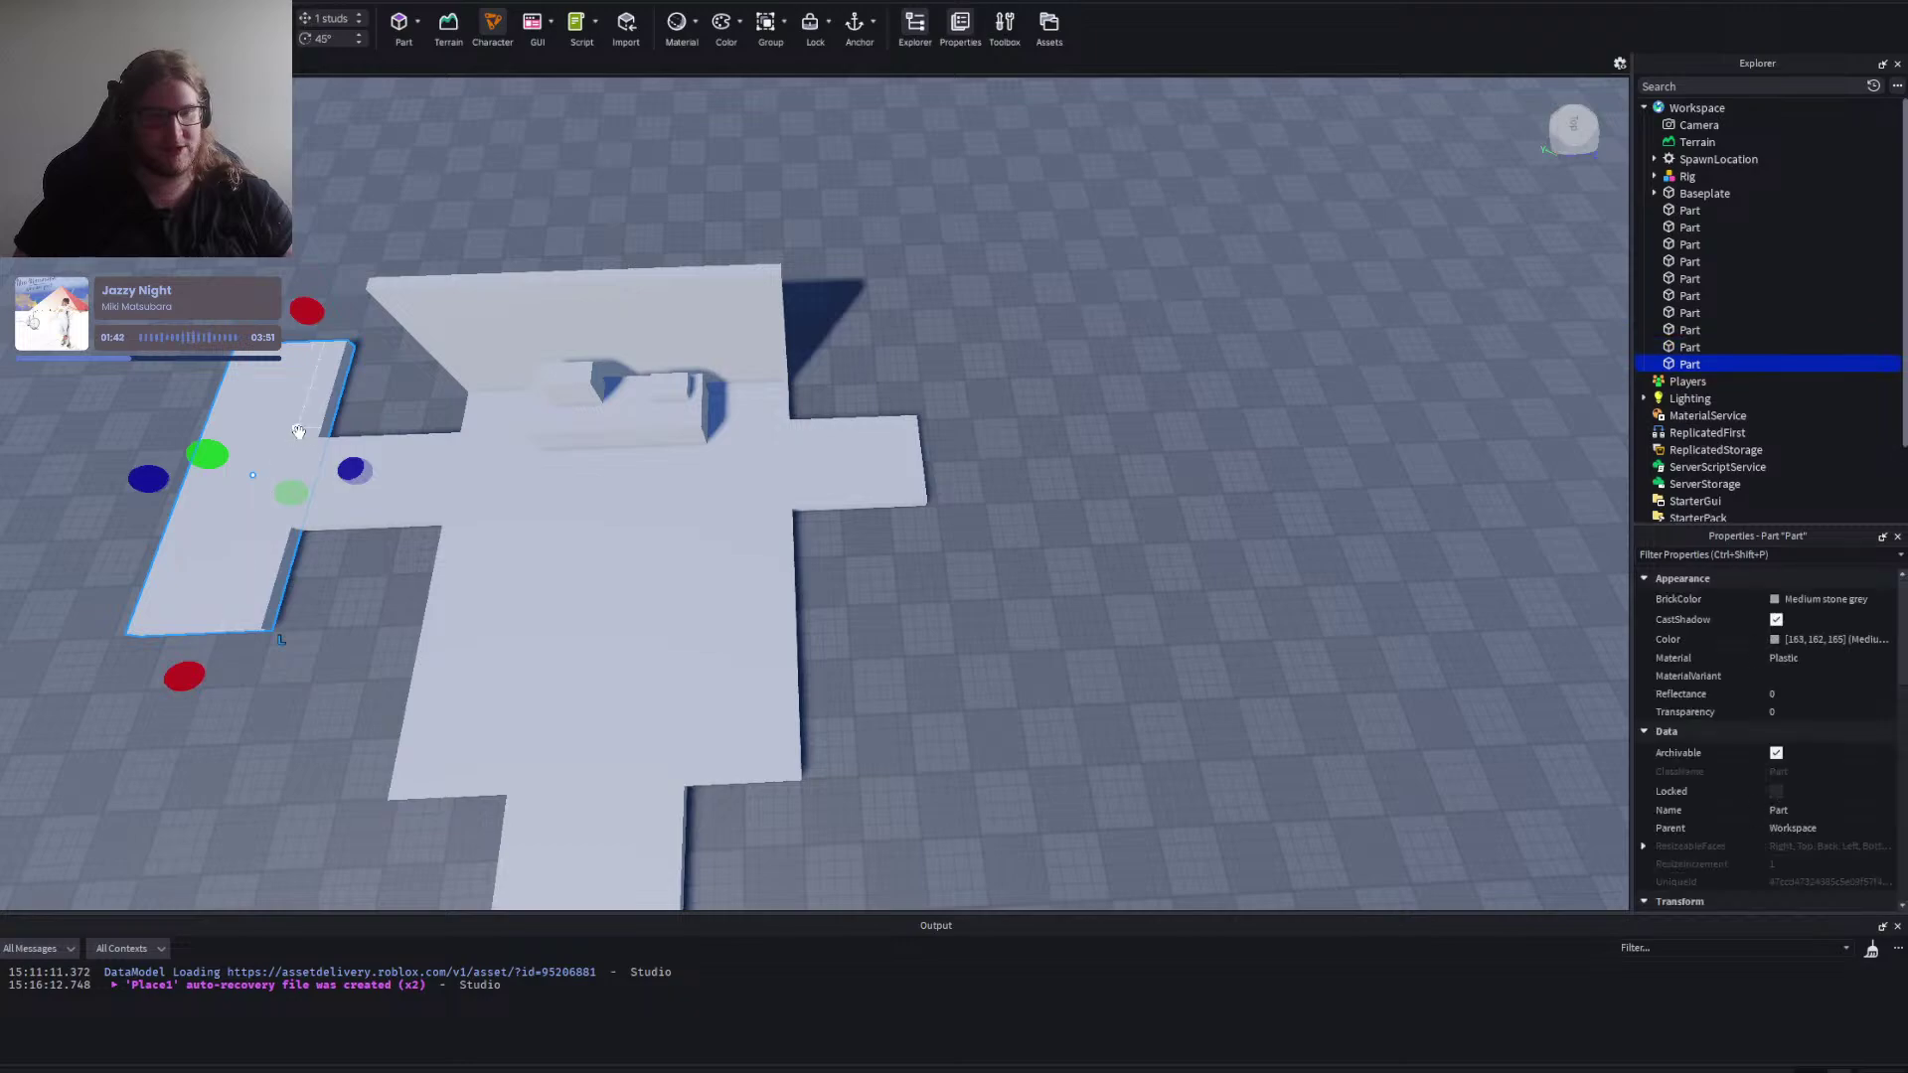
drag(297, 430, 1015, 405)
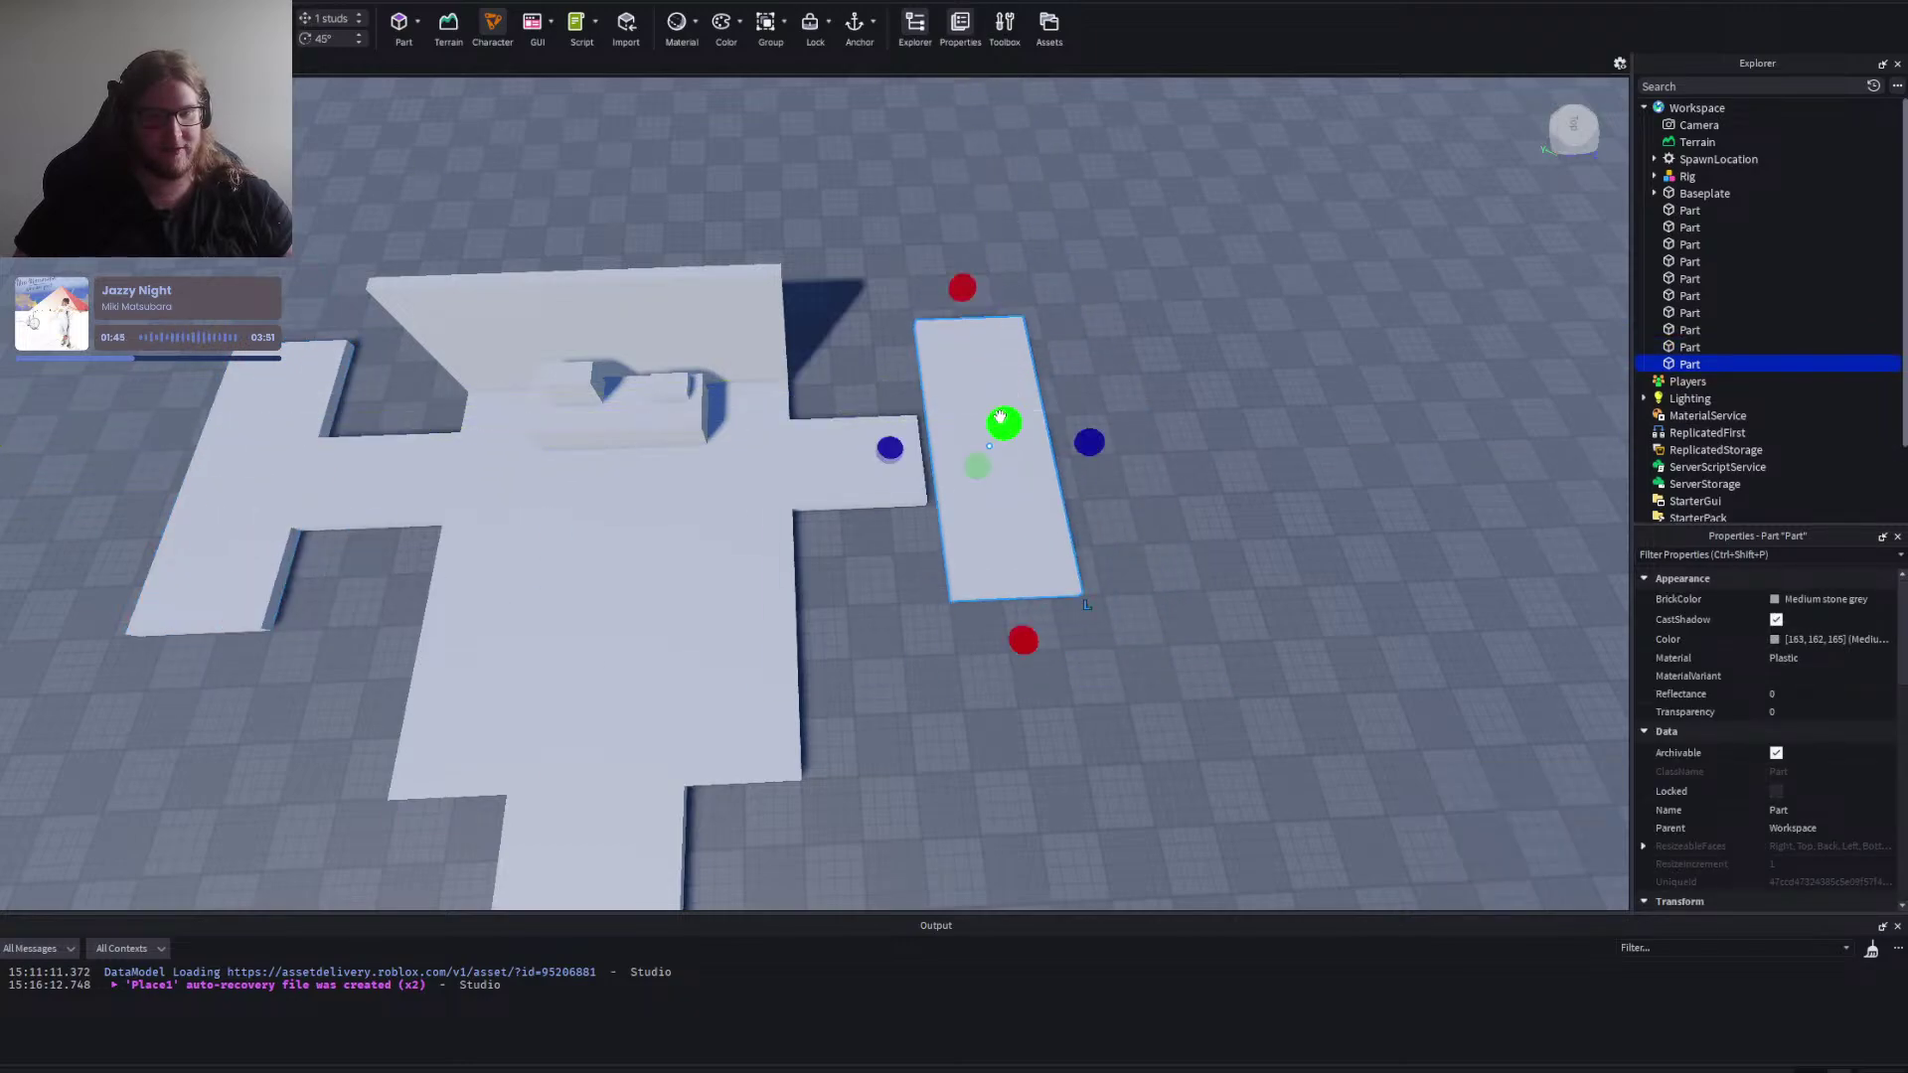
Extend the opposite side hallway slightly outward and fit the copied cross slab against its end.
click(911, 464)
key(d)
scroll(877, 530, up, 3)
drag(842, 447, 863, 445)
mouse_move(960, 538)
mouse_down()
mouse_move(1043, 533)
mouse_move(945, 537)
mouse_up()
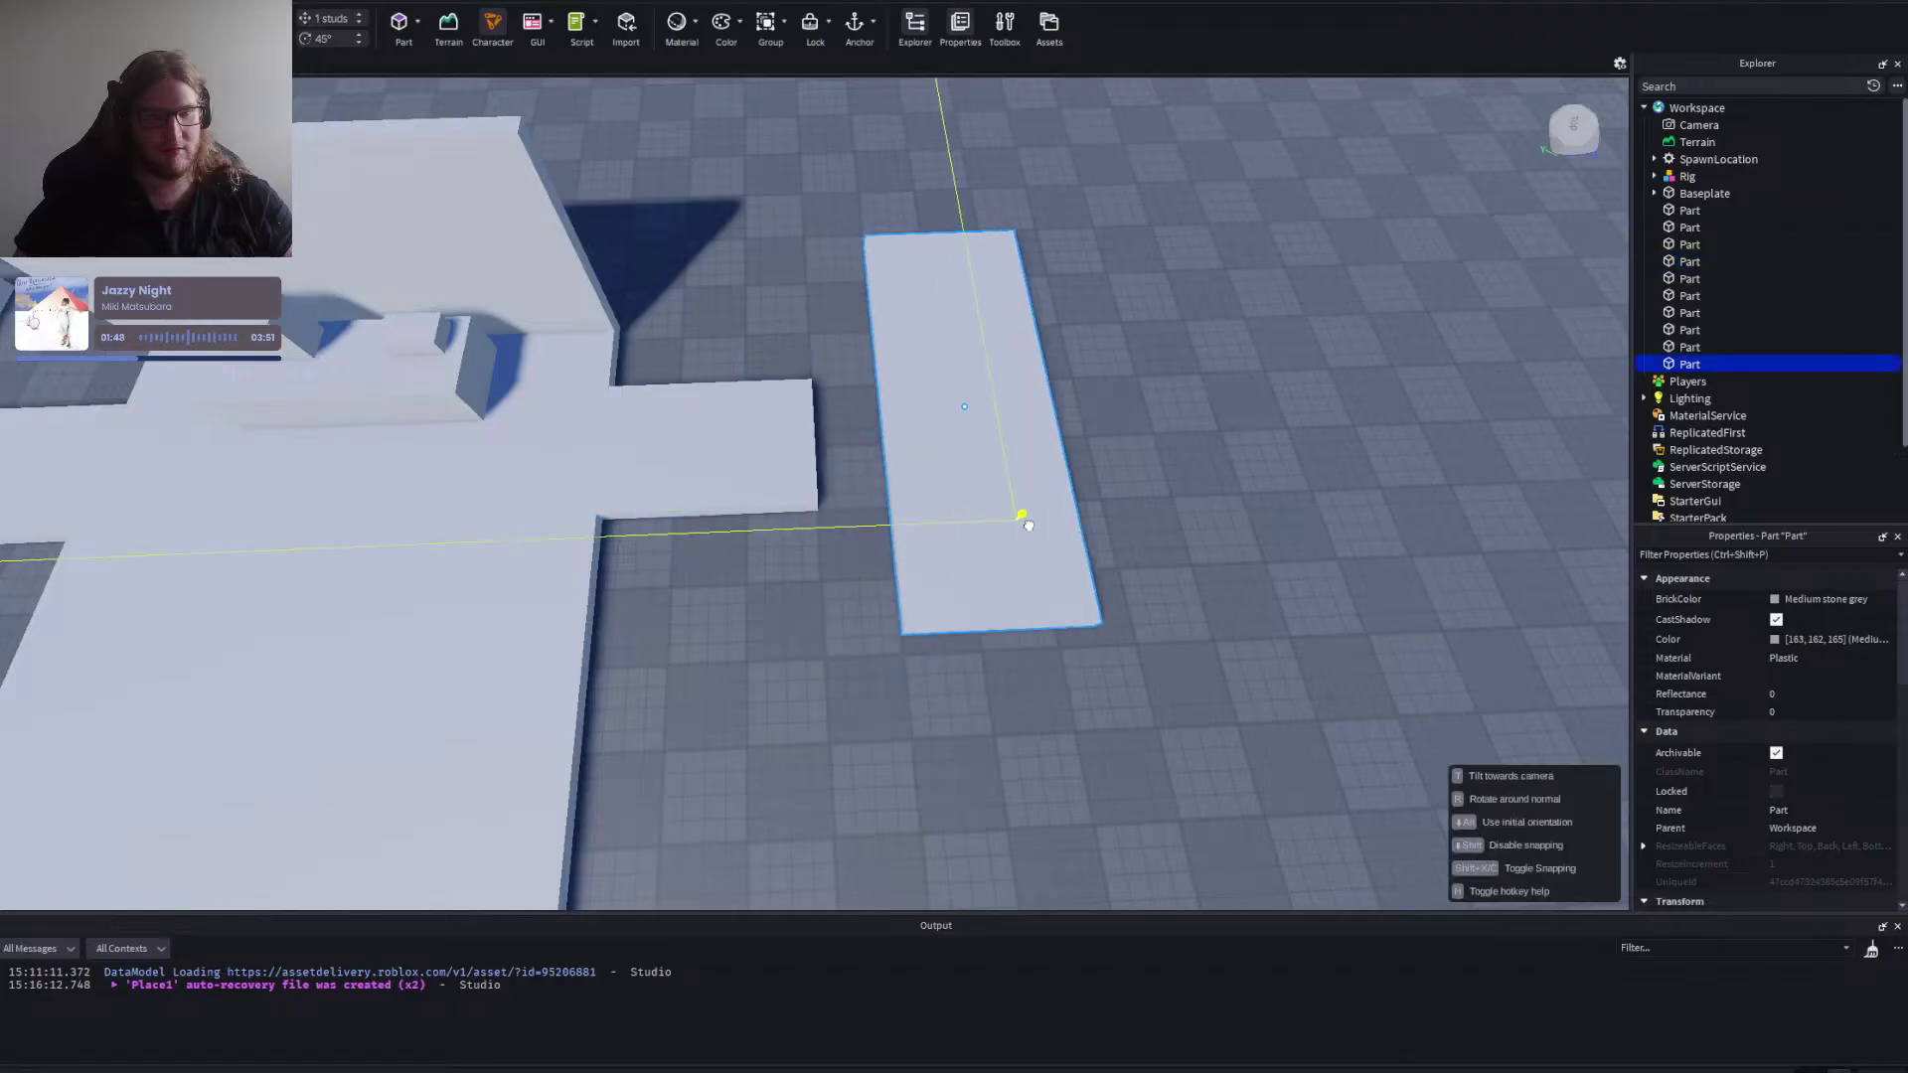
click(1140, 389)
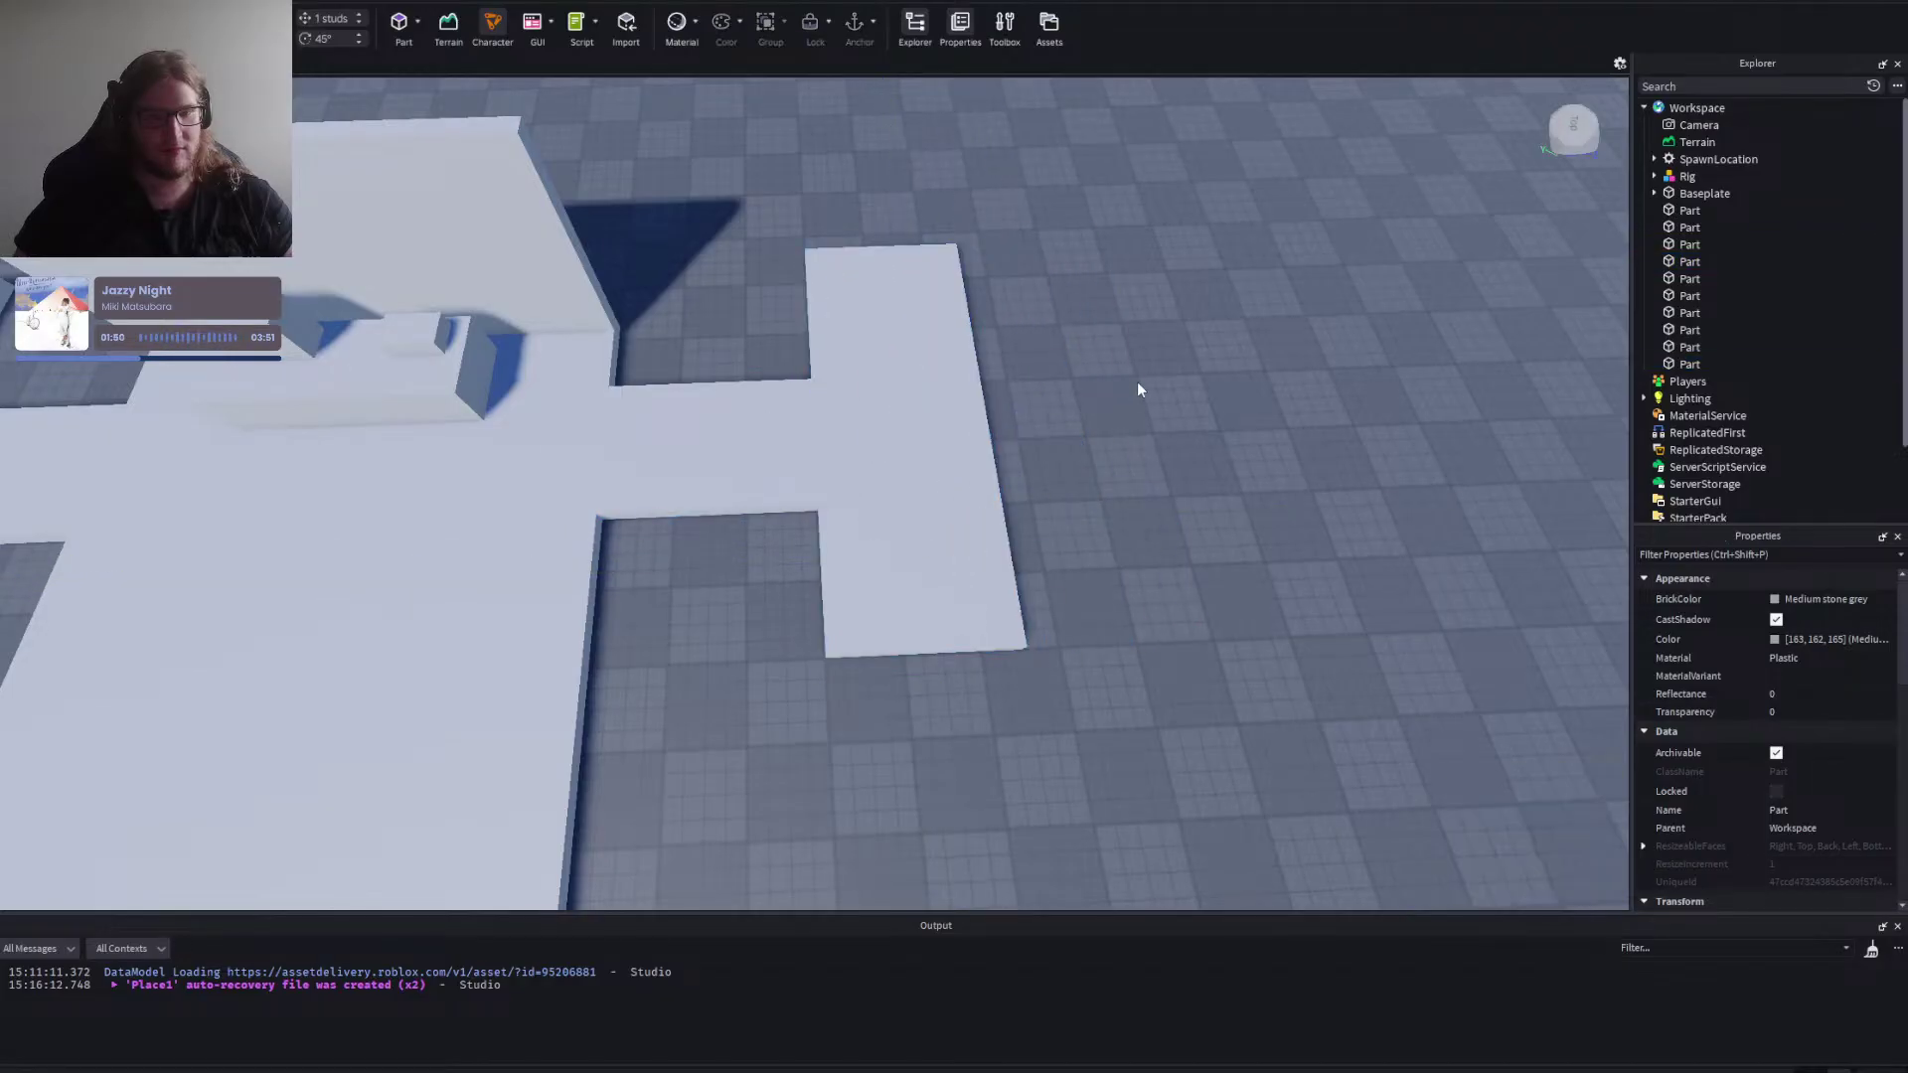
key(a)
Lengthen the original cross slab at both ends and narrow it by pulling in its outer edge.
click(788, 546)
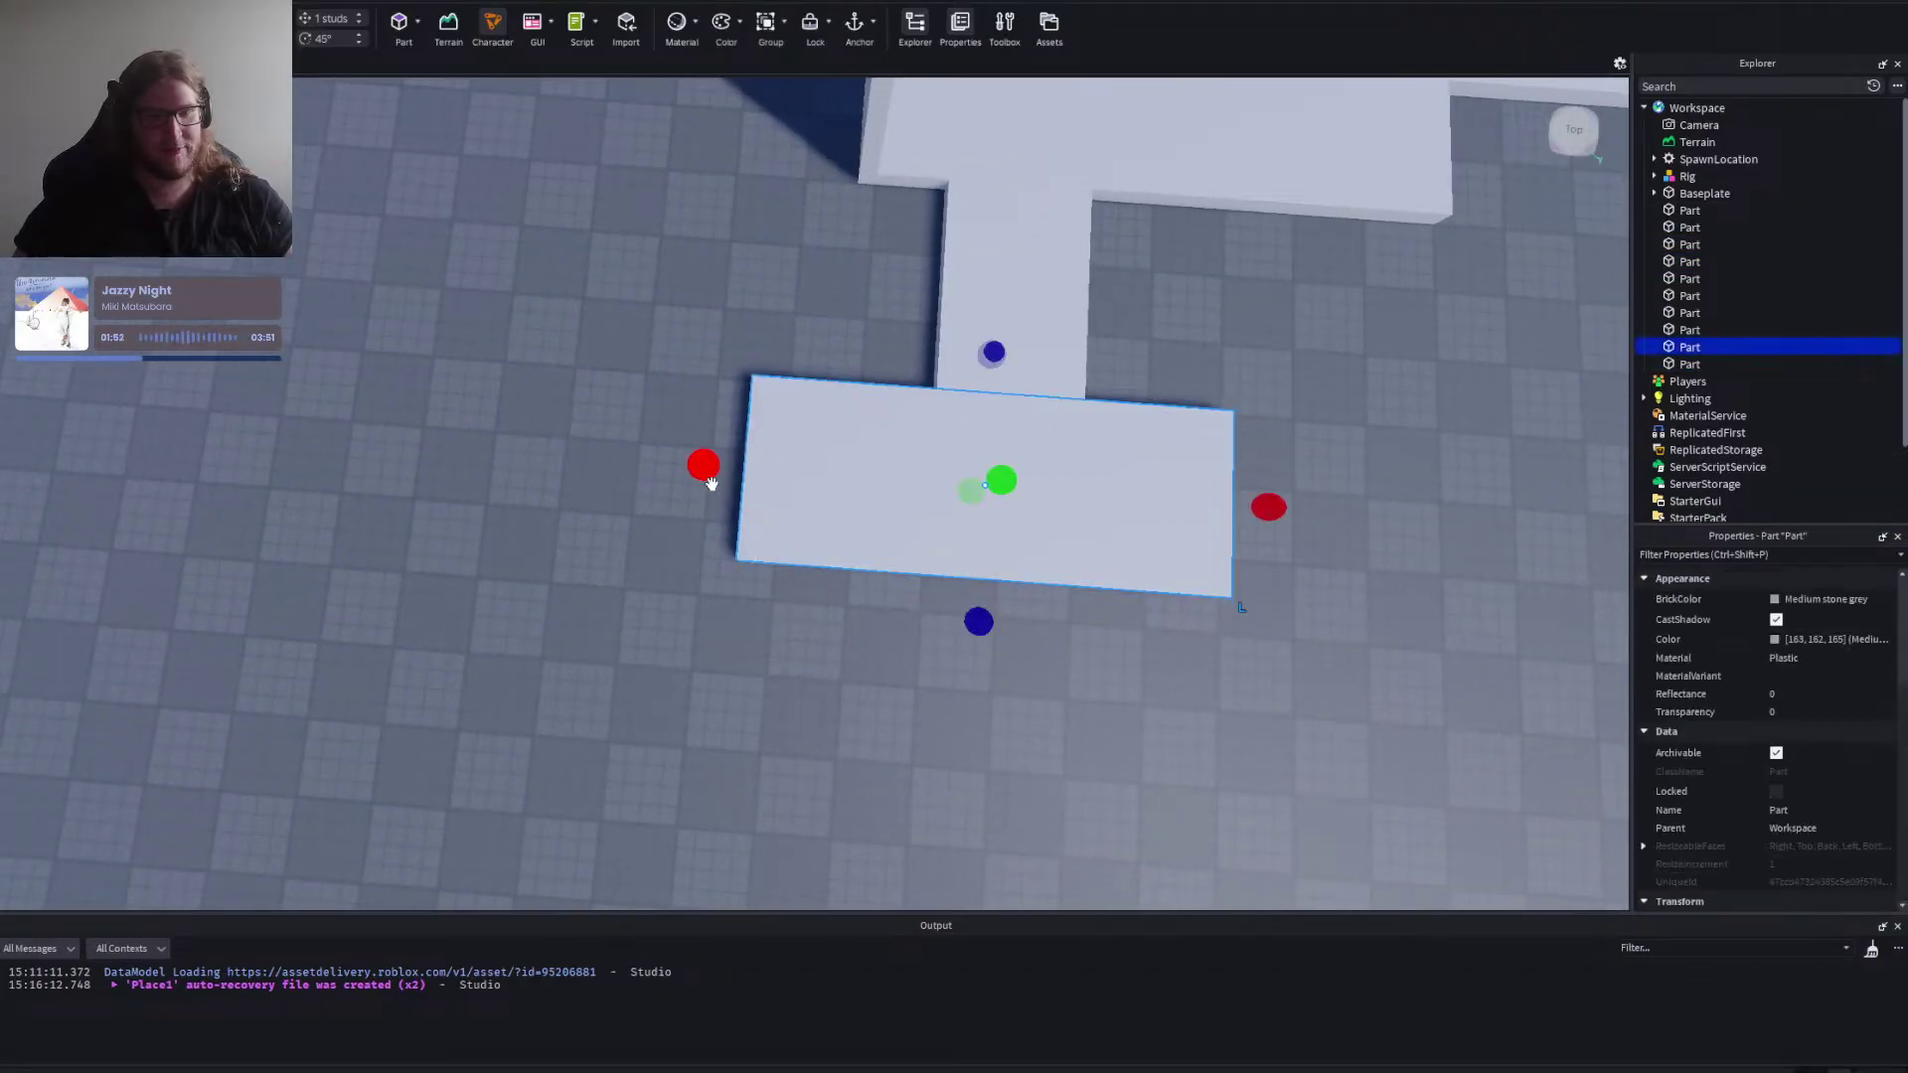
drag(711, 482, 671, 481)
key(d)
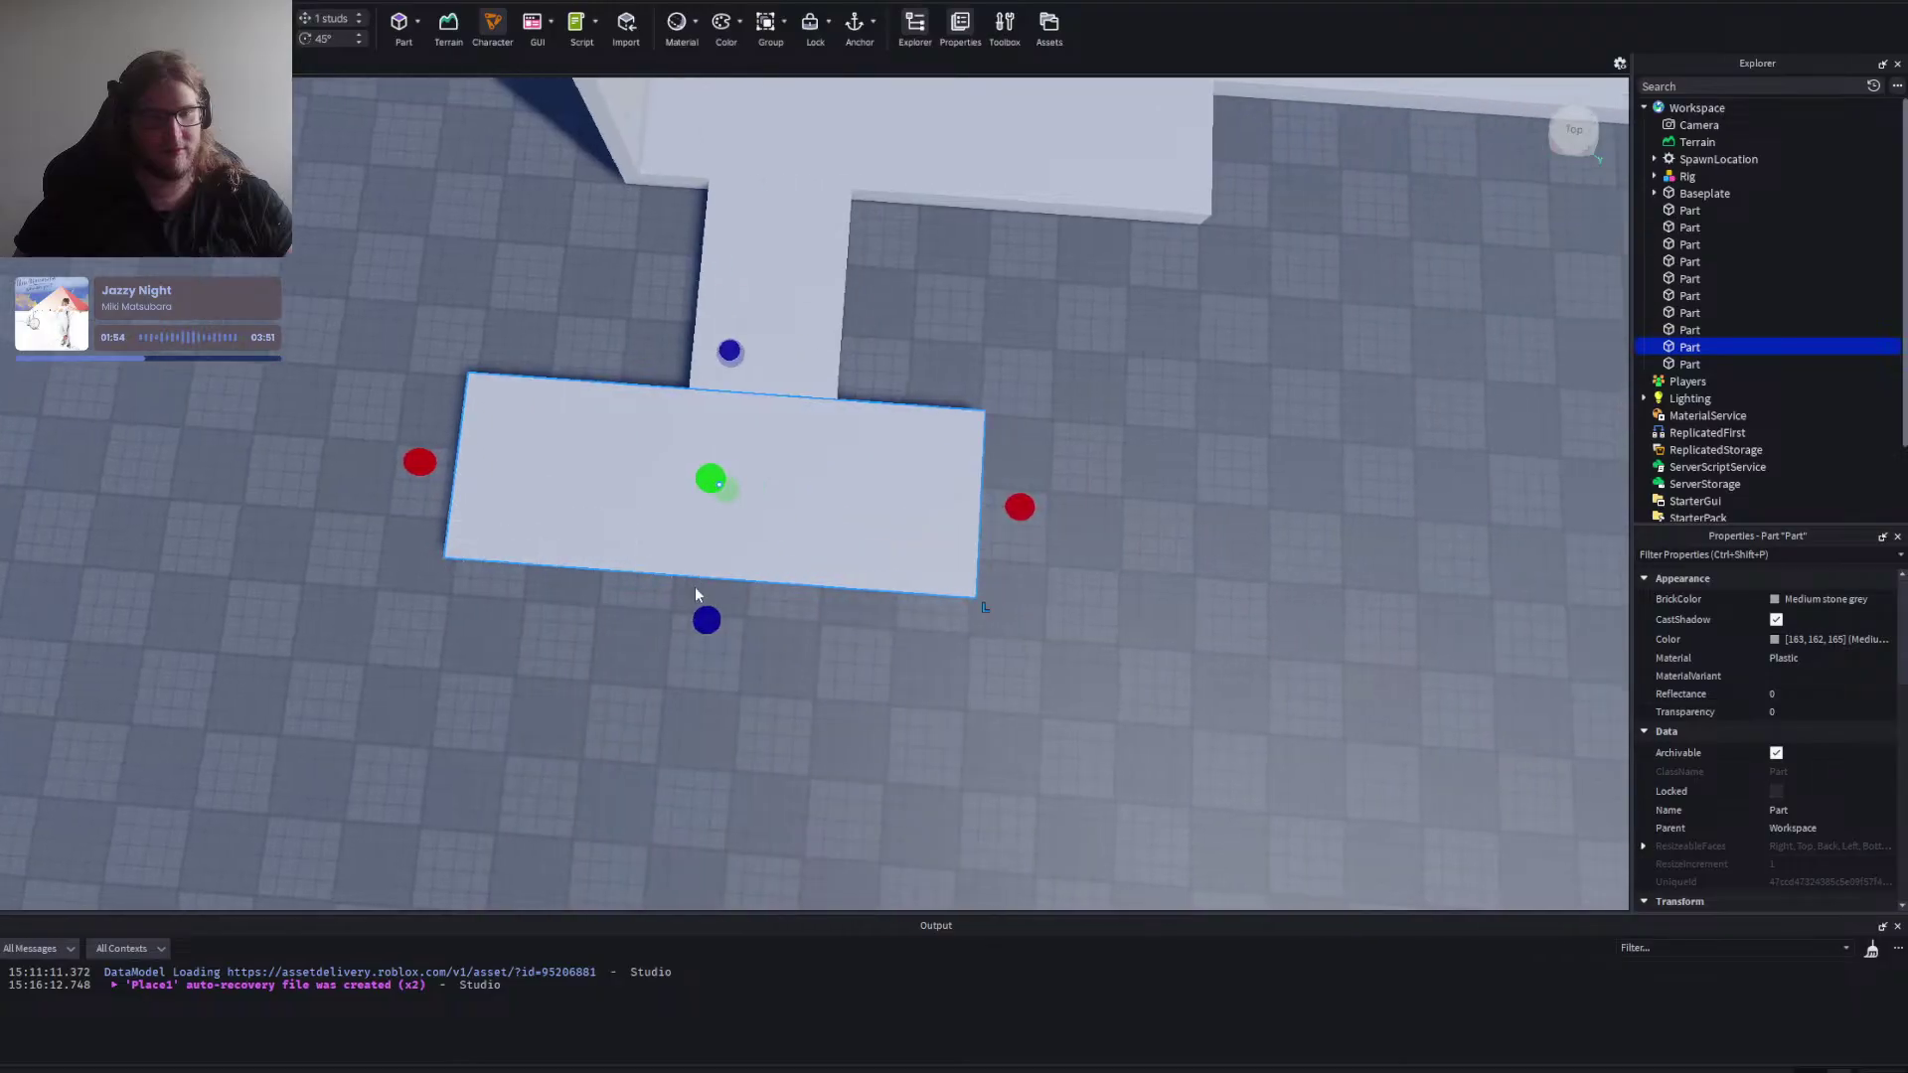
drag(705, 616, 703, 577)
click(1090, 566)
right_click(1090, 567)
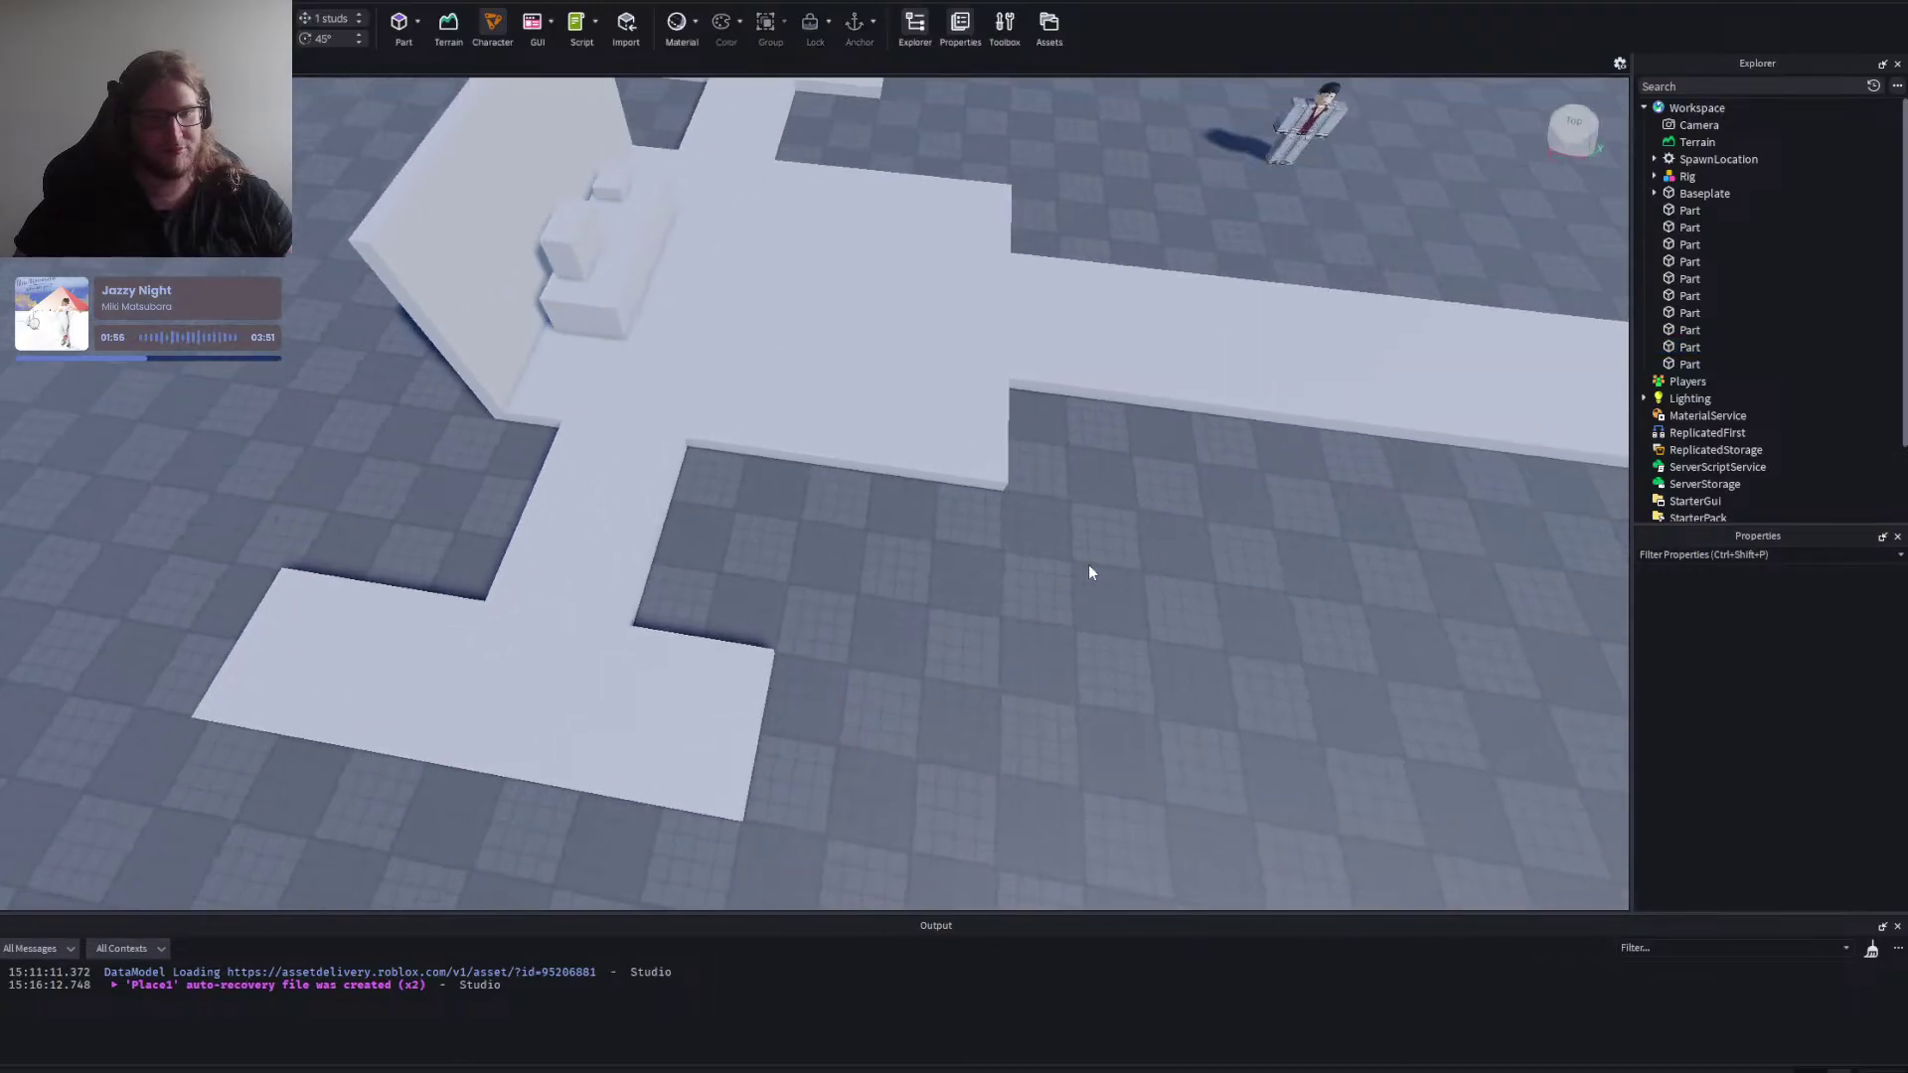
click(749, 681)
drag(801, 738, 880, 750)
click(1031, 732)
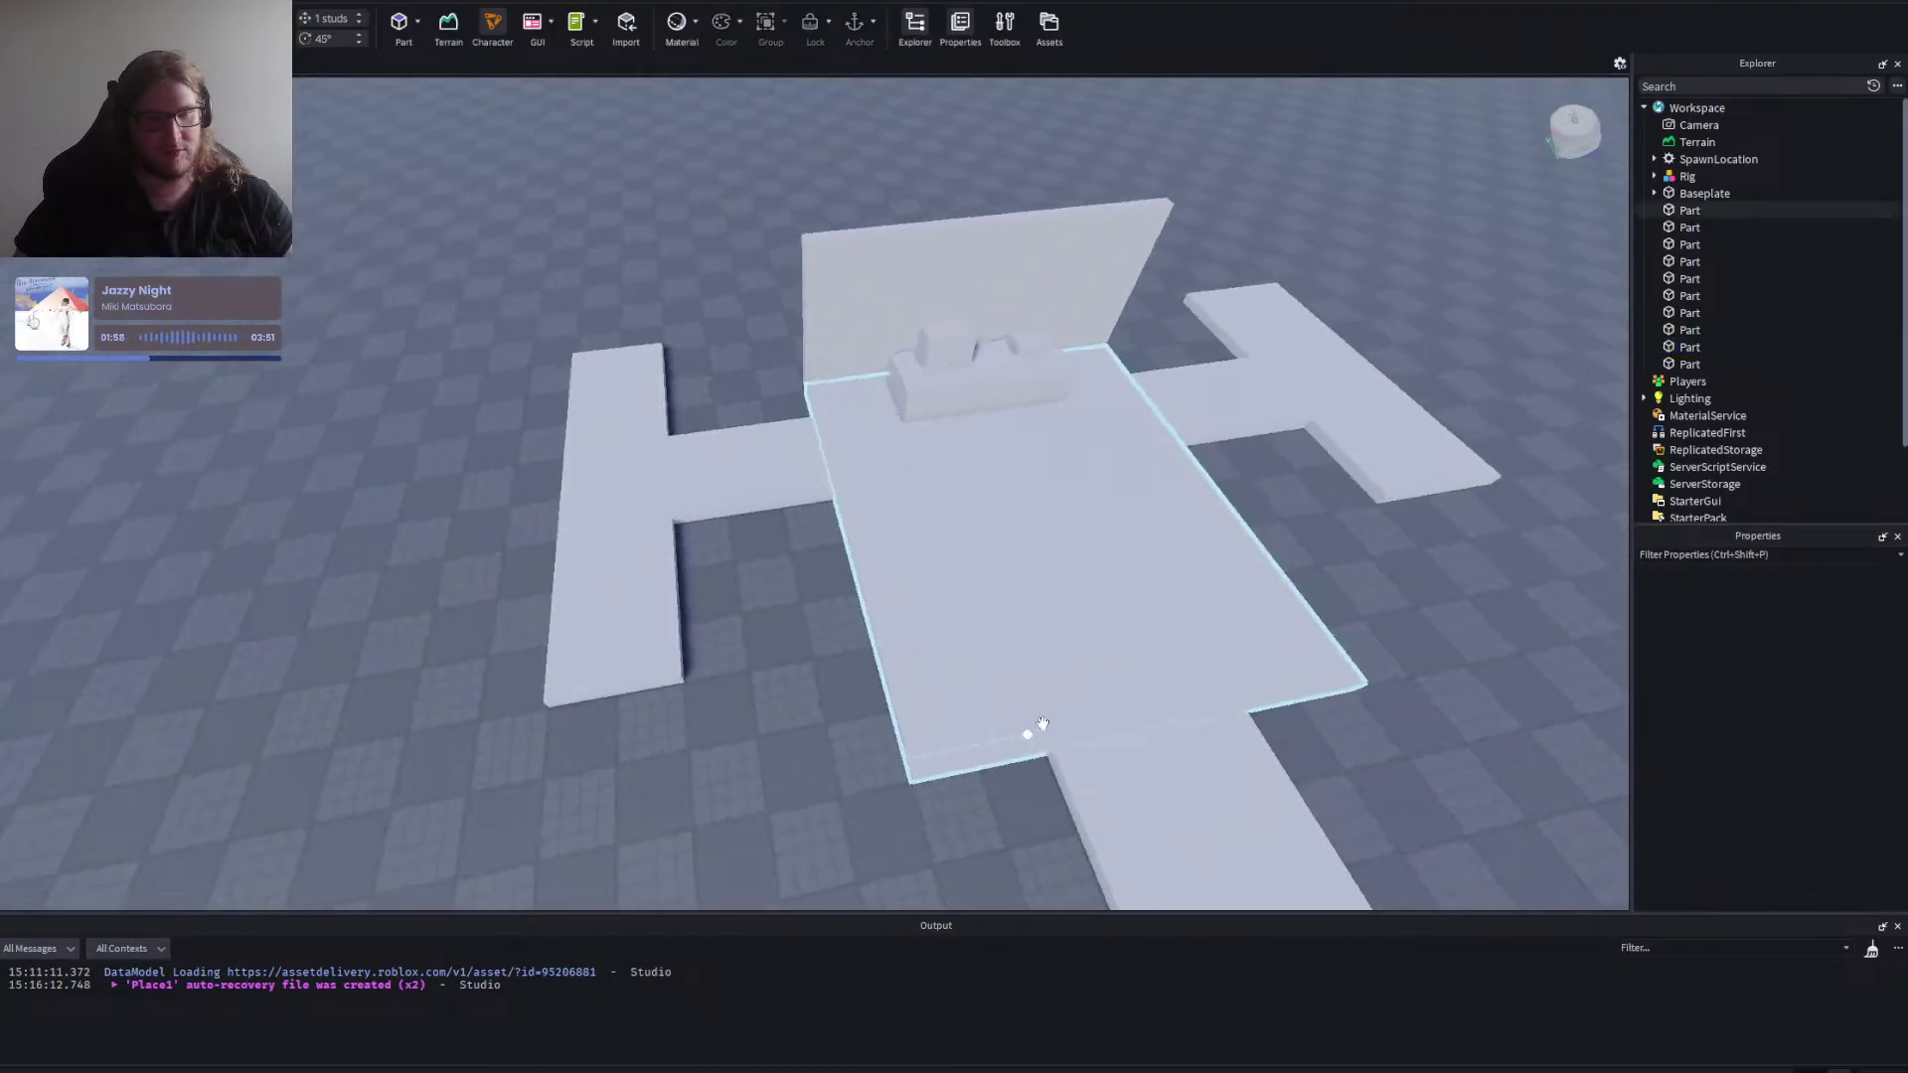
Narrow the copied cross slab by pulling in its outer long edge.
click(941, 358)
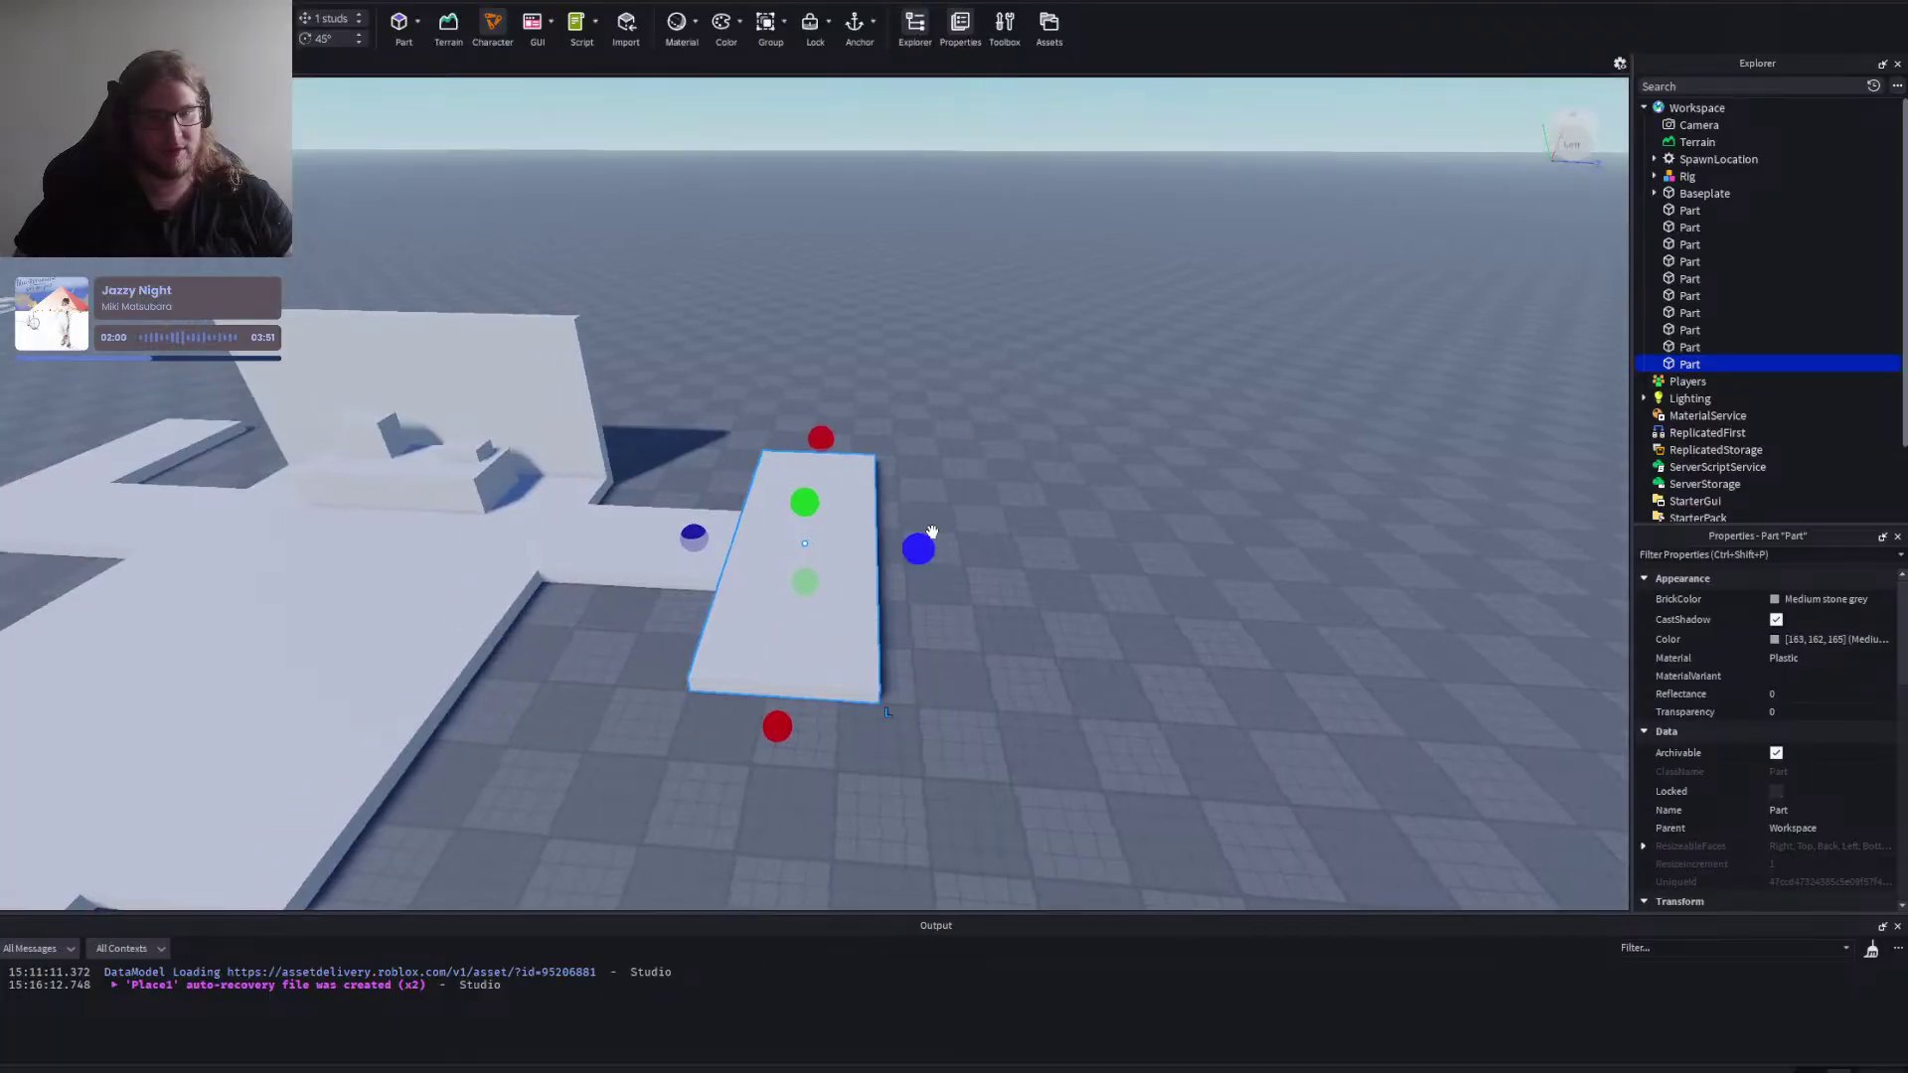
drag(924, 538, 895, 542)
click(903, 651)
right_click(903, 652)
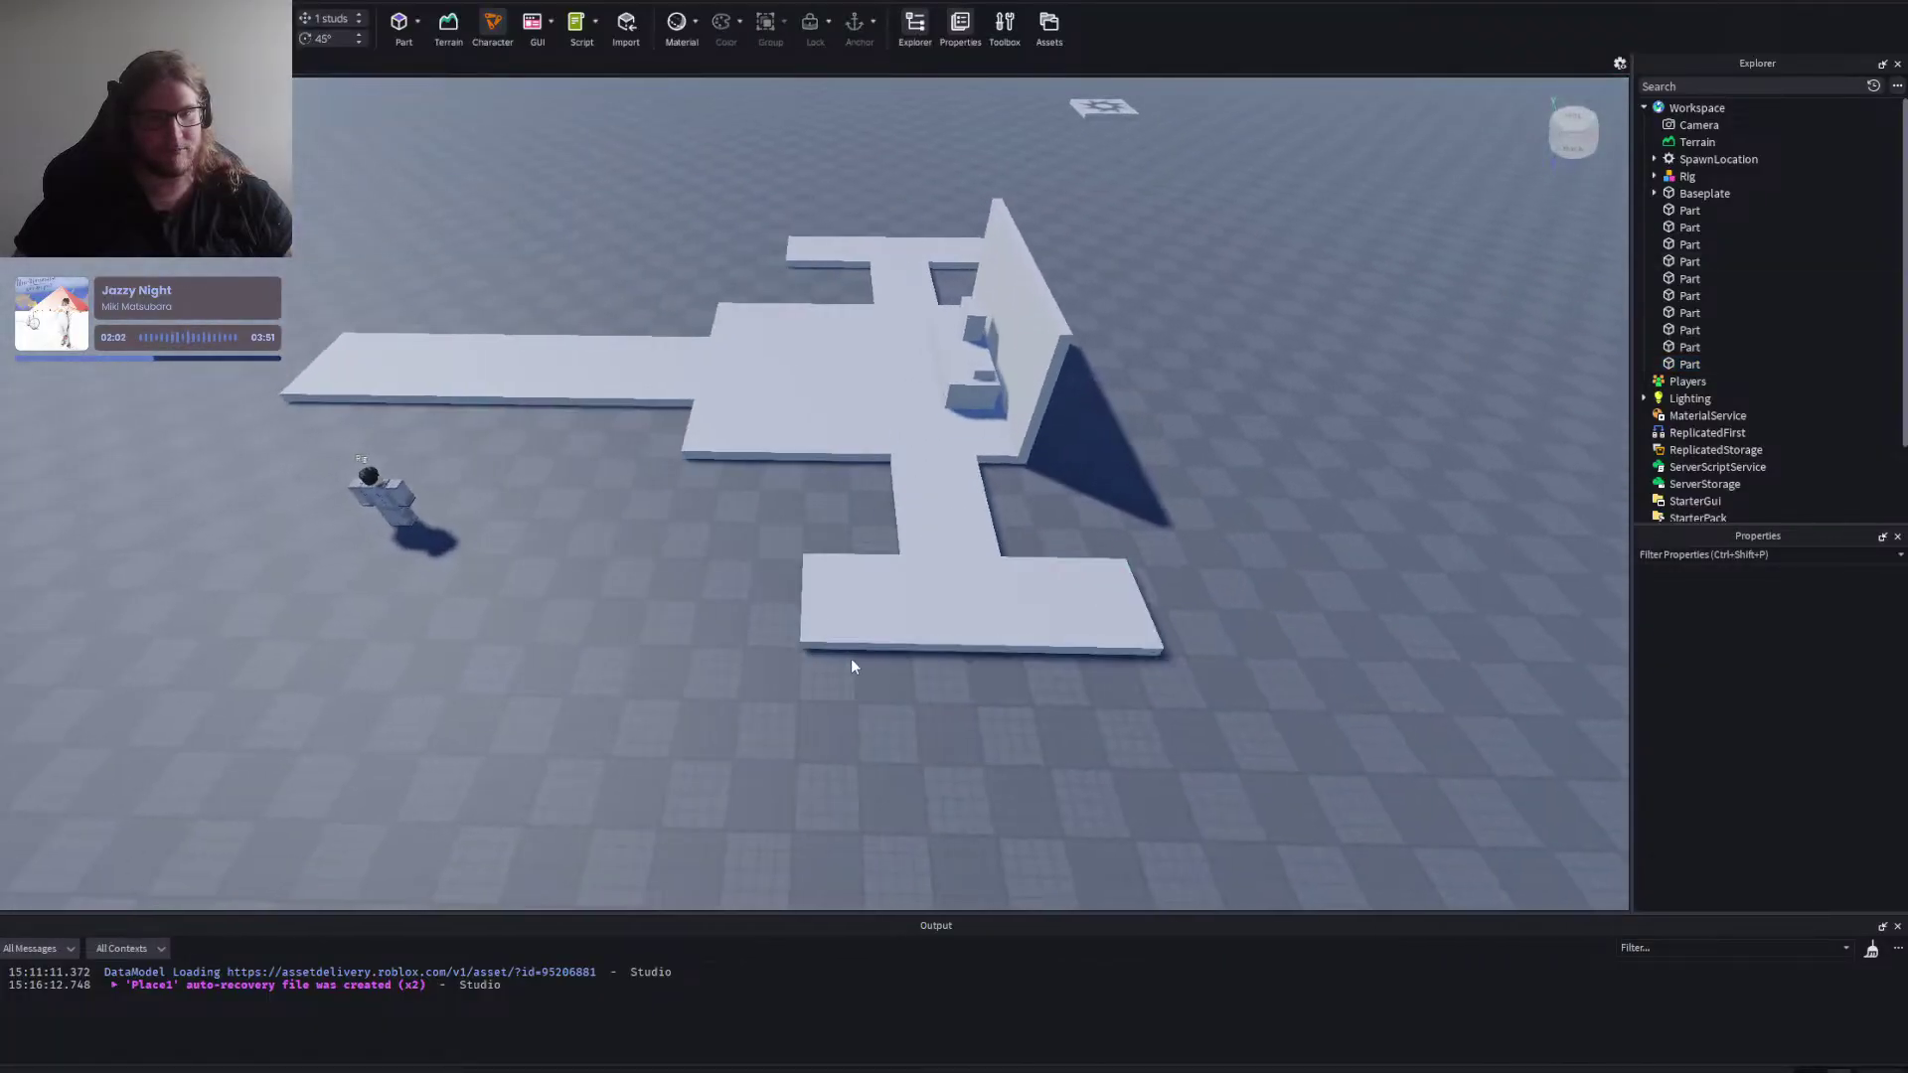
Lengthen the copied cross slab by pulling both of its short ends outward.
click(849, 648)
drag(759, 605, 713, 608)
key(d)
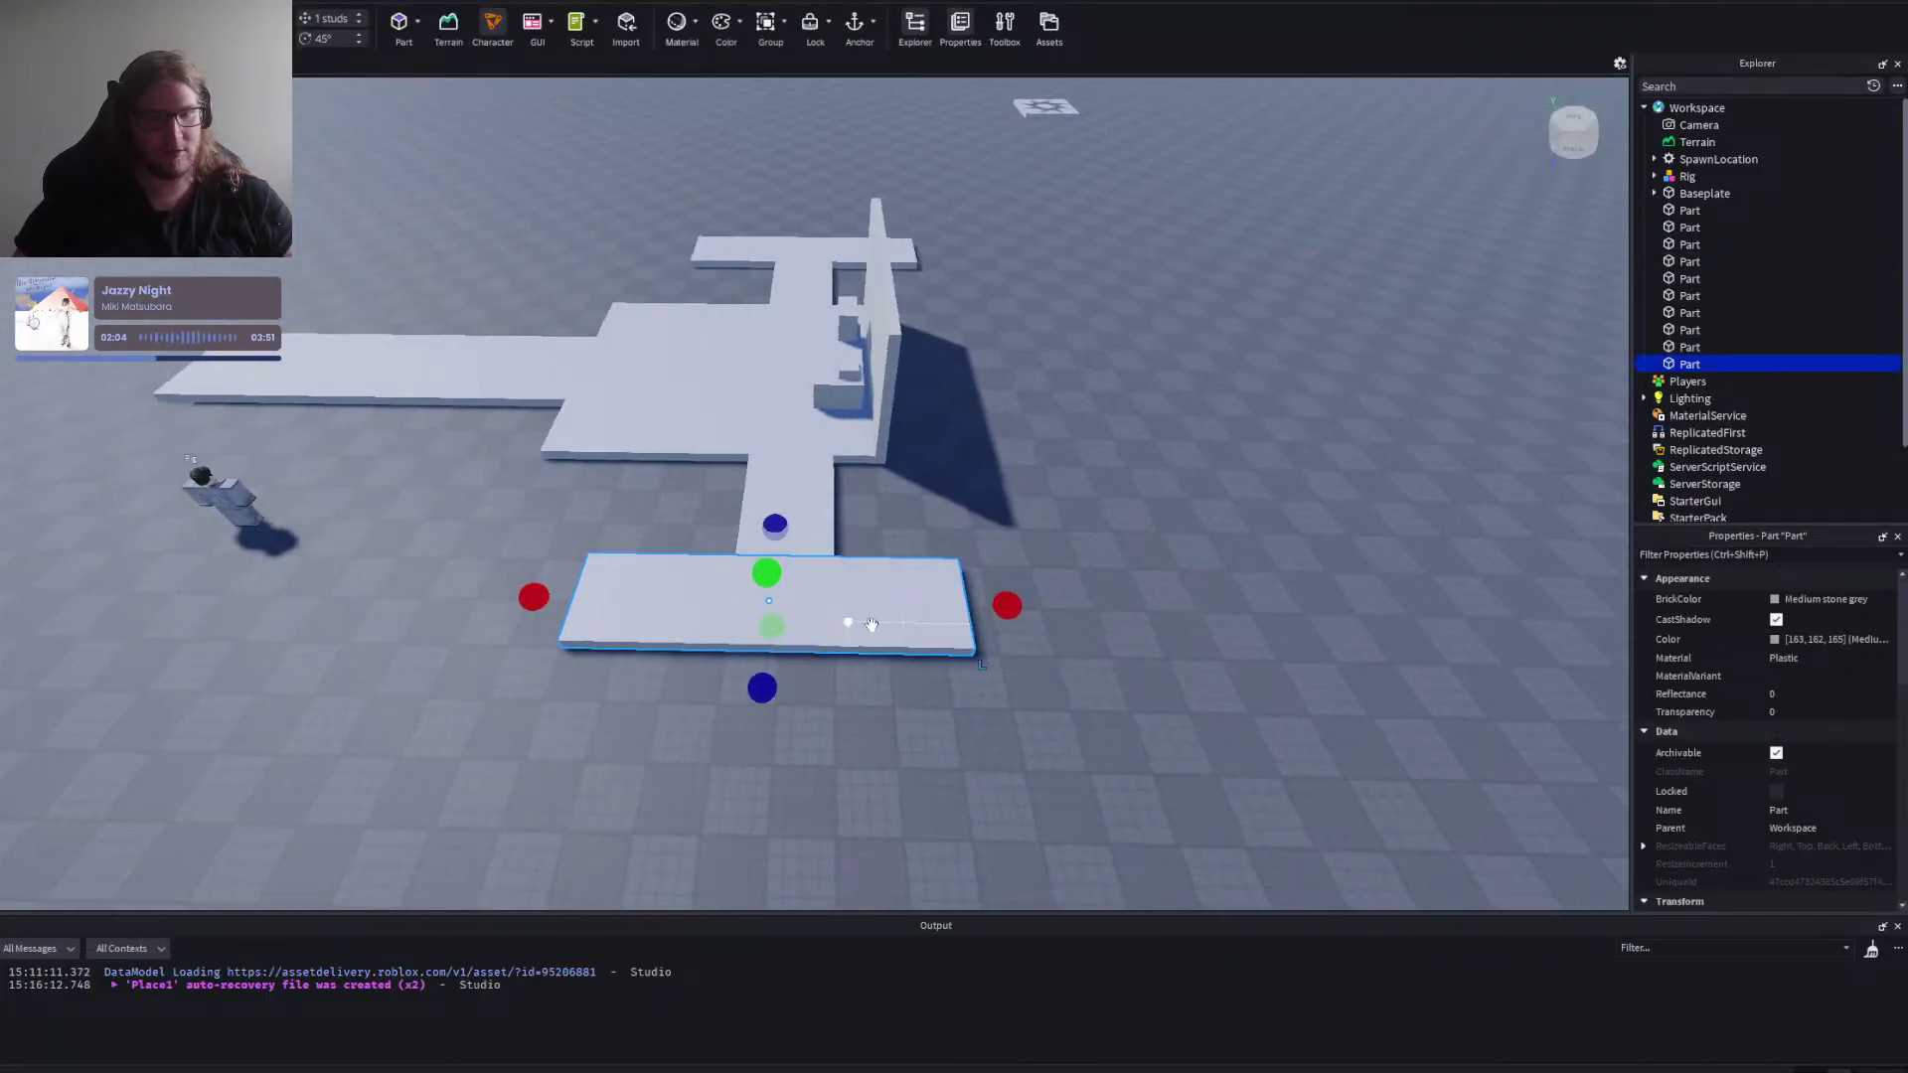
key(d)
drag(847, 605, 876, 605)
click(922, 519)
Examine the overall floor layout from above, comparing both cross slabs, the central room and the long hallway.
scroll(922, 519, down, 3)
right_click(922, 519)
key(a)
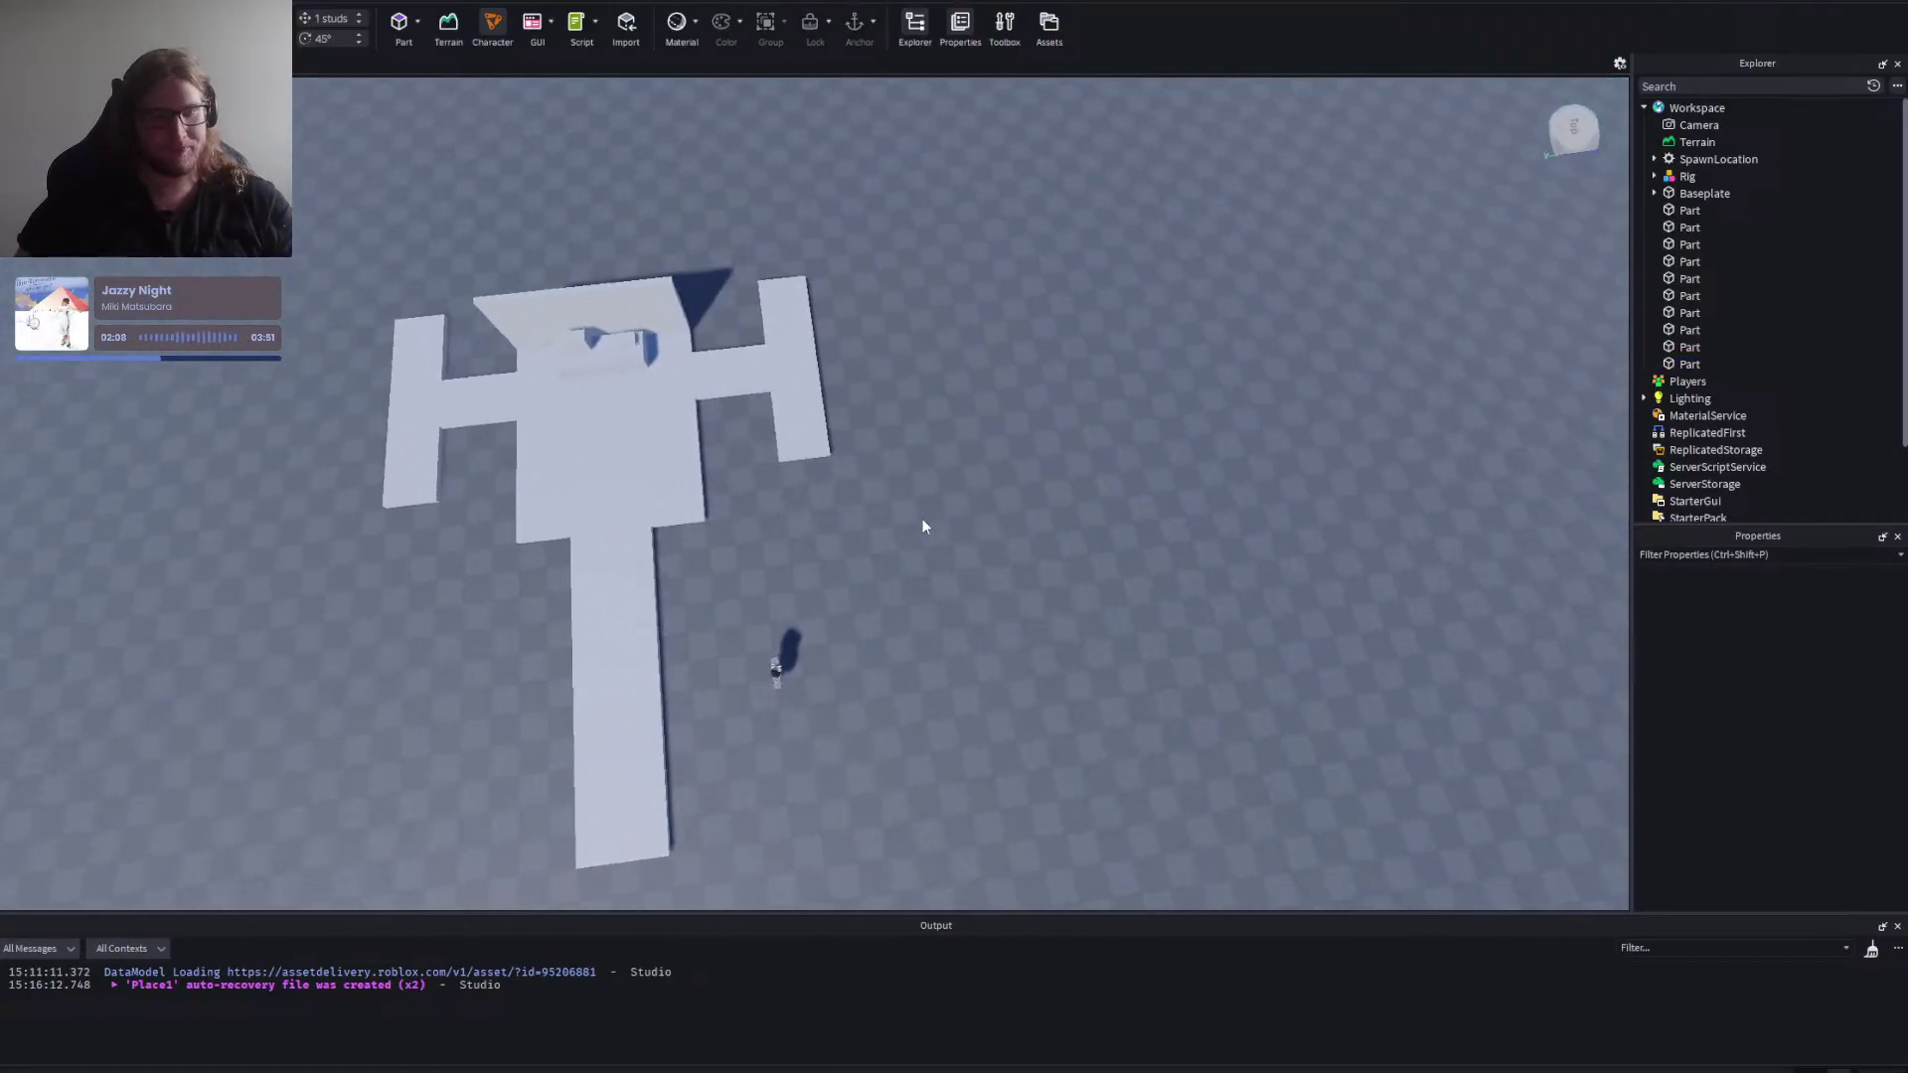
right_click(922, 519)
right_click(937, 580)
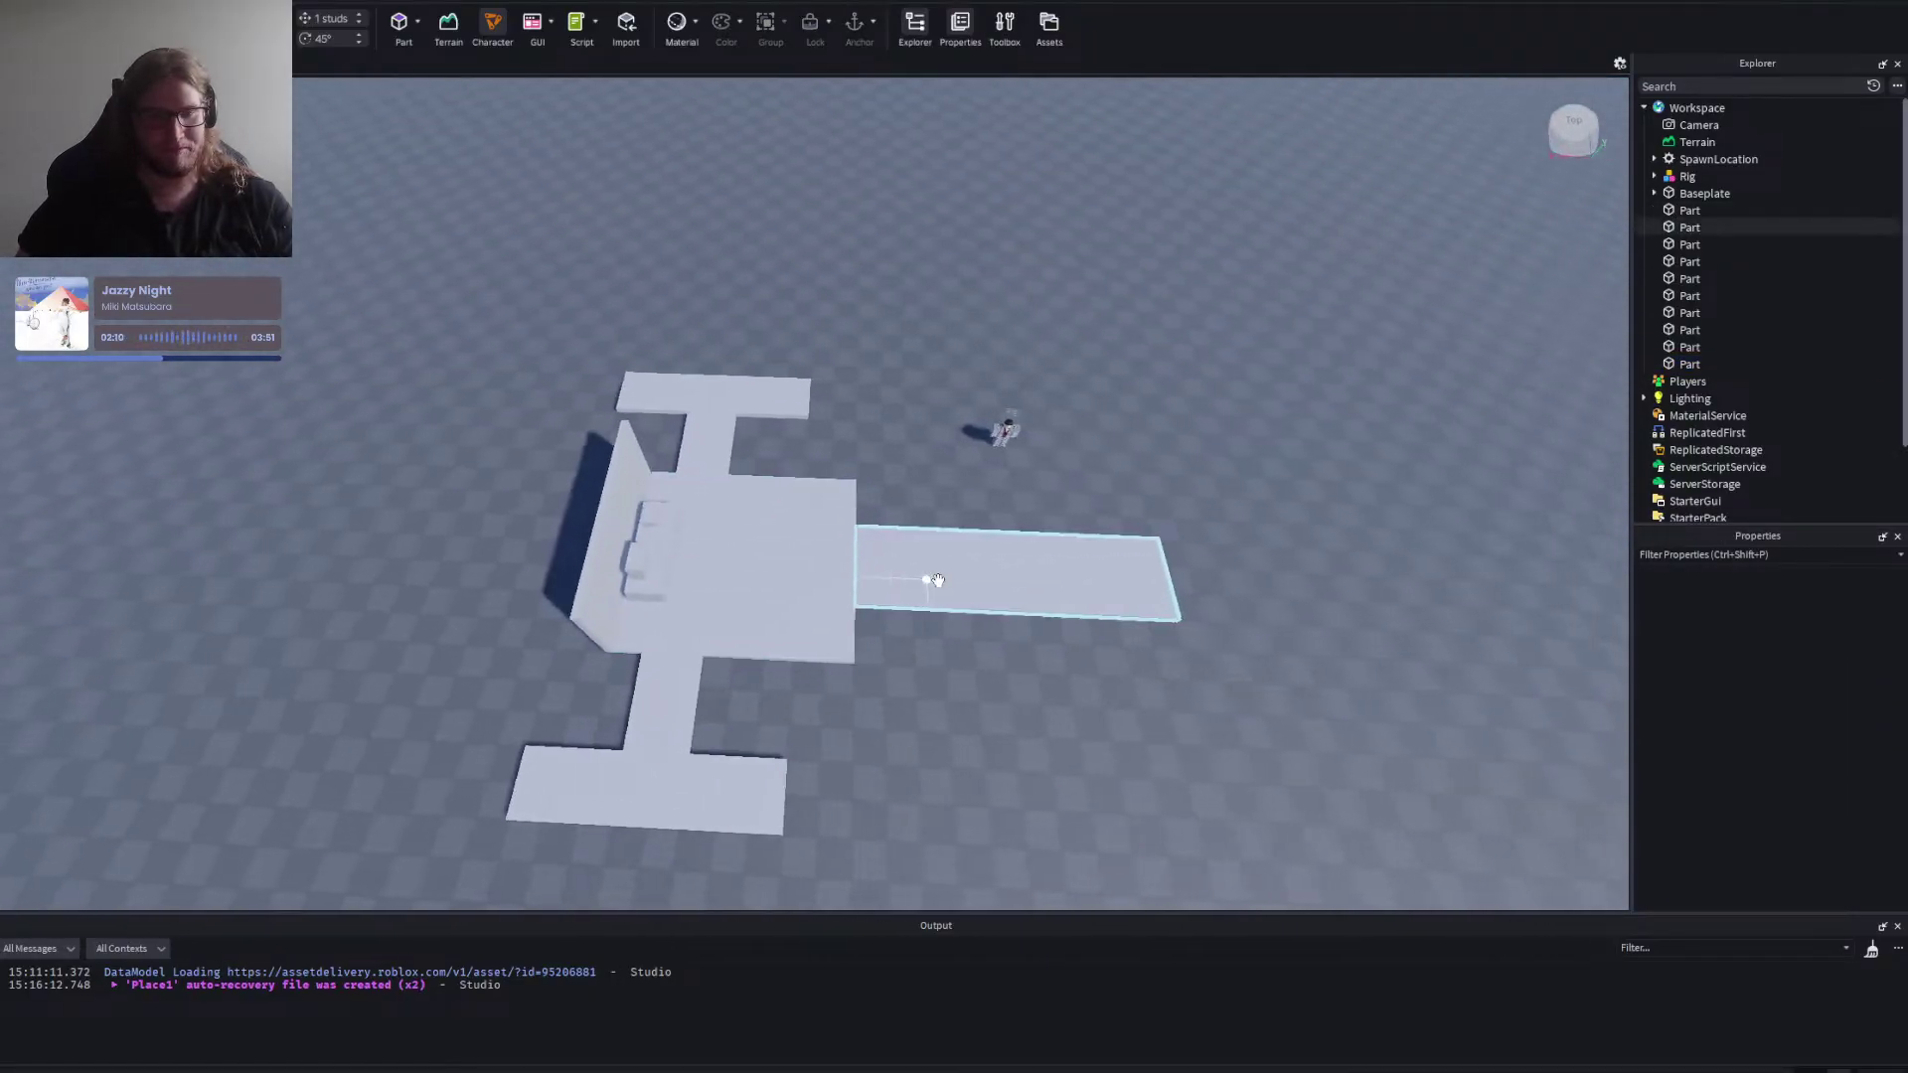
scroll(936, 581, down, 1)
key(d)
right_click(934, 564)
click(878, 607)
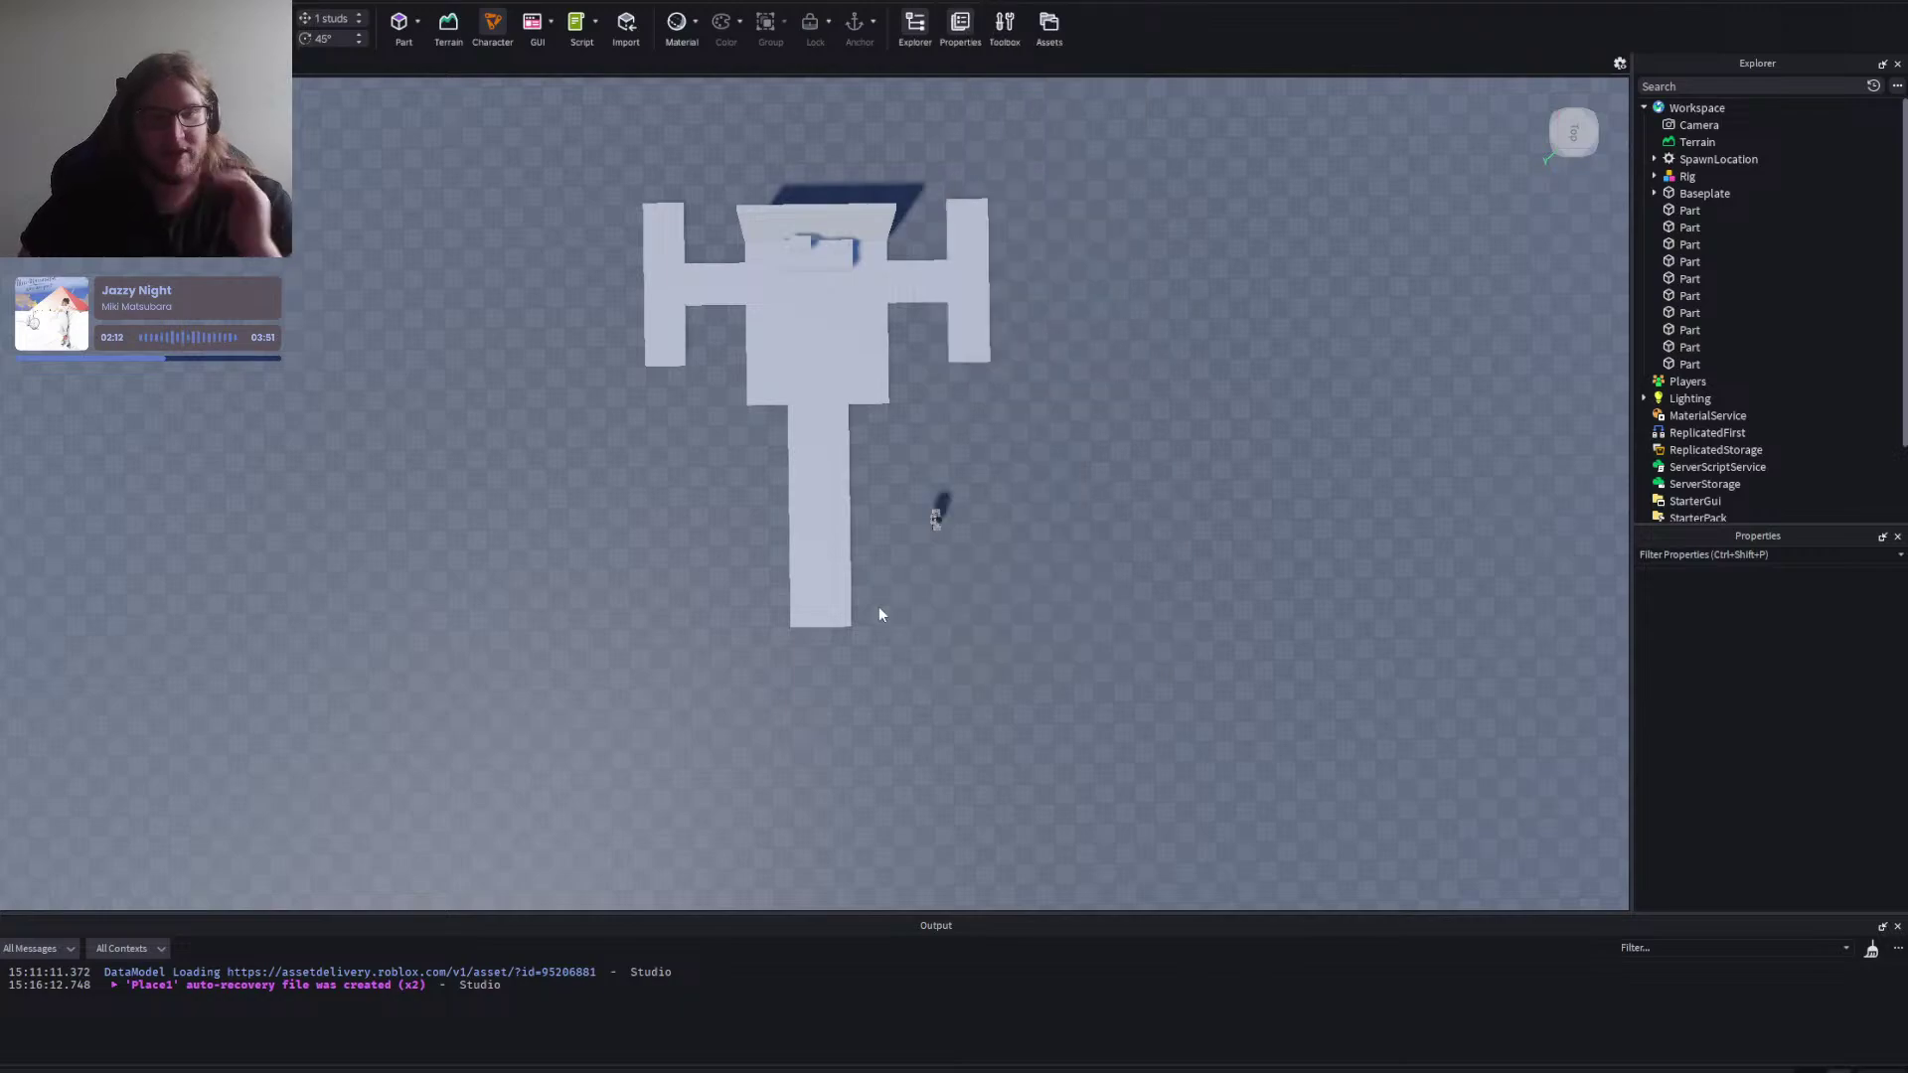
right_click(854, 578)
key(w)
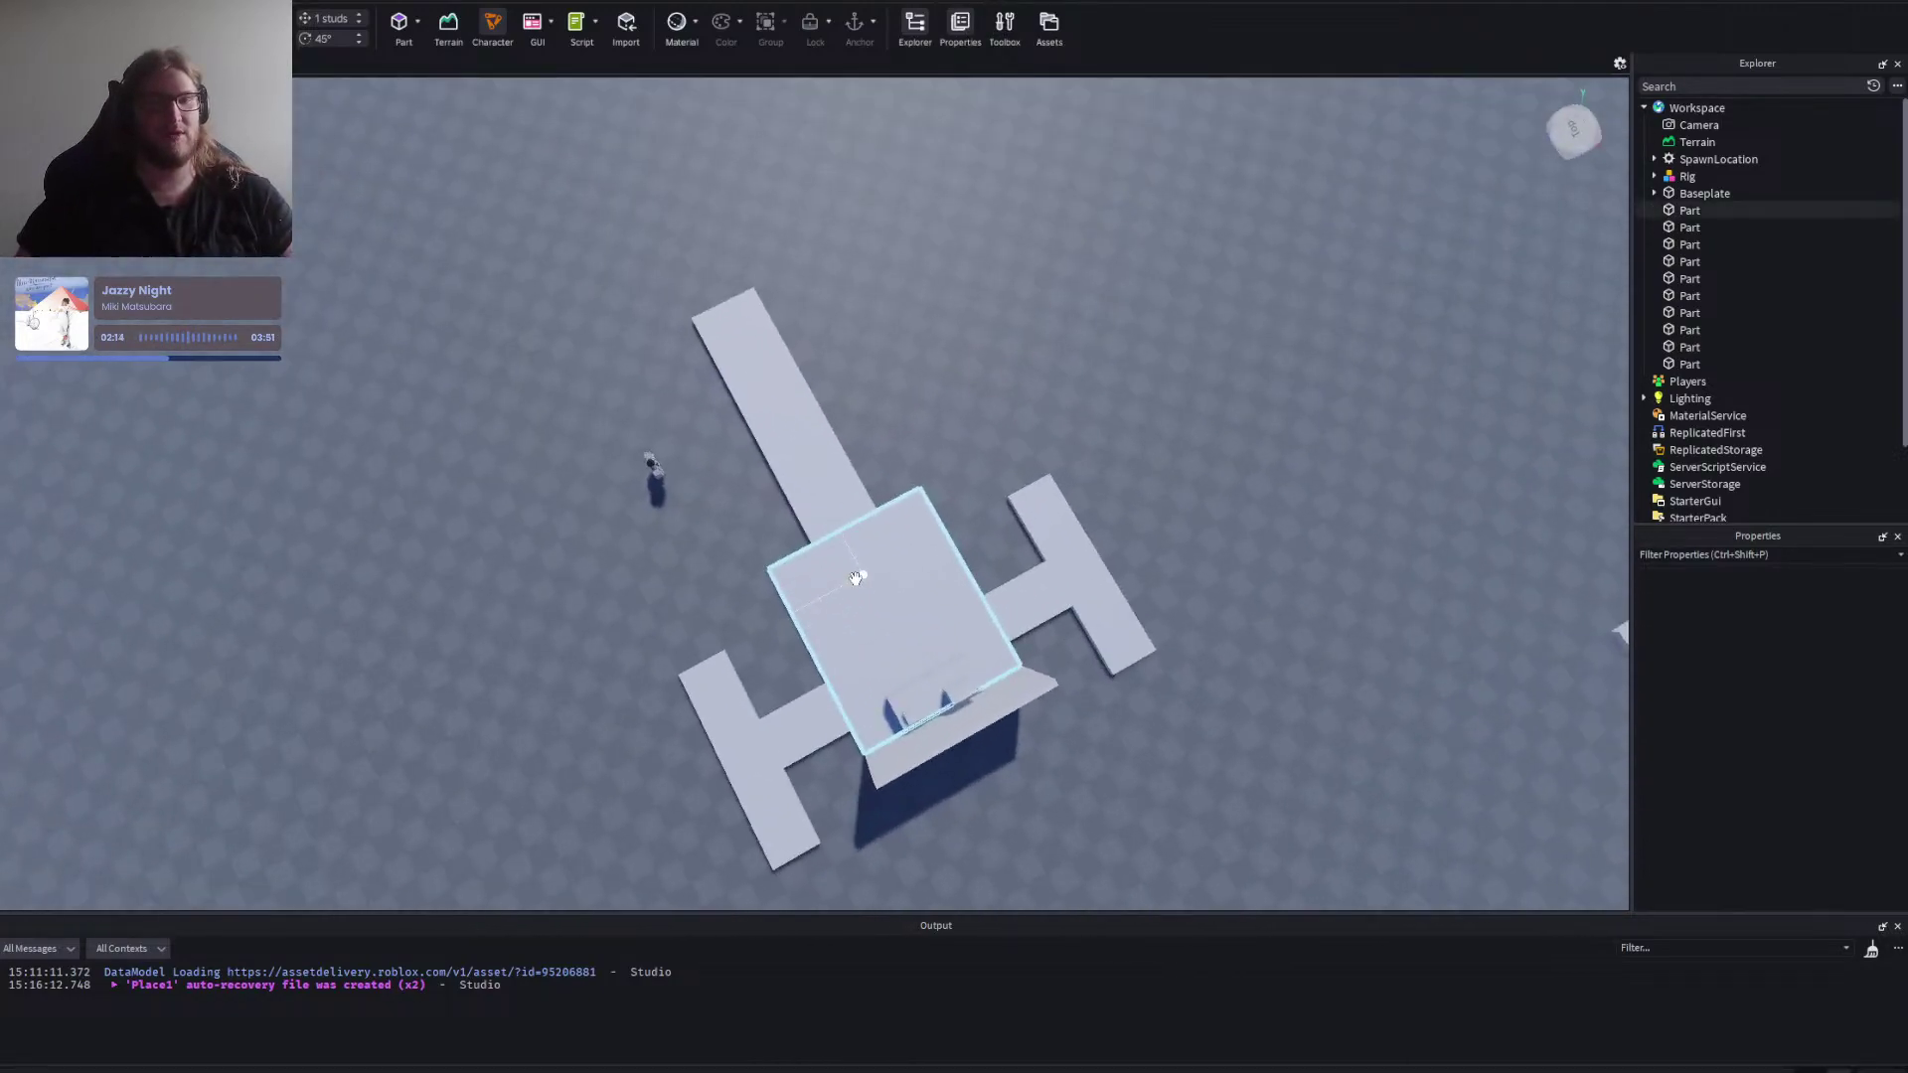
right_click(854, 578)
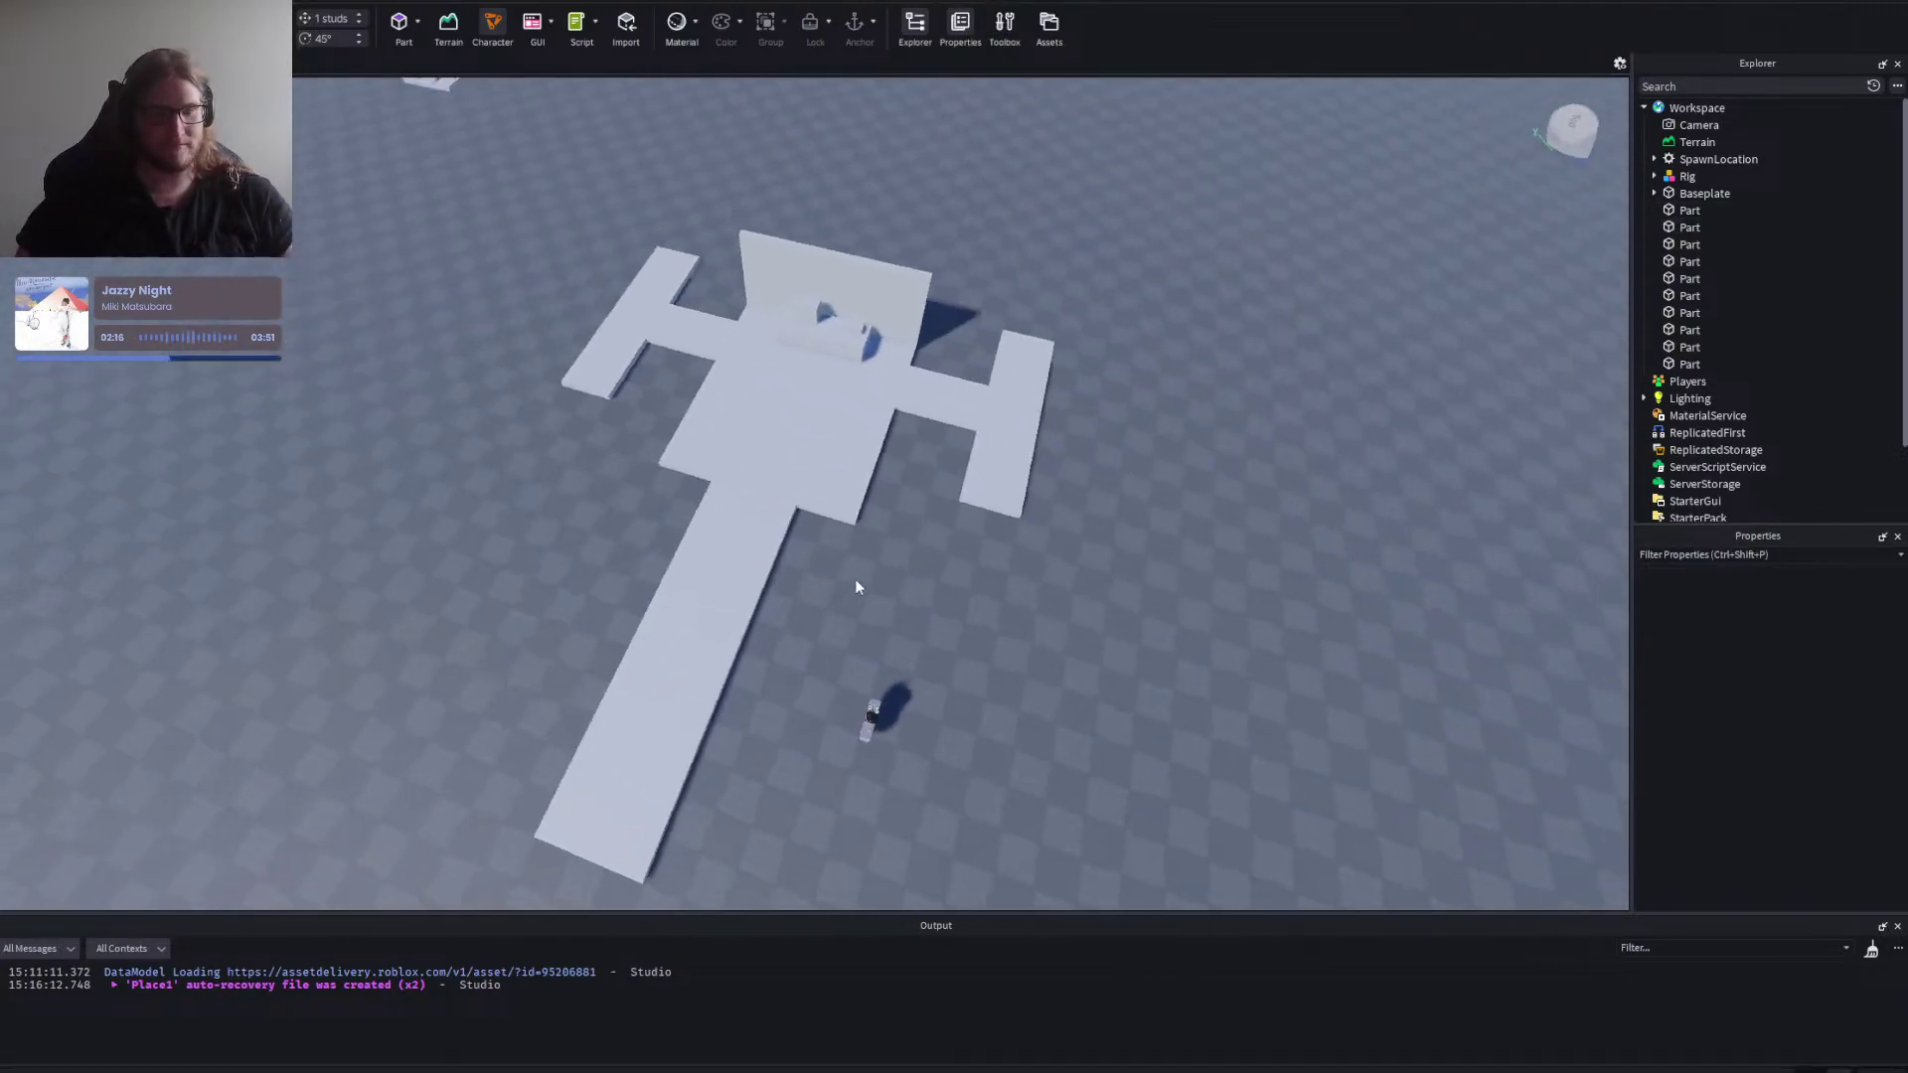
right_click(866, 574)
Stand the rig beside the copied cross slab for scale and widen the slab outward to about 9 studs.
drag(796, 686, 671, 766)
scroll(736, 725, down, 2)
click(870, 639)
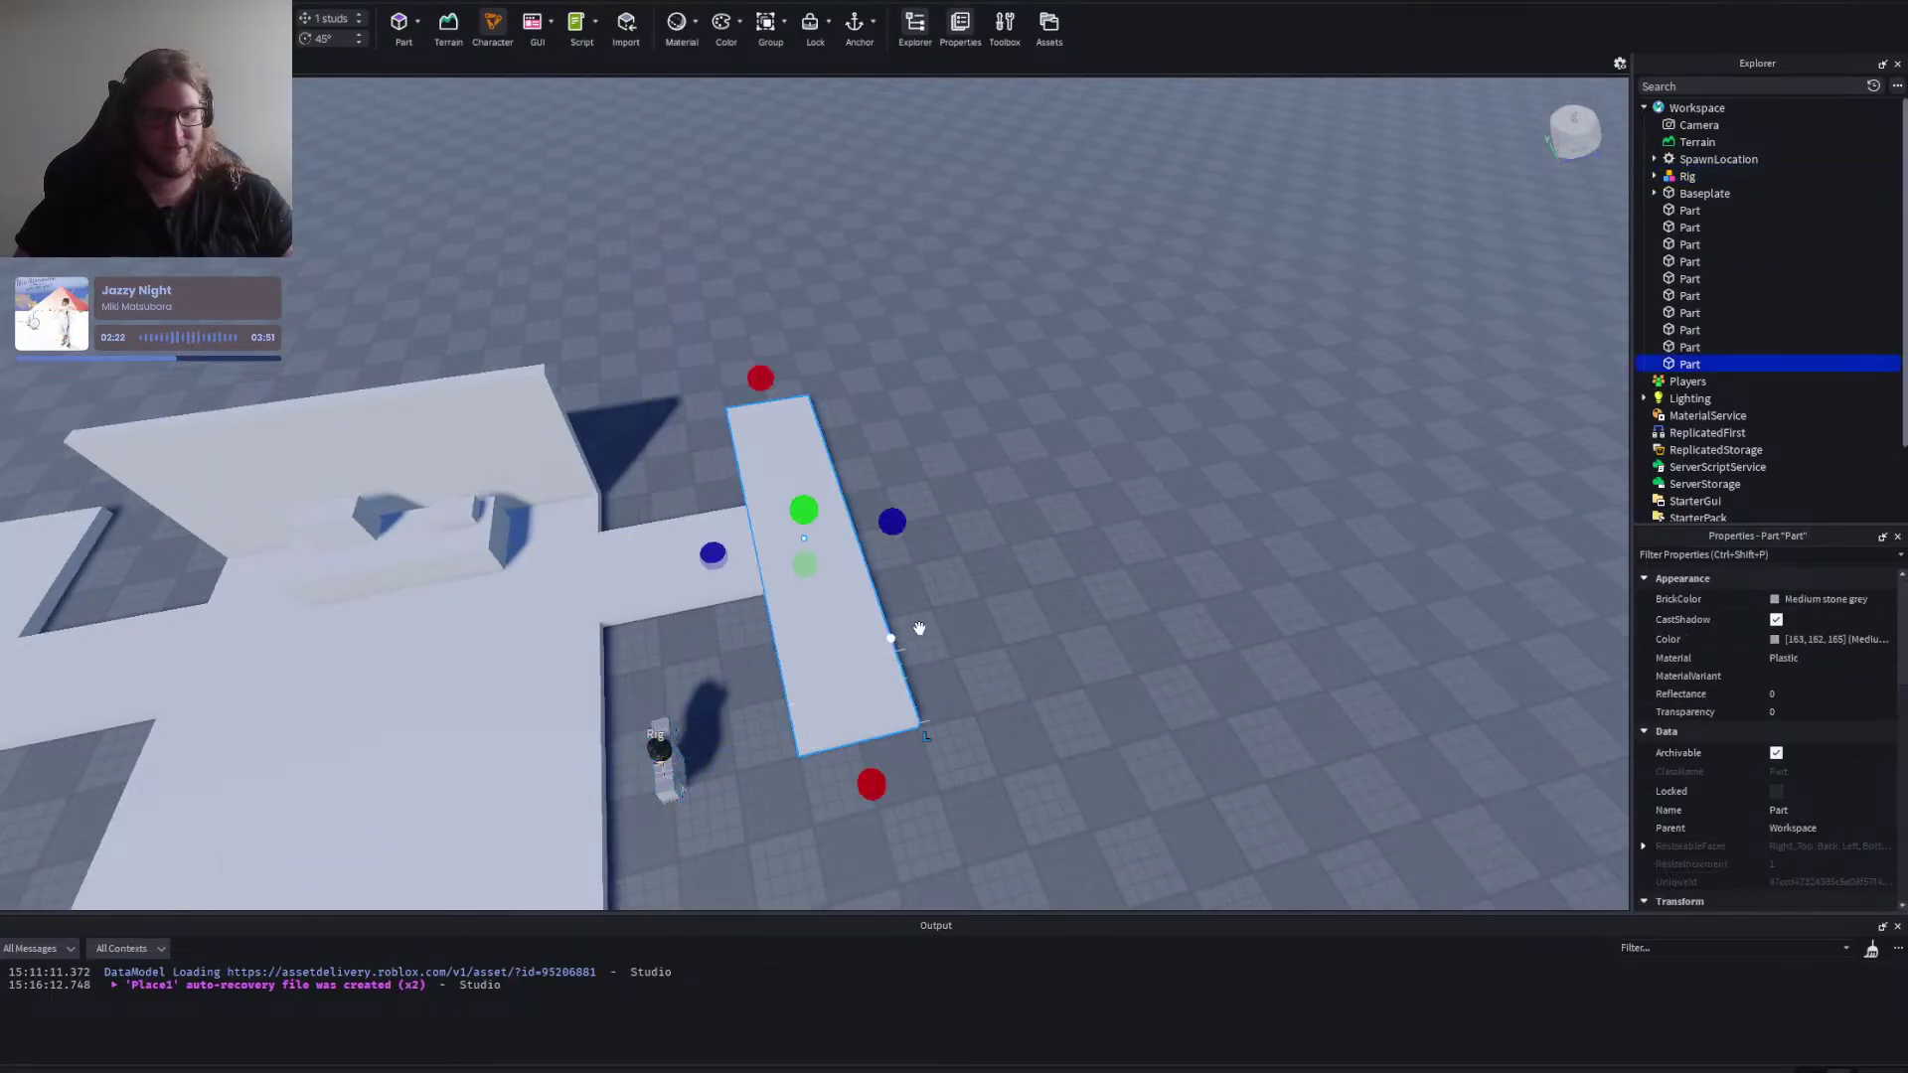
right_click(915, 630)
drag(880, 290, 909, 298)
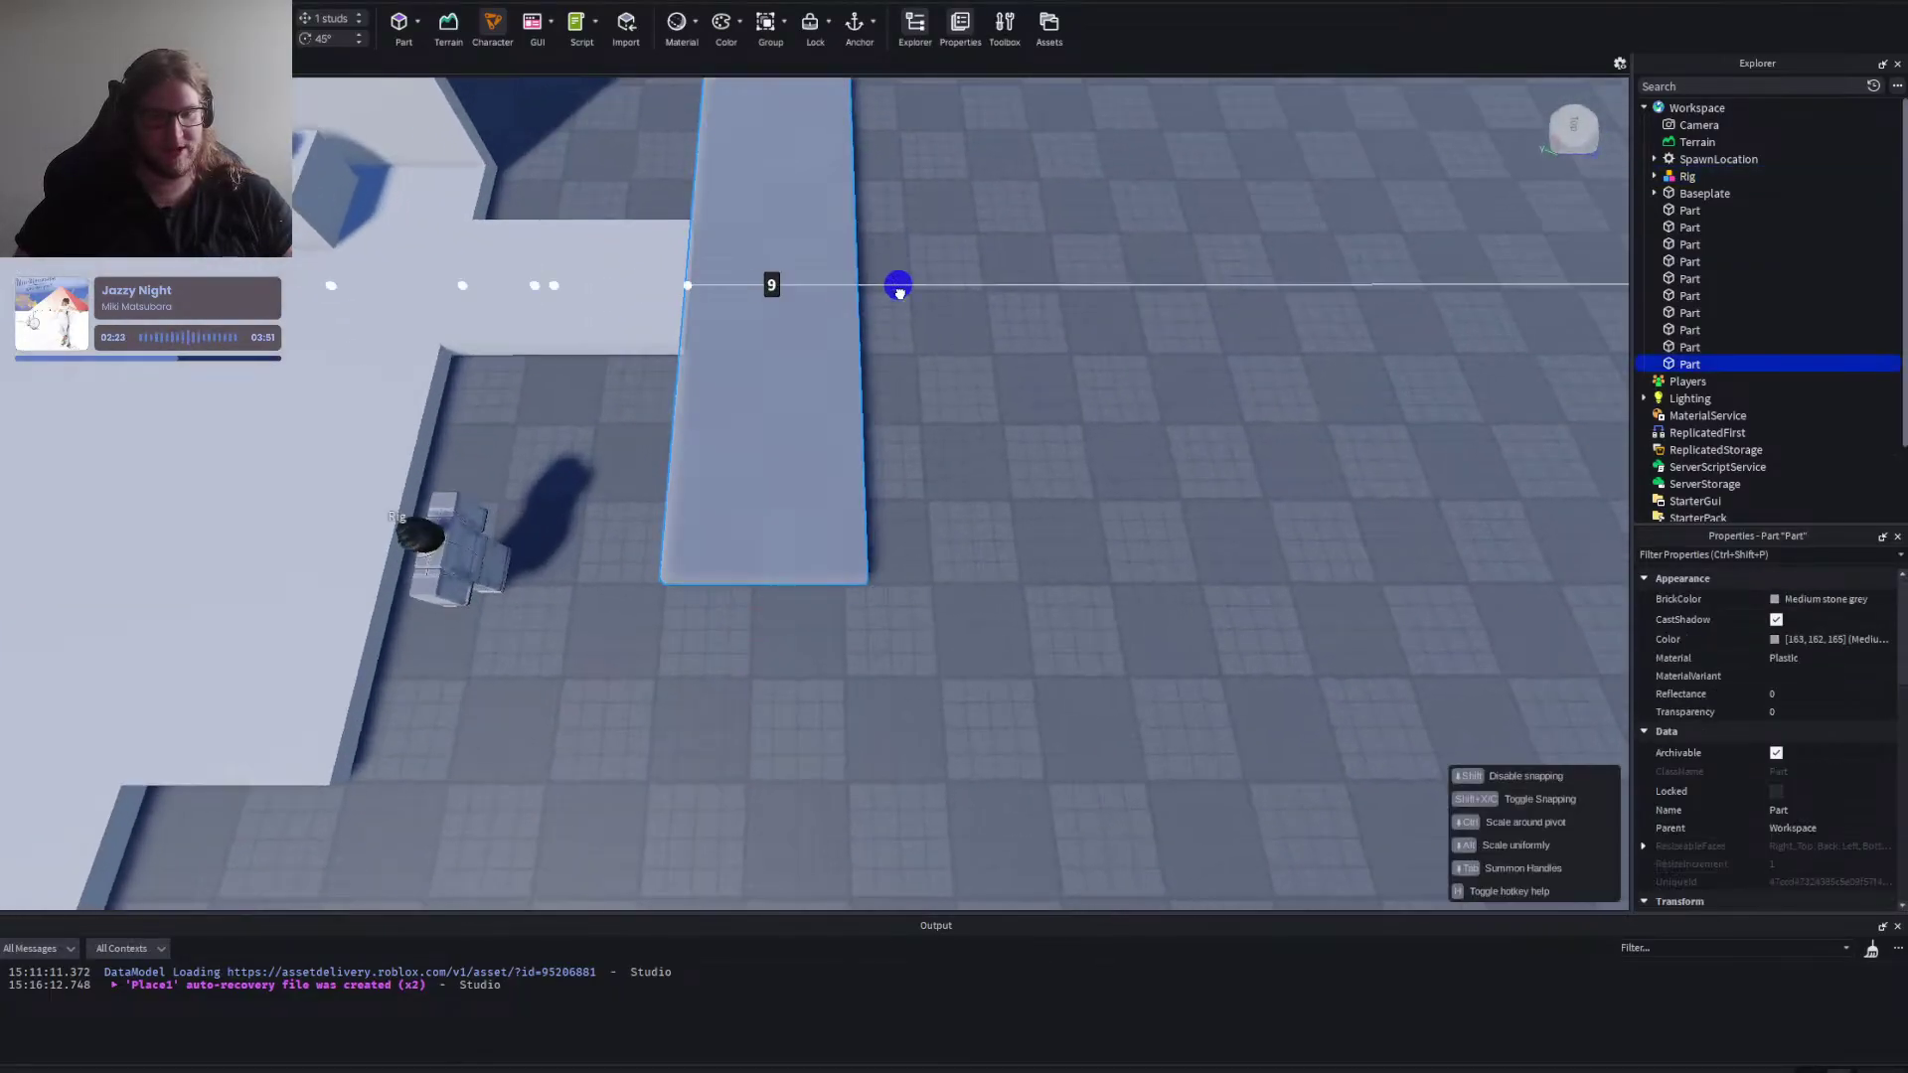
click(957, 405)
Widen the original cross slab on the opposite side by pulling its outer long edge slightly outward.
scroll(957, 406, down, 3)
key(a)
click(682, 510)
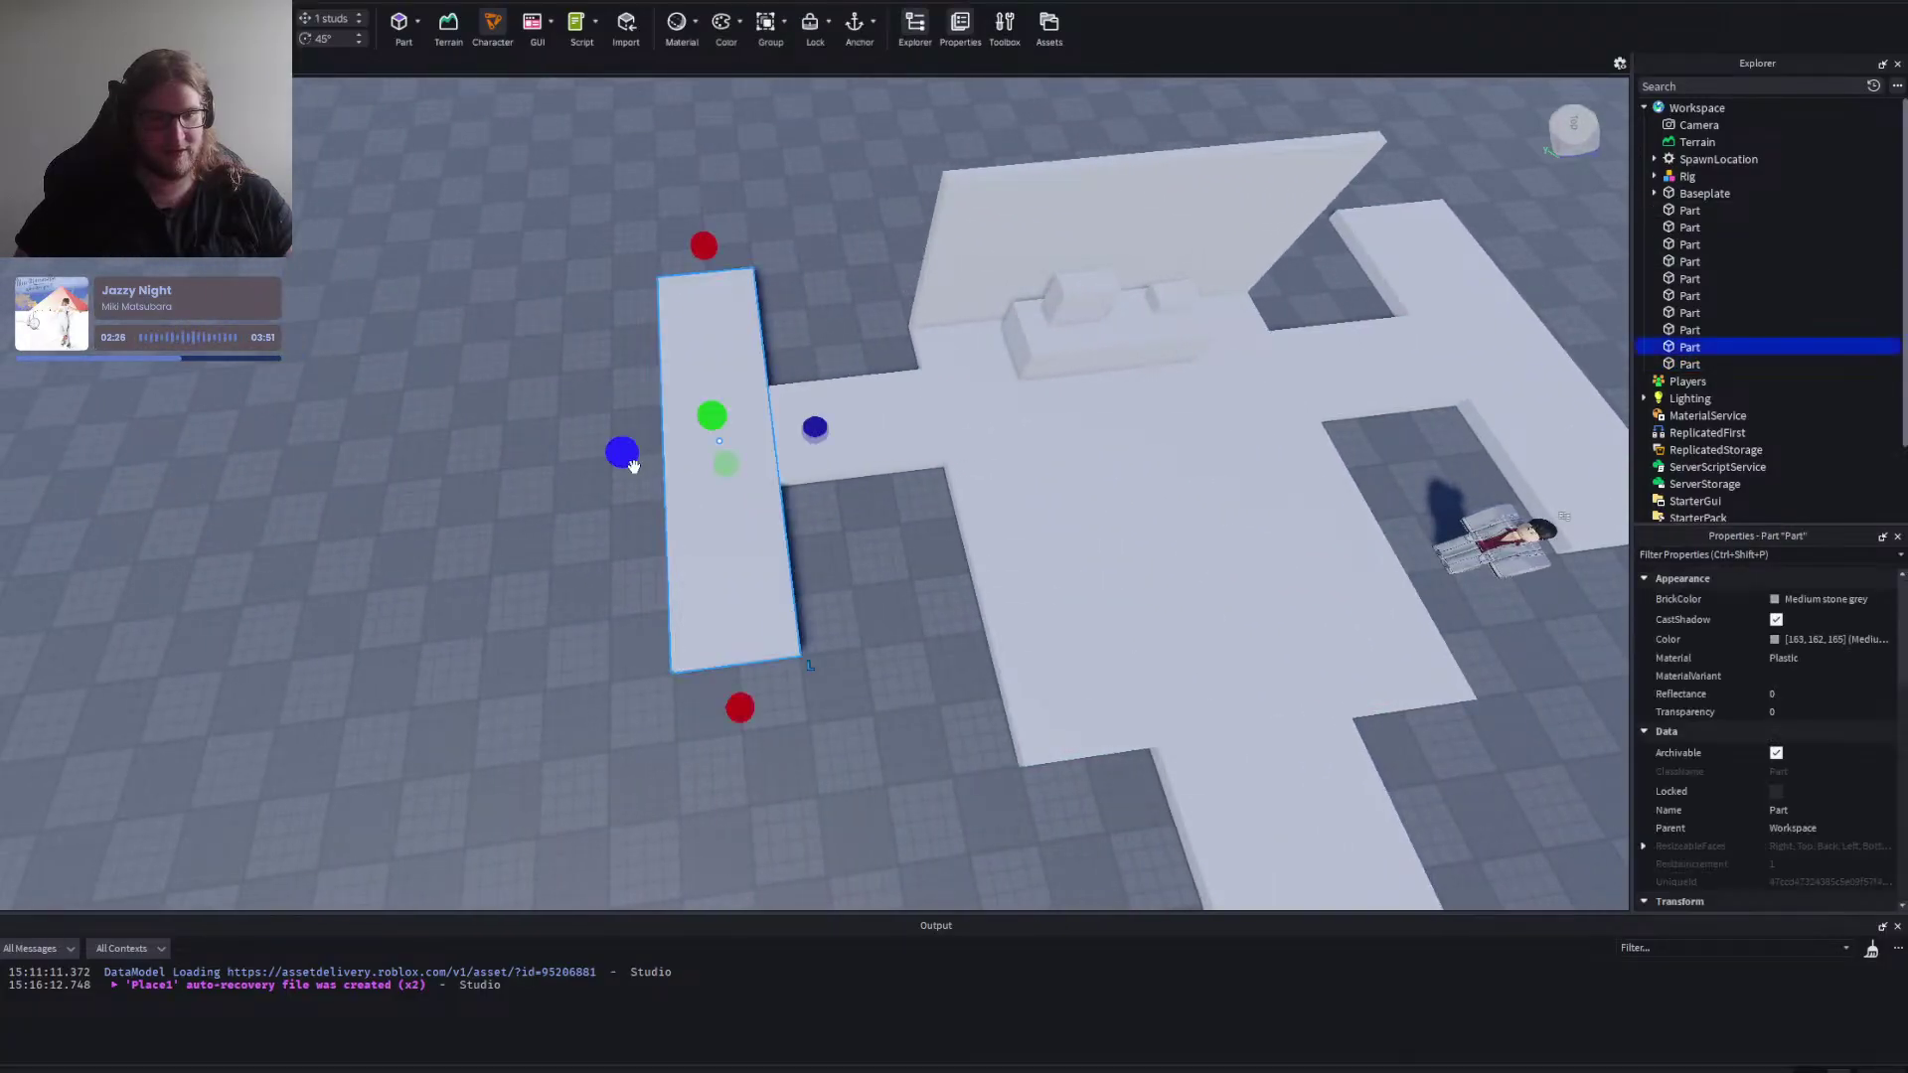
drag(622, 449, 596, 461)
click(604, 574)
Inspect the two widened cross slabs and their junctions with the side hallways at close range.
right_click(600, 572)
key(d)
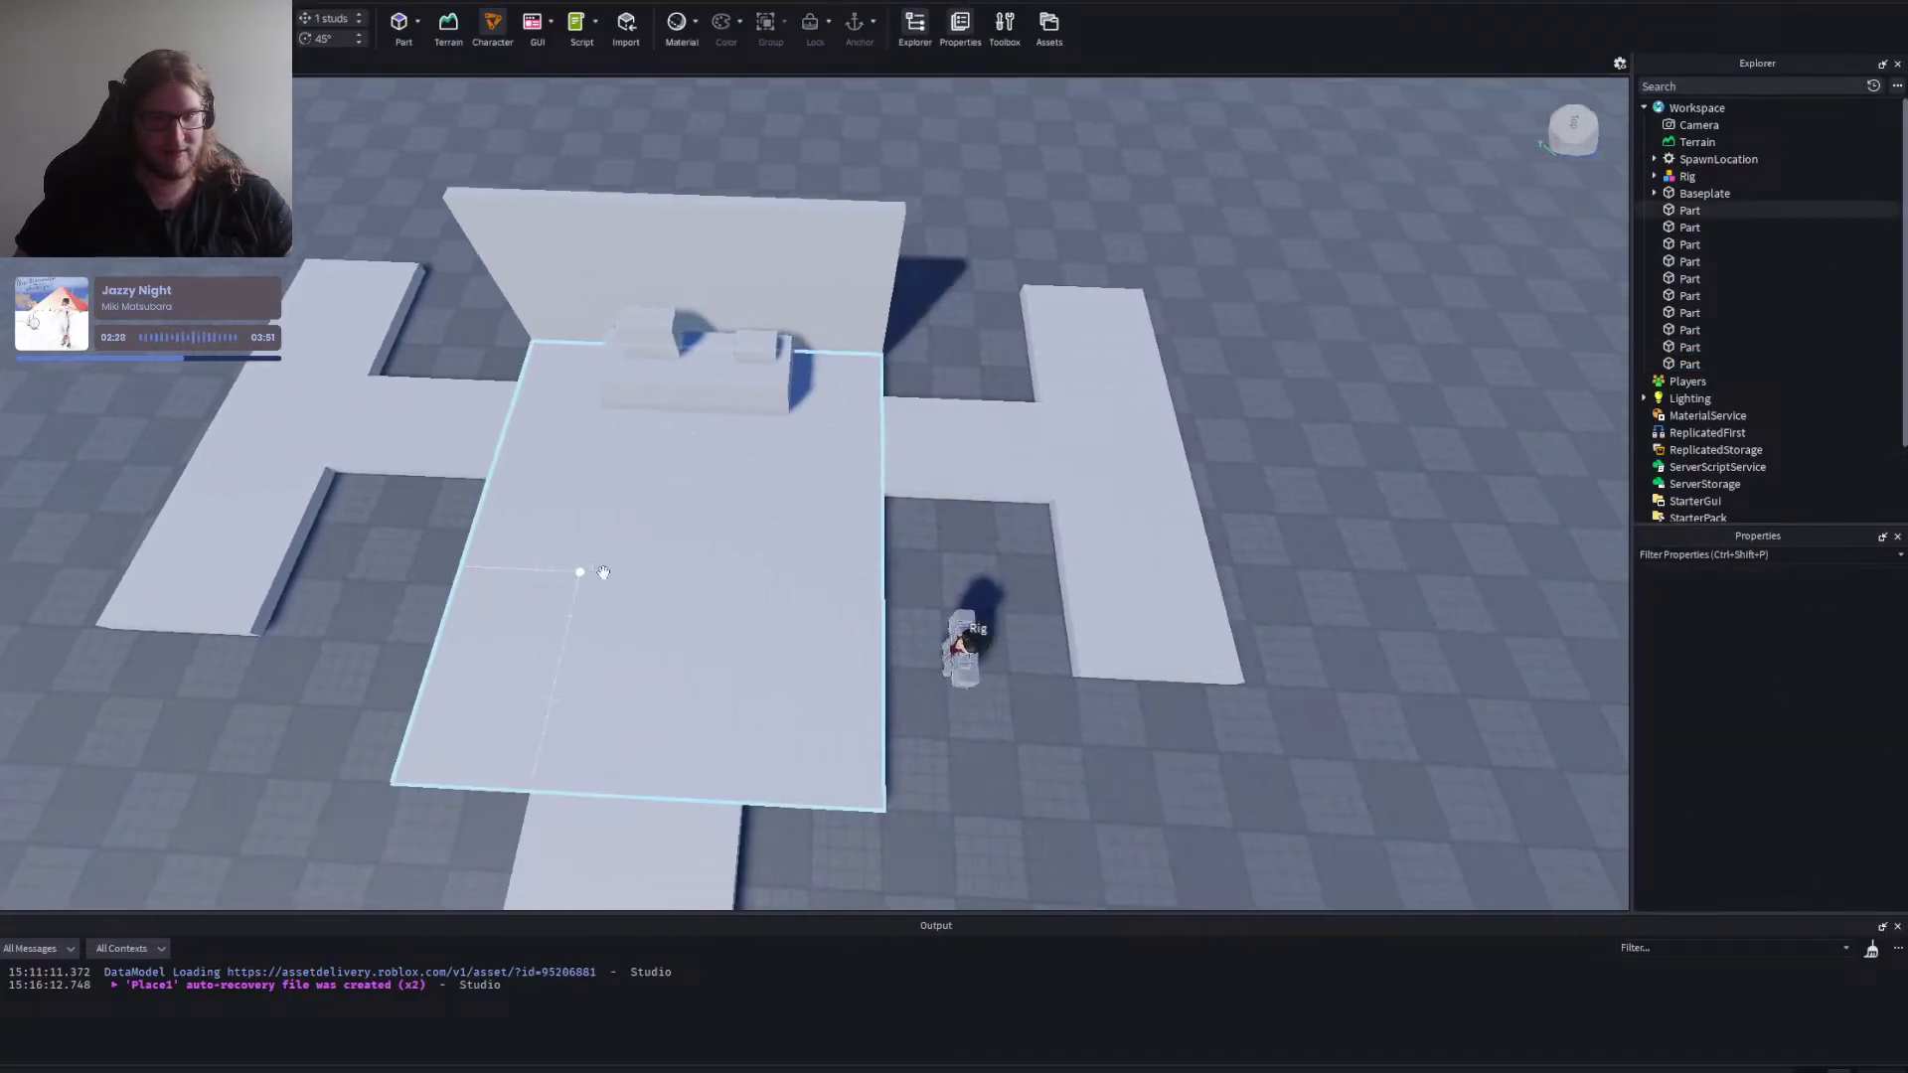
key(w)
key(a)
key(a)
key(s)
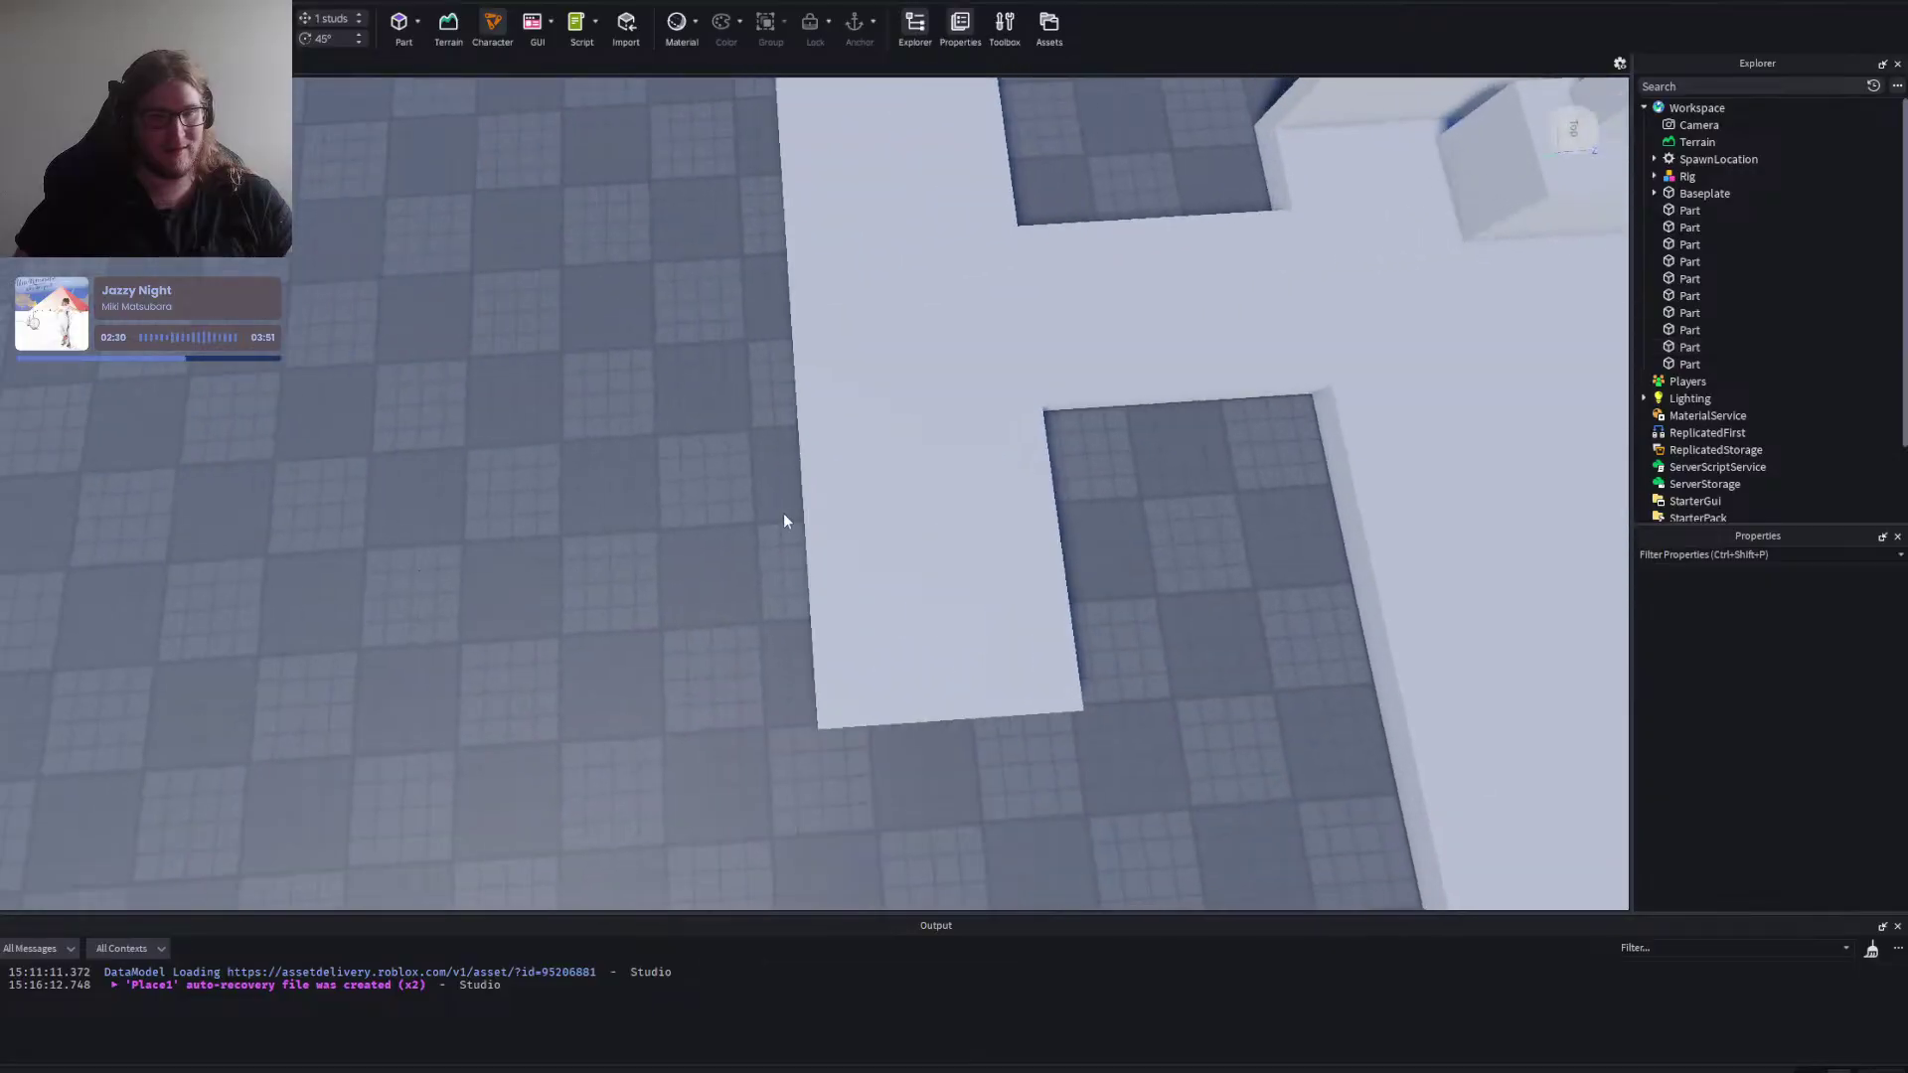
click(813, 515)
click(787, 519)
key(w)
key(s)
key(d)
drag(932, 520, 1049, 418)
key(d)
click(1168, 517)
key(w)
Rotate the rig to a -90° orientation about its vertical axis and stand it on the copied cross slab.
drag(701, 563, 586, 658)
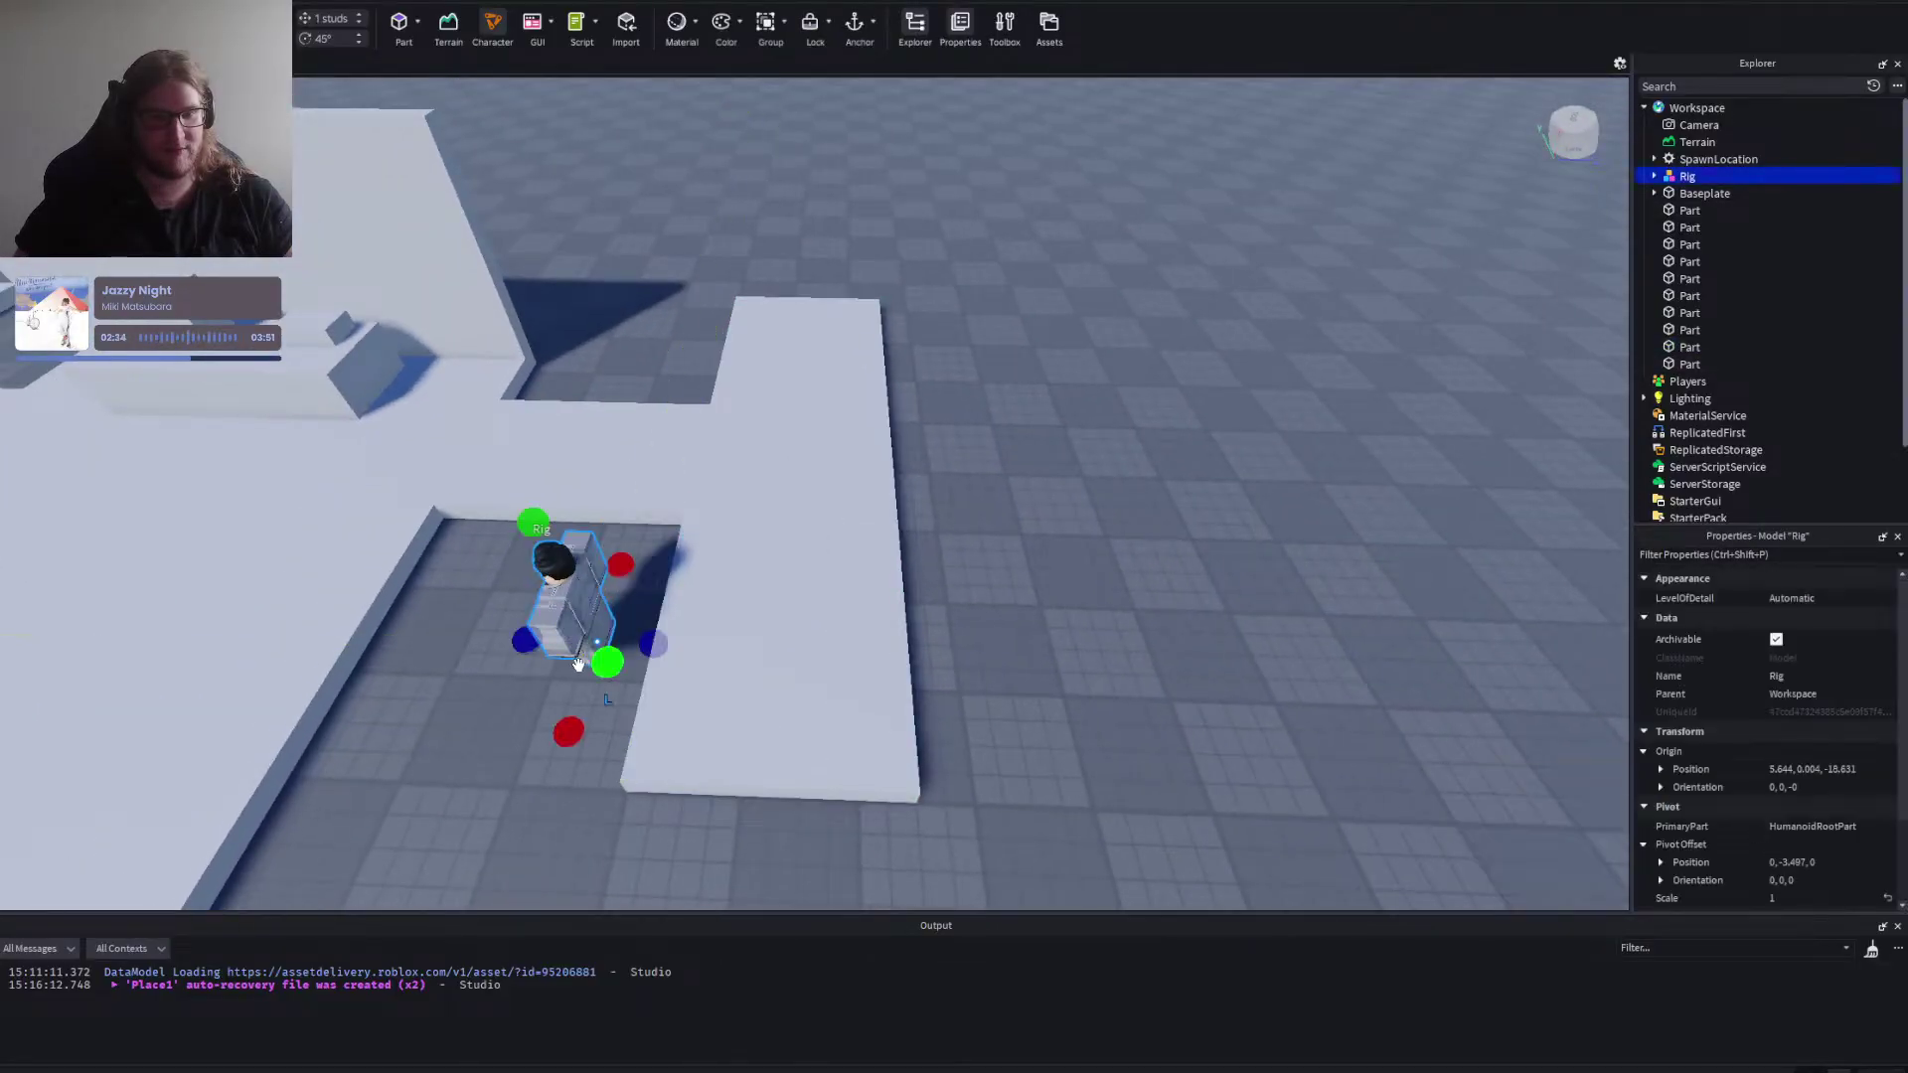
key(a)
key(d)
key(a)
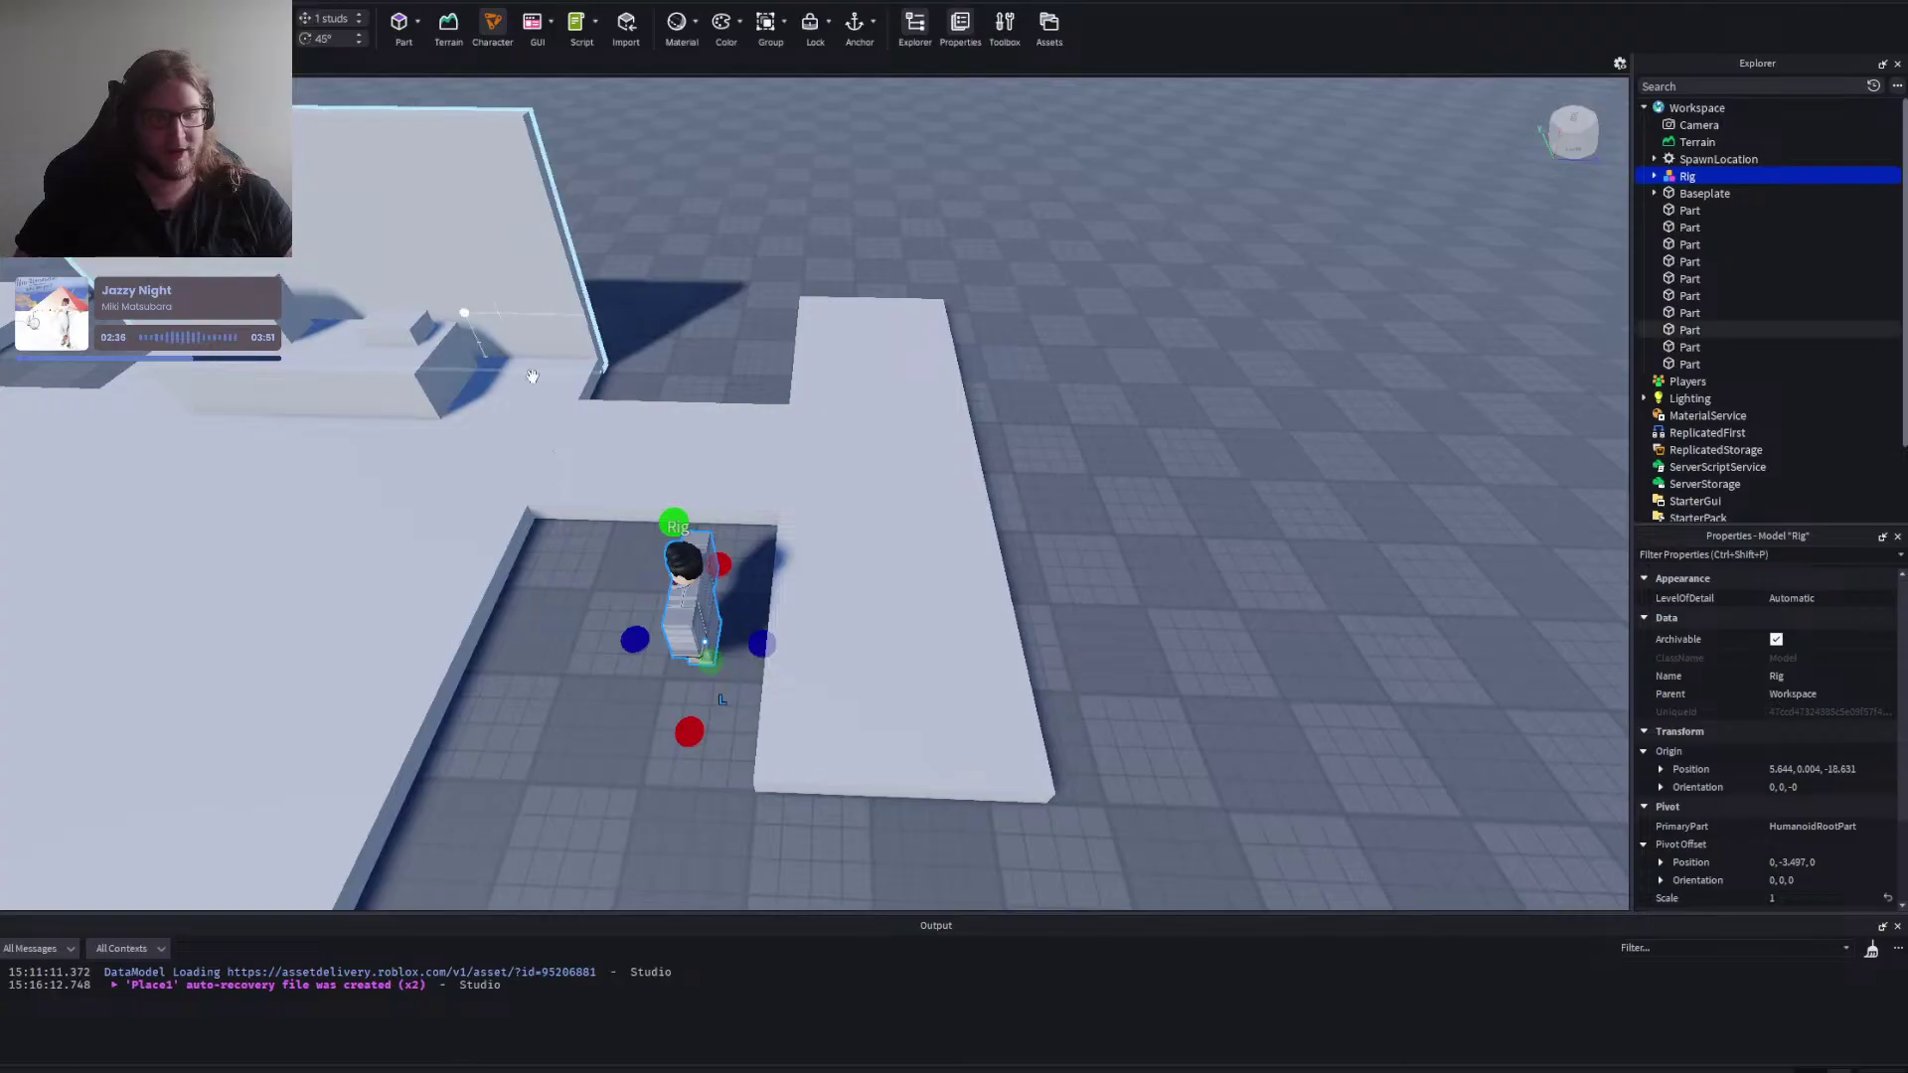
key(ctrl+4)
drag(807, 570, 823, 785)
key(ctrl+1)
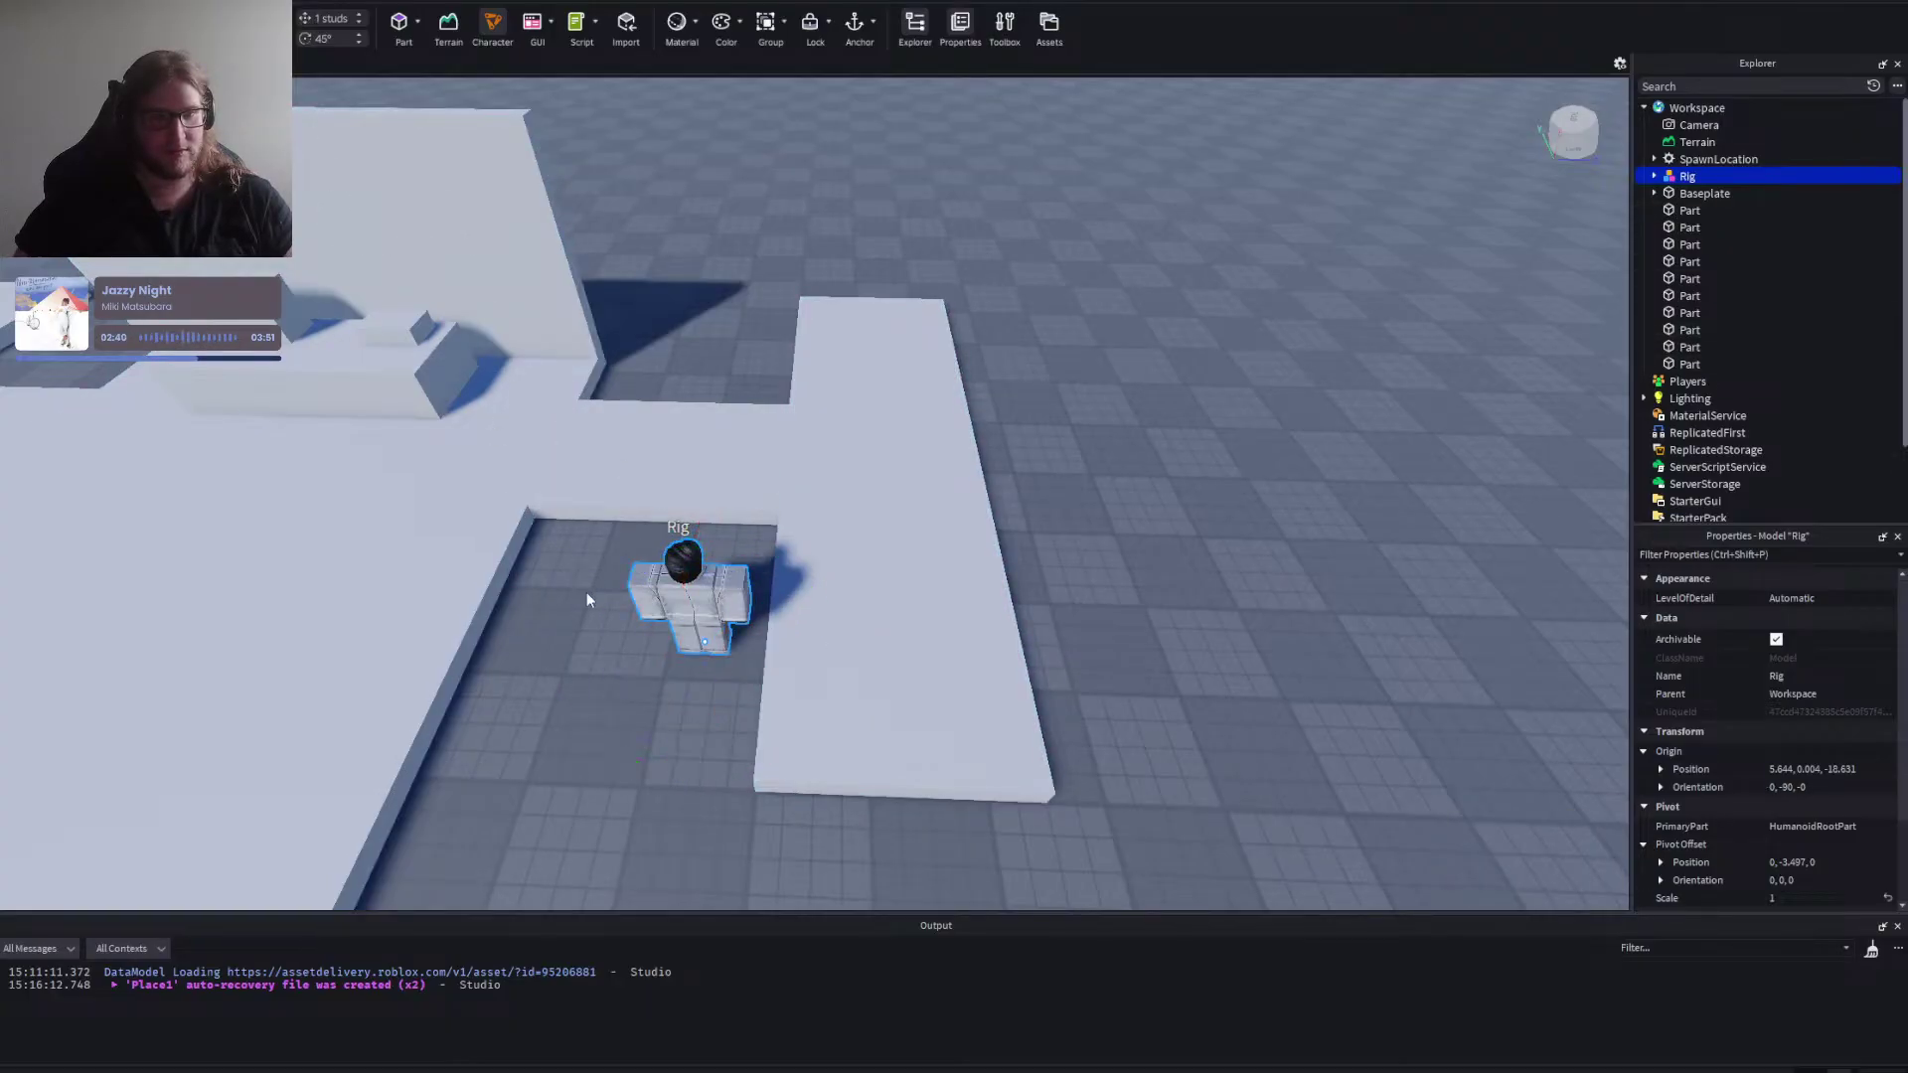
drag(695, 636, 840, 674)
click(1115, 571)
Move the rig off the cross slab onto the empty baseplate on the opposite side of the layout.
scroll(1115, 570, down, 3)
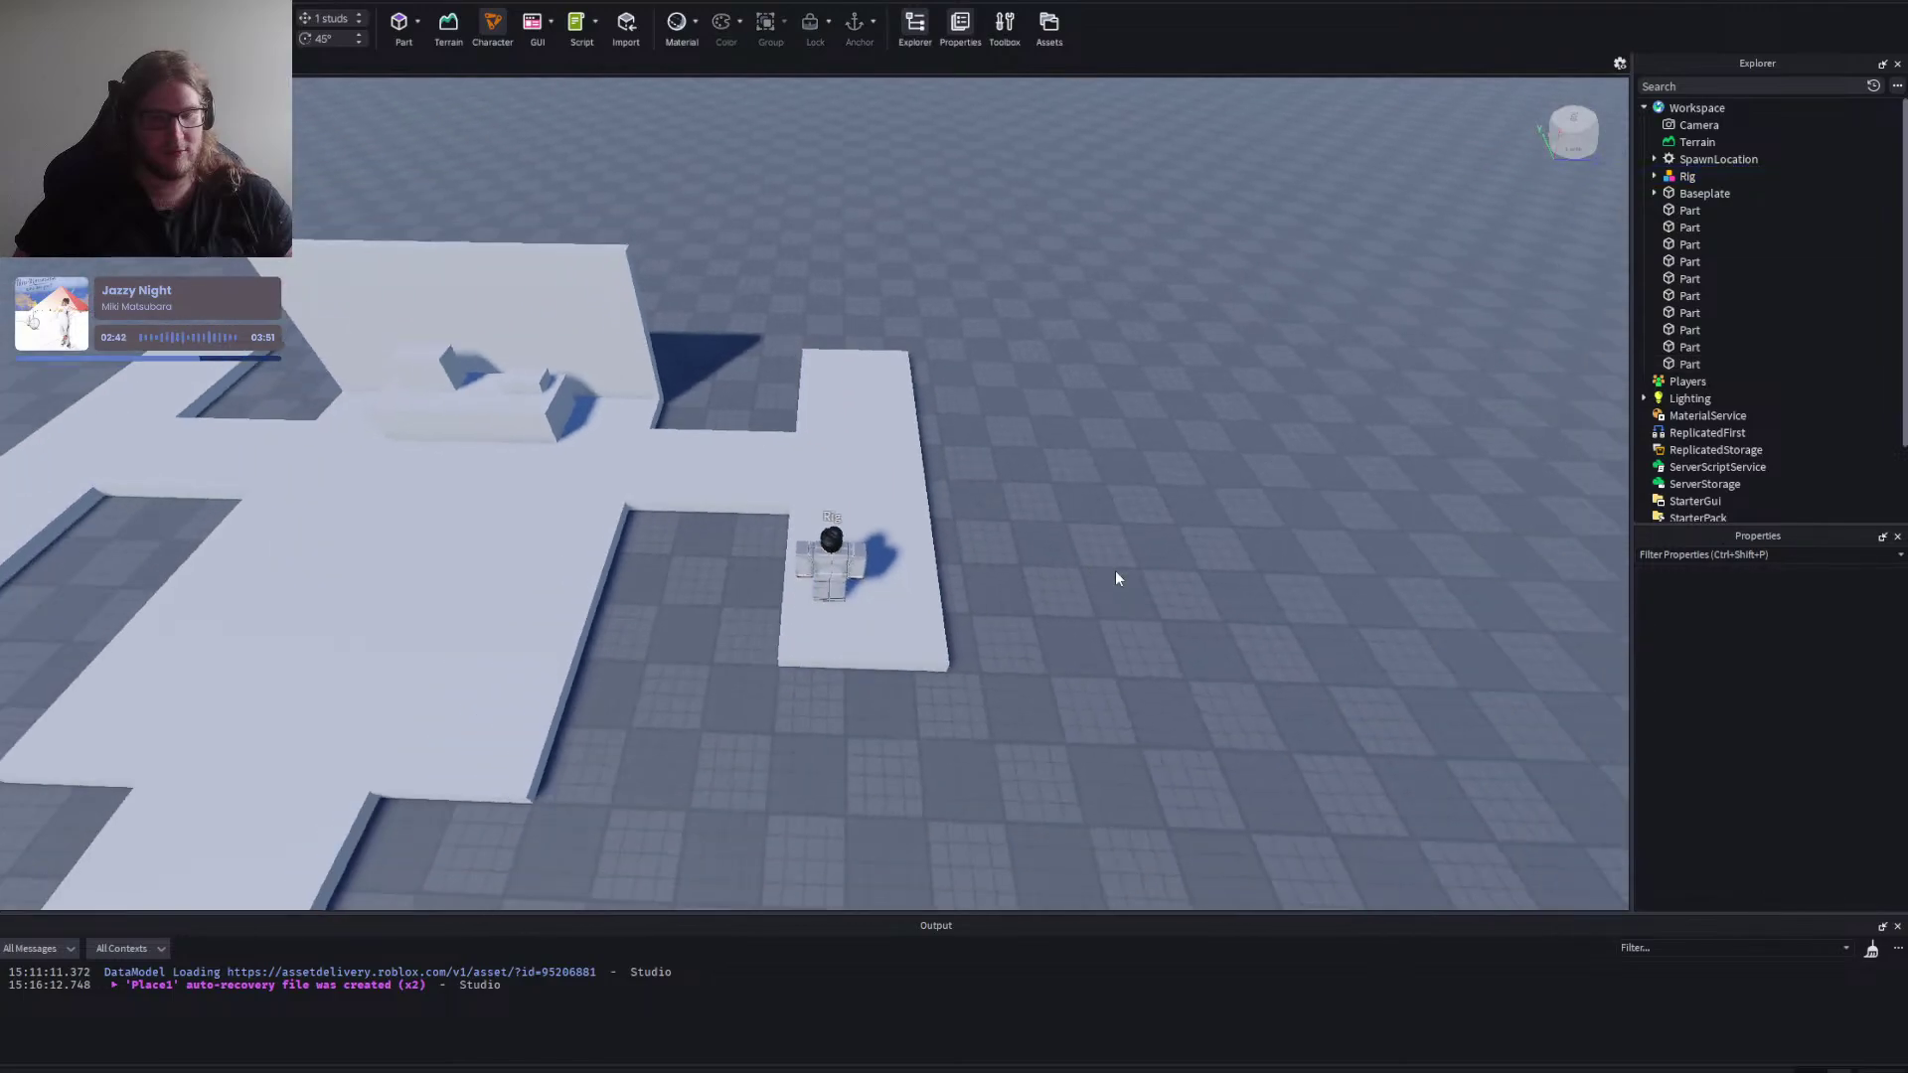
right_click(1113, 574)
scroll(1111, 576, down, 1)
drag(936, 208, 477, 487)
scroll(877, 570, down, 3)
click(642, 595)
Switch to Notepad to review the game concept notes and building backstory, and return to Roblox Studio.
key(a)
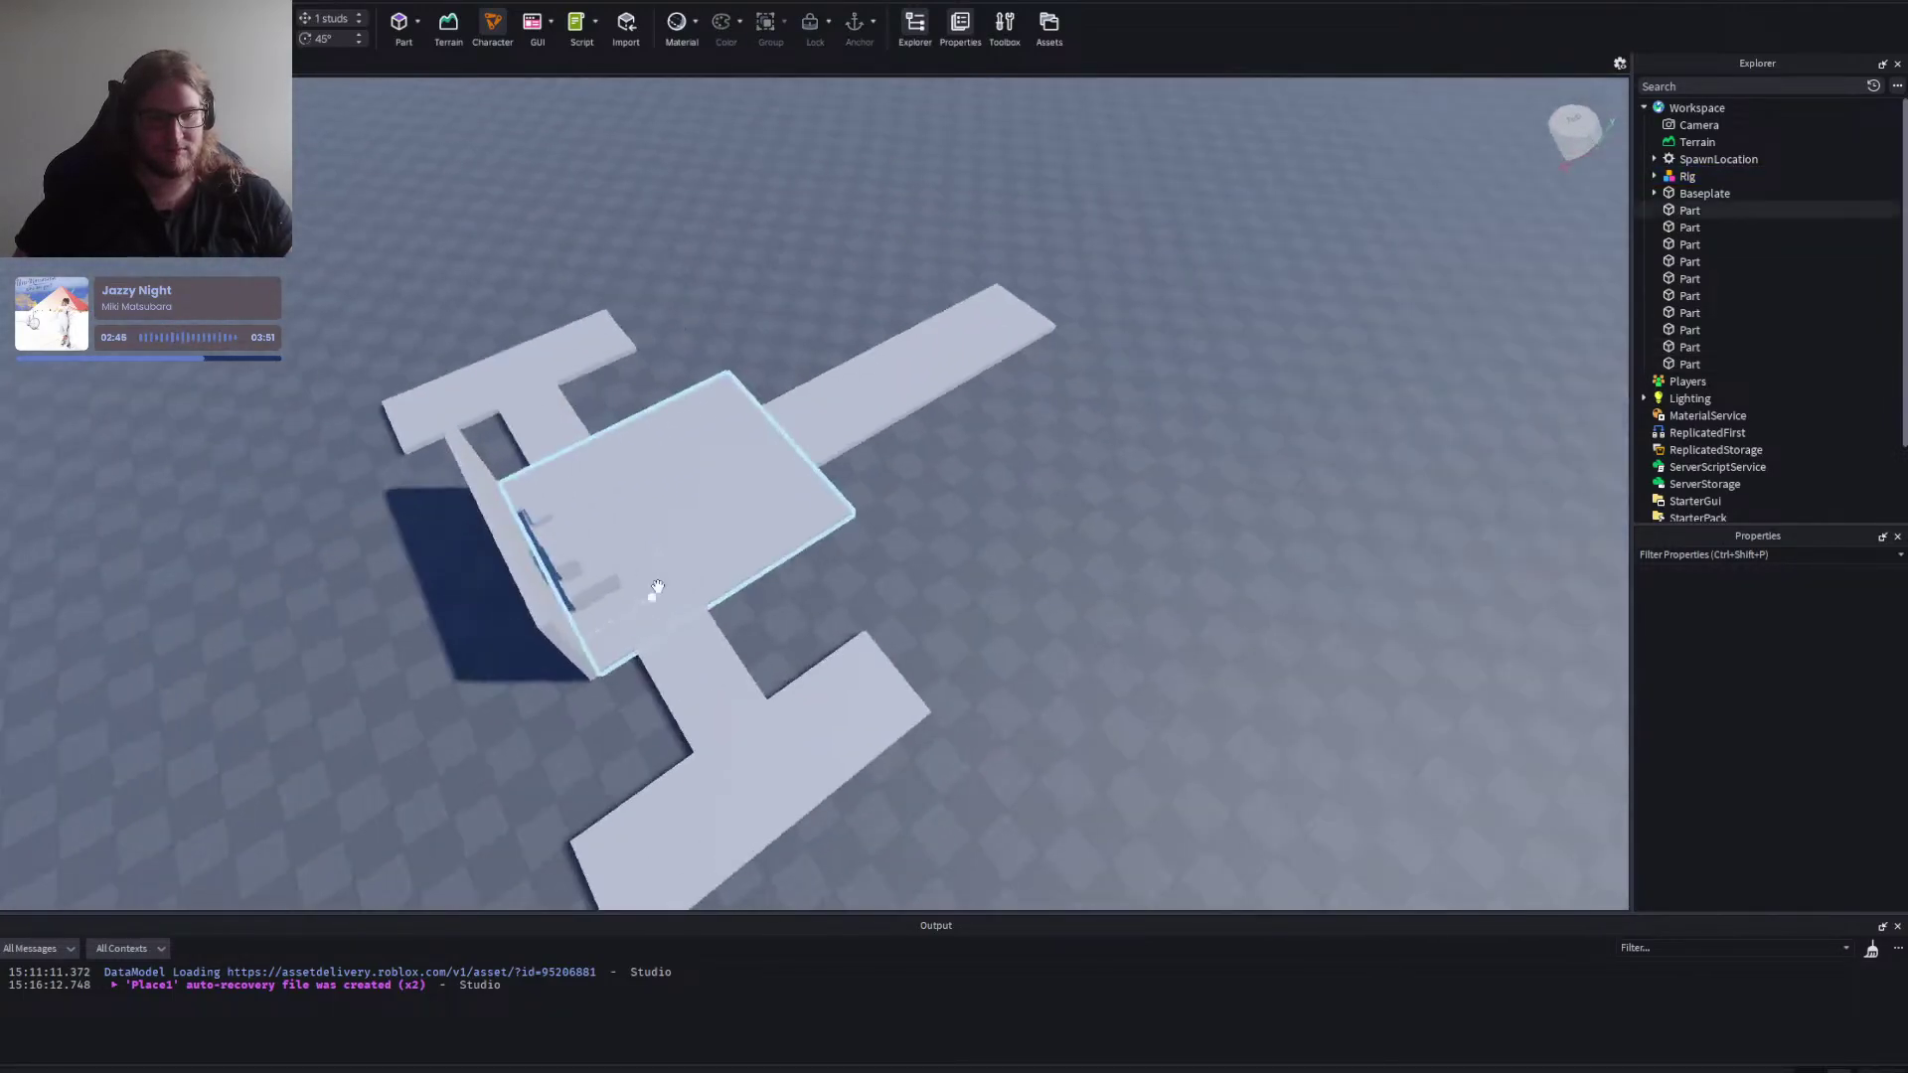
key(d)
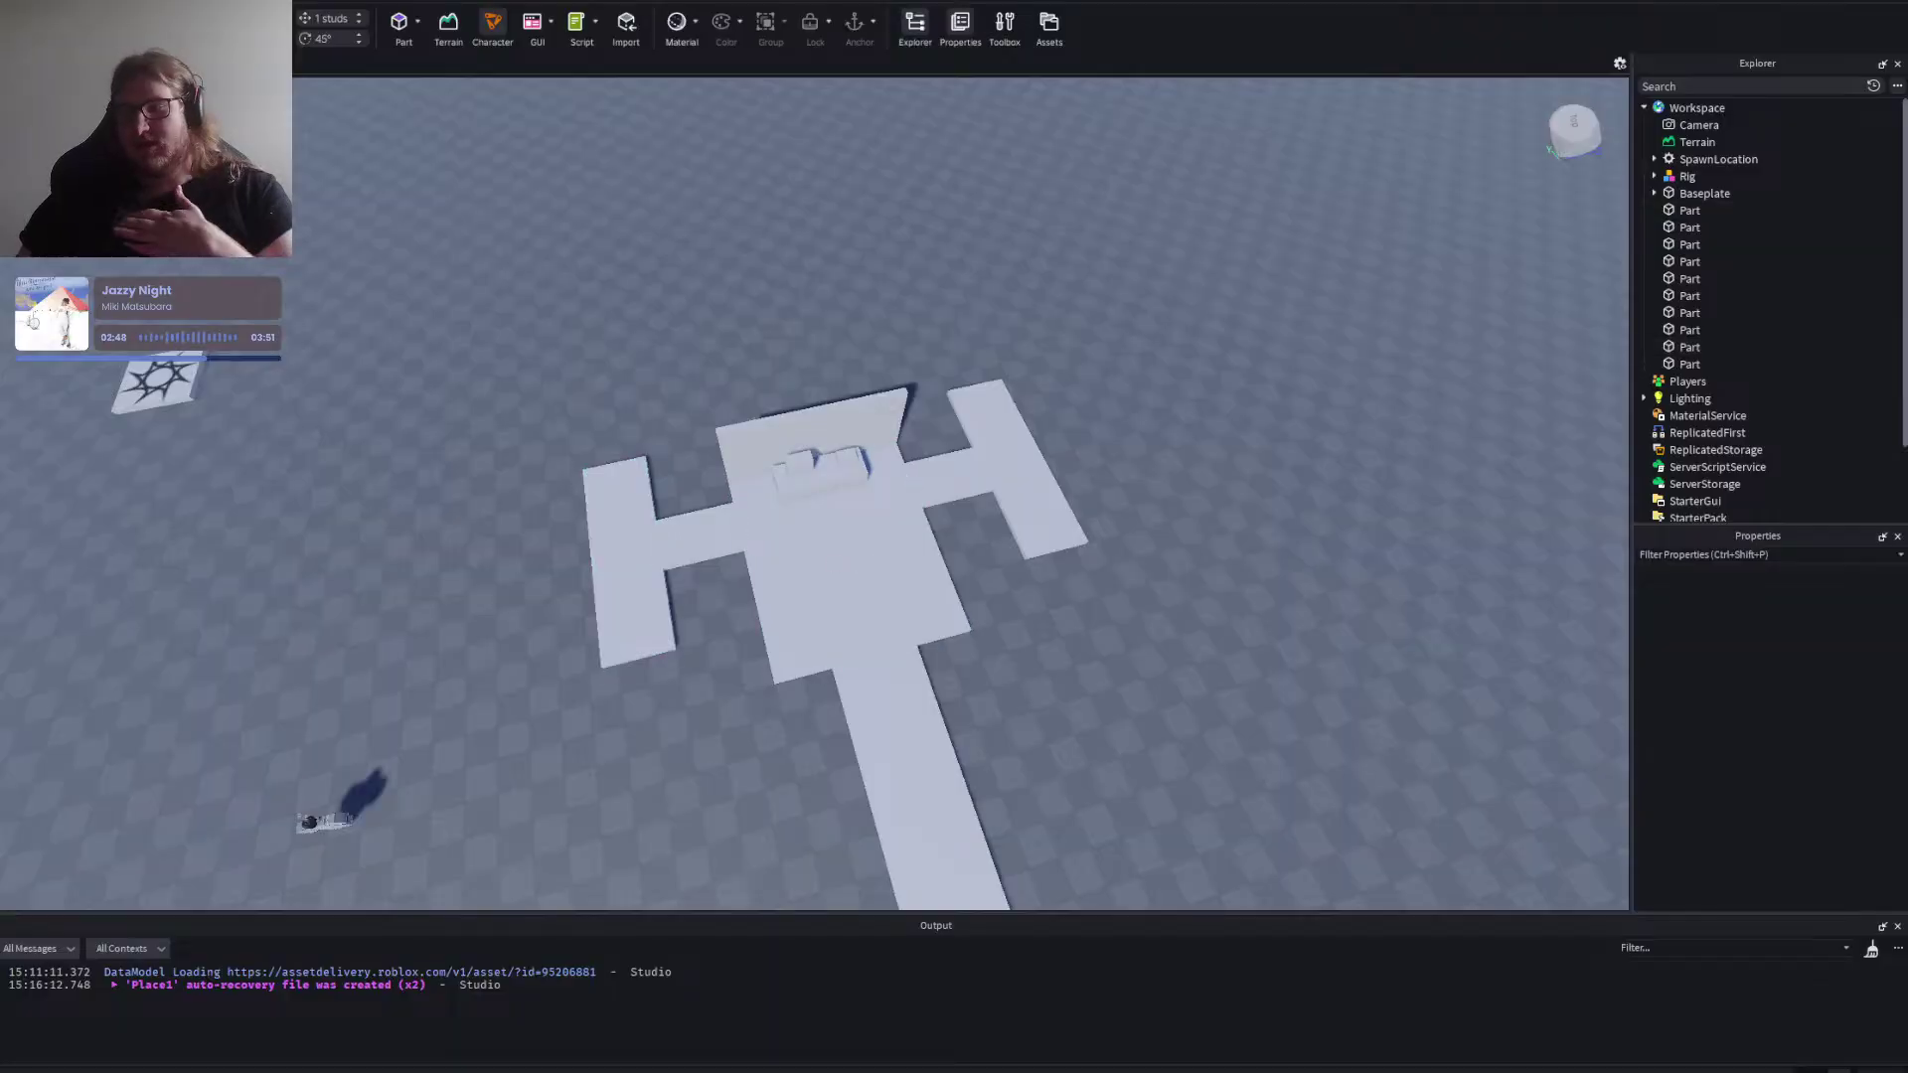
key(alt+Tab)
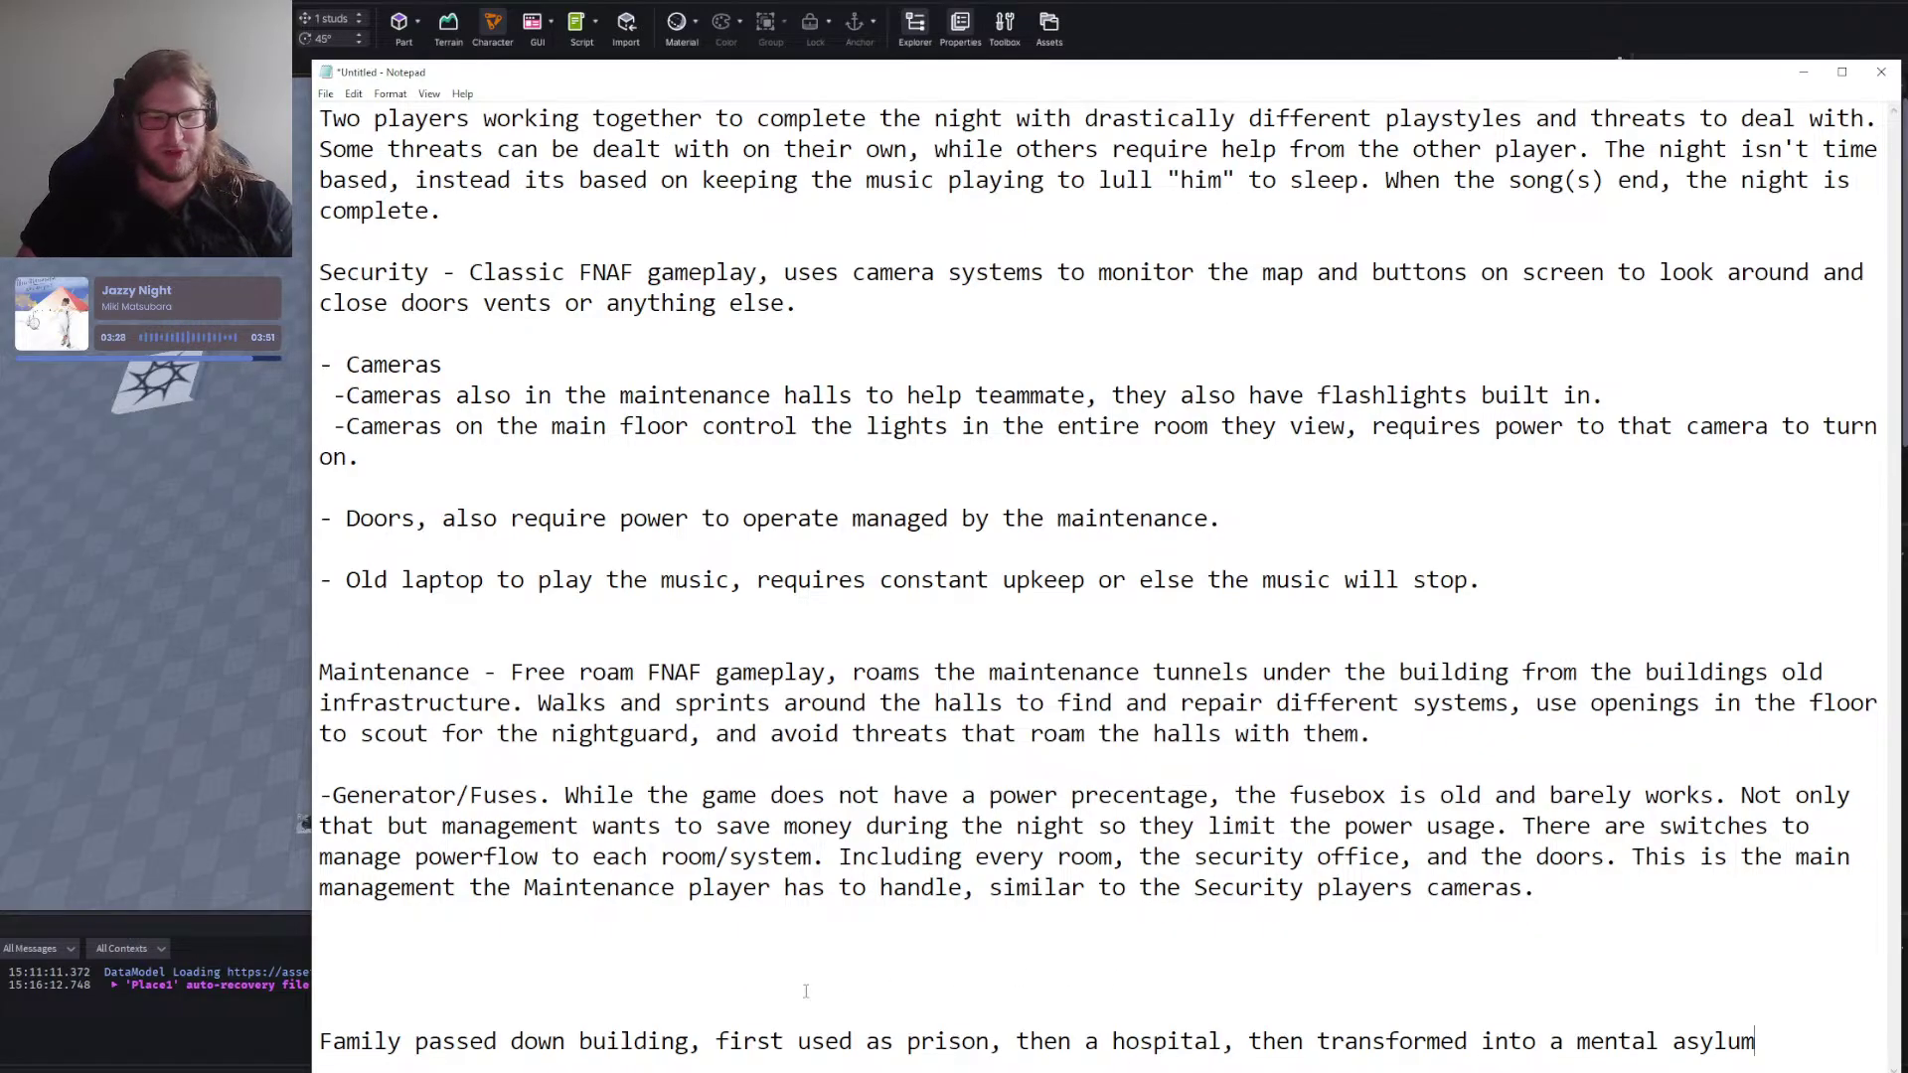
key(alt+Tab)
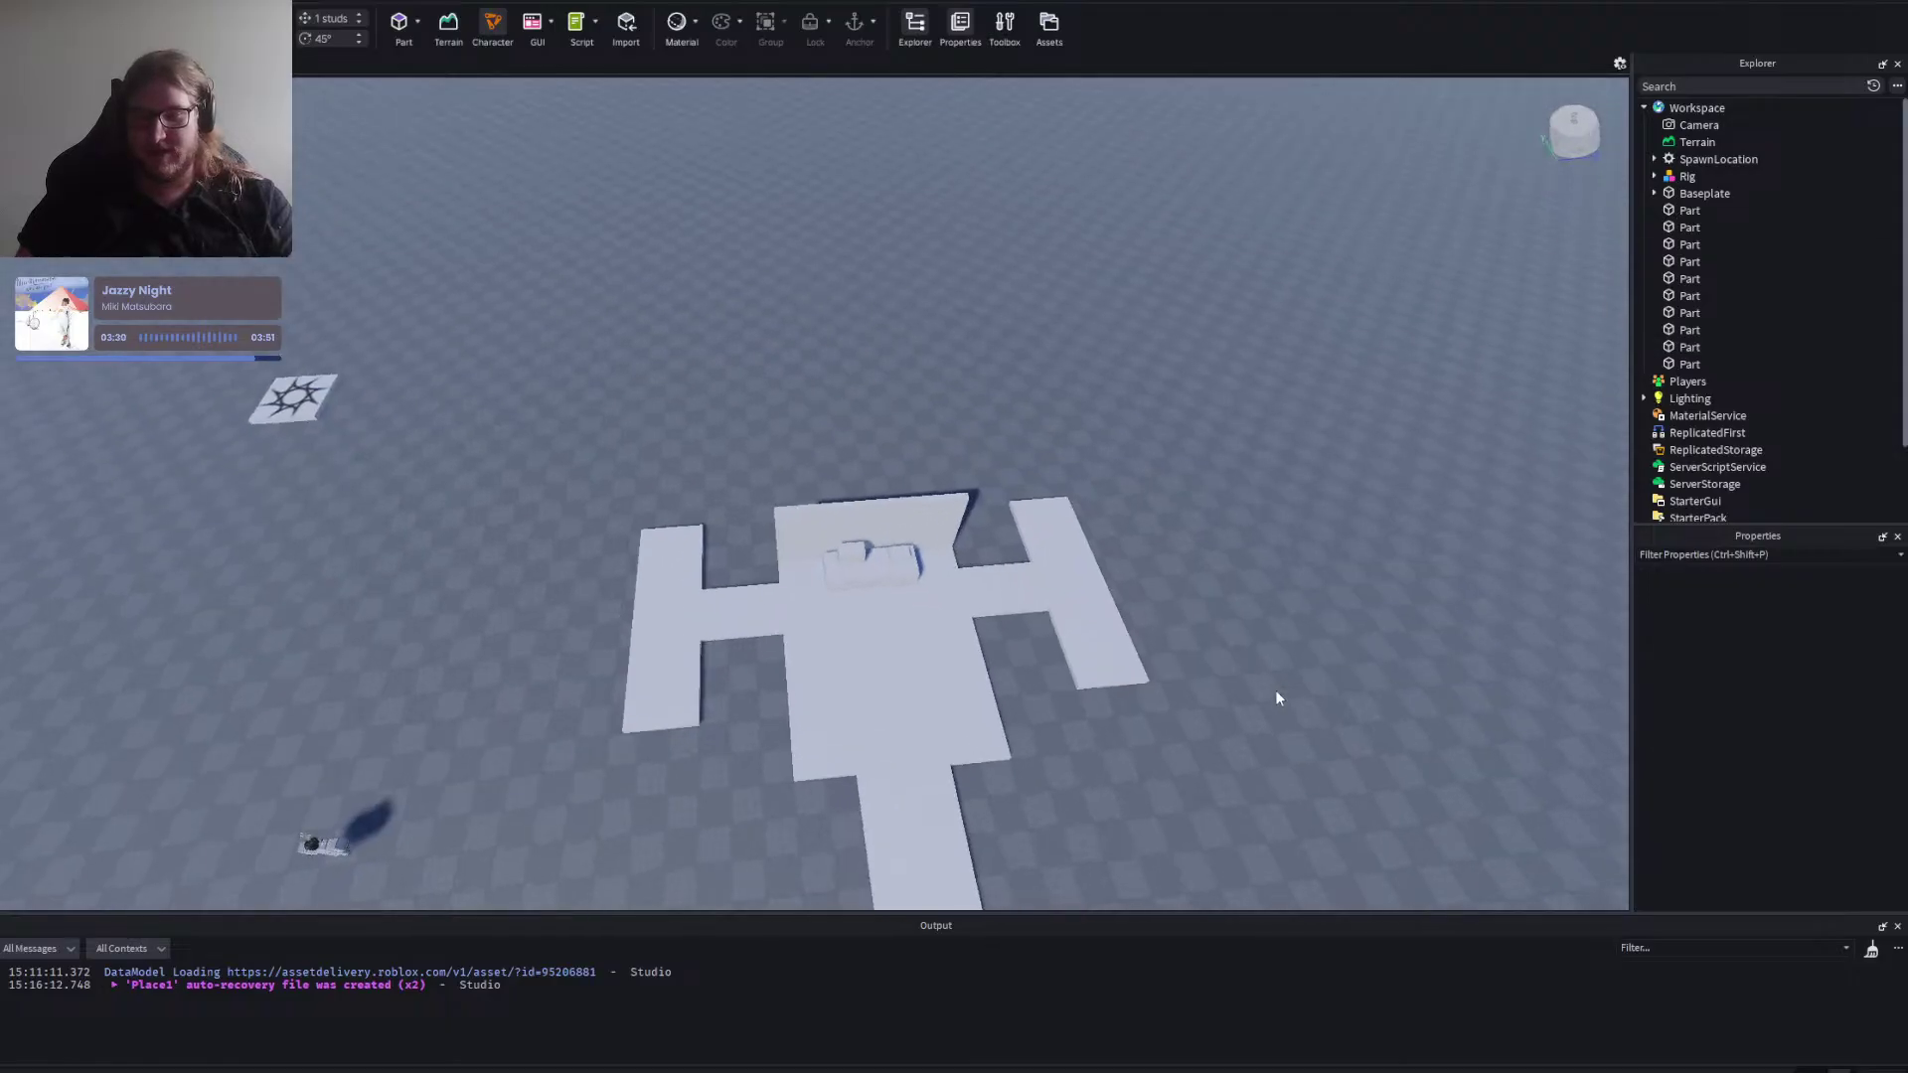
Examine the blocked-out room, hallways and cross slabs from all sides, both at low level and from above.
key(d)
key(a)
key(s)
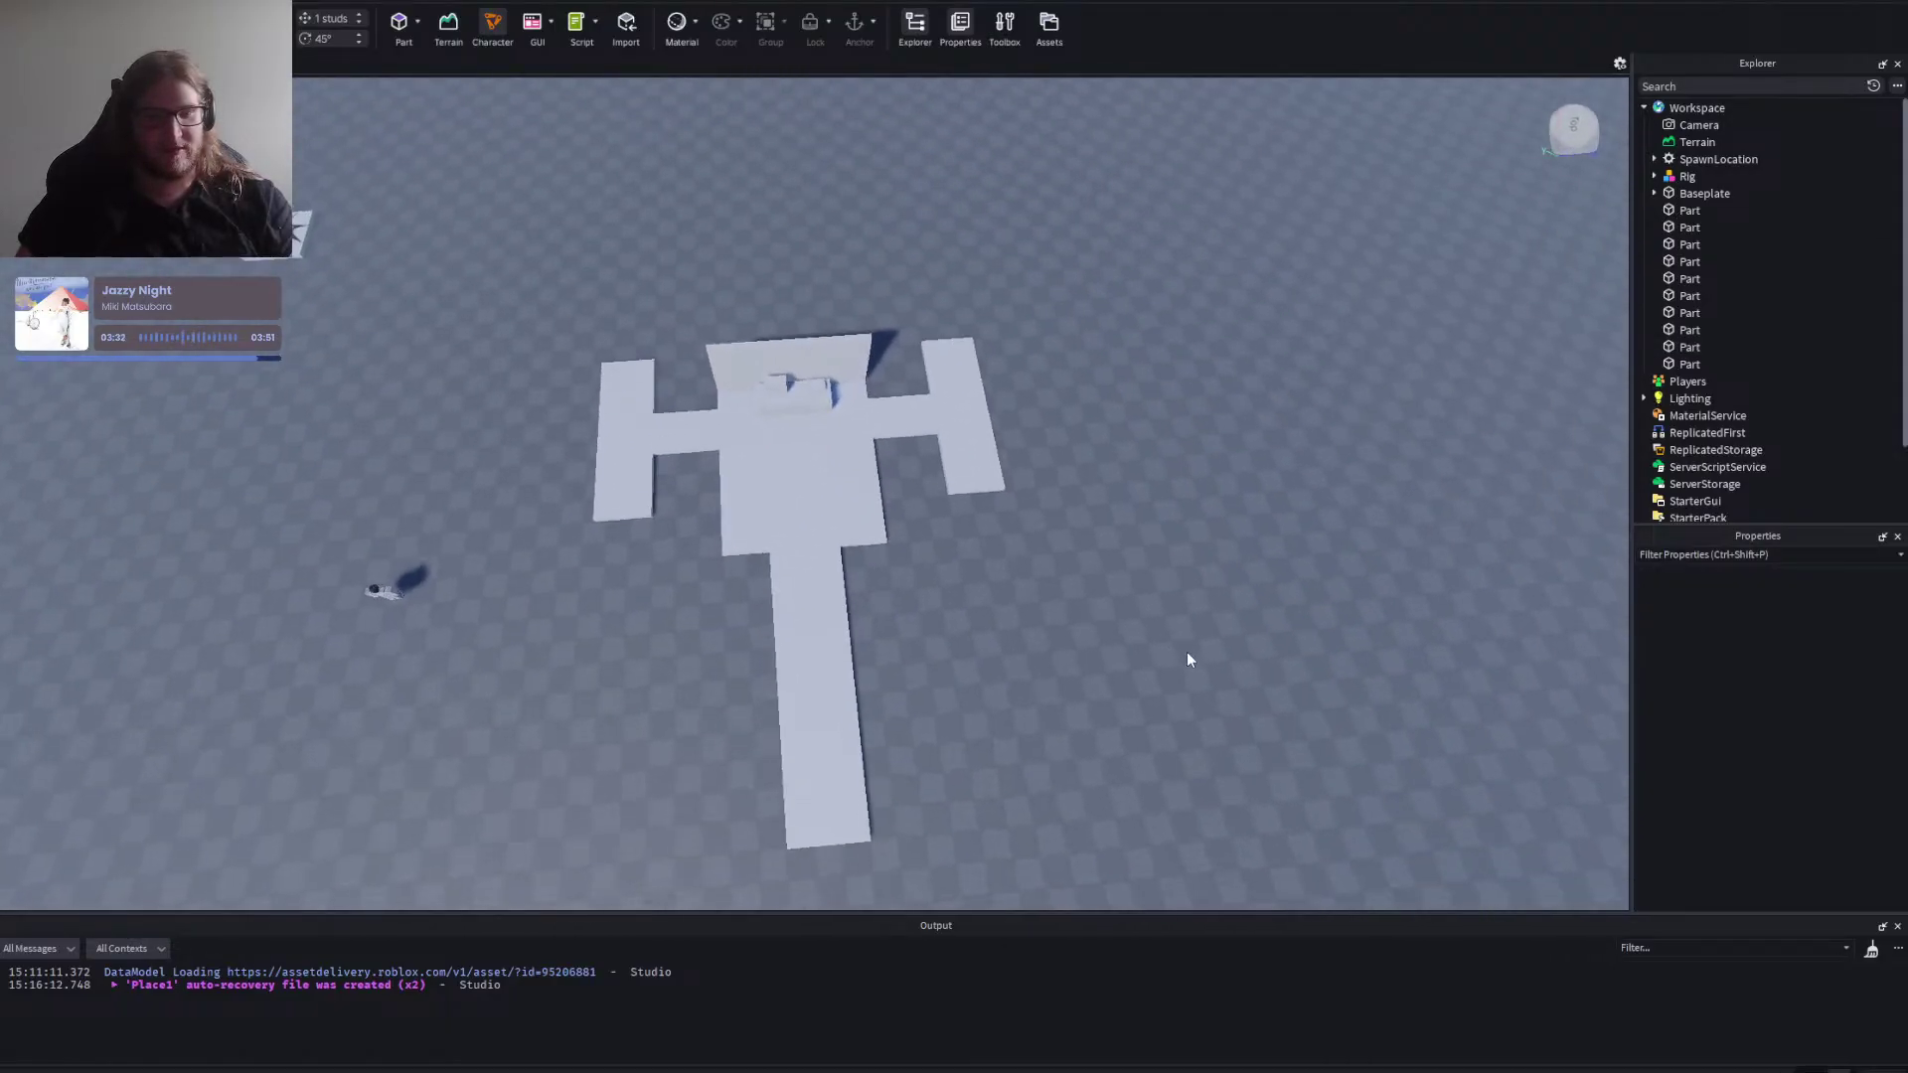
drag(1196, 771, 542, 318)
click(1126, 444)
right_click(1127, 444)
key(w)
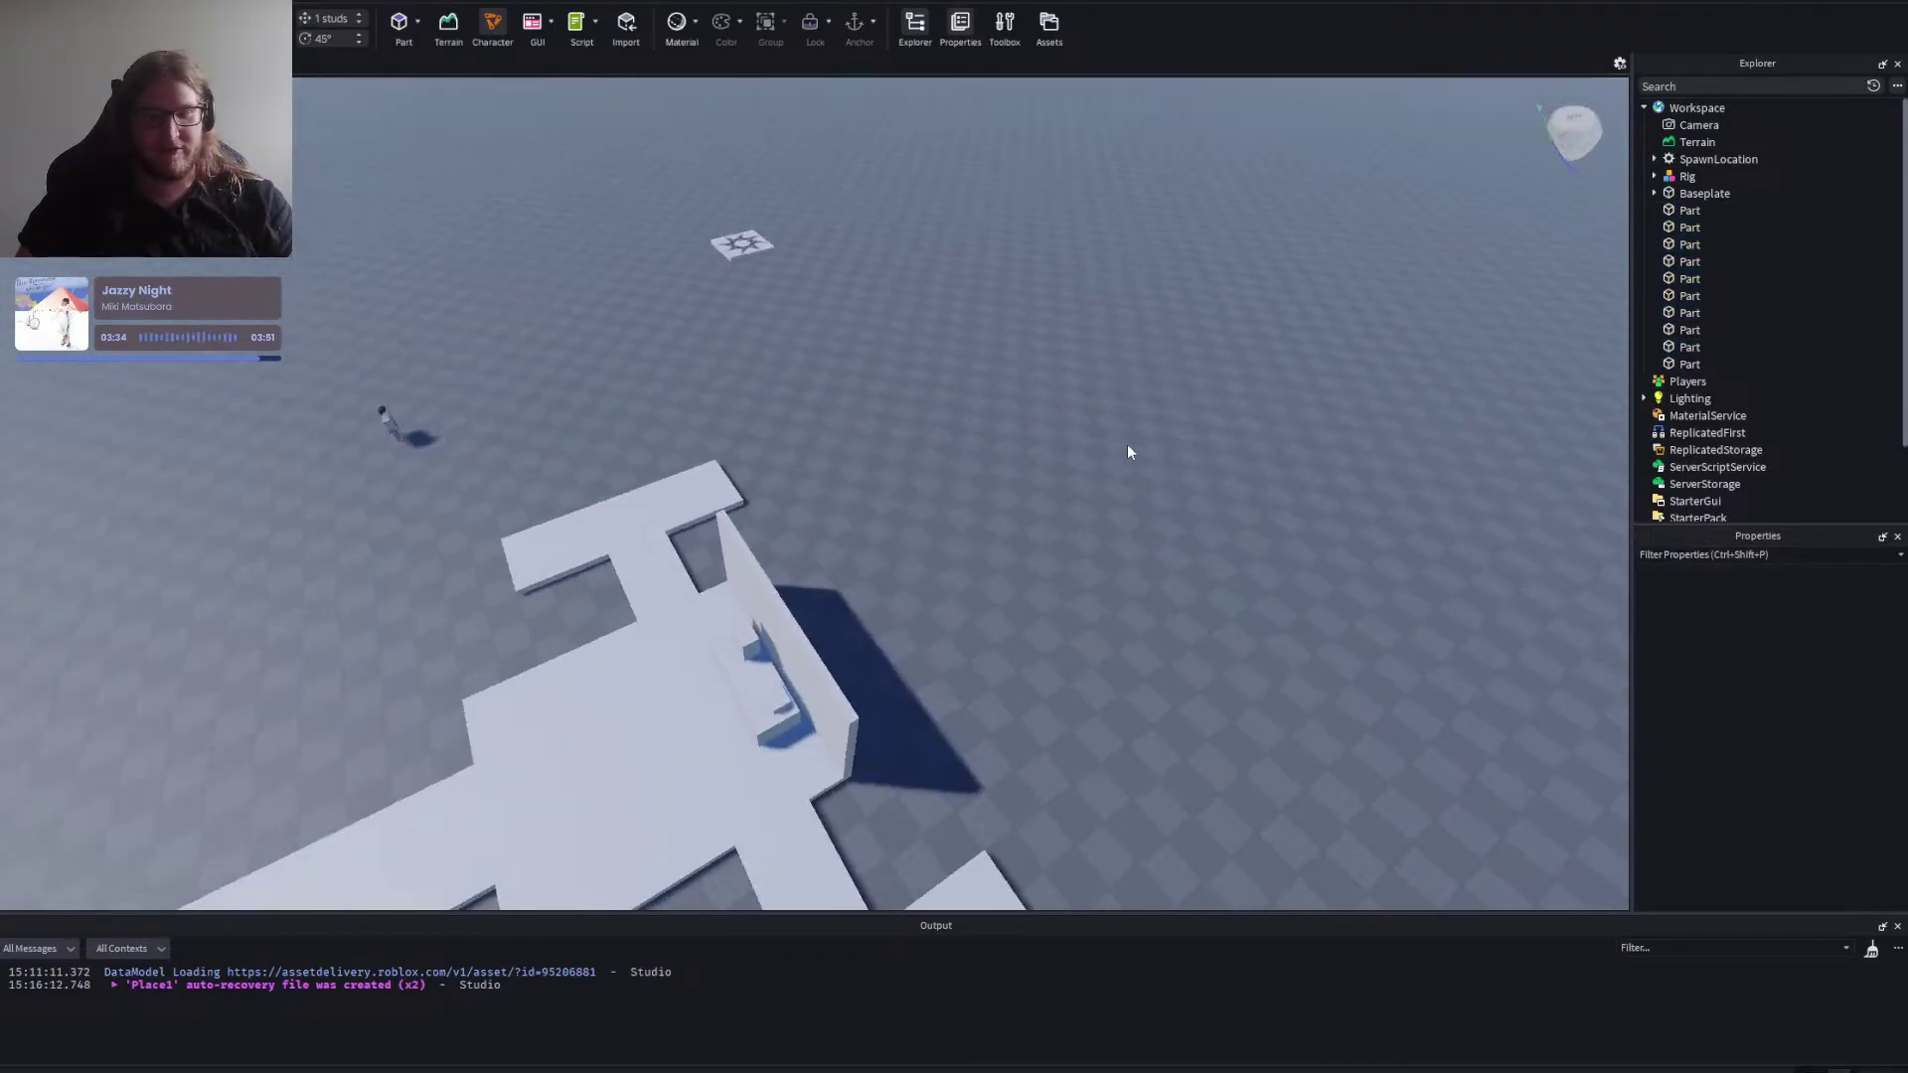
right_click(1081, 420)
key(s)
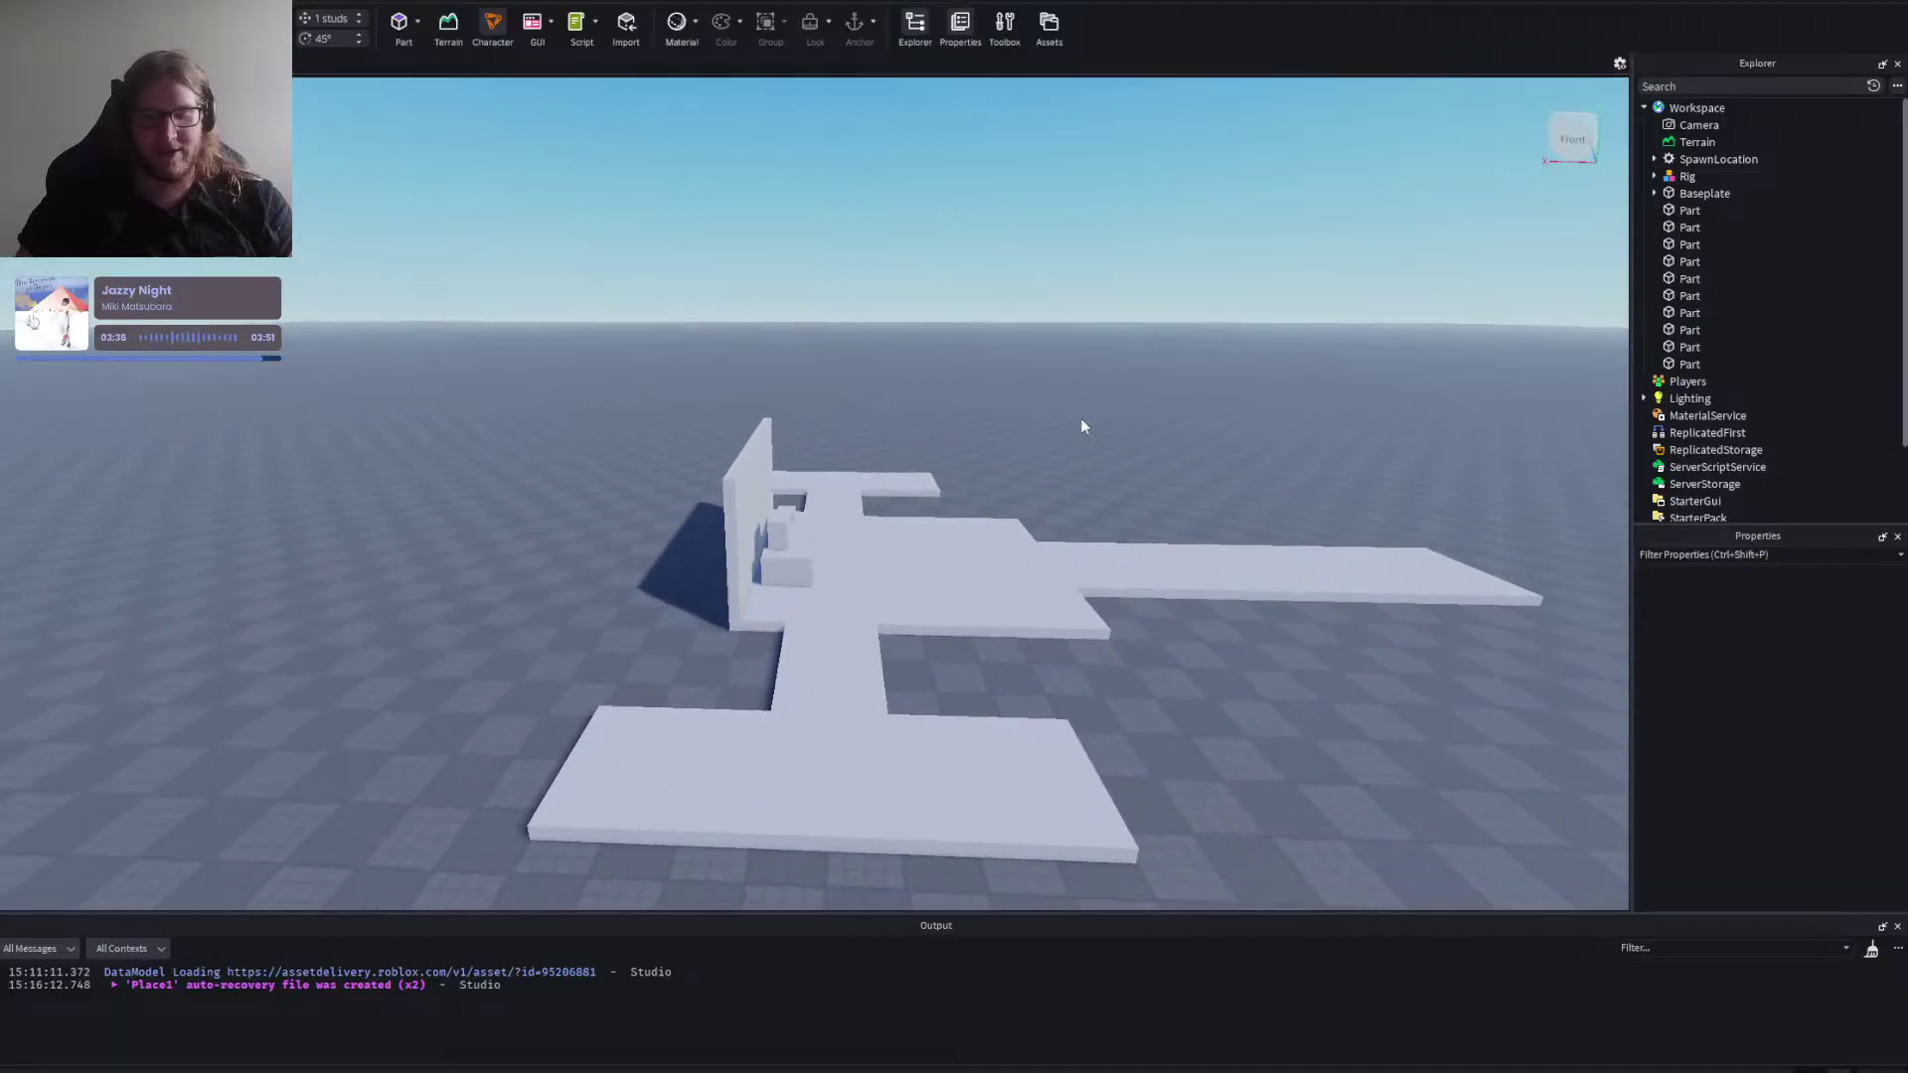
right_click(1085, 418)
key(w)
key(d)
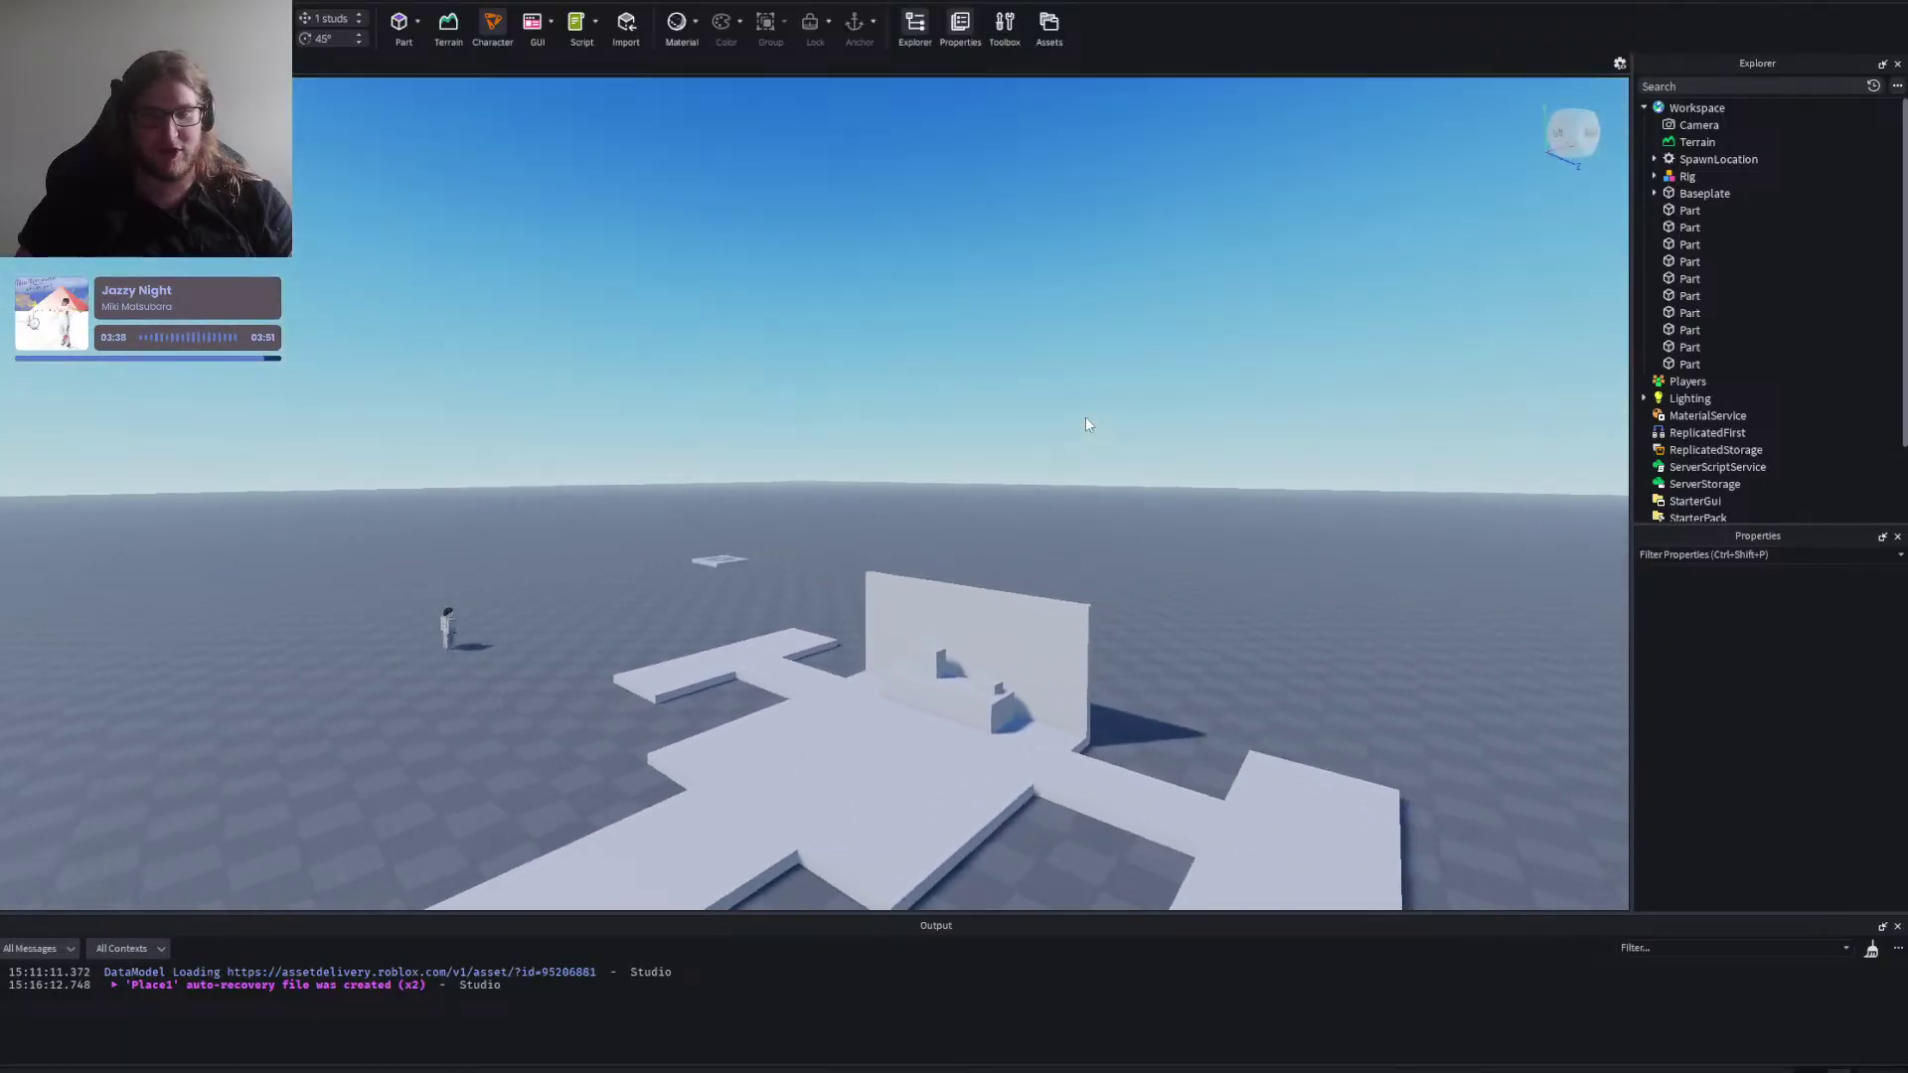
right_click(1085, 417)
key(w)
key(s)
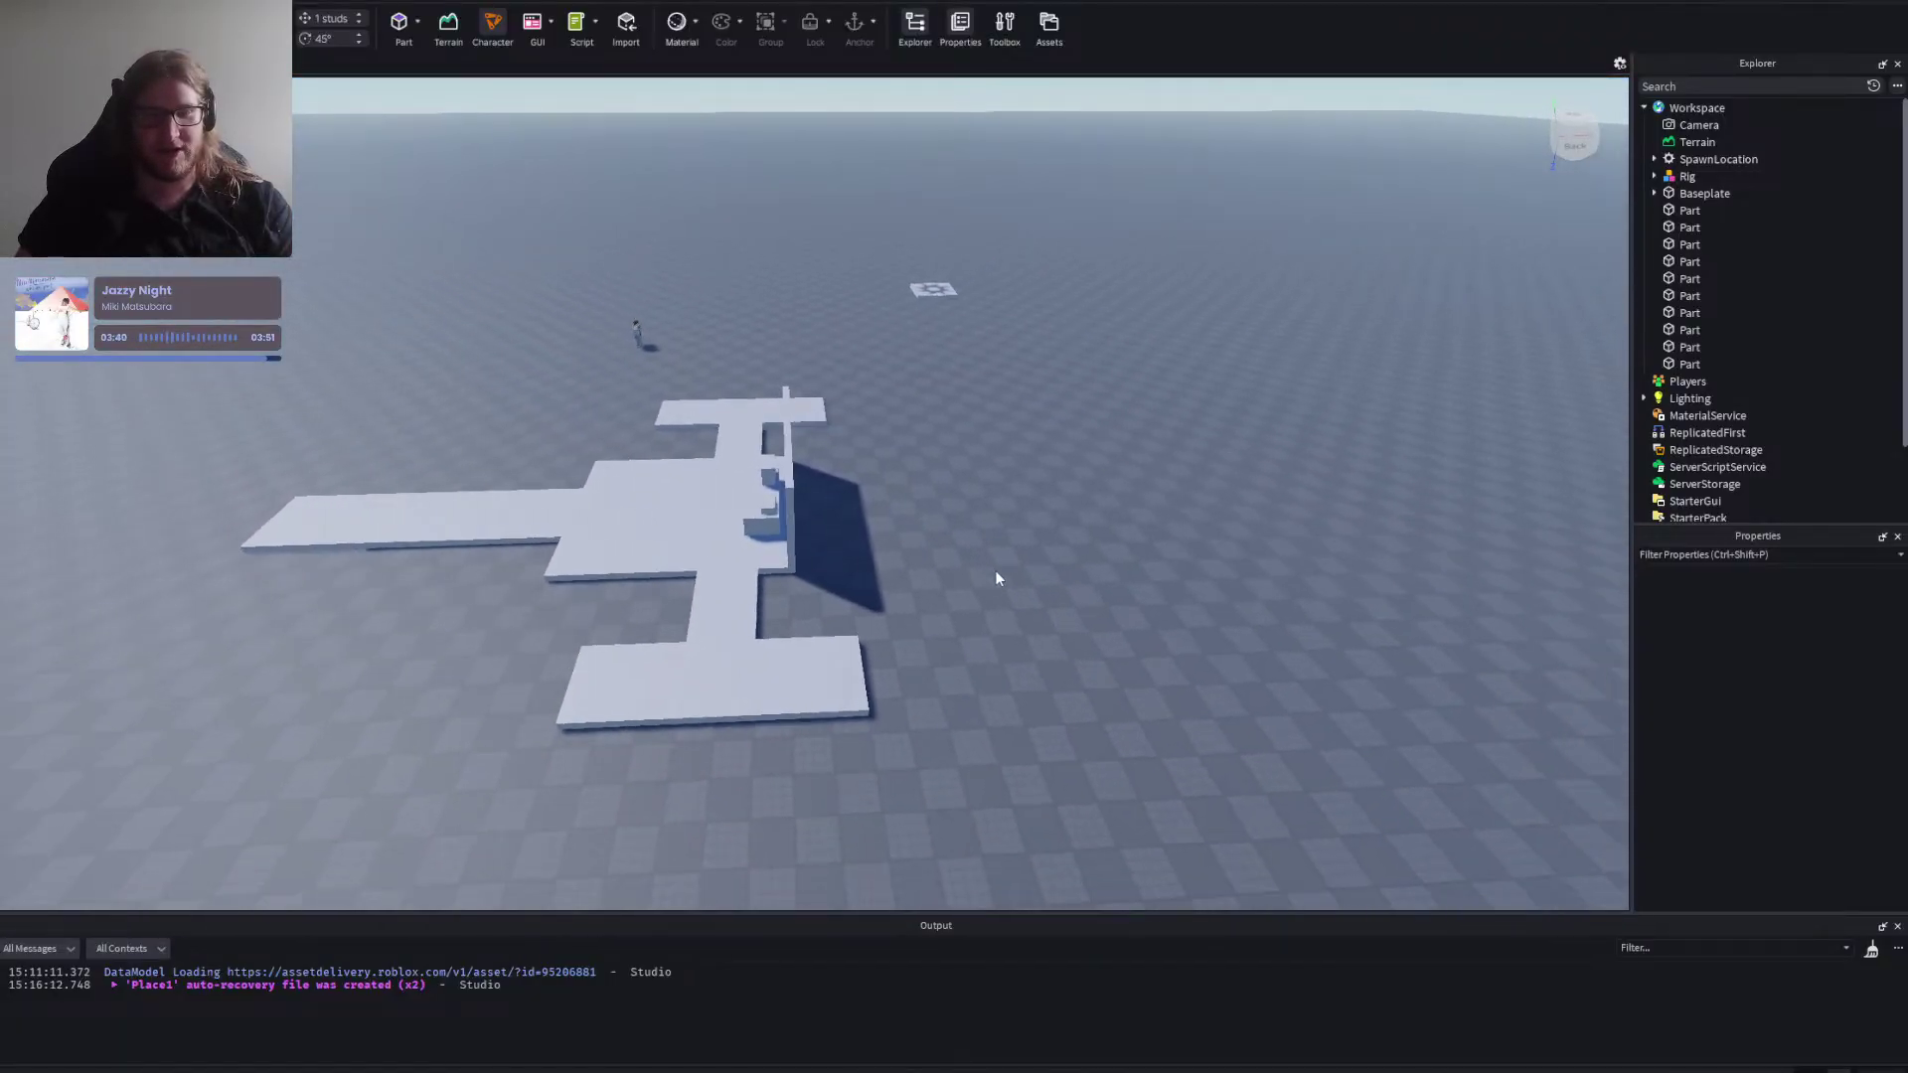
key(w)
right_click(997, 561)
key(s)
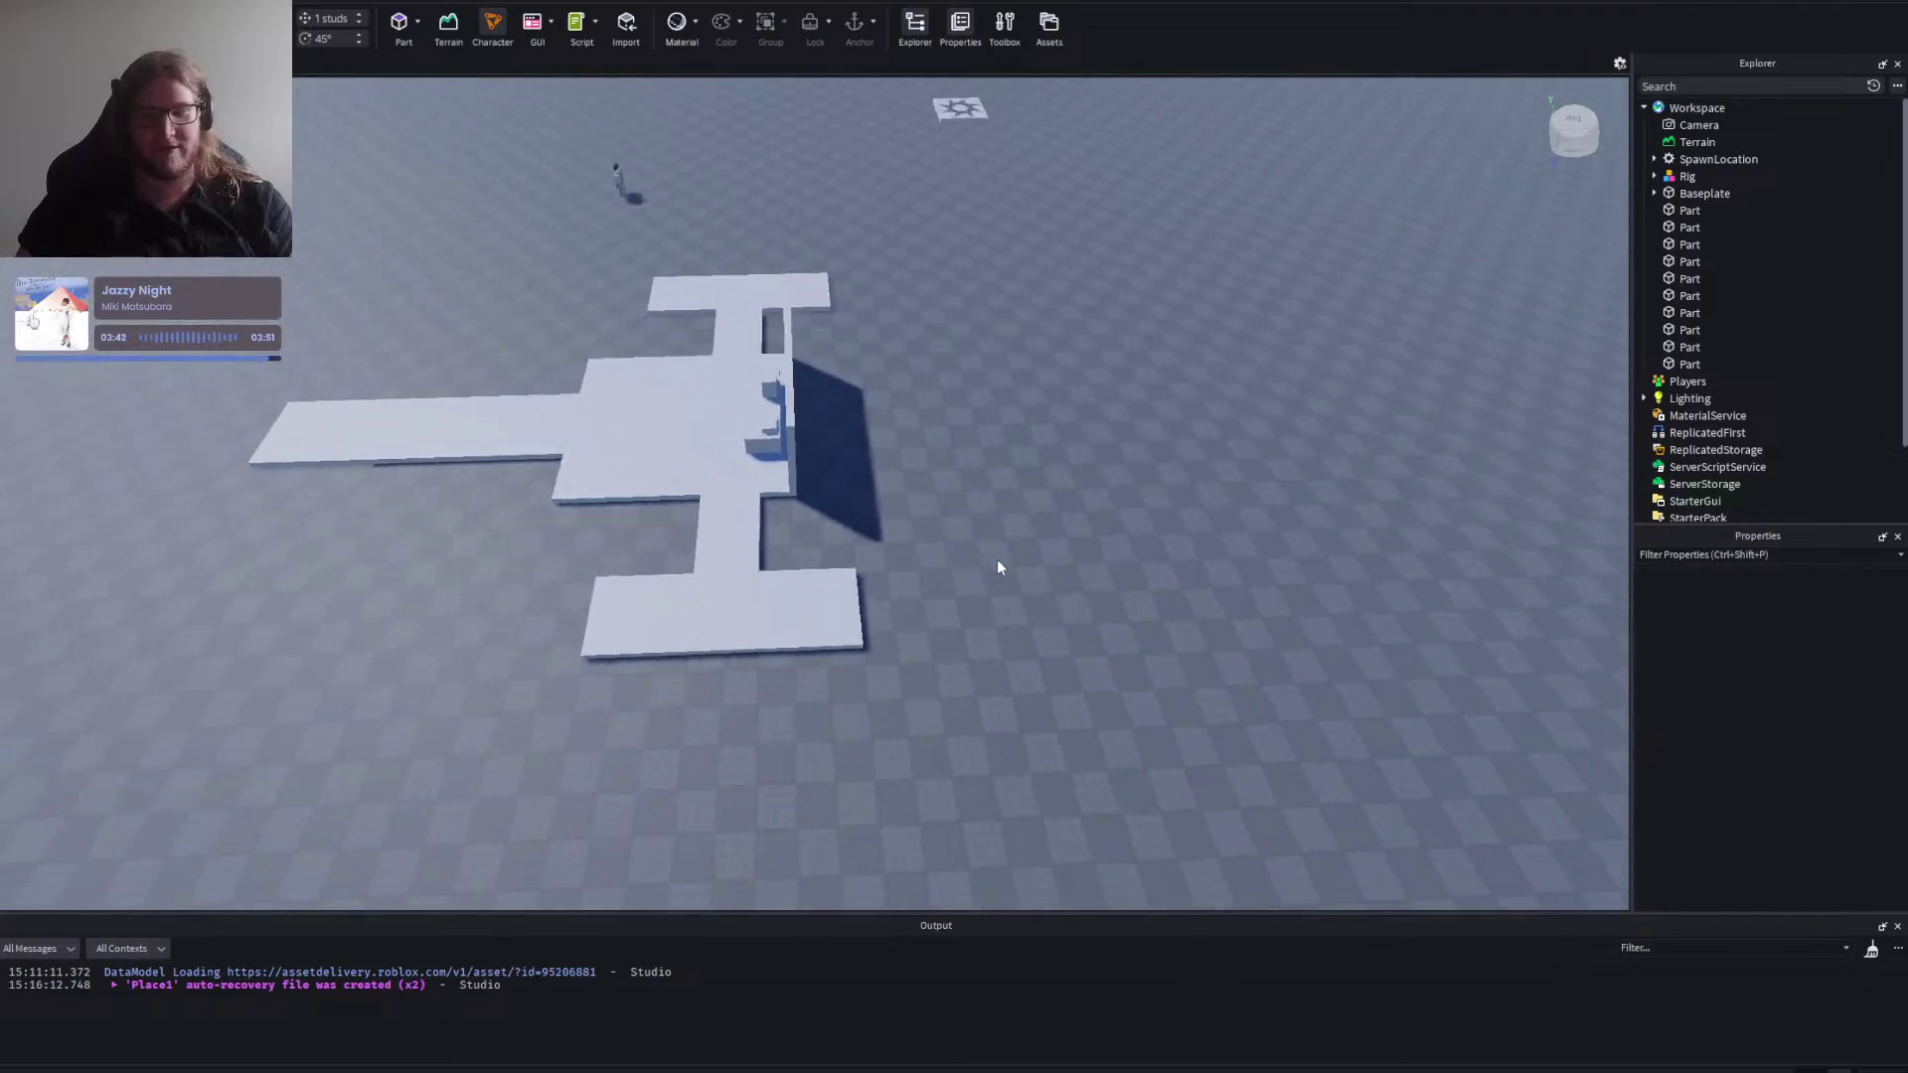
right_click(997, 560)
key(w)
right_click(998, 558)
key(a)
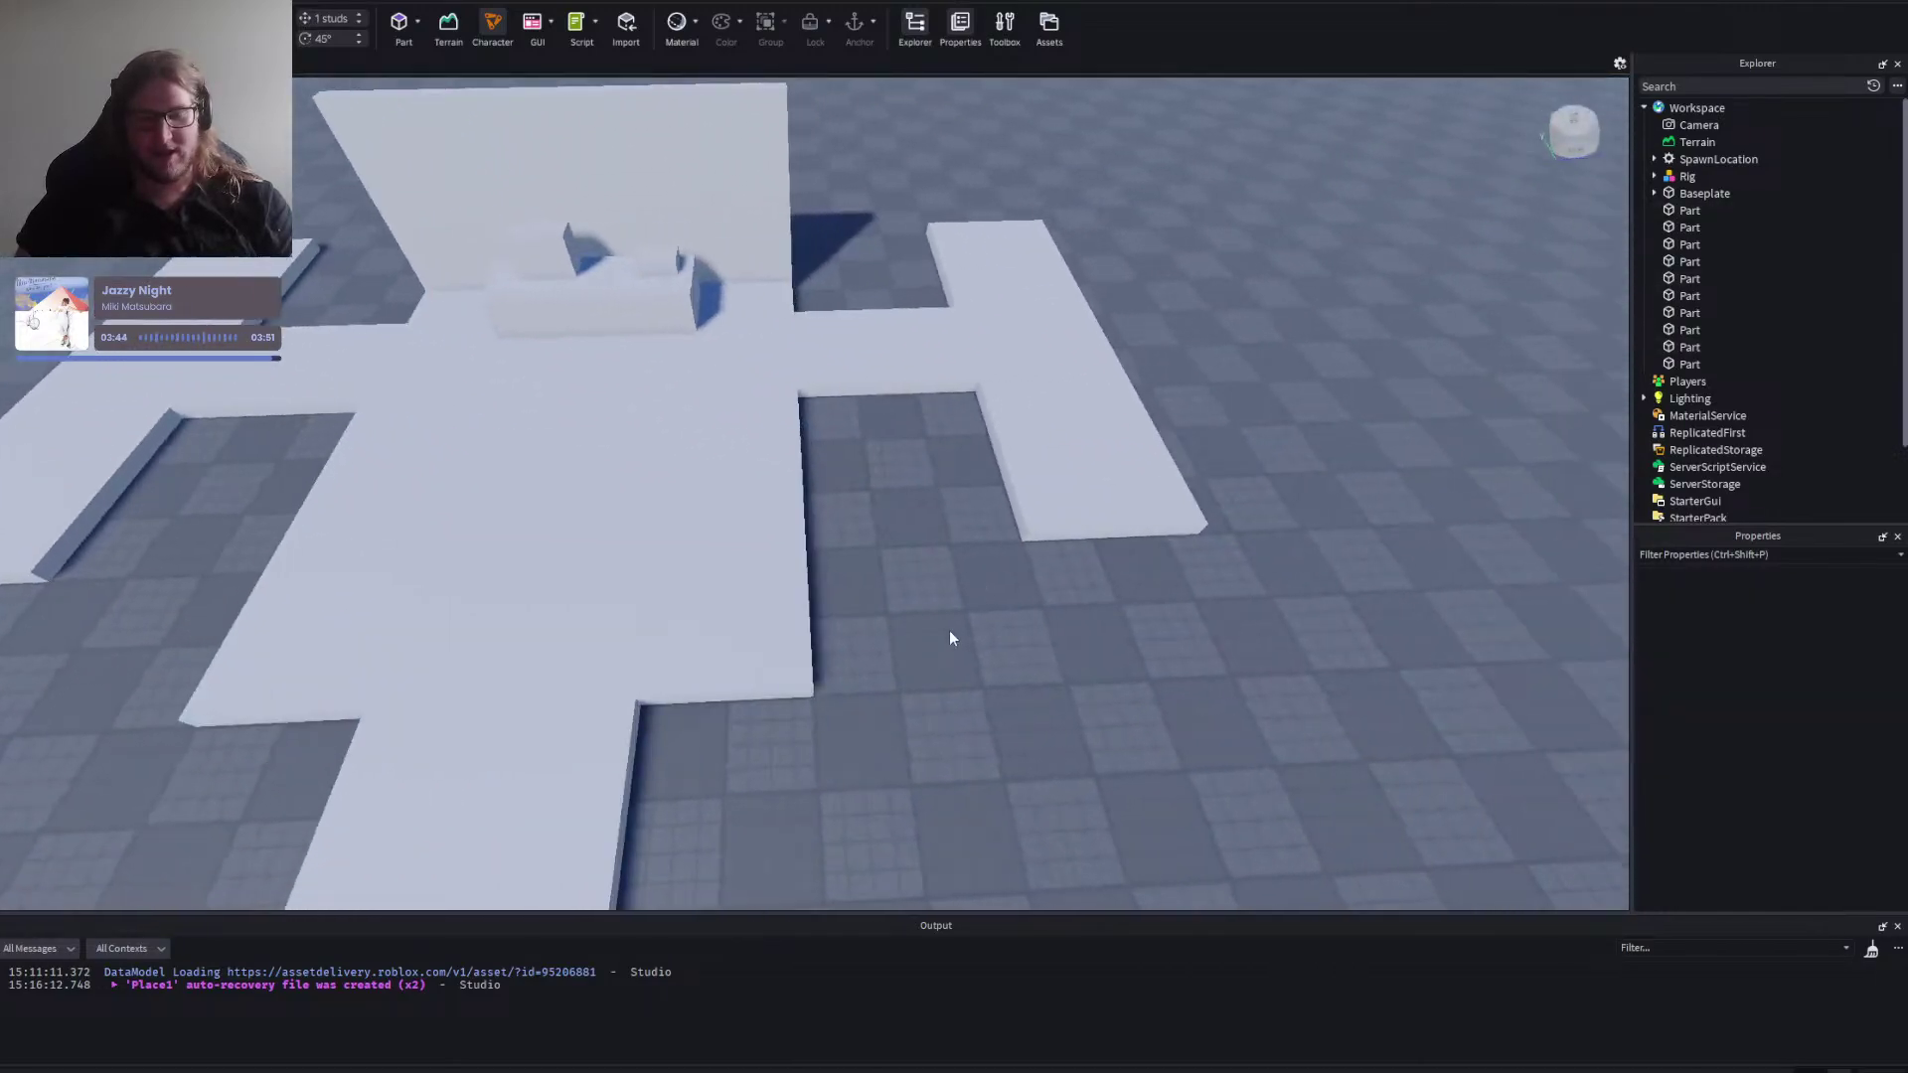
key(s)
right_click(892, 645)
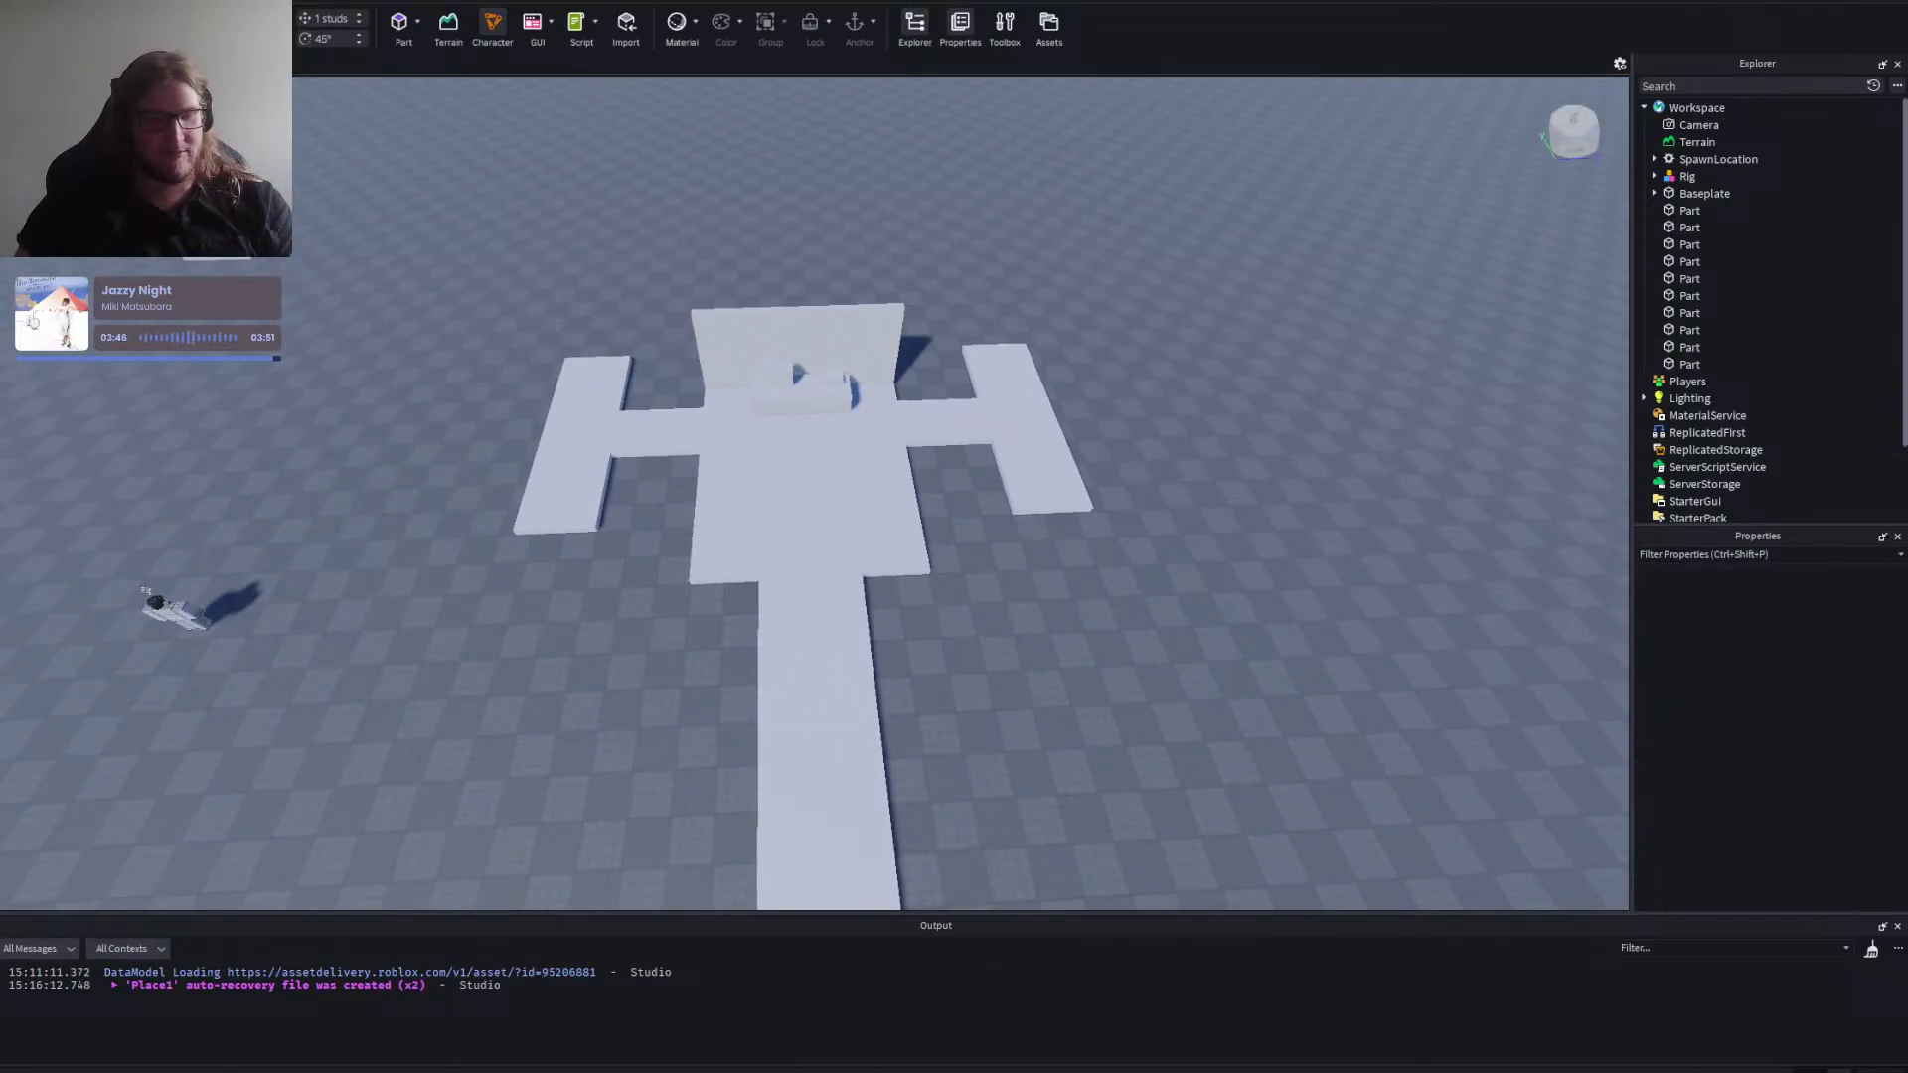
Recheck the planning notes in Notepad and return to Roblox Studio to examine the room around the back wall.
key(alt+Tab)
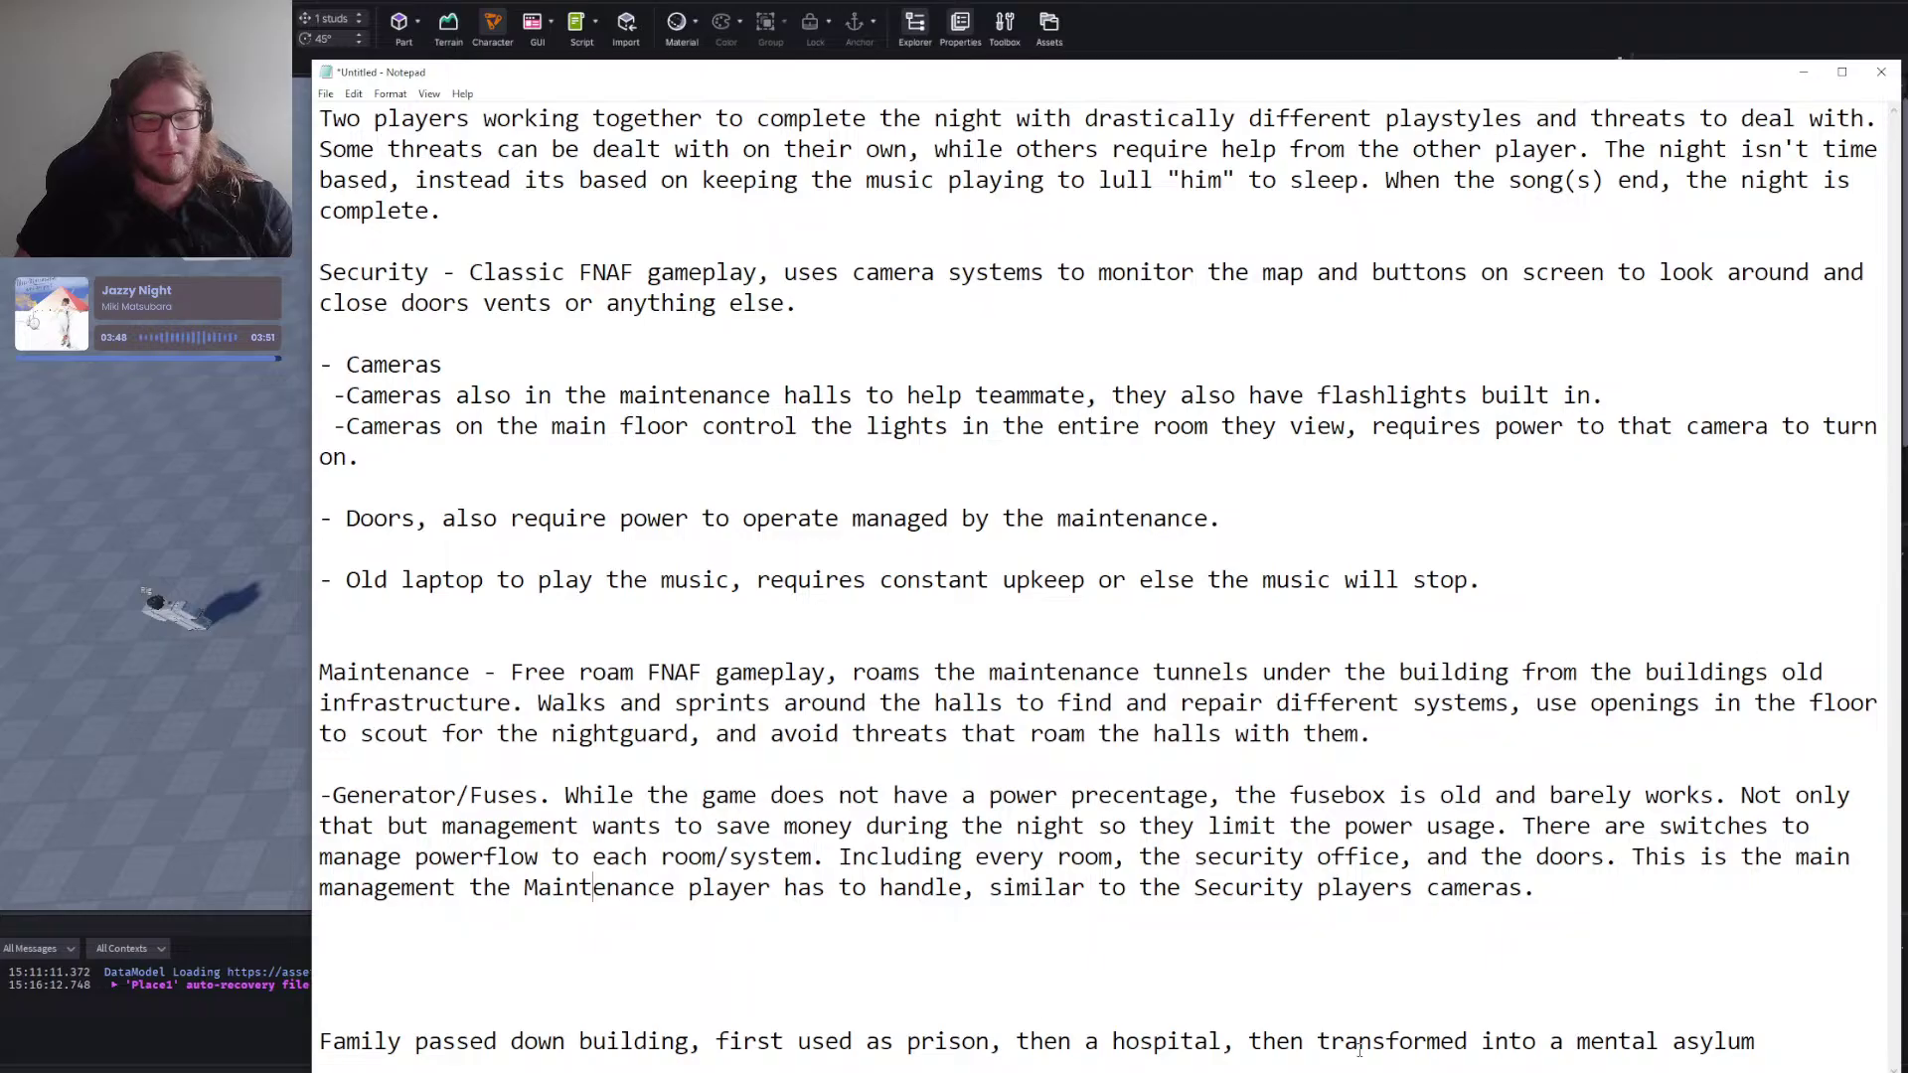
click(169, 818)
right_click(747, 754)
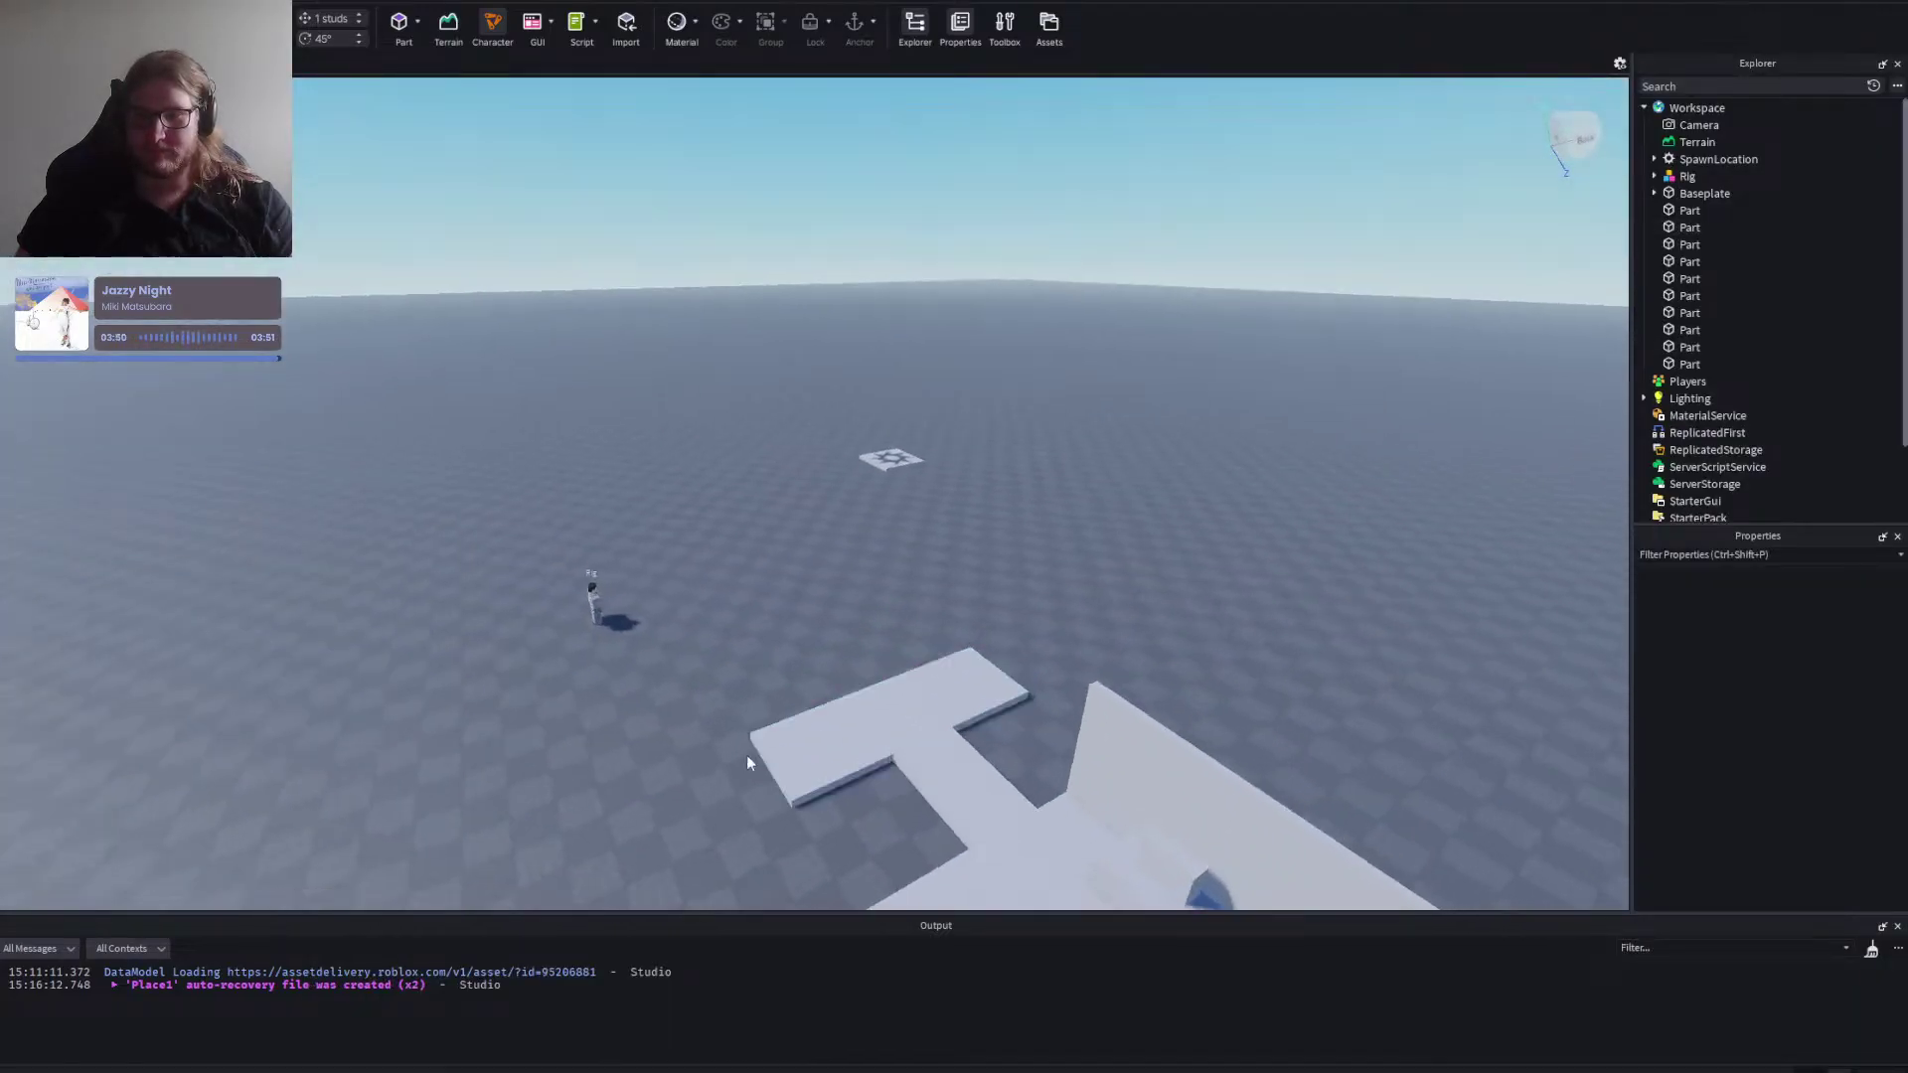
key(d)
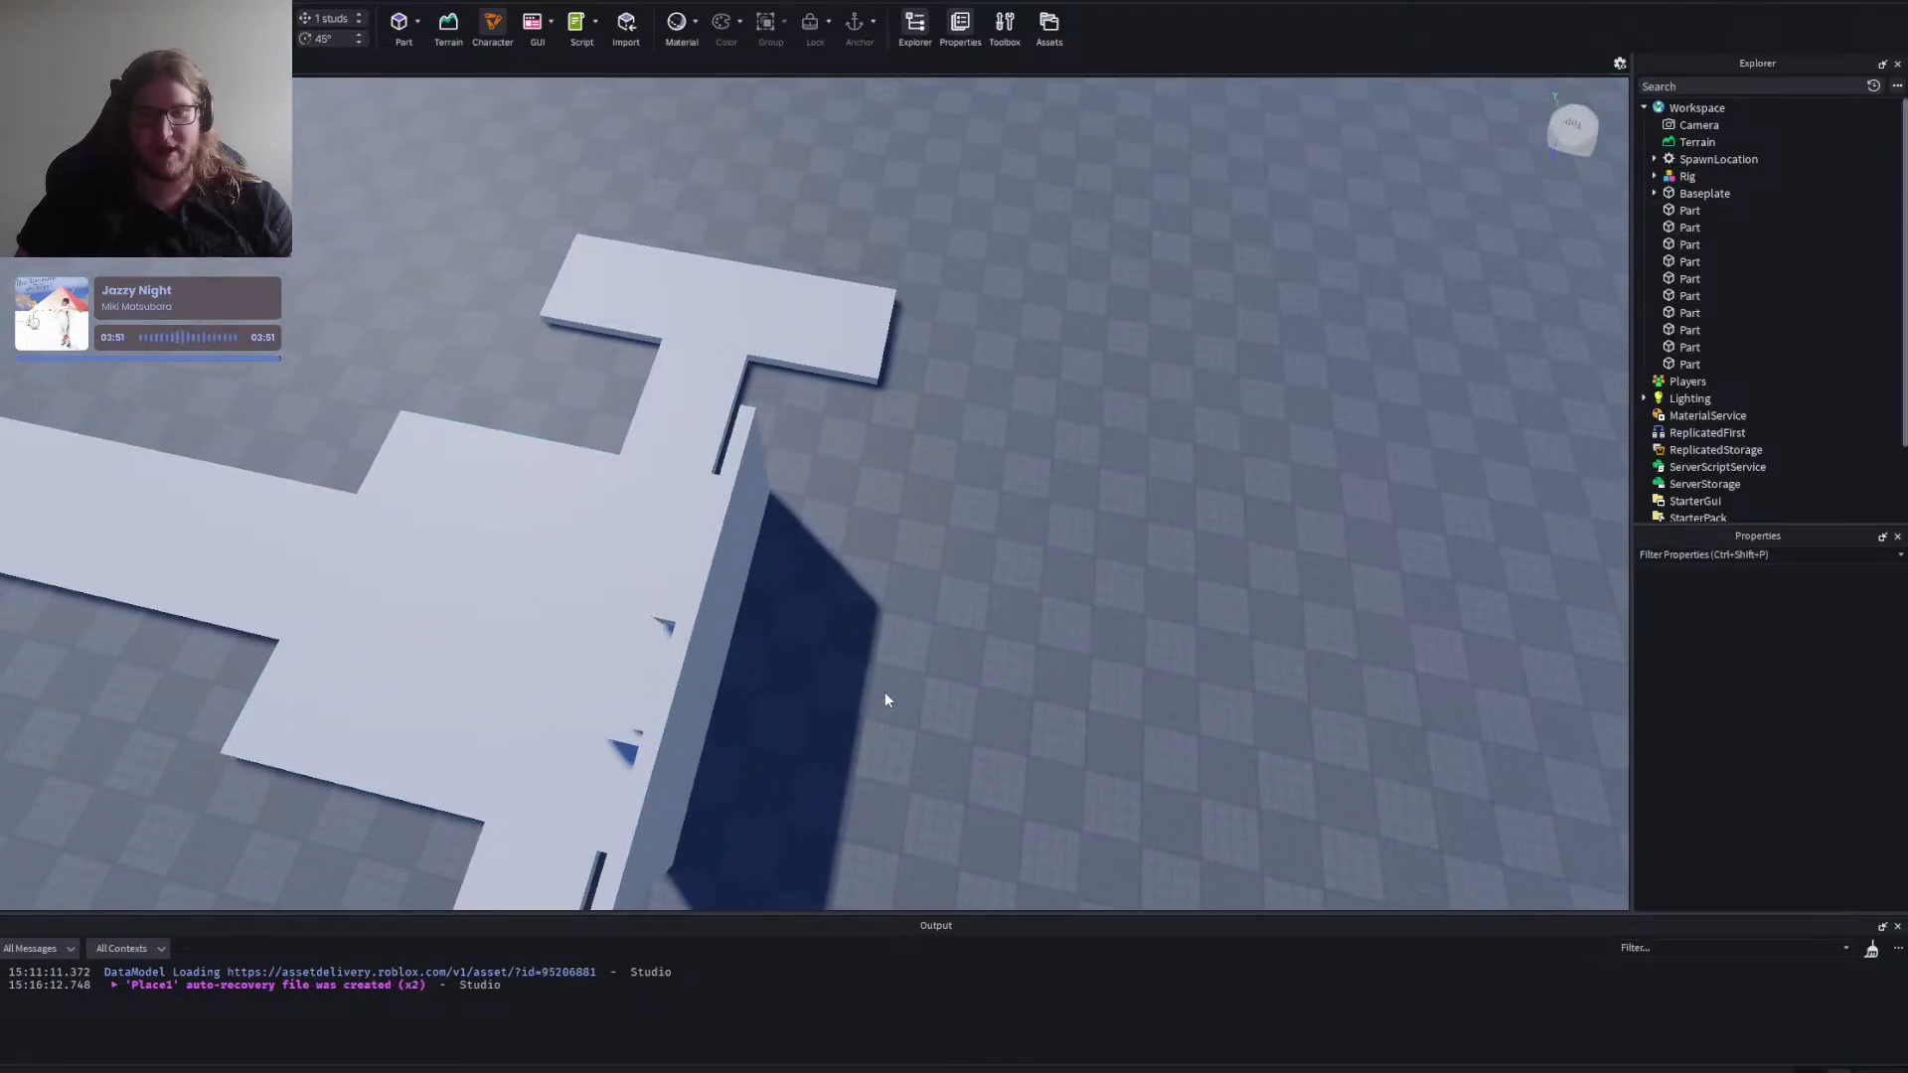
key(w)
key(s)
right_click(885, 692)
key(a)
right_click(884, 692)
key(a)
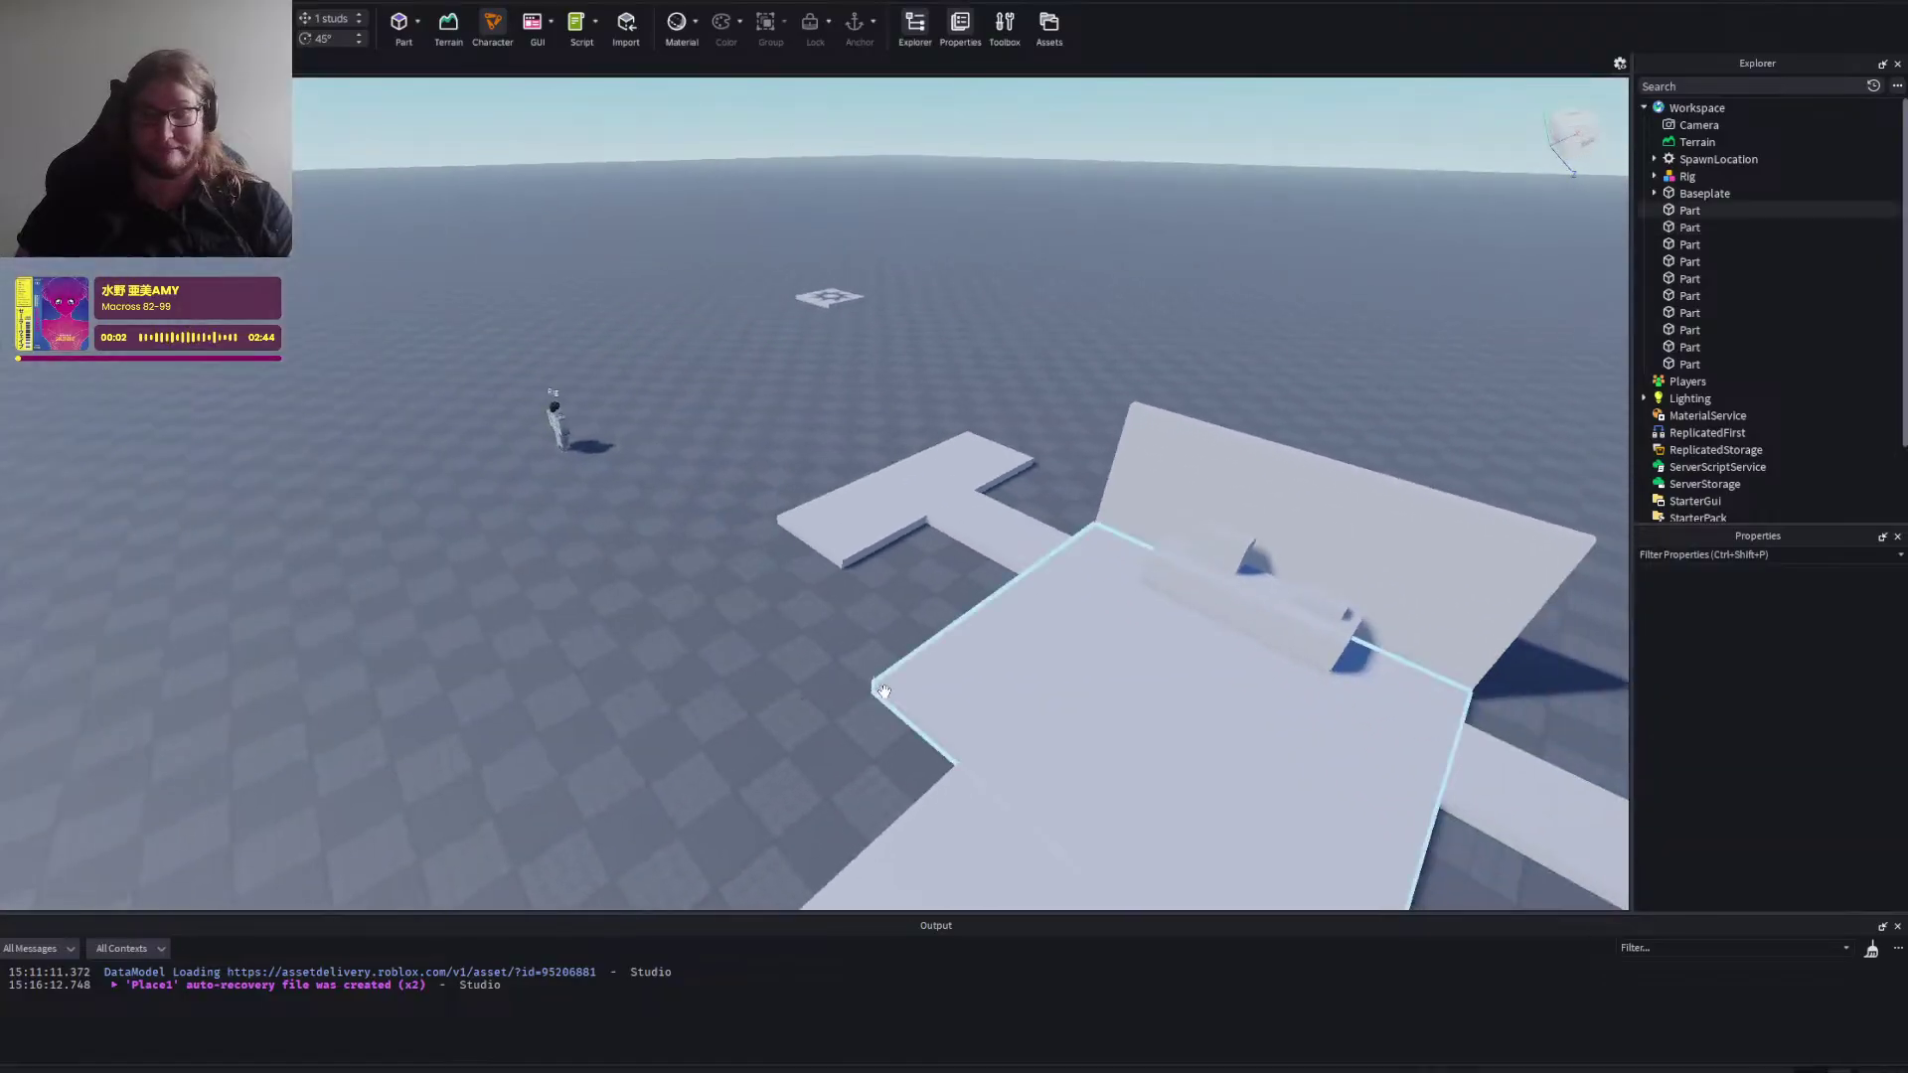
right_click(885, 692)
key(a)
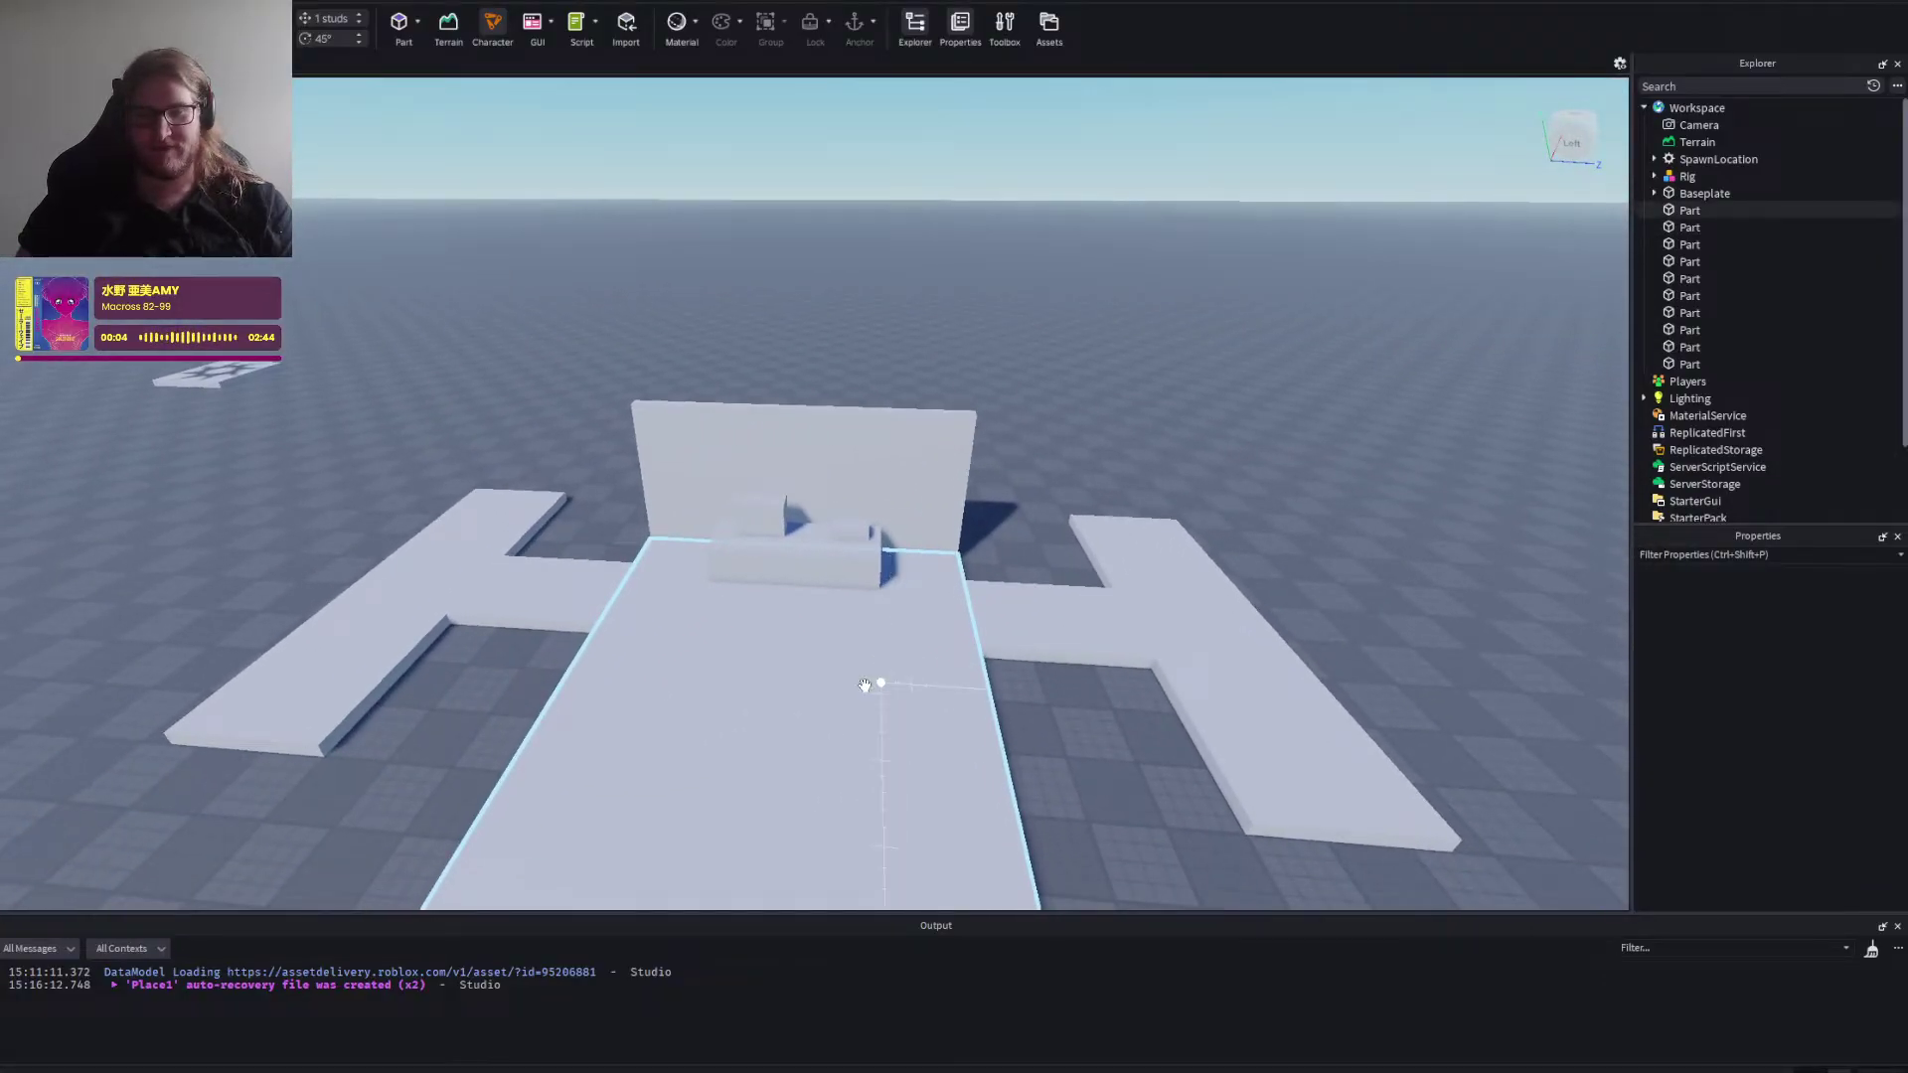
Move the raised block and the two small blocks on it together 1 stud toward the back wall.
right_click(864, 686)
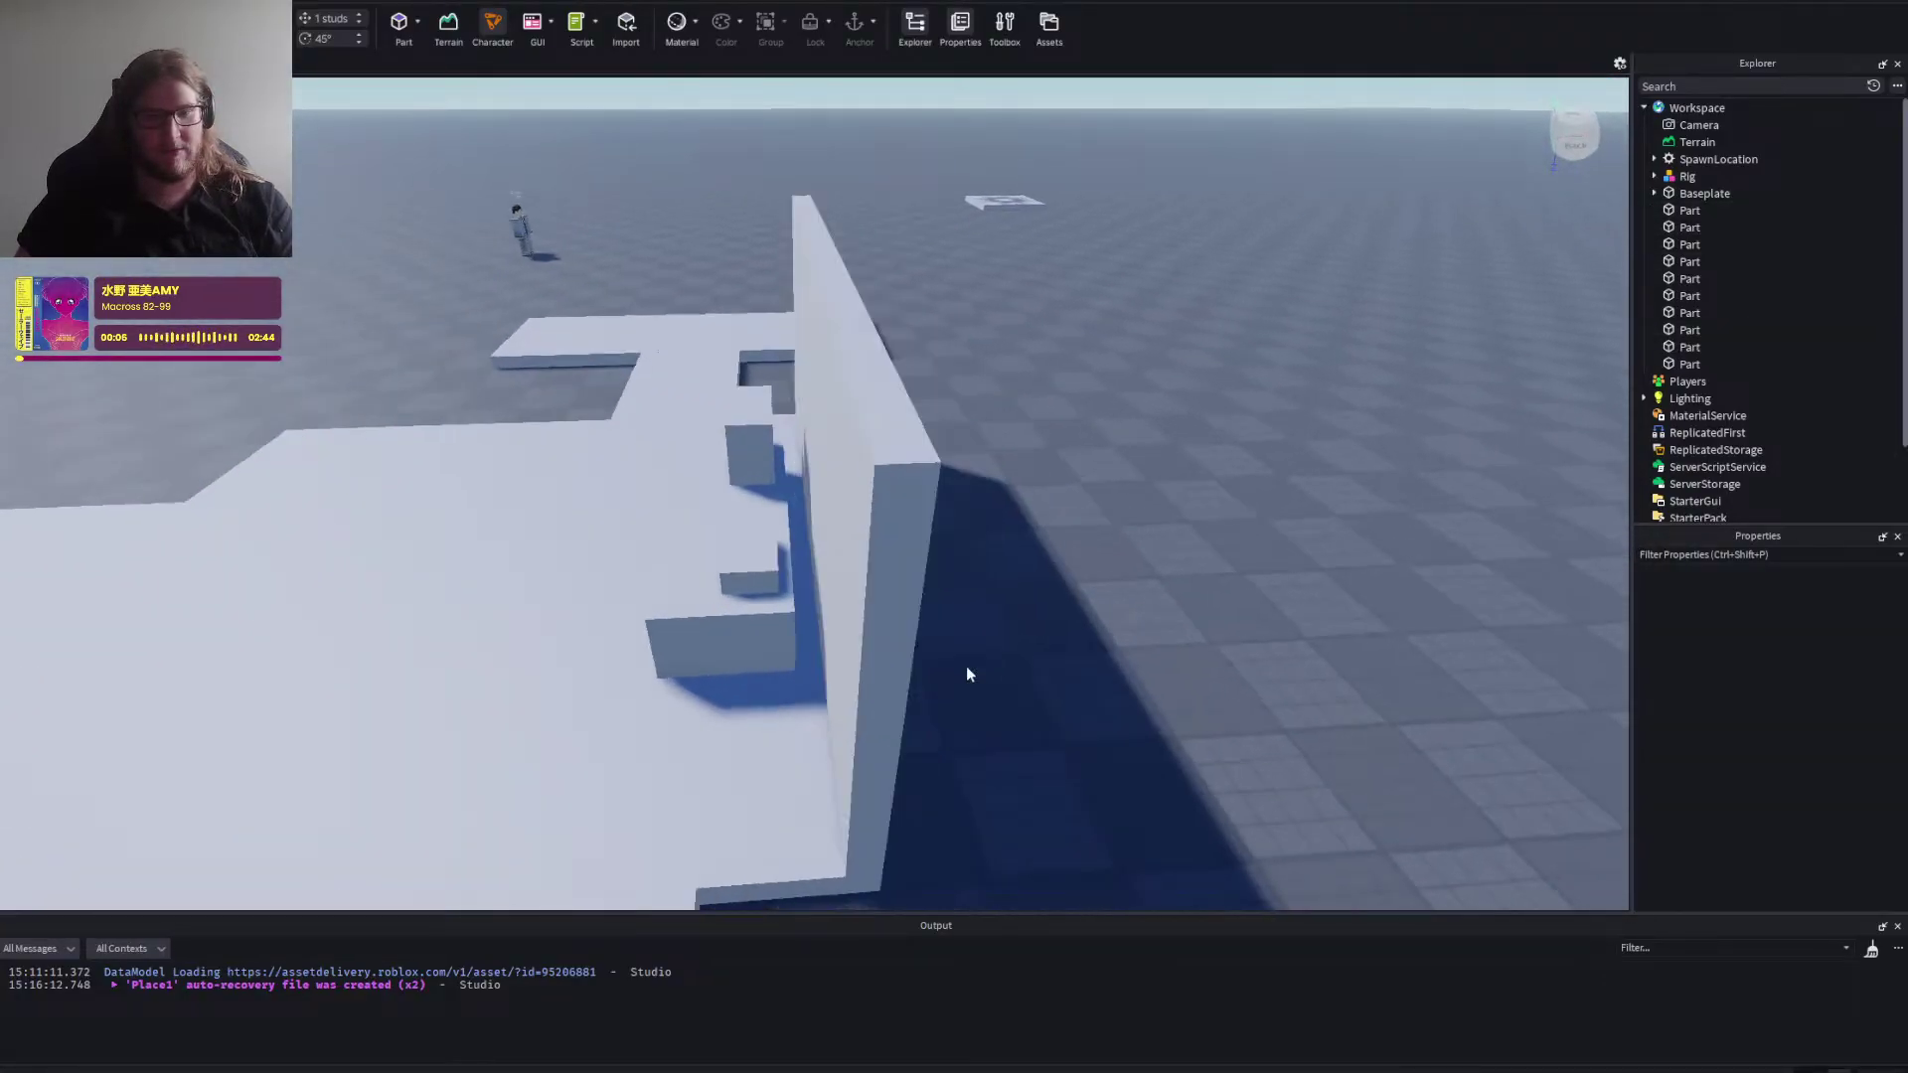
right_click(967, 666)
click(781, 447)
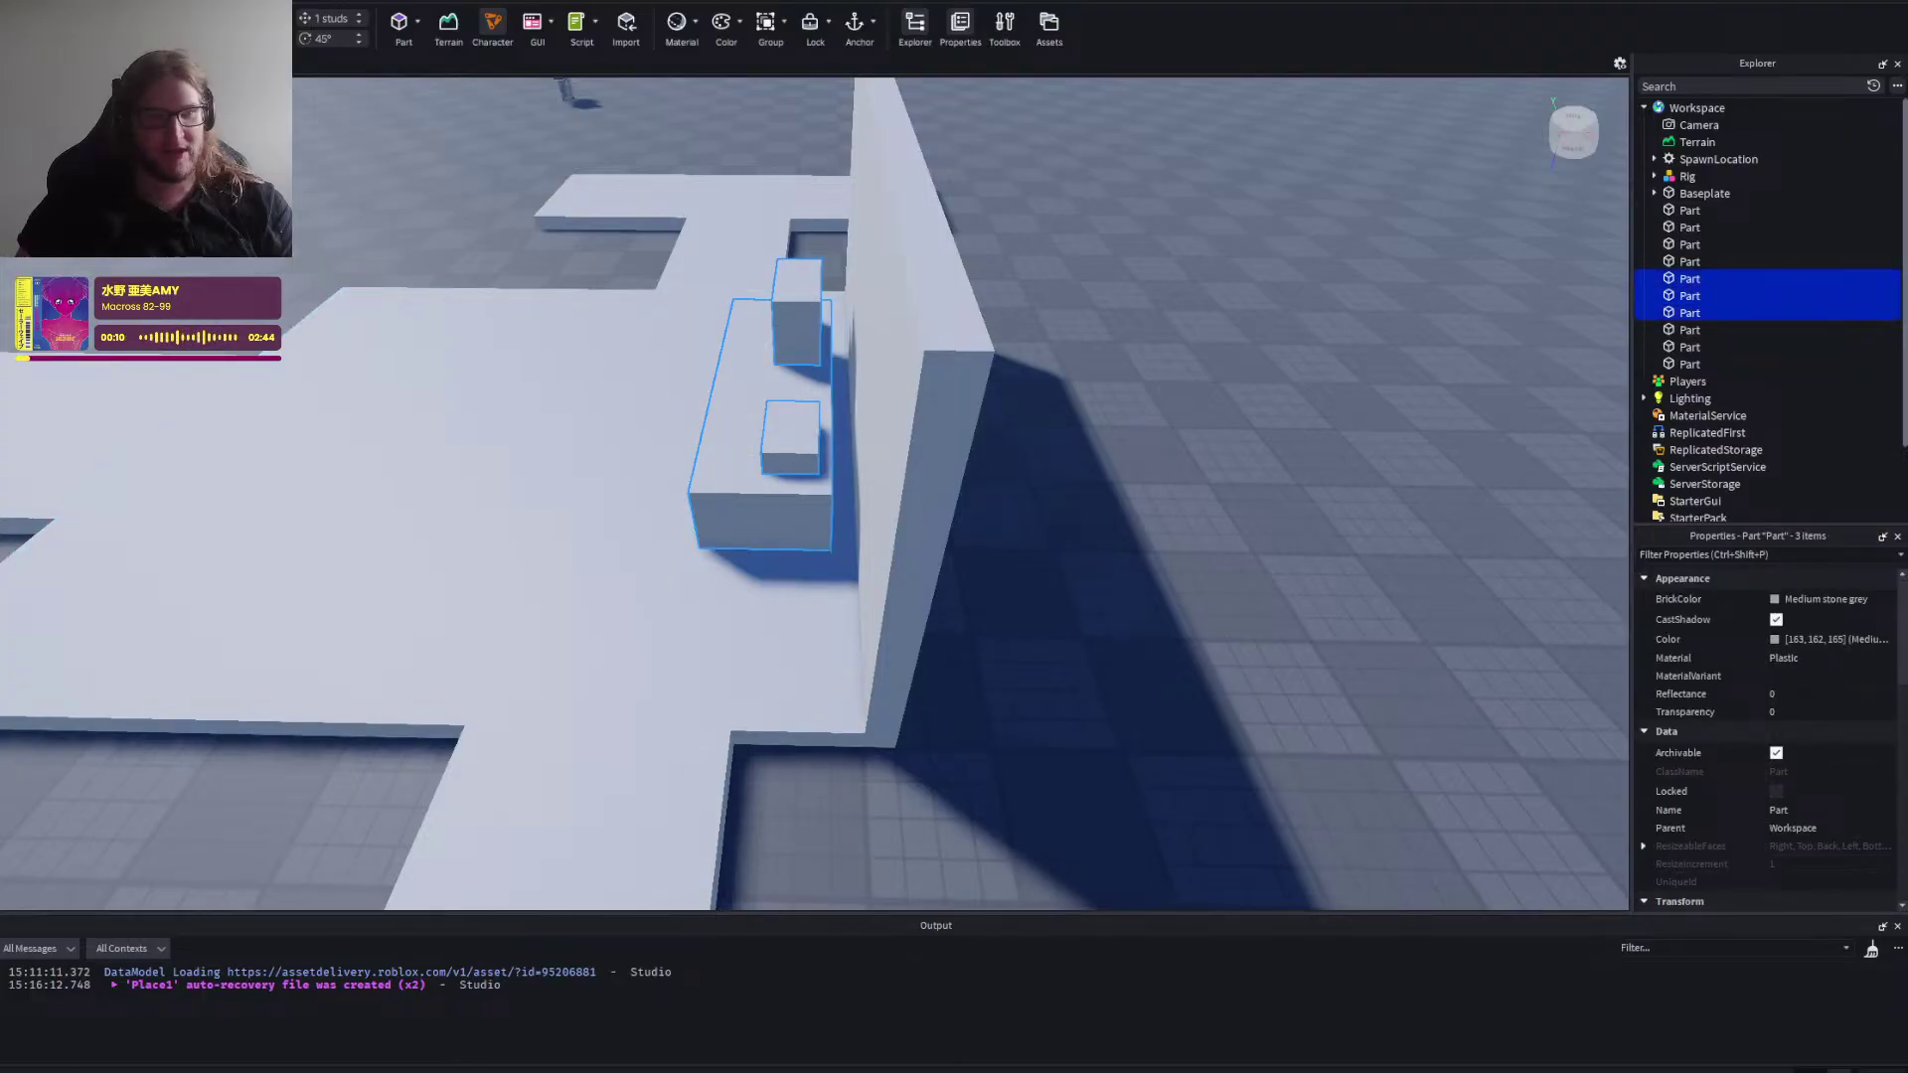
key(ctrl+2)
drag(862, 379, 890, 382)
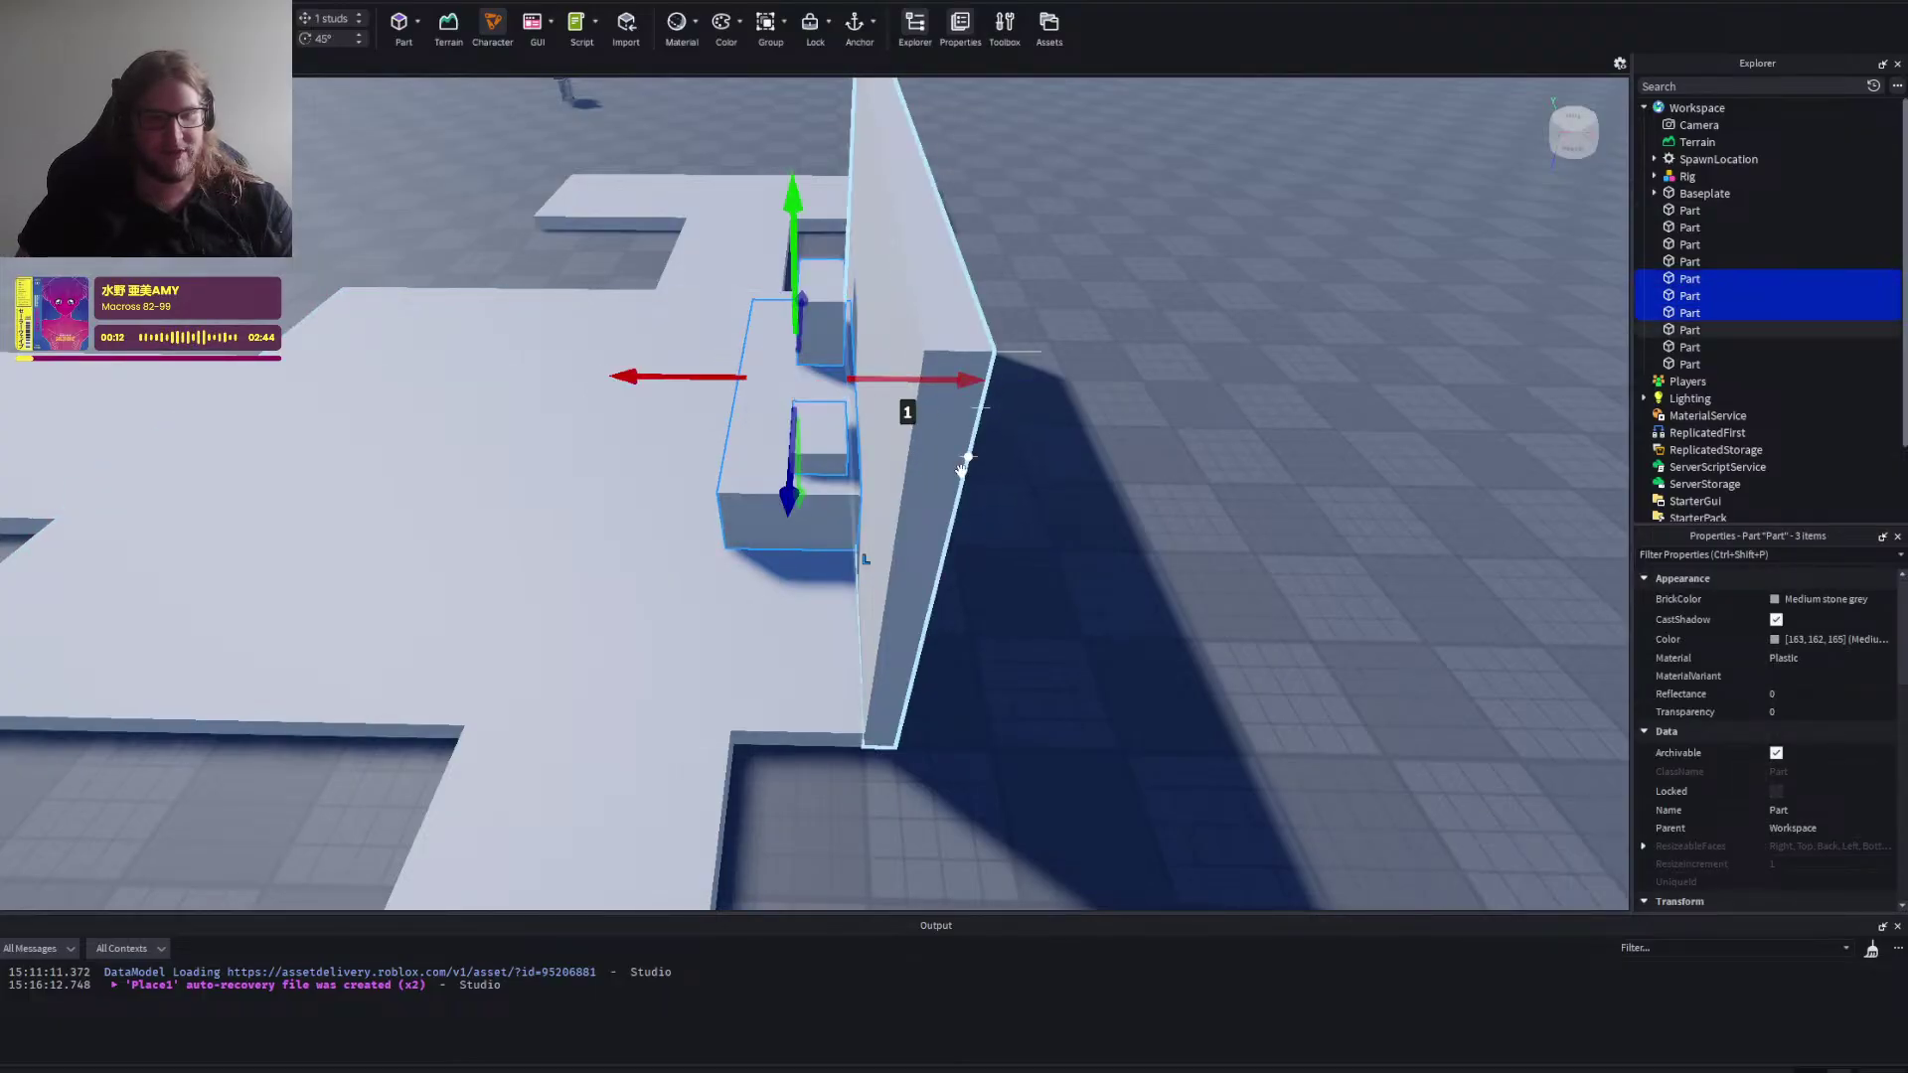
Make the back wall thinner by scaling in its room-facing side behind the raised block.
click(962, 467)
right_click(961, 467)
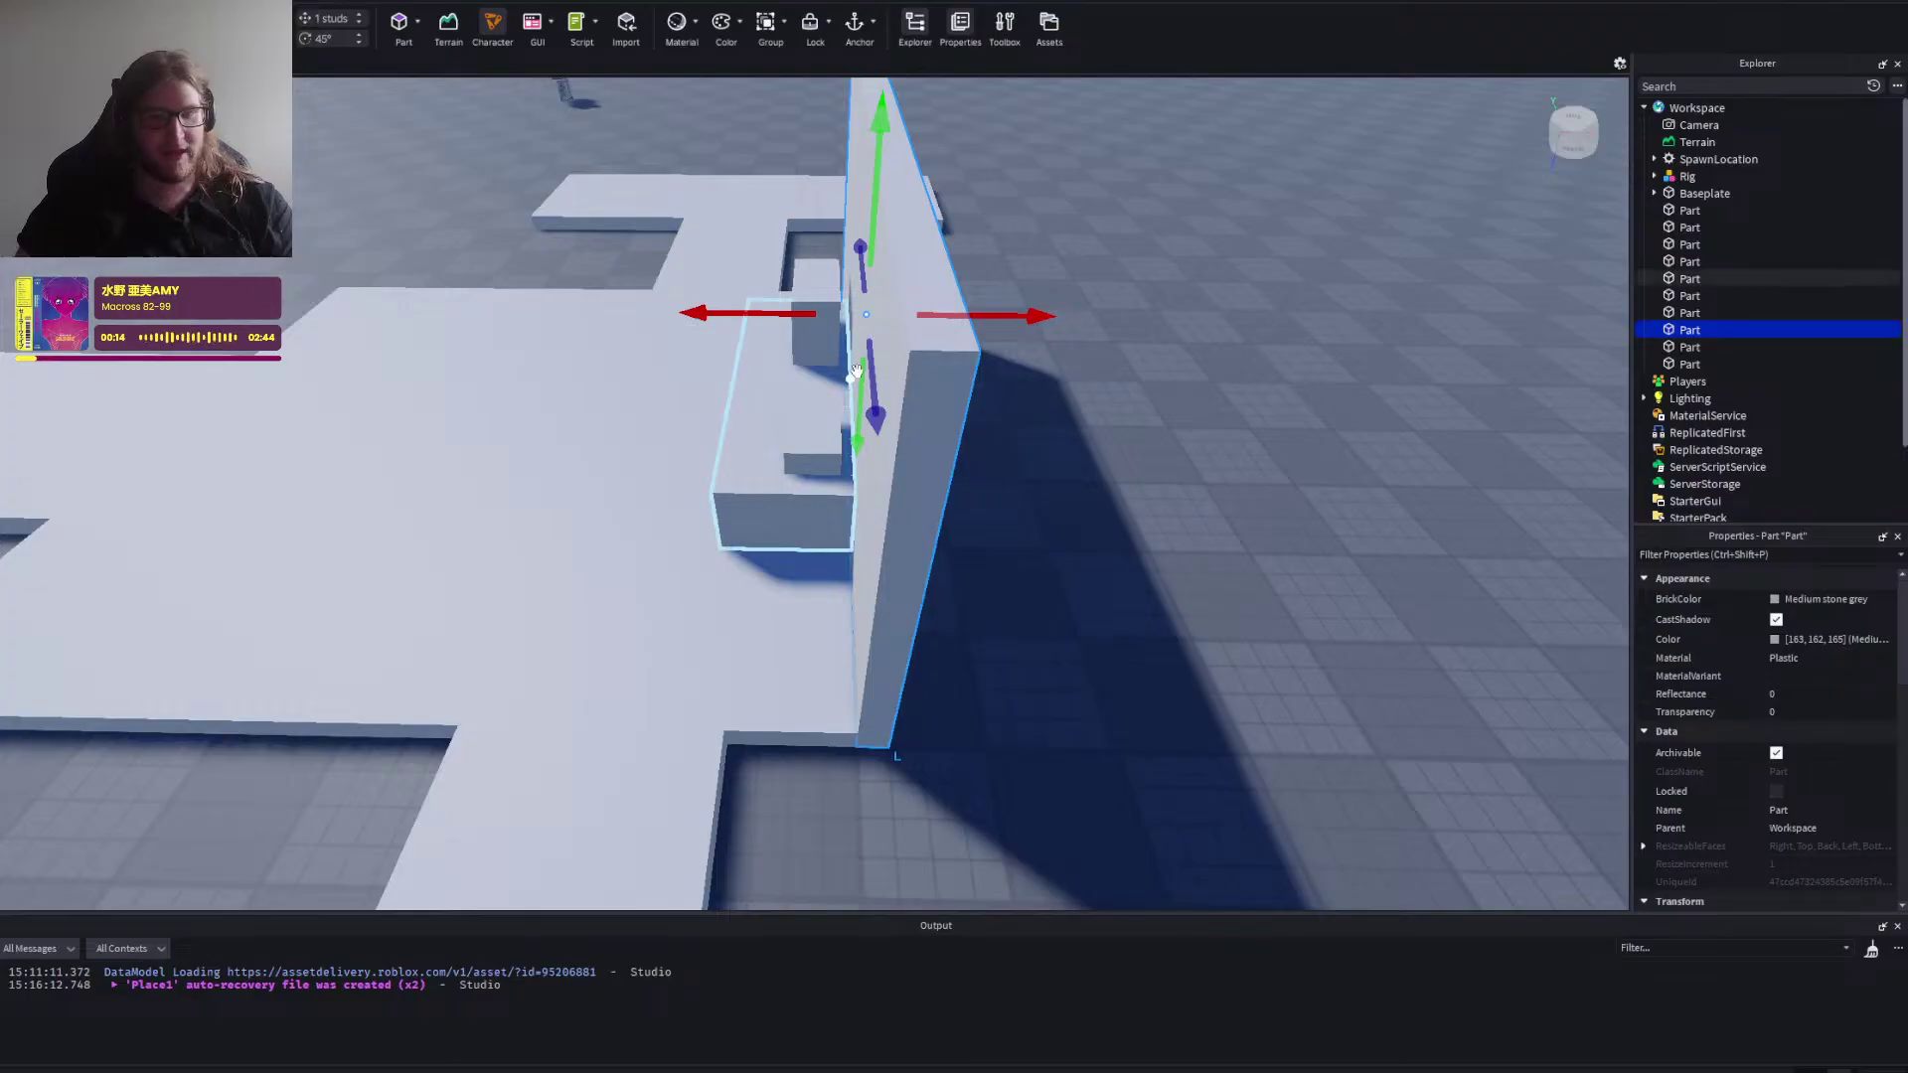
key(d)
key(a)
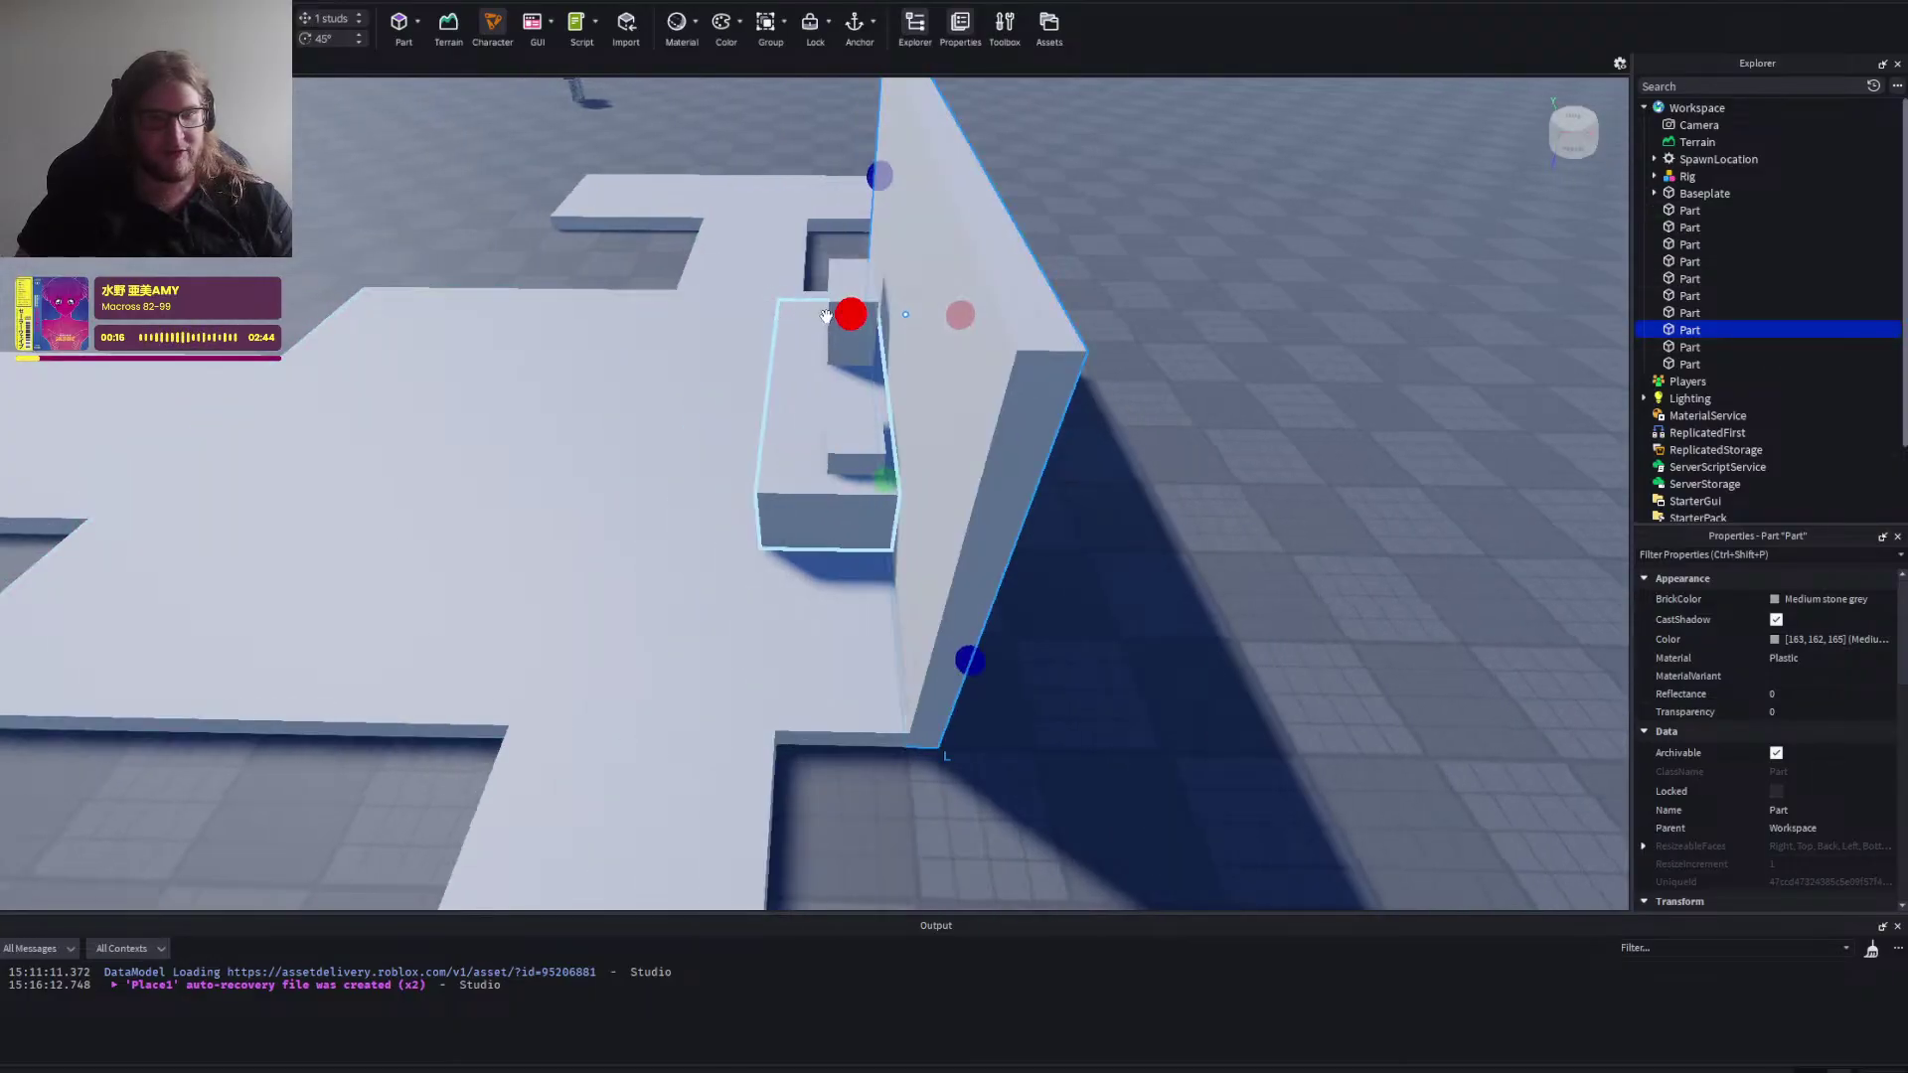
drag(847, 313, 870, 318)
click(1214, 480)
scroll(1218, 481, down, 4)
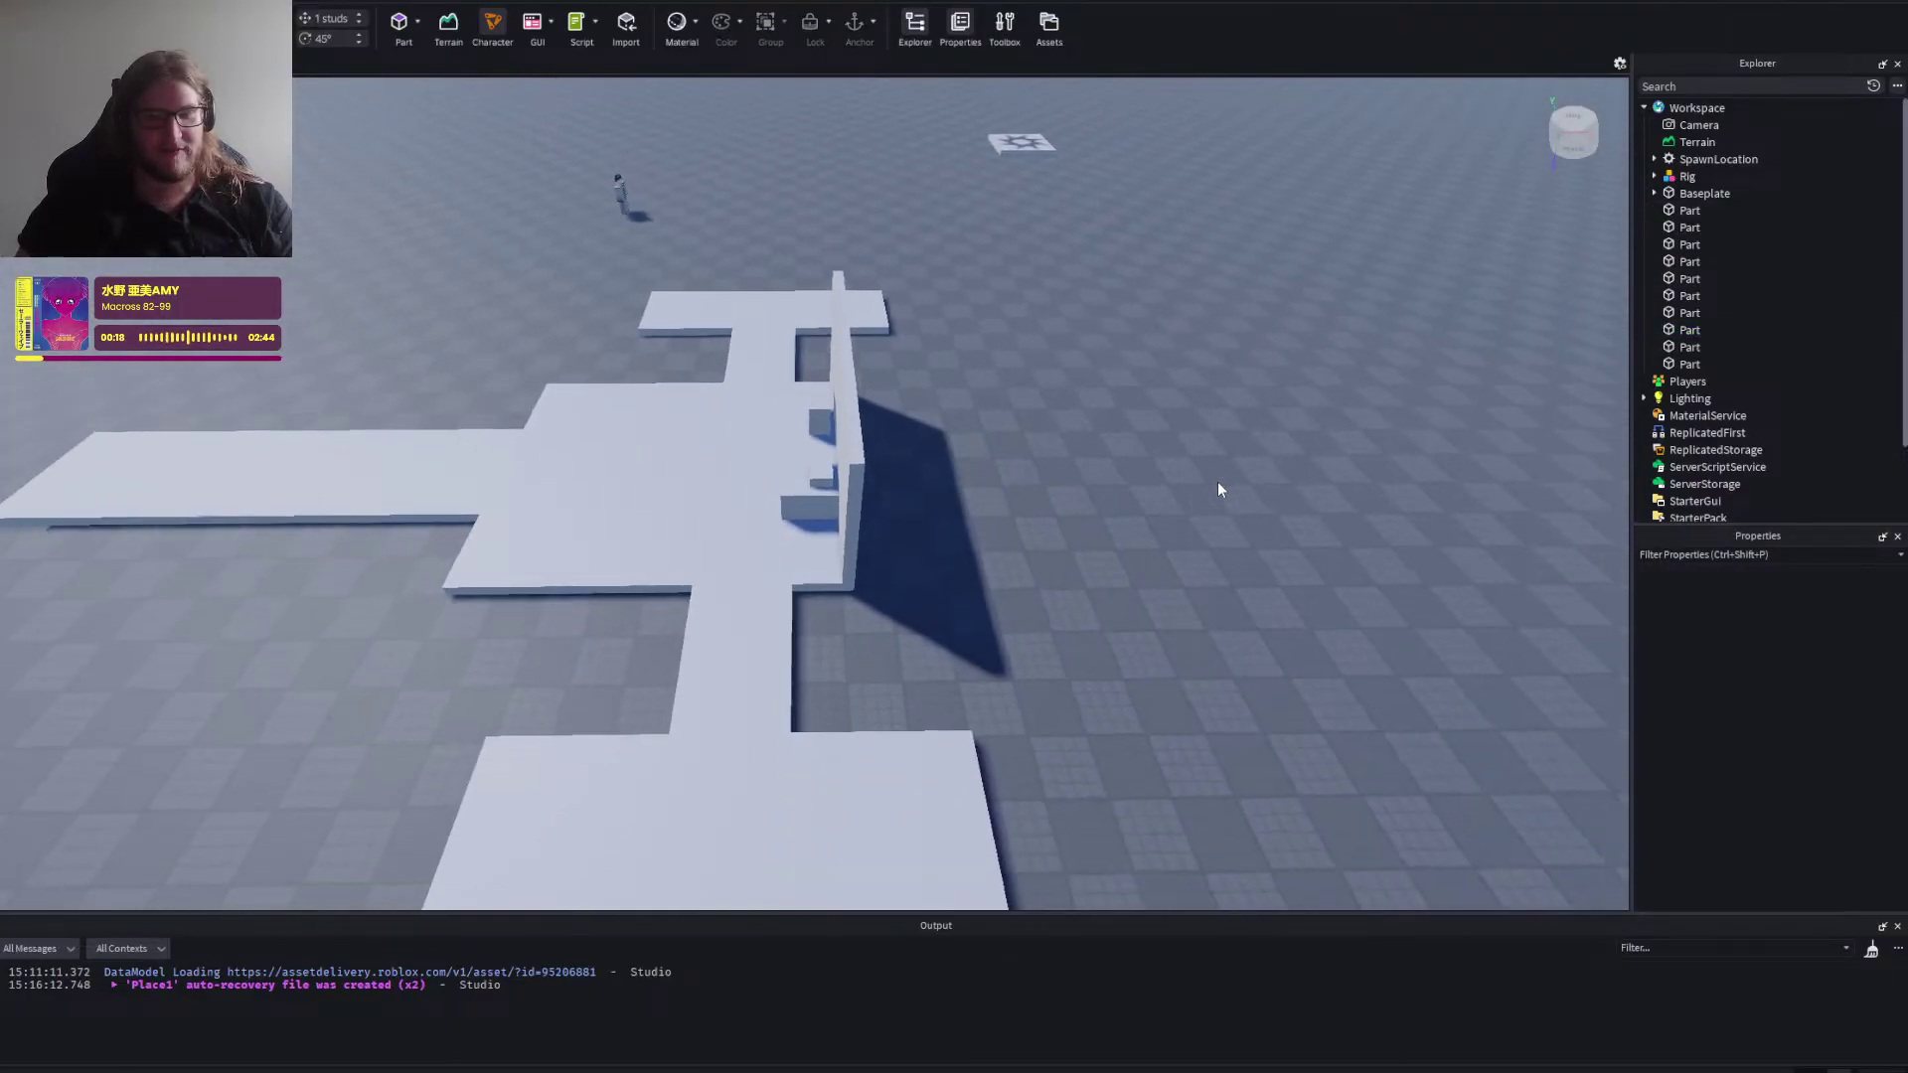
Inspect the back wall, the raised block and the side hallways up close, from above and from behind the wall.
right_click(1218, 481)
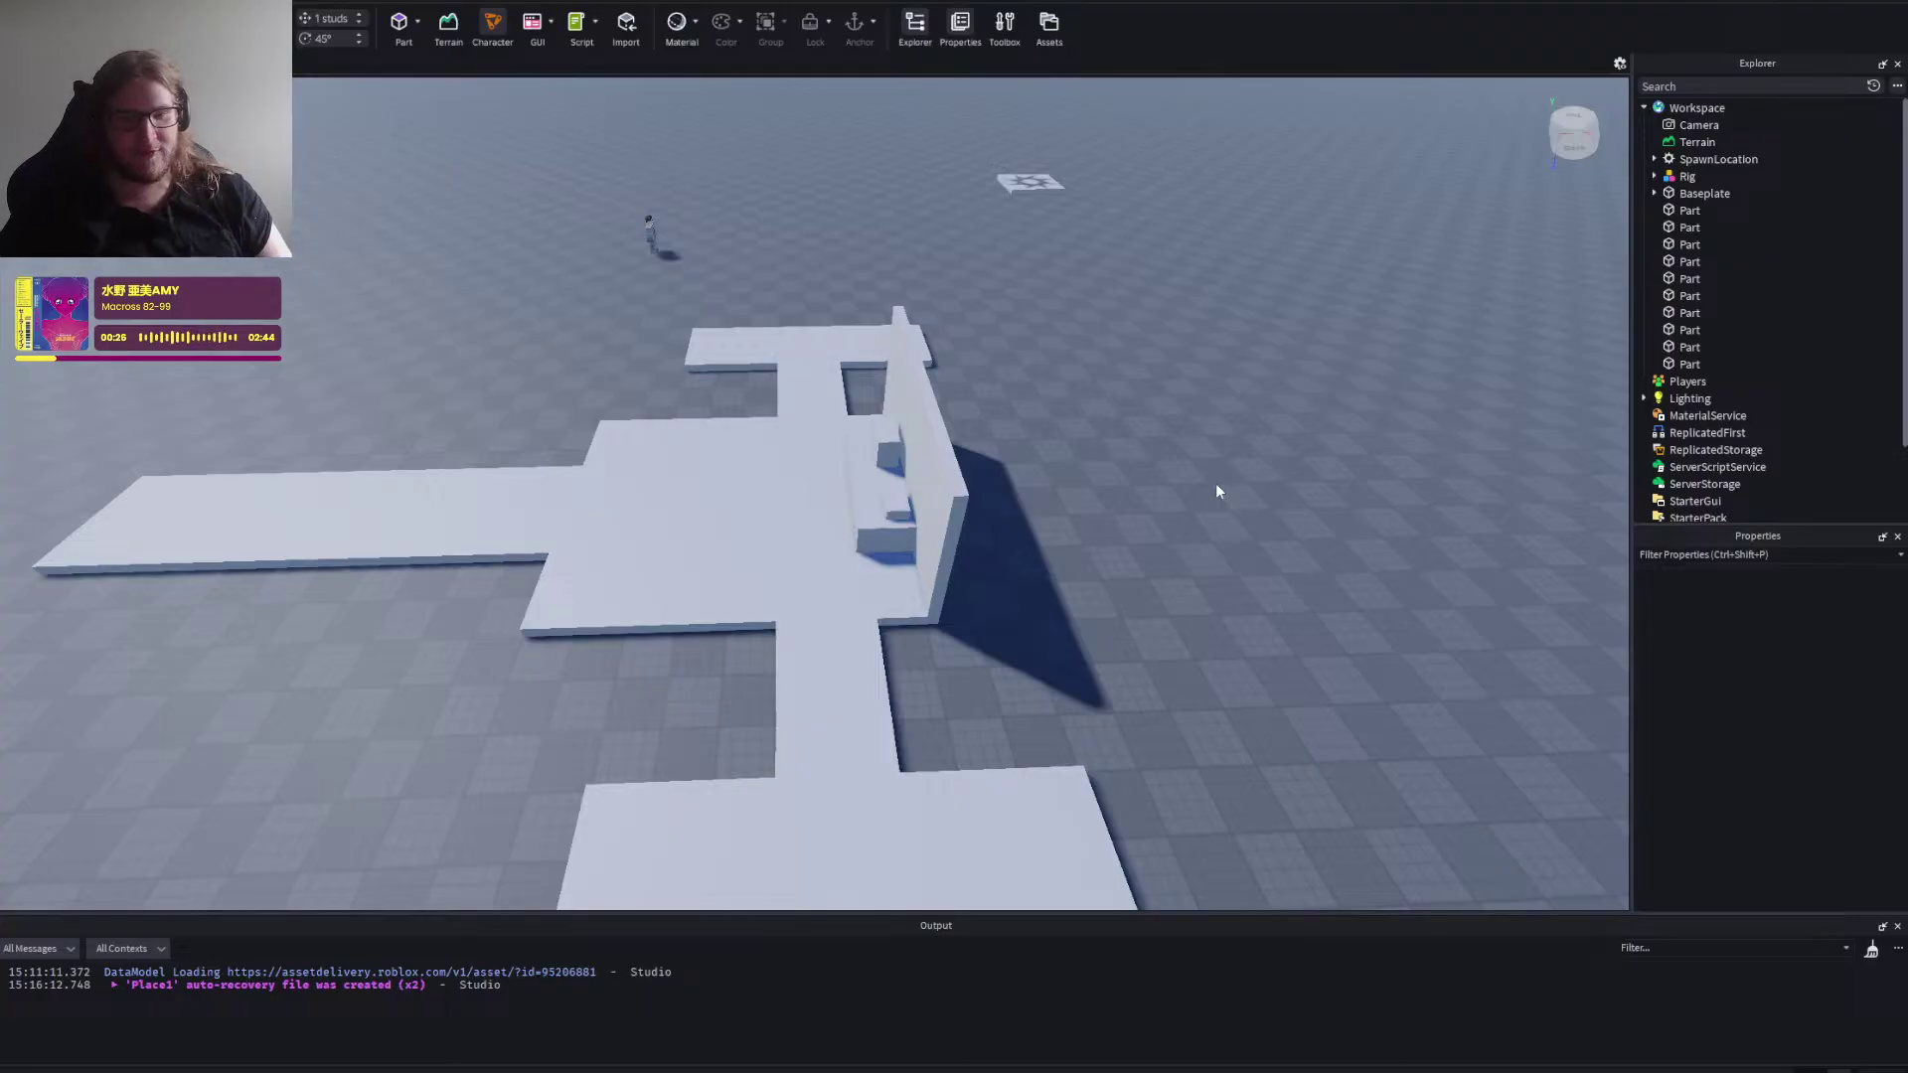
scroll(1119, 468, up, 2)
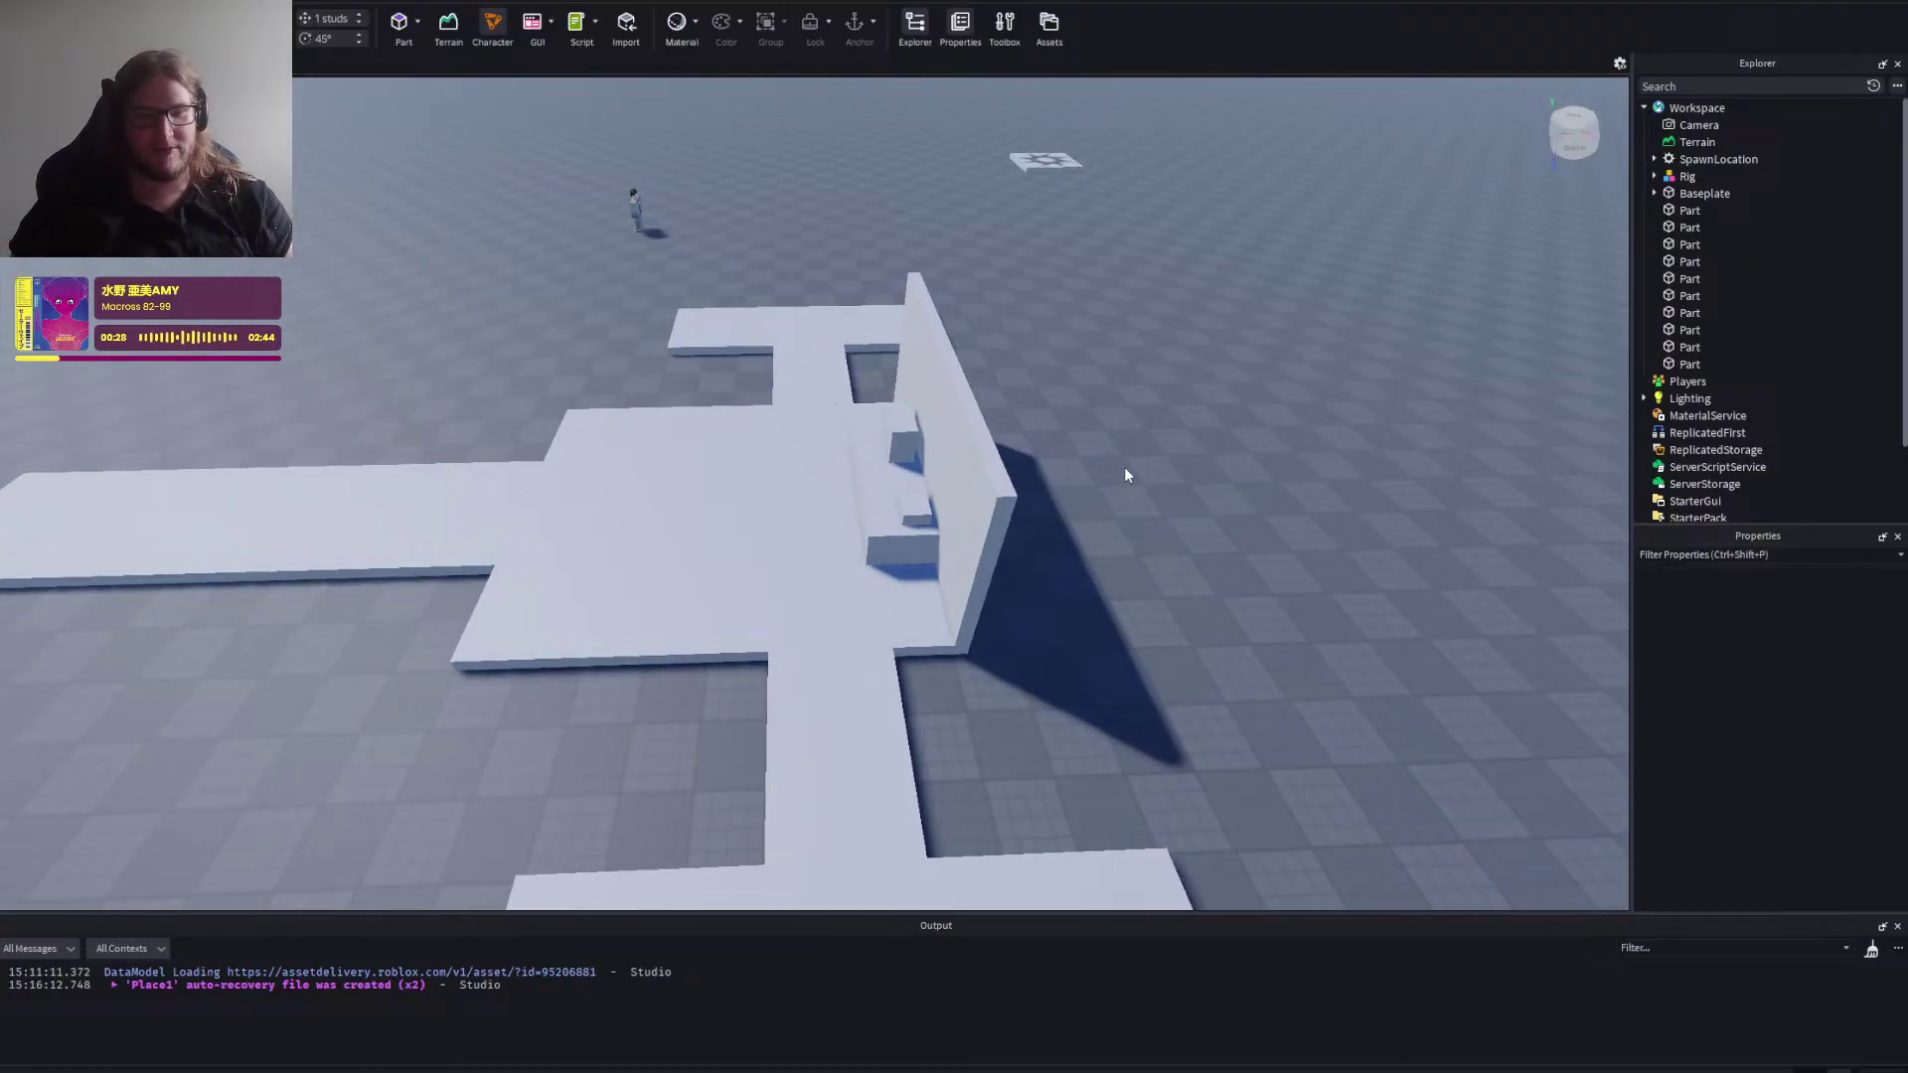
scroll(1147, 486, up, 1)
right_click(1148, 486)
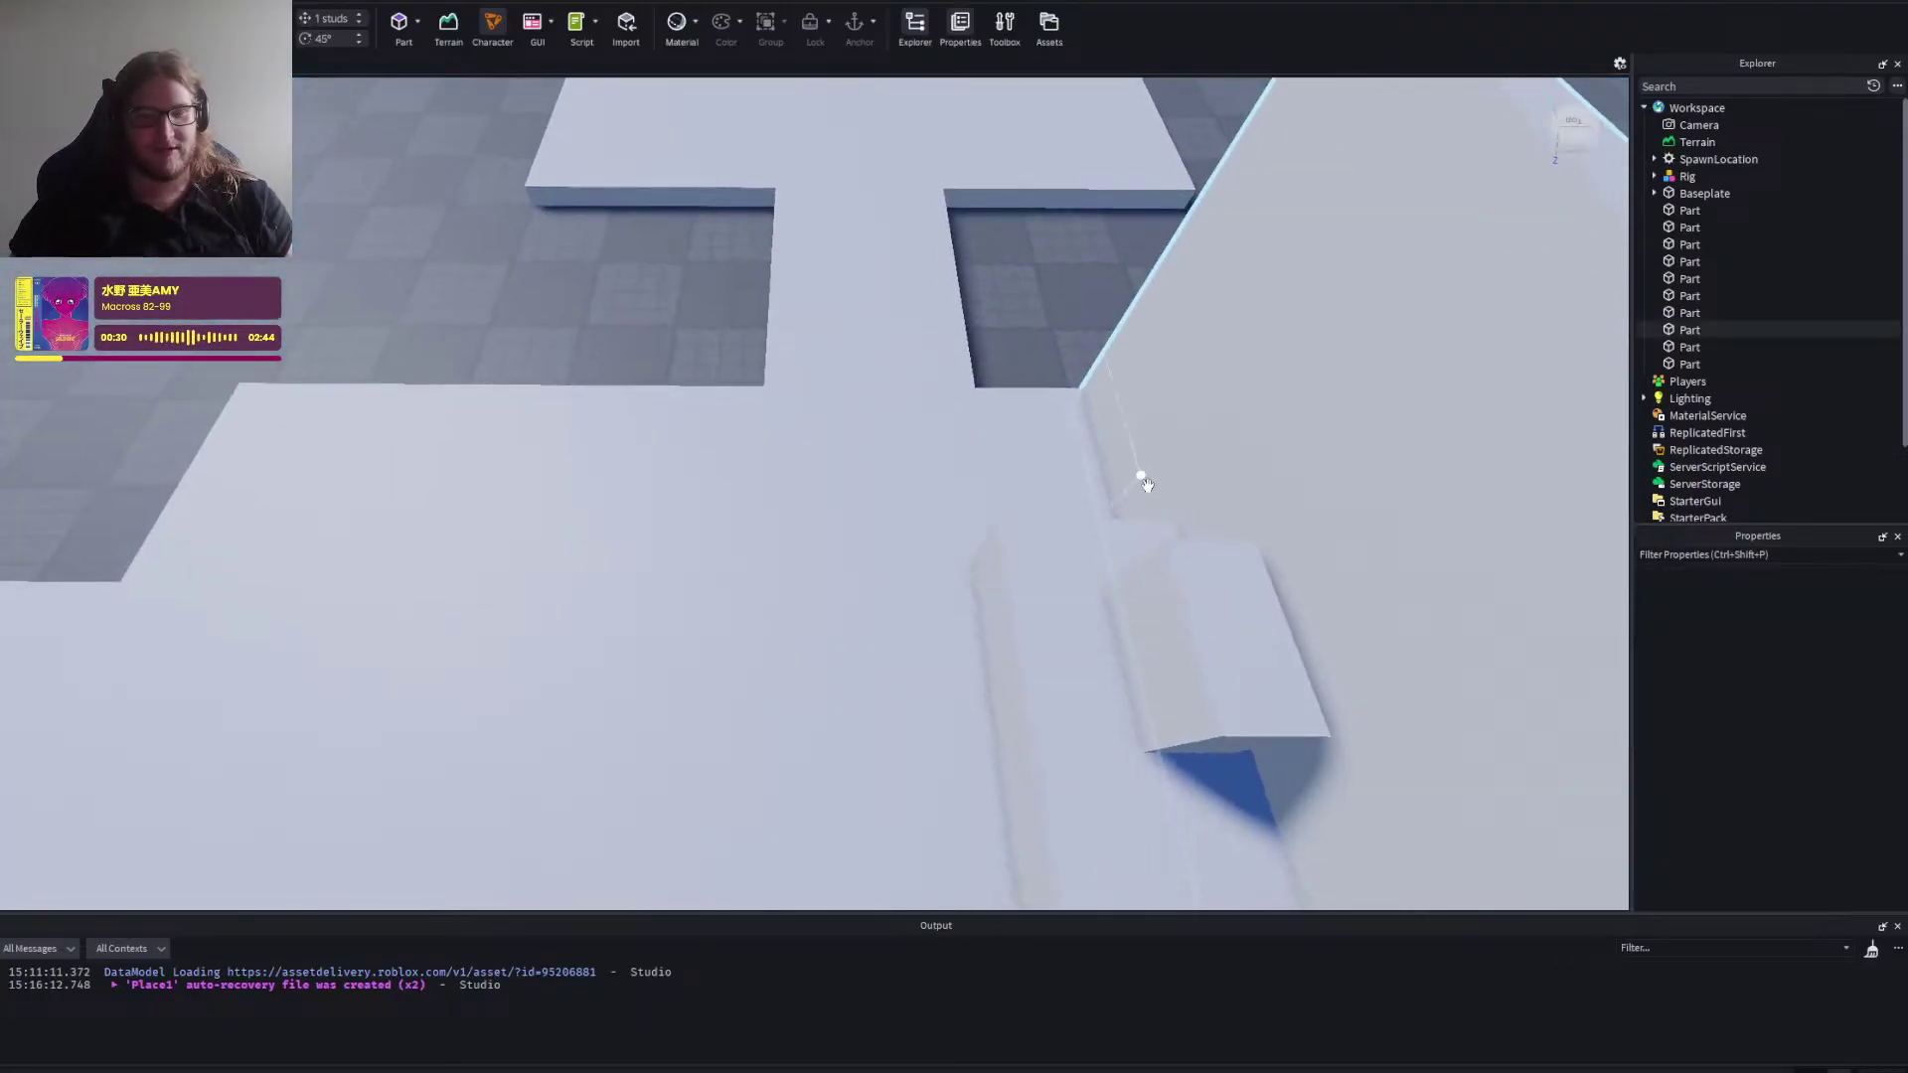
key(d)
key(w)
scroll(856, 536, down, 3)
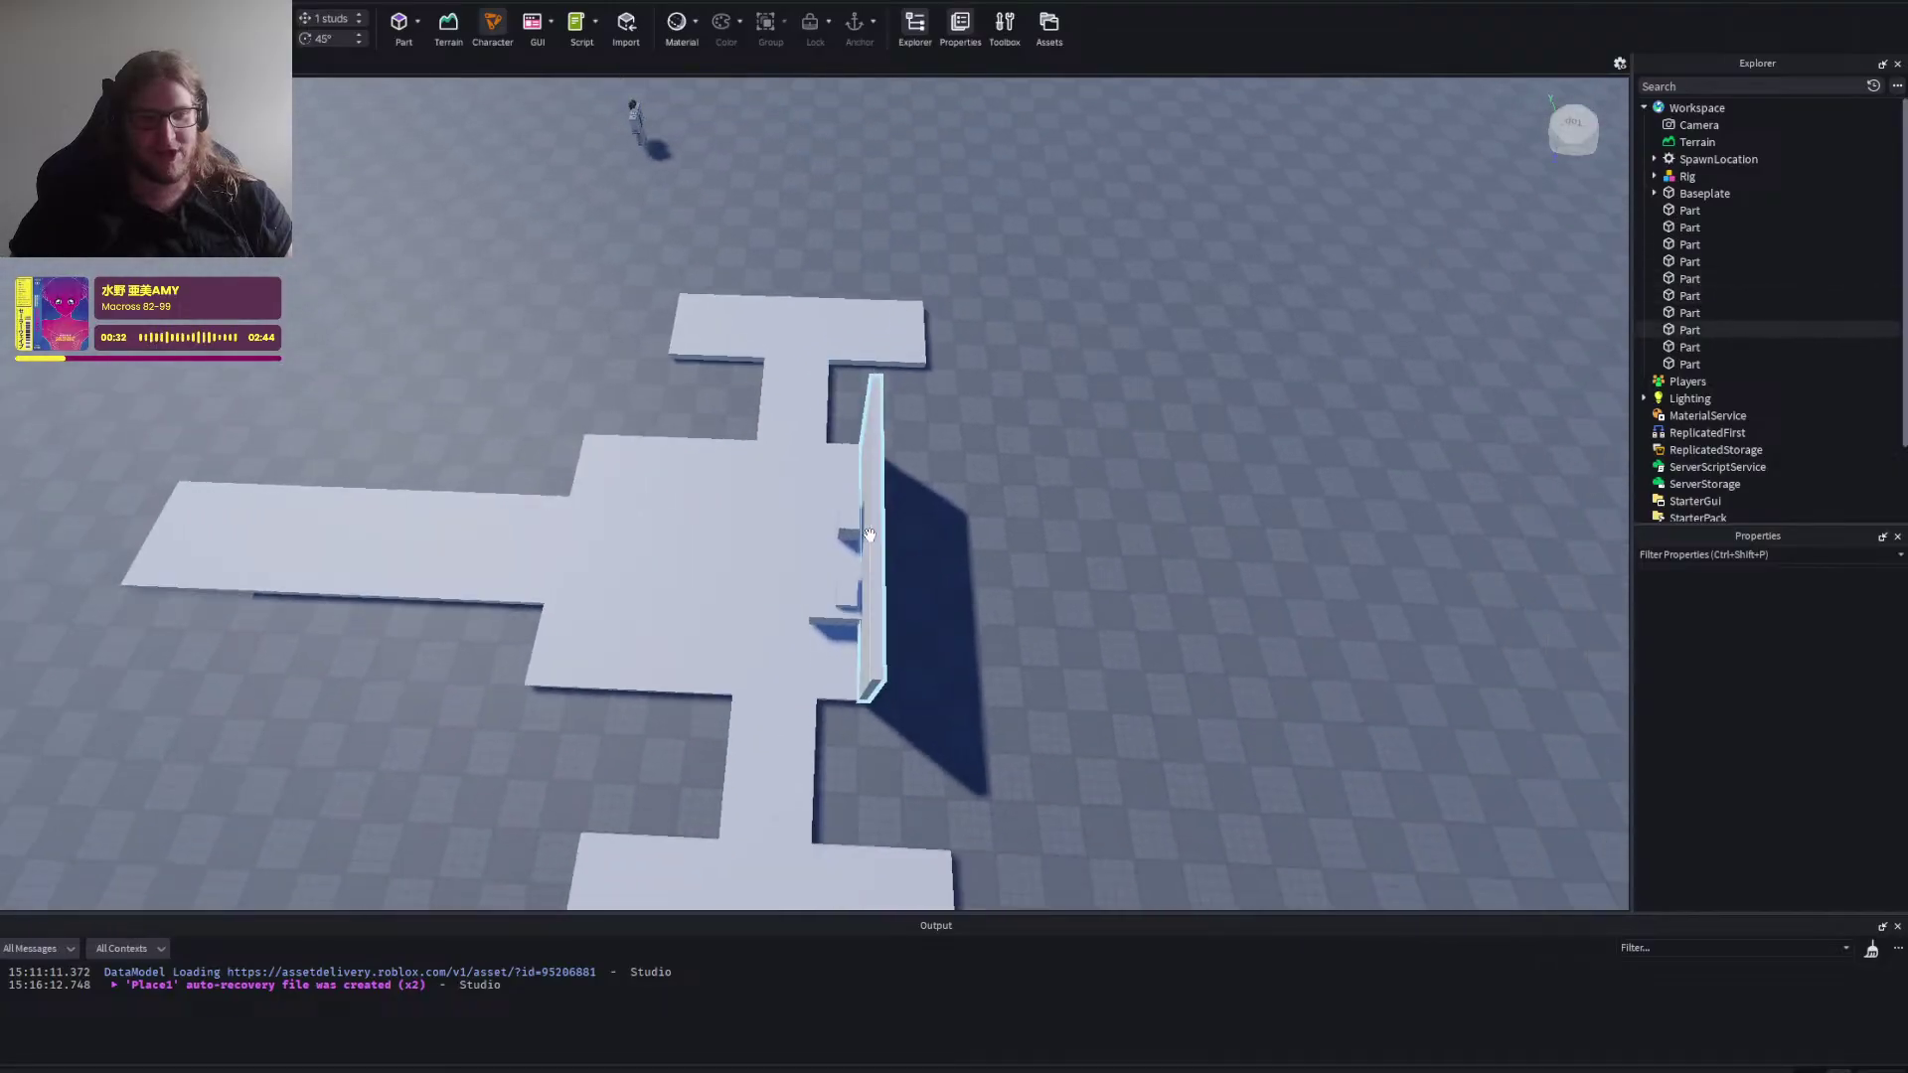
click(856, 525)
click(981, 485)
scroll(981, 485, up, 3)
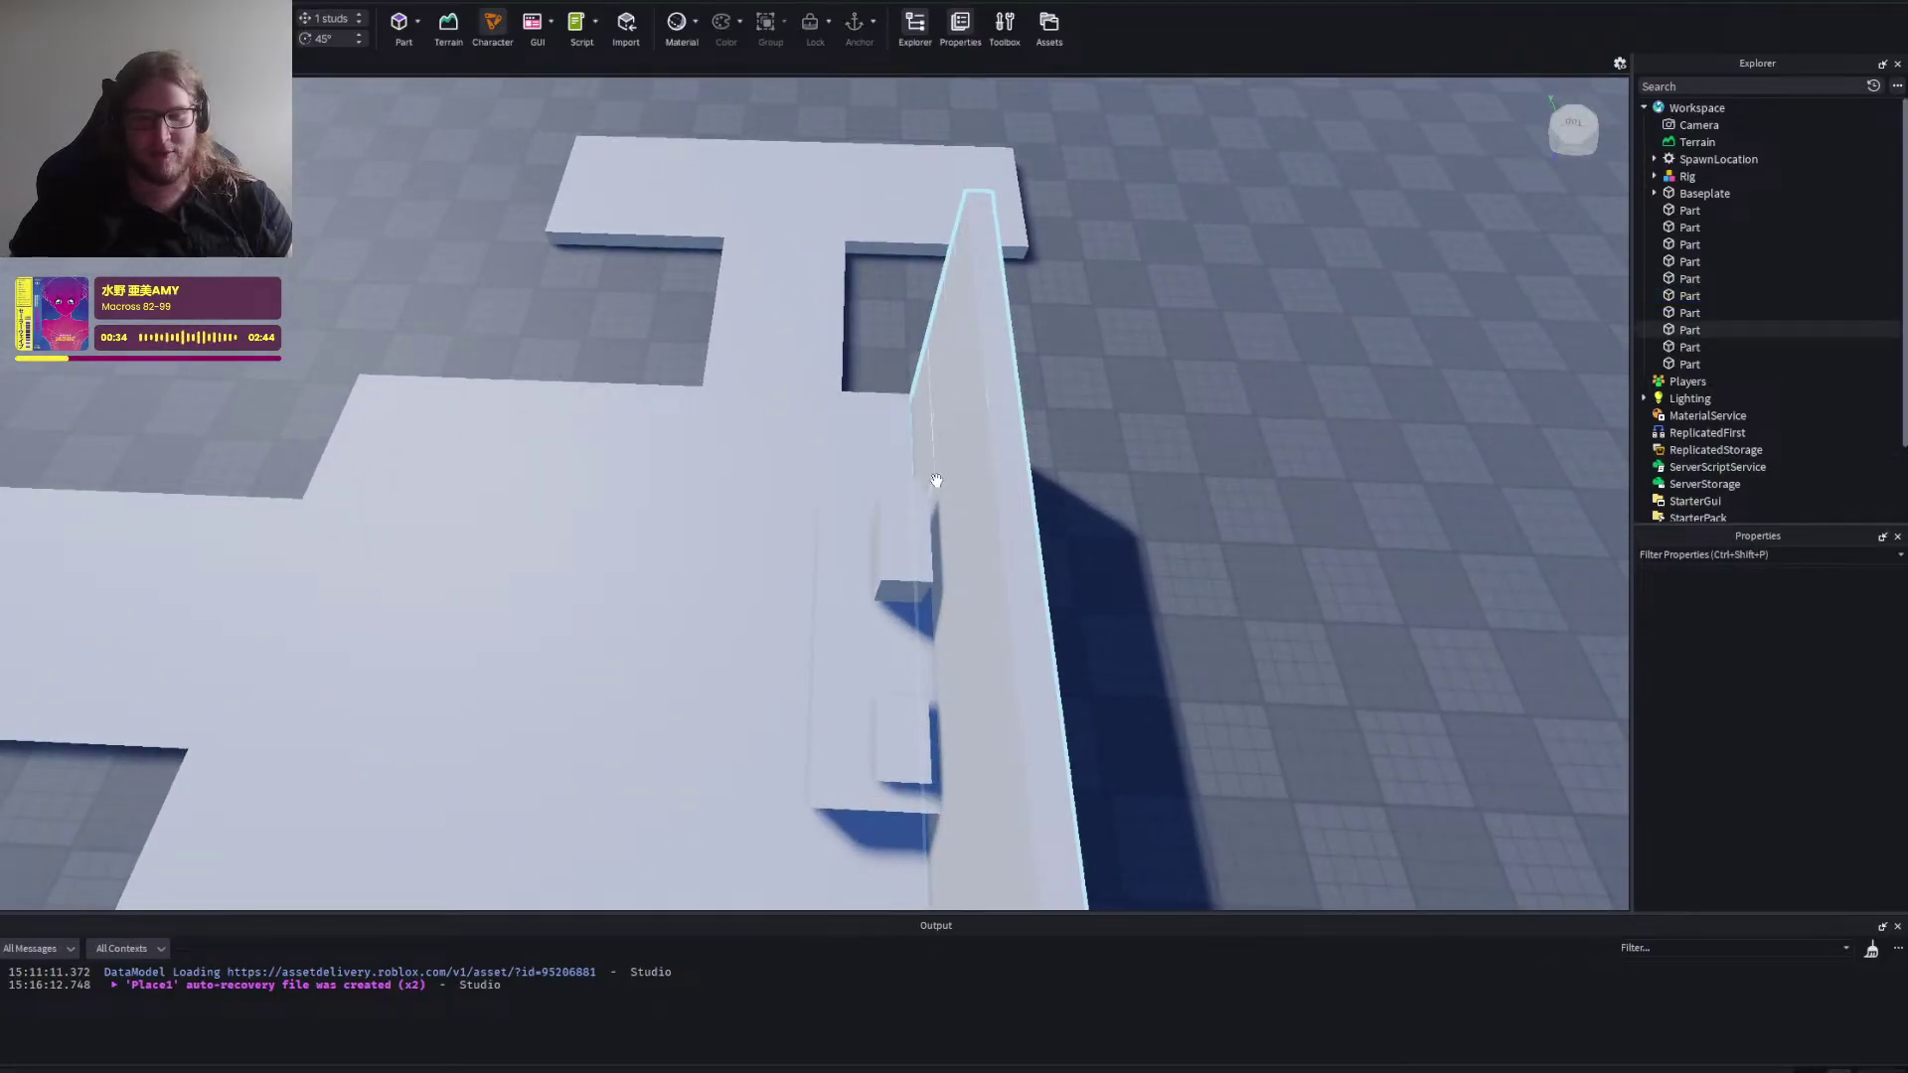
scroll(1033, 485, down, 1)
scroll(1033, 492, down, 3)
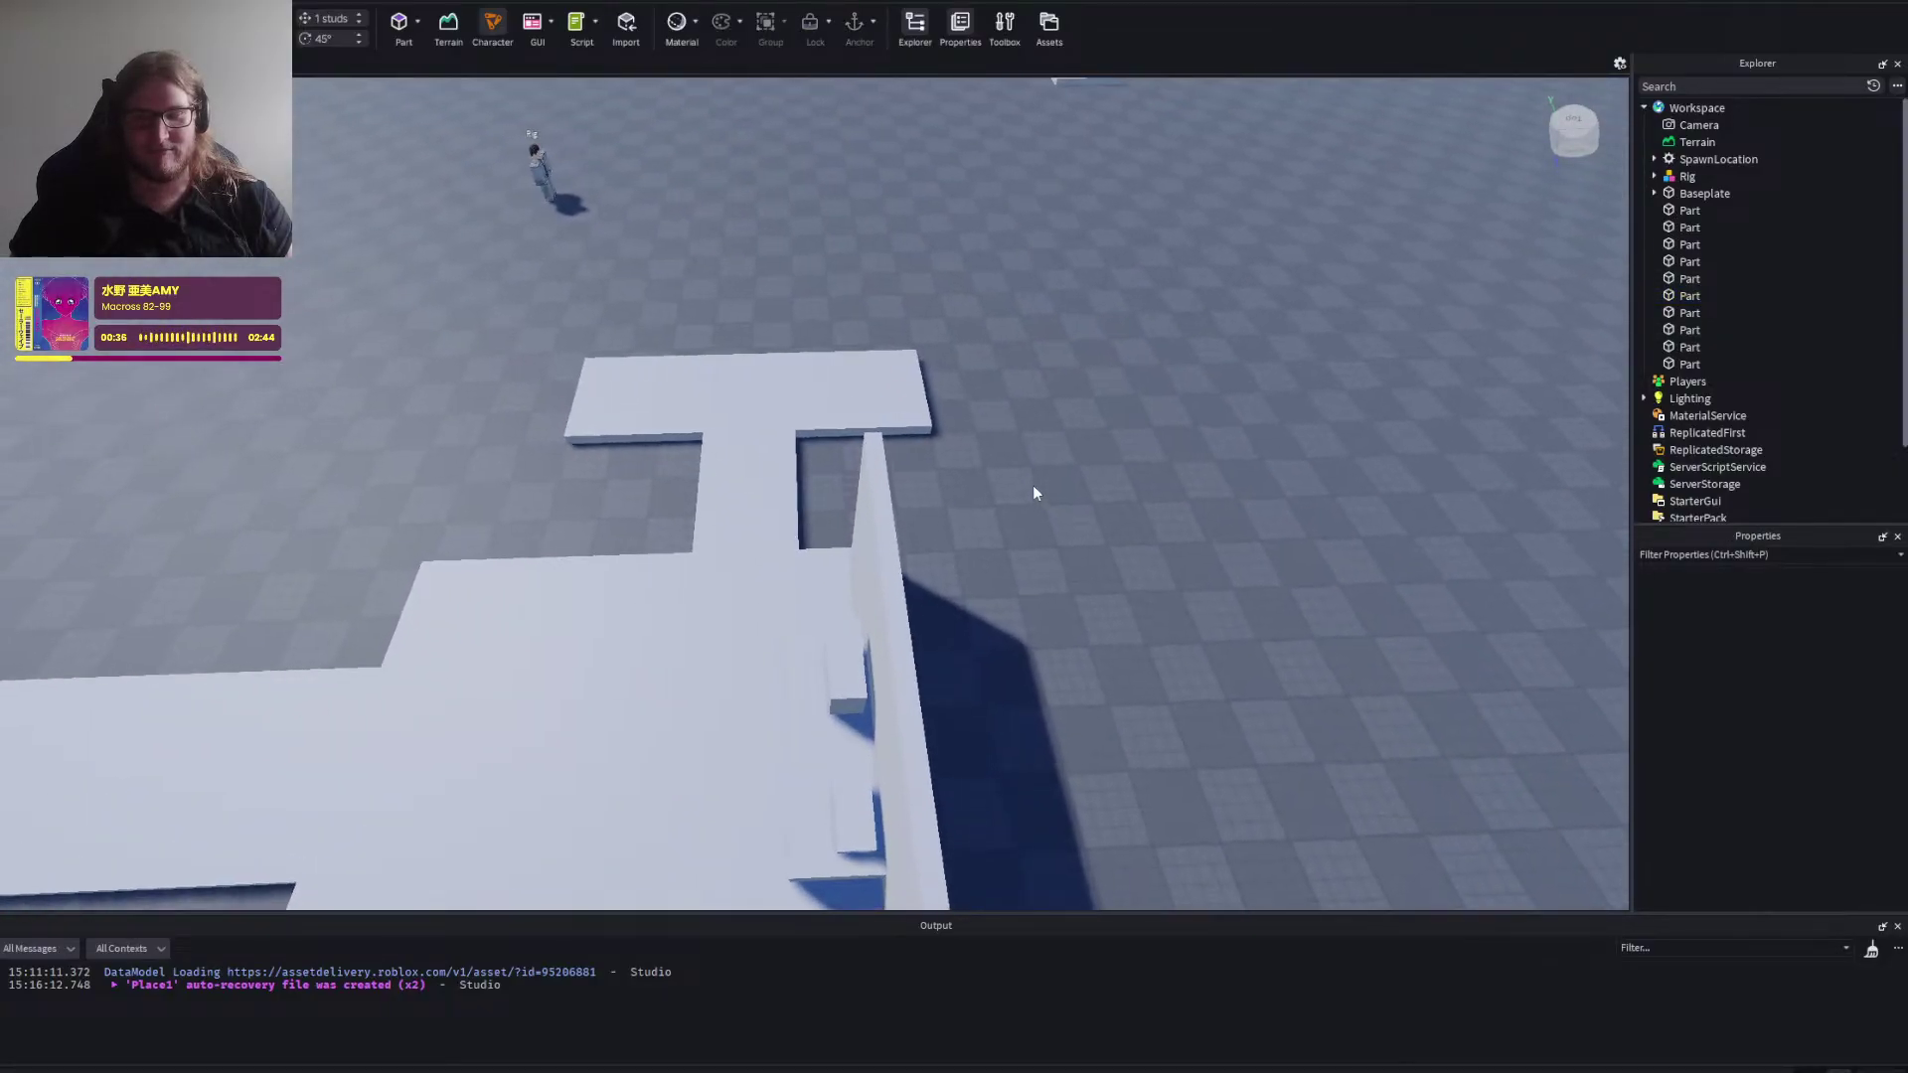
scroll(1033, 486, down, 3)
right_click(1033, 486)
key(d)
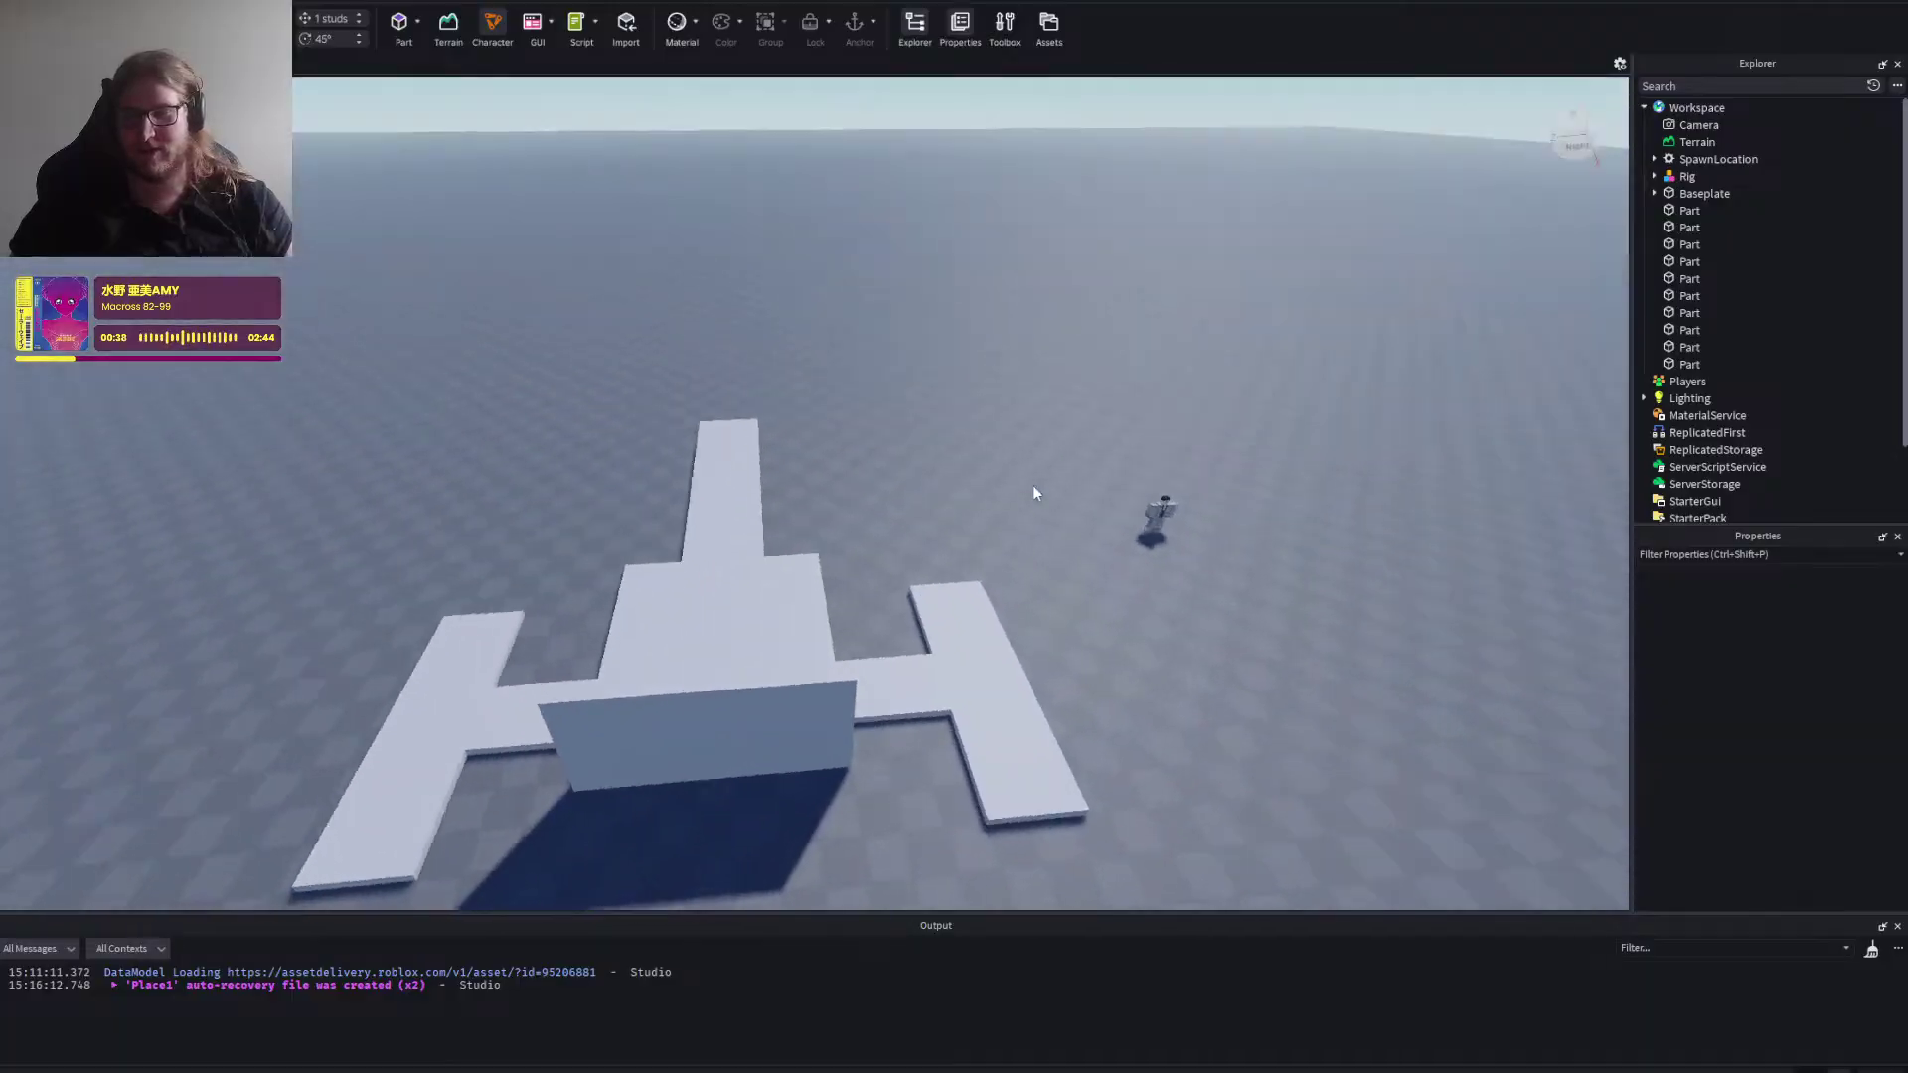
right_click(1032, 485)
key(d)
scroll(1032, 485, up, 2)
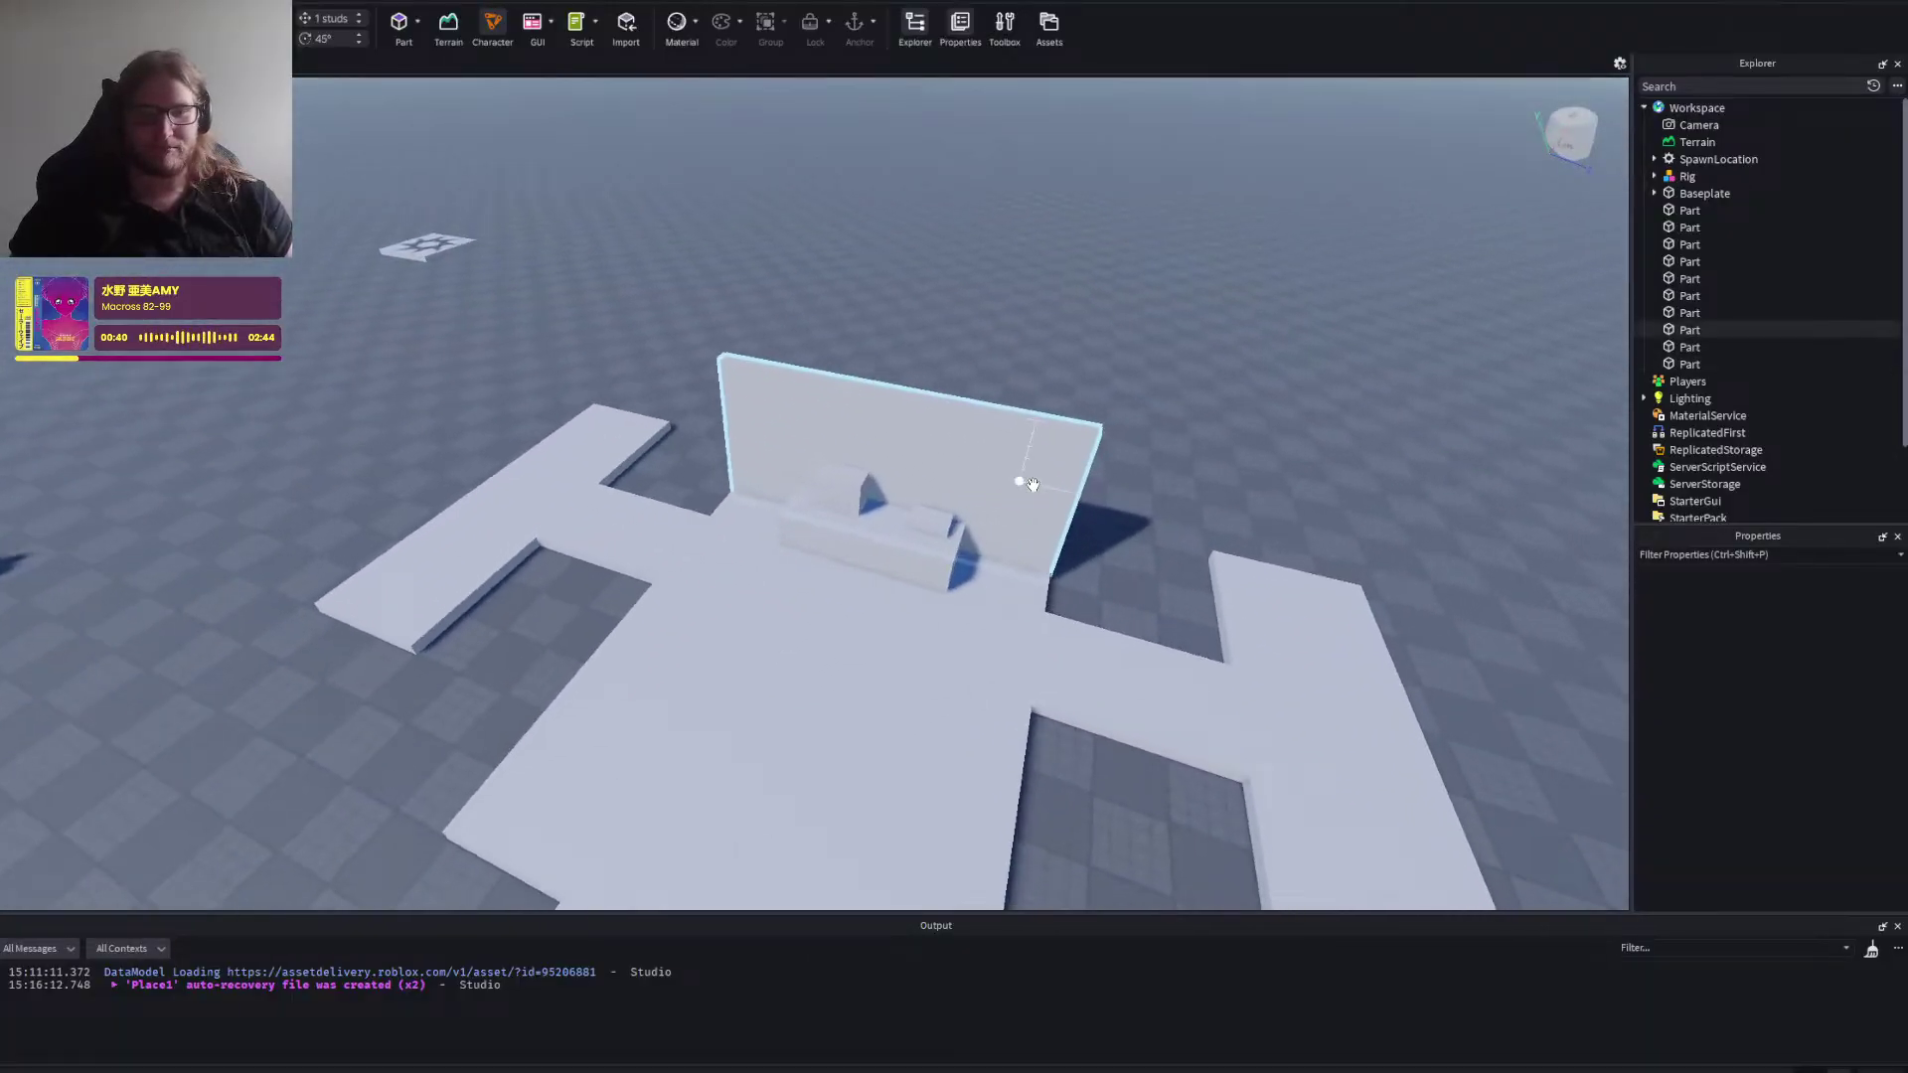
Examine the room from beside the back wall and along the long hallway facing the raised block.
right_click(1230, 478)
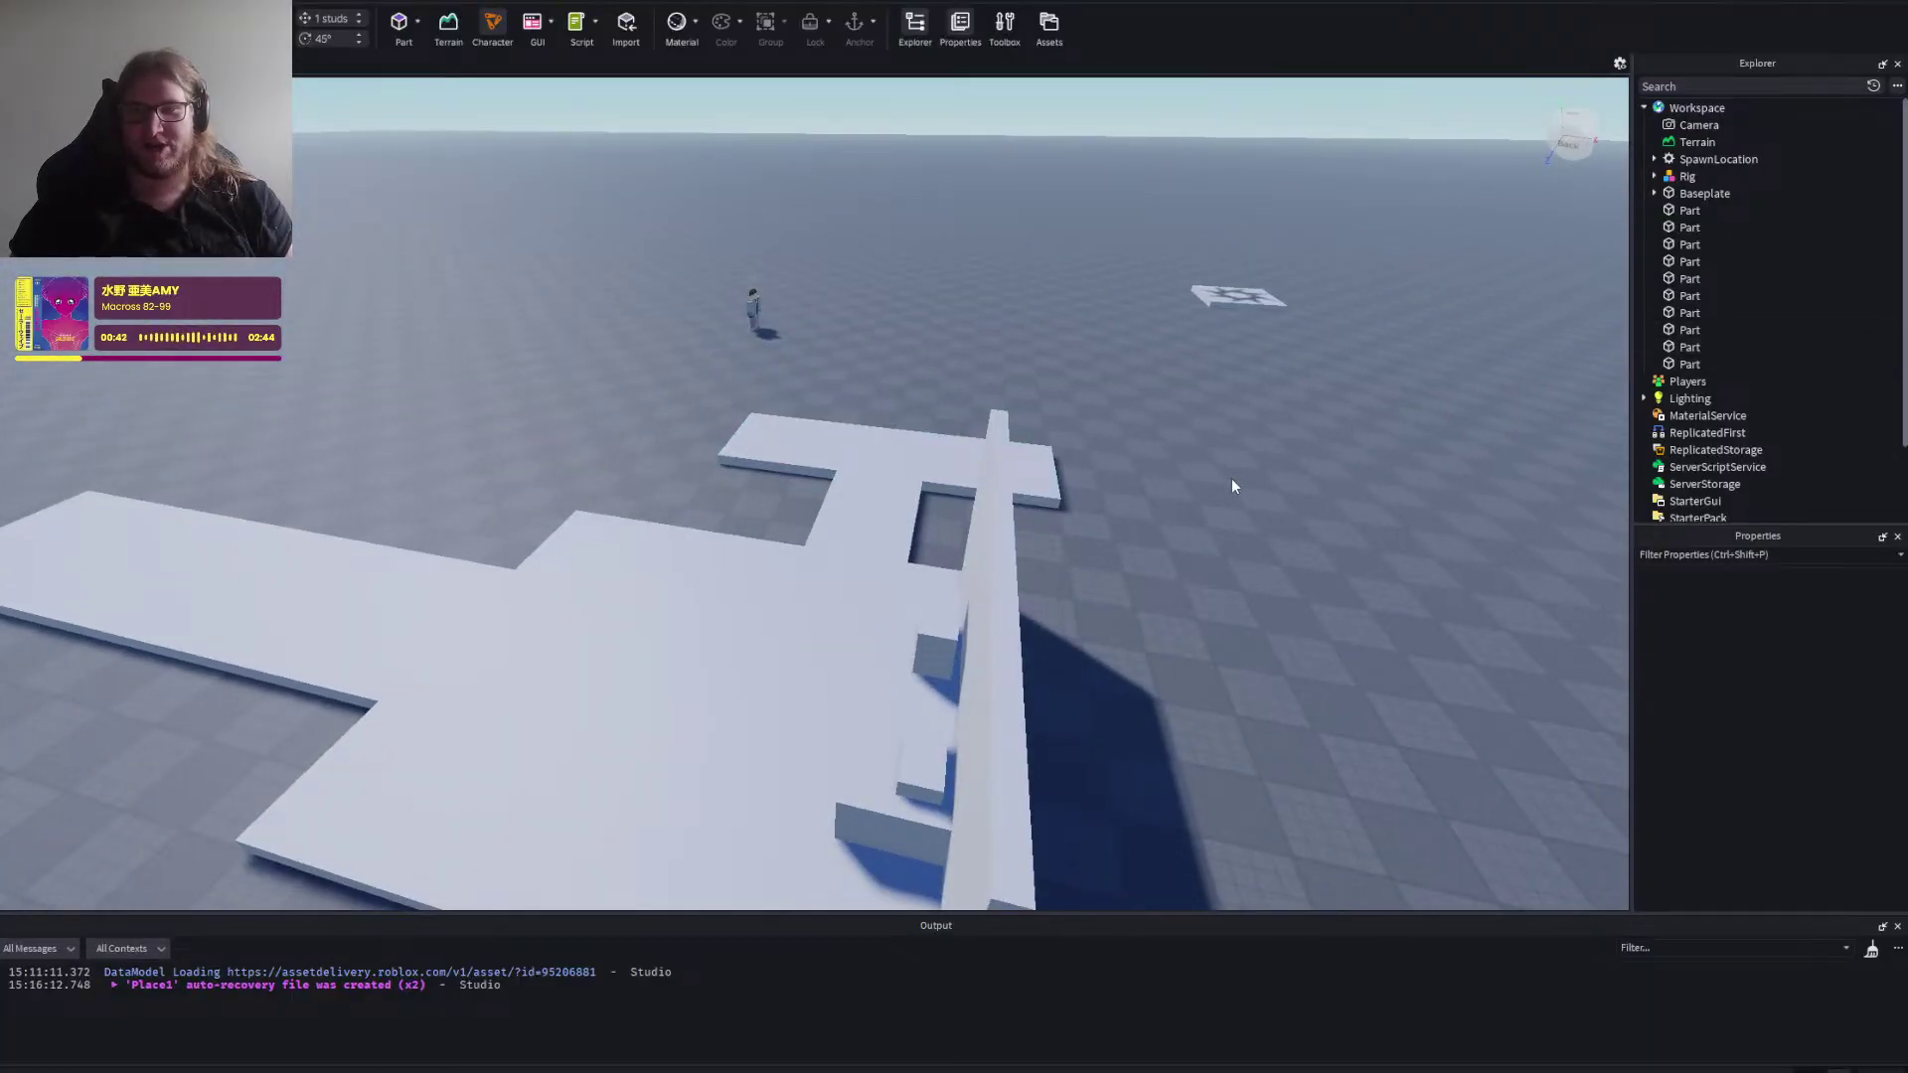
right_click(1232, 479)
scroll(1232, 479, down, 2)
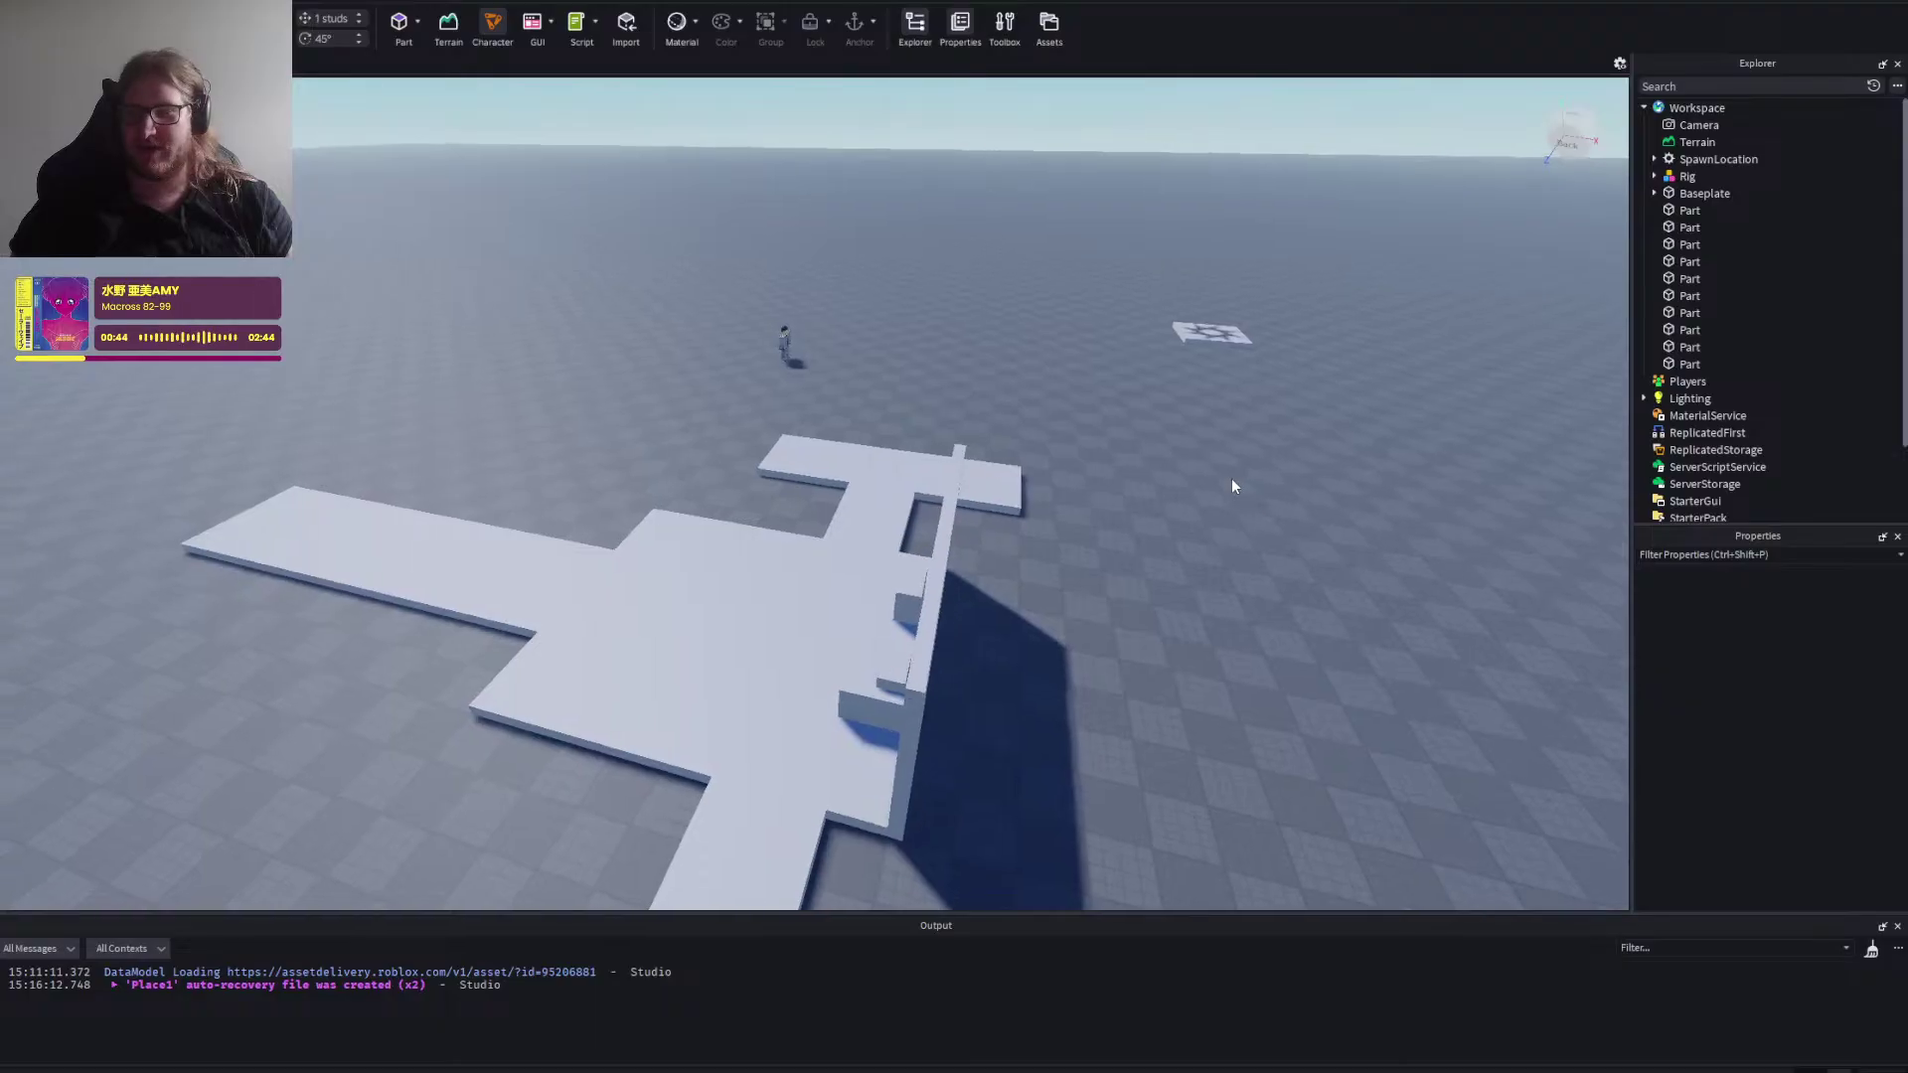
right_click(1231, 479)
key(w)
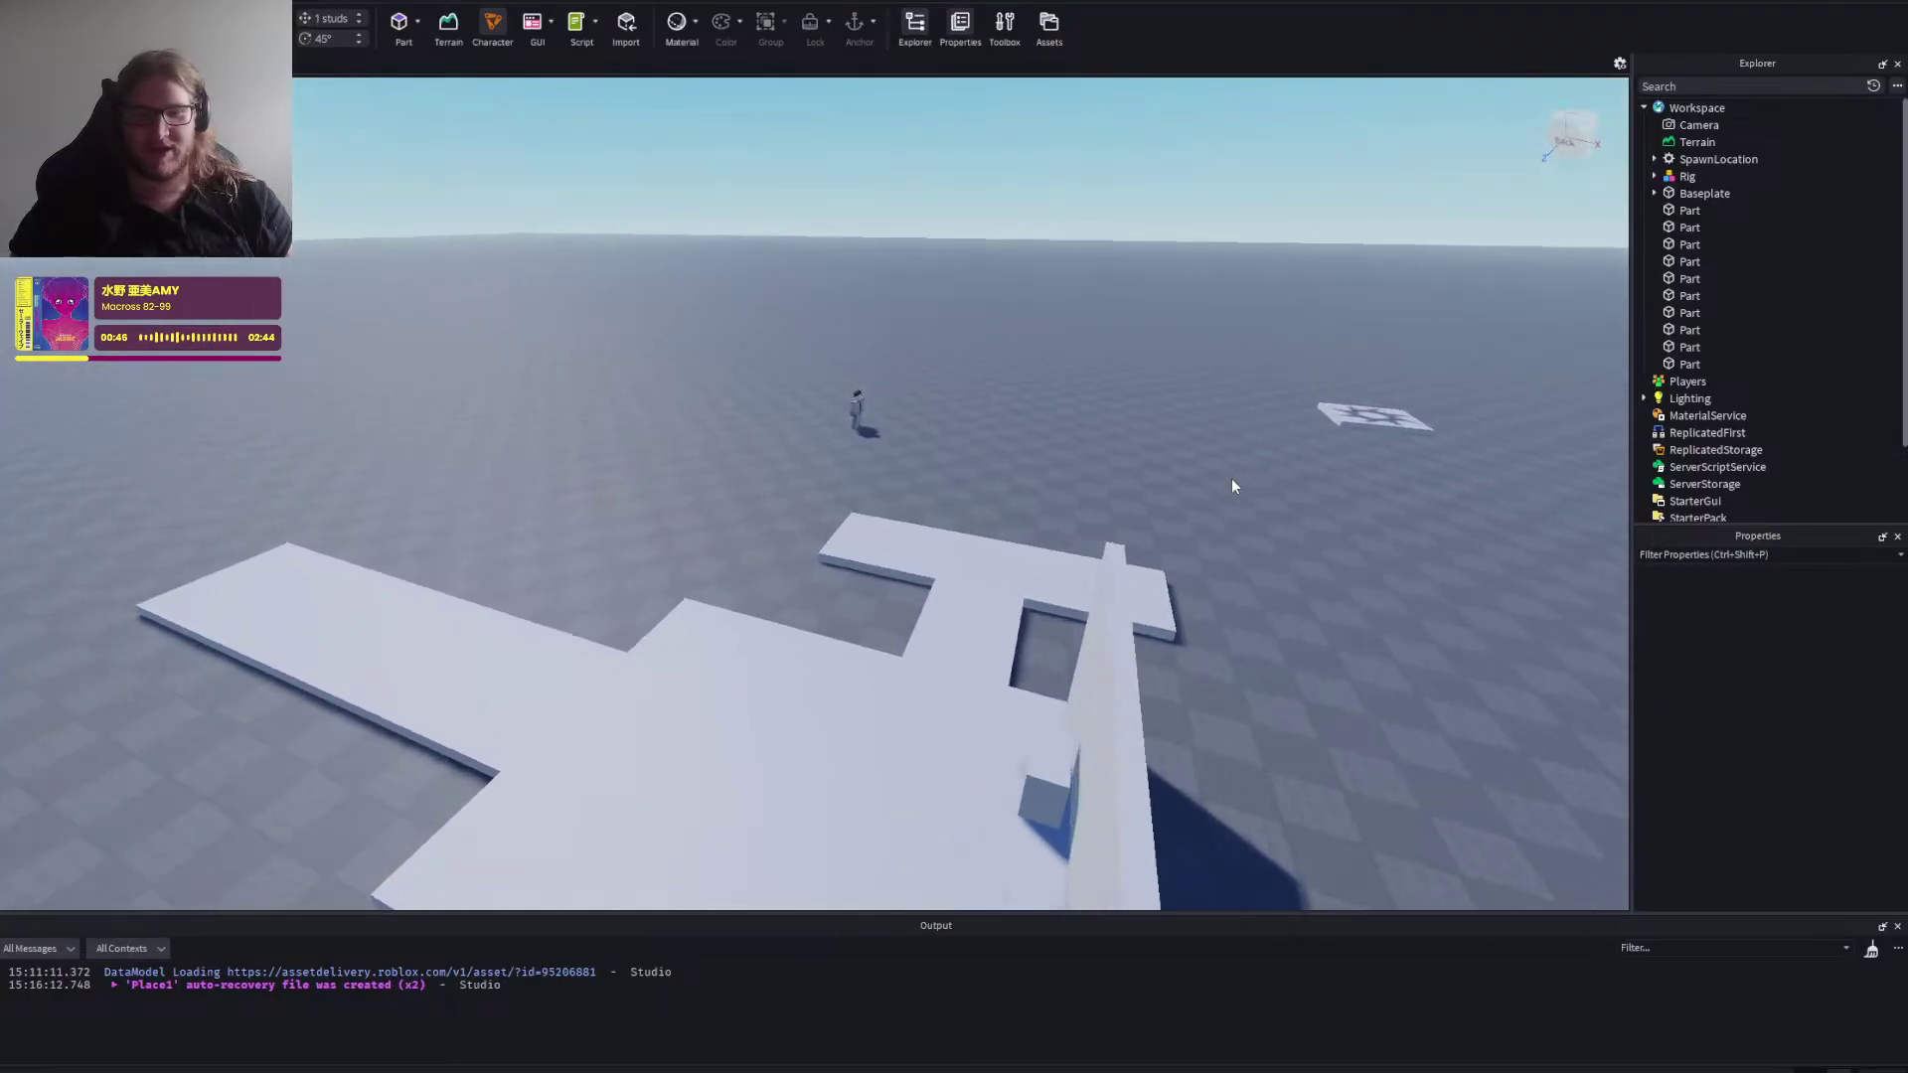
right_click(1231, 479)
key(w)
key(s)
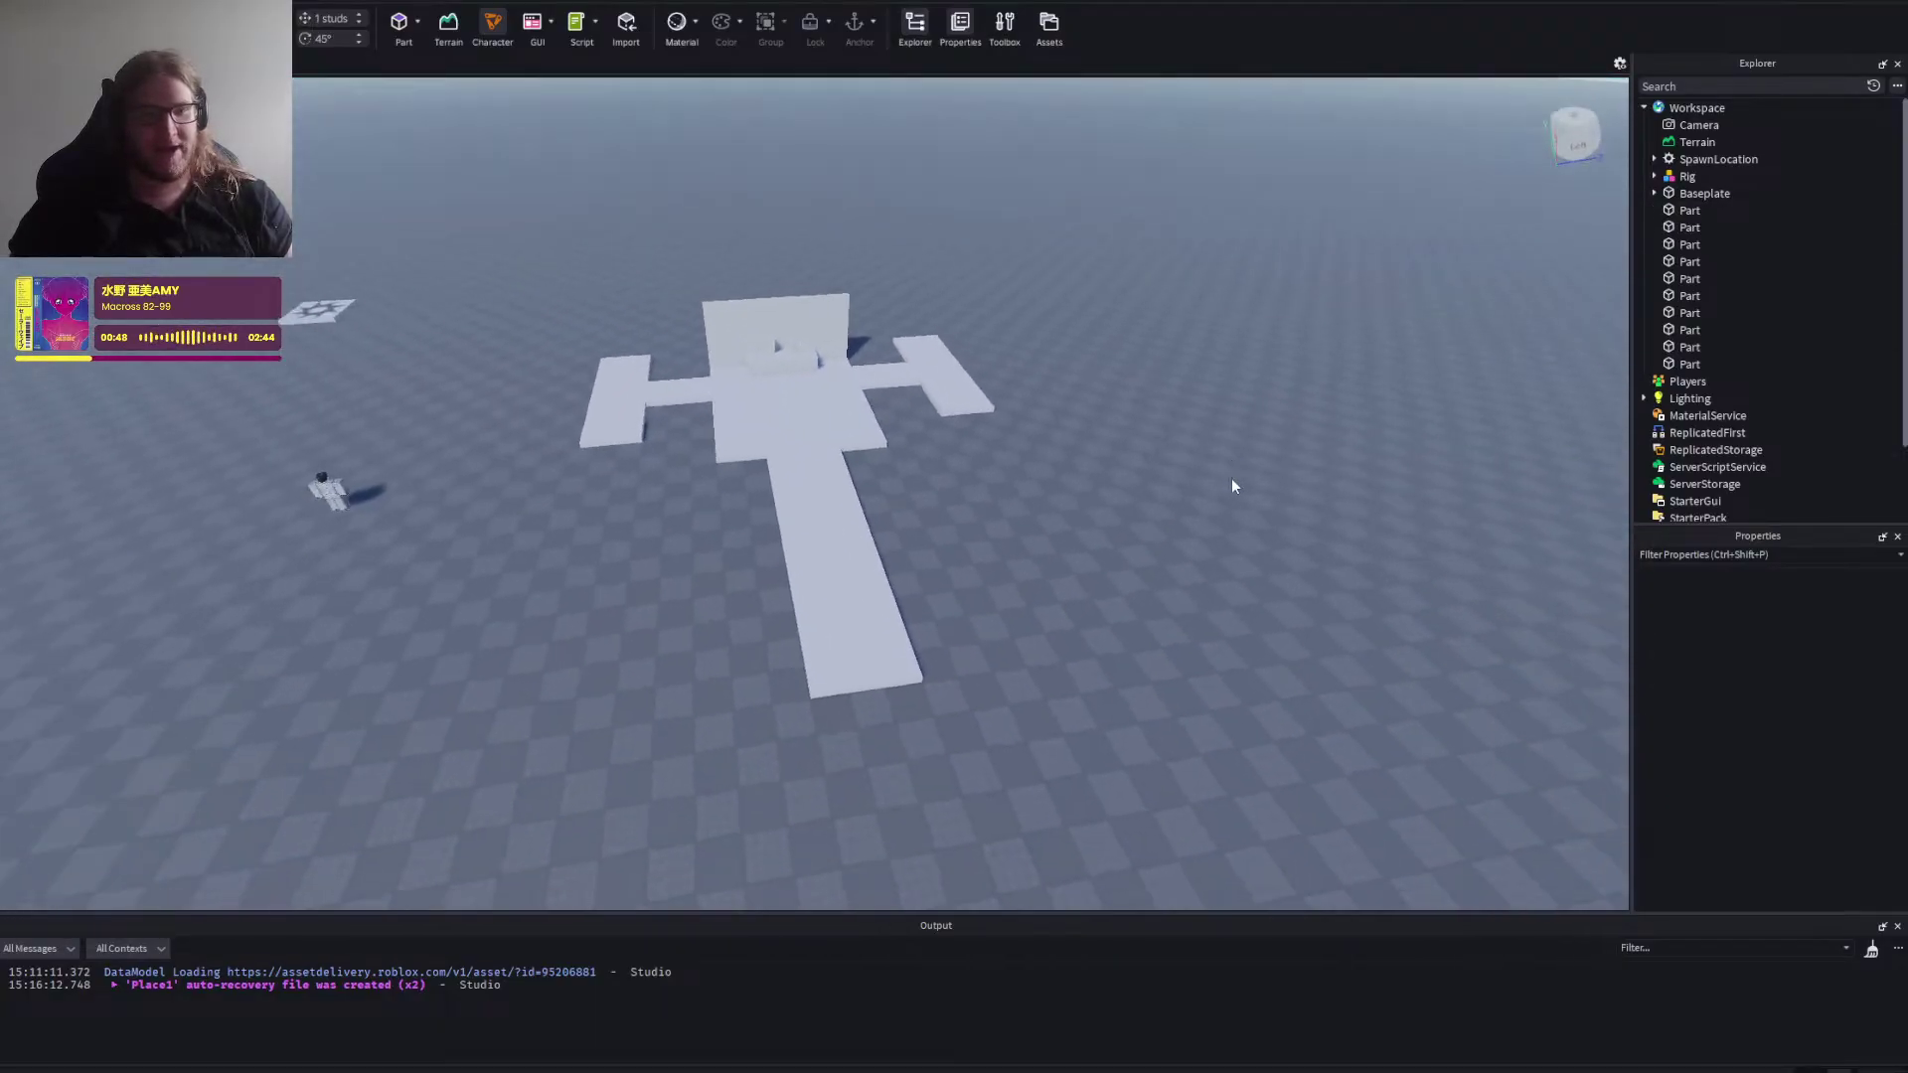
click(858, 602)
click(1042, 599)
key(w)
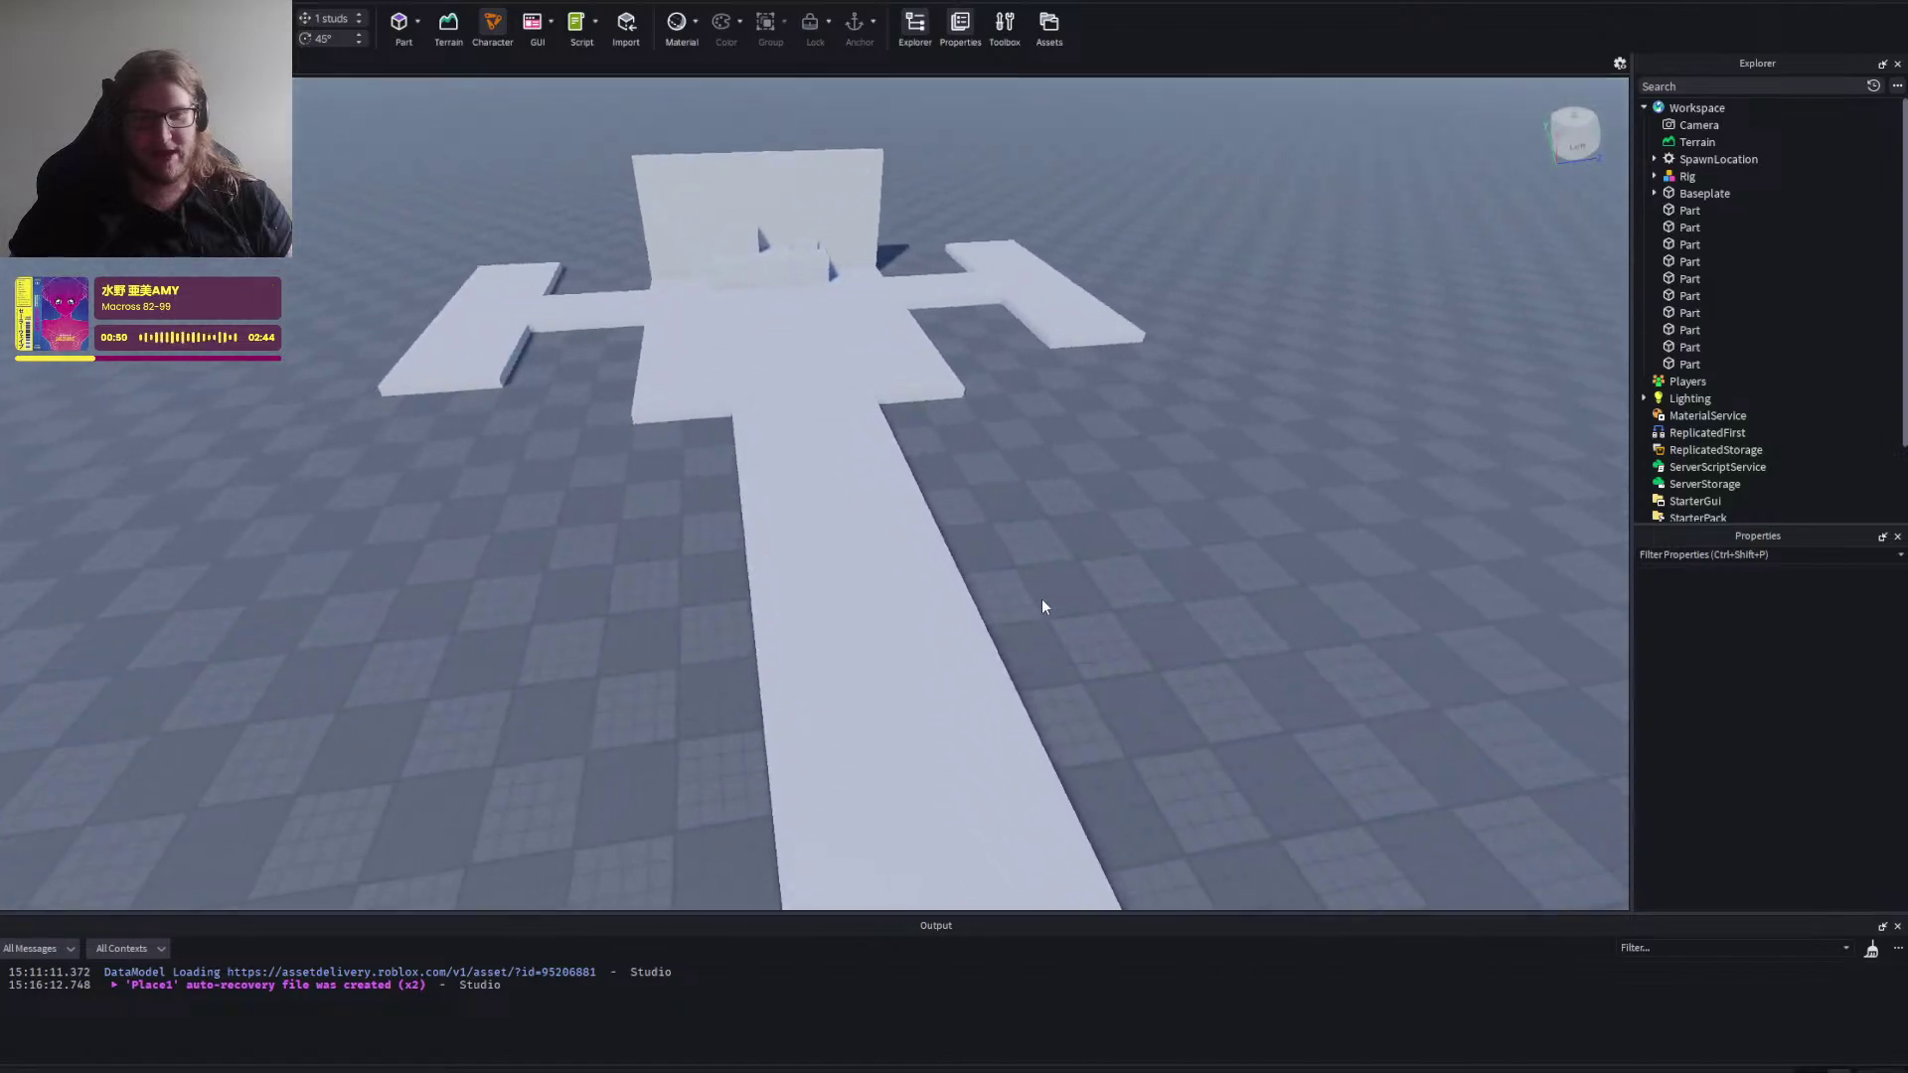
right_click(1041, 599)
key(w)
right_click(1041, 598)
key(w)
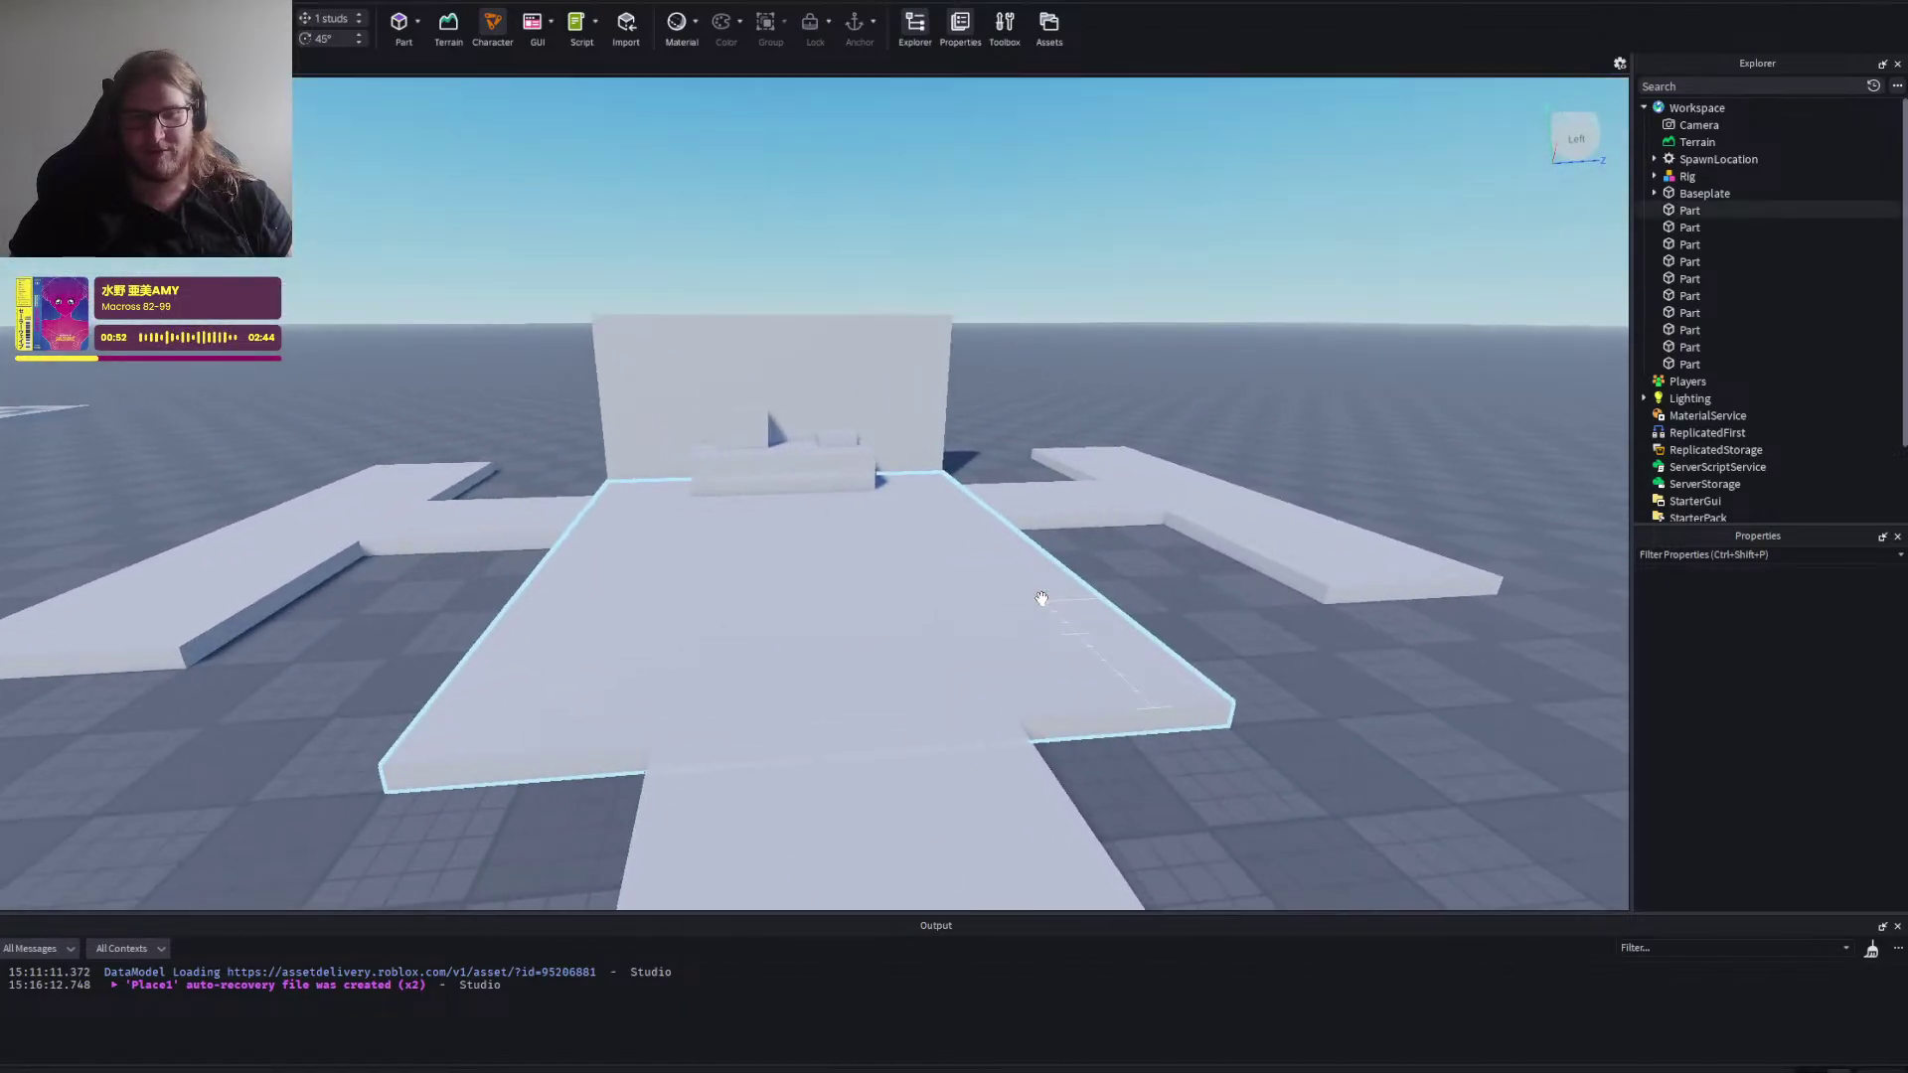
key(s)
key(w)
drag(1041, 606, 1041, 606)
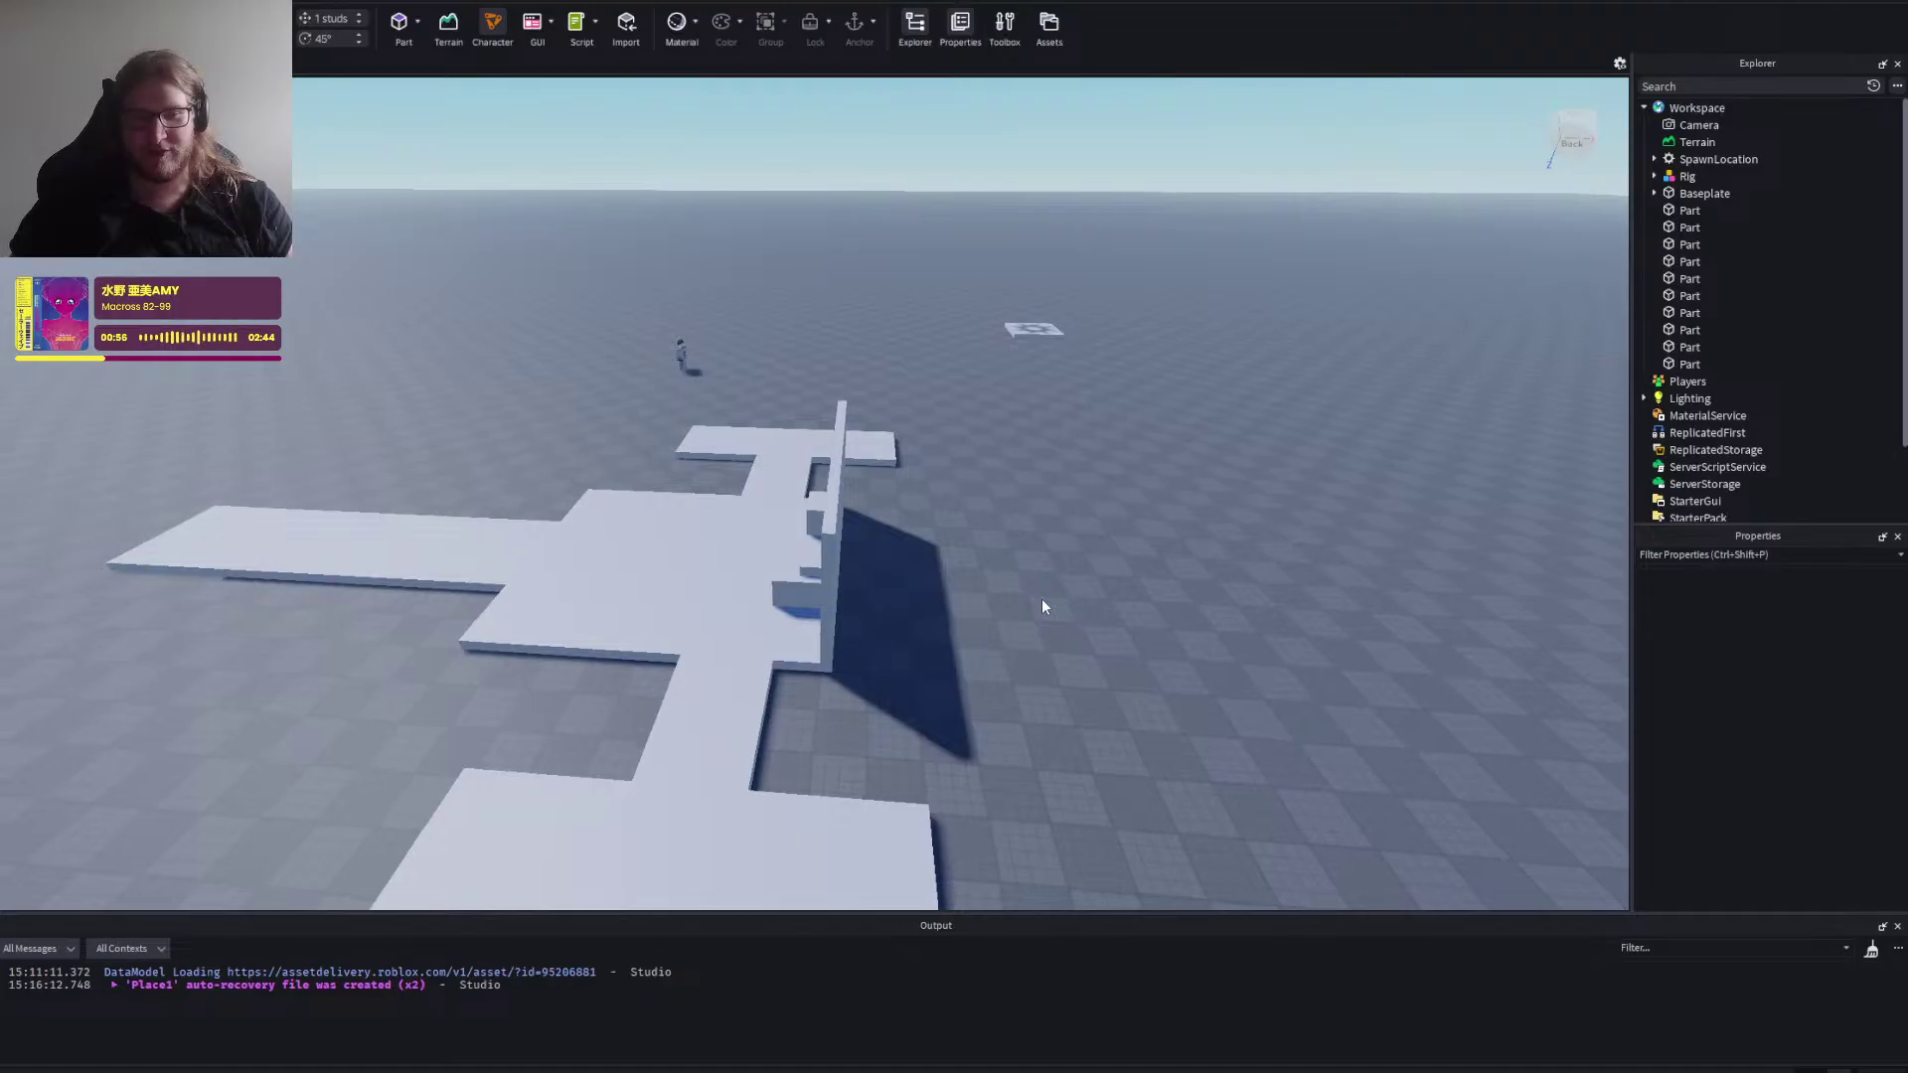
Examine the whole floor layout from the side and from high above, including the long hallway and both cross slabs.
key(a)
click(1040, 601)
scroll(1041, 598, down, 10)
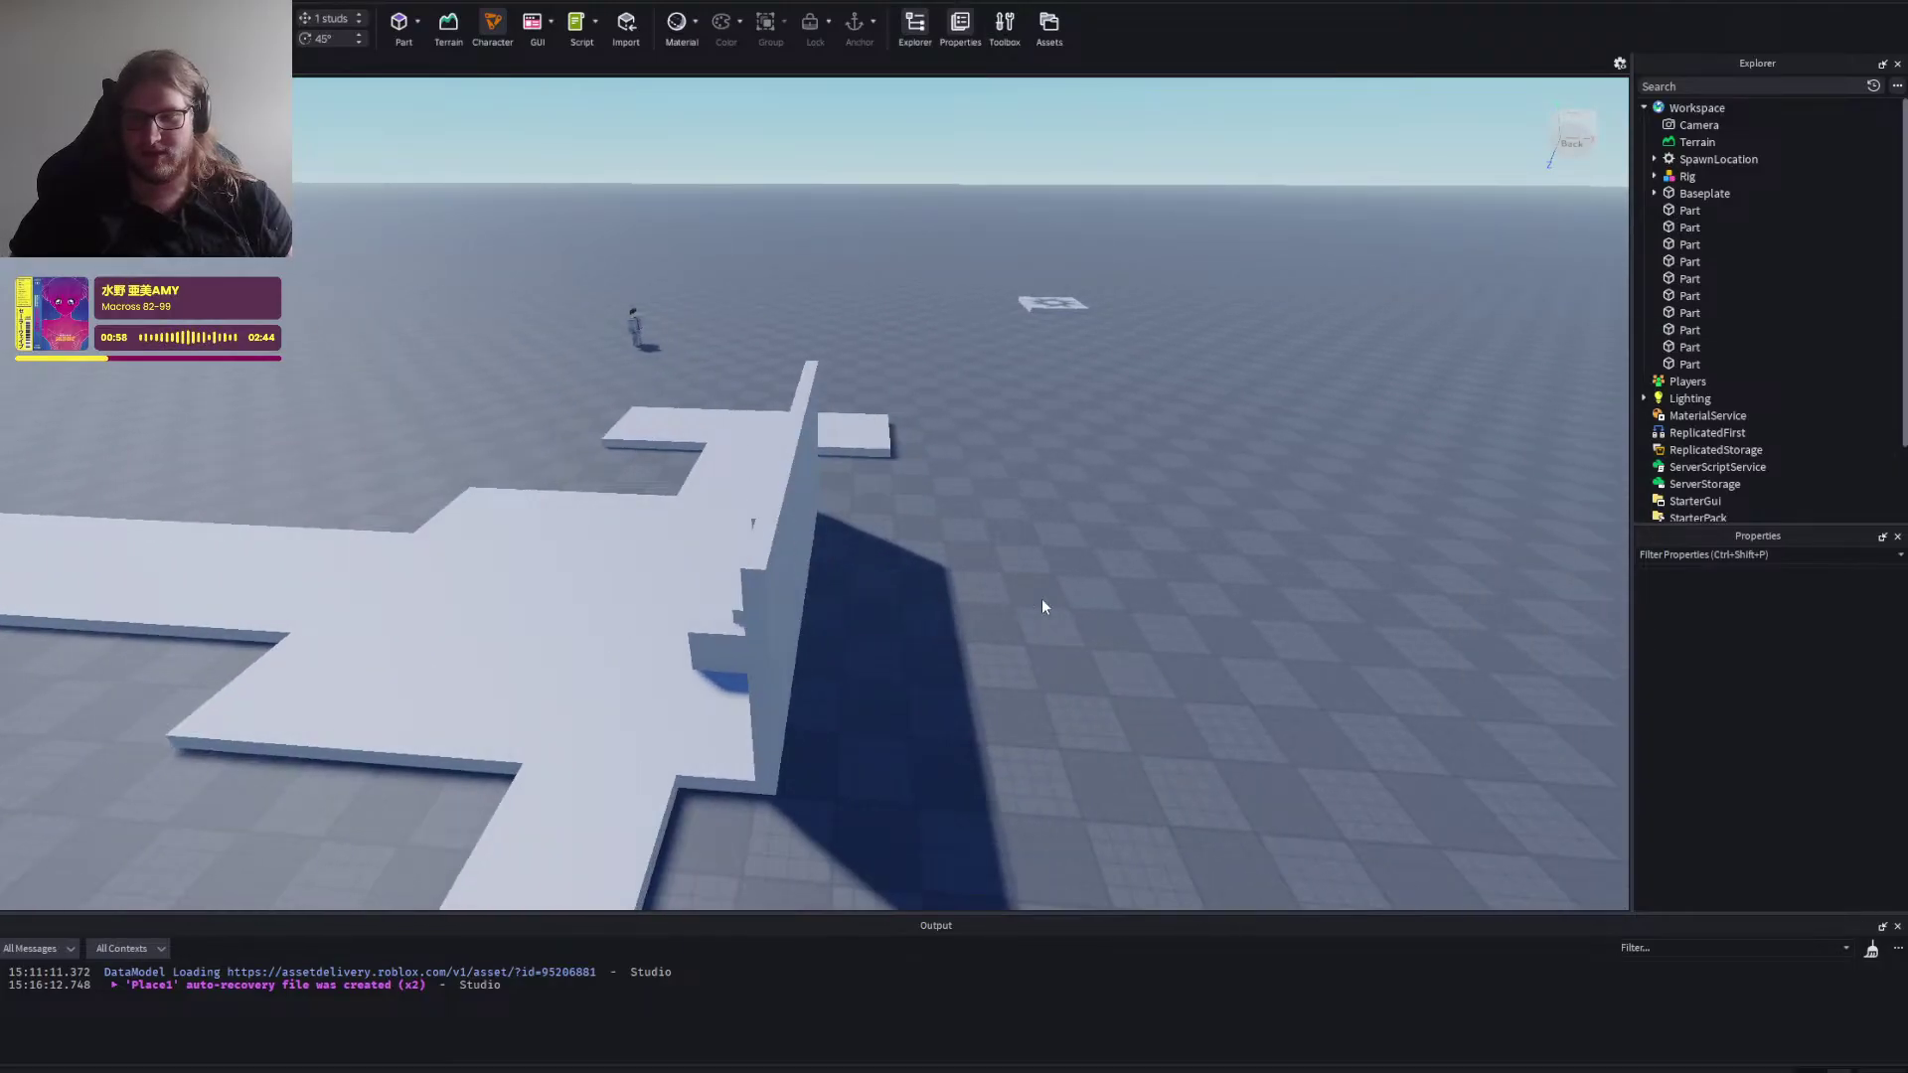
key(a)
drag(1041, 598, 1042, 598)
key(s)
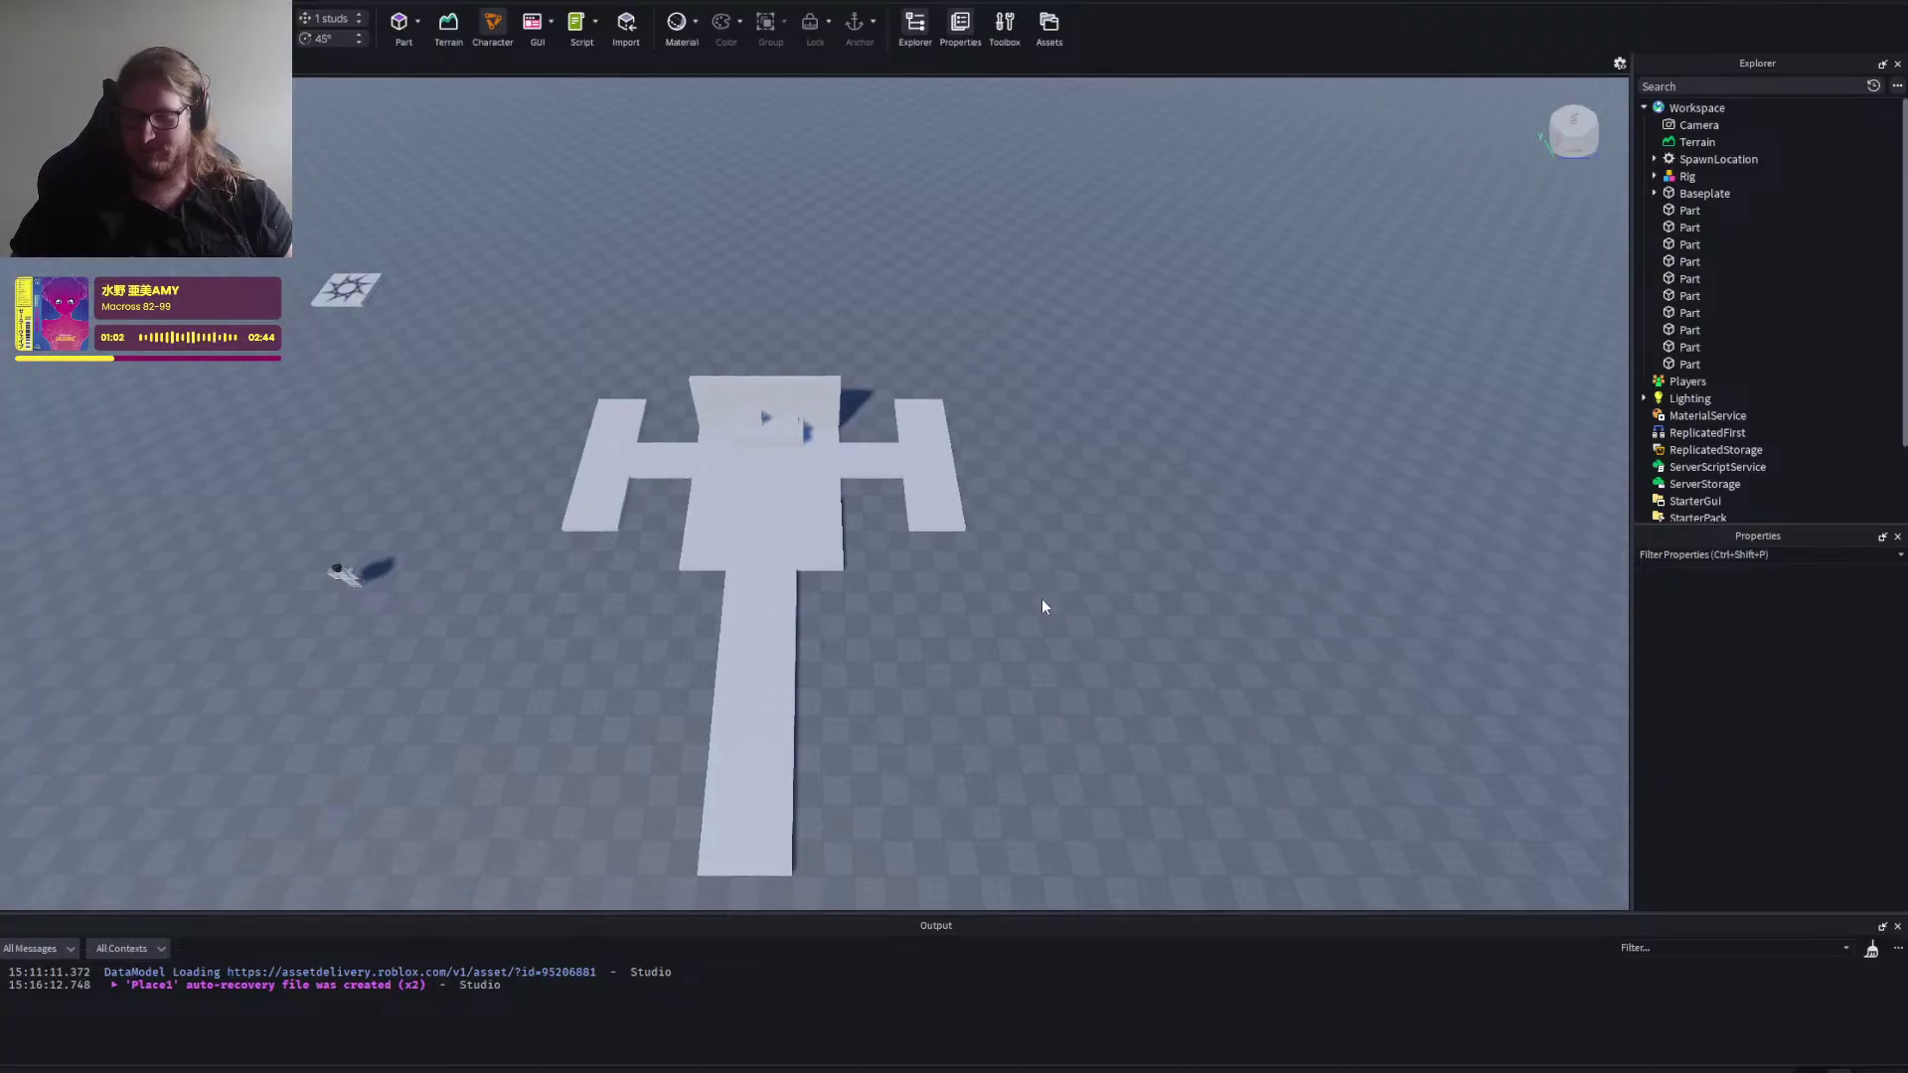
key(a)
key(w)
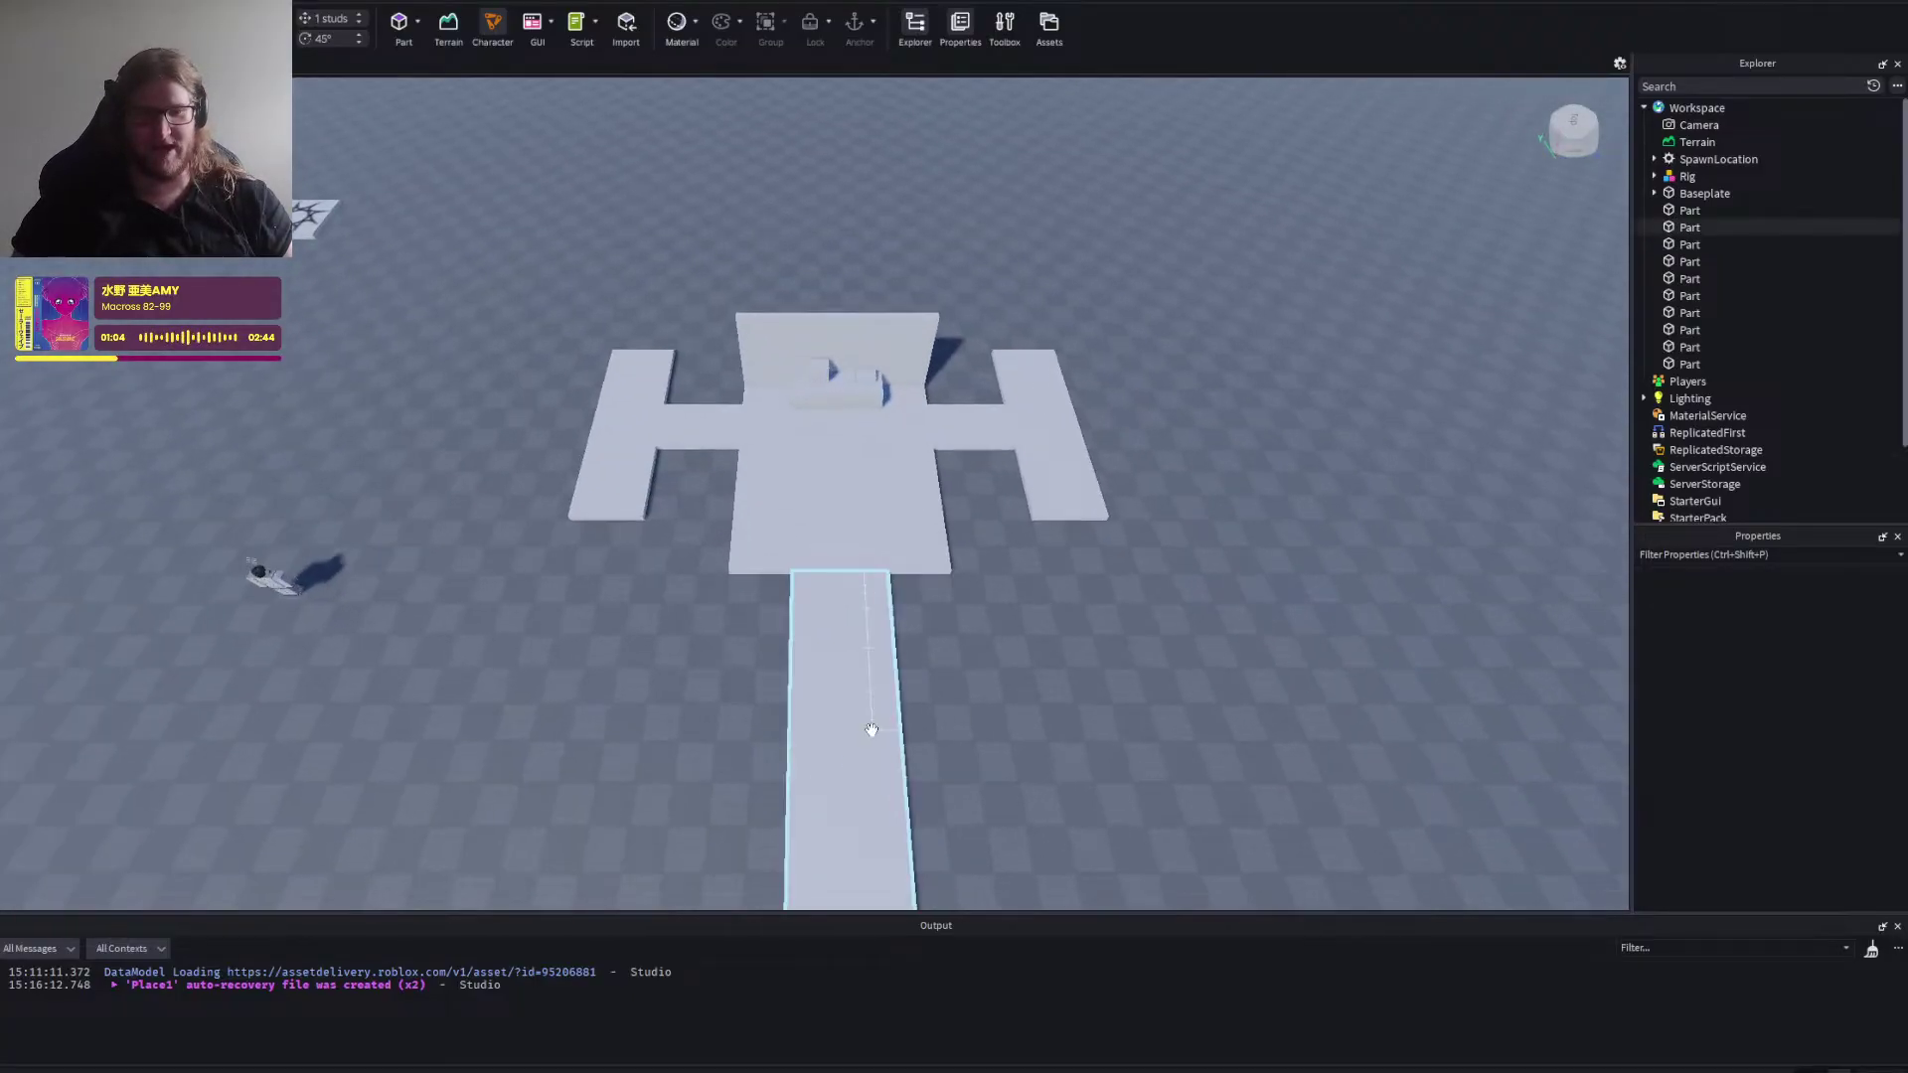
click(868, 732)
click(1104, 682)
key(d)
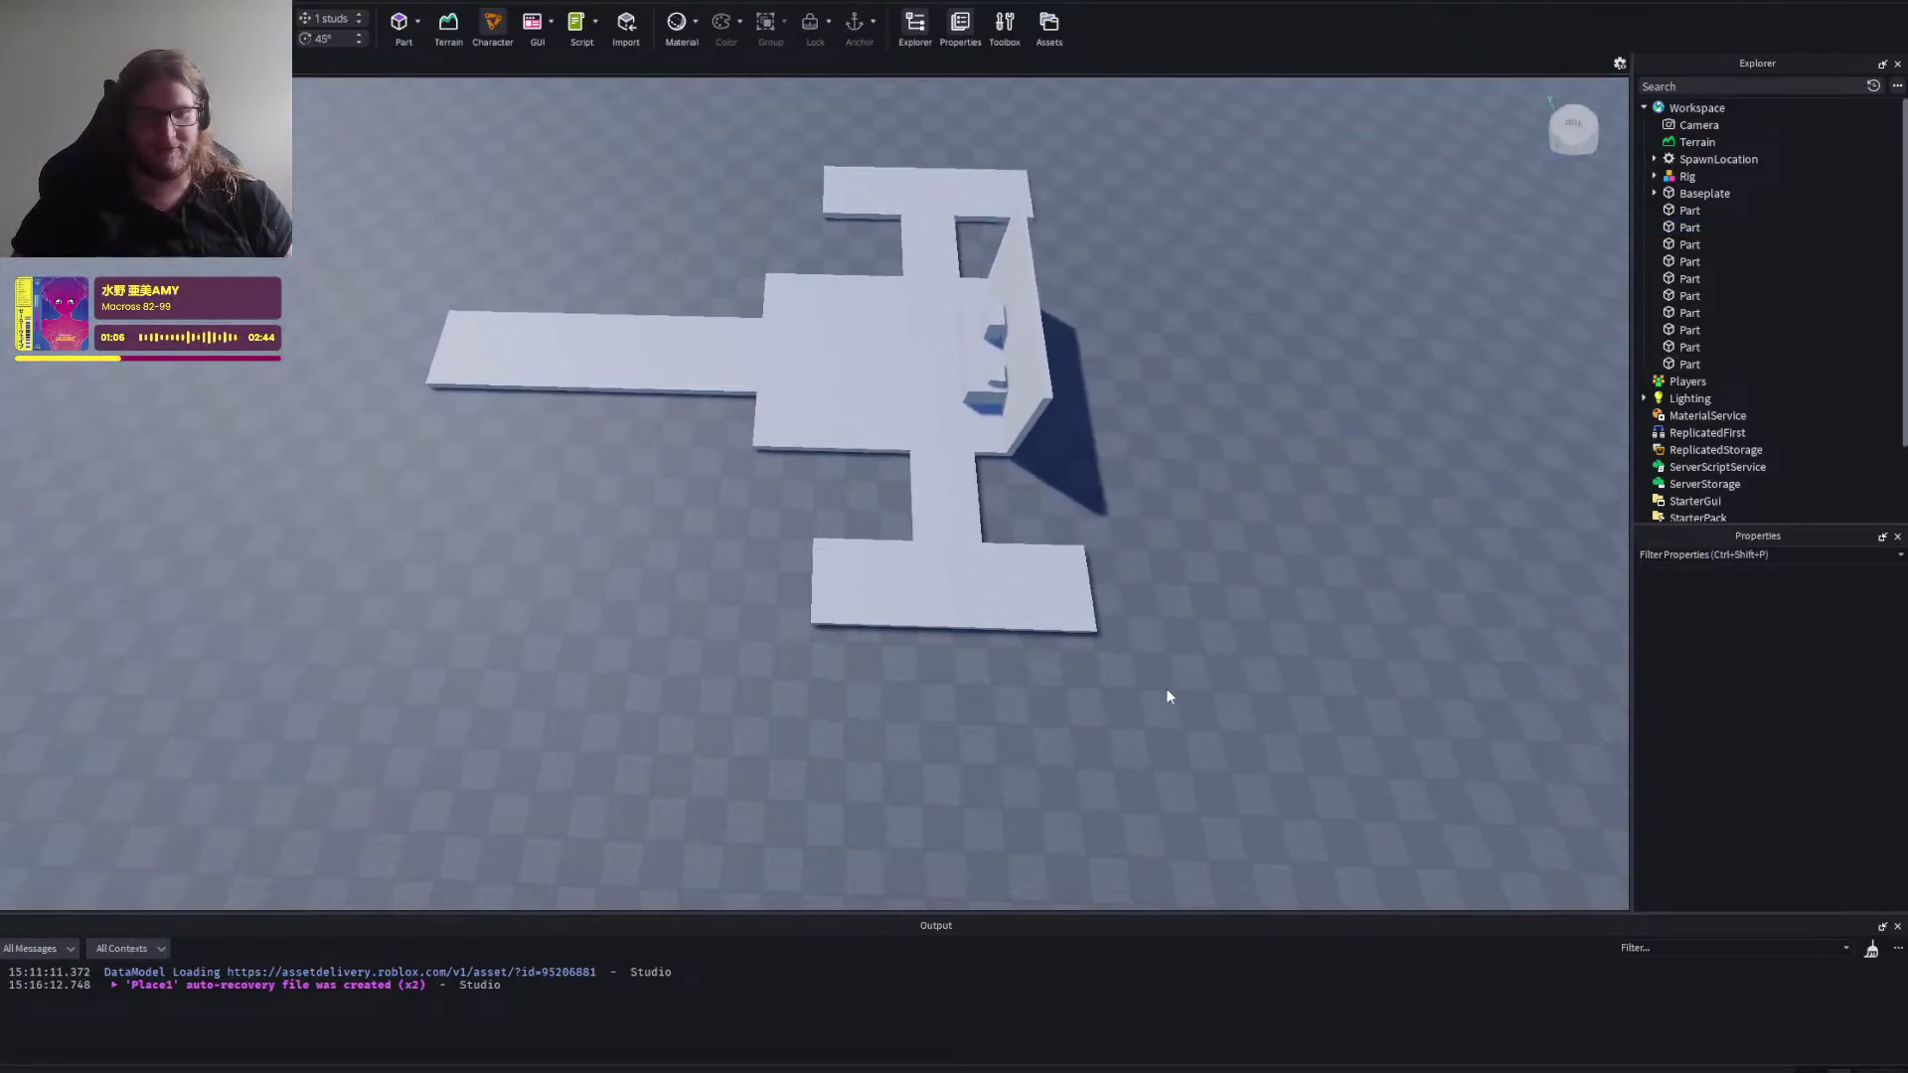
drag(1200, 724, 416, 147)
Look over the room from the front at low level and from beside the wall near one cross slab.
click(578, 302)
key(w)
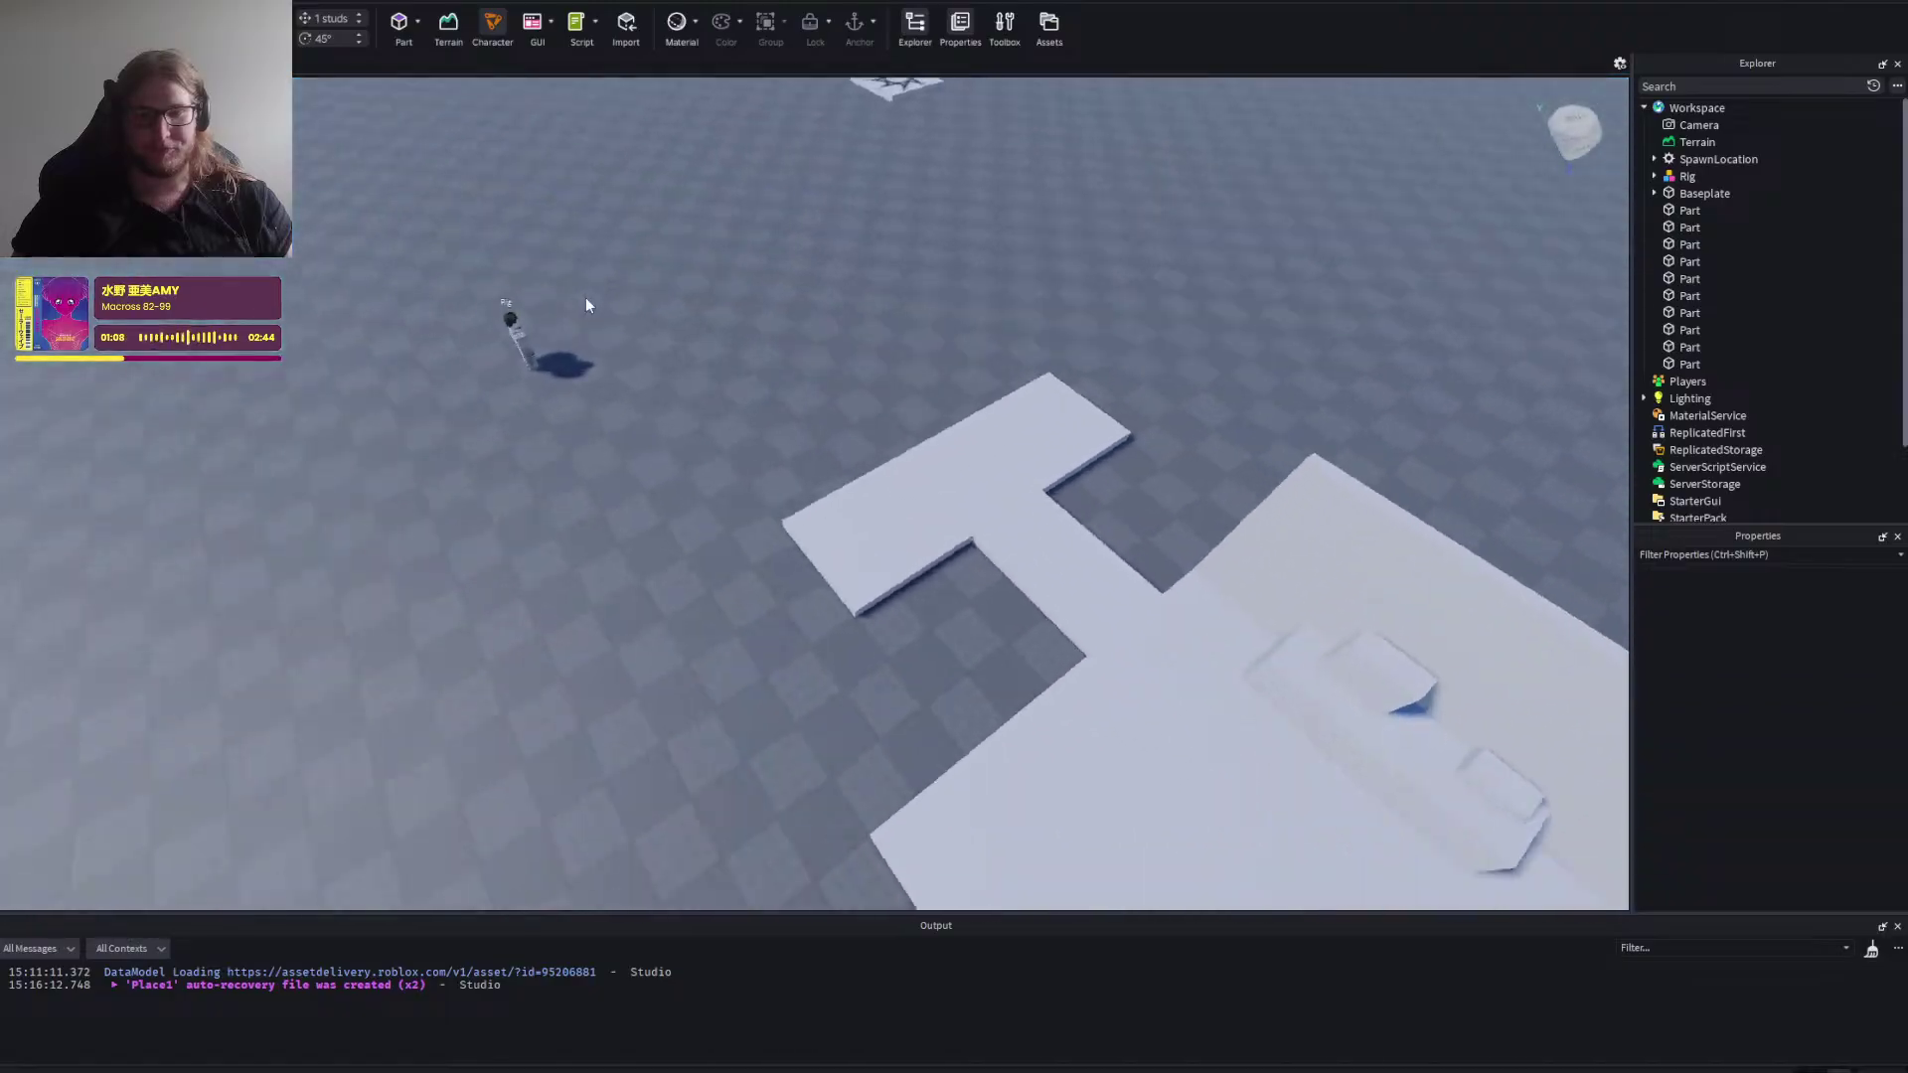
key(d)
key(w)
key(w)
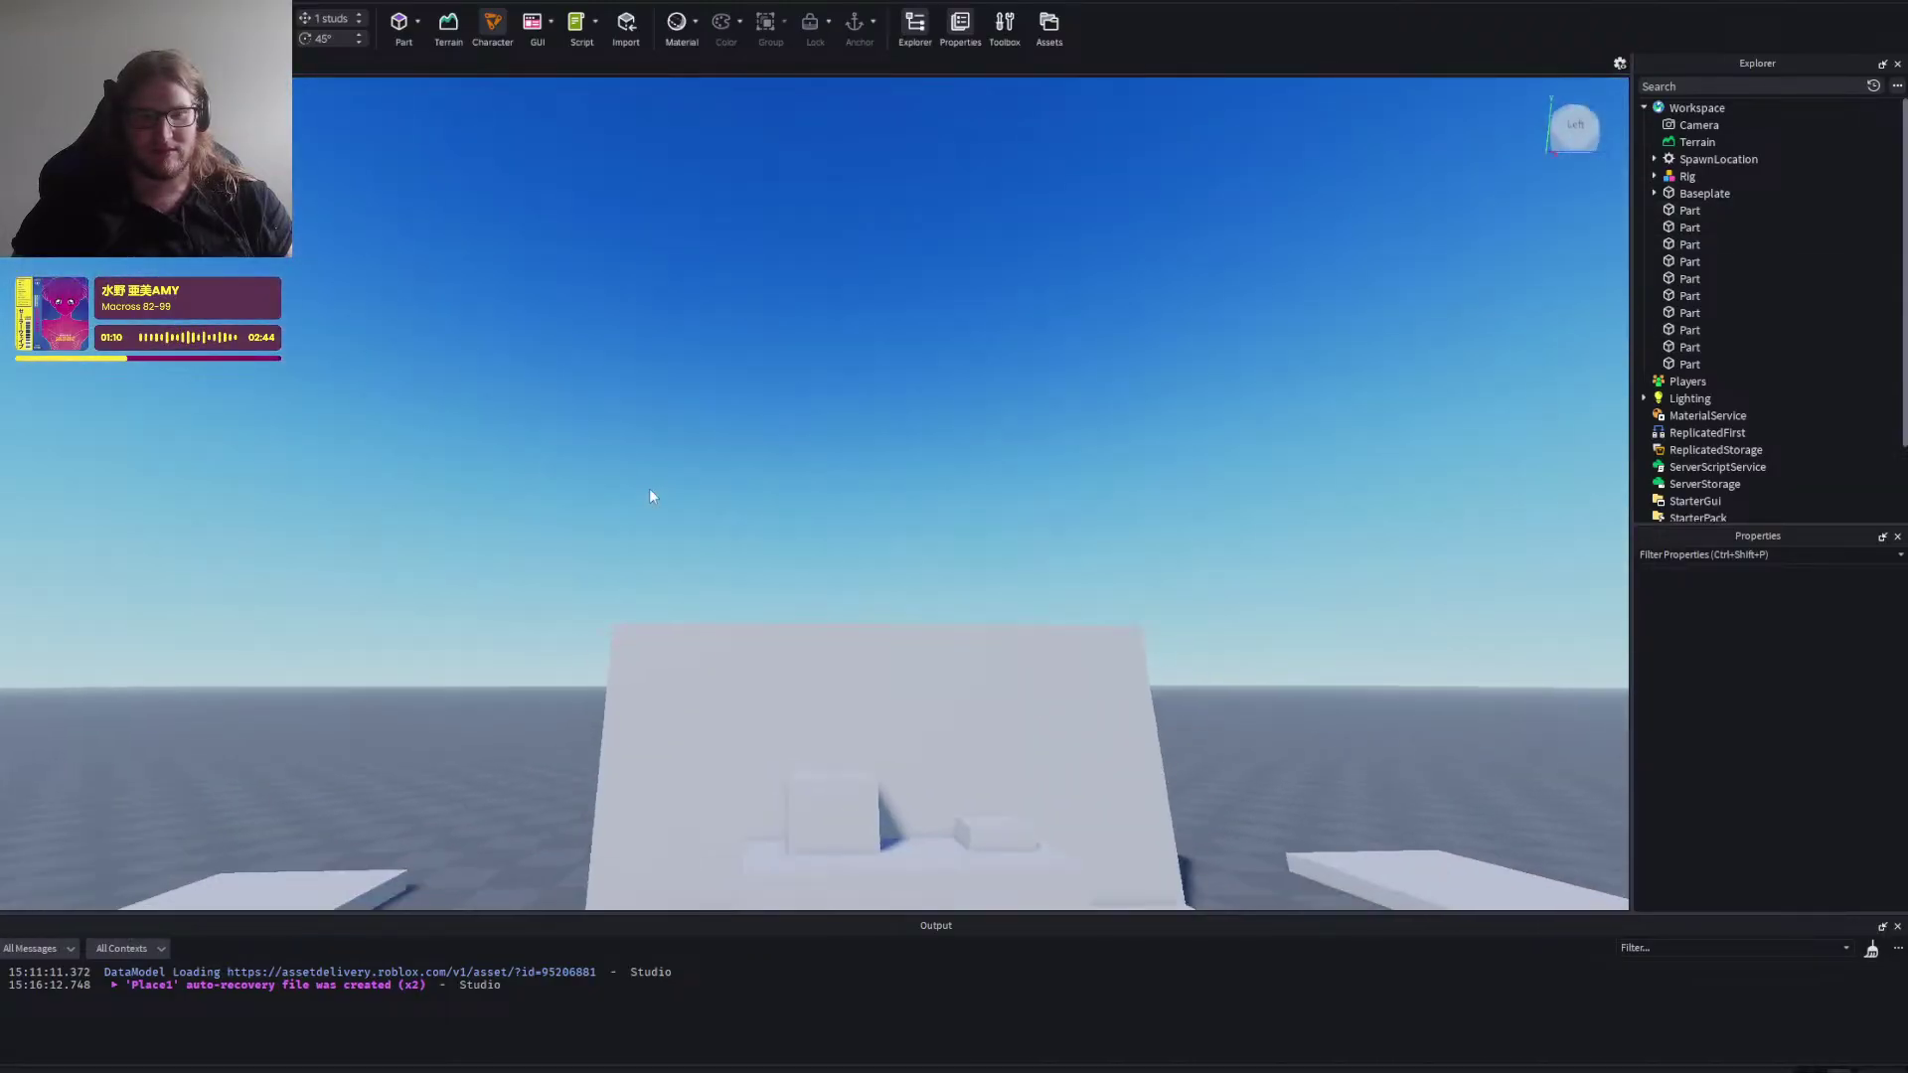
key(s)
key(w)
key(s)
key(a)
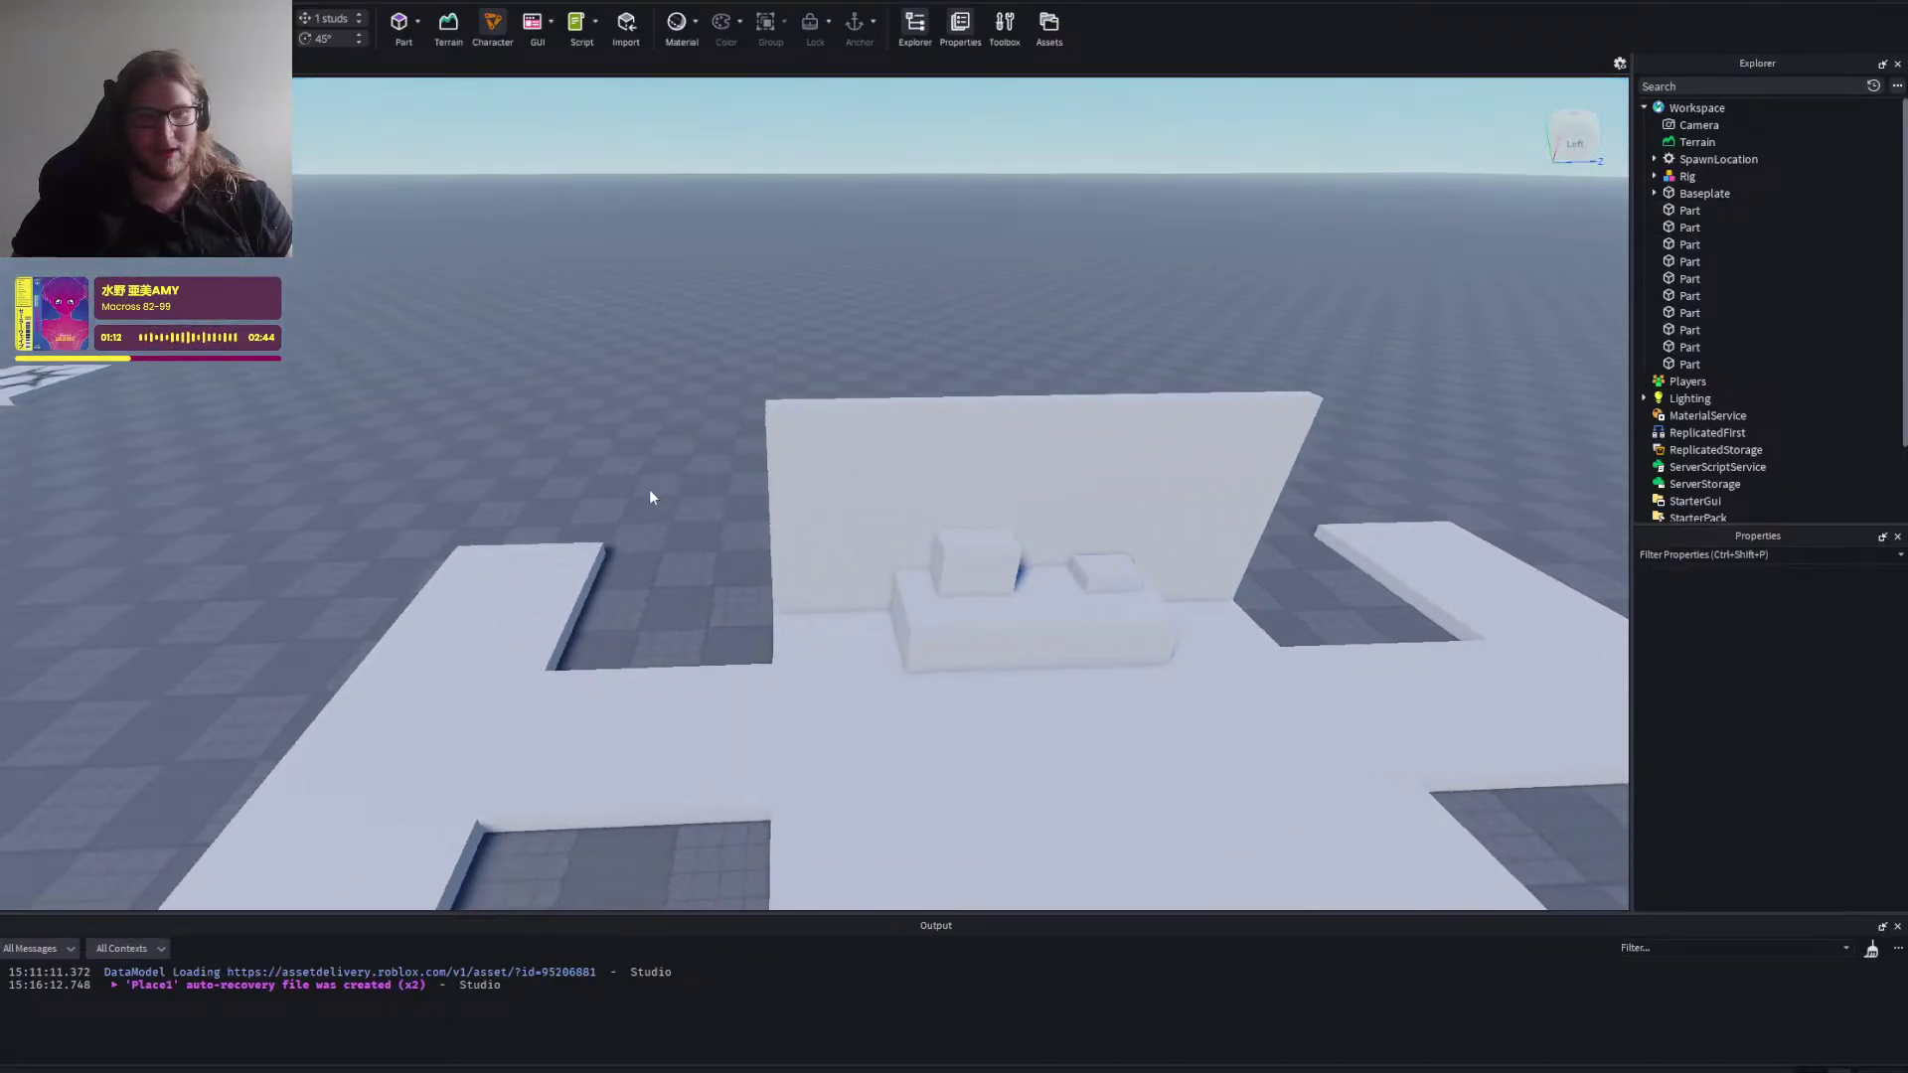
key(a)
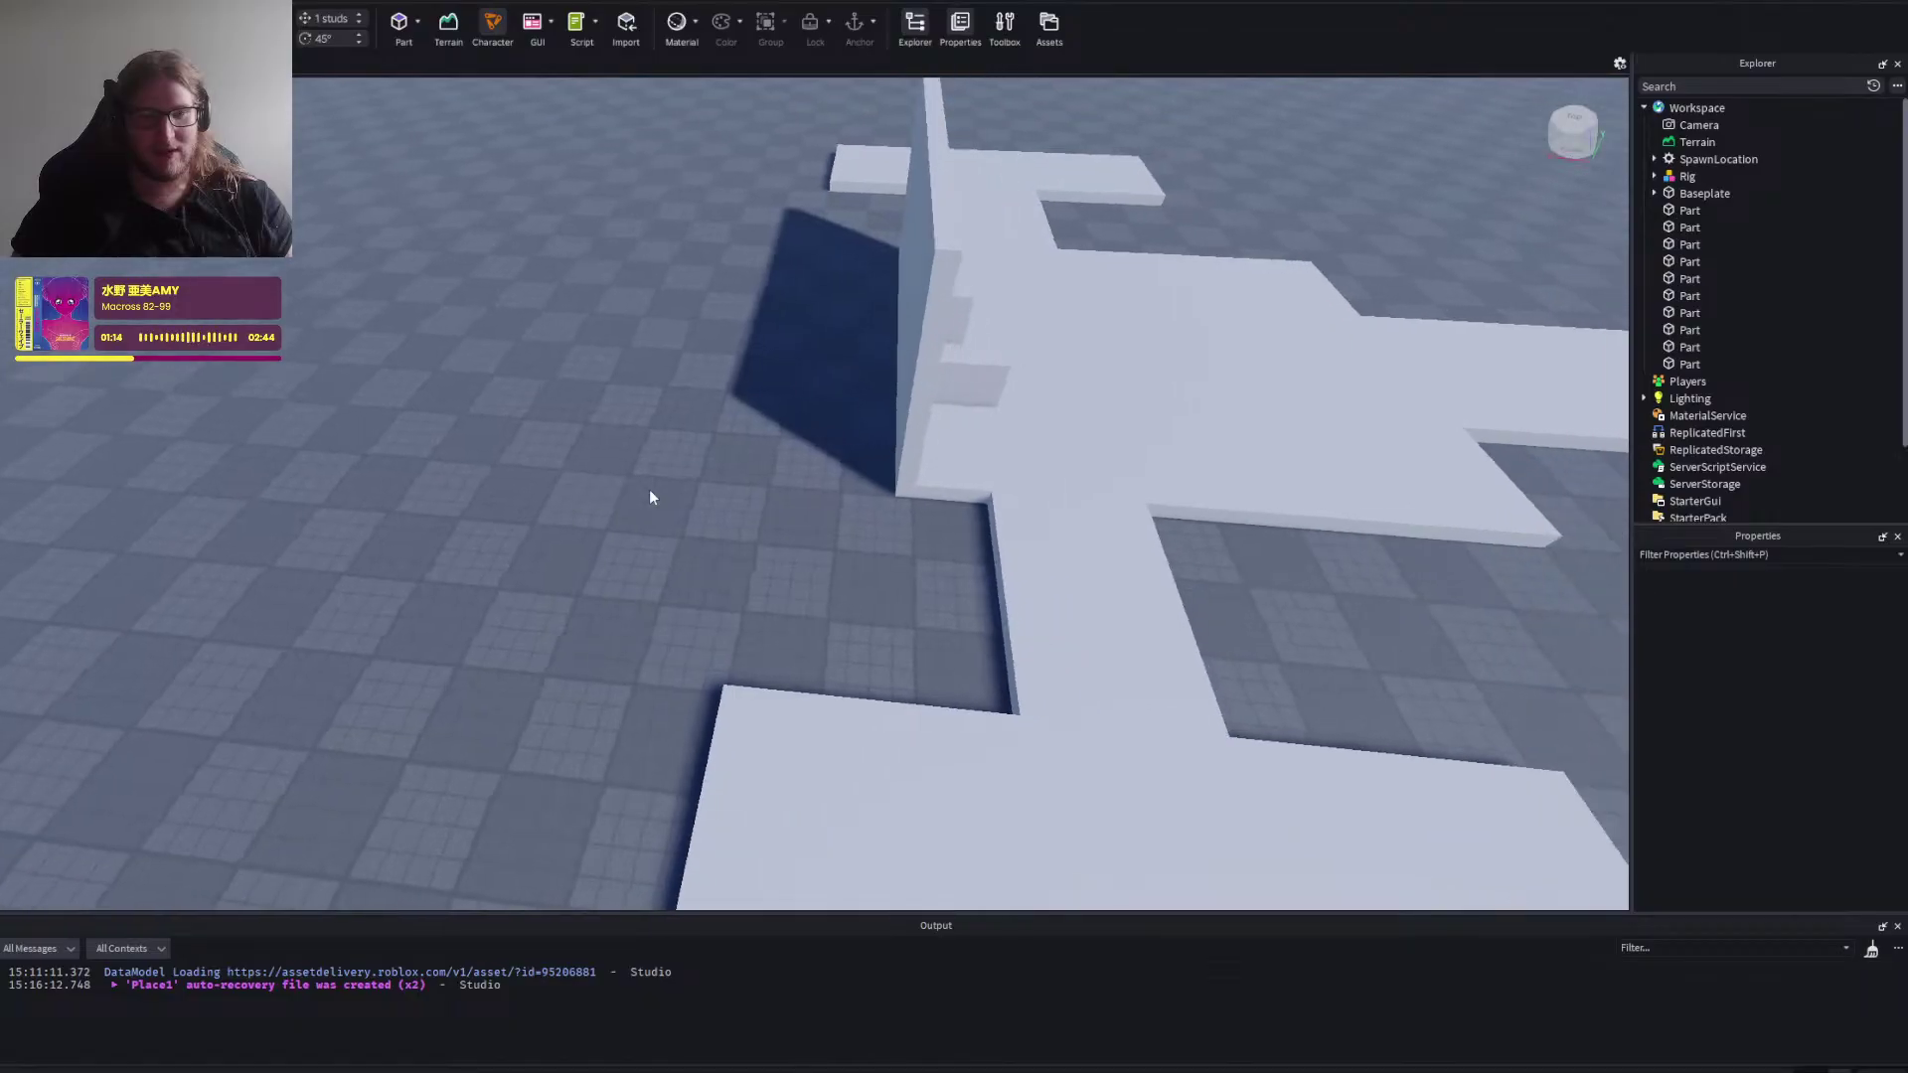
Shorten the near cross slab by scaling in its end on the back wall's side, toward the side hallway.
key(s)
click(713, 636)
key(d)
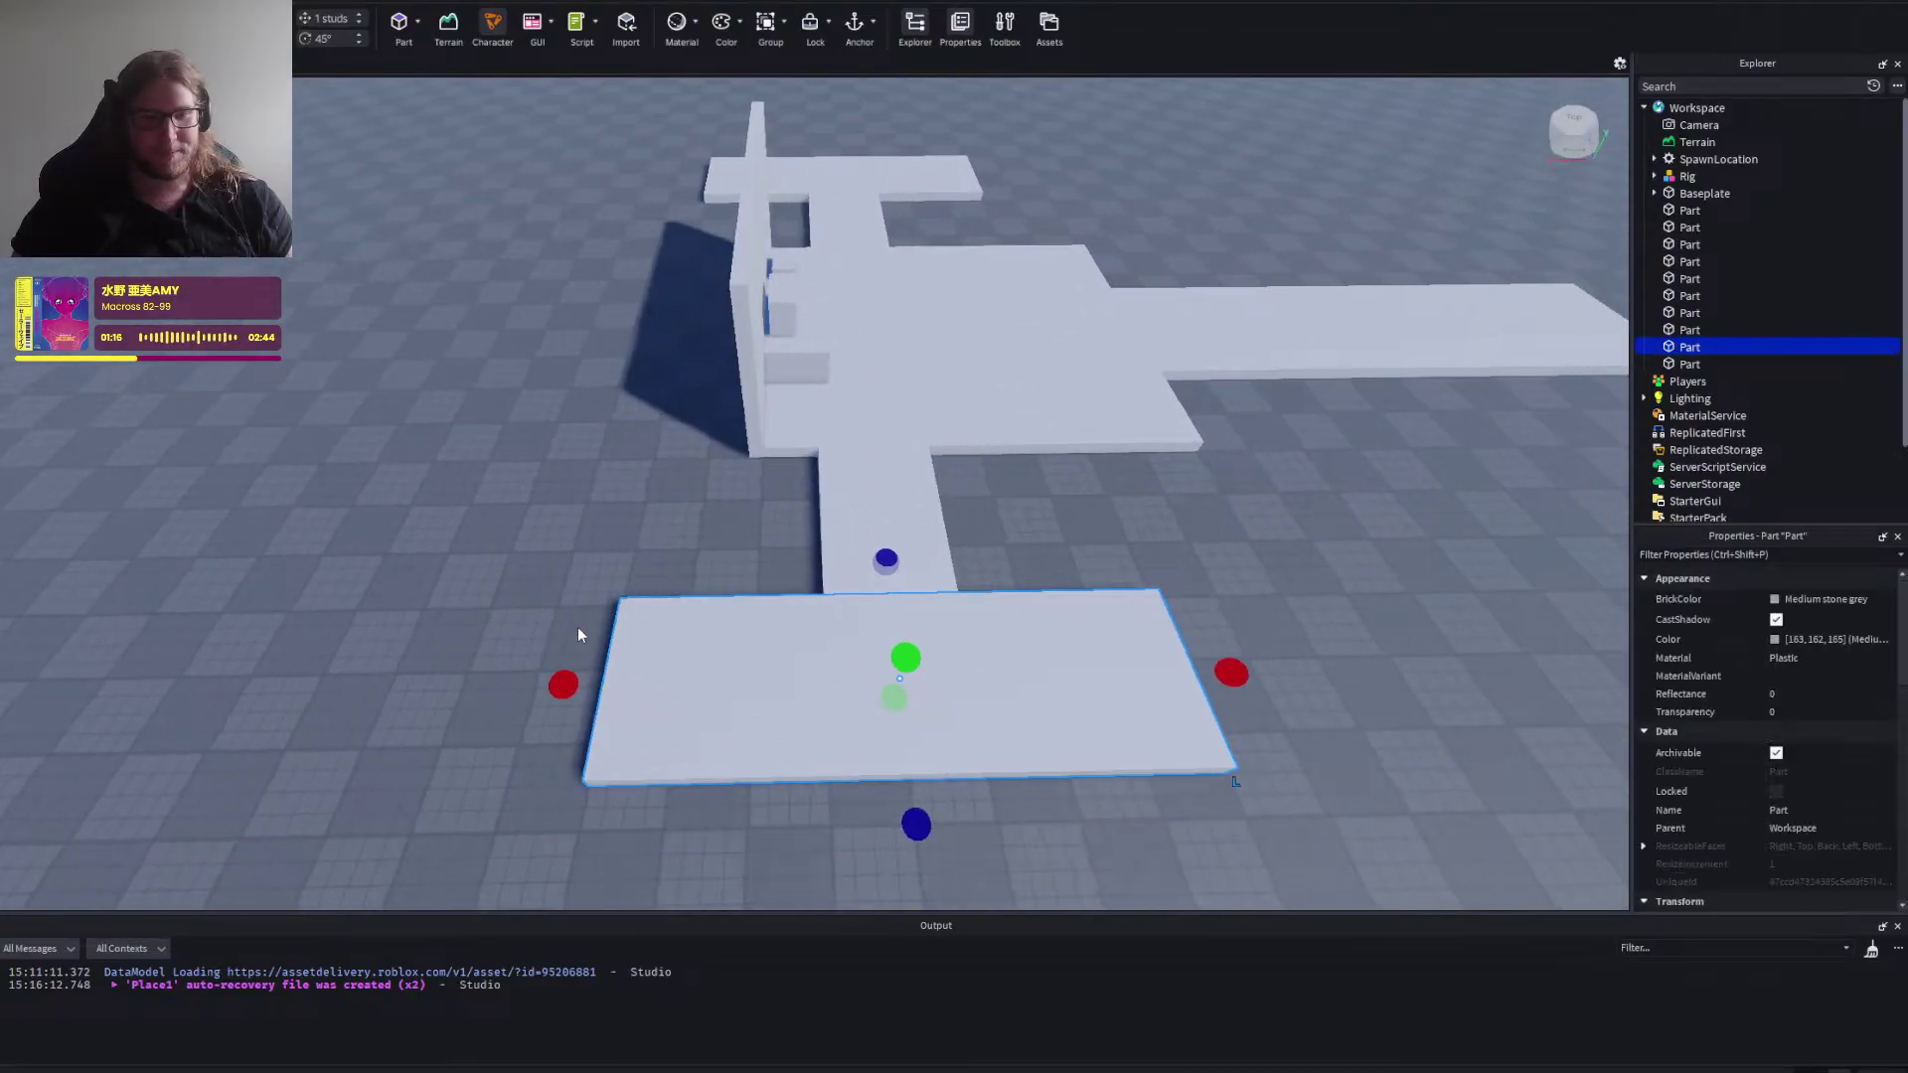
drag(563, 687, 831, 706)
key(a)
key(w)
click(769, 590)
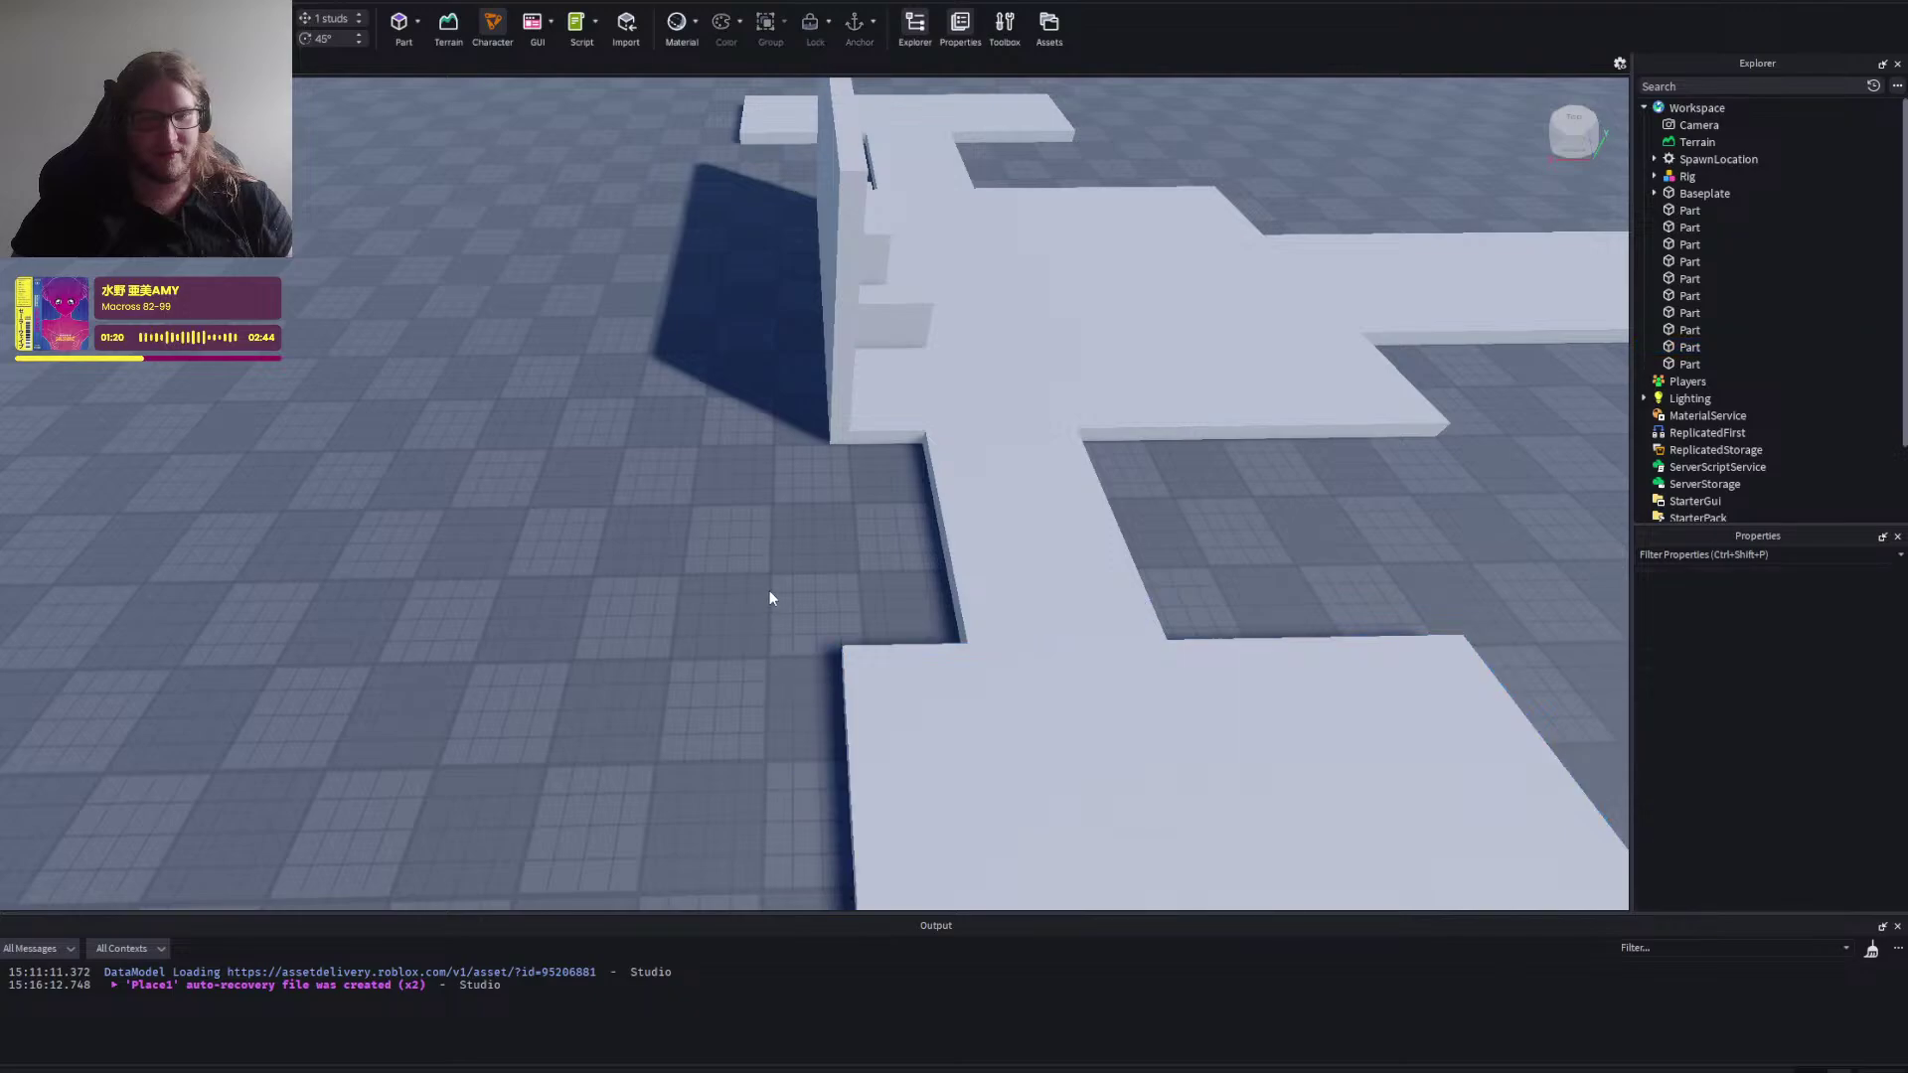
Move the raised block and the small blocks on it 1.5 studs away from the back wall.
key(d)
click(798, 445)
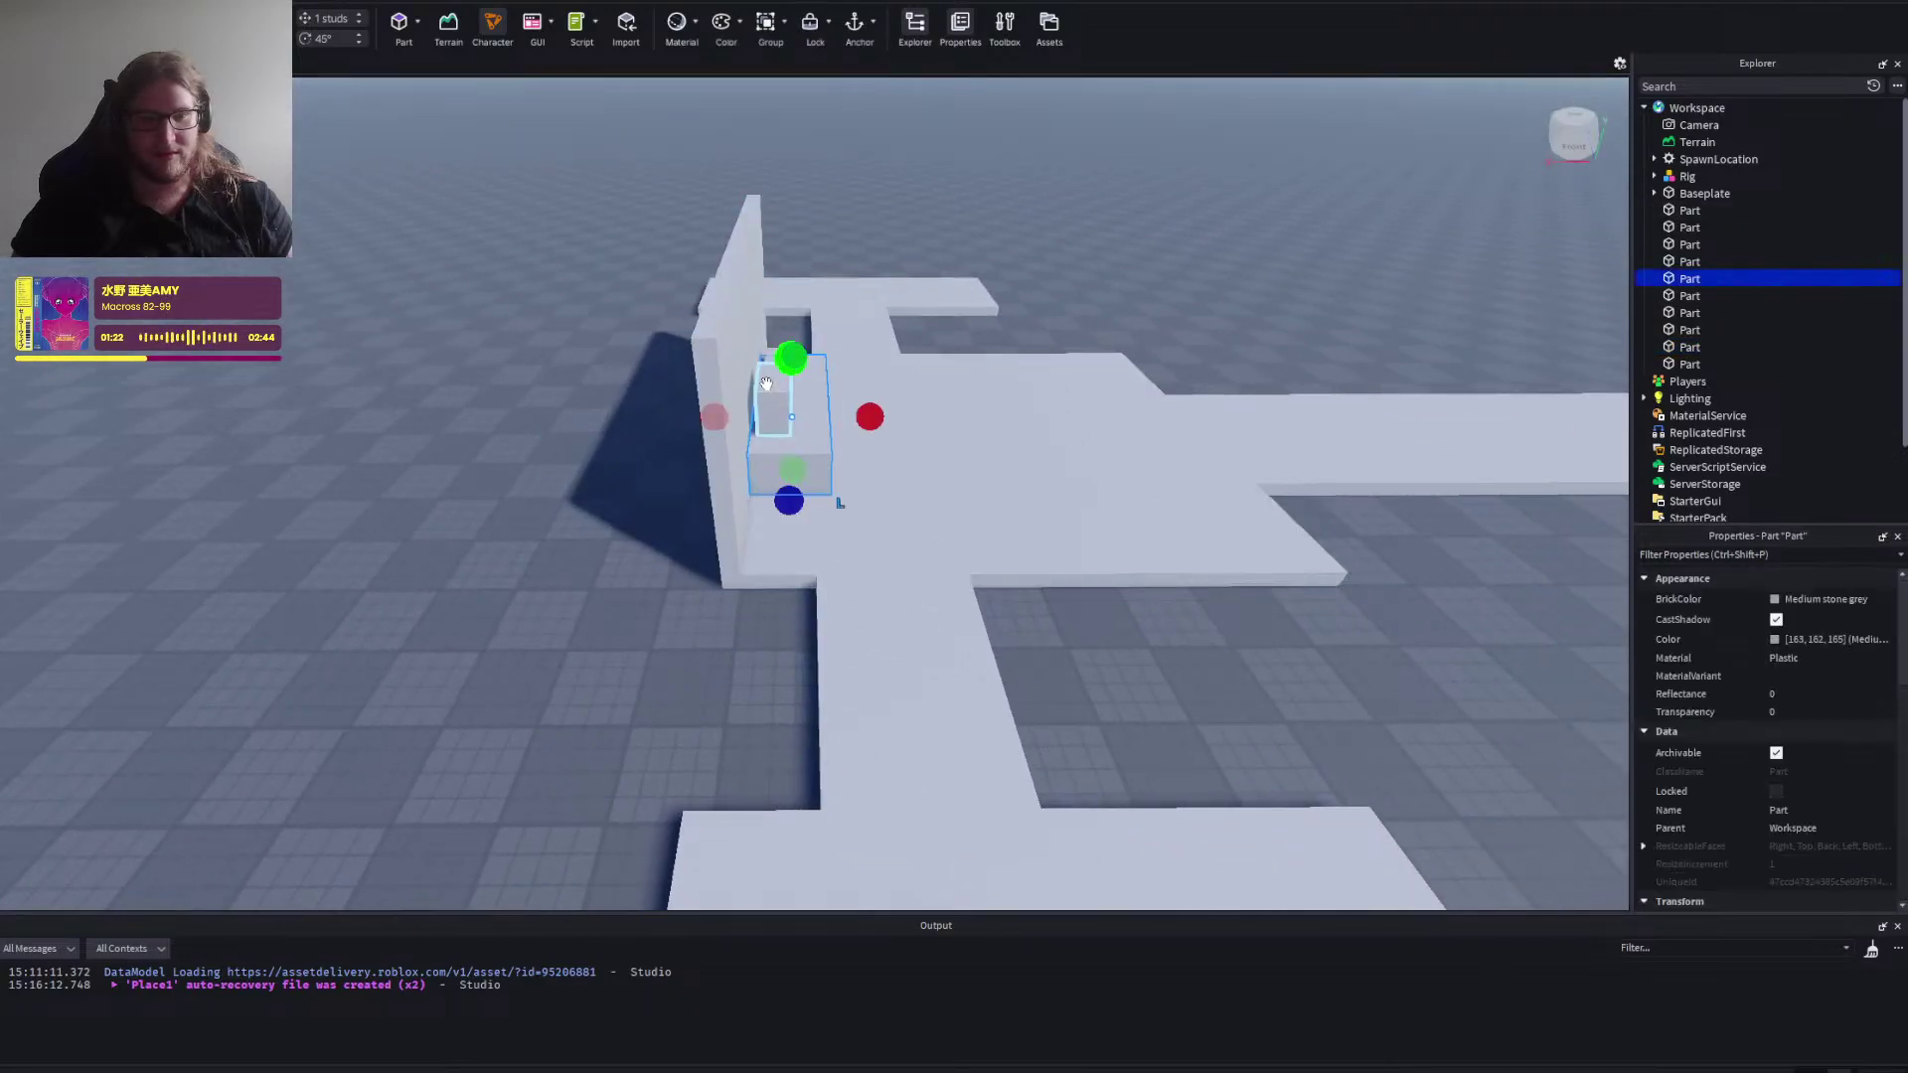
key(d)
shift+click(884, 402)
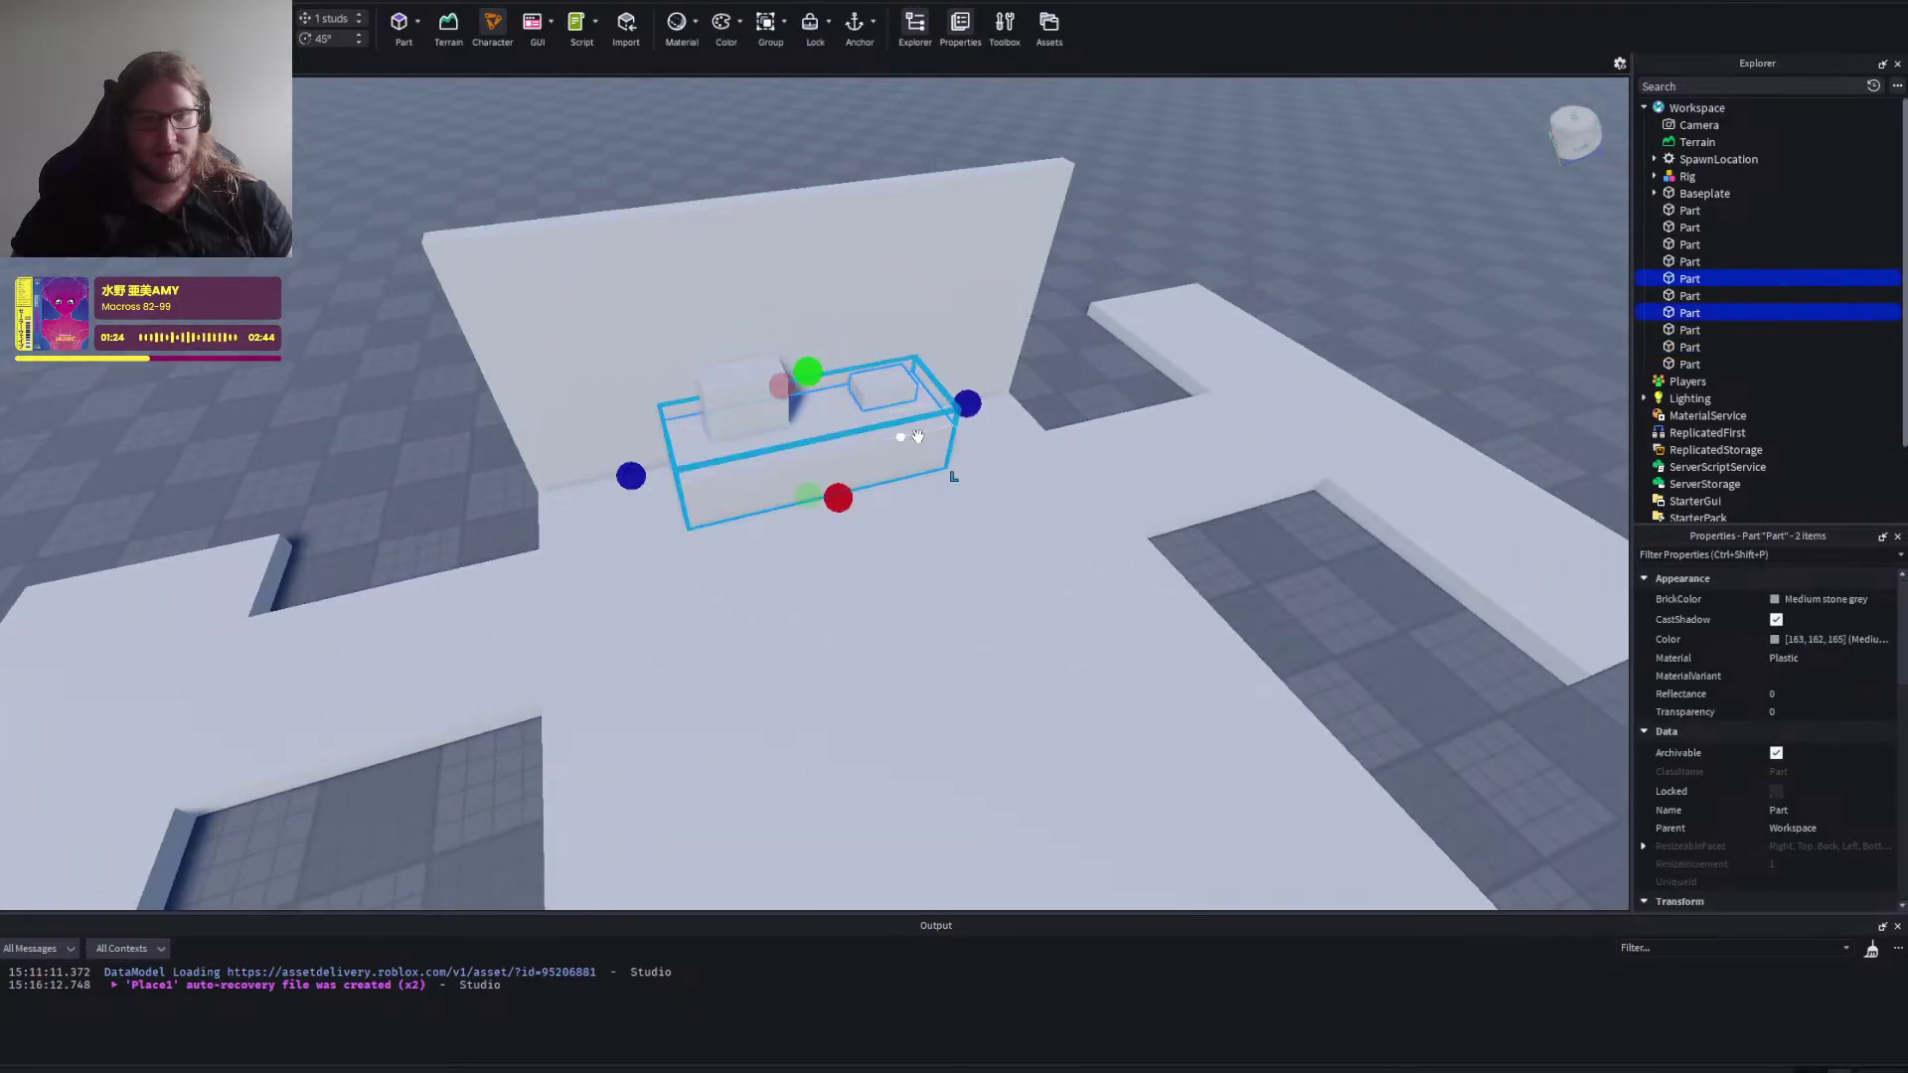
key(a)
key(s)
key(a)
key(ctrl+2)
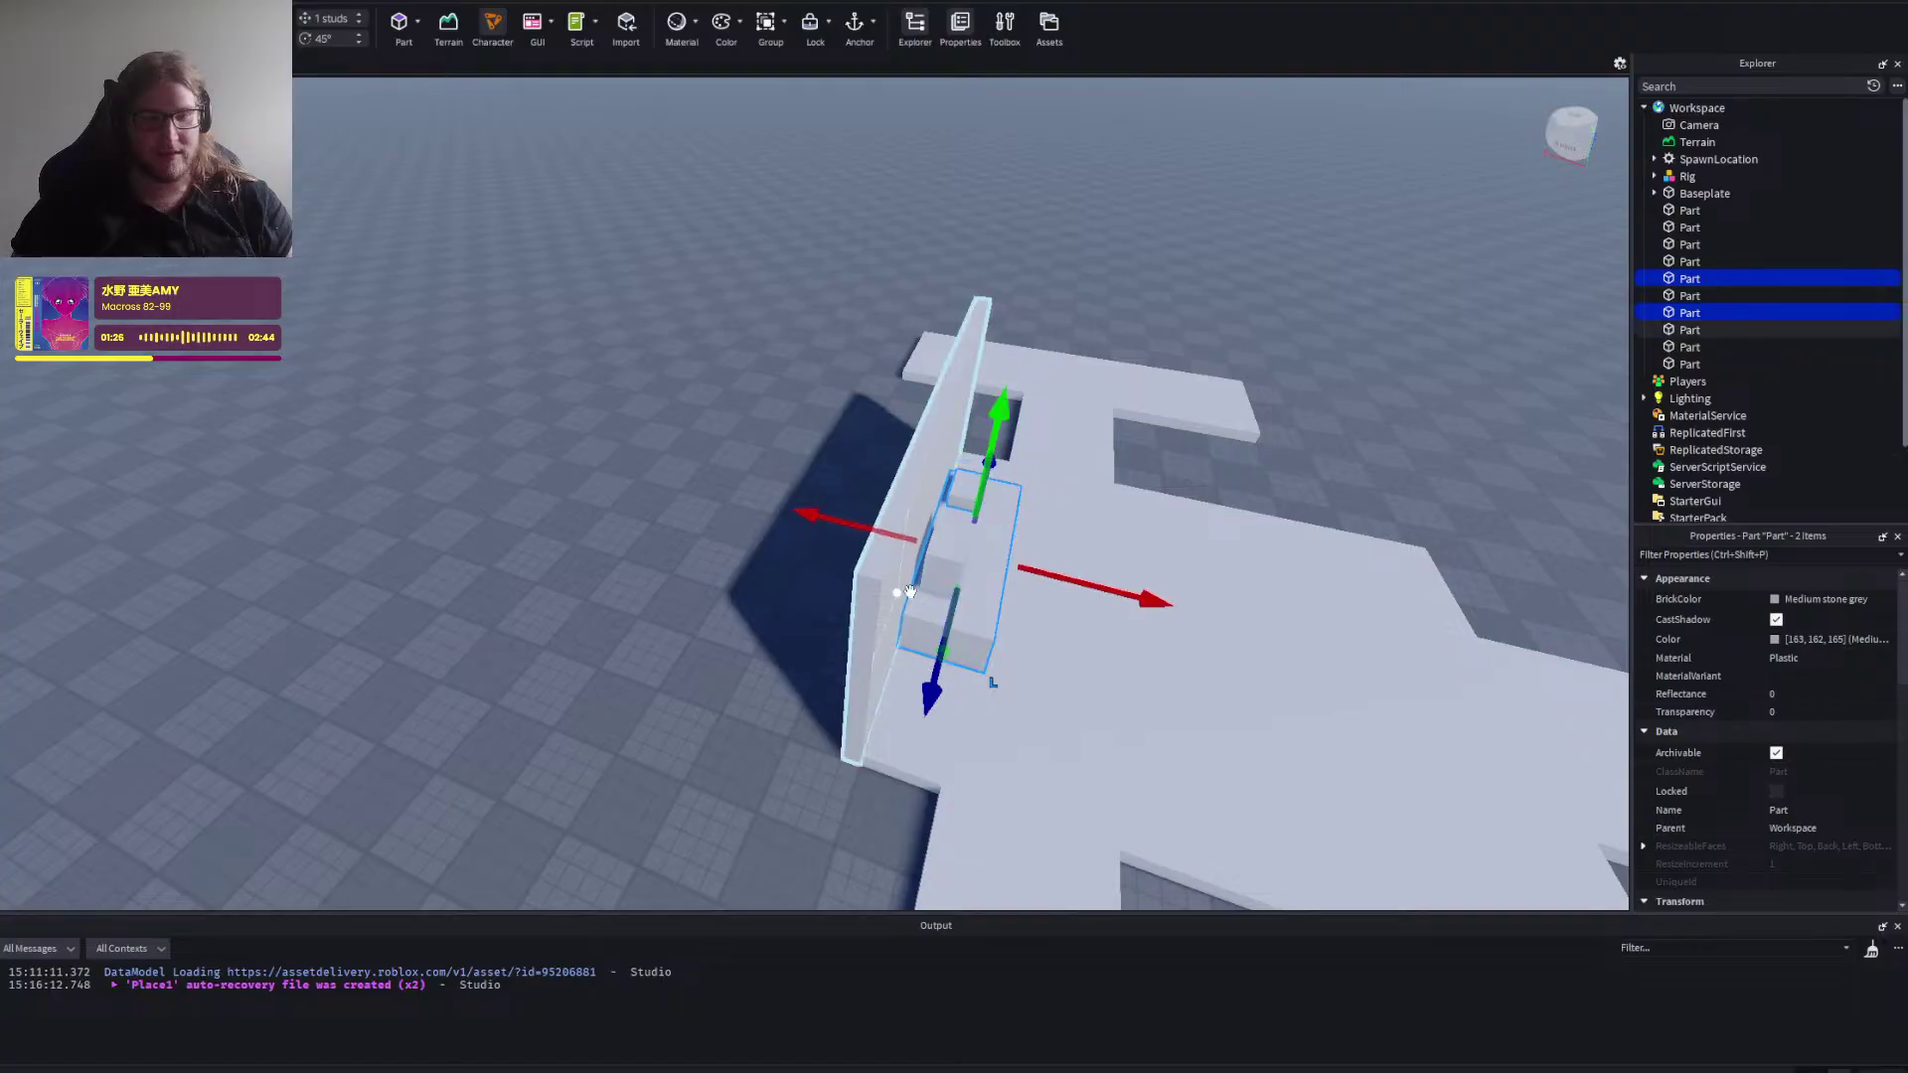
drag(1051, 575, 1128, 585)
click(938, 550)
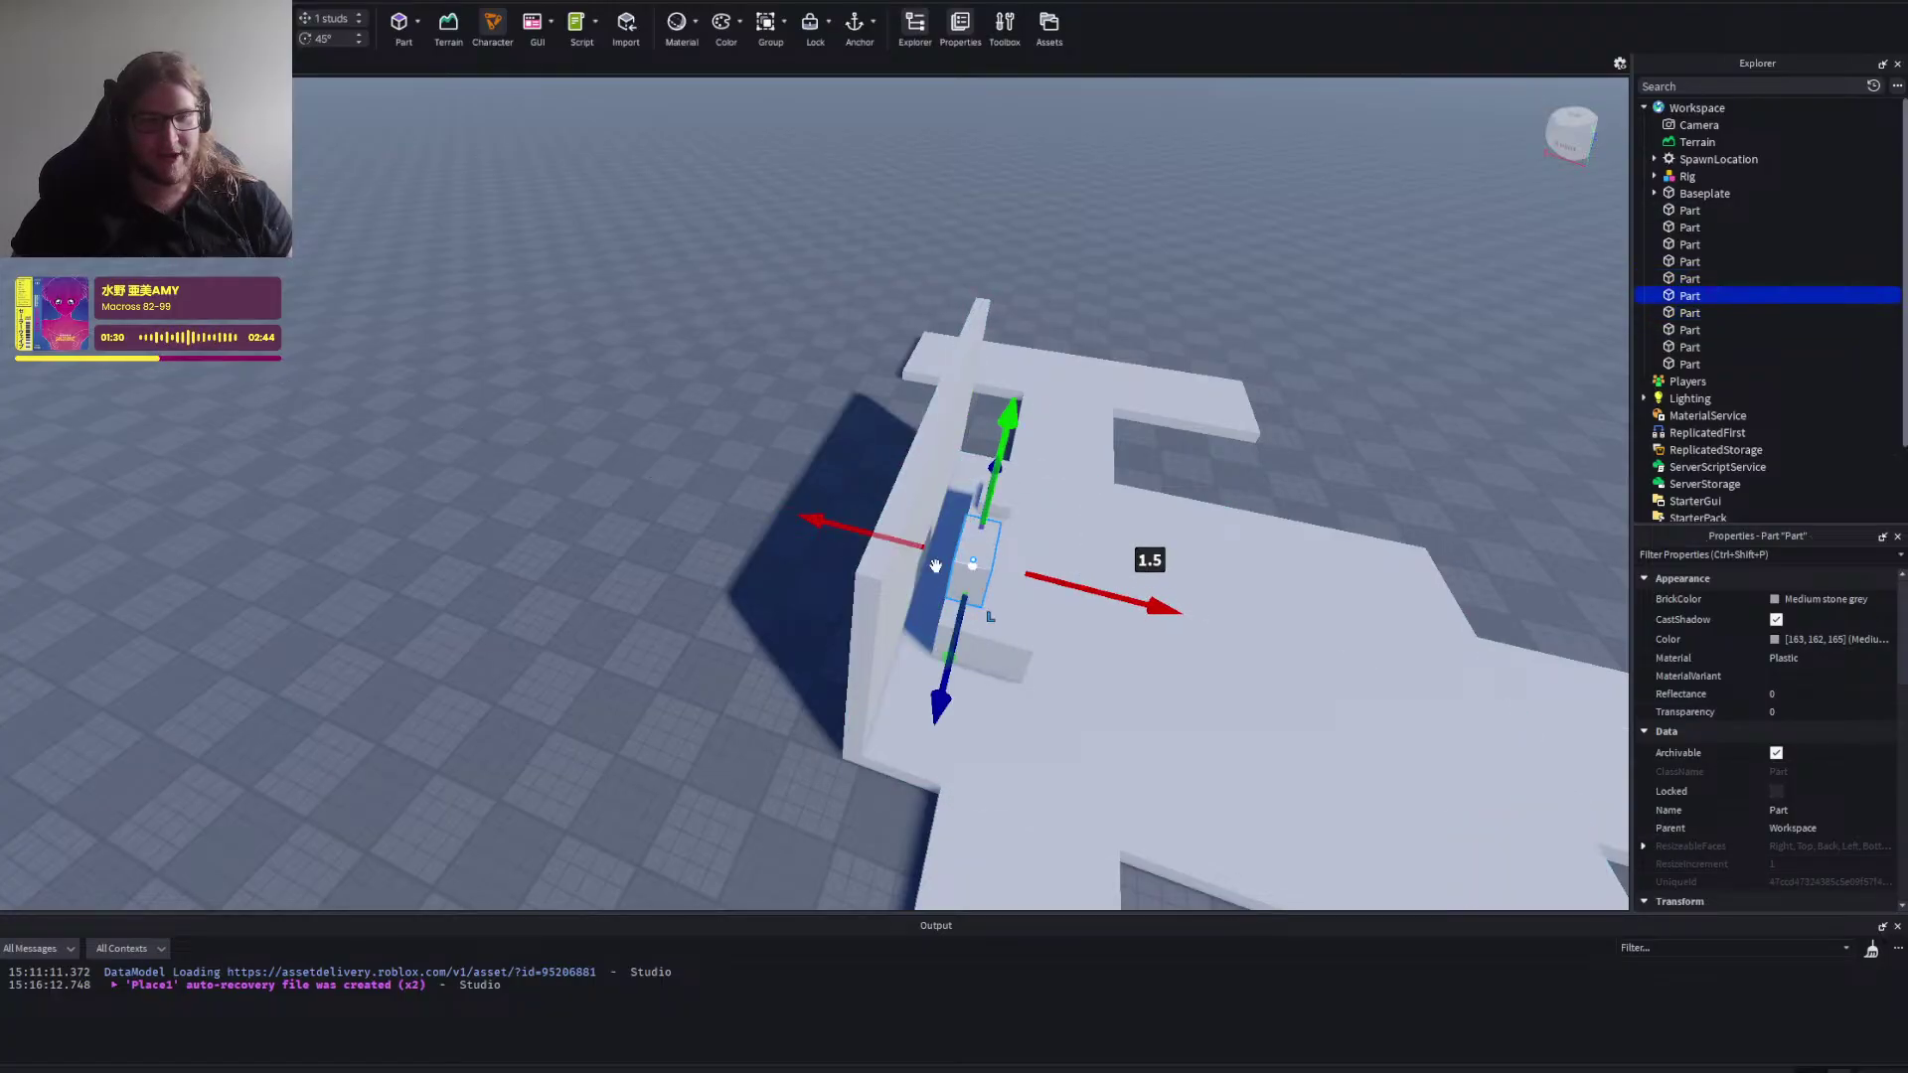
Move the back wall 1 stud toward the room and raise it onto the floor slab.
click(873, 605)
mouse_move(1053, 532)
mouse_down()
mouse_move(1085, 538)
mouse_move(1068, 536)
mouse_up()
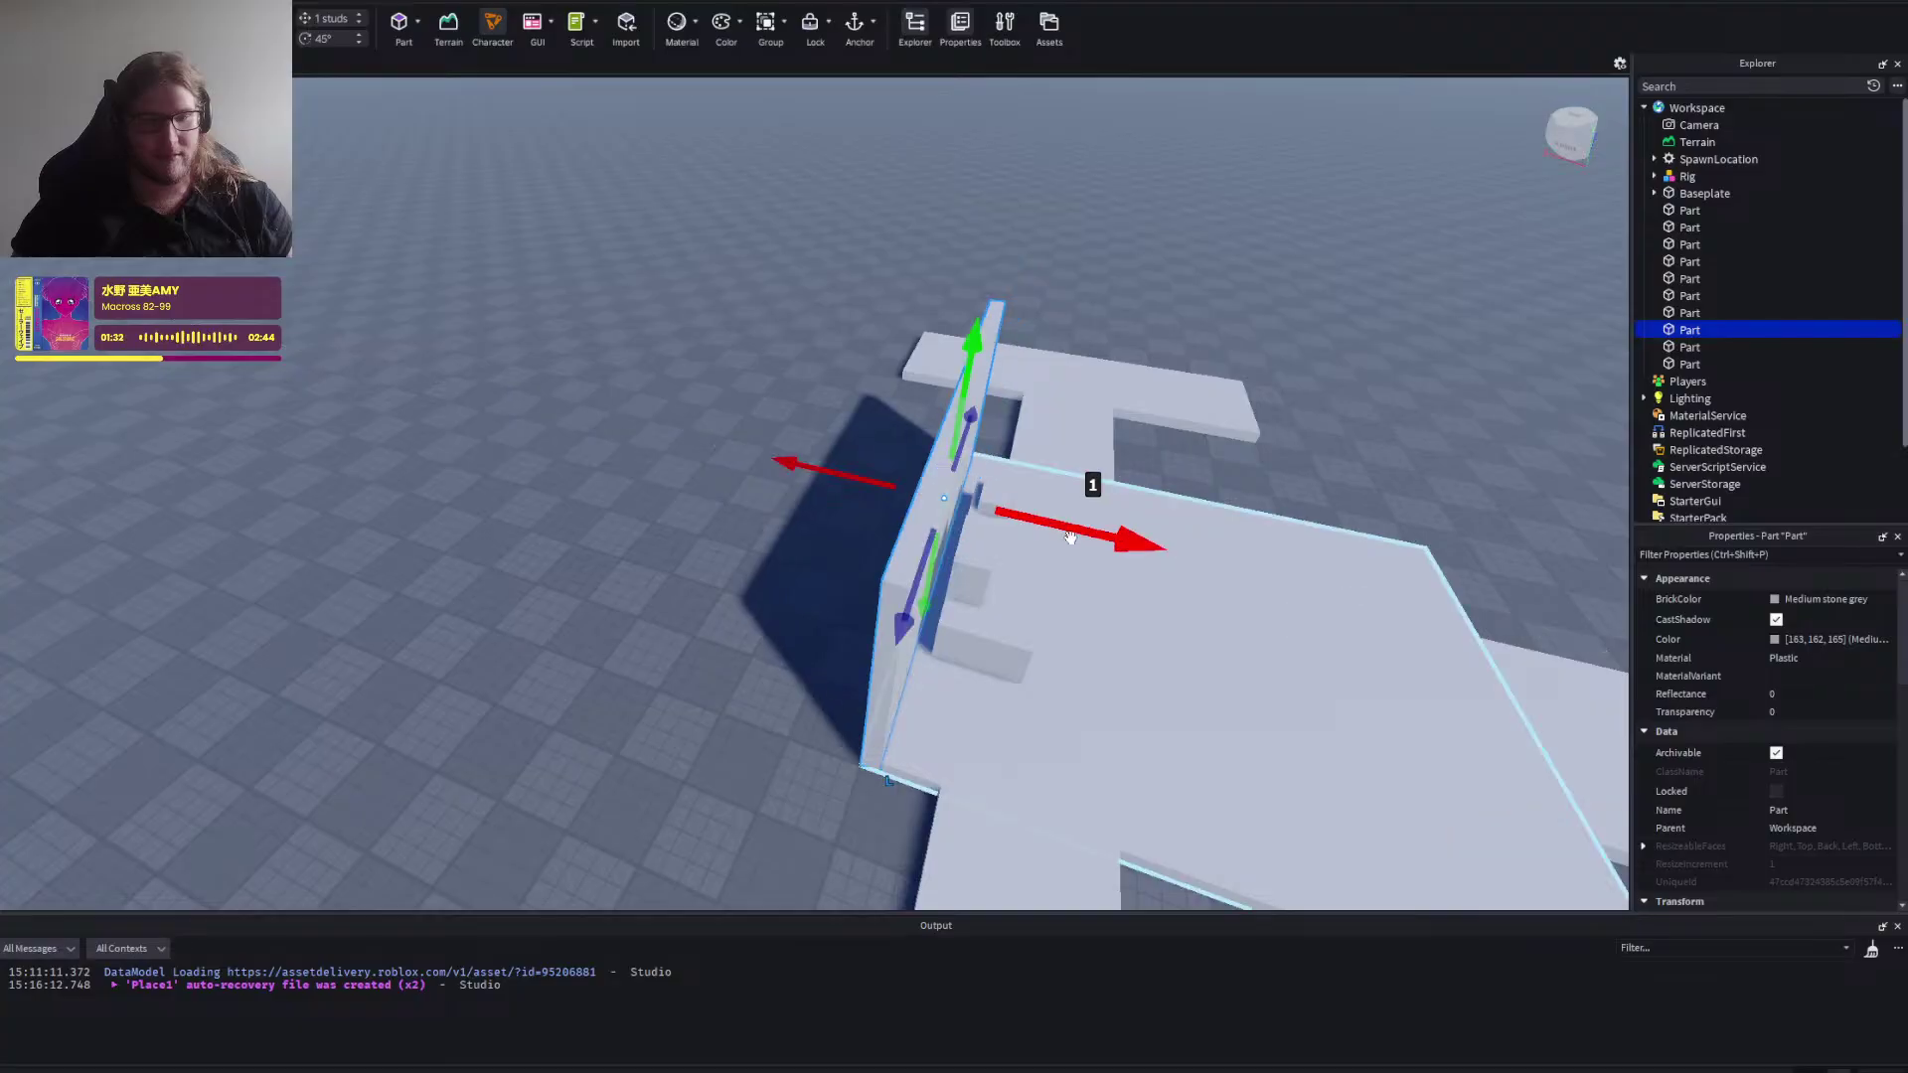
drag(970, 366, 971, 344)
click(807, 431)
Lengthen the near cross slab by scaling its end outward past the rear side of the back wall.
drag(807, 432, 798, 549)
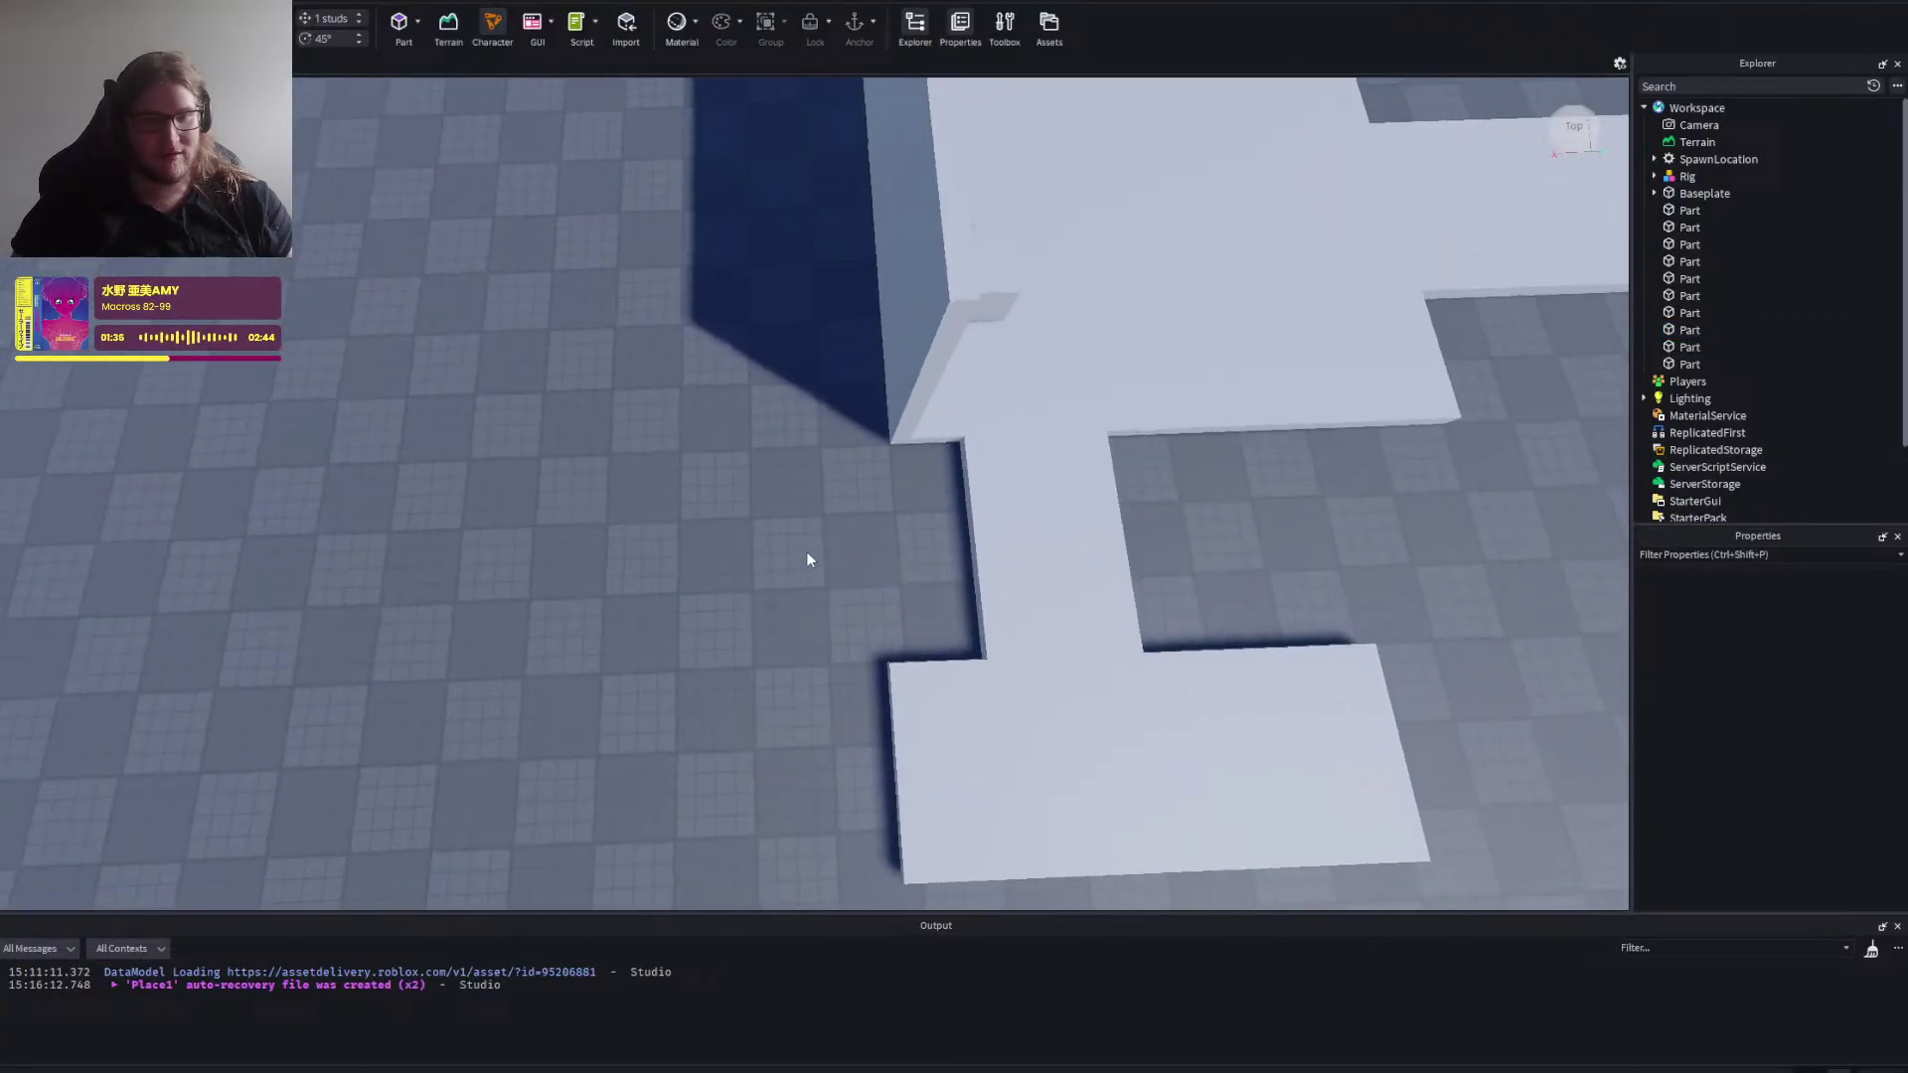
click(801, 722)
scroll(801, 725, down, 2)
scroll(695, 124, down, 1)
scroll(696, 123, up, 1)
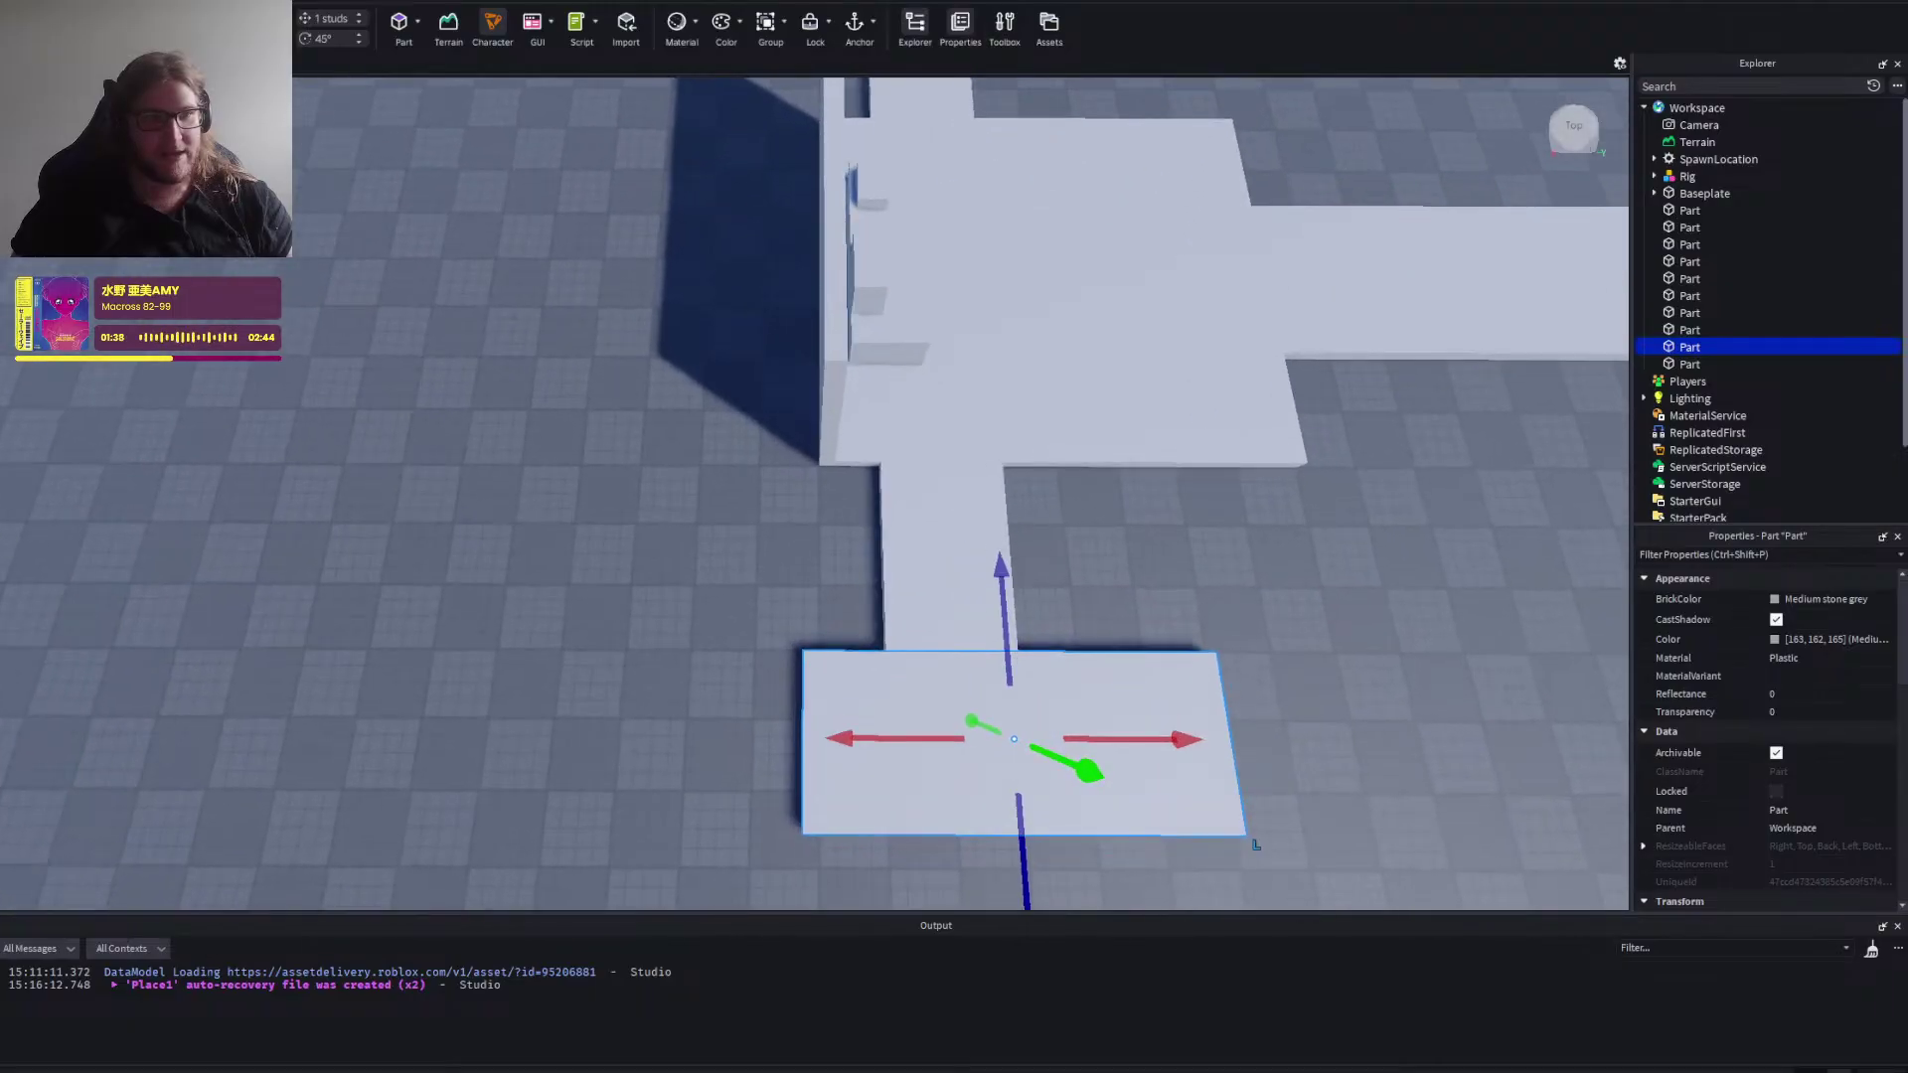
key(ctrl+3)
drag(760, 737, 620, 783)
Extend the far cross slab past the rear side of the back wall in the same way.
click(711, 584)
click(922, 397)
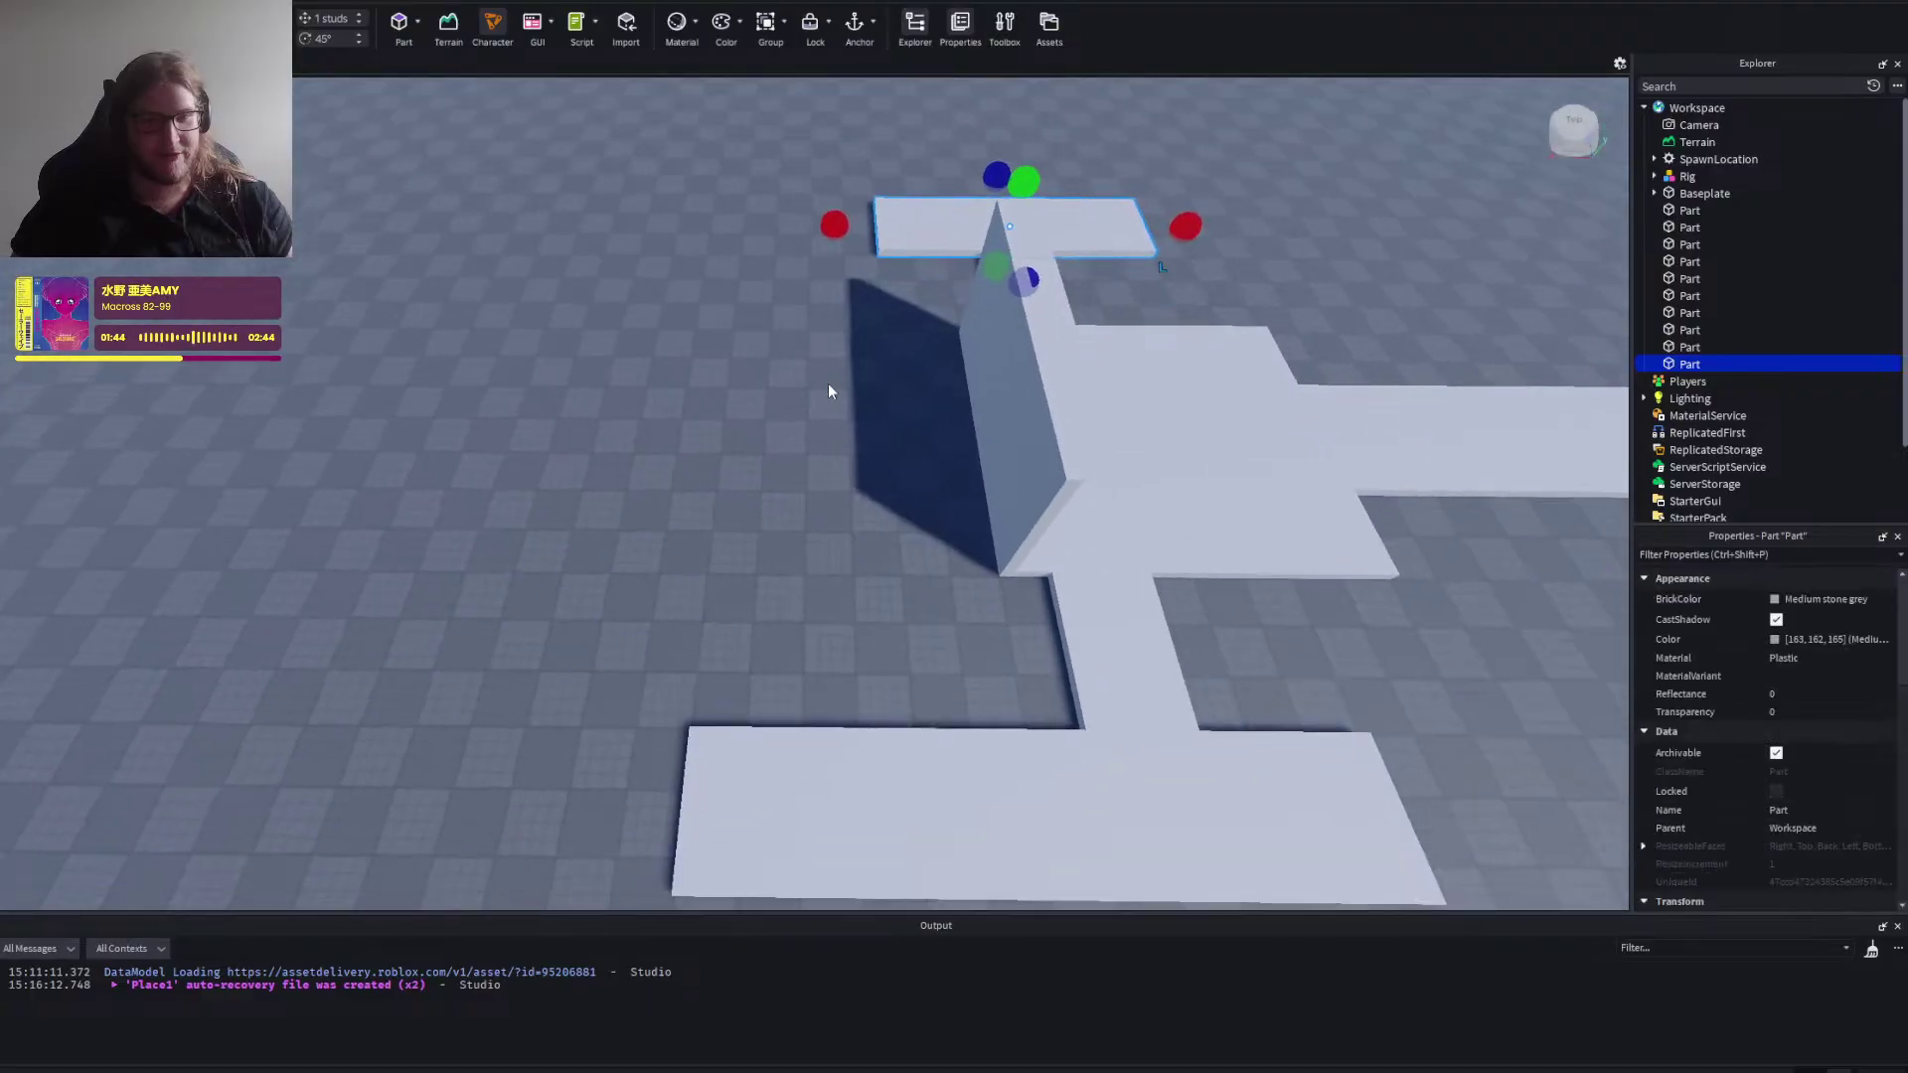
drag(835, 225, 694, 240)
click(706, 427)
Duplicate the near cross slab and scale in both ends of the copy to a hallway's width behind the back wall.
key(s)
key(d)
key(w)
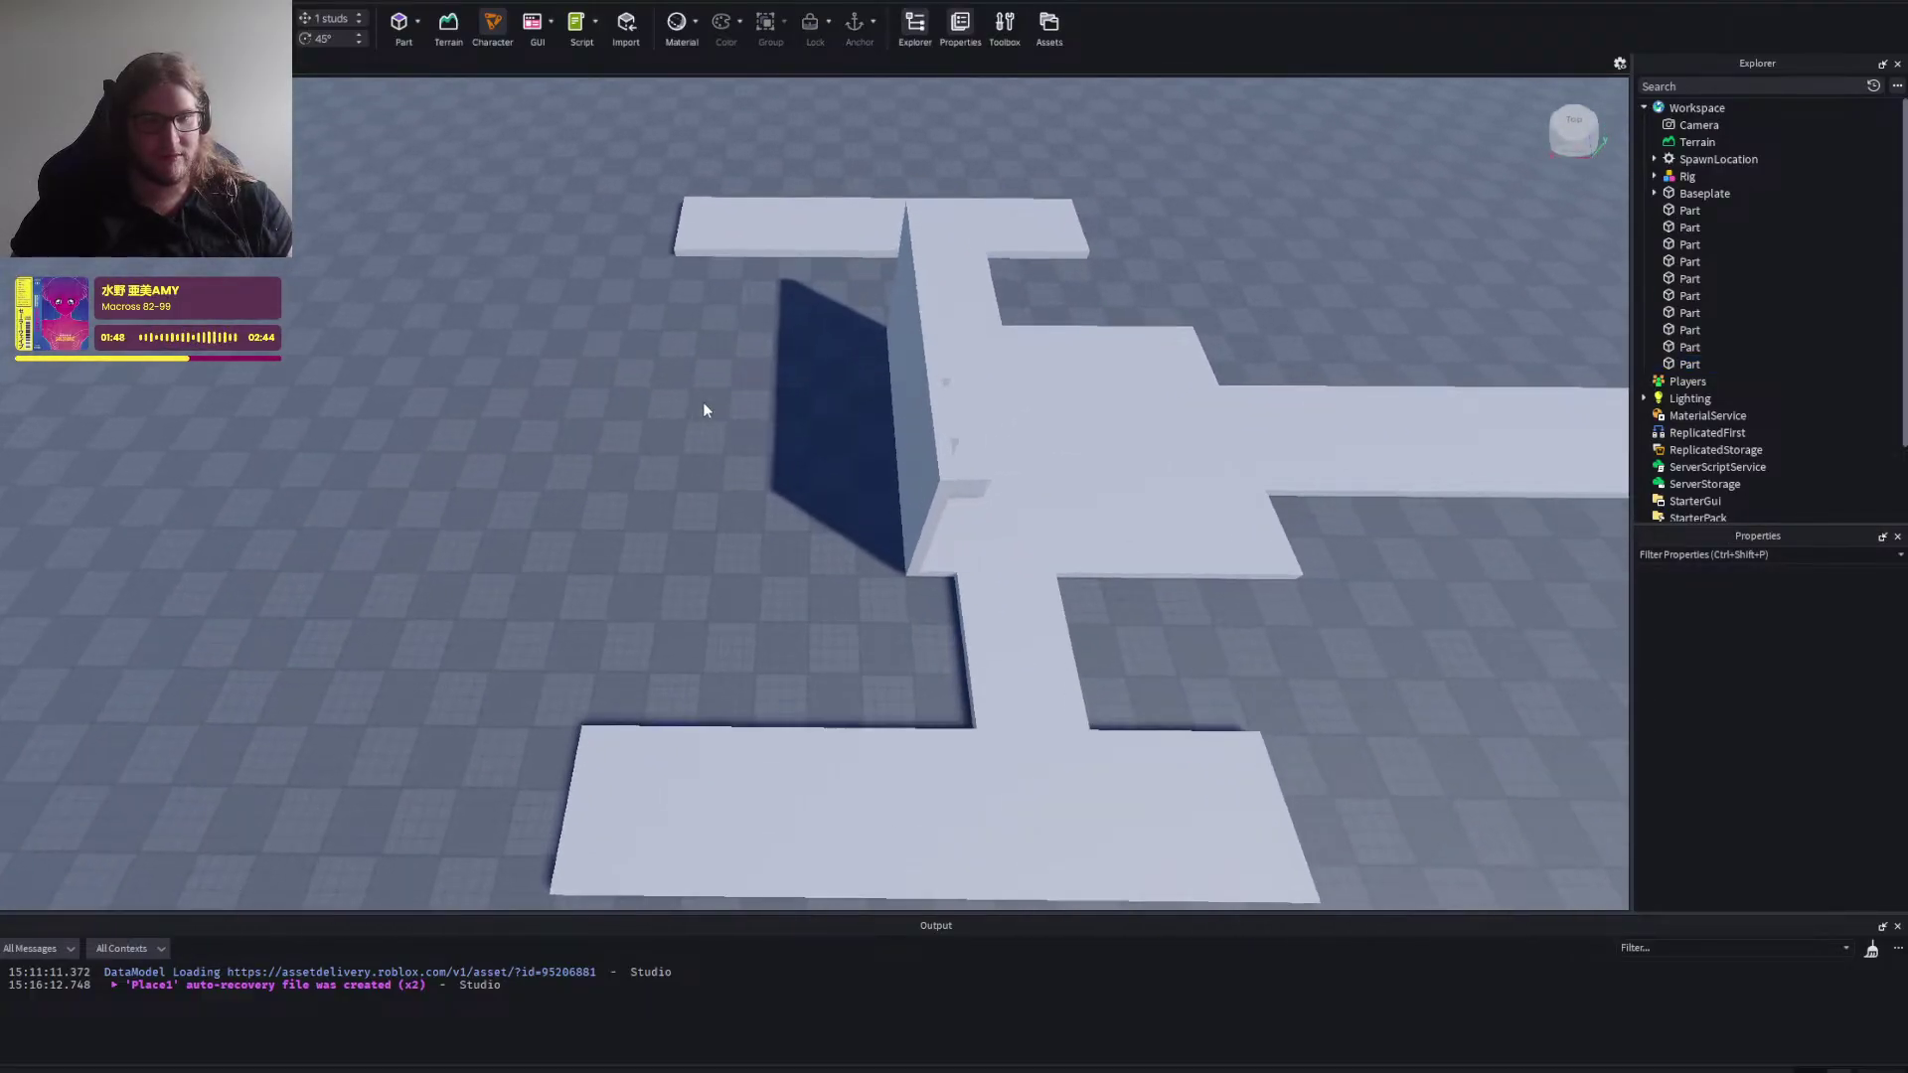
click(750, 801)
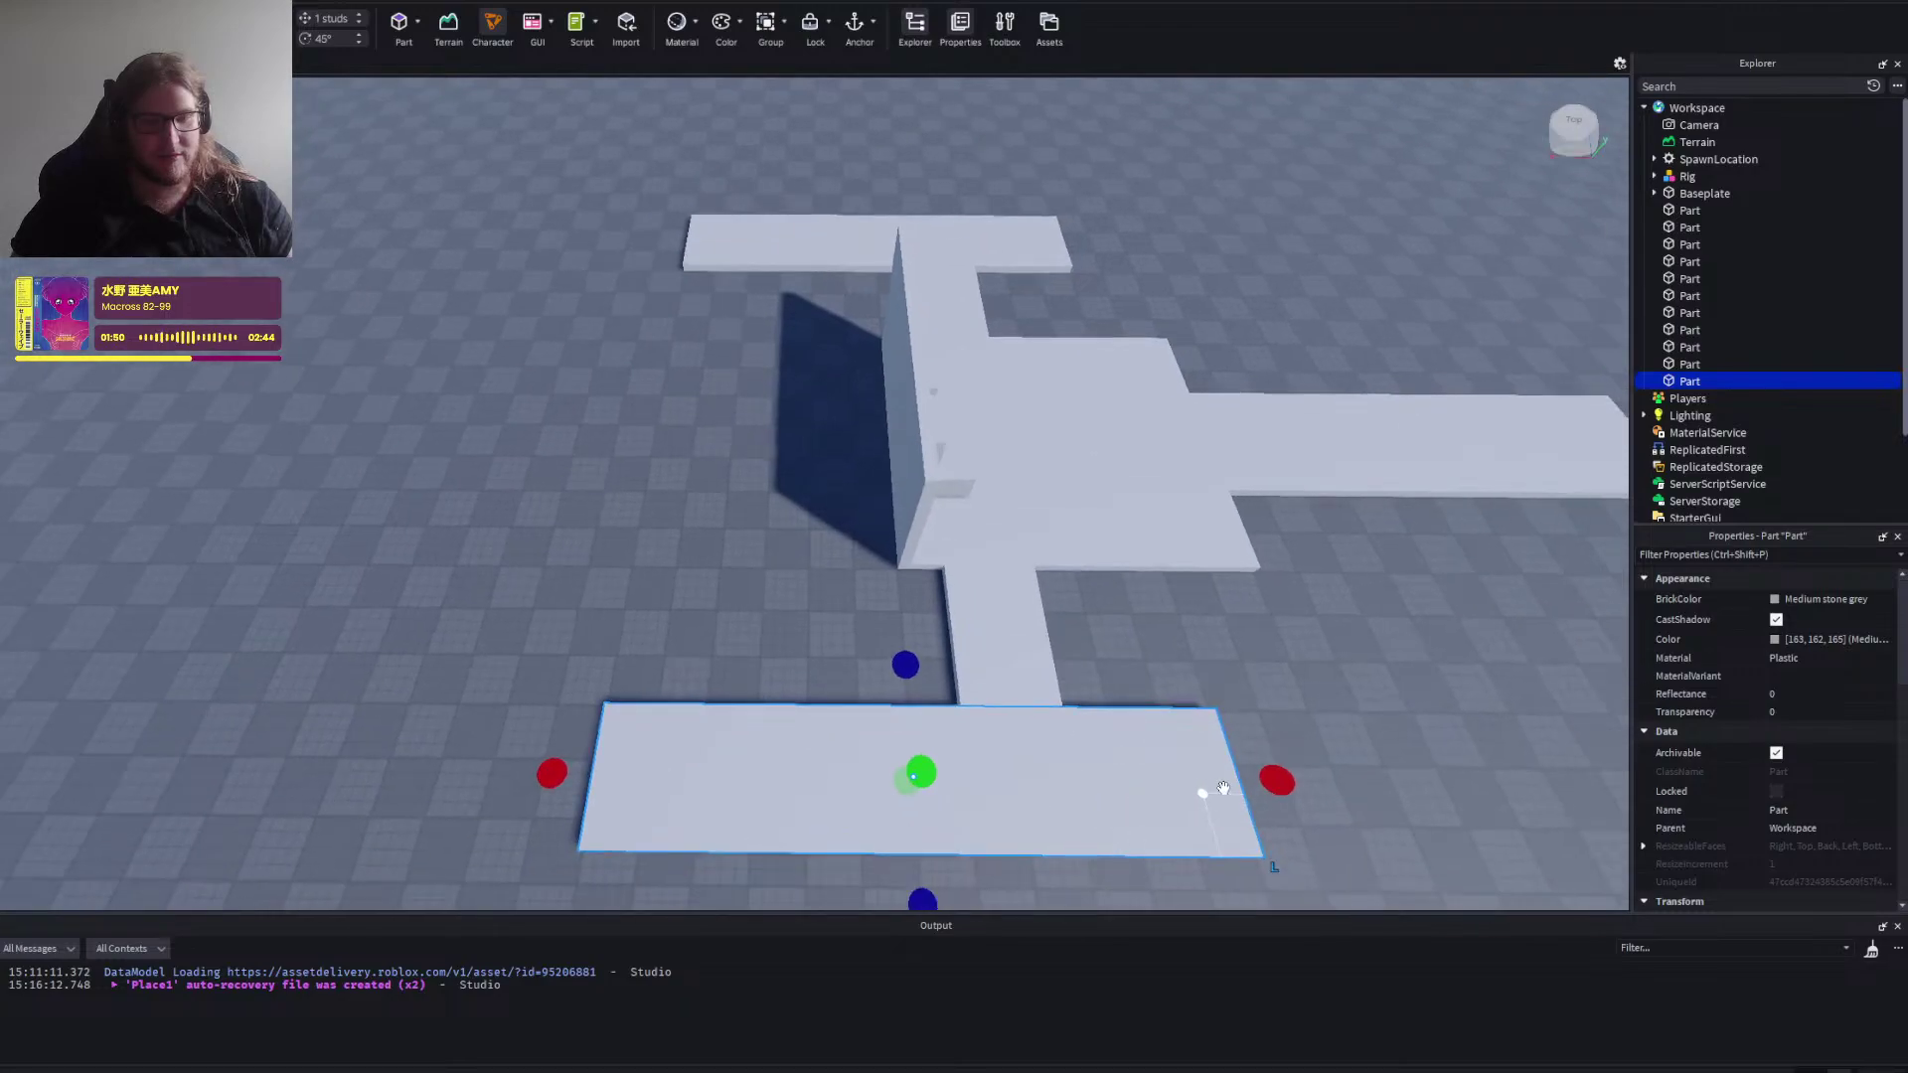
drag(1223, 788, 900, 775)
drag(594, 772, 802, 775)
Stretch the copied slab across to the far cross slab and trim its other end at the near cross slab's edge.
drag(858, 670, 843, 239)
drag(862, 852, 840, 738)
click(690, 603)
key(a)
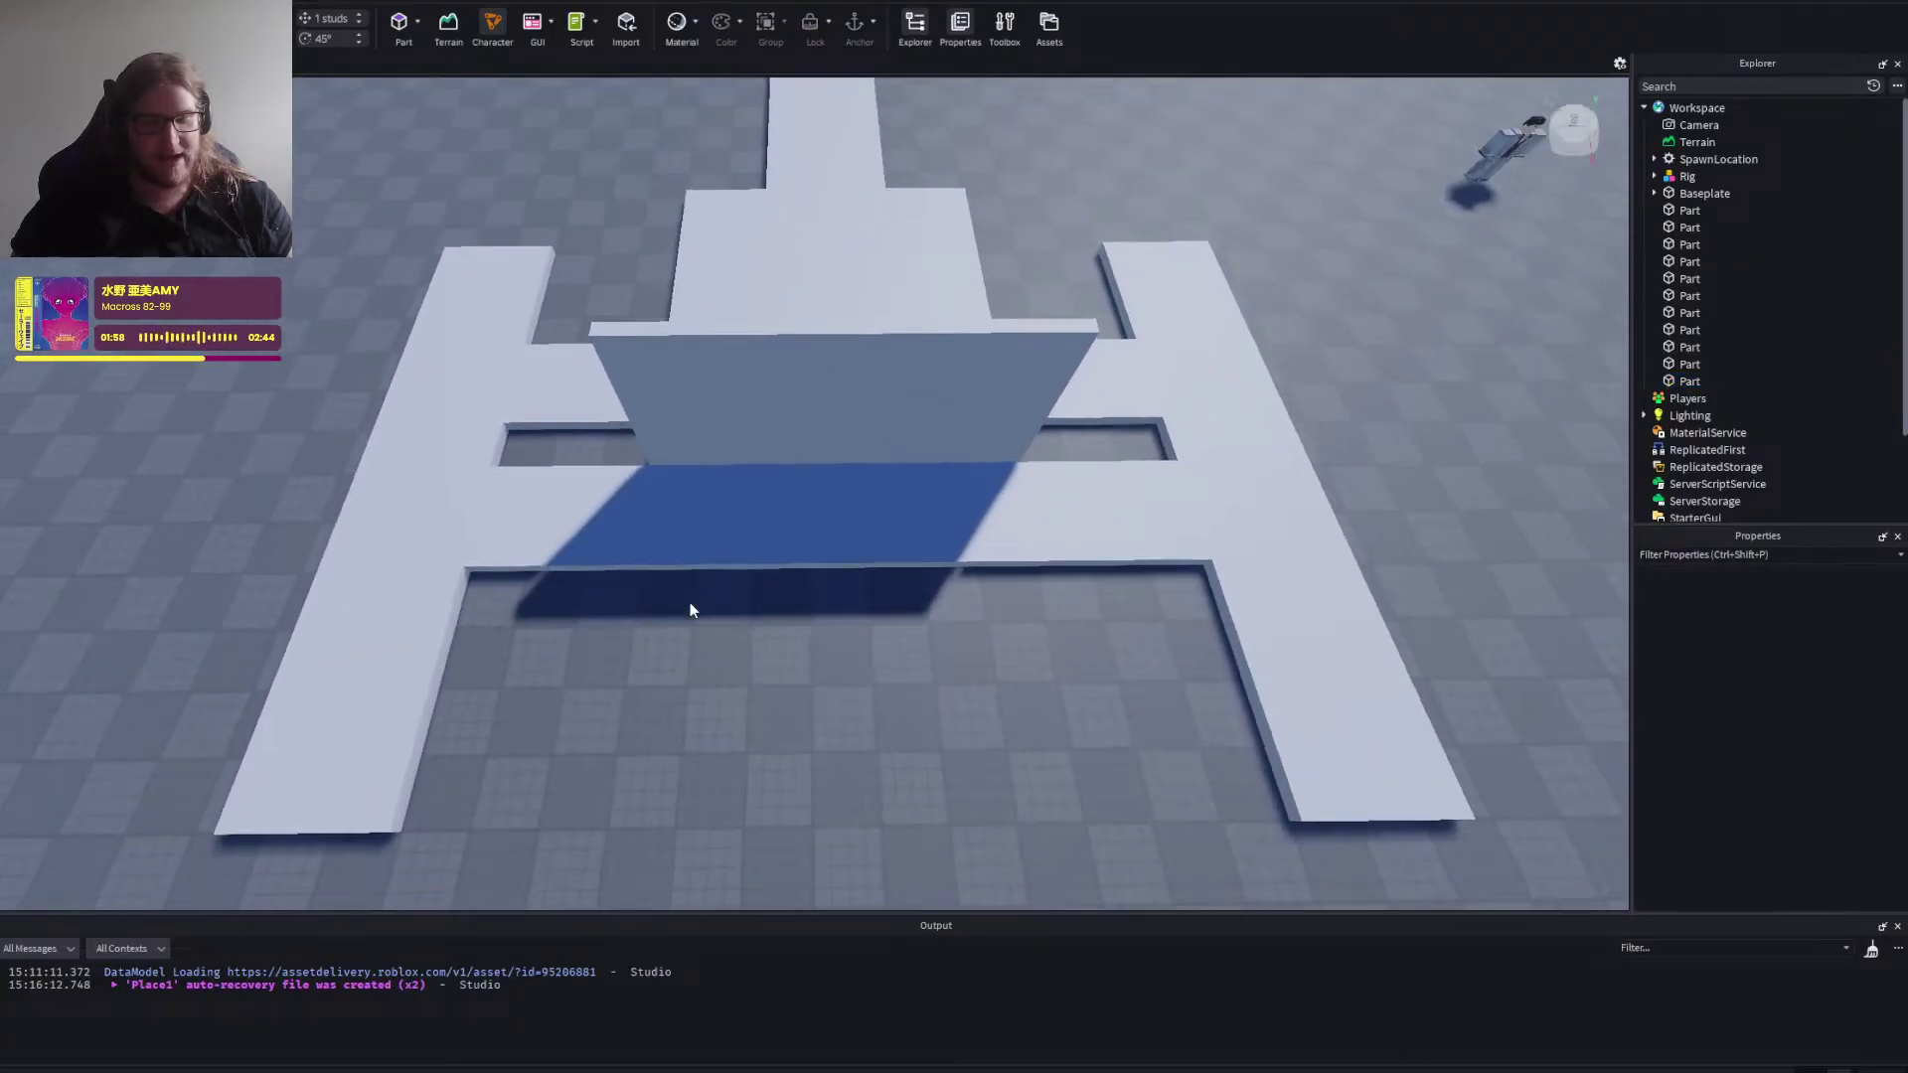
Examine the connecting hallway behind the back wall from above, from behind and from the front of the room.
scroll(690, 602, down, 3)
click(801, 541)
click(800, 656)
key(a)
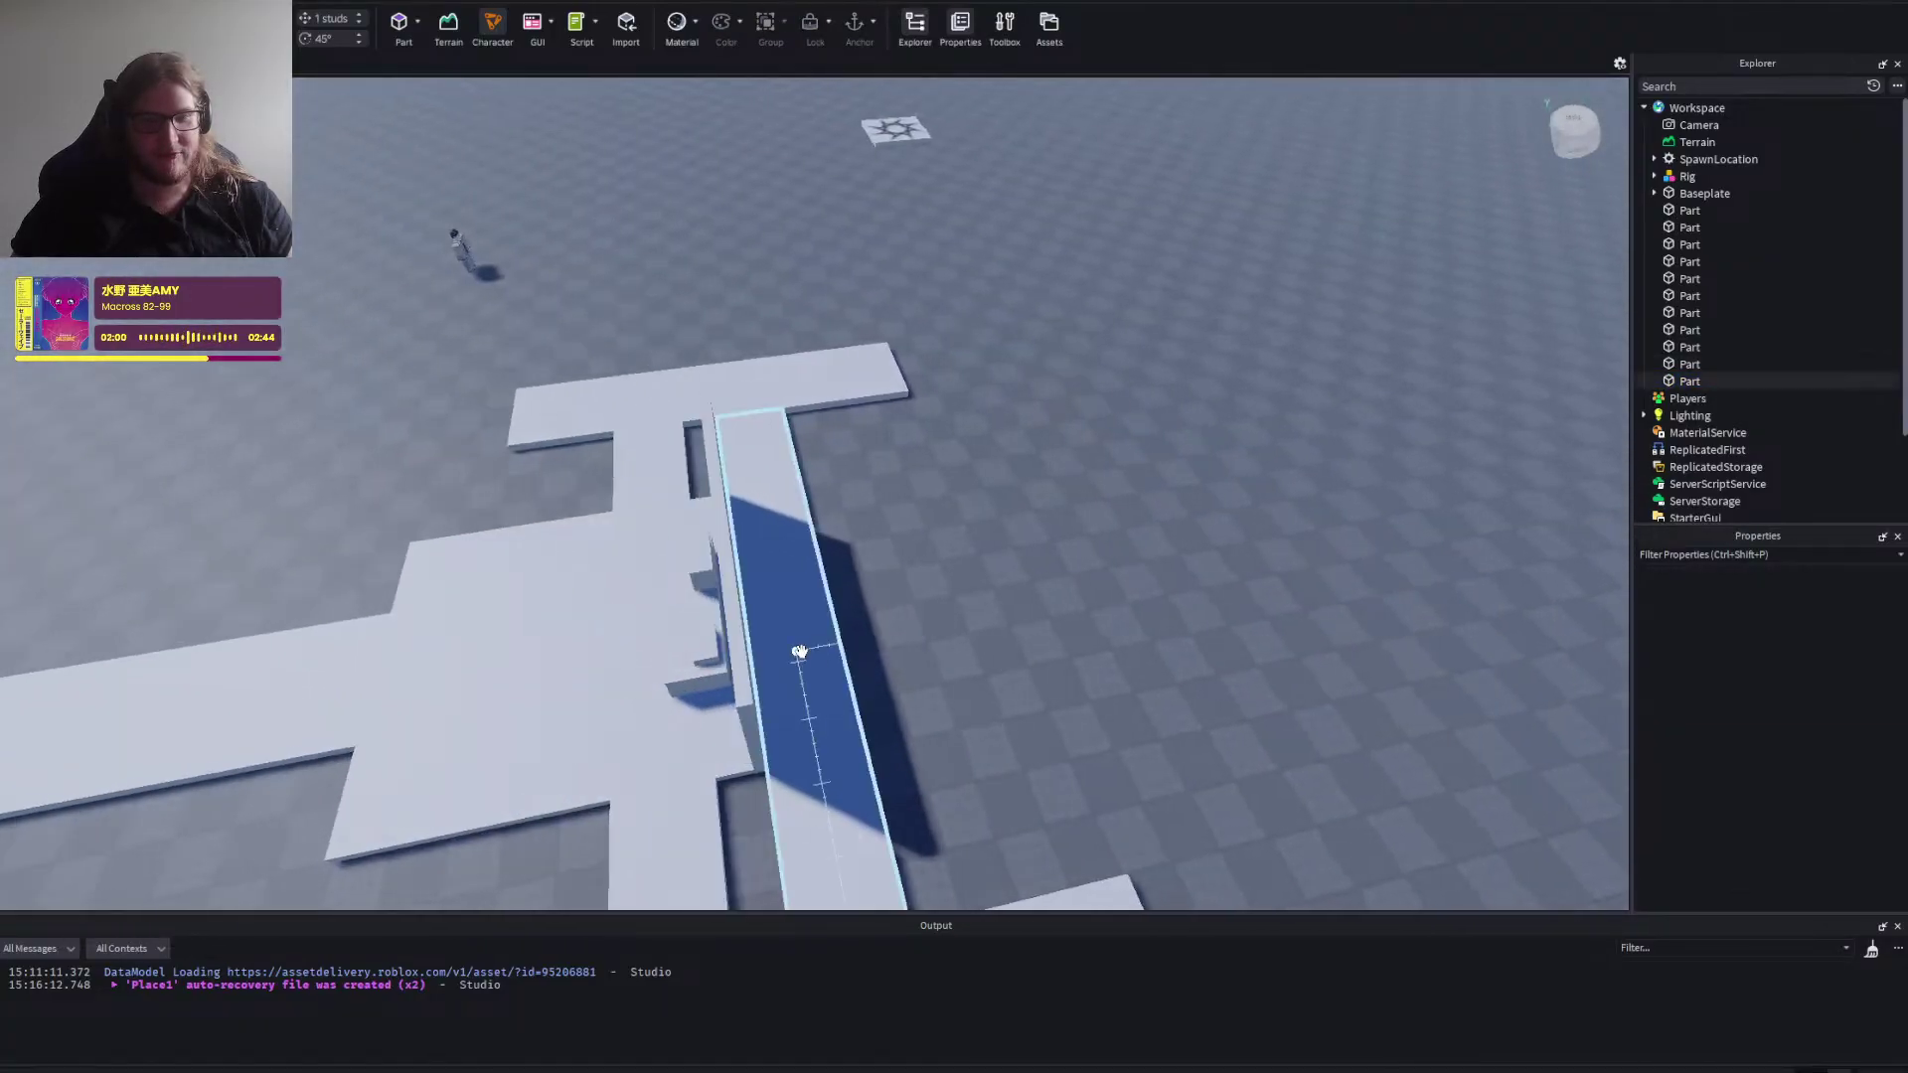
scroll(795, 642, down, 3)
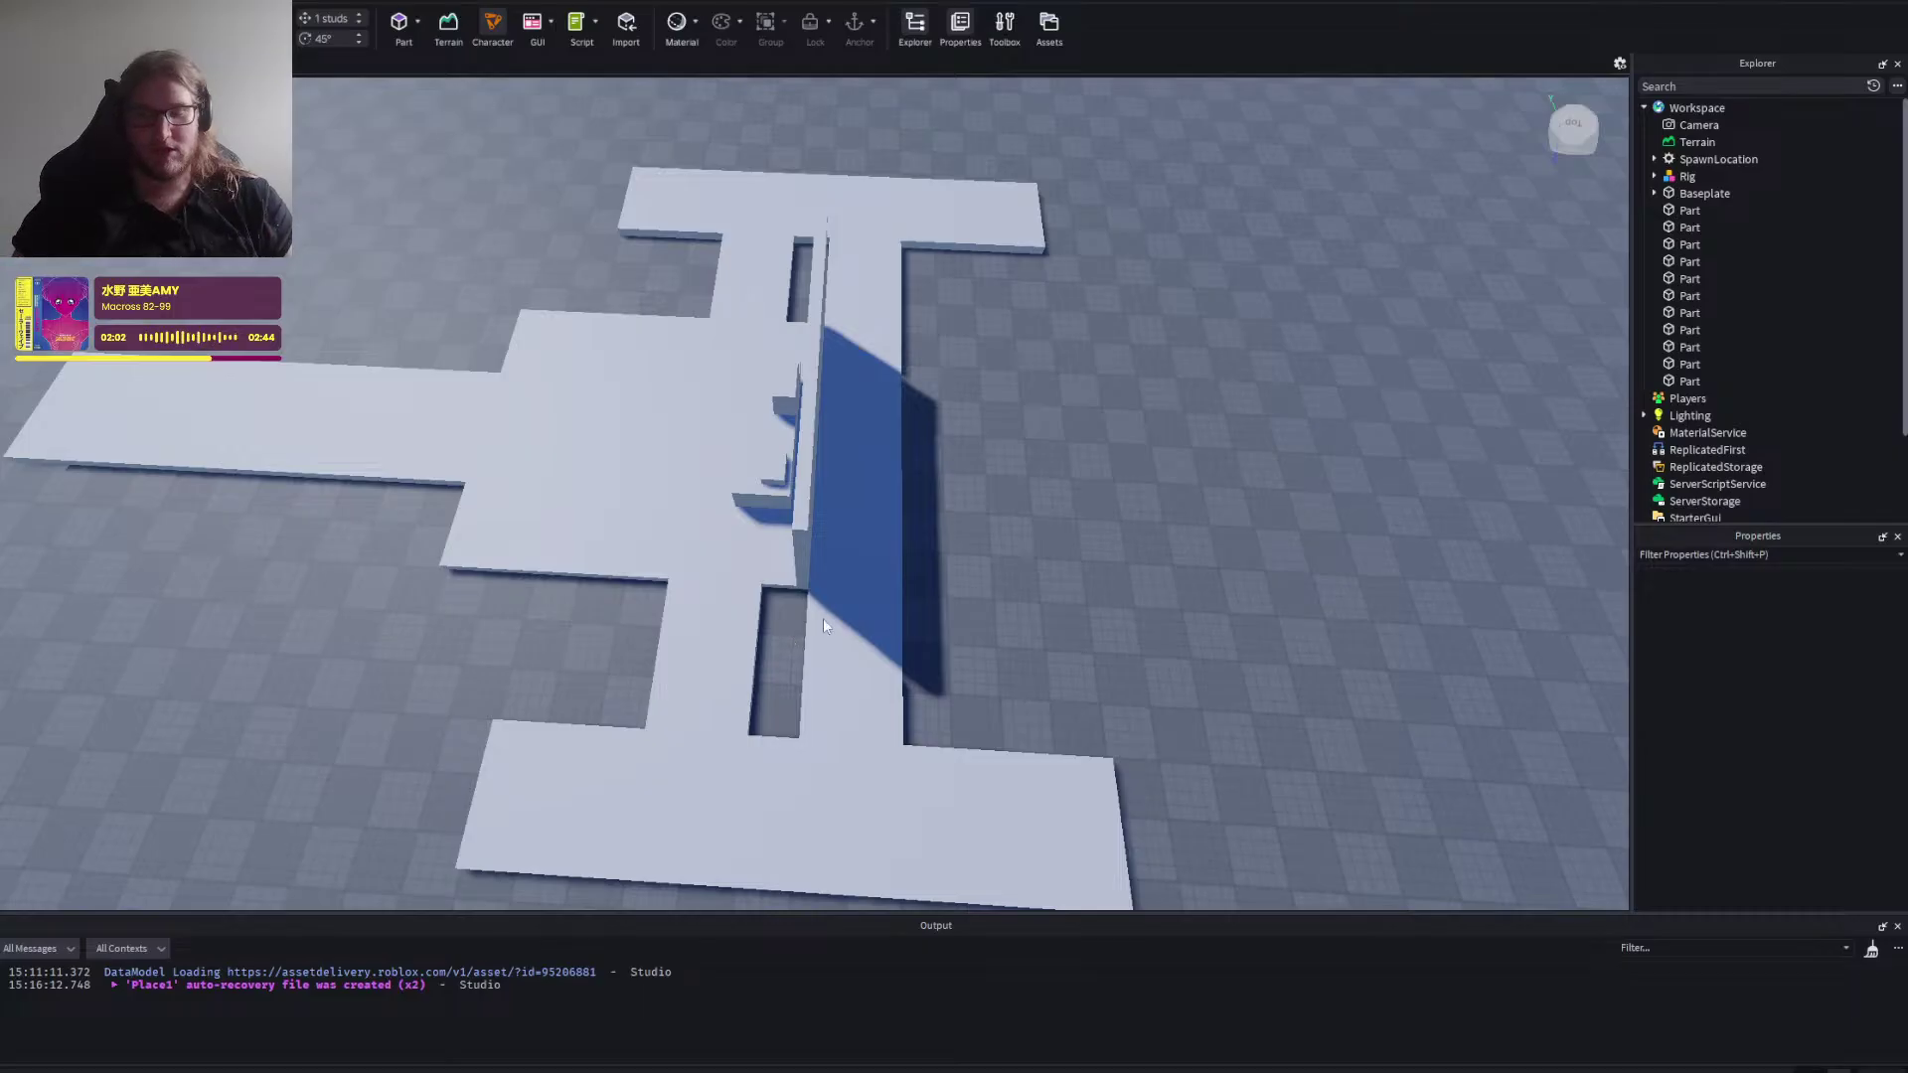
scroll(1024, 534, up, 2)
scroll(1015, 535, down, 3)
scroll(1019, 535, up, 4)
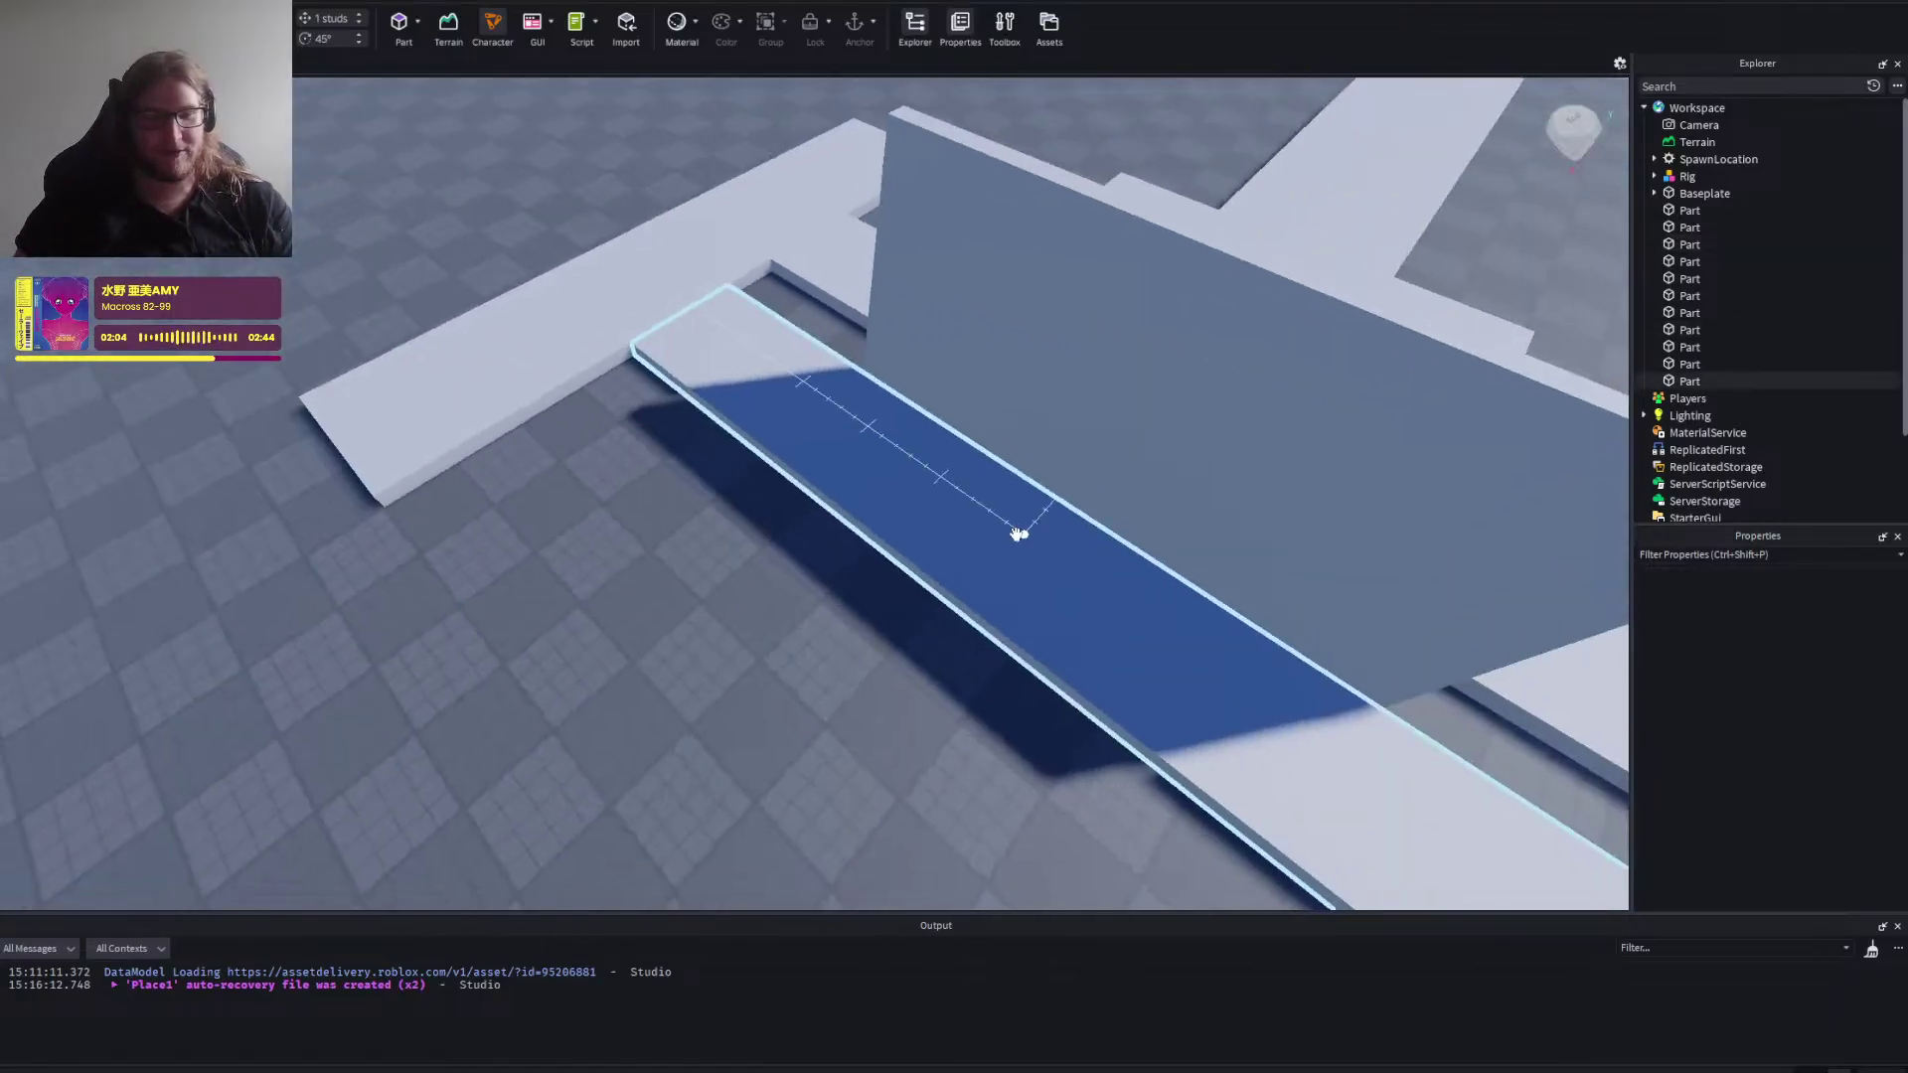
scroll(1018, 534, down, 3)
scroll(1016, 534, up, 3)
scroll(1014, 534, down, 5)
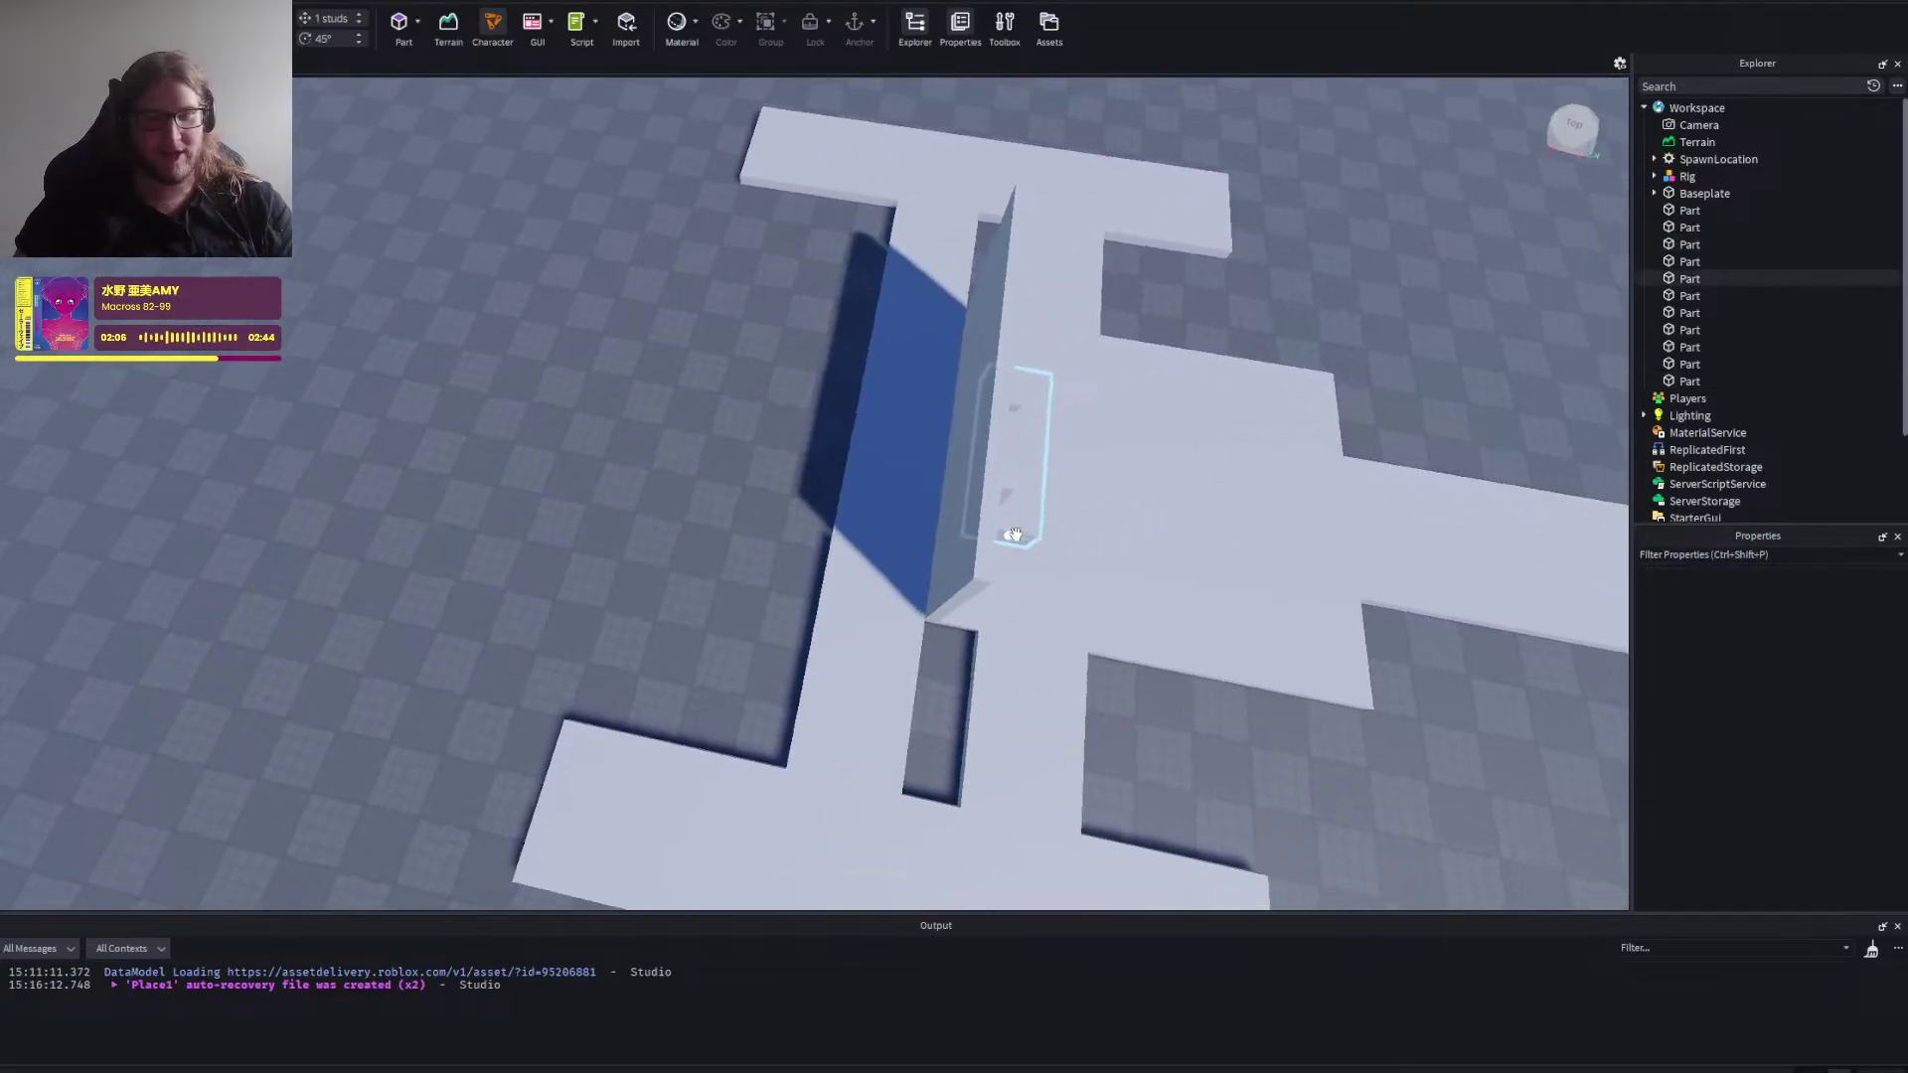
scroll(981, 698, up, 4)
scroll(977, 698, down, 4)
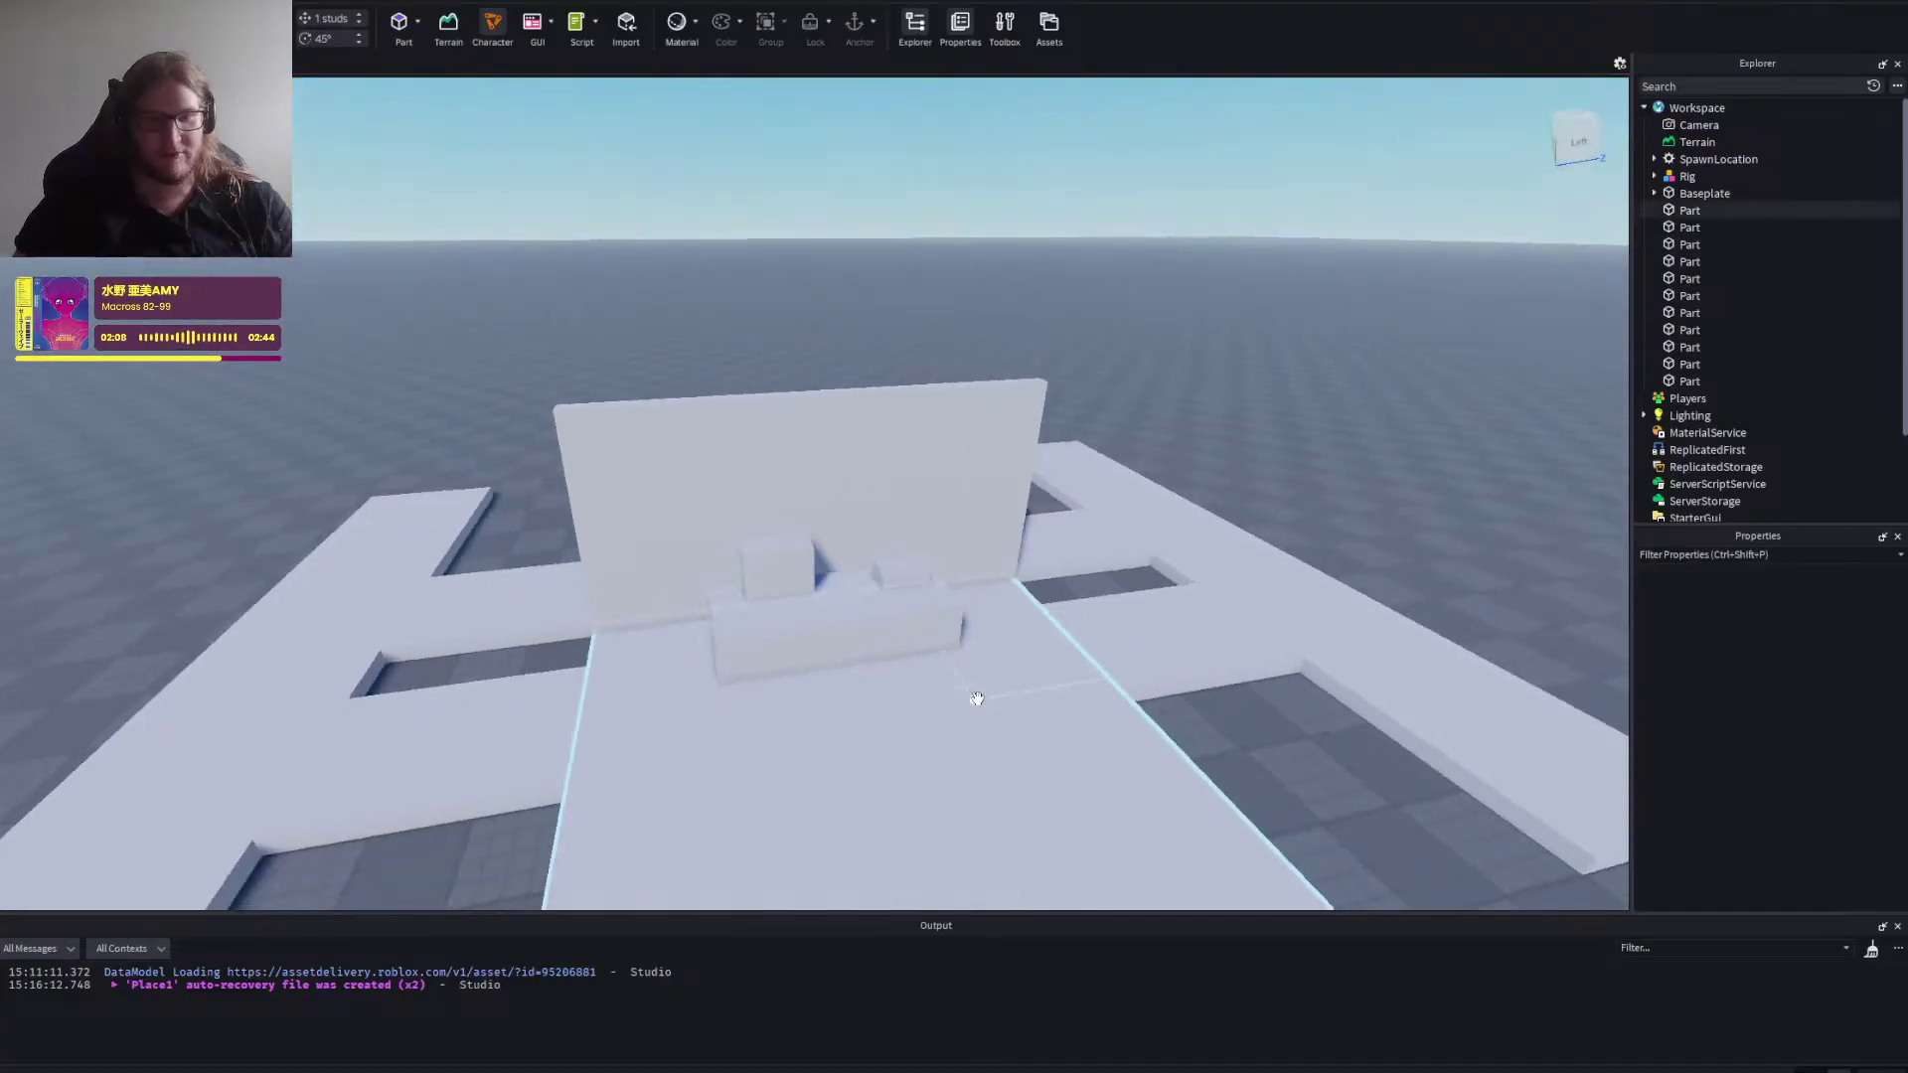
key(a)
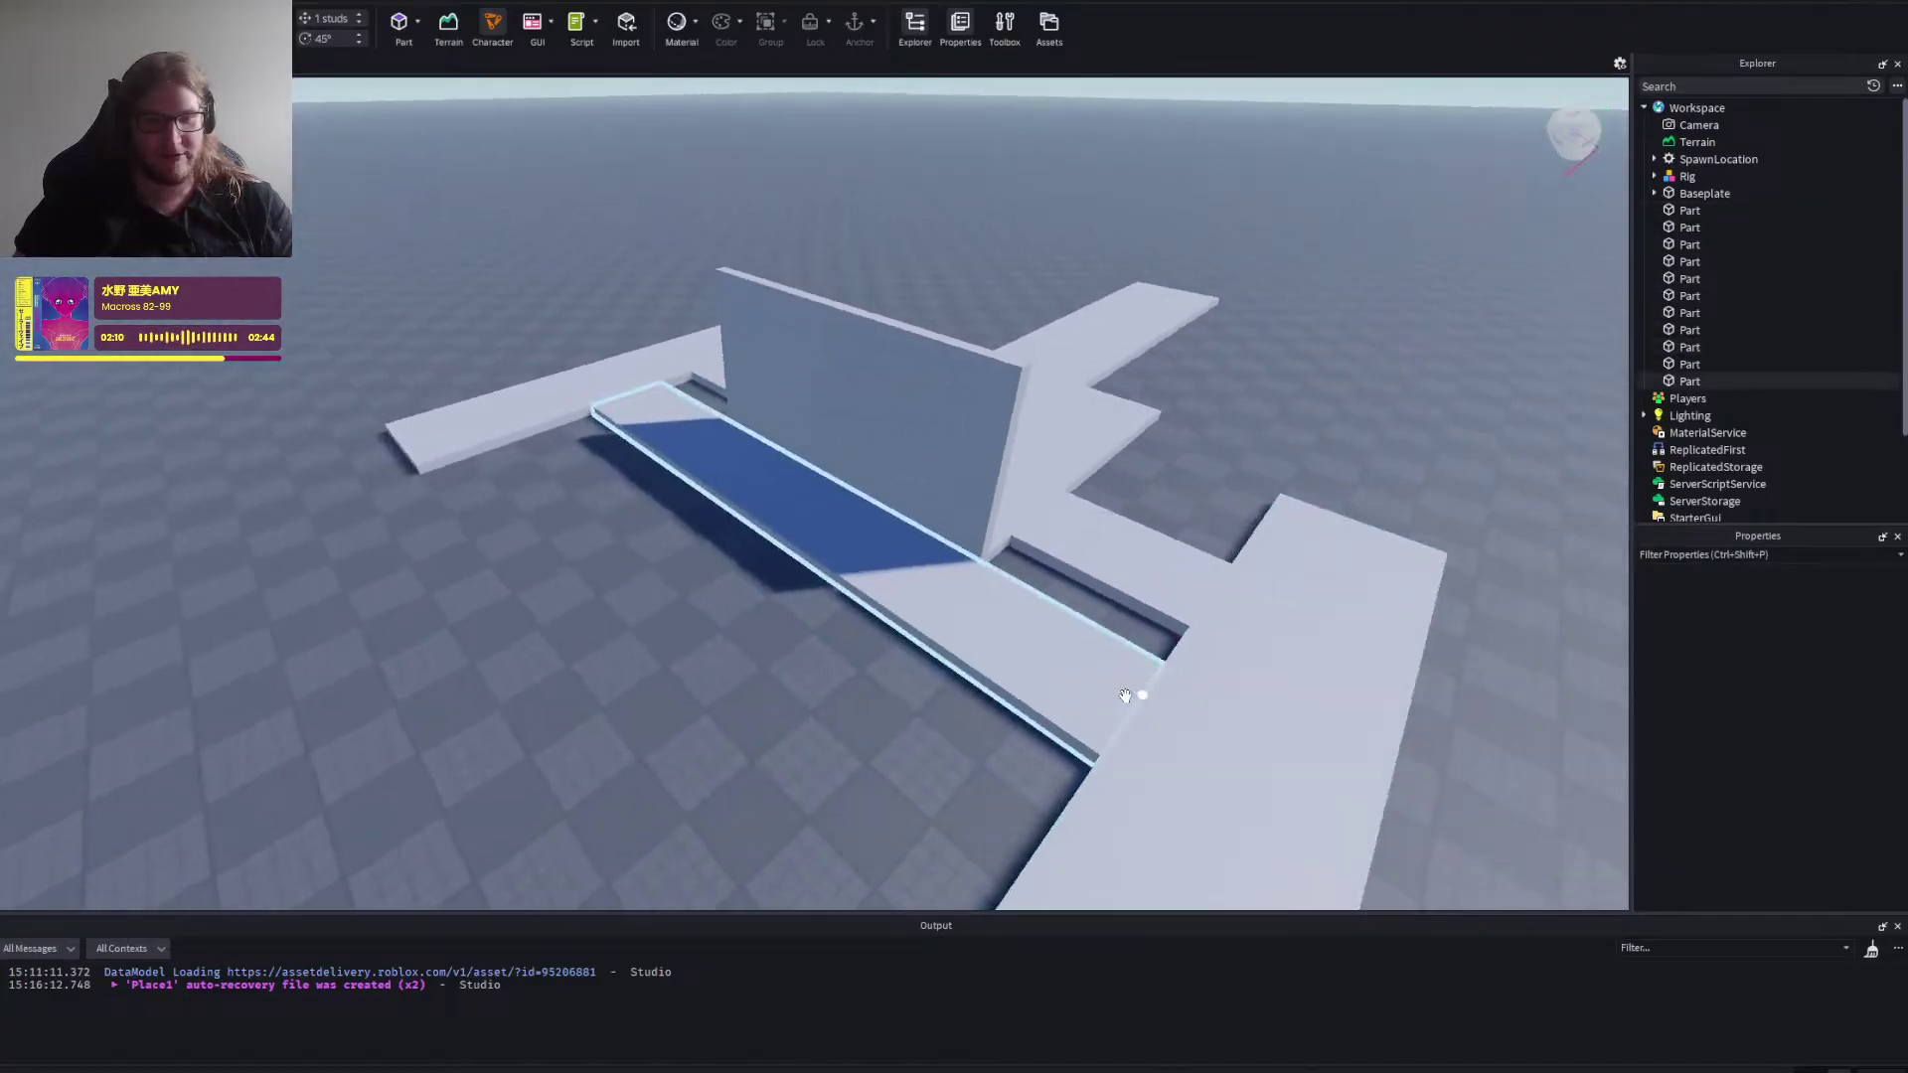
key(a)
scroll(1124, 696, down, 3)
key(a)
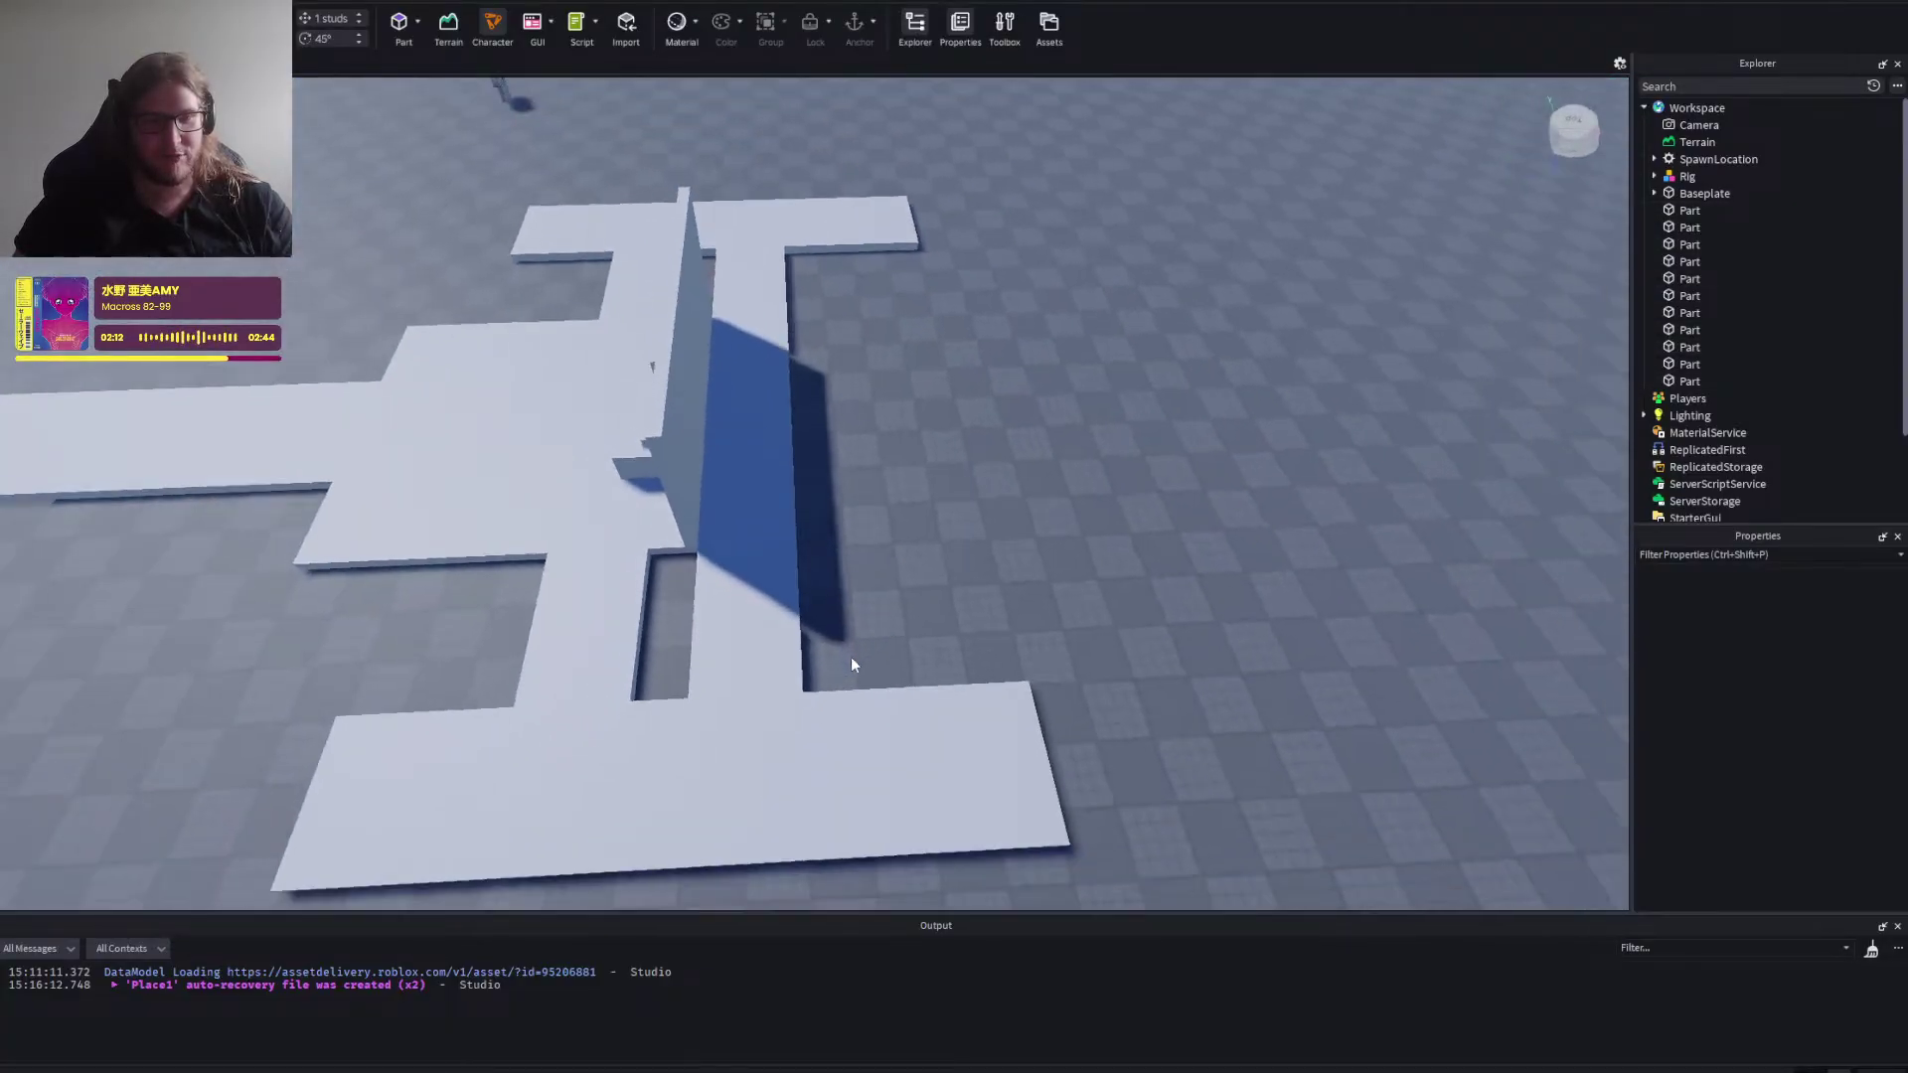
Widen the connecting hallway behind the back wall by scaling out its side that faces away from the wall.
click(851, 658)
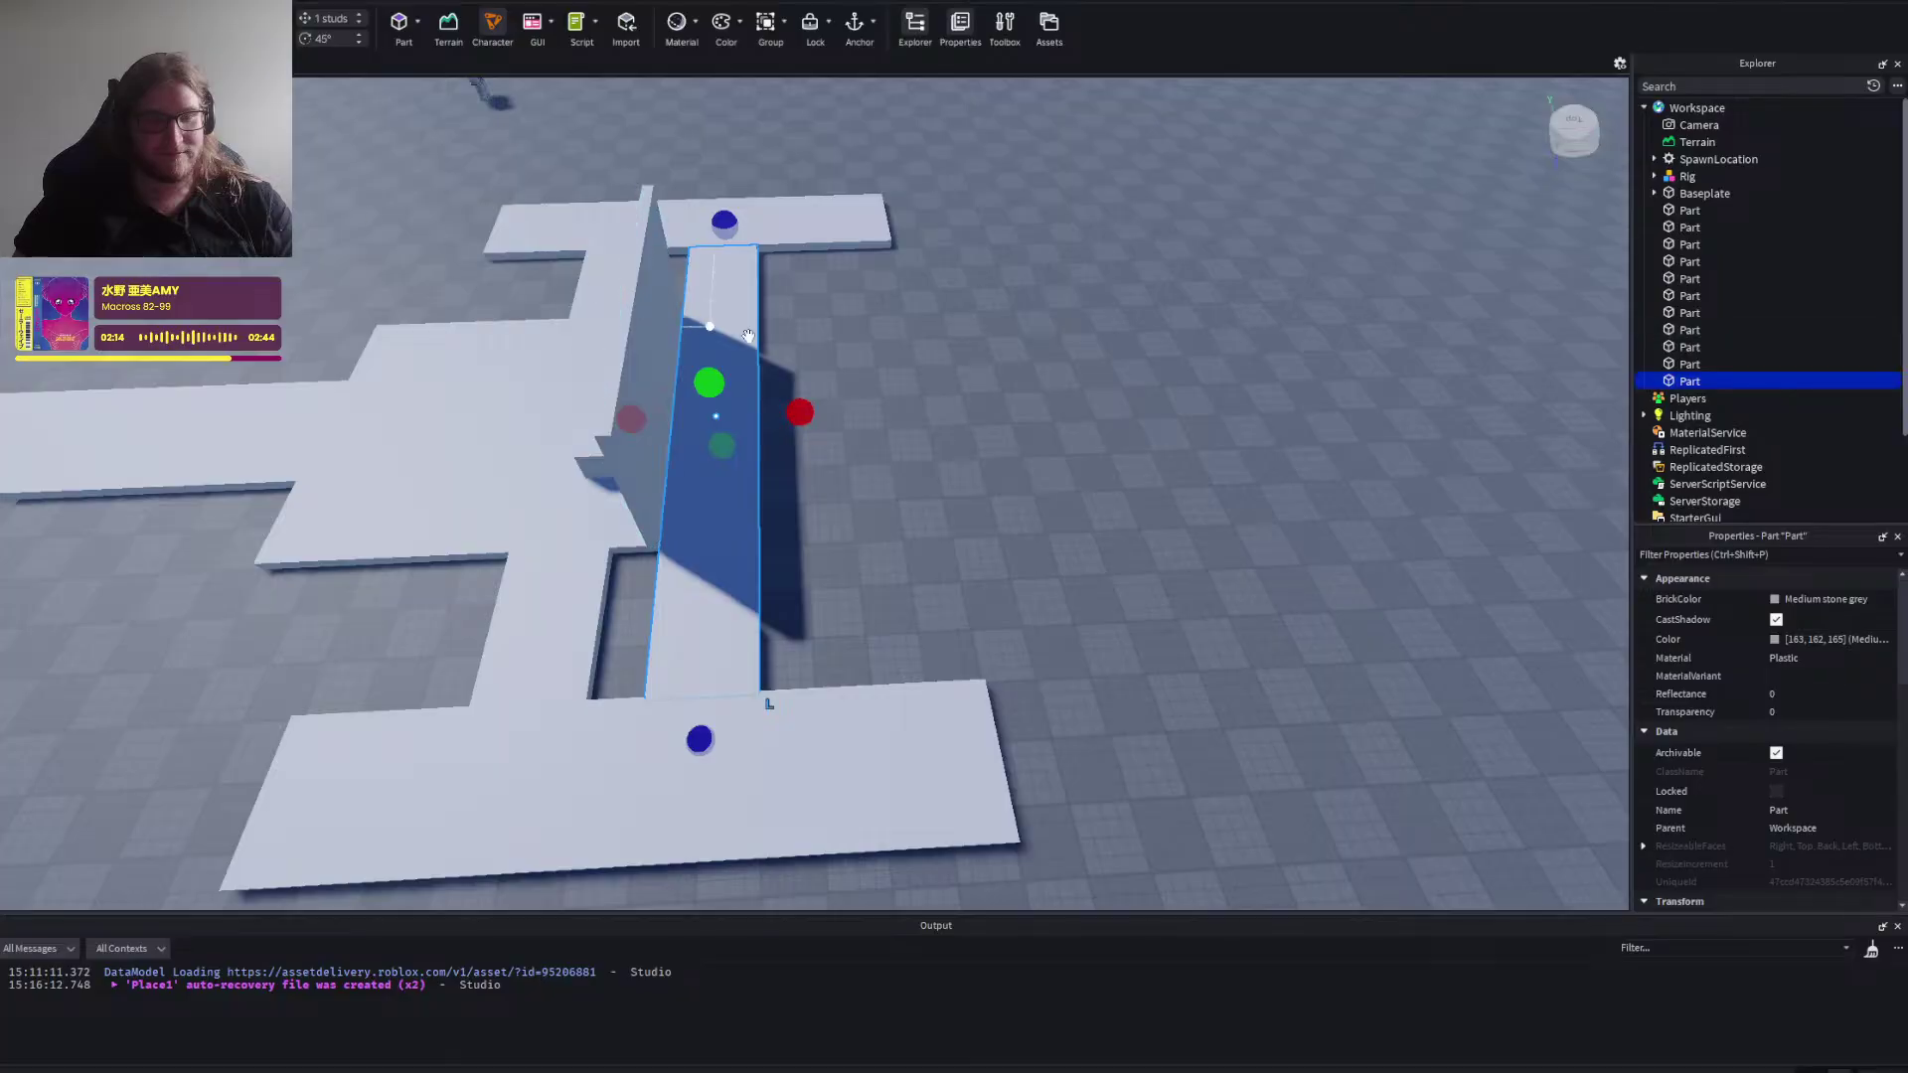
click(761, 463)
click(750, 459)
key(s)
key(a)
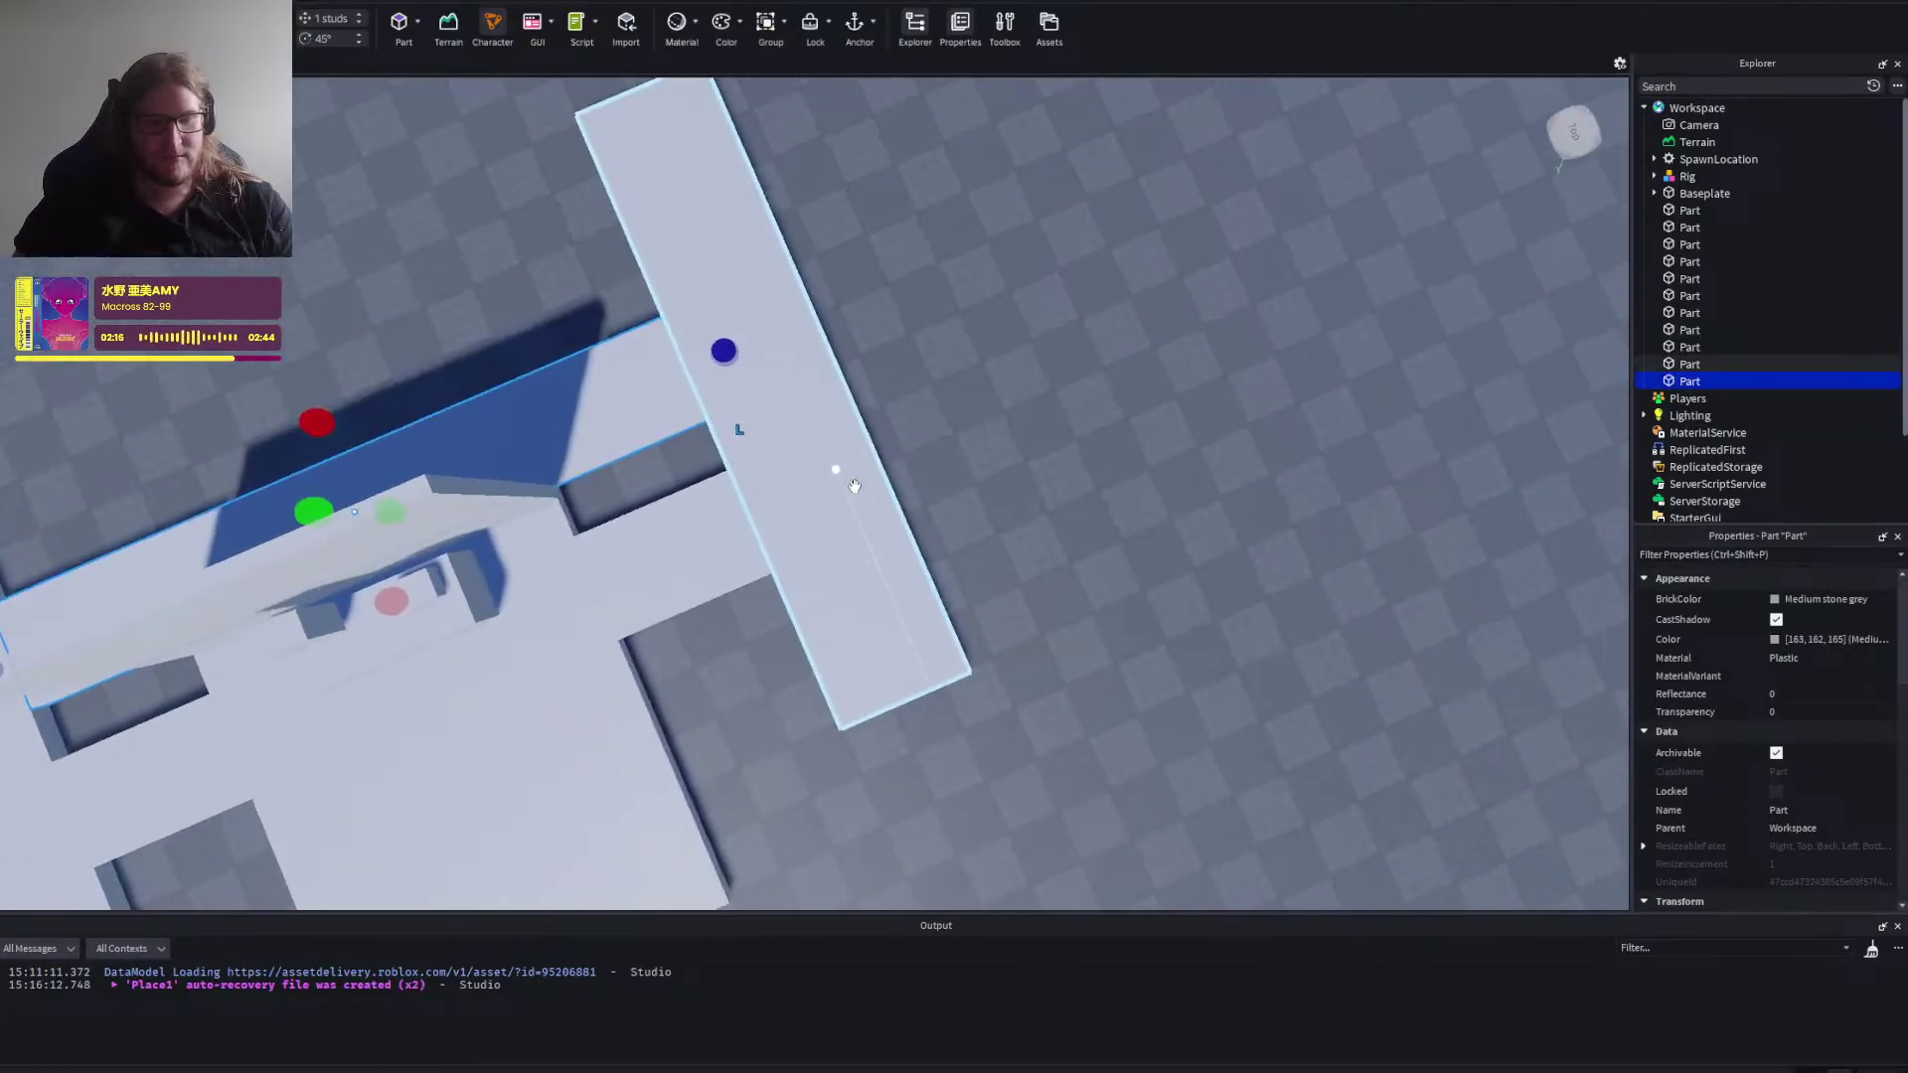
key(d)
key(a)
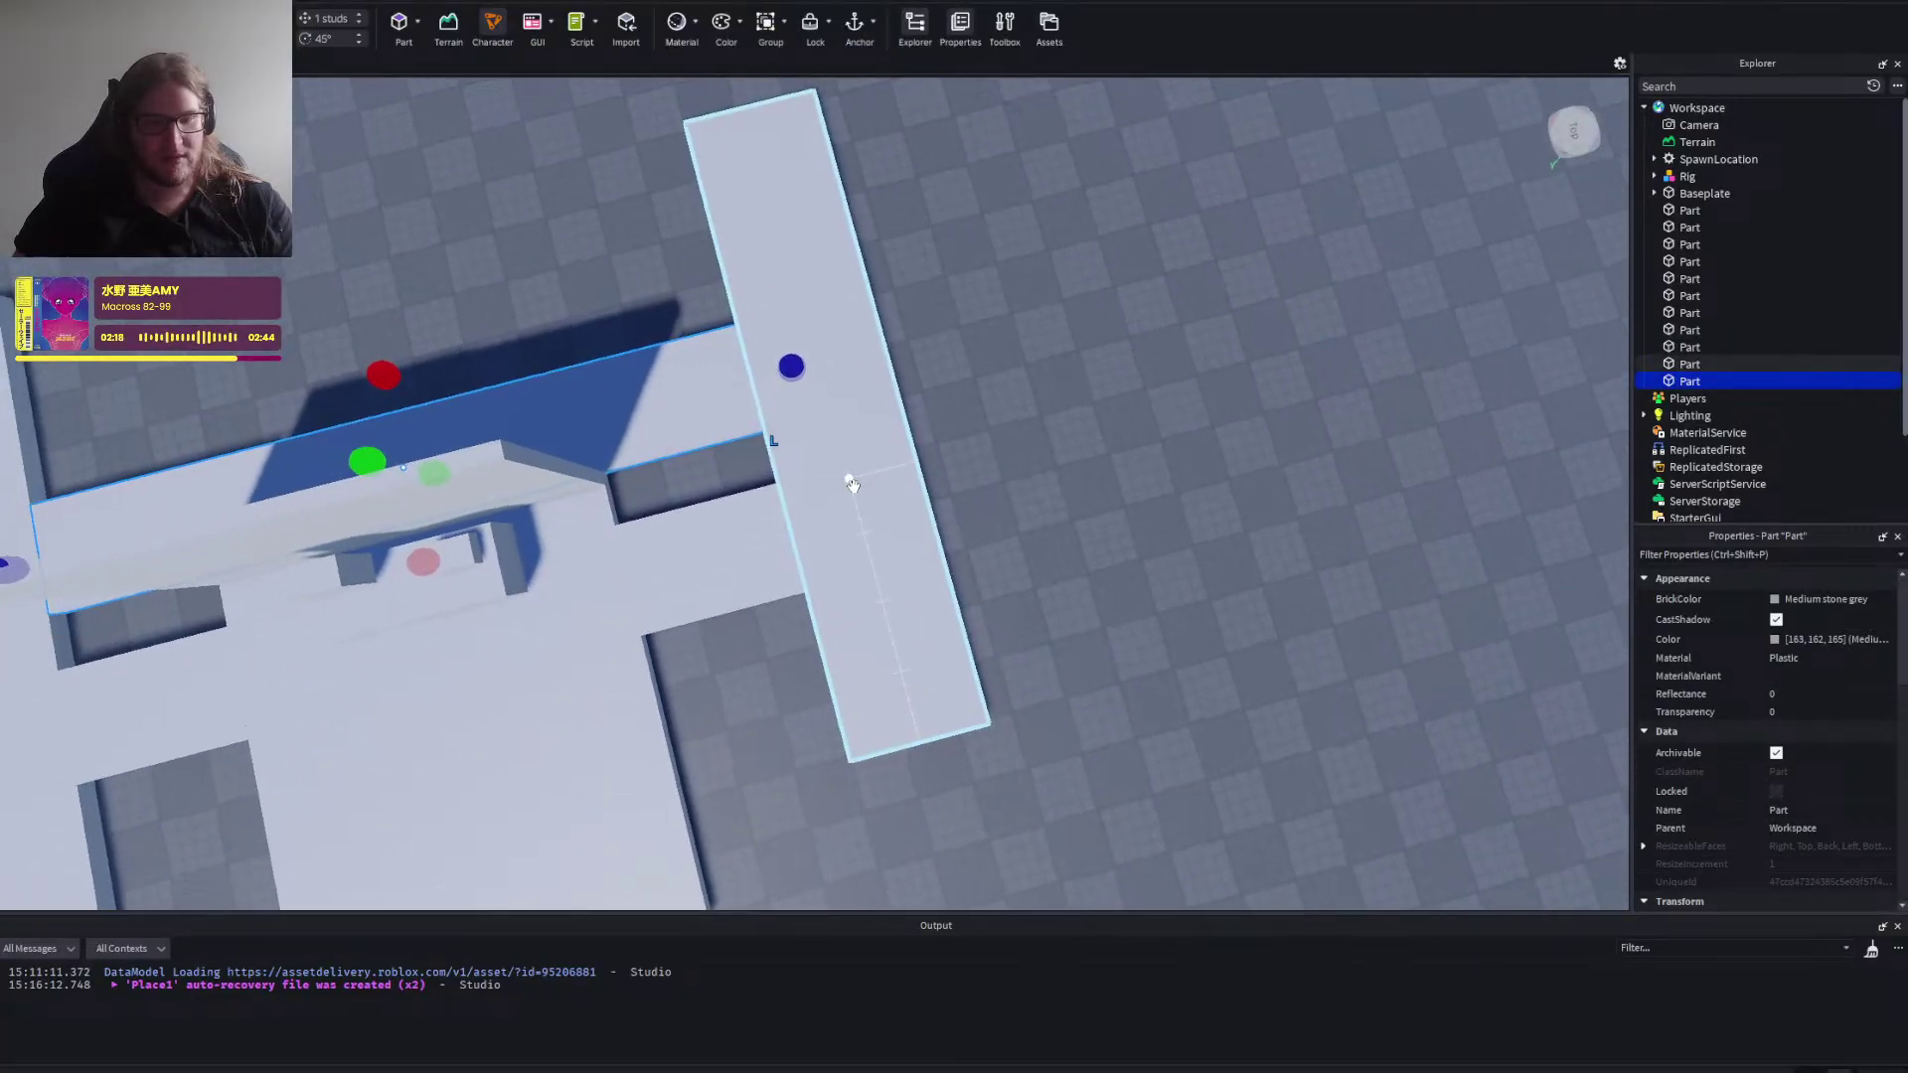
key(w)
click(940, 717)
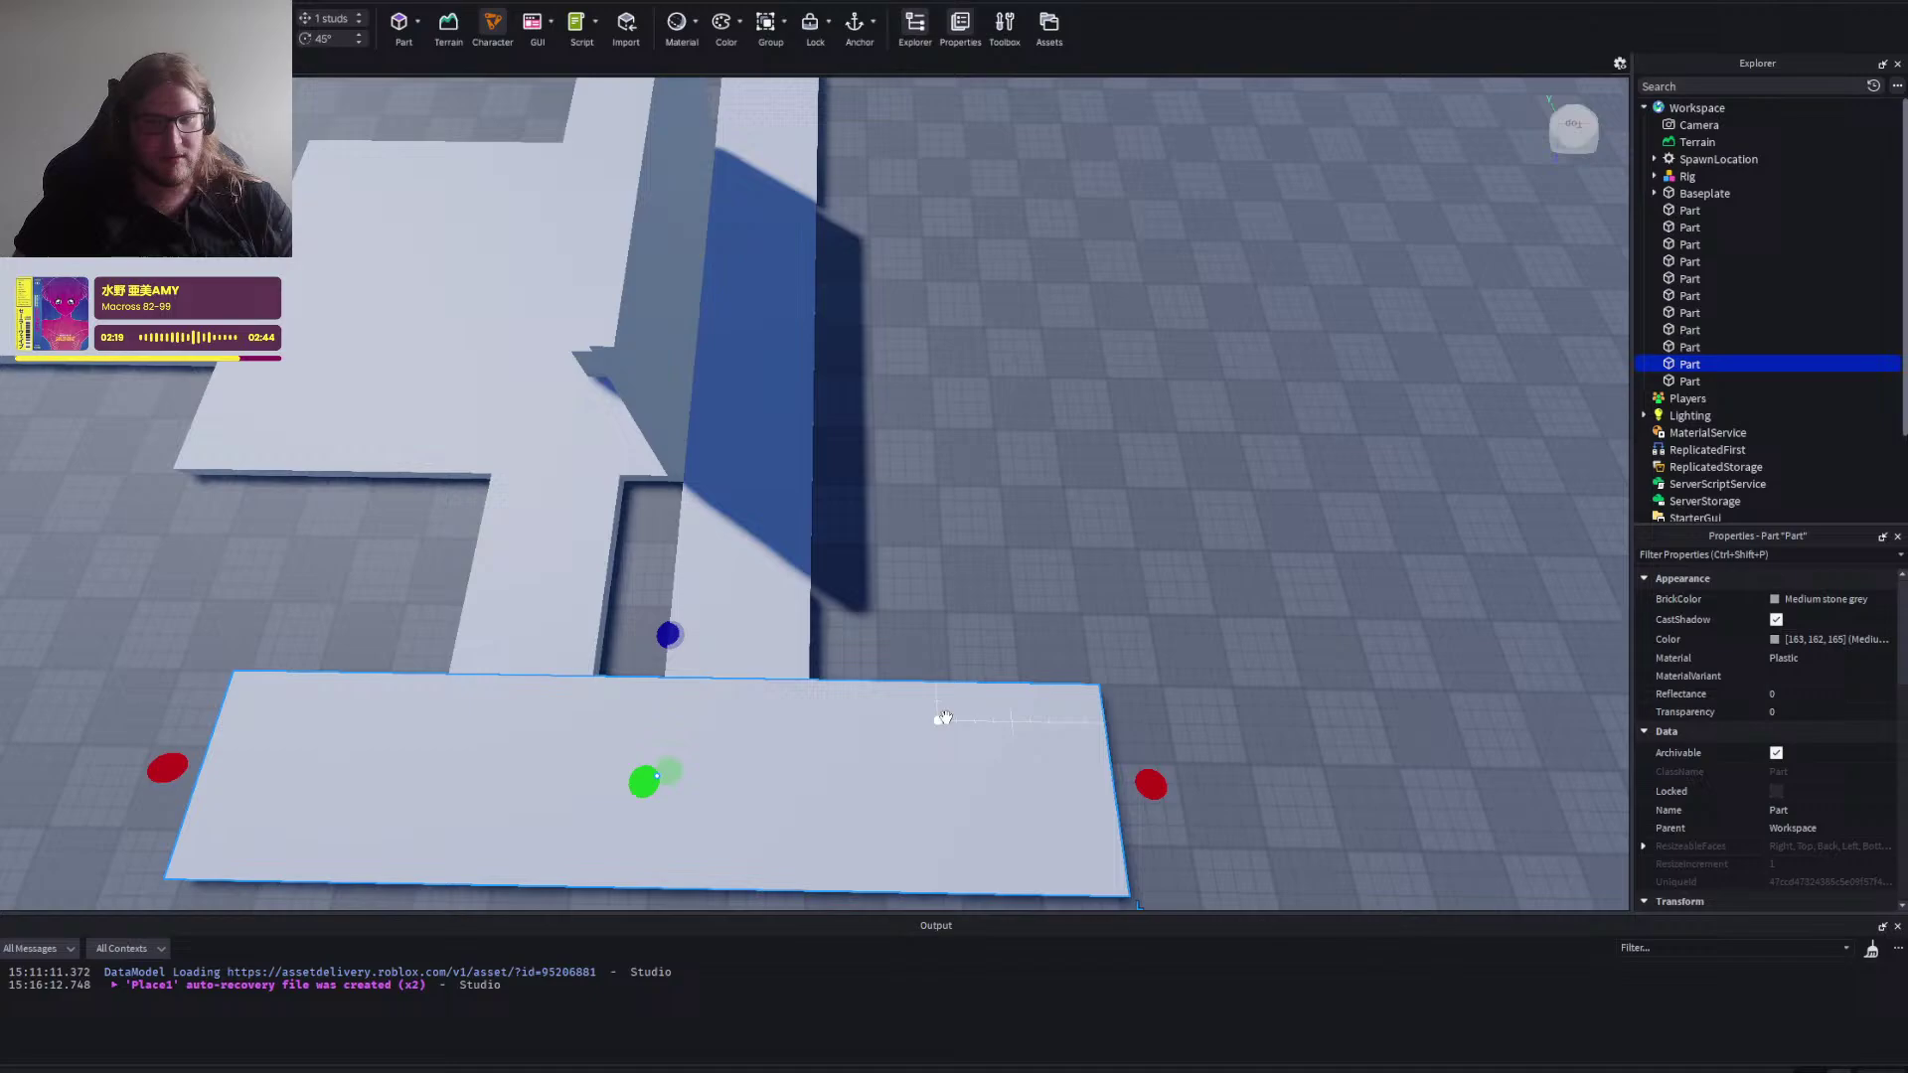
click(802, 305)
drag(855, 294, 886, 298)
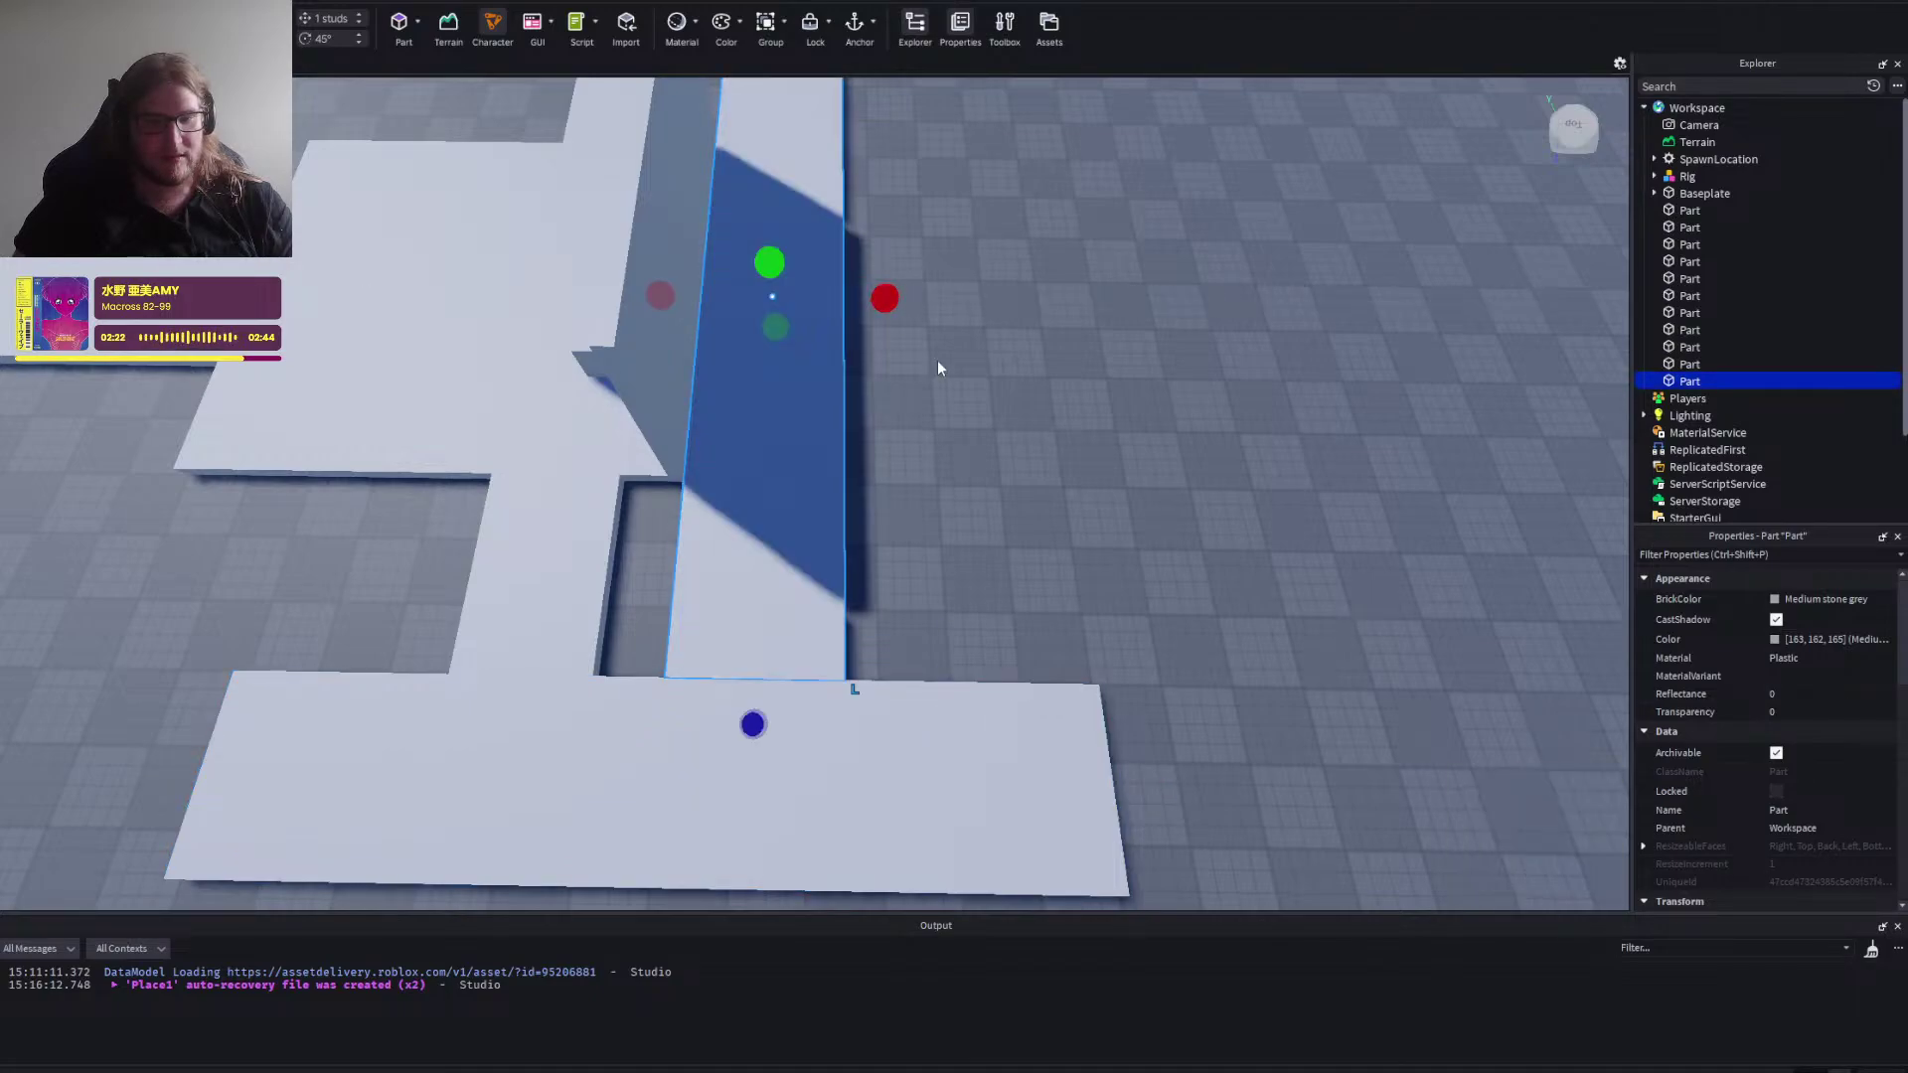
click(940, 368)
Lengthen the near cross slab forward, parallel to the main hallway, until it reaches past the main hallway's end.
scroll(940, 370, down, 6)
key(a)
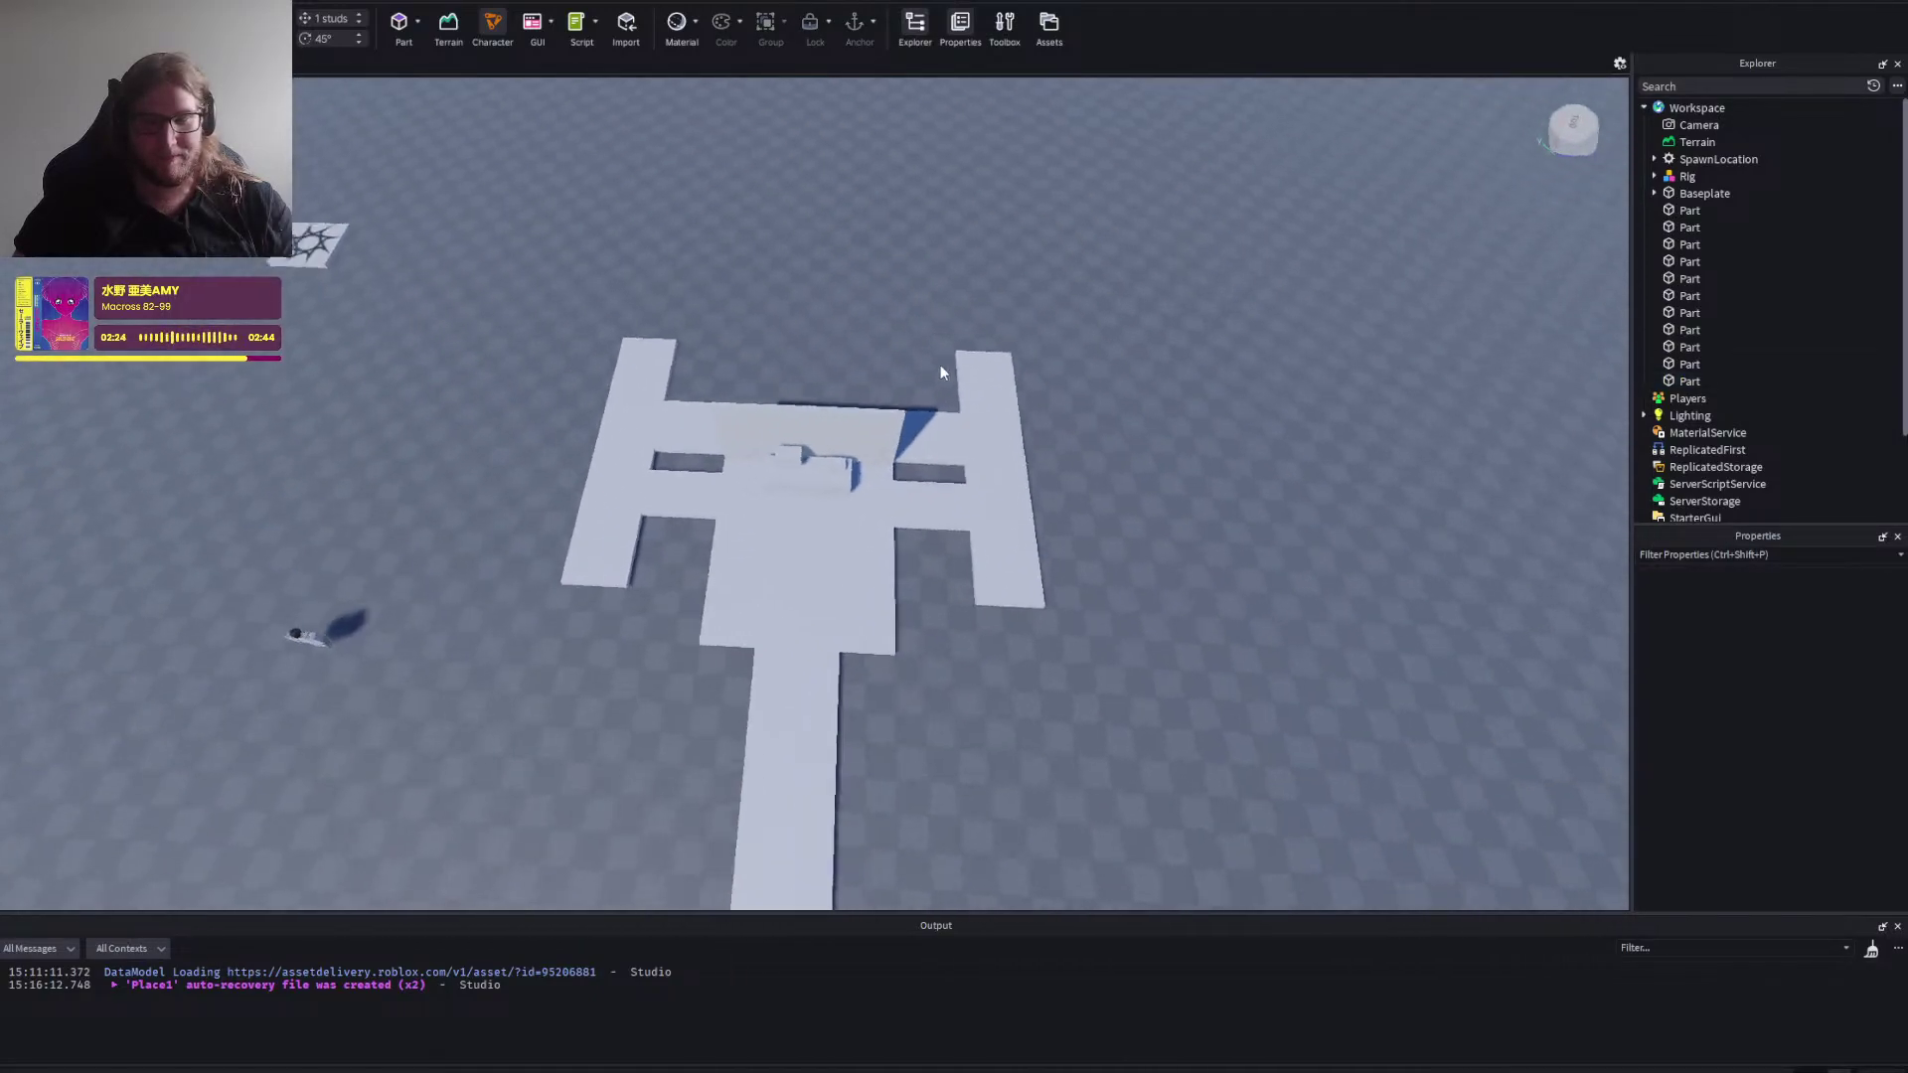
key(a)
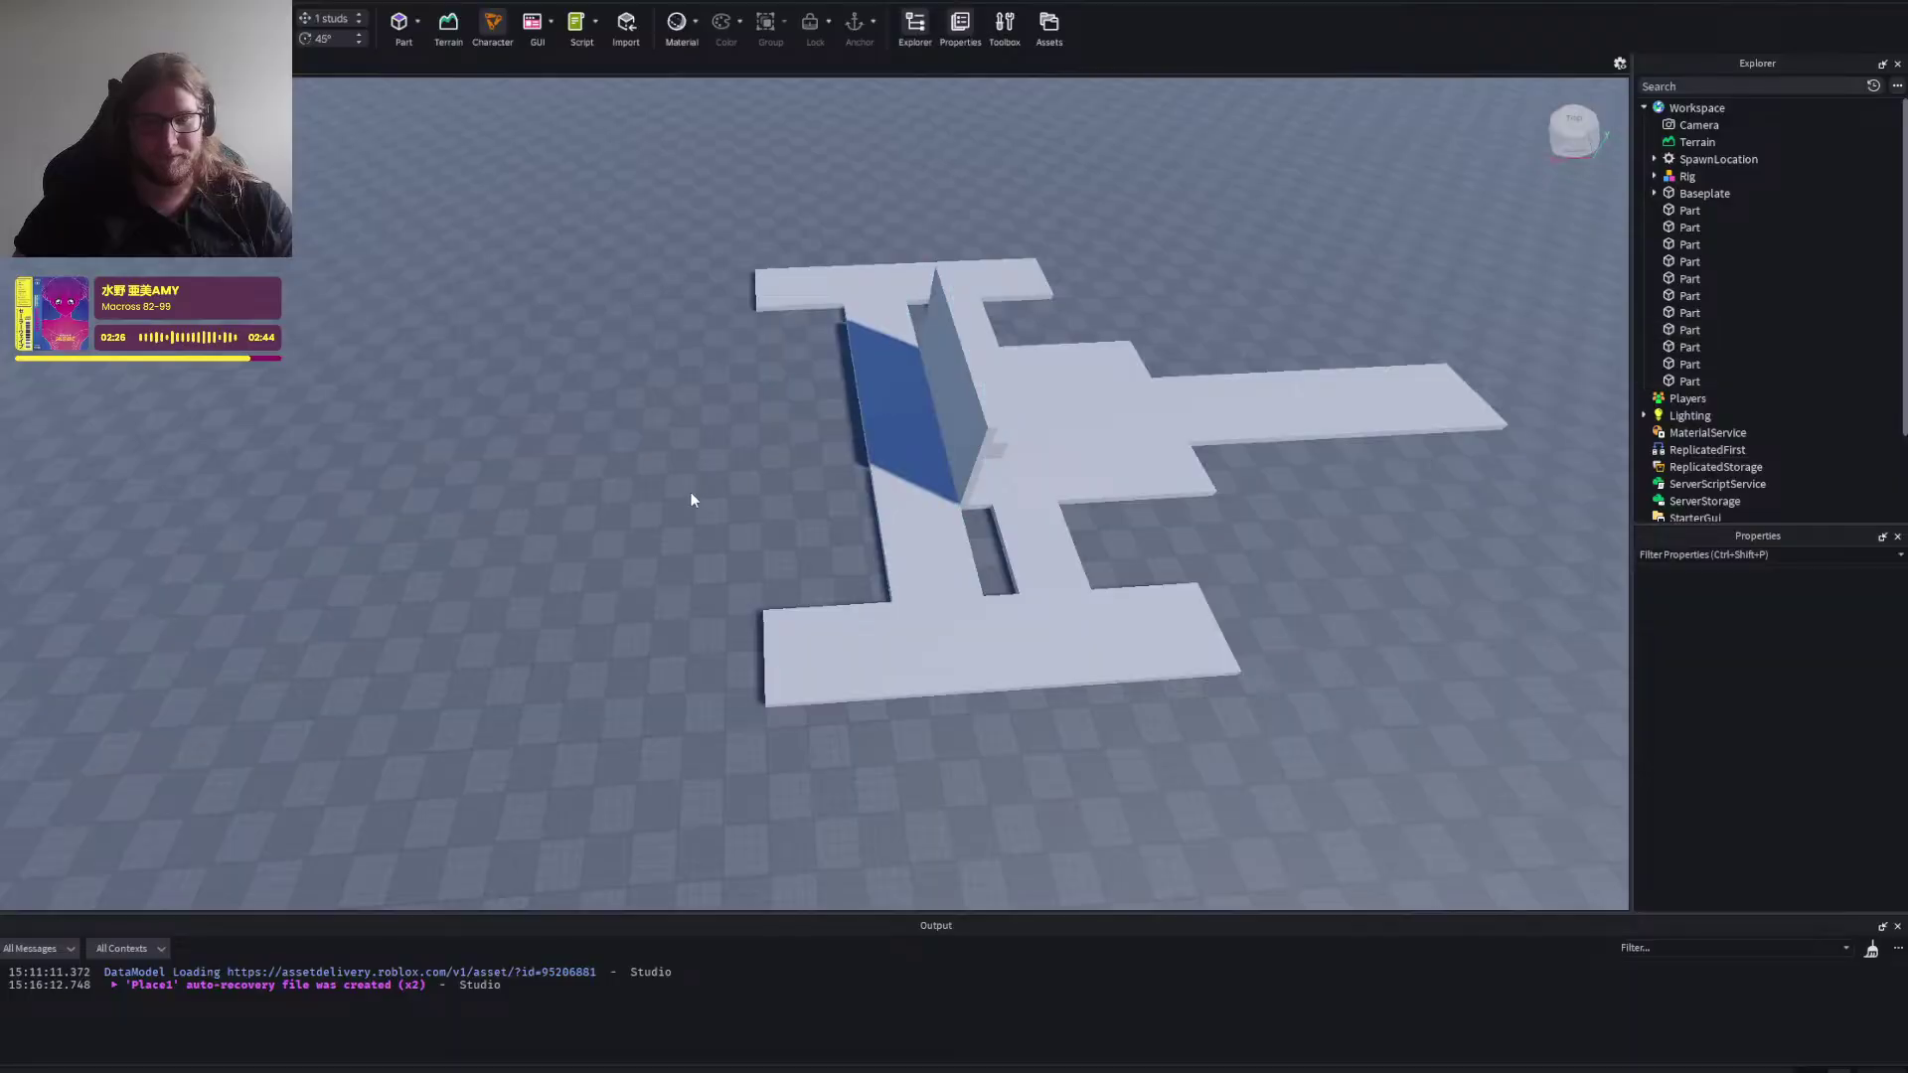
key(a)
key(w)
key(d)
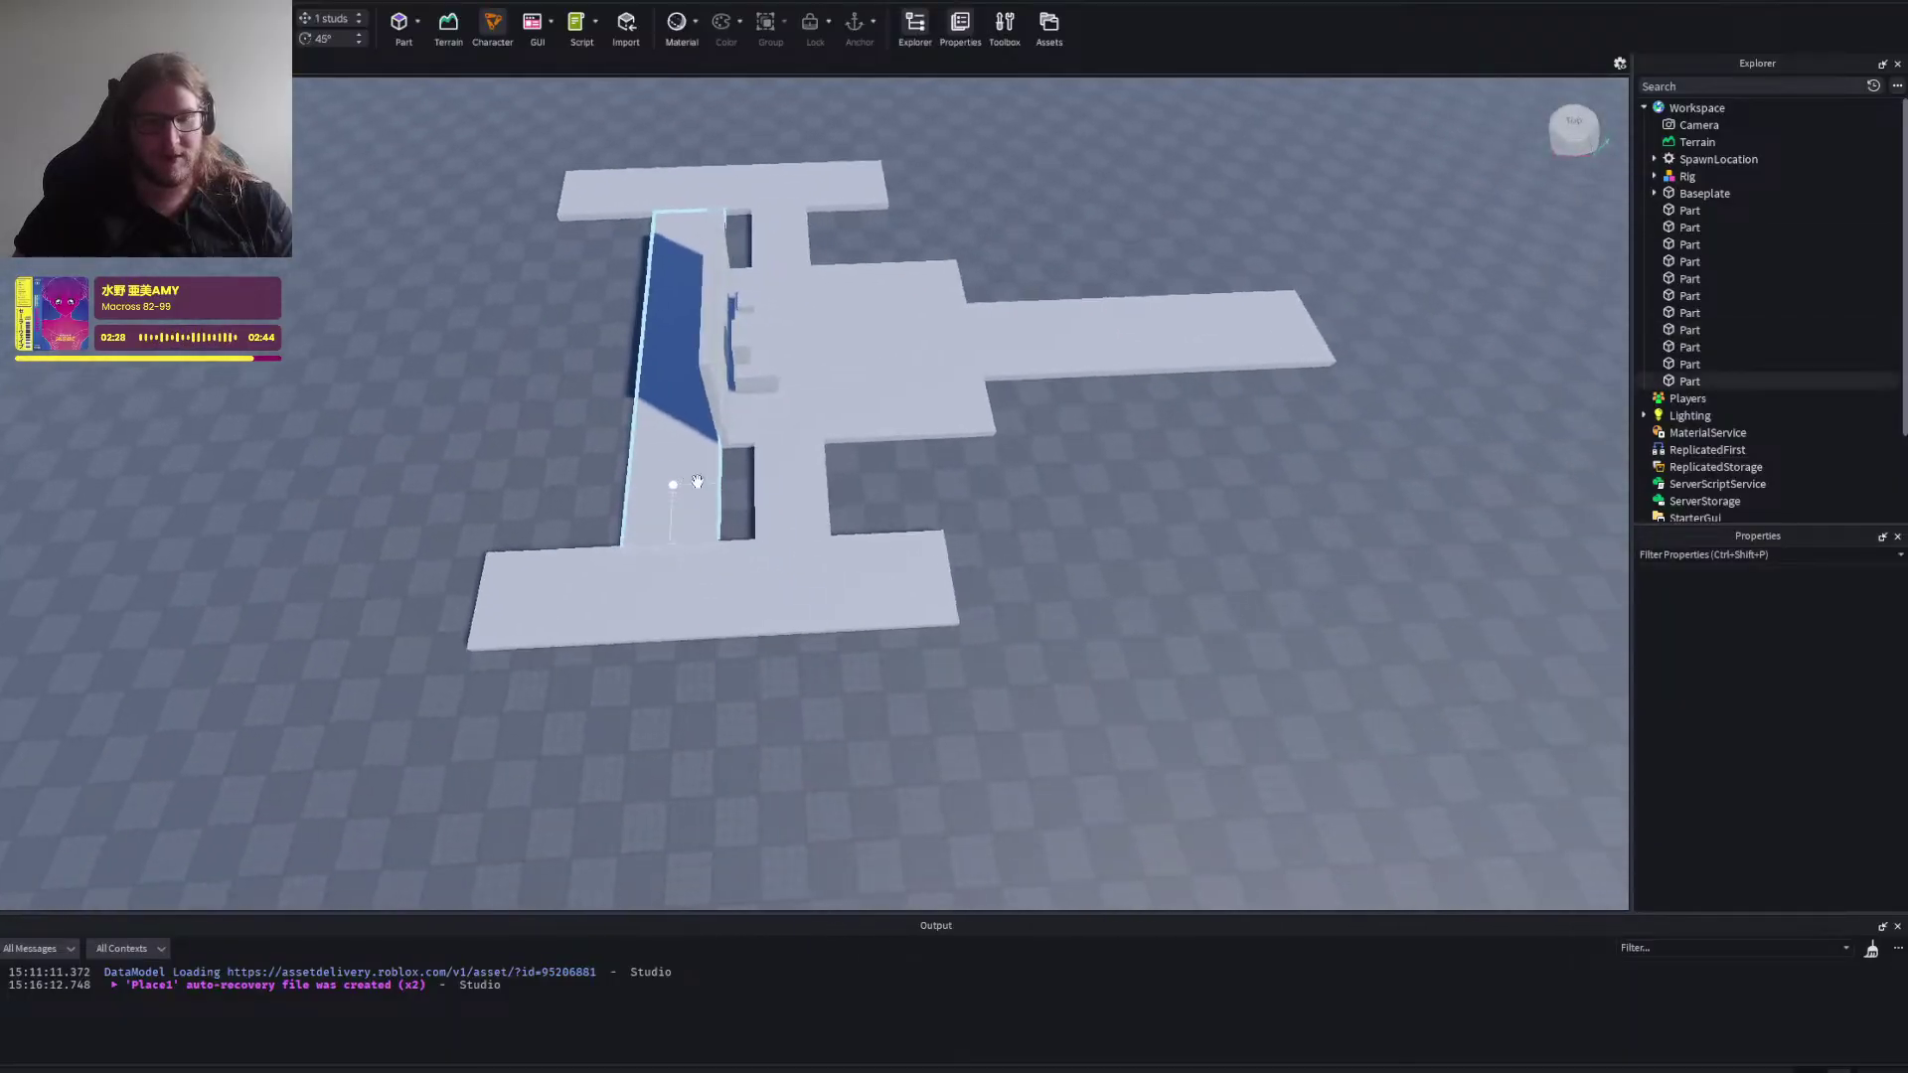
key(d)
click(724, 592)
key(d)
drag(697, 586, 1166, 524)
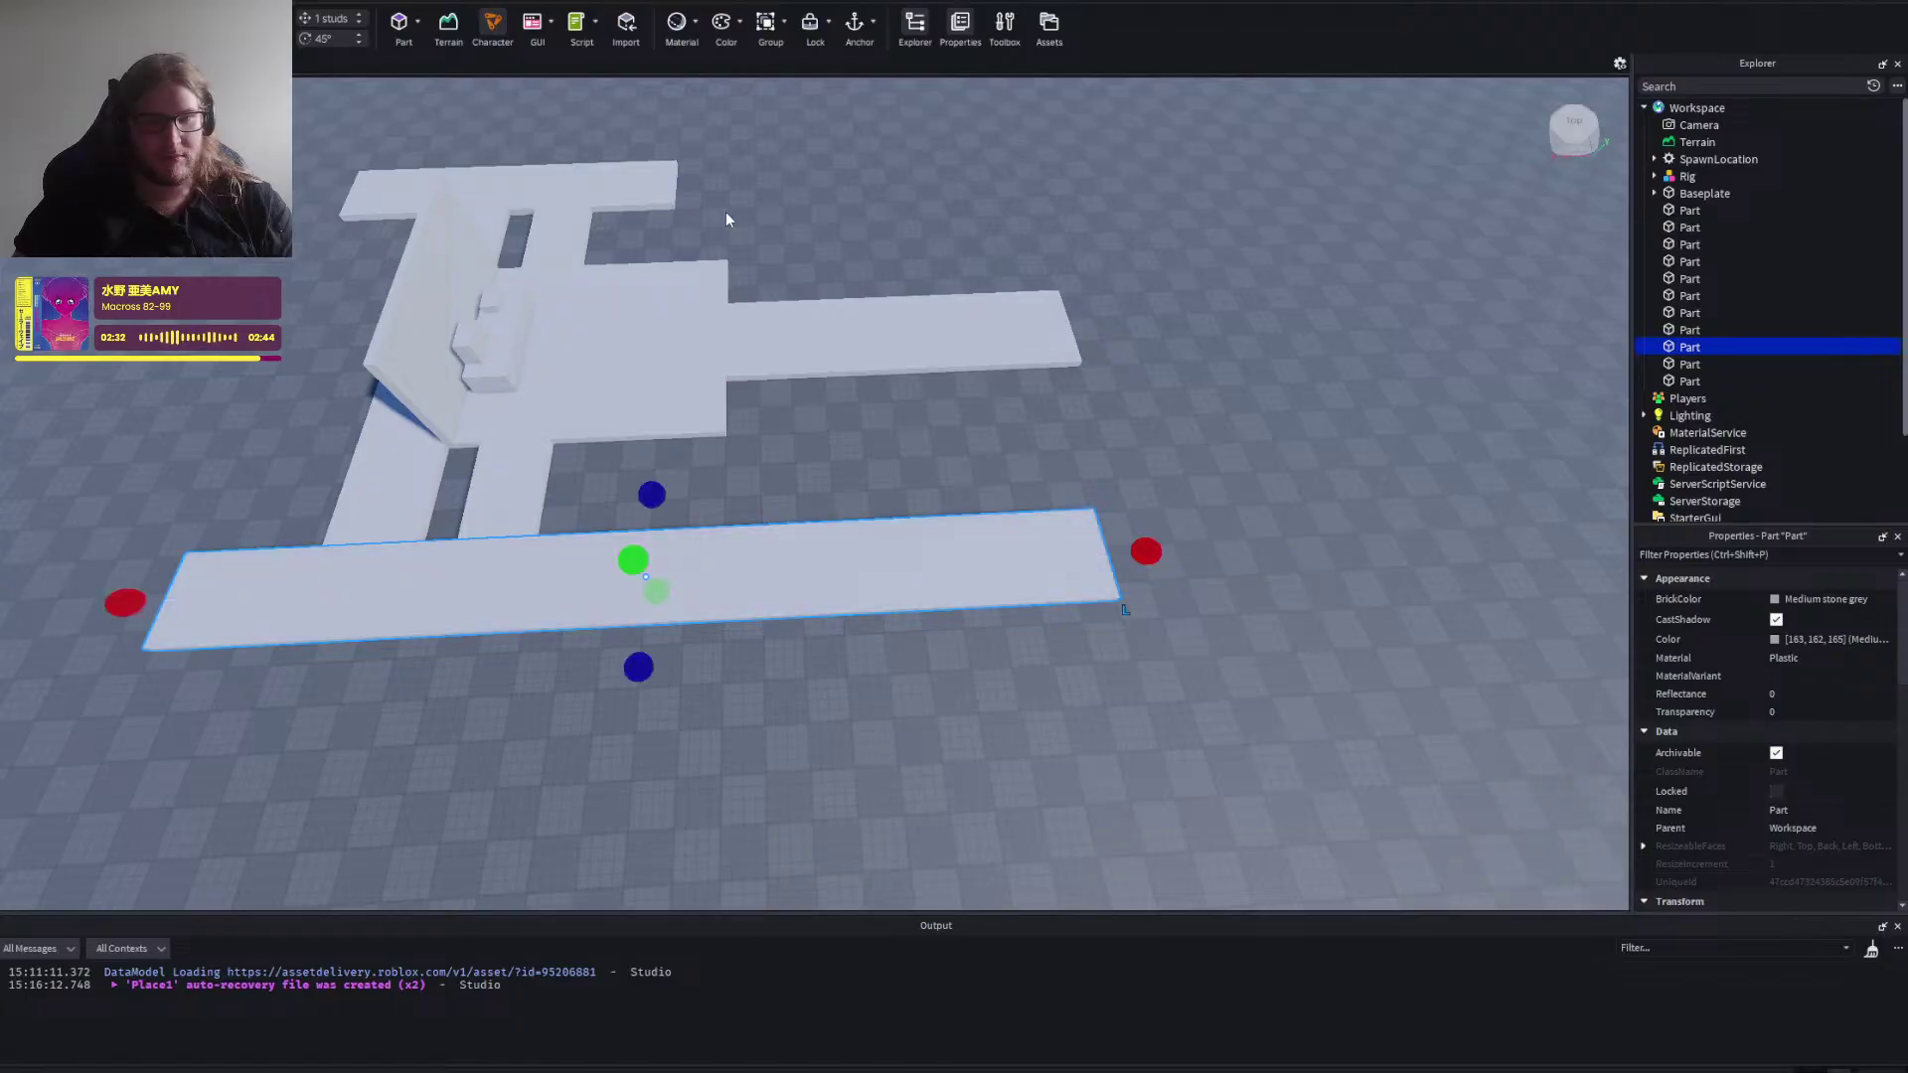
Lengthen the far cross slab forward alongside the main hallway to match the opposite cross slab.
click(646, 189)
key(d)
drag(614, 185, 908, 185)
click(1028, 347)
right_click(1028, 347)
right_click(1028, 348)
Compare the front ends of the three parallel hallways up close and from above.
key(d)
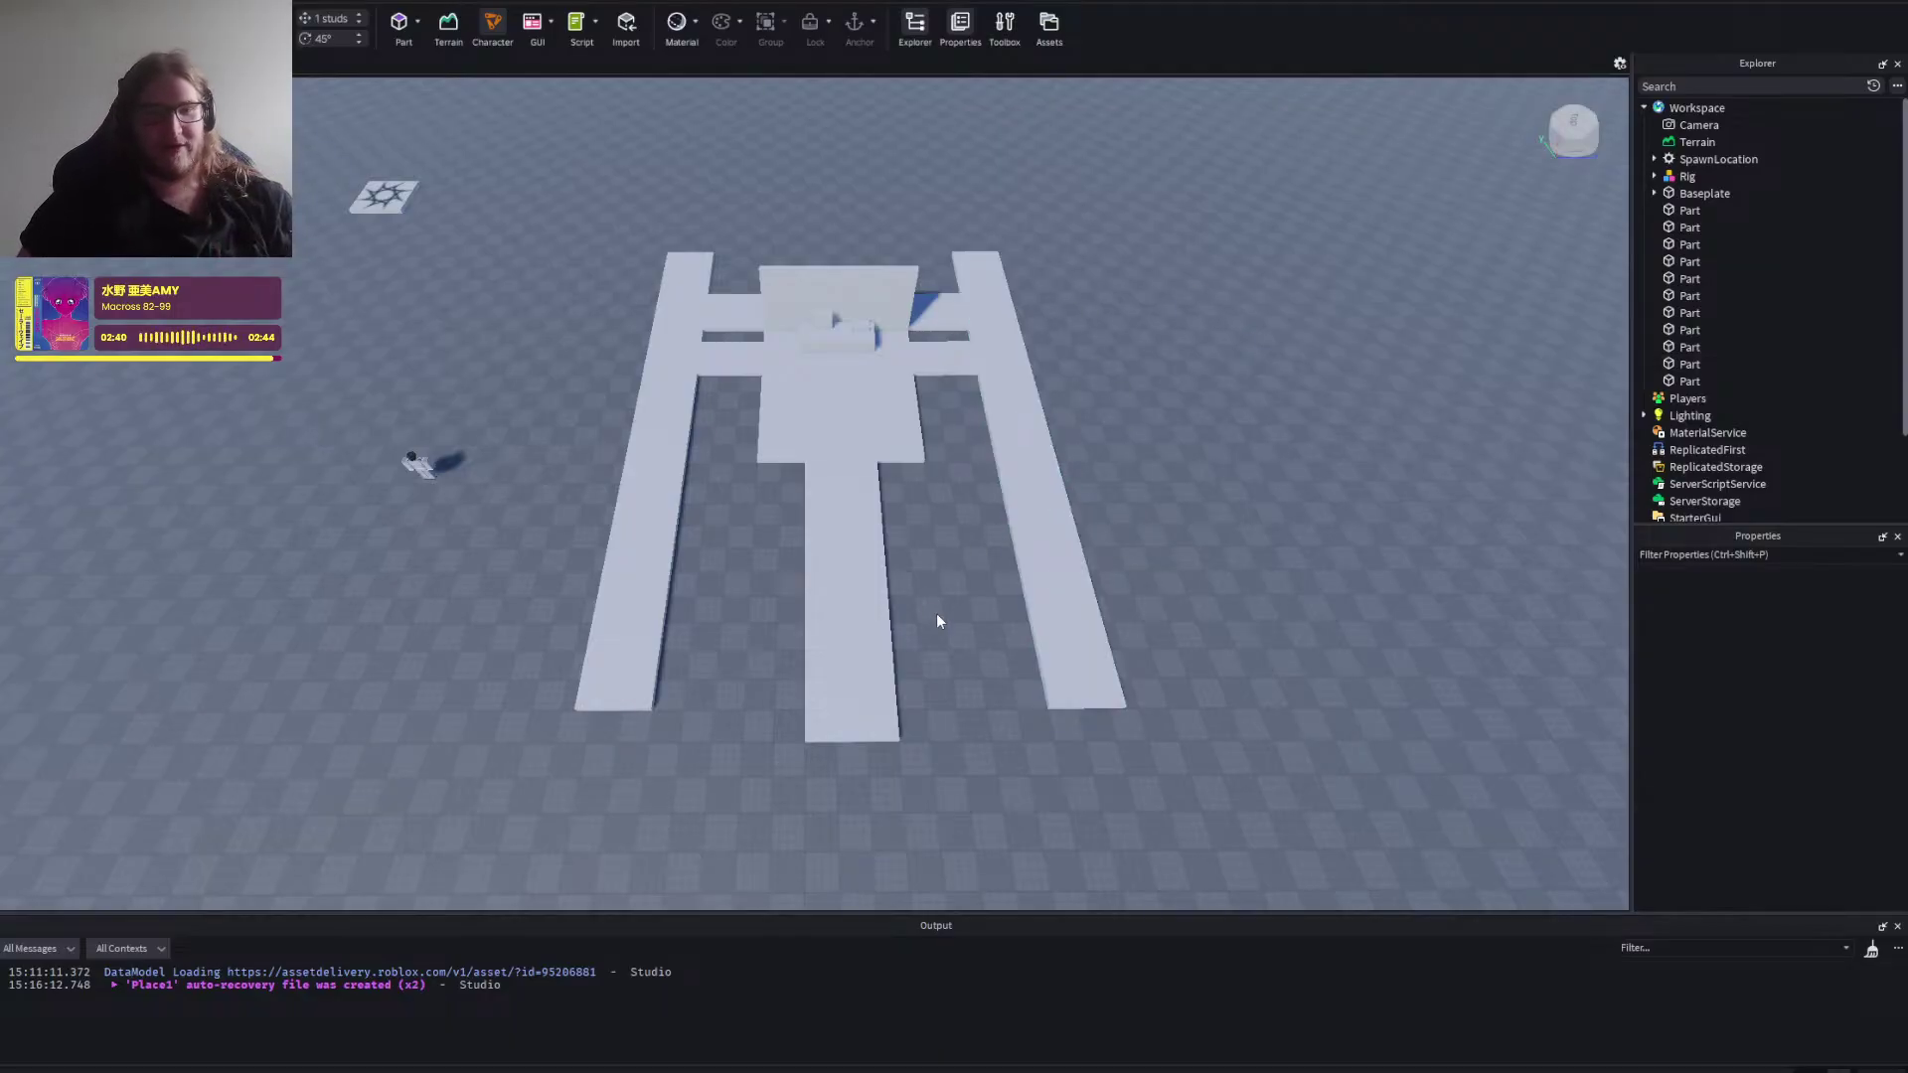
scroll(935, 612, up, 10)
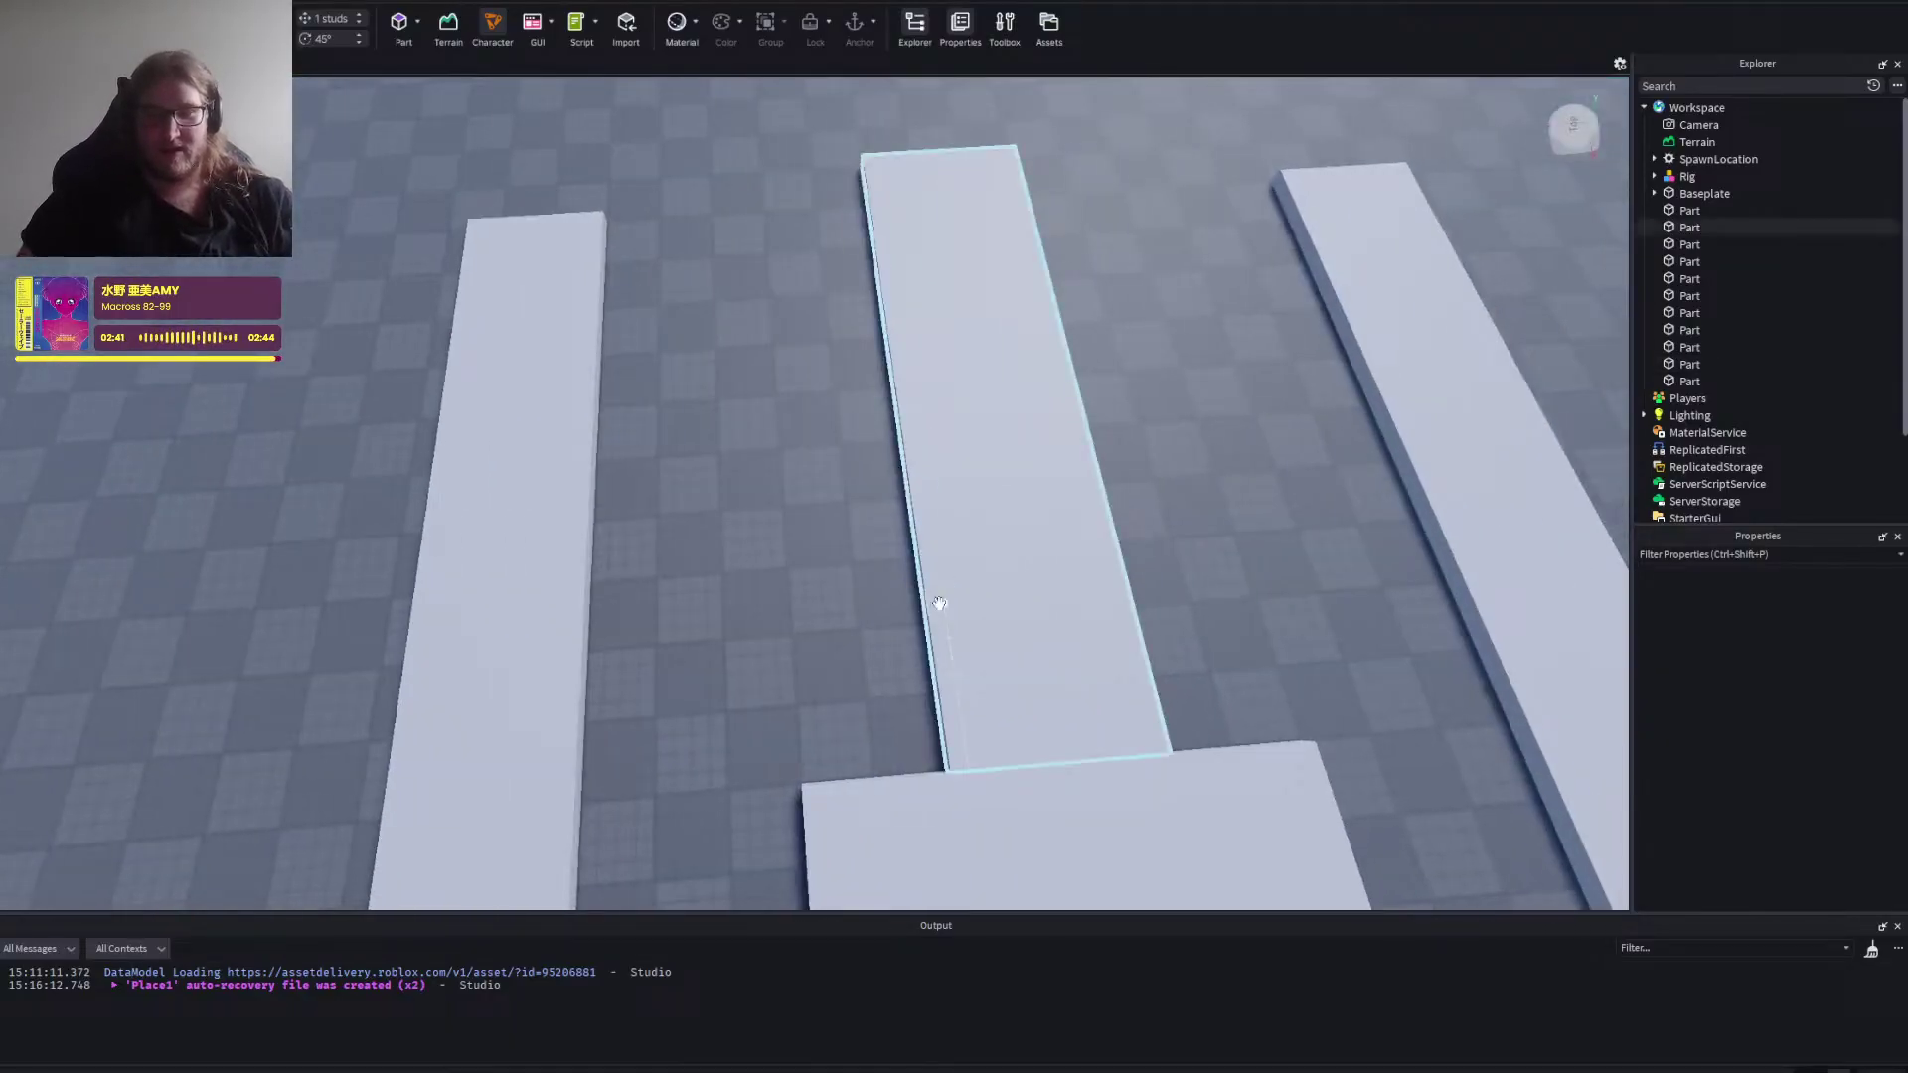
click(1011, 553)
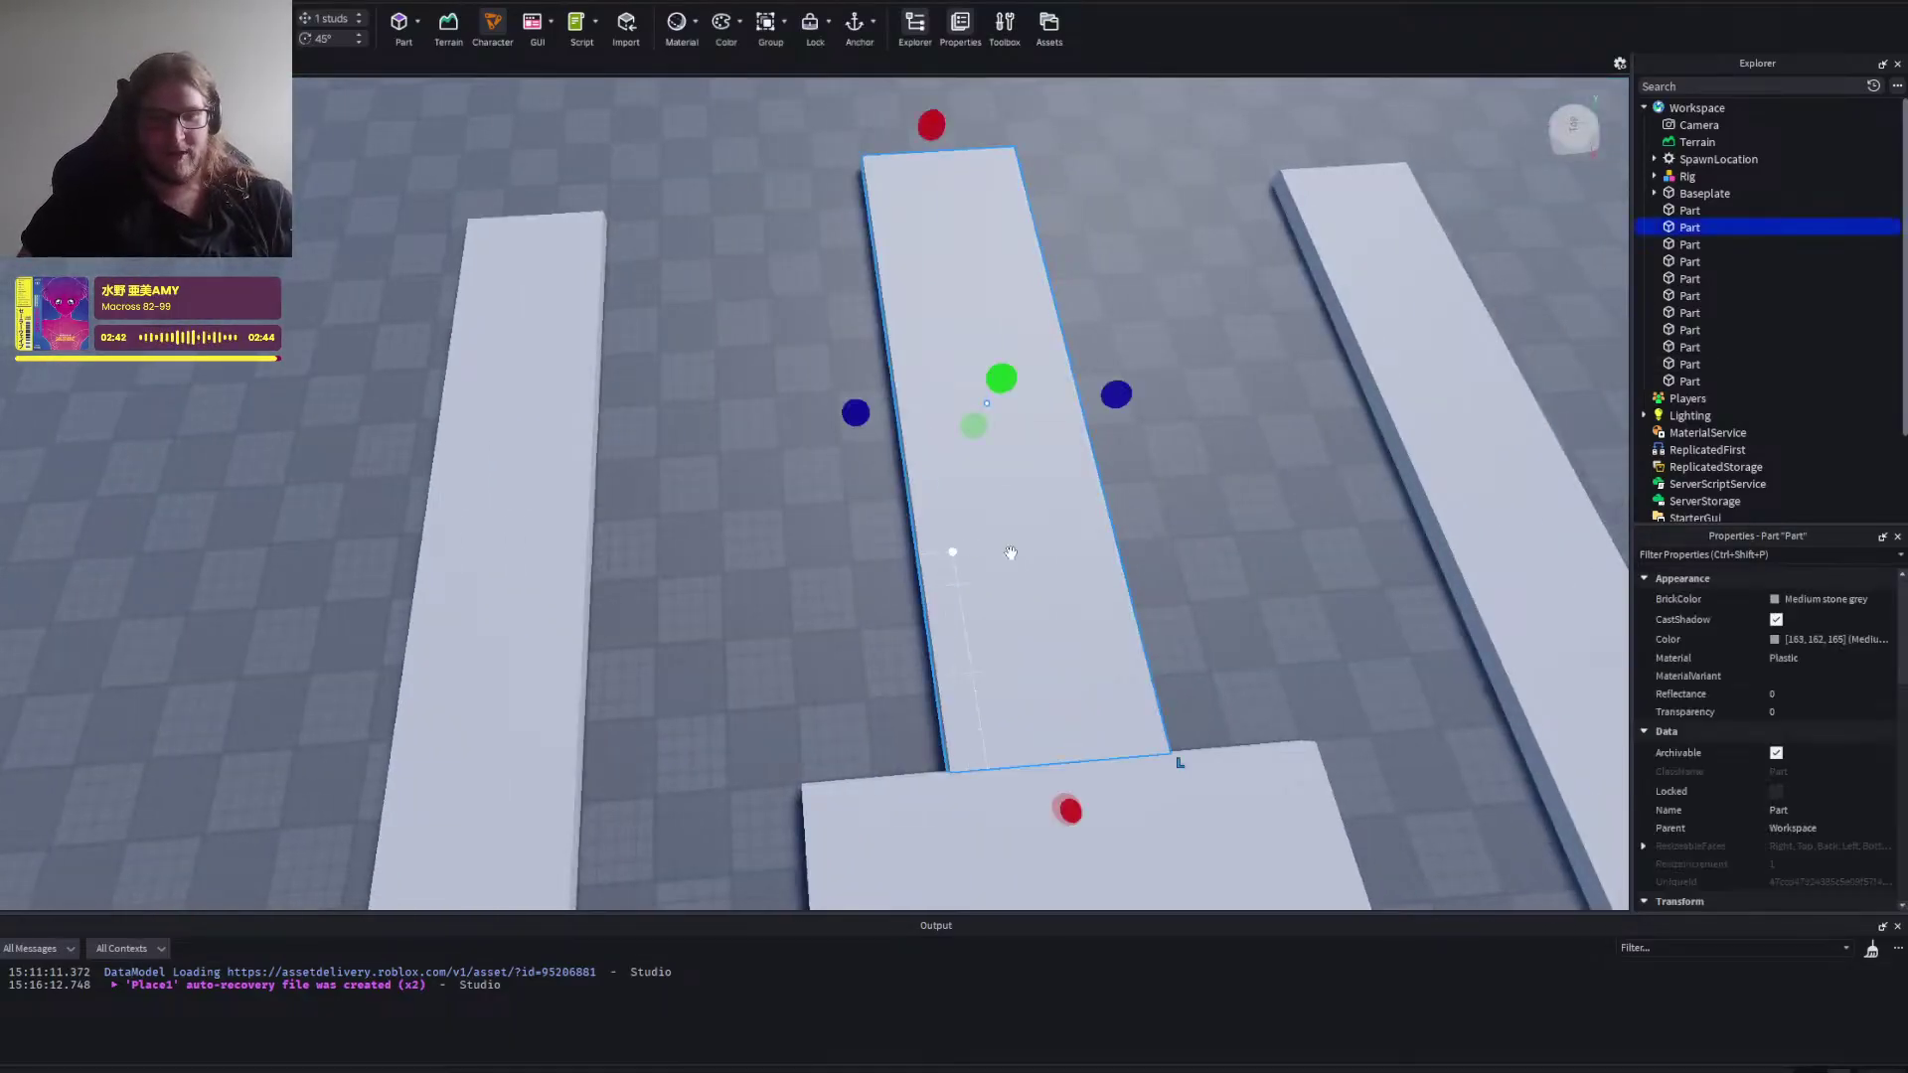
scroll(994, 552, down, 5)
click(977, 556)
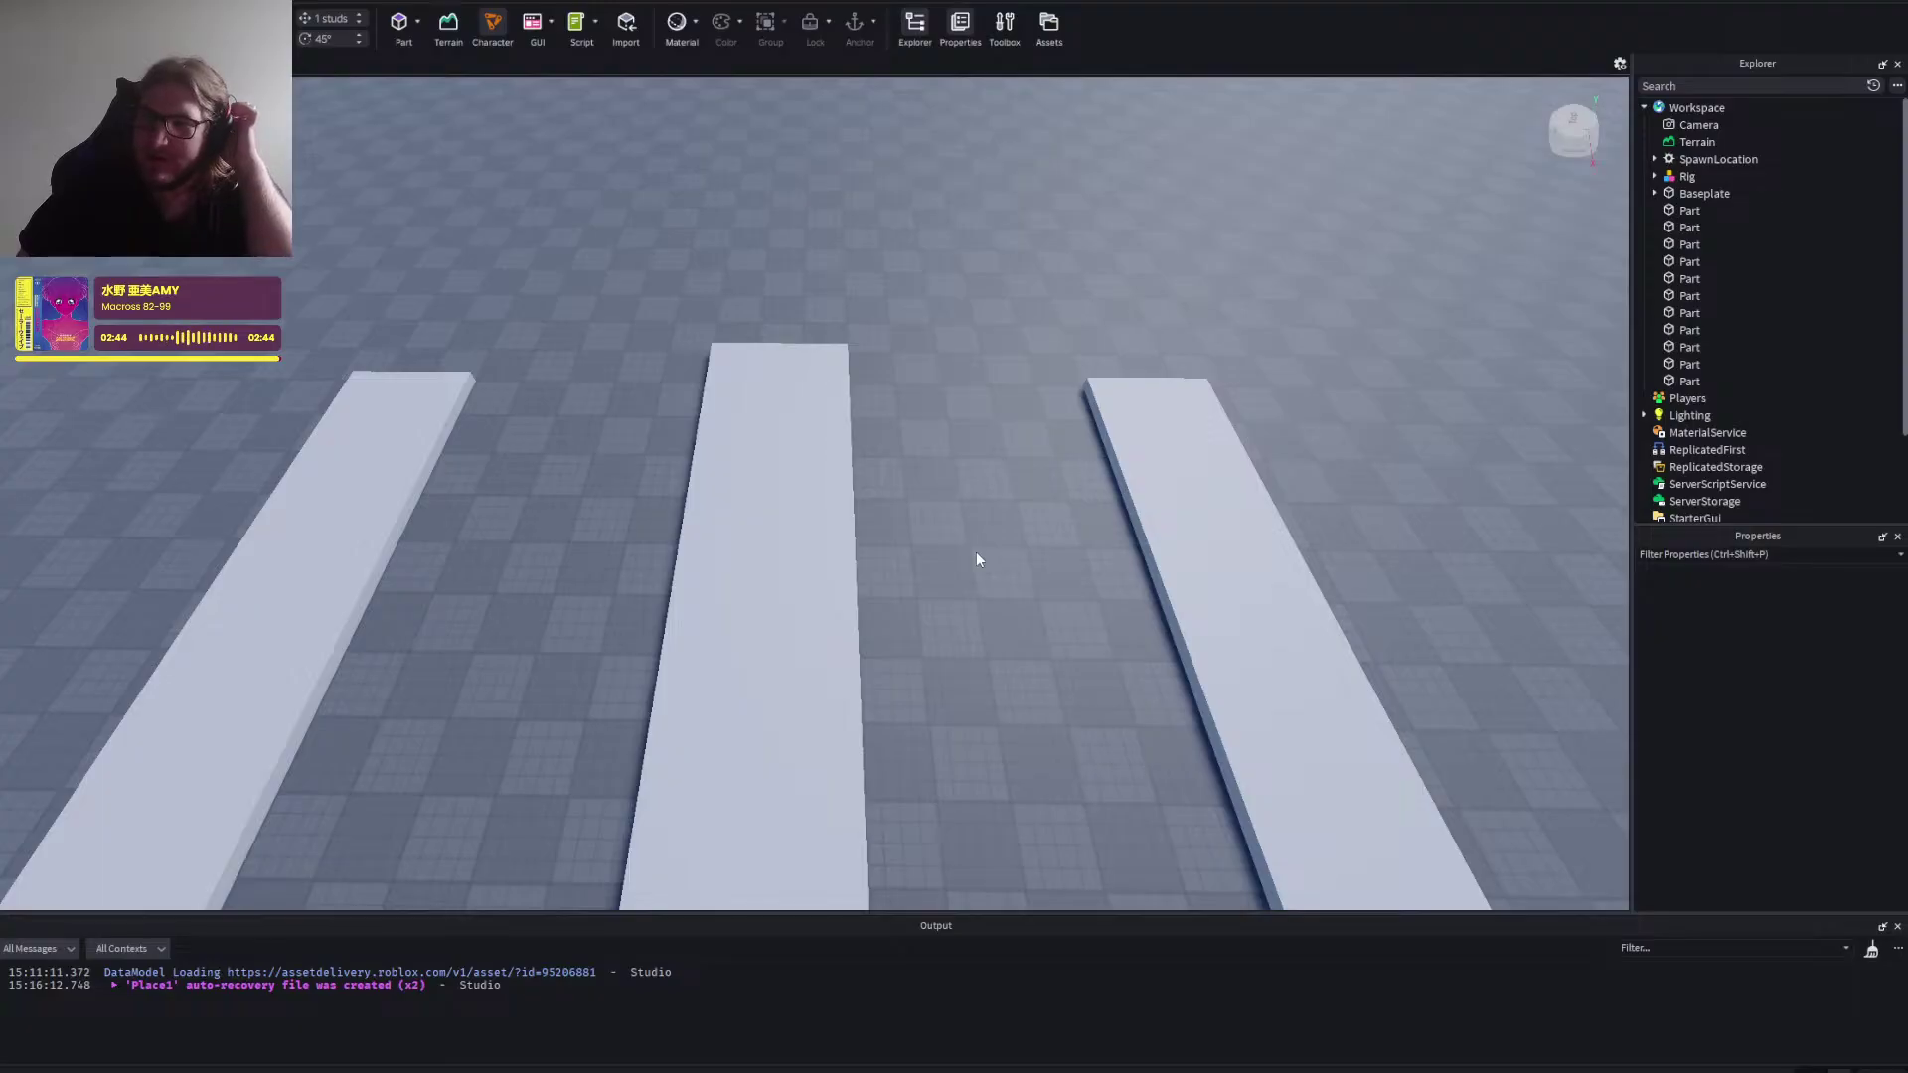
right_click(976, 552)
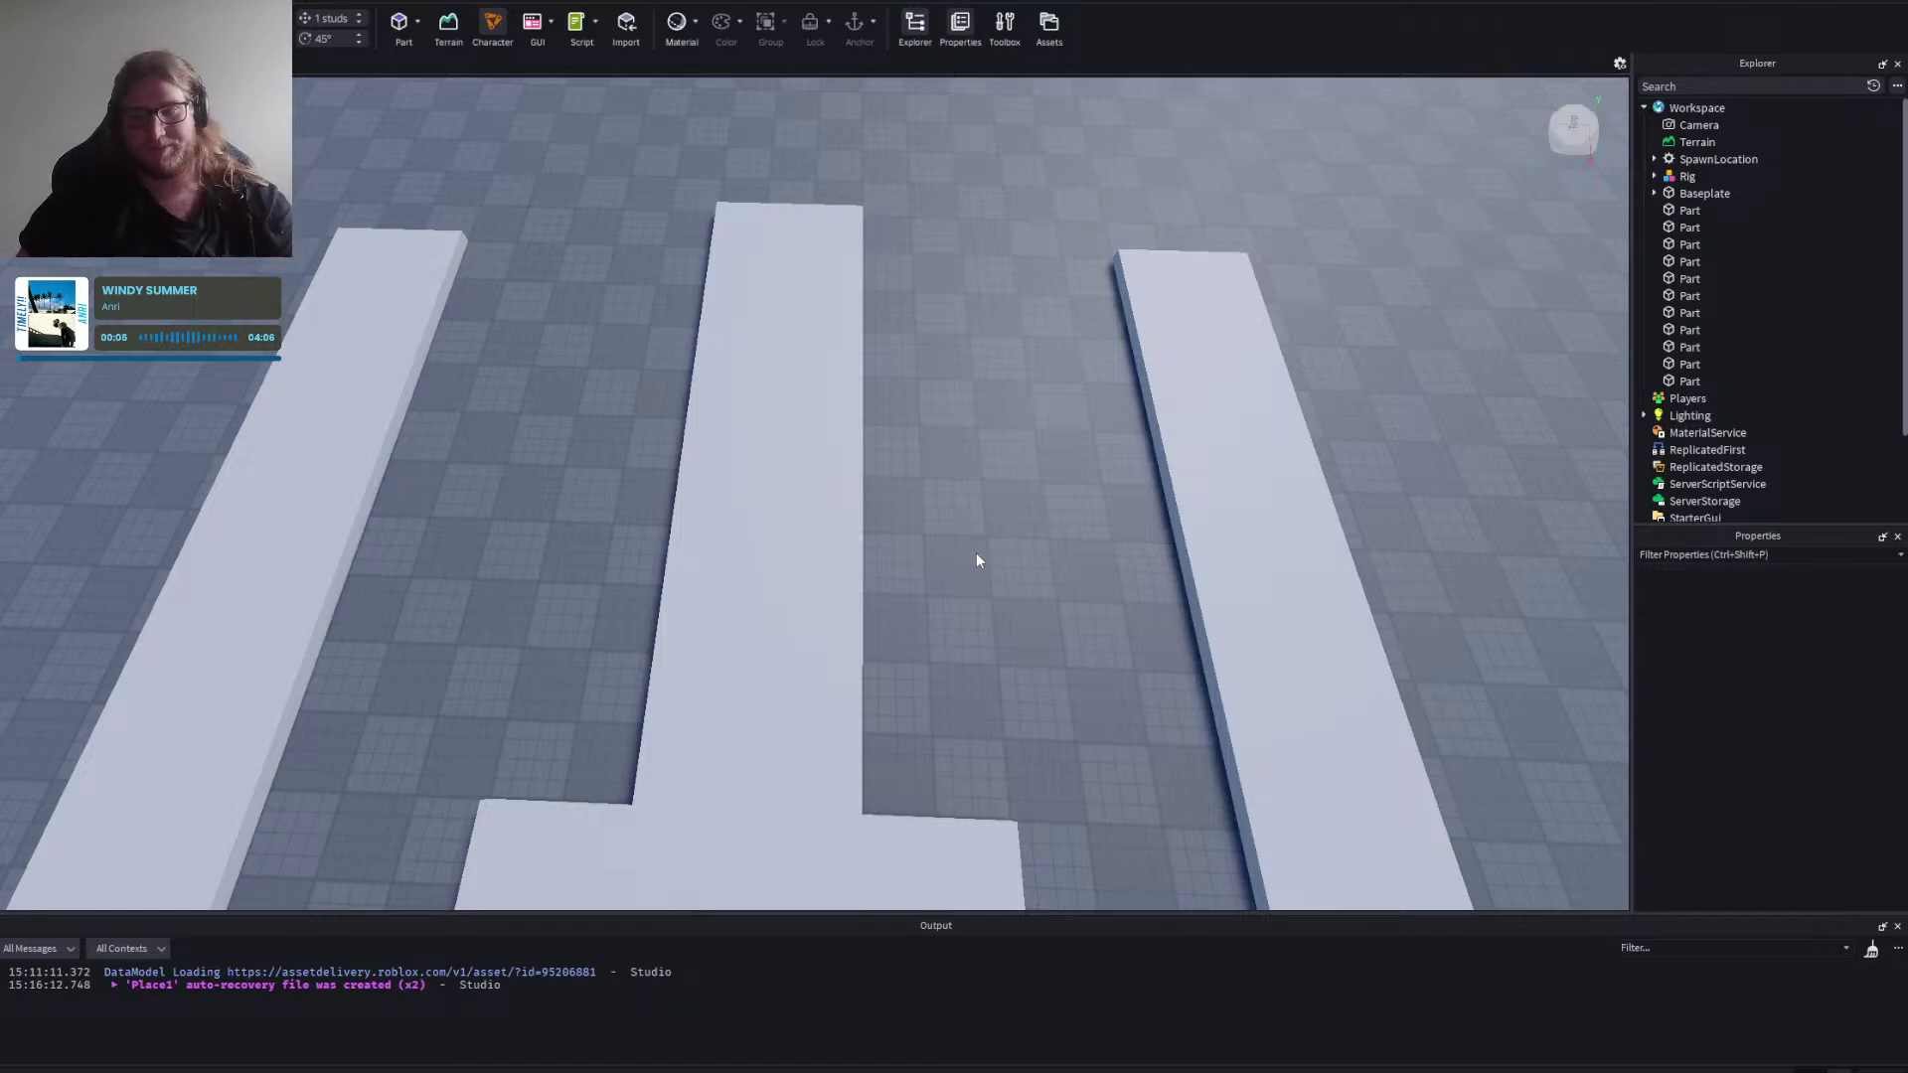
scroll(975, 561, down, 15)
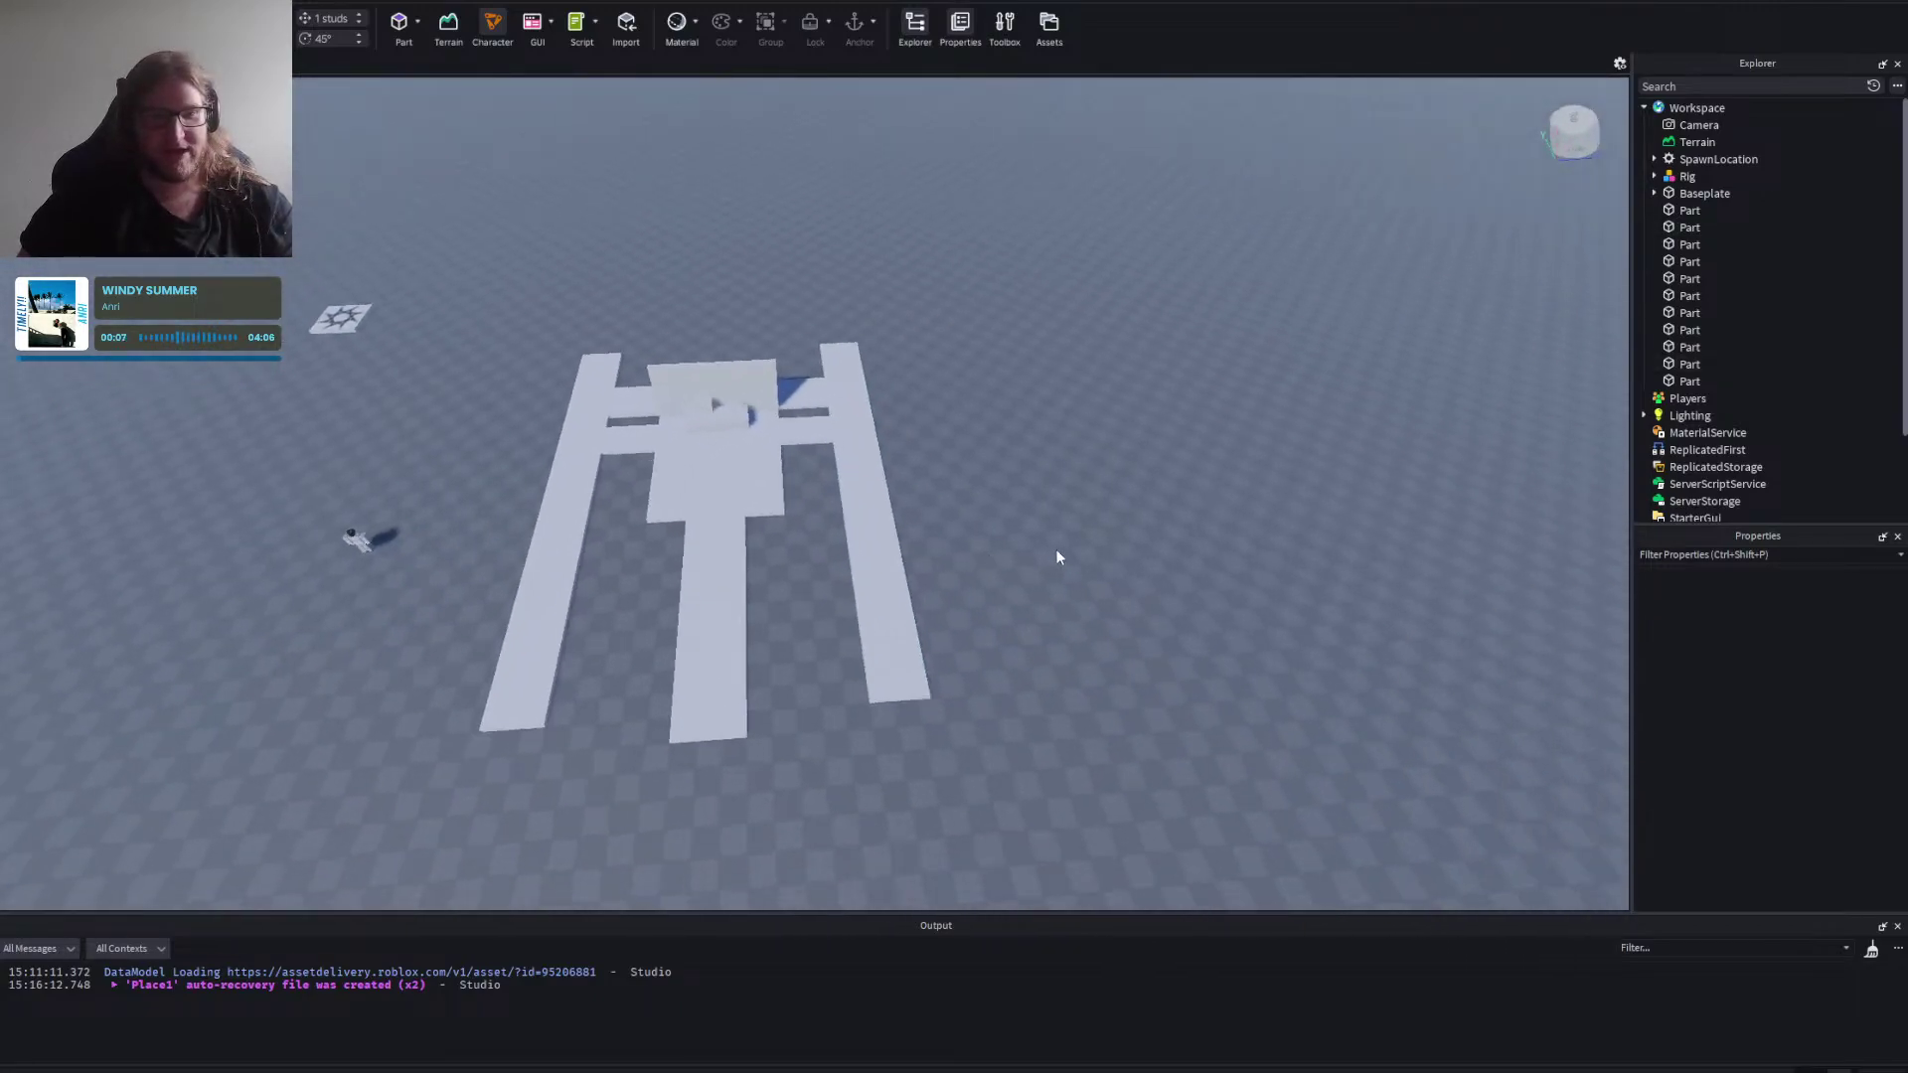
Select all the room and hallway parts, try raising them high above the baseplate, and undo the move.
scroll(1055, 549, up, 5)
drag(1368, 858, 1256, 745)
click(509, 241)
scroll(510, 248, down, 2)
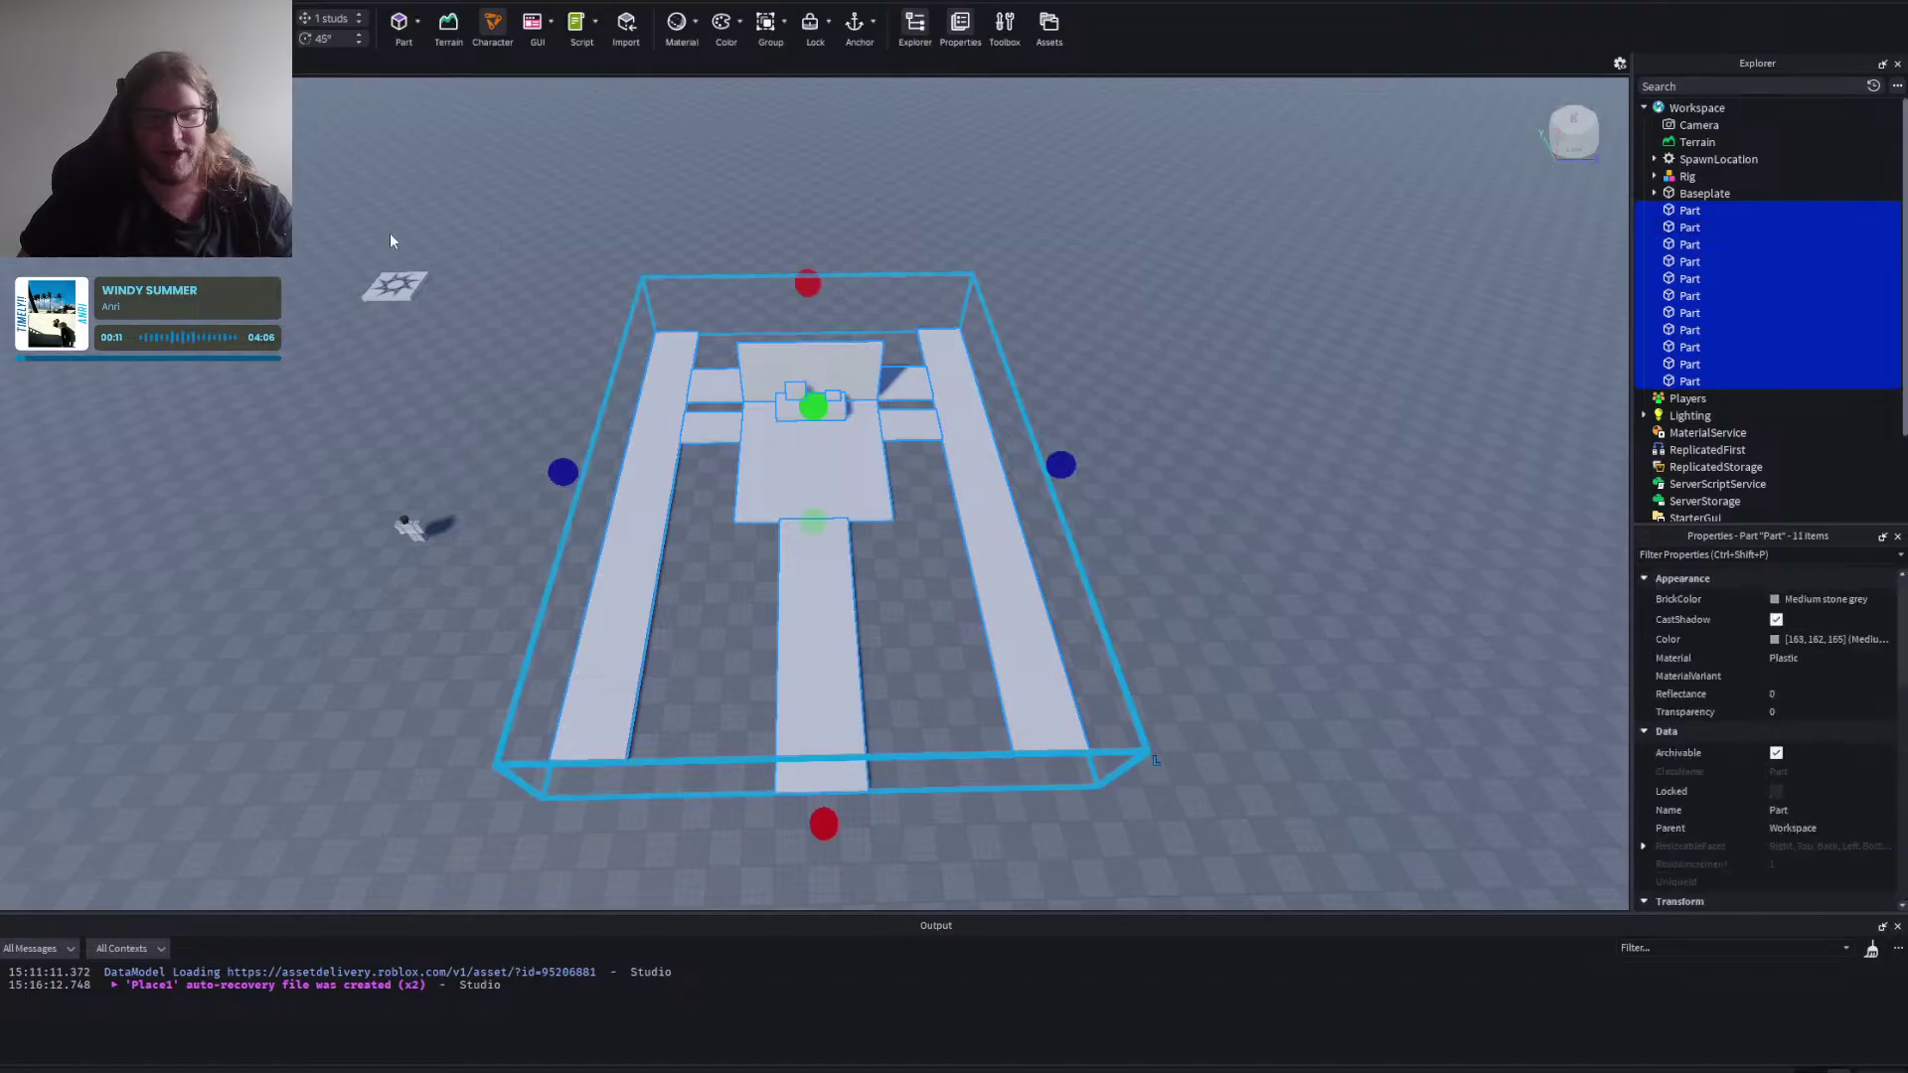
key(ctrl+2)
drag(813, 316, 822, 124)
scroll(944, 479, up, 5)
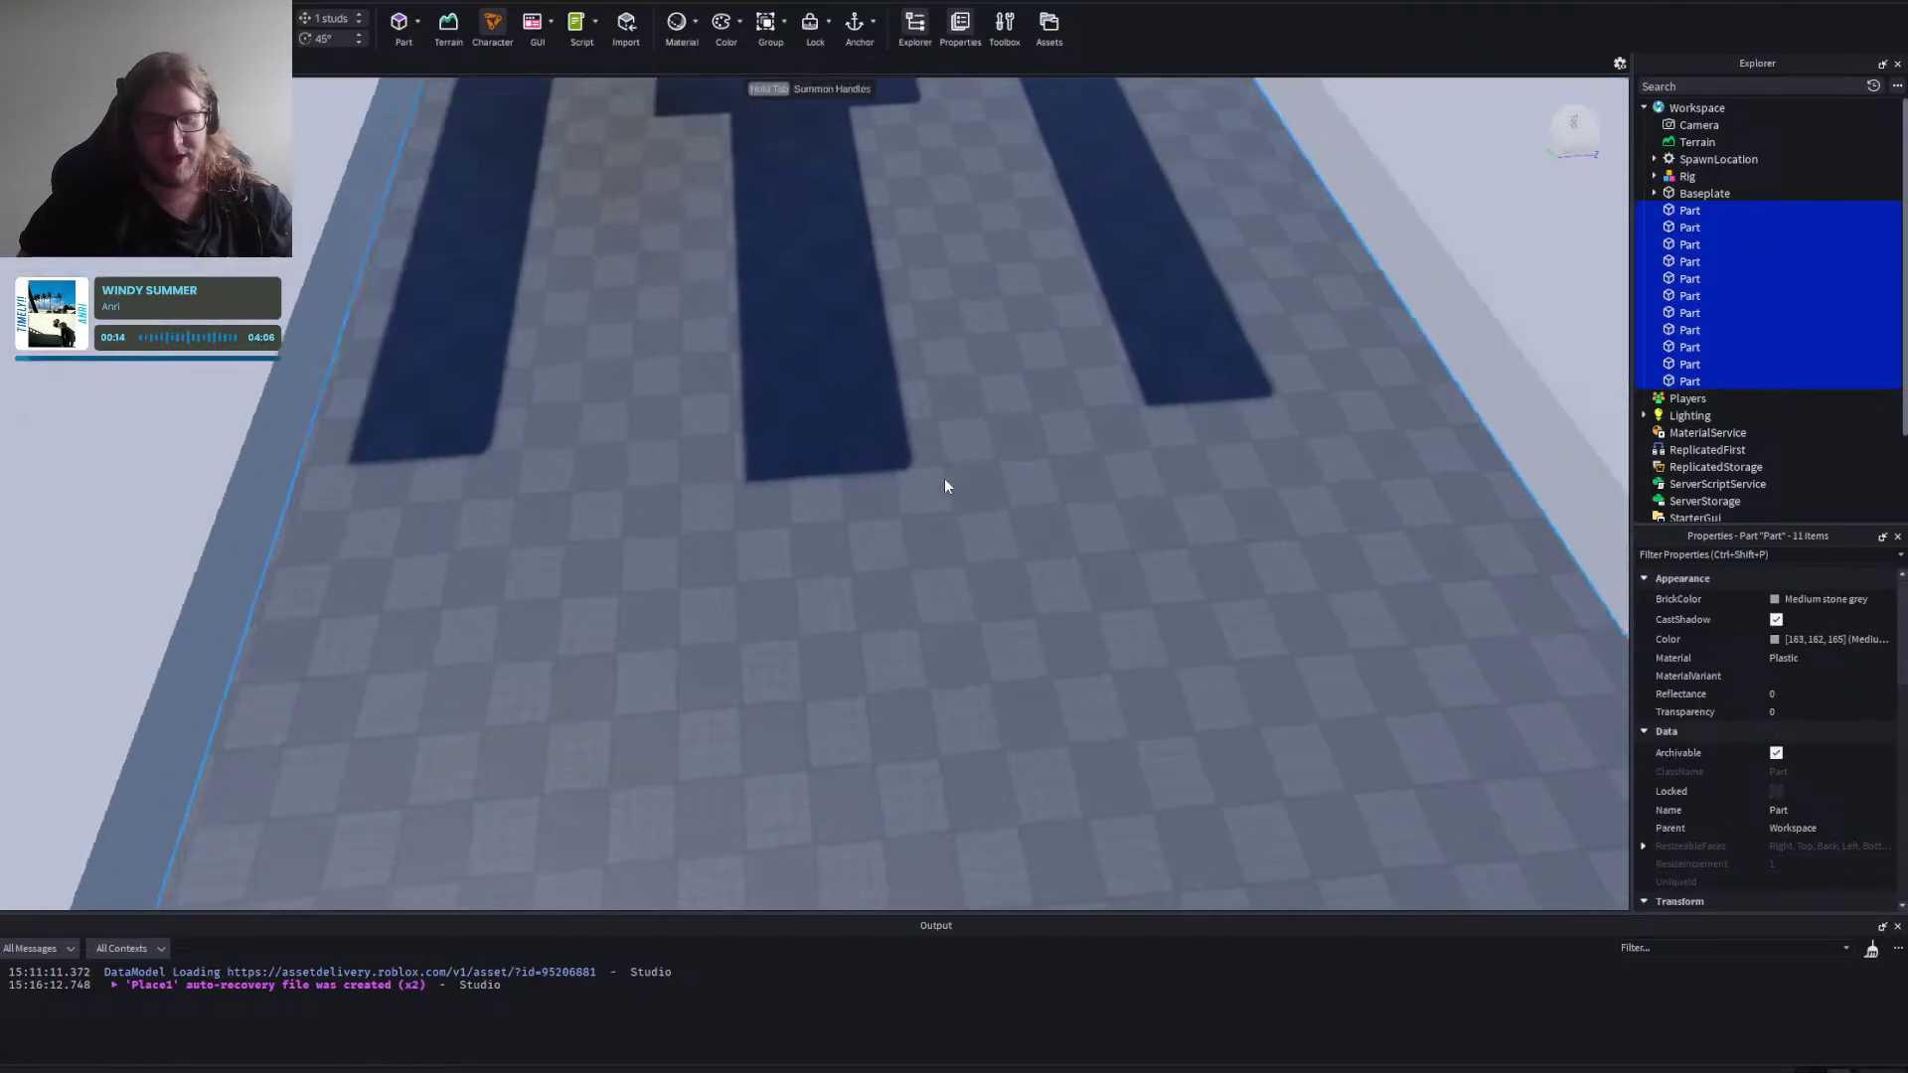
right_click(944, 479)
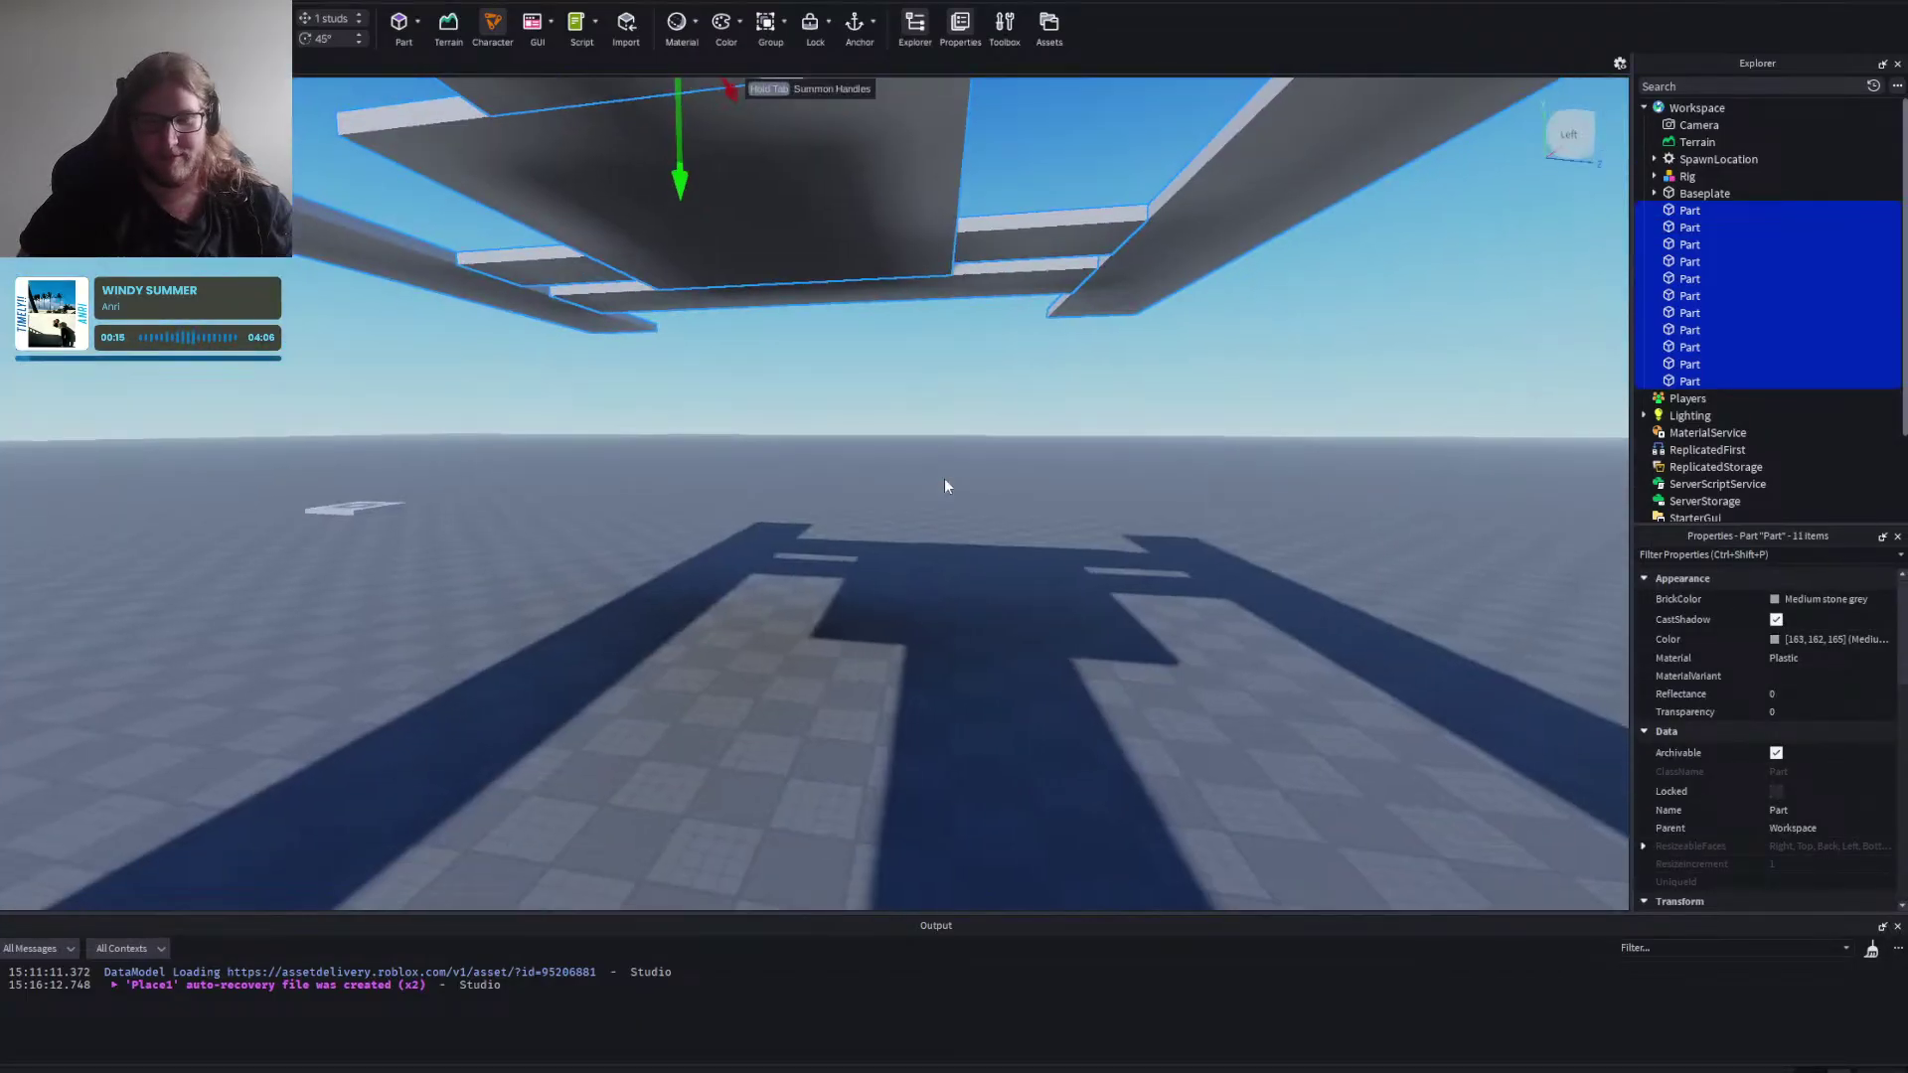
key(ctrl+z)
scroll(969, 468, down, 2)
click(1120, 449)
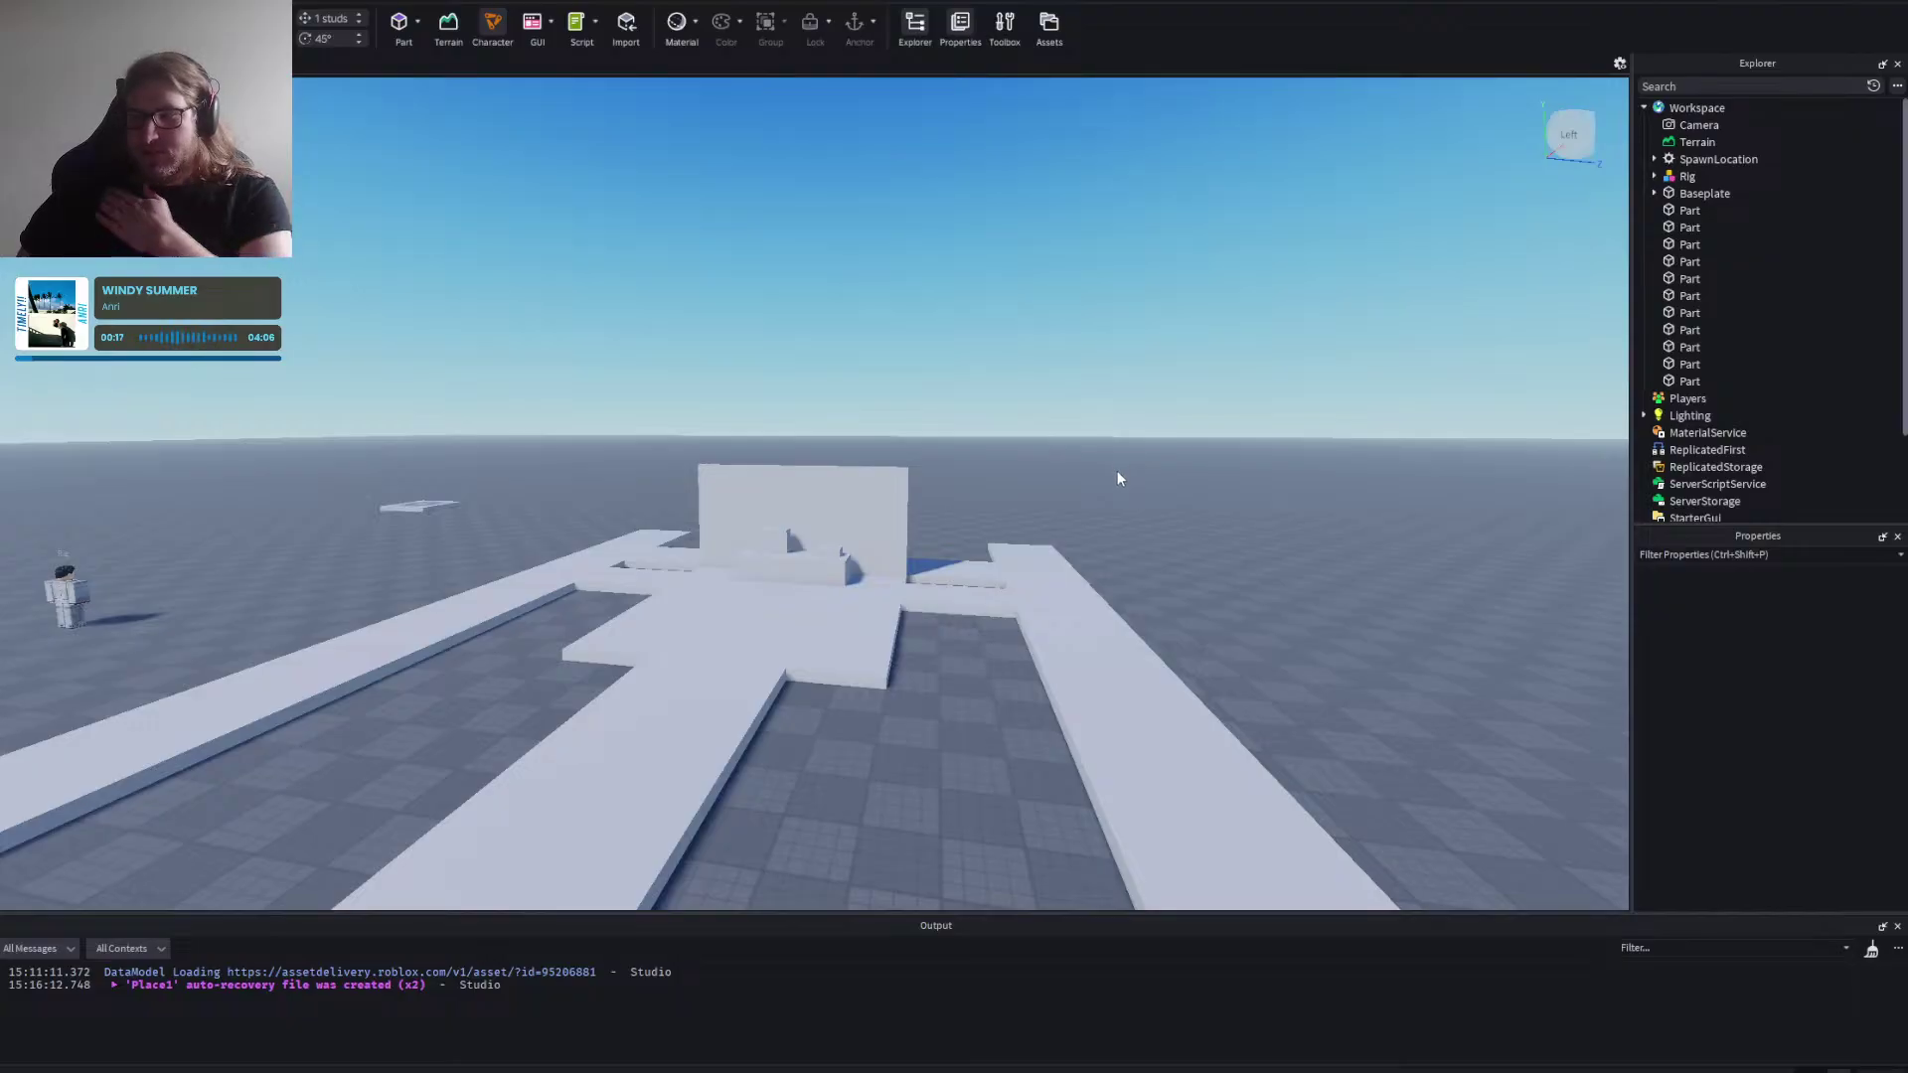
Look over the whole layout from the front, at low level between the hallways and from above.
right_click(1079, 480)
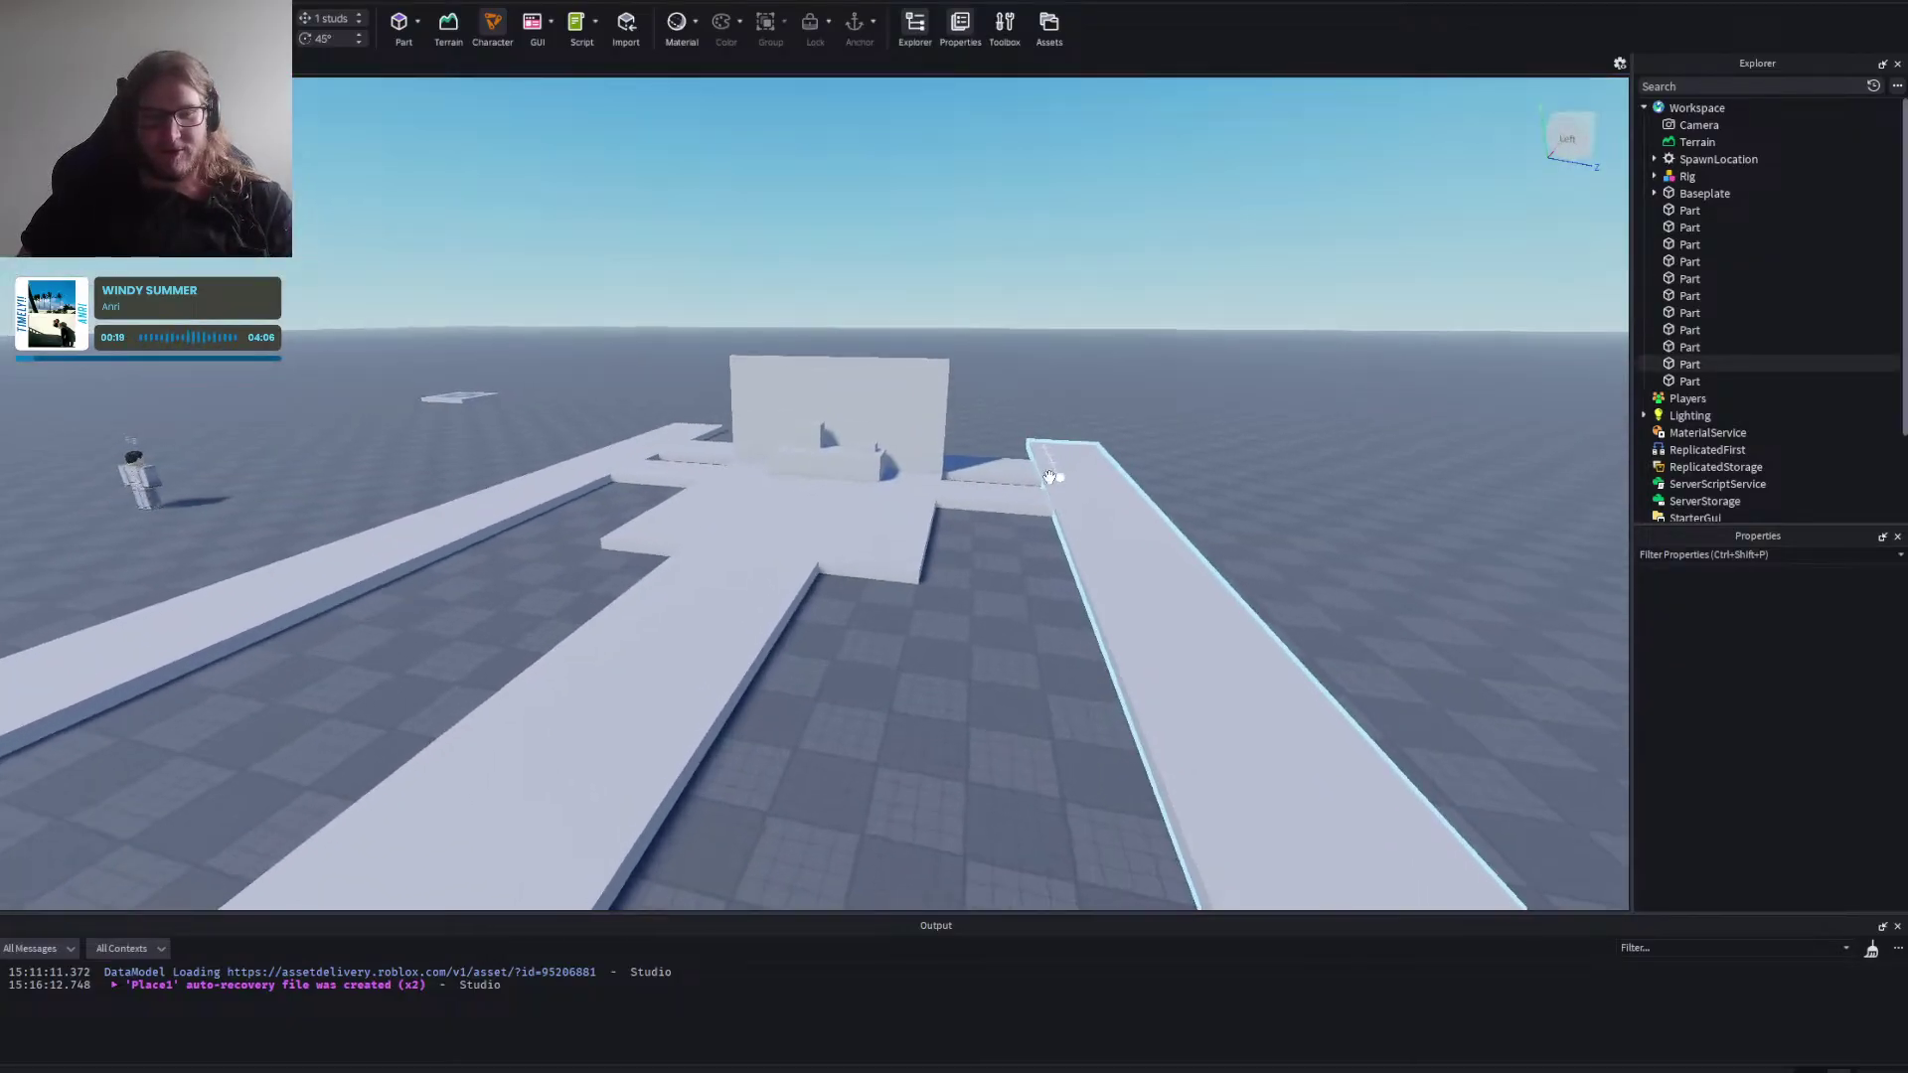
scroll(1052, 468, up, 3)
scroll(920, 583, down, 3)
right_click(984, 586)
scroll(984, 595, up, 2)
scroll(984, 594, down, 4)
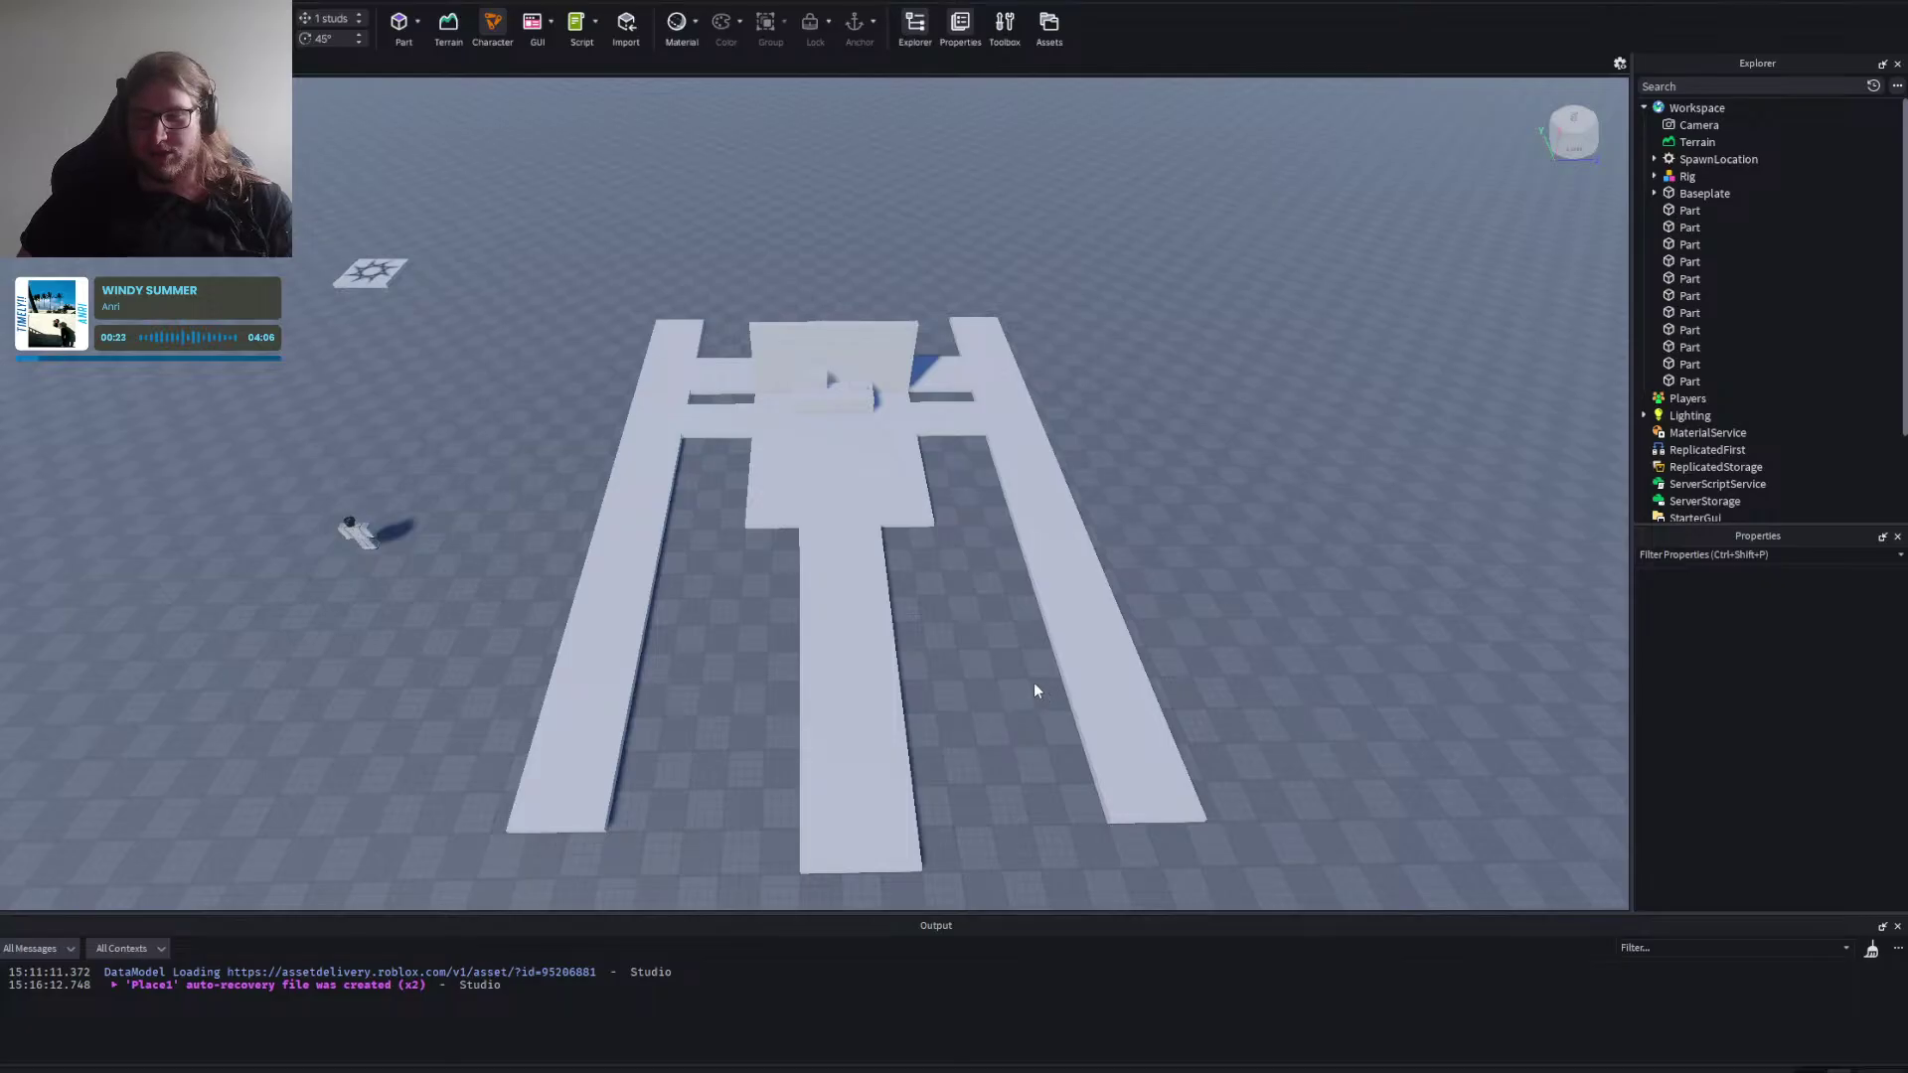
key(d)
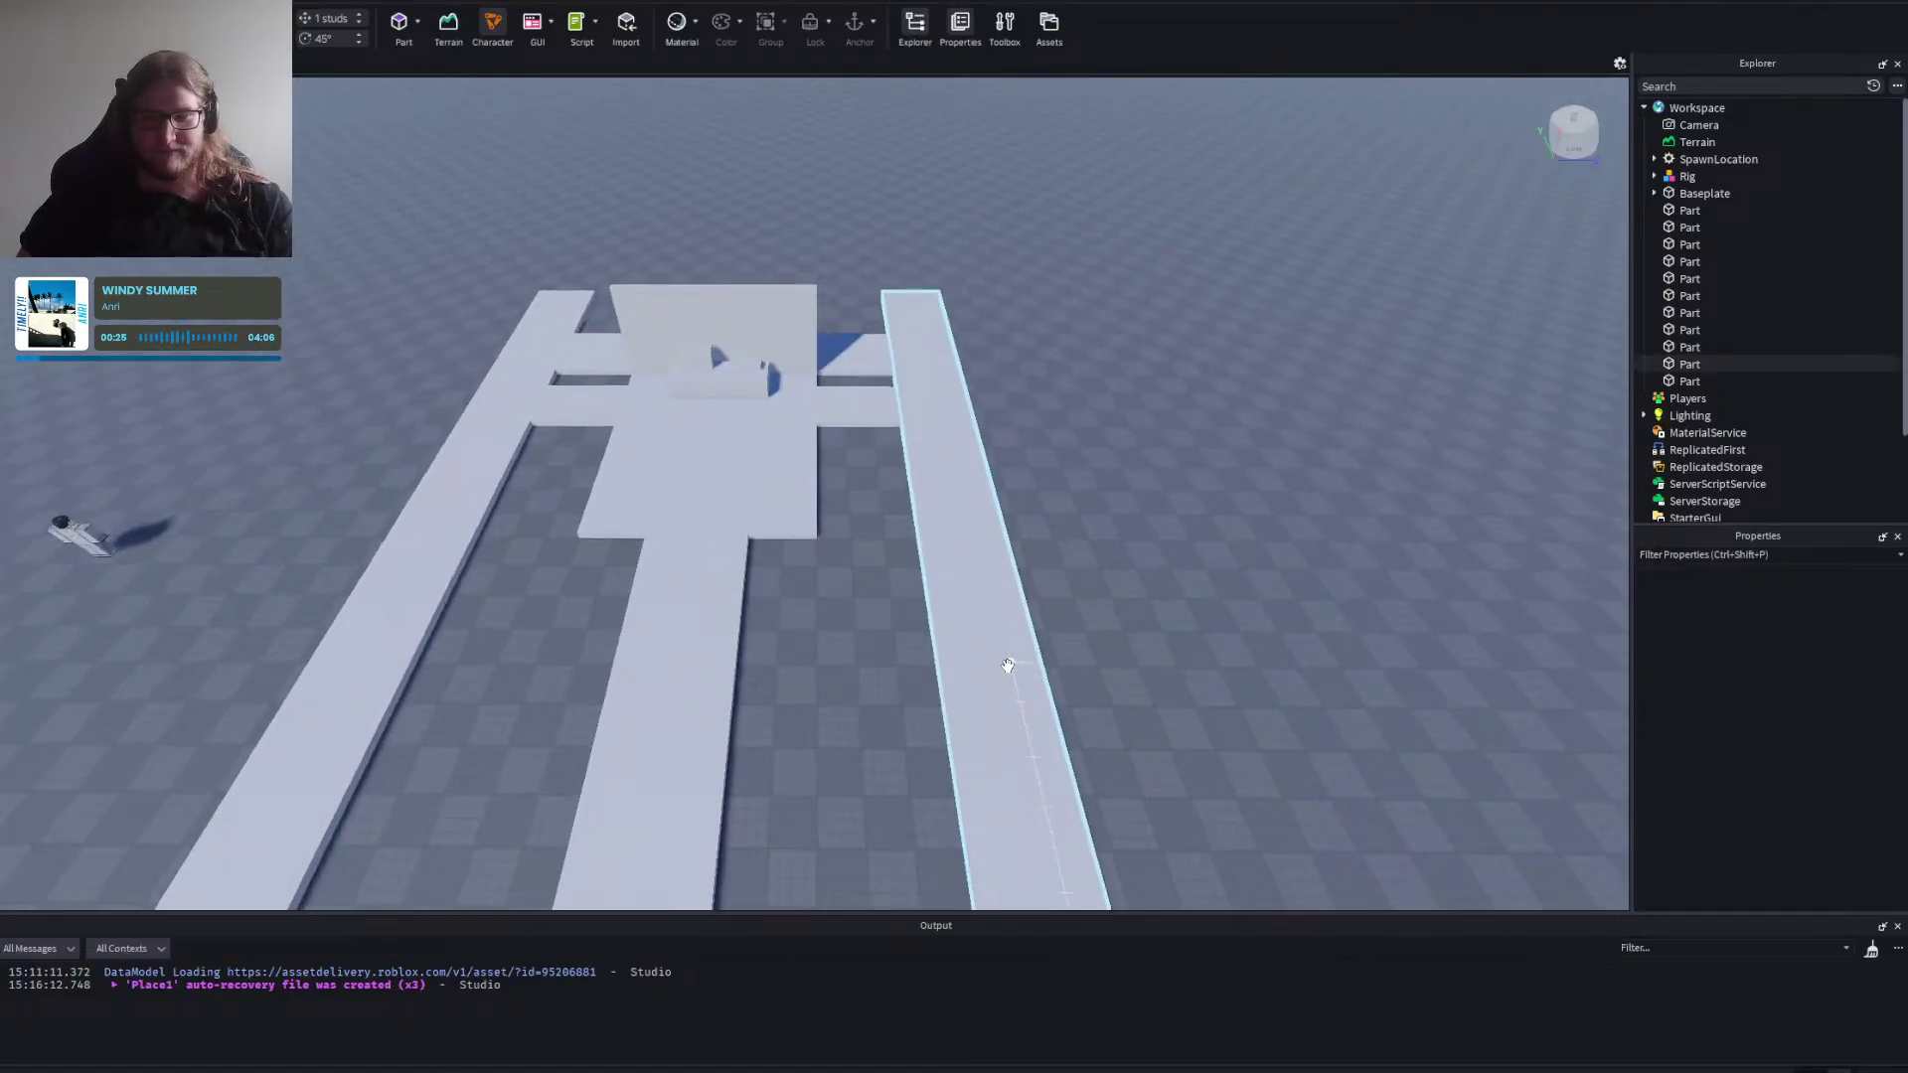
Look over the three parallel hallways and the room from the side and from above.
right_click(1007, 674)
key(d)
key(d)
key(d)
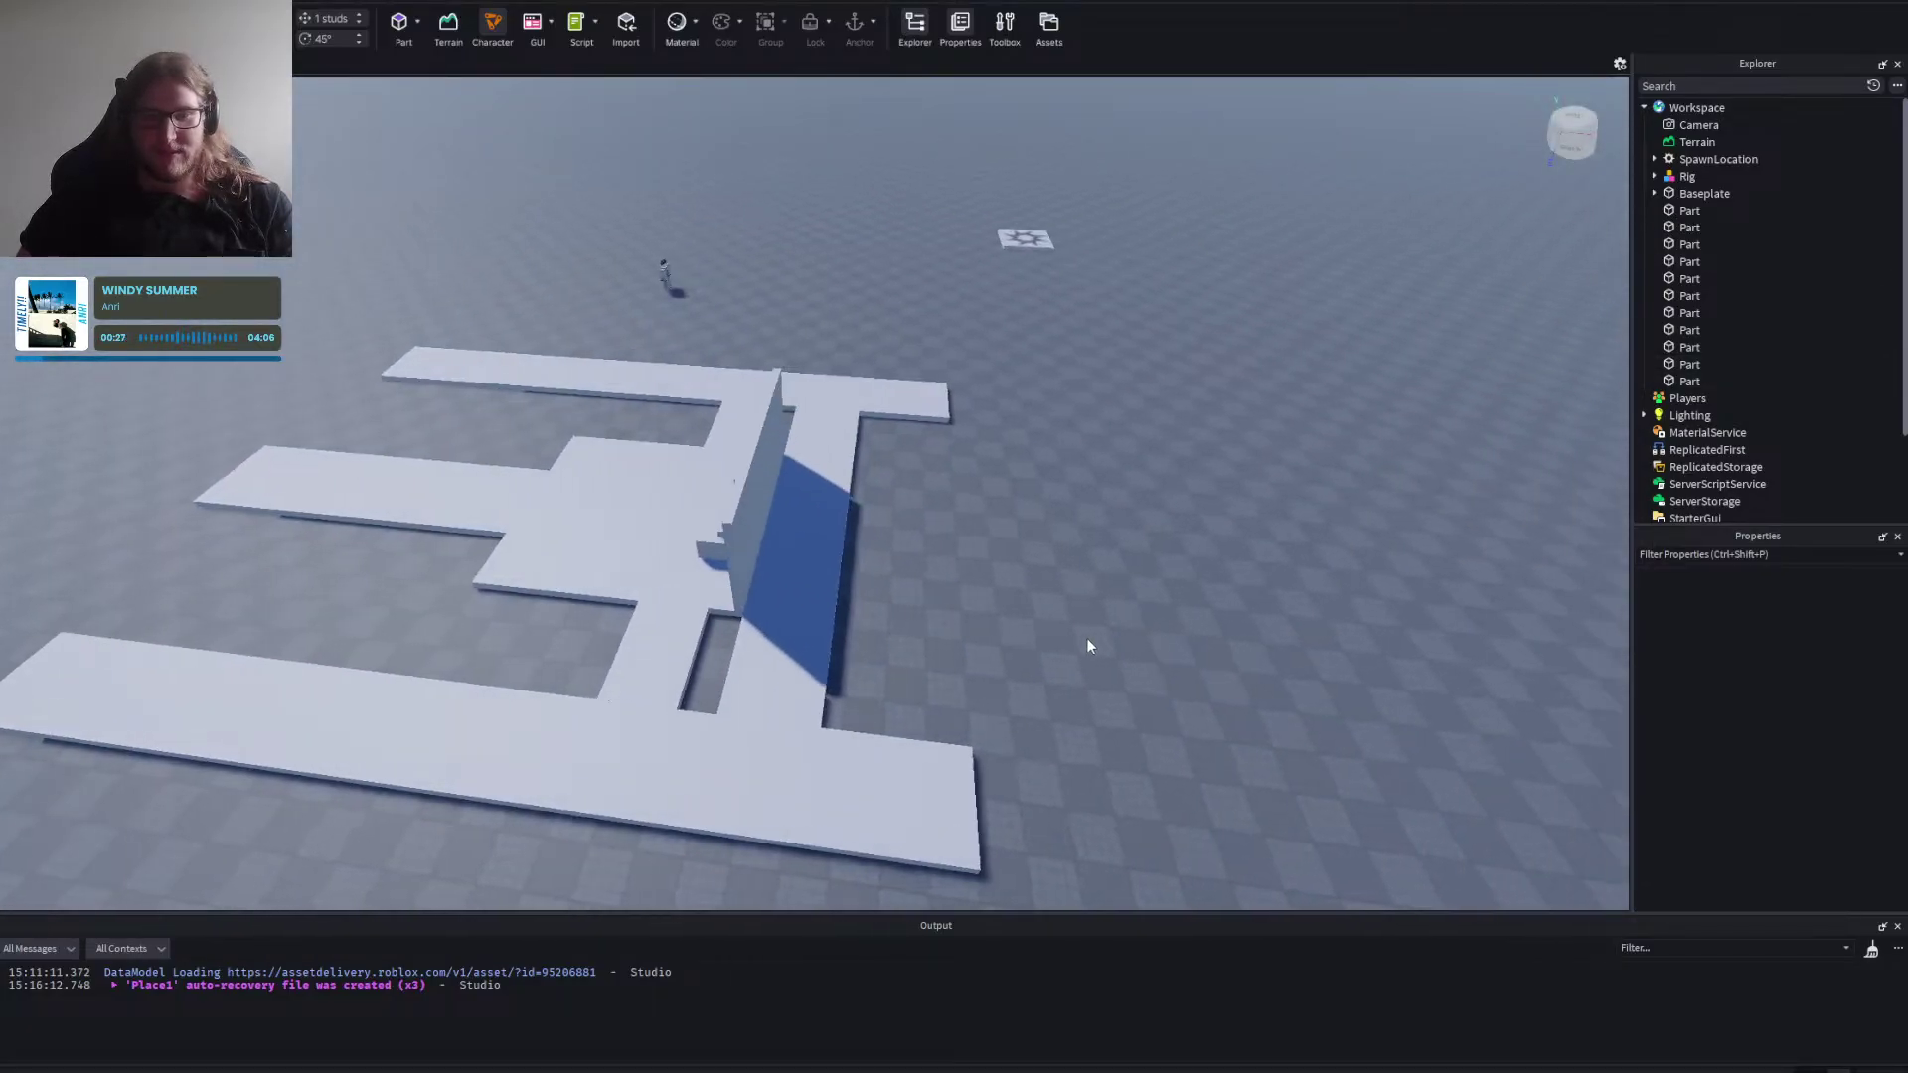
key(a)
key(w)
key(s)
key(a)
right_click(1066, 642)
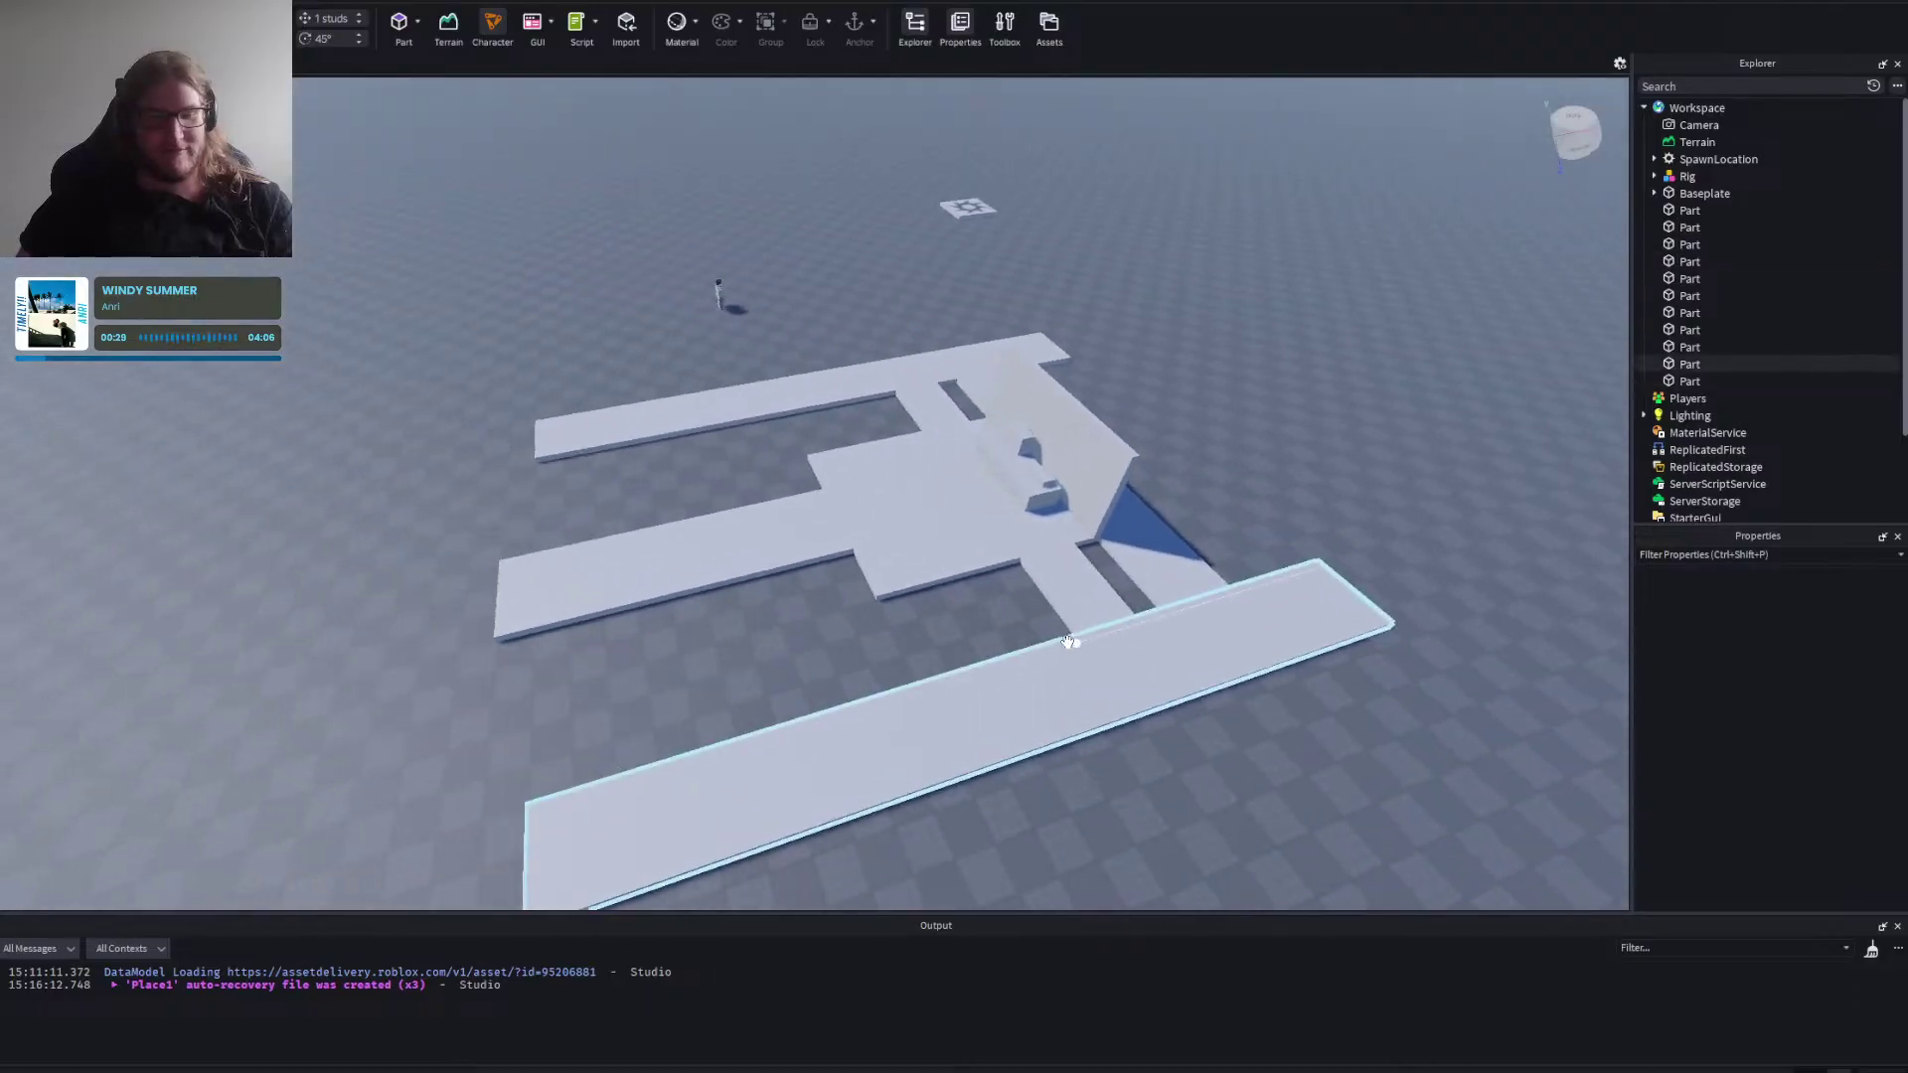
Undo the side hallway's last move and place it back against the two connecting hallways.
key(w)
scroll(1065, 642, down, 2)
key(ctrl+z)
click(1065, 642)
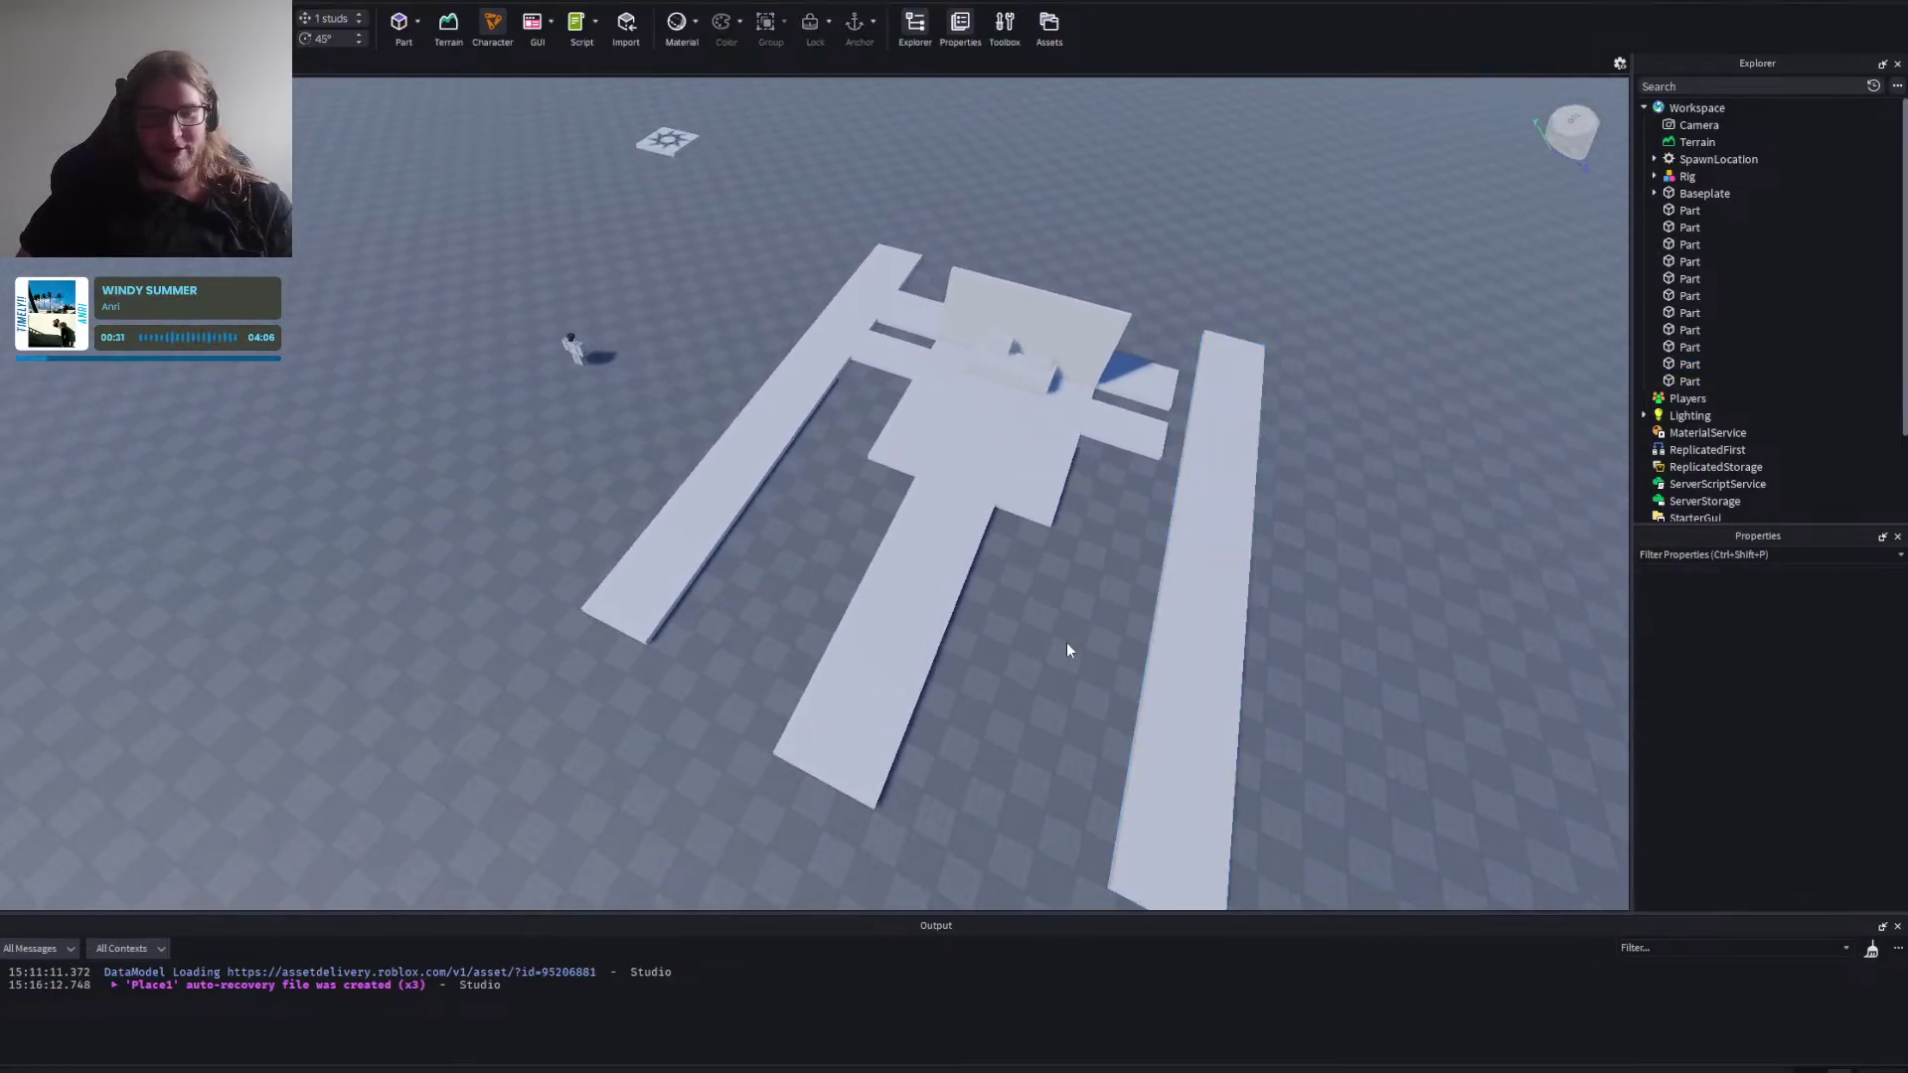
right_click(1065, 641)
key(d)
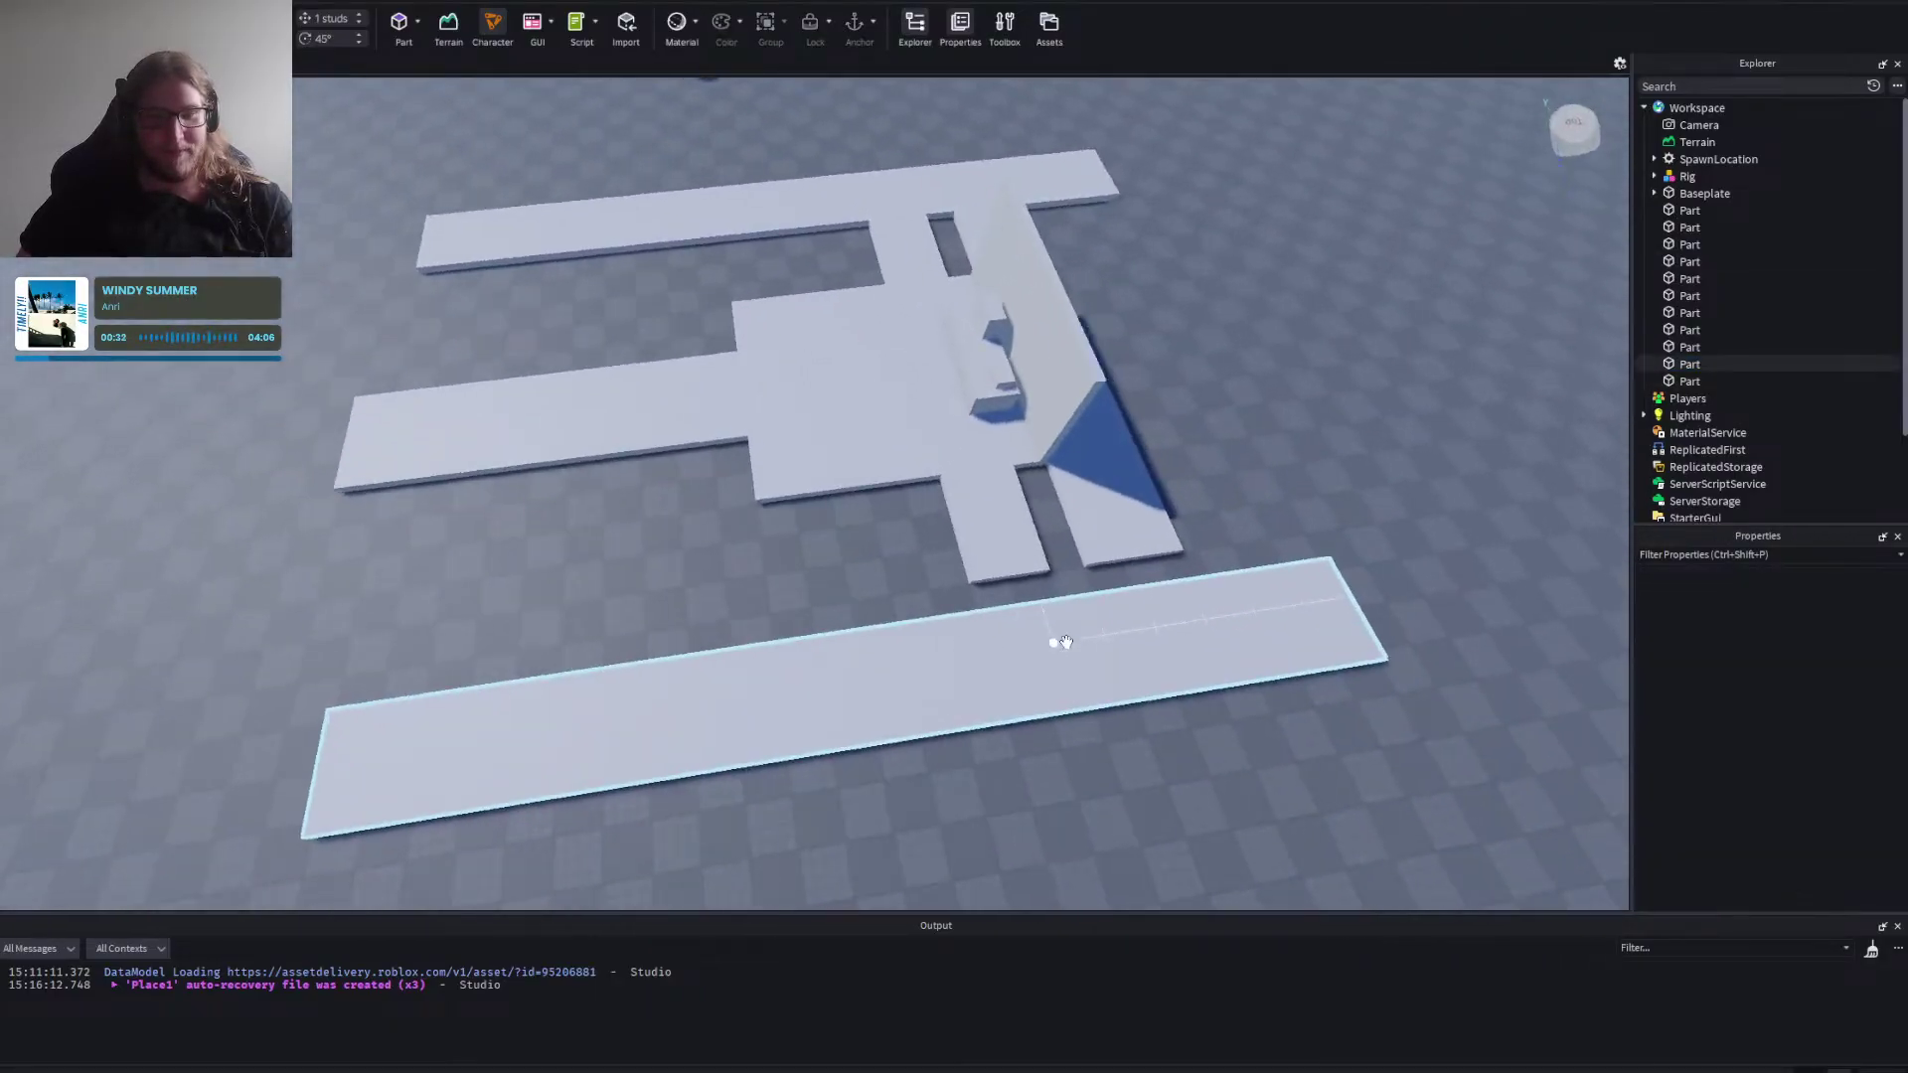
drag(1065, 642, 1172, 636)
click(1332, 606)
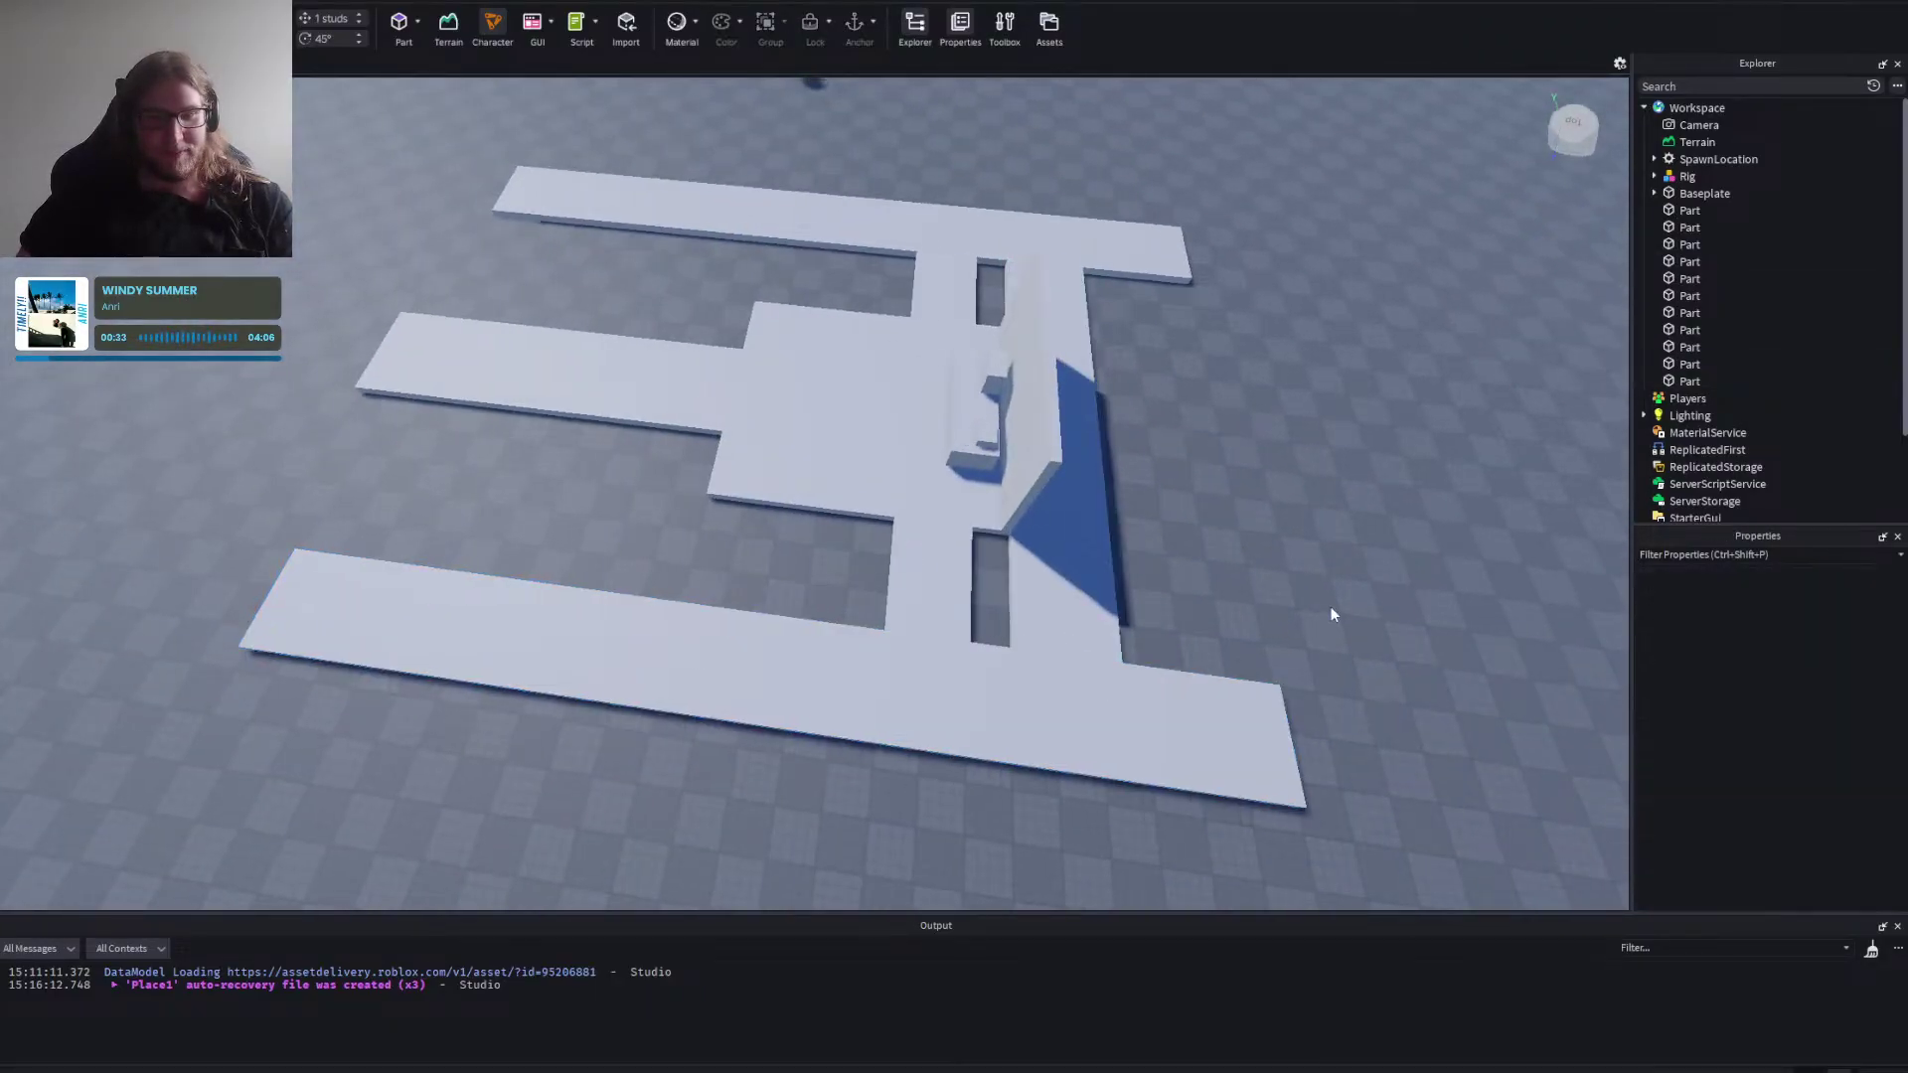
right_click(1331, 606)
Switch to the Notepad design notes and review the Security and Maintenance gameplay descriptions.
key(alt+Tab)
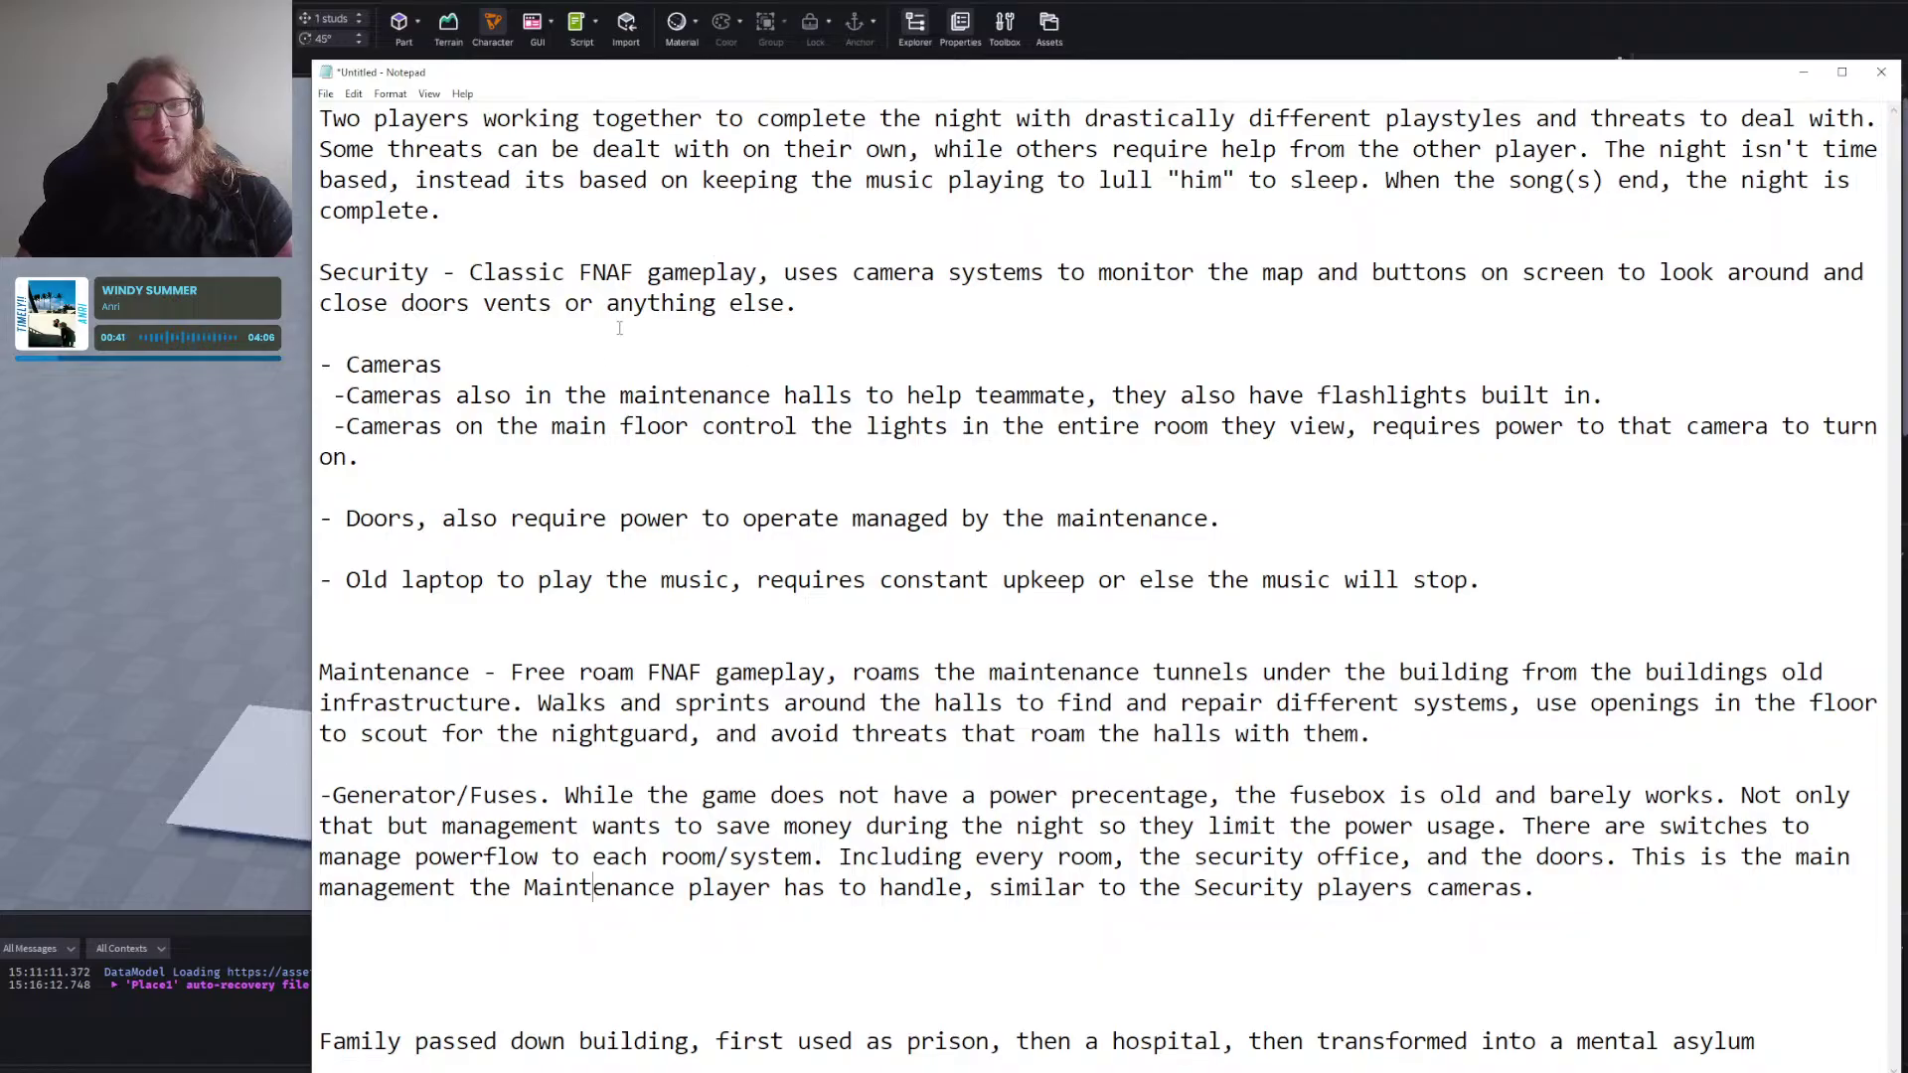
drag(596, 244, 649, 517)
click(787, 188)
drag(482, 272, 802, 323)
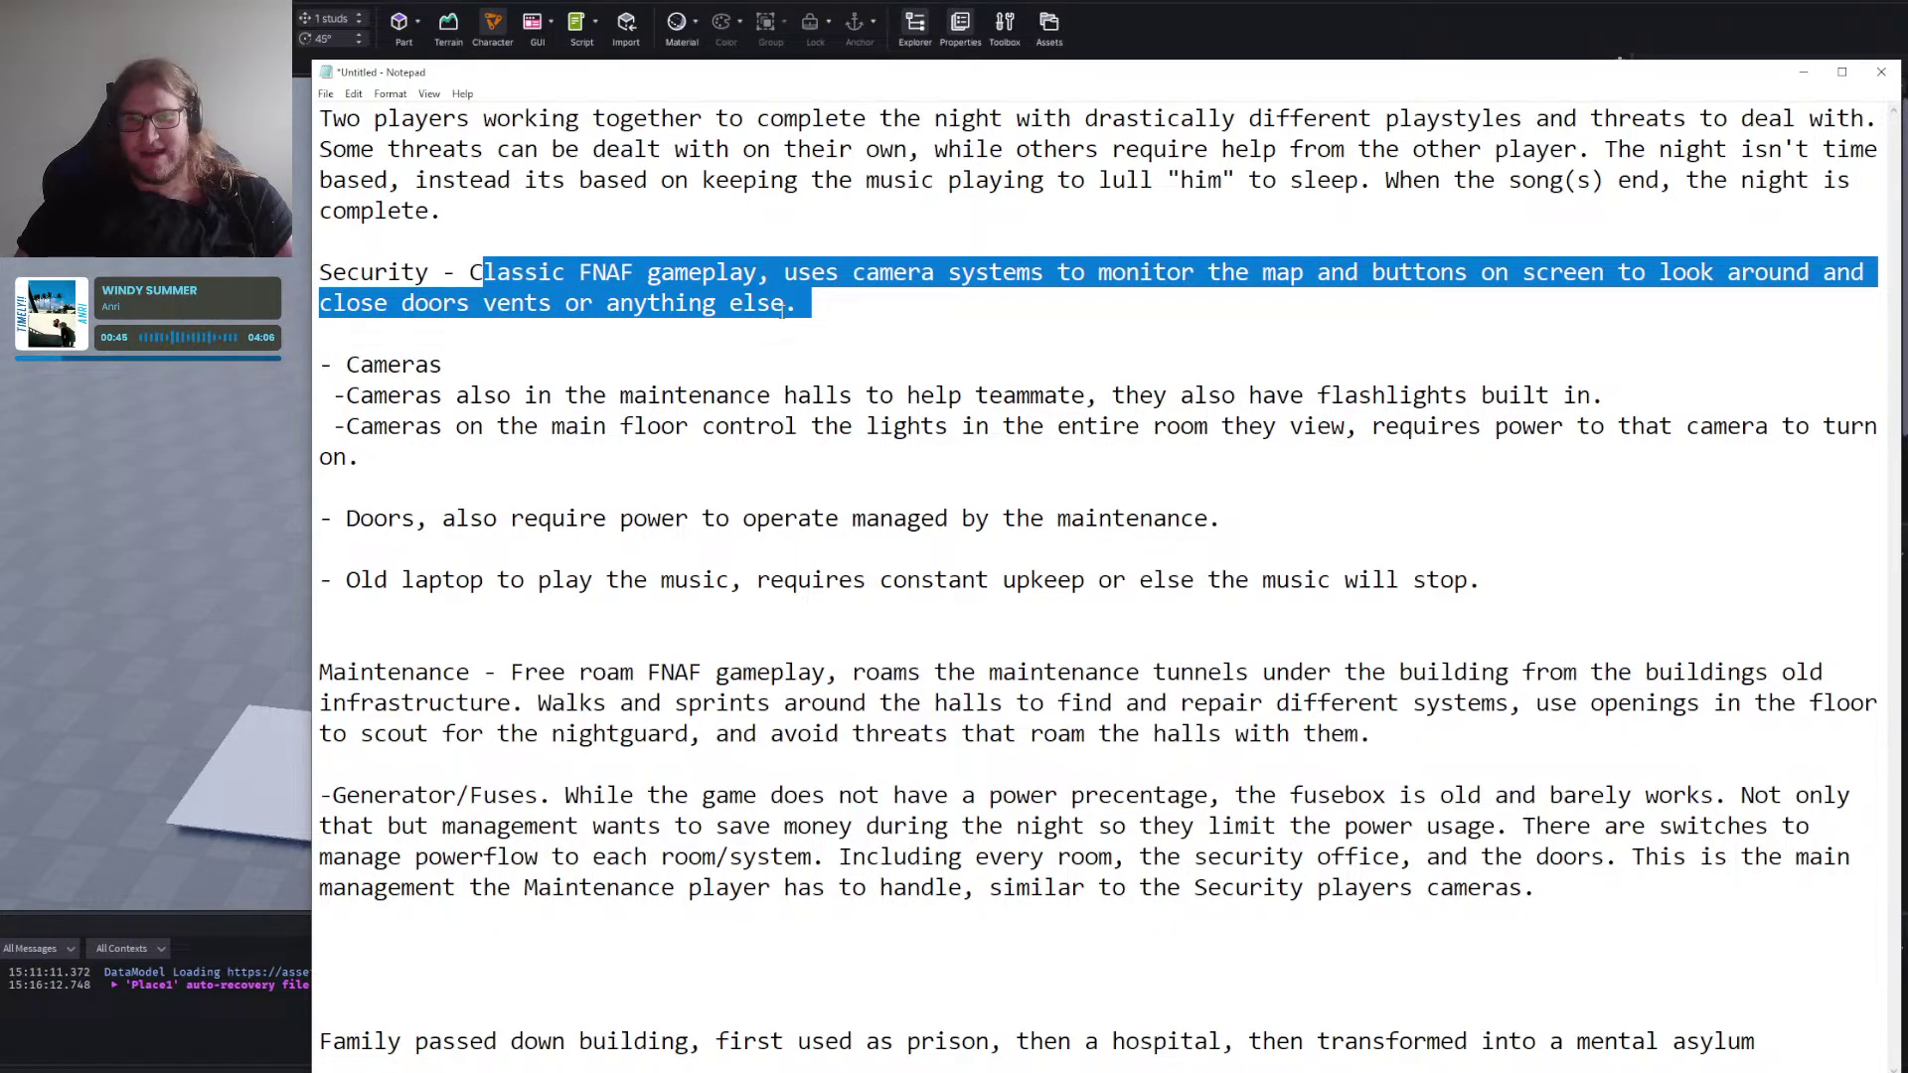
click(830, 309)
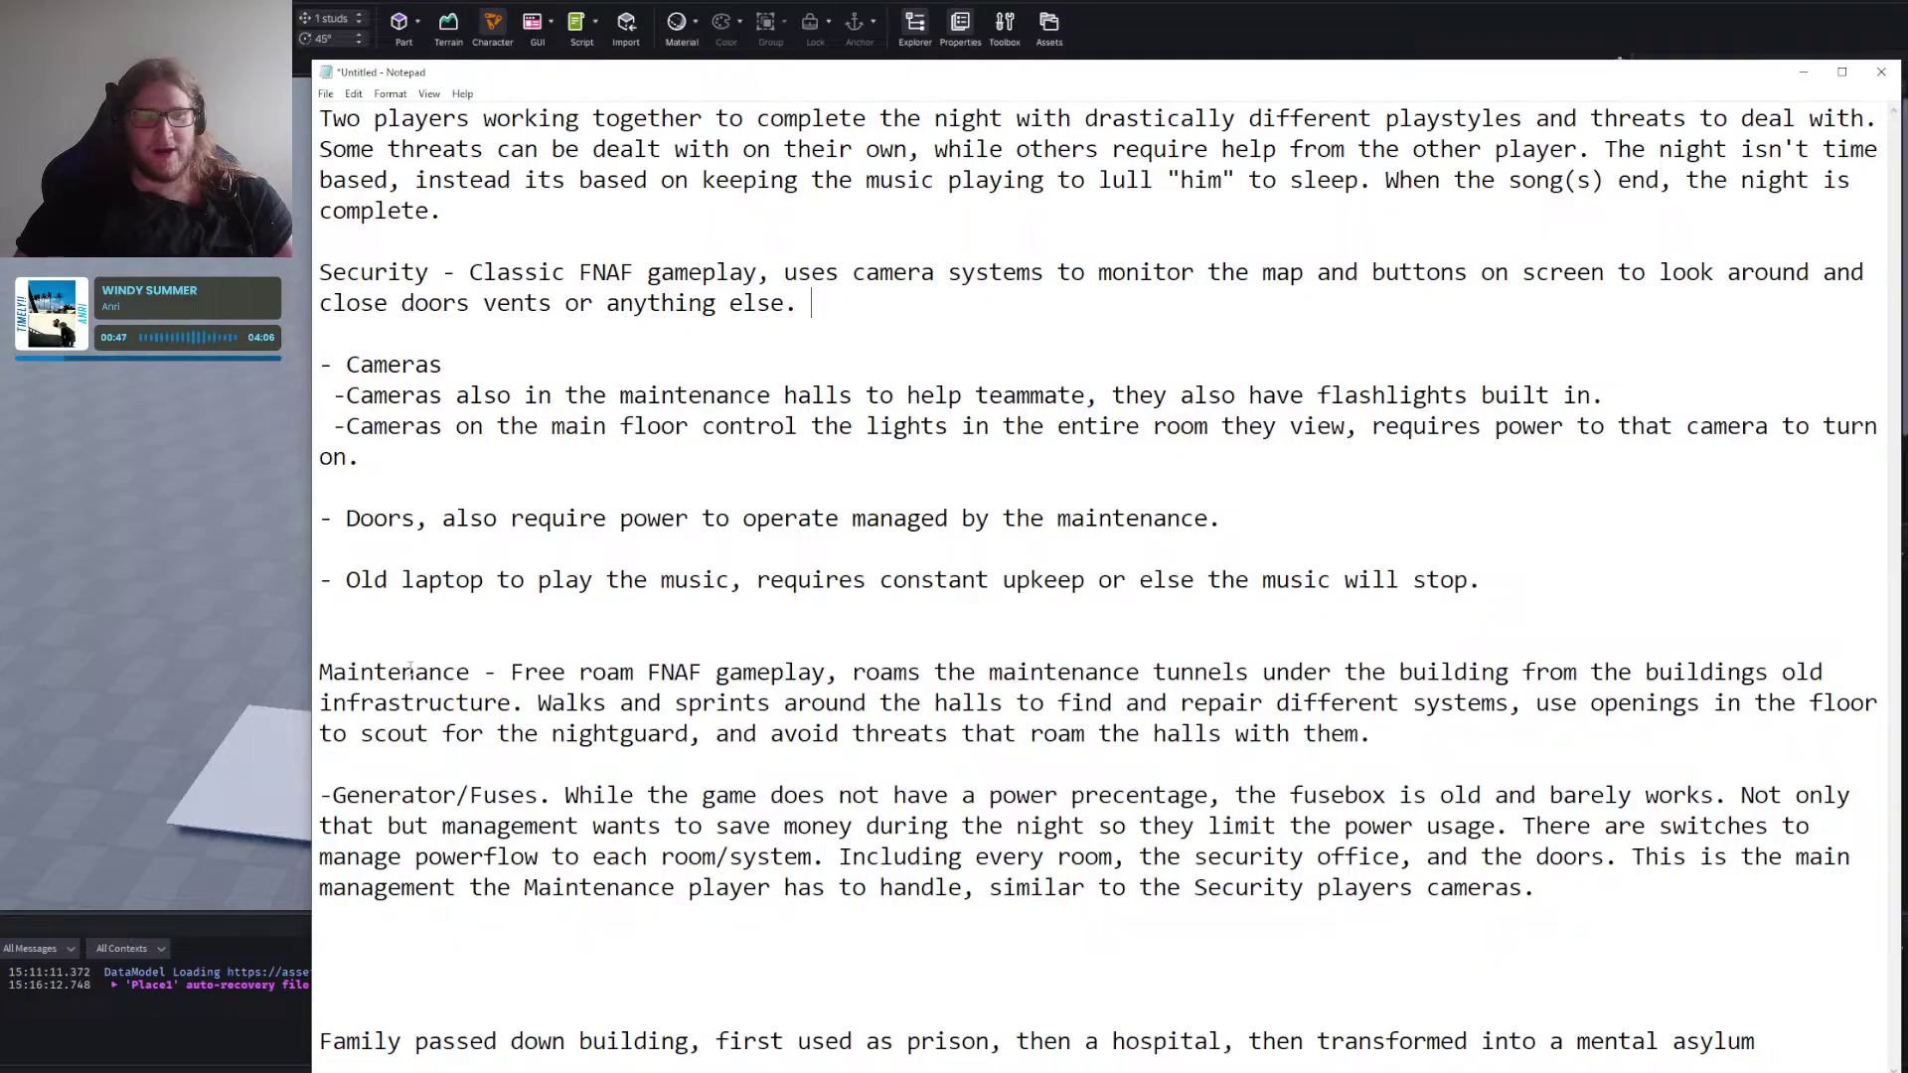
drag(538, 673, 824, 676)
click(831, 580)
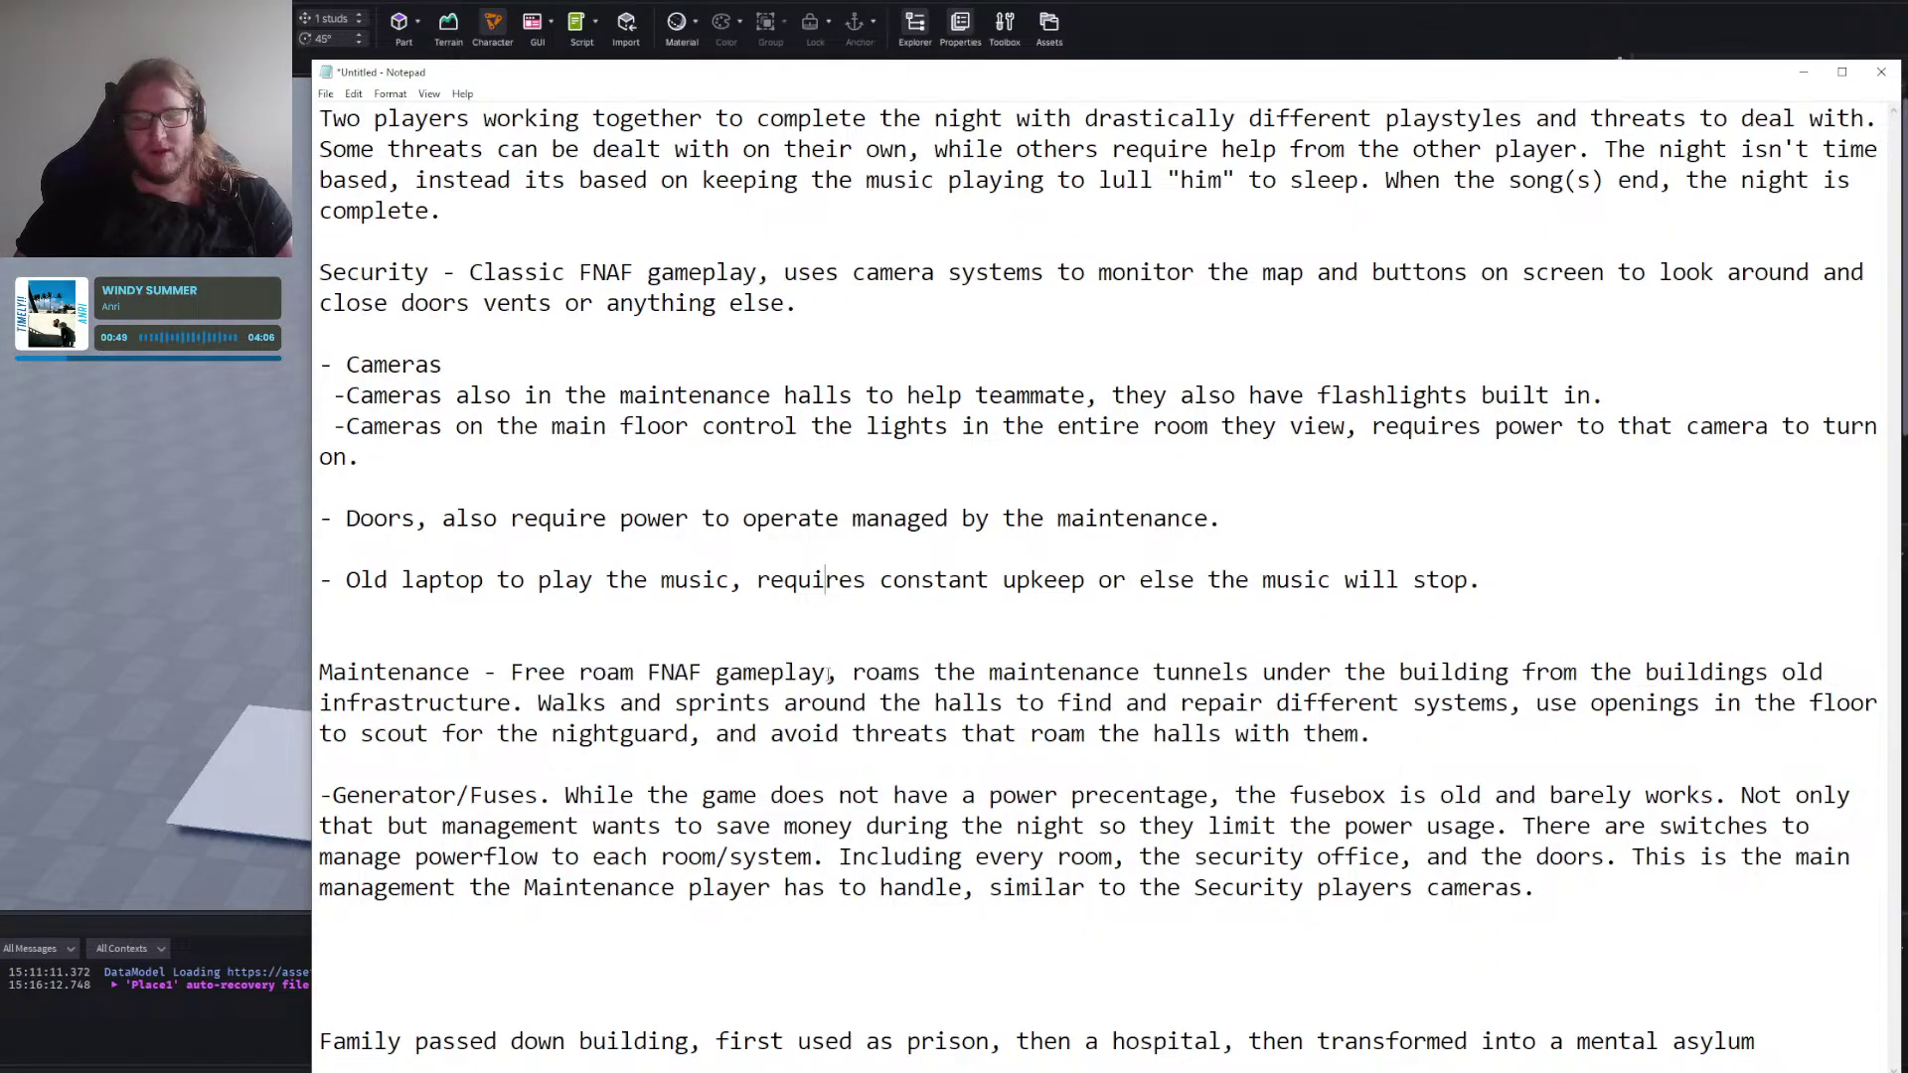
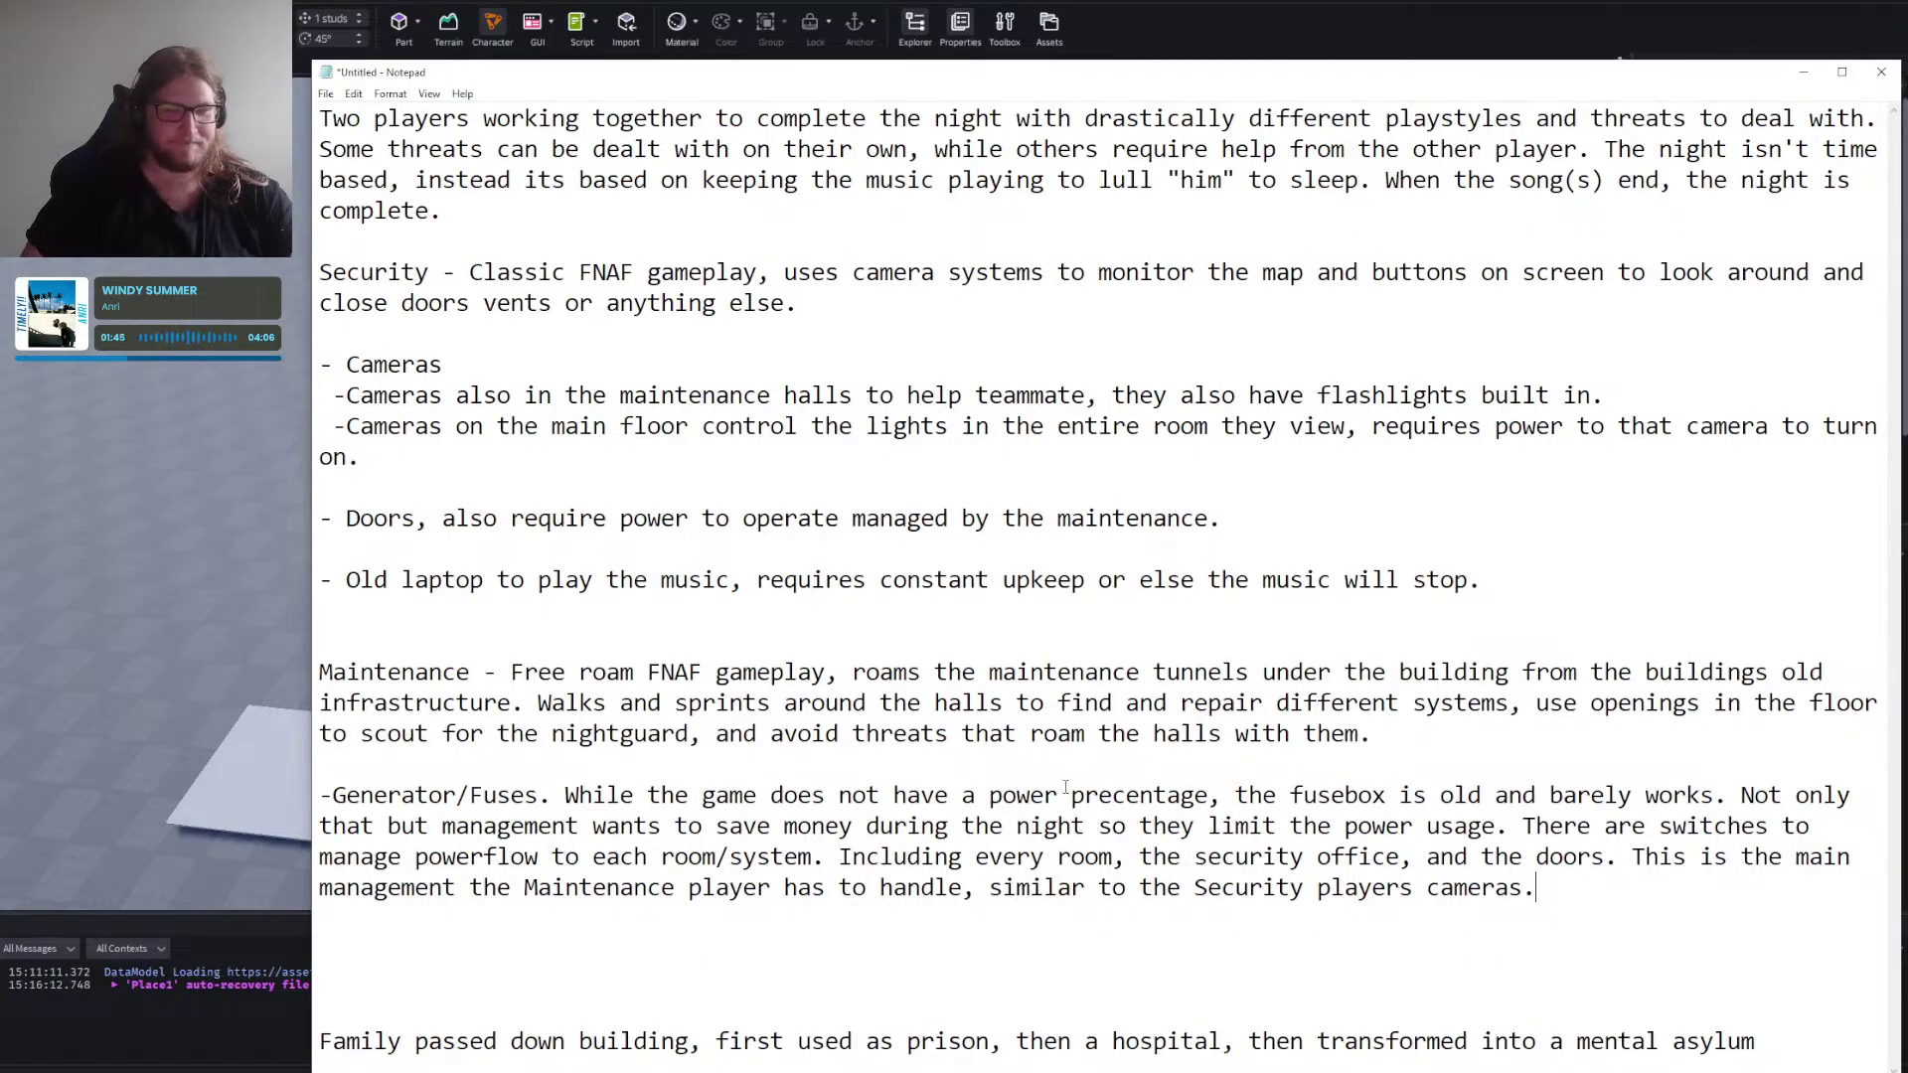
Add the bullet "- Hallway behind, no door." below the old laptop entry in the Security section.
click(1504, 576)
key(Return)
key(Return)
text(-)
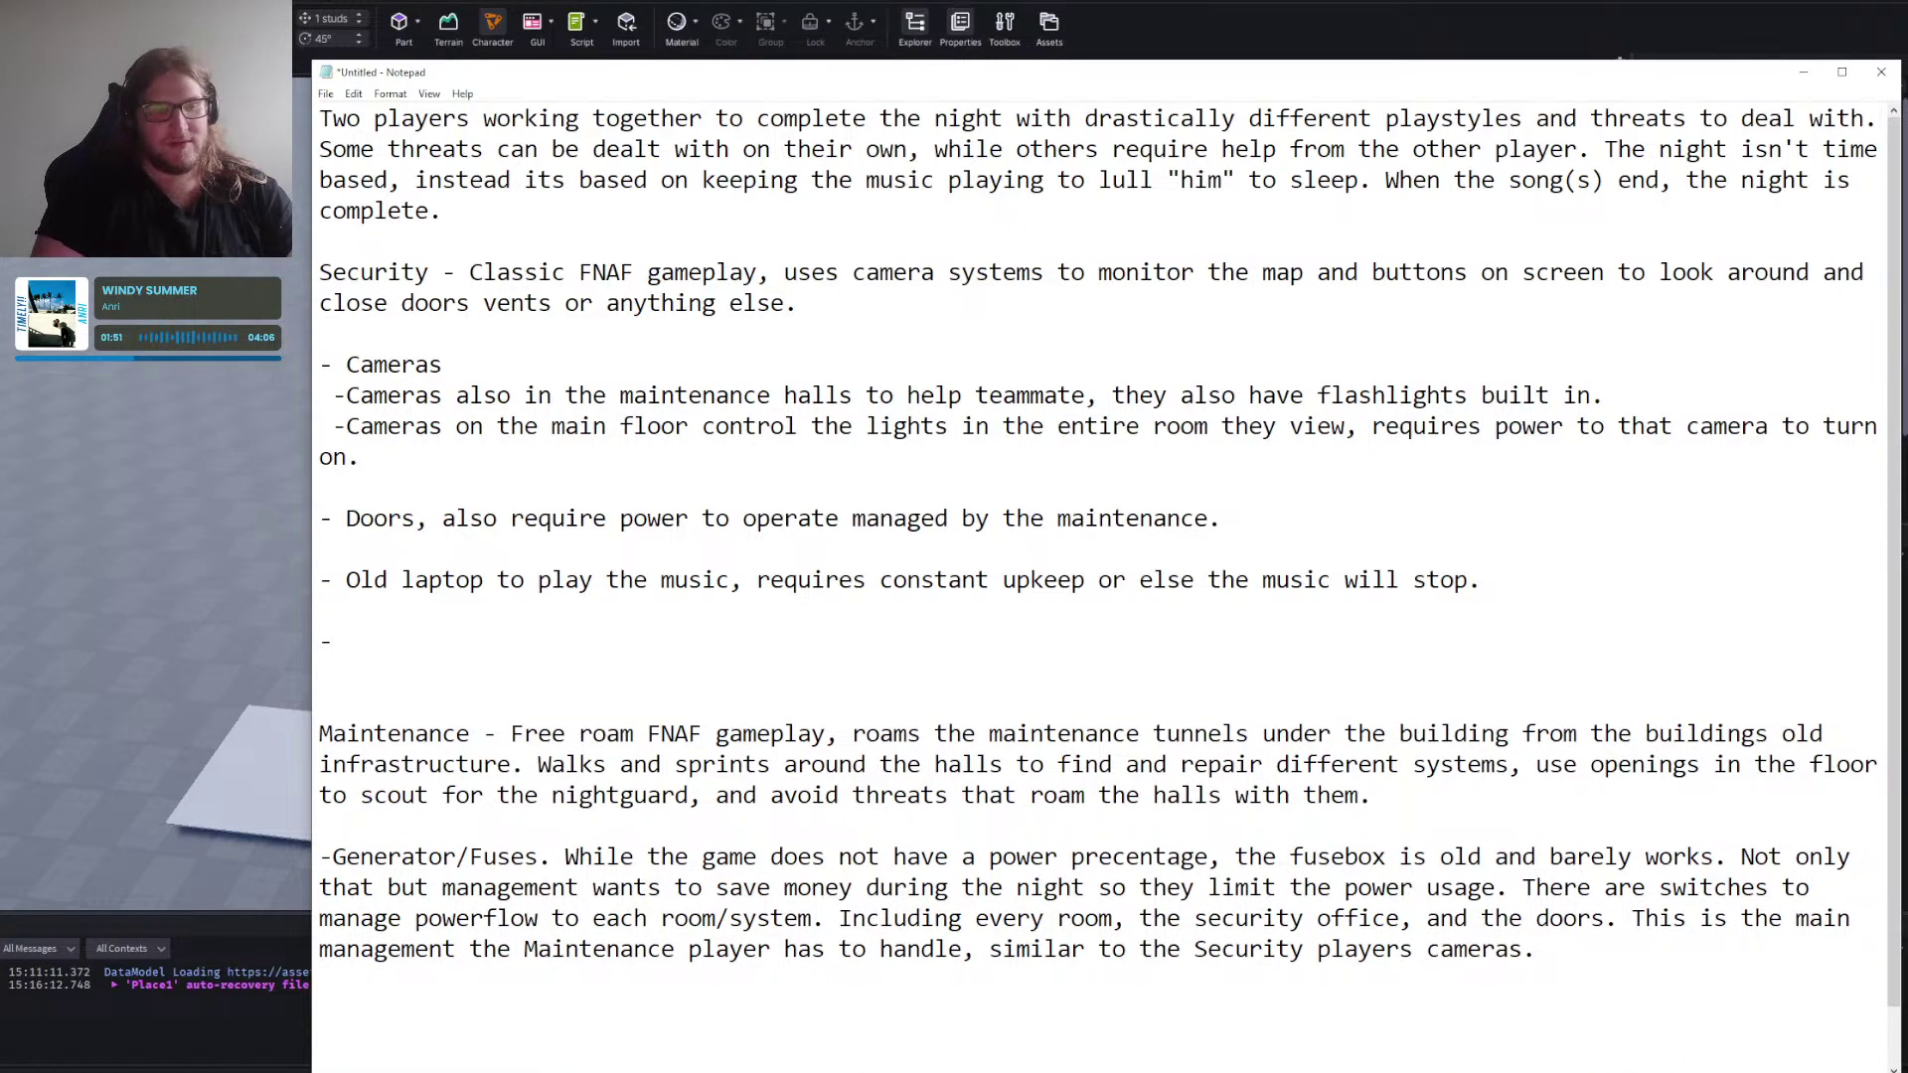
text(Hallway)
key(BackSpace)
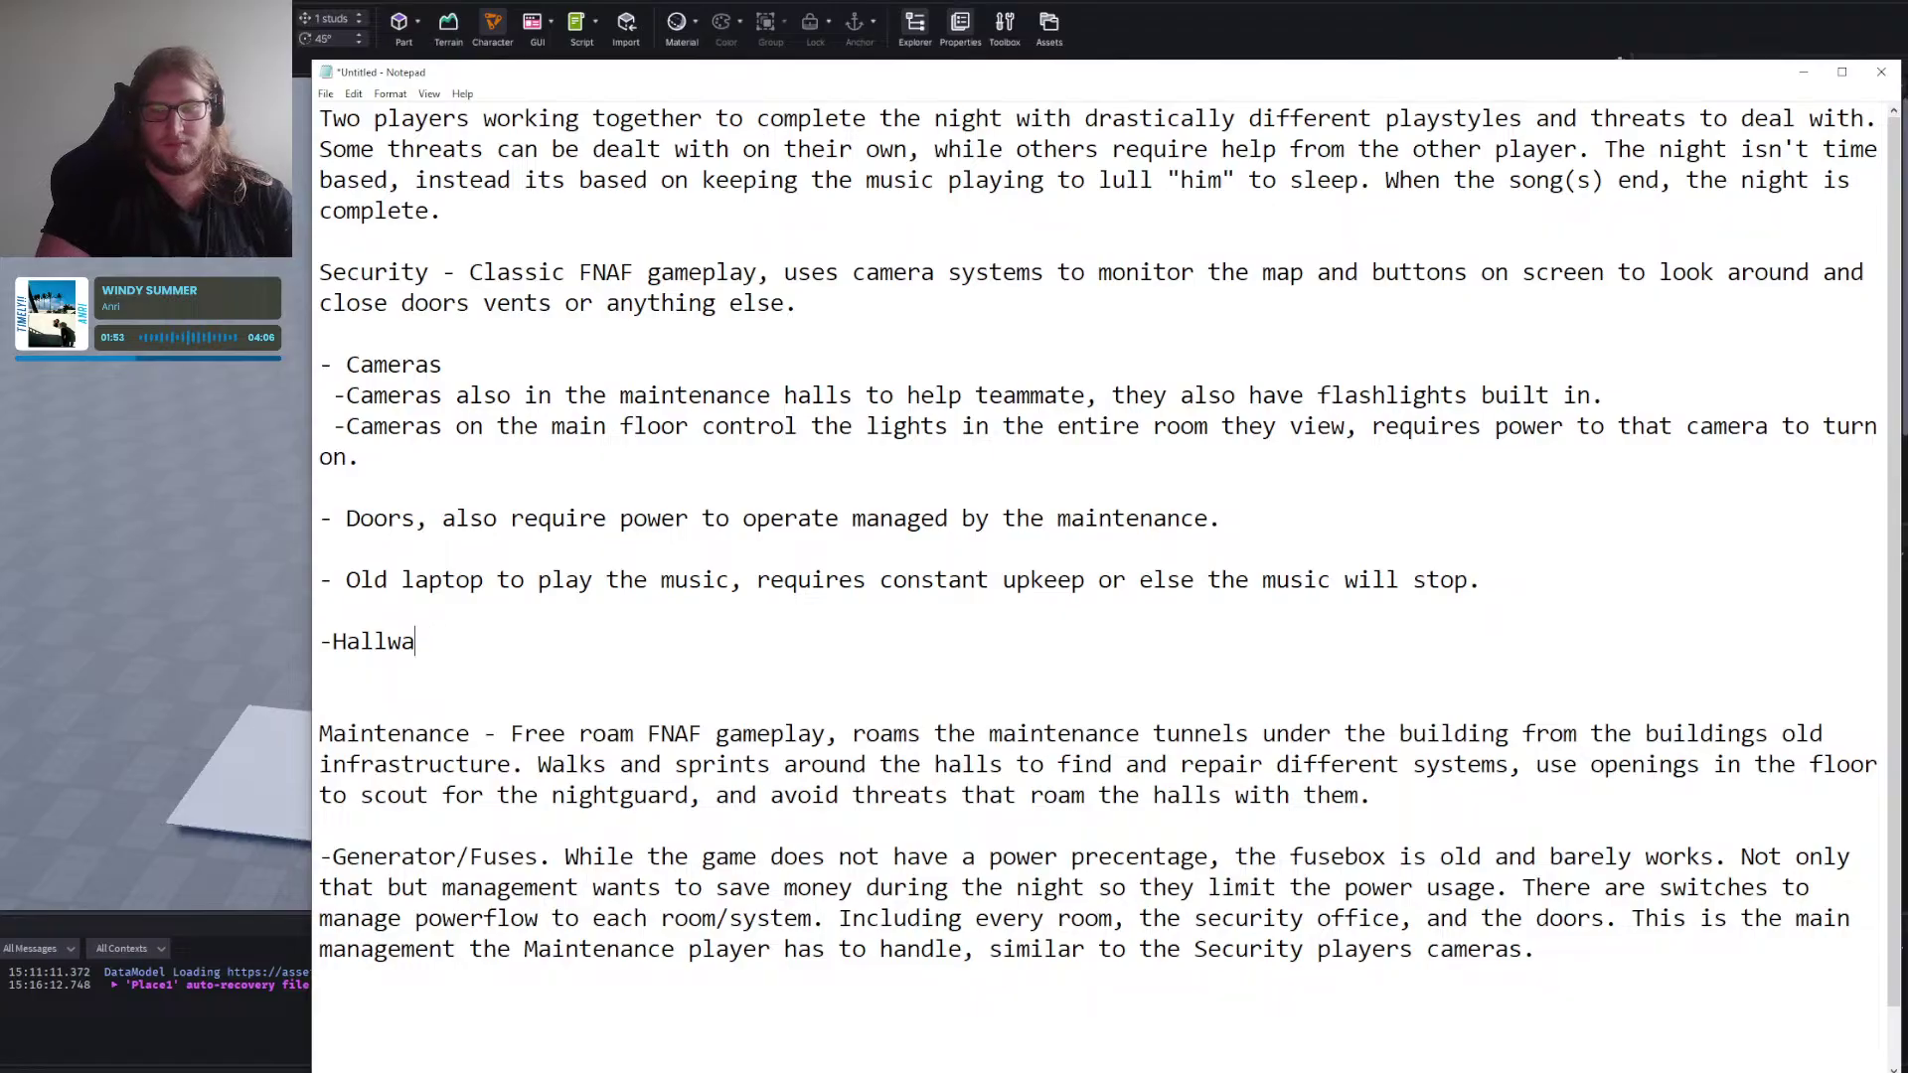
key(BackSpace)
key(BackSpace)
key(BackSpace)
key(BackSpace)
key(BackSpace)
key(BackSpace)
text(Hall)
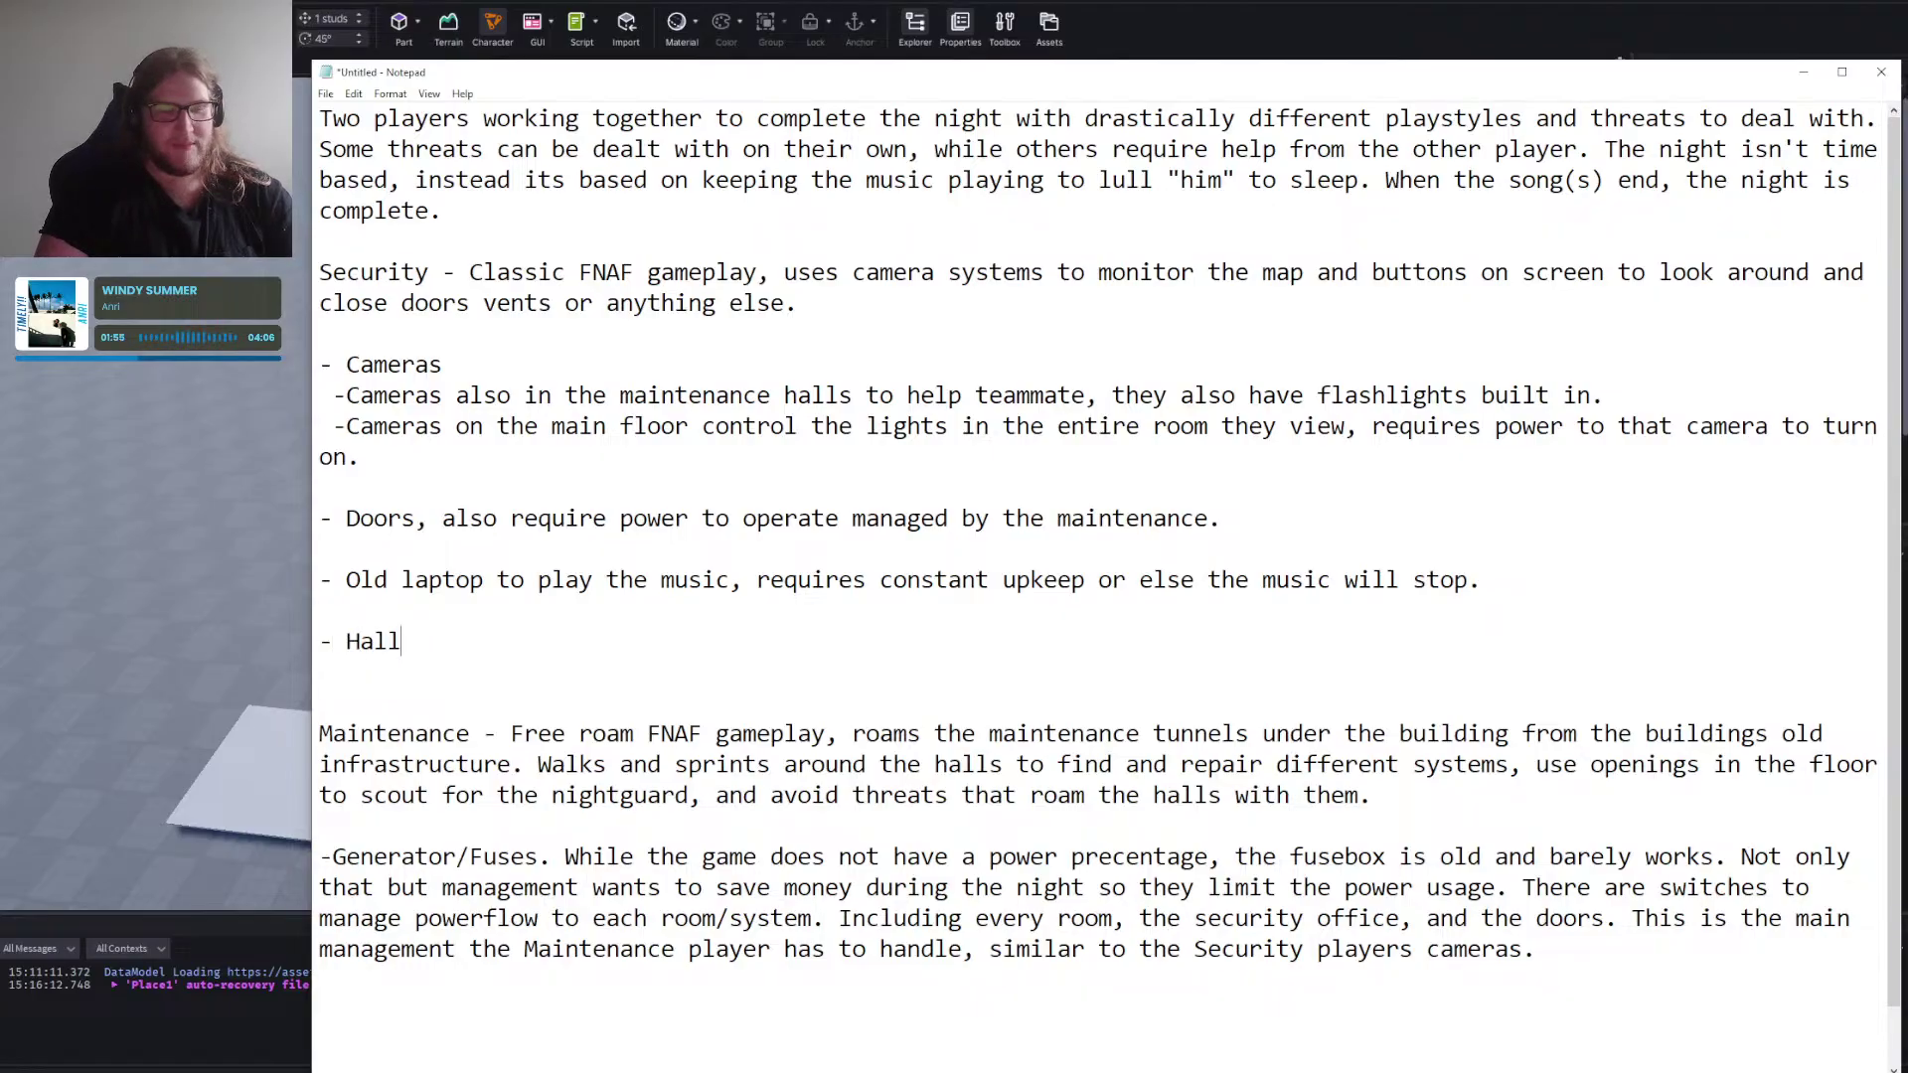
text(way)
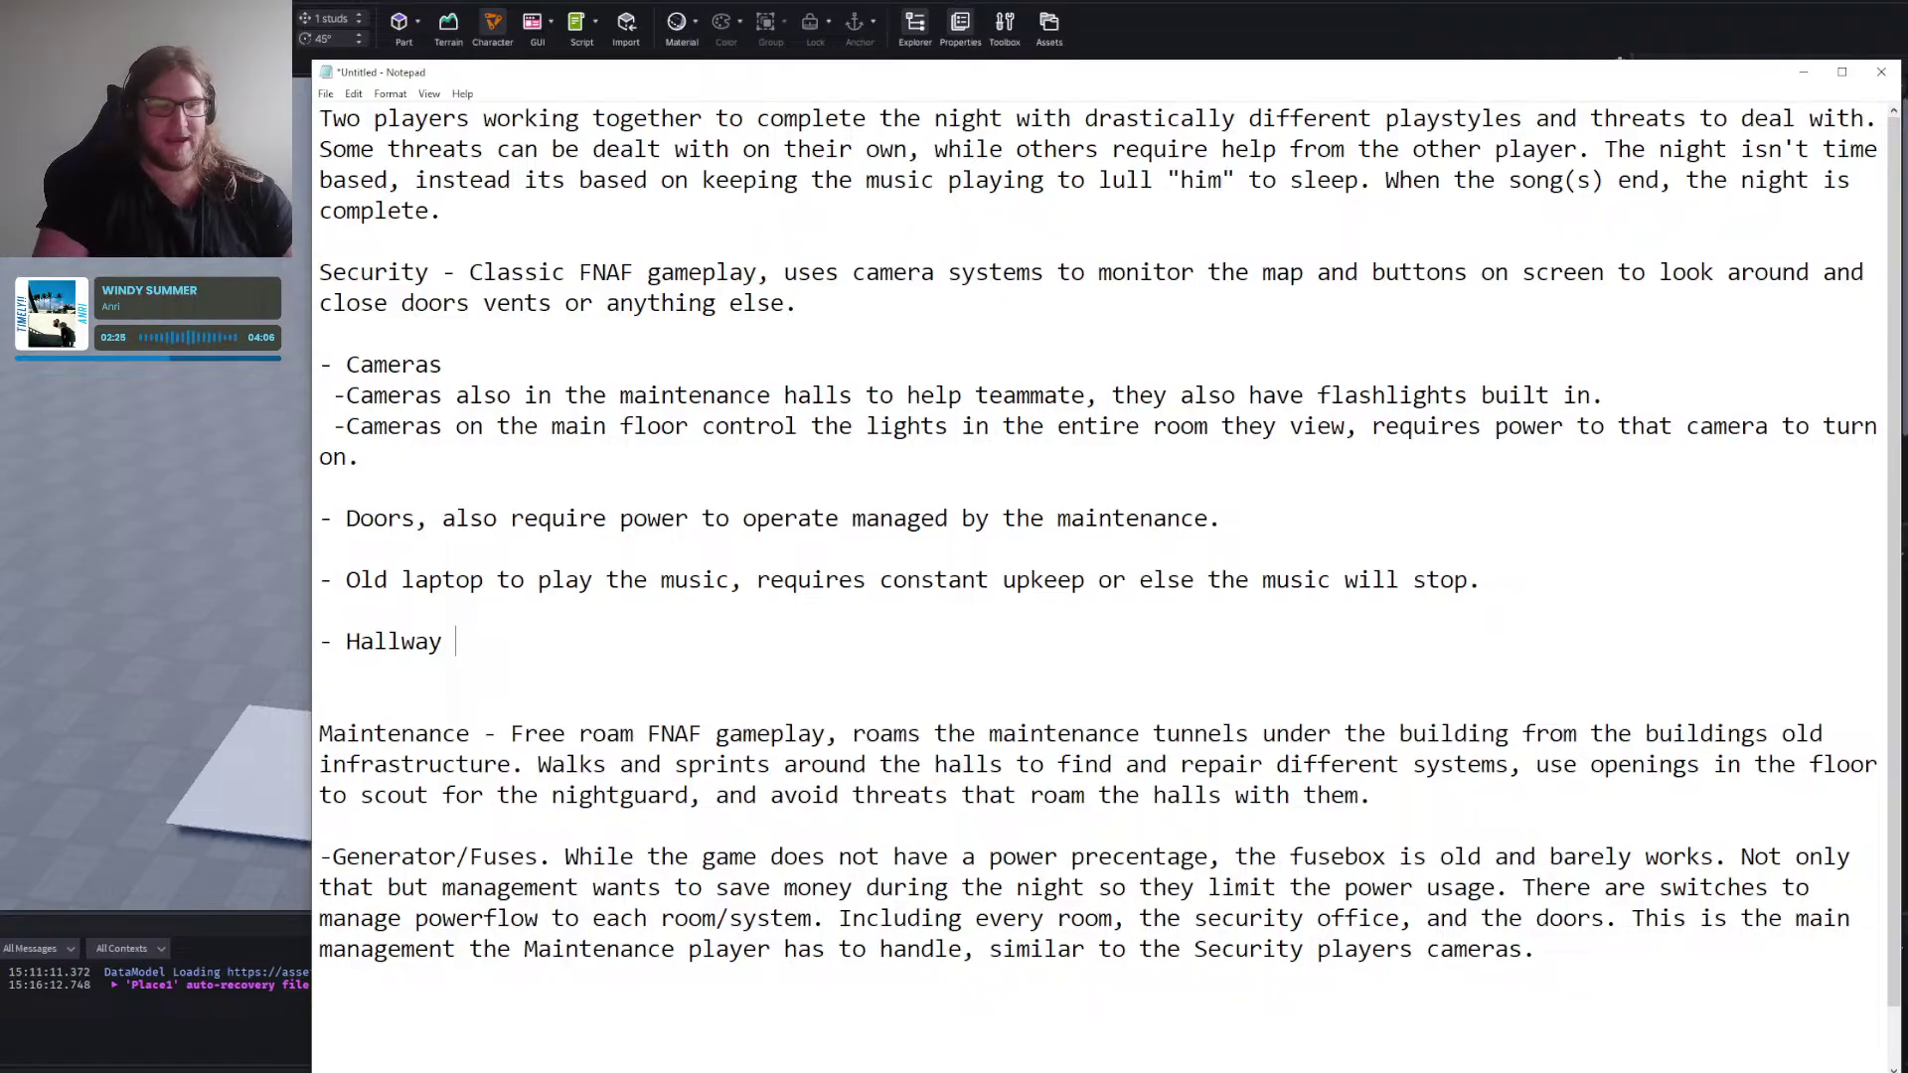
text(behind, )
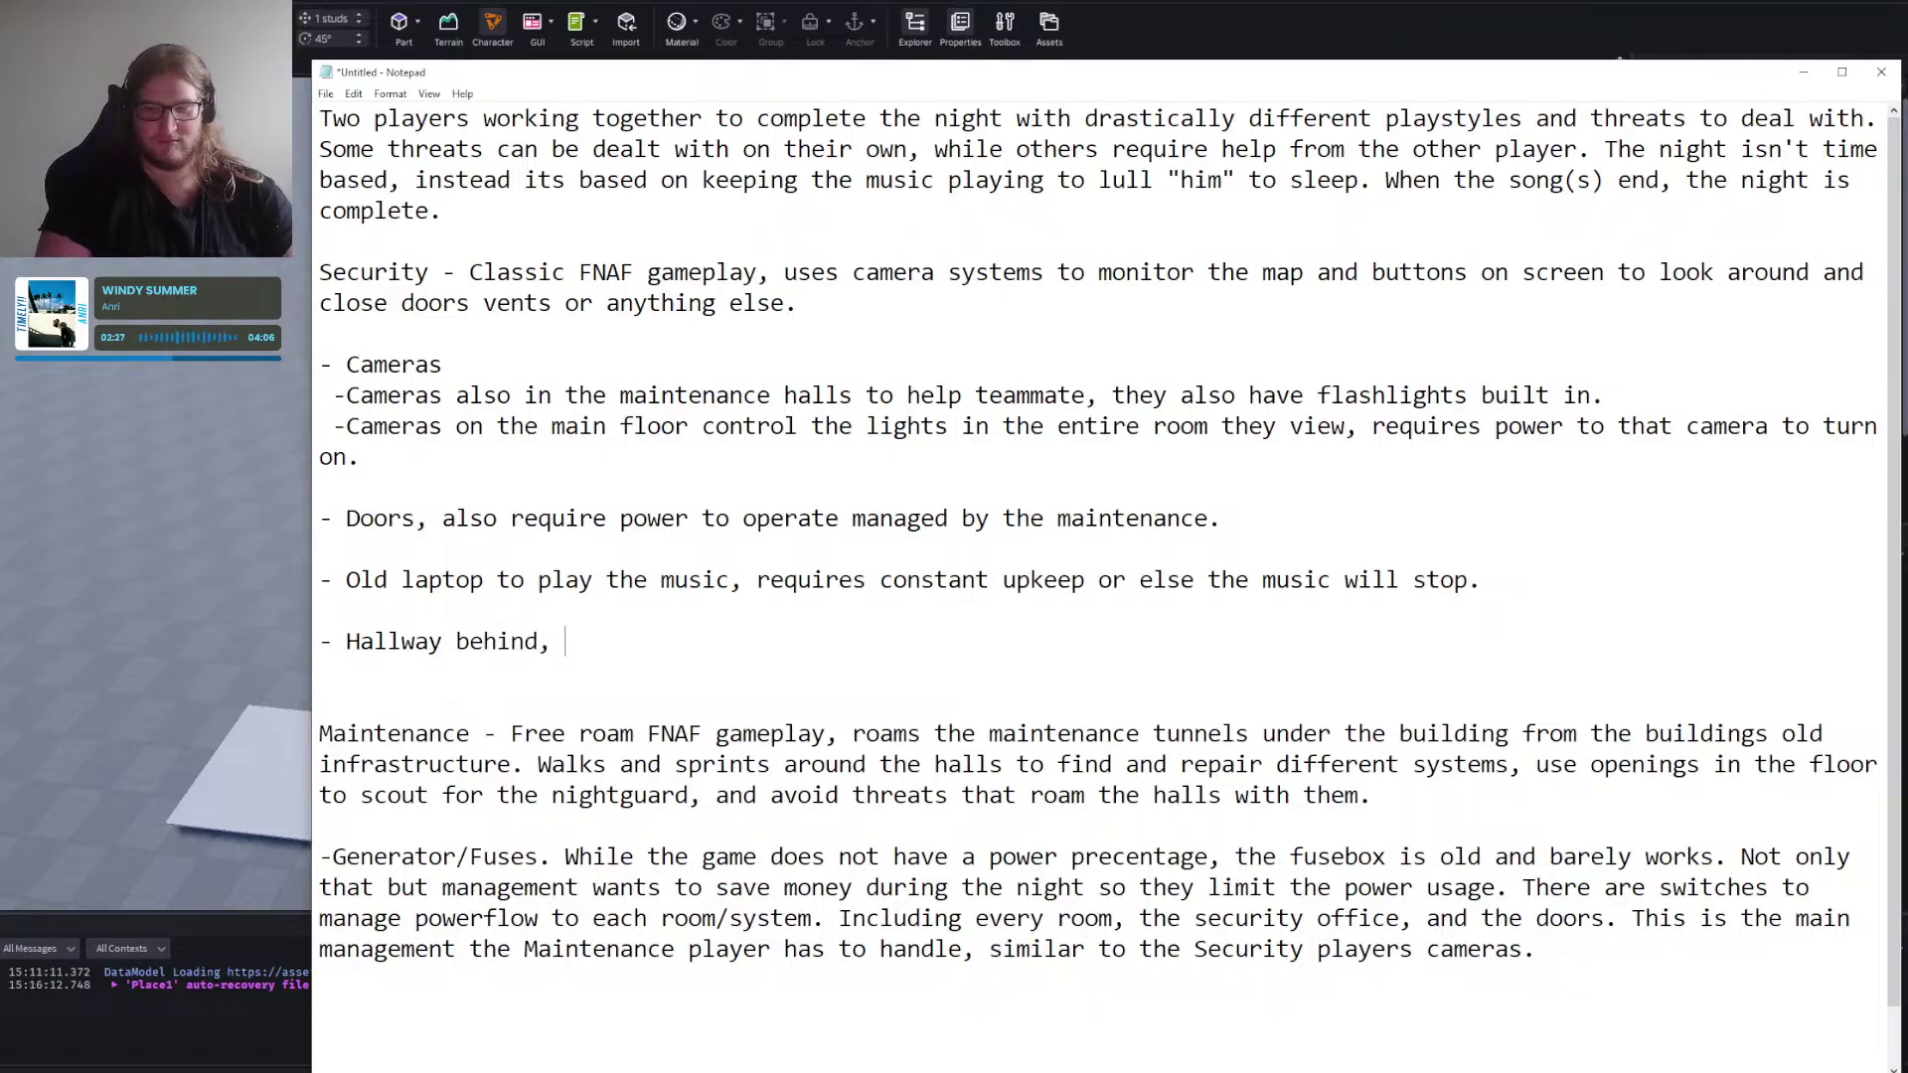
text(no door.)
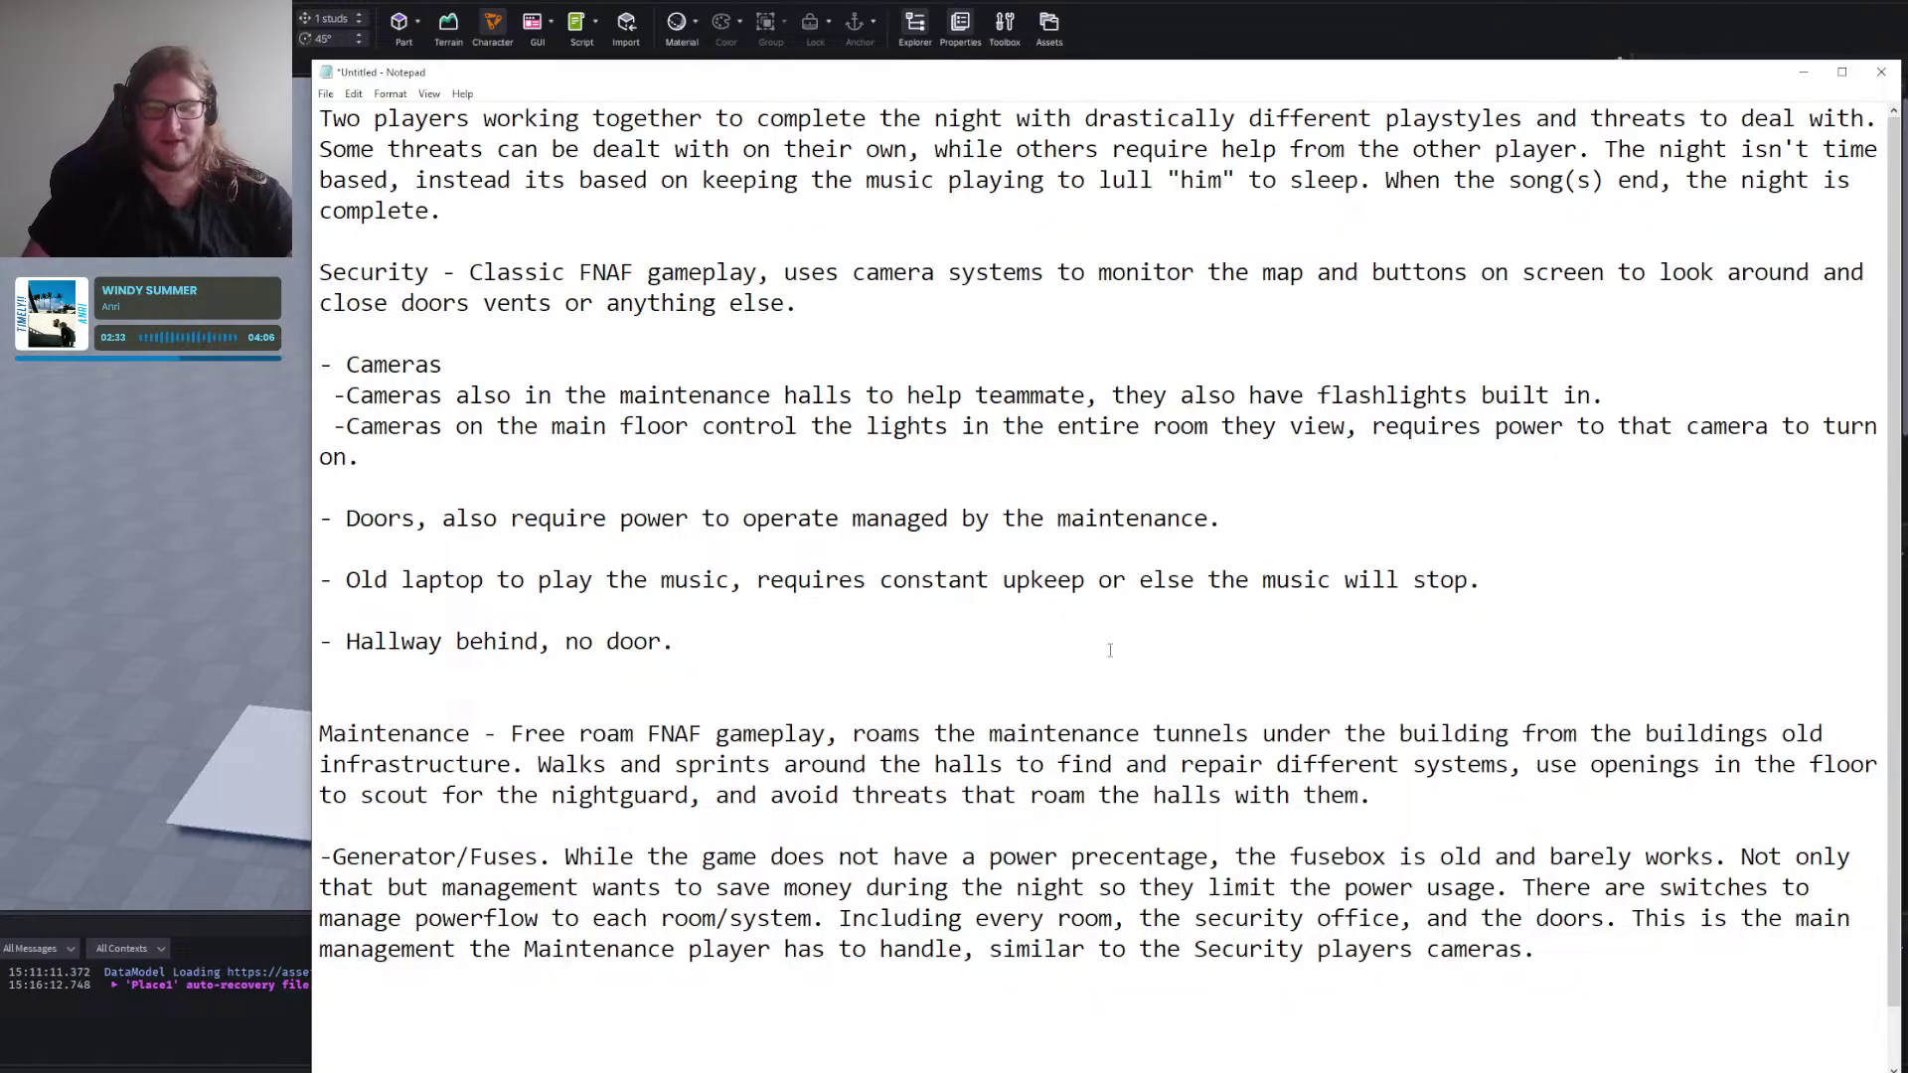
click(943, 648)
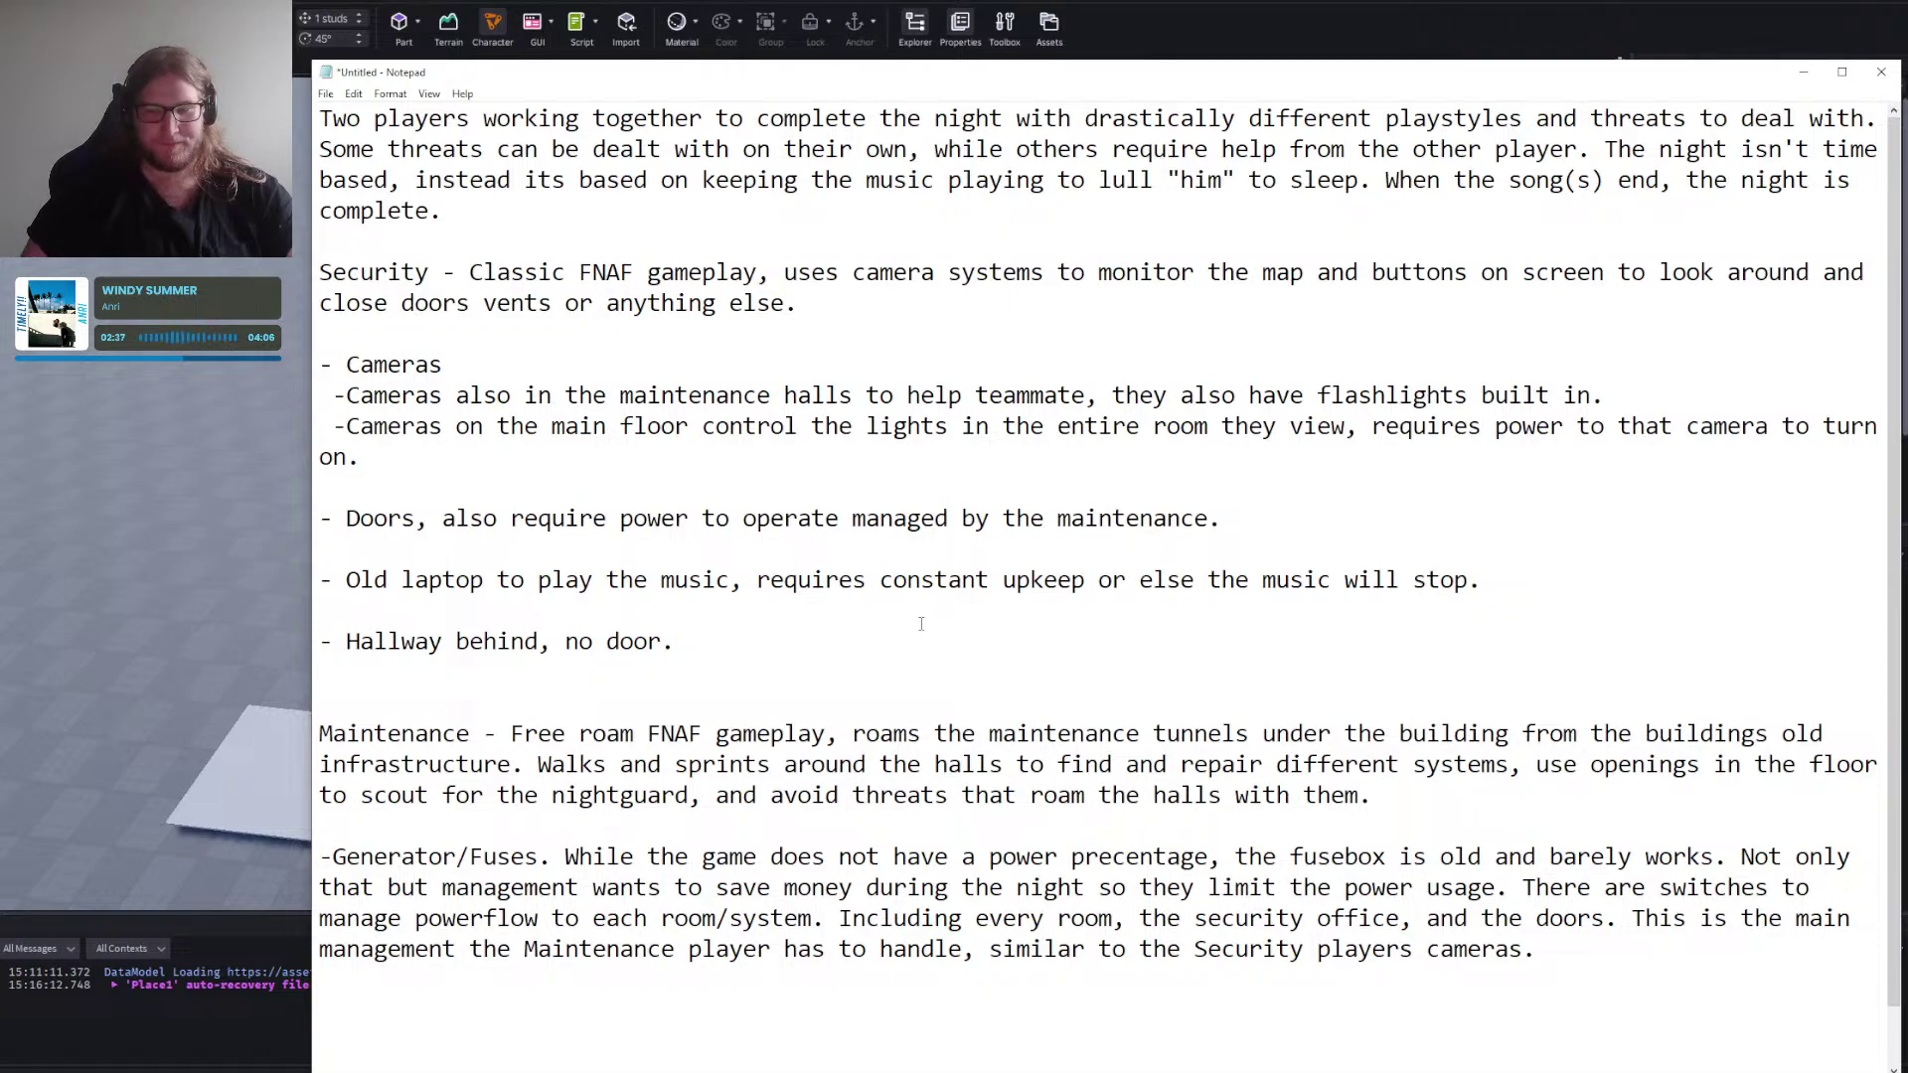
Read through the Maintenance notes down to the end of the Generator/Fuses paragraph.
click(962, 487)
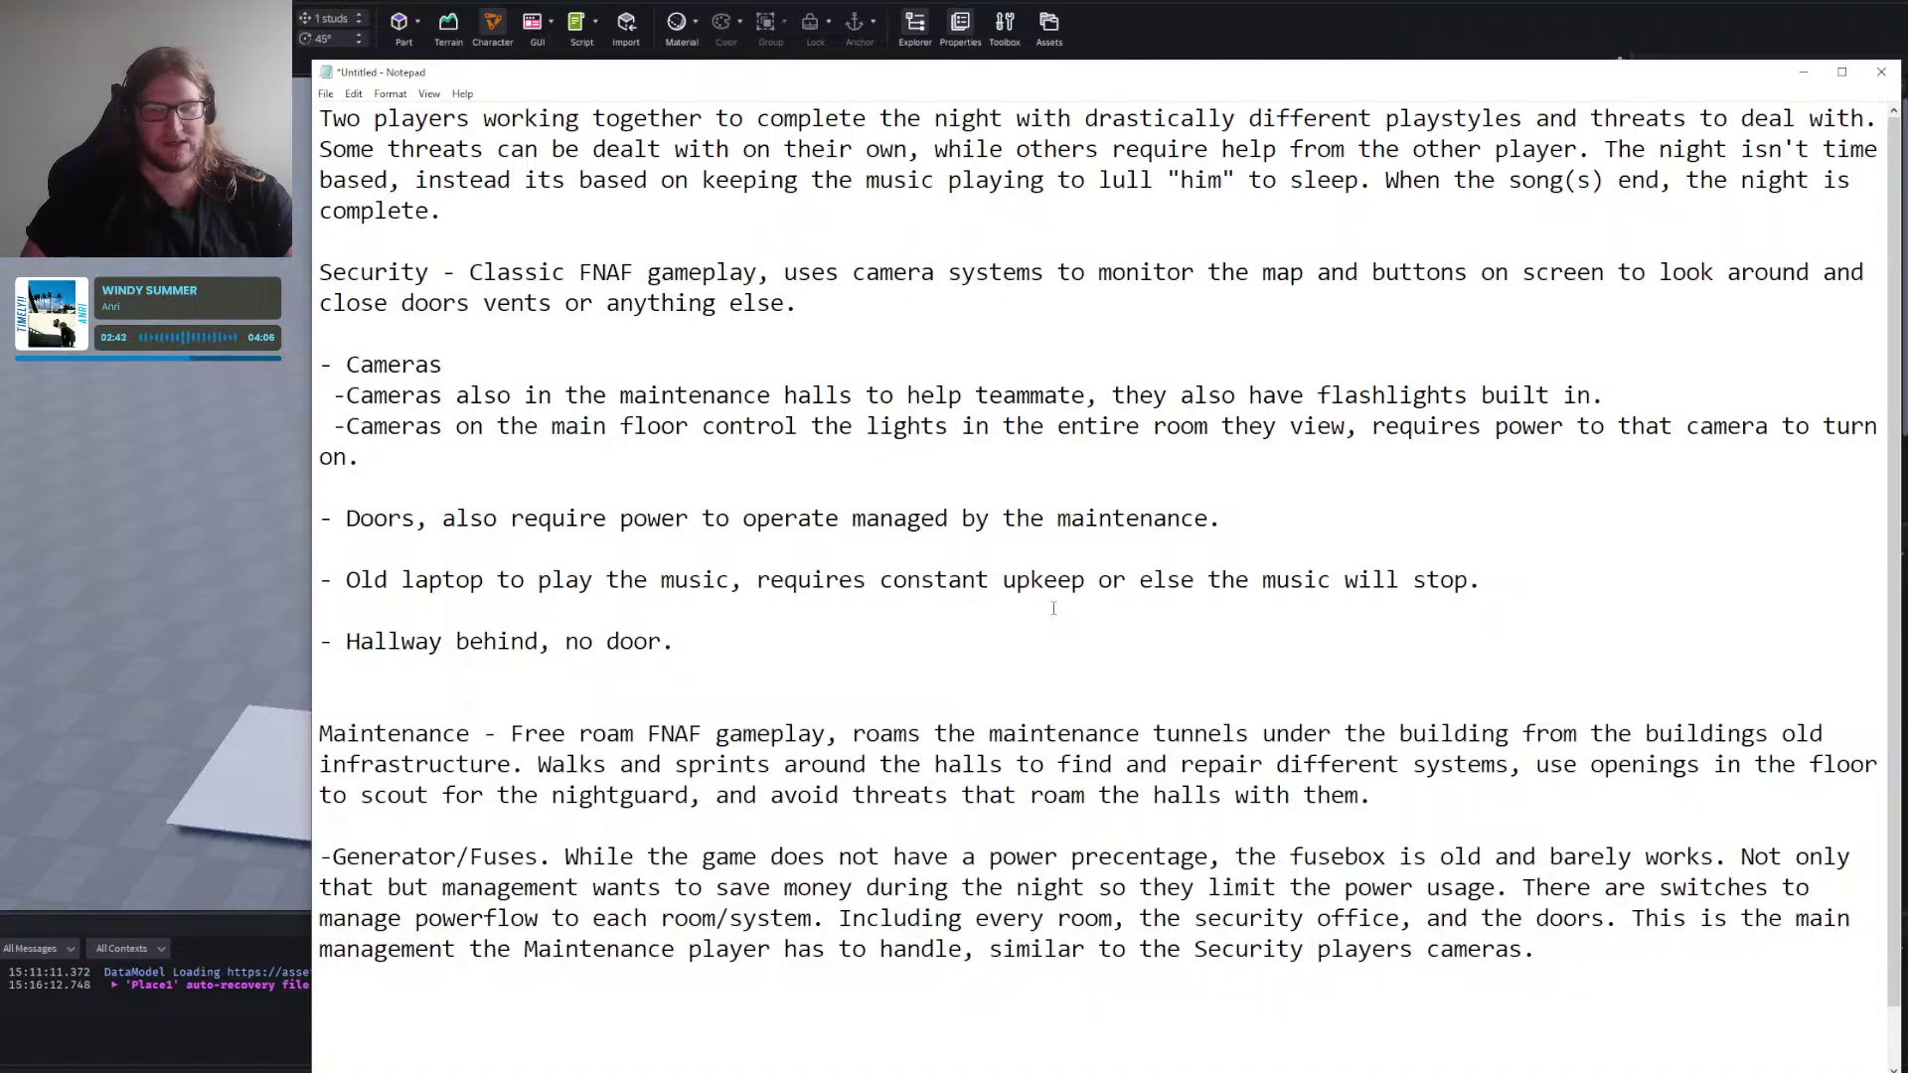
drag(856, 733, 1083, 795)
click(1017, 656)
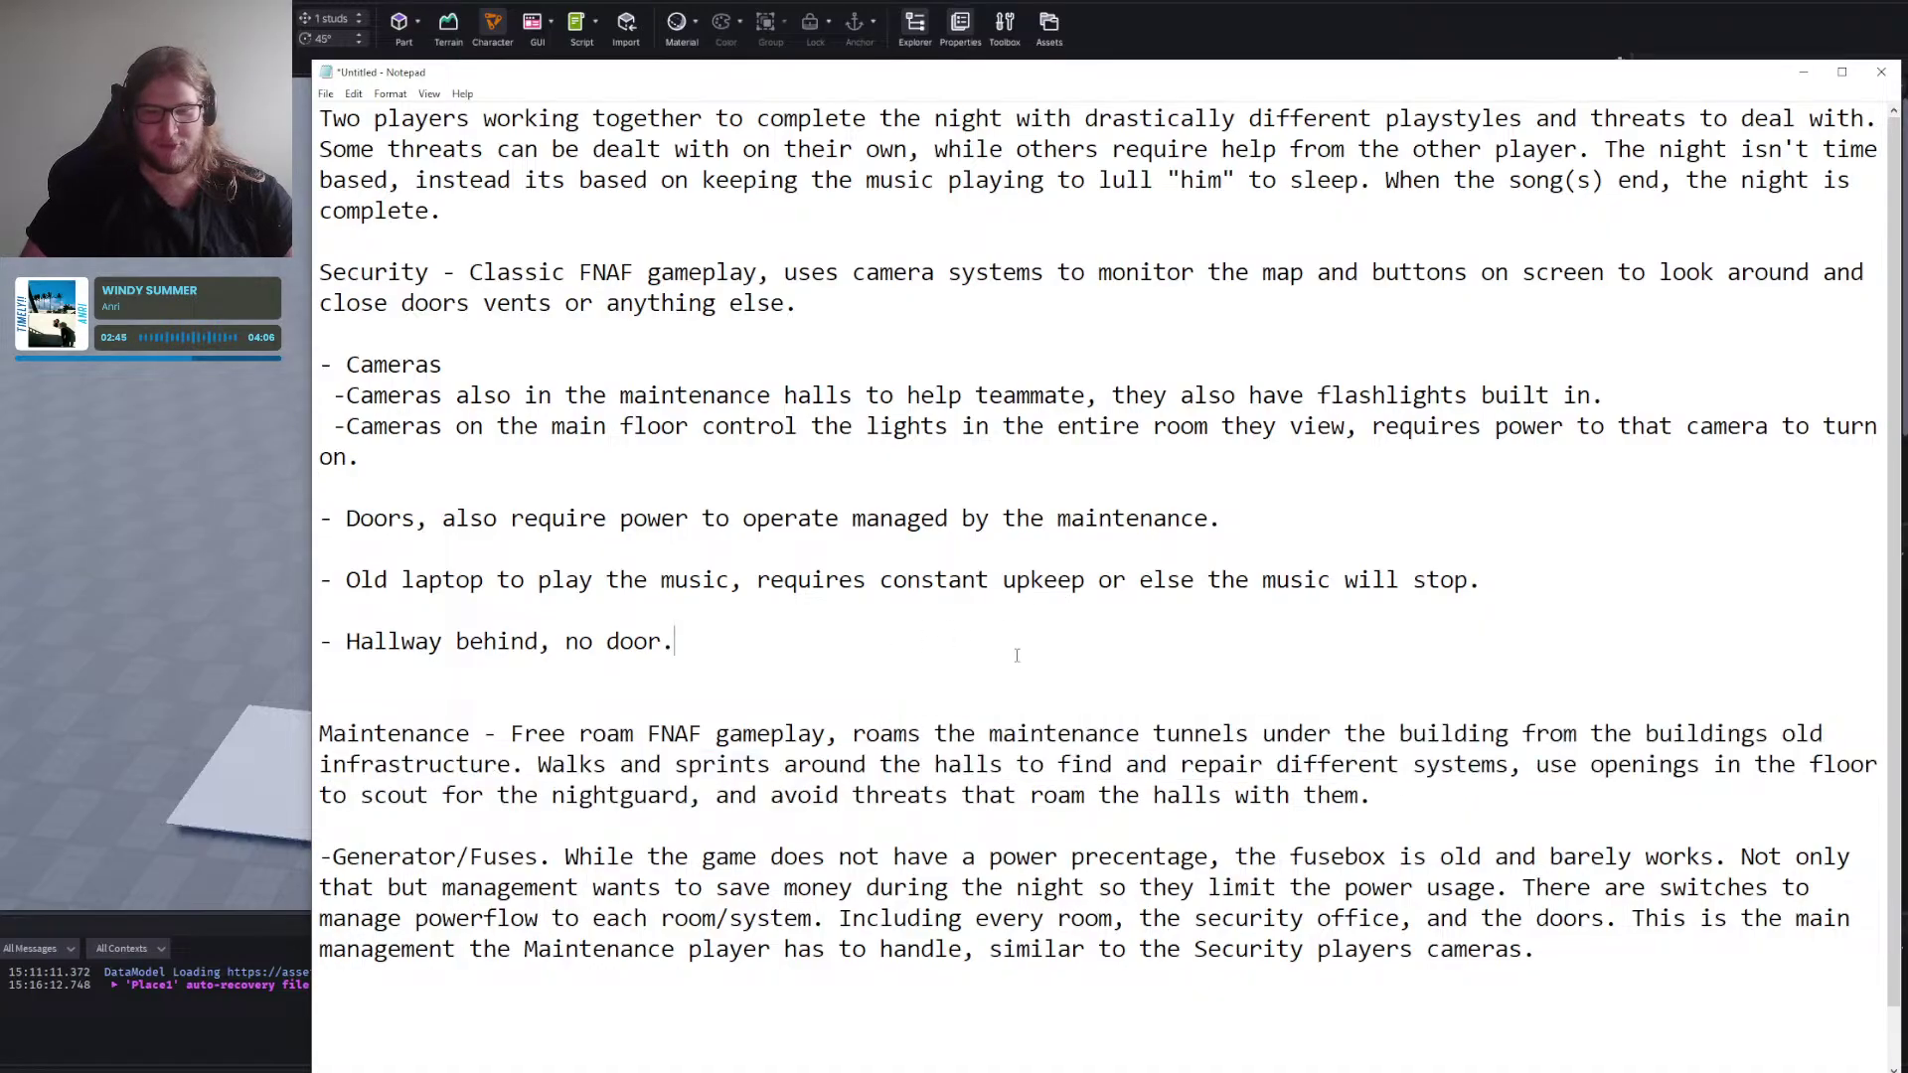
scroll(1016, 655, down, 1)
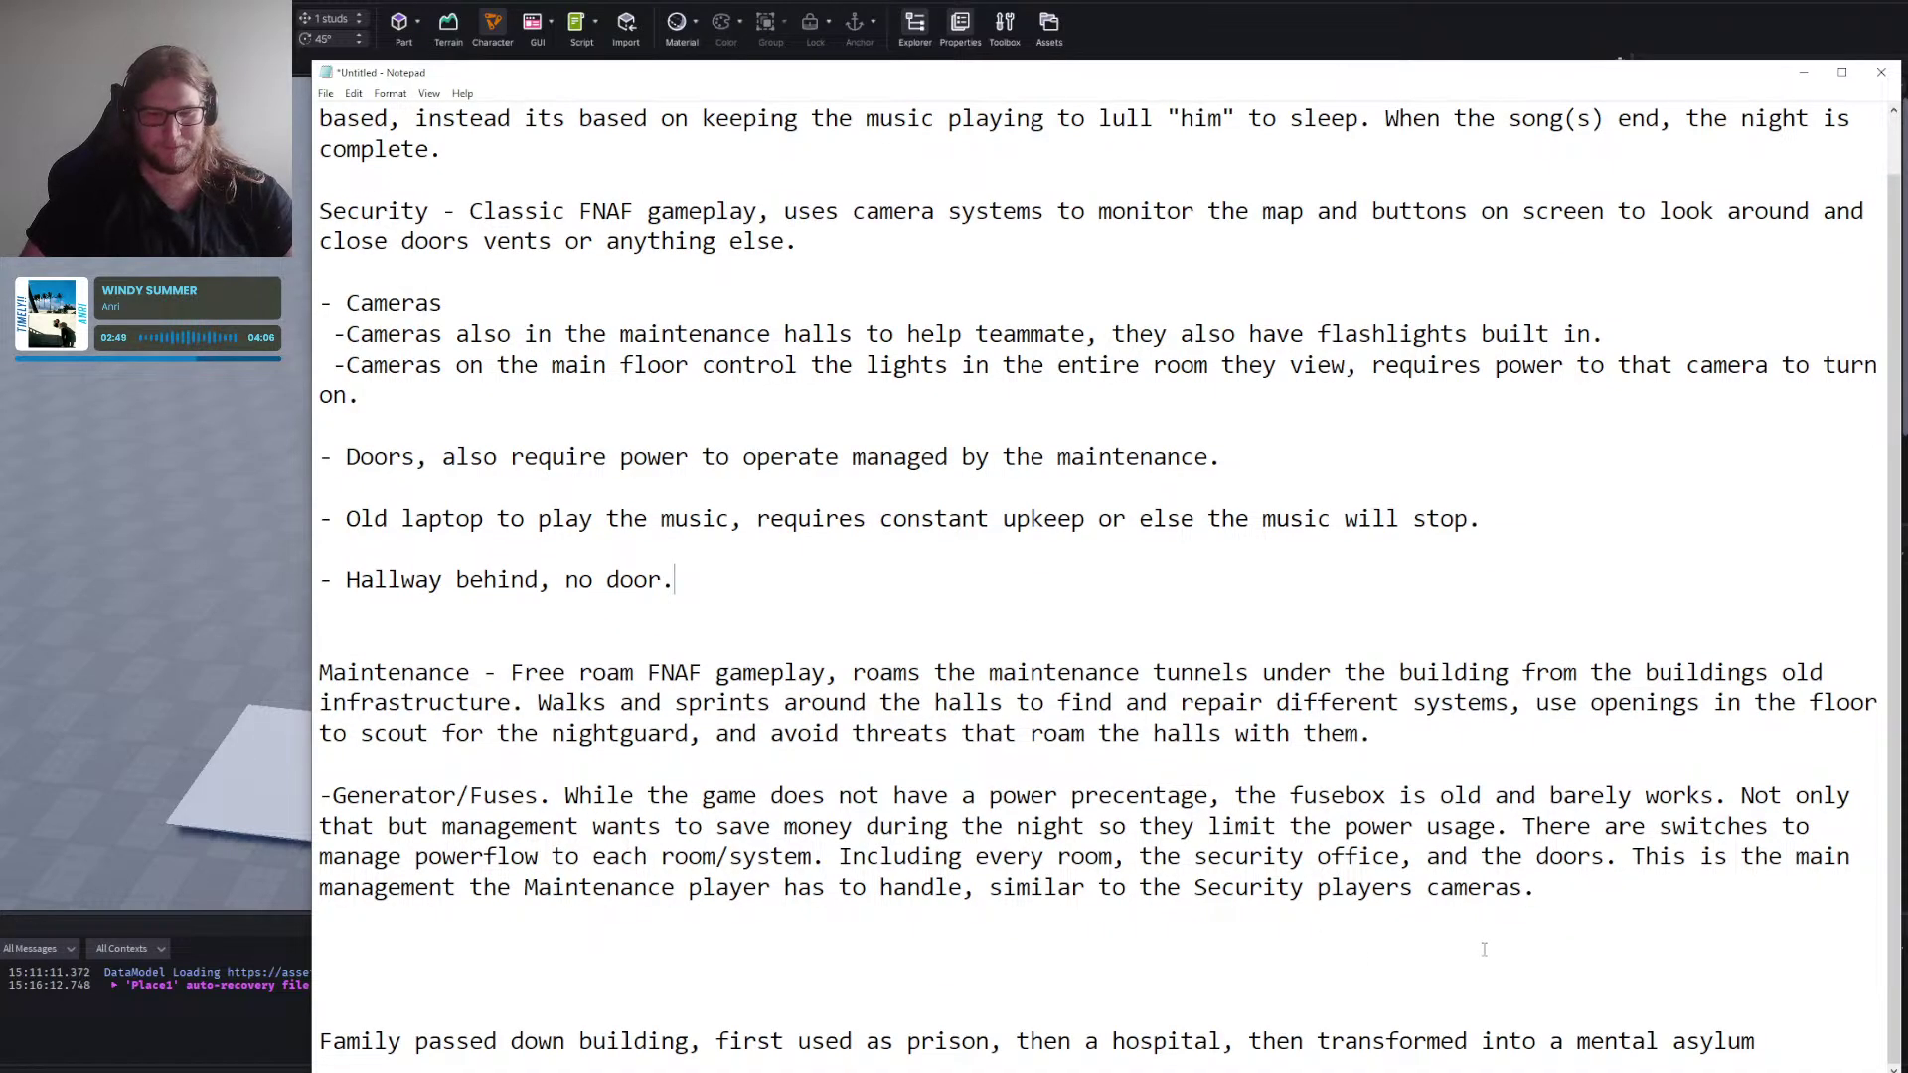
click(1580, 893)
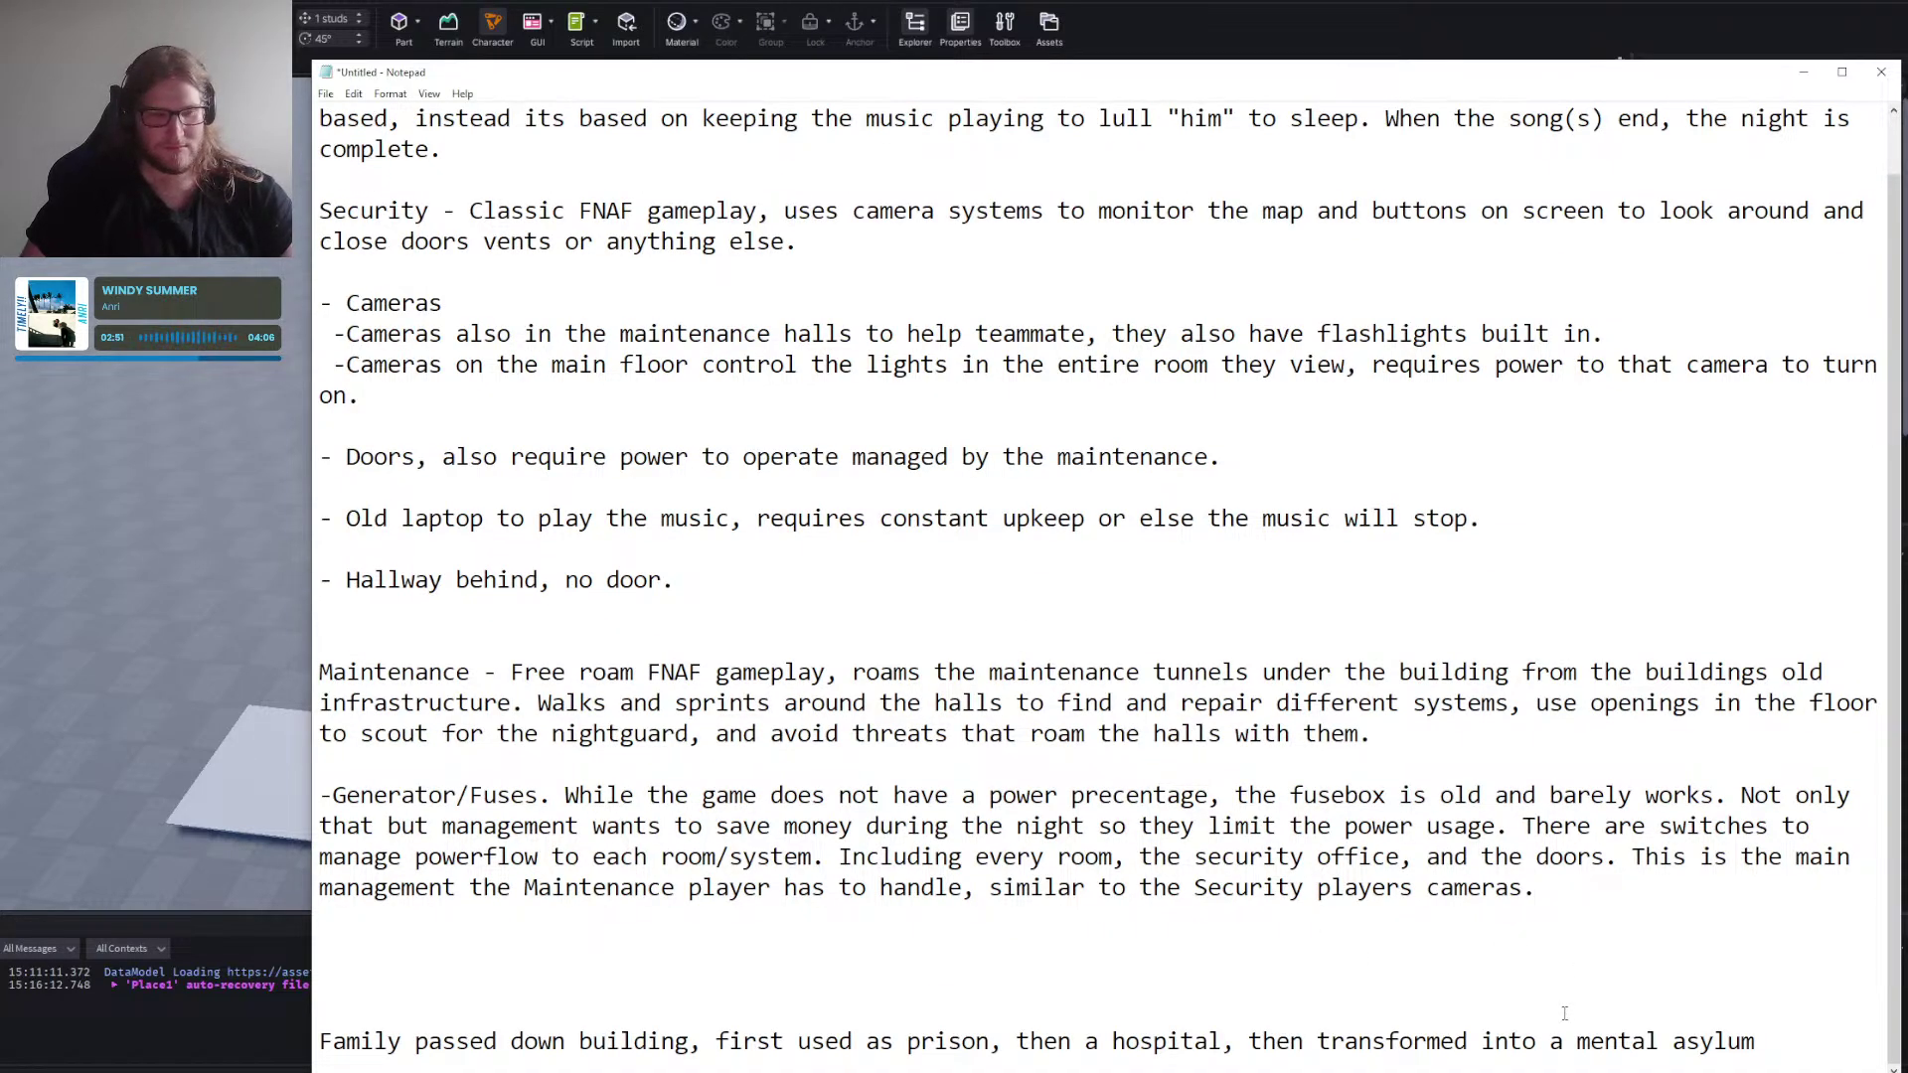
Return to Roblox Studio and examine the main hallway and its surroundings from the side, front and close up.
click(92, 412)
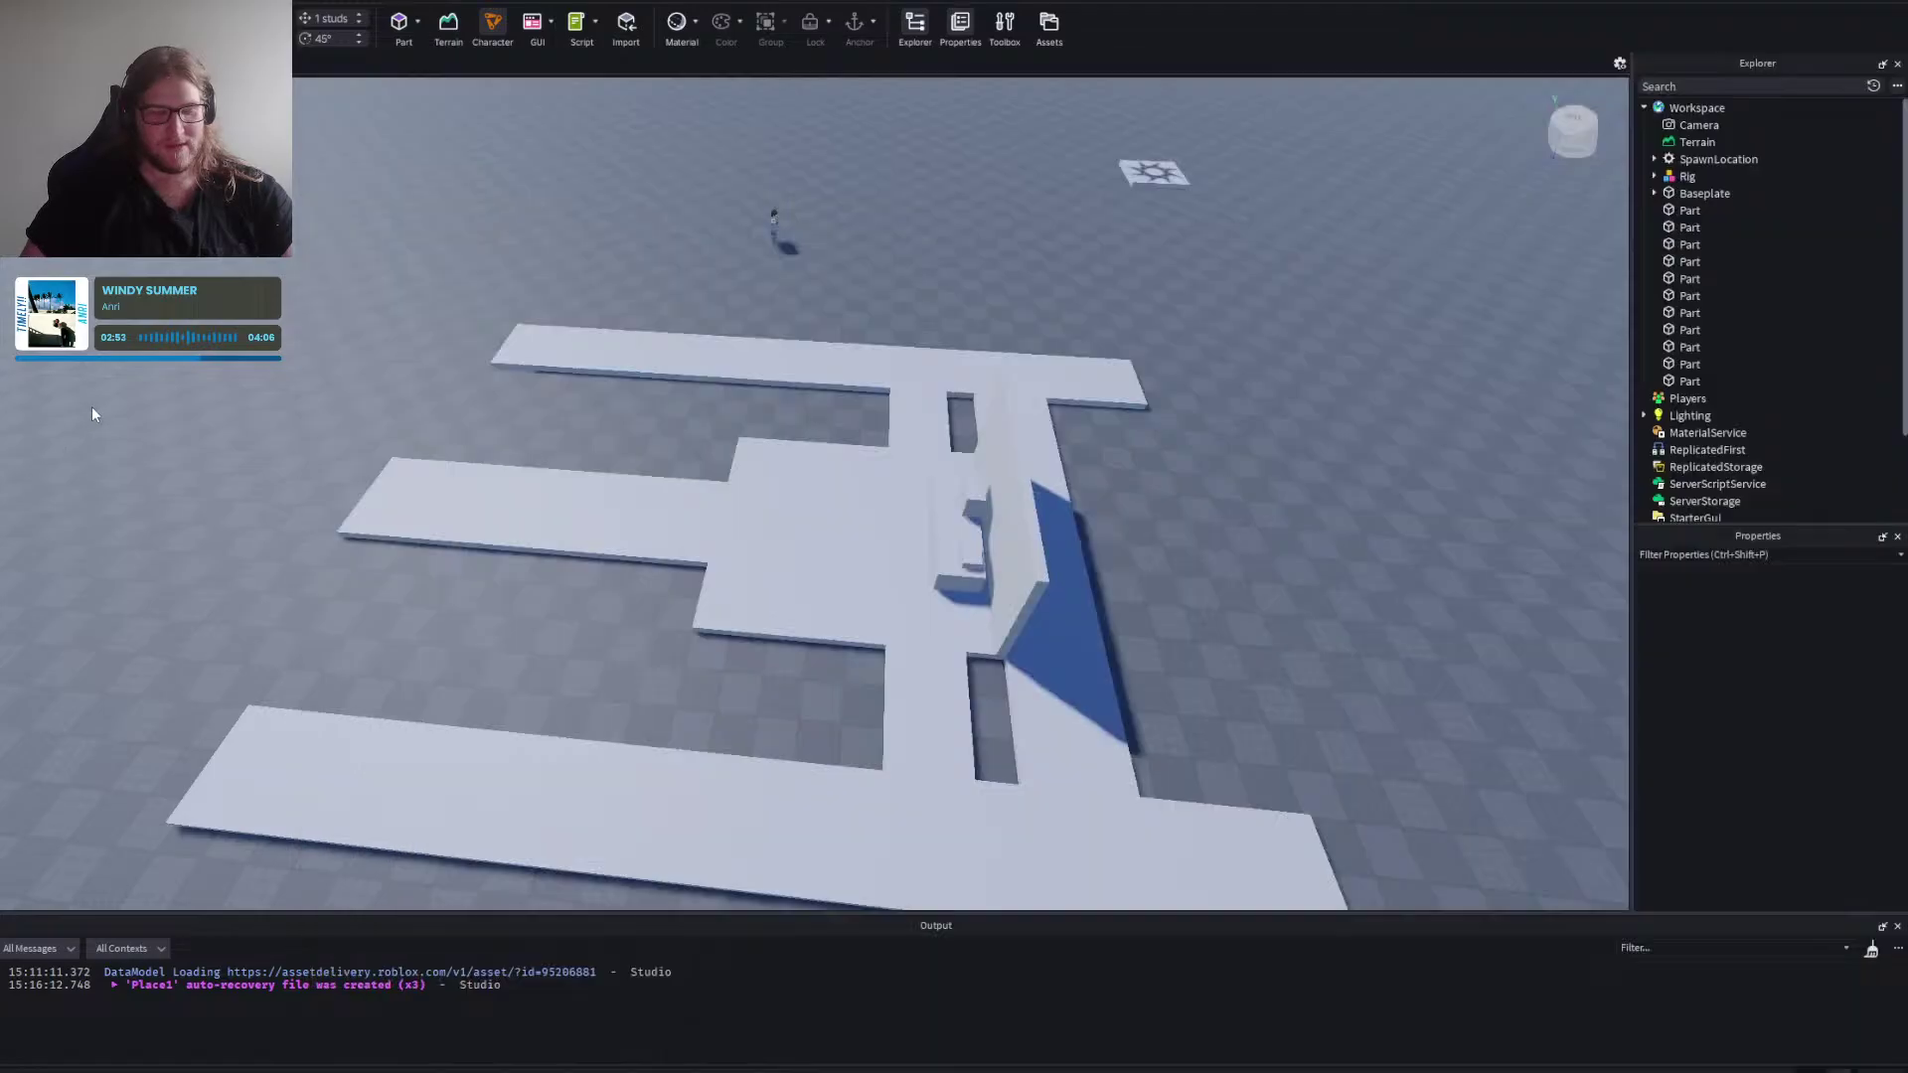
click(521, 511)
key(a)
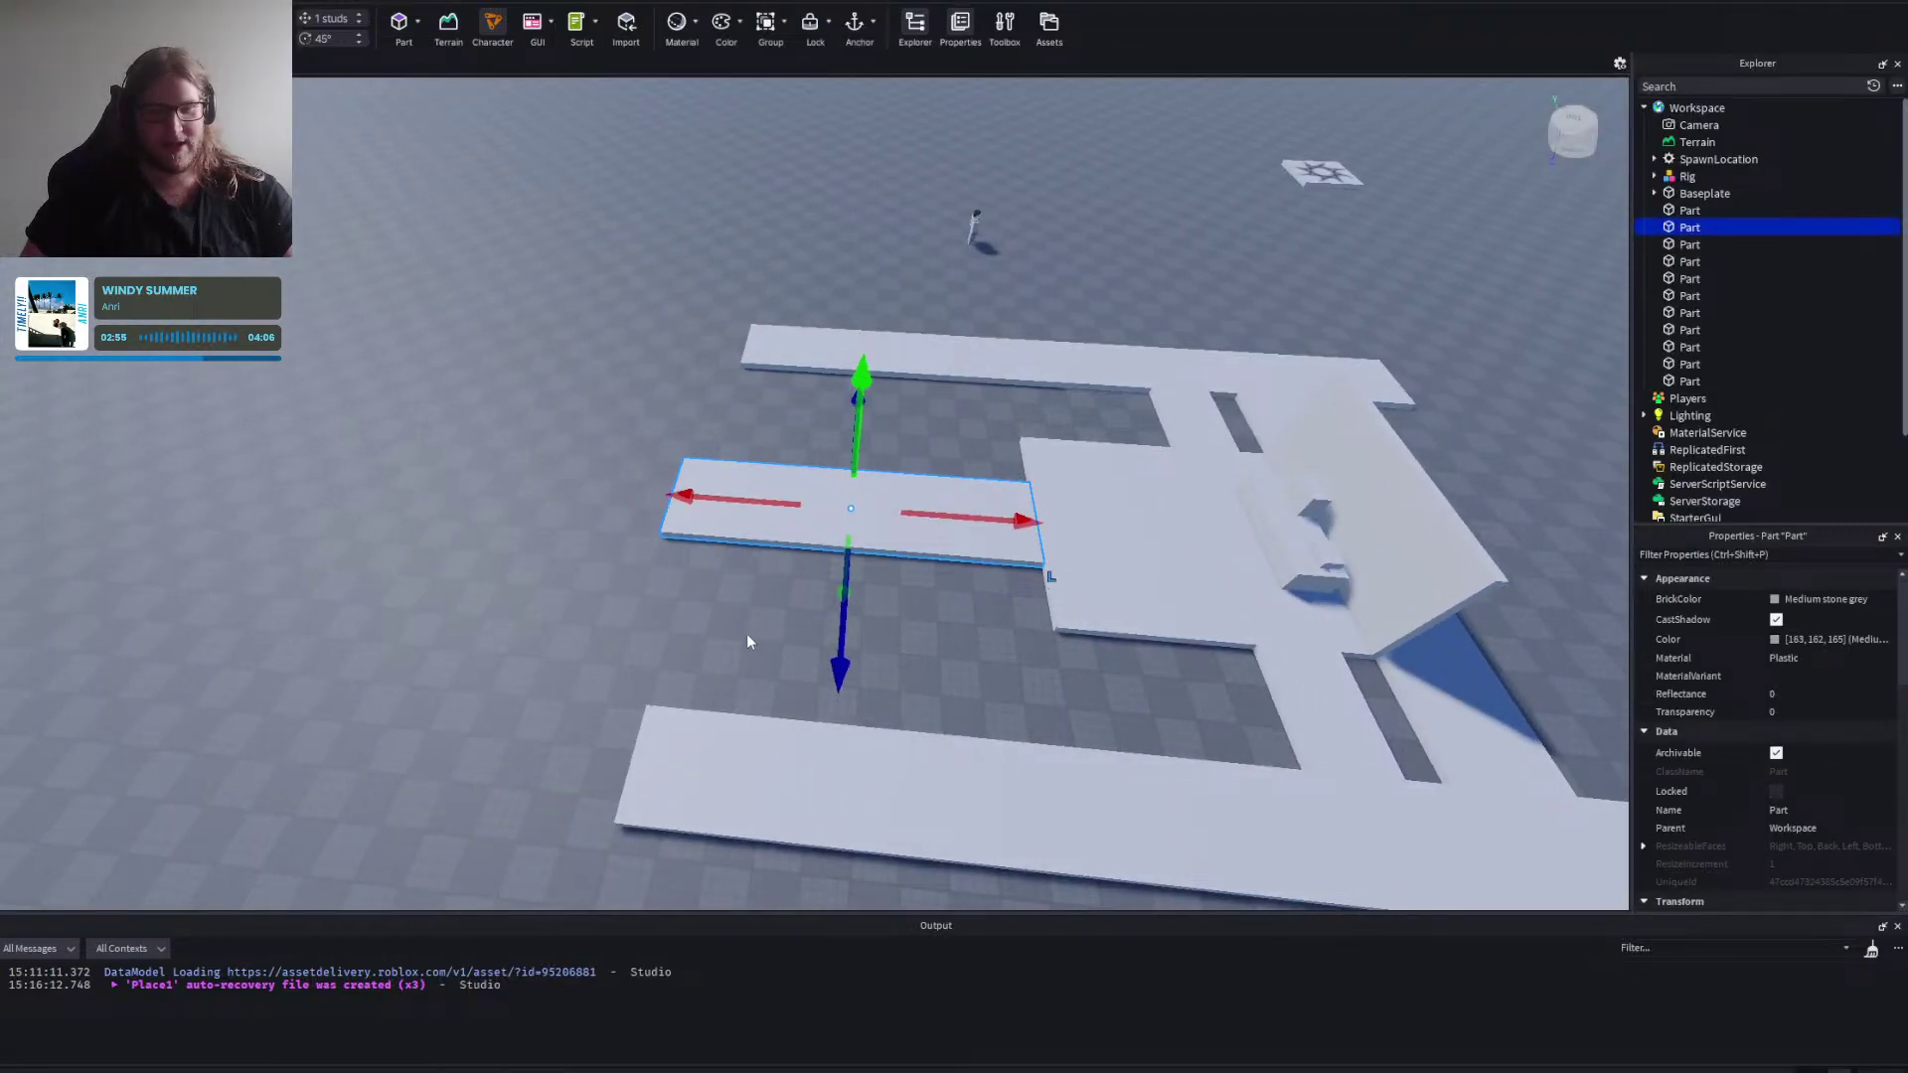
click(747, 634)
right_click(668, 611)
key(a)
key(d)
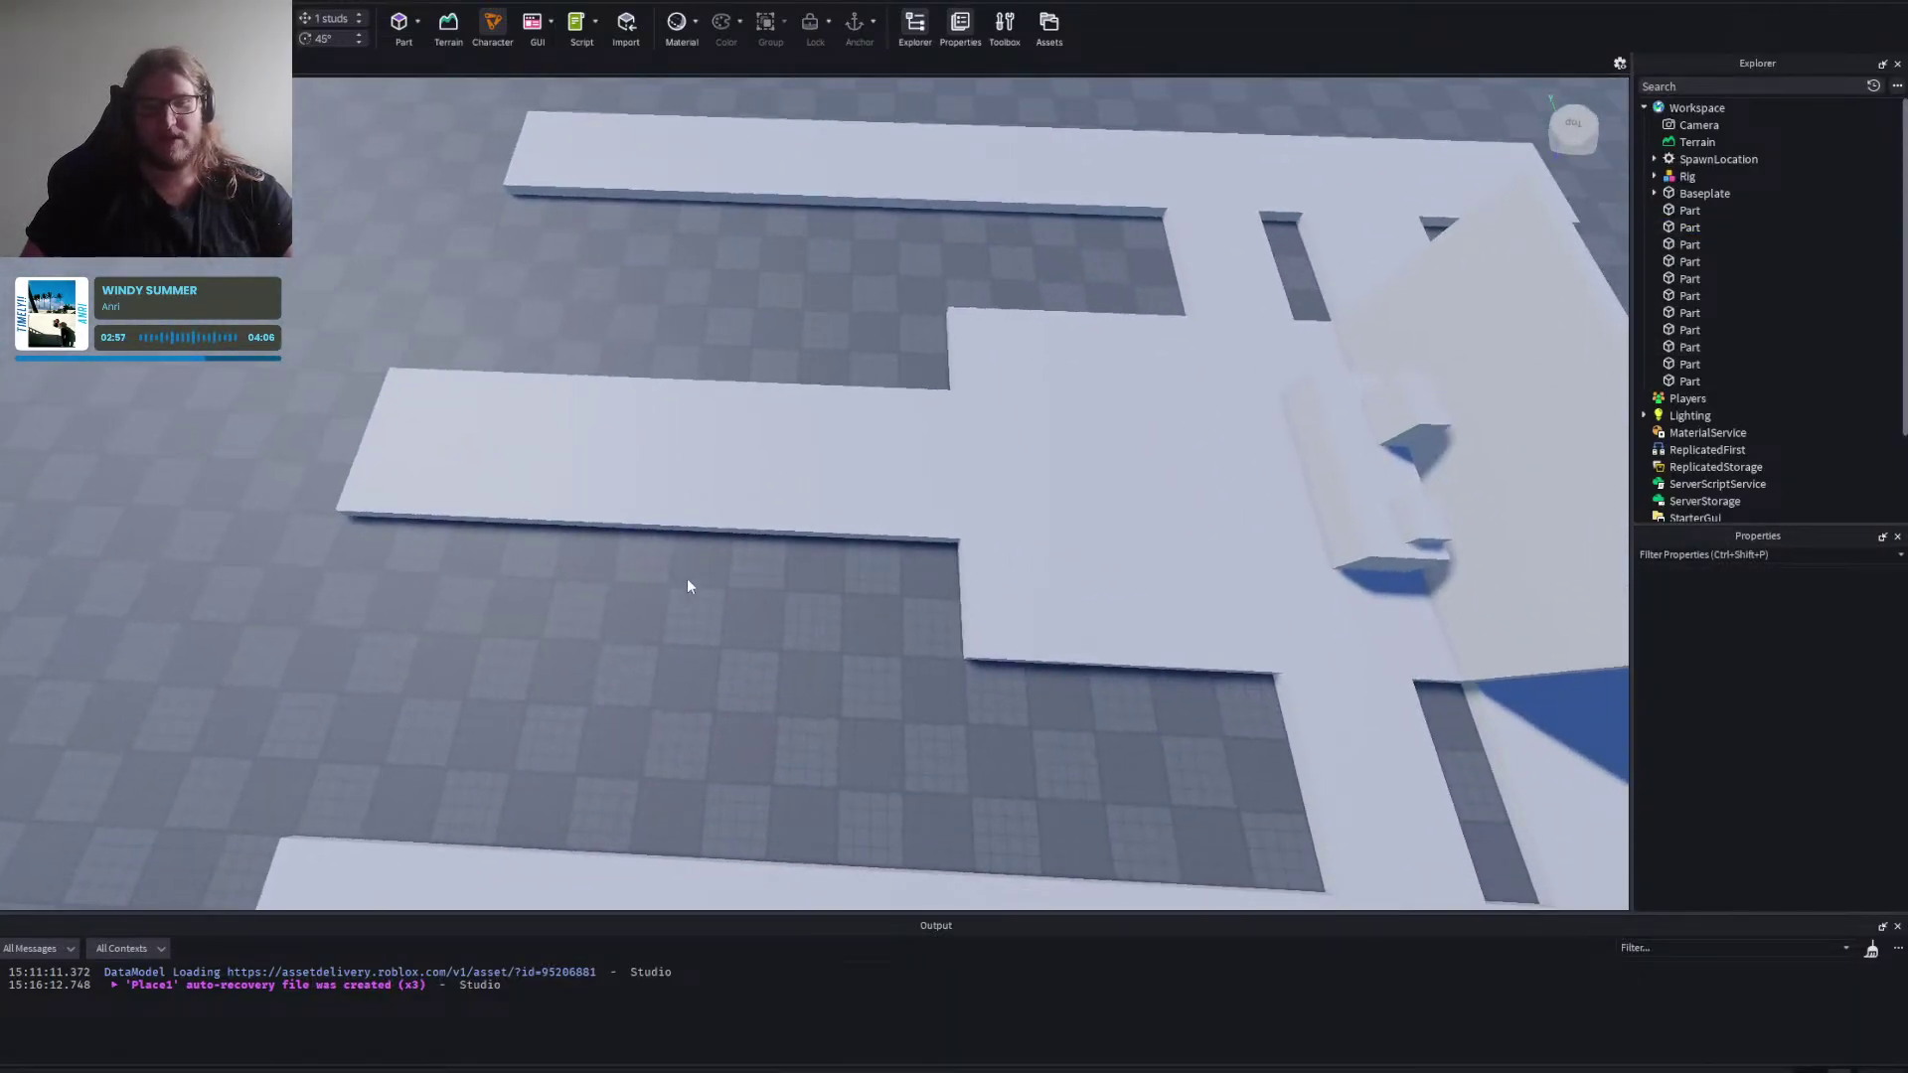
click(693, 487)
click(832, 317)
right_click(831, 317)
key(a)
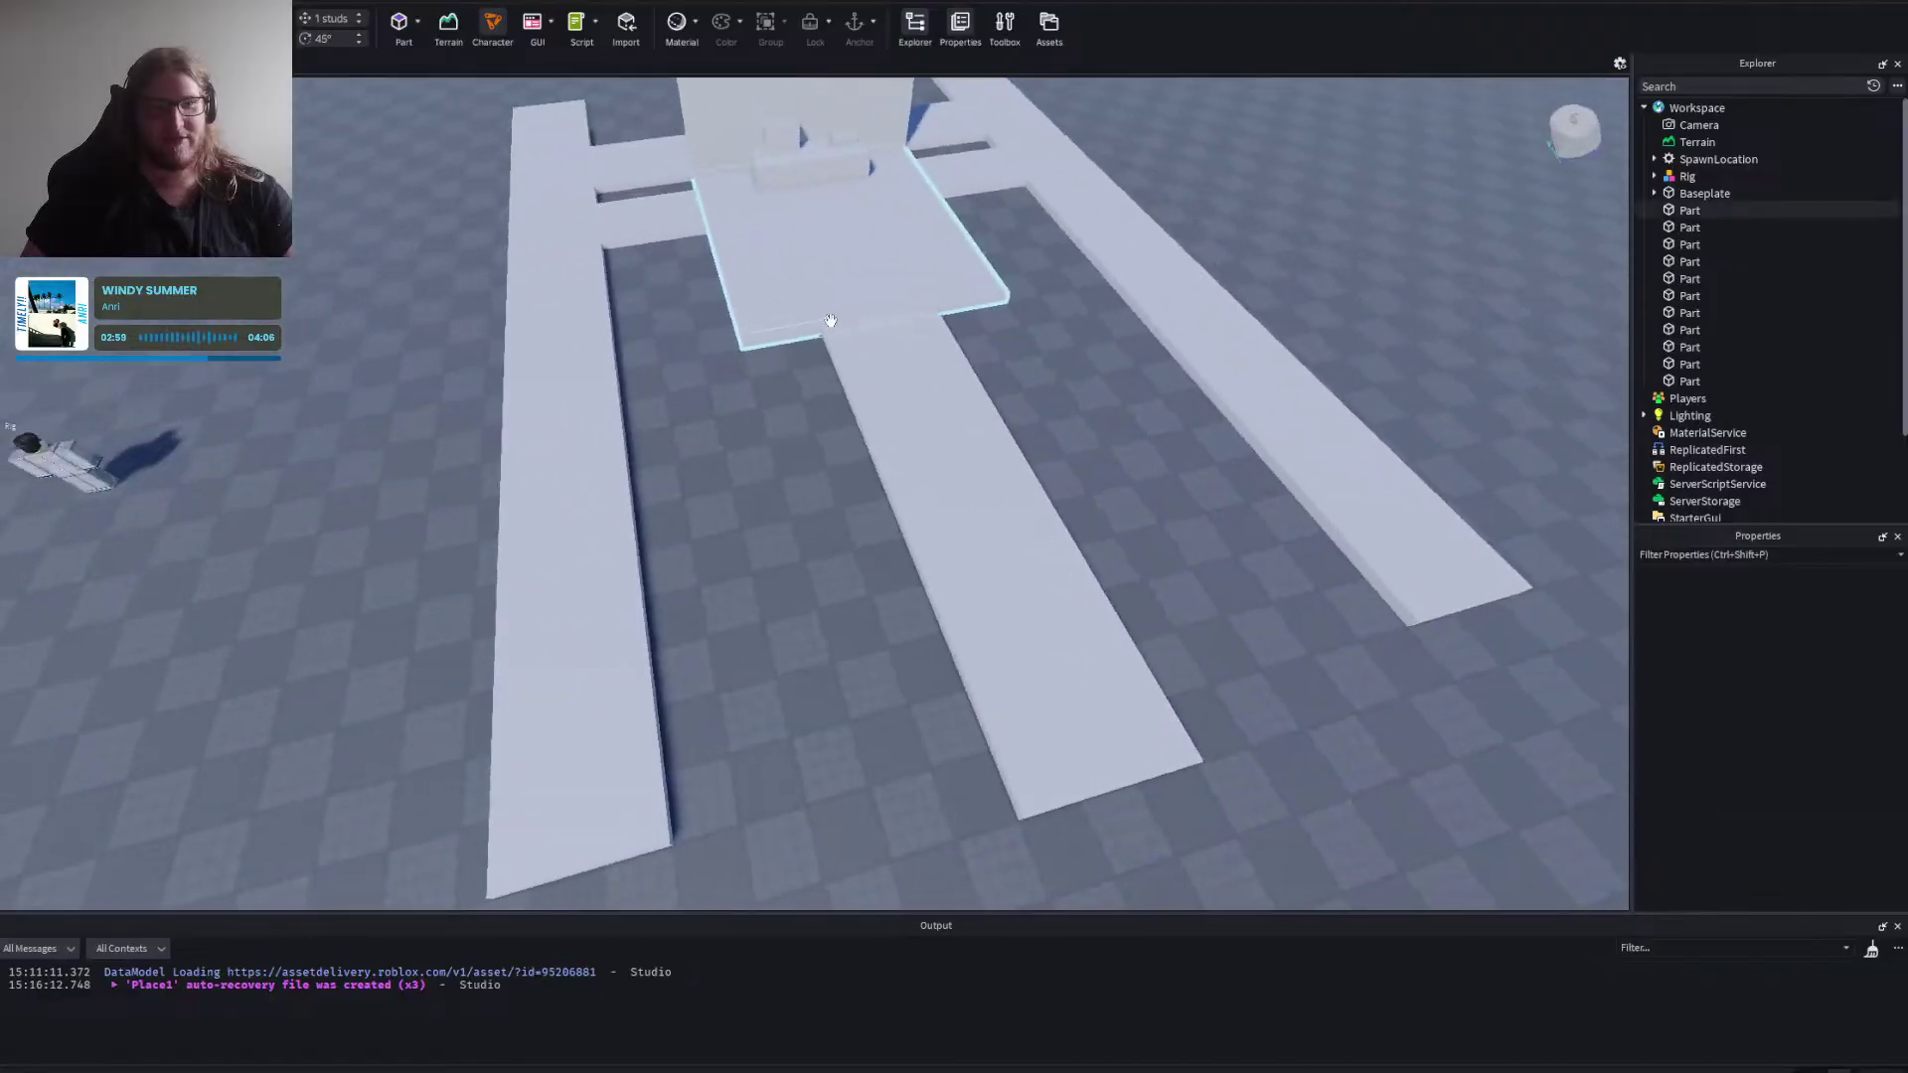
key(d)
key(w)
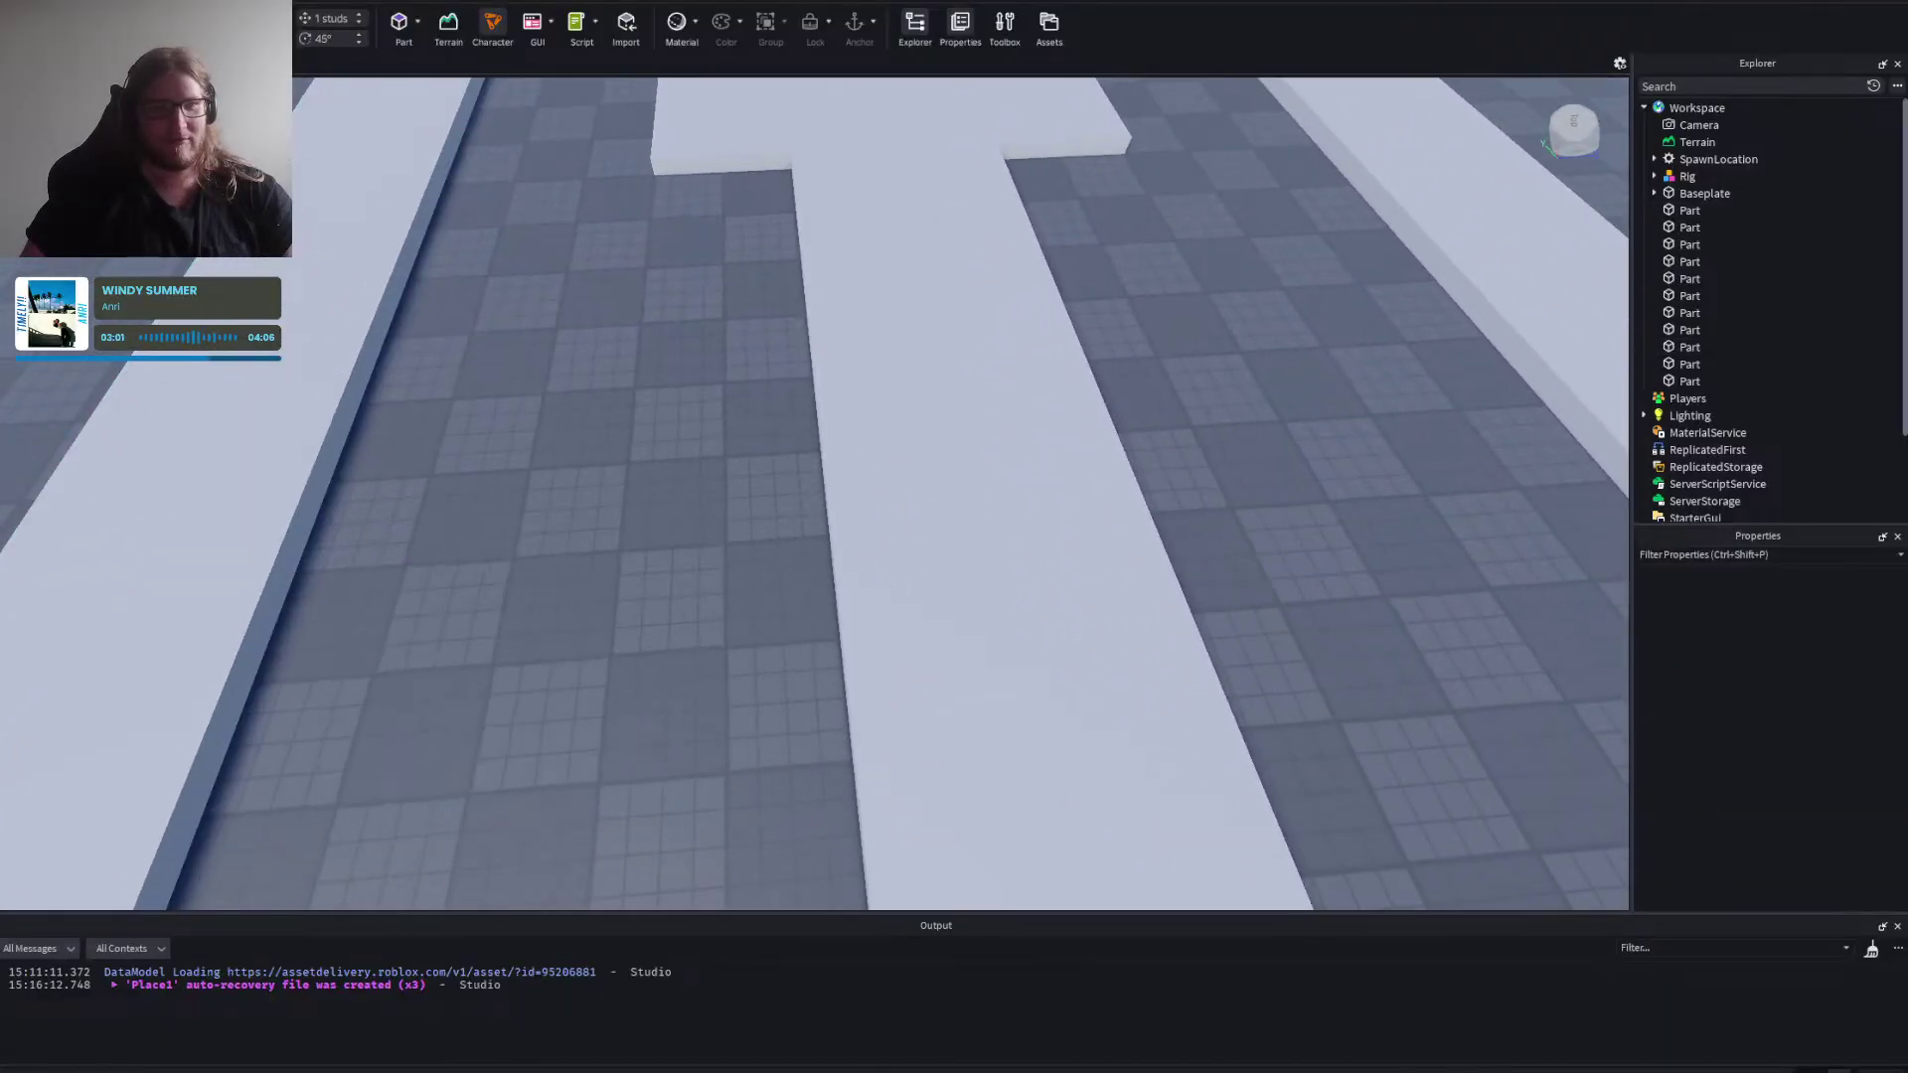
key(d)
key(a)
Insert a new block part and move it onto the floor of the main hallway.
click(400, 24)
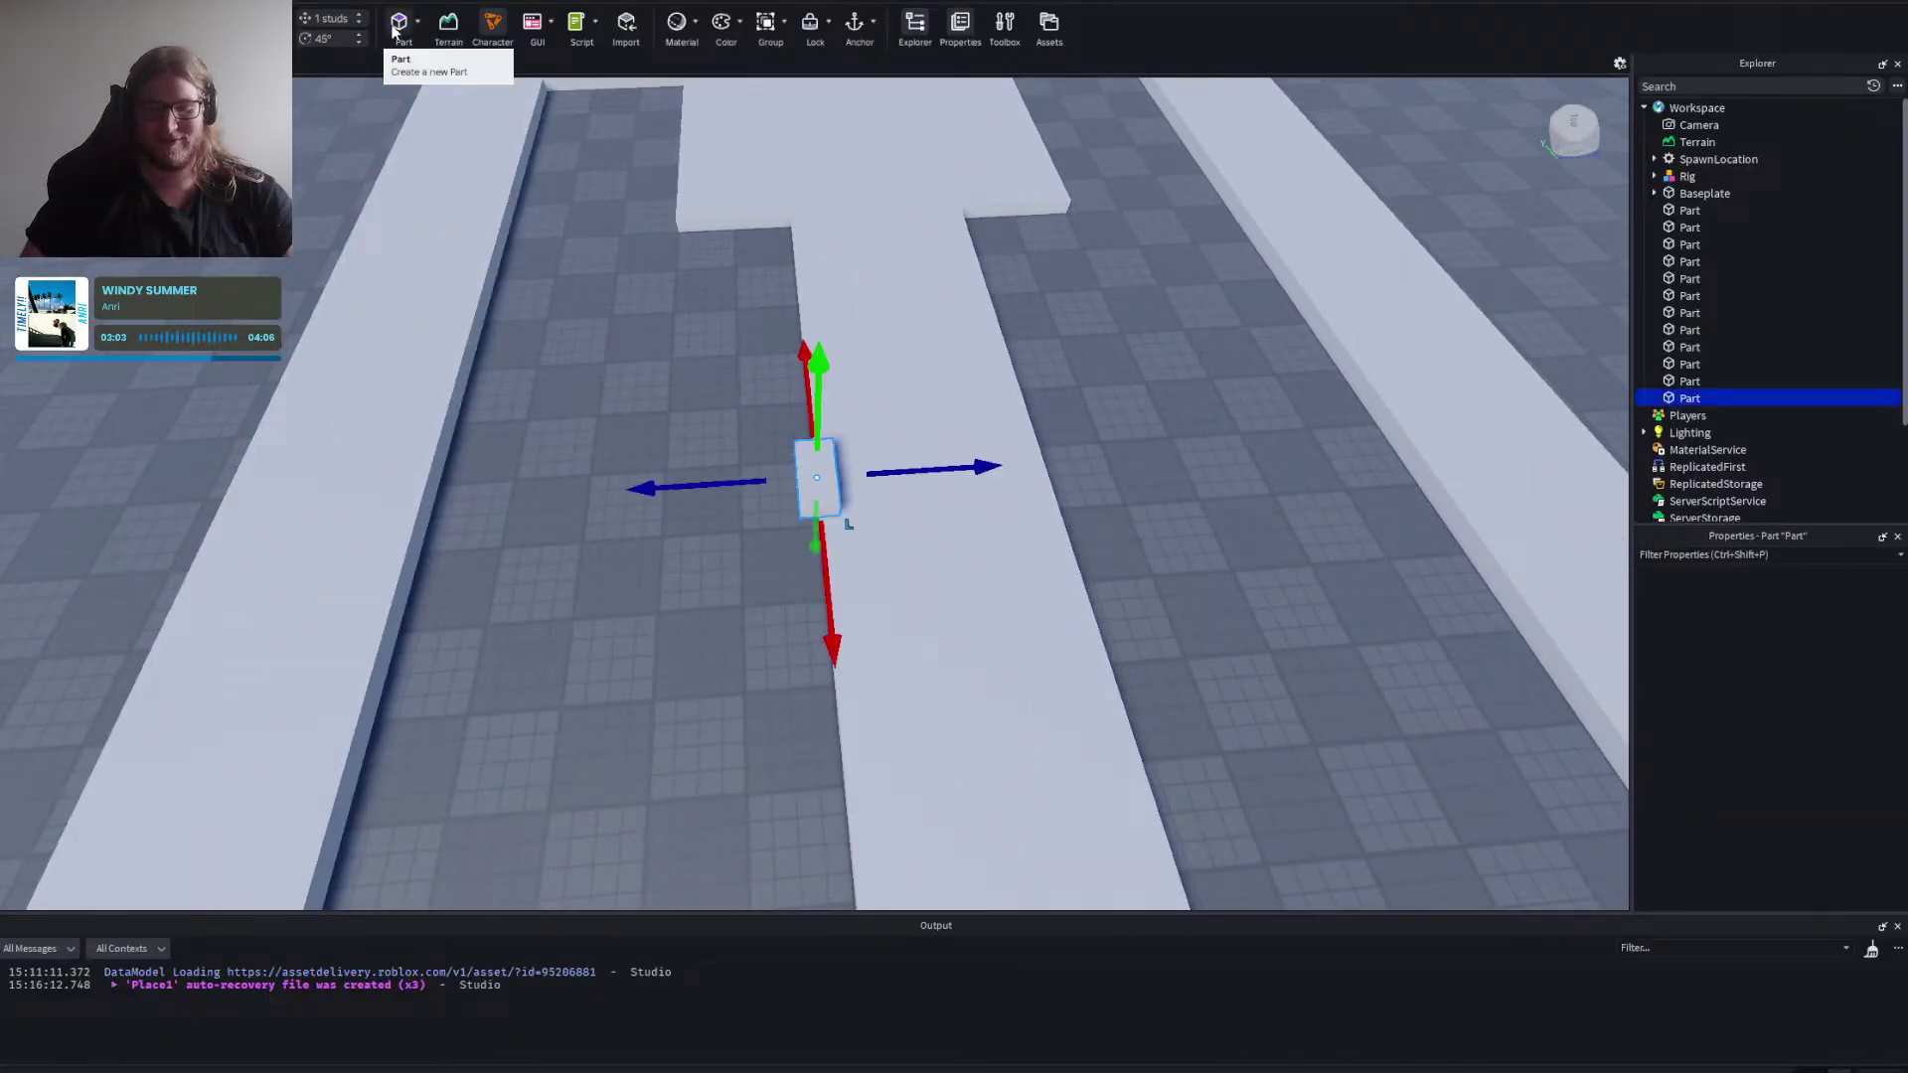
drag(831, 458, 917, 523)
key(w)
key(a)
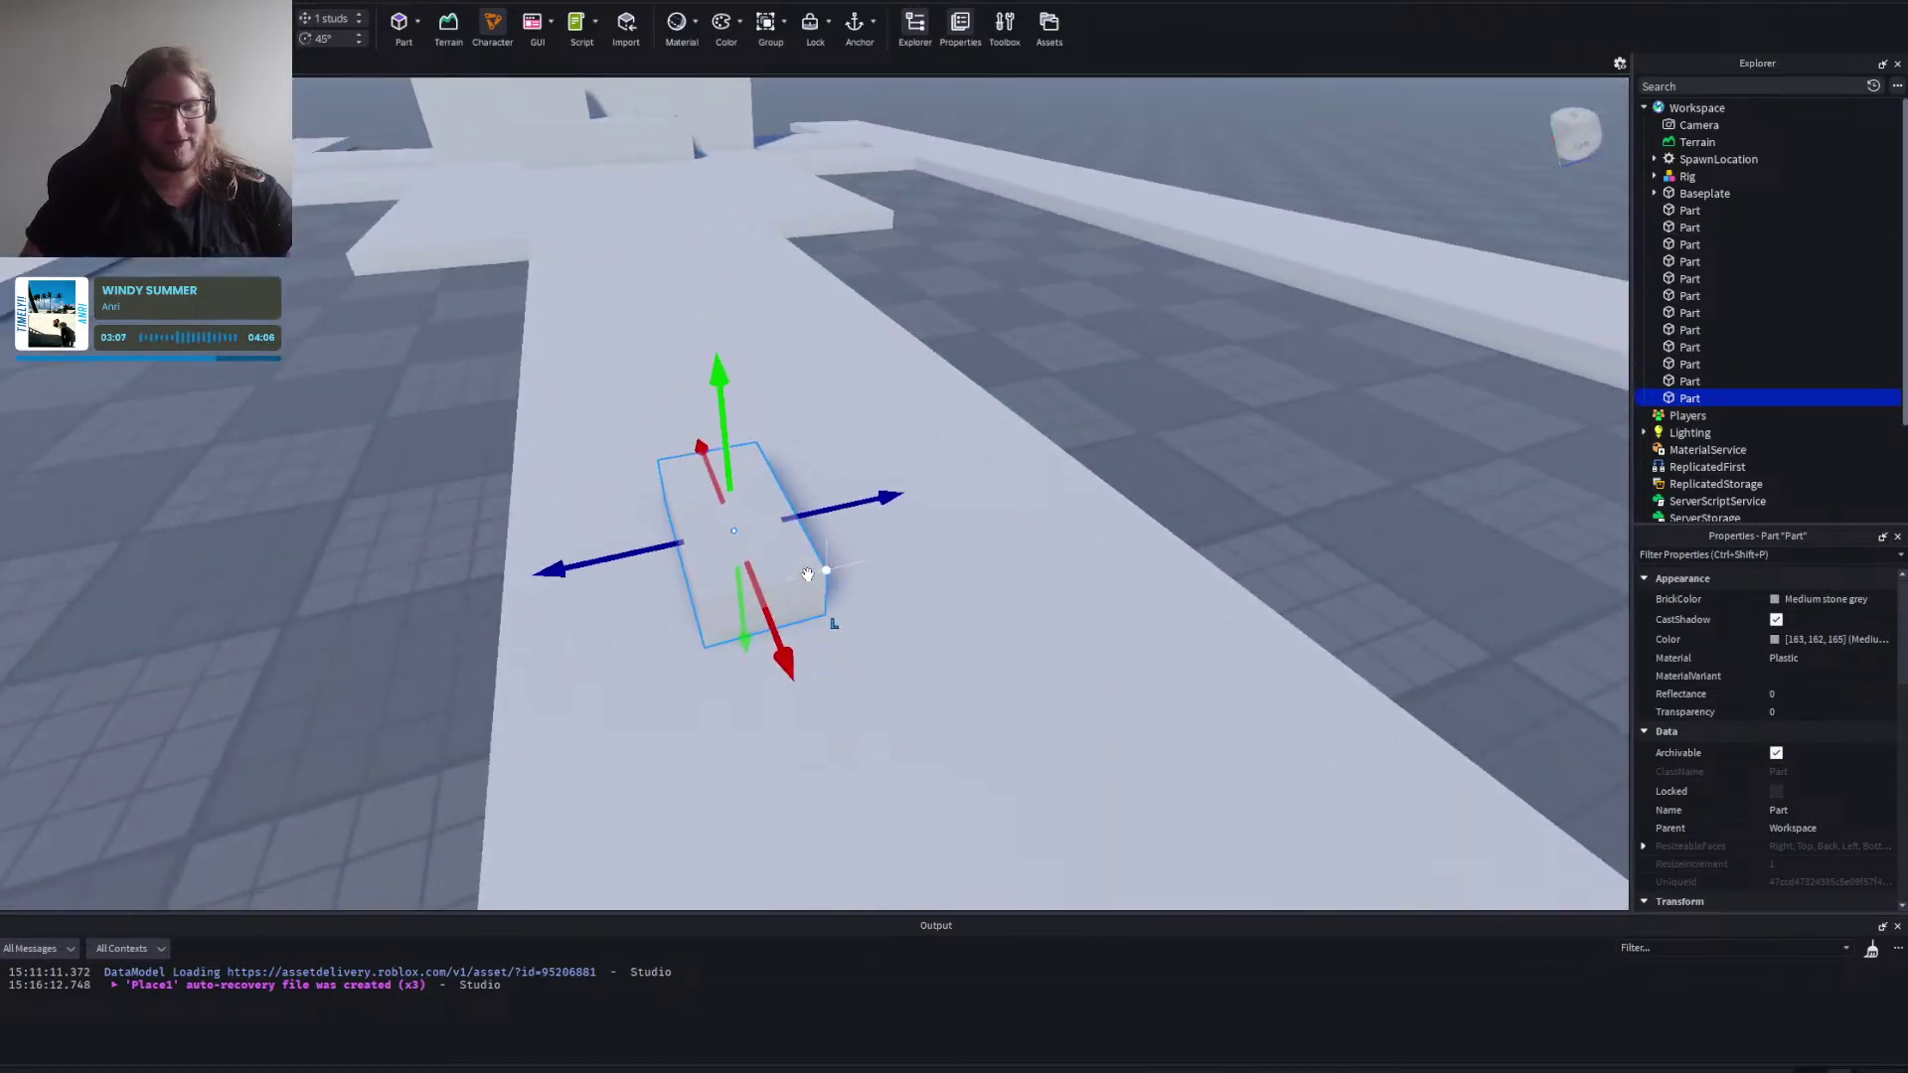
drag(925, 608, 909, 621)
key(d)
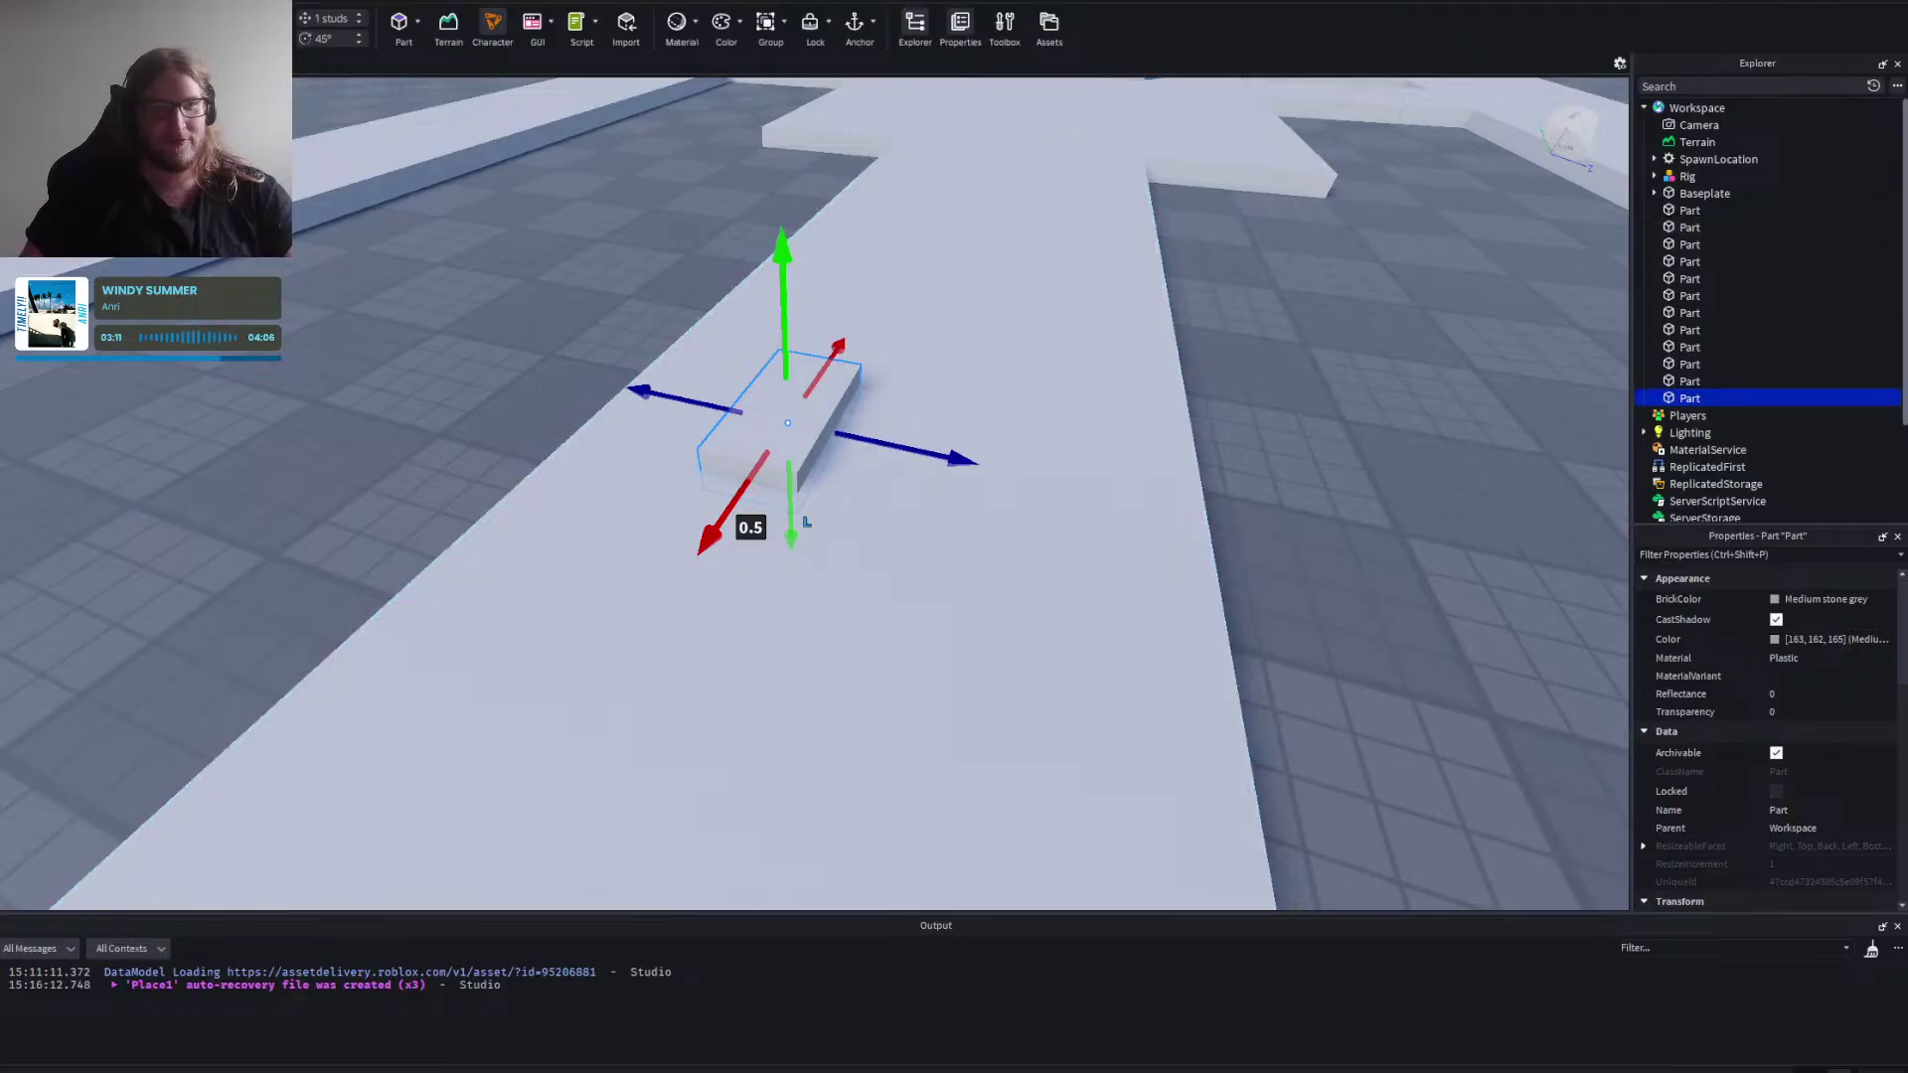
Widen the new block into a square and stretch its underside down through the main hallway floor.
key(ctrl+3)
drag(866, 464, 962, 478)
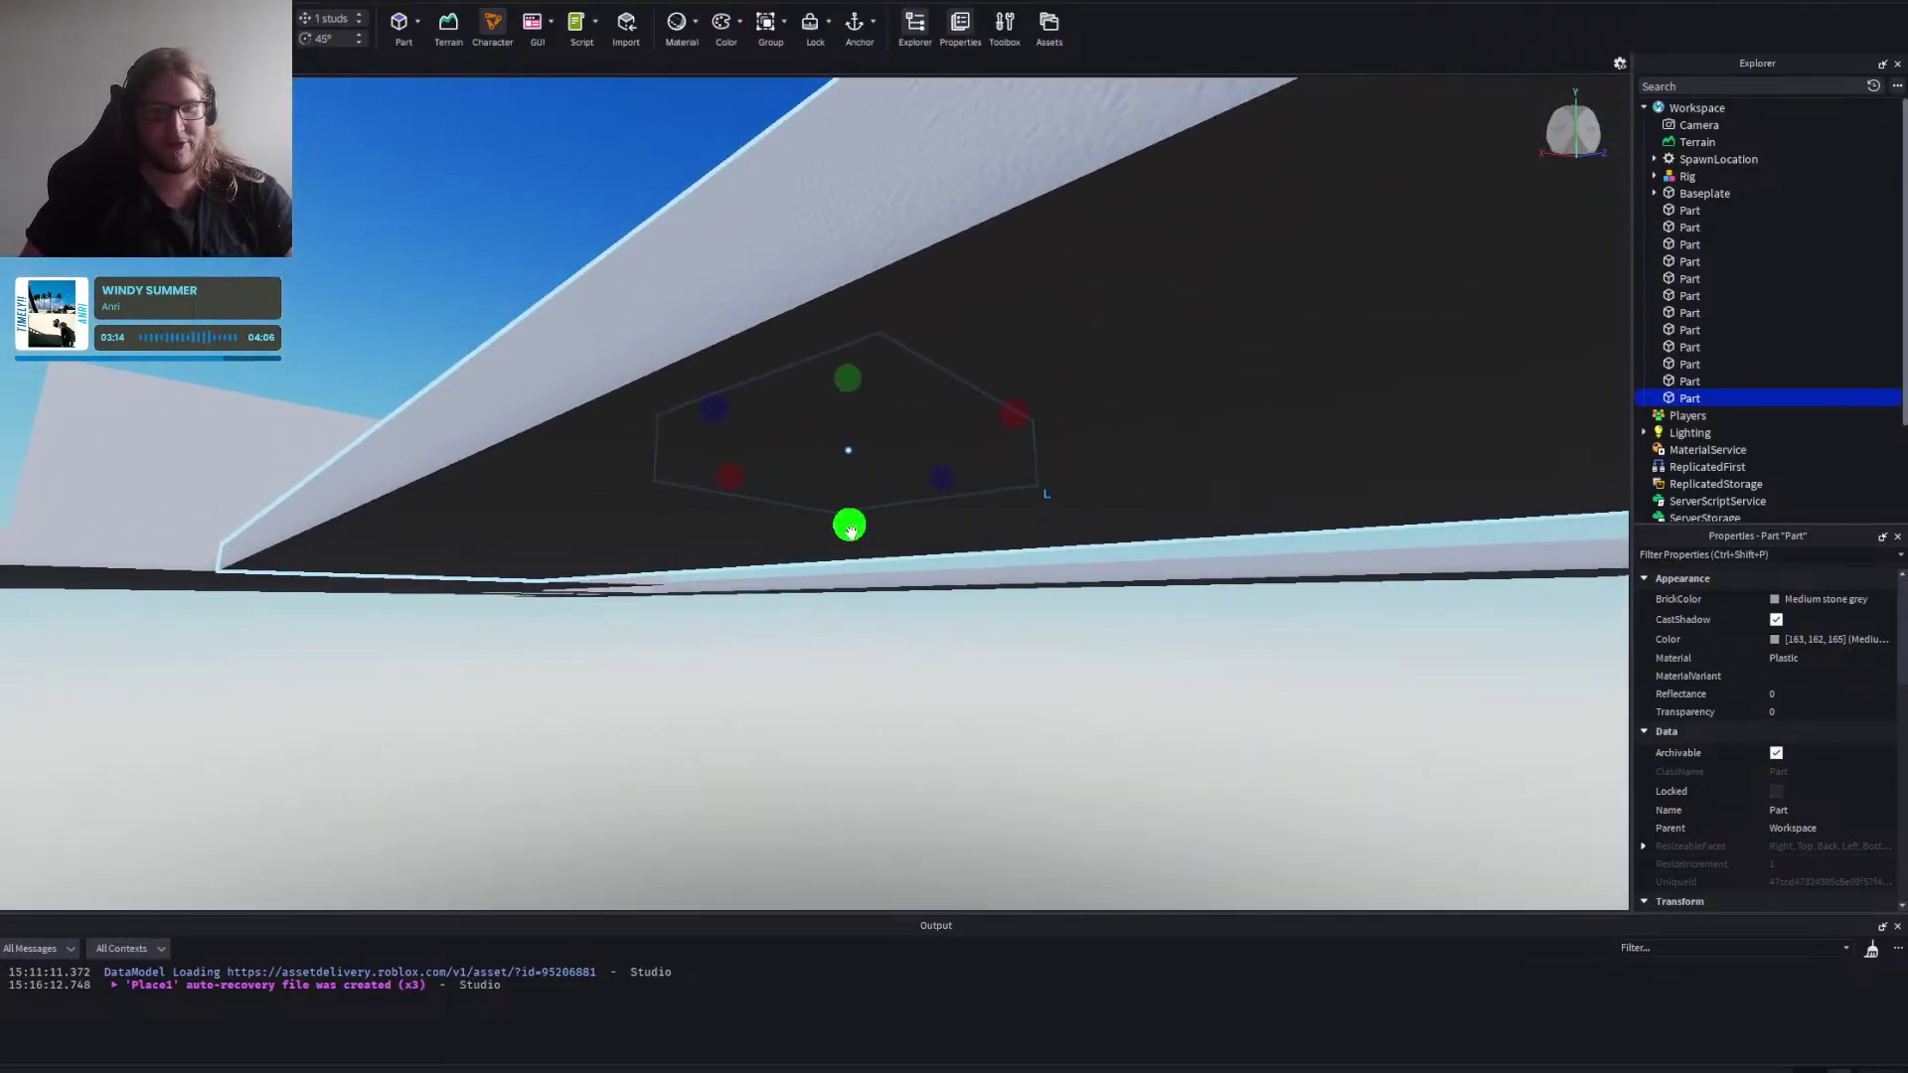
drag(850, 532, 850, 604)
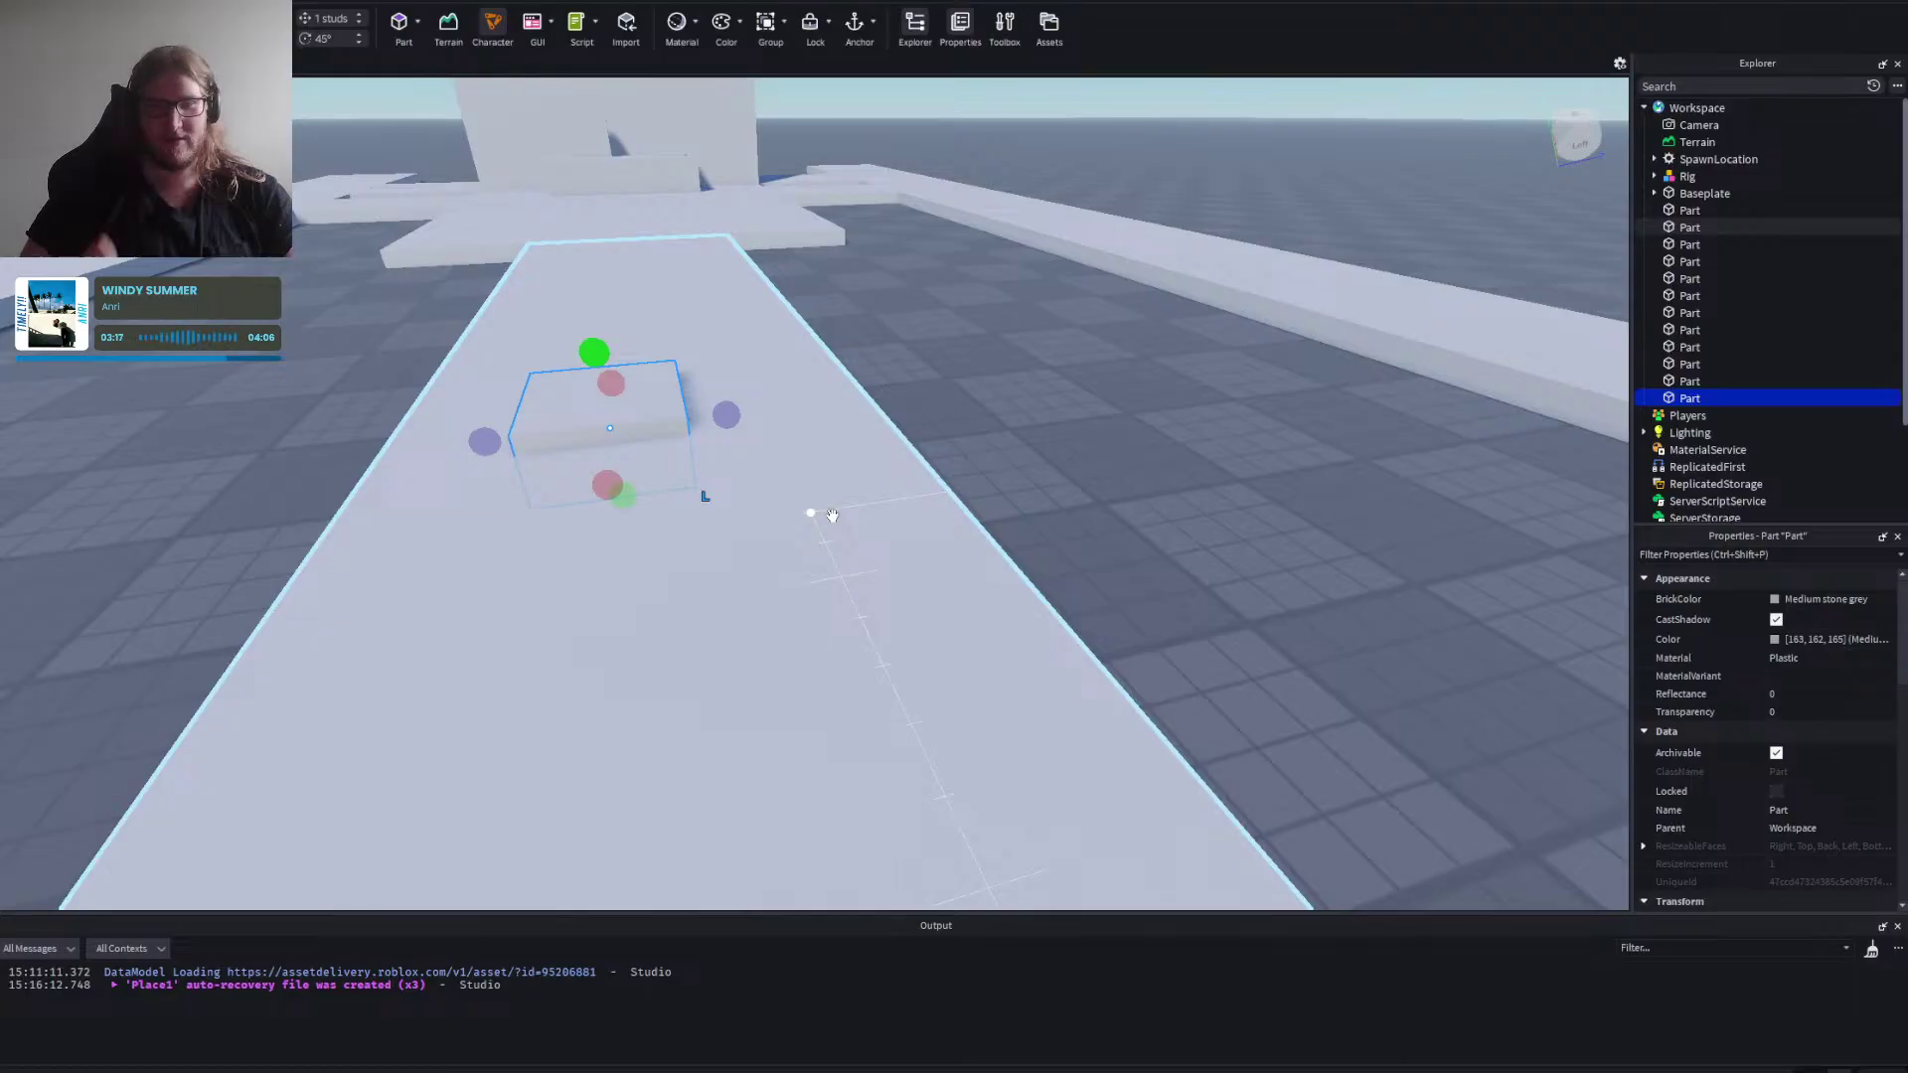
Inspect the square block on the main hallway from near and far, and check the available part shapes.
scroll(832, 515, down, 3)
scroll(897, 415, up, 3)
scroll(898, 415, down, 3)
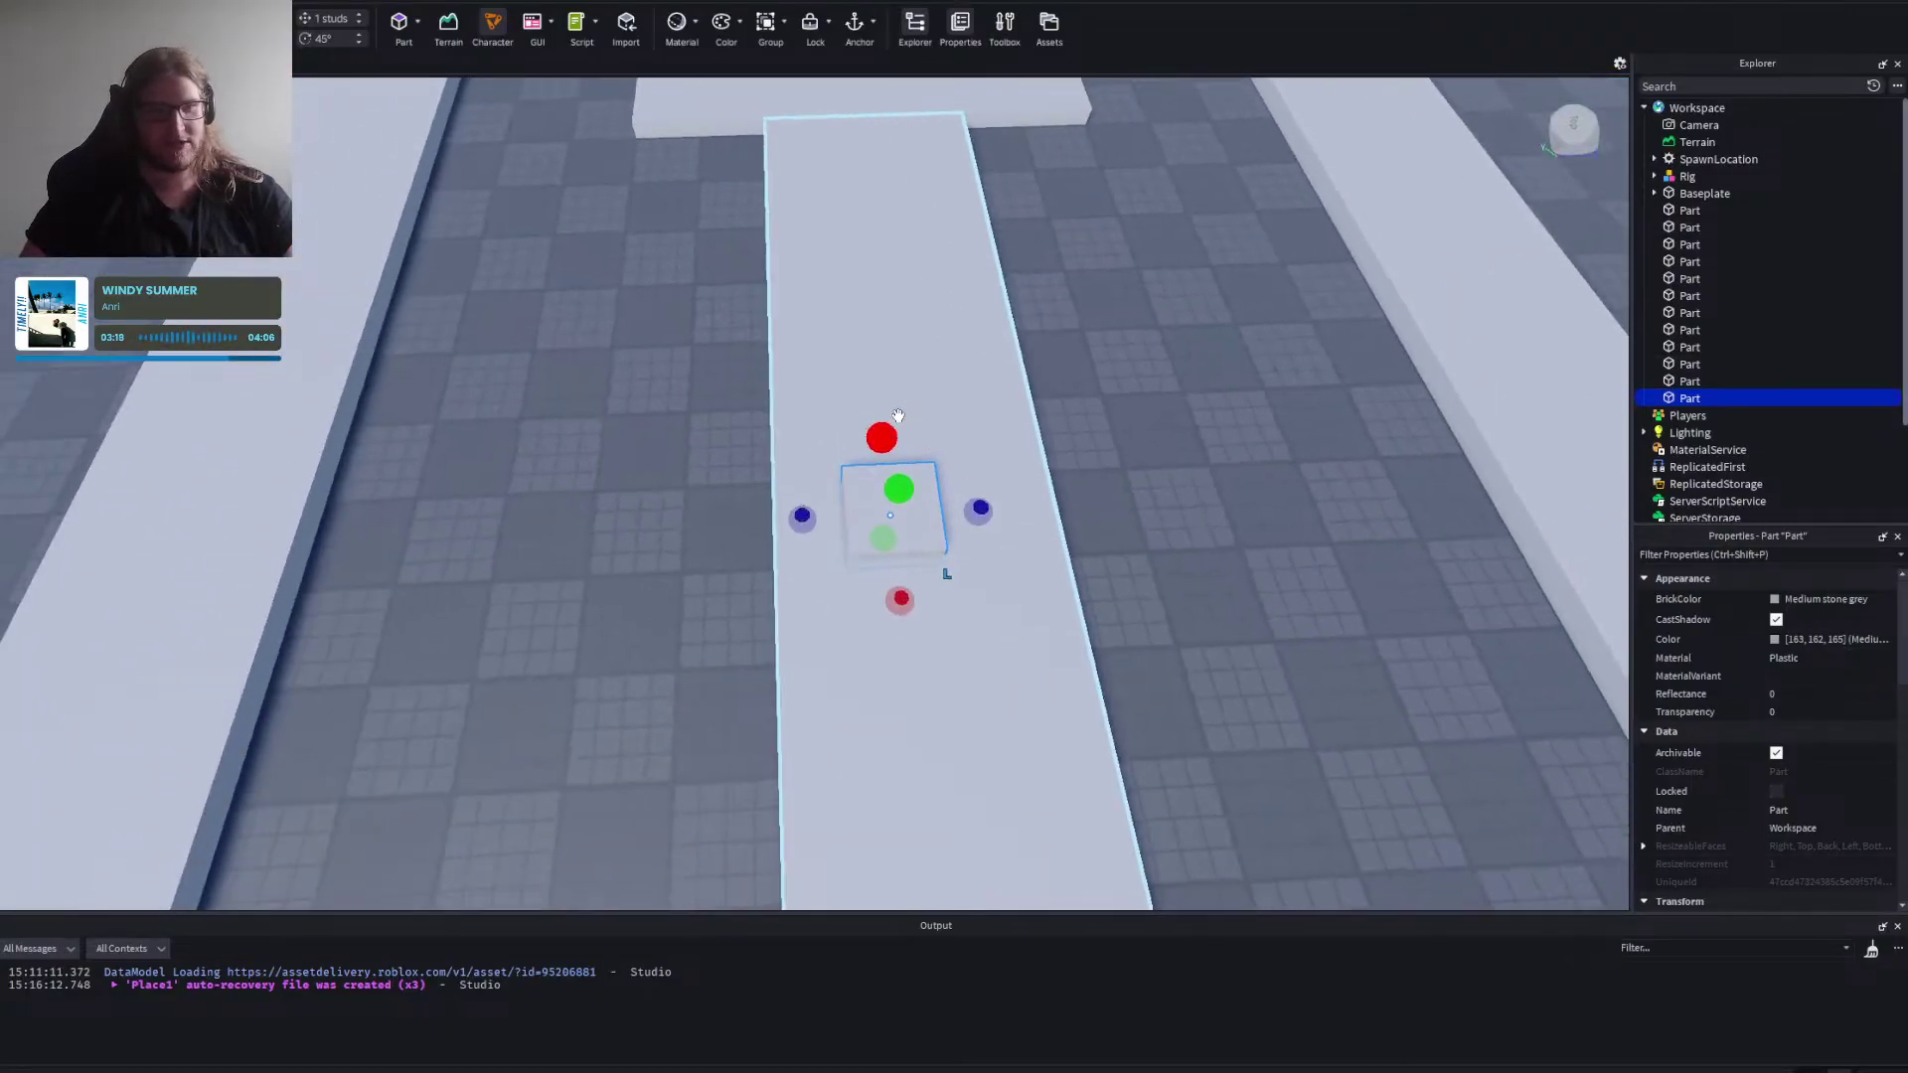
scroll(898, 415, up, 2)
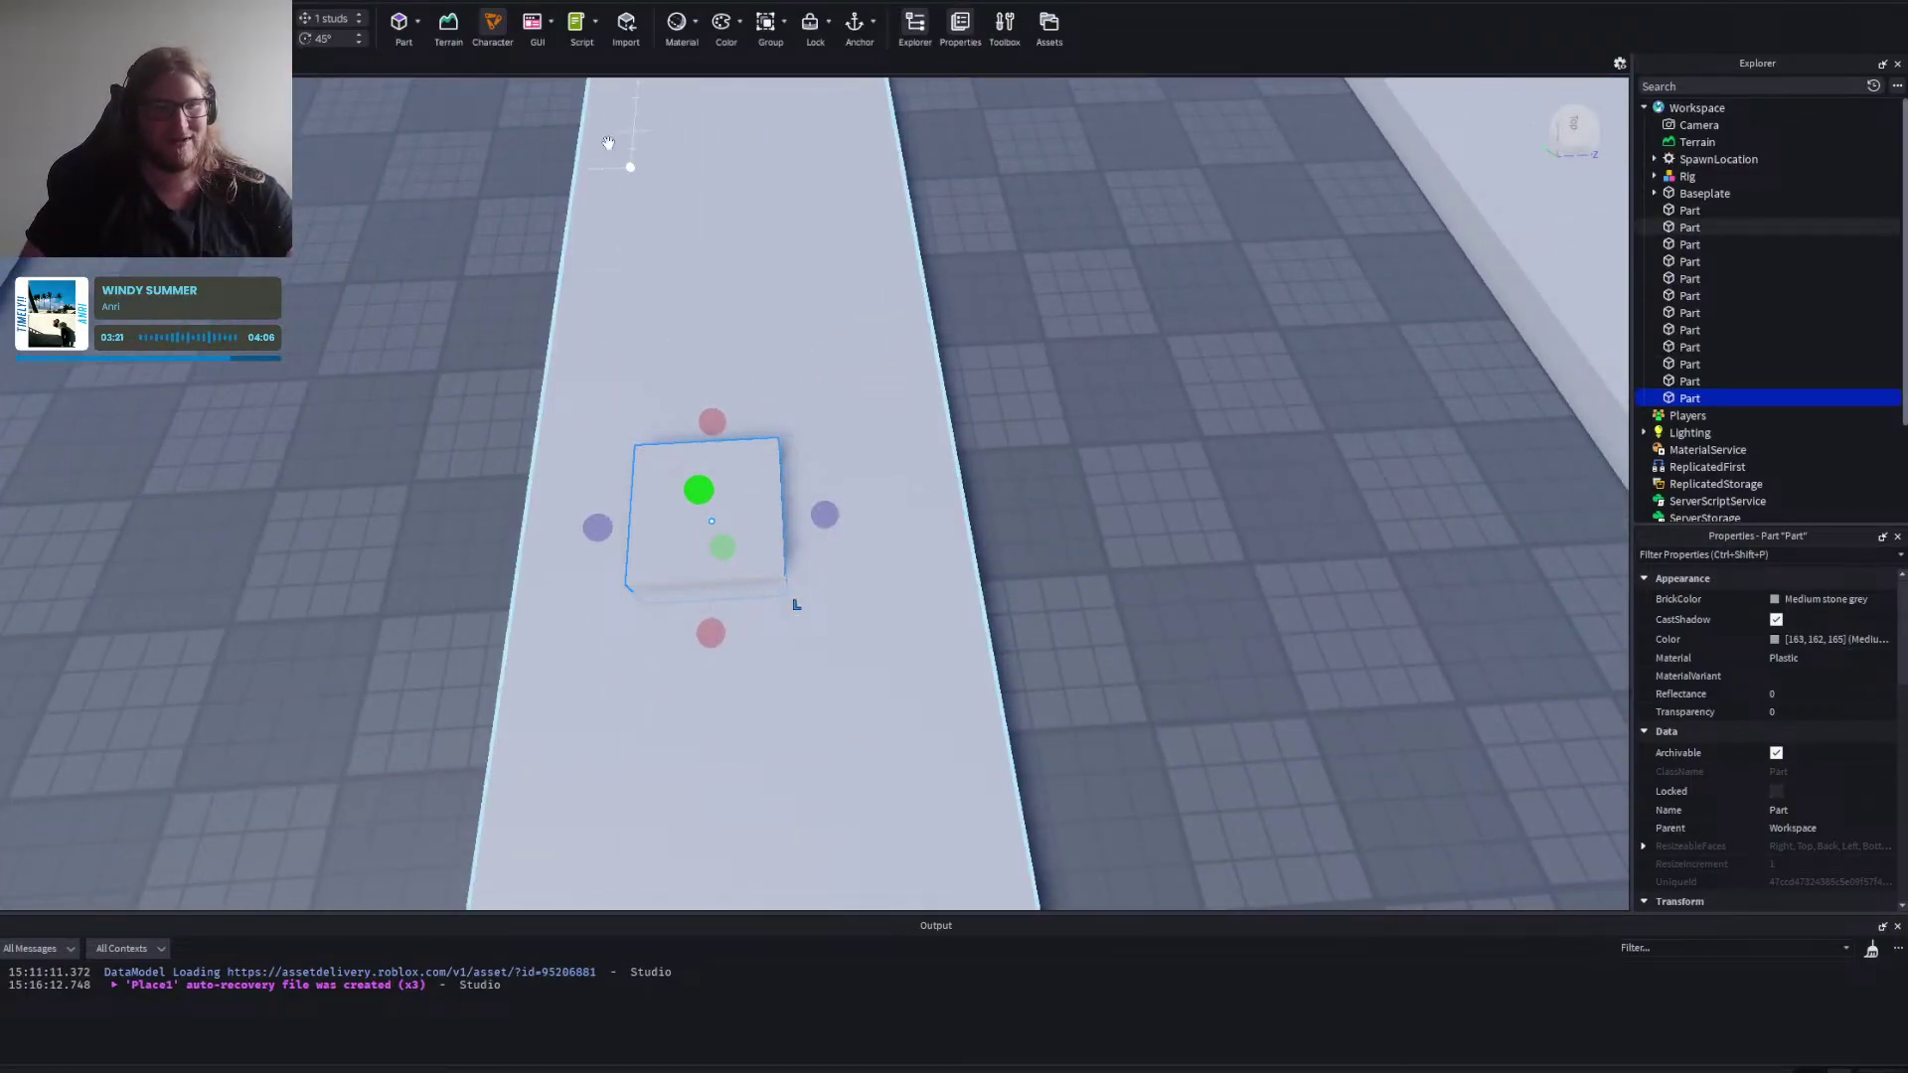
scroll(555, 155, up, 2)
scroll(566, 156, down, 3)
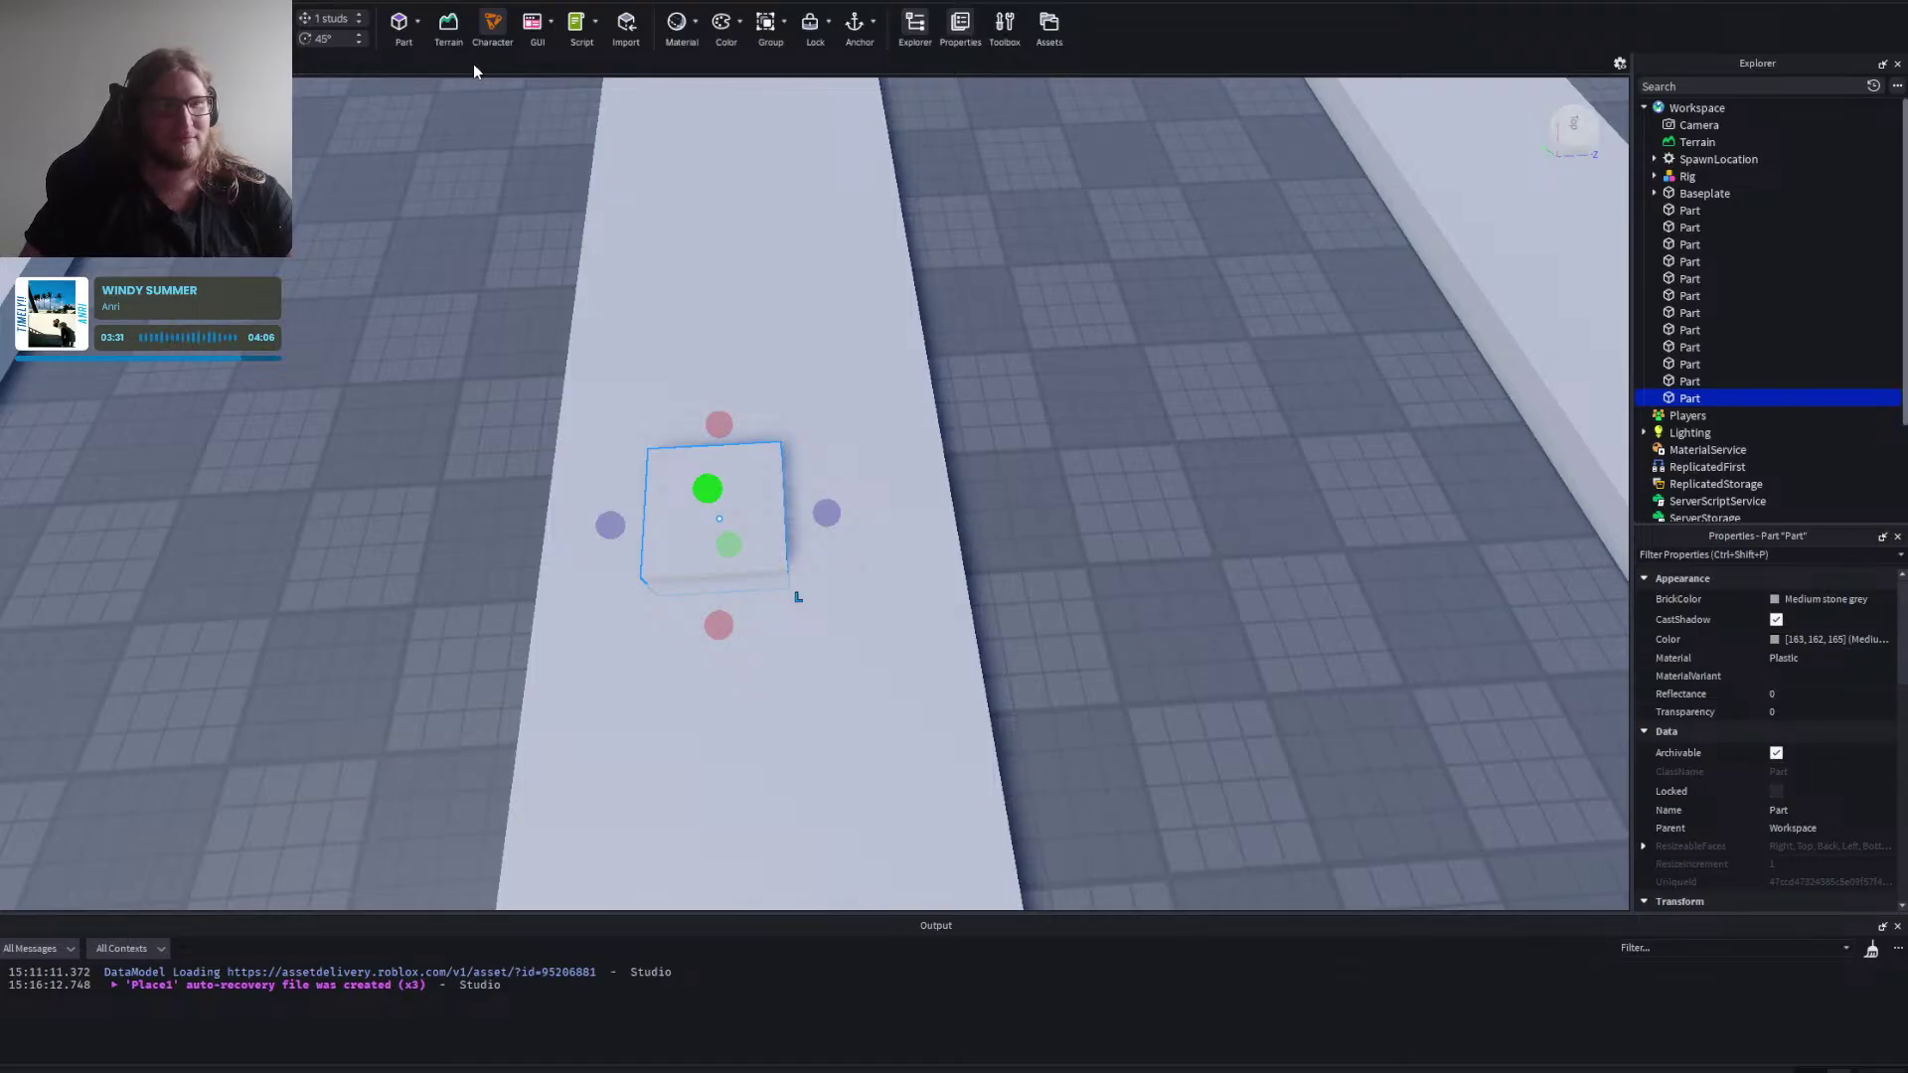
click(417, 25)
click(417, 25)
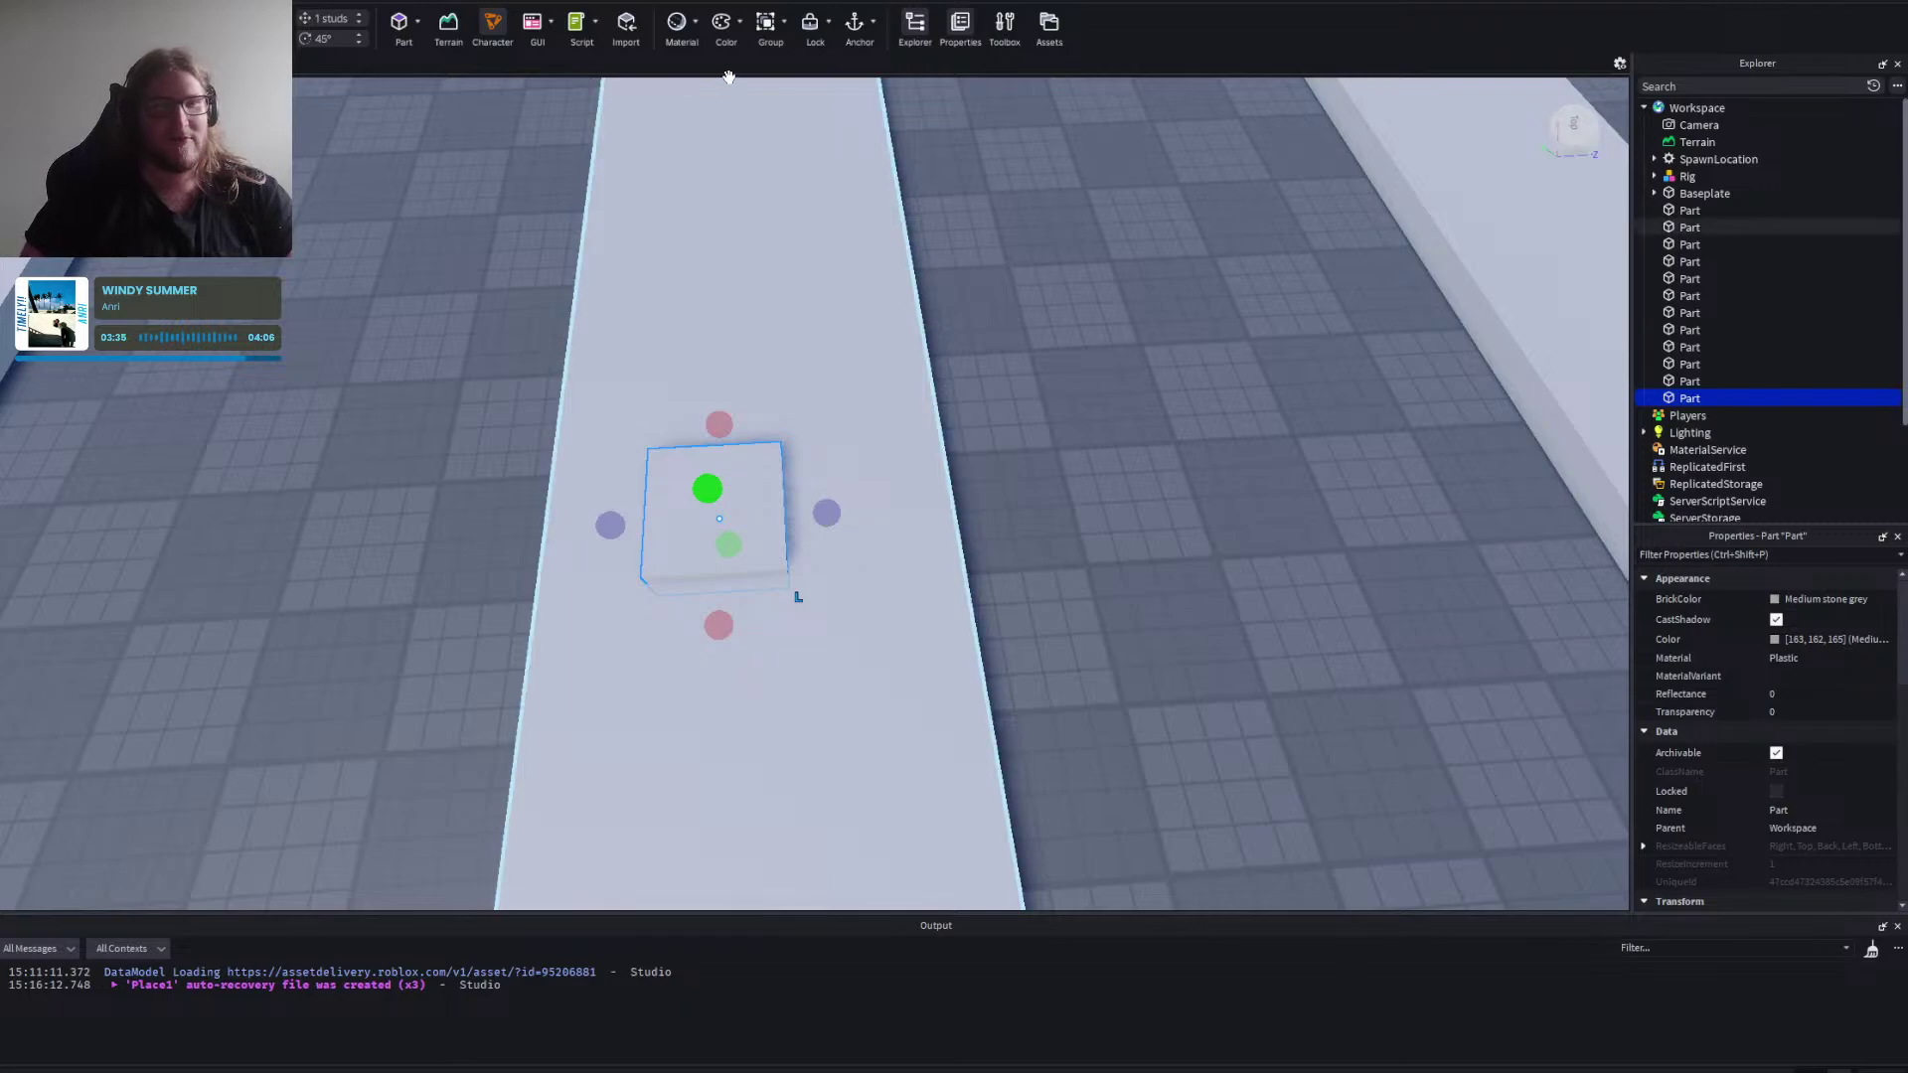
Negate the square block and union it with the main hallway floor to cut a square opening.
click(785, 28)
click(785, 28)
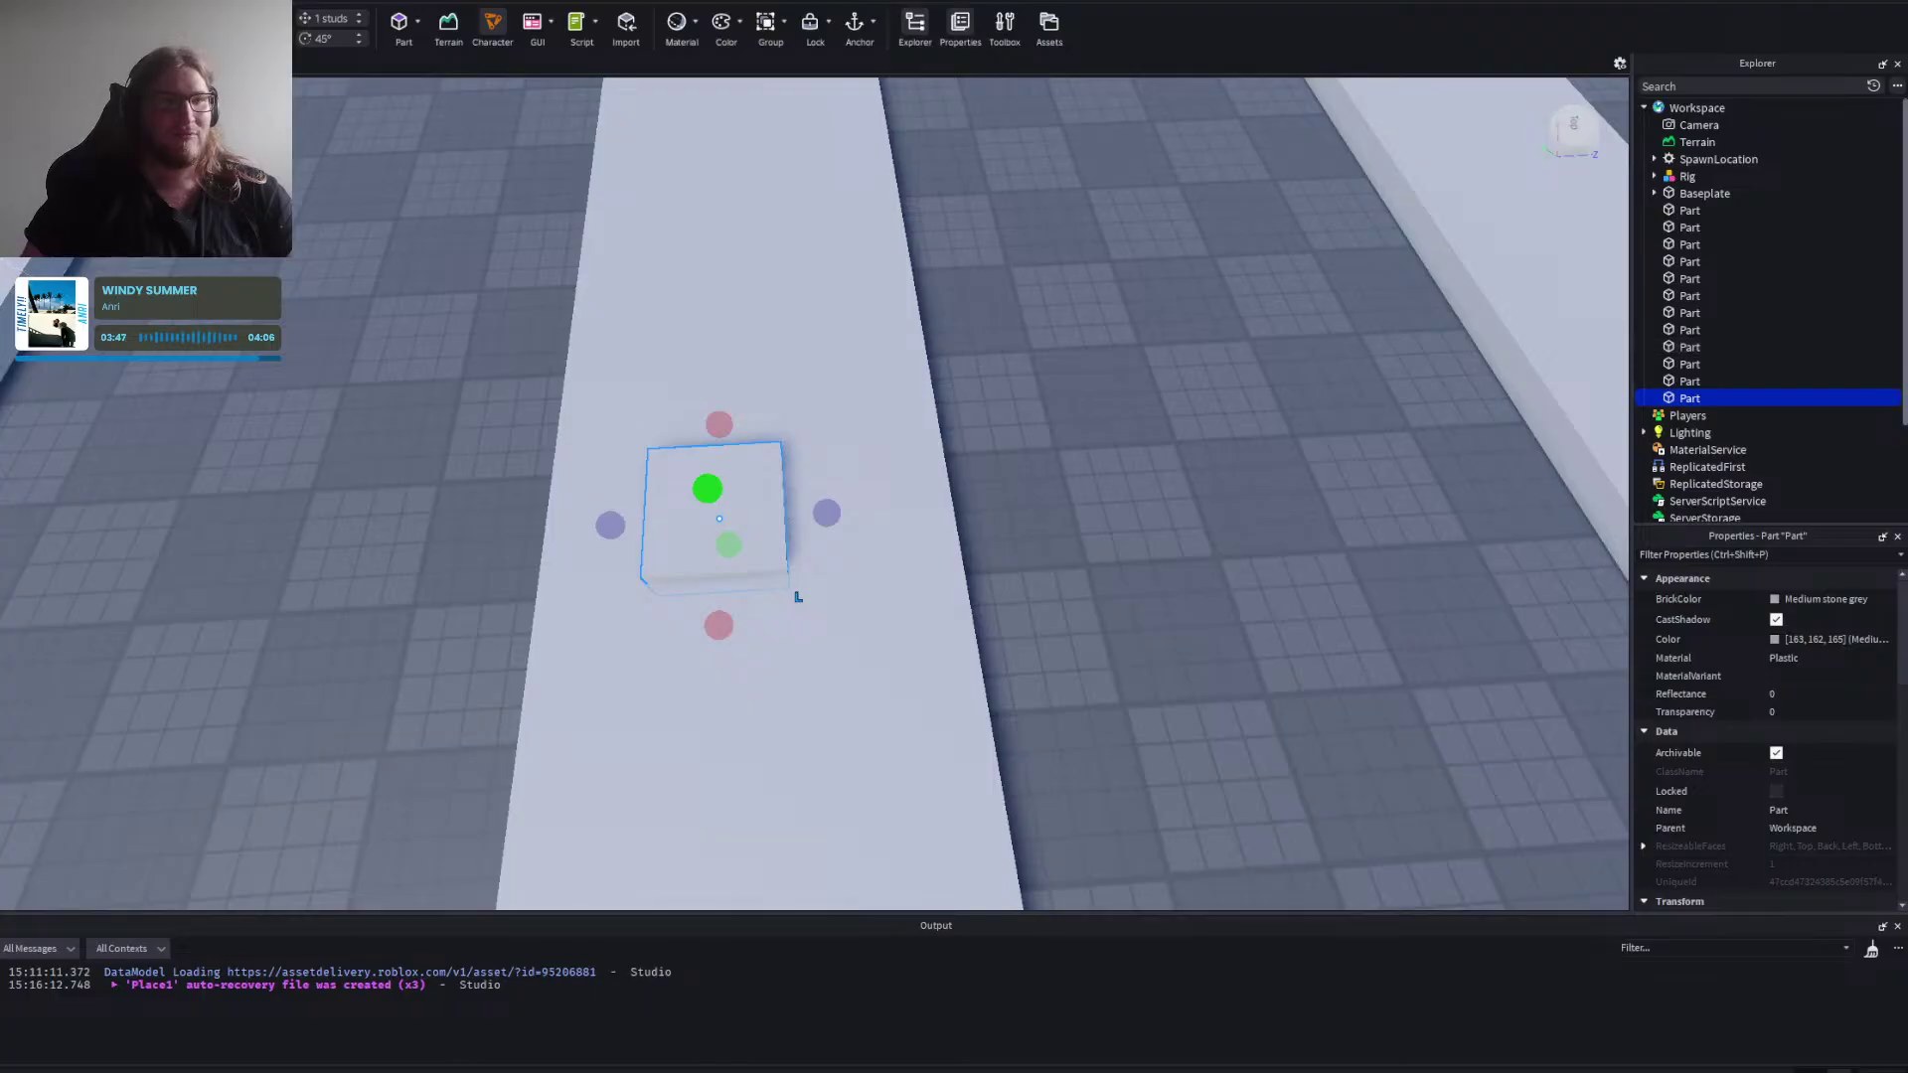
click(1035, 2)
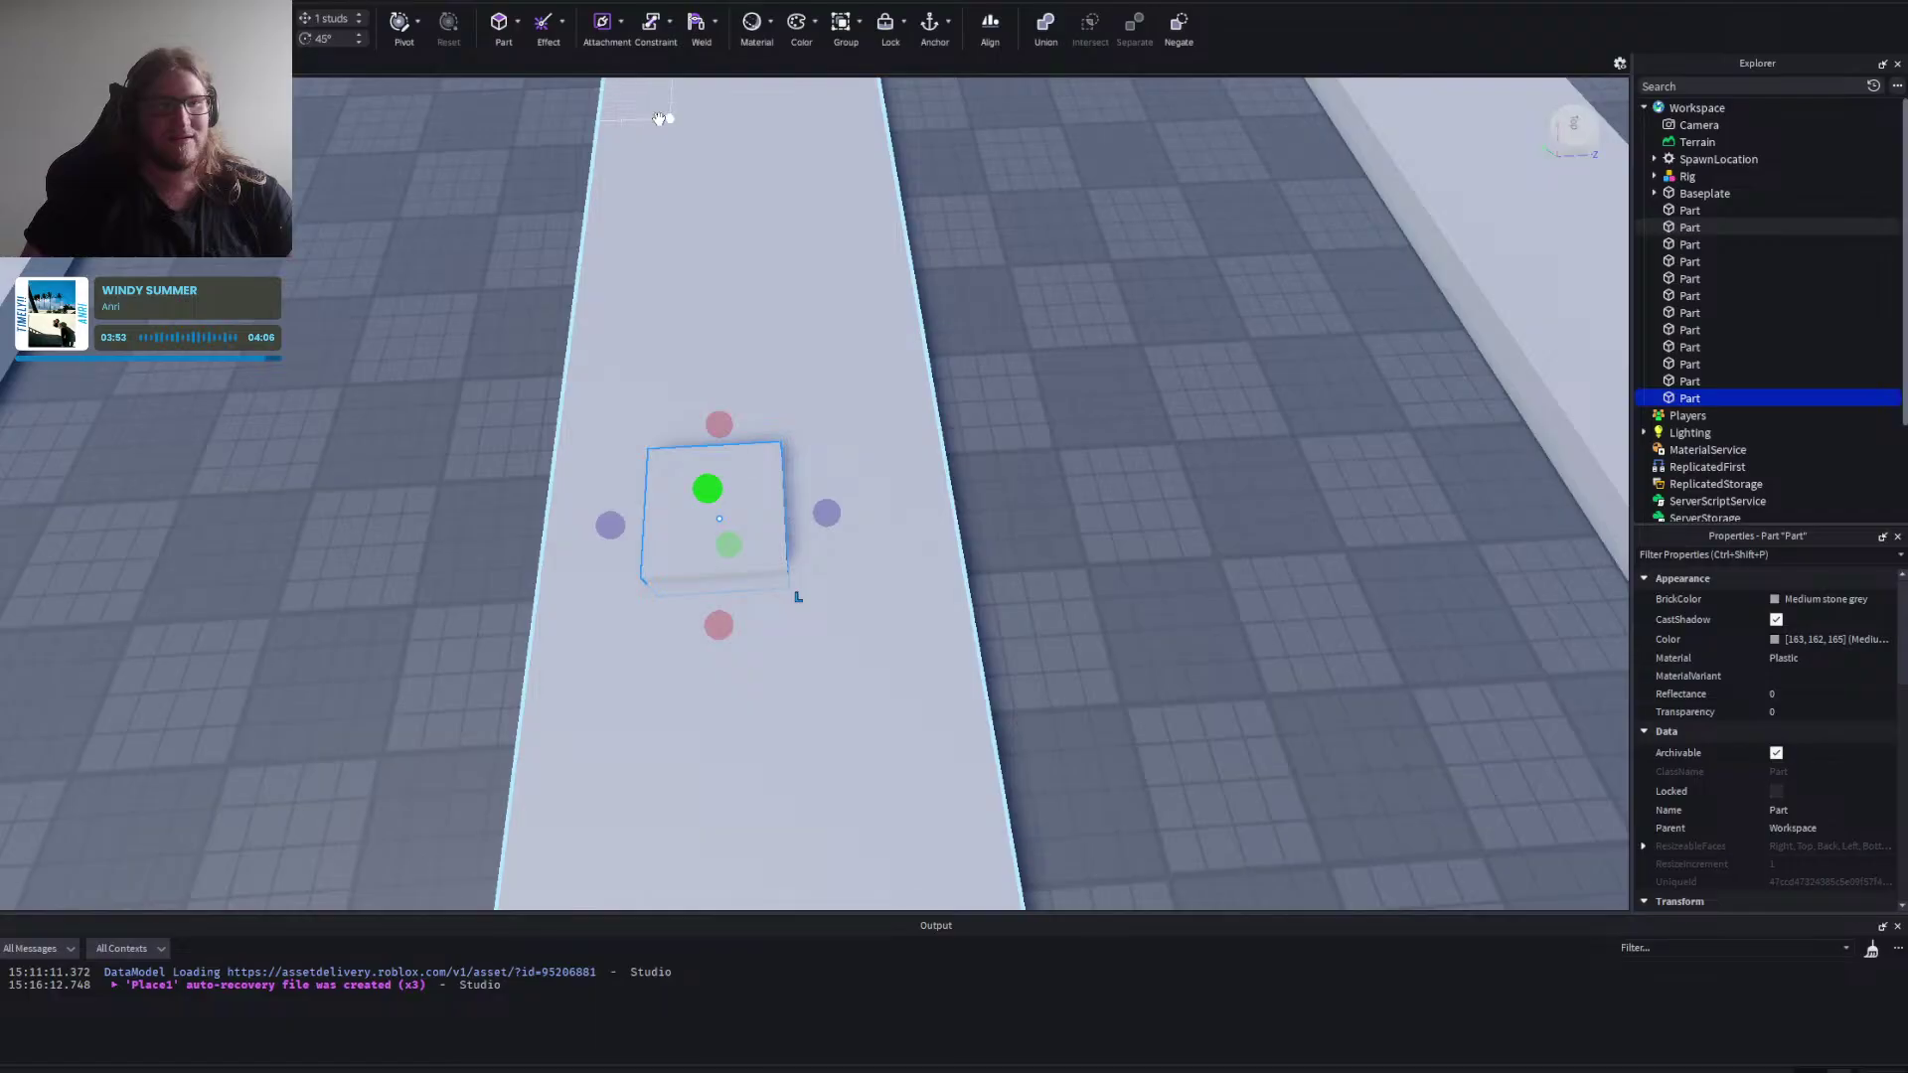
click(519, 21)
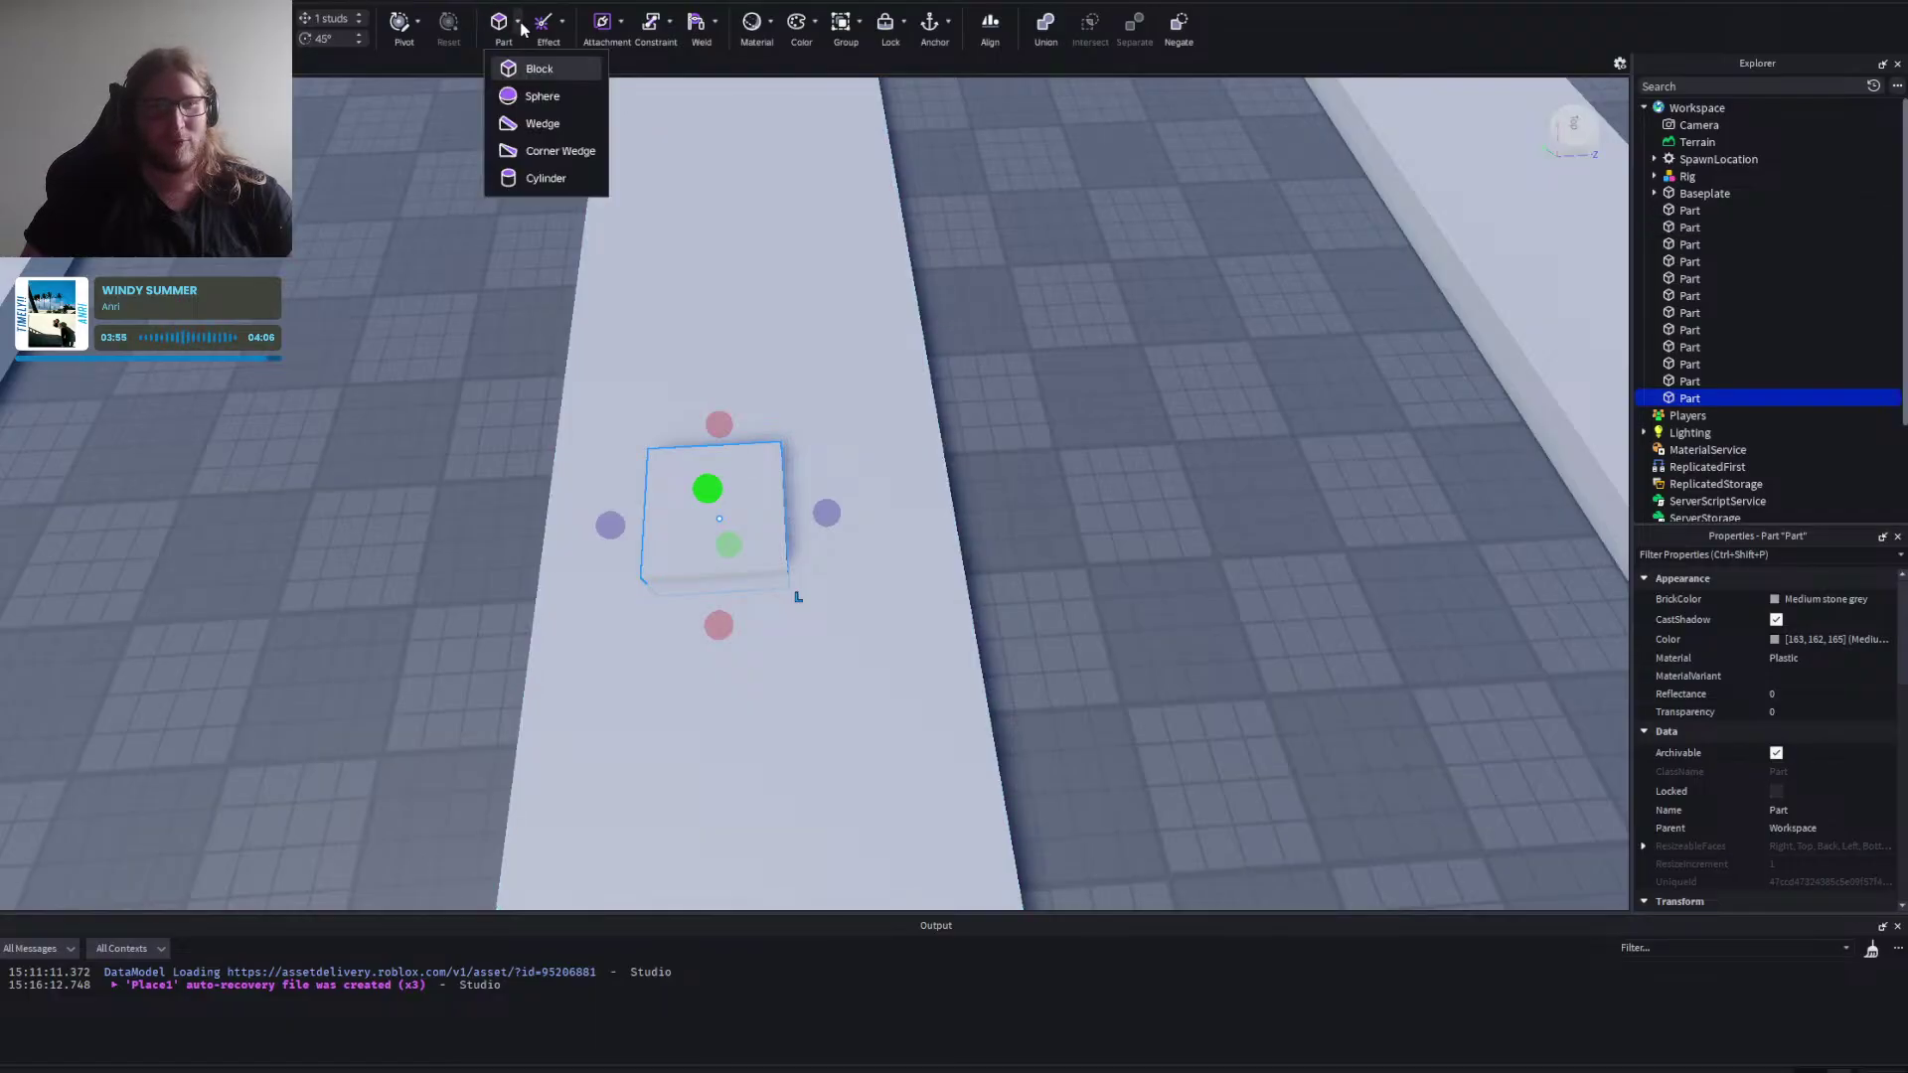
click(1171, 28)
right_click(1152, 429)
ctrl+click(915, 566)
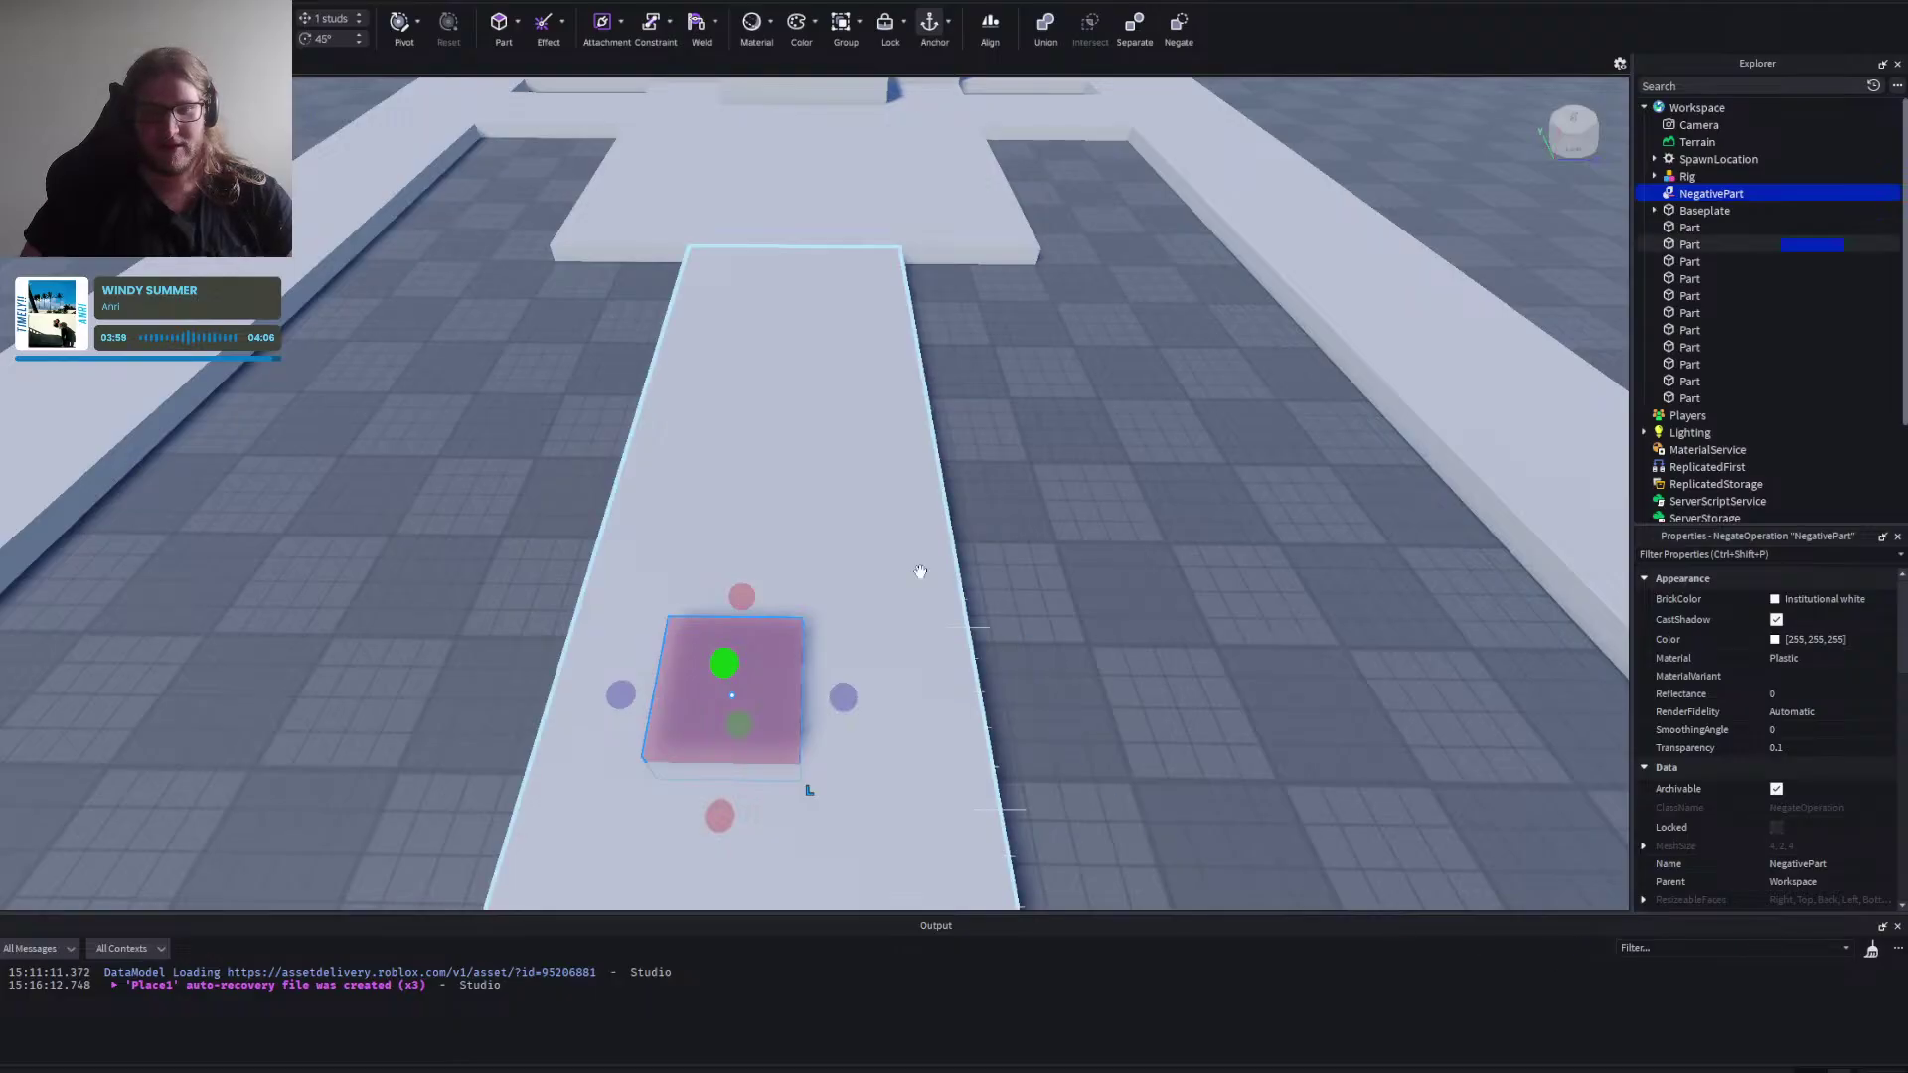
click(1045, 25)
Inspect the cut opening, then undo the cut and delete the square block from the main hallway.
scroll(1063, 414, down, 5)
scroll(690, 195, up, 1)
right_click(659, 233)
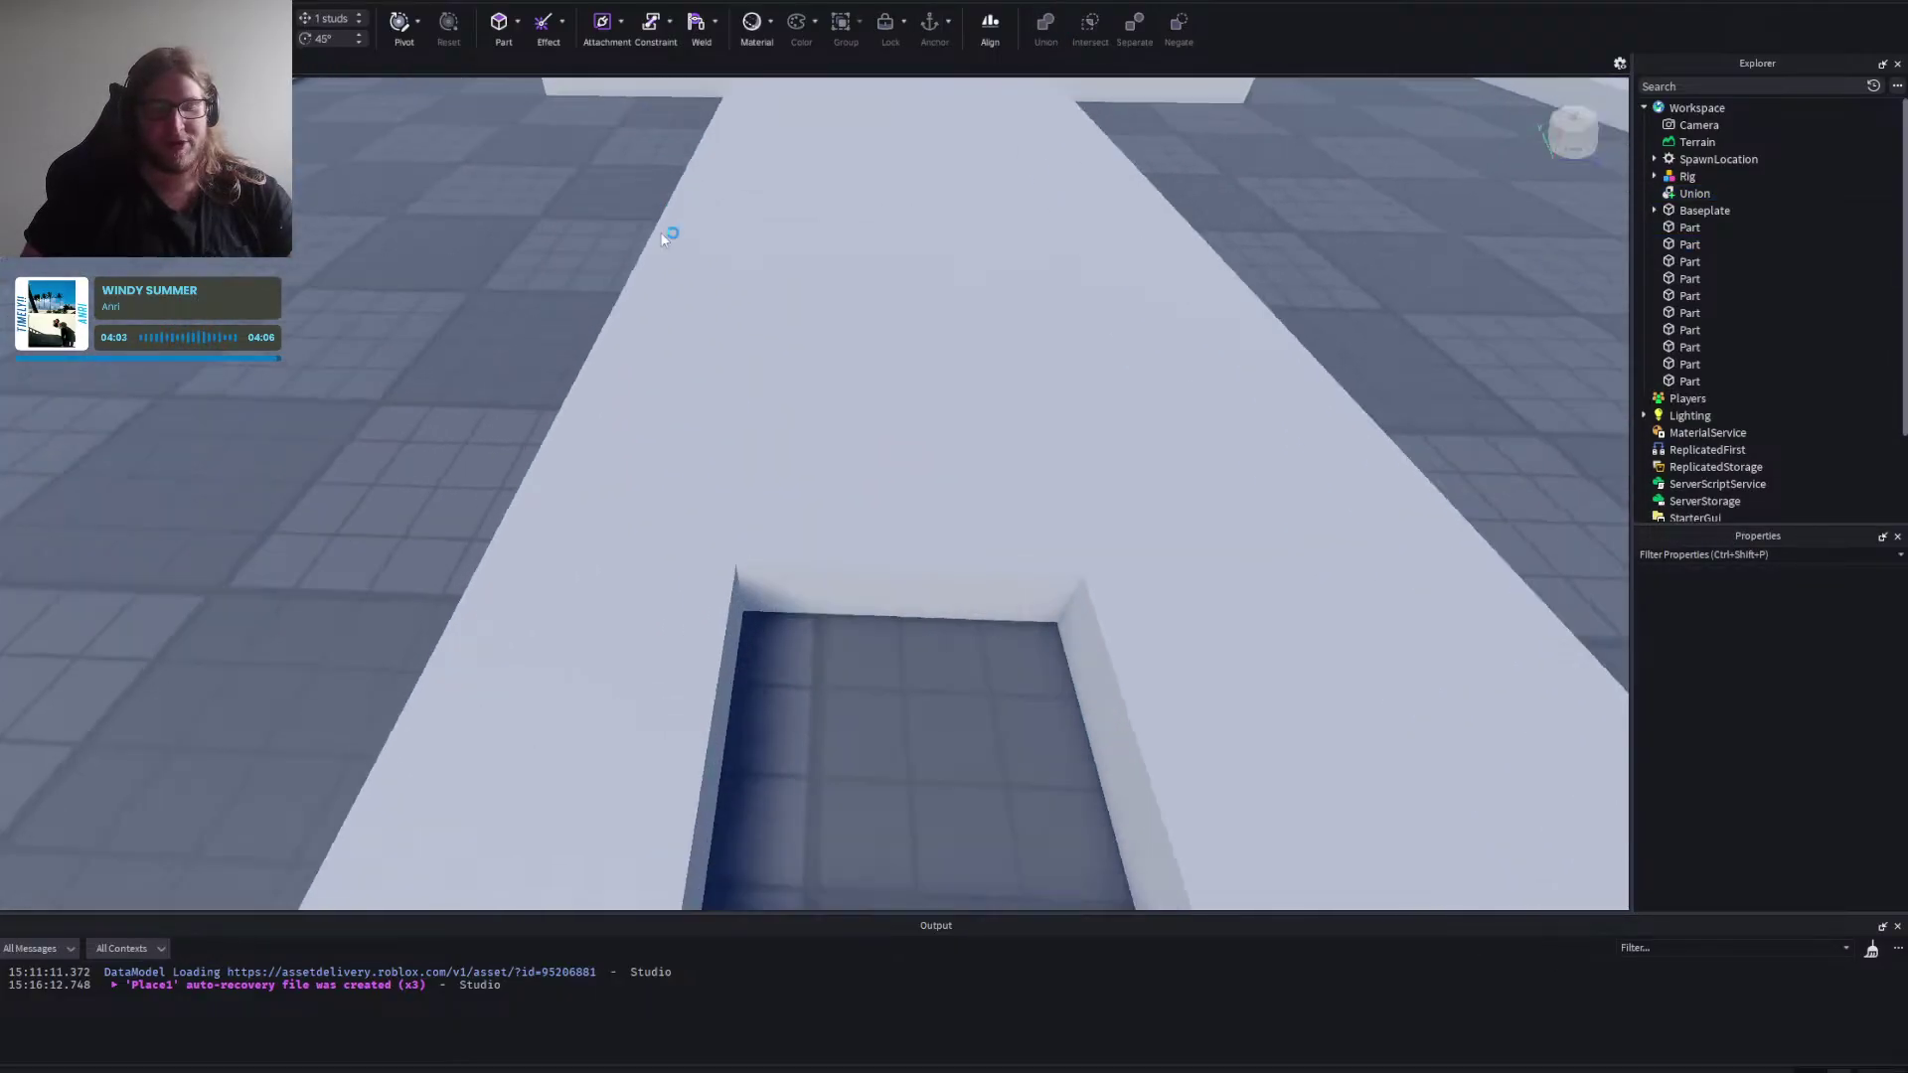
scroll(662, 248, down, 5)
right_click(858, 550)
scroll(858, 549, down, 2)
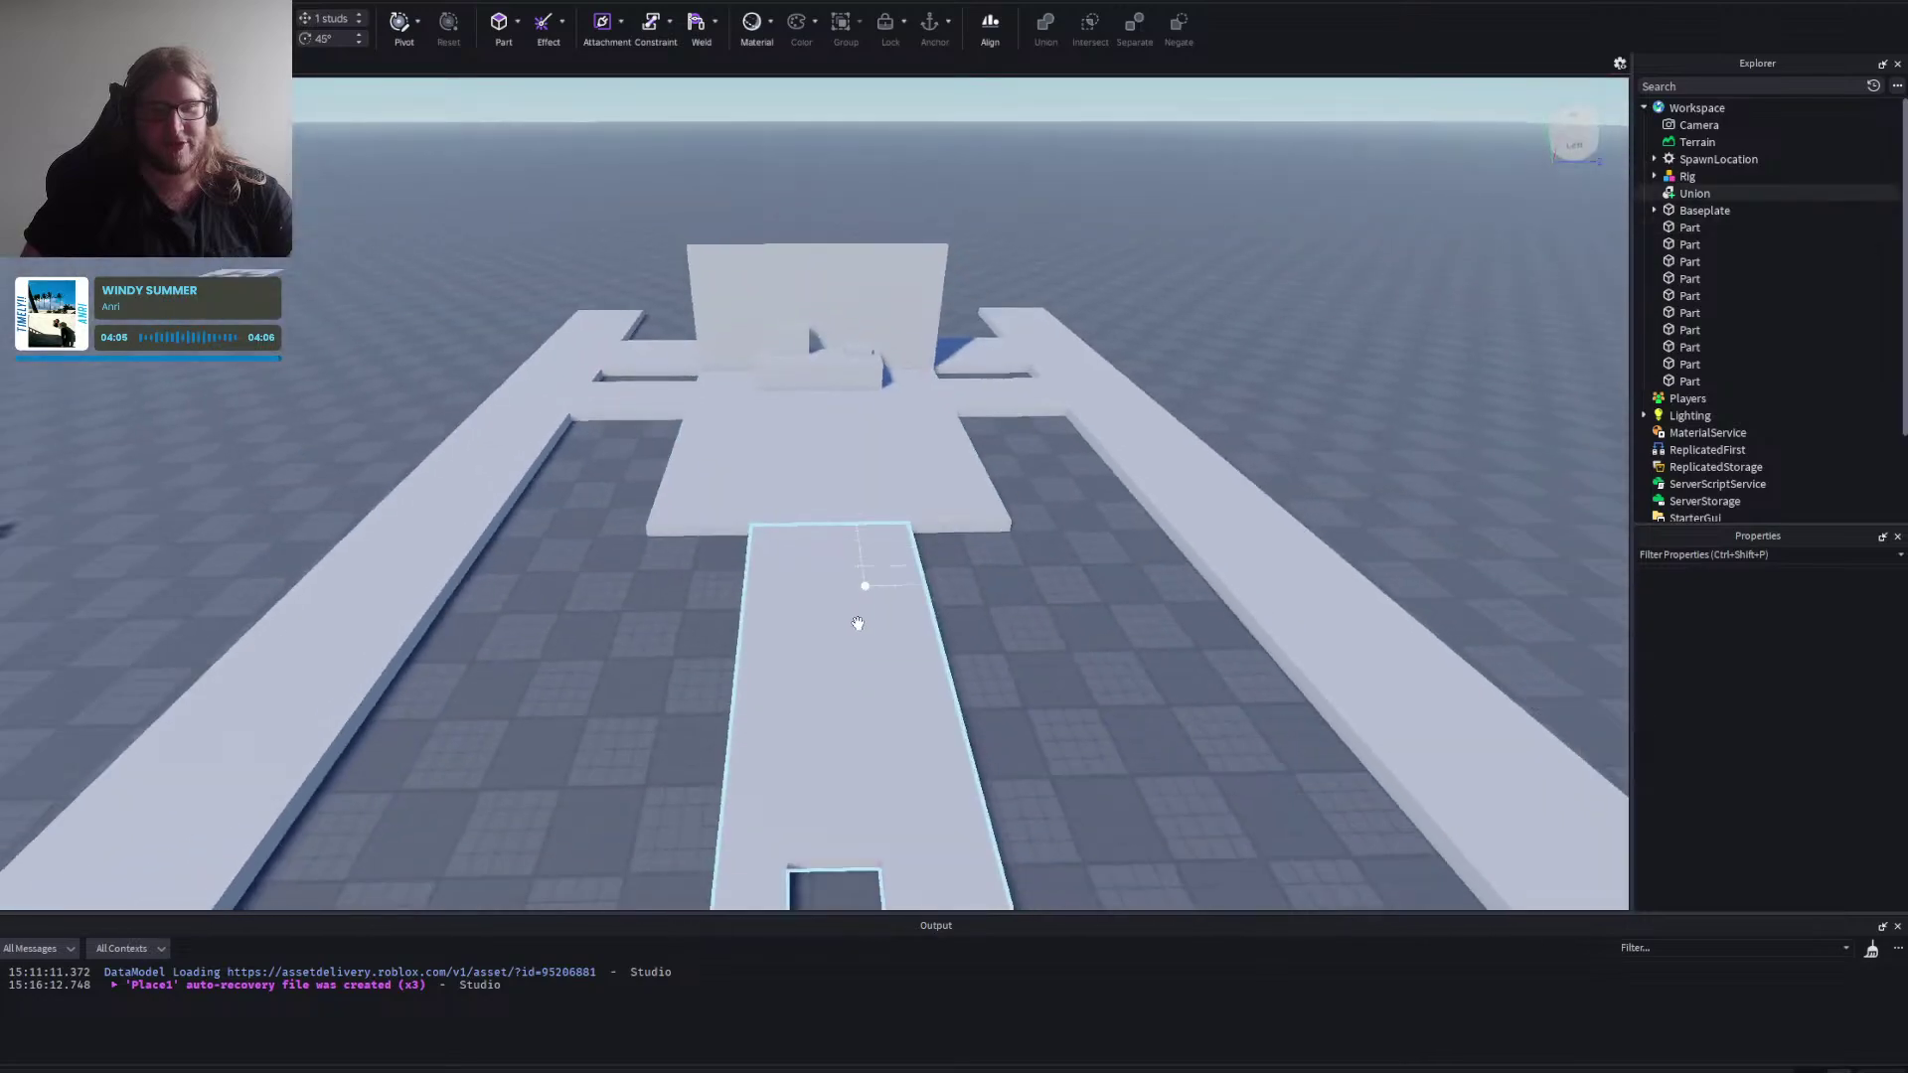
right_click(1060, 651)
key(ctrl+z)
click(845, 785)
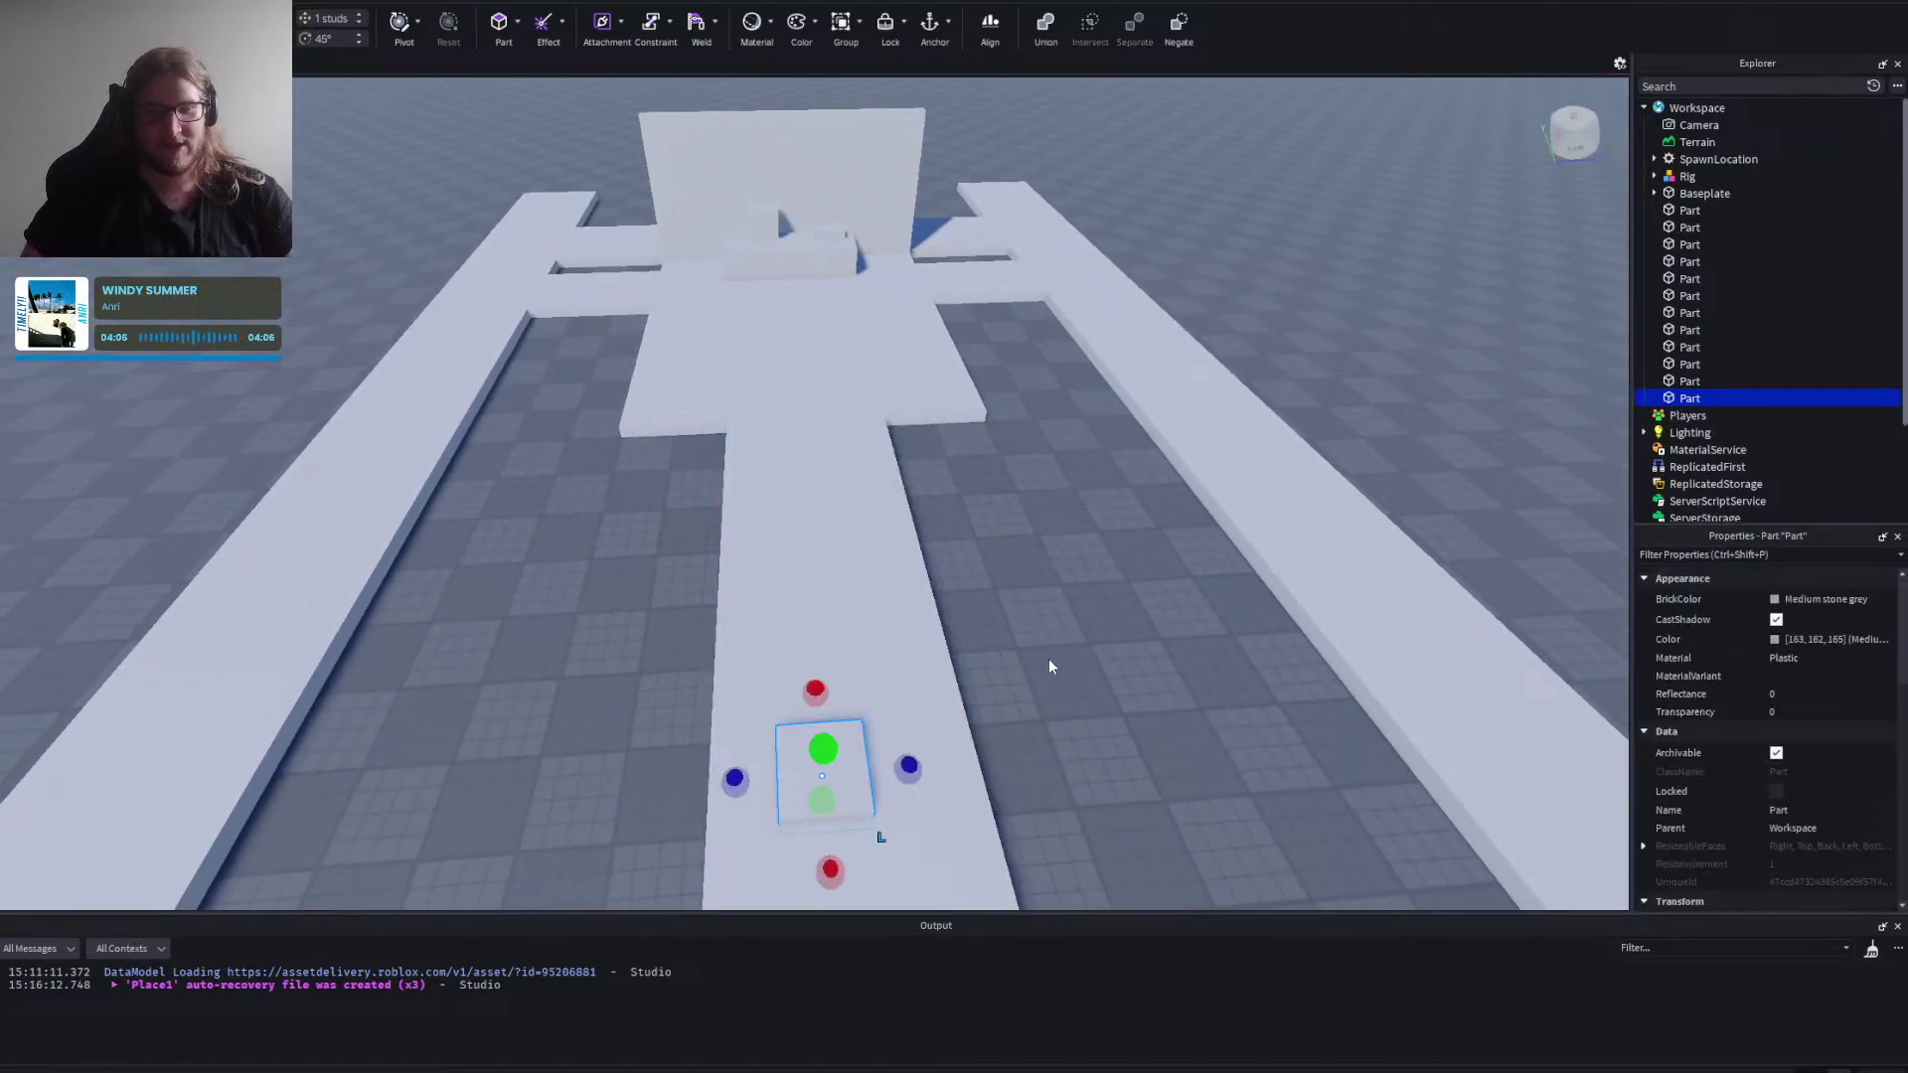
key(Delete)
Examine the office and its three hallways in overview and from the side, focusing on the main hallway.
click(860, 681)
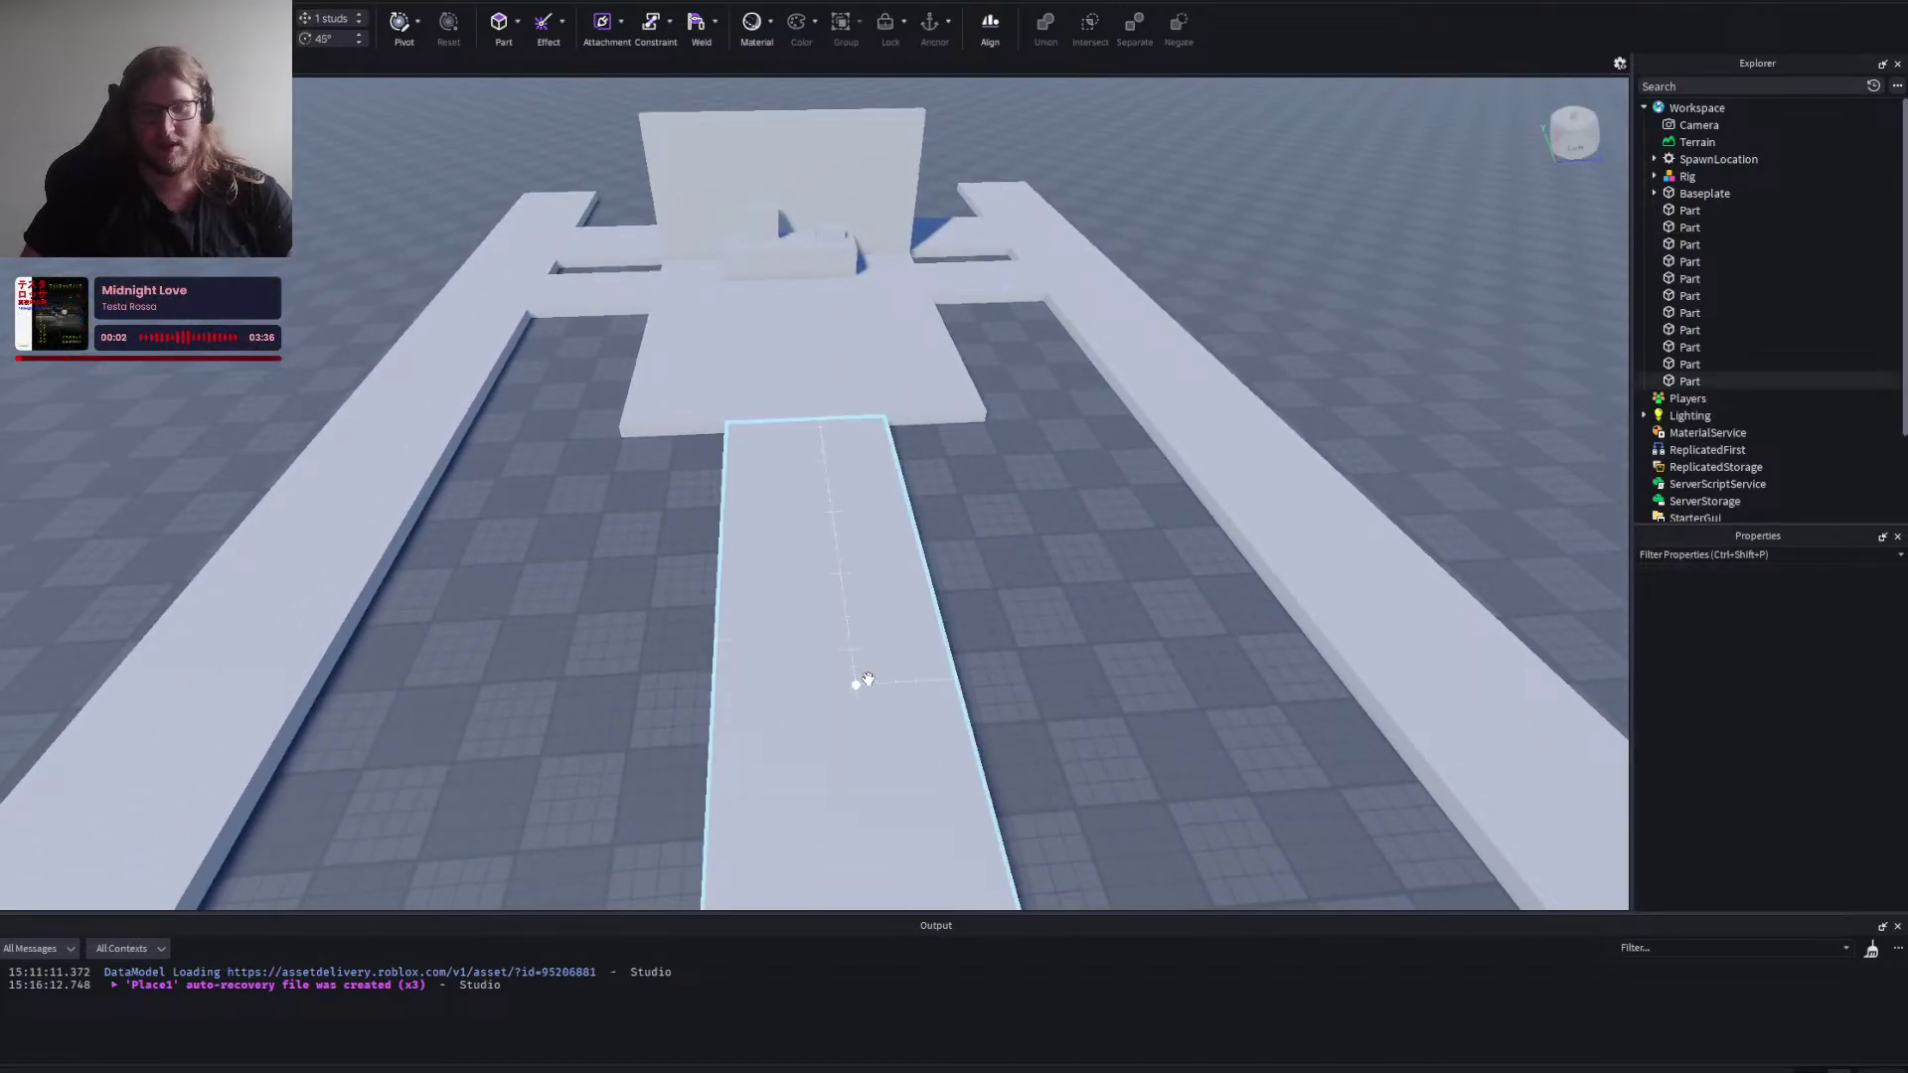
click(1090, 553)
scroll(1090, 554, down, 5)
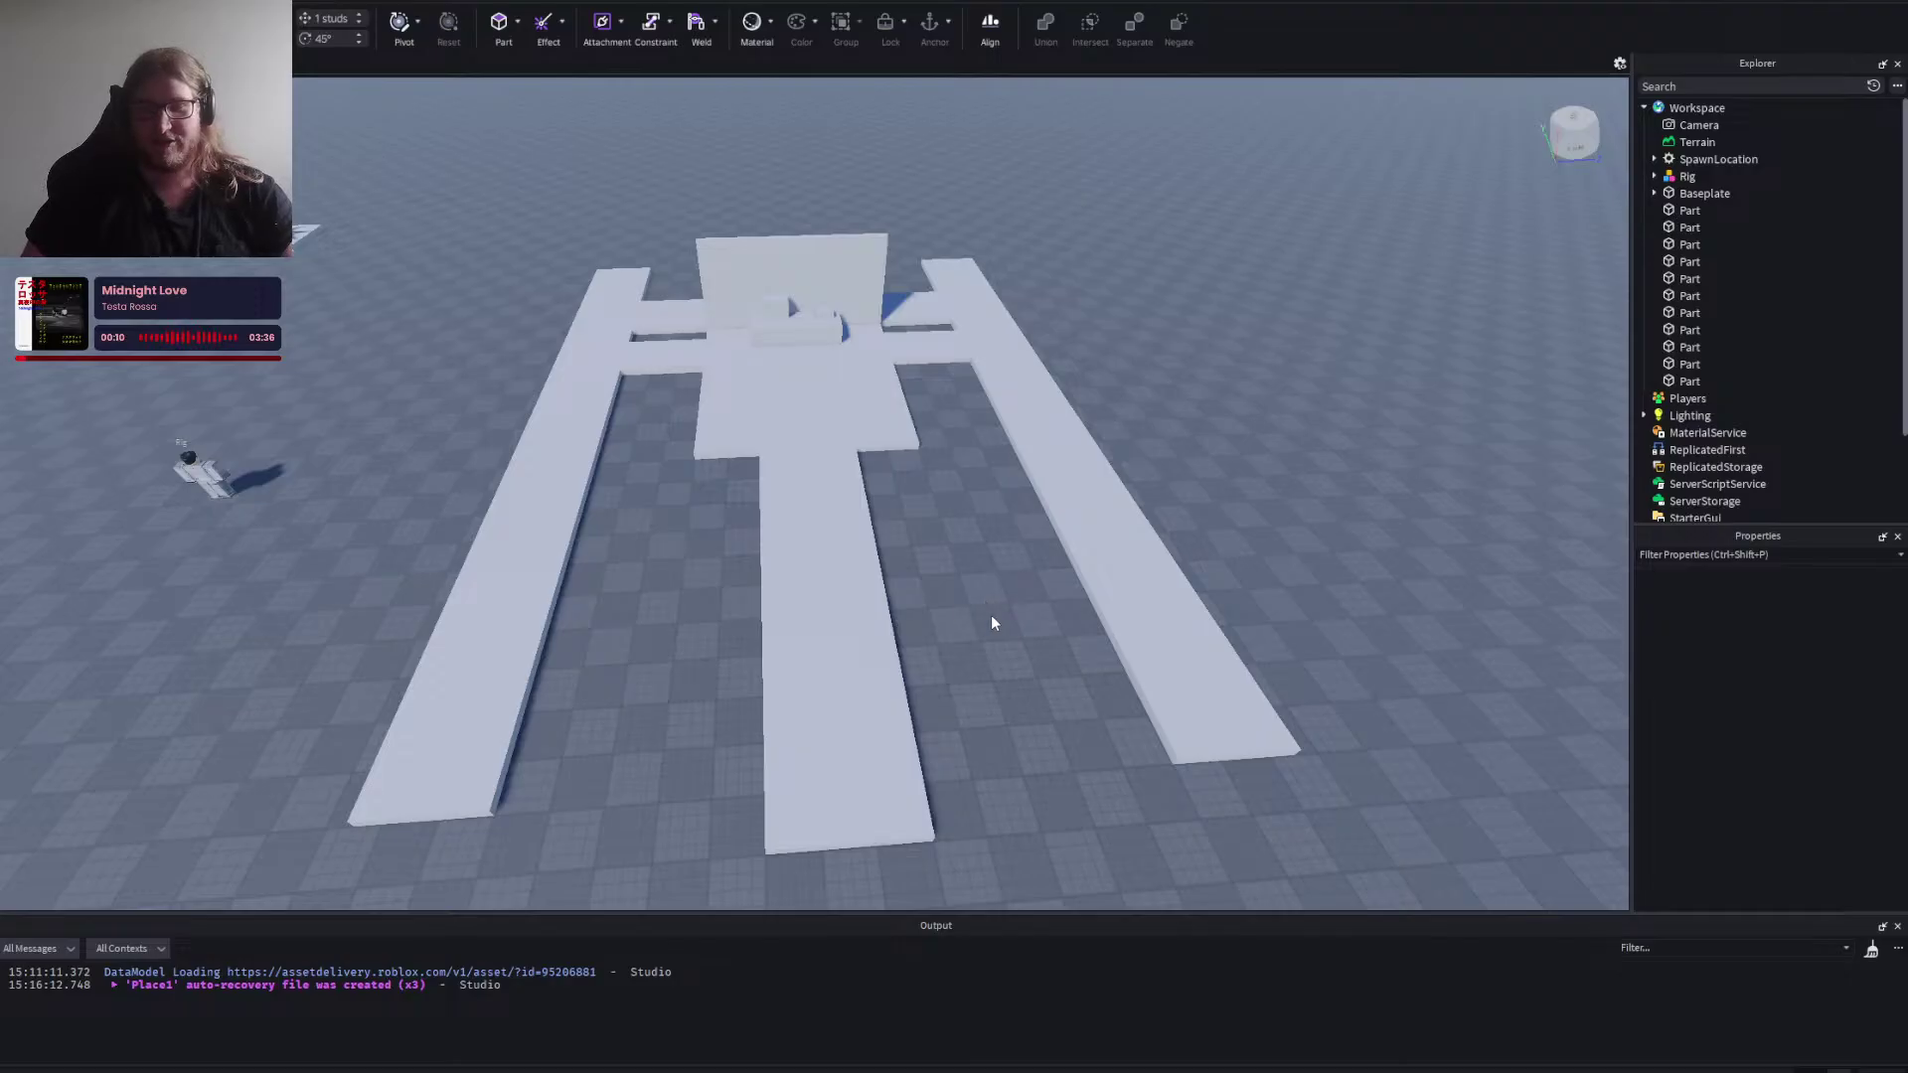
drag(990, 614, 972, 580)
key(a)
key(s)
key(d)
key(d)
key(d)
key(d)
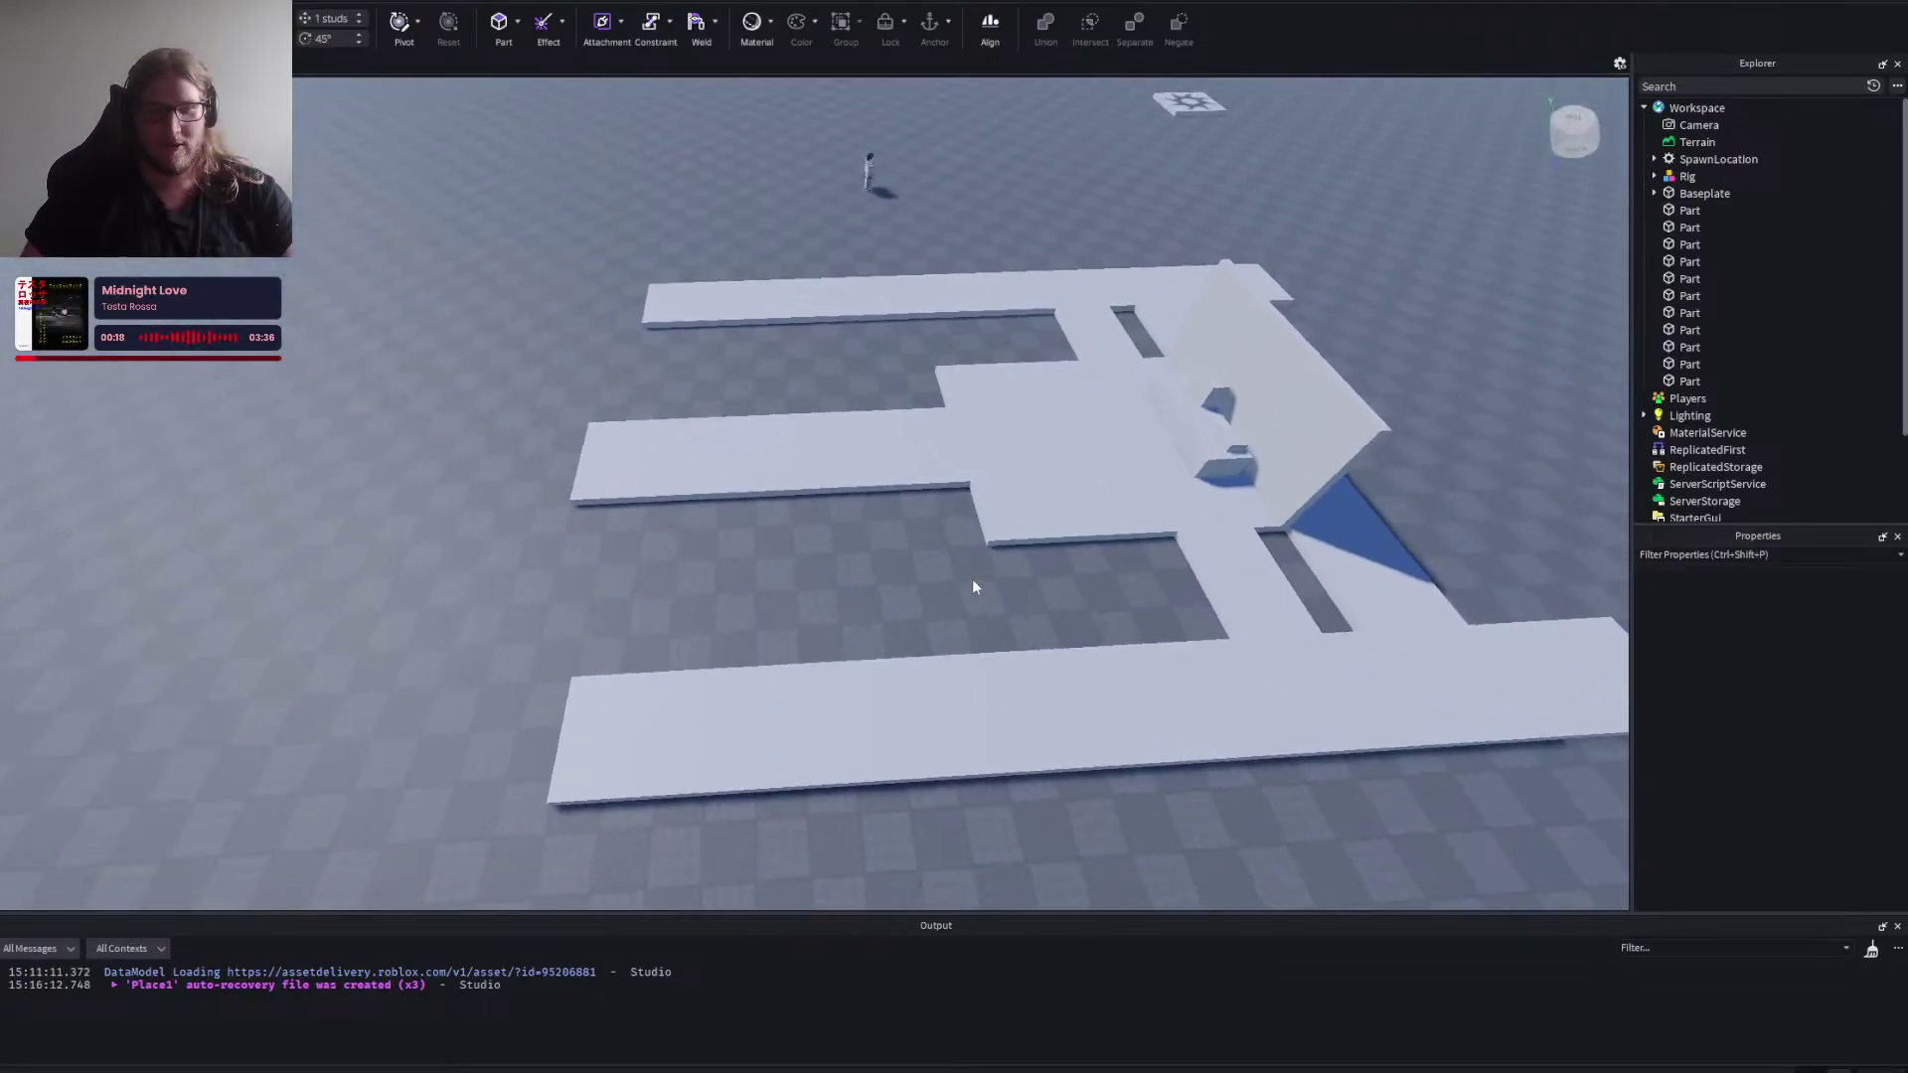
key(w)
click(808, 494)
click(818, 349)
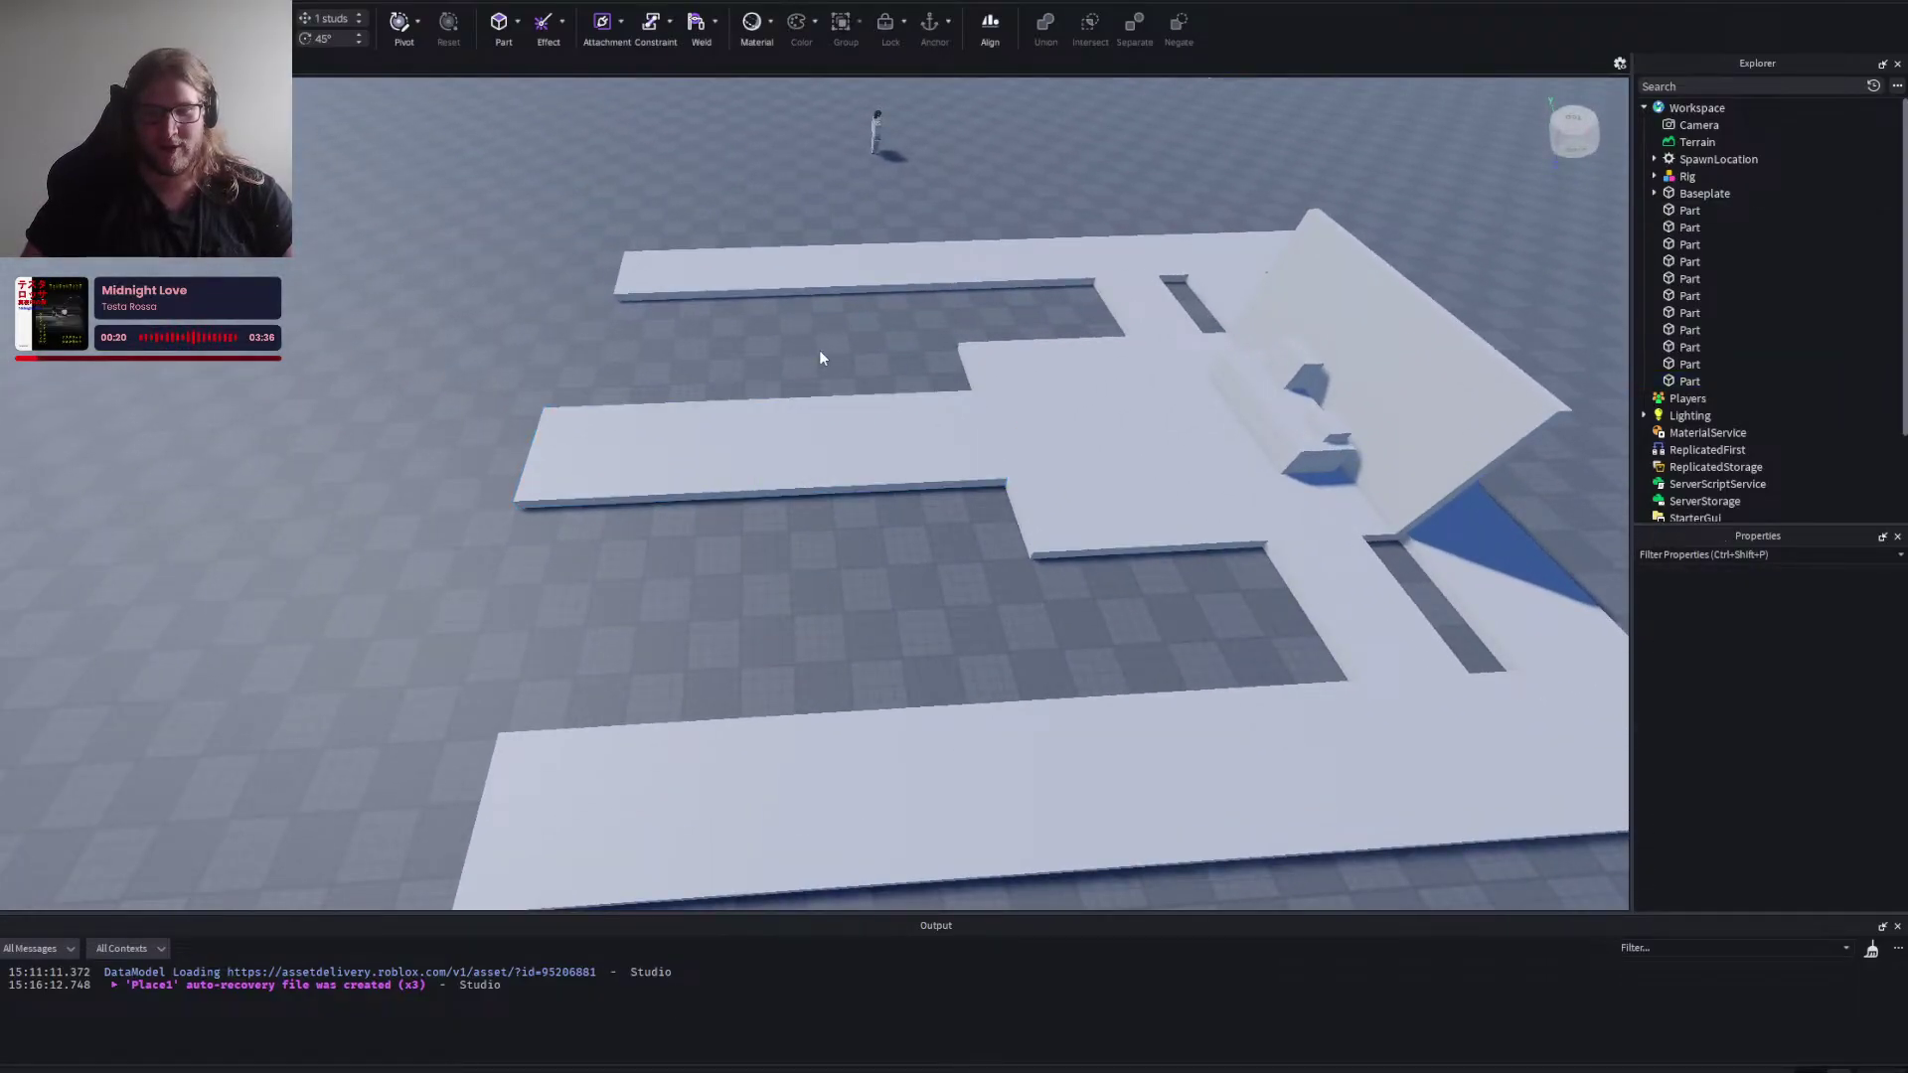
click(719, 434)
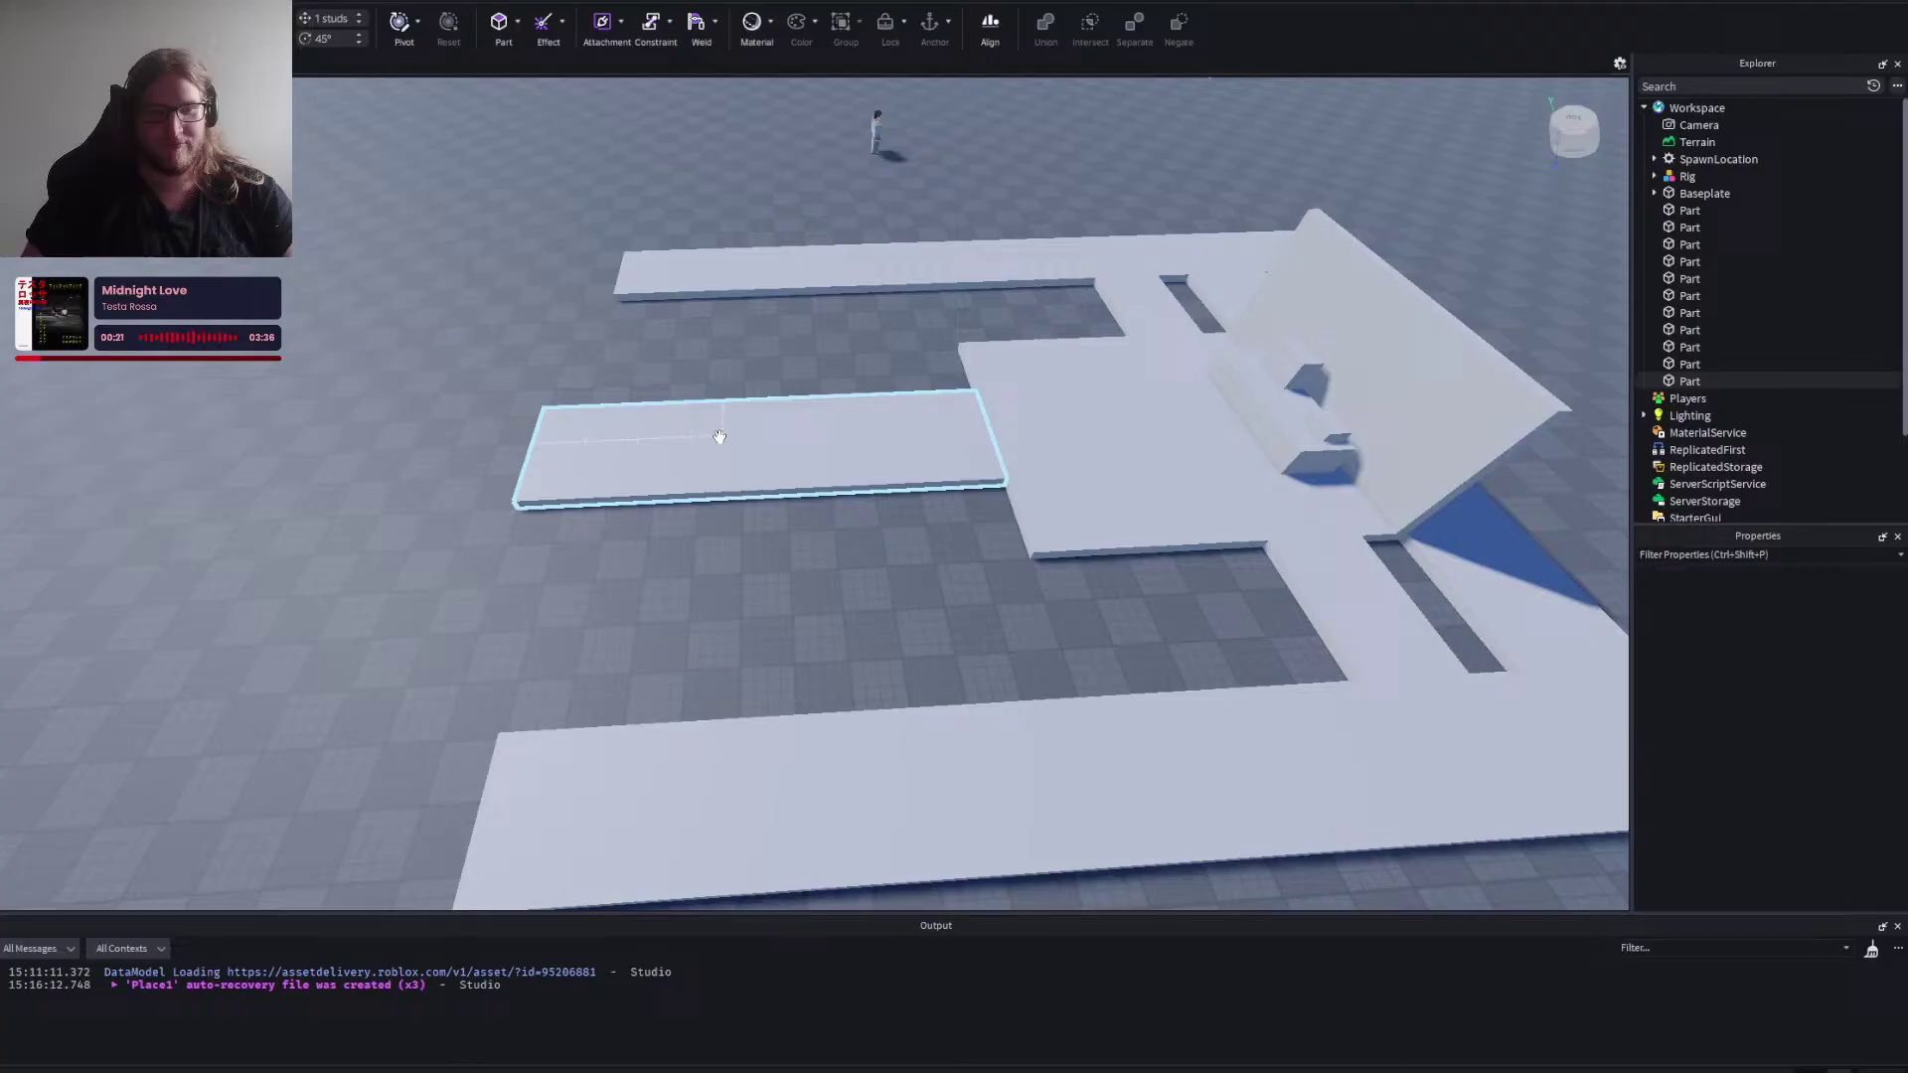
click(724, 358)
click(592, 443)
click(568, 348)
click(572, 356)
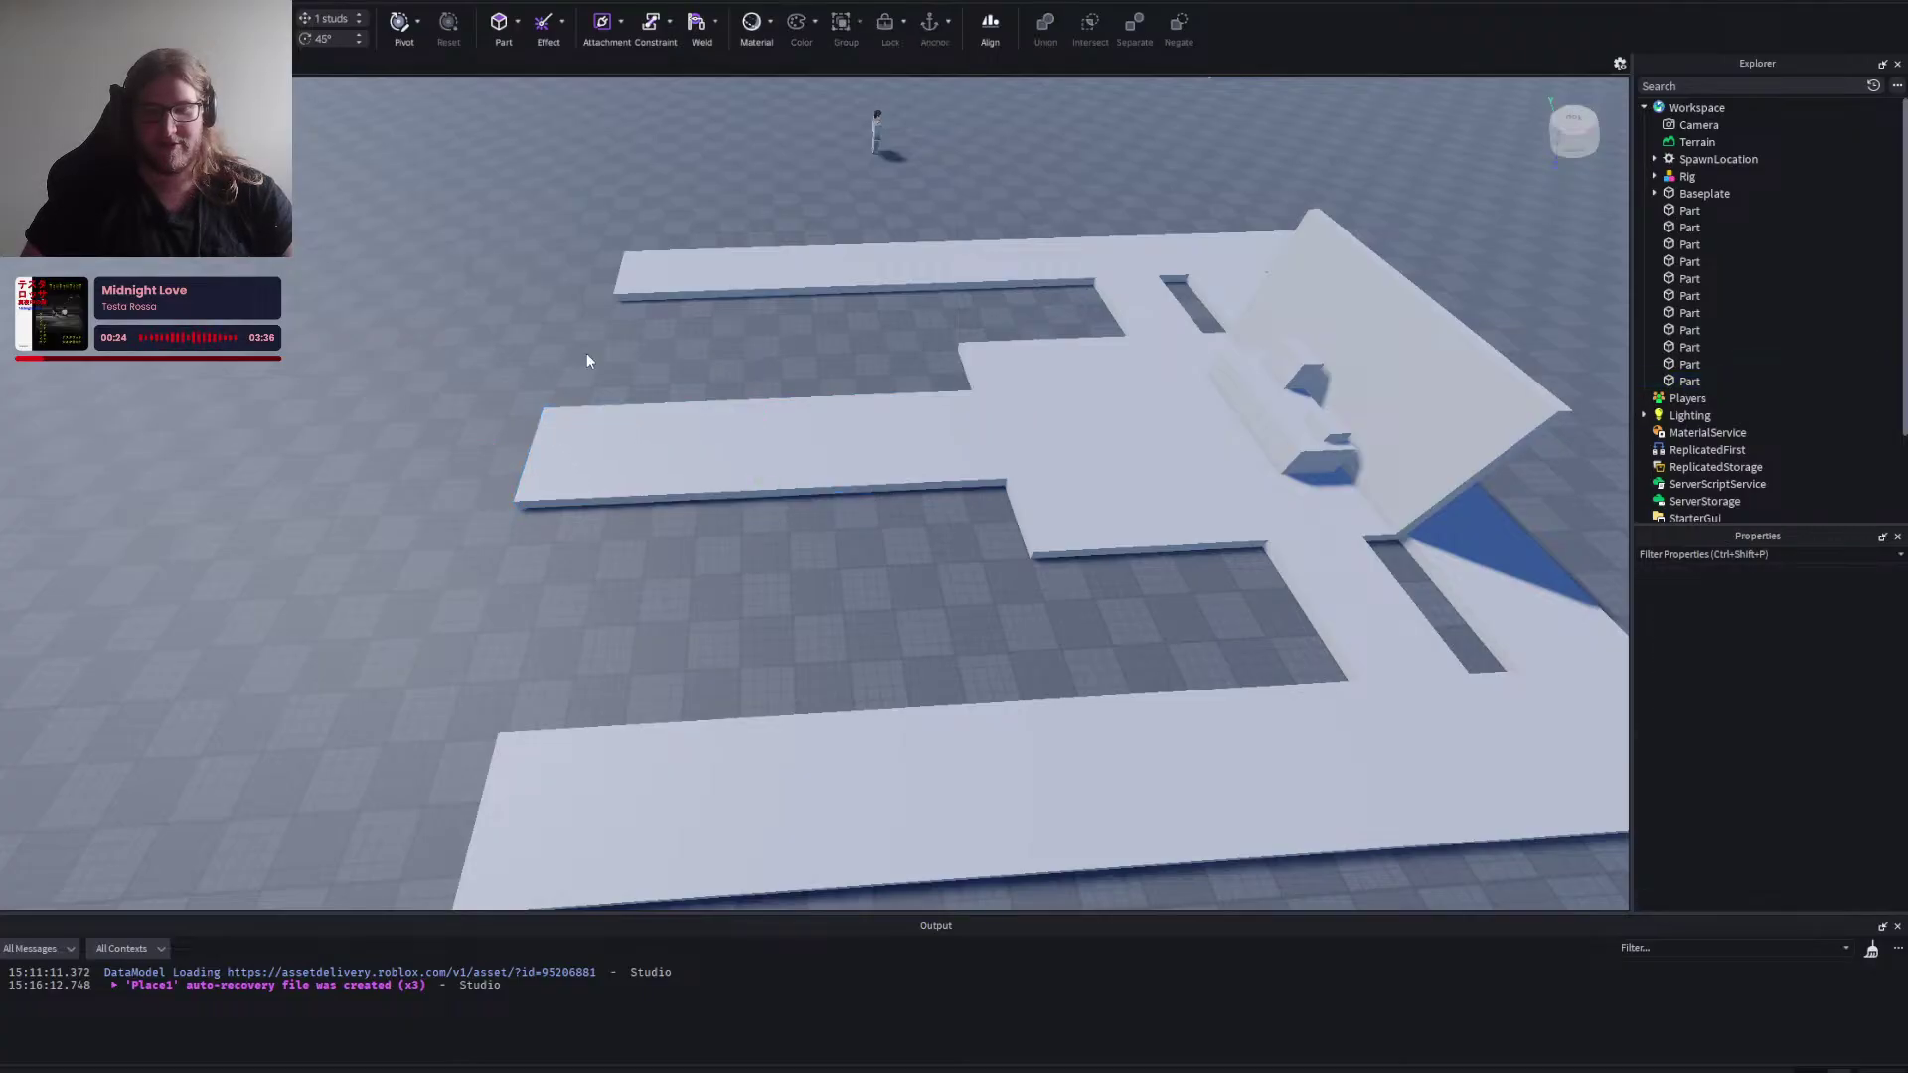
Switch to the Notepad planning notes and start a "Threat1 -" entry below the Generator/Fuses paragraph.
key(alt+Tab)
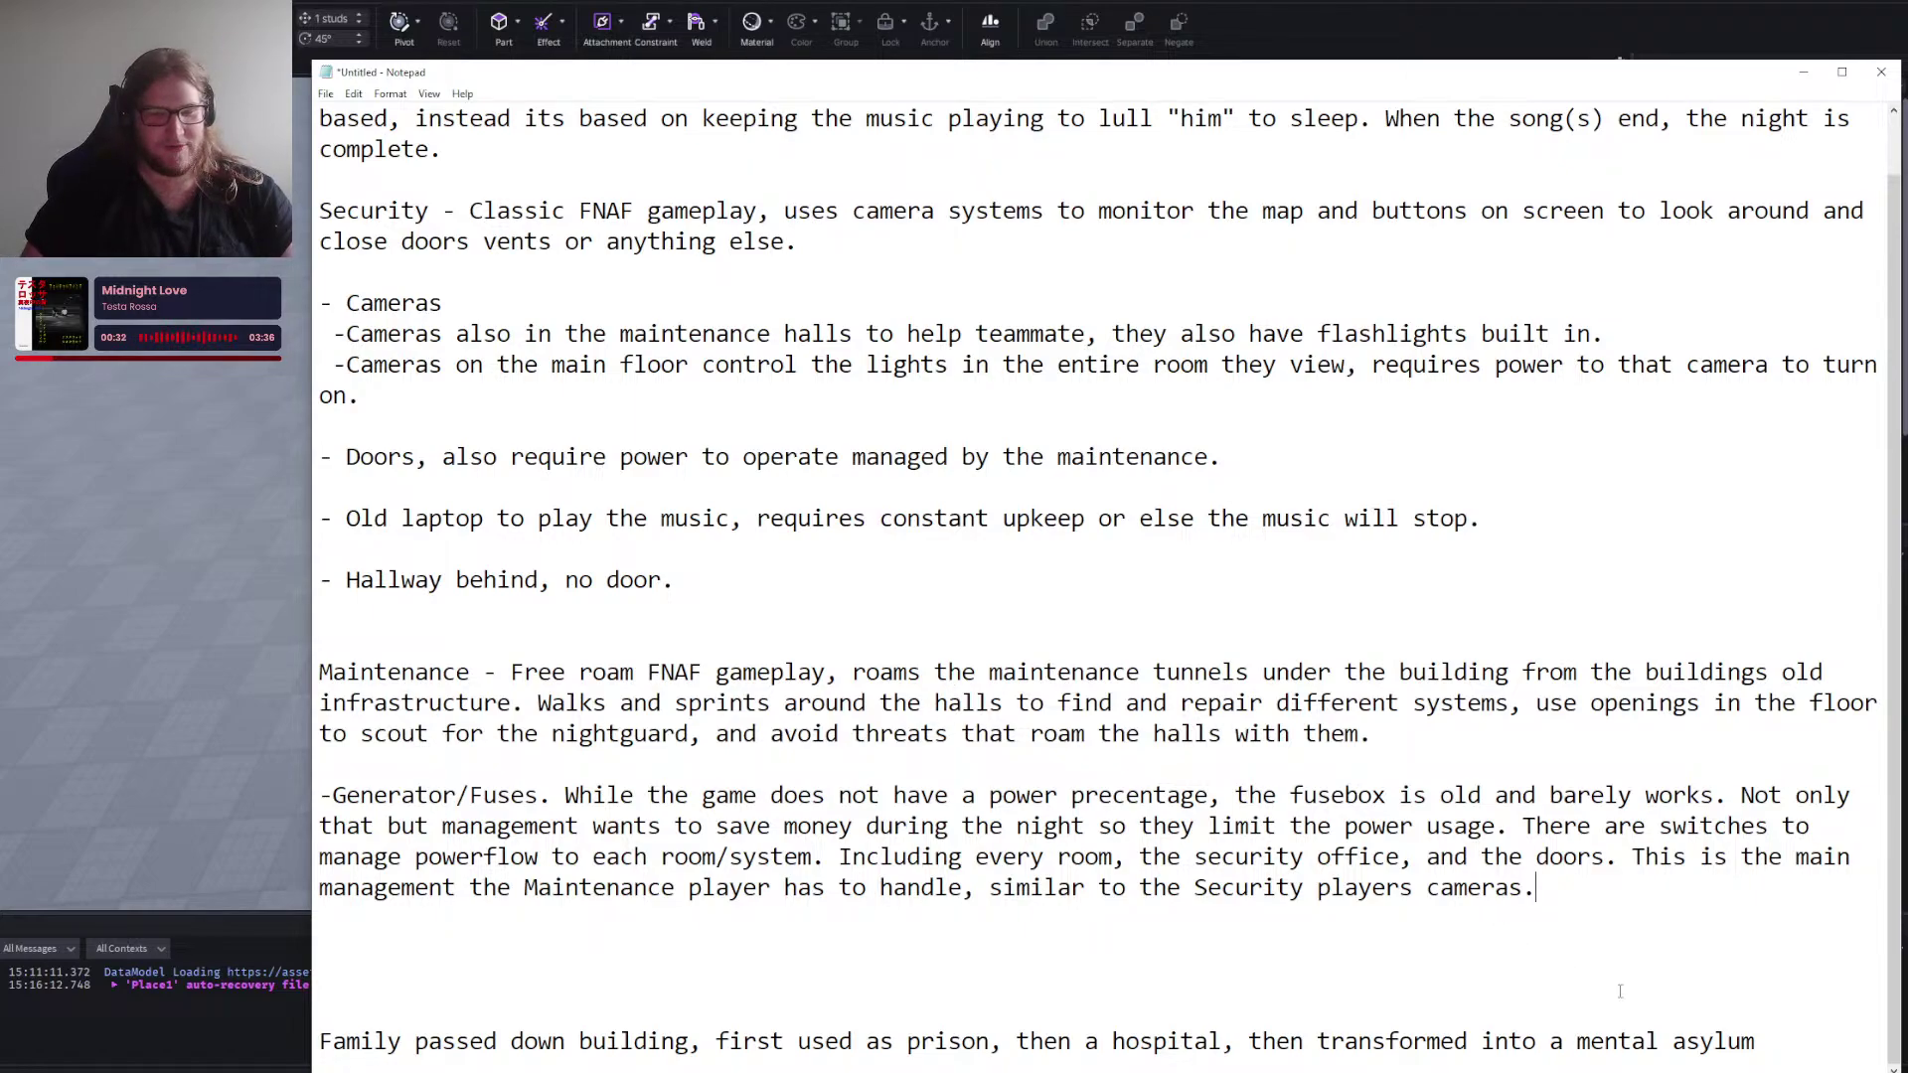
click(1597, 913)
click(1580, 891)
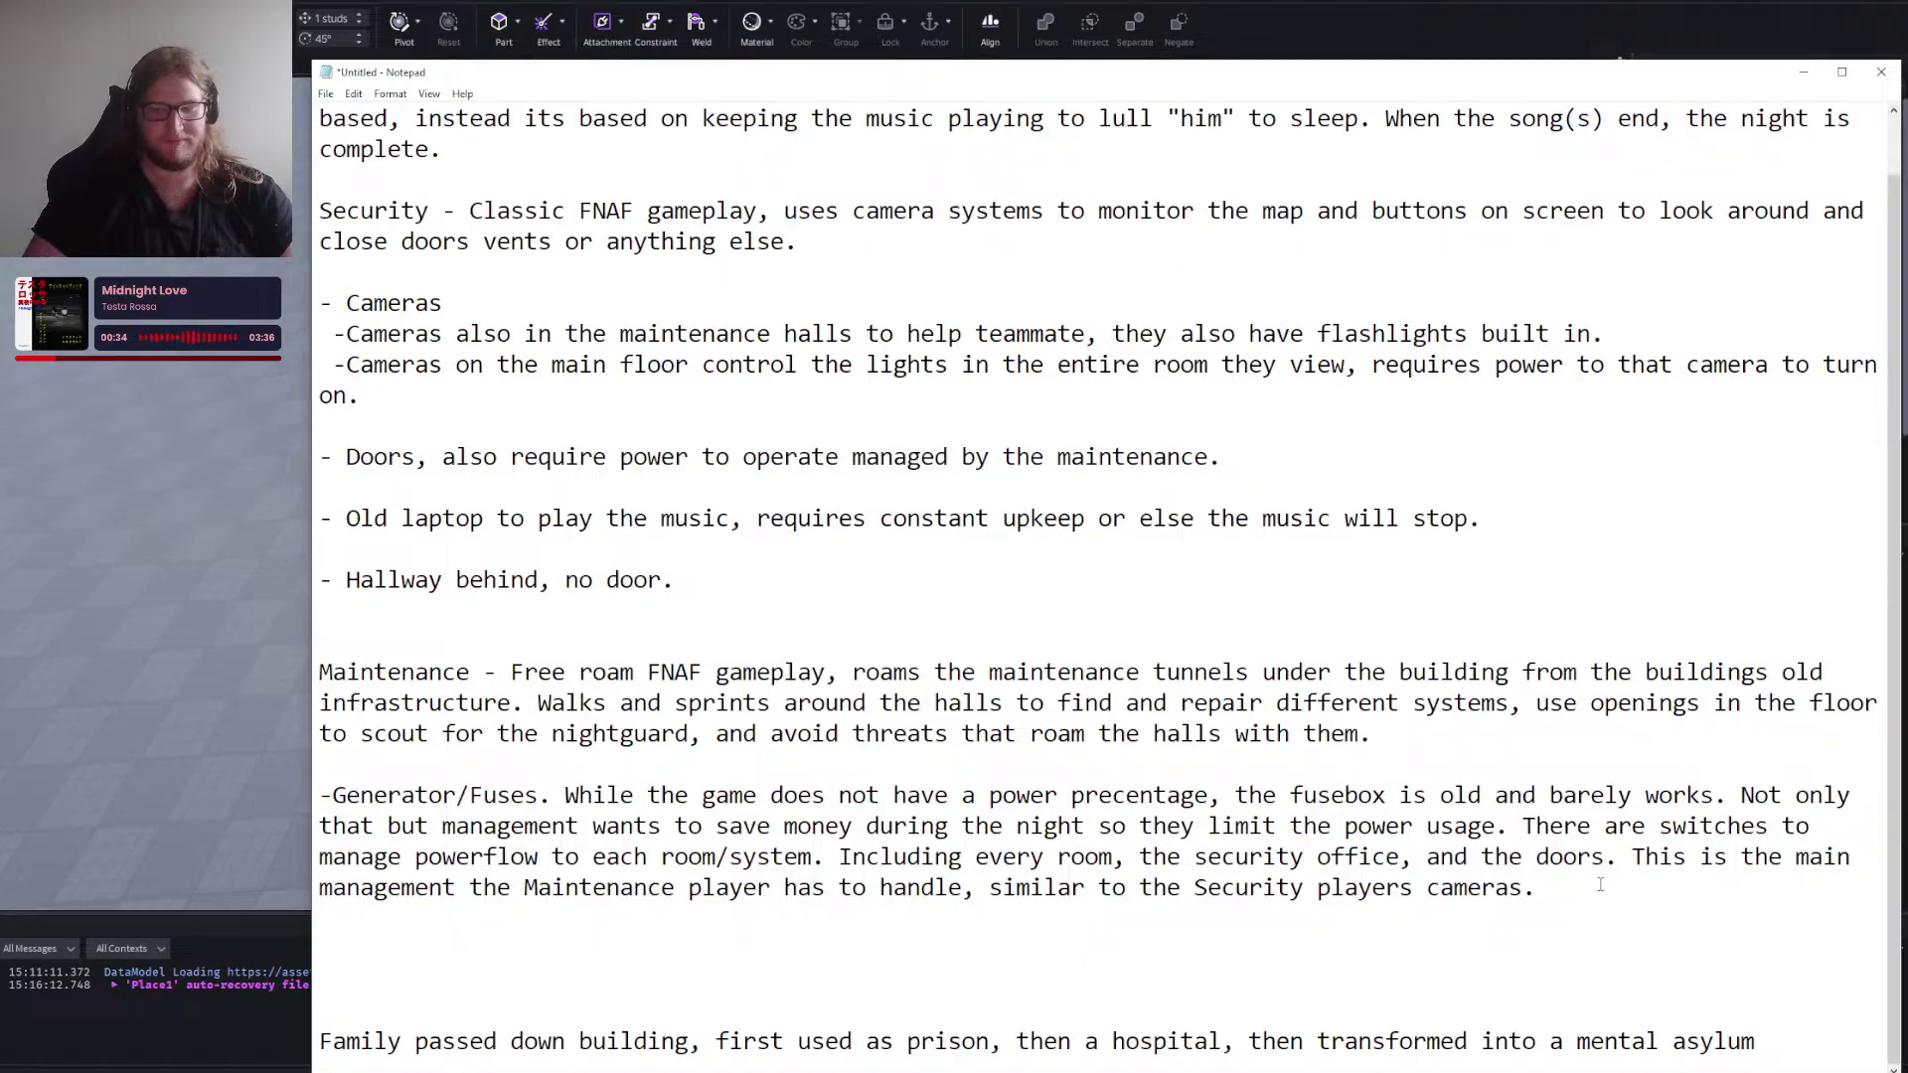
key(Return)
text(-)
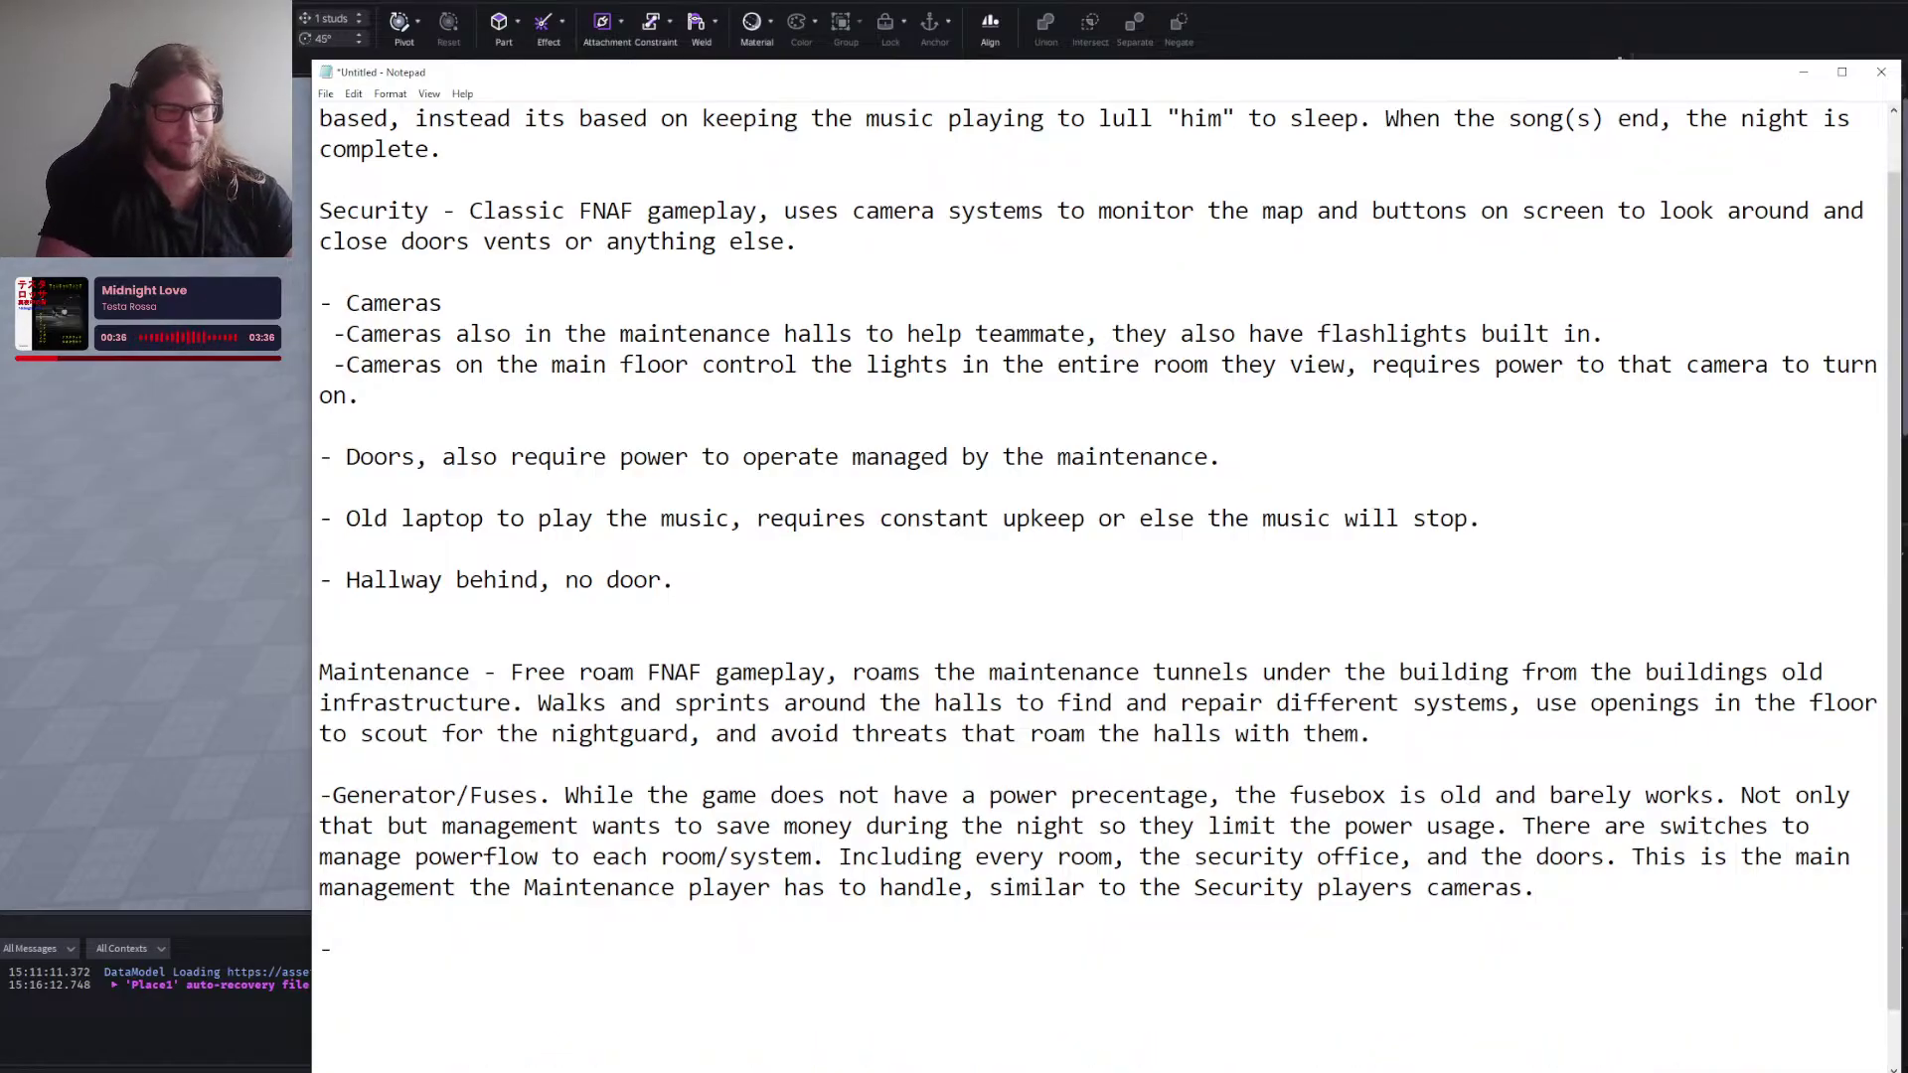
key(BackSpace)
text(T)
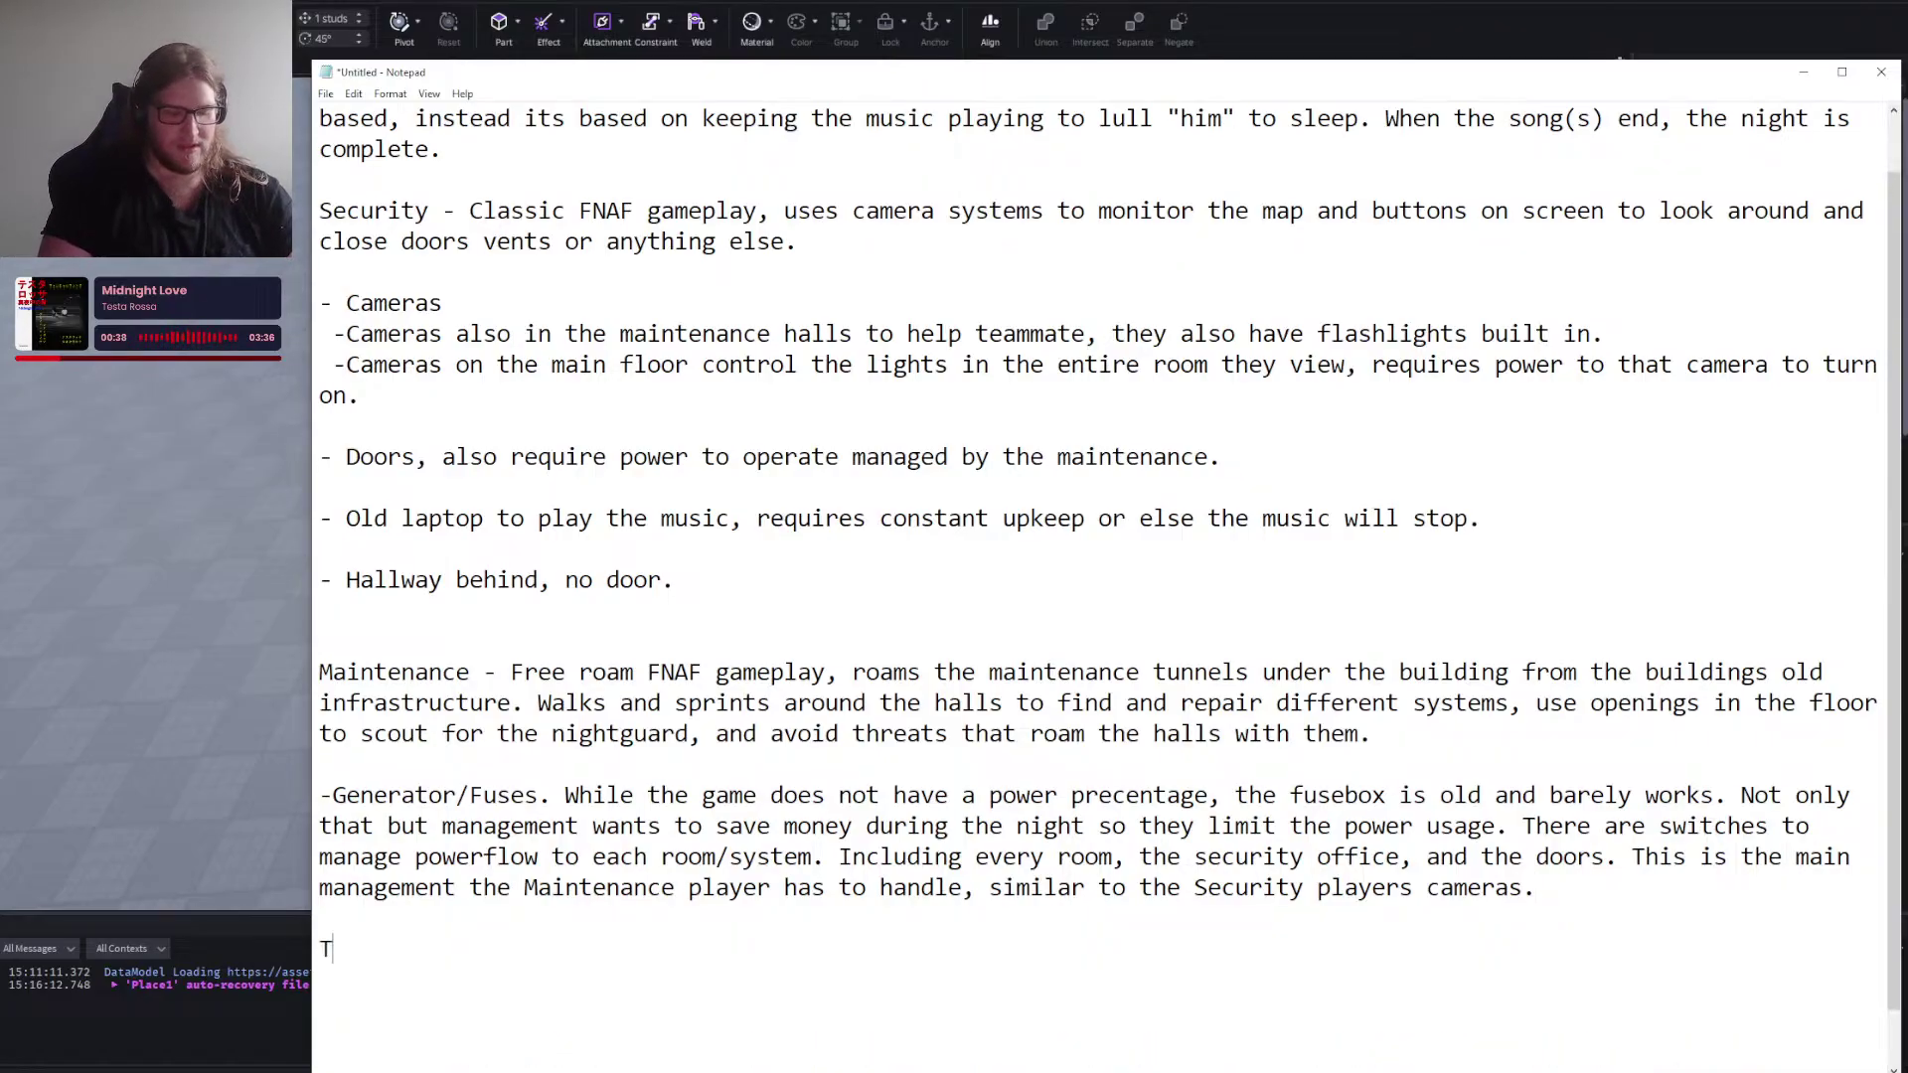
text(hreat1 -)
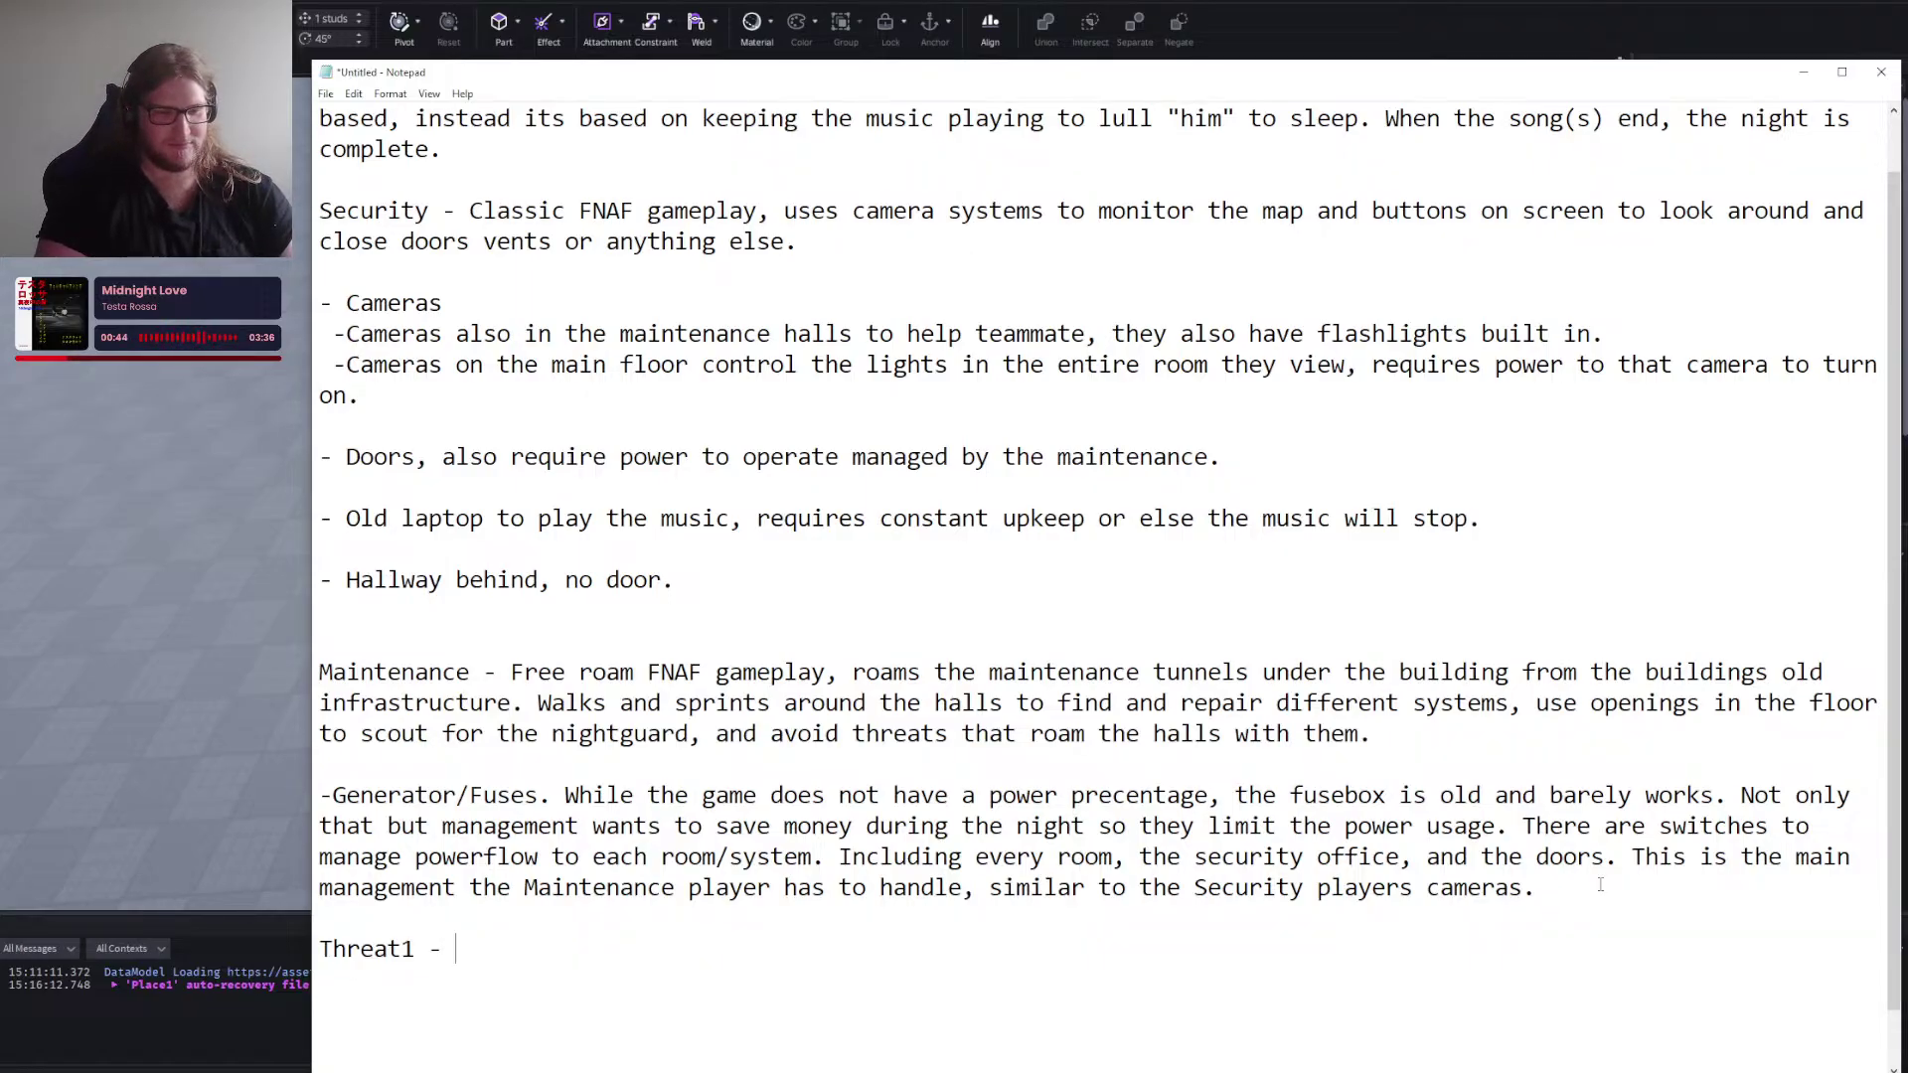
Describe Threat1 as "Walks down the hallway behind P1, every time they move a movement sensor beeps or lights up indicating they moved.".
text( Walks down the hall)
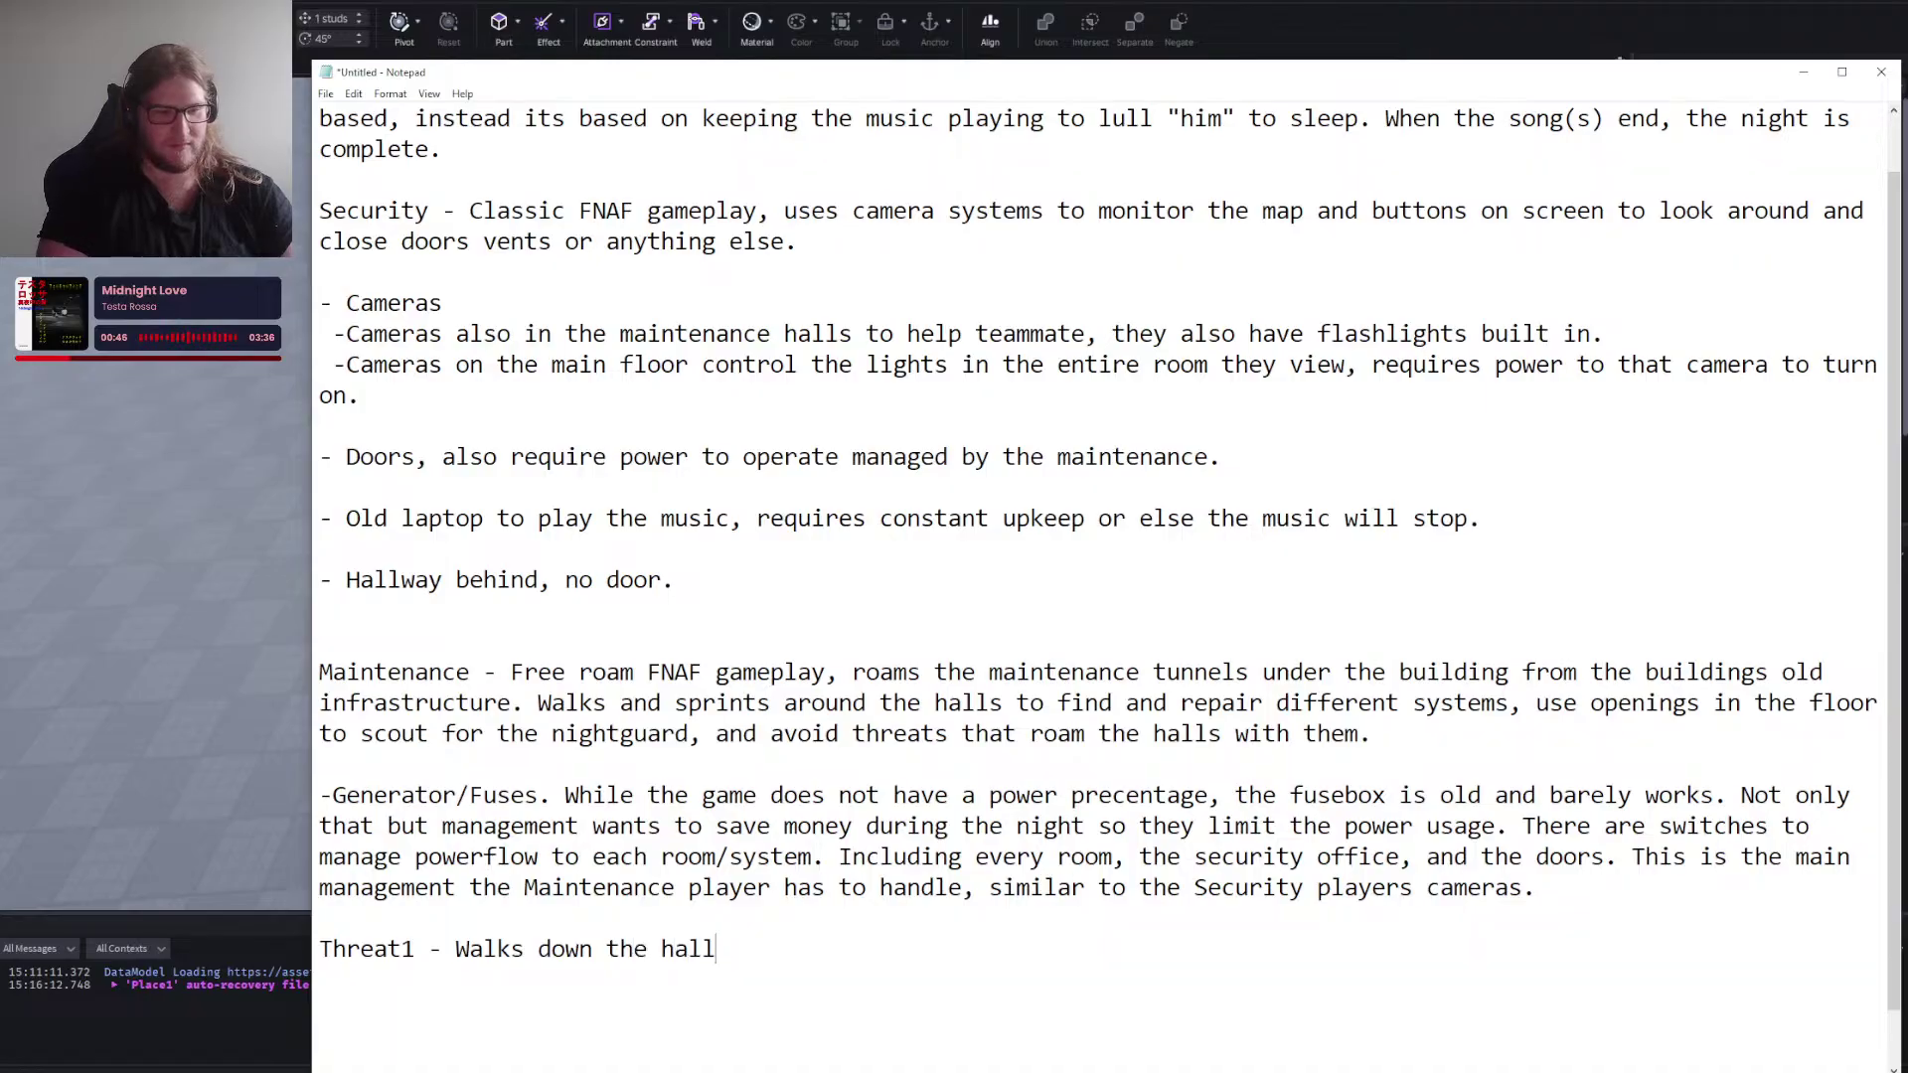
text(way behind P1)
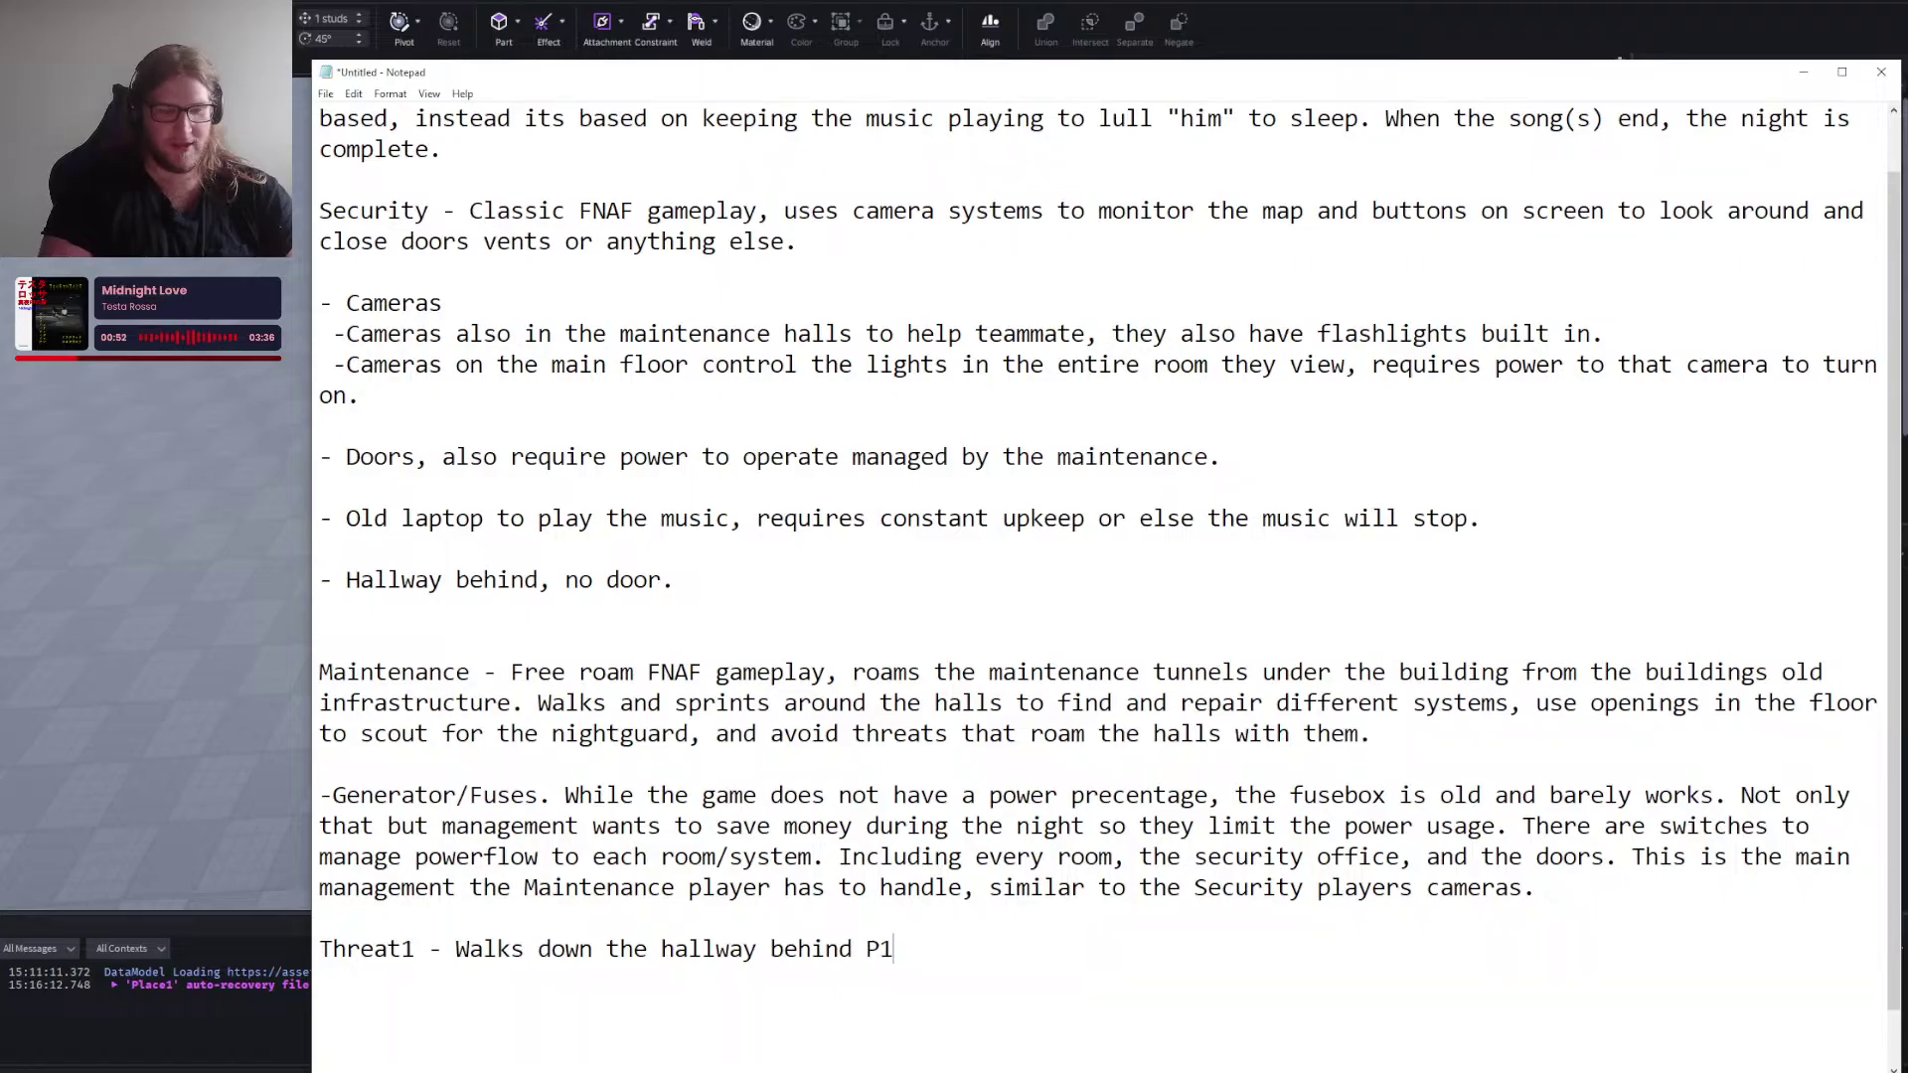
text(, ev)
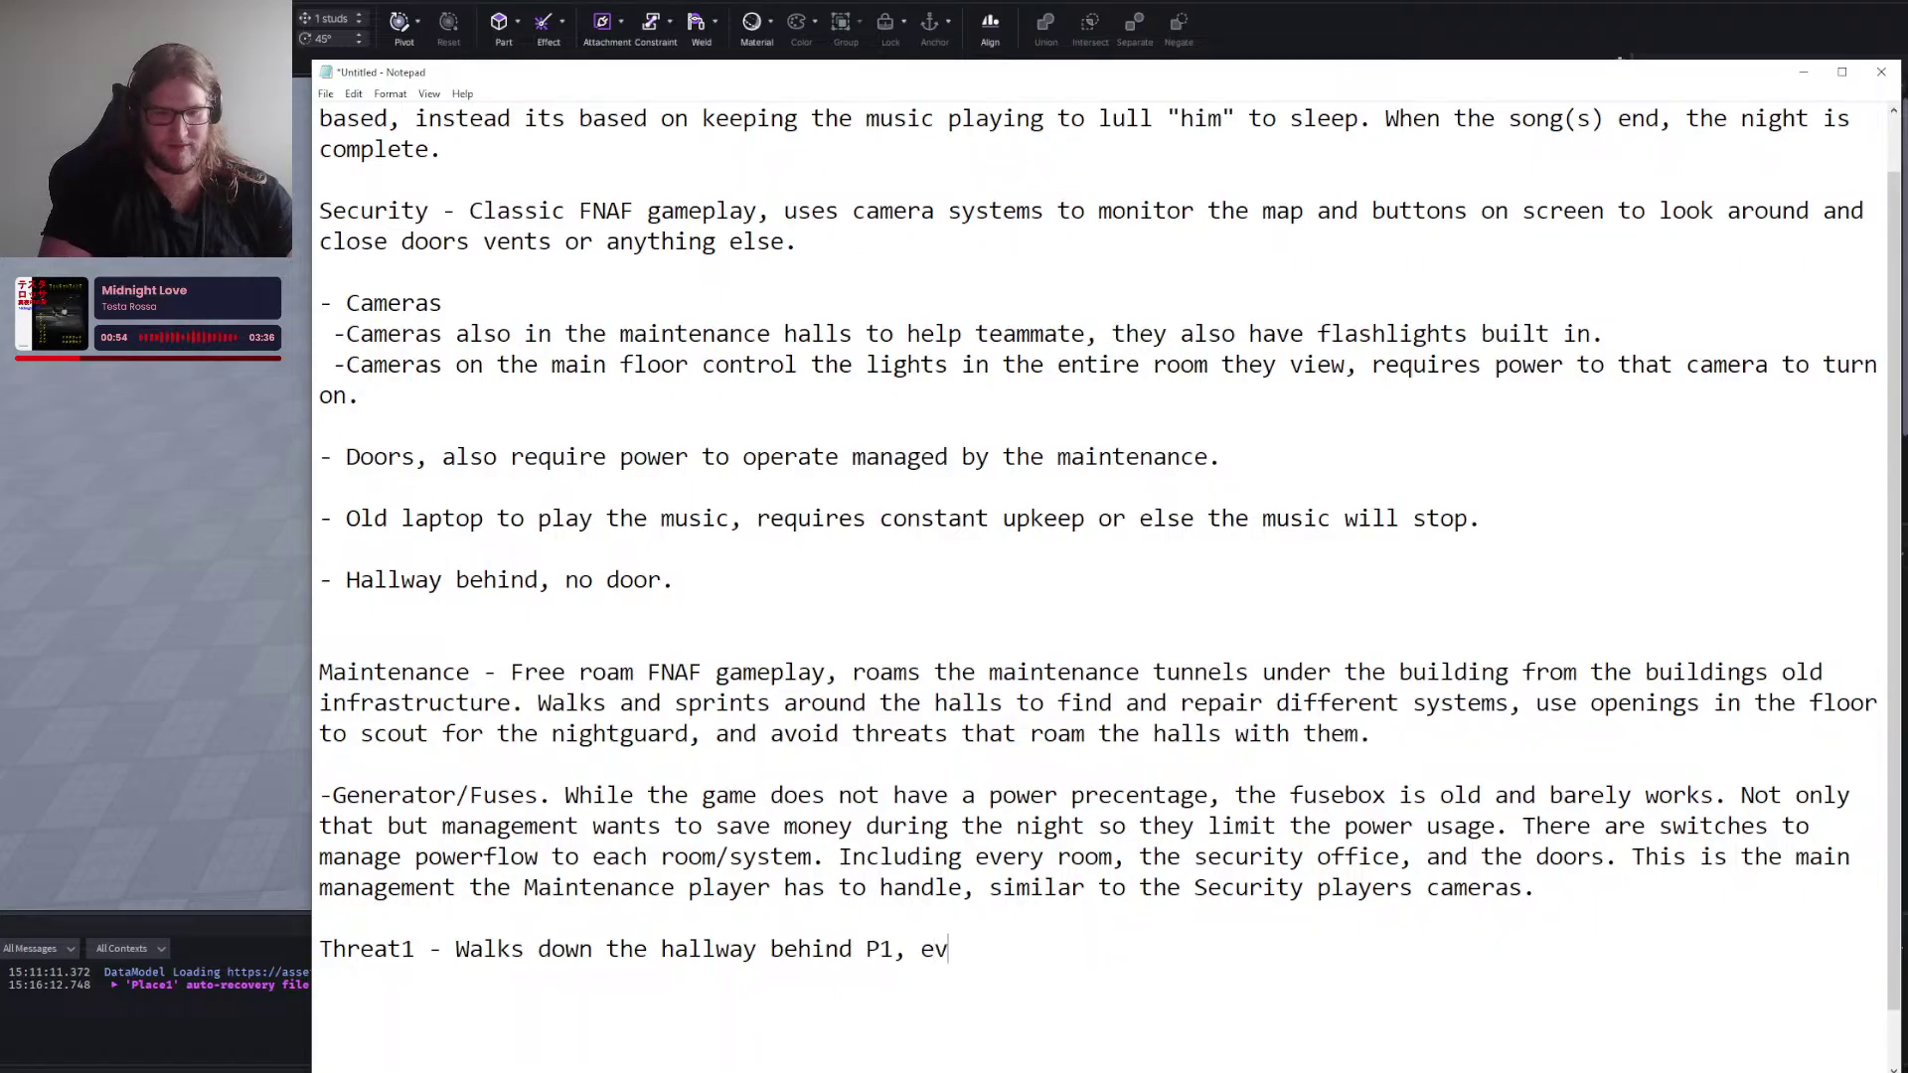
text(ery time they move a mov)
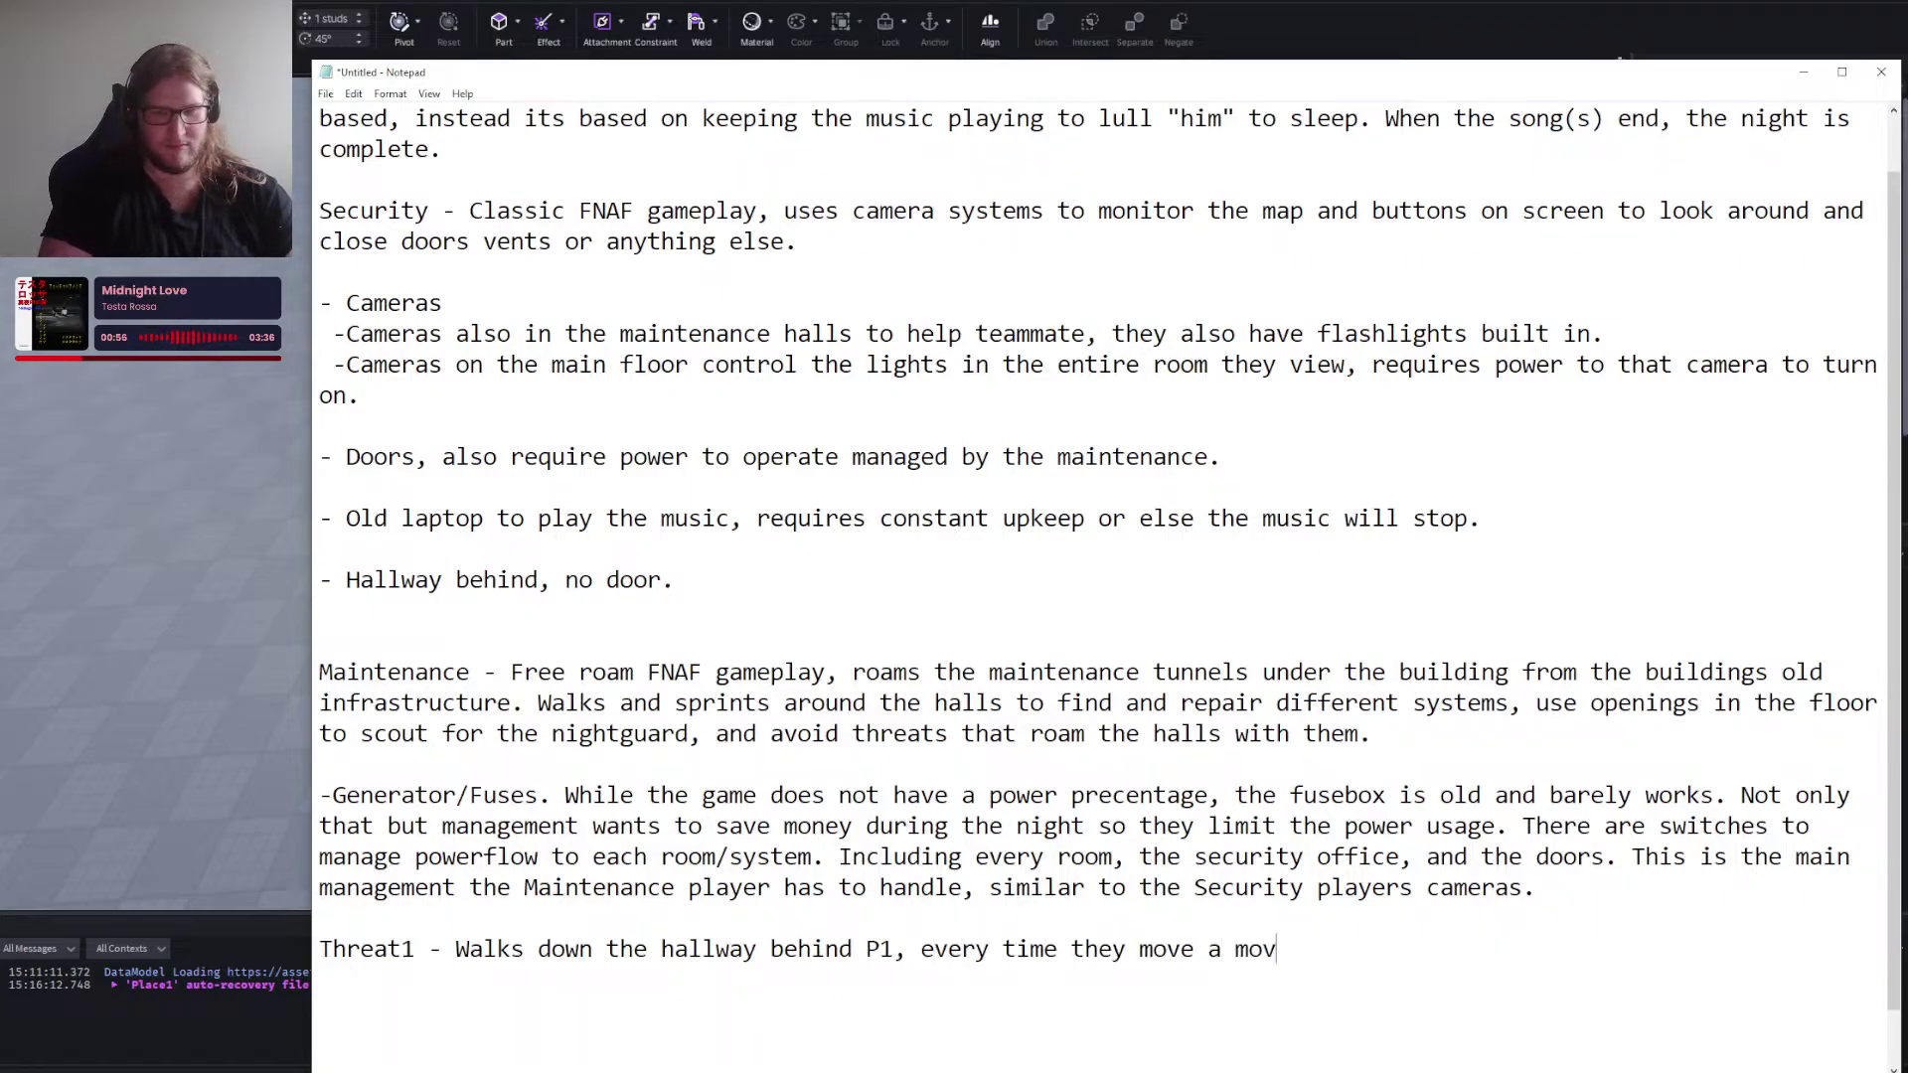
text(ement sensor beeps or lights up )
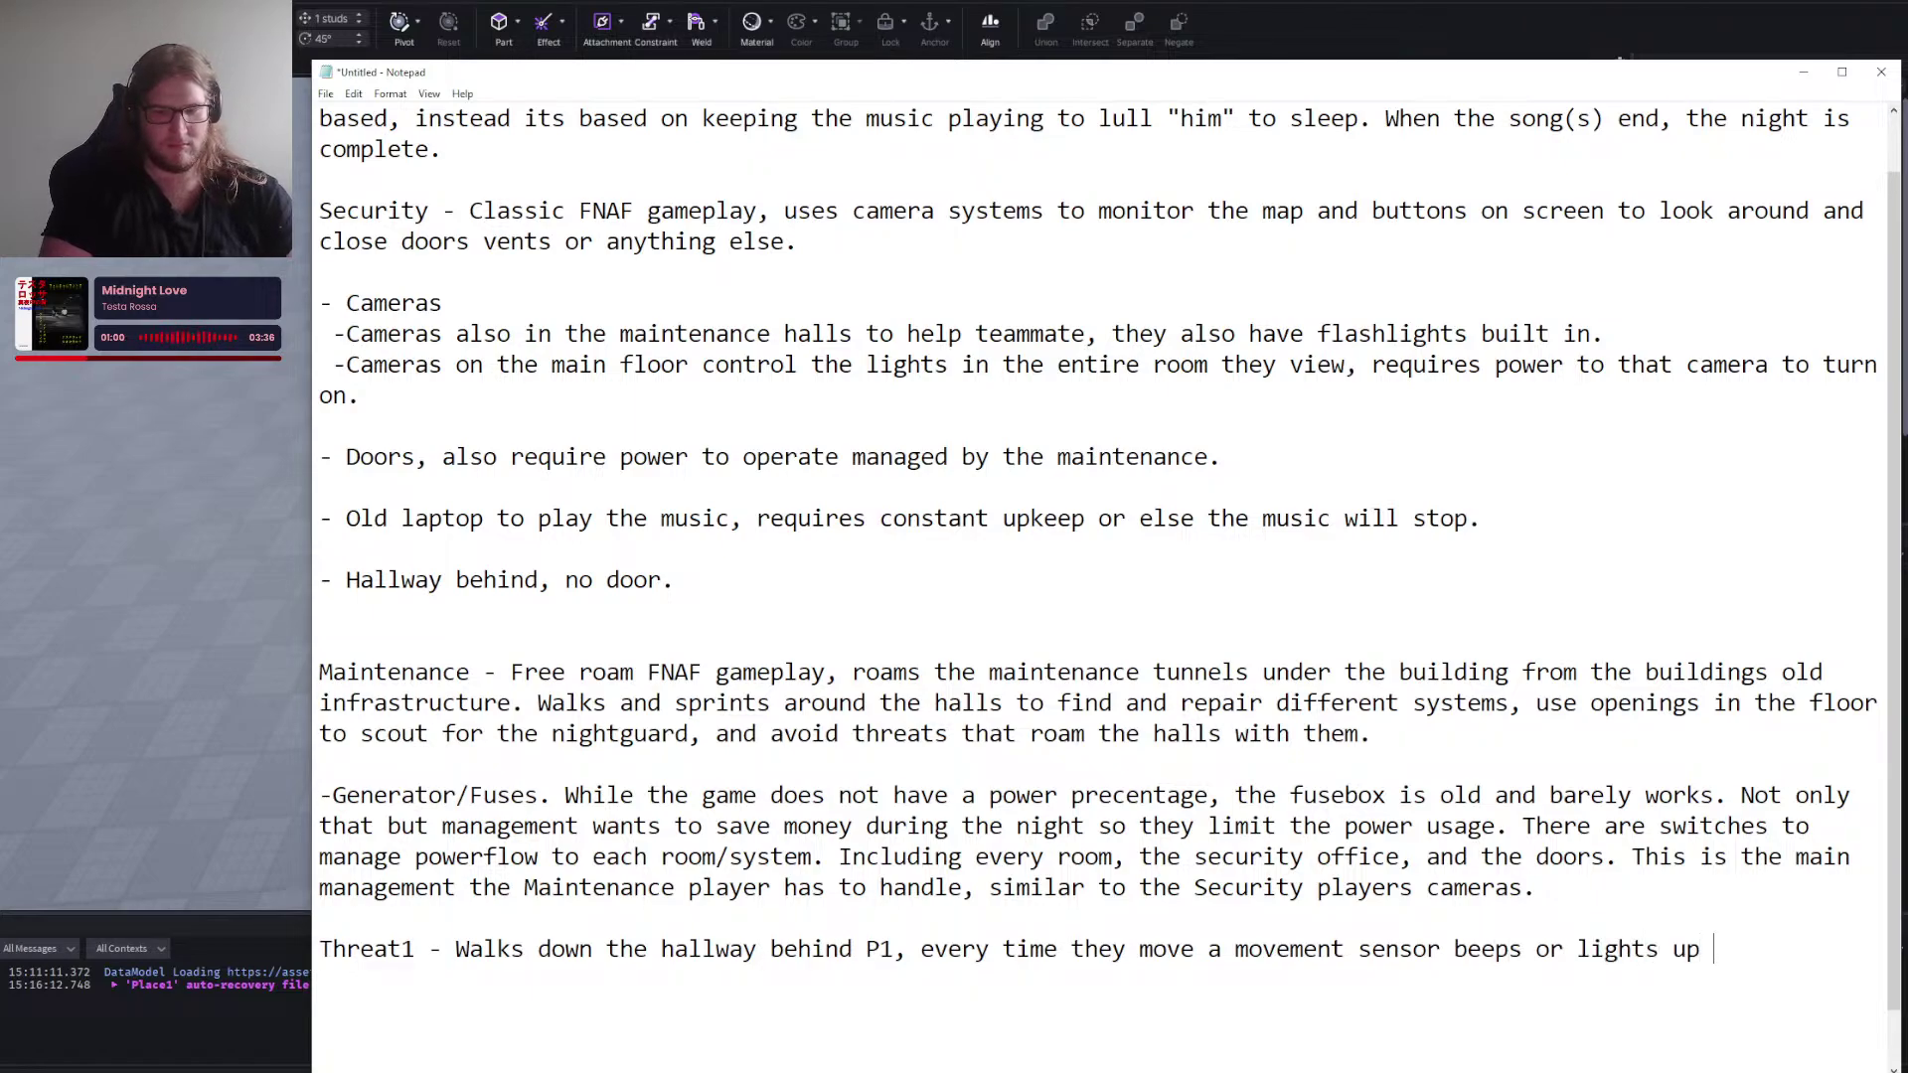
text(indicating the)
key(BackSpace)
text(ing they )
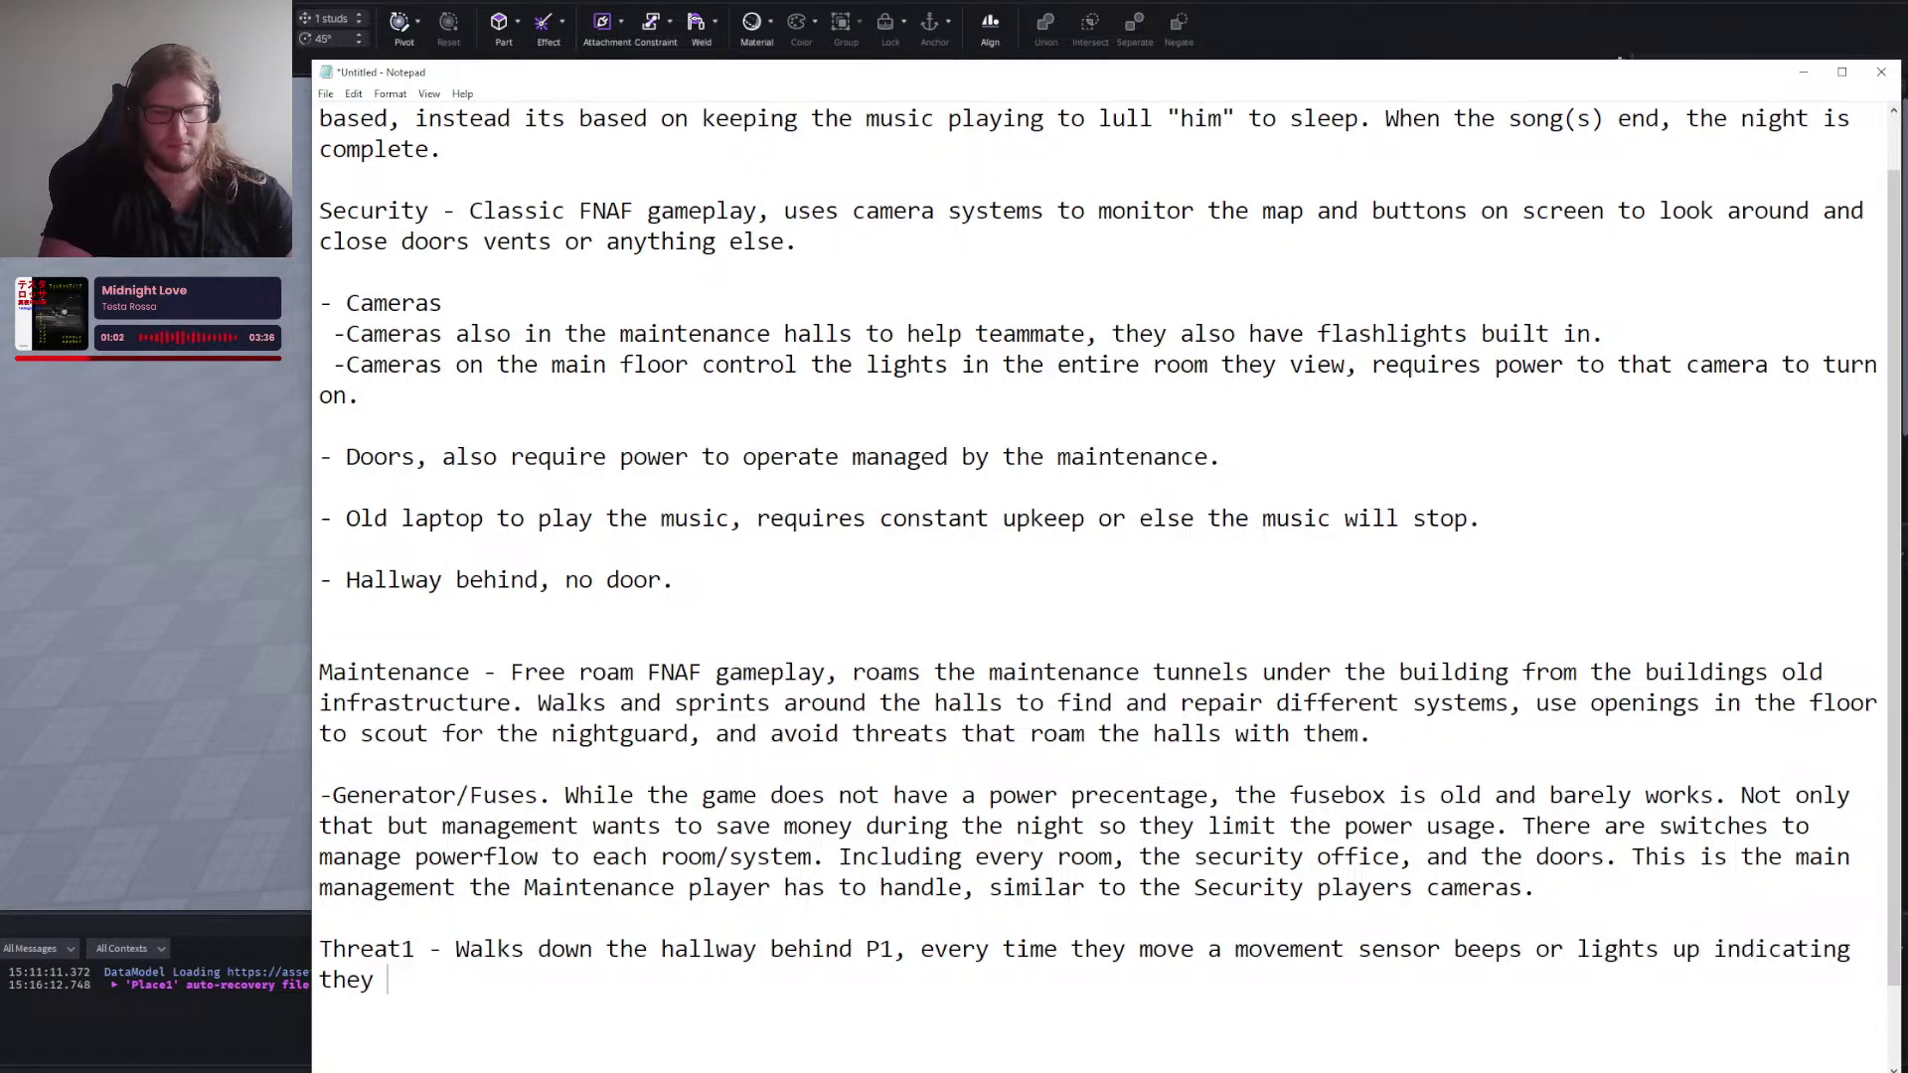
text(moved. O)
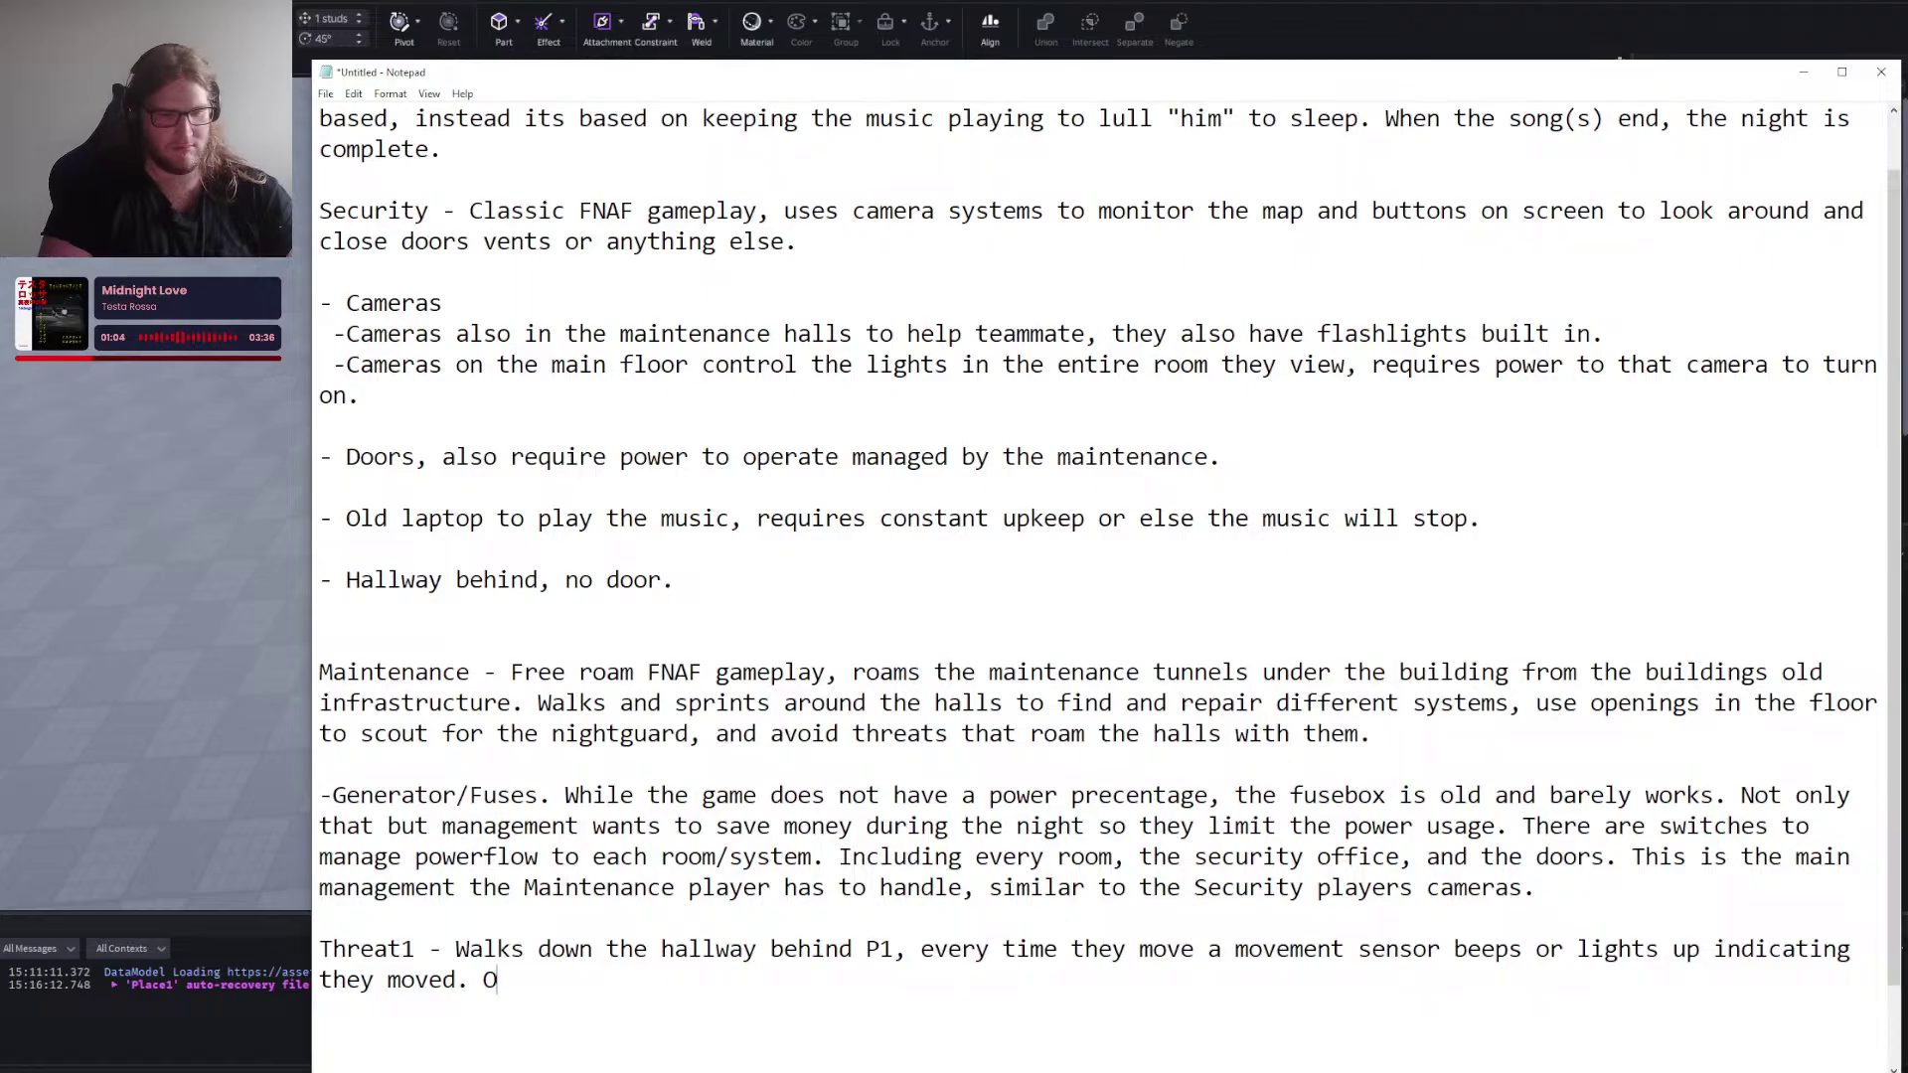
Add the sentence "Only P2 can know when they move." to the Threat1 entry.
text(nly P2 can k)
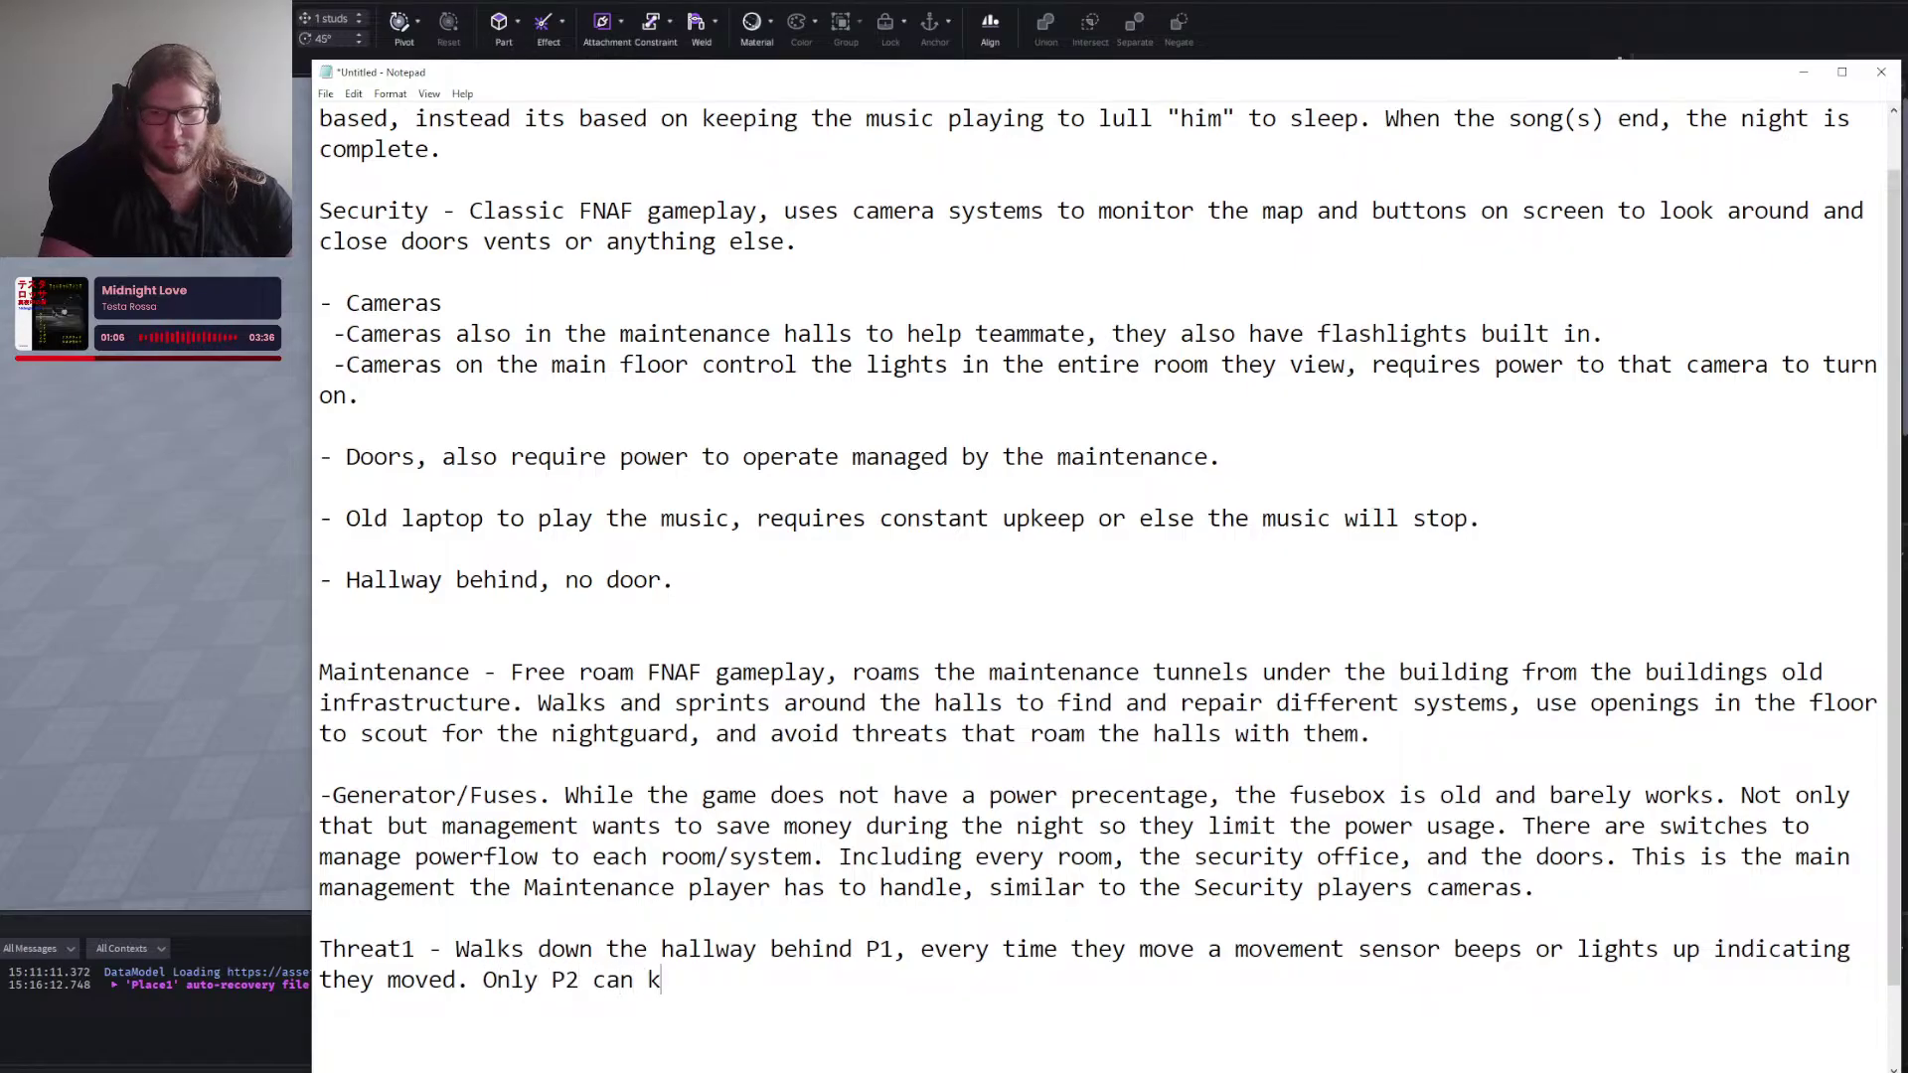
text(now when)
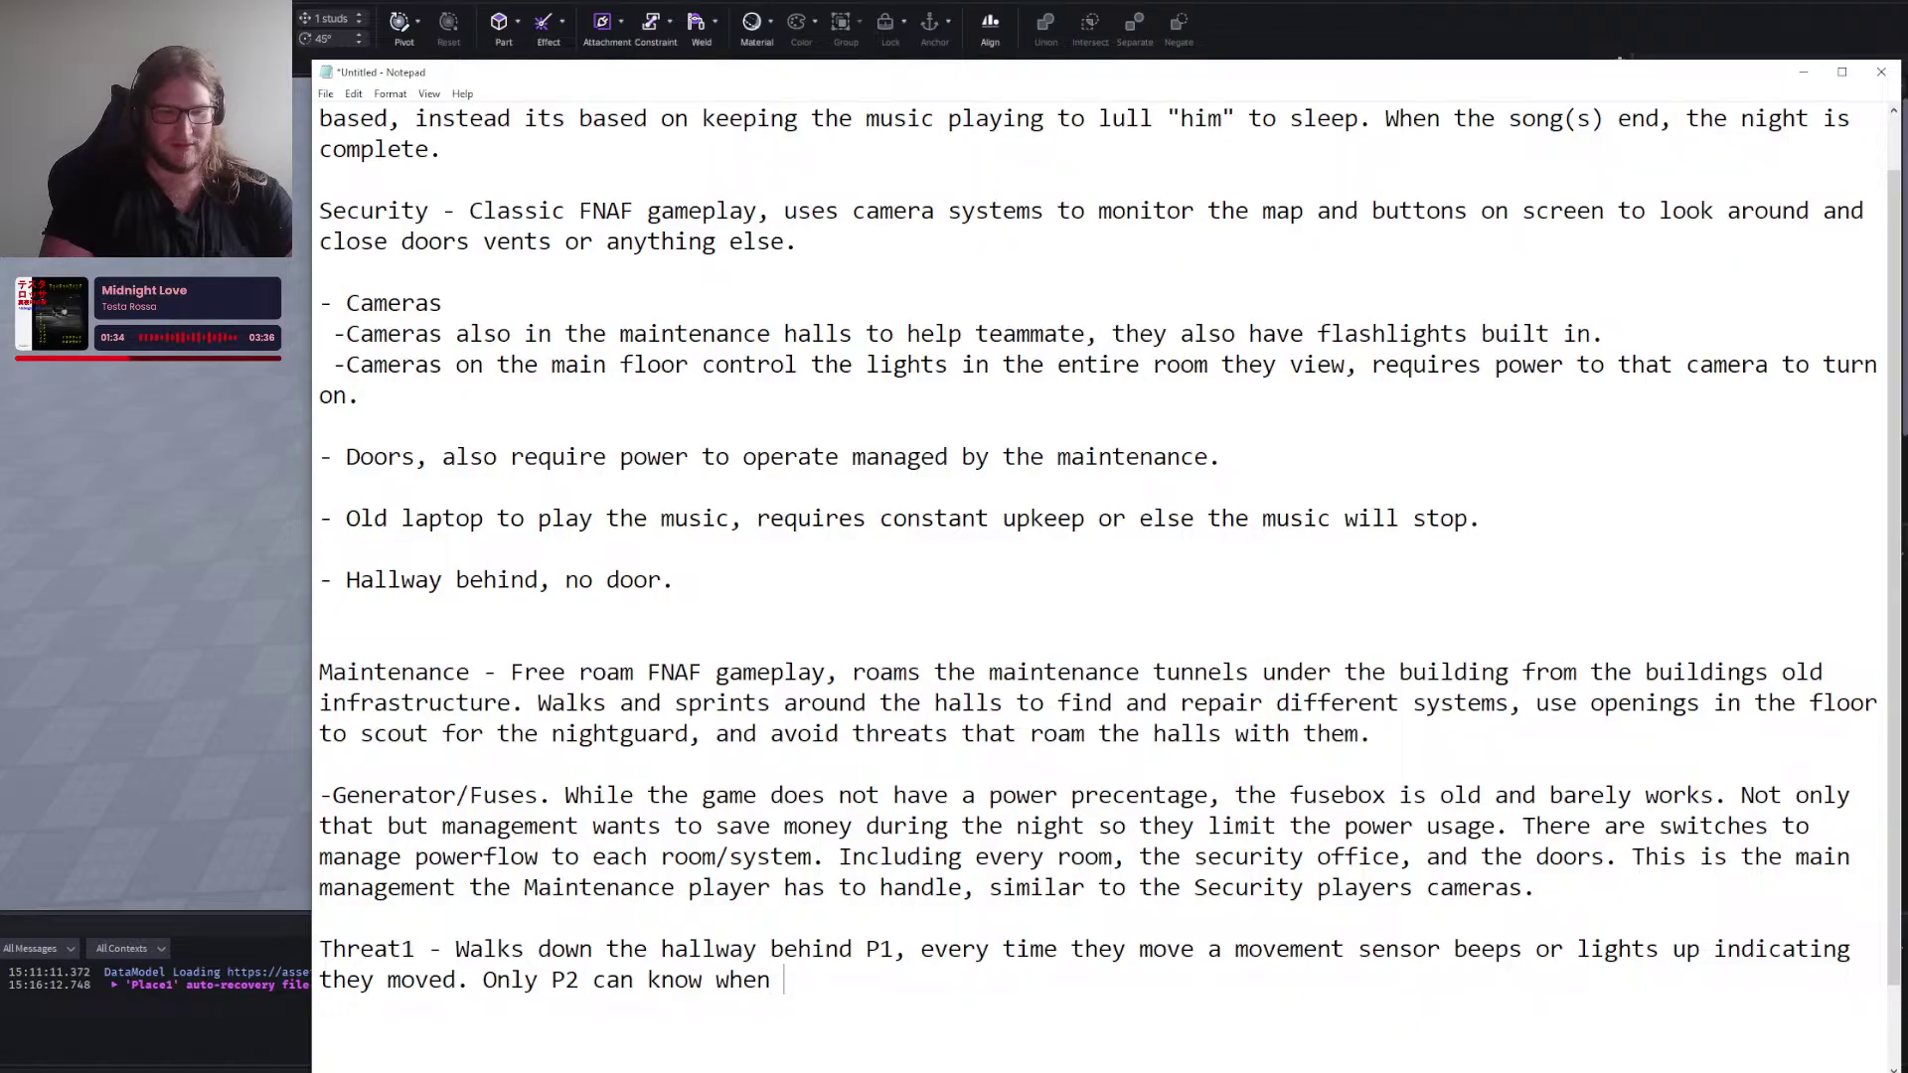
text(they move)
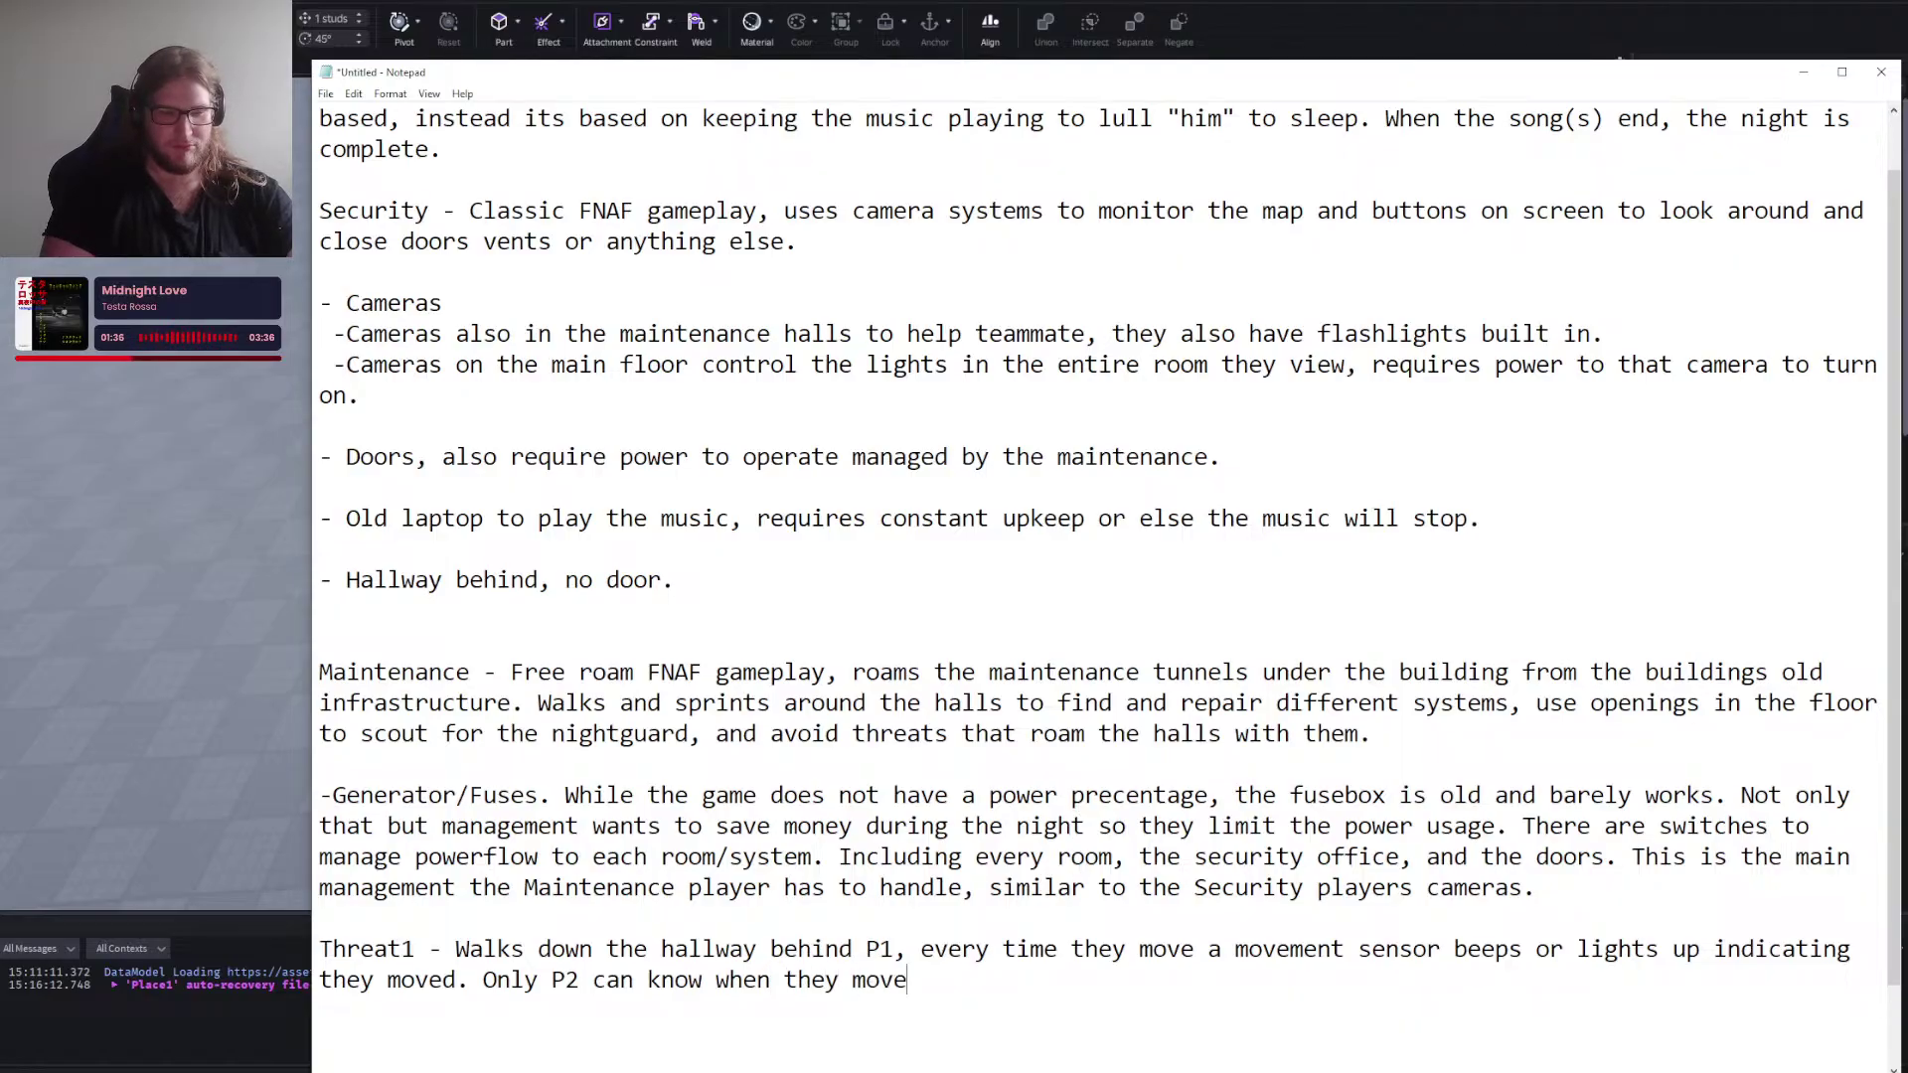
text(, and P1)
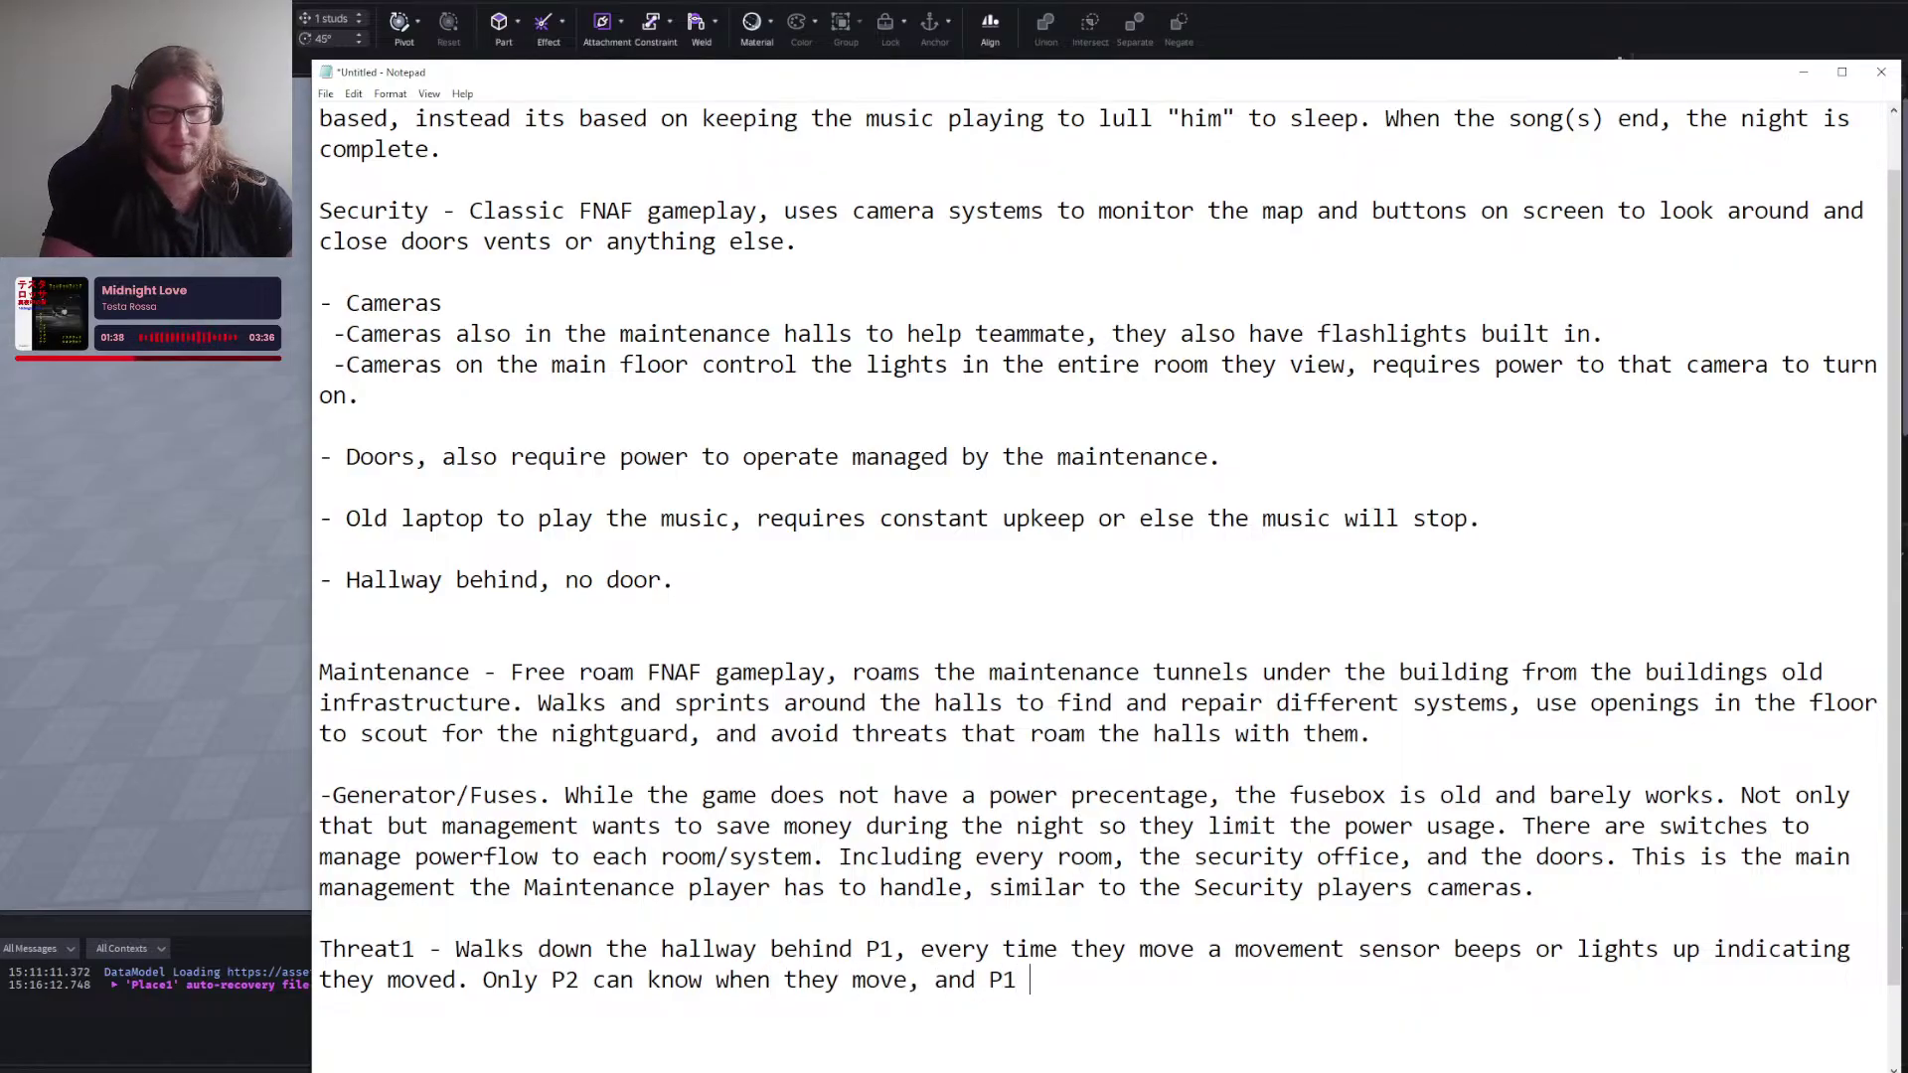
key(BackSpace)
key(BackSpace)
key(BackSpace)
key(BackSpace)
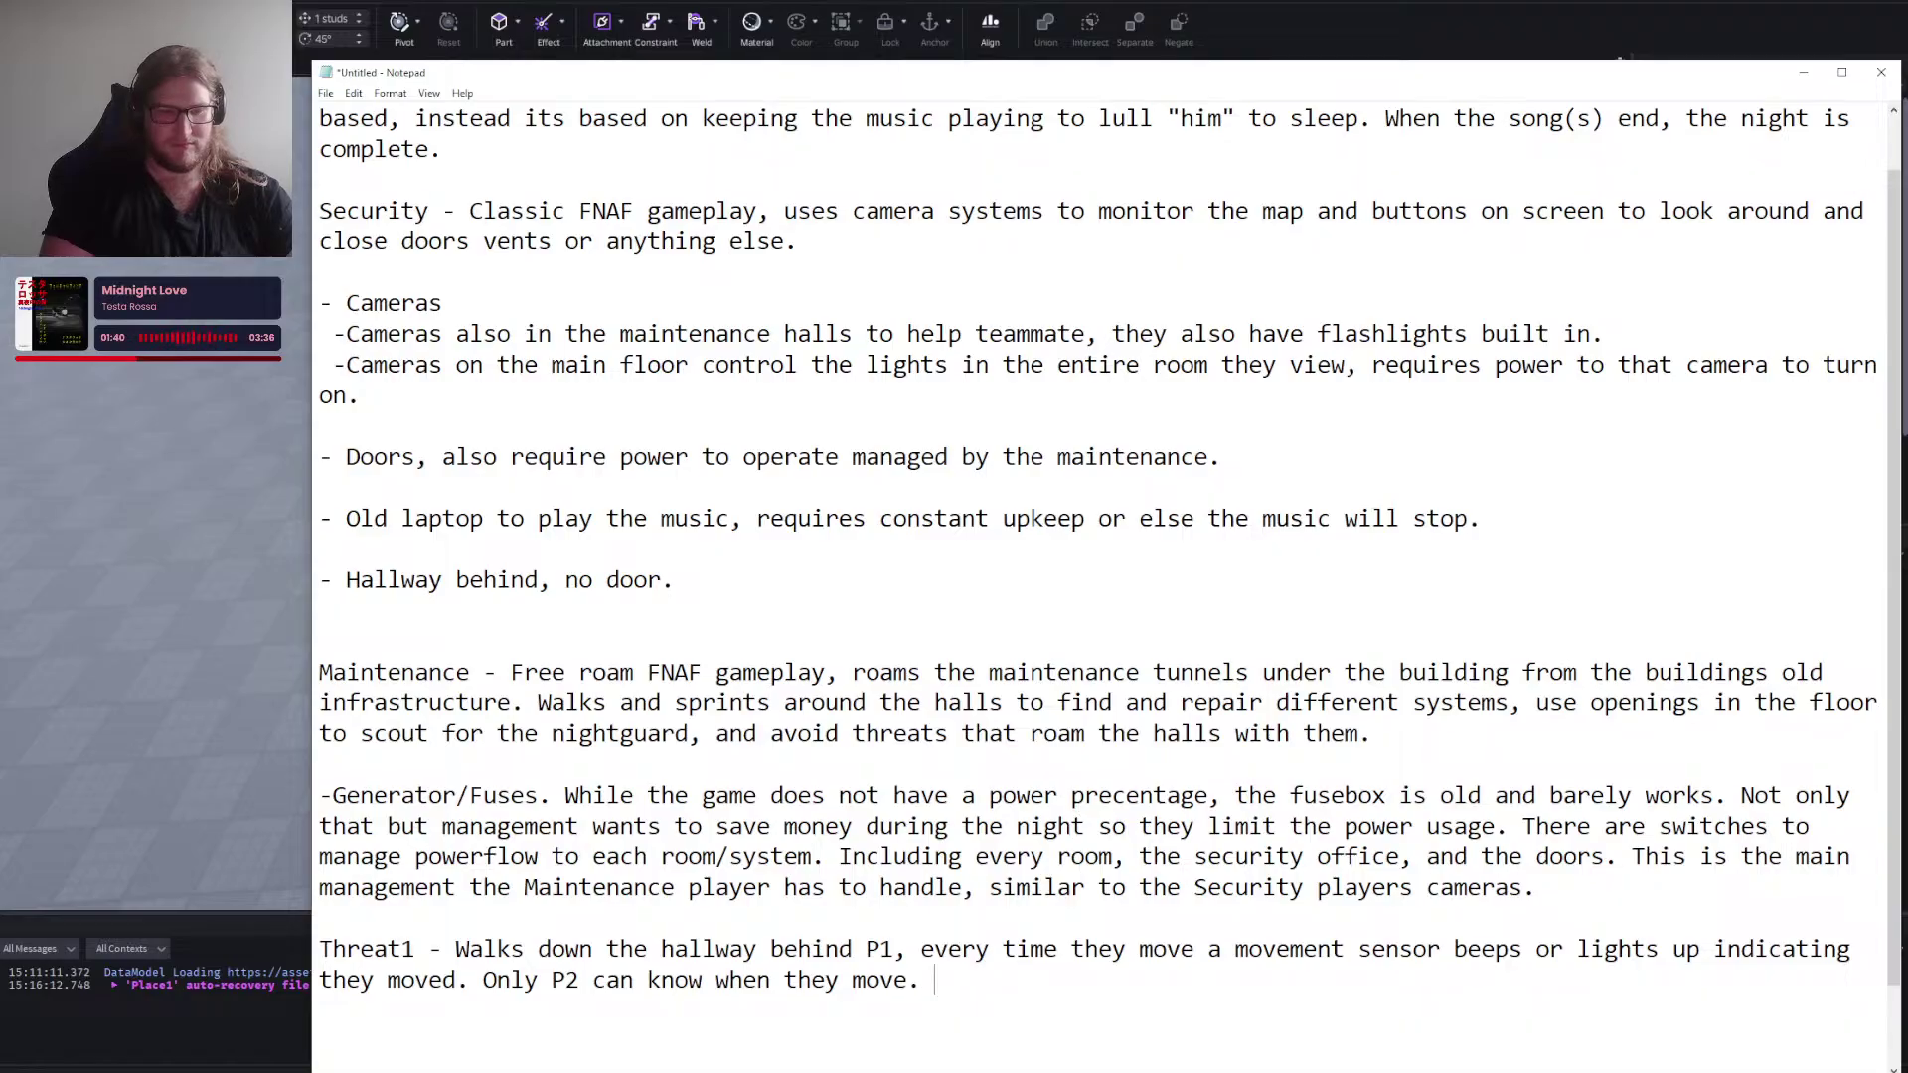
Add "P1 has to tase the threat when they are closest to reset them and send them away." to the Threat1 entry.
text(has to)
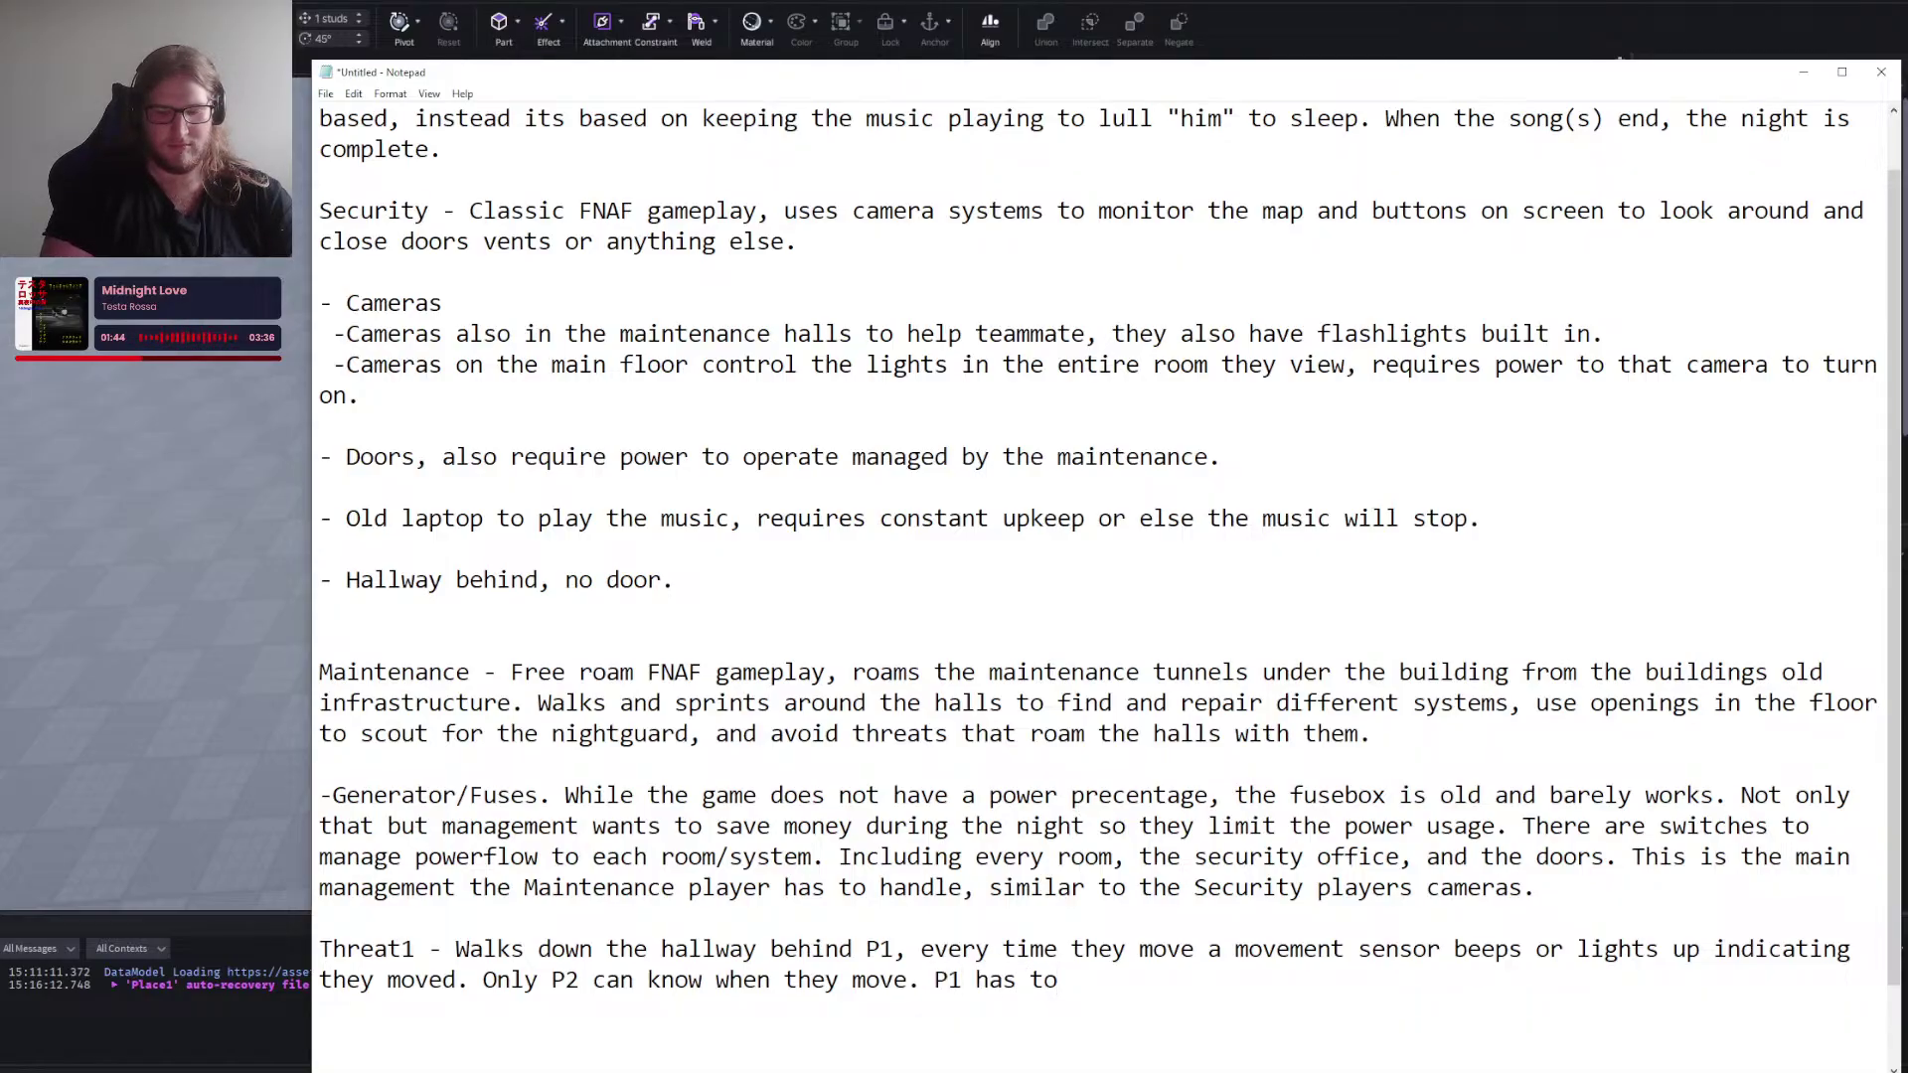
text( ta)
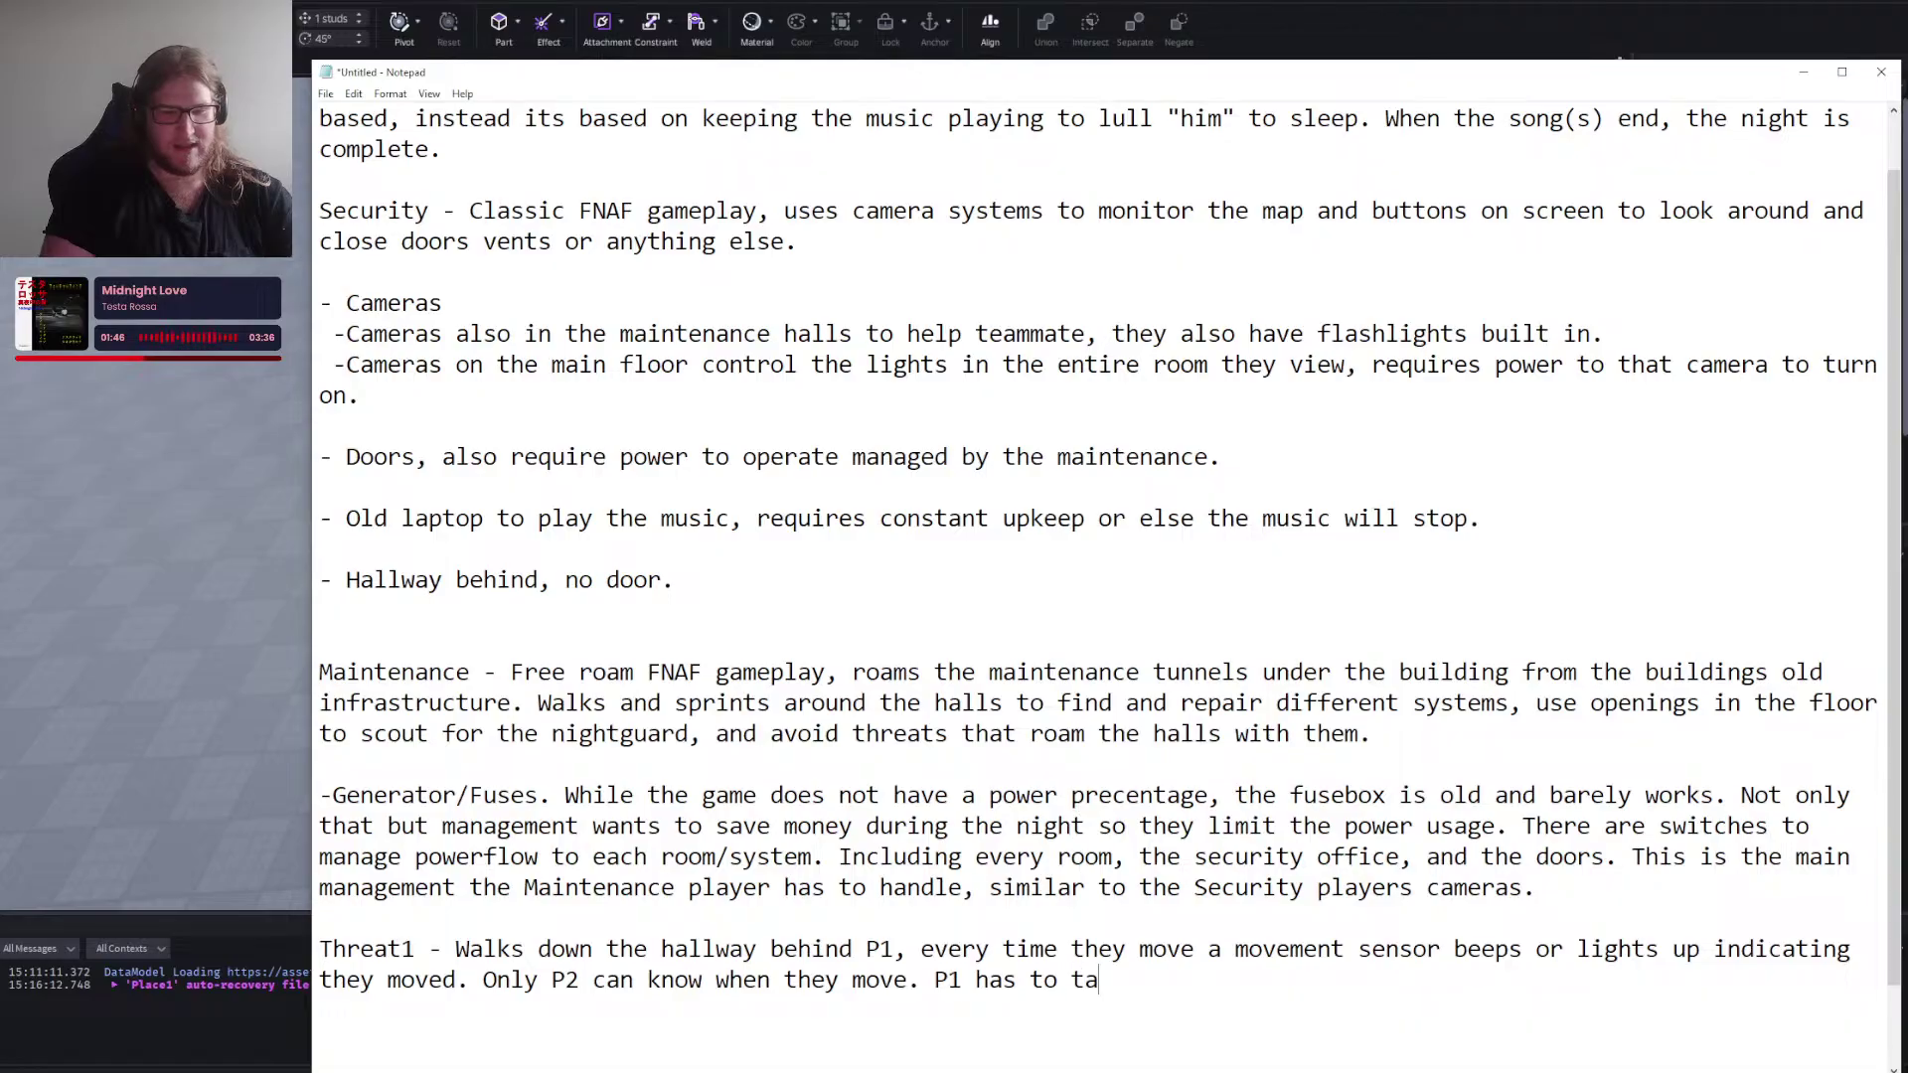
text(se )
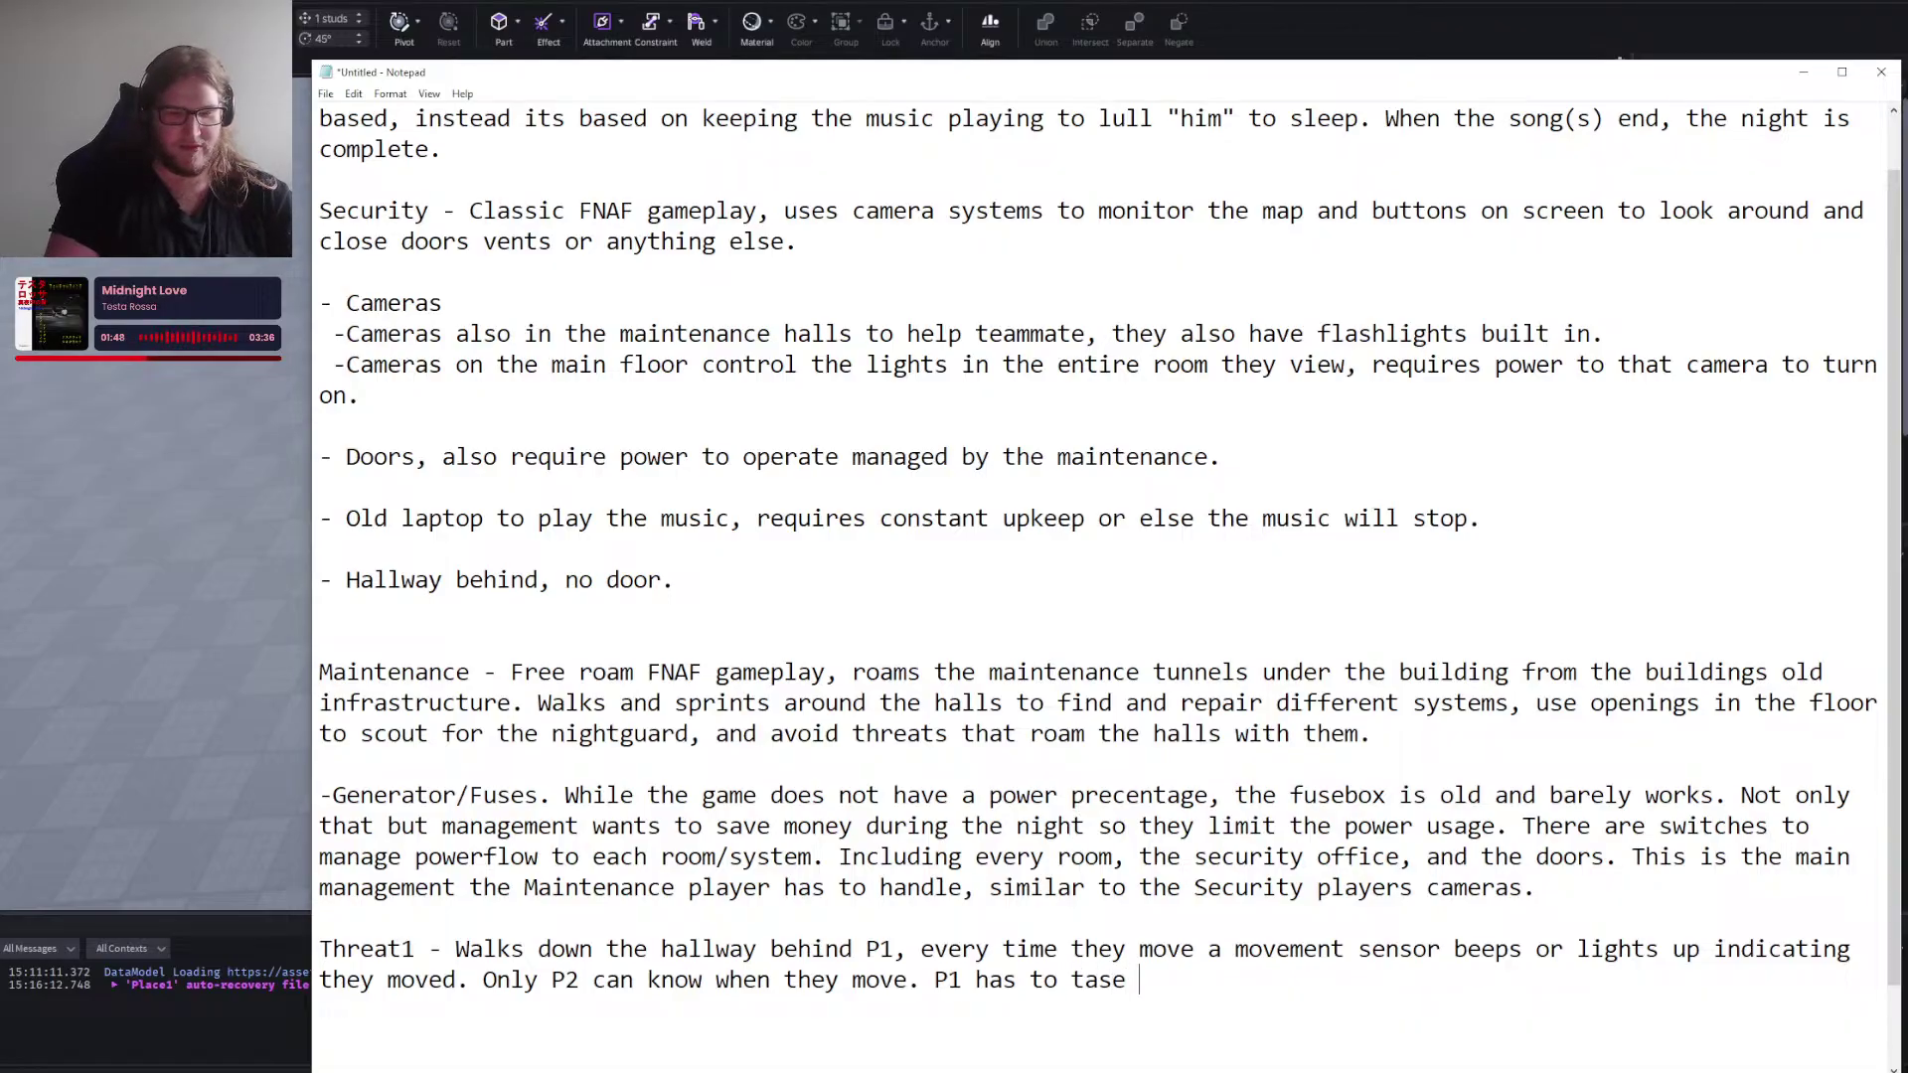
text(the threat when th)
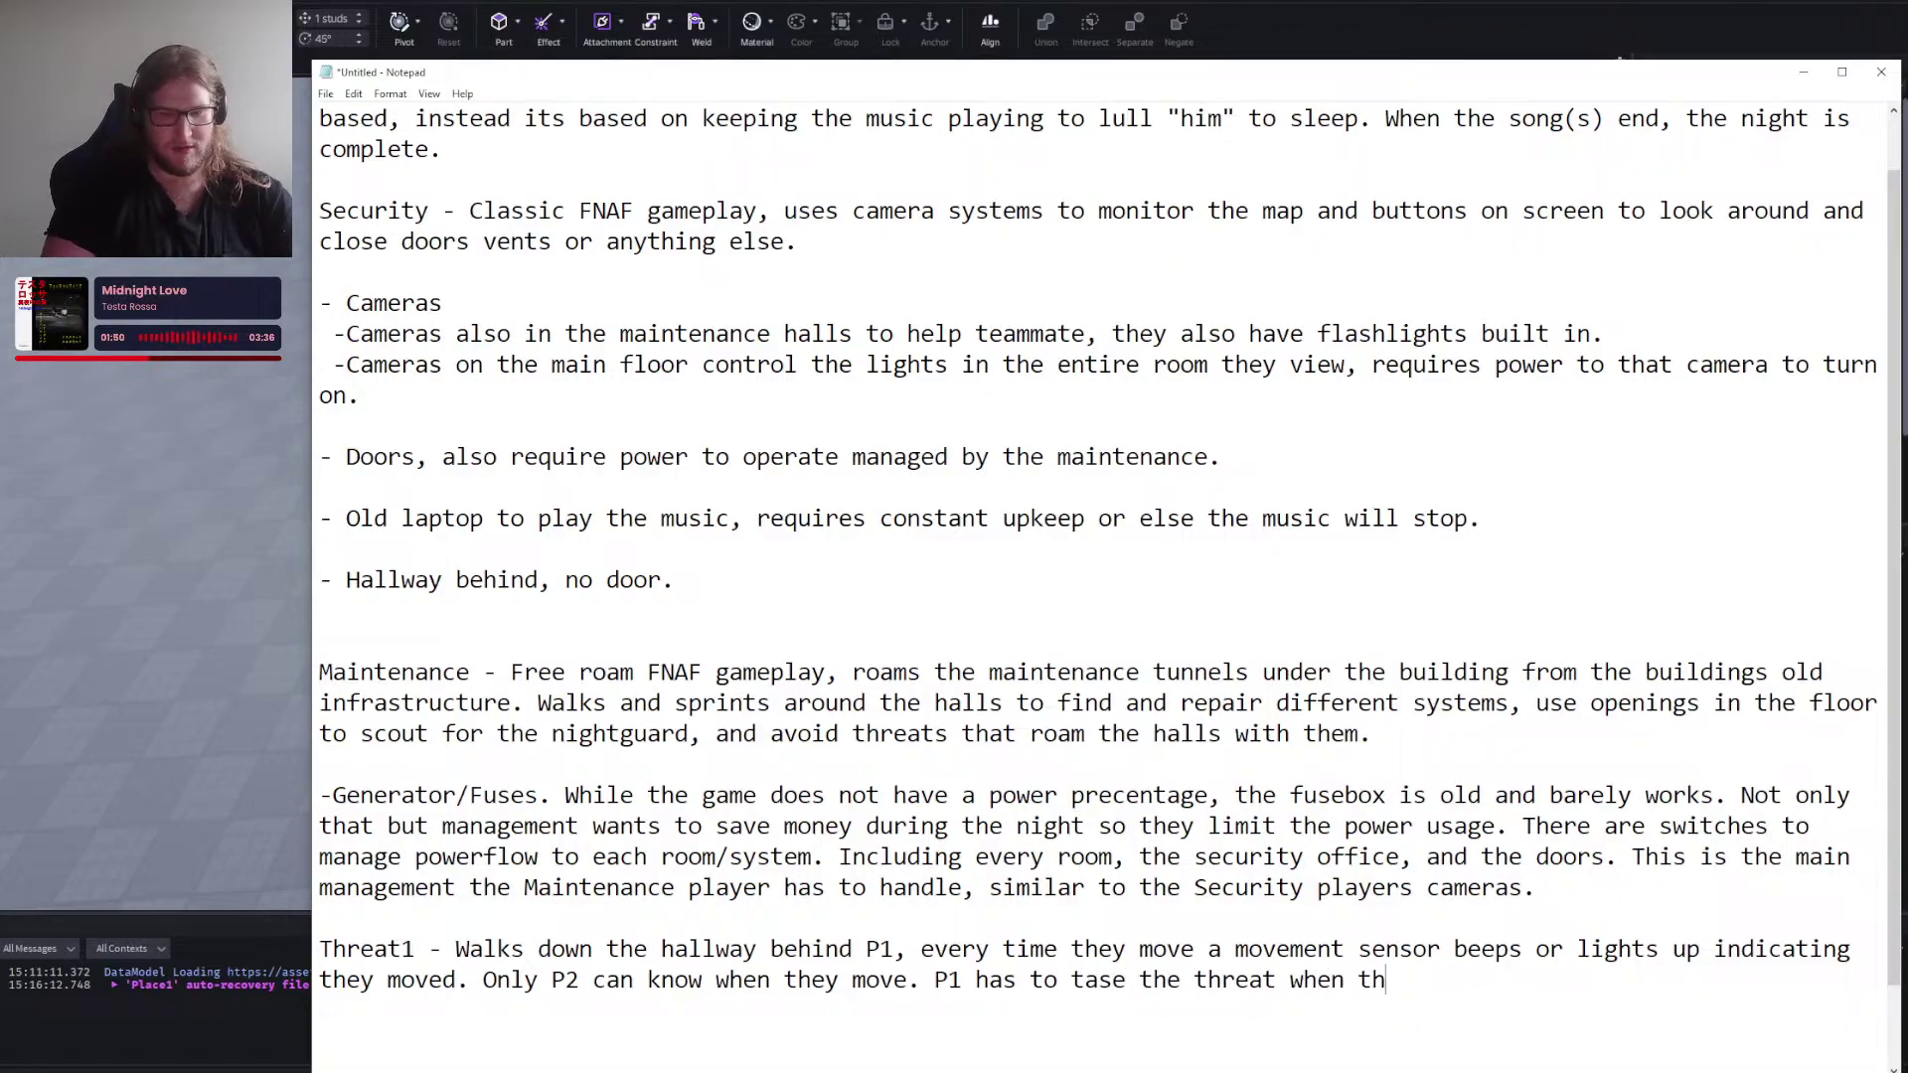
text(ey are closest to res)
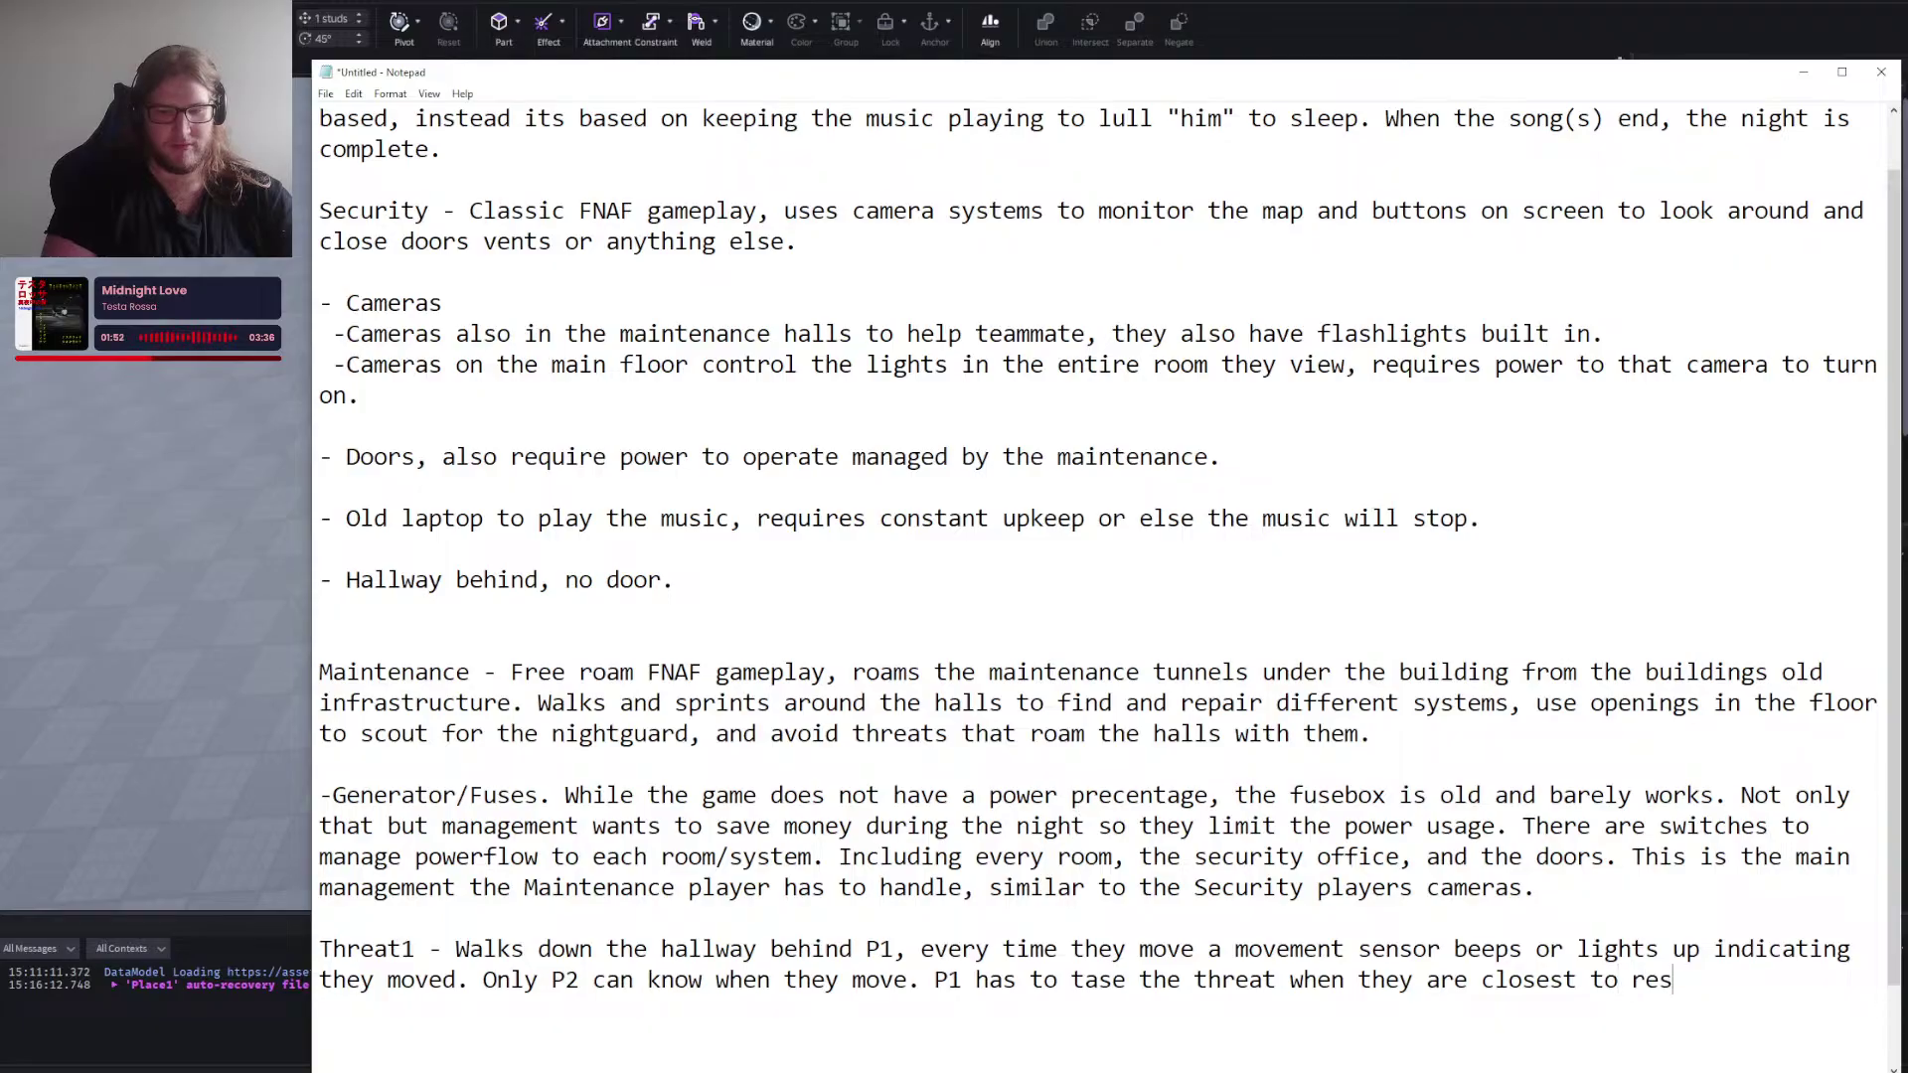
text(et them and send them )
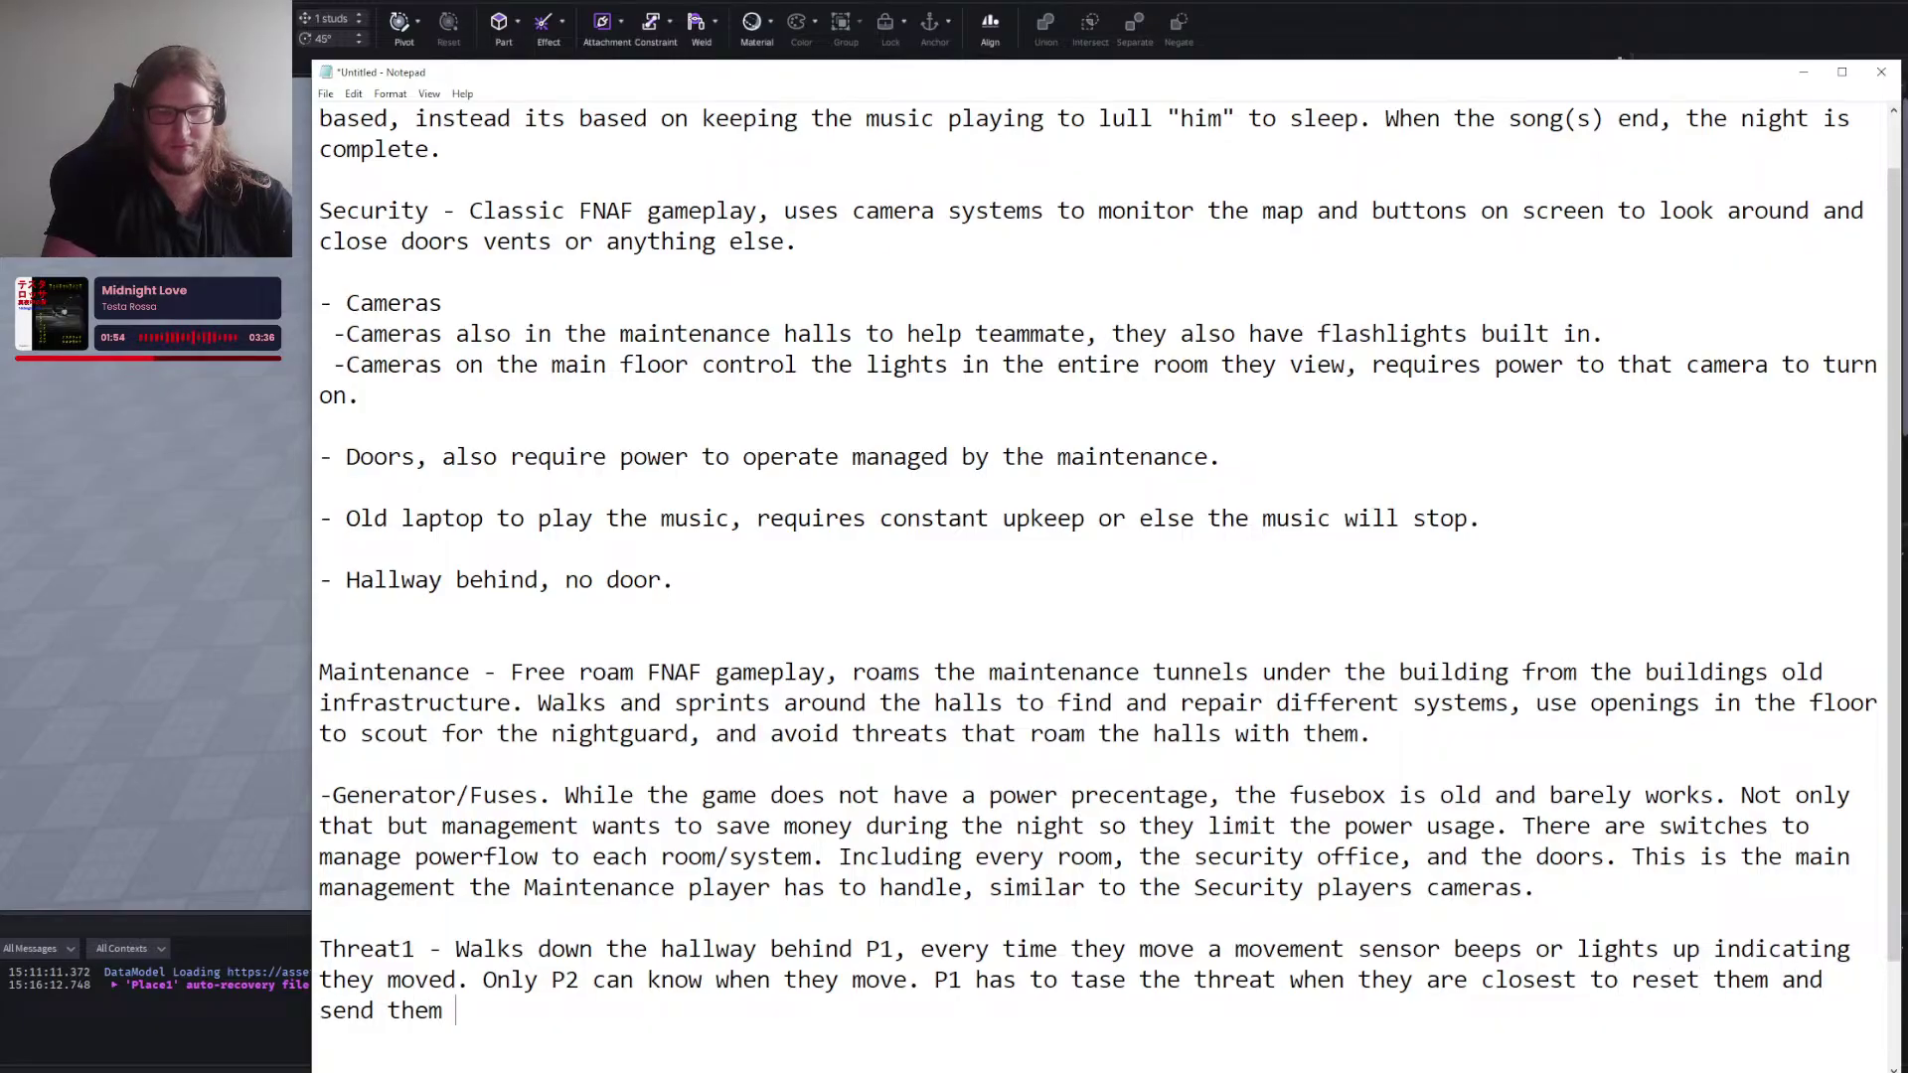
text(away.)
Start a "Threat2 -" entry below the Threat1 paragraph, separated by a blank line.
key(Return)
key(Return)
text(T)
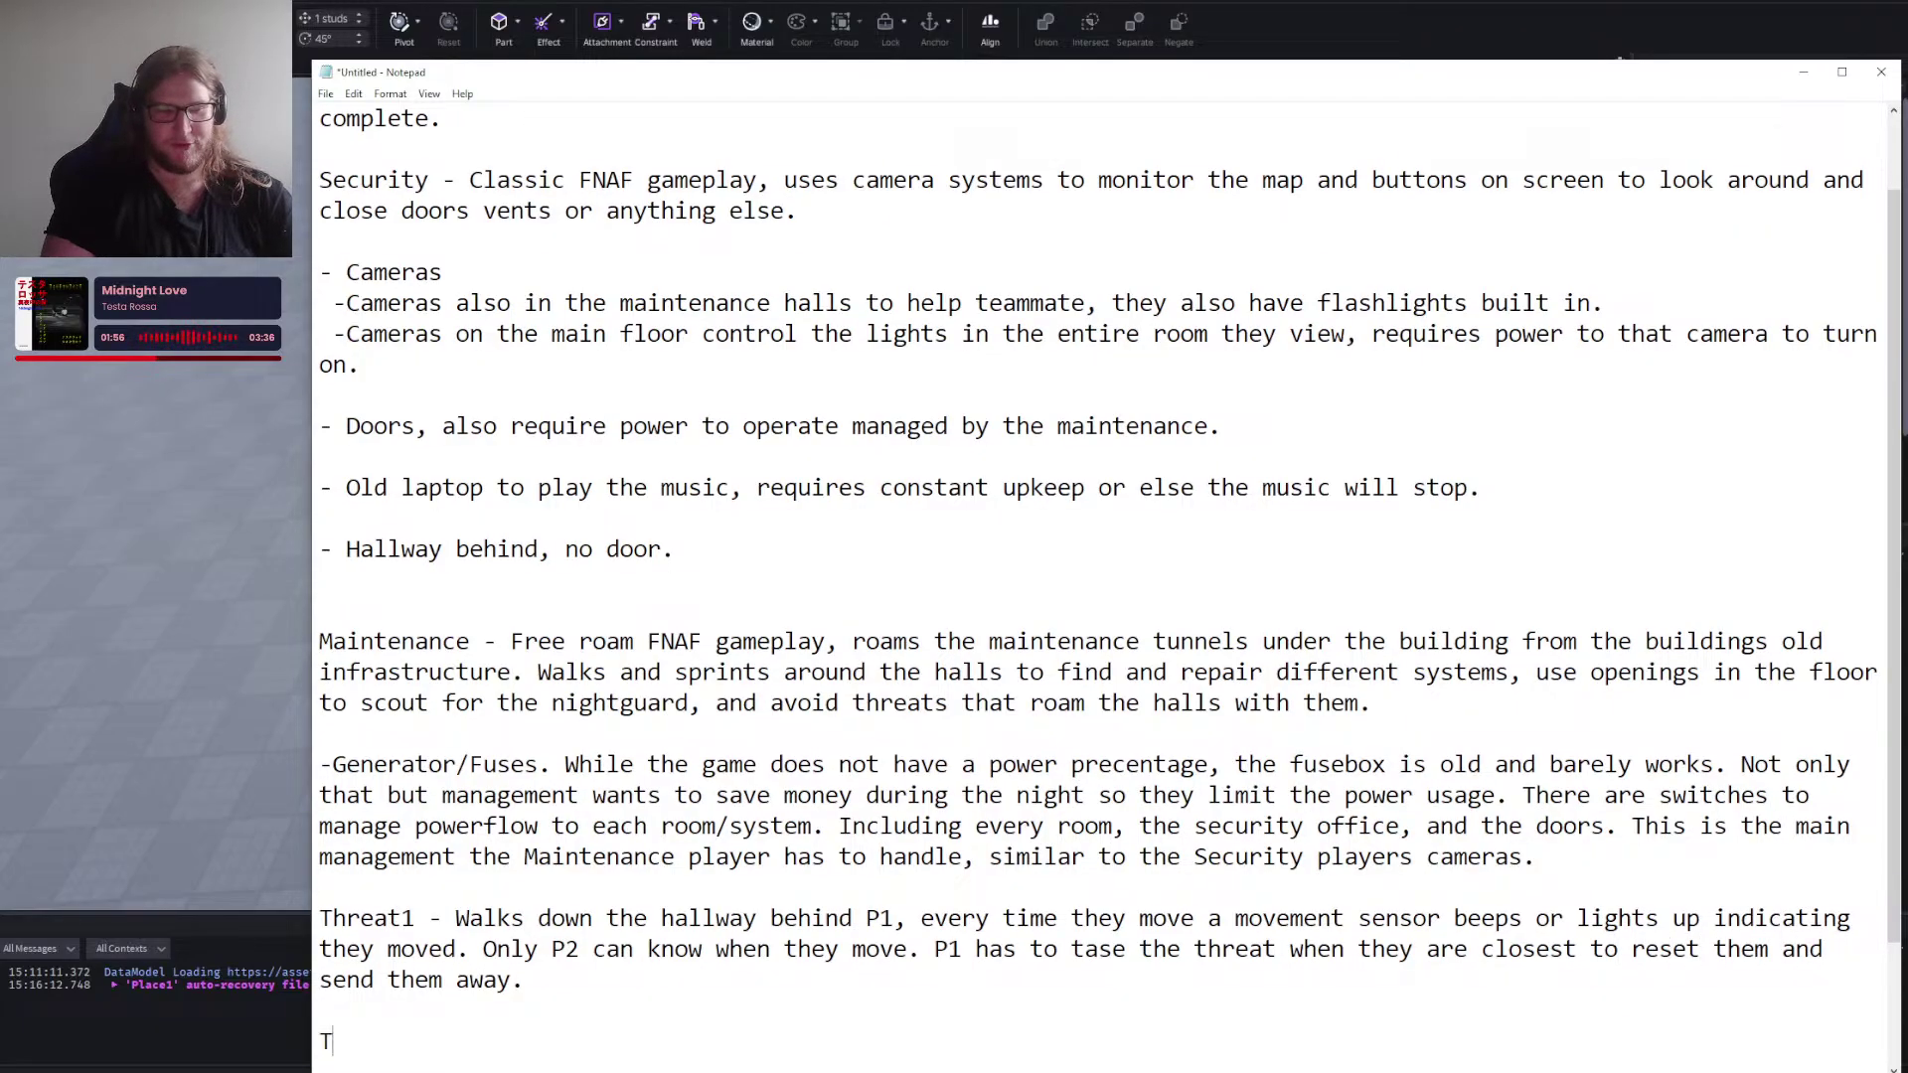
text(hrea)
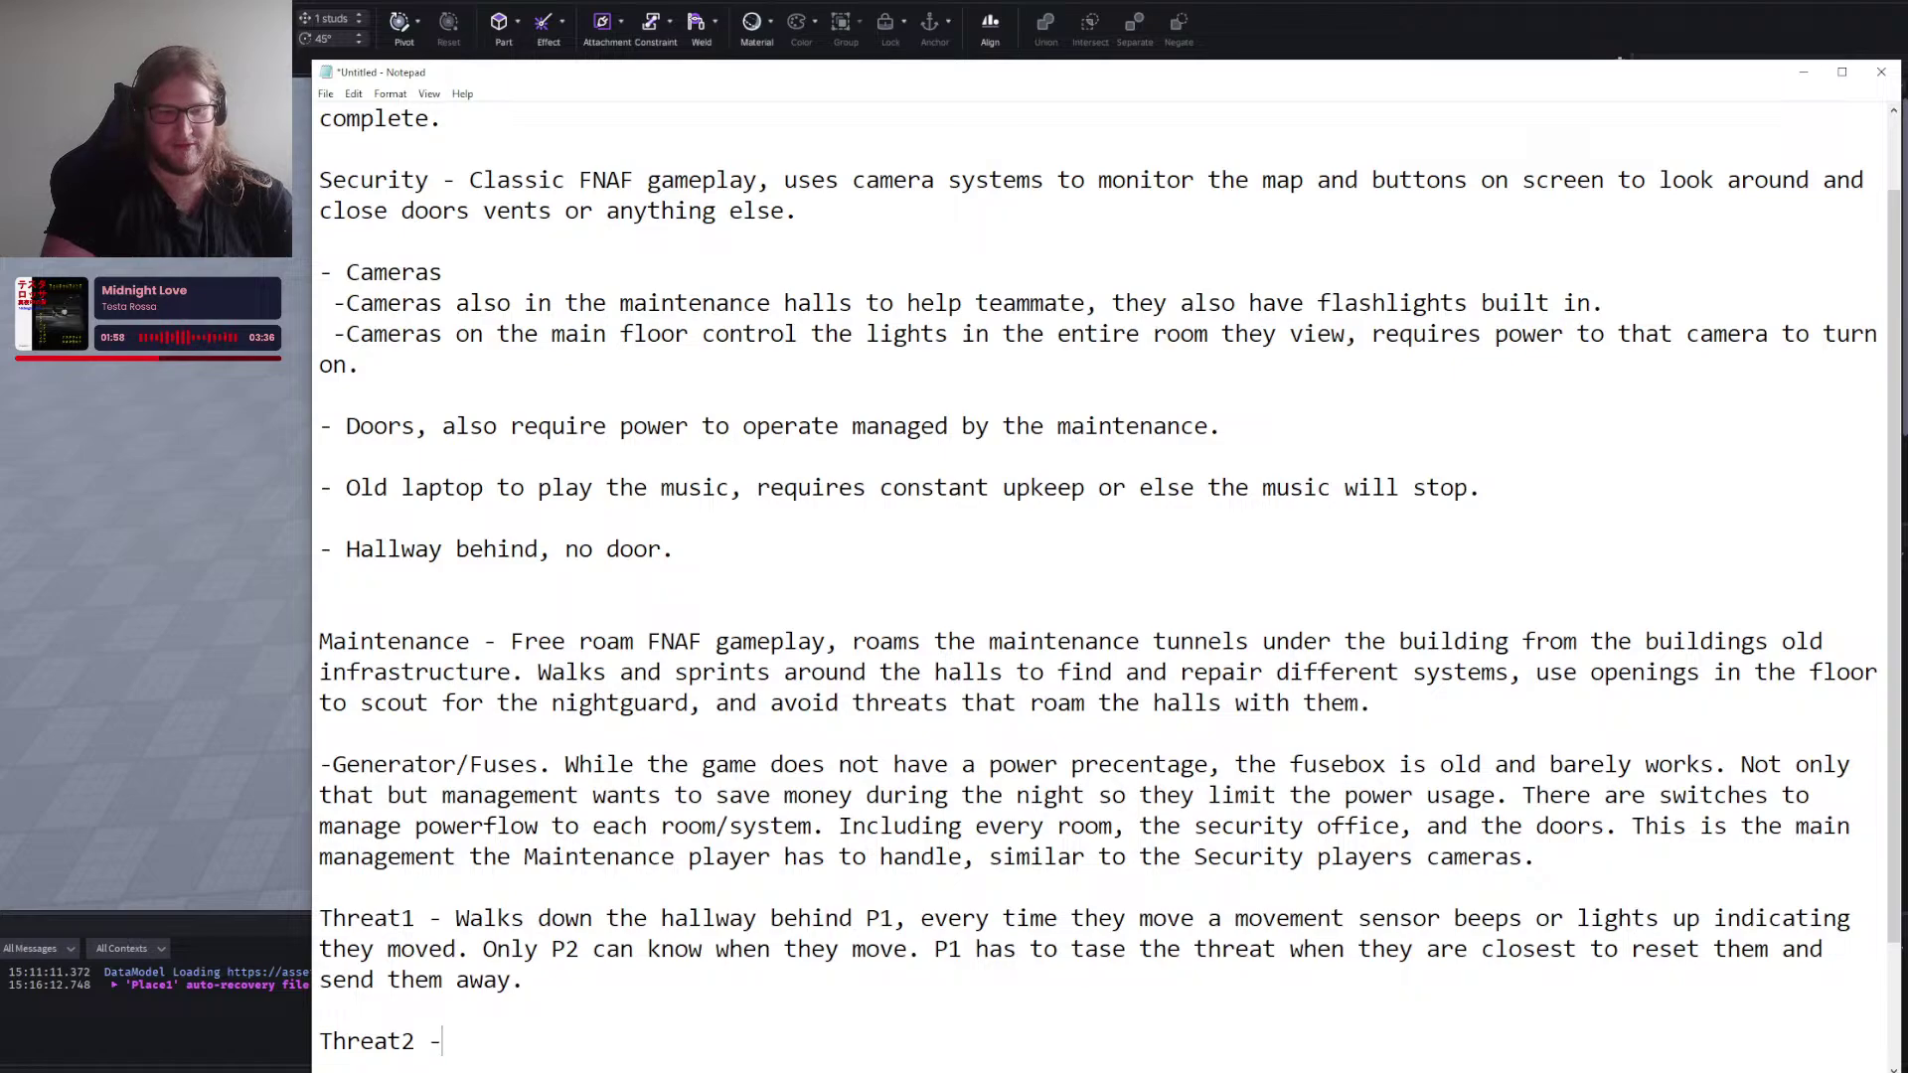
text(t2 -)
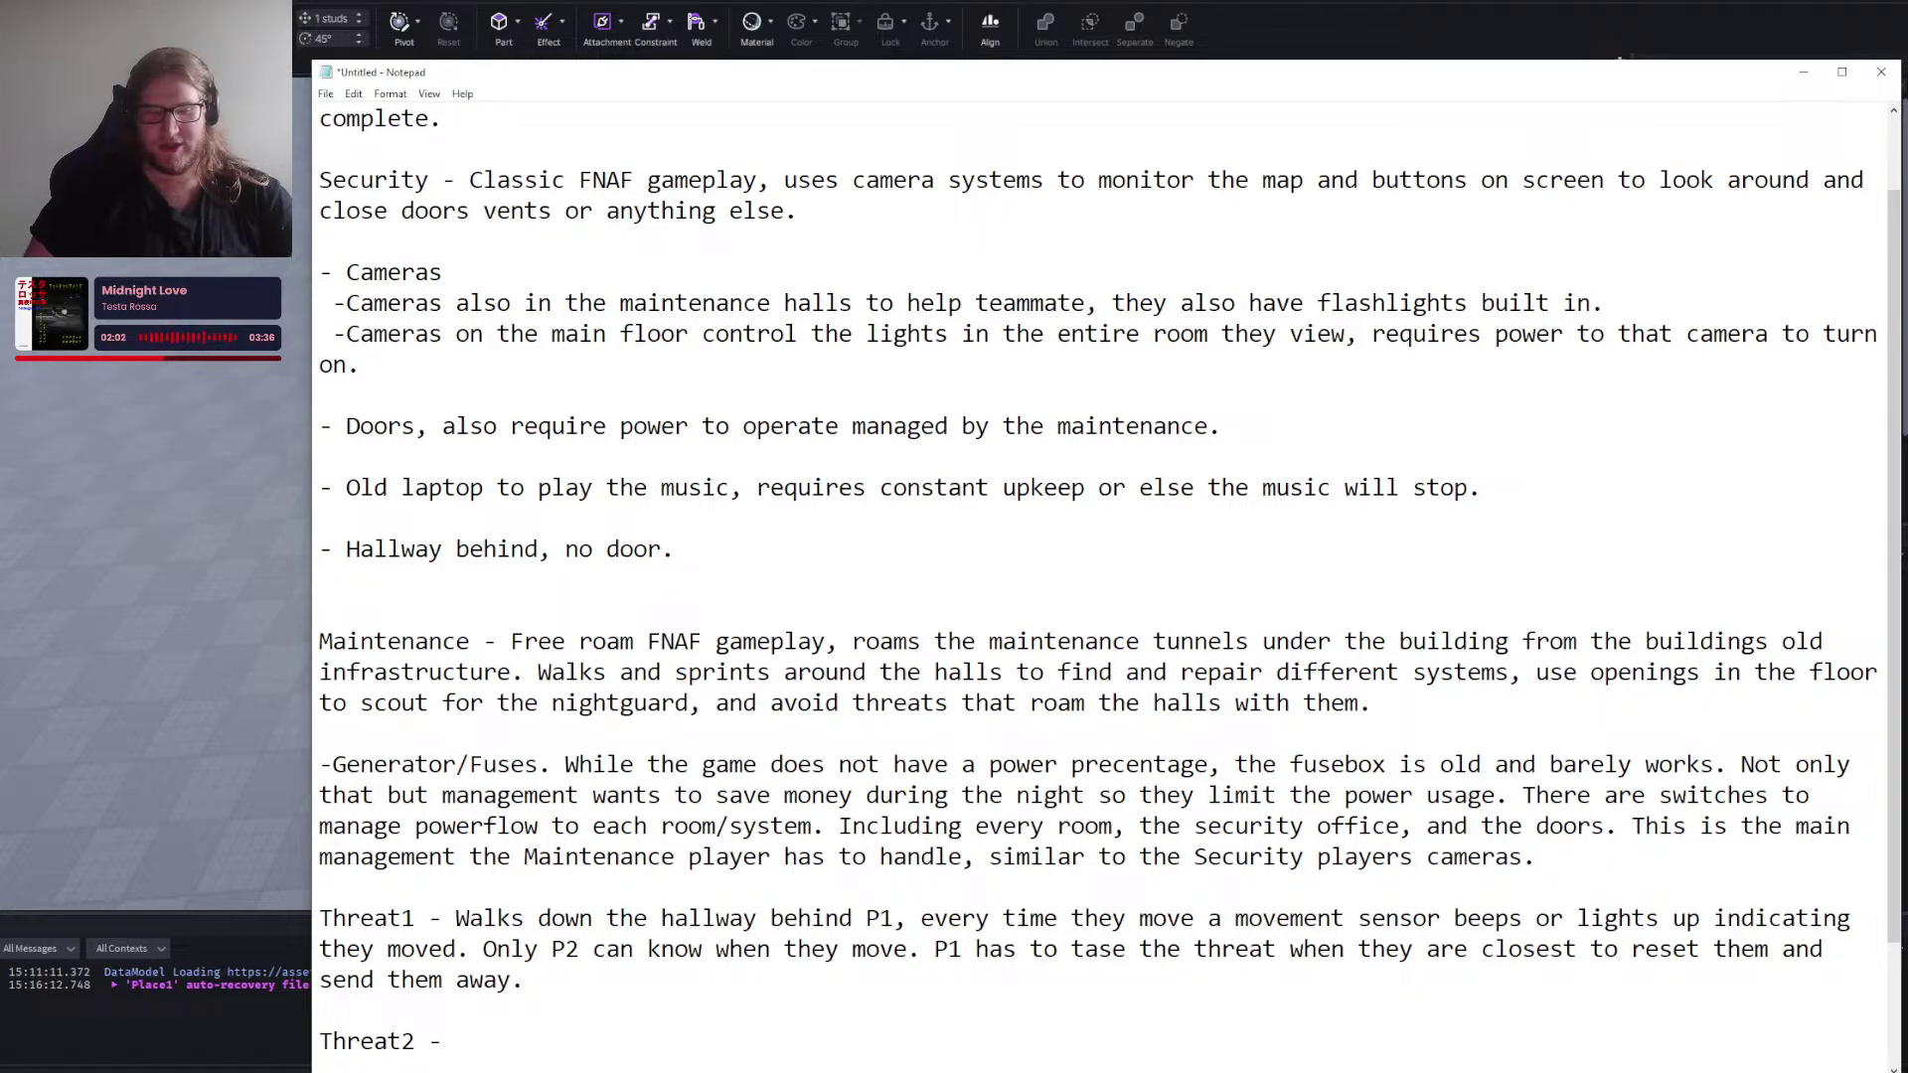
scroll(1230, 740, down, 2)
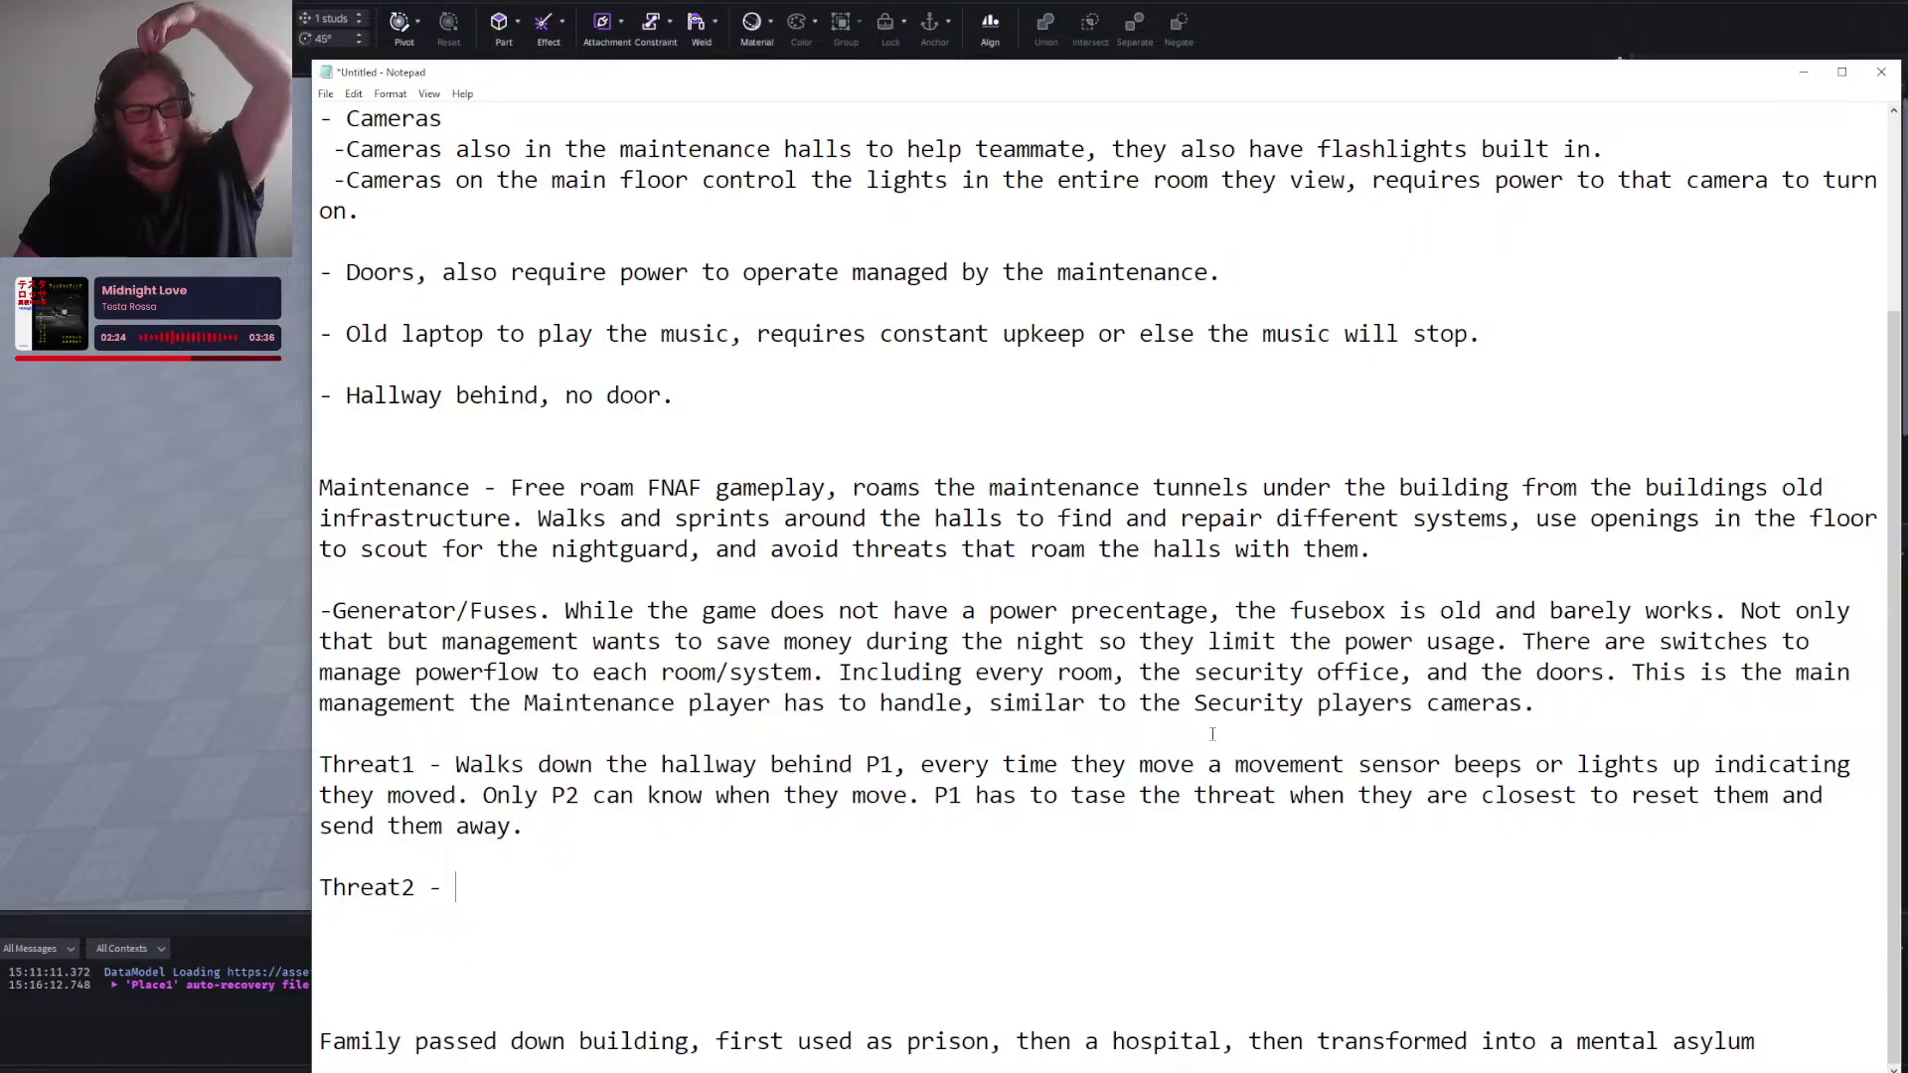
Switch to Roblox Studio and extend both side hallways so their far ends line up with the main hallway's end.
click(97, 677)
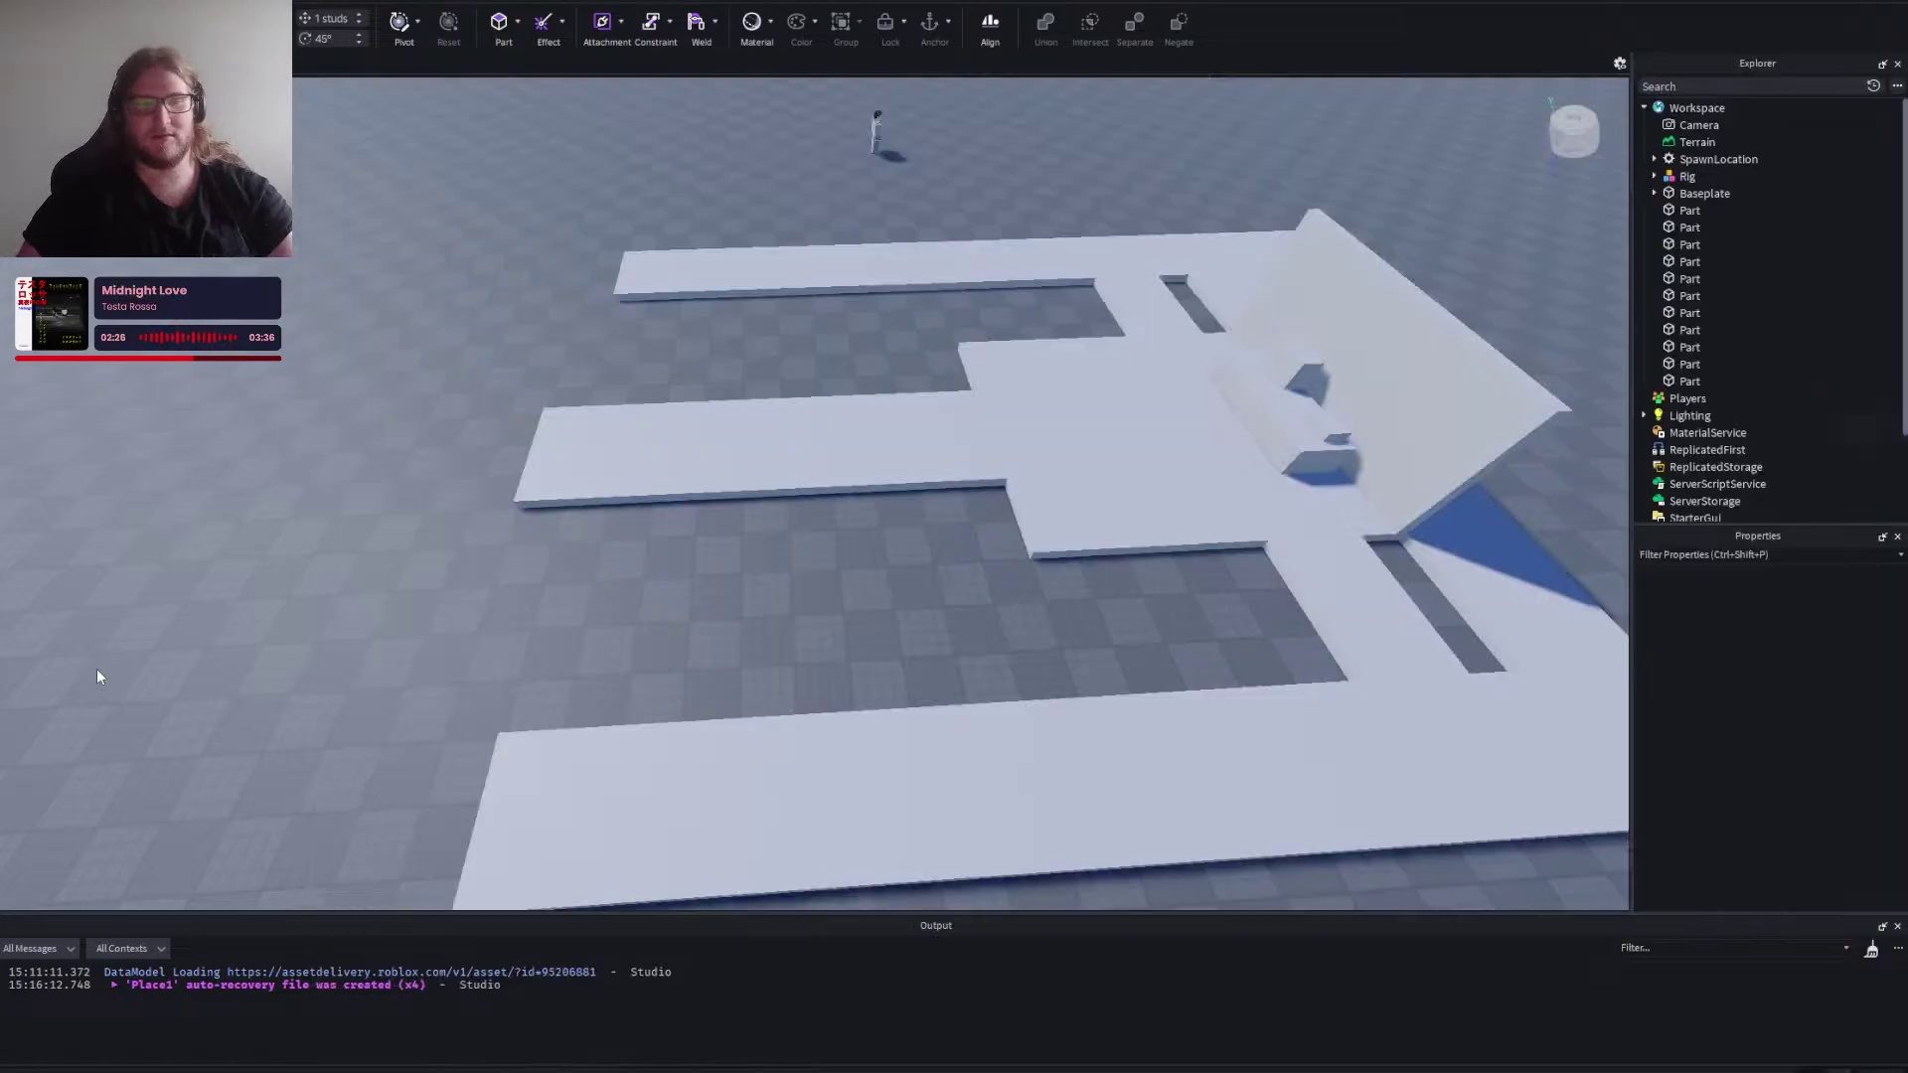
right_click(789, 634)
key(a)
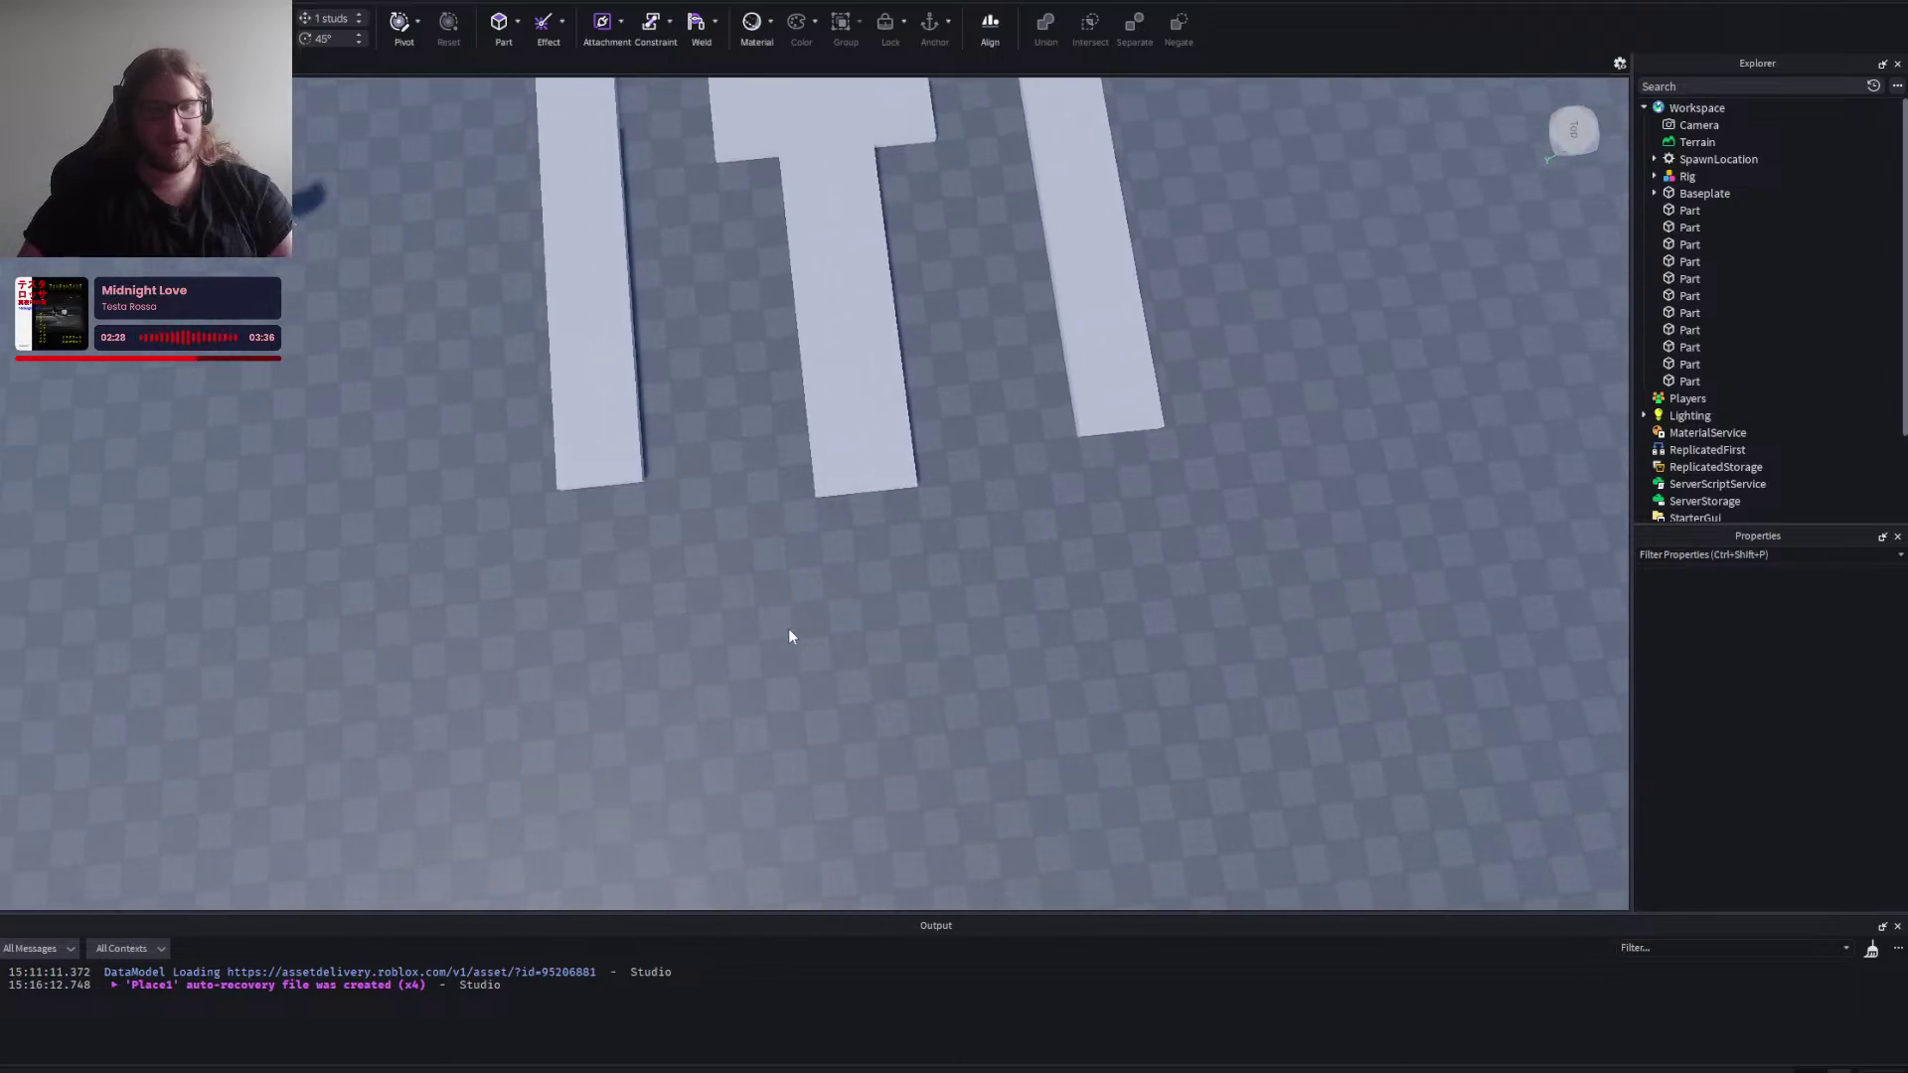
key(d)
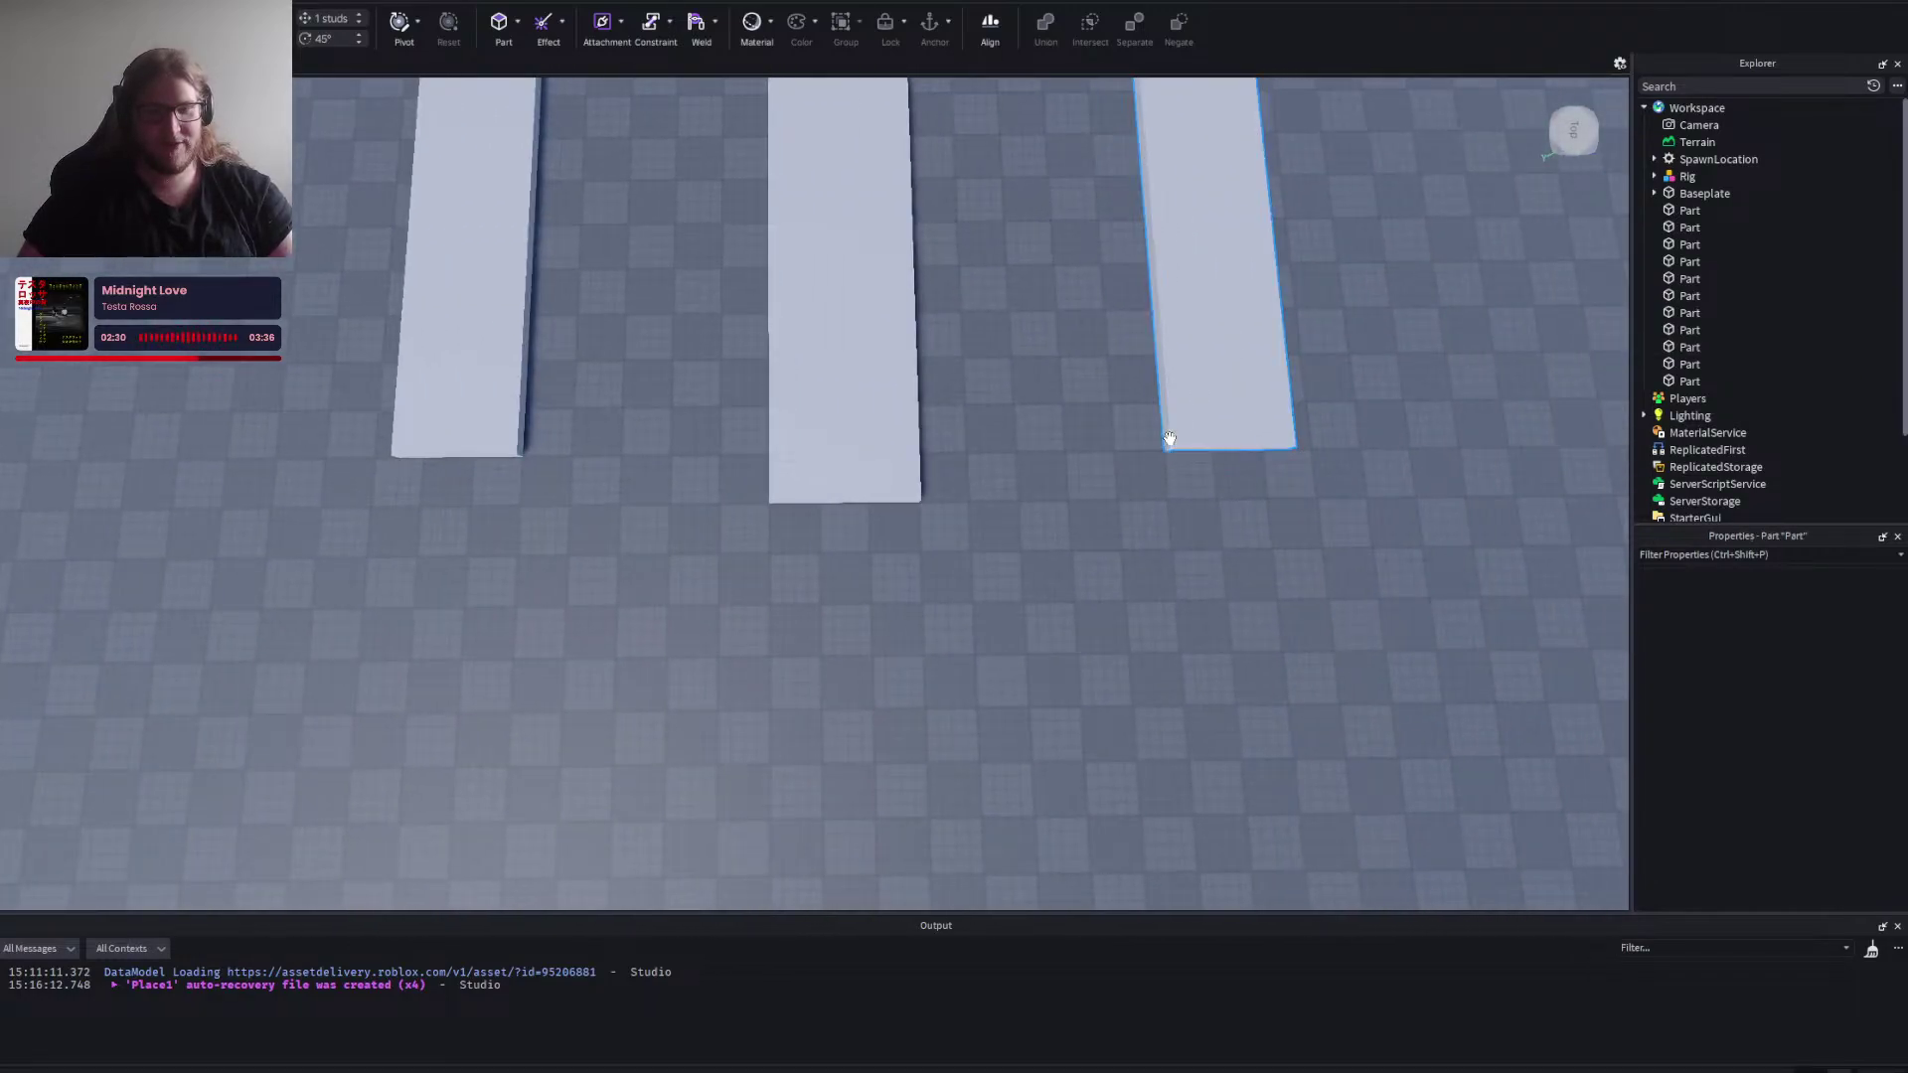
click(1172, 438)
drag(1235, 489, 1238, 541)
click(448, 397)
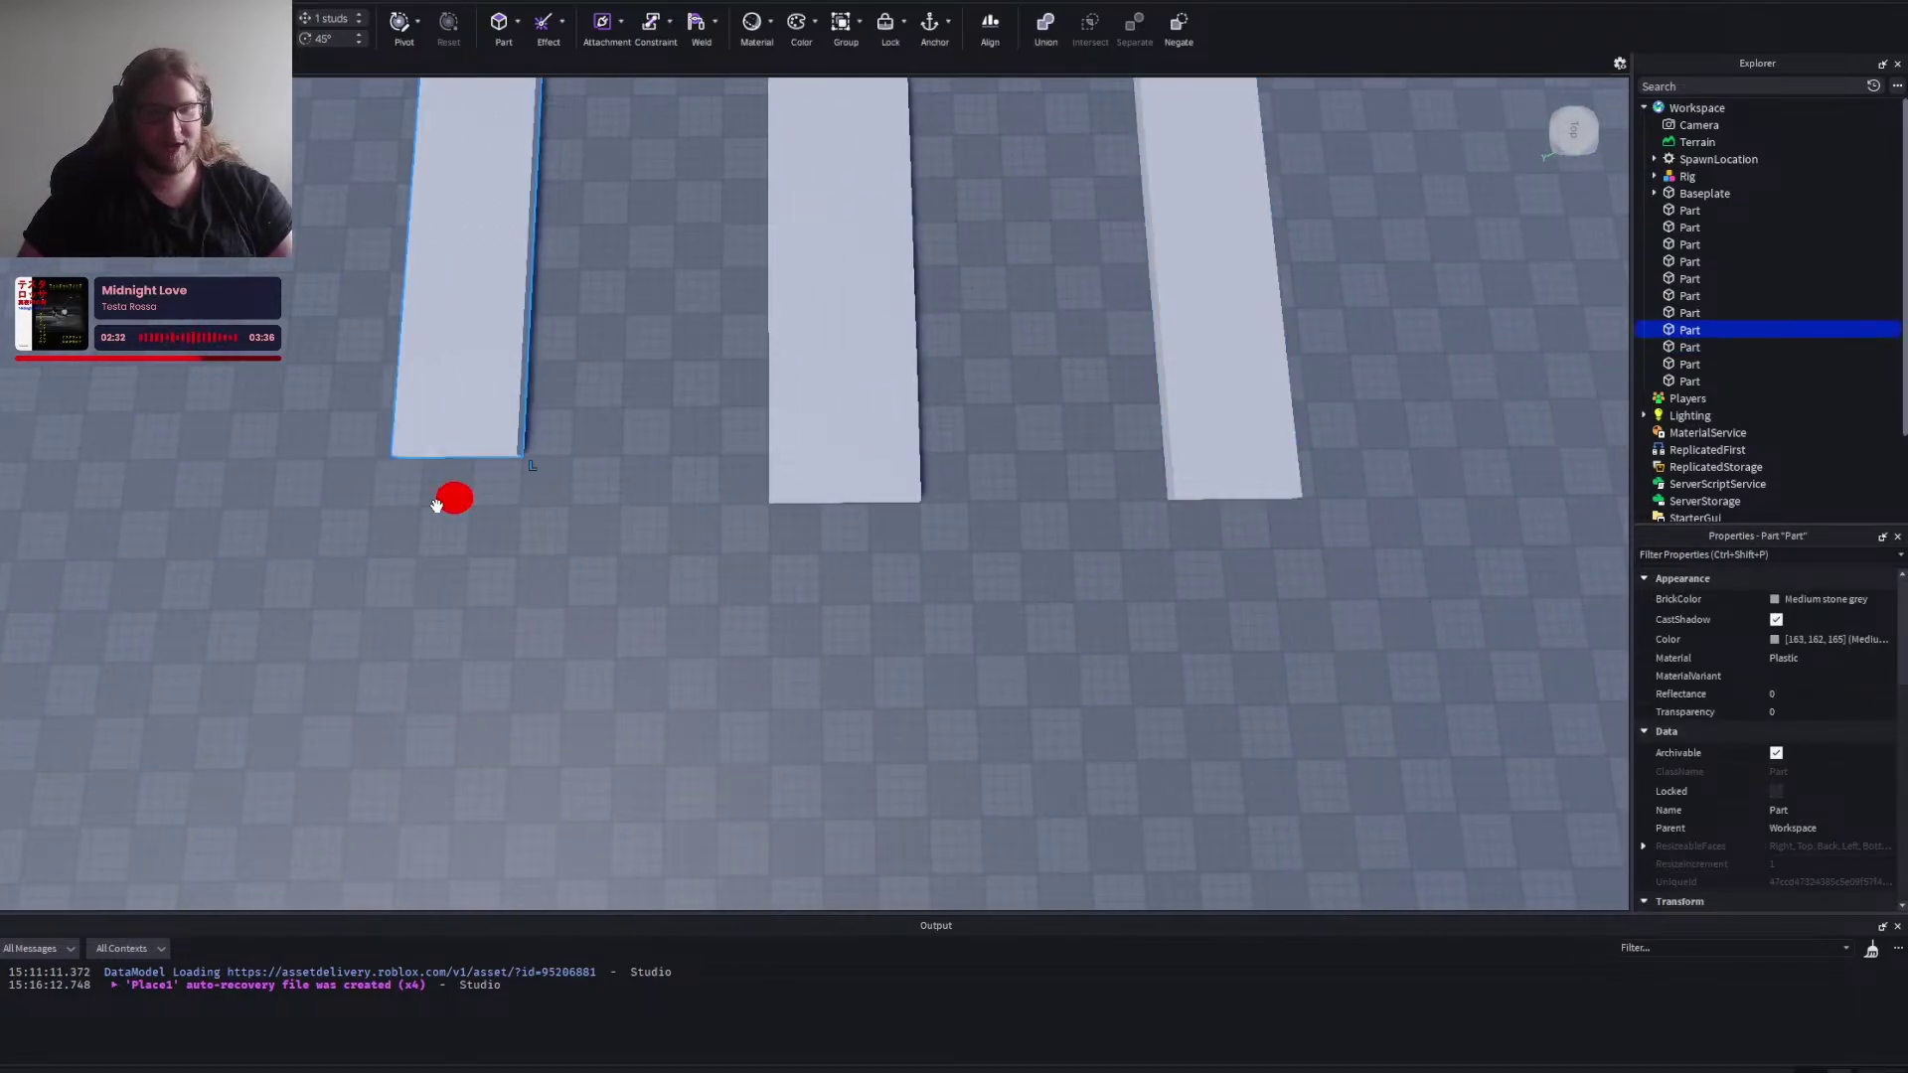
drag(454, 498, 452, 547)
click(568, 616)
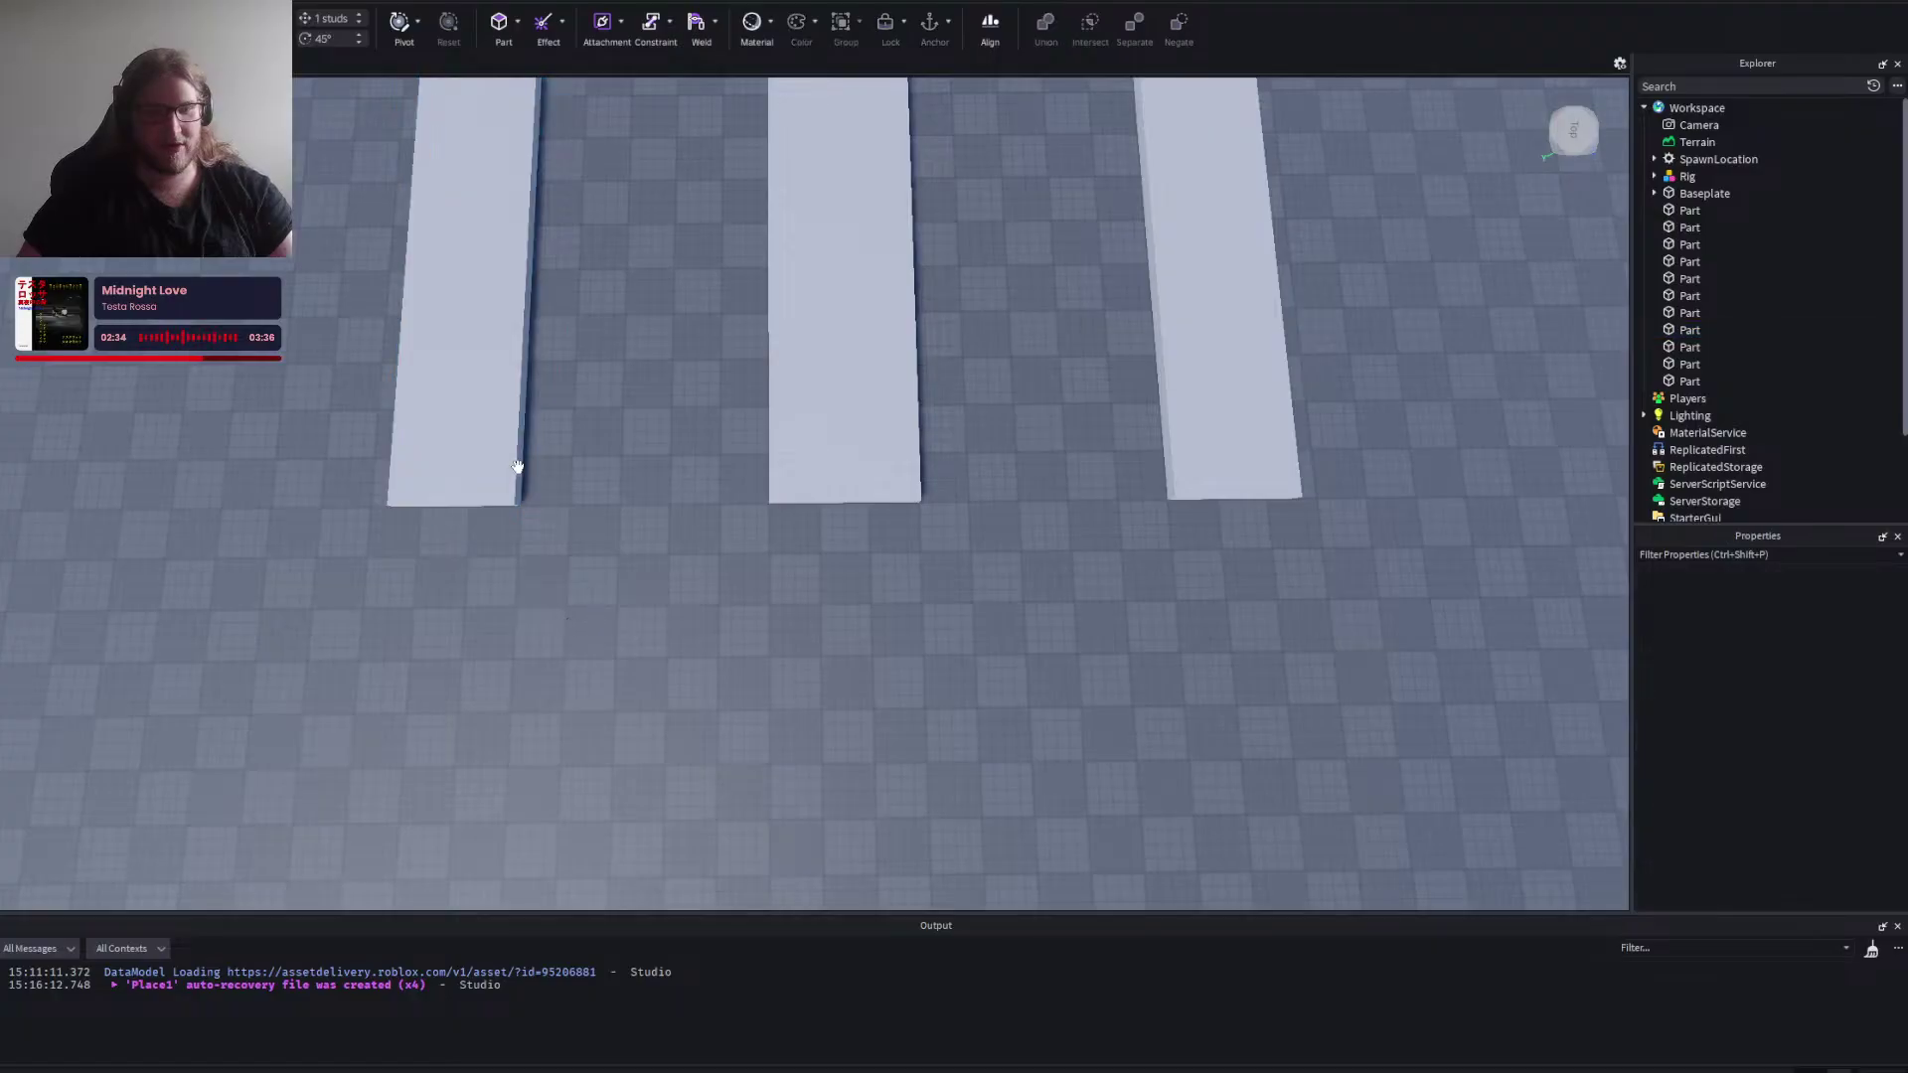
Duplicate one side hallway and resize the copy into a cross hallway joining the far ends of all three hallways.
click(510, 460)
right_click(509, 447)
scroll(509, 447, down, 2)
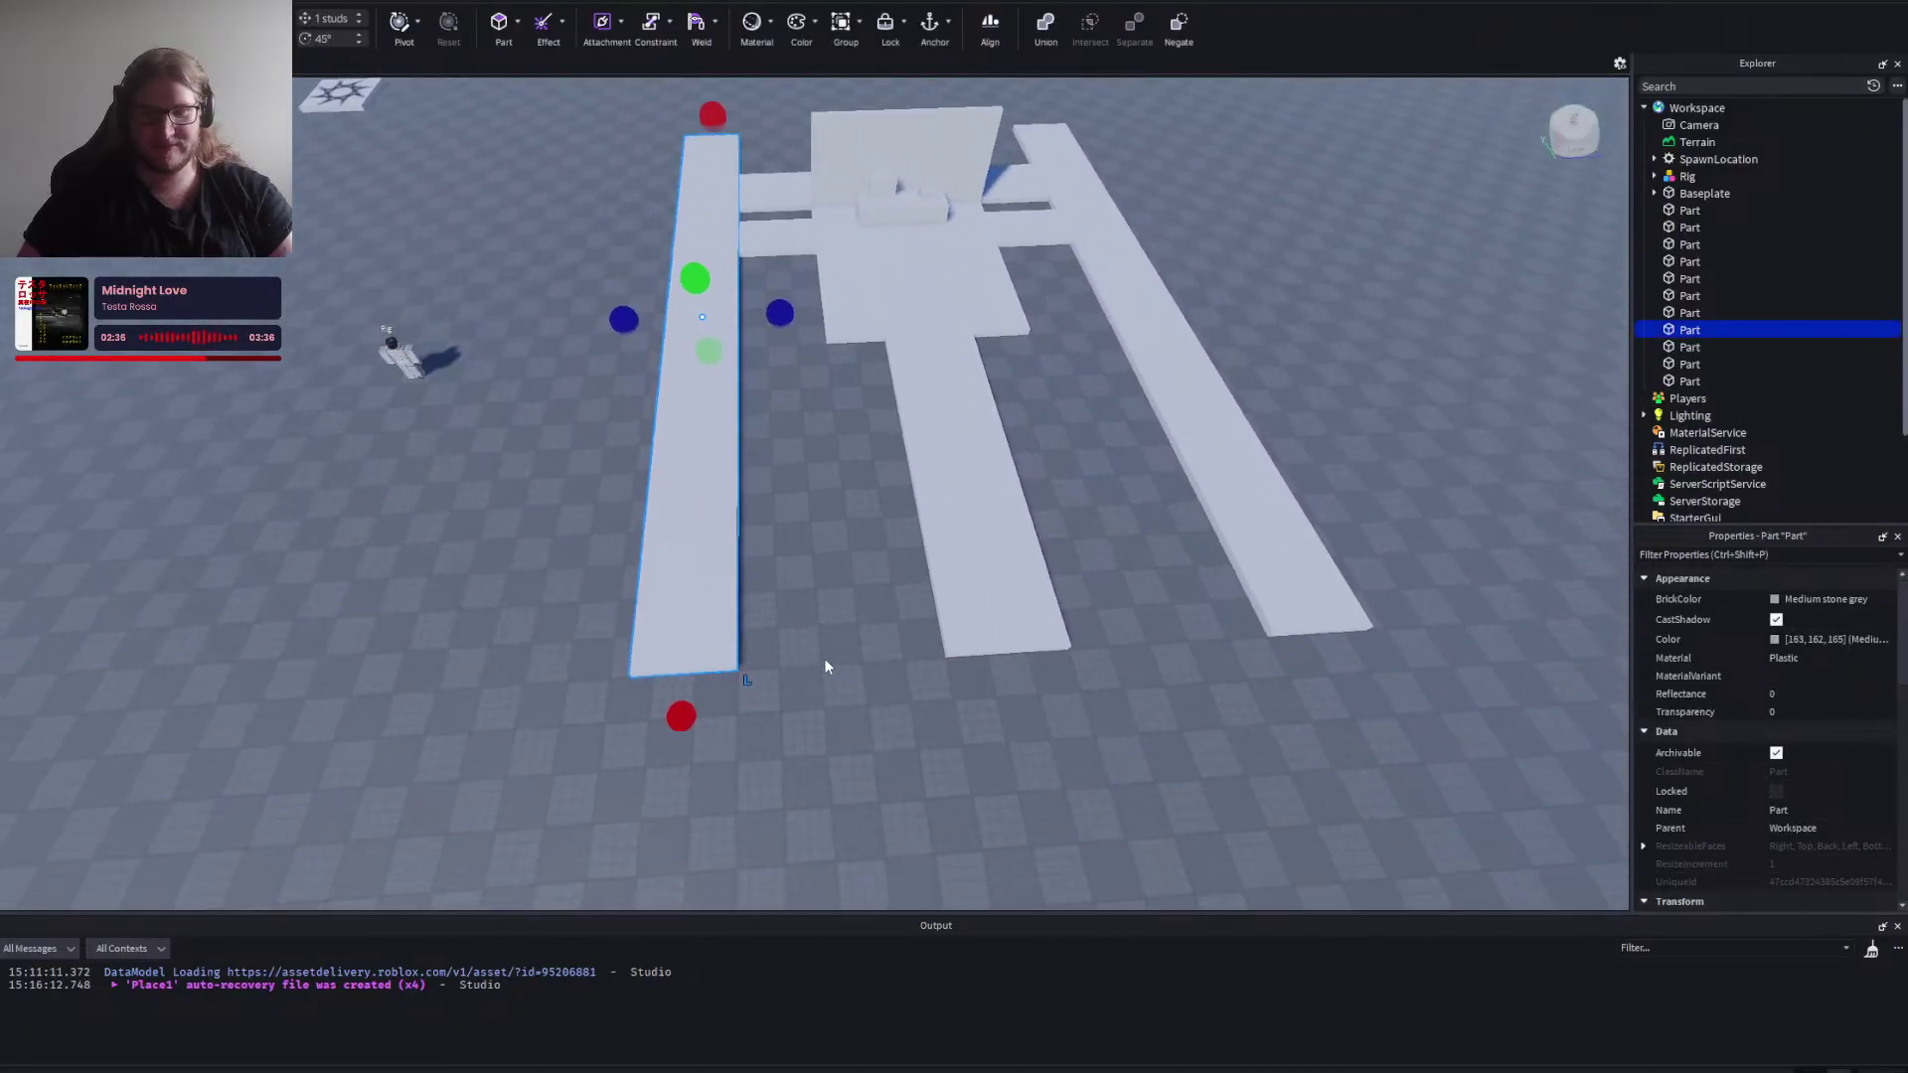
key(ctrl+d)
drag(684, 720, 669, 849)
drag(711, 115, 649, 646)
drag(695, 834, 695, 837)
drag(778, 727, 1451, 683)
click(1447, 608)
right_click(1446, 608)
key(a)
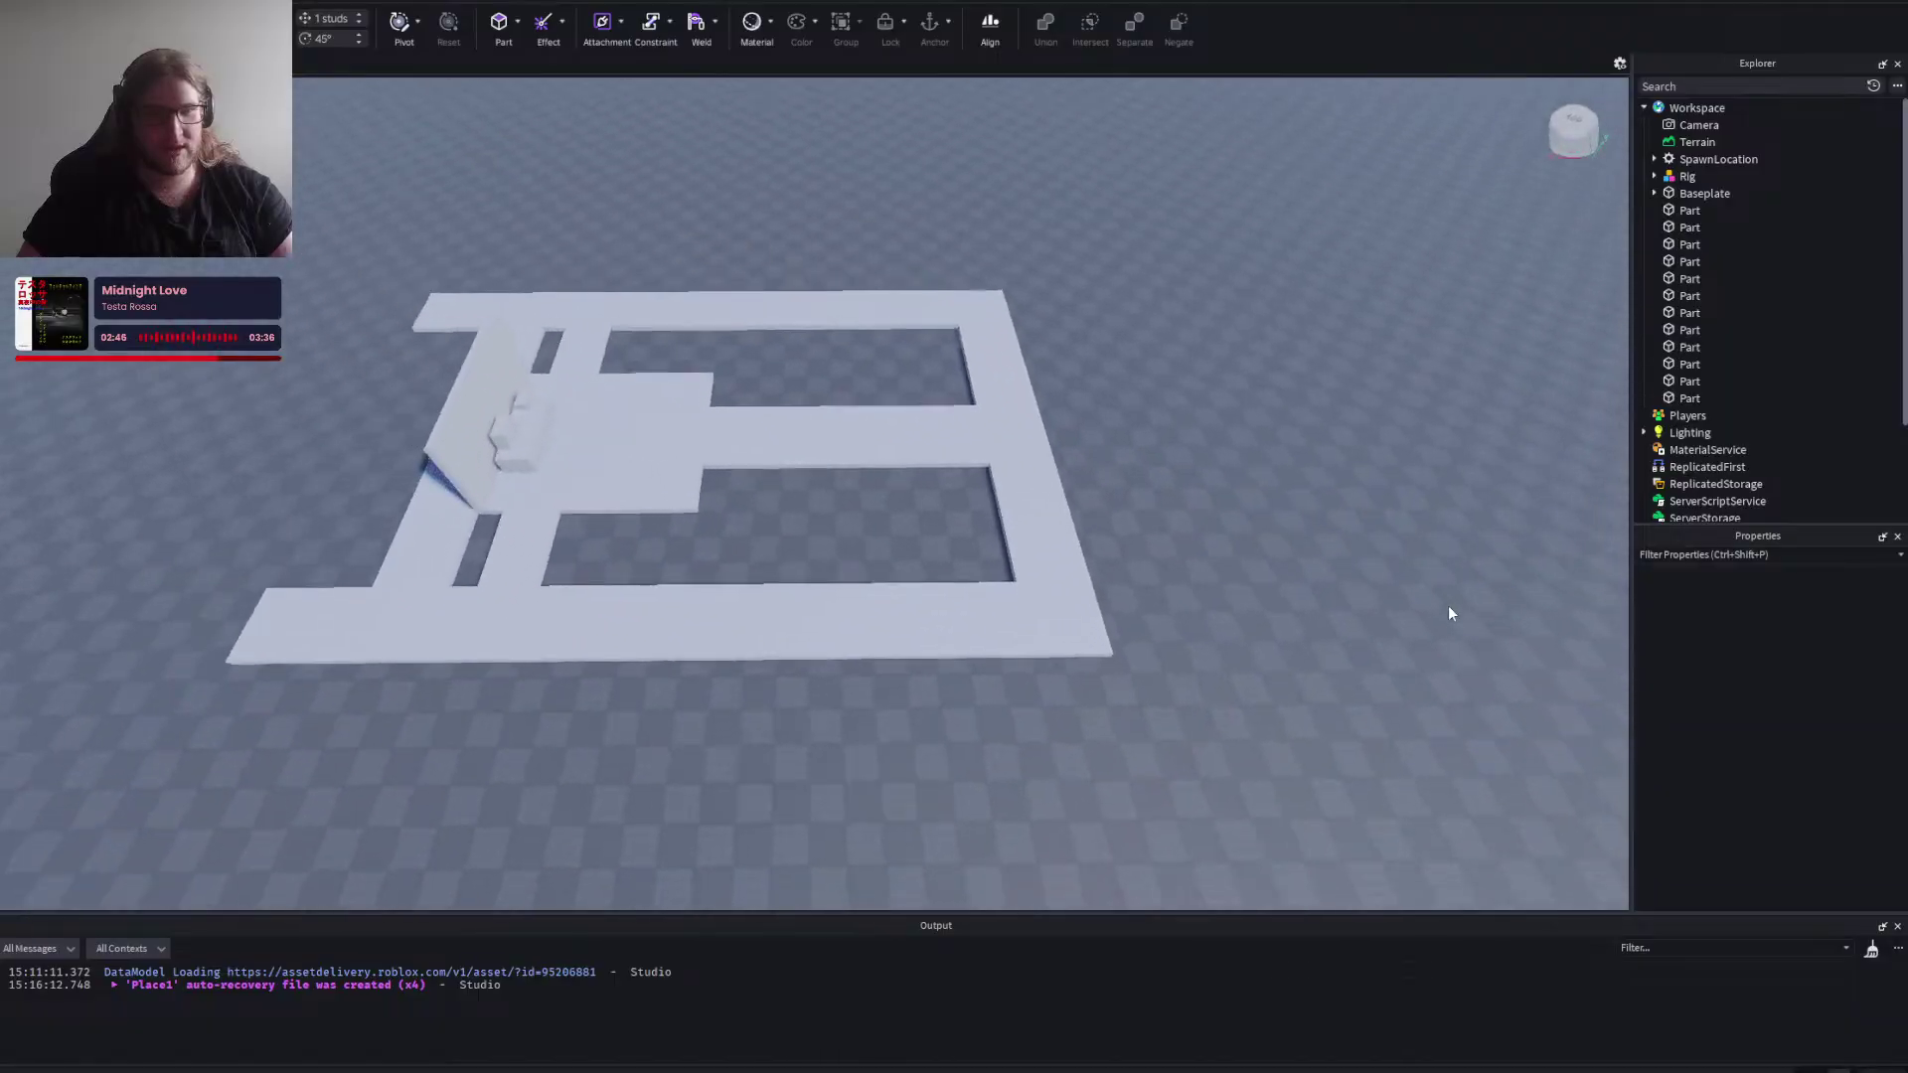
key(d)
key(d)
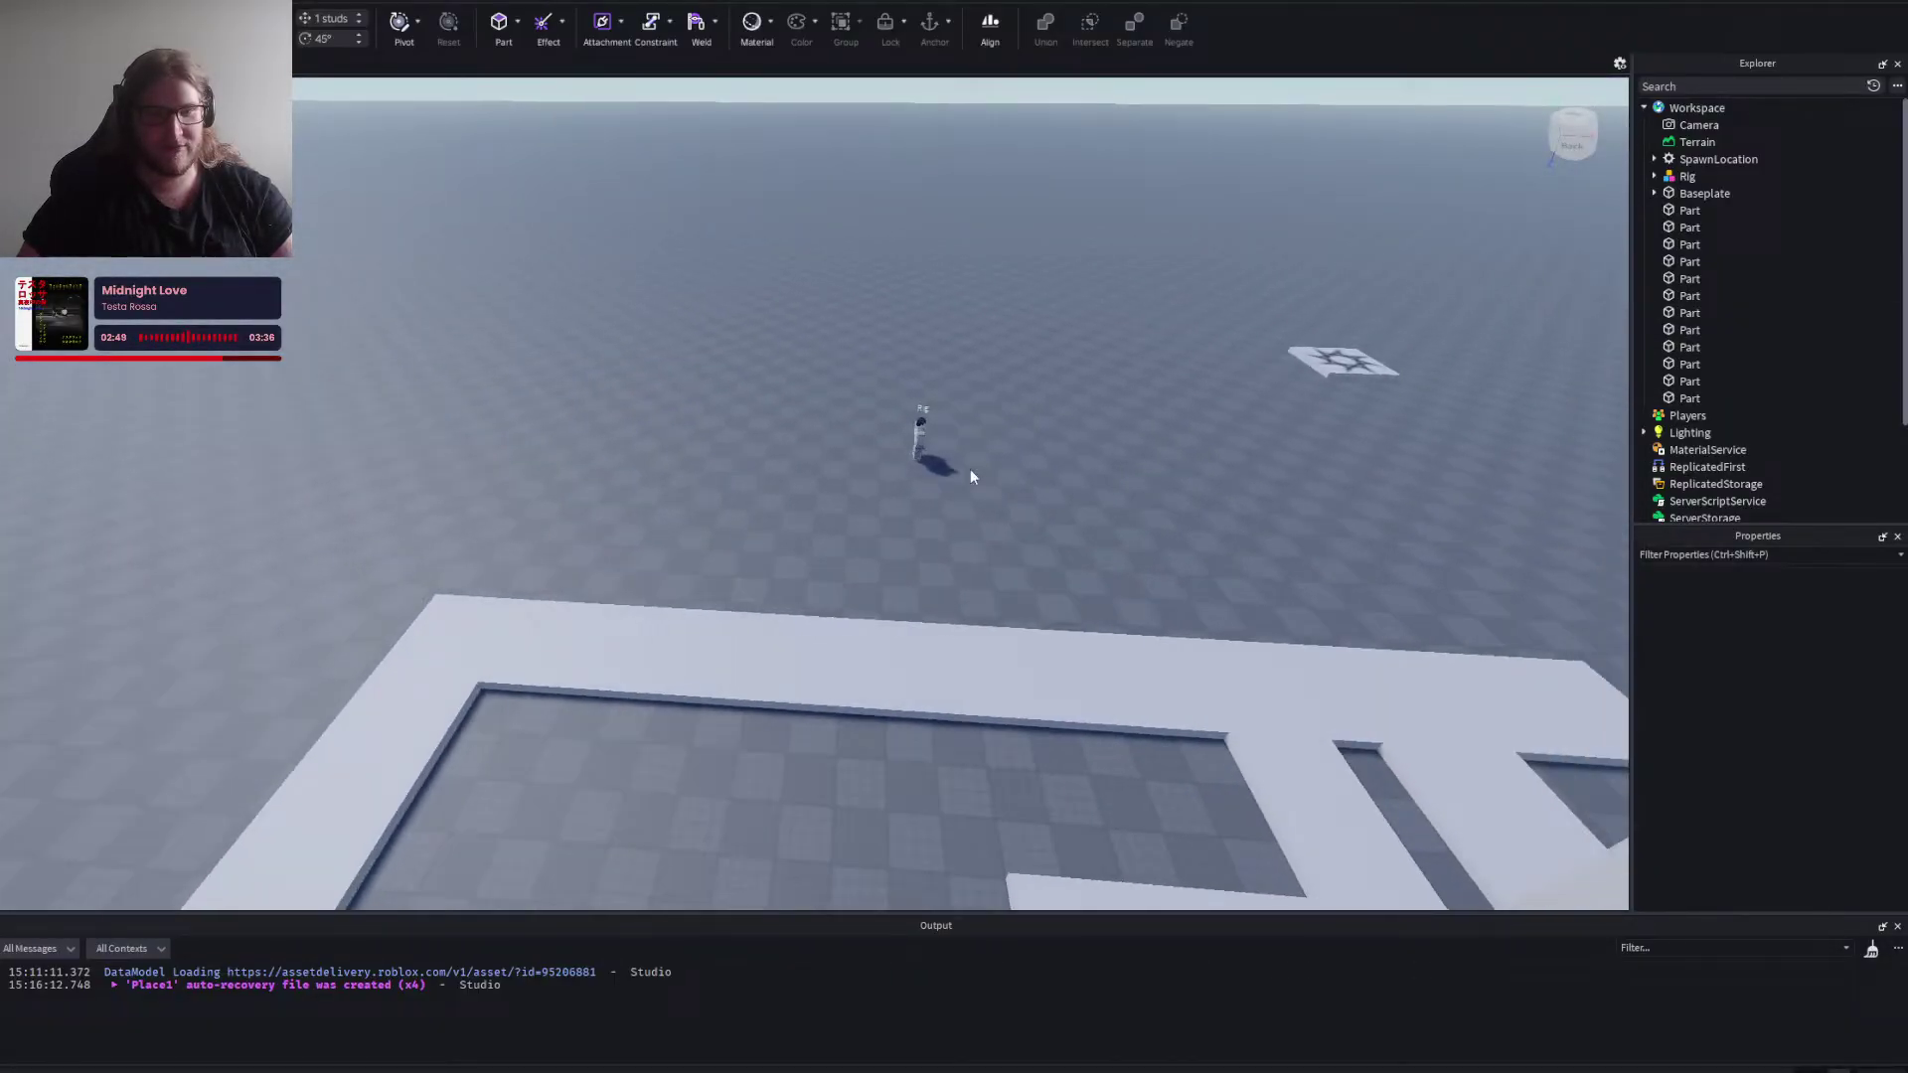
click(919, 436)
drag(919, 433, 996, 682)
key(ctrl+z)
Move the Rig onto the main hallway's floor beside the office entrance, to position -13.469, 1, -42.
key(w)
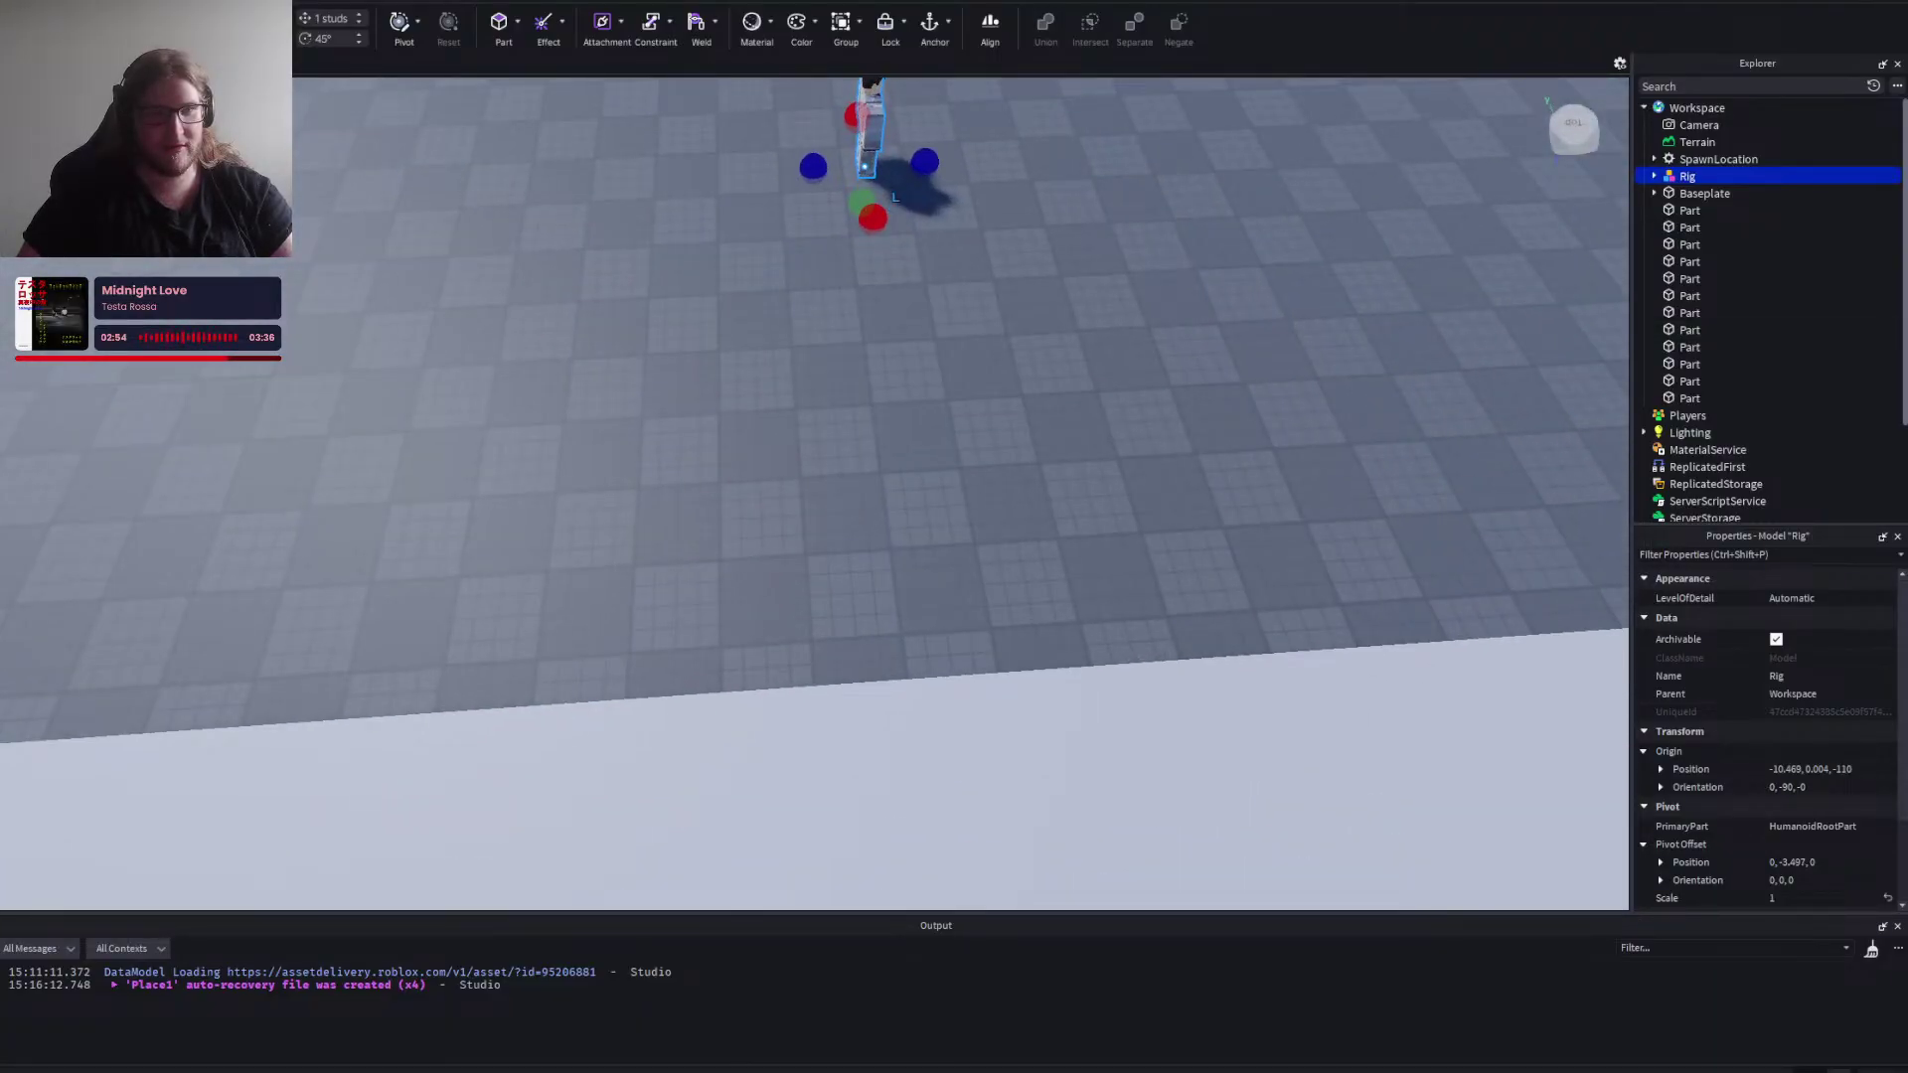
key(ctrl+2)
key(s)
key(d)
drag(815, 698, 787, 666)
key(w)
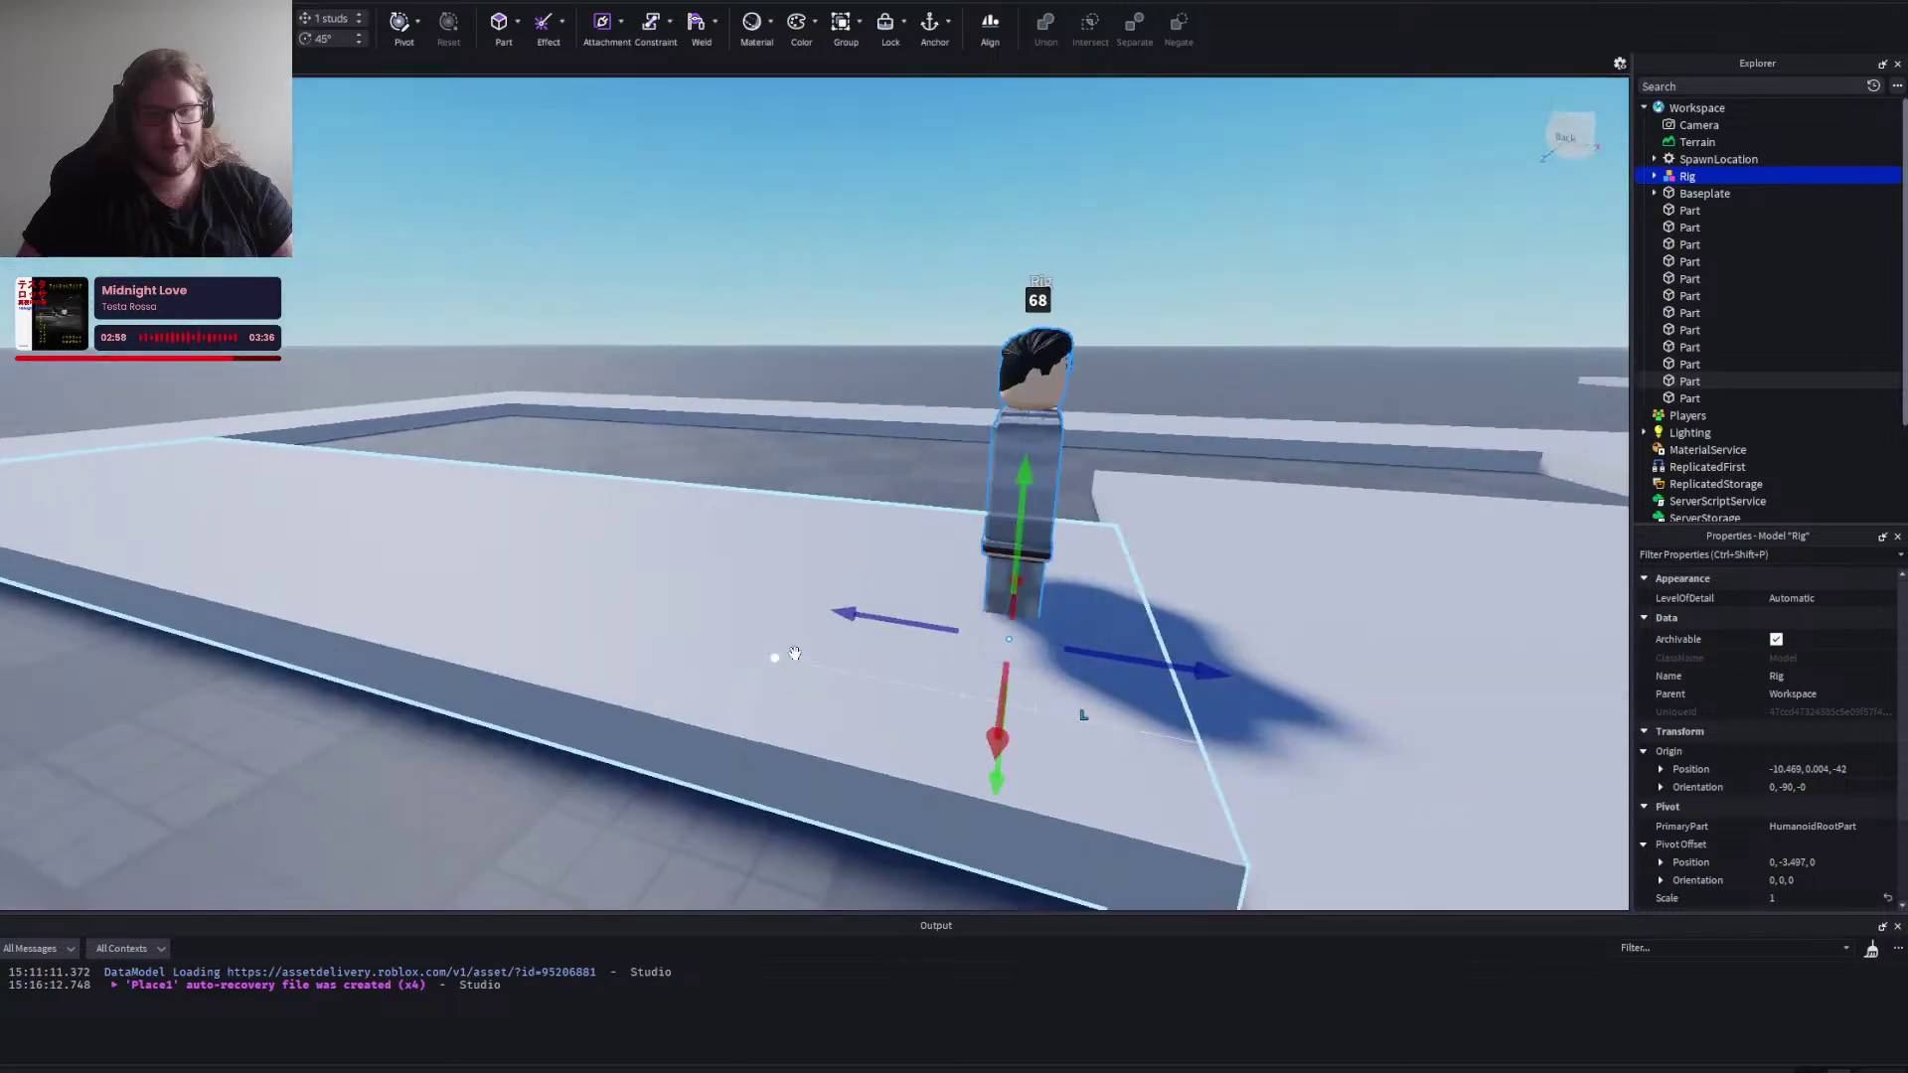
drag(900, 620, 740, 554)
drag(866, 519, 860, 494)
click(1008, 421)
click(1071, 319)
Examine the connected hallway loop around the office and the Rig's place in the main hallway from several angles.
key(d)
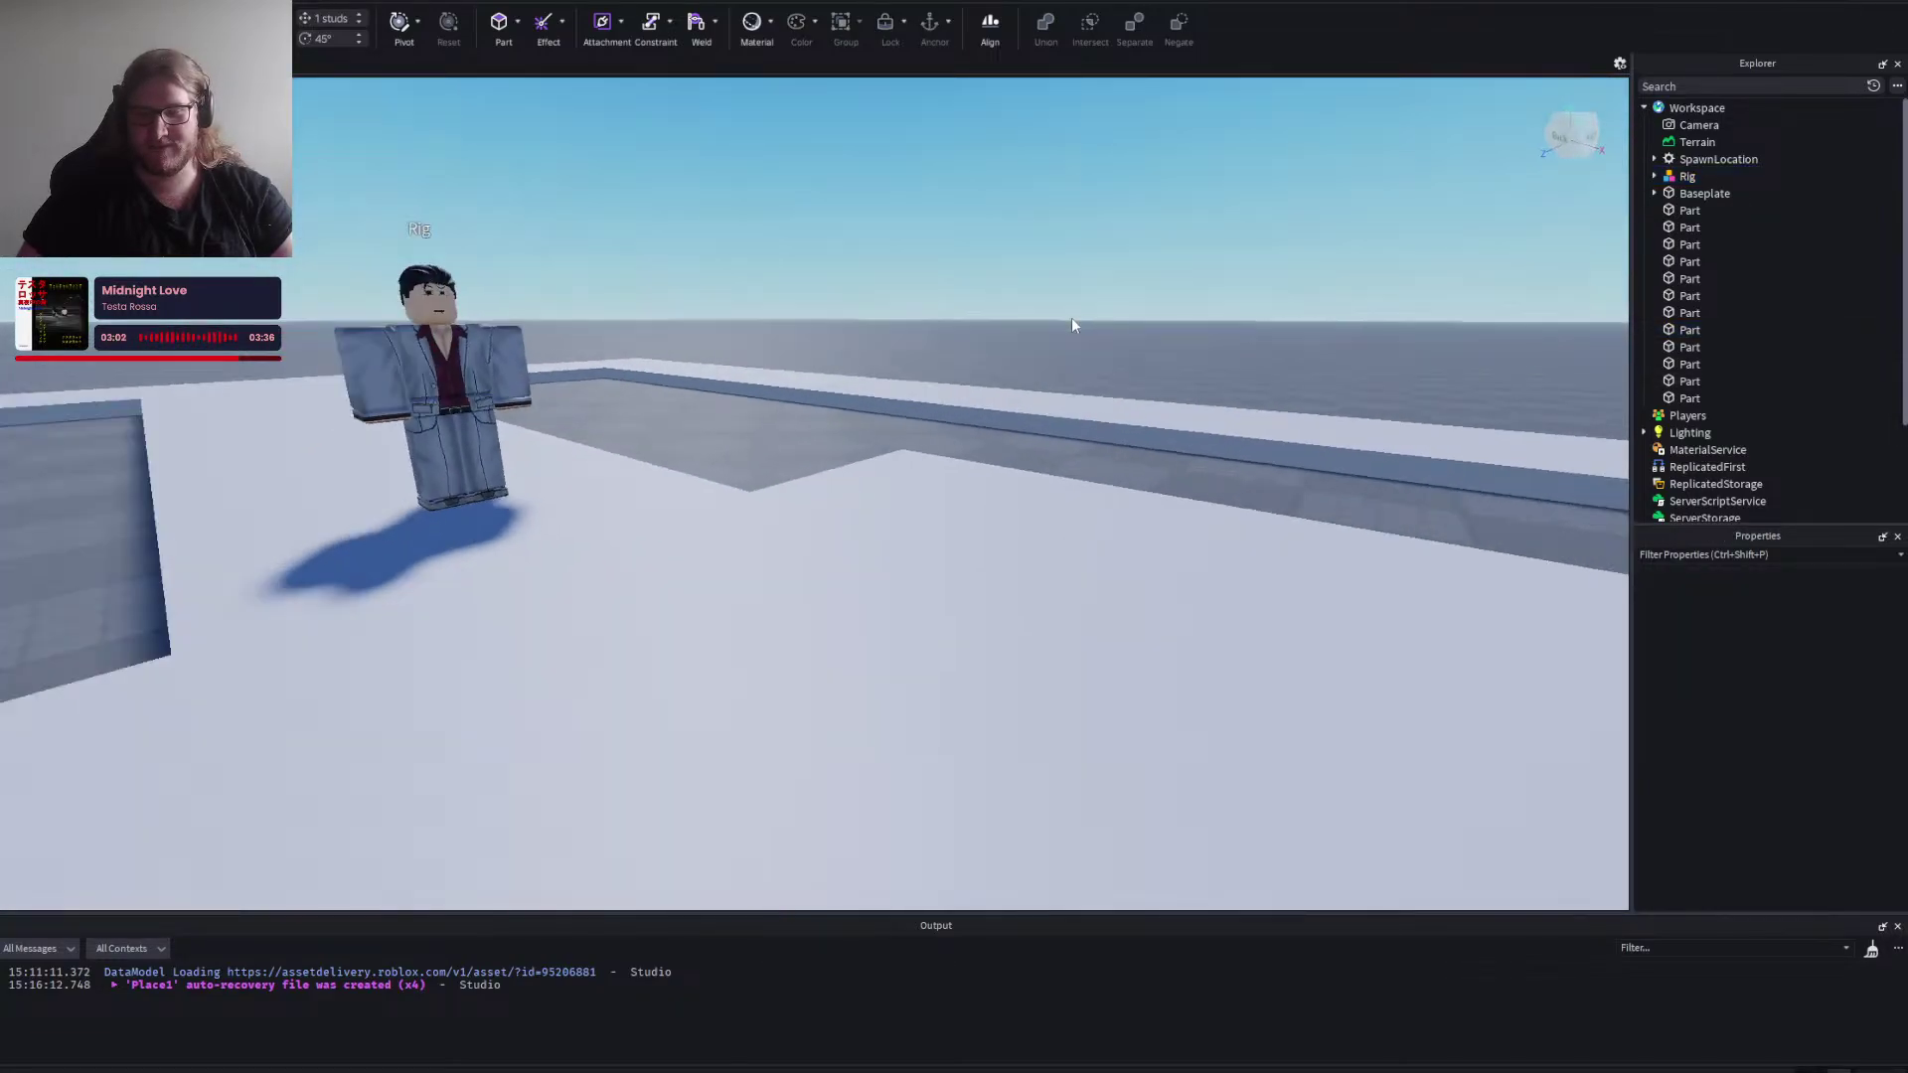
key(s)
key(a)
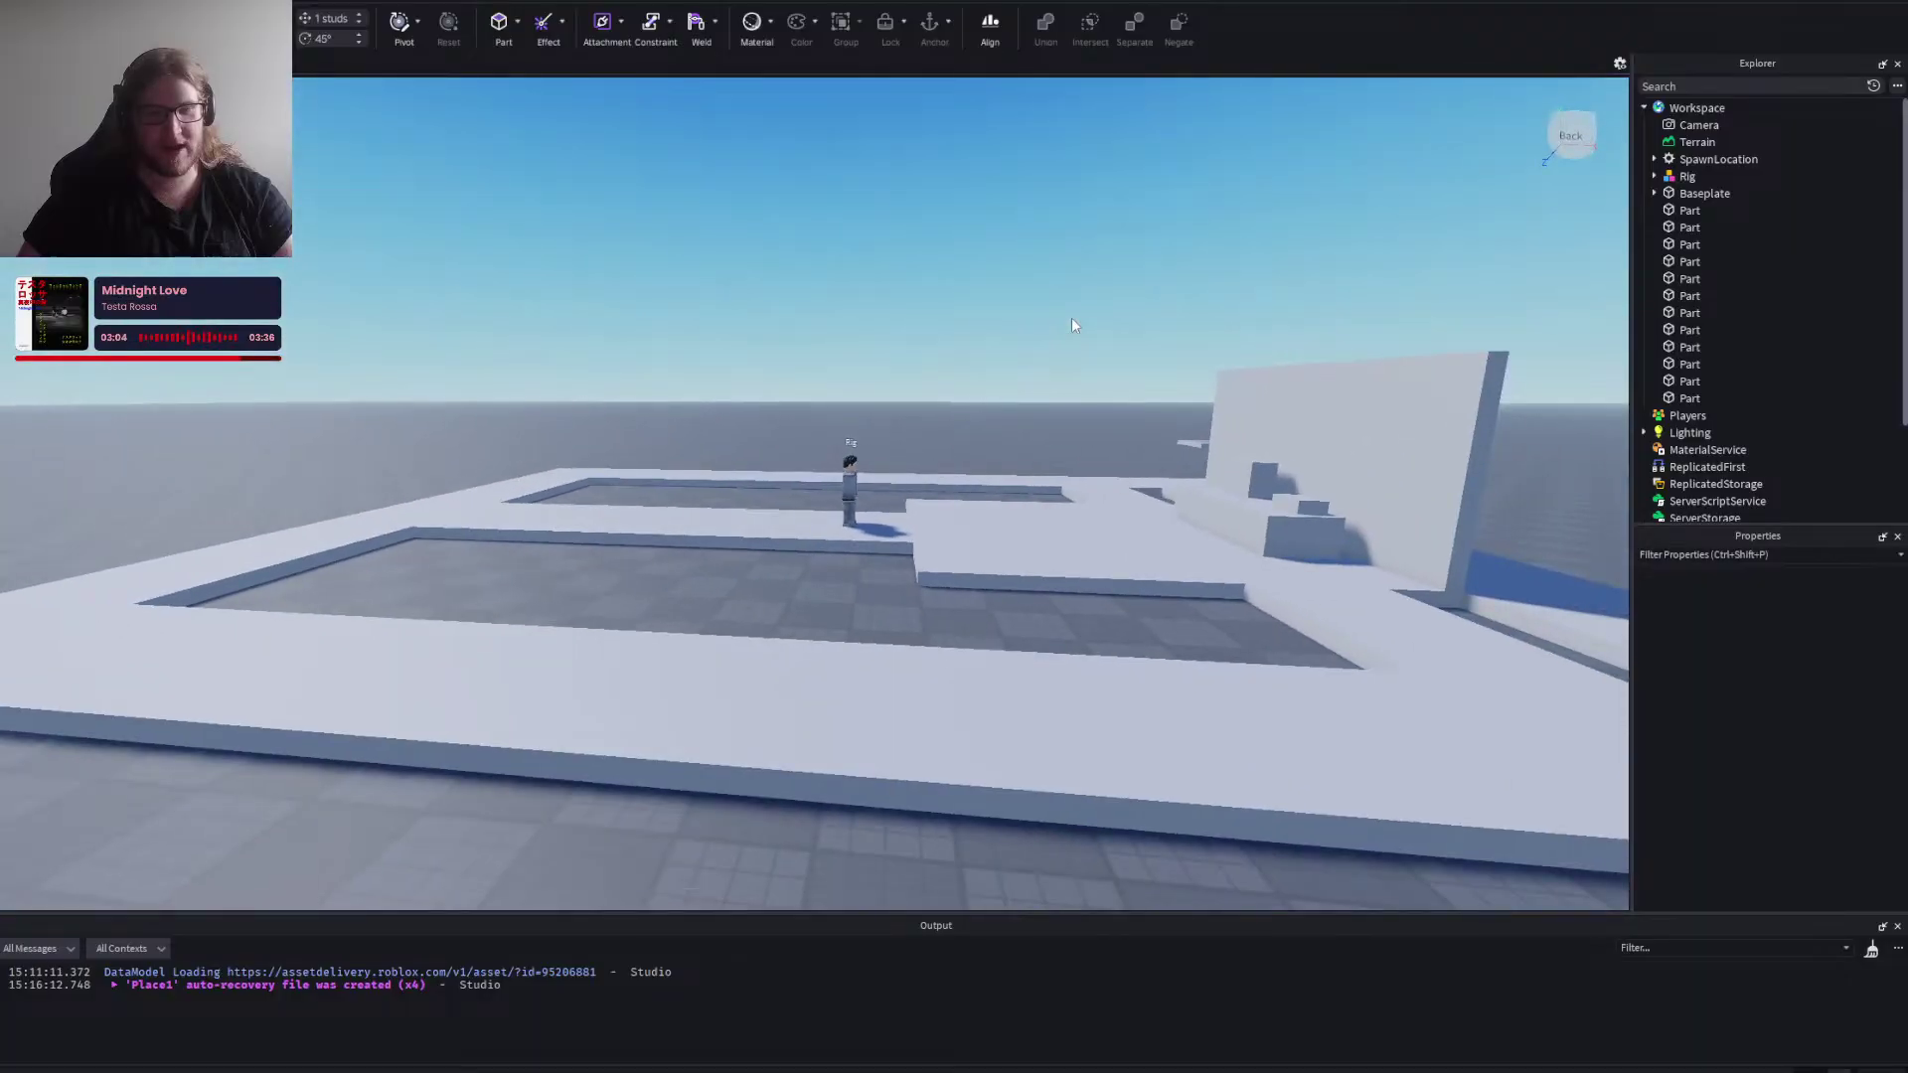
key(a)
key(w)
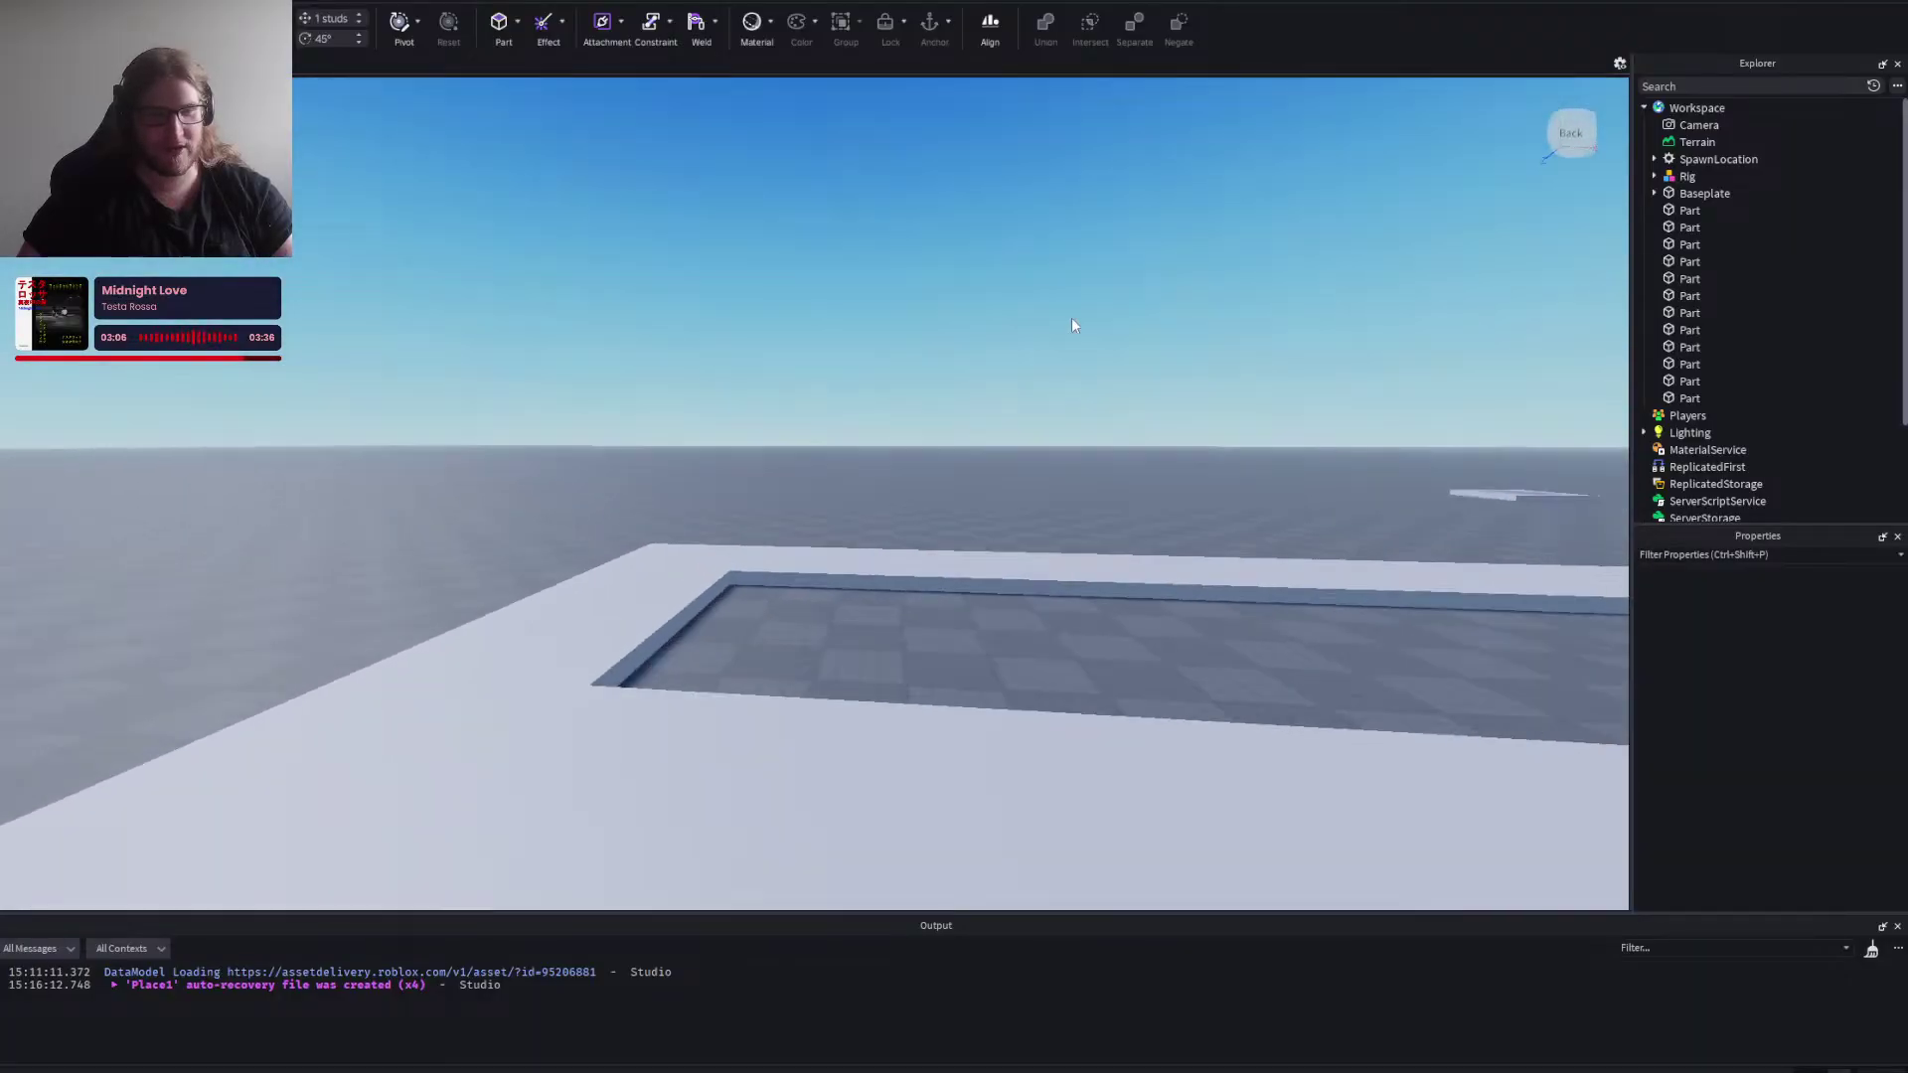
key(s)
click(890, 354)
click(974, 350)
key(w)
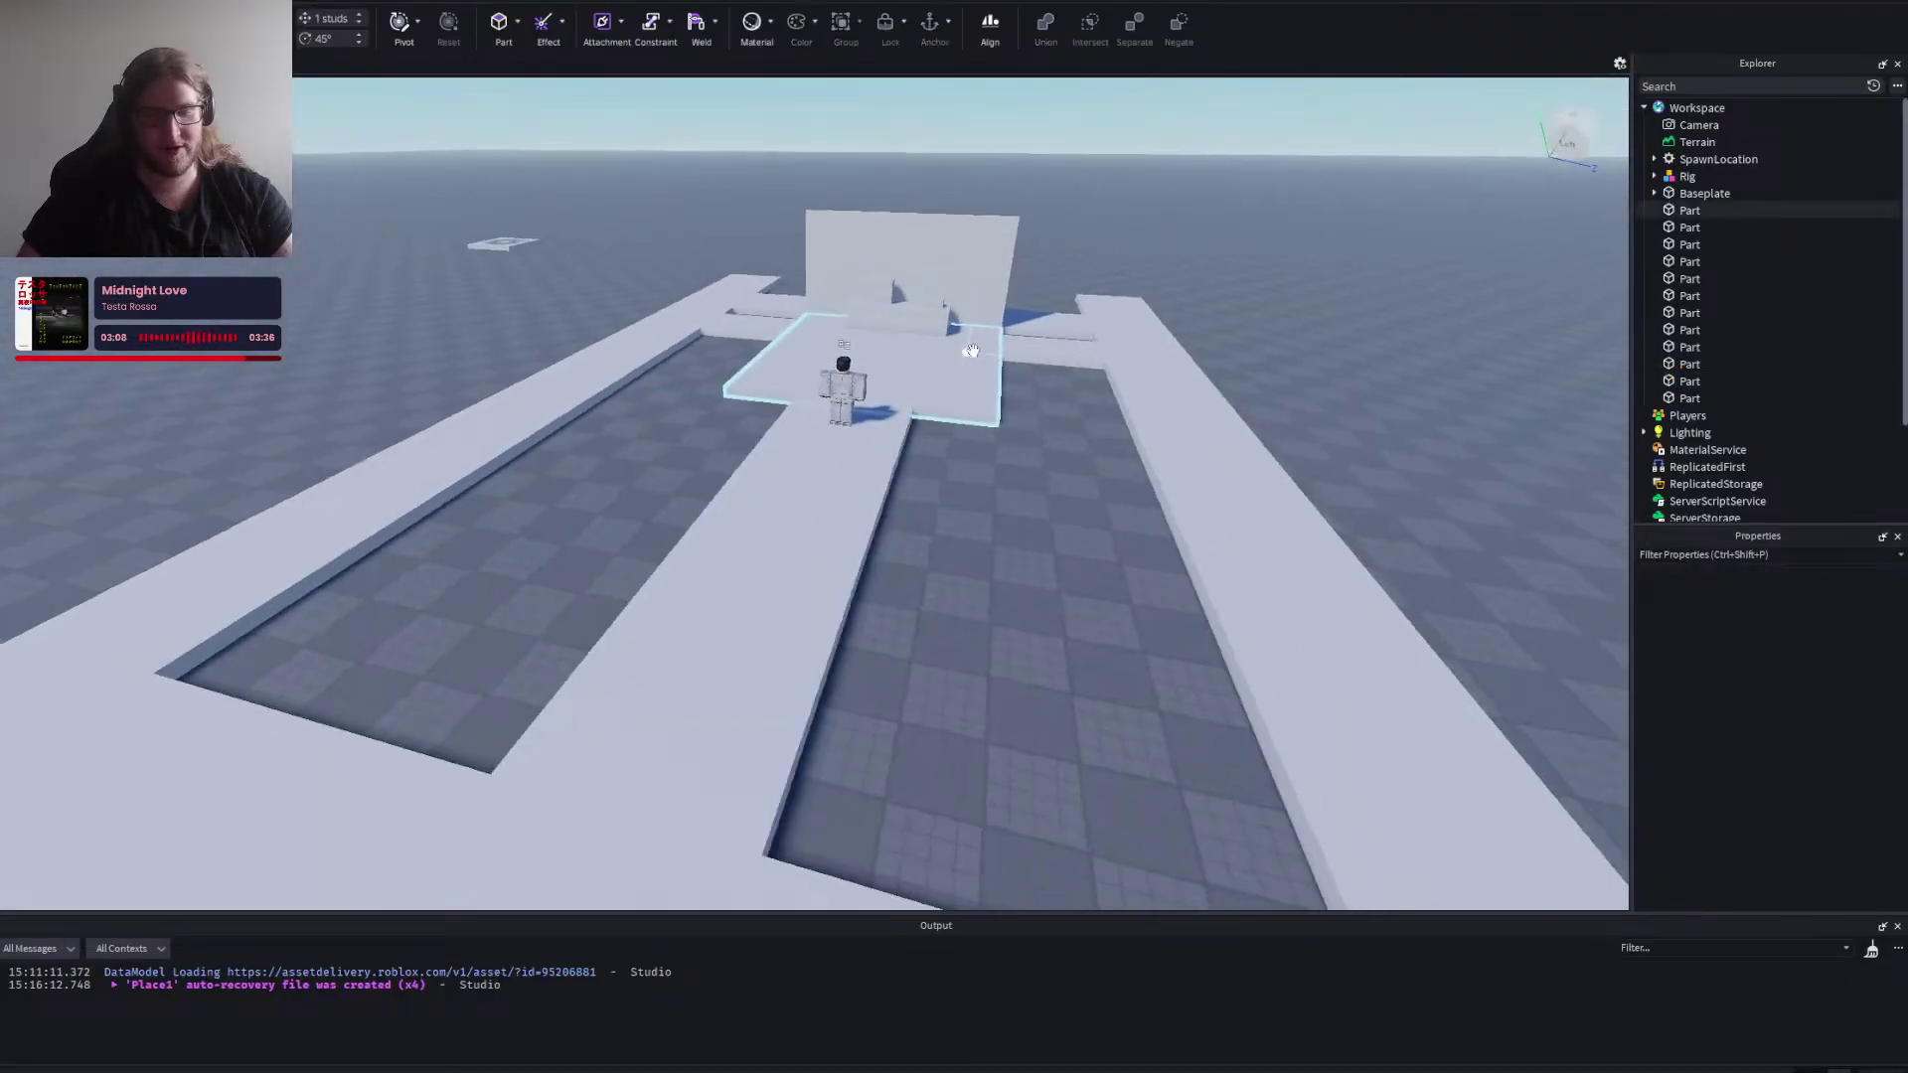
key(d)
key(d)
key(w)
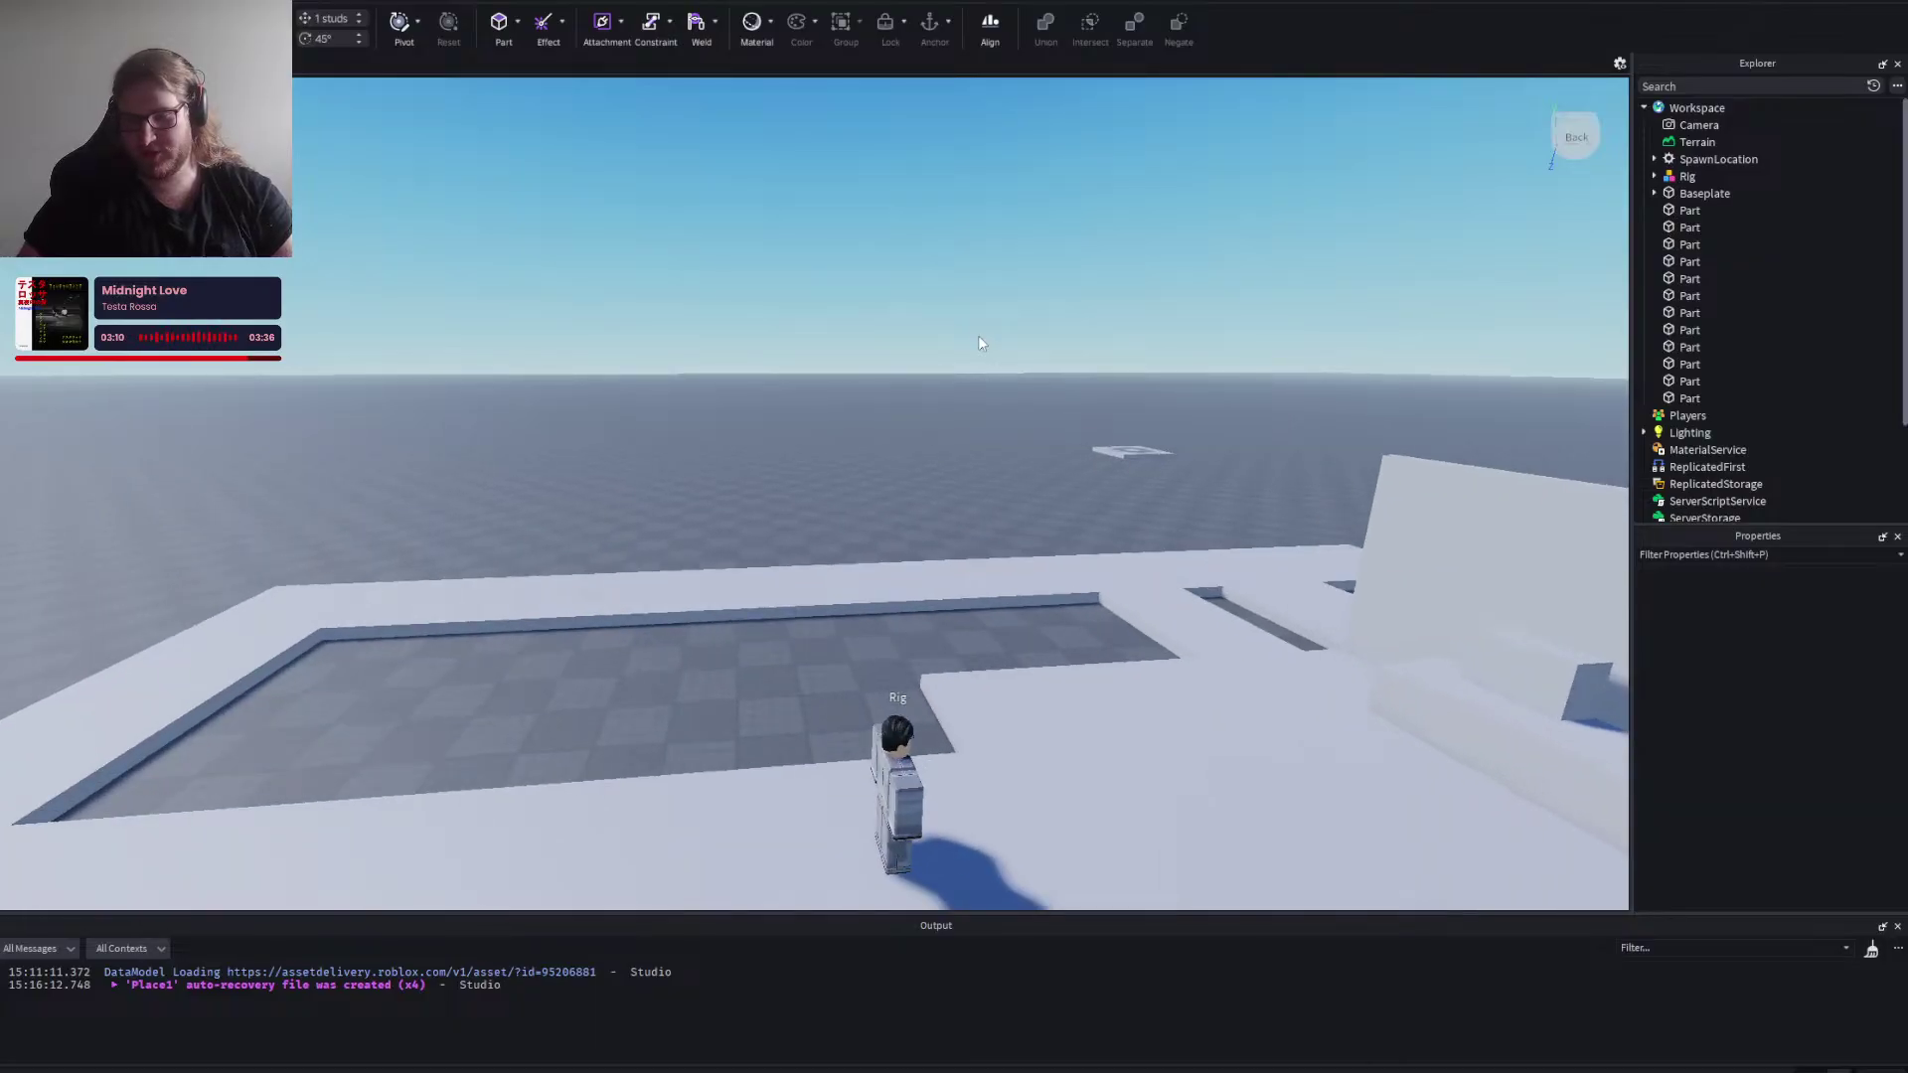
right_click(865, 354)
key(d)
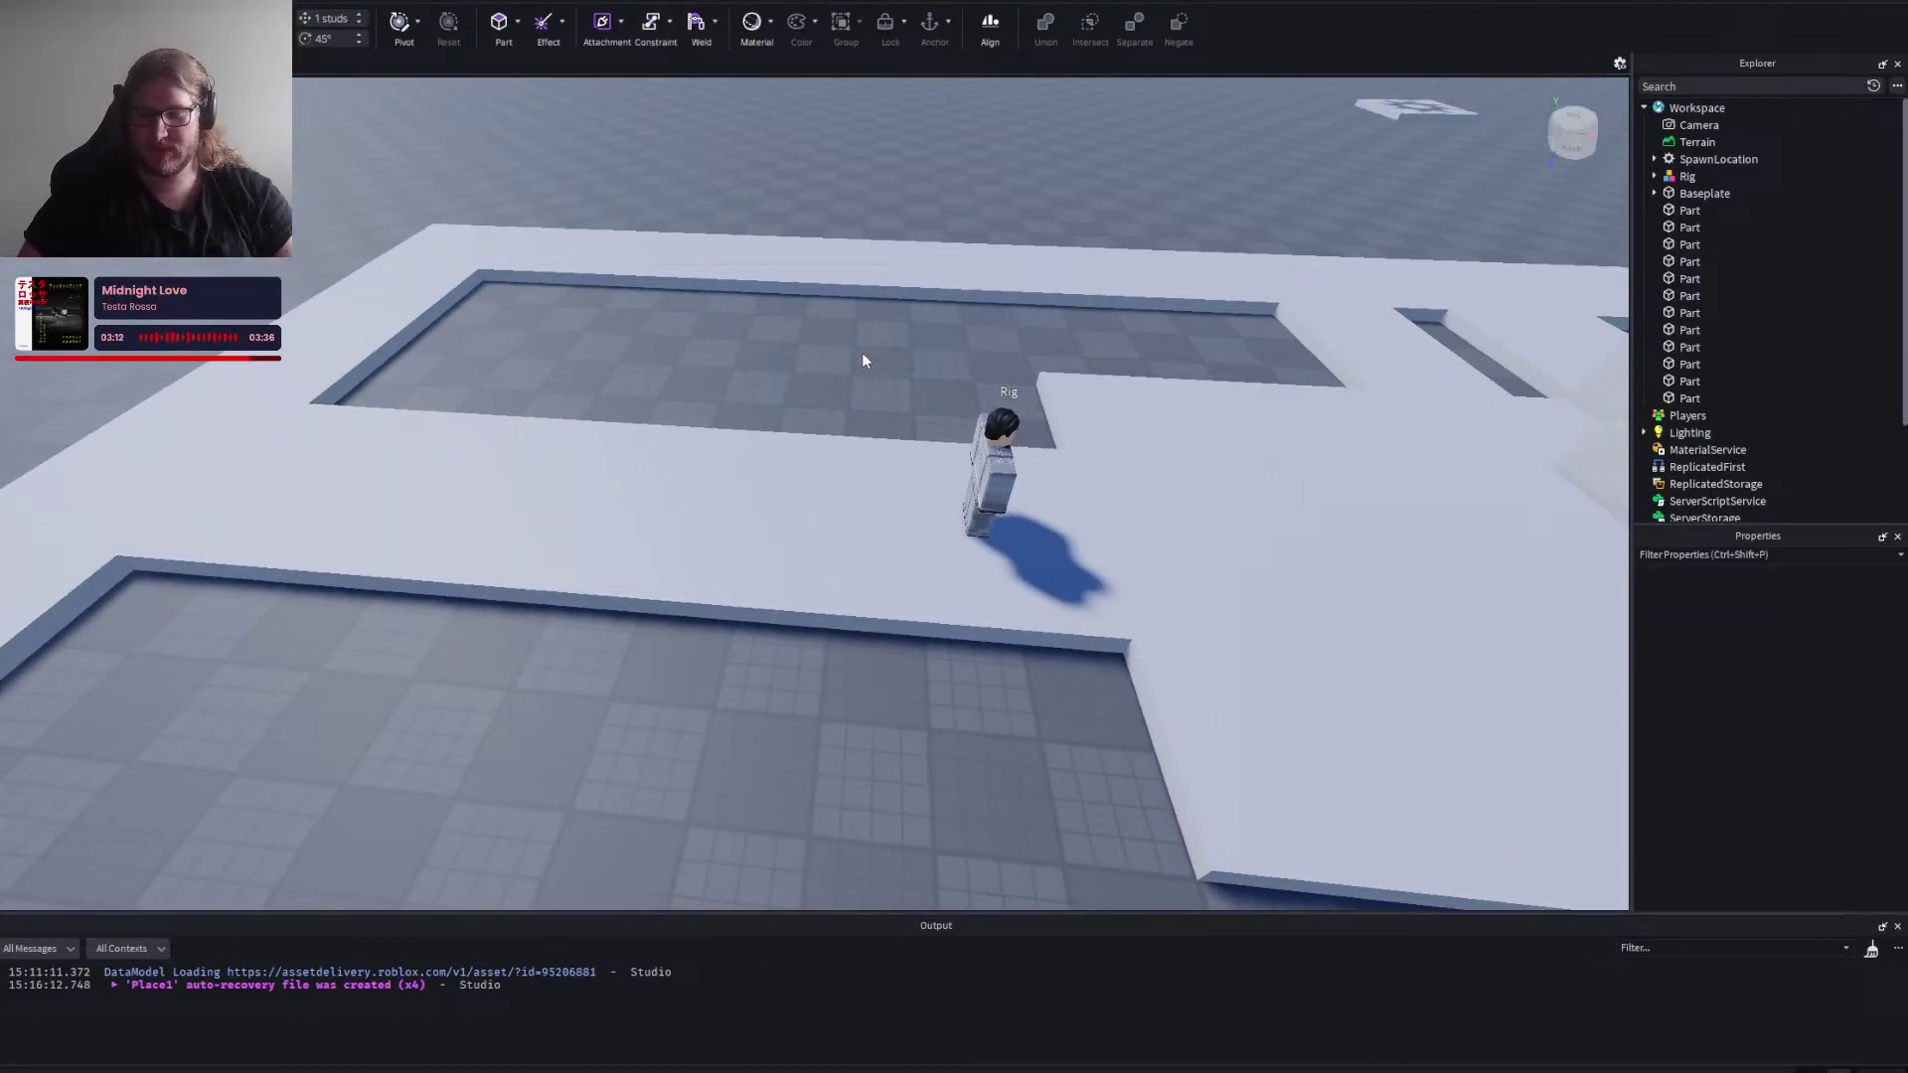
right_click(861, 351)
key(a)
click(770, 492)
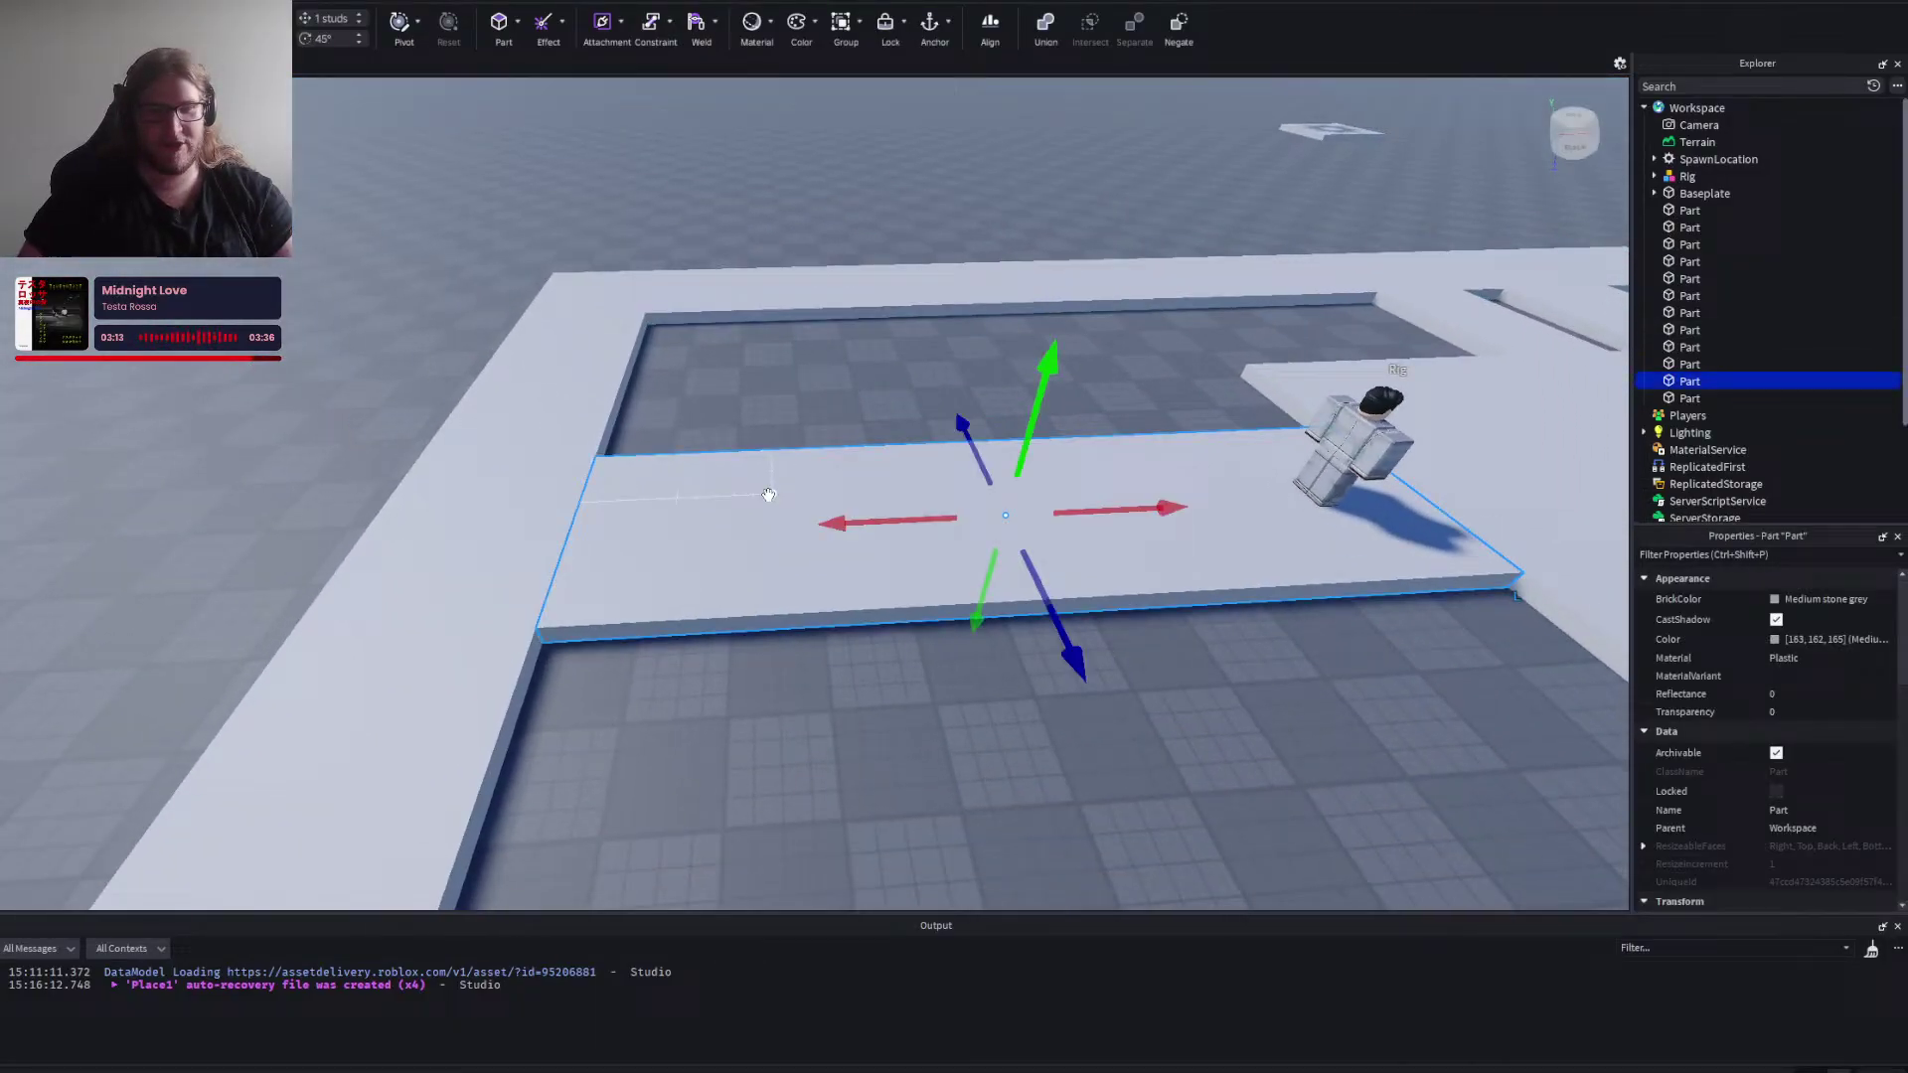
click(536, 509)
click(830, 389)
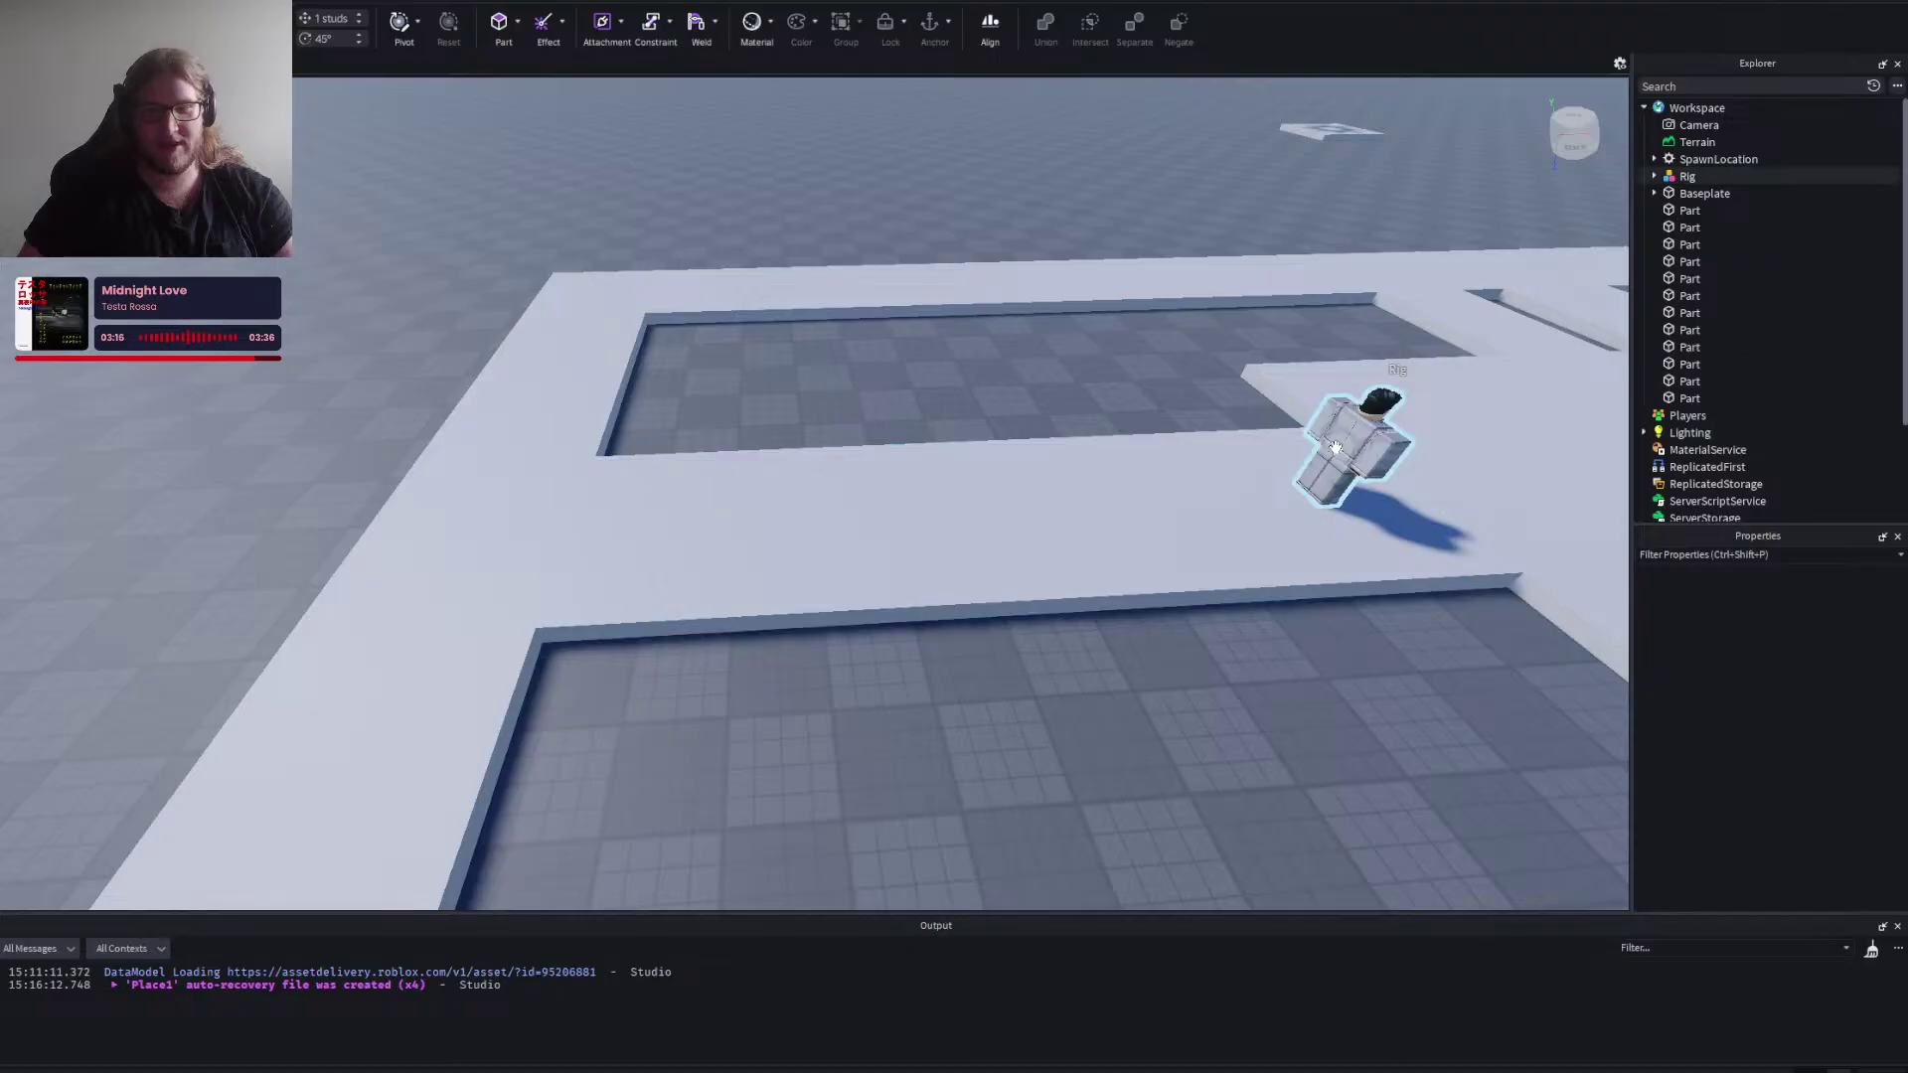
click(1351, 445)
click(1053, 381)
key(d)
click(1031, 449)
click(841, 382)
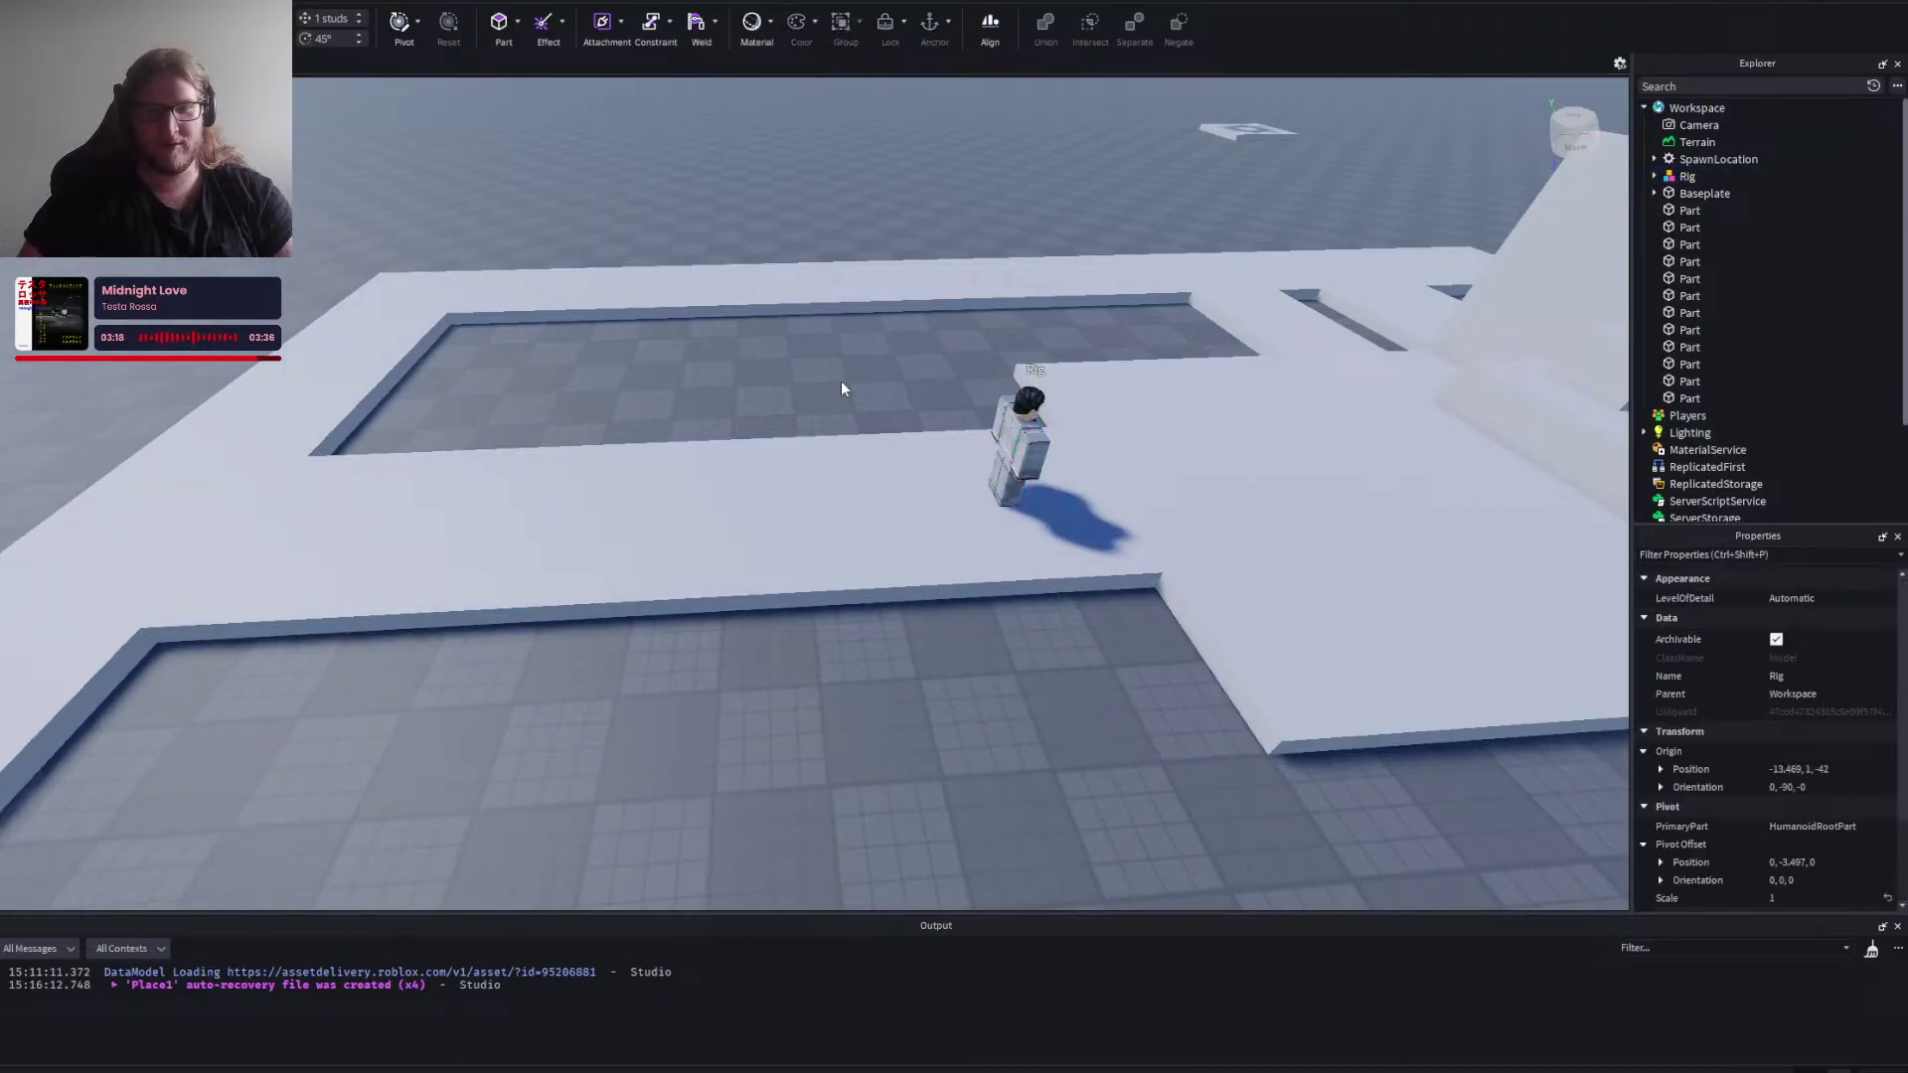
click(1017, 433)
drag(856, 503, 778, 508)
key(a)
key(d)
click(679, 369)
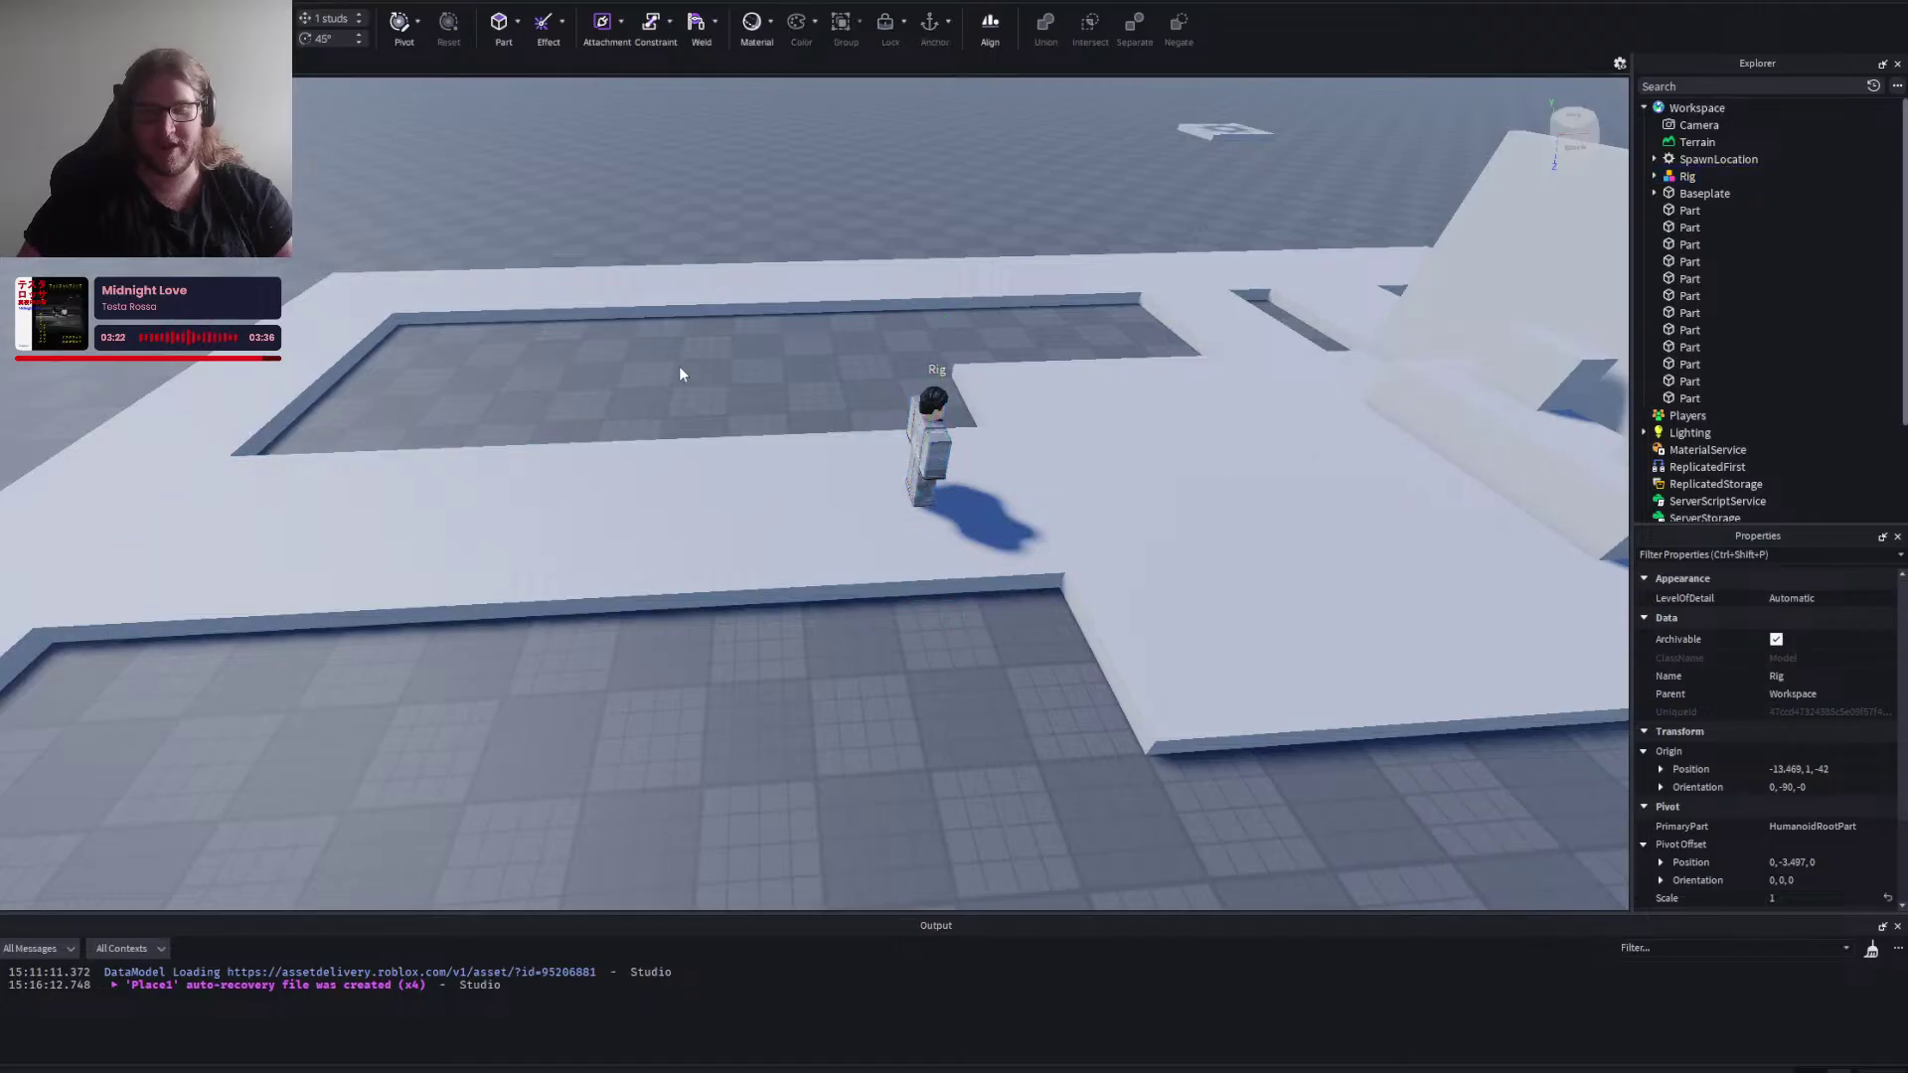
key(d)
click(653, 442)
key(a)
click(676, 393)
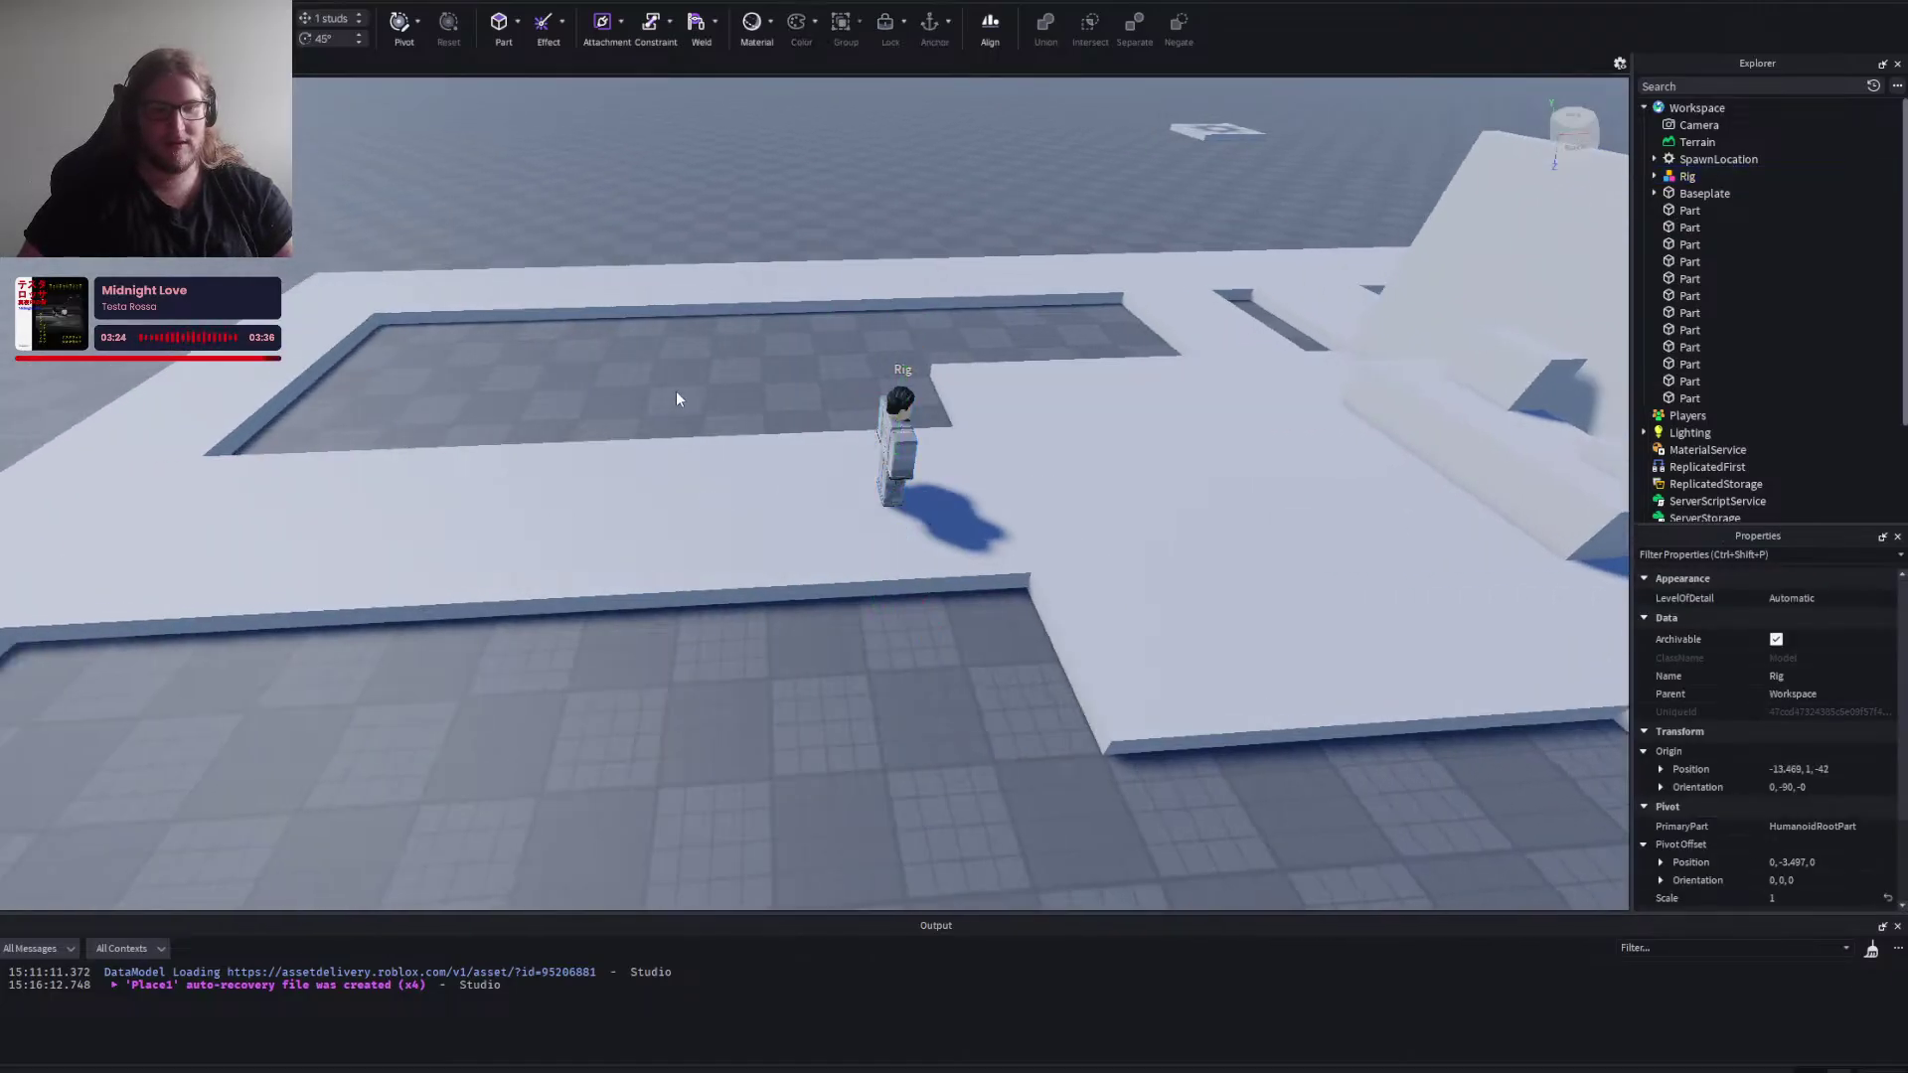
click(894, 442)
click(753, 393)
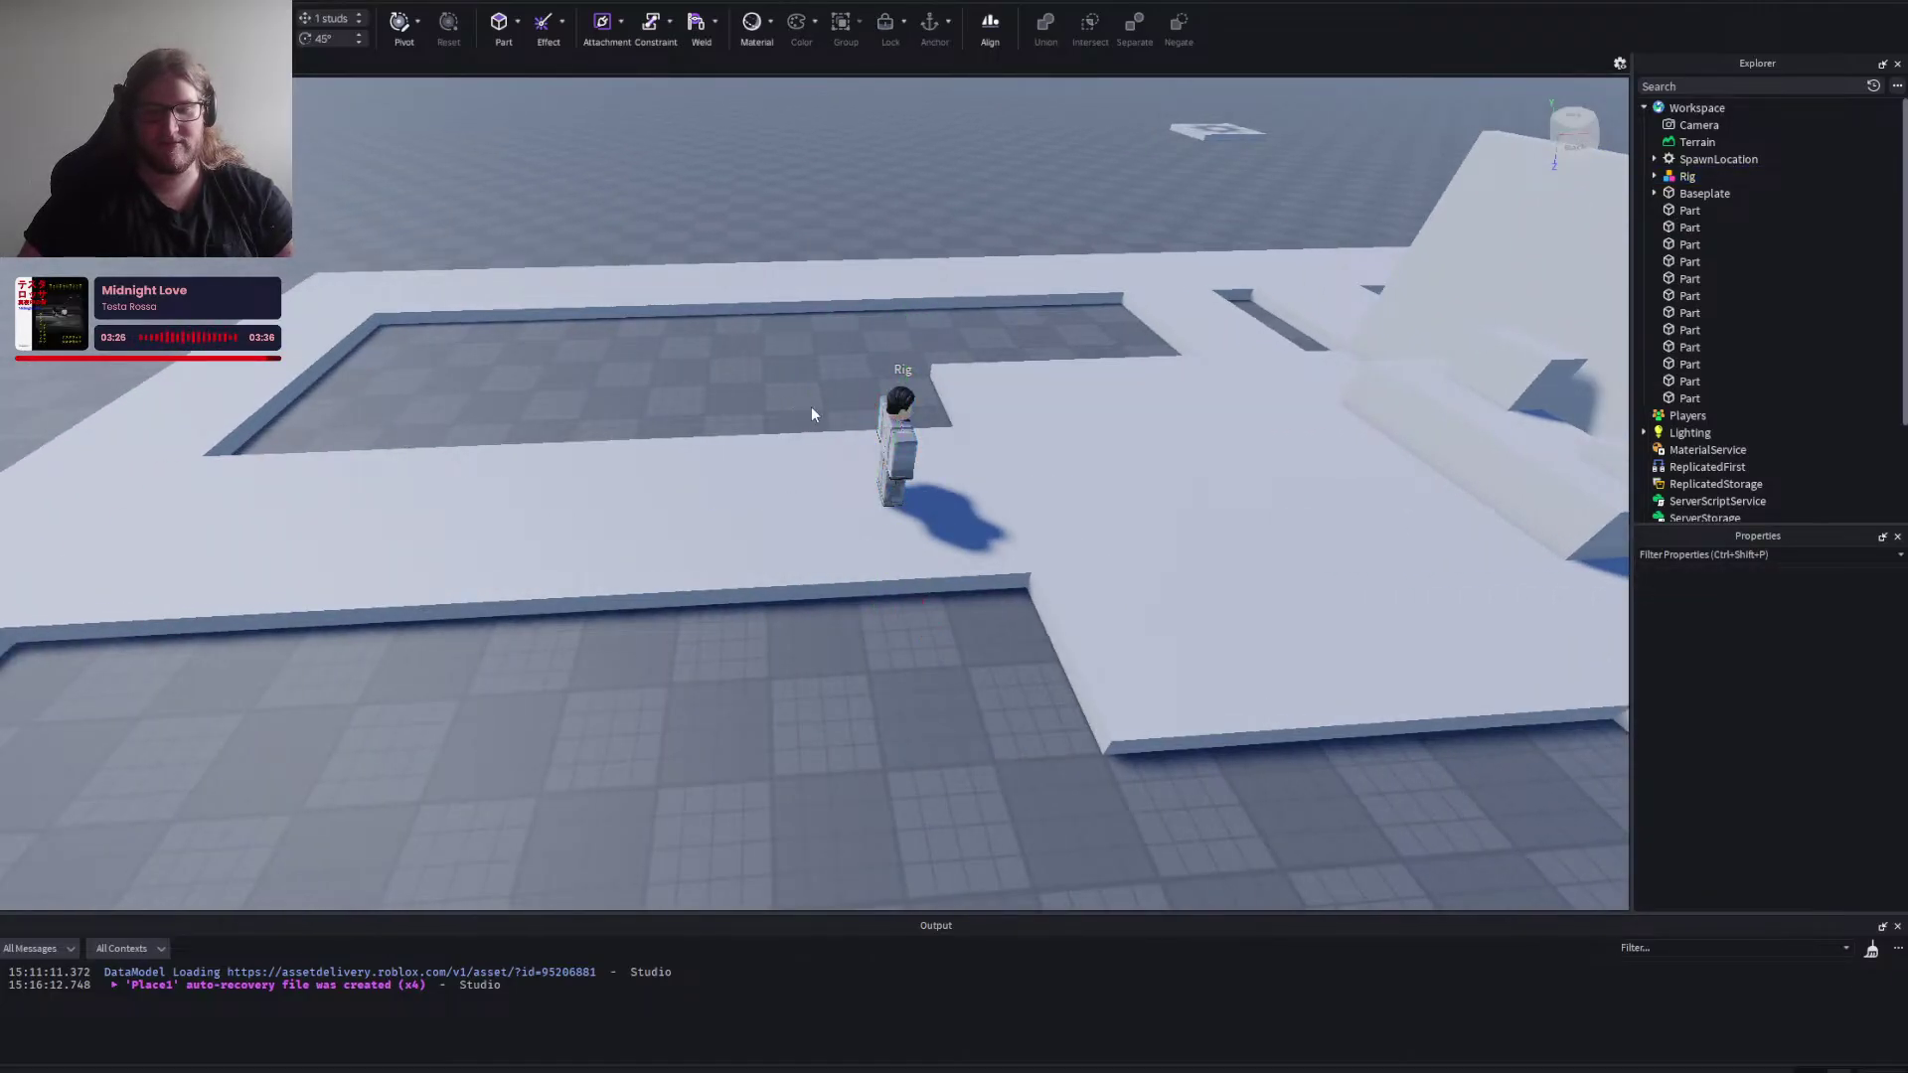
click(826, 381)
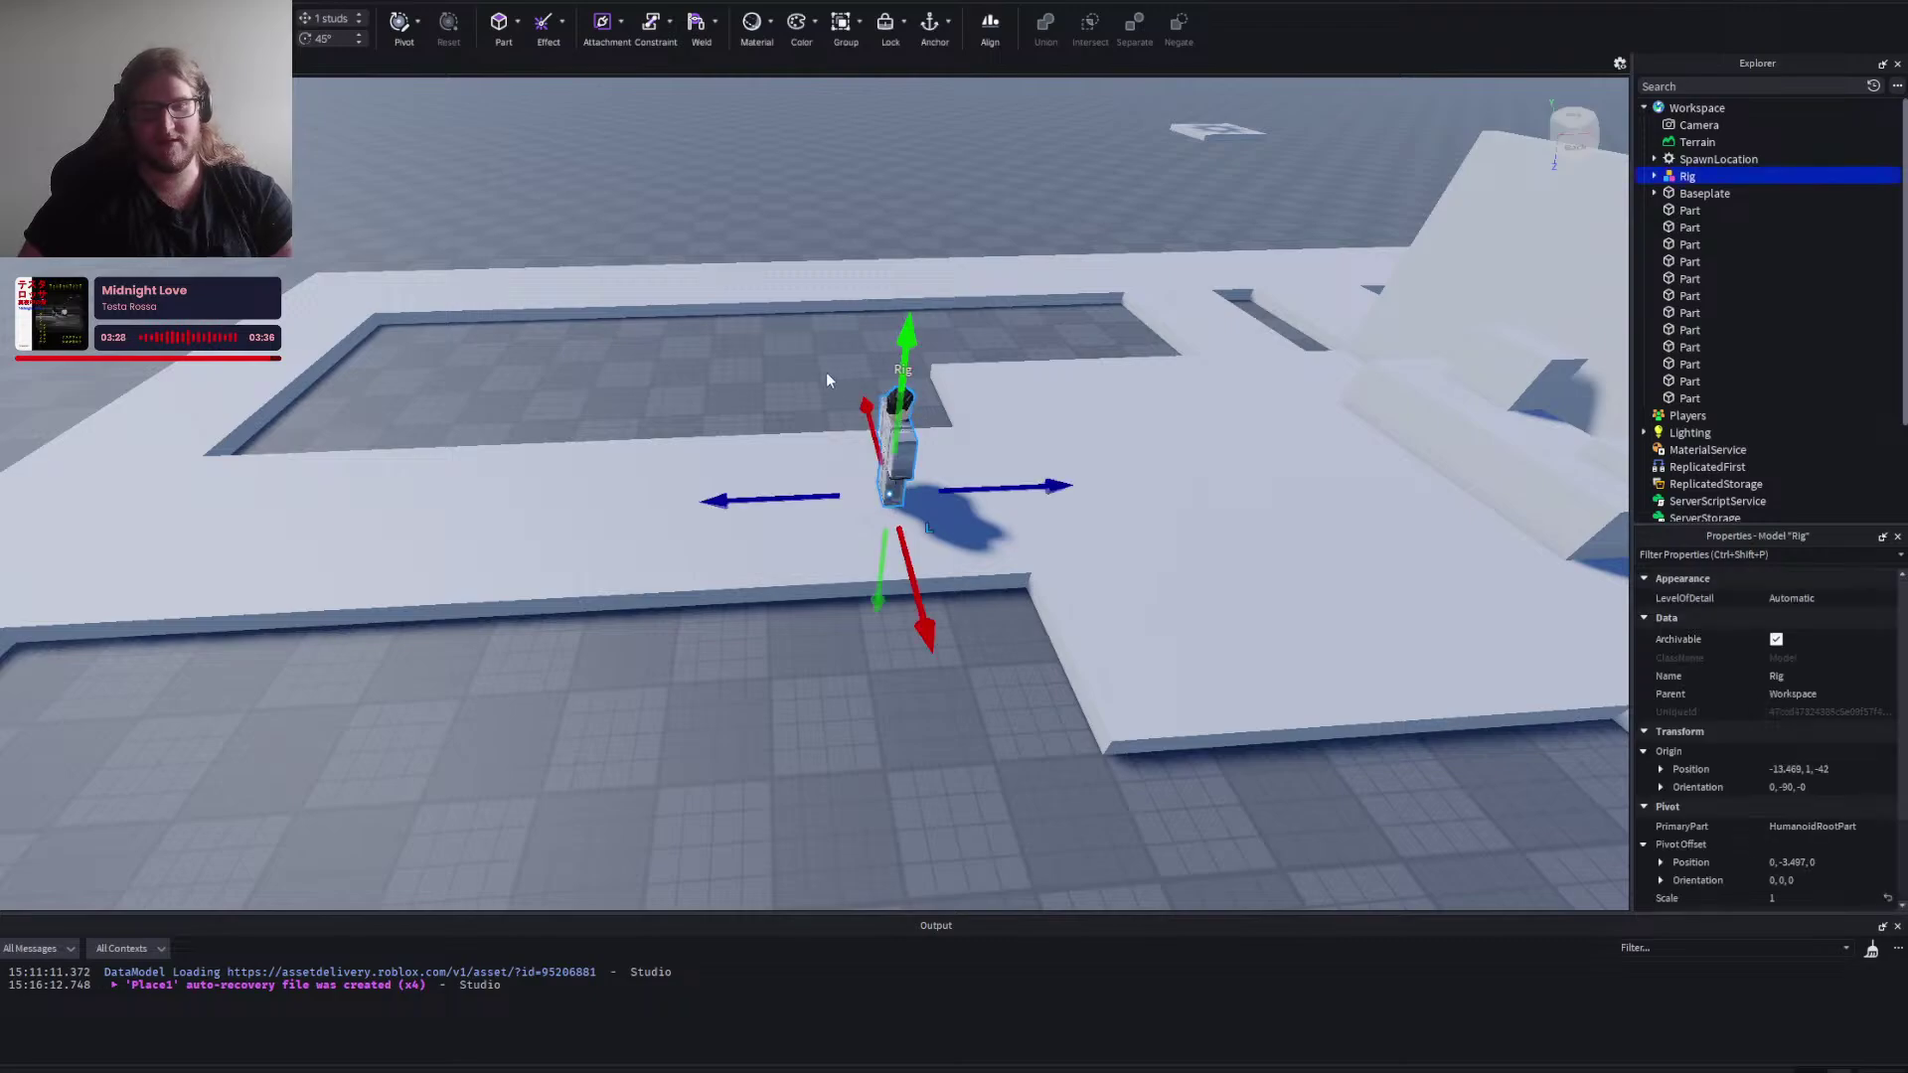
click(827, 374)
drag(892, 447, 900, 439)
key(ctrl+z)
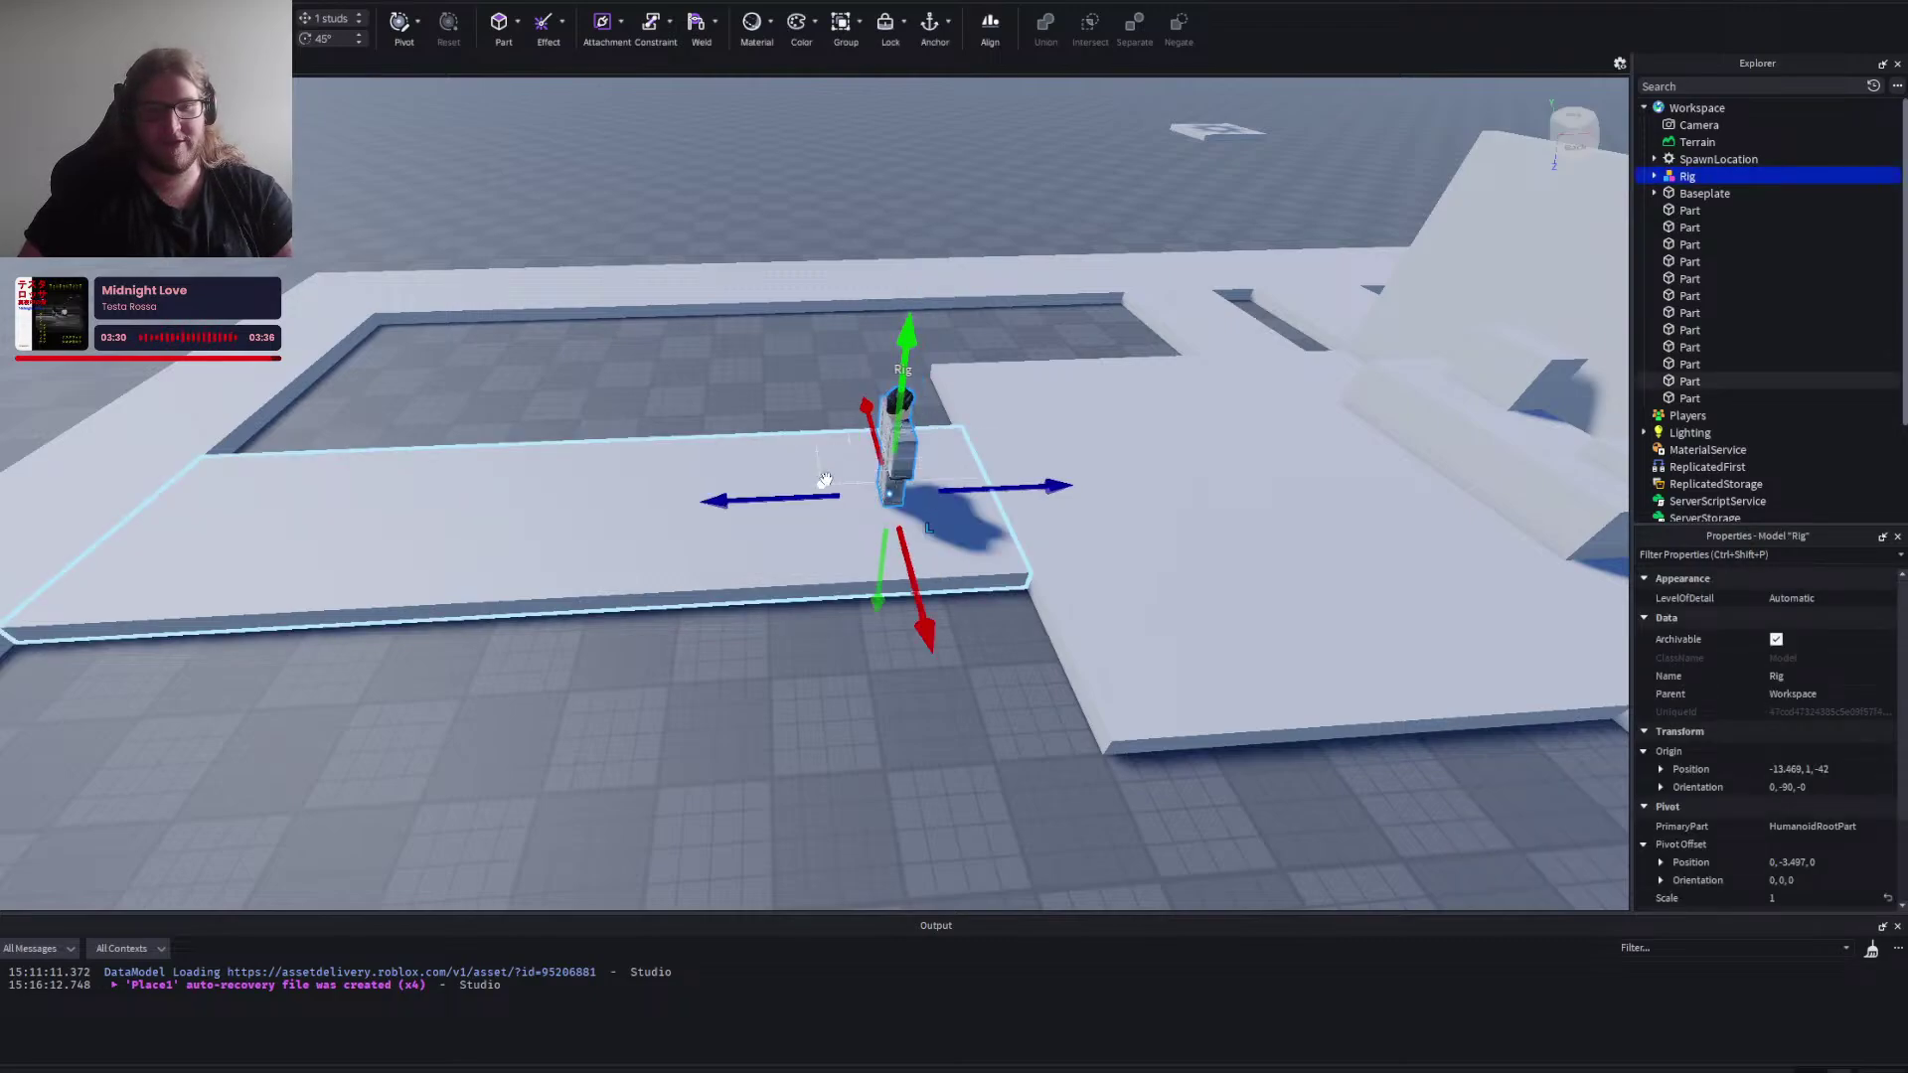
drag(795, 498, 824, 496)
click(753, 379)
key(a)
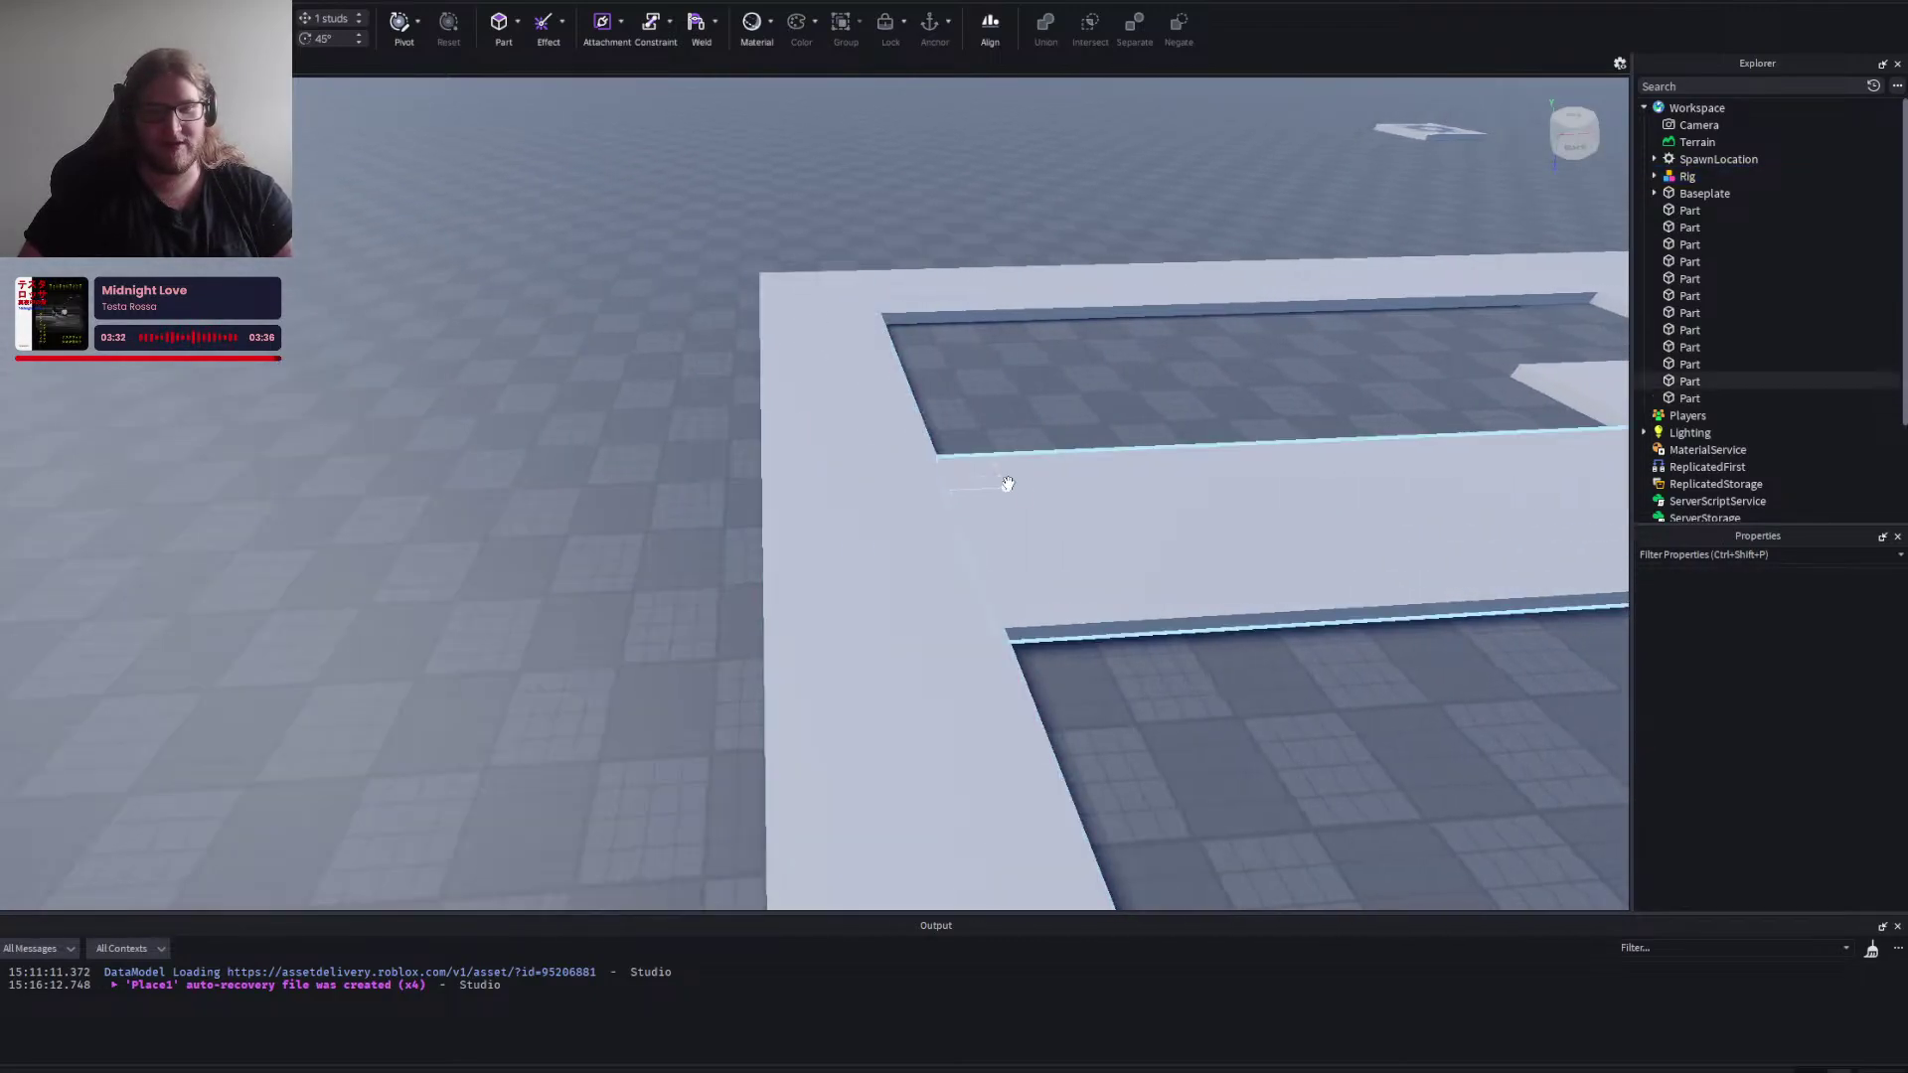
Examine where the main hallway meets the cross hallway and how the loop leads back to the Rig.
click(1007, 484)
key(a)
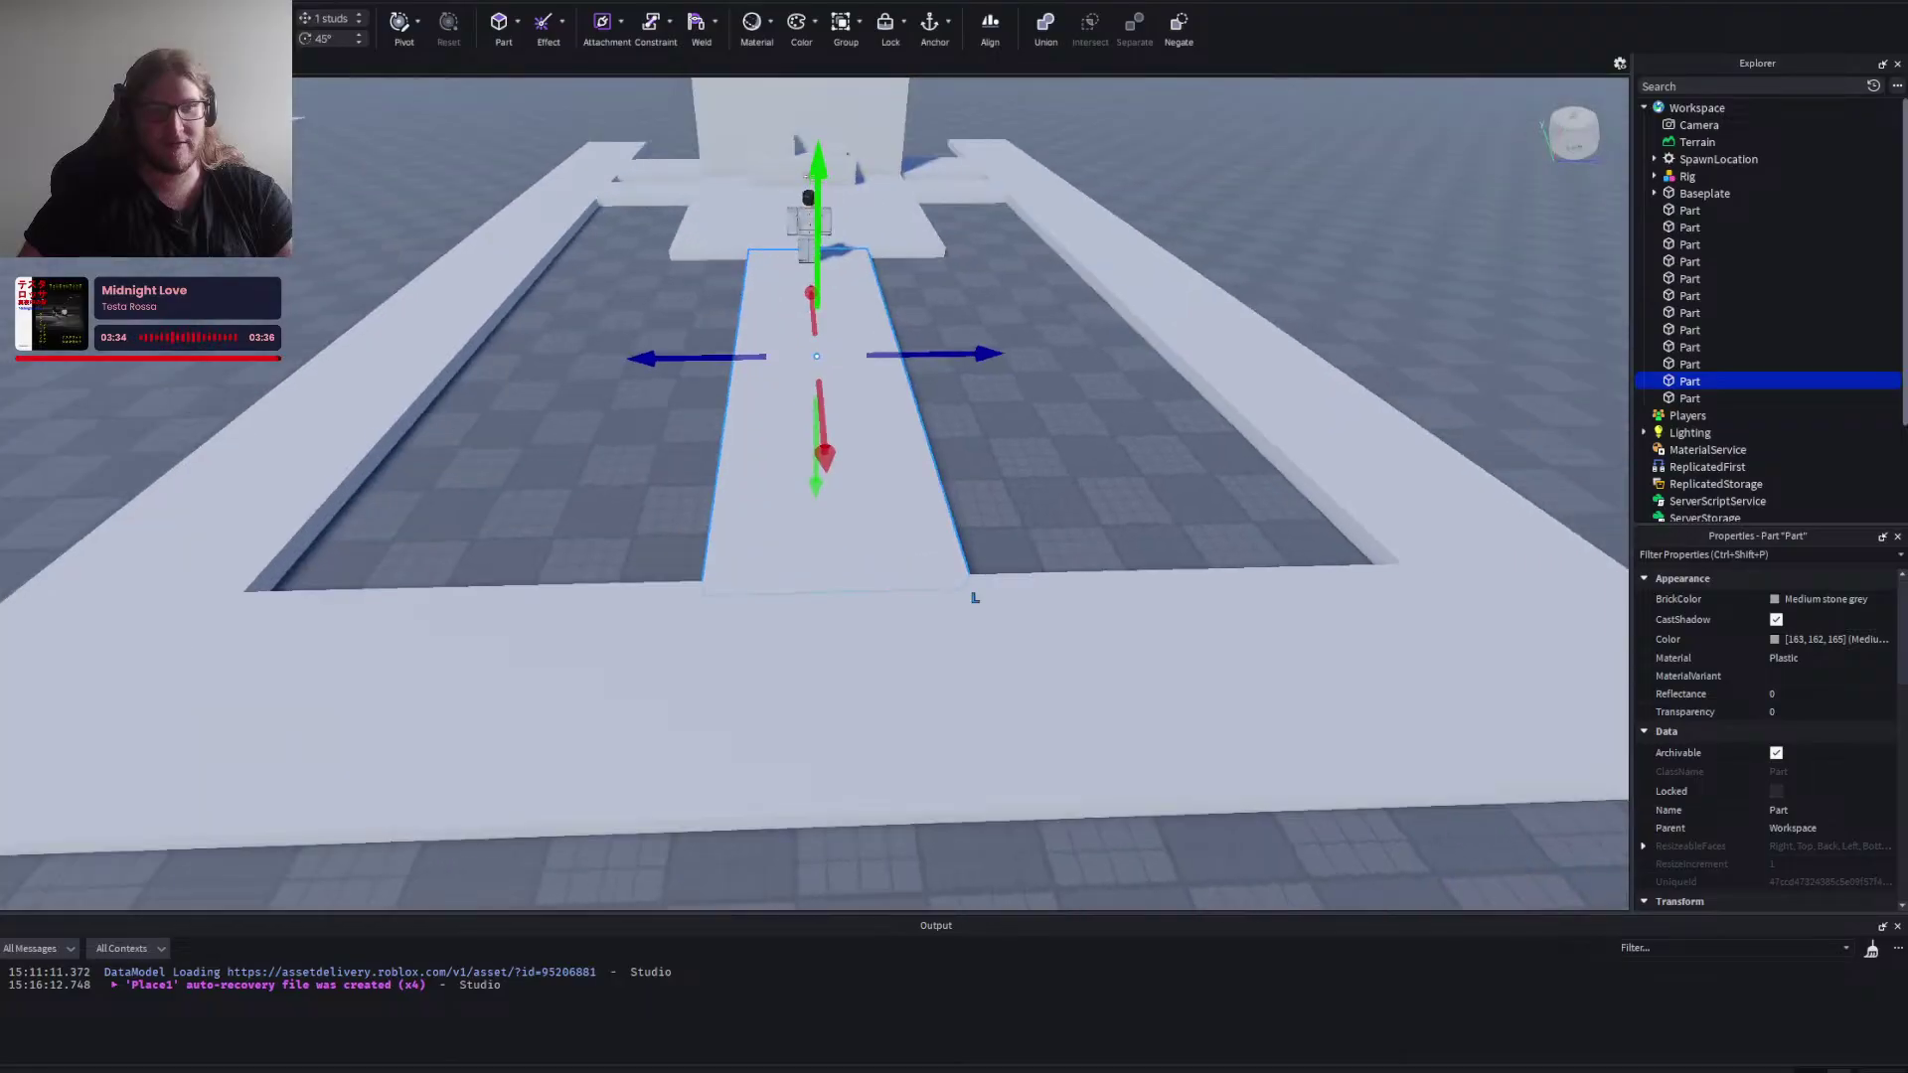
click(553, 378)
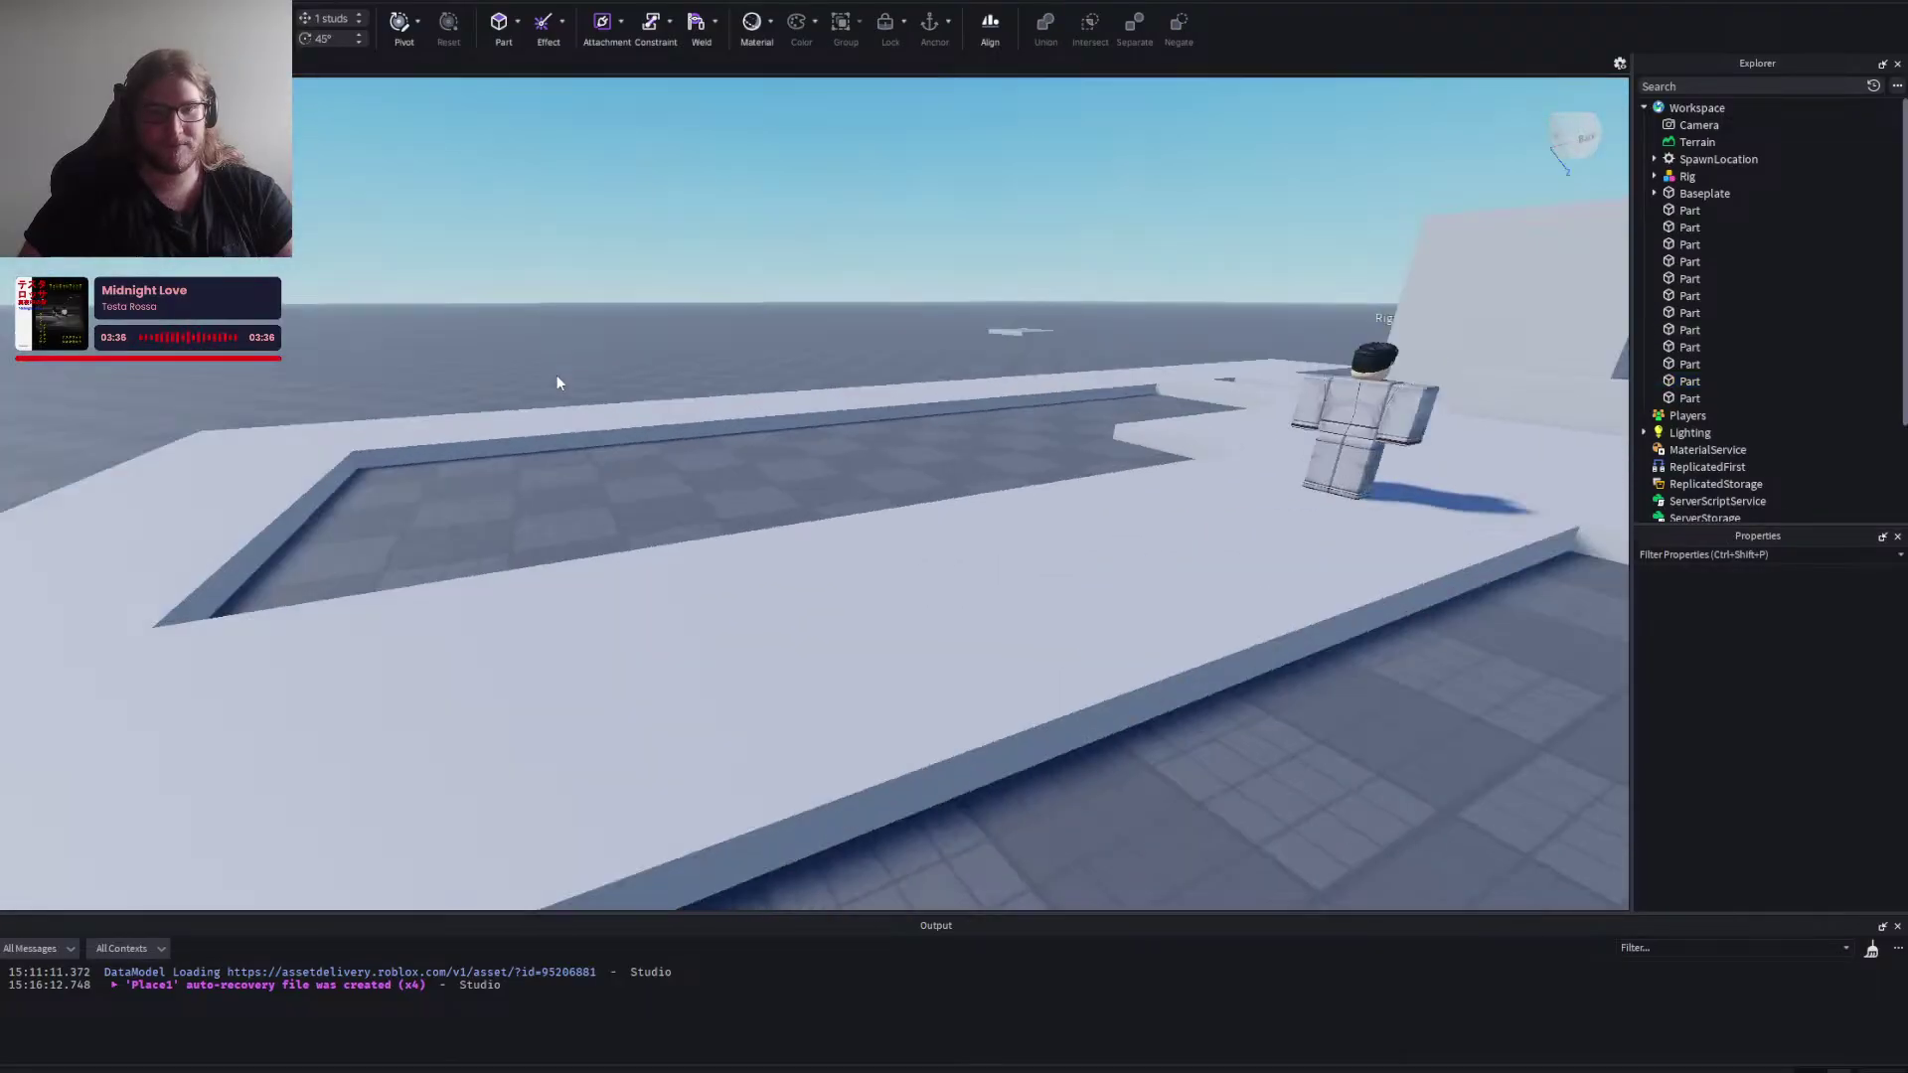
scroll(557, 376, up, 1)
key(a)
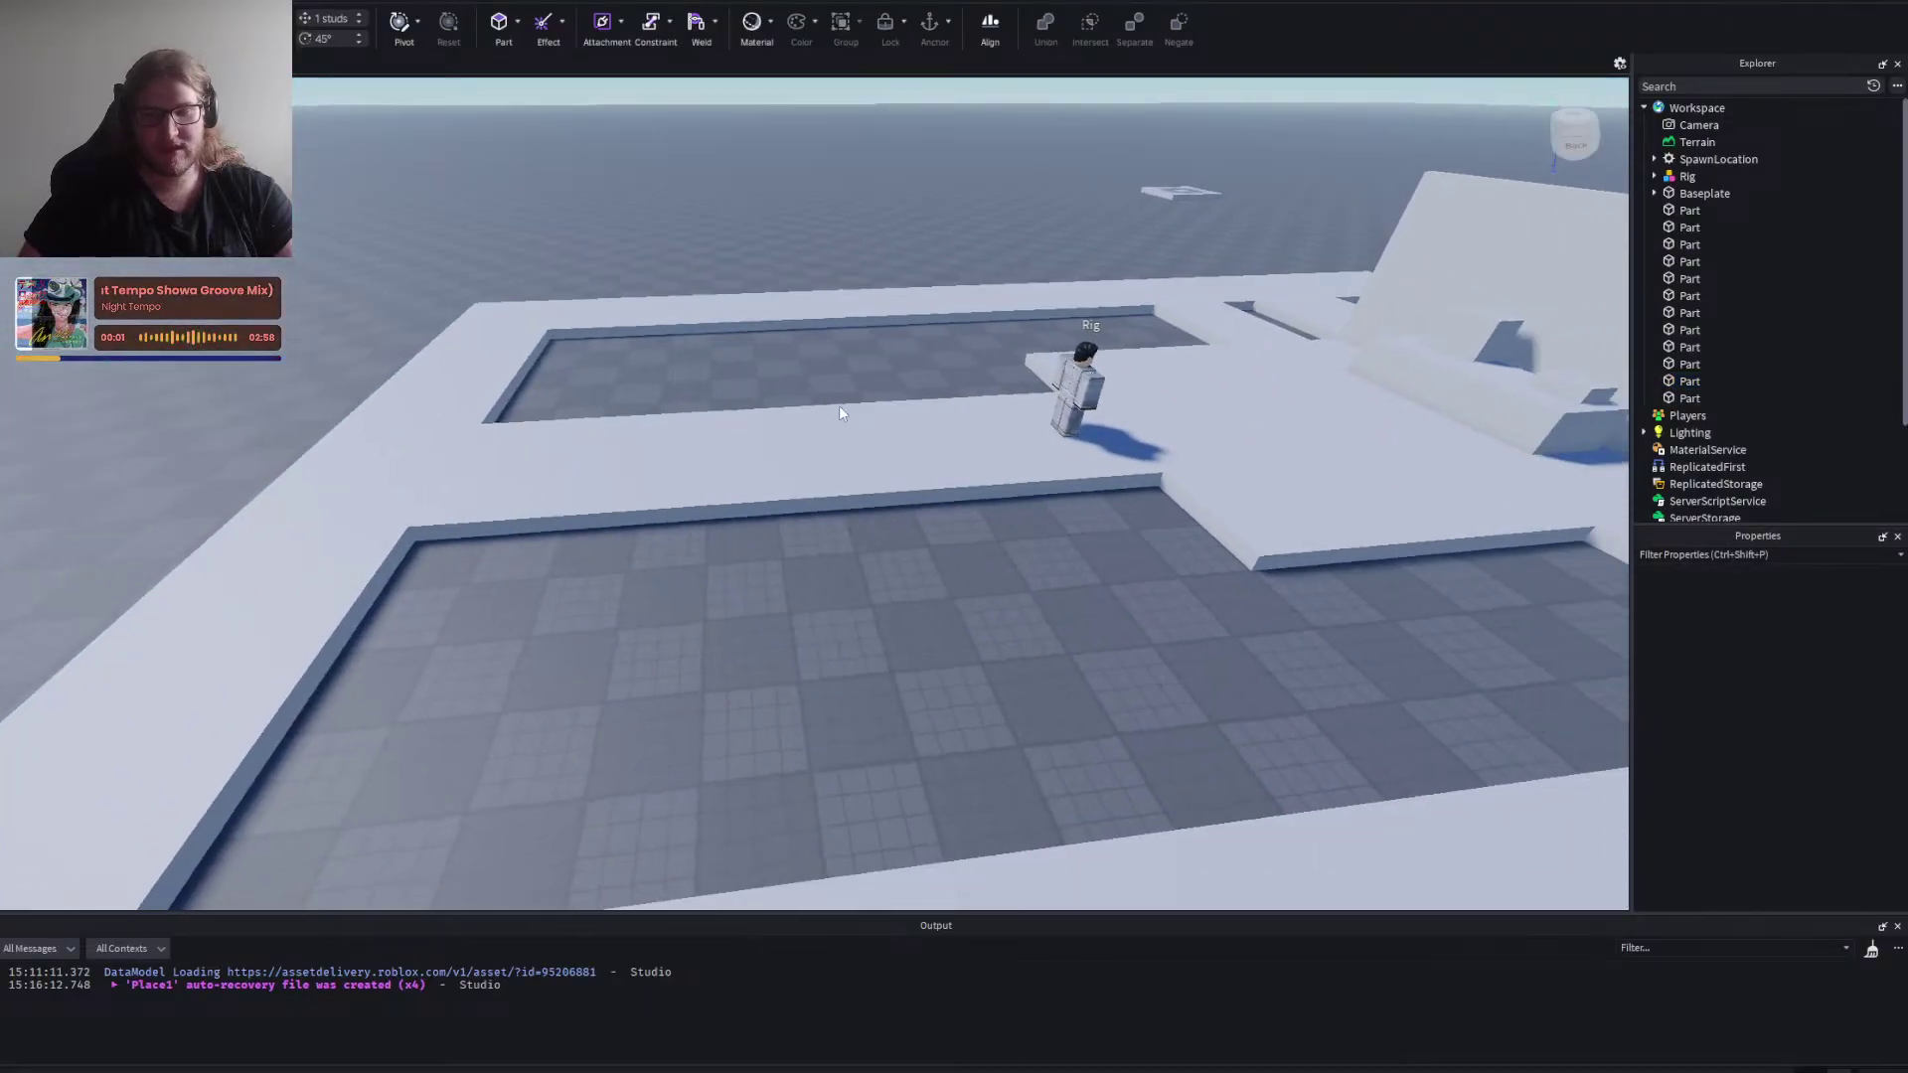
key(a)
key(s)
scroll(834, 438, up, 2)
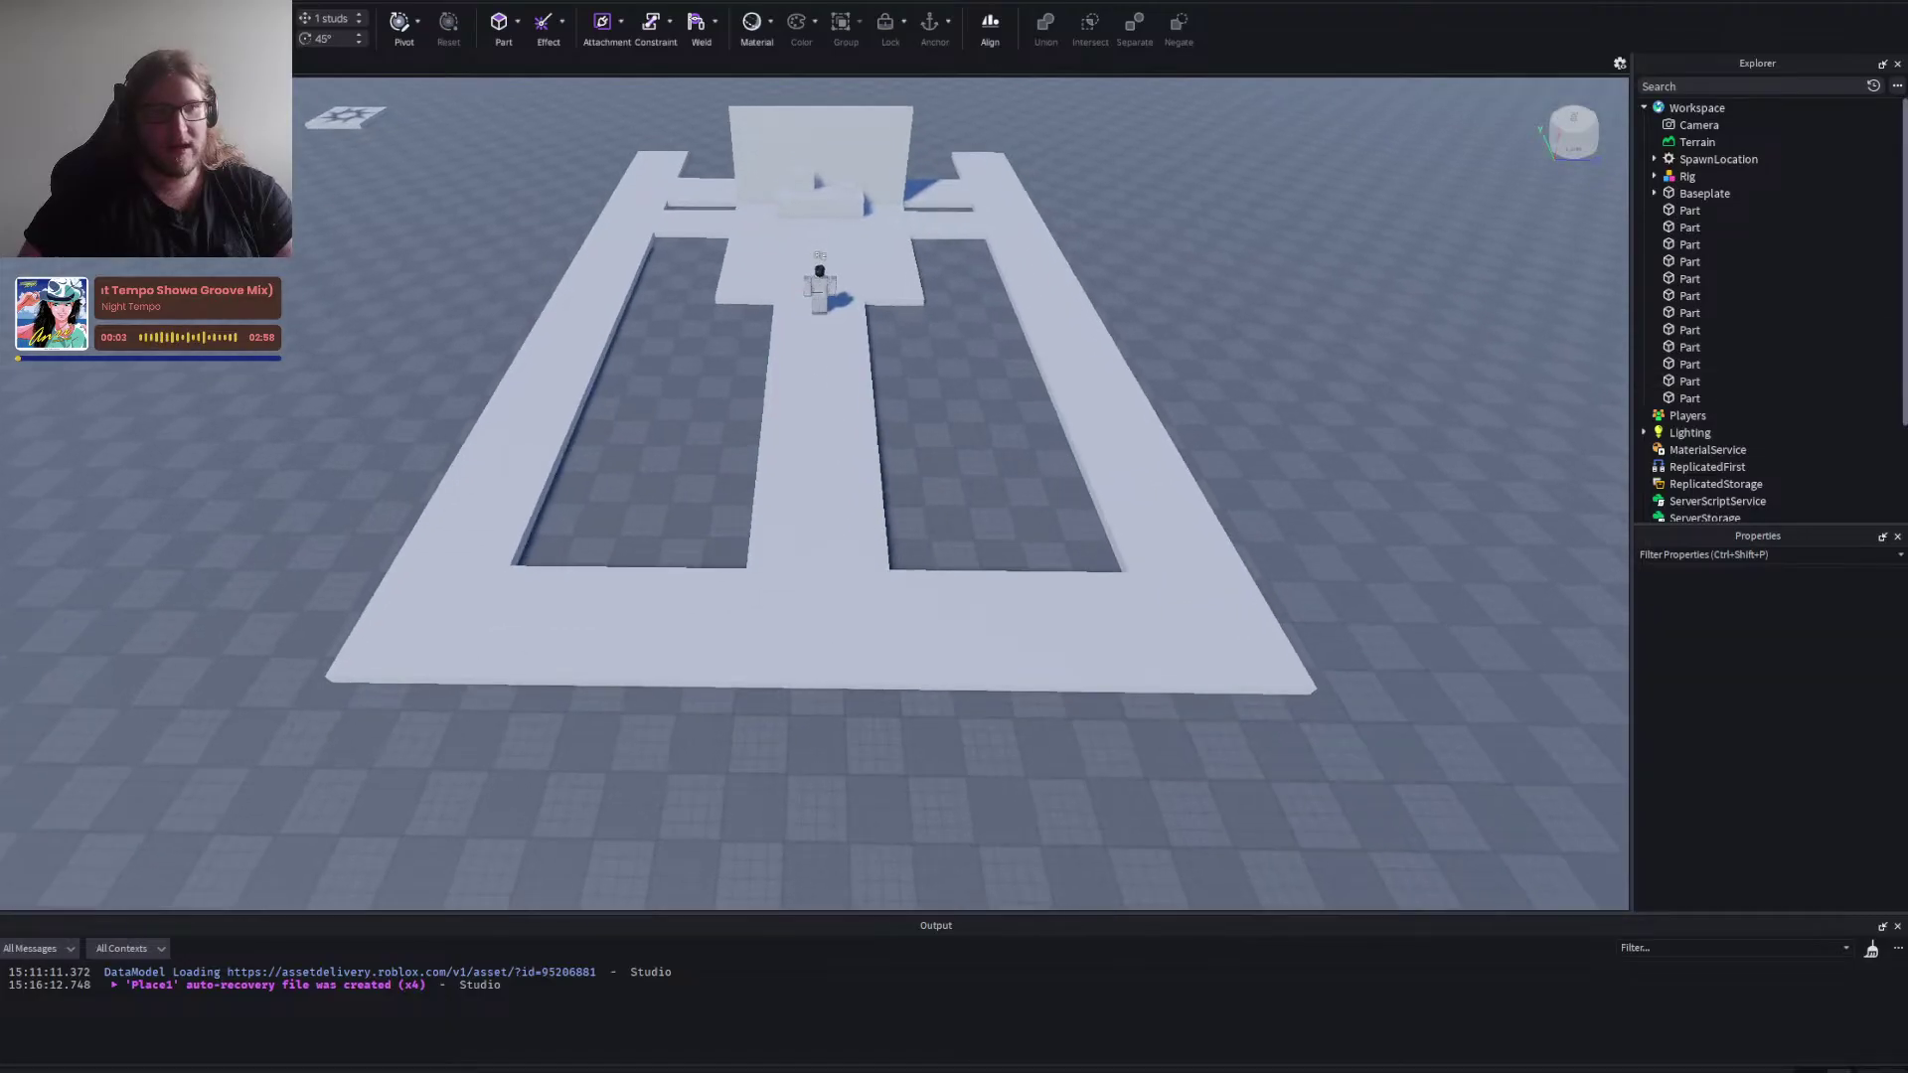
click(801, 434)
scroll(801, 434, up, 1)
scroll(956, 447, down, 2)
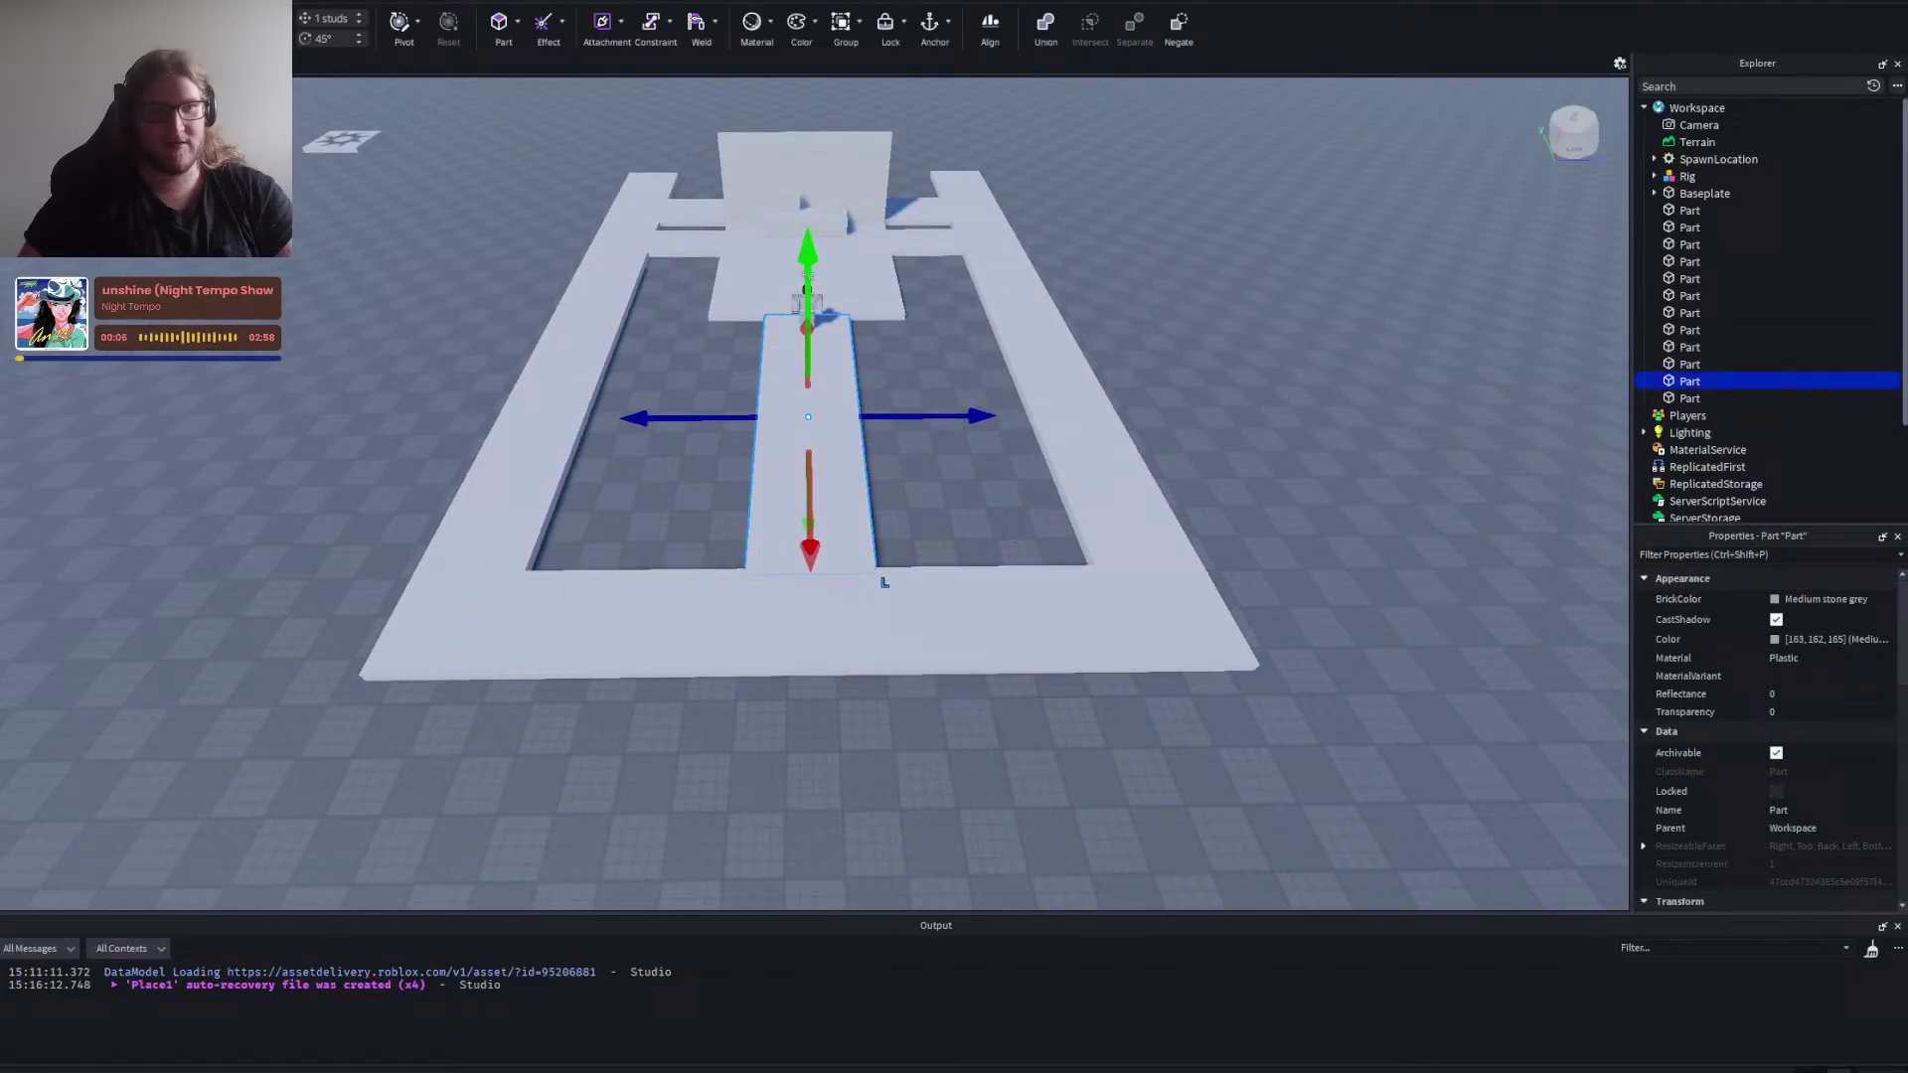
key(ctrl+3)
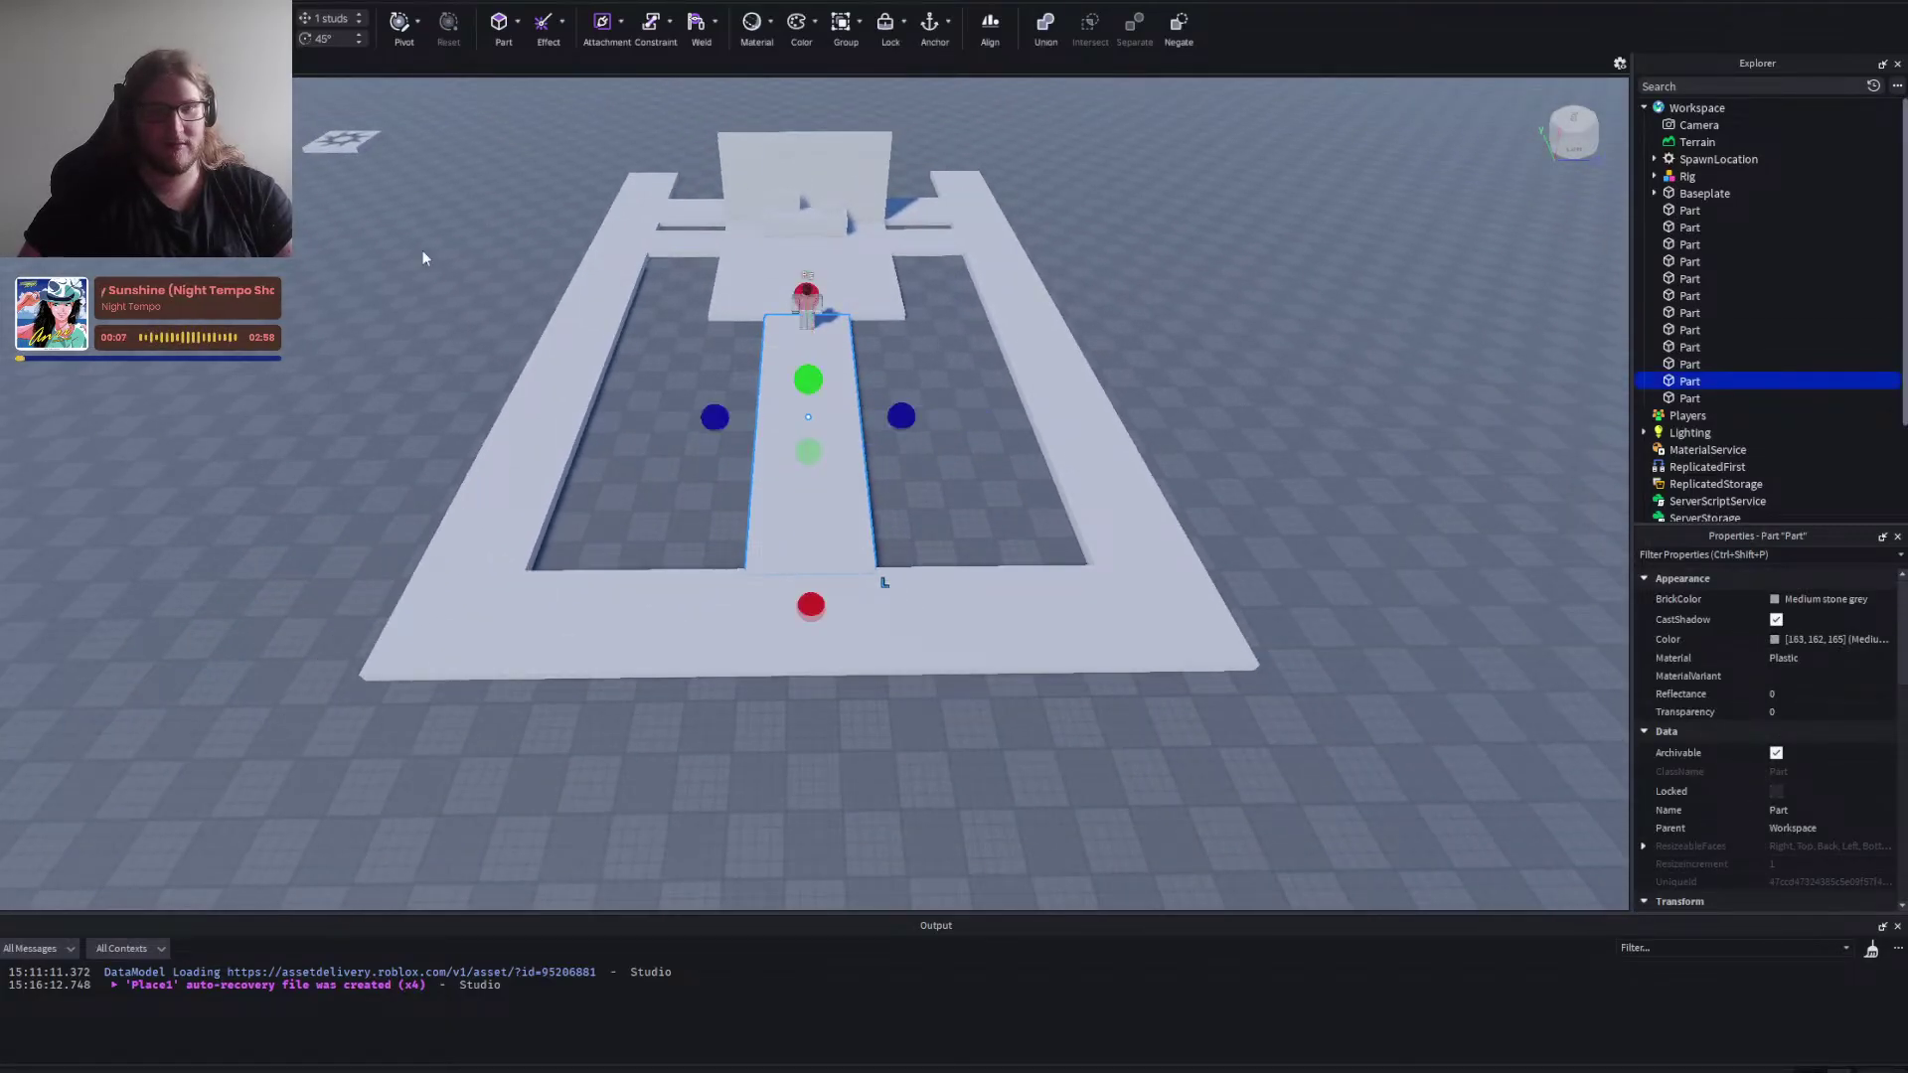
click(948, 474)
Examine the side hallways, the passages beside the office's wall and desk, and the overall layout from several angles.
right_click(962, 475)
key(a)
click(770, 548)
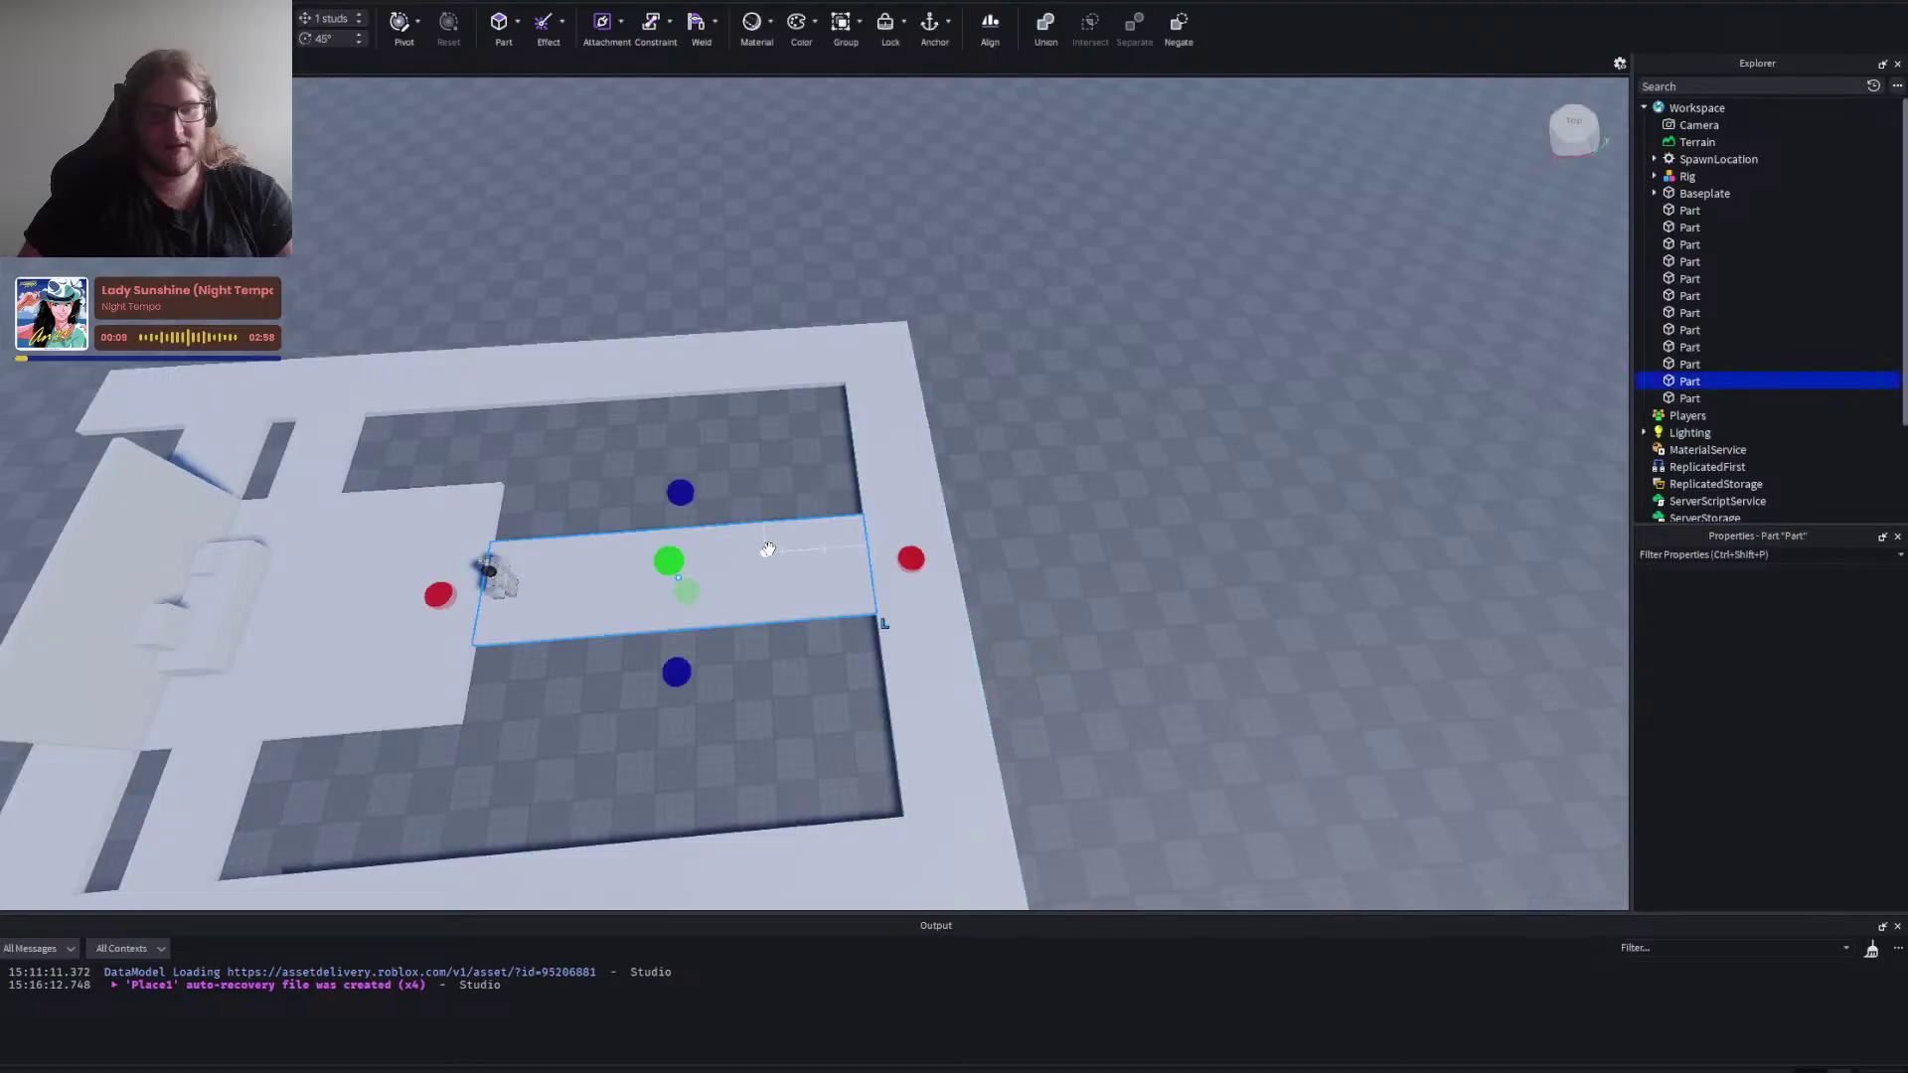
key(a)
click(767, 488)
right_click(767, 488)
key(d)
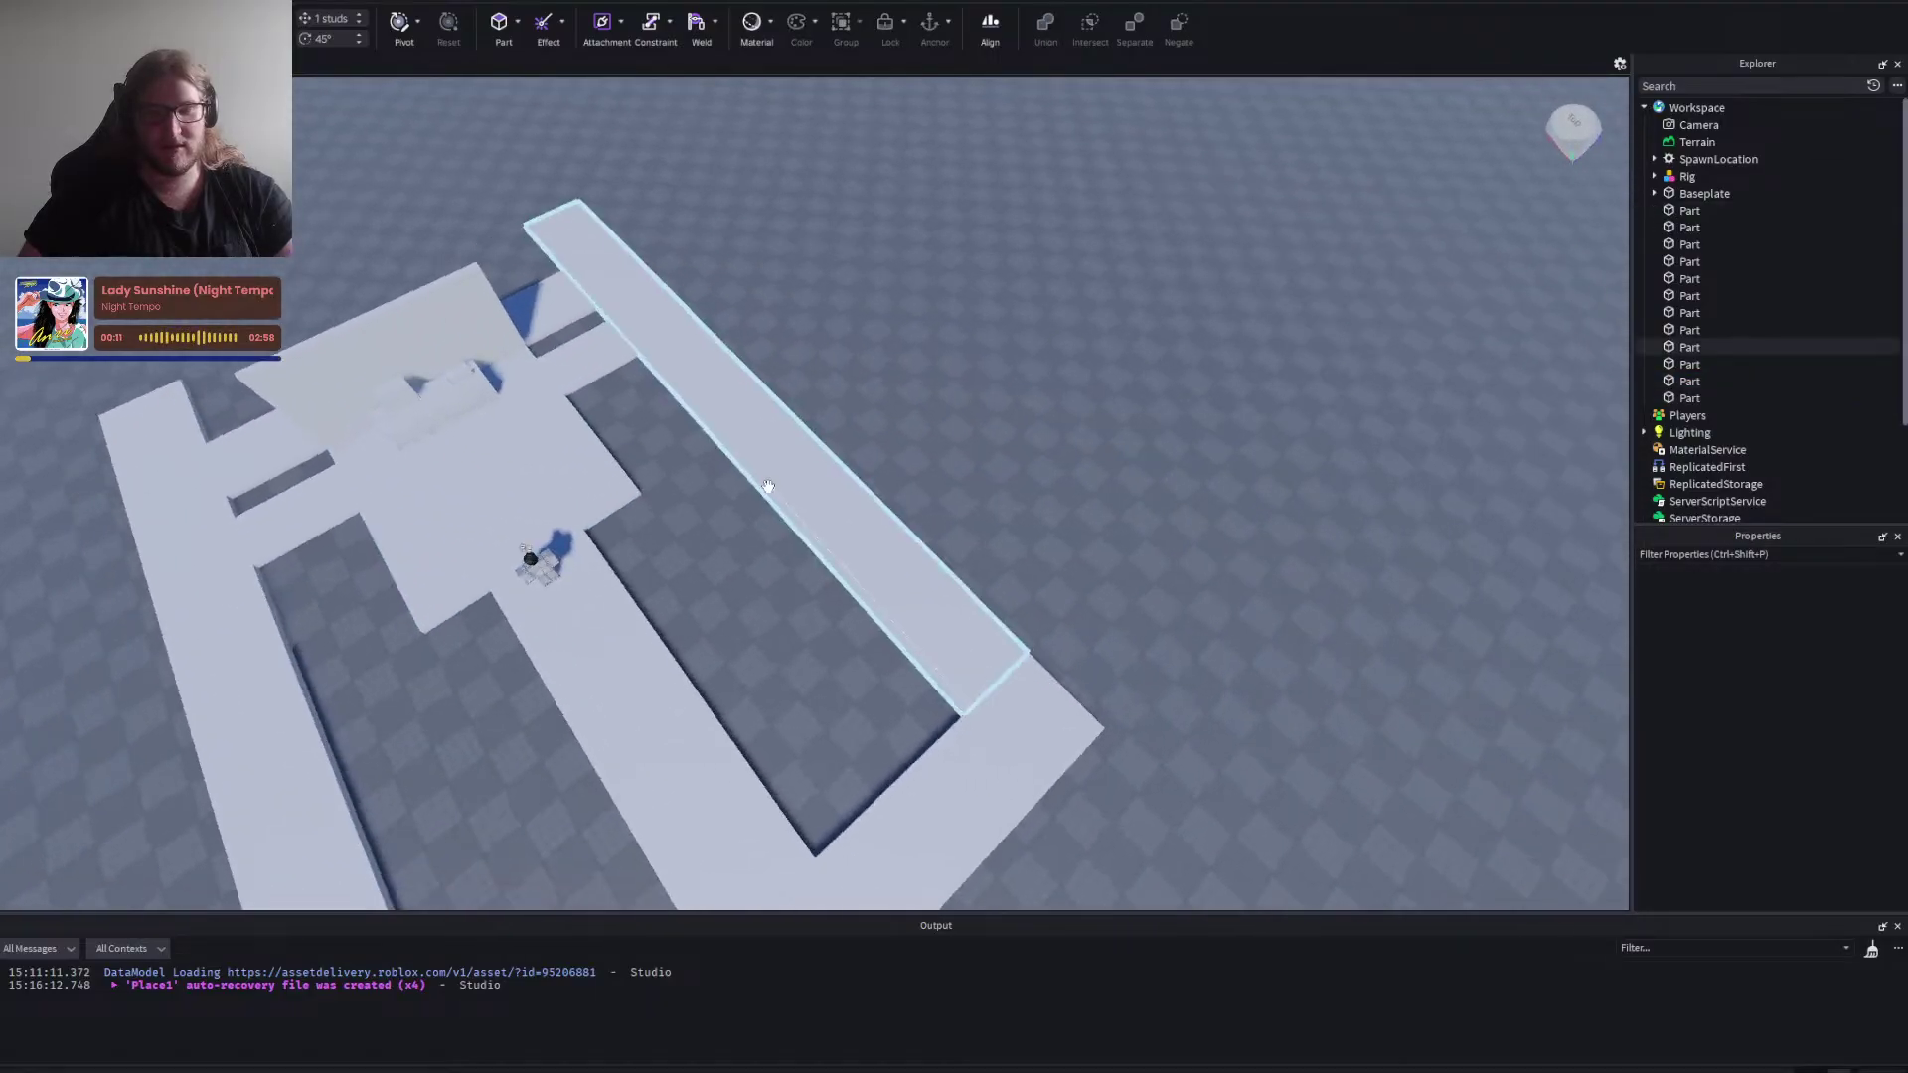
key(d)
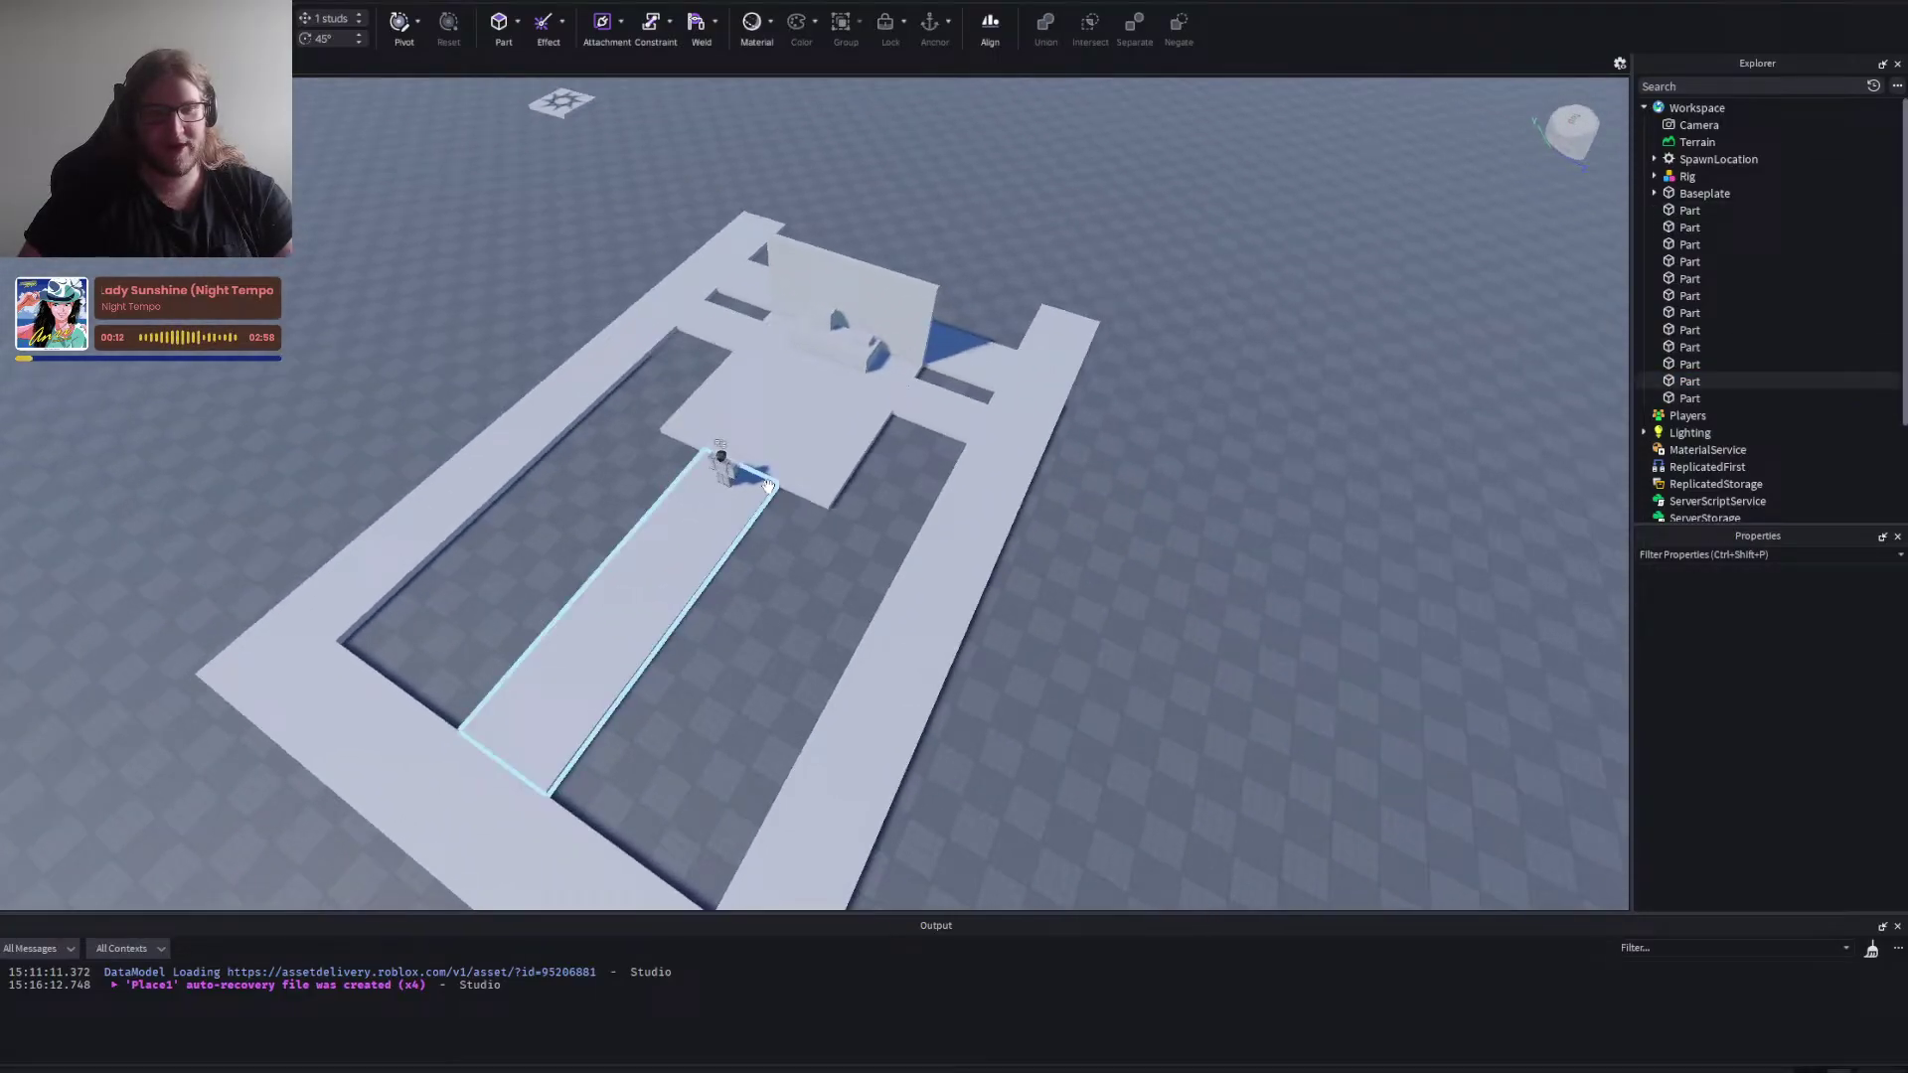
right_click(811, 534)
key(w)
key(w)
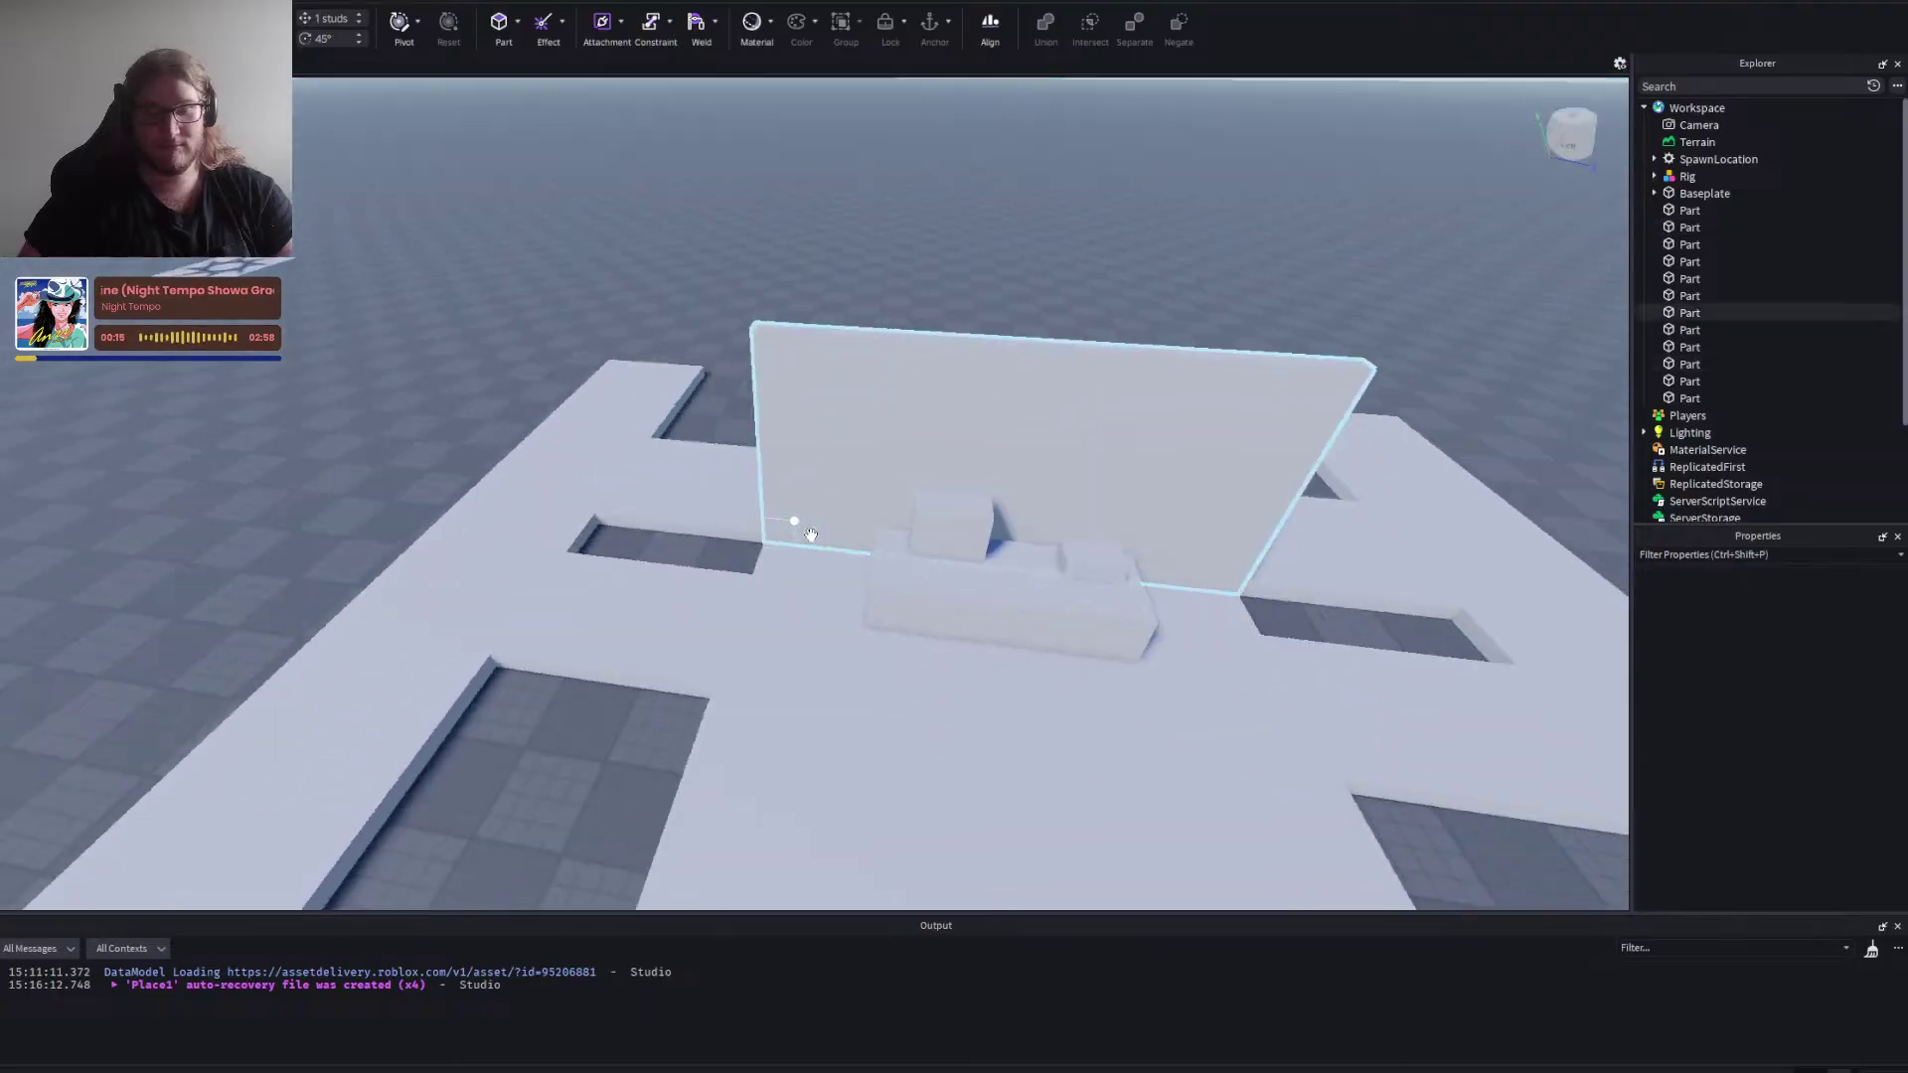
click(856, 438)
right_click(853, 593)
key(a)
click(878, 545)
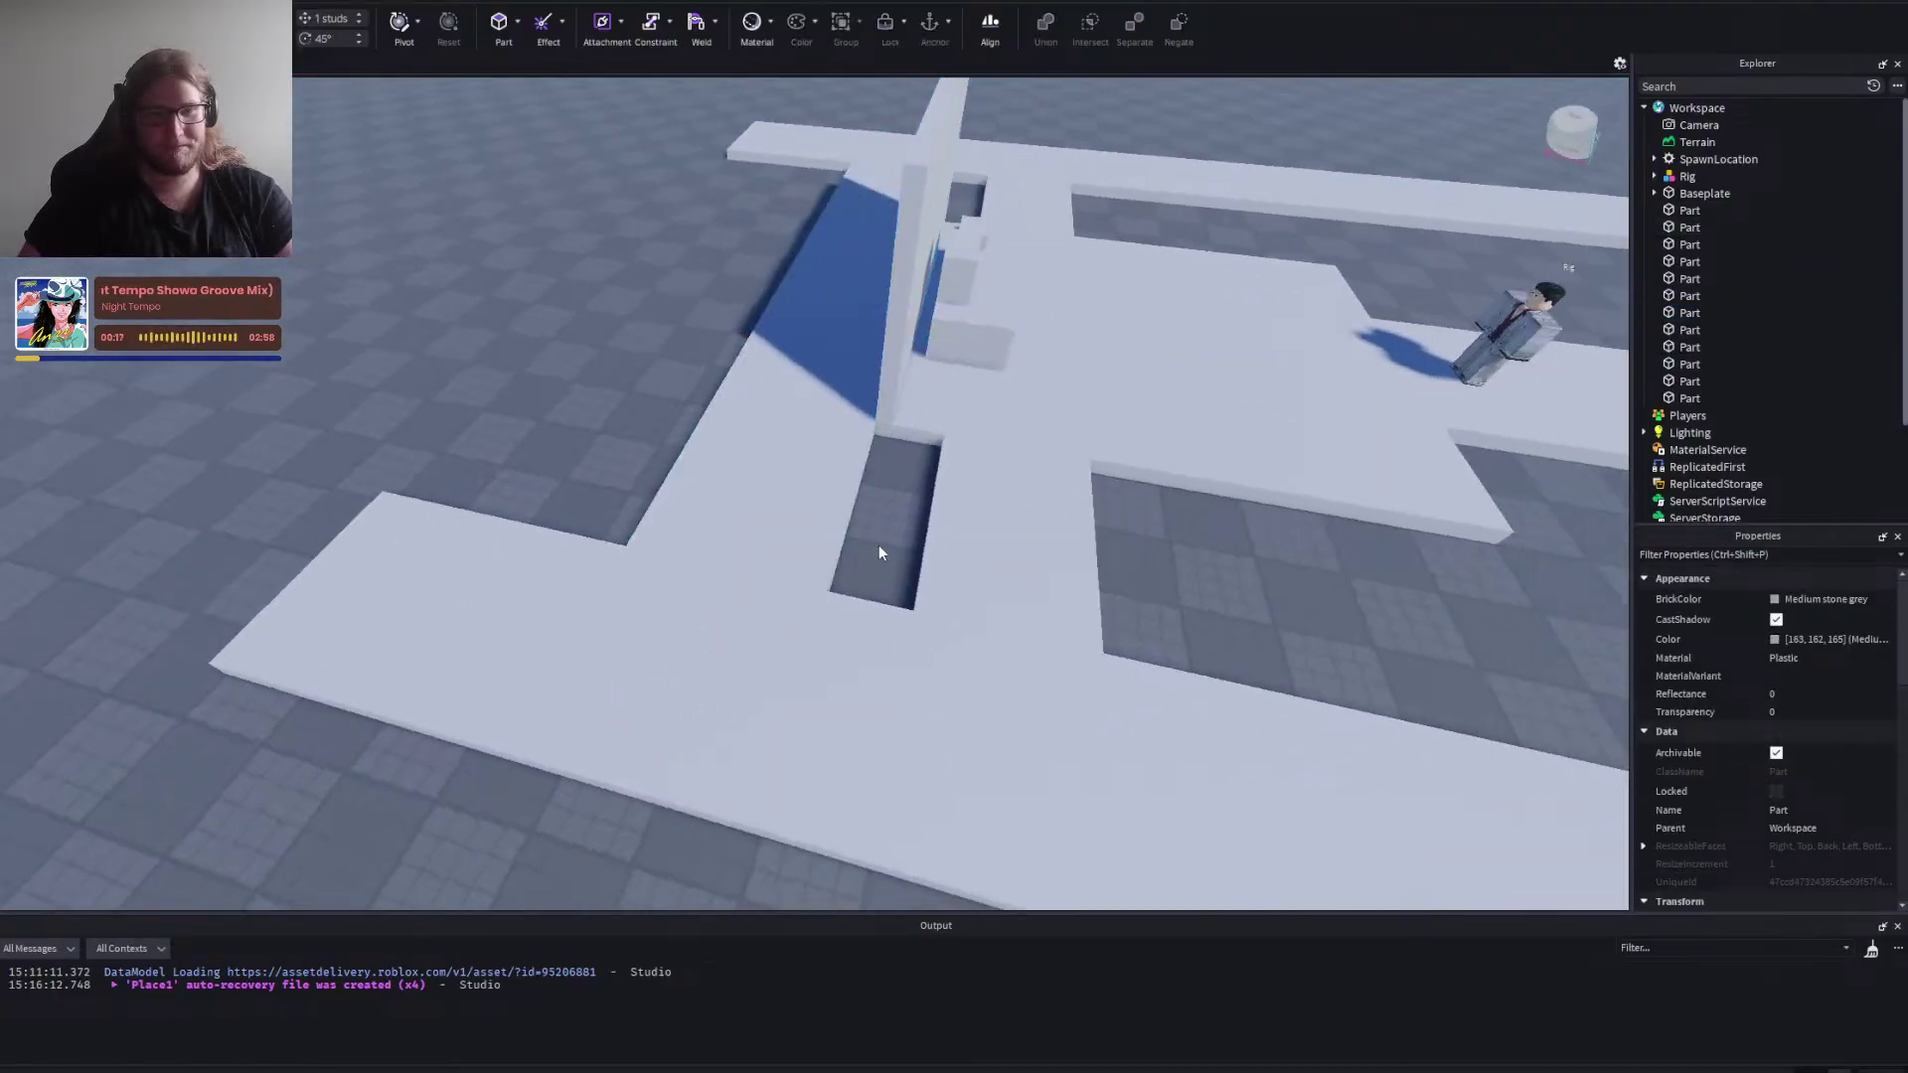
right_click(878, 544)
key(d)
key(s)
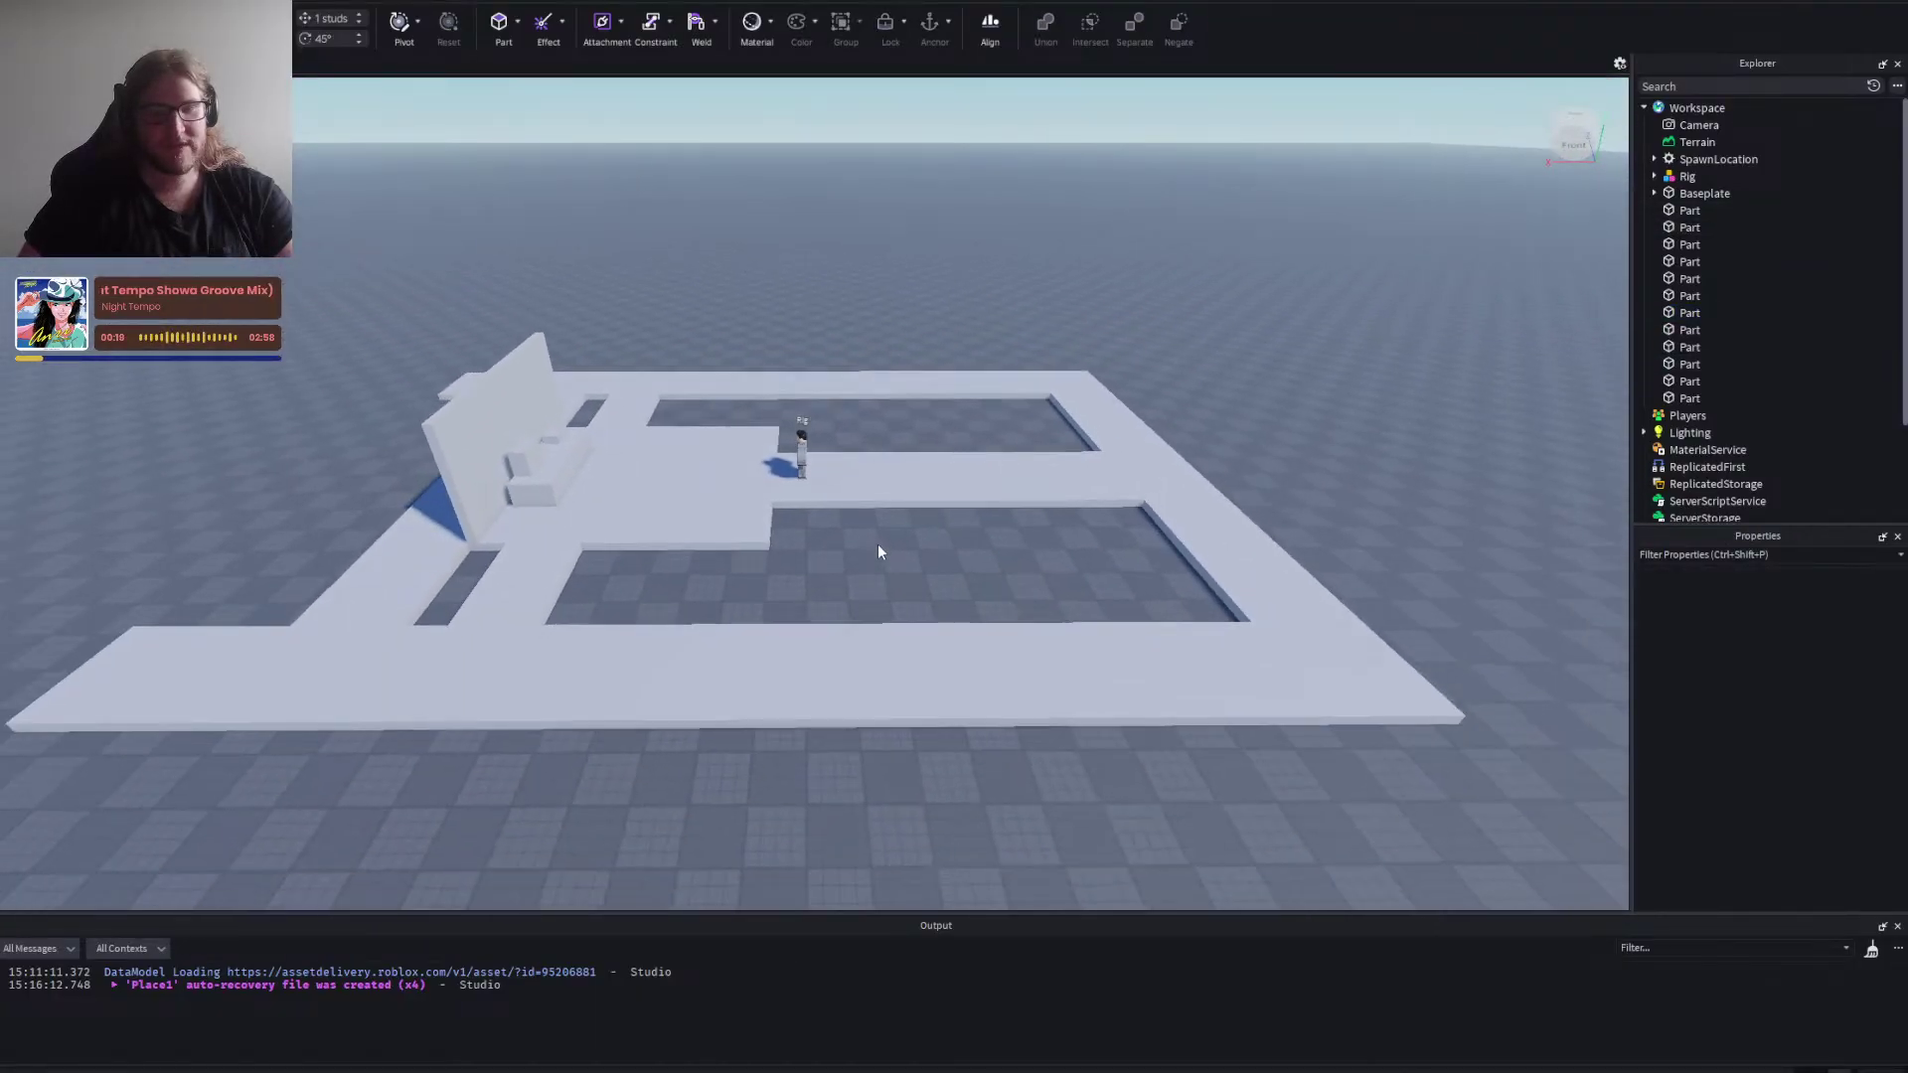
right_click(879, 545)
key(d)
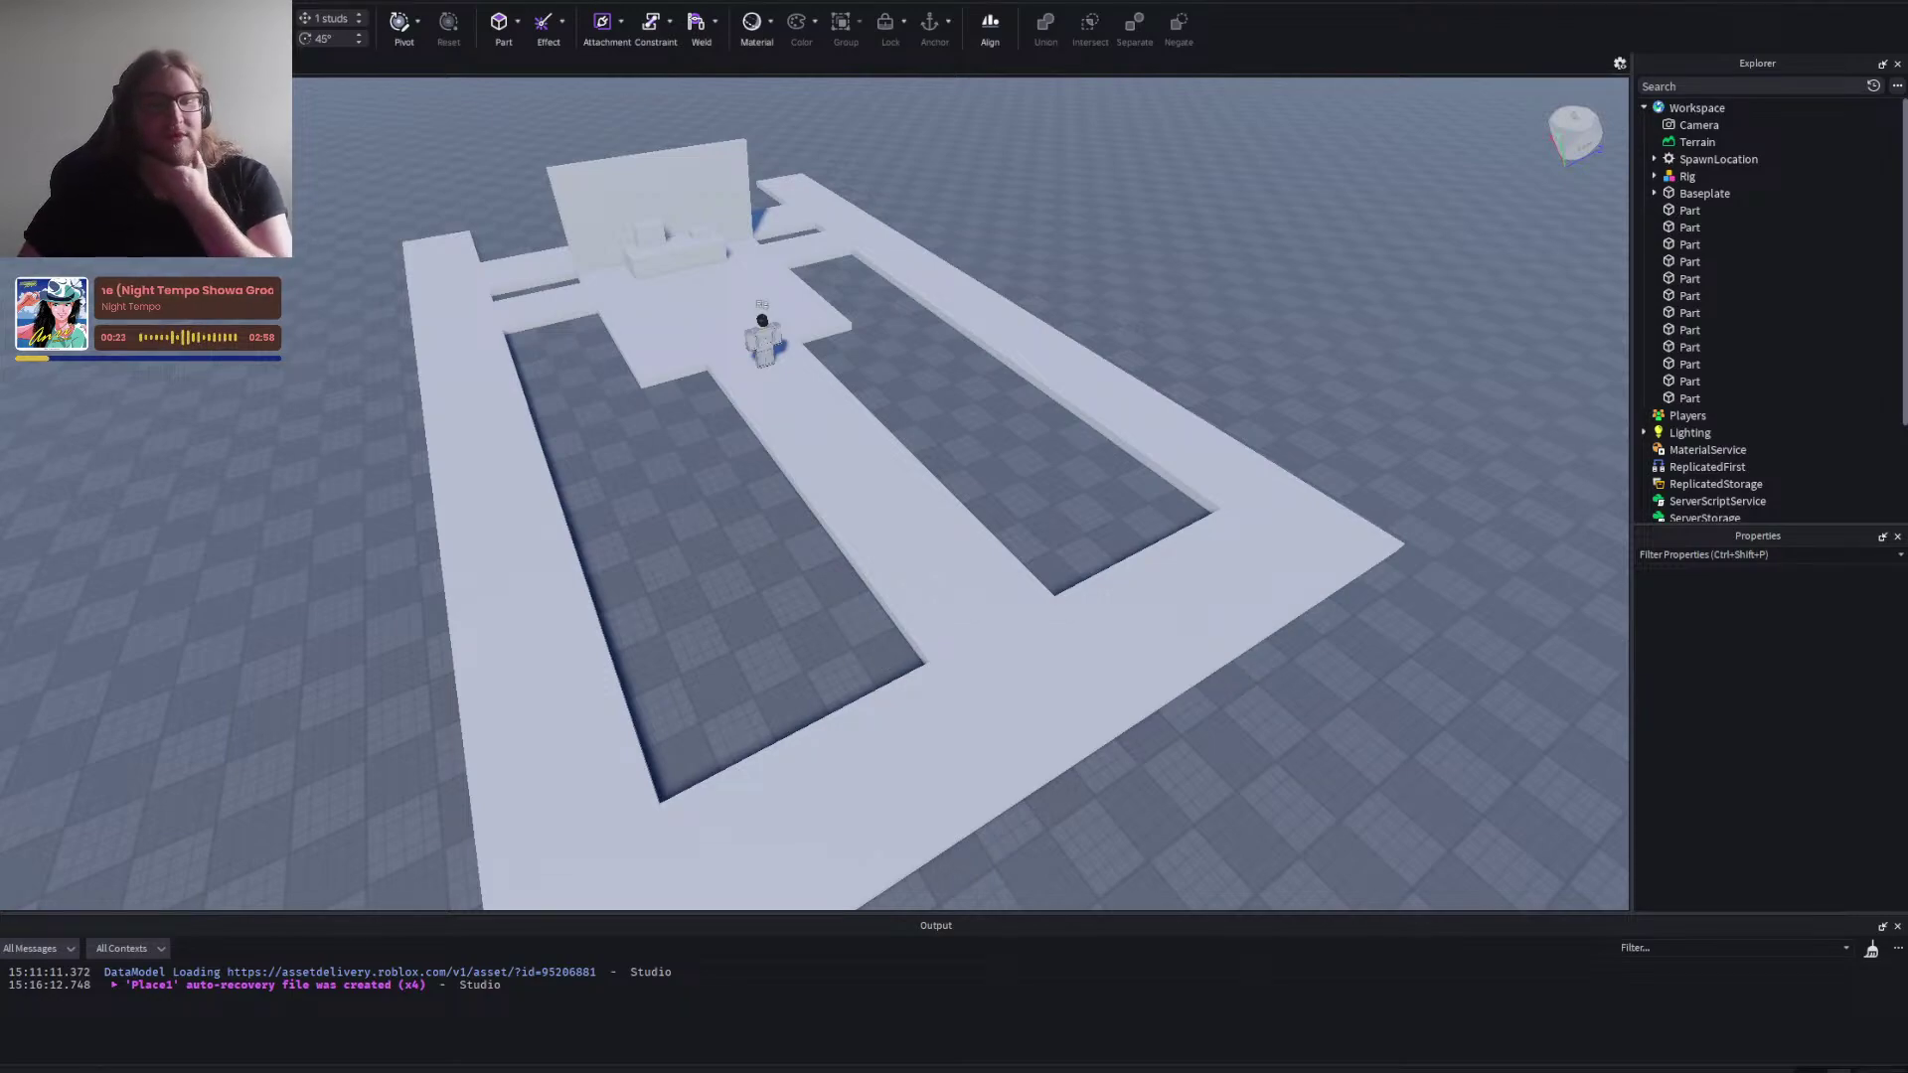
Switch to Notepad to reread the Threat1 and Threat2 notes, and return to Roblox Studio.
key(alt+Tab)
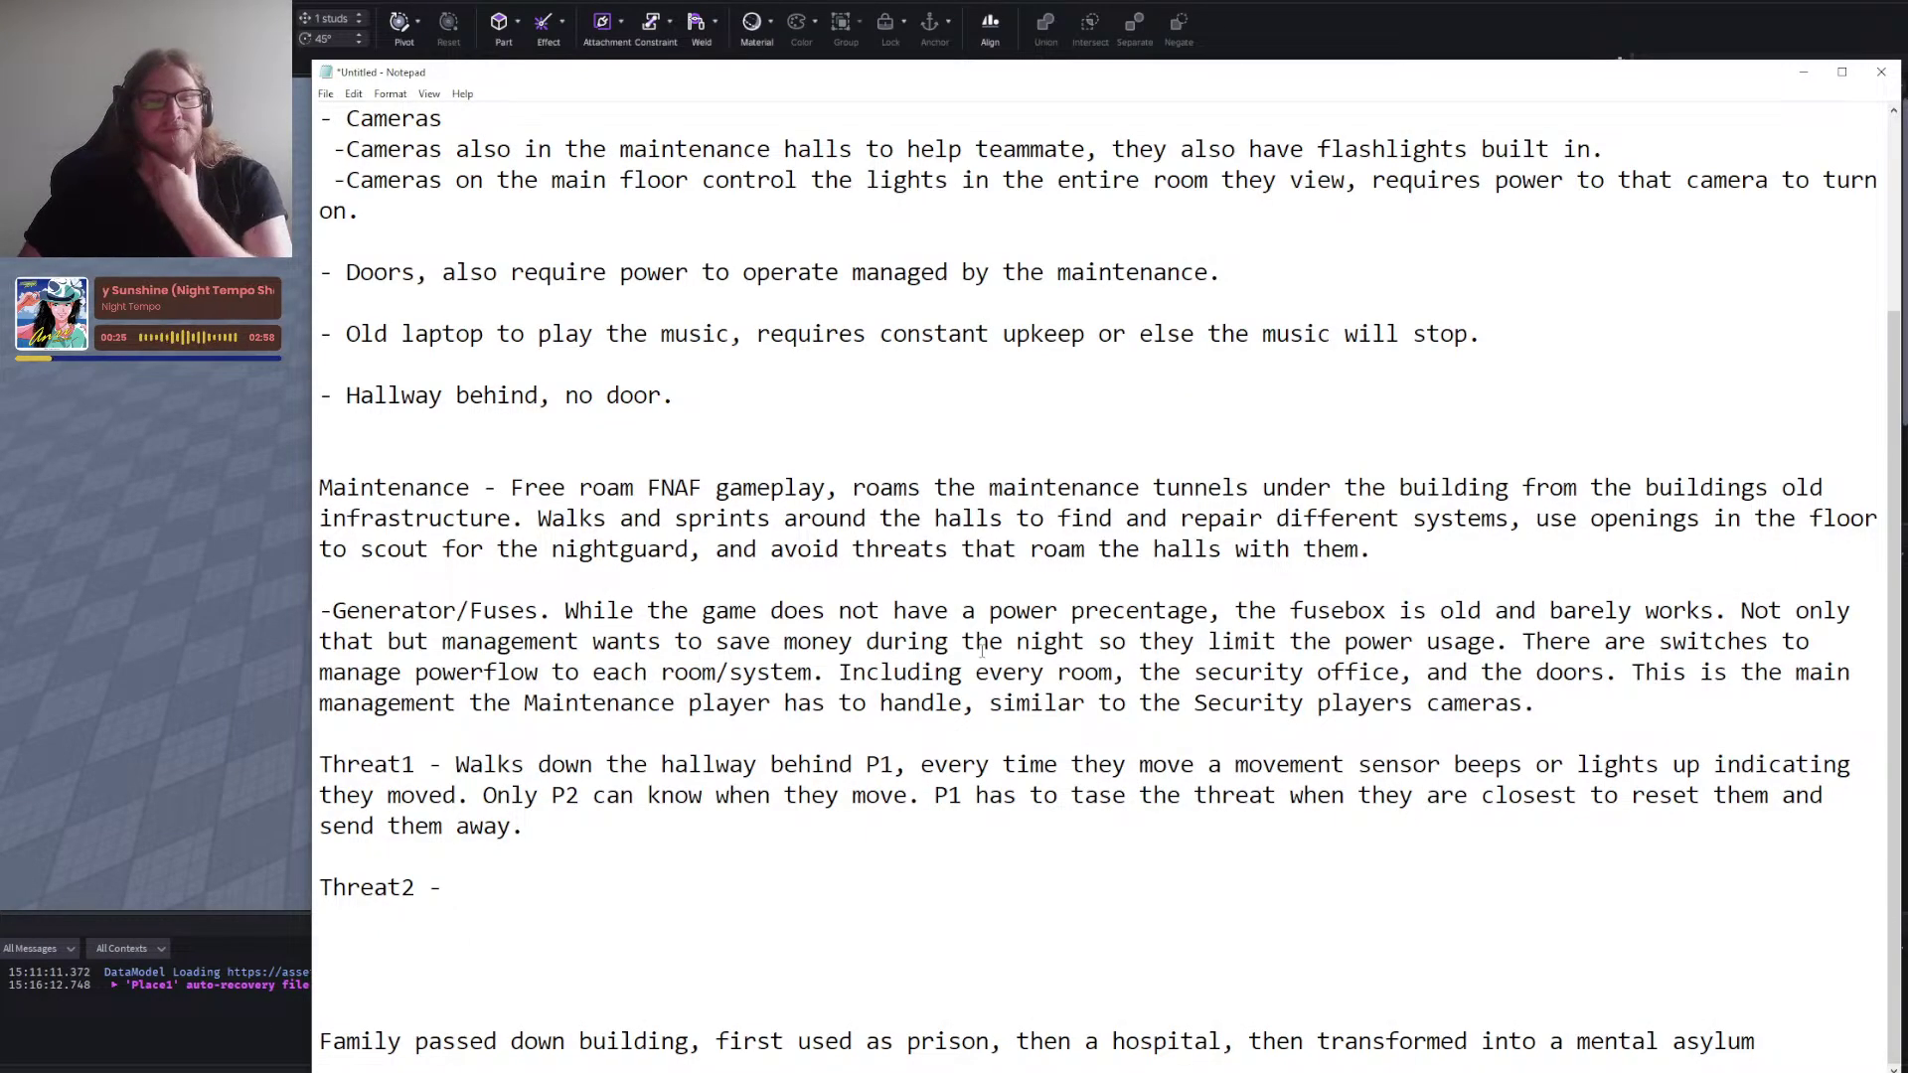
key(alt+Tab)
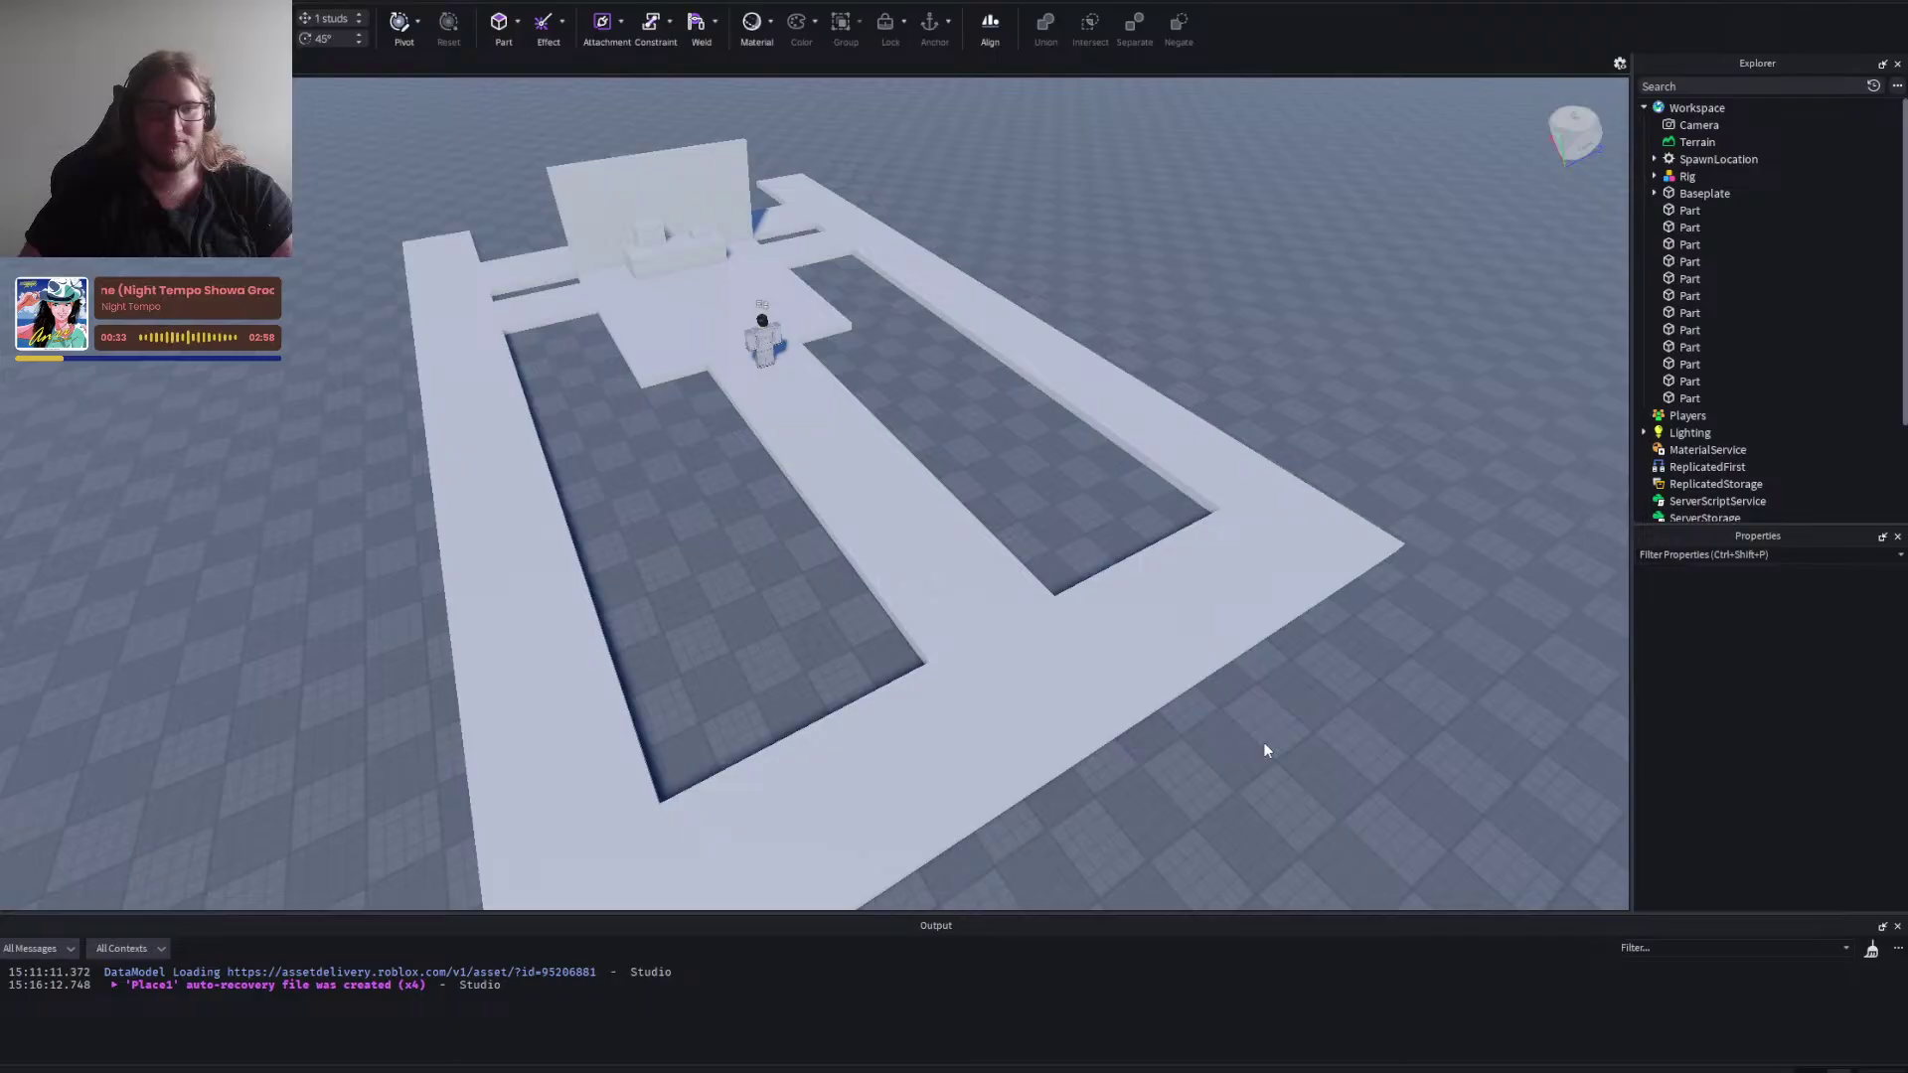
Examine the routes from the three connected hallways to the Rig and the office while working out the second threat.
right_click(718, 499)
click(1065, 475)
key(d)
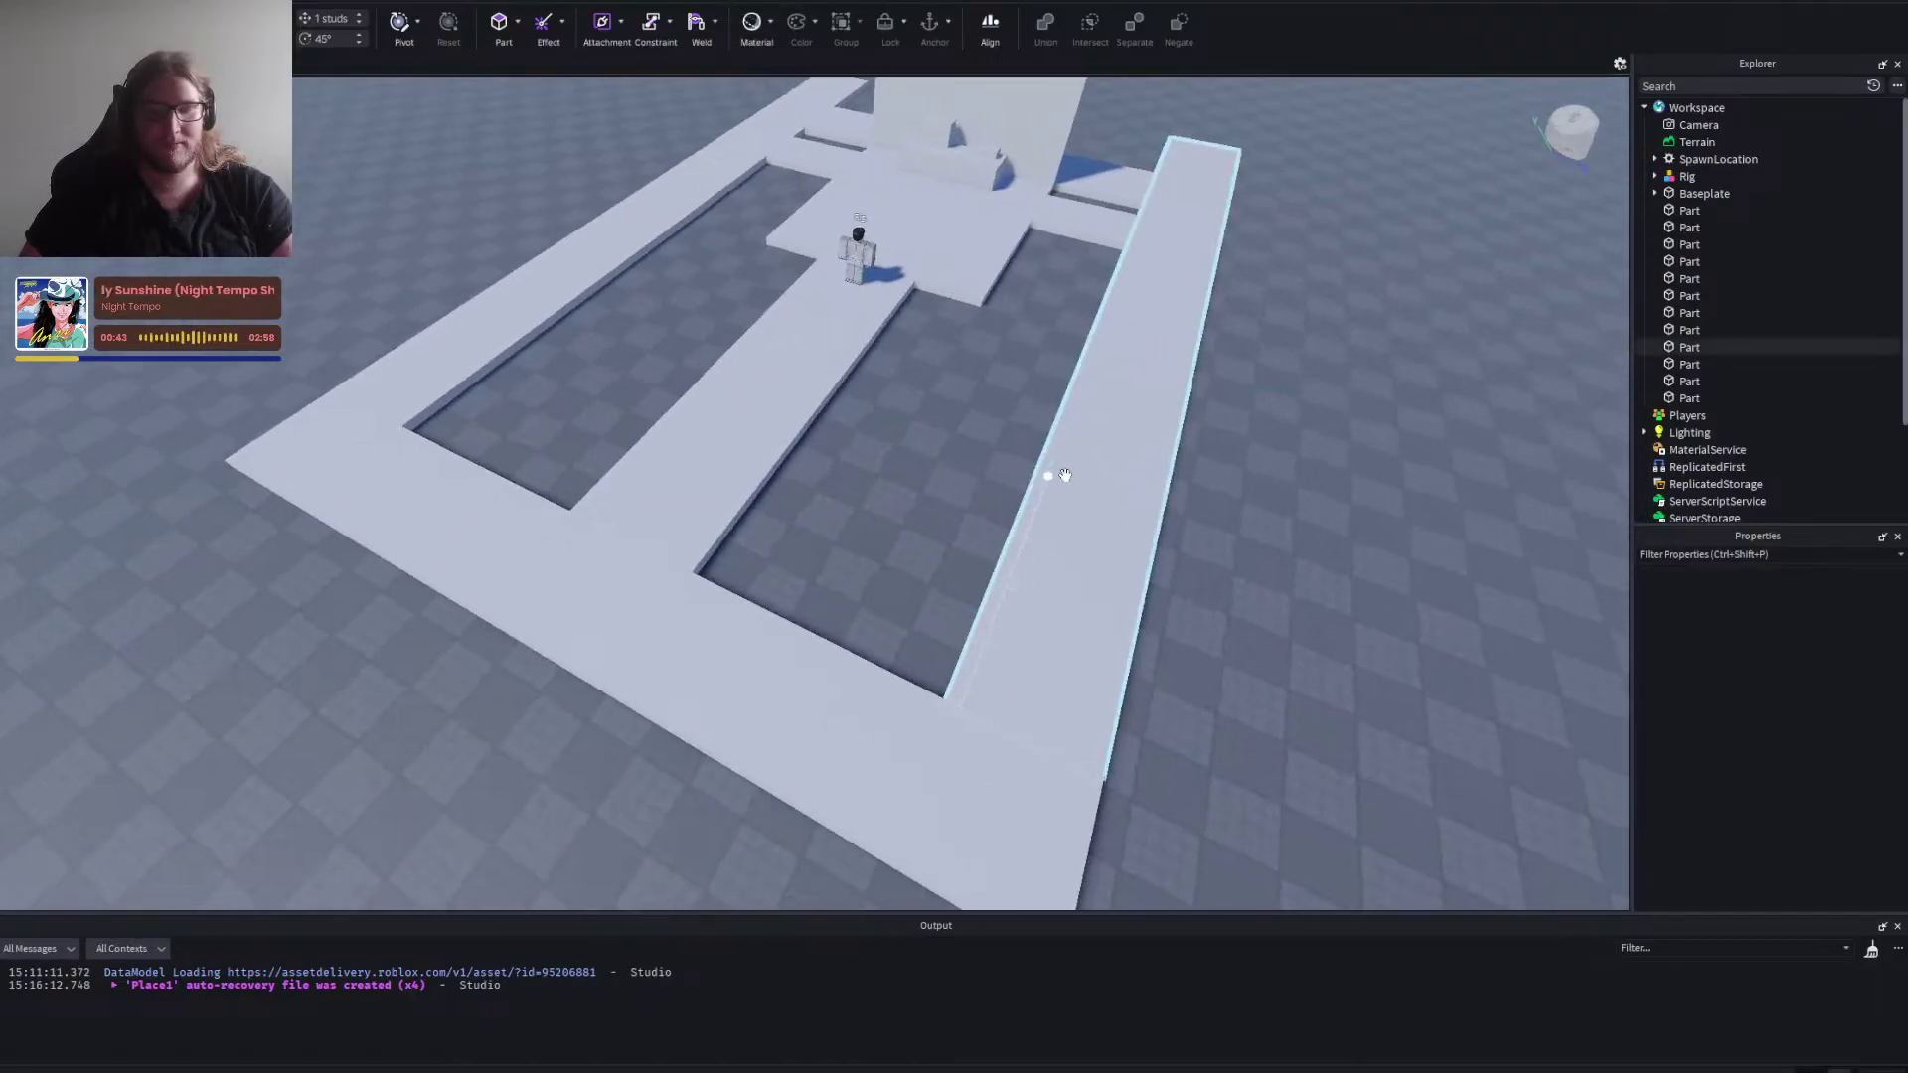
key(s)
right_click(1065, 475)
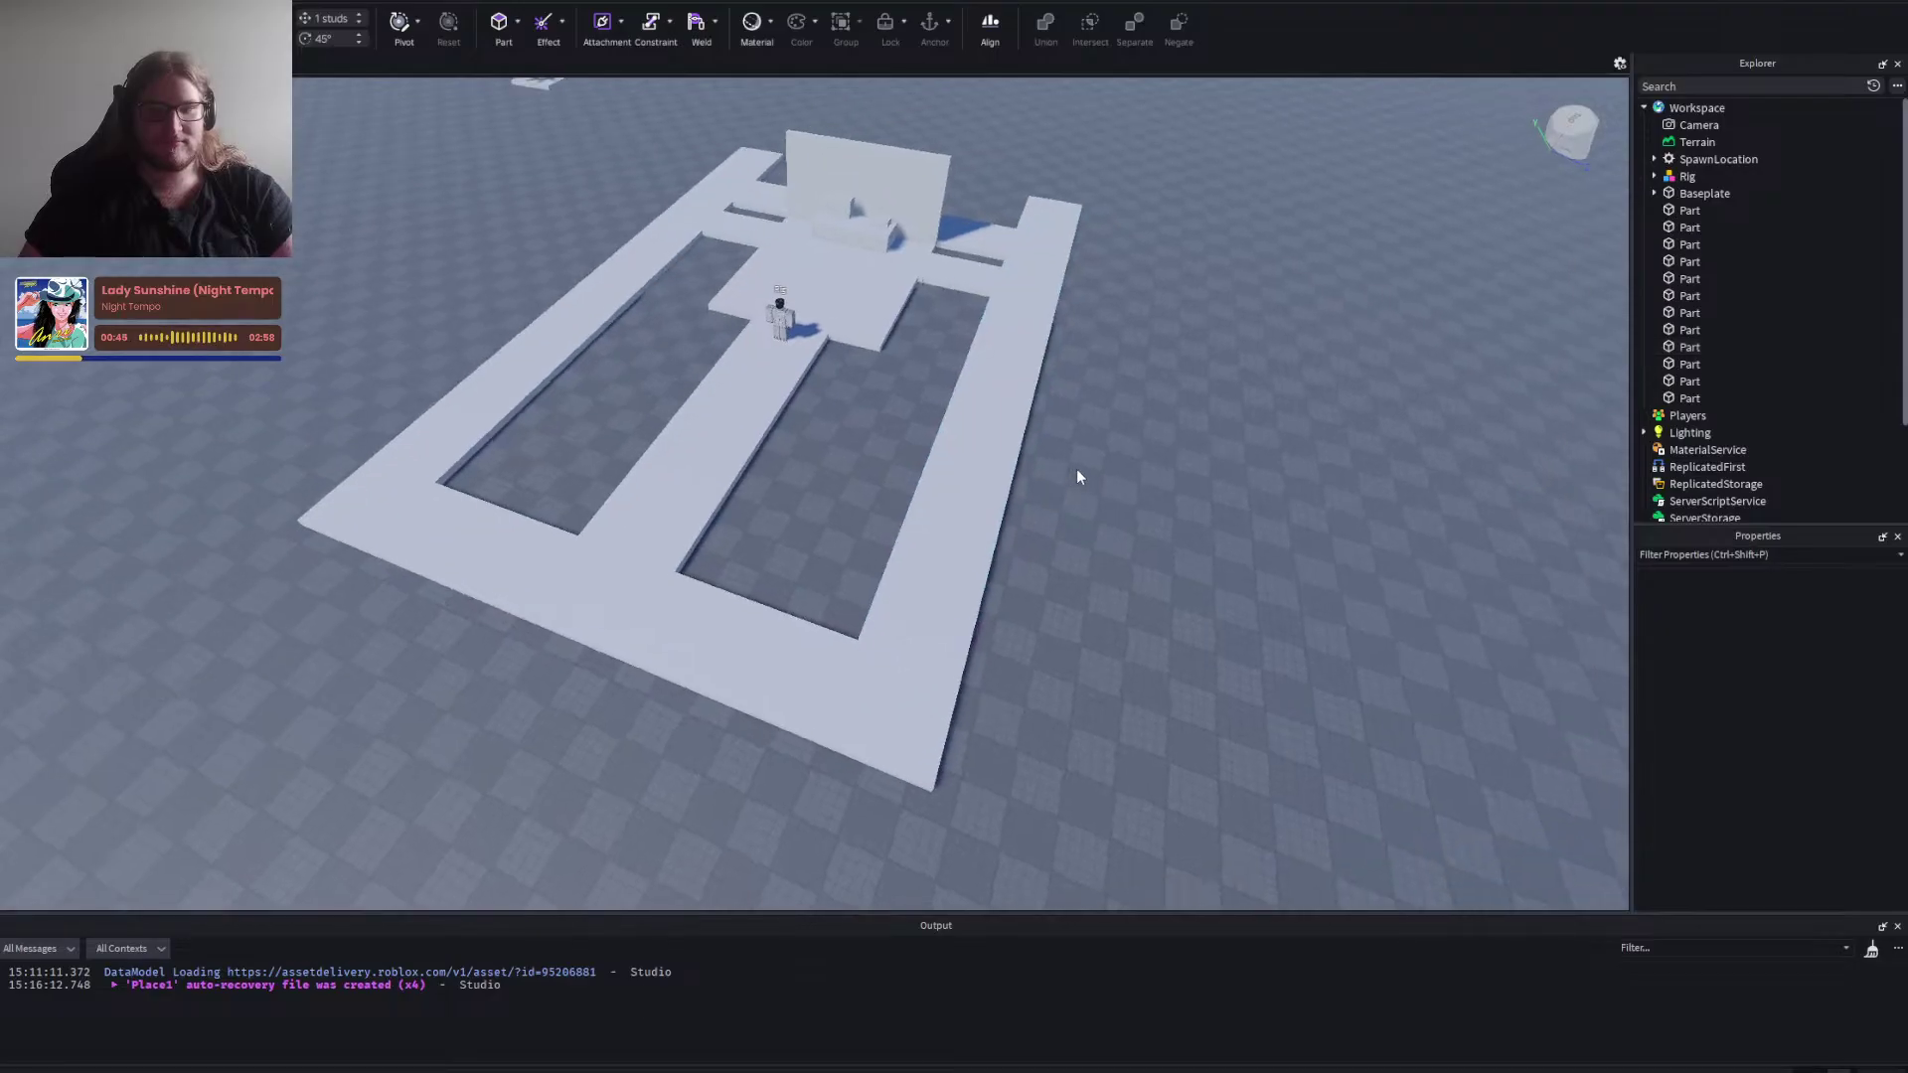
right_click(1076, 470)
key(d)
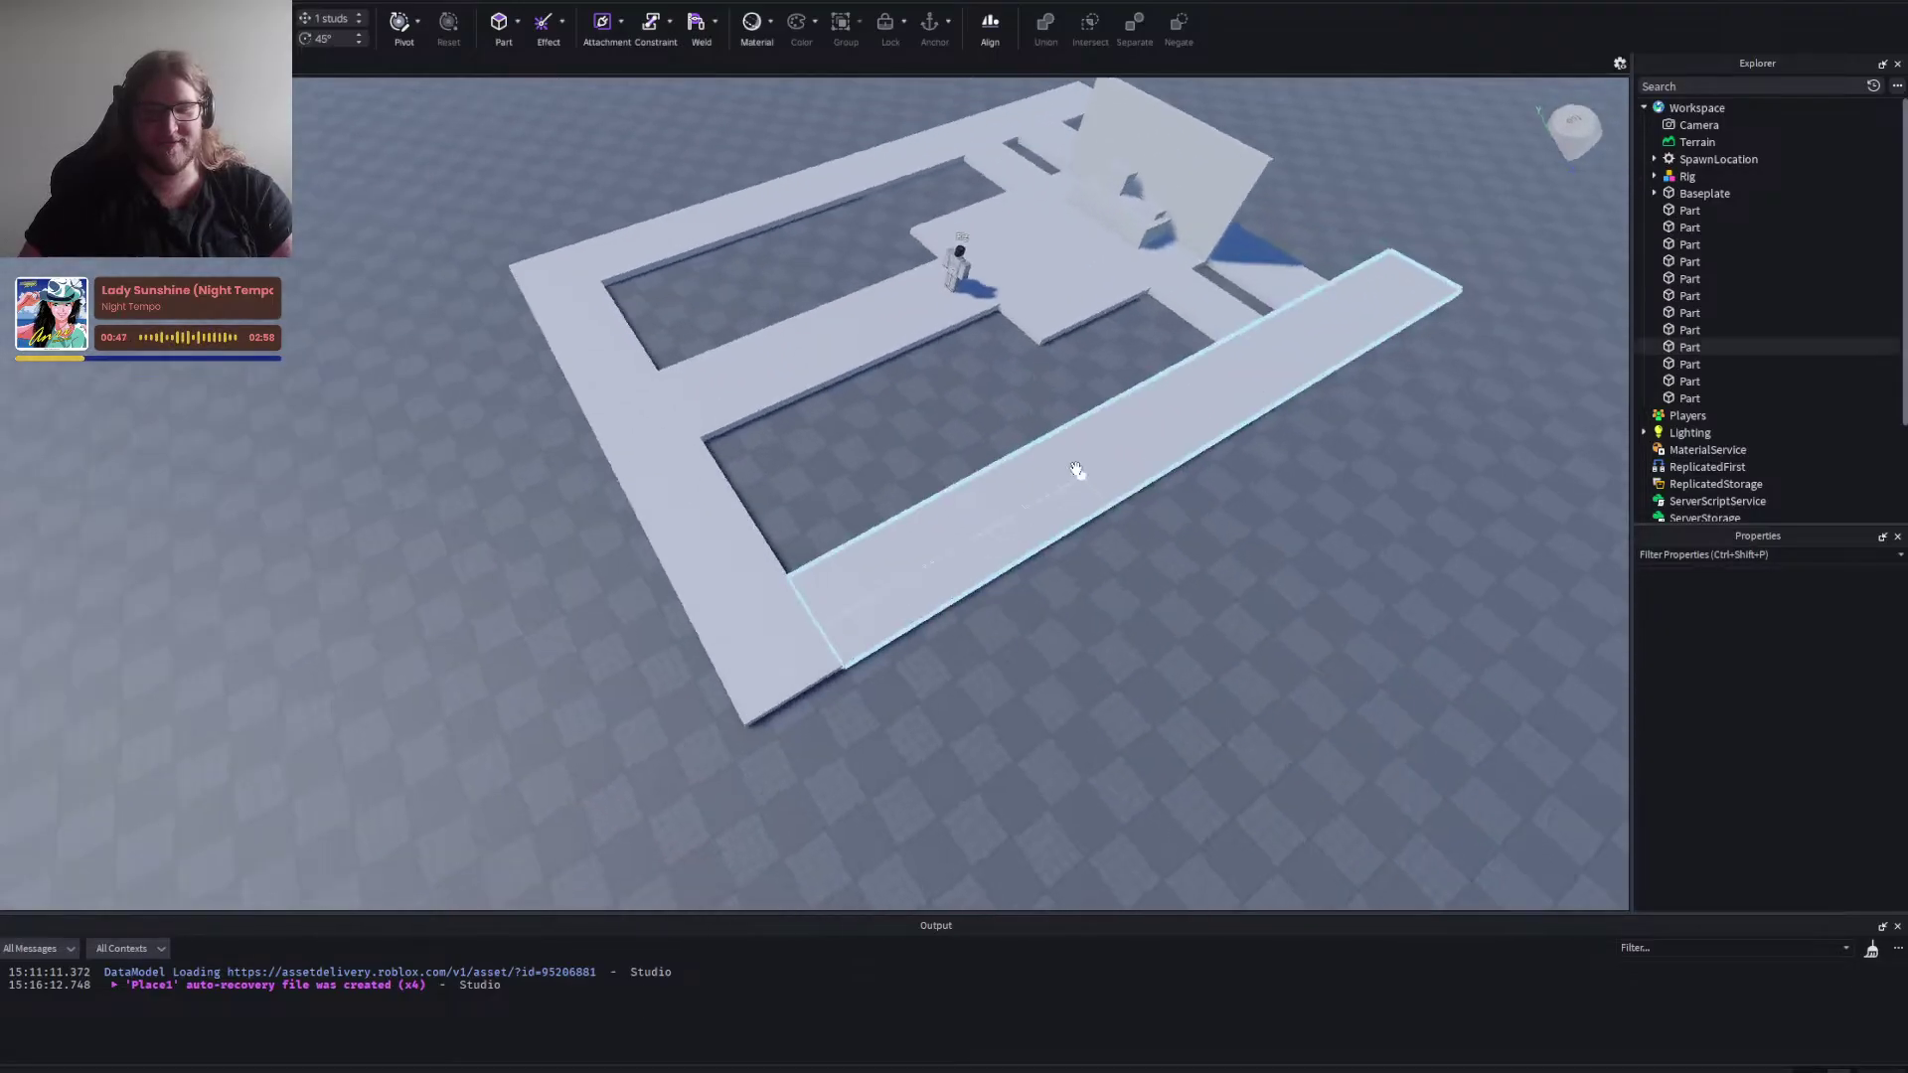
right_click(929, 424)
key(w)
right_click(929, 424)
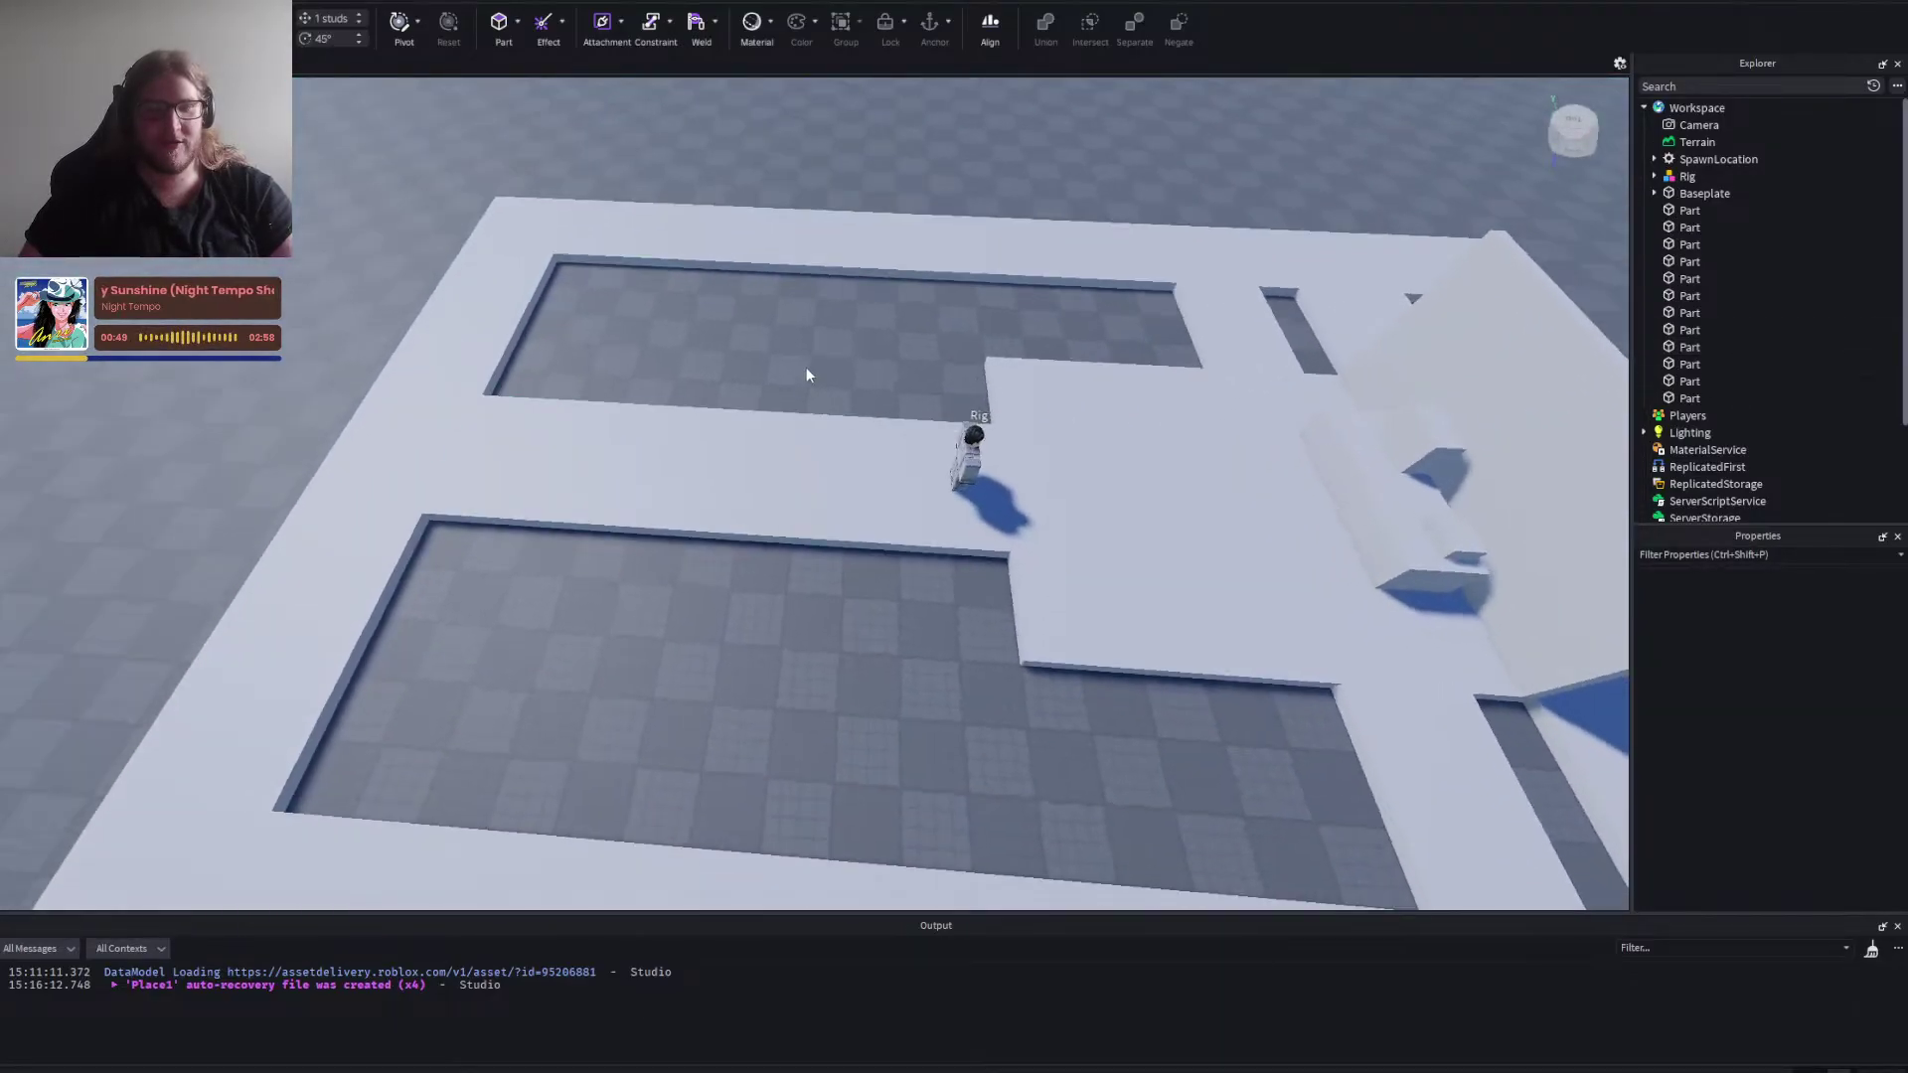
key(a)
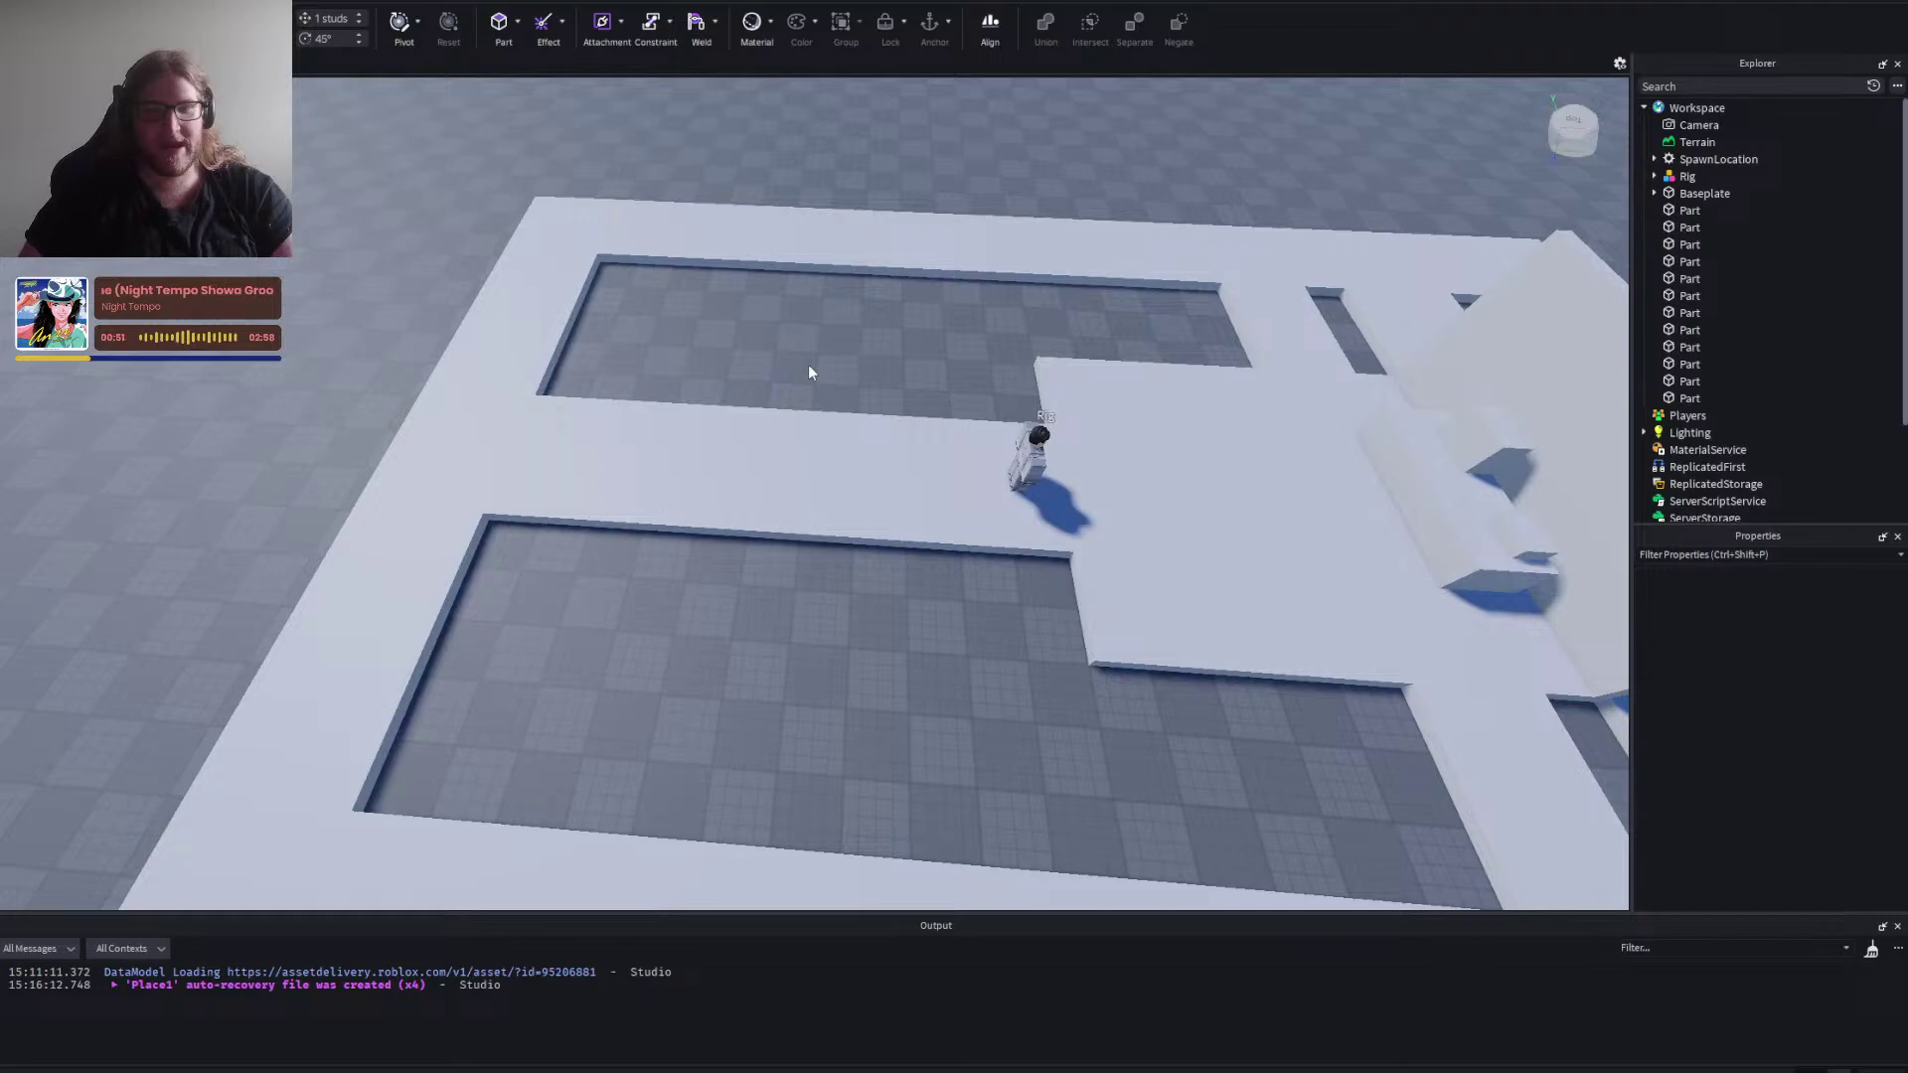
right_click(839, 364)
key(a)
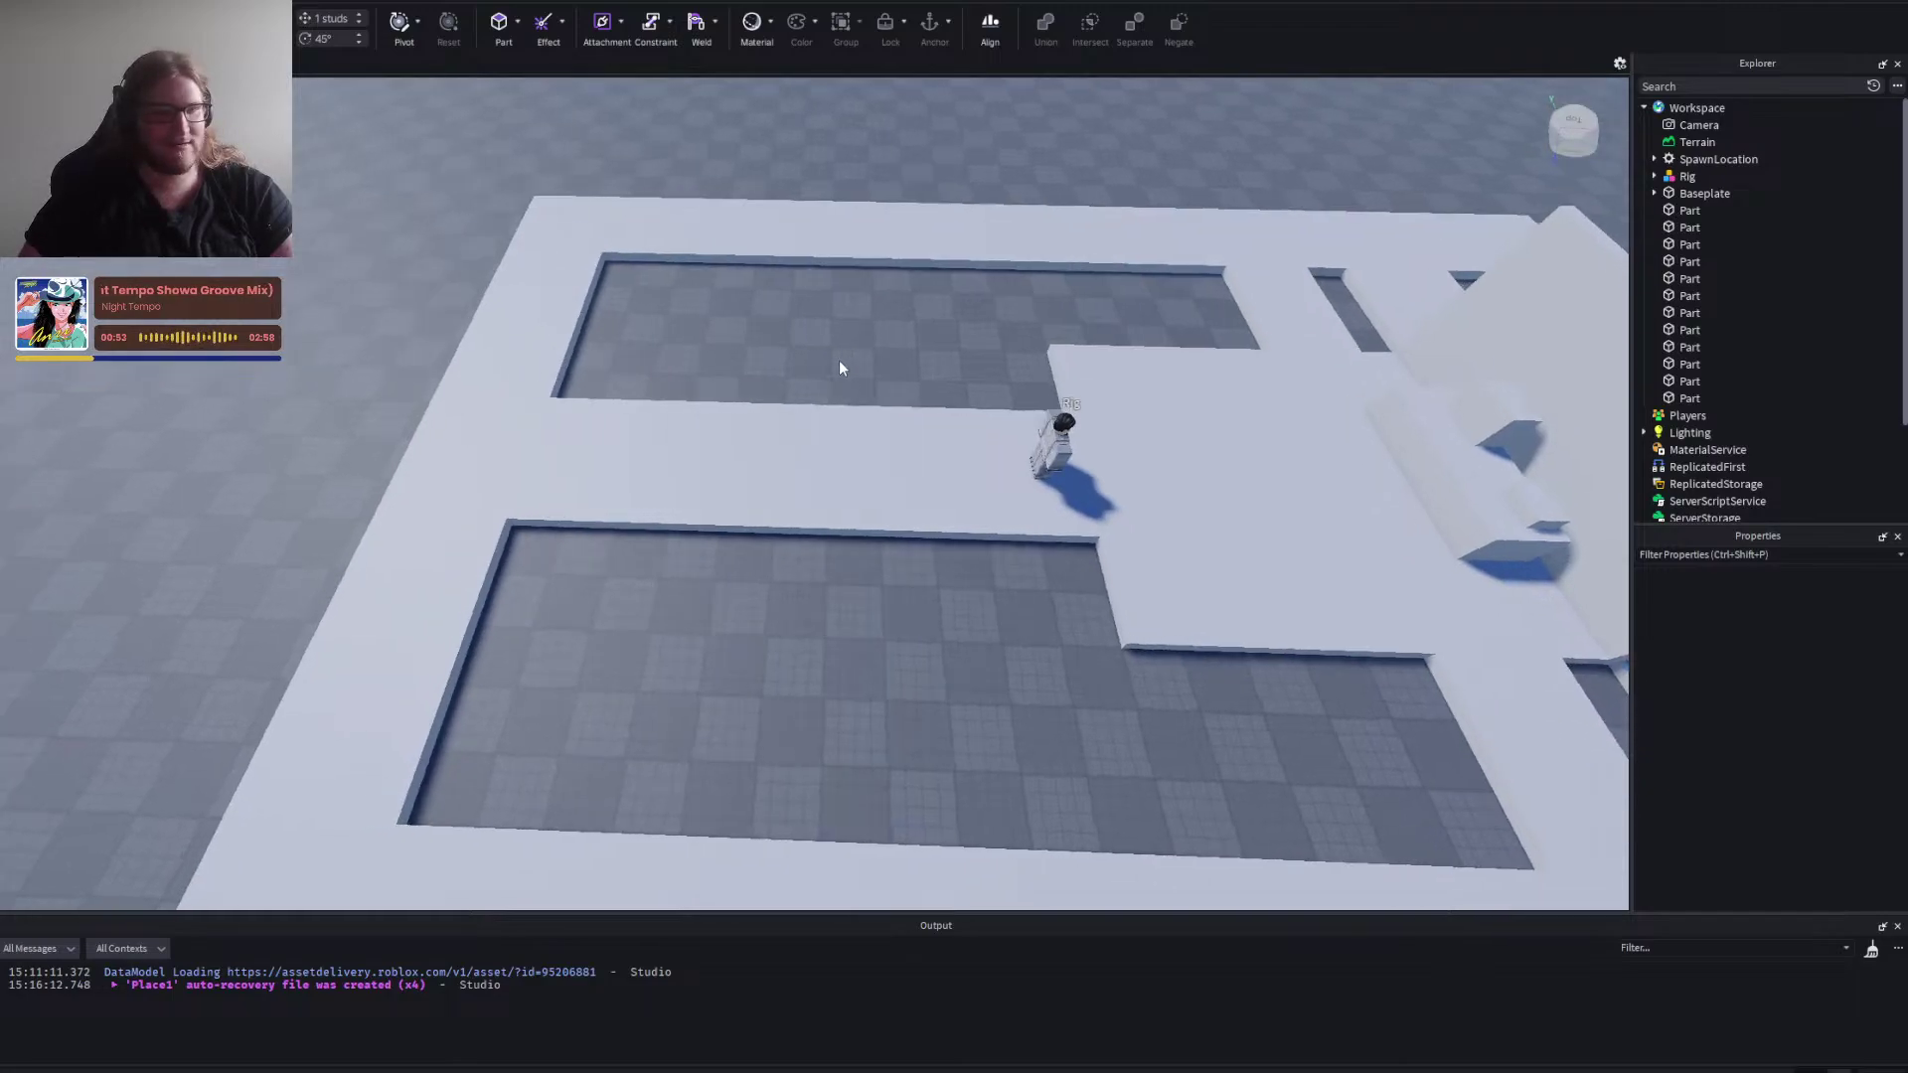
right_click(956, 440)
key(s)
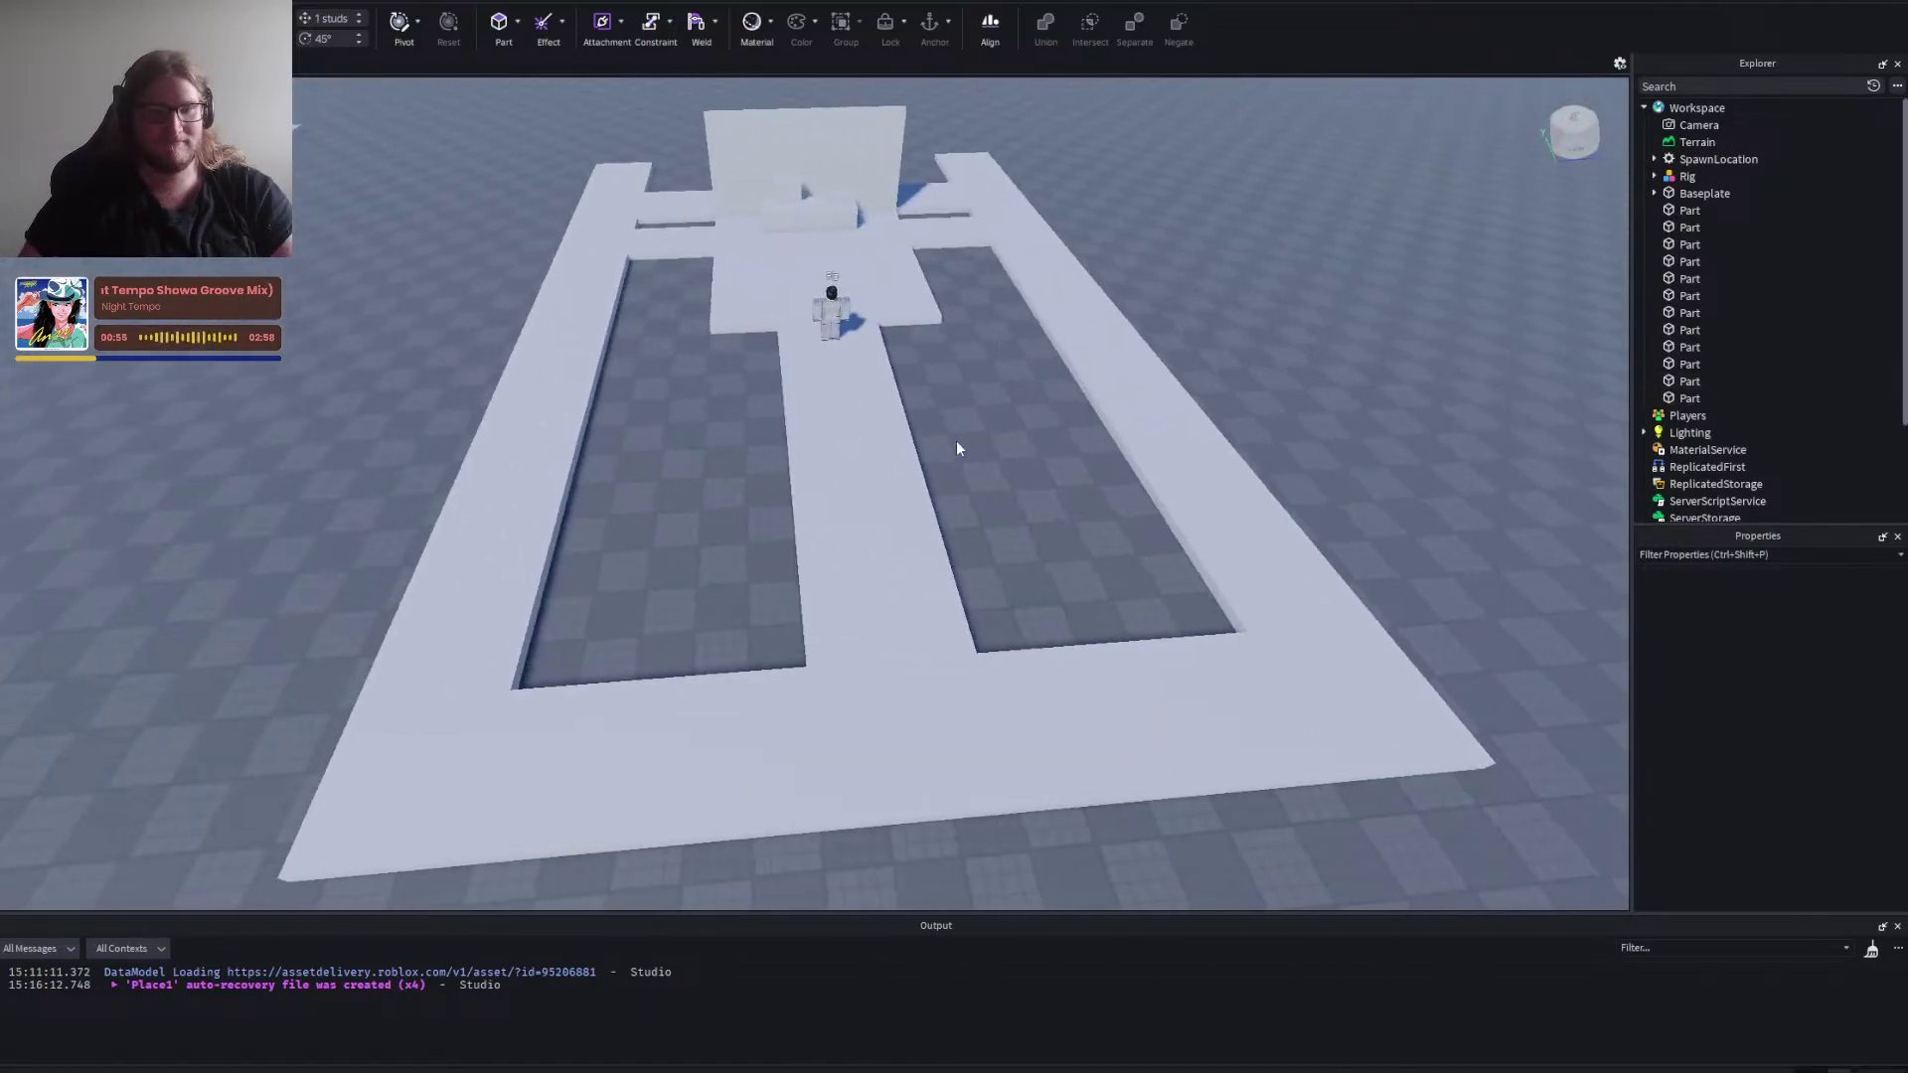
key(a)
right_click(968, 451)
key(a)
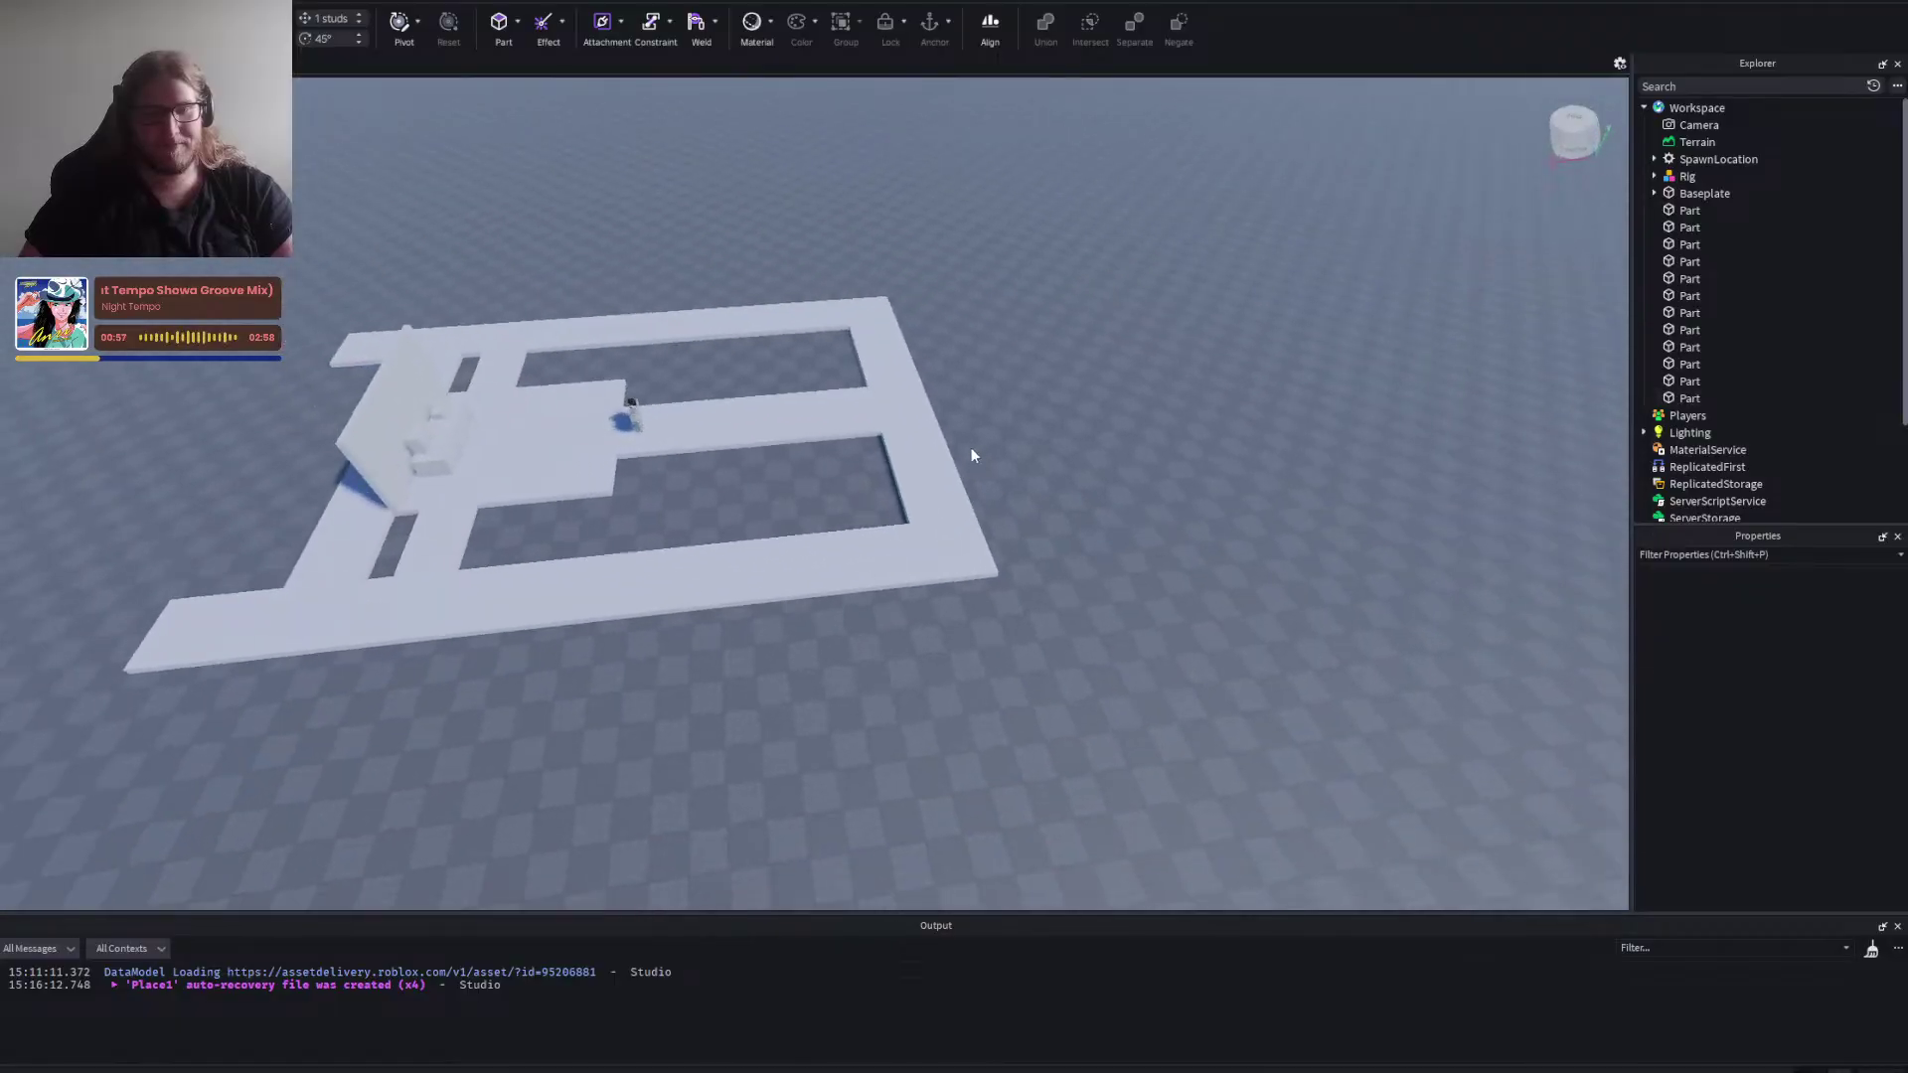
Move the Rig out of the main hallway onto the office floor just inside the entrance, closer to the desk.
right_click(1053, 453)
scroll(1053, 453, up, 3)
key(w)
key(a)
click(737, 547)
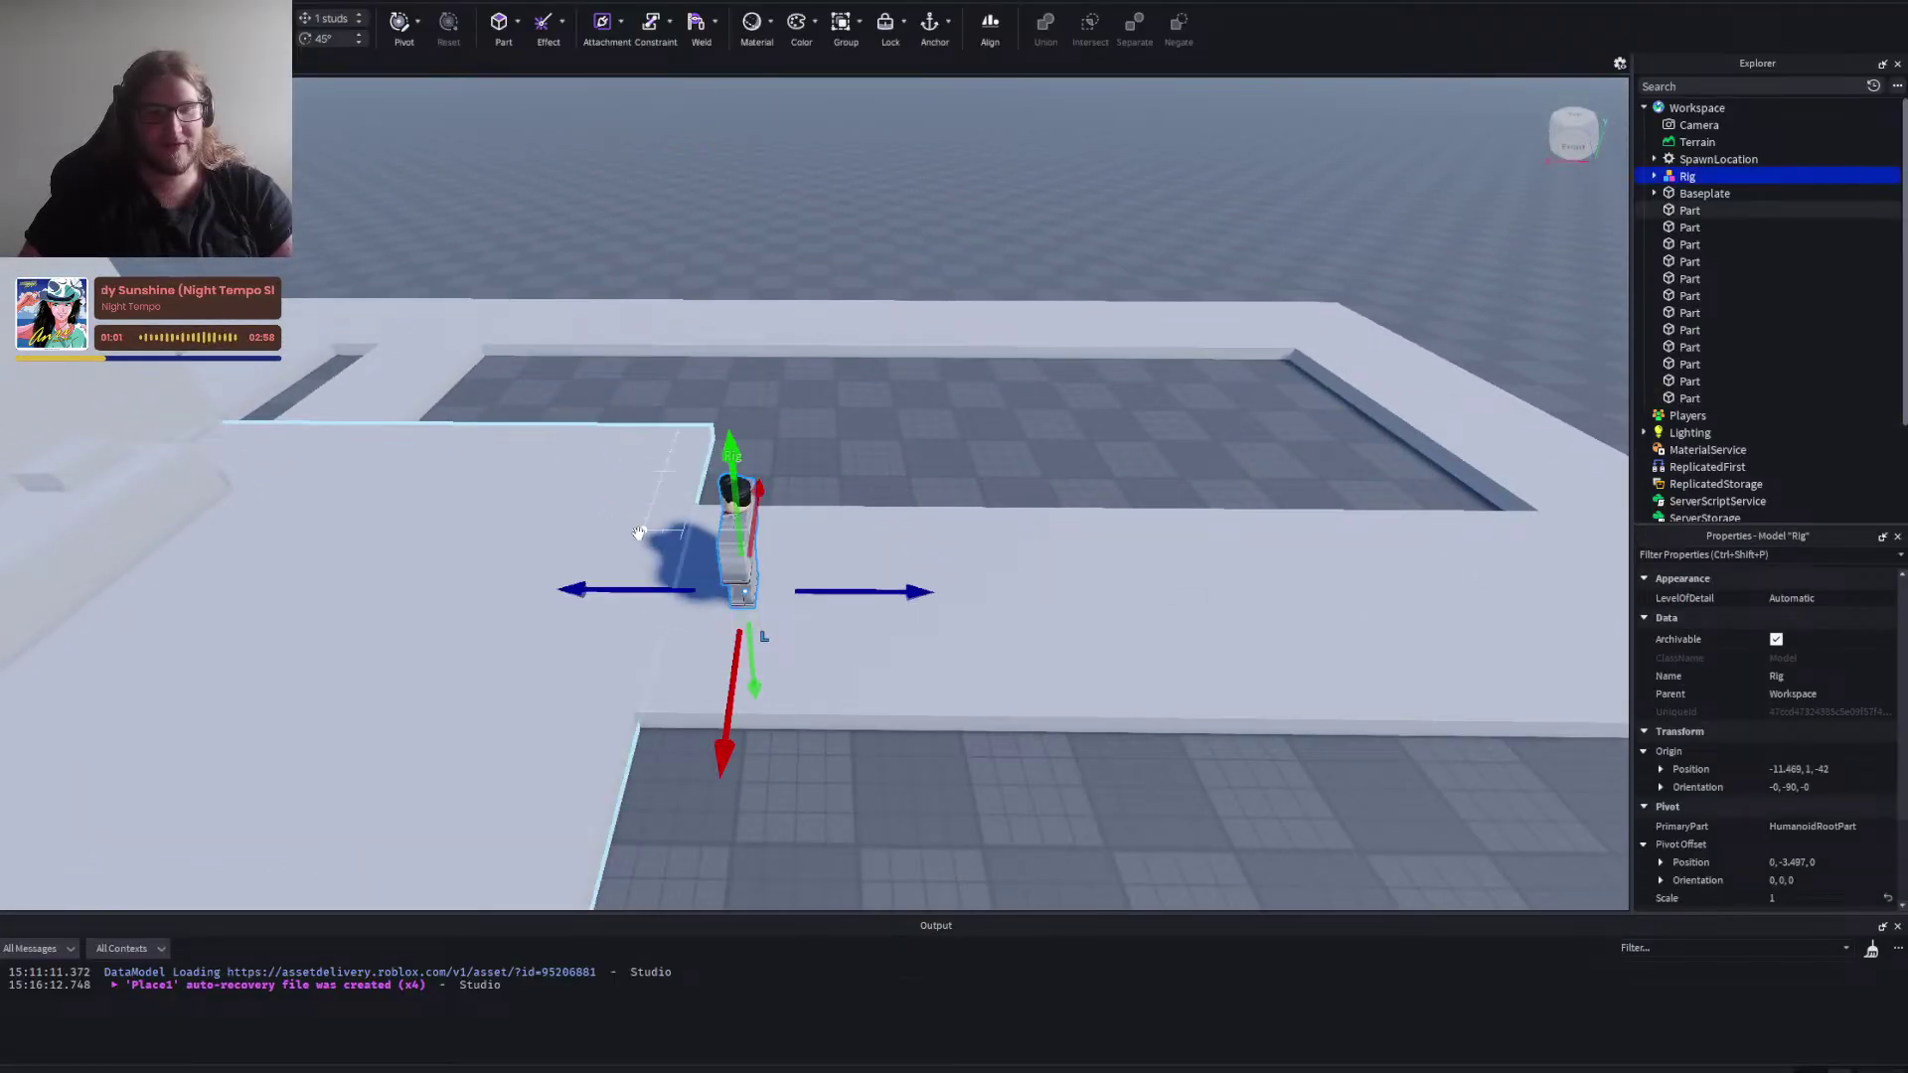
drag(571, 590, 425, 546)
click(942, 464)
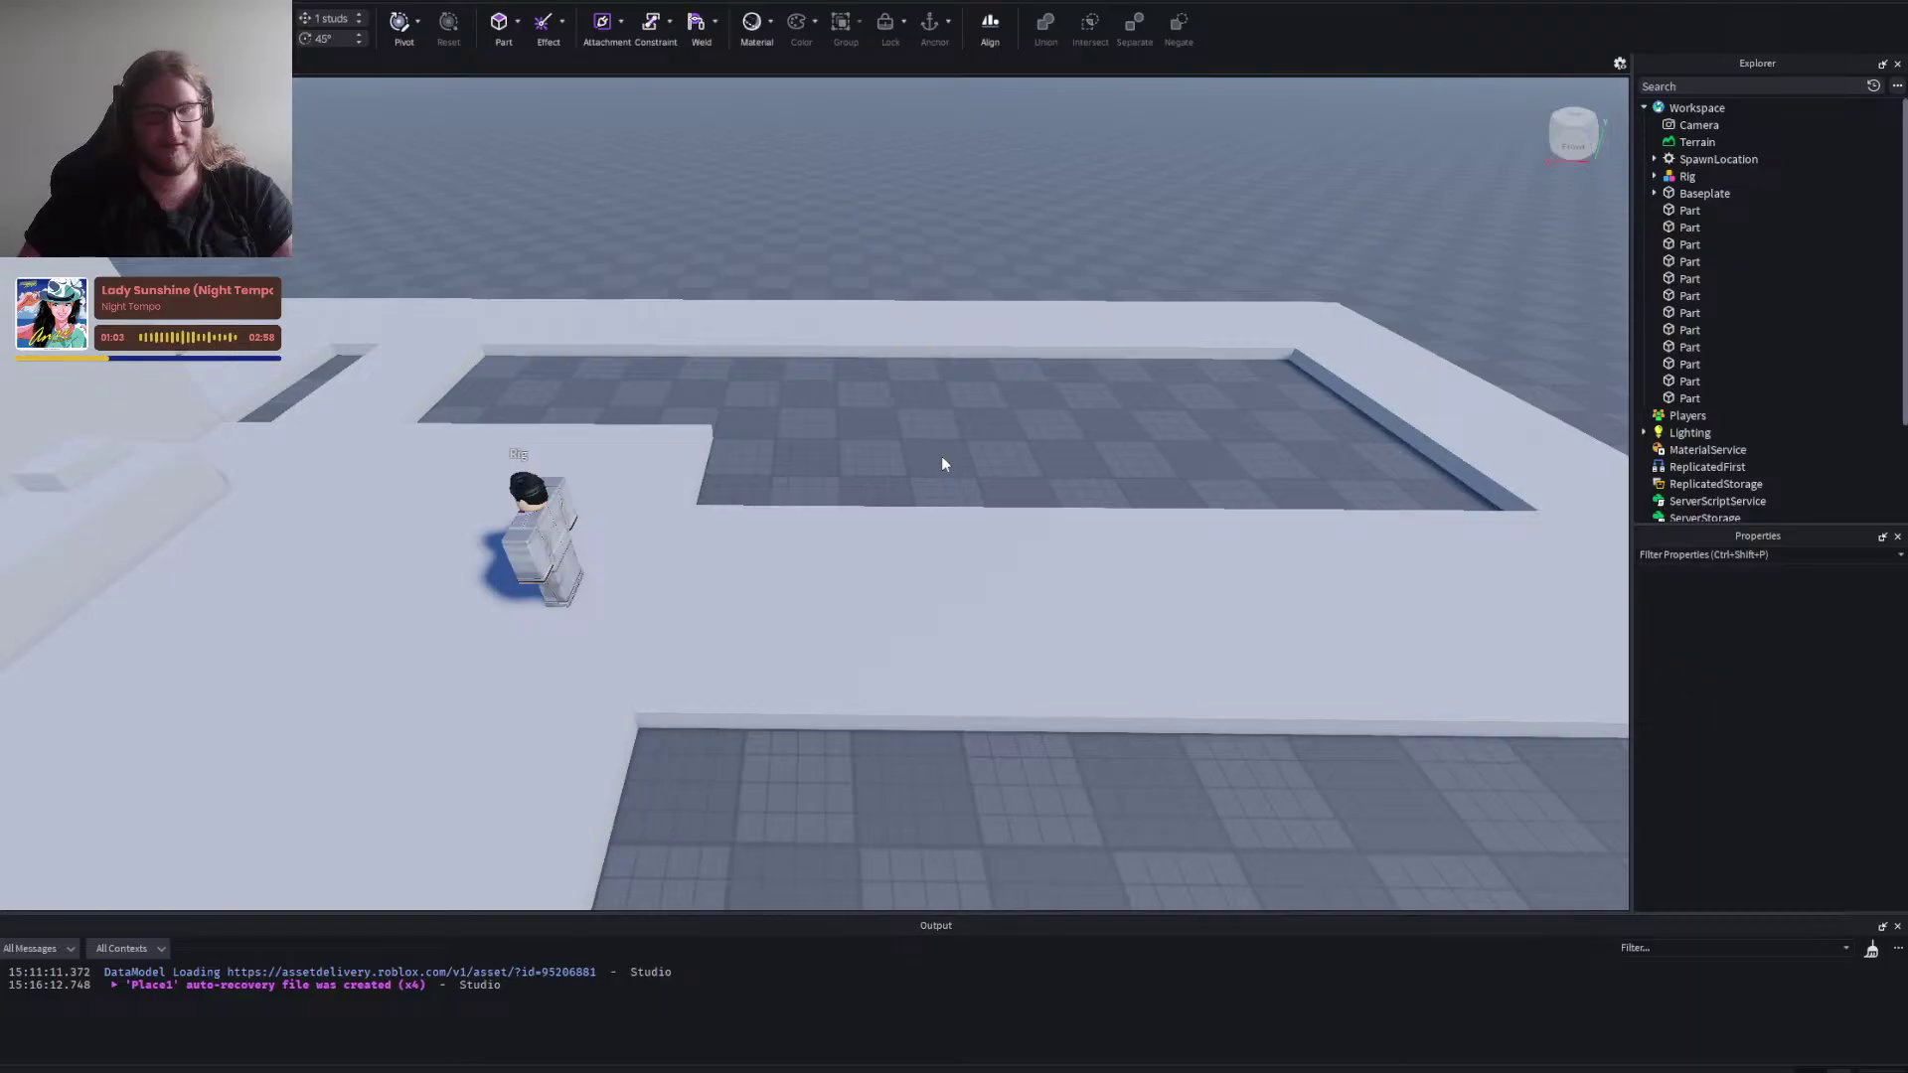
right_click(942, 458)
key(s)
key(d)
key(w)
key(a)
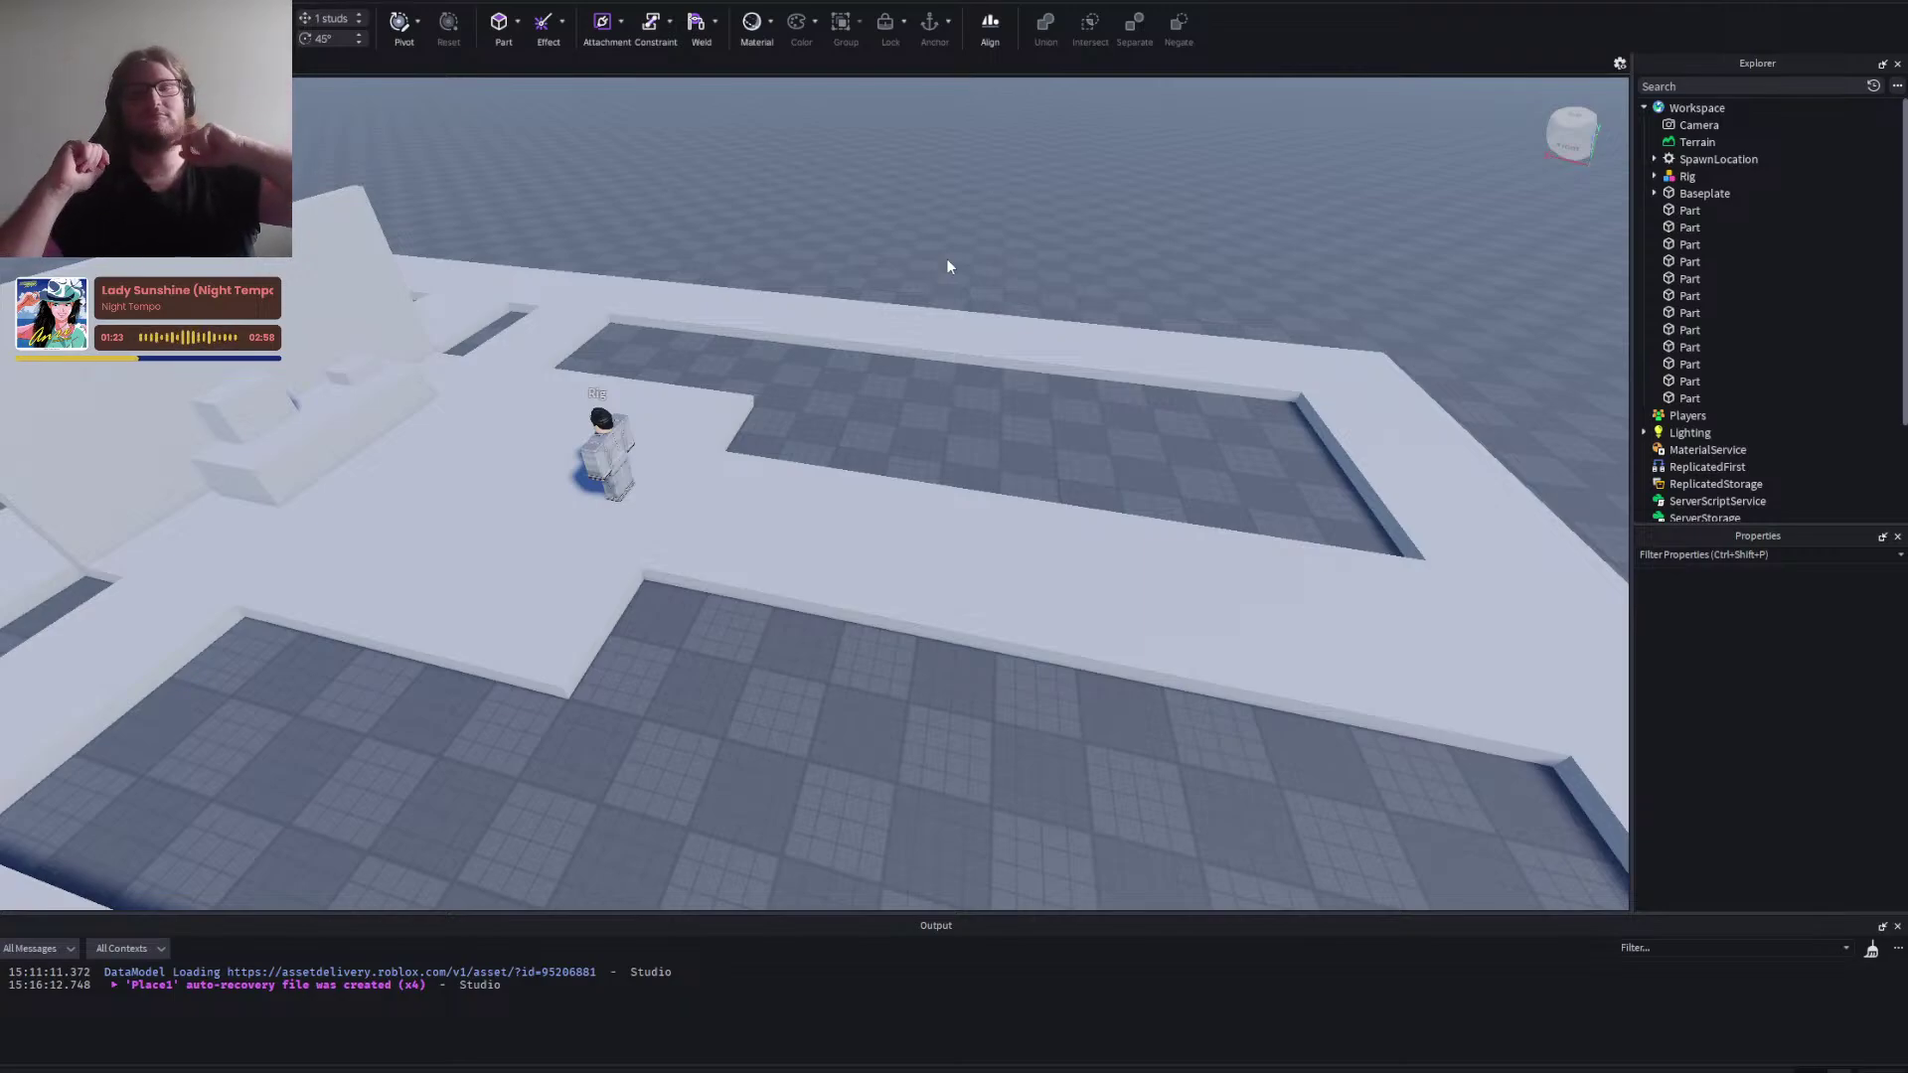
Examine the blocked-out building layout from several sides, including the outer corridors, the central platform and the desk in front of the wall.
key(d)
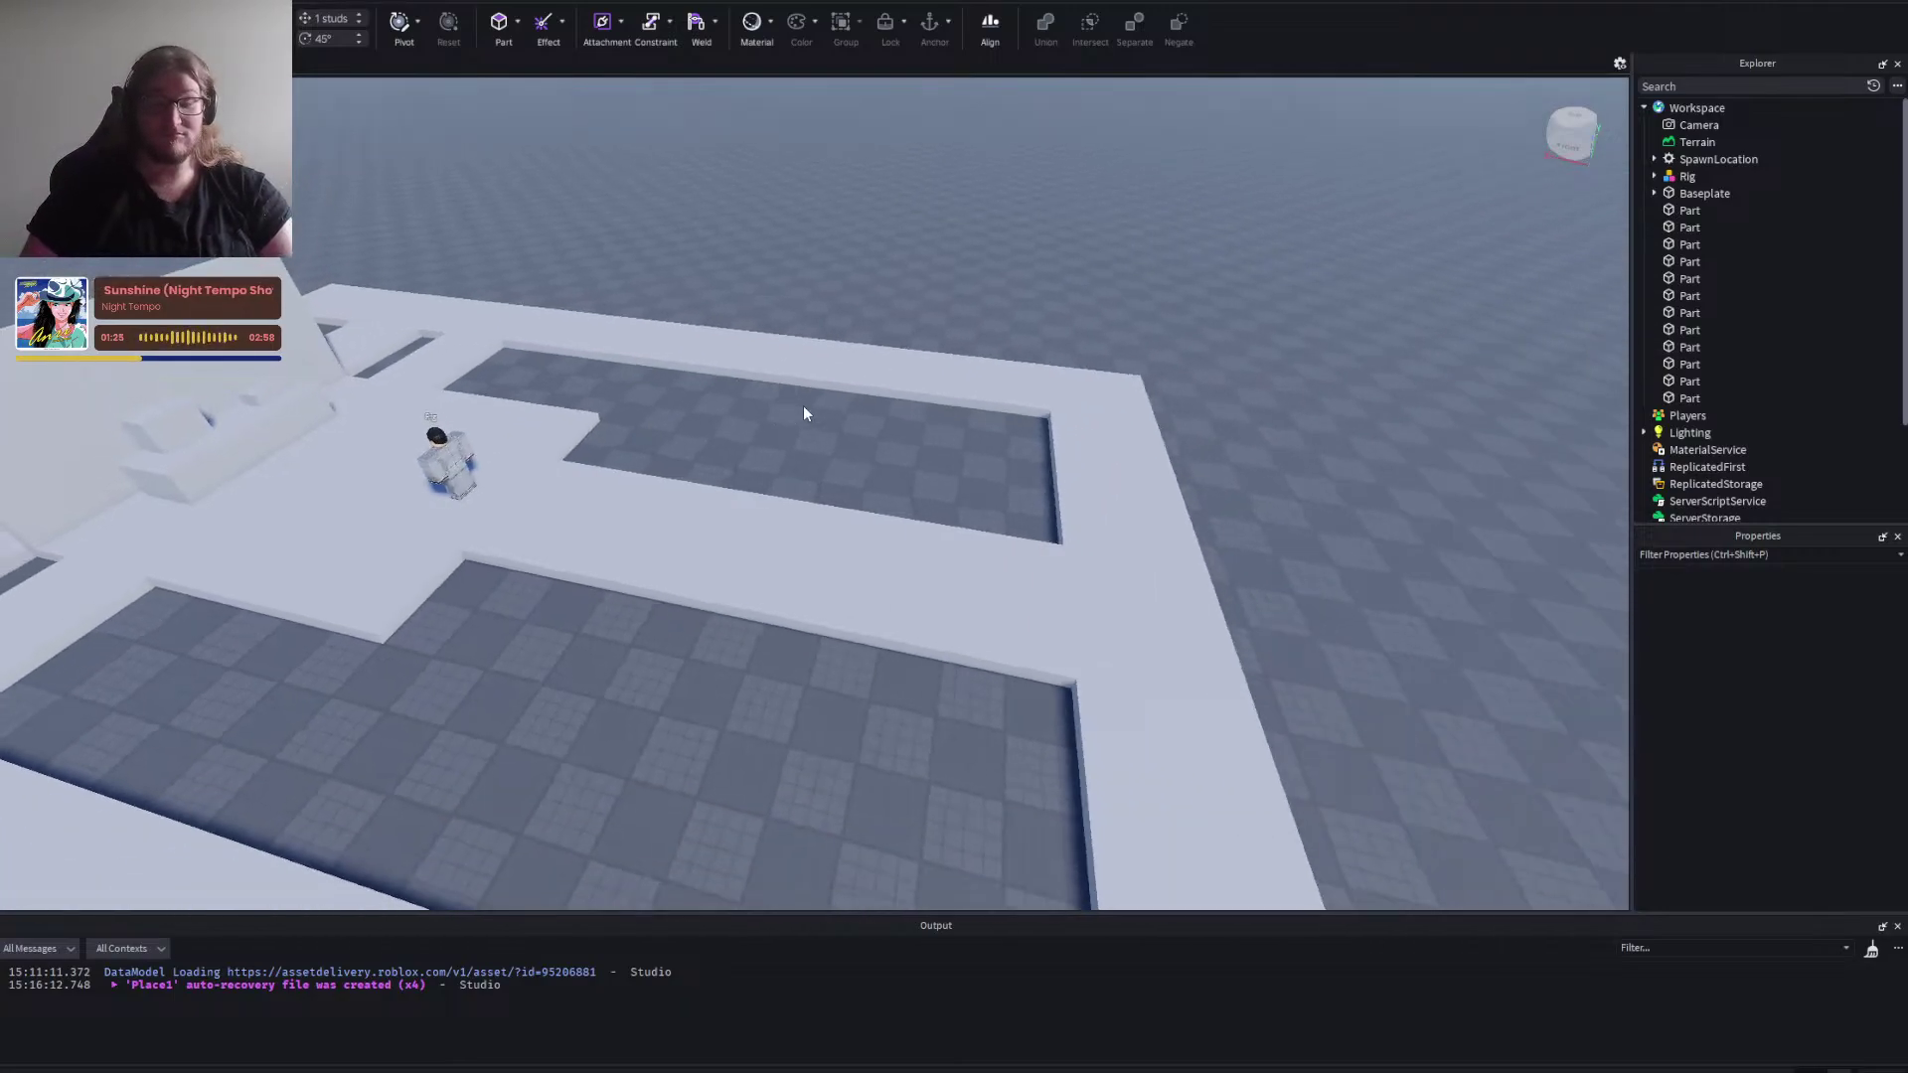
right_click(979, 588)
key(s)
right_click(979, 589)
key(w)
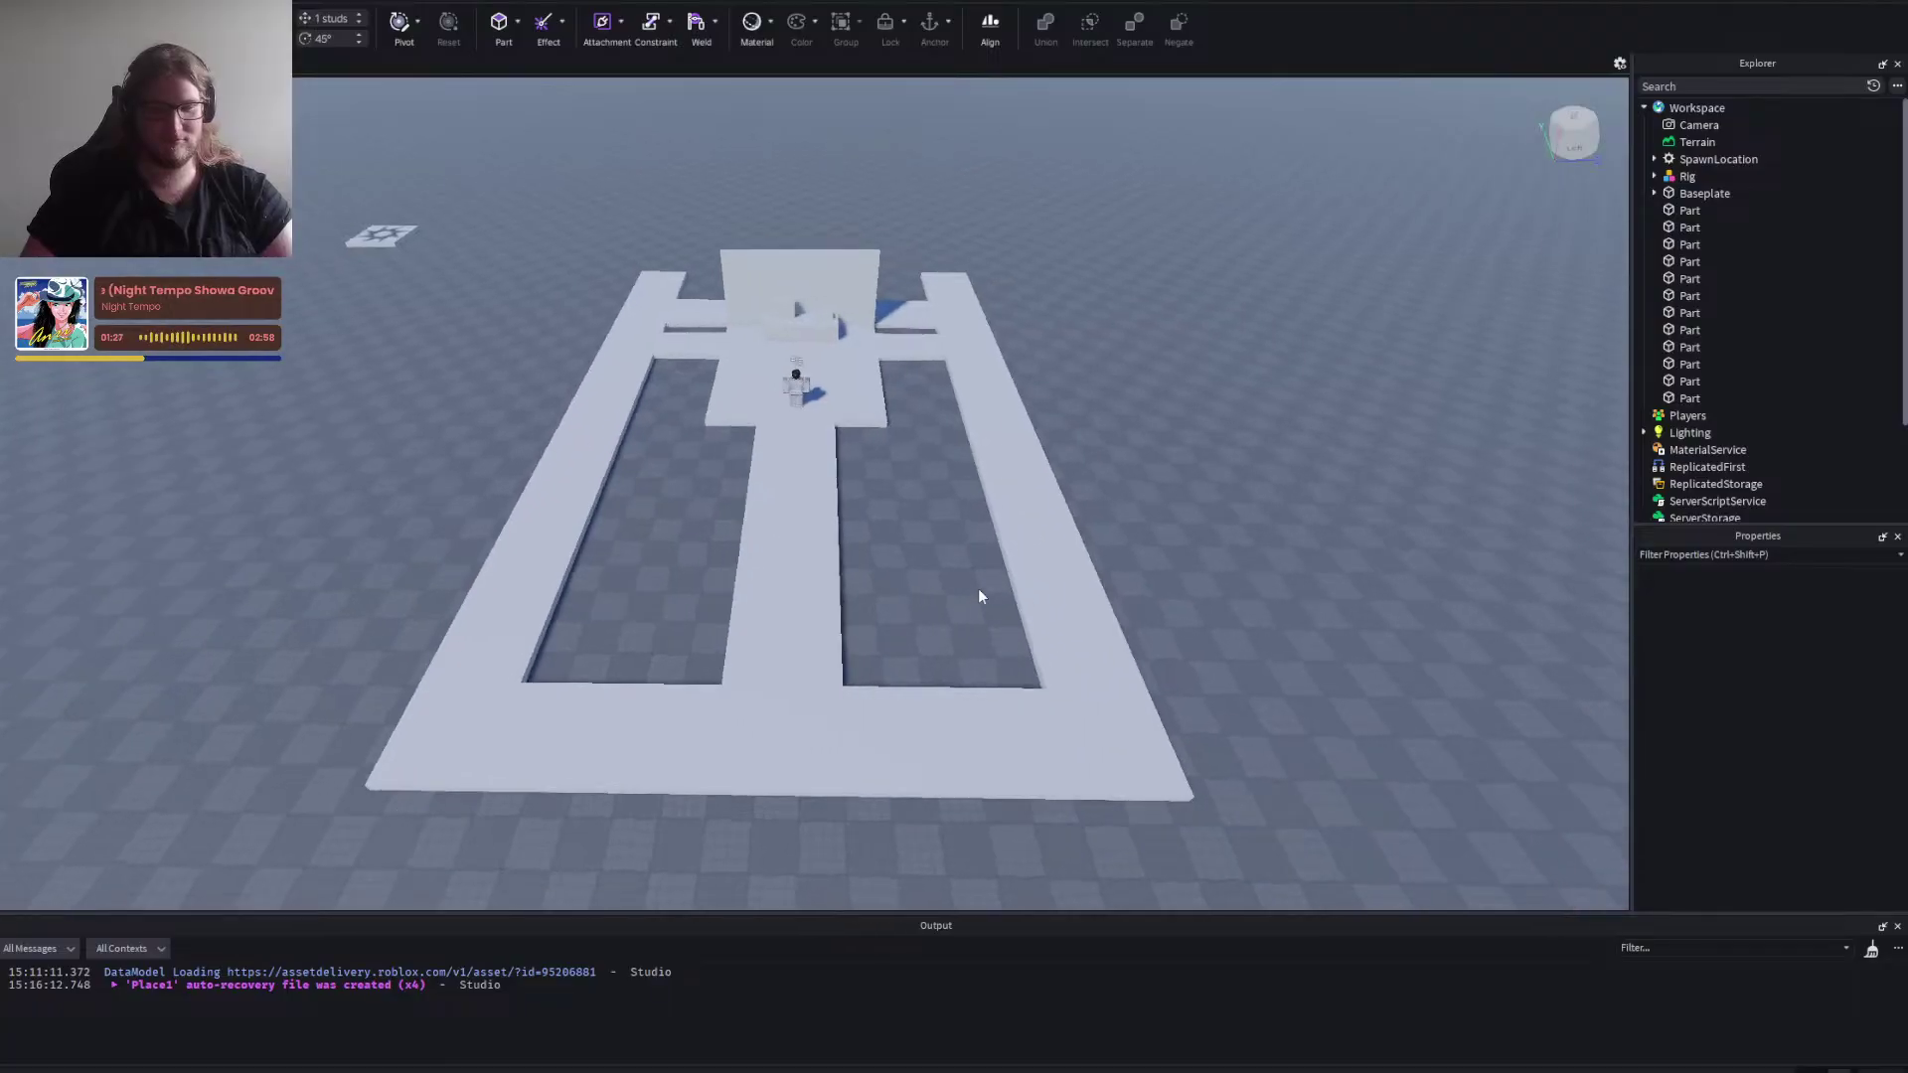
key(d)
right_click(979, 590)
key(d)
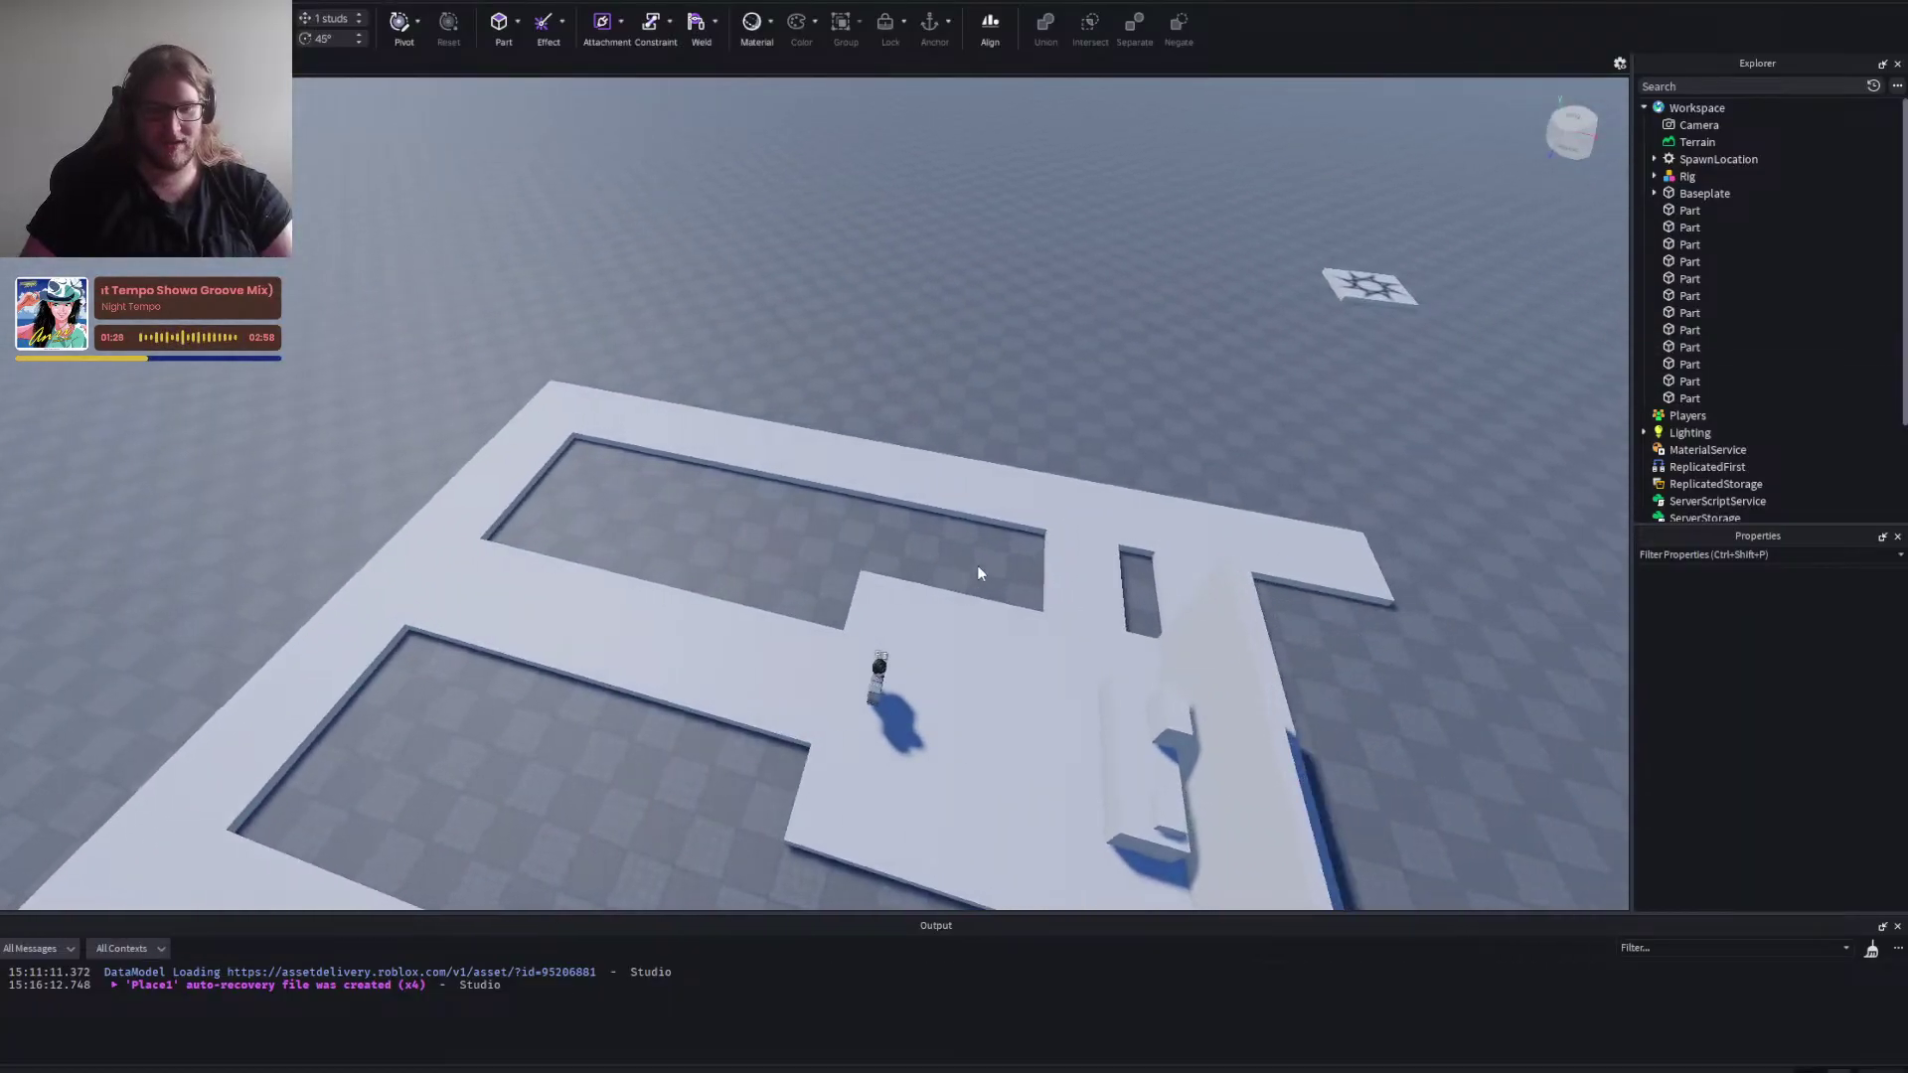
right_click(975, 565)
click(798, 553)
key(w)
key(w)
right_click(800, 553)
right_click(821, 545)
scroll(805, 536, down, 5)
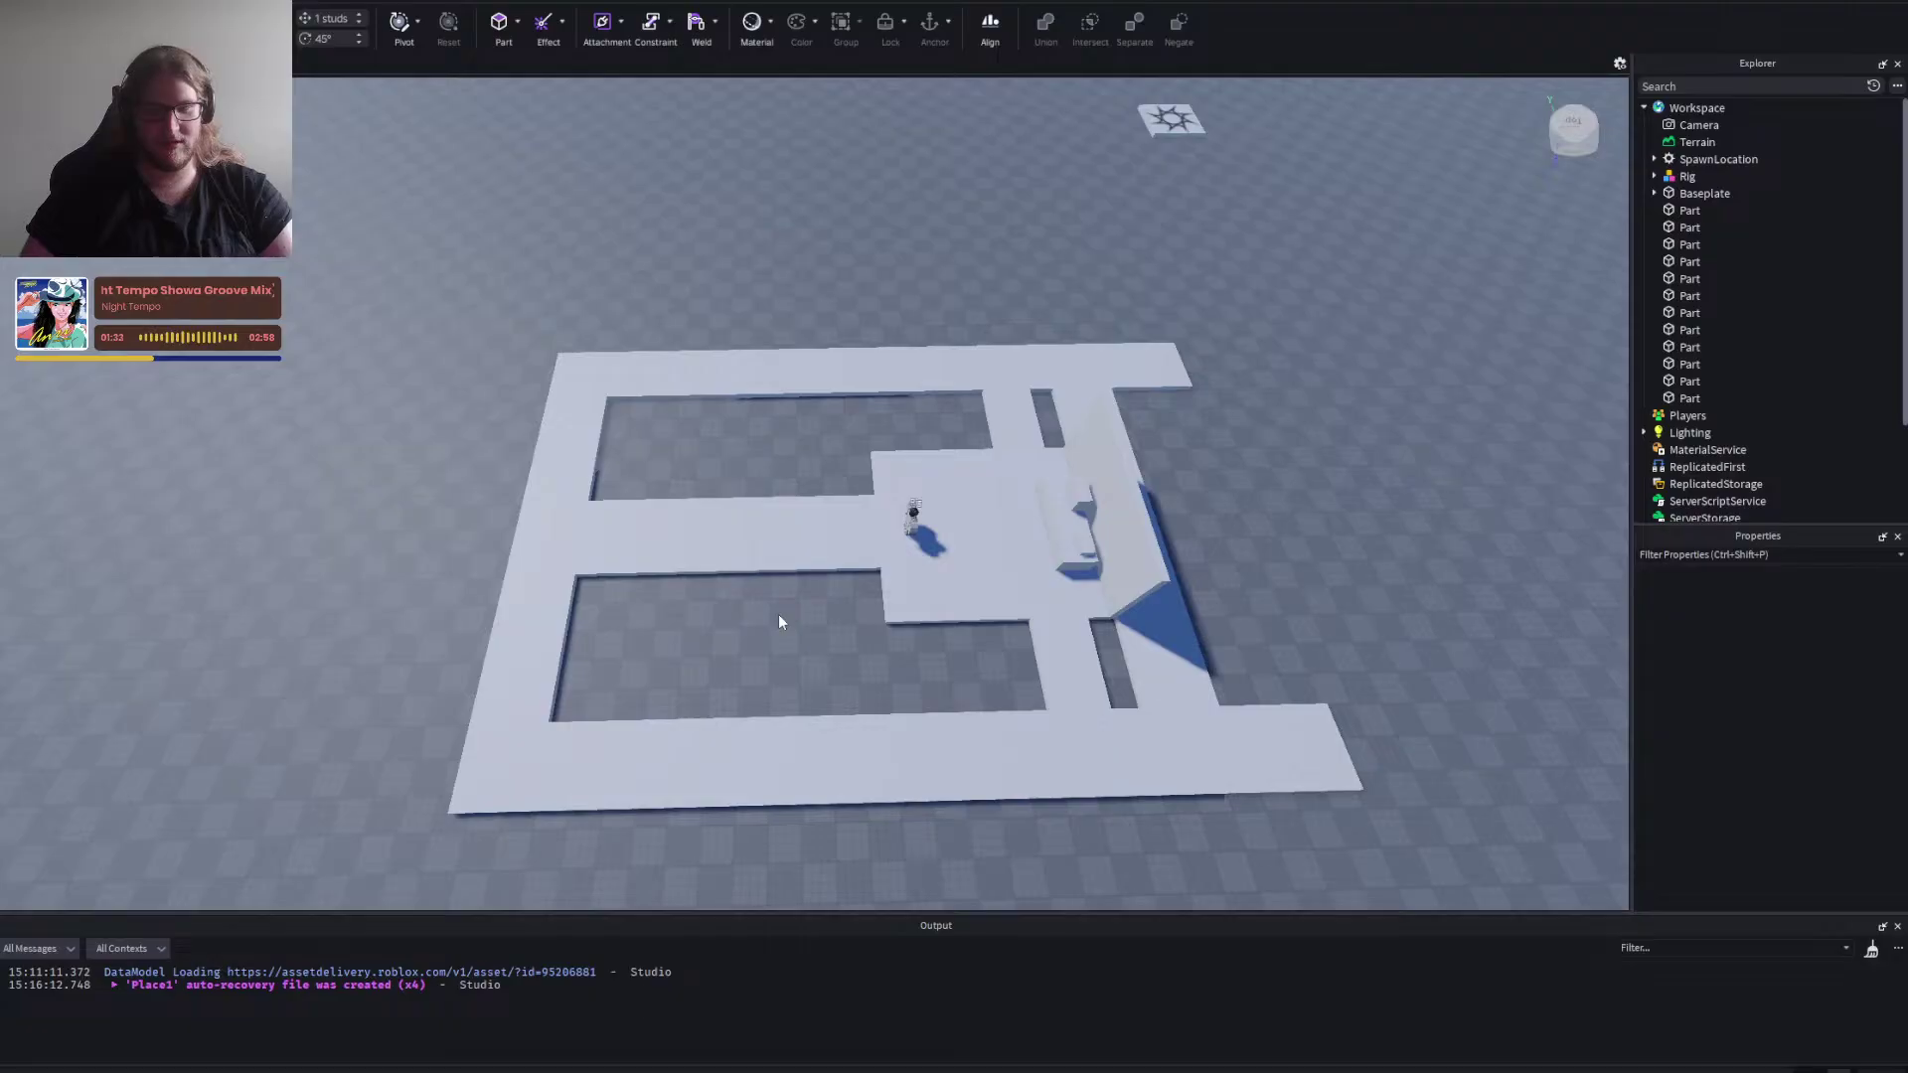
scroll(778, 612, down, 8)
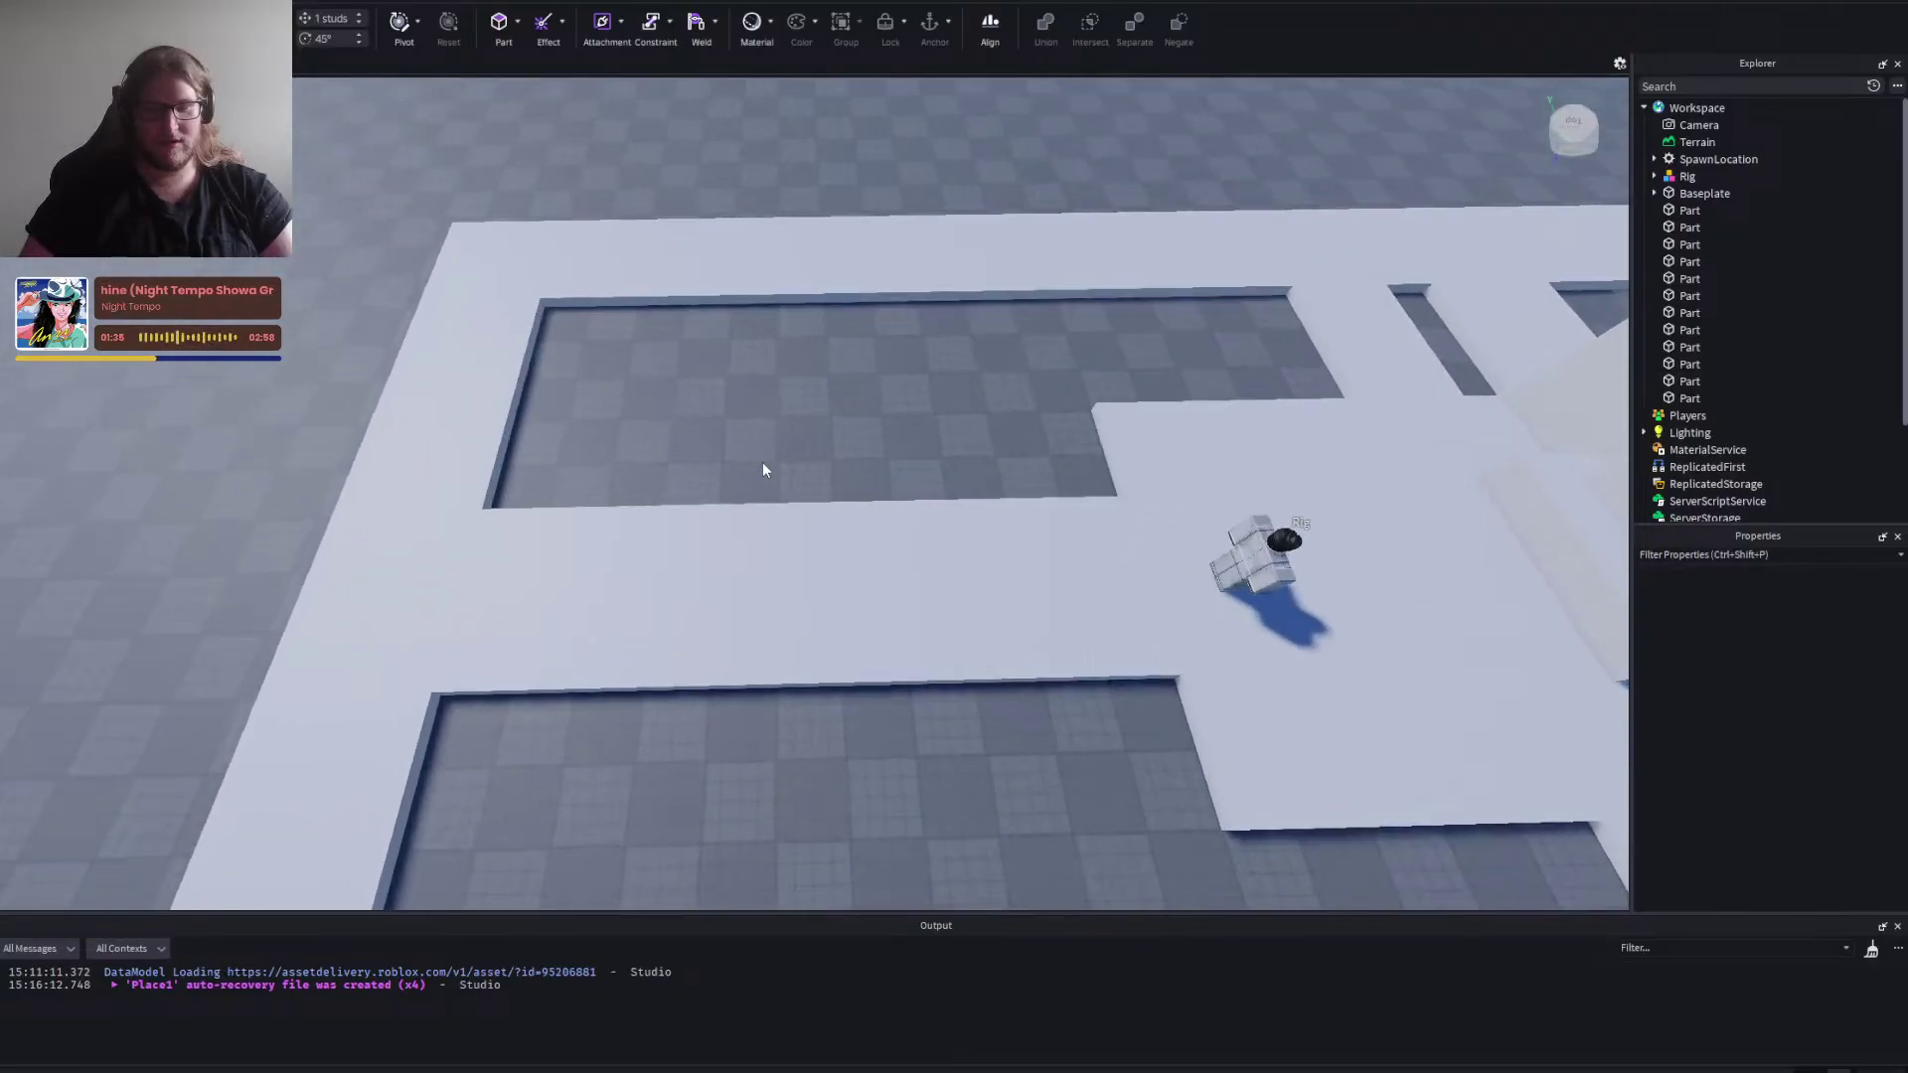
right_click(763, 470)
scroll(763, 470, down, 6)
key(d)
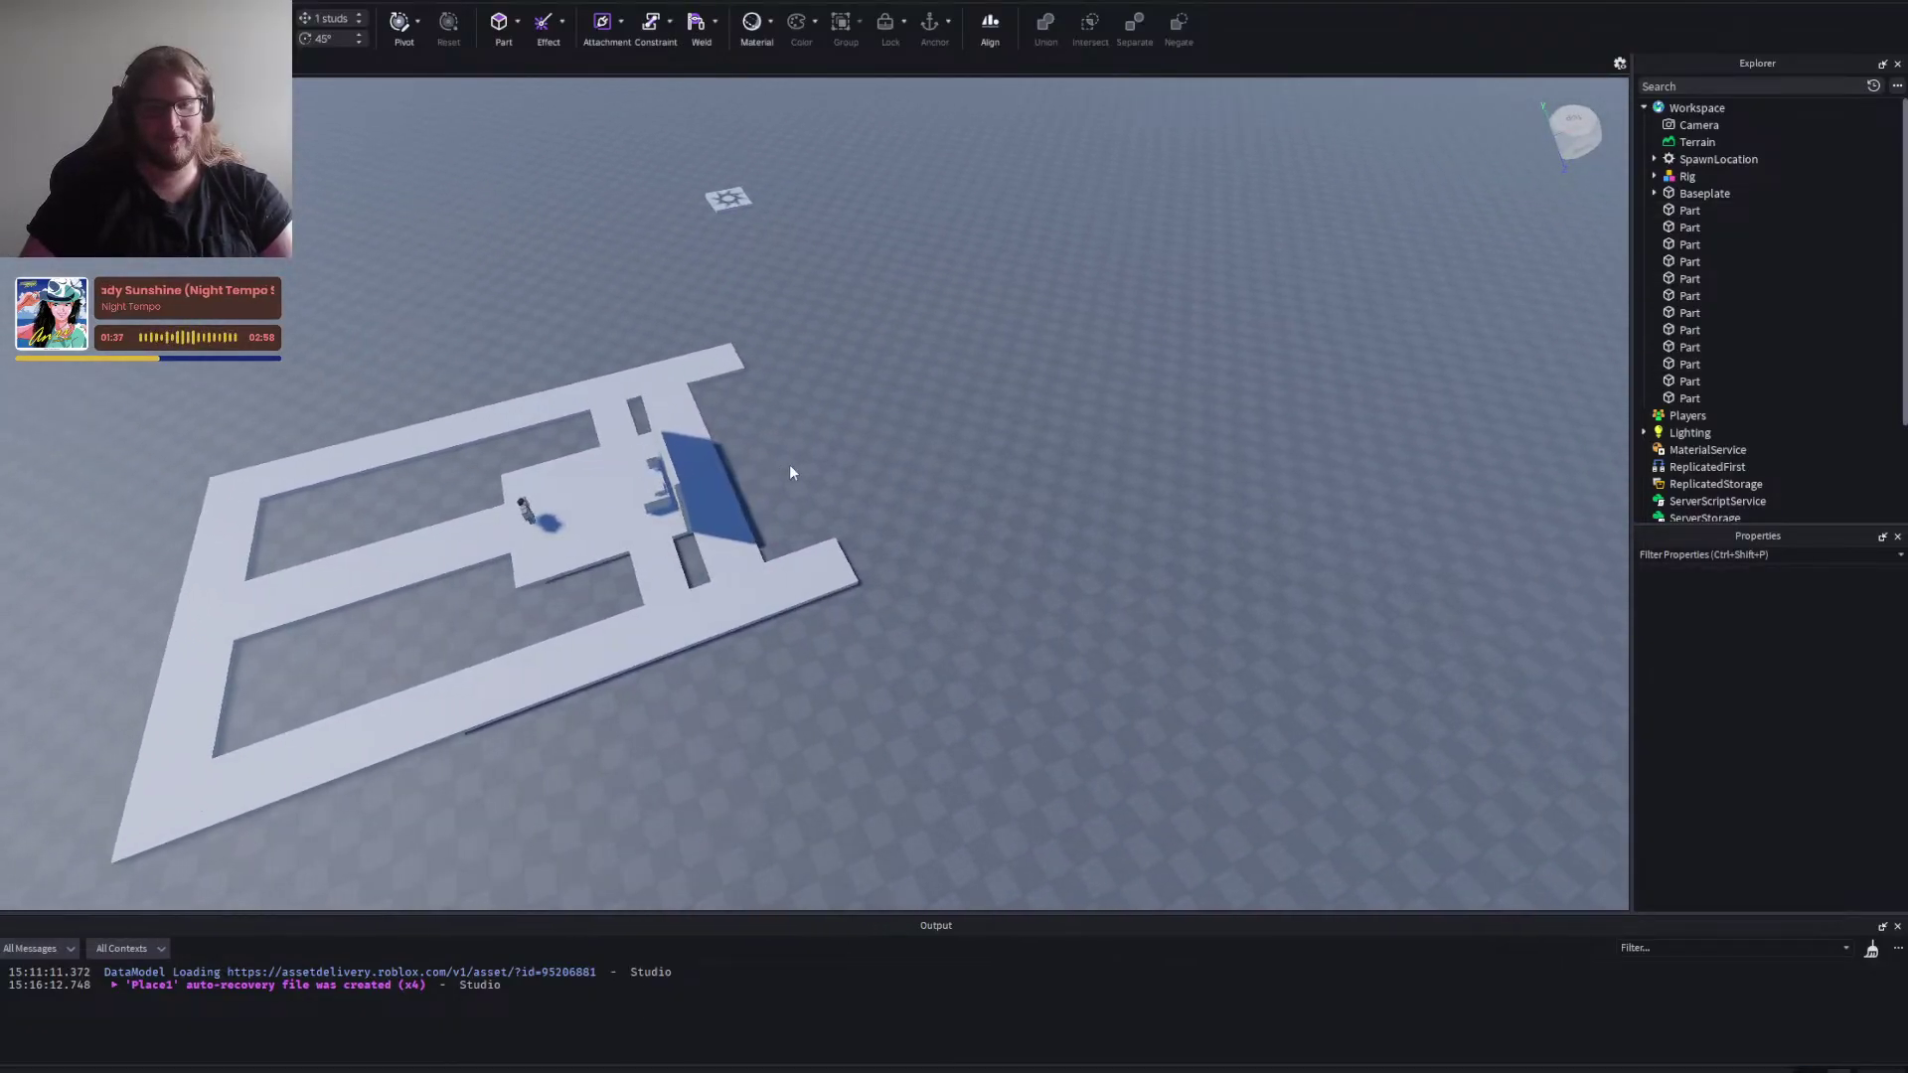
key(a)
right_click(815, 461)
scroll(830, 457, up, 4)
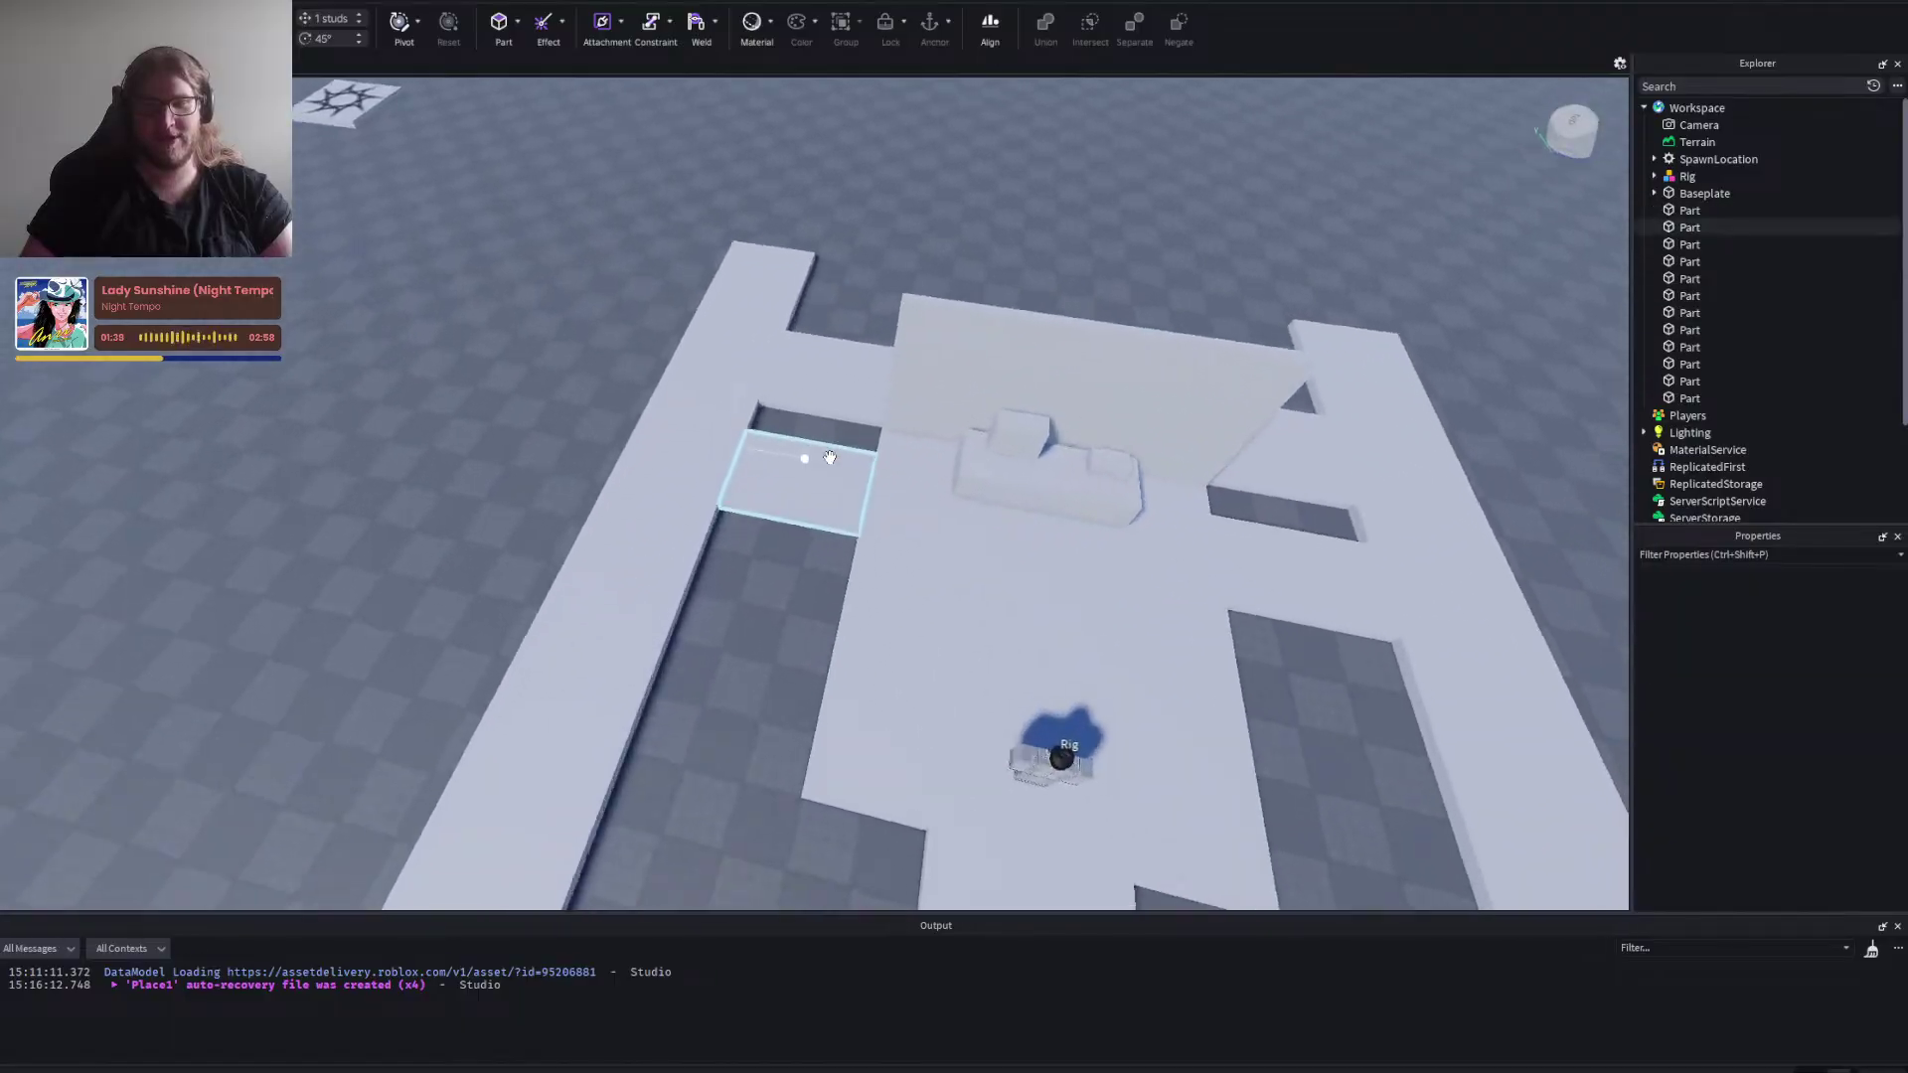
scroll(830, 457, up, 5)
scroll(827, 457, down, 4)
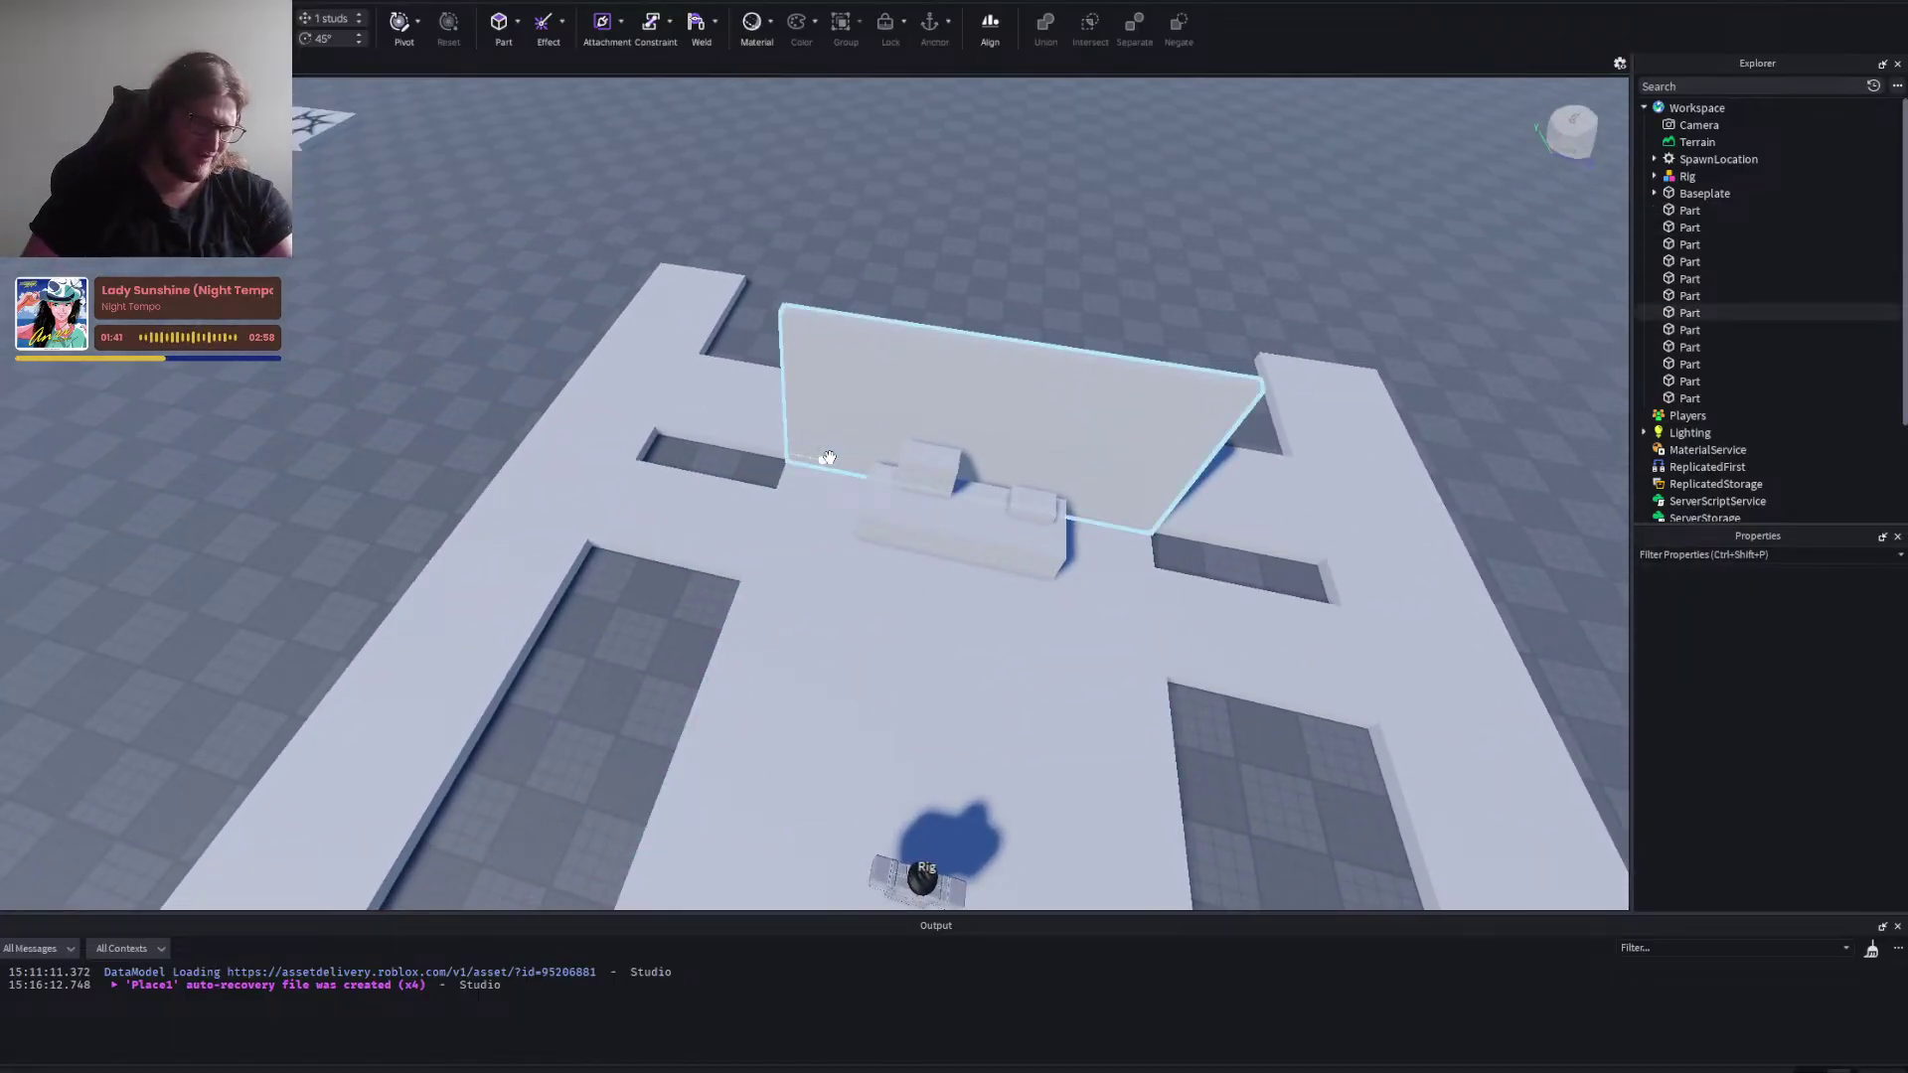
scroll(827, 457, up, 2)
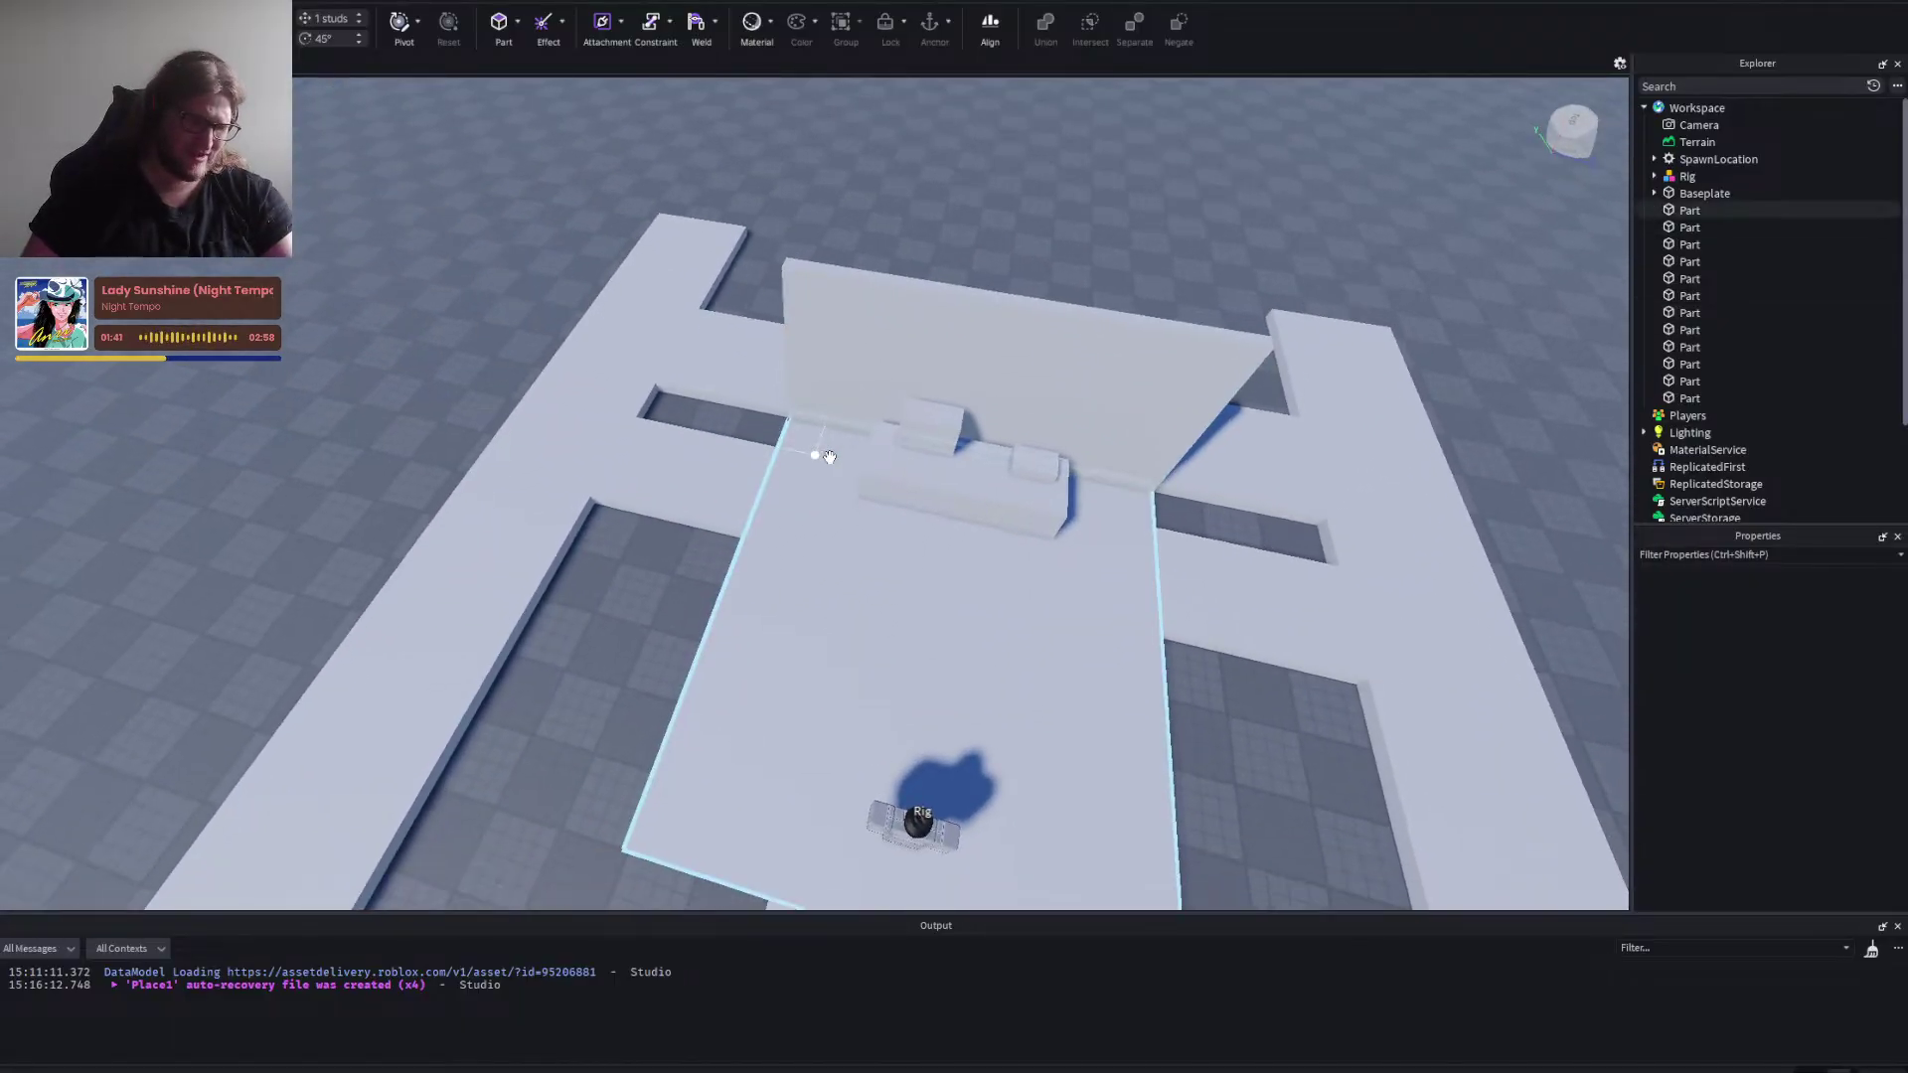
Review the overall floor plan from above, focusing on the enclosed gaps between the central walkway and the outer corridors.
key(q)
right_click(957, 228)
key(d)
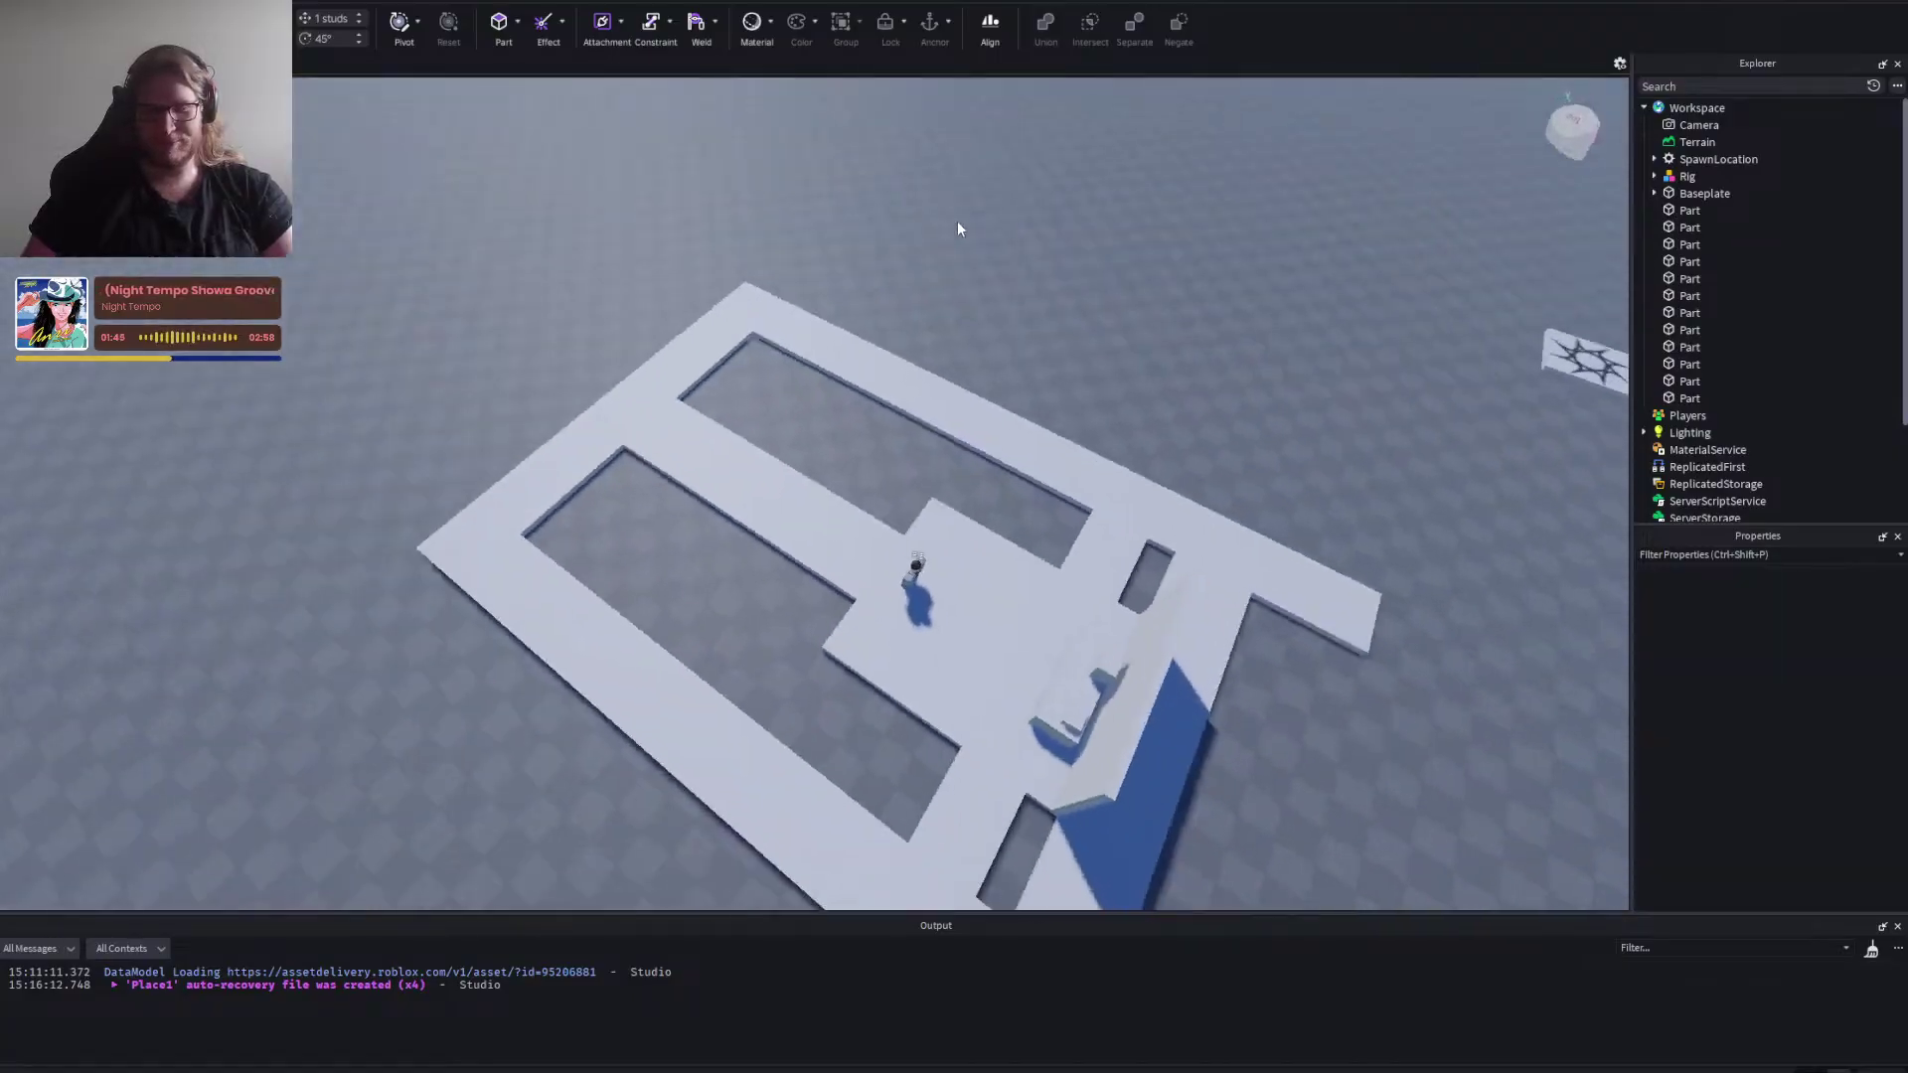
scroll(957, 220, down, 2)
scroll(937, 248, up, 8)
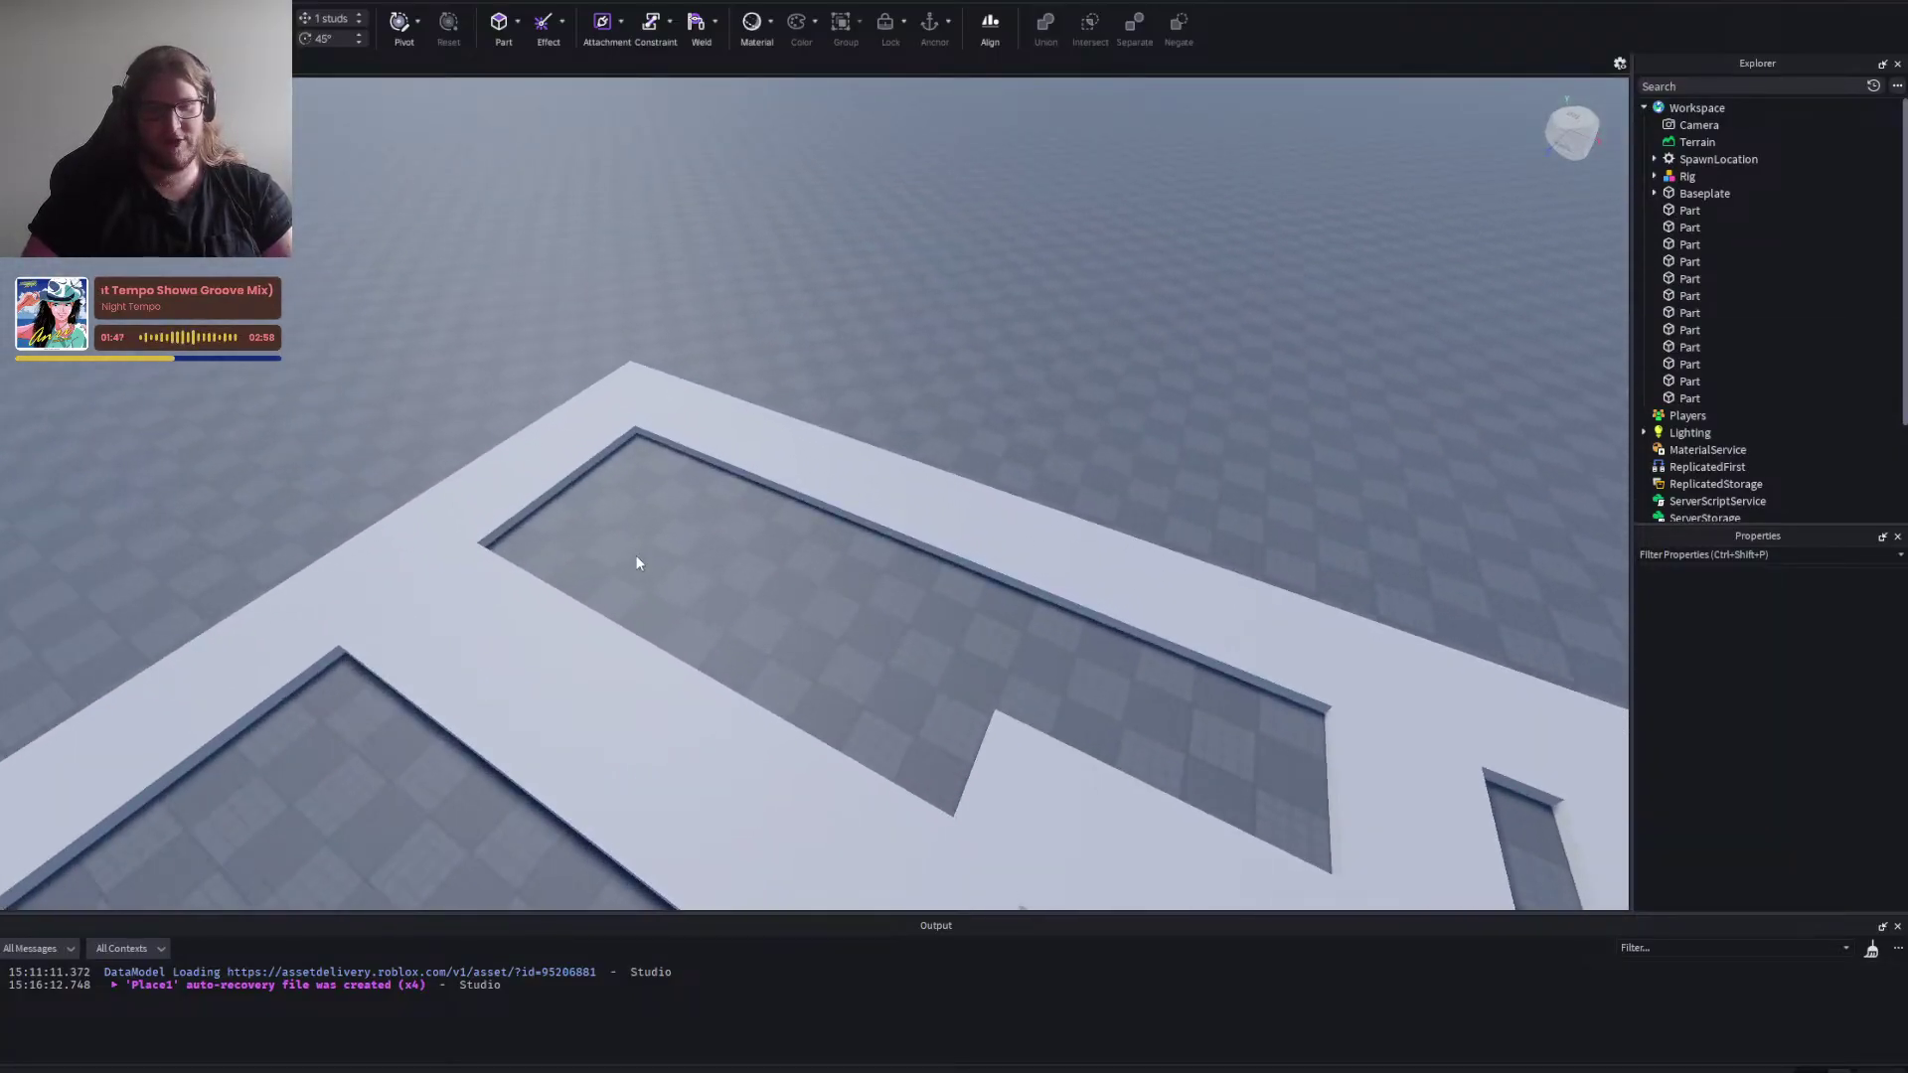
scroll(452, 360, down, 4)
right_click(453, 371)
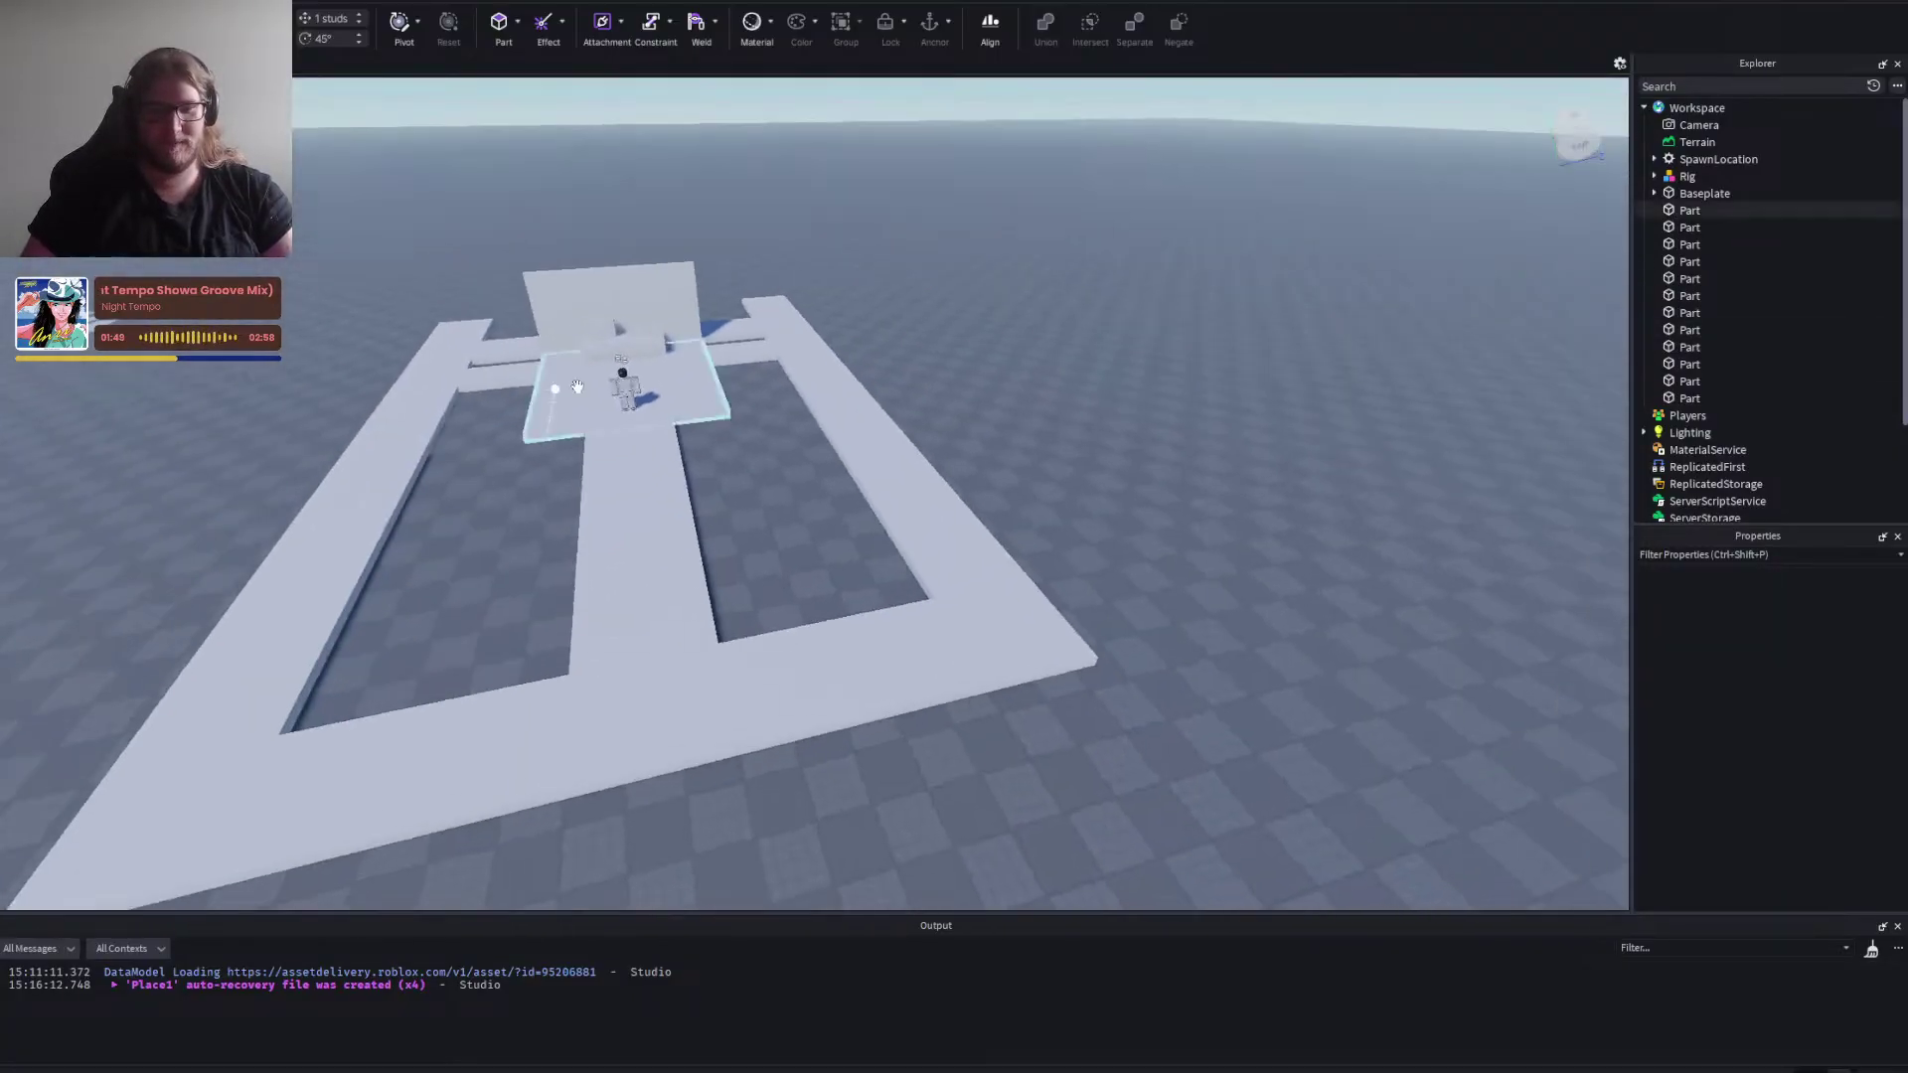
scroll(547, 498, down, 2)
right_click(540, 498)
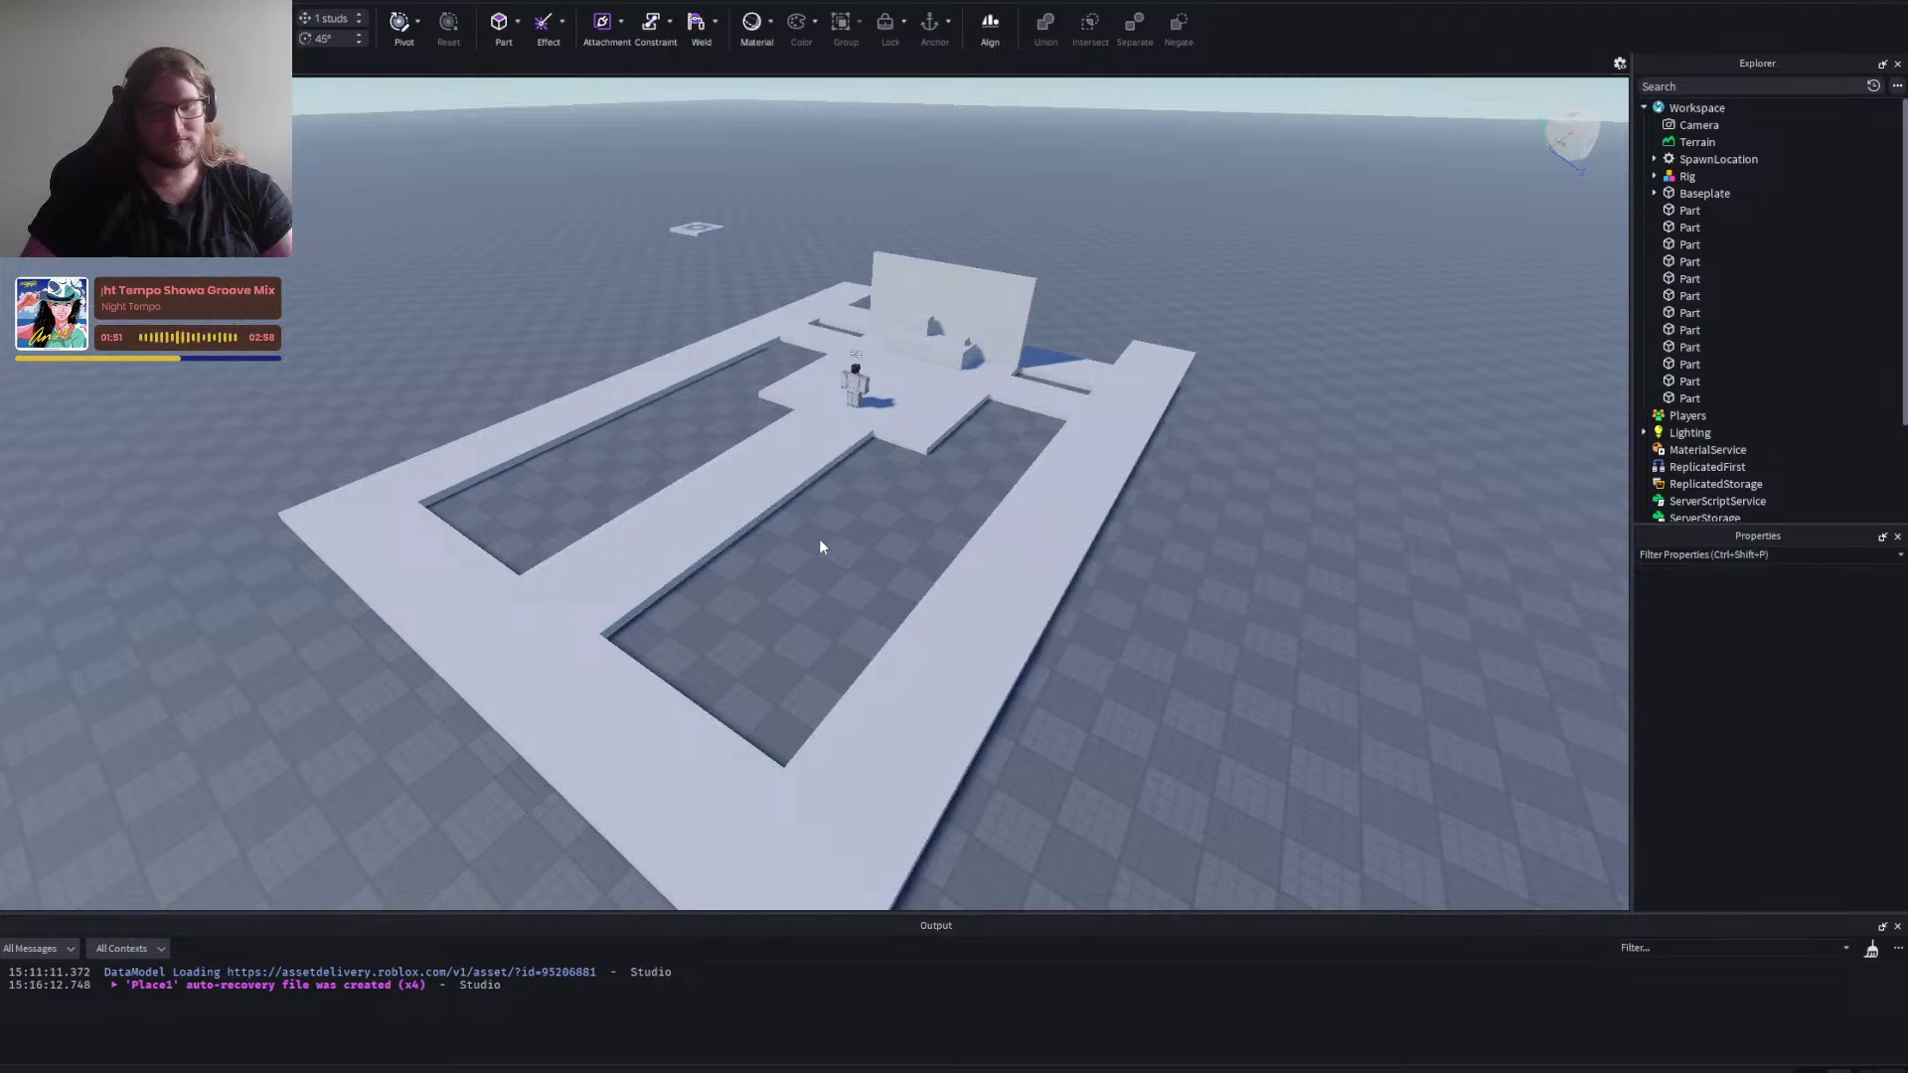
scroll(819, 538, up, 3)
right_click(816, 553)
scroll(813, 552, down, 3)
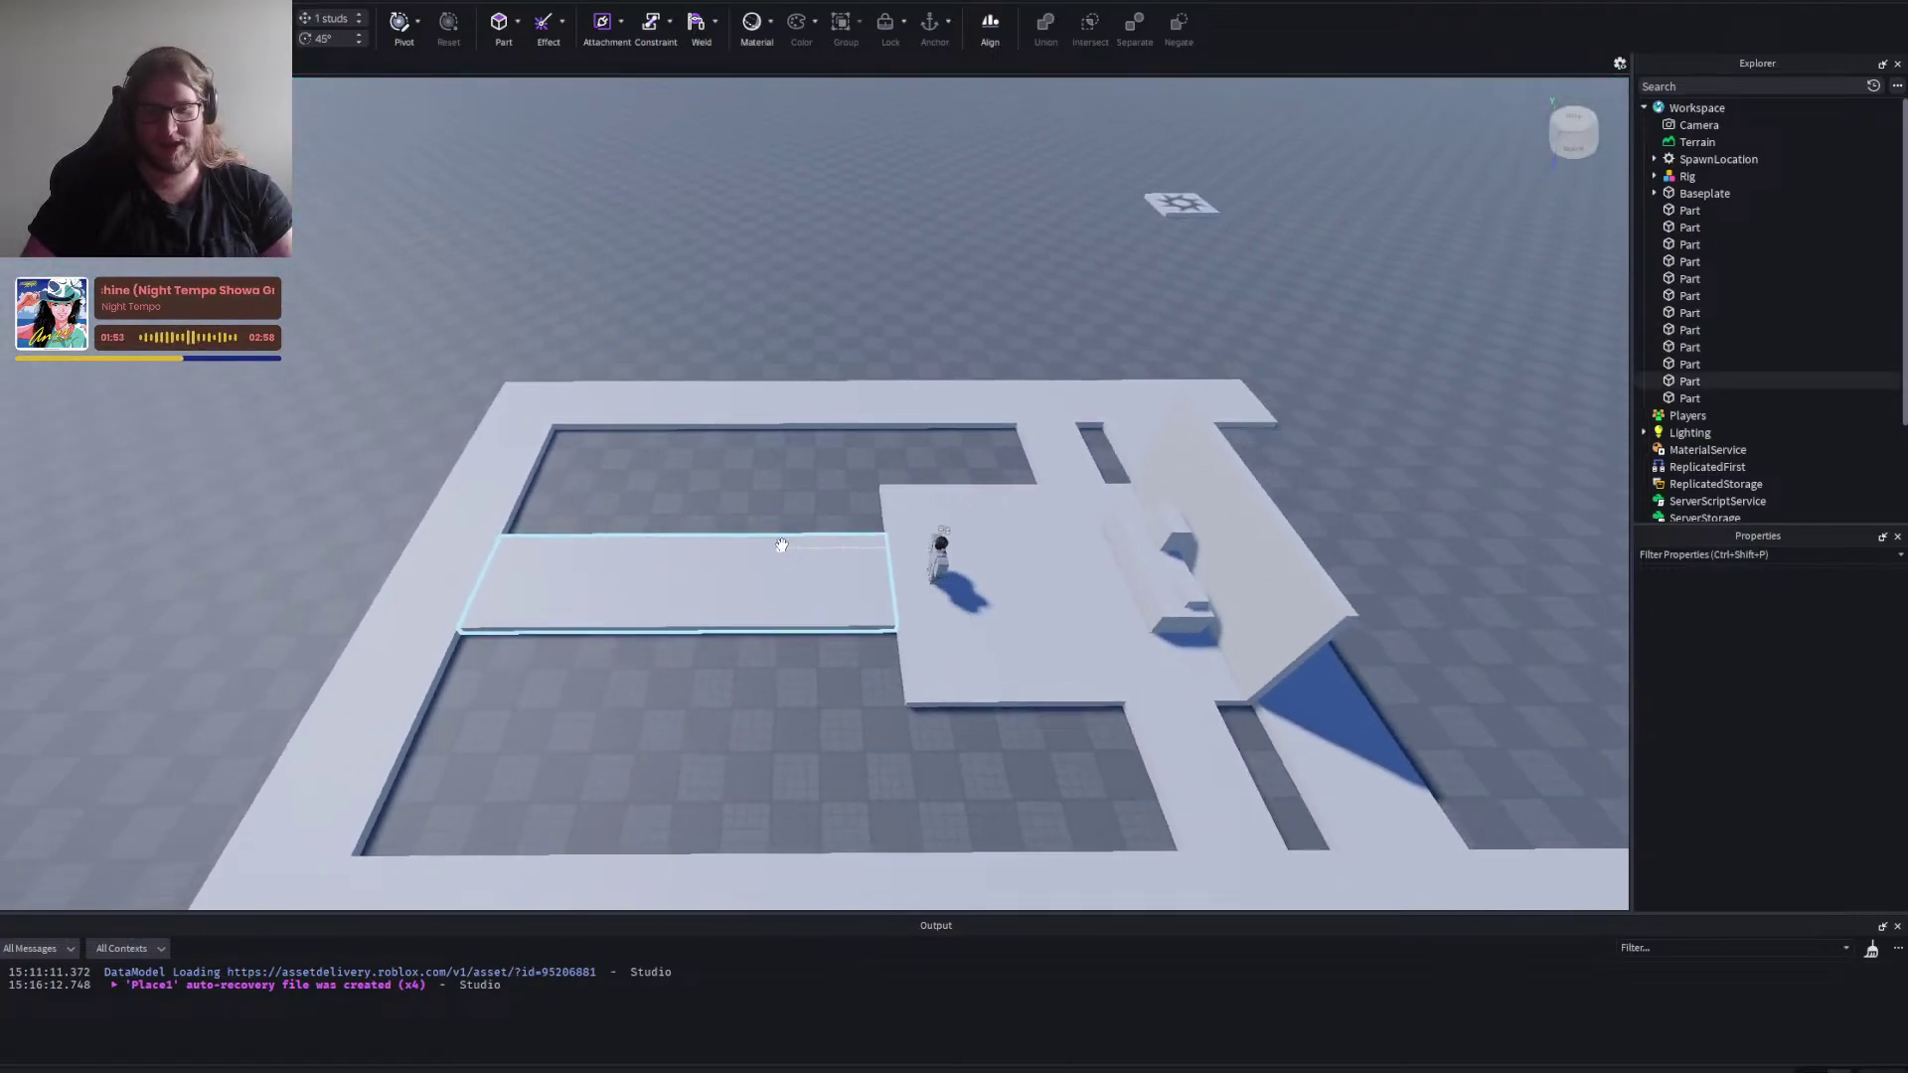
right_click(745, 490)
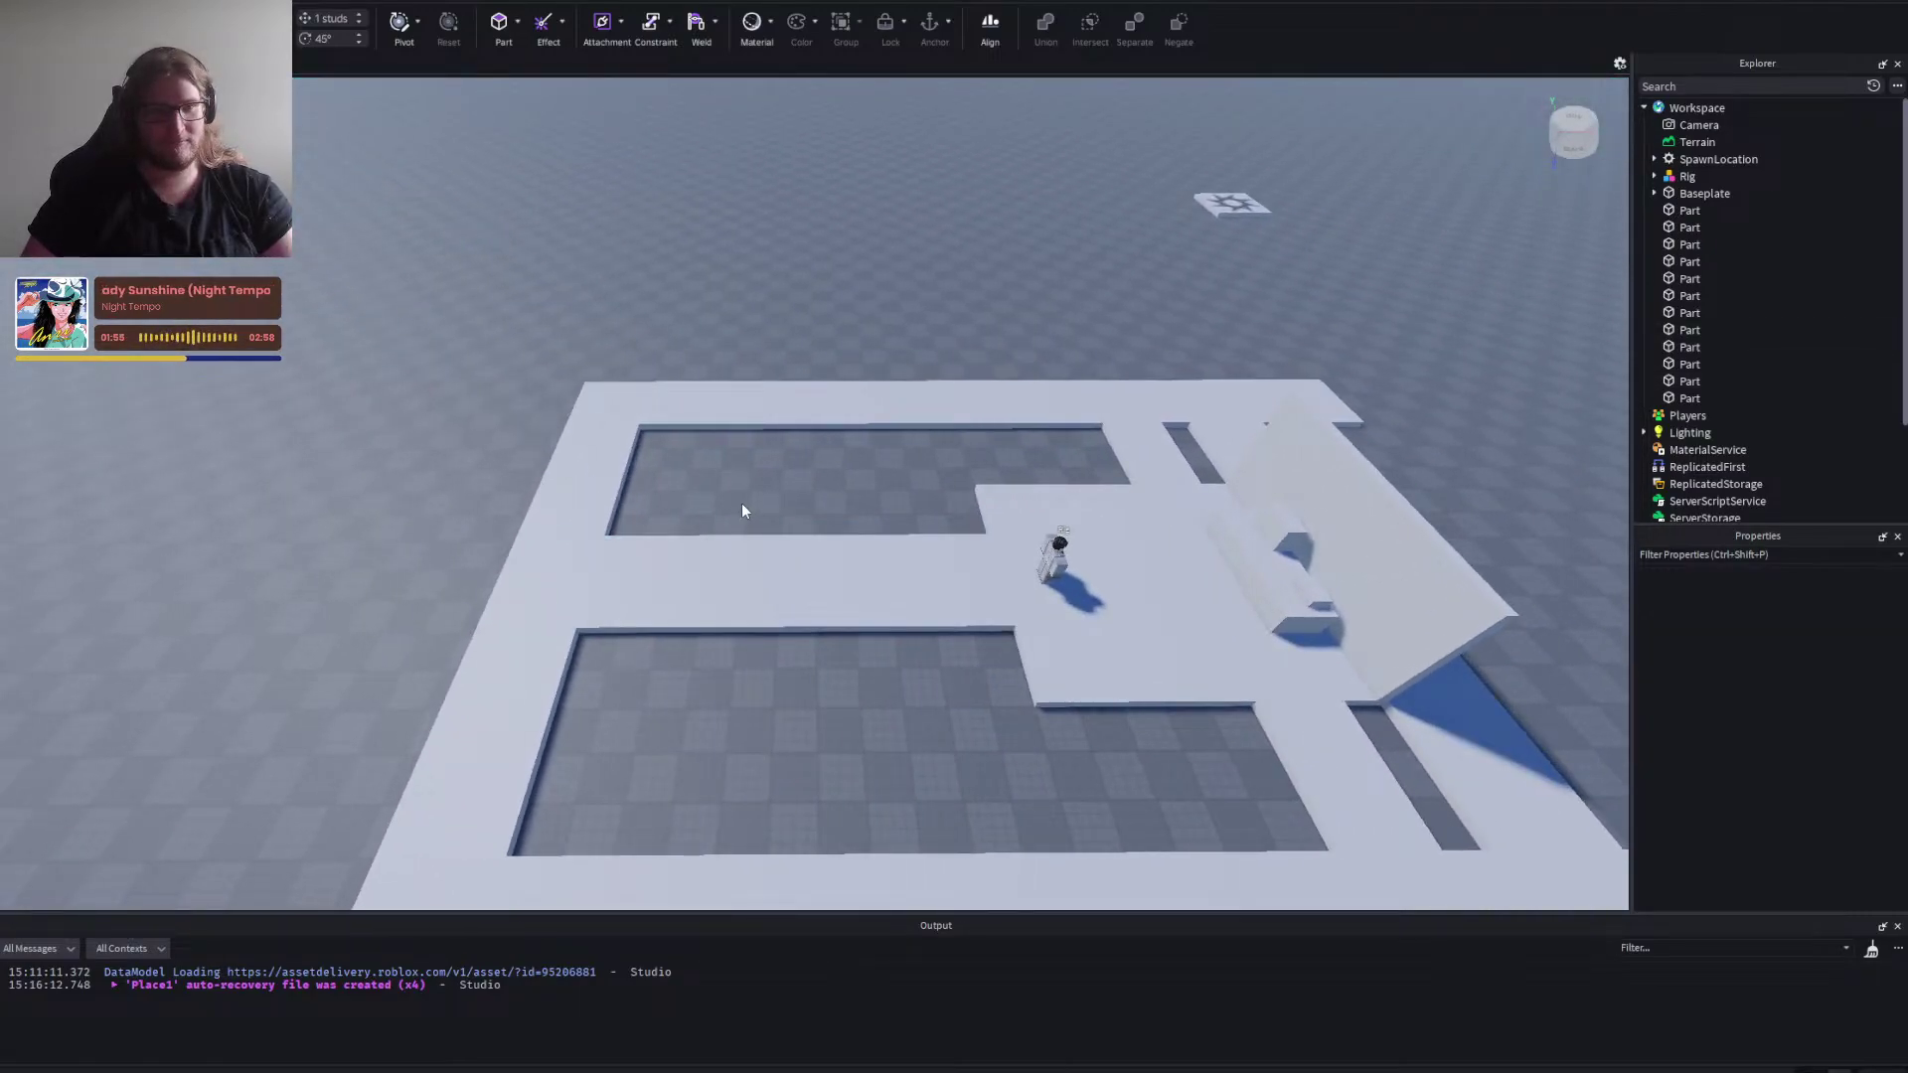
scroll(741, 502, up, 3)
click(771, 556)
click(696, 463)
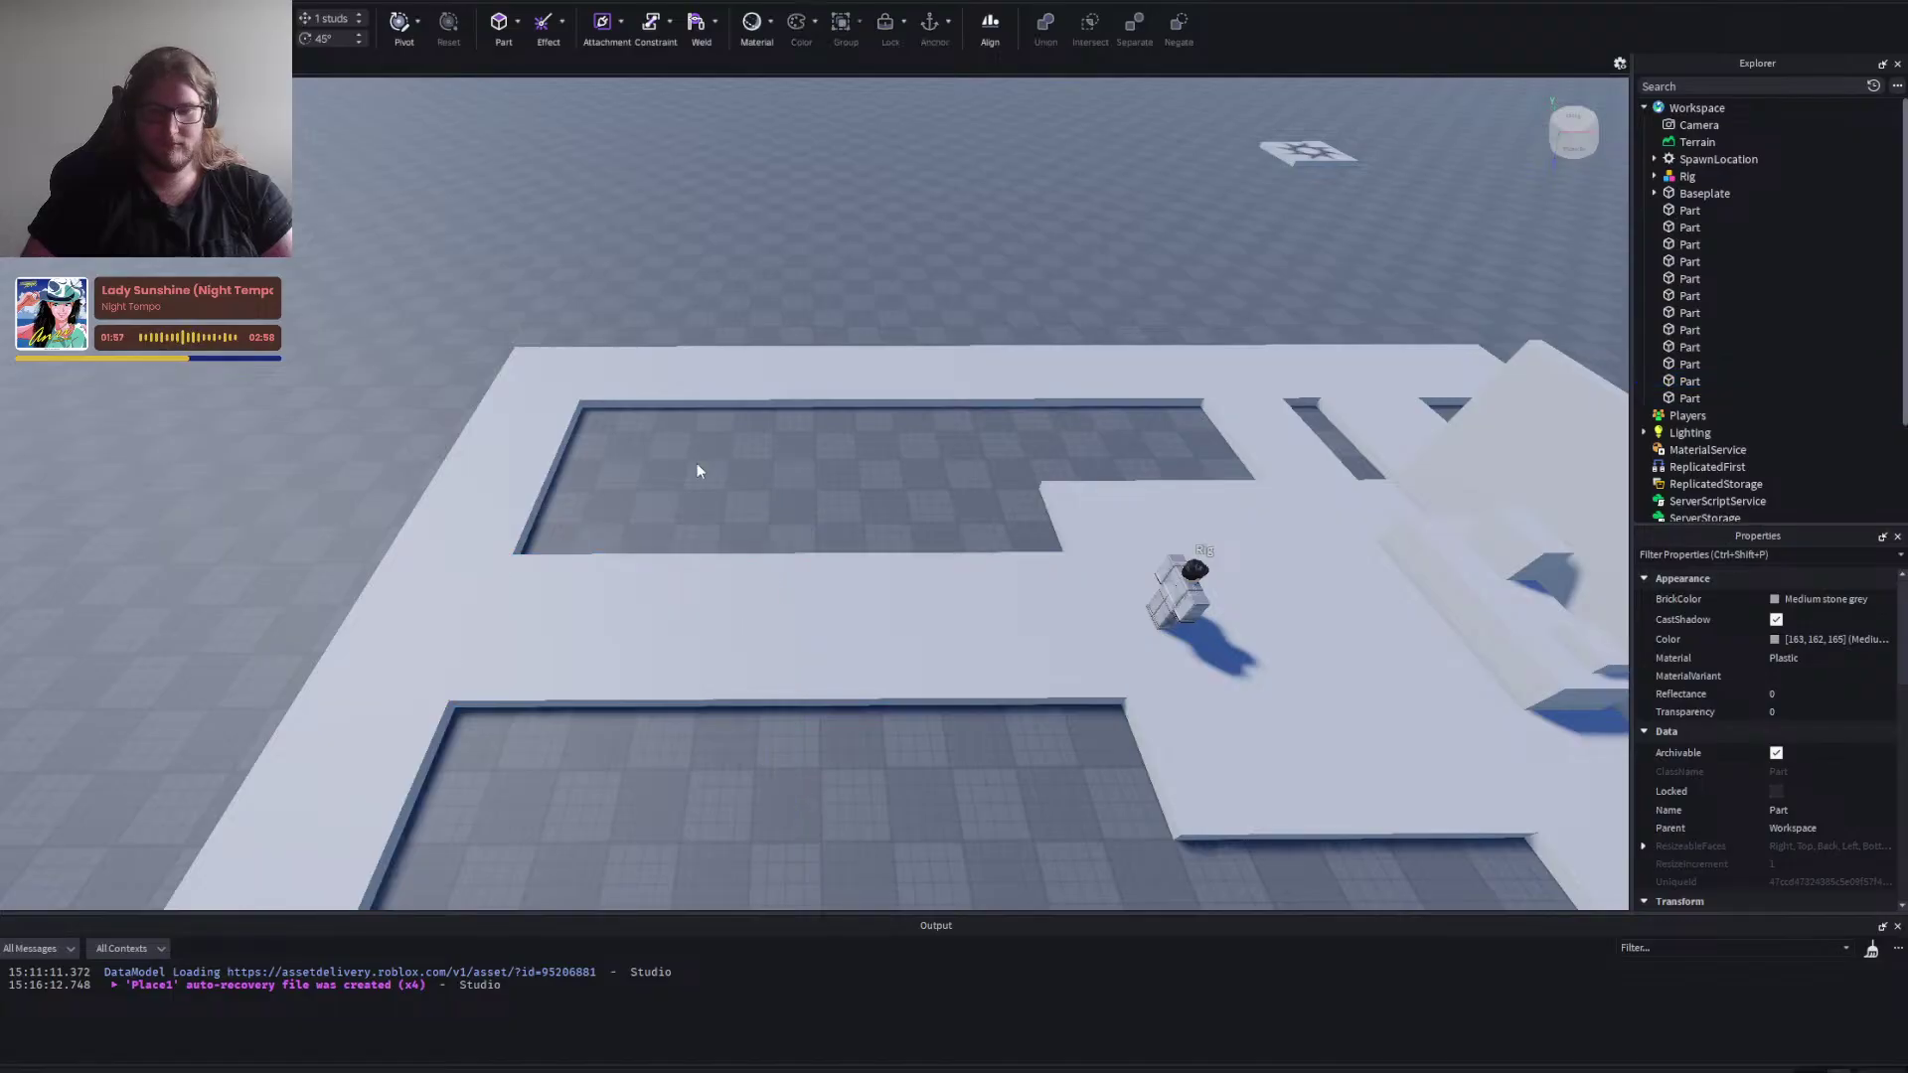
key(a)
key(d)
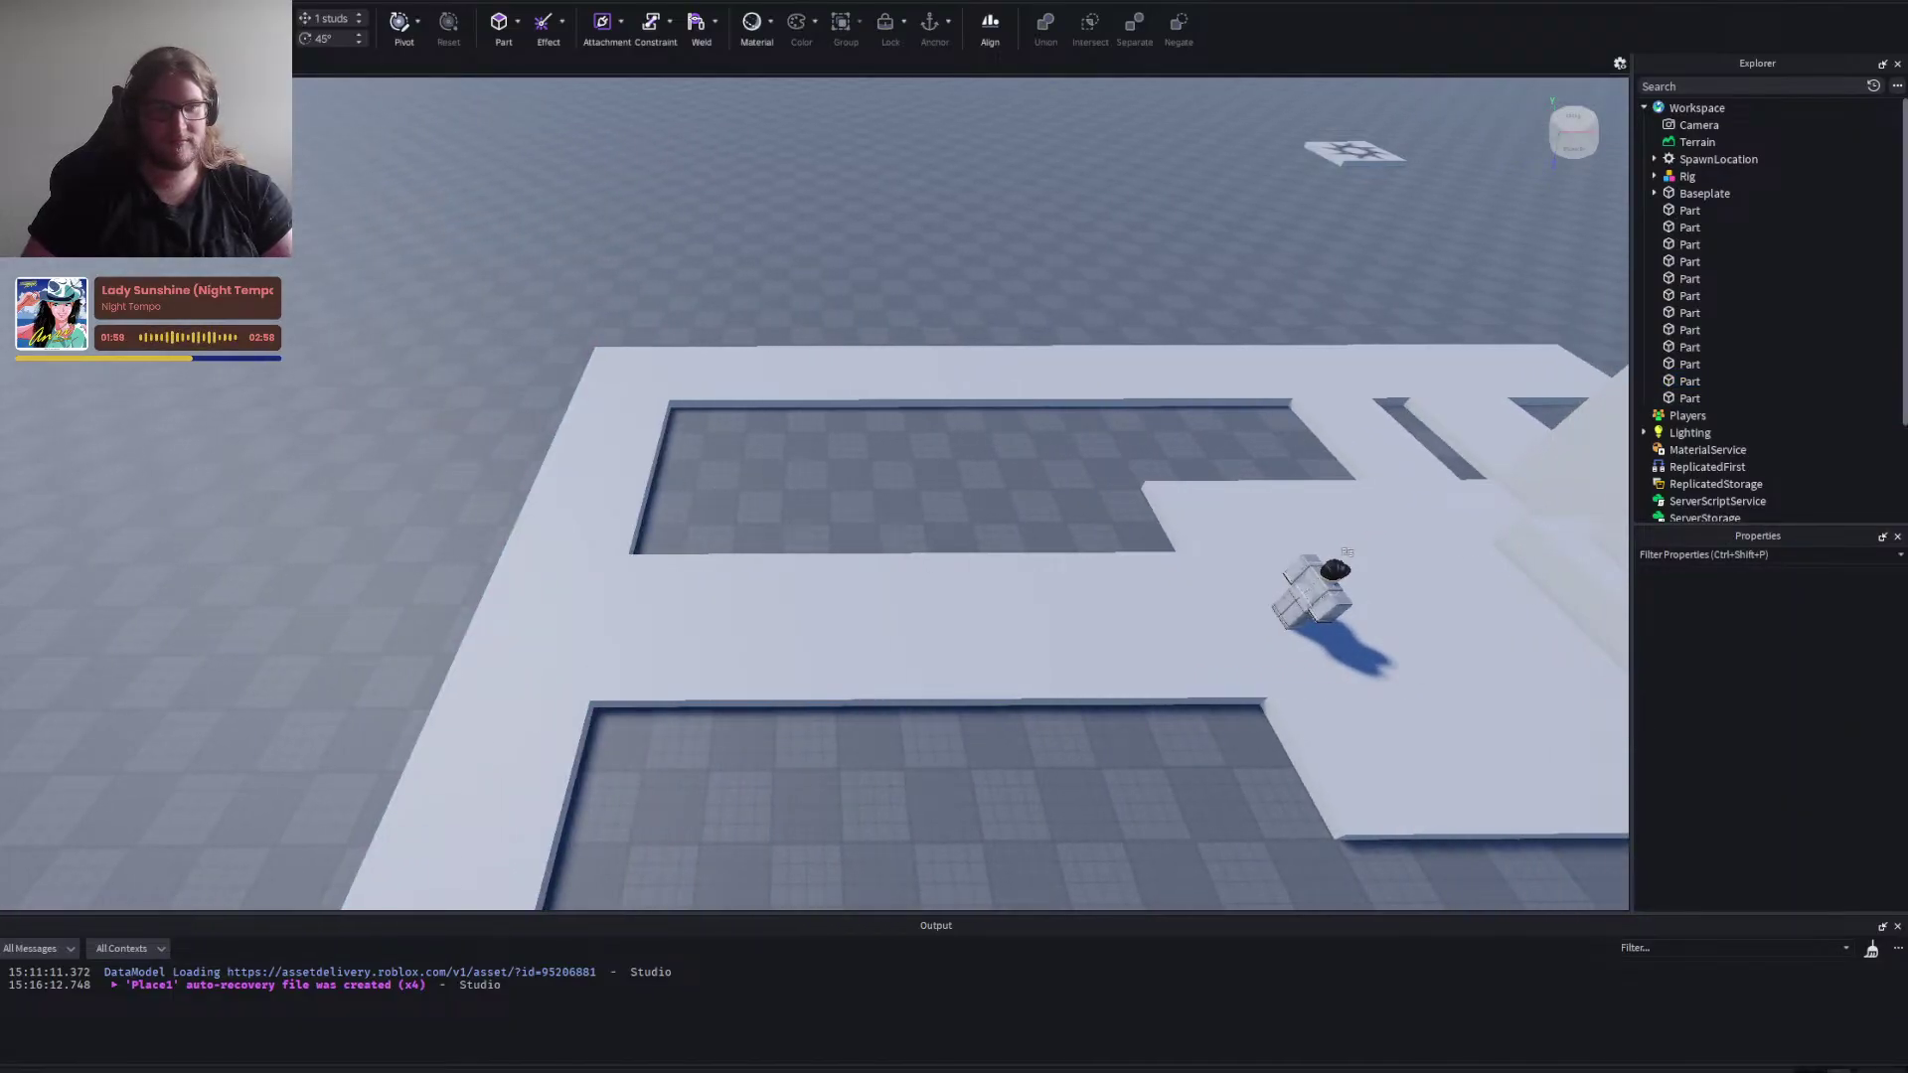
right_click(738, 471)
key(a)
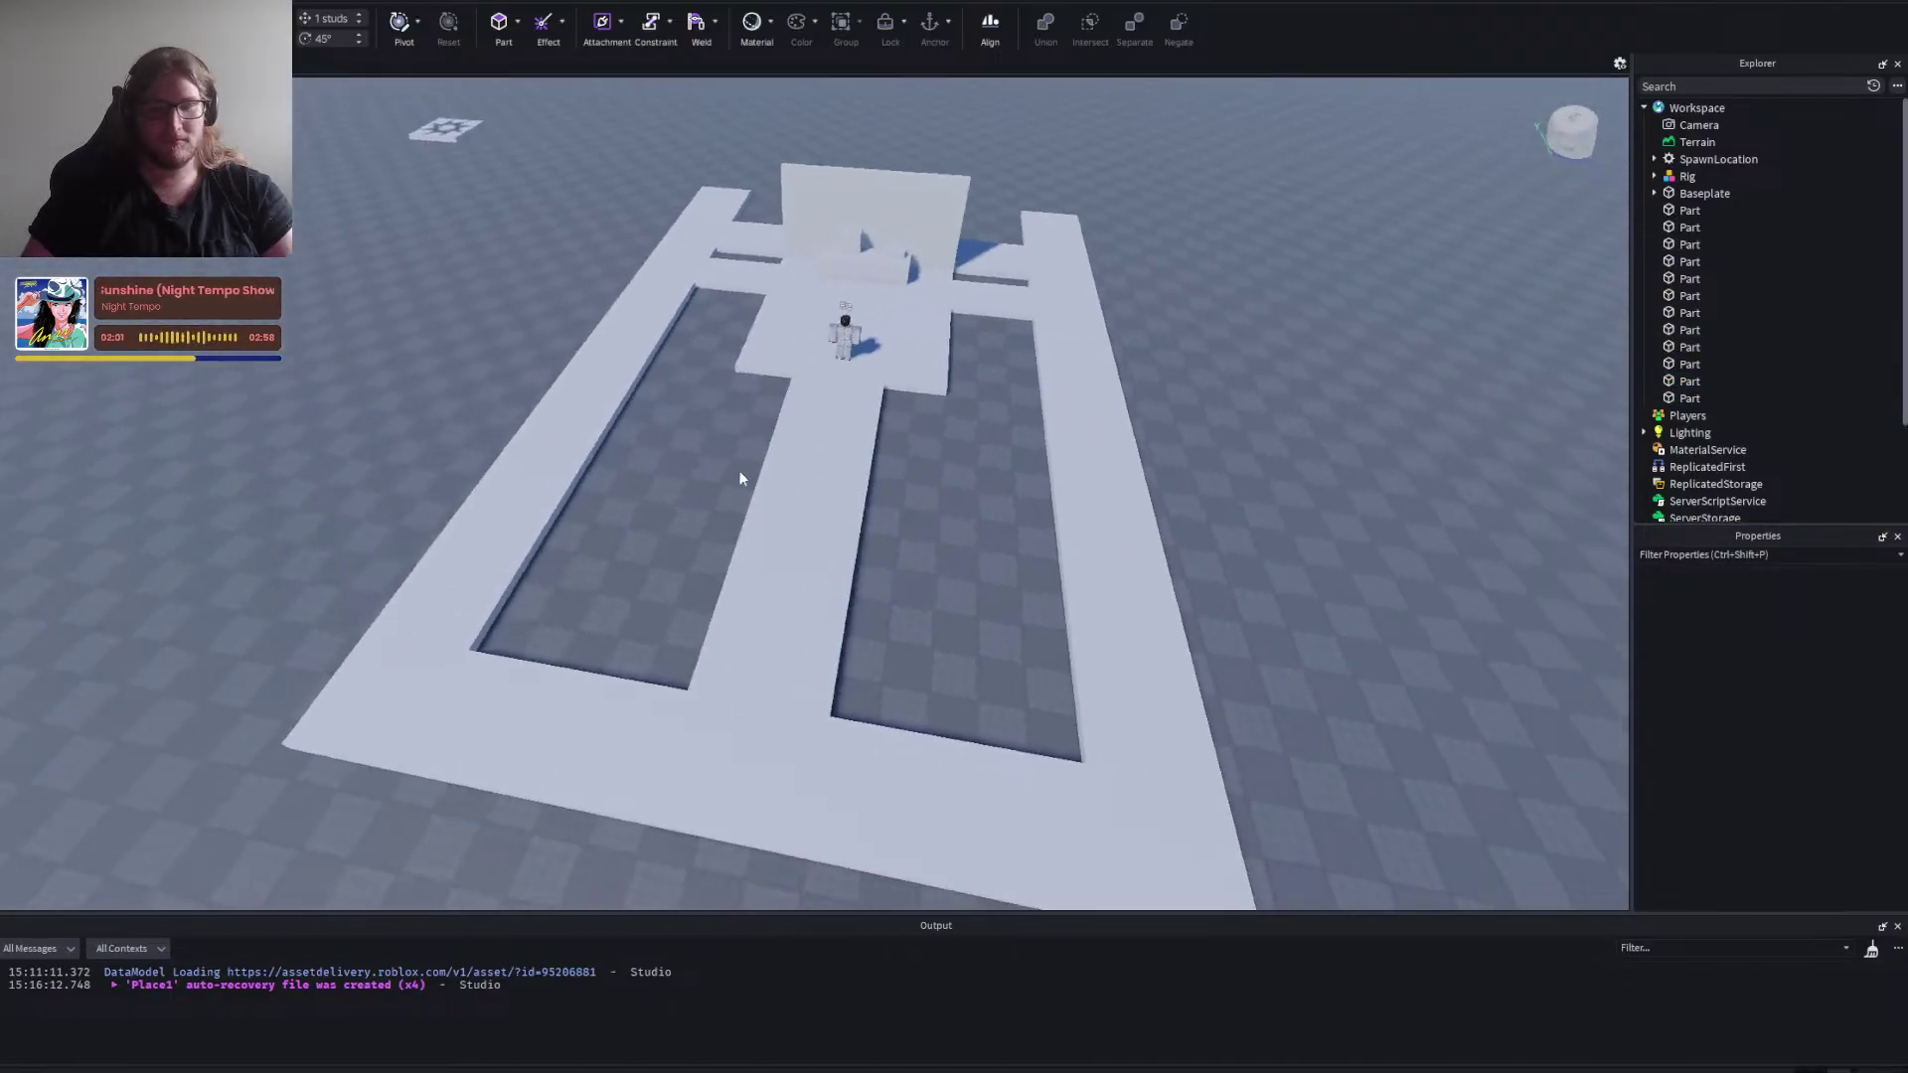
key(s)
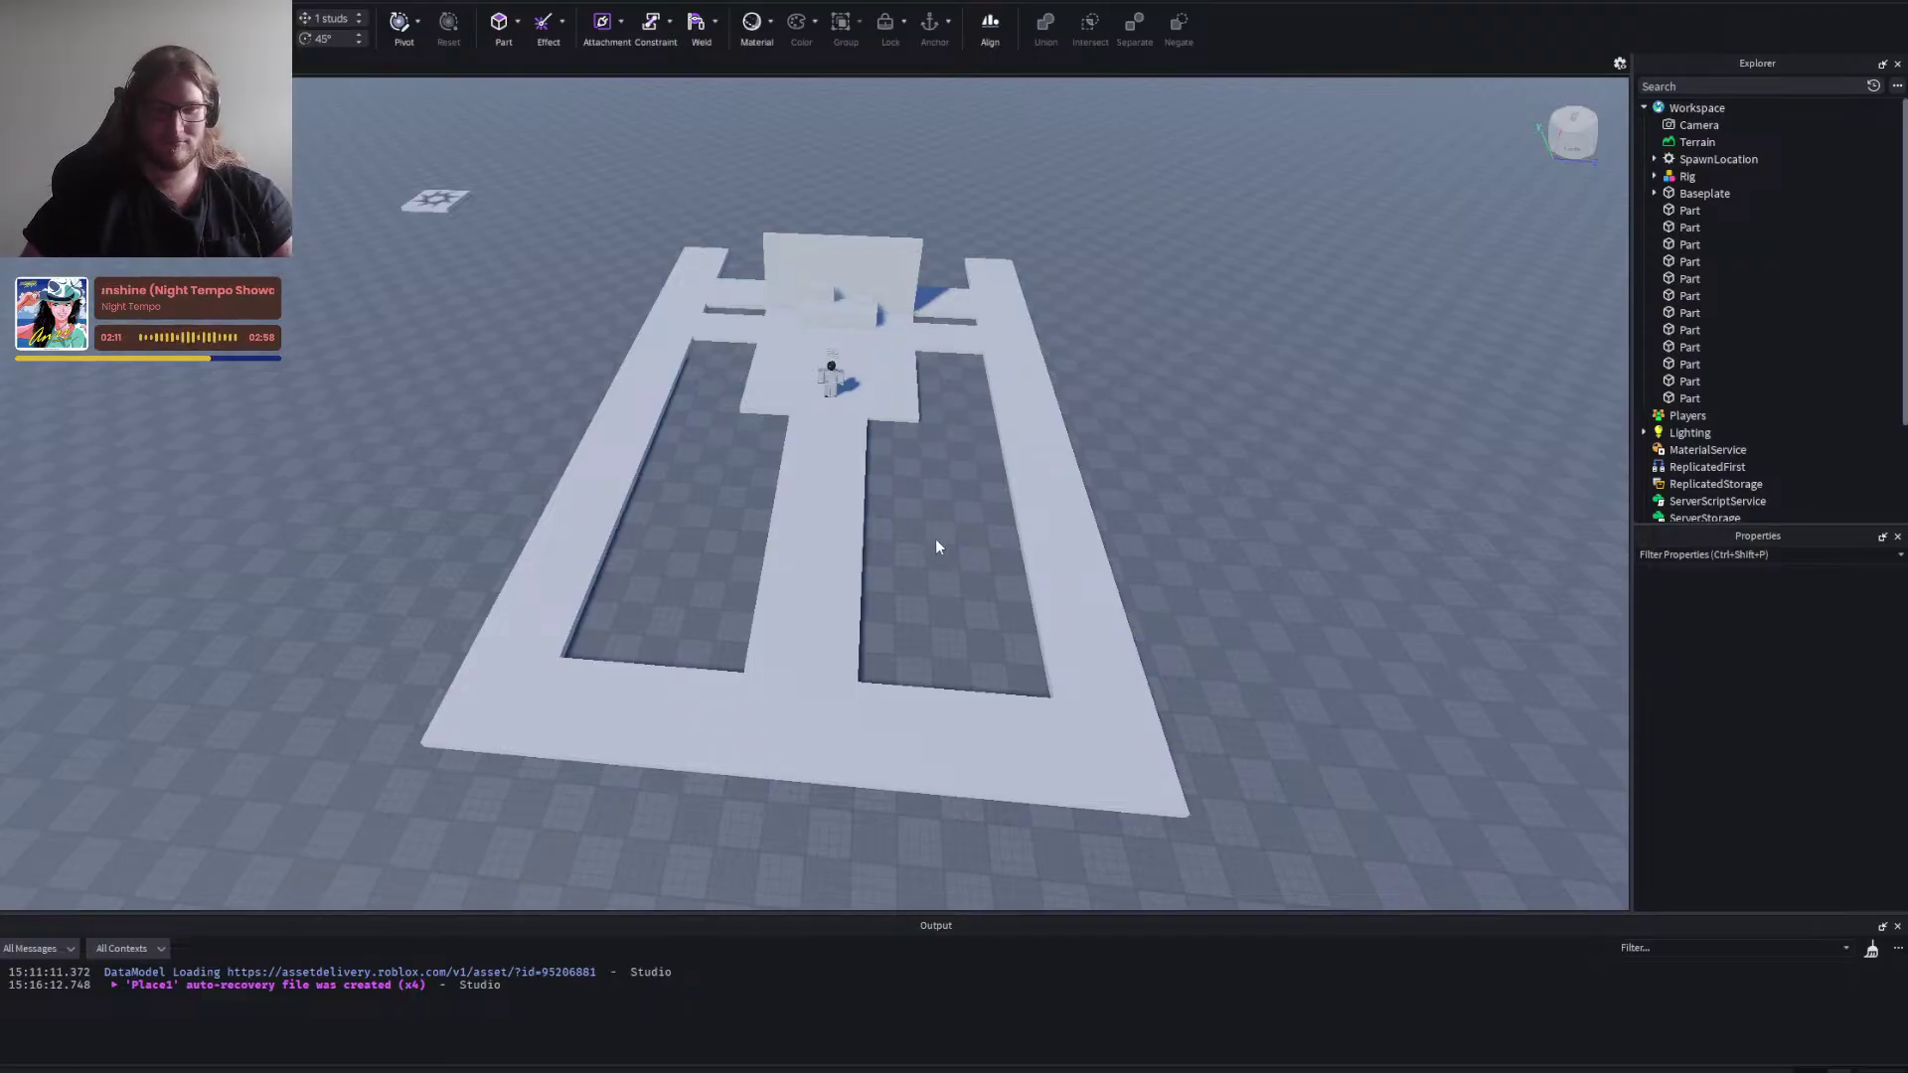
Inspect the central platform around the rig and the area behind the office wall.
scroll(929, 562, up, 5)
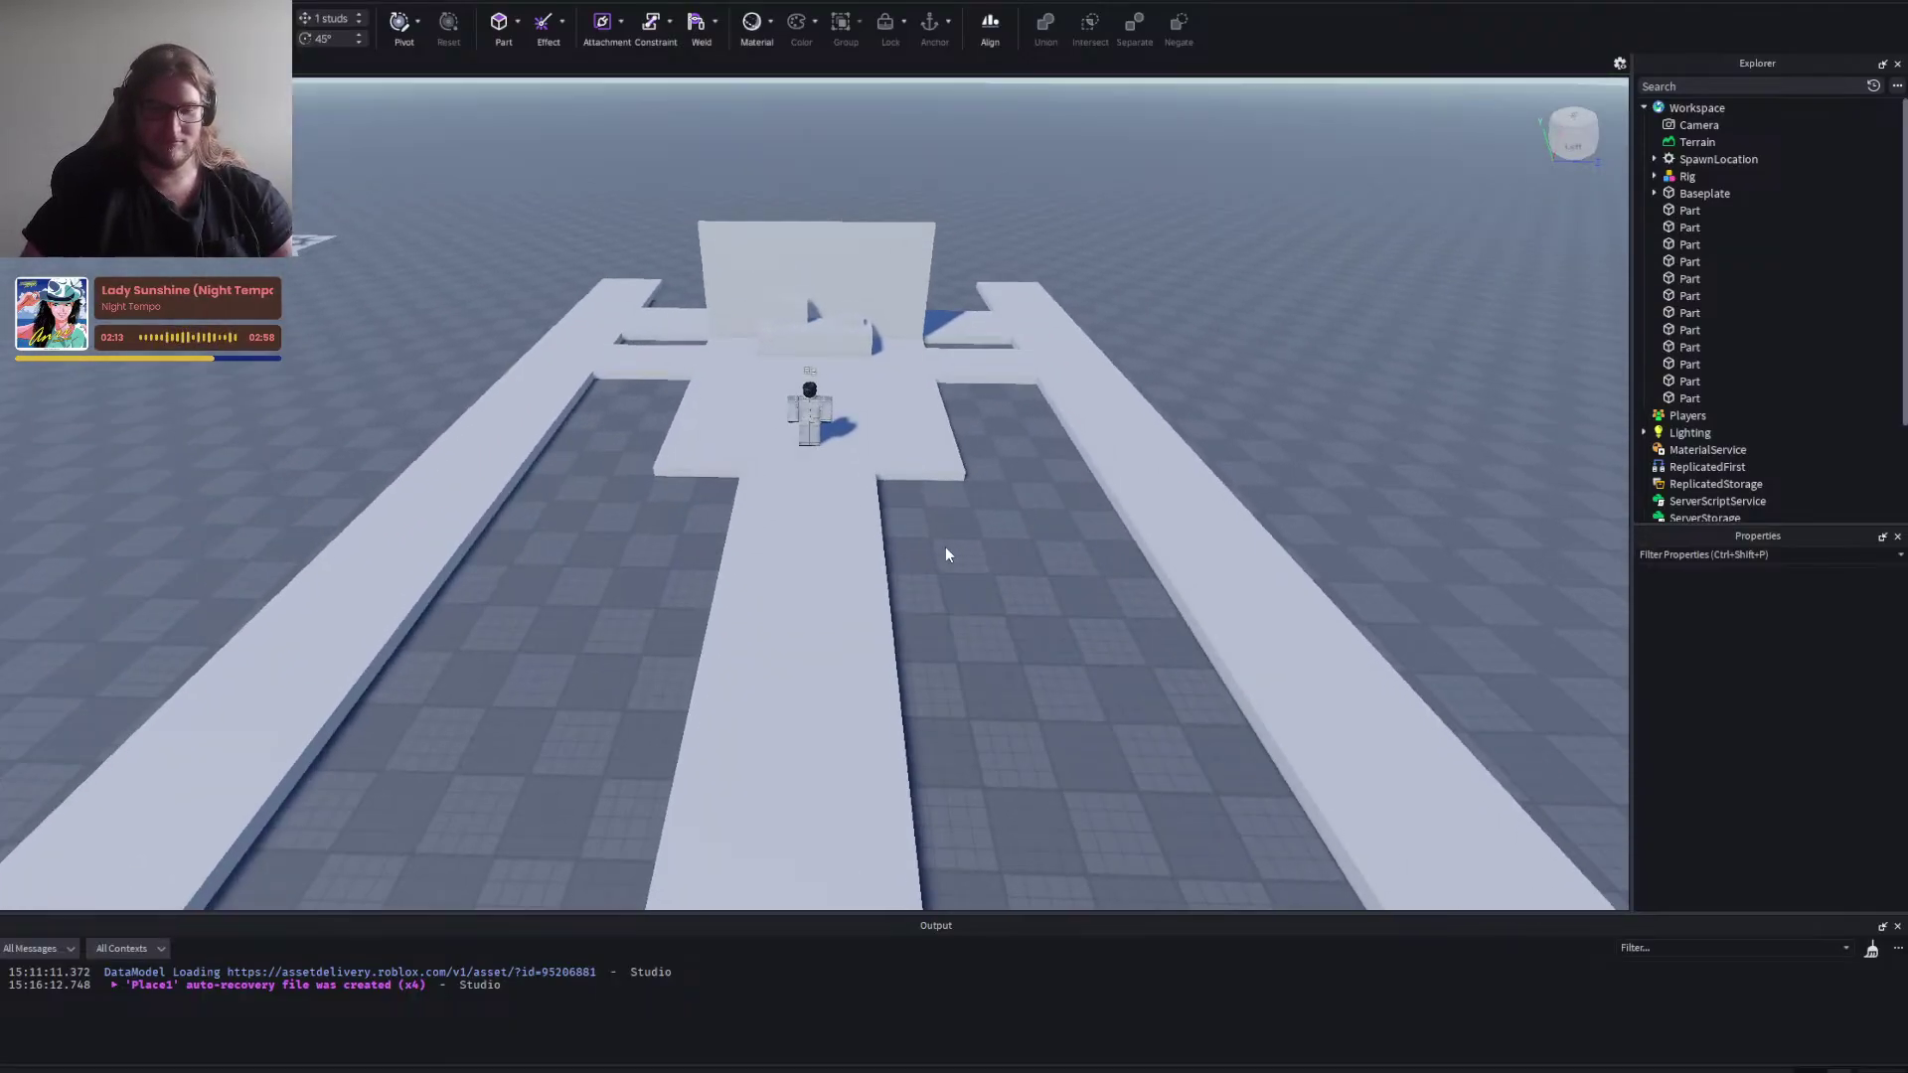
key(w)
drag(945, 554, 944, 546)
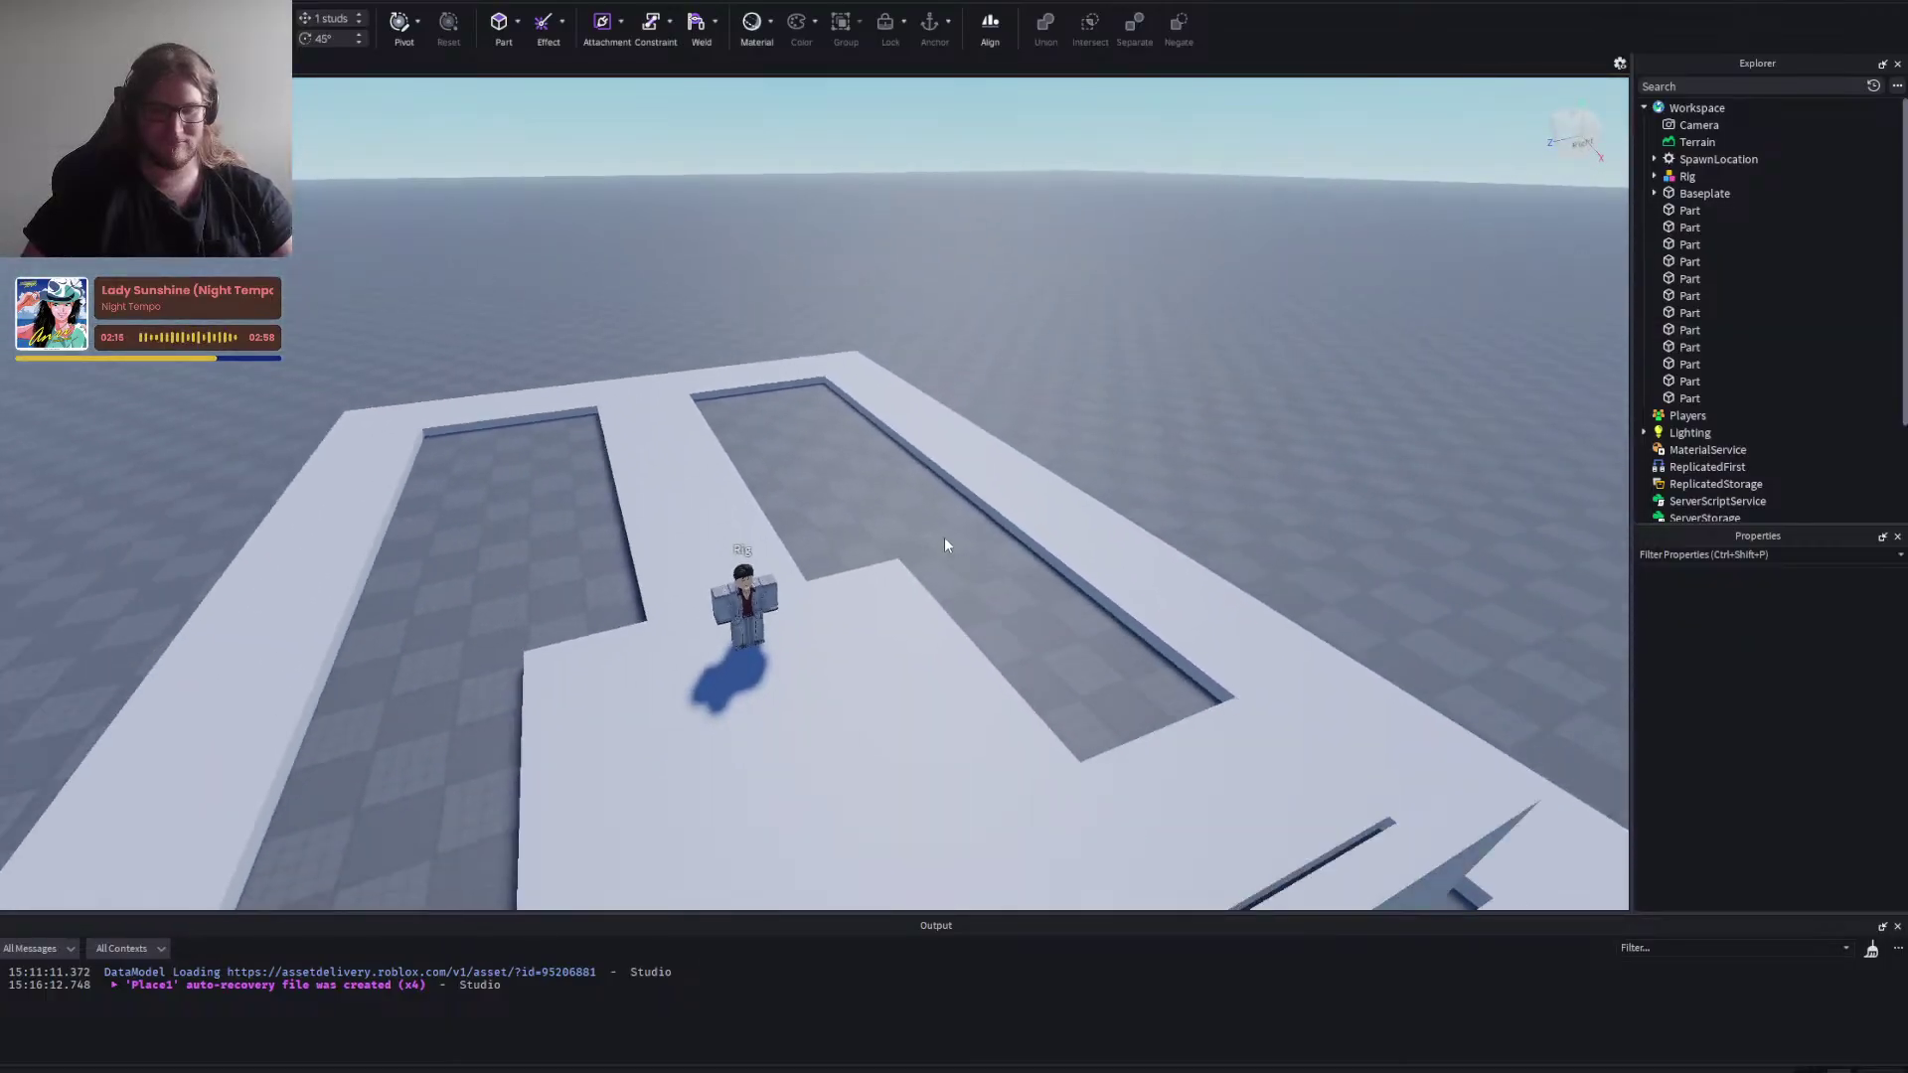
right_click(892, 508)
click(856, 495)
scroll(856, 495, down, 1)
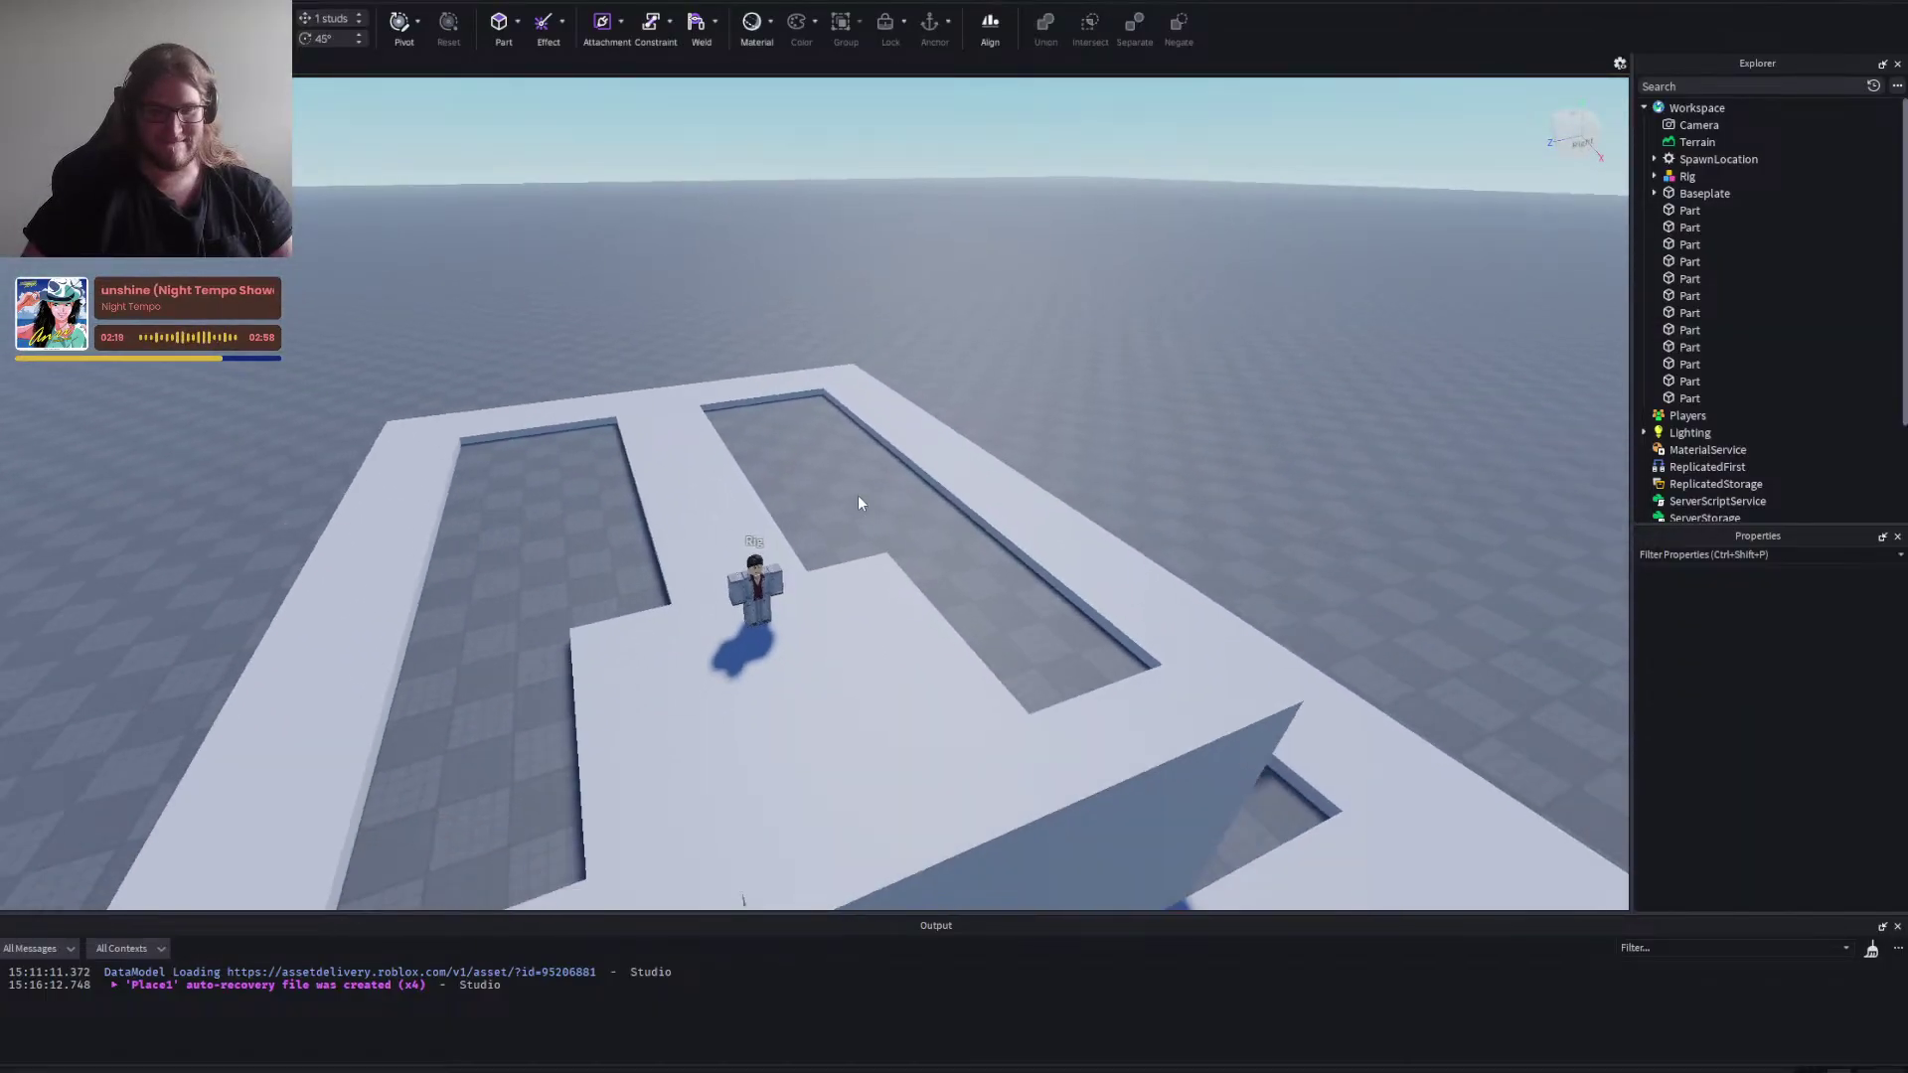
drag(856, 495, 1000, 470)
scroll(856, 494, down, 3)
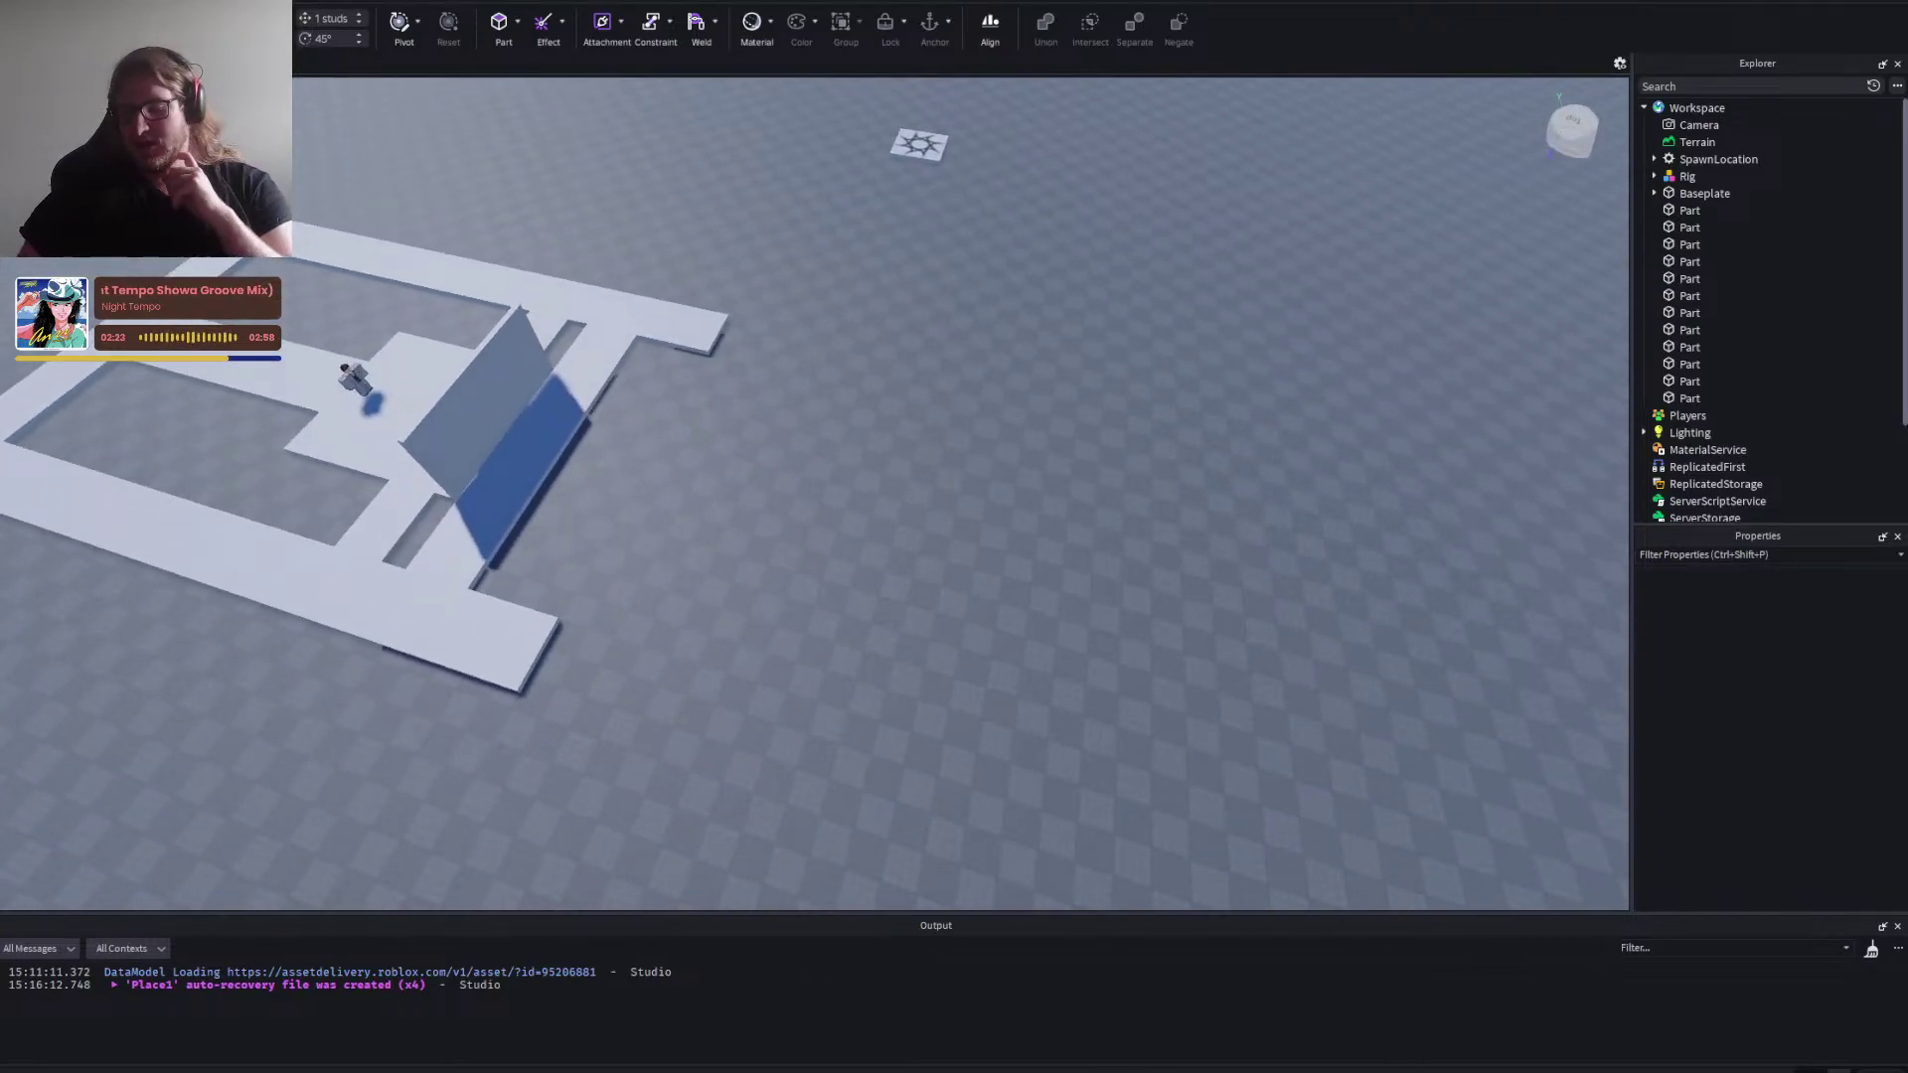
Switch to the Notepad design notes and add the heading "BUILDING INFORMATION" above the line about the family passed down building.
key(alt+Tab)
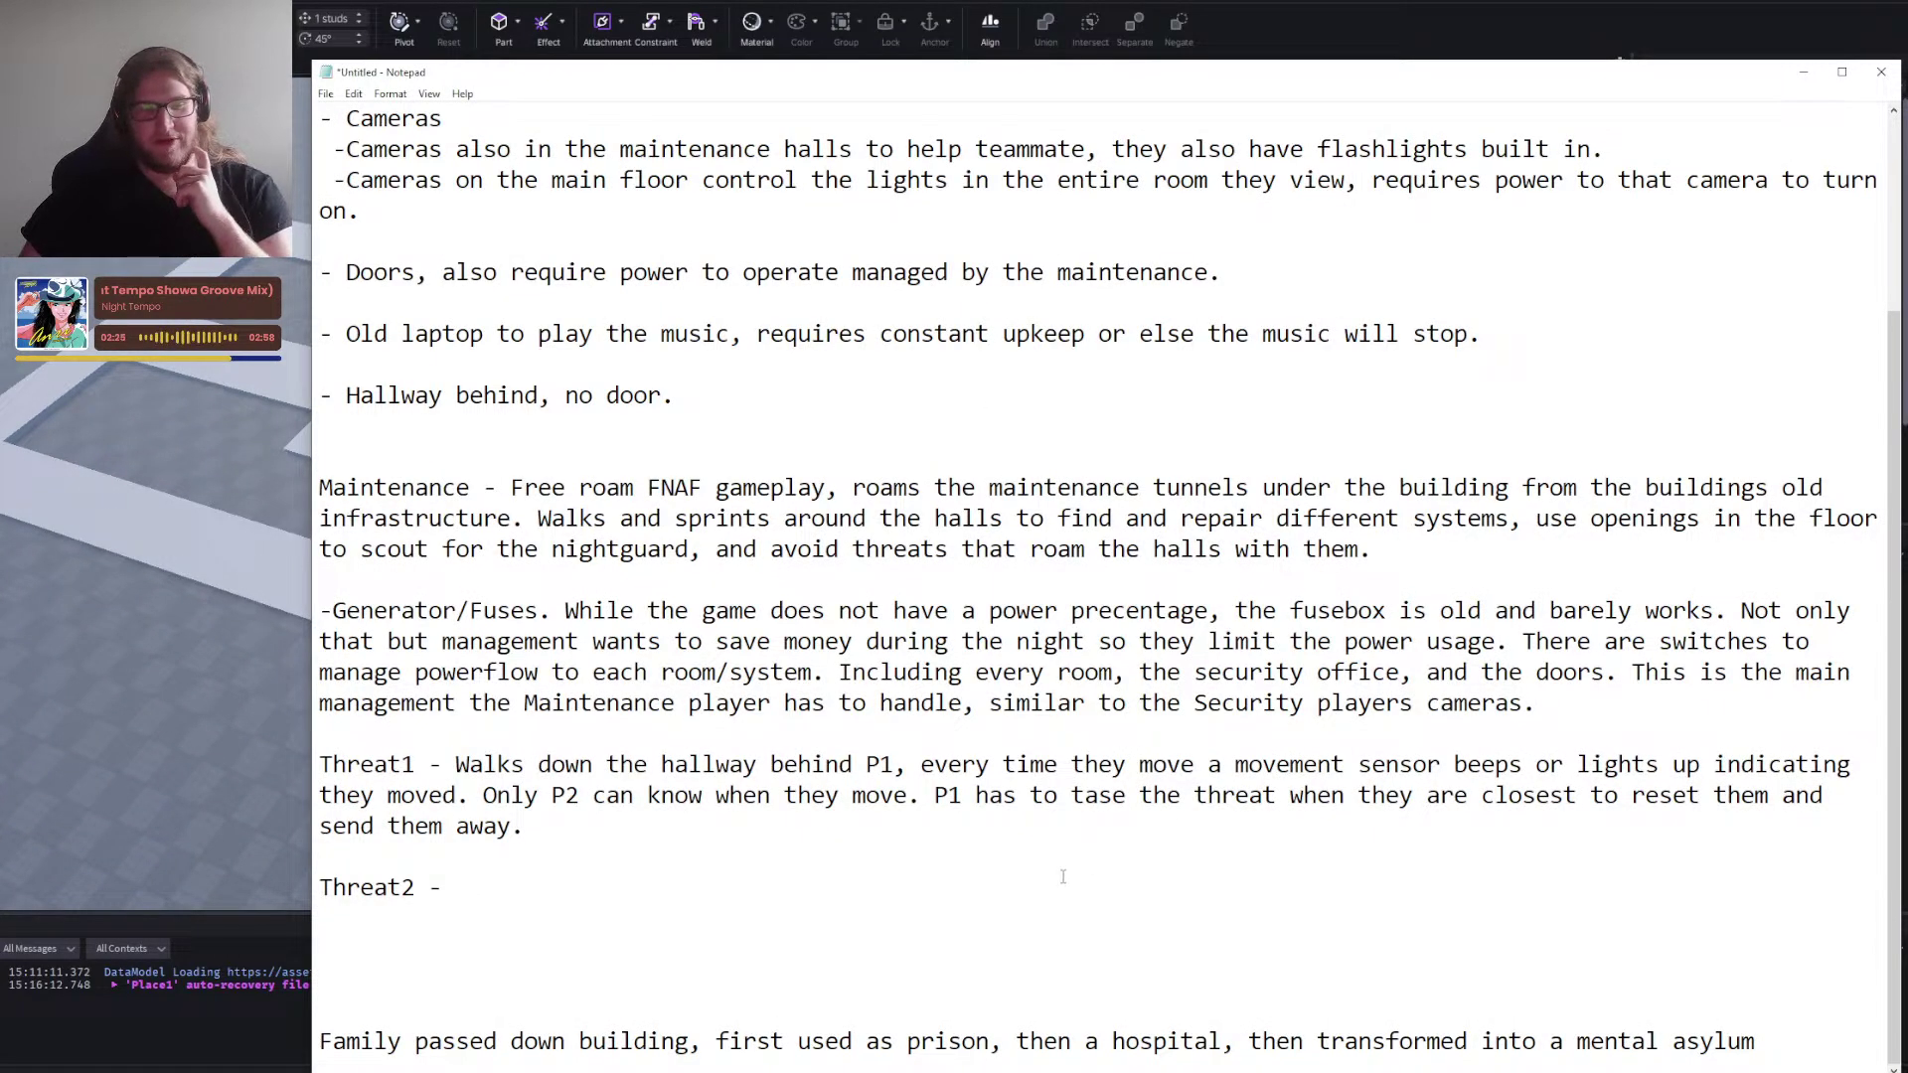
click(1190, 966)
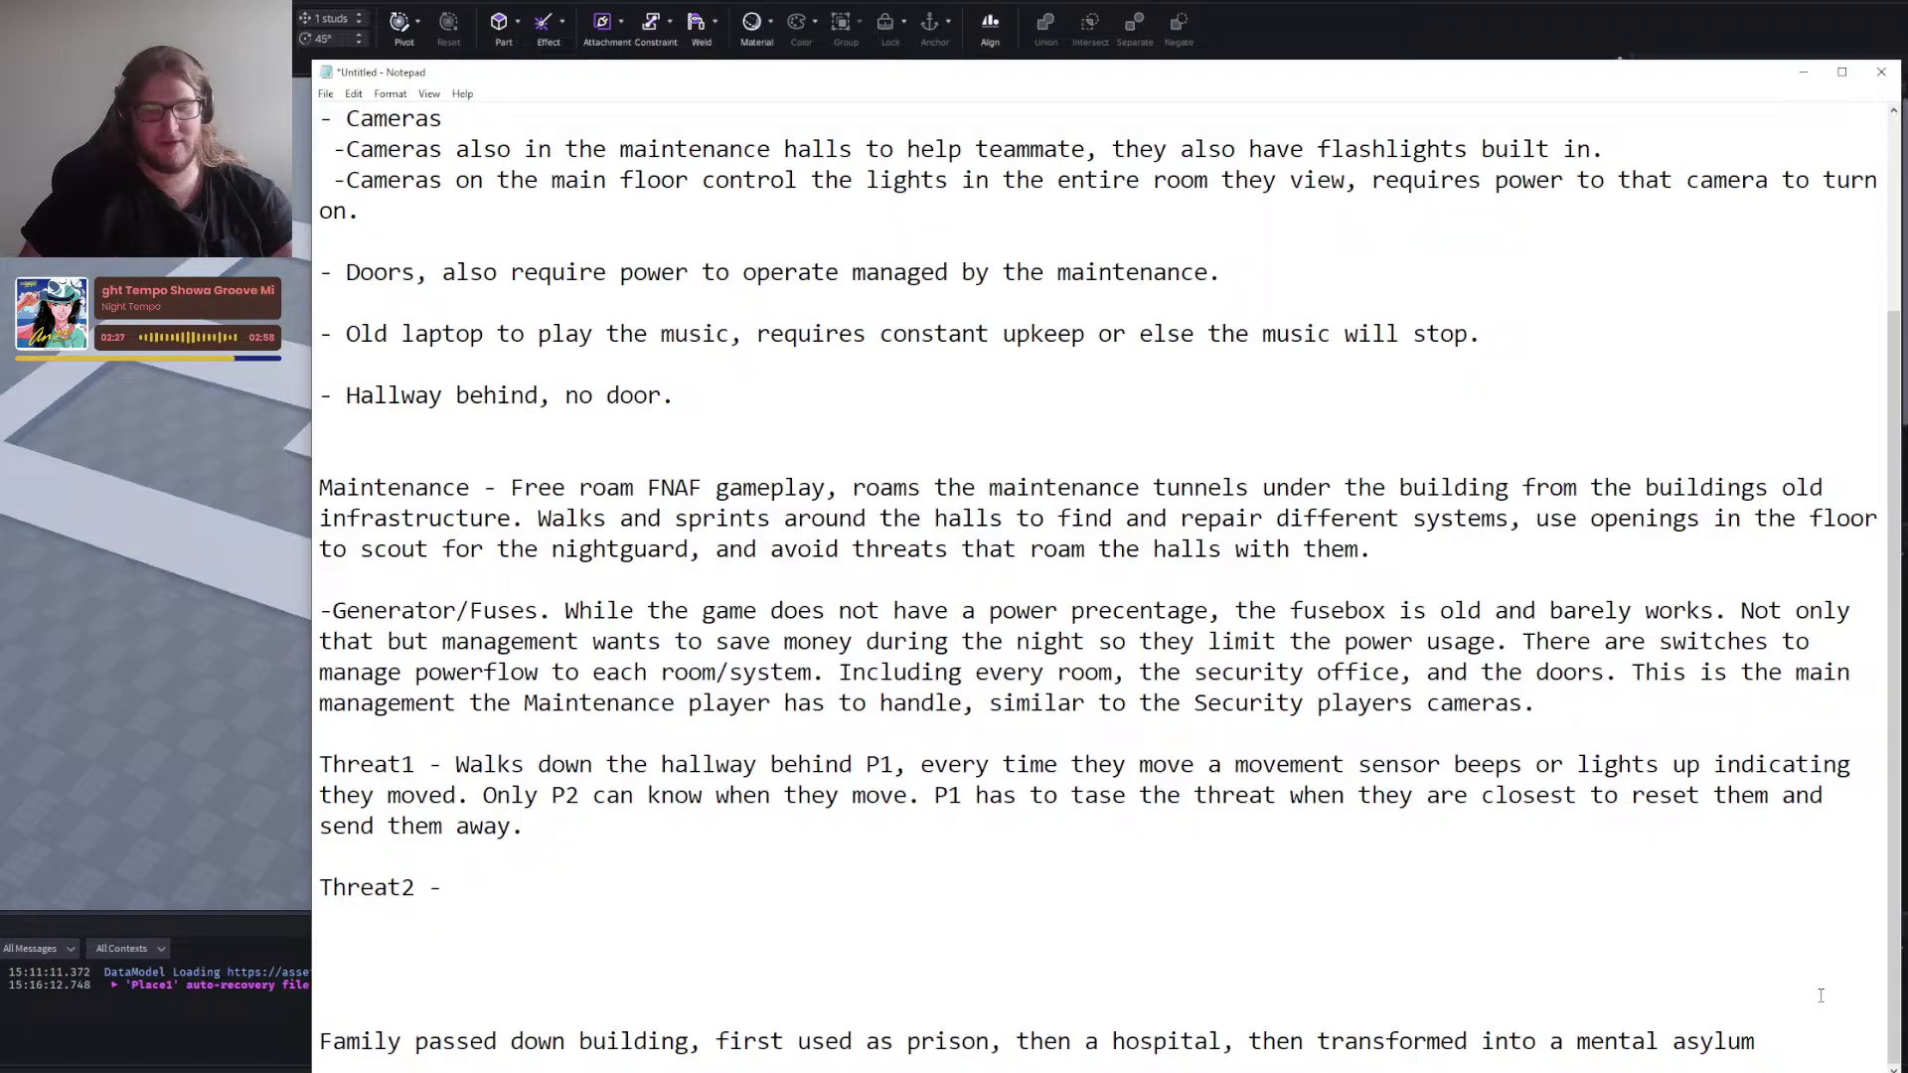
scroll(1782, 1053, down, 1)
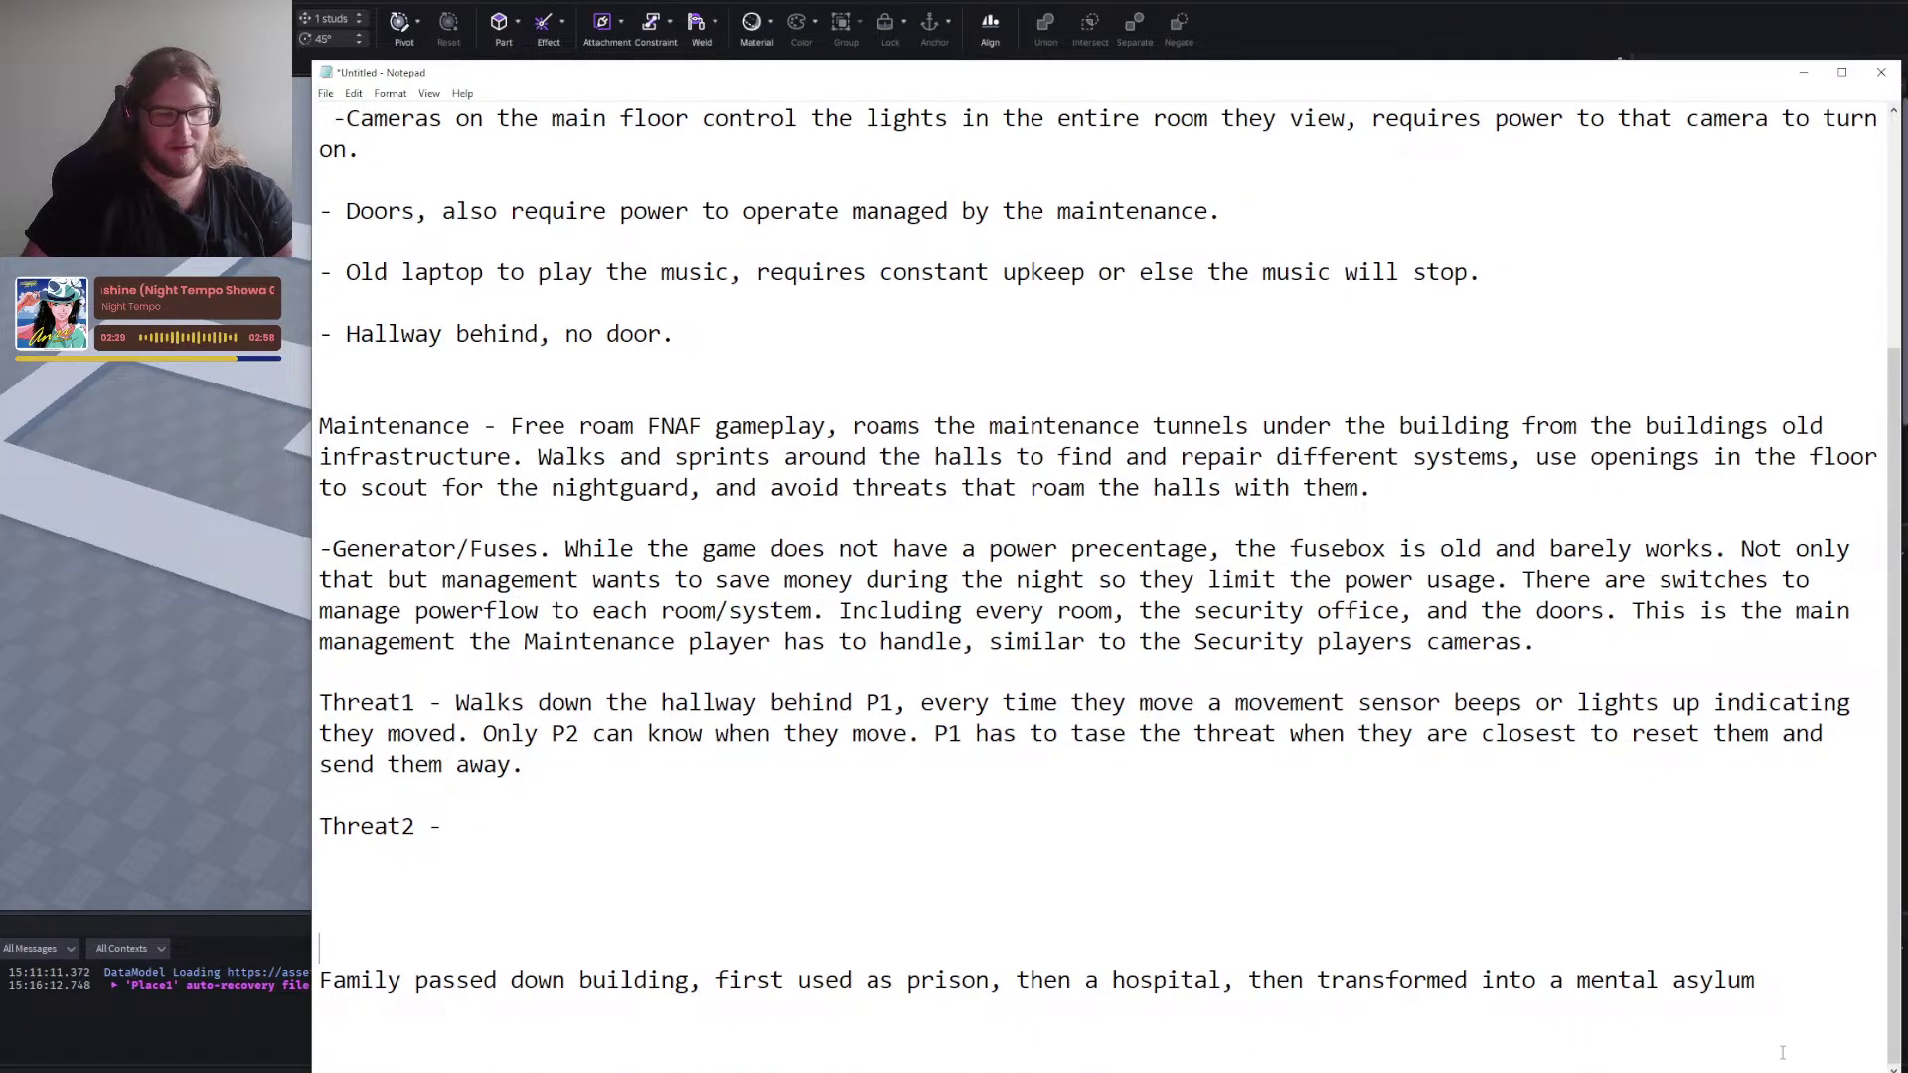
text(BUILDING O)
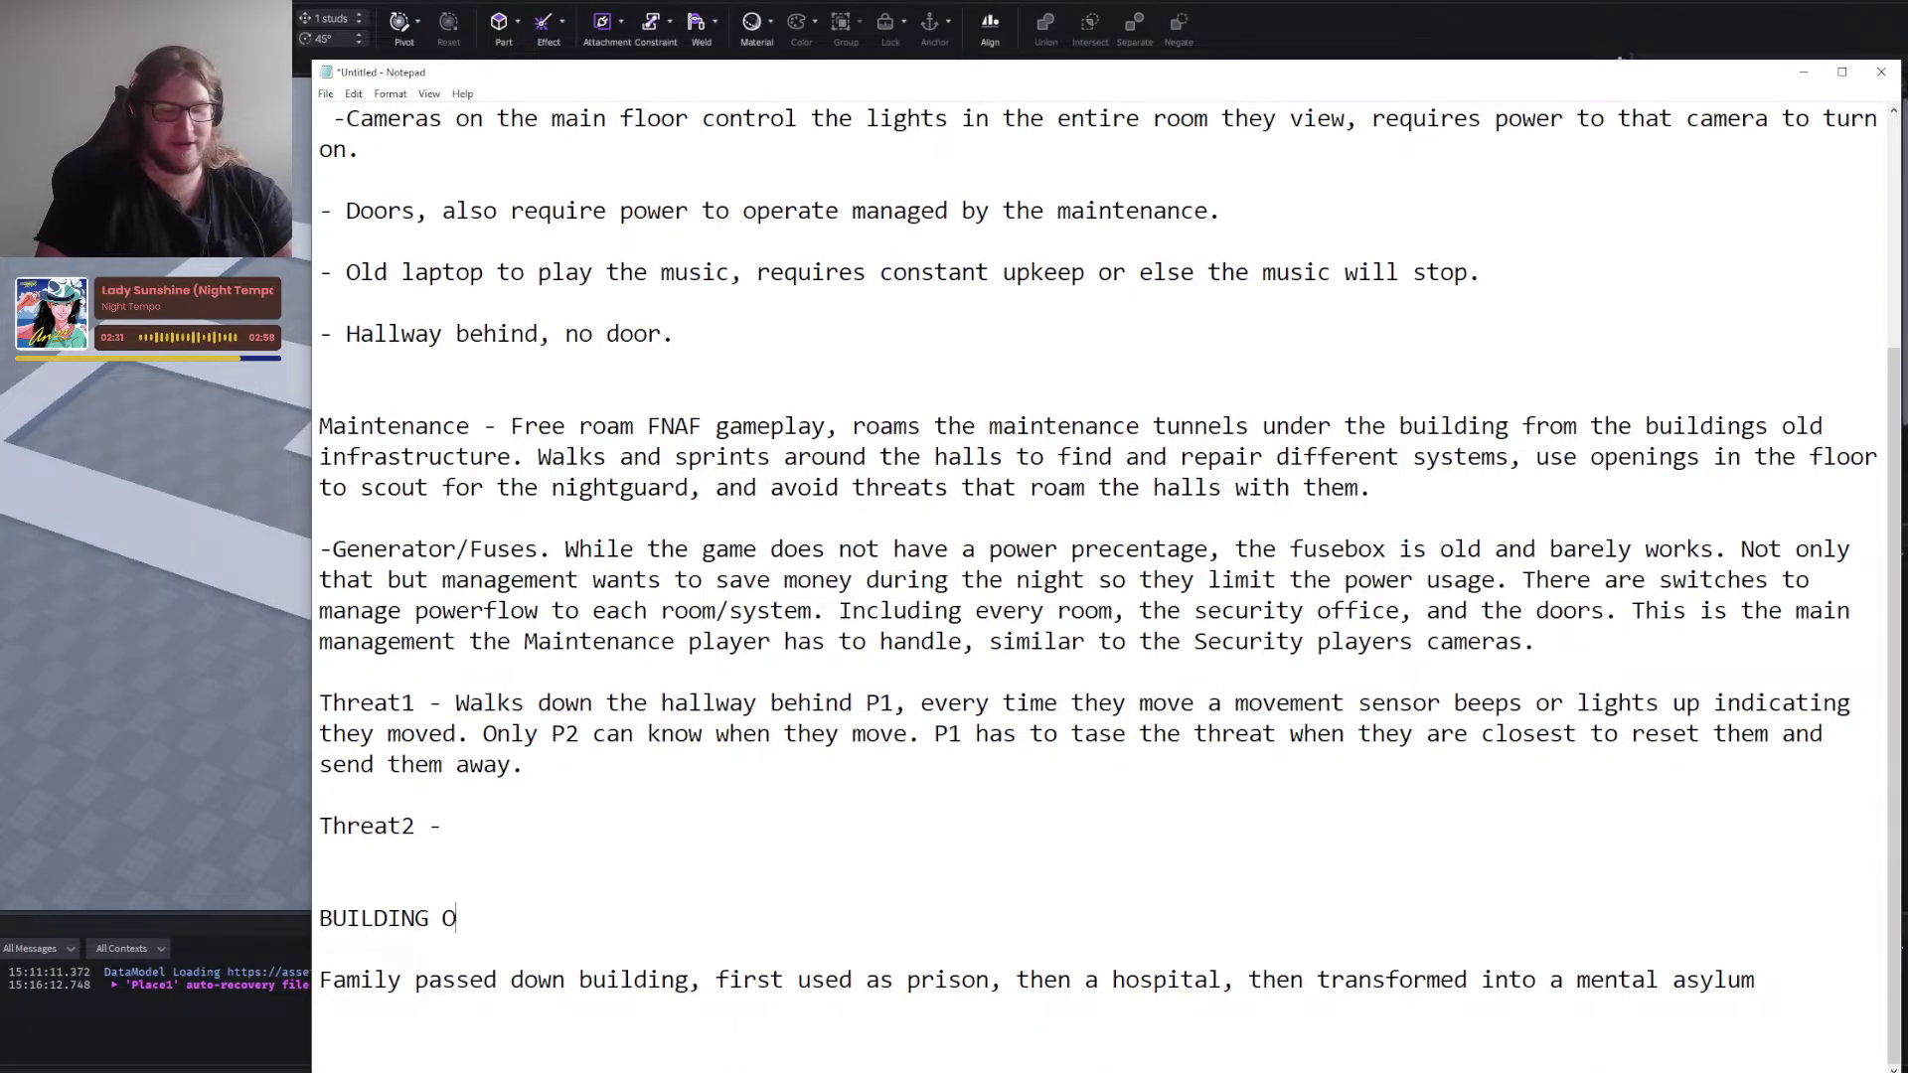
key(BackSpace)
text(INFORMATION)
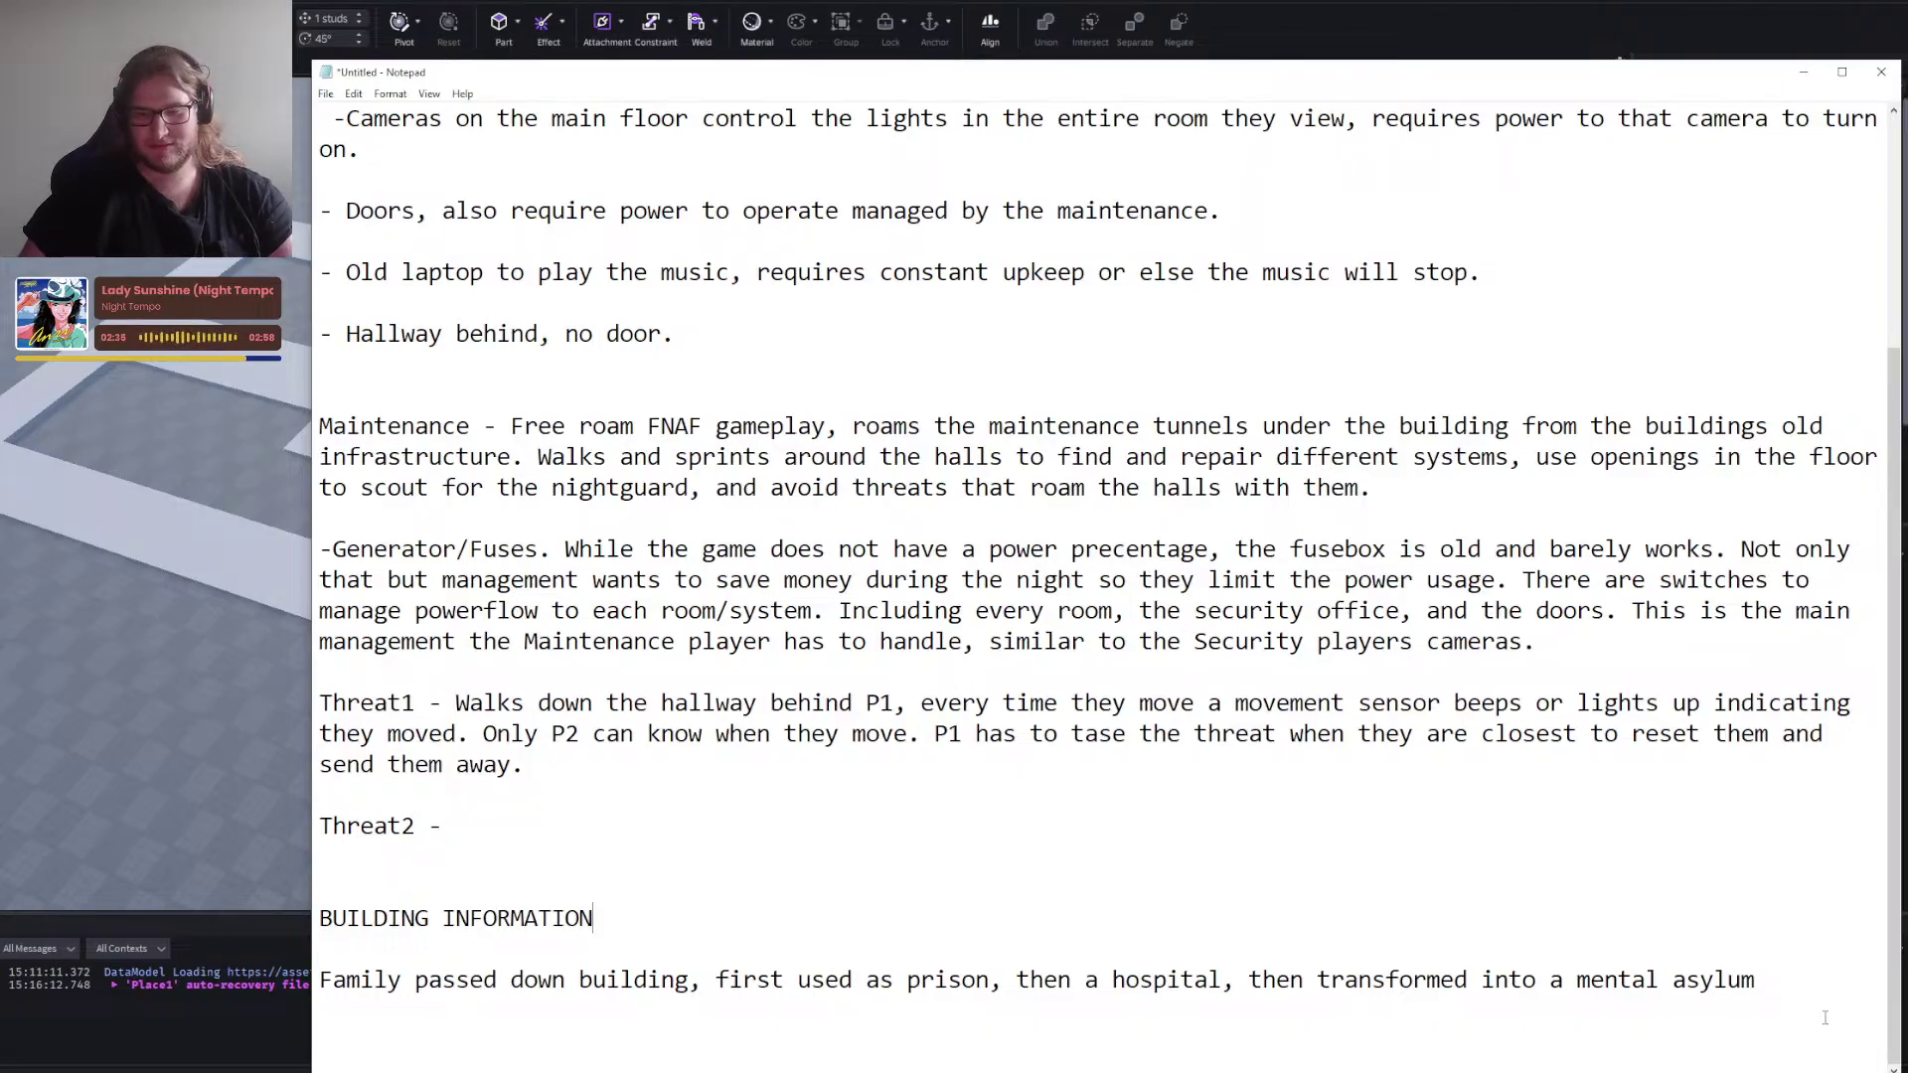
Start a room list below the building history line with "Kitchen" and "Cafeteria" on separate lines.
key(Return)
key(Return)
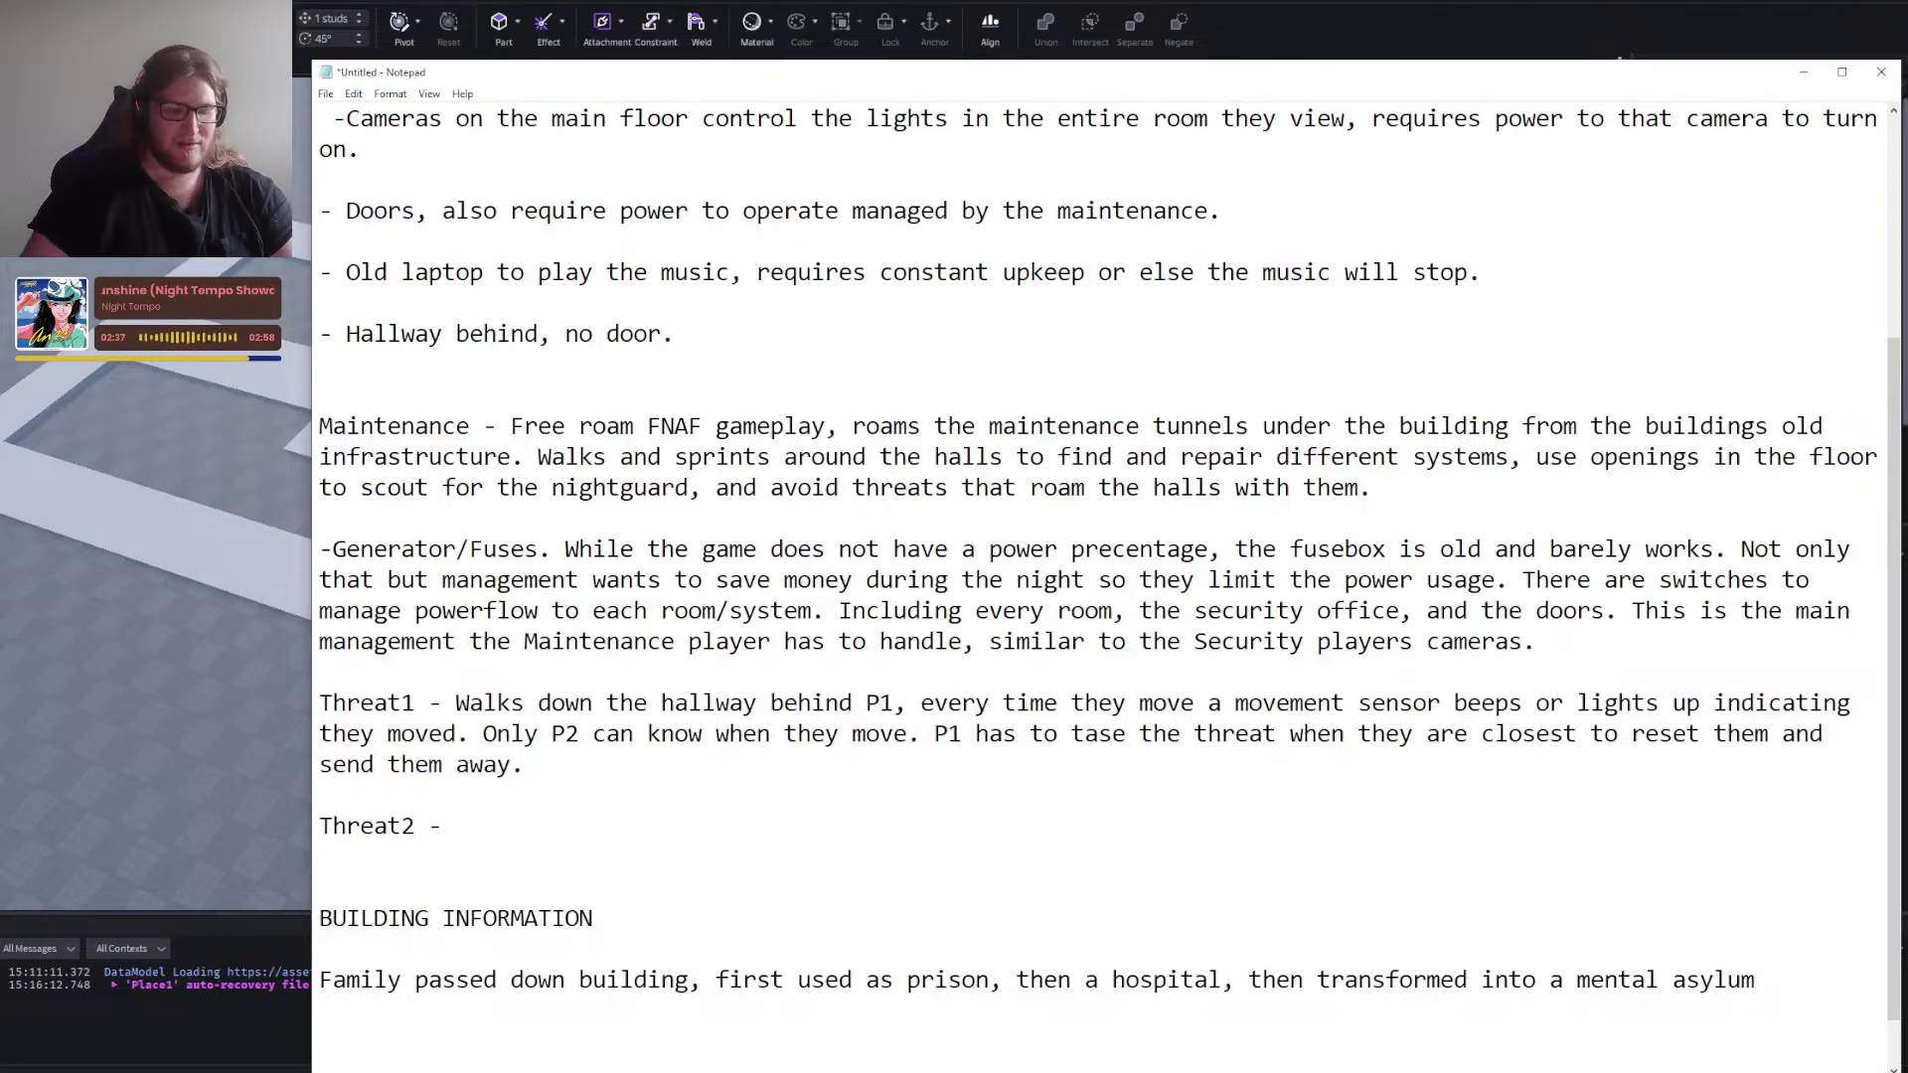
text(M)
key(BackSpace)
text(Kitchen)
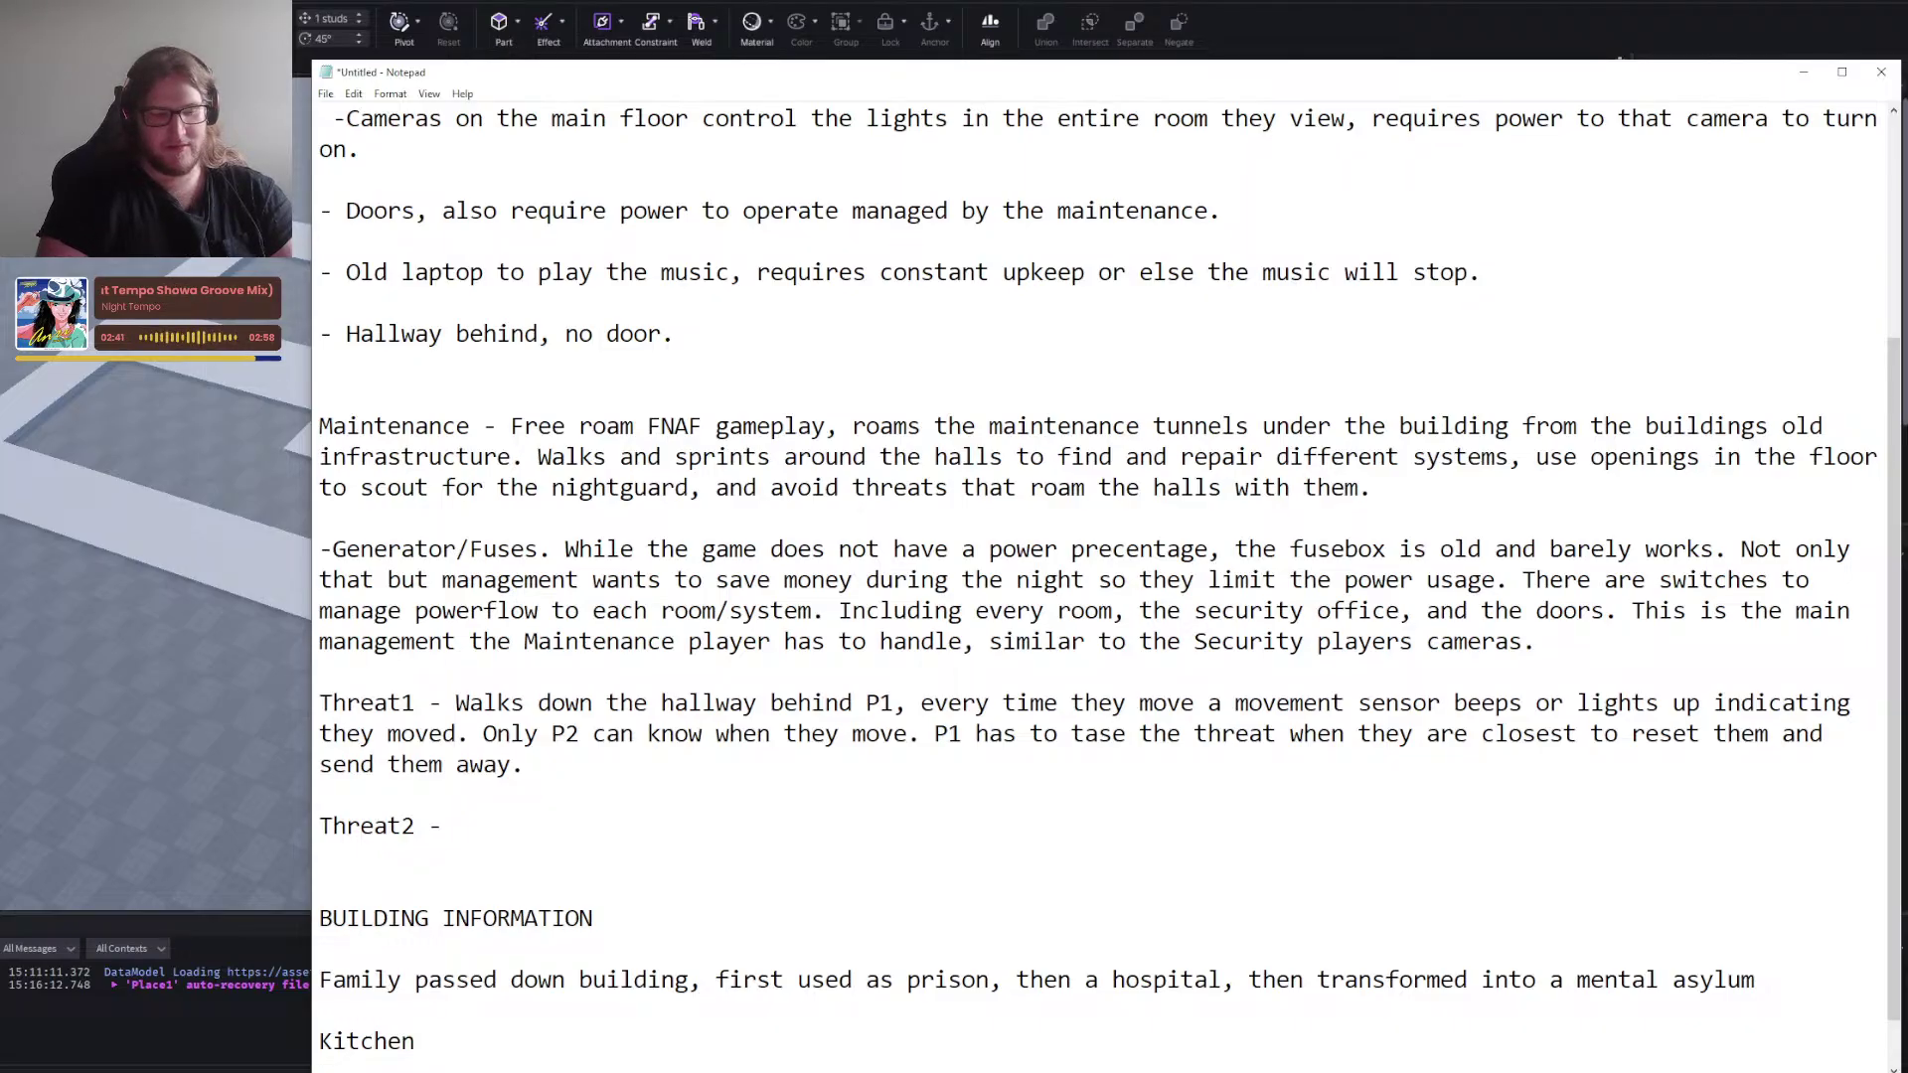
key(Return)
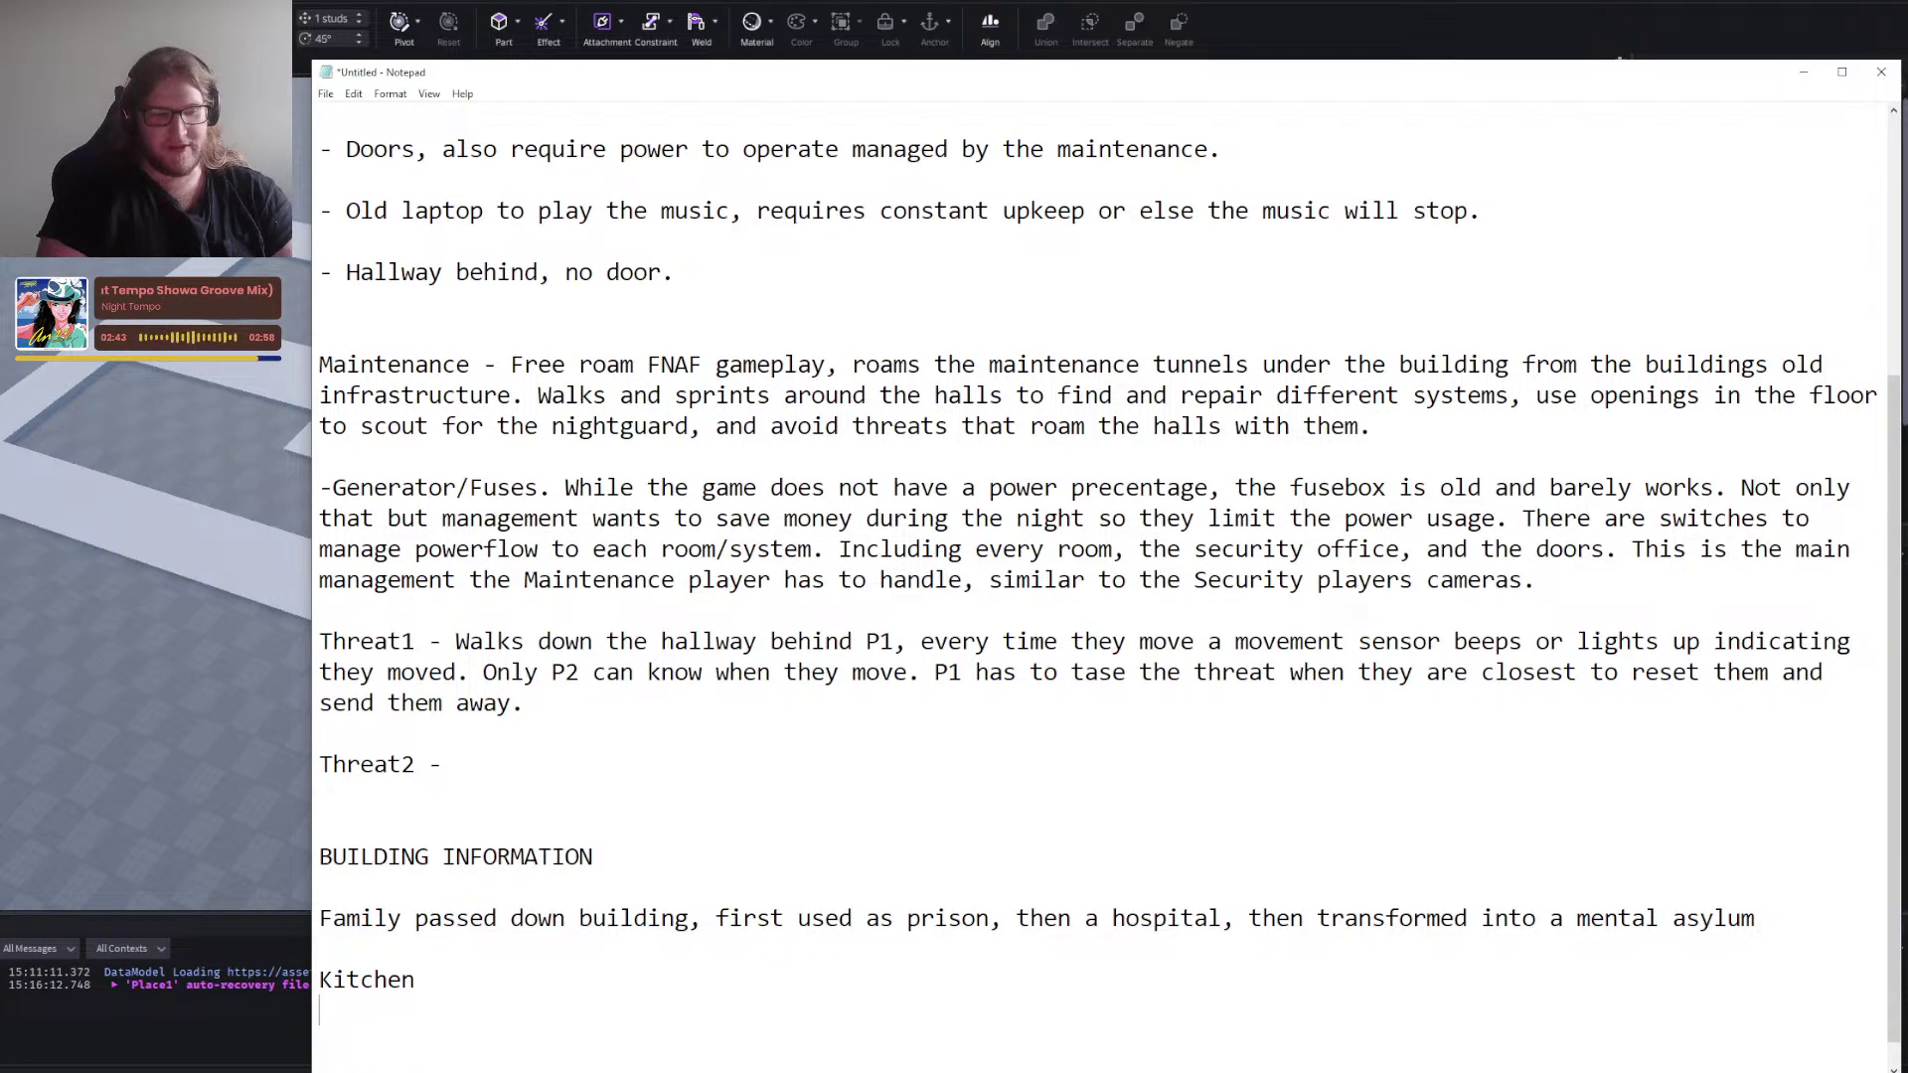
text(Cafeteria)
key(Return)
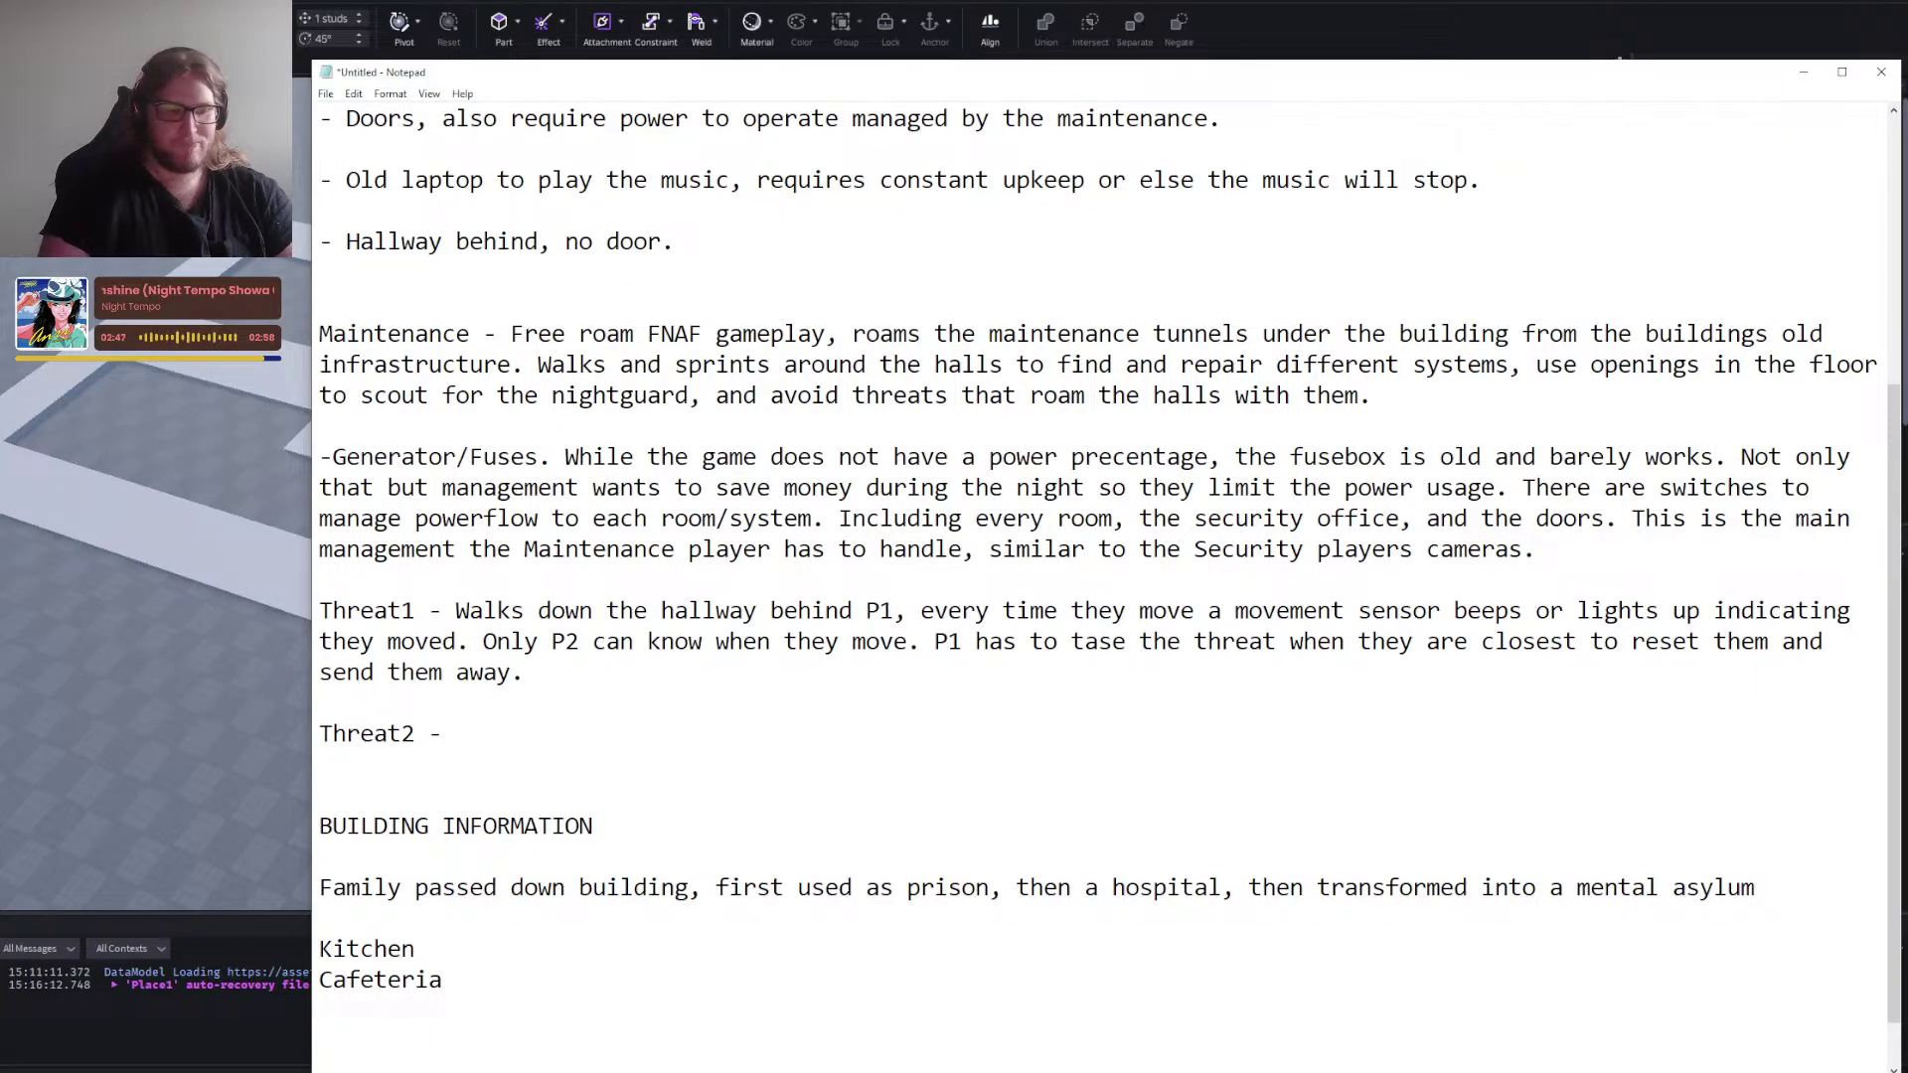
Add "Bedrooms/Cells" to the room list, separated from Cafeteria by a blank line.
key(Return)
text(B)
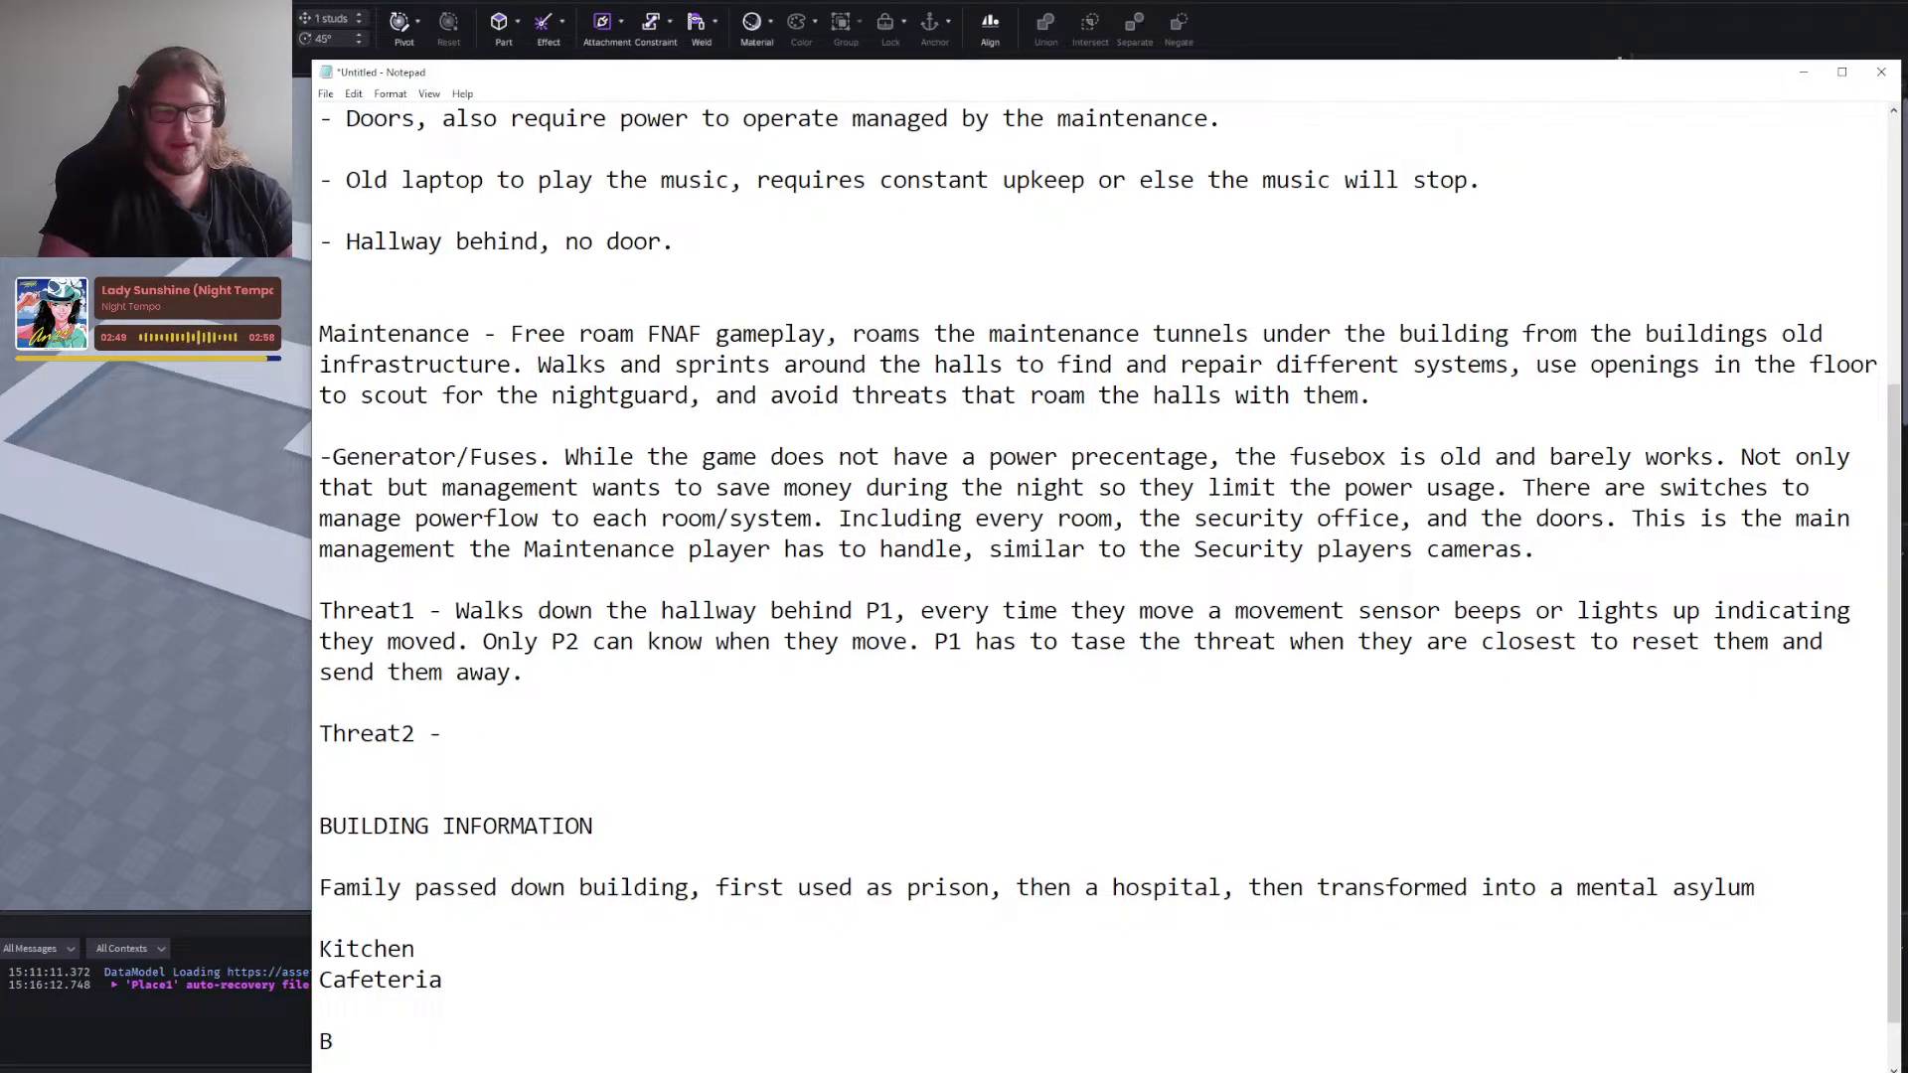
text(edrooms)
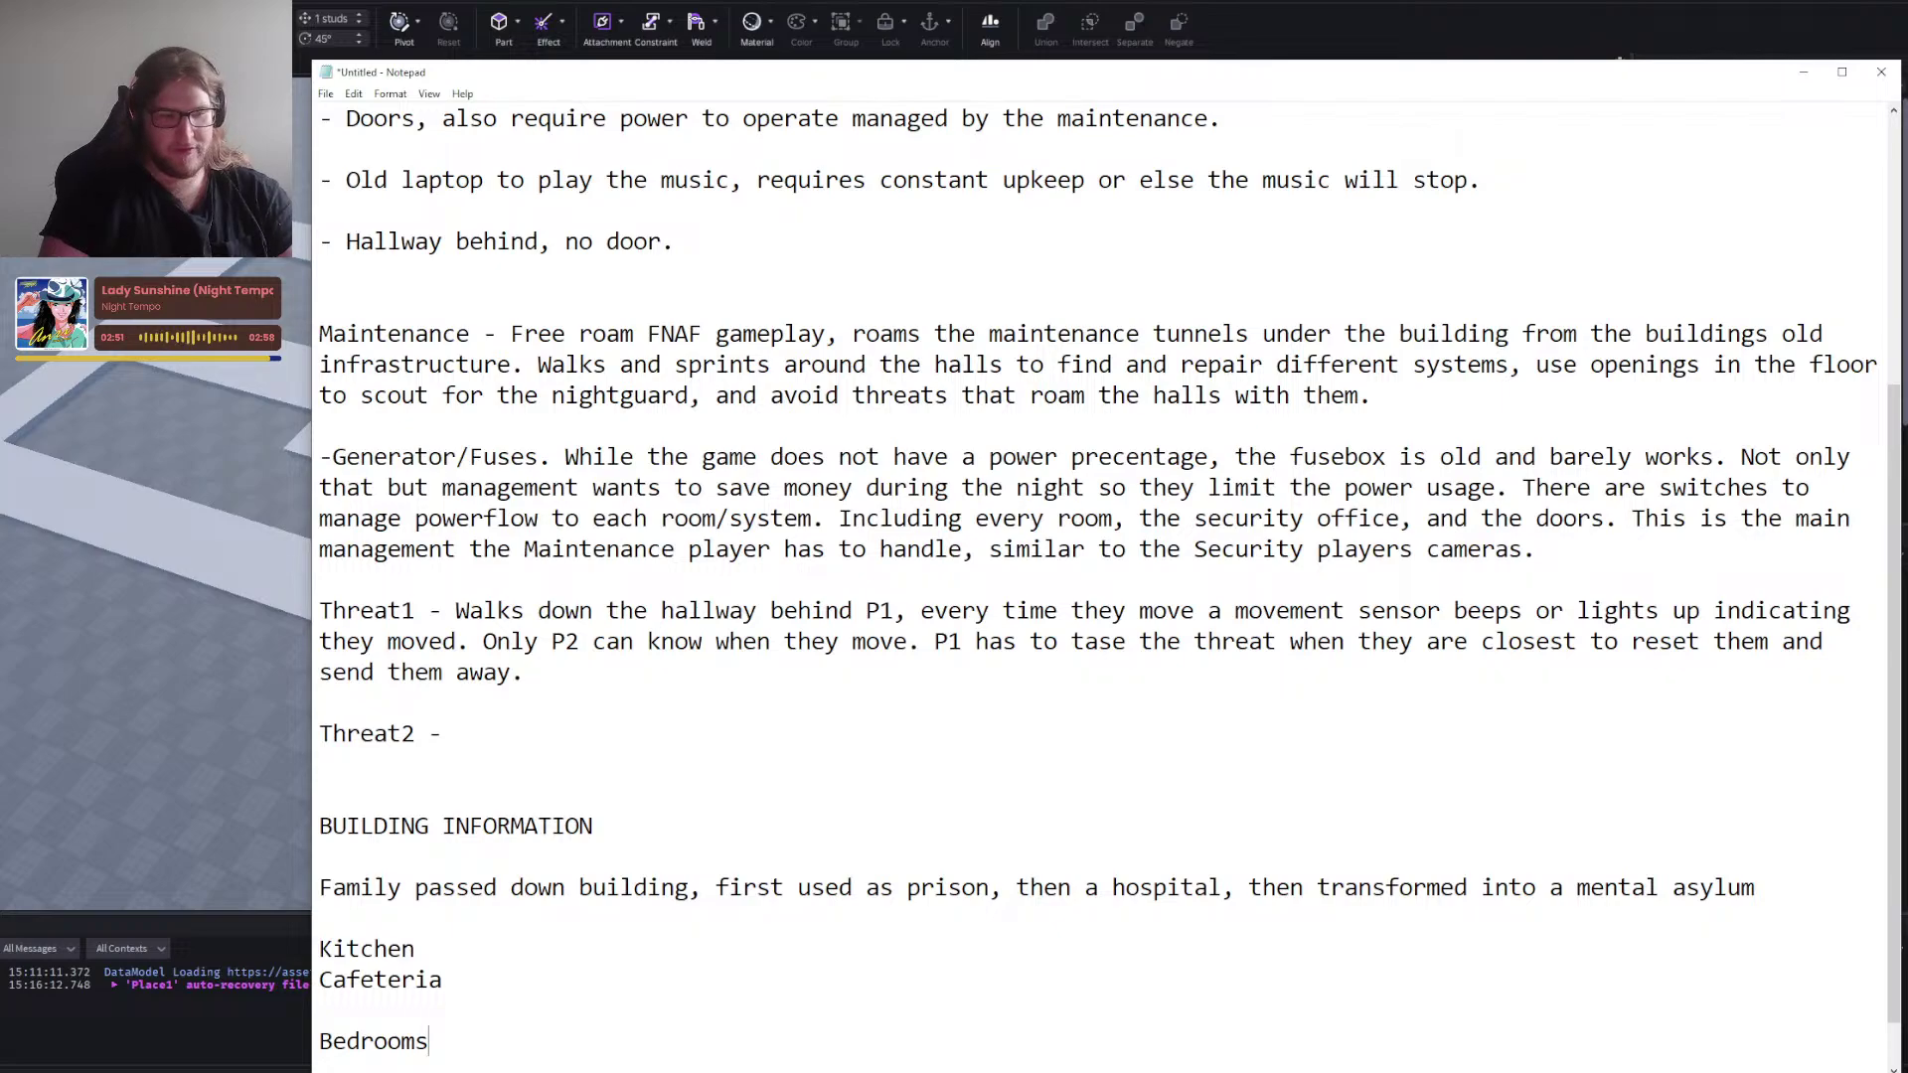
text(/Cells)
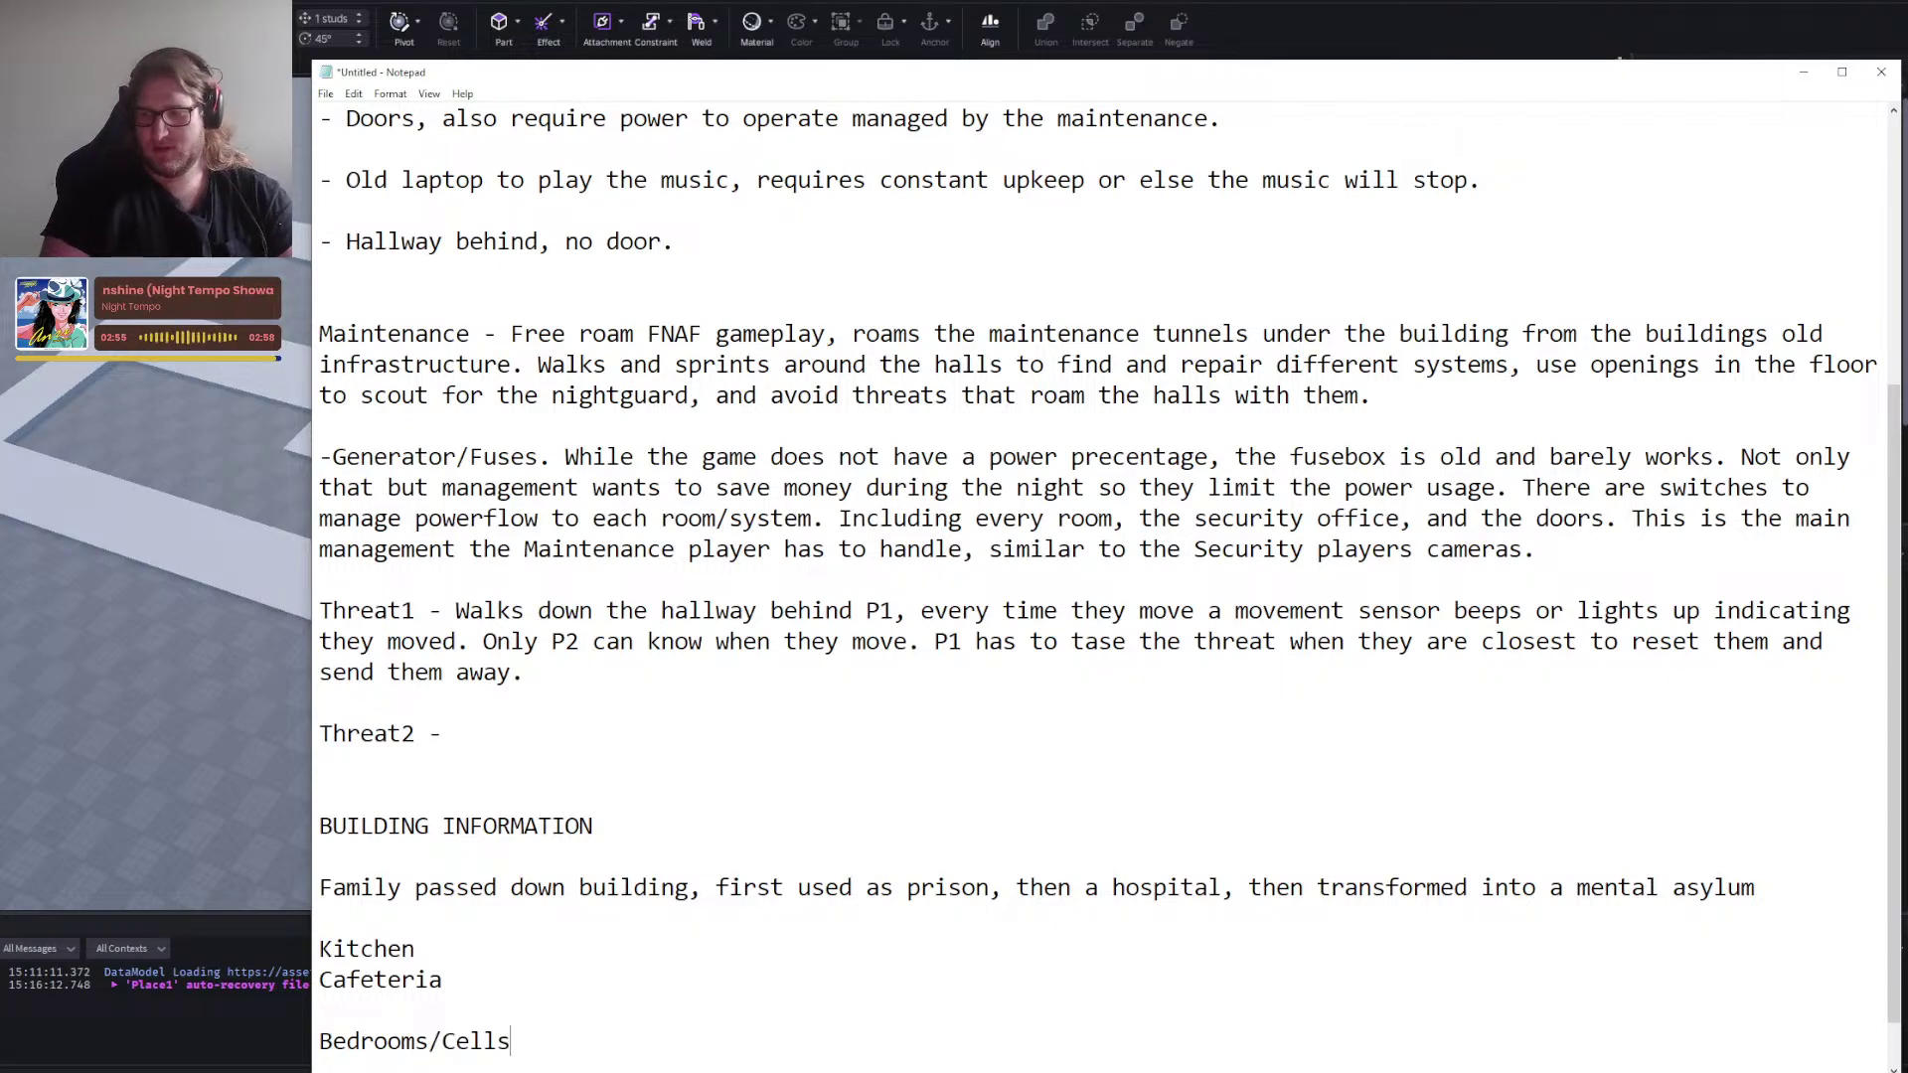
Add "Solitary/Padded" to the room list on the line below Bedrooms/Cells.
key(Return)
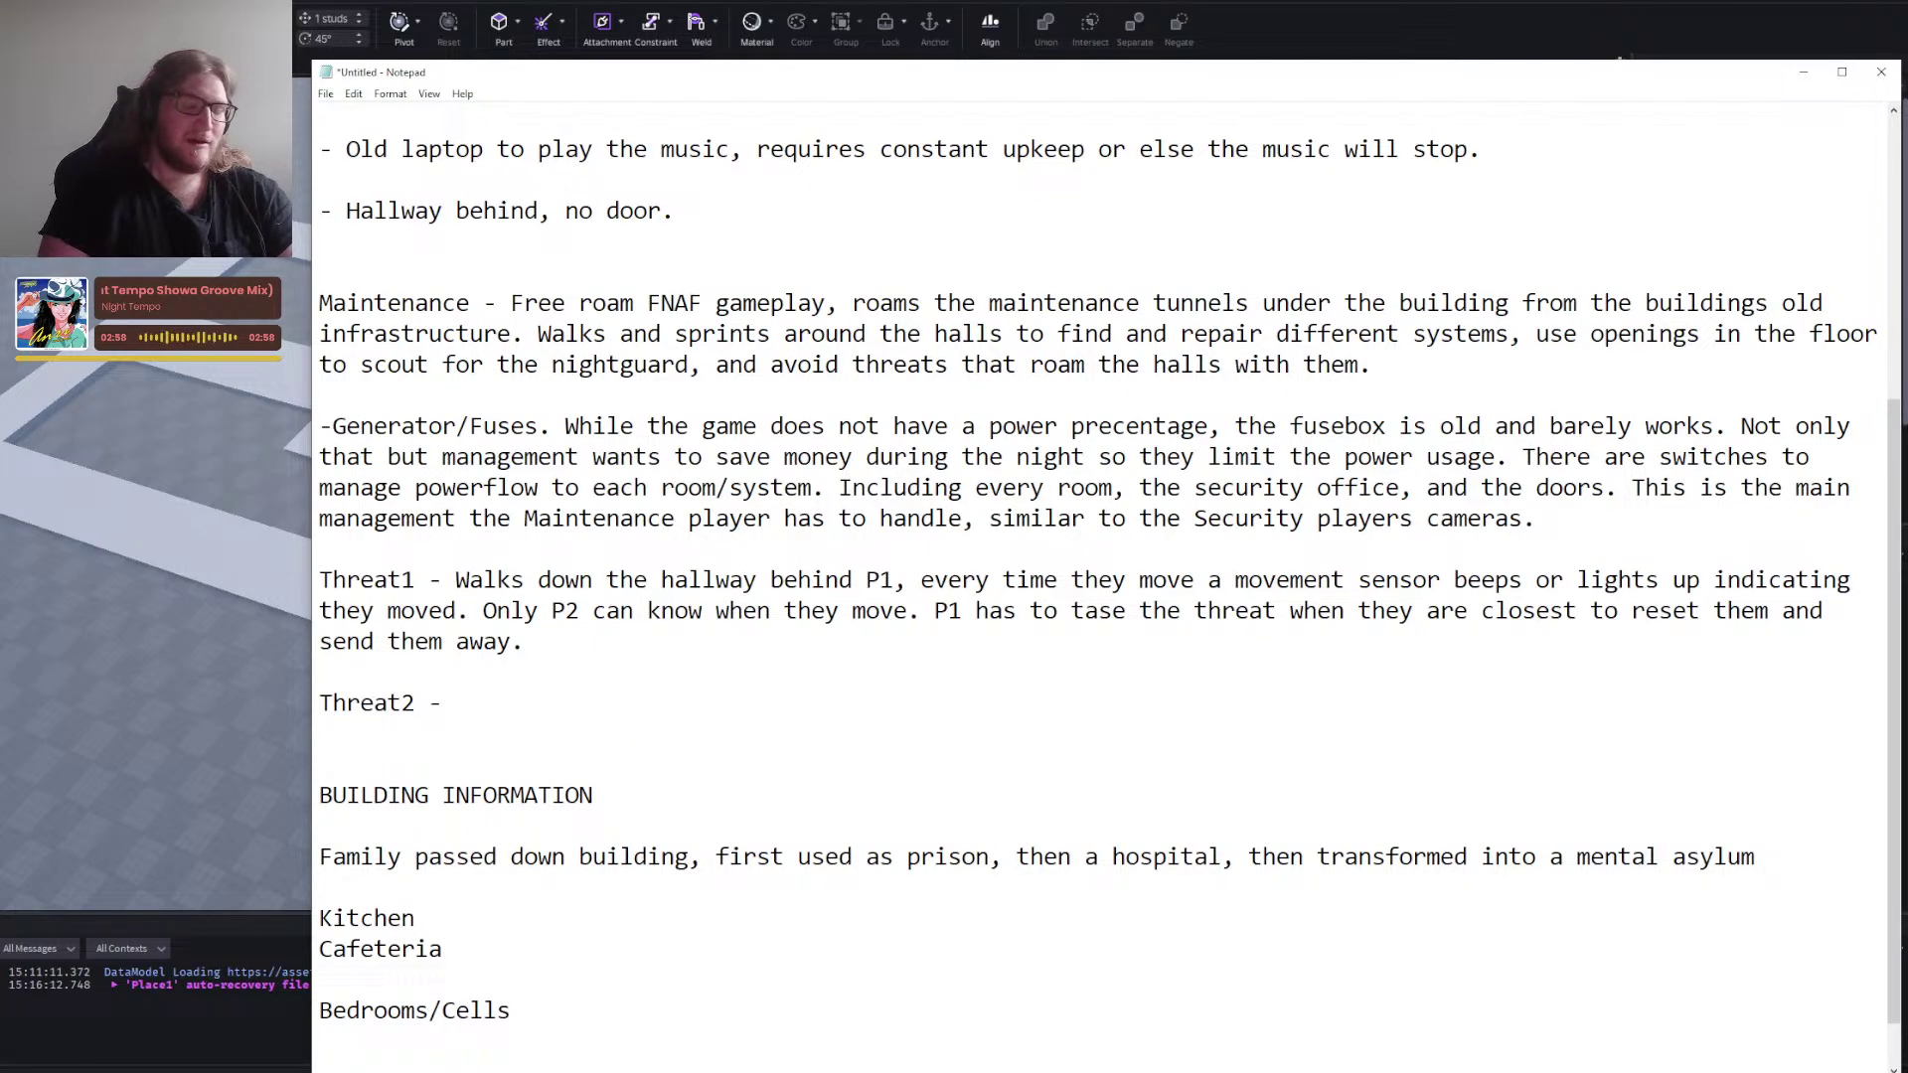
text(Solit)
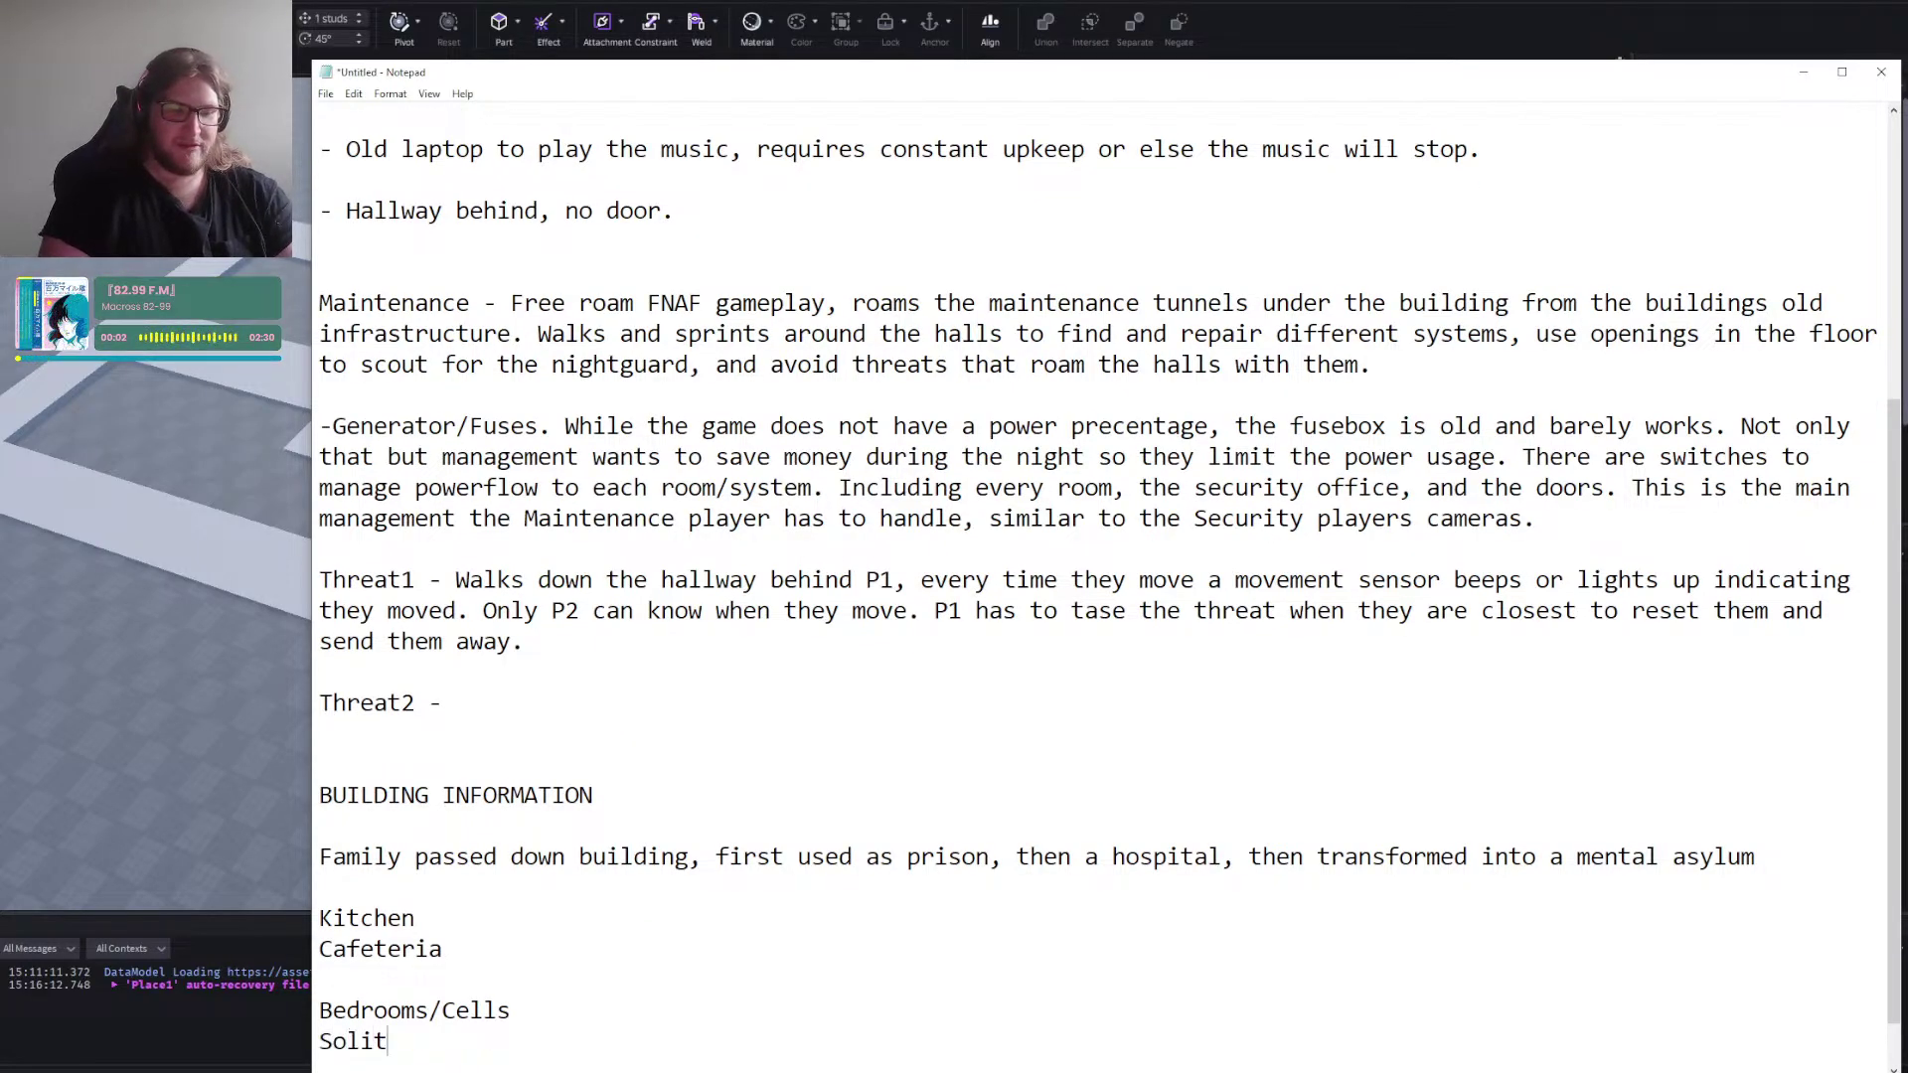
text(ary/Padded)
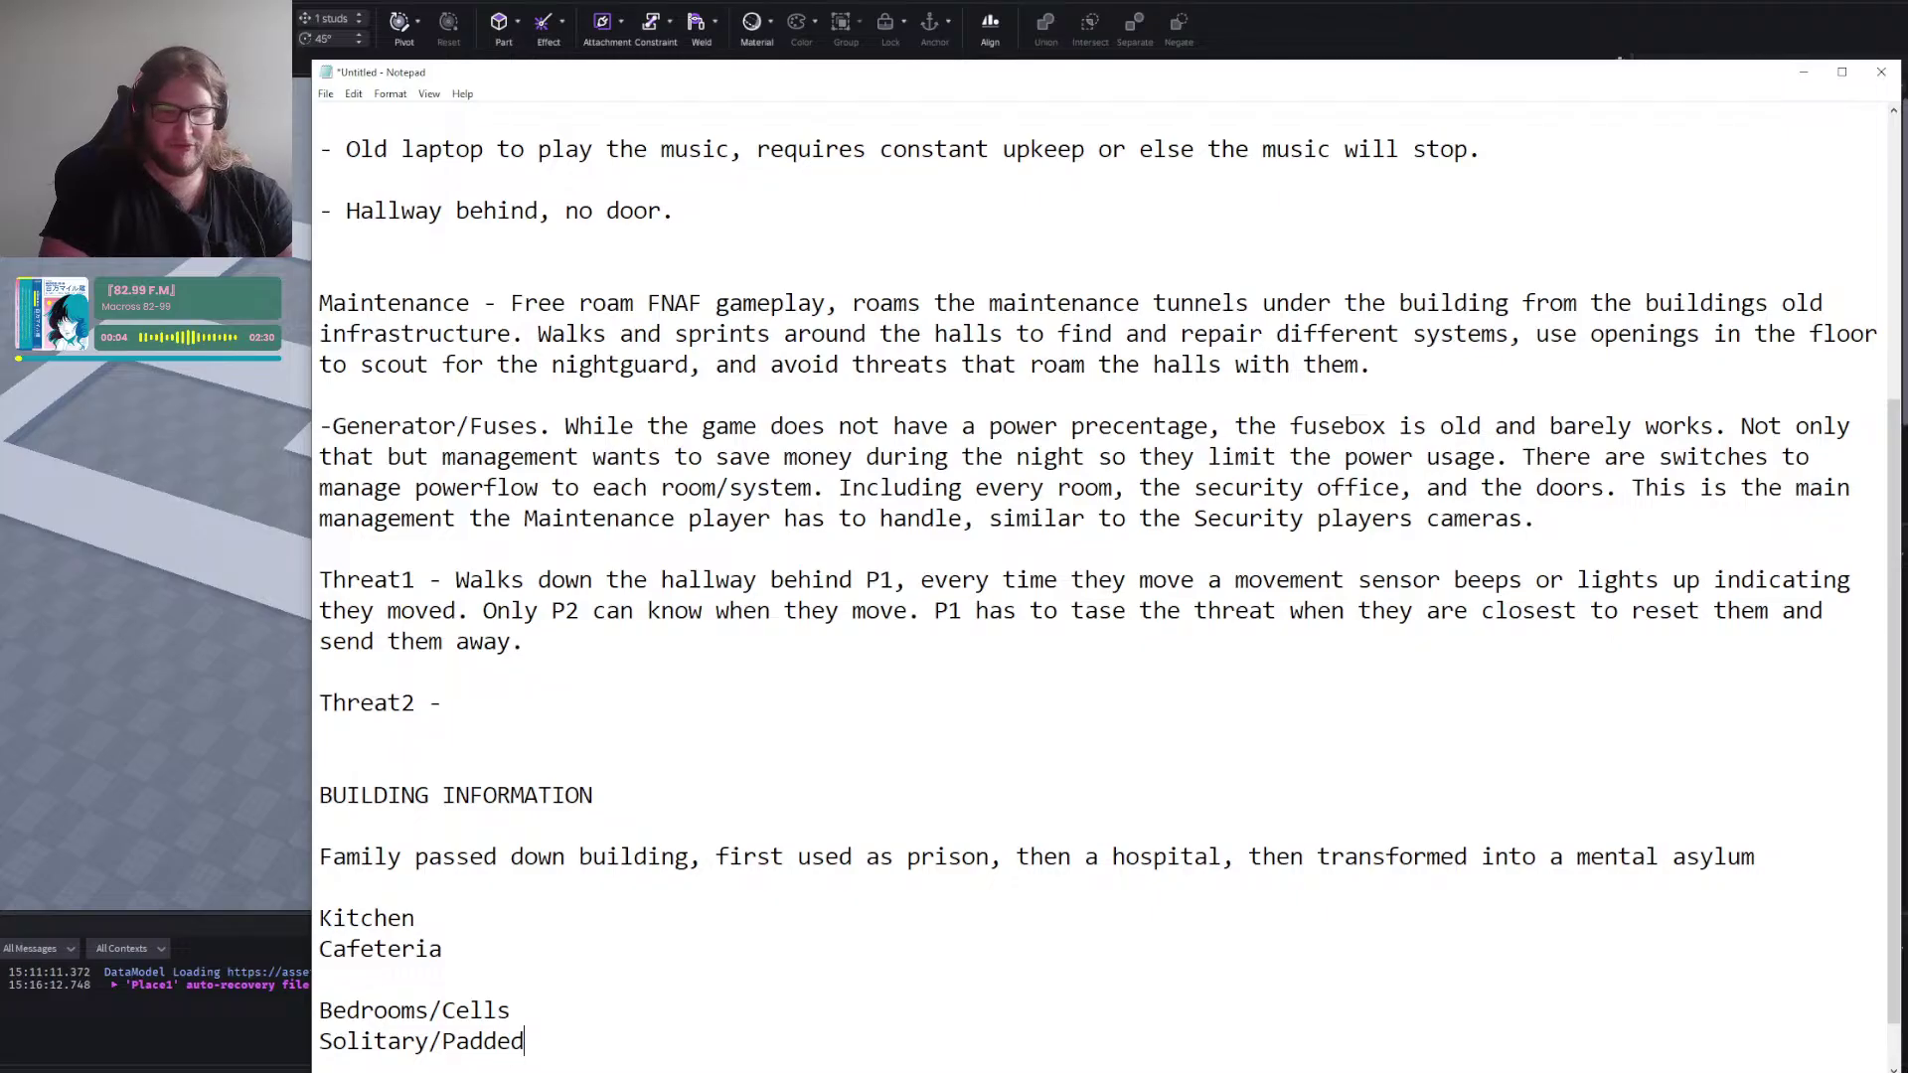
key(Return)
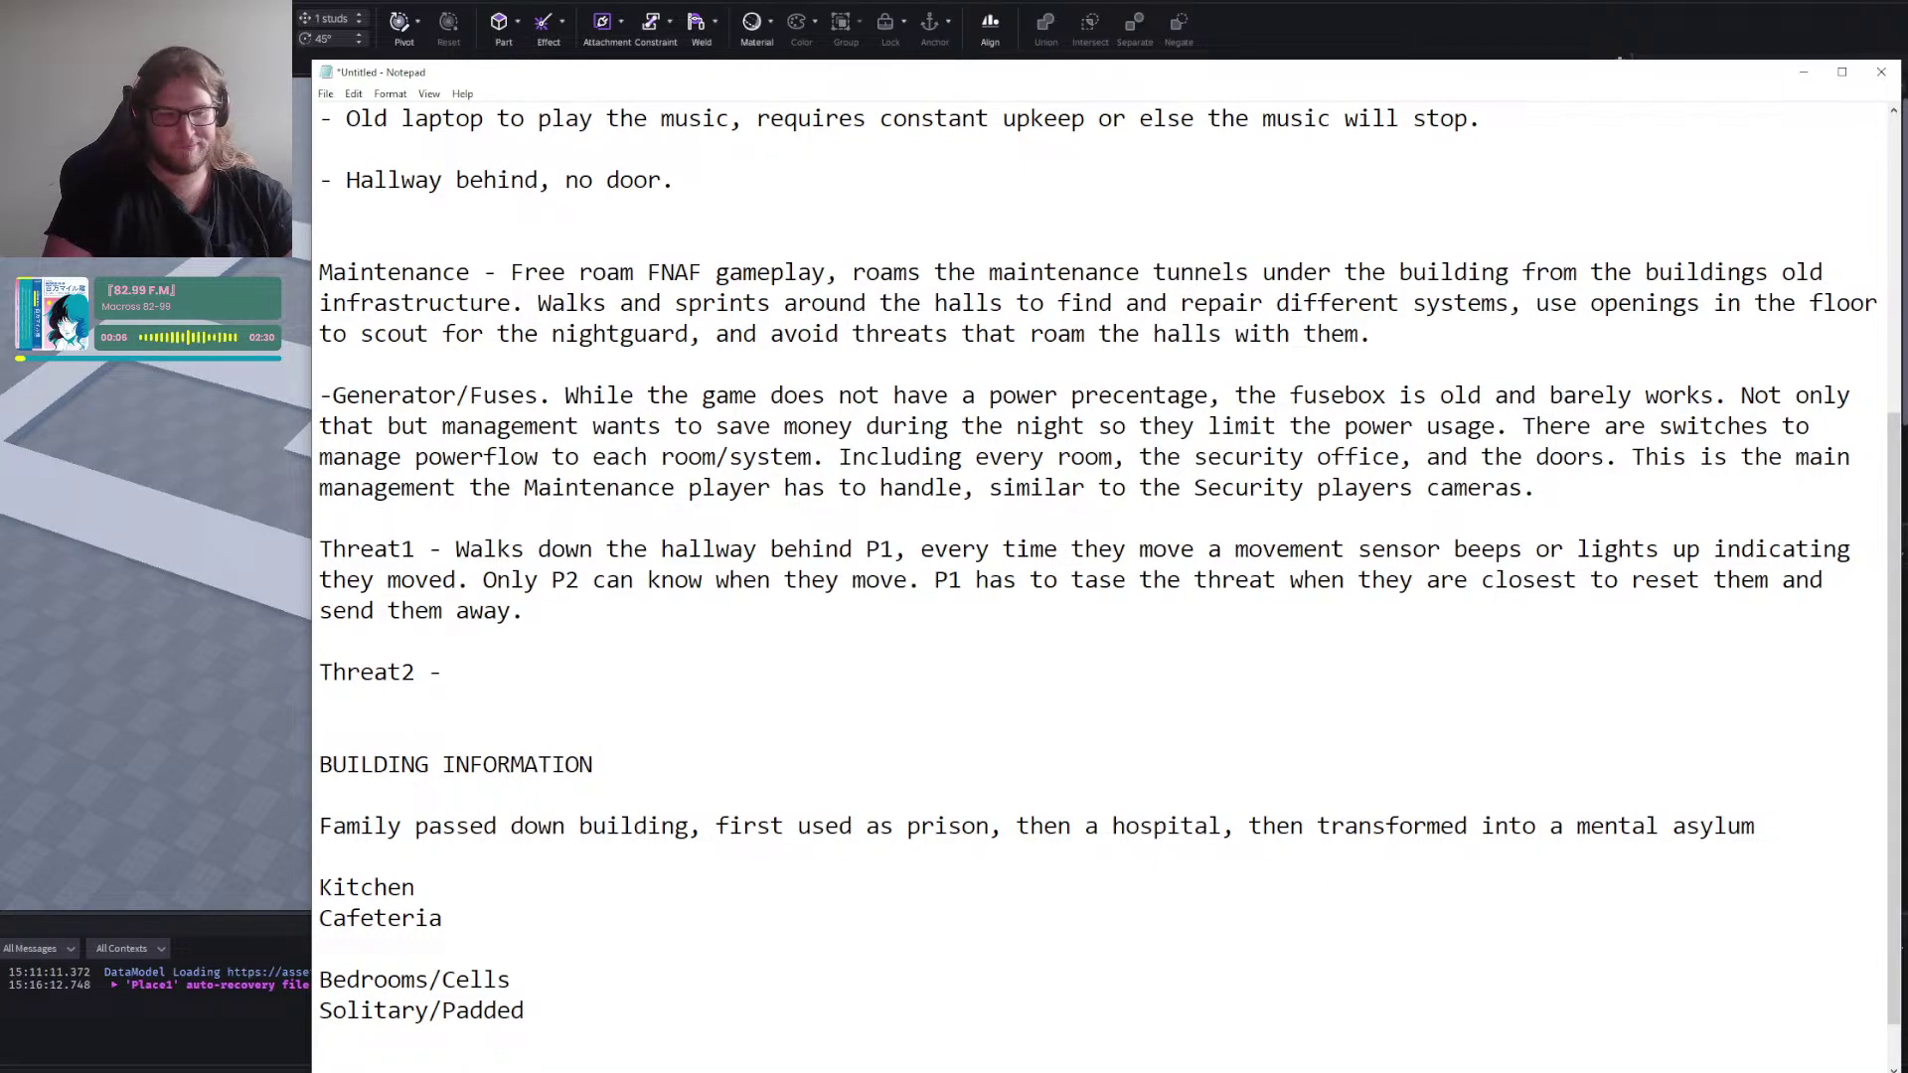
Replace the Solitary/Padded entry in the room list with "Padded/Solitary".
key(BackSpace)
key(BackSpace)
key(BackSpace)
key(BackSpace)
key(BackSpace)
key(BackSpace)
key(BackSpace)
key(BackSpace)
key(BackSpace)
key(BackSpace)
key(BackSpace)
key(BackSpace)
key(BackSpace)
key(BackSpace)
key(BackSpace)
key(BackSpace)
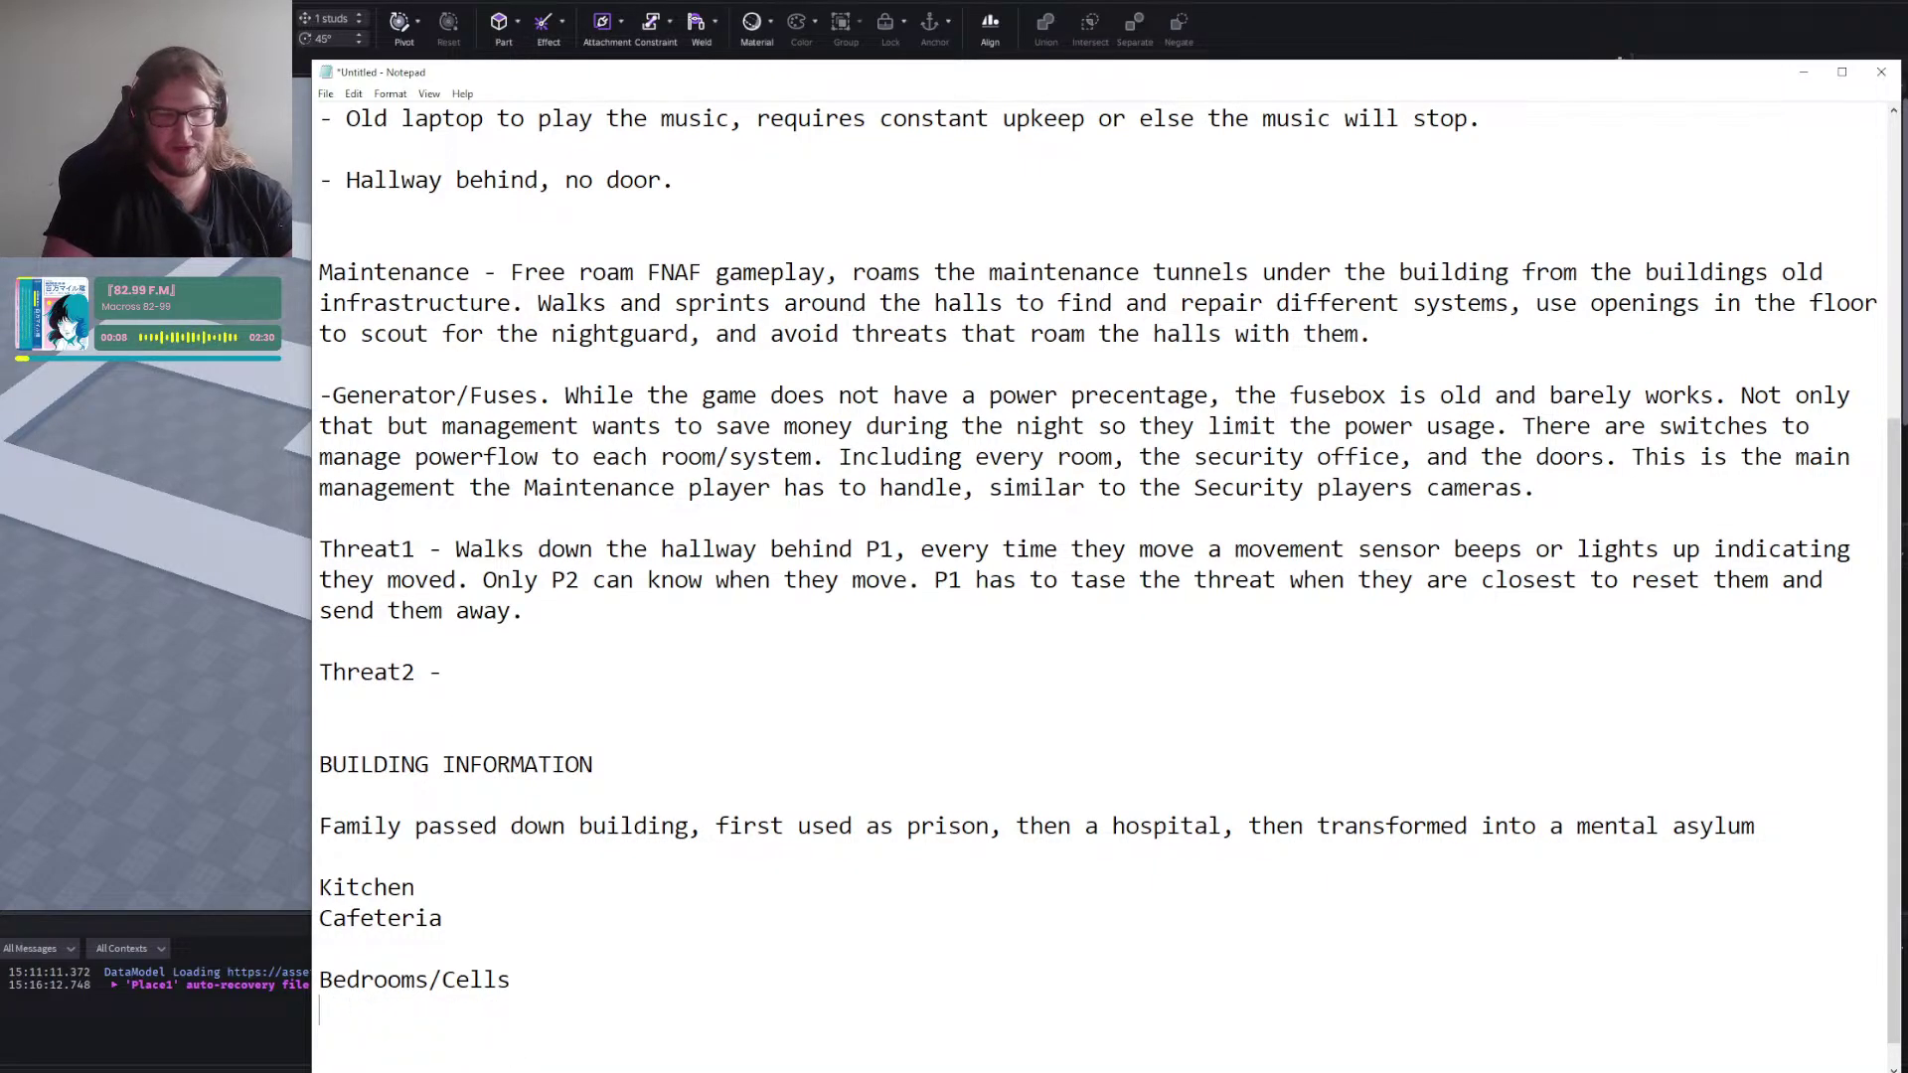
text(Padded/Soli)
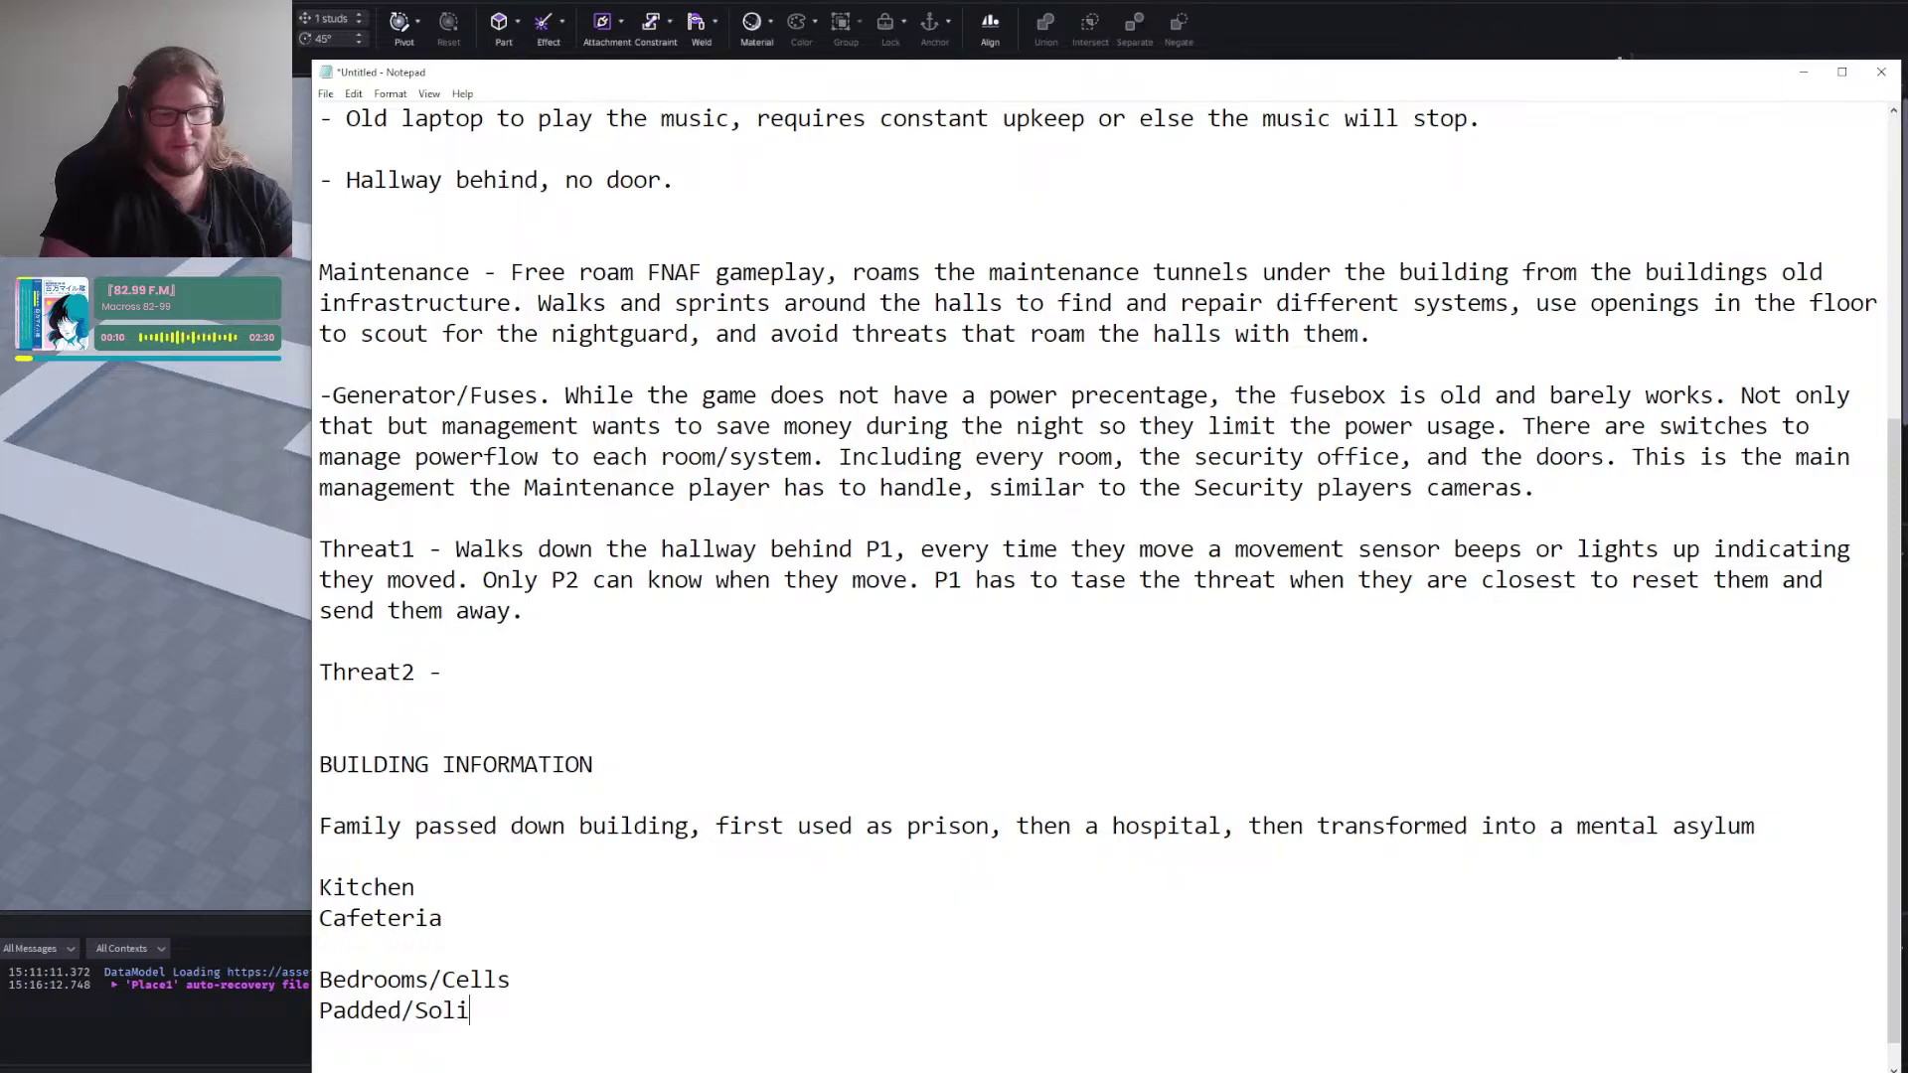
text(tary)
key(Return)
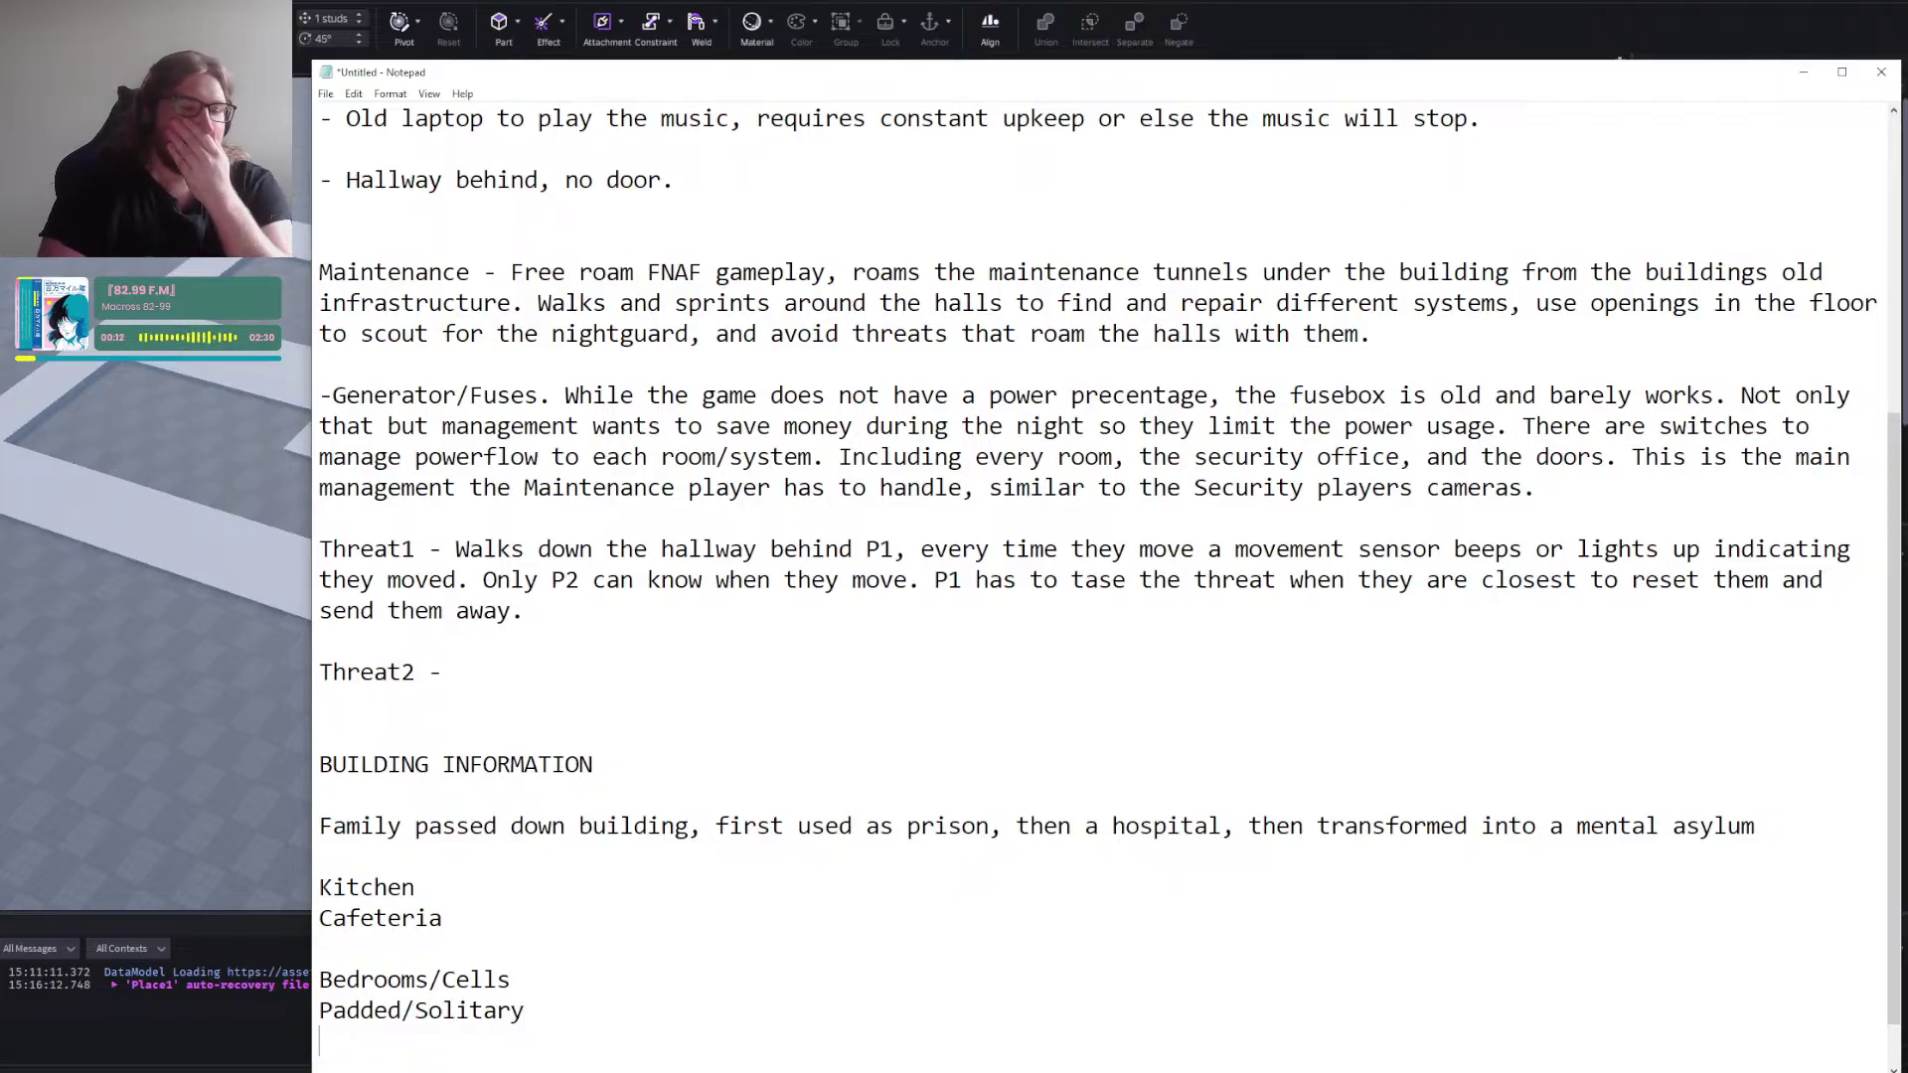
Remove the blank line above Bedrooms/Cells and add "Staff Room/Break Room" below Padded/Solitary.
key(BackSpace)
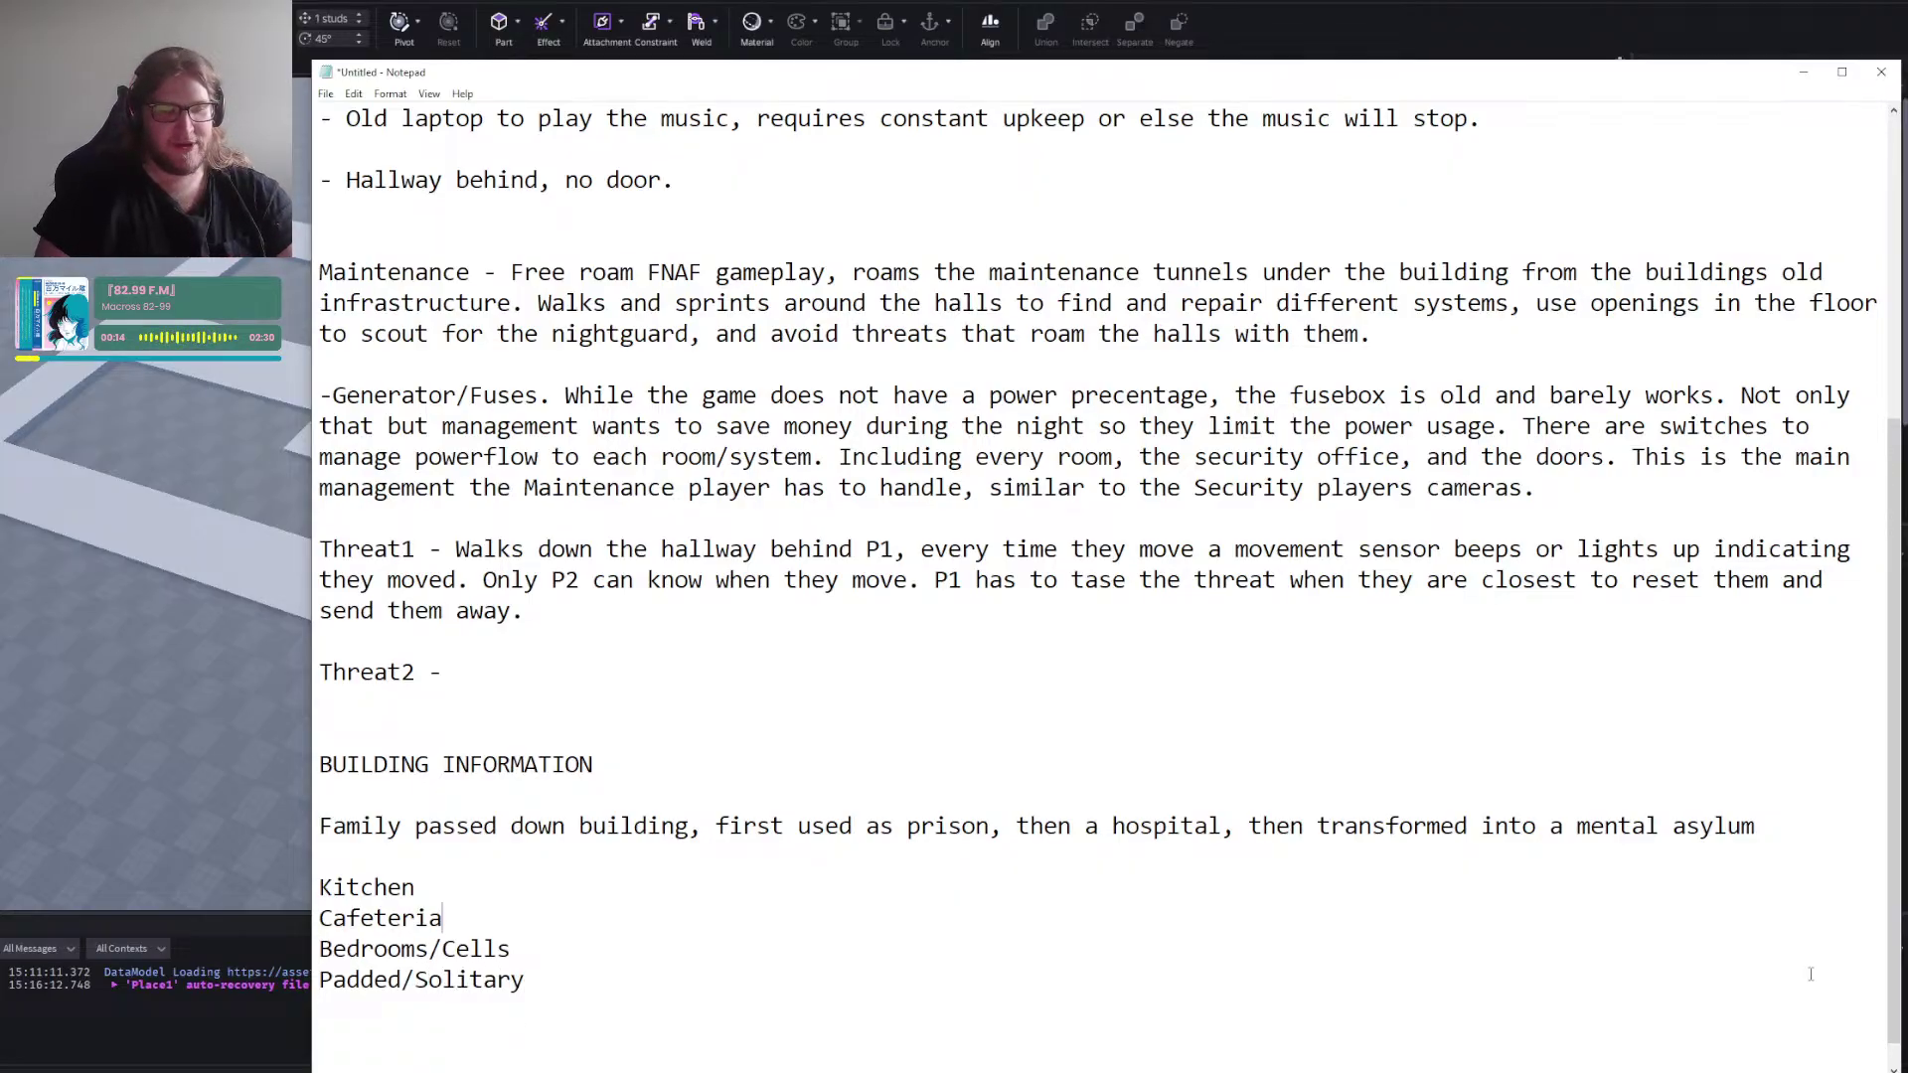
key(Return)
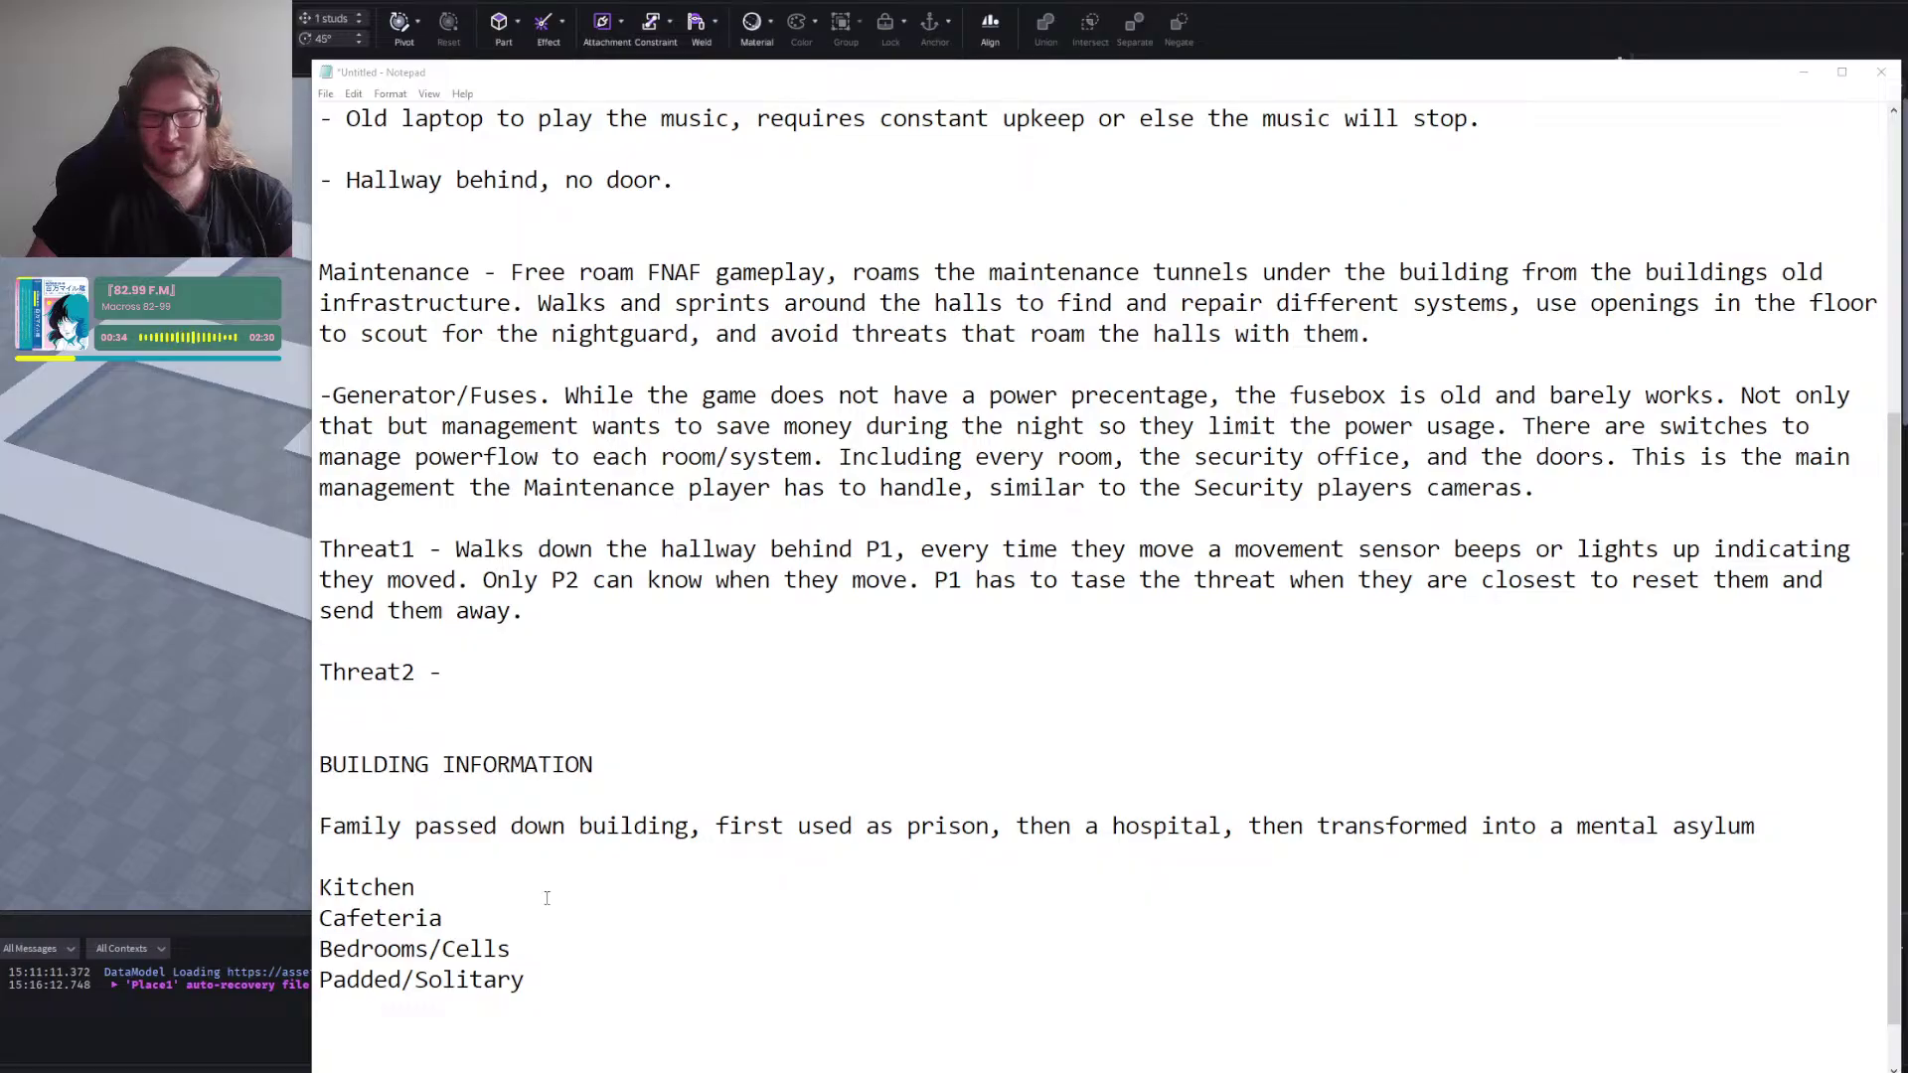
key(Return)
text(Staf)
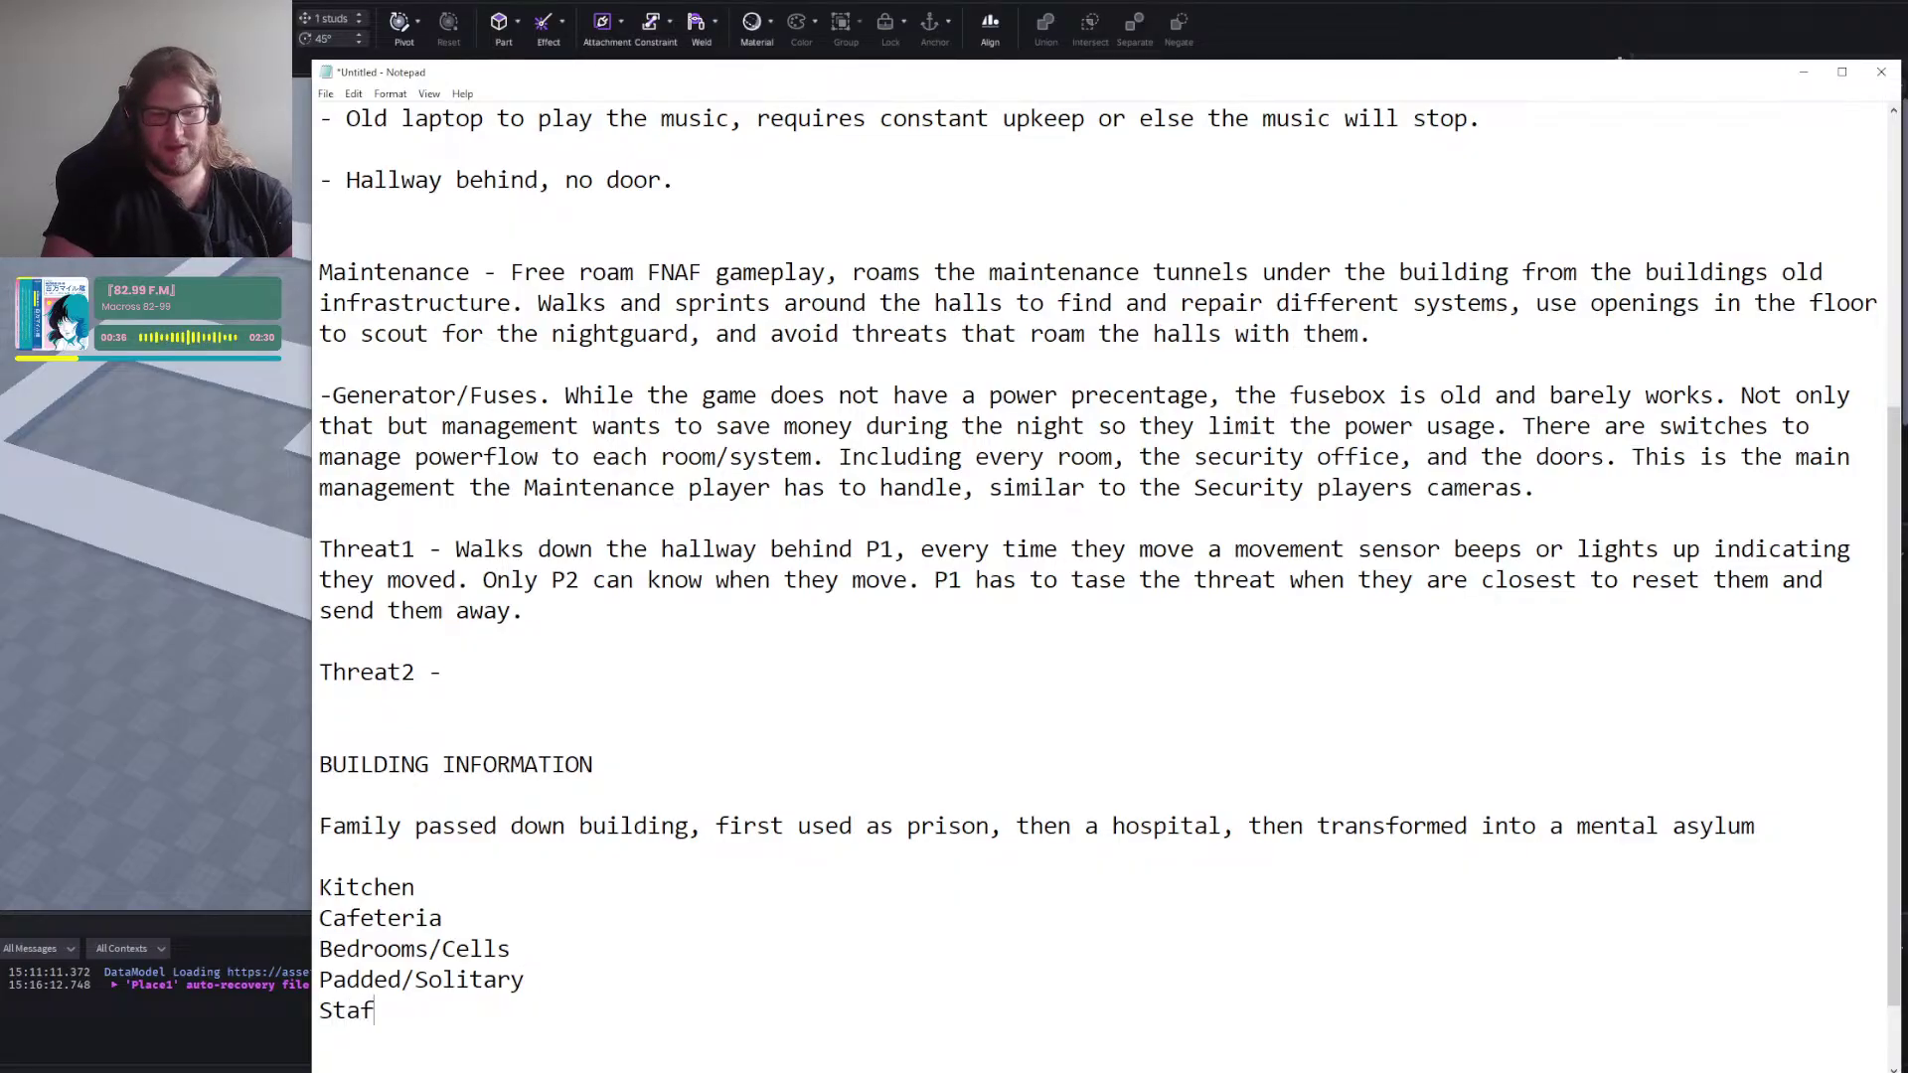
text(f Room)
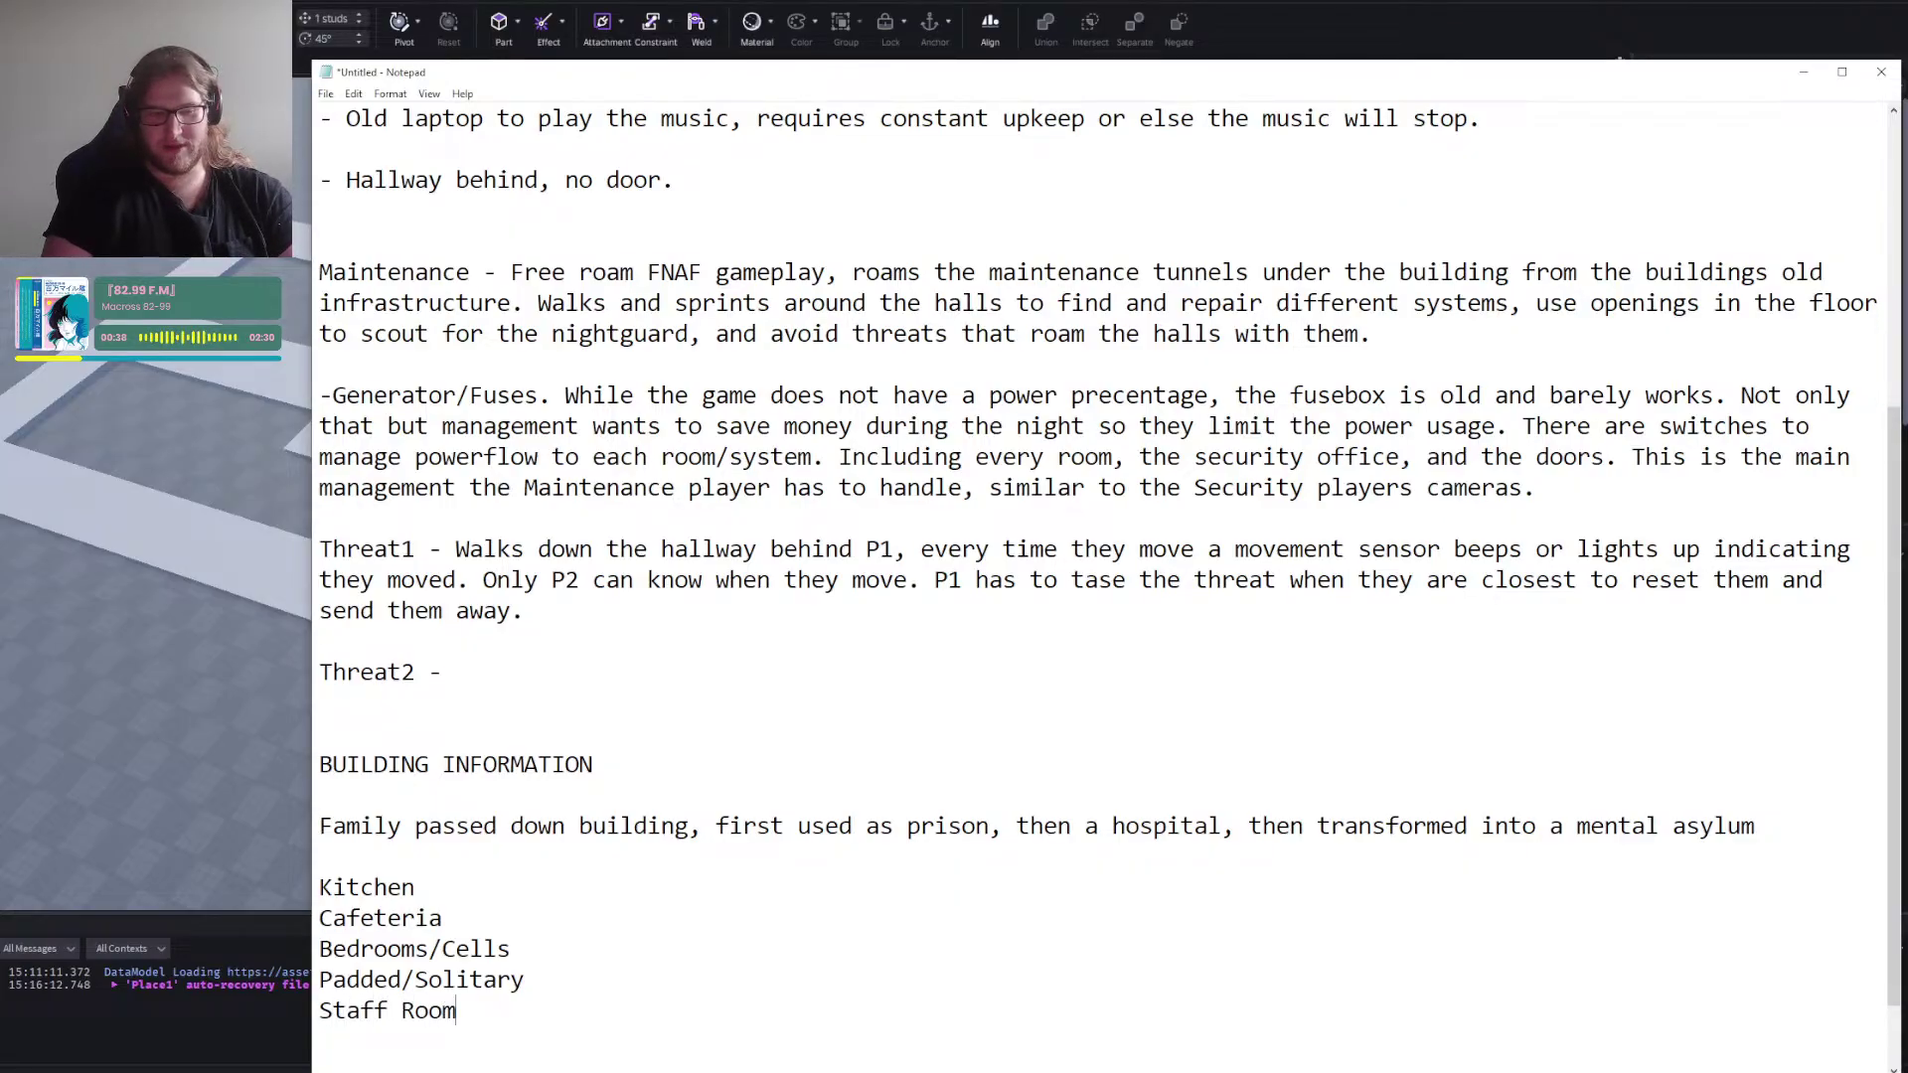
text(/br)
key(BackSpace)
key(BackSpace)
text(Break)
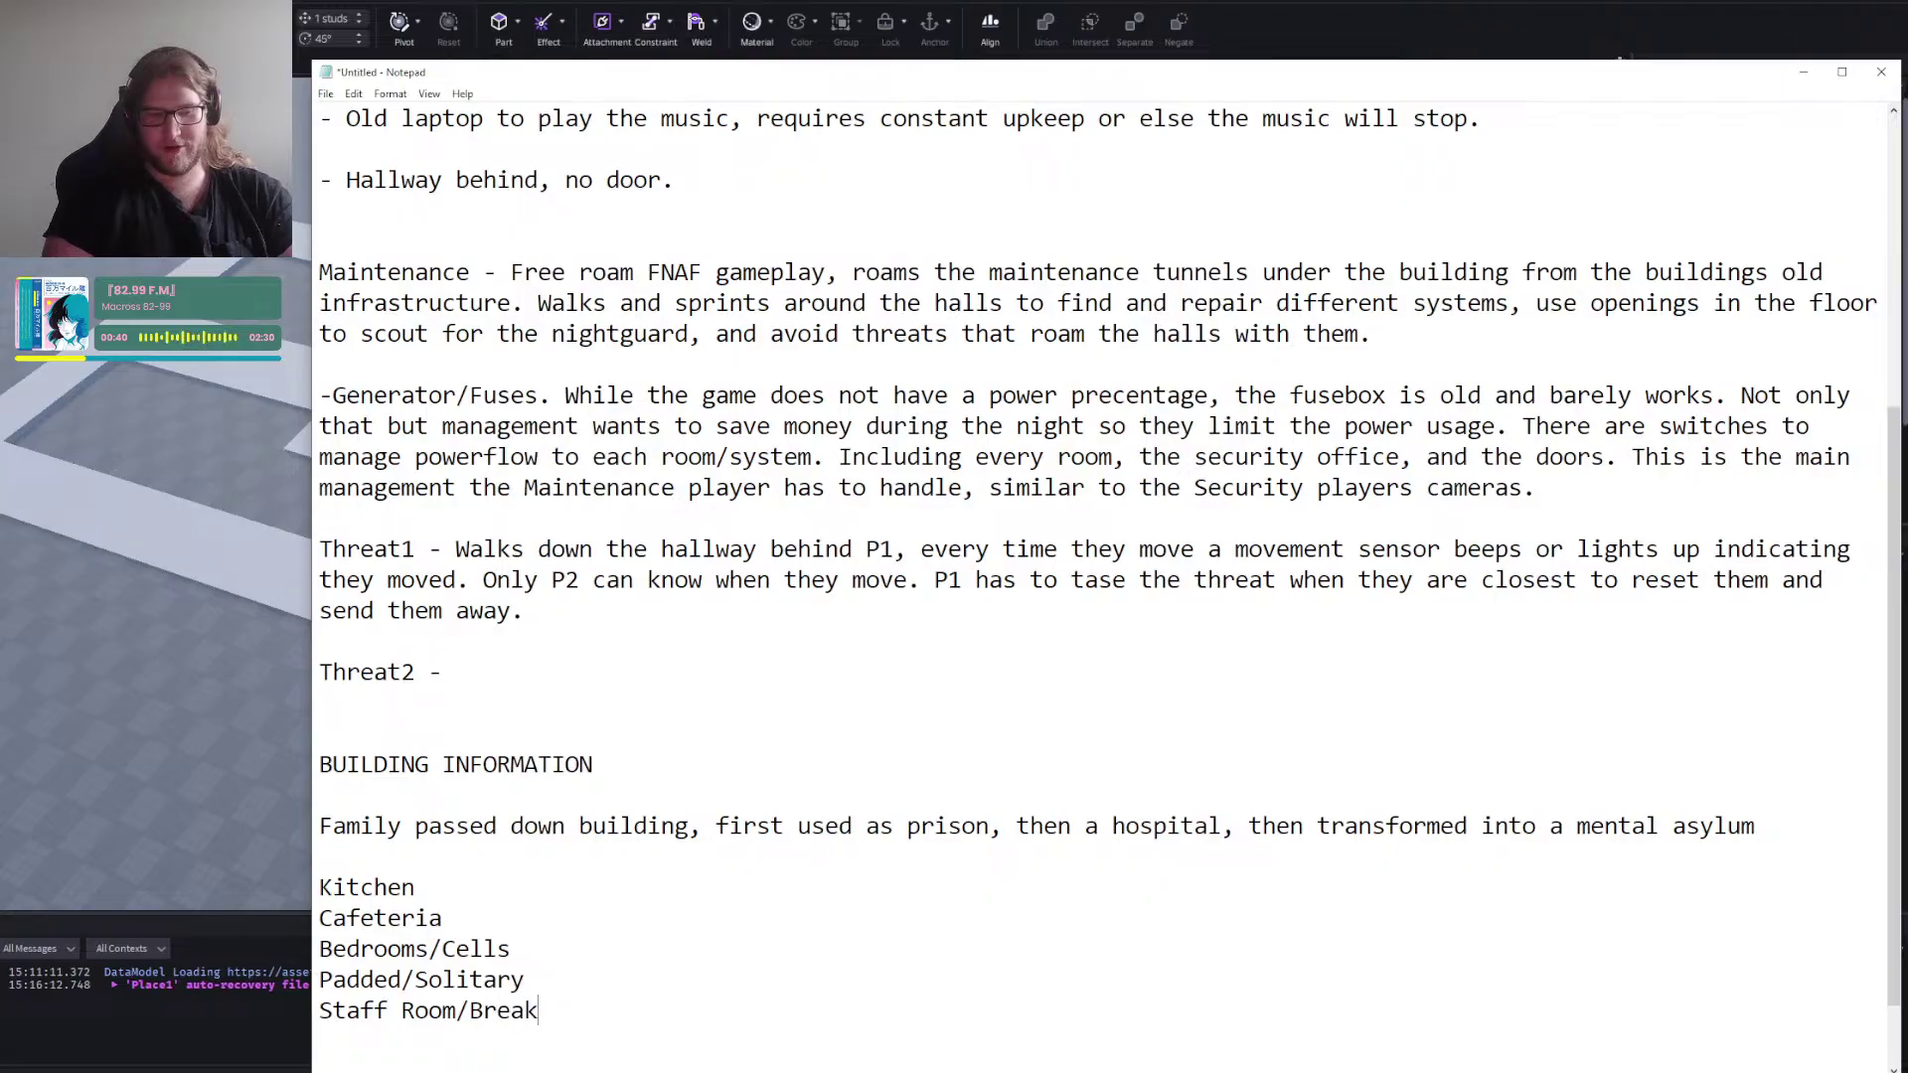
text( Room)
key(Return)
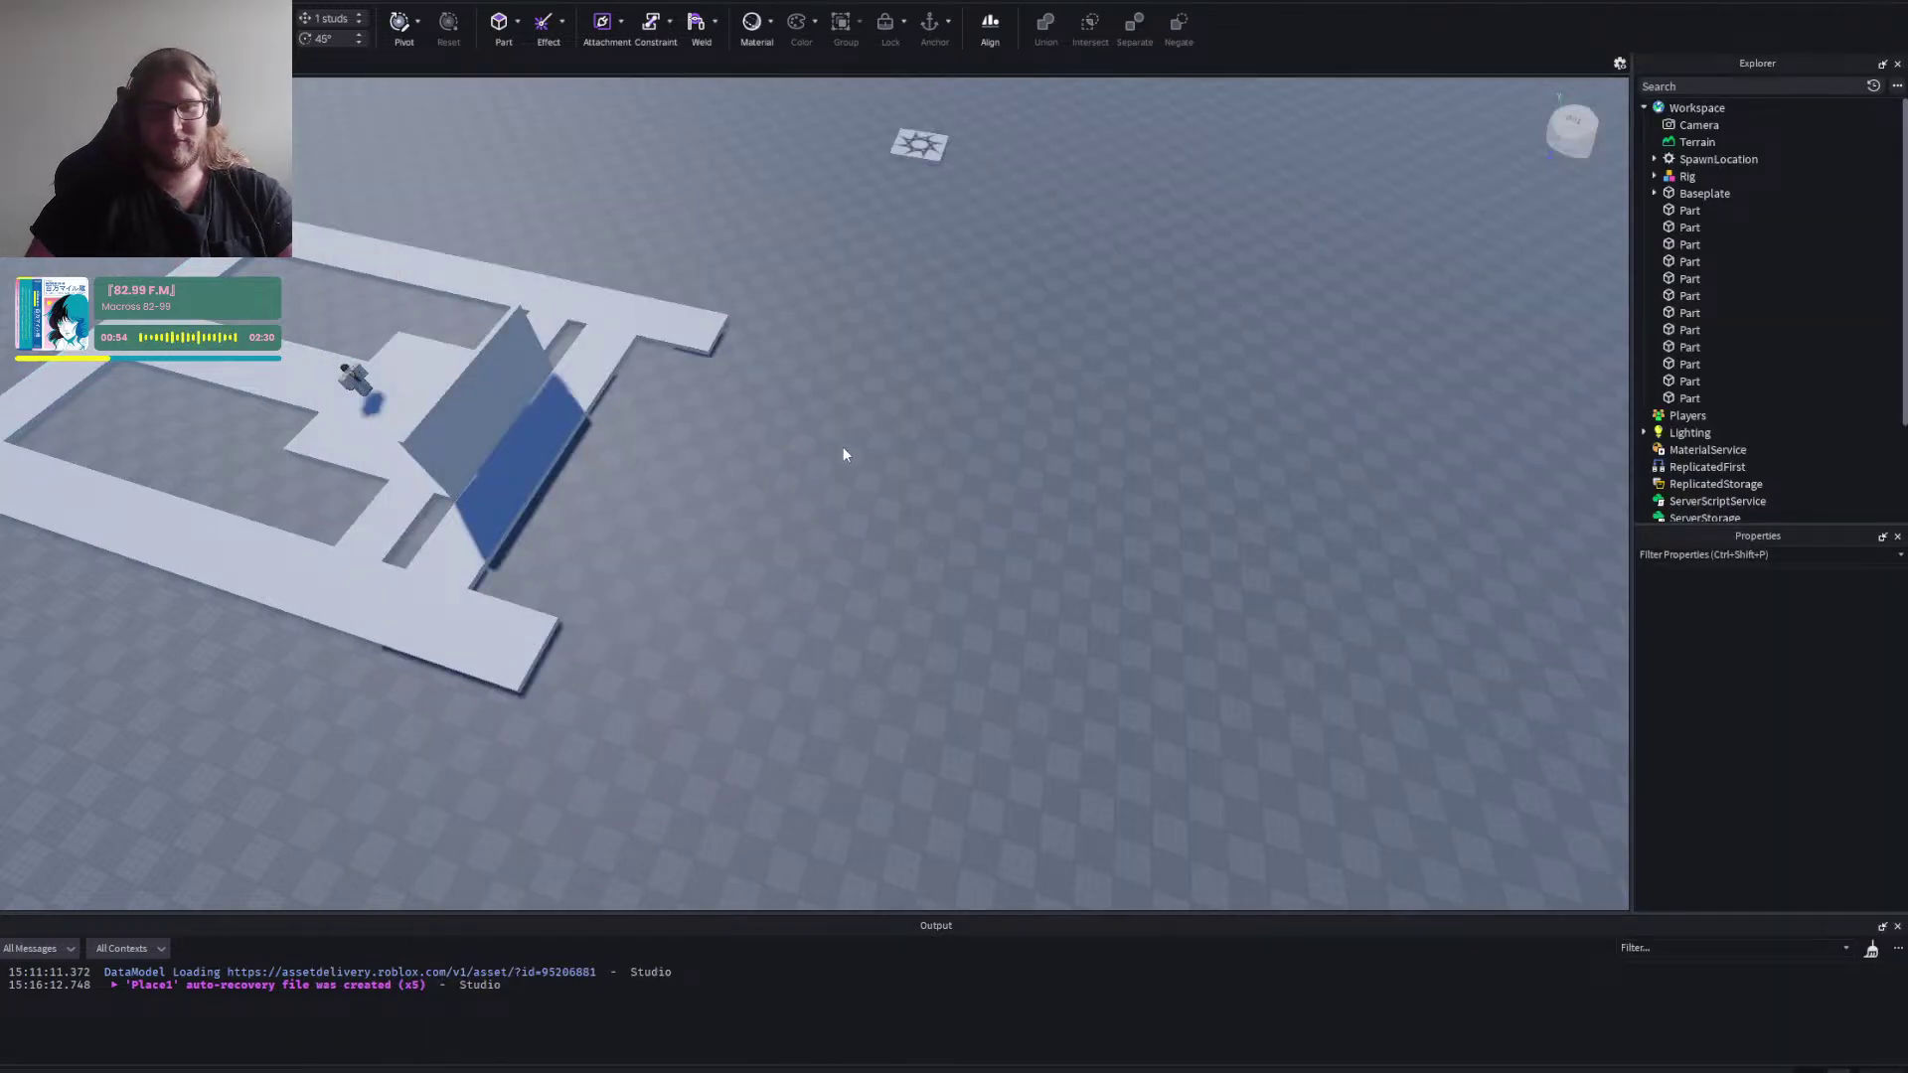
Switch to Roblox Studio and examine the office wall and the hallways around it from several sides.
right_click(843, 454)
key(w)
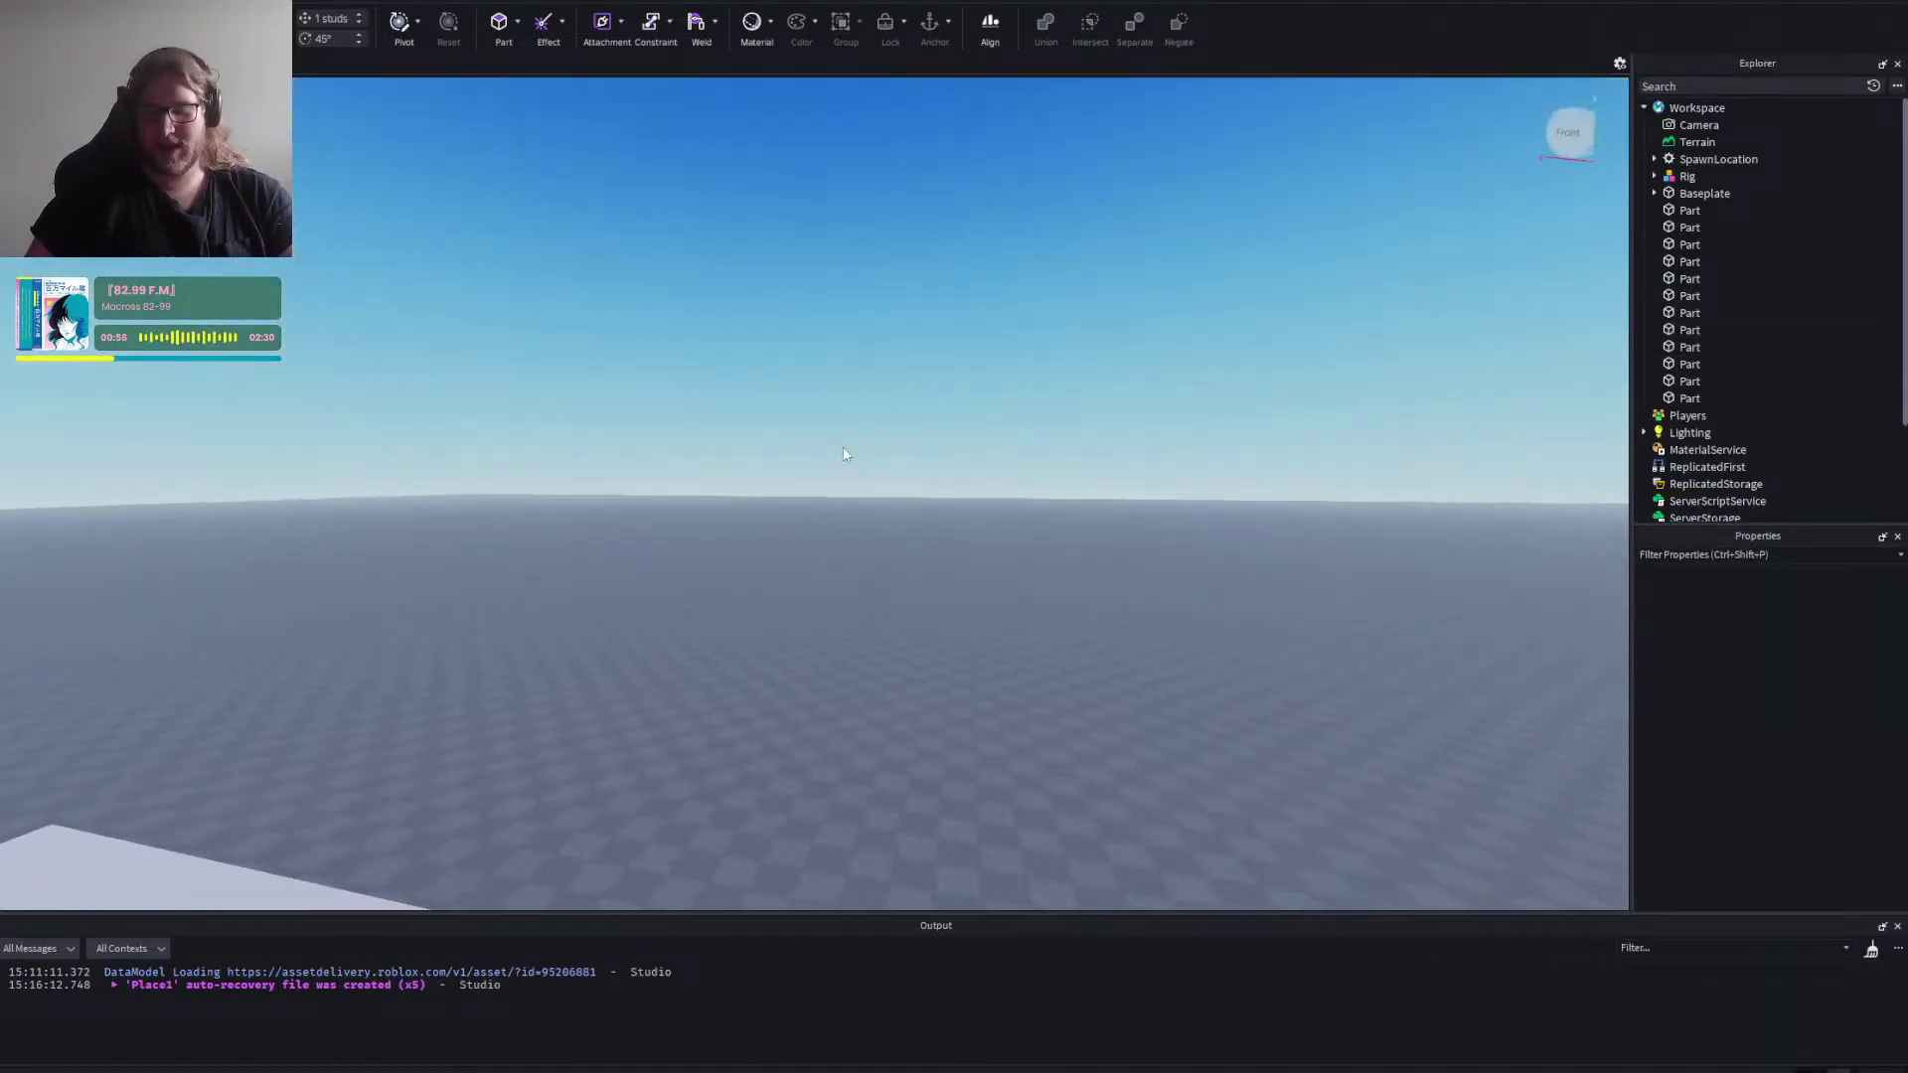
key(s)
key(a)
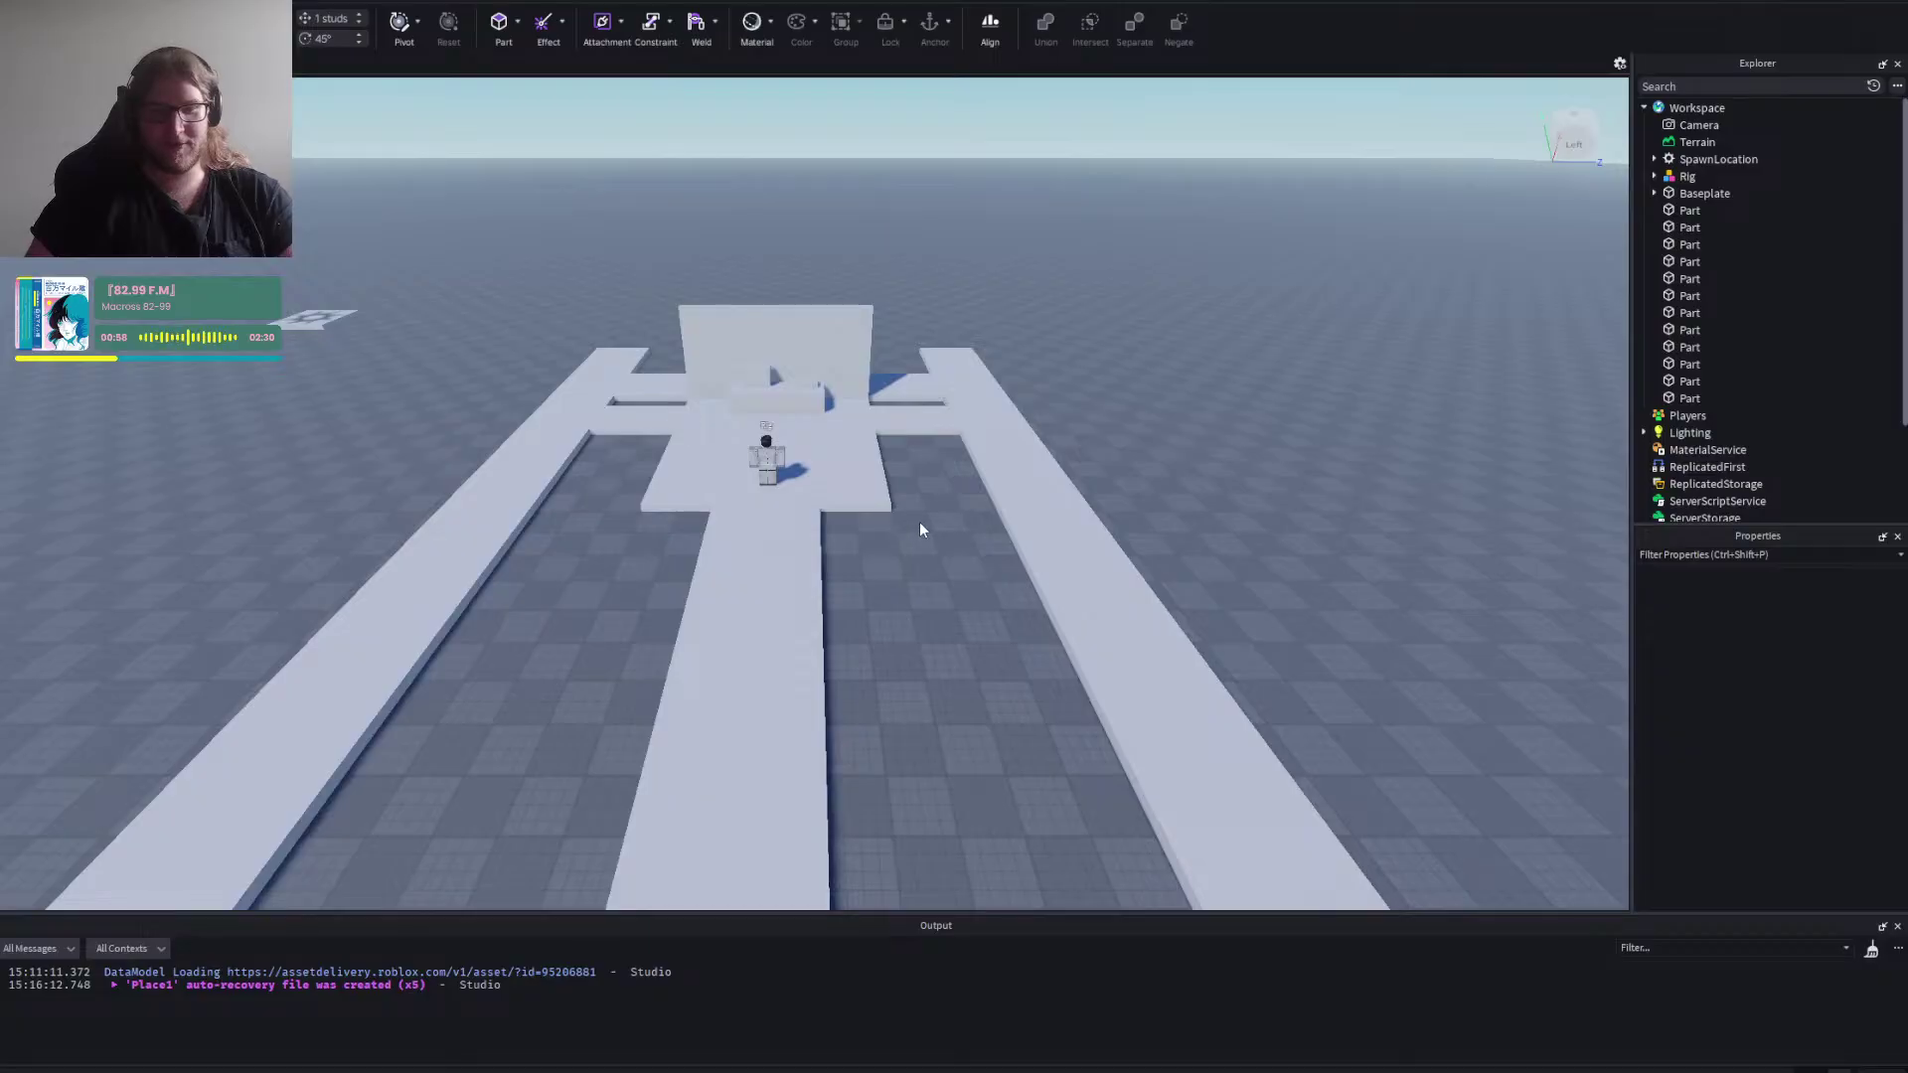
right_click(920, 522)
key(w)
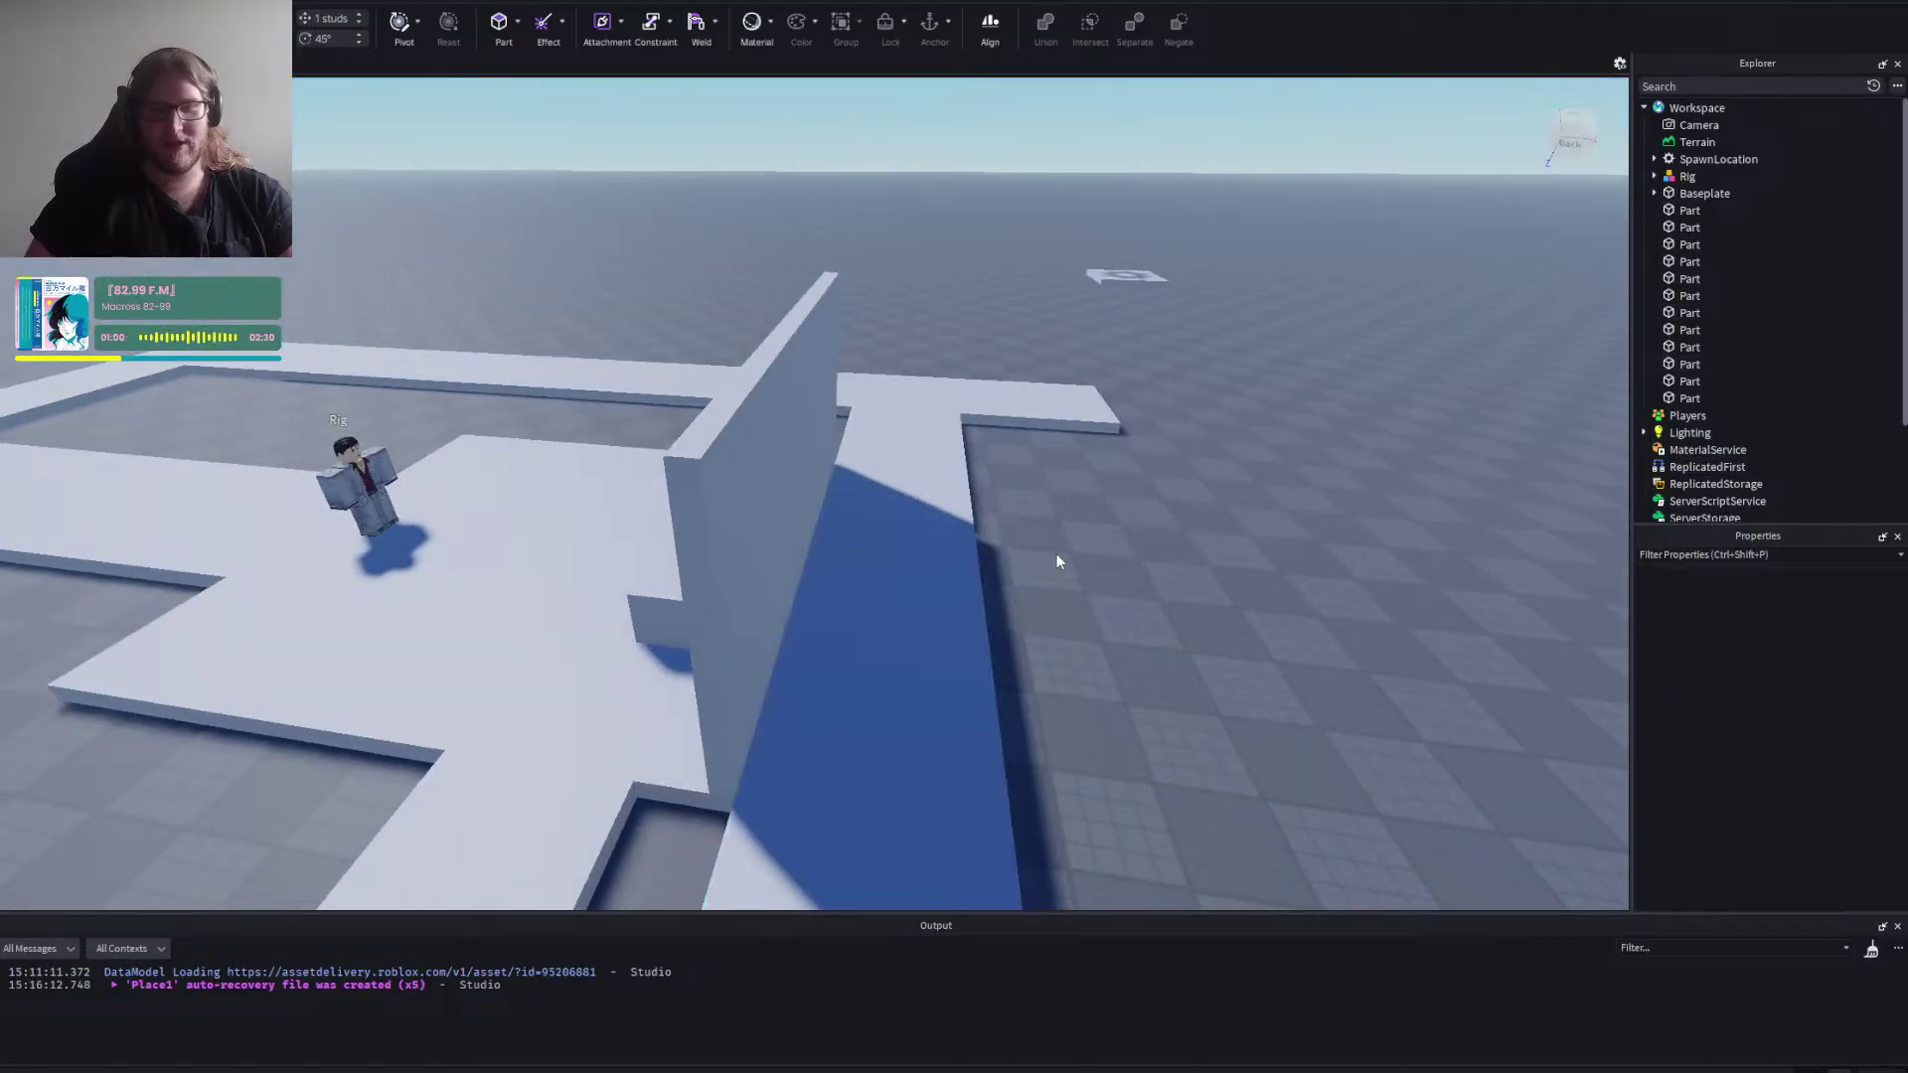
key(s)
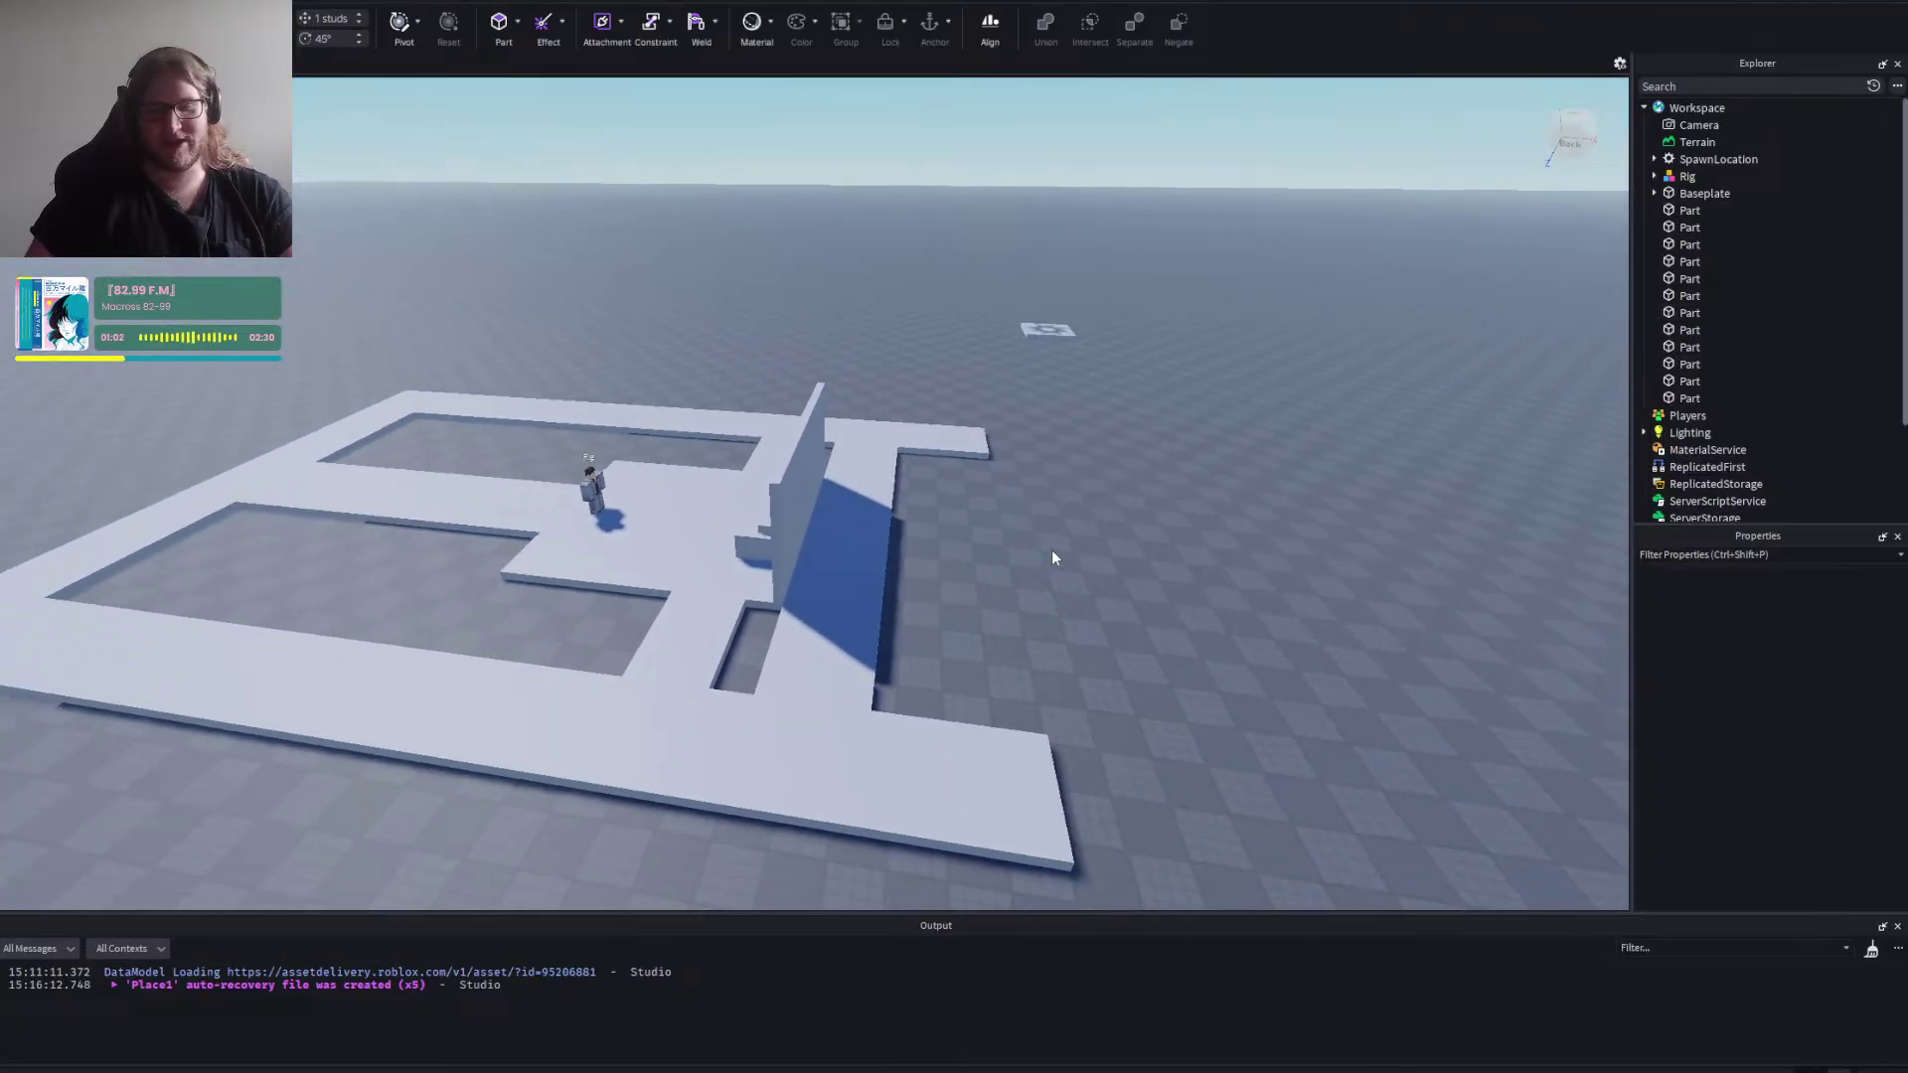
key(a)
key(w)
key(w)
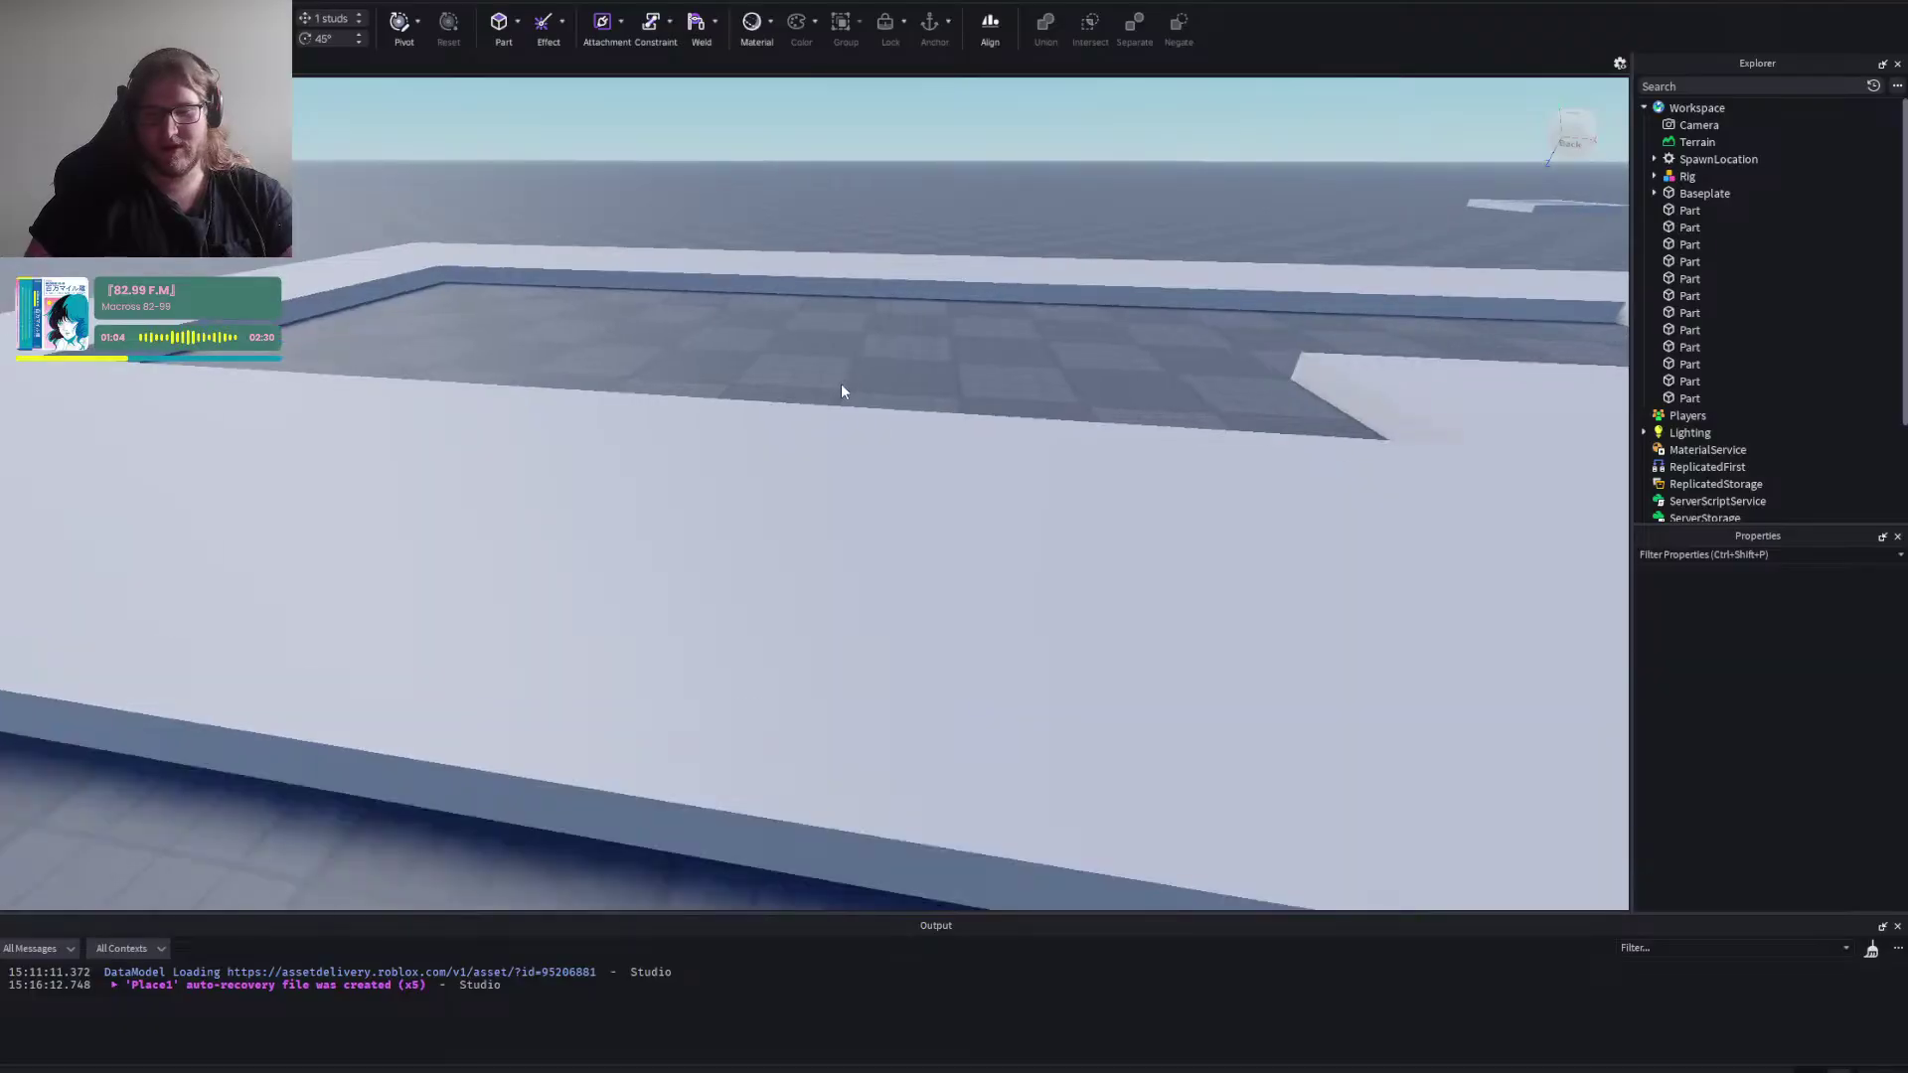
key(s)
right_click(840, 383)
key(a)
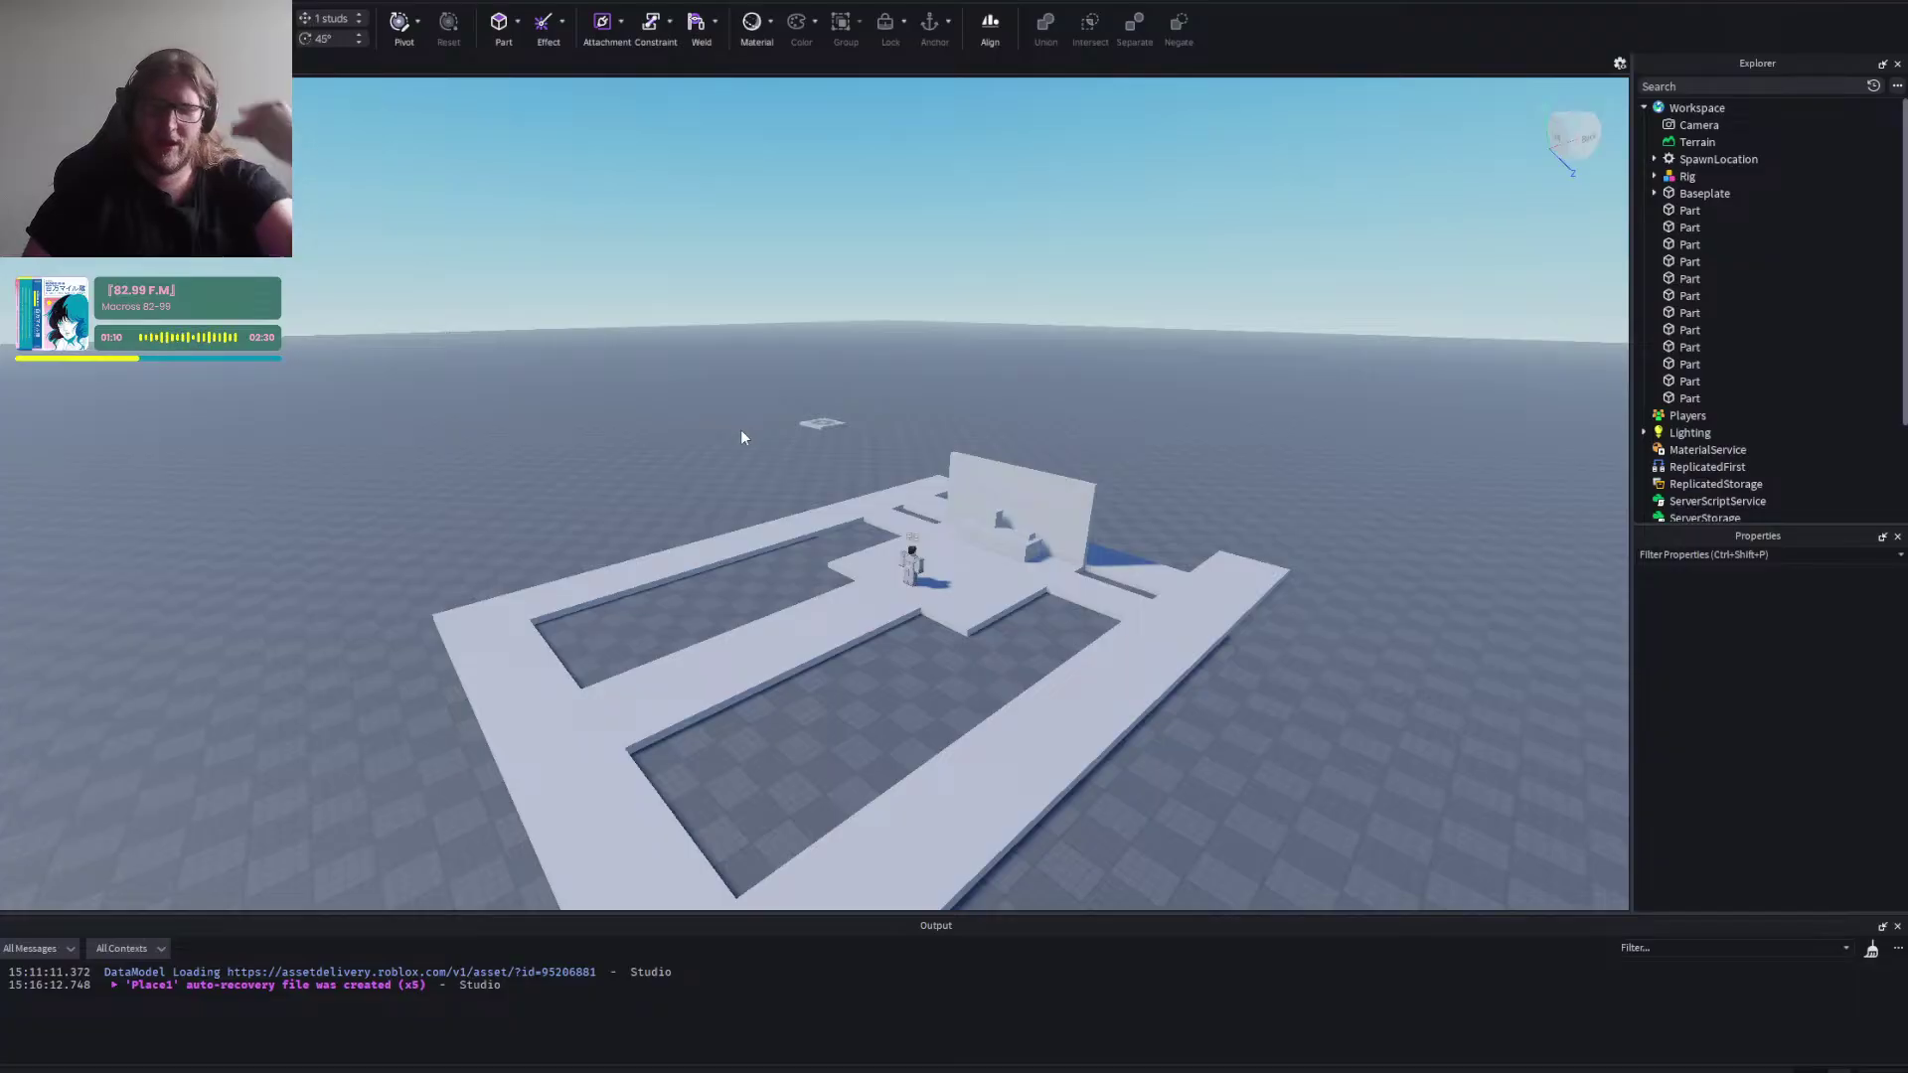
Inspect the spawn location pad outside the building and its position relative to the office platform.
key(w)
click(821, 412)
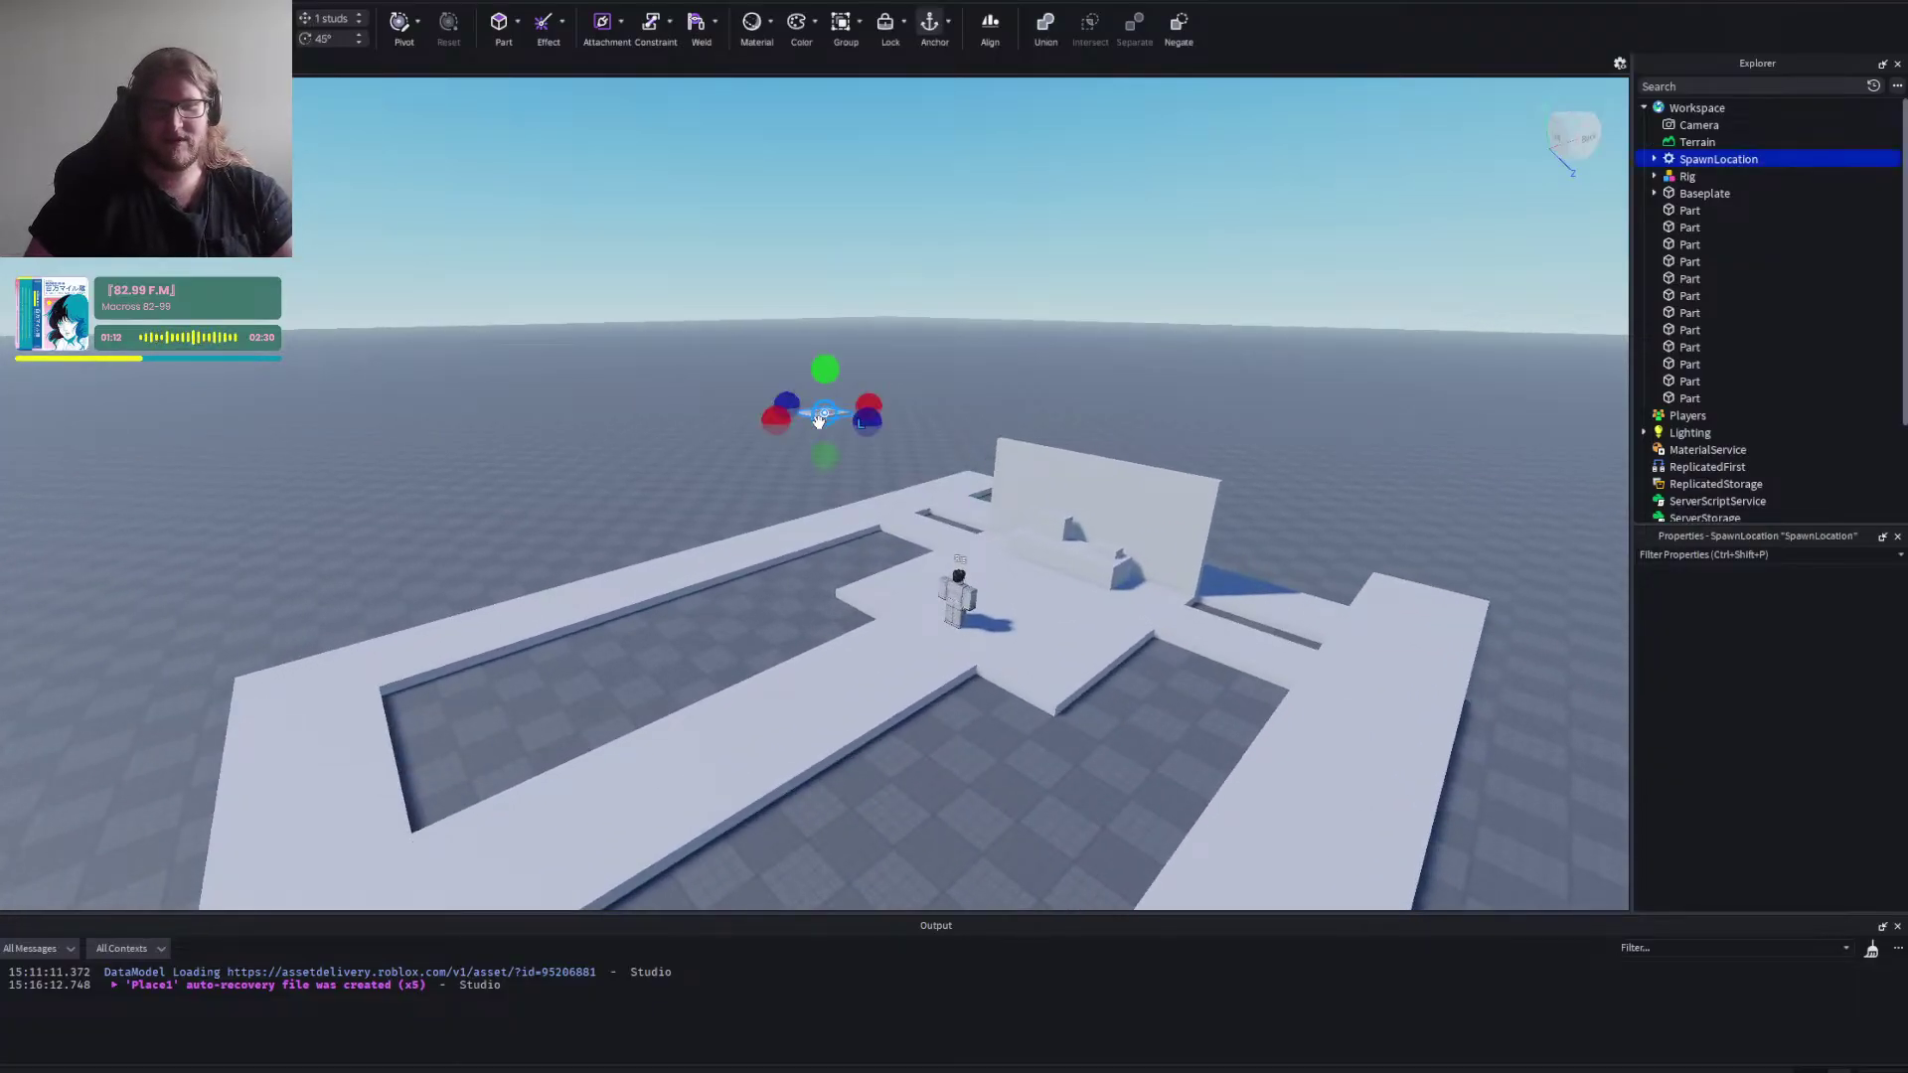
click(753, 476)
key(w)
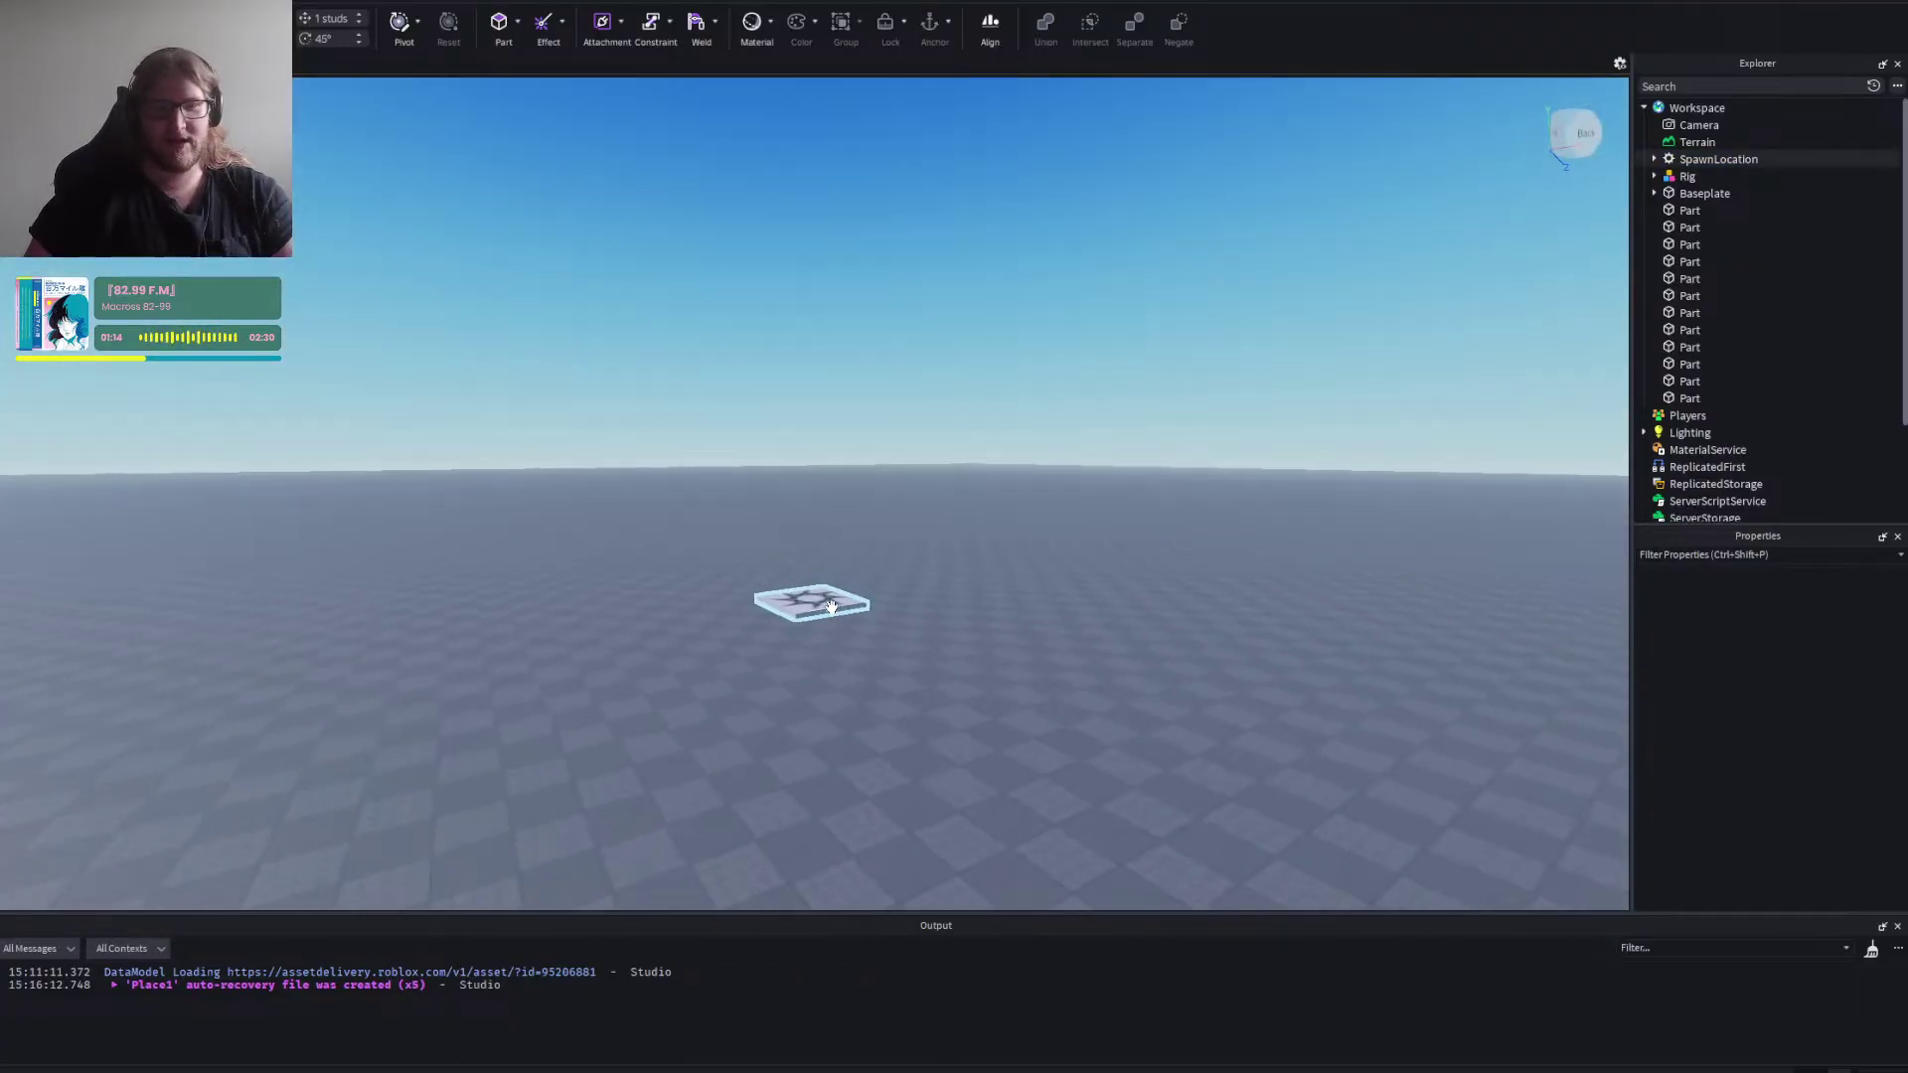
click(810, 602)
click(1087, 628)
key(w)
key(w)
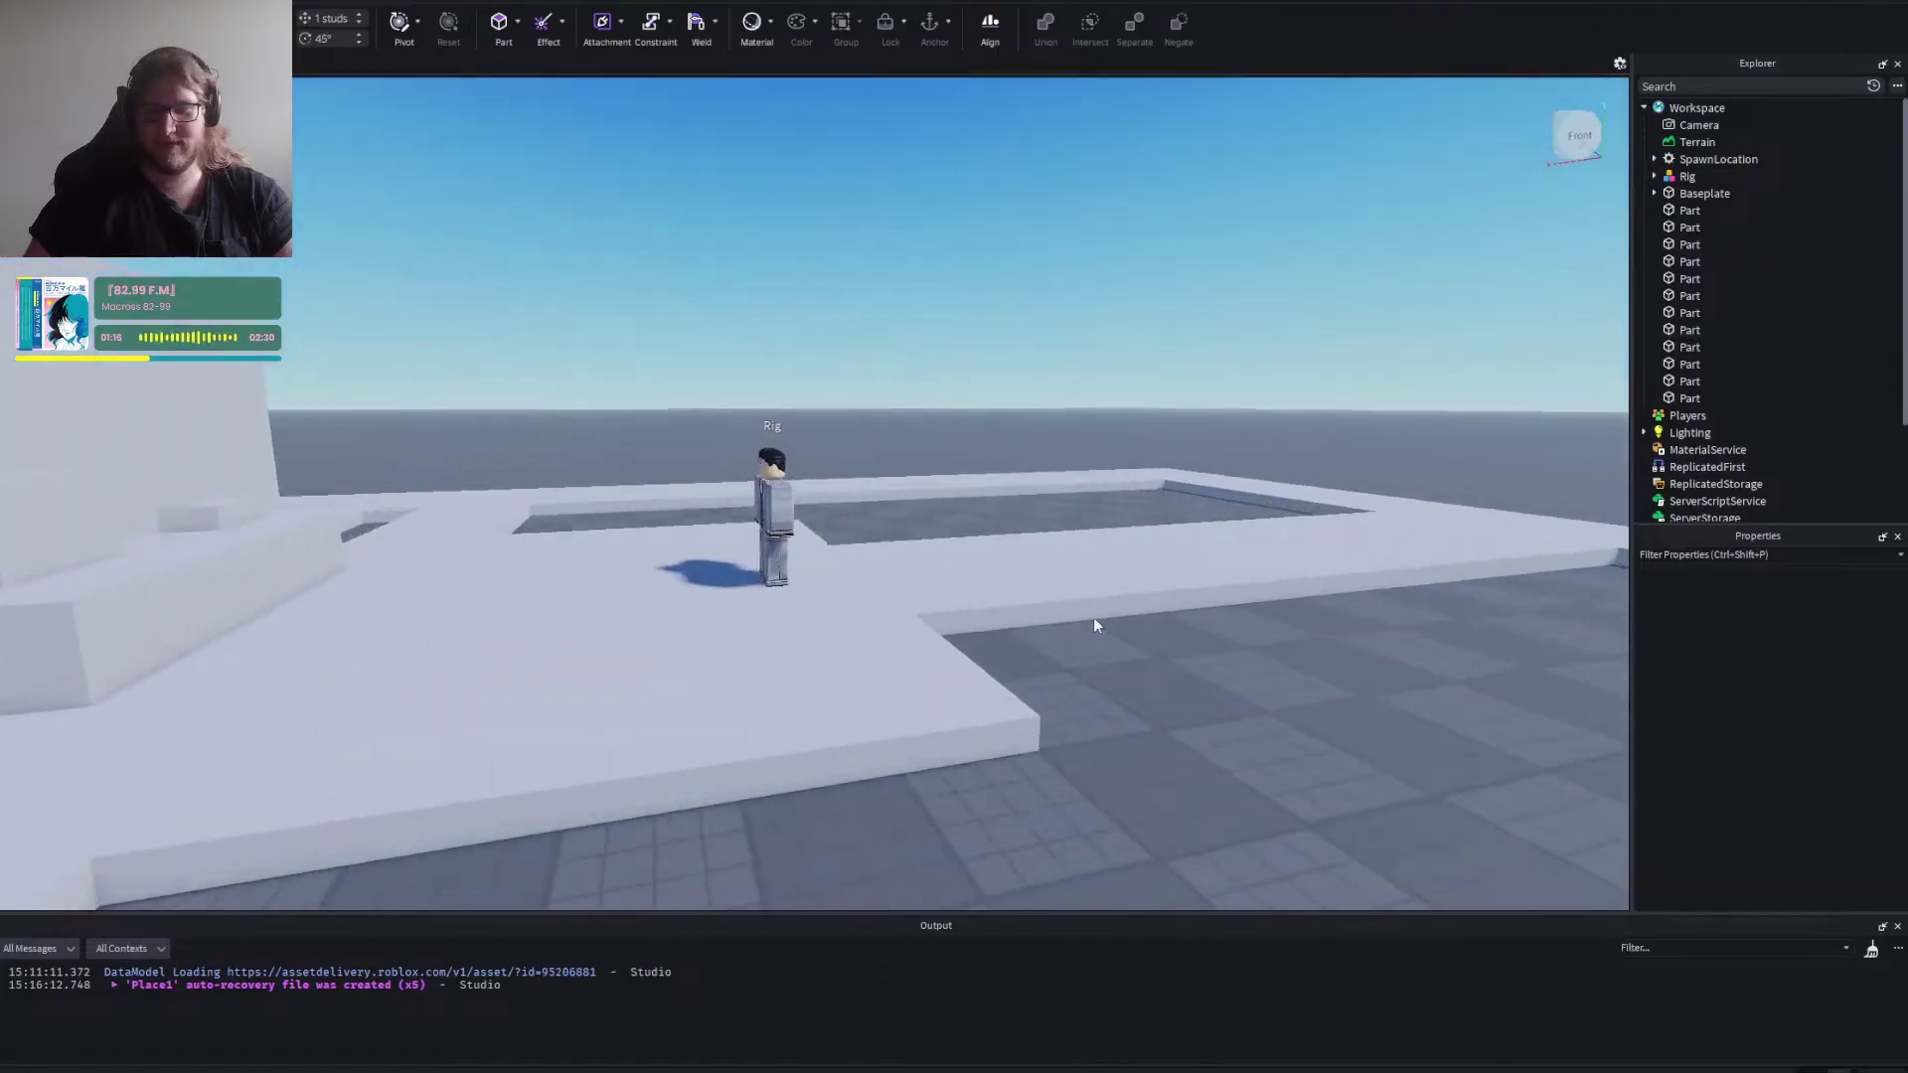
Examine the whole hallway layout around the central office from above, from the sides and from behind the wall.
key(s)
key(a)
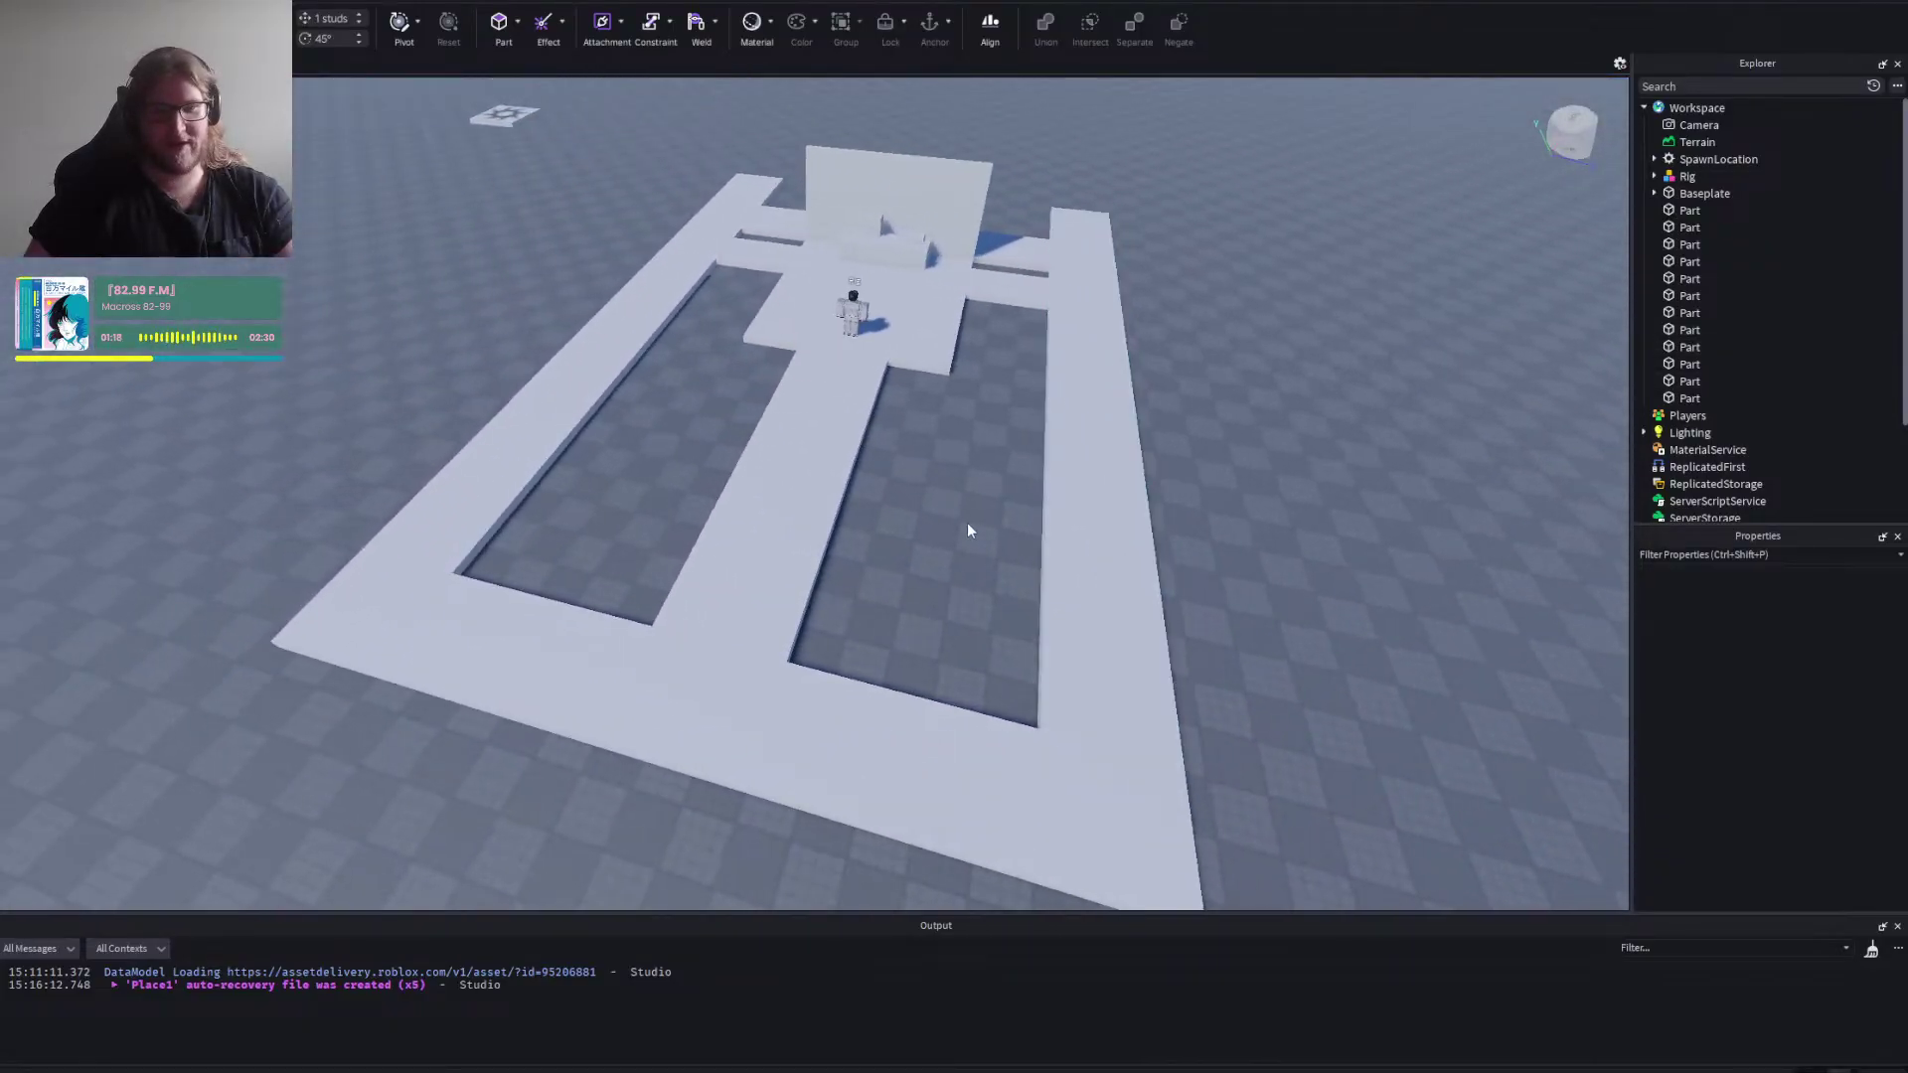
key(d)
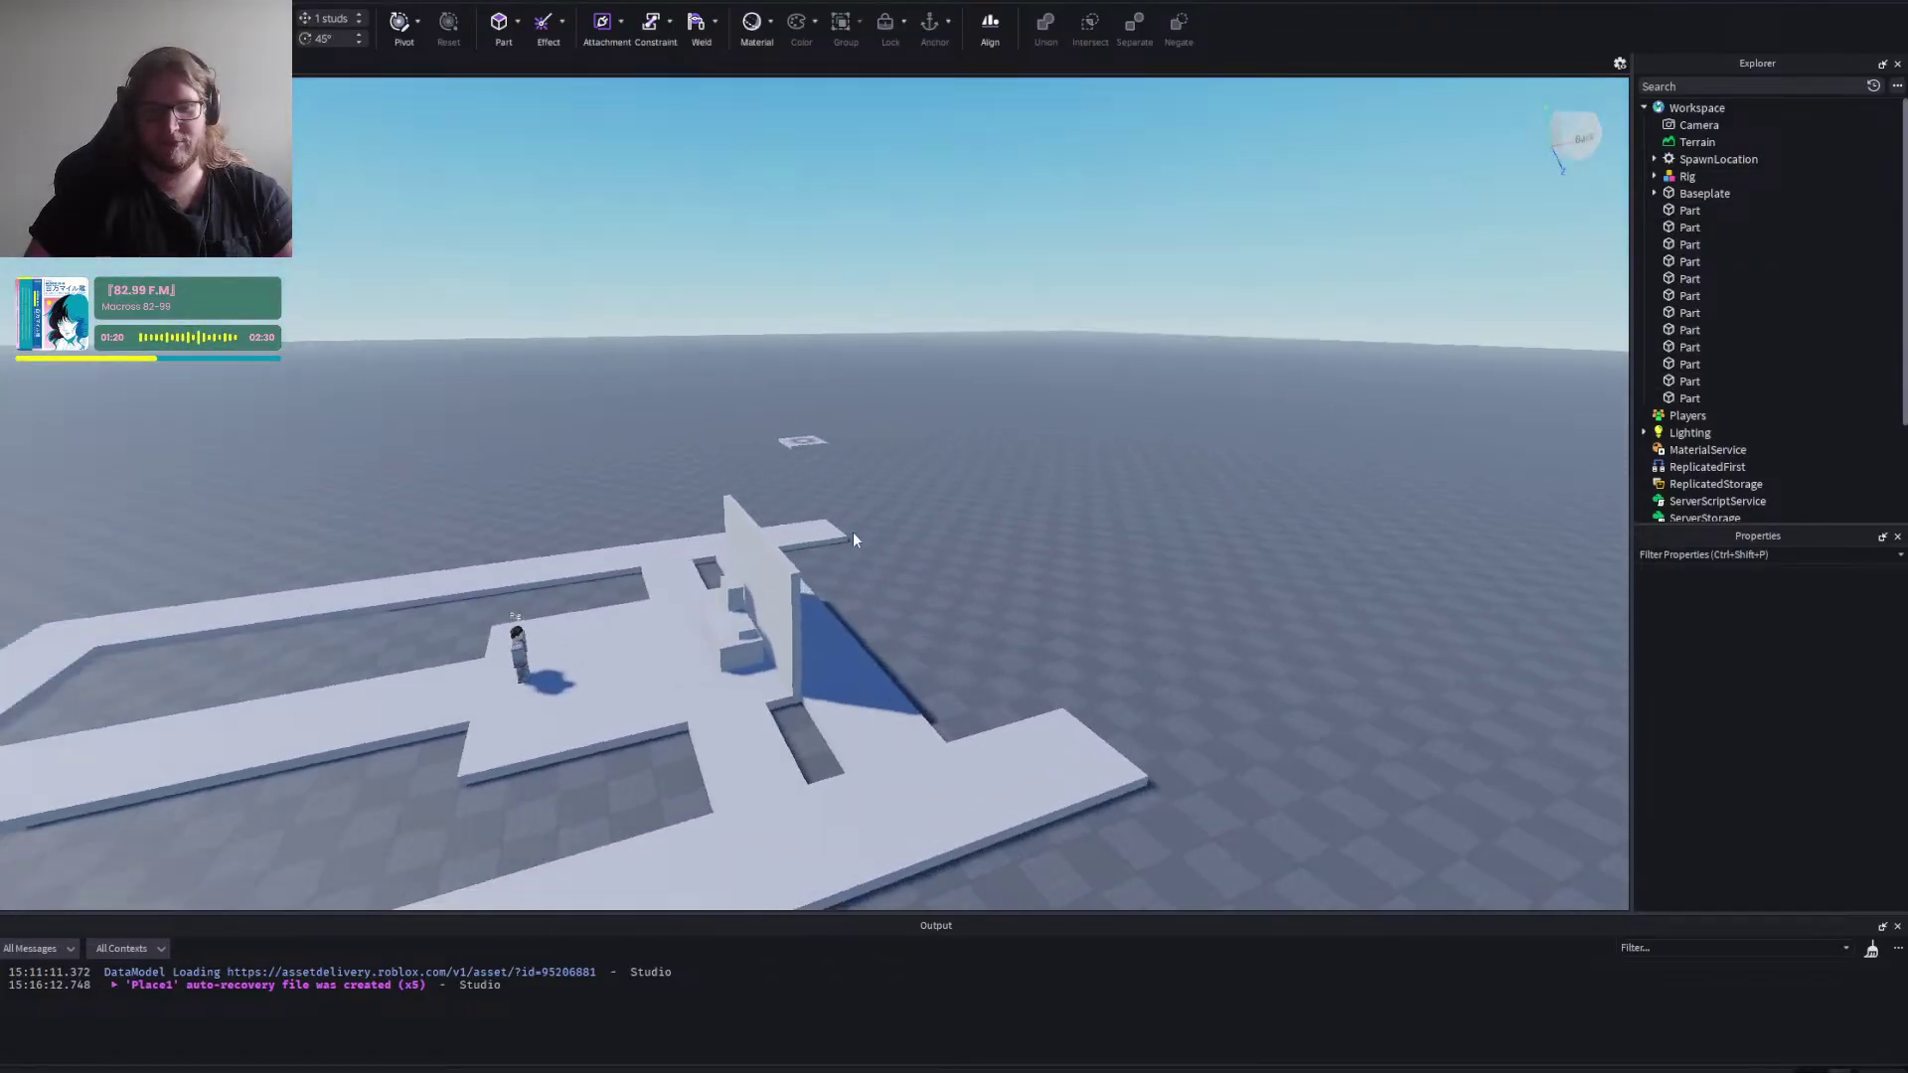
key(w)
key(w)
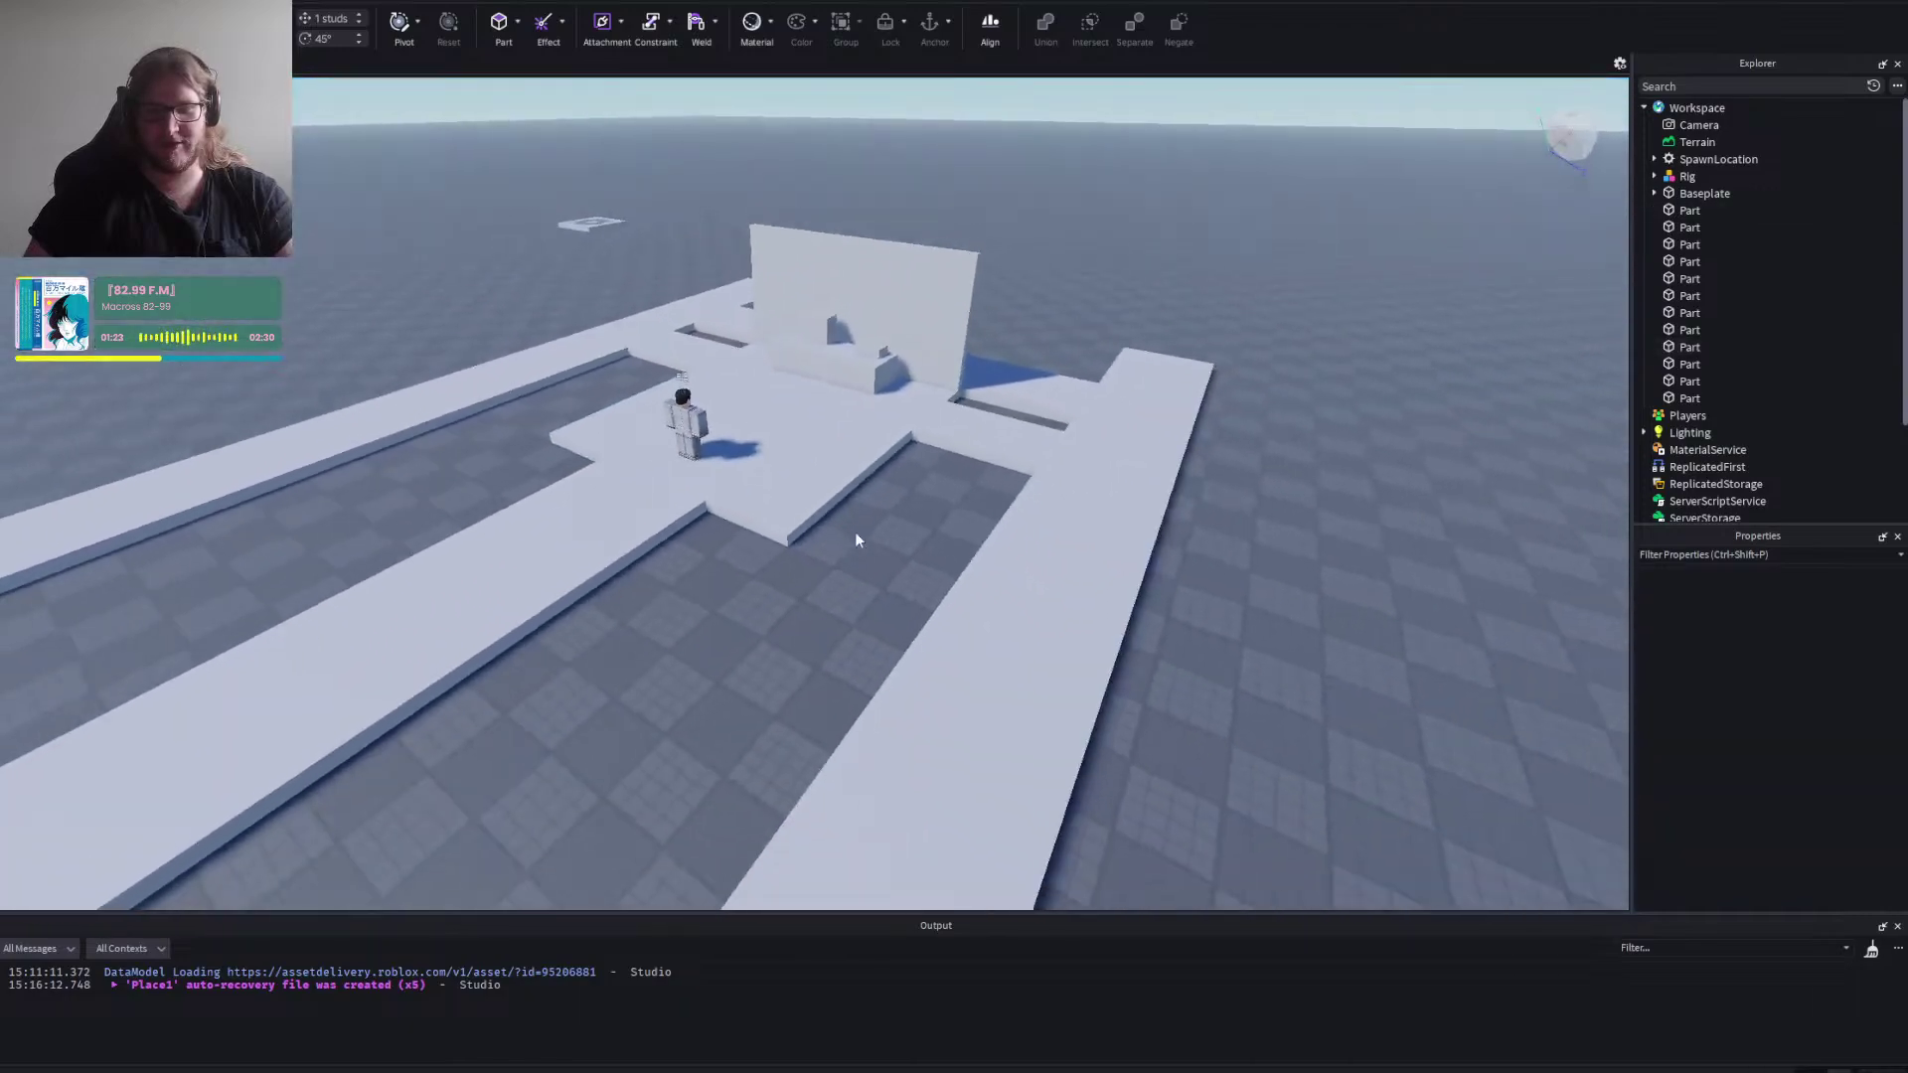
scroll(855, 533, down, 3)
key(a)
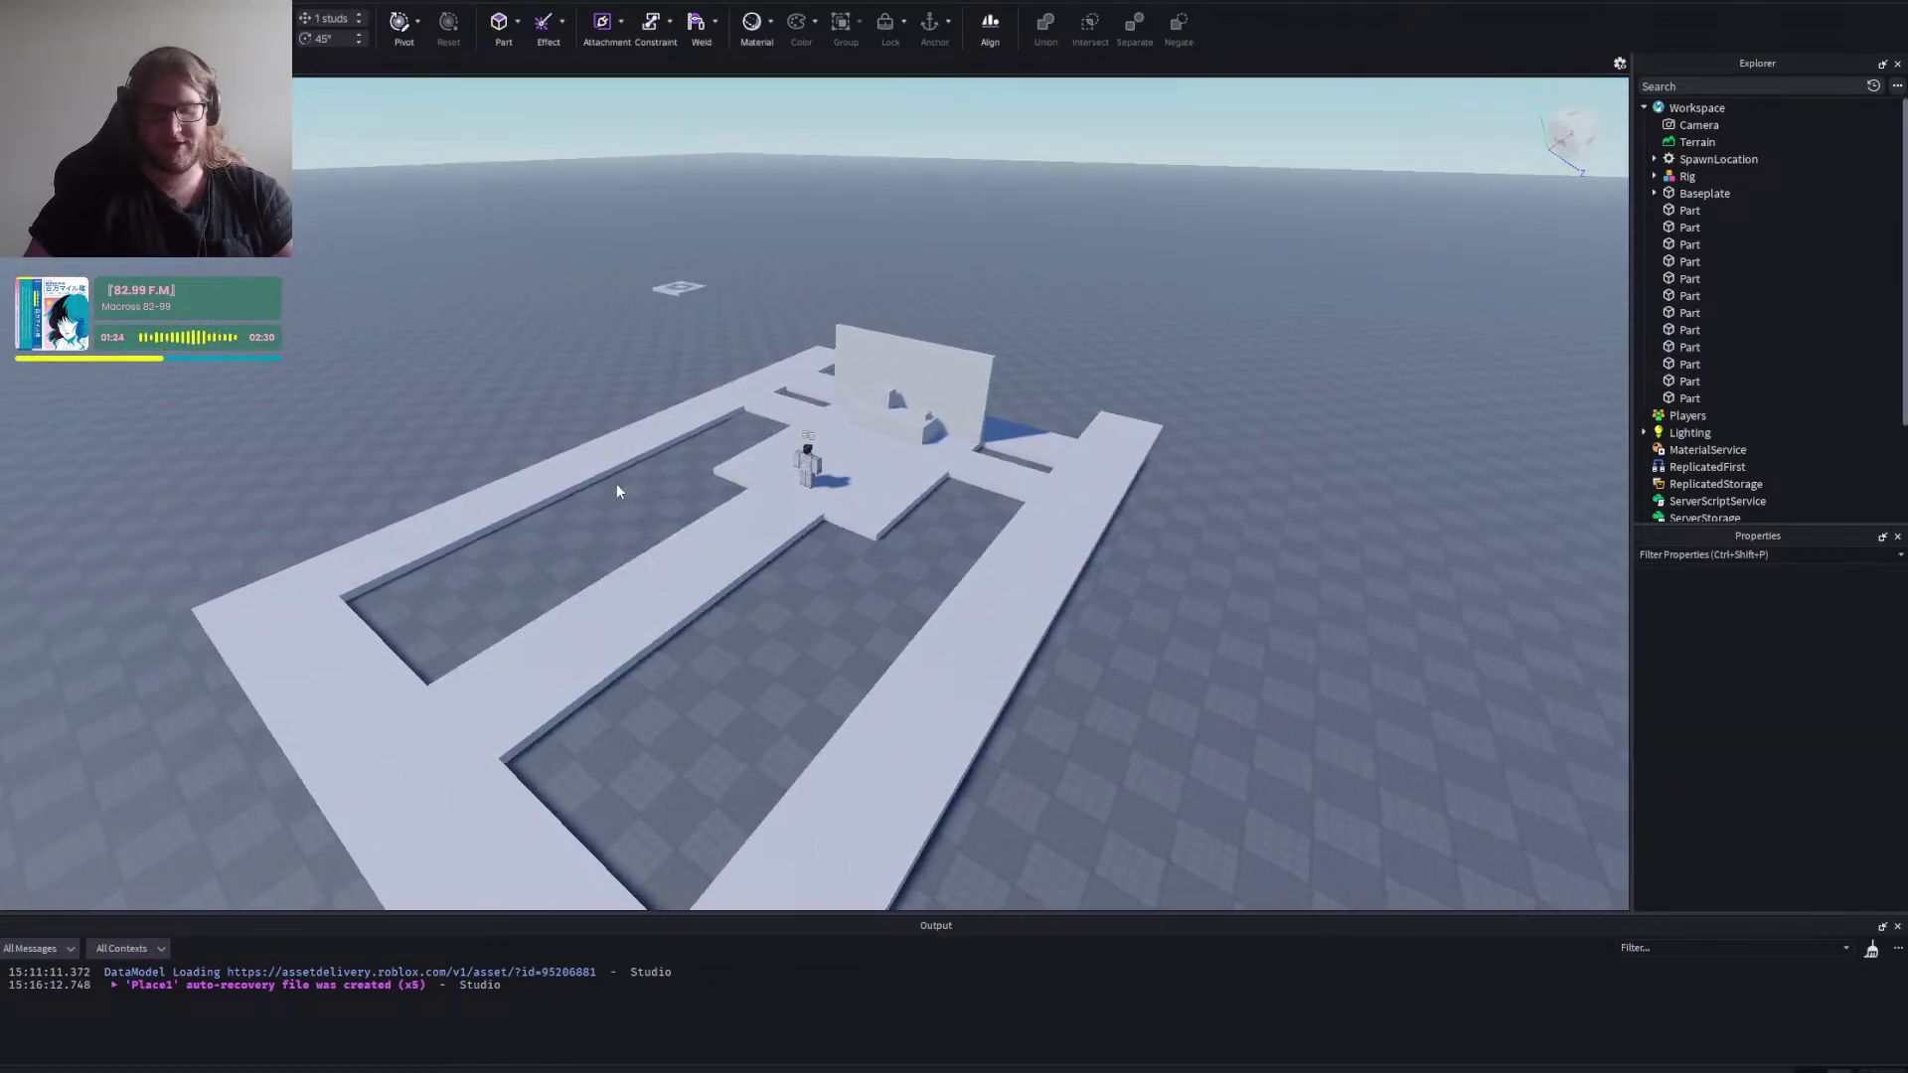
key(w)
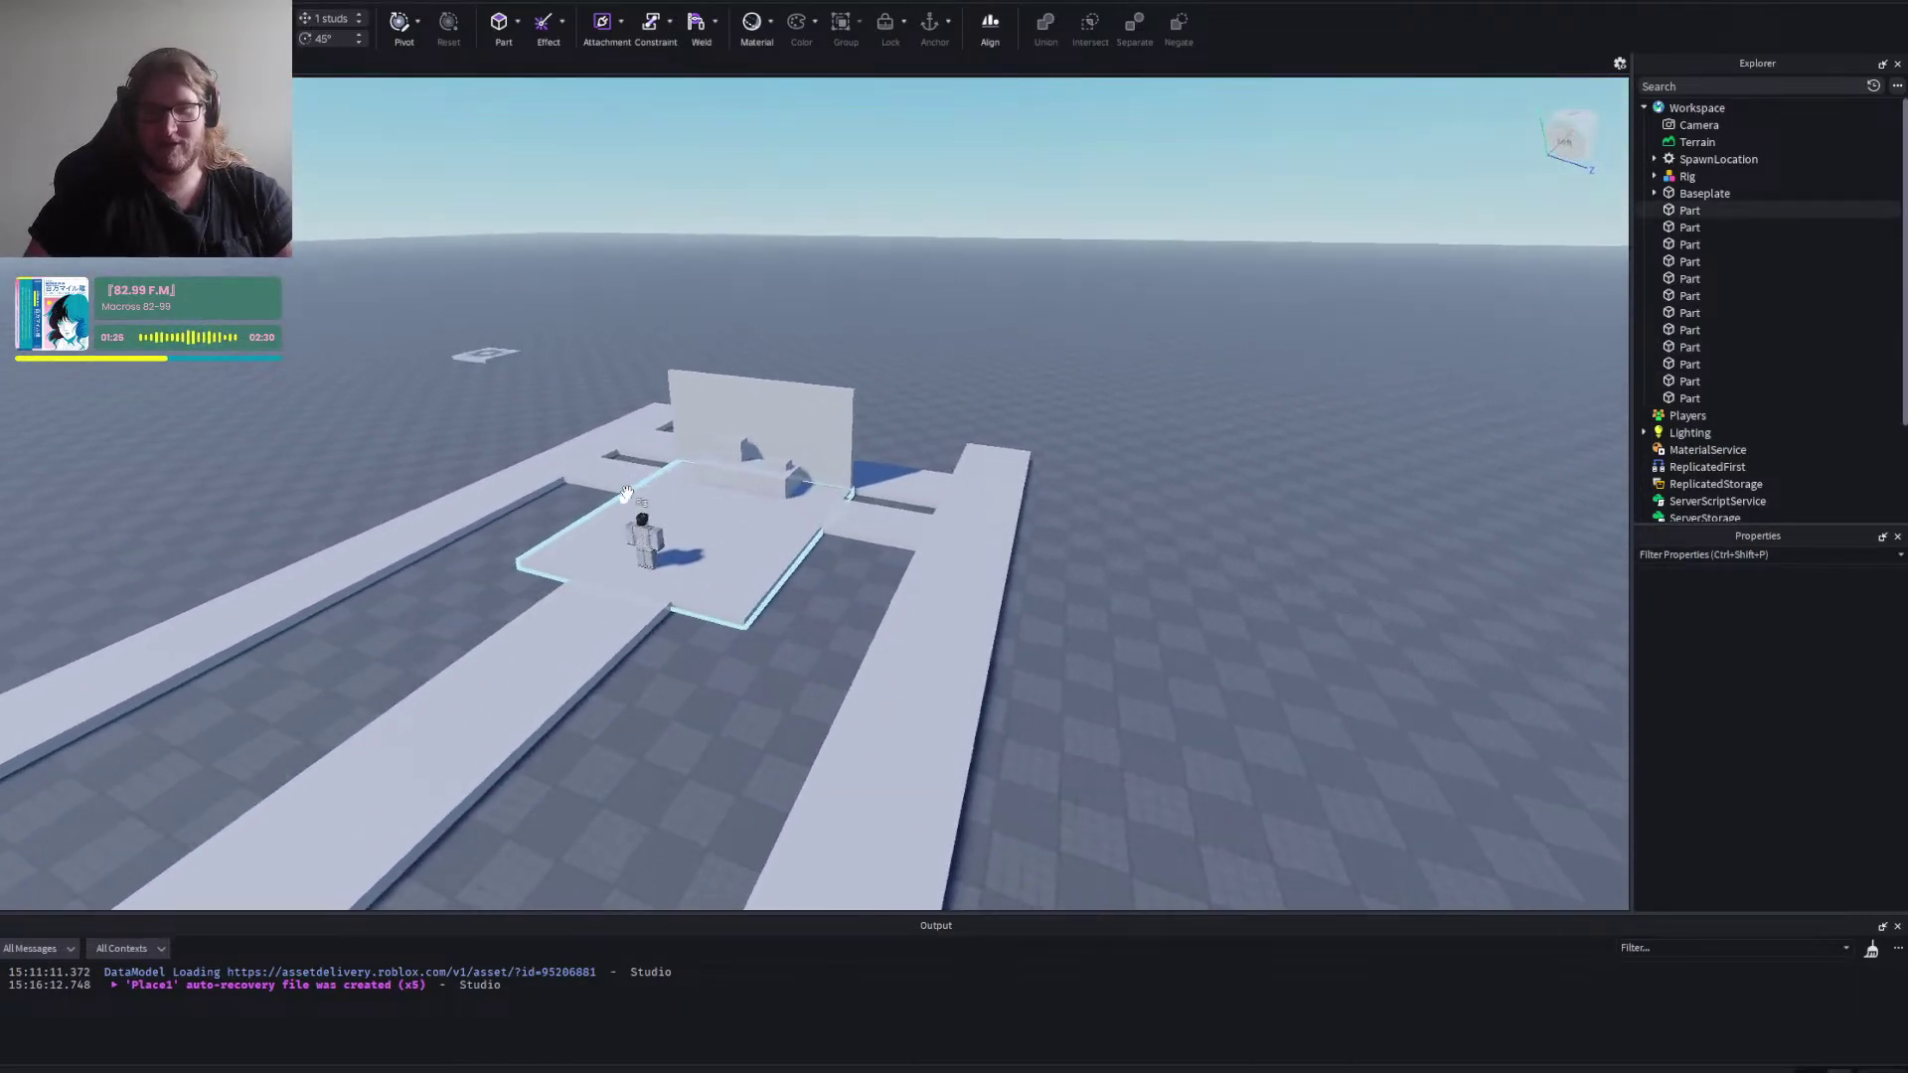
key(s)
key(d)
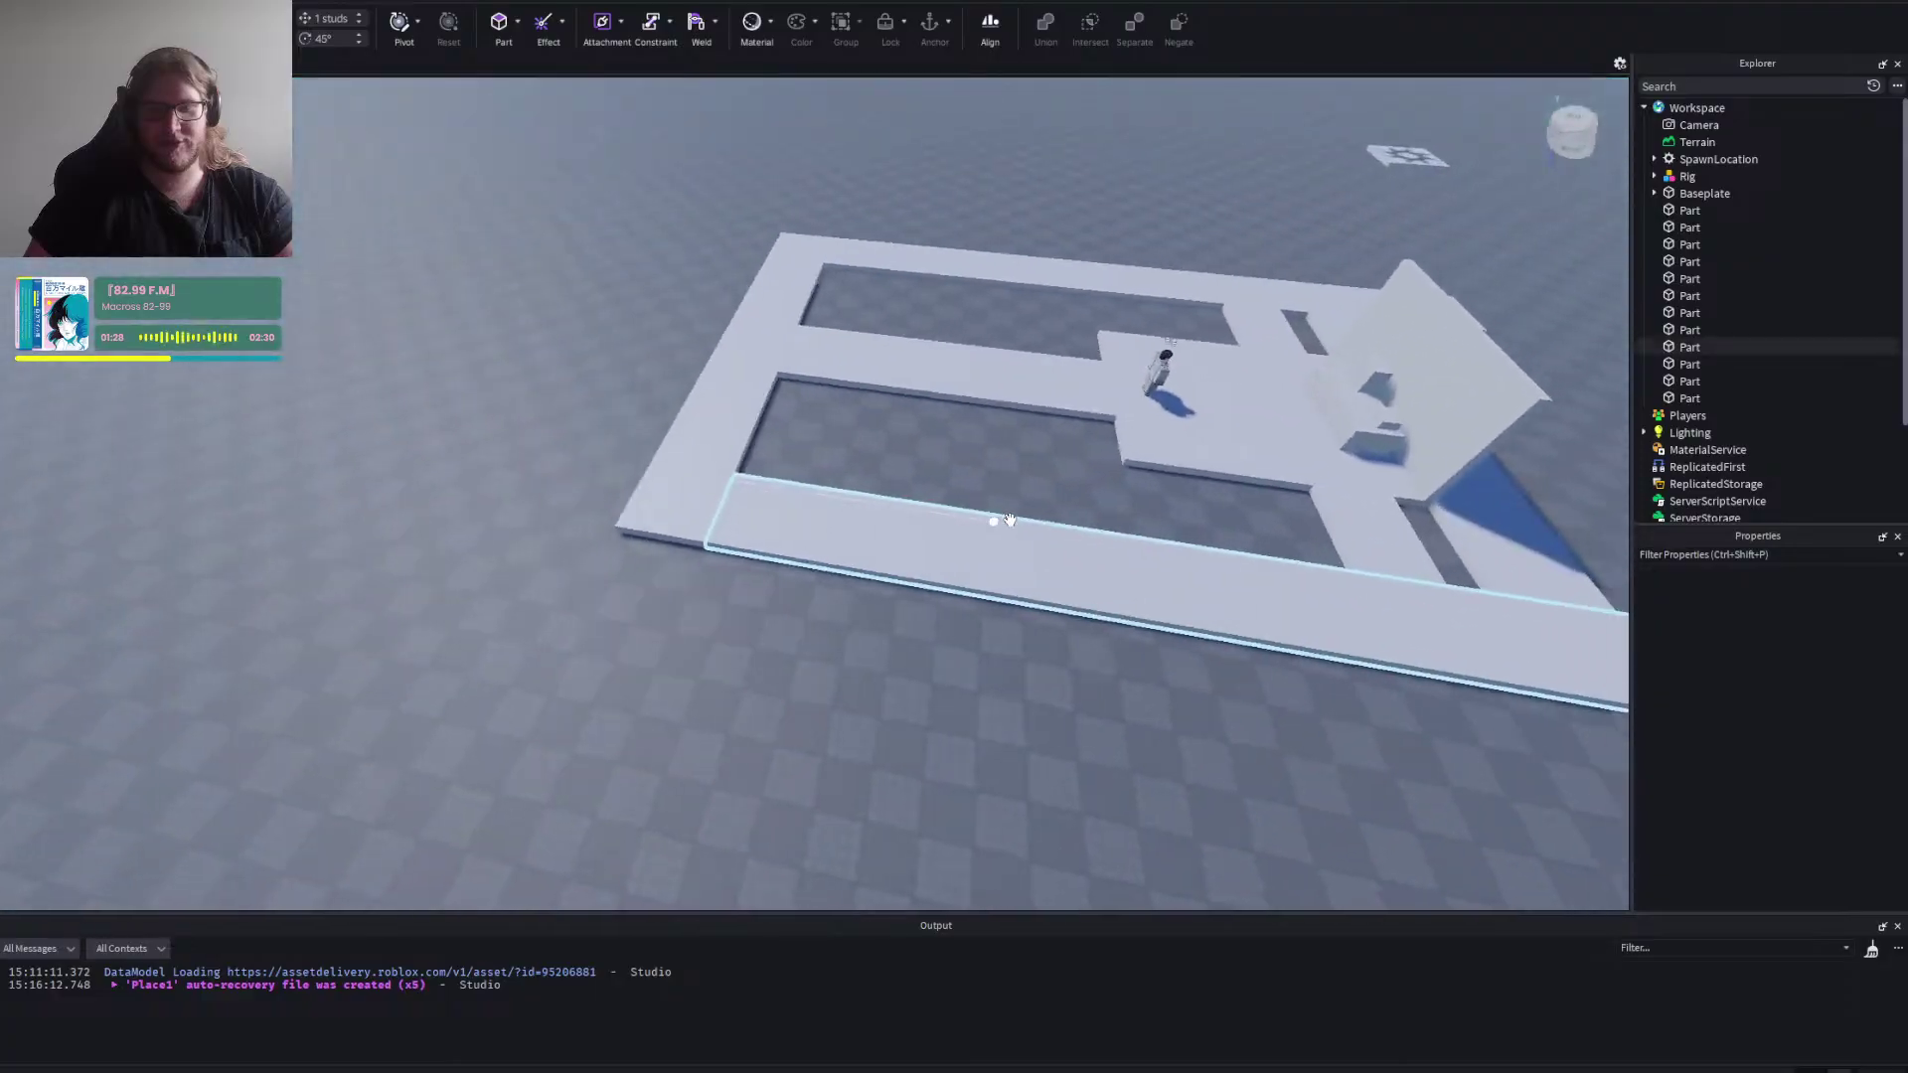
scroll(1153, 502, down, 2)
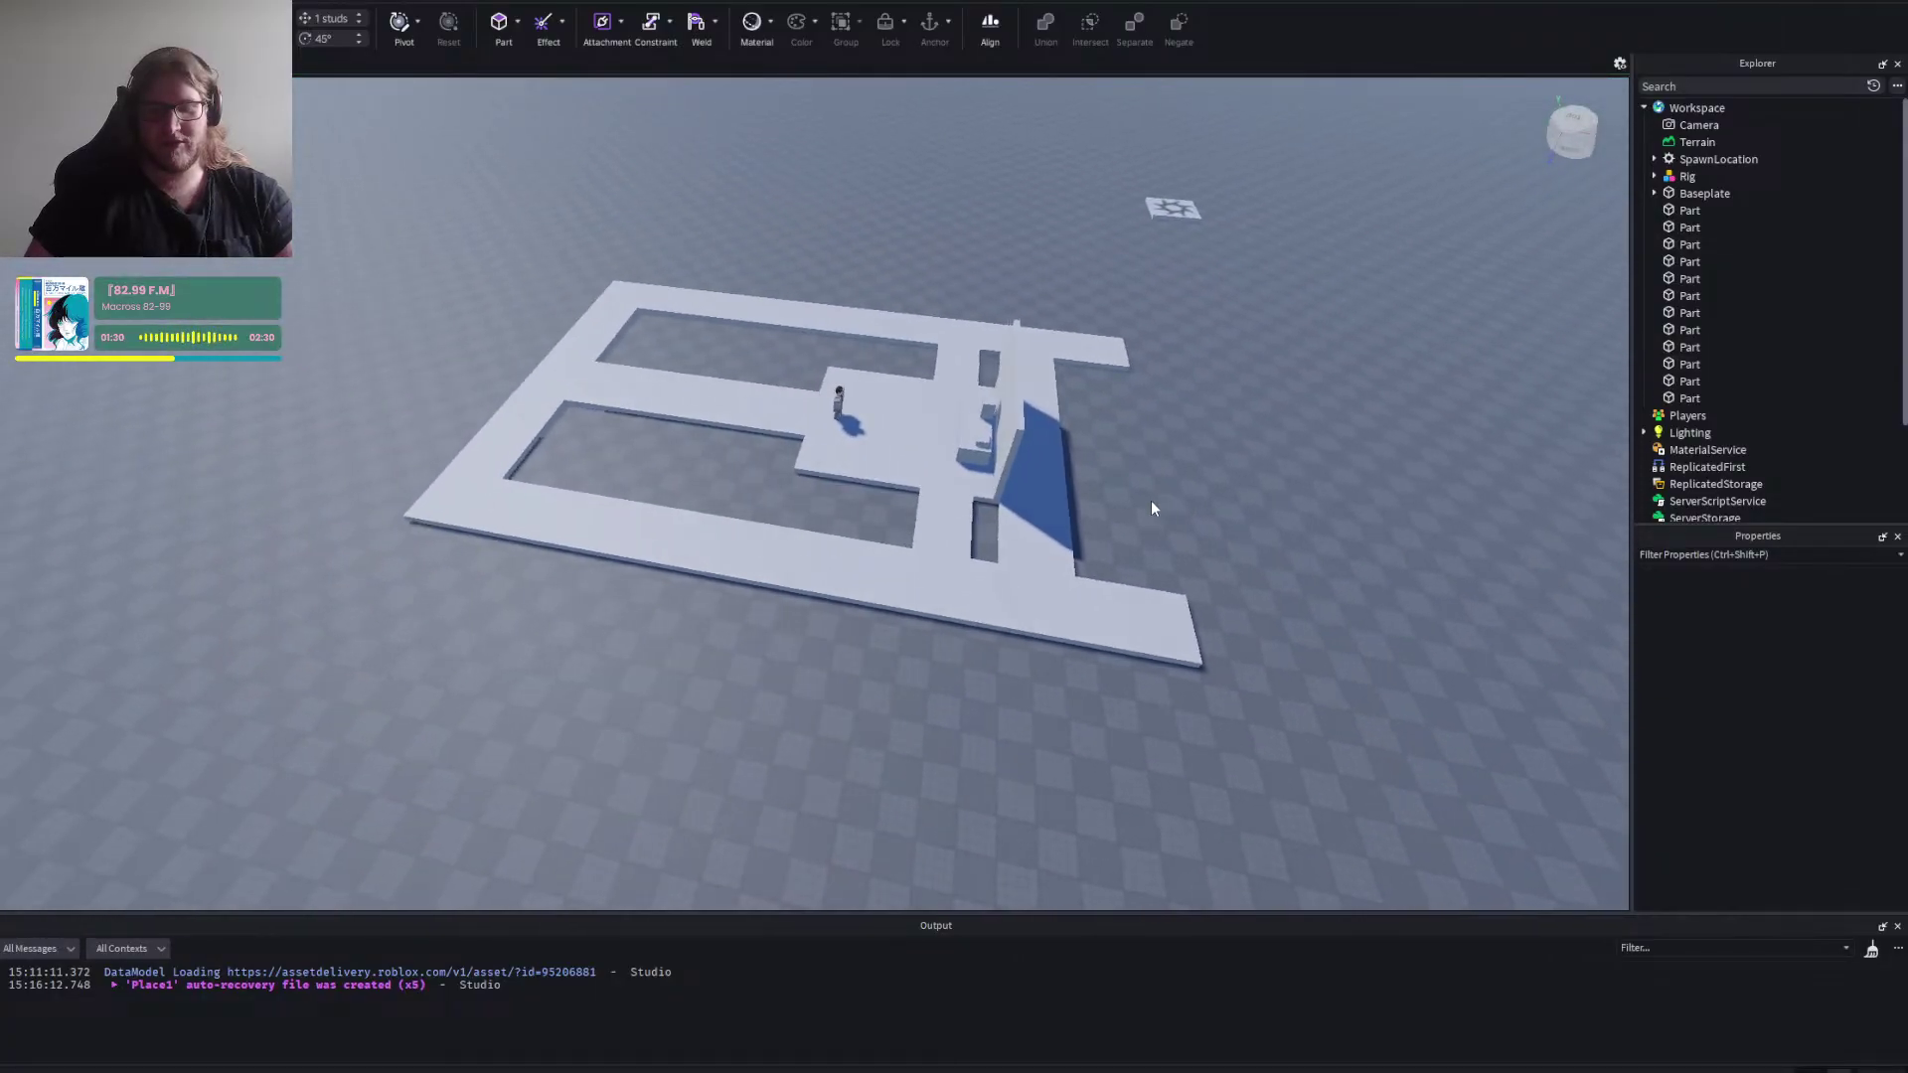
key(a)
key(d)
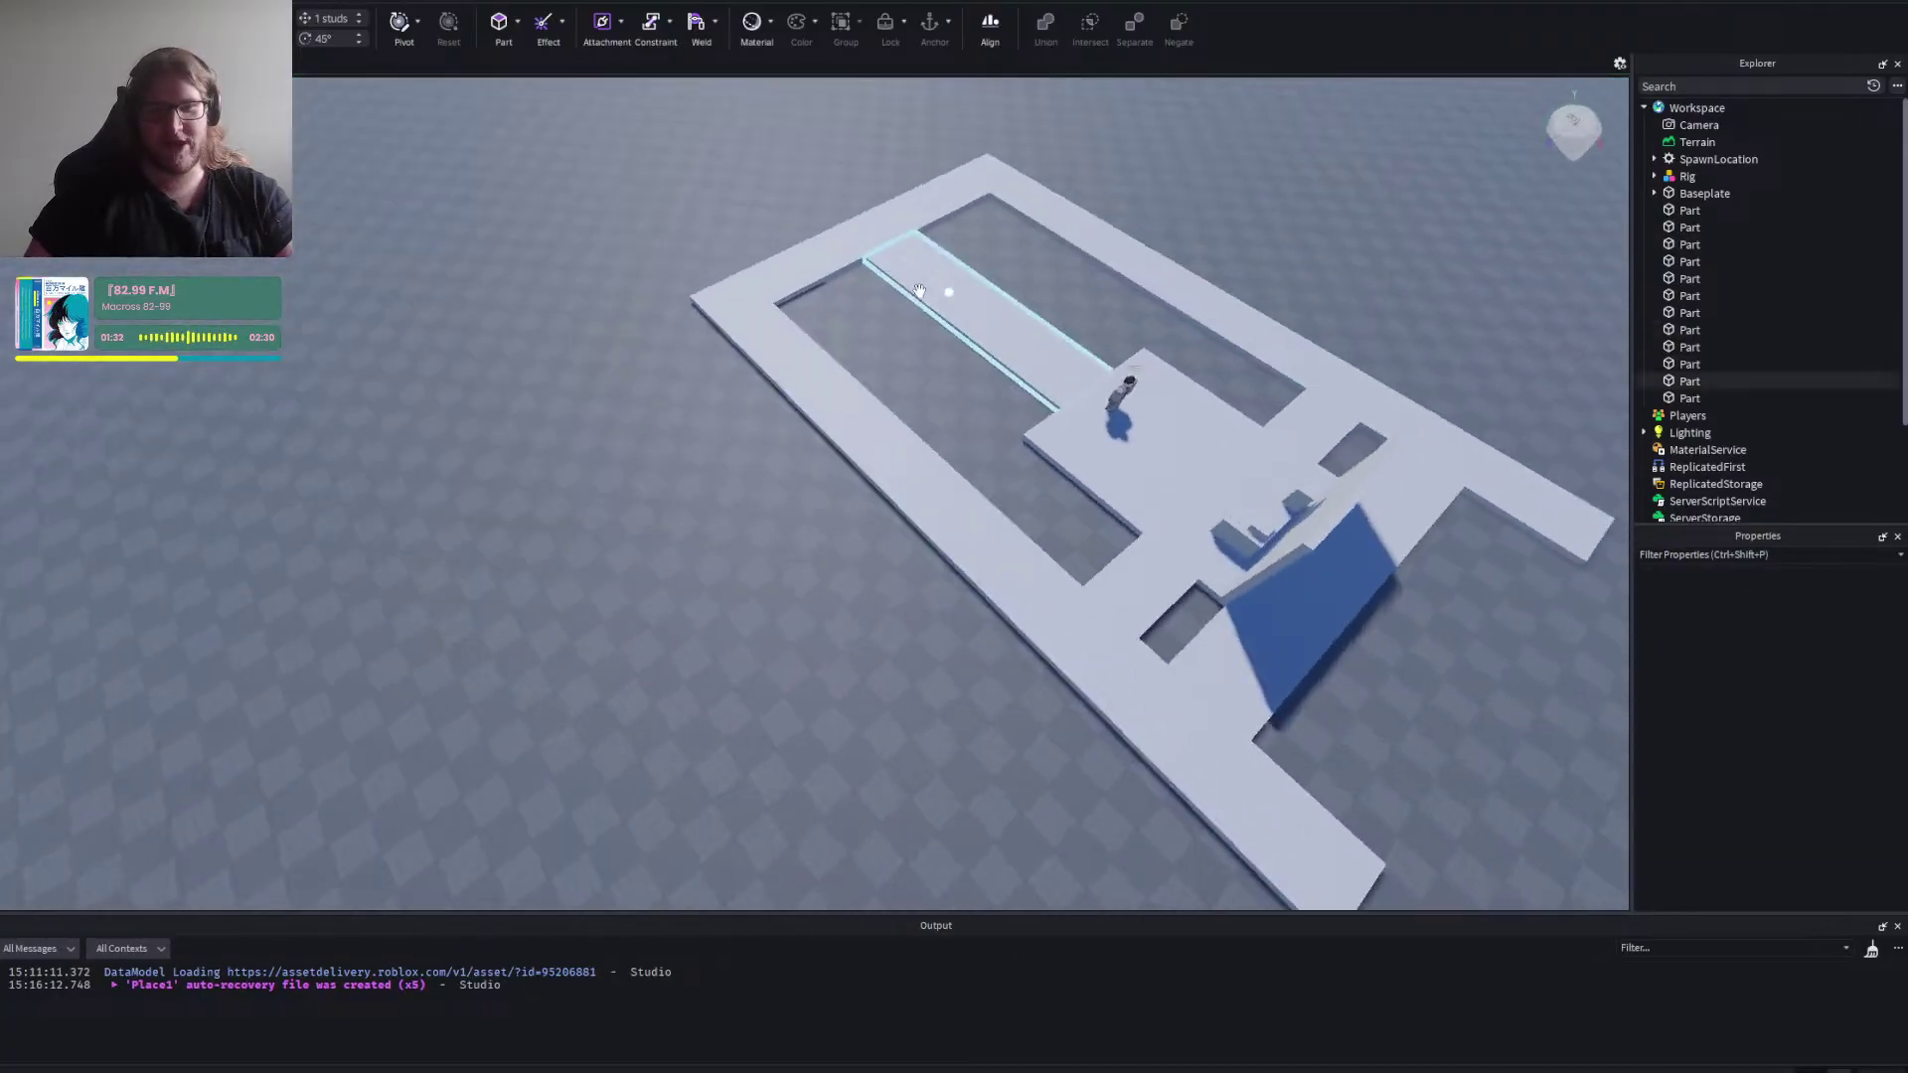
key(d)
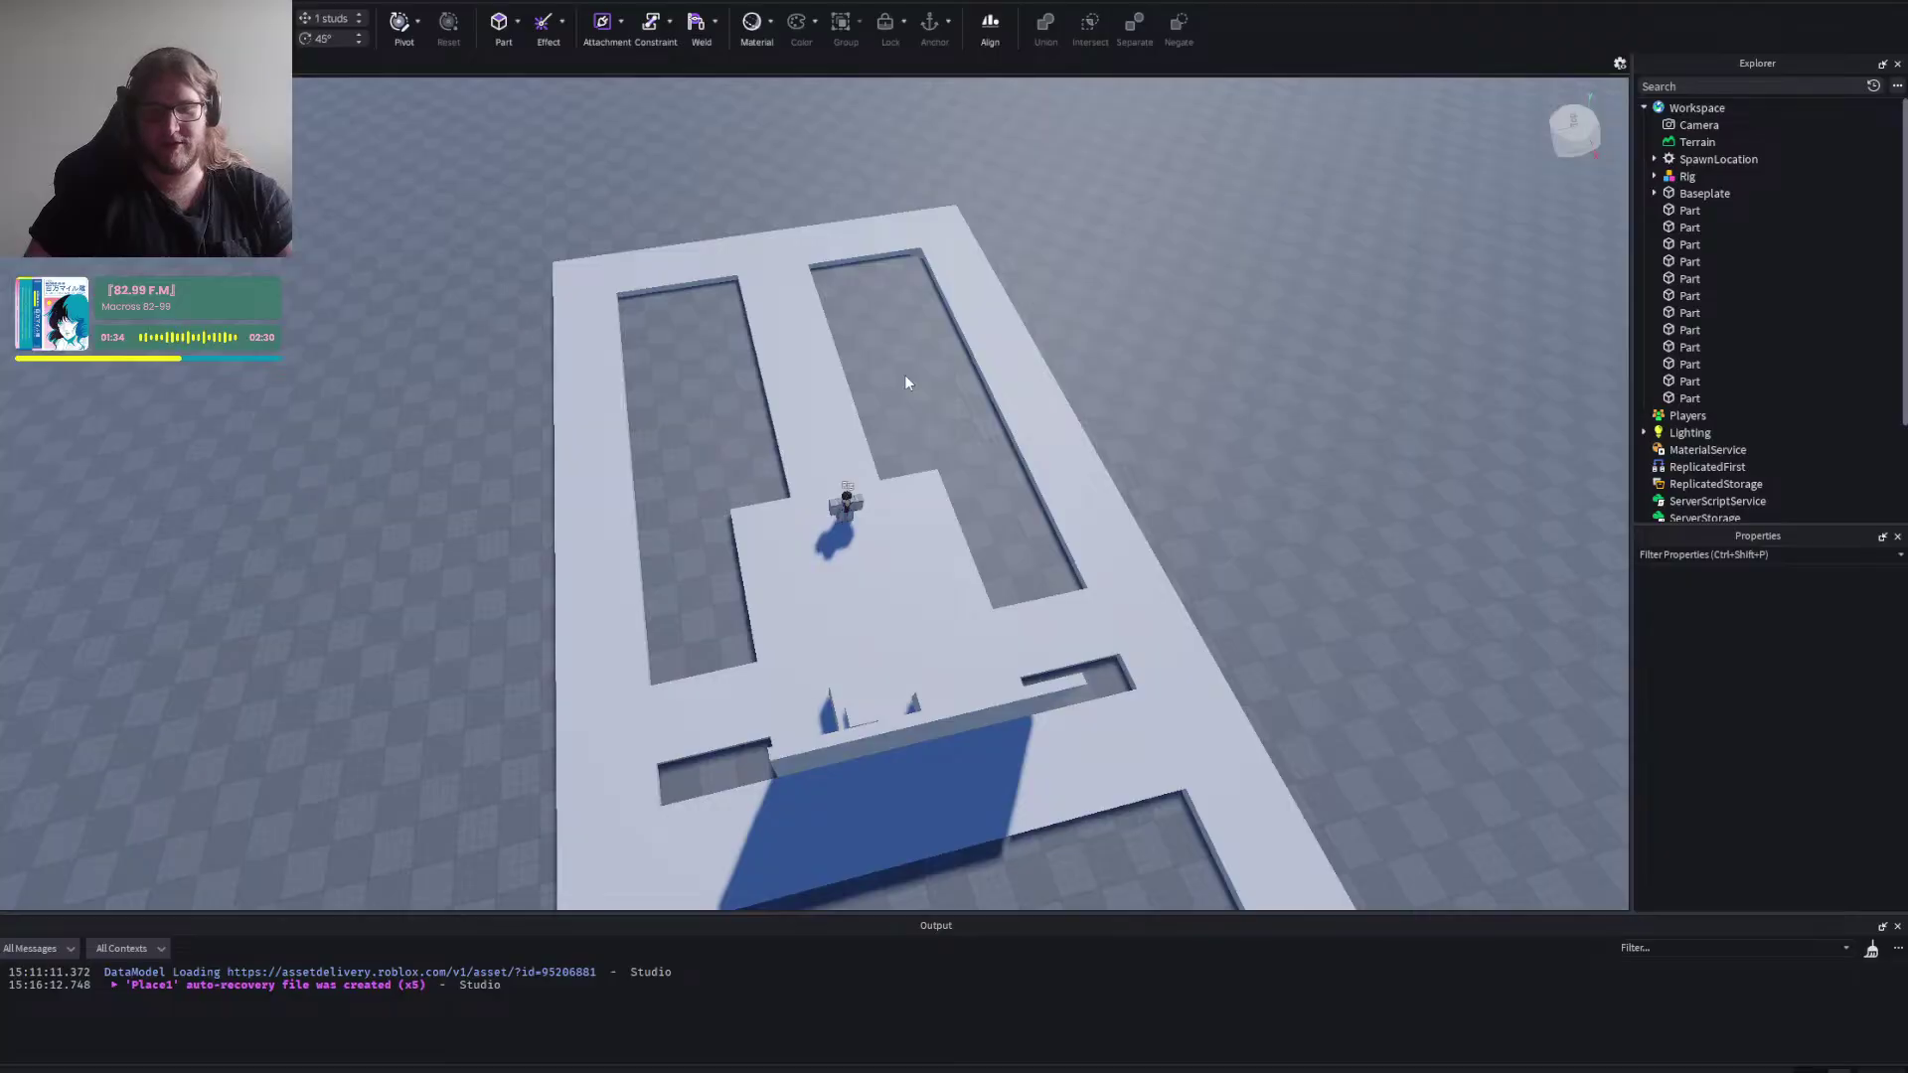
scroll(745, 432, up, 1)
scroll(745, 431, down, 2)
key(a)
key(w)
key(a)
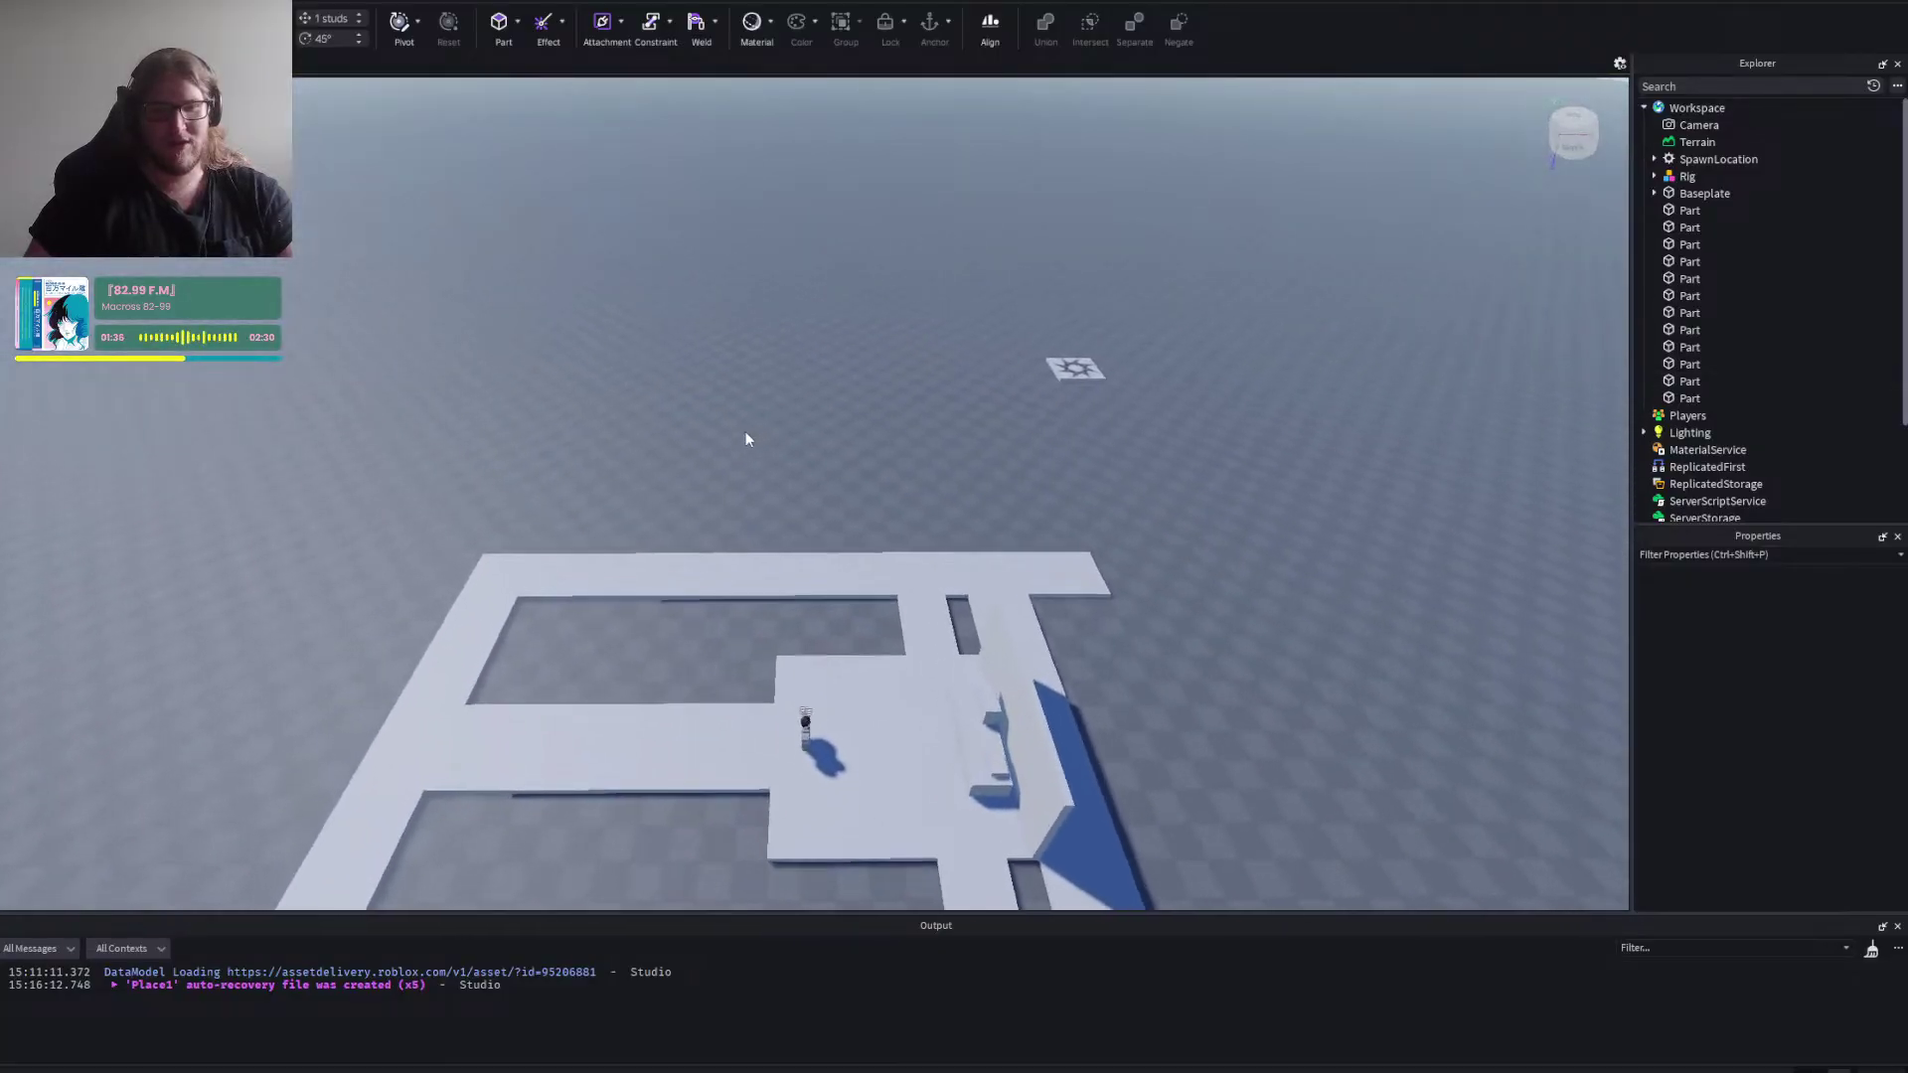
key(w)
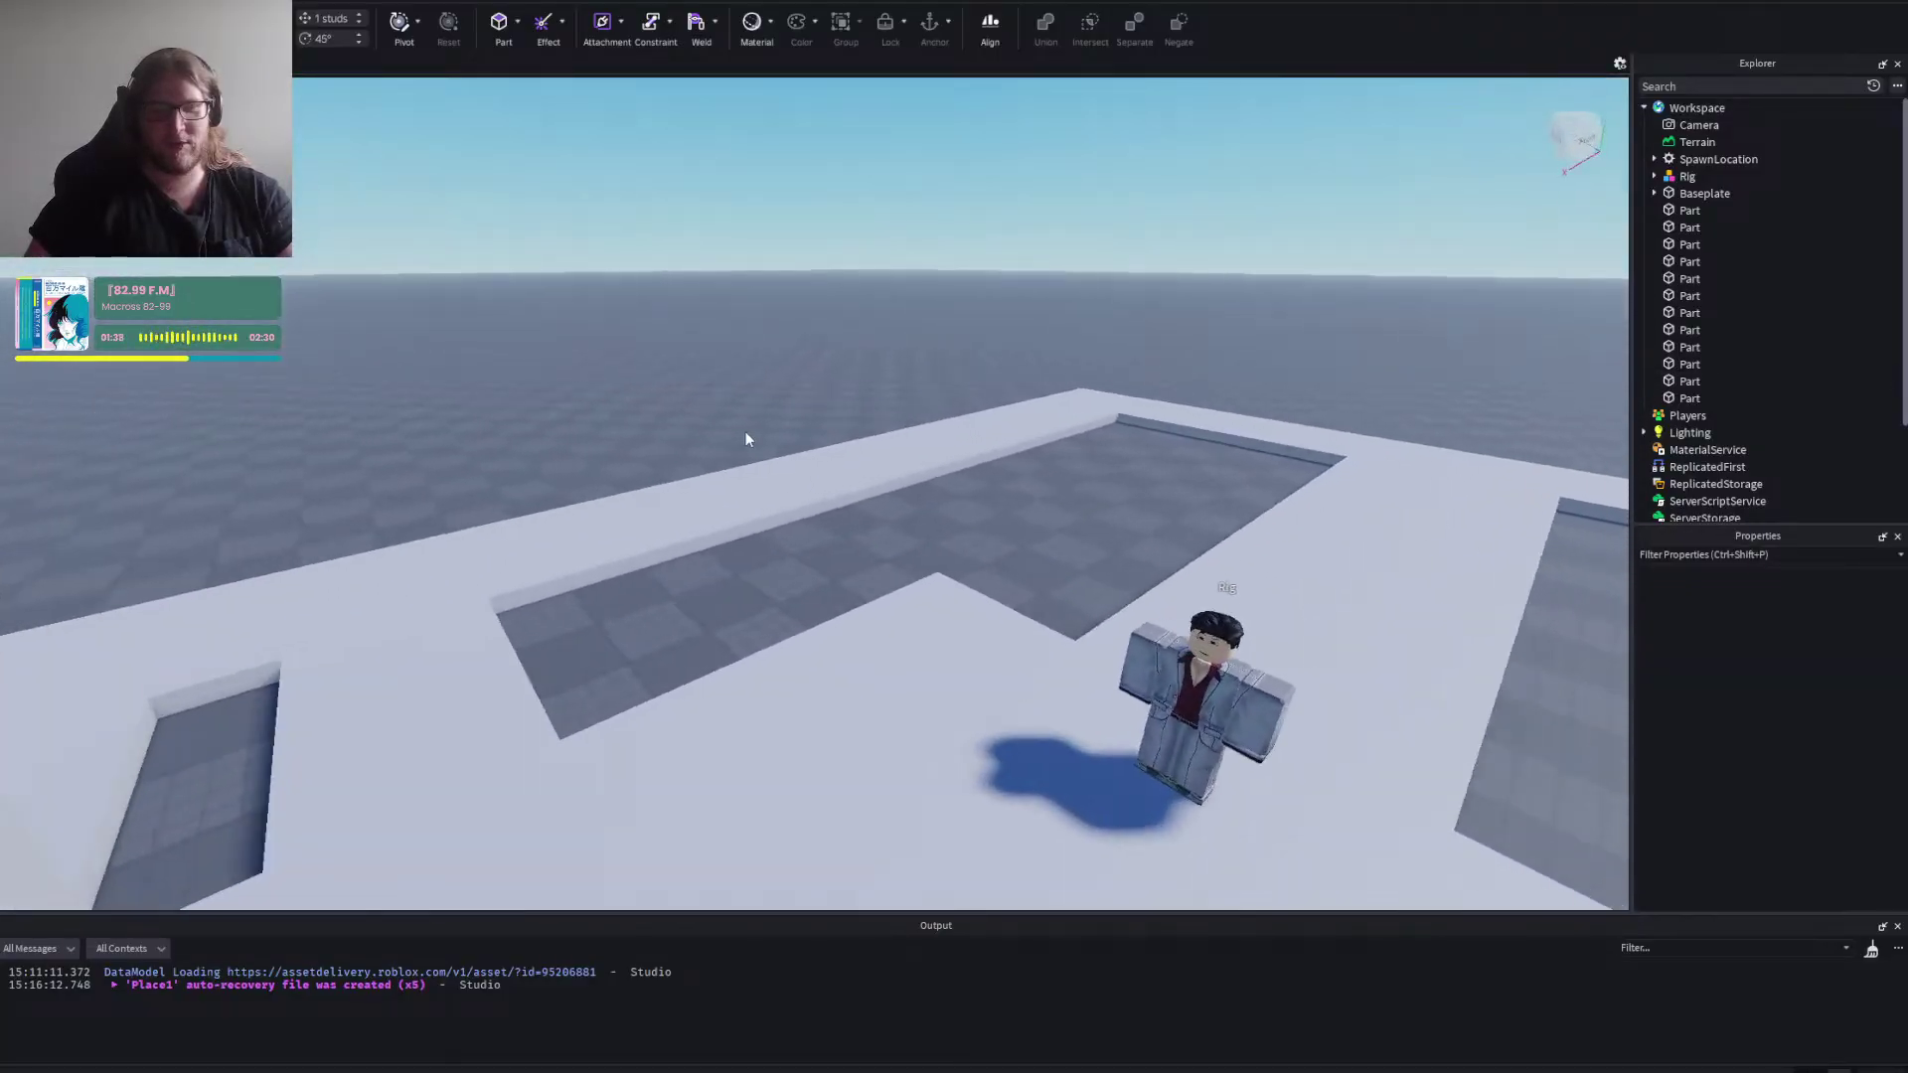
key(s)
key(d)
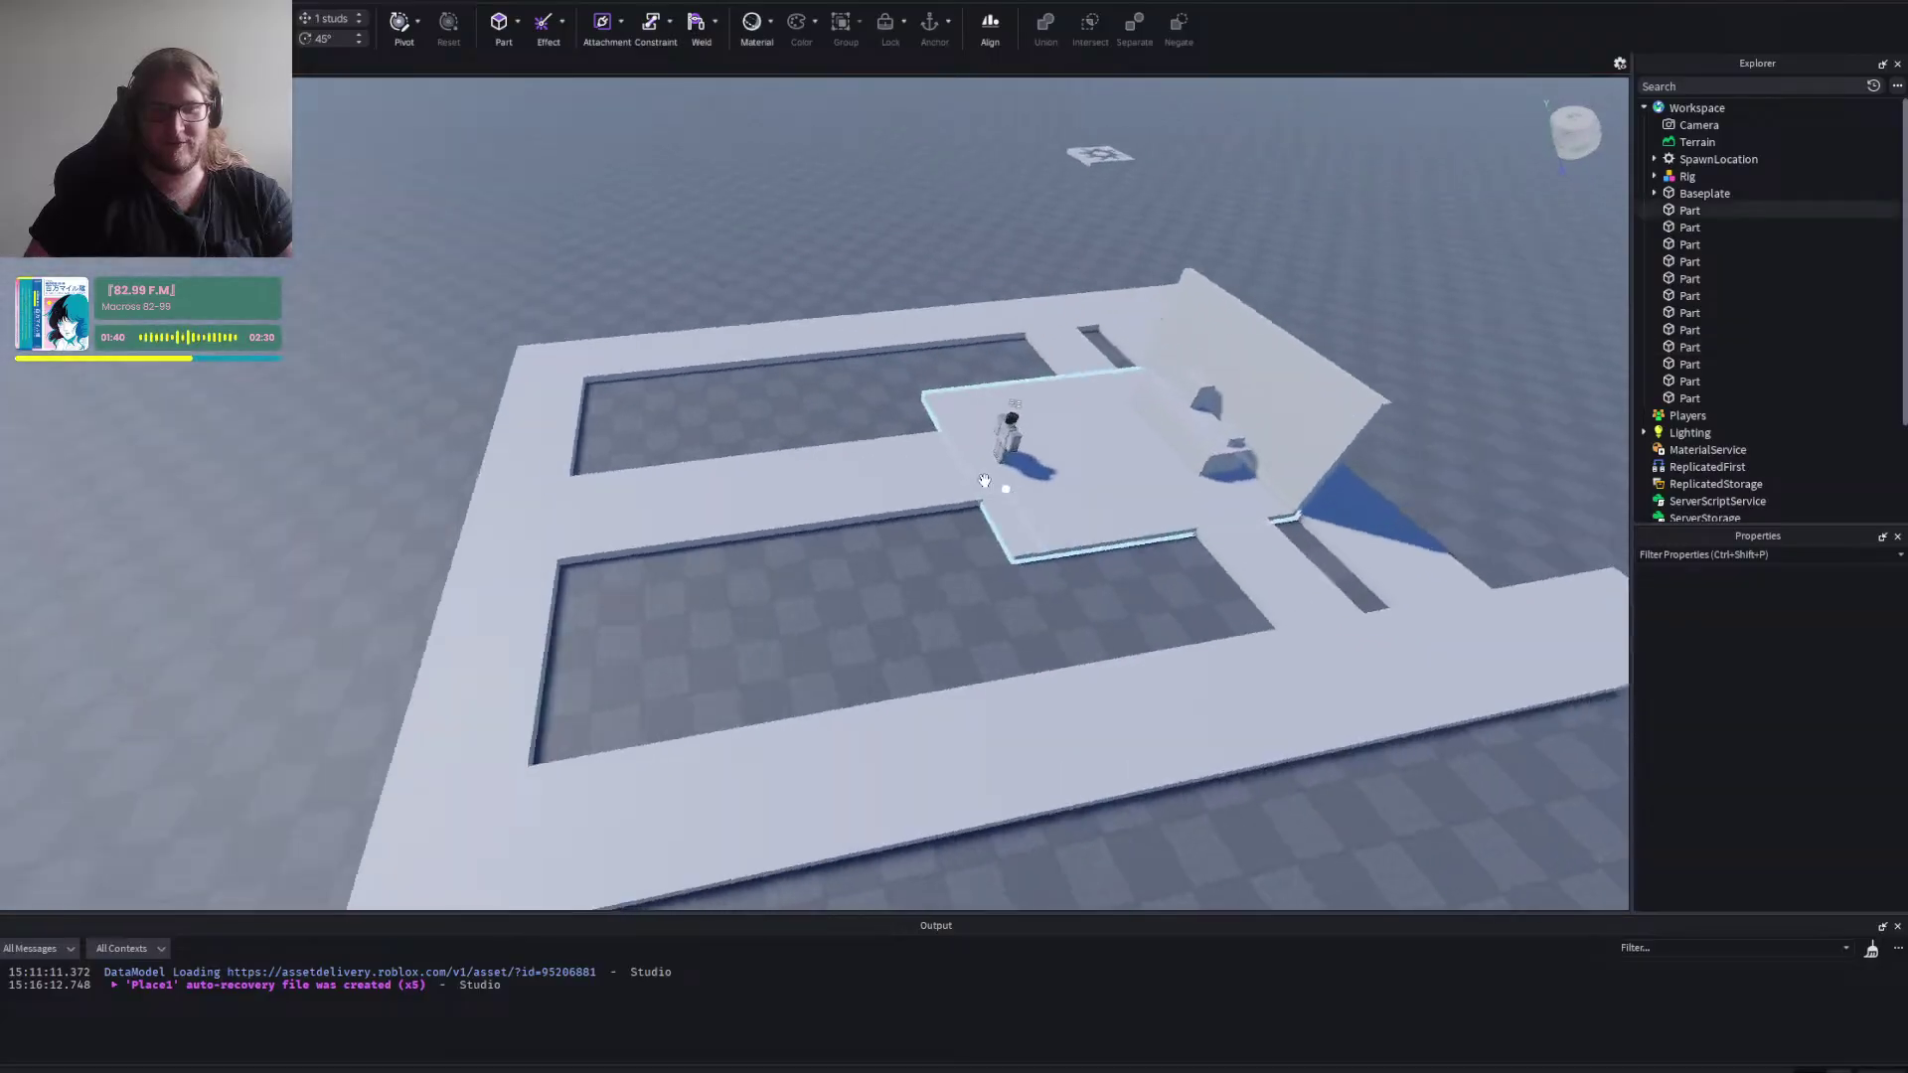
key(w)
key(d)
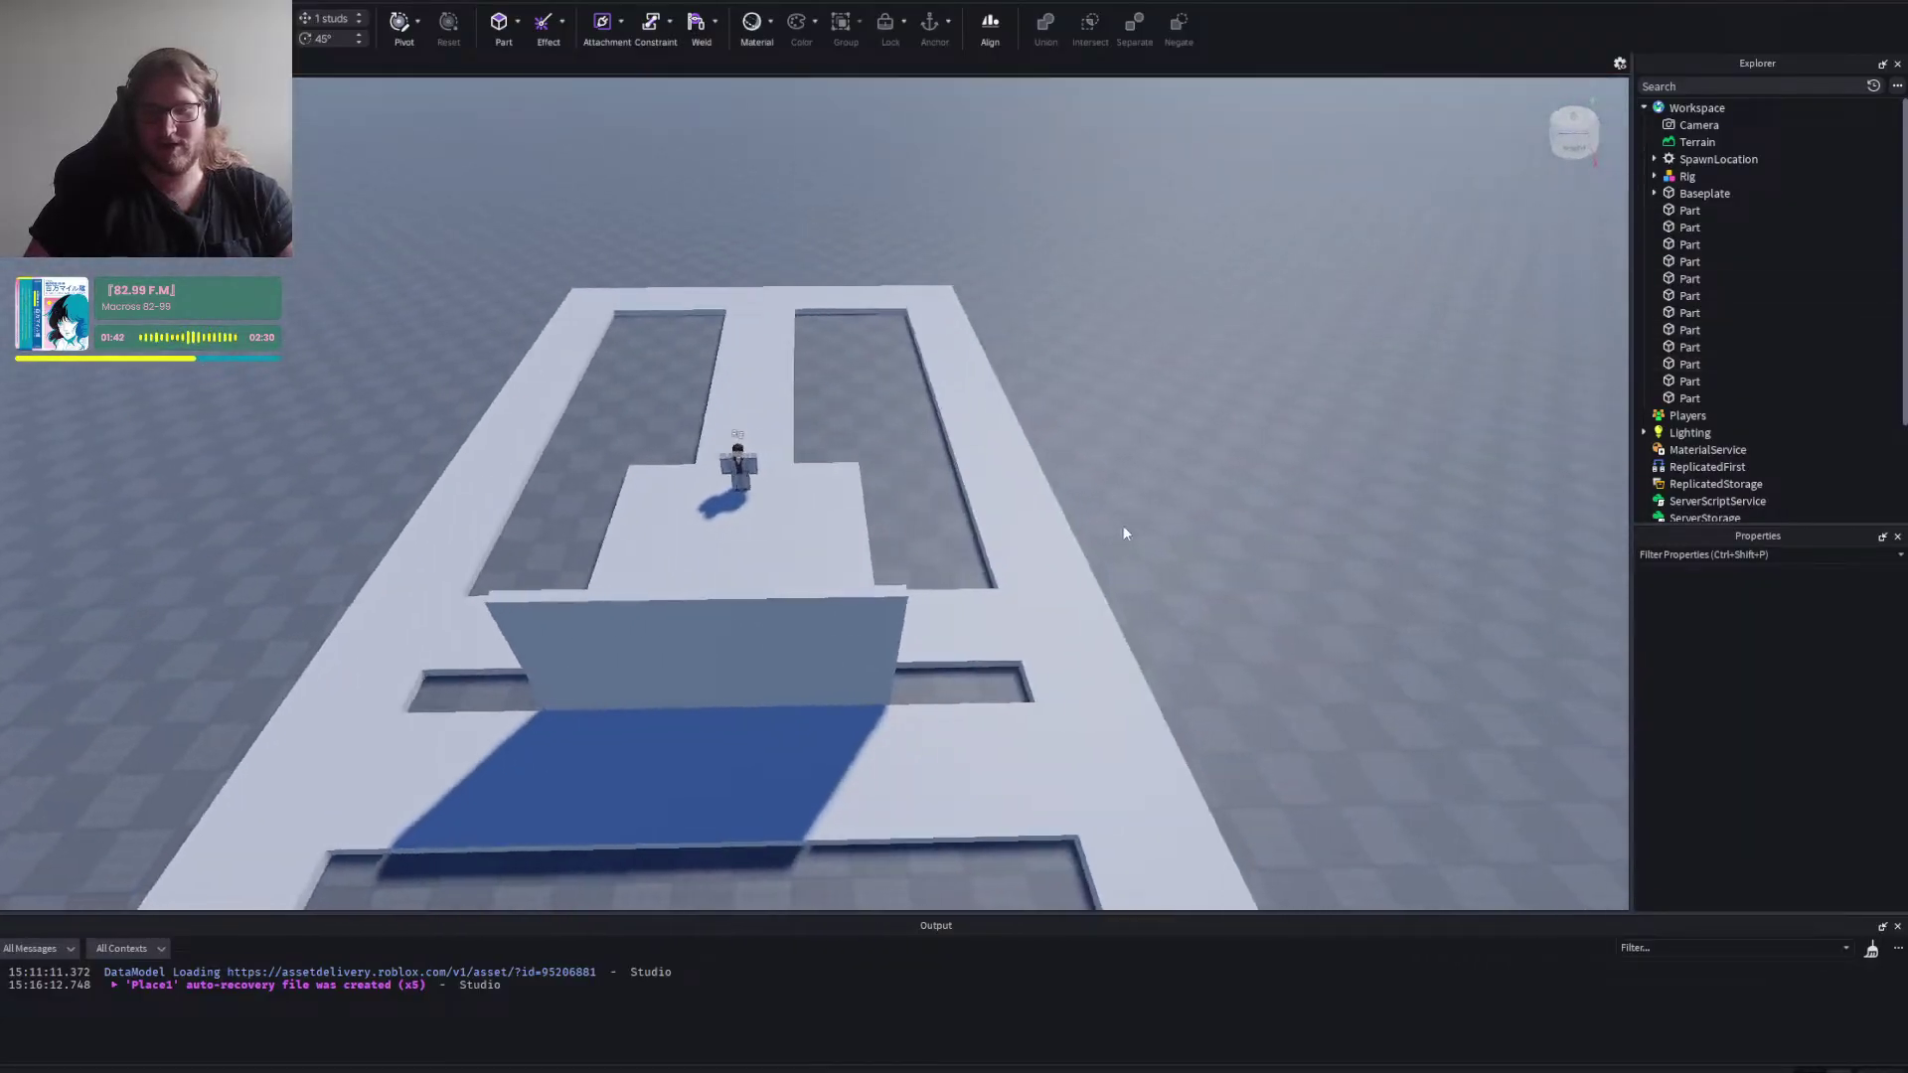
Examine the hallways on all sides of the central office, including the area behind the wall and the long middle corridor.
key(d)
key(d)
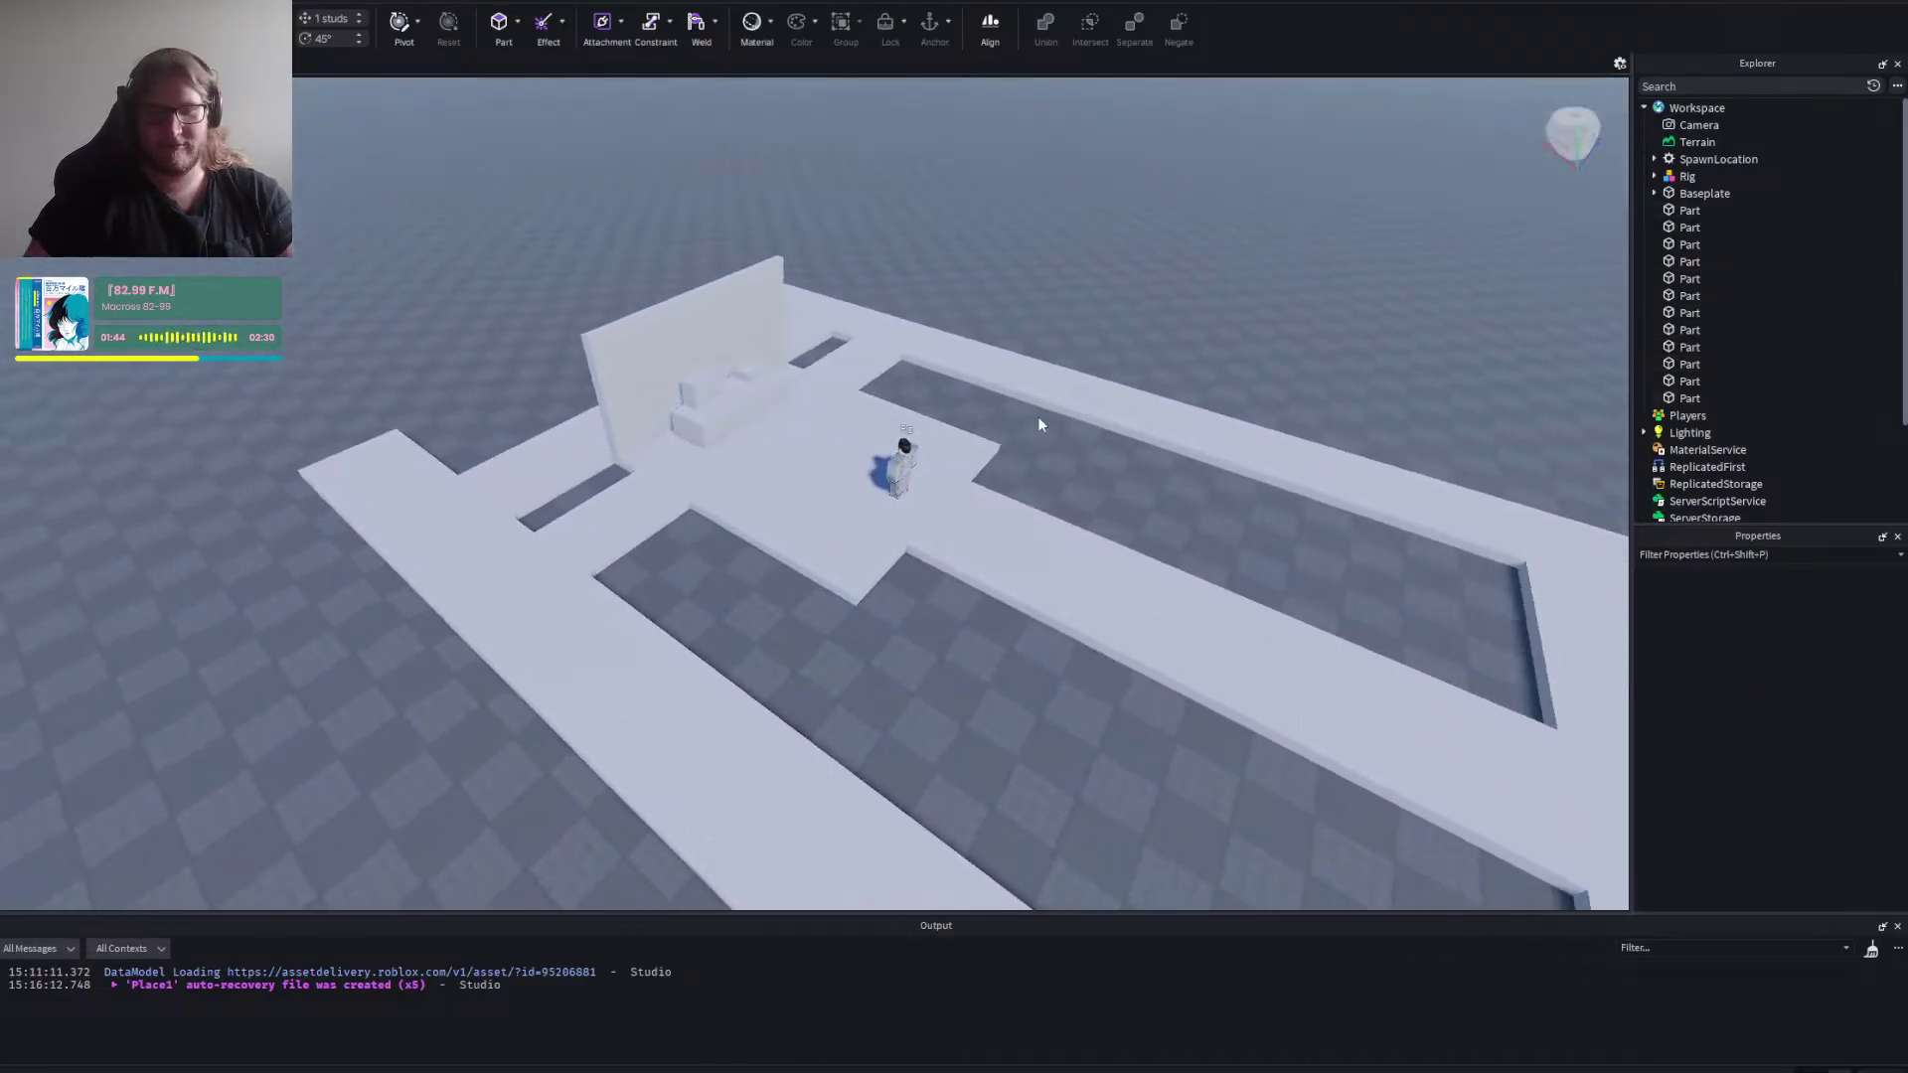
key(s)
key(d)
key(d)
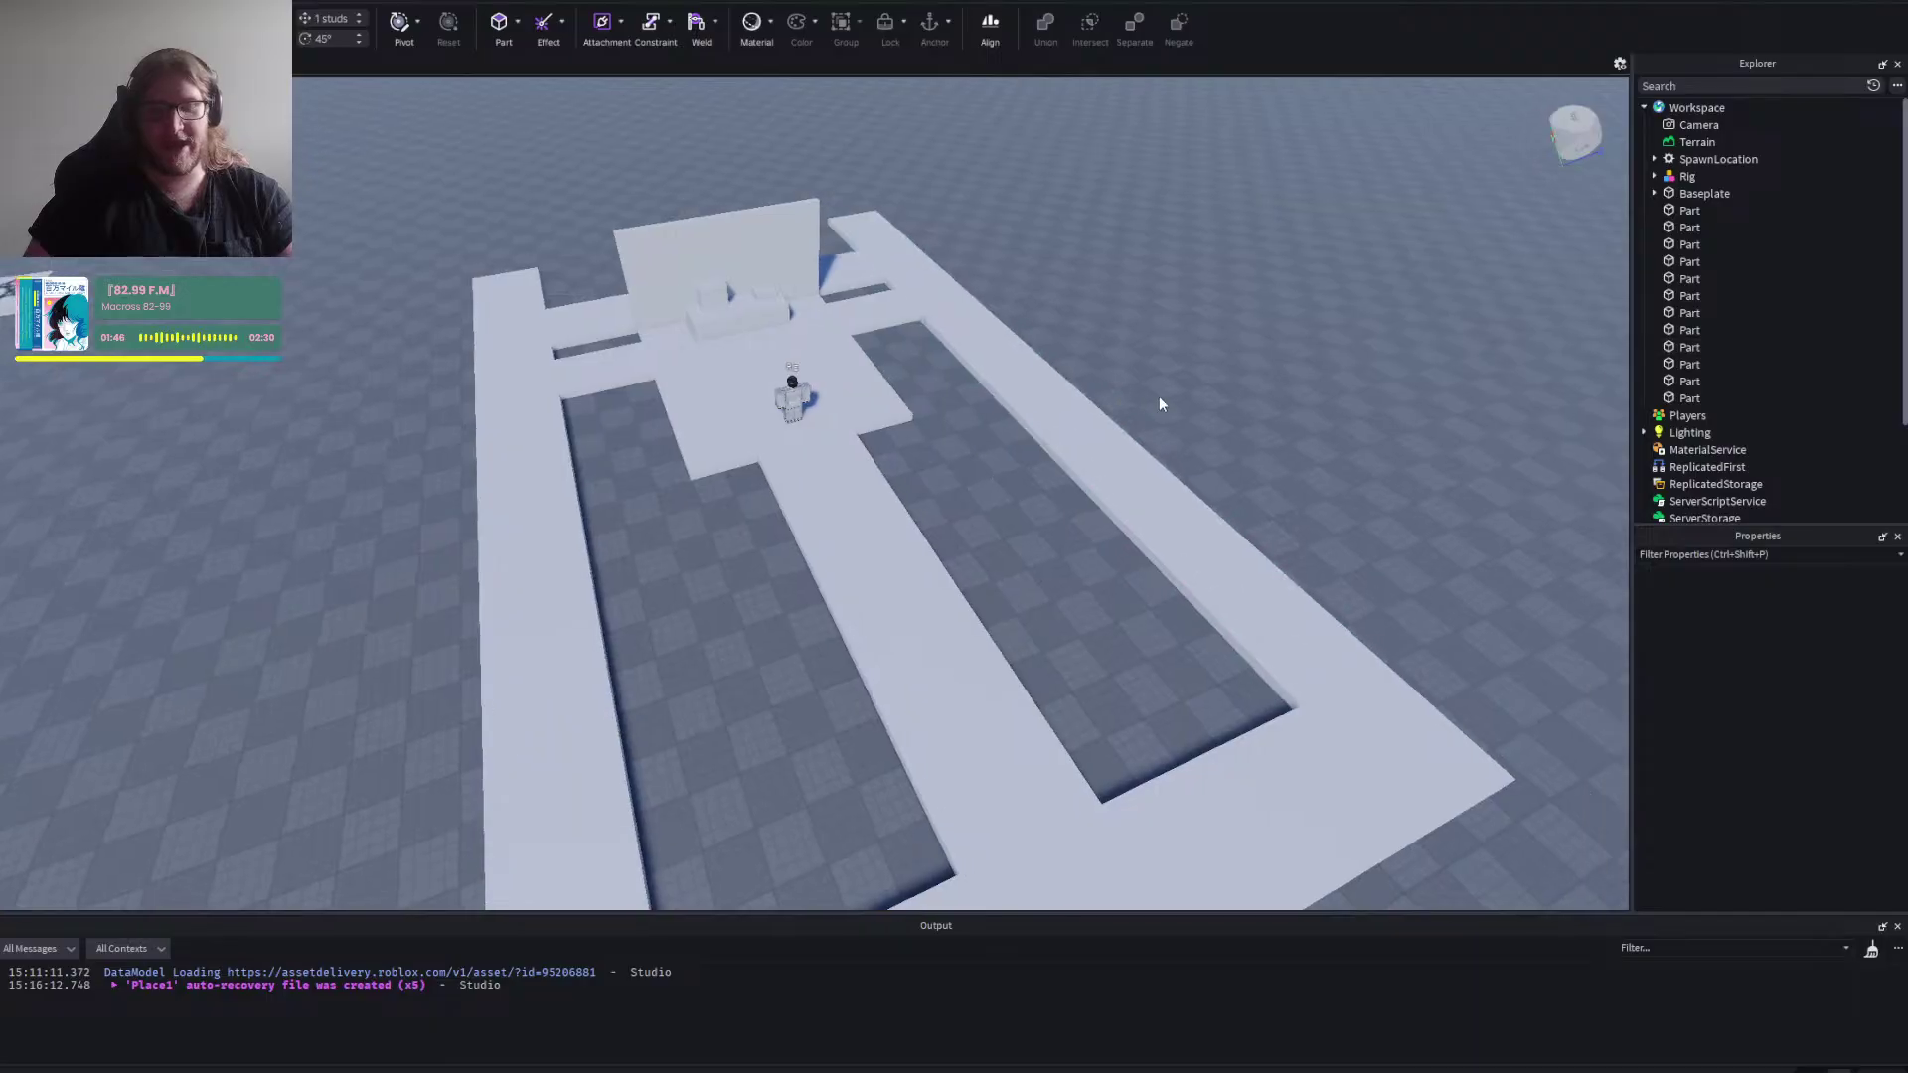
key(d)
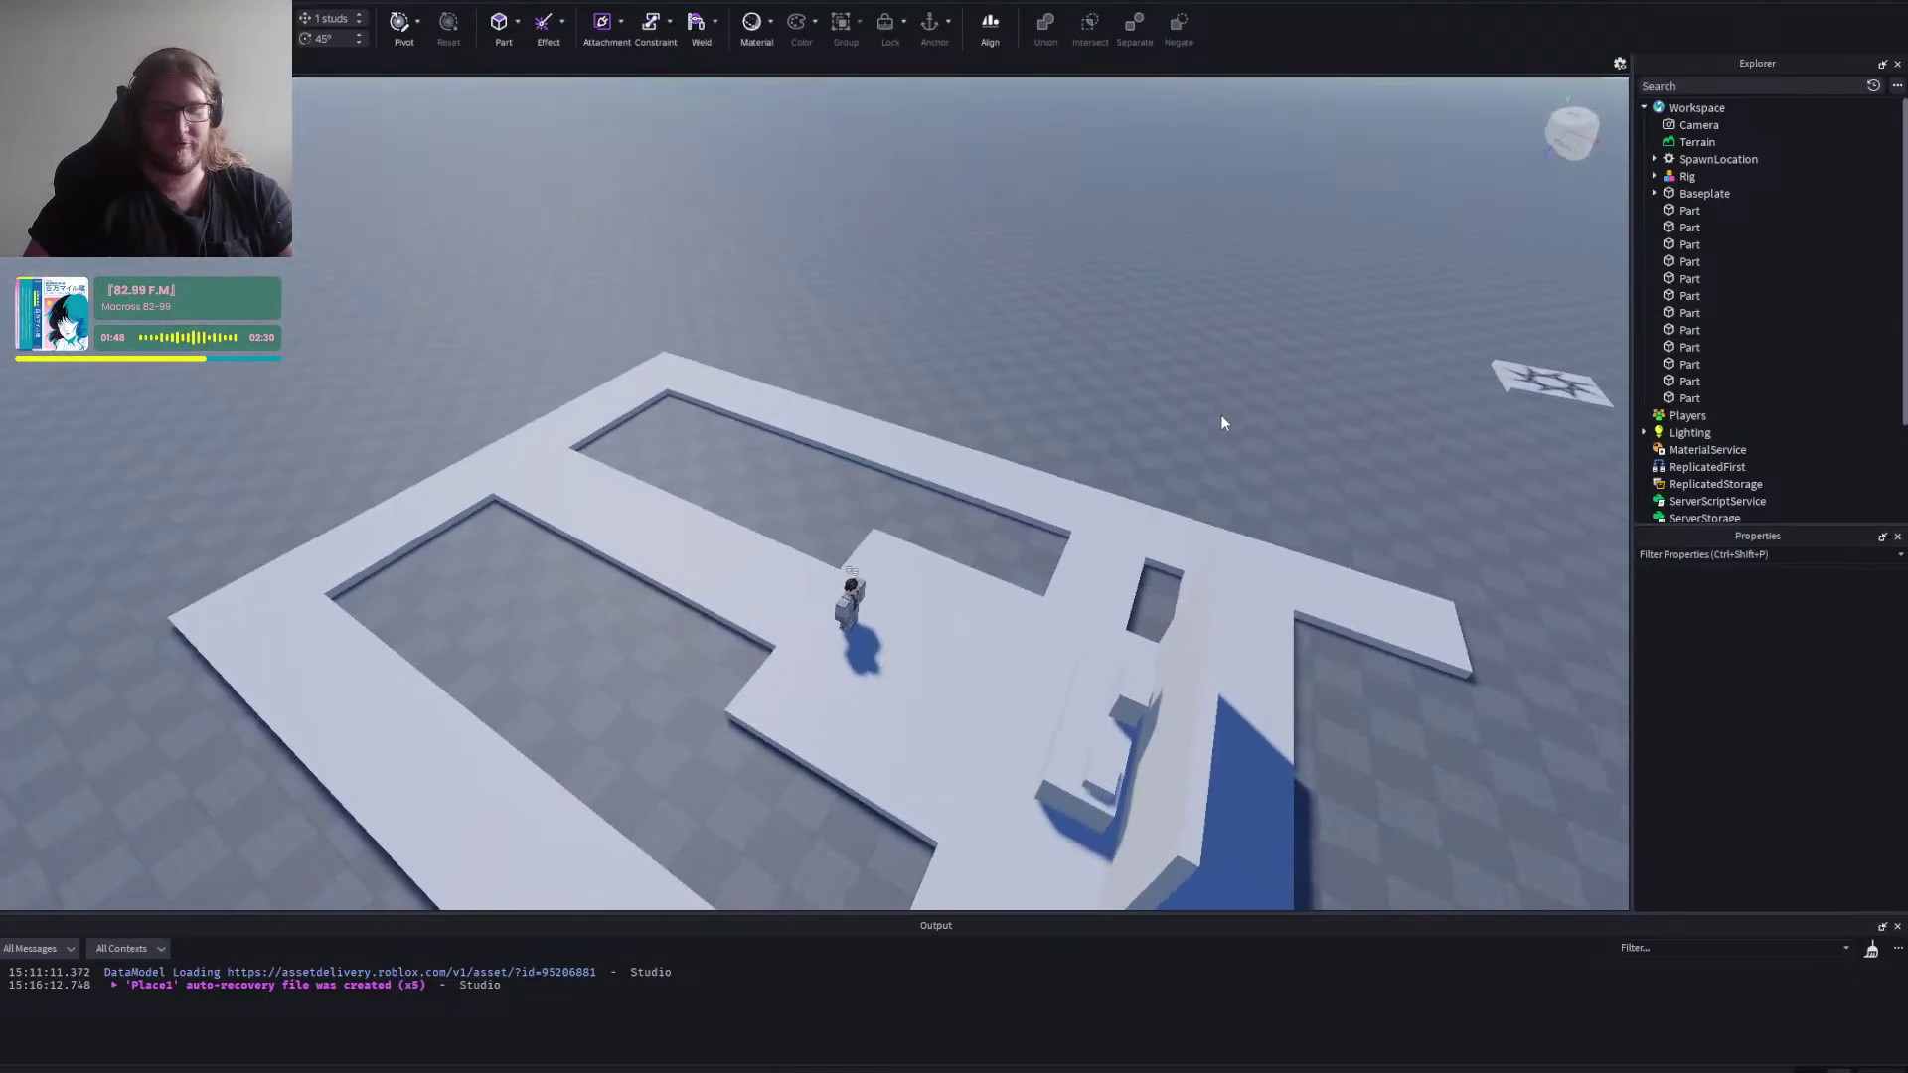
key(a)
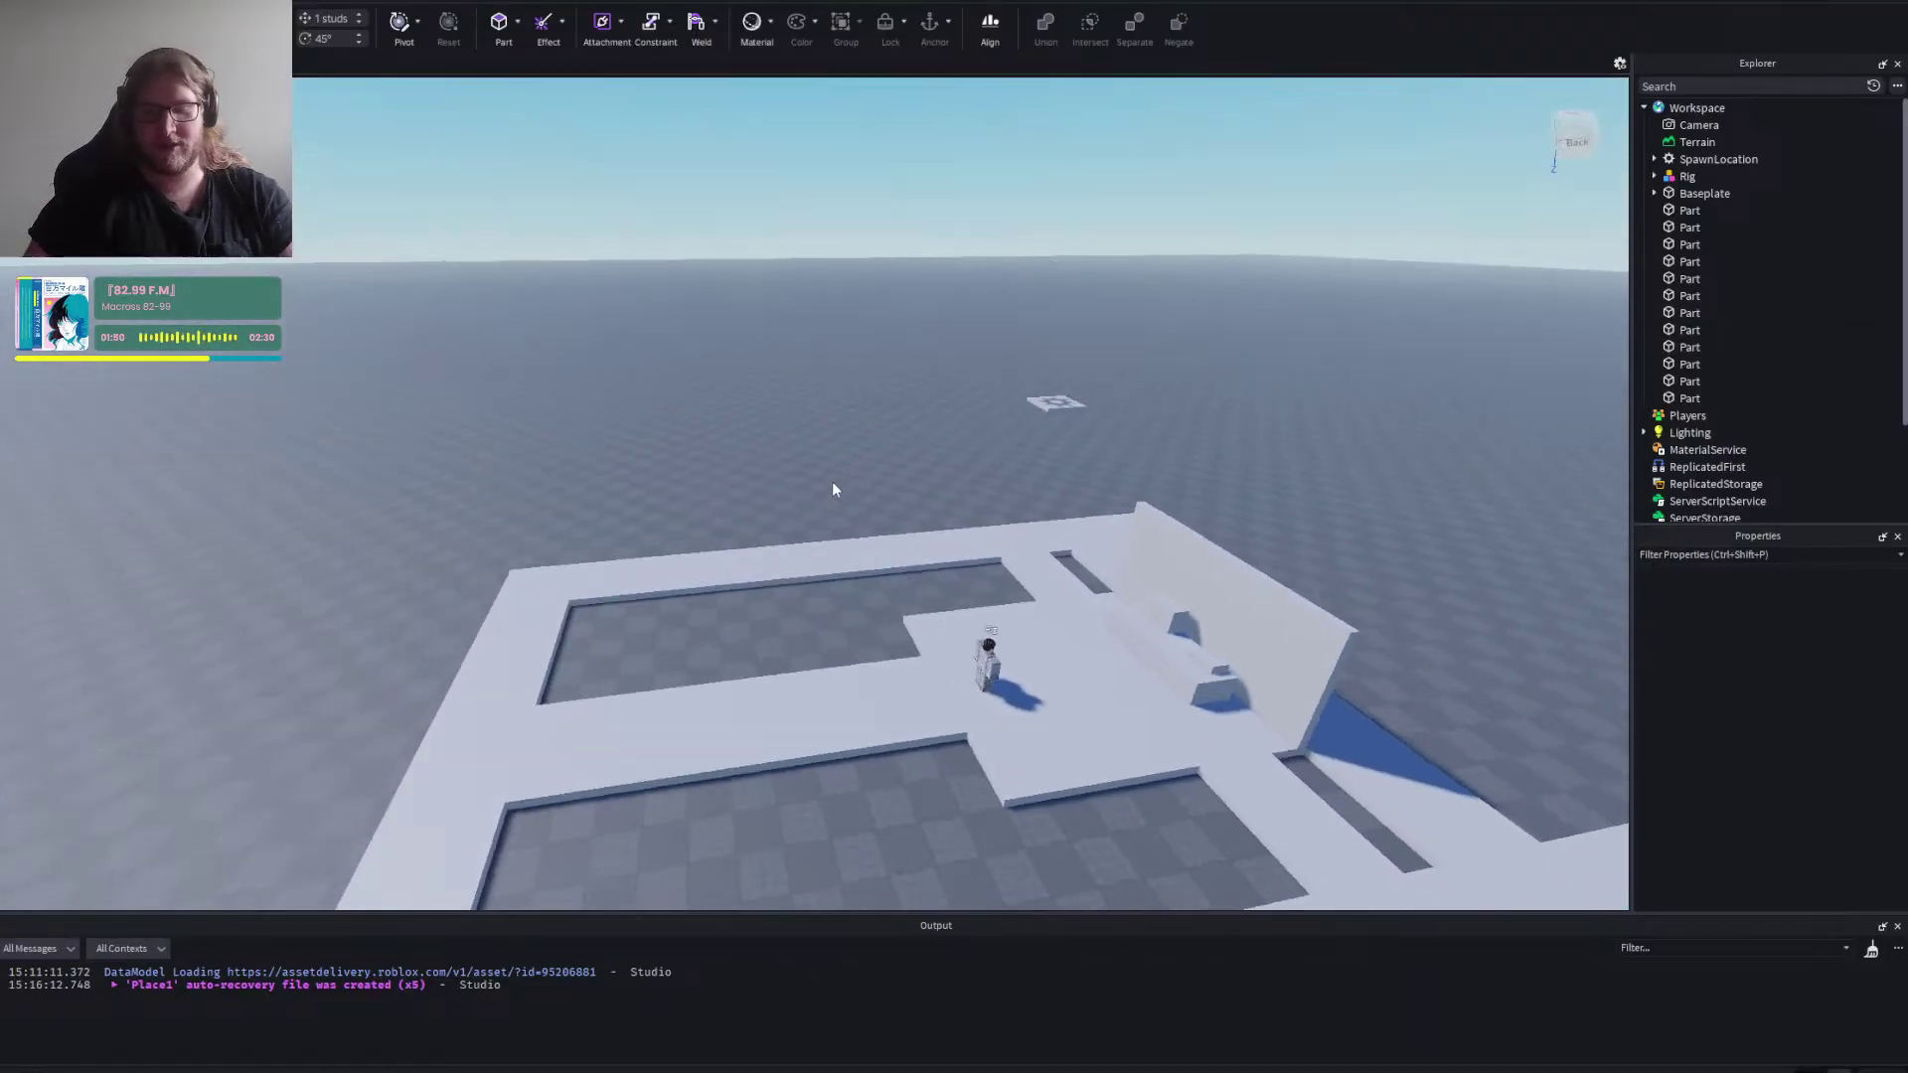
key(w)
key(d)
key(d)
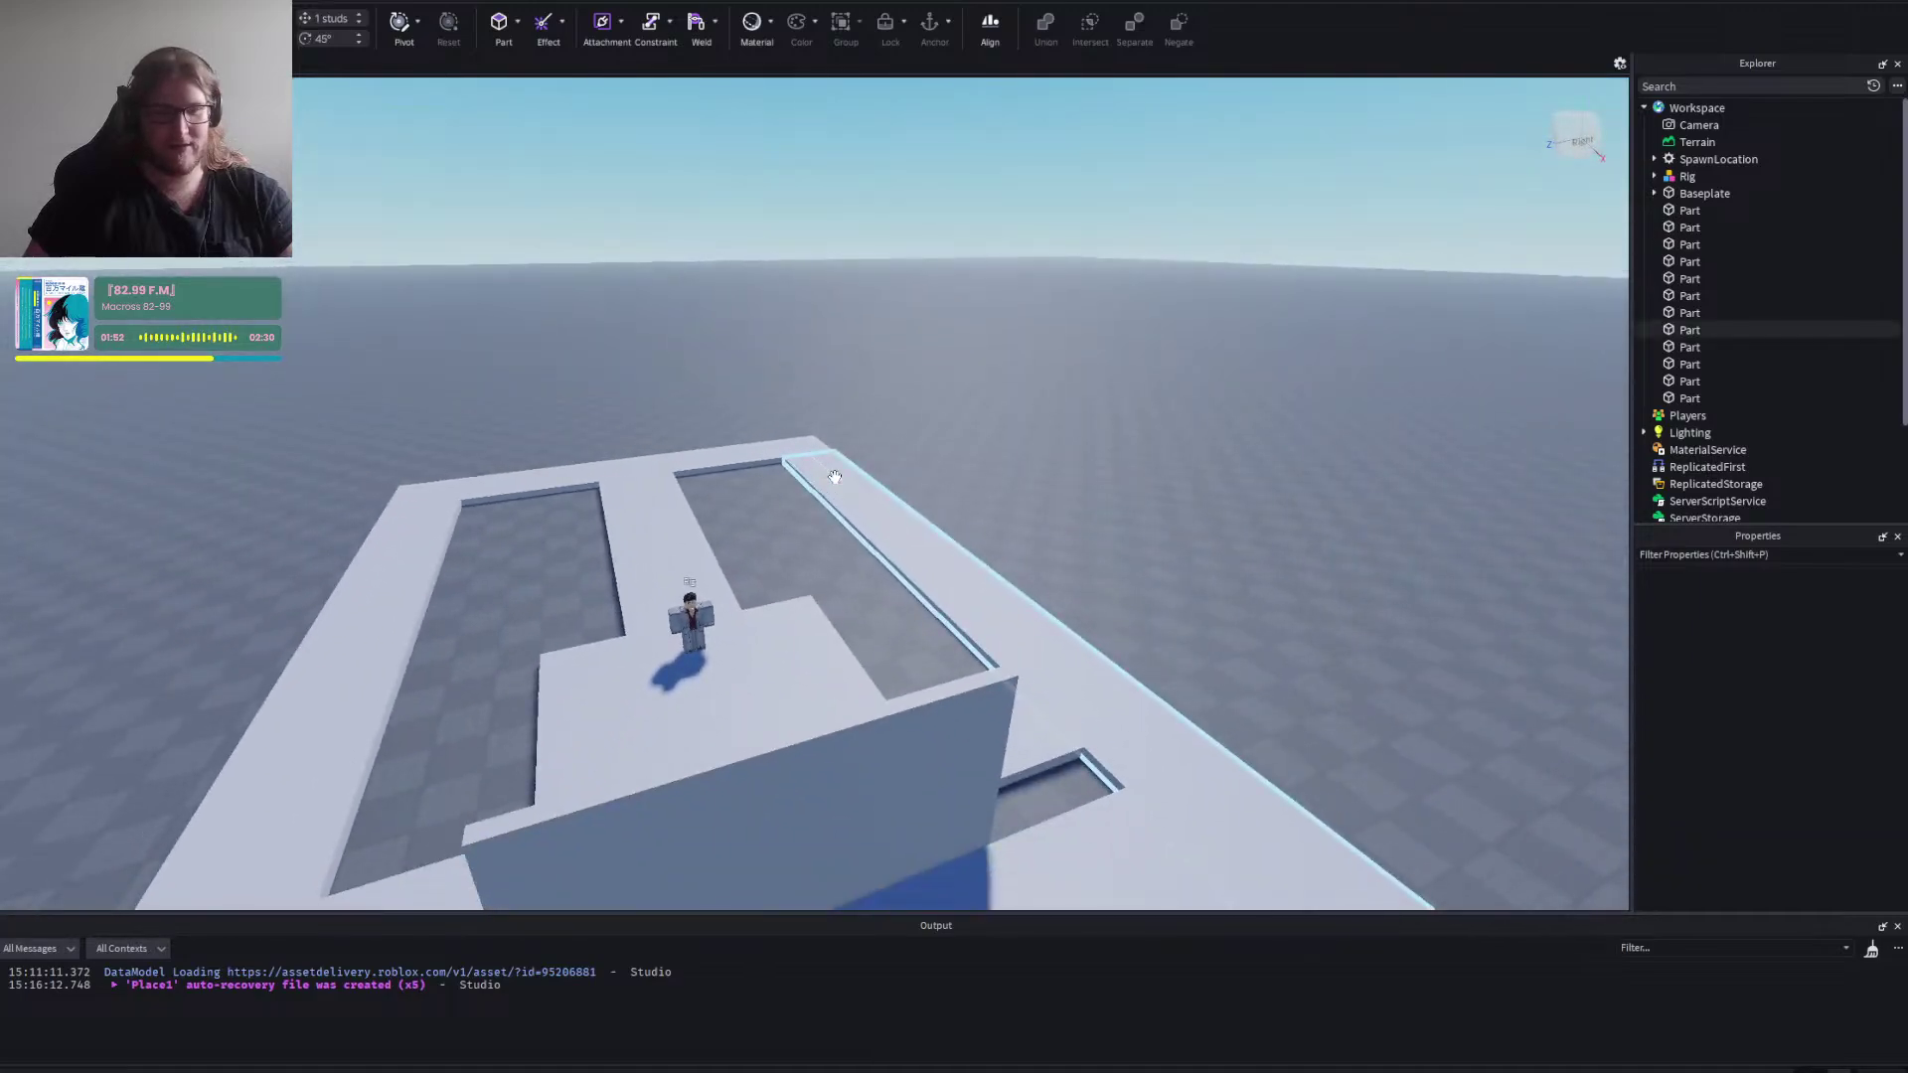
key(s)
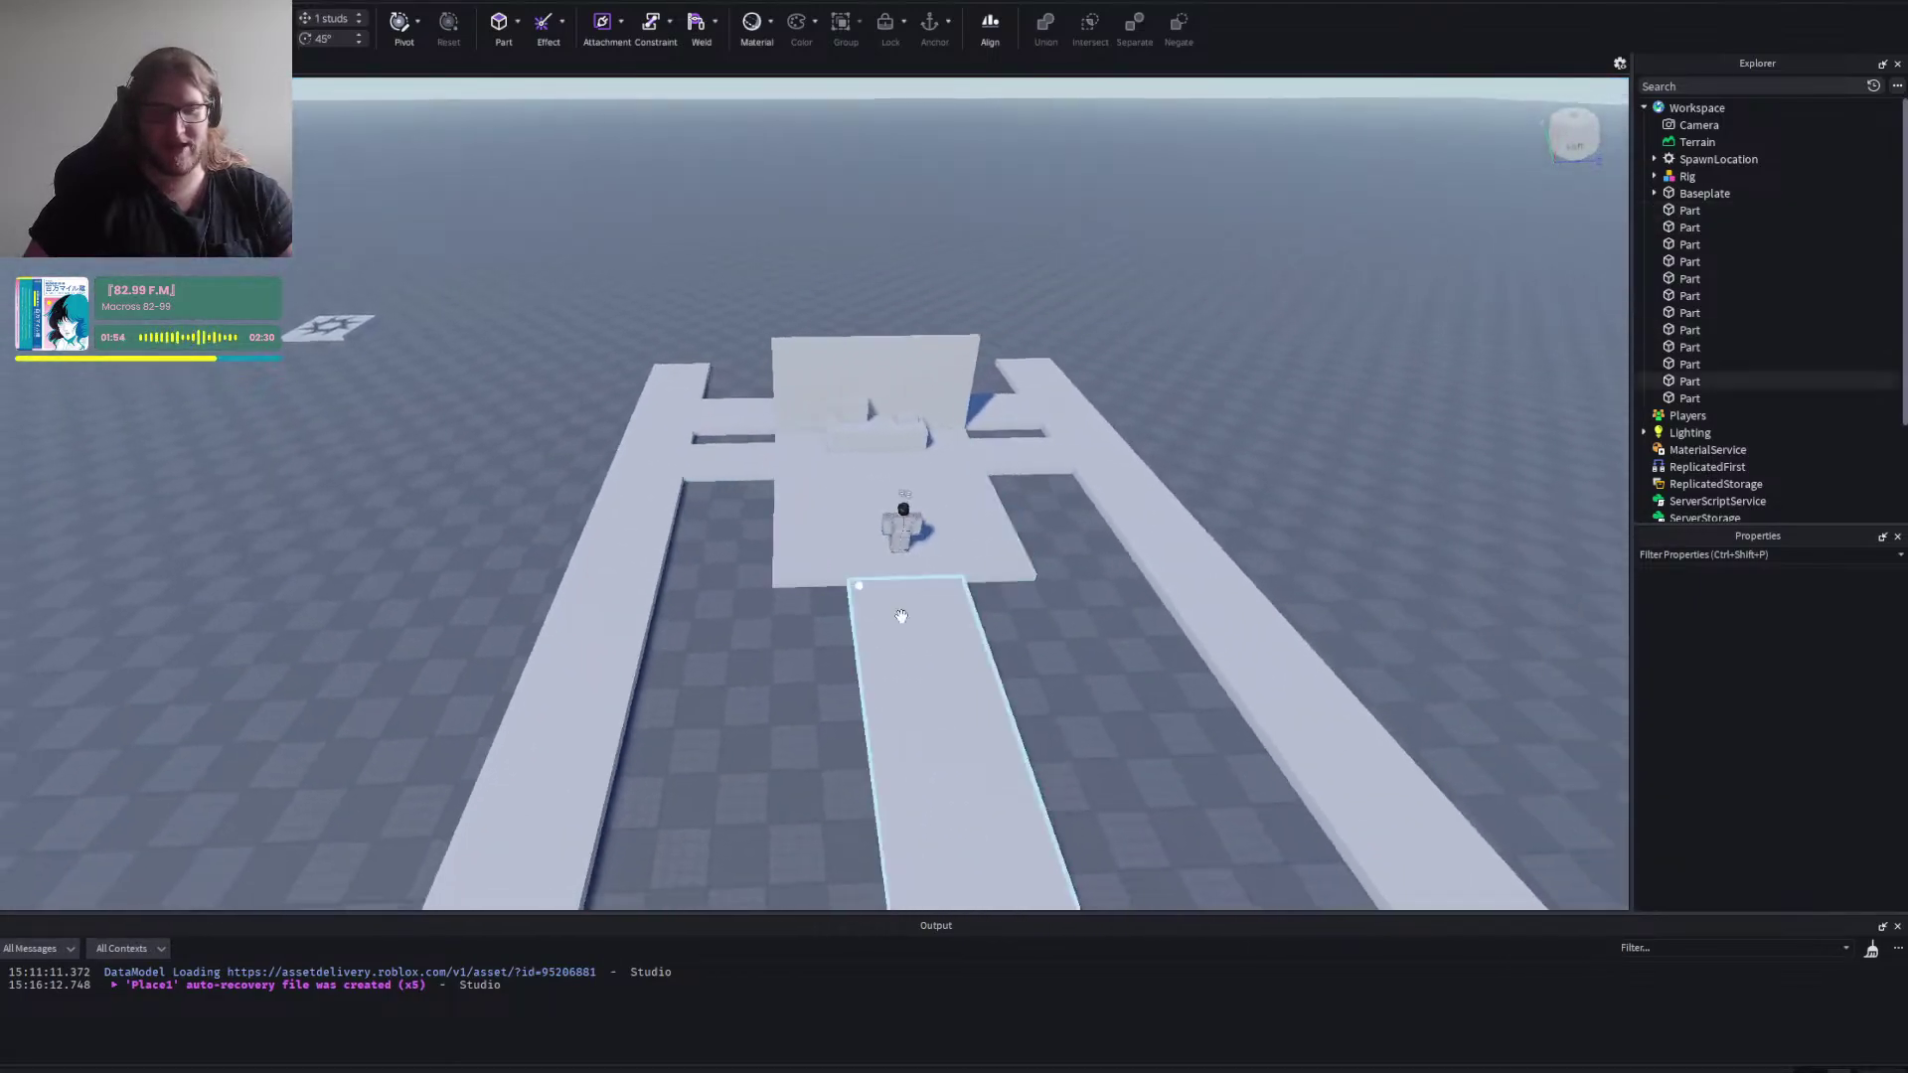
key(d)
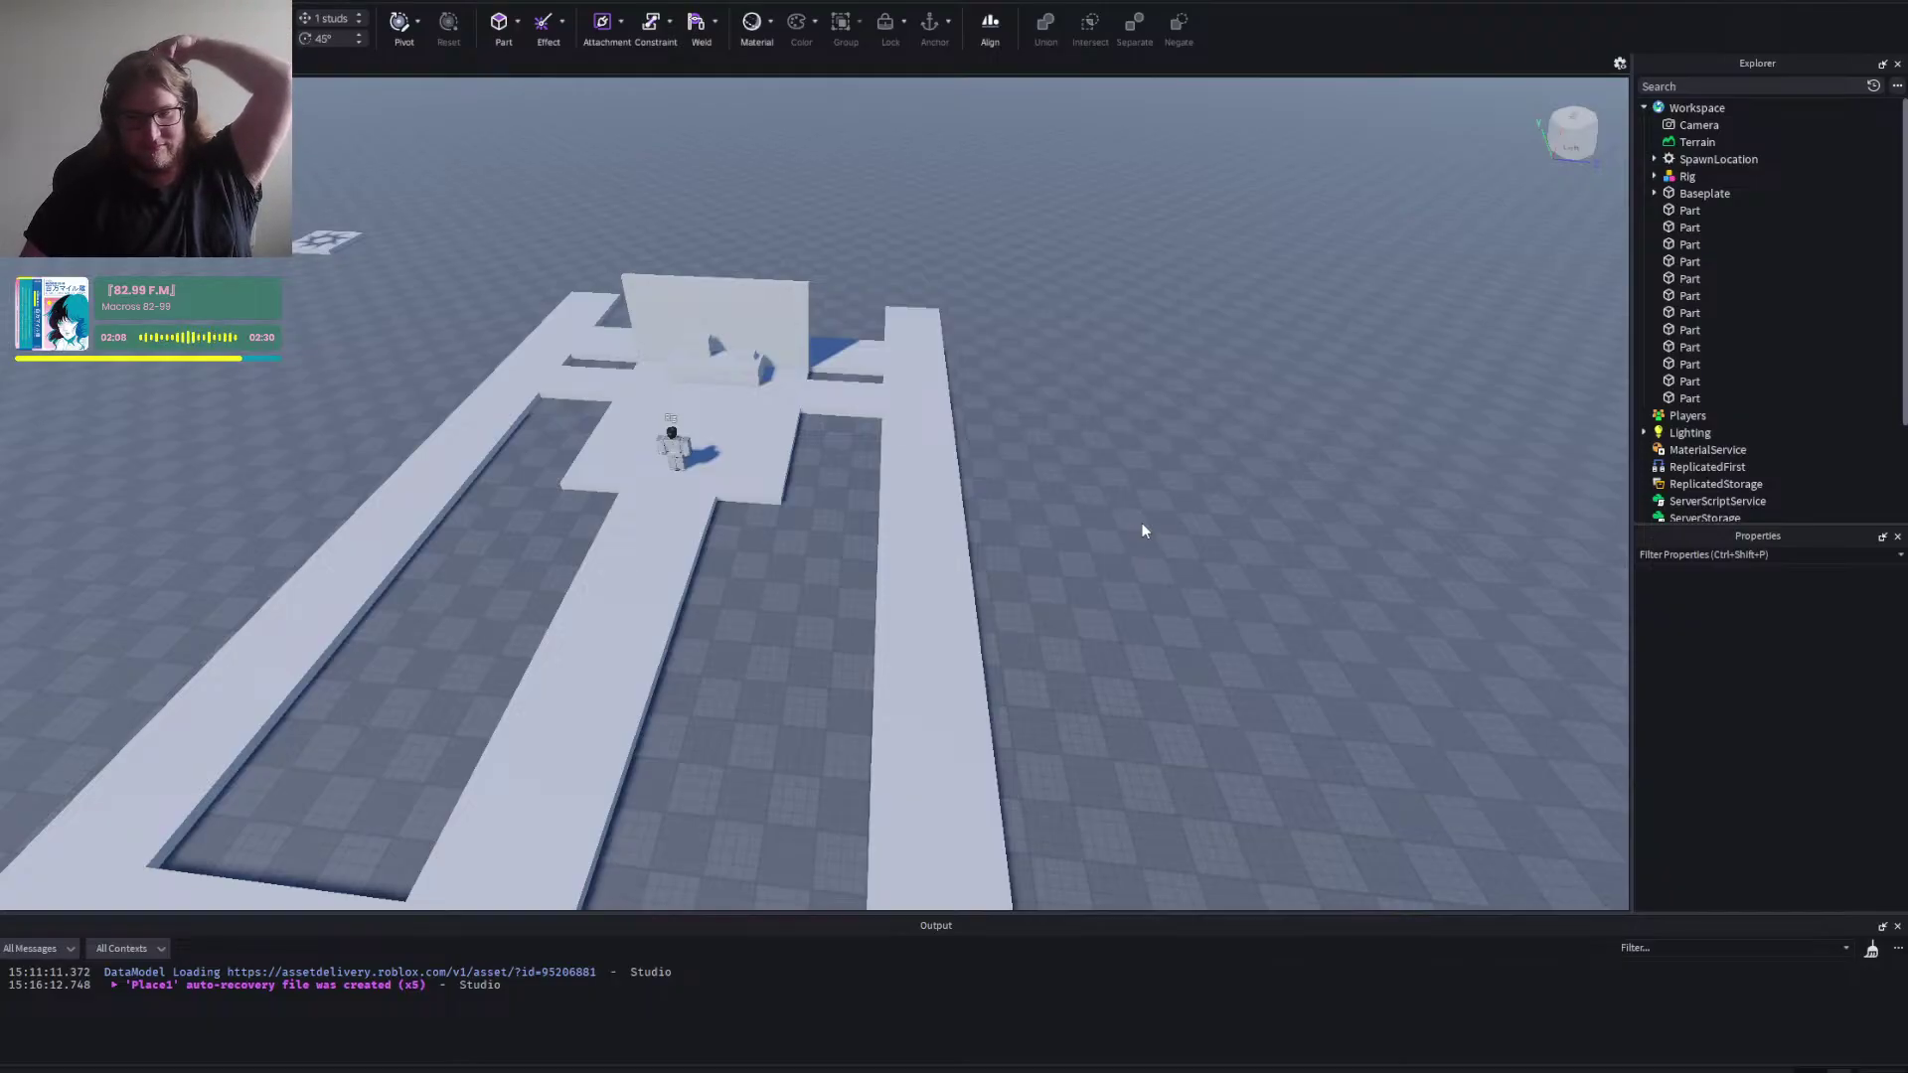
Review the full hallway blockout from above, comparing the outer corridors with the office platform from the side and front.
right_click(1075, 513)
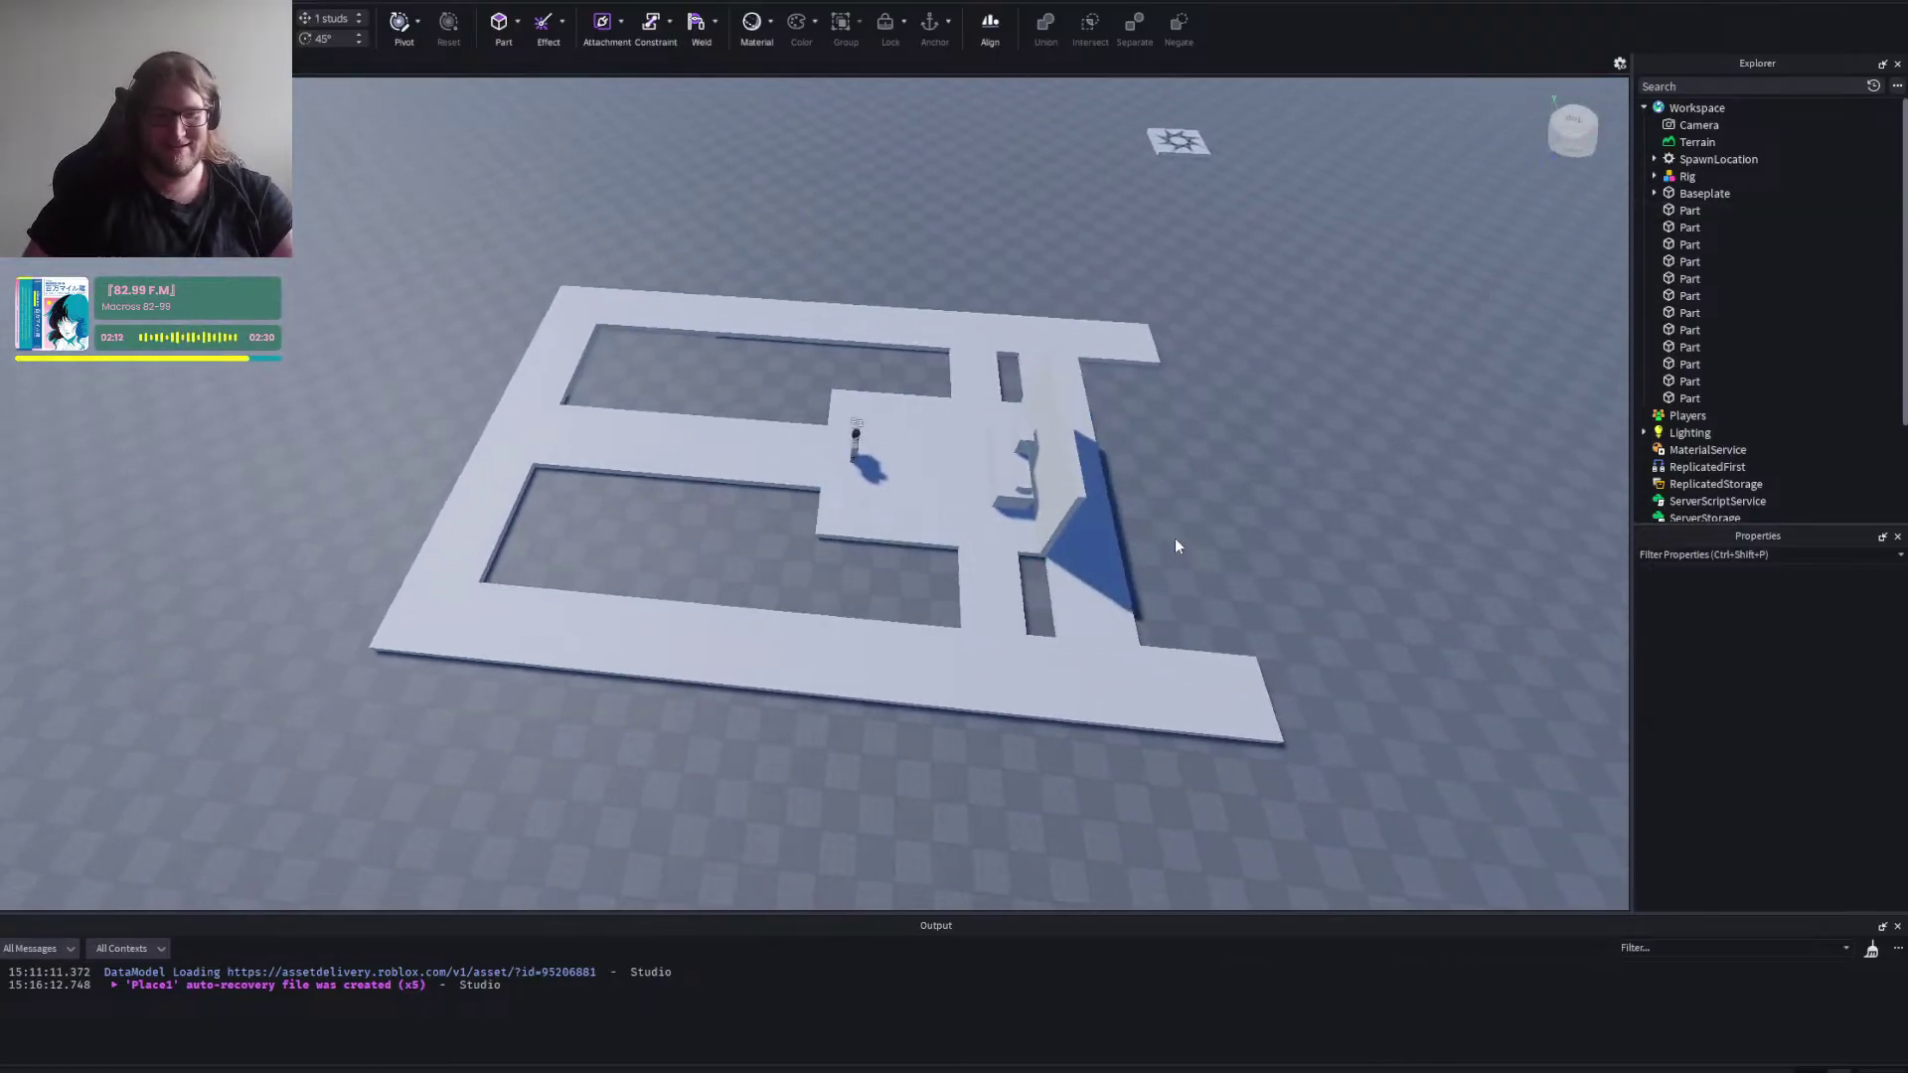
click(1112, 505)
click(1218, 471)
key(d)
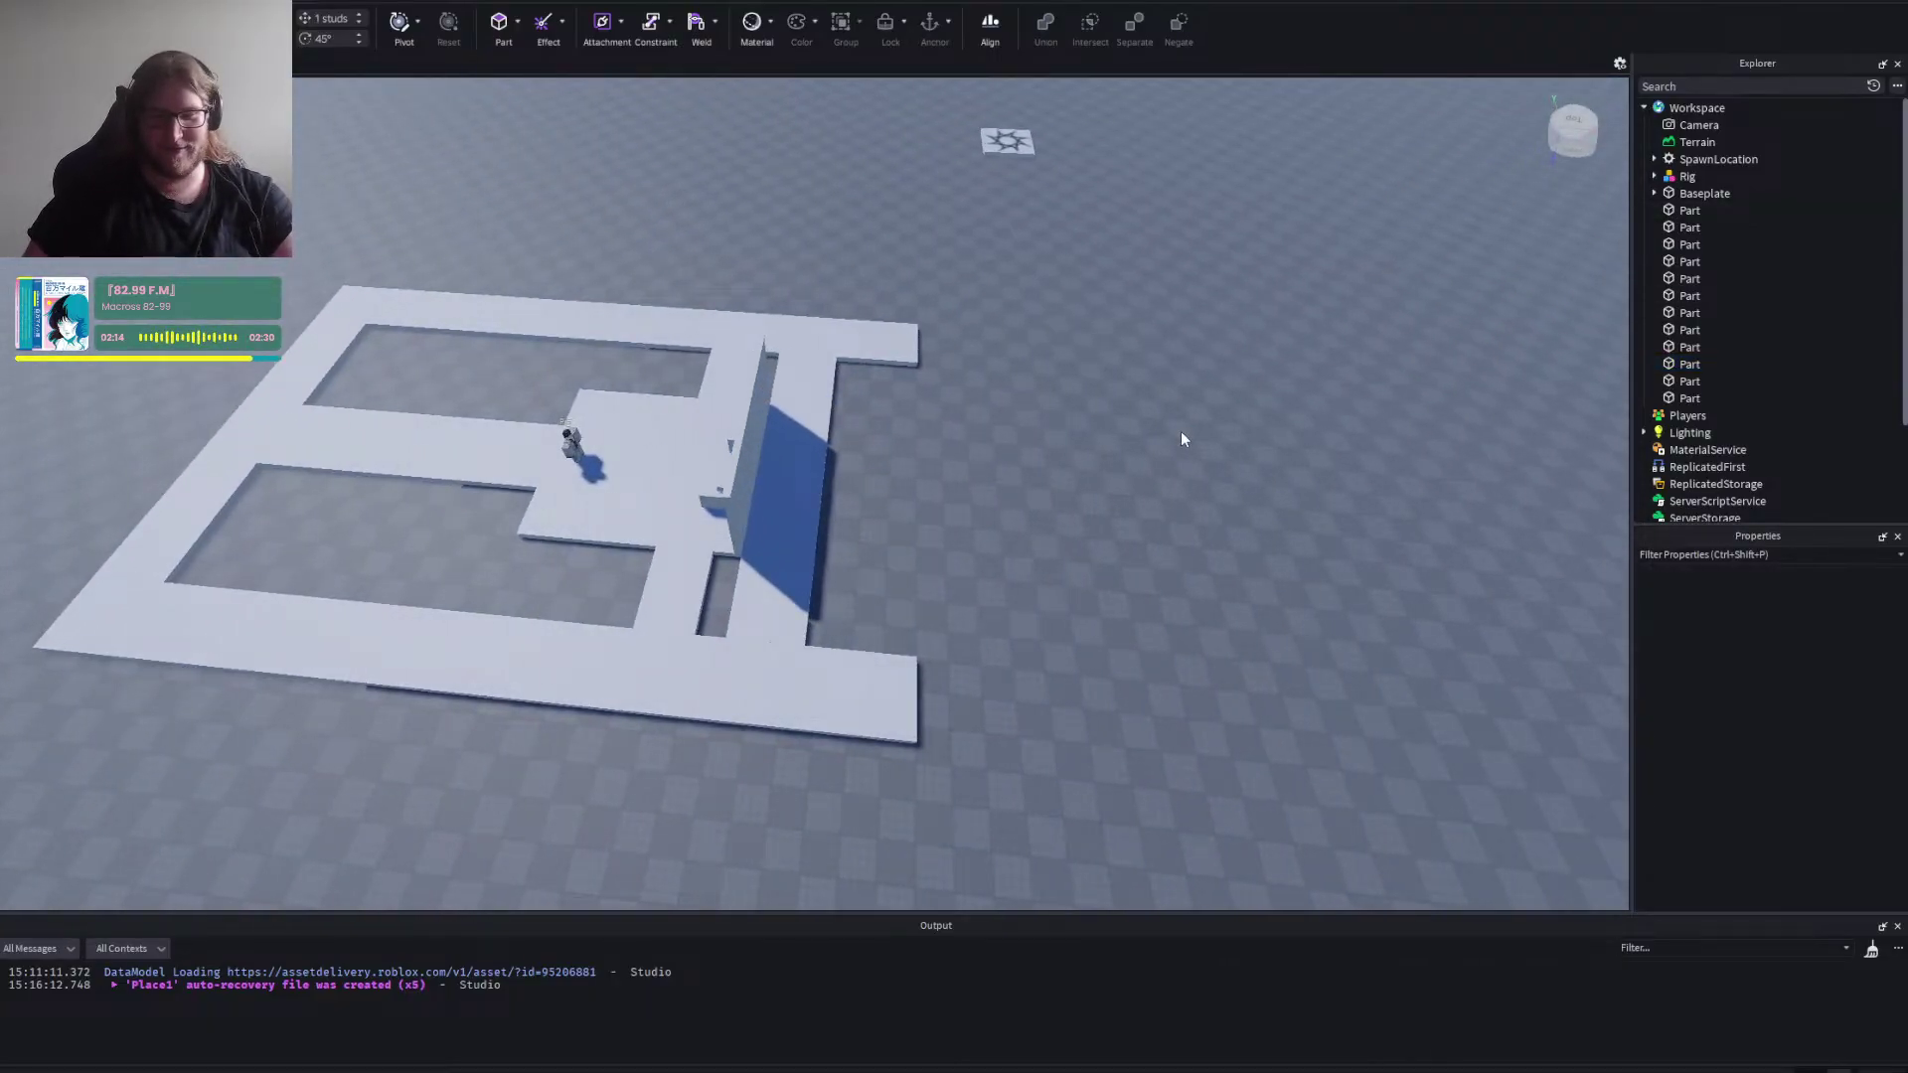
right_click(1081, 455)
key(a)
scroll(760, 457, up, 3)
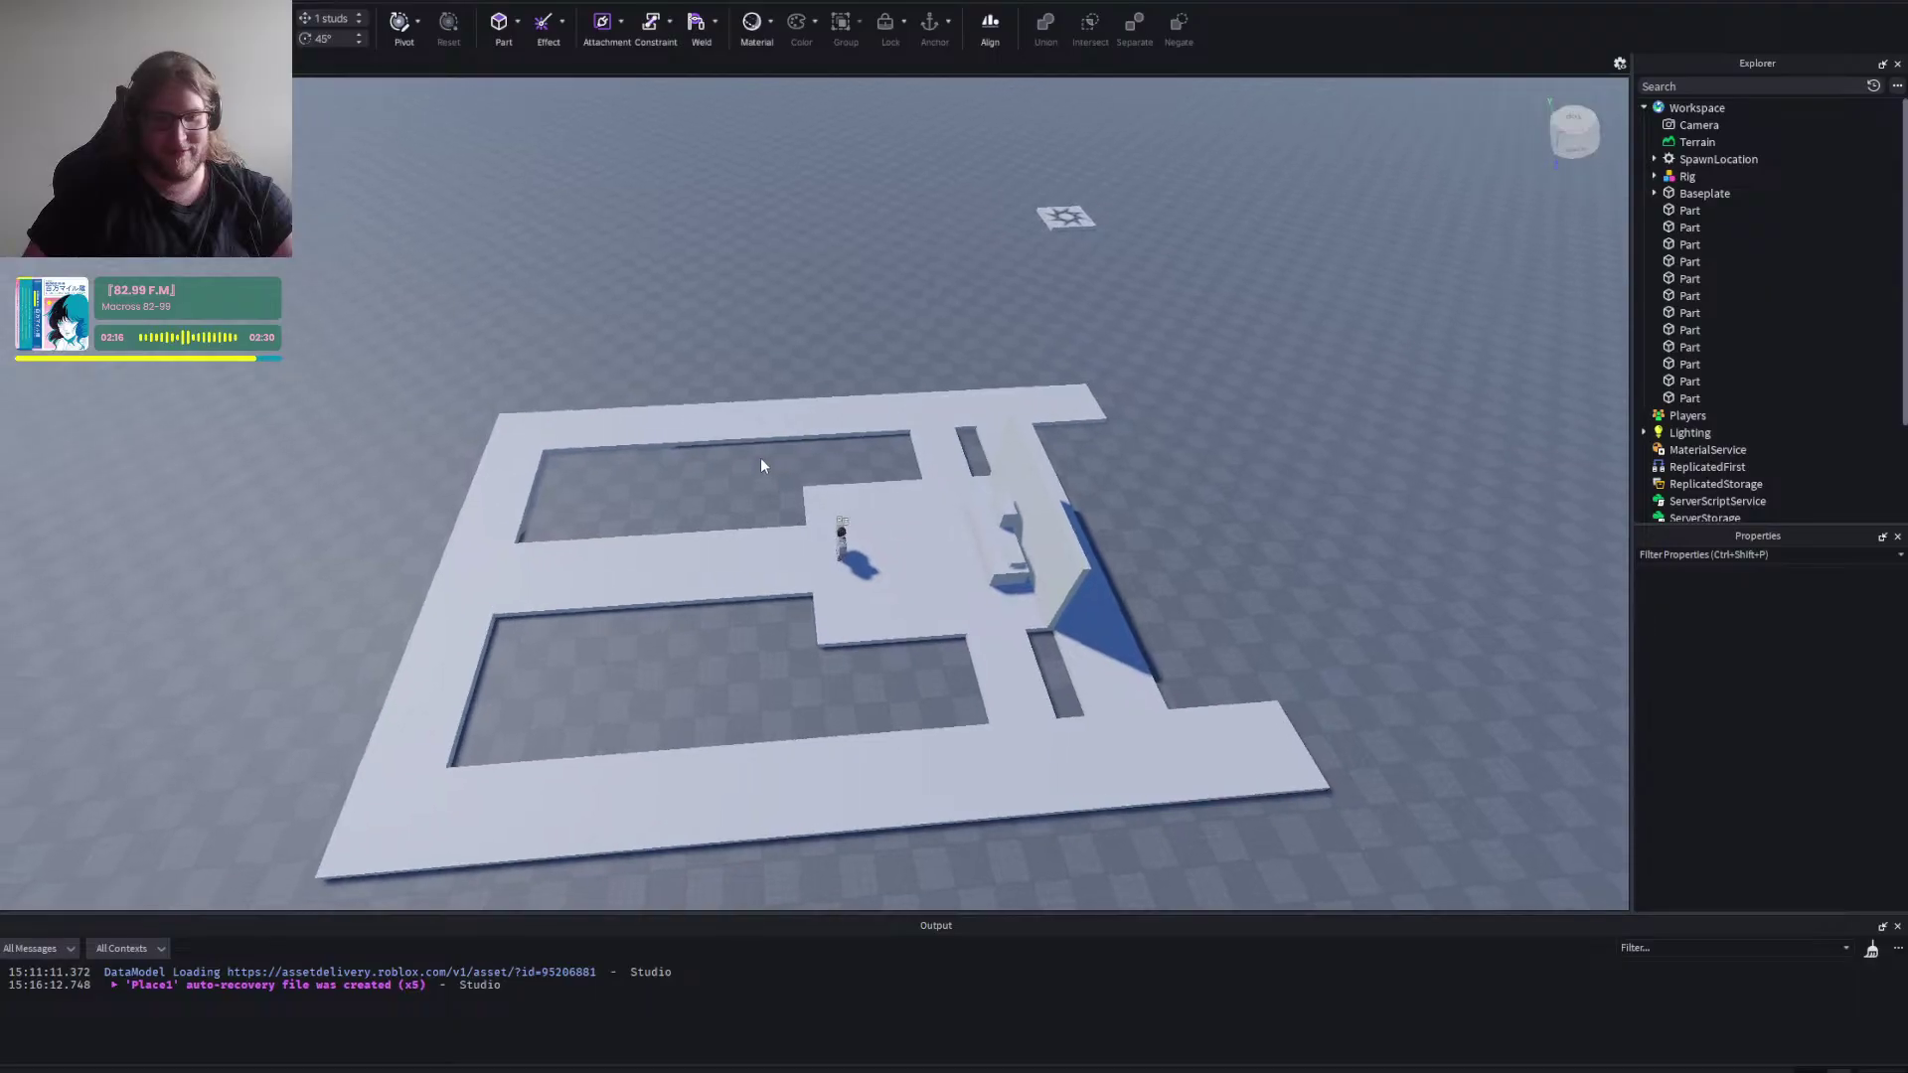
key(a)
right_click(788, 303)
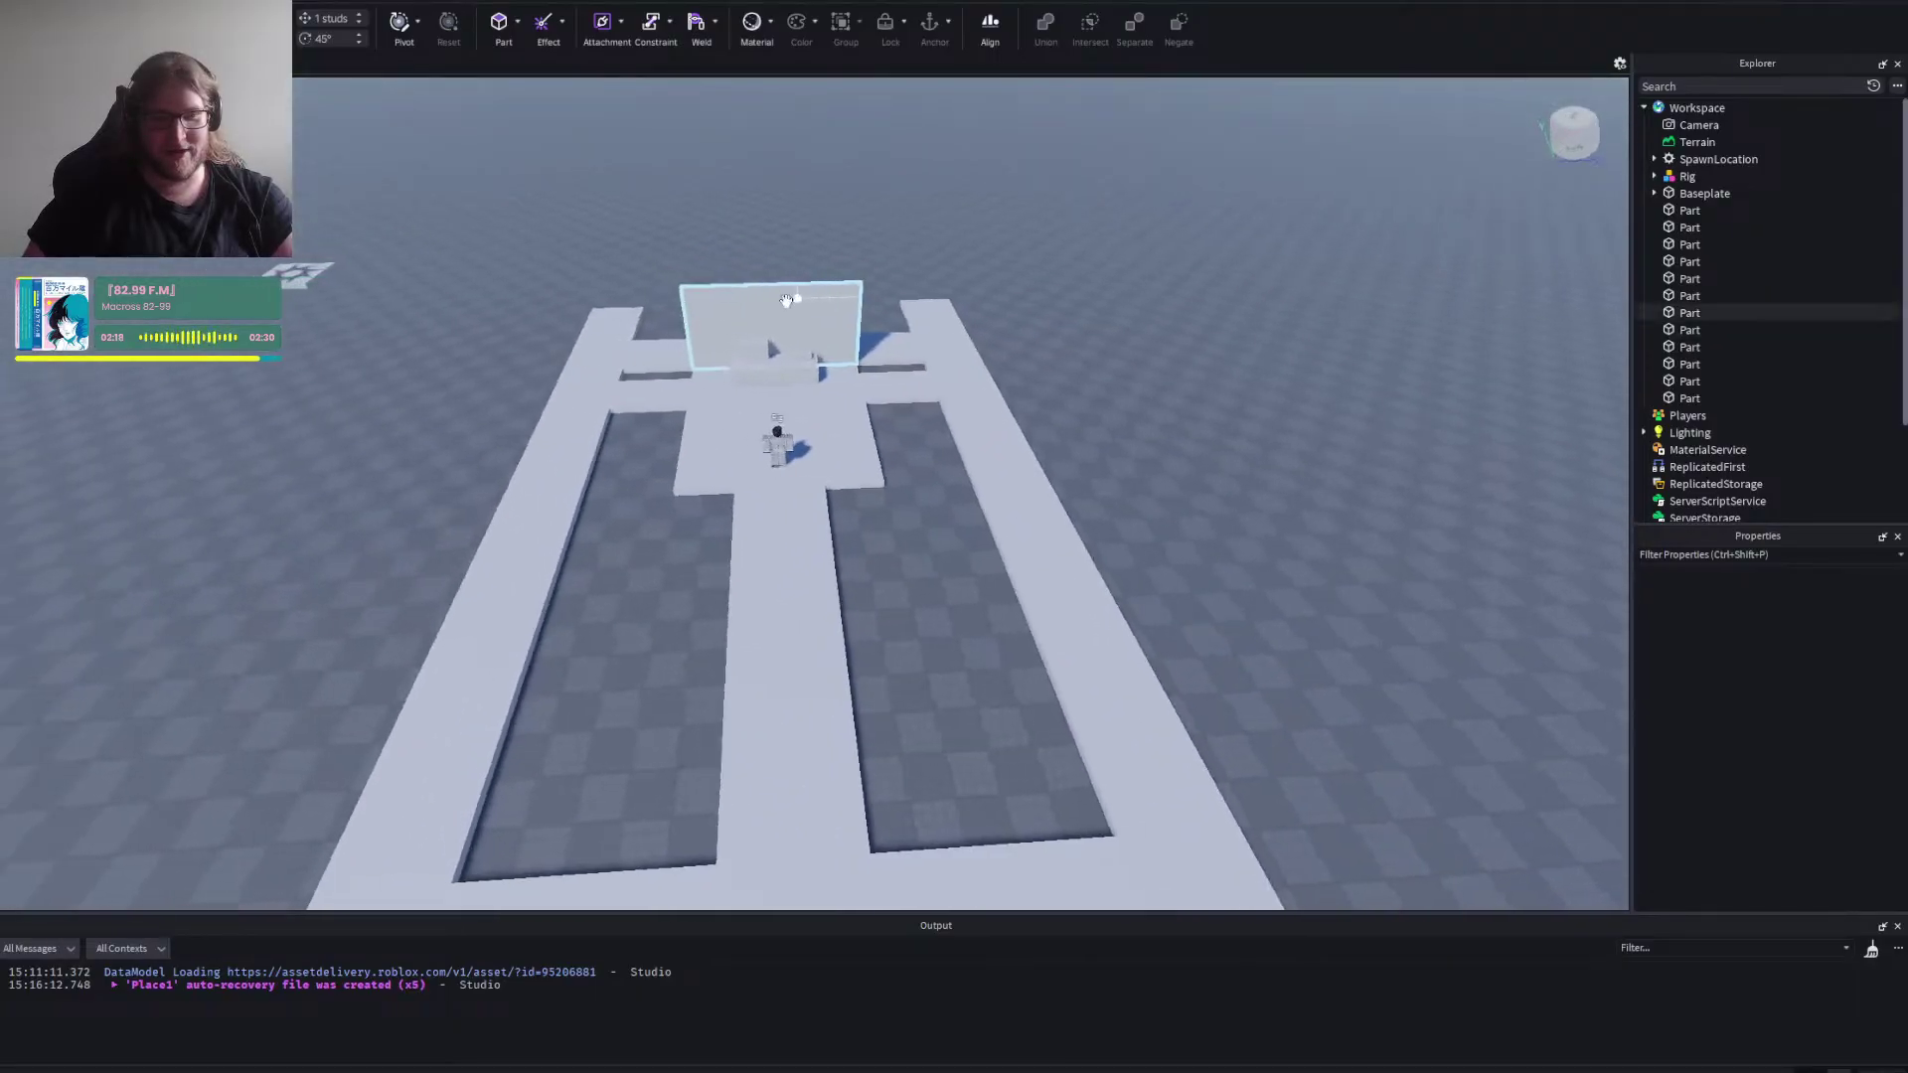
click(998, 456)
click(1317, 556)
right_click(1317, 556)
key(d)
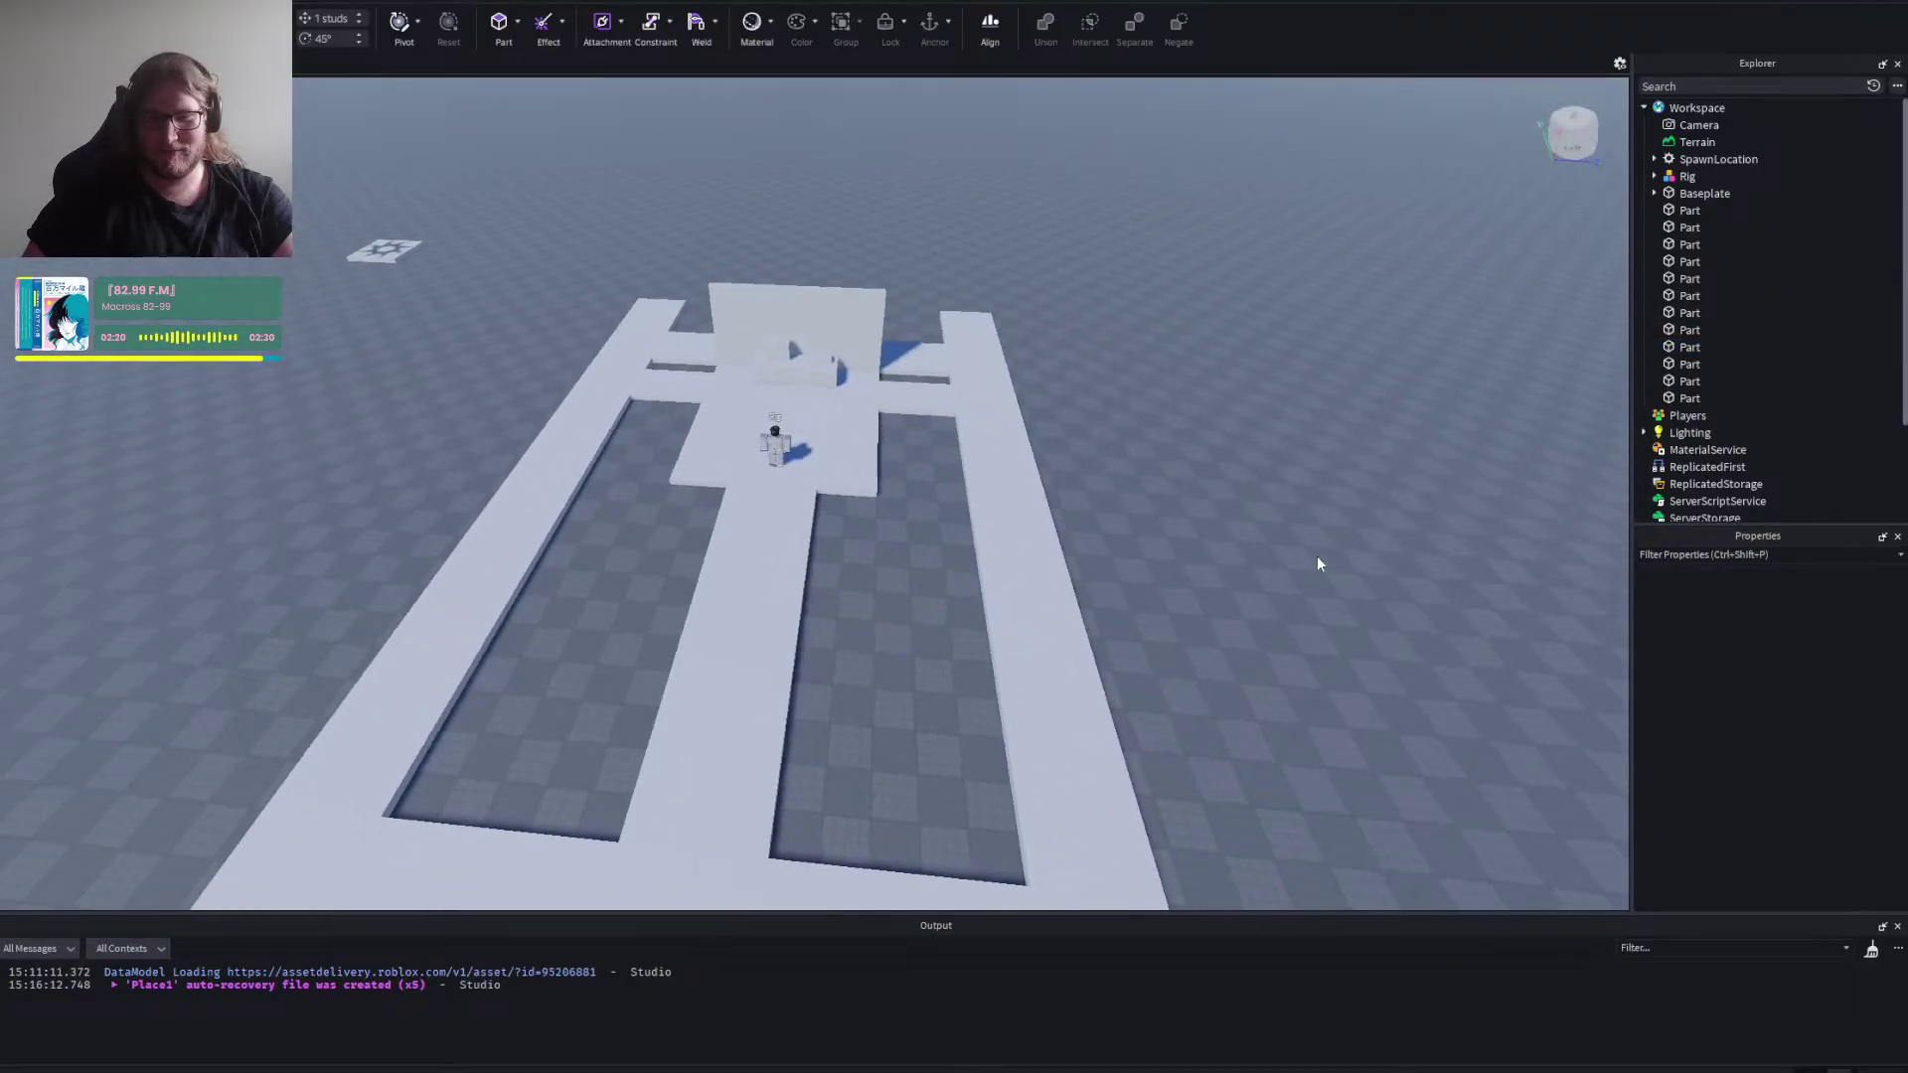
key(d)
key(s)
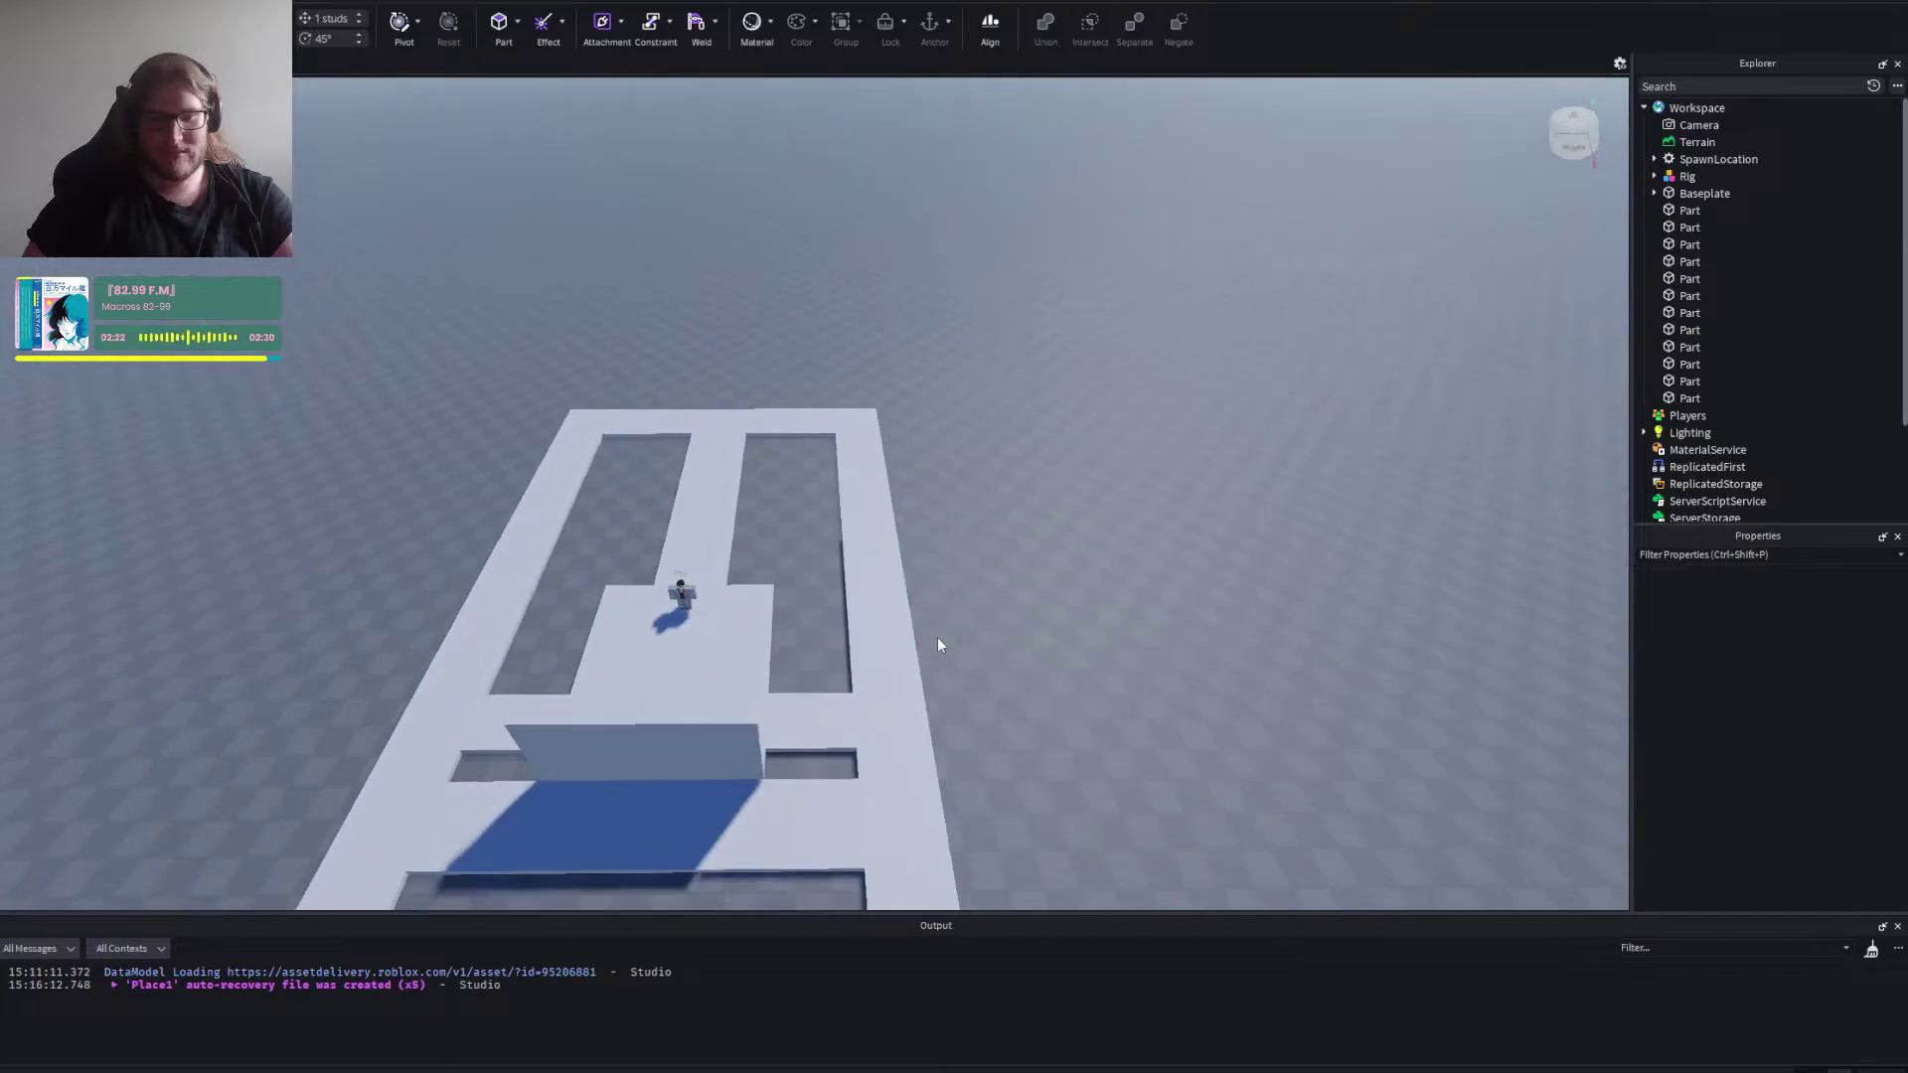
Select the two long outer hallway parts to check their extent, and clear the selection.
click(889, 549)
right_click(999, 646)
shift+click(664, 367)
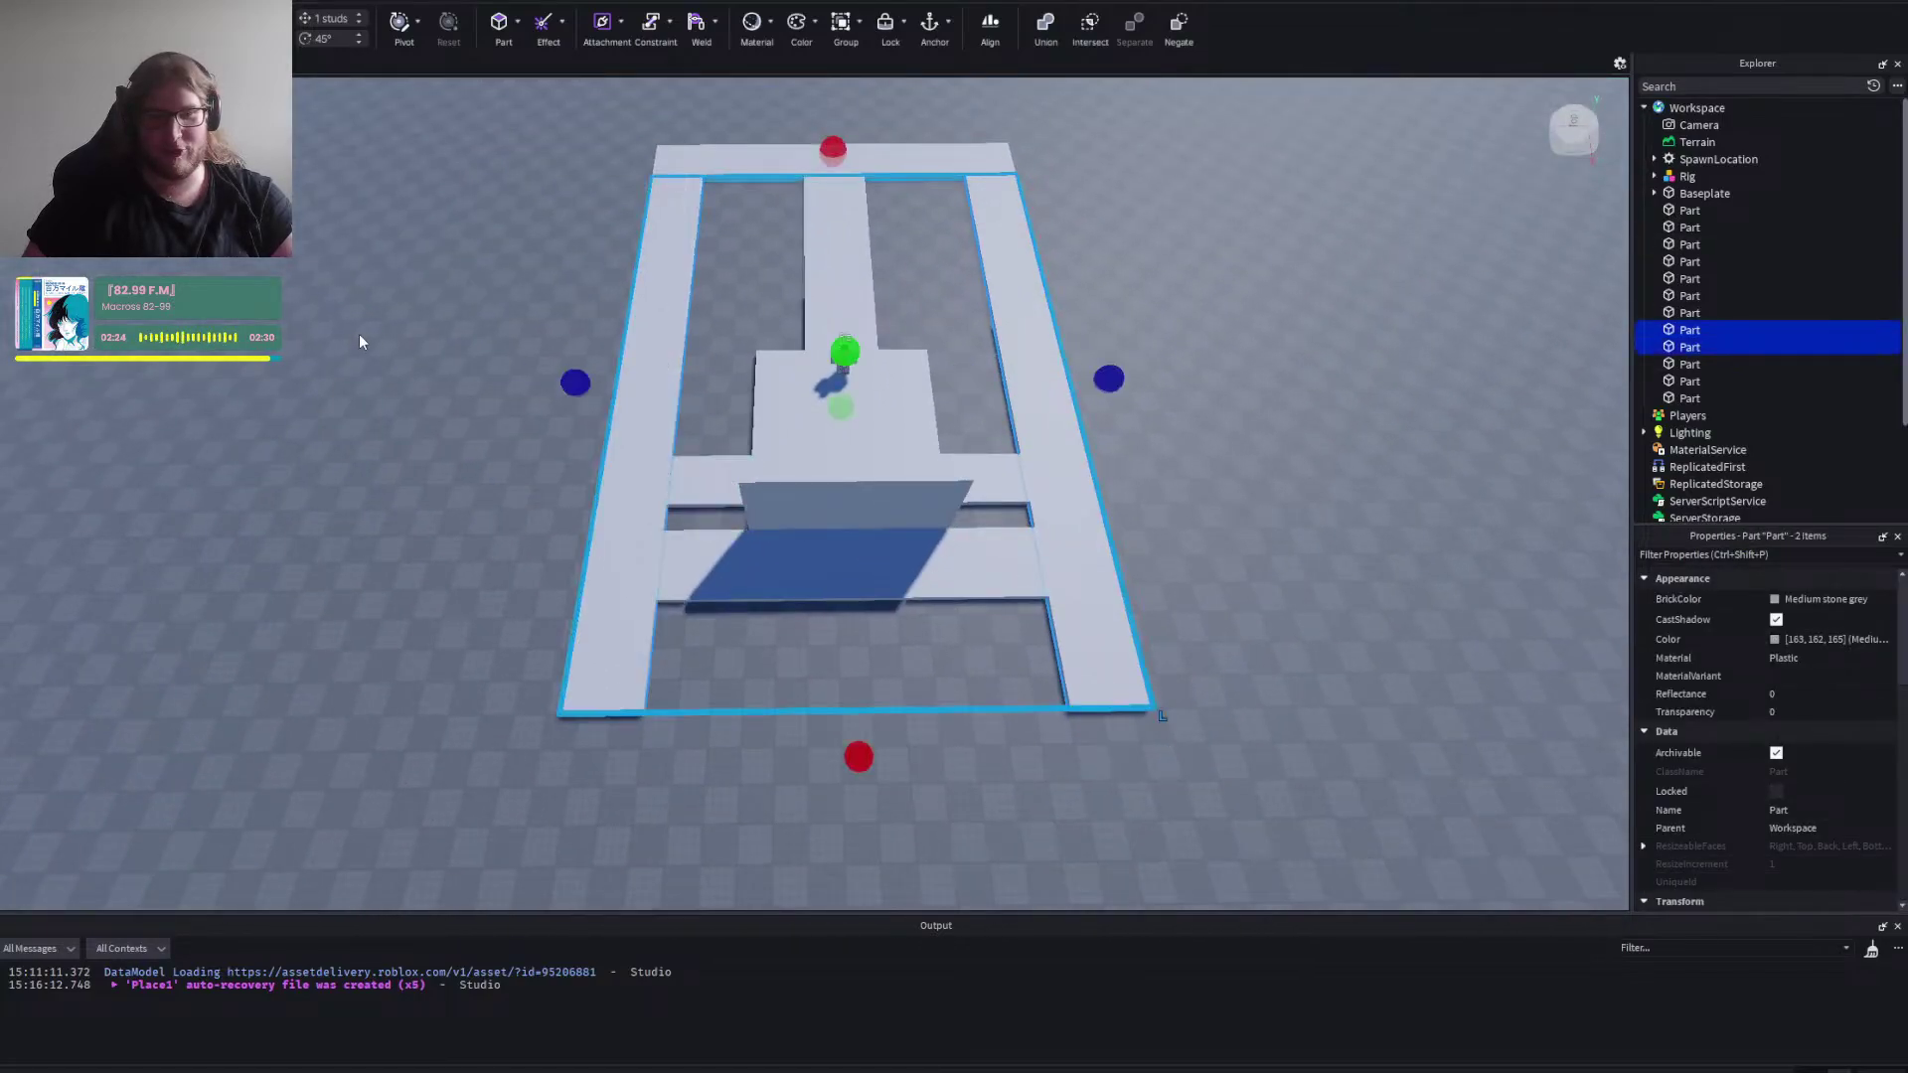
click(359, 336)
click(646, 337)
click(1014, 341)
click(384, 286)
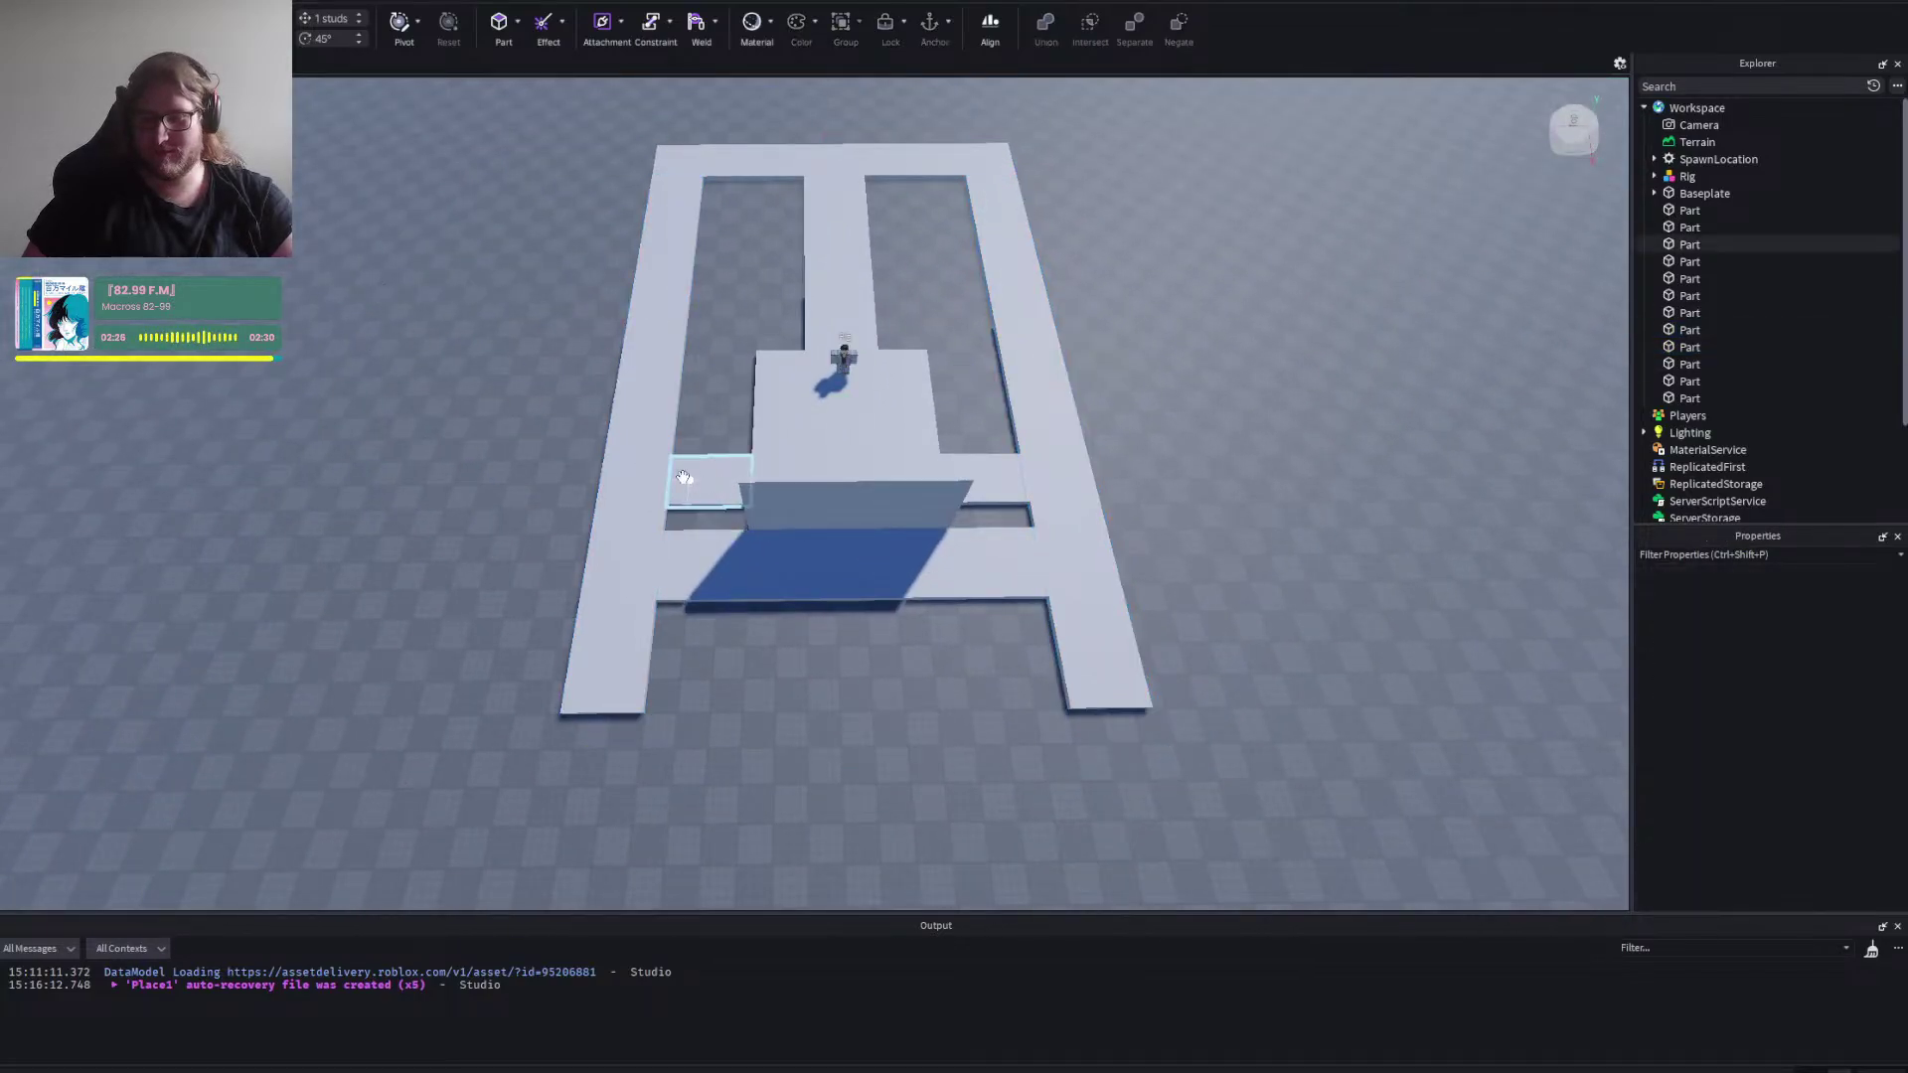
Study the hallway loops and the office's placement between them from diagonal, rear and front views.
right_click(505, 422)
key(a)
key(a)
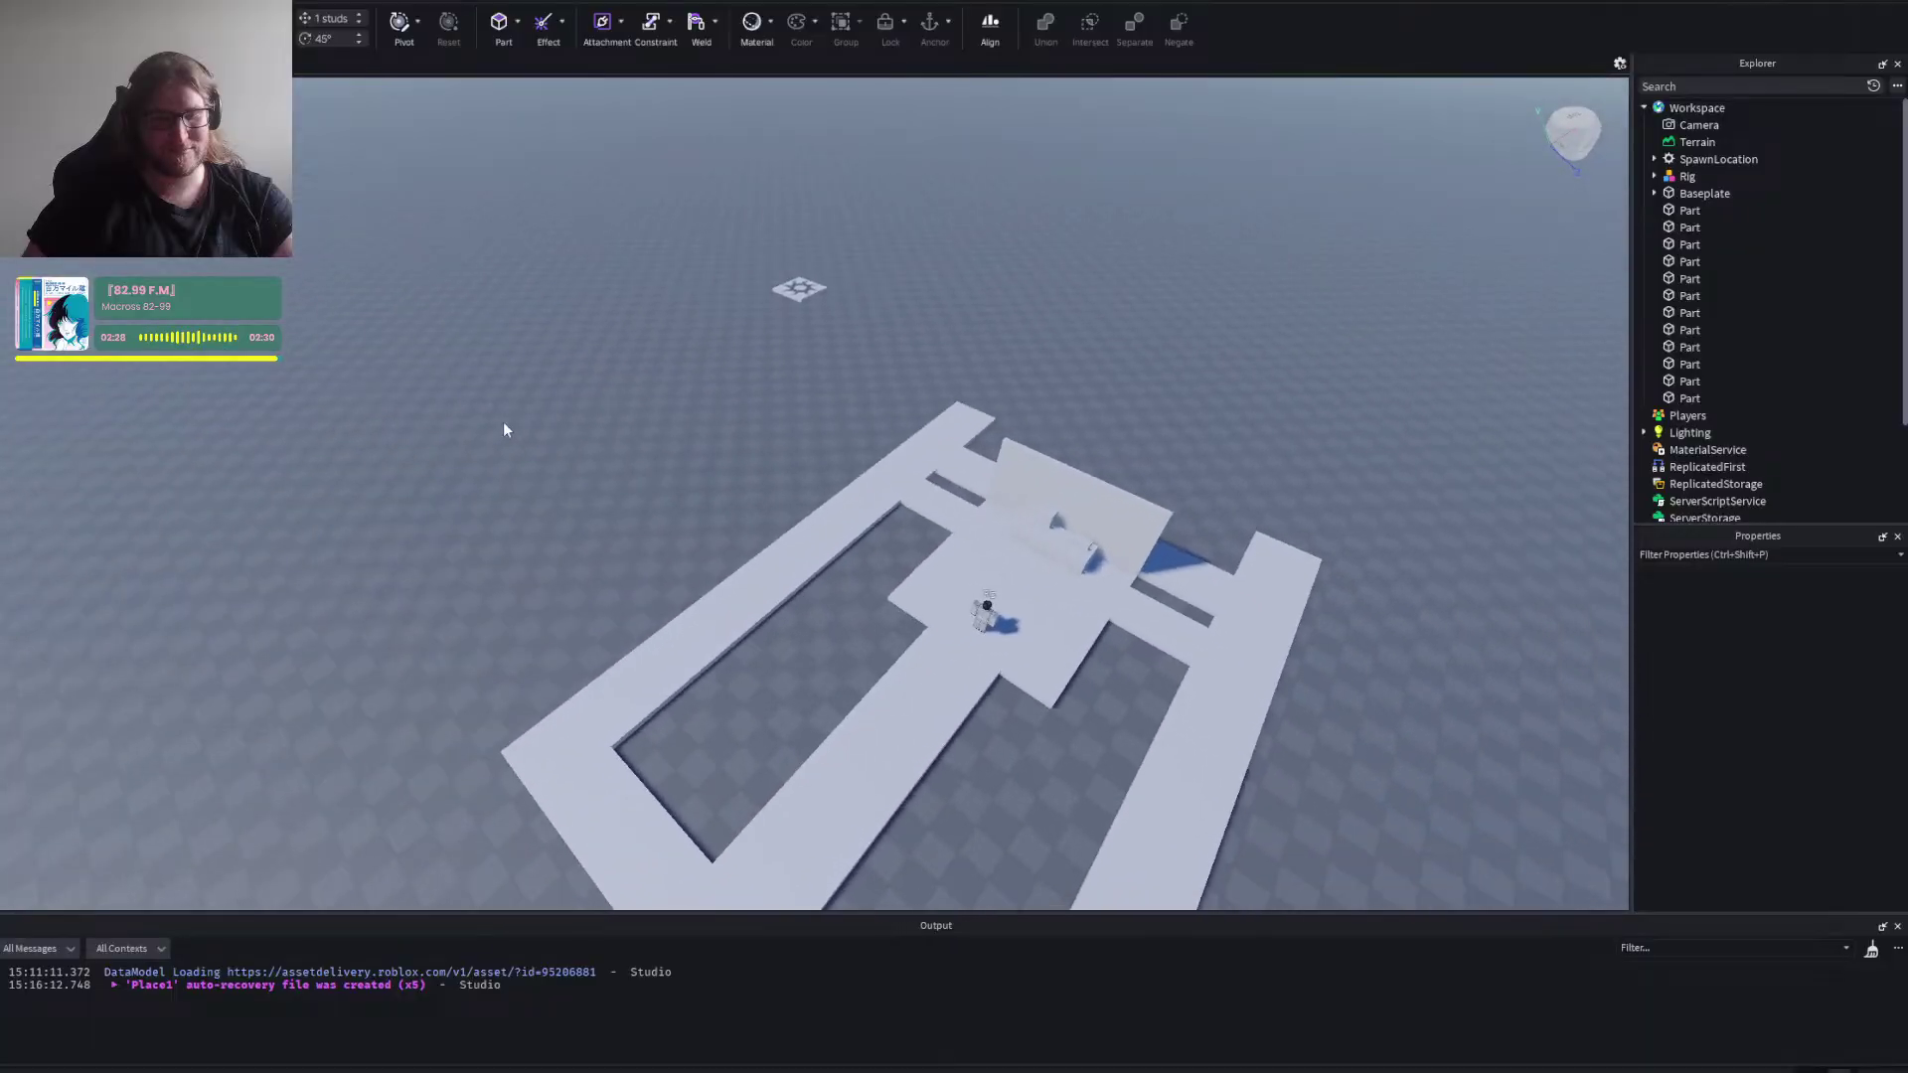
key(d)
right_click(503, 422)
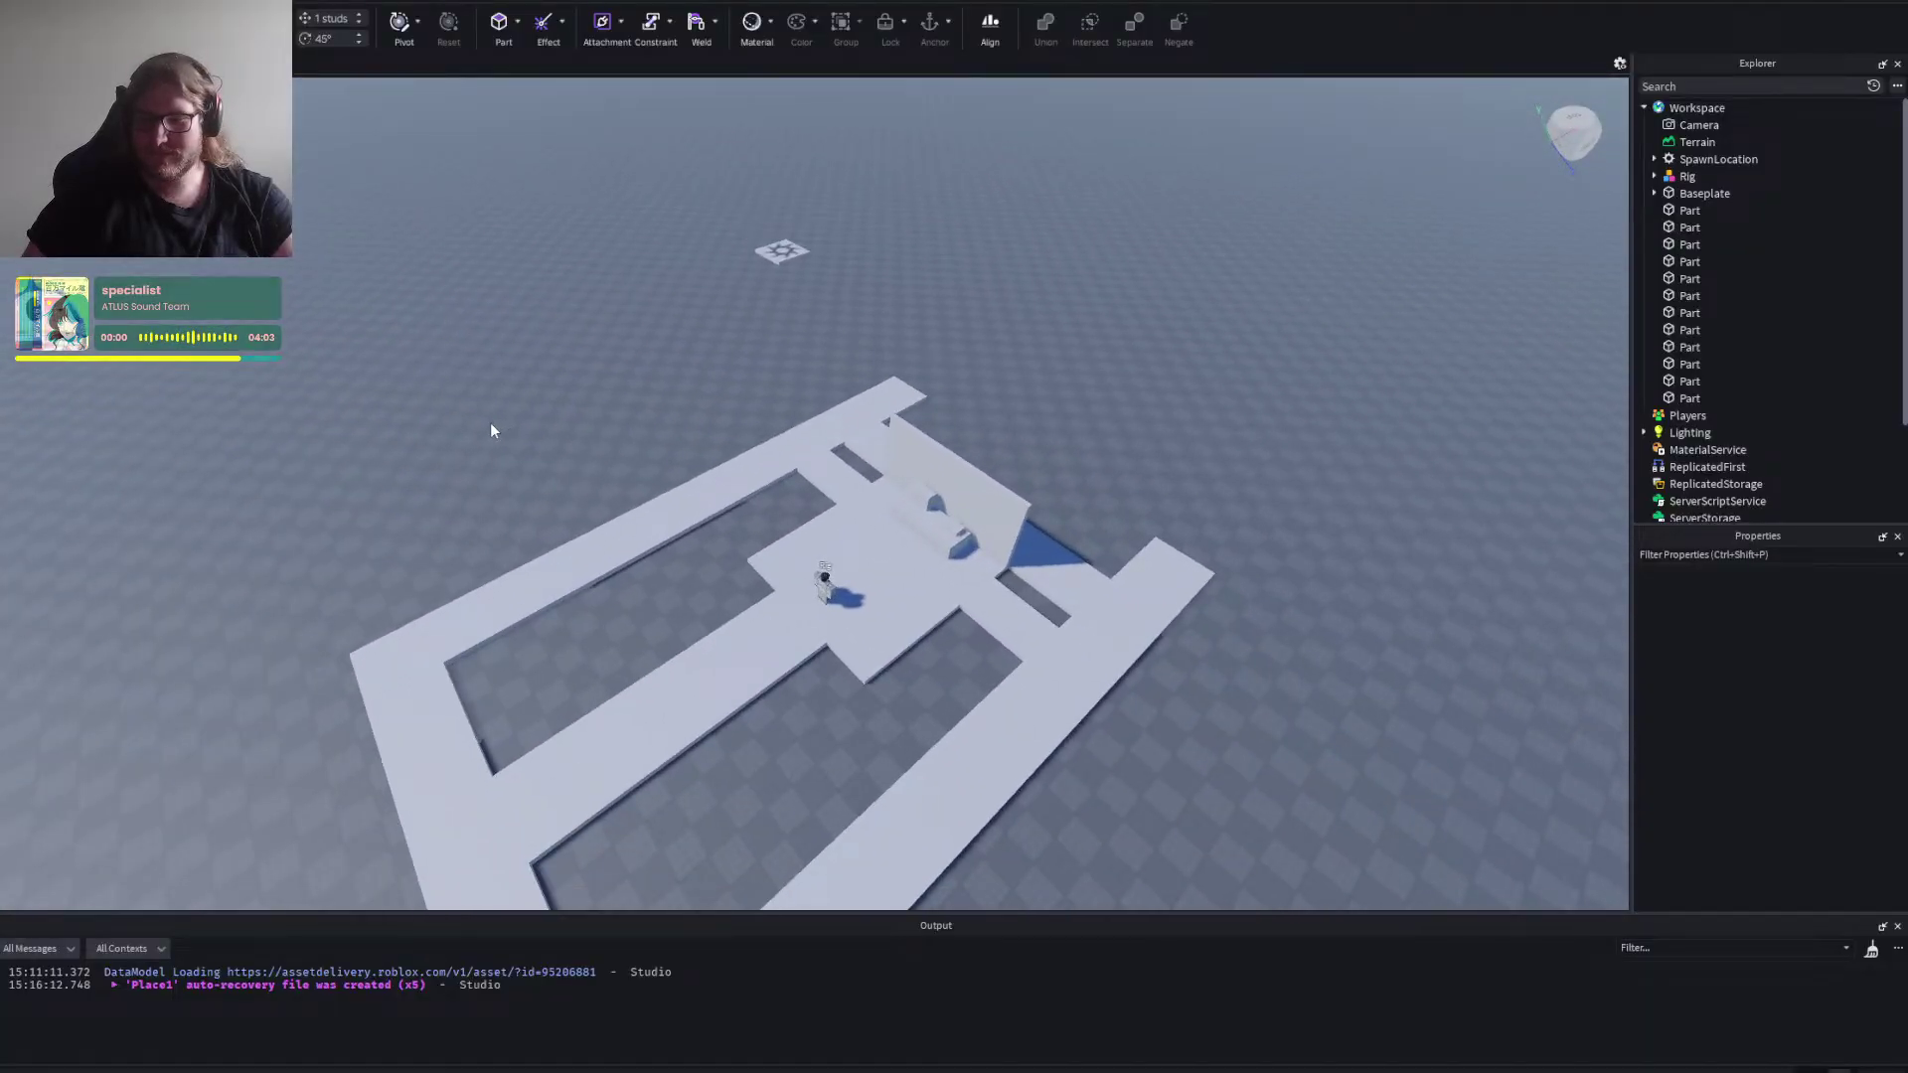
right_click(490, 422)
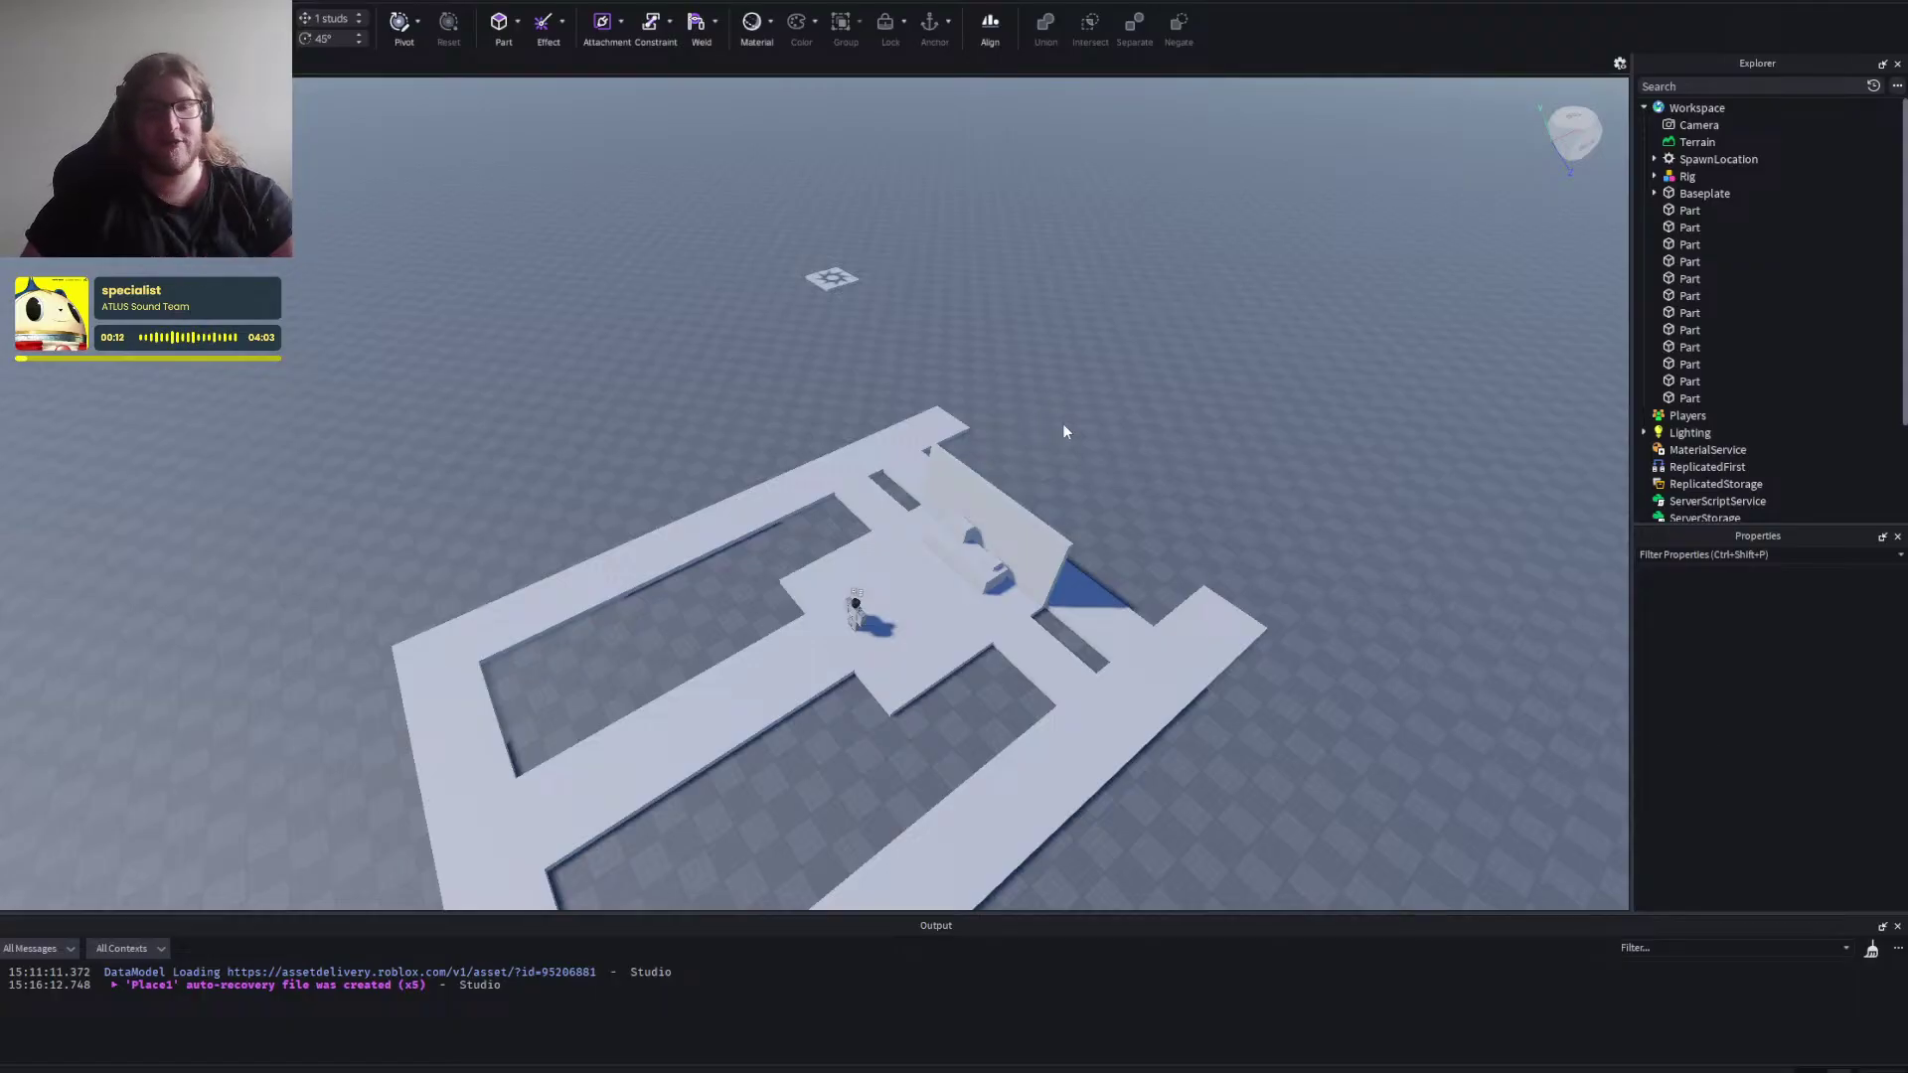
key(d)
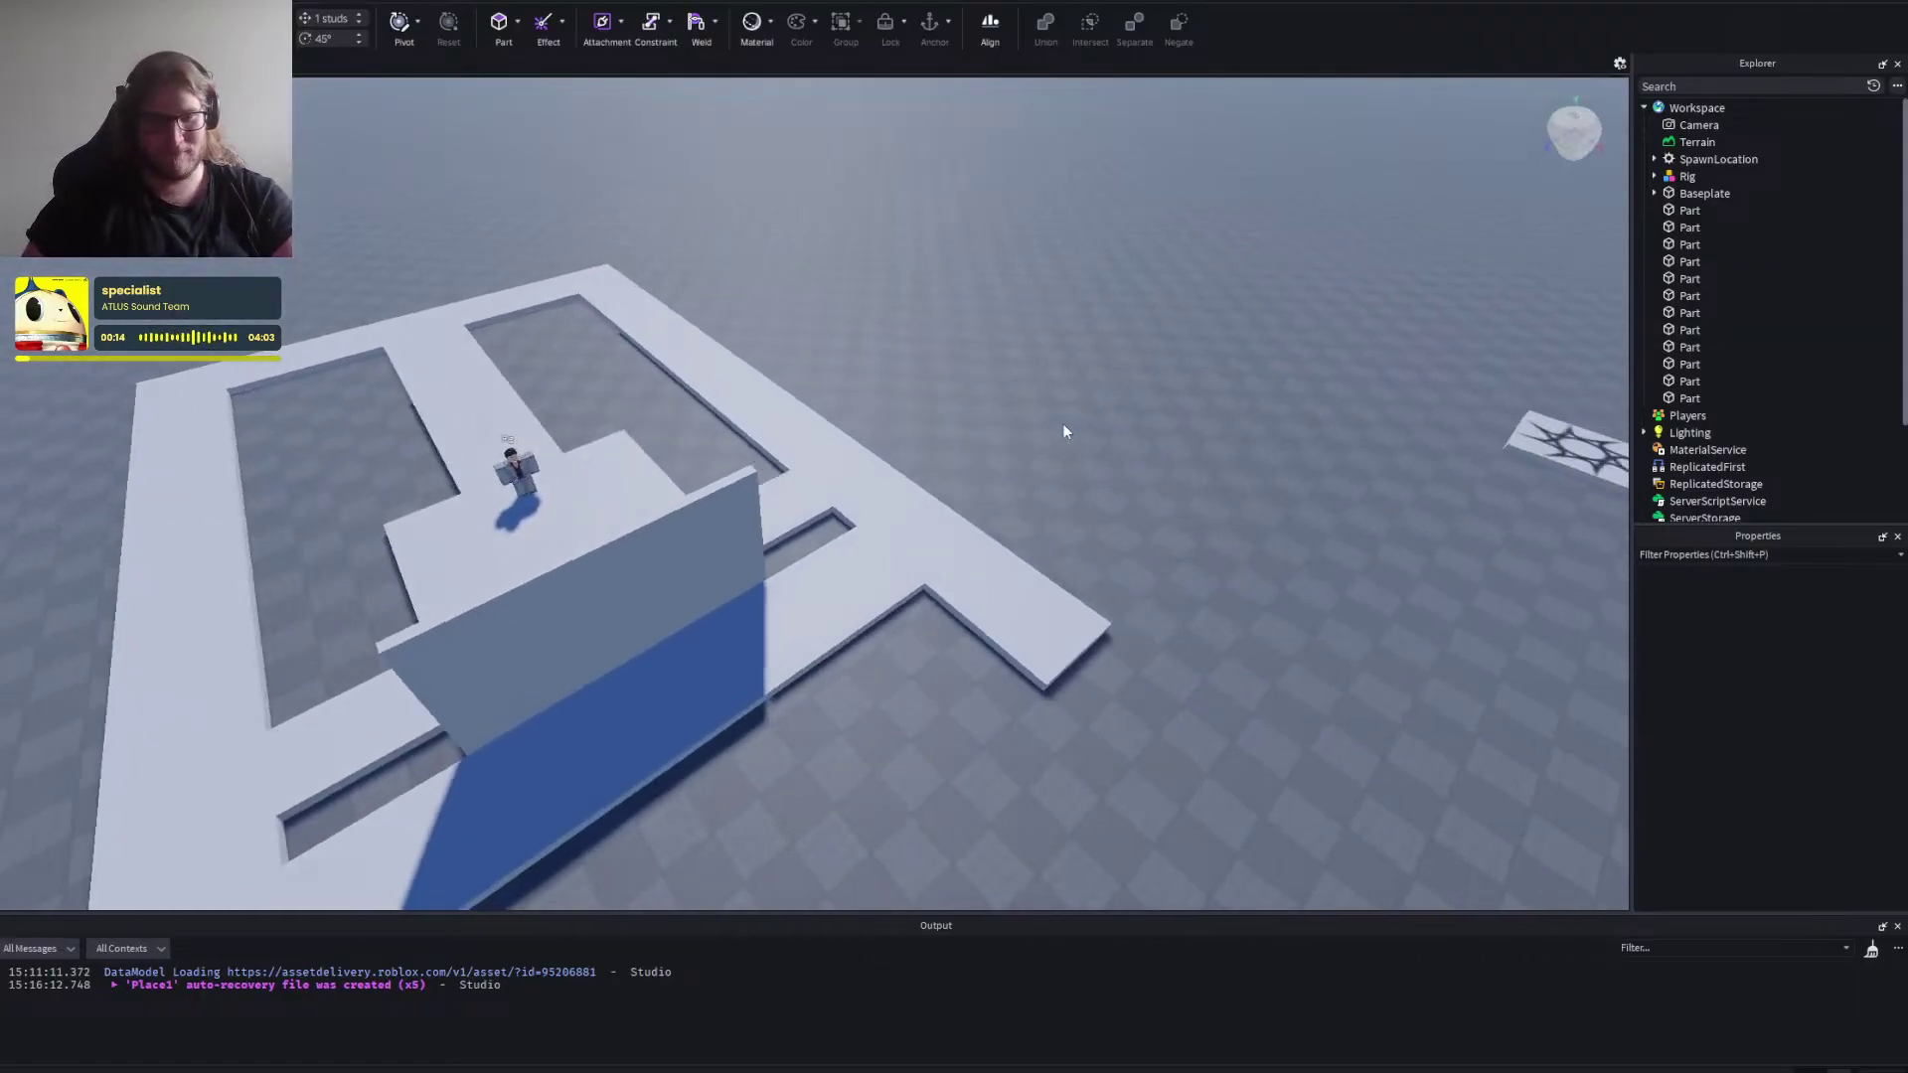
key(d)
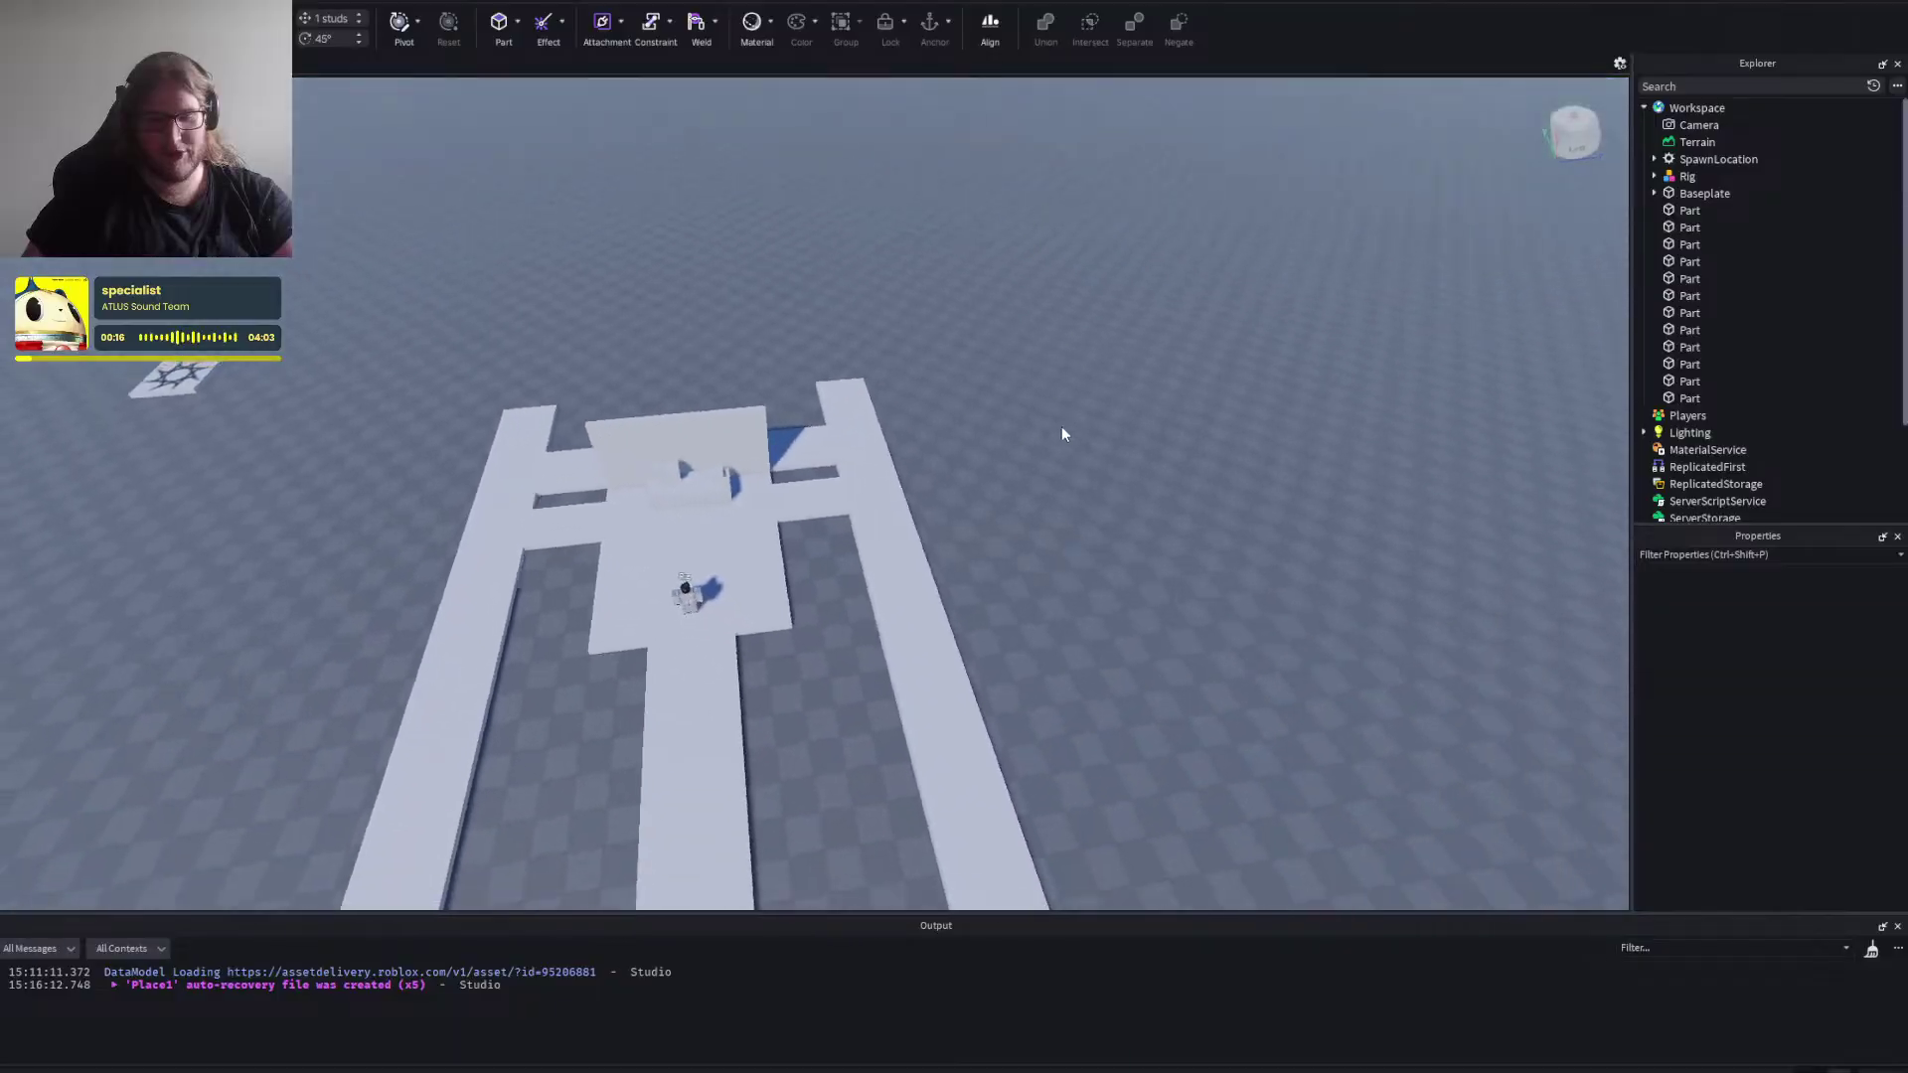
key(d)
scroll(1214, 641, down, 2)
Box-select the hallway blockout as a whole and clear the selection.
drag(1249, 783, 623, 284)
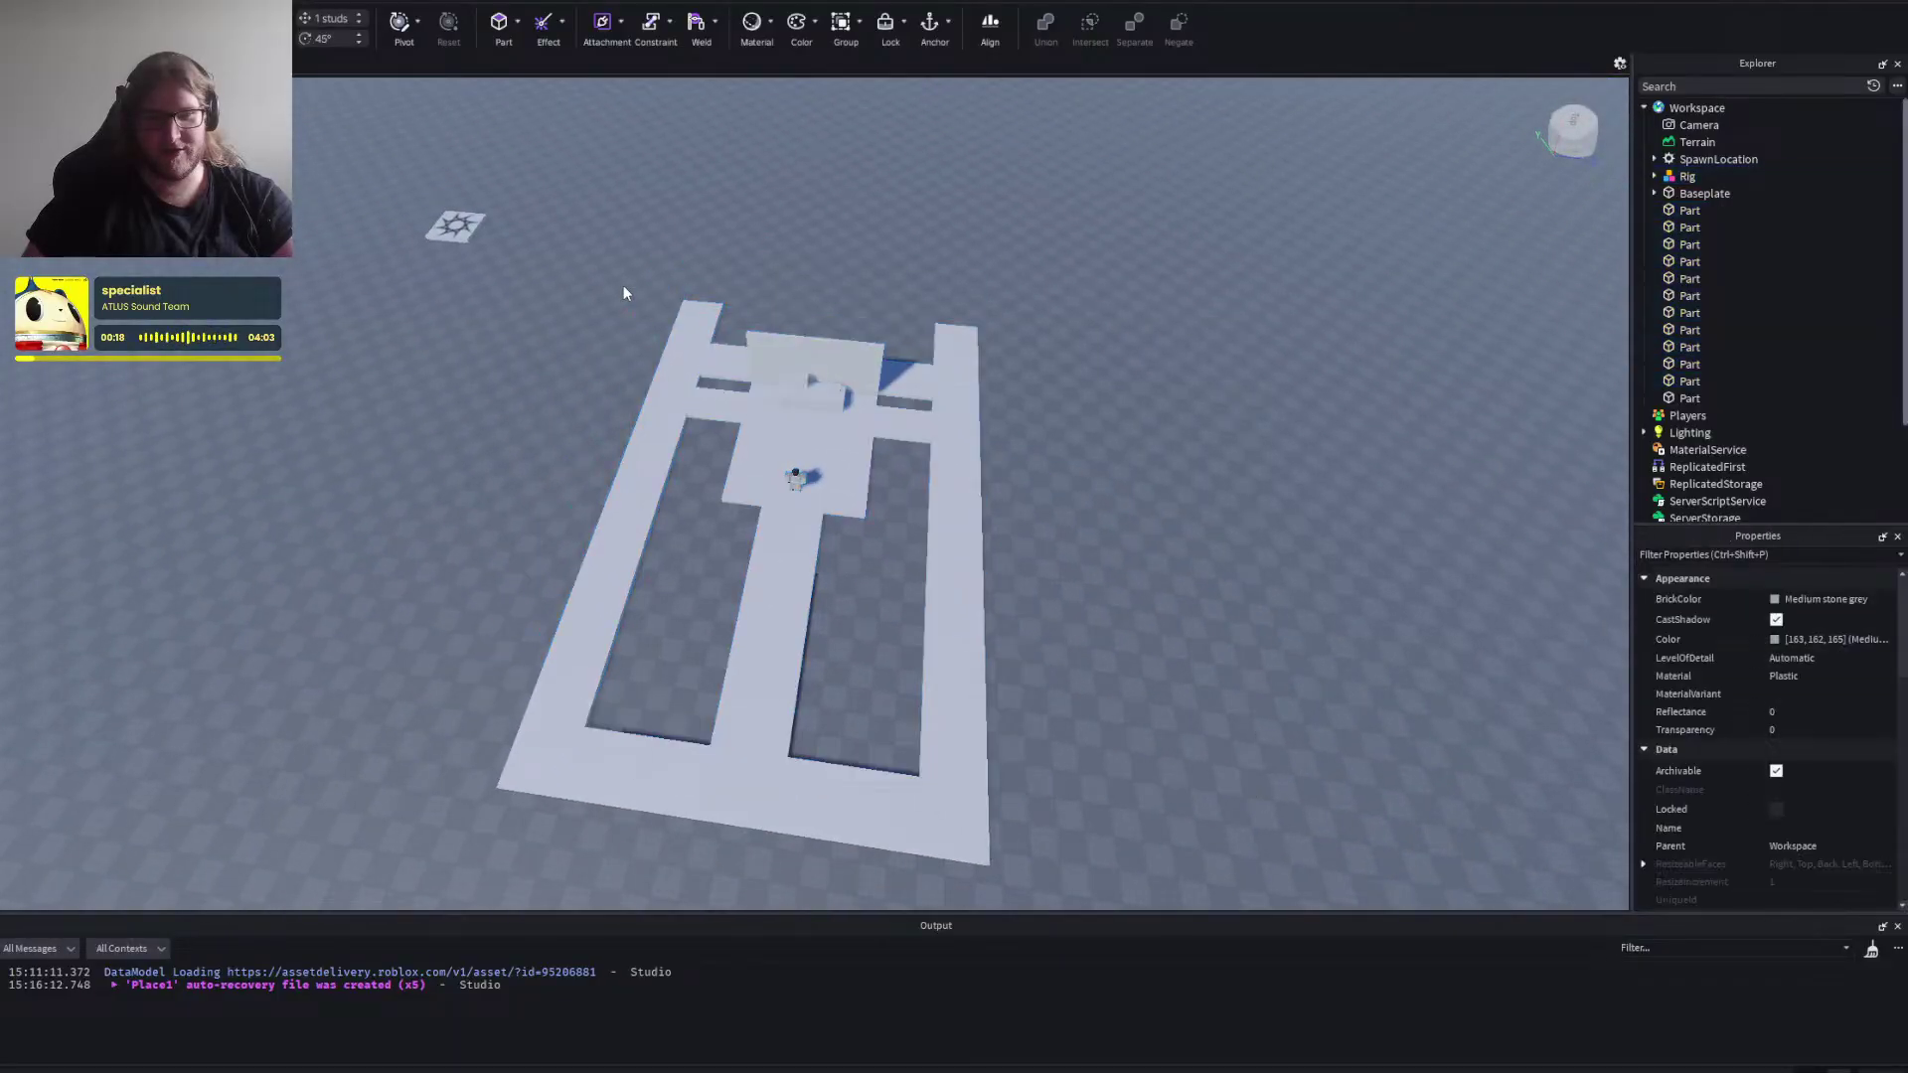
click(755, 278)
key(d)
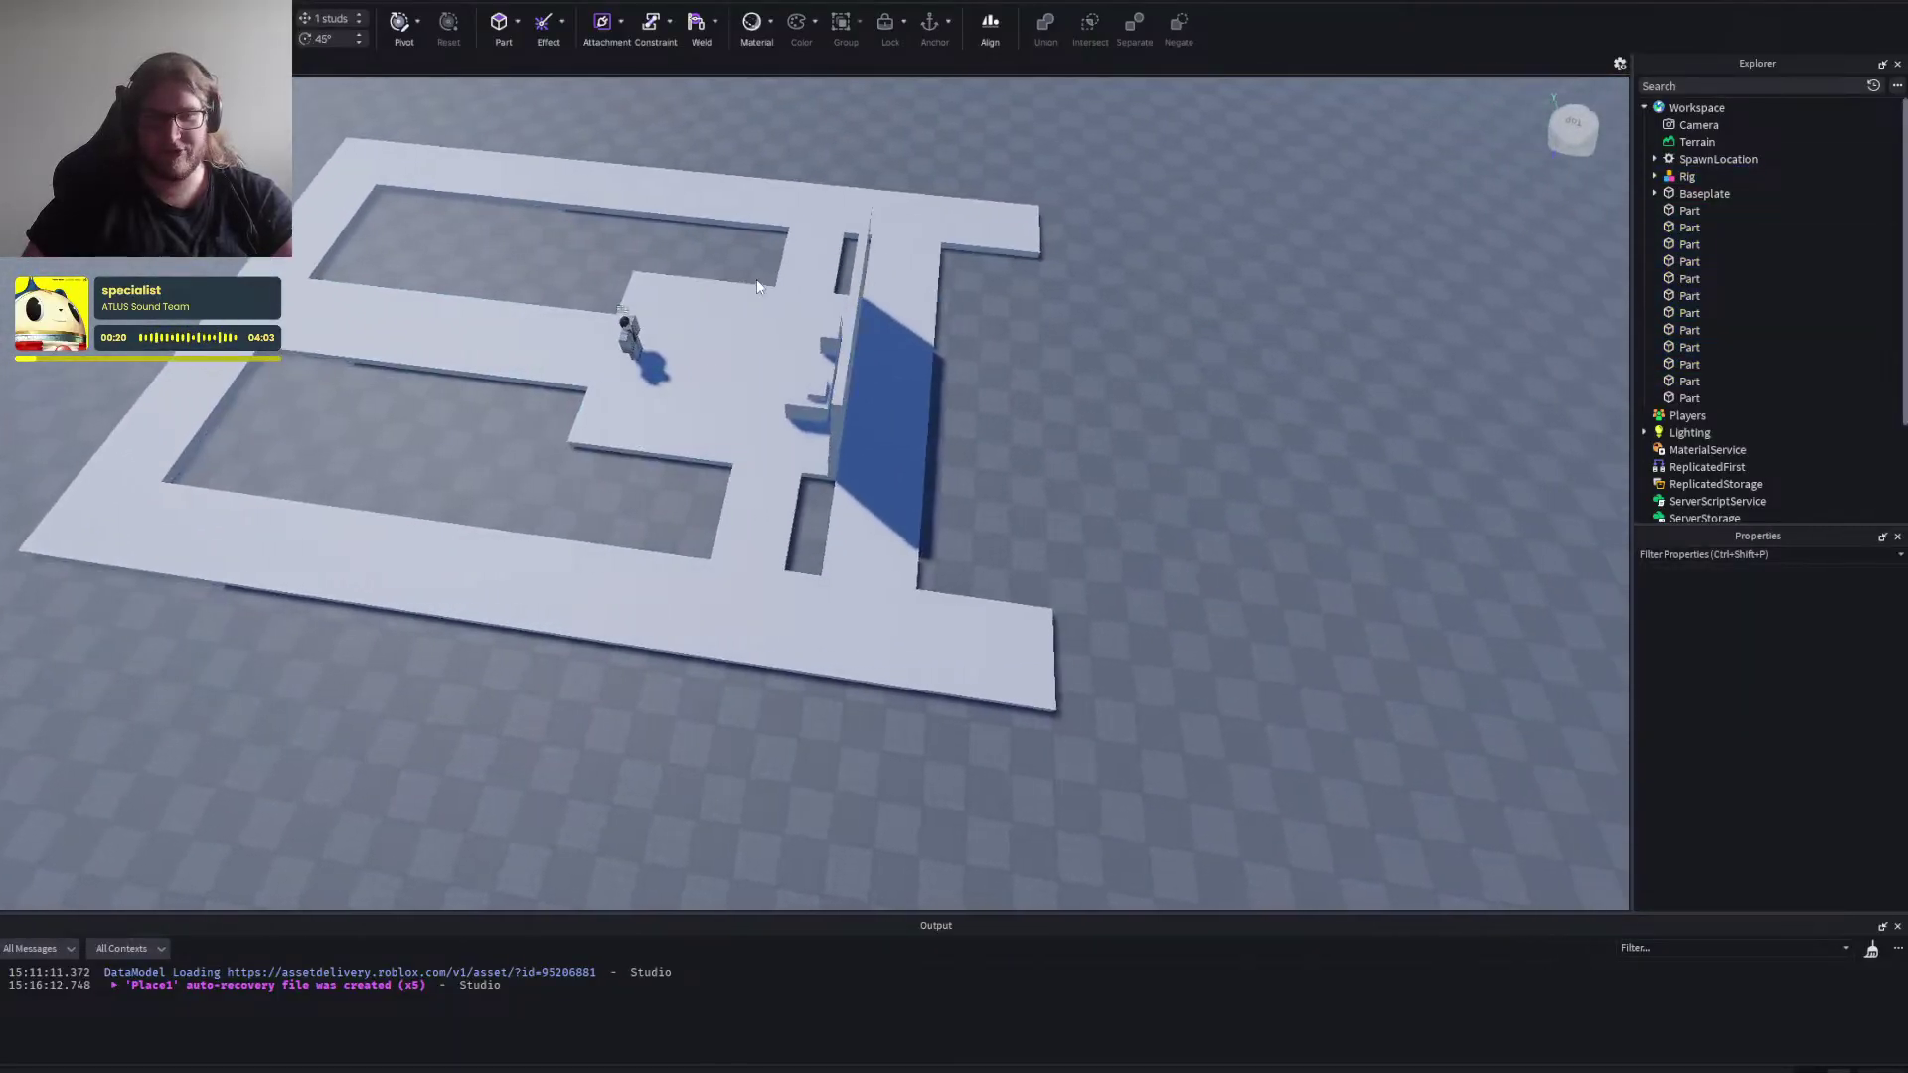
click(714, 298)
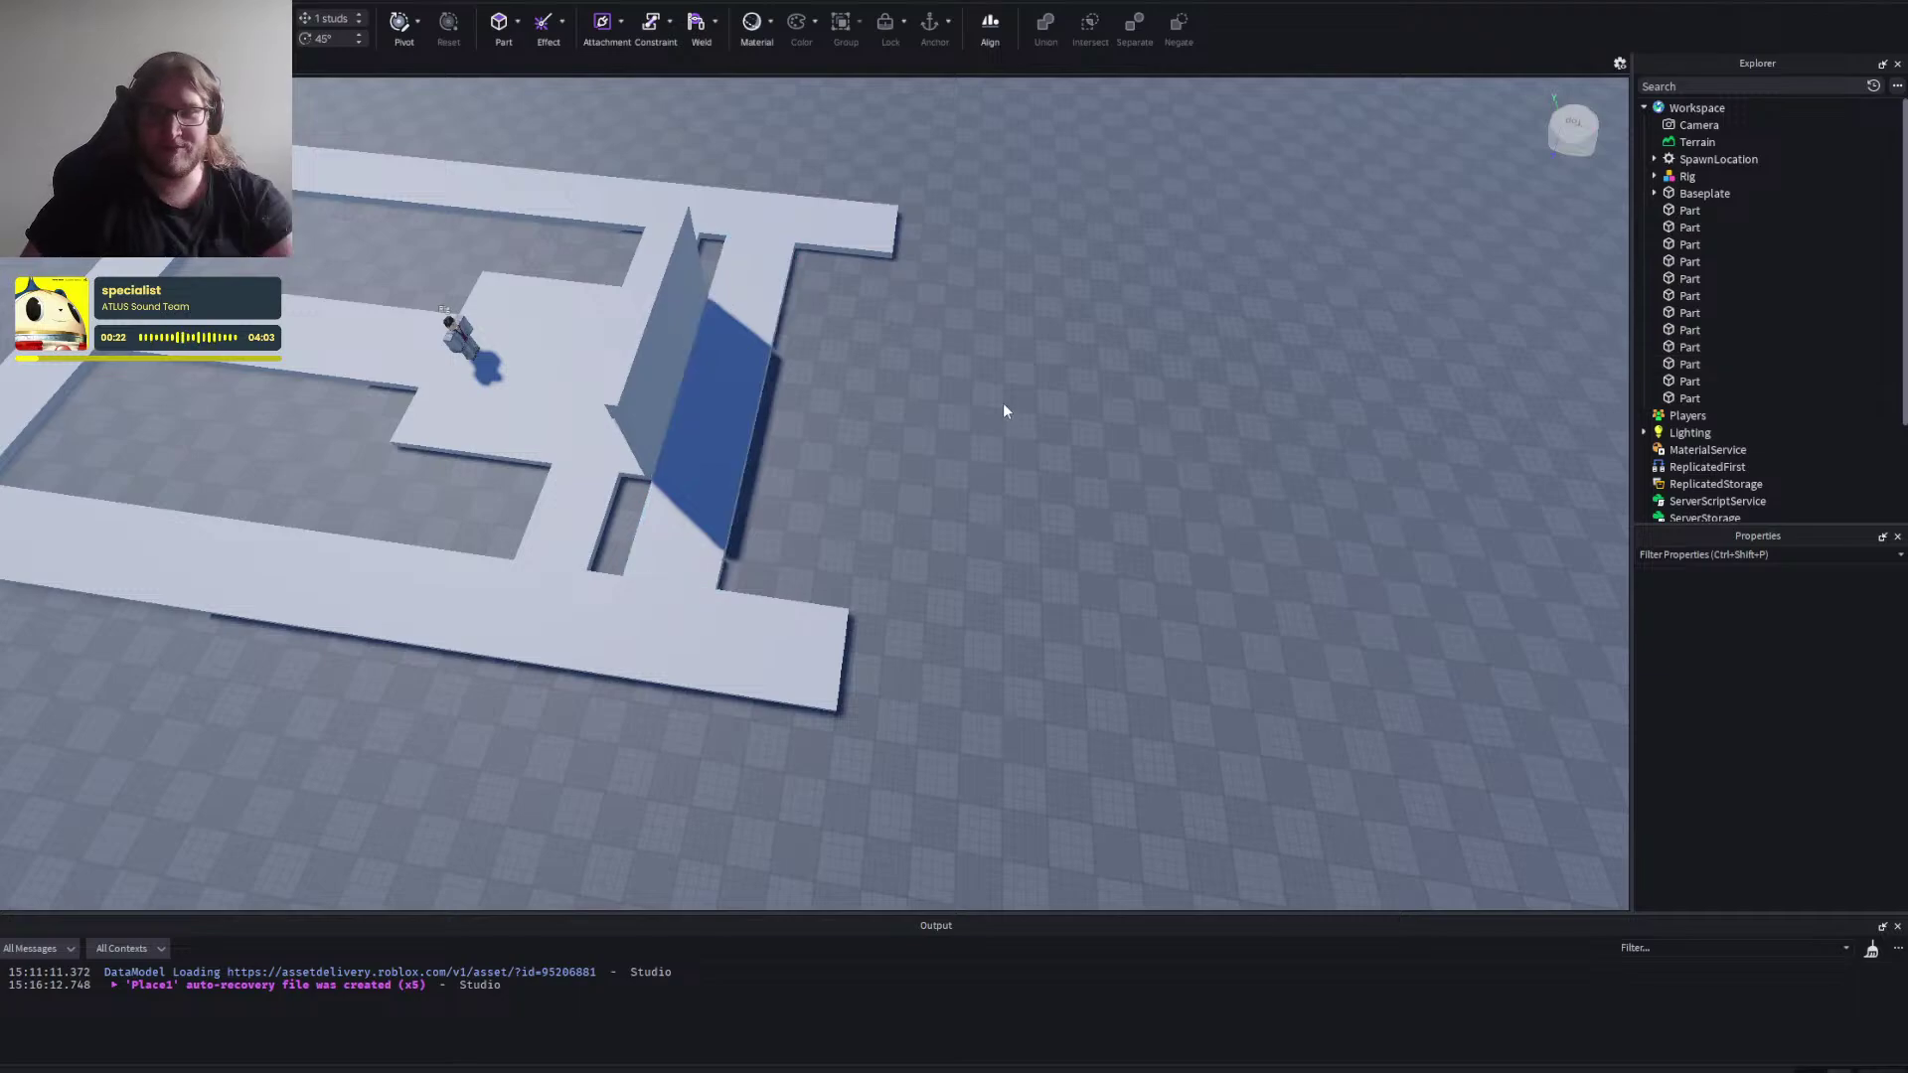
Inspect the desk and the small block on it up close, and check the office against the surrounding hallways.
right_click(995, 338)
key(a)
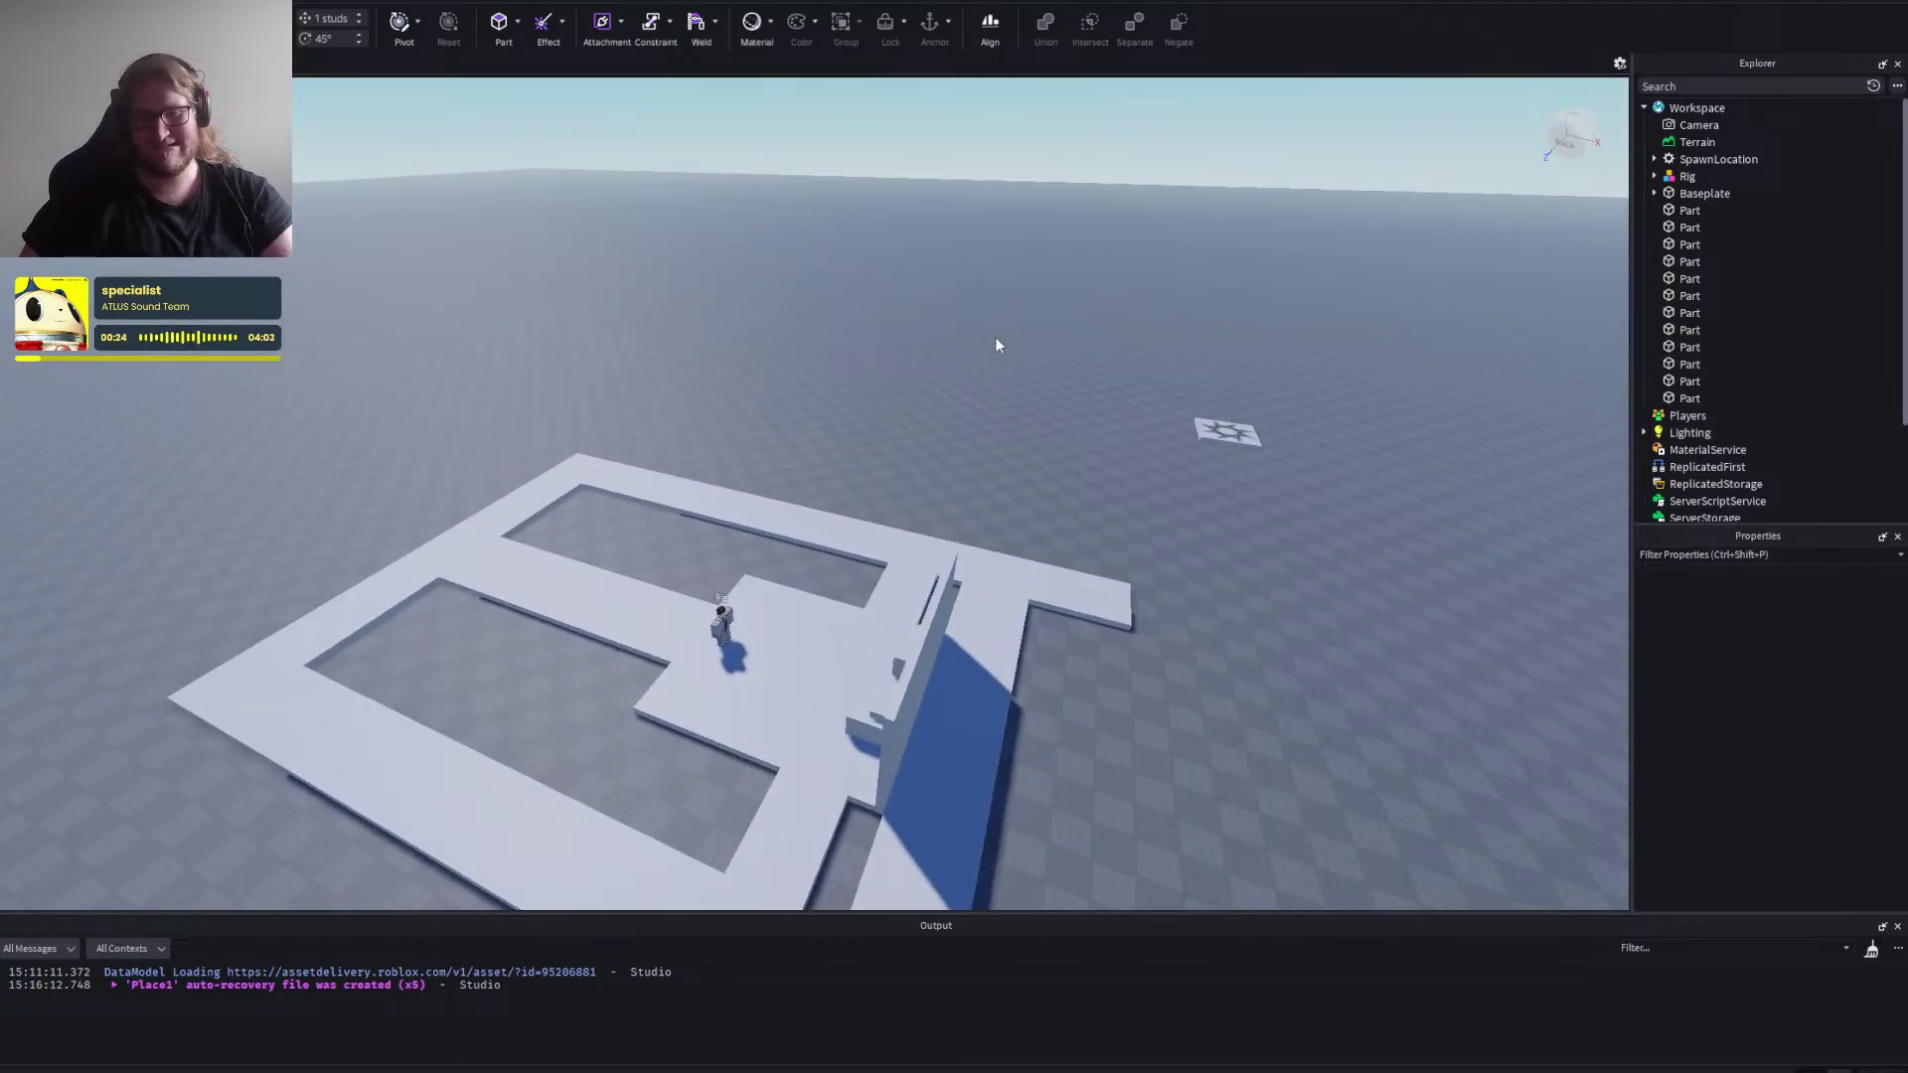
key(a)
key(d)
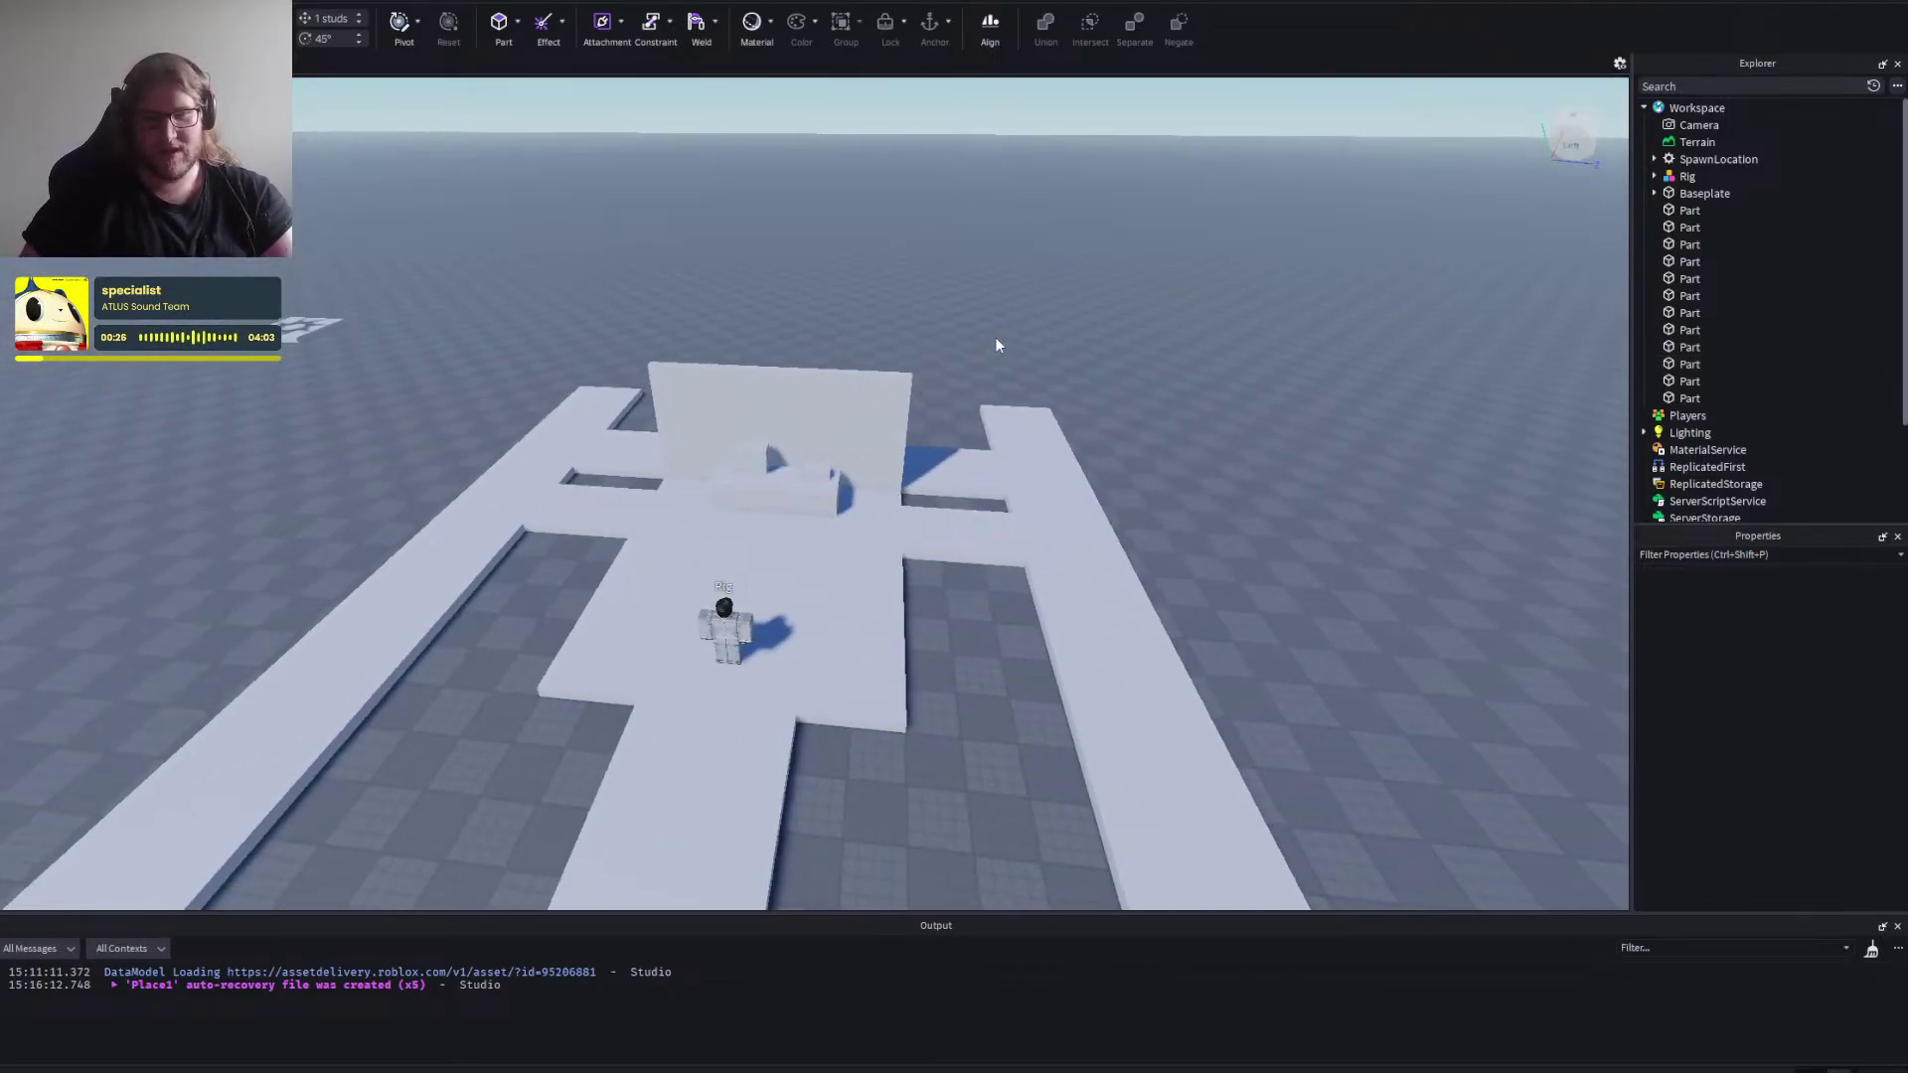
scroll(874, 300, up, 5)
click(788, 429)
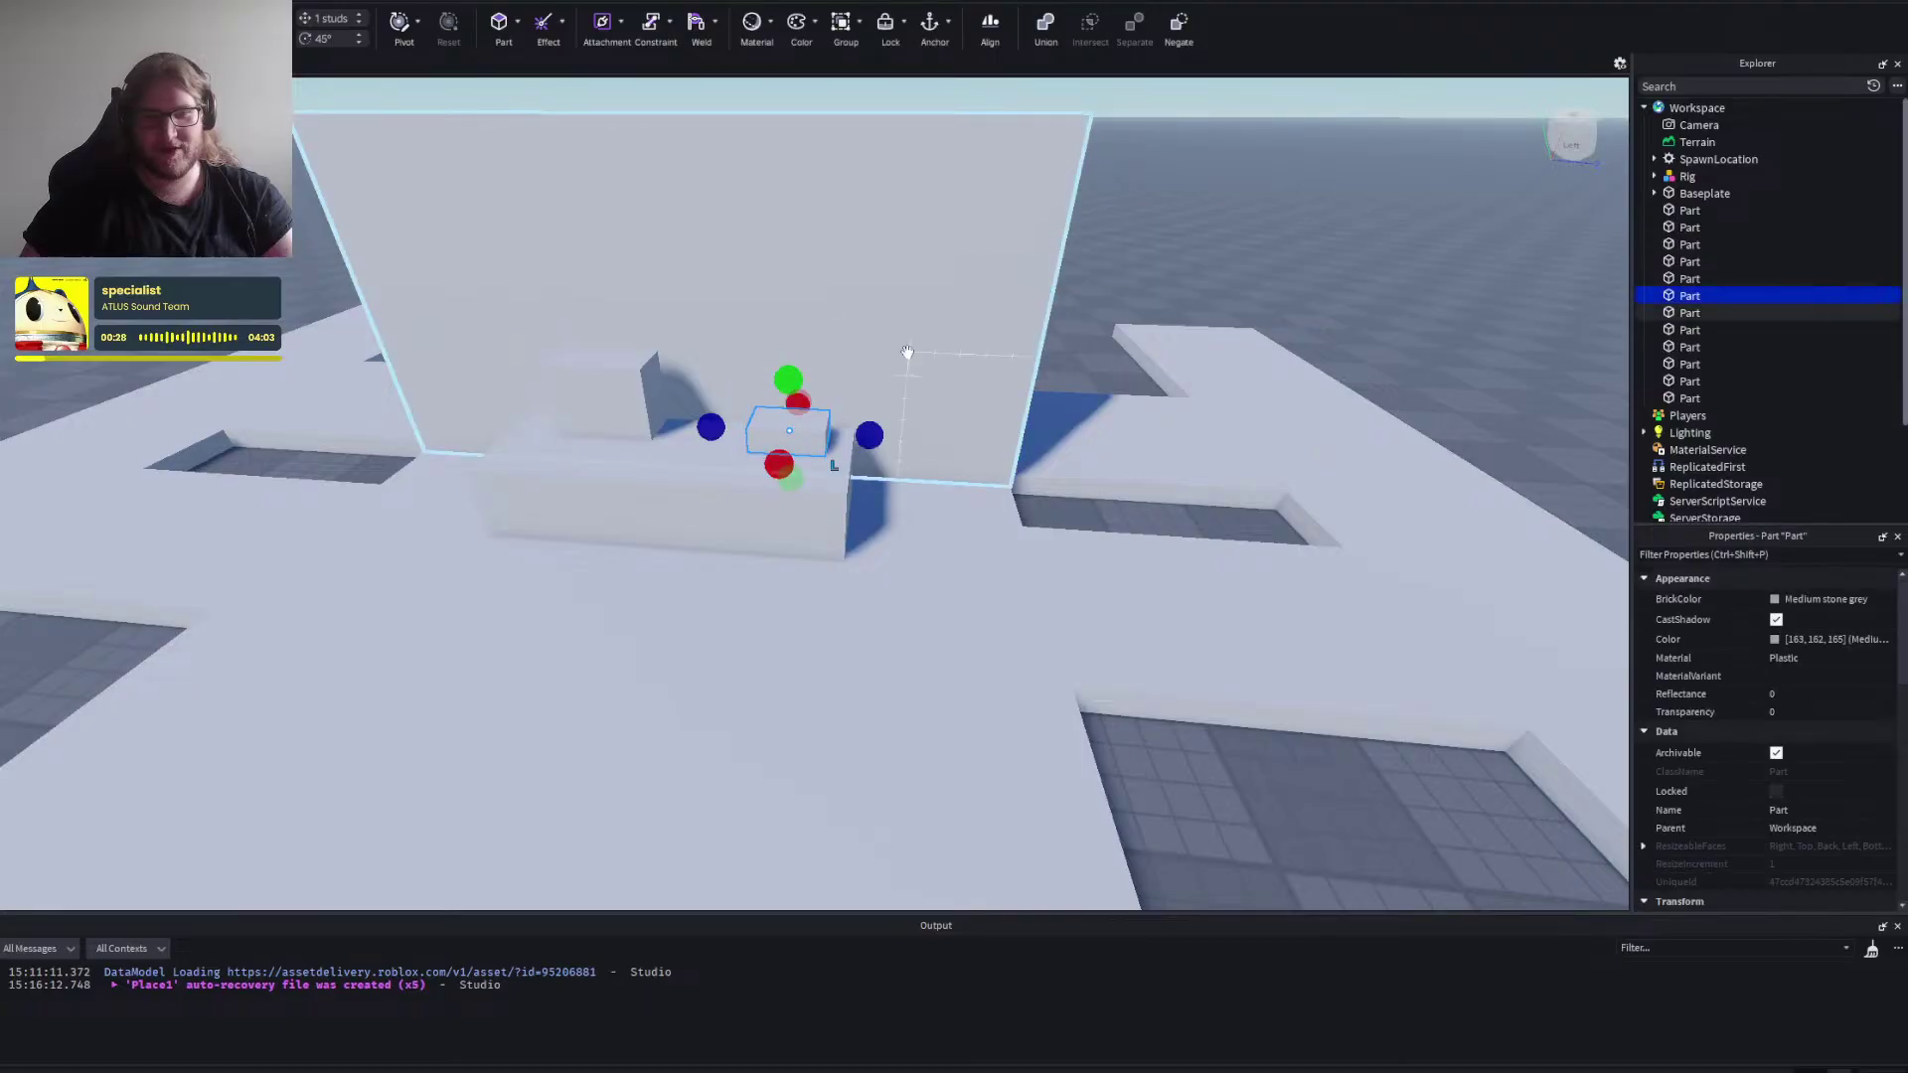
click(1455, 379)
scroll(1432, 352, down, 10)
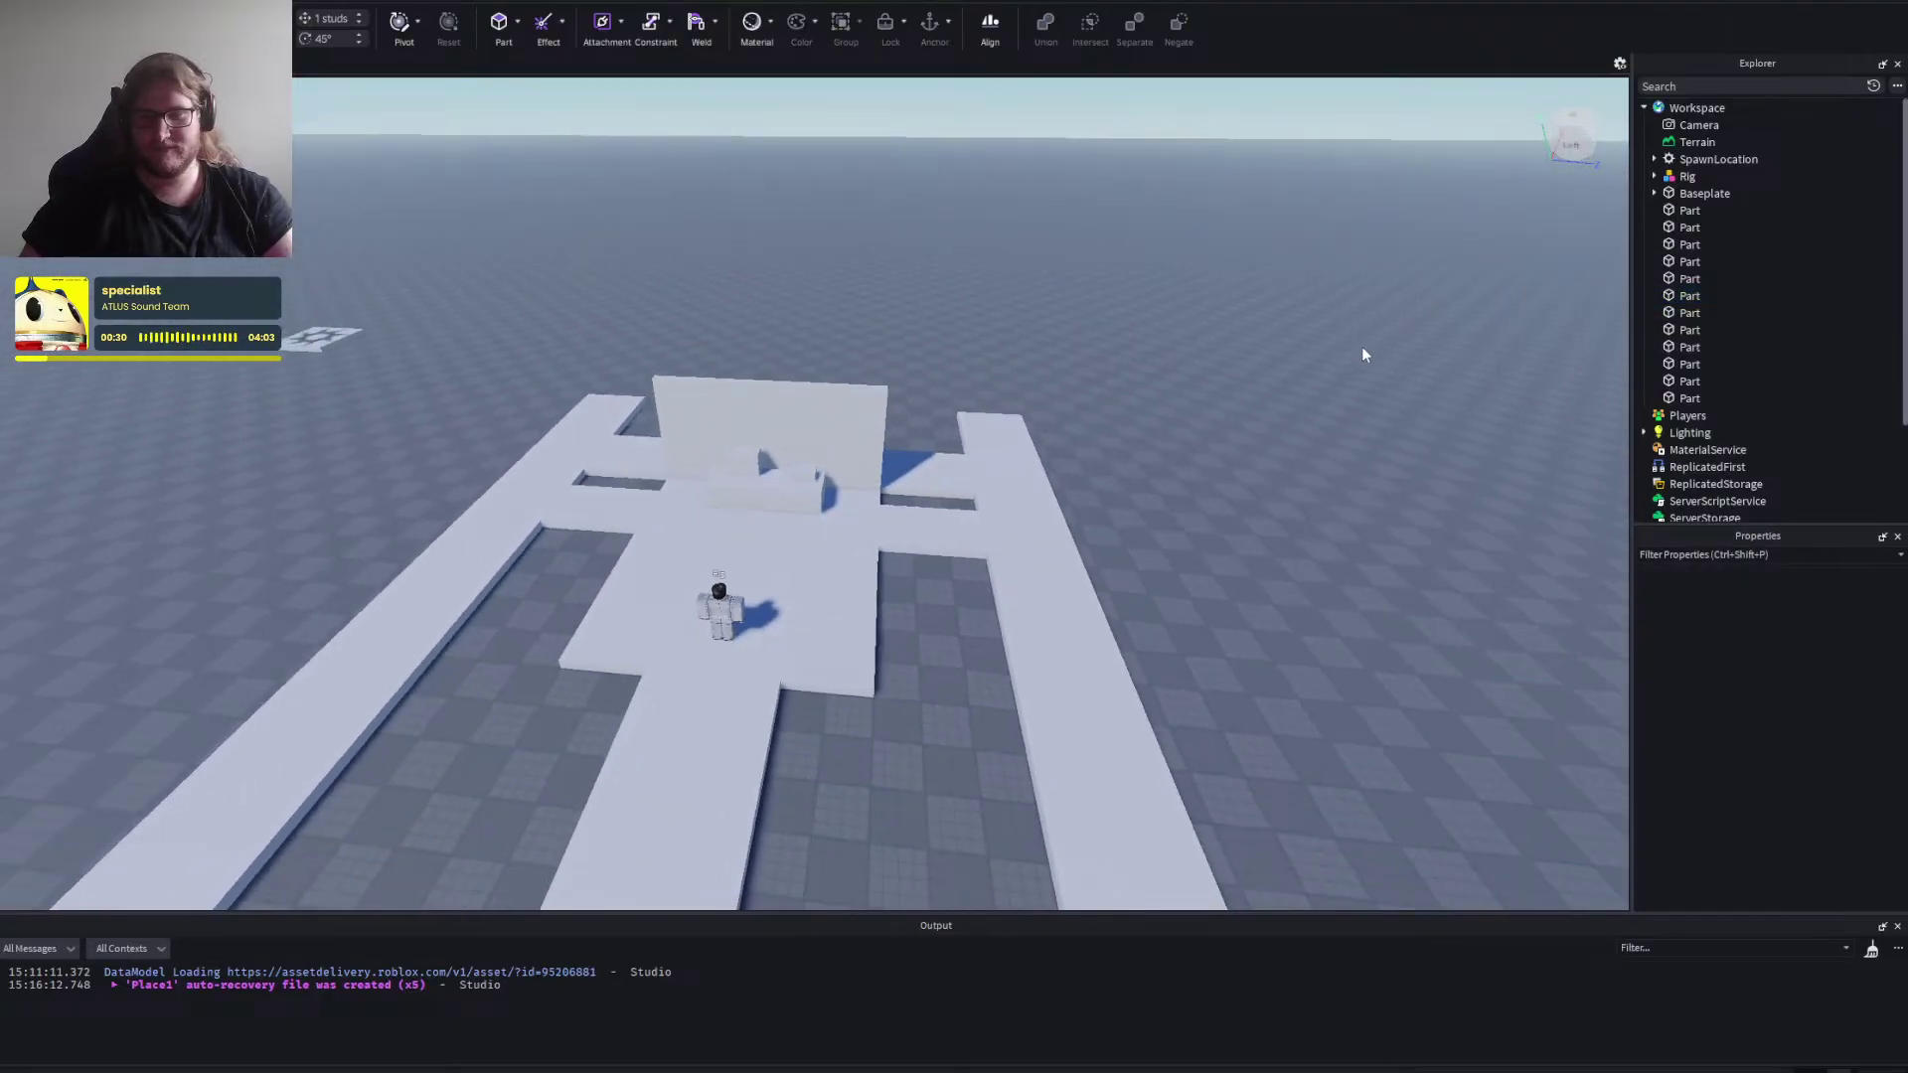
key(d)
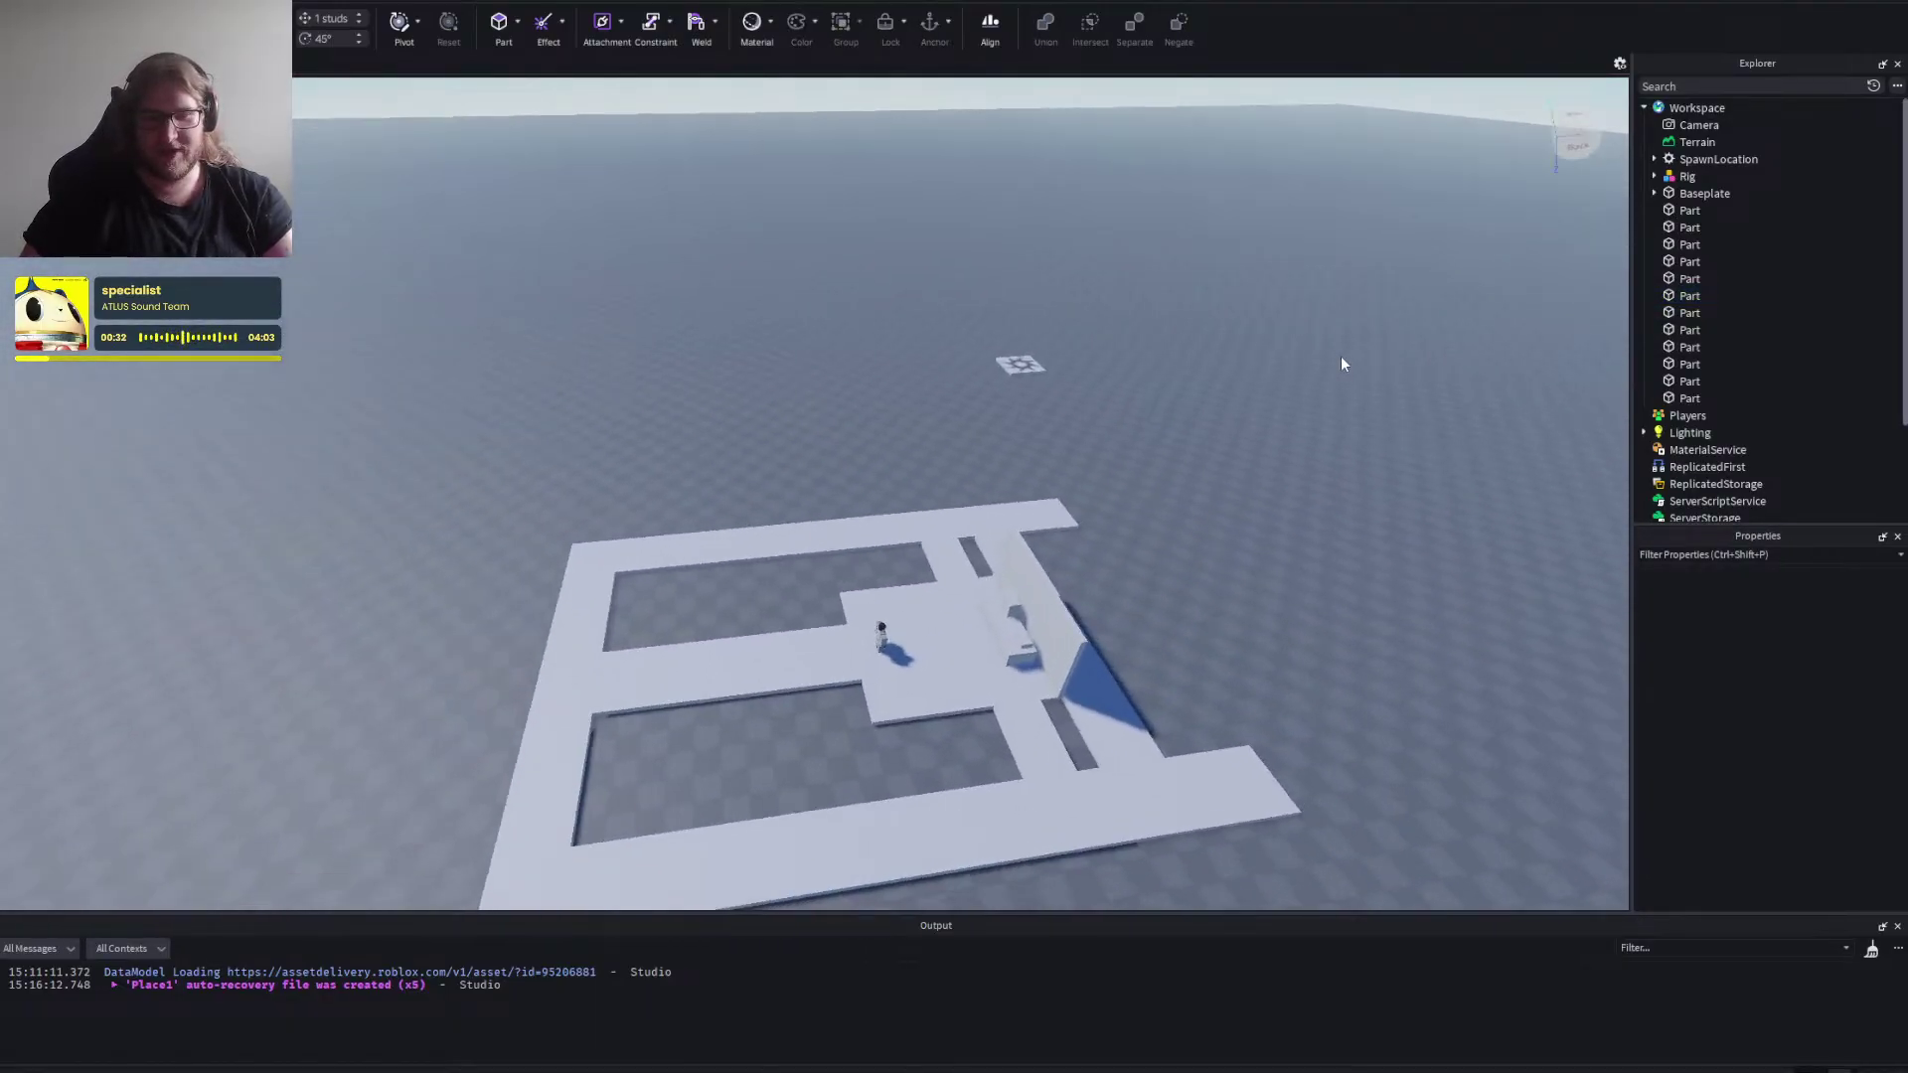
scroll(1341, 355, up, 4)
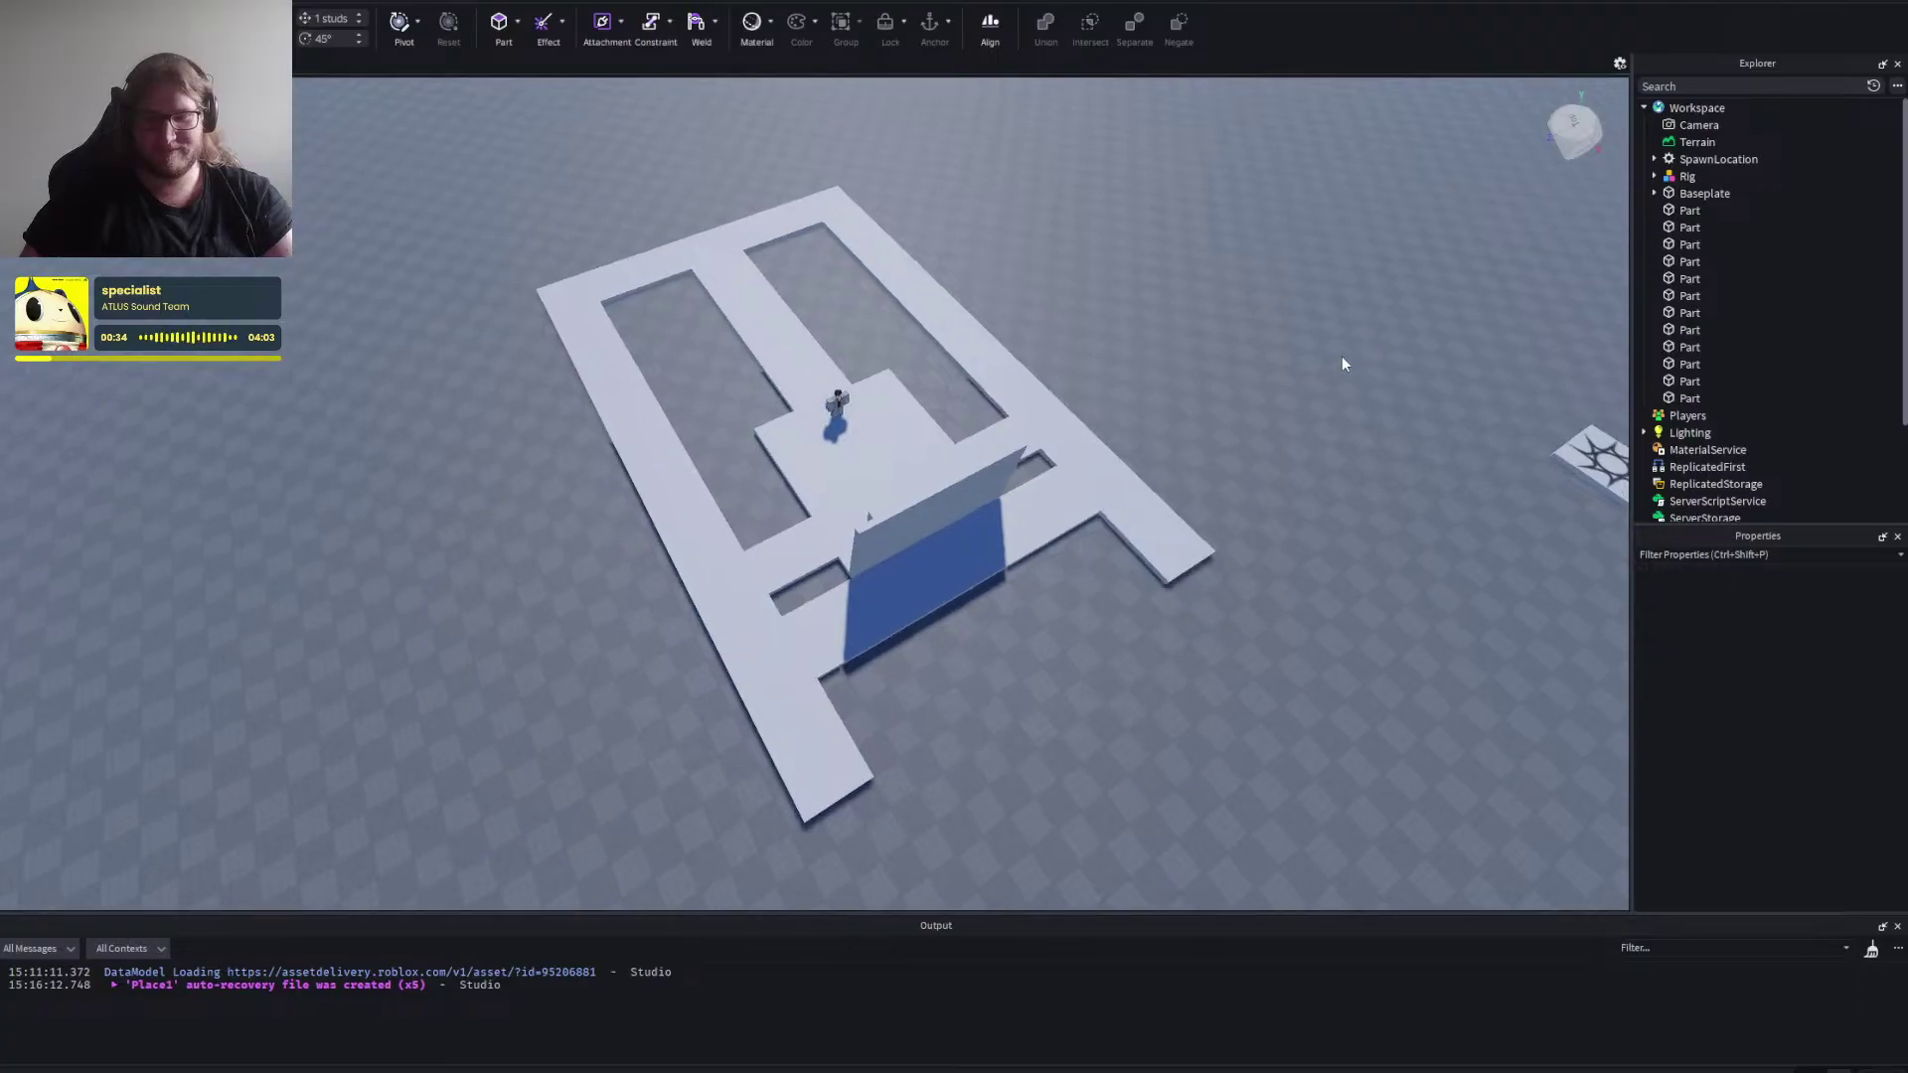
scroll(1341, 355, down, 3)
scroll(1332, 369, up, 3)
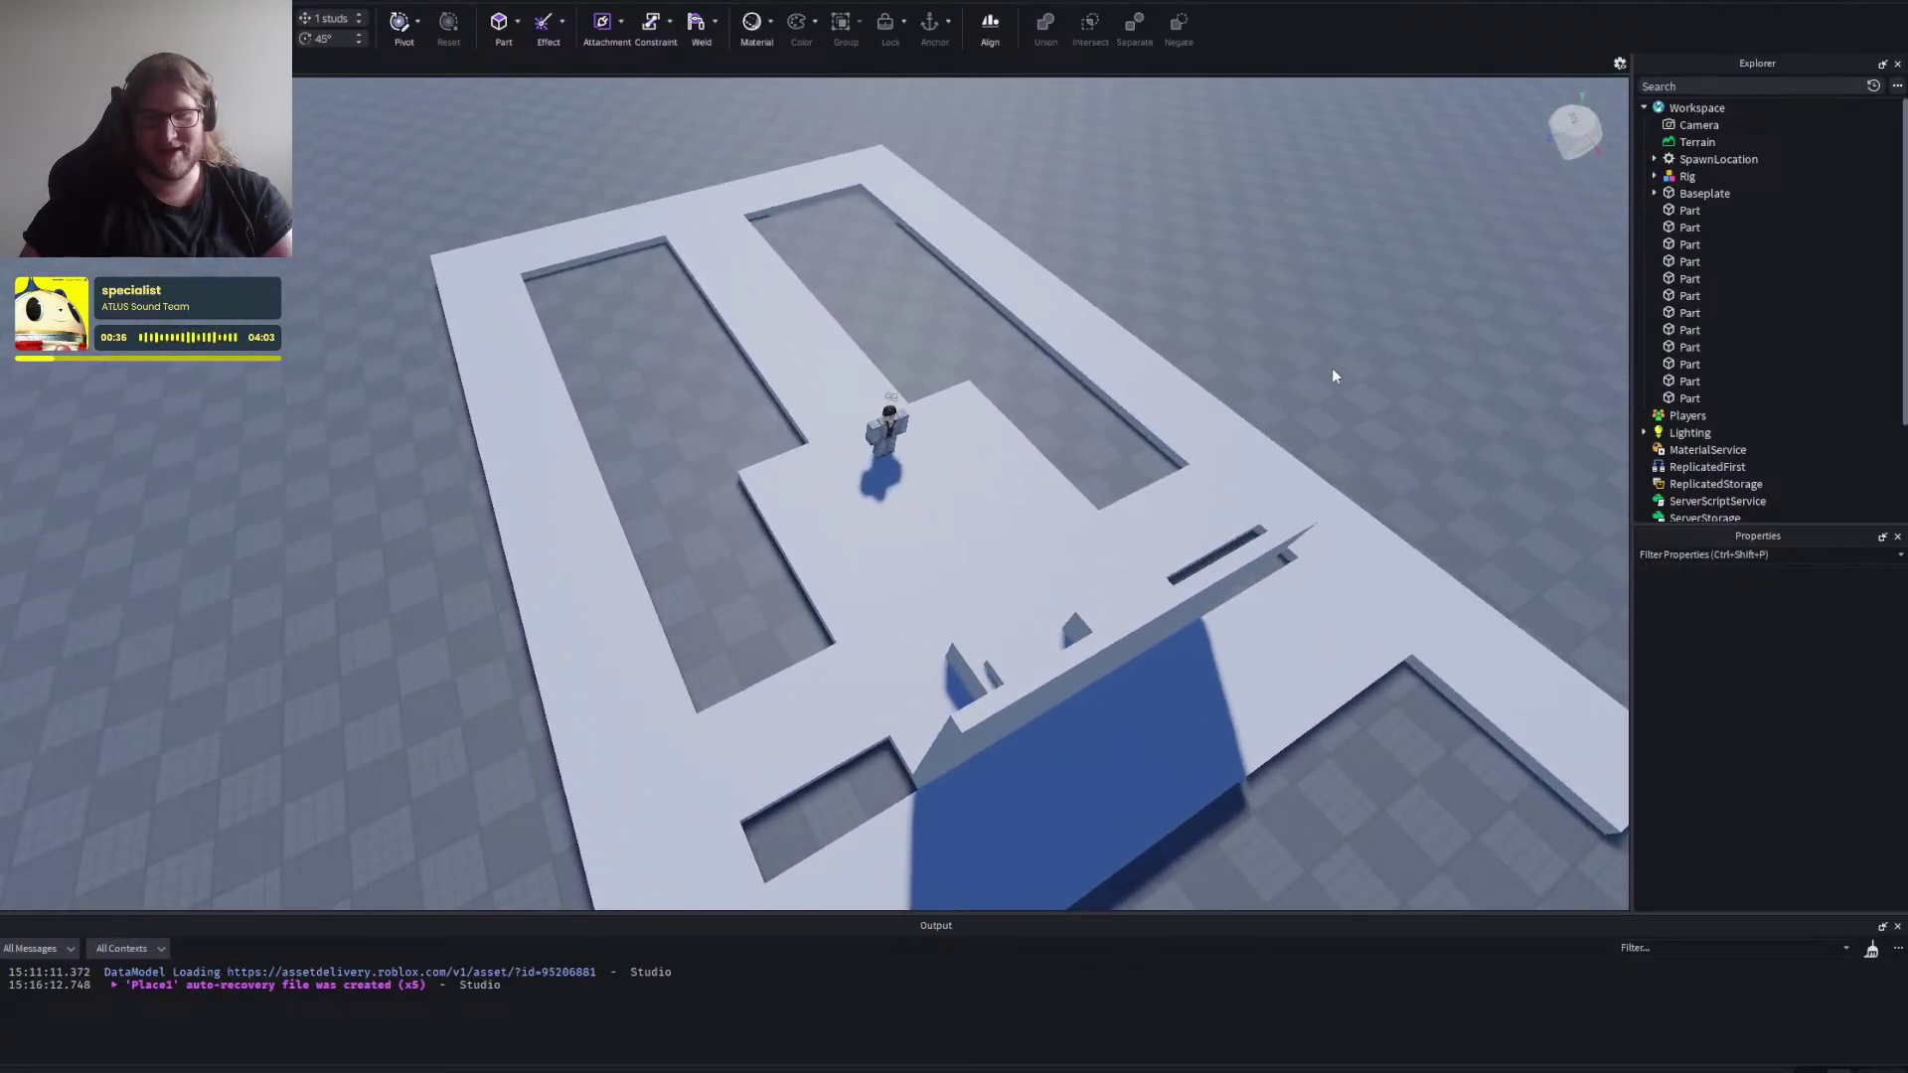
Thin the office's front wall by 1 stud by pulling its outer face inward, and clear the selection.
key(a)
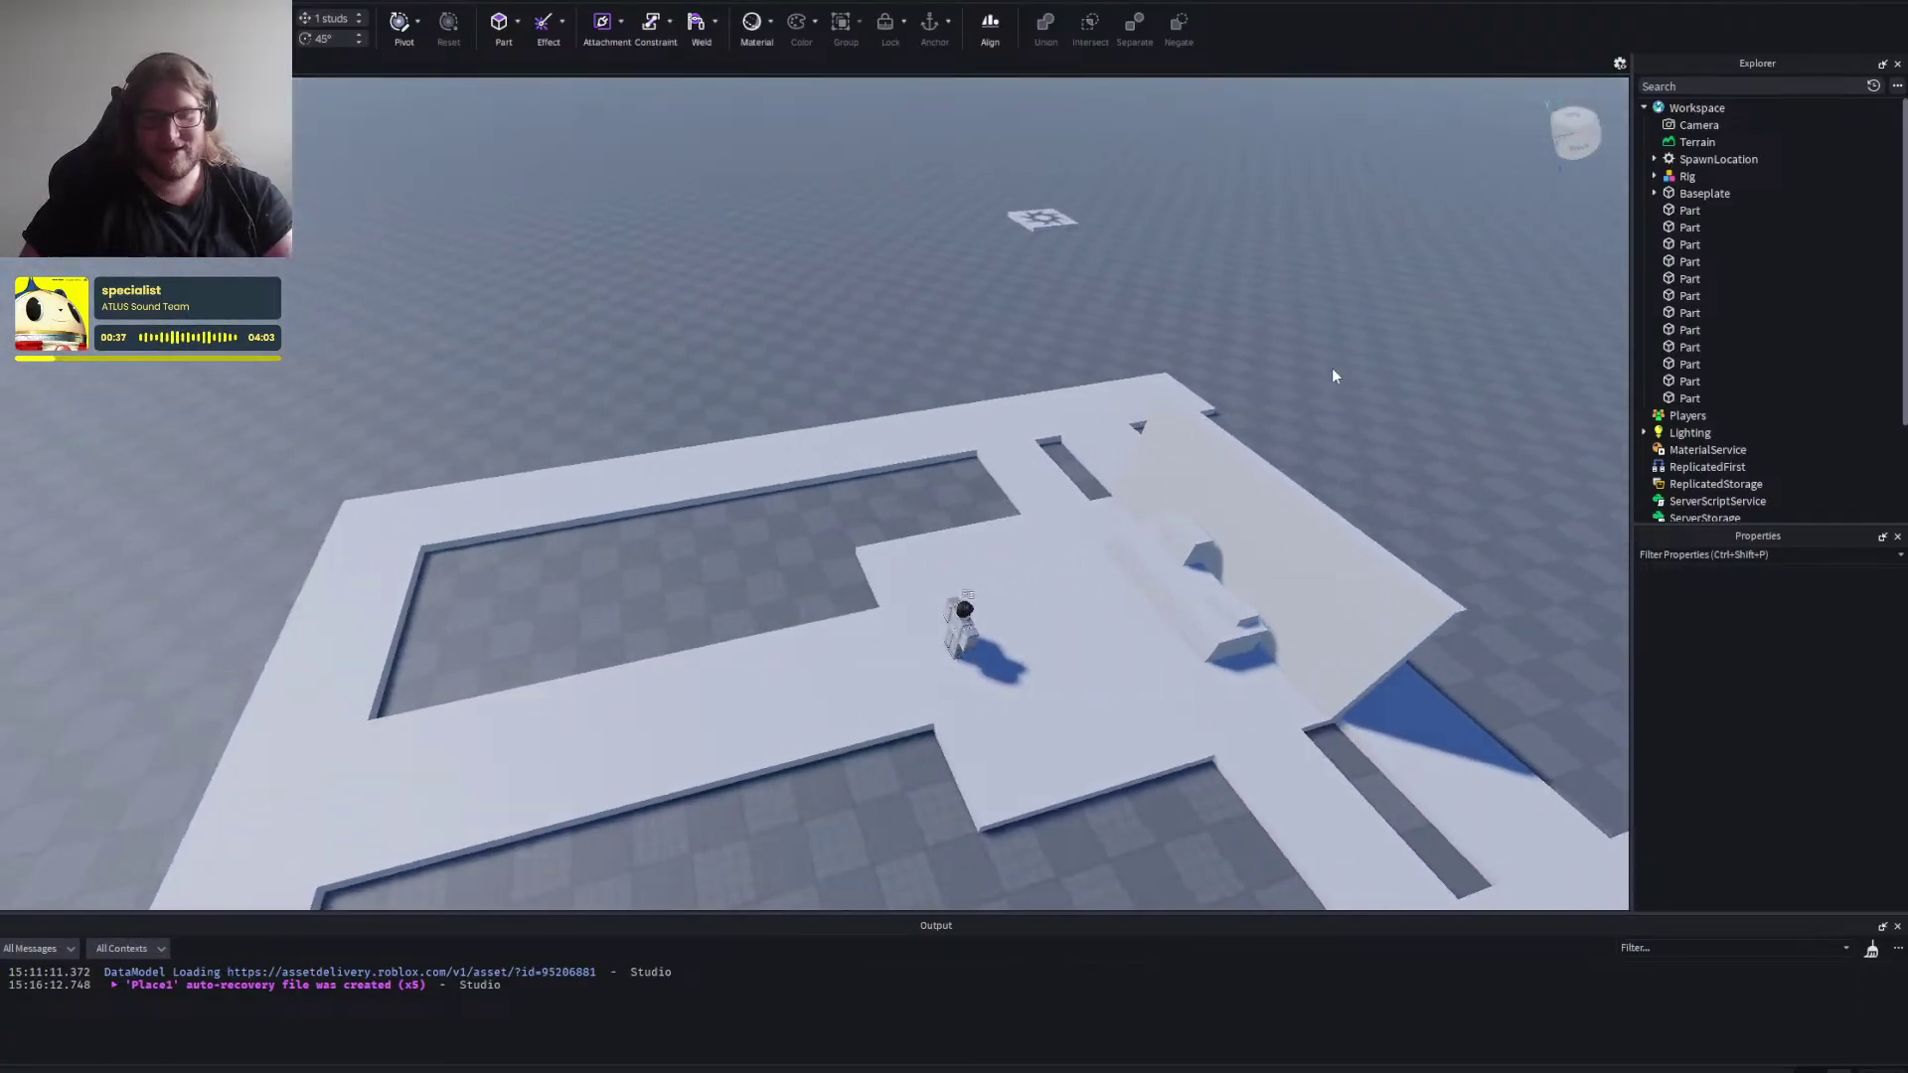
key(d)
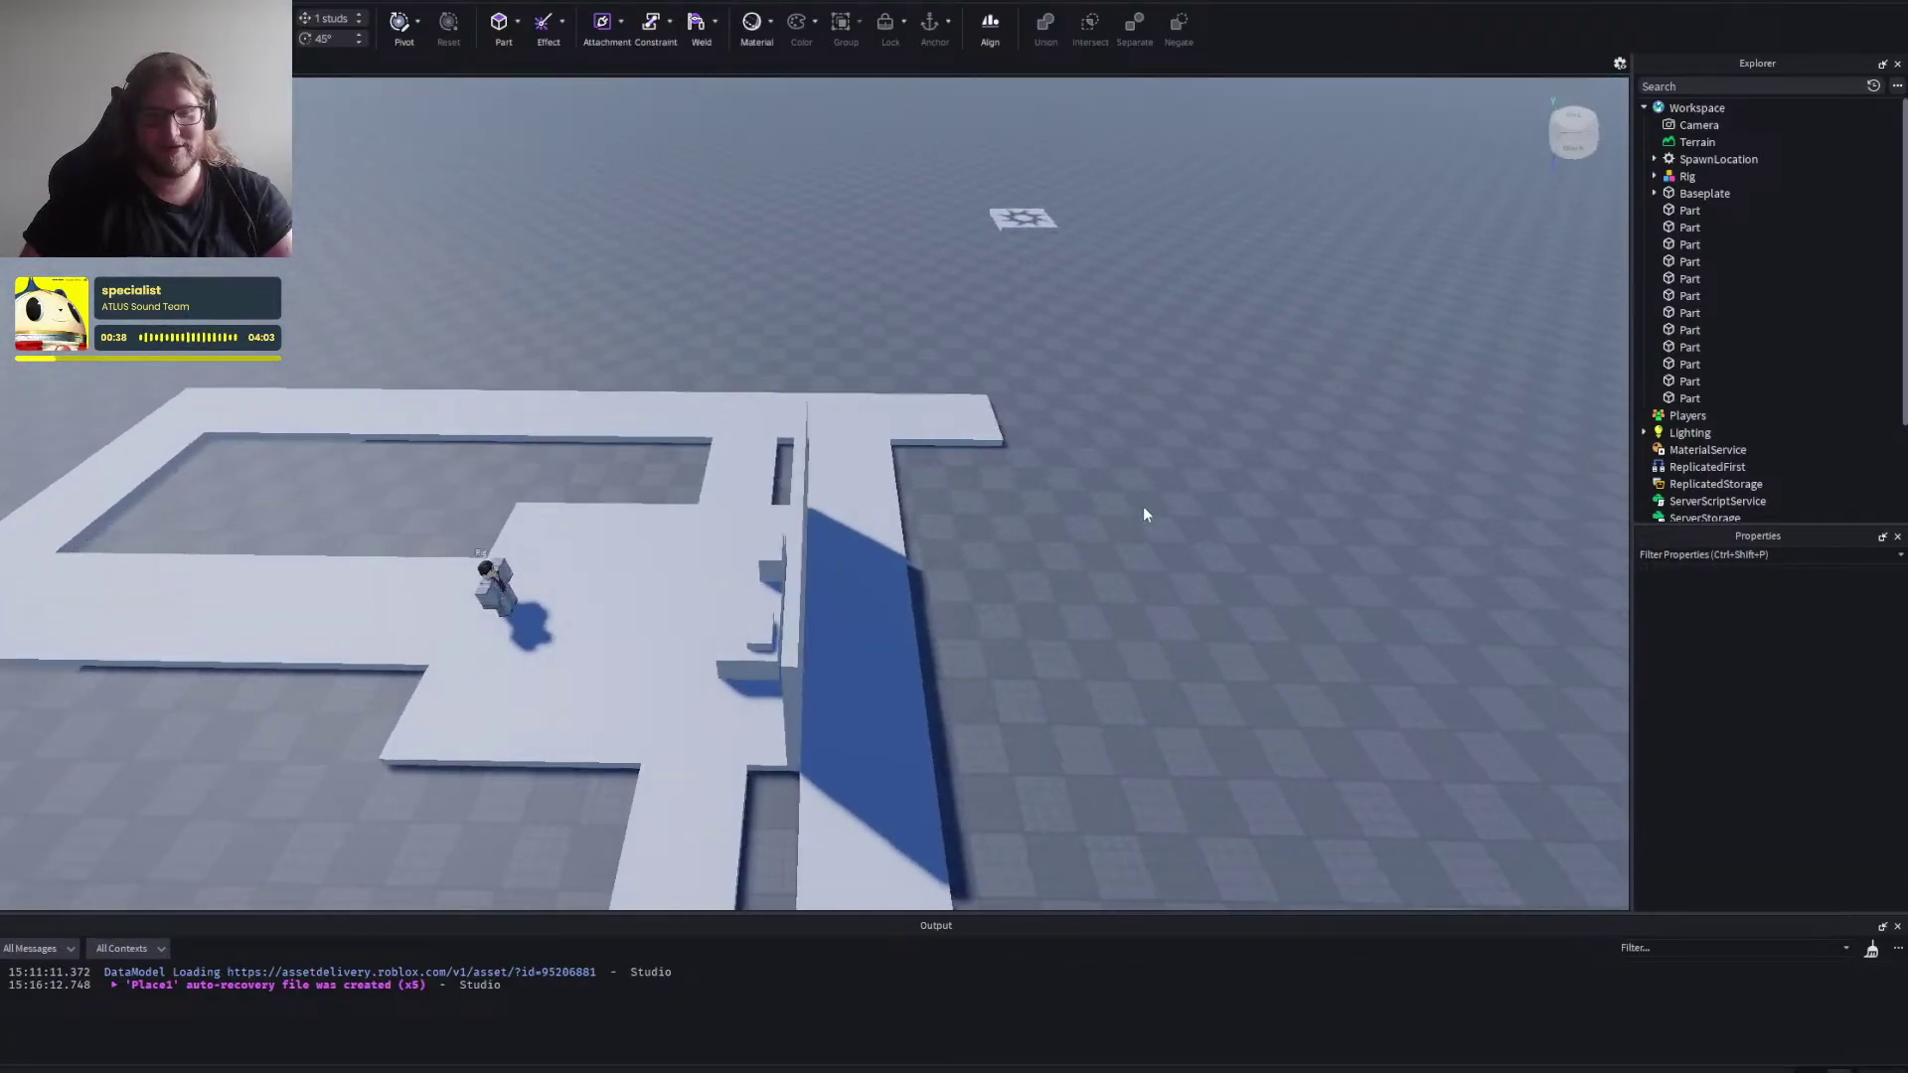
scroll(844, 541, up, 1)
click(786, 533)
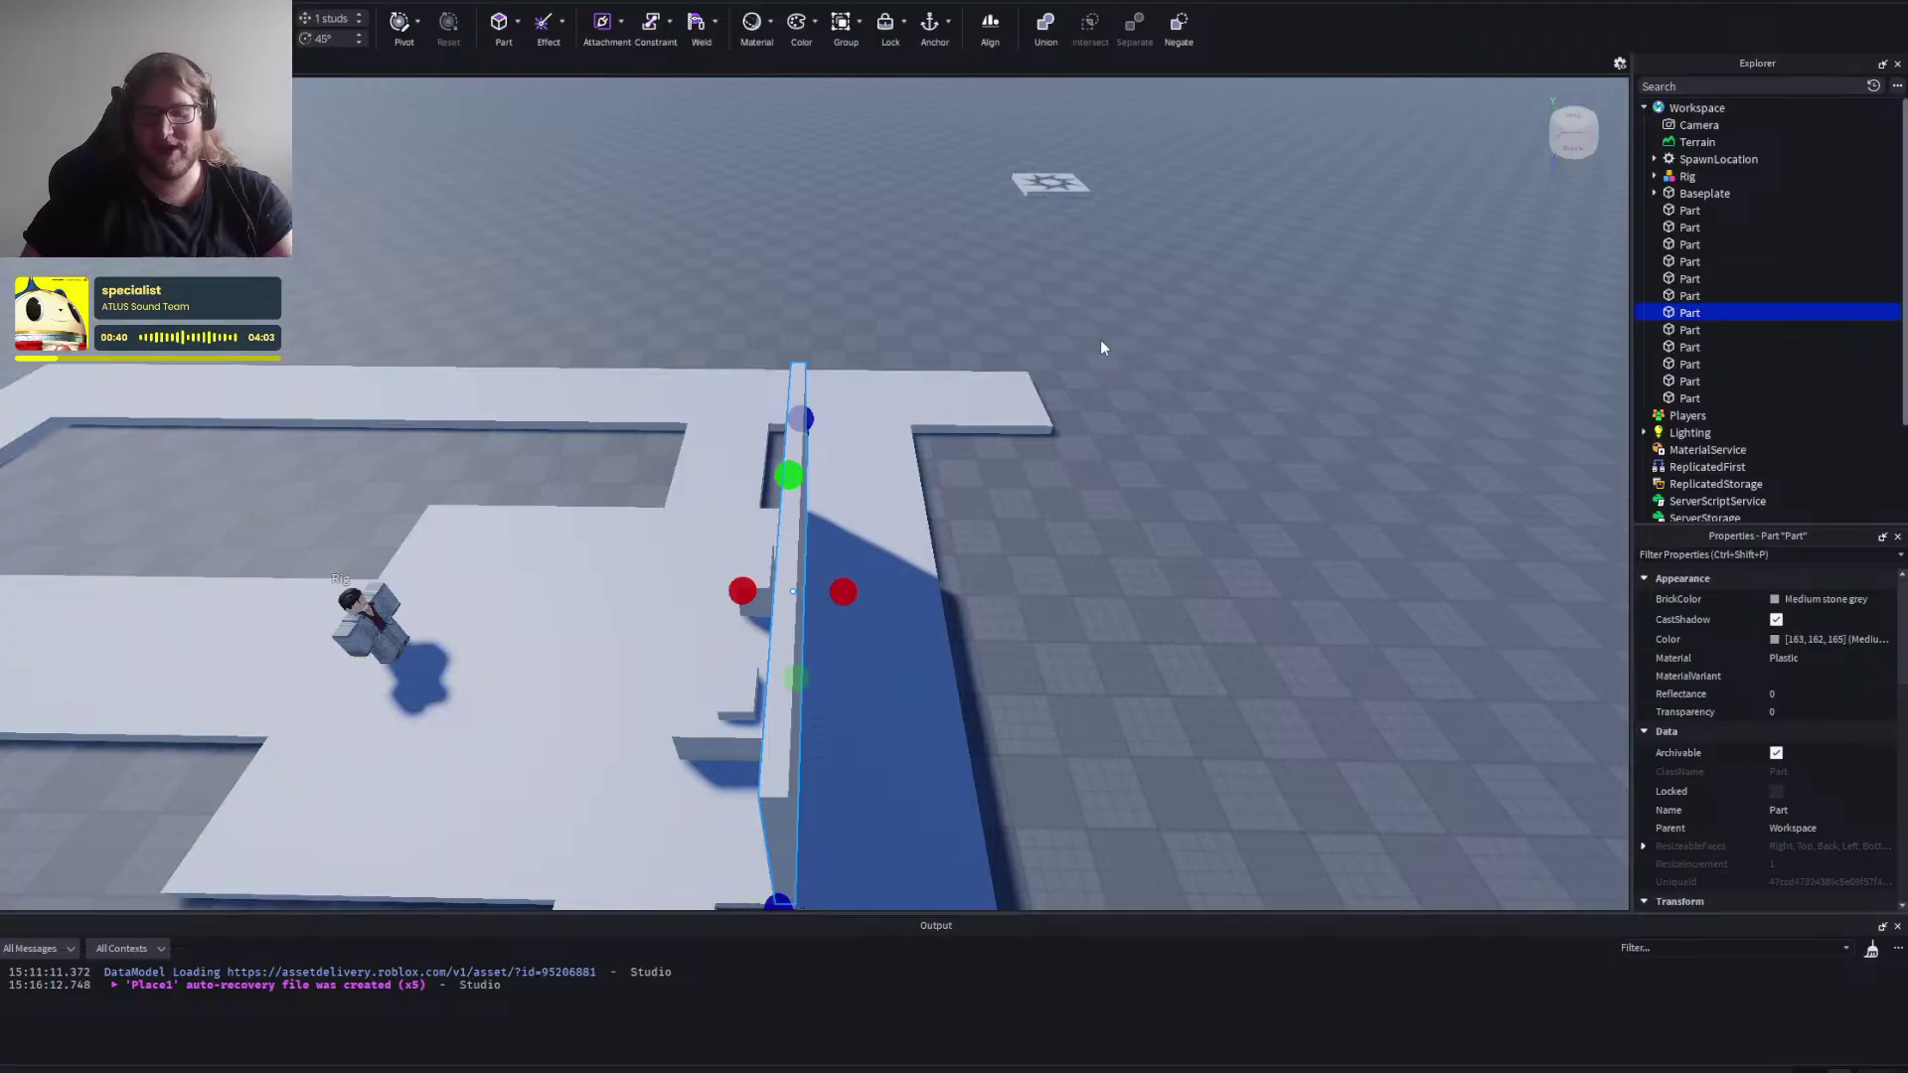
scroll(1051, 482, up, 1)
drag(843, 633, 813, 633)
click(1197, 586)
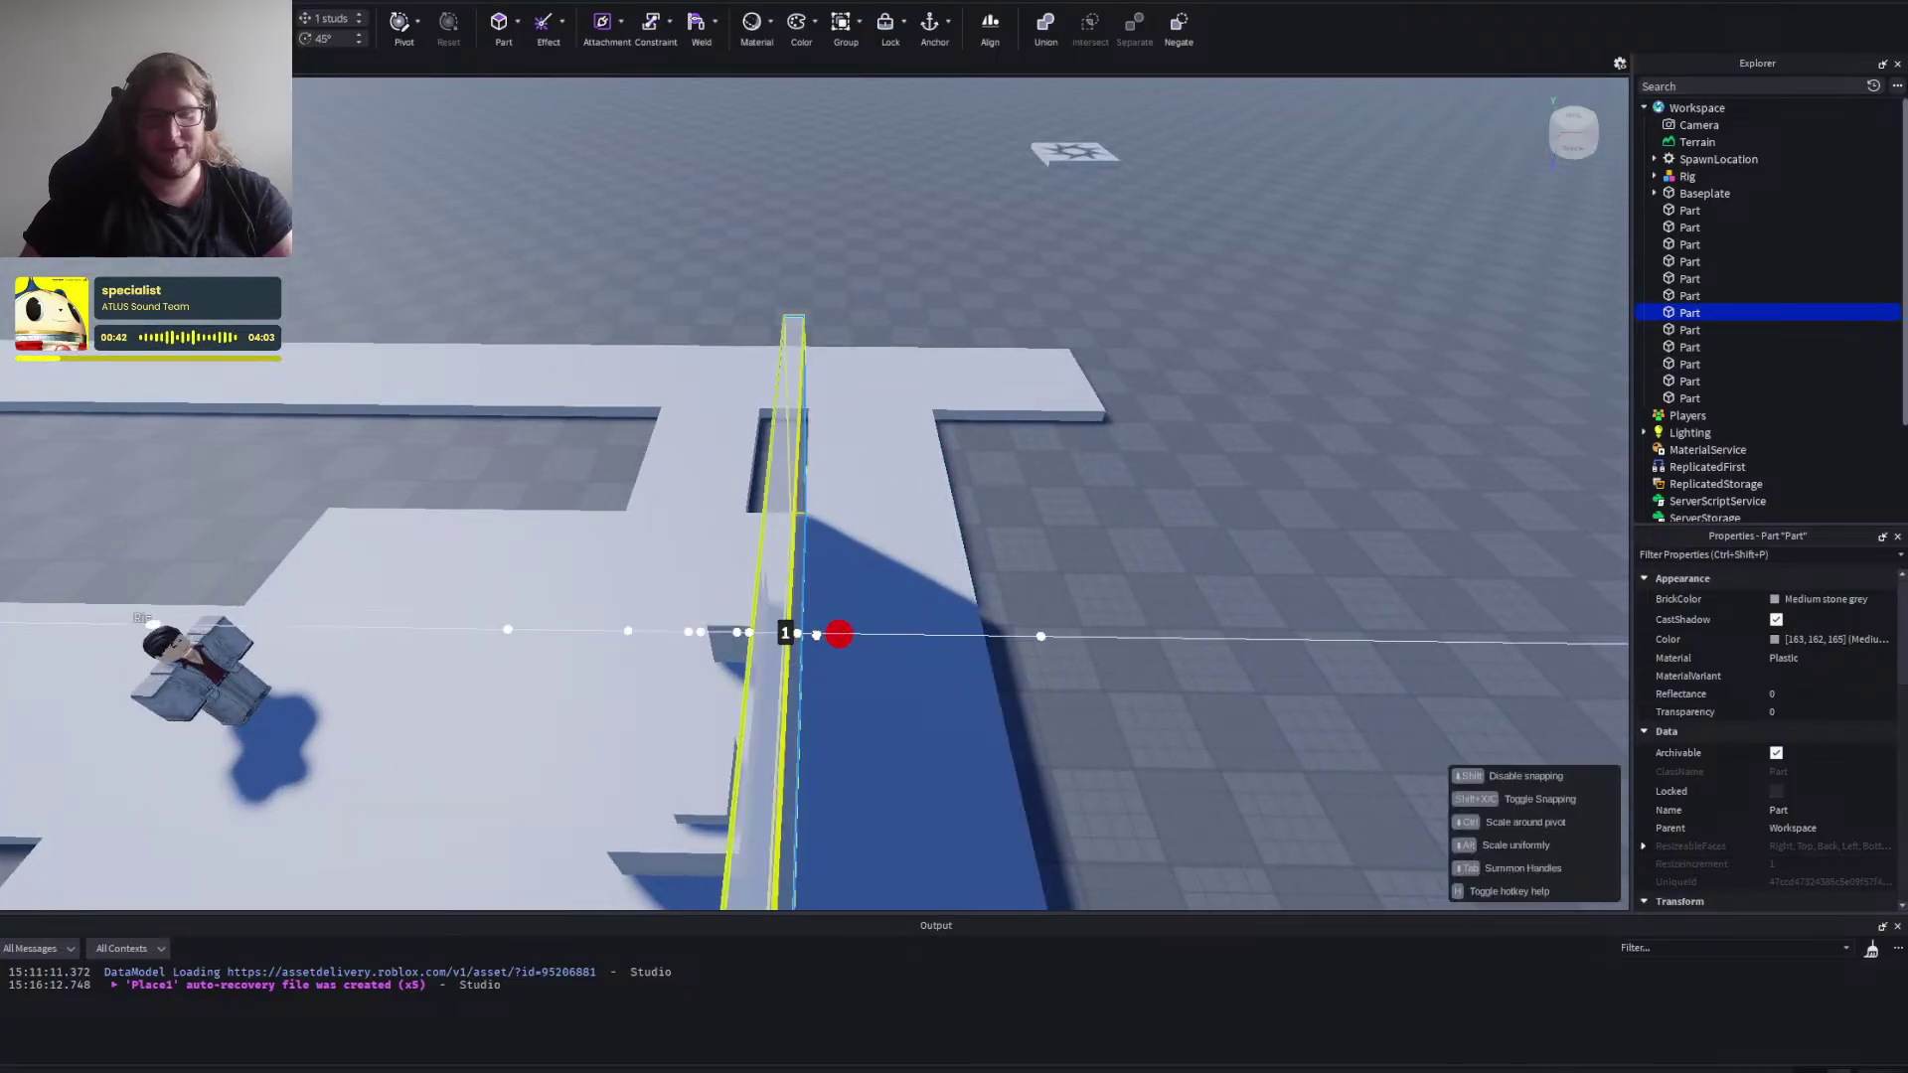
Examine the office's front wall from the side, the front and above, checking how it meets the hallways on both ends.
scroll(1188, 590, down, 3)
scroll(826, 624, up, 1)
click(792, 612)
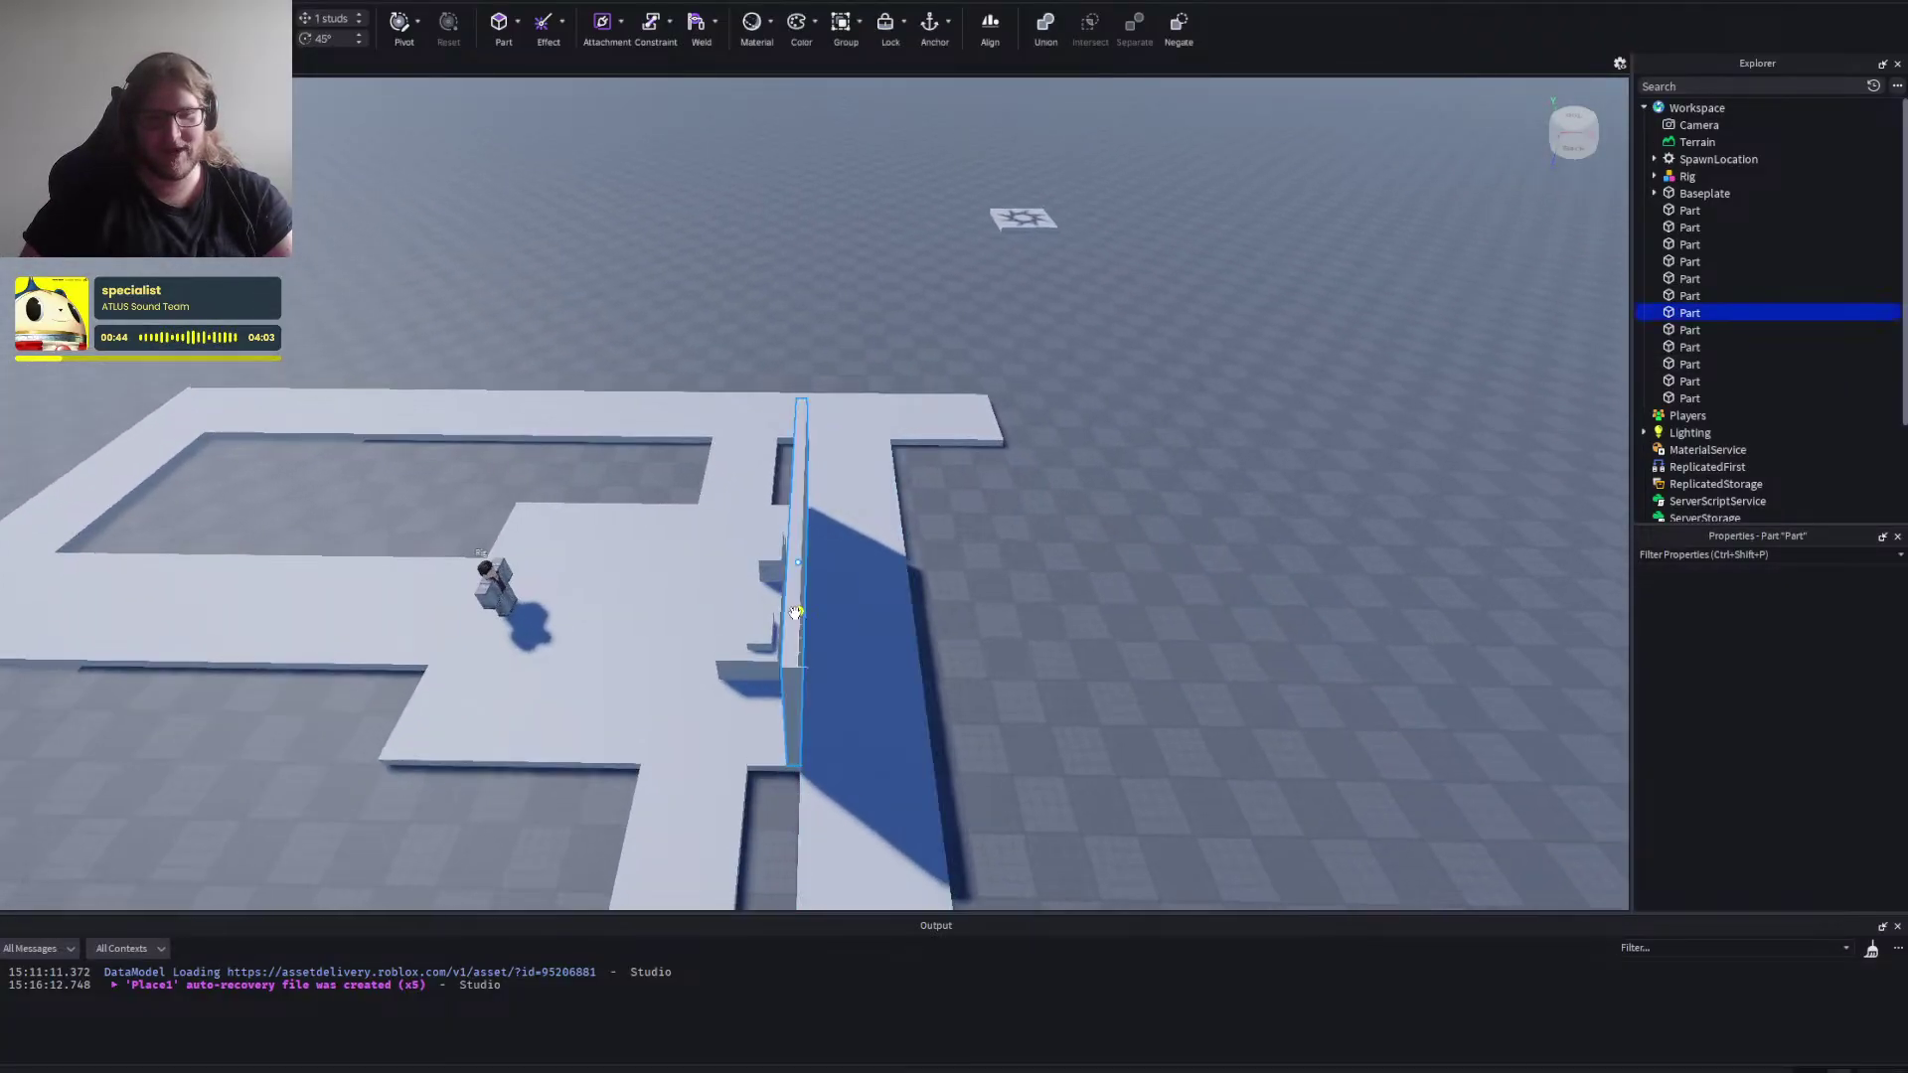
scroll(1153, 649, up, 2)
click(1154, 650)
scroll(1153, 650, down, 3)
drag(1153, 650, 1047, 642)
click(978, 594)
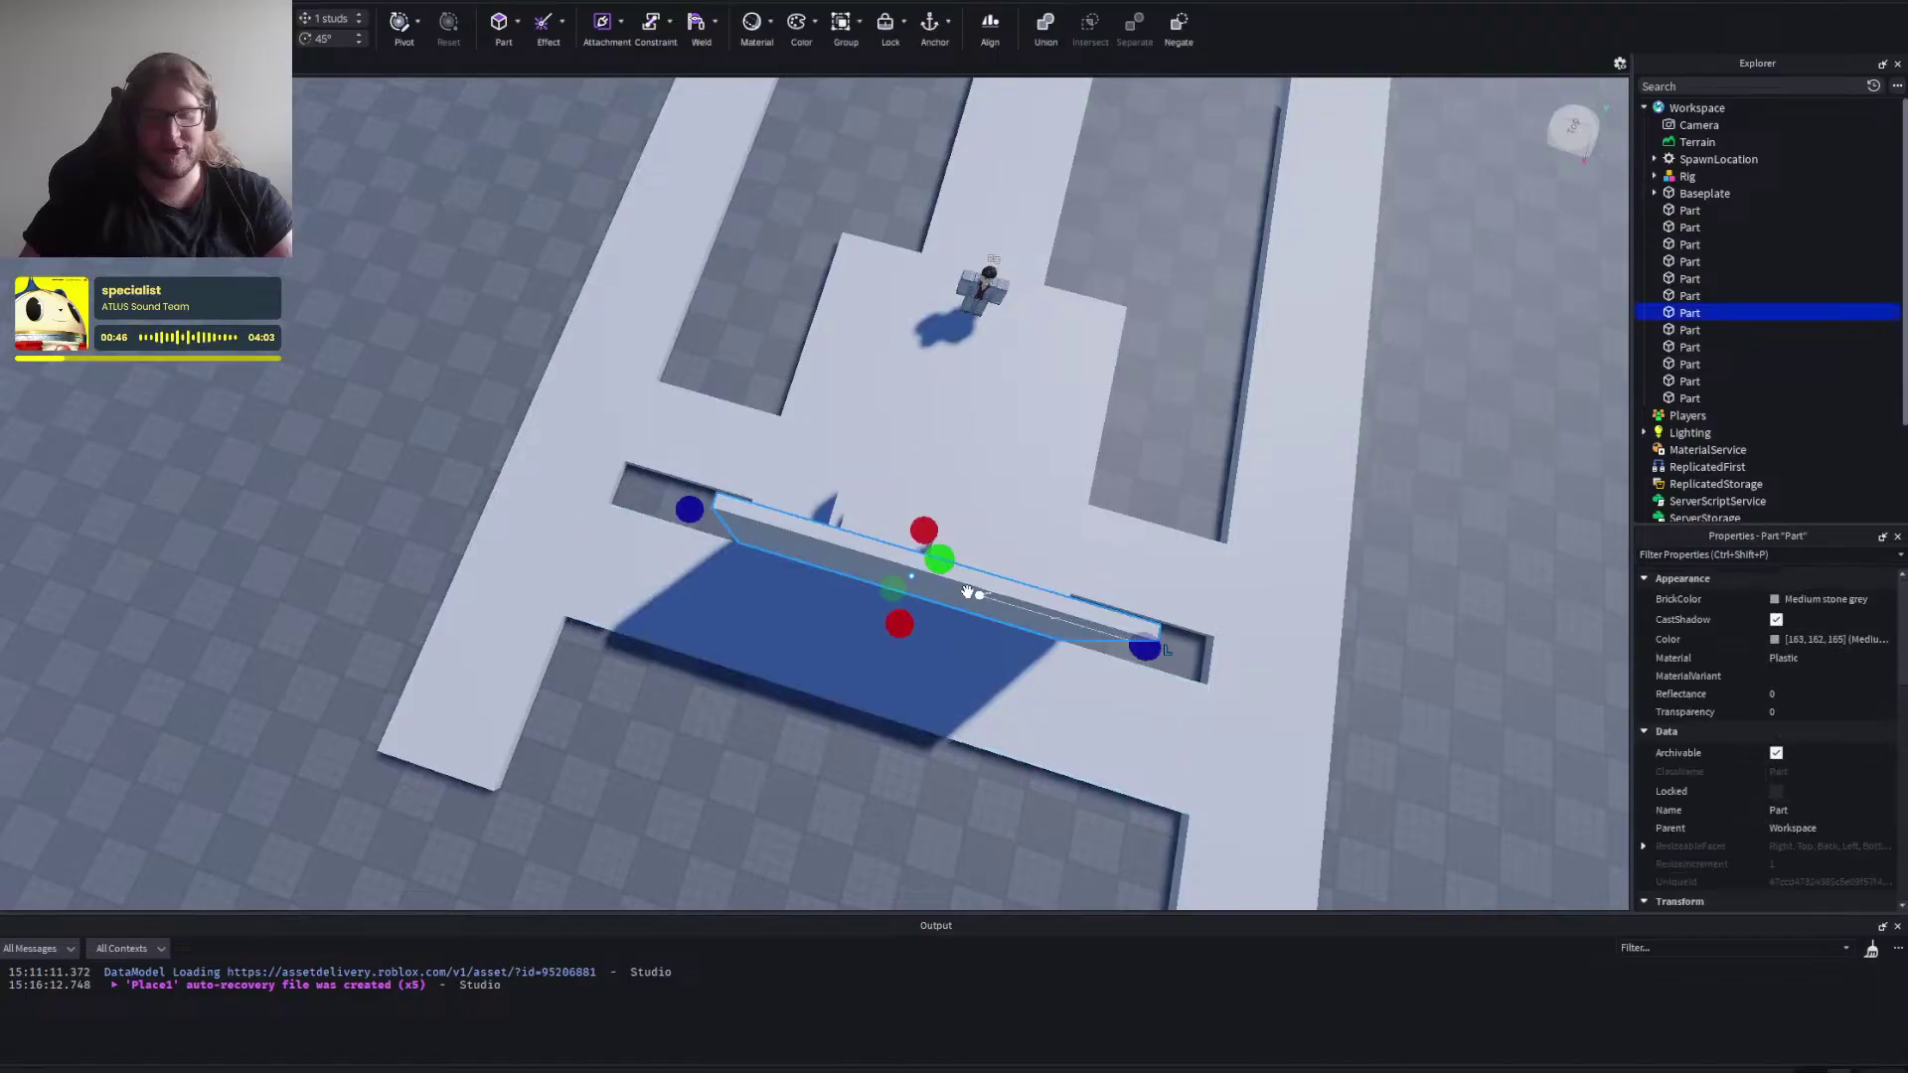
click(781, 332)
drag(782, 331, 801, 439)
click(903, 440)
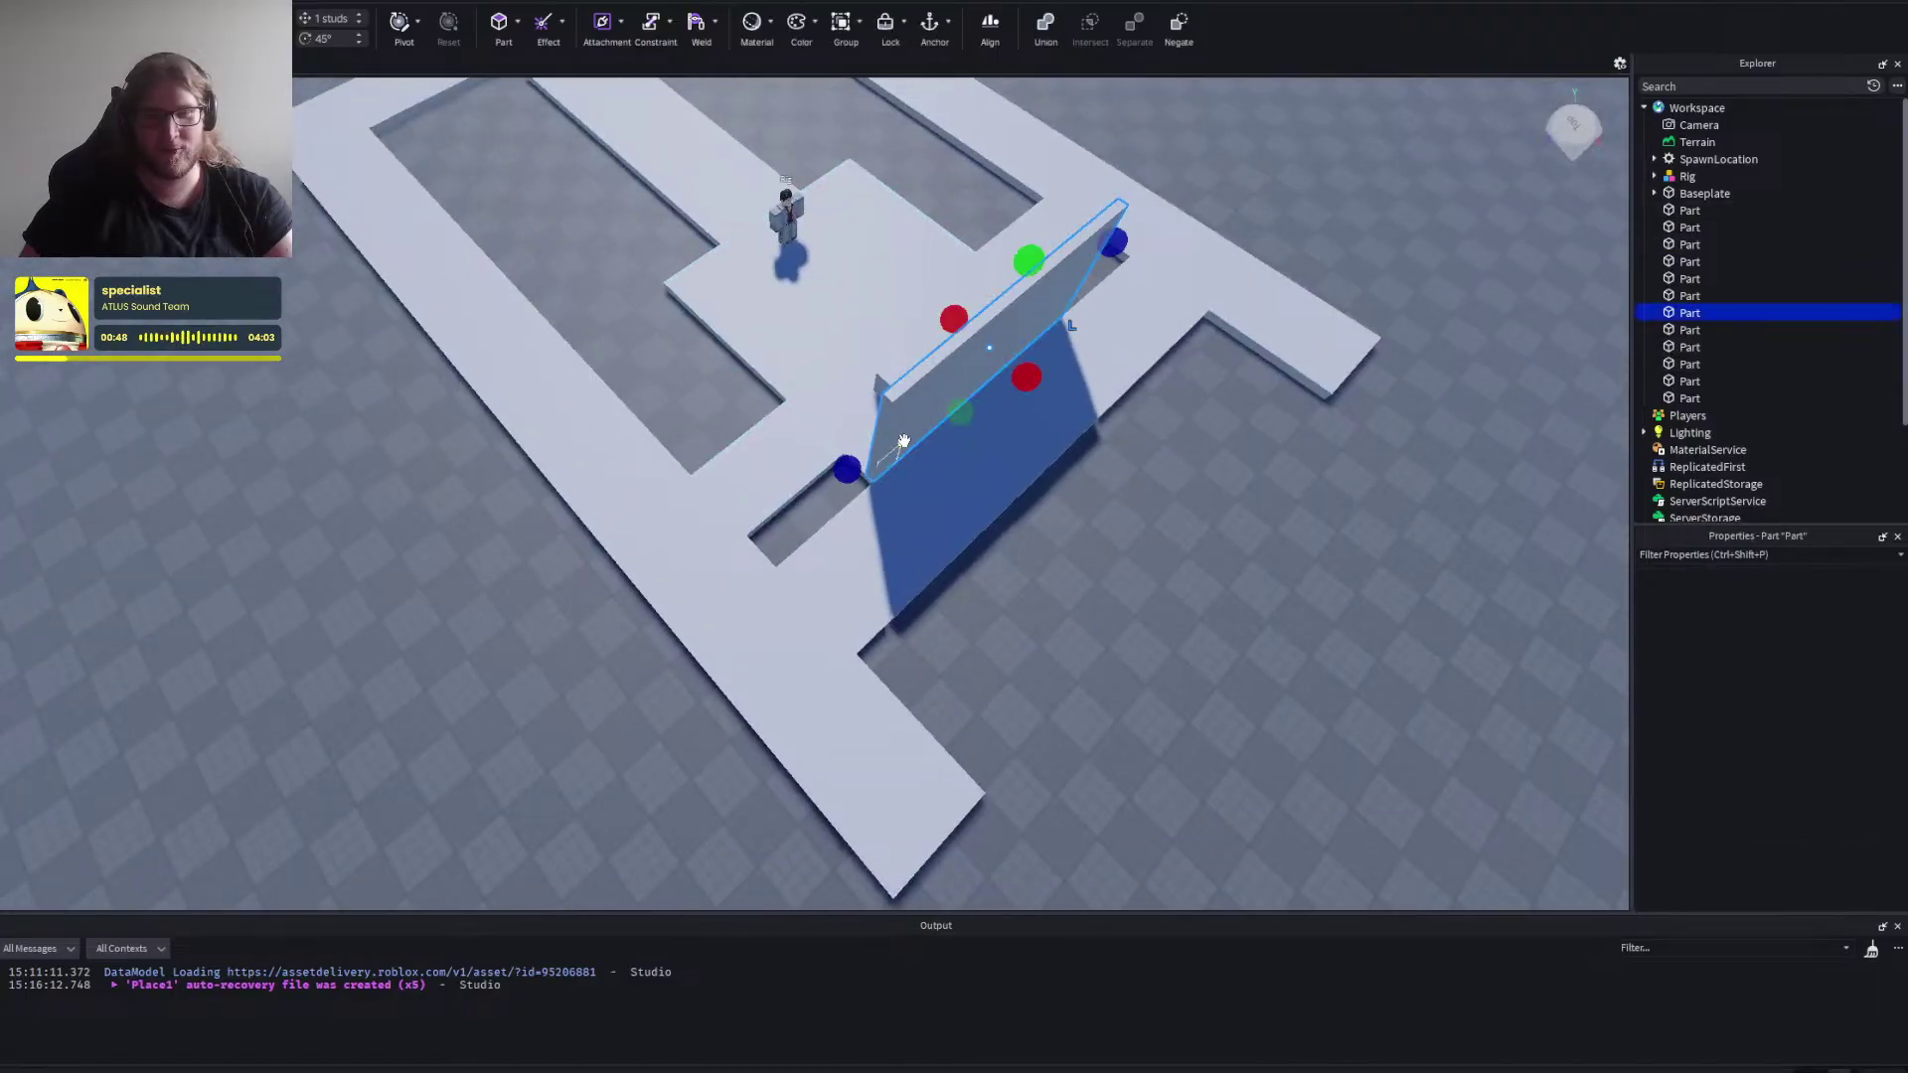
Inspect the front wall and desk from inside the office, and view the whole hallway layout.
click(705, 384)
scroll(707, 383, up, 4)
drag(707, 383, 707, 383)
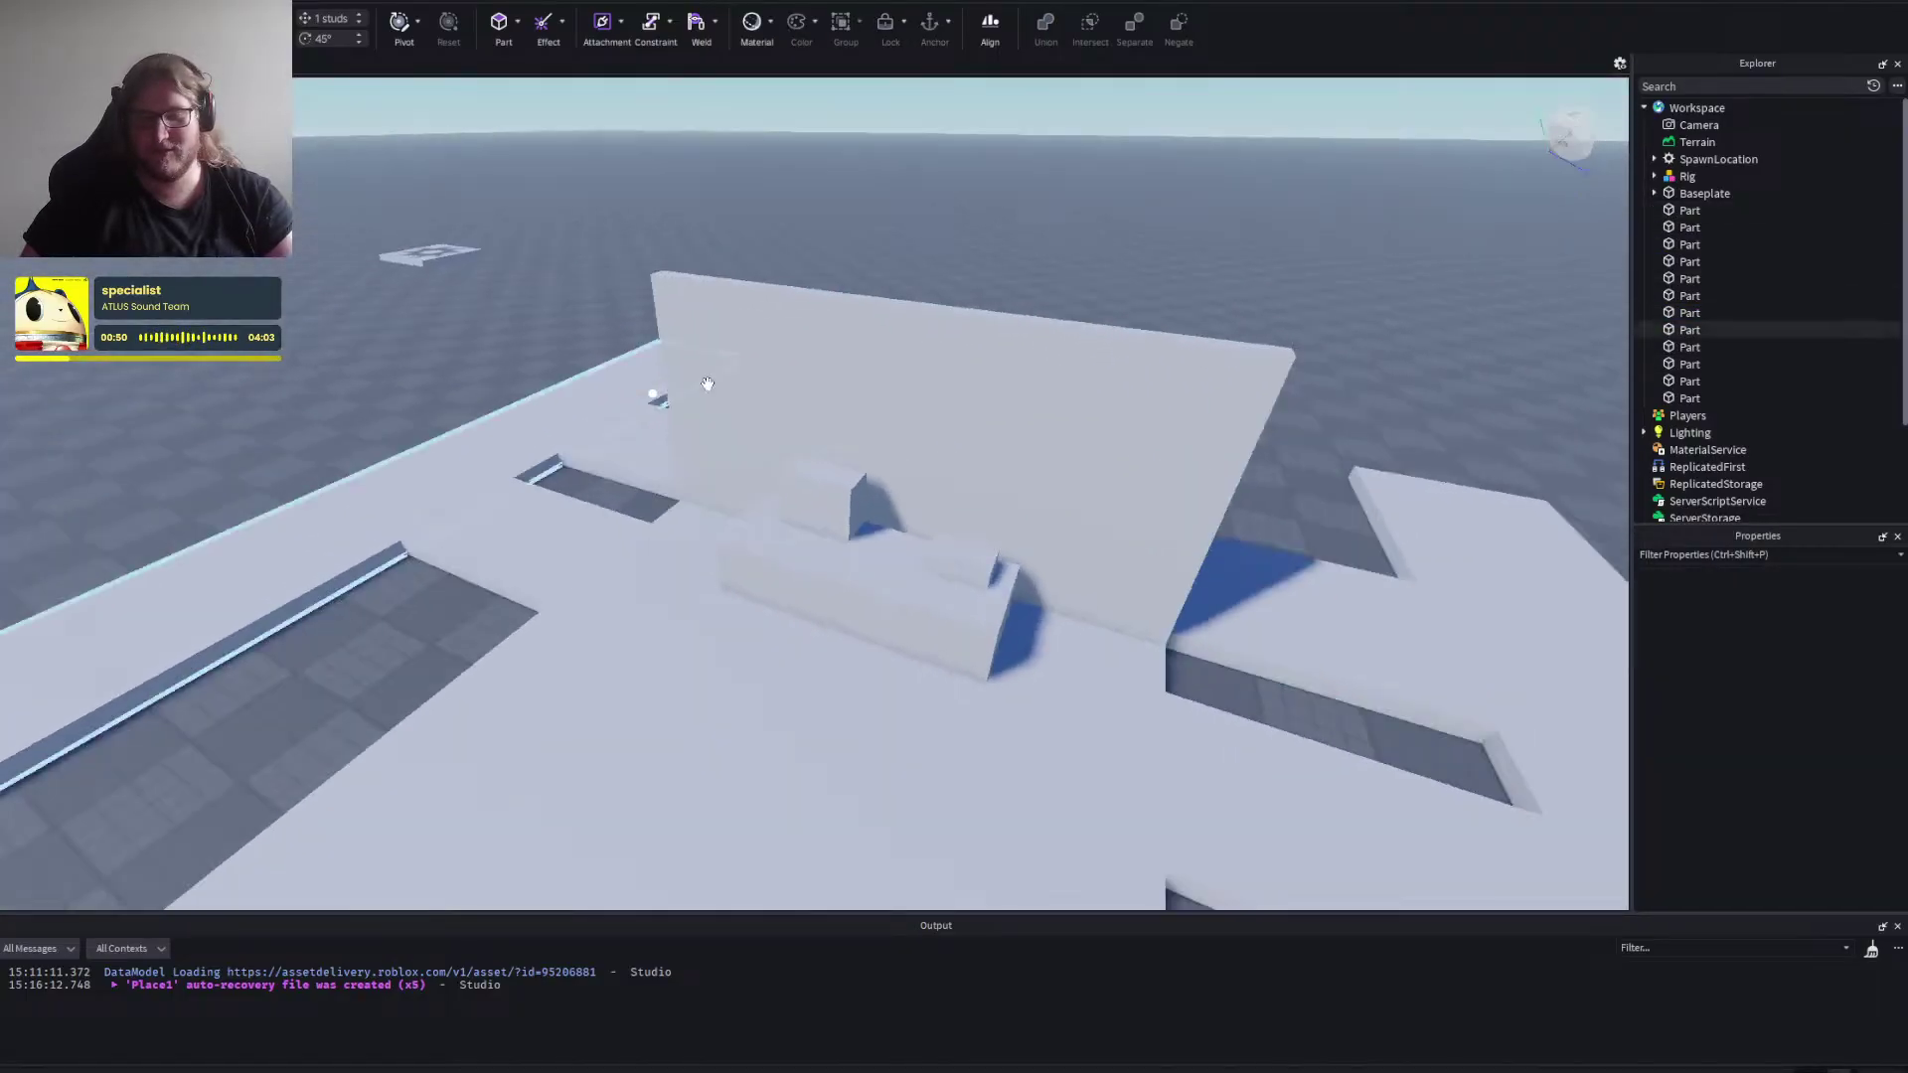
click(758, 371)
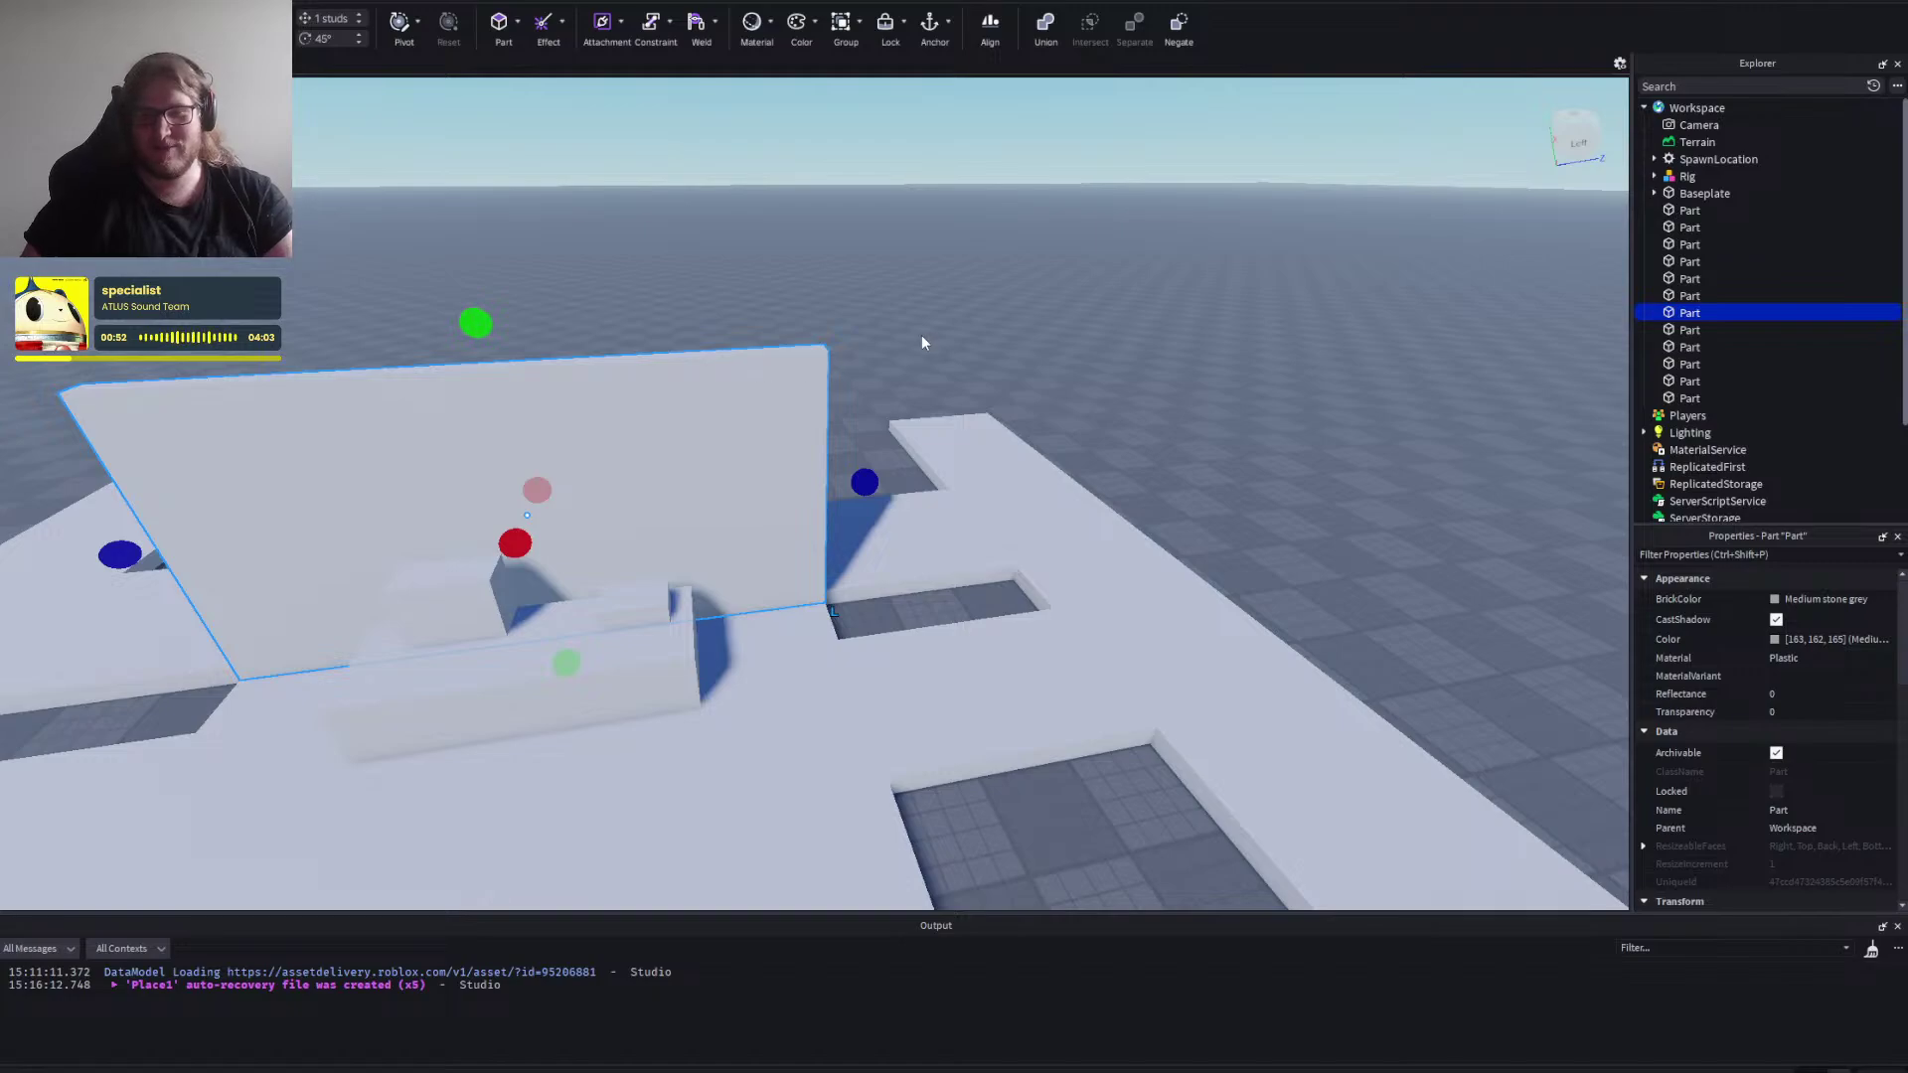
click(952, 324)
scroll(951, 324, down, 5)
drag(952, 324, 952, 324)
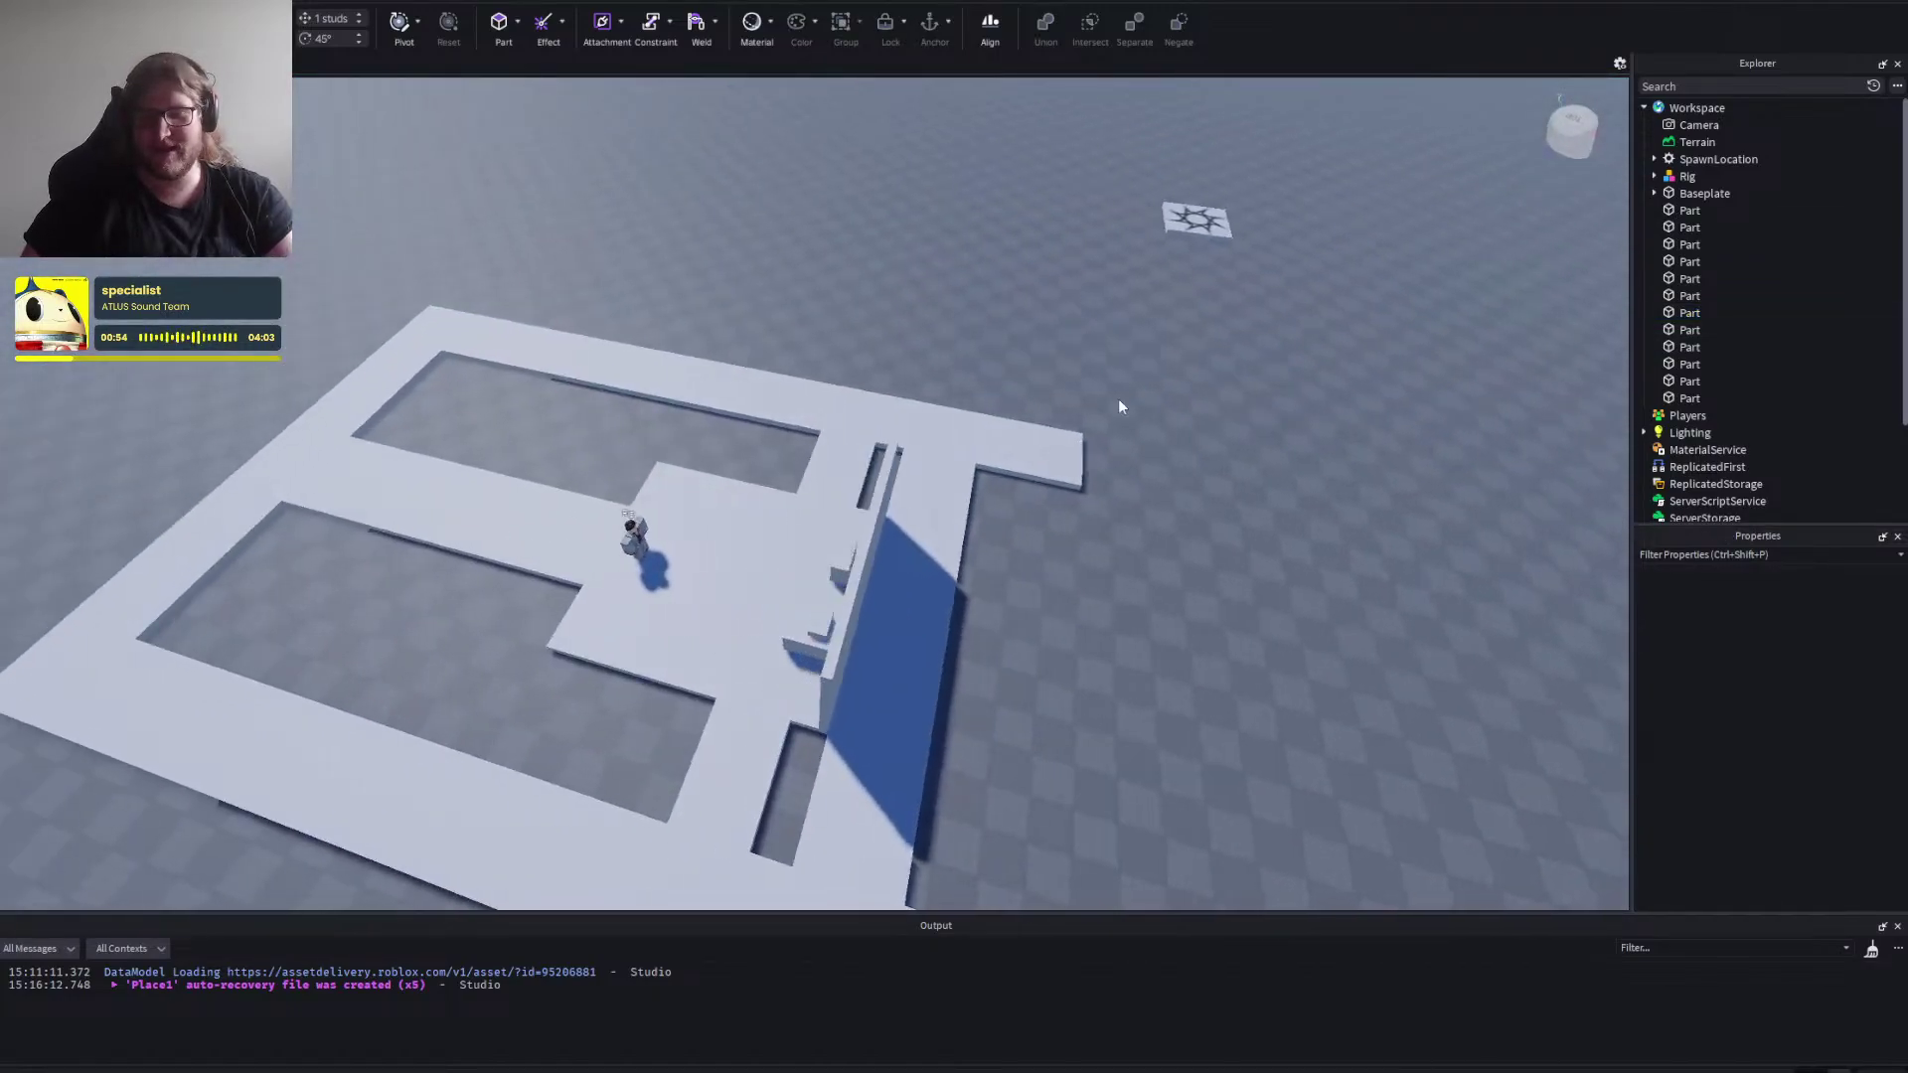
scroll(1118, 397, up, 1)
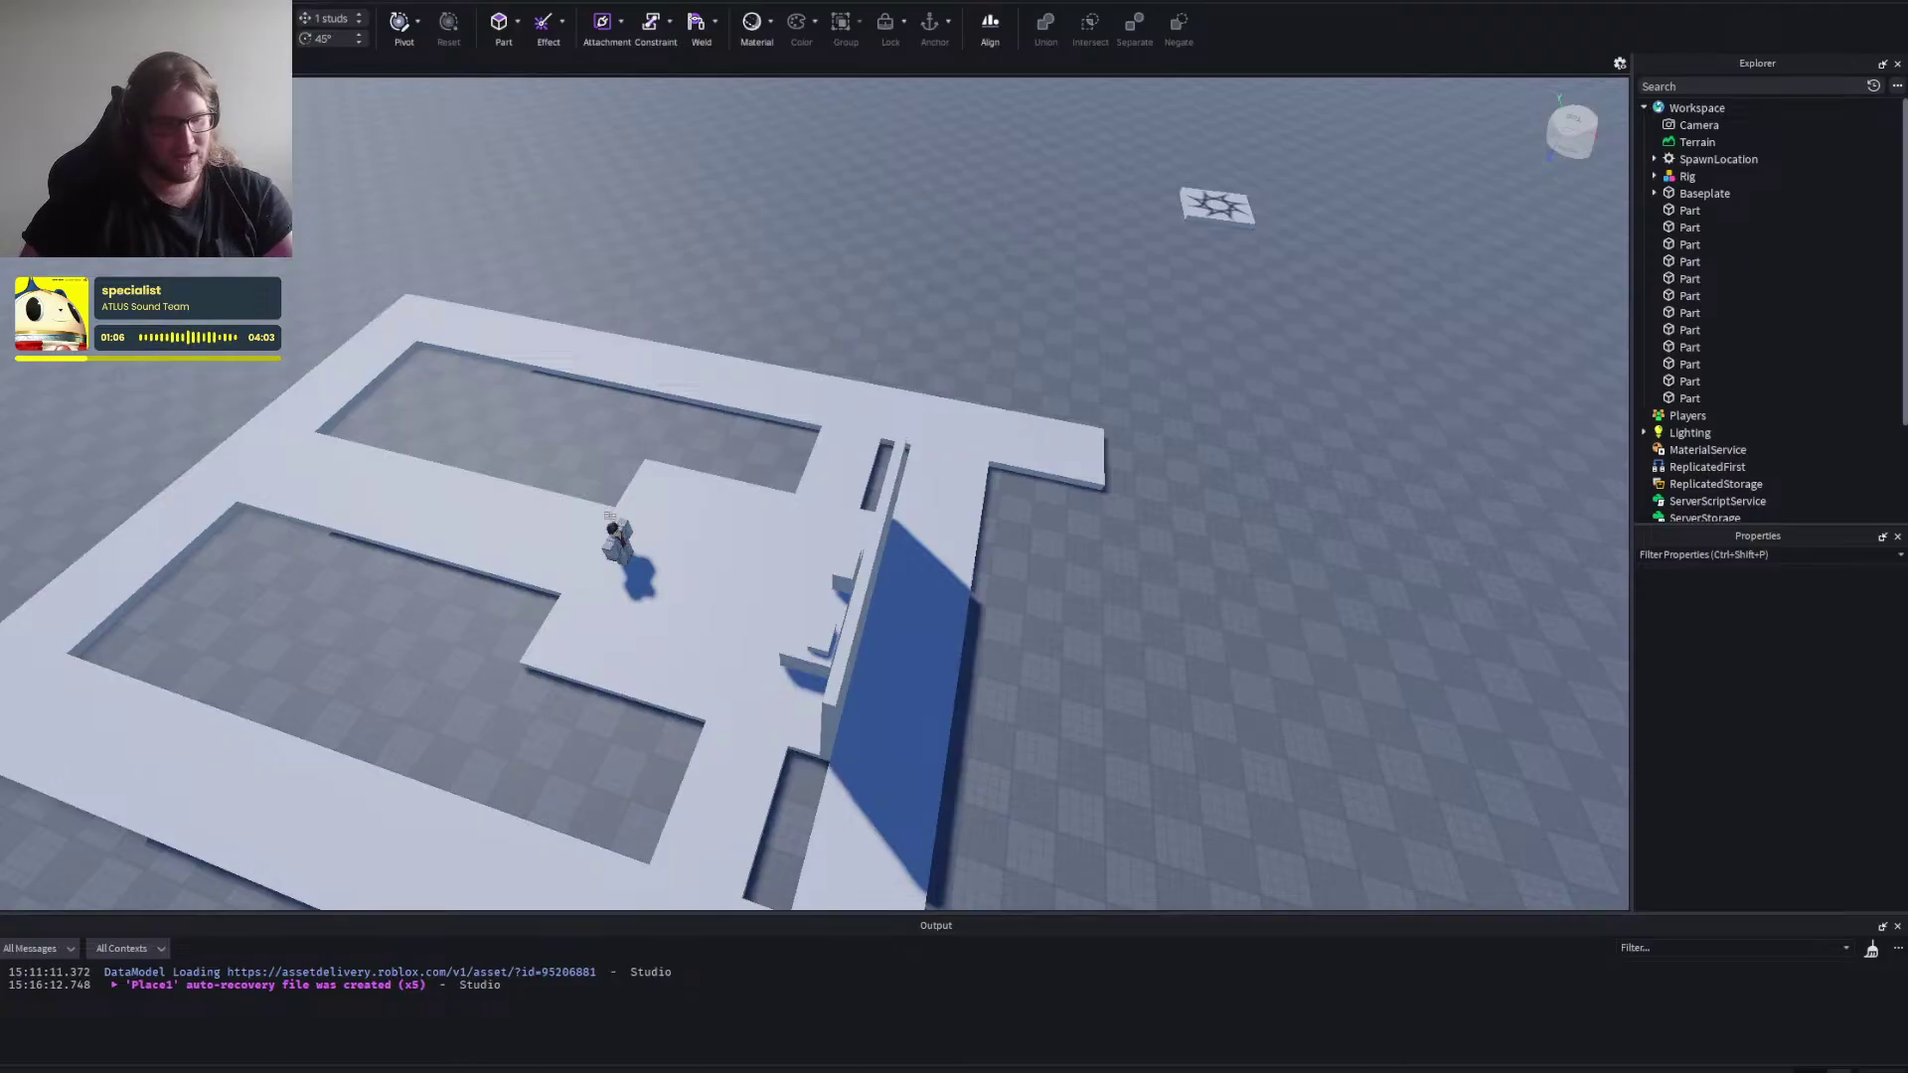
Switch to the Notepad design notes and add Therapy Room(s) and Storage Rooms to the building's room list.
key(alt+Tab)
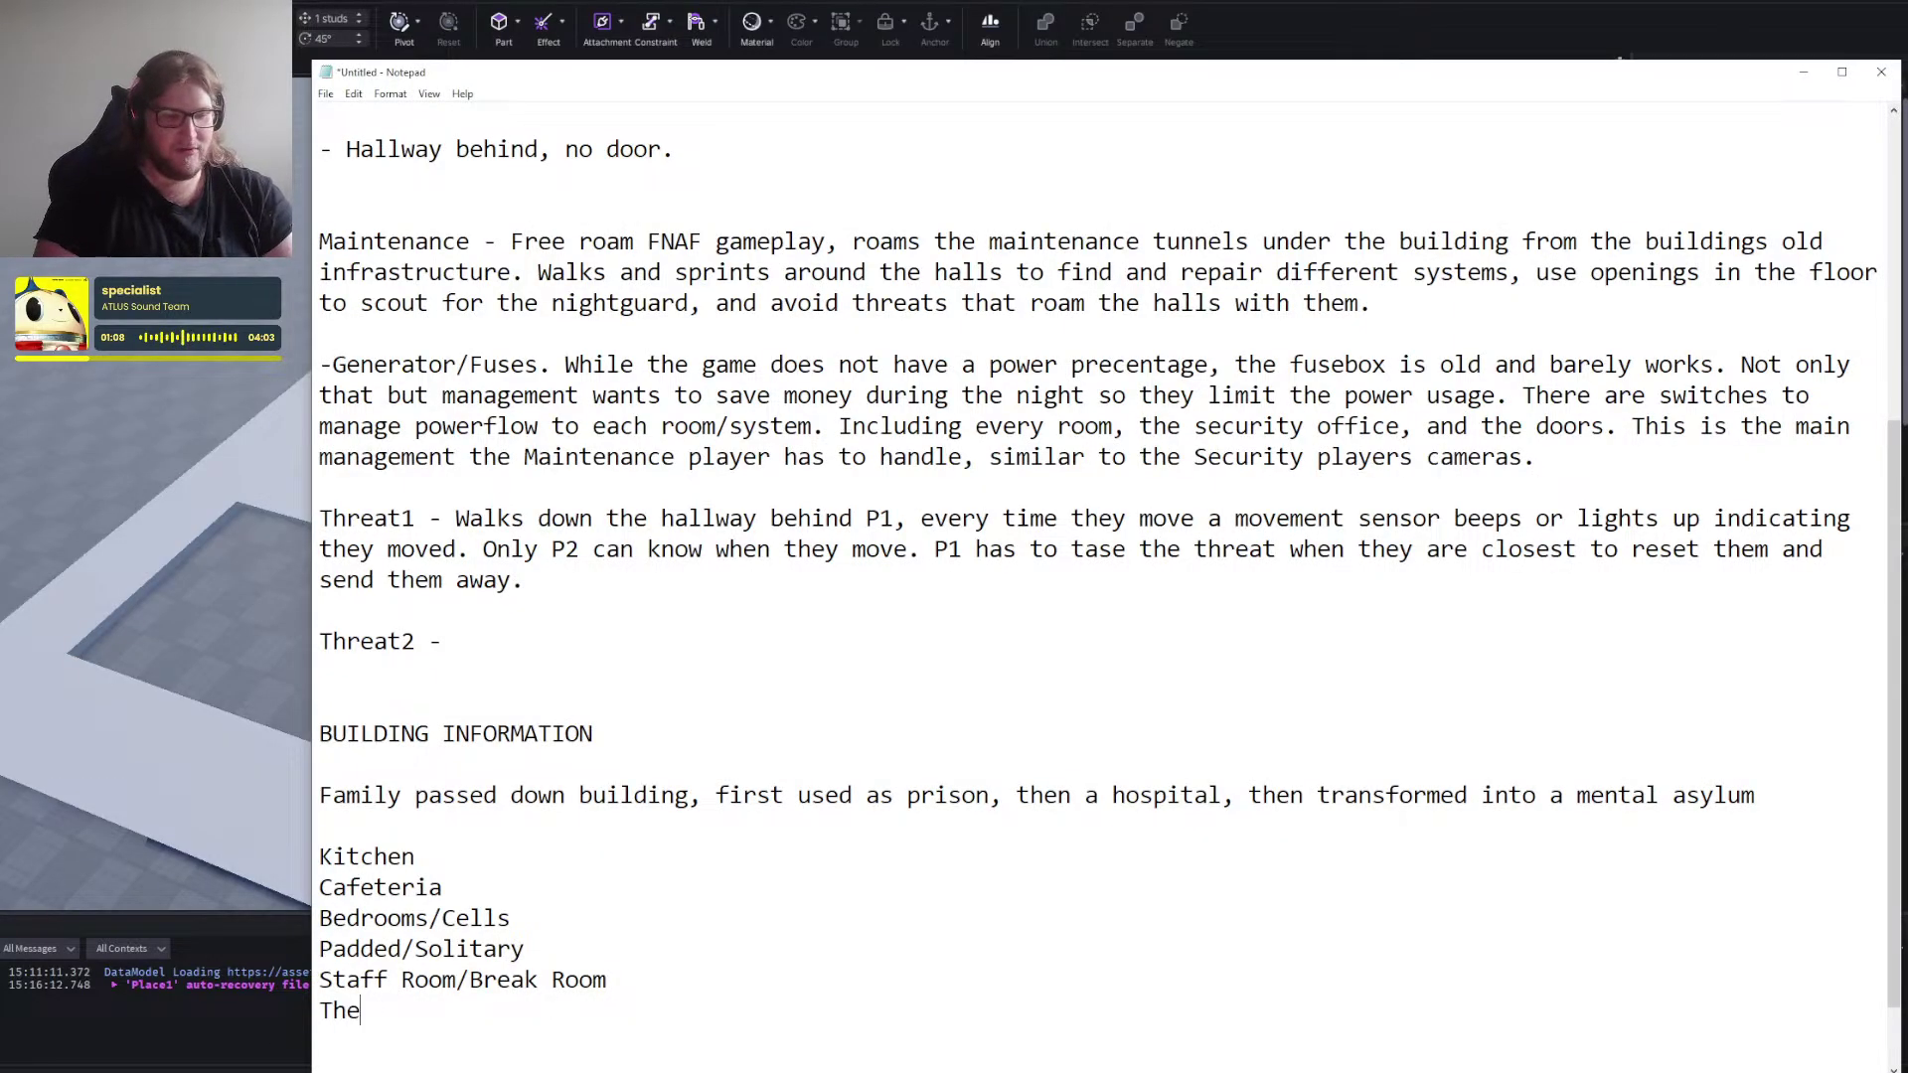
text(rapy Room(s)
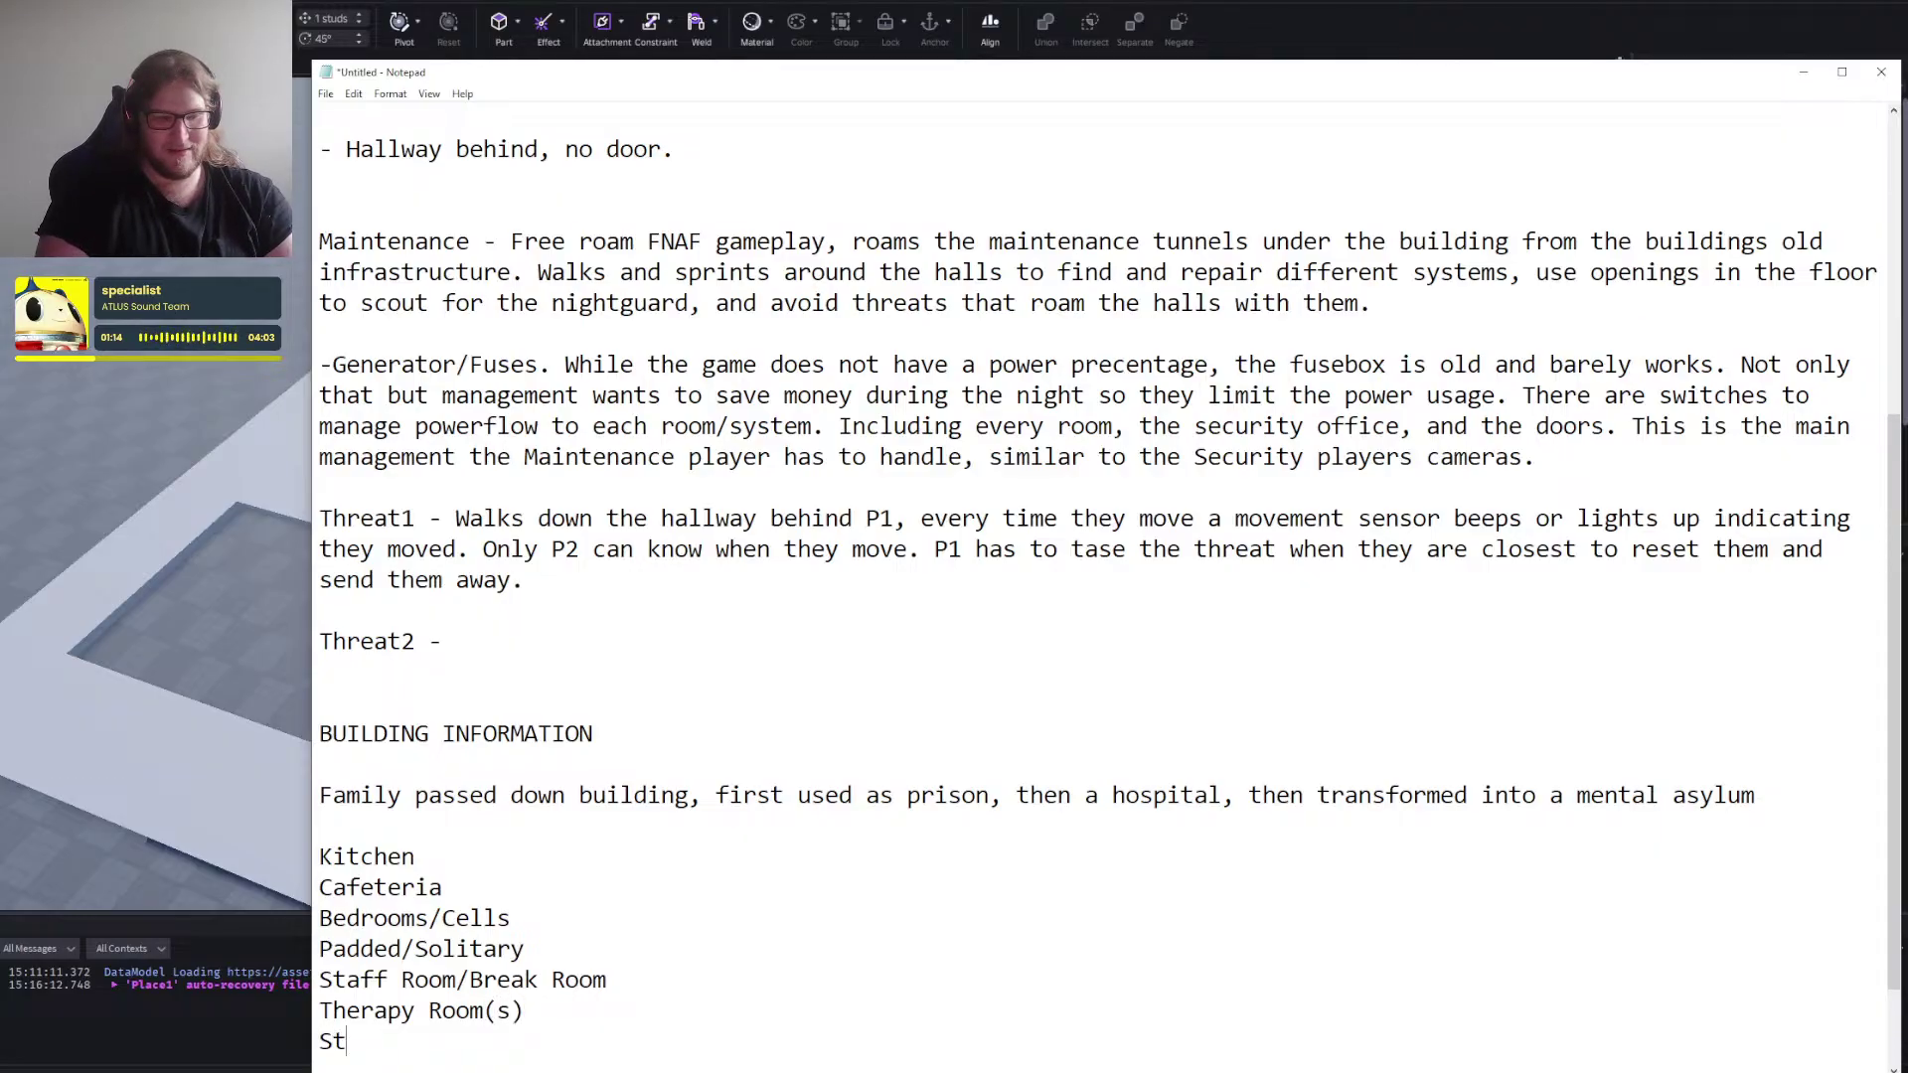
text(ger ooms)
key(Return)
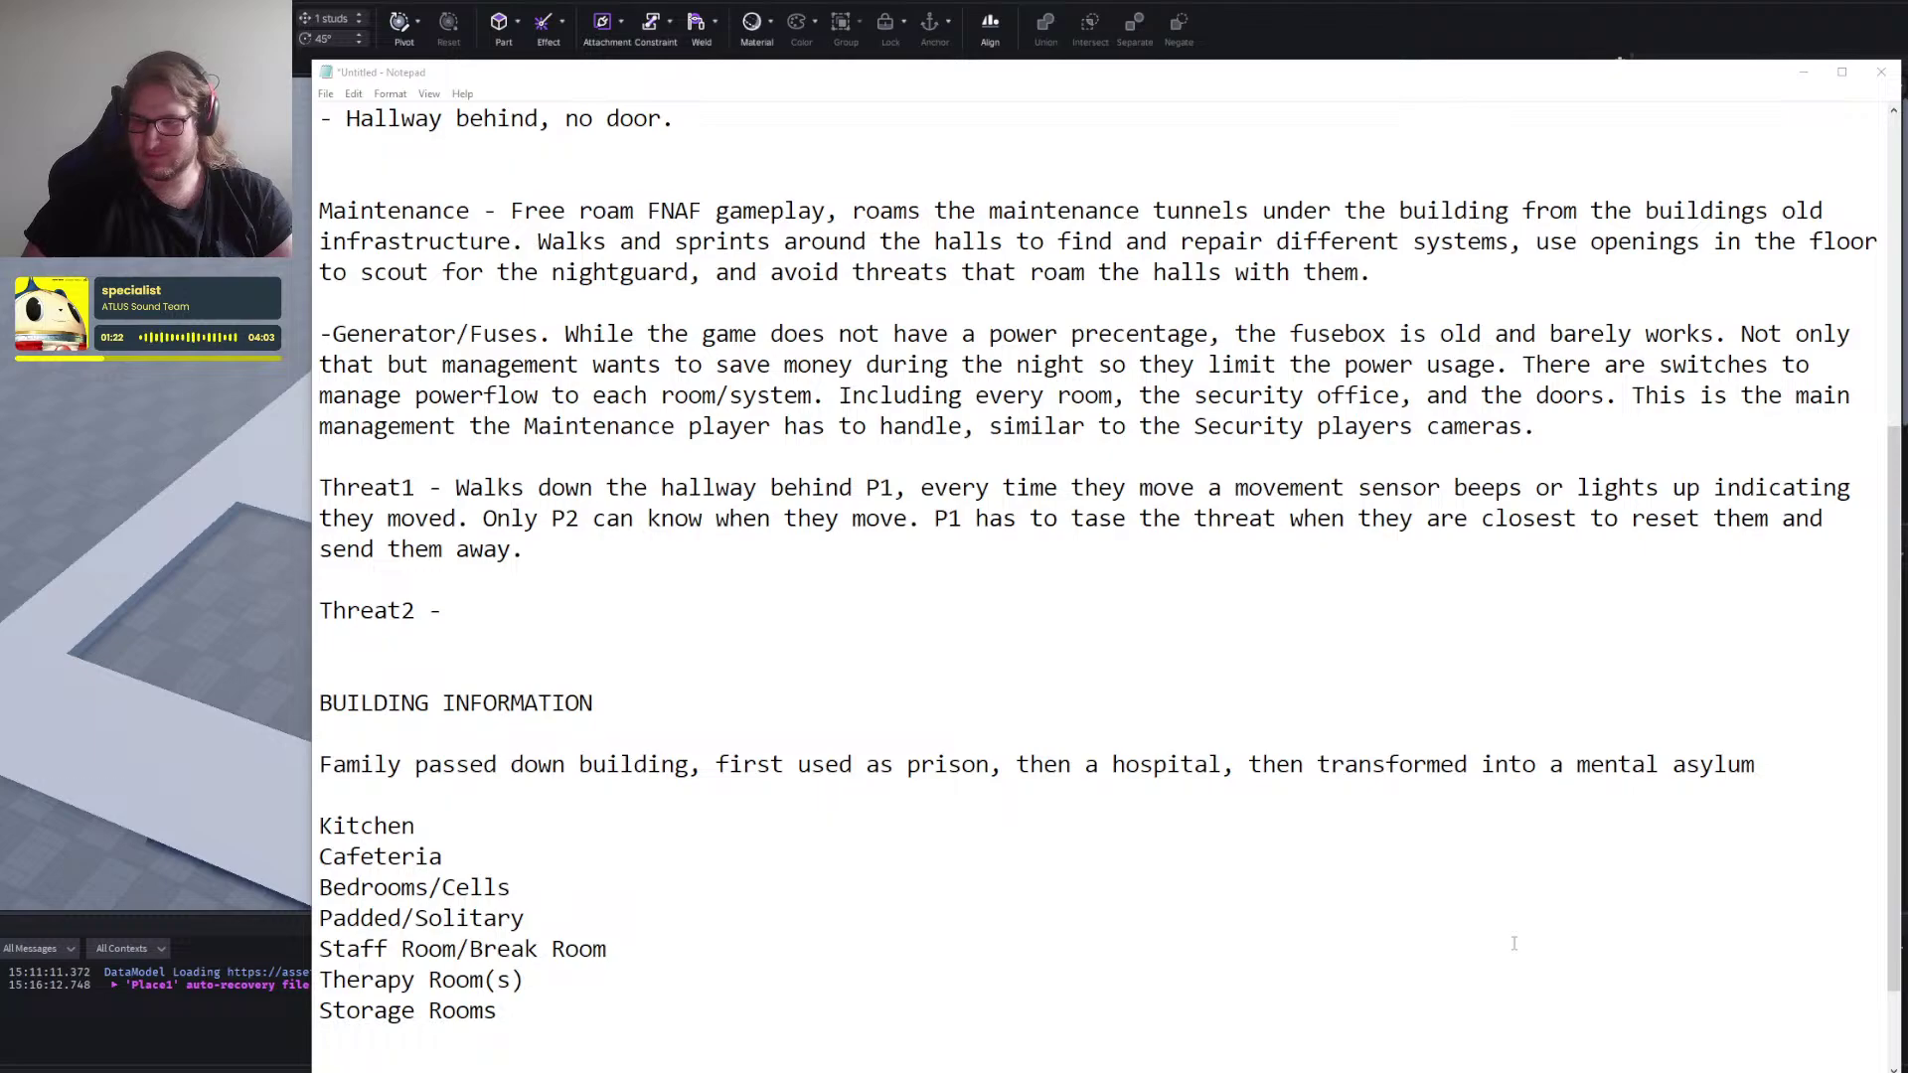
Add Bathrooms to the room list below Storage Rooms.
click(593, 1013)
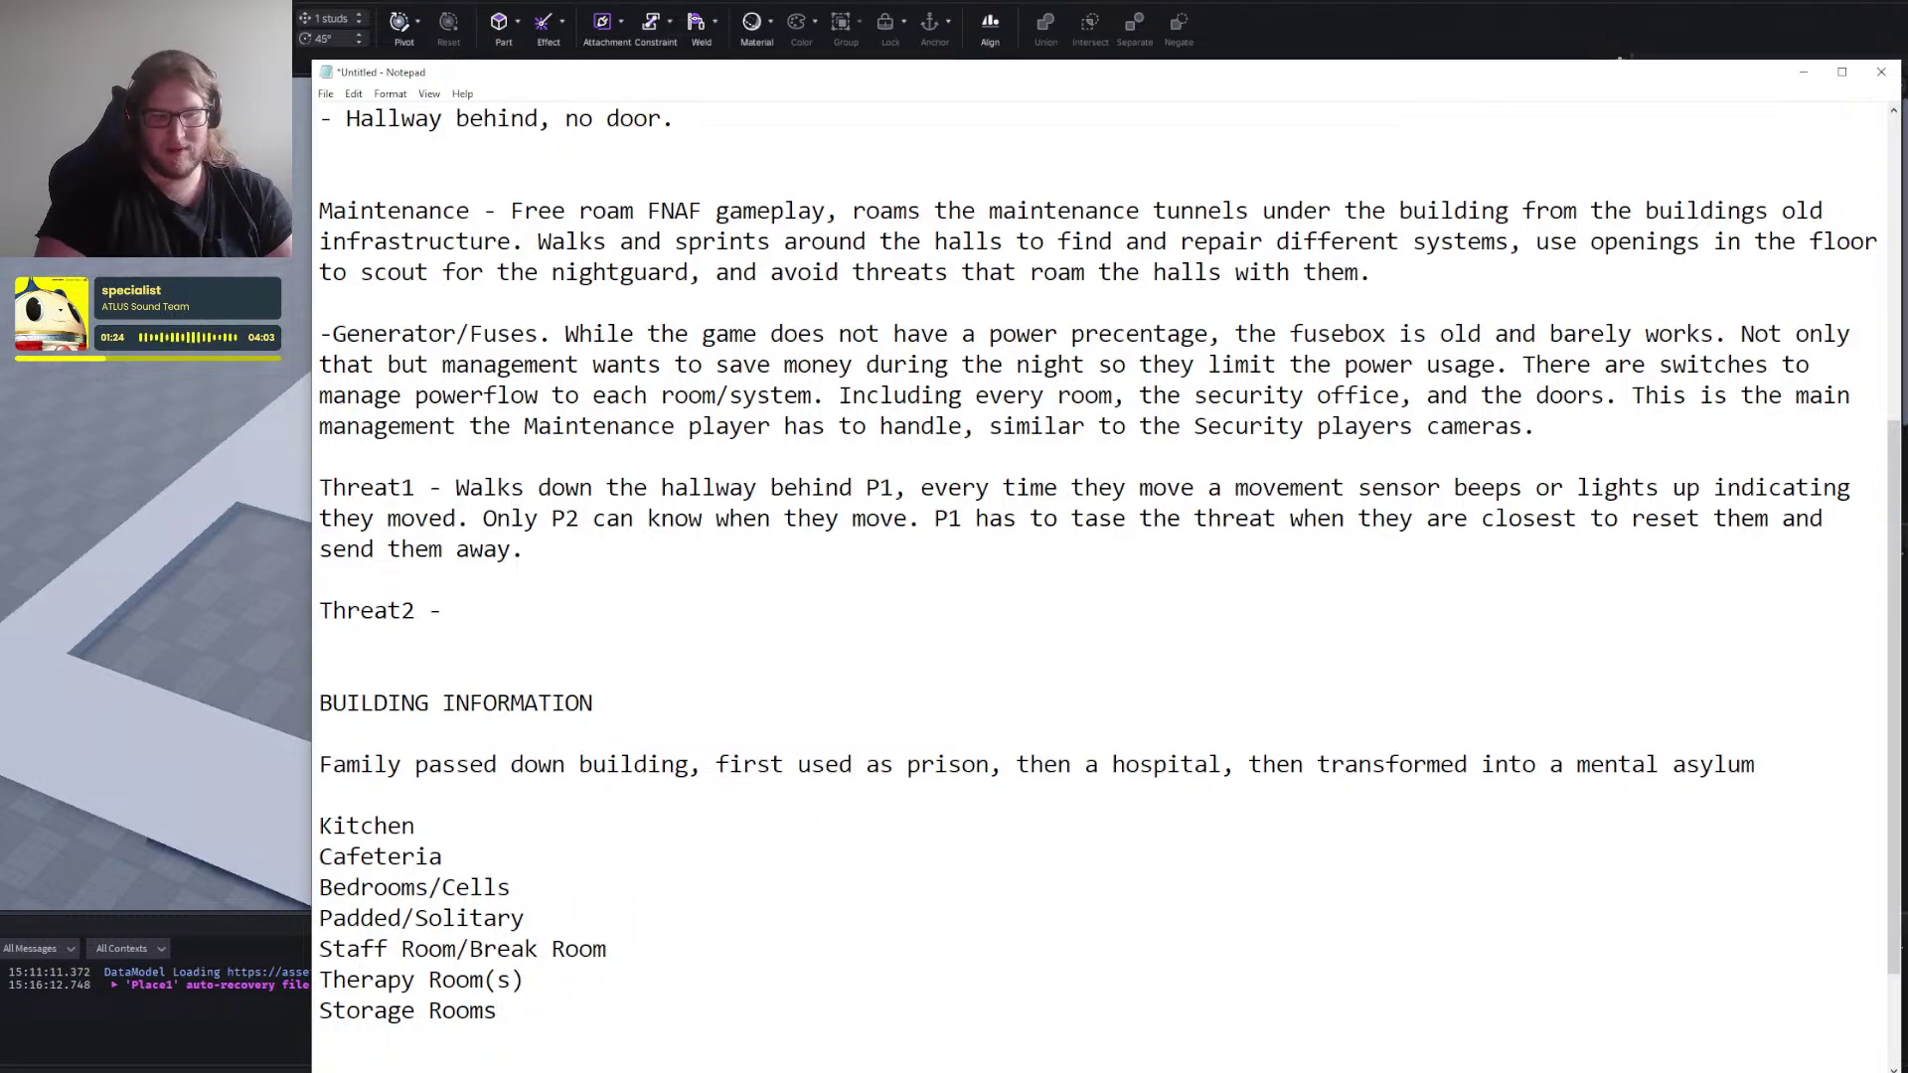
drag(537, 891, 387, 887)
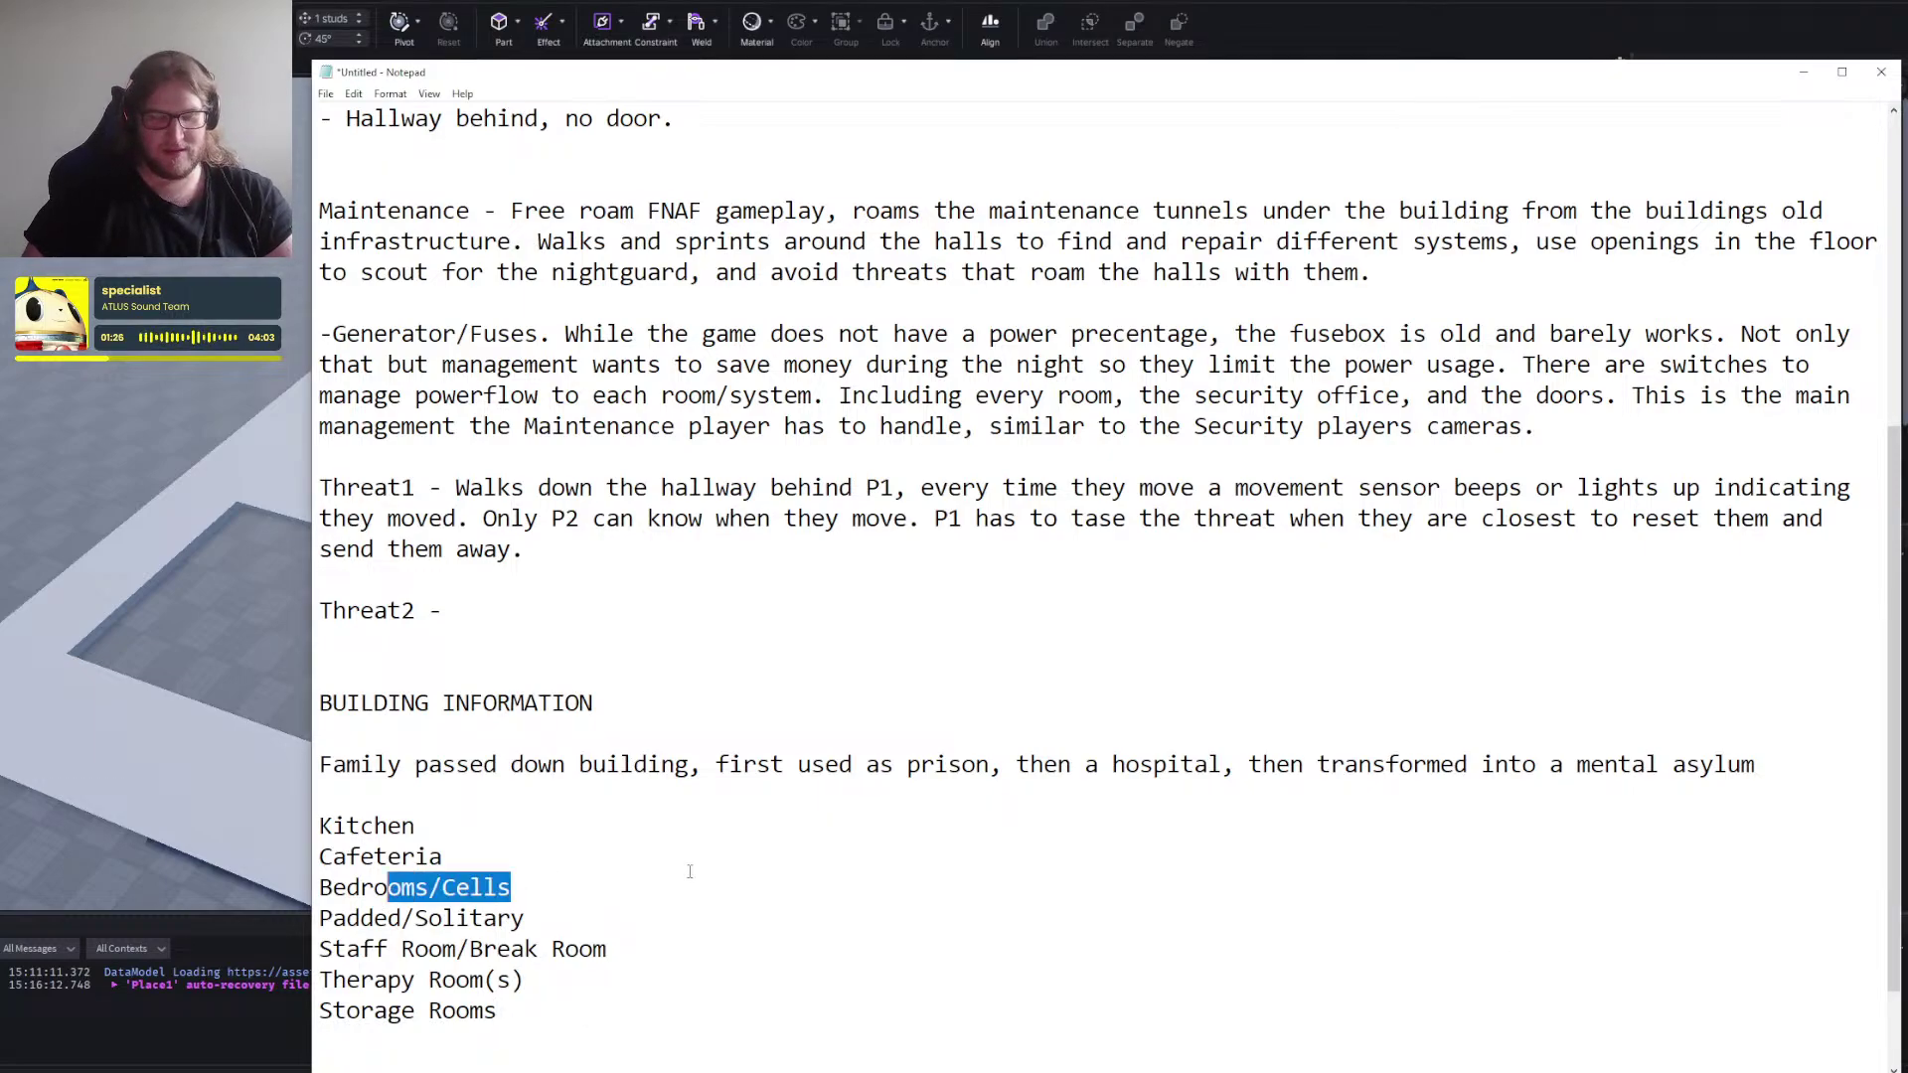
click(596, 889)
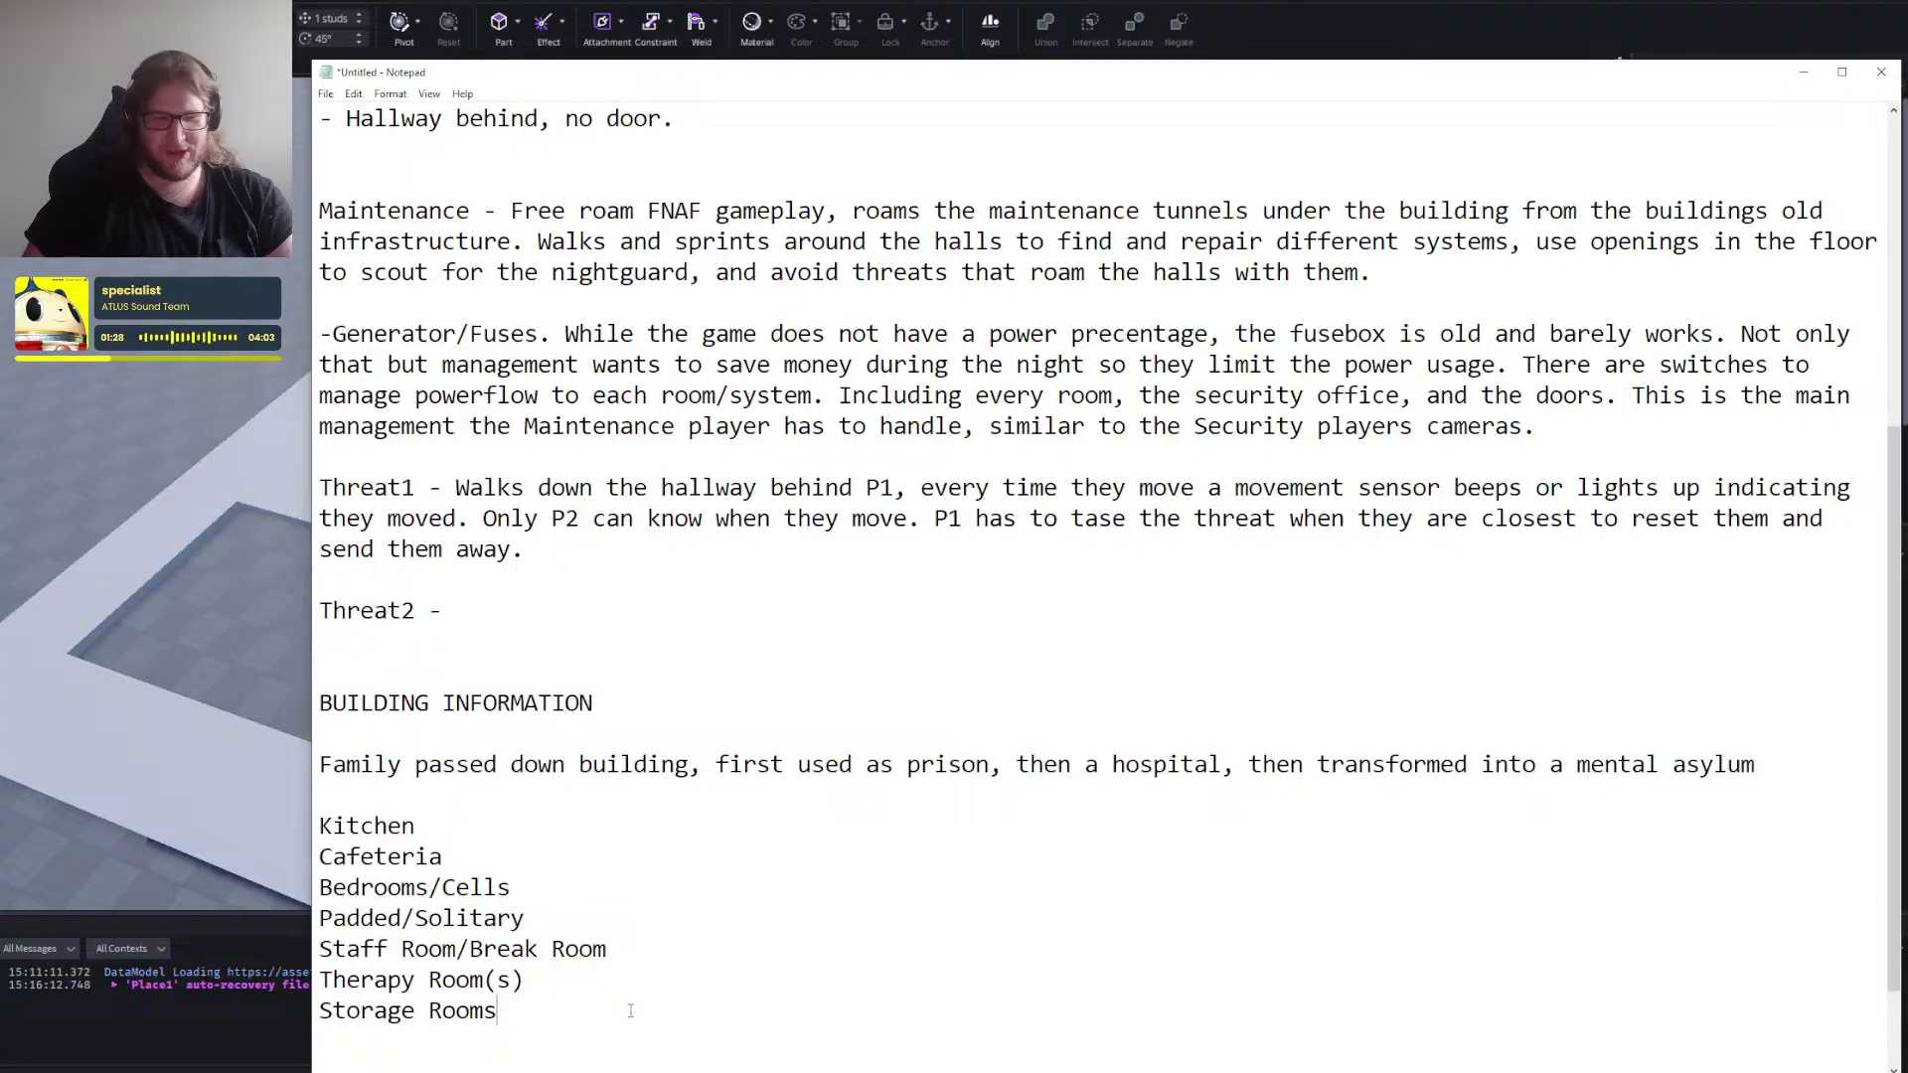
key(Return)
text(Bathr)
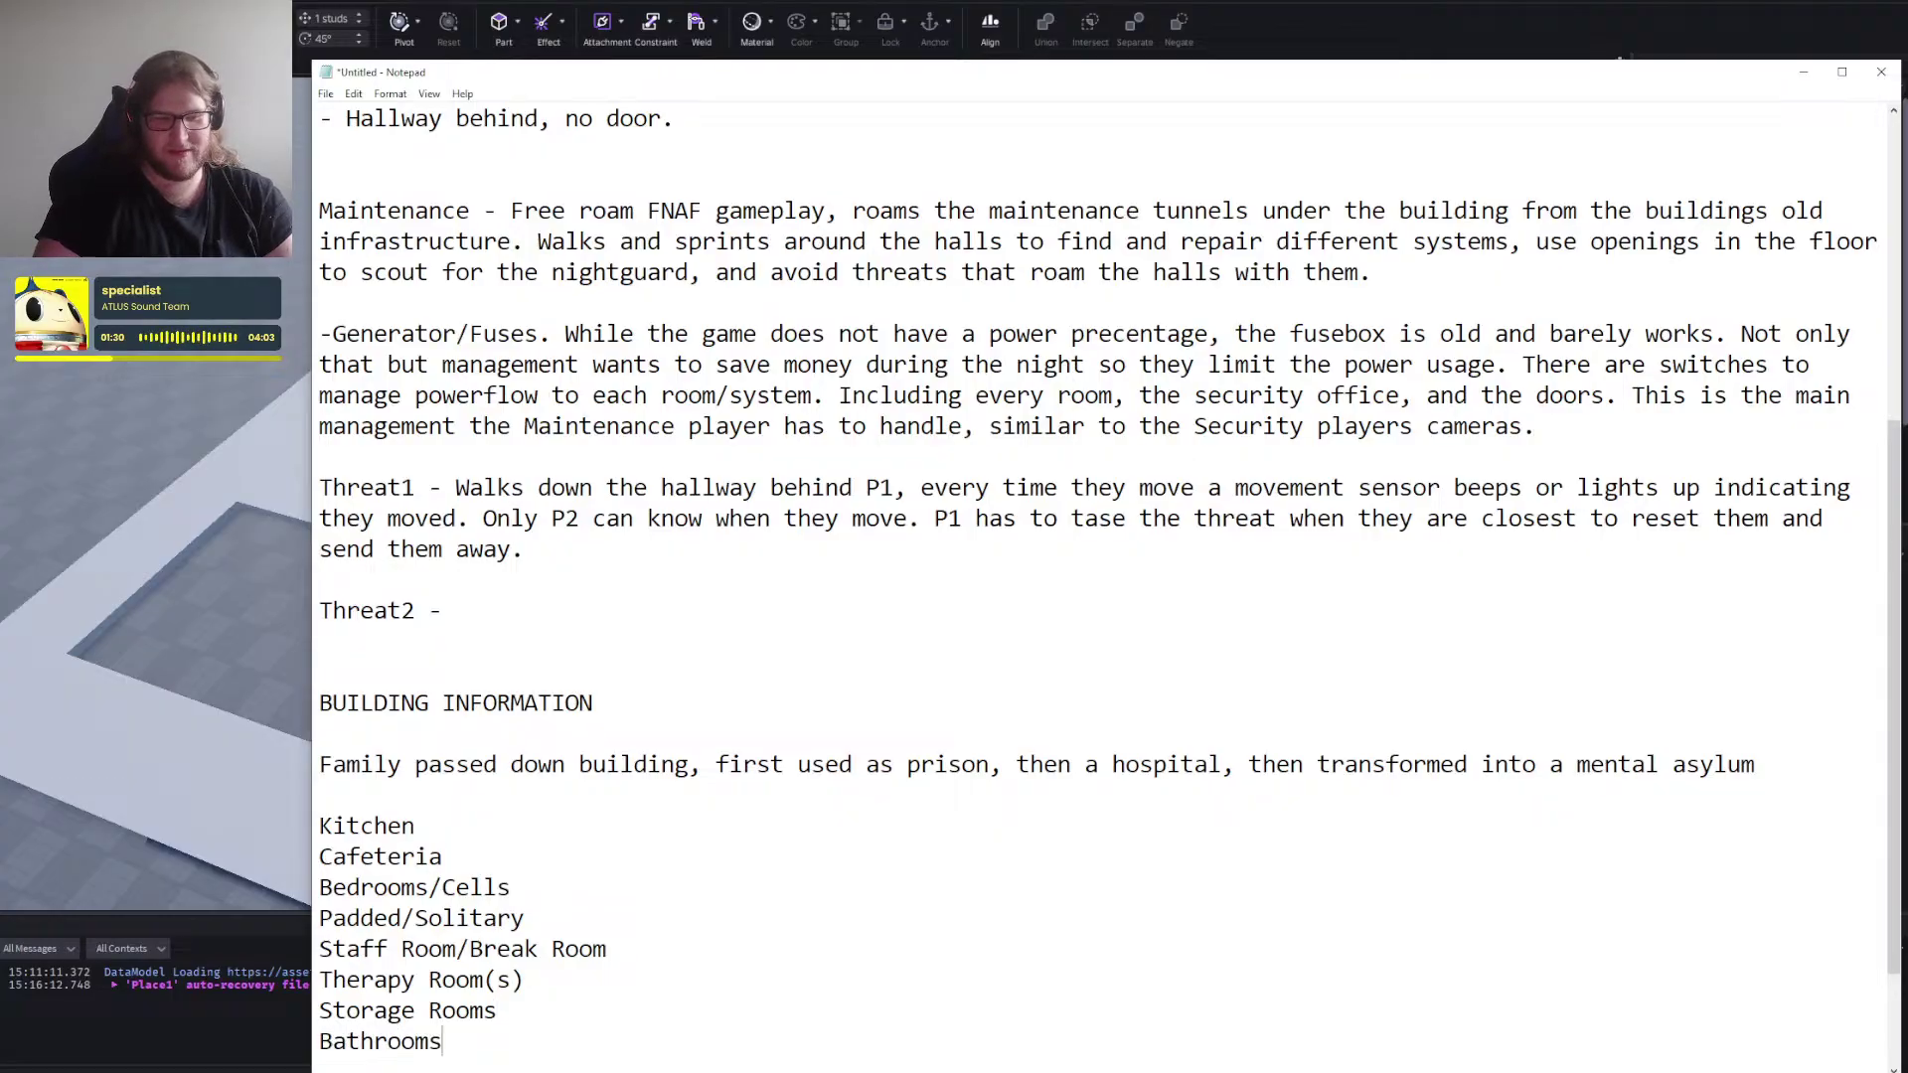
text(ooms)
key(Return)
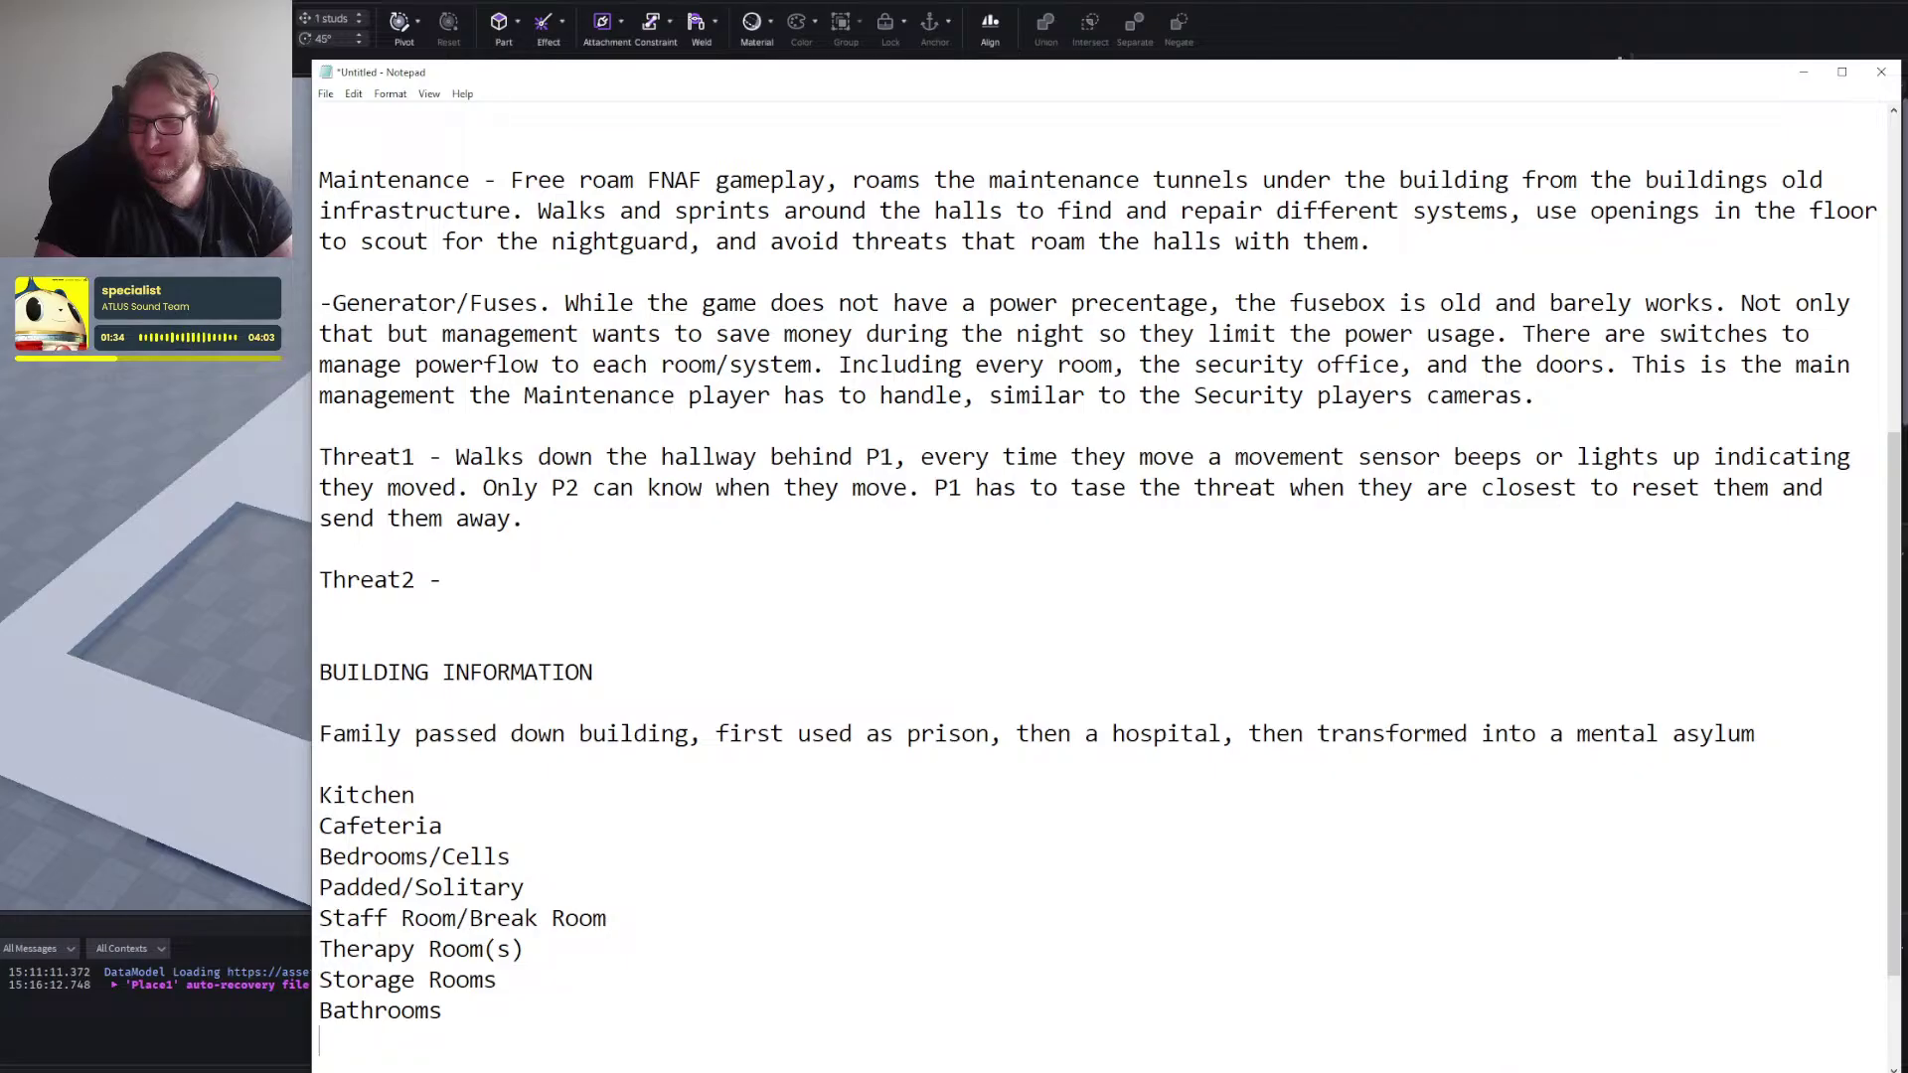
Add Outdoor Courtyard, Lounge/Communal Space and Quiet Room as new lines in the room list.
text(Outdoor Cour)
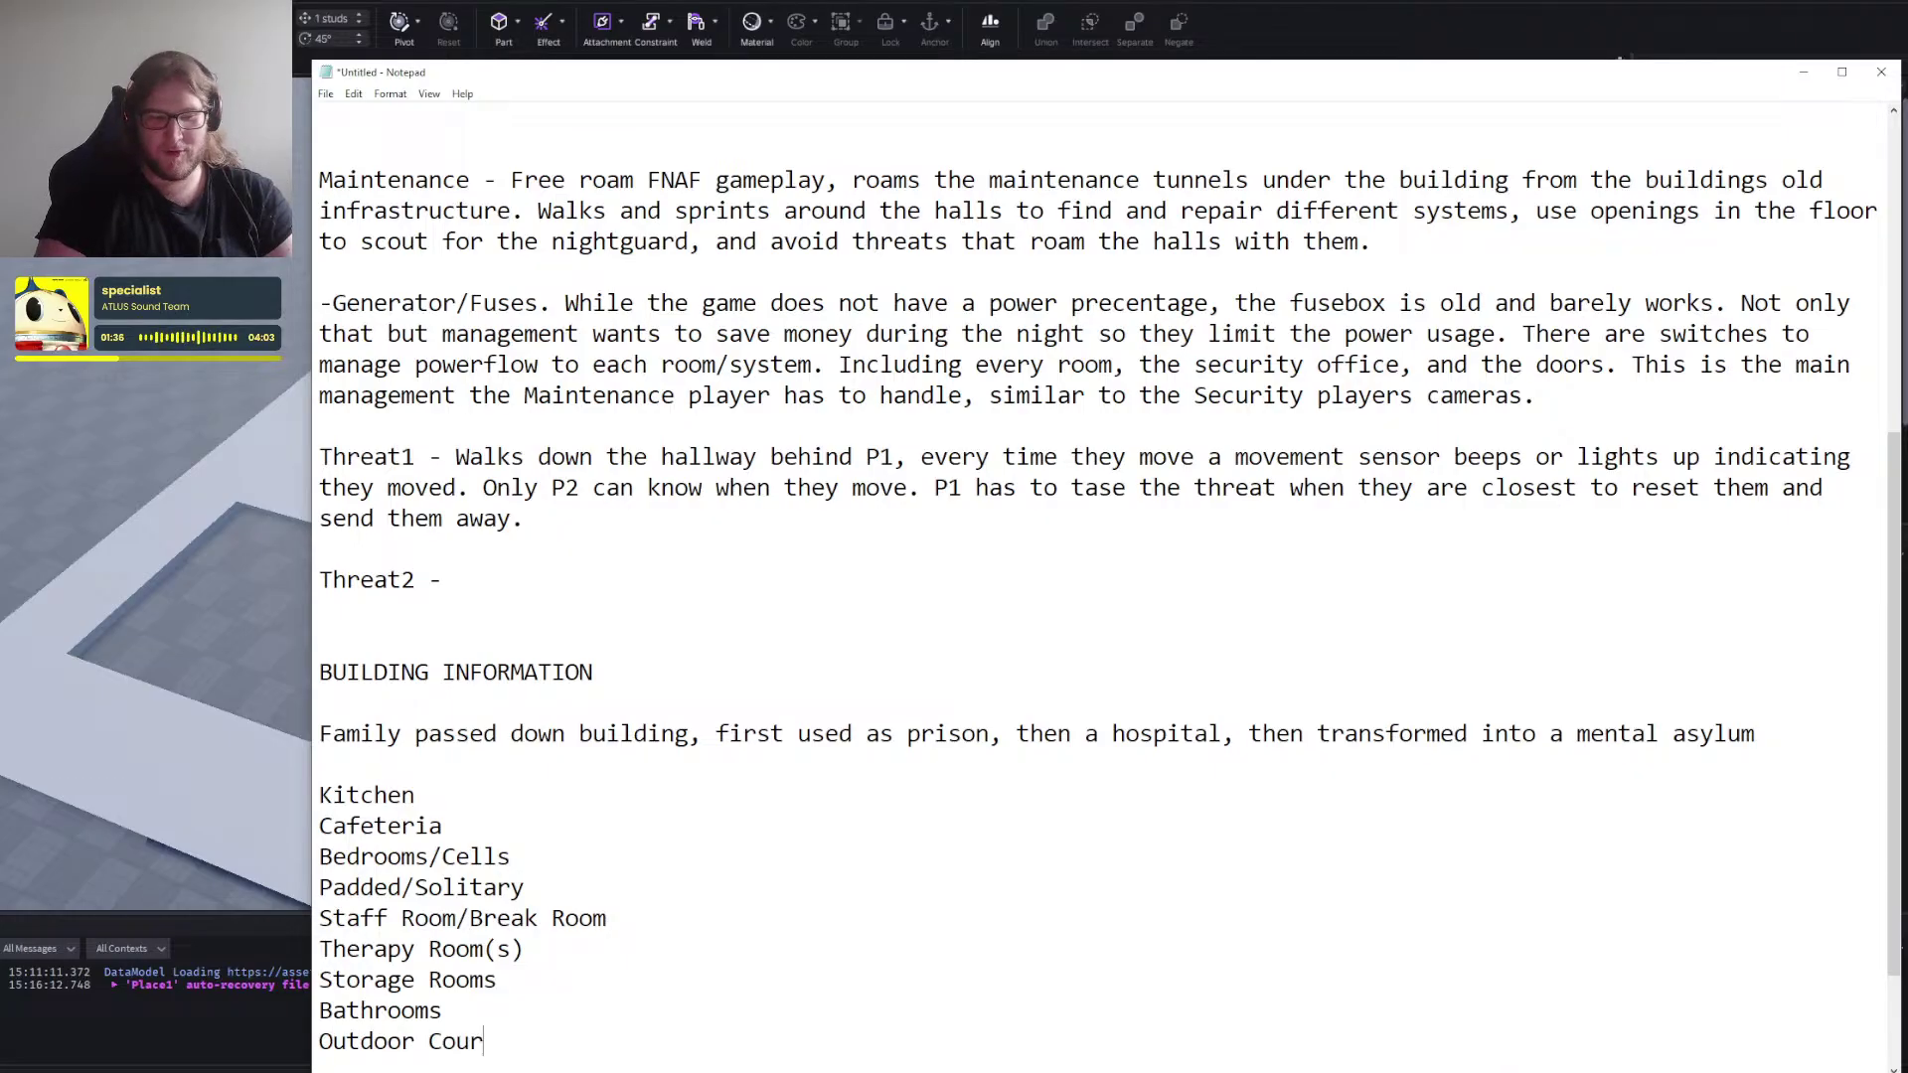
text(tyard)
key(Return)
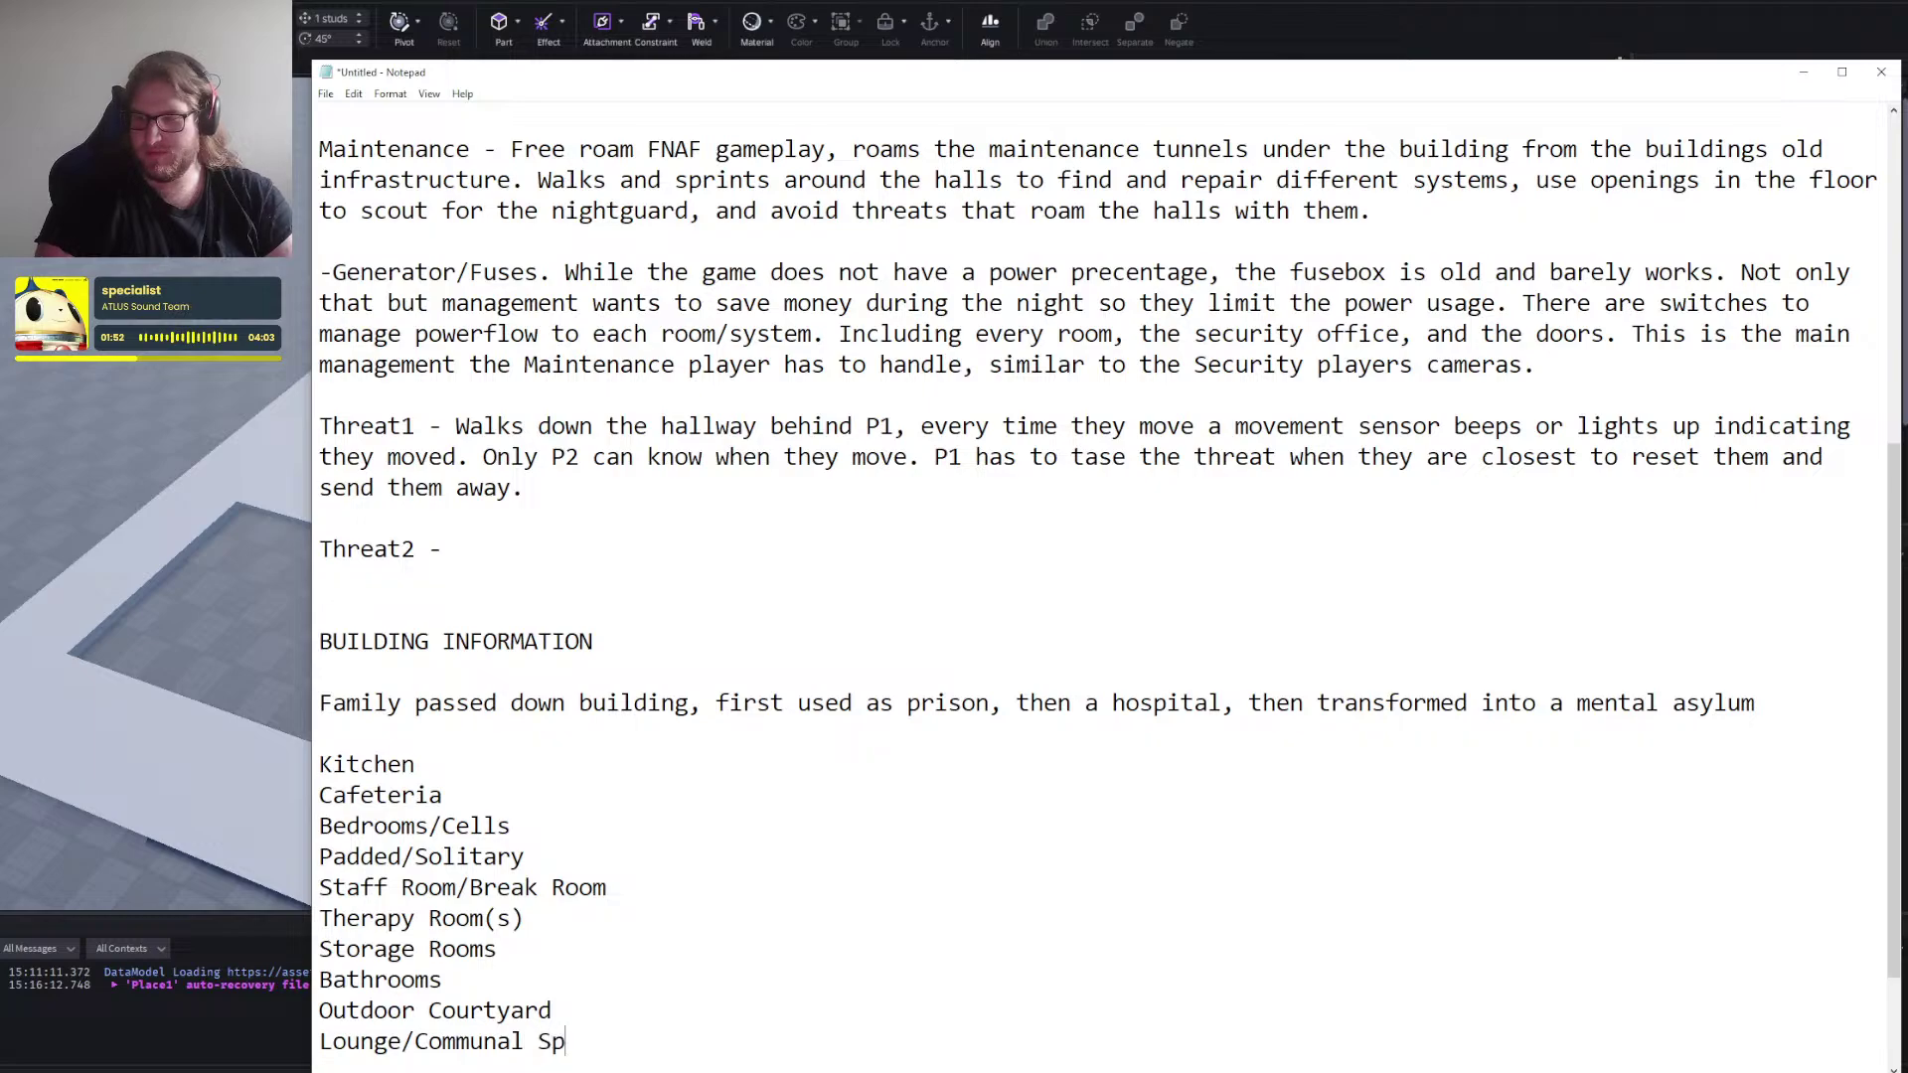
key(Return)
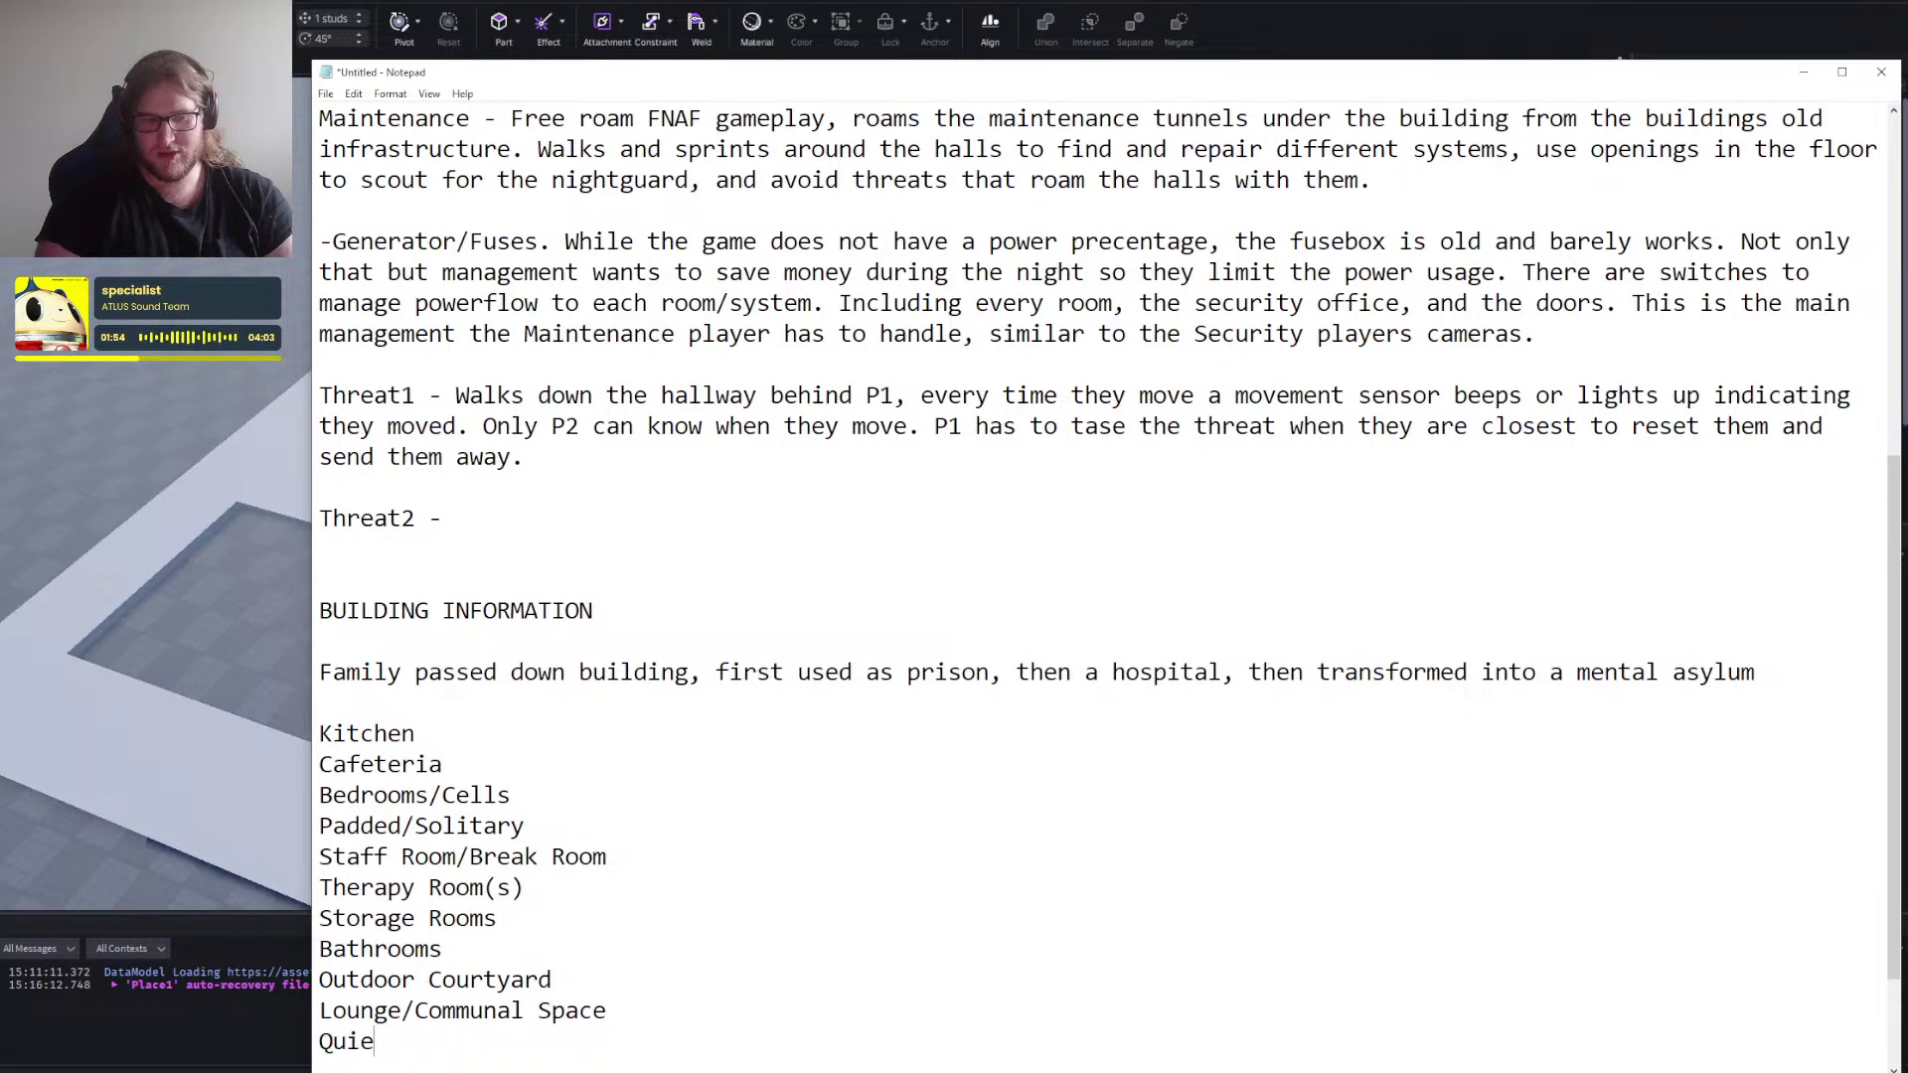
text(Quiet Rooms)
key(Return)
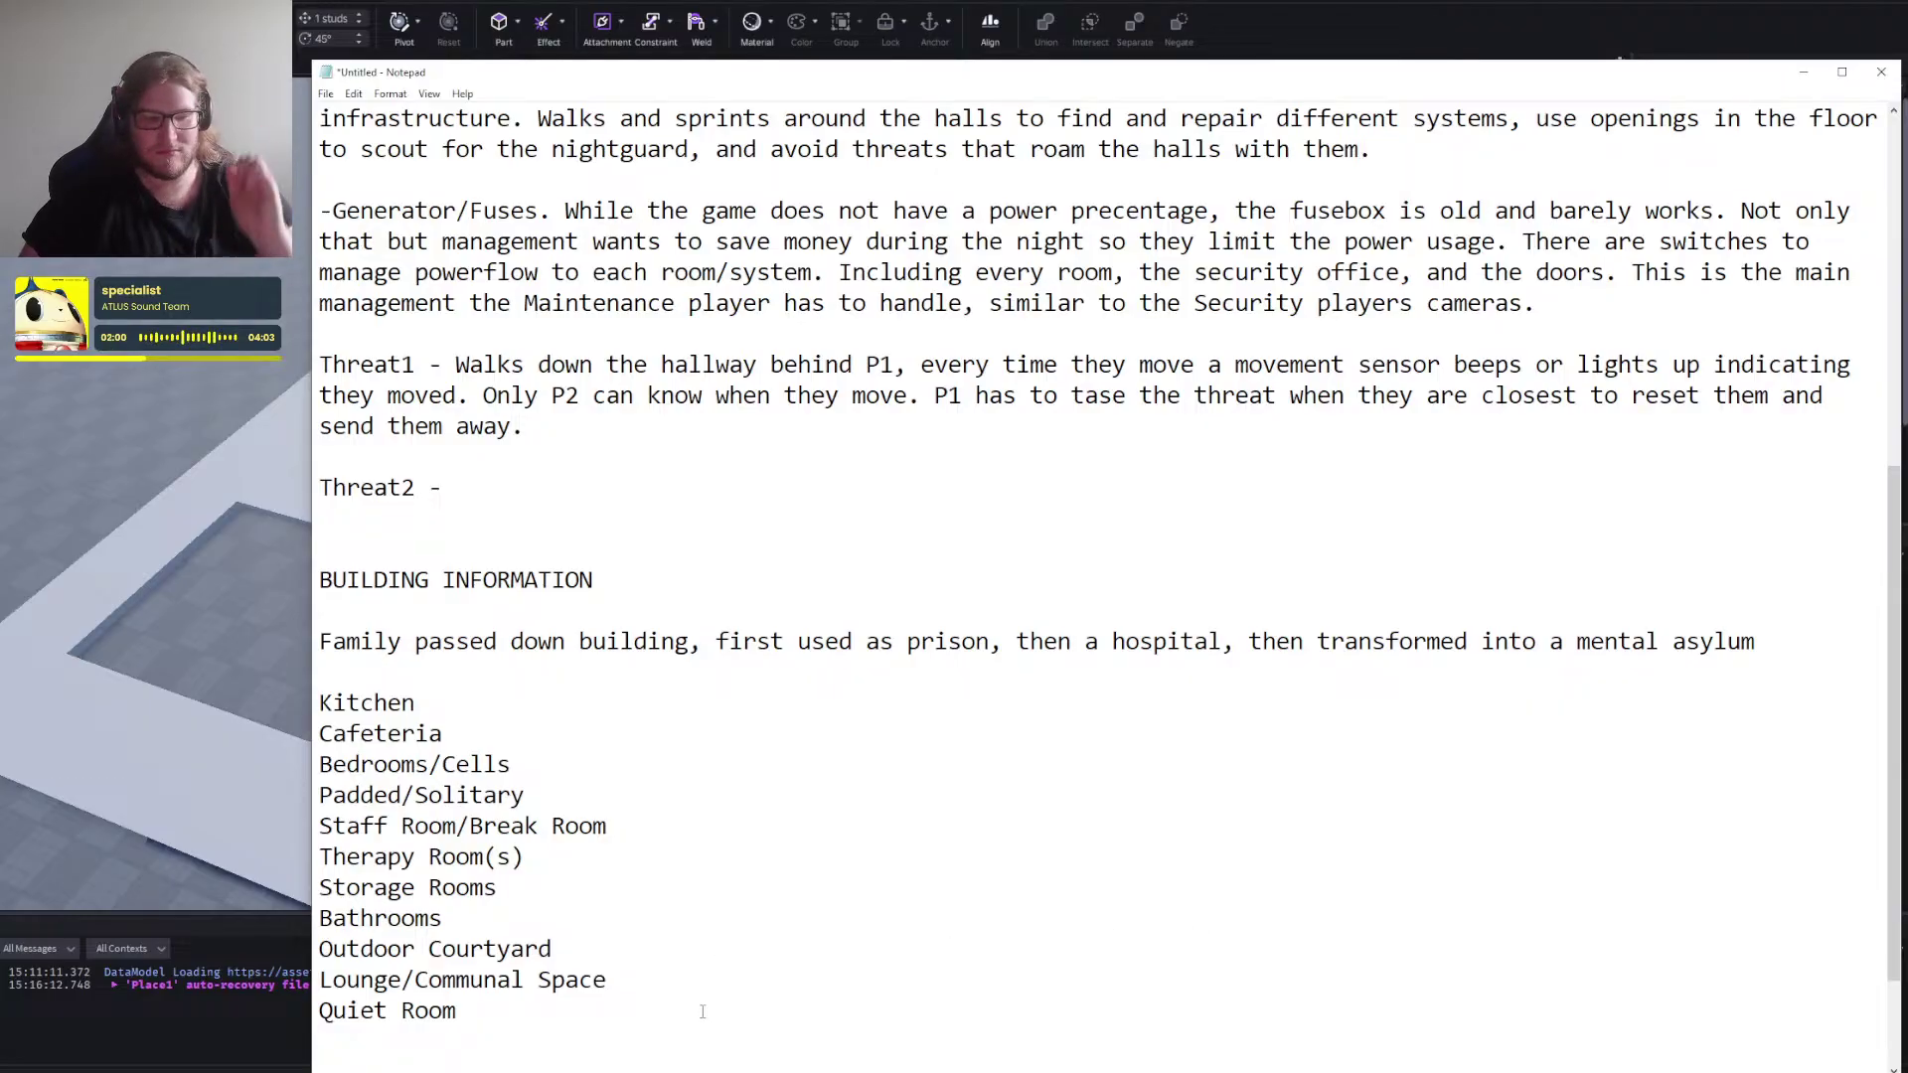
Extend the room list with Laundry Room and Gym on separate lines.
key(Return)
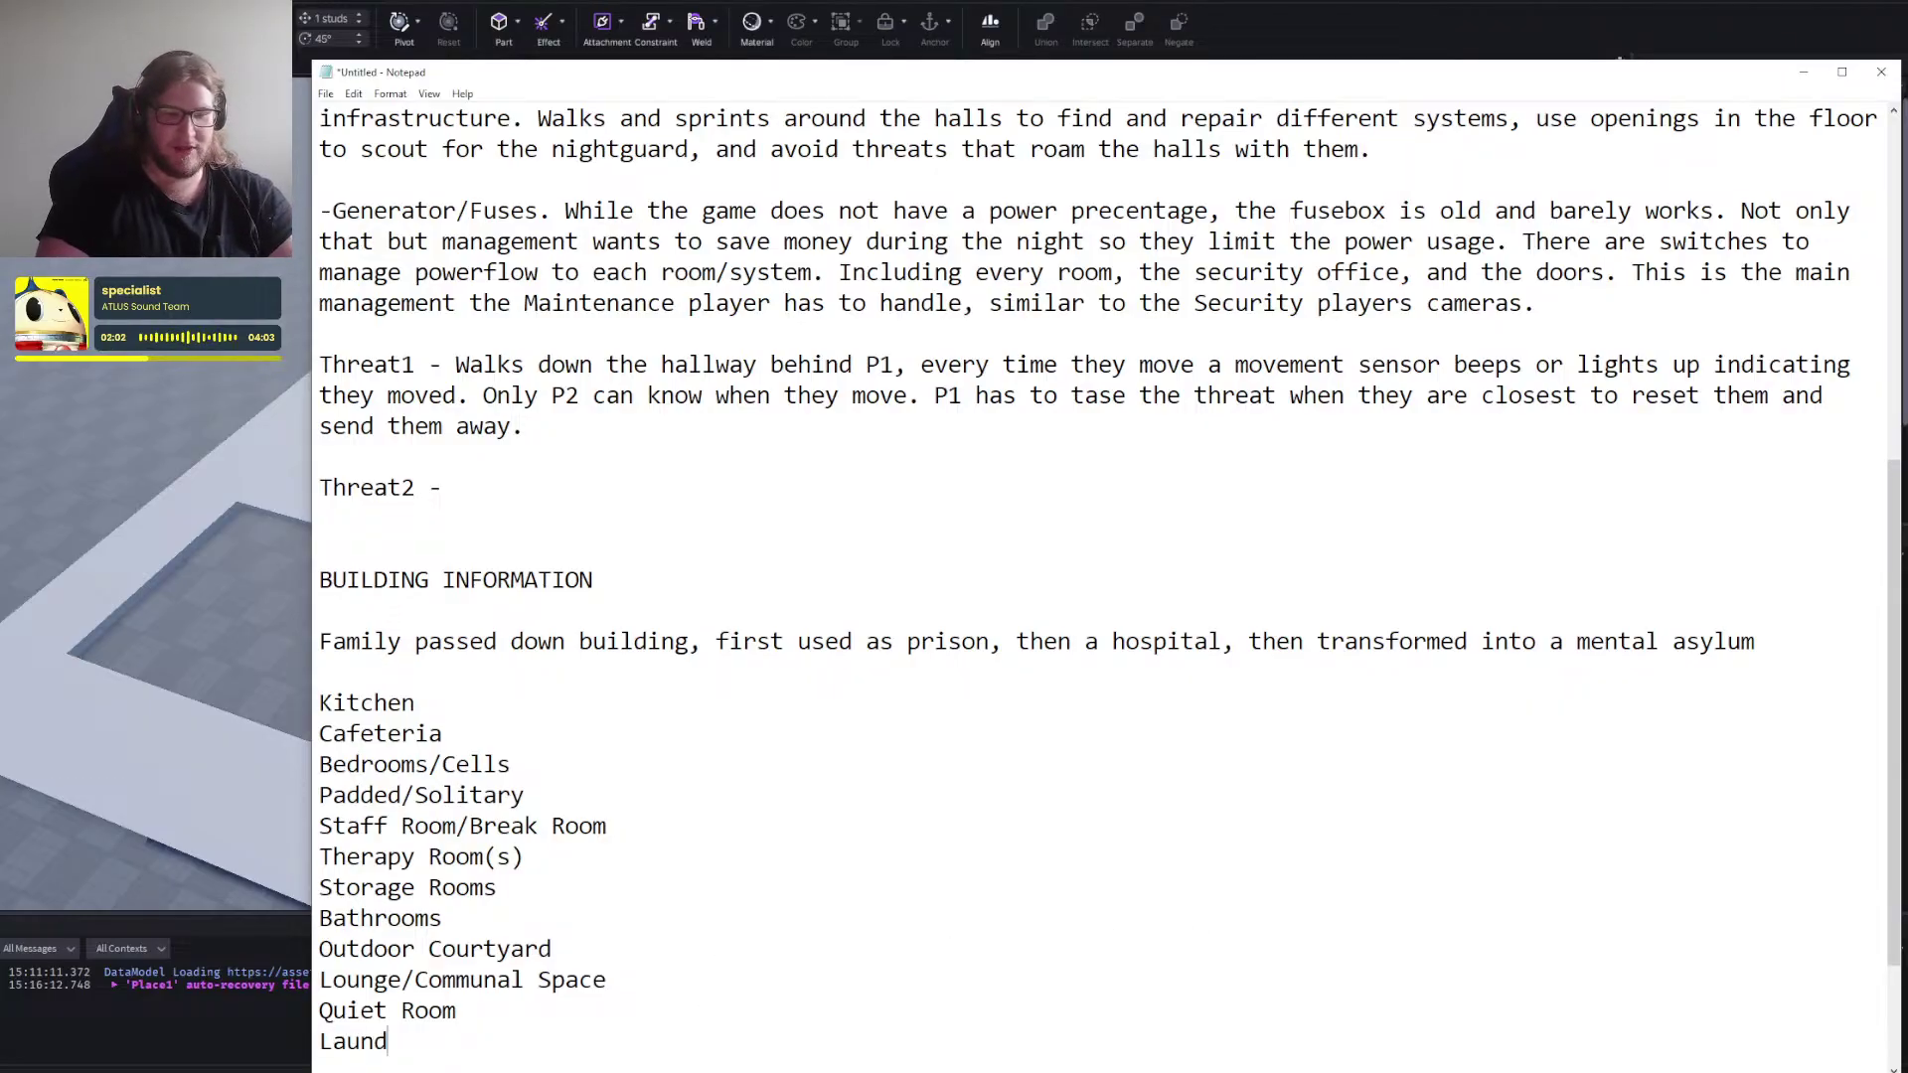
text(Laundry Room)
key(Return)
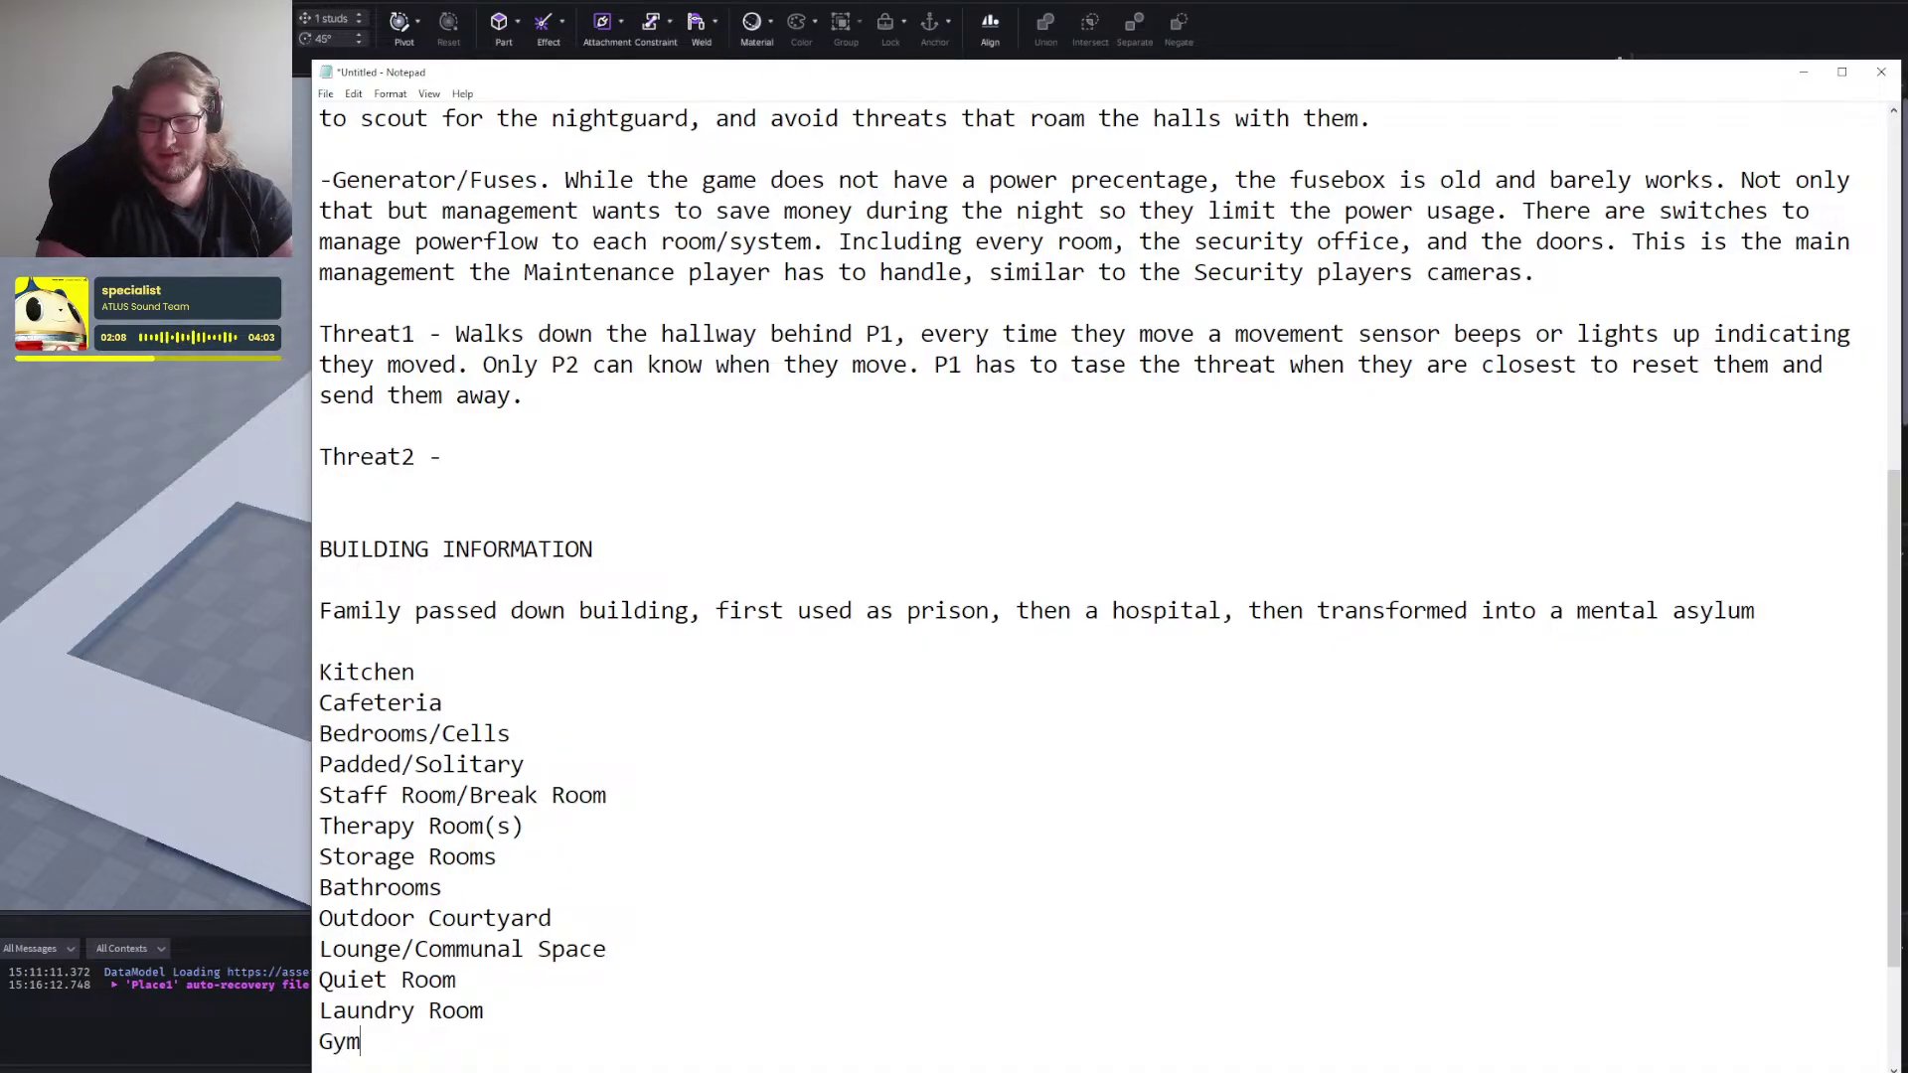
text(Gym)
key(Return)
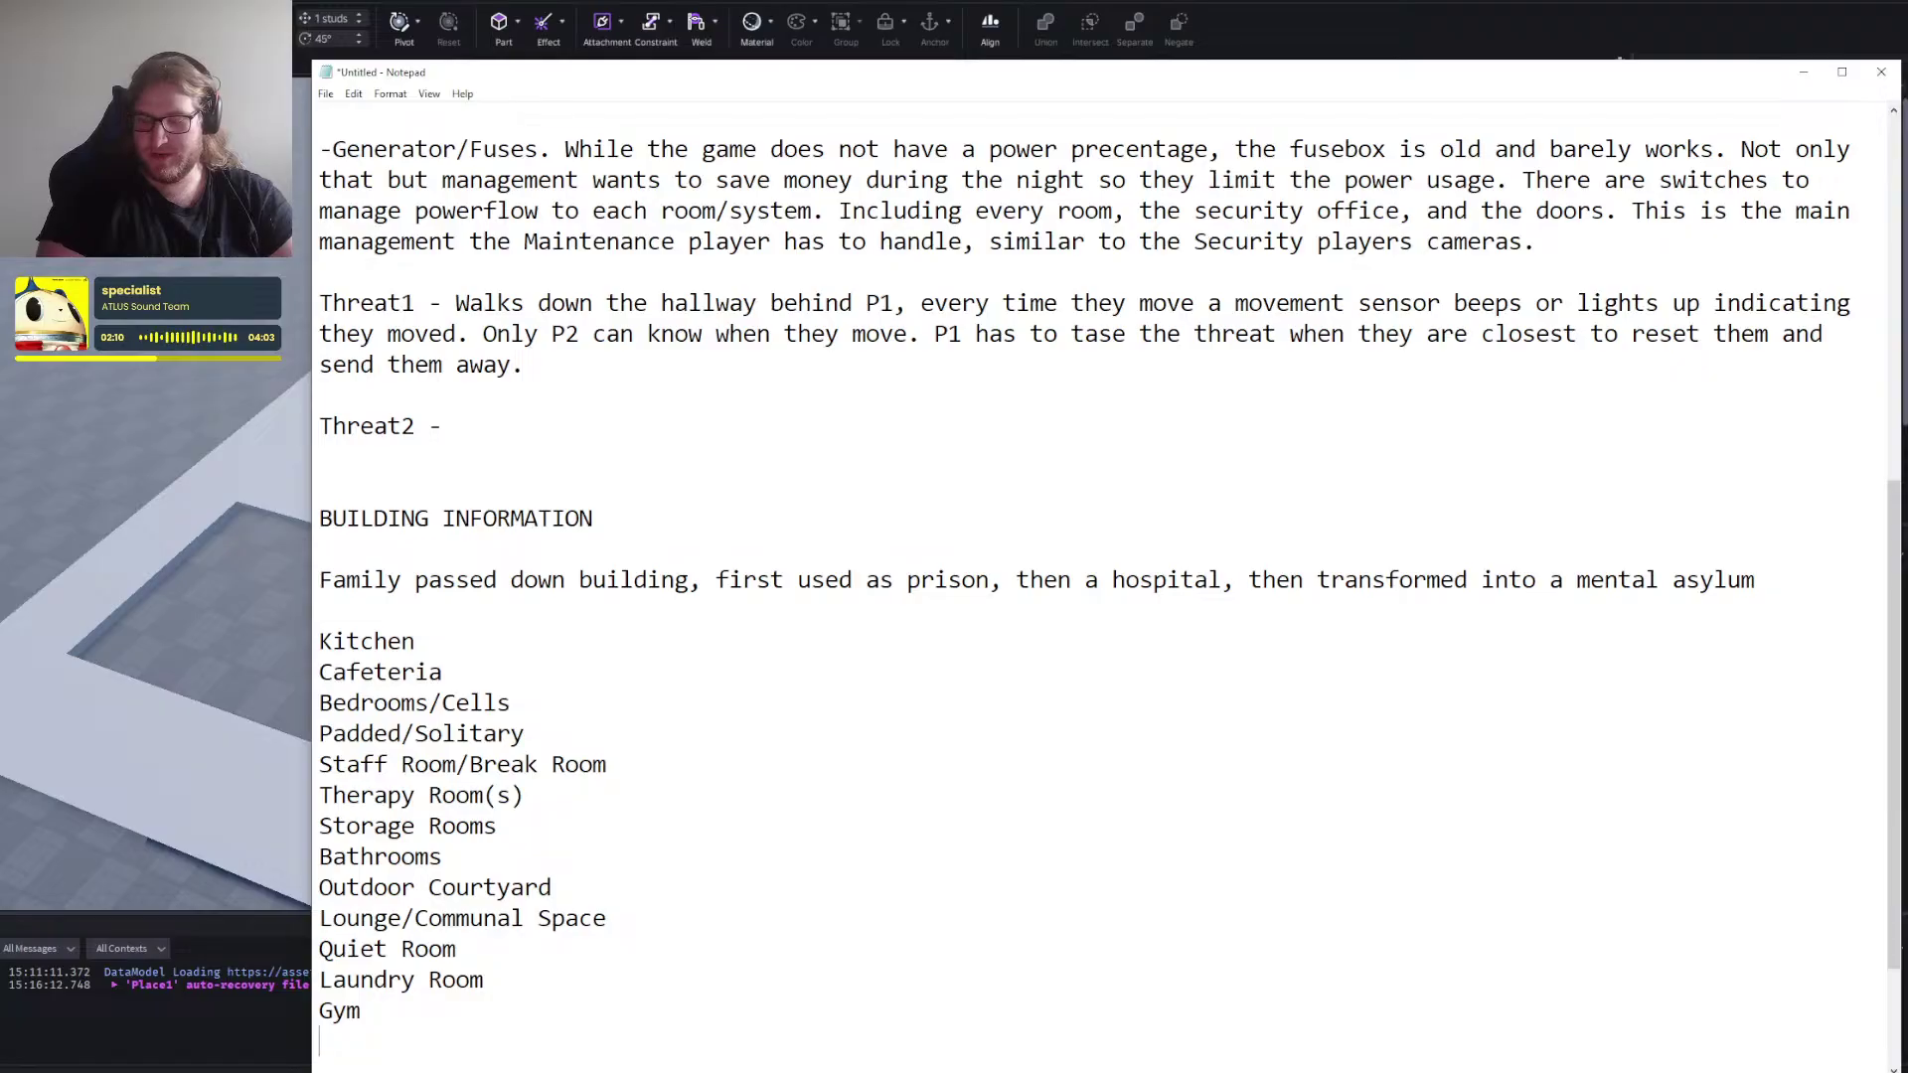
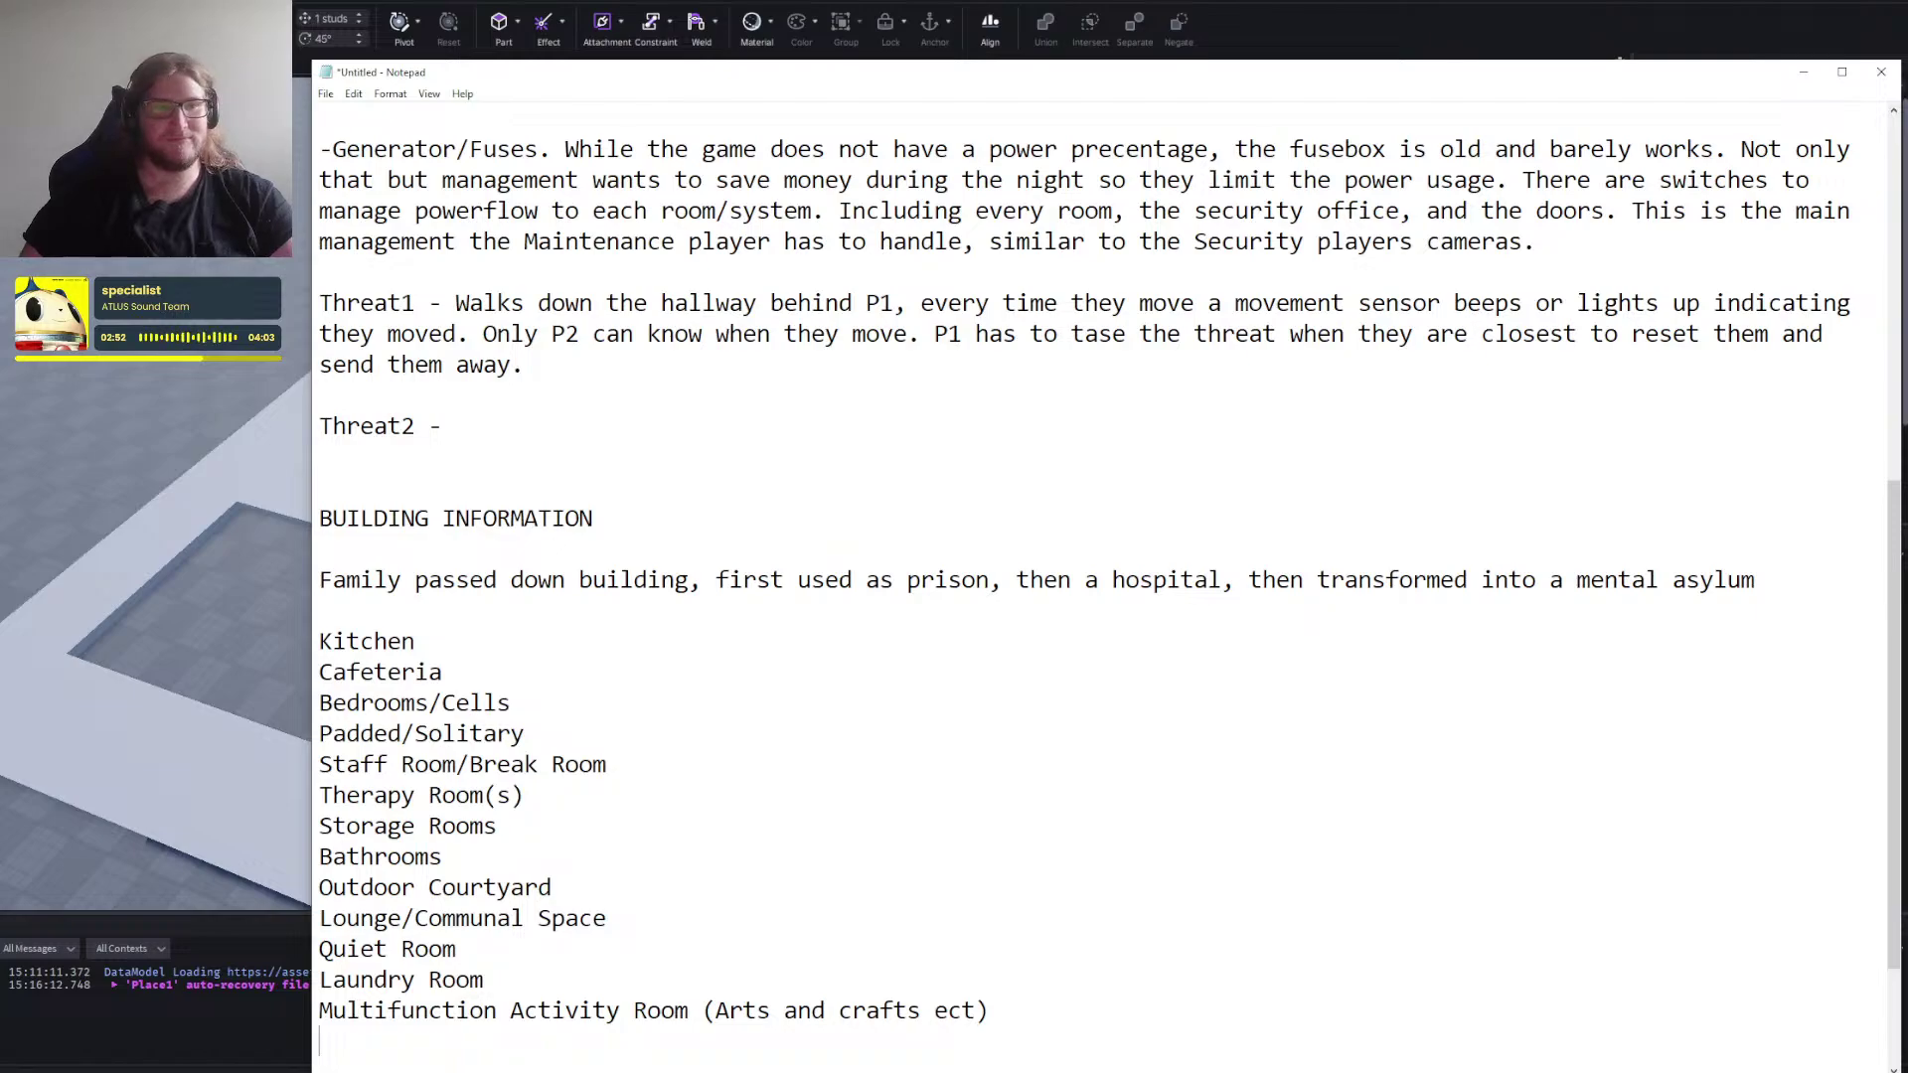
Return to Roblox Studio and delete the wide cross hallway in front of the office wall.
key(alt+Tab)
right_click(1105, 620)
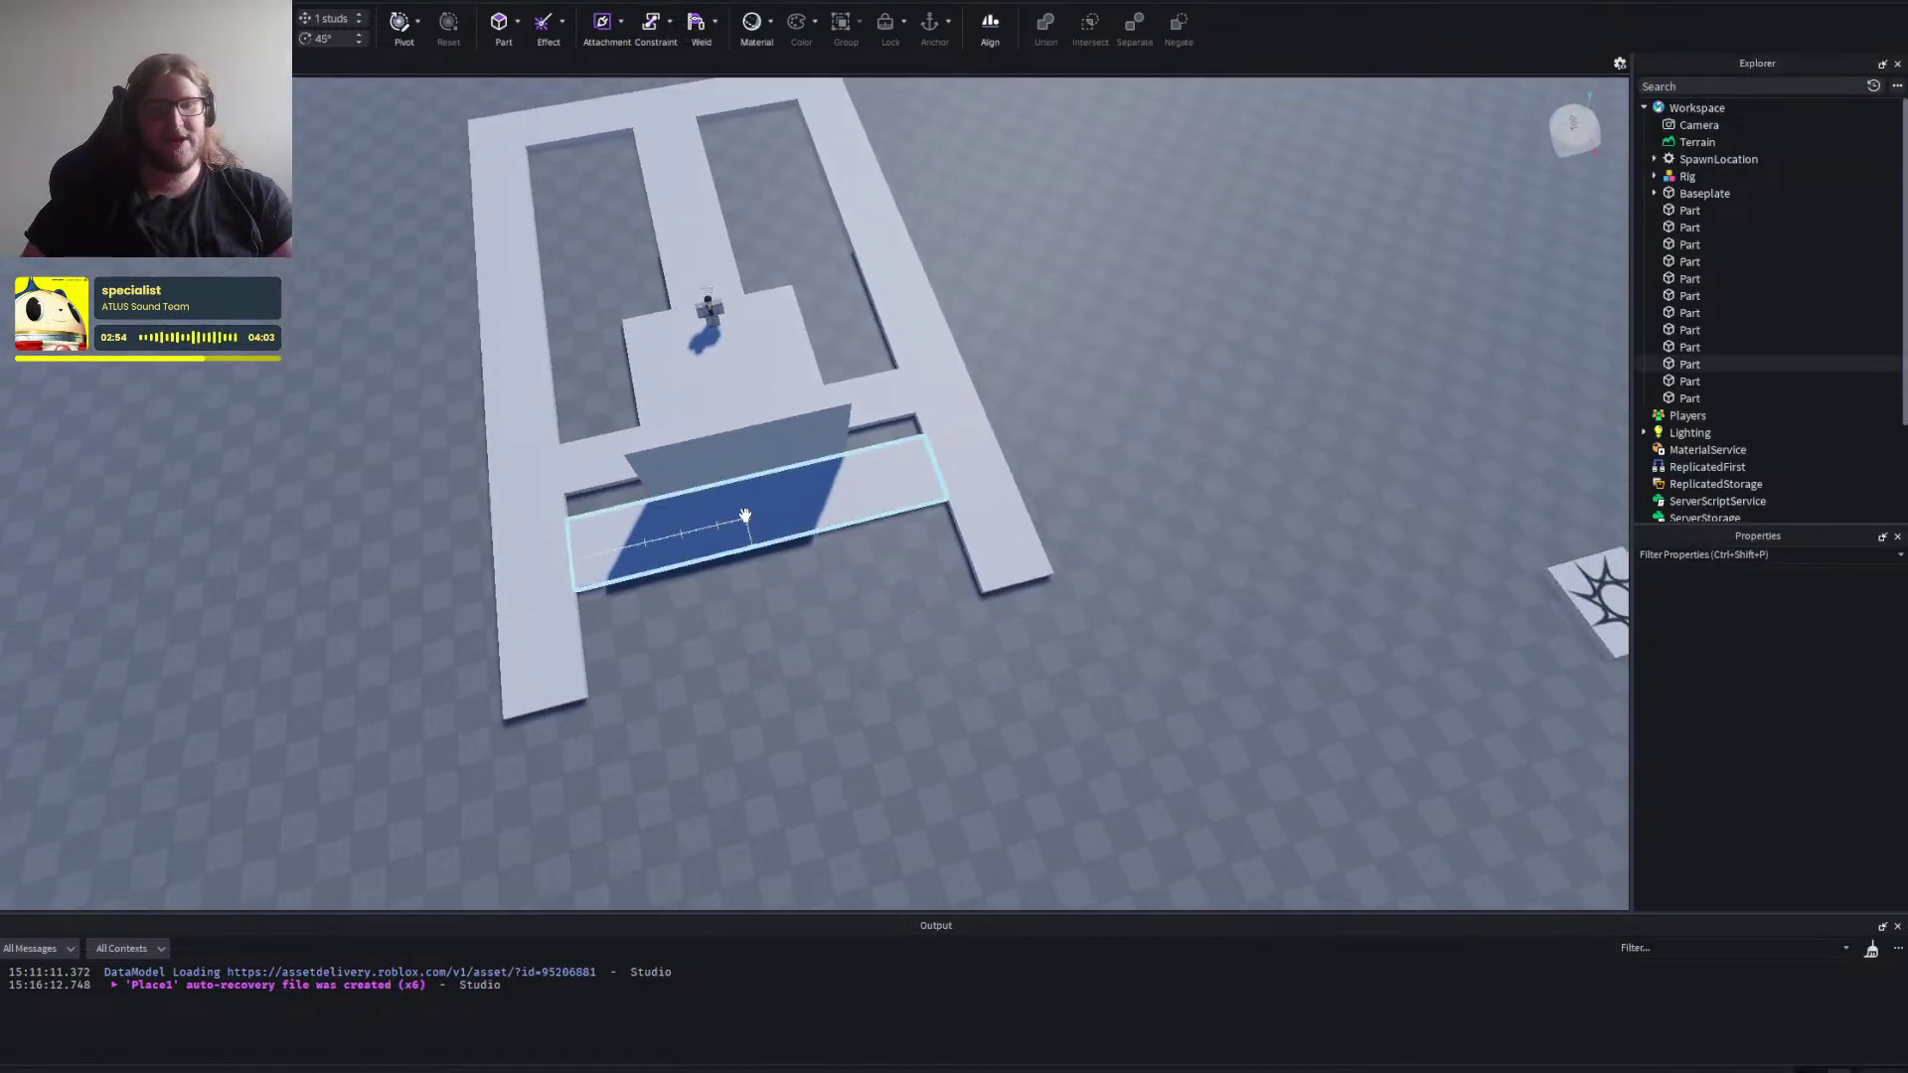
click(746, 516)
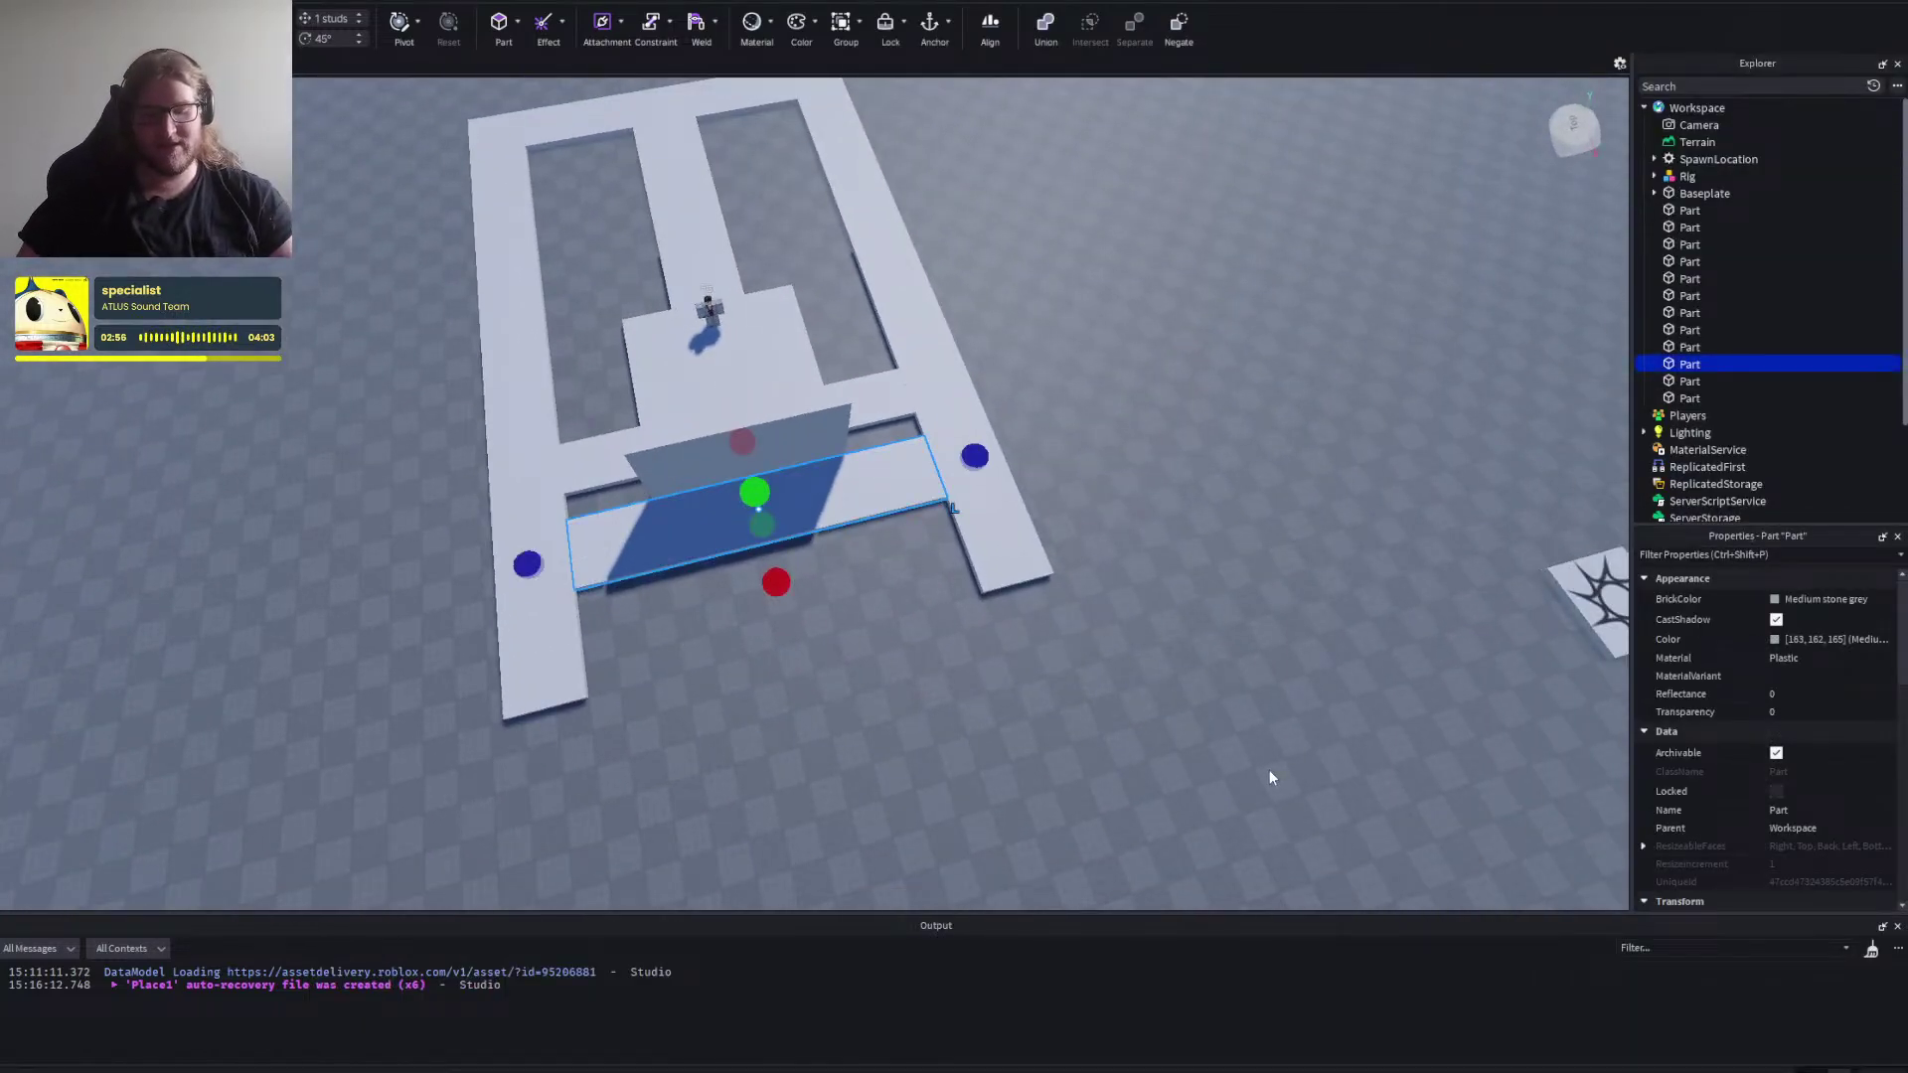
key(f)
click(1101, 766)
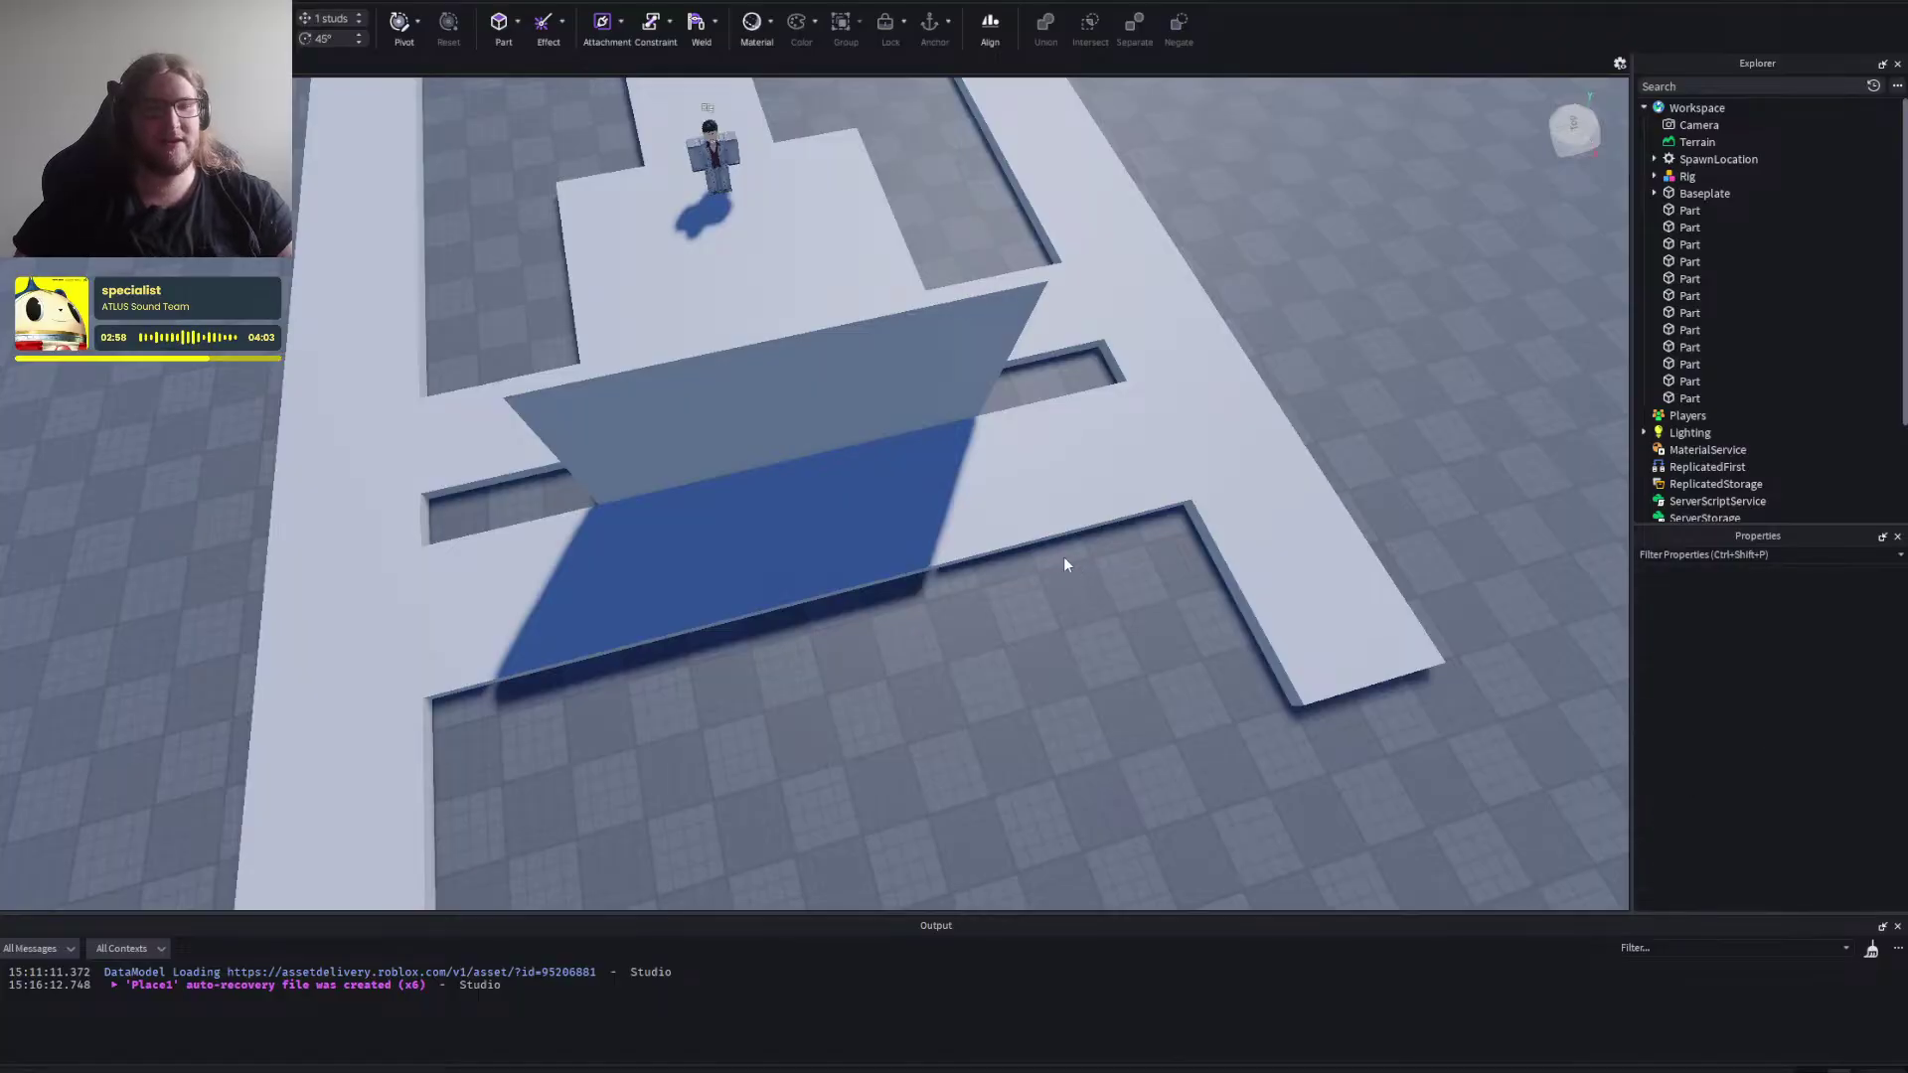
click(1028, 528)
key(Delete)
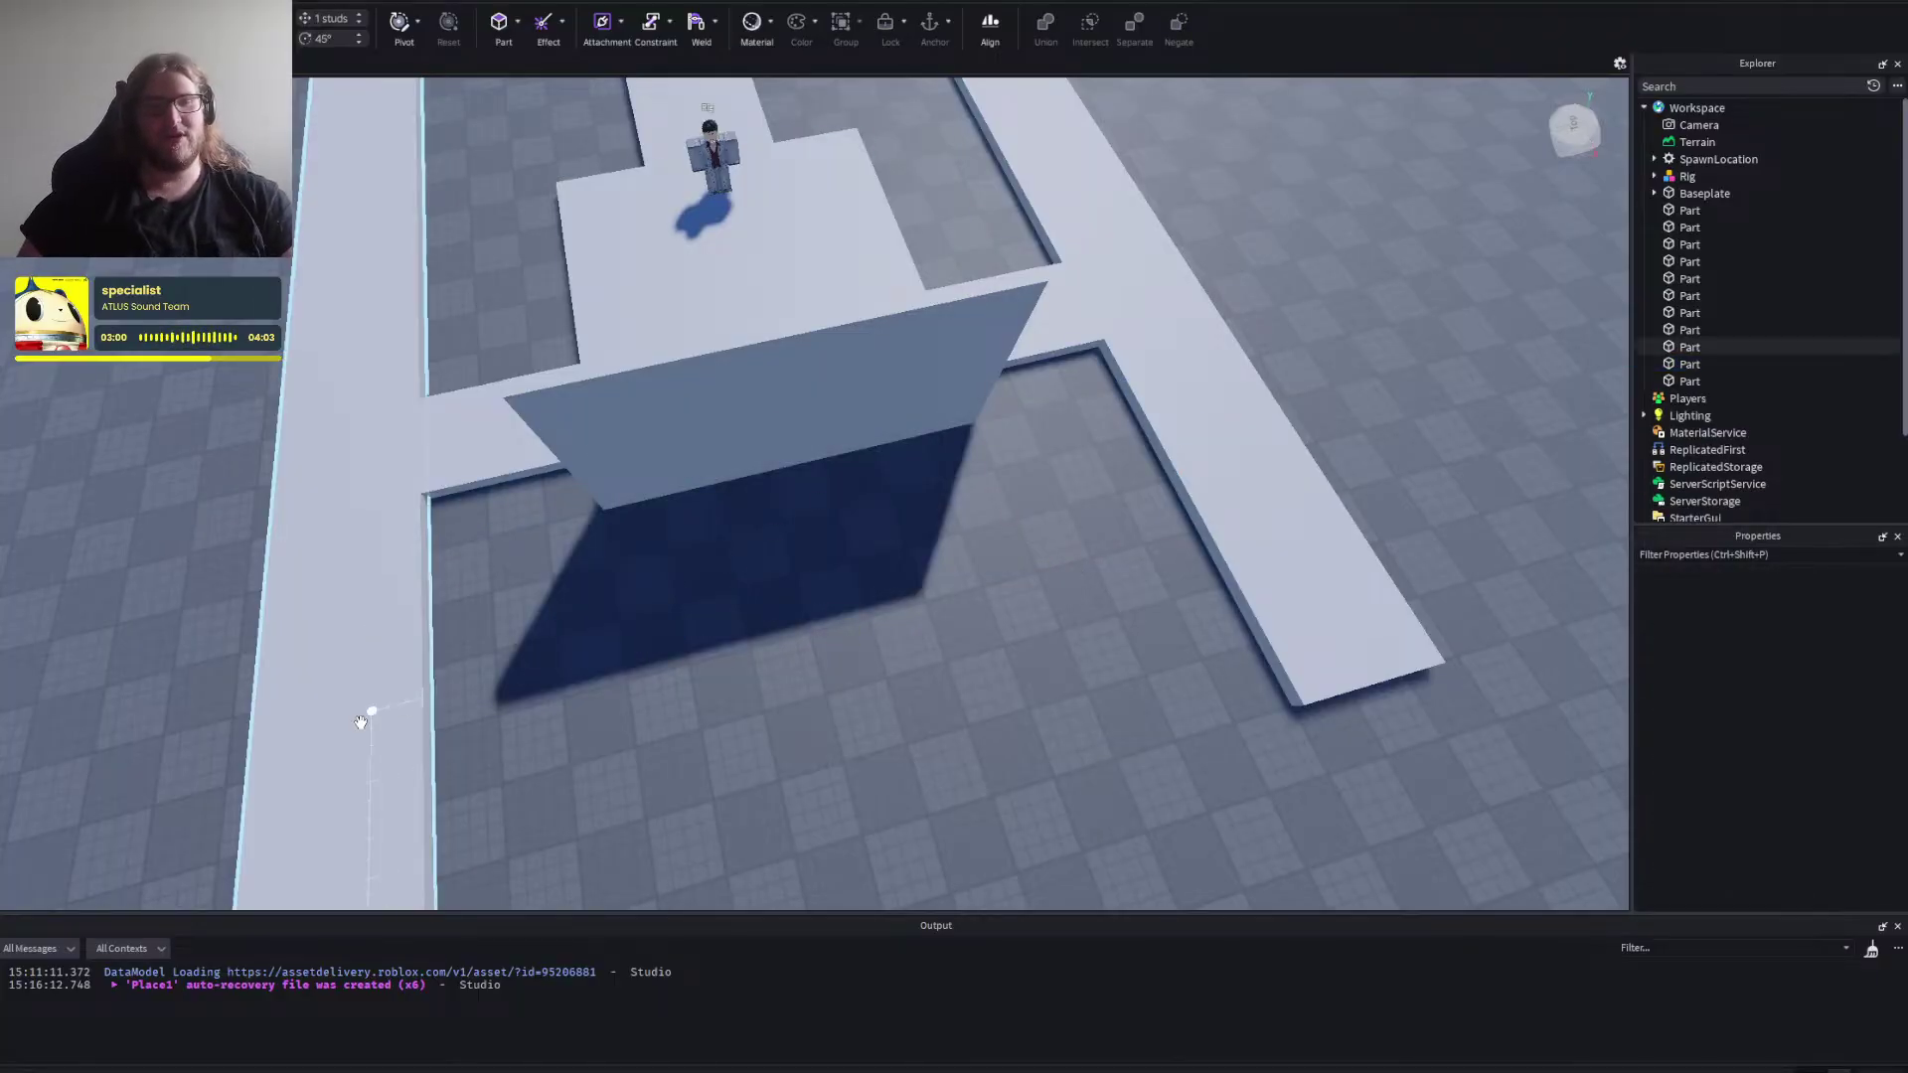
Shorten both long outer hallways so their front ends sit flush with the remaining cross hallway beside the office.
click(362, 723)
scroll(580, 737, down, 3)
drag(609, 809, 574, 550)
click(1192, 574)
drag(1200, 639, 1091, 429)
click(1107, 467)
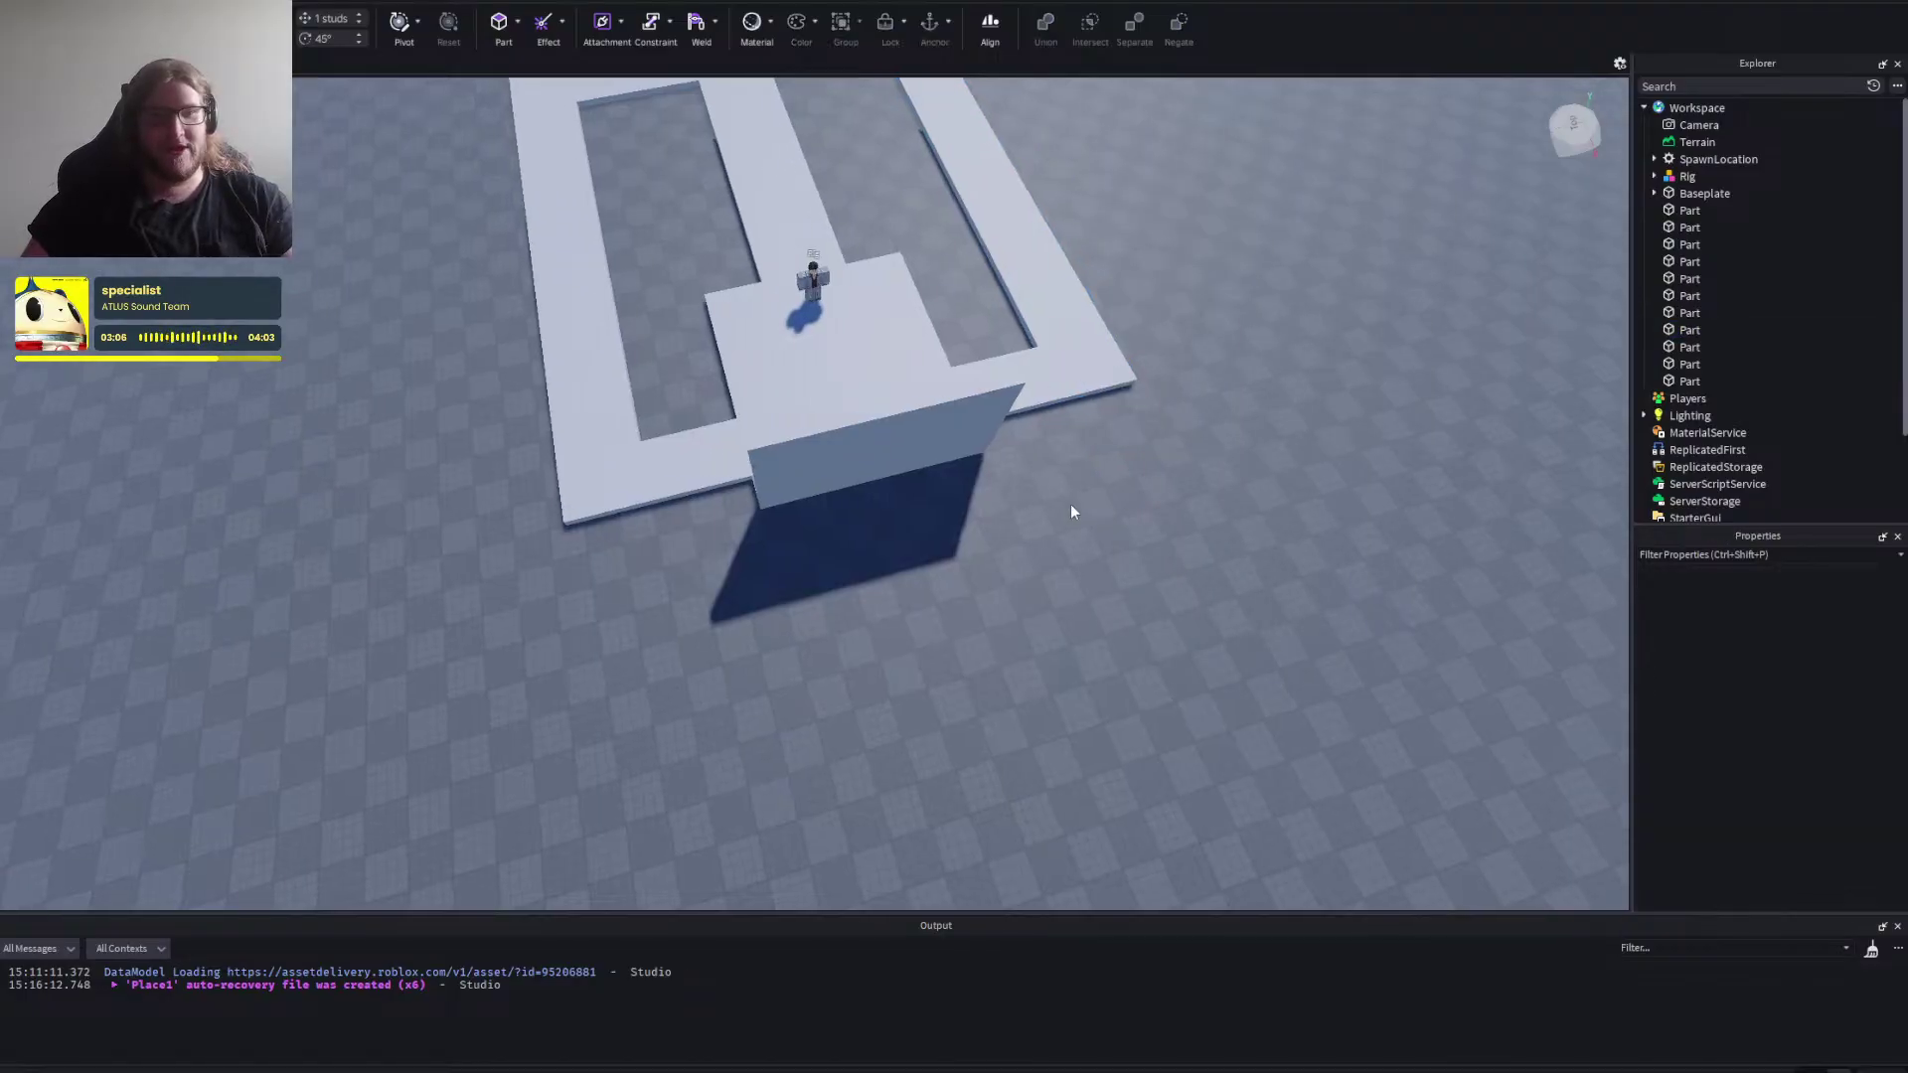
Insert a new block part on the baseplate in front of the office wall and select it.
scroll(500, 242, up, 5)
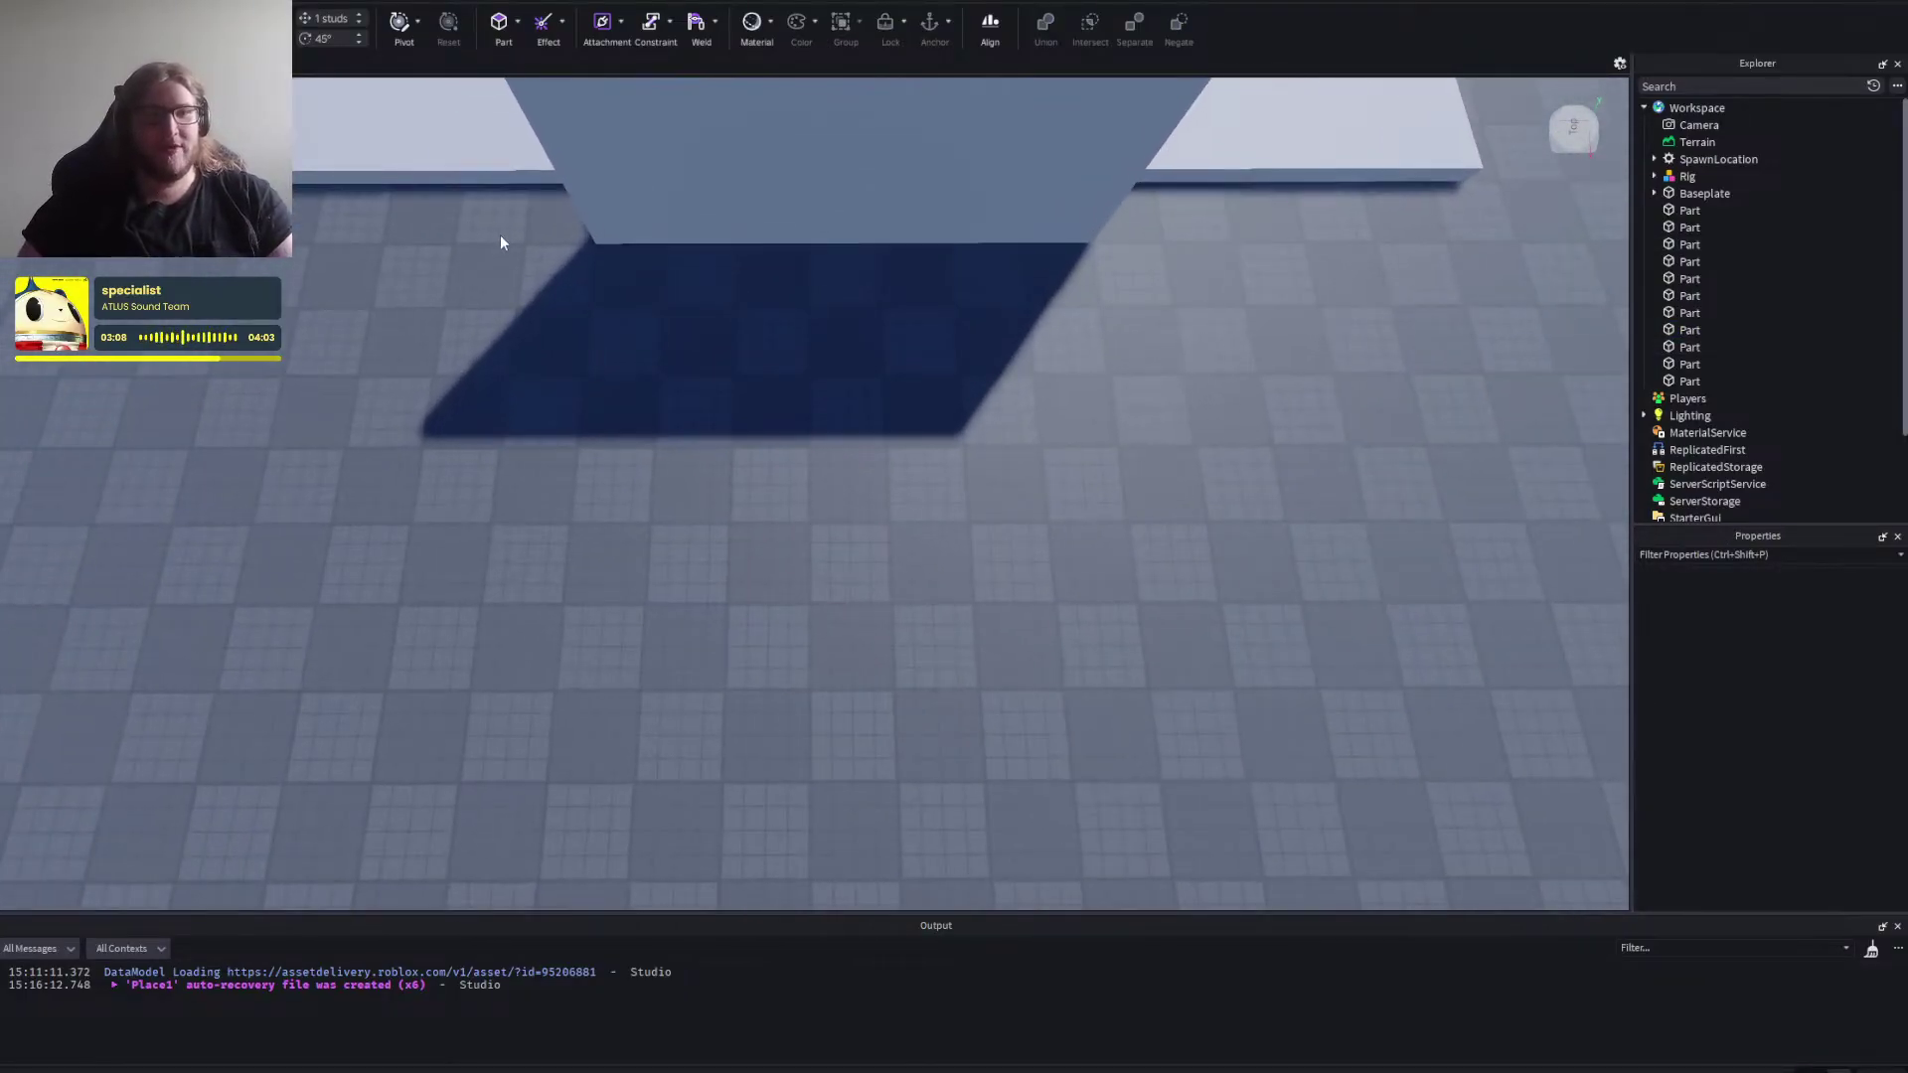
click(504, 28)
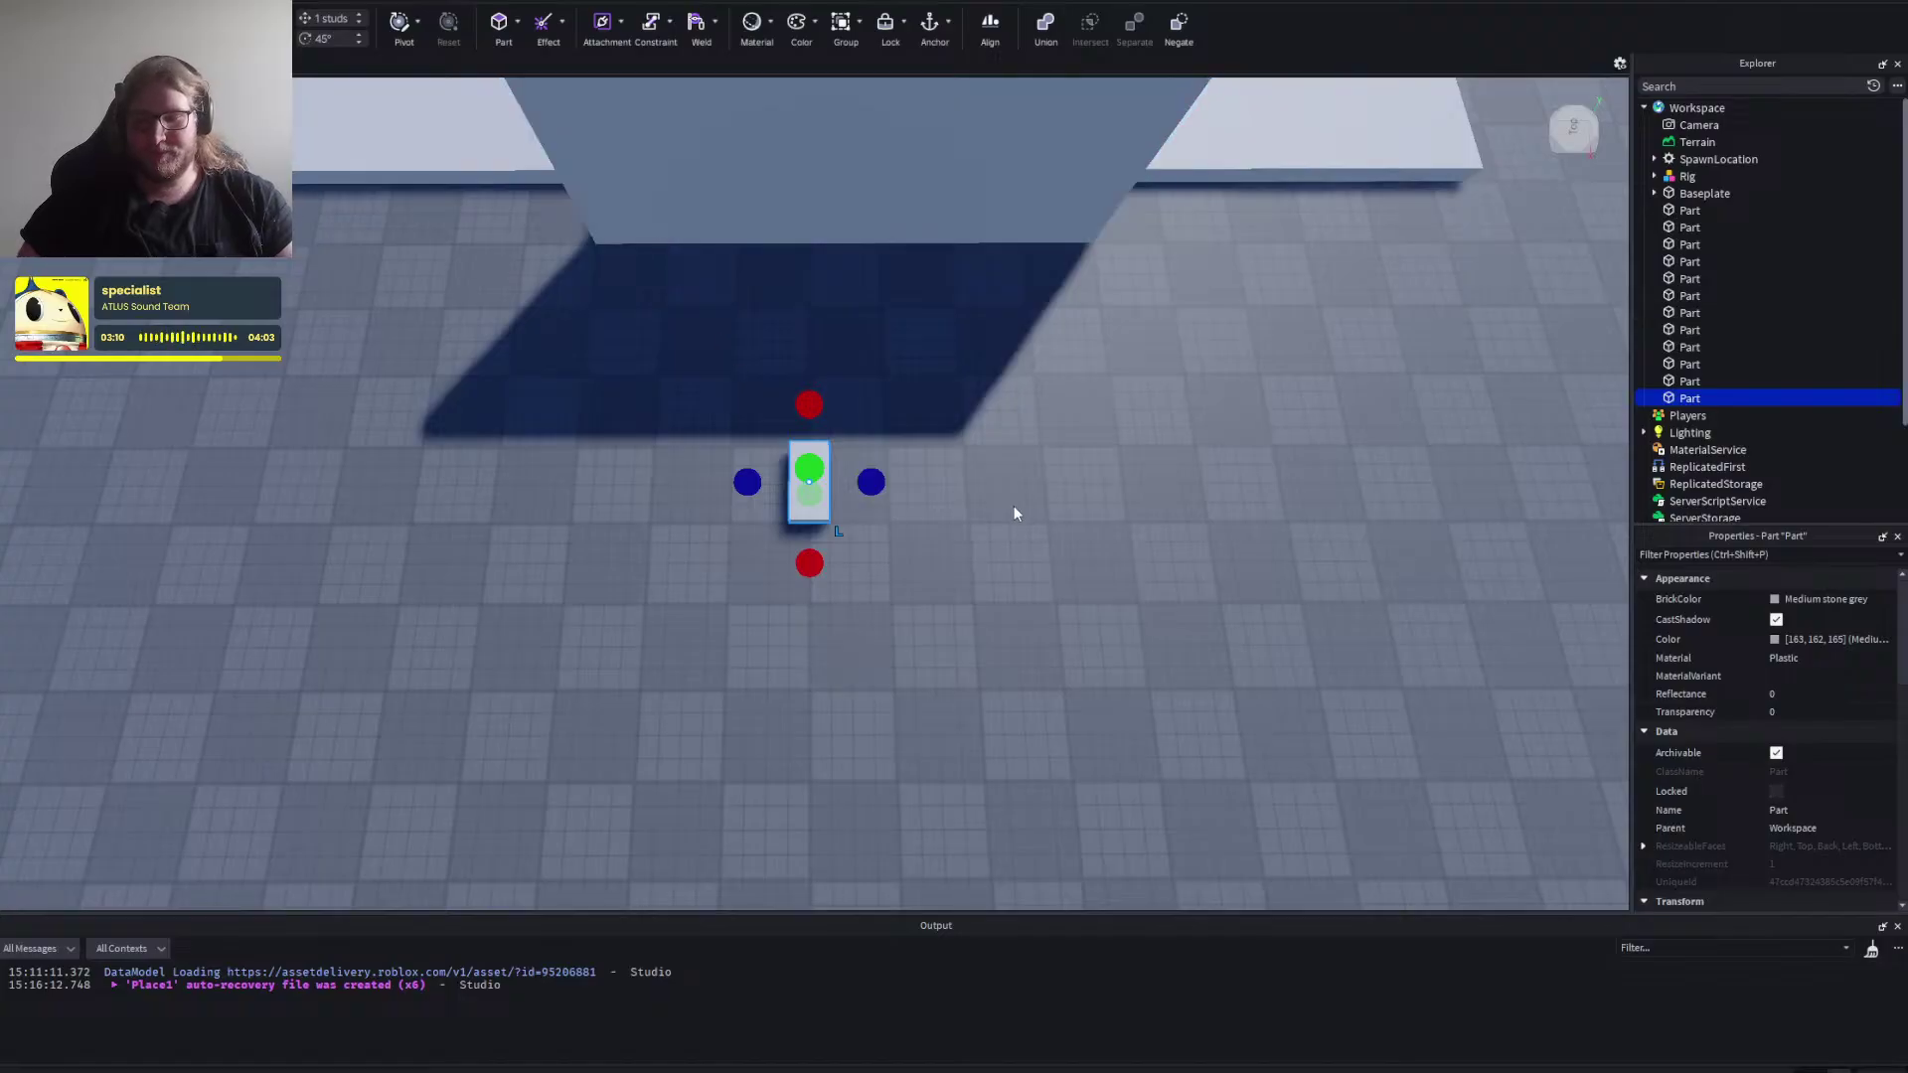
click(1036, 604)
scroll(1035, 604, down, 2)
click(807, 497)
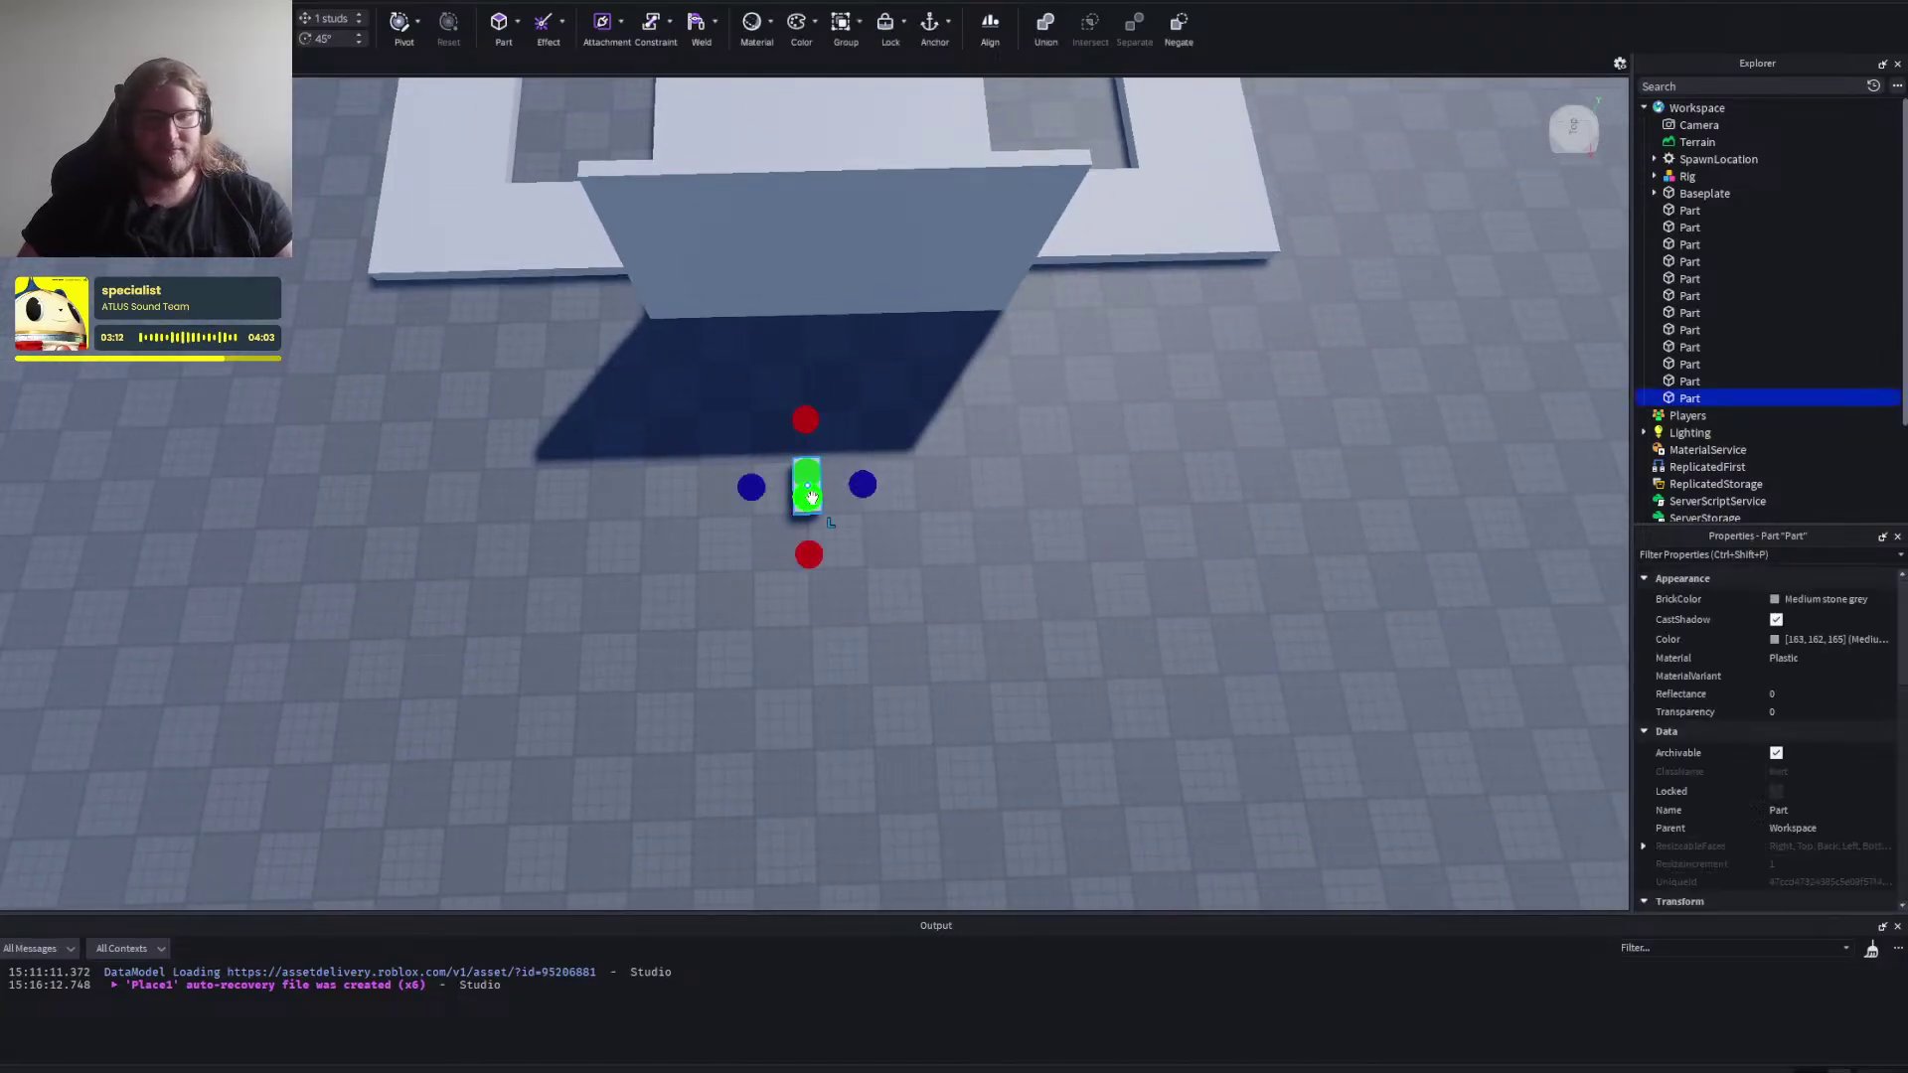
Stretch the new block back to the office wall, outward and past both wall ends into a wide floor slab.
drag(808, 477, 801, 270)
drag(858, 410, 1035, 401)
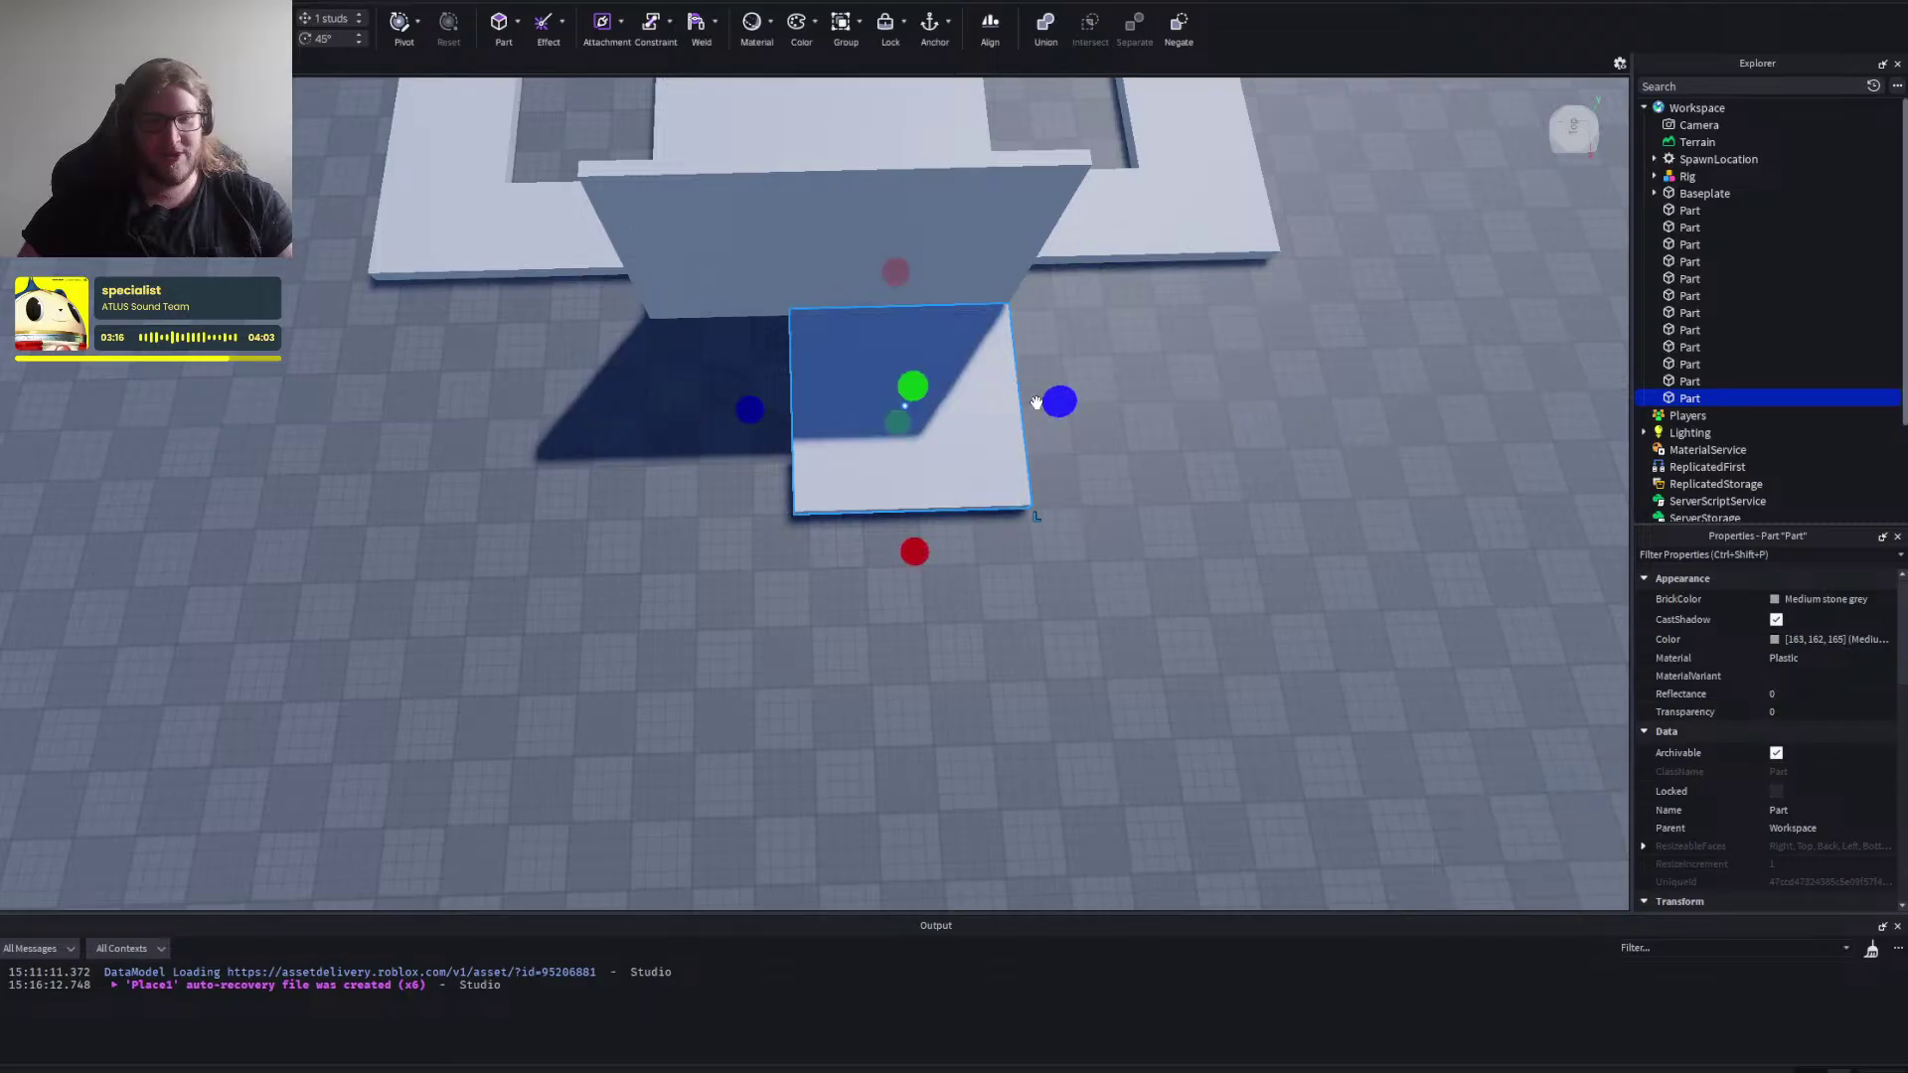
drag(761, 411, 626, 414)
drag(834, 551, 884, 855)
drag(629, 546, 379, 557)
drag(1026, 537, 1271, 532)
Extend the floor slab away from the office wall to a depth of about 85 studs.
right_click(1267, 532)
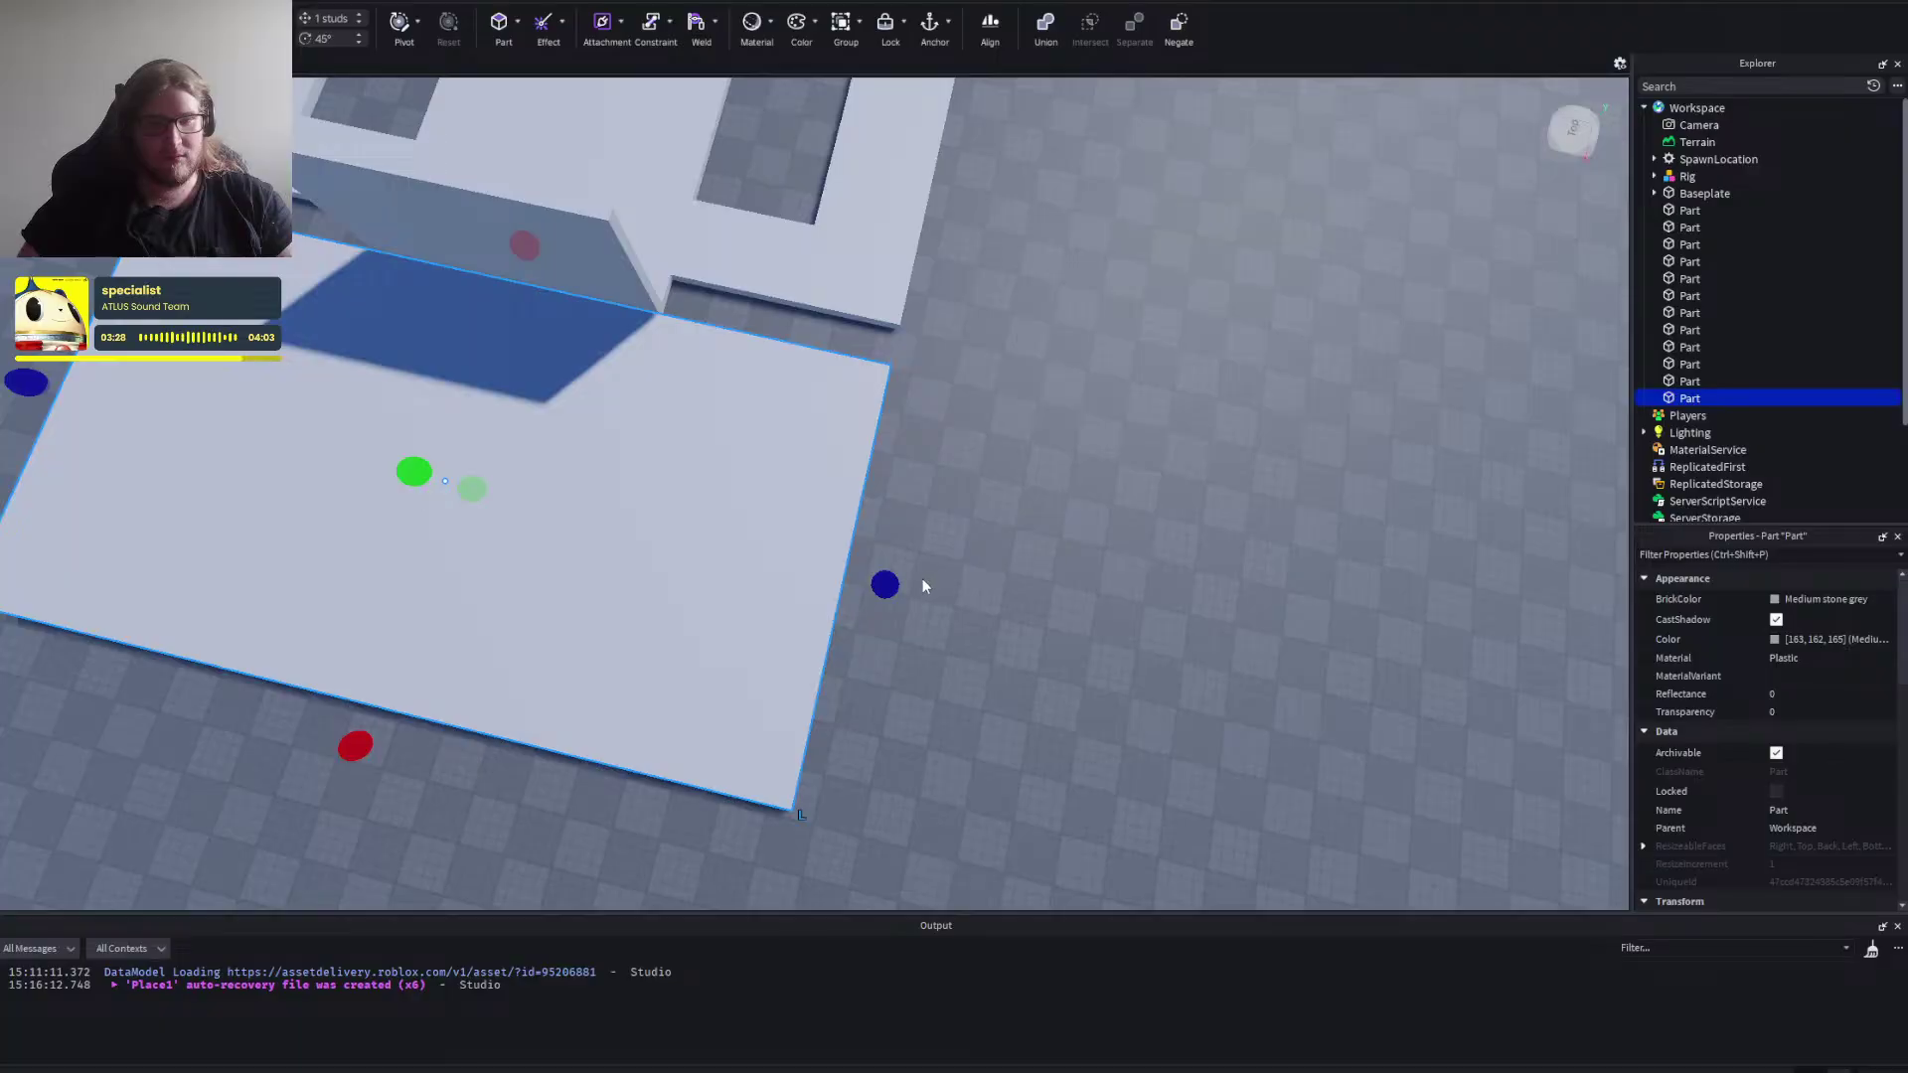
scroll(922, 586, down, 3)
right_click(894, 623)
drag(920, 586, 1151, 628)
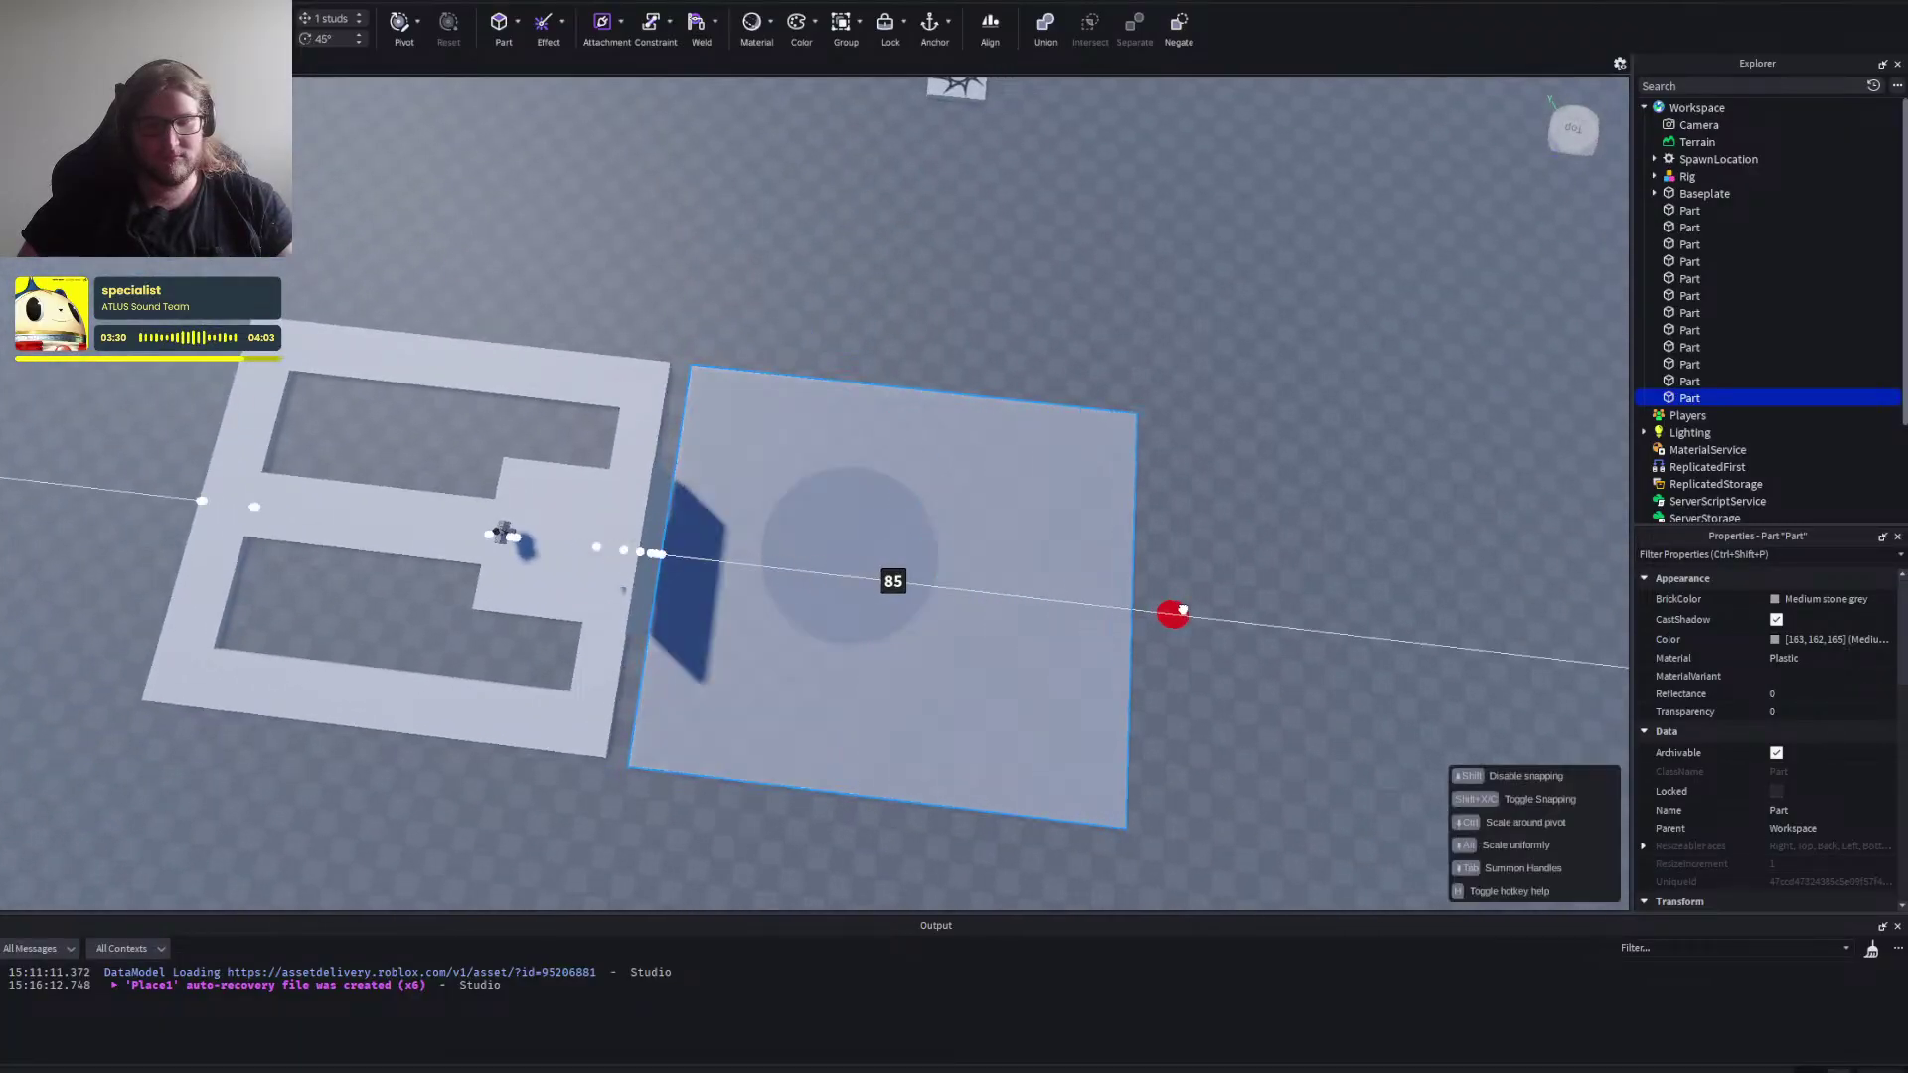
Widen the floor slab toward the spawn location until it spans about 99 studs.
key(d)
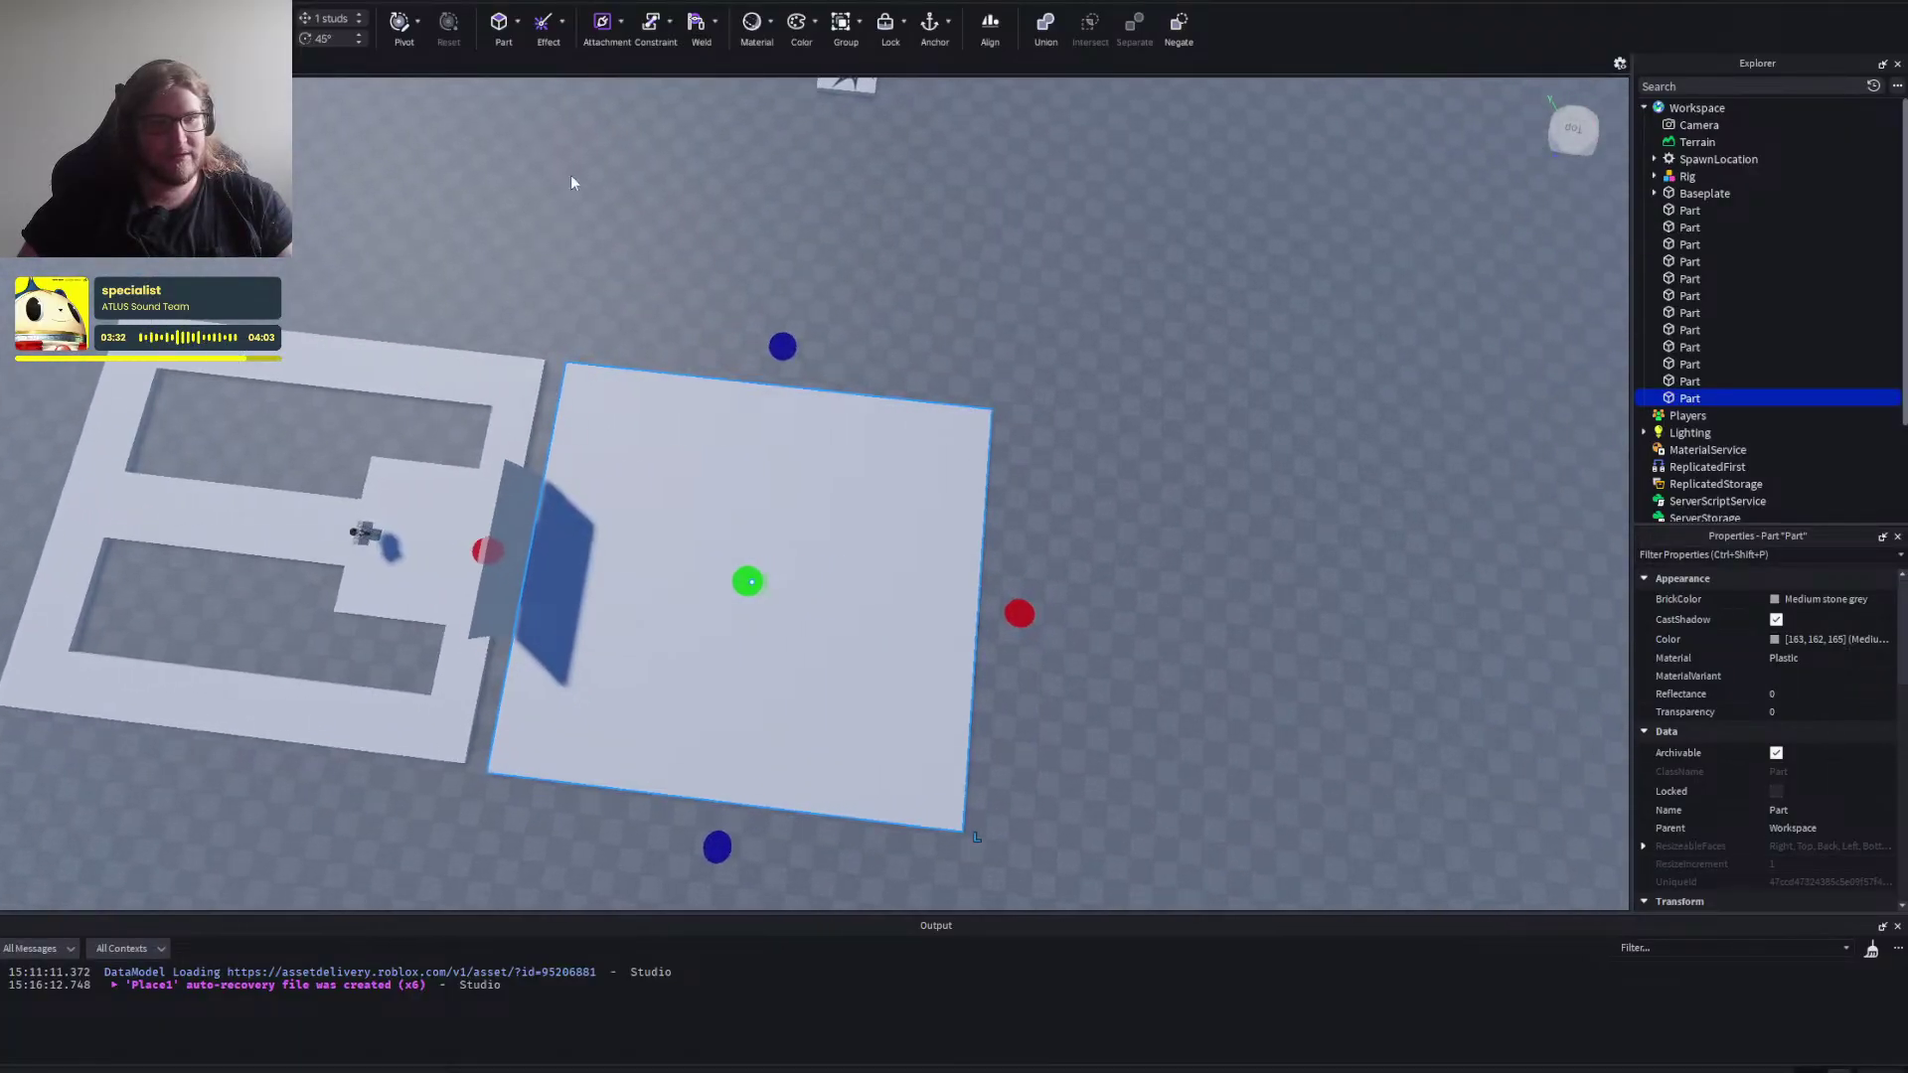
key(w)
click(1023, 355)
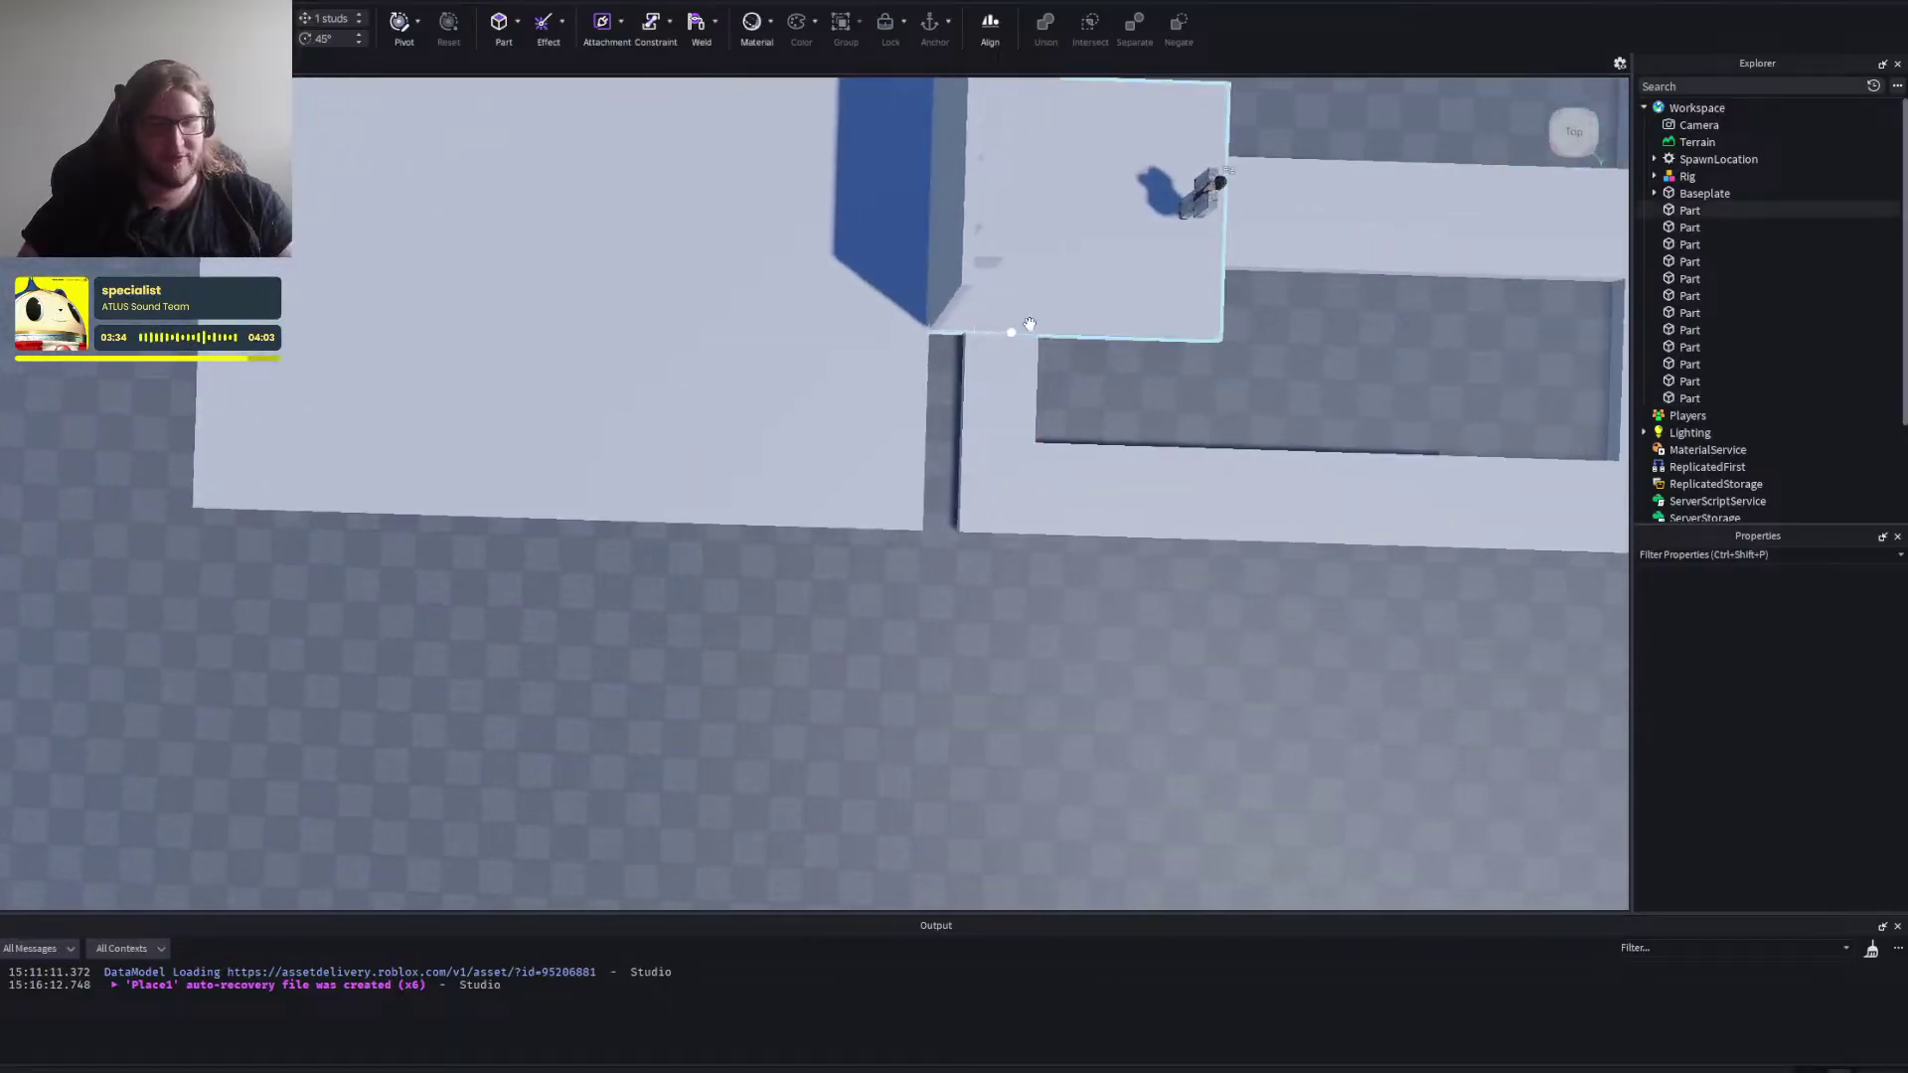
scroll(1033, 308, down, 5)
click(814, 425)
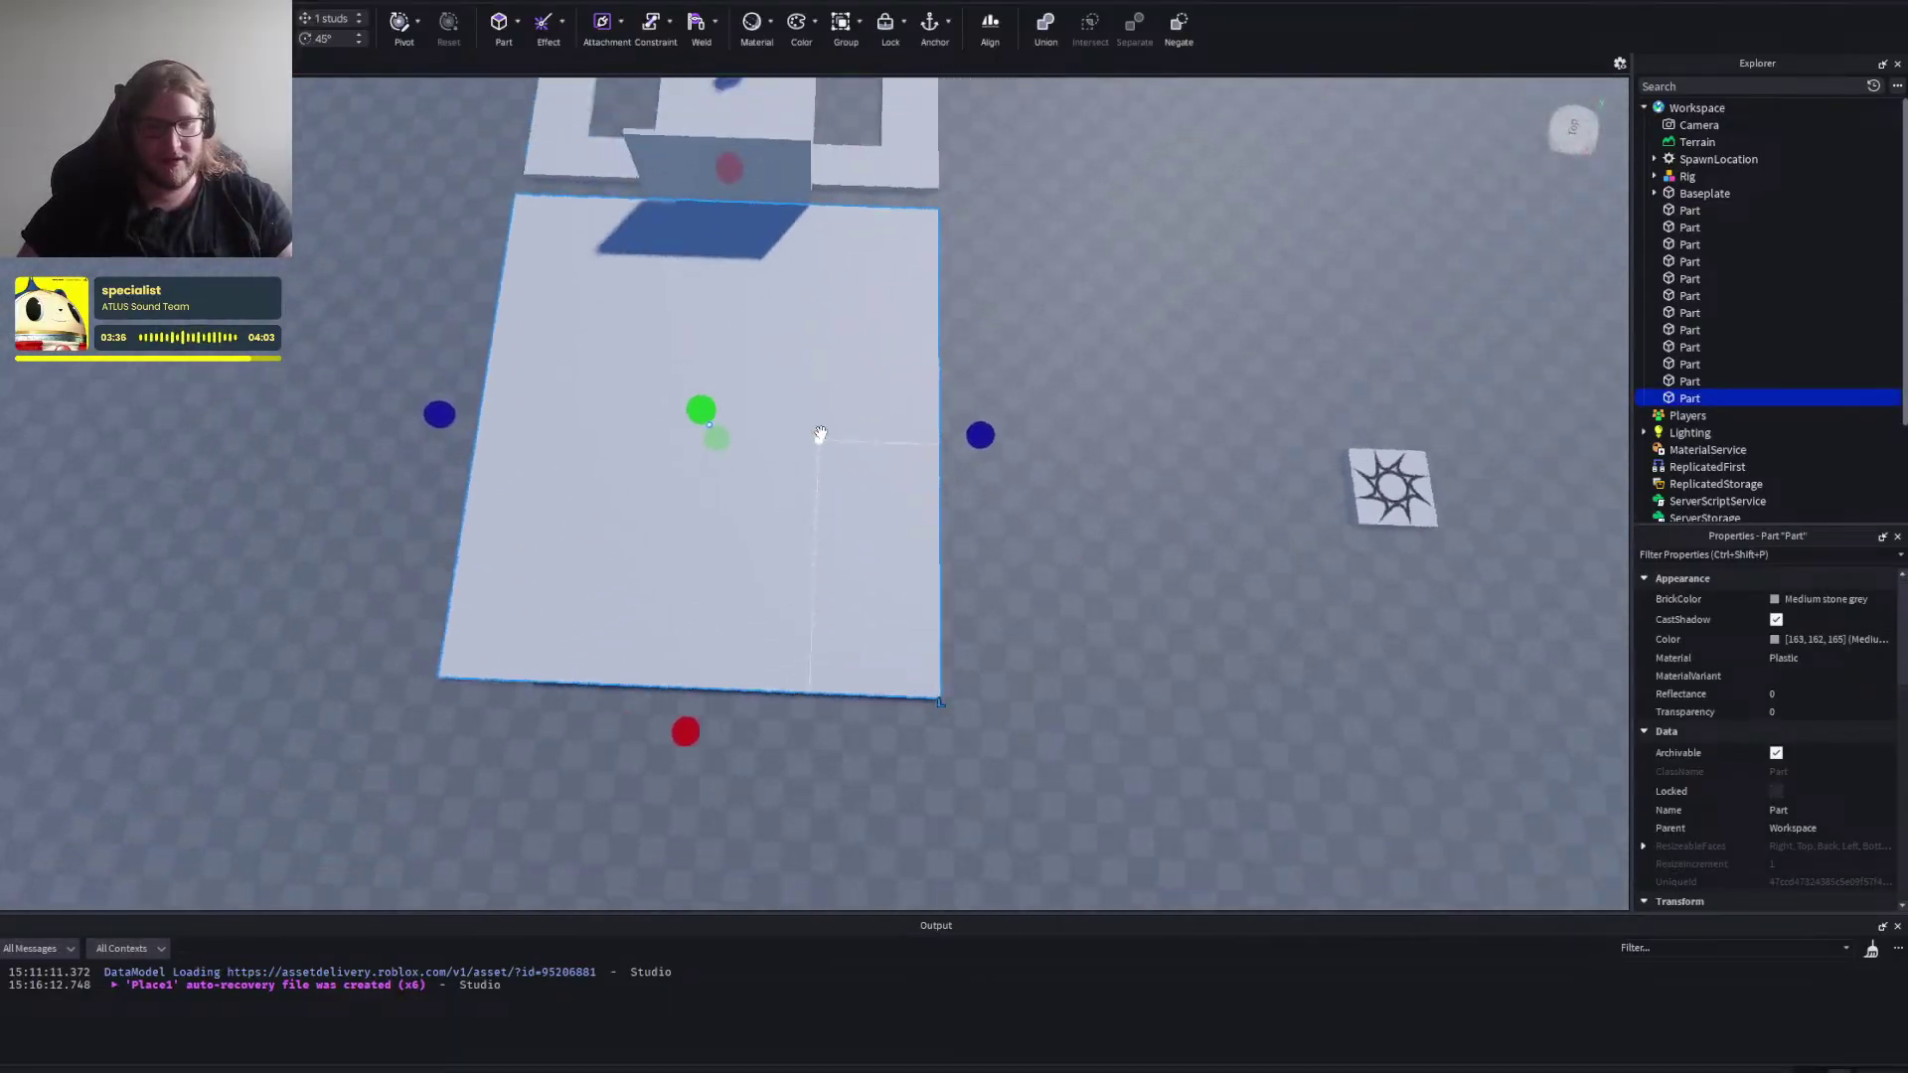
drag(936, 446, 1087, 445)
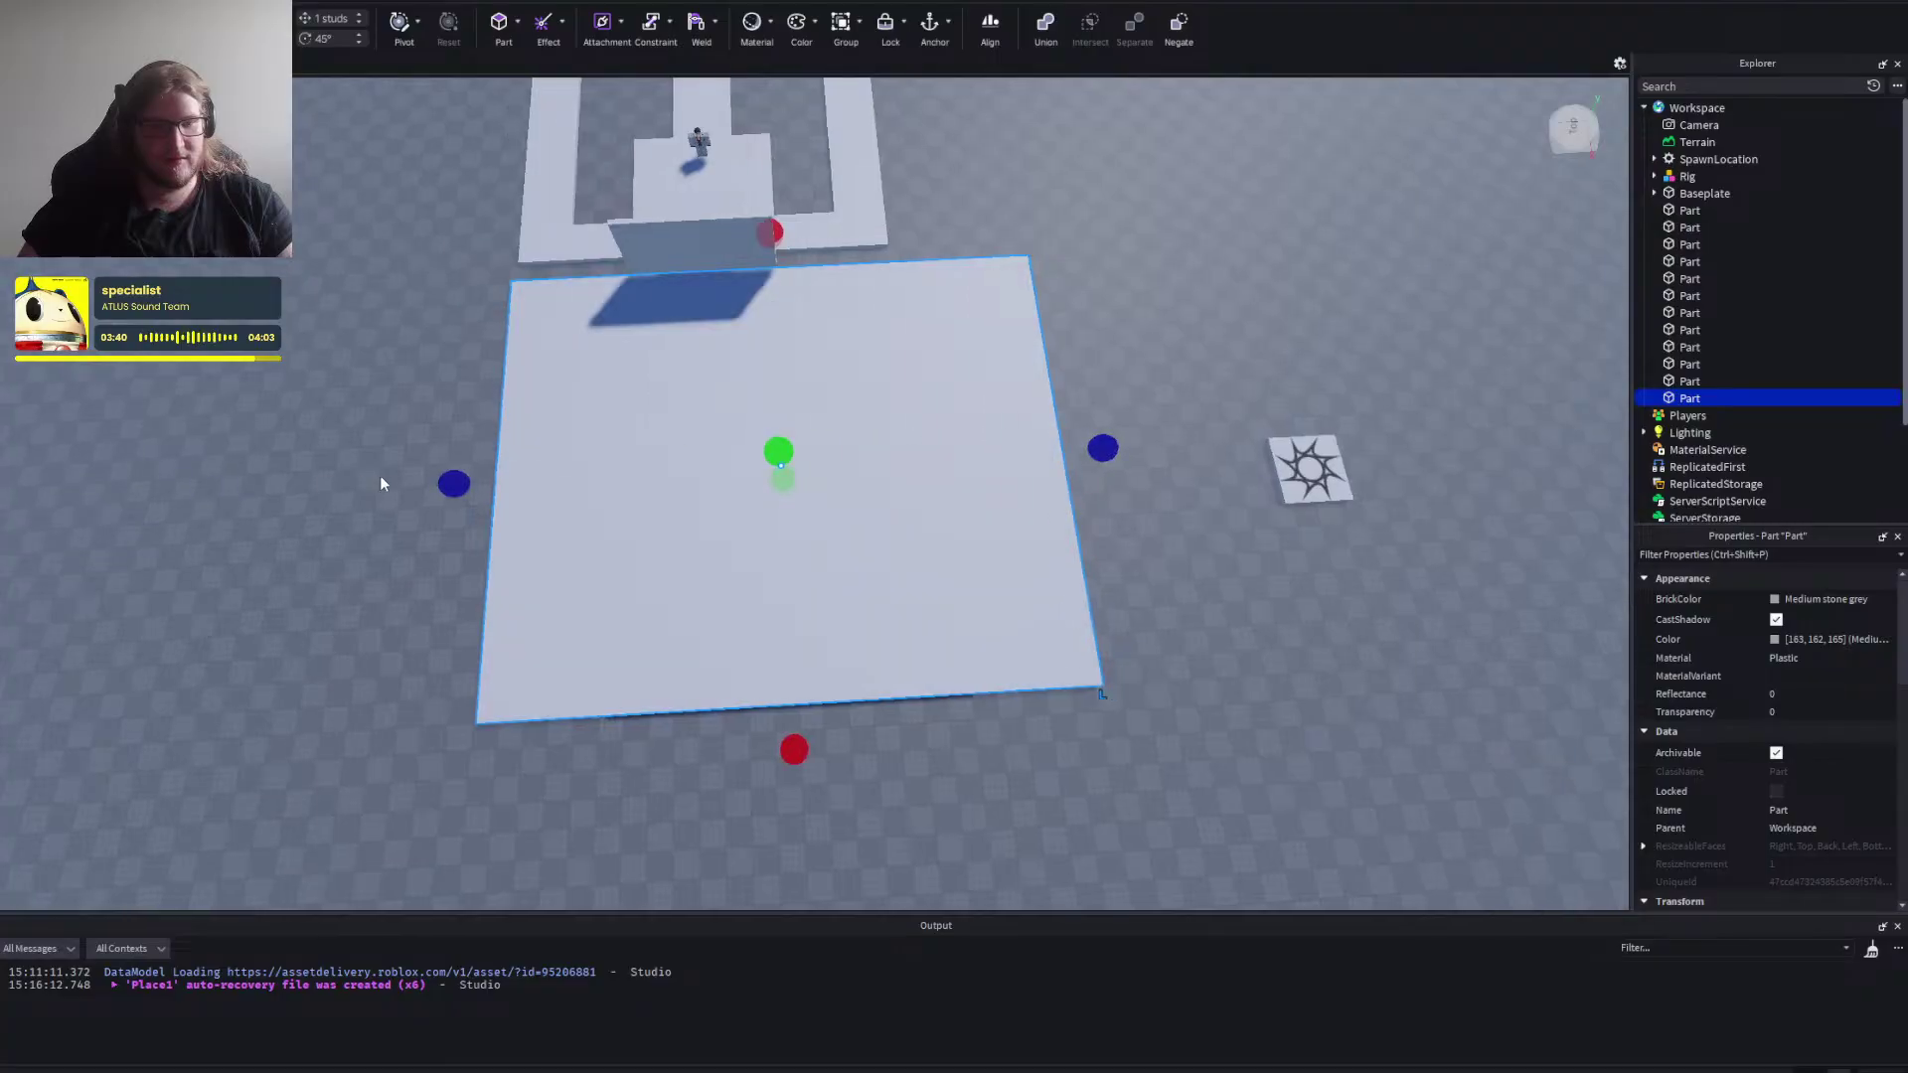
scroll(988, 505, up, 5)
mouse_move(918, 388)
mouse_down()
mouse_move(858, 384)
mouse_move(899, 386)
mouse_up()
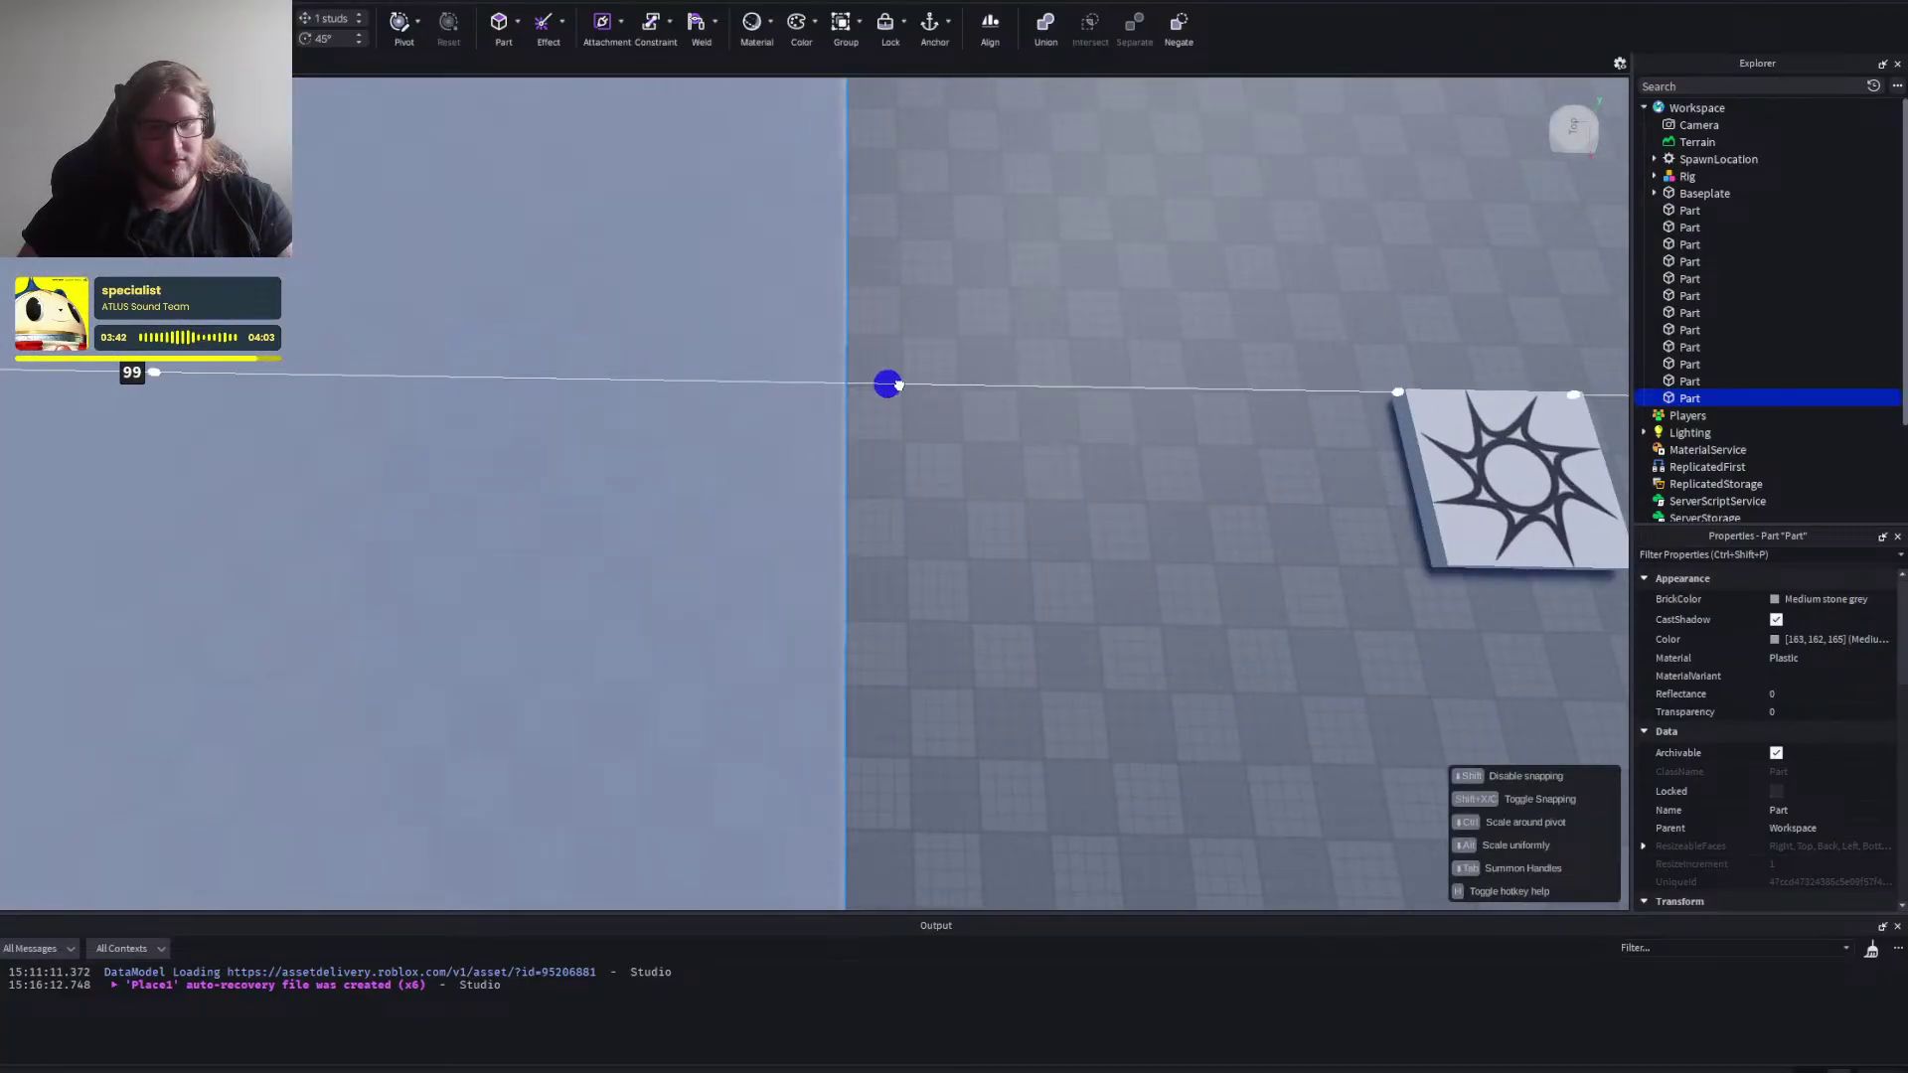
Extend the slab's edge opposite the spawn location well beyond the outer hallway, then deselect it.
scroll(929, 417, down, 5)
key(a)
scroll(656, 437, up, 1)
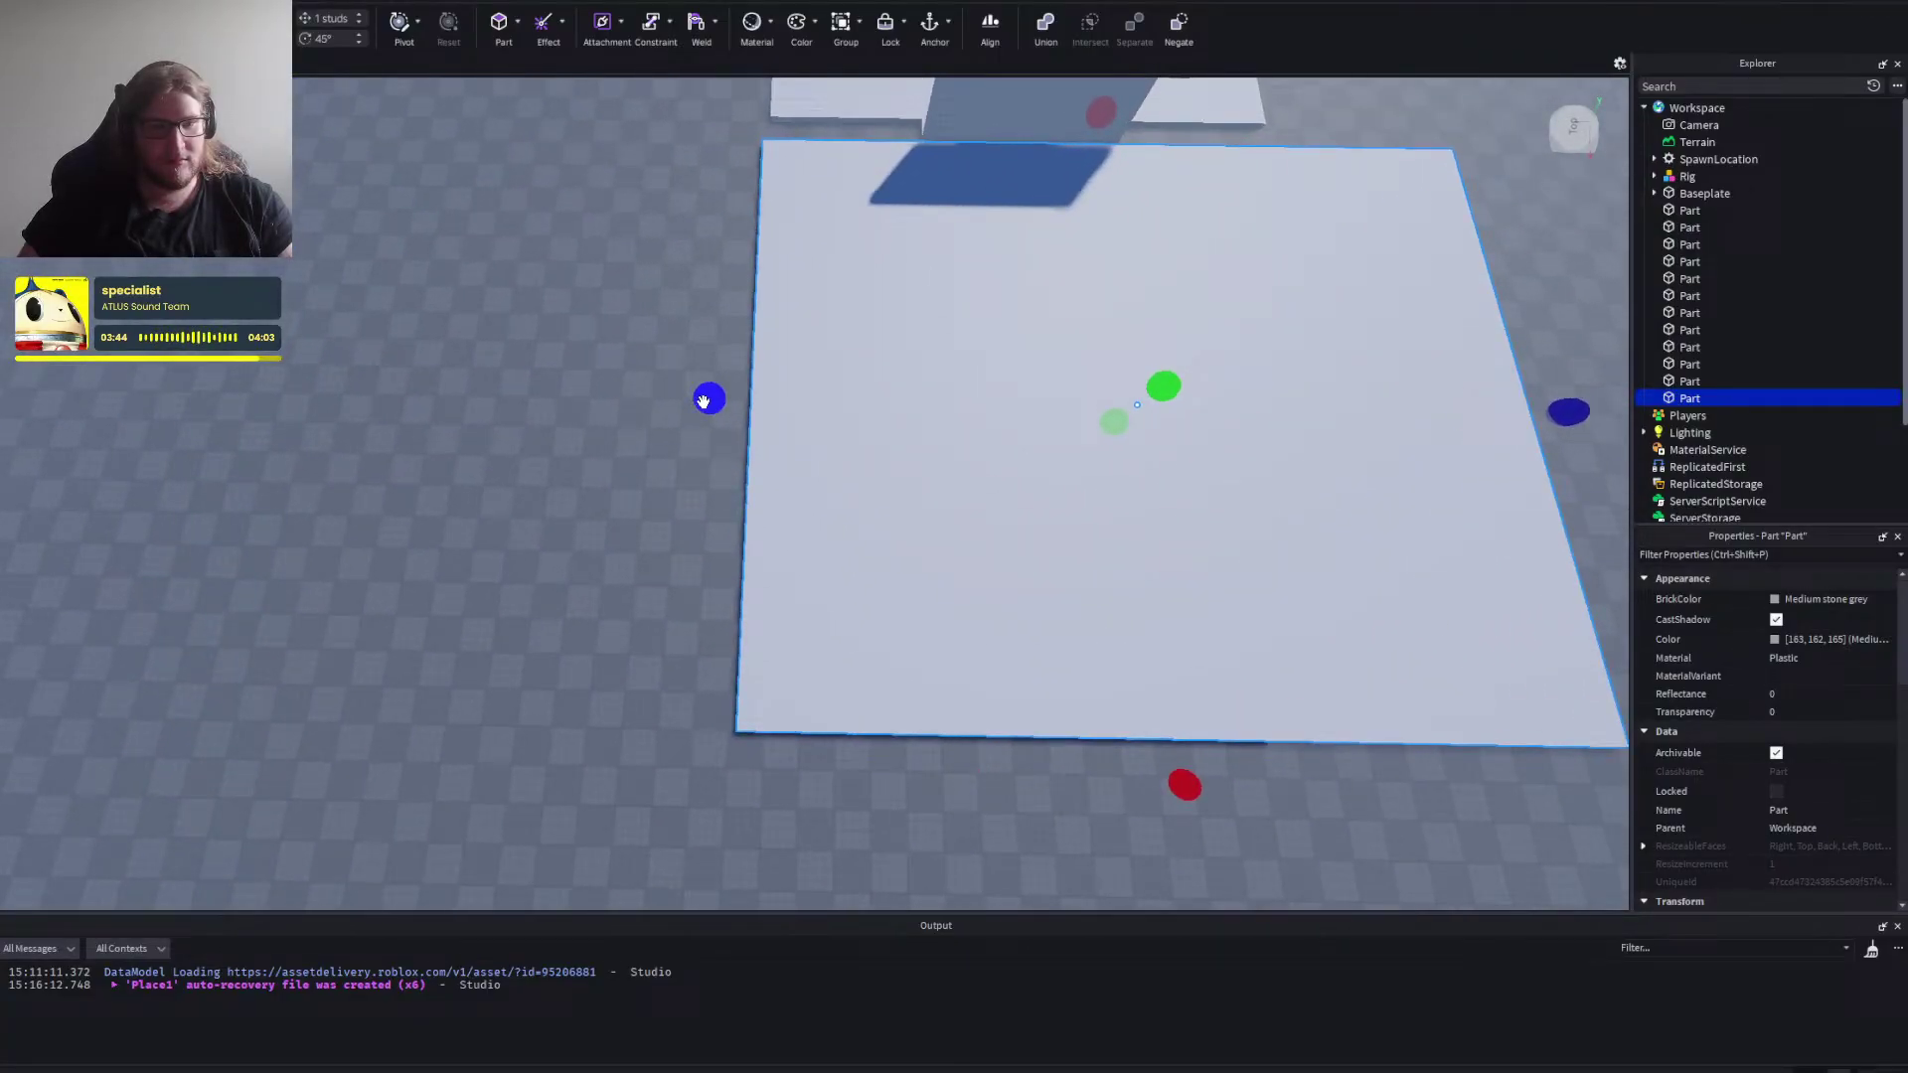
key(d)
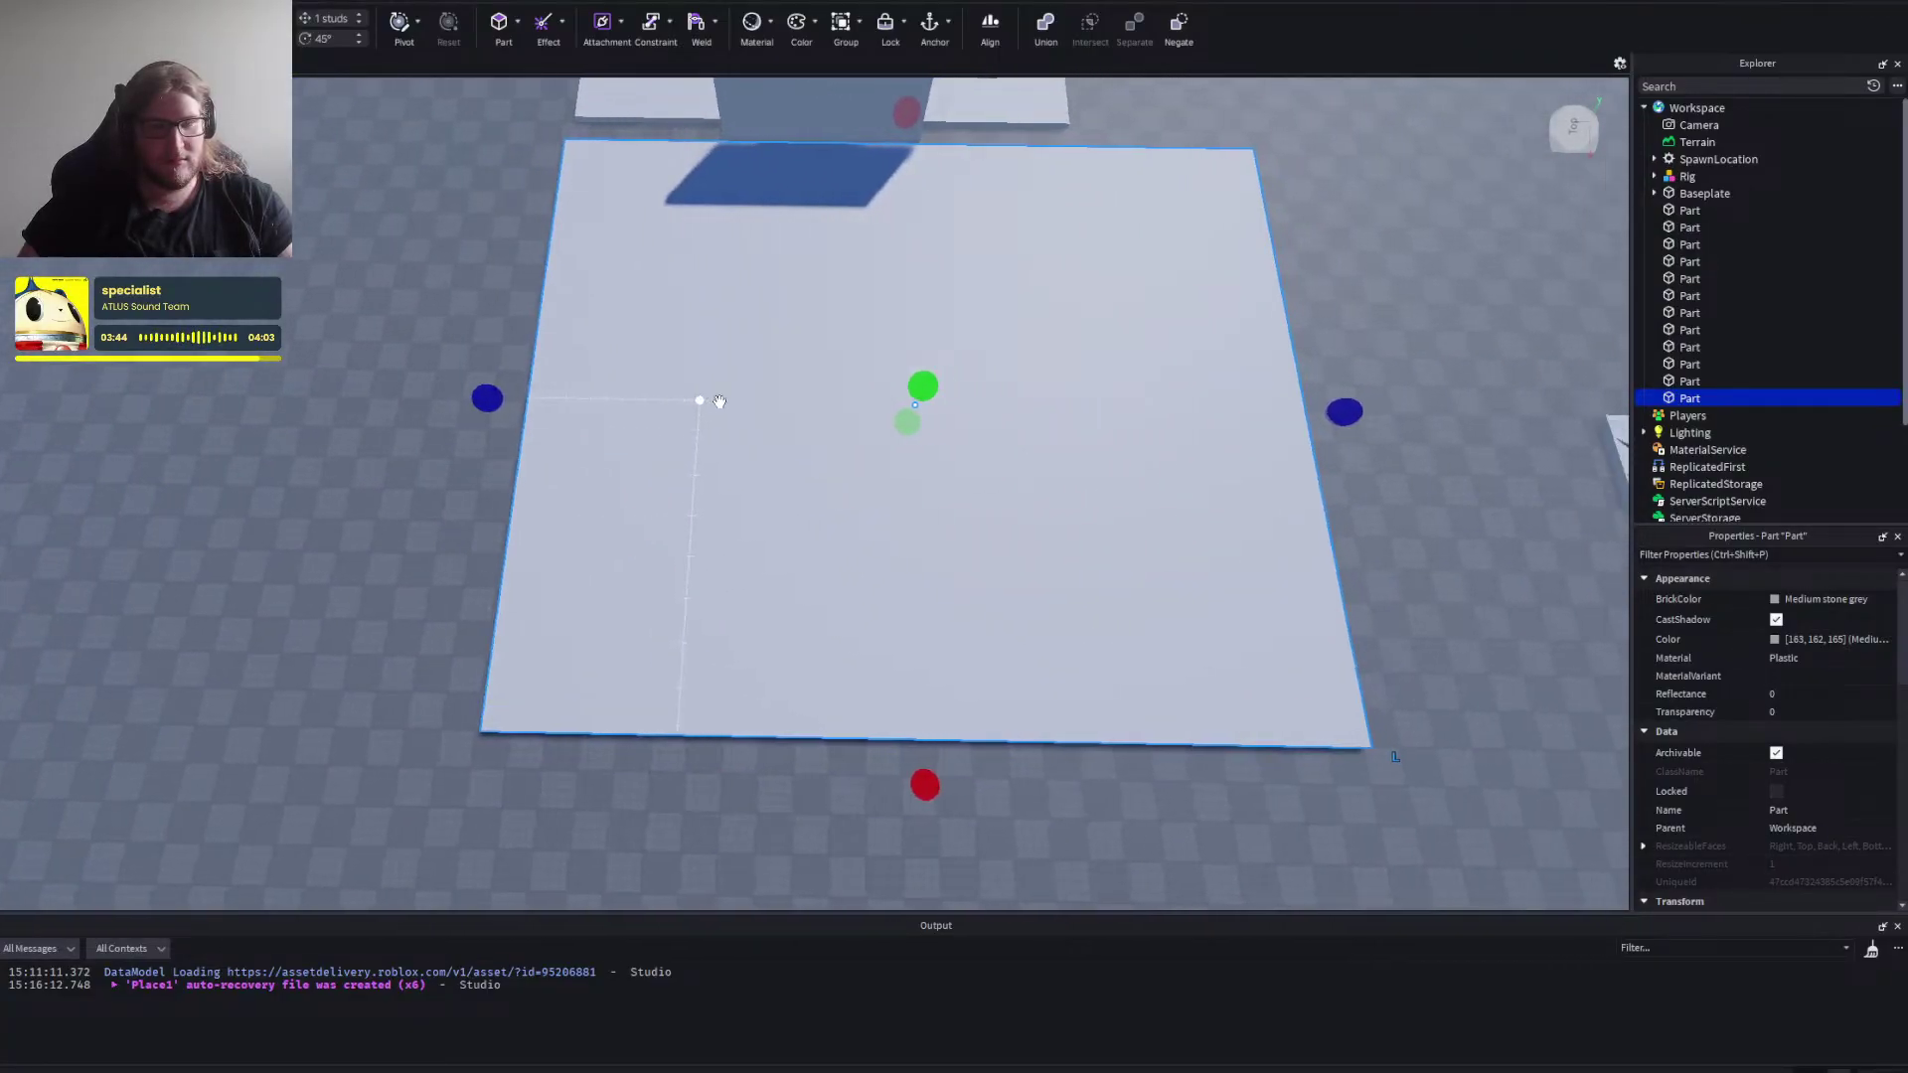
key(w)
key(w)
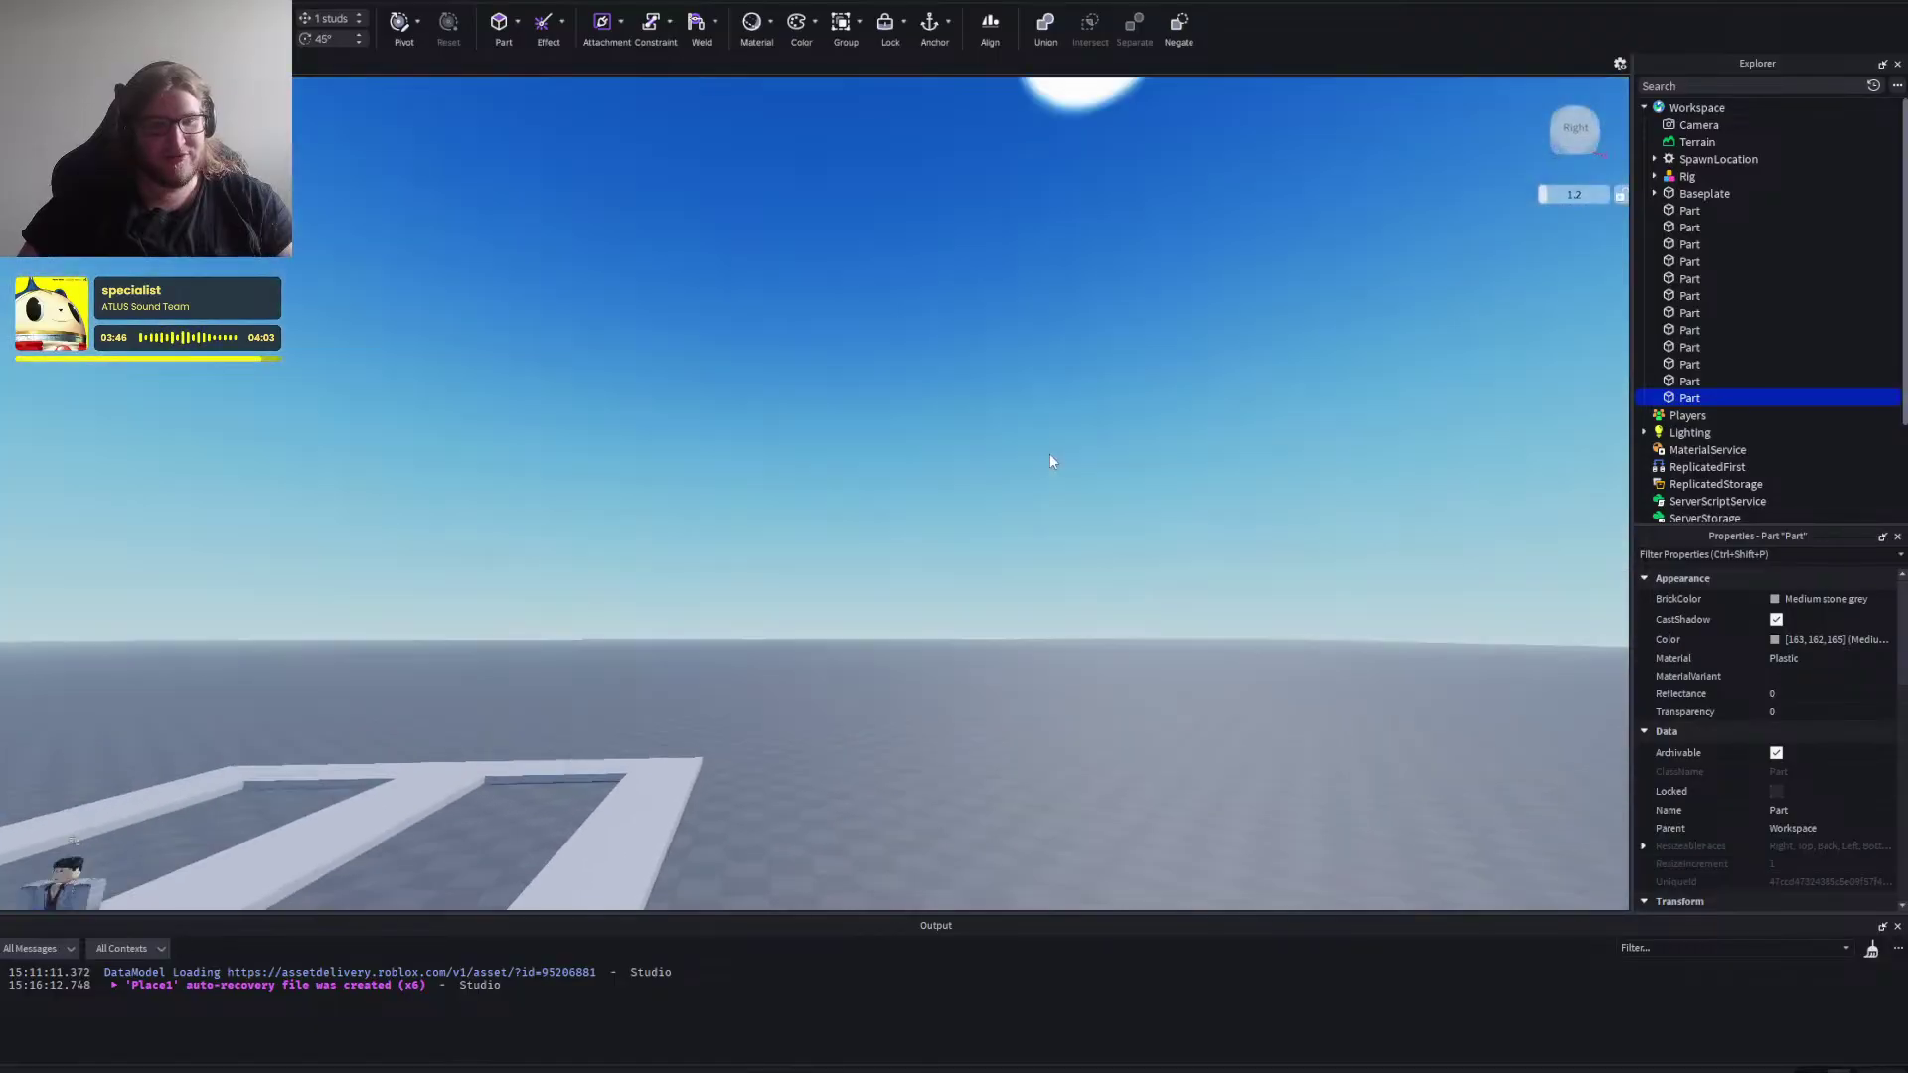
scroll(1049, 455, down, 6)
scroll(913, 561, up, 3)
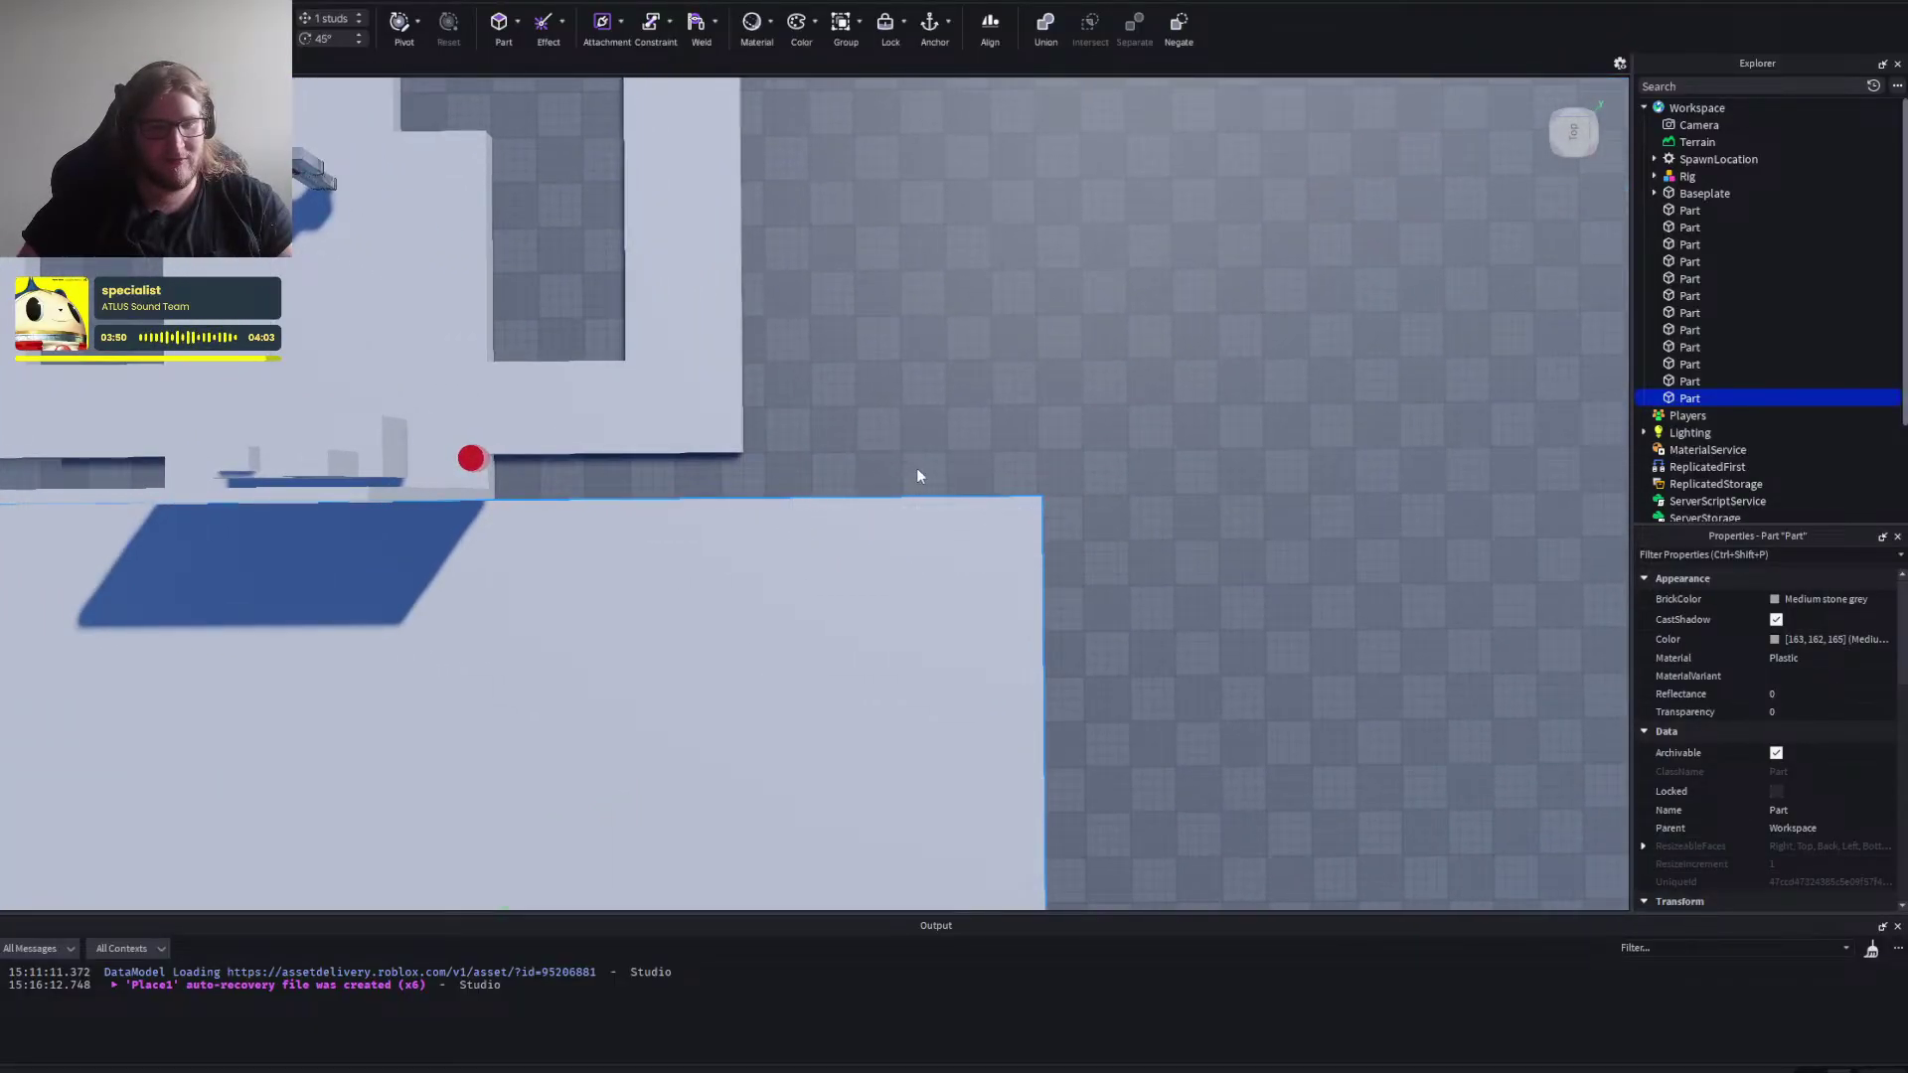
key(a)
key(s)
key(w)
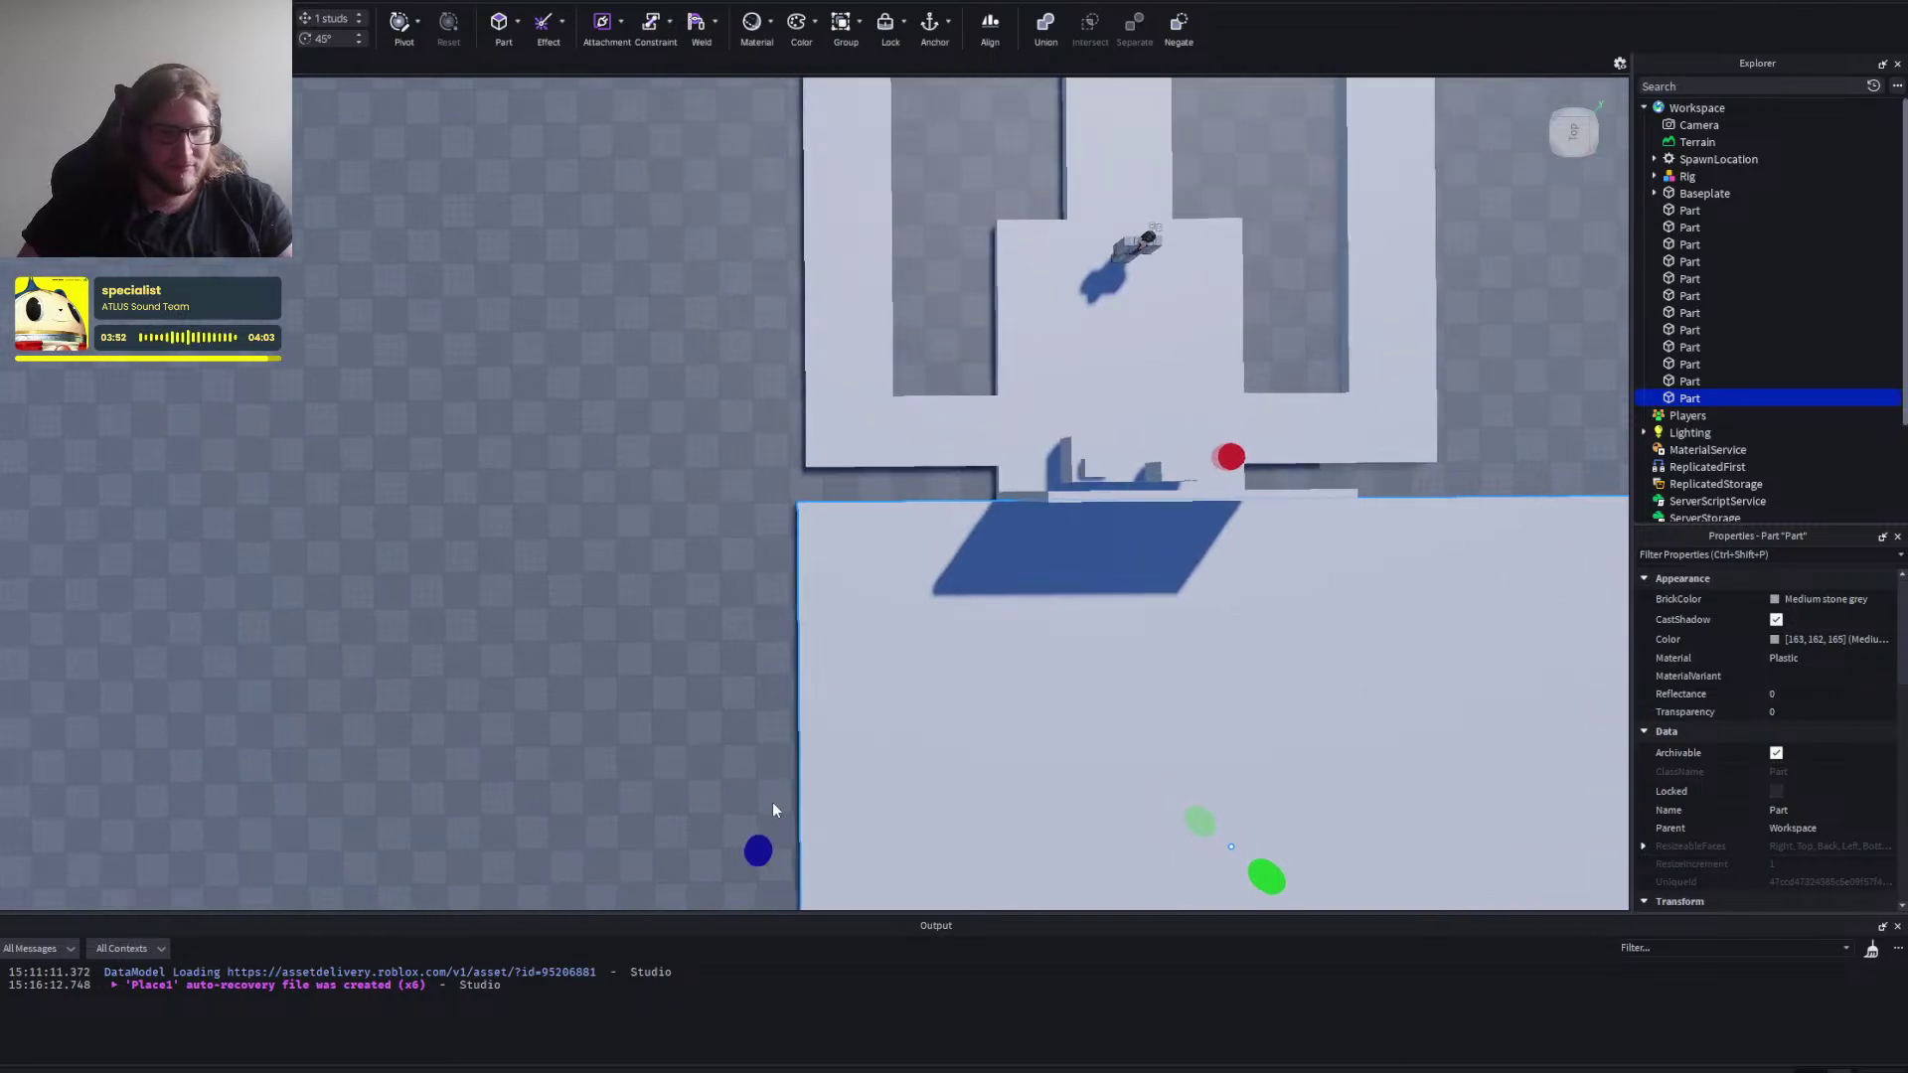
drag(772, 809, 549, 786)
click(485, 614)
Lengthen the floor slab farther away from the office by moving its far edge outward, then deselect it.
key(s)
key(d)
key(w)
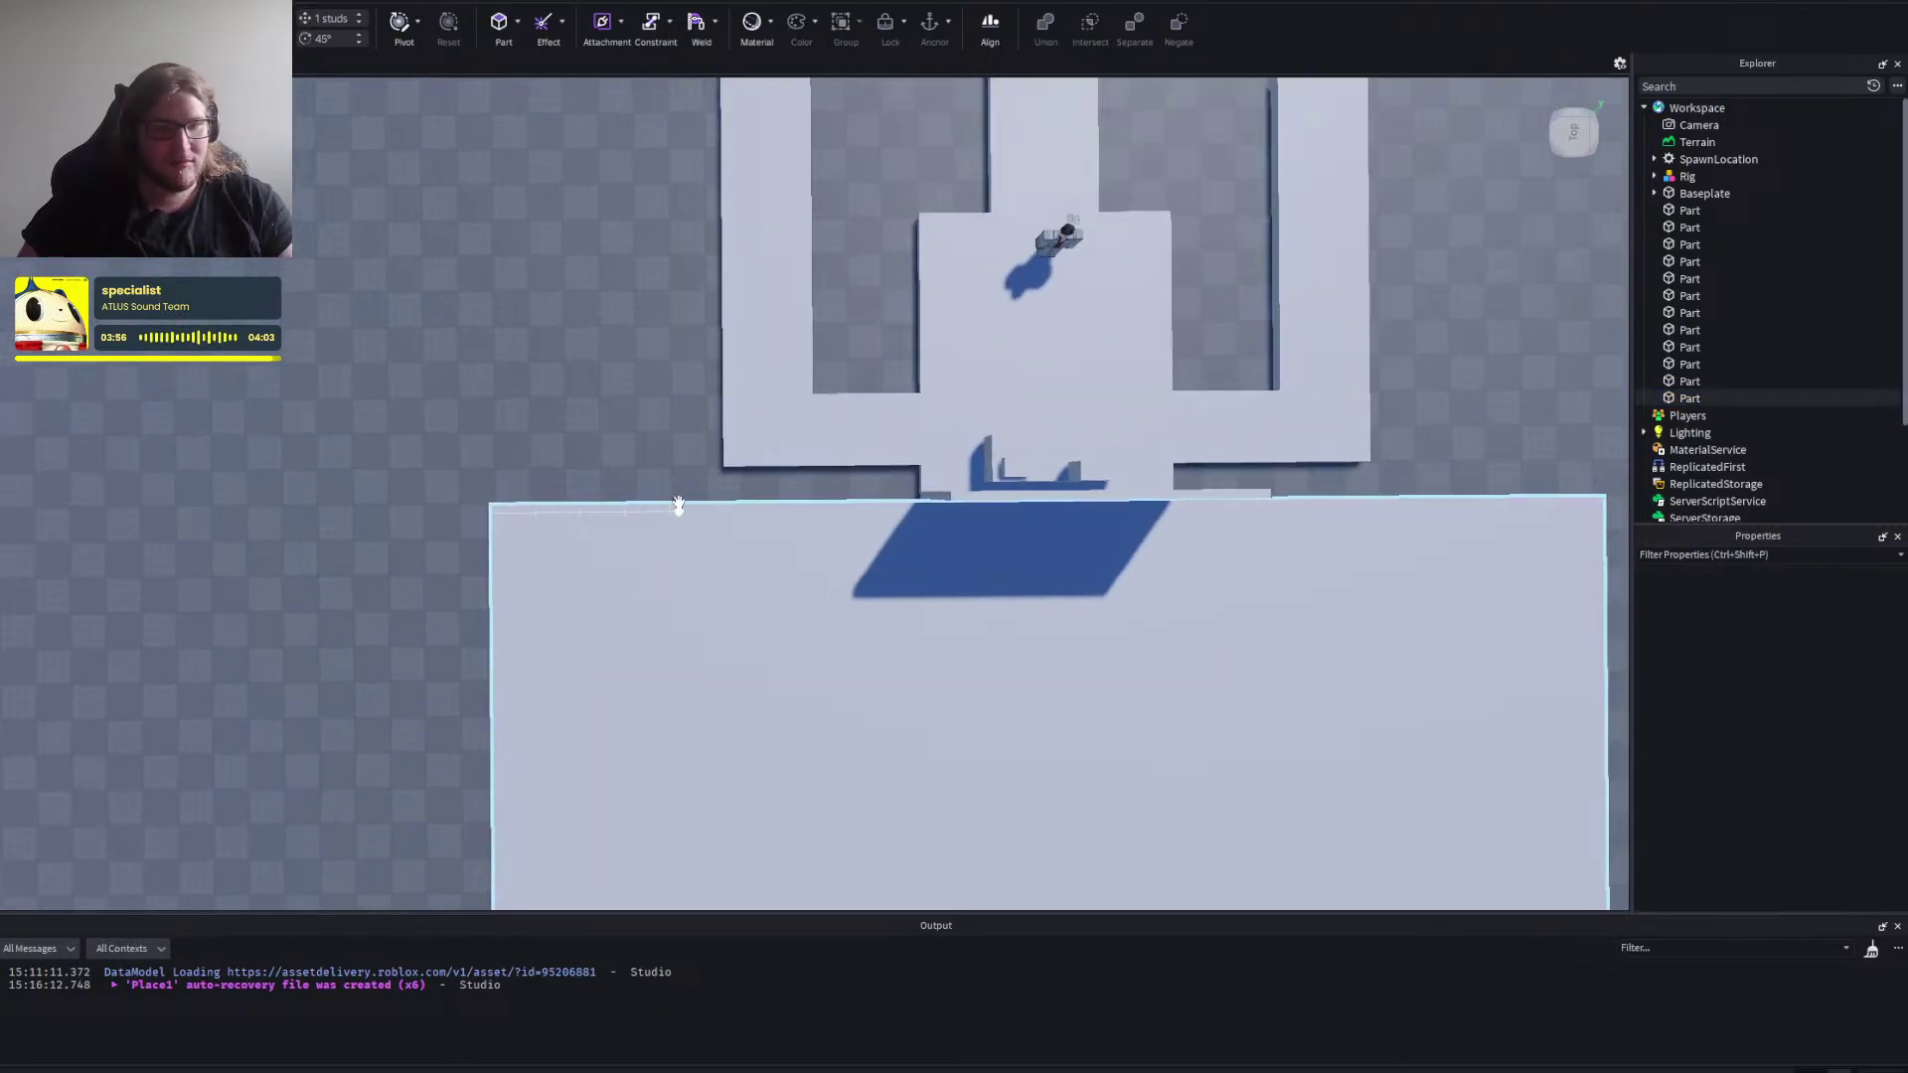
key(d)
key(s)
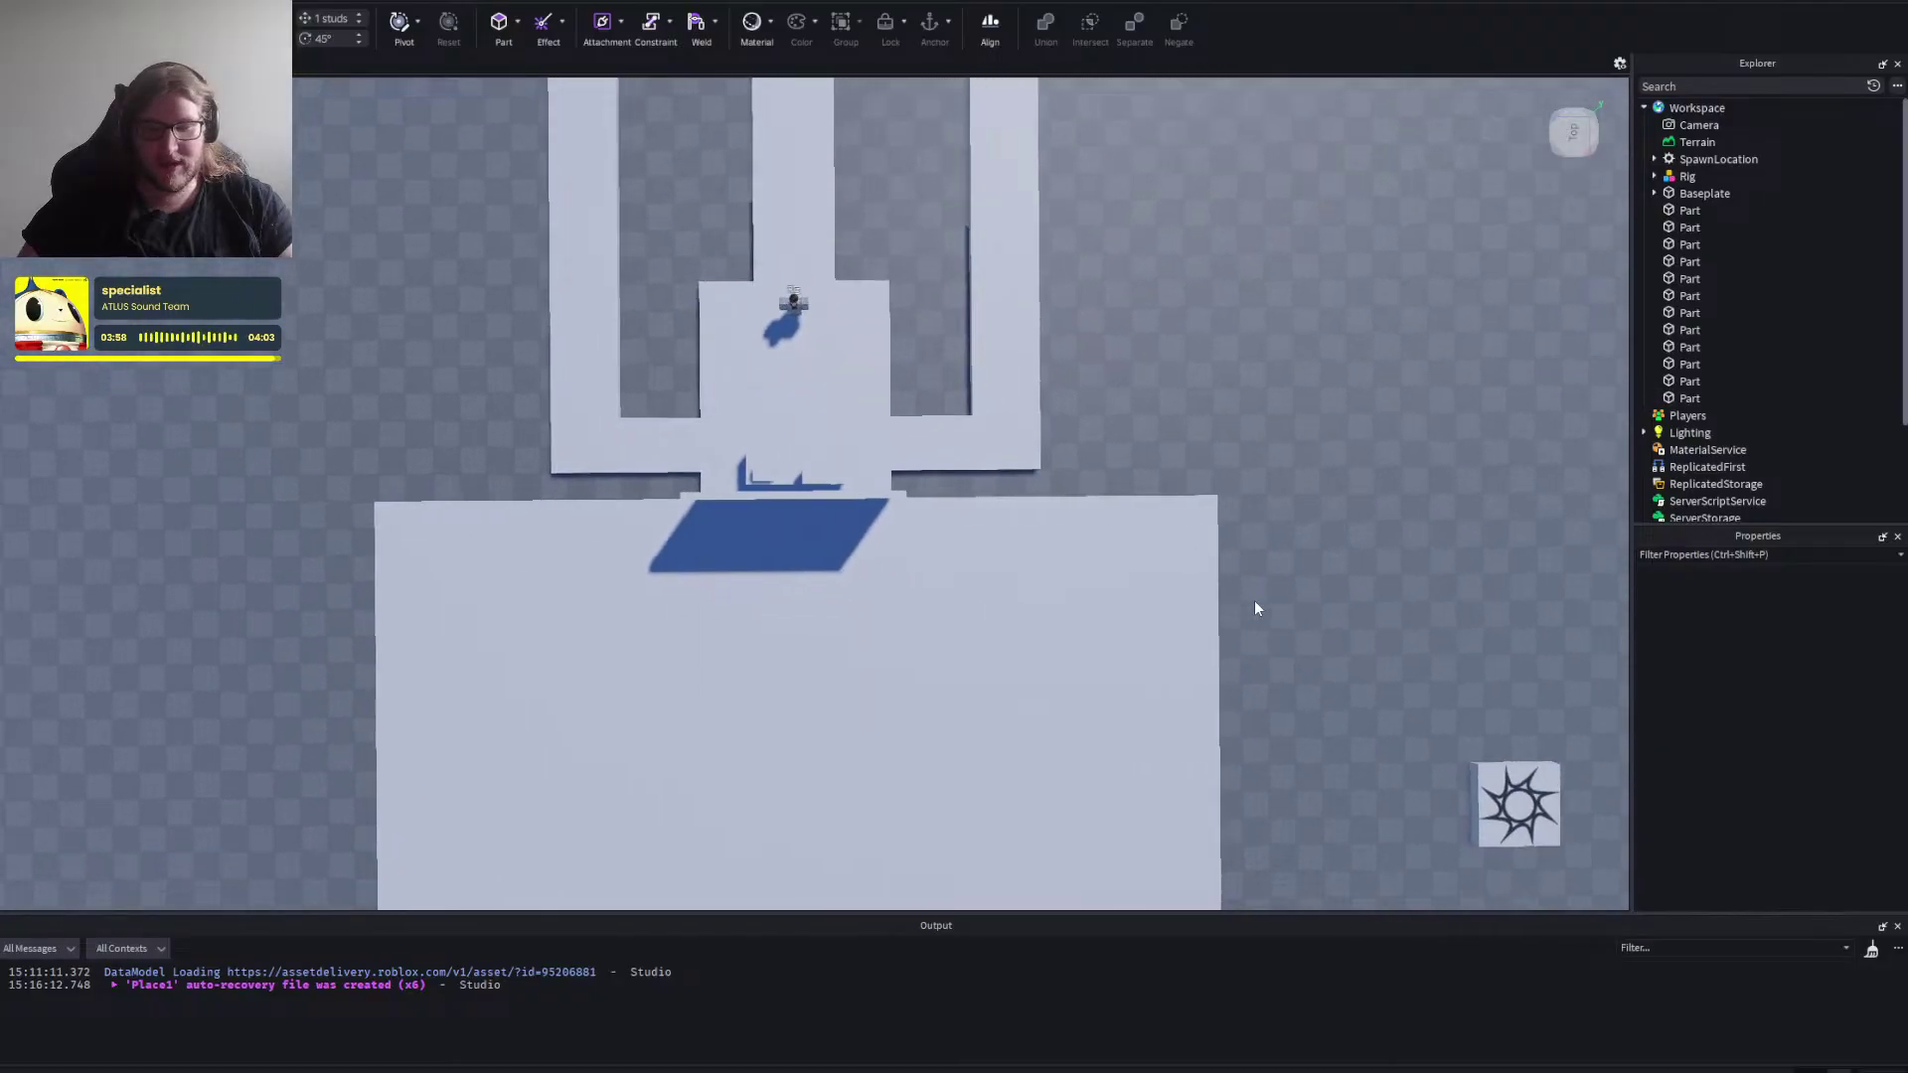
right_click(1265, 581)
key(d)
click(844, 596)
key(w)
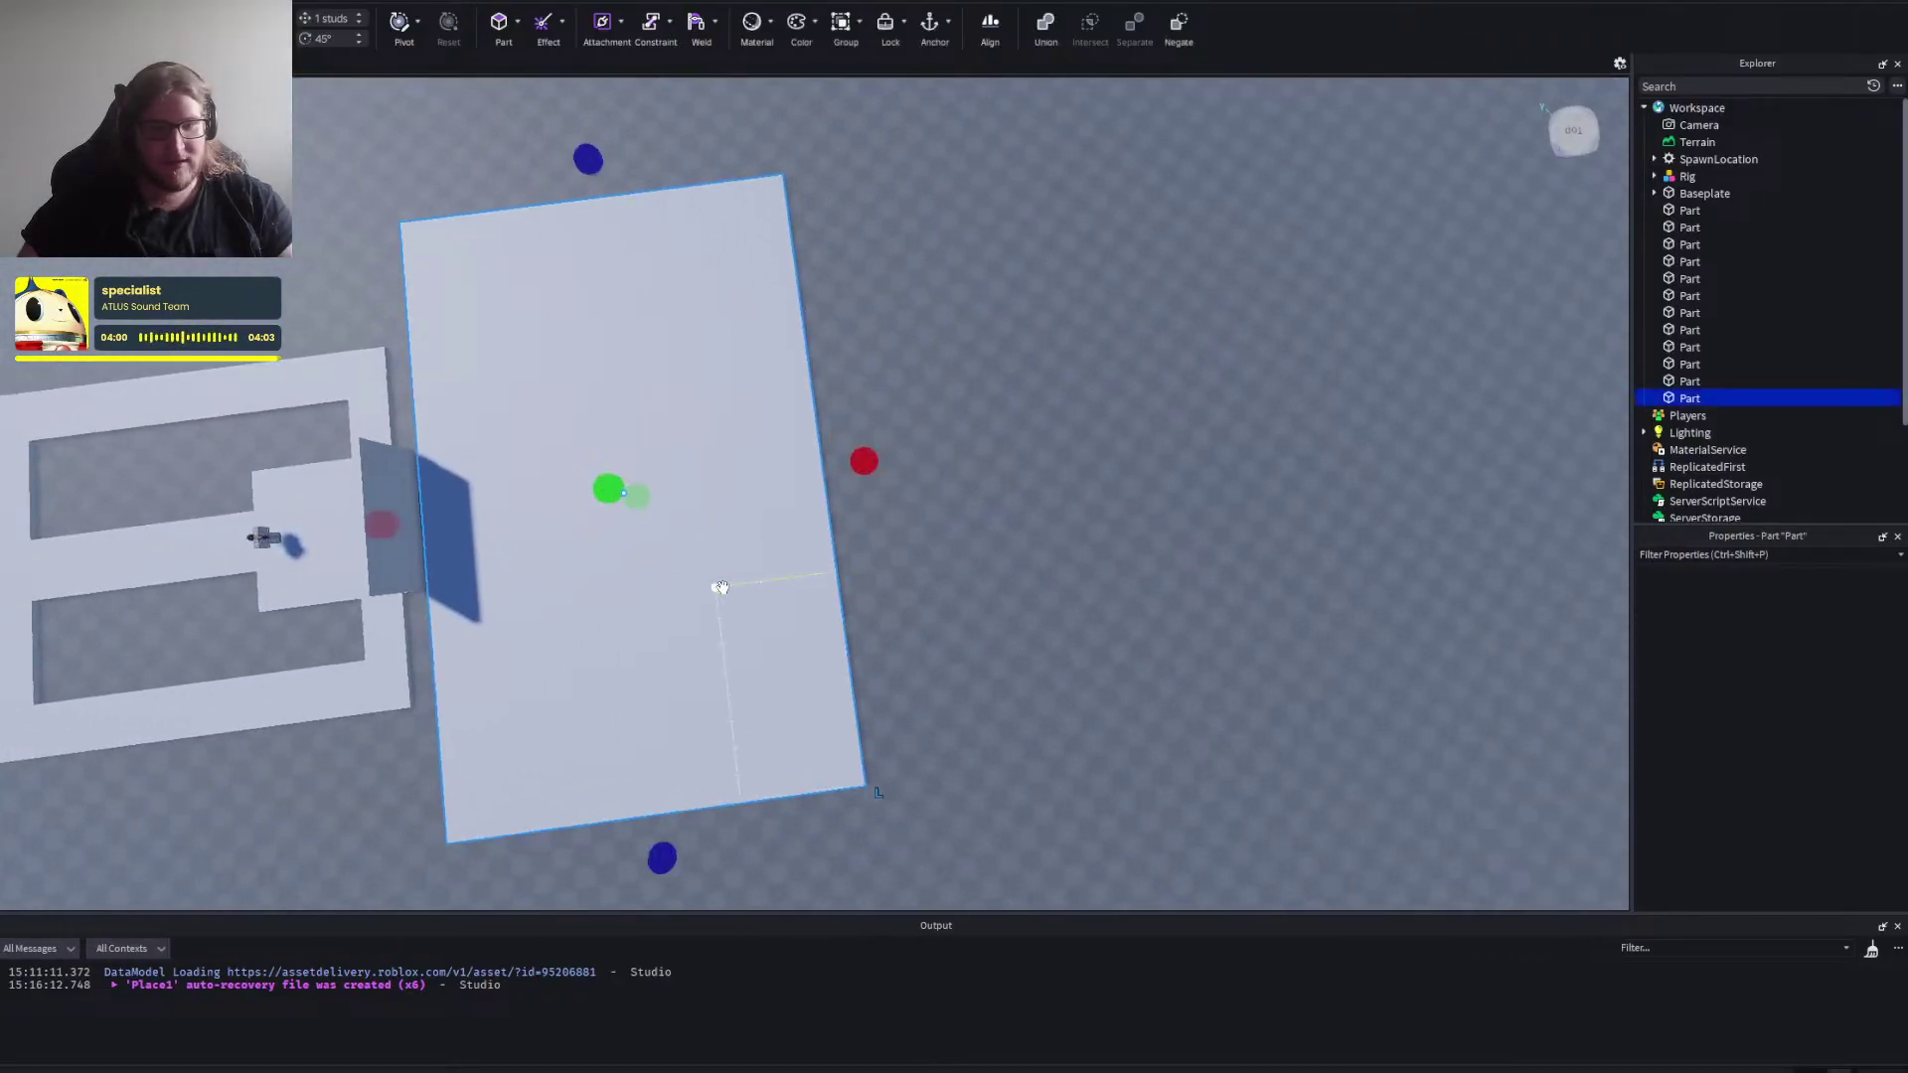
drag(768, 445, 913, 433)
click(998, 489)
key(s)
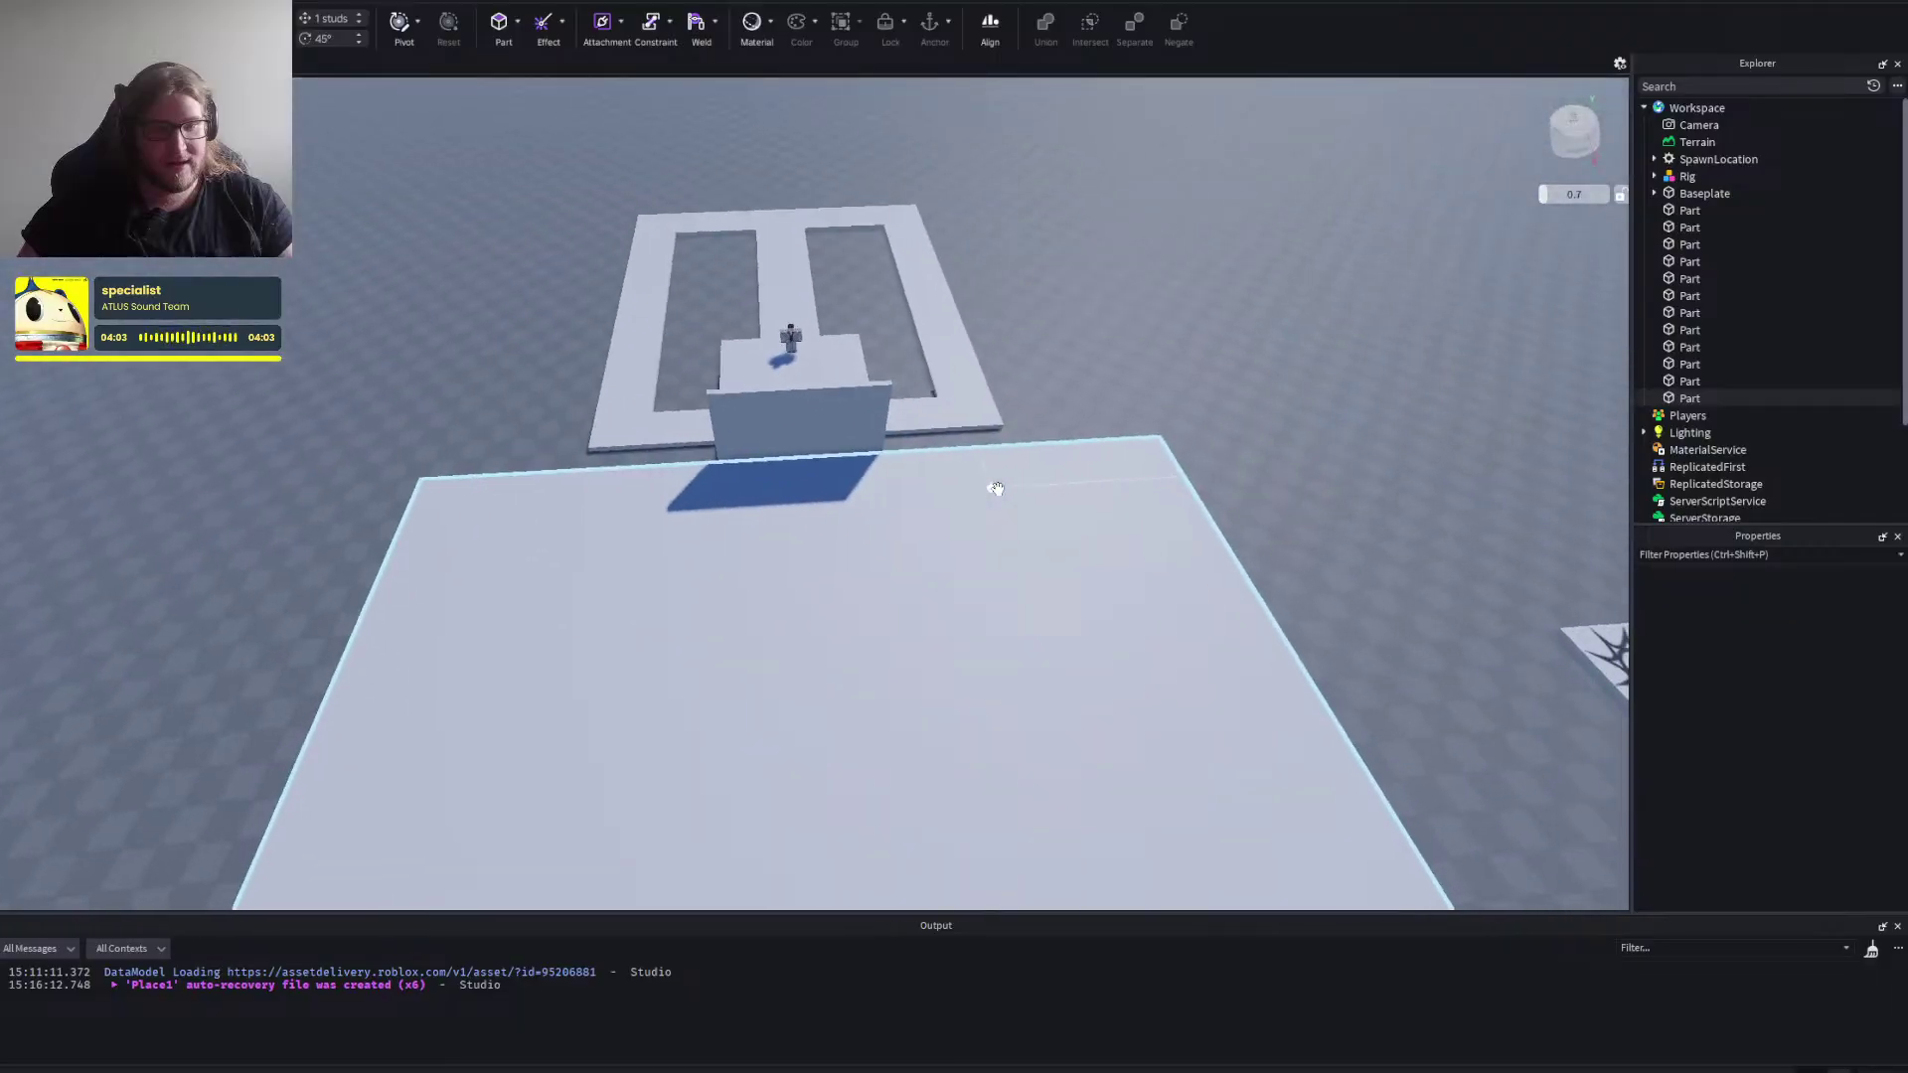
click(1121, 412)
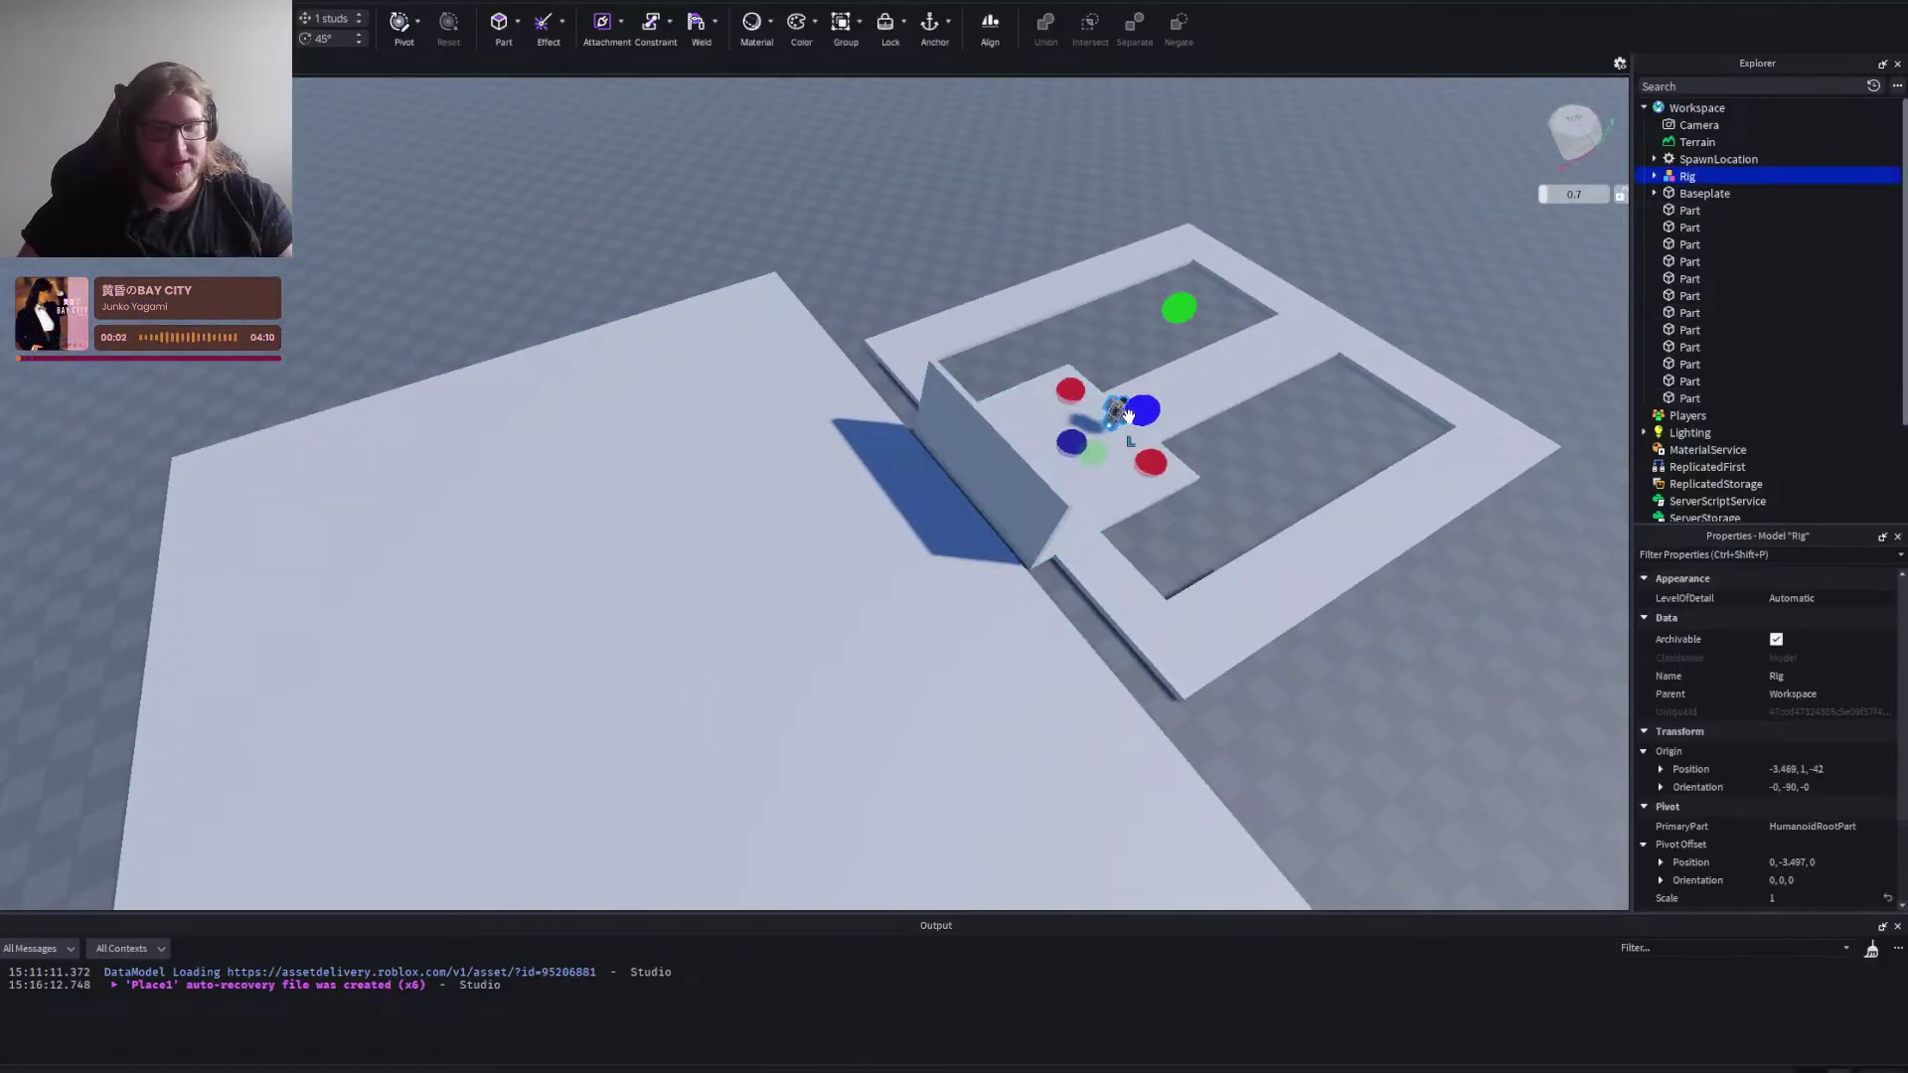
mouse_move(1119, 409)
mouse_down()
mouse_move(630, 384)
mouse_move(746, 451)
mouse_move(1105, 440)
mouse_up()
click(346, 300)
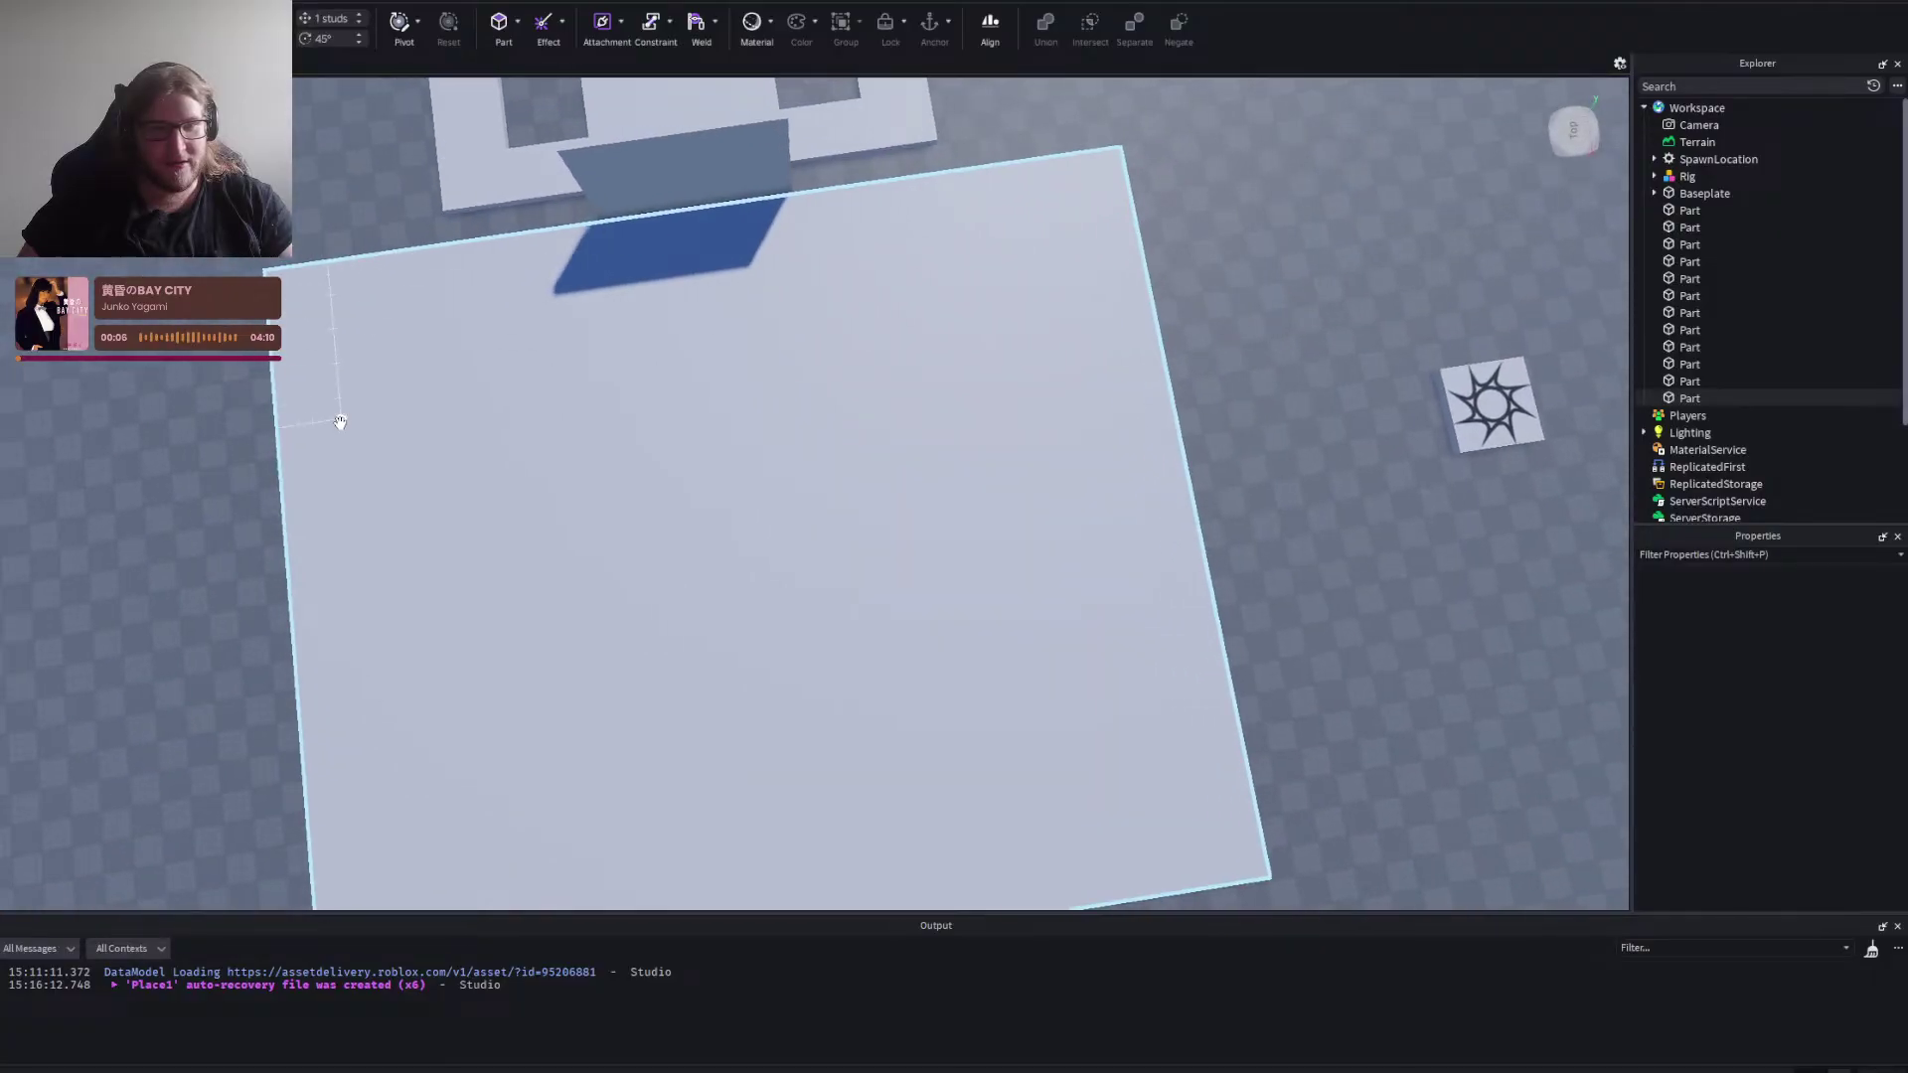
Trim the floor slab's two side edges inward to narrow it around the office, then deselect it.
key(a)
click(505, 470)
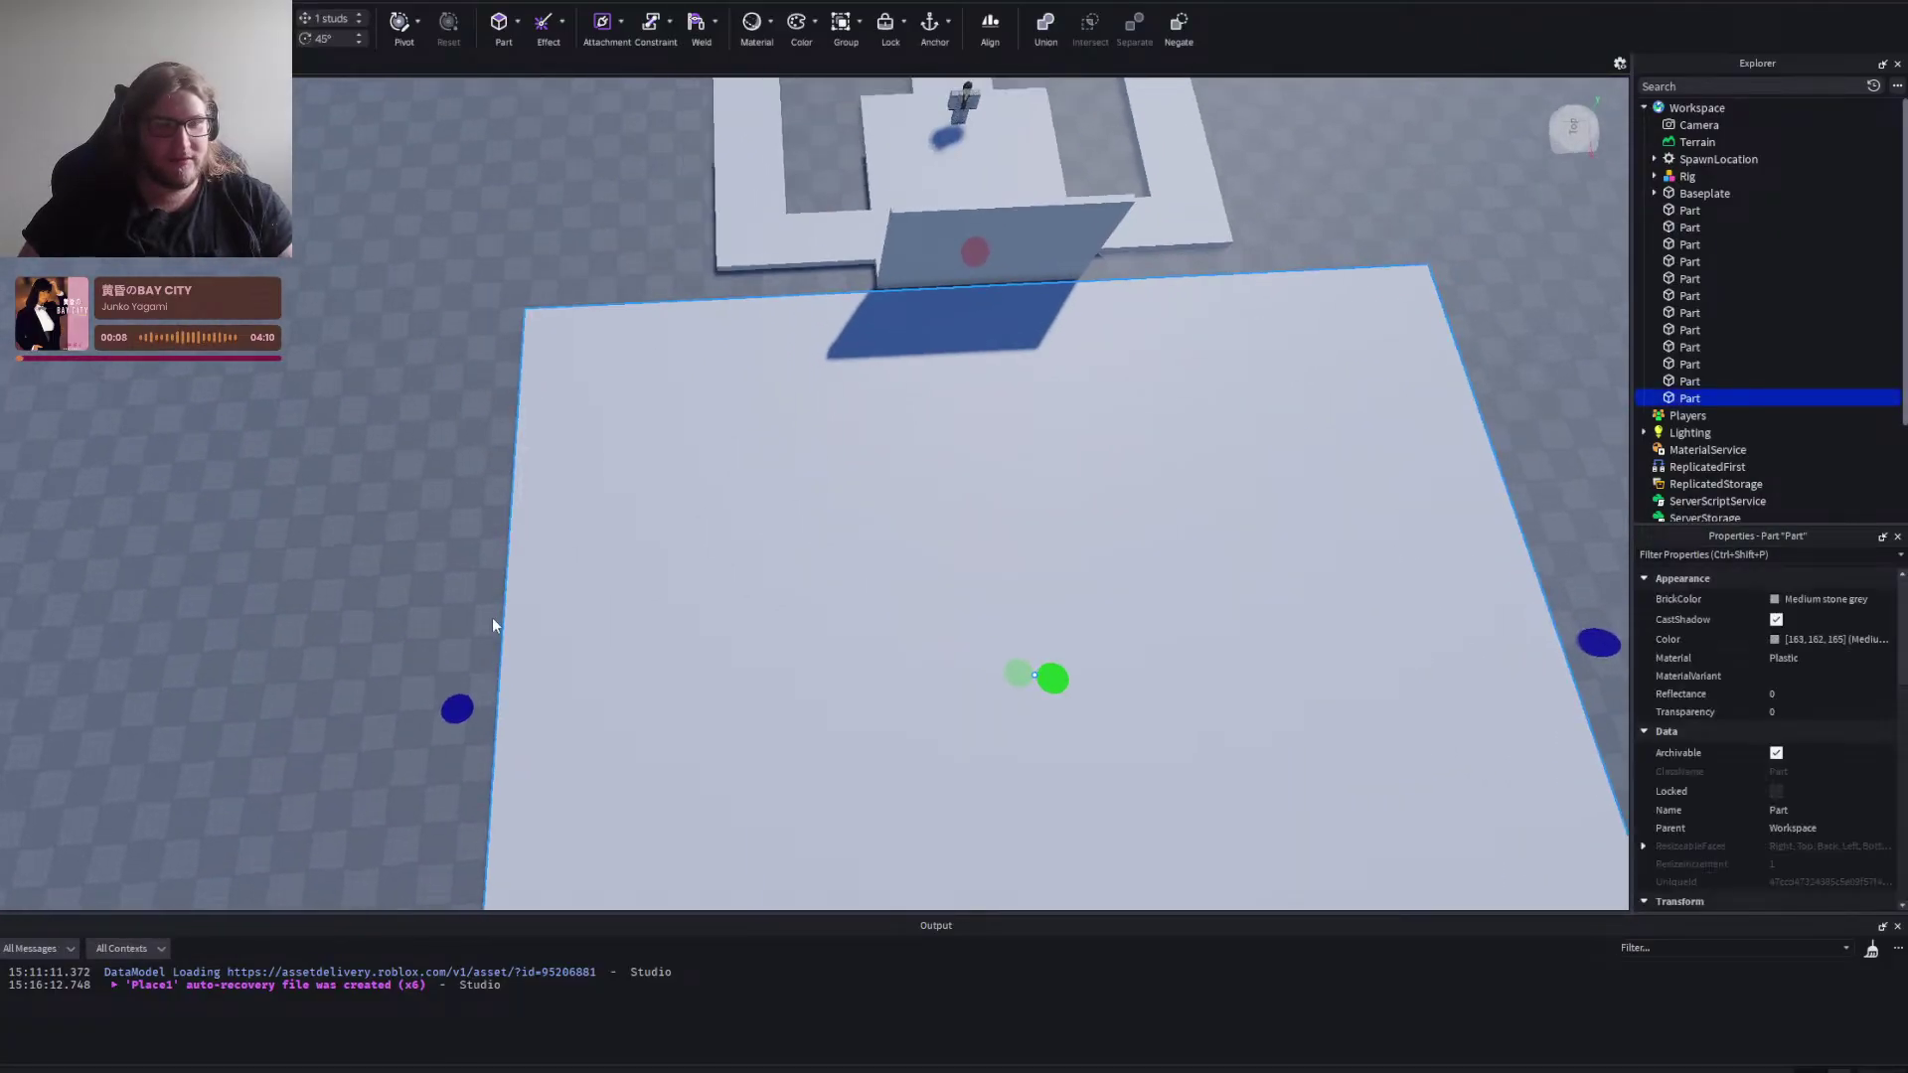
drag(457, 706, 553, 680)
key(d)
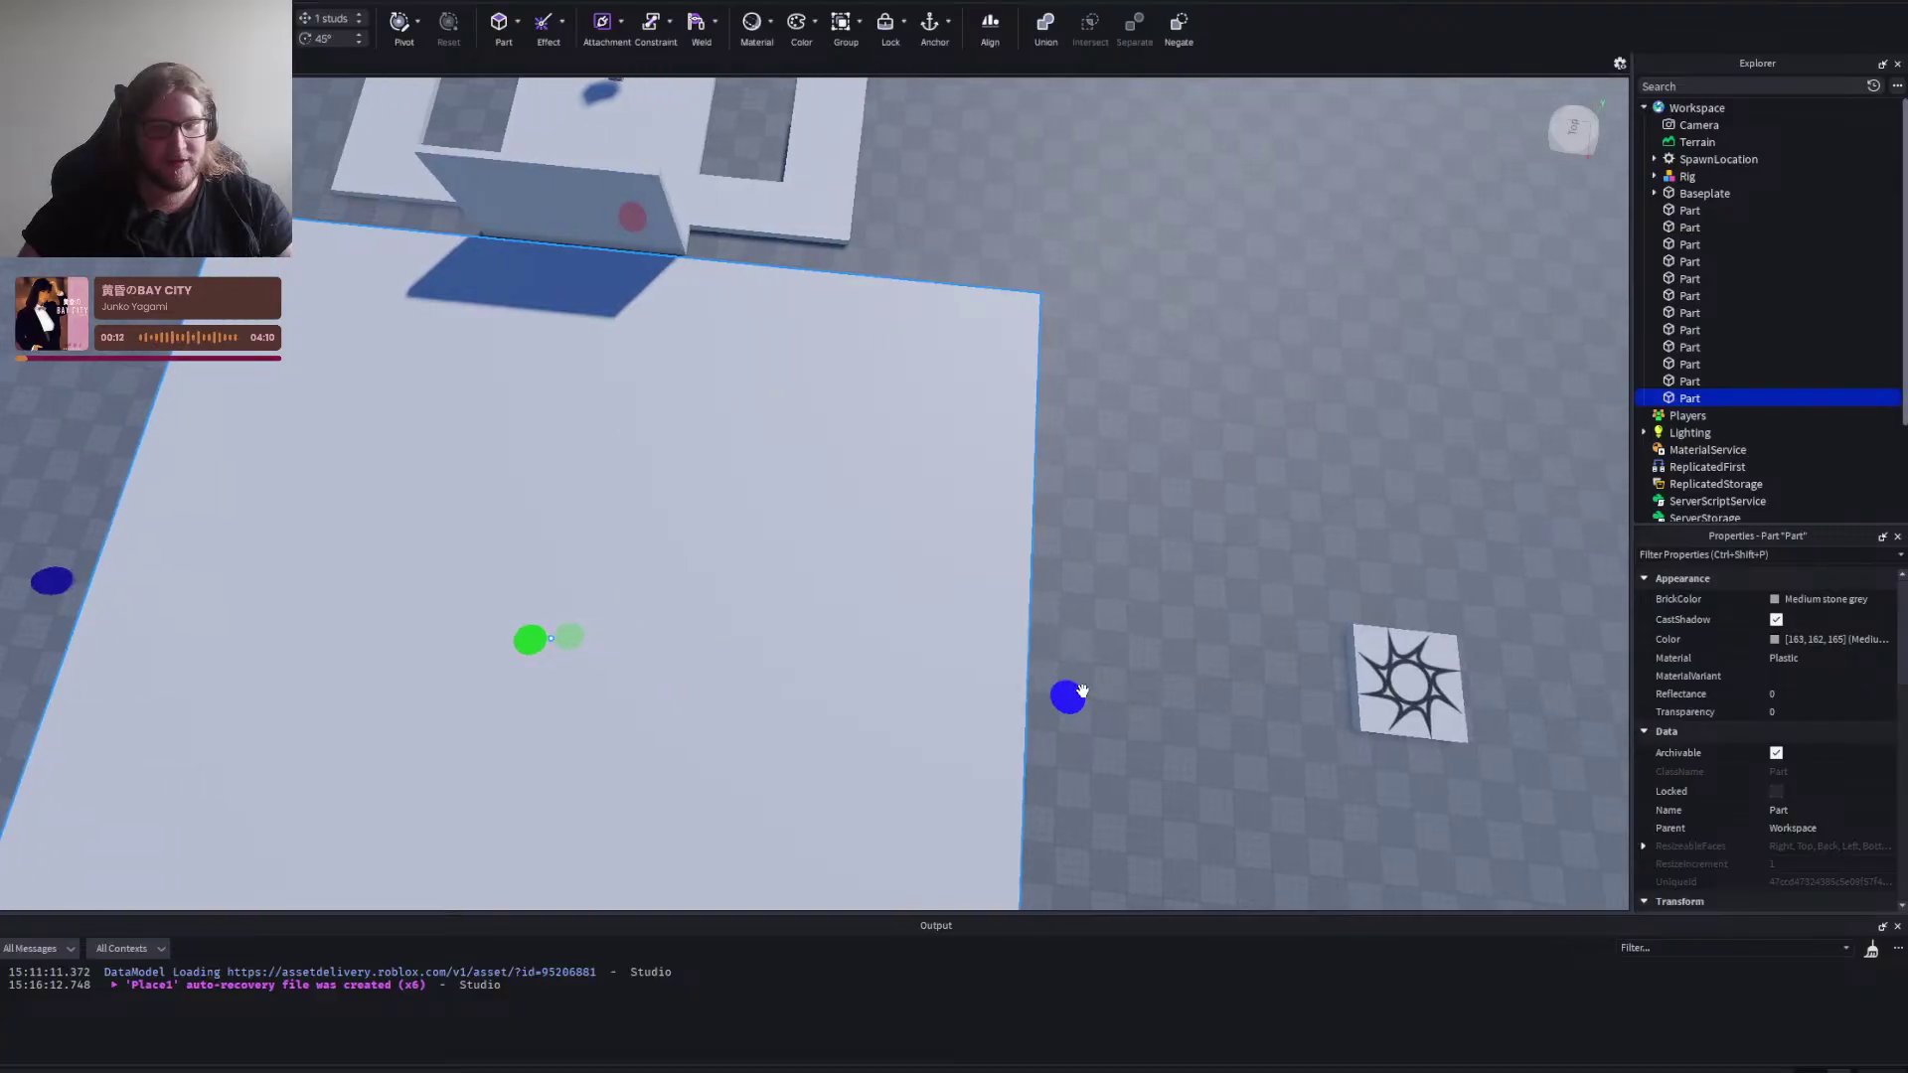
drag(1064, 694, 1013, 683)
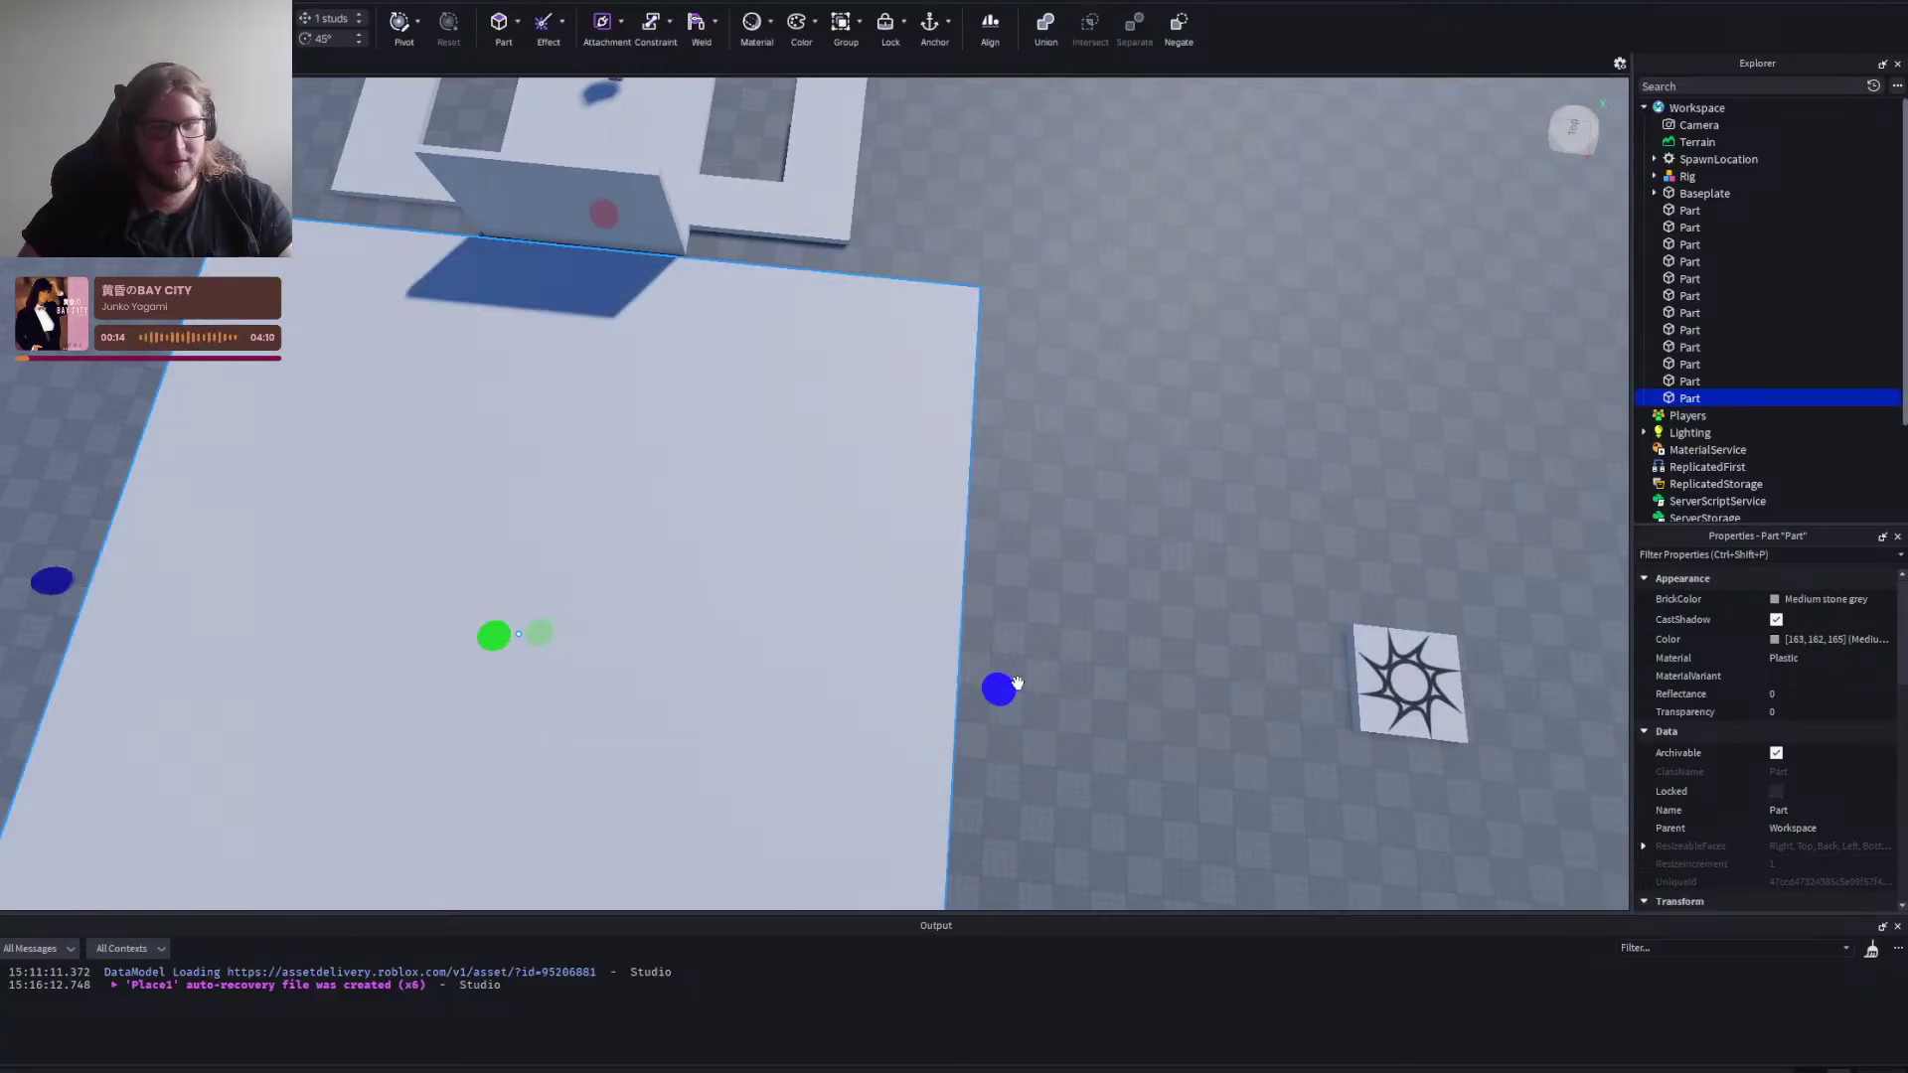
click(1033, 688)
right_click(1033, 688)
click(689, 522)
key(a)
drag(600, 364, 673, 349)
click(580, 487)
right_click(580, 487)
key(a)
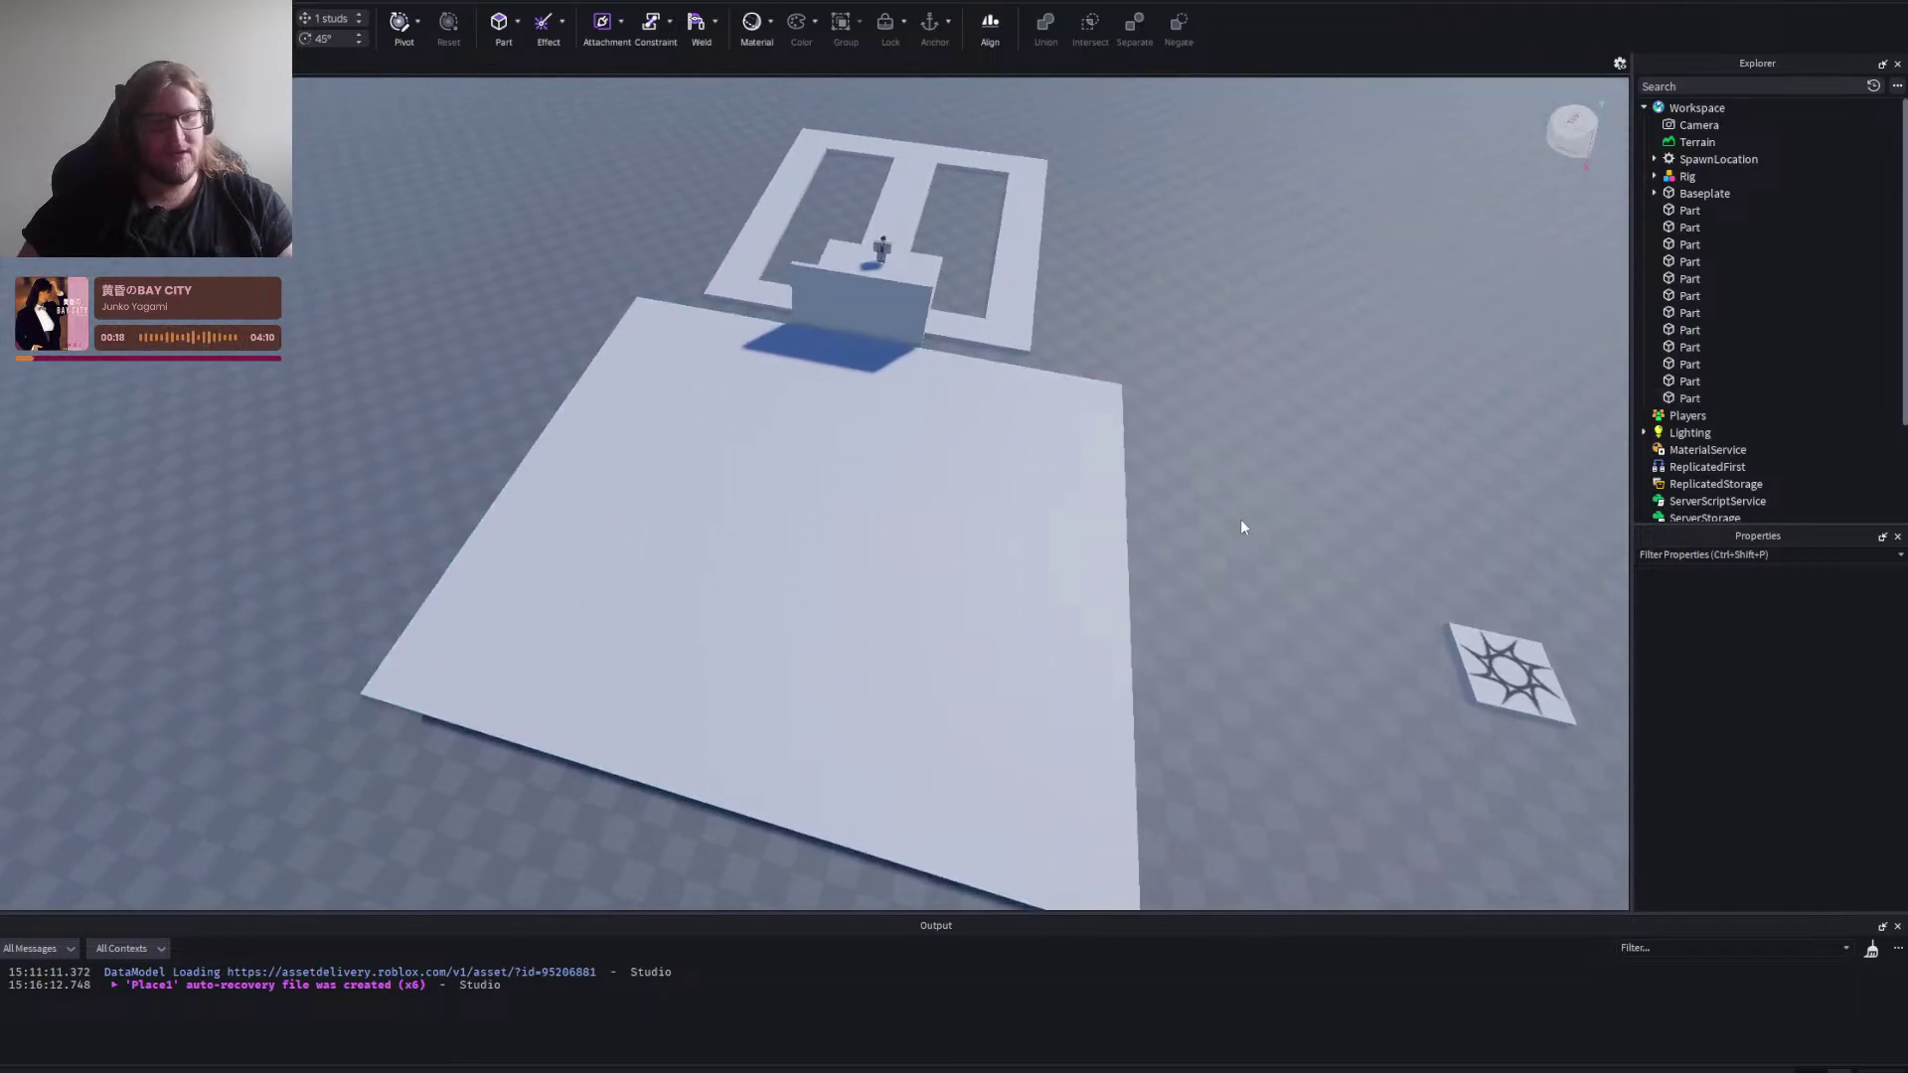
Color the large floor slab in front of the office green and deselect it.
click(1059, 533)
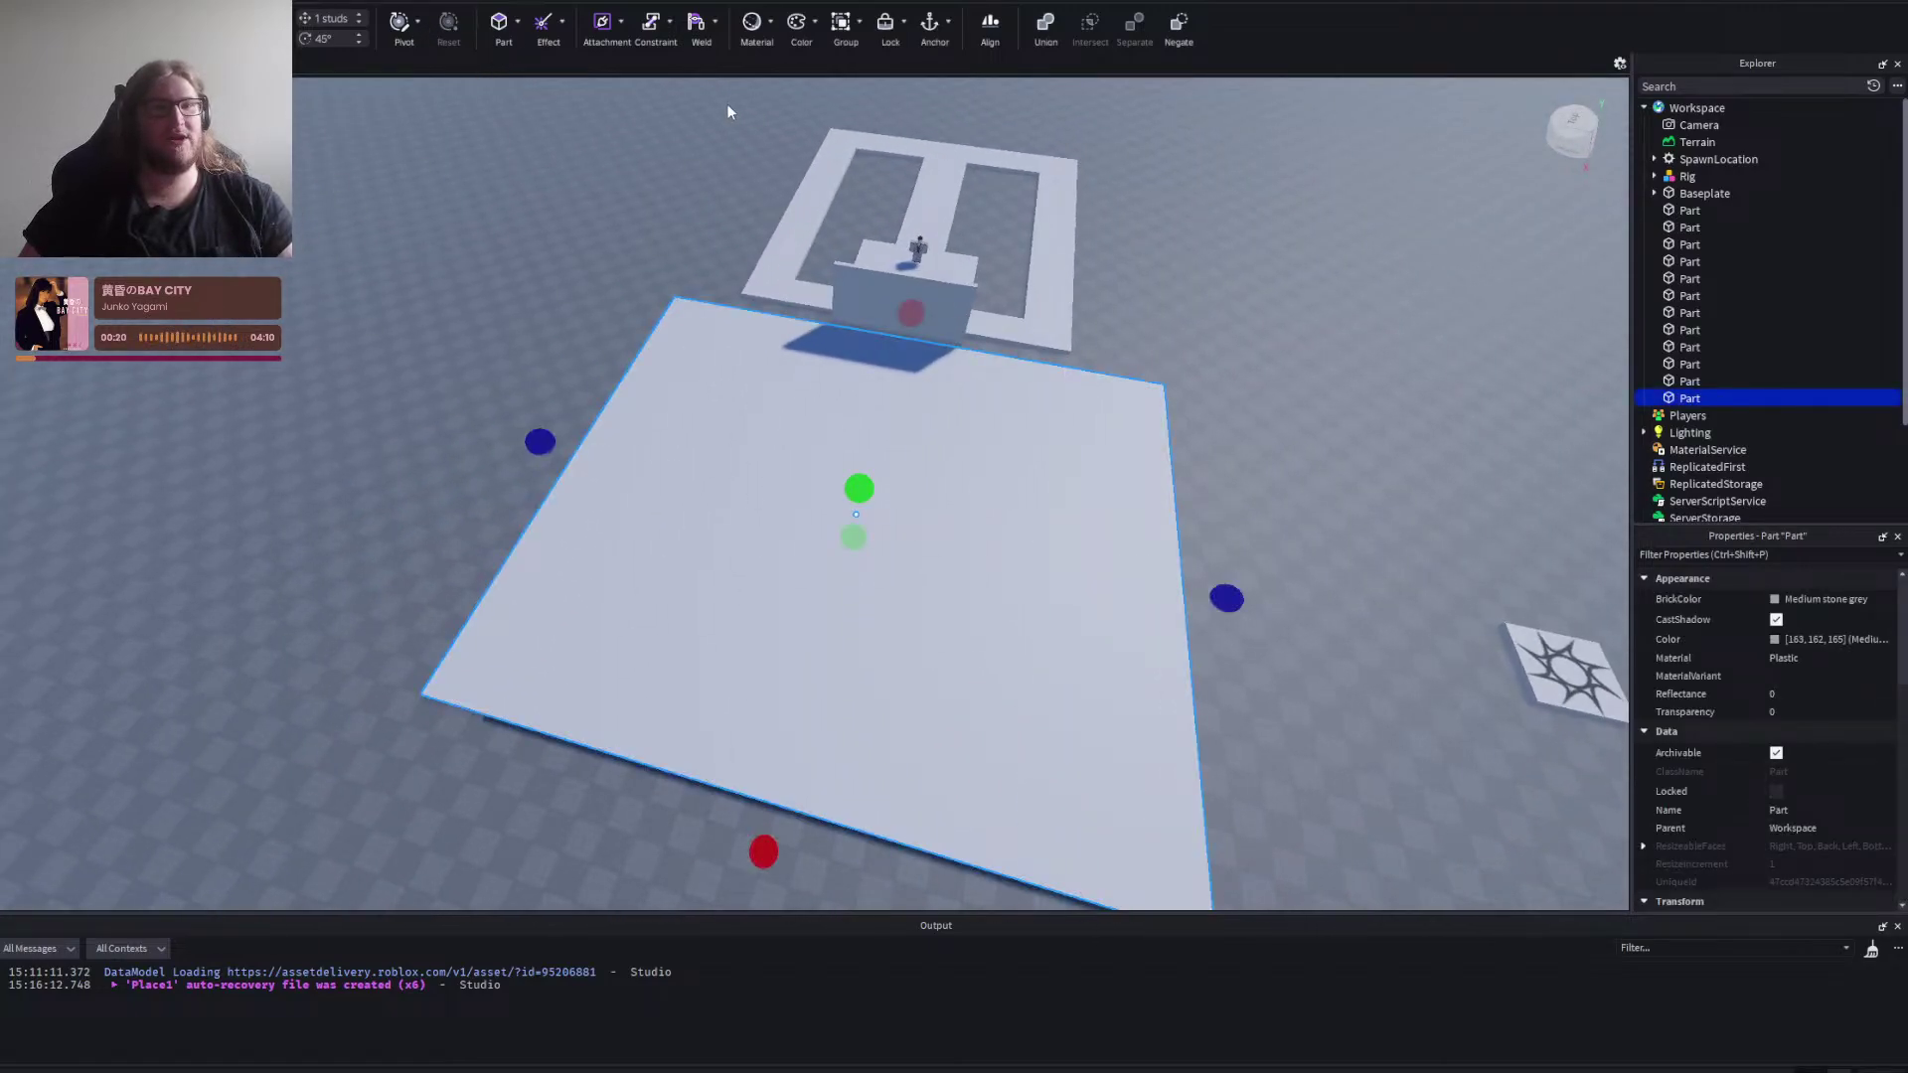
click(815, 28)
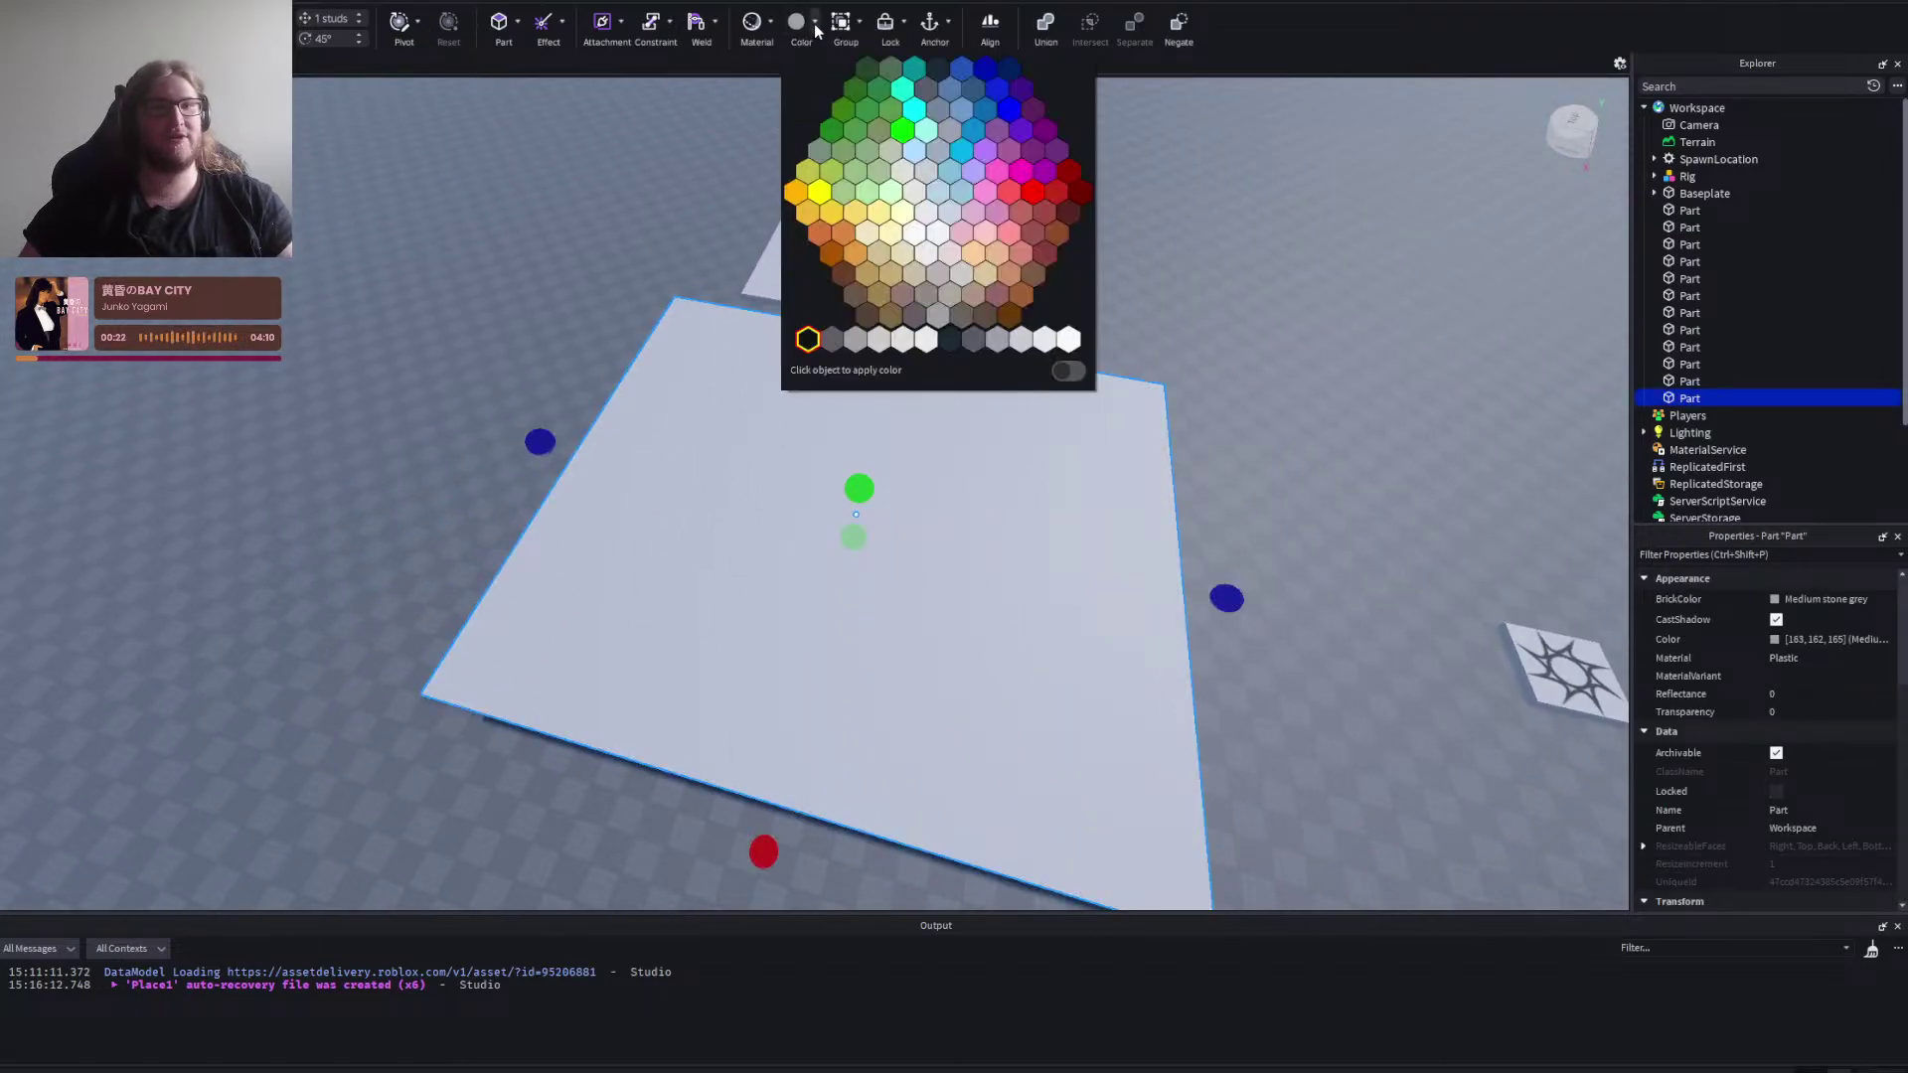
click(838, 111)
click(812, 36)
click(843, 114)
click(798, 31)
click(468, 302)
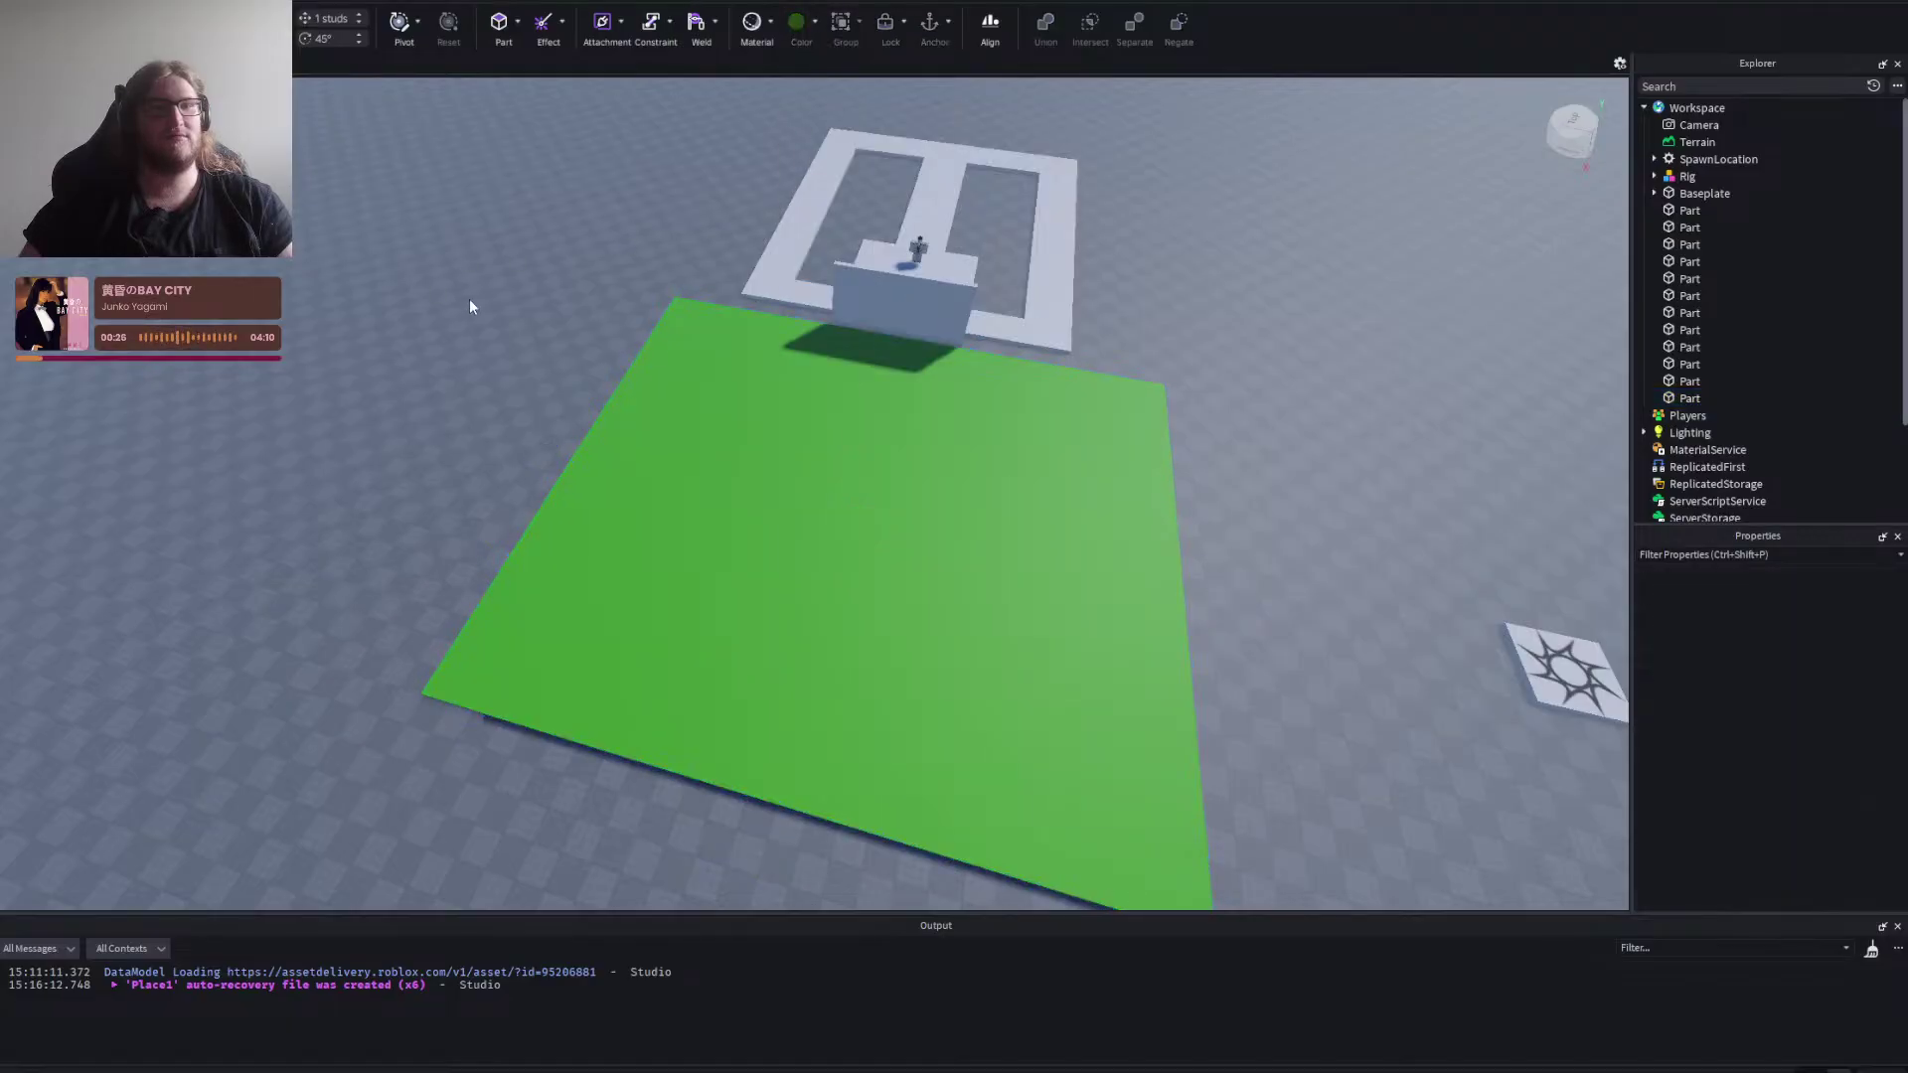
Duplicate the long outer hallway on the spawn location's side of the office in place.
right_click(538, 333)
right_click(680, 378)
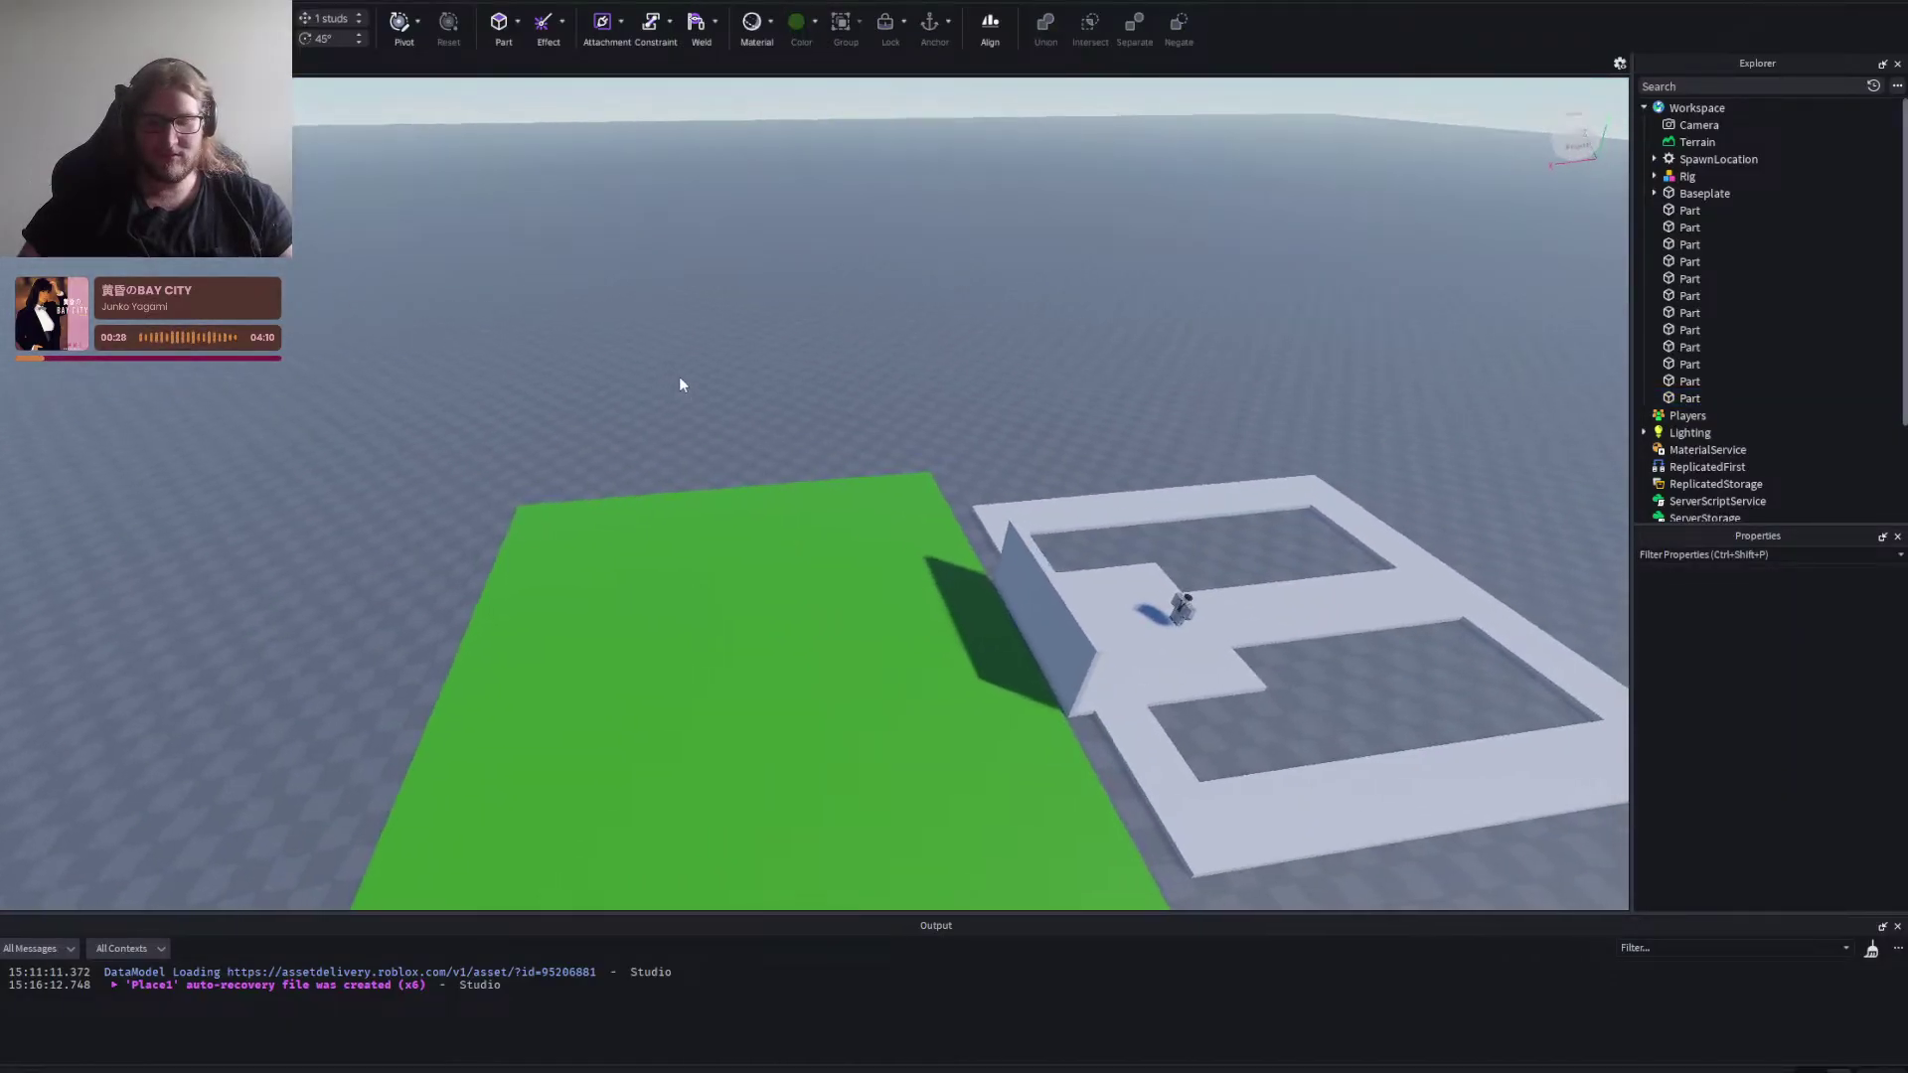
right_click(680, 379)
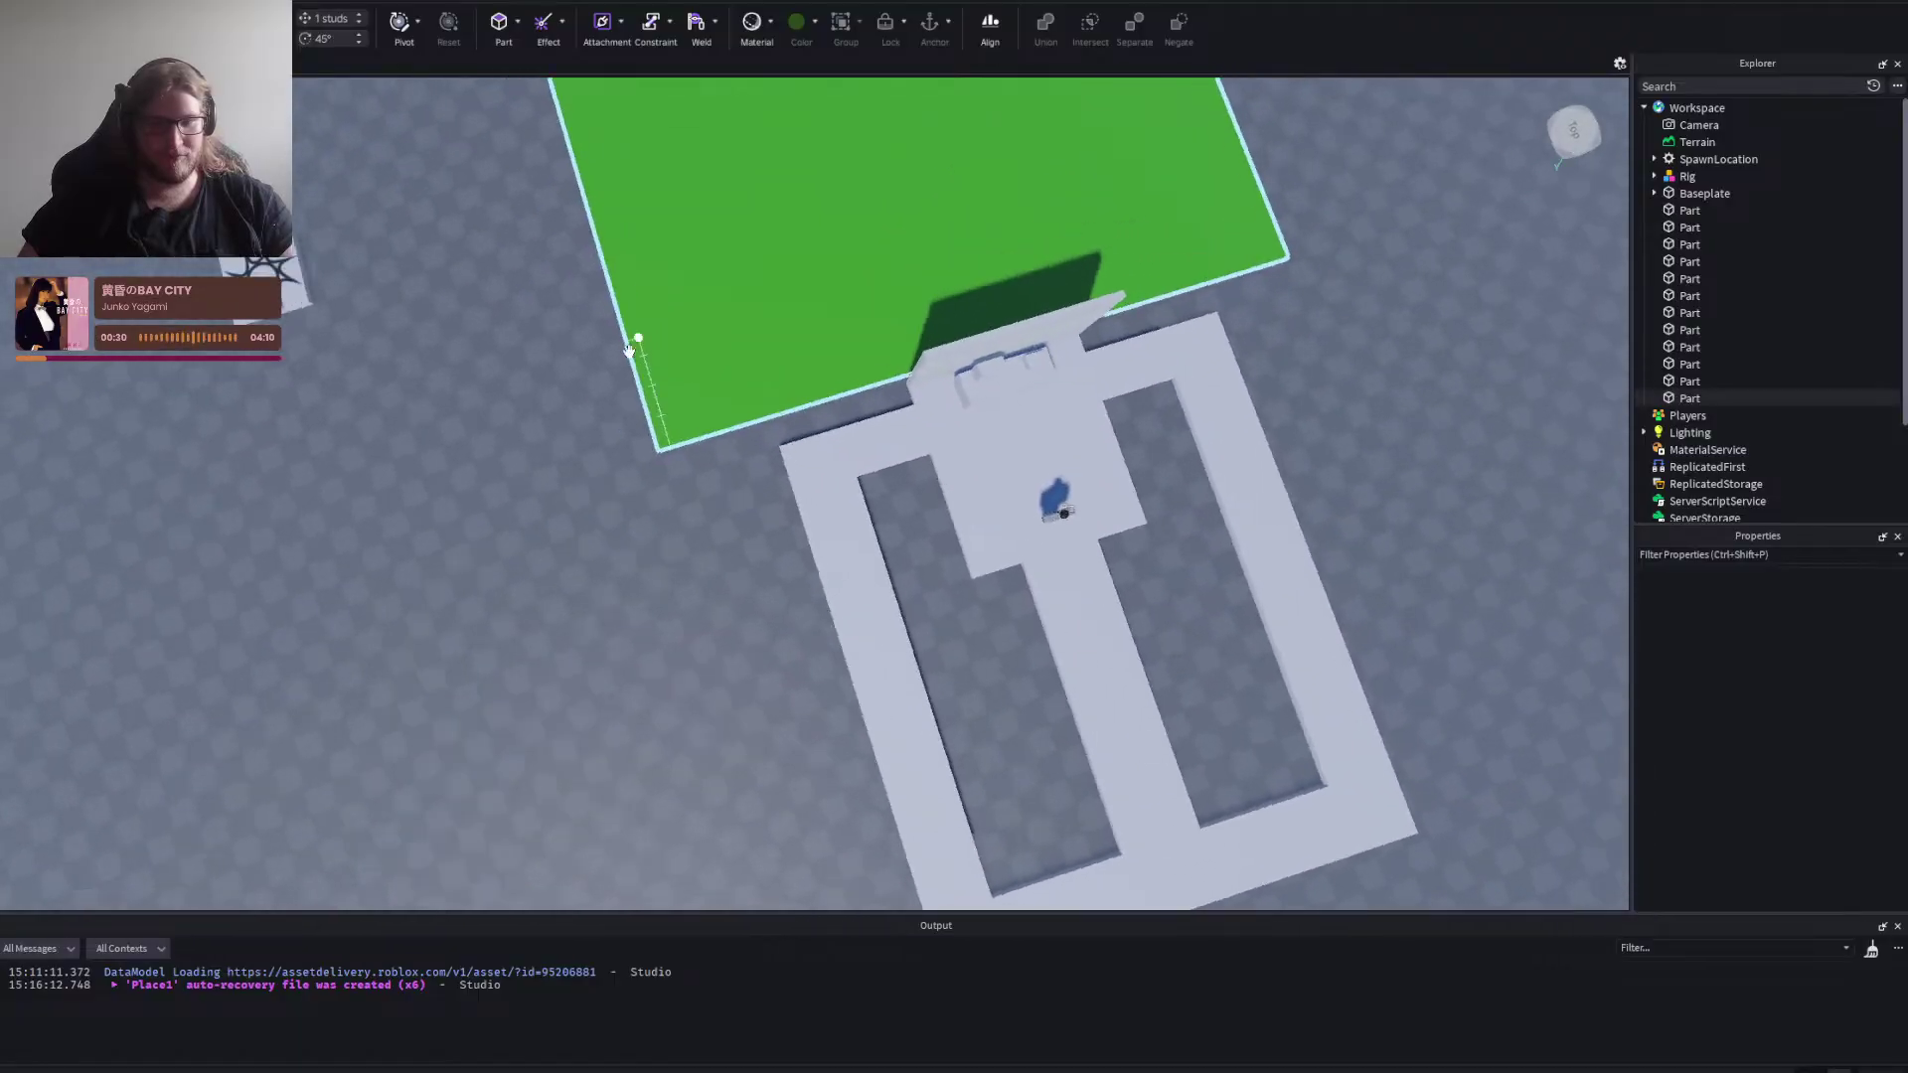
click(880, 442)
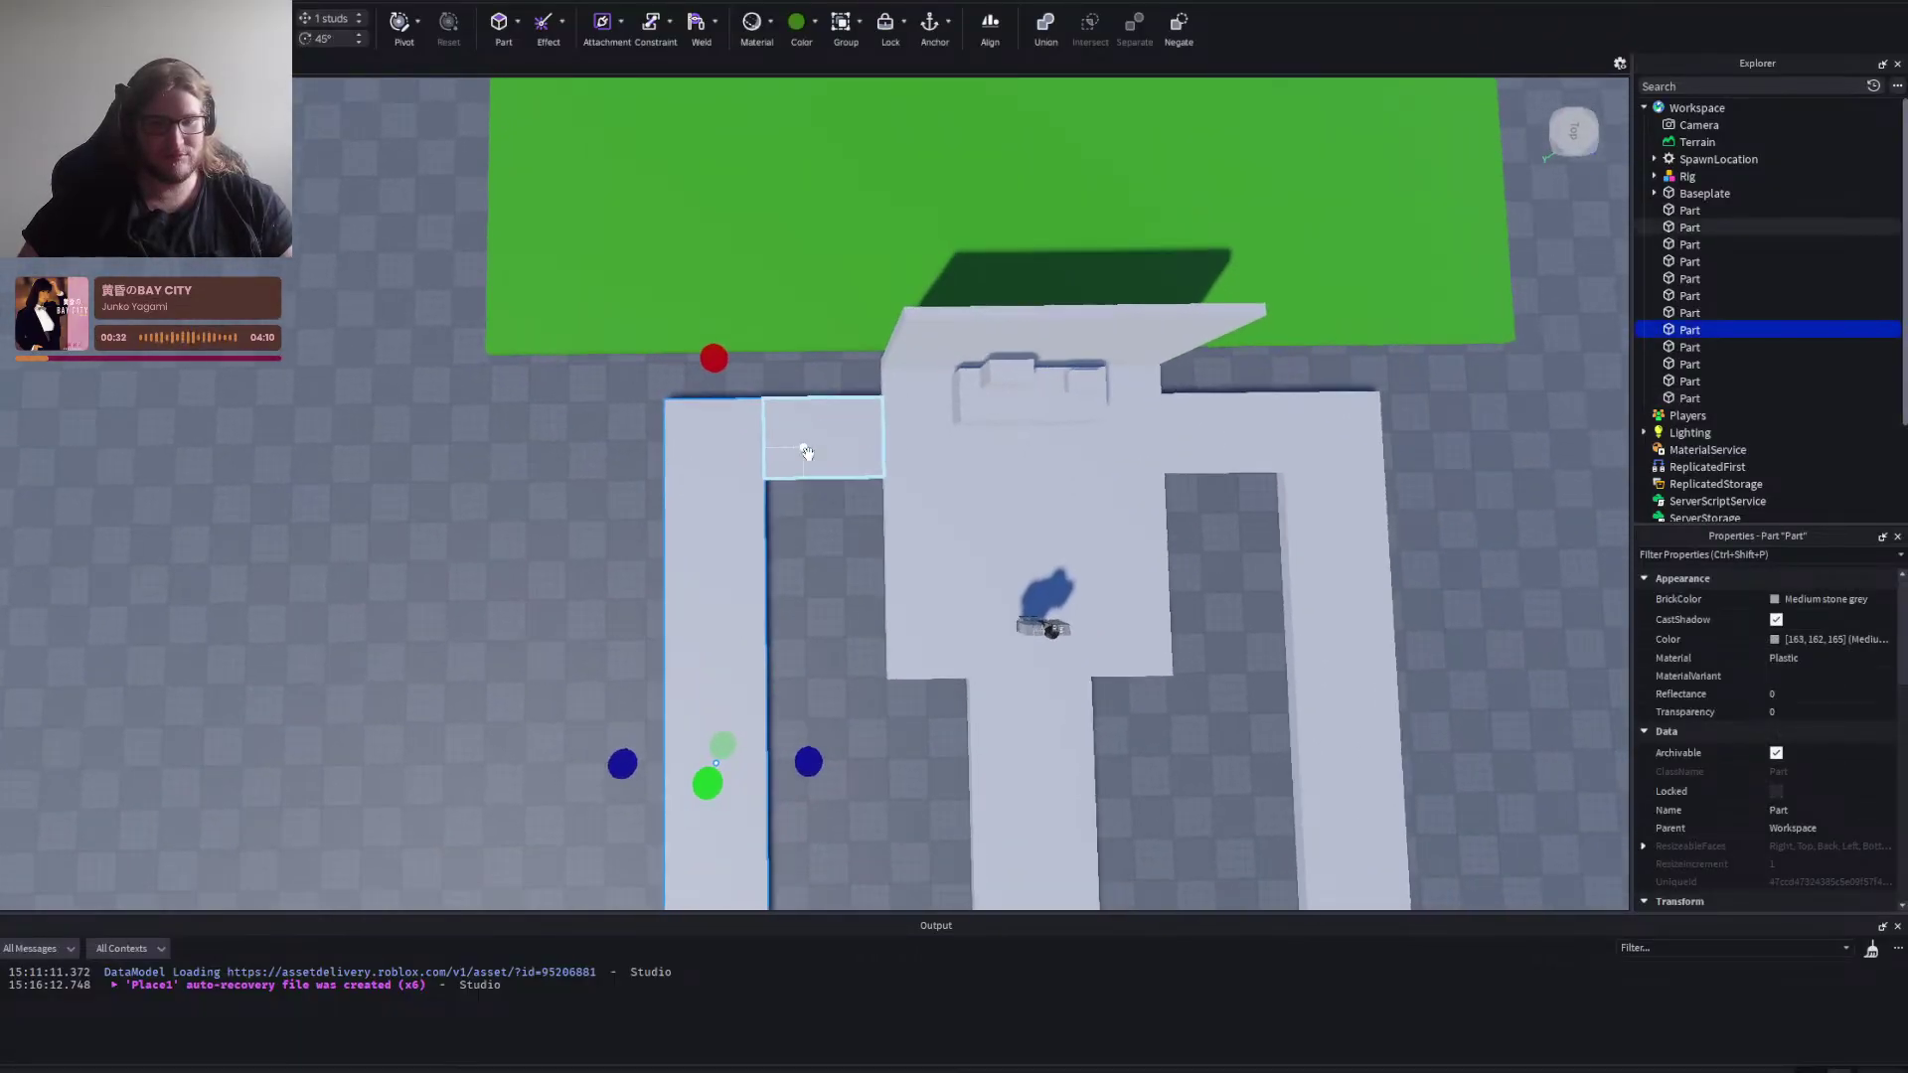
click(786, 531)
key(a)
click(838, 524)
key(s)
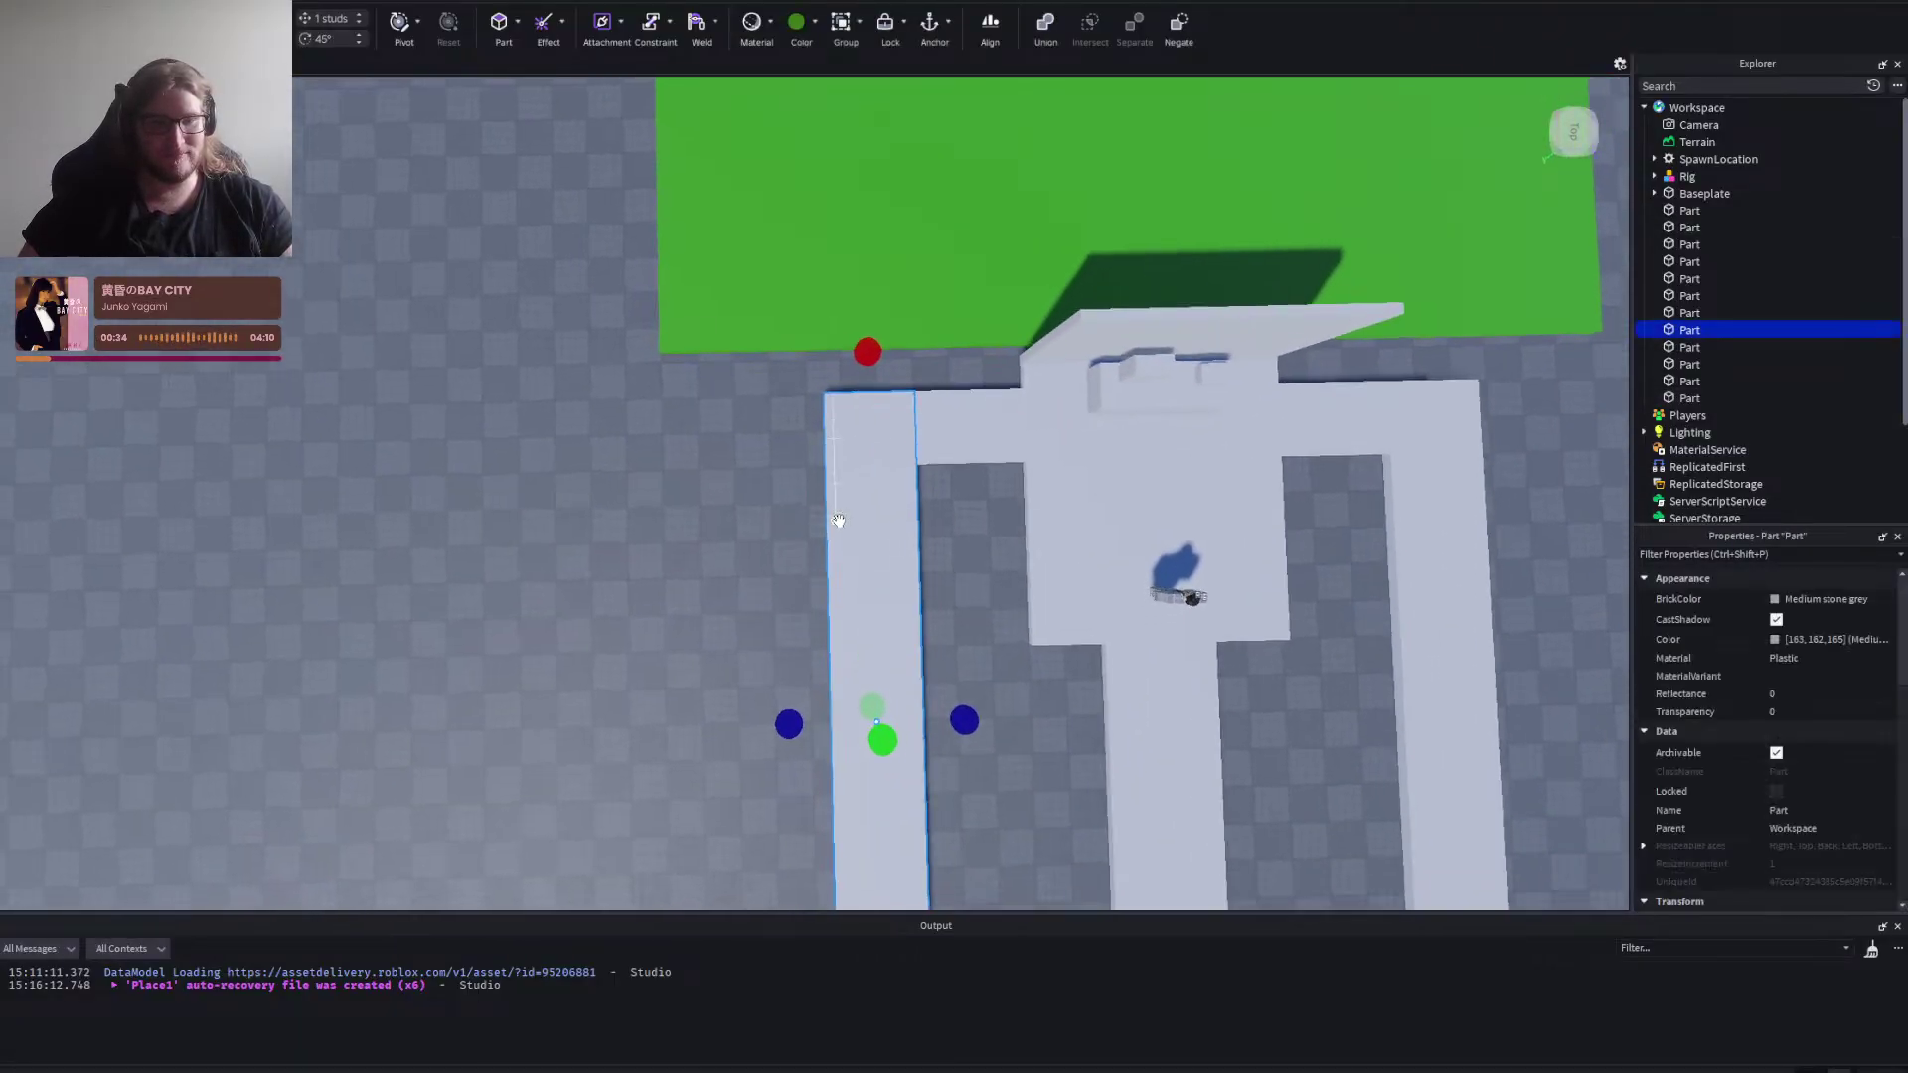
right_click(838, 526)
key(ctrl+d)
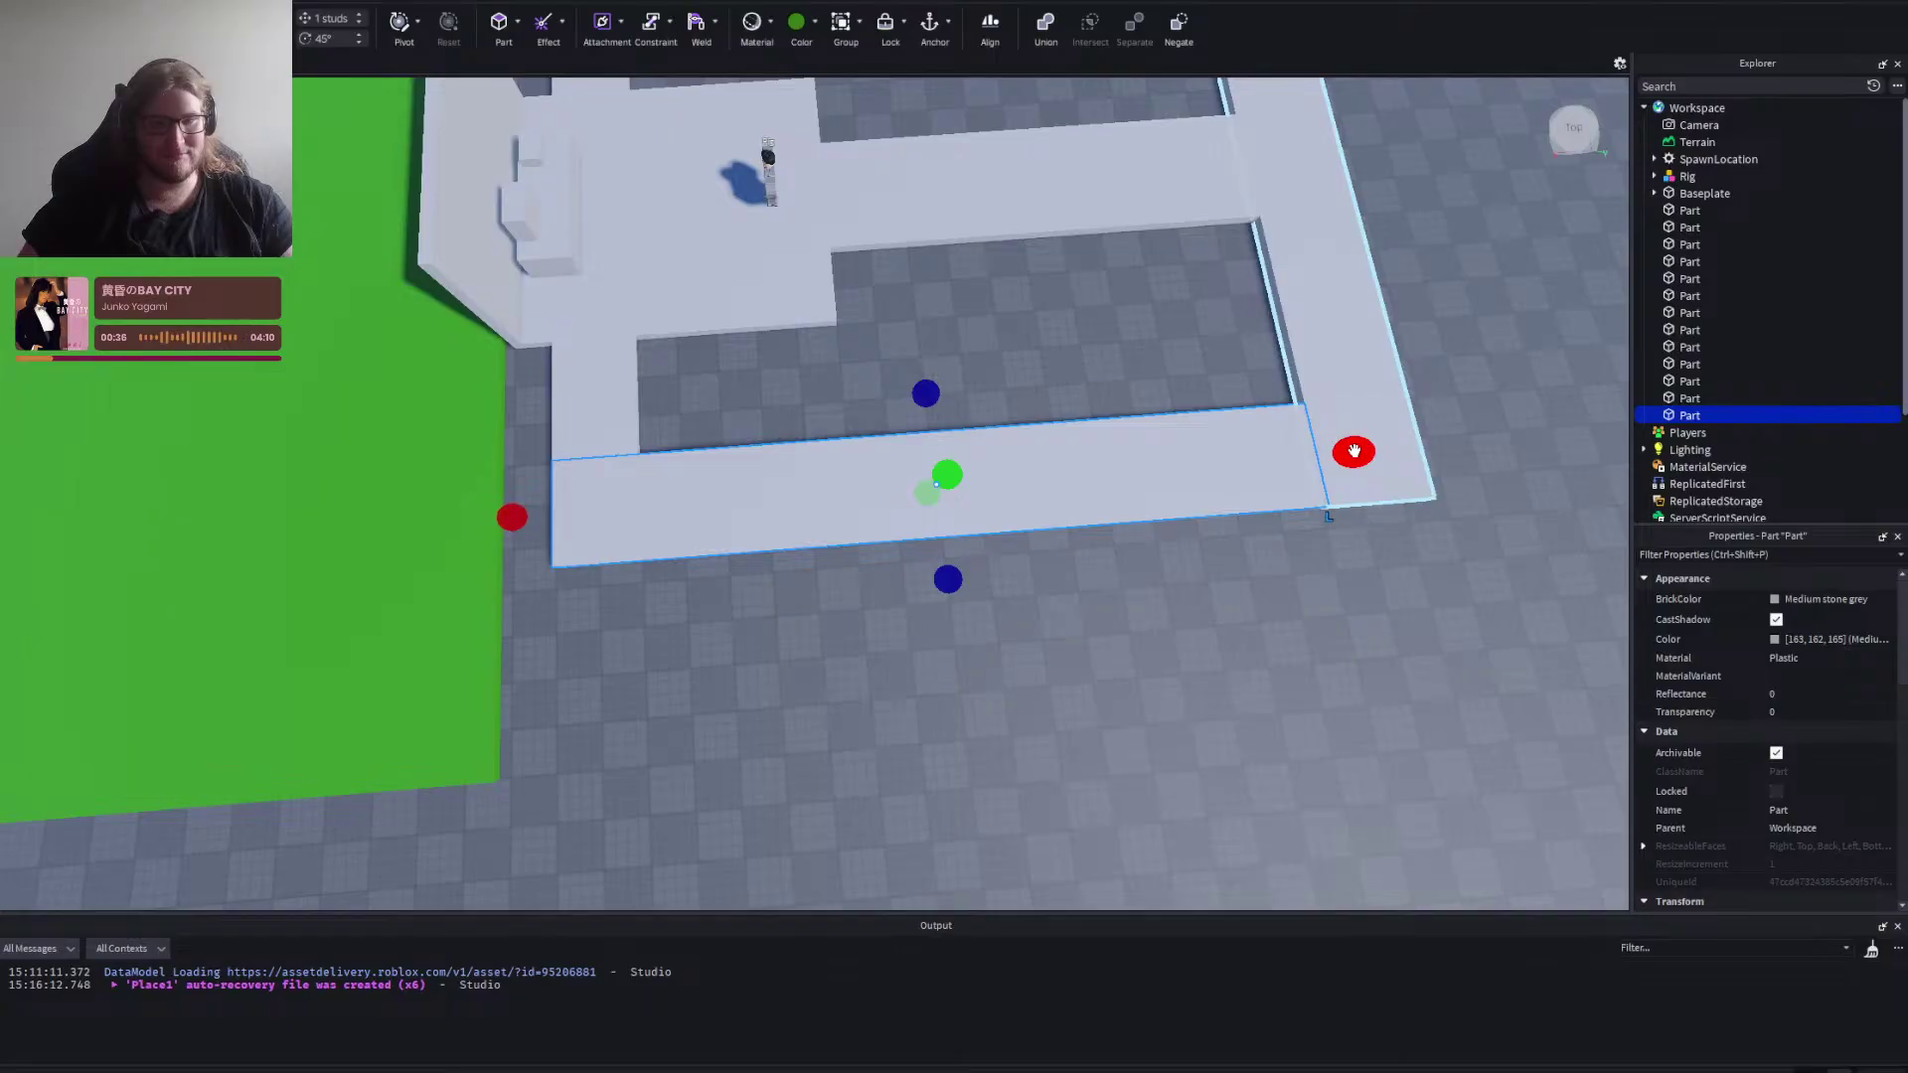
Shorten the duplicated hallway to a piece at the front corner and stretch it sideways beyond the outer hallway.
drag(1353, 452, 907, 506)
drag(775, 660, 803, 900)
scroll(929, 626, up, 3)
drag(898, 628, 879, 614)
scroll(881, 616, down, 3)
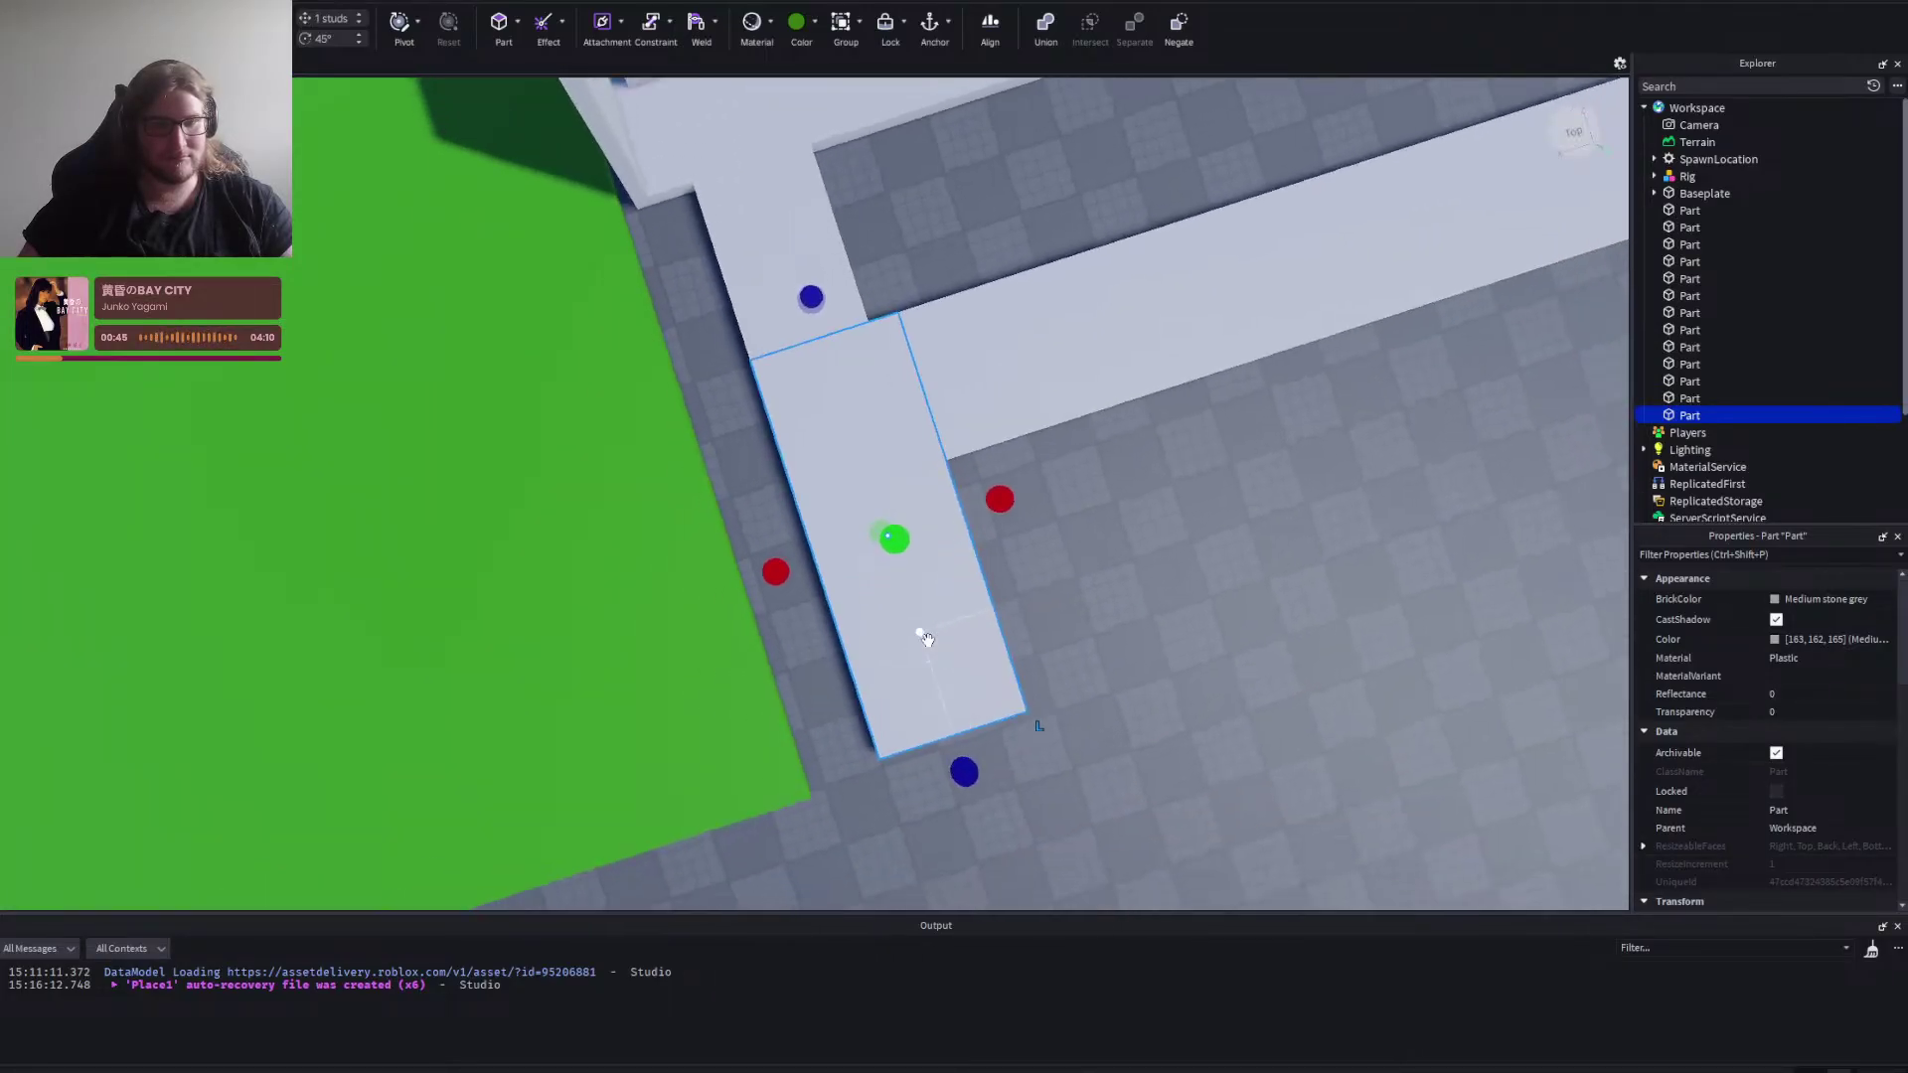
scroll(926, 639, down, 2)
key(d)
Lengthen the corner piece farther outward and pull its inner end back to the outer hallway's outside edge.
drag(866, 734, 915, 873)
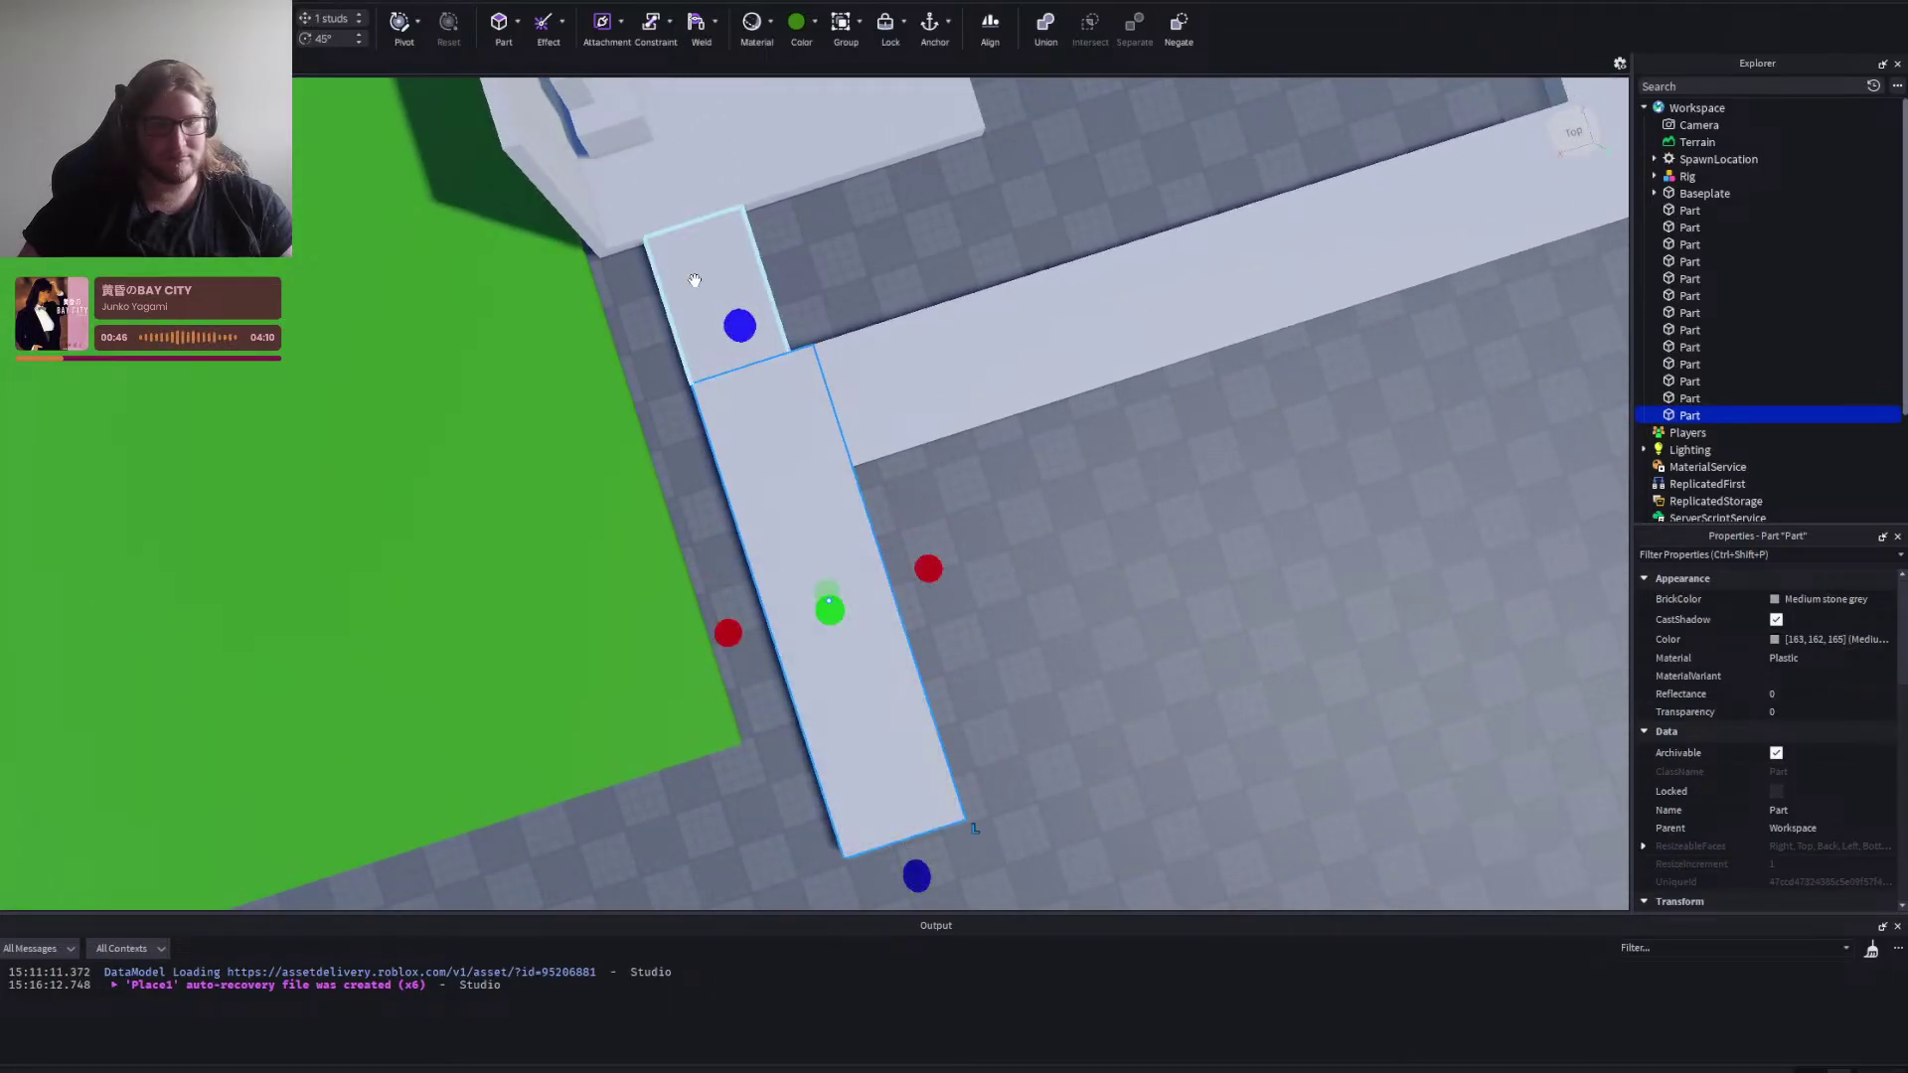
drag(740, 323, 783, 442)
right_click(793, 445)
scroll(796, 447, down, 2)
key(d)
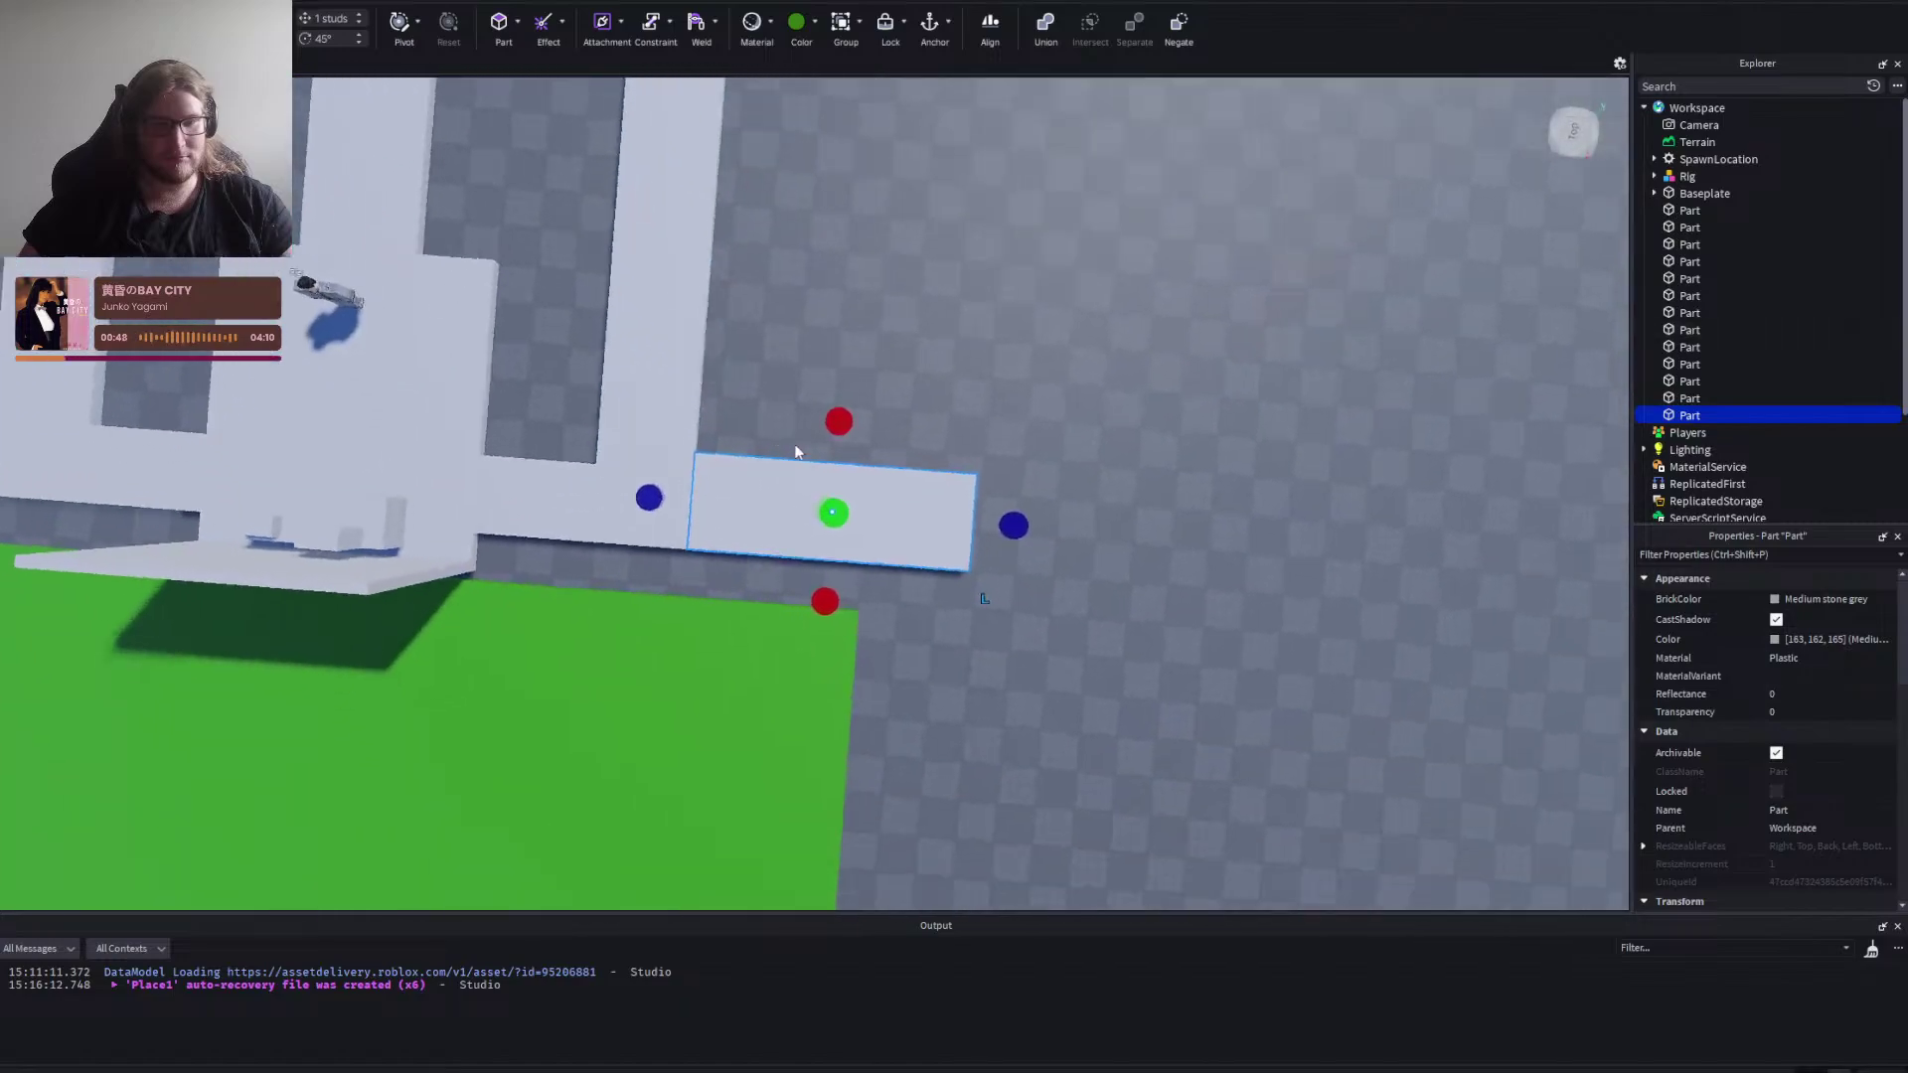
scroll(784, 451, up, 2)
right_click(803, 481)
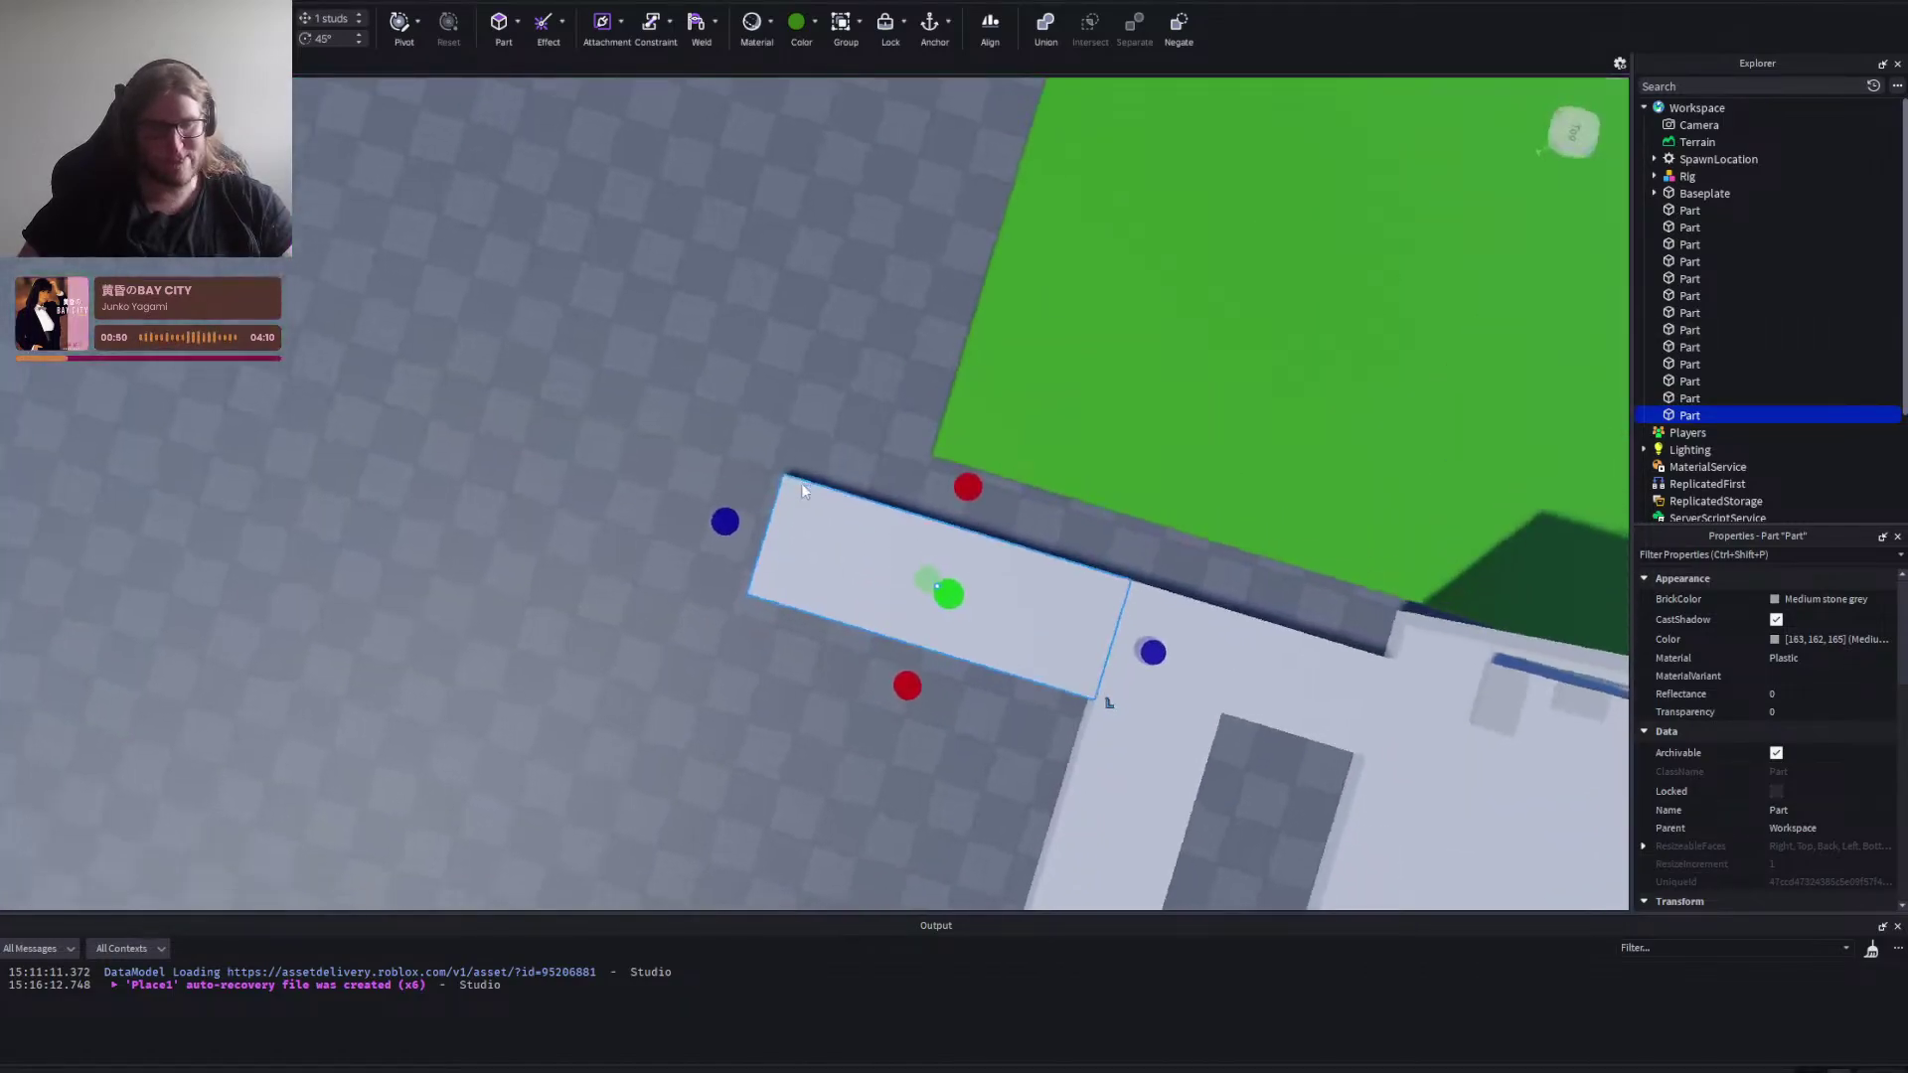
Duplicate the front corner piece and reshape the copy into a hallway section turning along the green area's spawn-side edge.
drag(675, 643, 661, 636)
key(ctrl+d)
drag(1129, 646, 874, 651)
drag(790, 564, 789, 261)
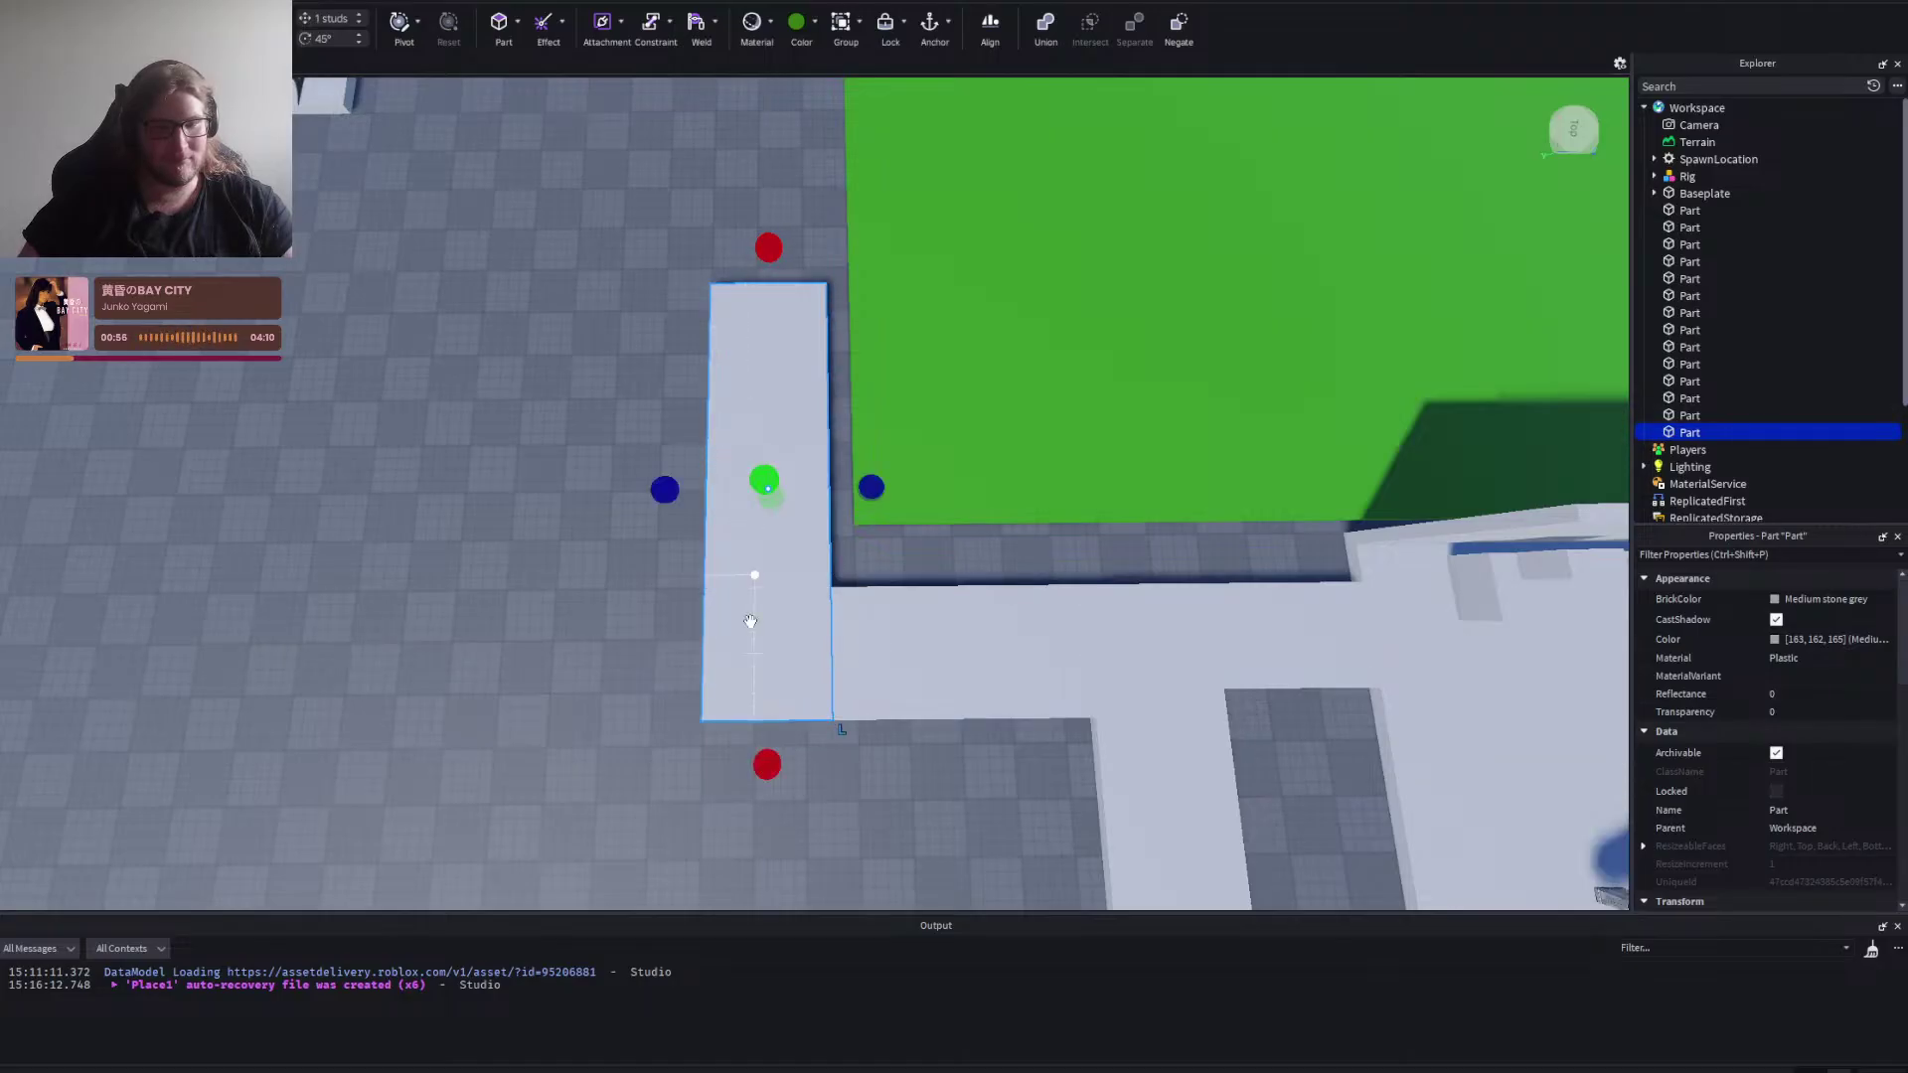
drag(760, 767, 752, 639)
right_click(758, 622)
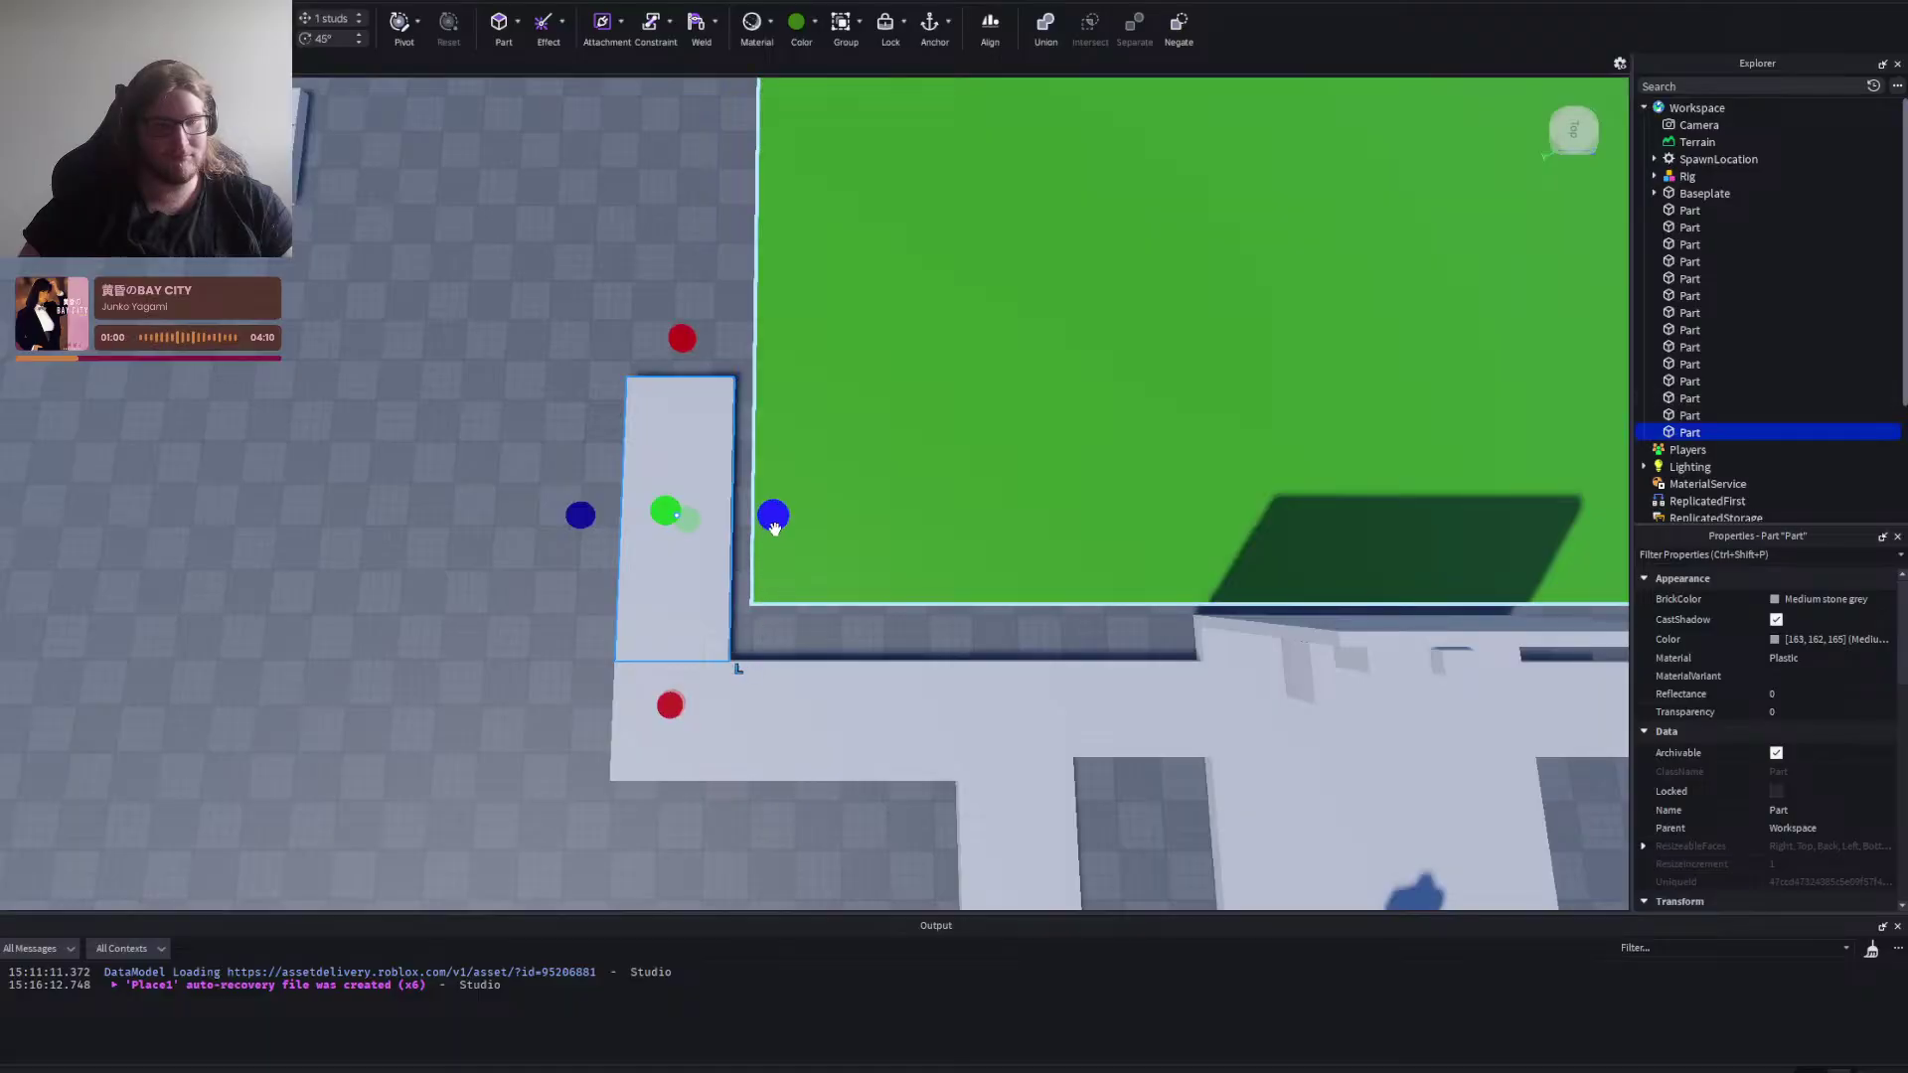
Lengthen the new side hallway along the full length of the green area and deselect it.
right_click(682, 295)
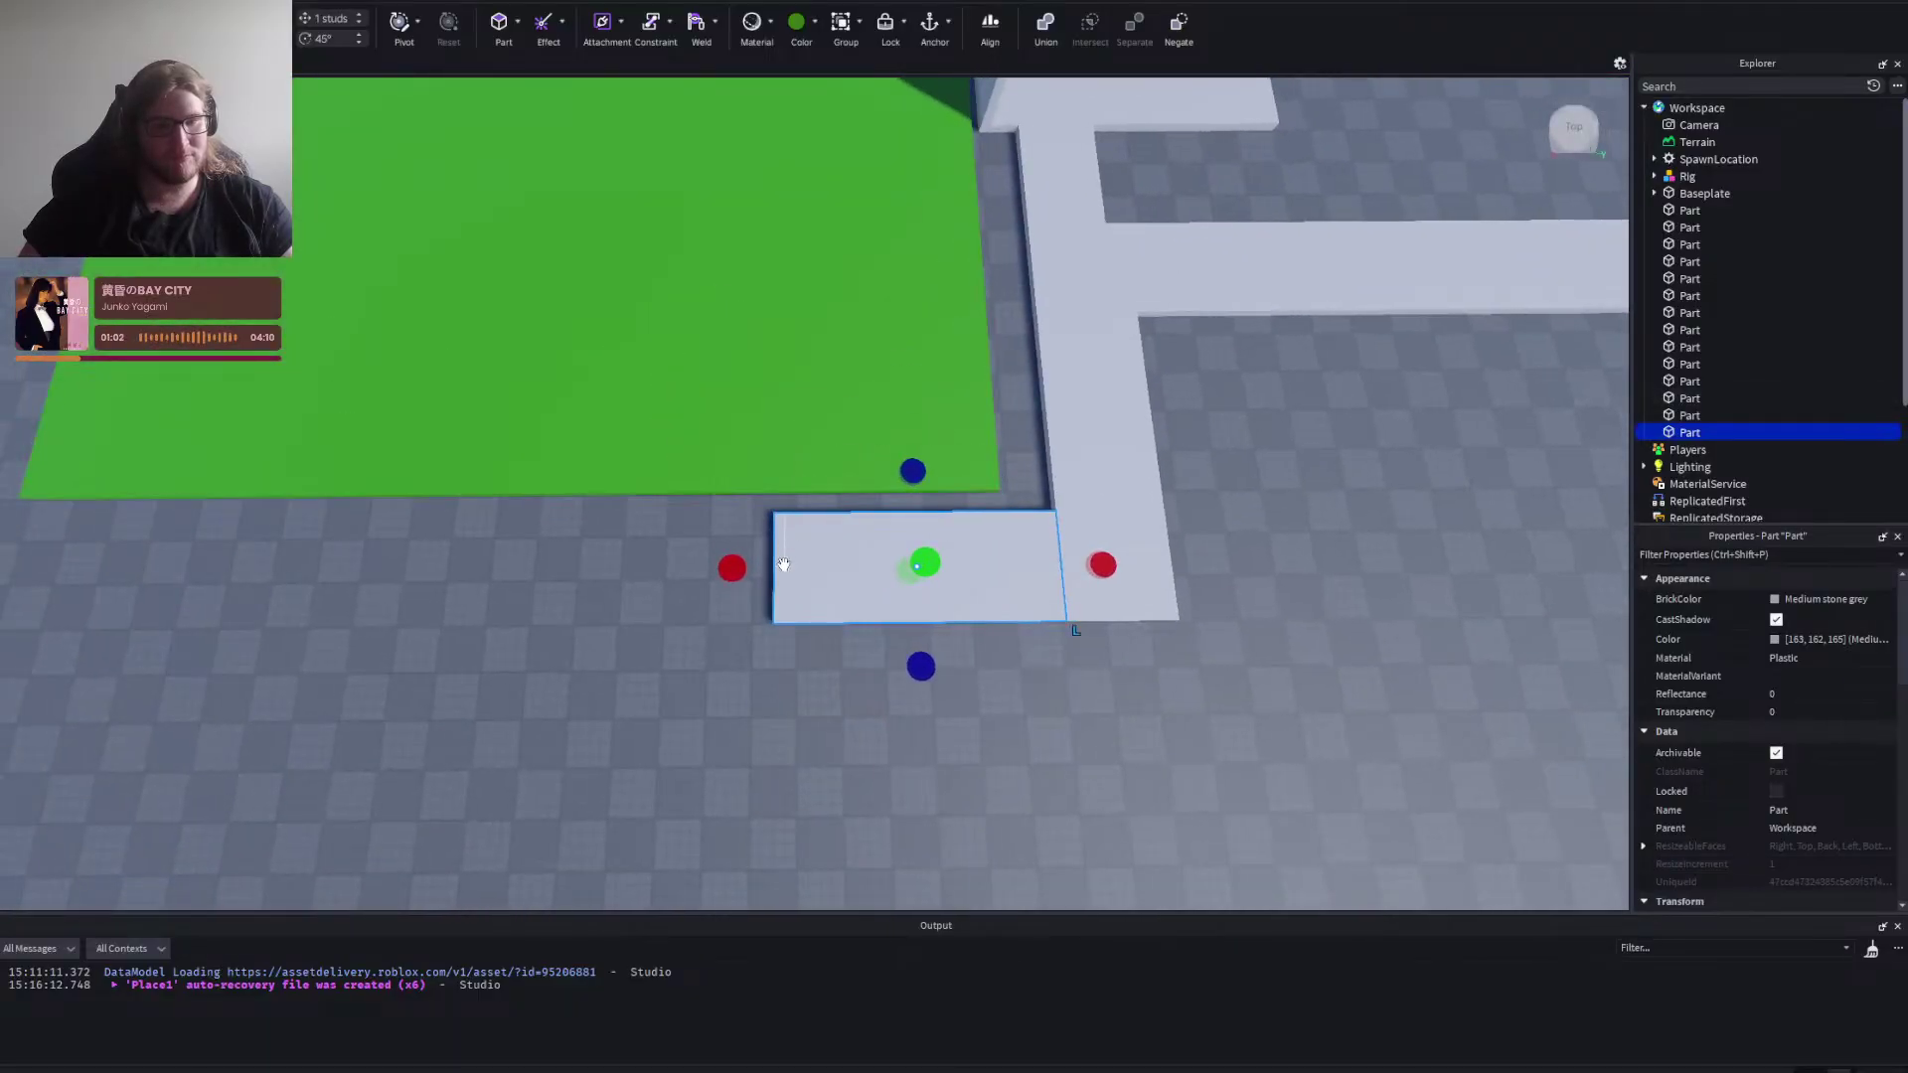
drag(747, 565, 290, 600)
click(312, 668)
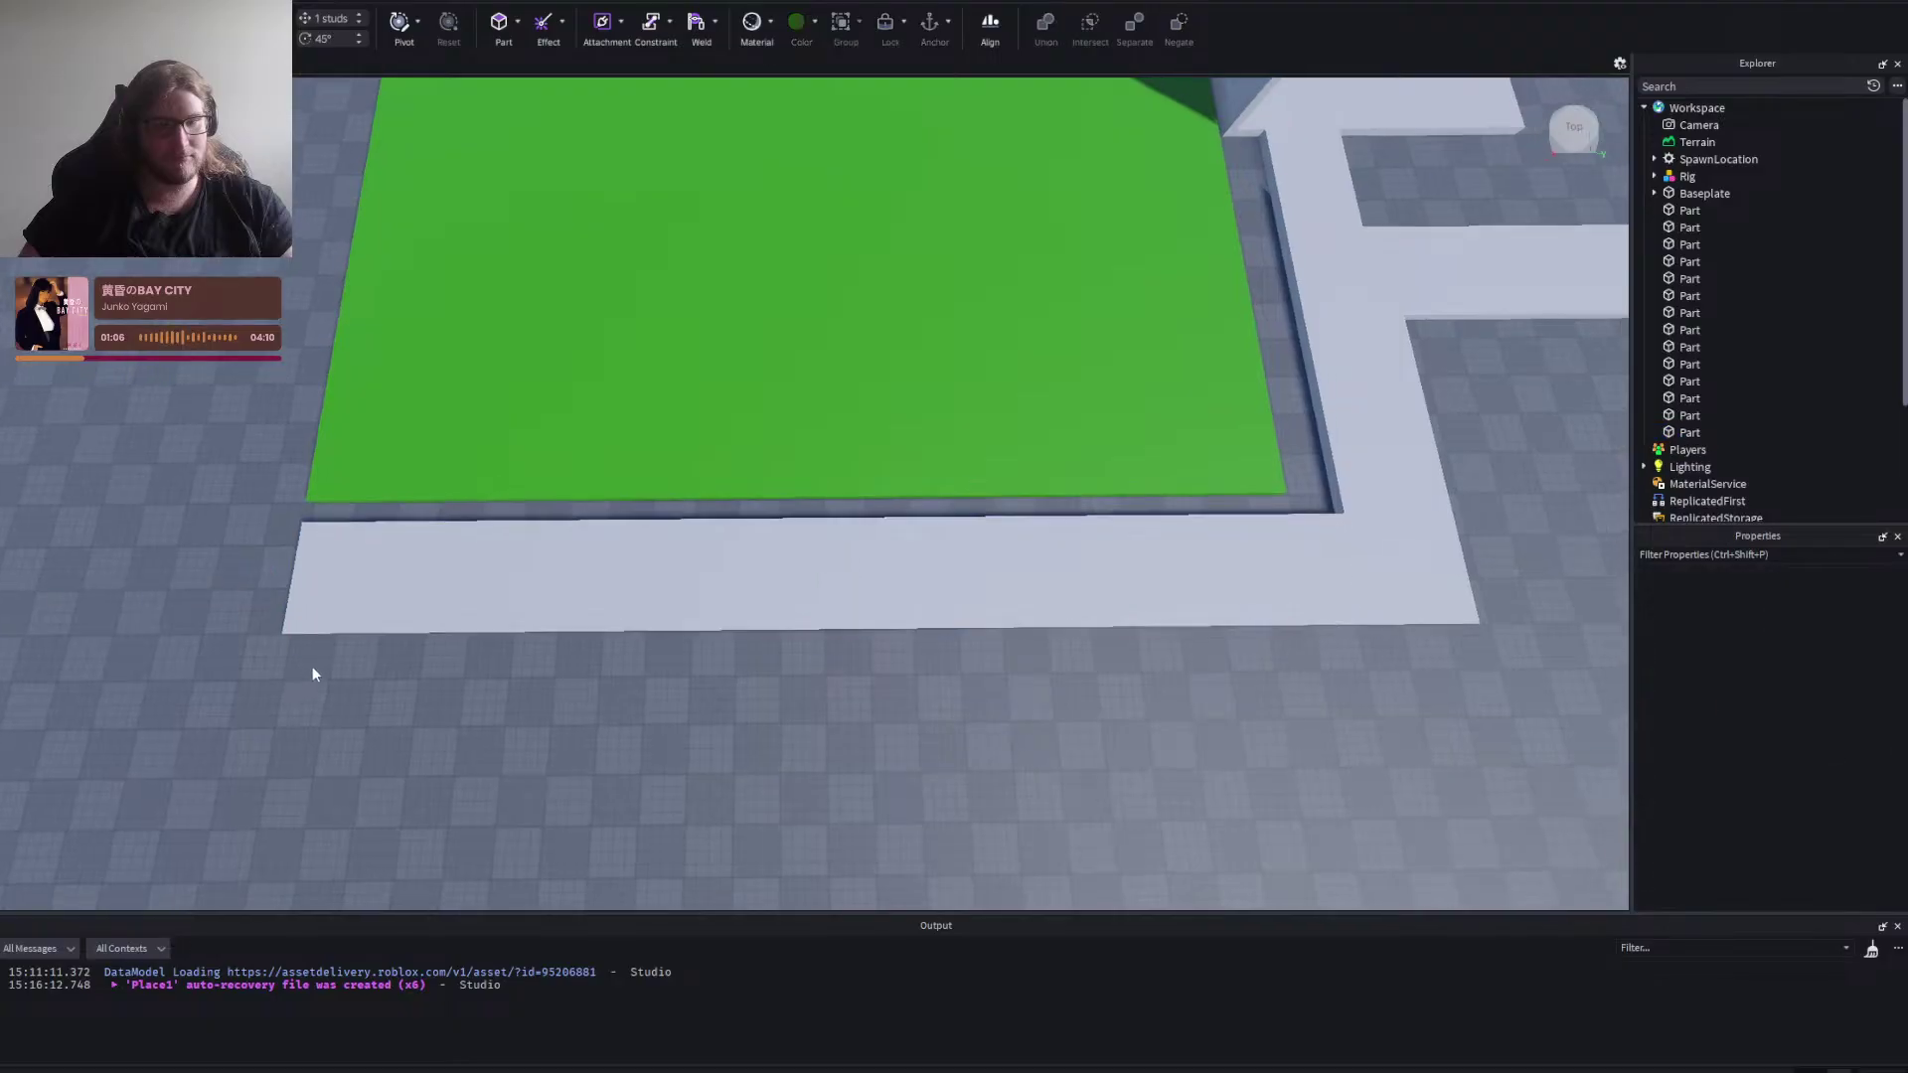
Adjust the camera speed and examine the green area, office and surrounding hallways from several angles.
right_click(312, 668)
key(d)
scroll(346, 640, down, 5)
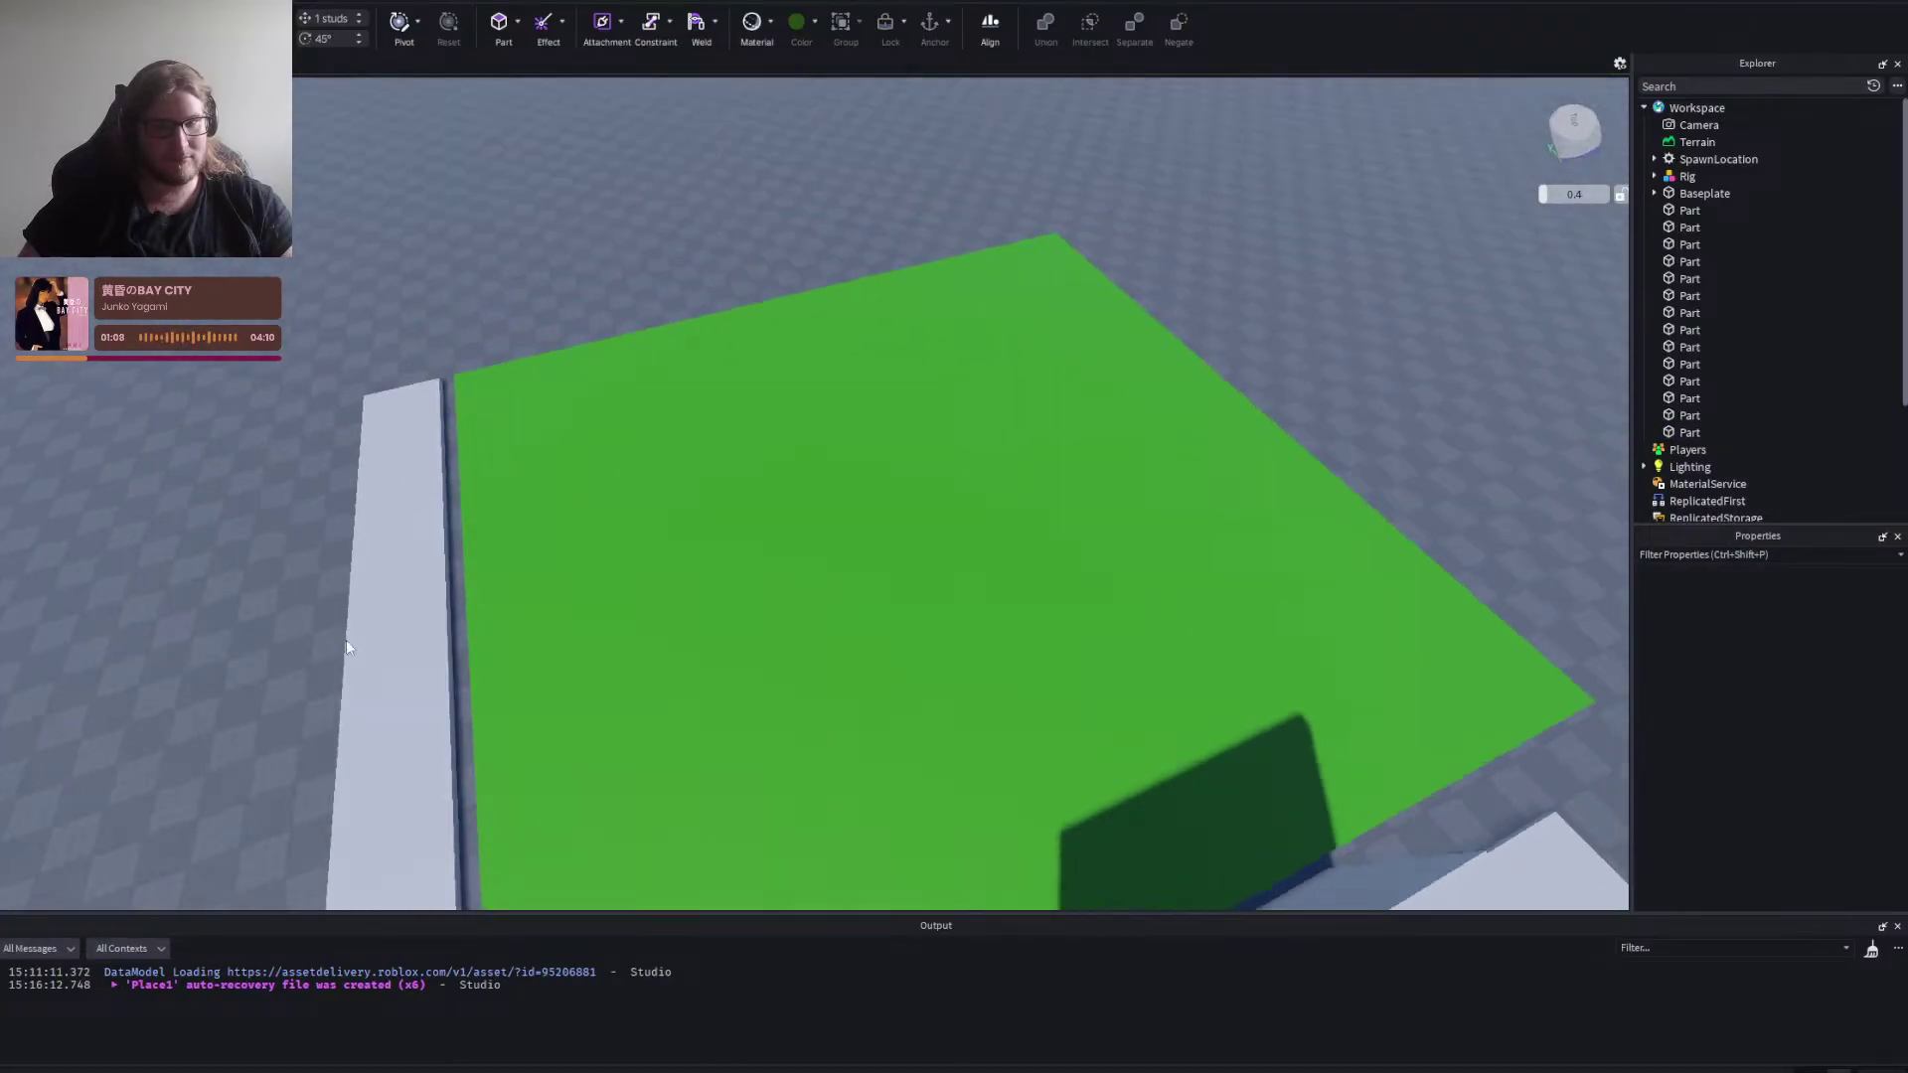
right_click(741, 554)
scroll(779, 494, up, 4)
right_click(779, 494)
right_click(838, 300)
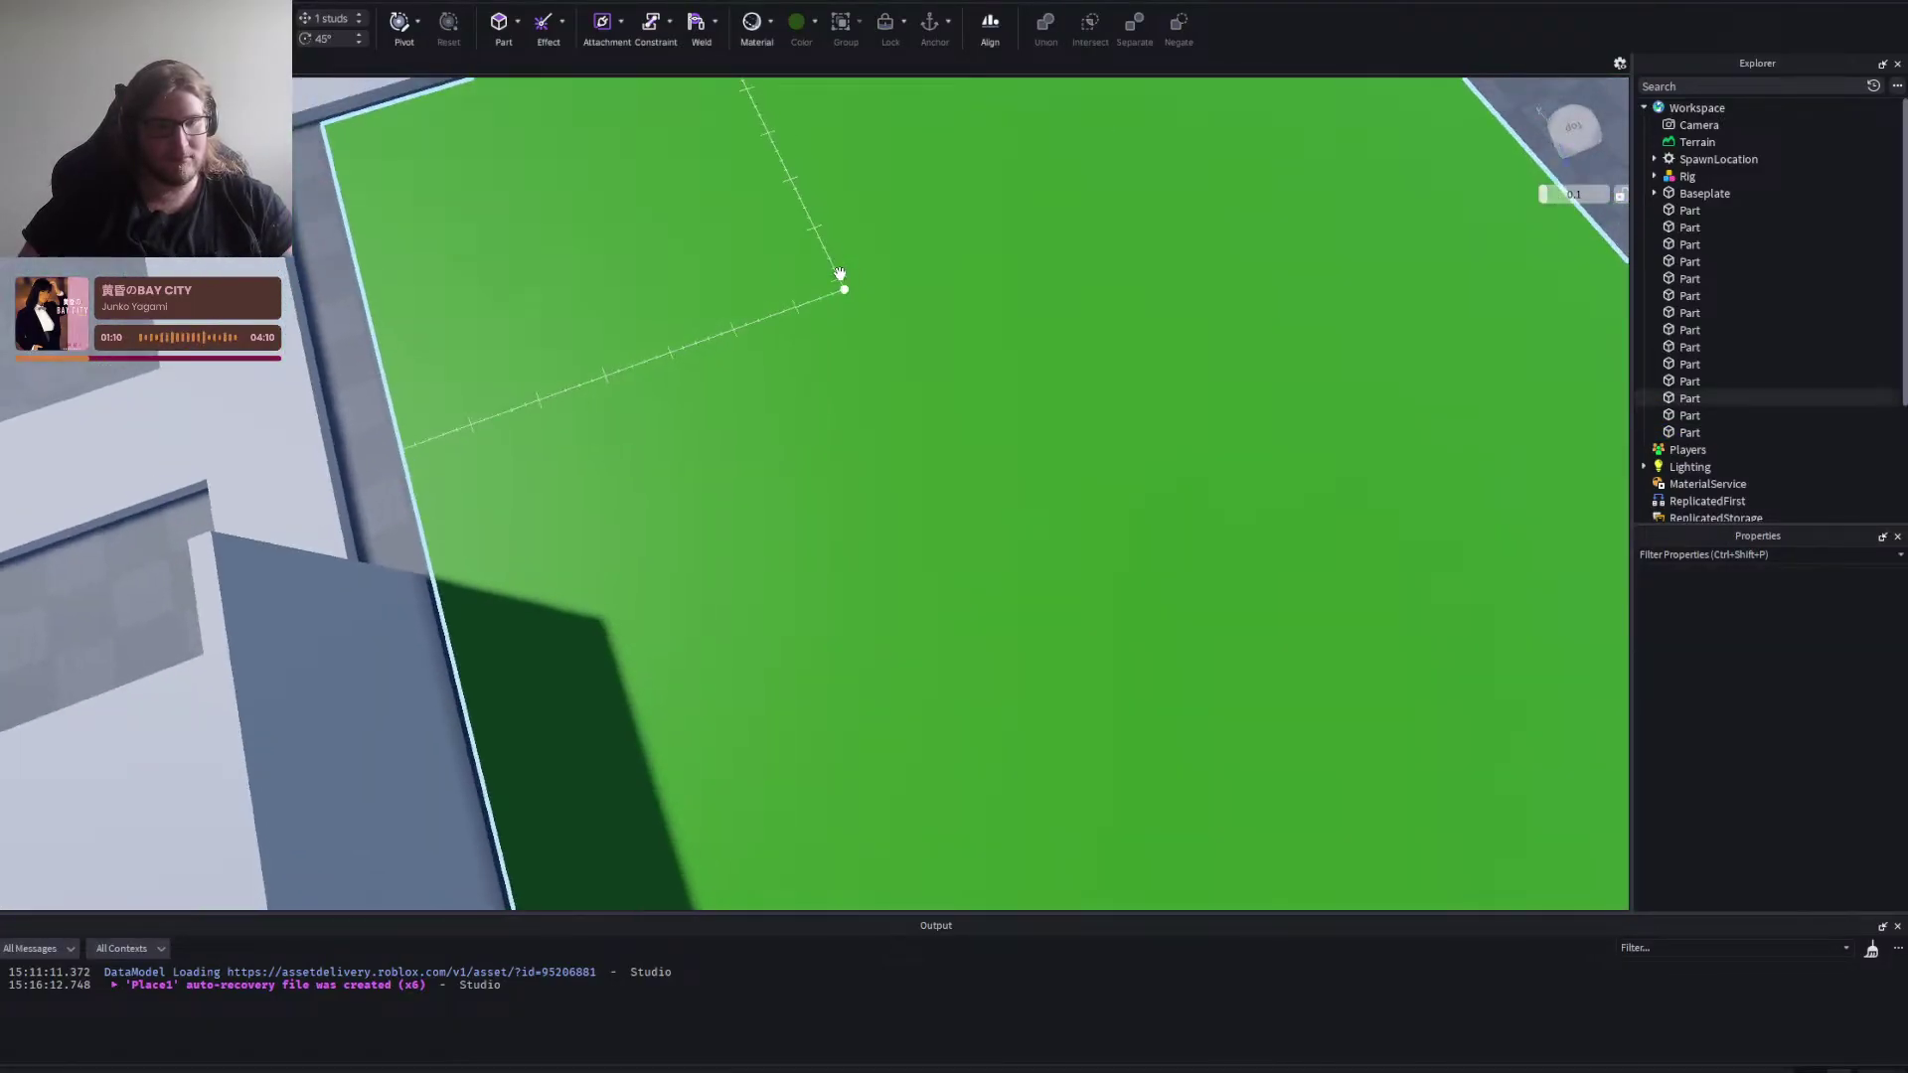
scroll(852, 507, down, 5)
right_click(851, 509)
scroll(846, 450, up, 5)
right_click(879, 429)
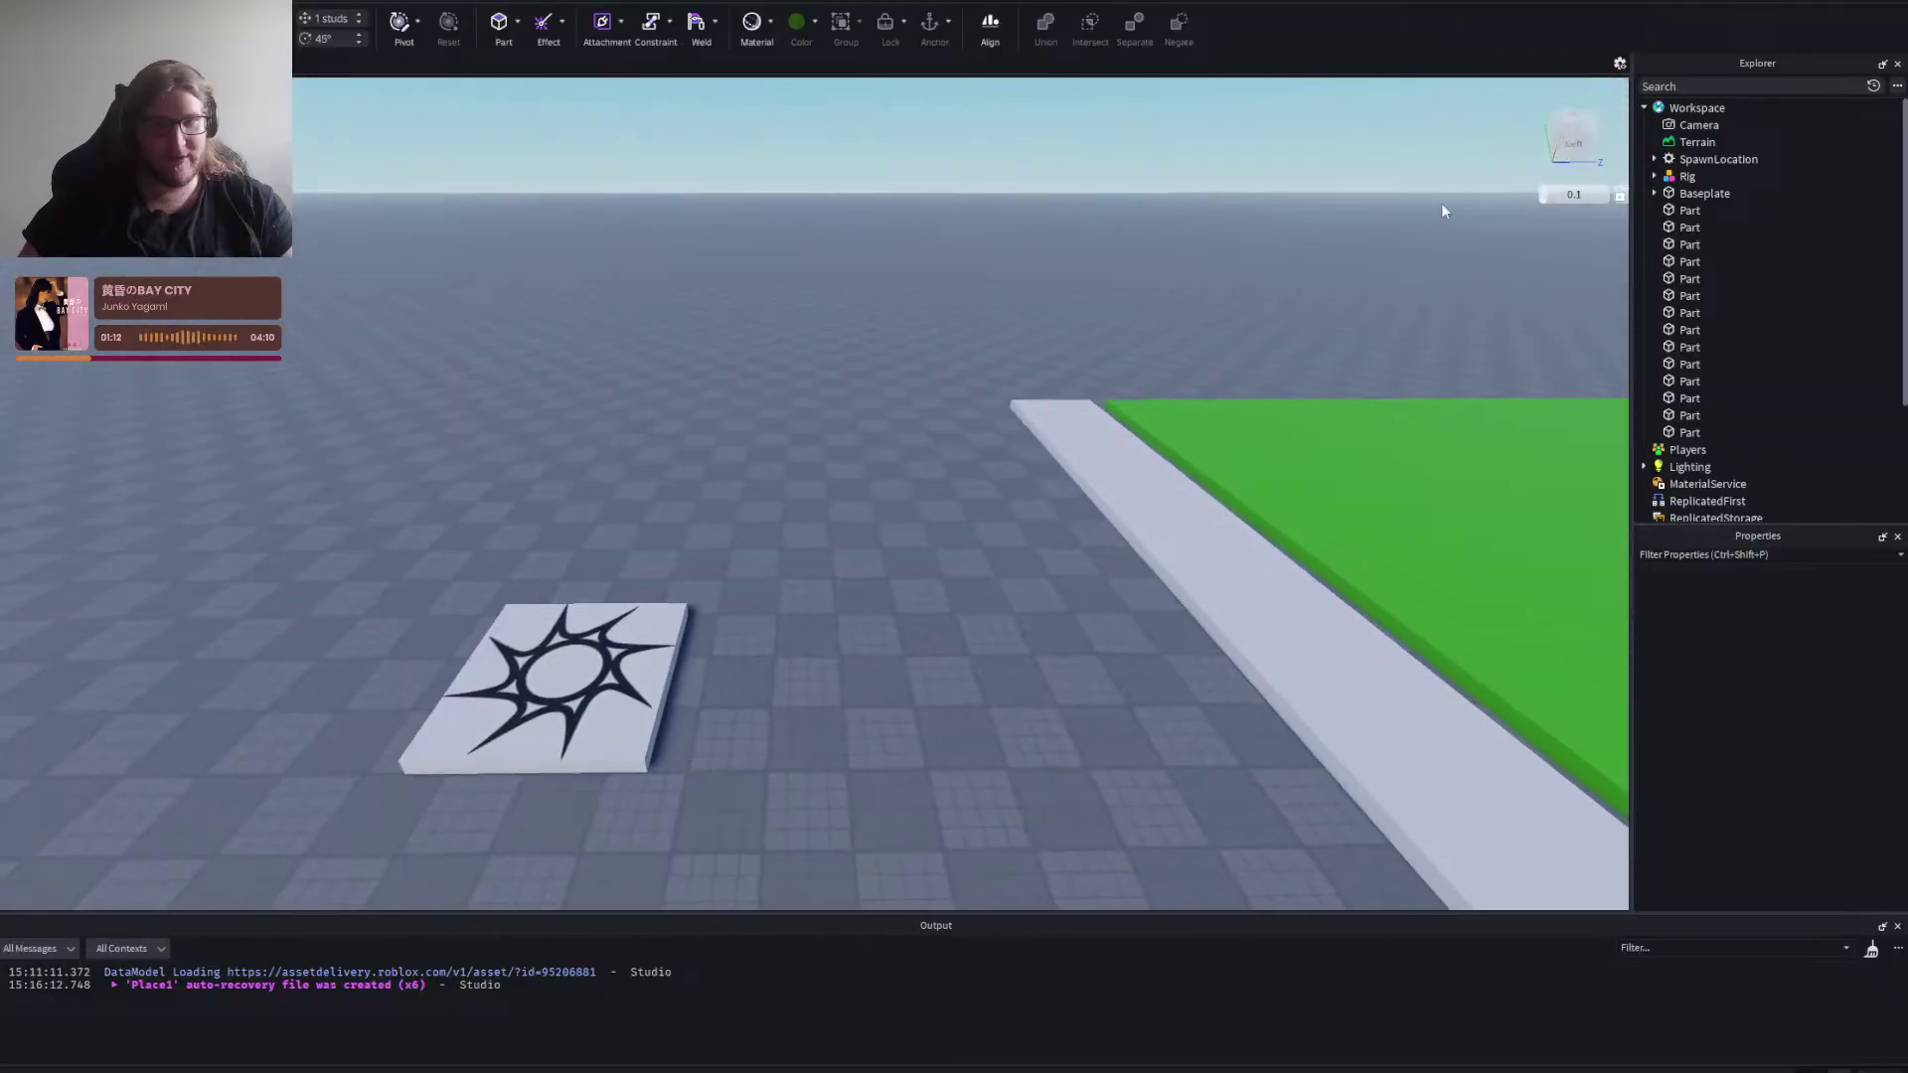
click(1572, 196)
scroll(1131, 636, down, 4)
scroll(1130, 636, up, 3)
right_click(1130, 636)
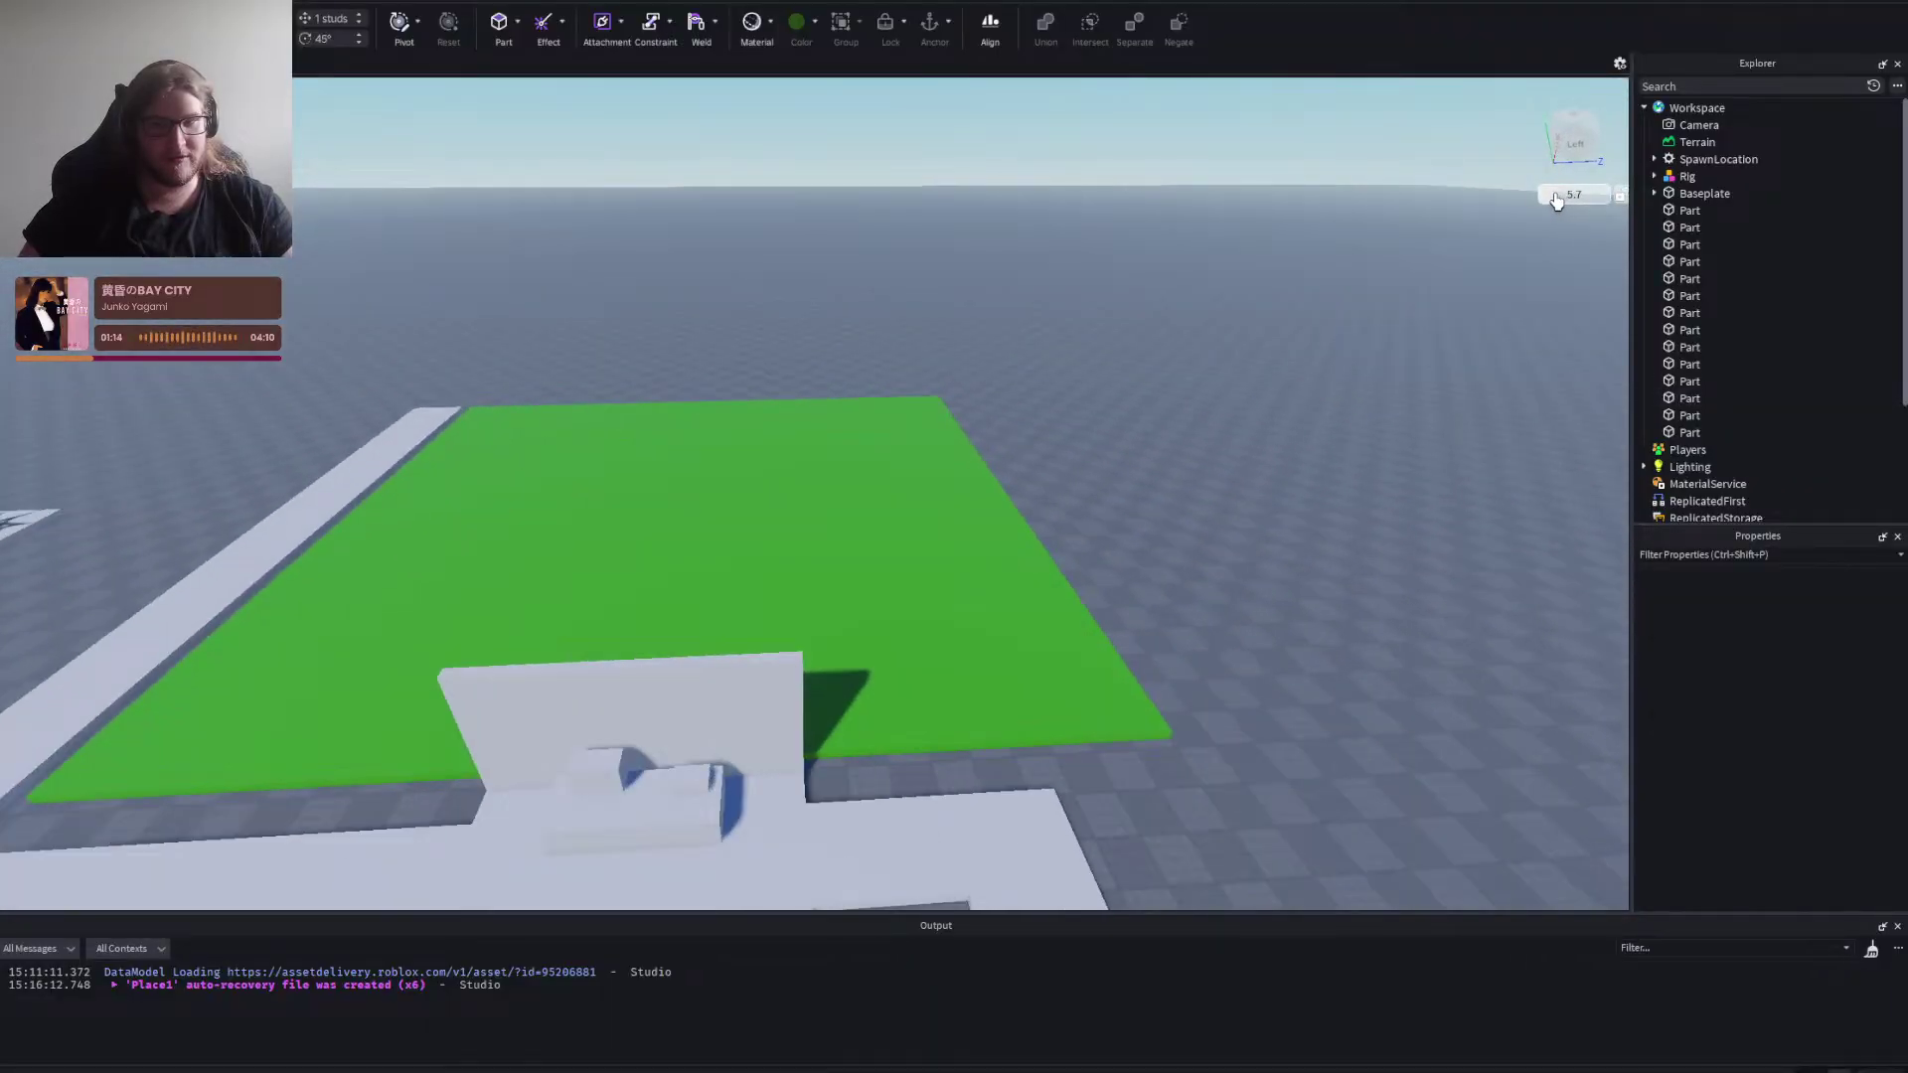
scroll(1393, 453, down, 4)
right_click(1379, 469)
scroll(1379, 469, up, 3)
Duplicate the front corner piece and place the copy against the outer hallway on the office's opposite side.
click(589, 514)
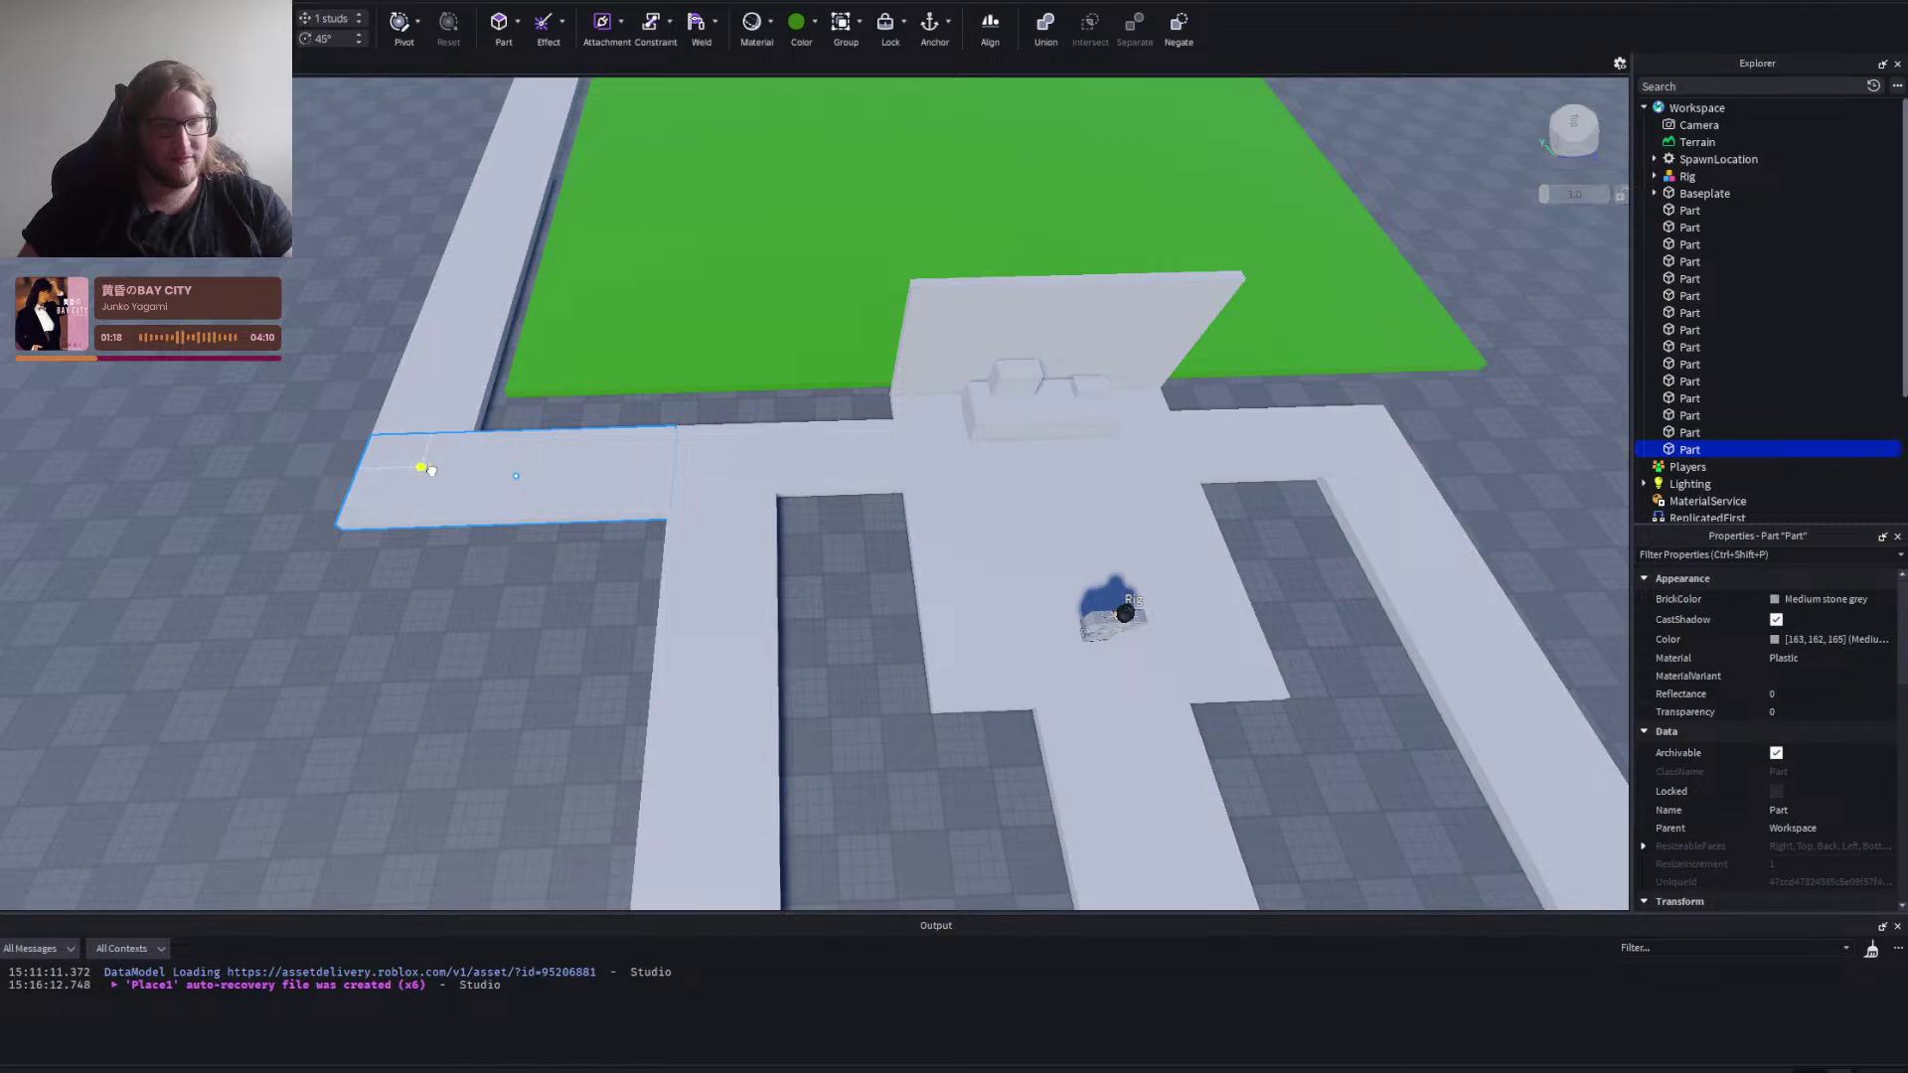
key(d)
drag(431, 470, 743, 438)
key(a)
scroll(804, 466, down, 2)
click(596, 387)
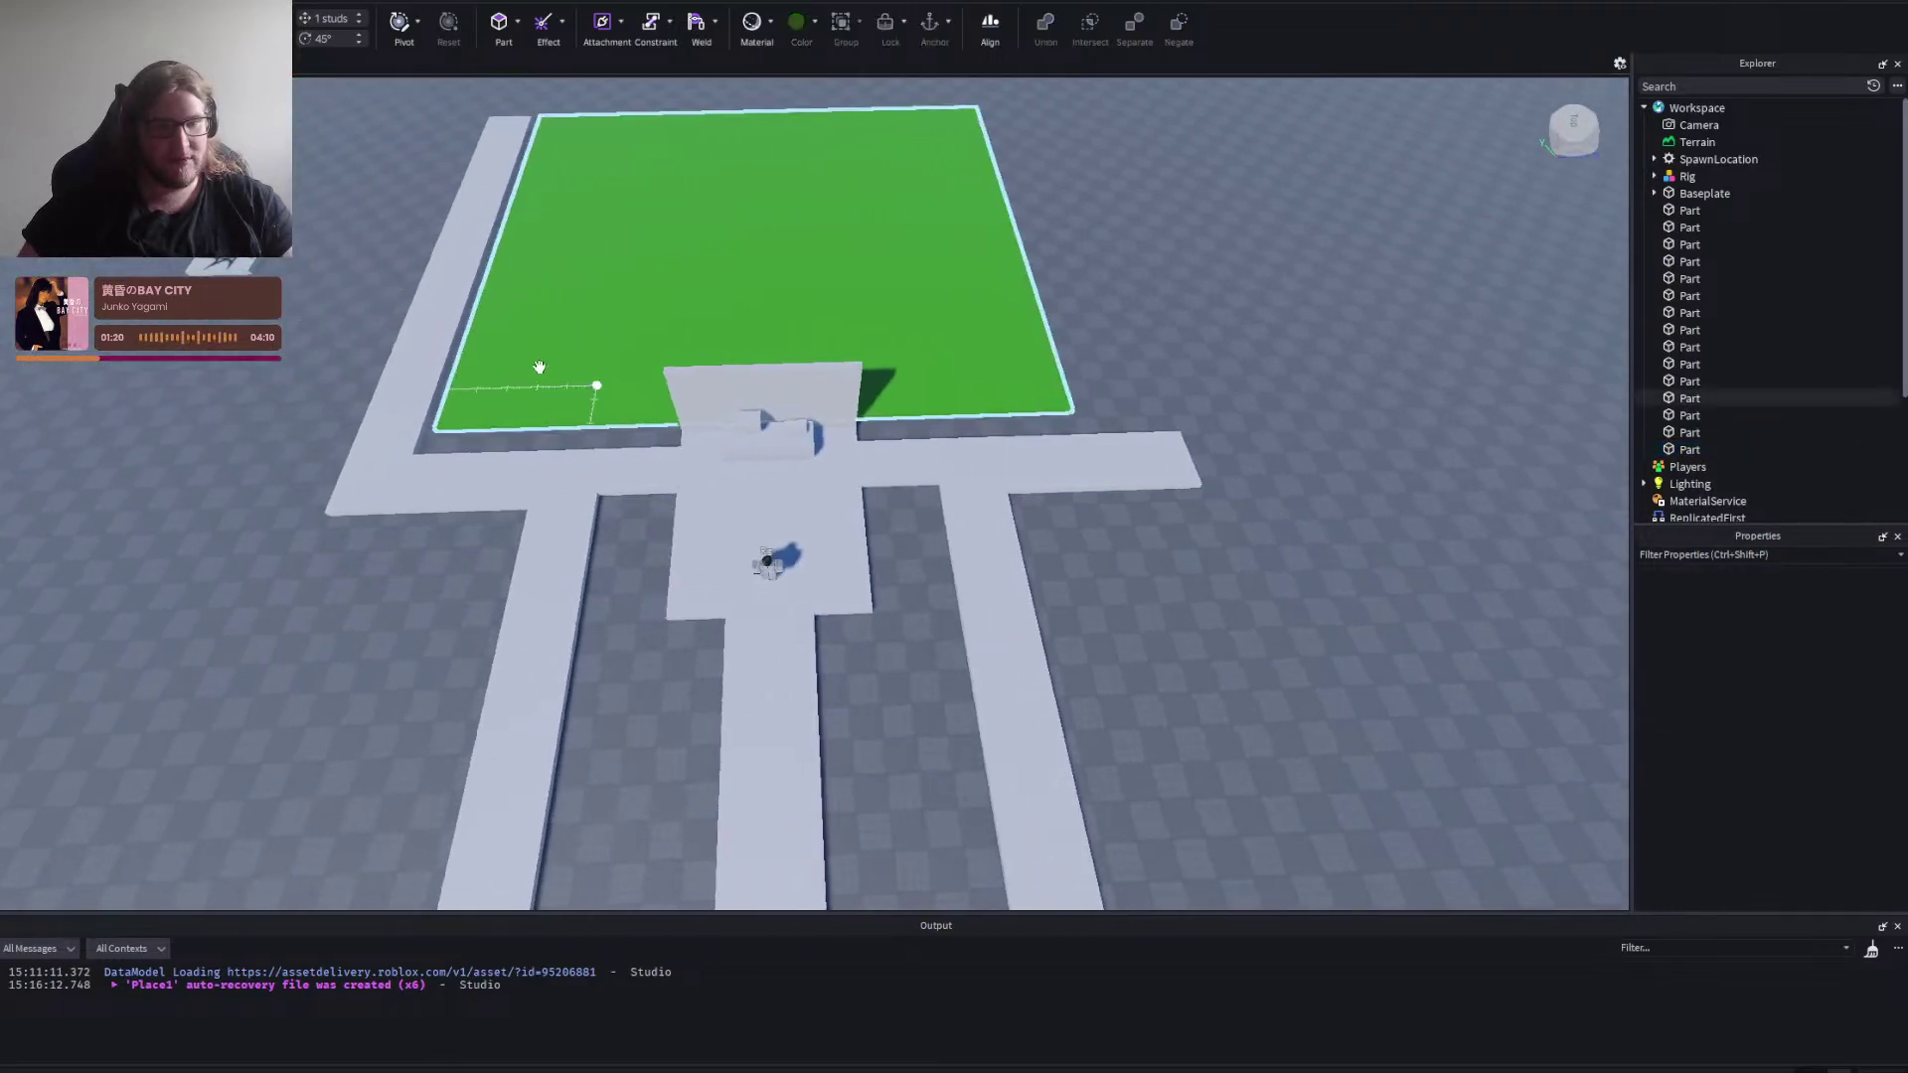
Duplicate the hallway beside the green area and attach the copy to the opposite front corner piece, parallel to the original.
click(483, 355)
key(ctrl+d)
key(d)
drag(486, 338, 843, 210)
key(w)
key(d)
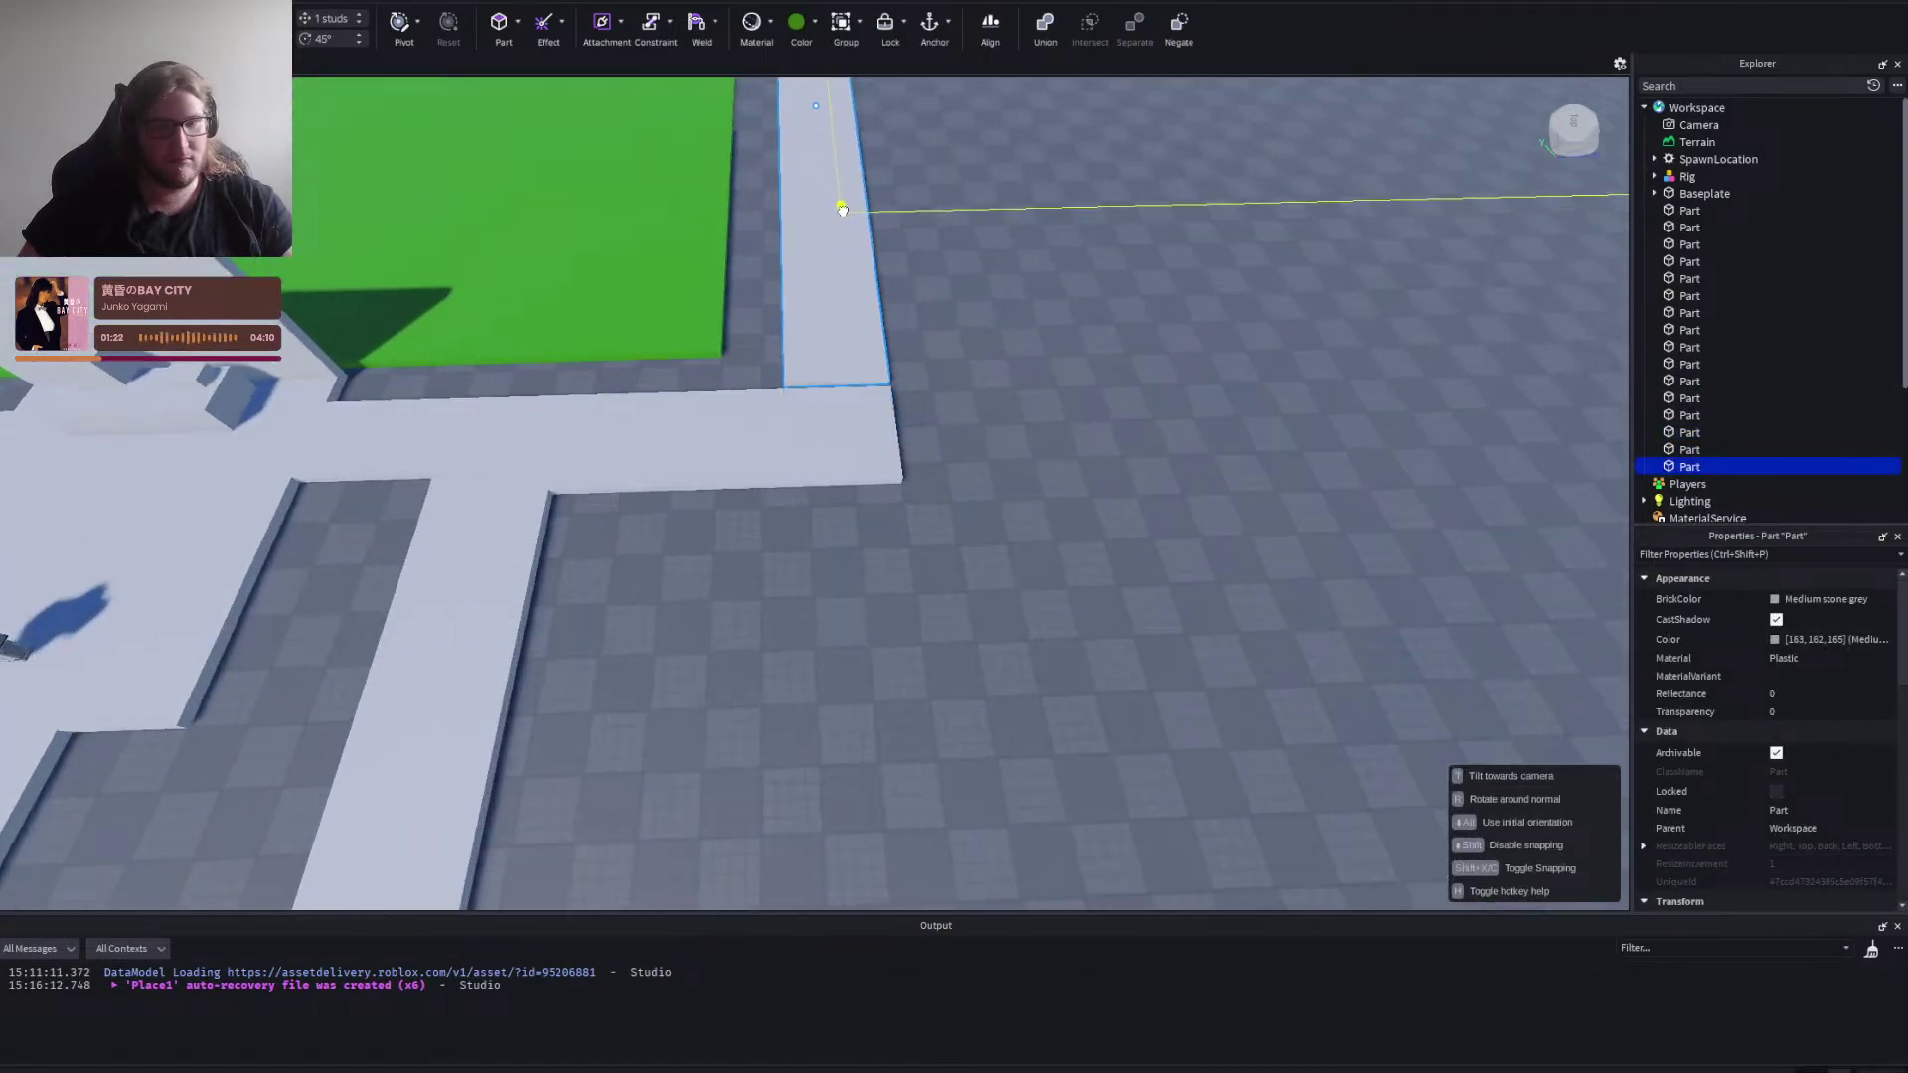
click(1069, 407)
Widen the green floor slab toward the new side hallway to narrow the gap, and deselect it.
scroll(1068, 407, down, 3)
key(a)
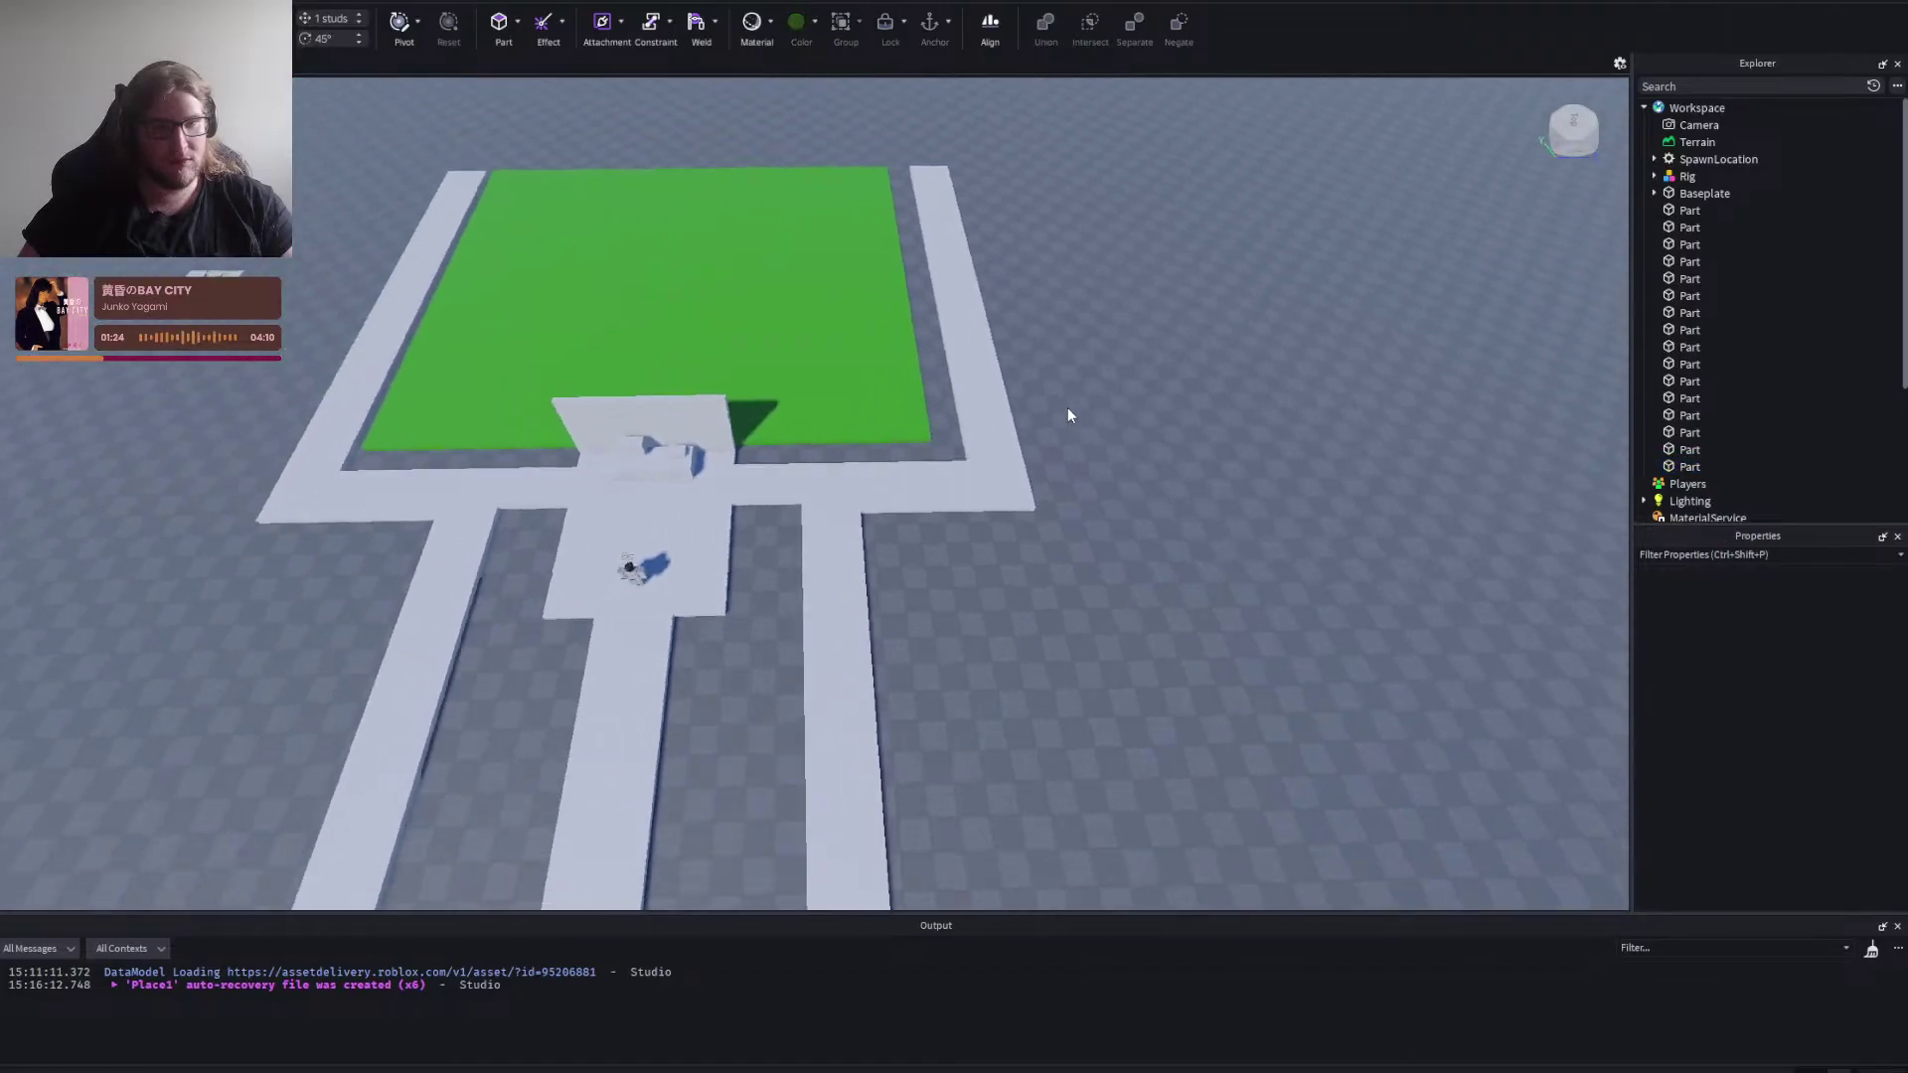
key(w)
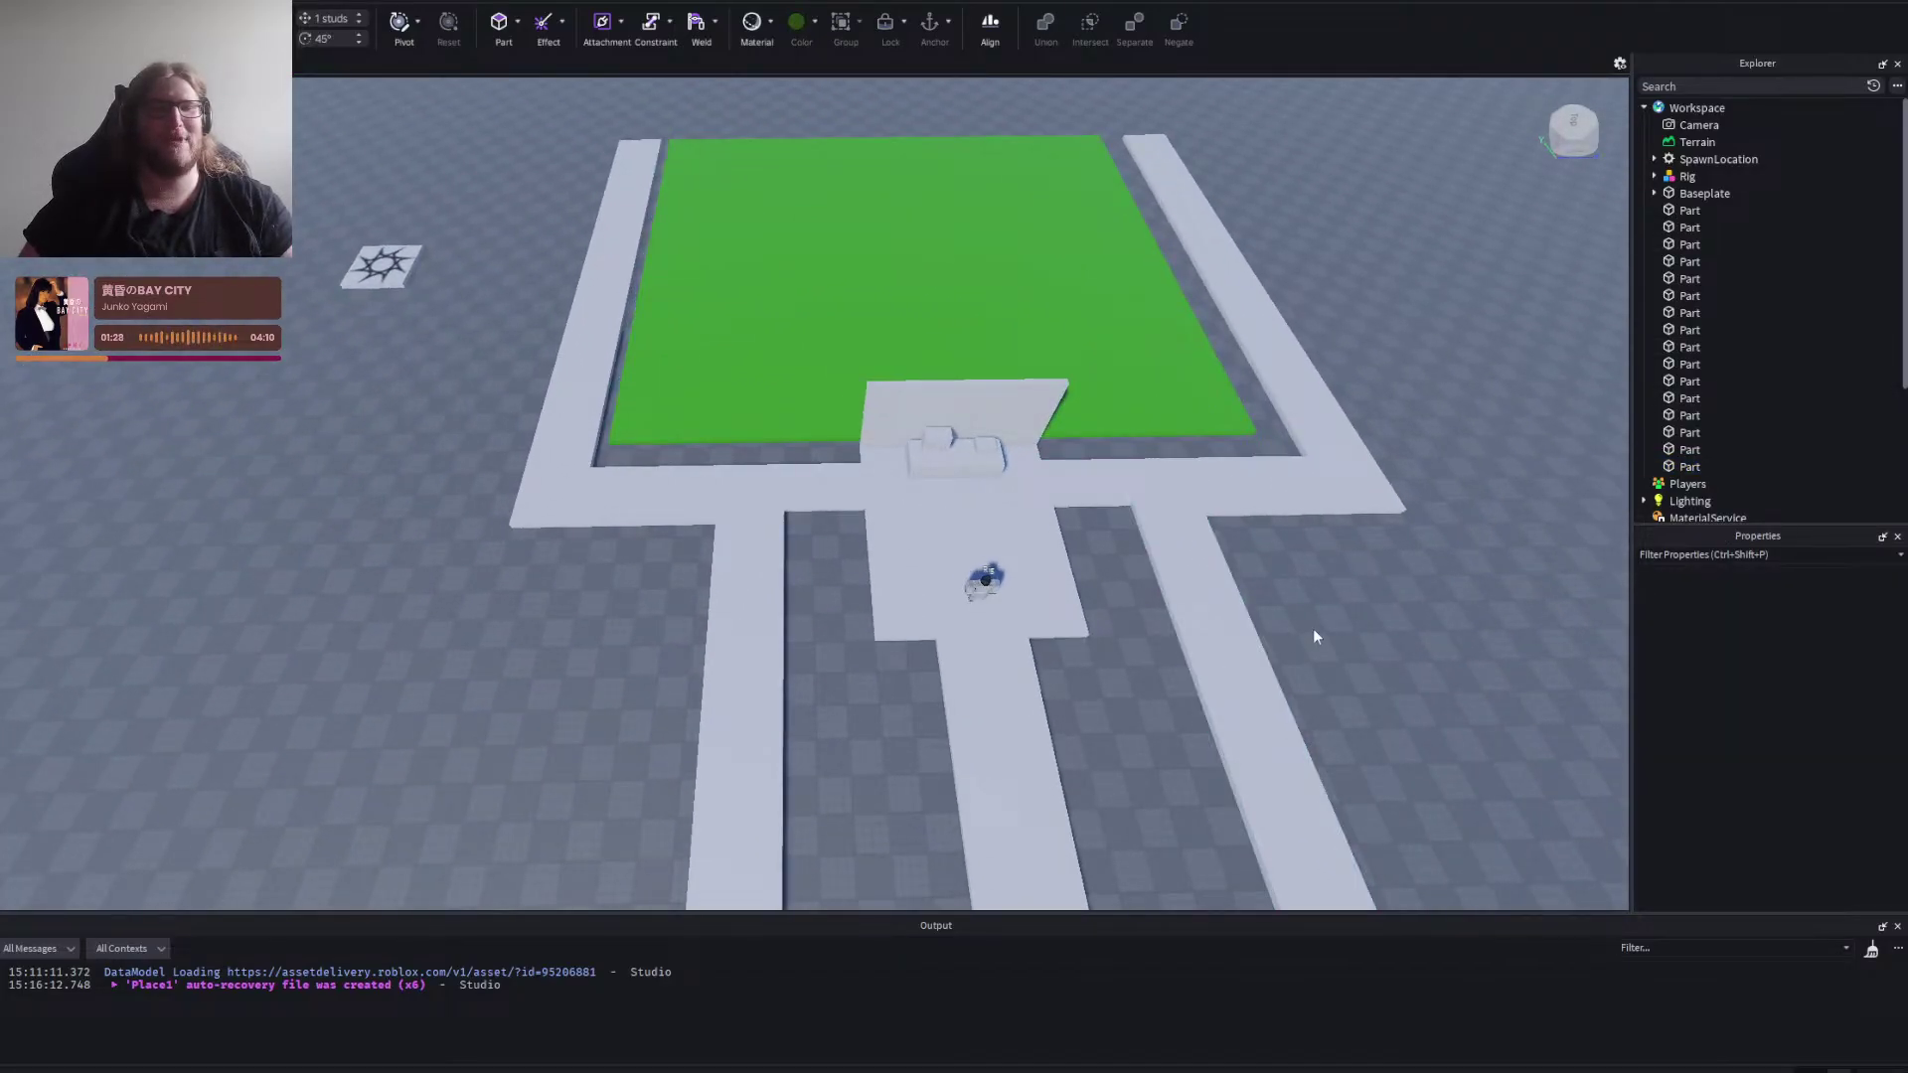
scroll(1313, 628, up, 6)
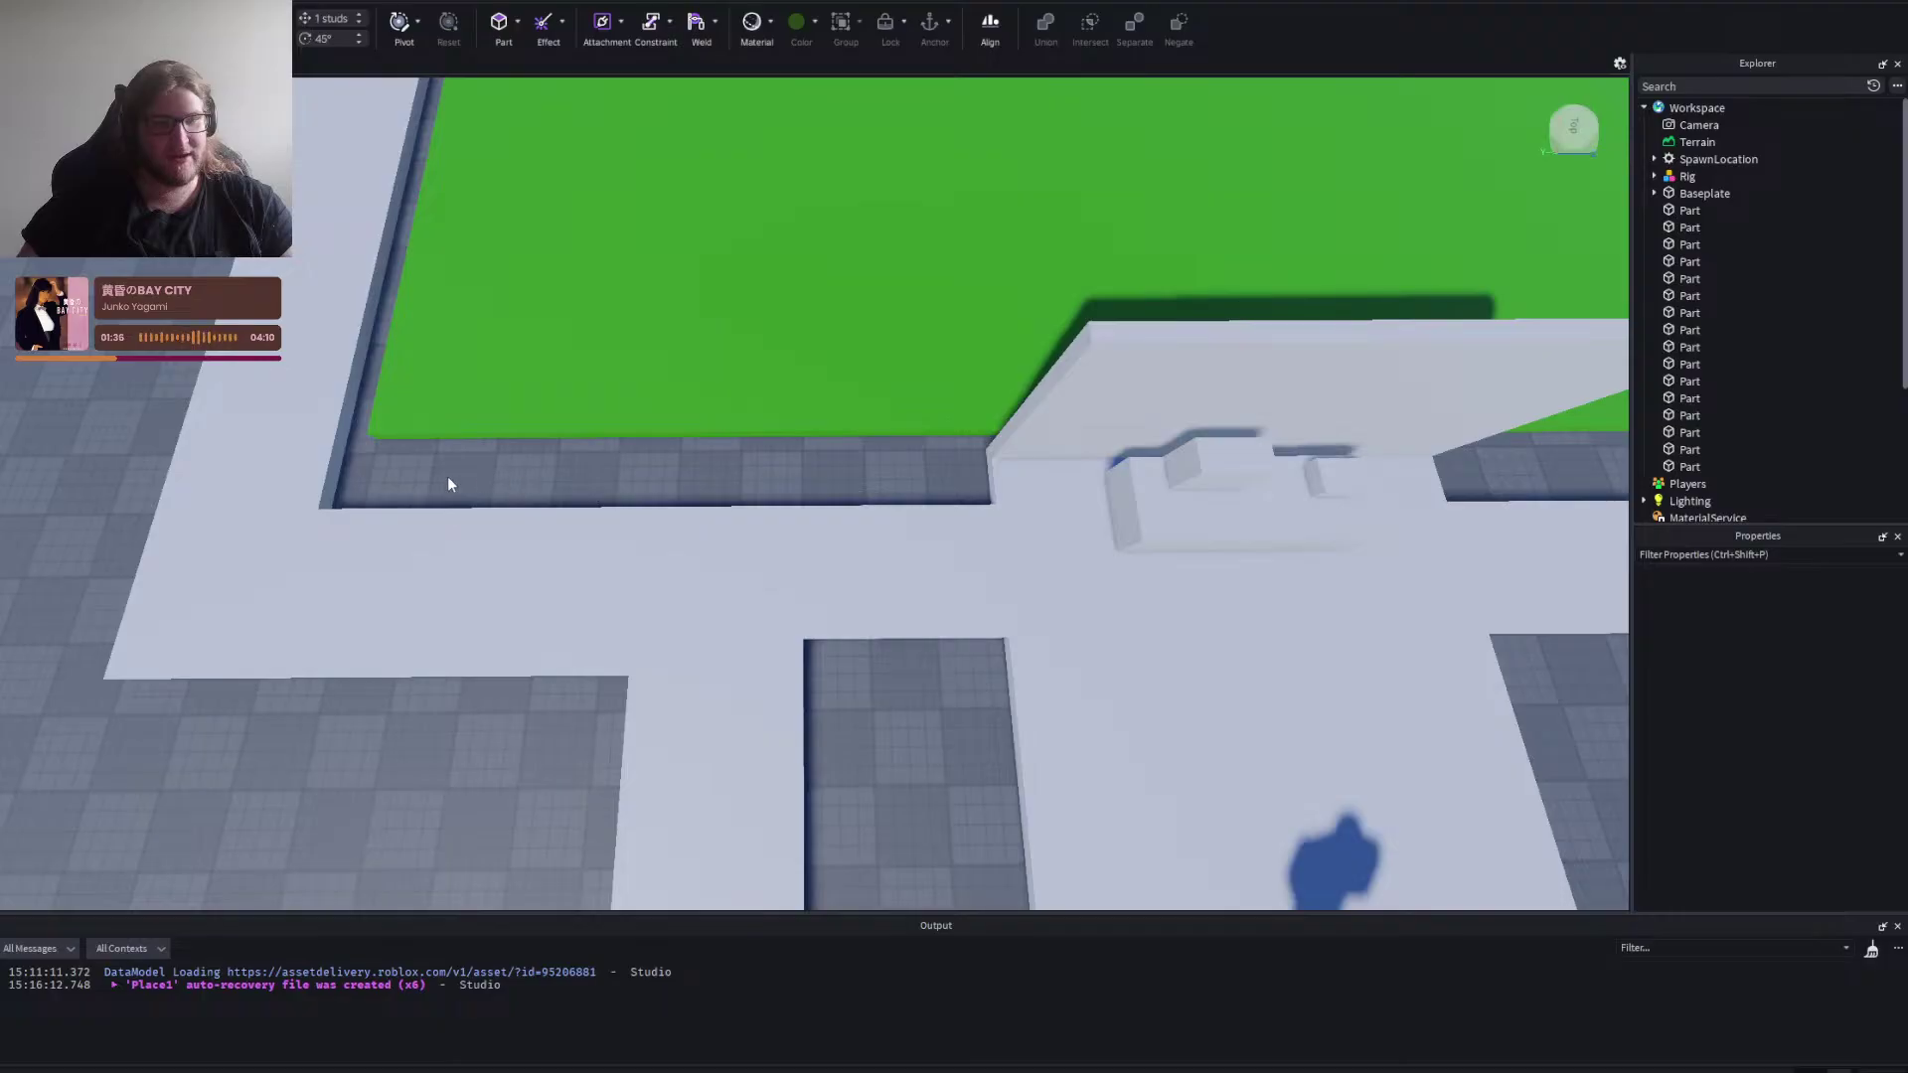
key(d)
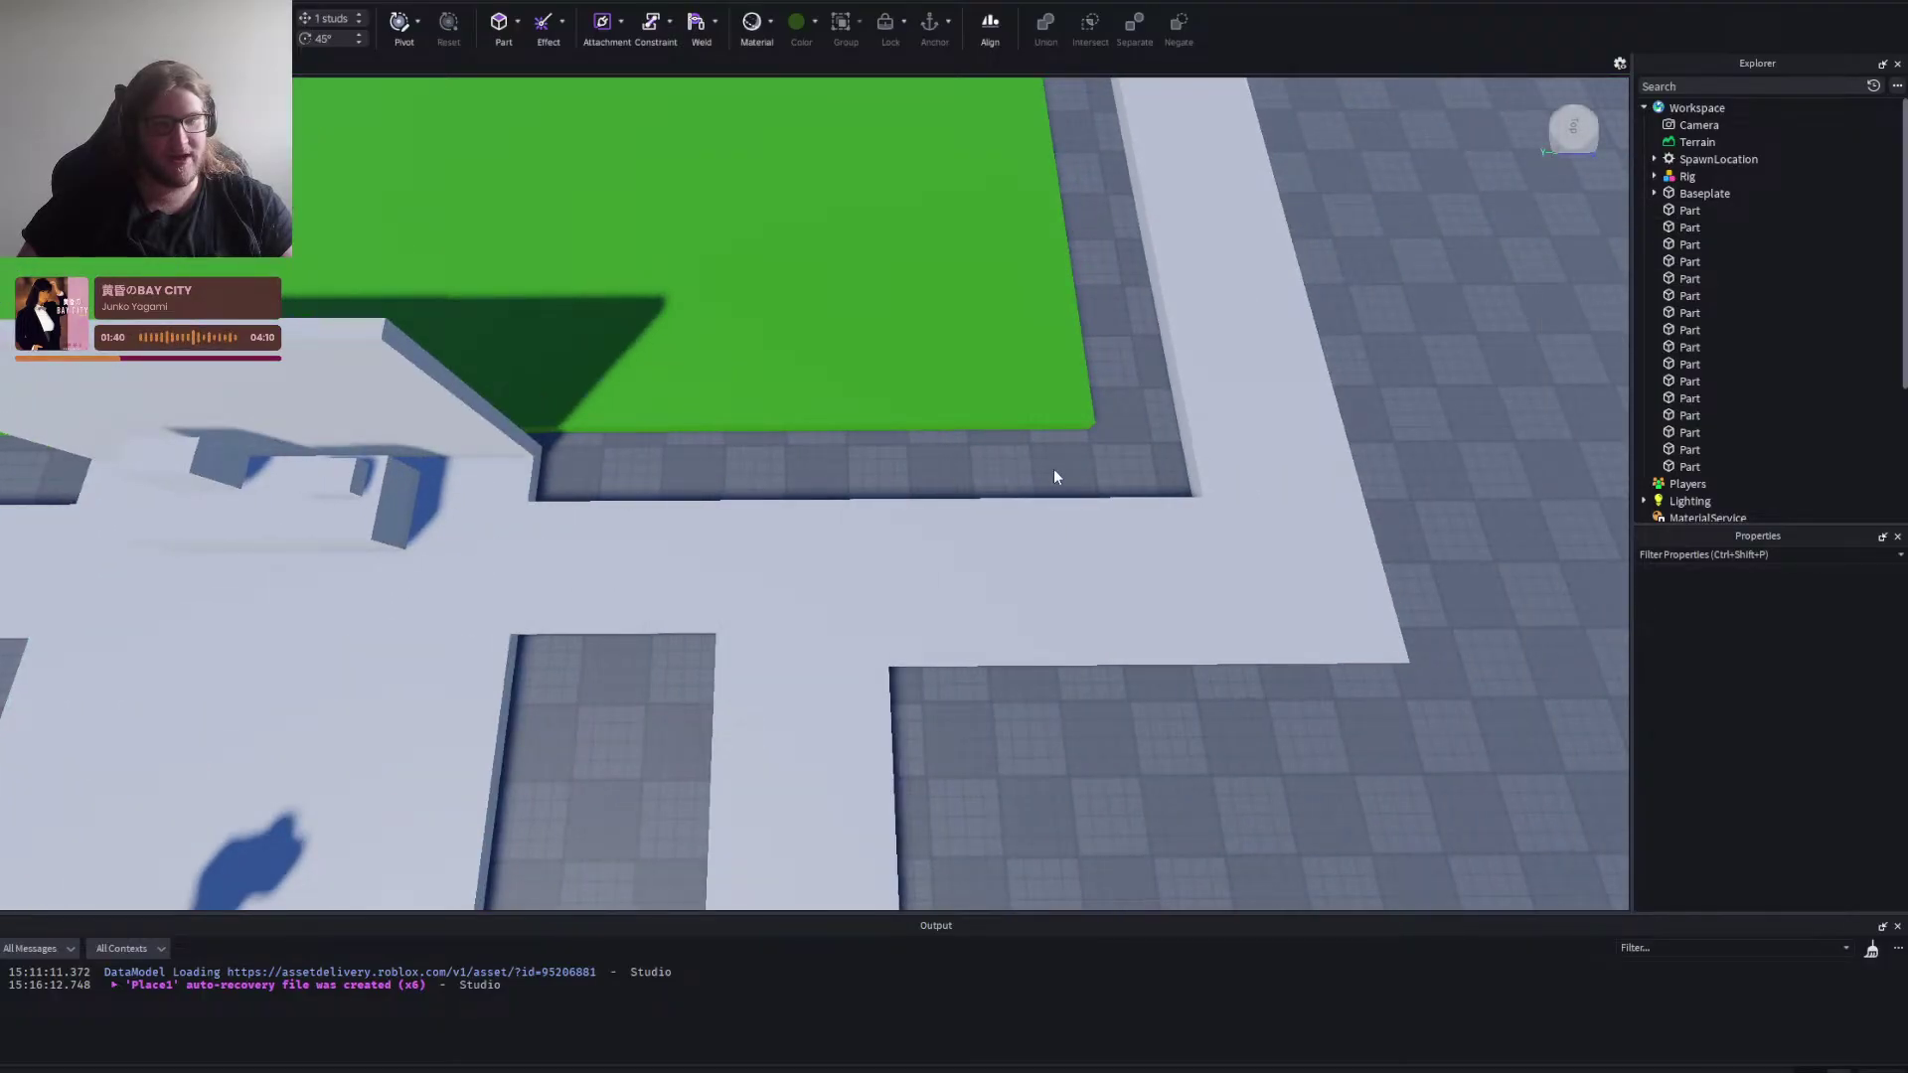
key(d)
click(754, 282)
drag(836, 336, 568, 460)
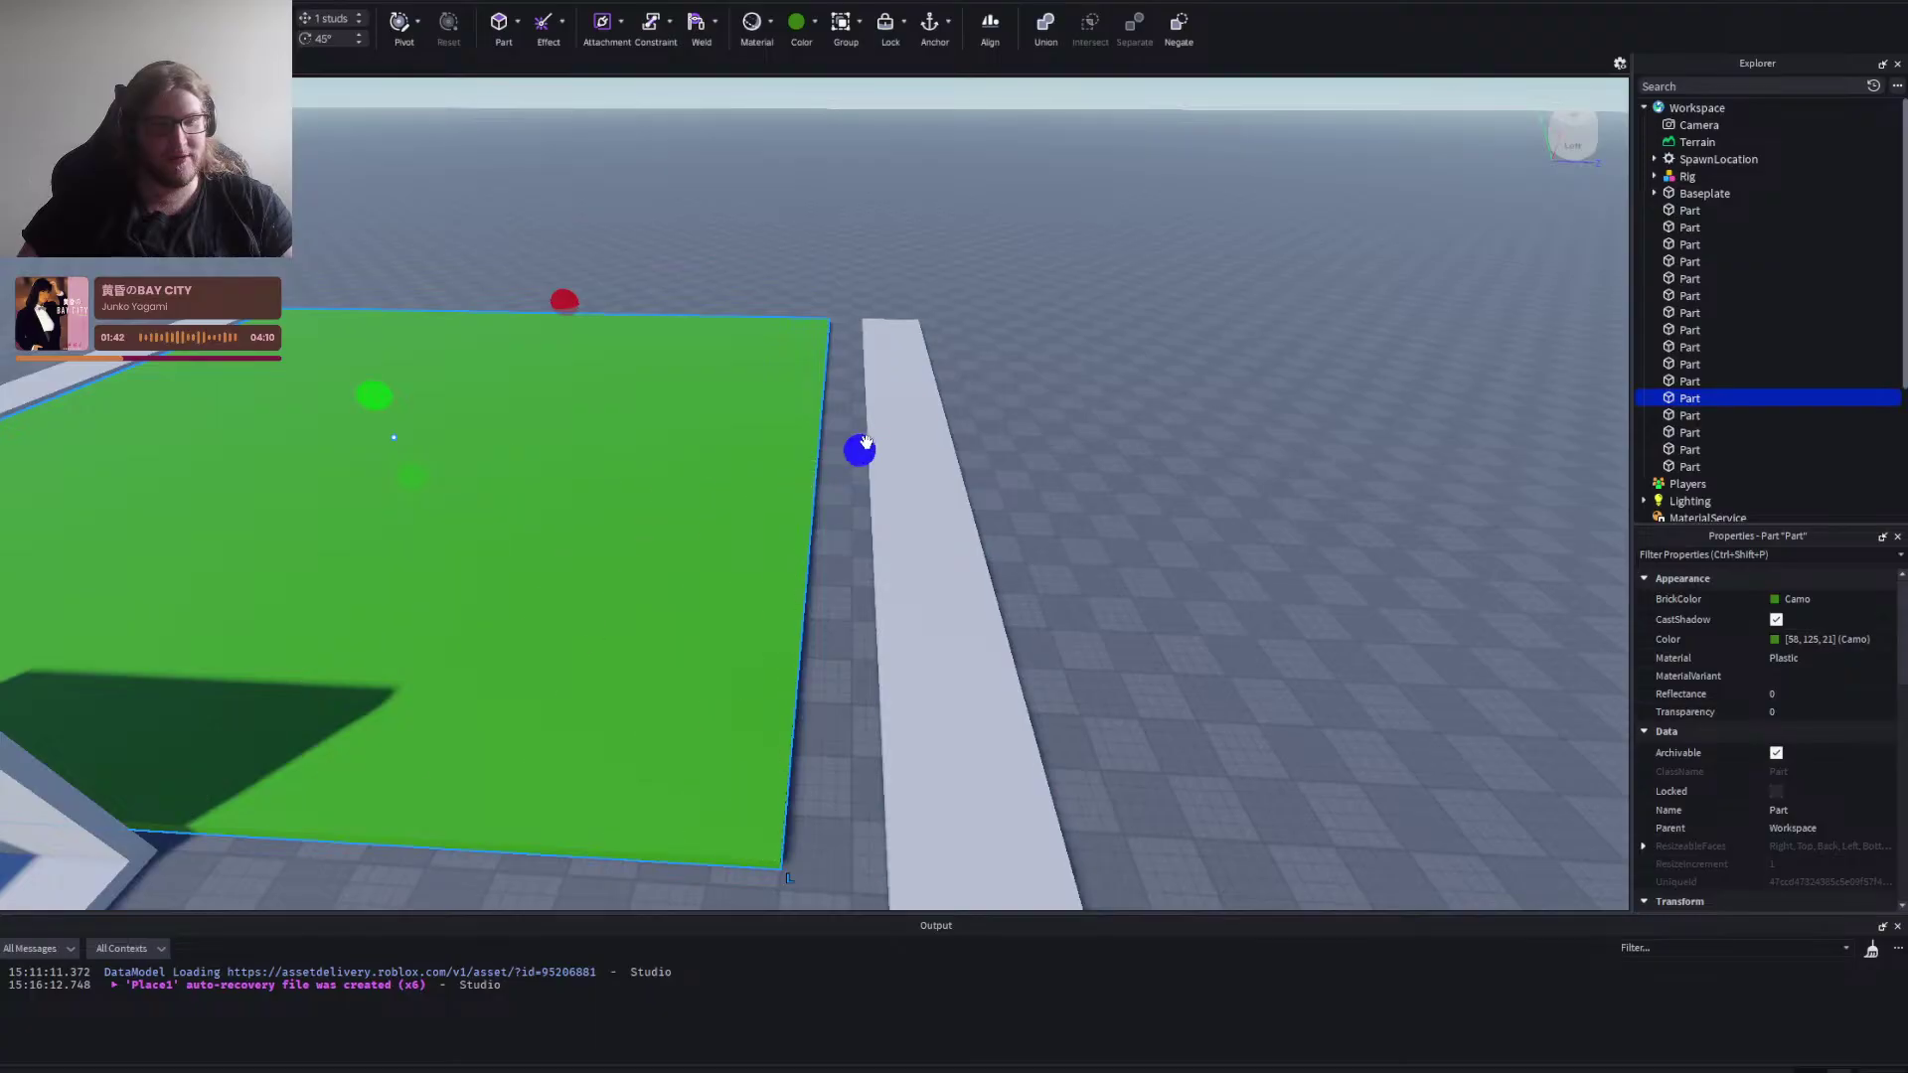
drag(864, 442, 900, 440)
click(1160, 511)
key(a)
scroll(1160, 511, down, 8)
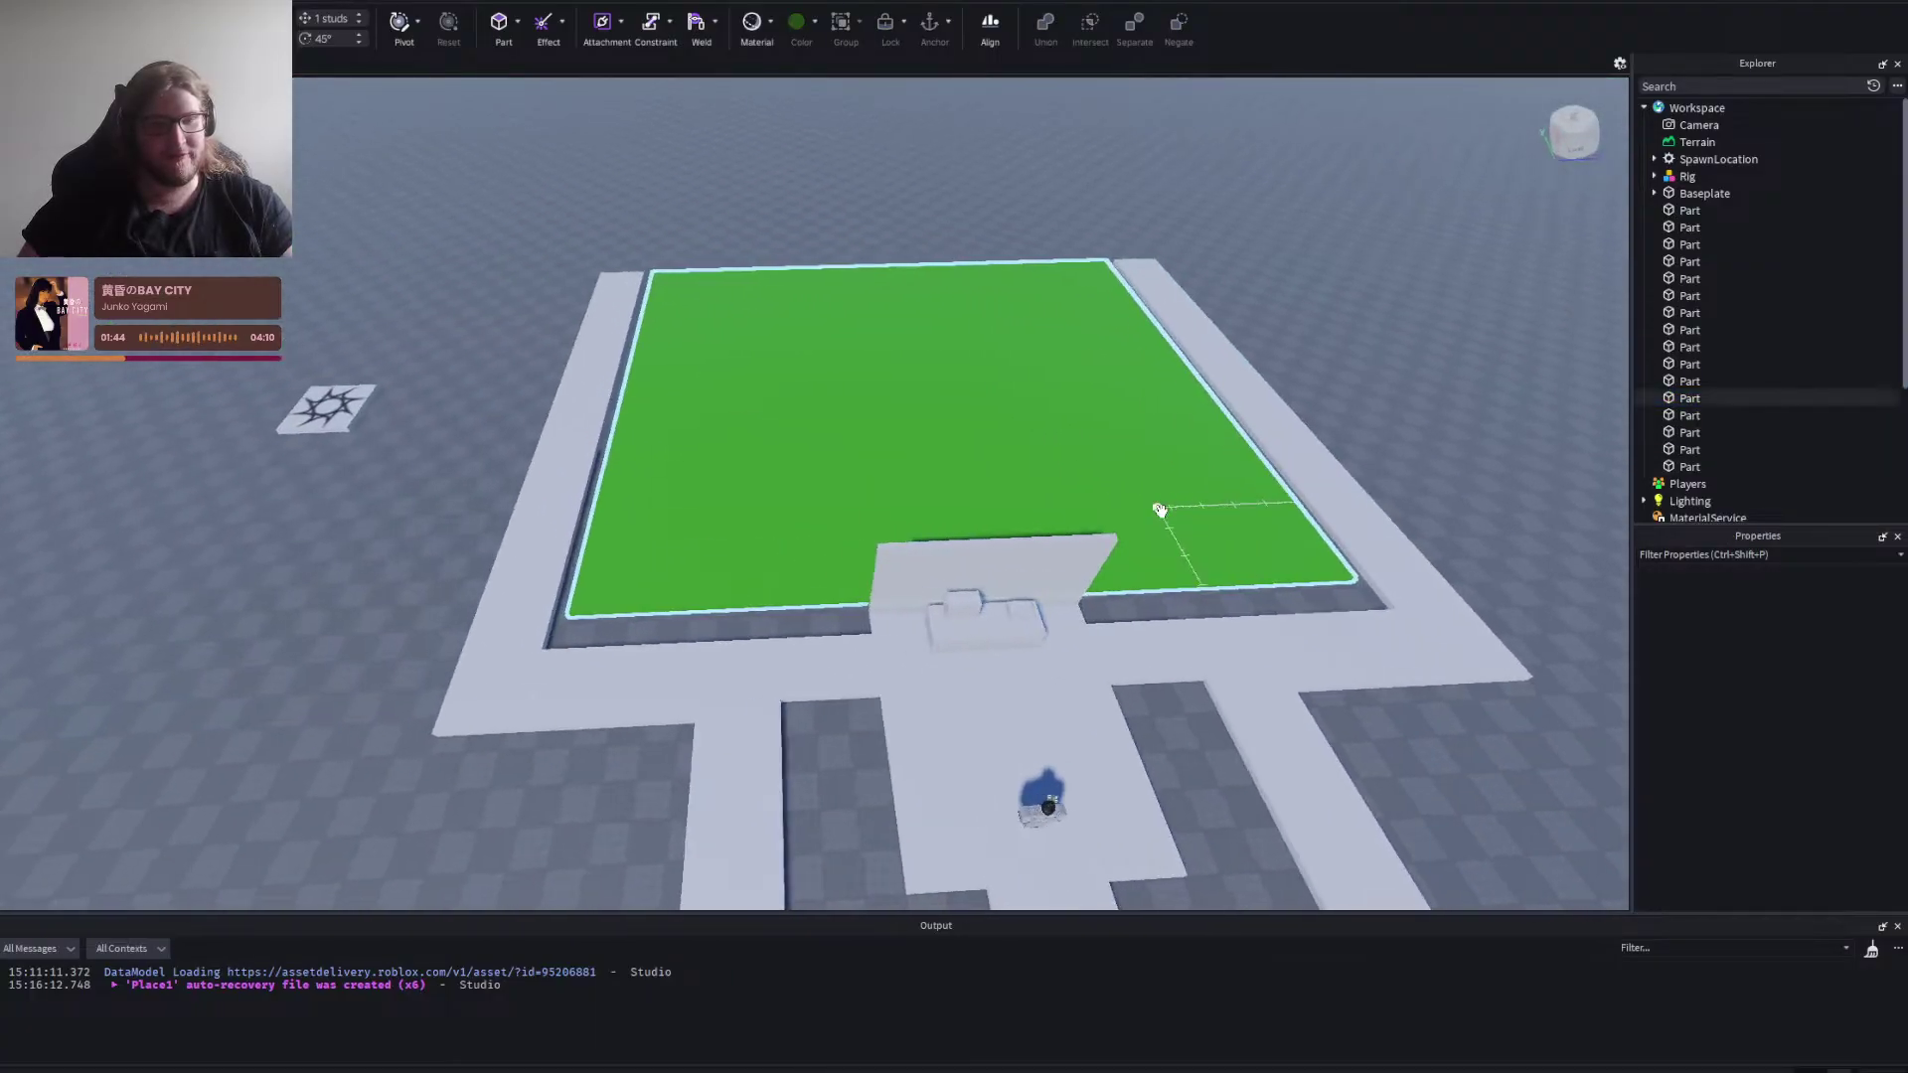
Move the spawn location farther out from the side hallway and deselect it.
drag(1246, 492, 1245, 497)
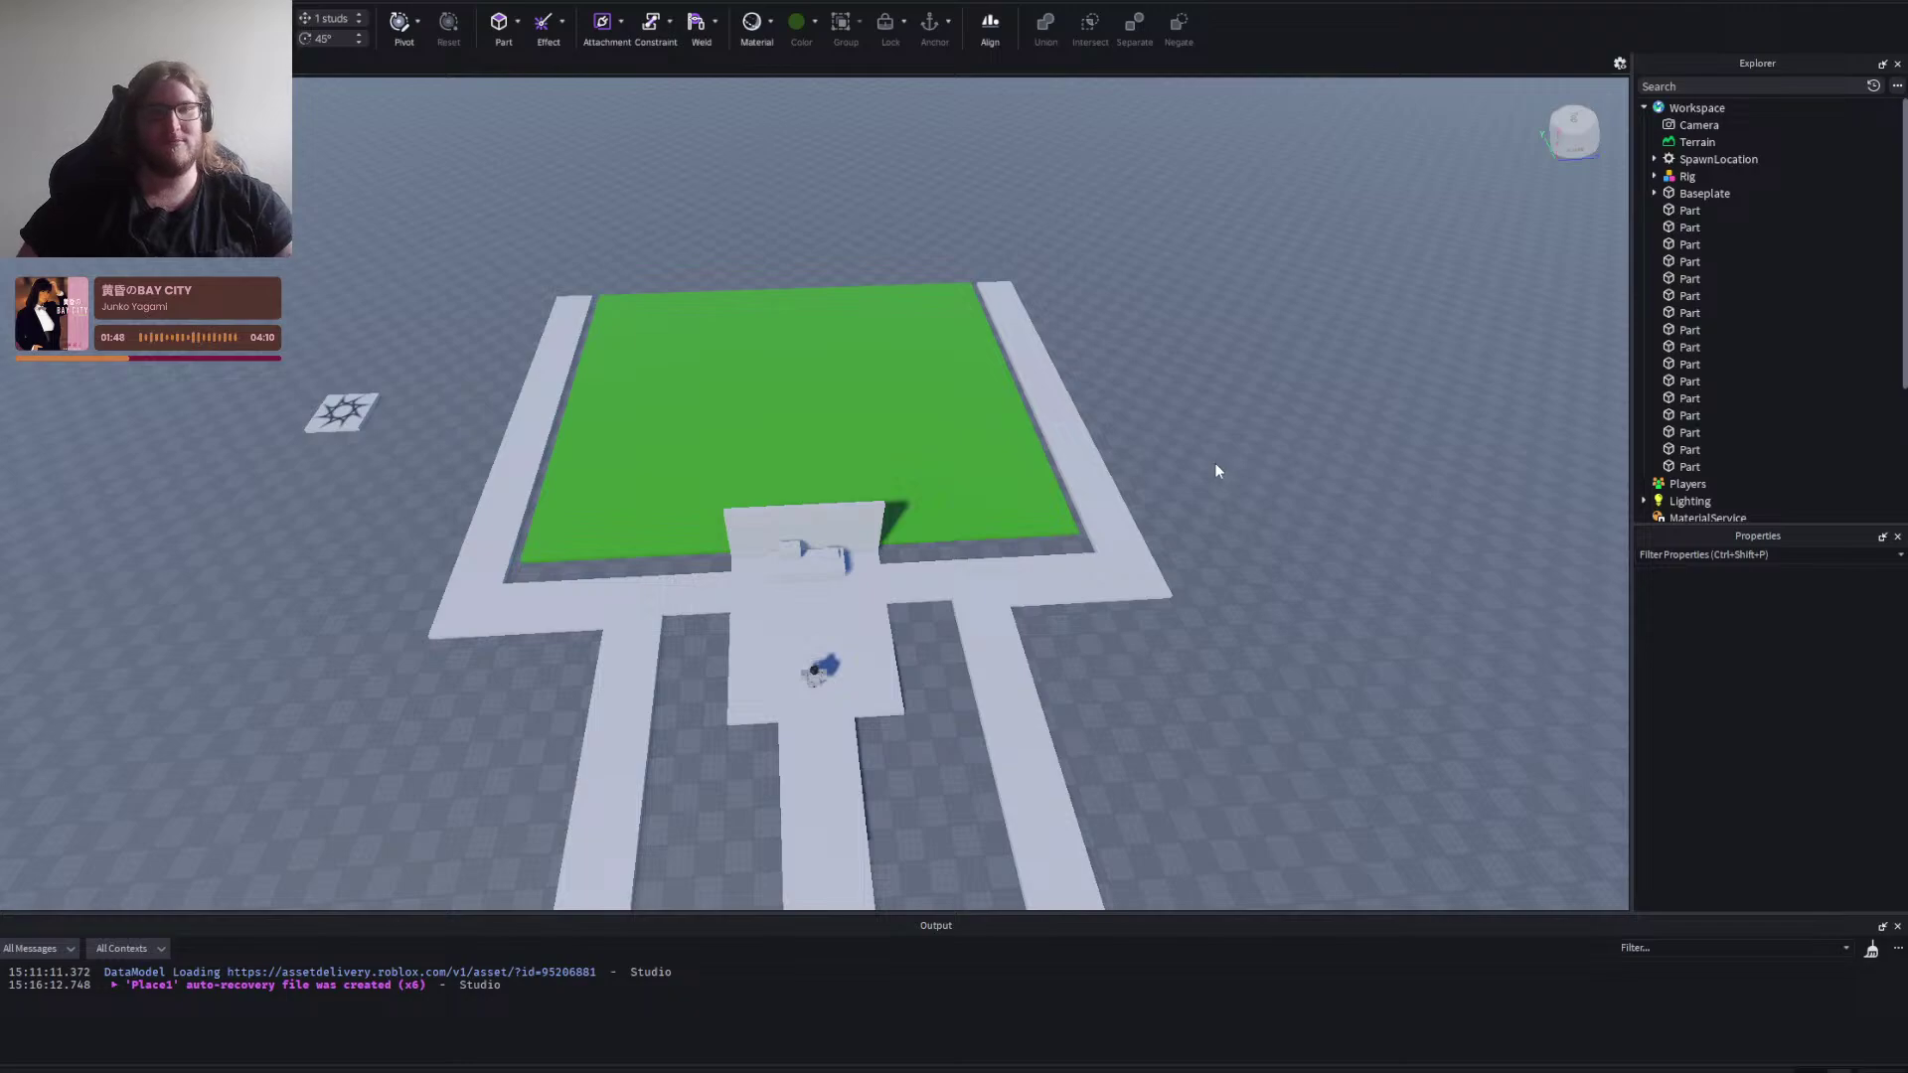
key(d)
drag(1217, 465, 1212, 457)
key(d)
key(d)
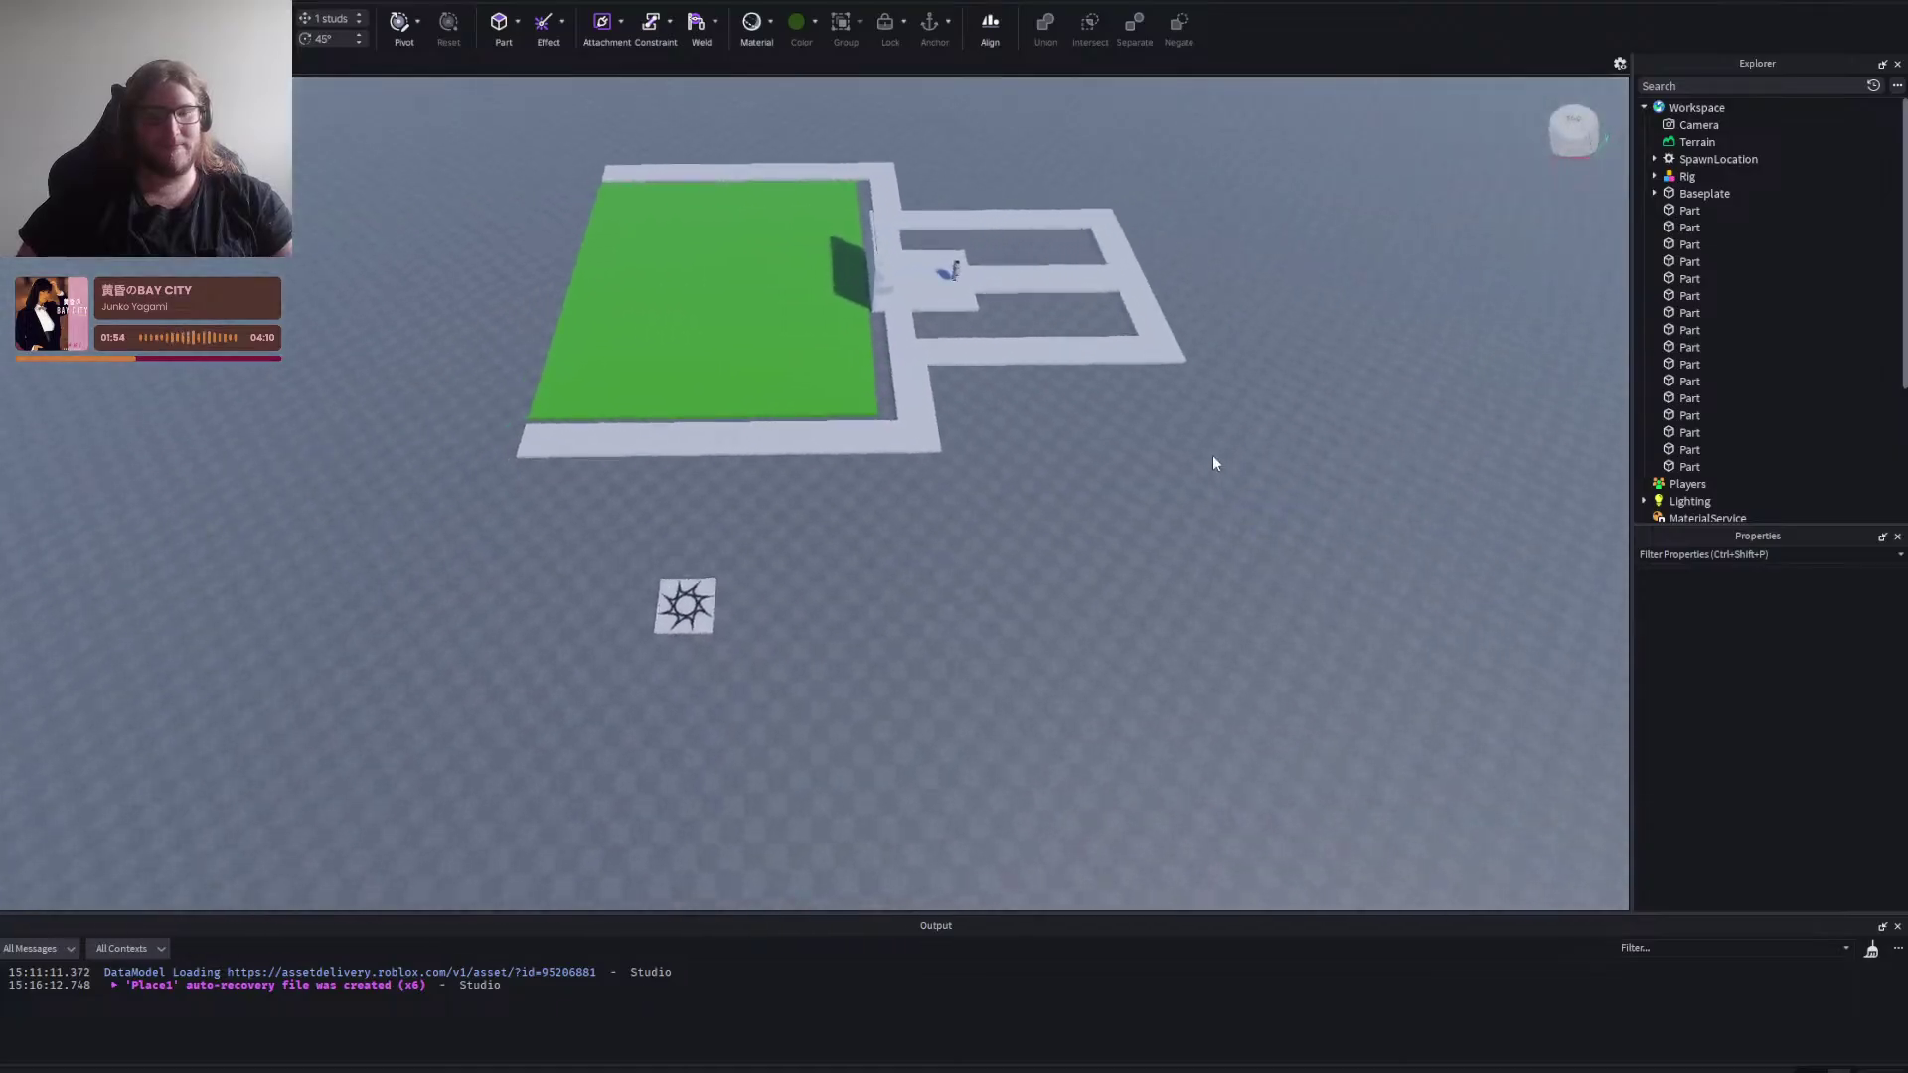
drag(707, 594, 772, 752)
click(902, 613)
drag(902, 612, 900, 612)
key(d)
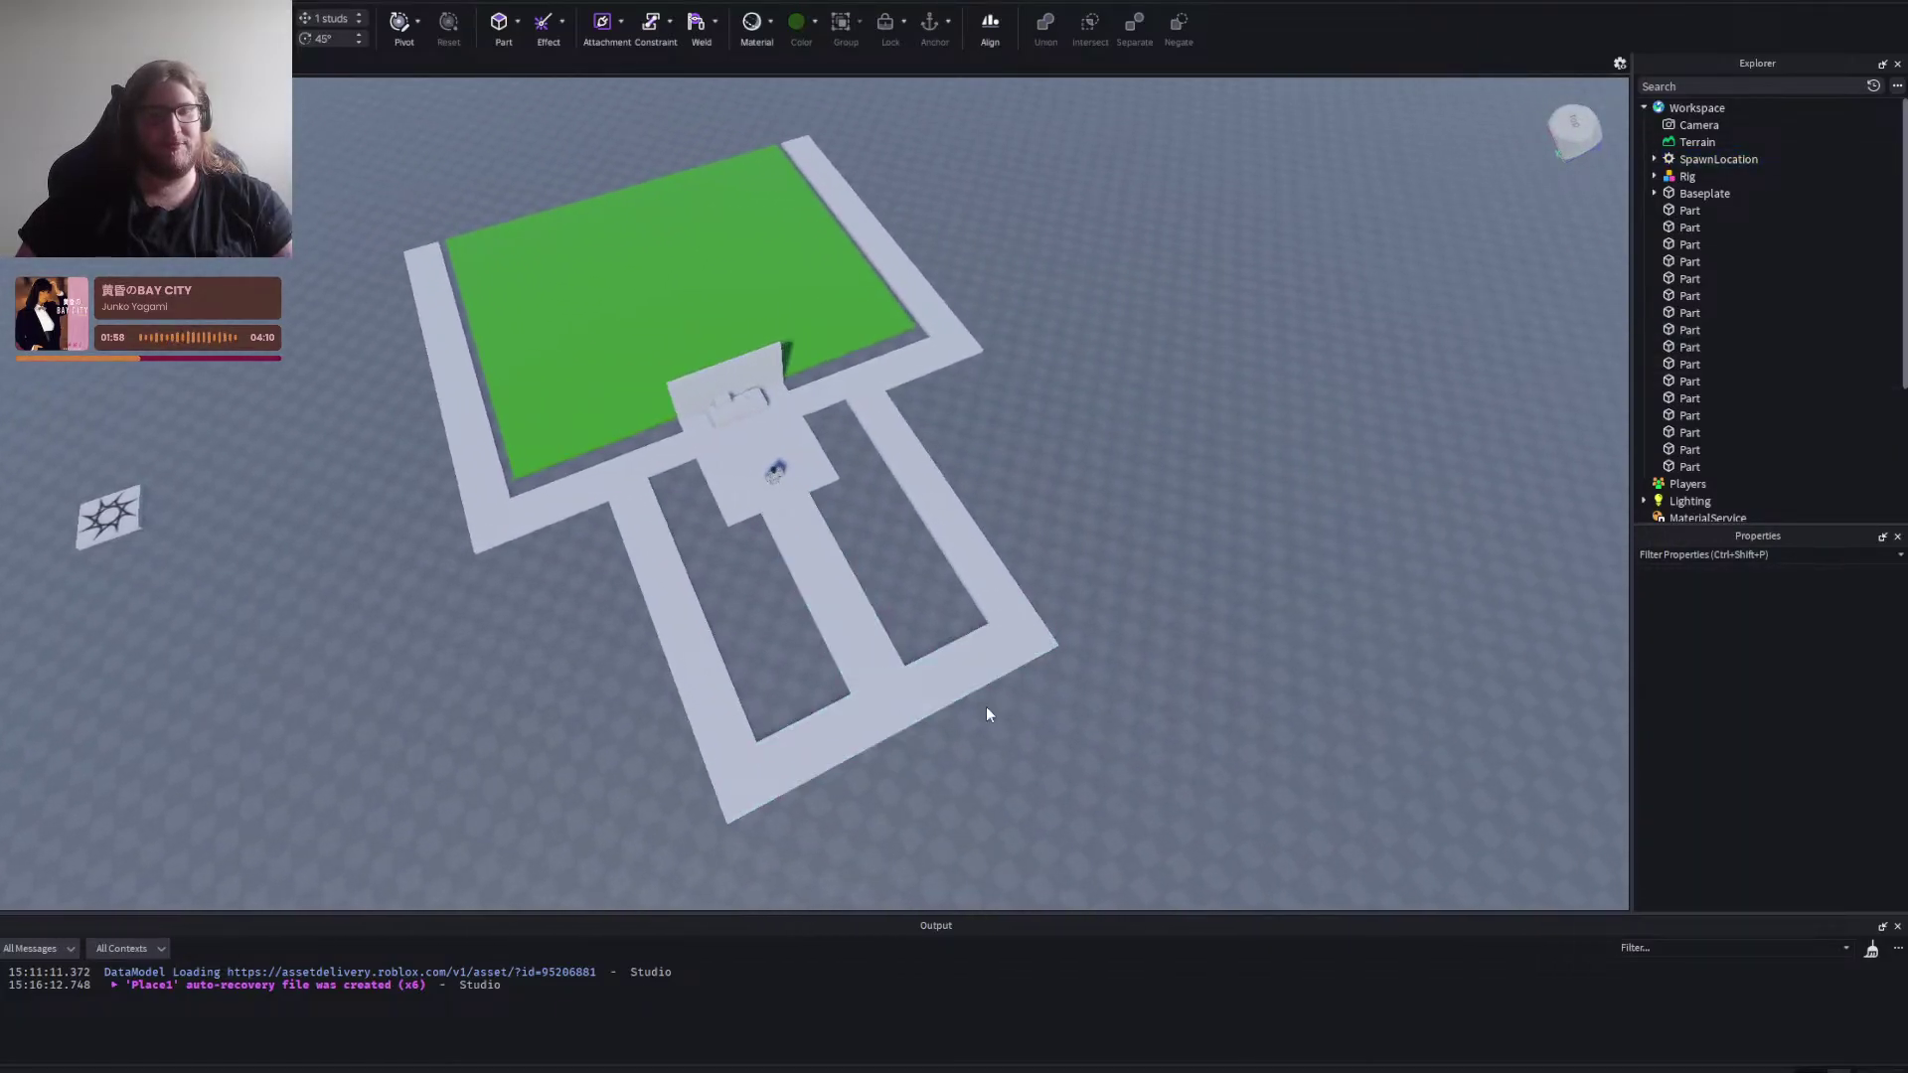
Lengthen the side hallway opposite the spawn location past the green area's far edge.
scroll(938, 743, down, 3)
drag(938, 743, 981, 725)
click(636, 736)
drag(811, 775, 856, 719)
key(d)
scroll(810, 779, up, 4)
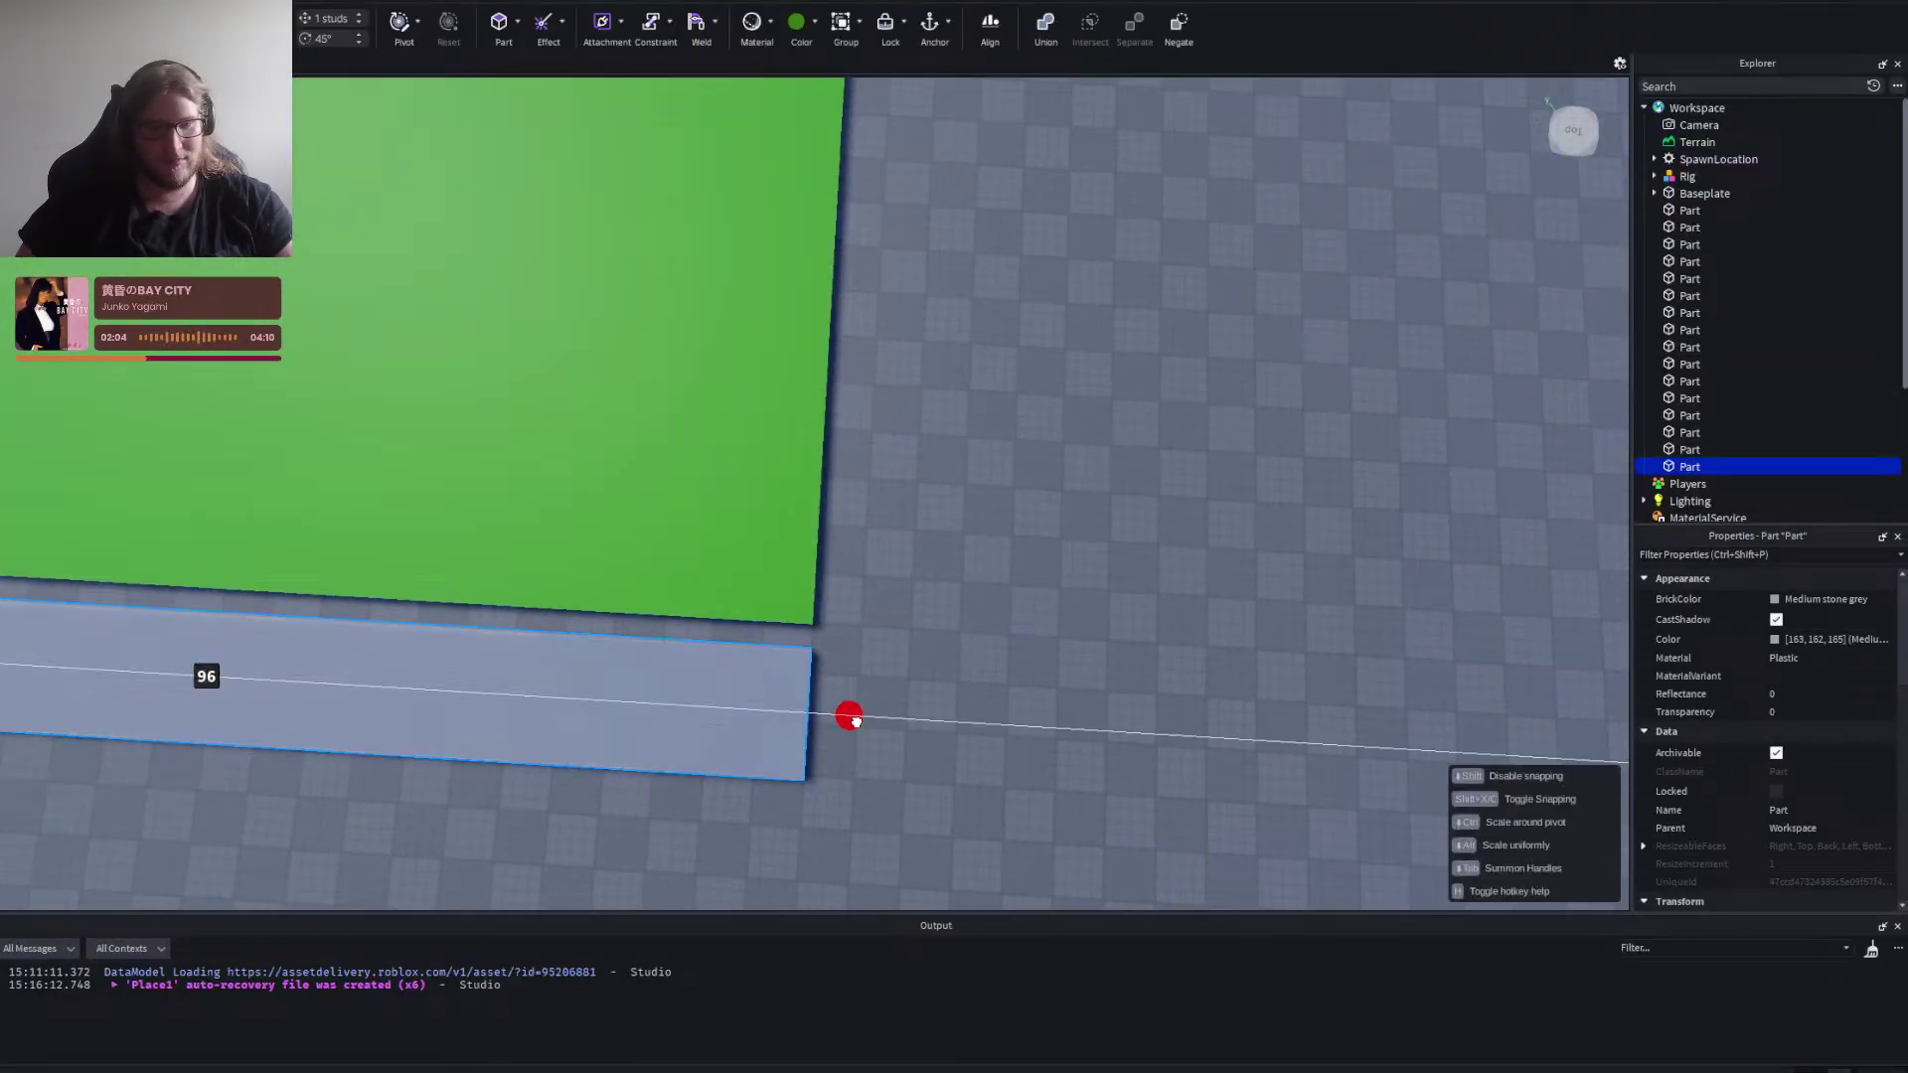
drag(1005, 730, 1004, 730)
key(a)
scroll(861, 702, down, 3)
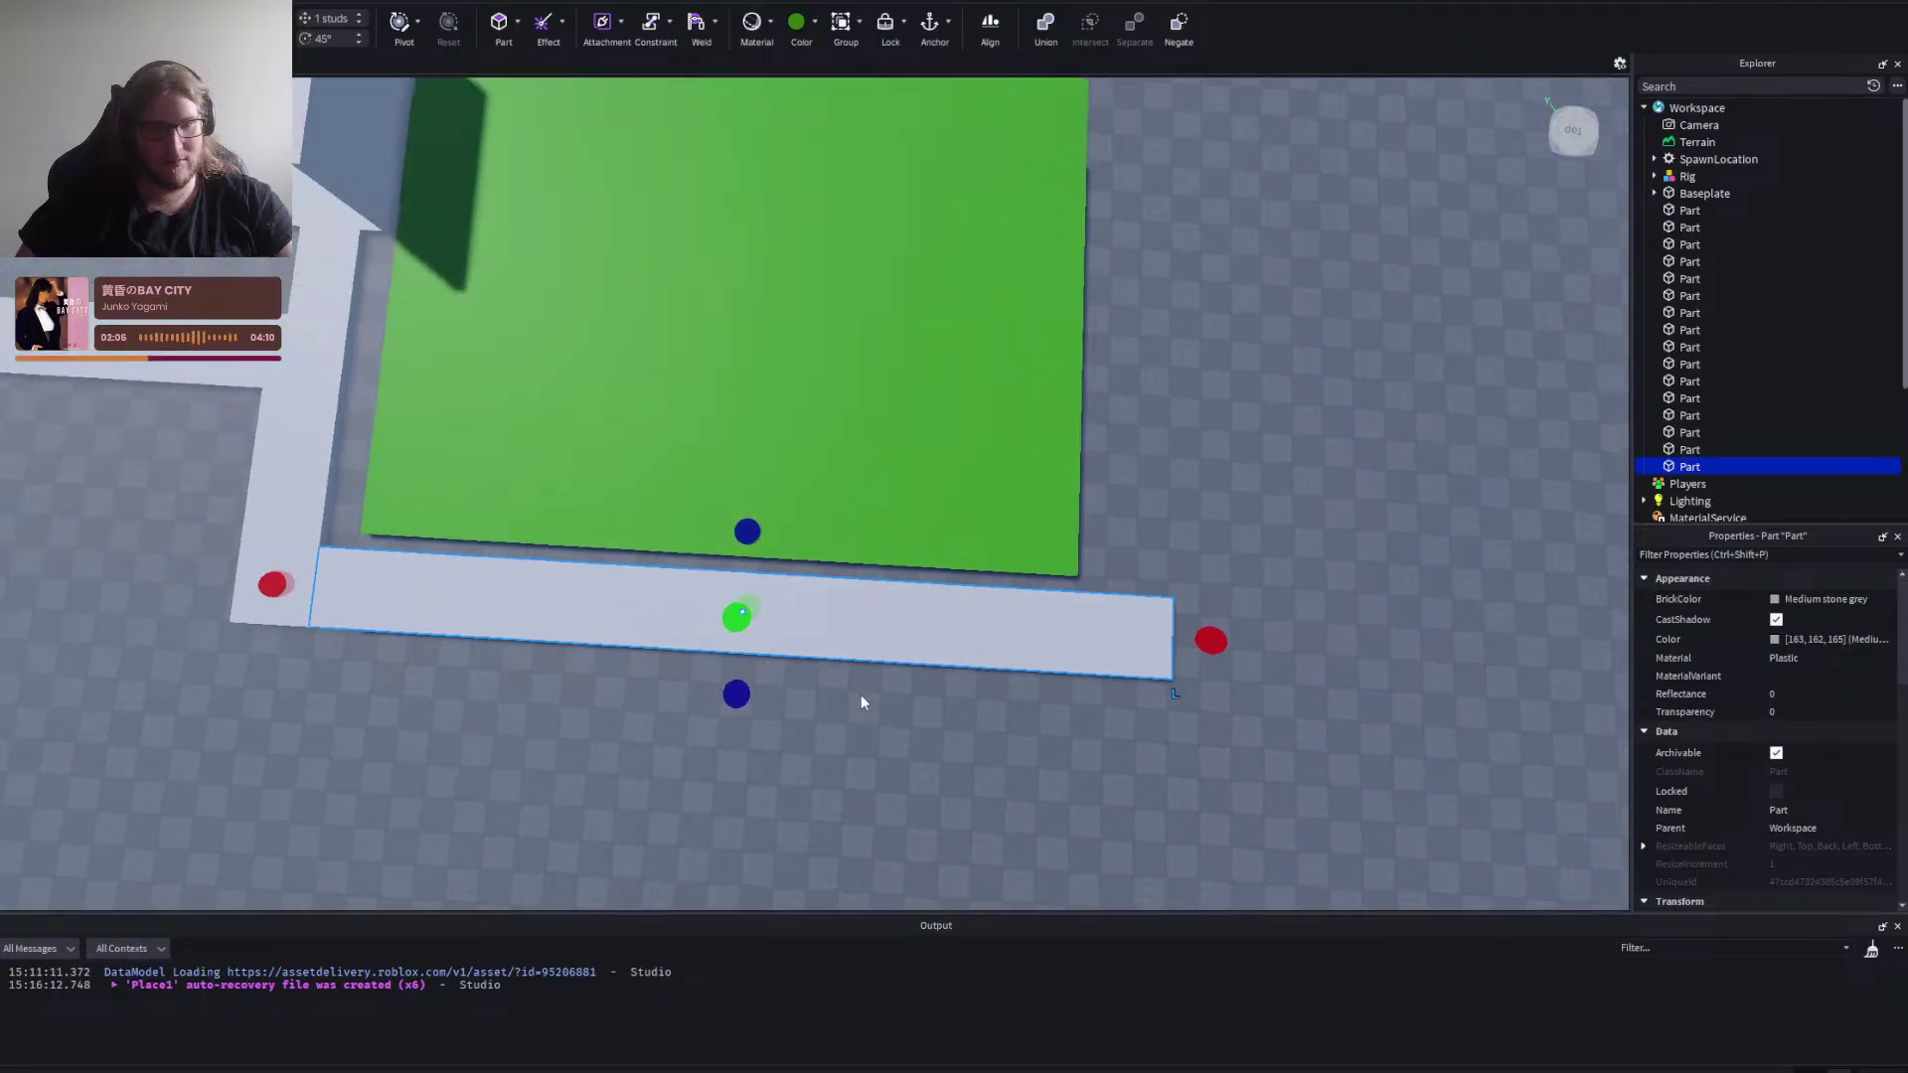
Duplicate the lengthened hallway, shorten the copy to its far end and stretch it across behind the green area.
drag(286, 587, 593, 623)
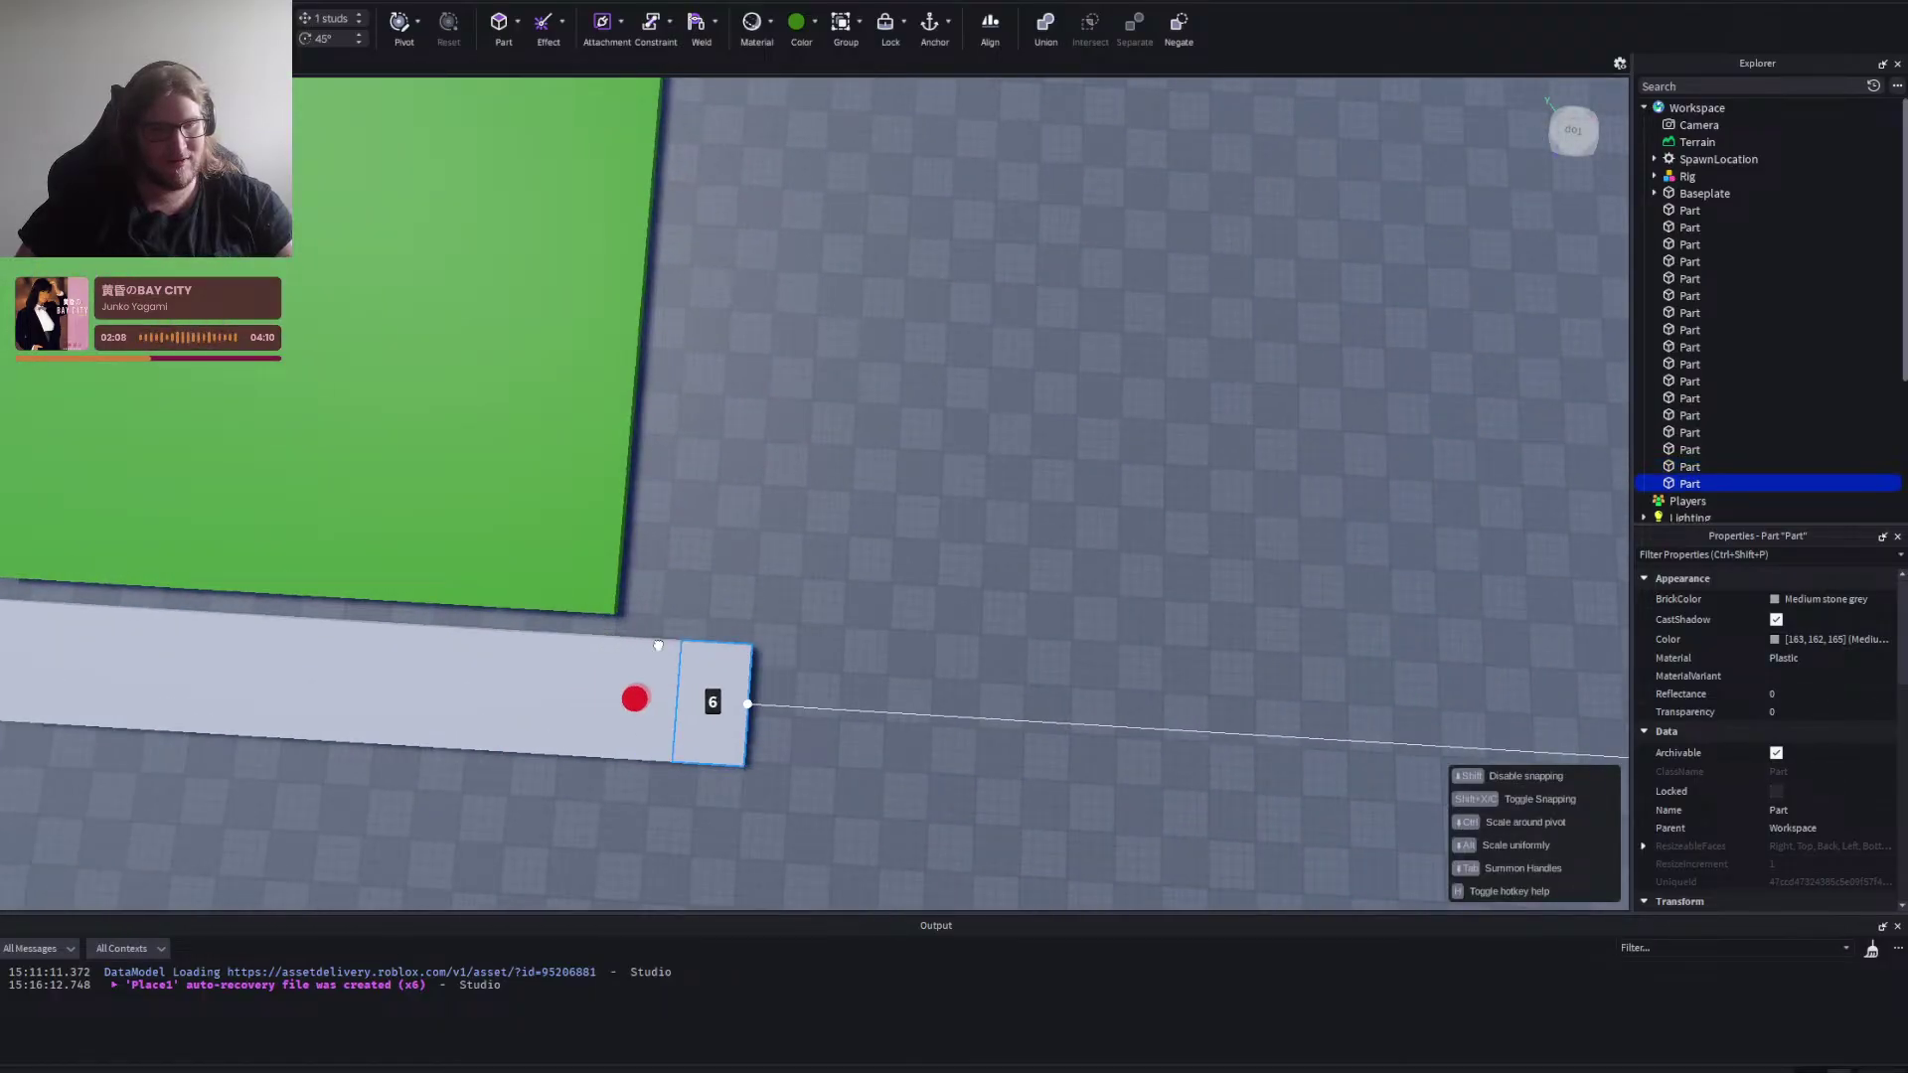
drag(696, 599, 764, 323)
key(a)
scroll(884, 467, up, 3)
scroll(1004, 583, down, 3)
drag(757, 783, 1135, 734)
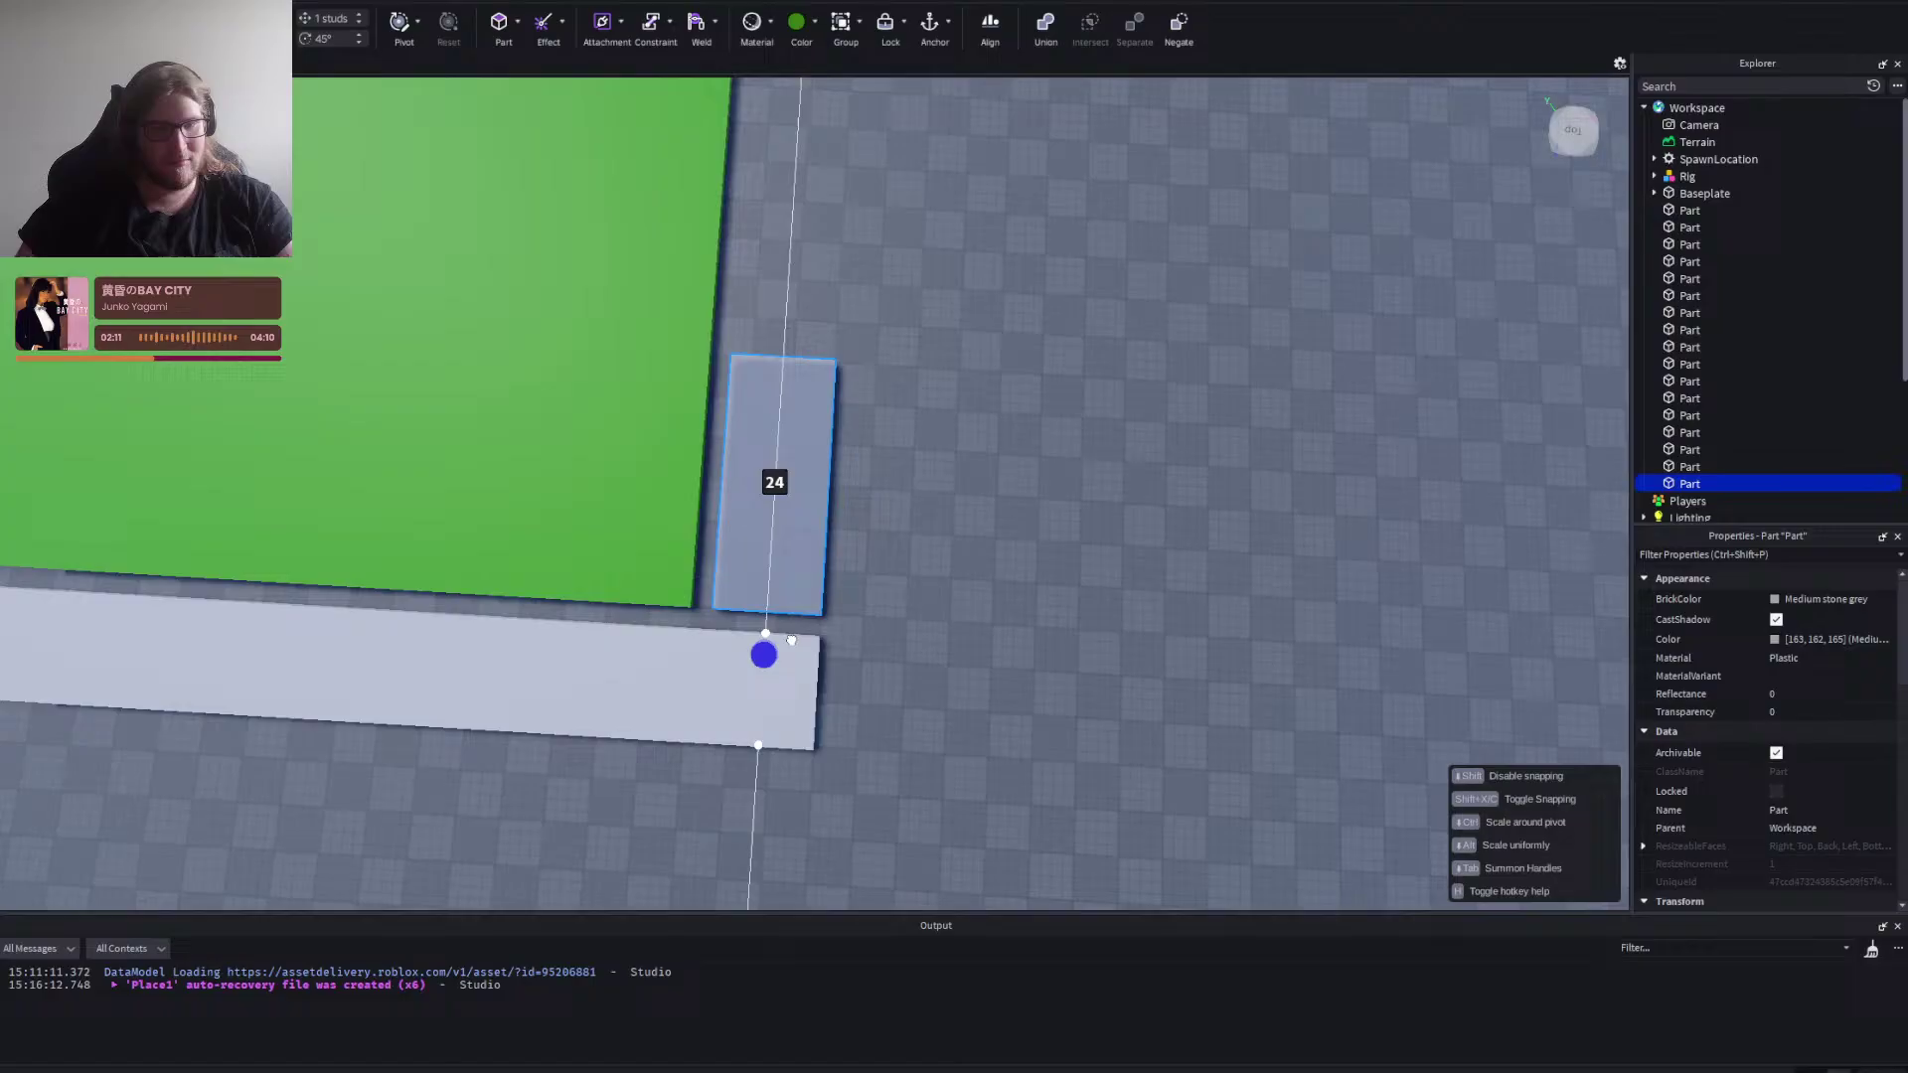
Finish the hallway behind the green area so it meets the spawn-side hallway and closes the loop, then deselect.
scroll(843, 647, down, 5)
key(d)
right_click(1147, 693)
key(d)
click(792, 581)
drag(671, 565, 662, 568)
click(850, 672)
Move the spawn location toward the office end, well clear of the hallways, and deselect it.
scroll(851, 672, down, 6)
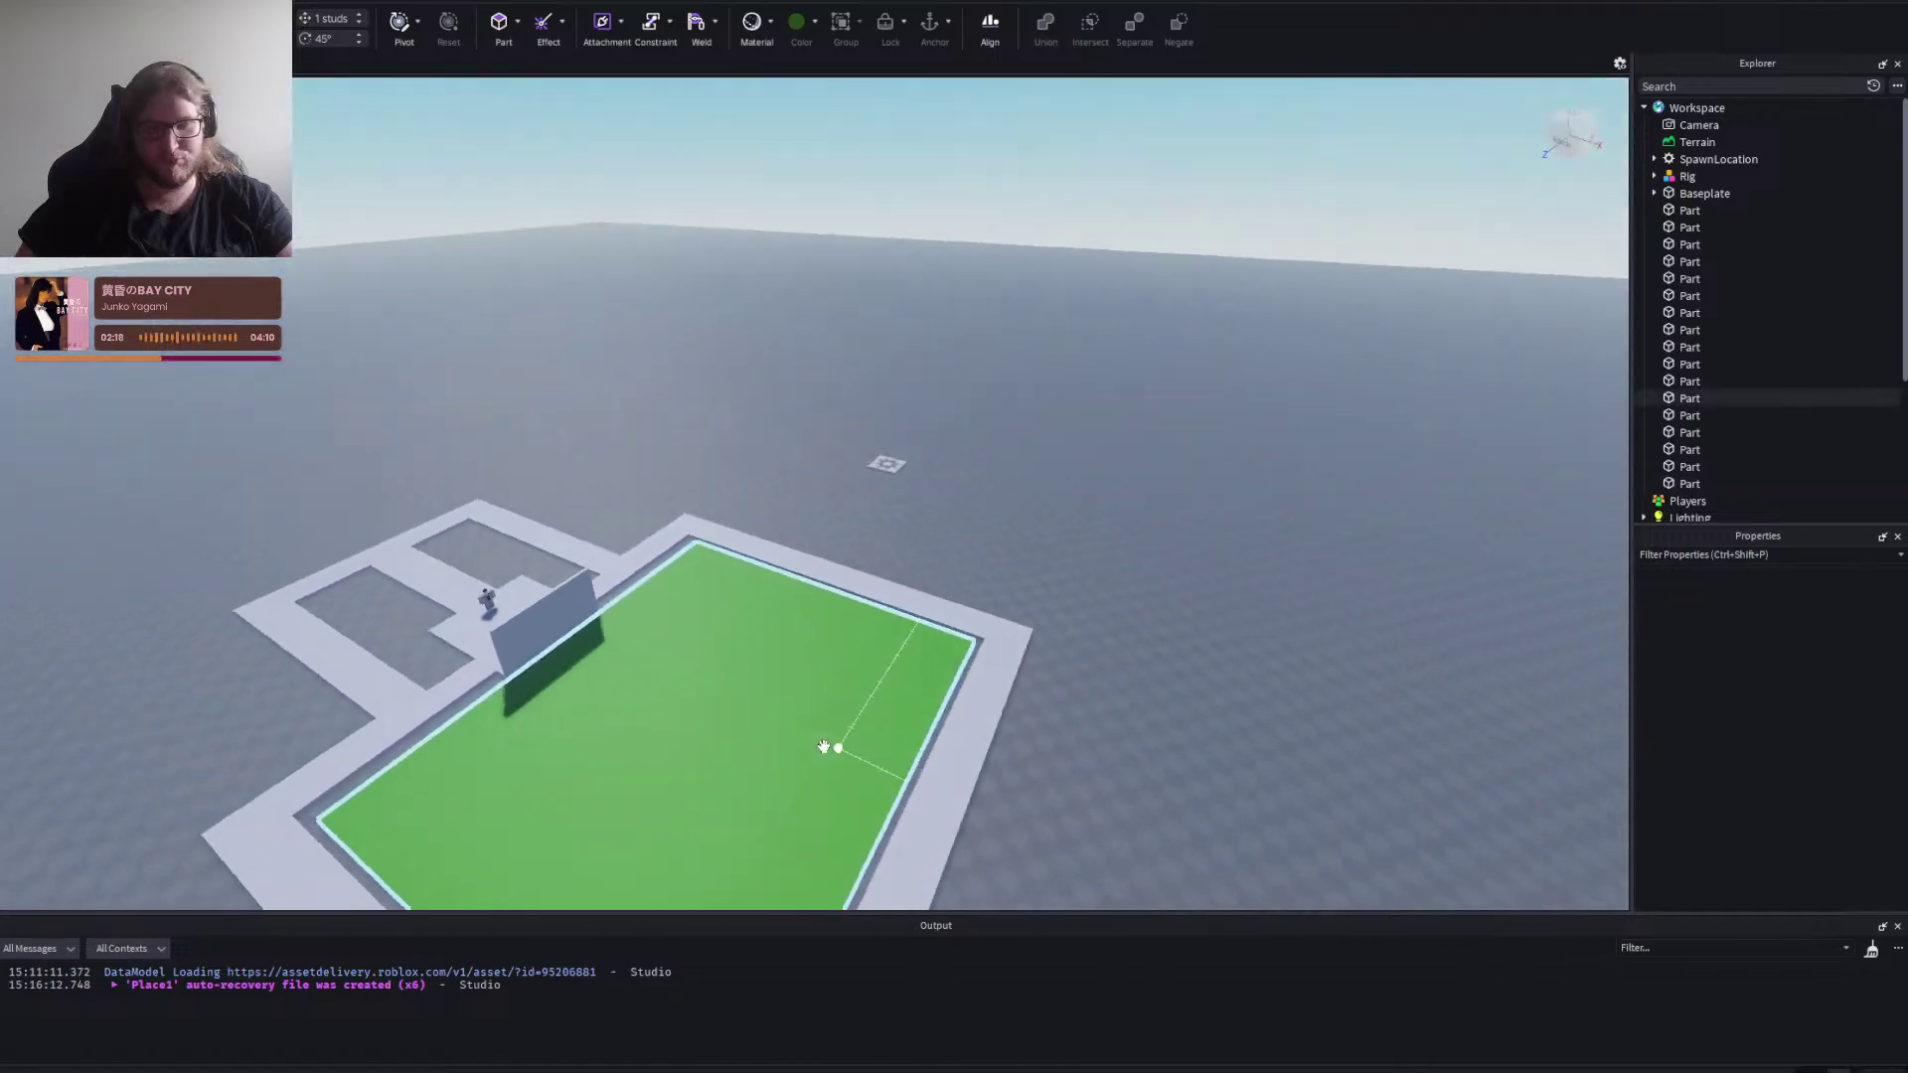
key(a)
key(d)
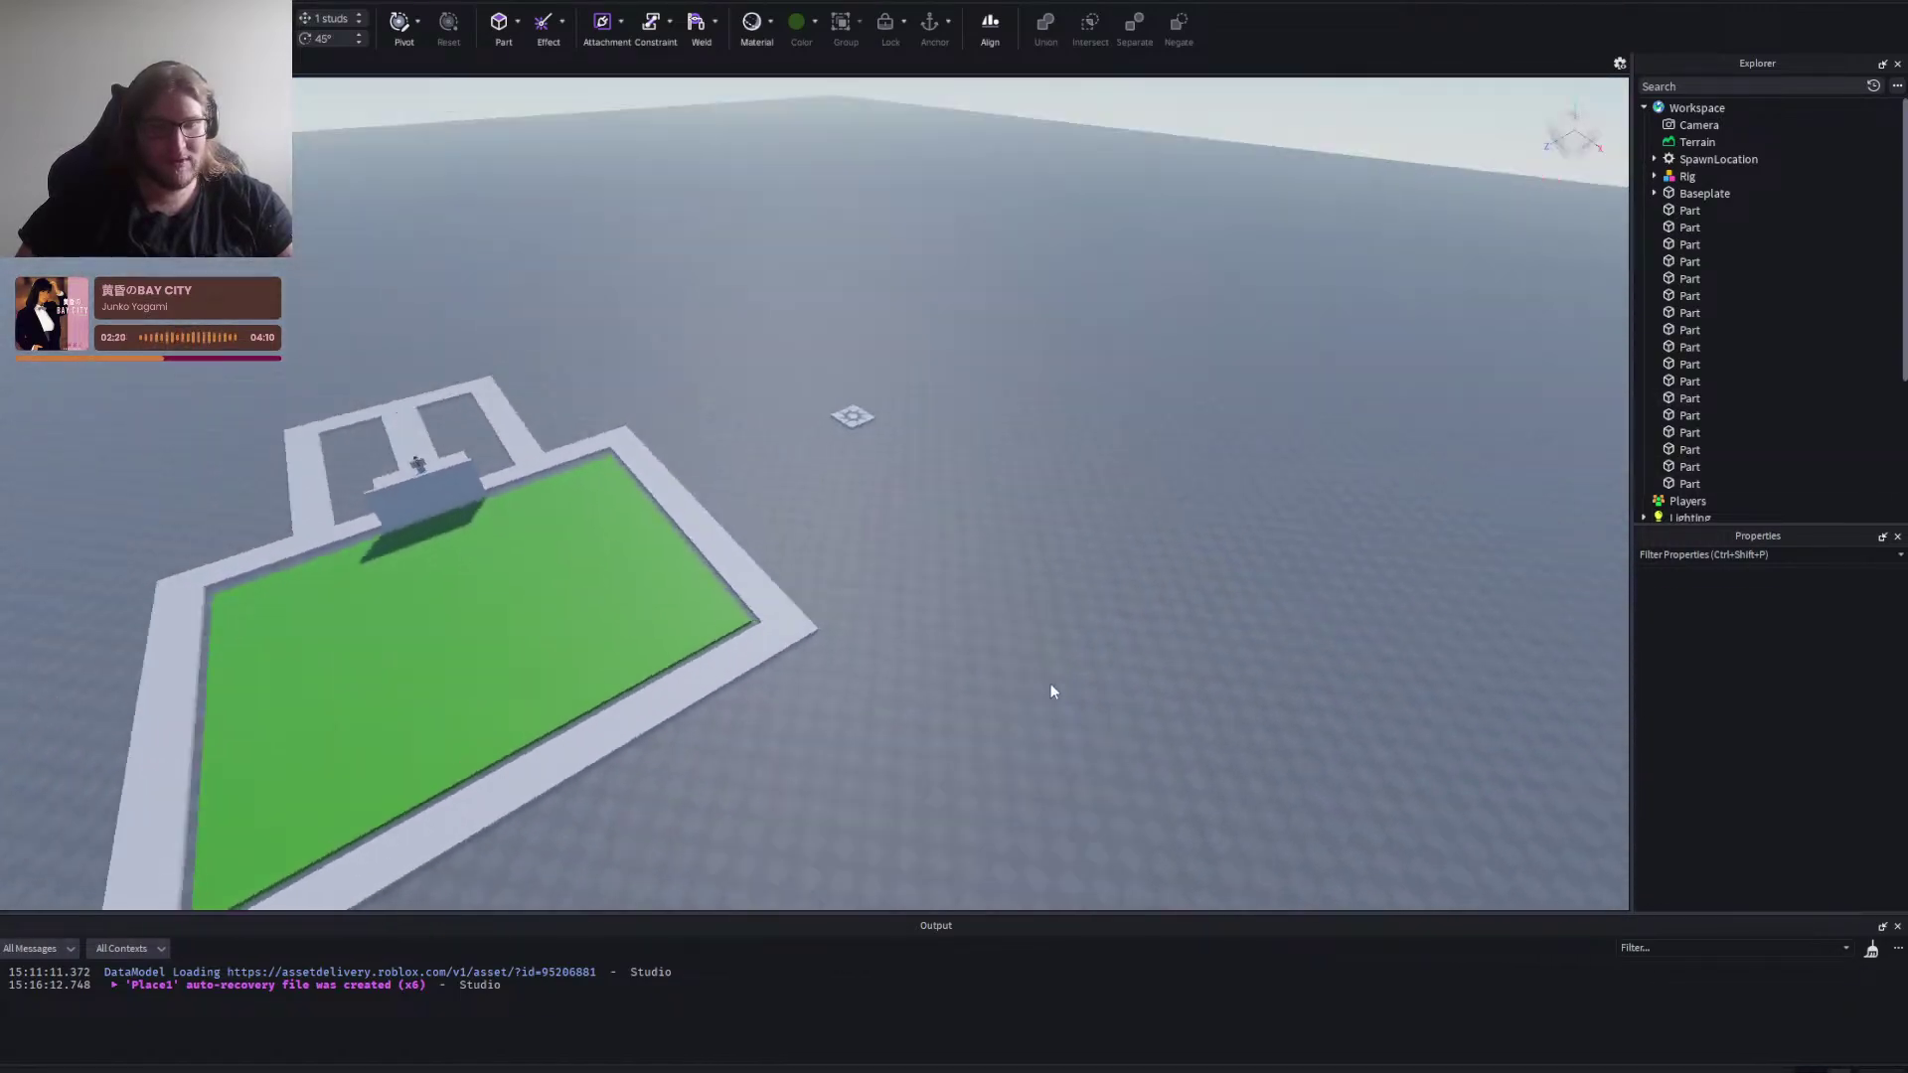
key(d)
right_click(1221, 739)
drag(1159, 528, 1092, 157)
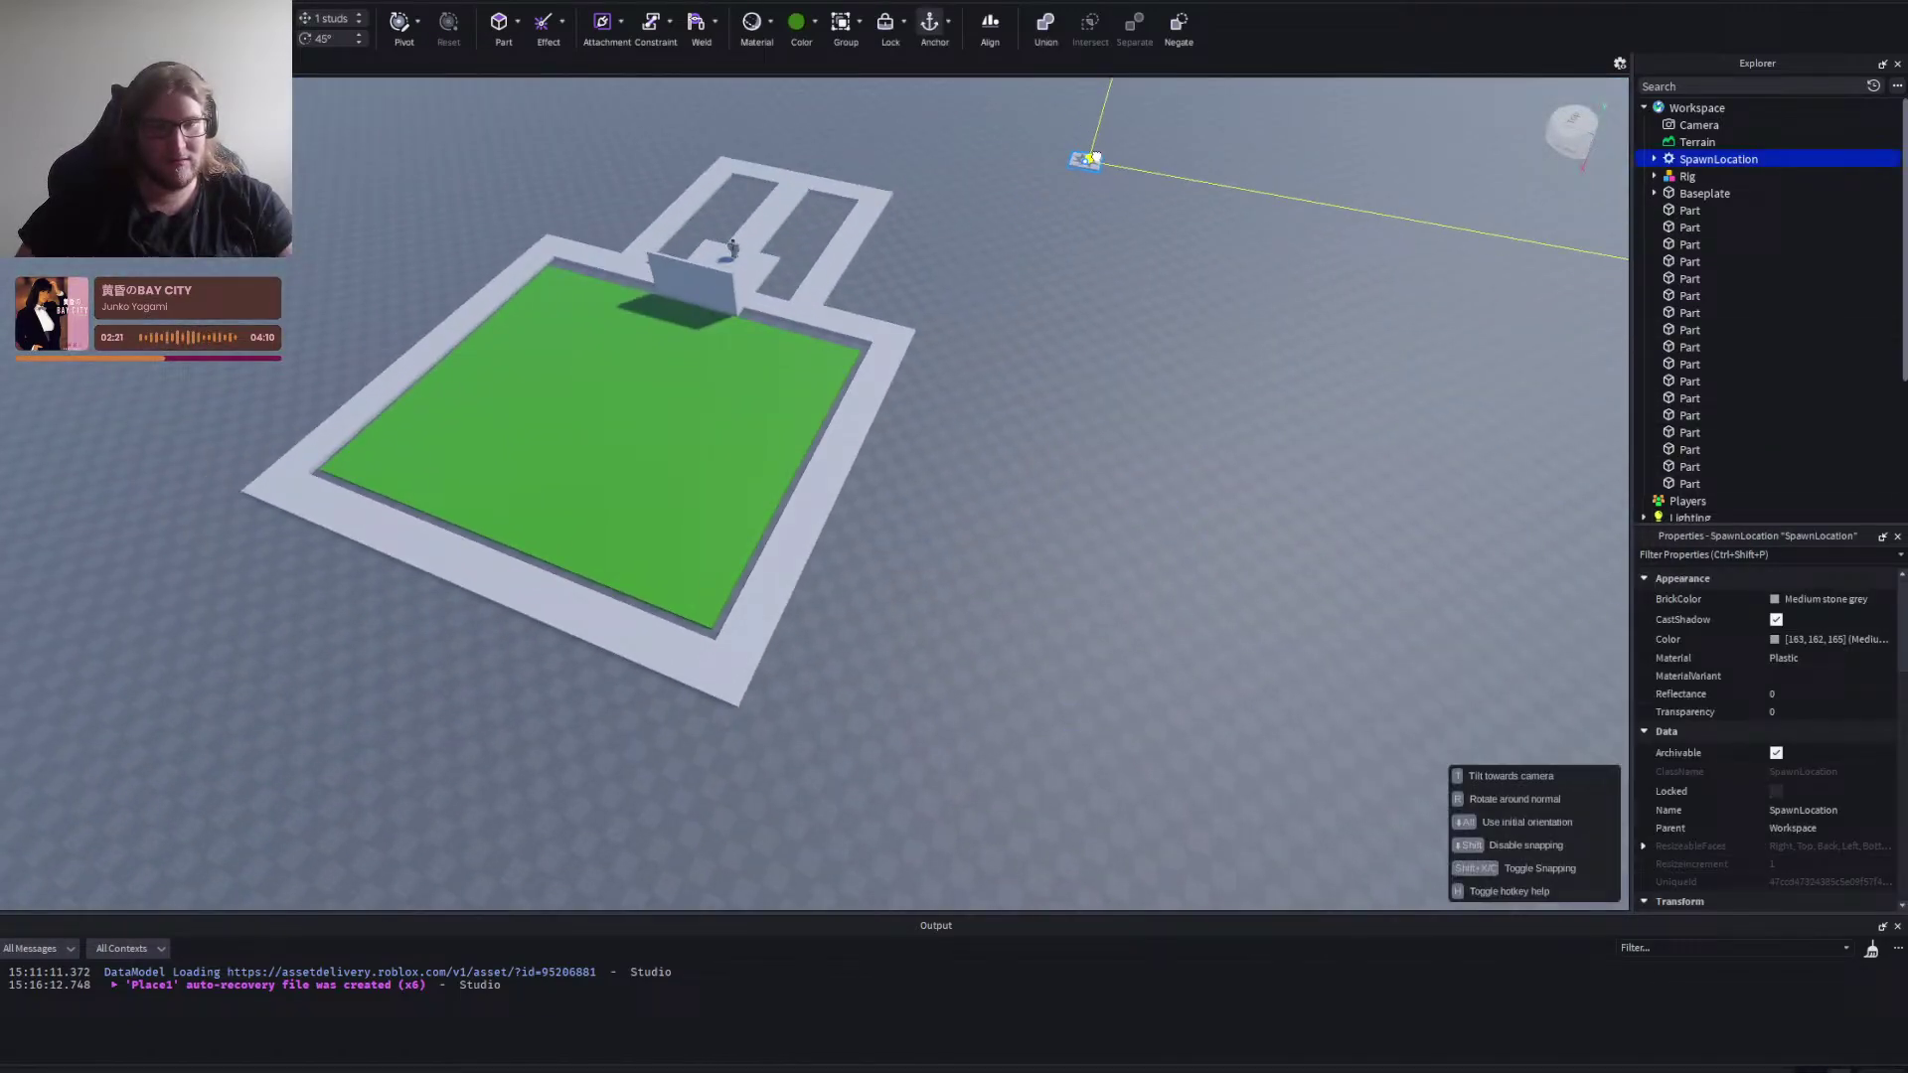
click(1165, 355)
Insert a new part outside the spawn-side hallway and stretch it into a large rectangular slab parallel to that hallway.
right_click(1166, 356)
key(d)
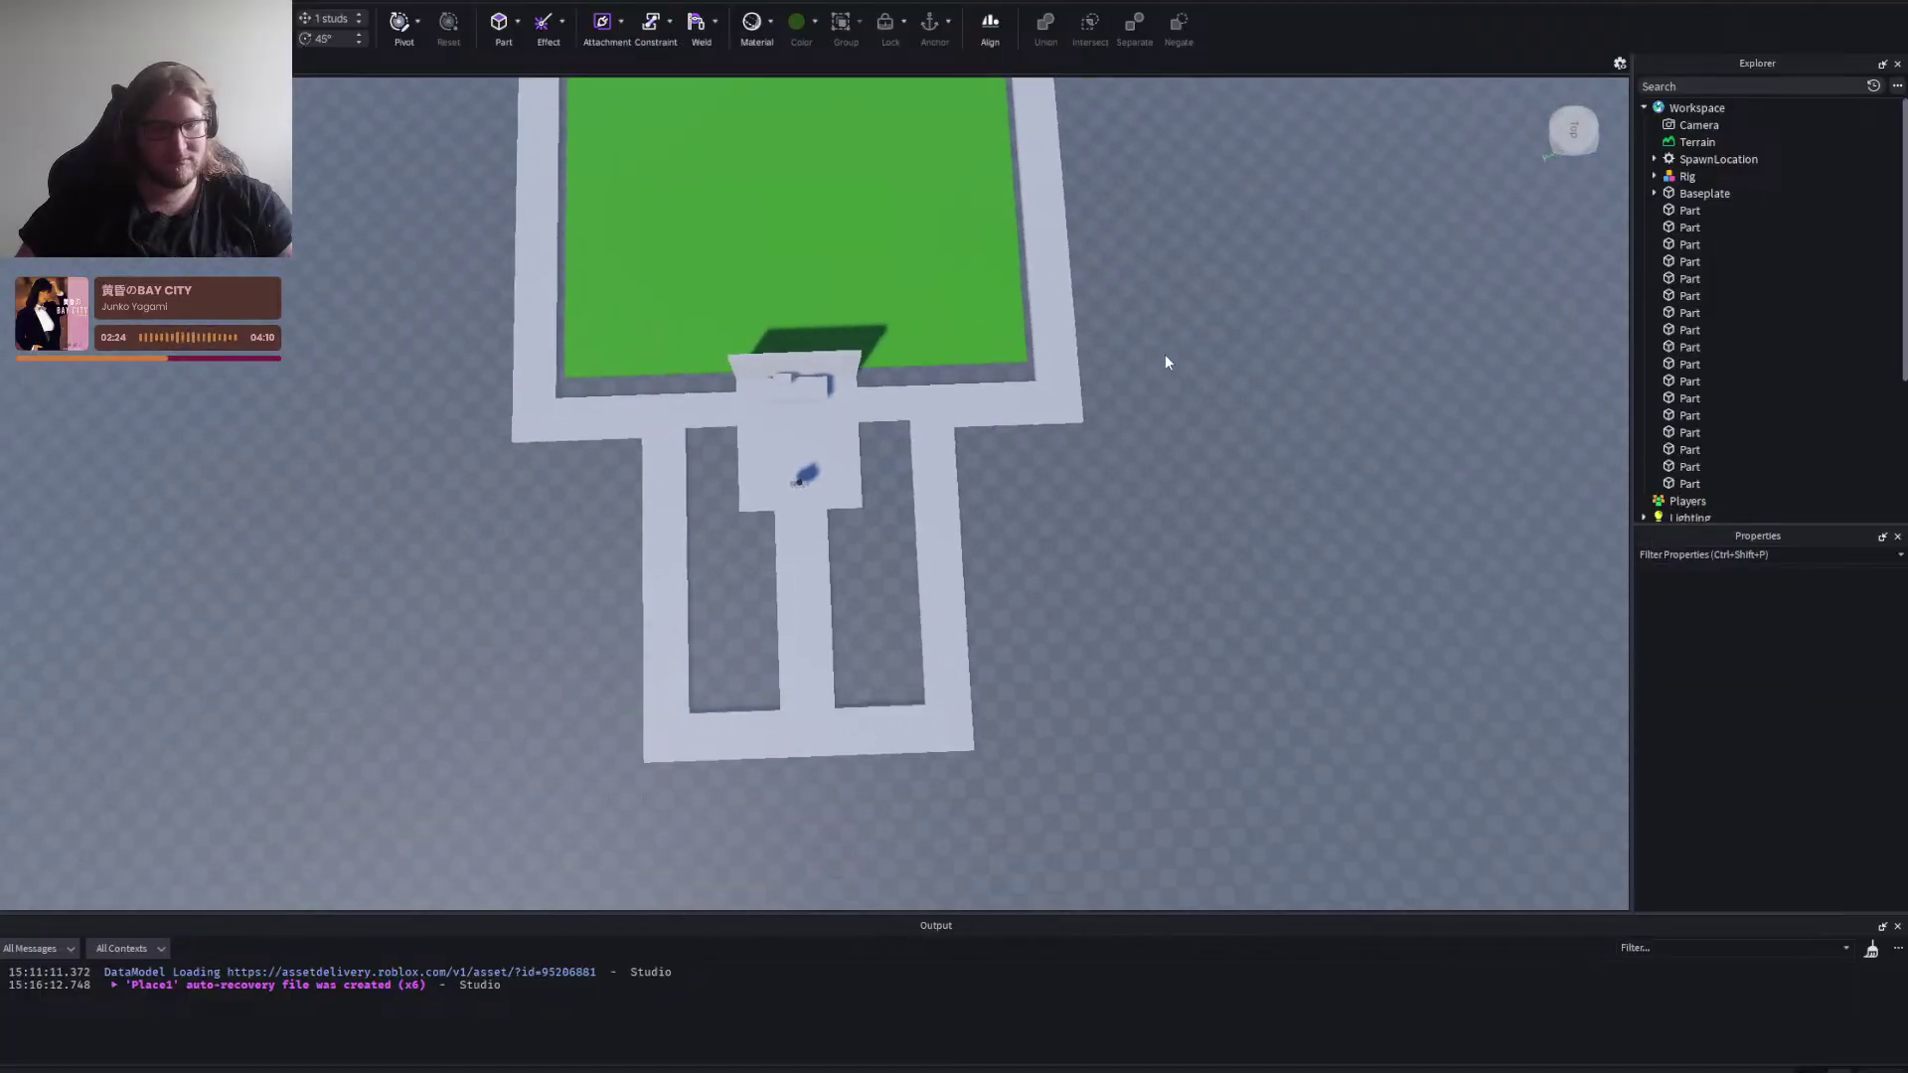
scroll(1164, 355, down, 2)
drag(1178, 606, 1181, 609)
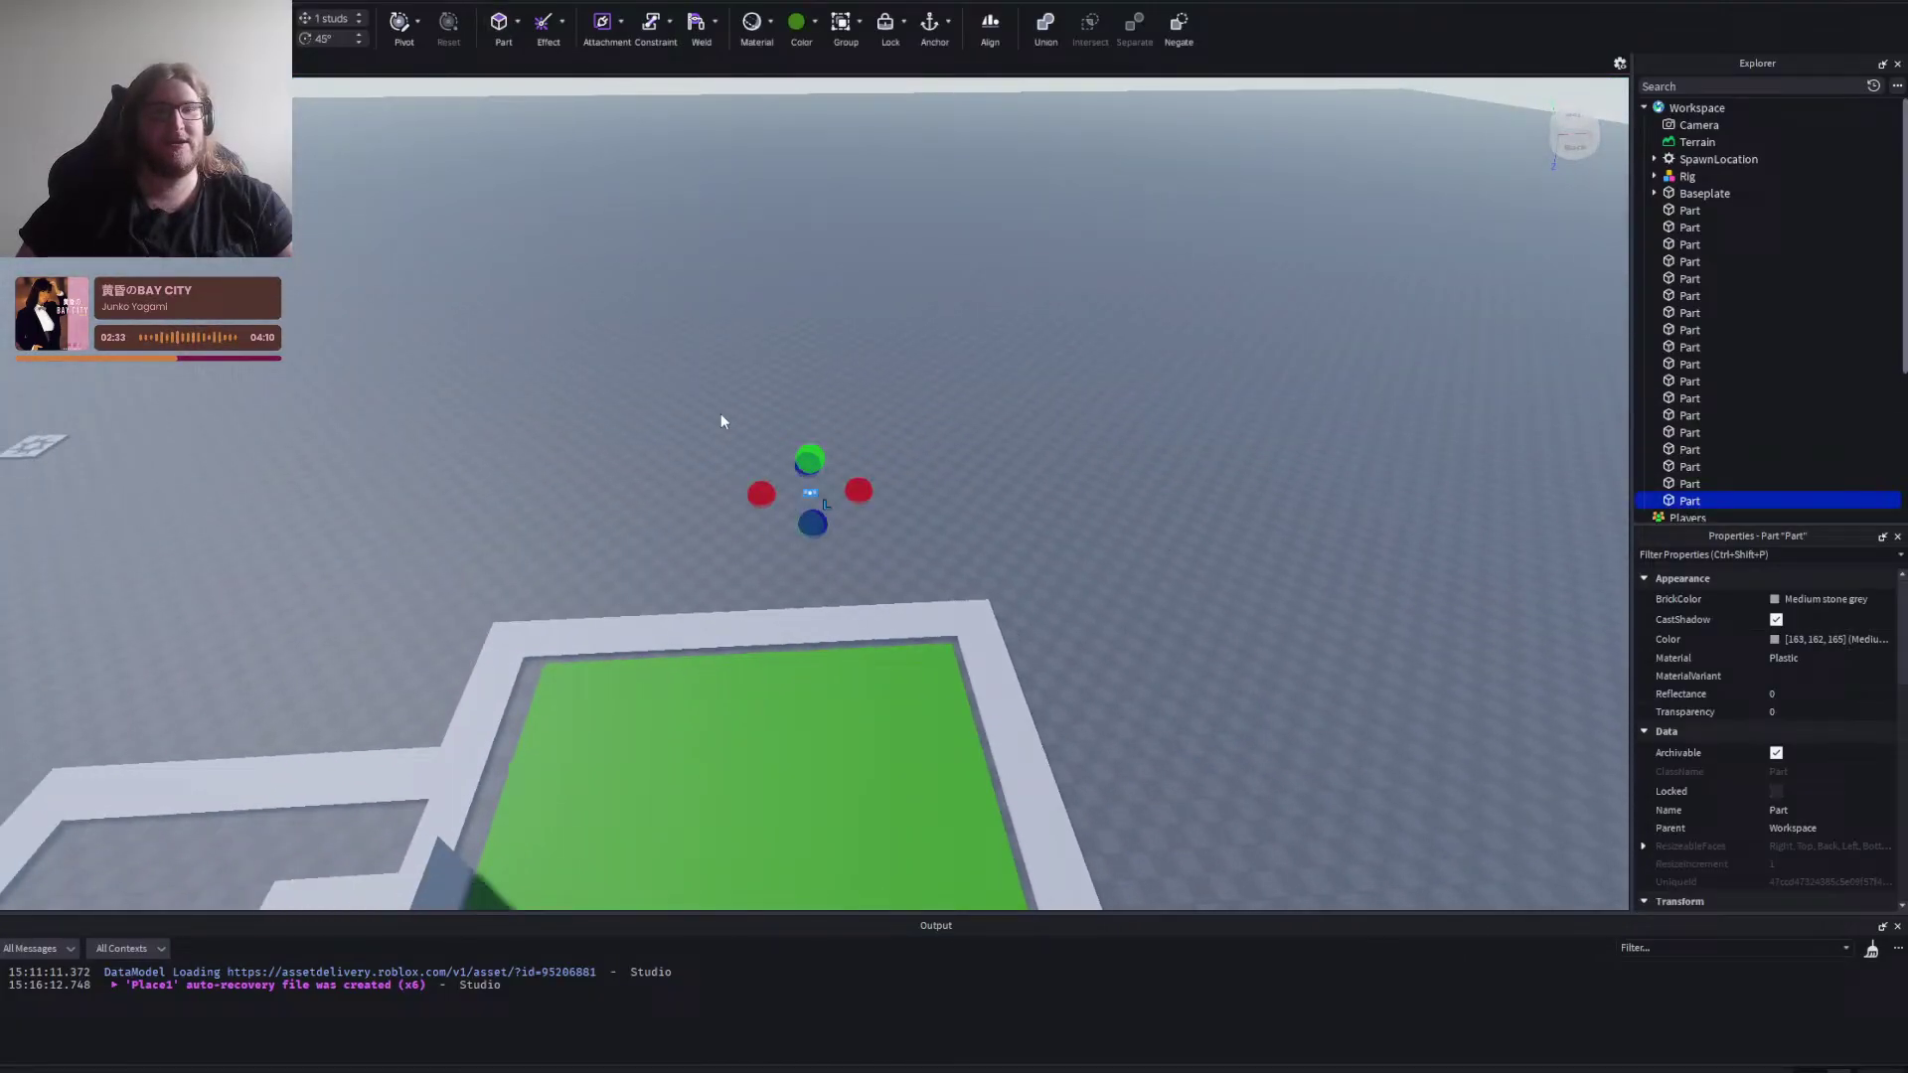
drag(932, 479, 934, 468)
drag(807, 433, 393, 457)
drag(630, 468, 592, 695)
drag(917, 534, 1157, 542)
drag(326, 524, 372, 529)
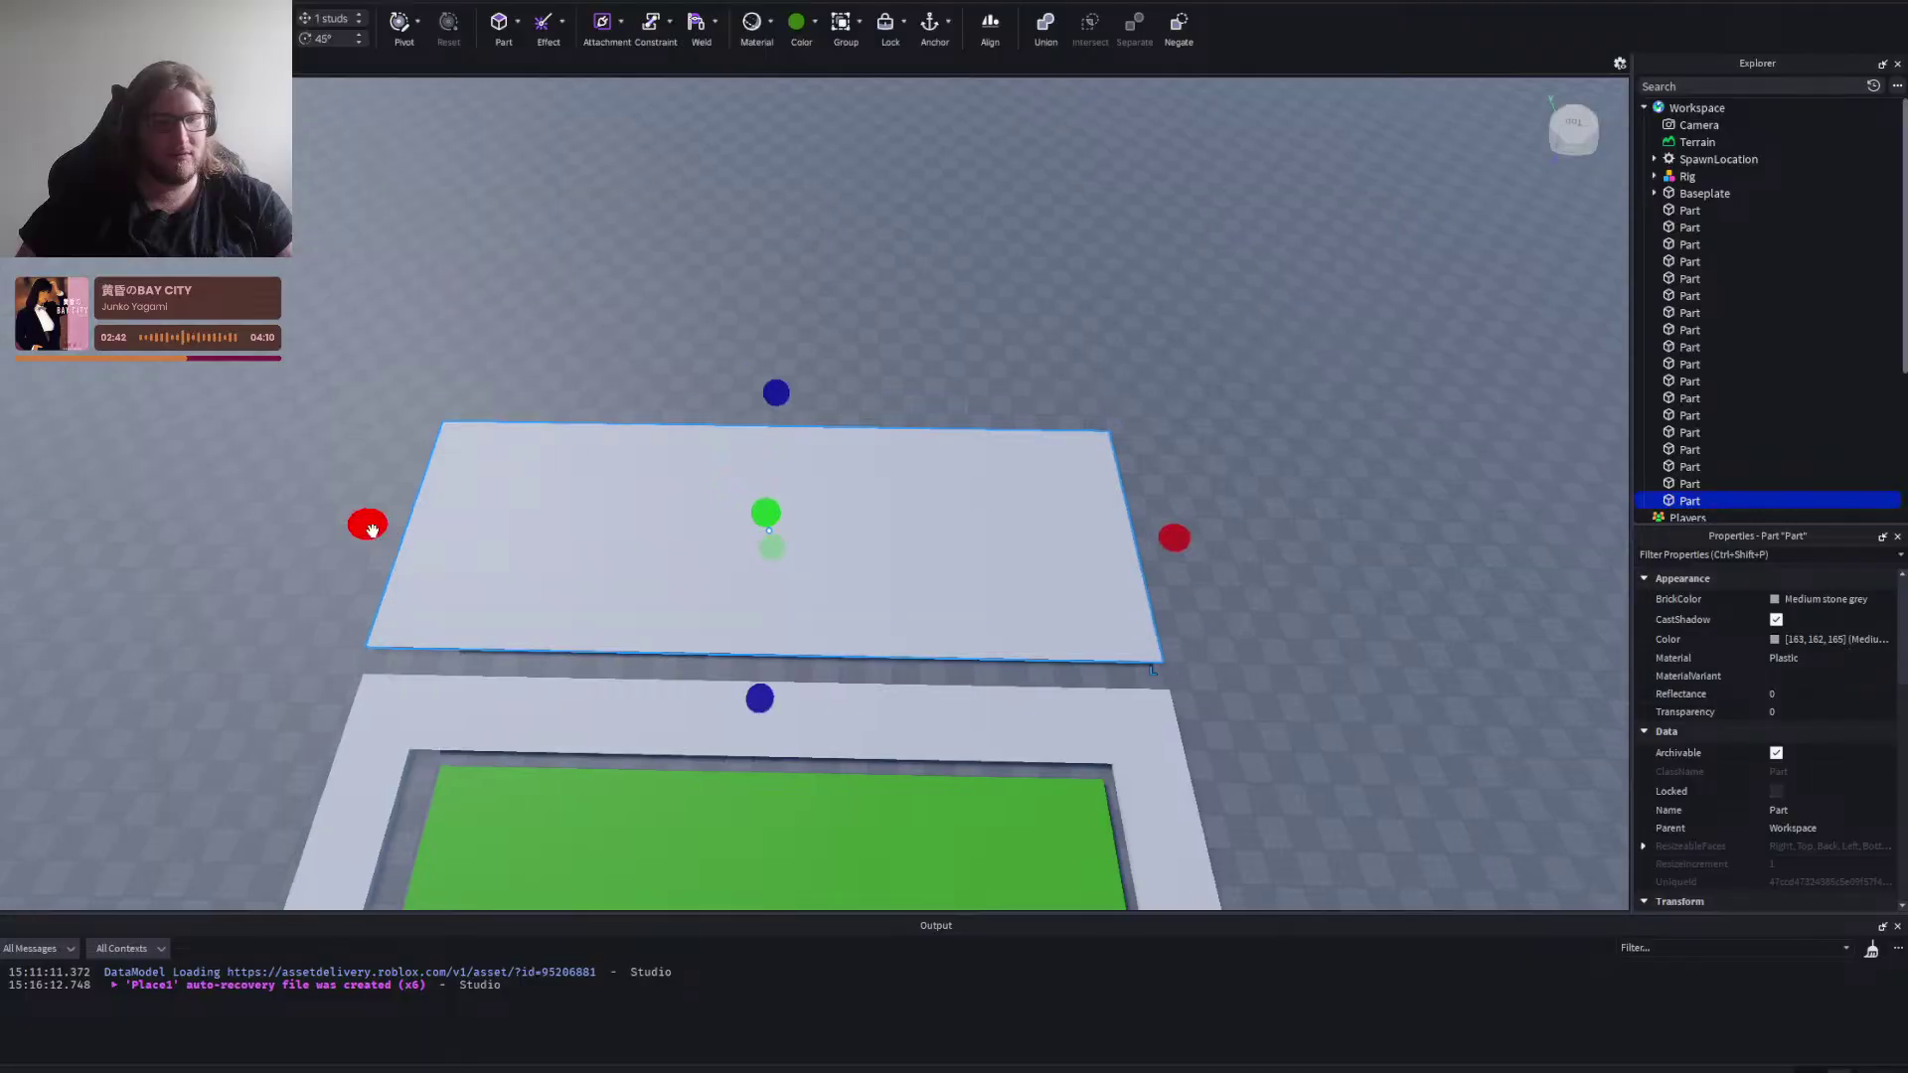
Adjust the new slab's length to about 118 studs so its end lines up with the hallway's outer corner.
scroll(372, 530, up, 5)
drag(596, 422, 616, 424)
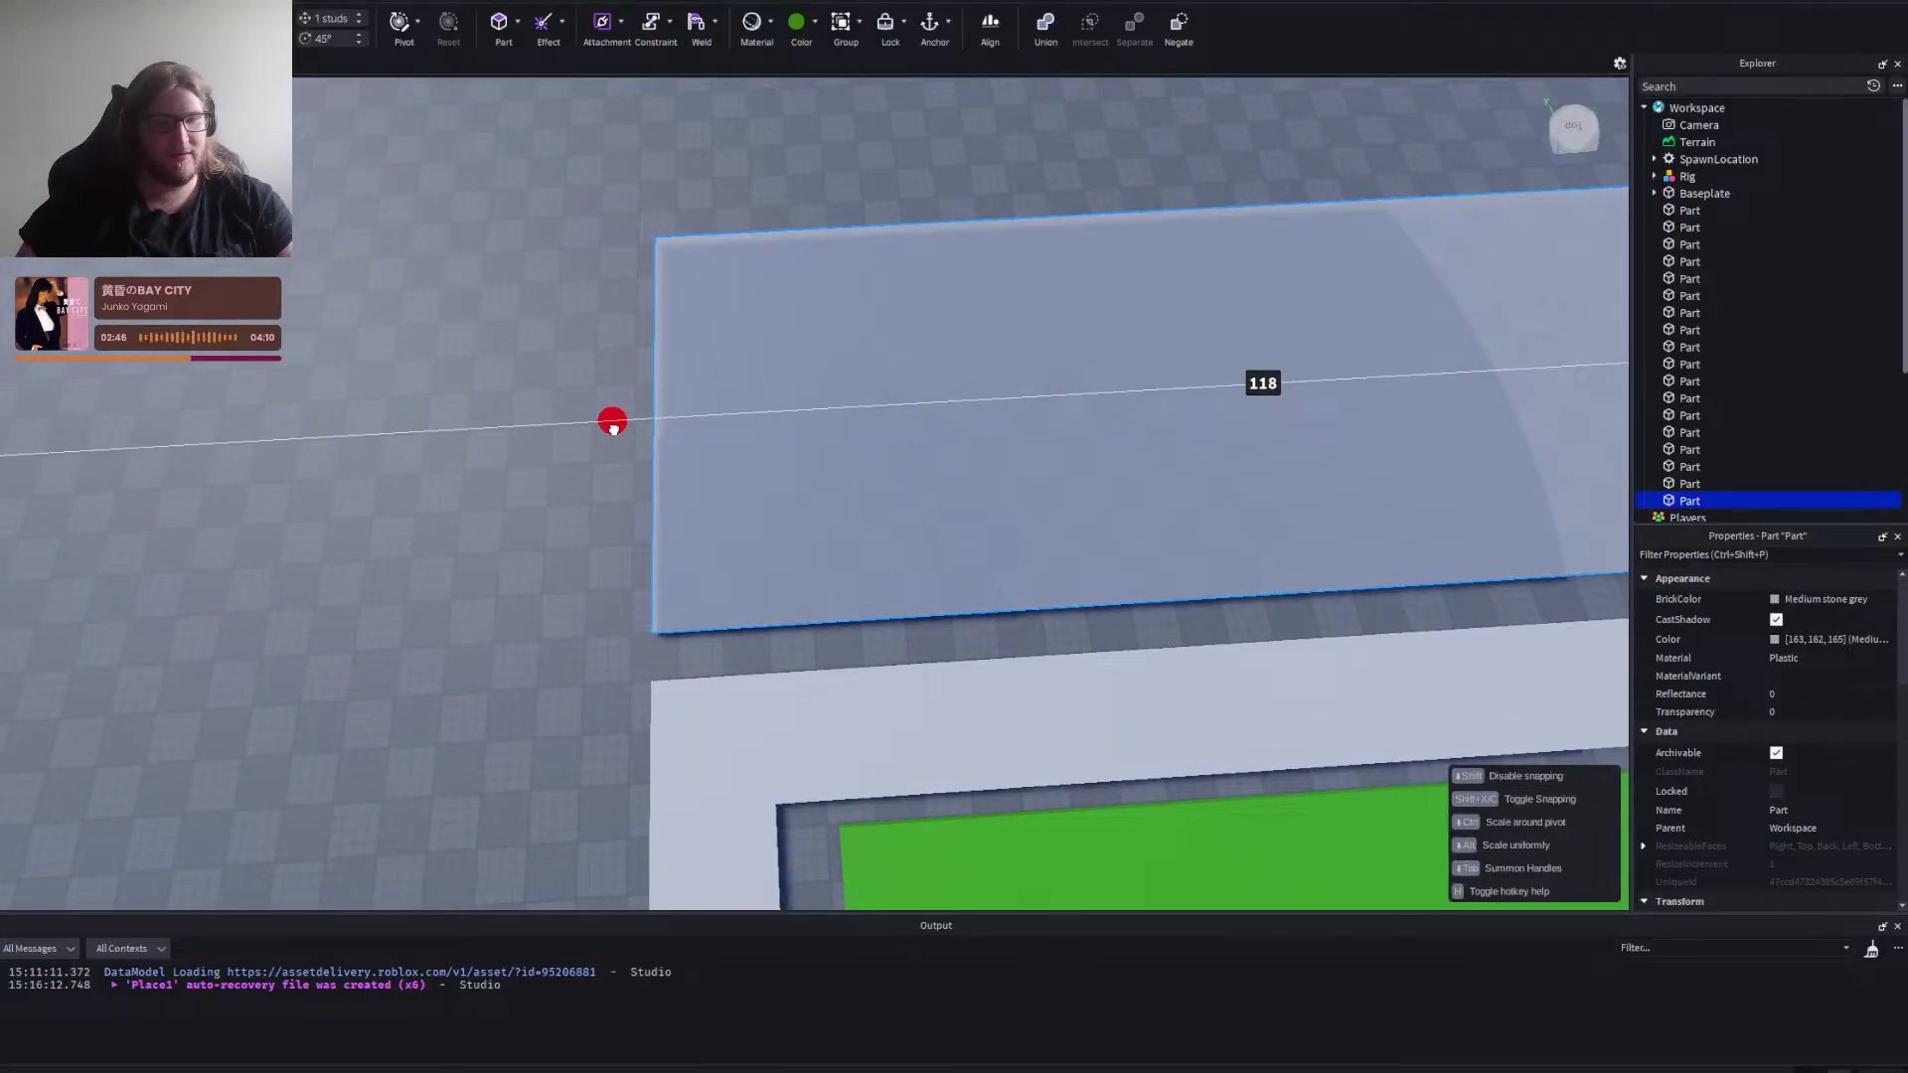
drag(613, 428, 613, 428)
Widen the slab outward, away from the spawn-side hallway, and reselect it.
key(d)
right_click(988, 437)
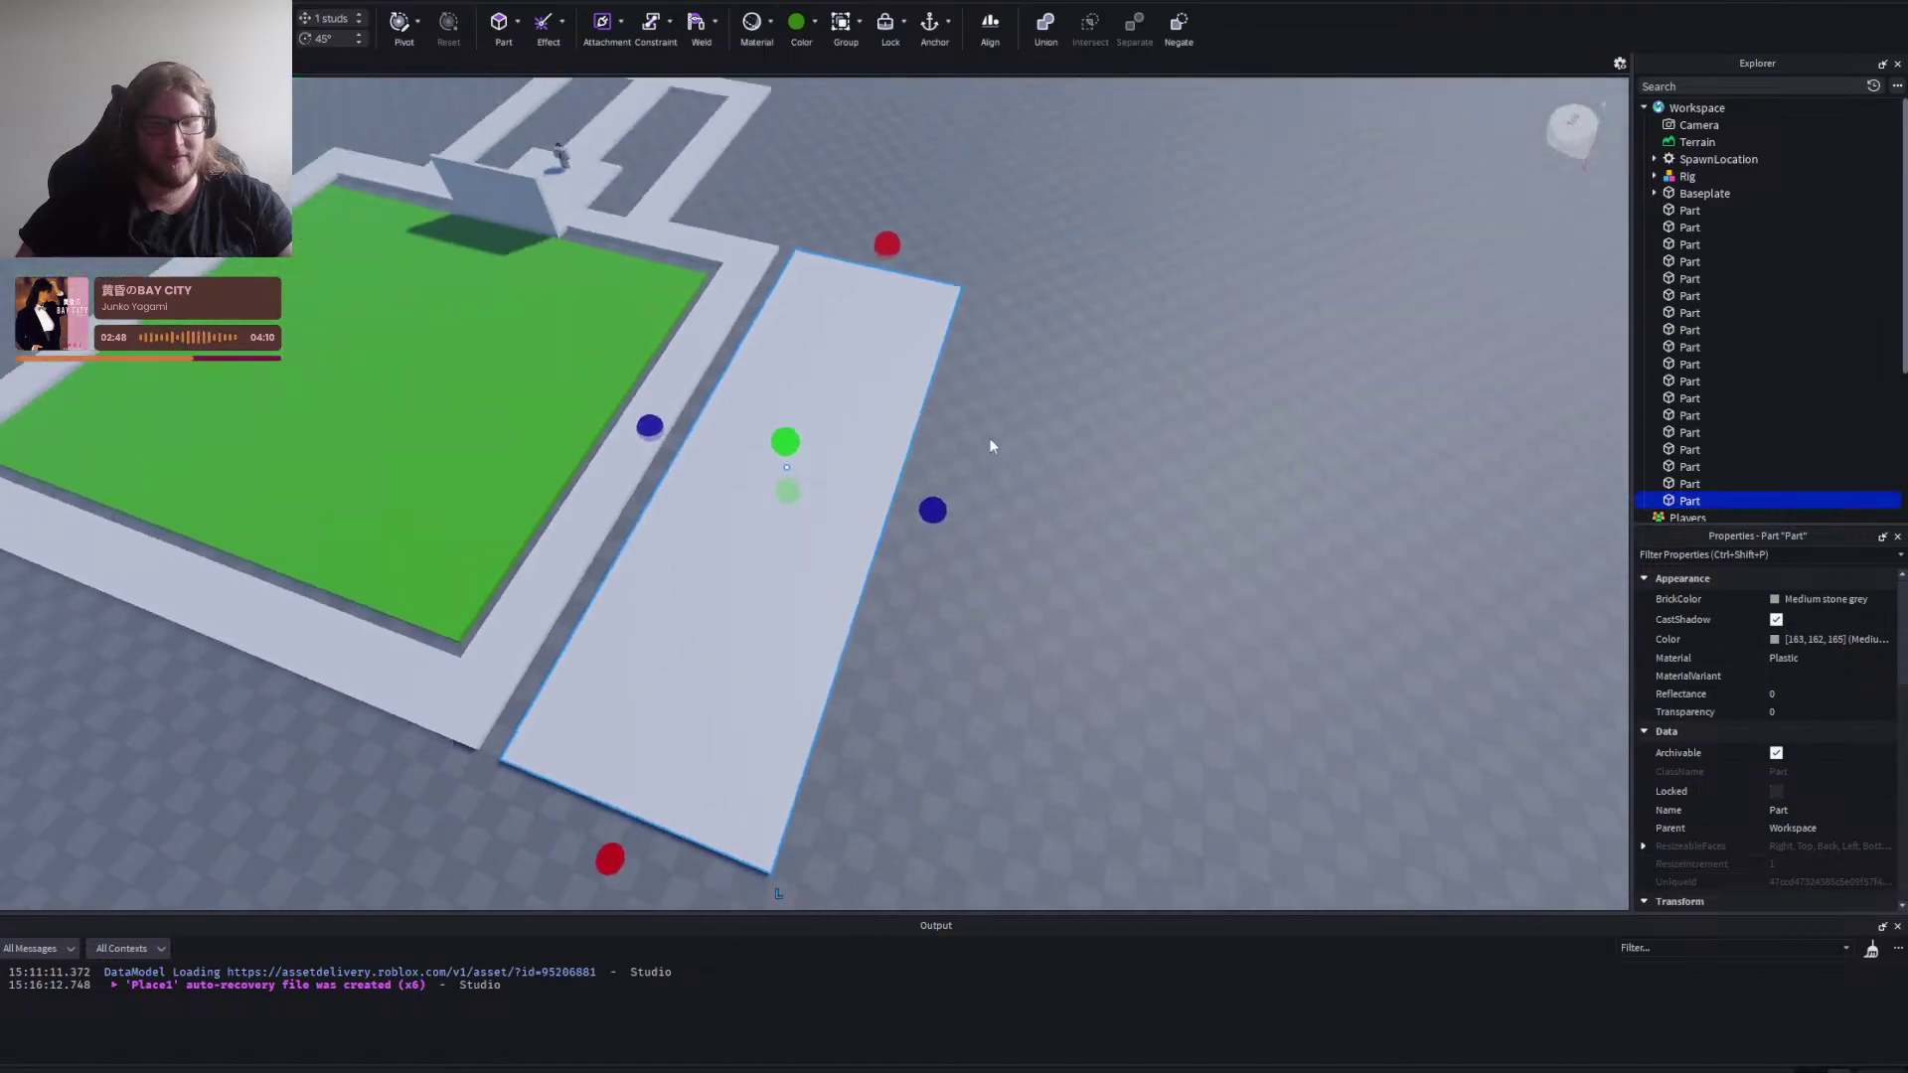
scroll(987, 437, down, 2)
drag(922, 502, 1134, 560)
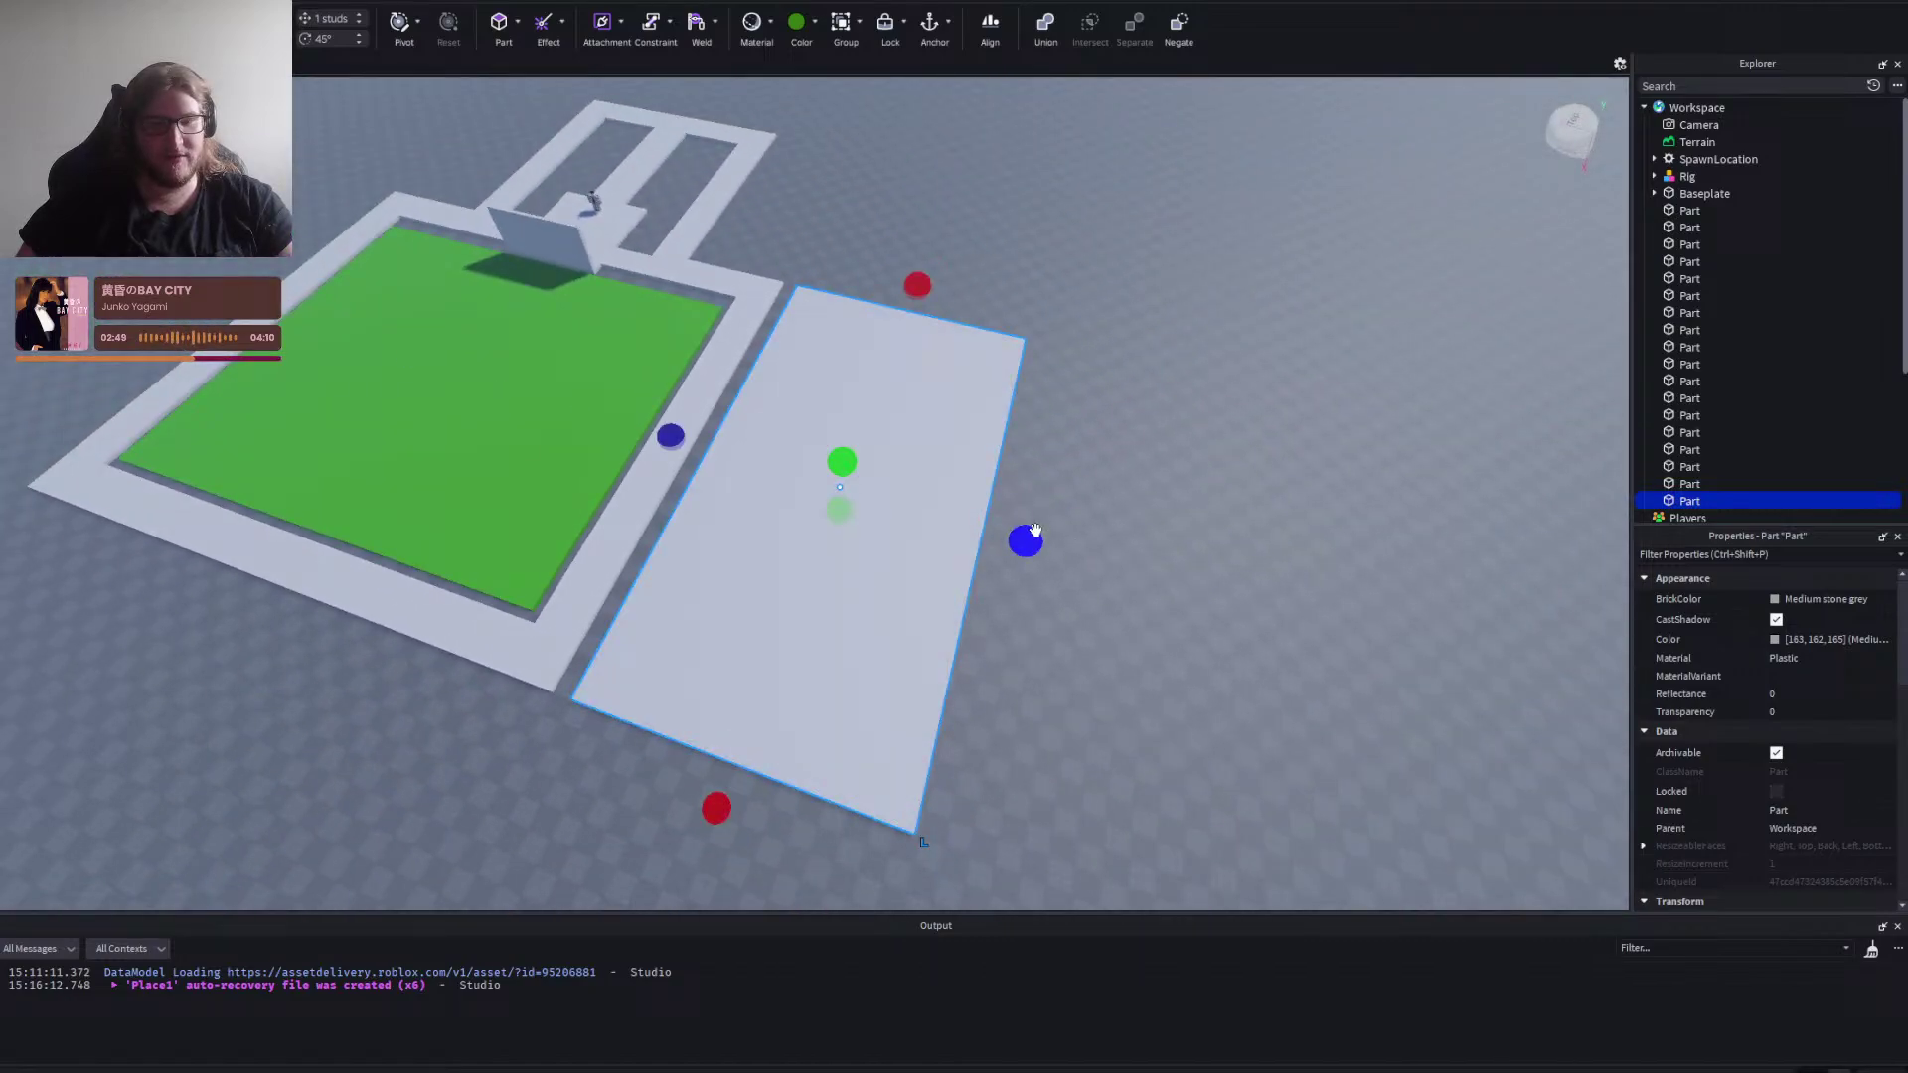
click(1191, 630)
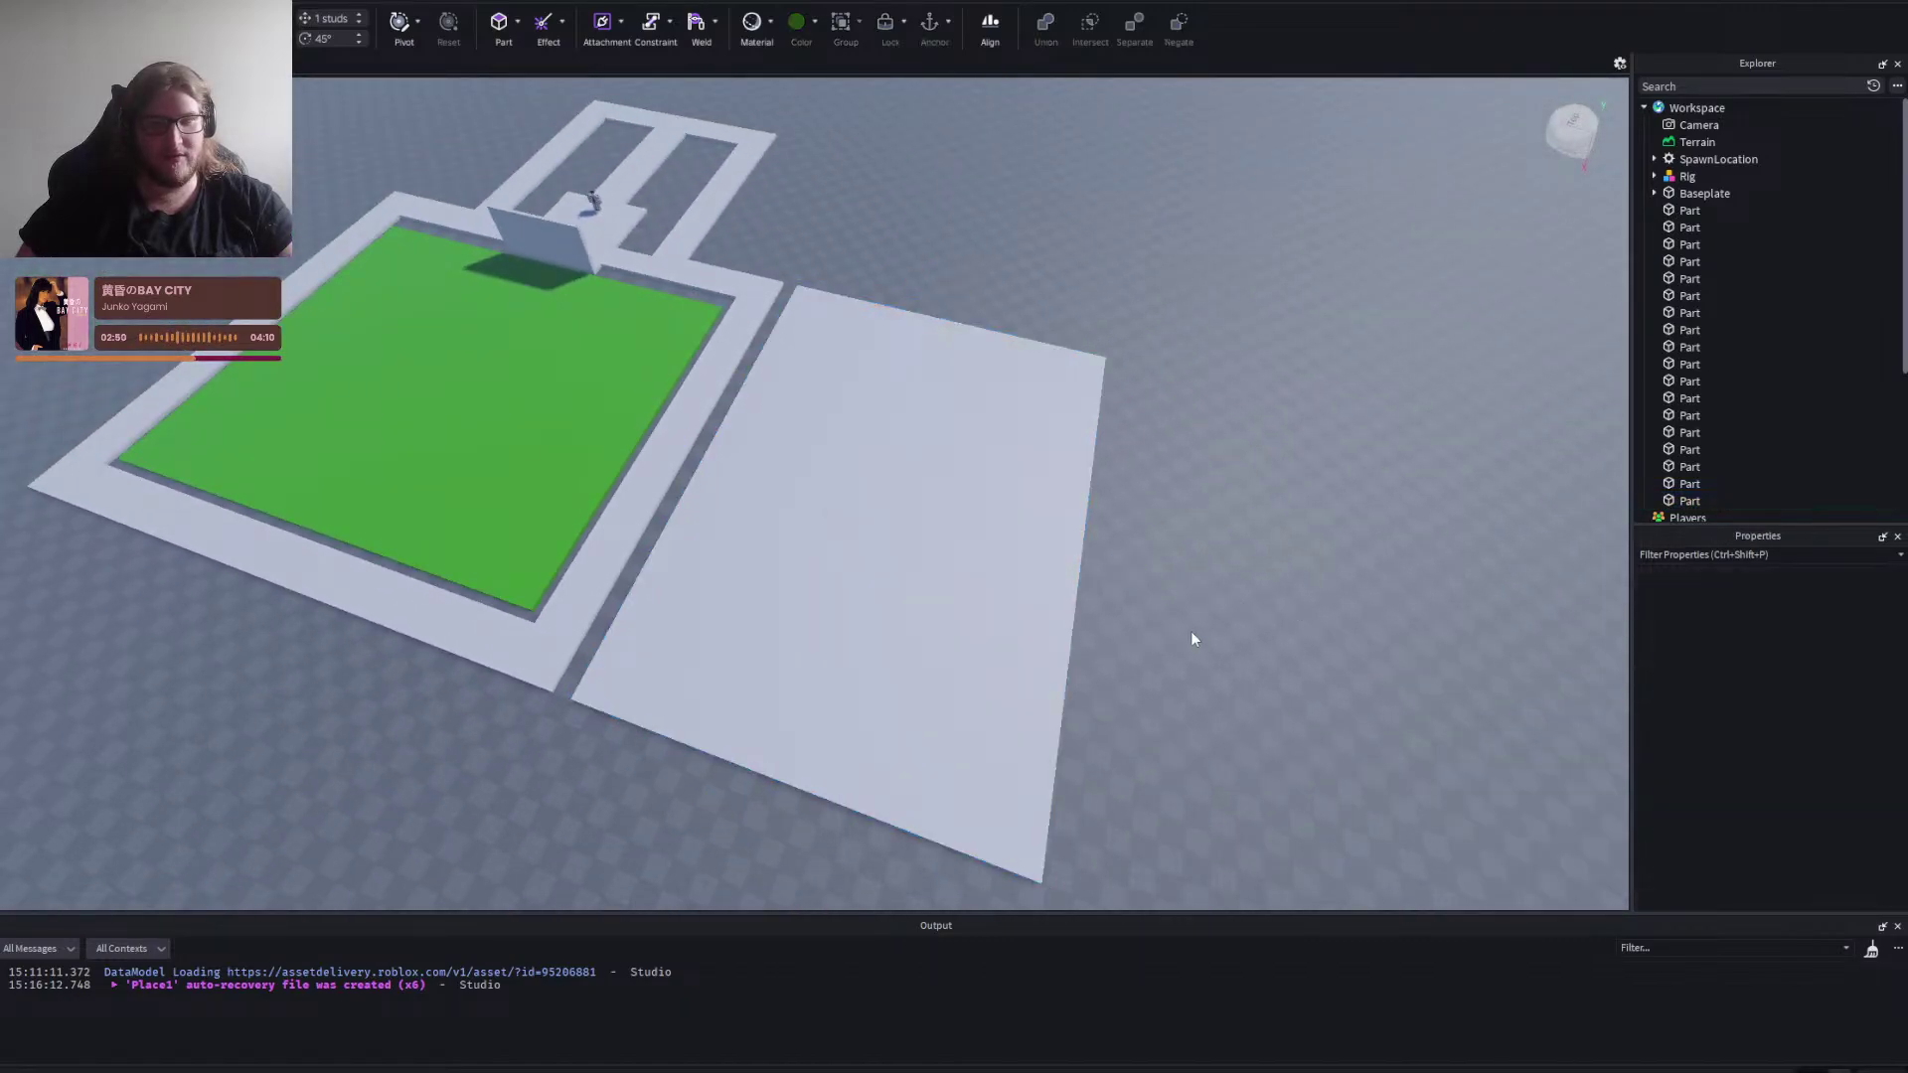
scroll(1192, 631, down, 3)
click(1051, 576)
click(1189, 493)
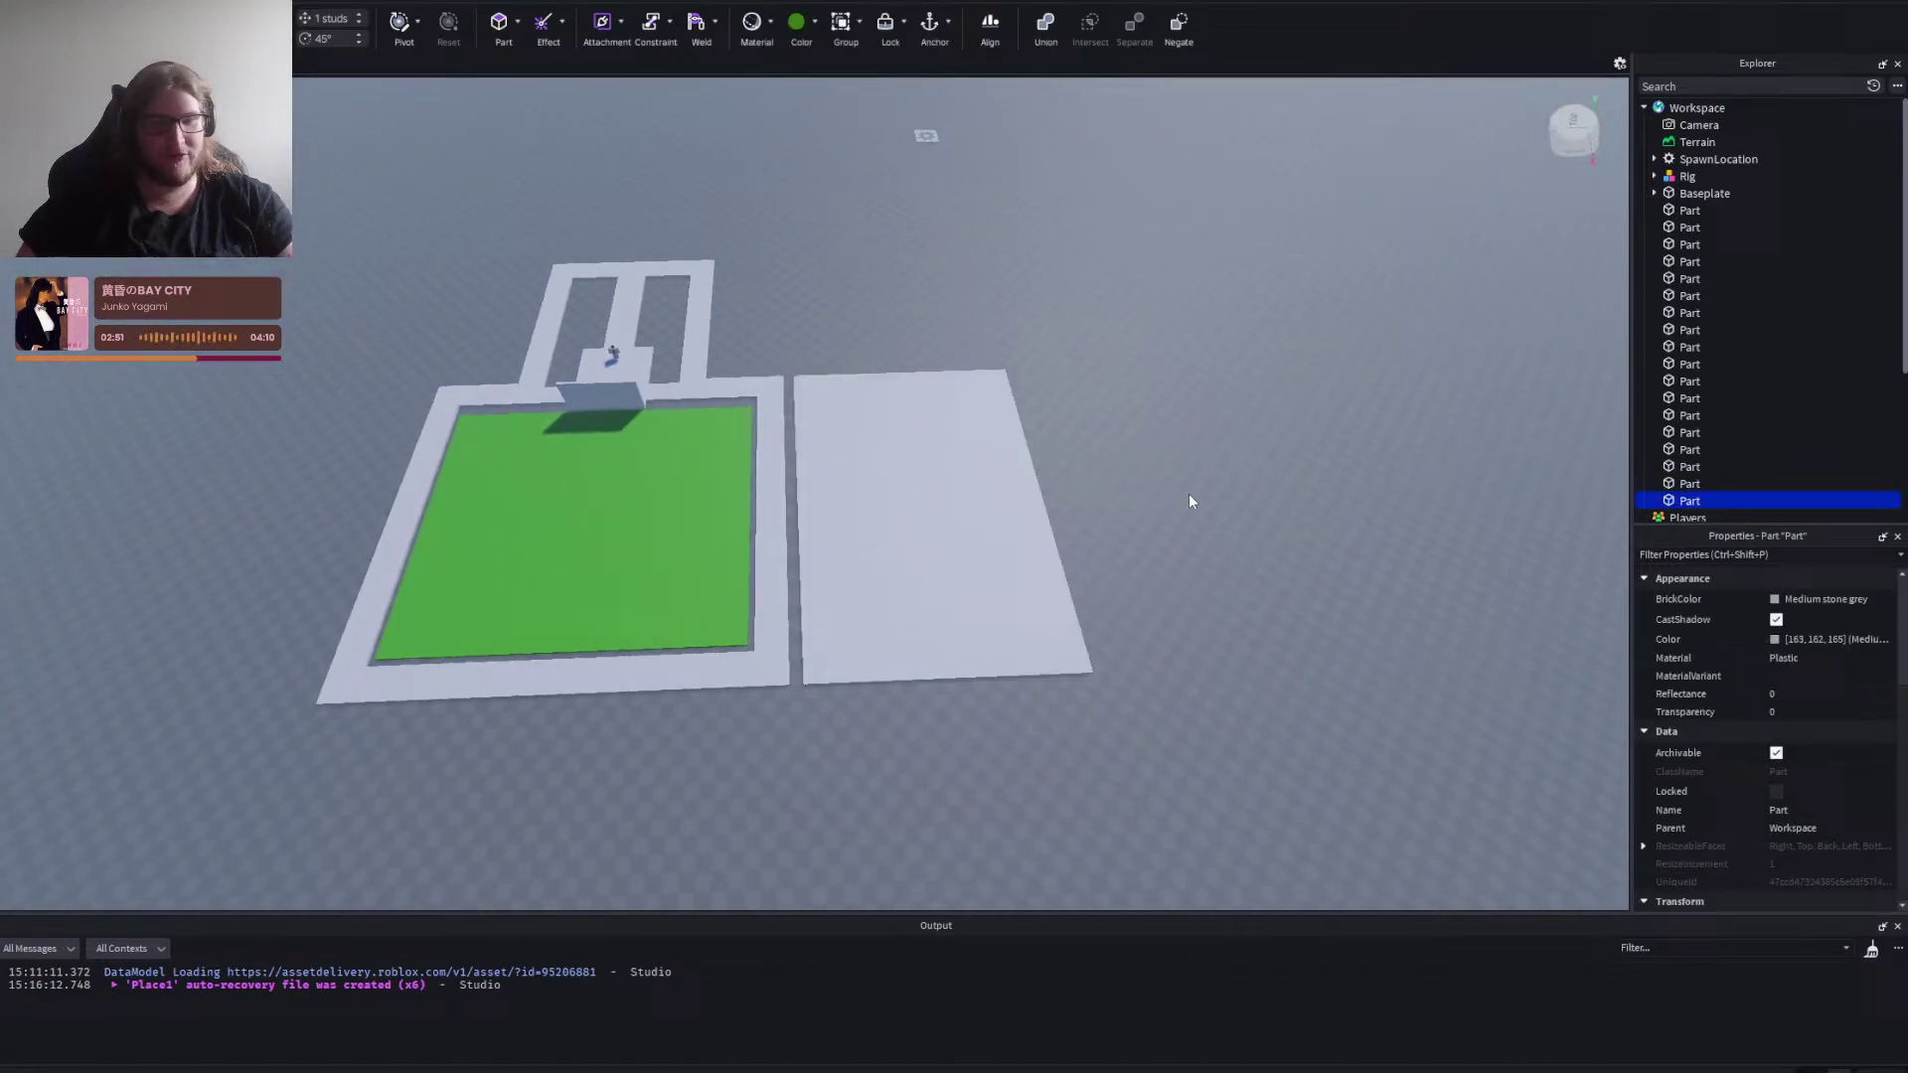
Duplicate the large side slab and place the copy on the opposite side of the green area, parallel to the hallway there.
right_click(1189, 500)
key(a)
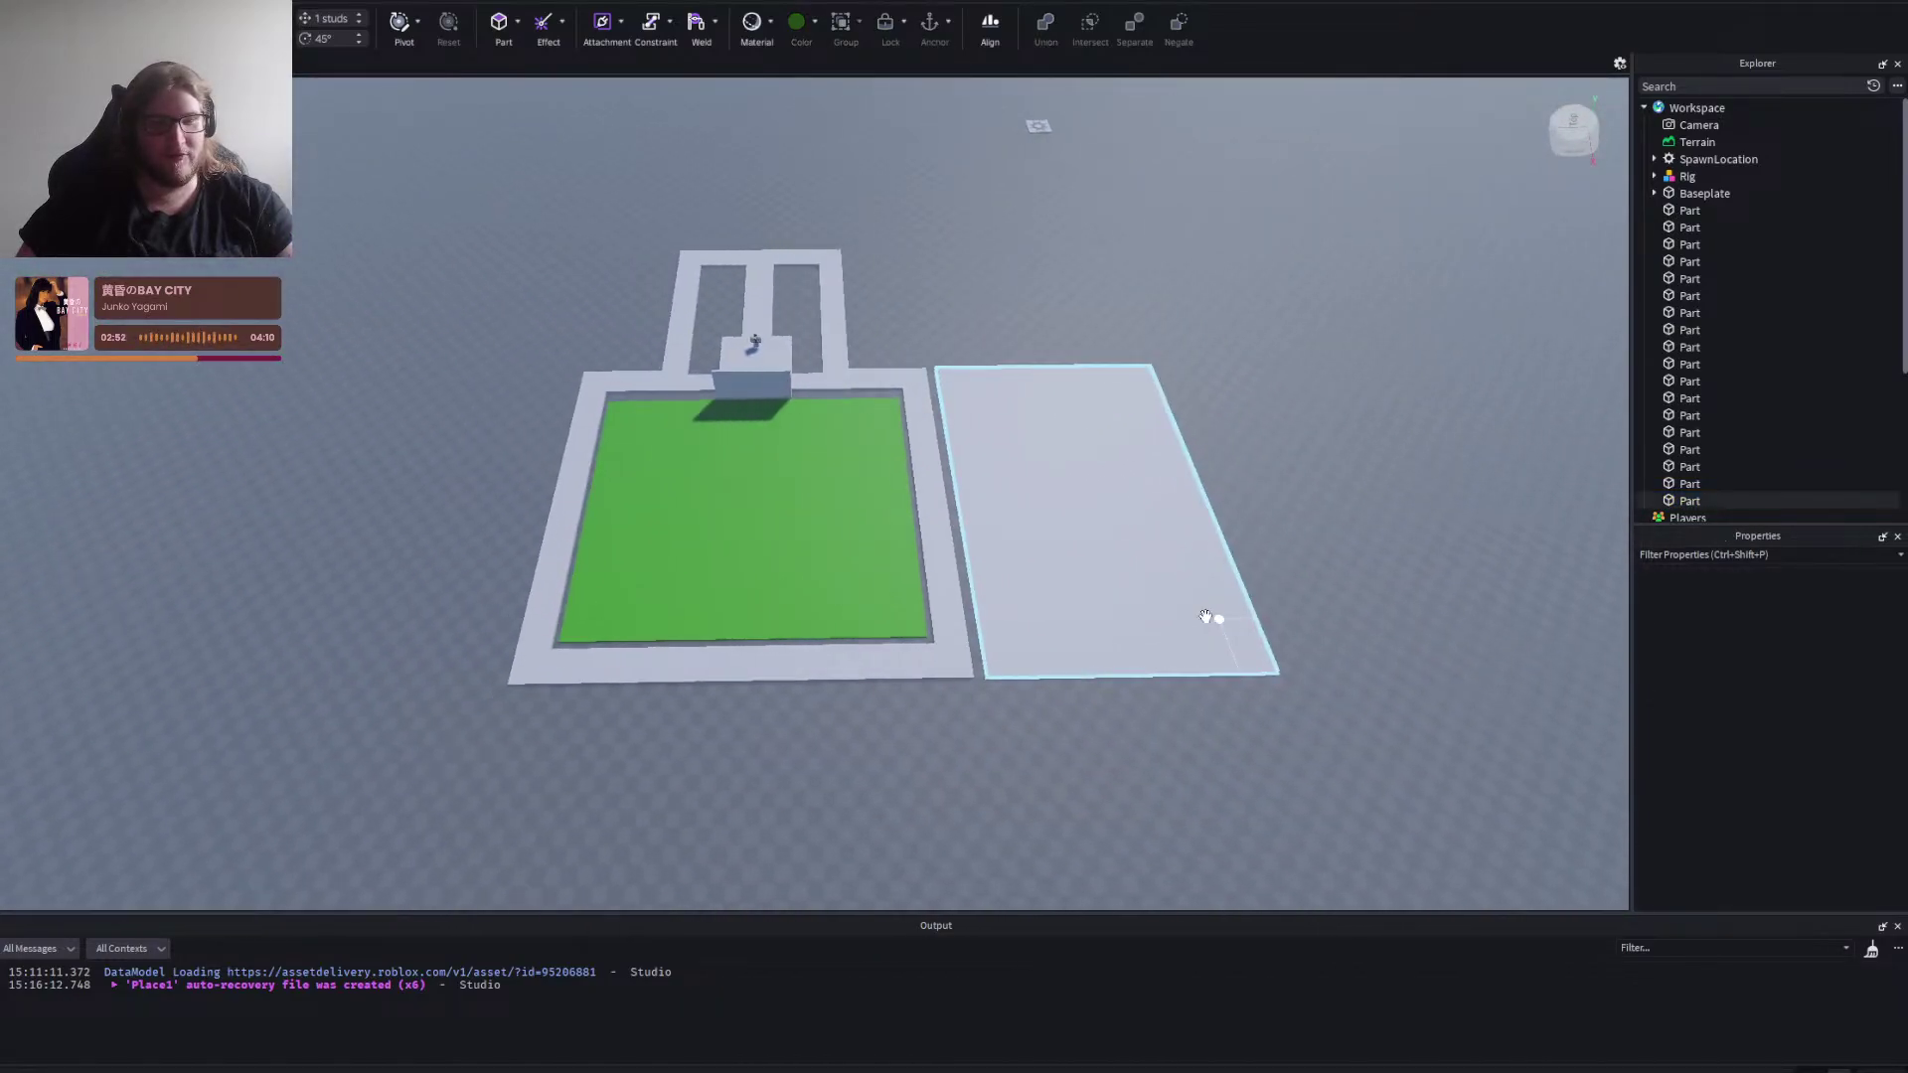
click(1213, 622)
key(w)
key(d)
key(ctrl+d)
drag(1180, 648, 652, 686)
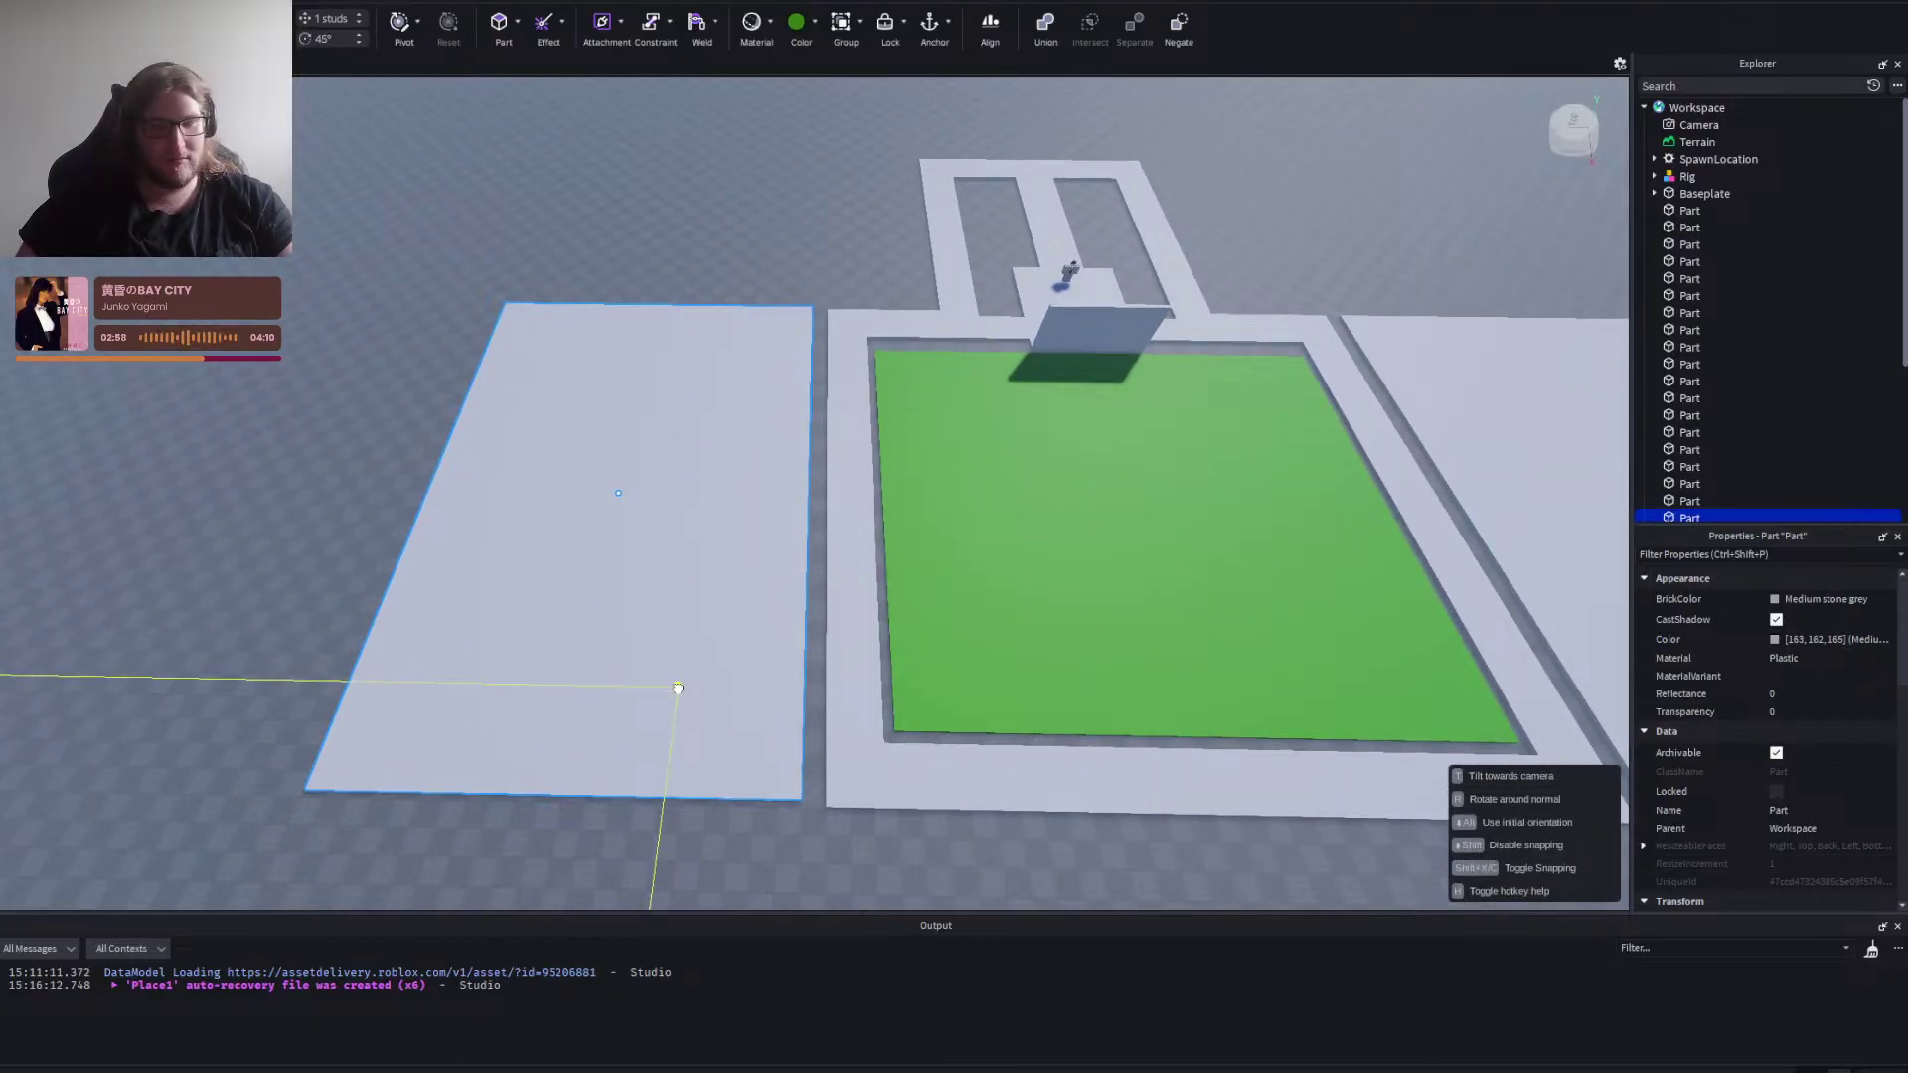
drag(681, 693, 685, 704)
key(d)
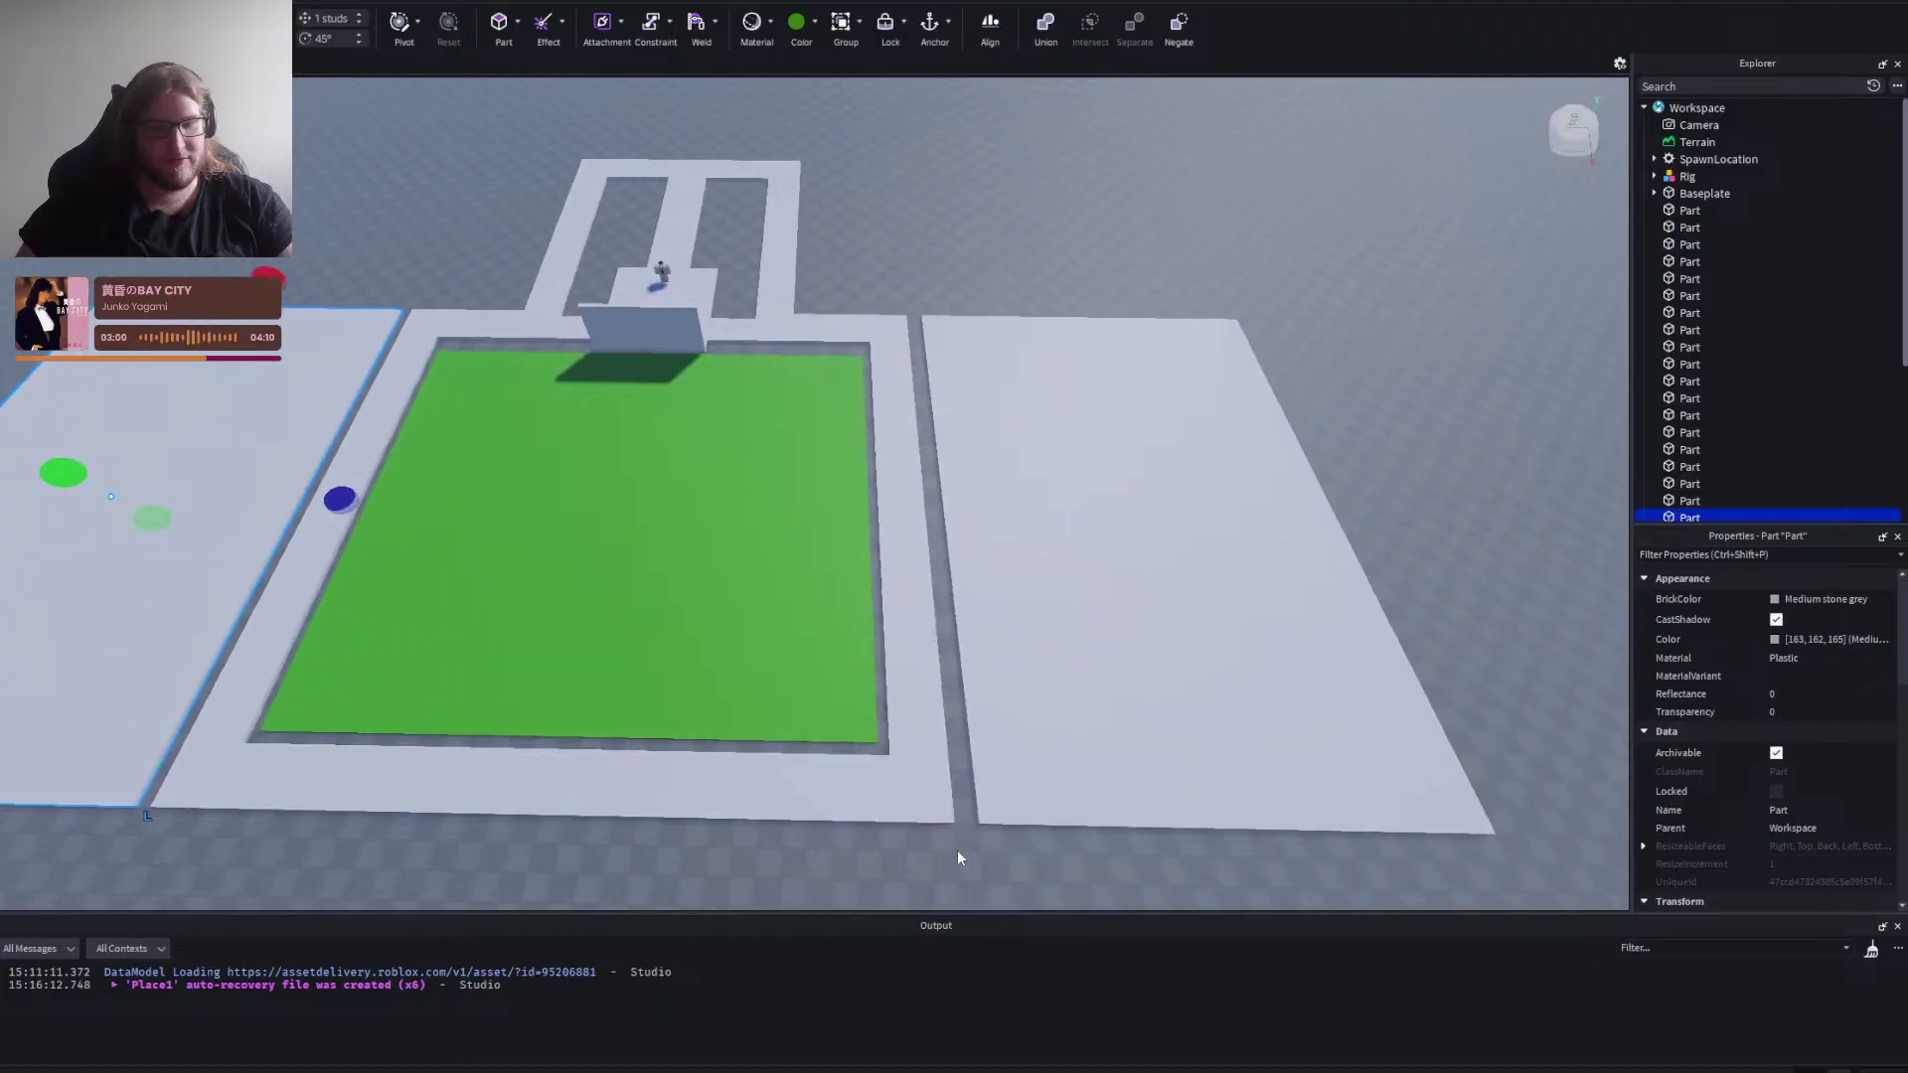
Nudge the copied slab outward to leave a narrow gap between it and the adjacent hallway, matching the opposite side.
click(965, 855)
key(a)
key(w)
mouse_move(805, 705)
mouse_down()
mouse_move(775, 698)
mouse_move(790, 700)
mouse_up()
click(825, 783)
key(s)
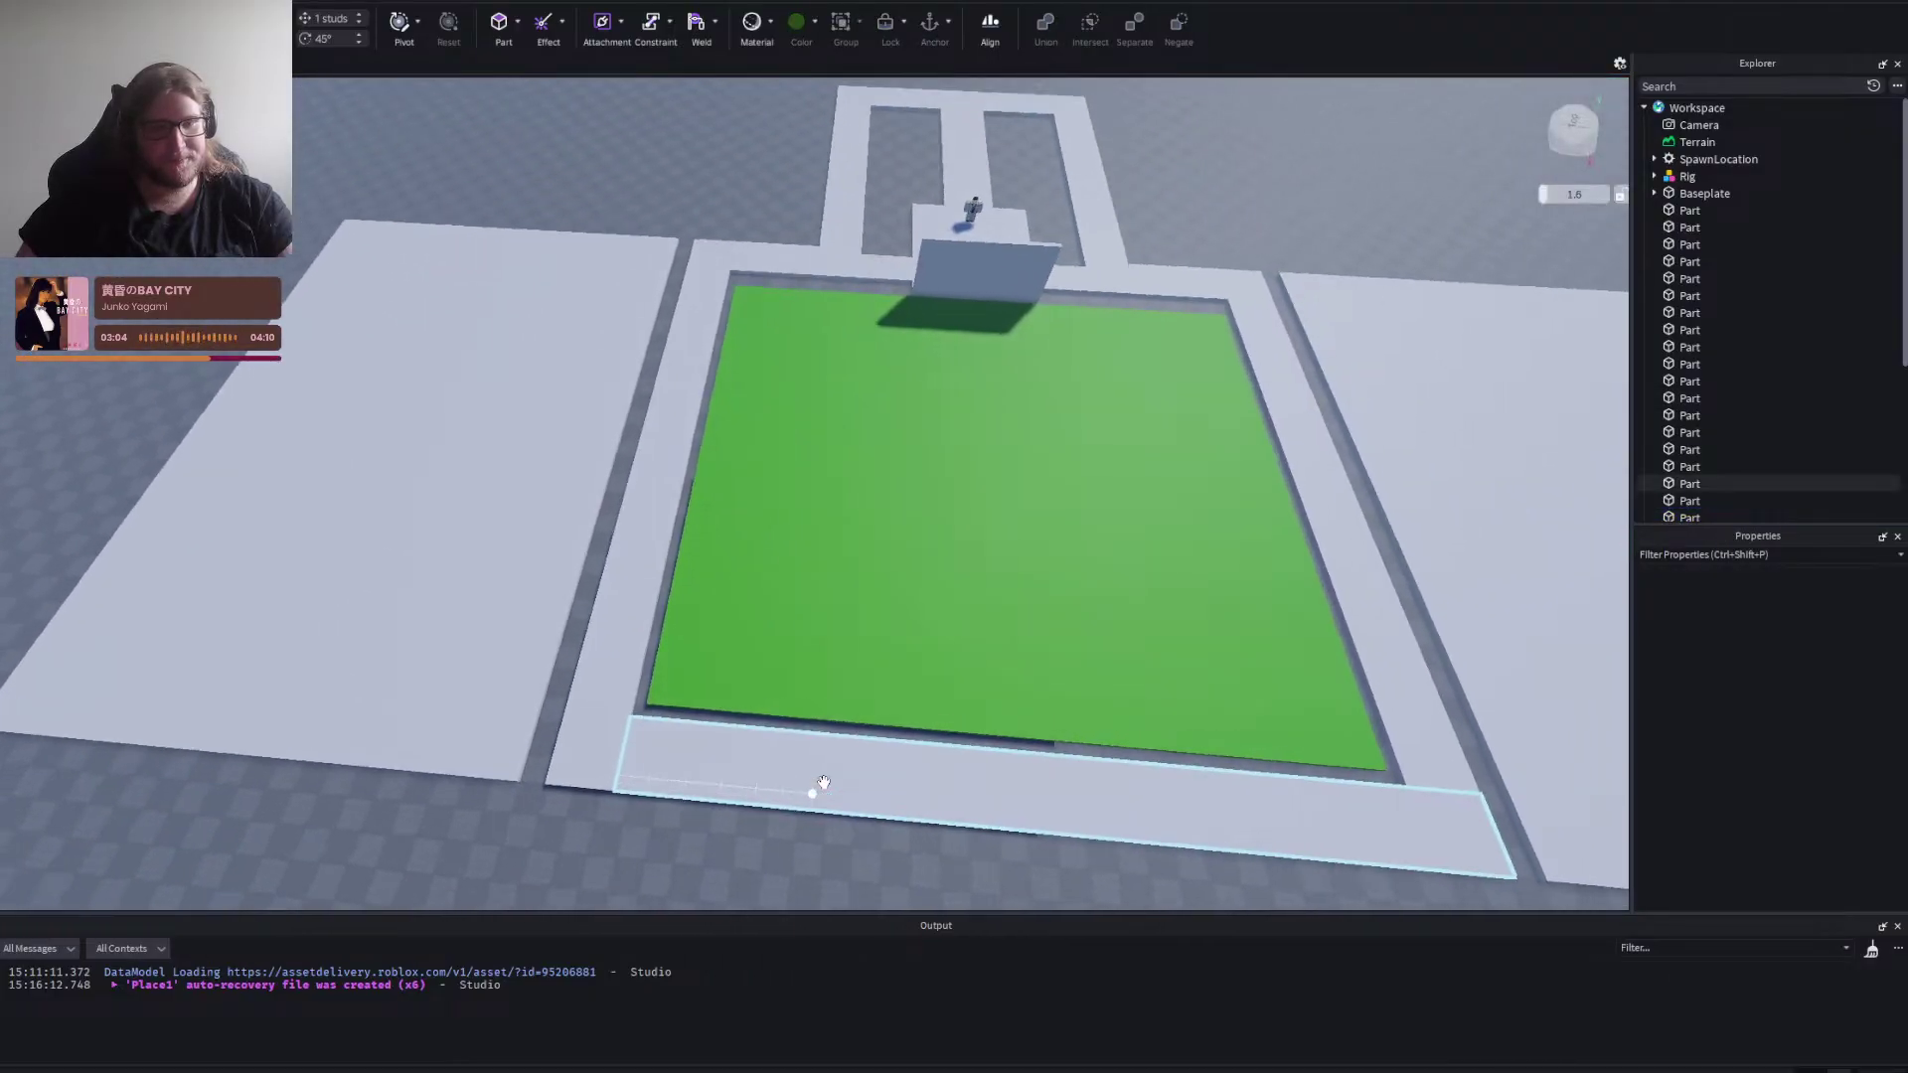
click(1193, 609)
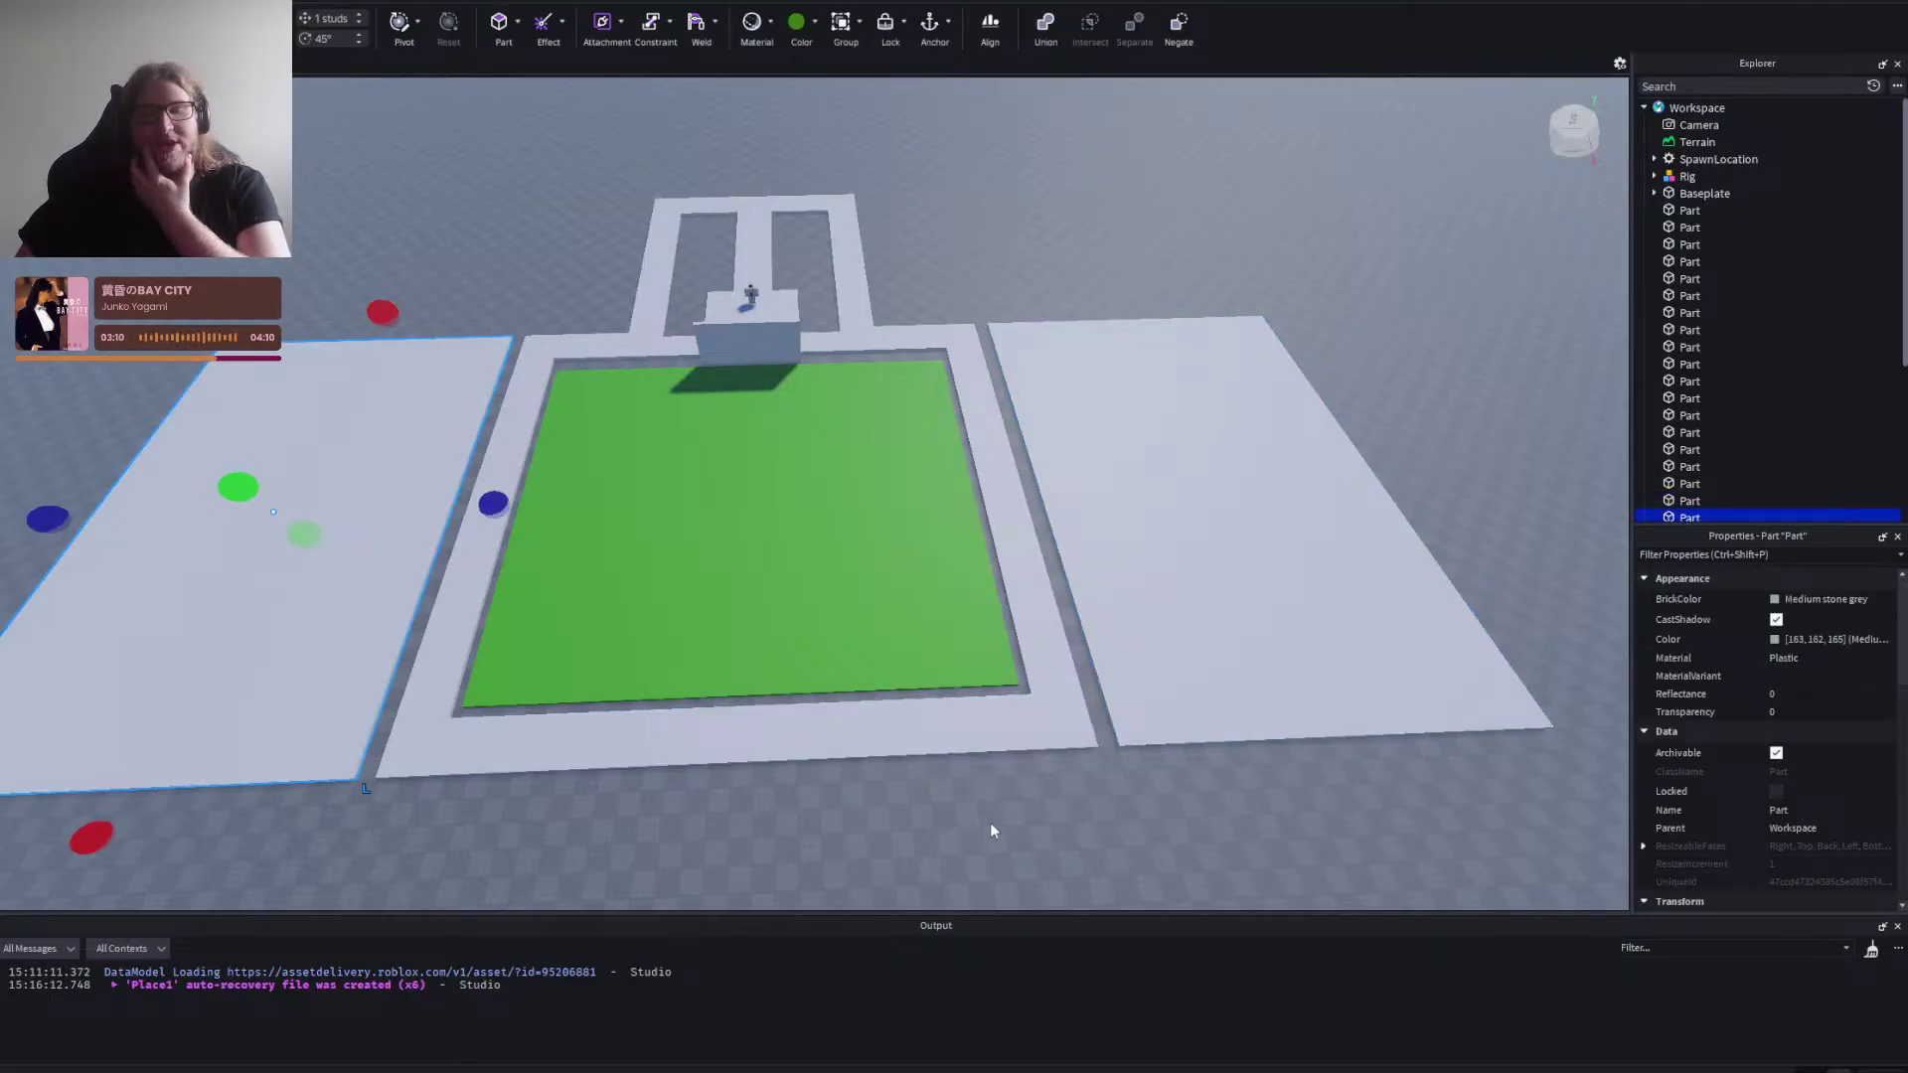
Duplicate the central hallway behind the office and place the copy beyond the cross hallway, continuing the same line.
key(s)
right_click(1113, 795)
key(d)
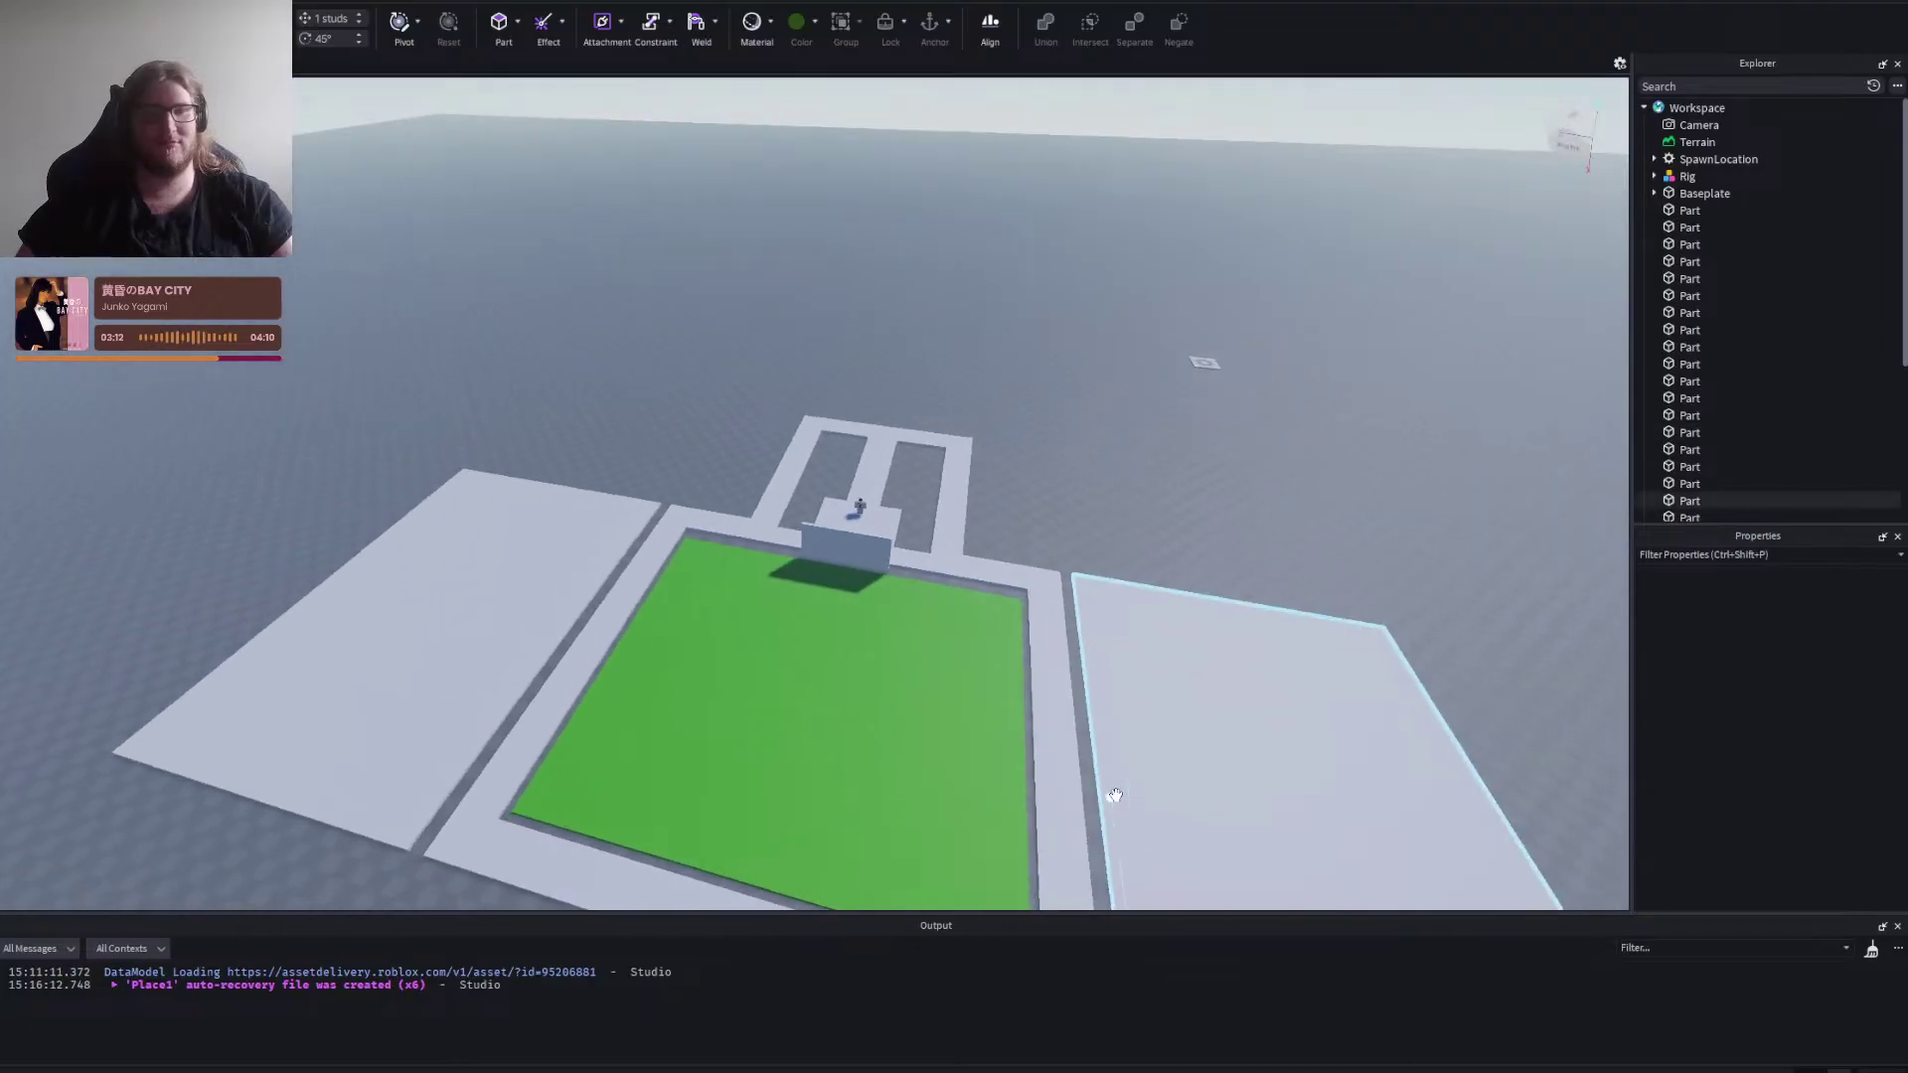
key(d)
right_click(1115, 795)
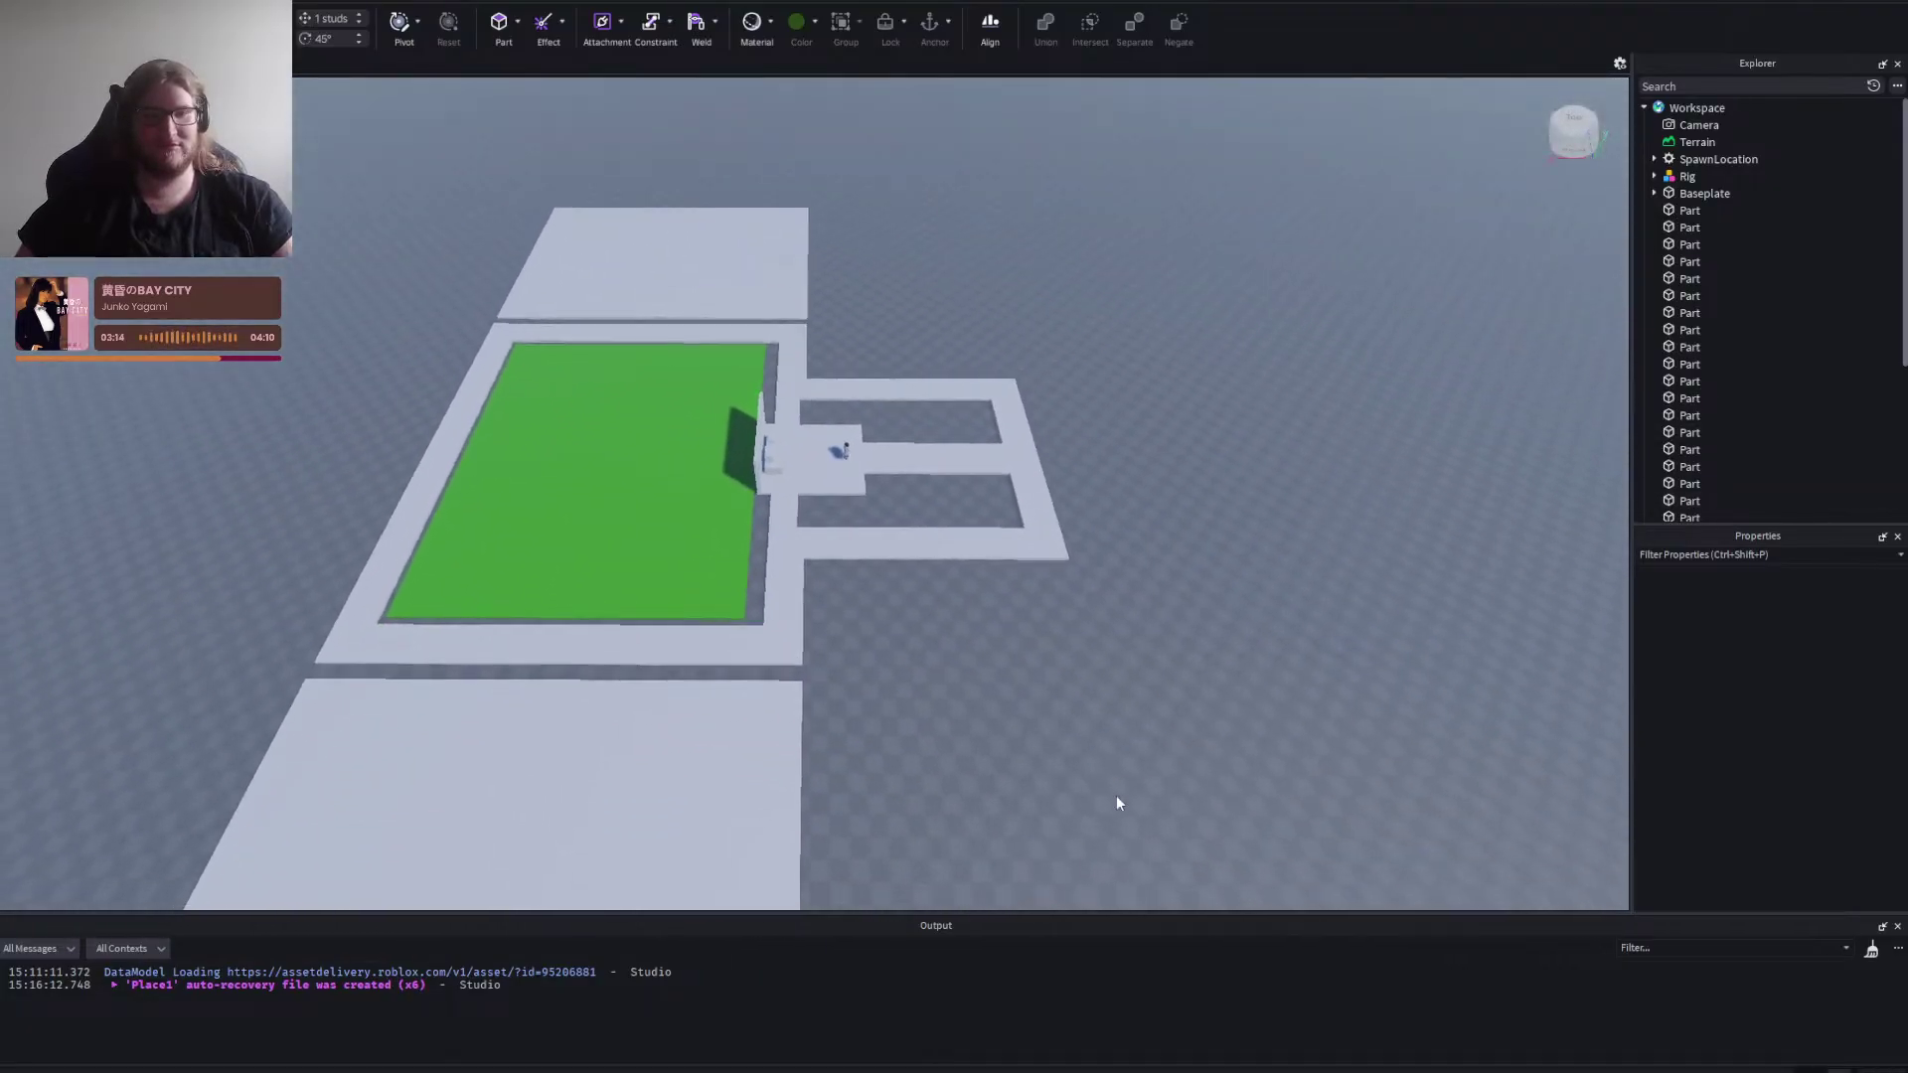
drag(1116, 795, 1117, 794)
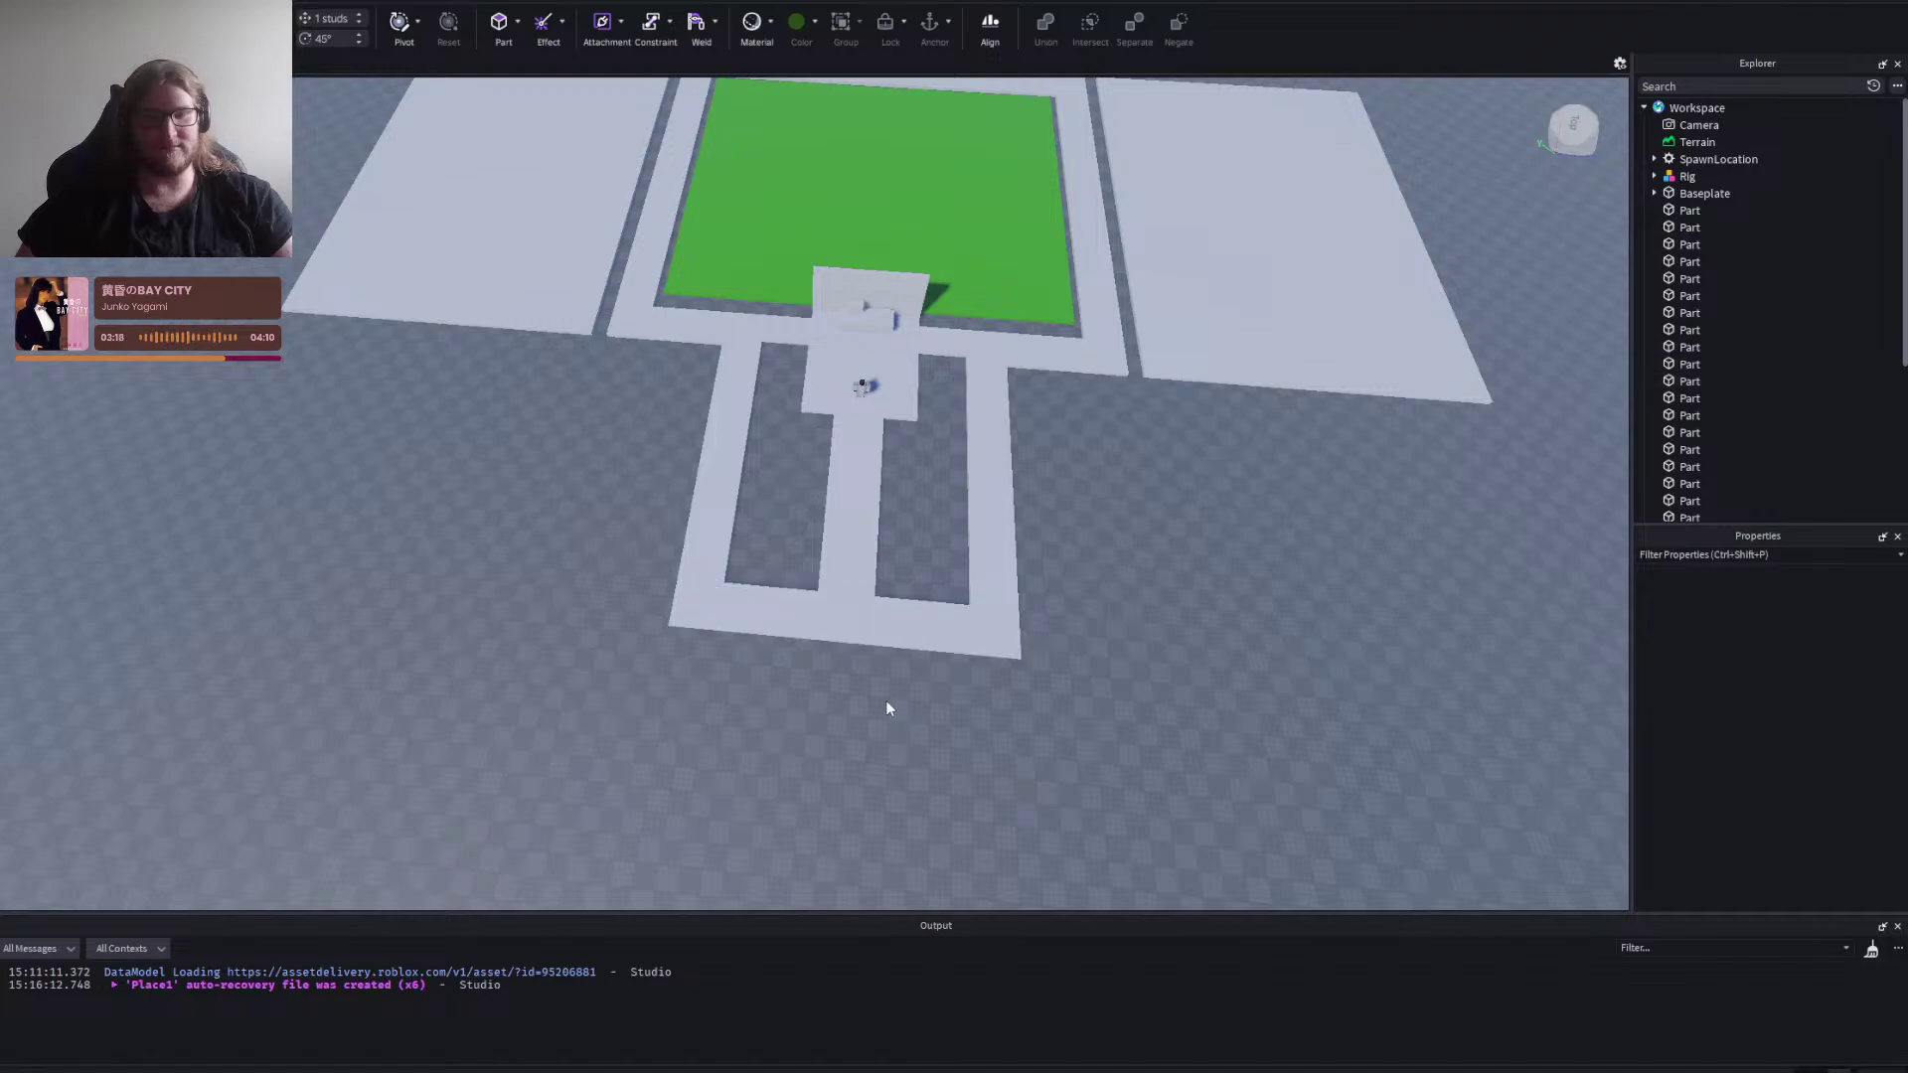
drag(850, 512, 853, 701)
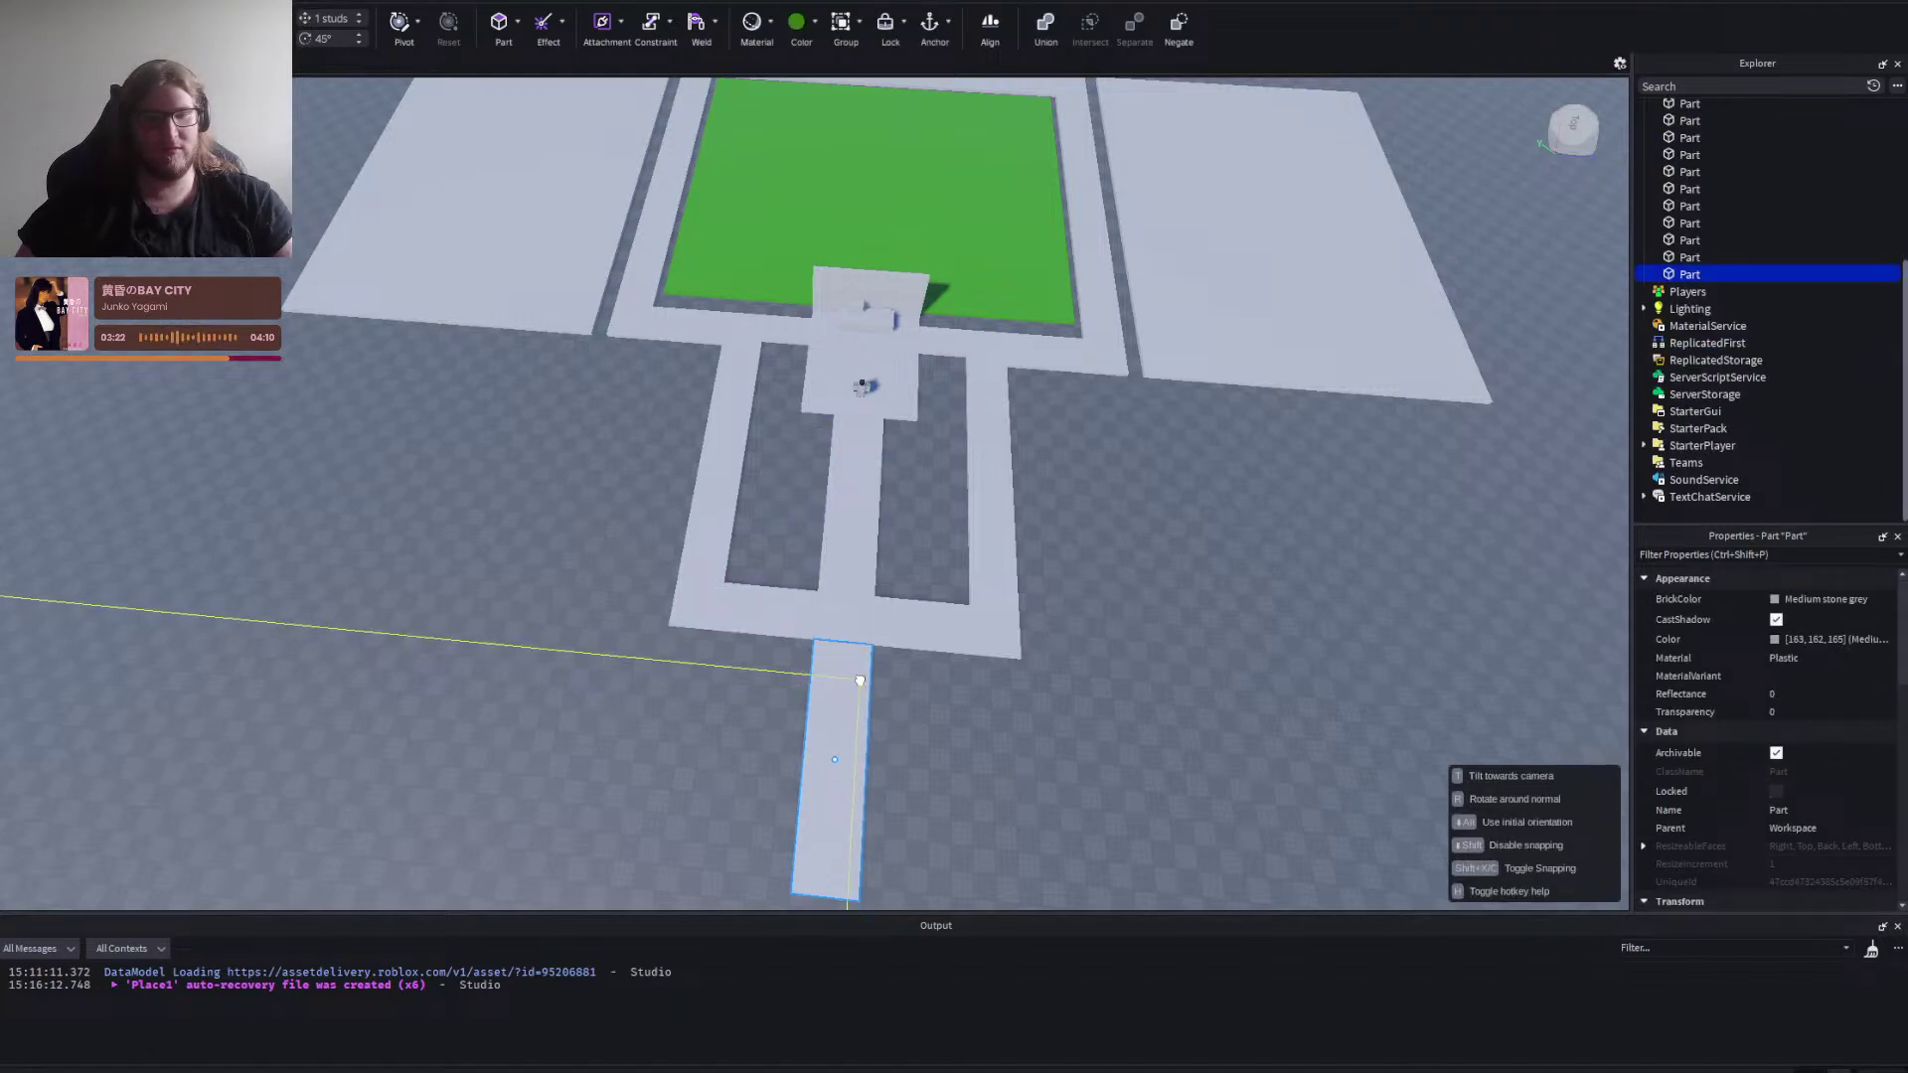
click(920, 681)
Lengthen the cross hallway behind the office in both directions so its ends line up with the side slabs' outer edges.
right_click(920, 682)
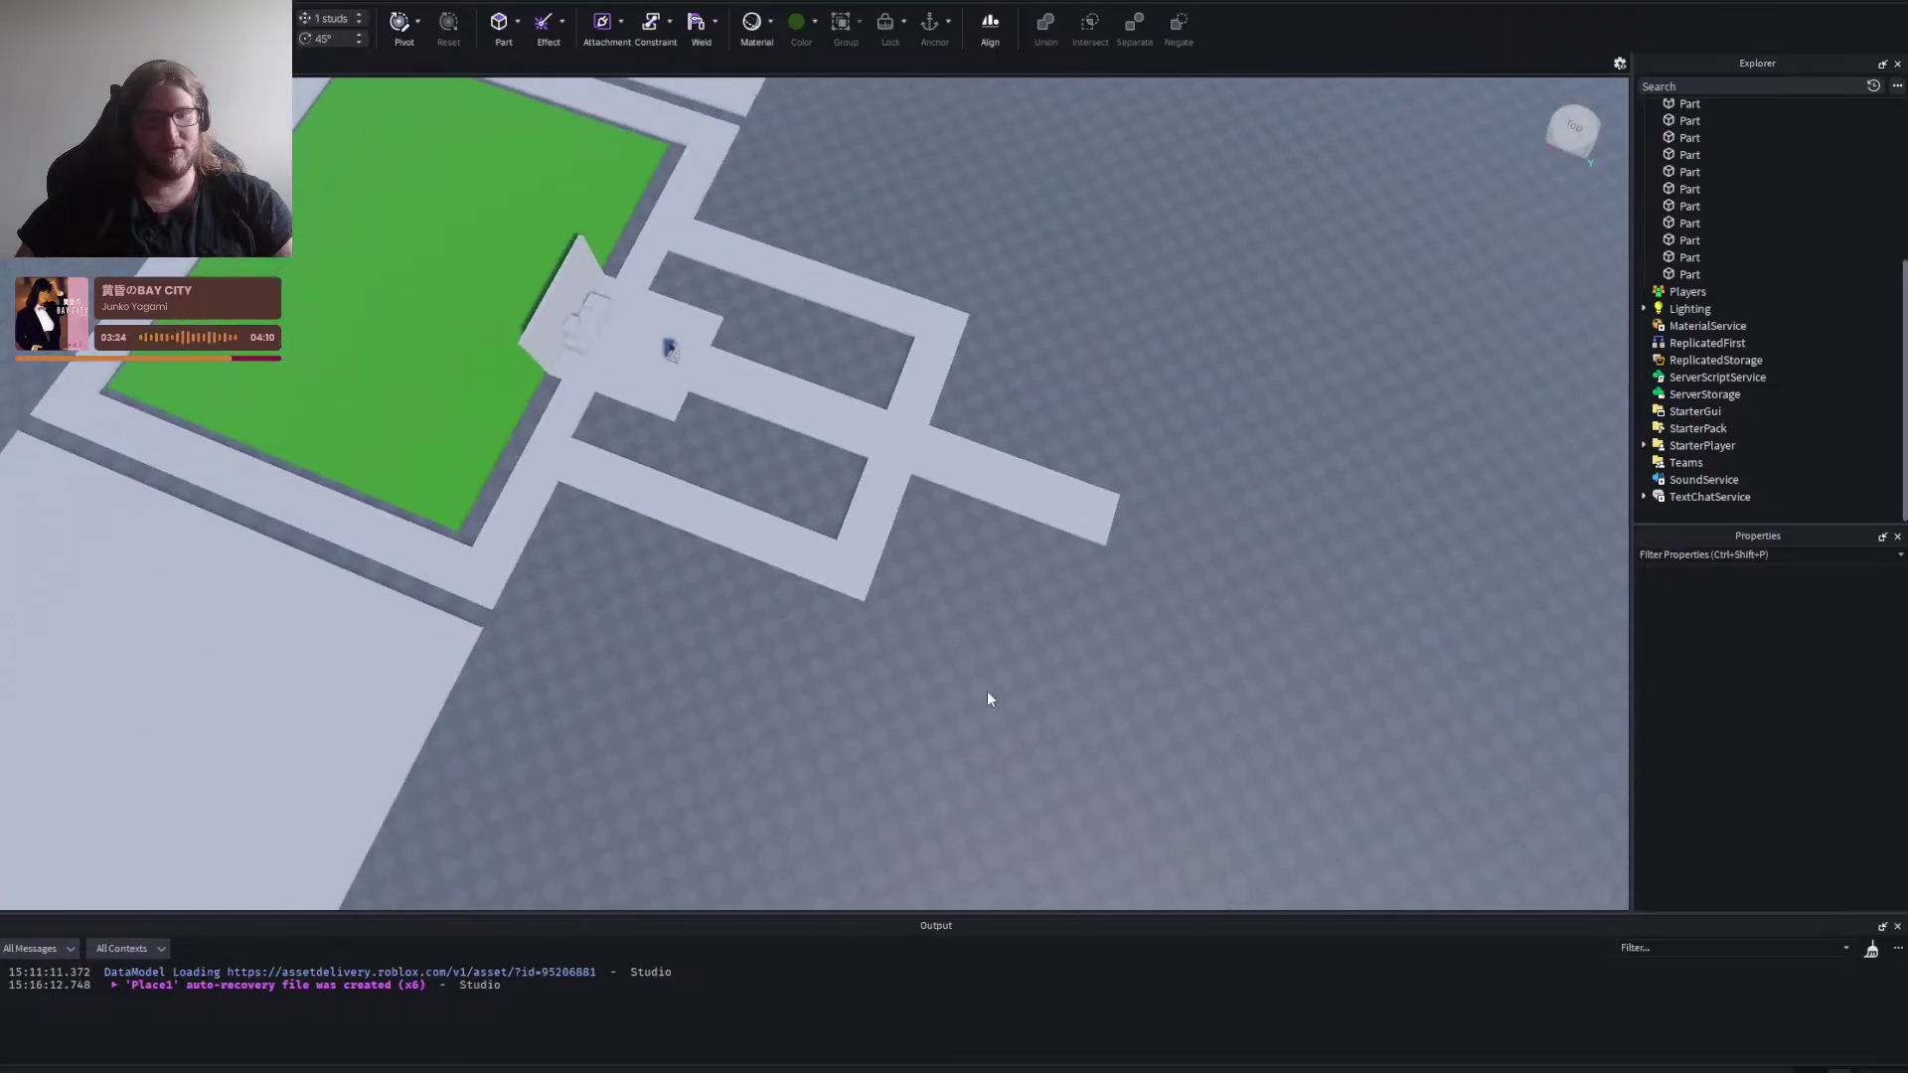
right_click(986, 692)
key(s)
drag(987, 689, 986, 689)
key(w)
click(856, 538)
drag(717, 540, 346, 548)
key(d)
mouse_move(1103, 526)
mouse_down()
mouse_move(1259, 516)
mouse_move(1137, 543)
mouse_up()
key(w)
drag(922, 782, 886, 778)
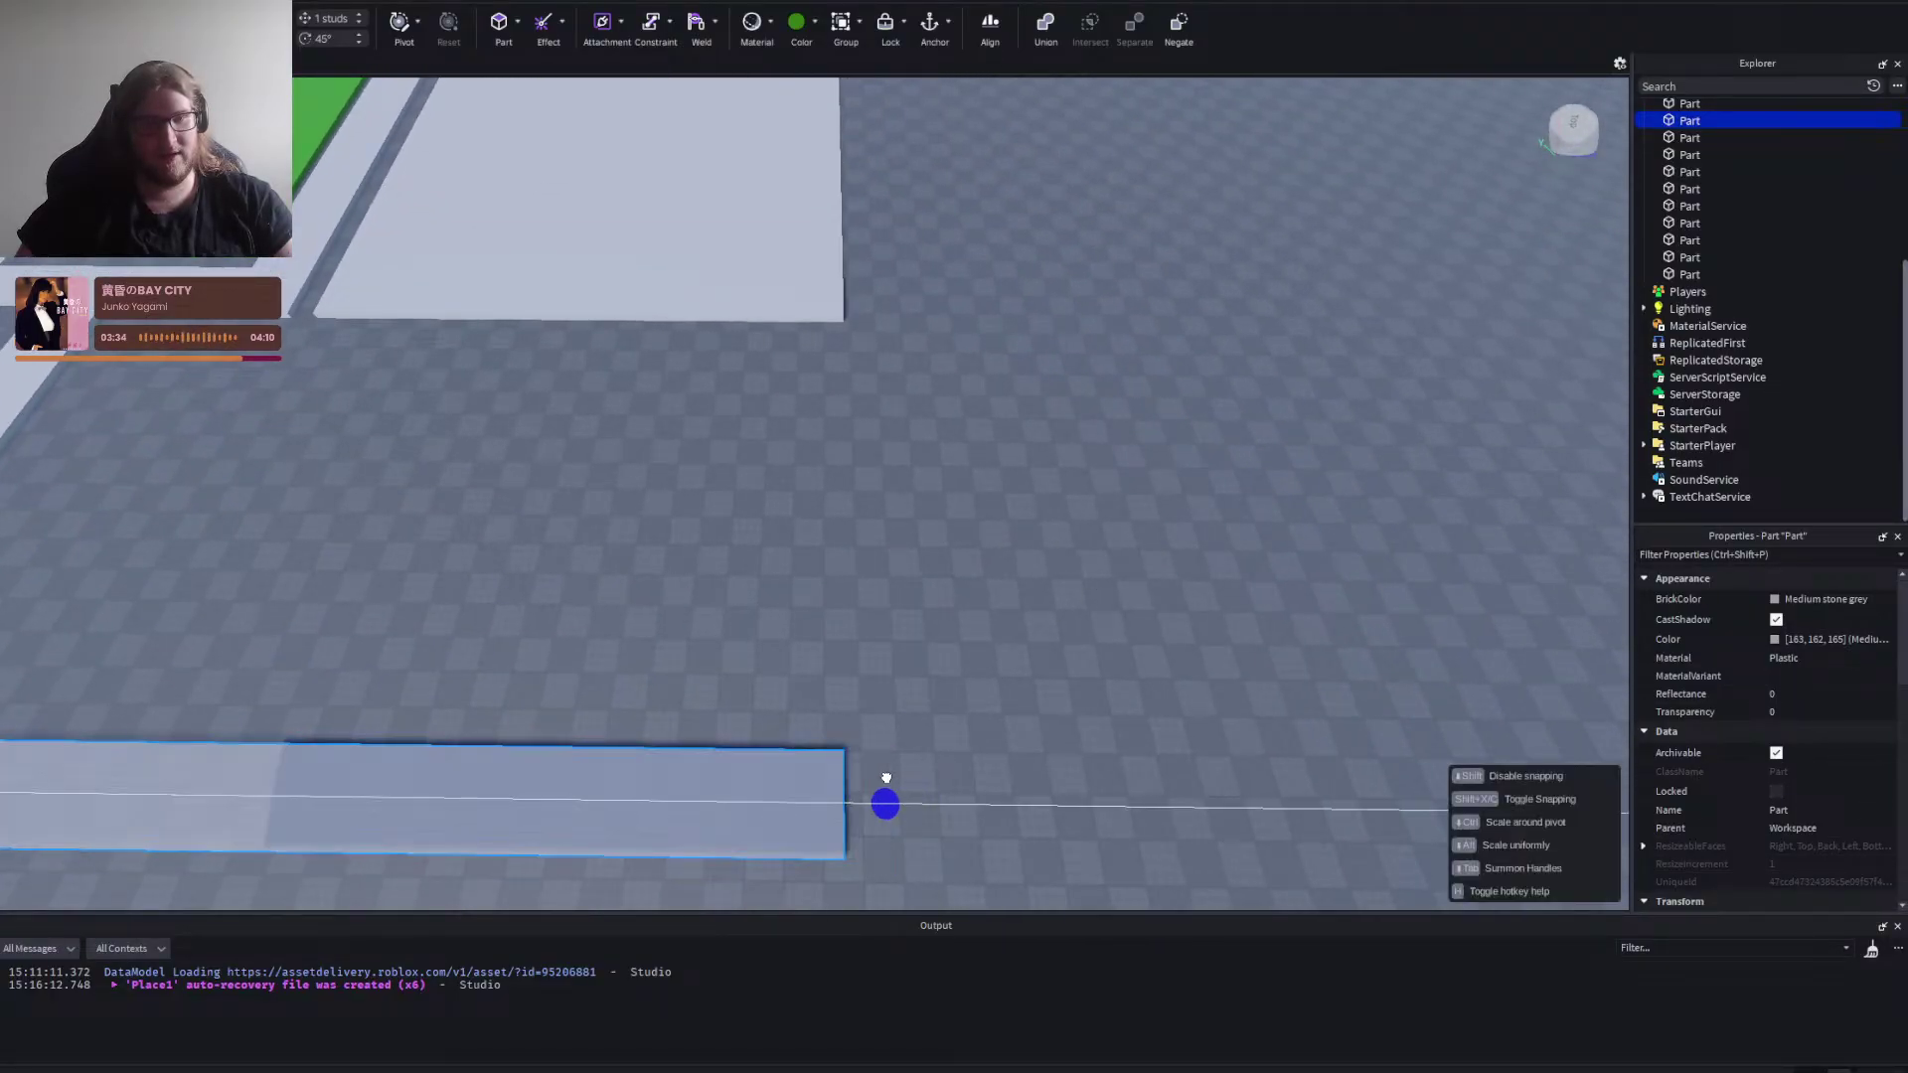
Widen one large side slab slightly on its outer edge, away from the green area, and deselect it.
right_click(950, 541)
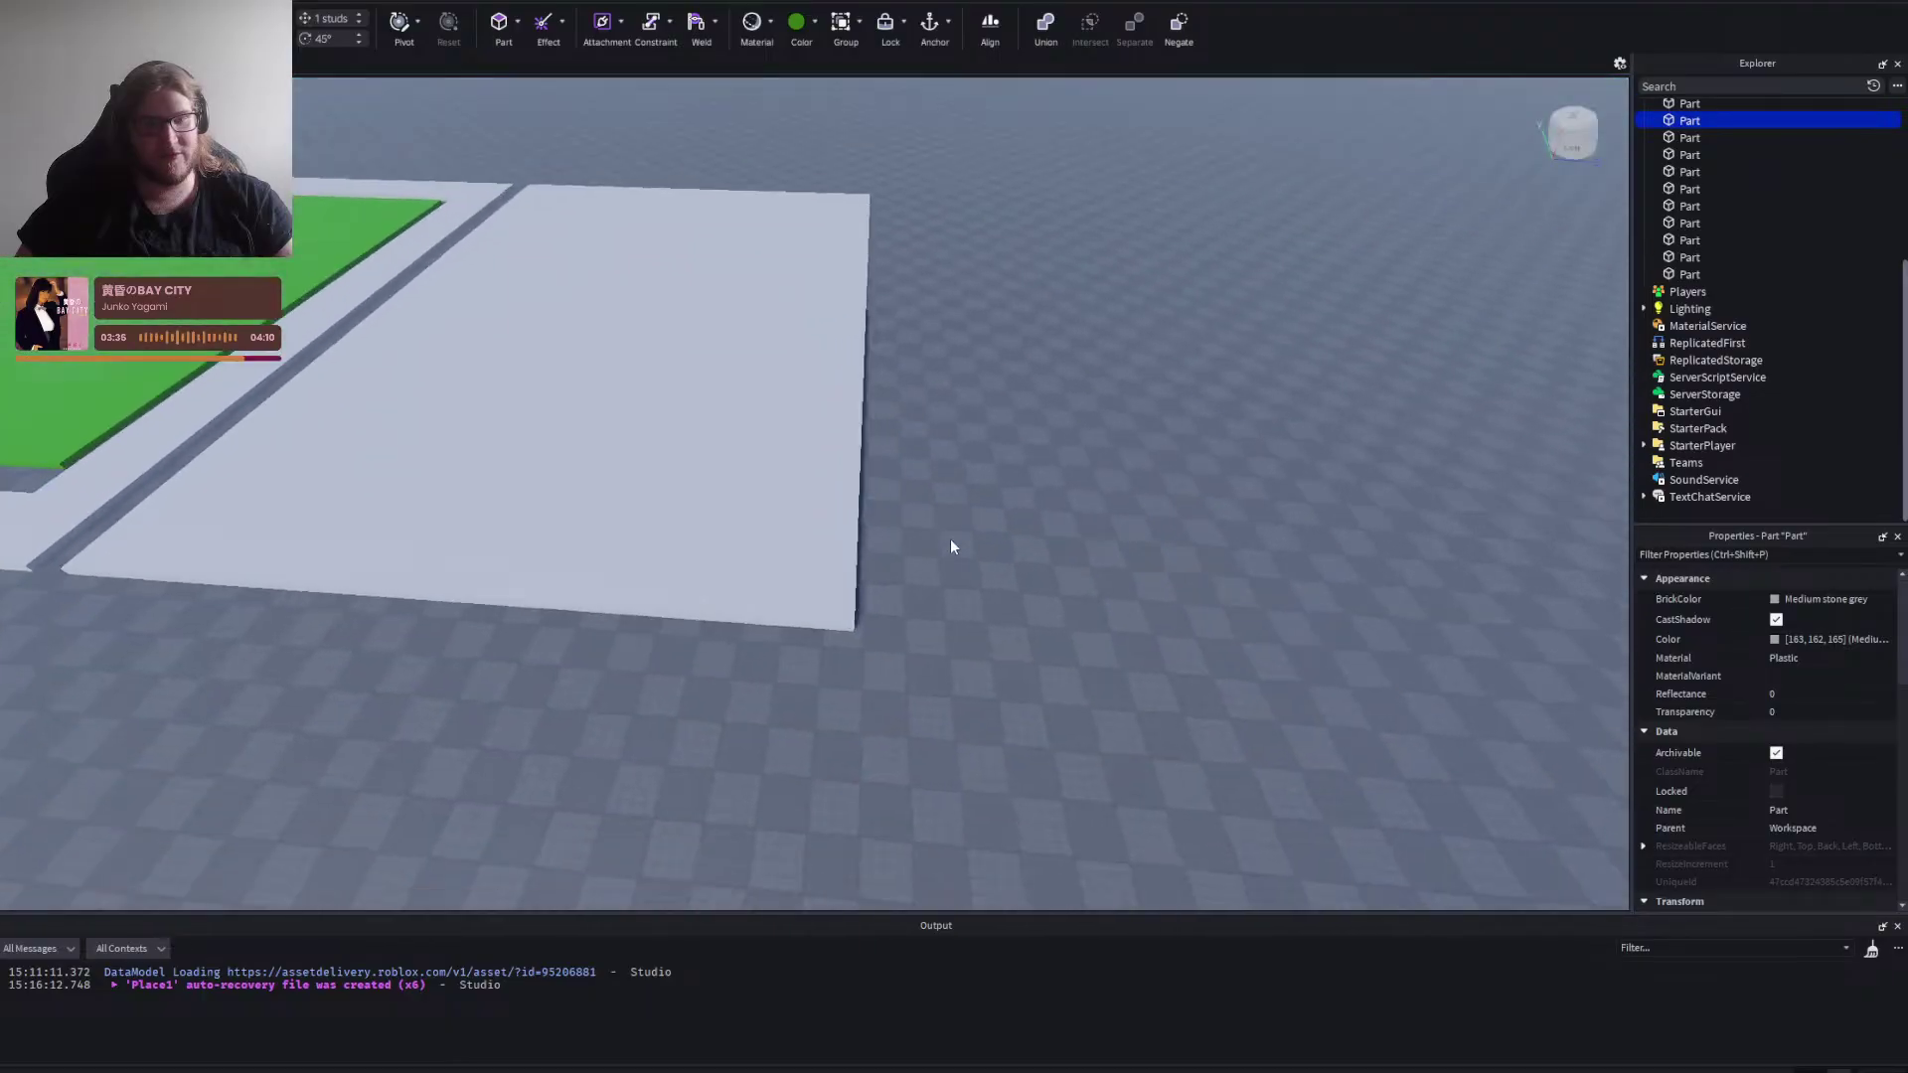
key(w)
key(a)
key(a)
key(w)
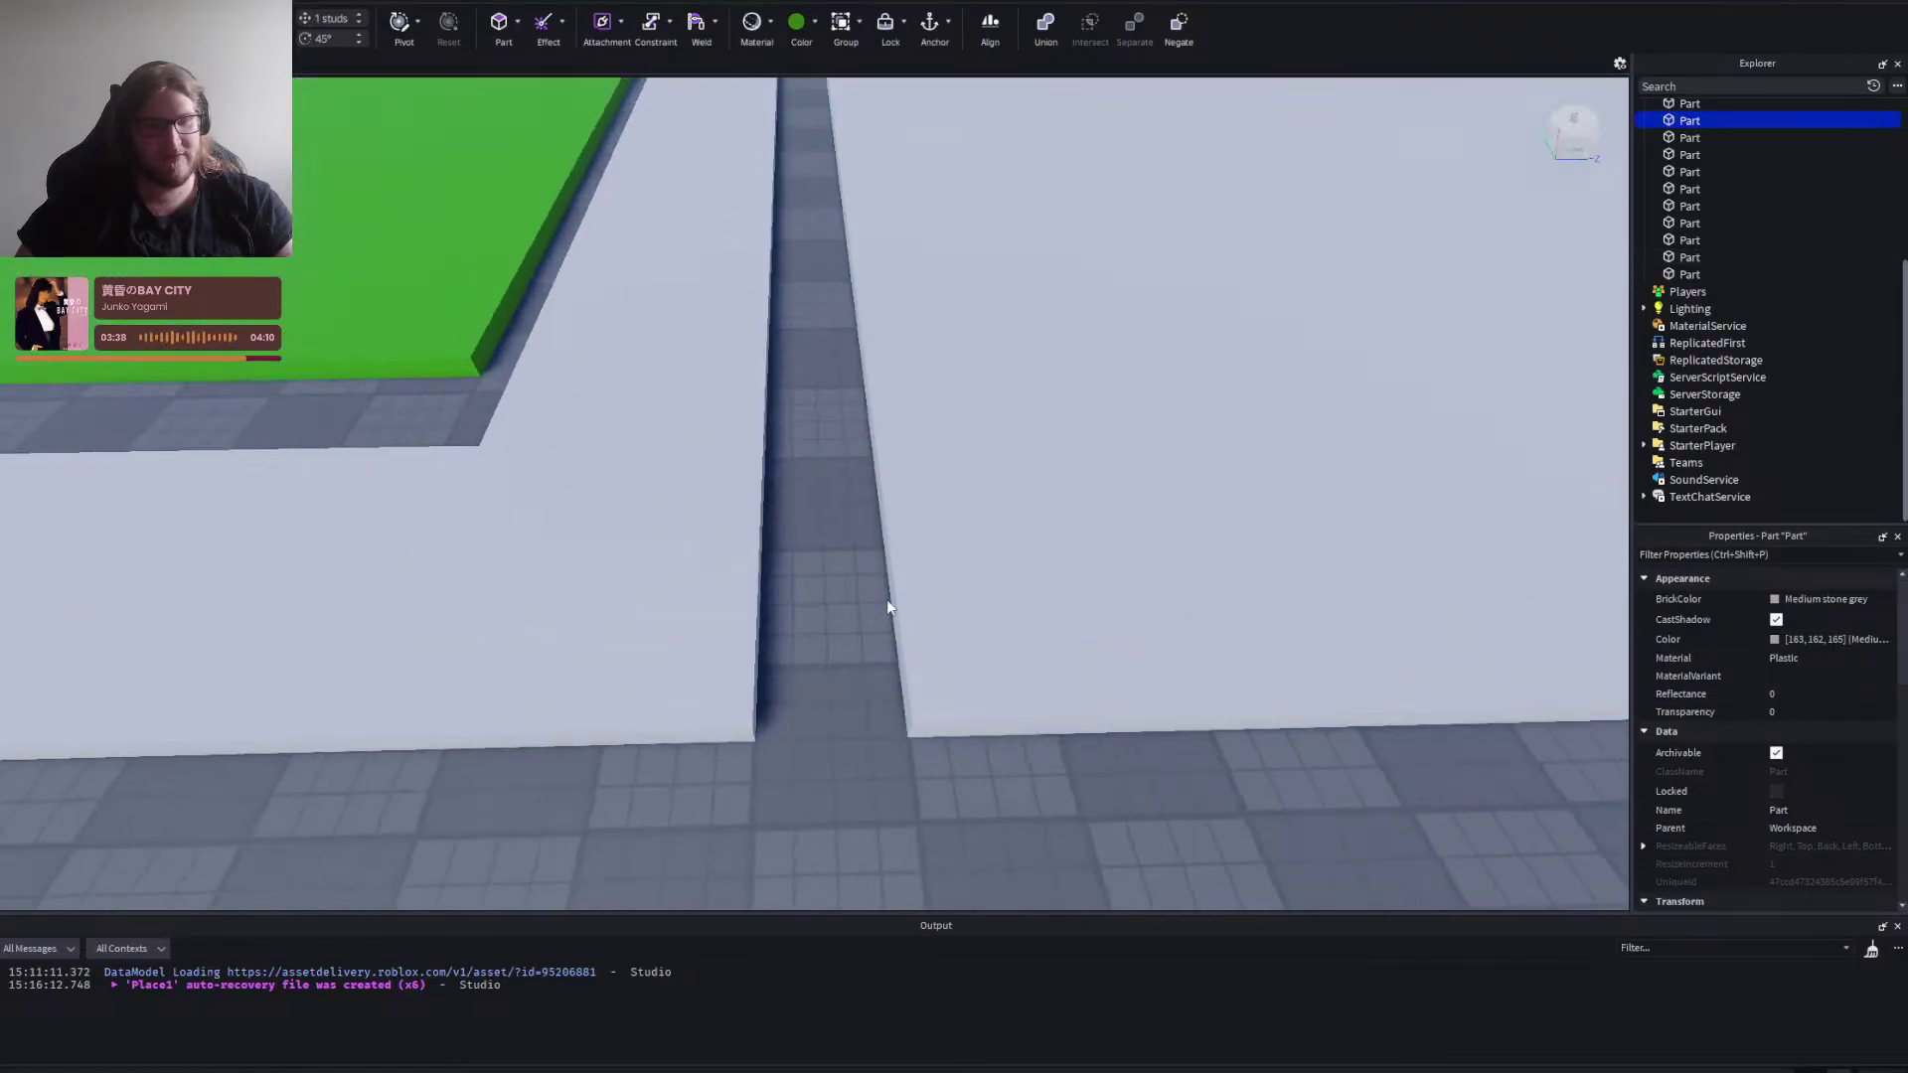
key(s)
click(982, 763)
key(d)
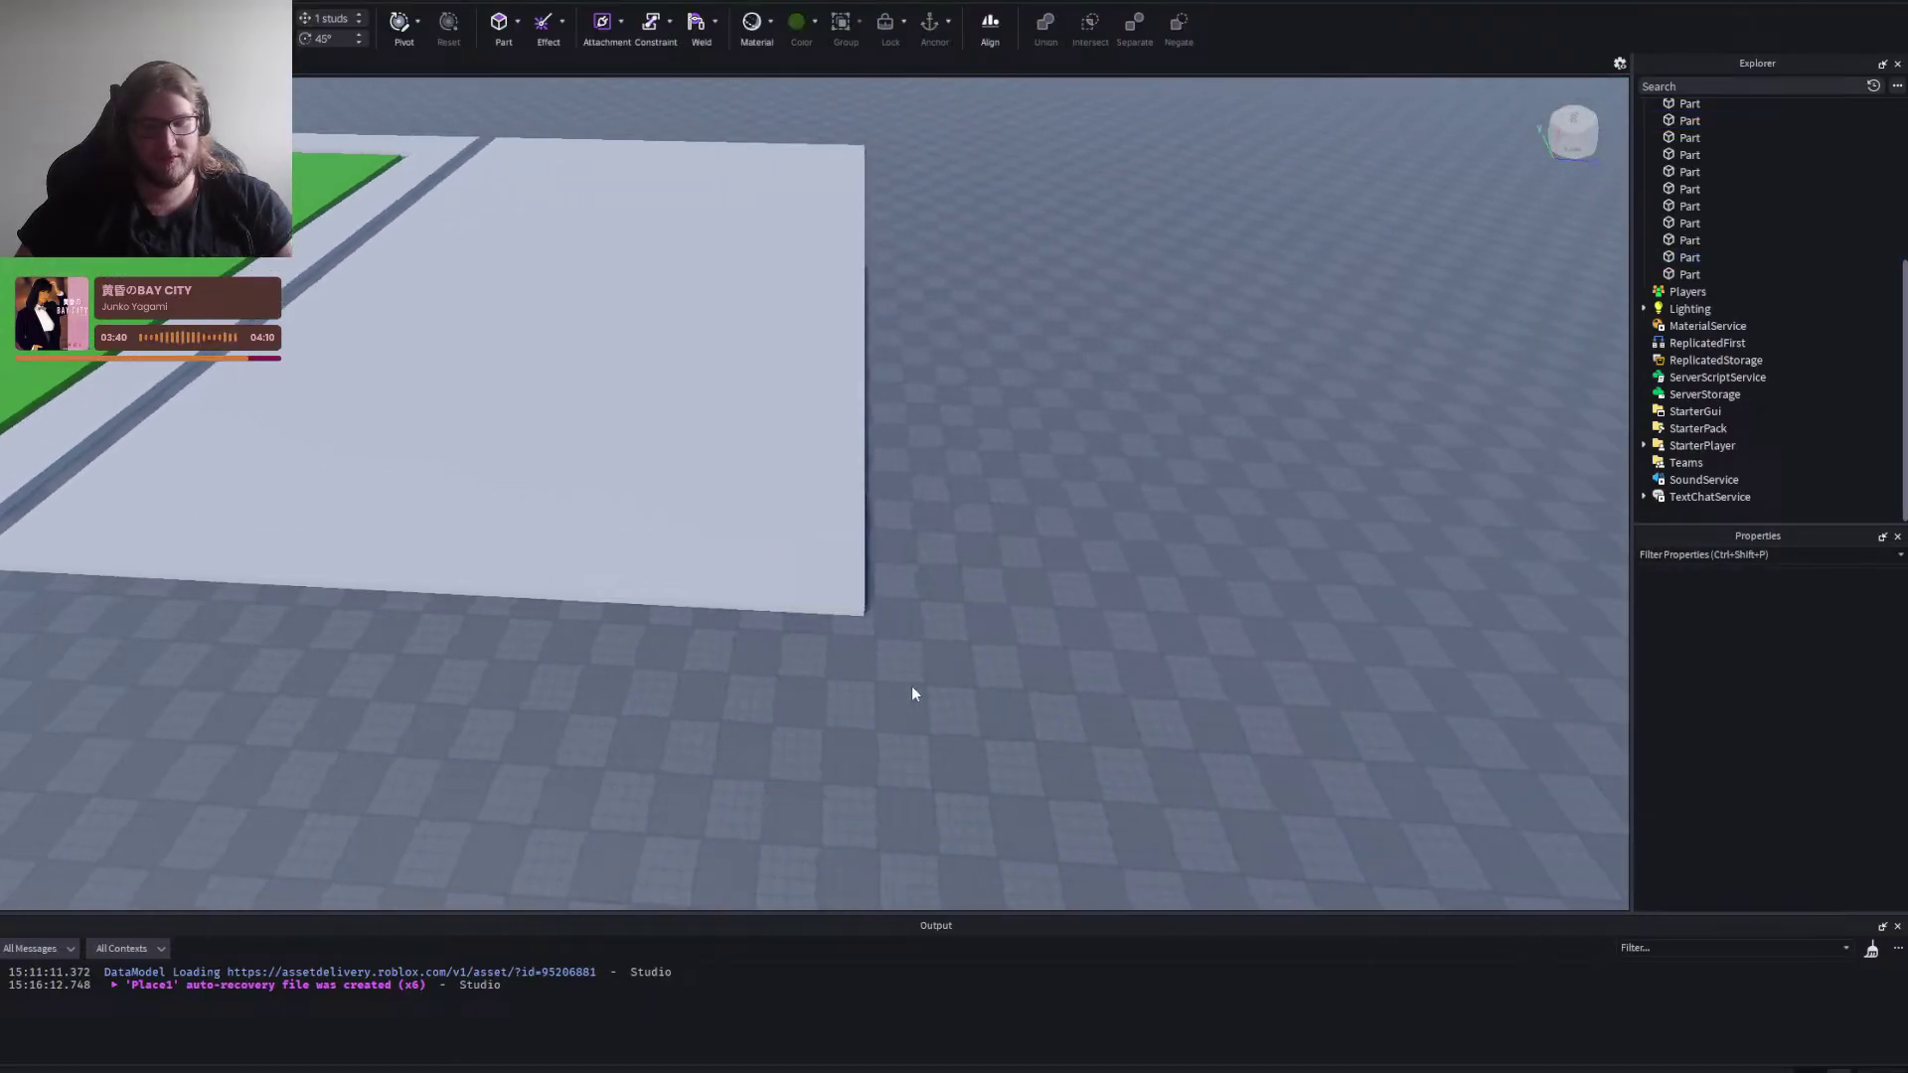
click(770, 440)
drag(885, 292, 892, 294)
click(911, 479)
Widen the opposite large side slab slightly on its outer edge to match, and deselect it.
key(a)
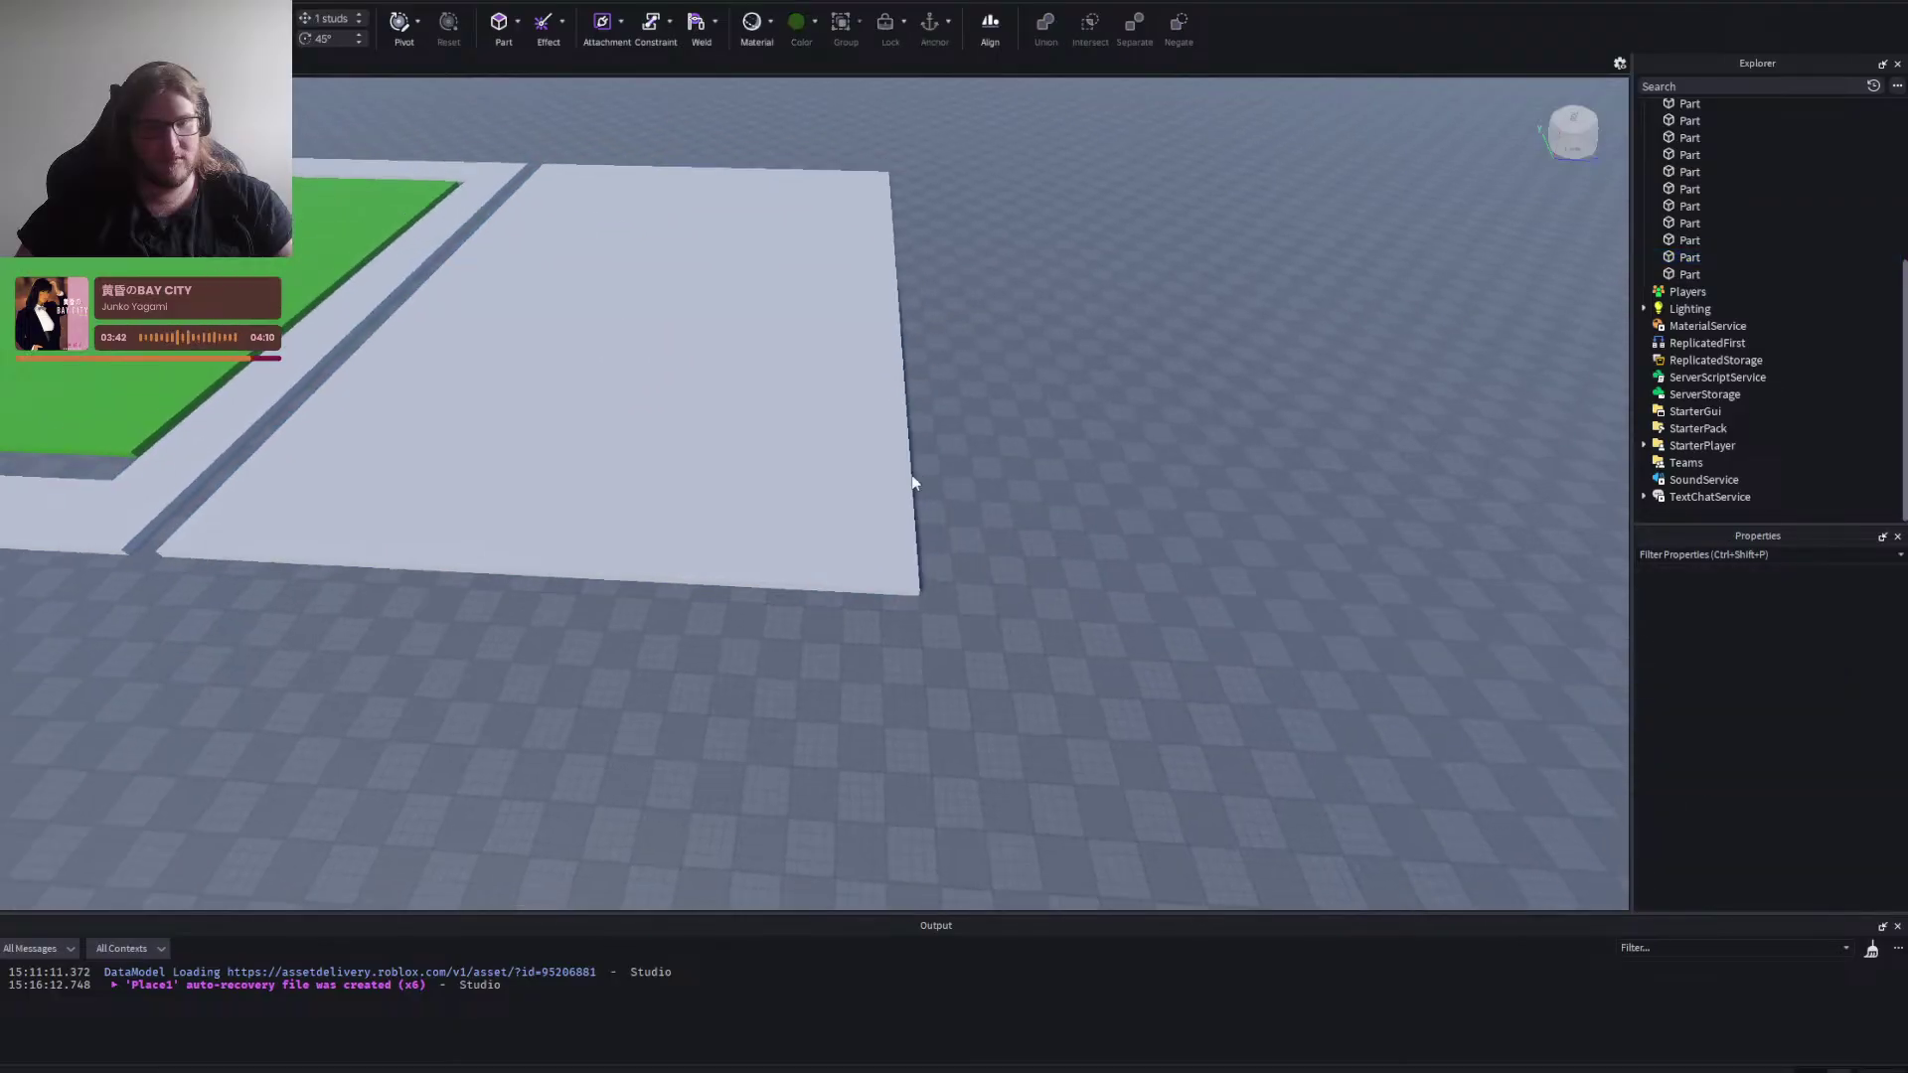
key(s)
scroll(912, 477, up, 5)
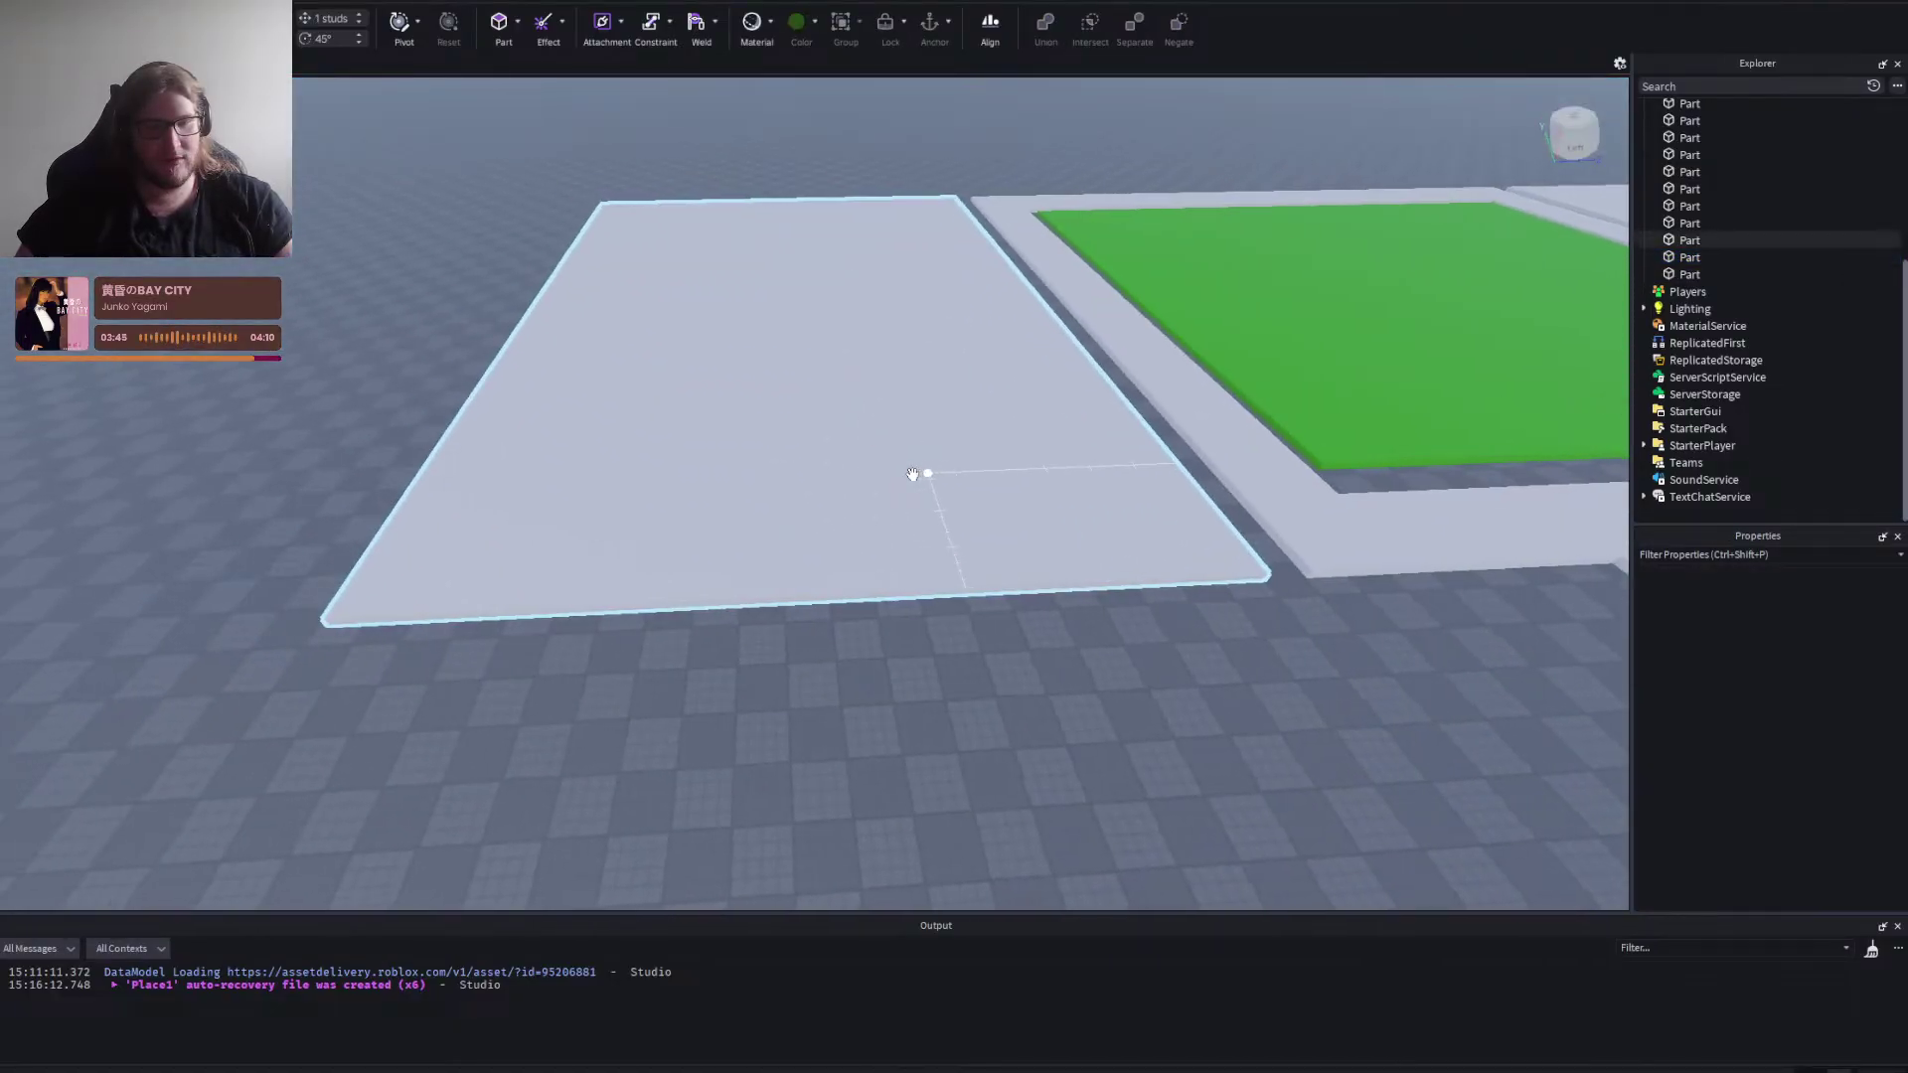
key(w)
key(a)
click(884, 504)
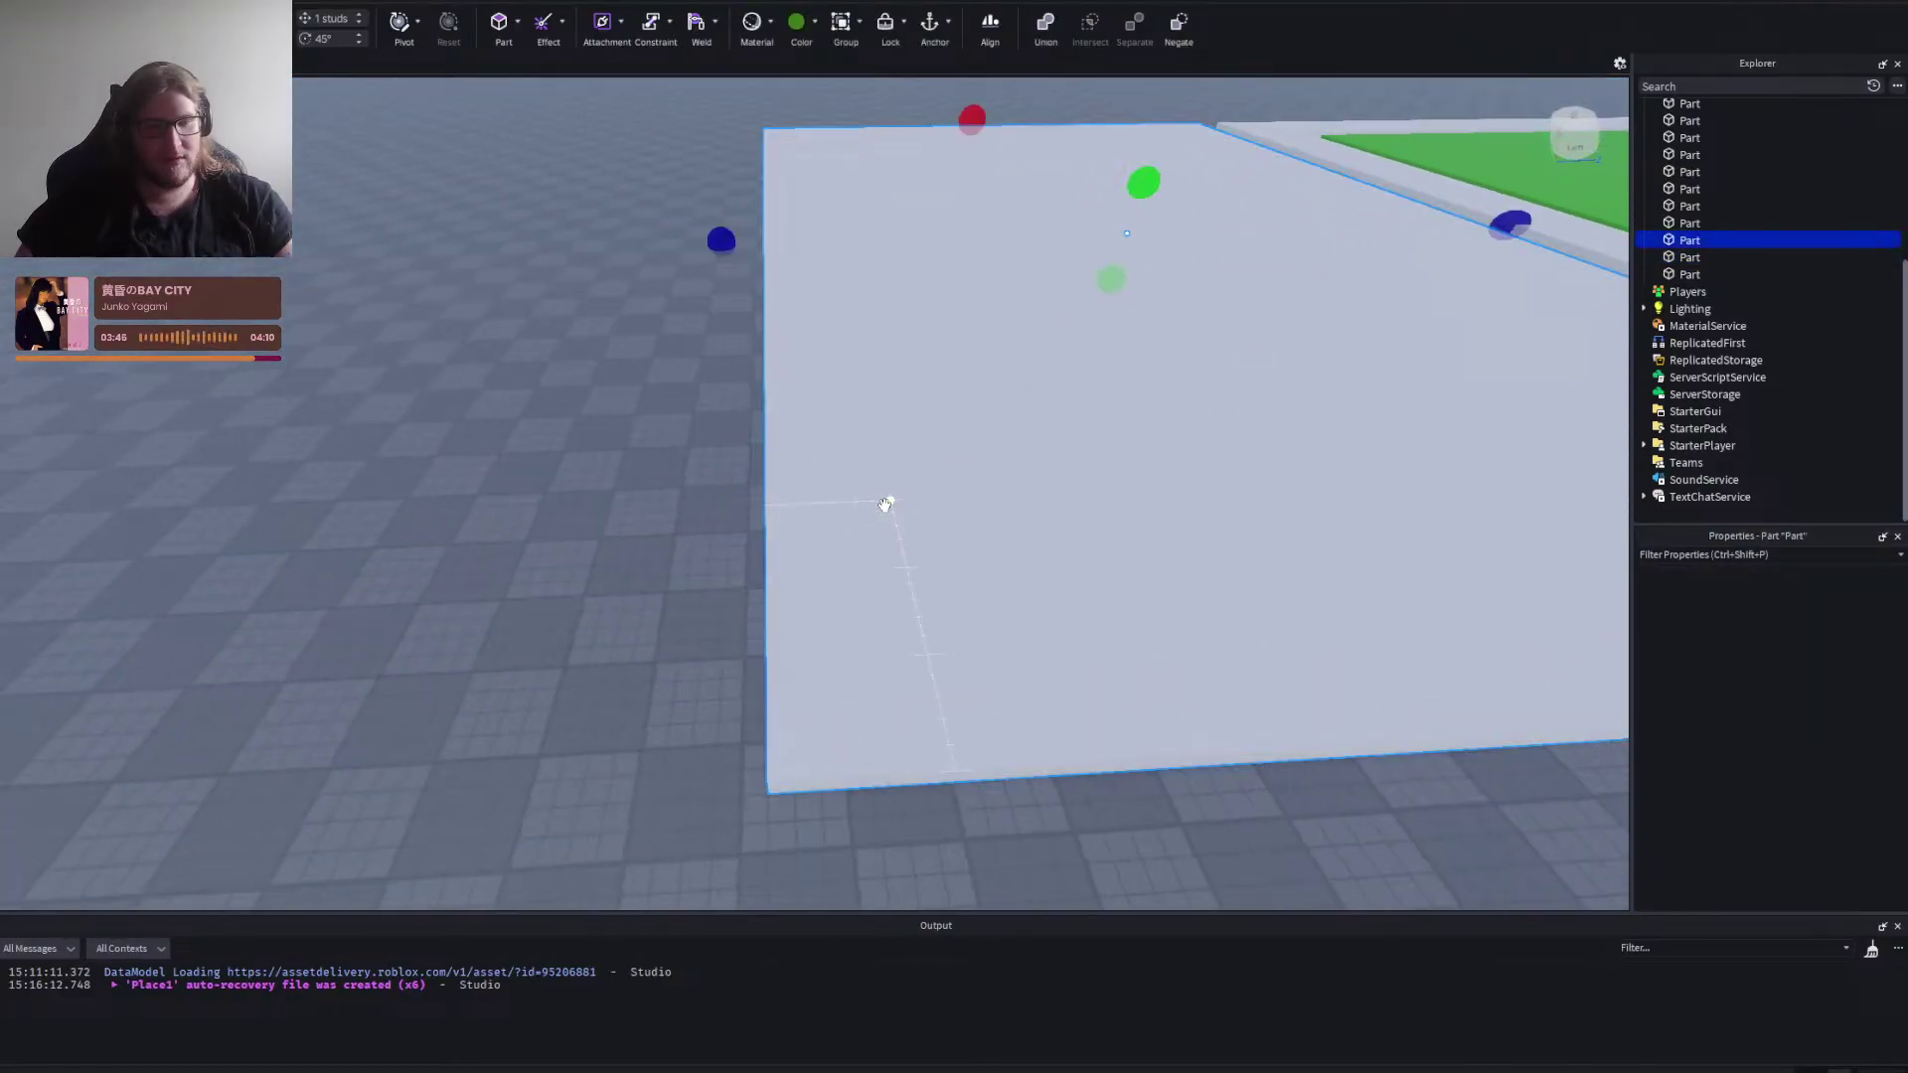
drag(715, 258, 711, 255)
click(606, 421)
Realign the cross hallway's ends with the outer edges of the widened side slabs, and deselect it.
key(s)
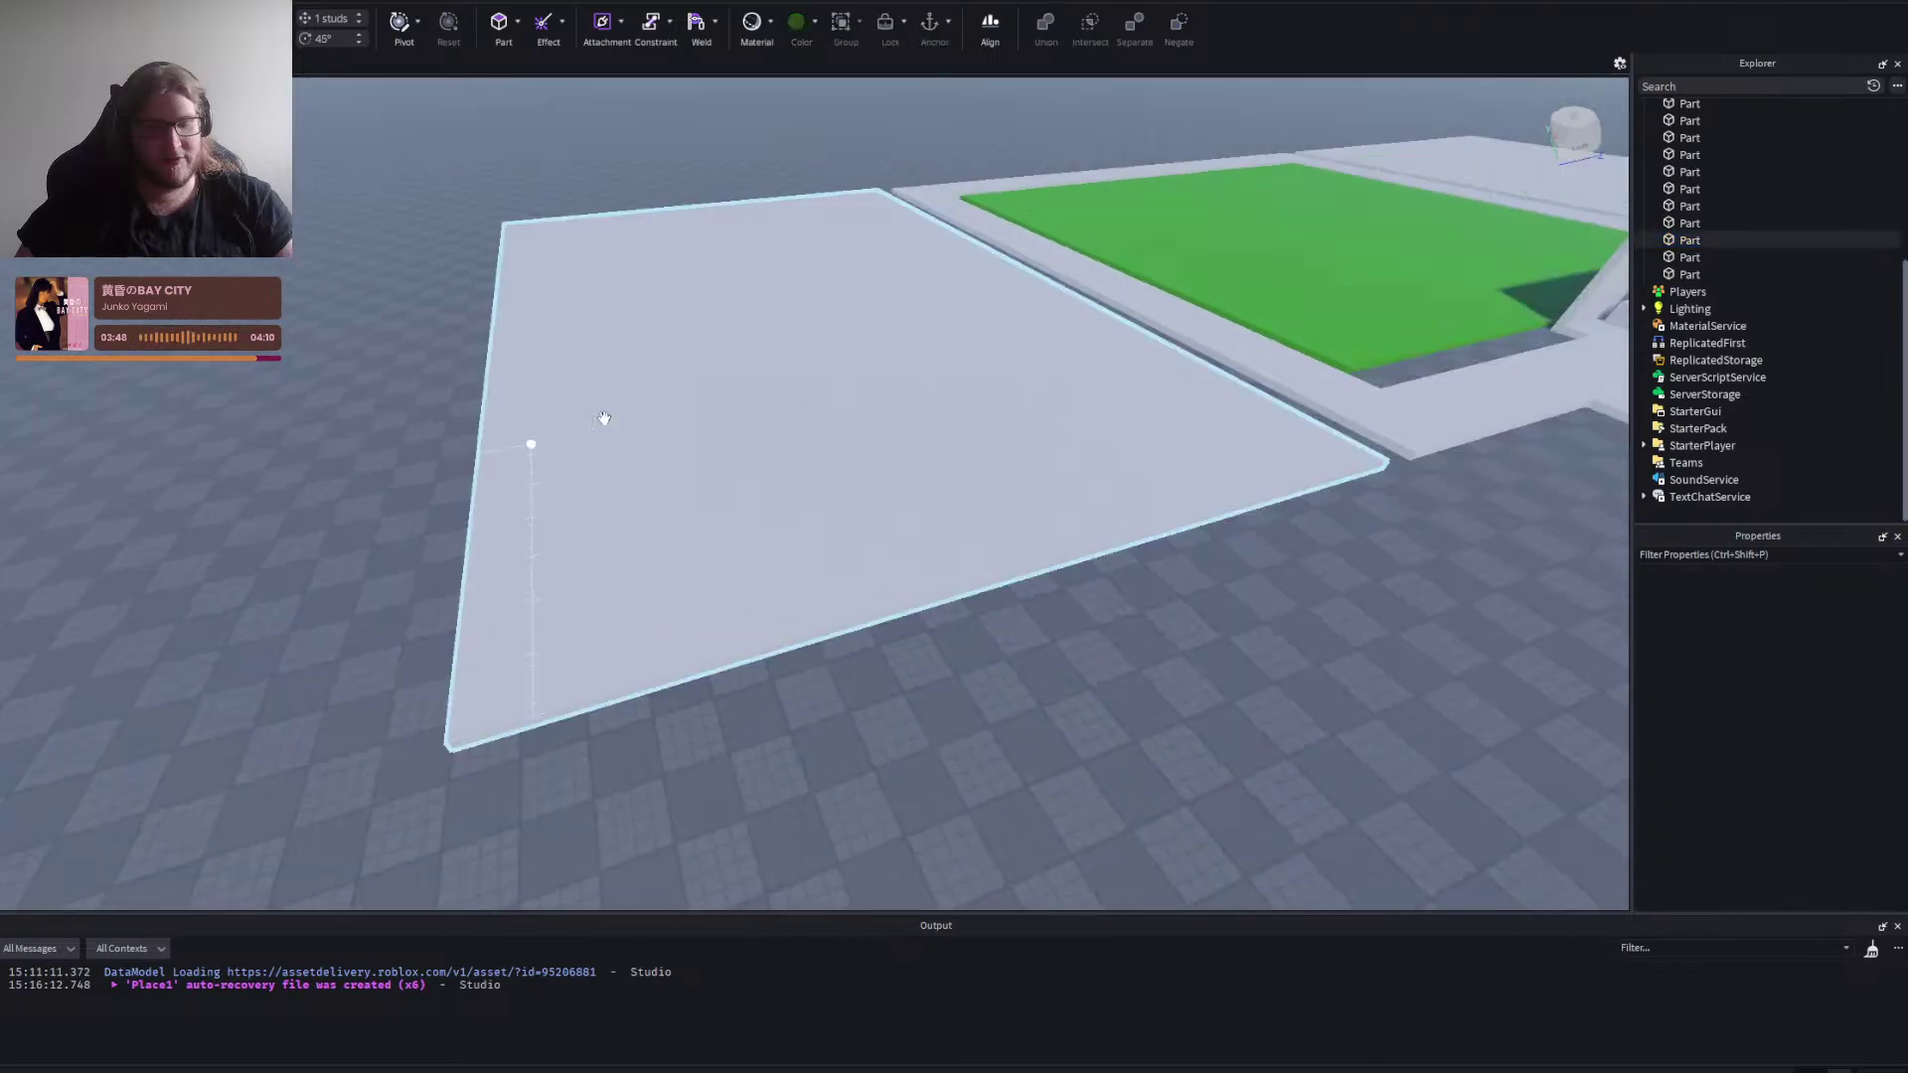
key(s)
key(d)
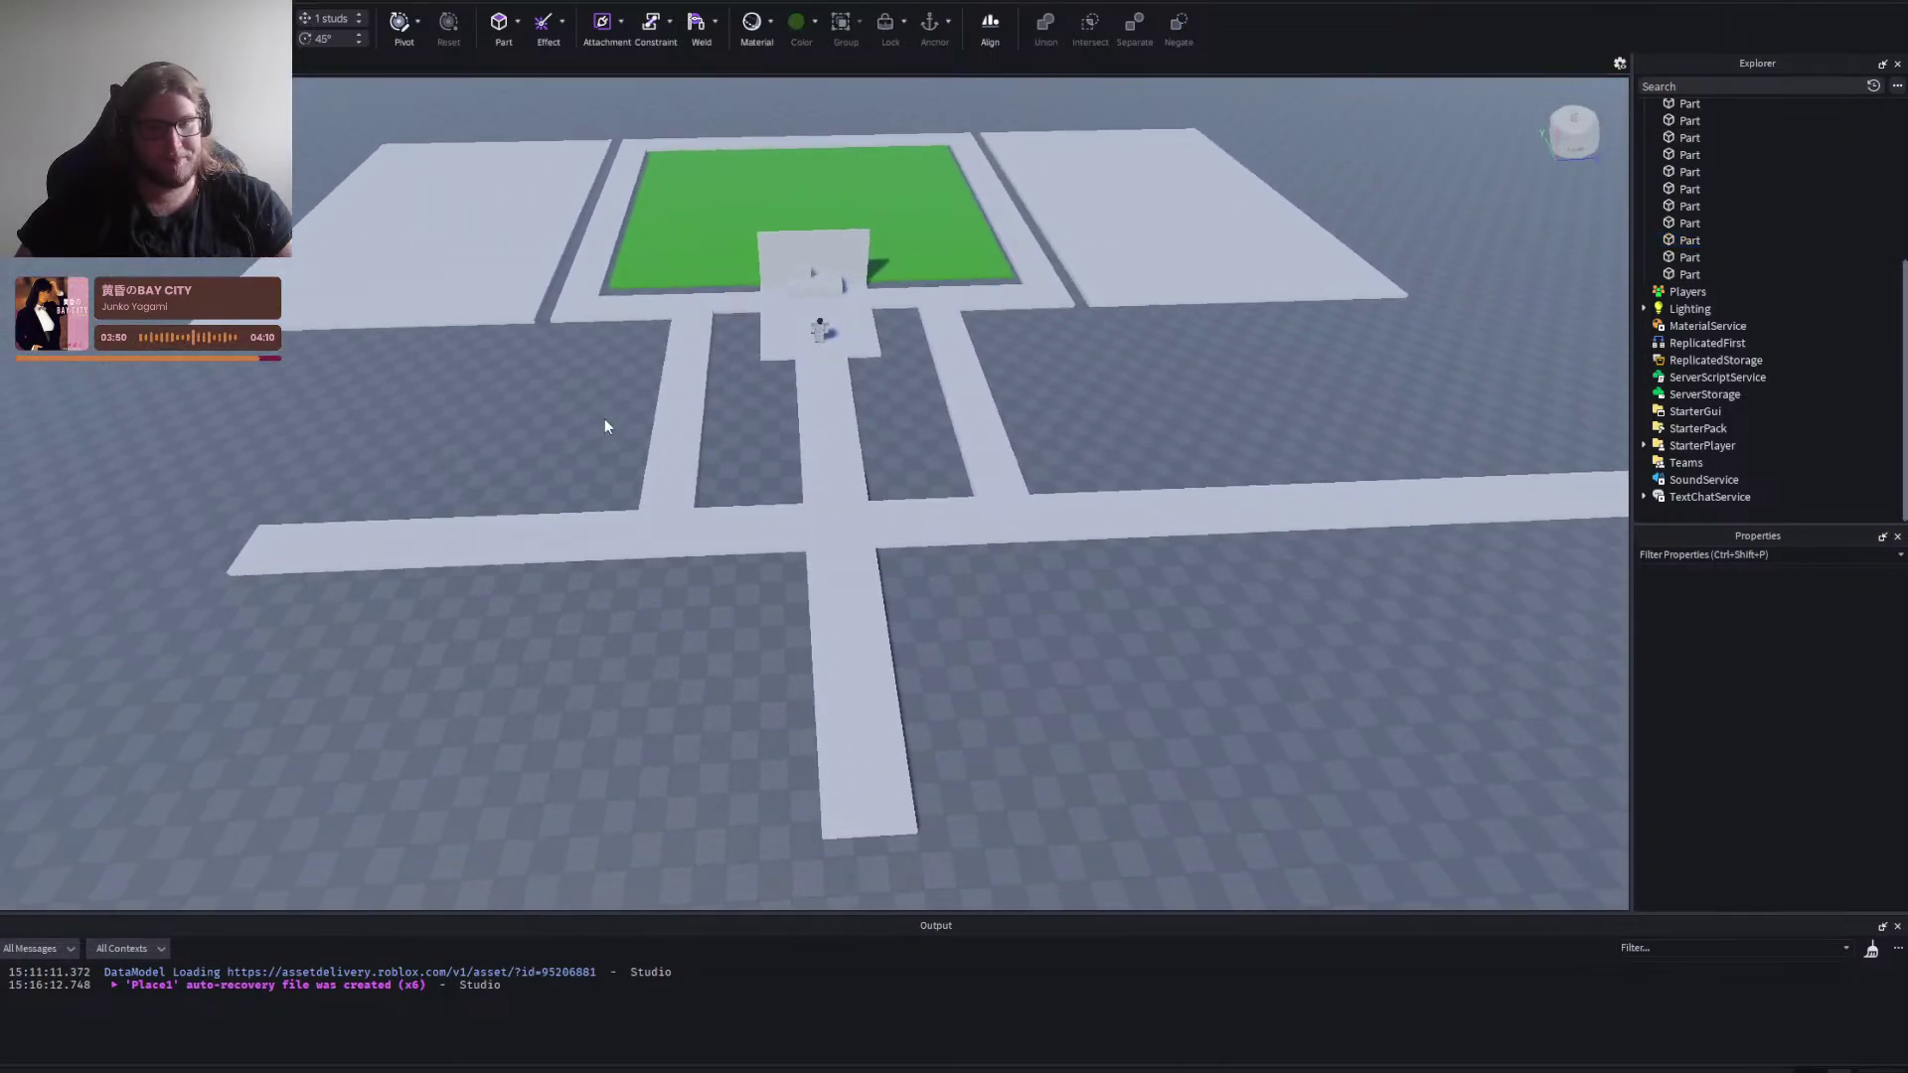
click(878, 494)
key(d)
key(w)
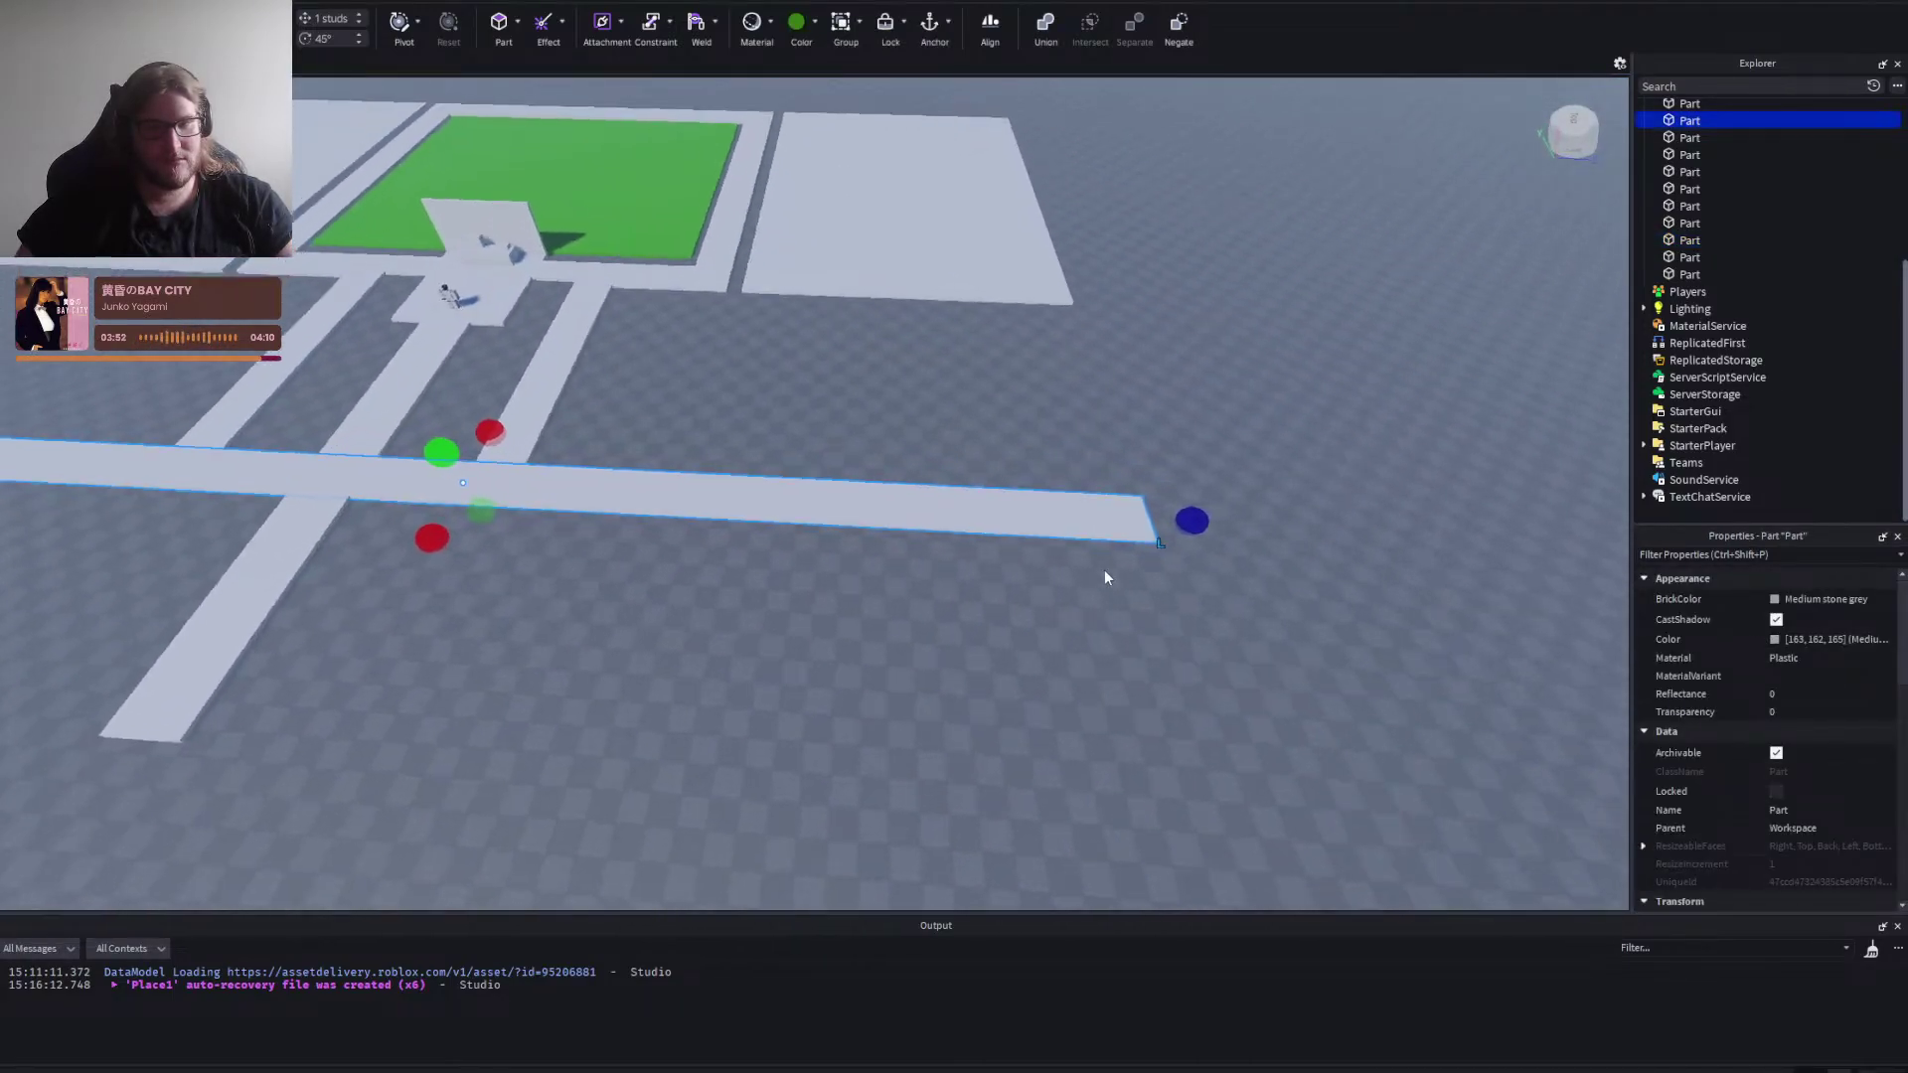
key(d)
key(w)
key(s)
key(a)
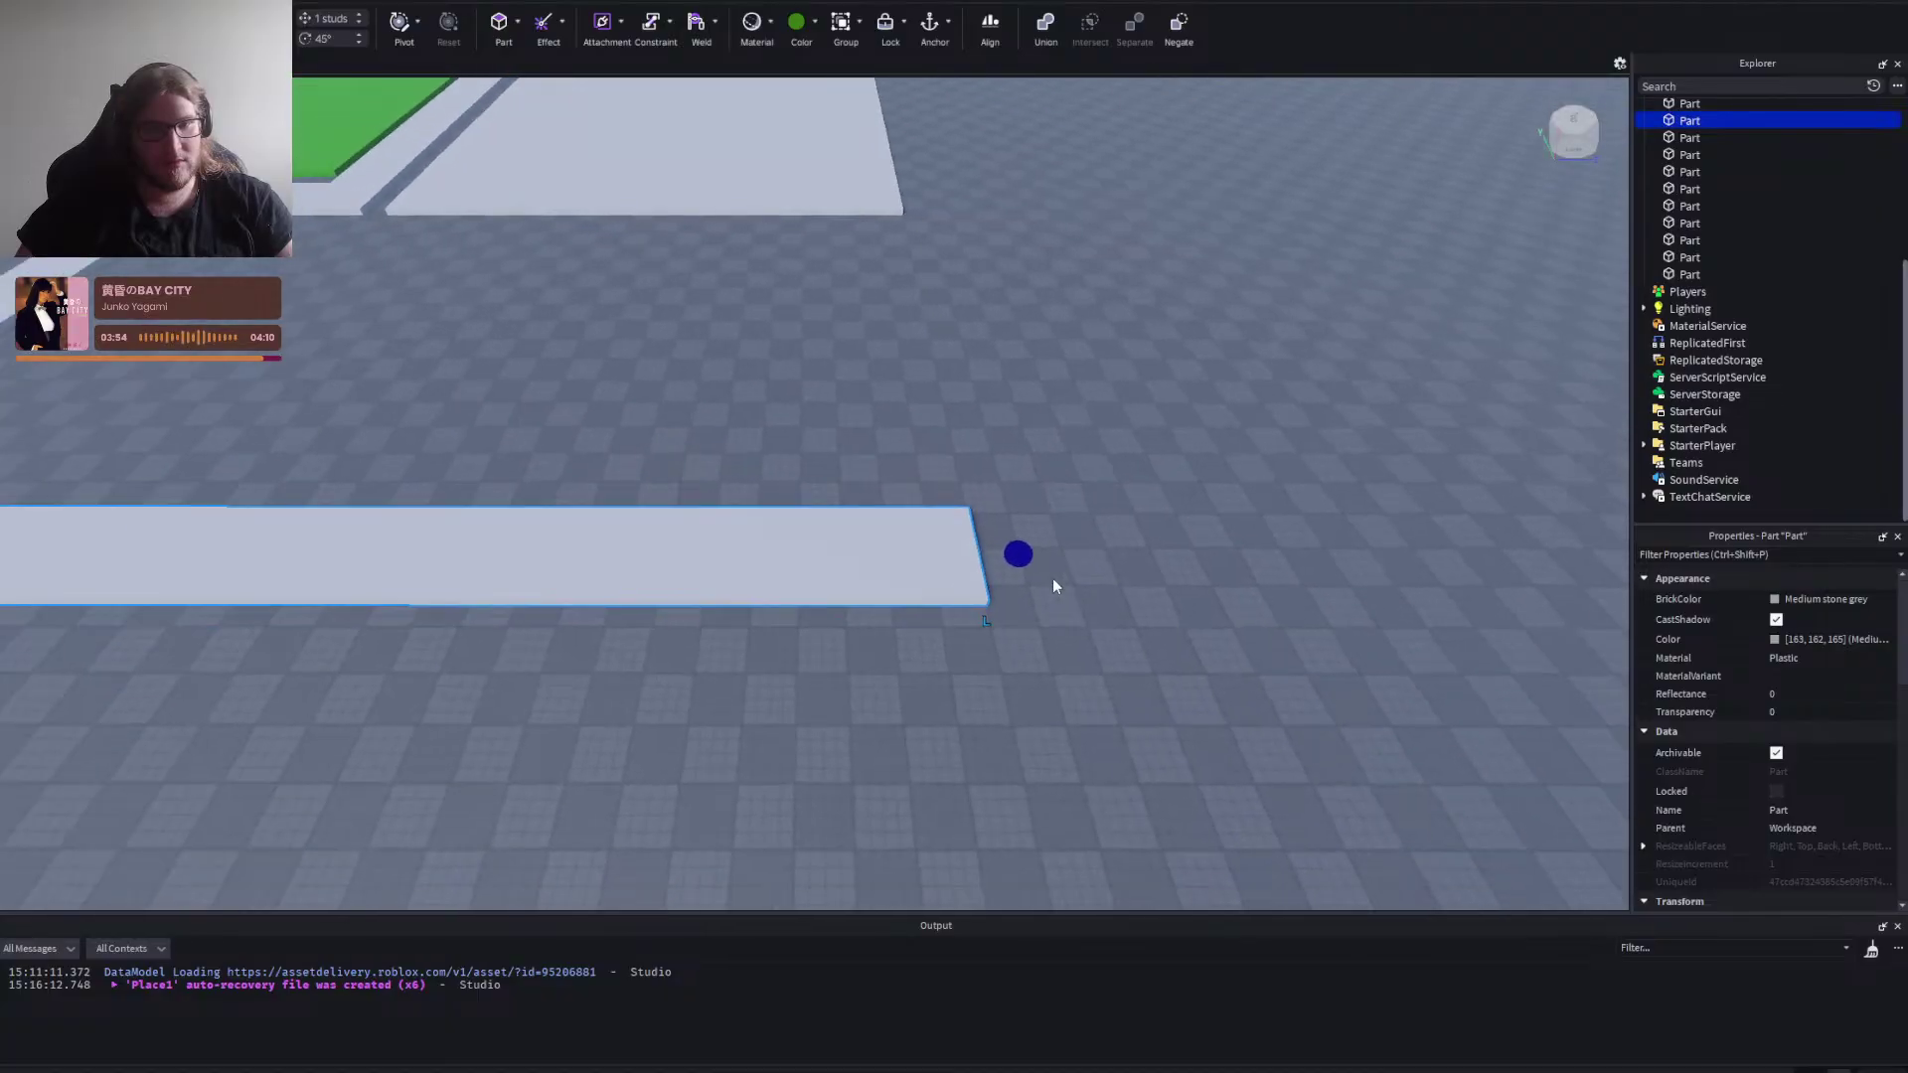
right_click(1052, 586)
key(w)
right_click(1065, 455)
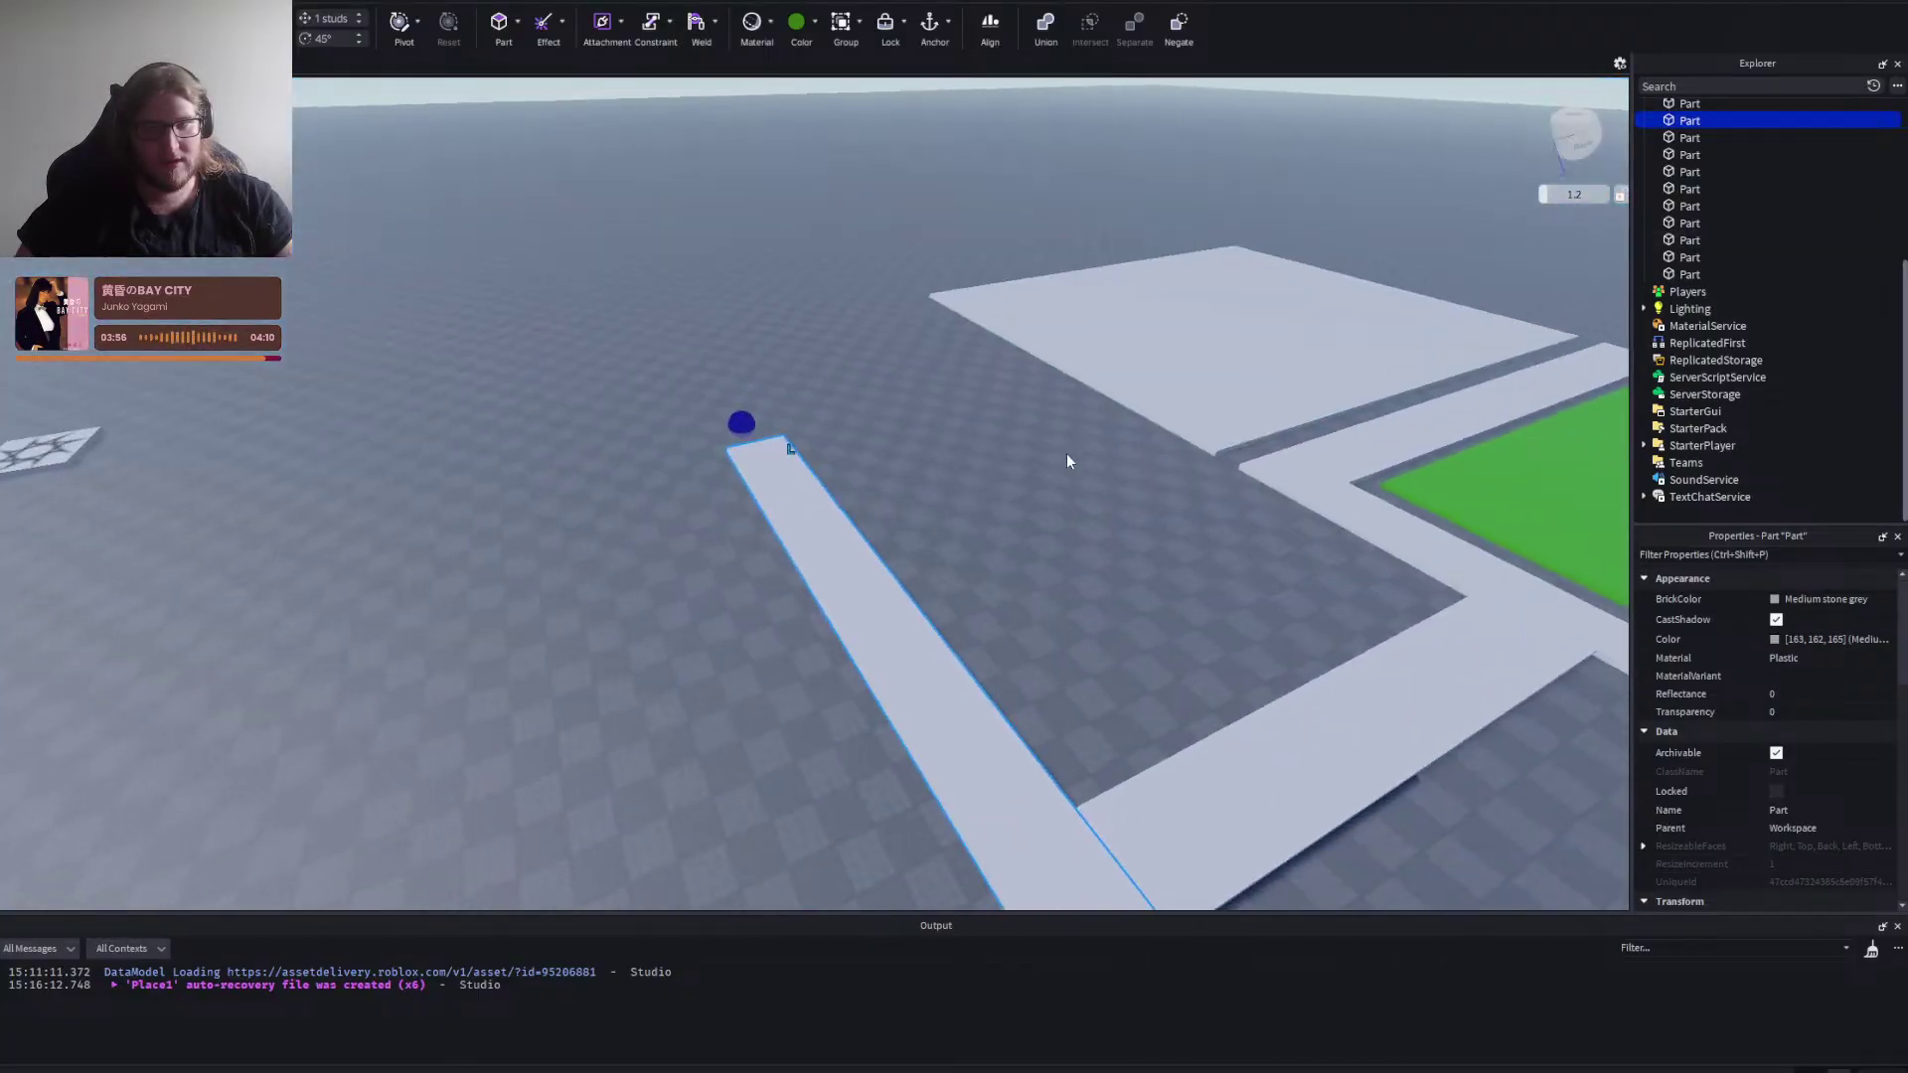
key(a)
right_click(924, 570)
drag(851, 609, 842, 662)
key(w)
click(636, 539)
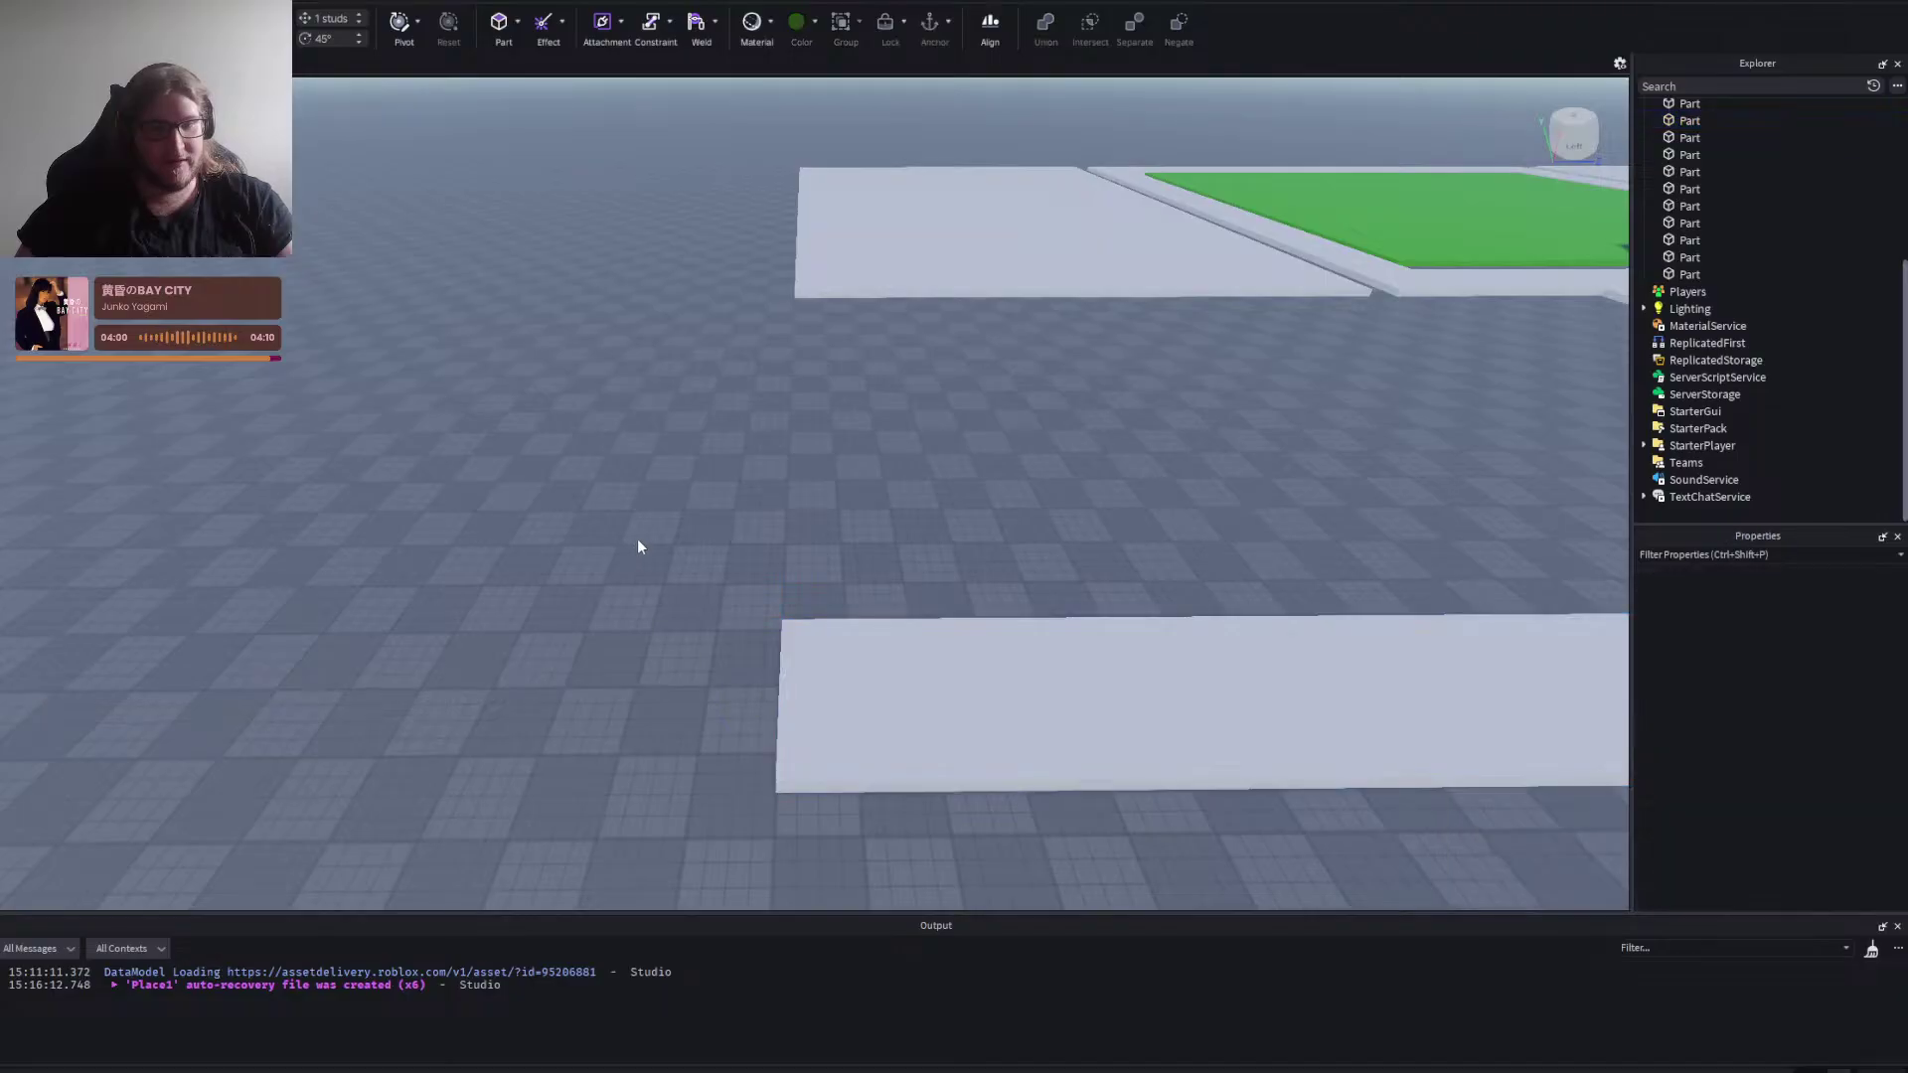
Examine the empty areas between the large side slabs, the office hallways and the long cross hallway.
right_click(638, 538)
key(s)
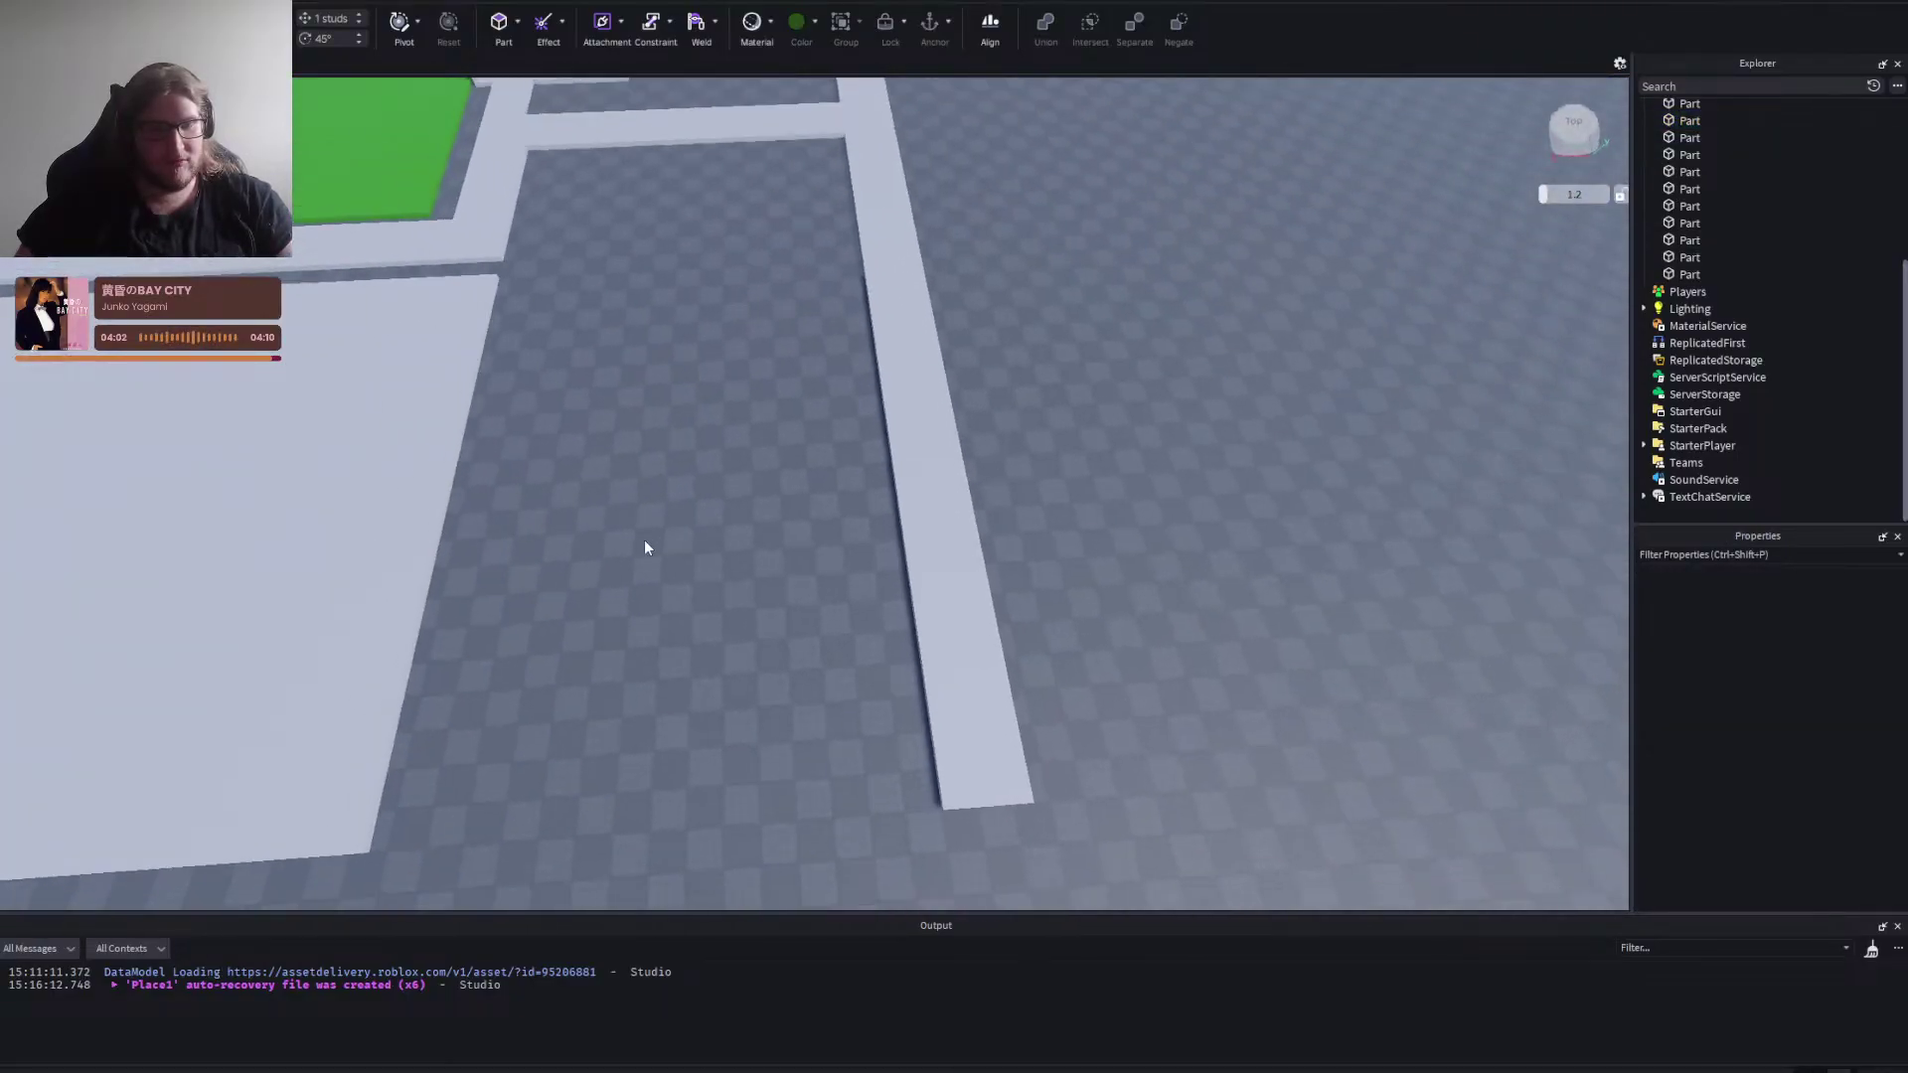
key(a)
key(w)
right_click(843, 534)
right_click(844, 534)
key(d)
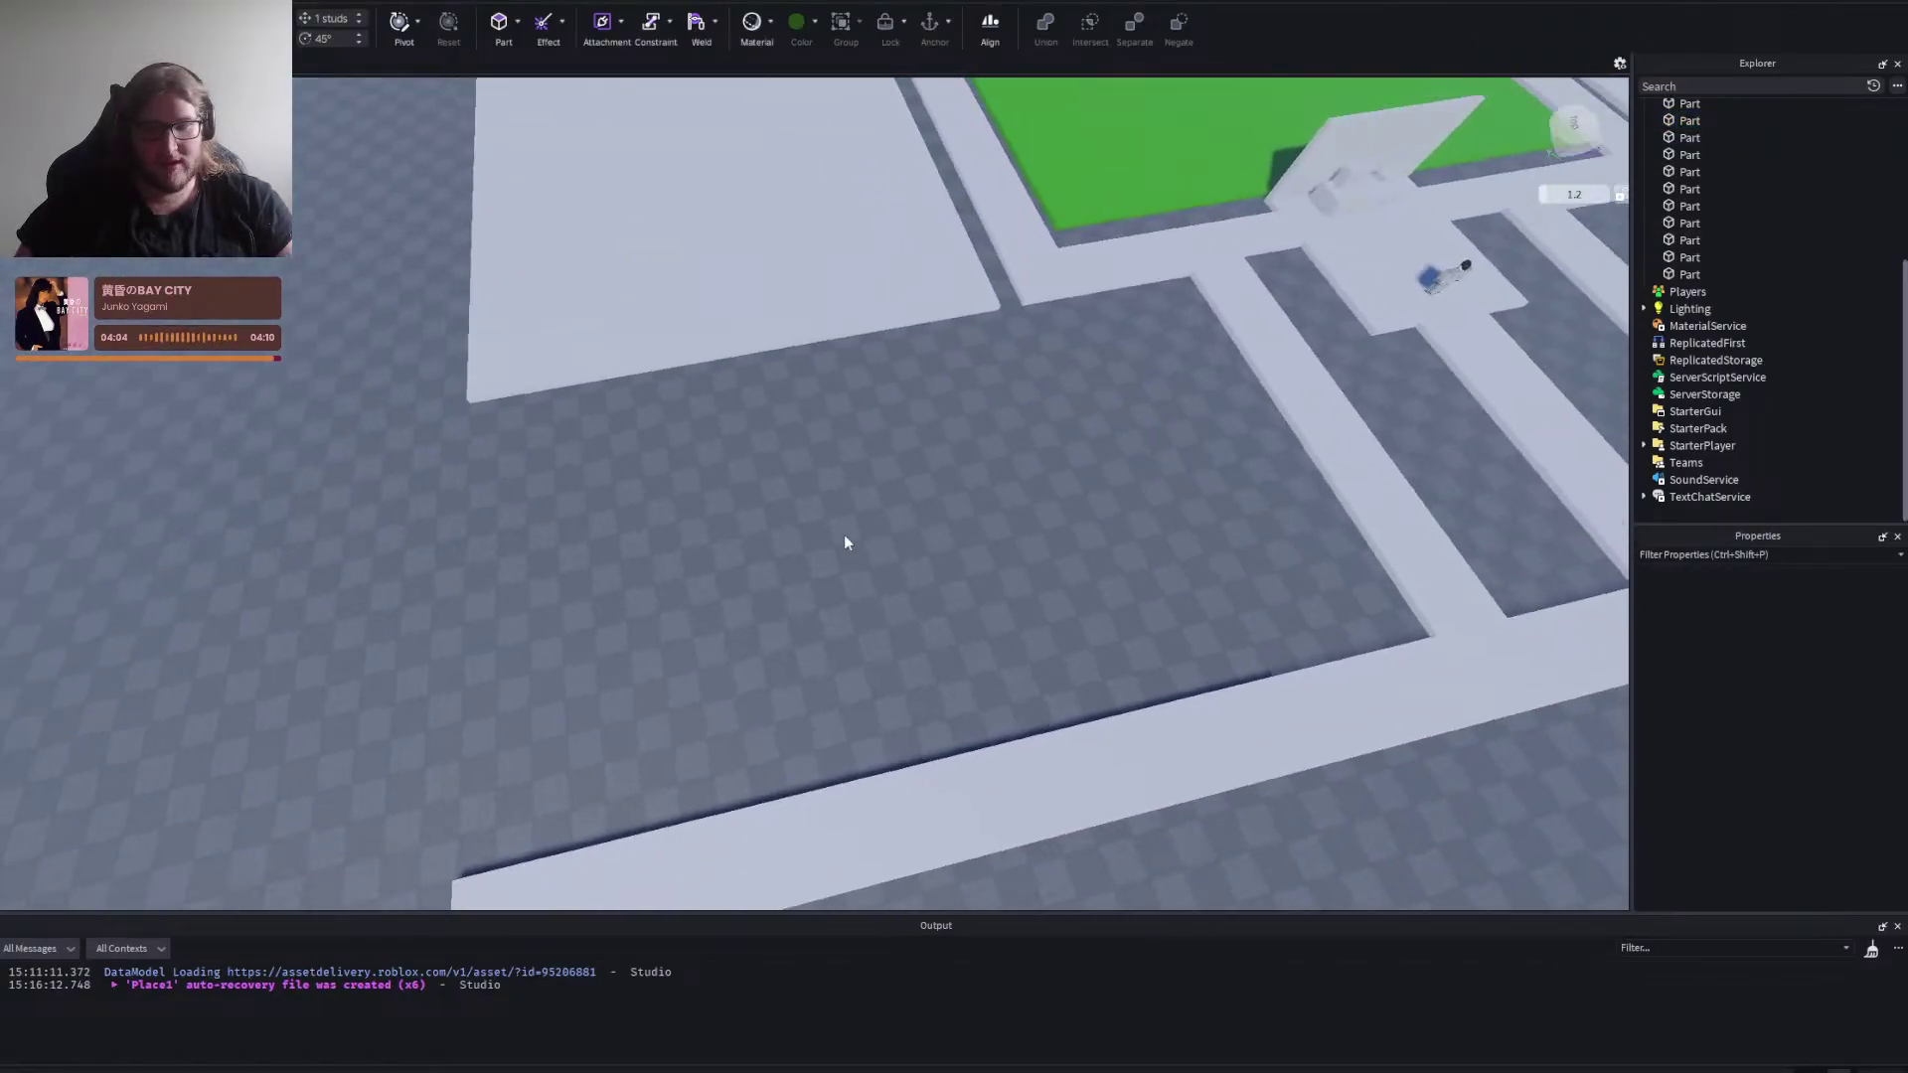
key(s)
key(d)
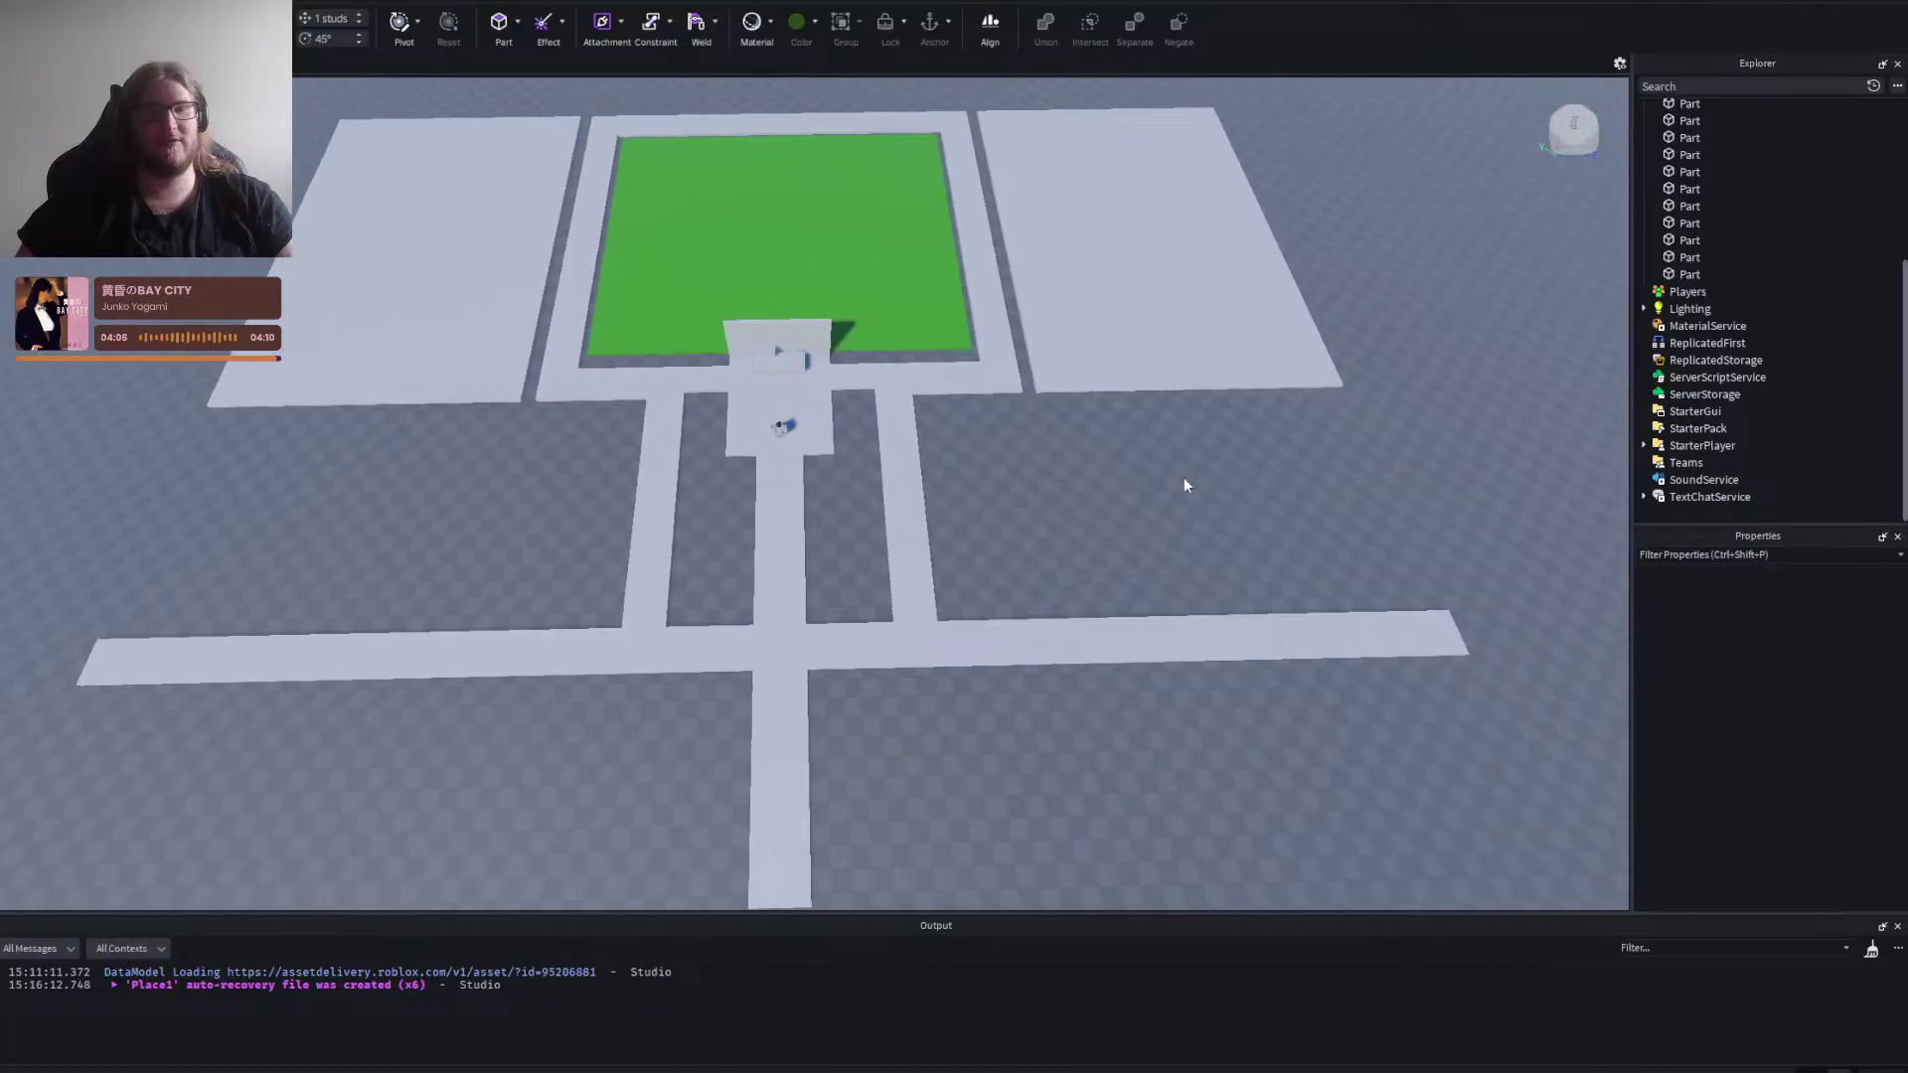
drag(919, 428, 981, 479)
key(a)
right_click(1255, 491)
key(w)
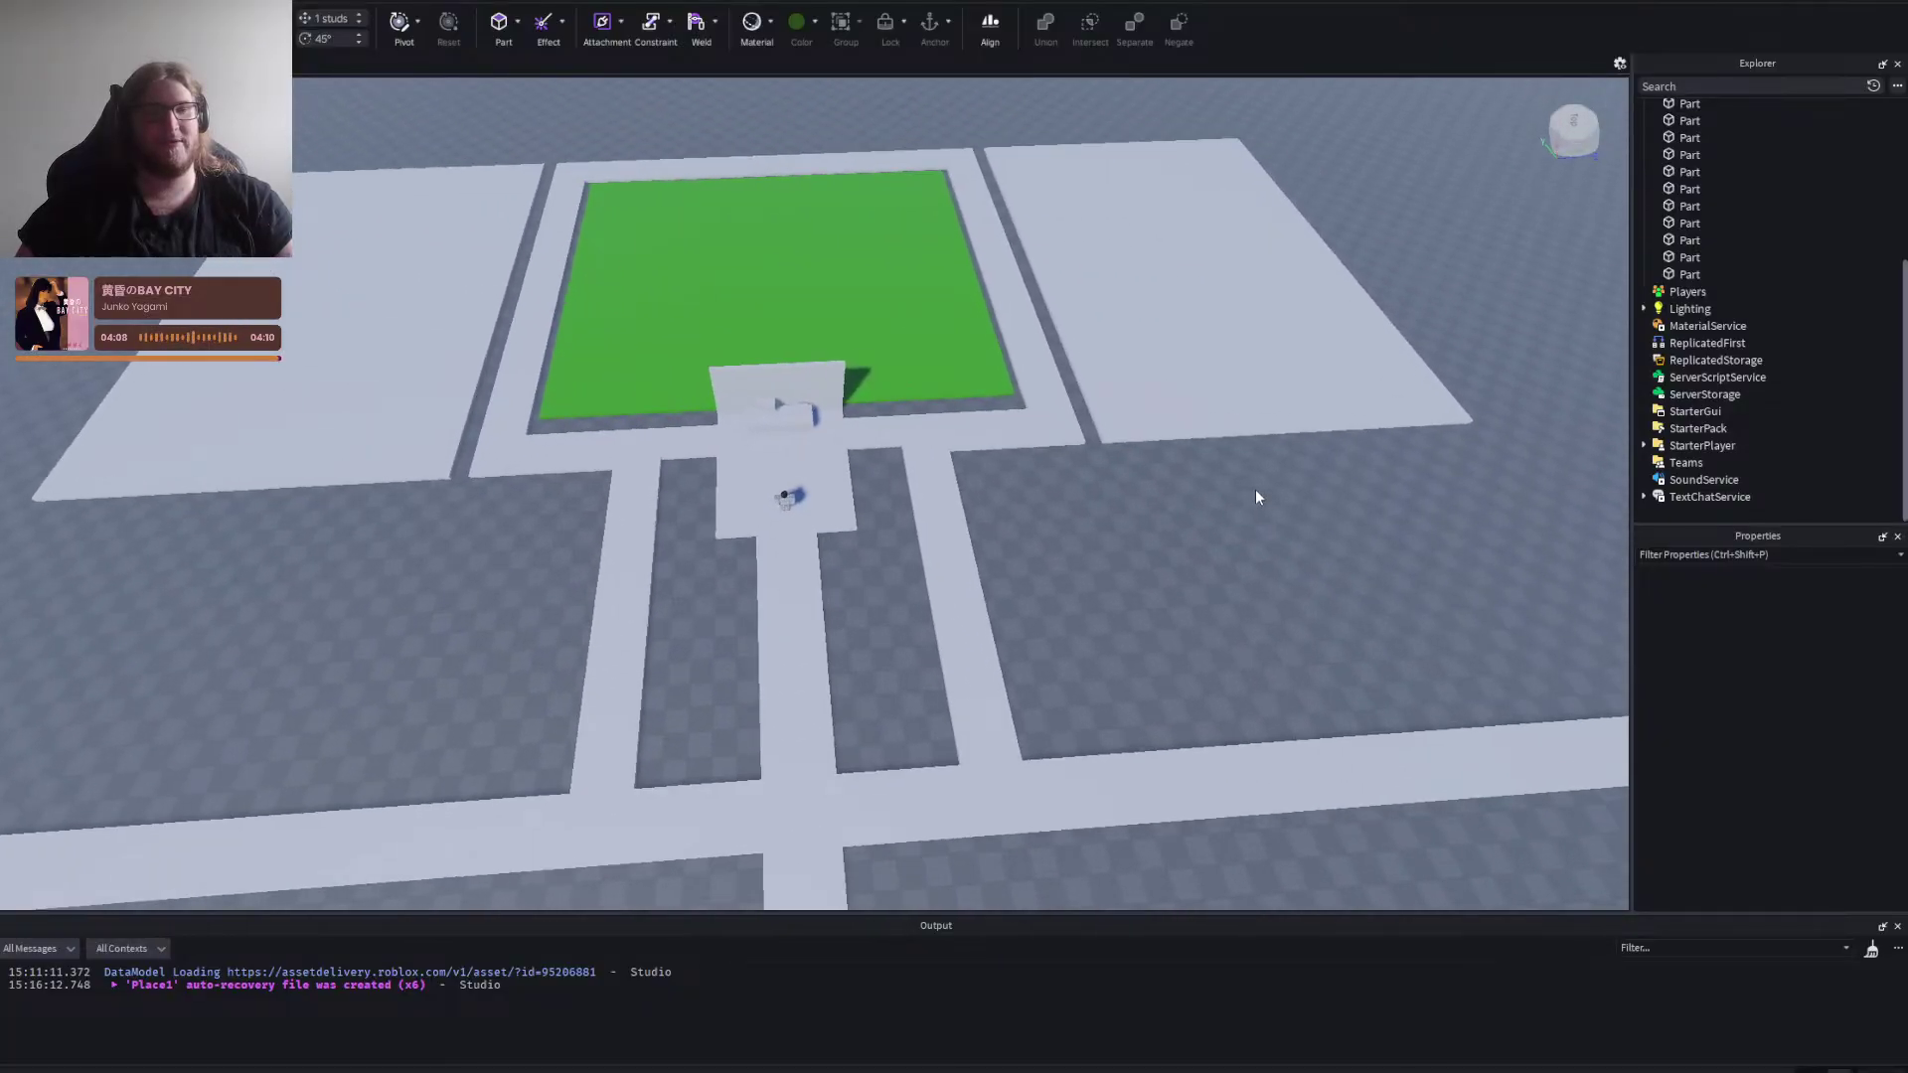
key(a)
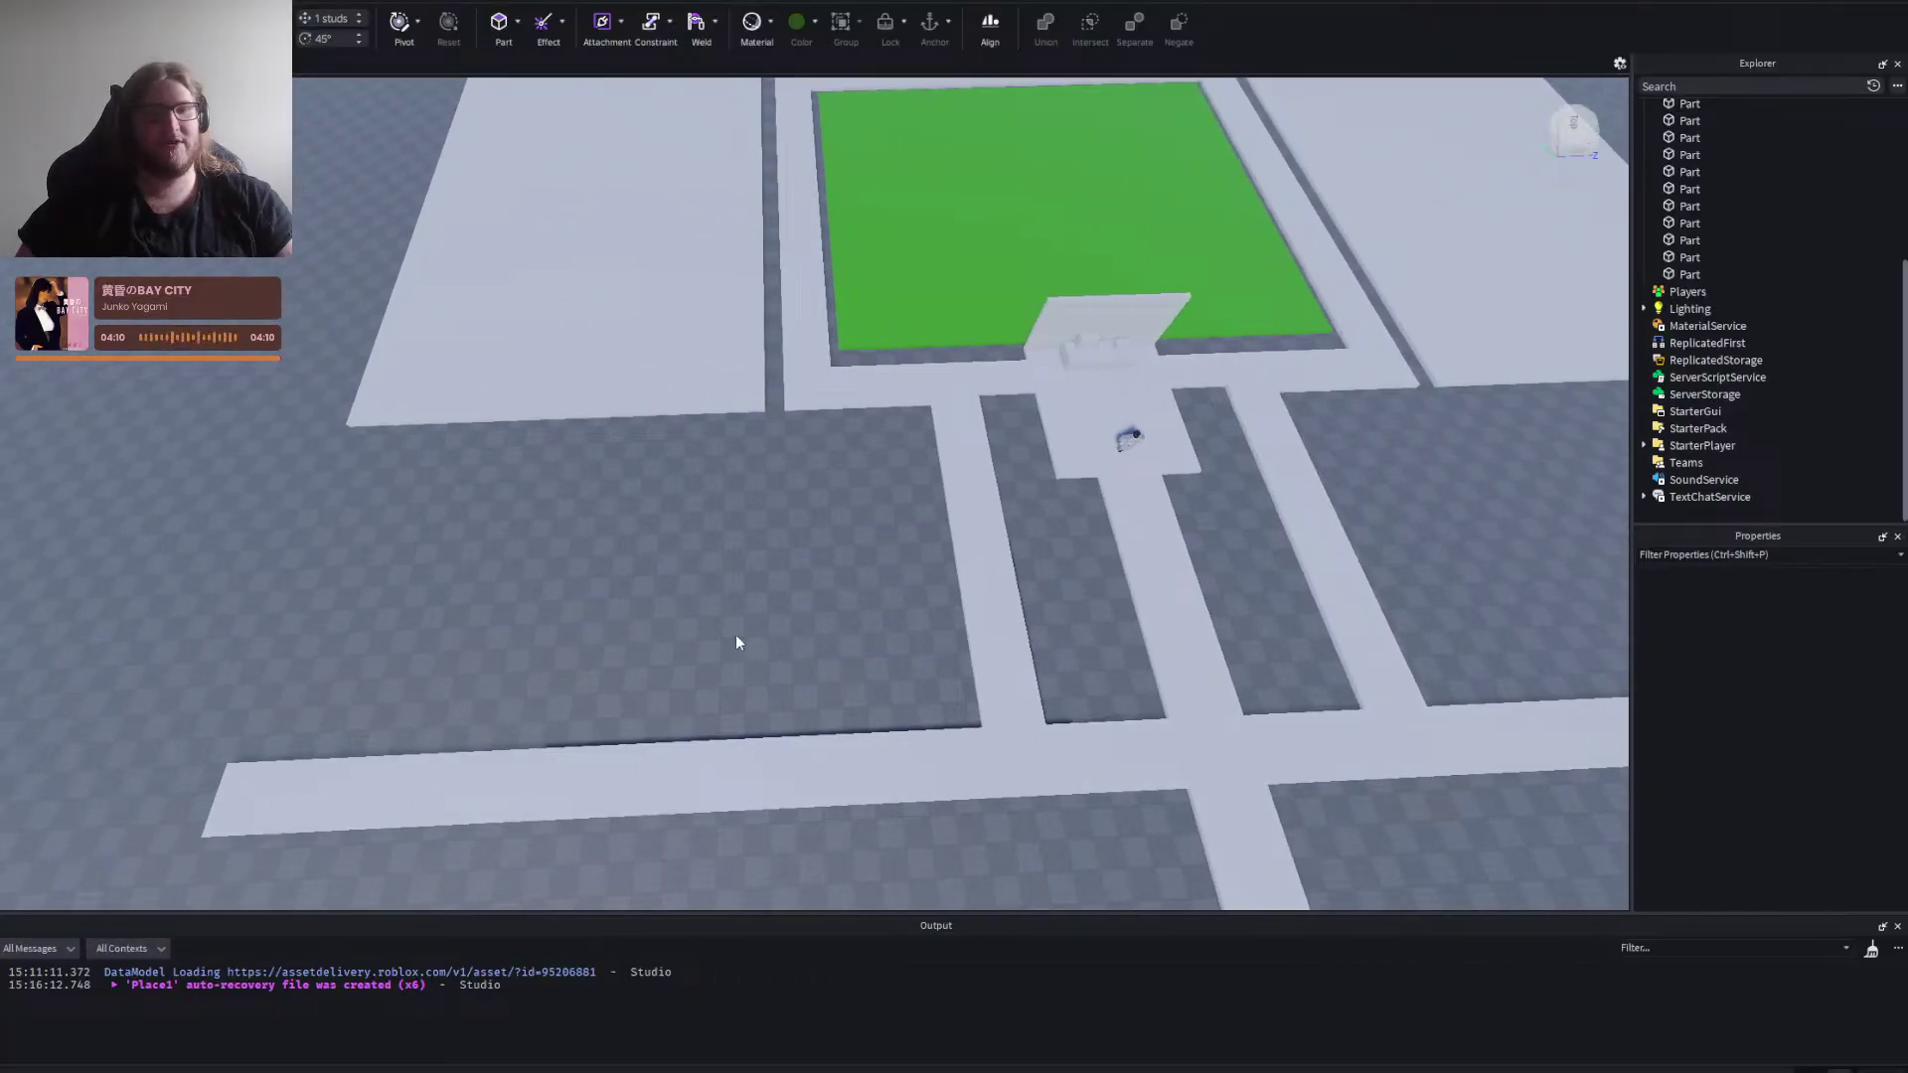
key(d)
key(a)
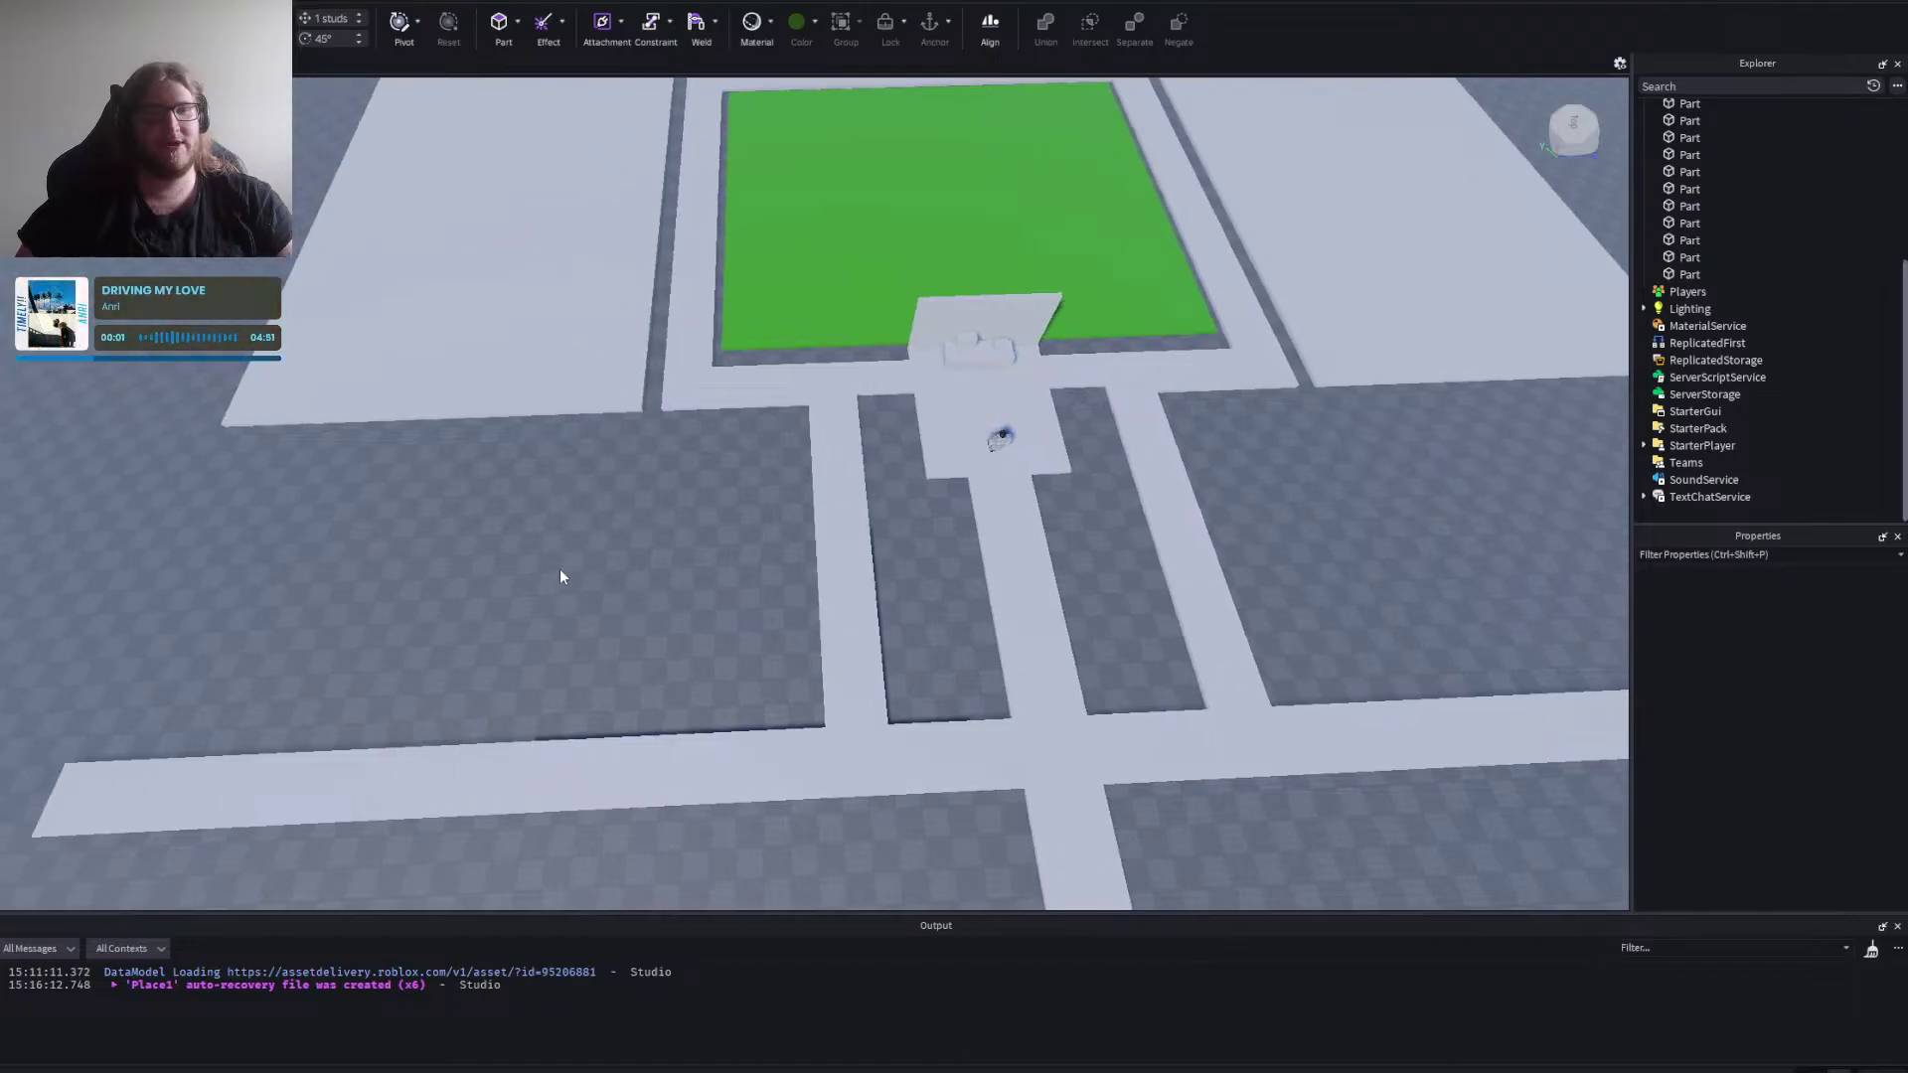
key(d)
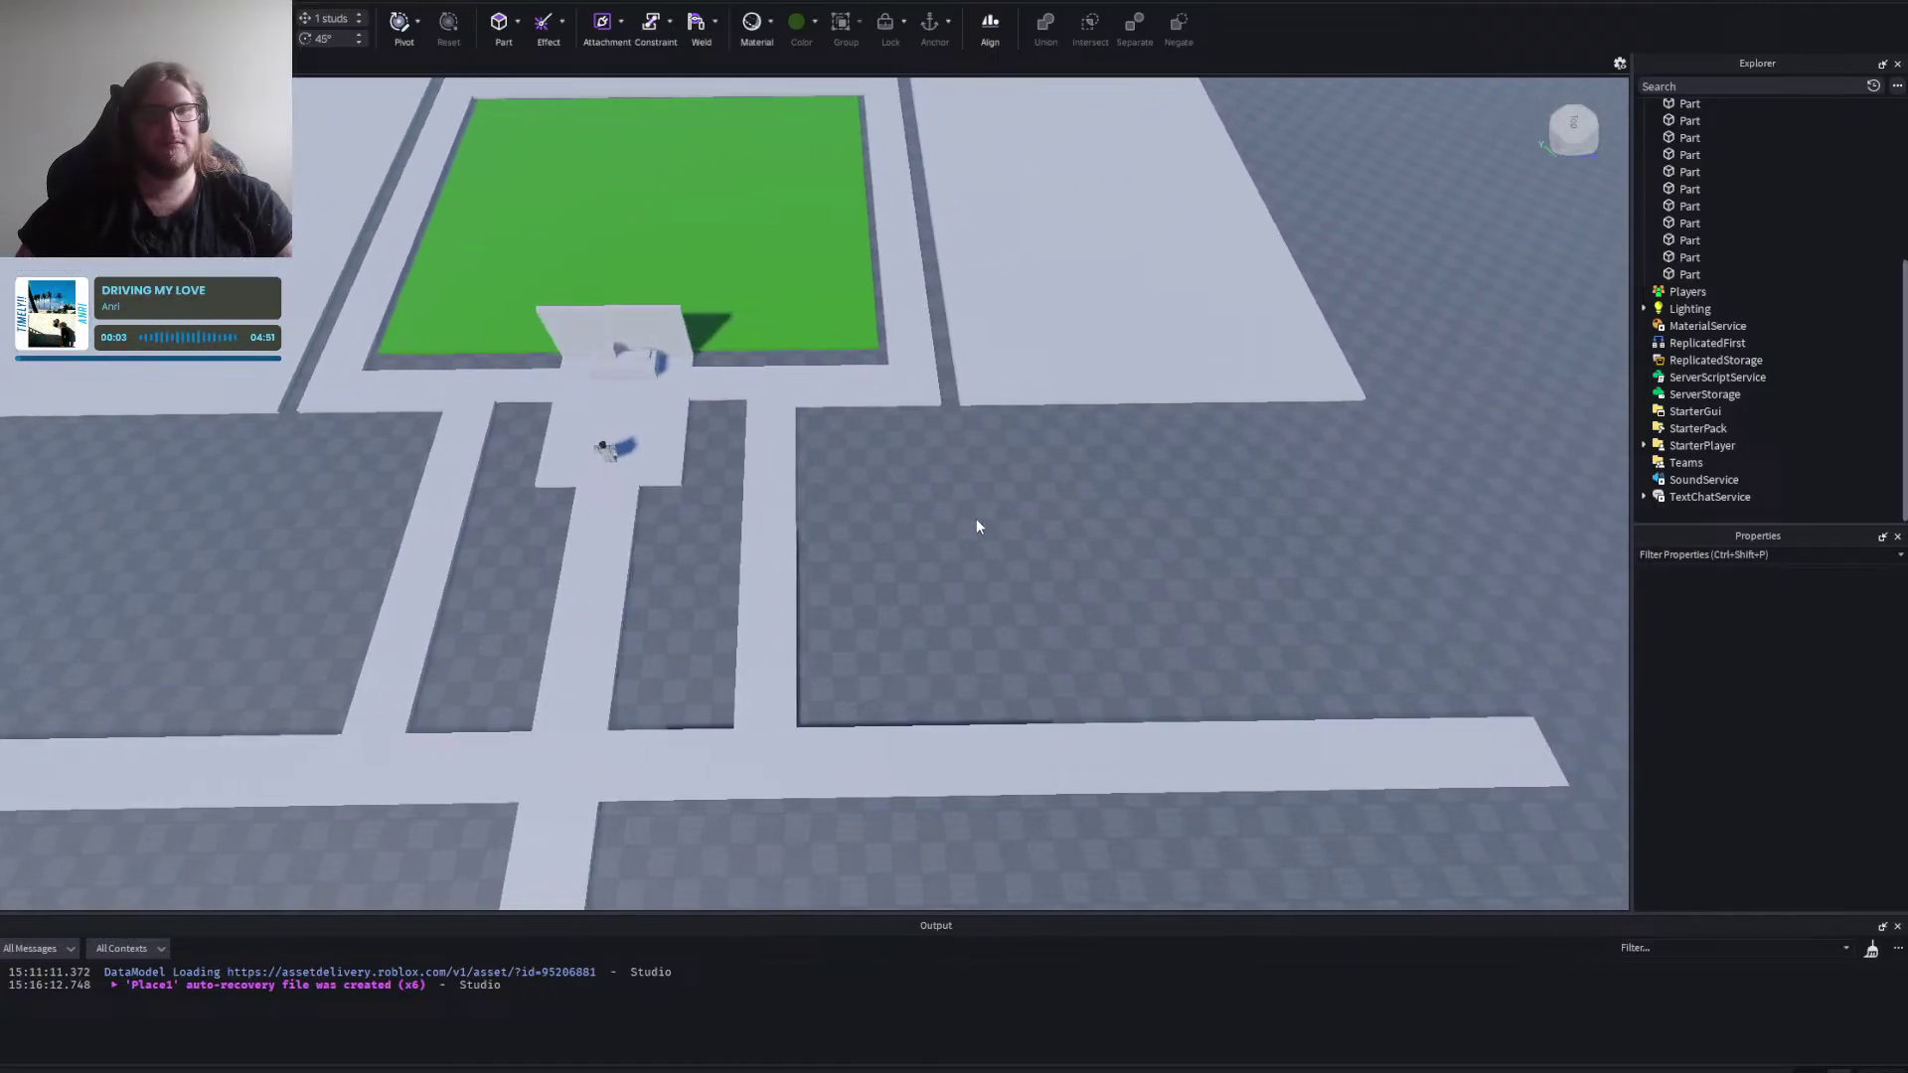
Add a new part beside the outer office hallway and stretch it into a rectangular room slab filling the empty area with narrow gaps.
key(a)
key(s)
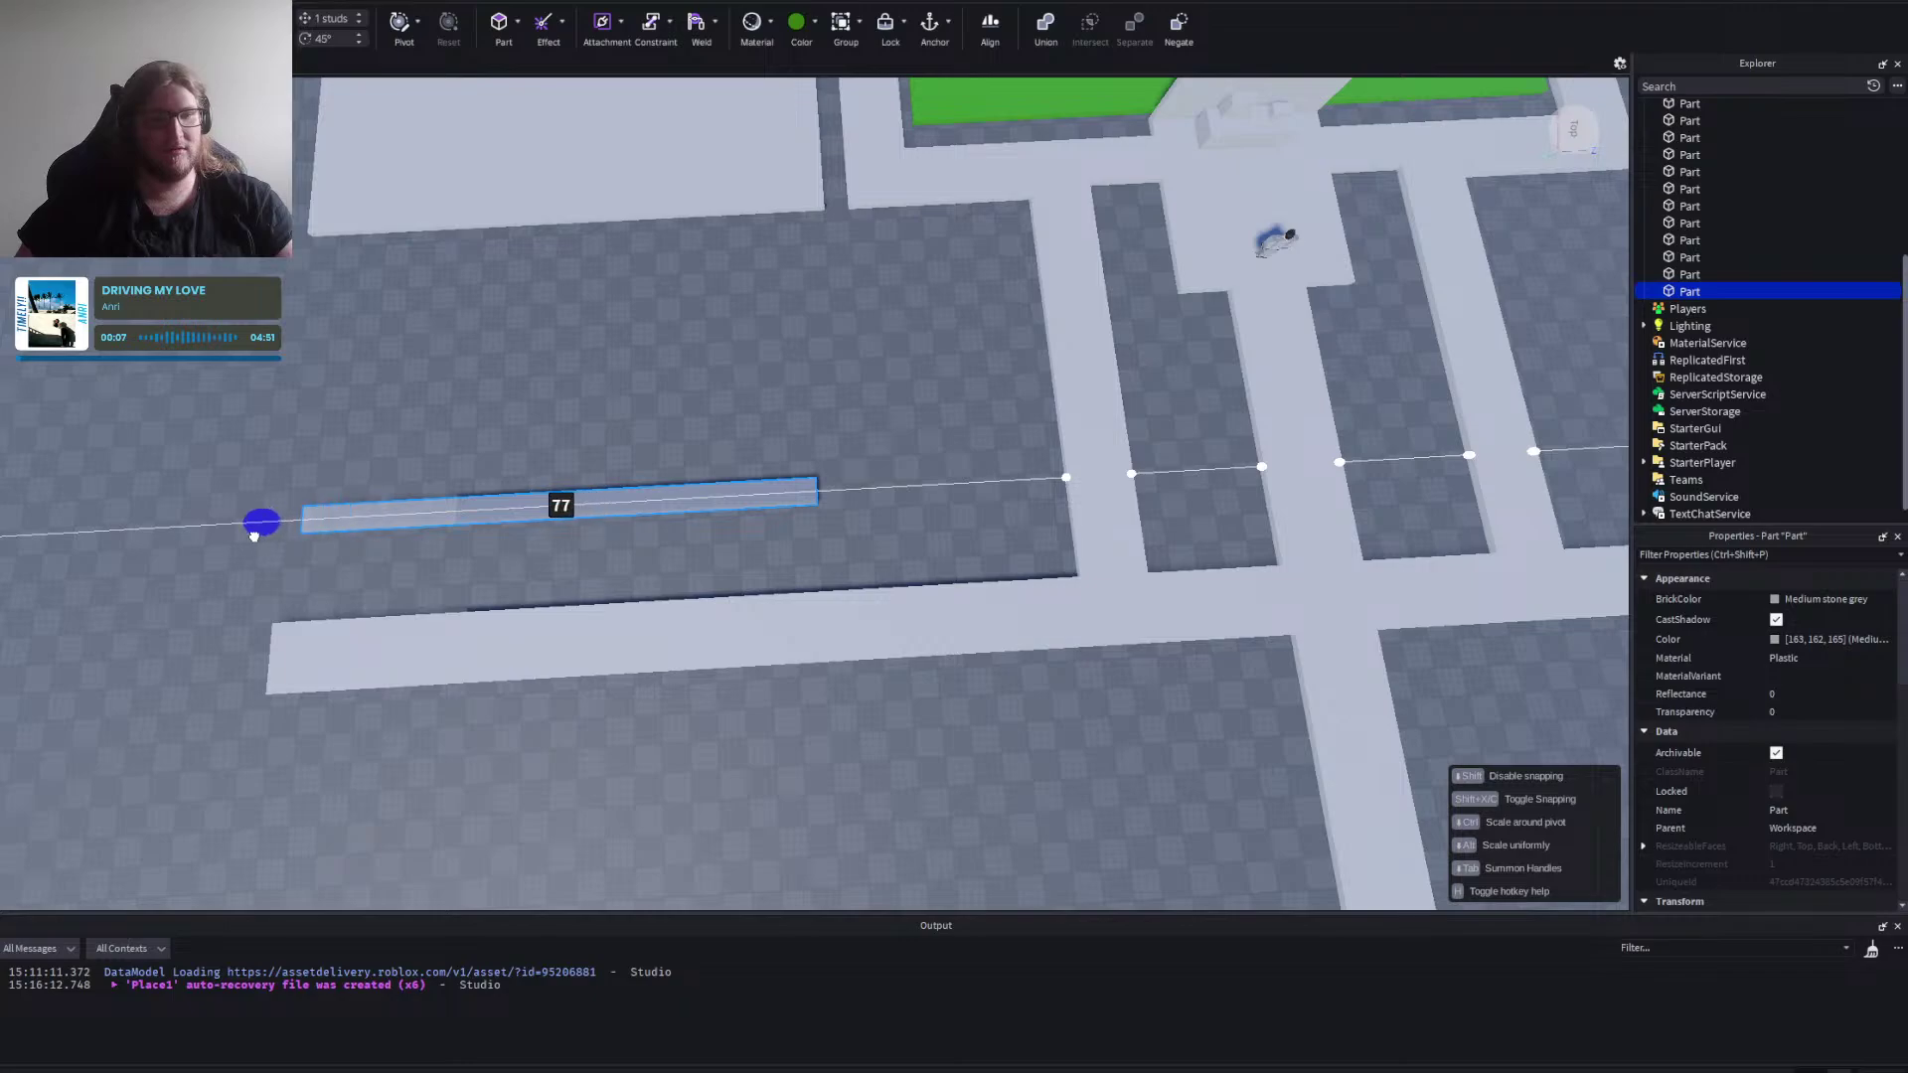
drag(562, 443, 512, 211)
drag(784, 376, 1052, 360)
drag(661, 548, 666, 601)
drag(659, 225, 659, 213)
click(239, 390)
Duplicate the new room slab and place the copy in the matching empty area on the other side of the office hallways.
key(d)
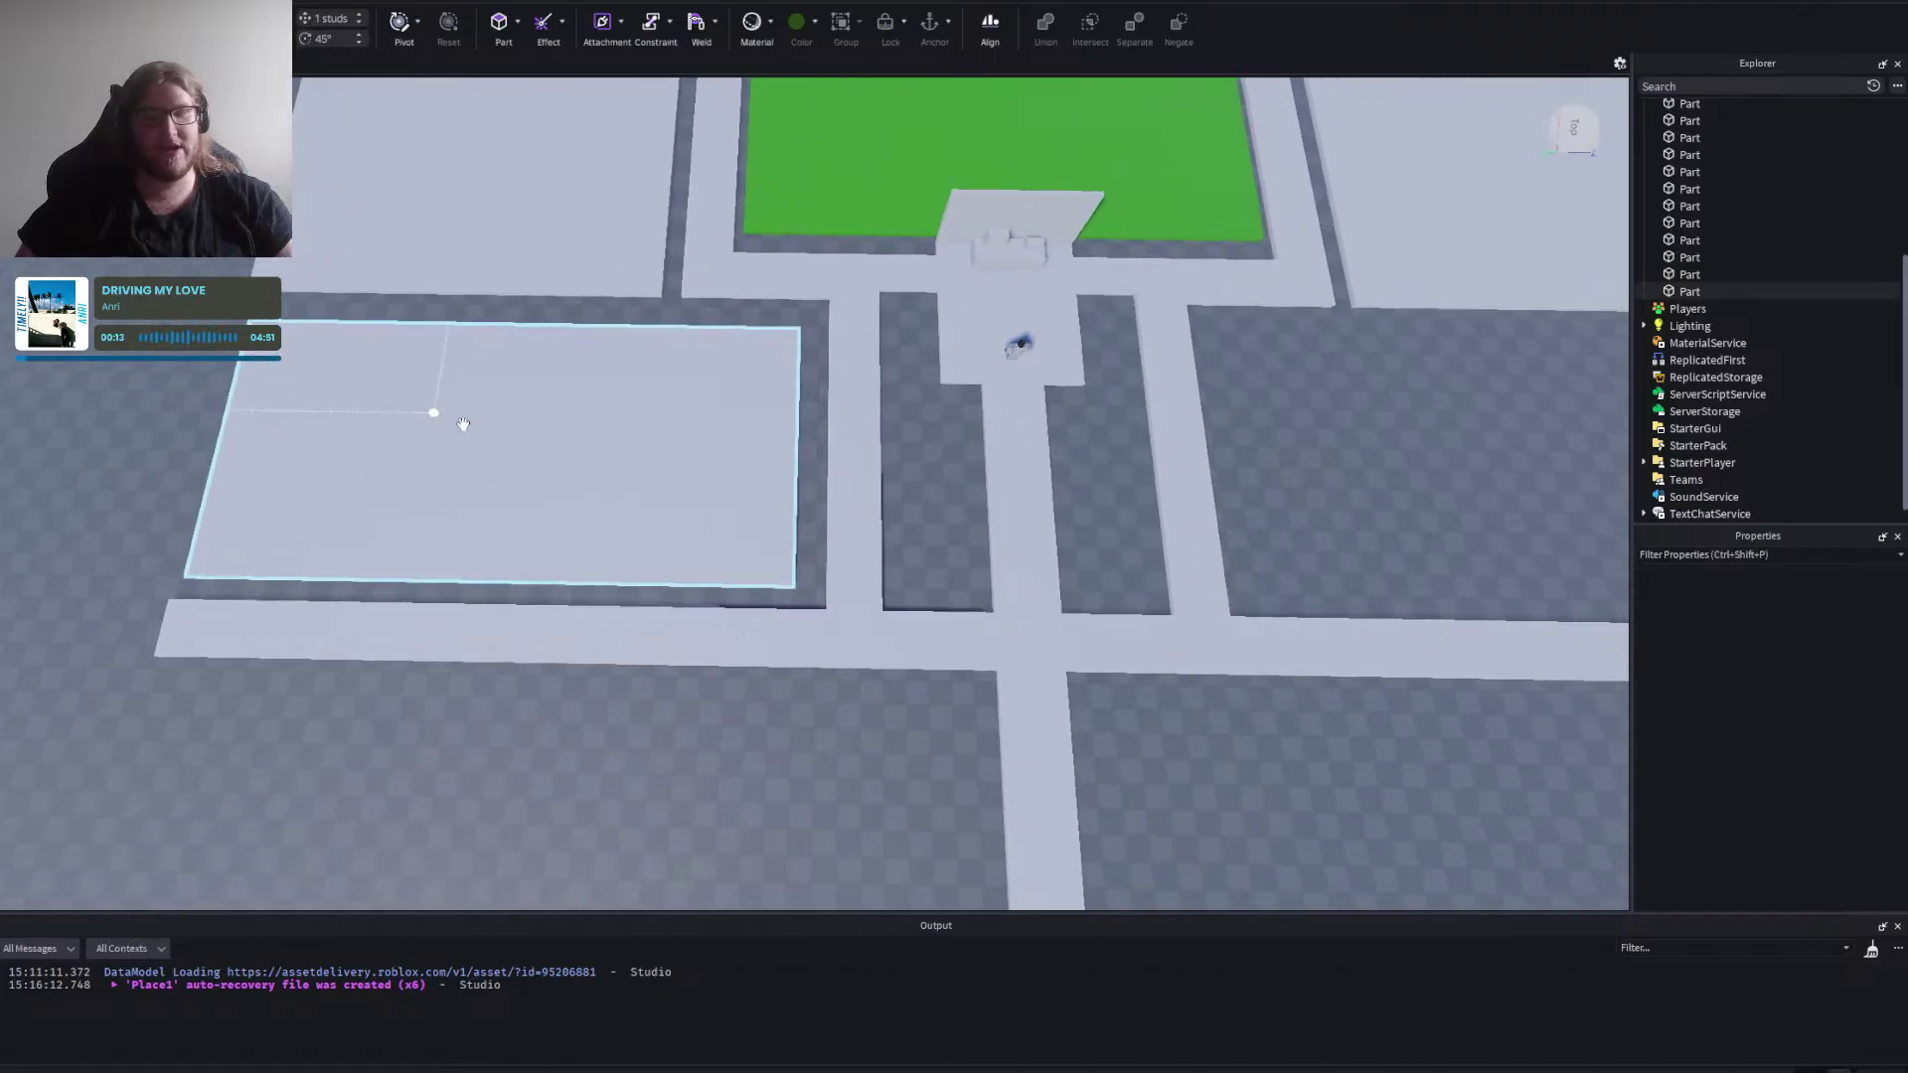
key(s)
key(d)
click(540, 464)
key(ctrl+d)
key(d)
drag(537, 434, 1394, 452)
click(1566, 427)
key(s)
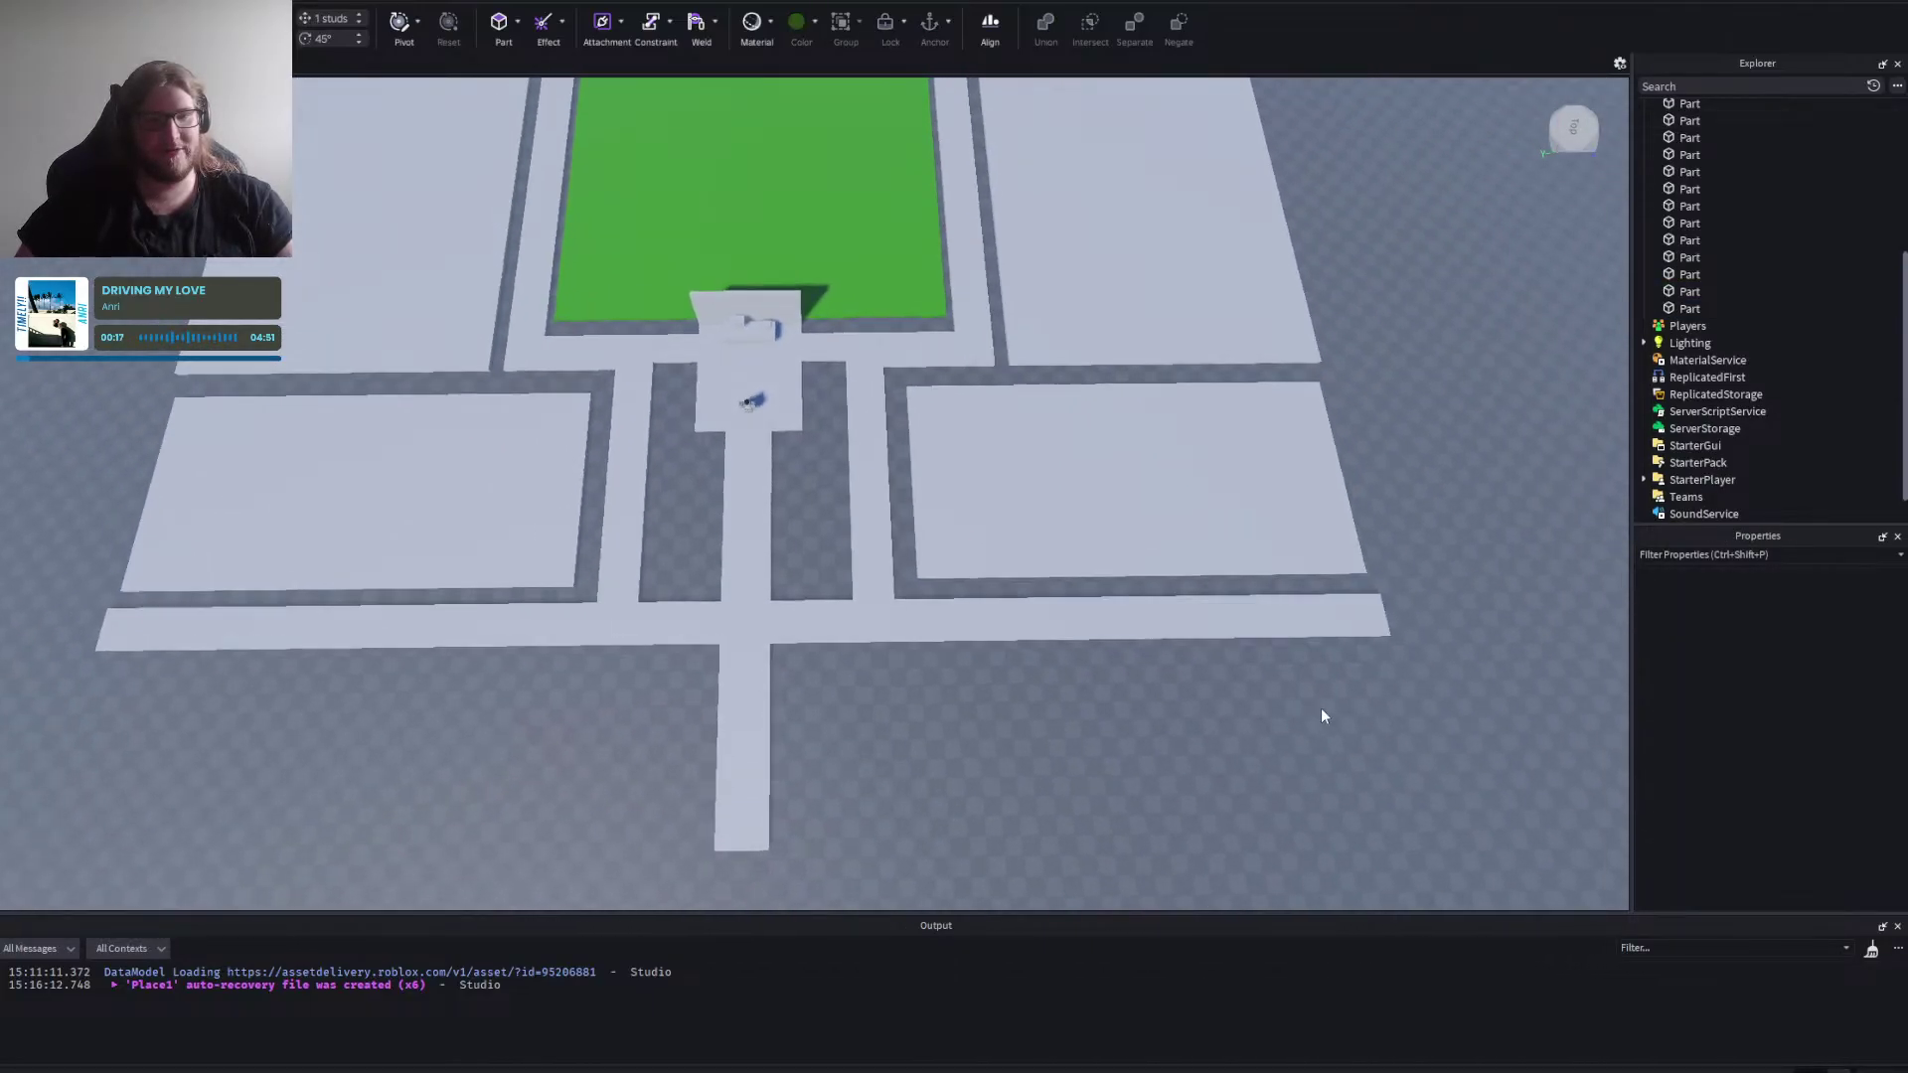
key(s)
key(s)
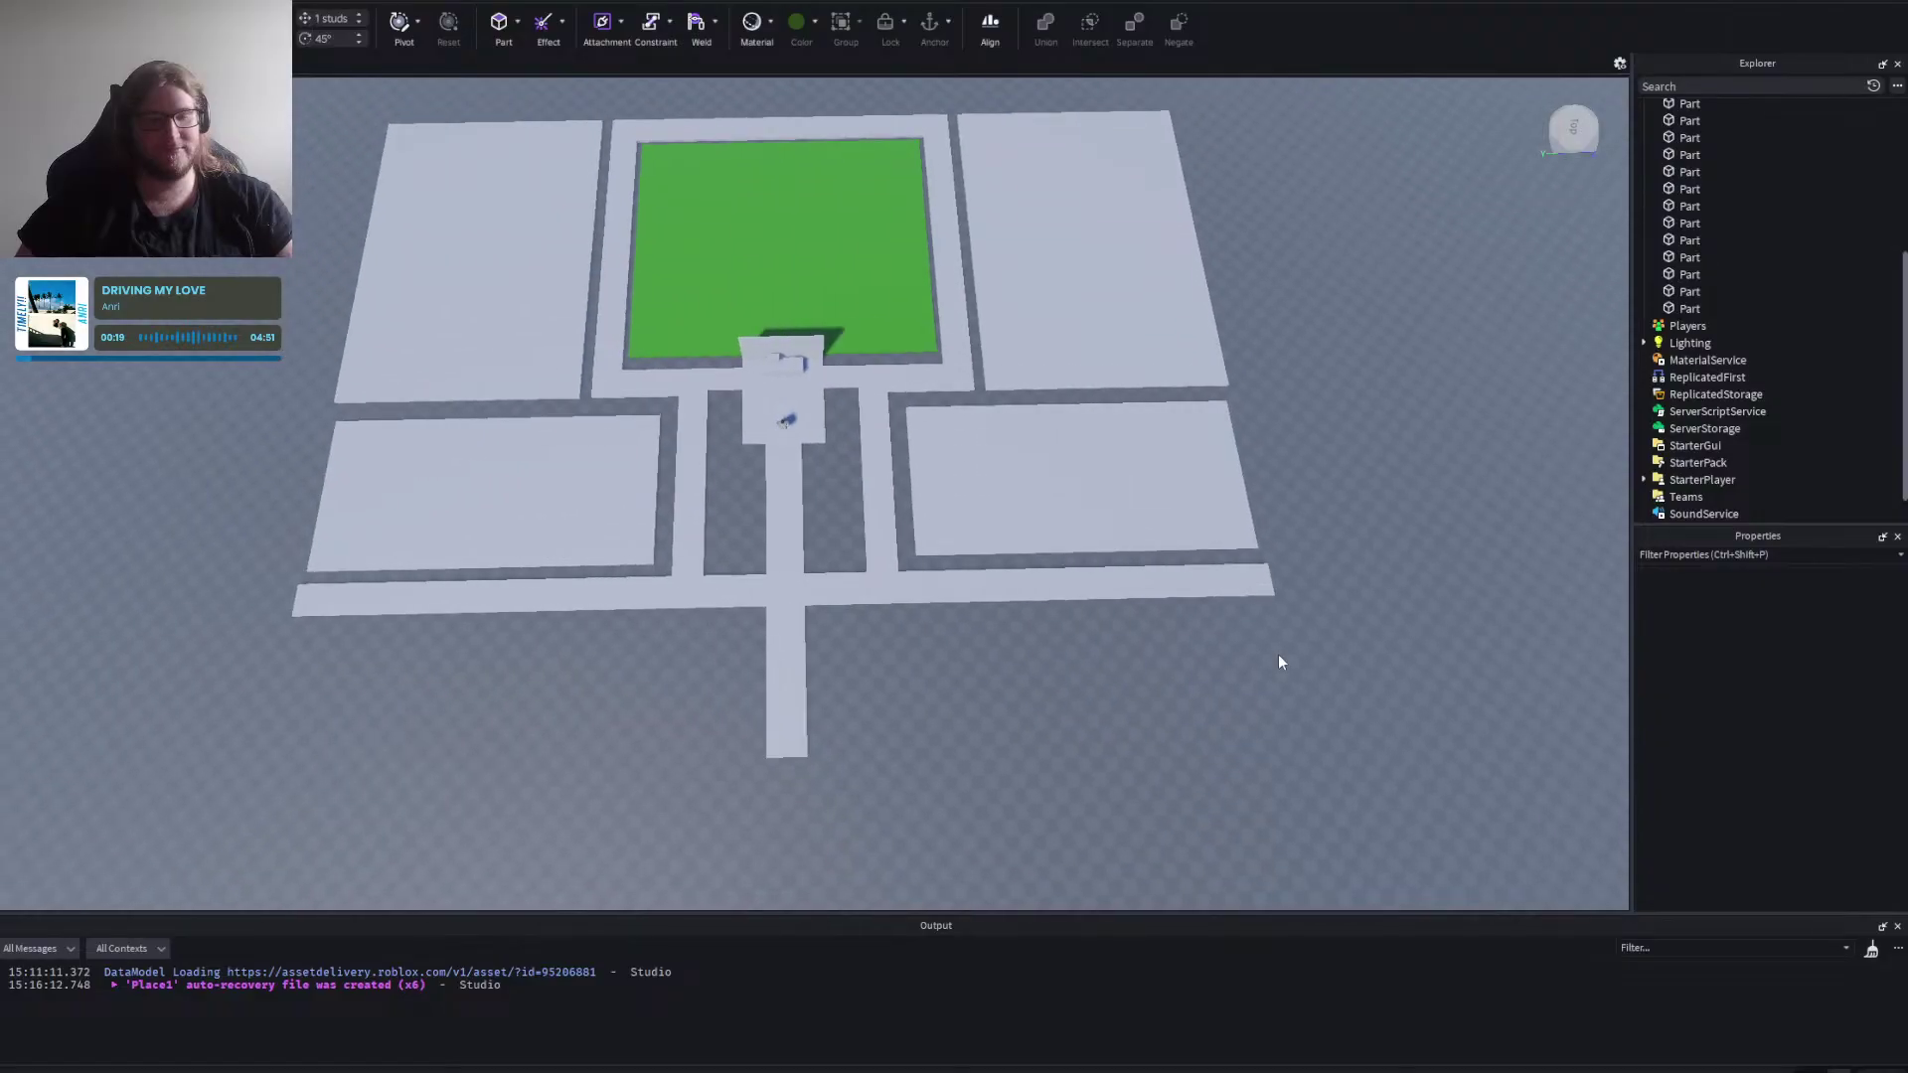
right_click(1251, 680)
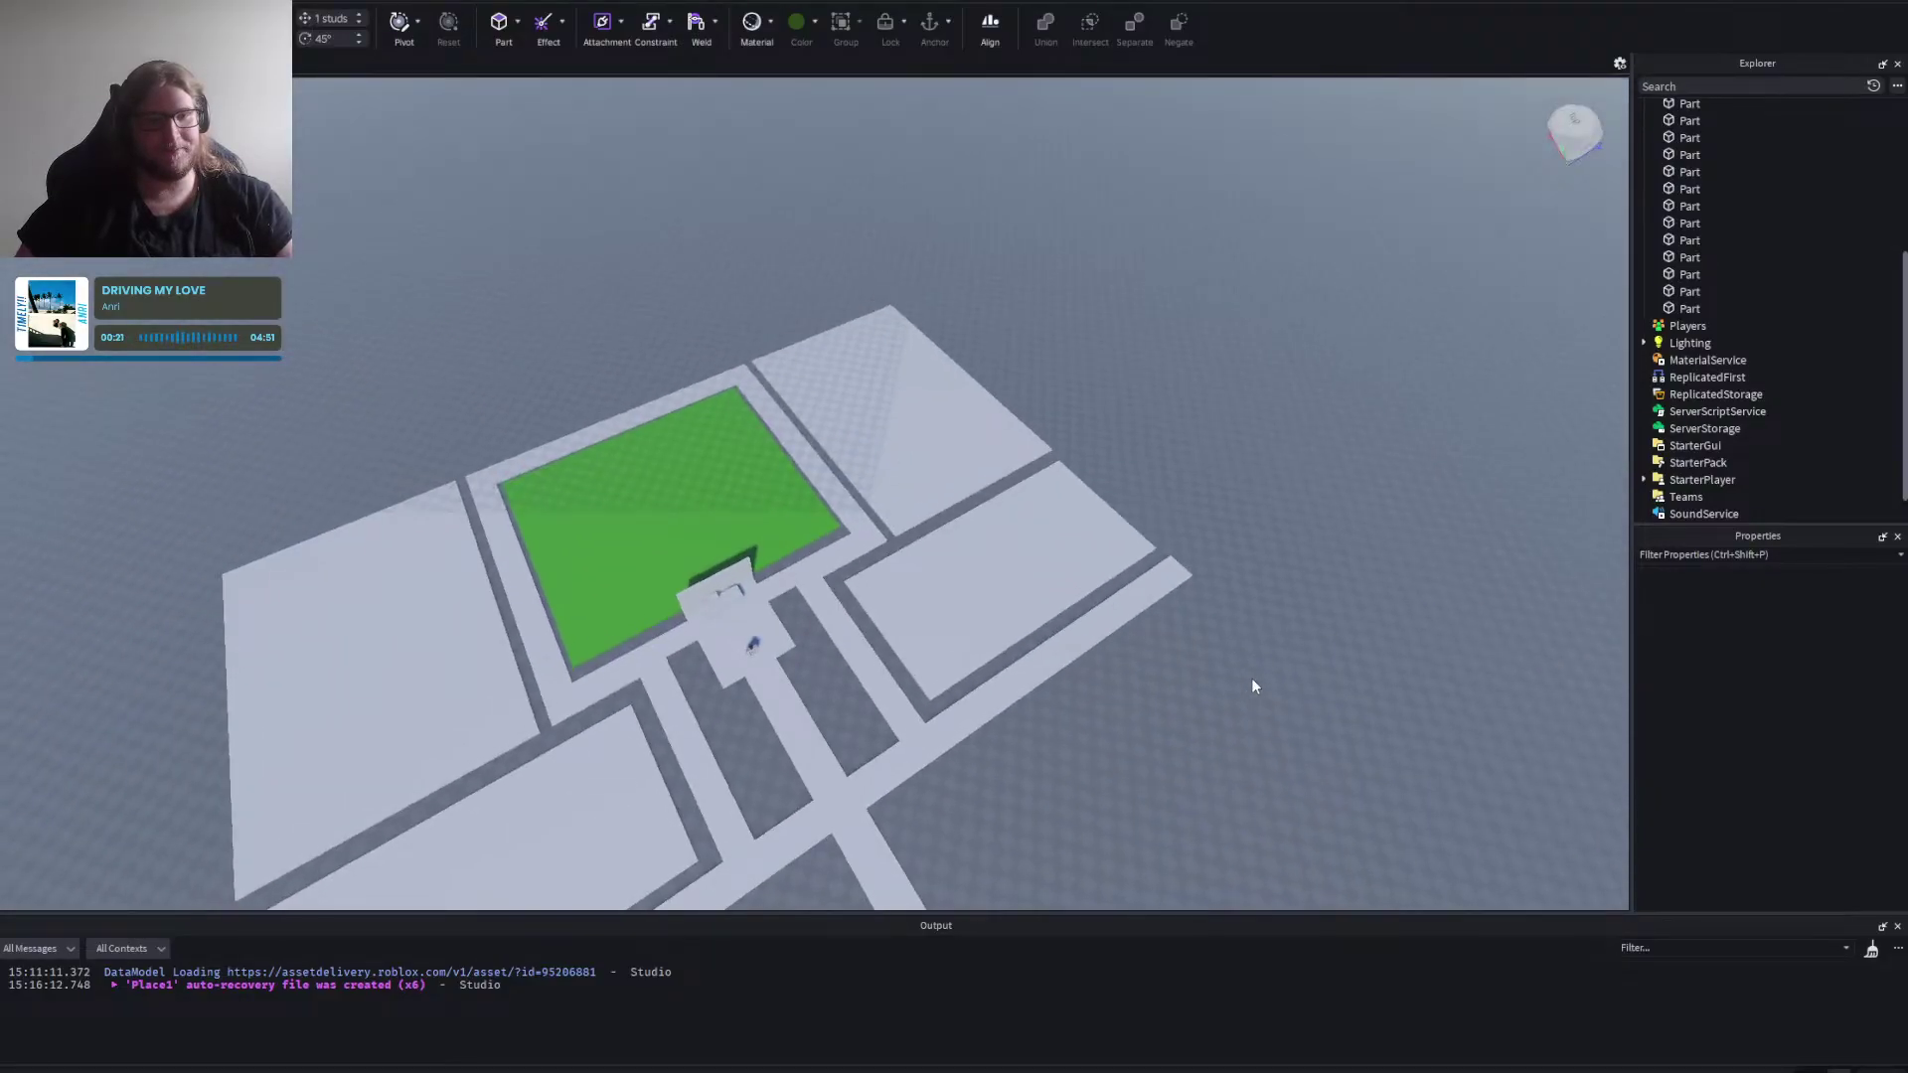
Examine the whole asylum layout from several angles, including the new room slabs, cross hallway and open ground beyond it.
right_click(1251, 680)
key(w)
right_click(1252, 680)
right_click(1252, 679)
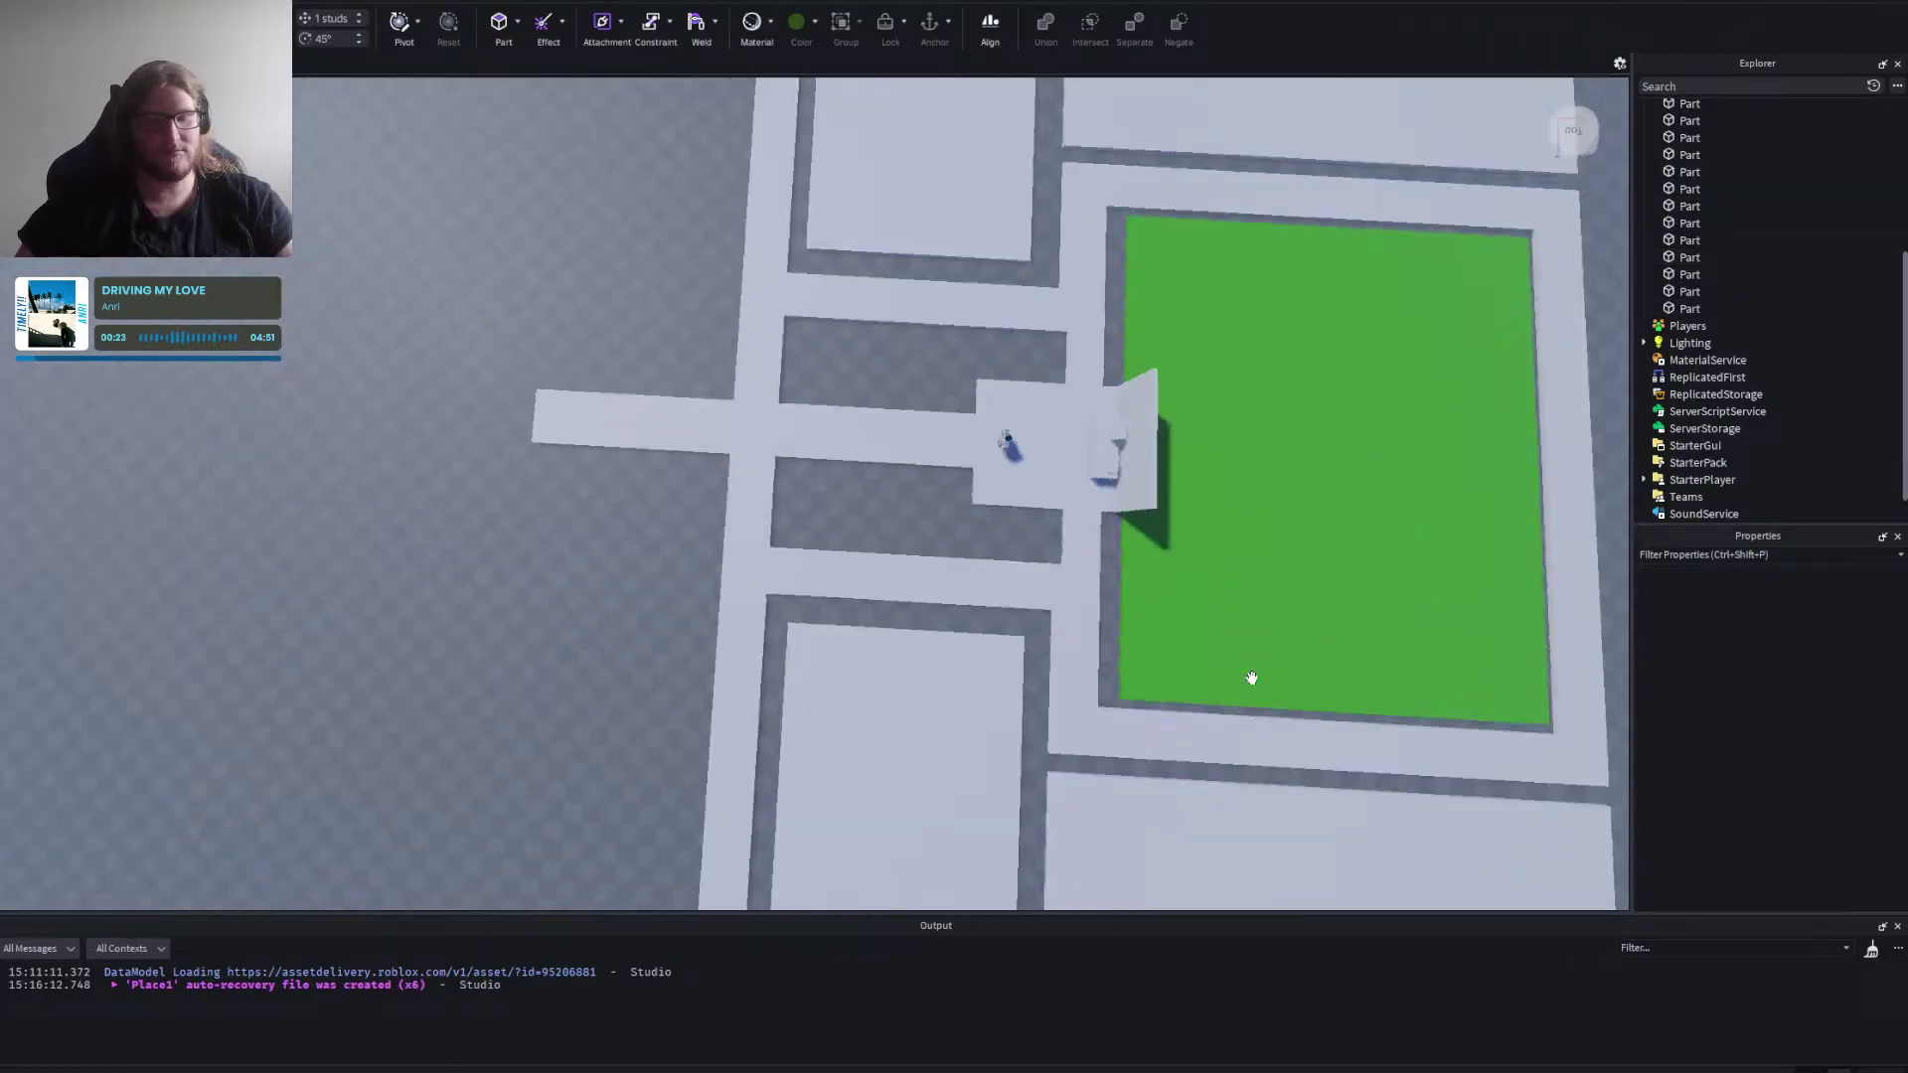
right_click(1252, 679)
key(d)
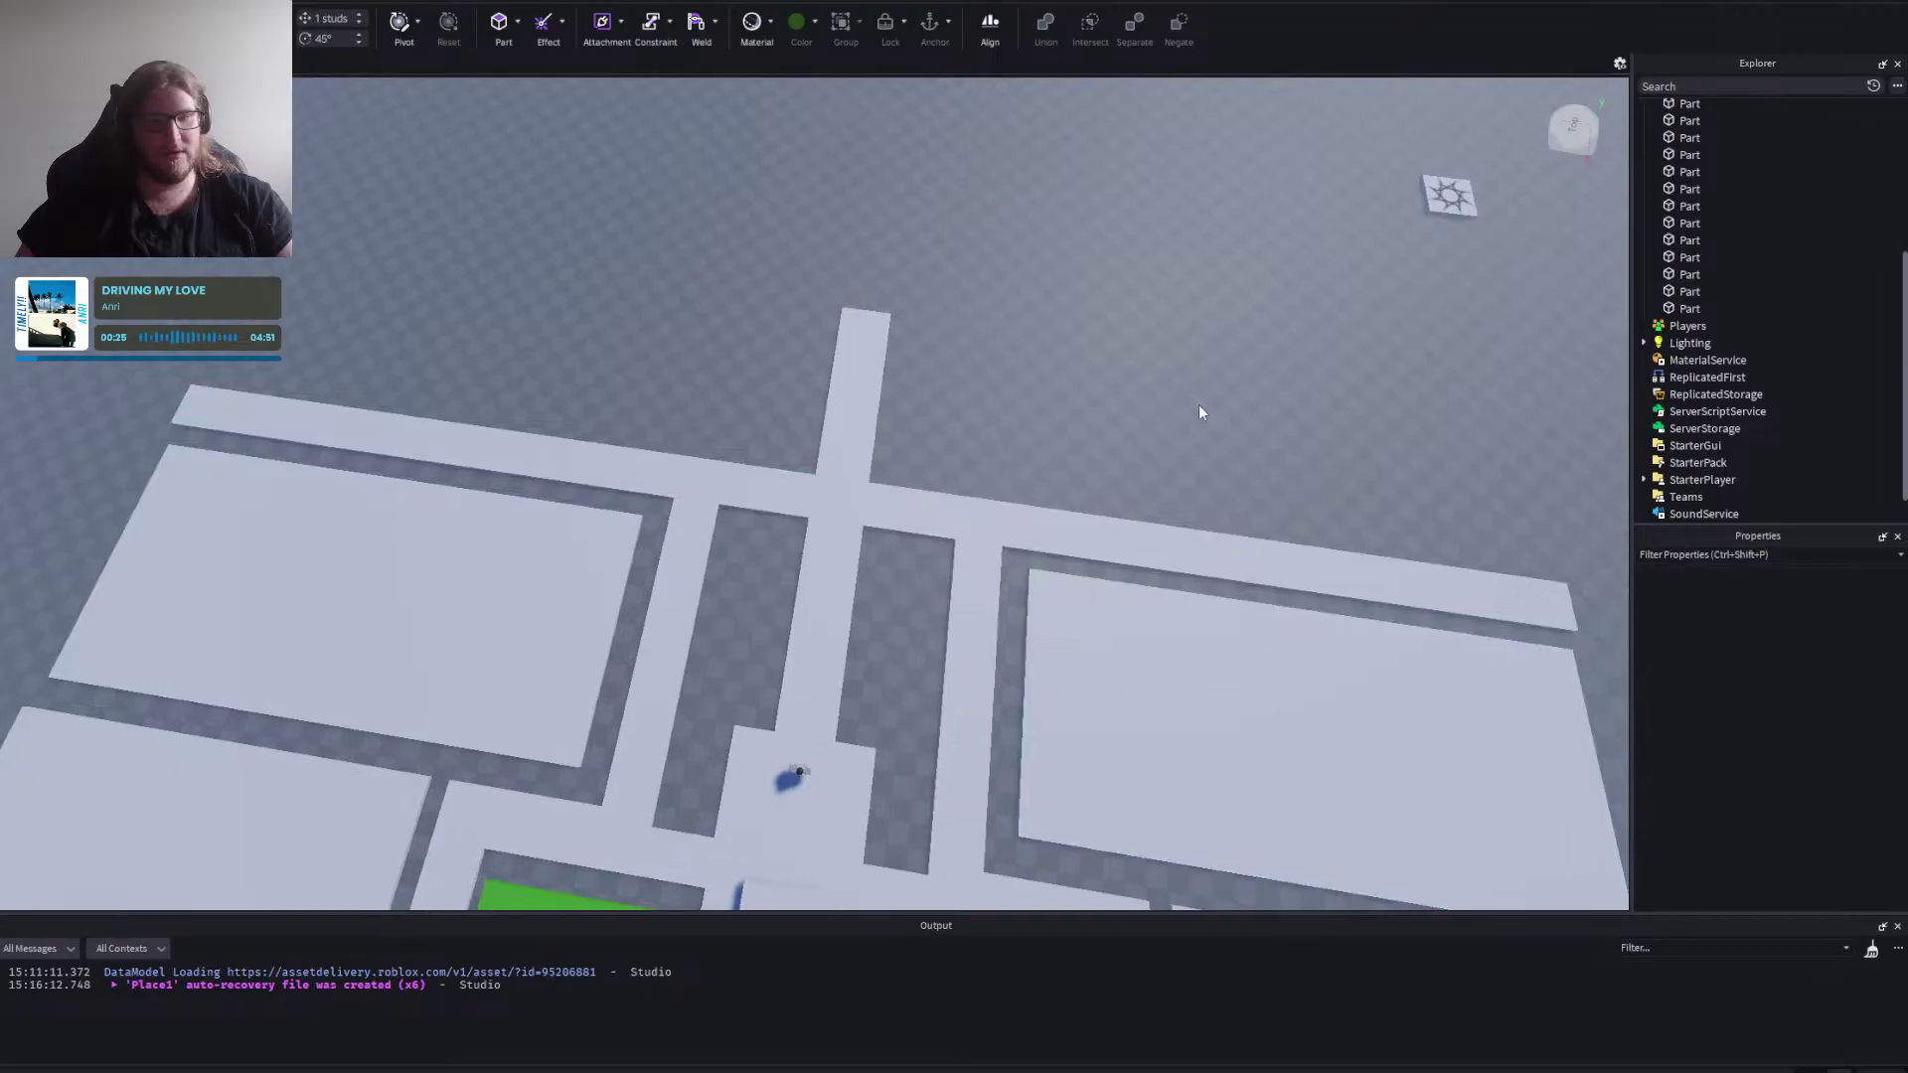
key(w)
right_click(776, 128)
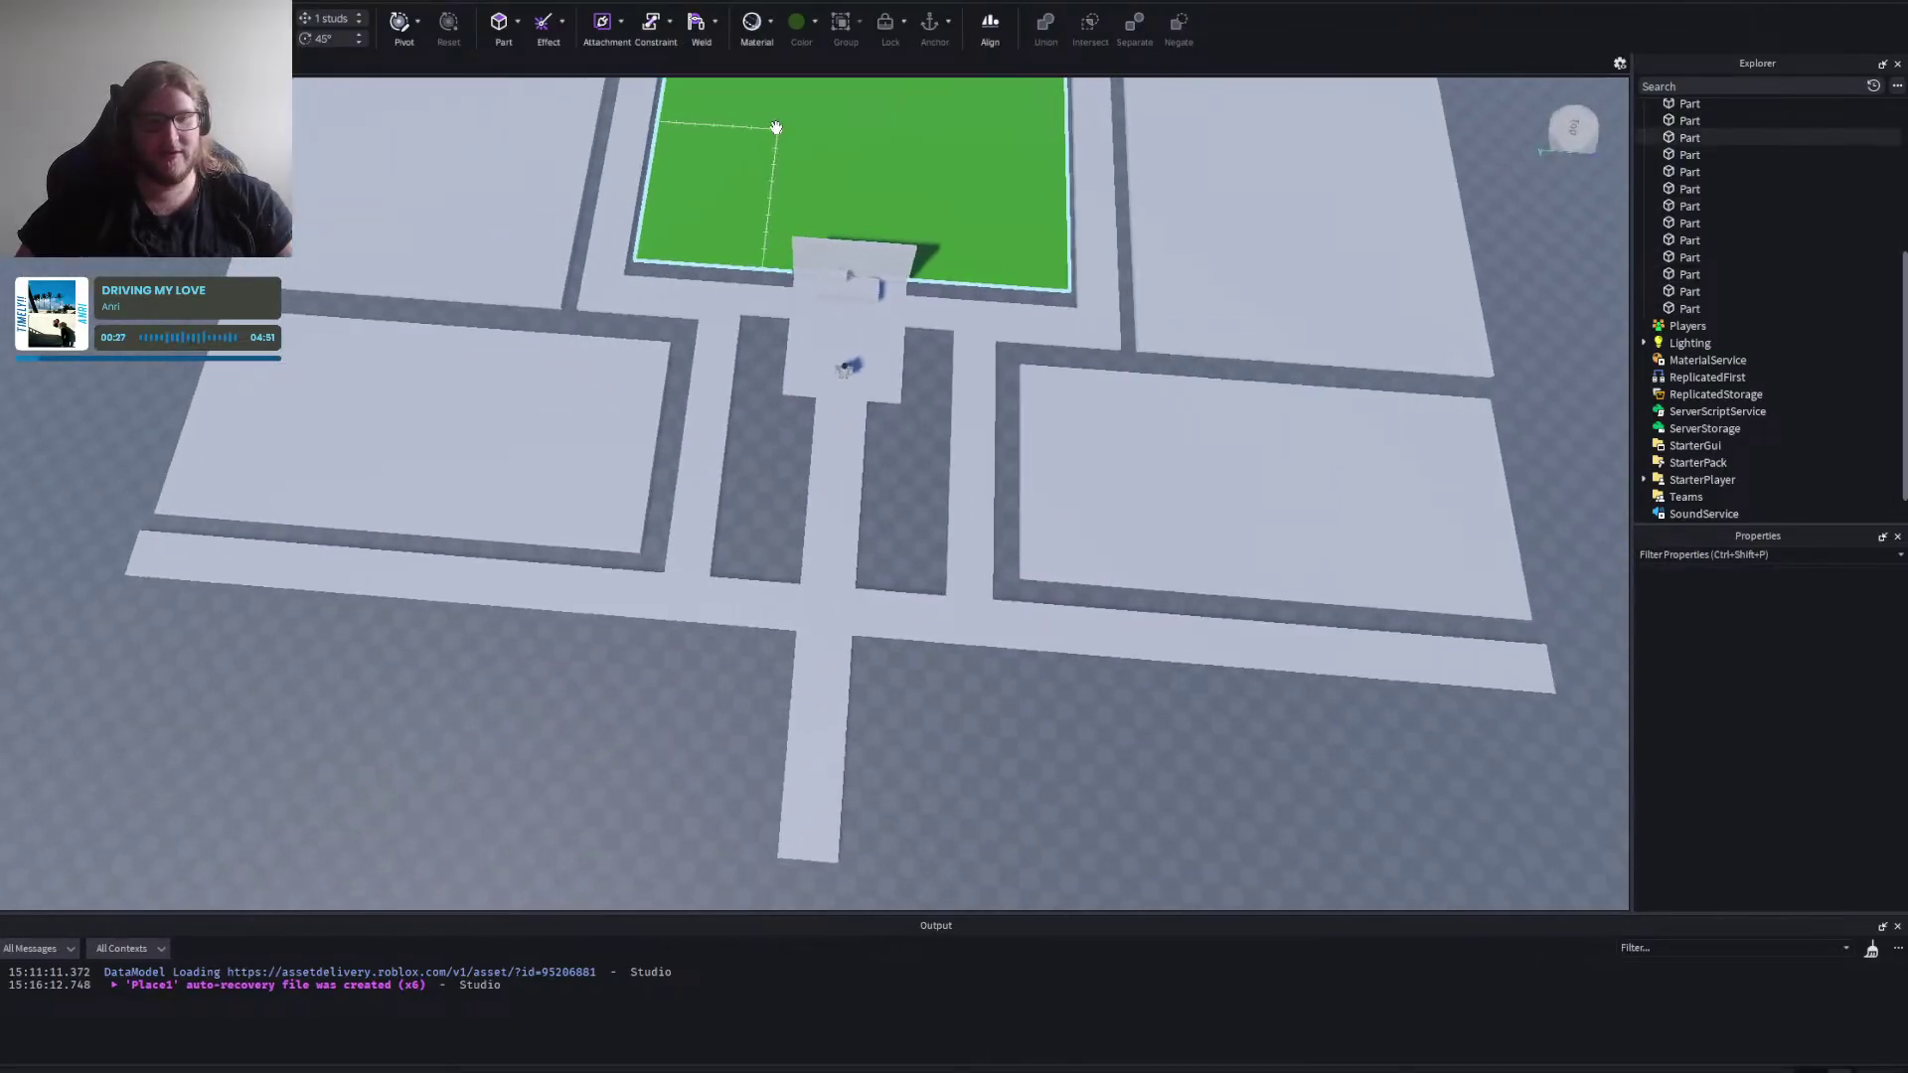
key(s)
key(a)
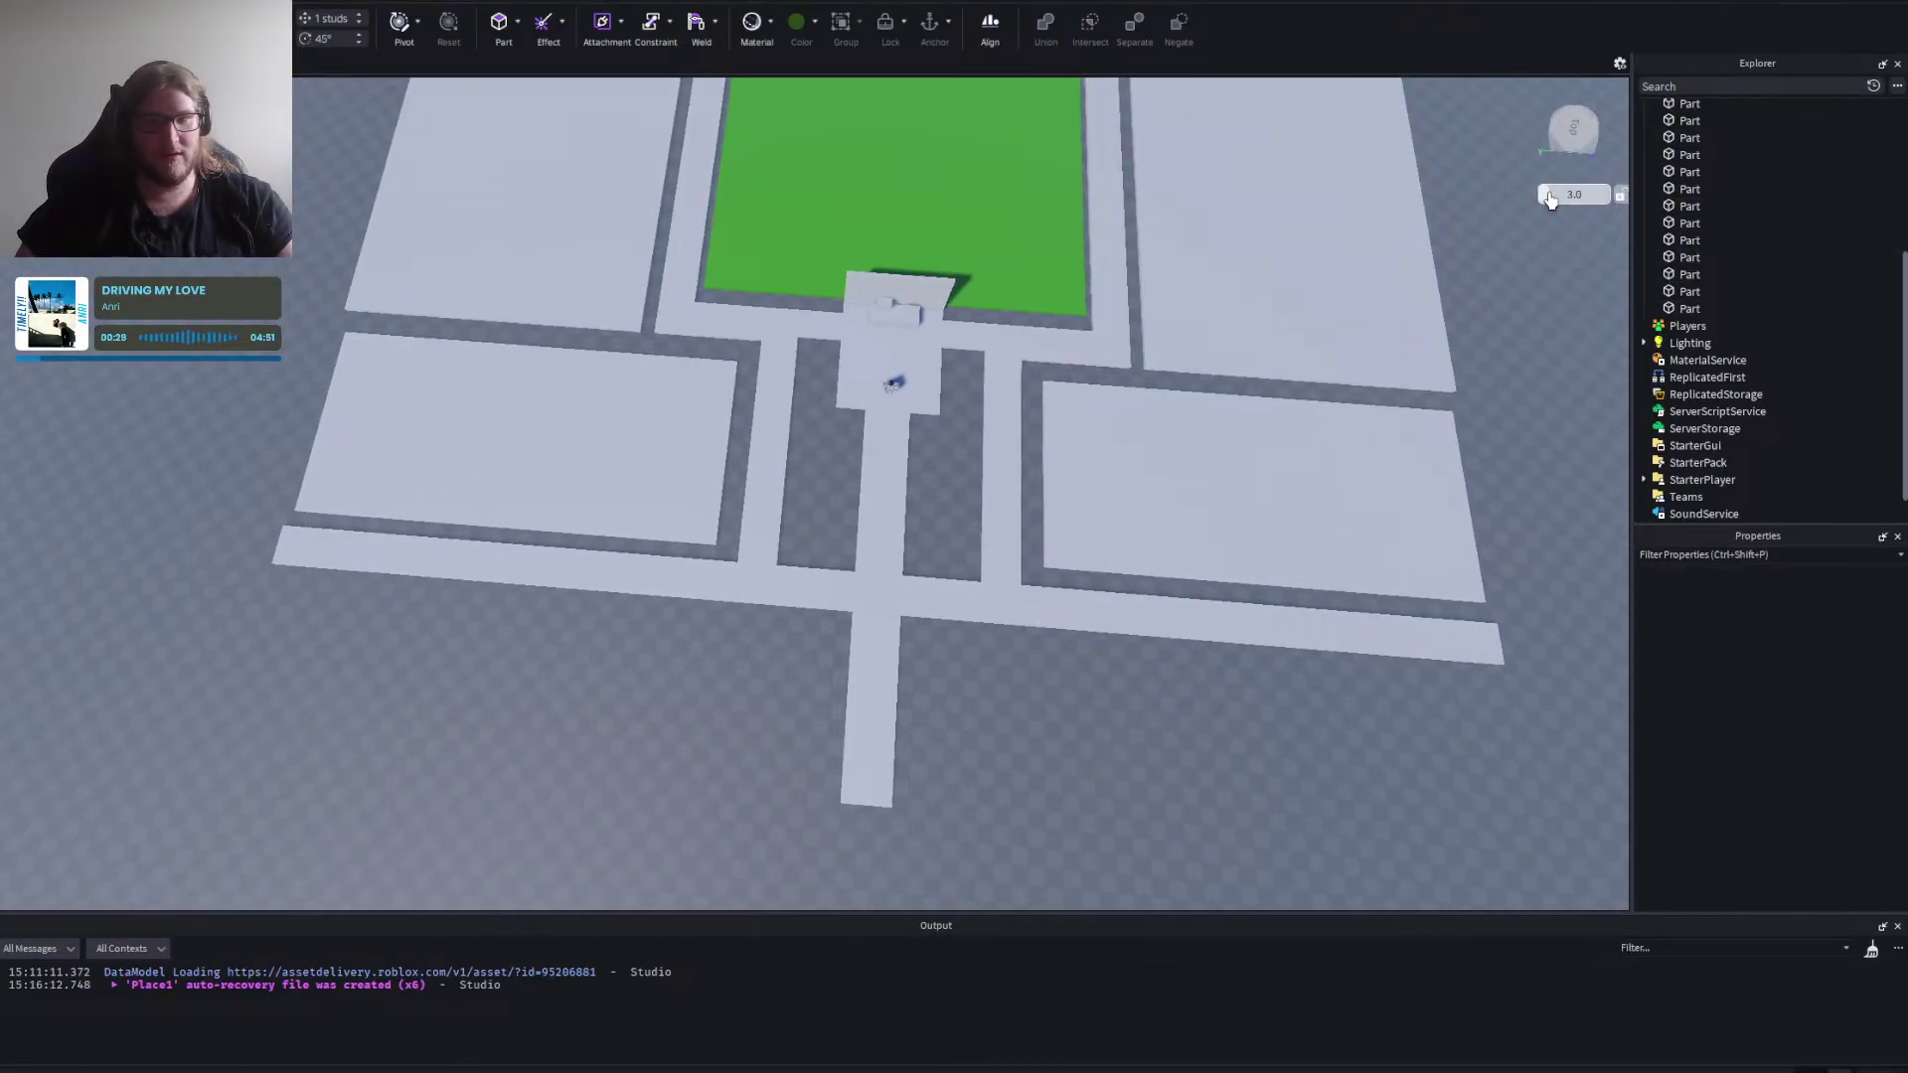
right_click(1327, 496)
key(s)
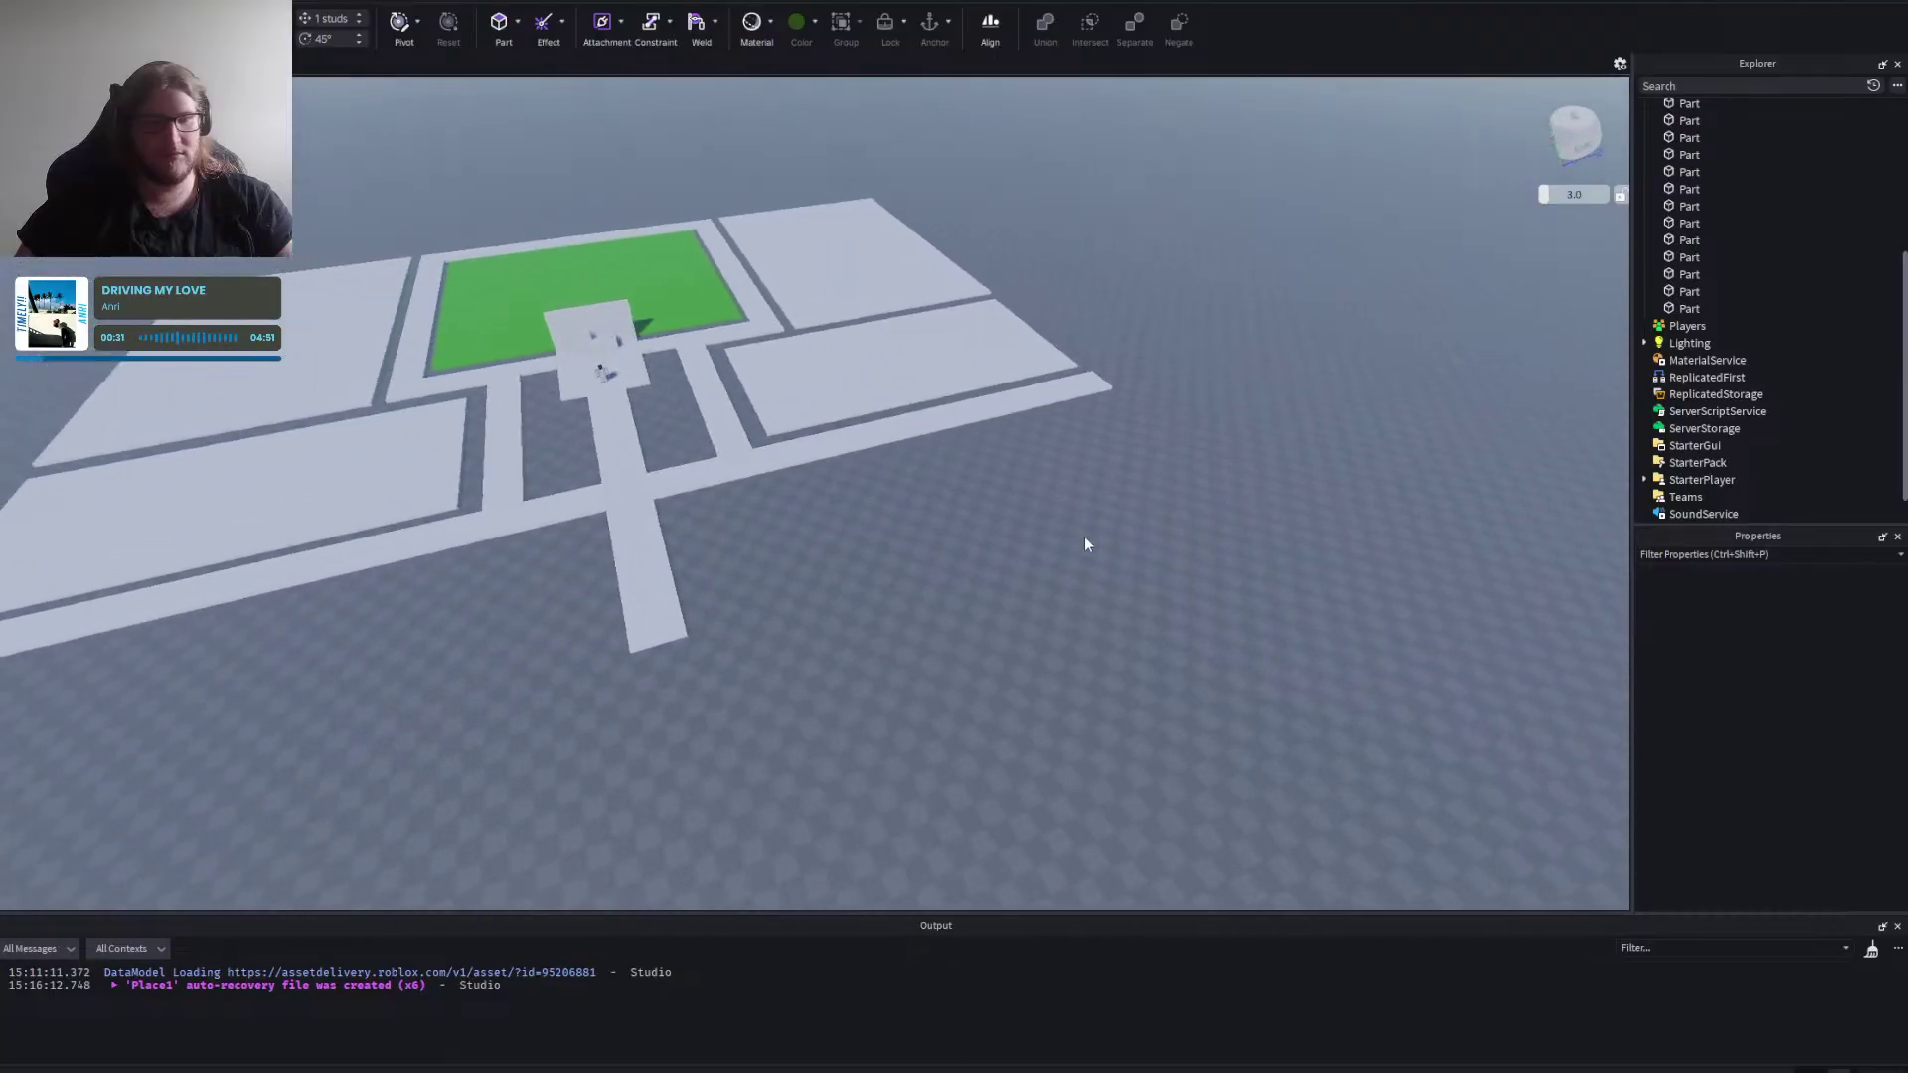
right_click(1076, 543)
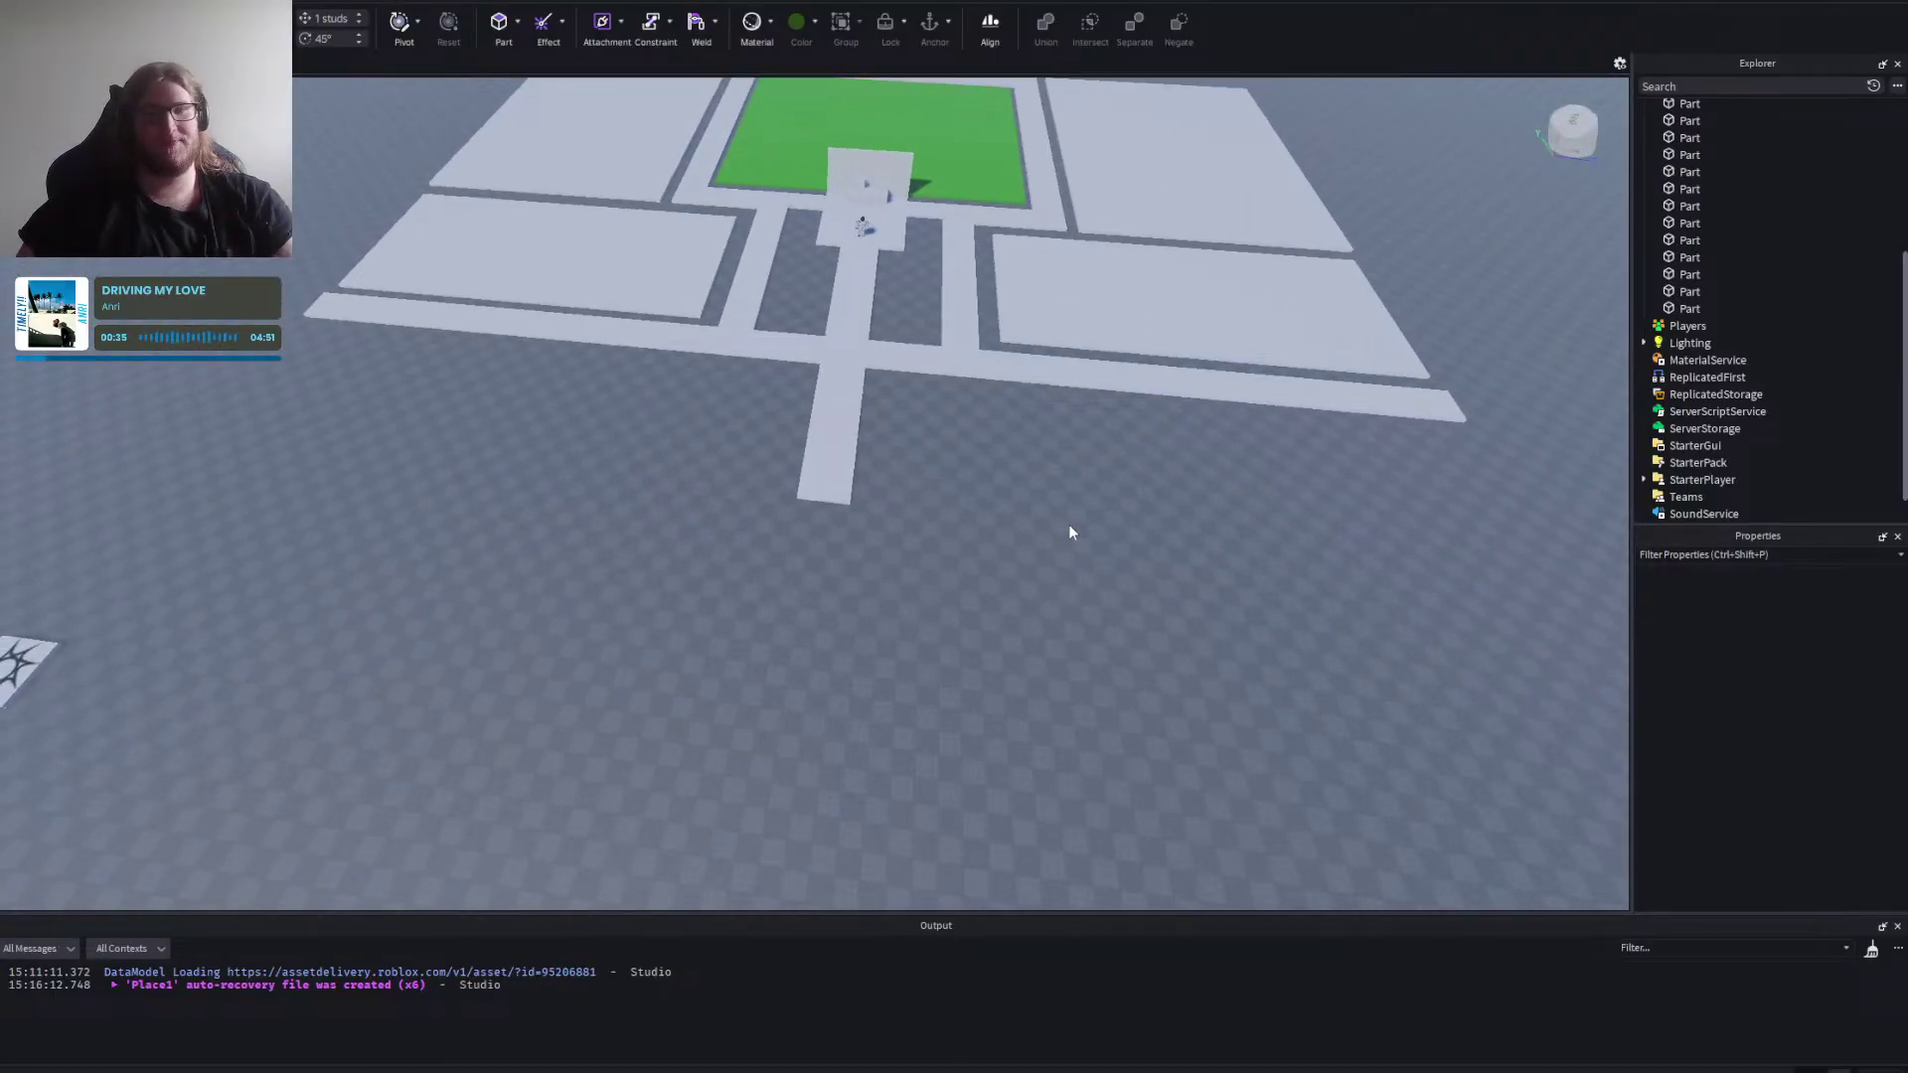
right_click(1069, 526)
key(a)
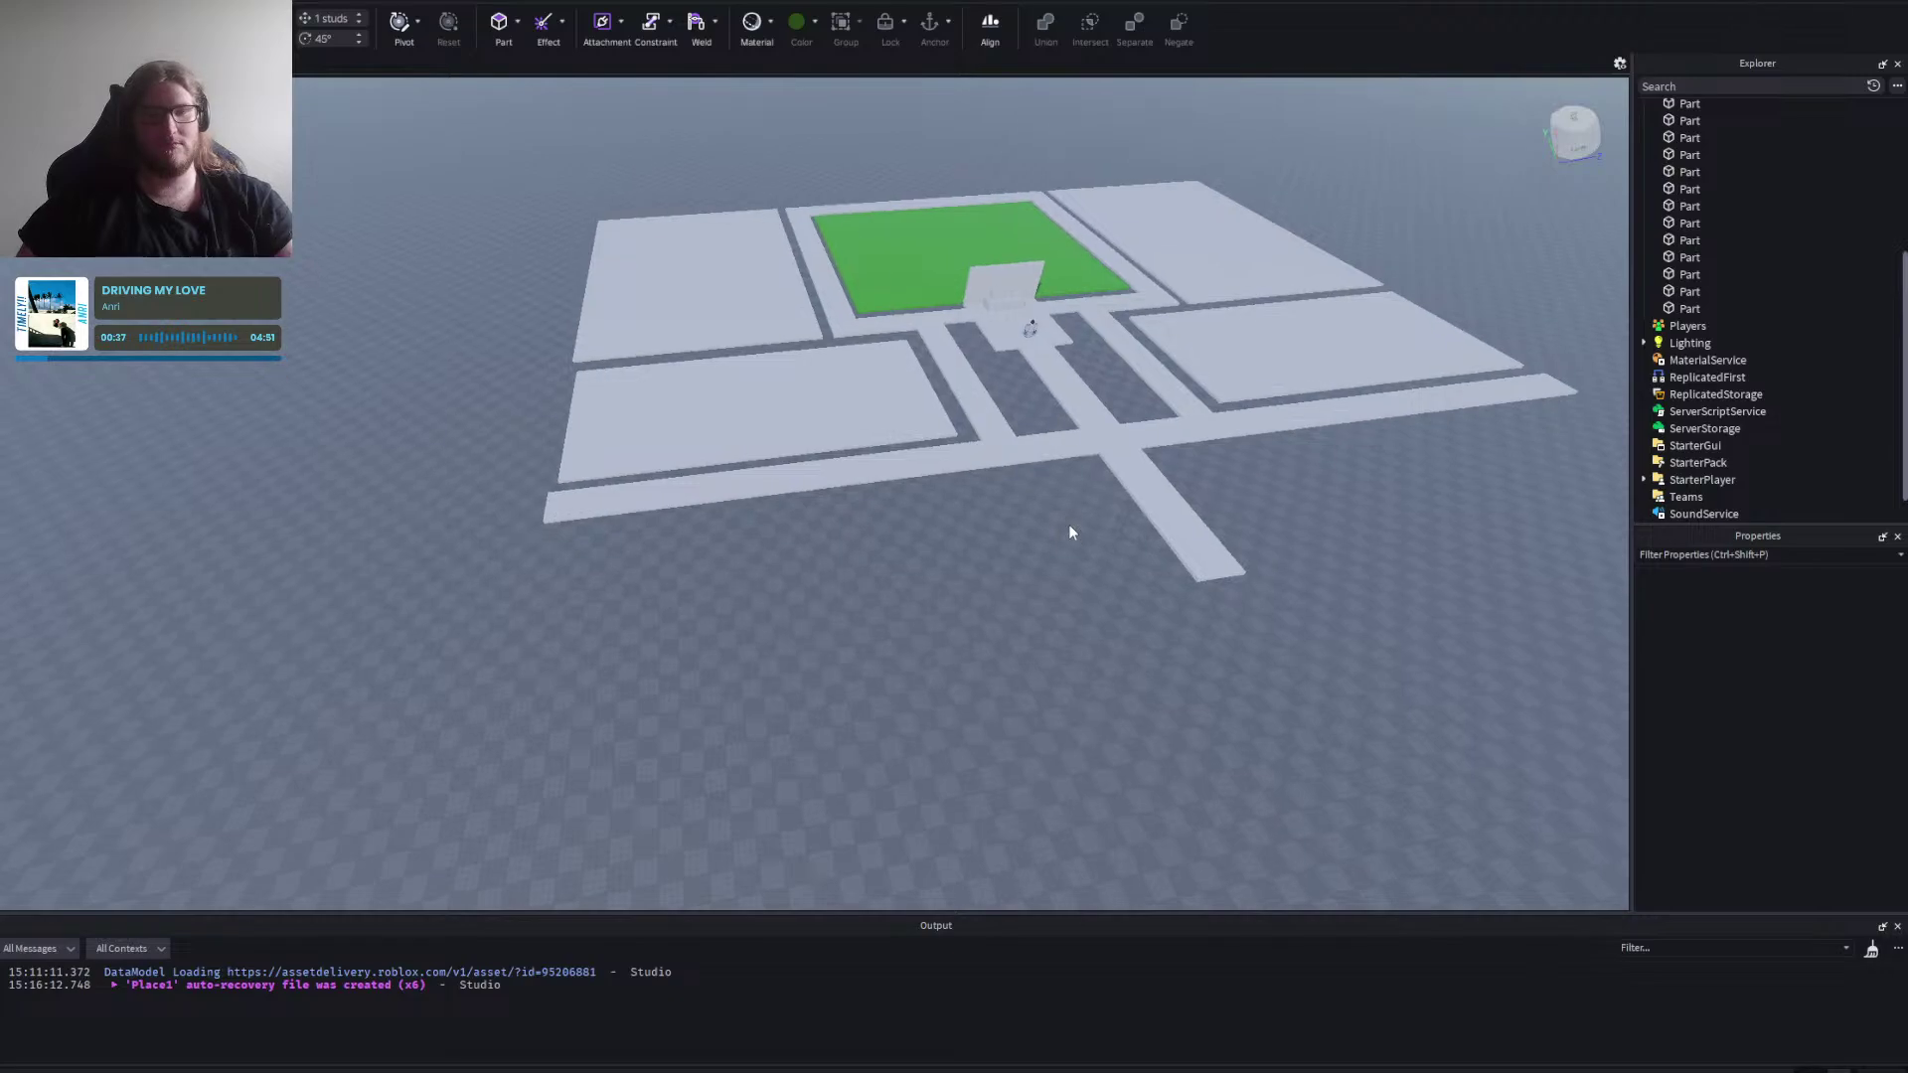
key(a)
key(d)
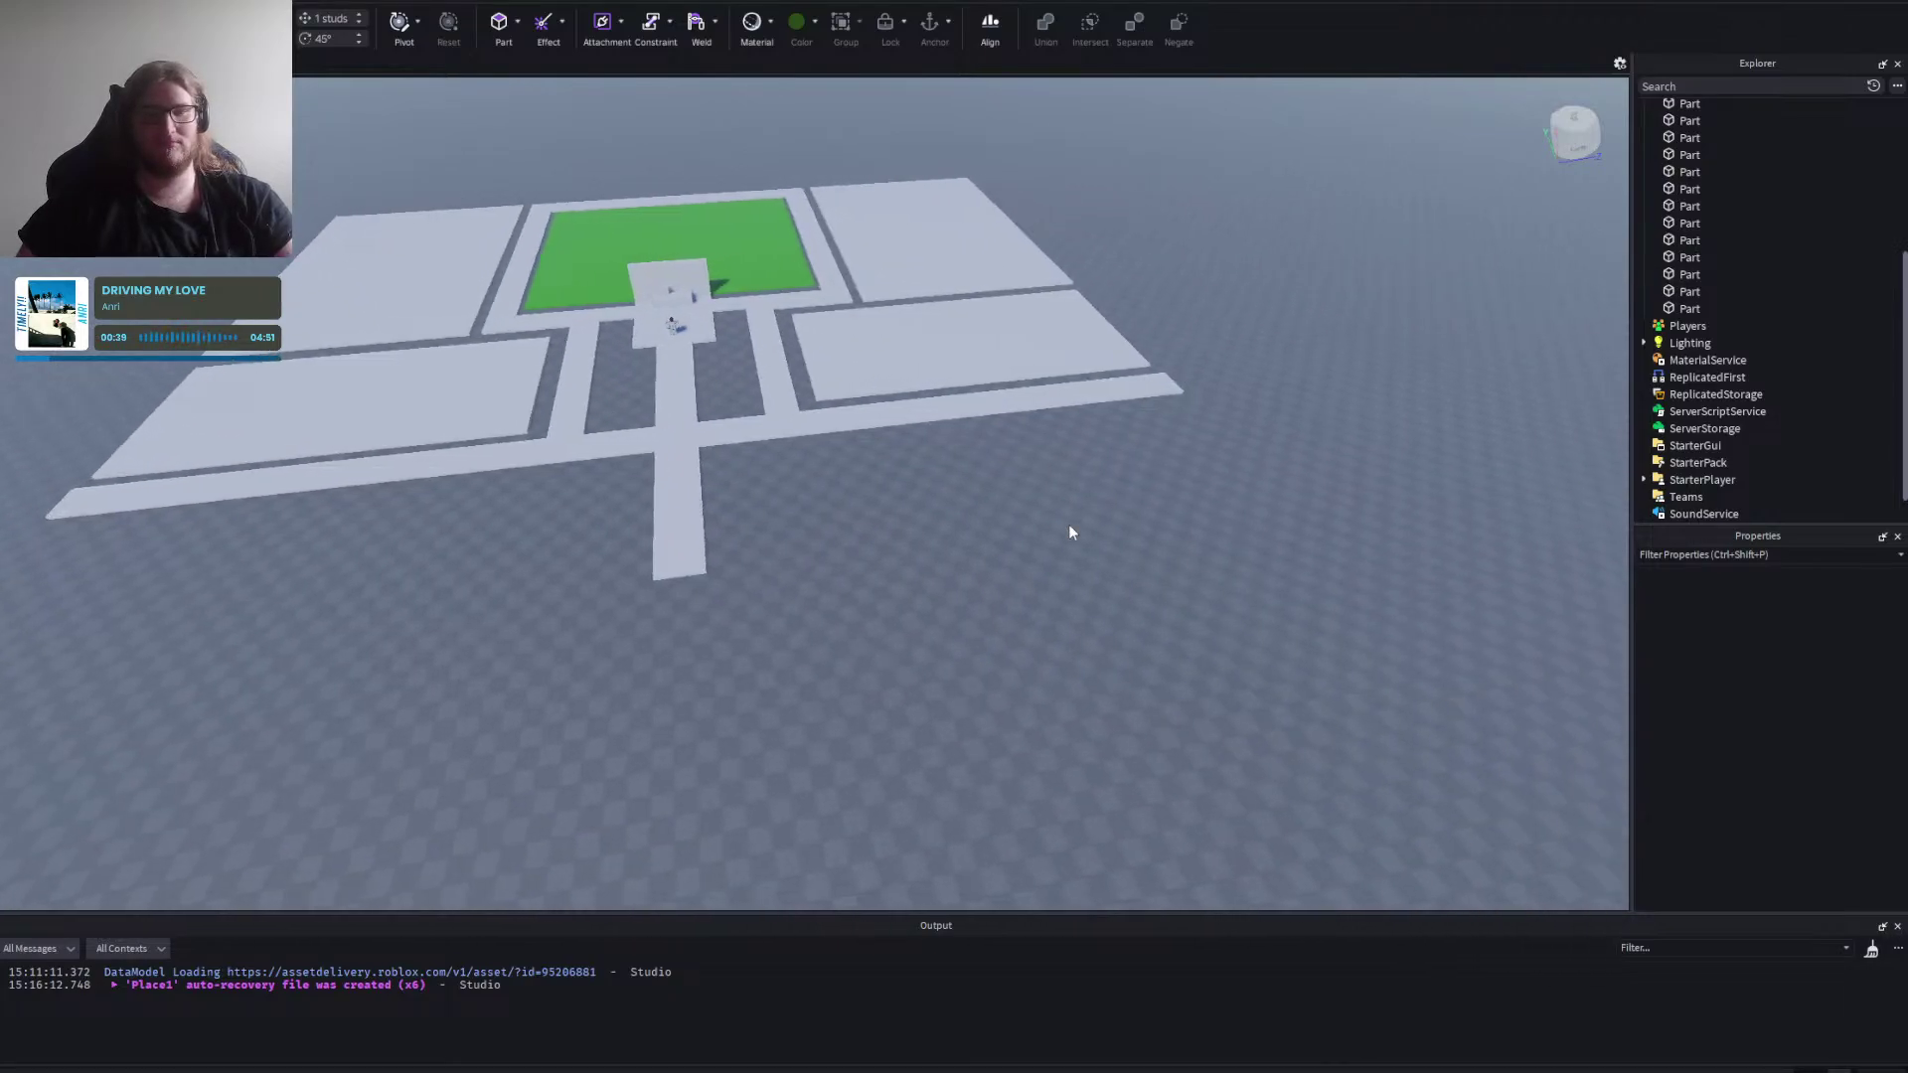
right_click(1069, 526)
key(w)
scroll(1069, 532, down, 5)
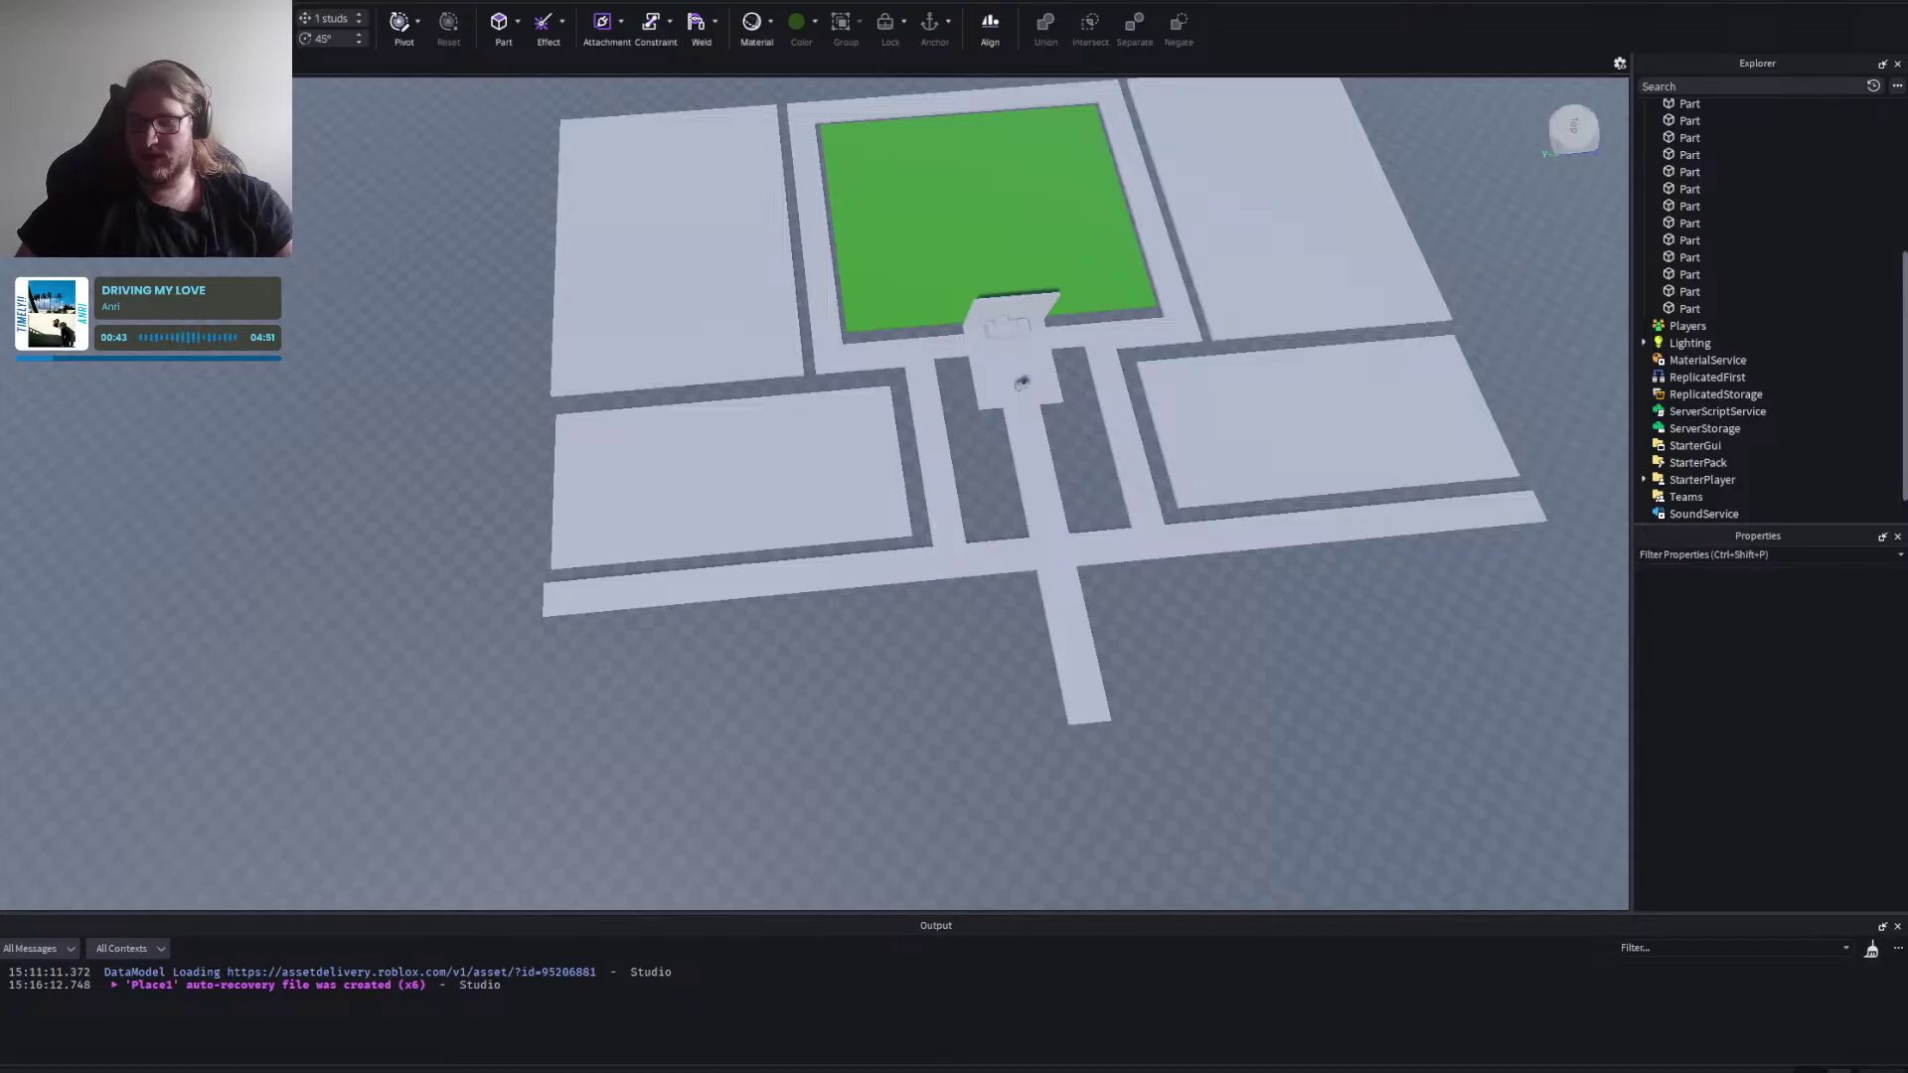
Switch to the Notepad design notes, review the building's room list, and return to the Roblox Studio layout.
key(alt+Tab)
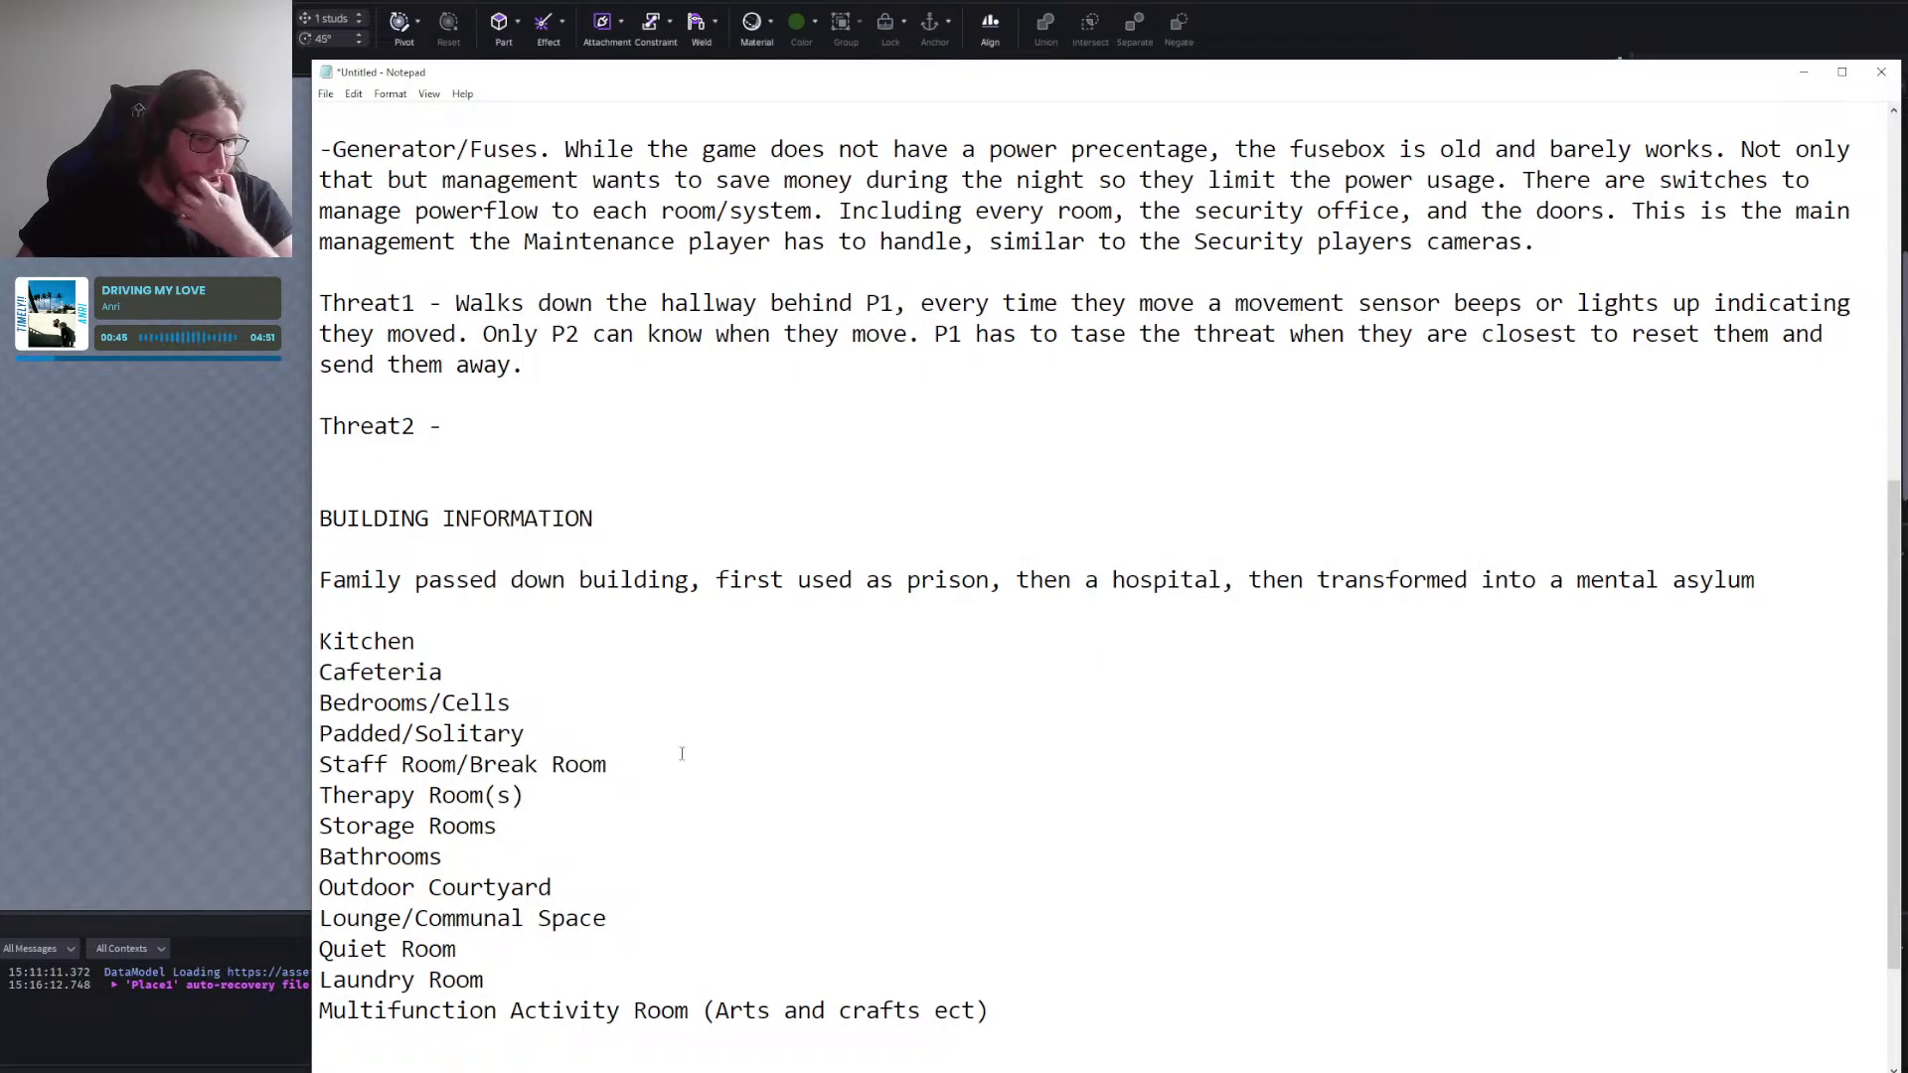
click(86, 636)
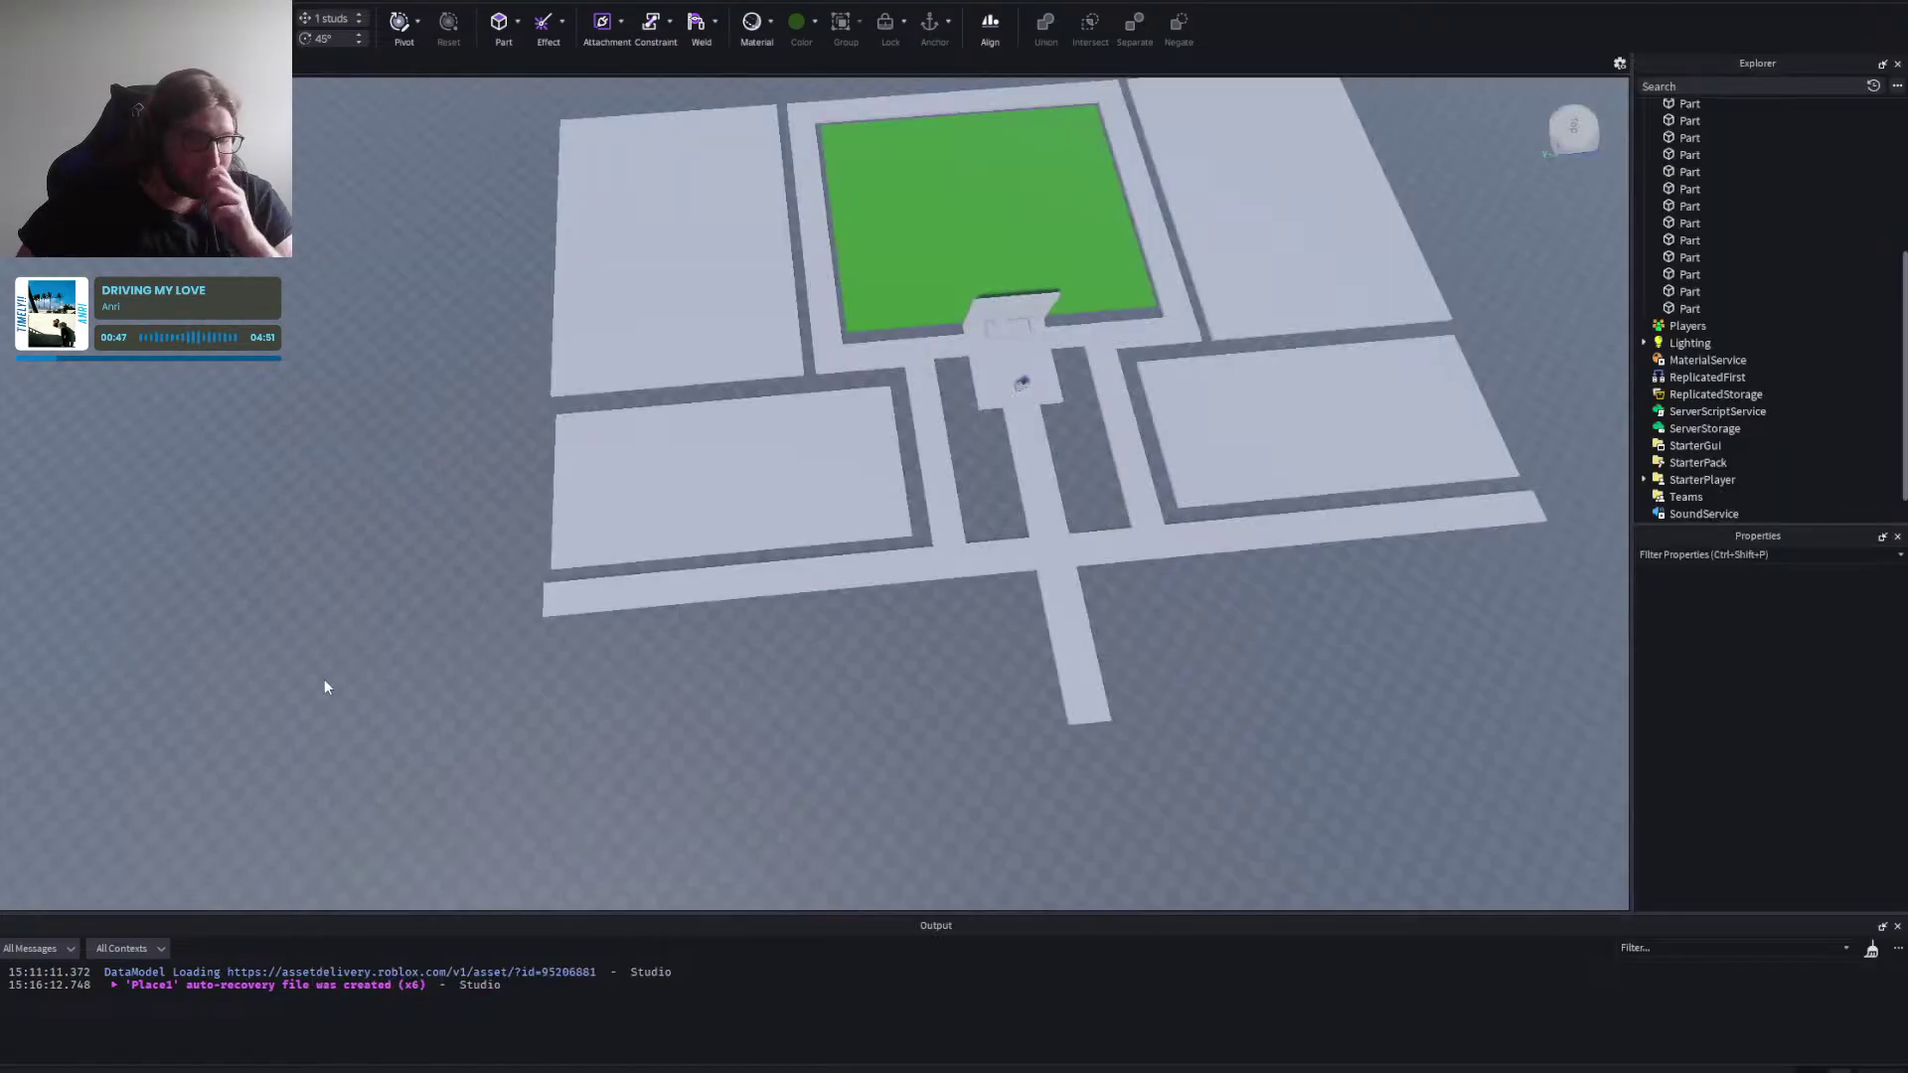
key(alt+Tab)
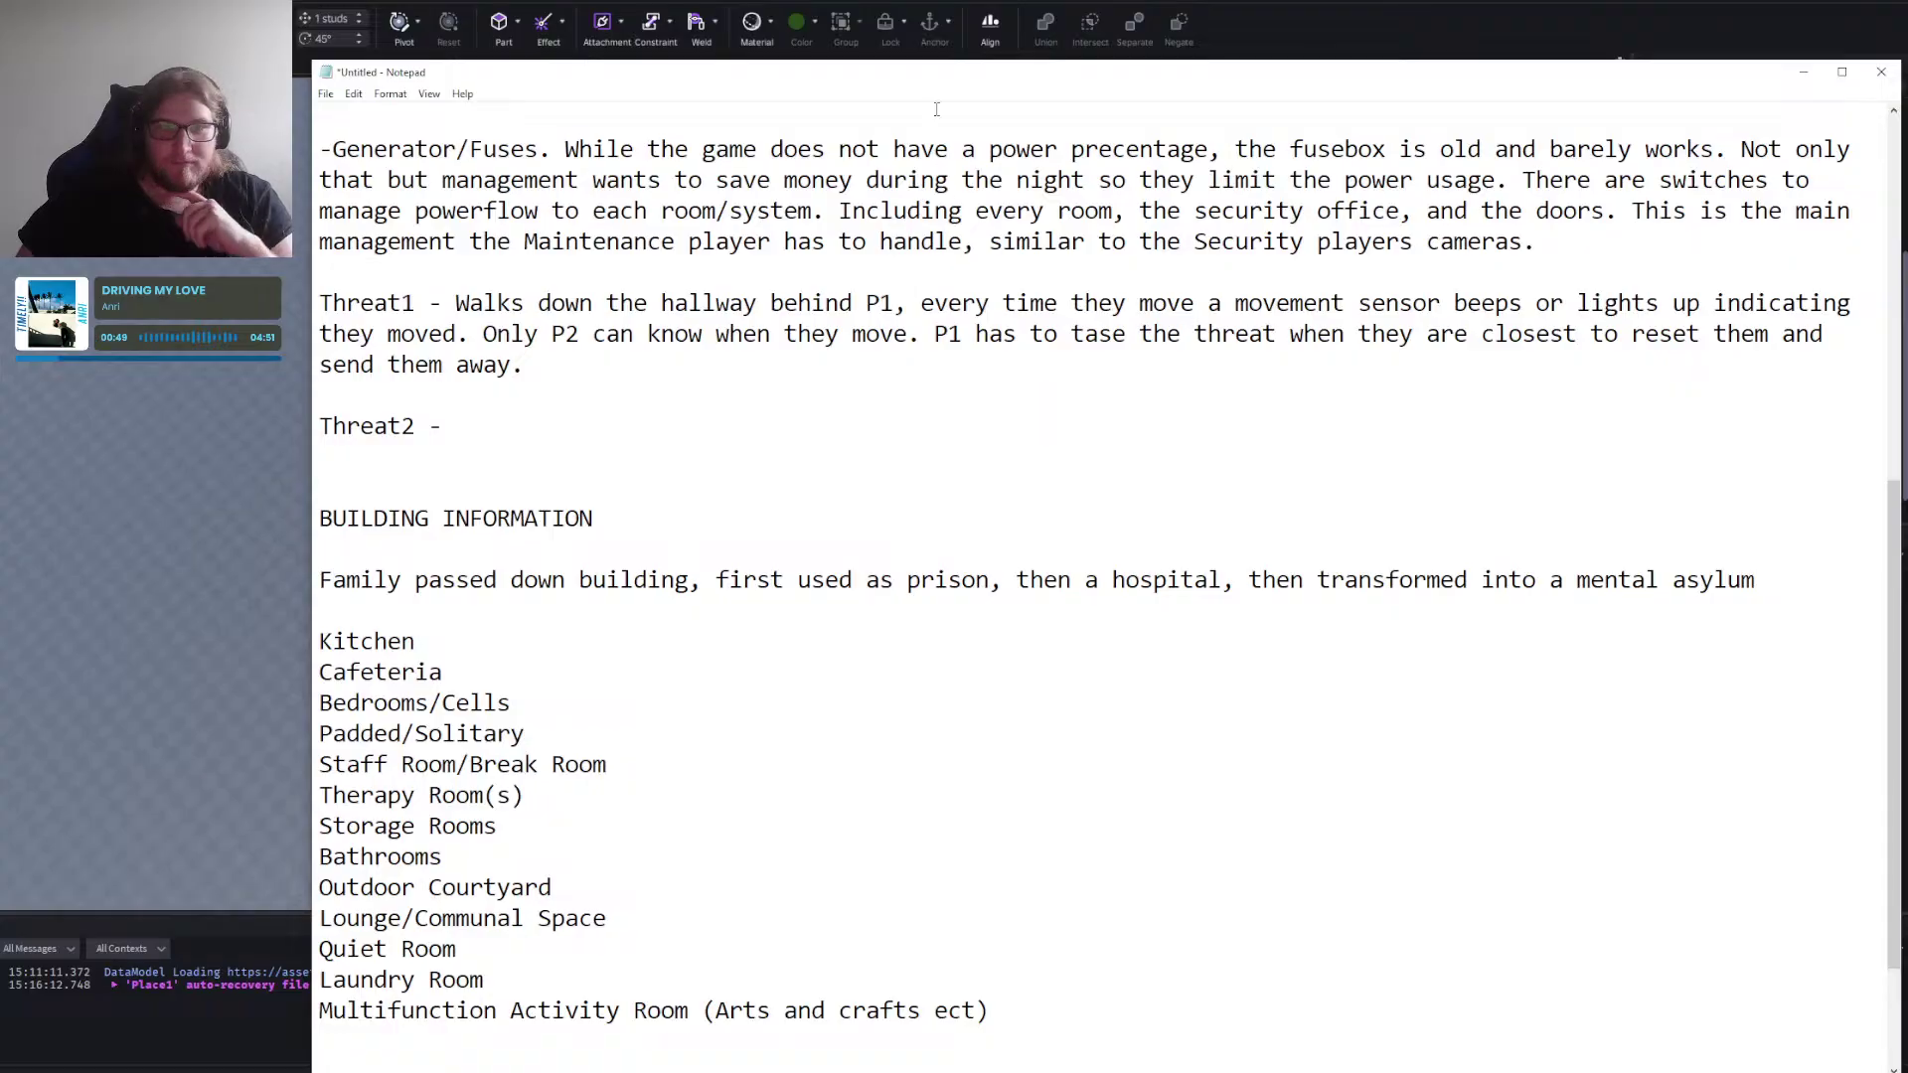
drag(921, 62, 1183, 77)
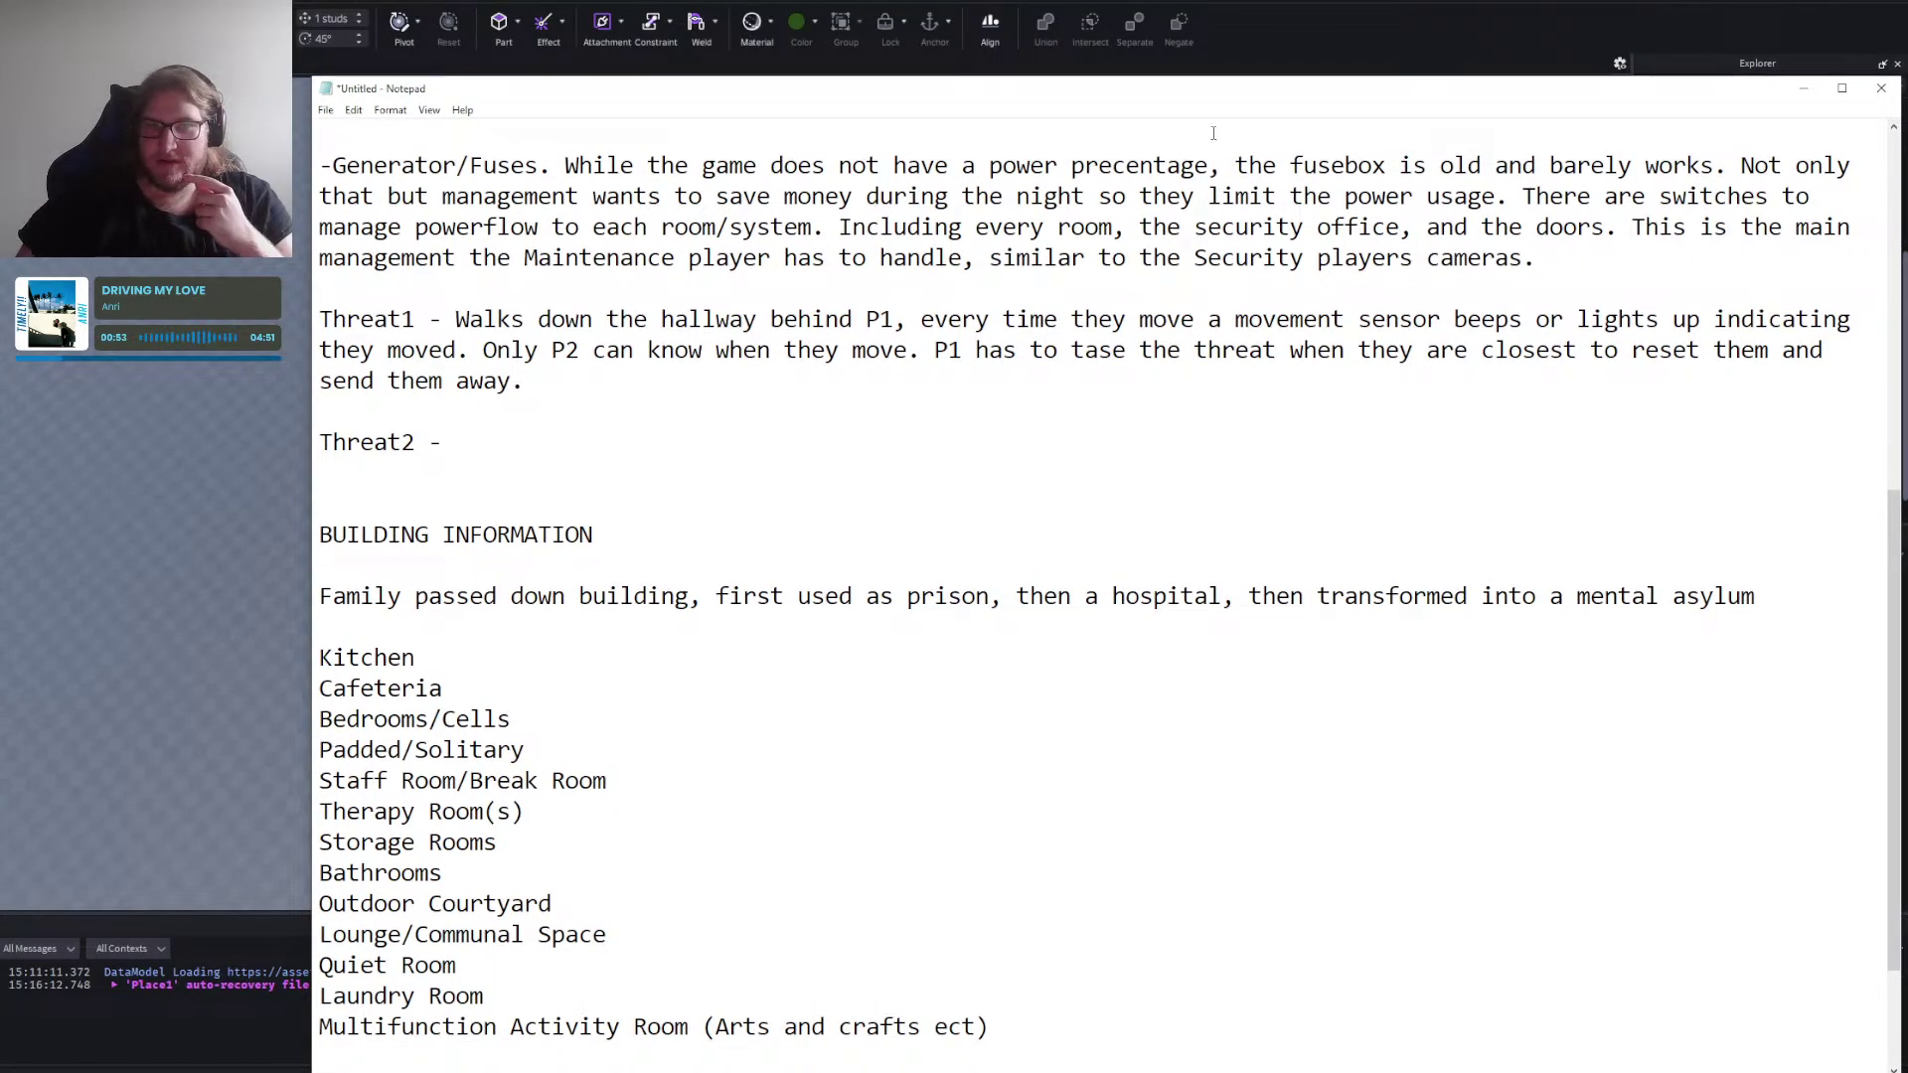
key(alt+Tab)
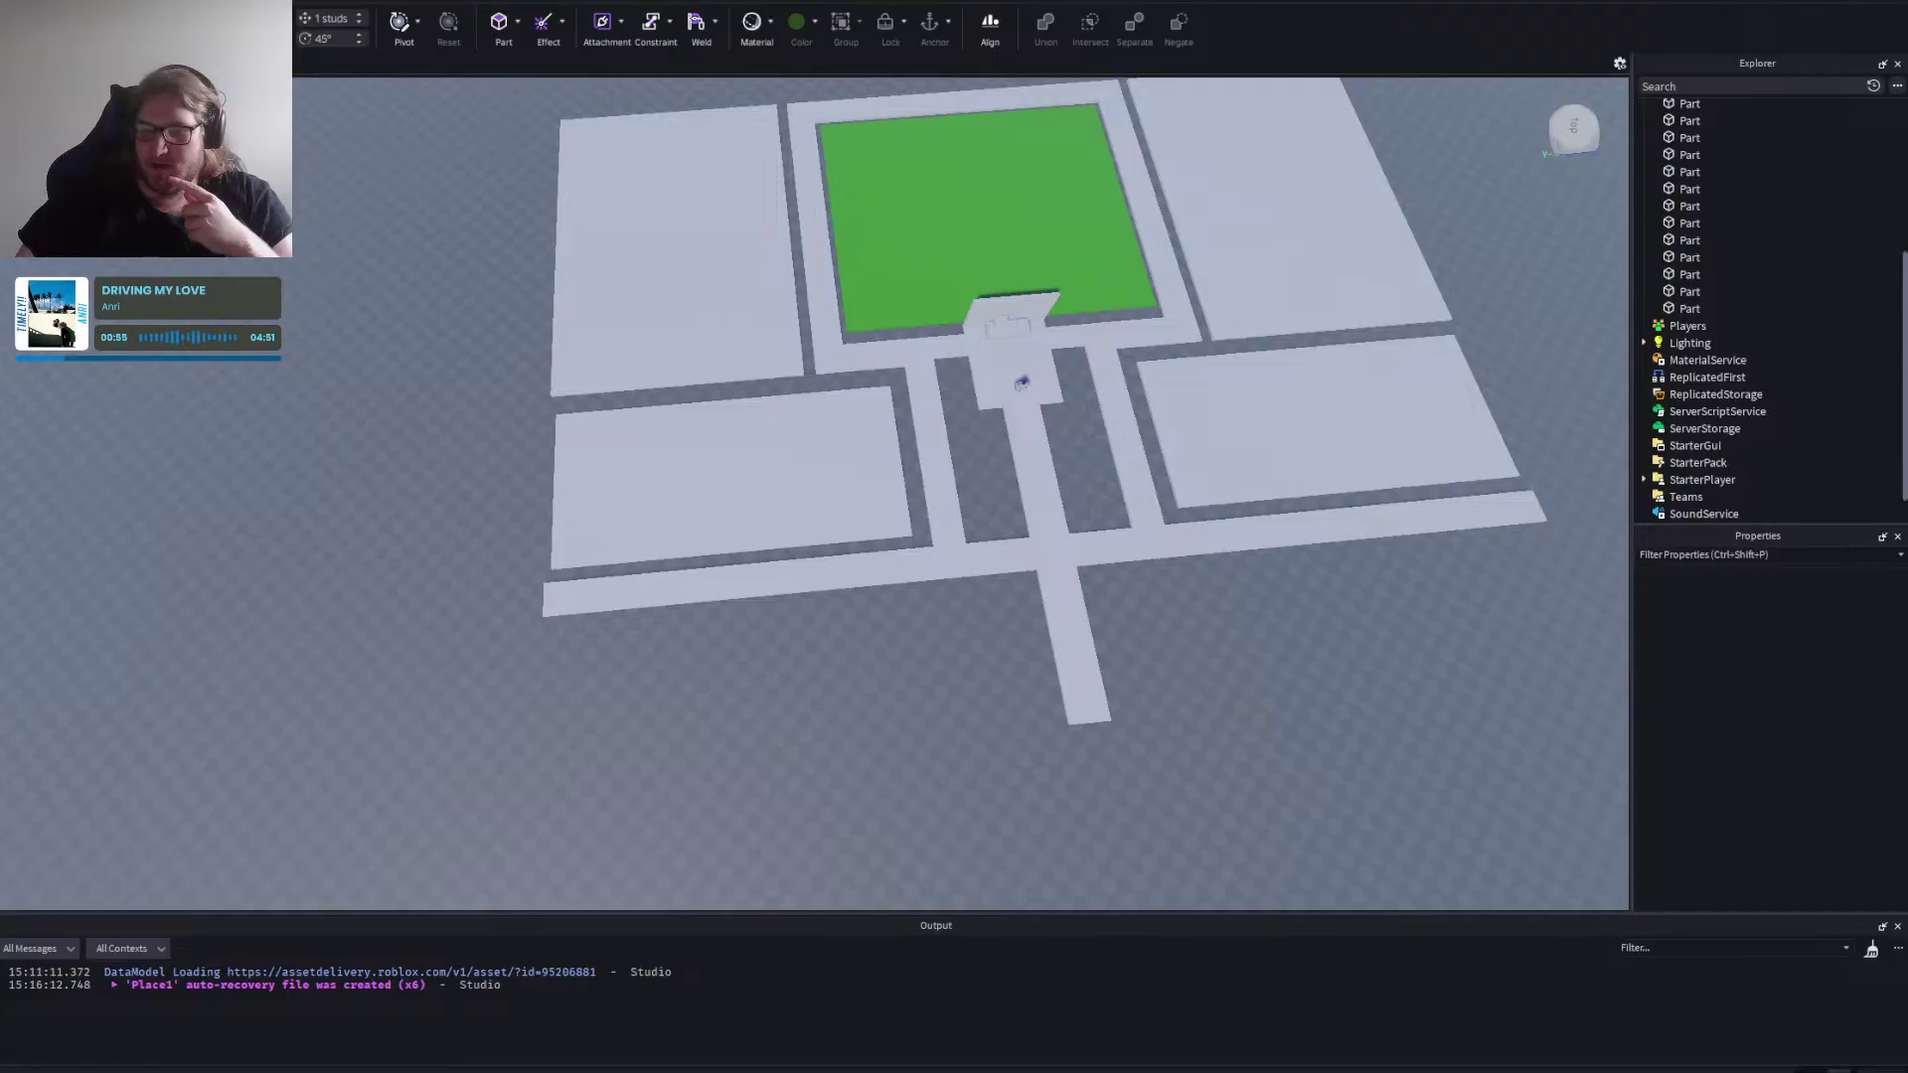
Add a new part in the open area outside the cross hallway, beside the outer stretch of the central hallway.
drag(915, 714, 936, 869)
key(d)
key(w)
click(916, 675)
click(856, 699)
key(a)
key(w)
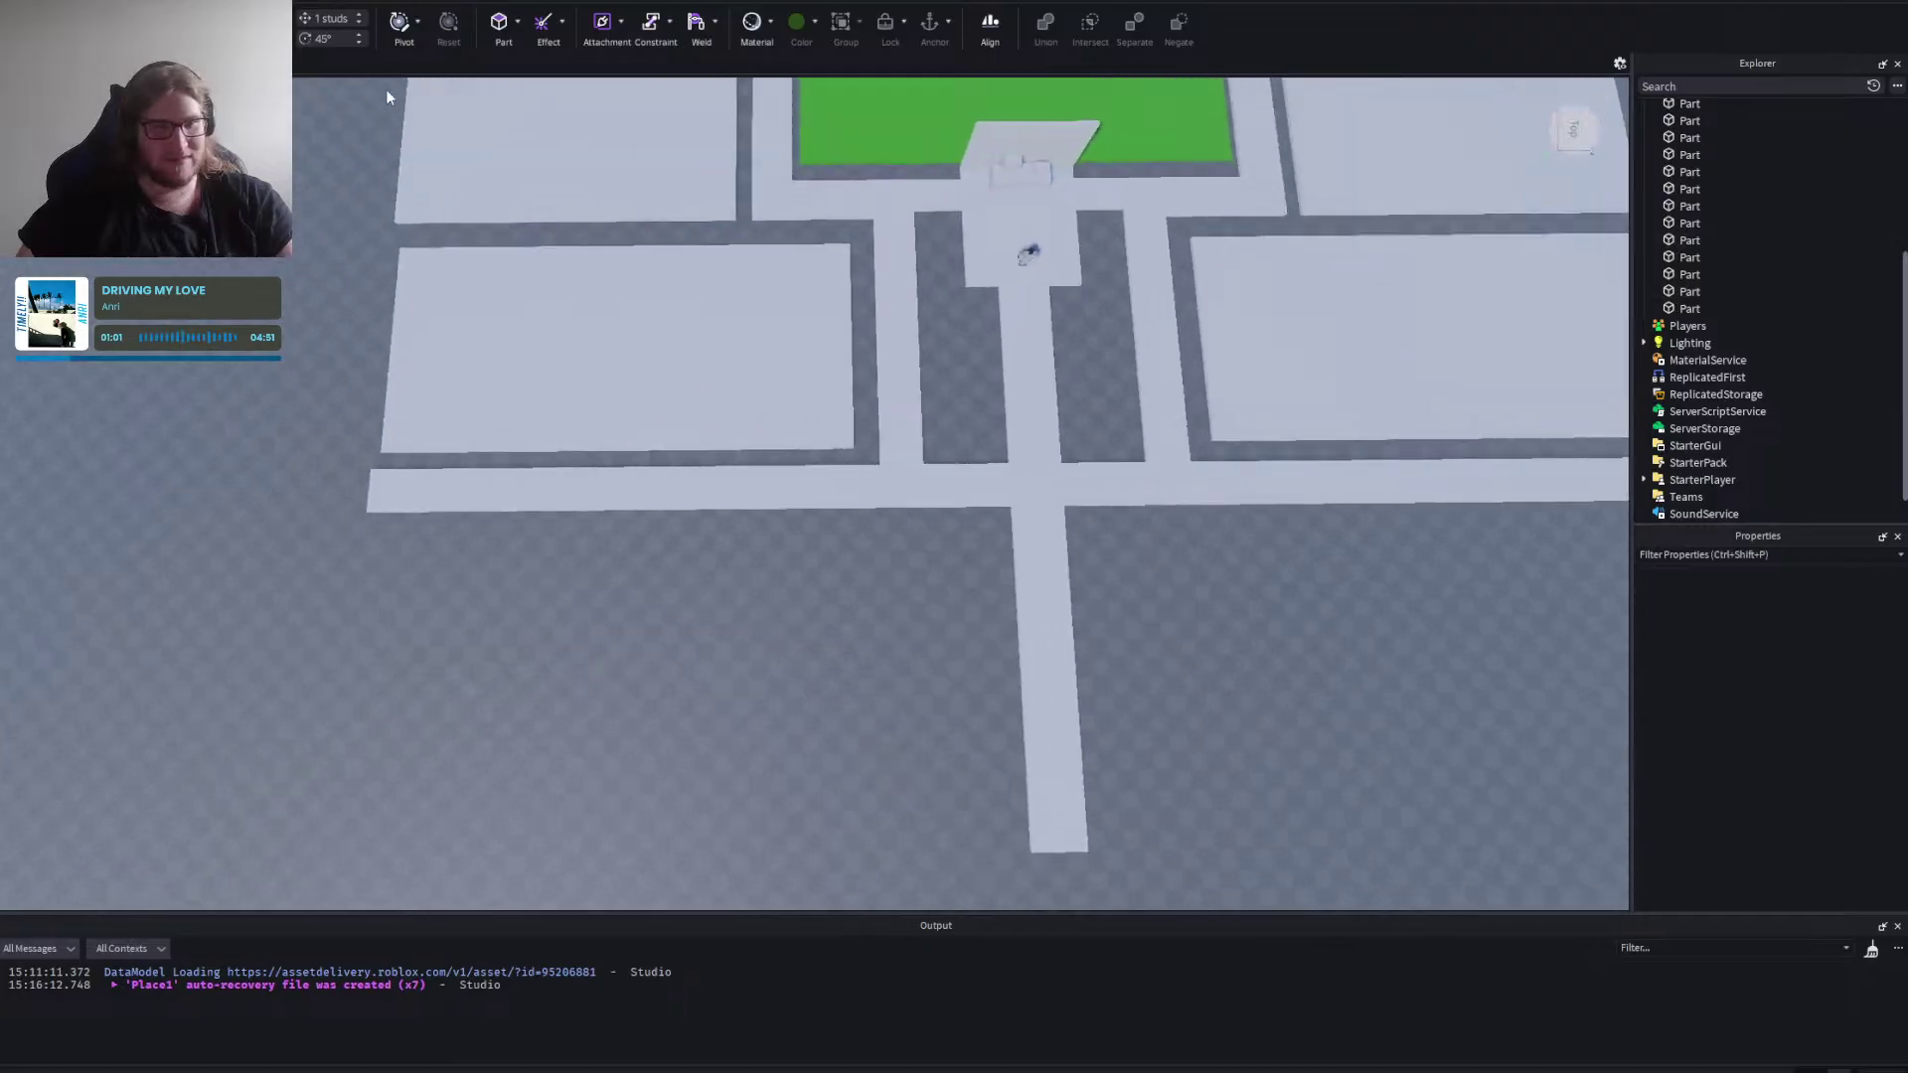
click(524, 32)
mouse_move(808, 540)
mouse_down()
mouse_move(809, 660)
mouse_move(820, 492)
mouse_move(821, 514)
mouse_up()
key(a)
right_click(931, 652)
key(w)
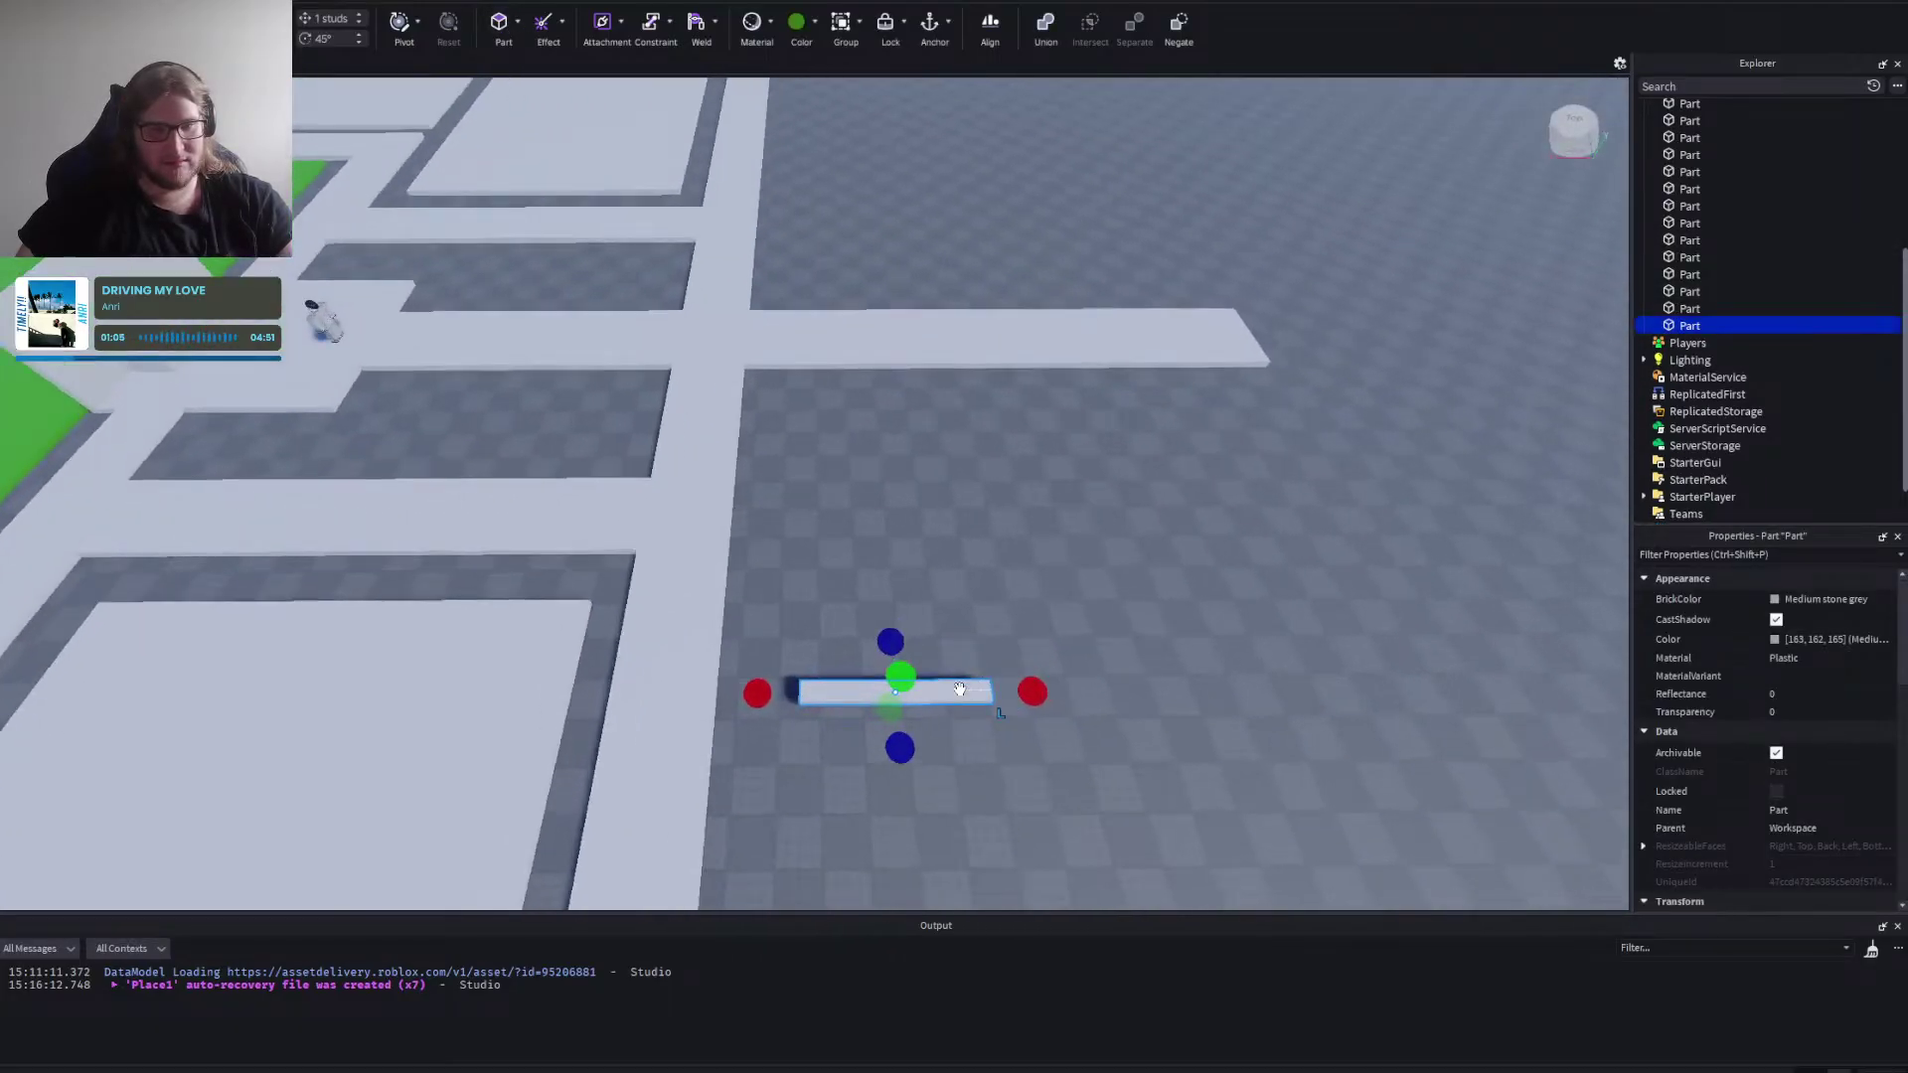
Stretch the new part into a large room slab reaching from the central hallway to the cross hallway's end, leaving narrow gaps.
drag(962, 687, 1087, 628)
right_click(899, 570)
right_click(732, 435)
drag(716, 409, 735, 464)
click(1020, 495)
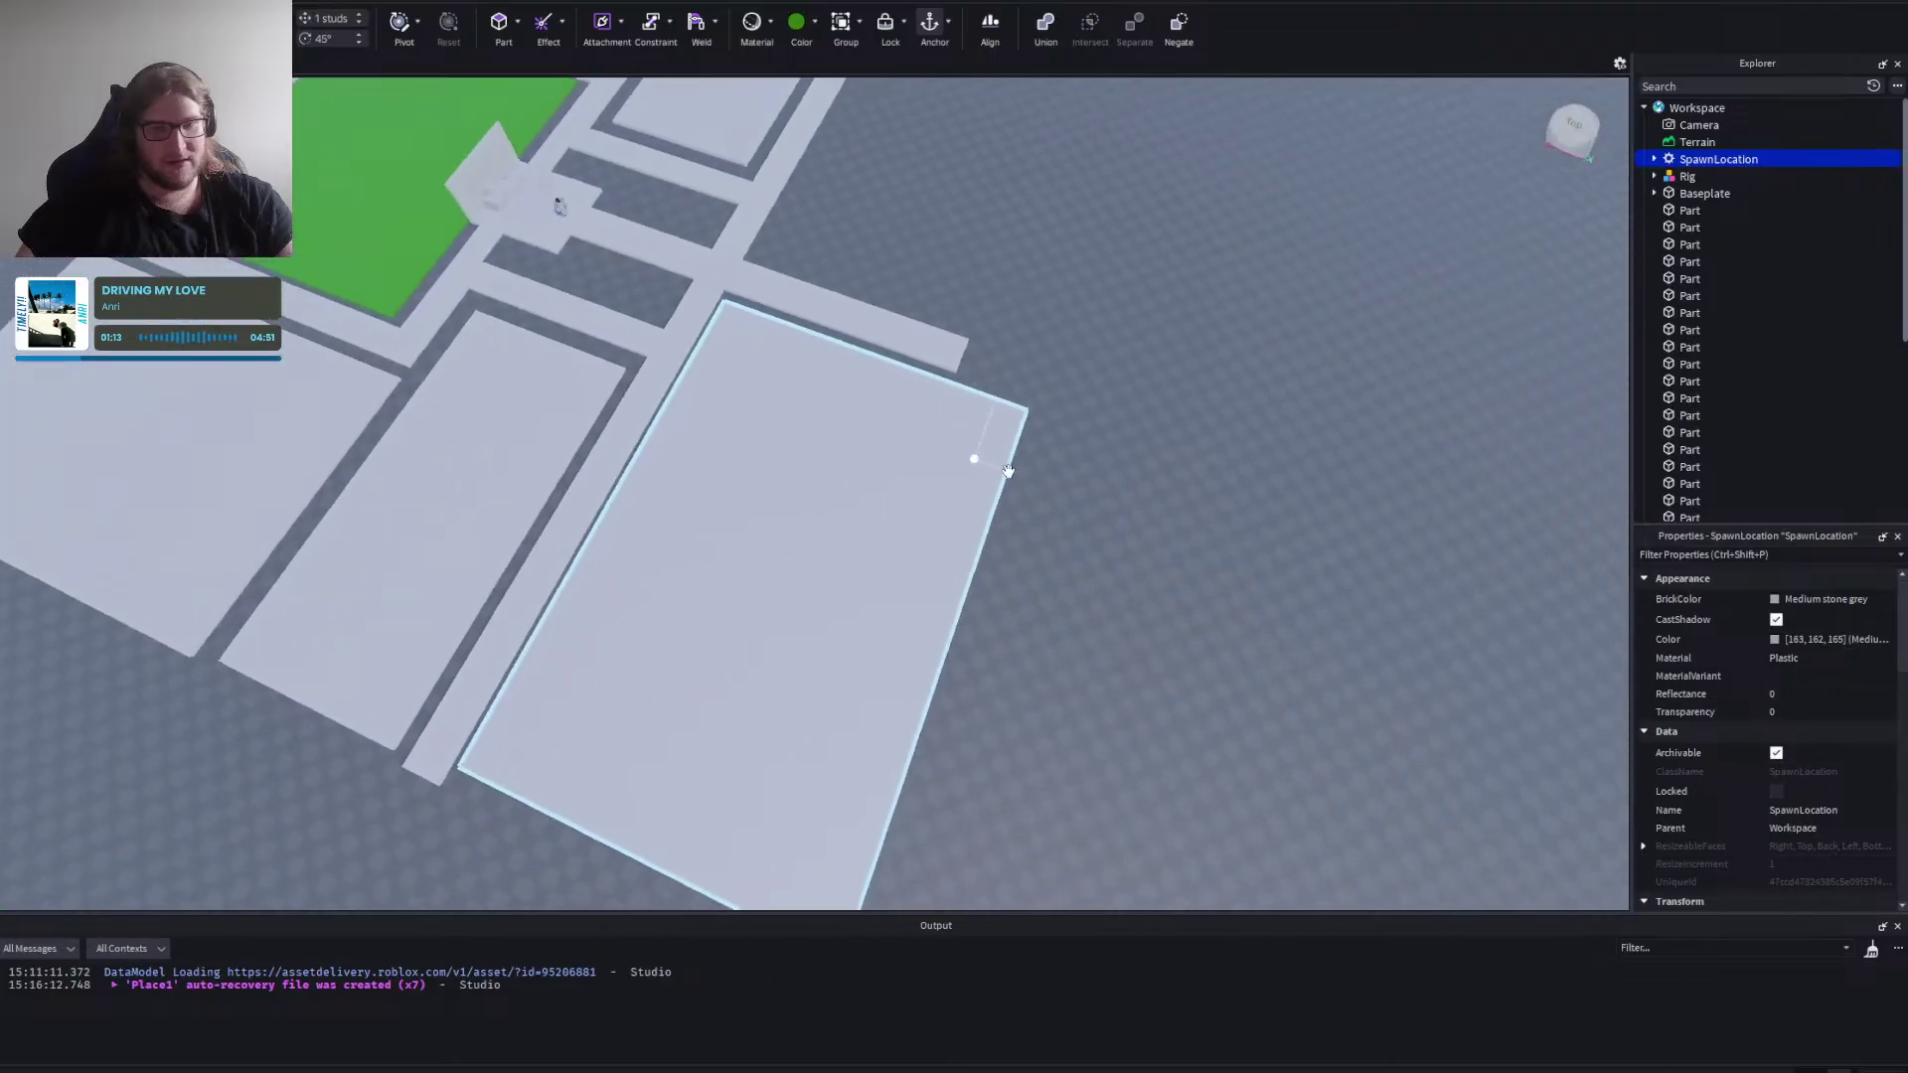
click(1065, 489)
key(w)
Duplicate the large room slab and place the copy symmetrically on the other side of the central hallway.
click(636, 507)
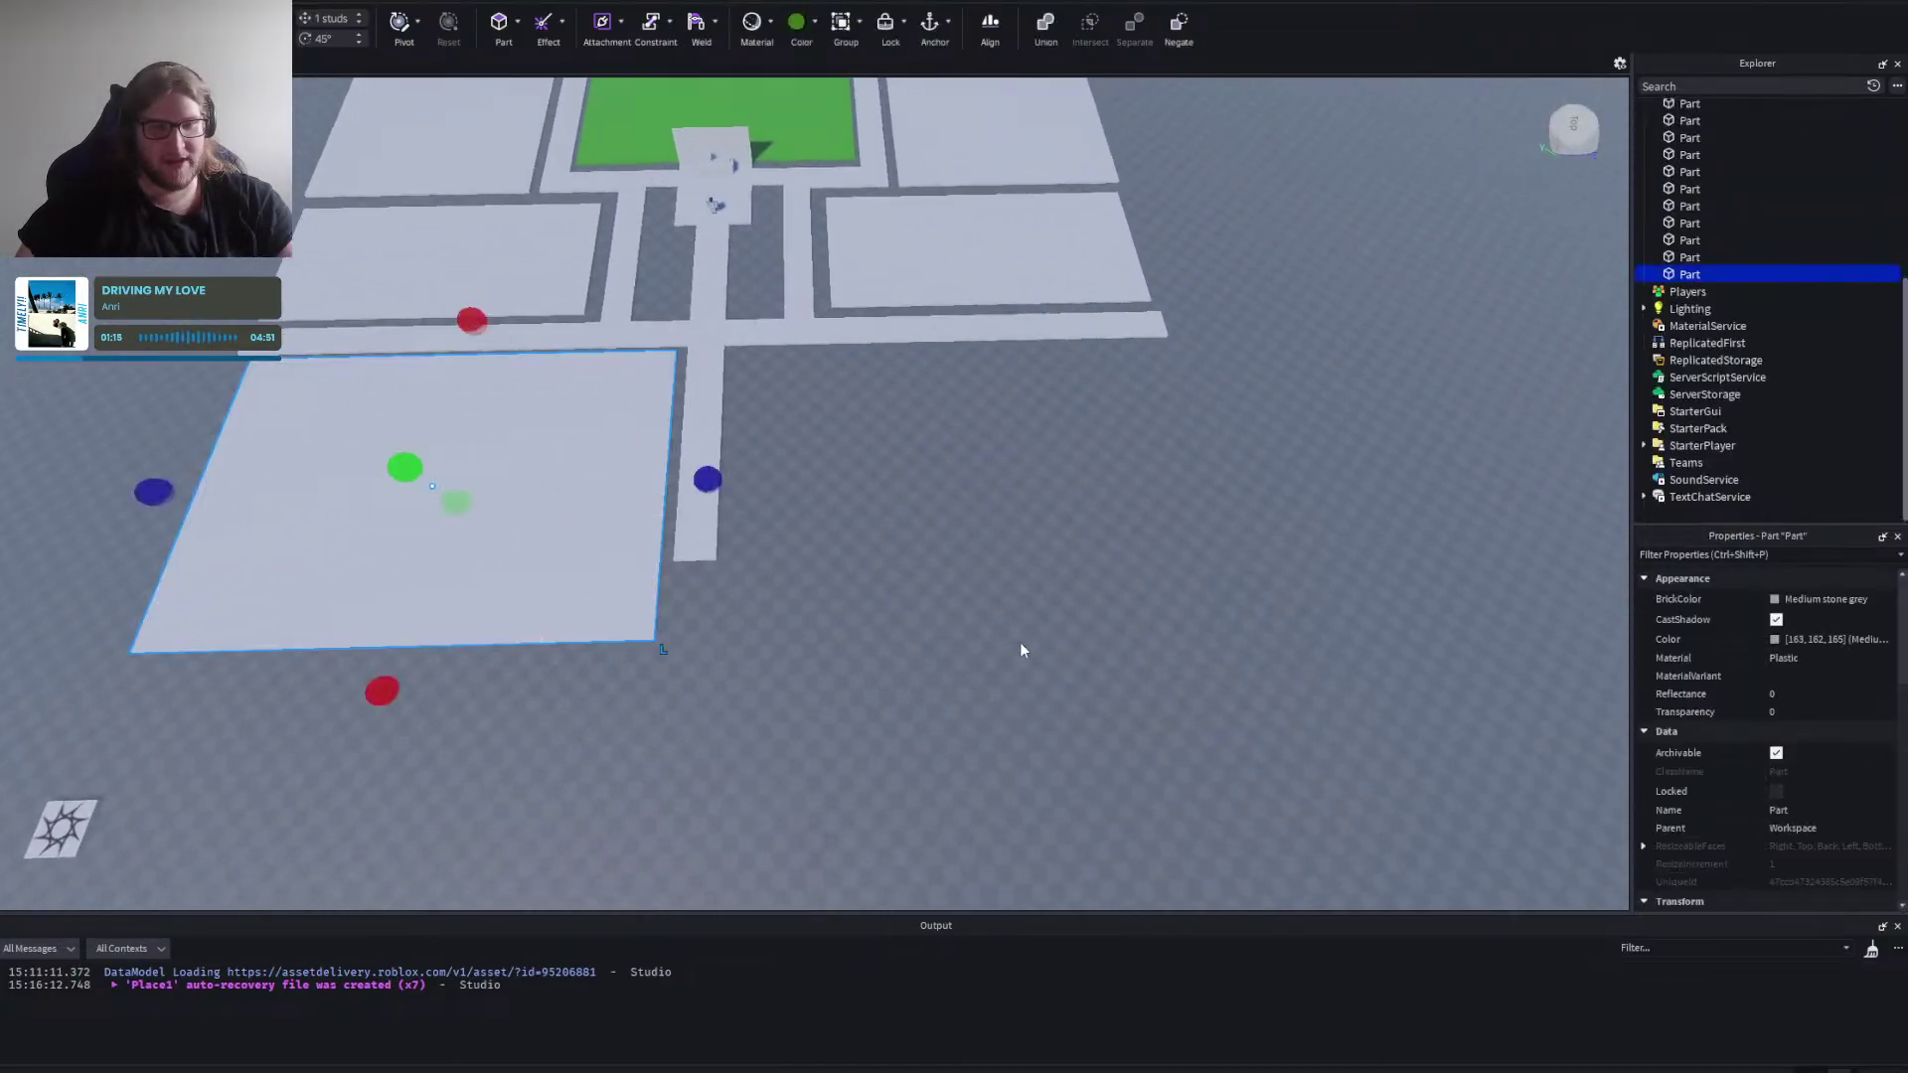
click(1020, 644)
key(a)
click(623, 510)
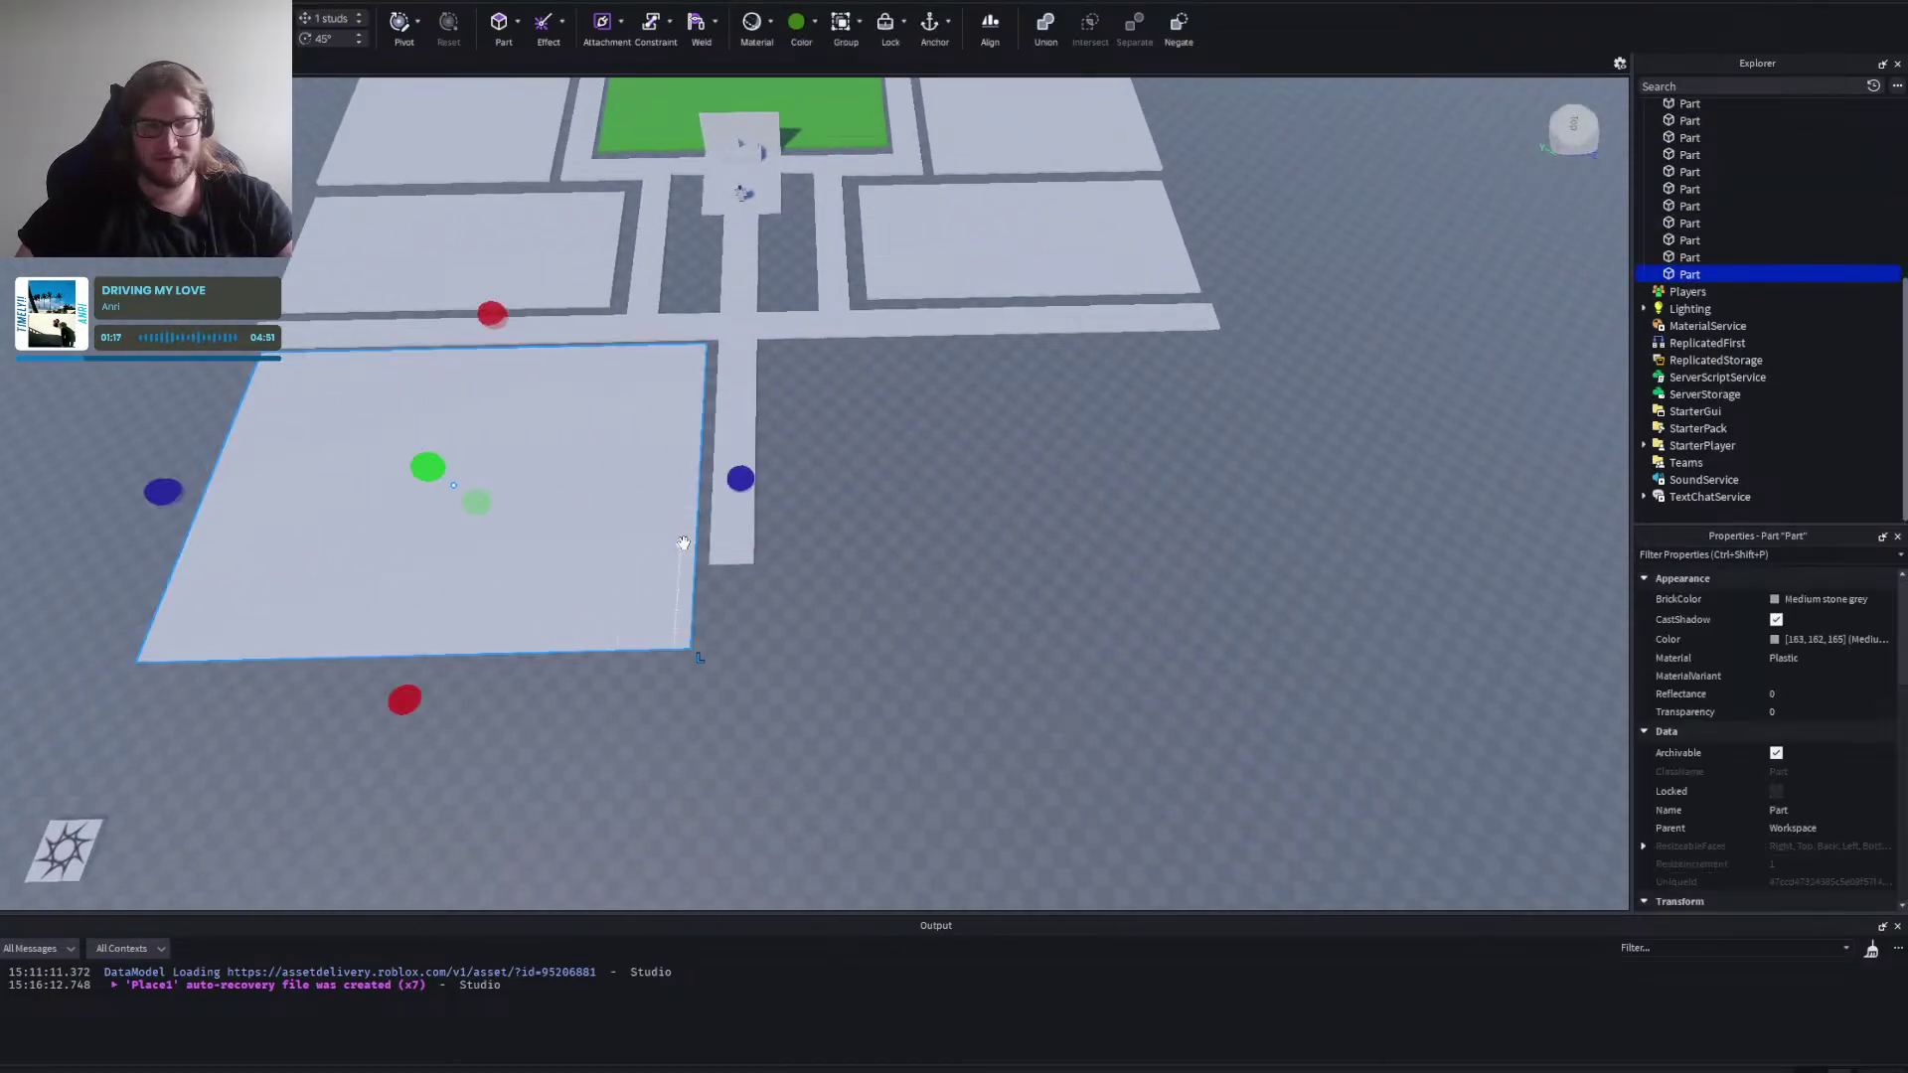
key(ctrl+d)
drag(681, 541, 1261, 499)
click(1440, 420)
scroll(1441, 420, down, 5)
scroll(1292, 467, up, 3)
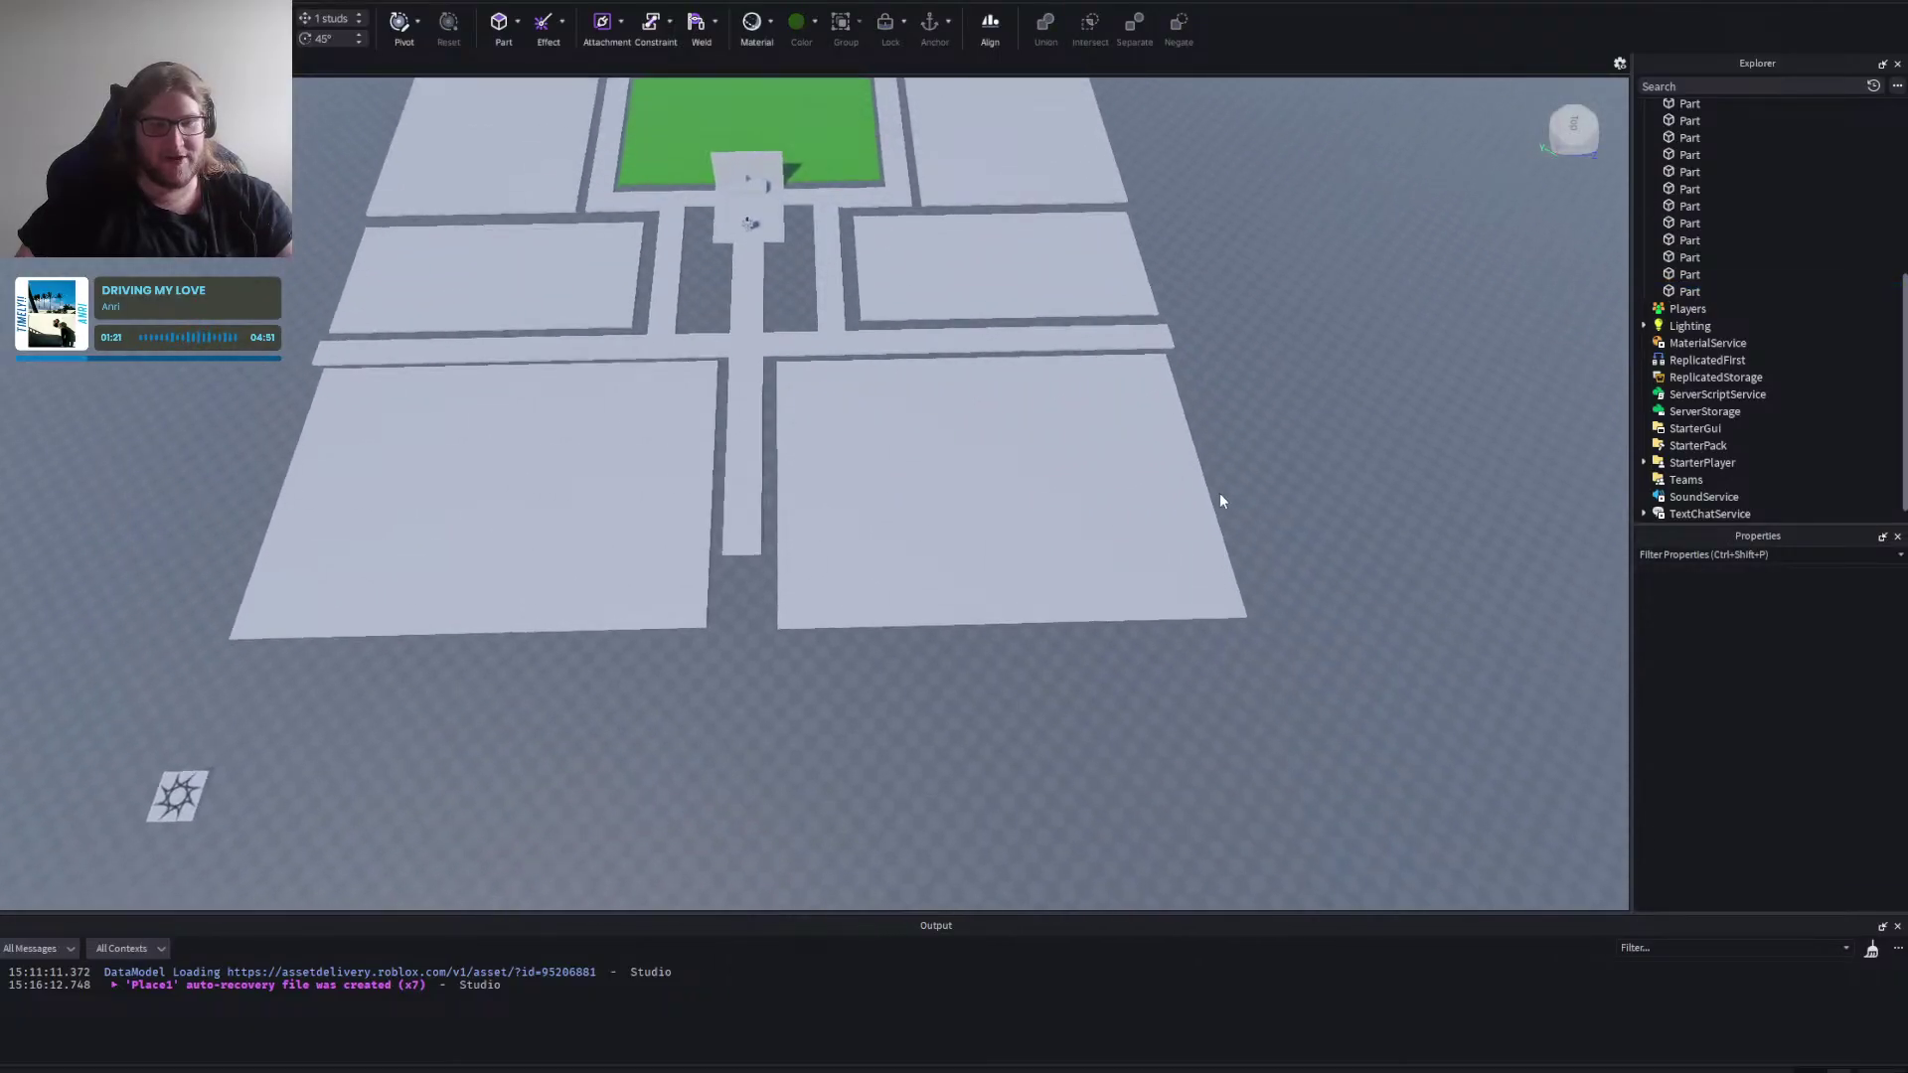
Lengthen the outer central hallway part so it extends past the outer edges of both large room slabs.
right_click(1220, 494)
key(w)
right_click(1393, 508)
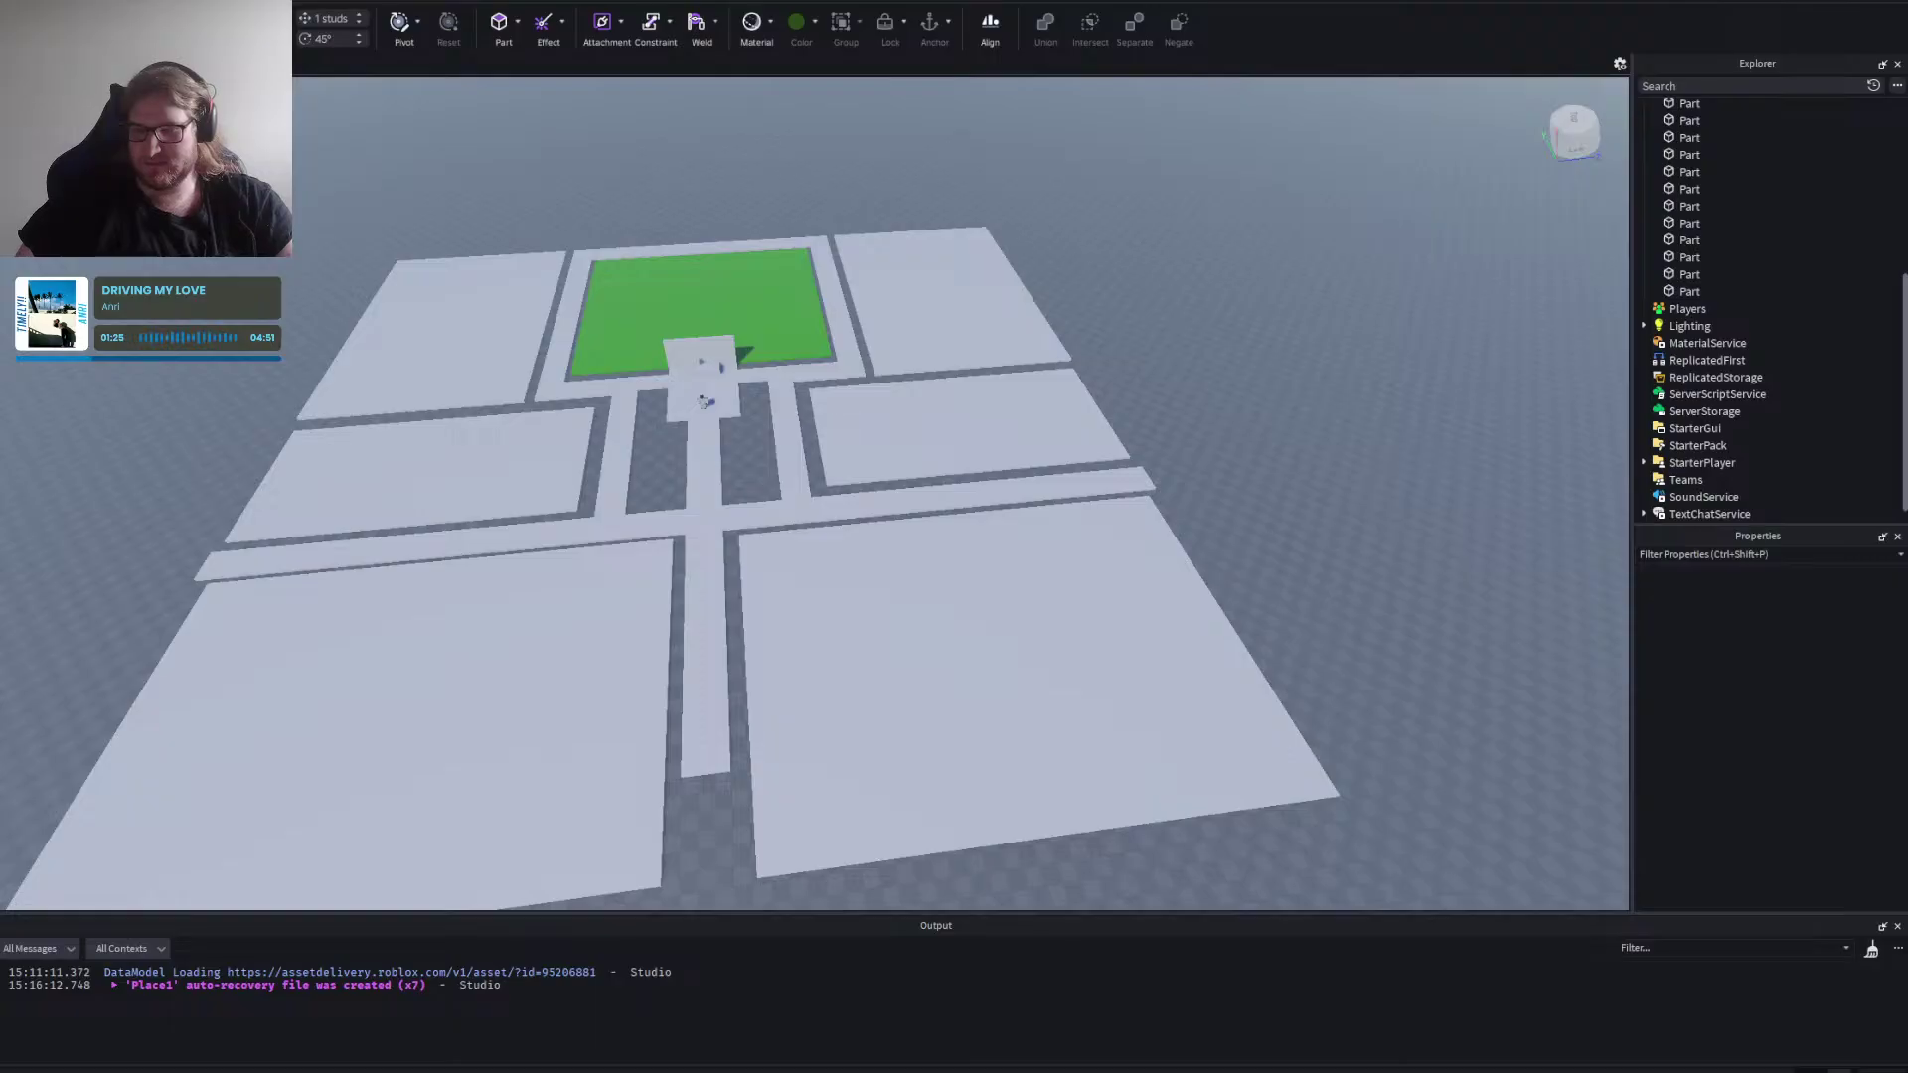
right_click(1450, 638)
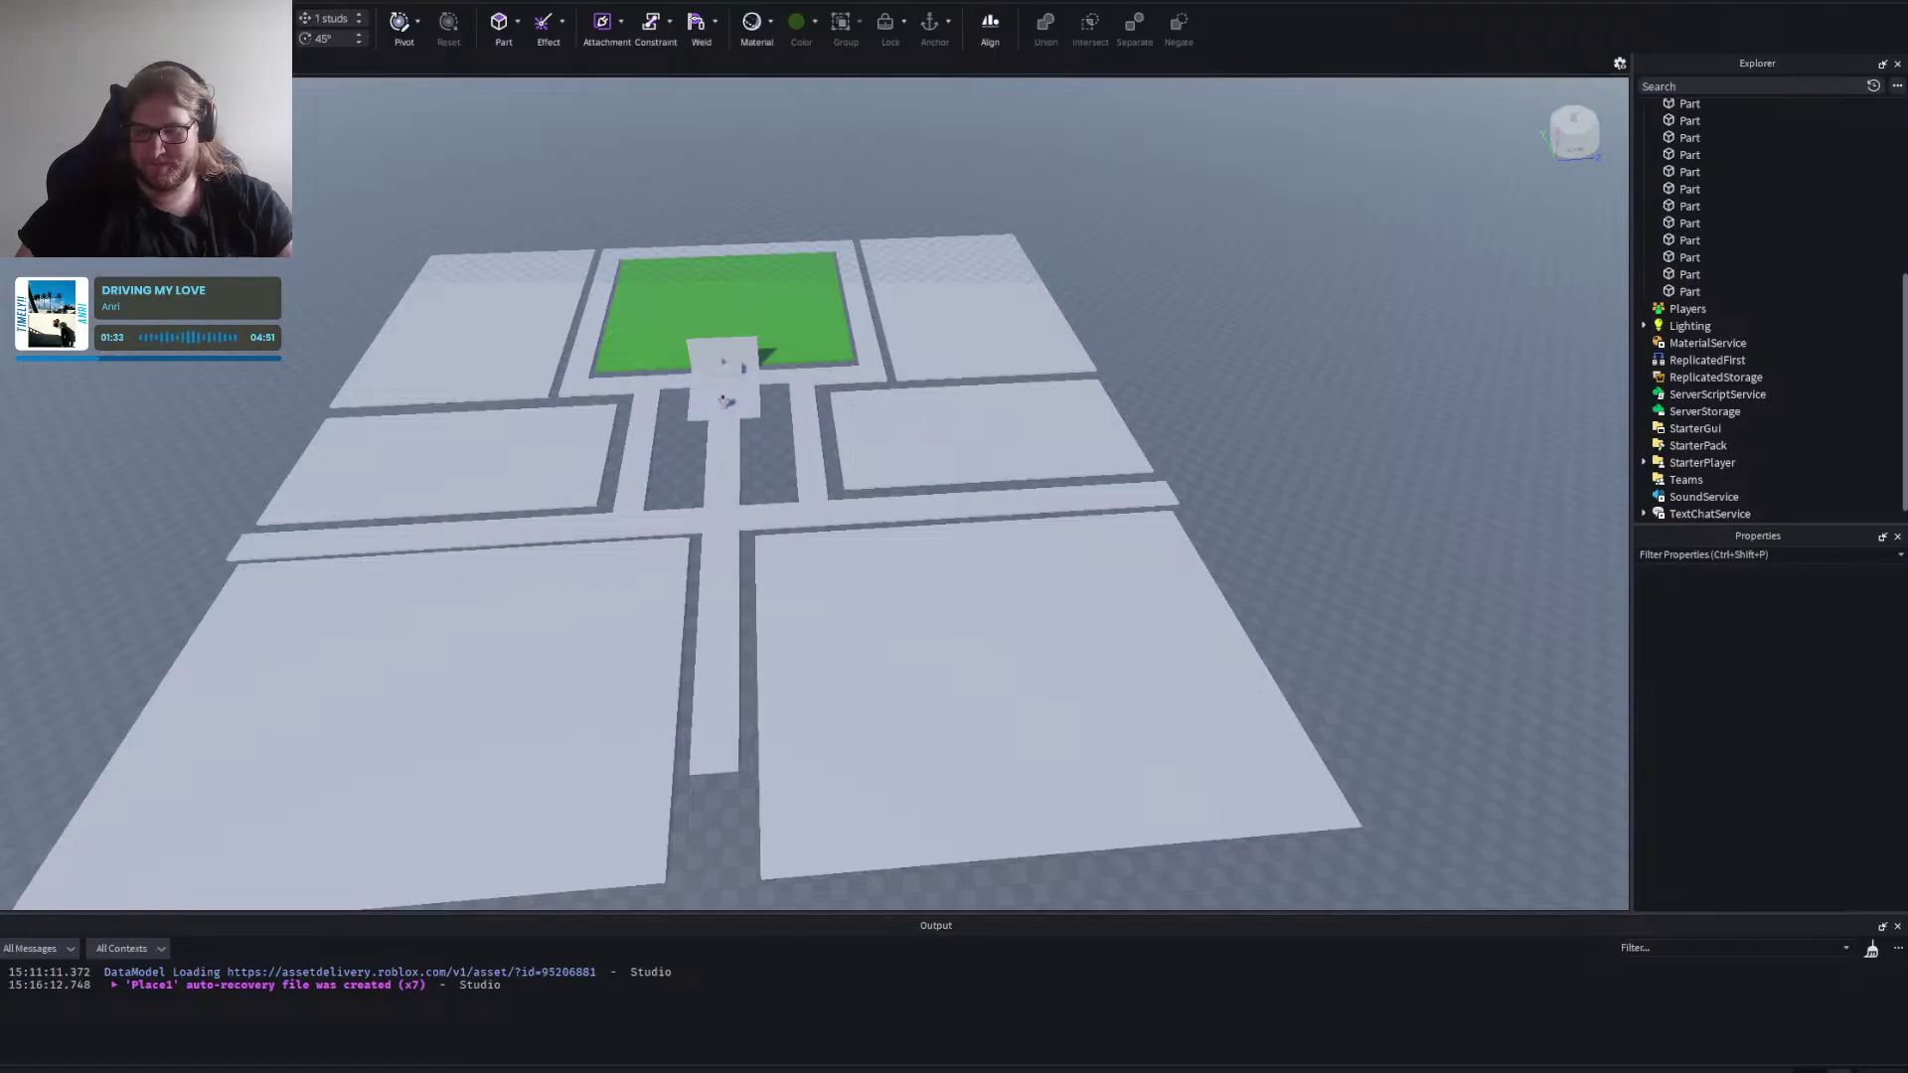
scroll(702, 792, up, 10)
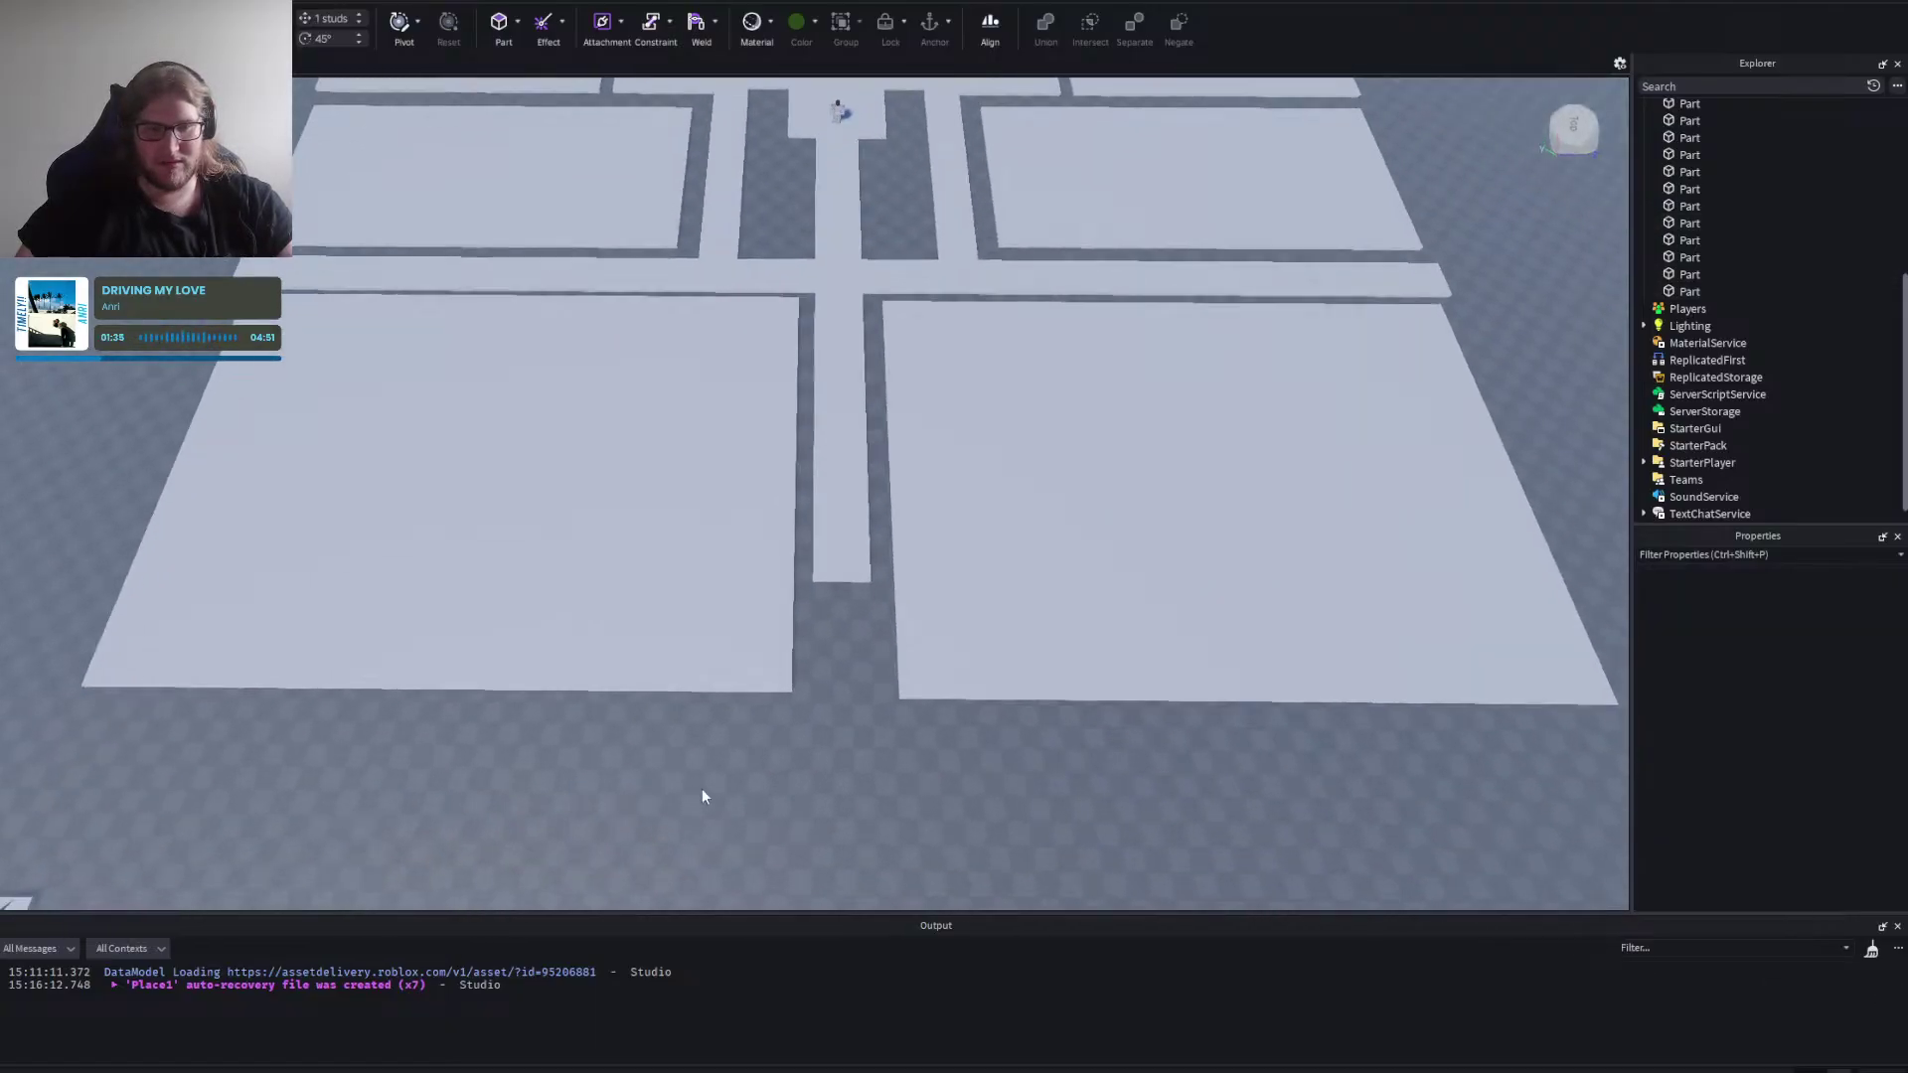
click(881, 758)
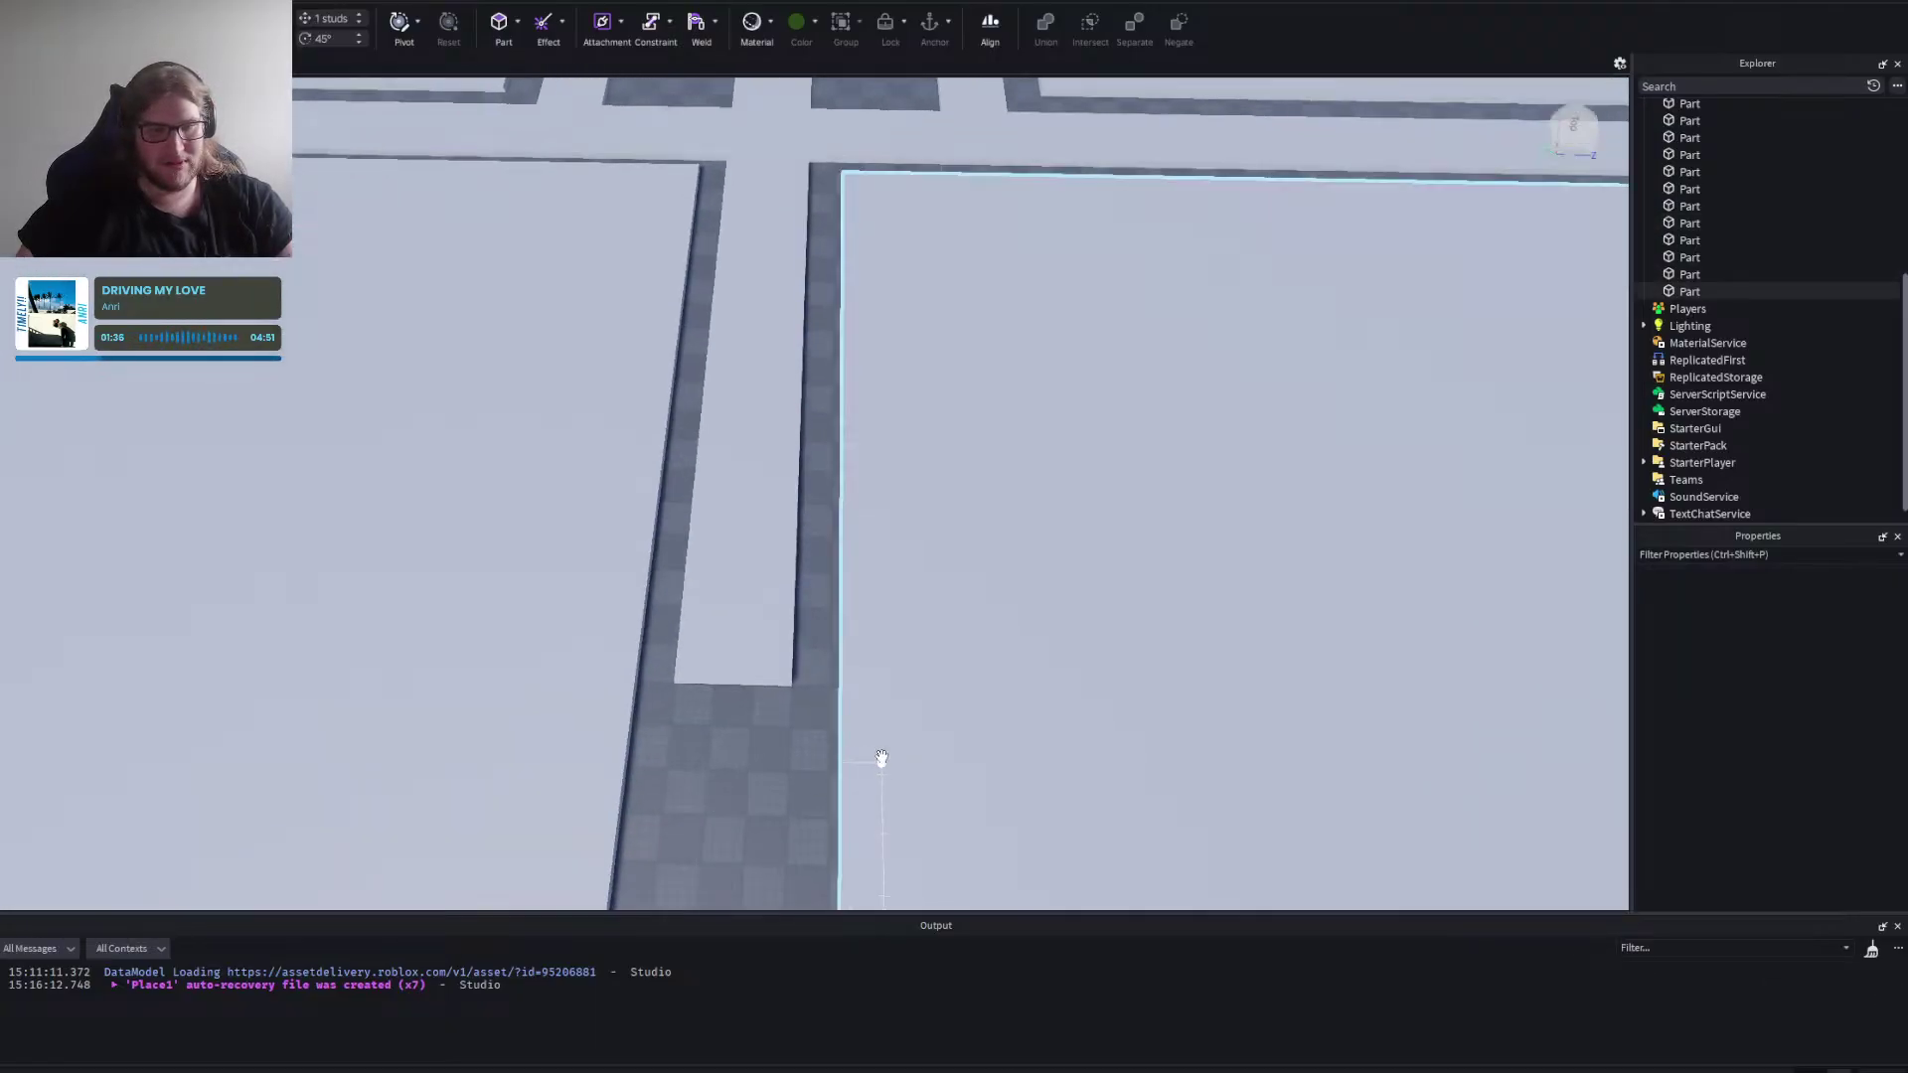
drag(881, 758, 874, 747)
key(a)
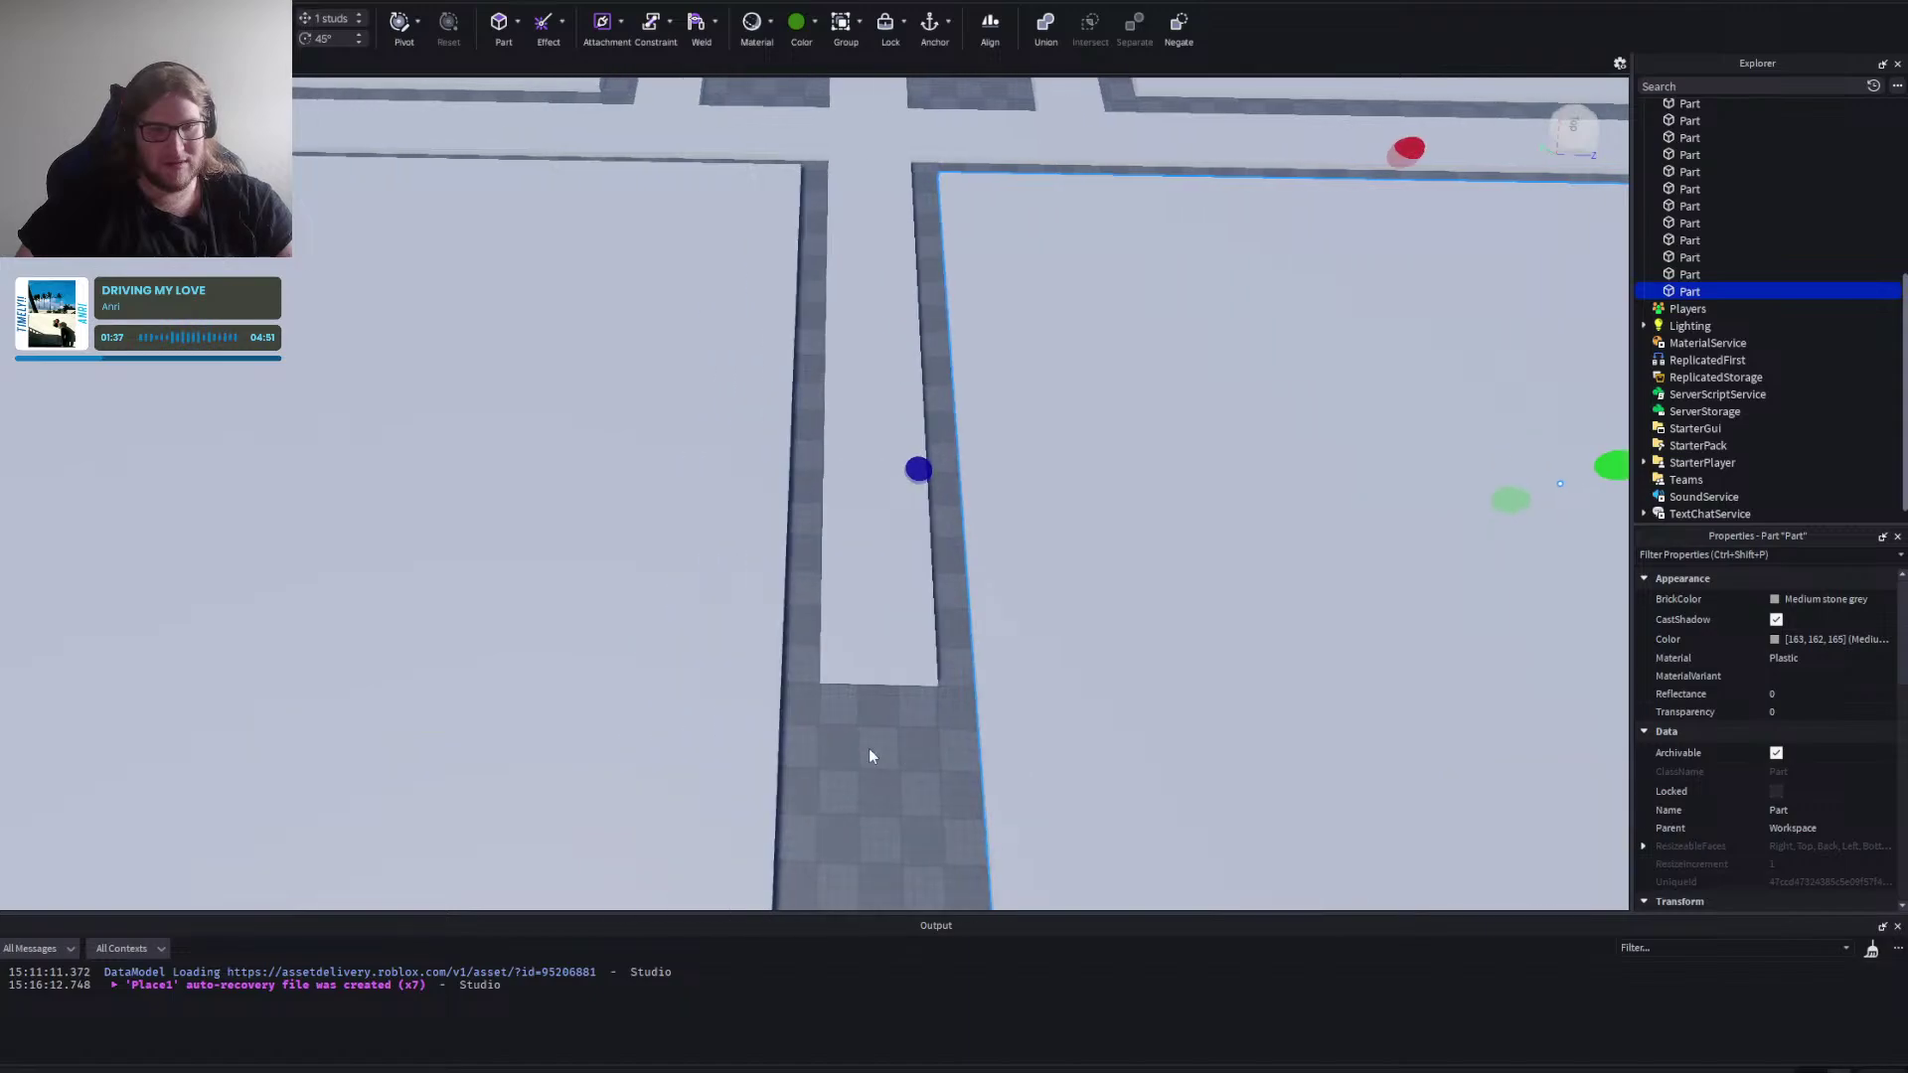
scroll(869, 752, up, 3)
click(777, 717)
scroll(945, 835, down, 10)
click(800, 605)
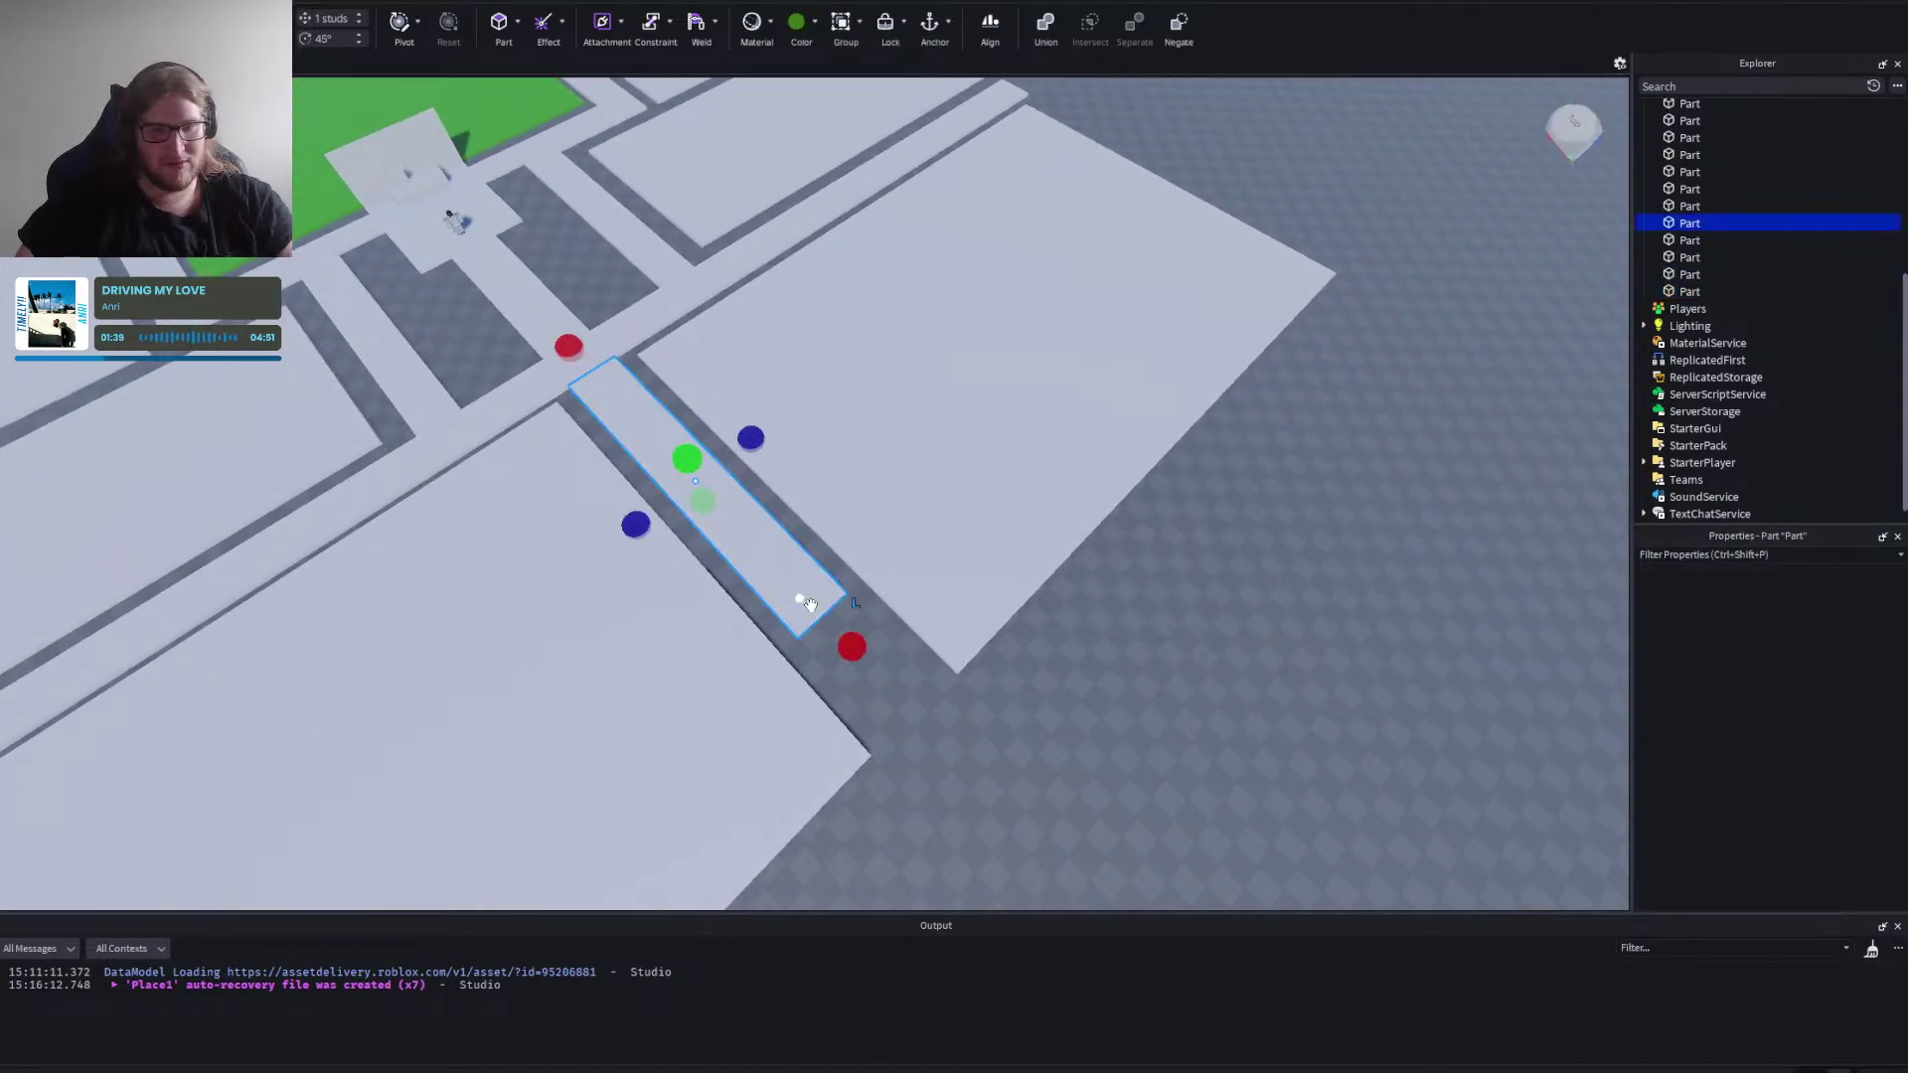
drag(852, 643, 1095, 841)
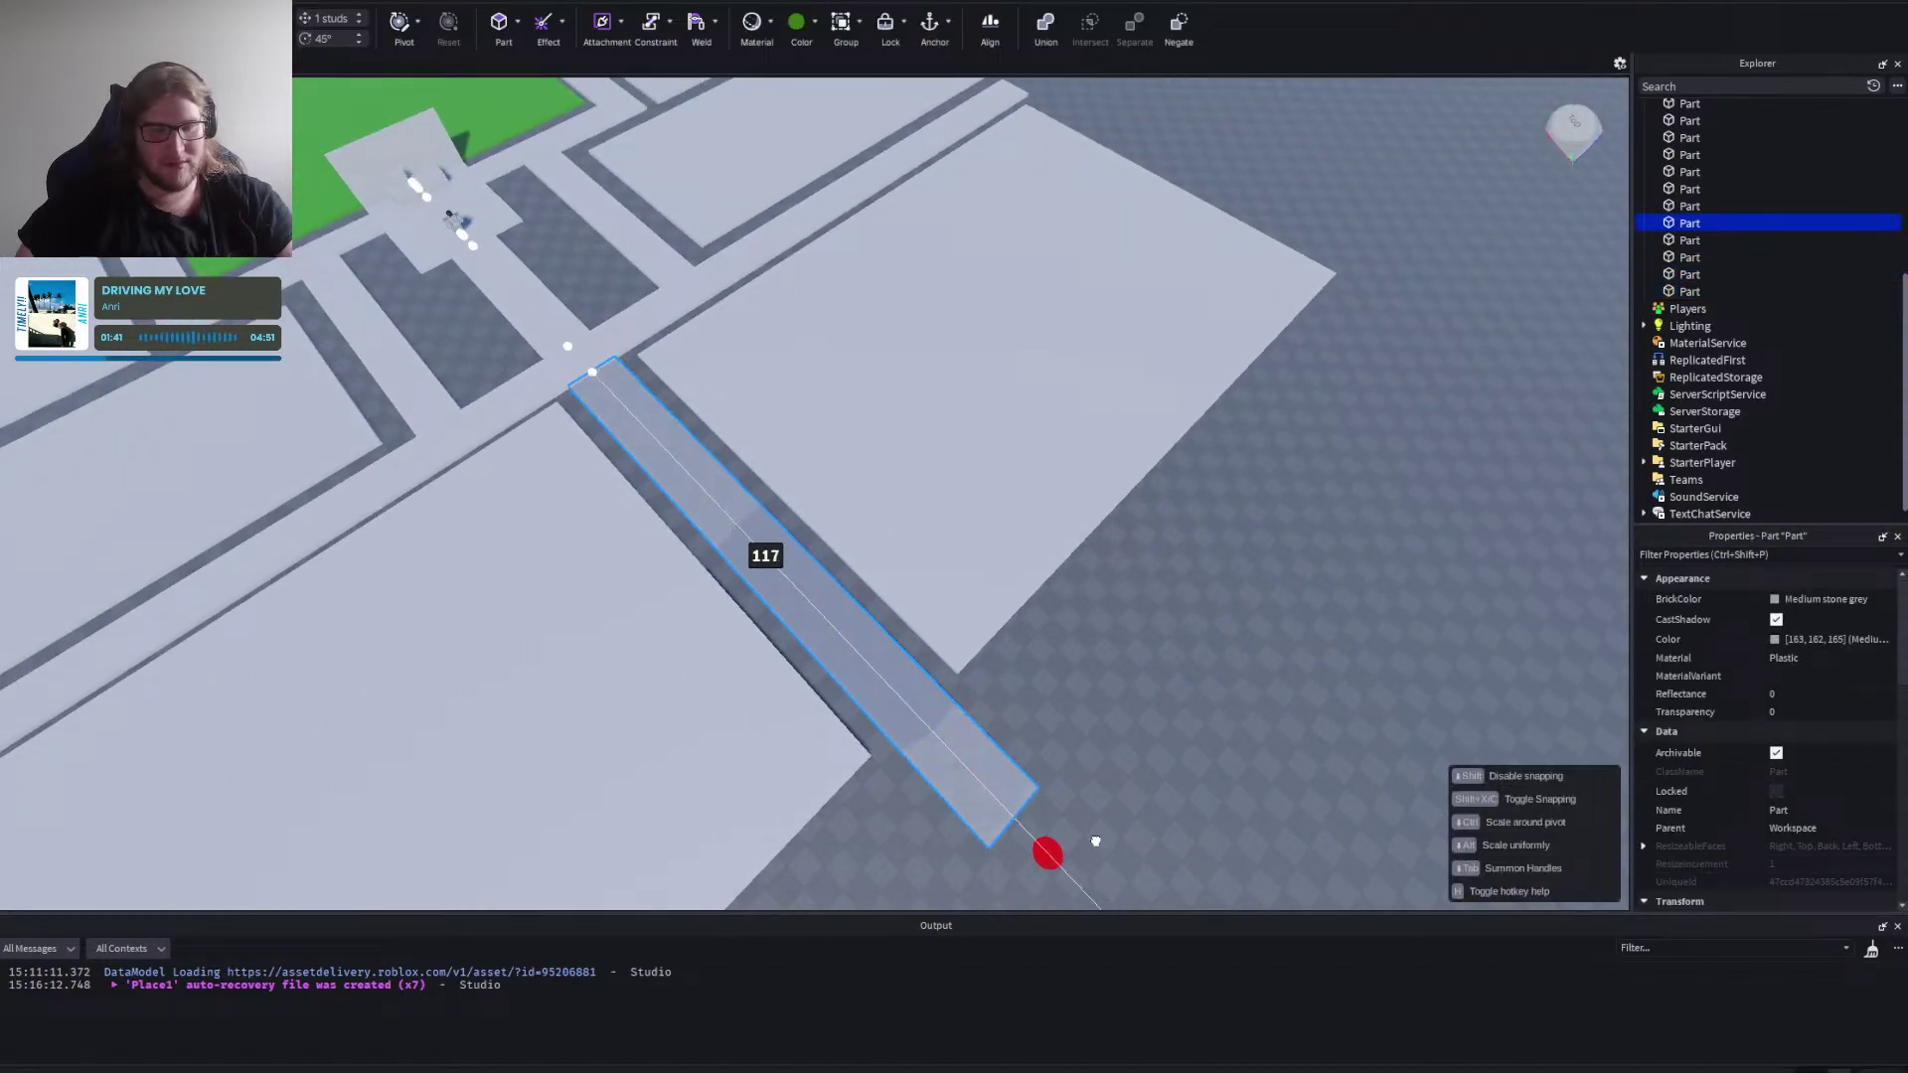
drag(1182, 909, 1186, 914)
click(1162, 726)
scroll(1162, 727, down, 3)
Duplicate one large room slab and resize the copy into a strip between the original's outer edge and the hallway's end.
click(925, 445)
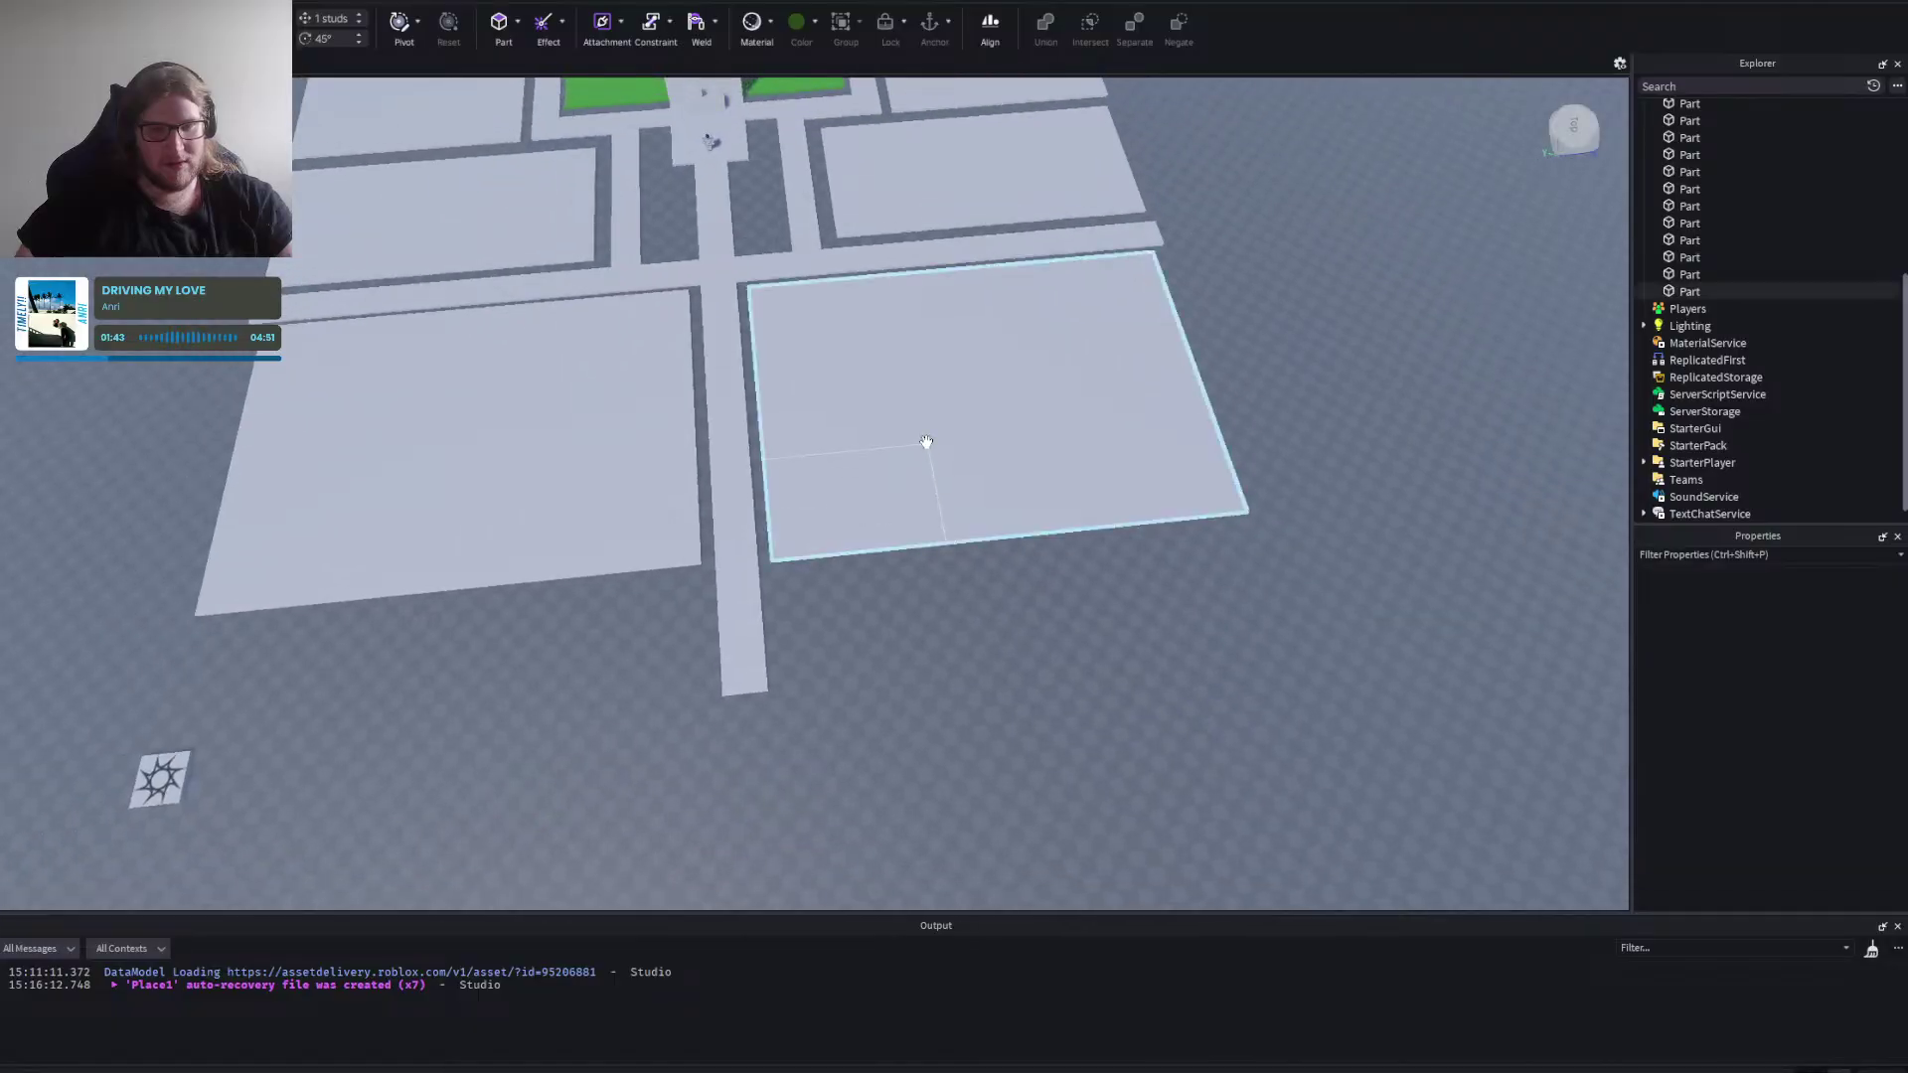
scroll(1034, 637, up, 1)
scroll(1035, 630, up, 1)
key(ctrl+d)
drag(1078, 594, 1121, 751)
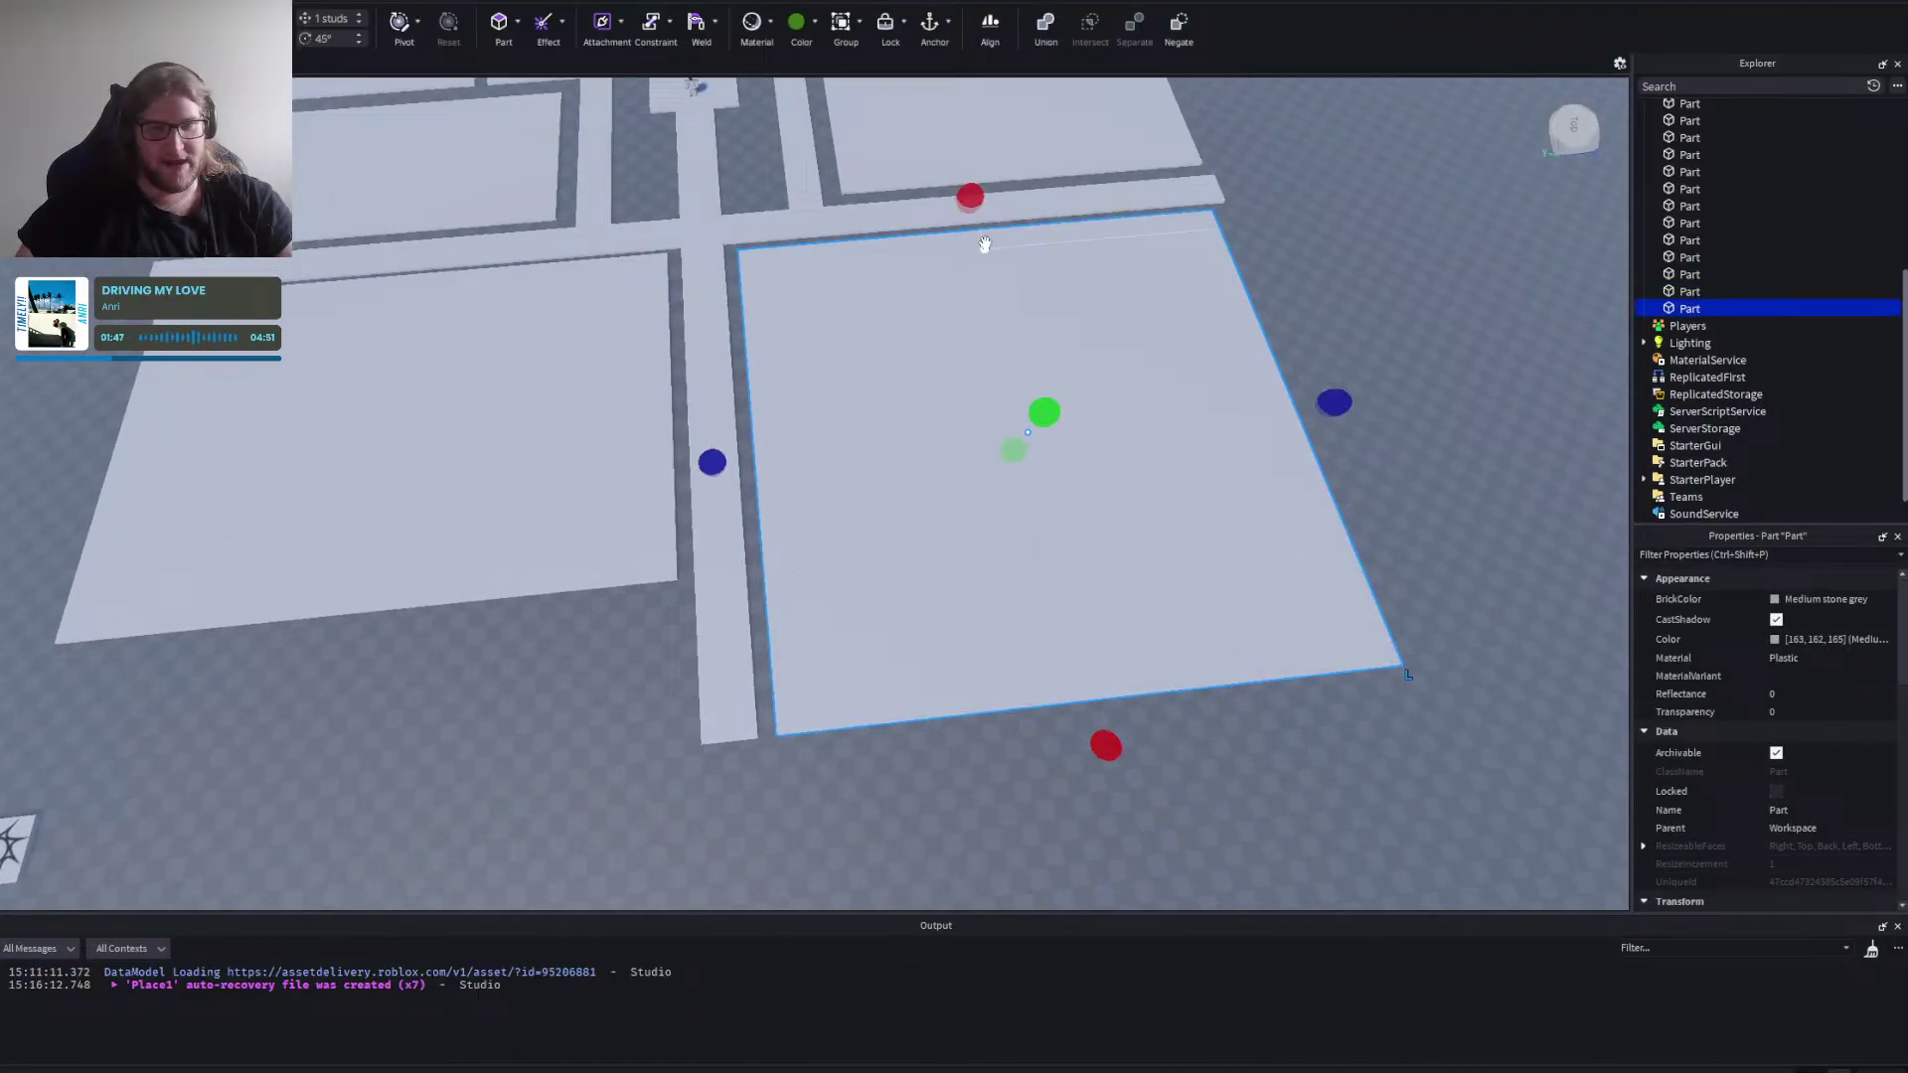
drag(967, 192, 1048, 514)
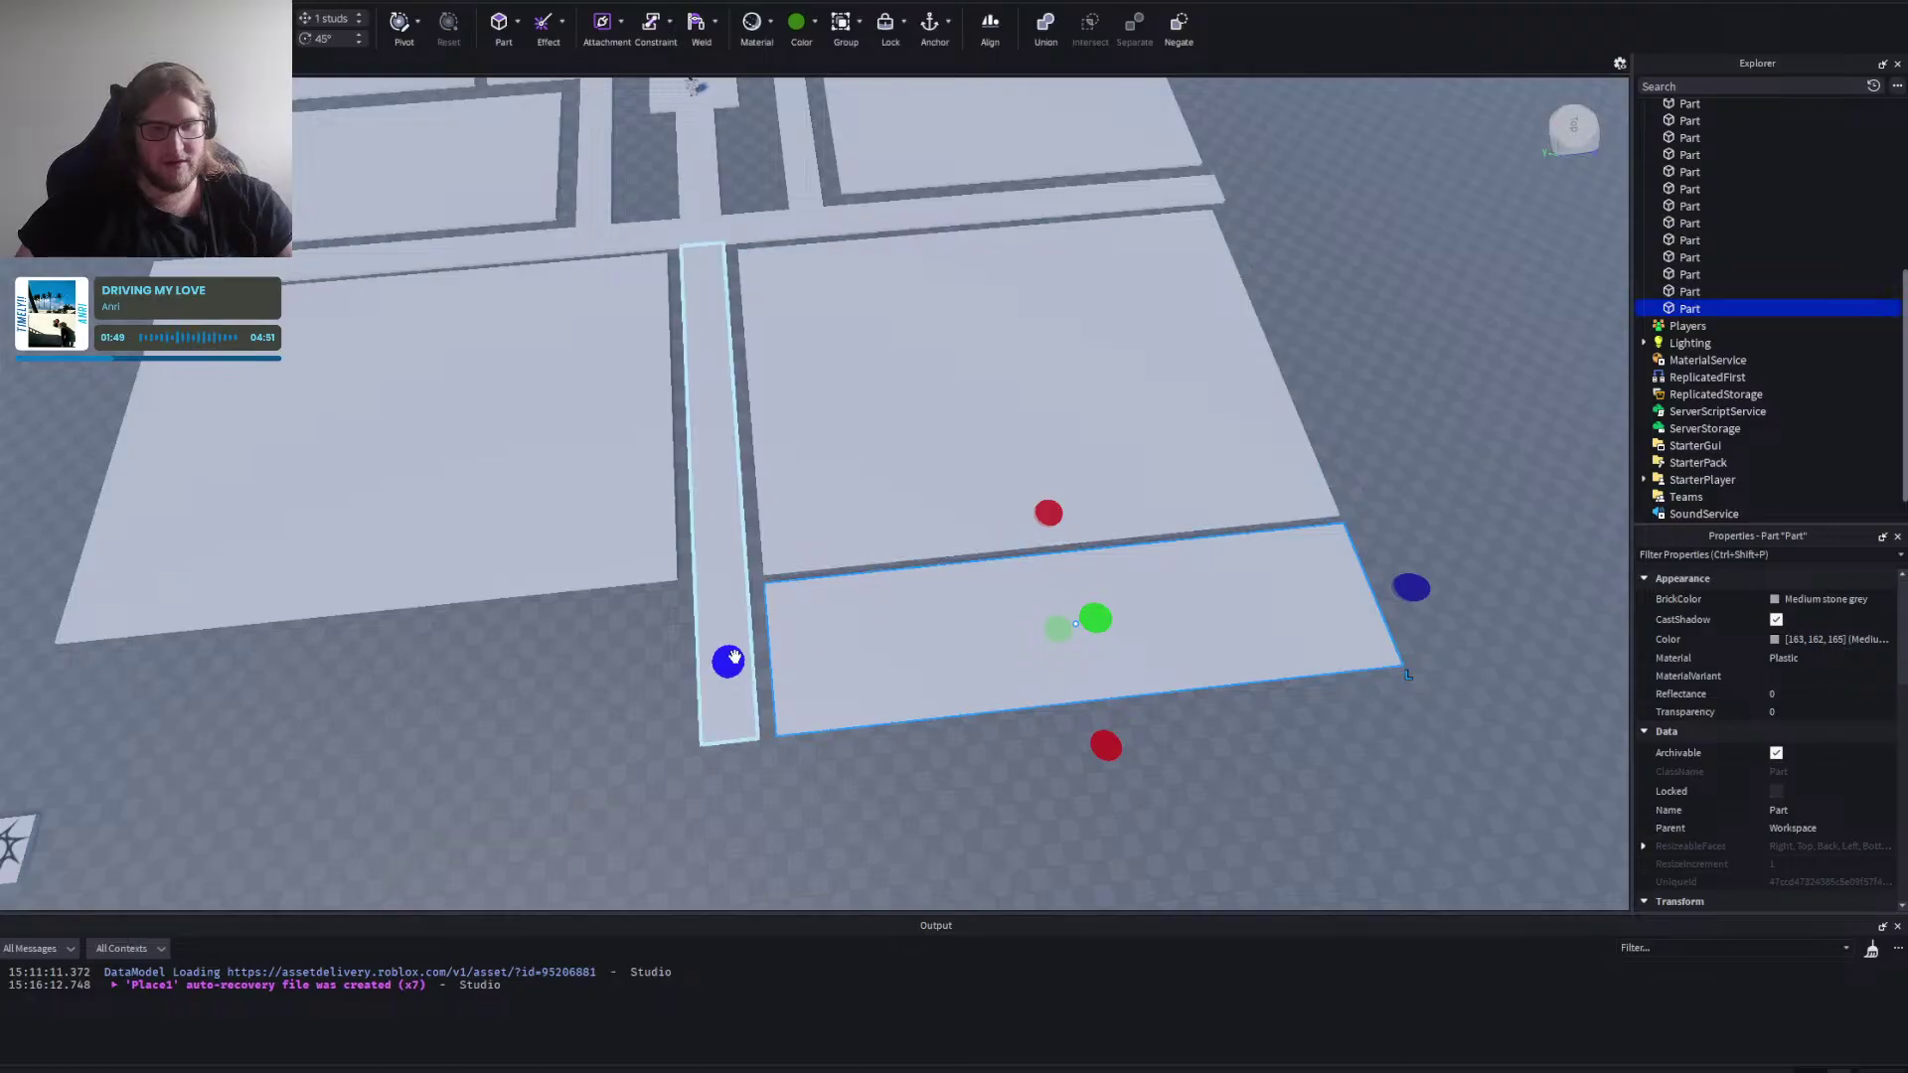
Shorten the strip from its far side into a small, roughly square room slab beside the hallway's end.
mouse_move(727, 660)
mouse_down()
mouse_move(1161, 608)
mouse_move(735, 668)
mouse_up()
drag(1404, 587, 953, 637)
click(1103, 652)
key(a)
click(1020, 698)
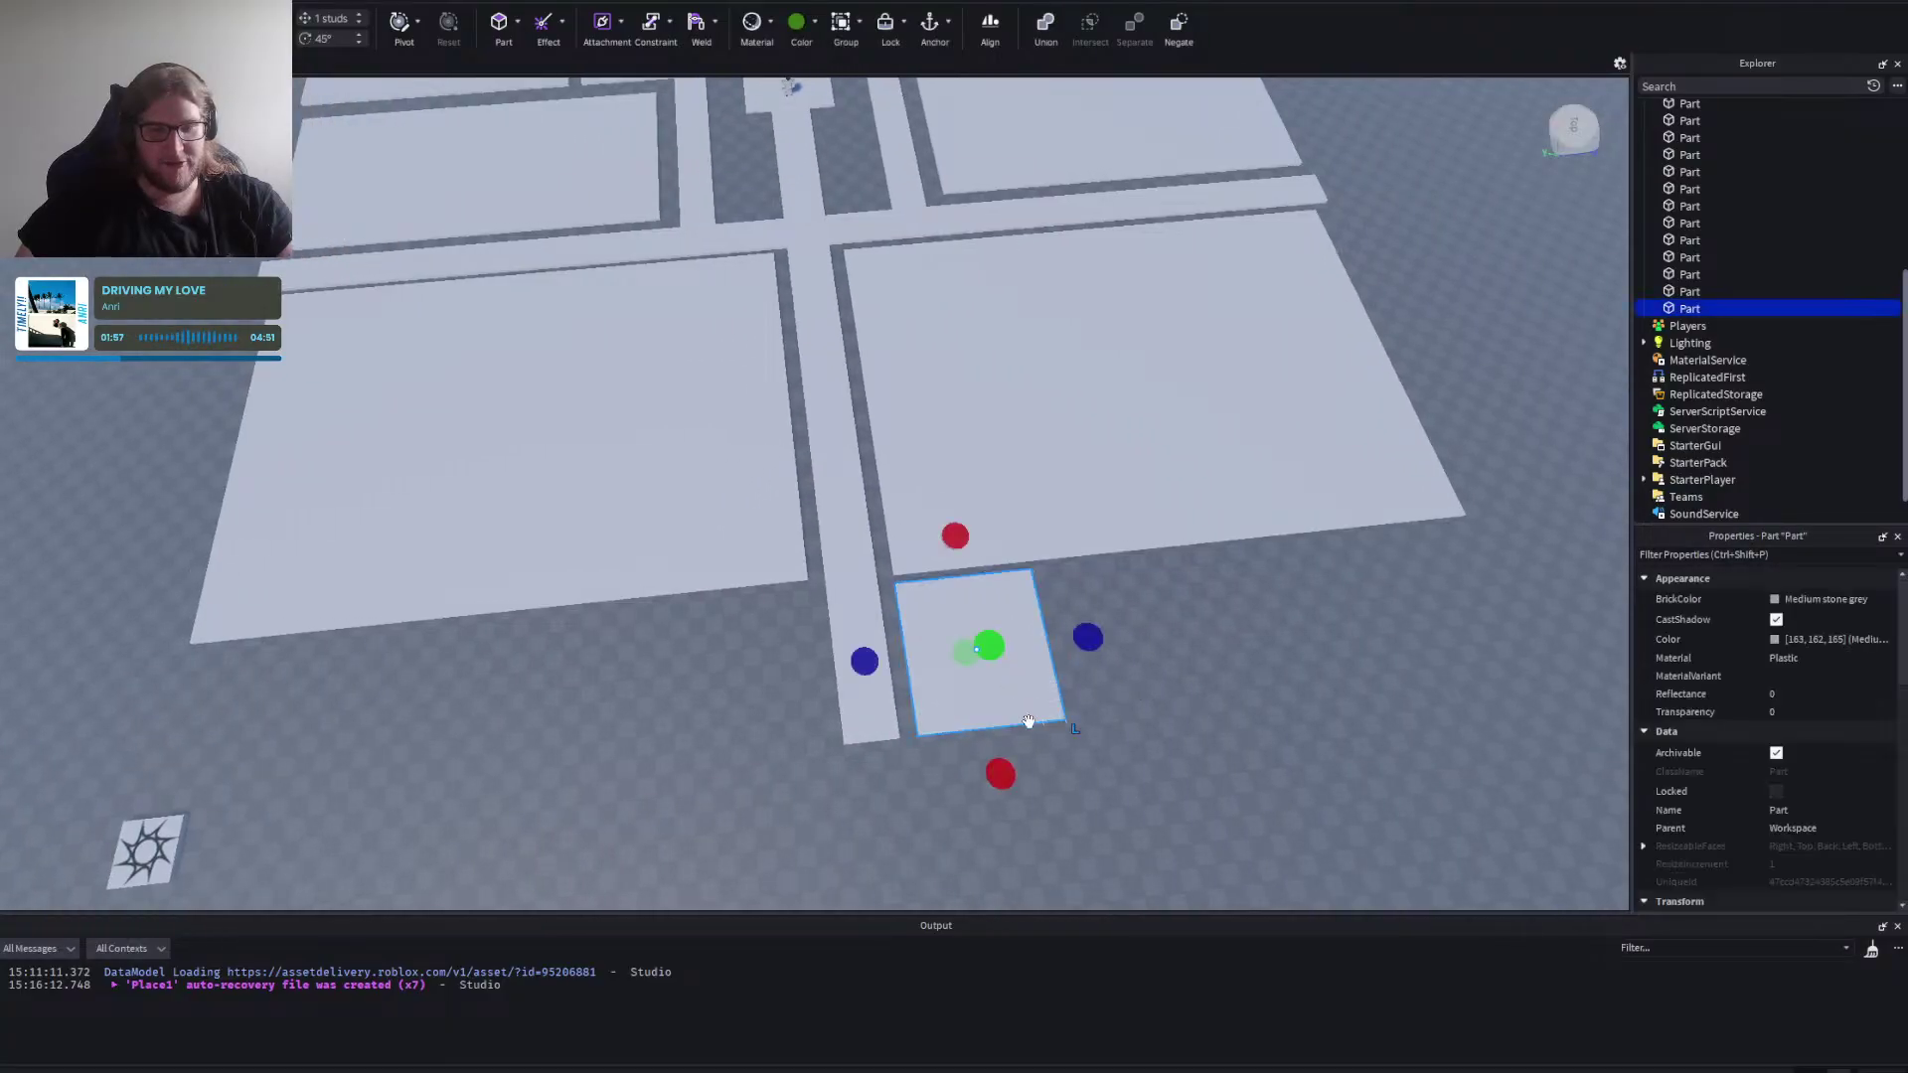
Duplicate the small room slab and place the copy on the opposite side of the central hallway.
click(1131, 773)
click(989, 660)
key(ctrl+d)
drag(1034, 720, 799, 735)
click(527, 687)
Nudge both small room slabs slightly closer to the large slabs' outer edges, keeping them level with each other.
scroll(527, 688, up, 5)
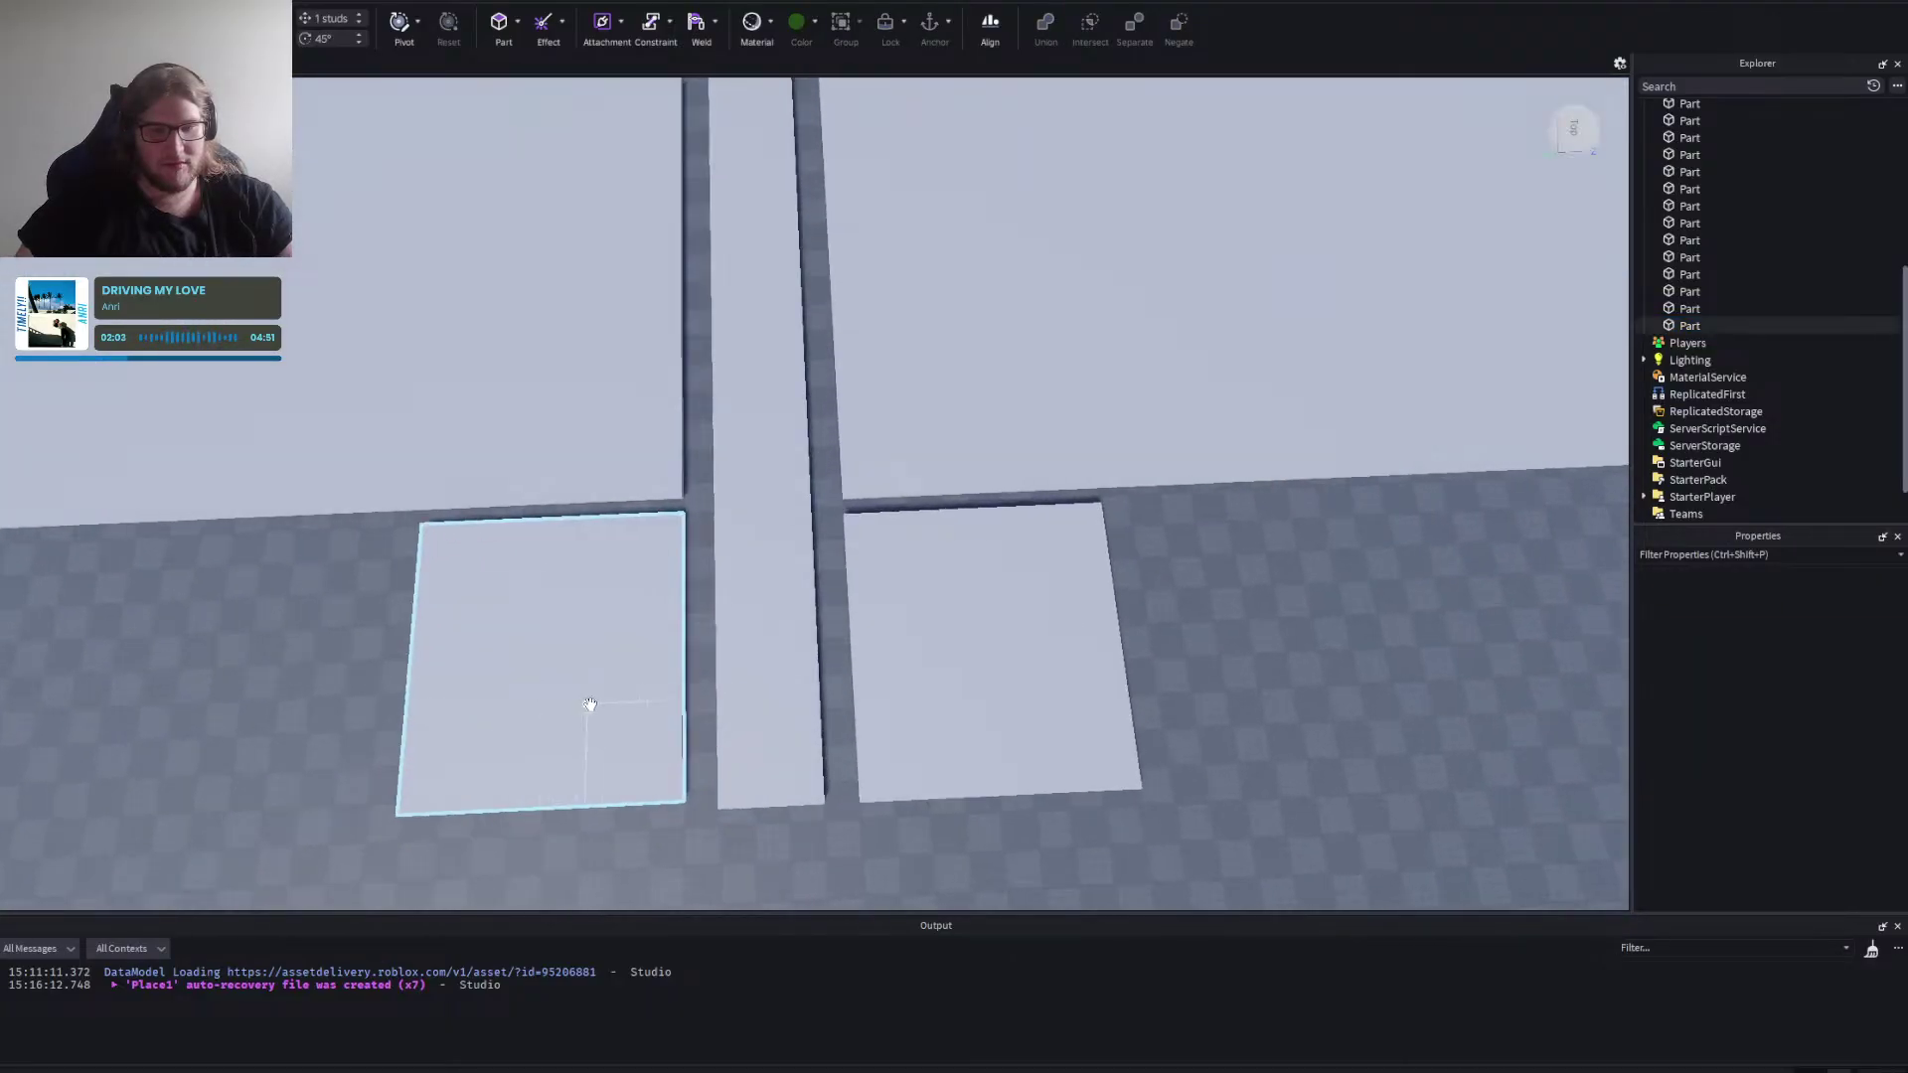
scroll(590, 705, down, 3)
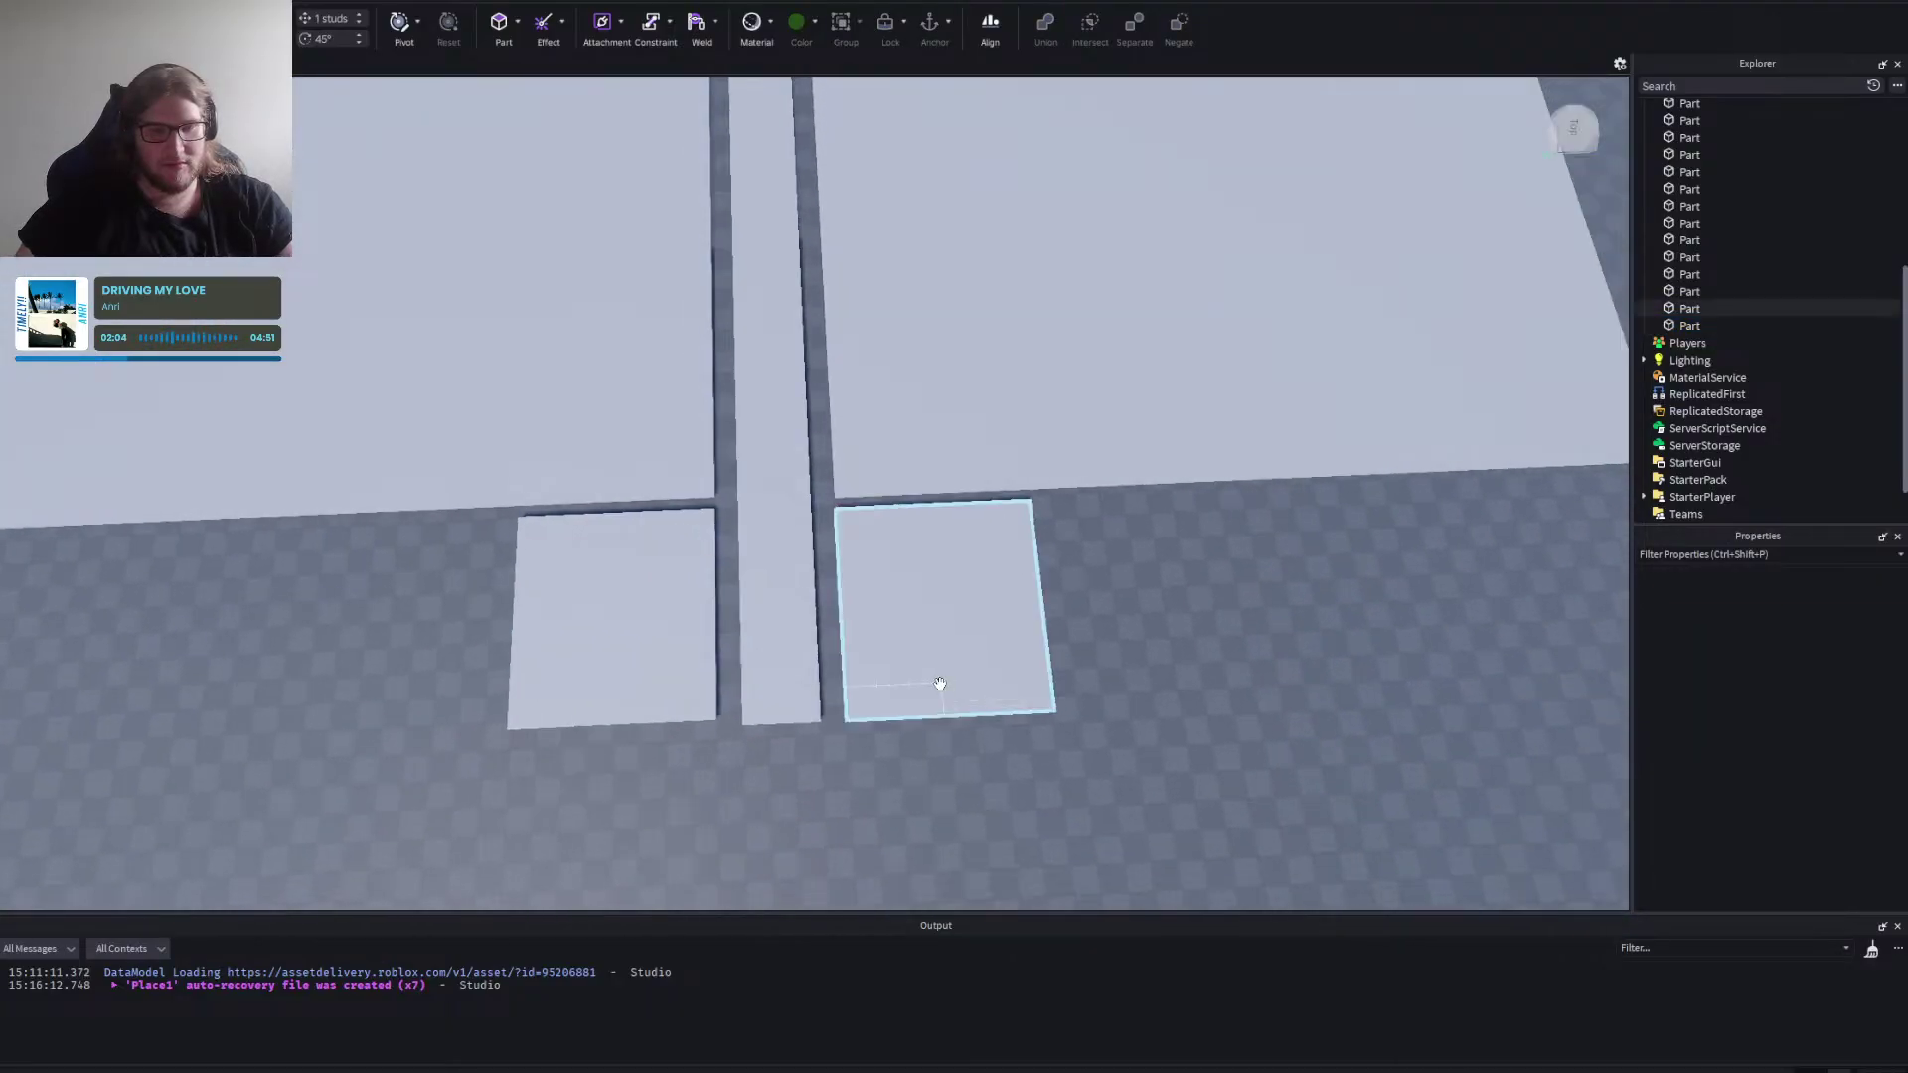
drag(695, 646, 700, 653)
mouse_move(961, 659)
mouse_down()
mouse_move(991, 647)
mouse_move(974, 639)
mouse_up()
click(1196, 622)
scroll(1206, 629, down, 3)
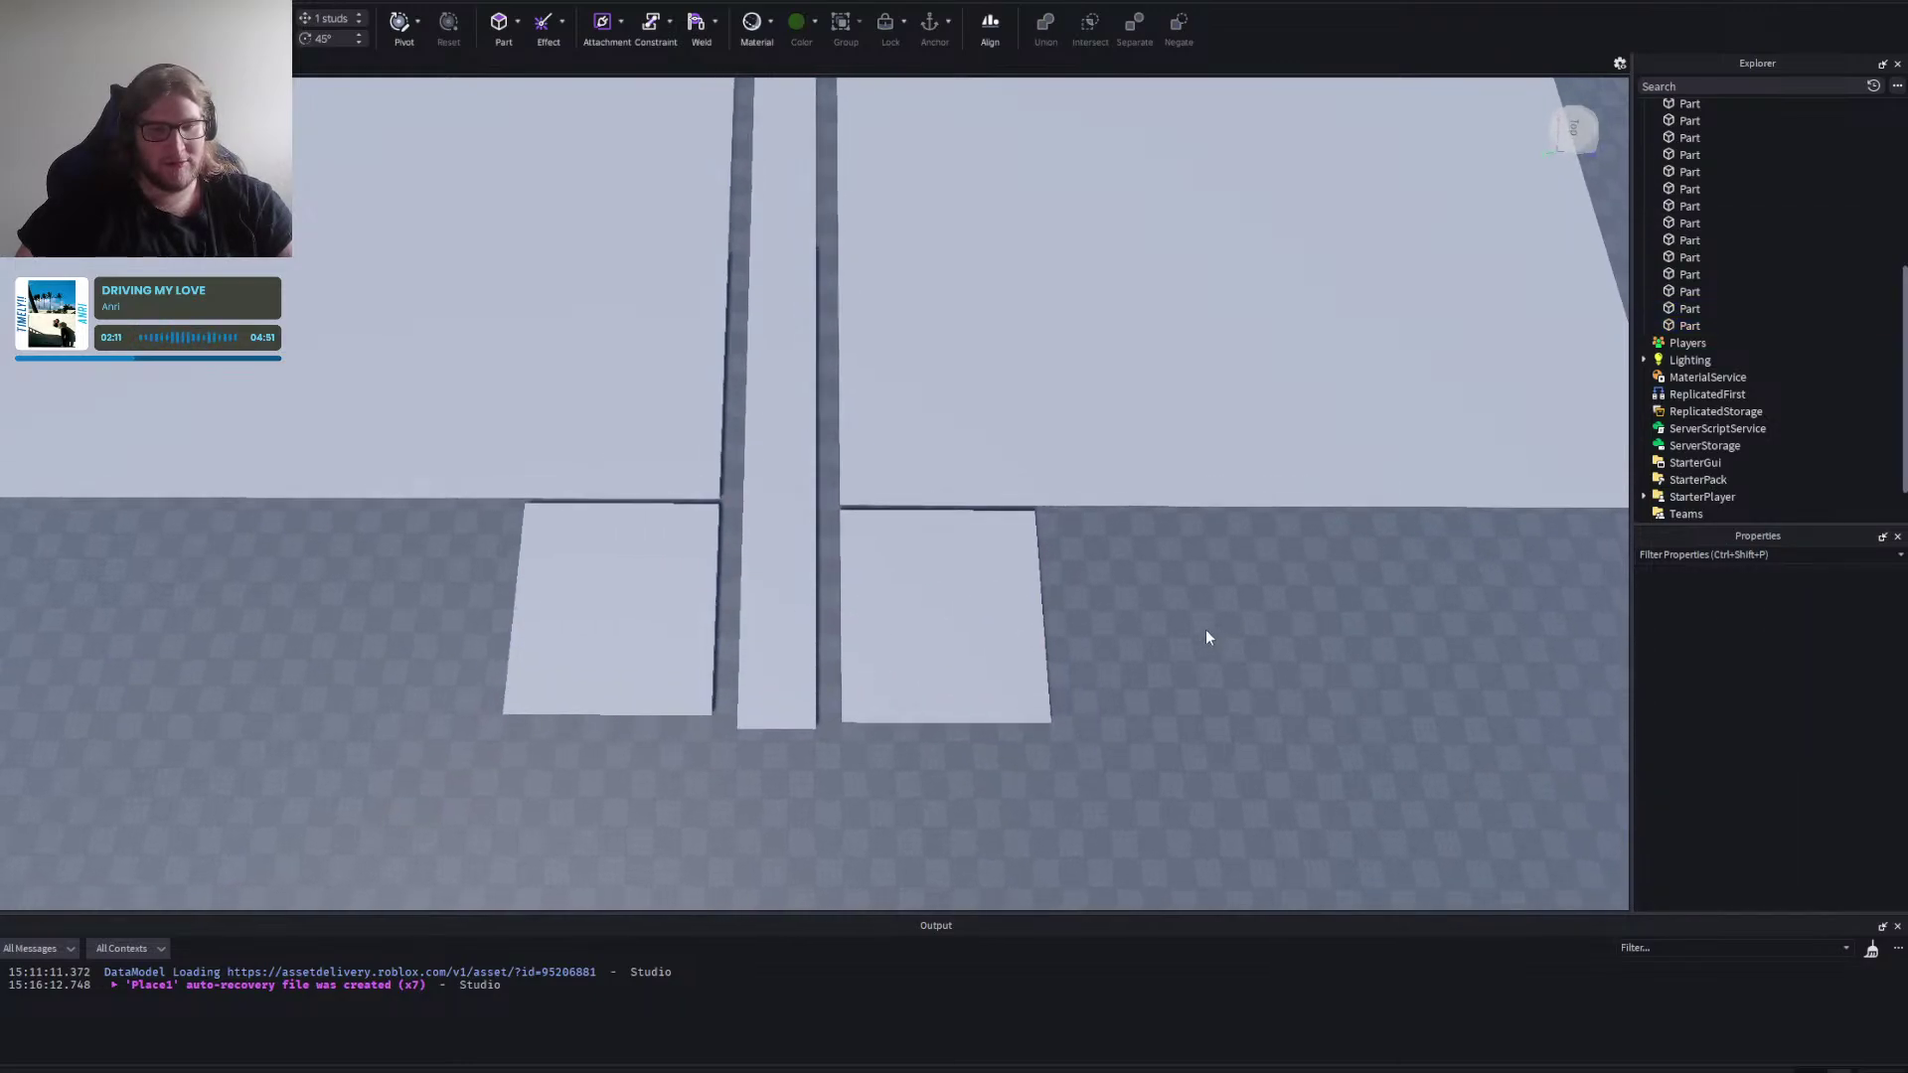
scroll(1214, 650, down, 5)
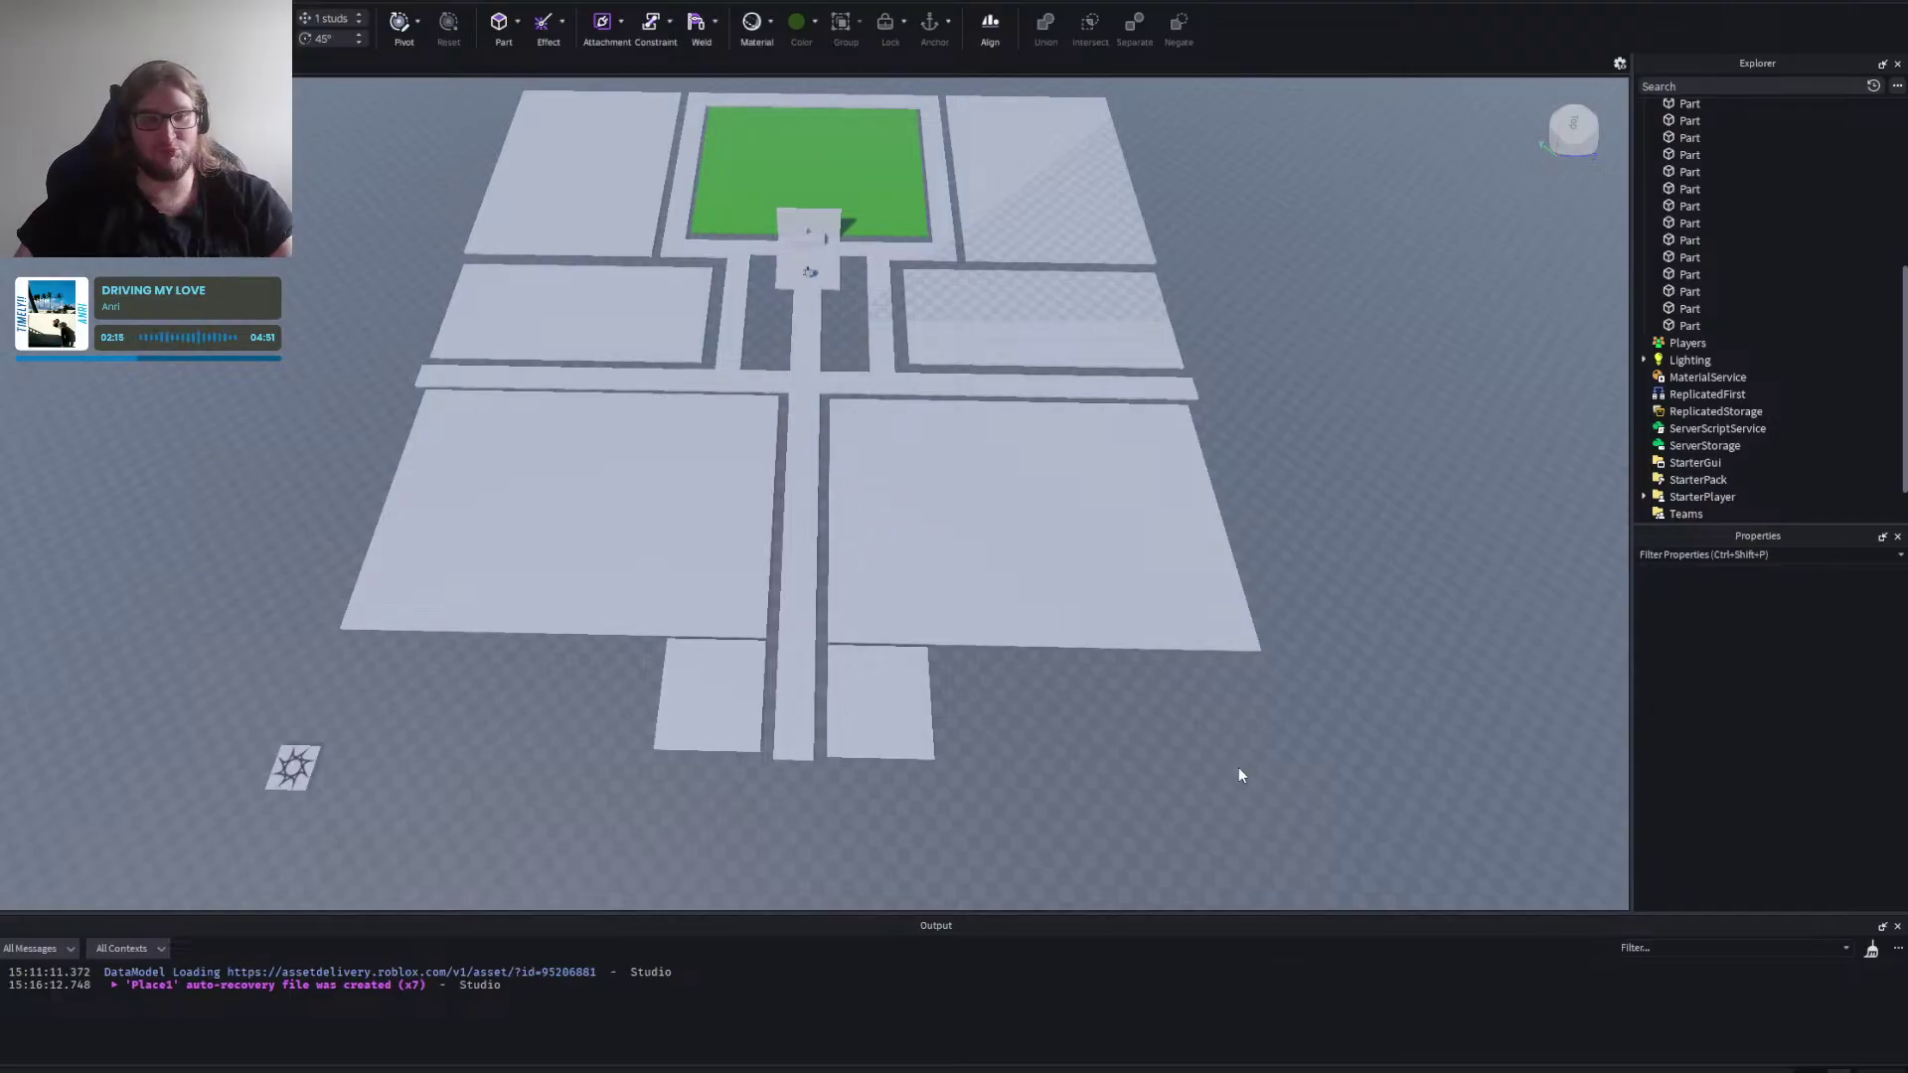
Inspect the alignment of the two small room slabs with the hallway's end and the adjoining large slabs.
drag(1235, 723, 1332, 706)
key(d)
key(a)
key(w)
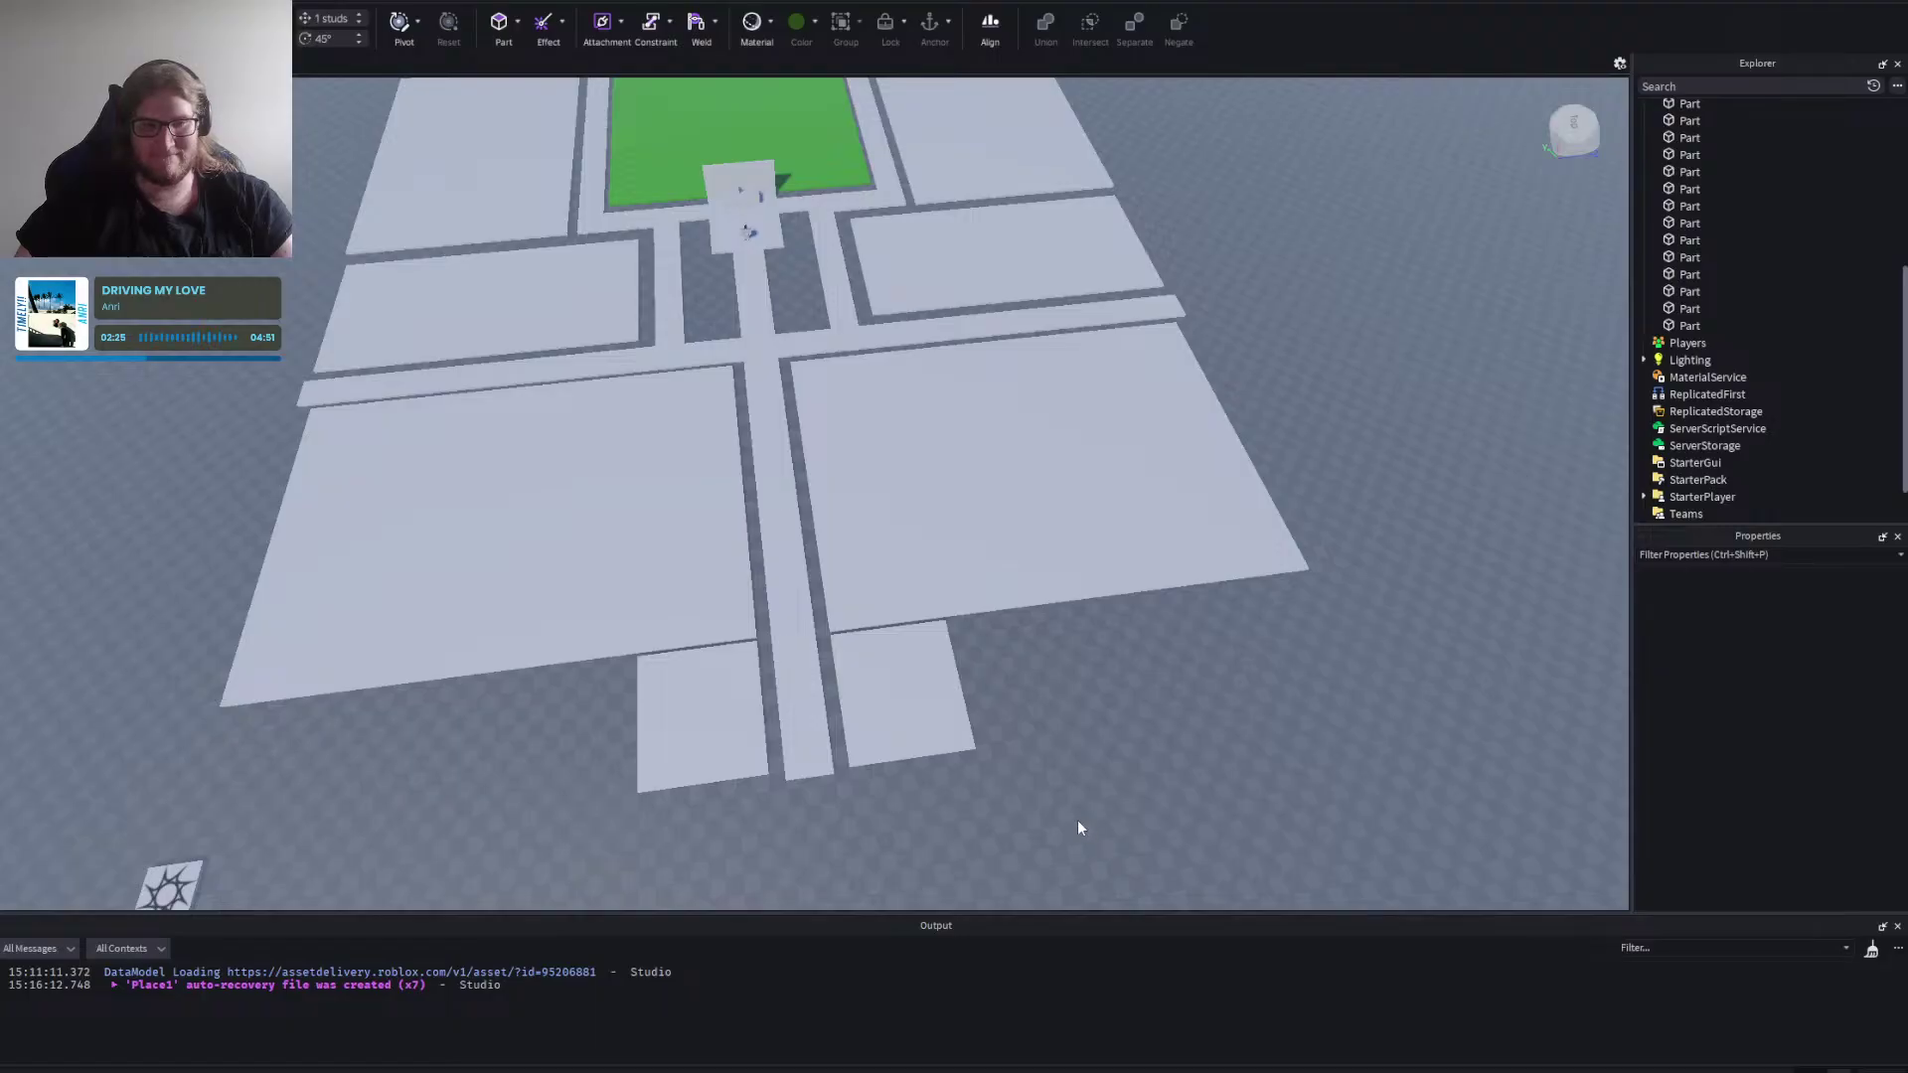
scroll(1077, 820, up, 5)
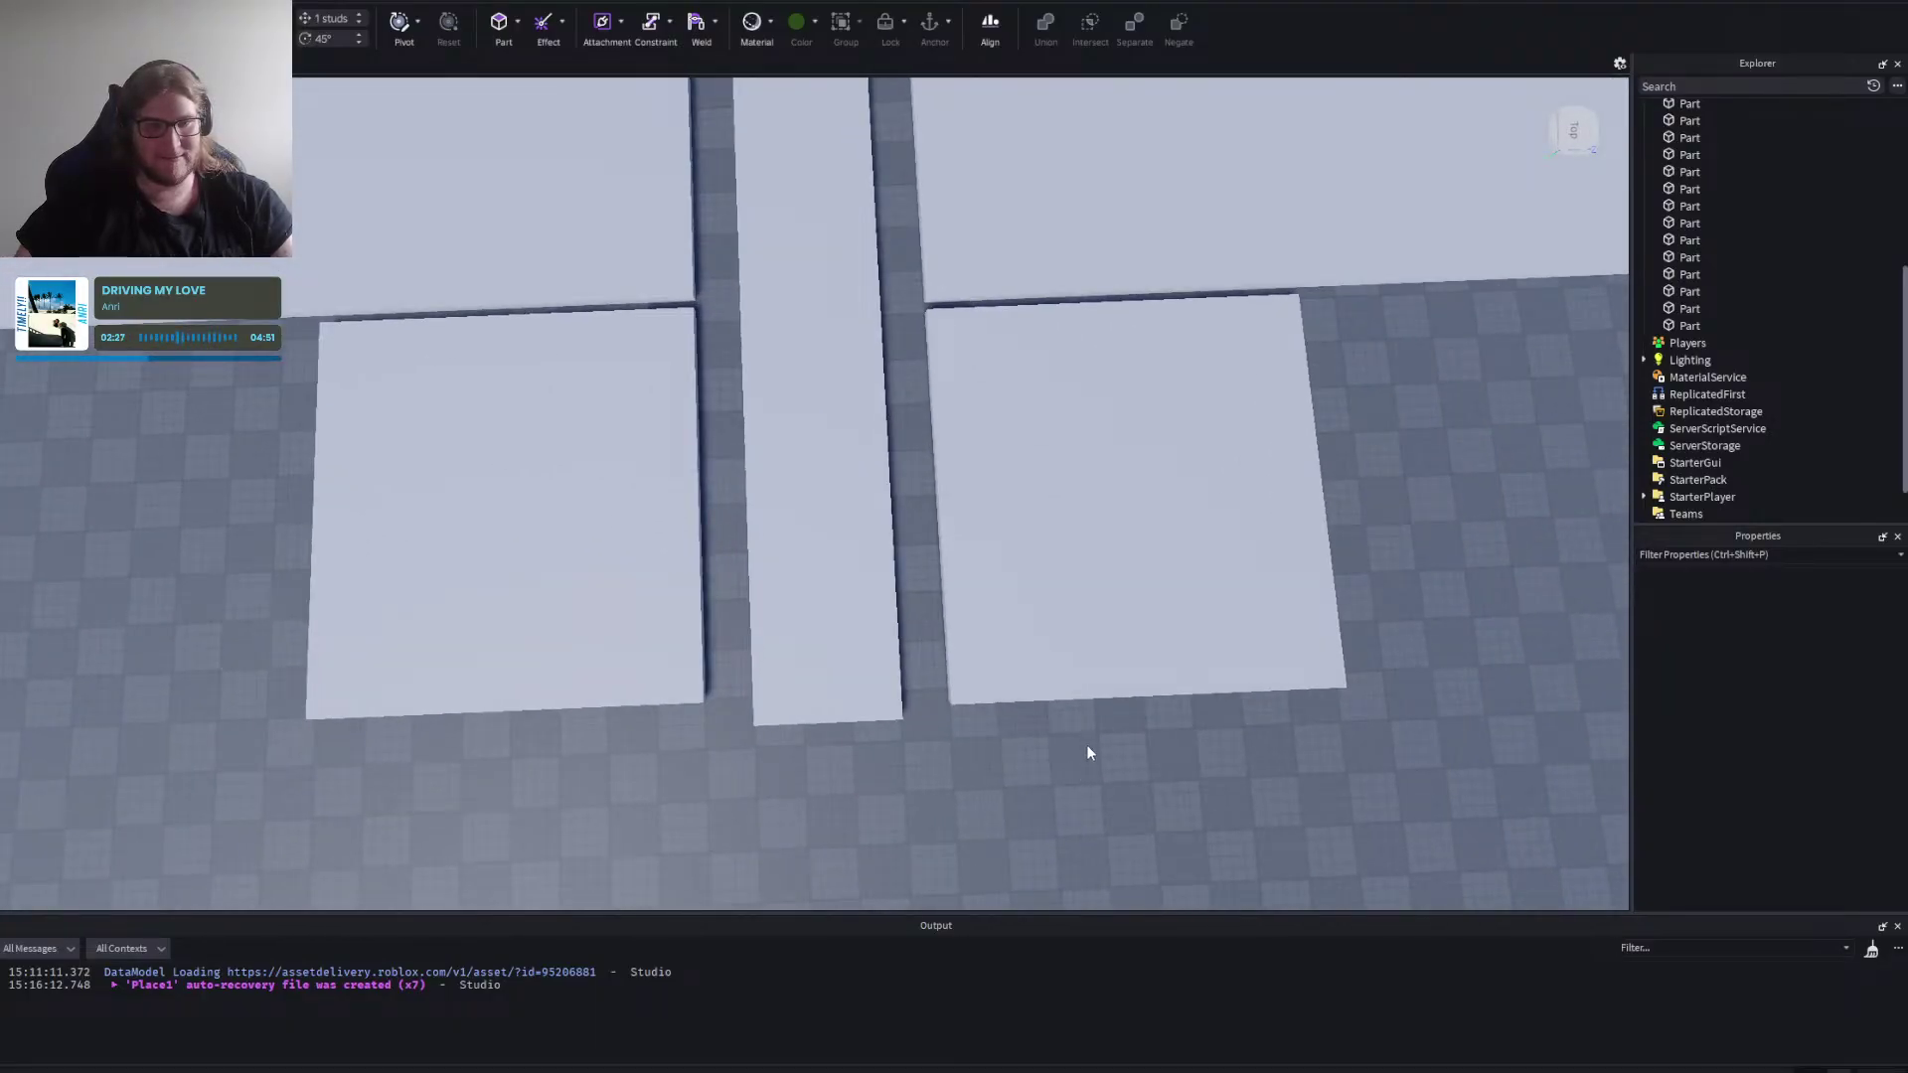
scroll(1088, 747, down, 6)
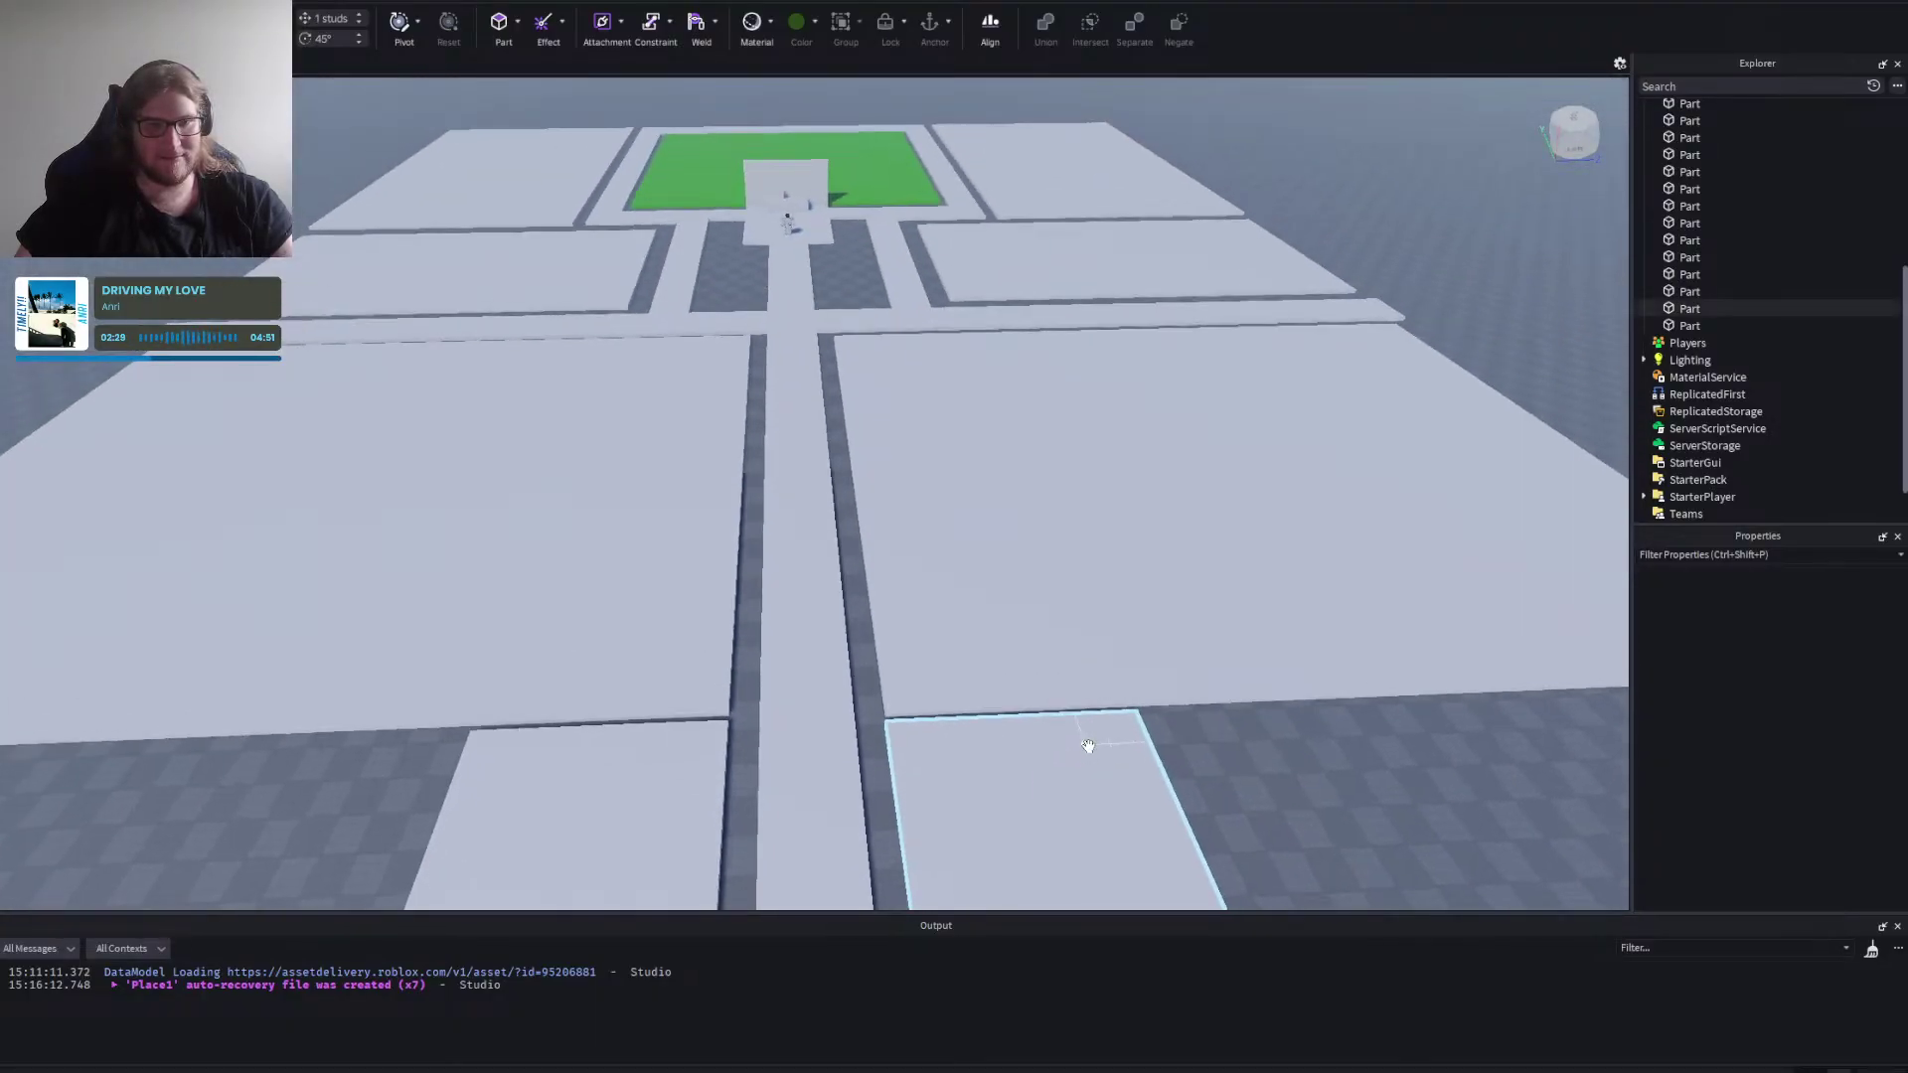
scroll(1088, 747, up, 5)
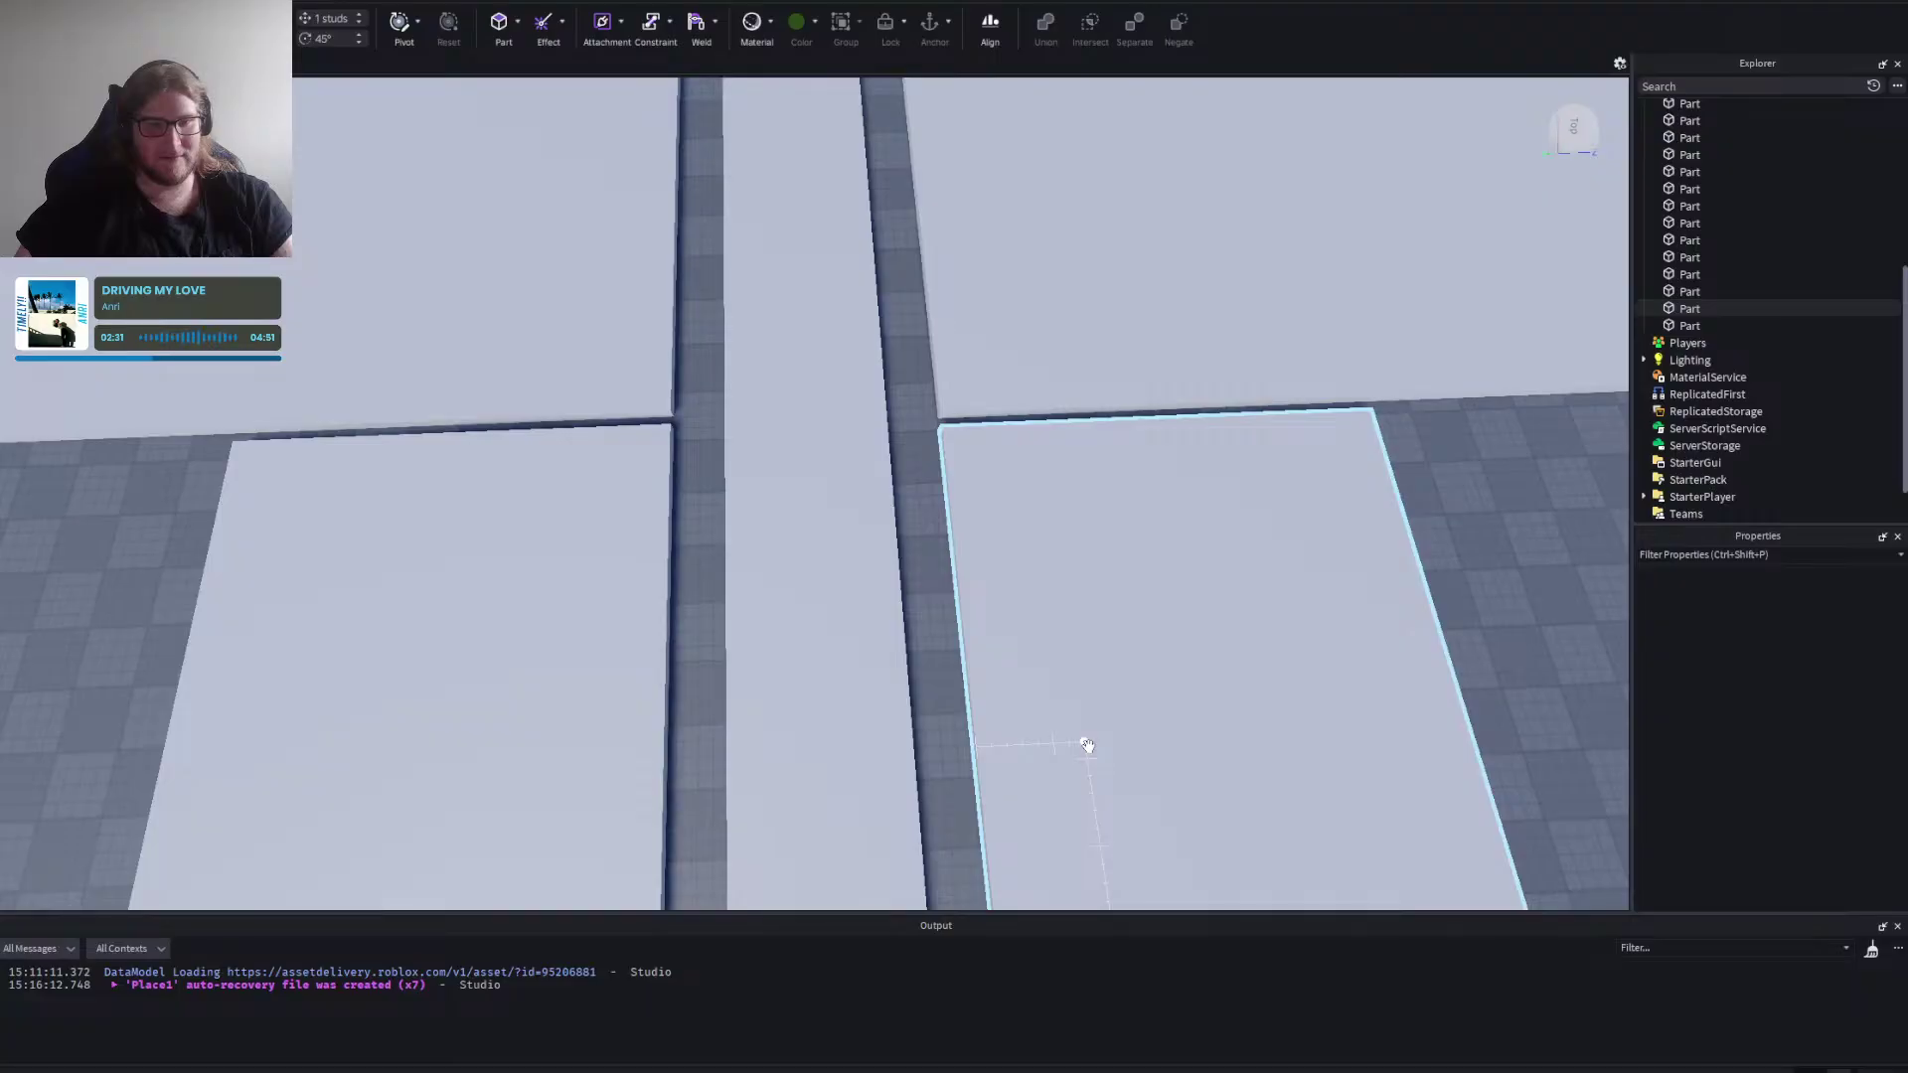
right_click(1087, 744)
scroll(1087, 745, up, 3)
scroll(1088, 746, down, 6)
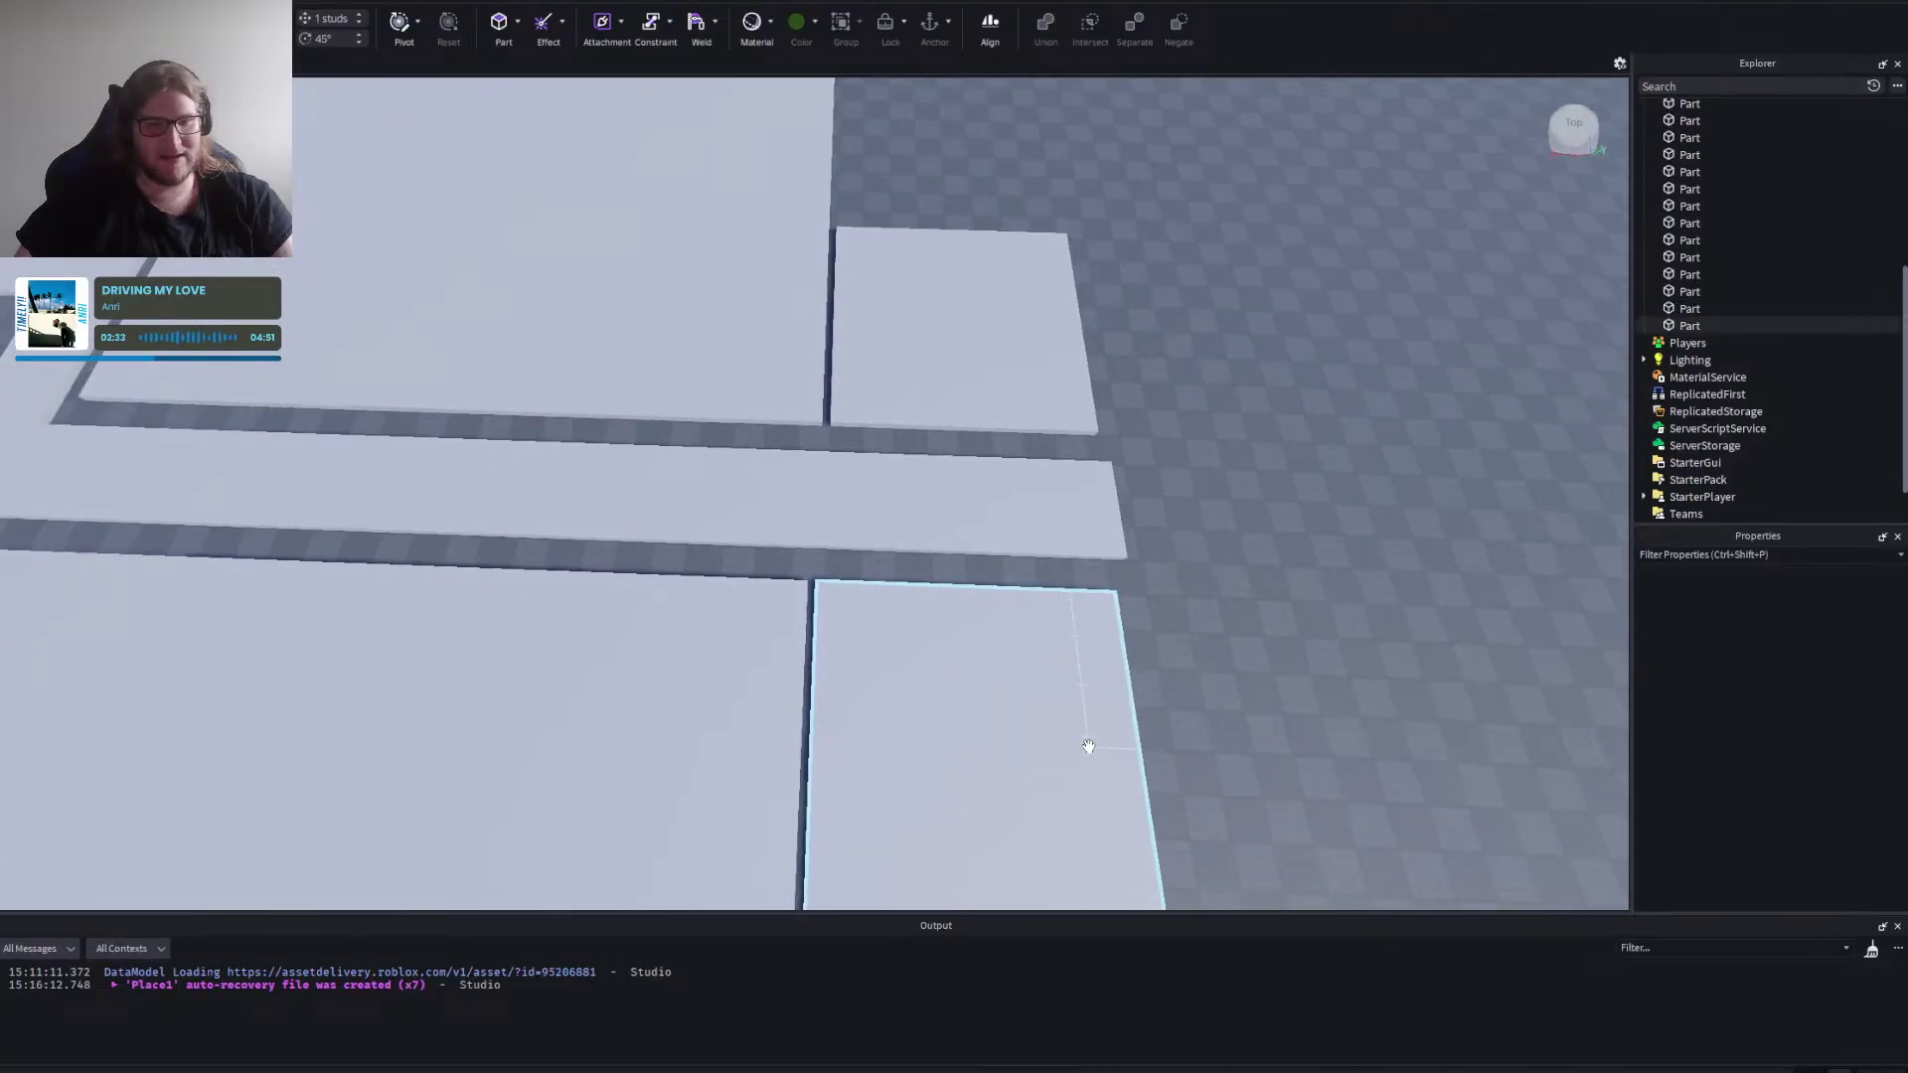
click(782, 402)
scroll(809, 465, down, 2)
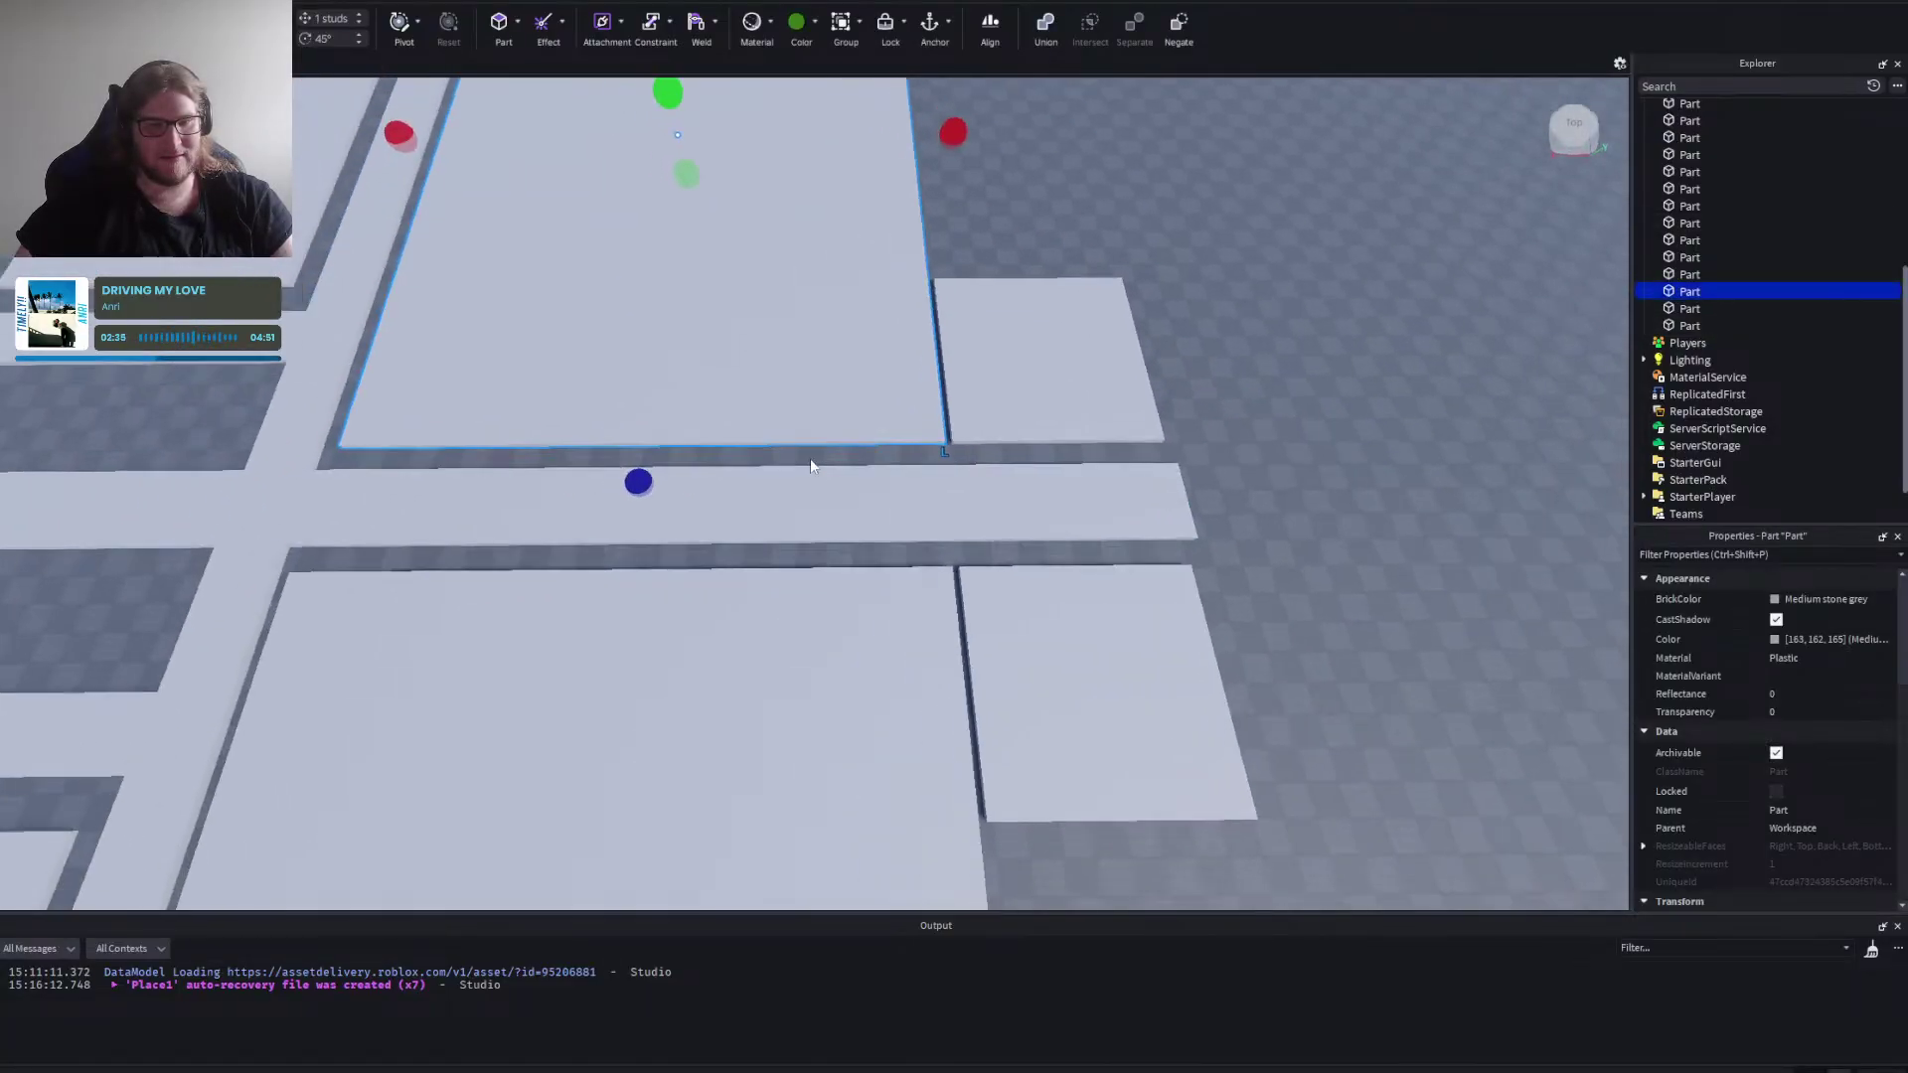
key(a)
scroll(810, 462, up, 3)
drag(848, 403, 844, 393)
key(d)
scroll(855, 390, down, 2)
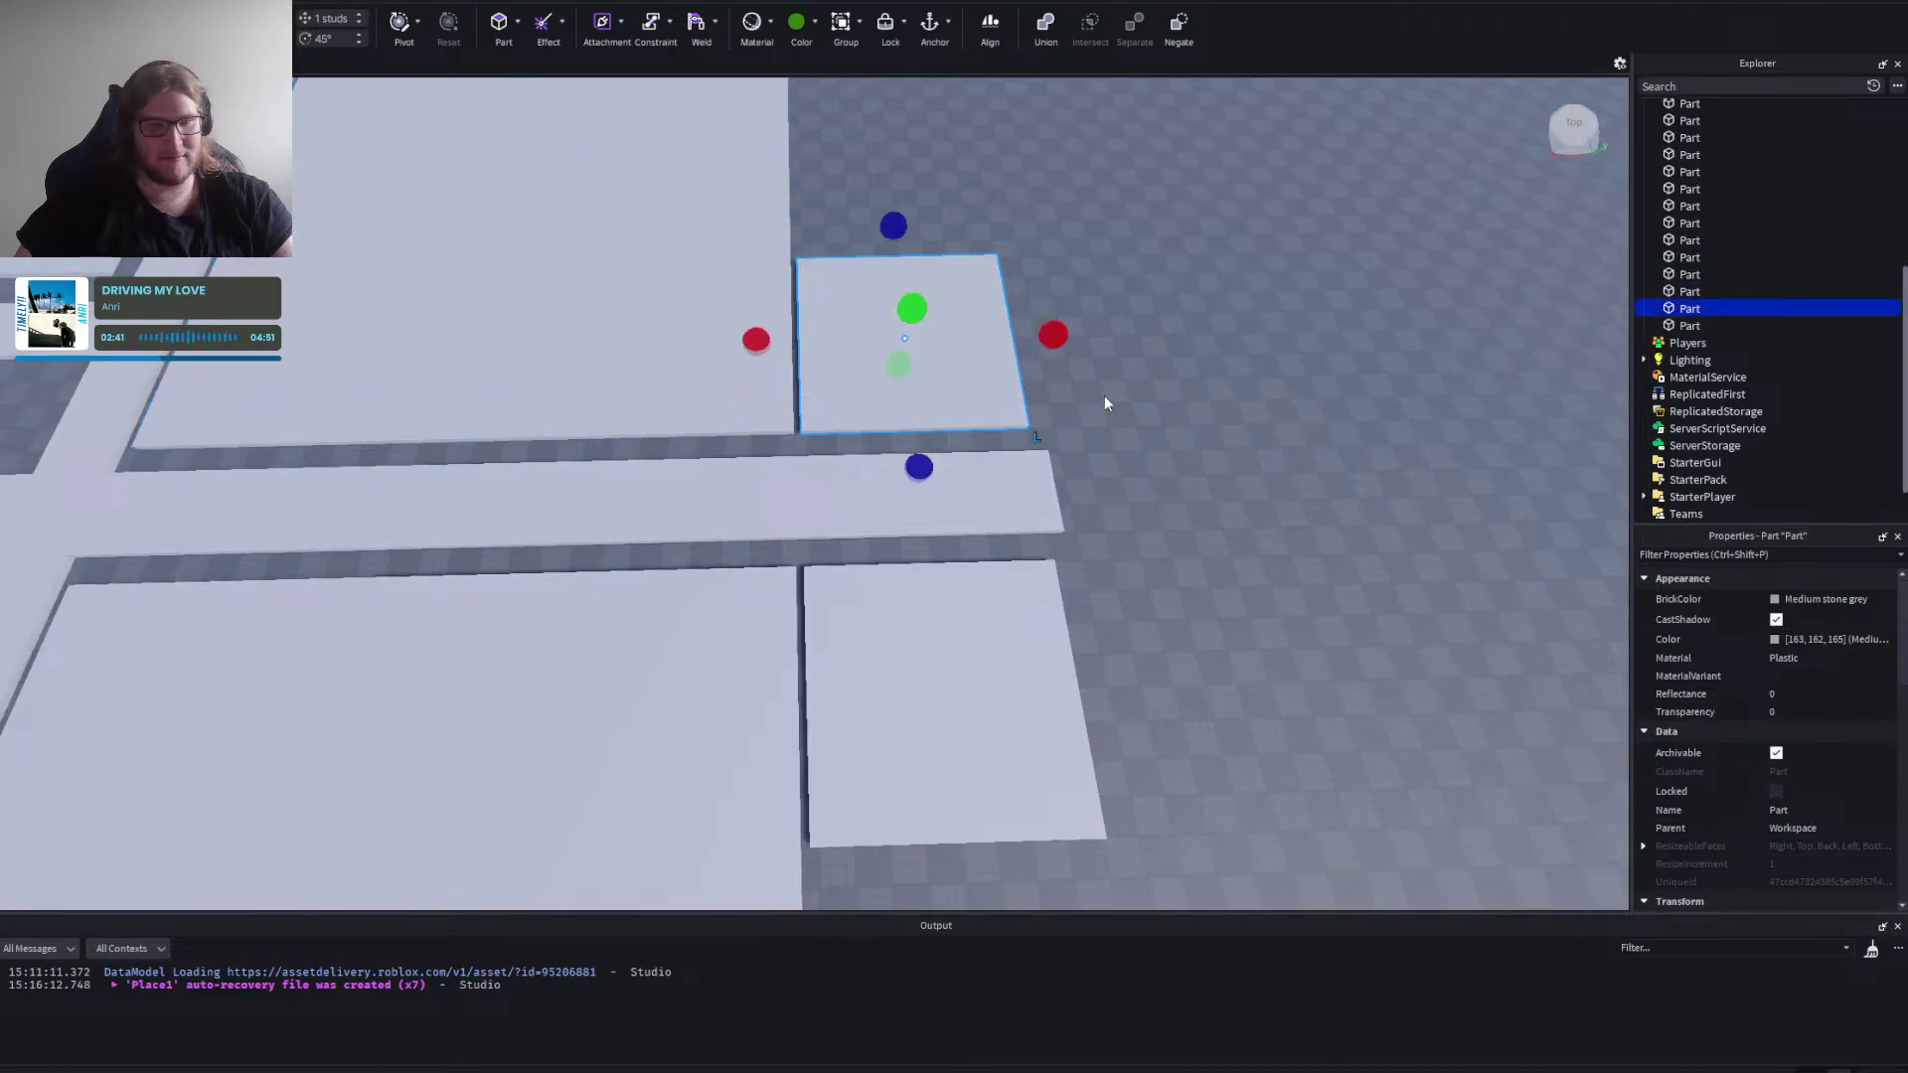
Review the whole floor layout around the courtyard and hallways for symmetry between its two halves.
click(1105, 397)
scroll(1123, 420, down, 4)
drag(1122, 419, 1122, 419)
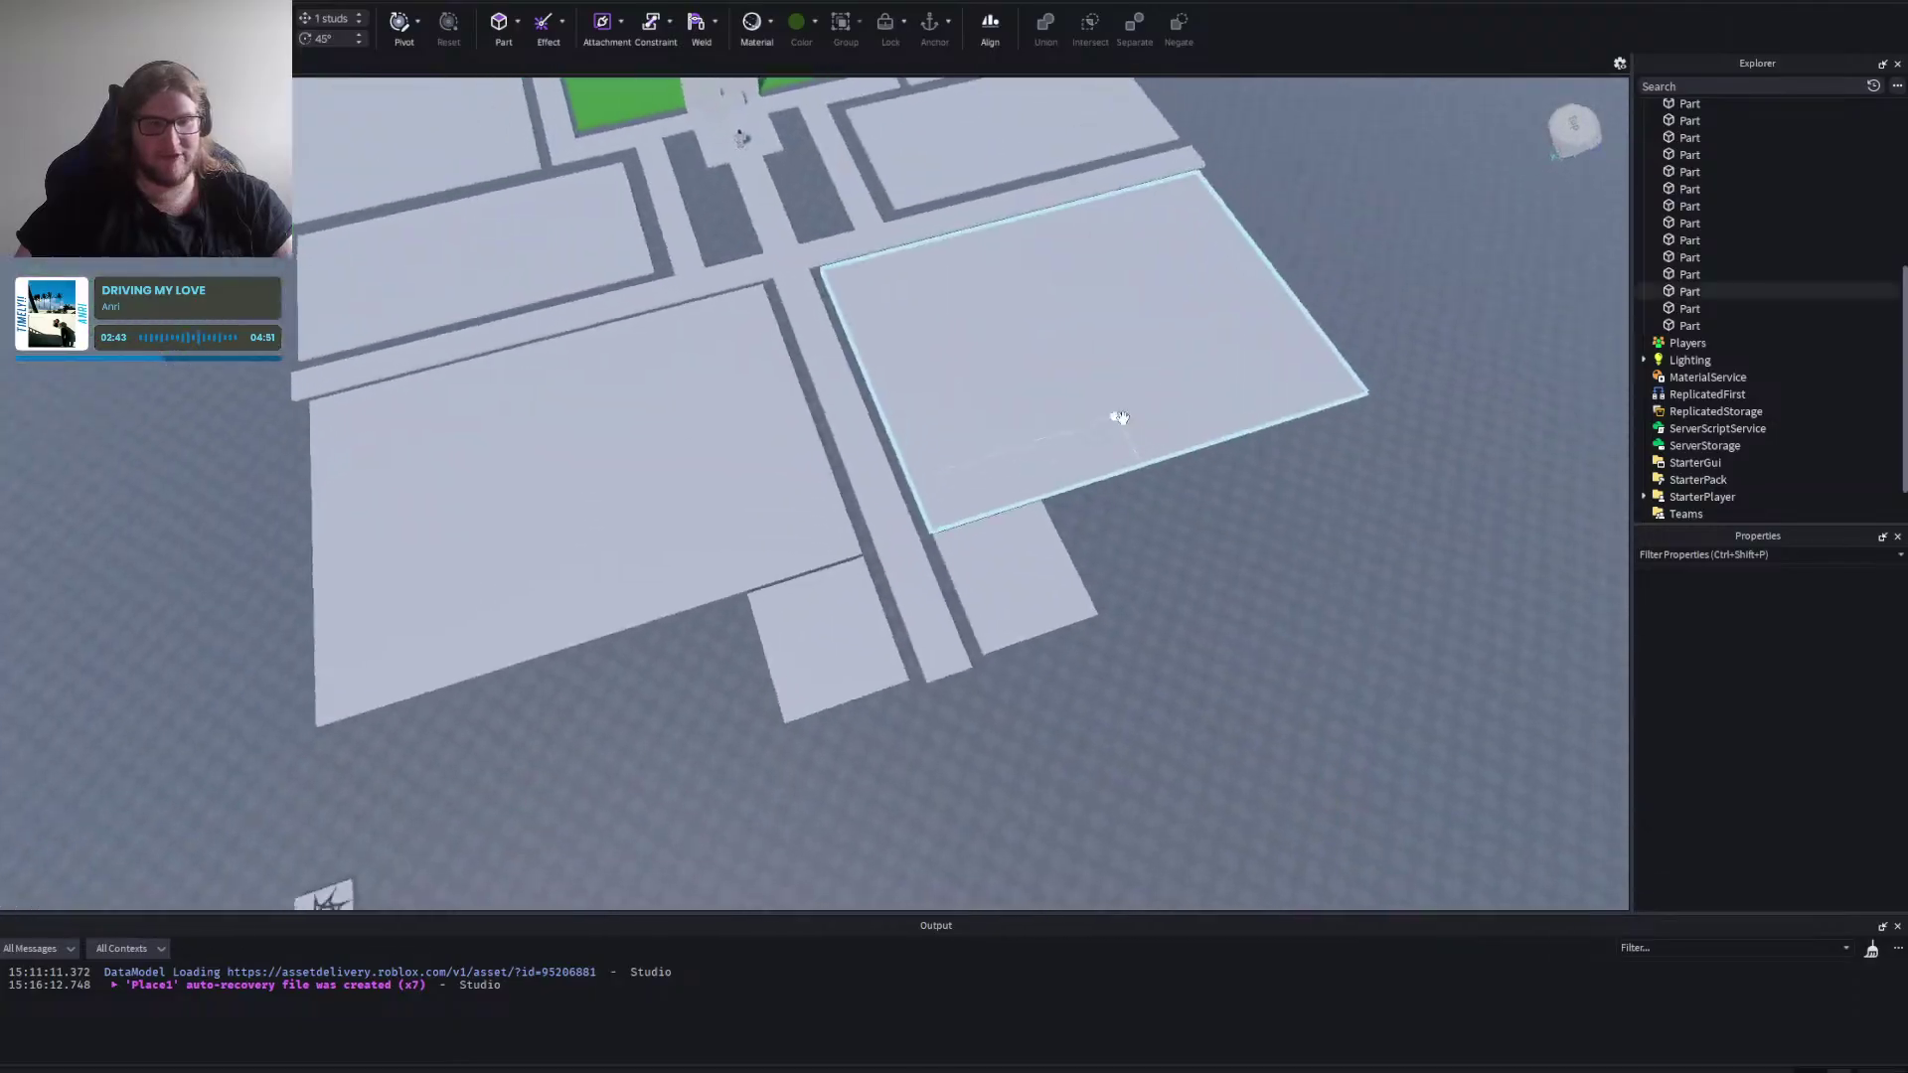
click(1178, 604)
scroll(1179, 604, up, 5)
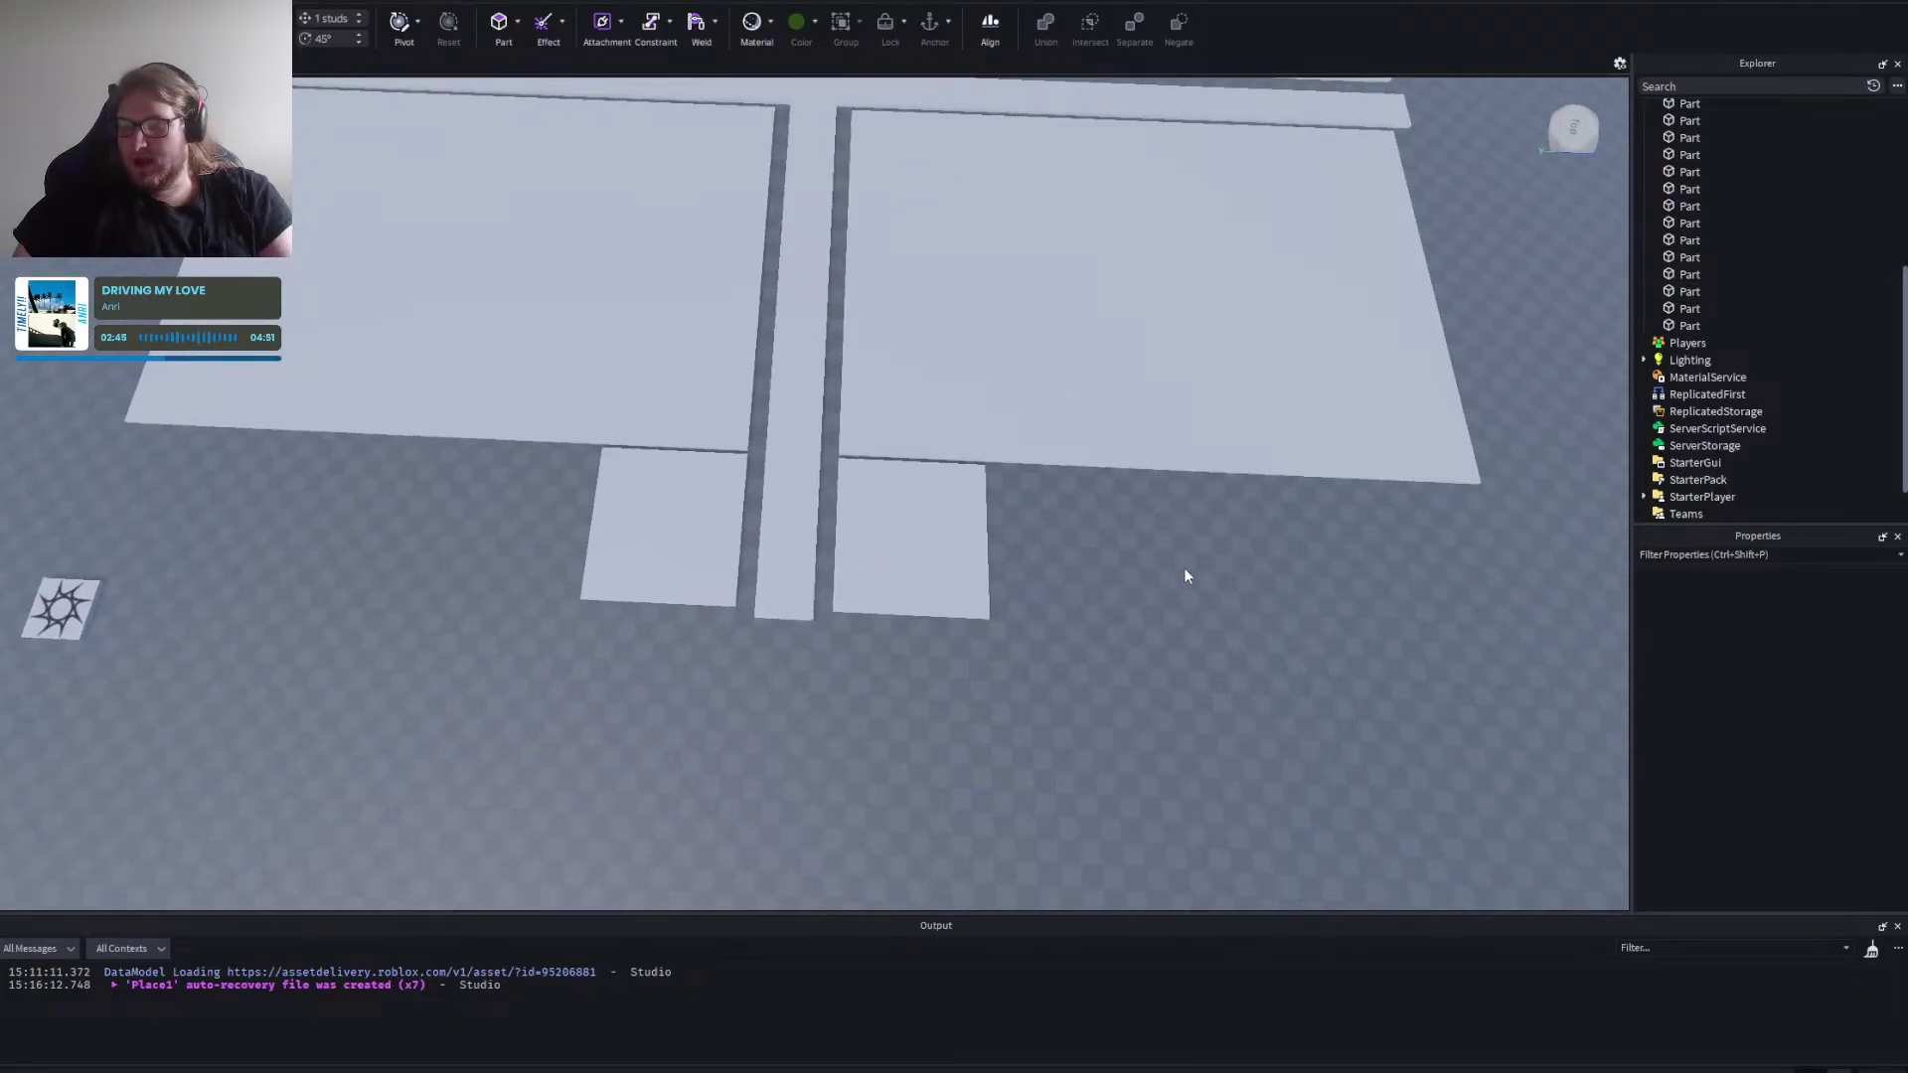
scroll(1188, 580, down, 5)
click(1103, 448)
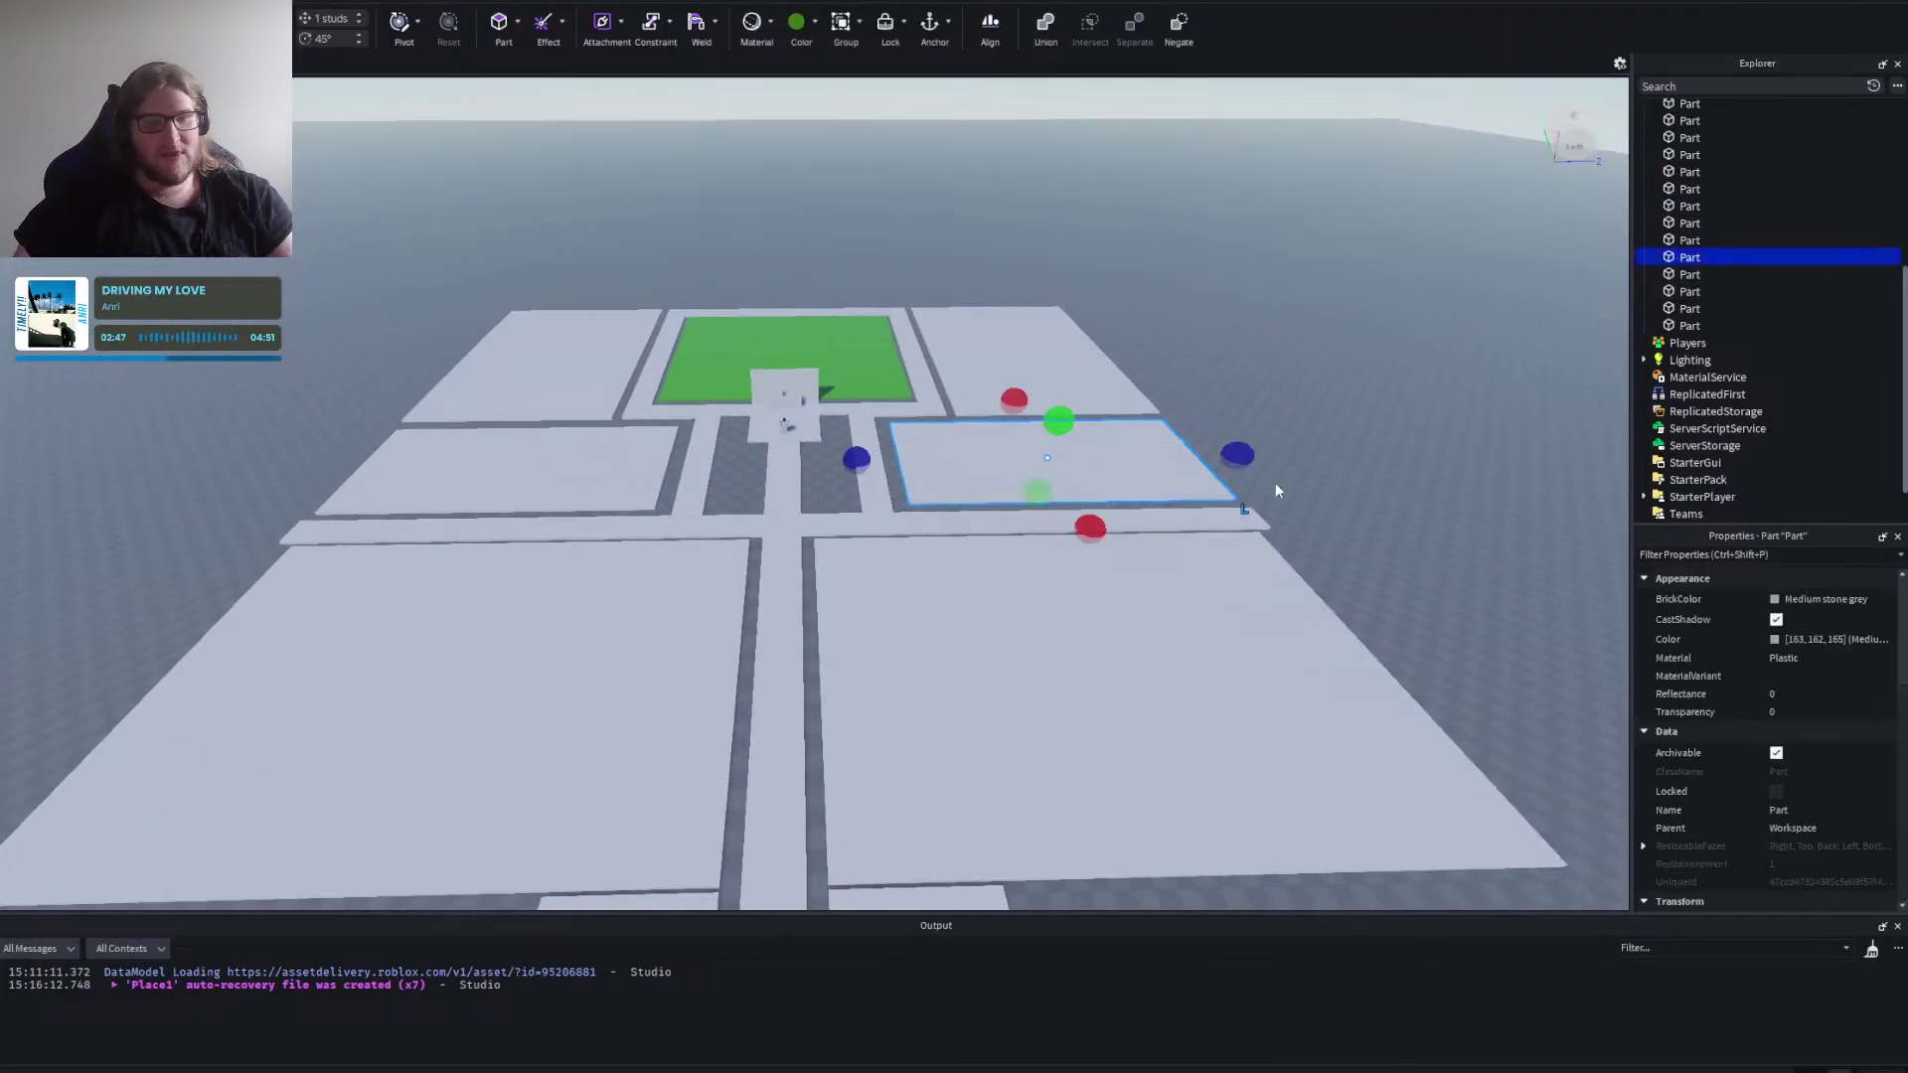
click(1377, 556)
click(626, 481)
click(1323, 417)
drag(1324, 417, 1333, 449)
scroll(1333, 449, down, 2)
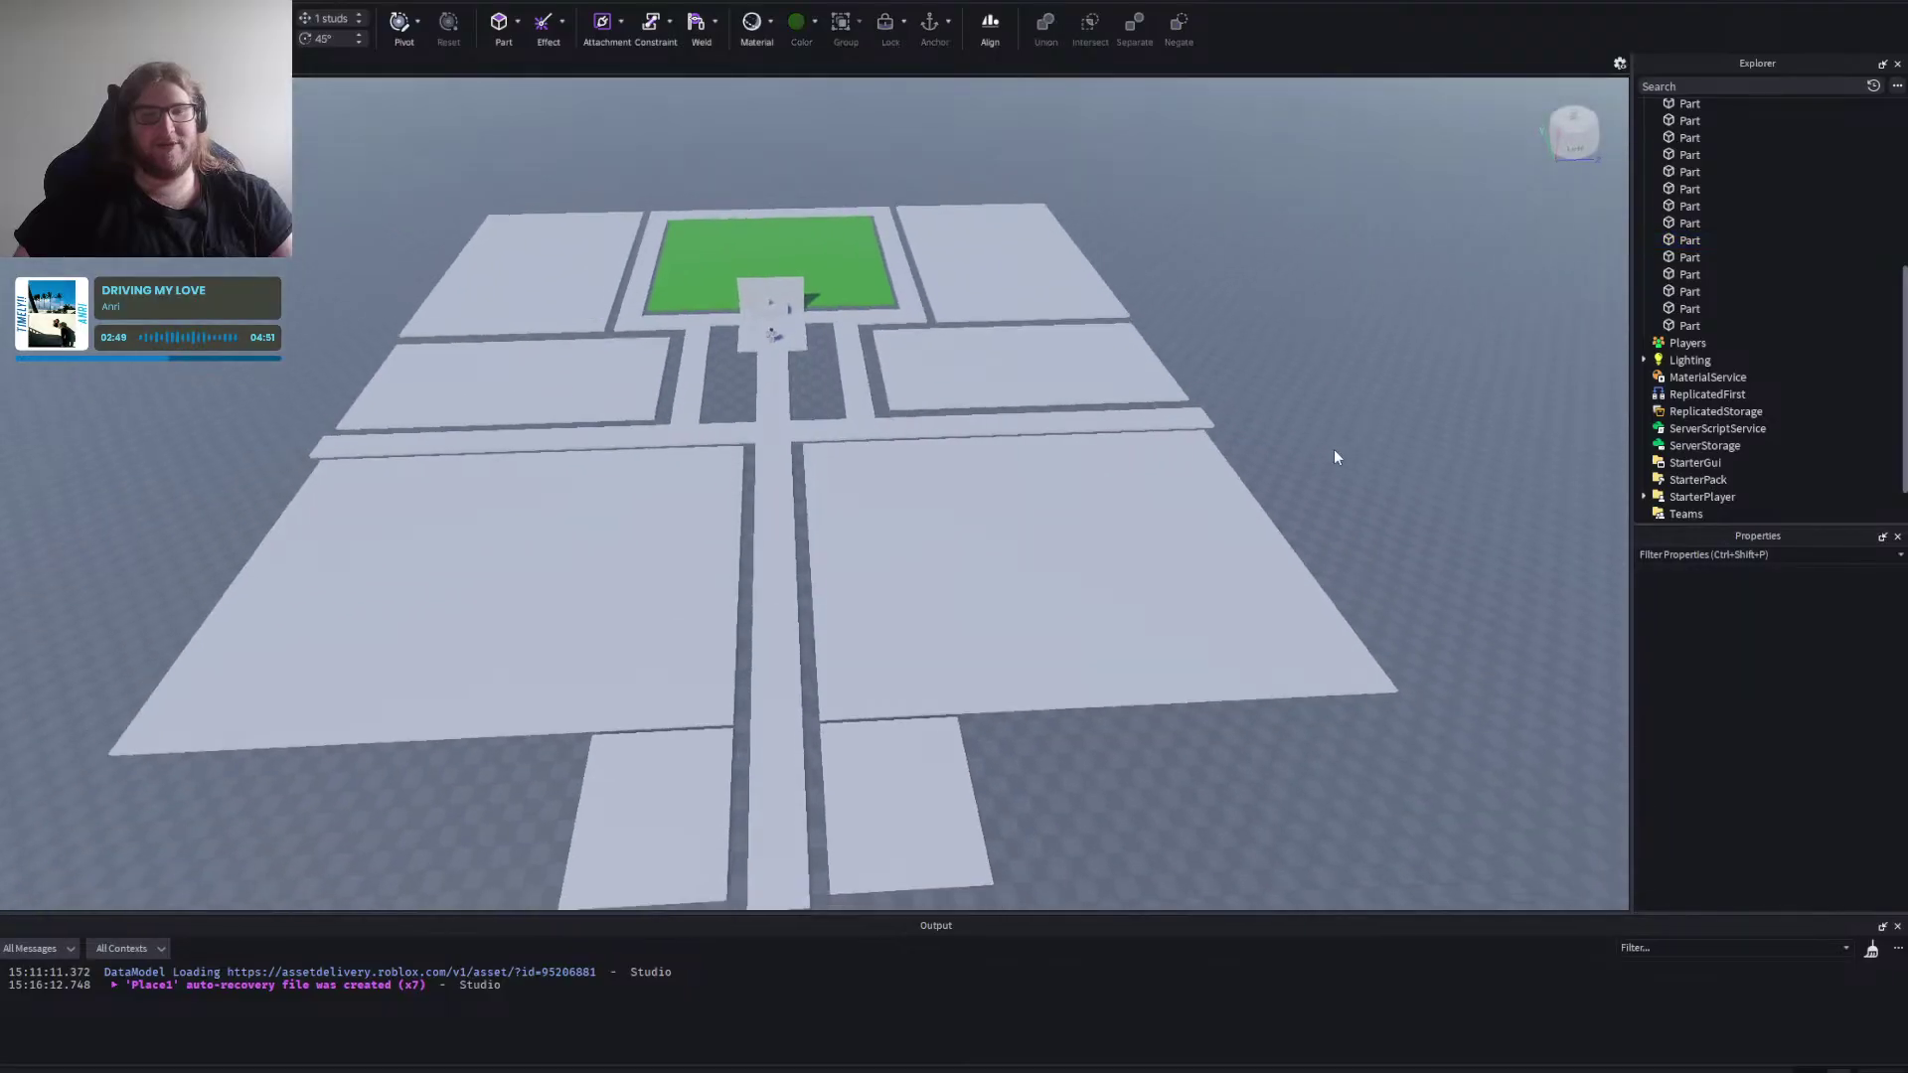
click(654, 583)
click(1026, 562)
click(1392, 516)
key(w)
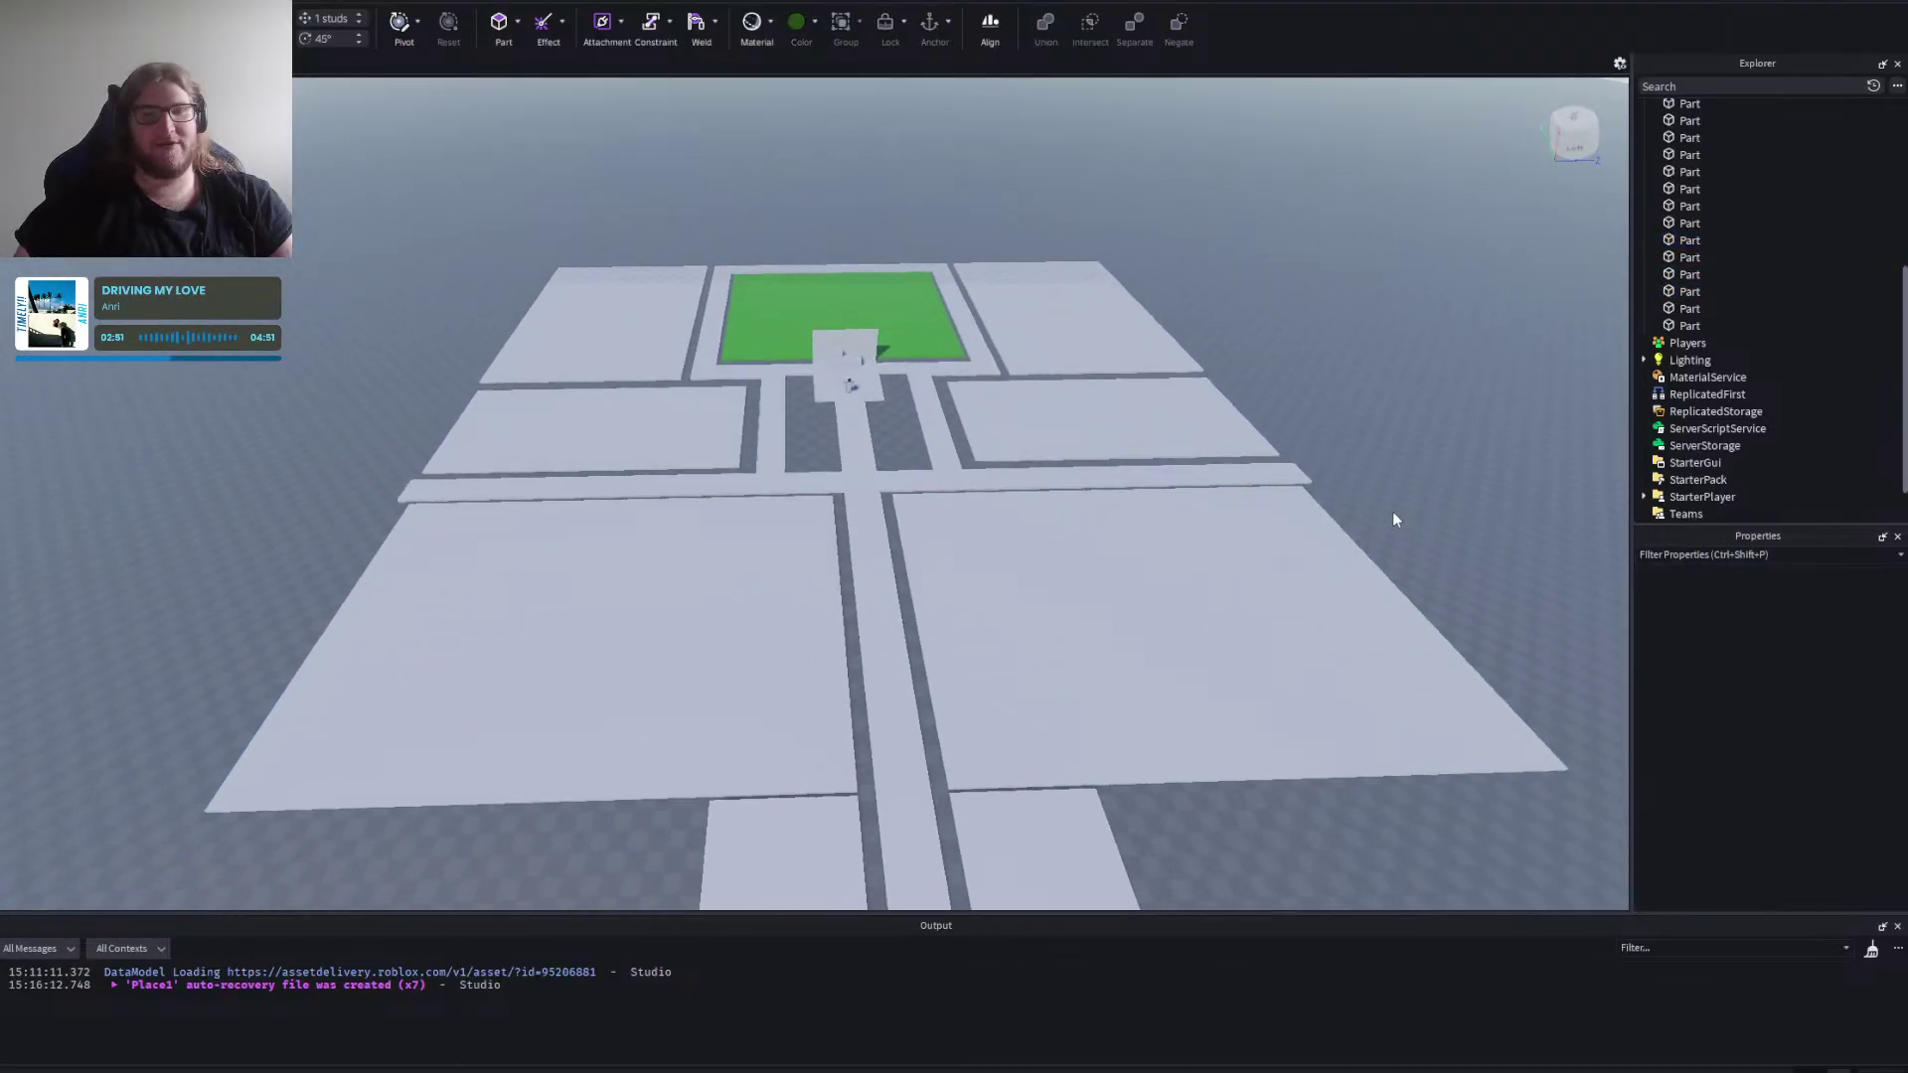
Check the character rig's scale against the surrounding hallways and room slabs.
drag(868, 350, 750, 486)
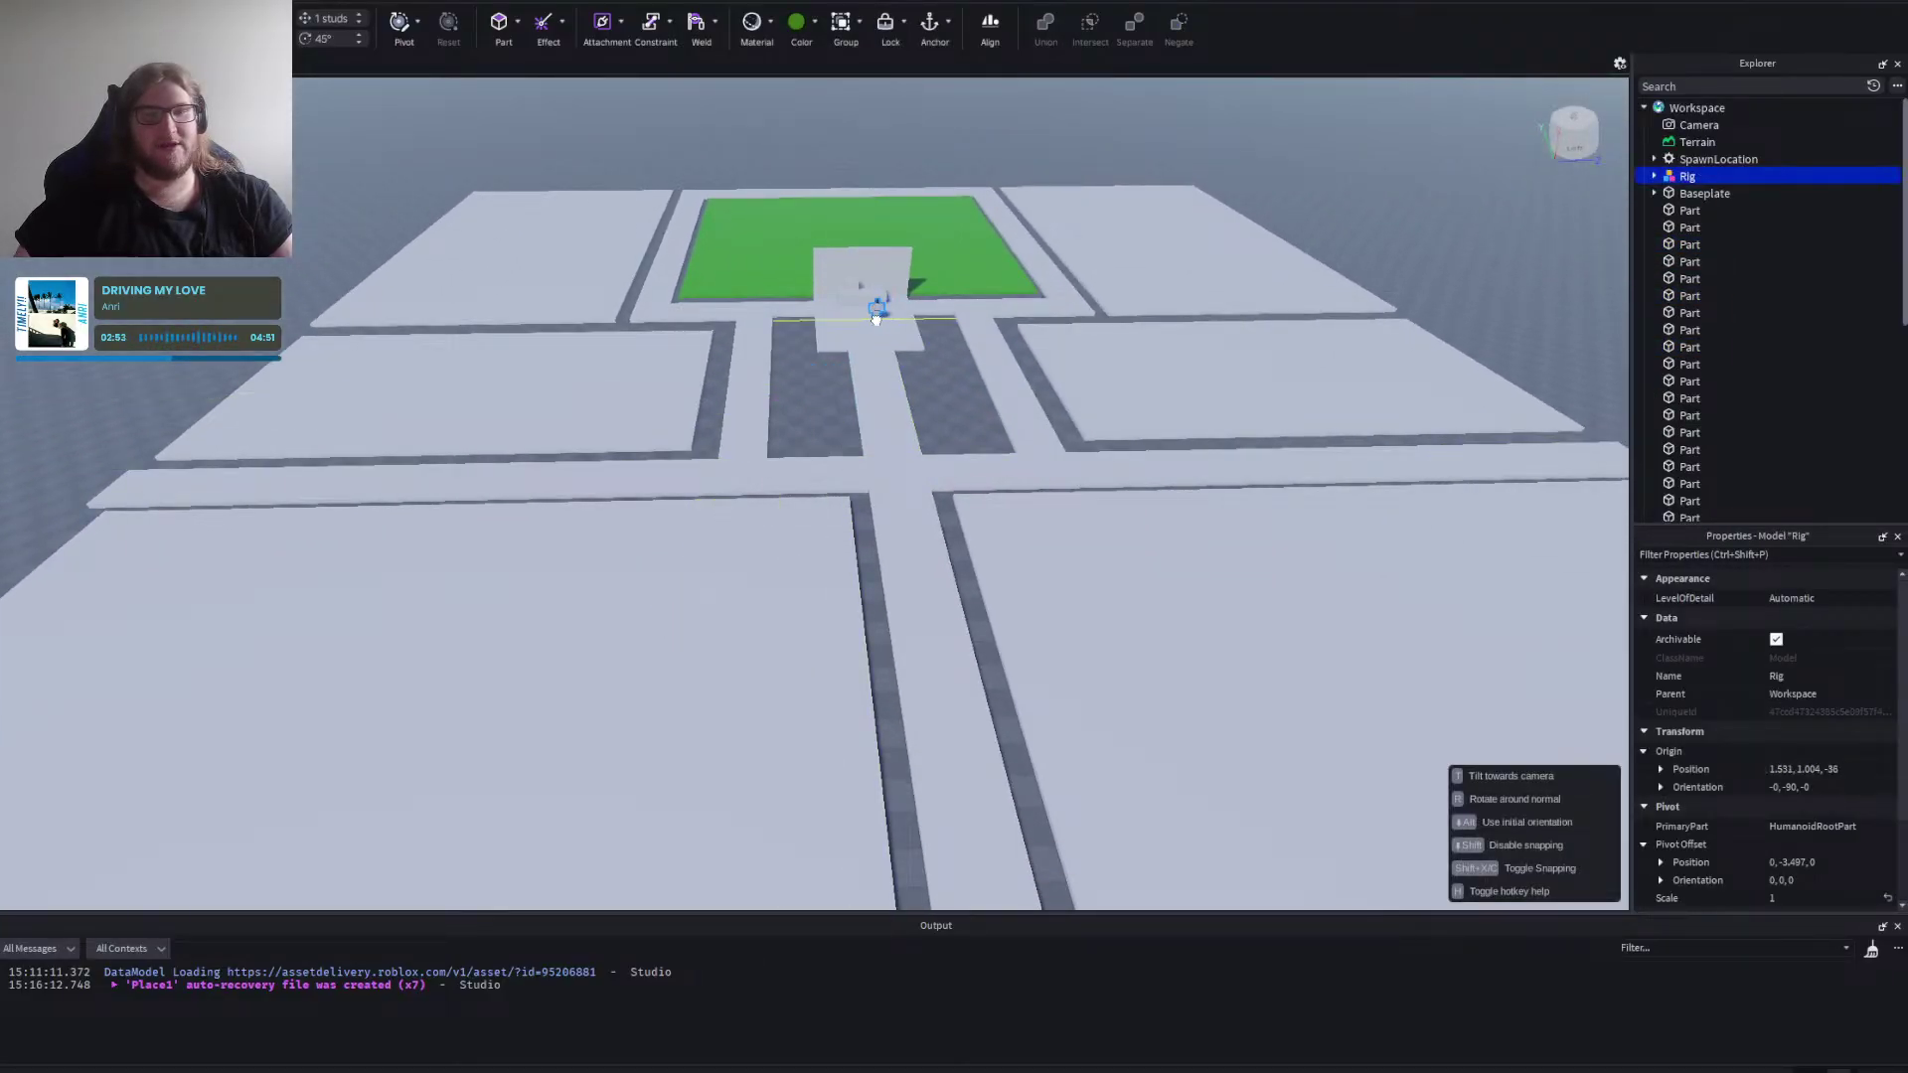
drag(876, 318, 876, 314)
click(1357, 349)
scroll(1357, 348, down, 3)
key(d)
click(1337, 500)
scroll(1338, 501, down, 2)
key(d)
click(1314, 513)
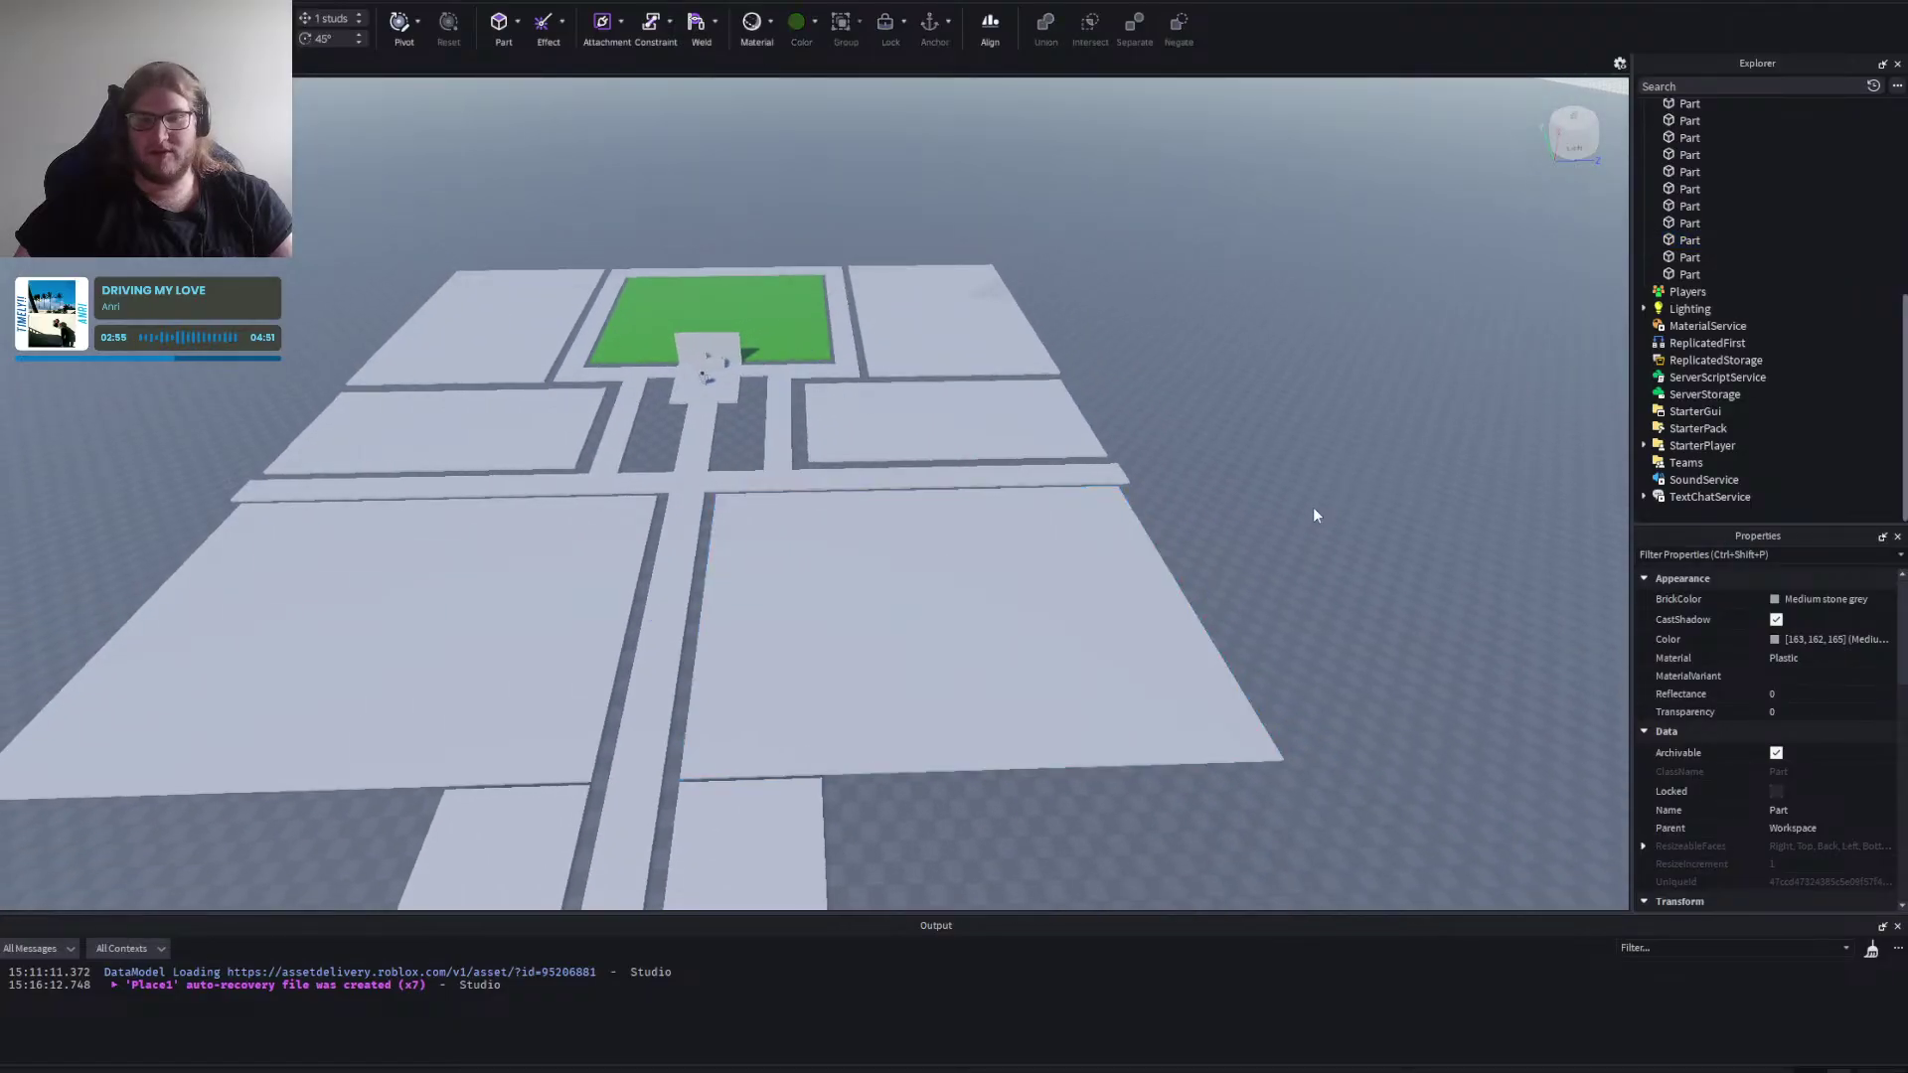
scroll(1314, 515, up, 5)
Examine the empty areas beside the small room slabs along the large slabs' outer edges.
click(1087, 596)
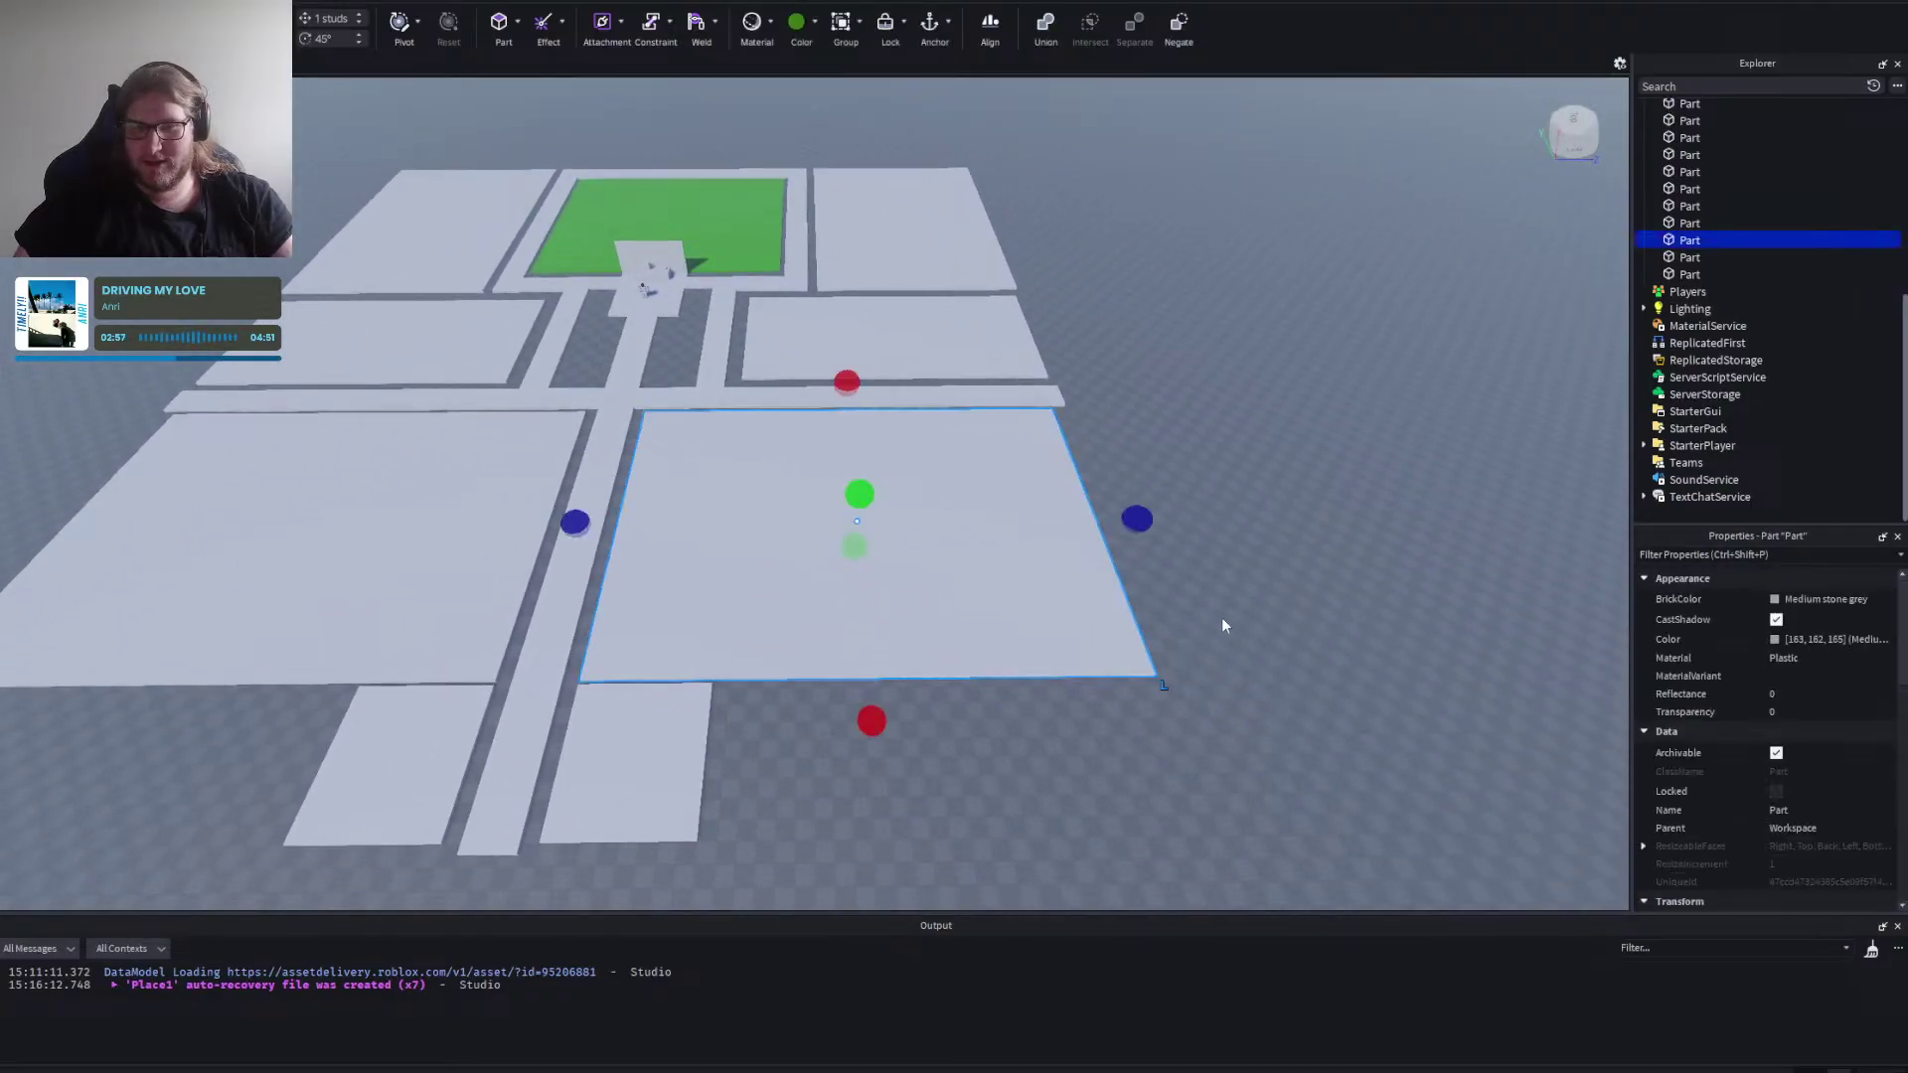
key(a)
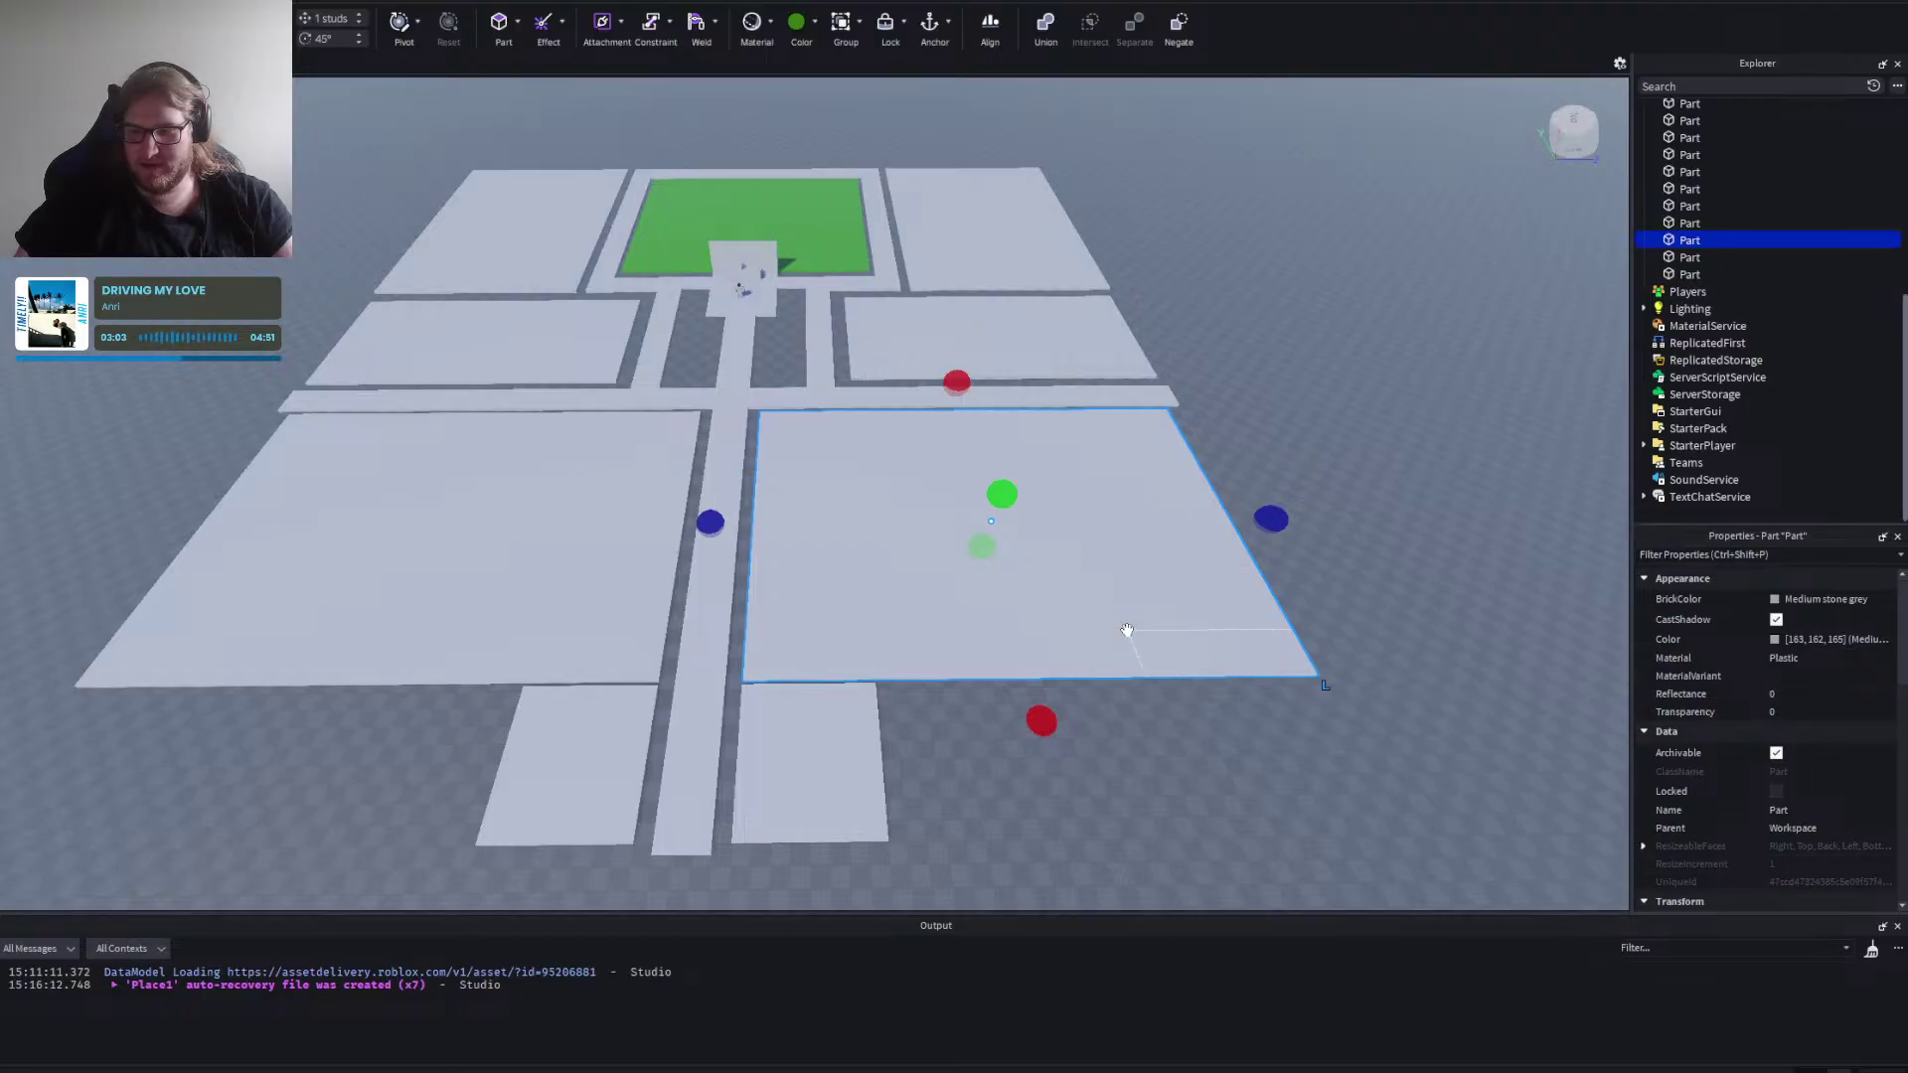
click(1196, 754)
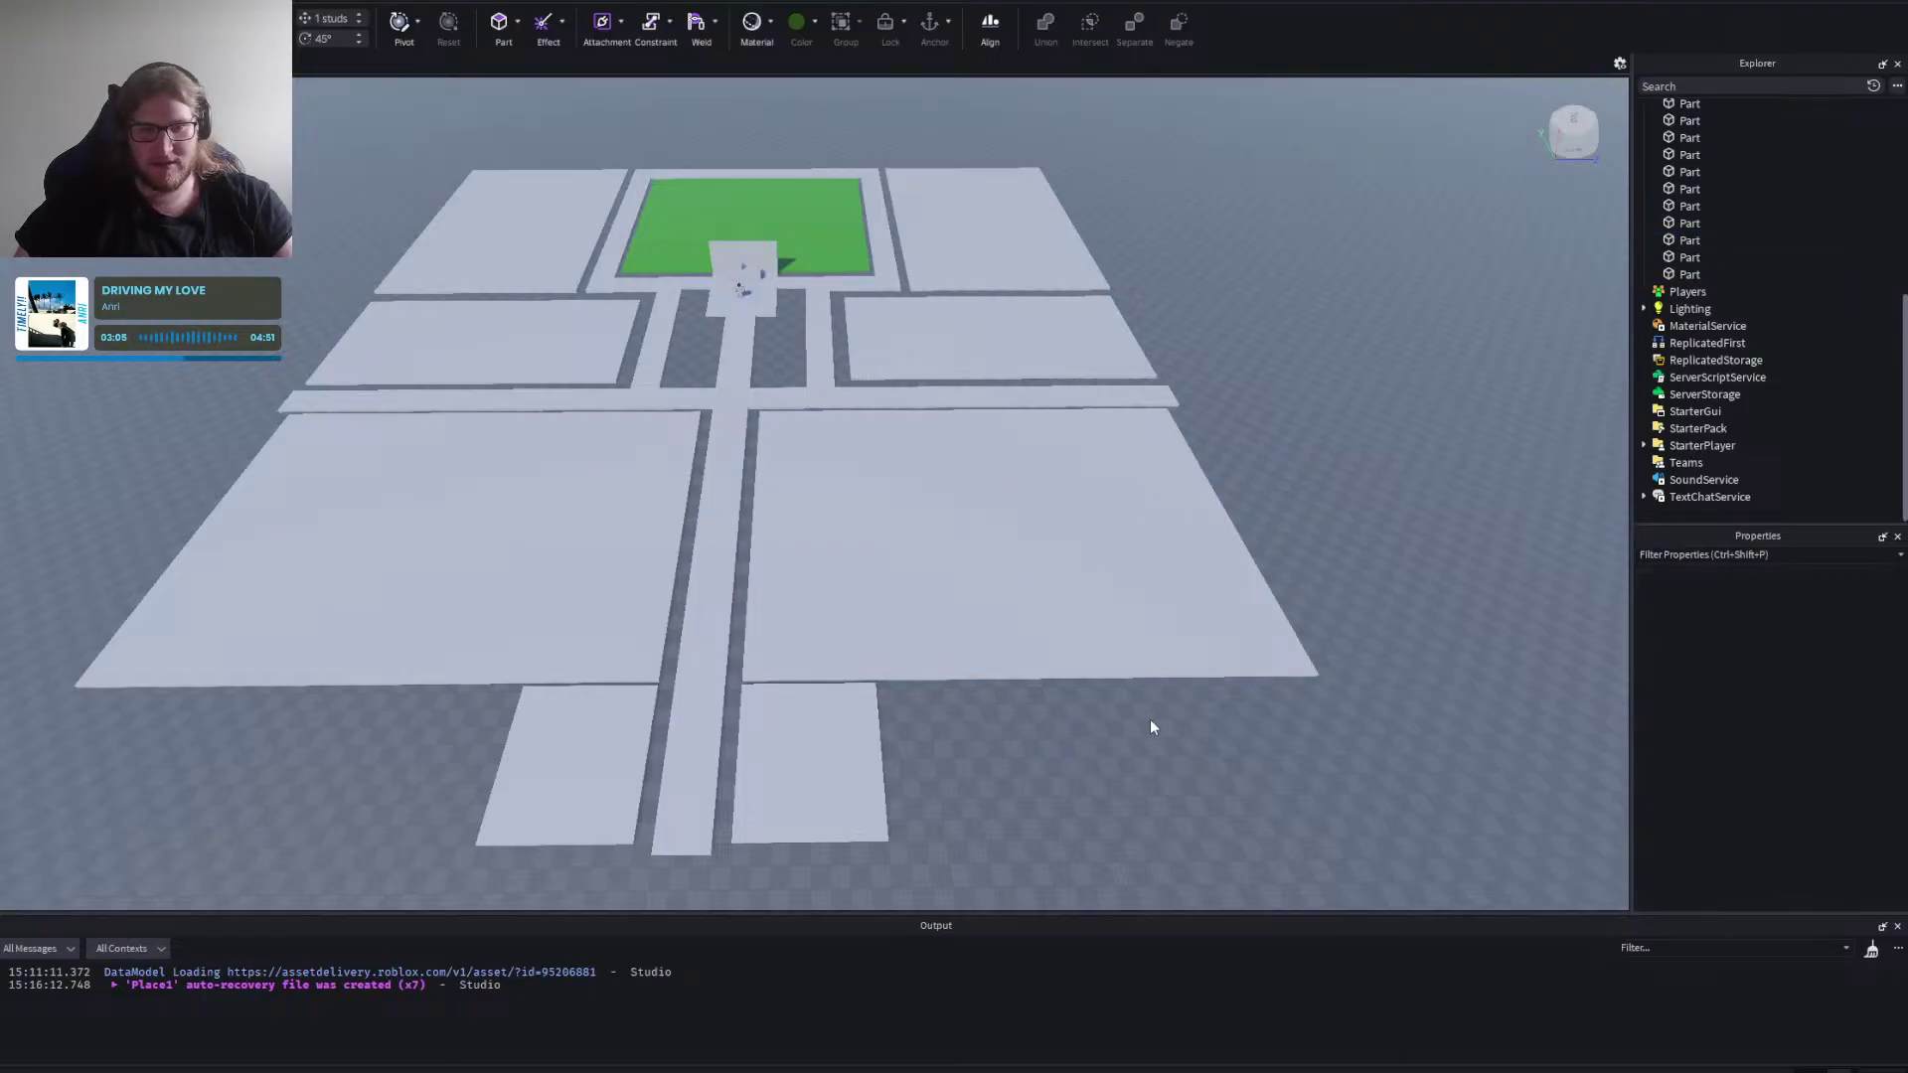
key(d)
click(996, 631)
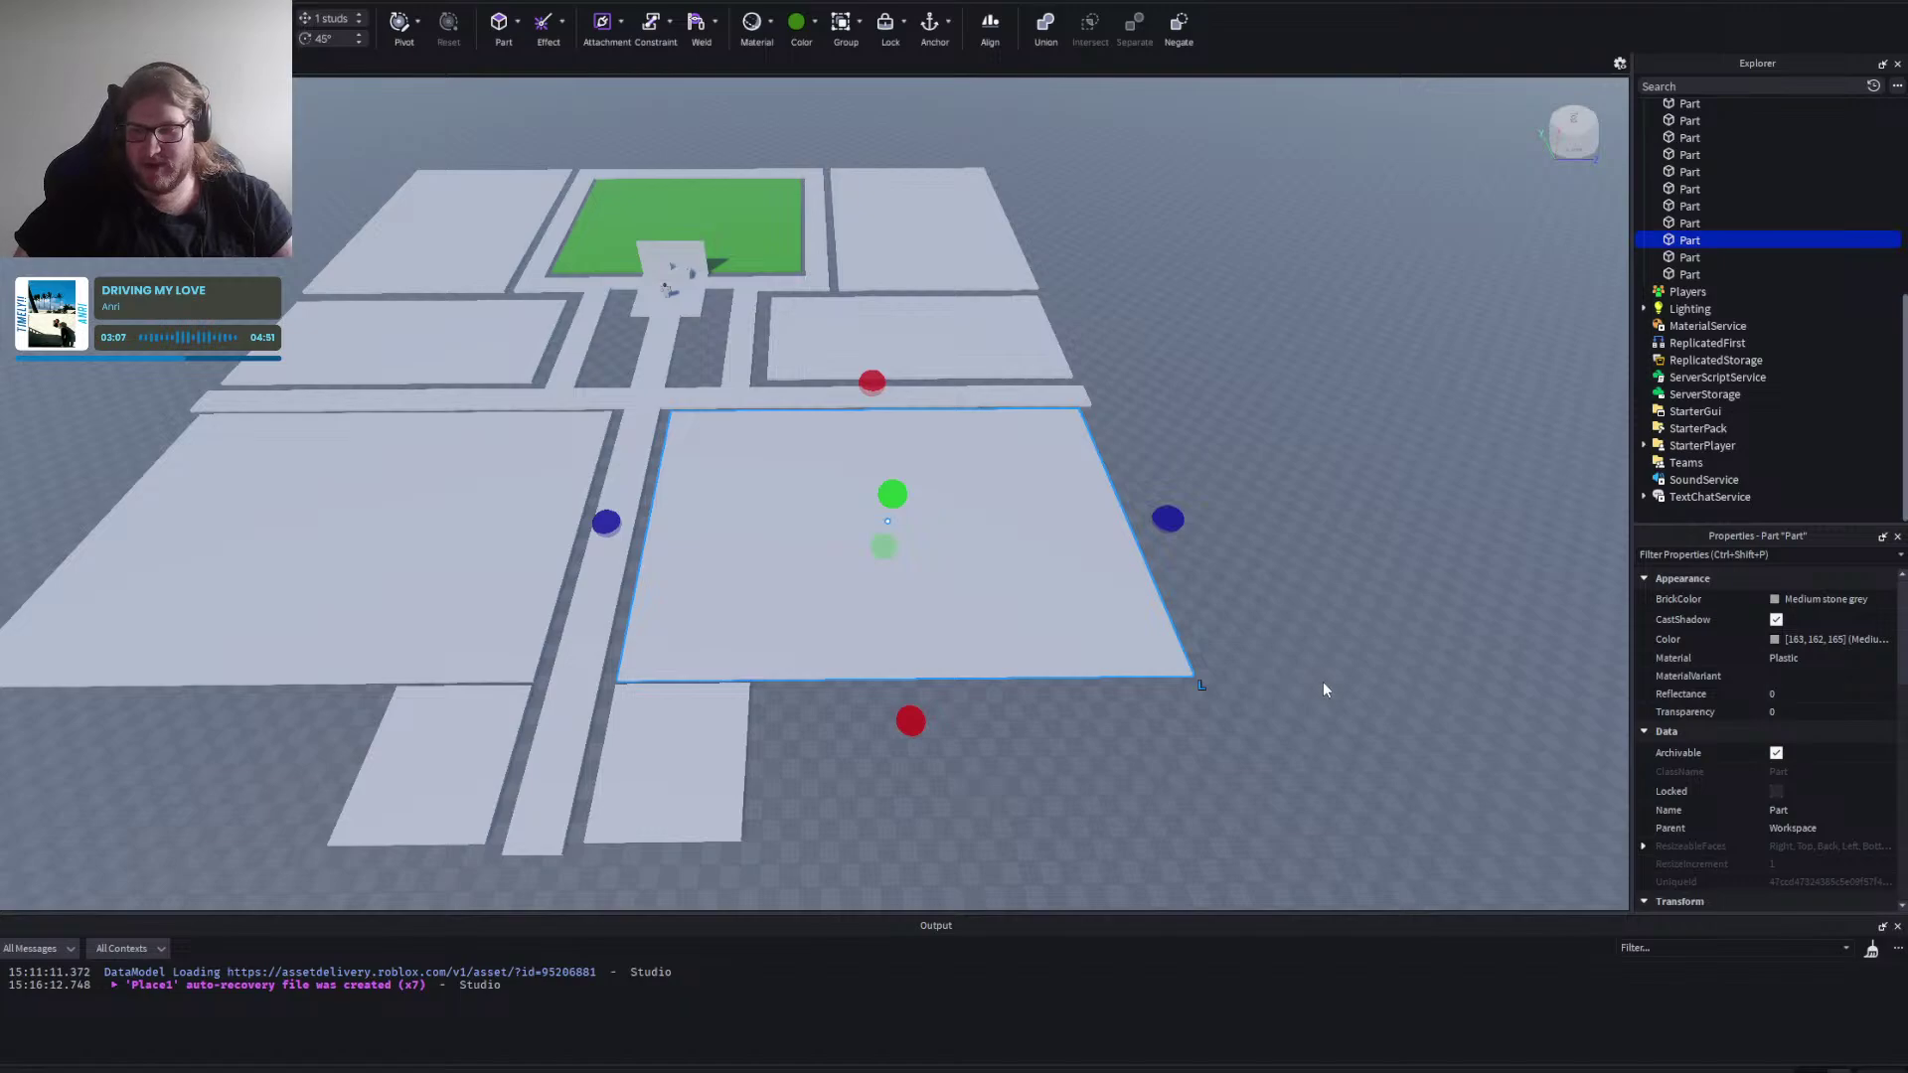
click(1302, 874)
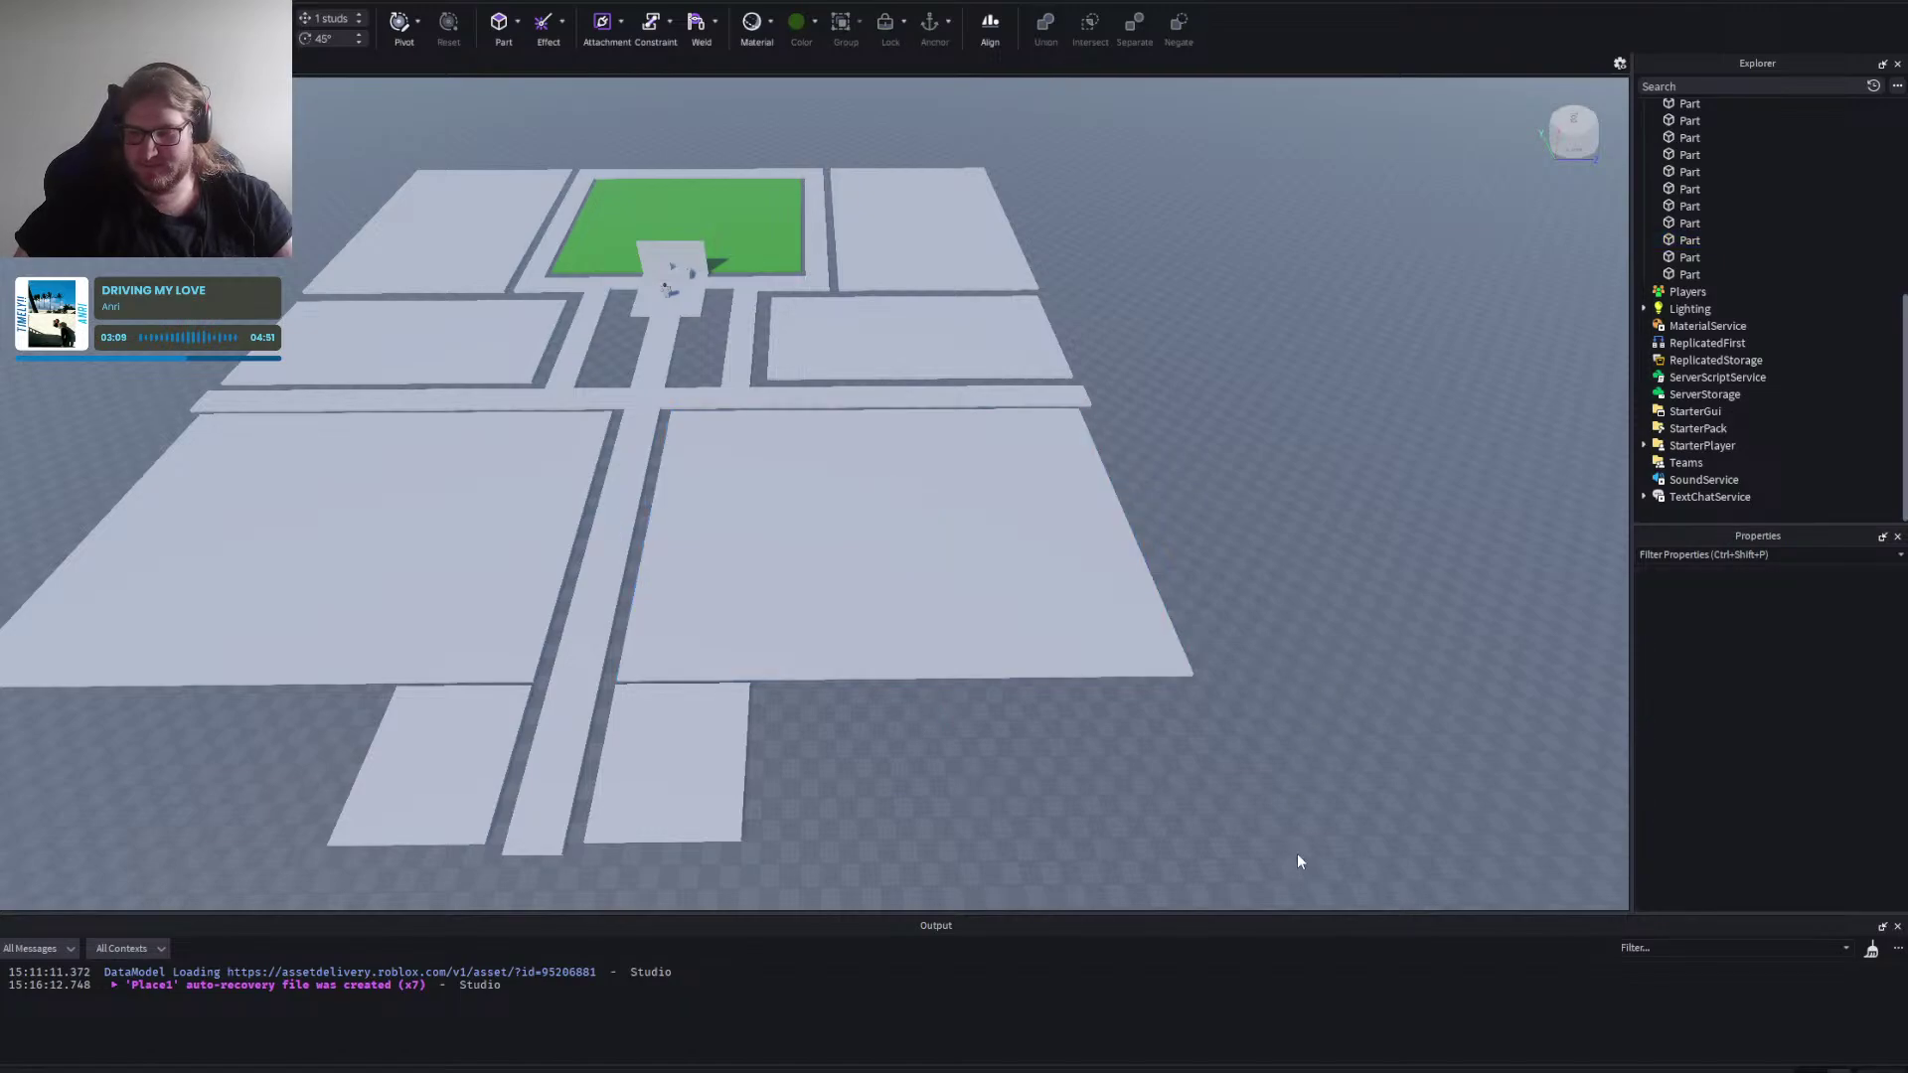
key(a)
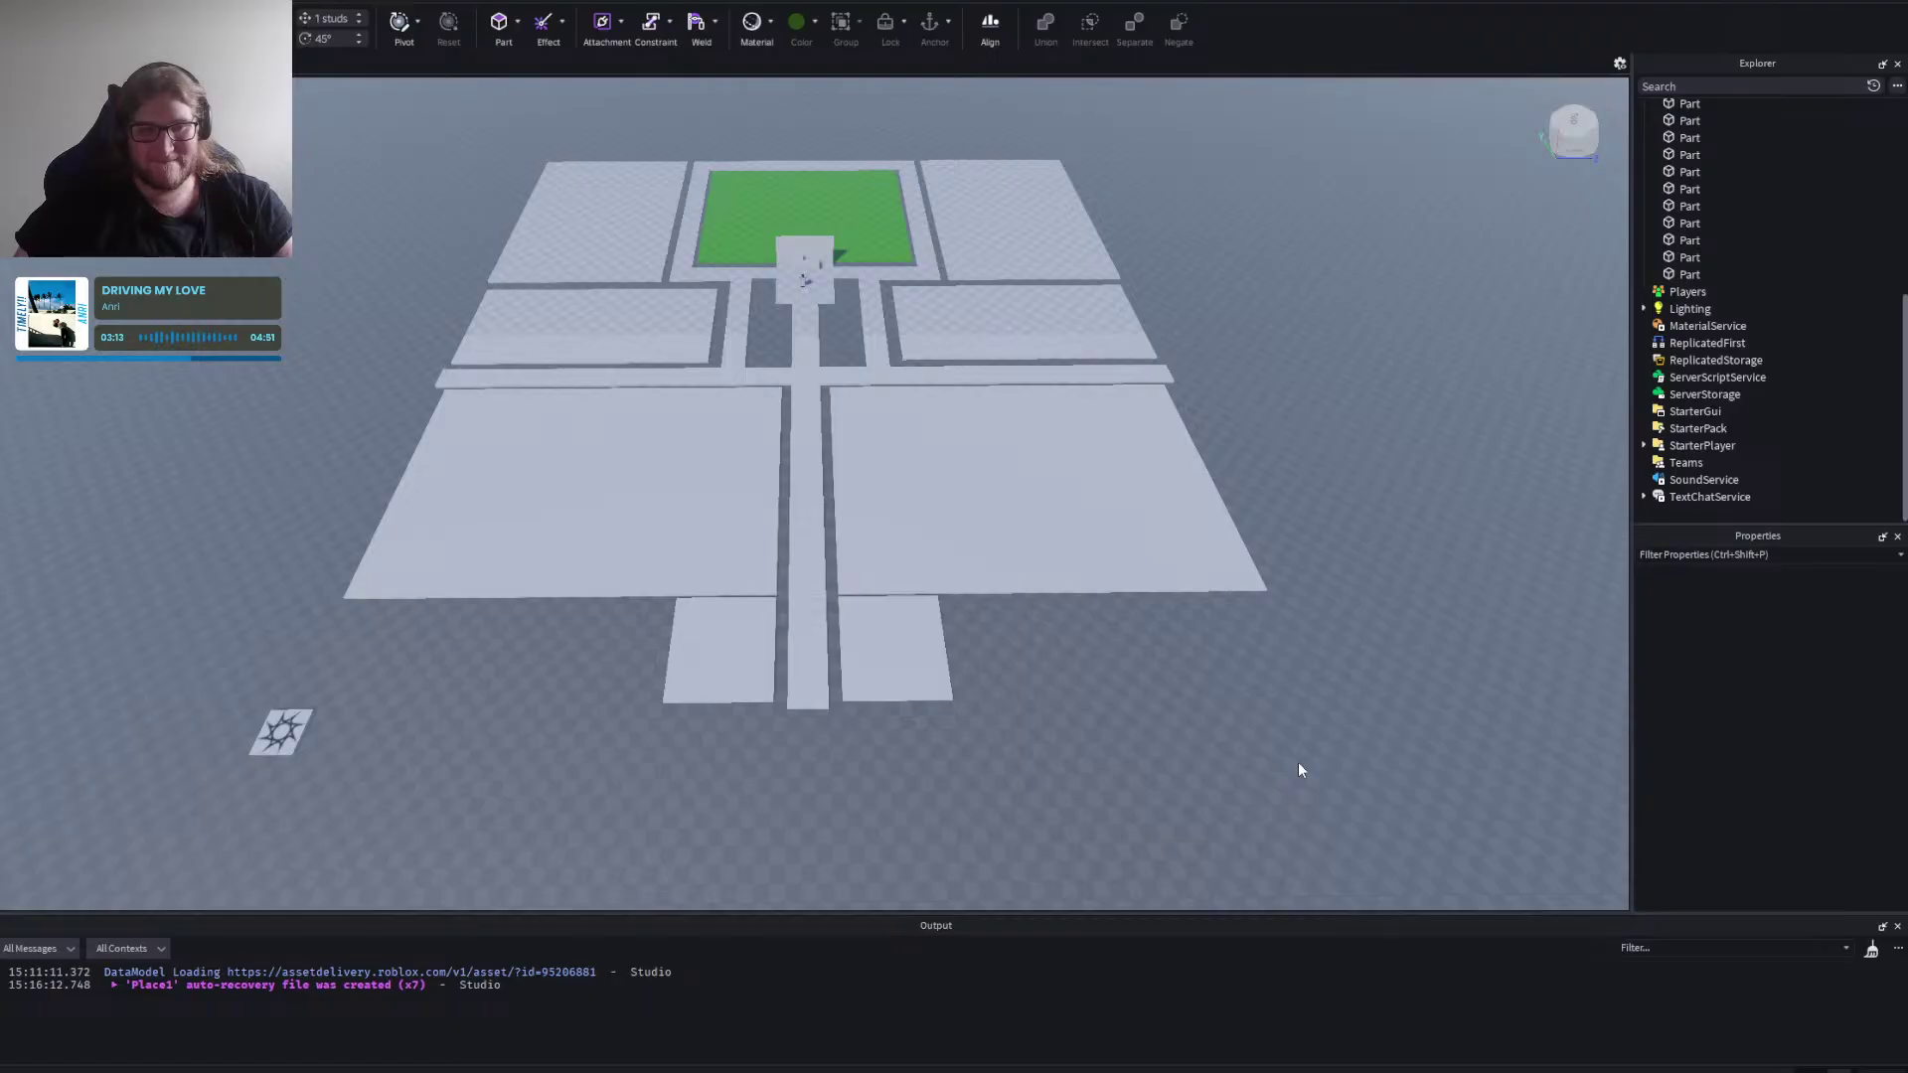
key(a)
key(w)
key(w)
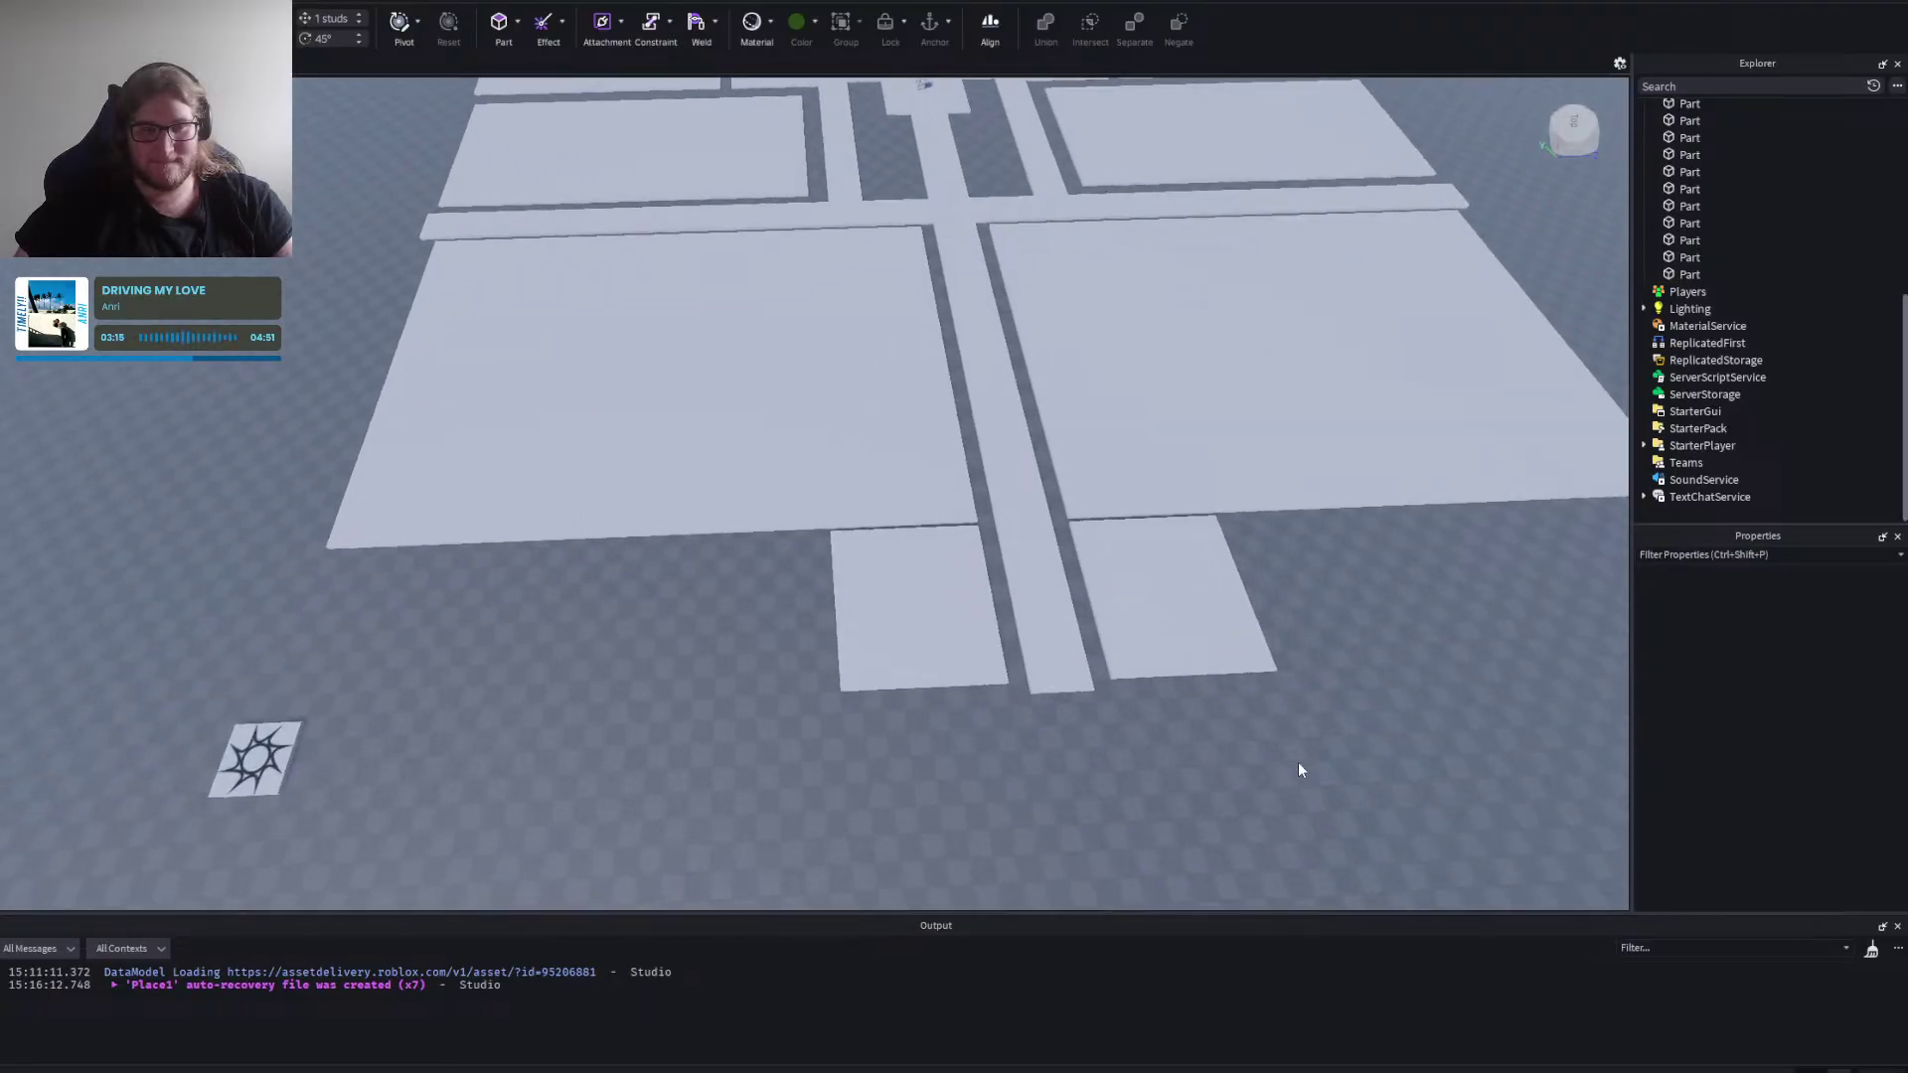
key(d)
key(w)
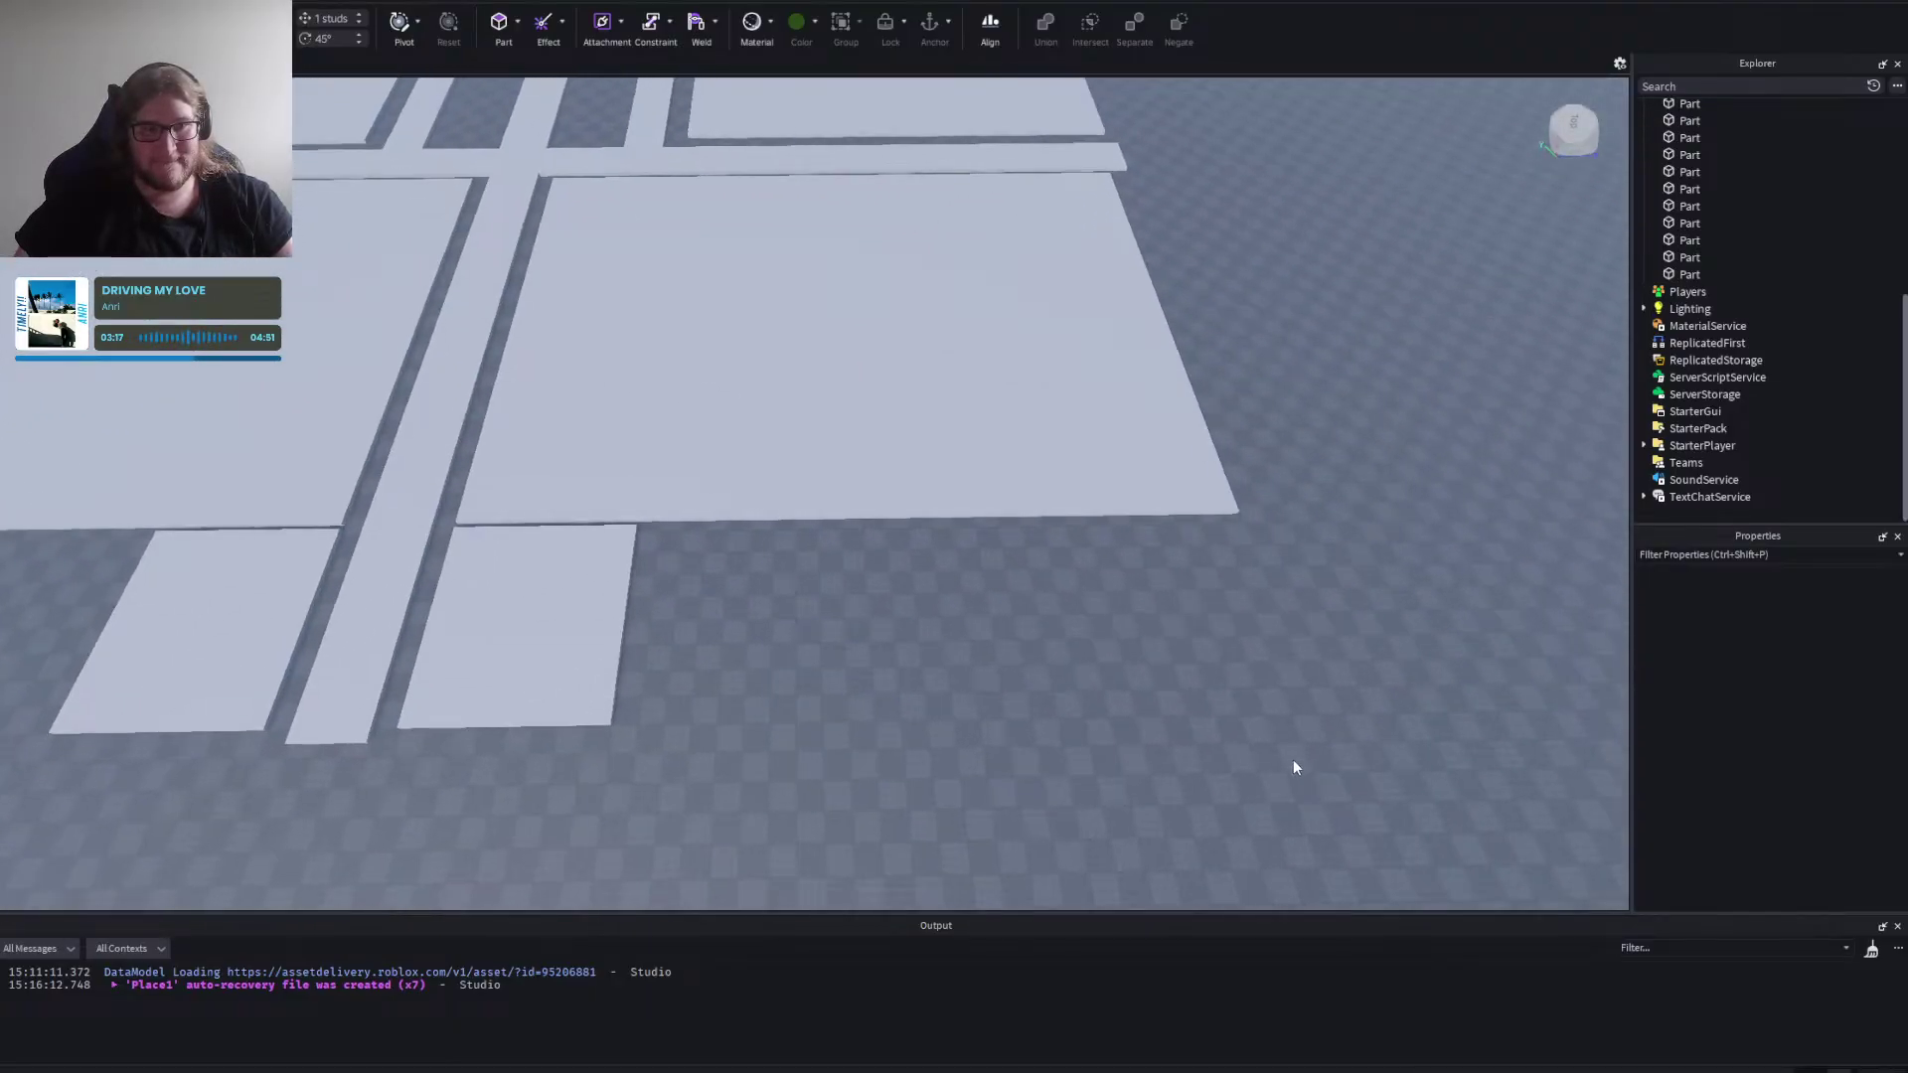
key(d)
key(a)
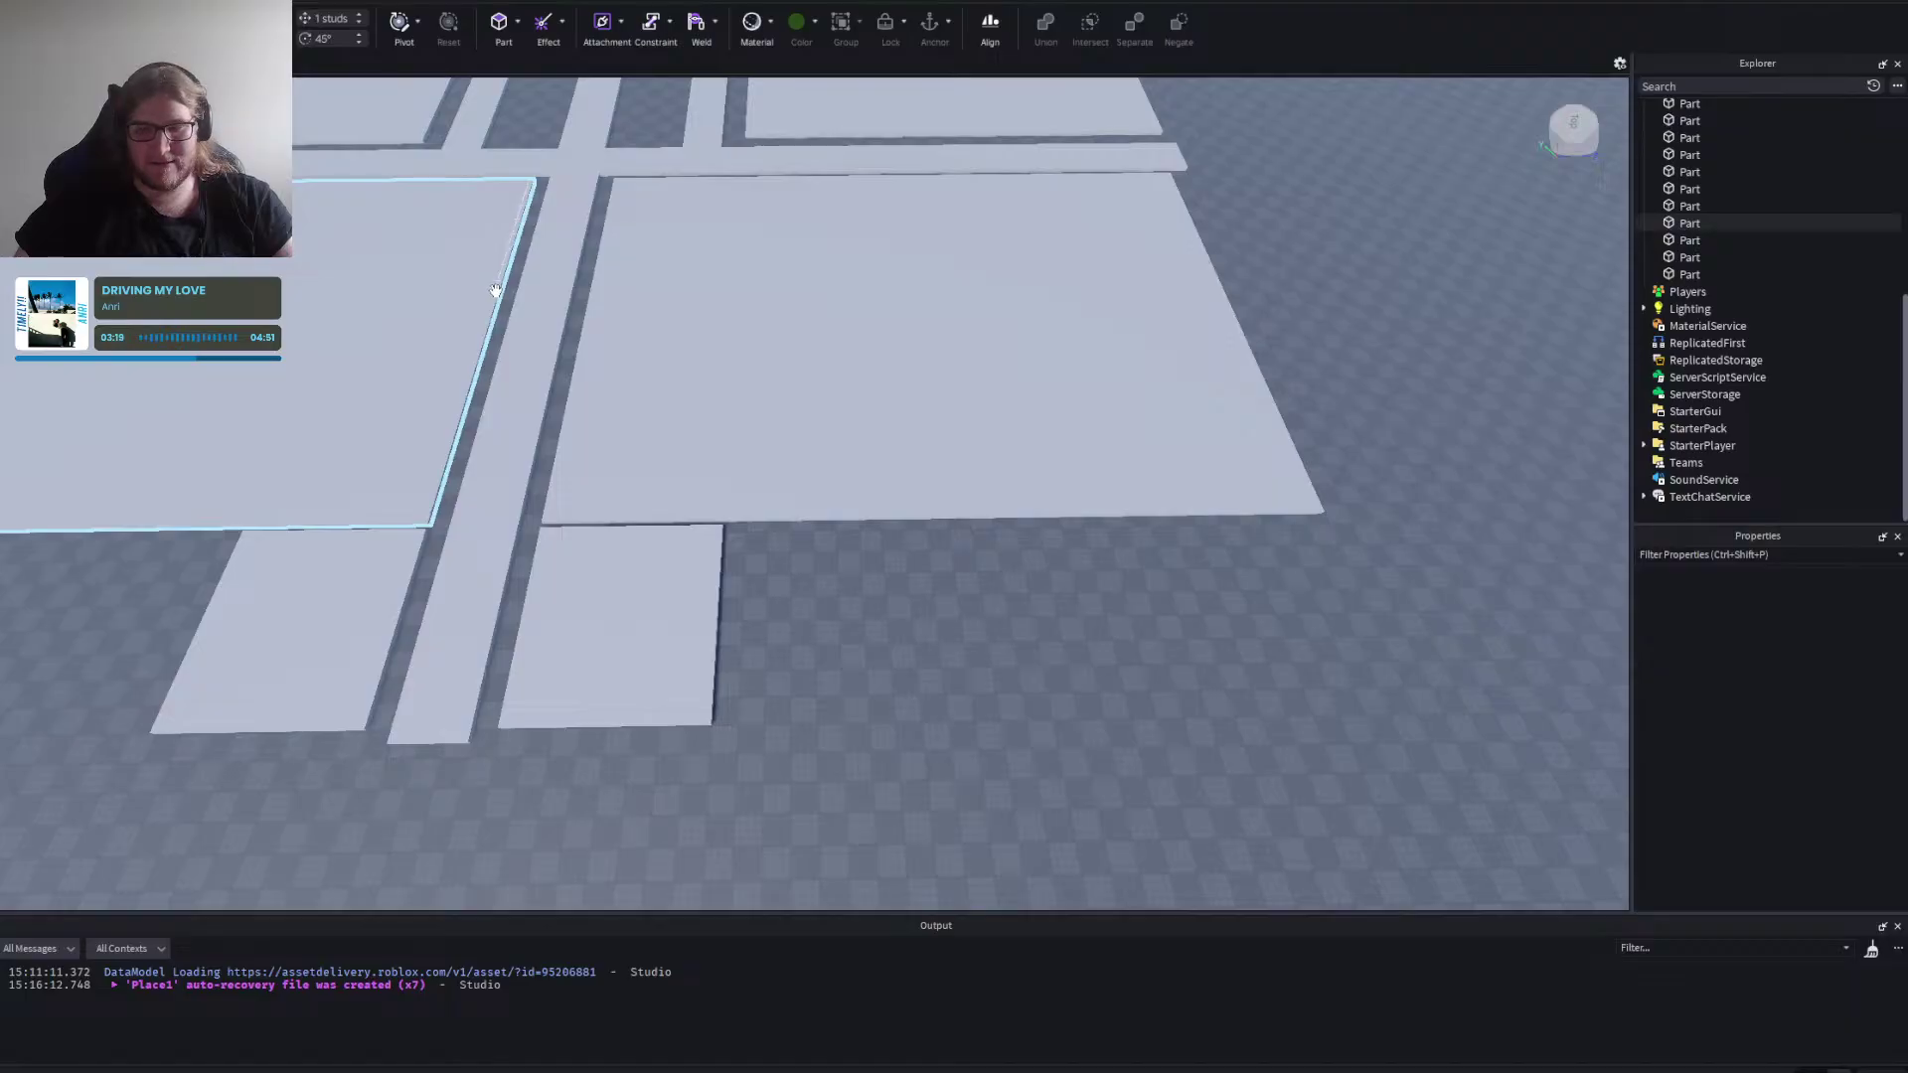
key(s)
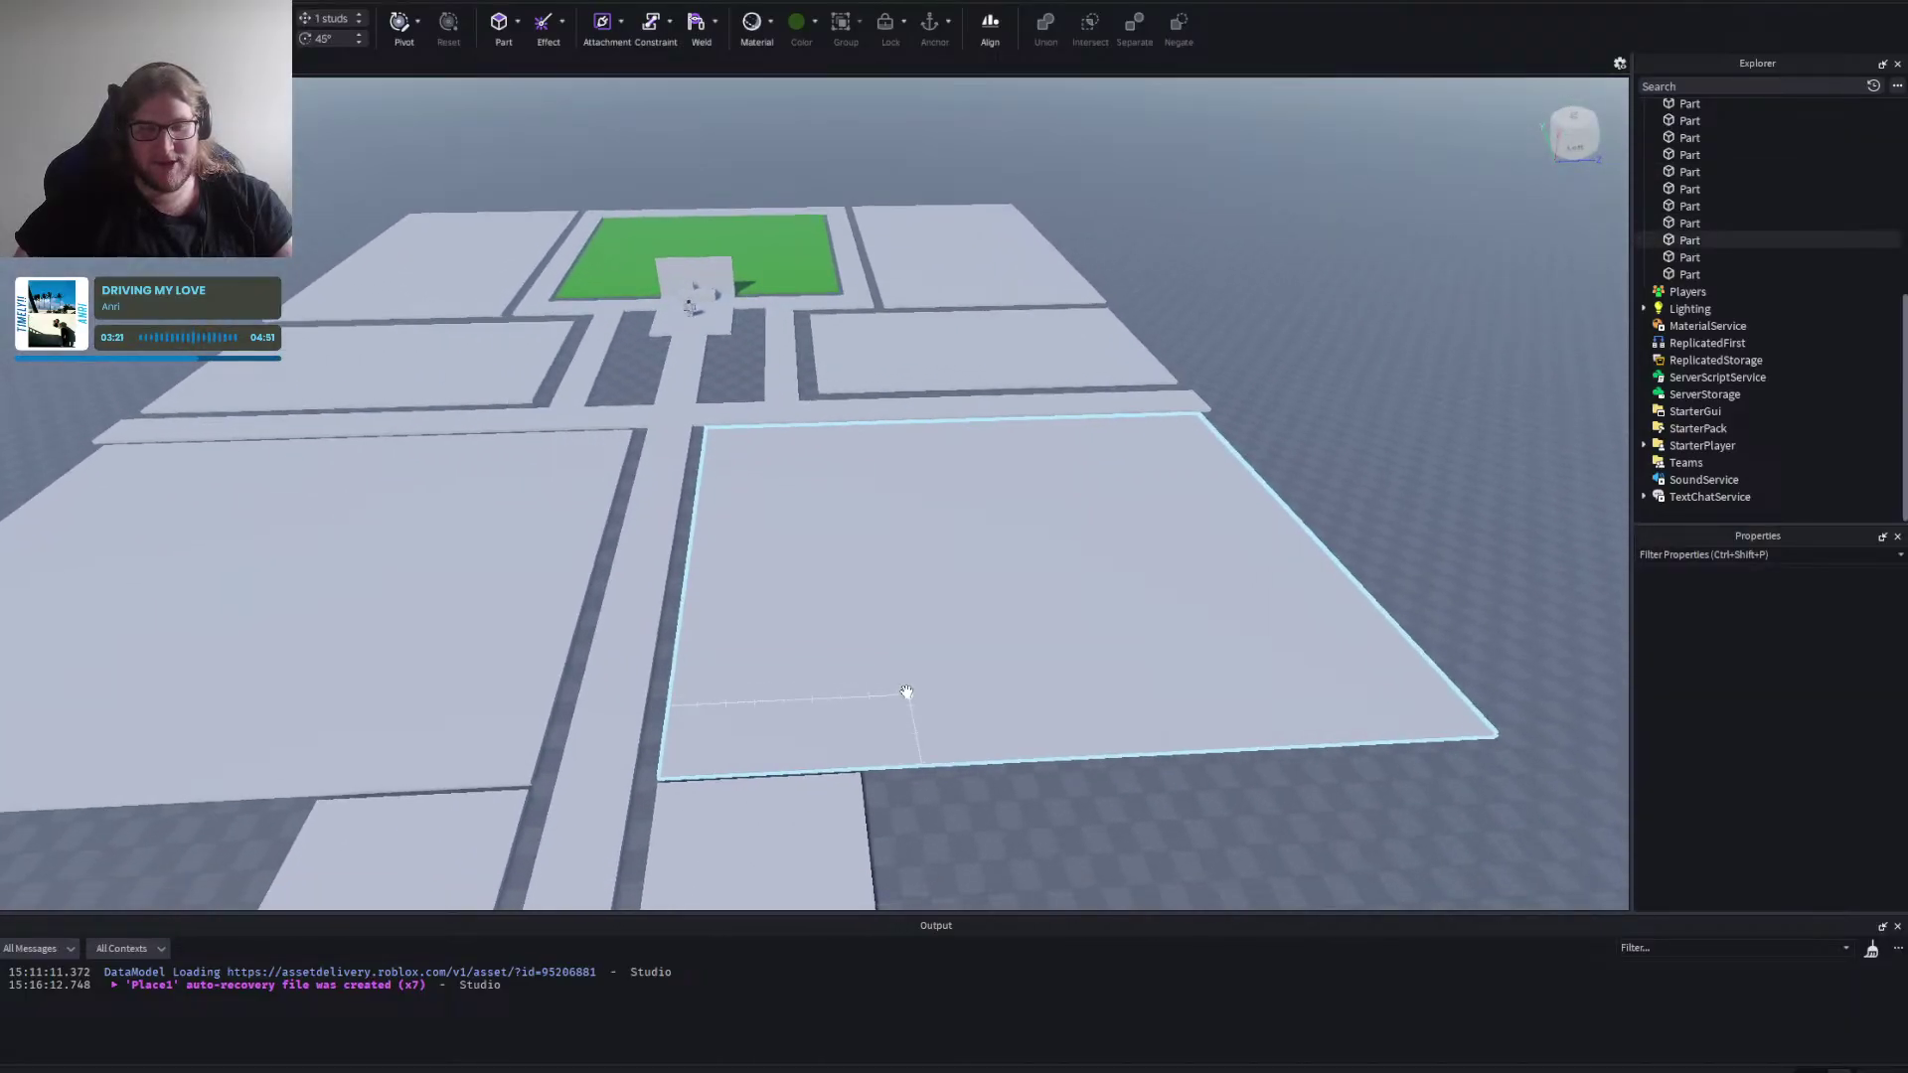
key(s)
Duplicate a small room slab and stretch the copy to the large slab's outer corner, leaving a narrow gap beside the original.
click(660, 630)
drag(771, 617, 1382, 656)
drag(503, 618, 724, 634)
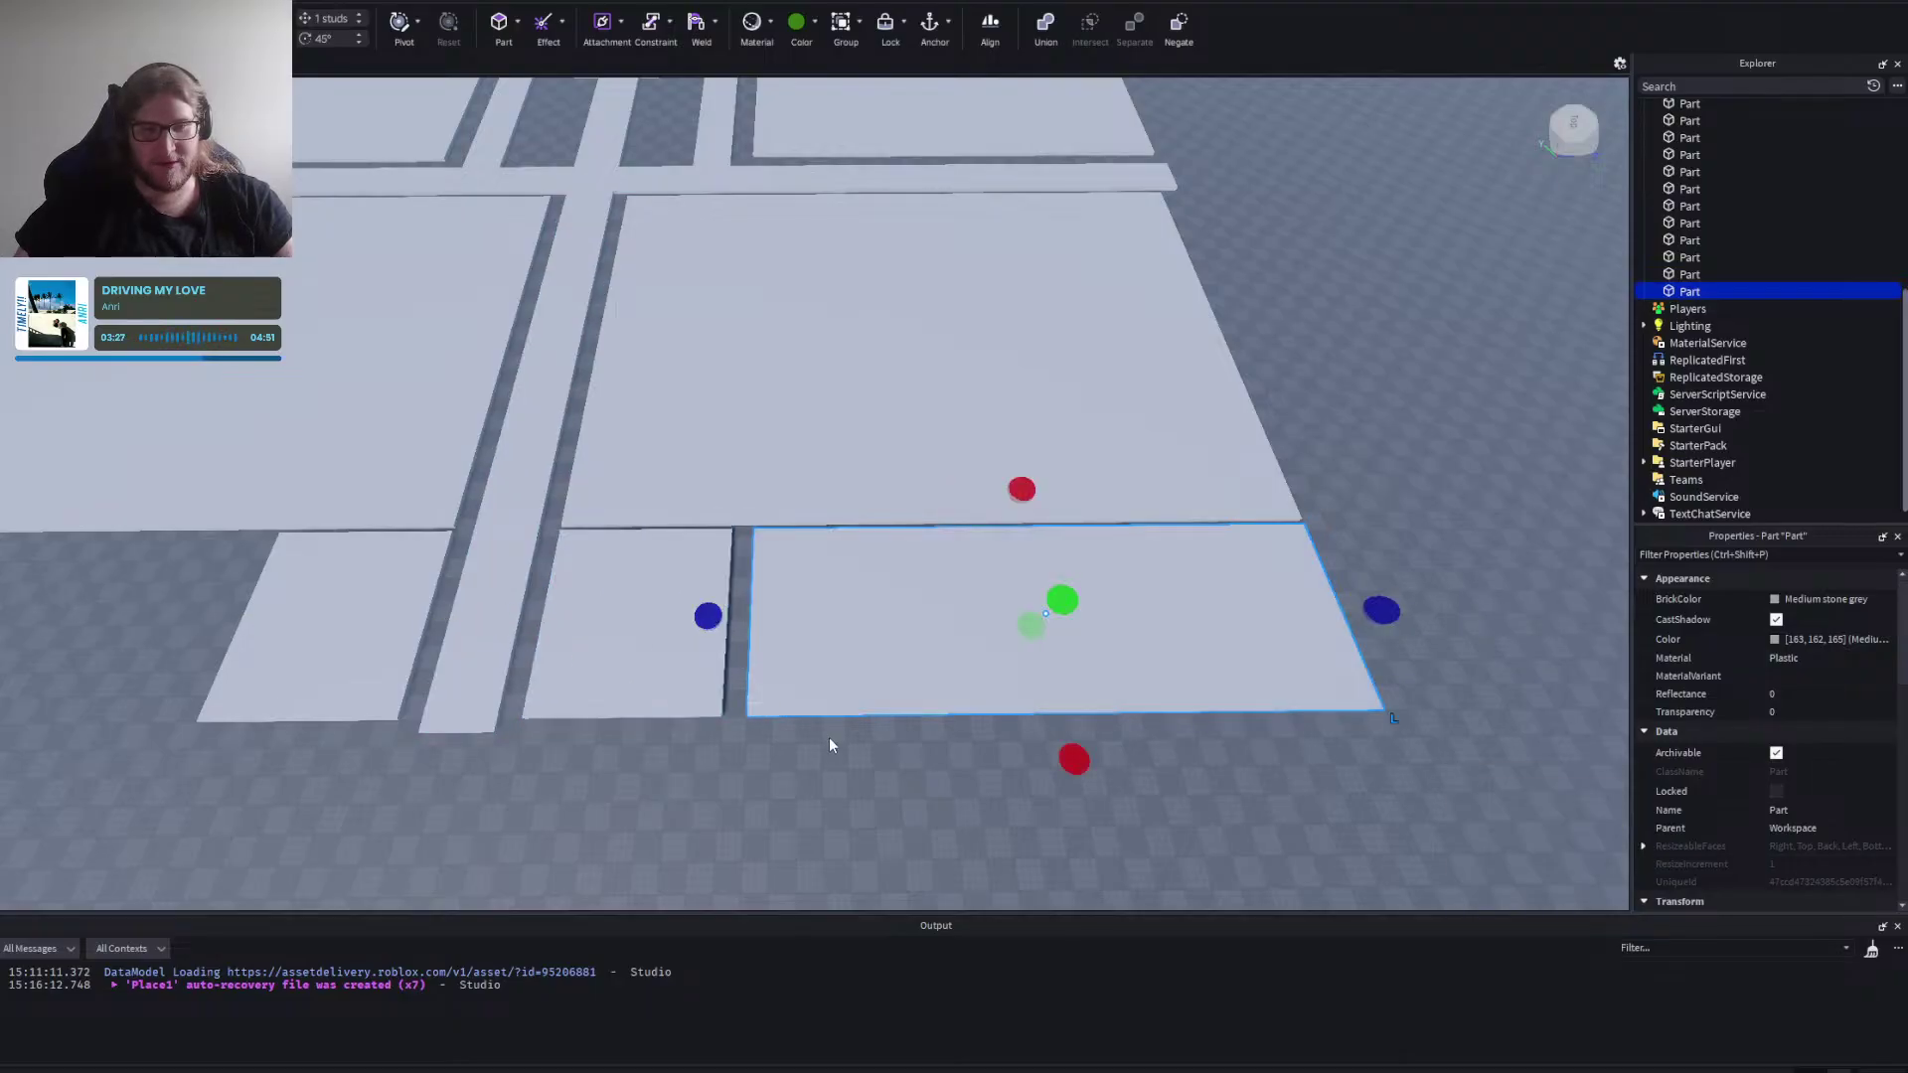
click(832, 737)
key(s)
key(d)
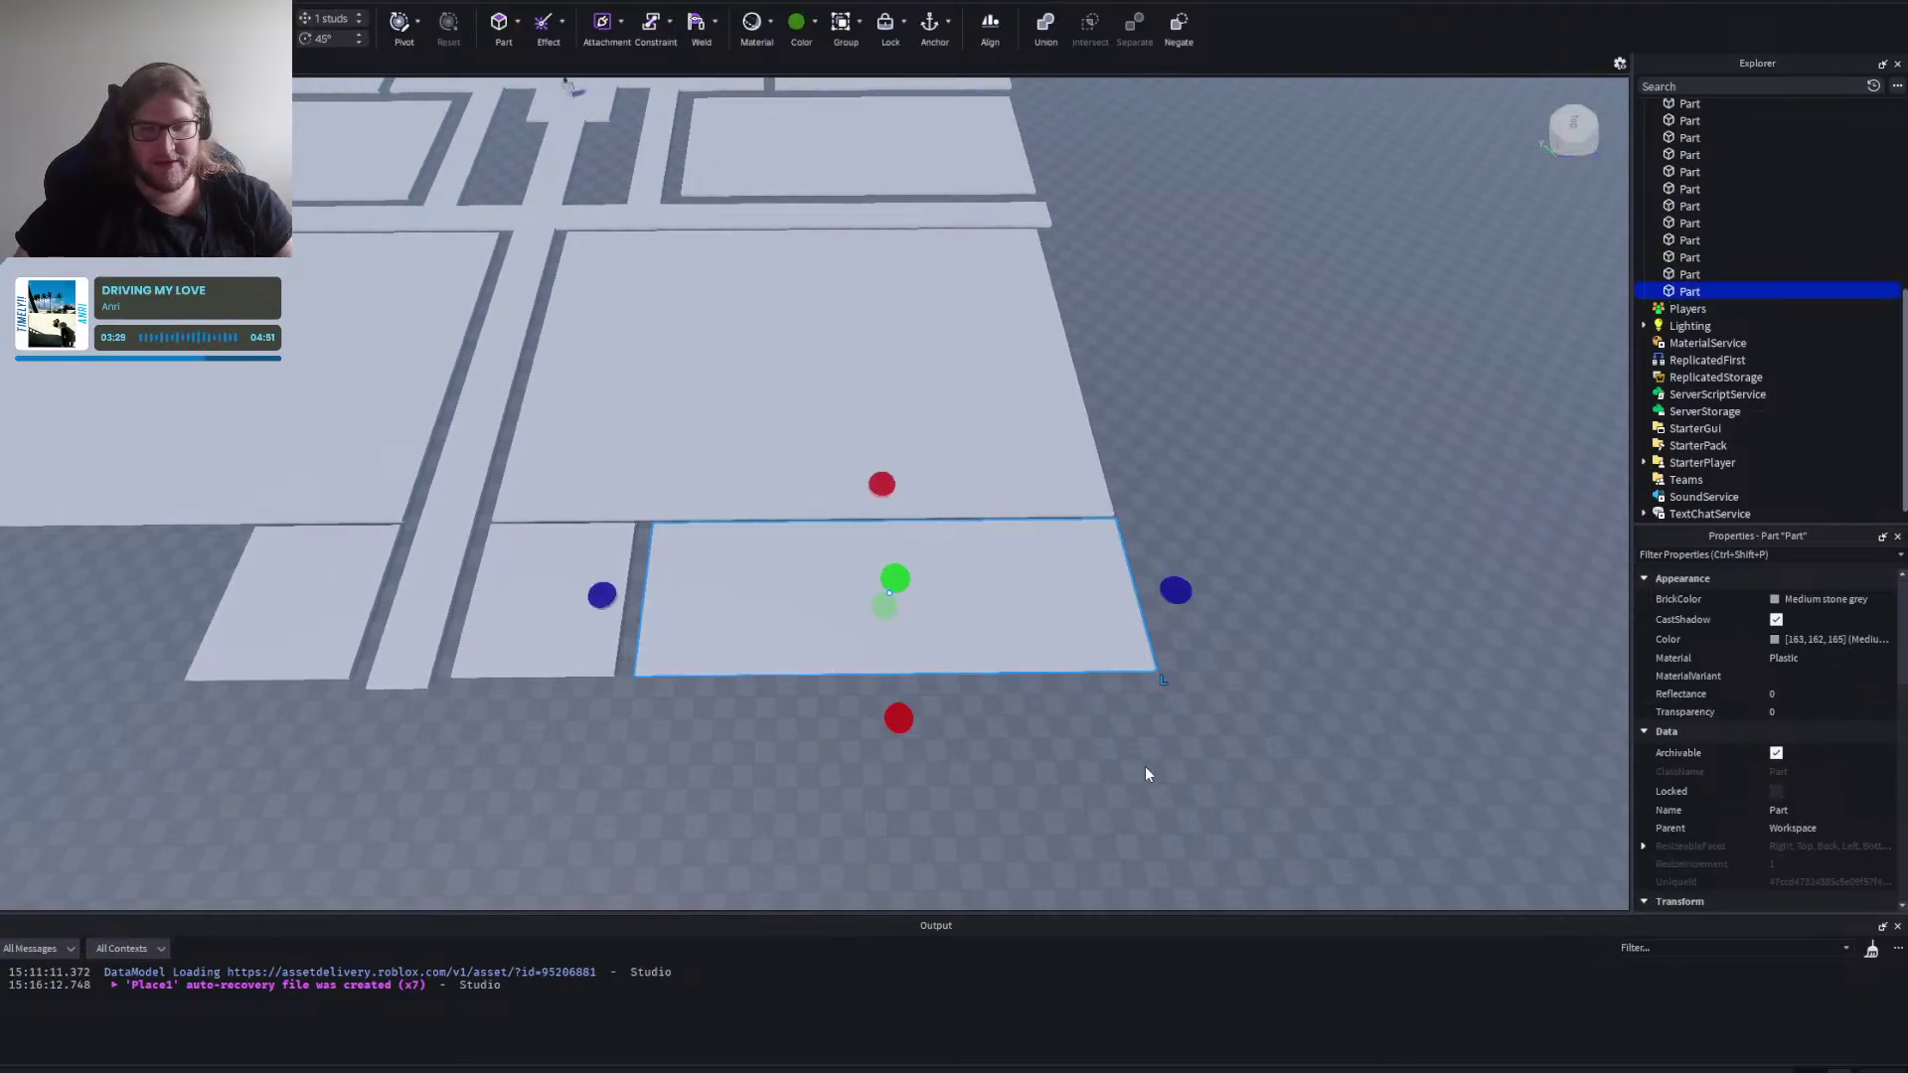
click(1143, 767)
Shorten the large slab above the lone small room to 71 studs and move that small room slab up close to it.
key(a)
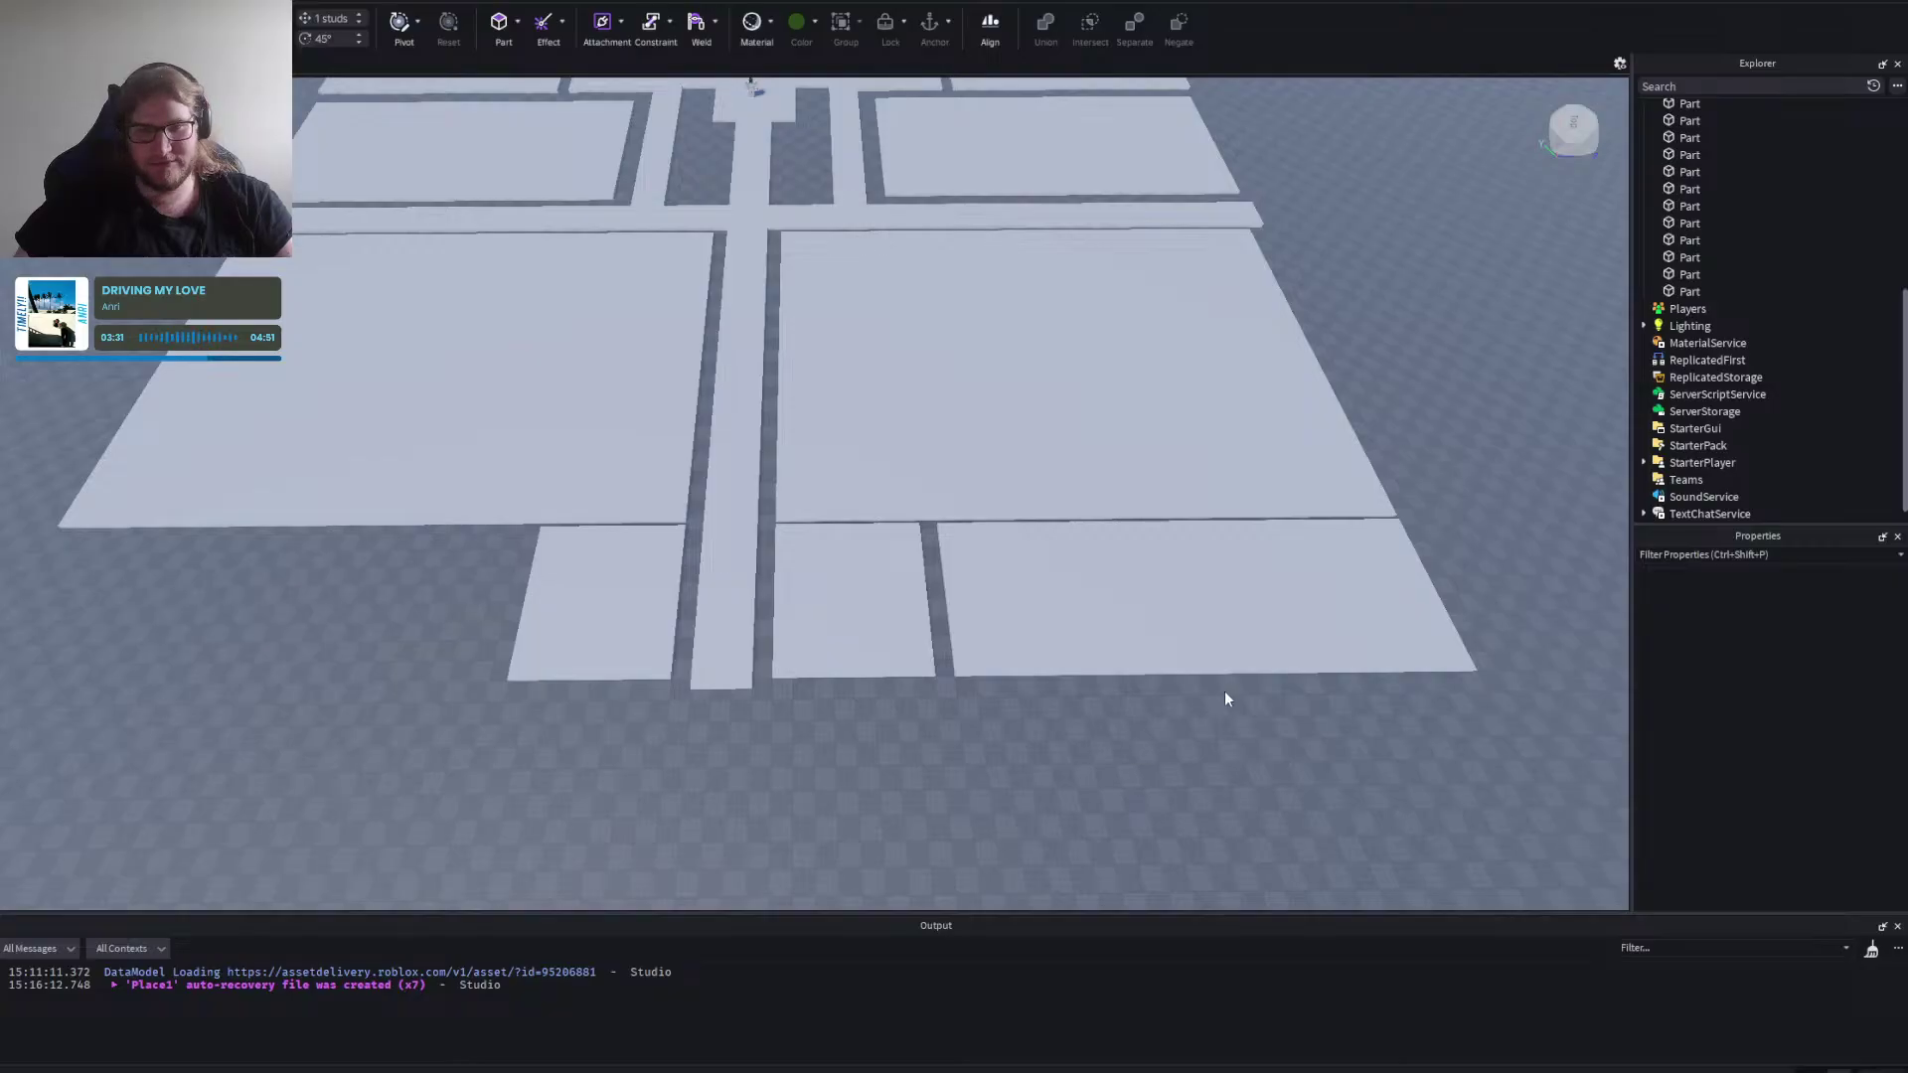
key(a)
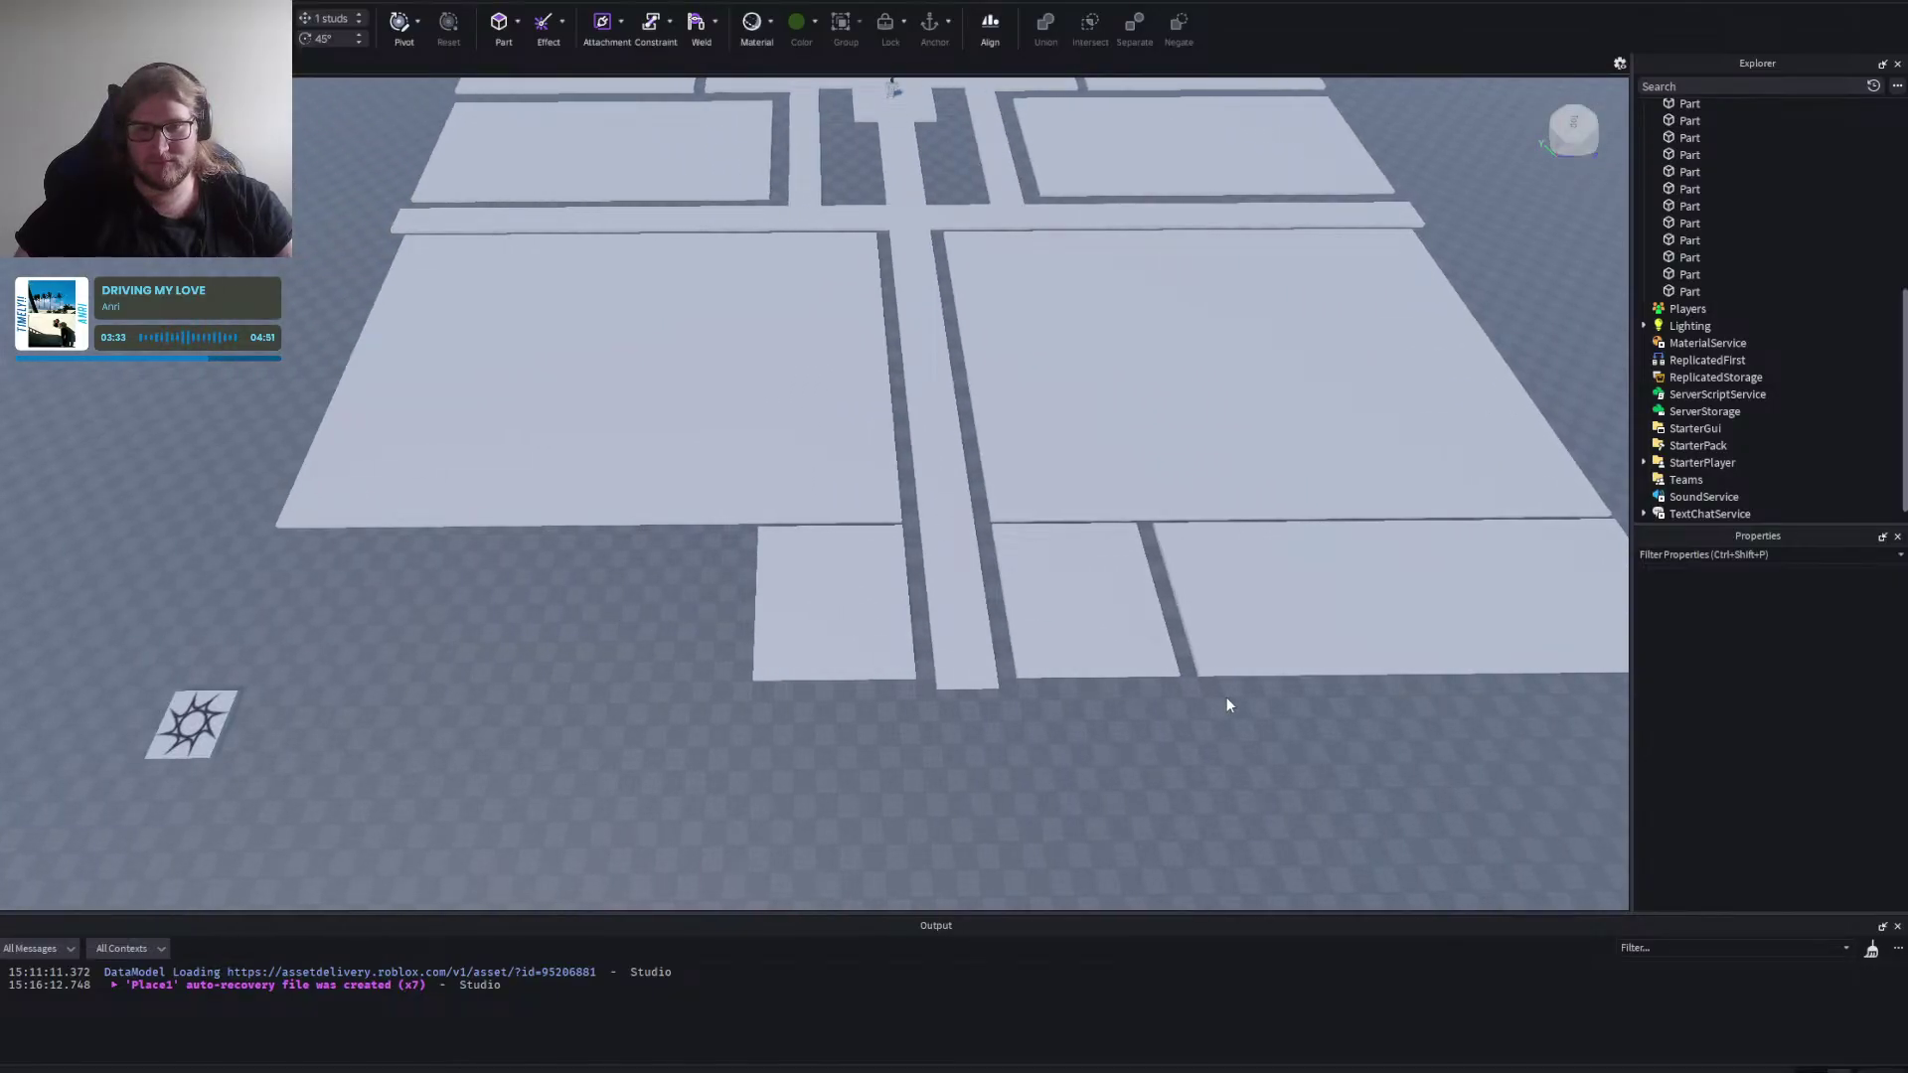
right_click(1227, 698)
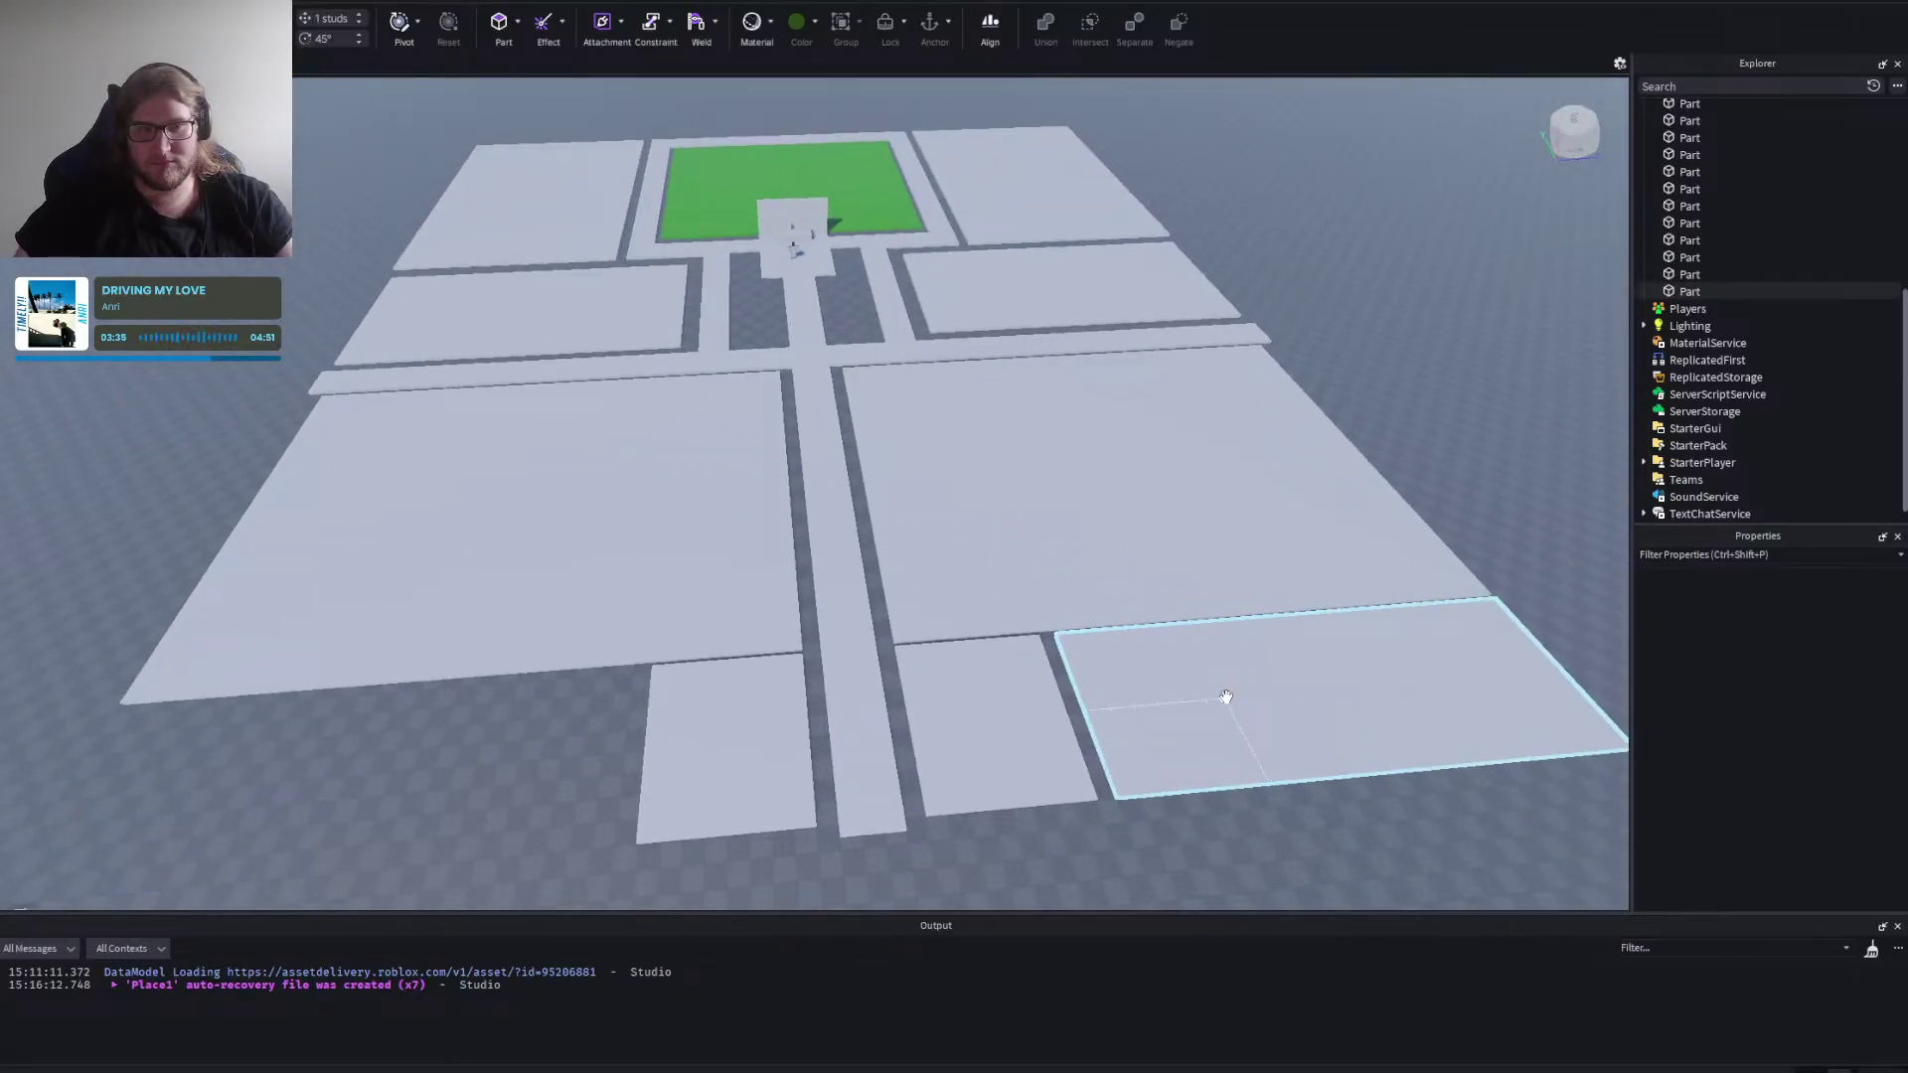
key(a)
right_click(1226, 697)
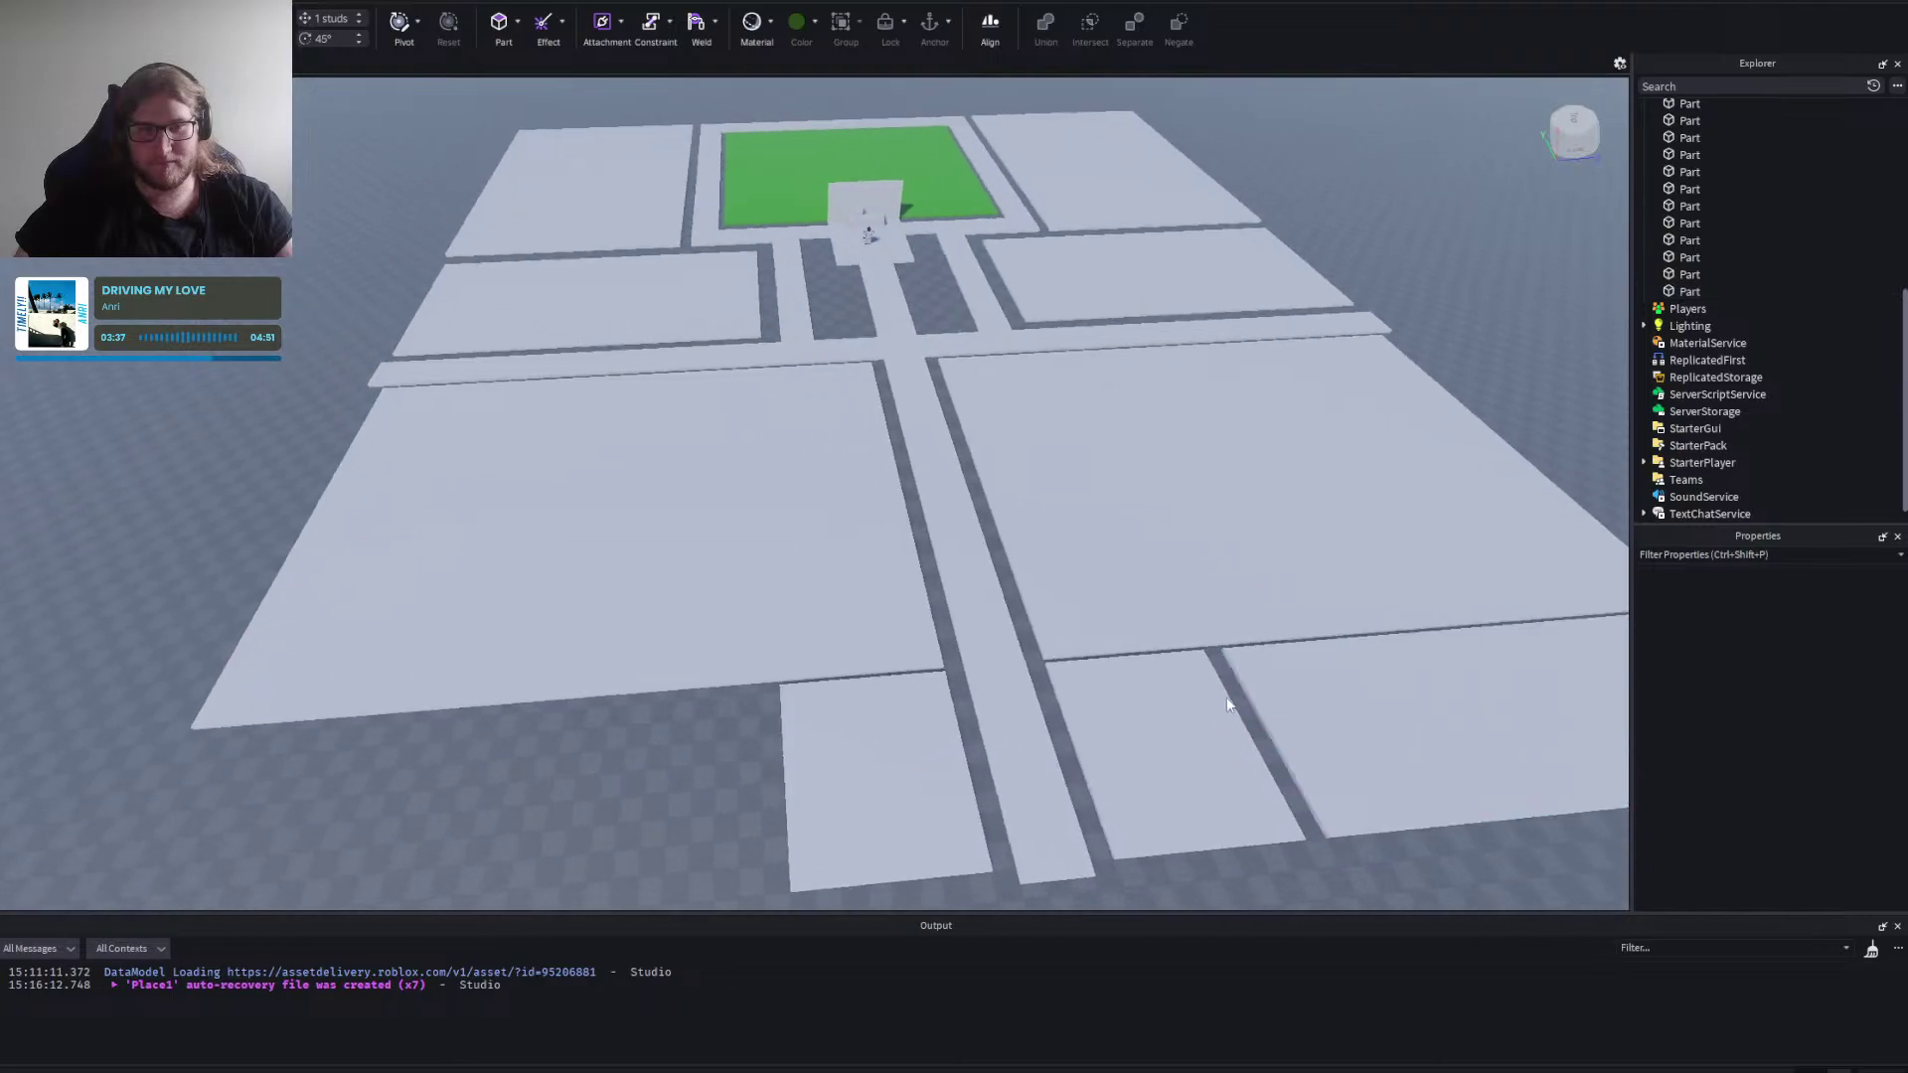
scroll(1226, 696, down, 3)
scroll(887, 677, up, 2)
click(887, 676)
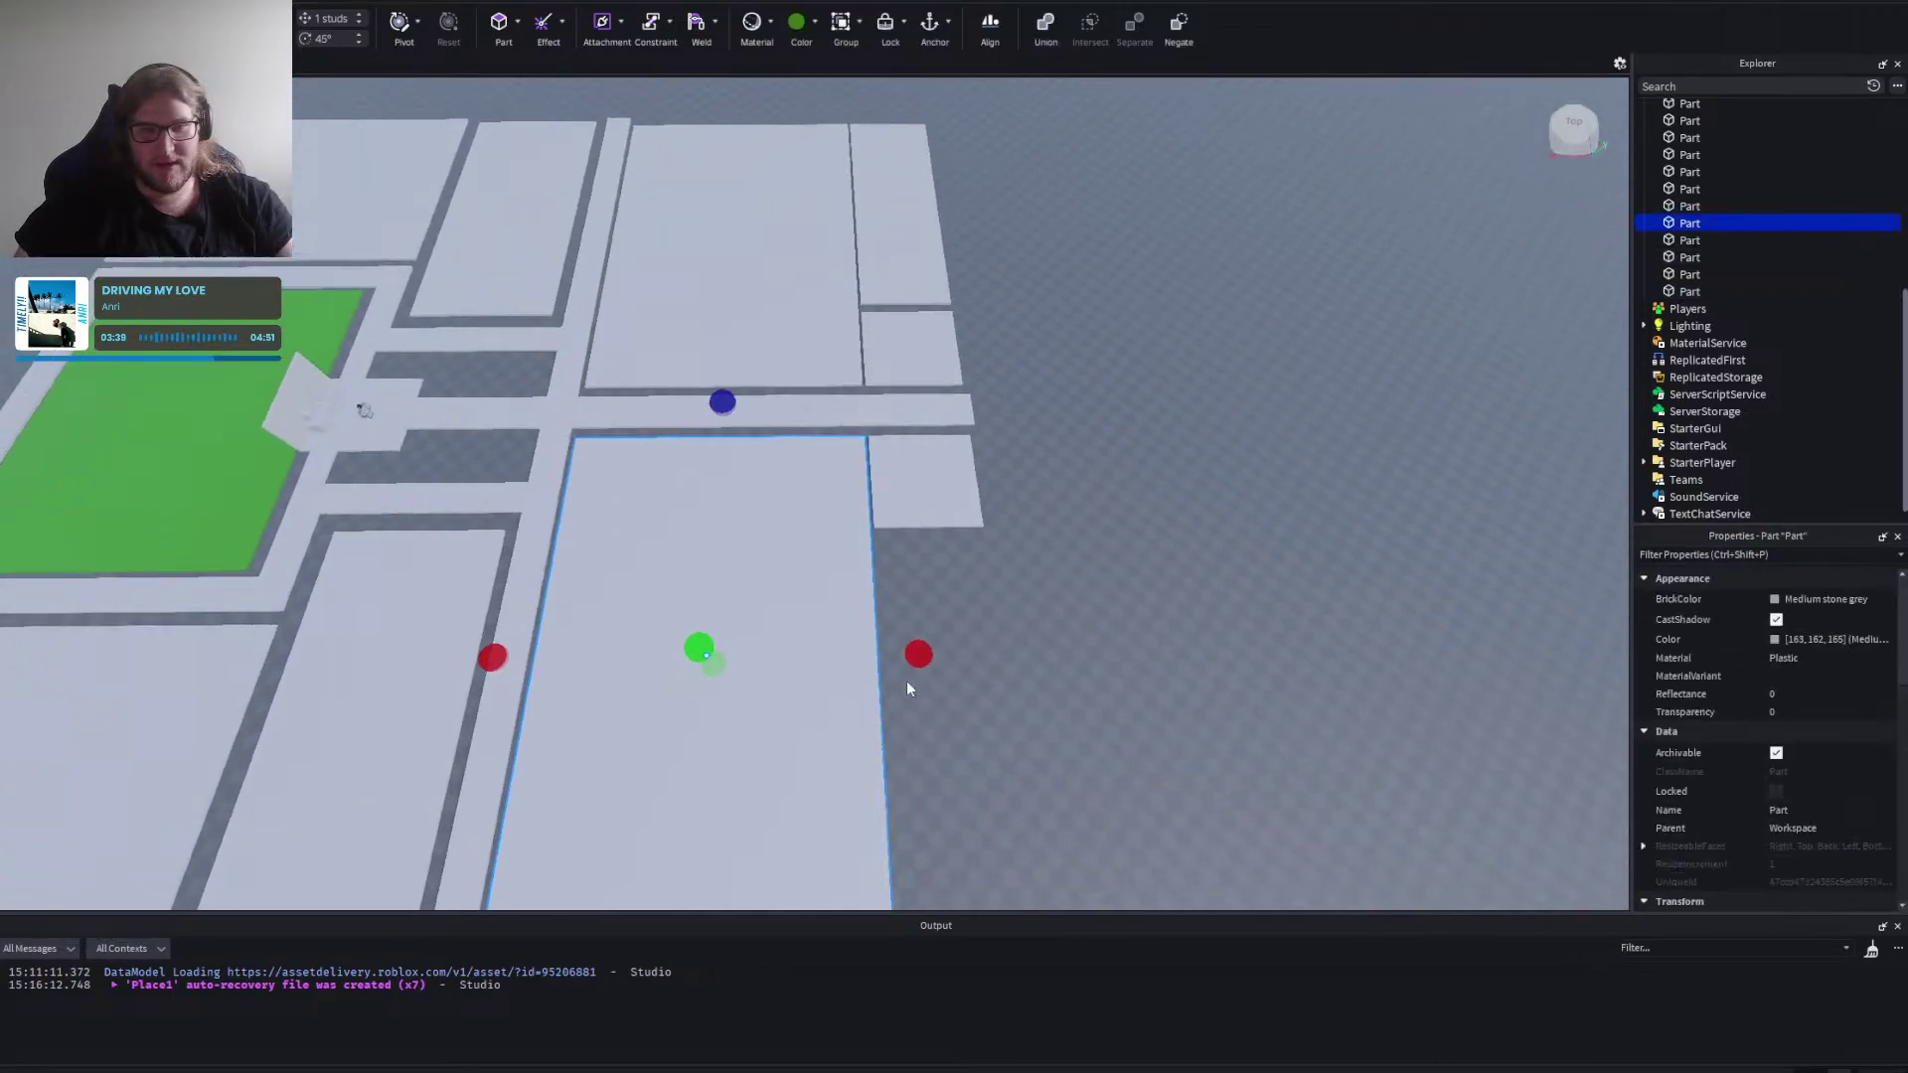
scroll(943, 652, down, 2)
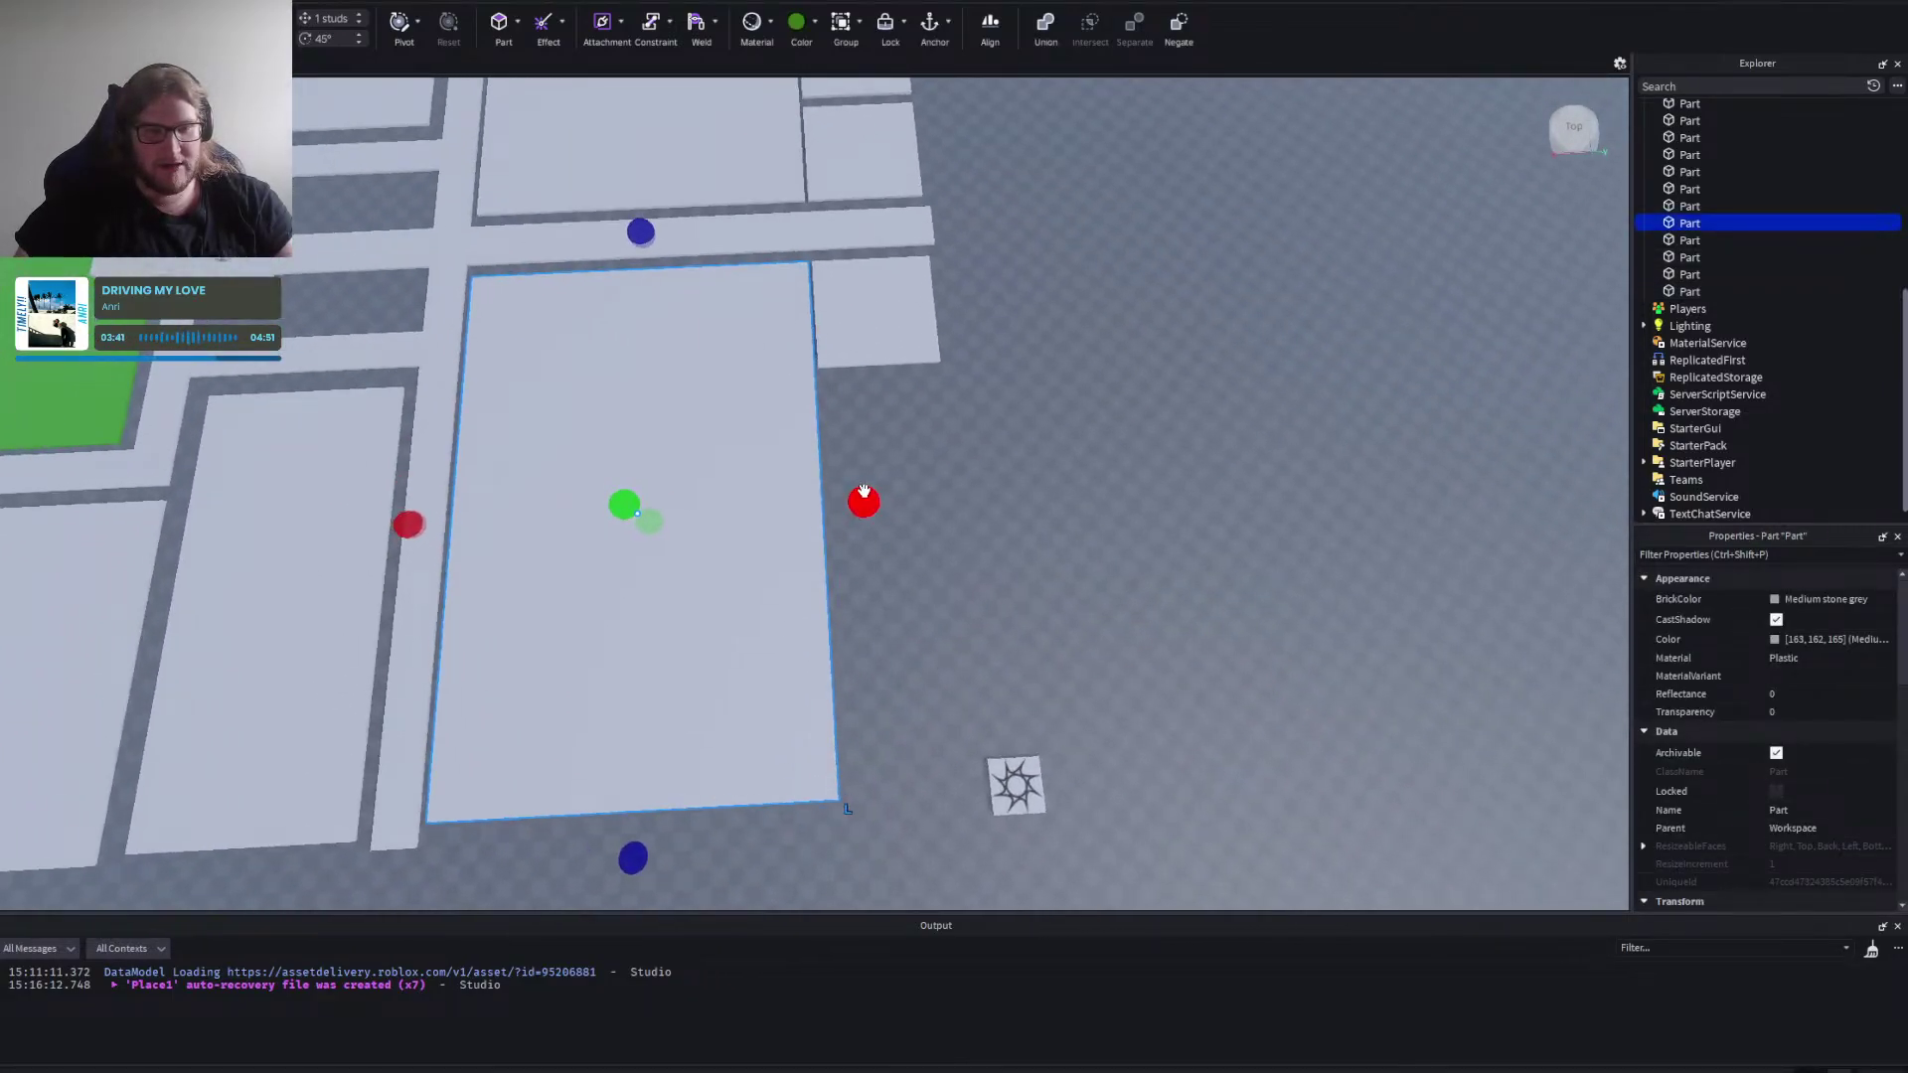
drag(865, 498, 773, 501)
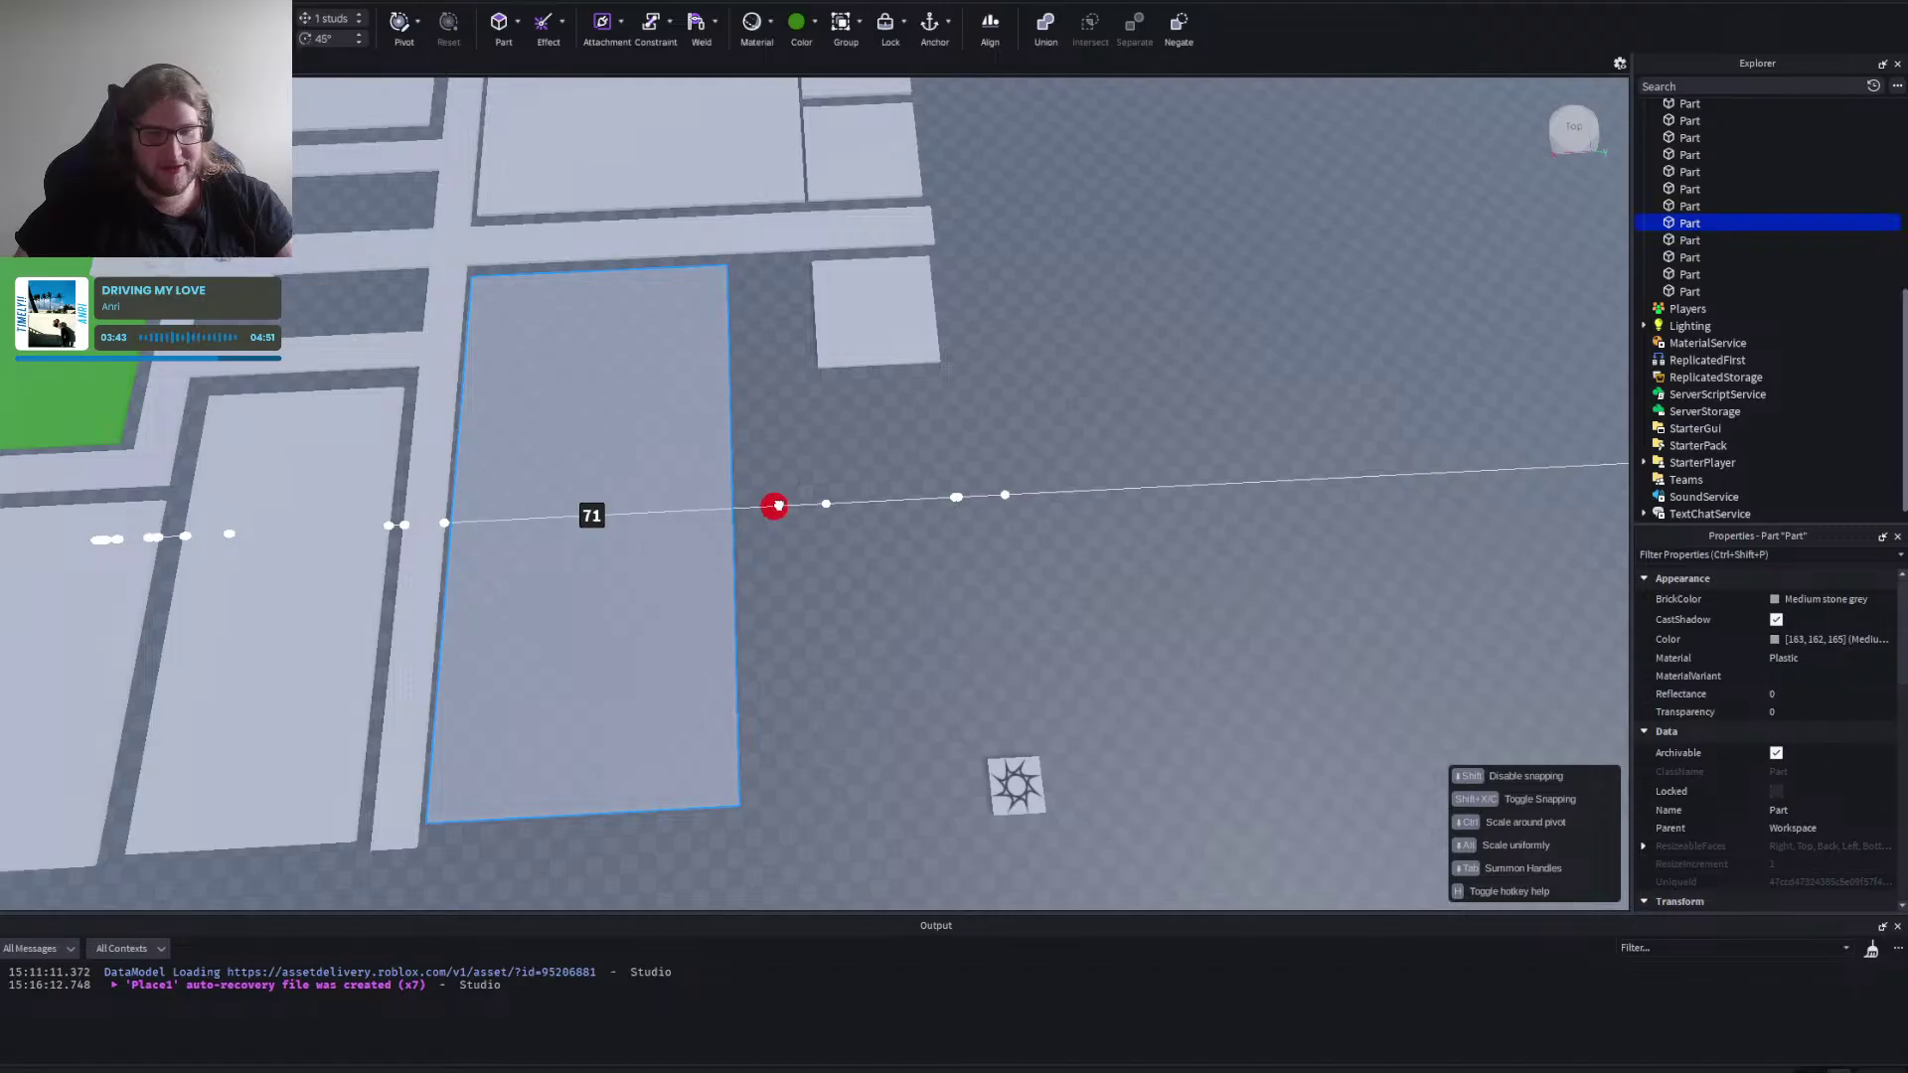
click(832, 546)
drag(855, 562, 764, 572)
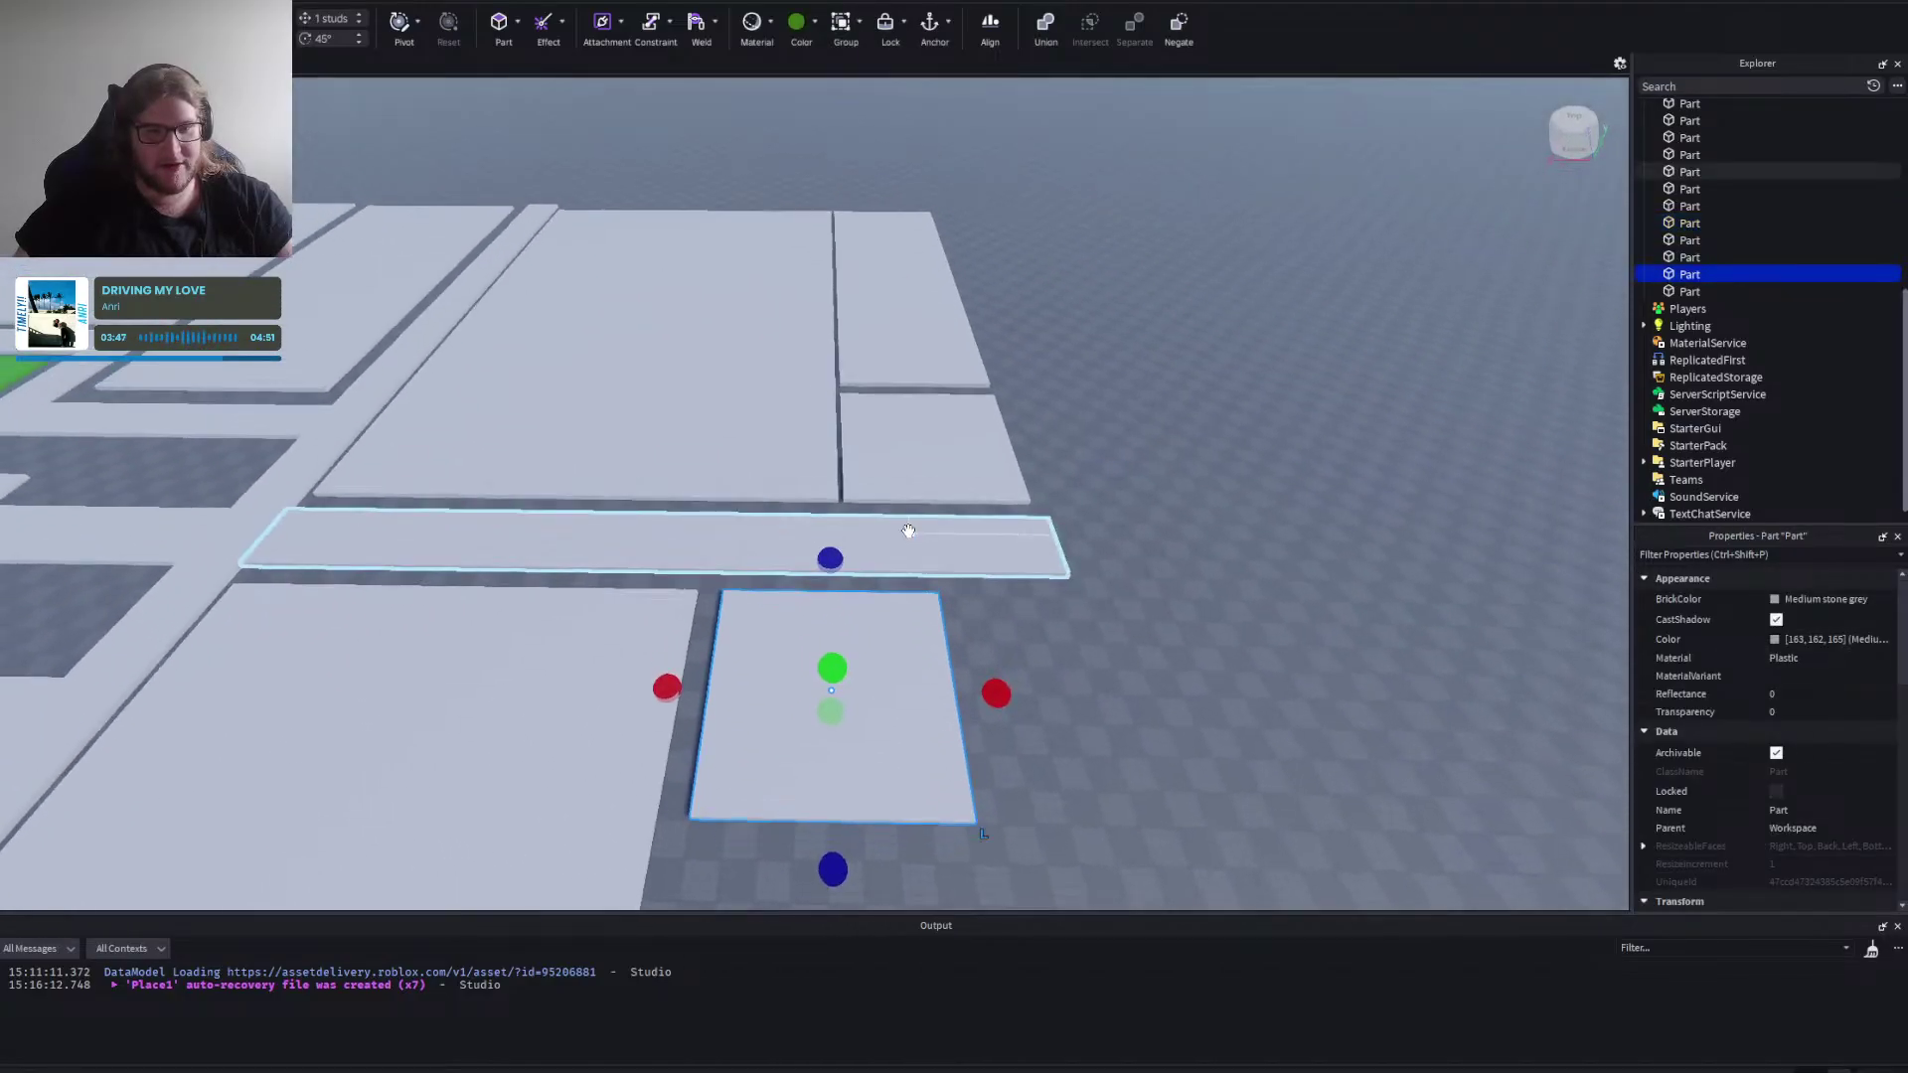
Shorten the large slab across the central hallway to 71 studs to match its counterpart.
click(796, 460)
drag(920, 367, 823, 388)
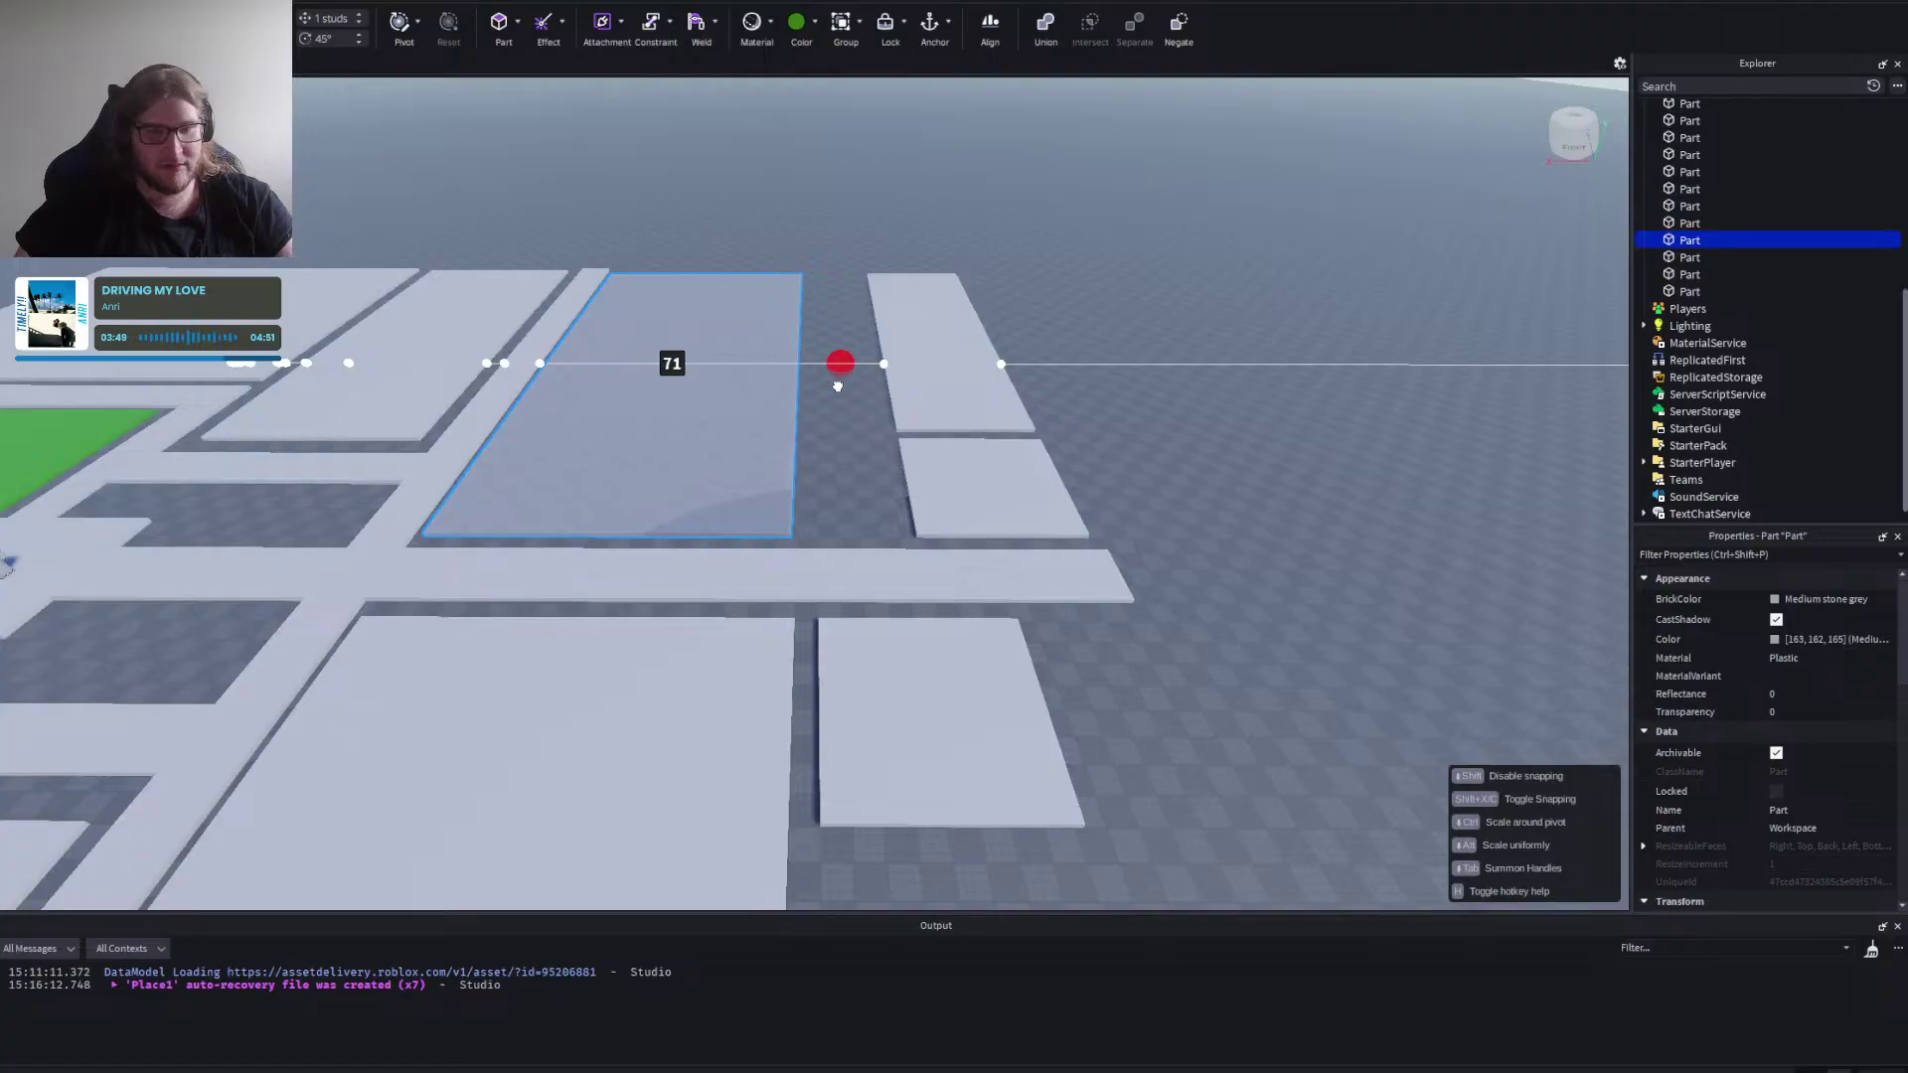
Move the two neighbouring outer room slabs in toward the shortened large slab, leaving a narrow gap along its outer edge.
drag(825, 737, 903, 732)
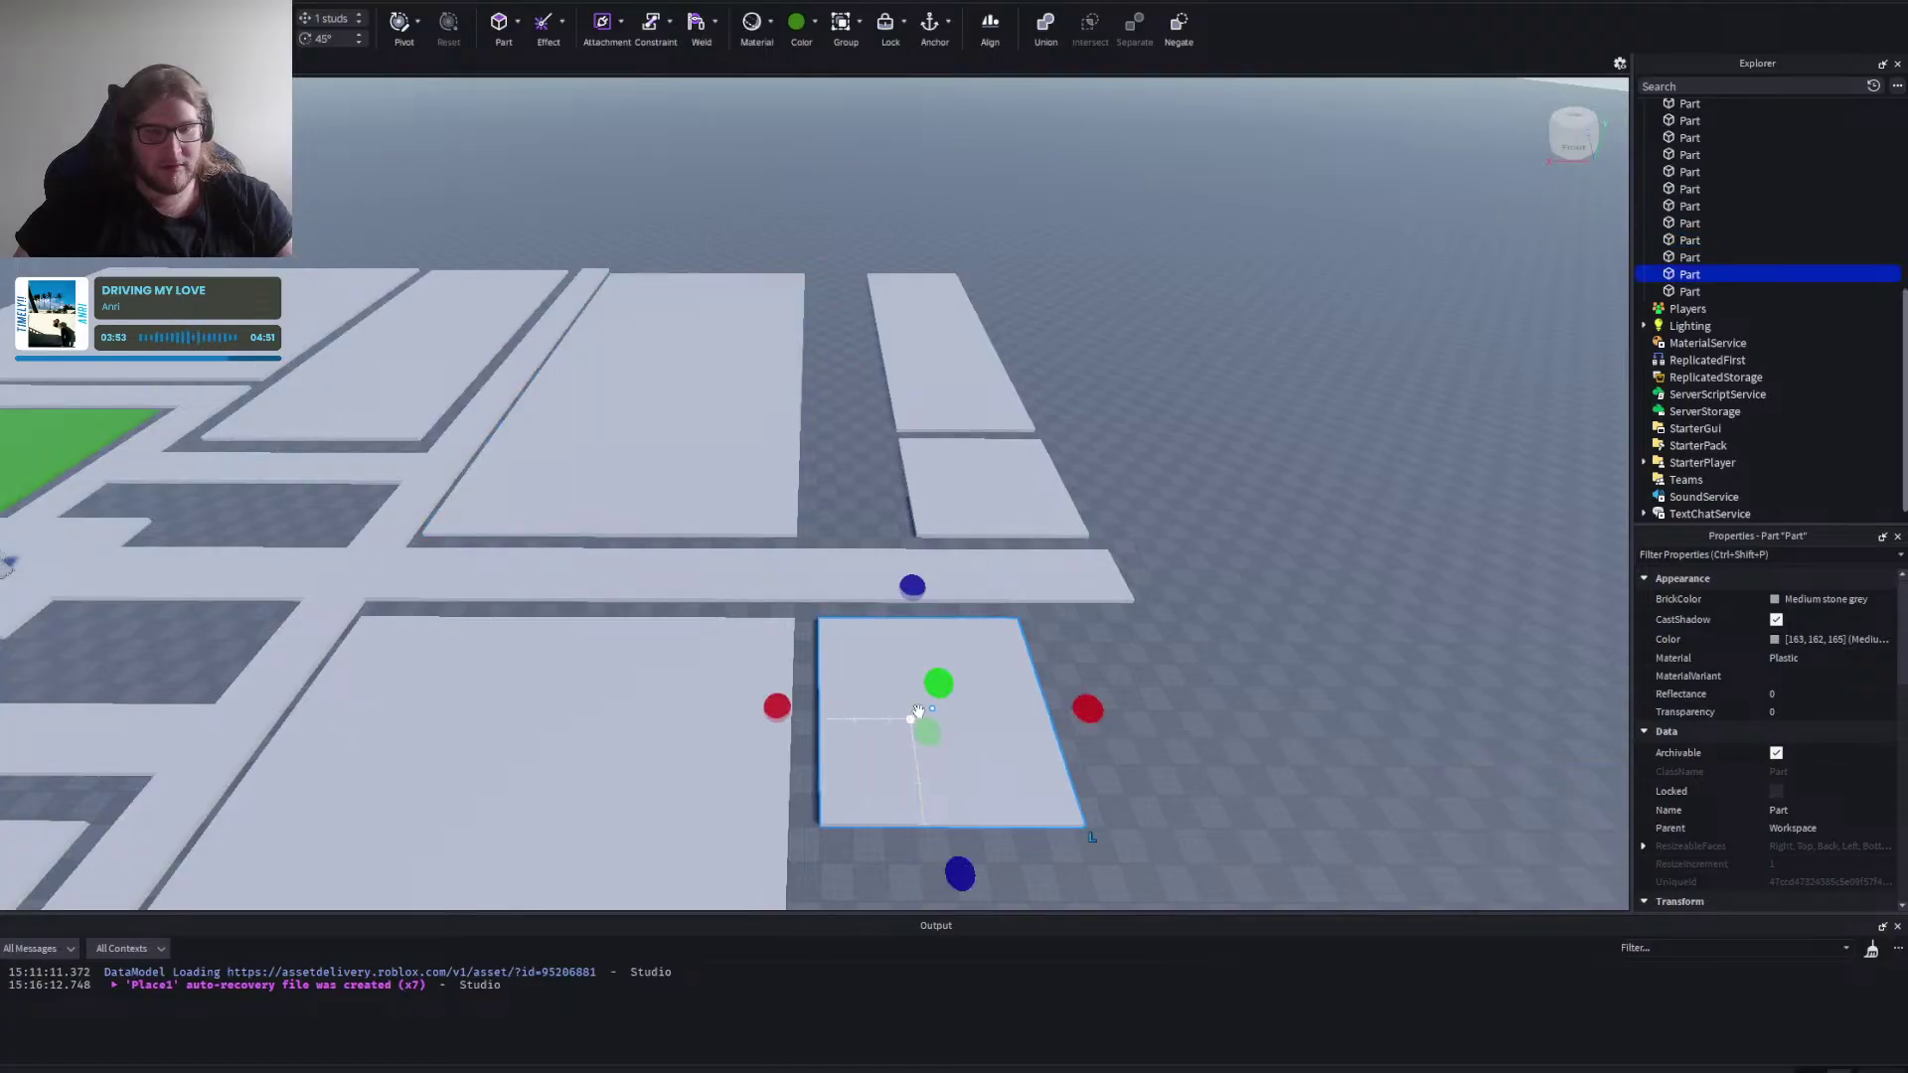
click(987, 490)
drag(987, 490, 894, 494)
click(1124, 485)
drag(1017, 399, 896, 397)
click(1098, 449)
right_click(1099, 449)
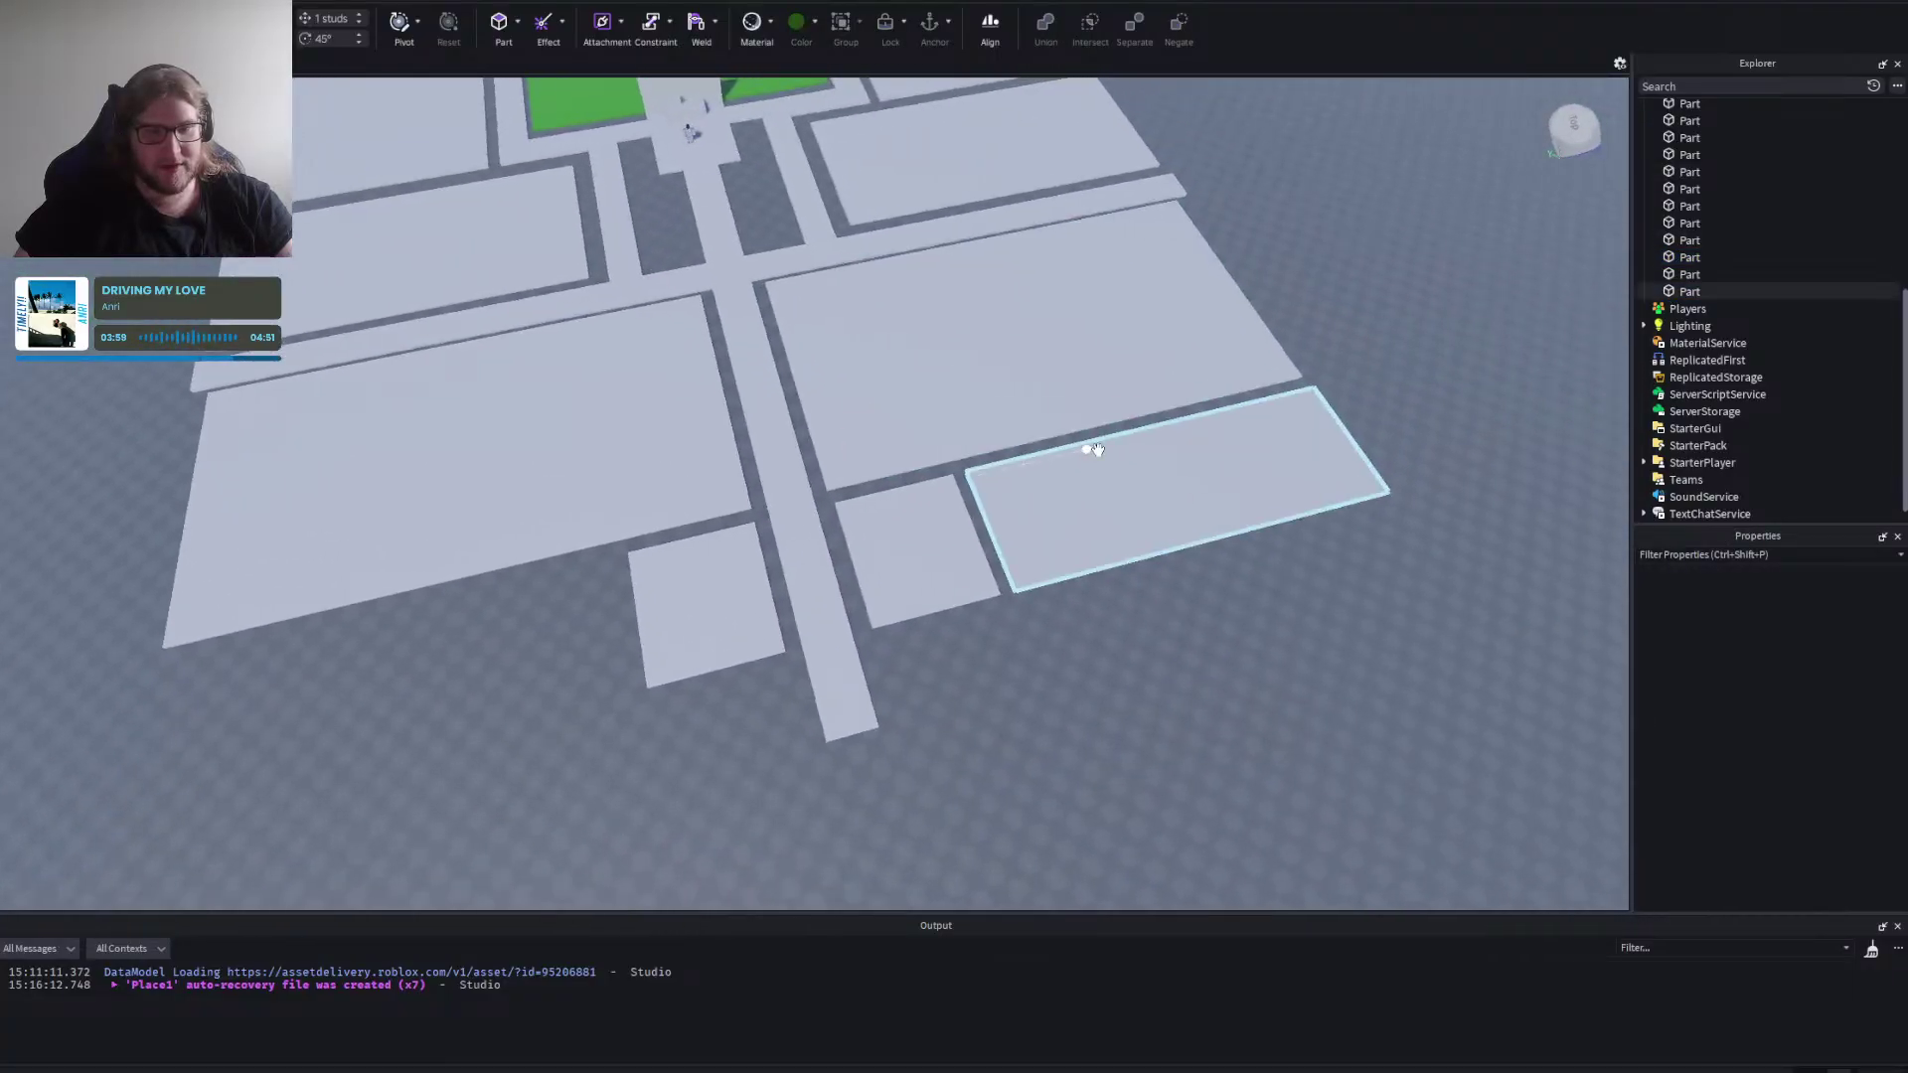
Shift the three outer room slabs on both sides of the central hallway closer to the large slabs, leaving only thin gaps.
right_click(1143, 664)
right_click(1143, 664)
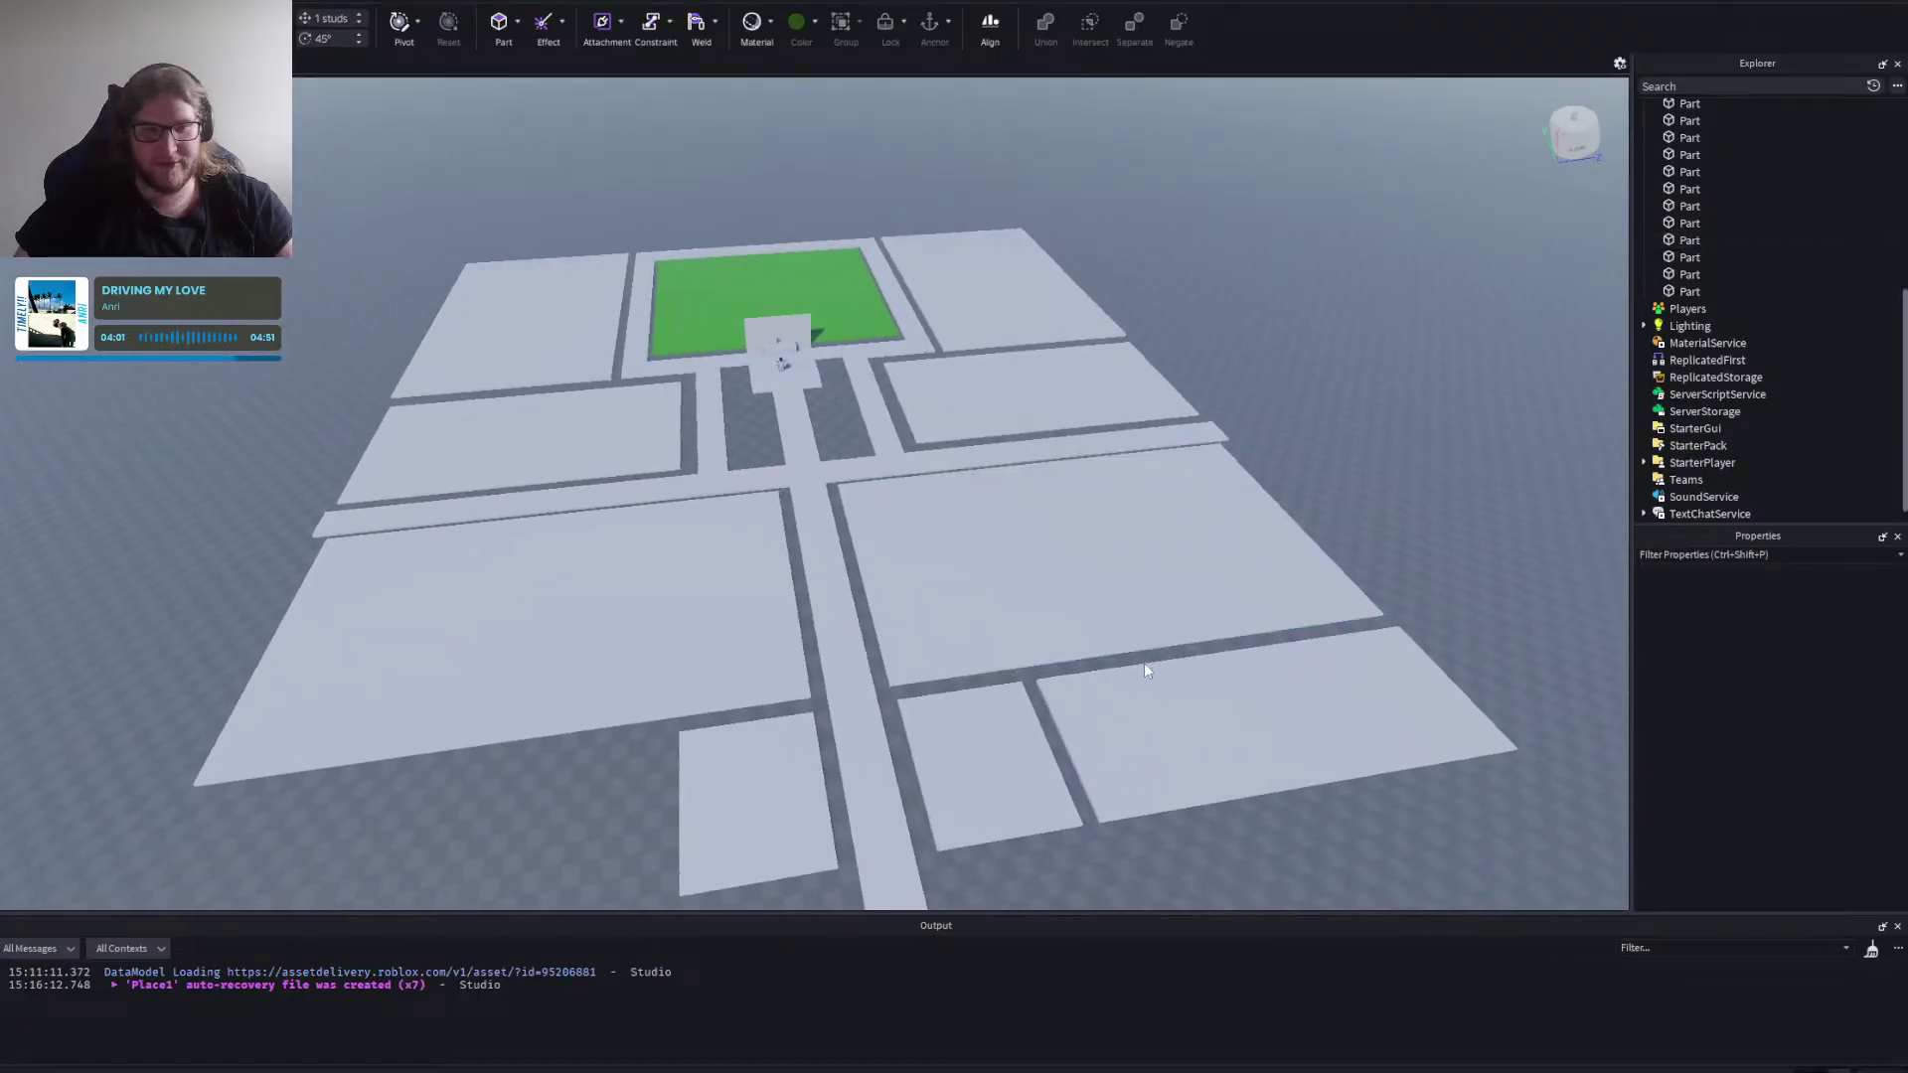
right_click(1144, 663)
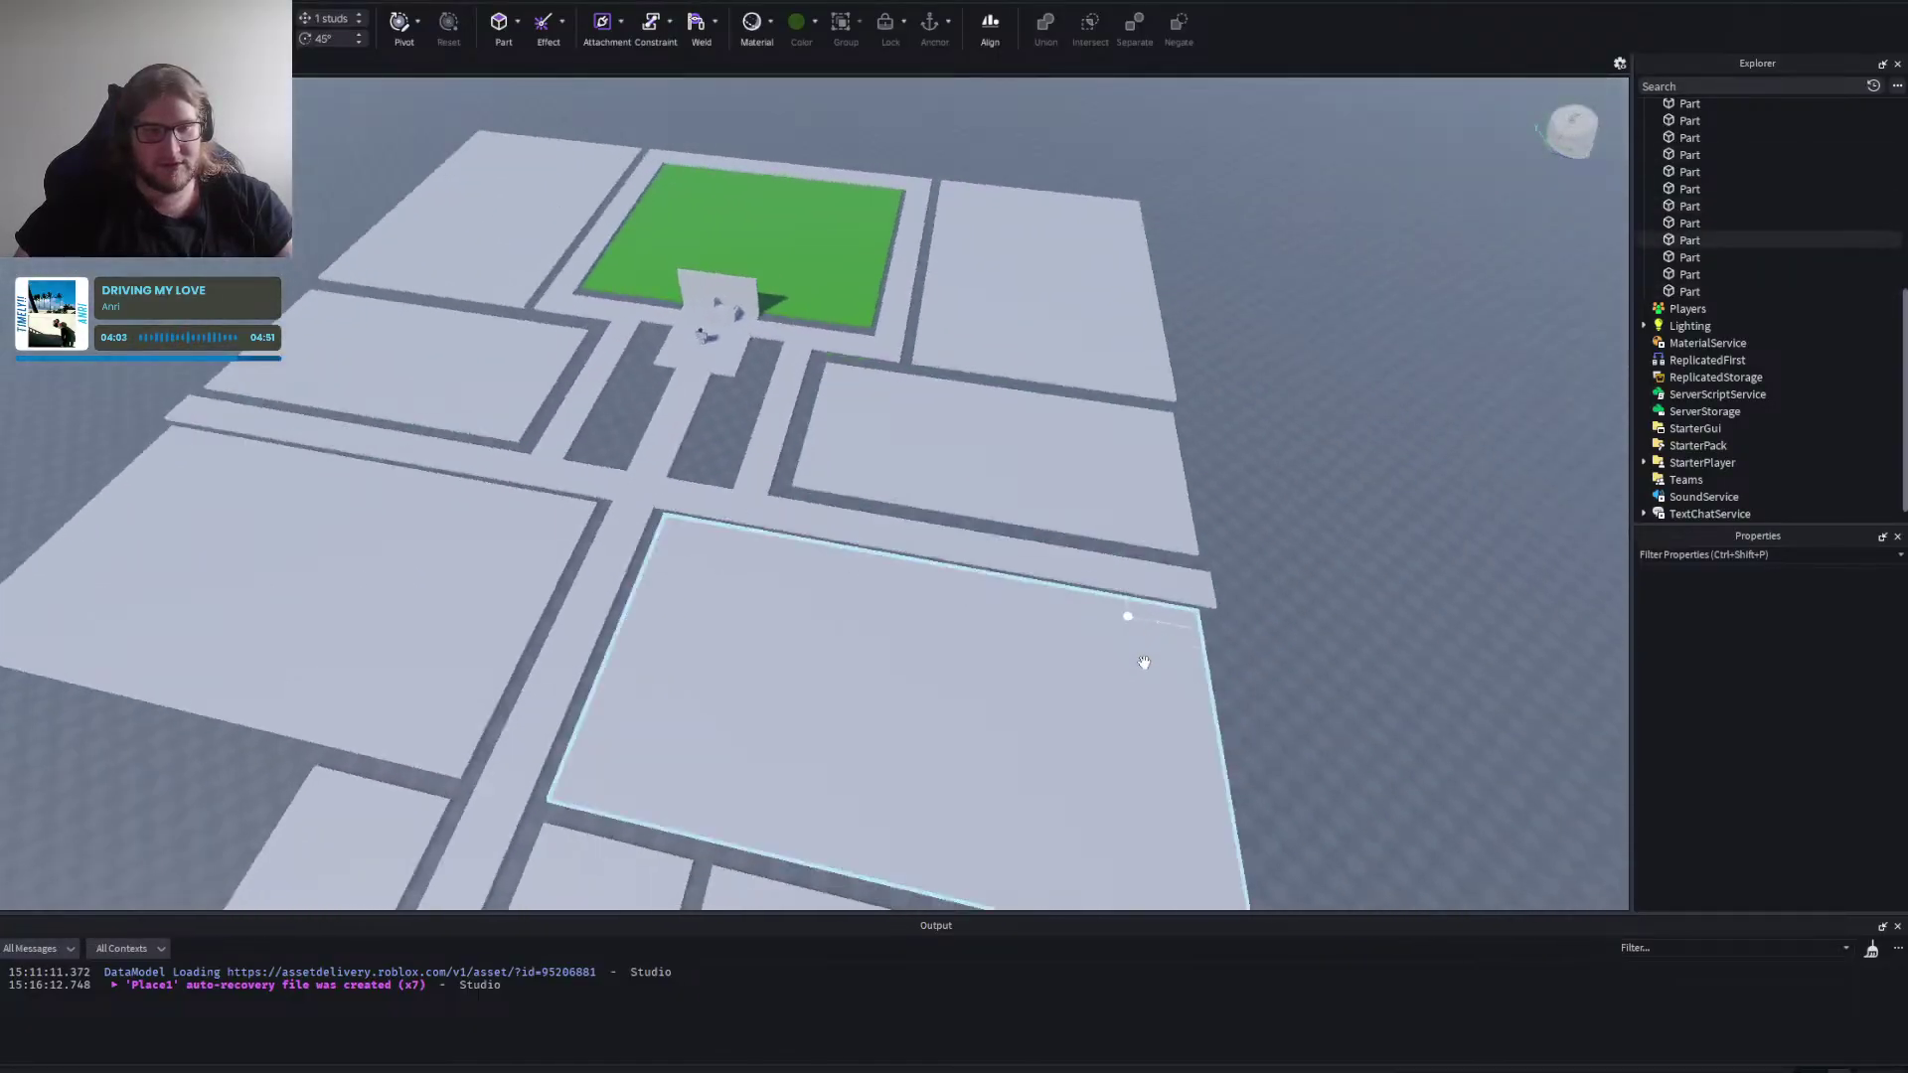
key(w)
key(a)
key(d)
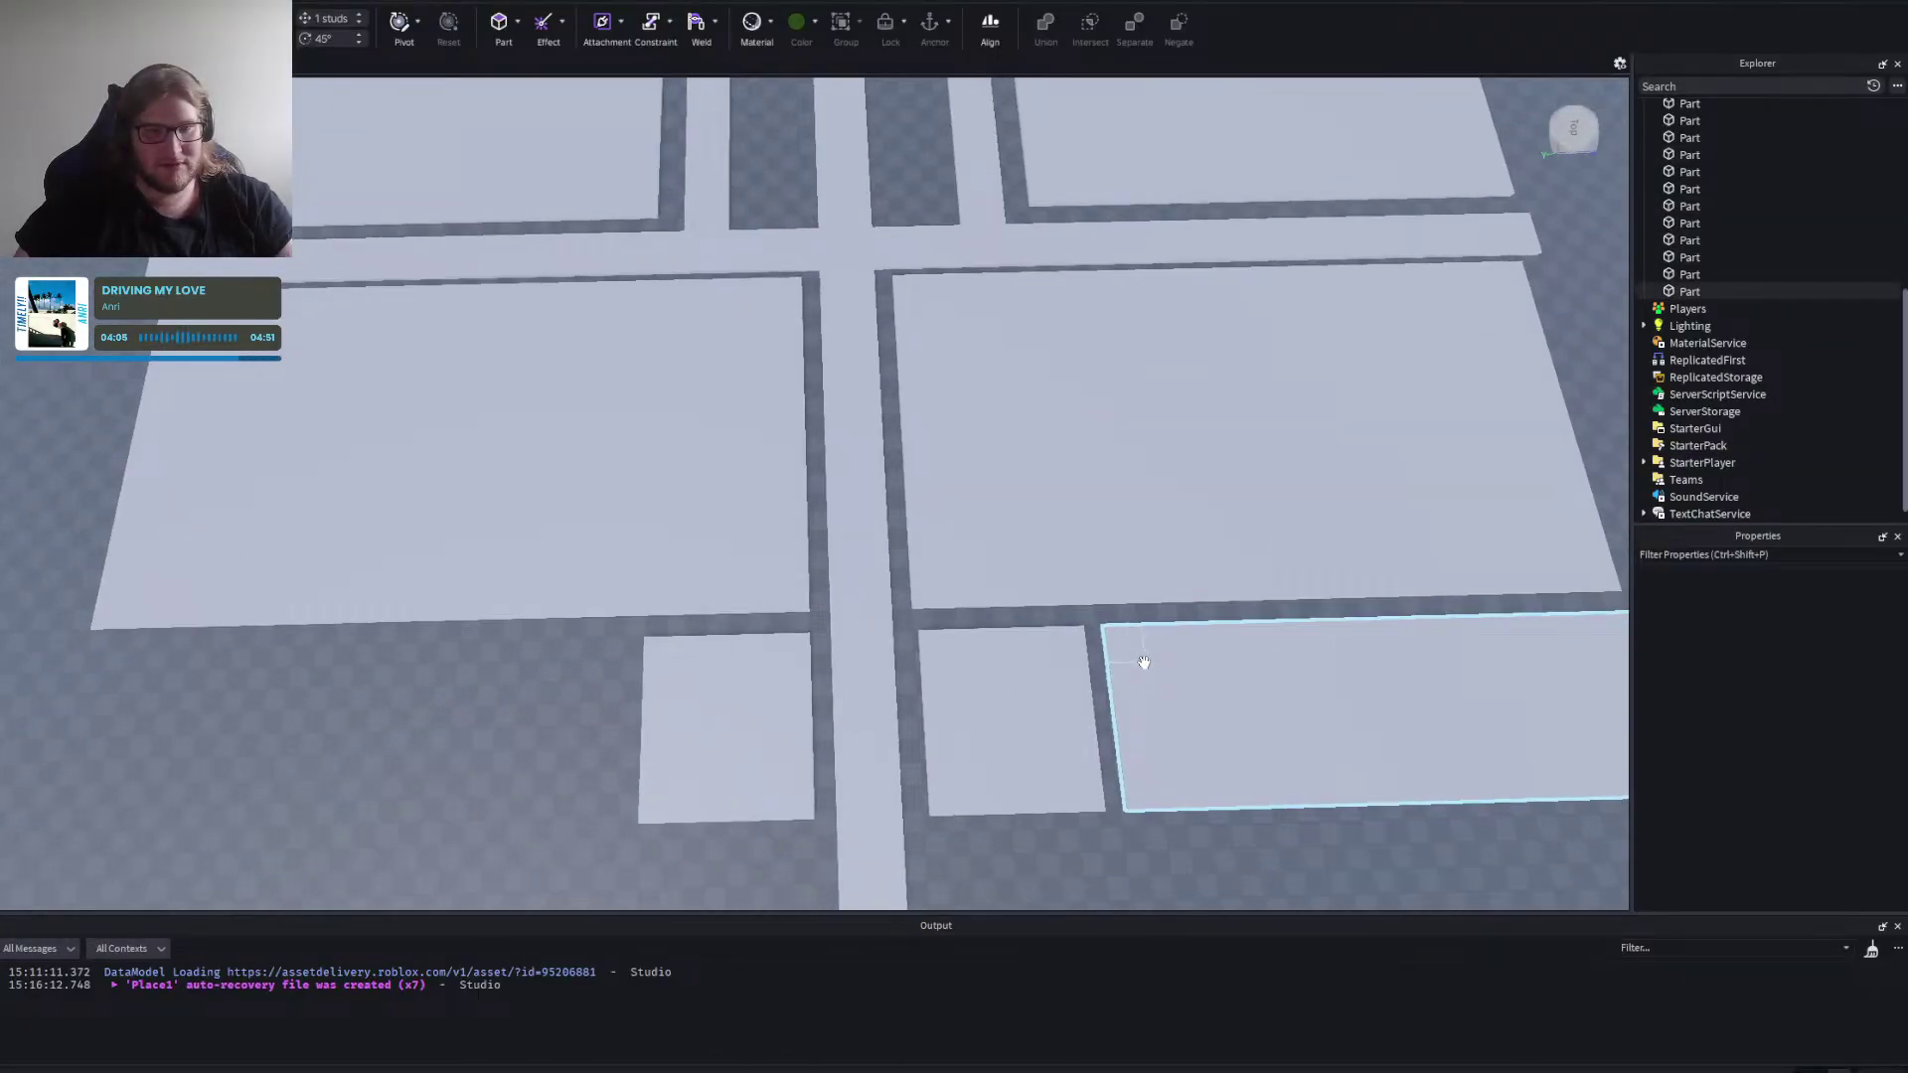
right_click(1144, 663)
key(a)
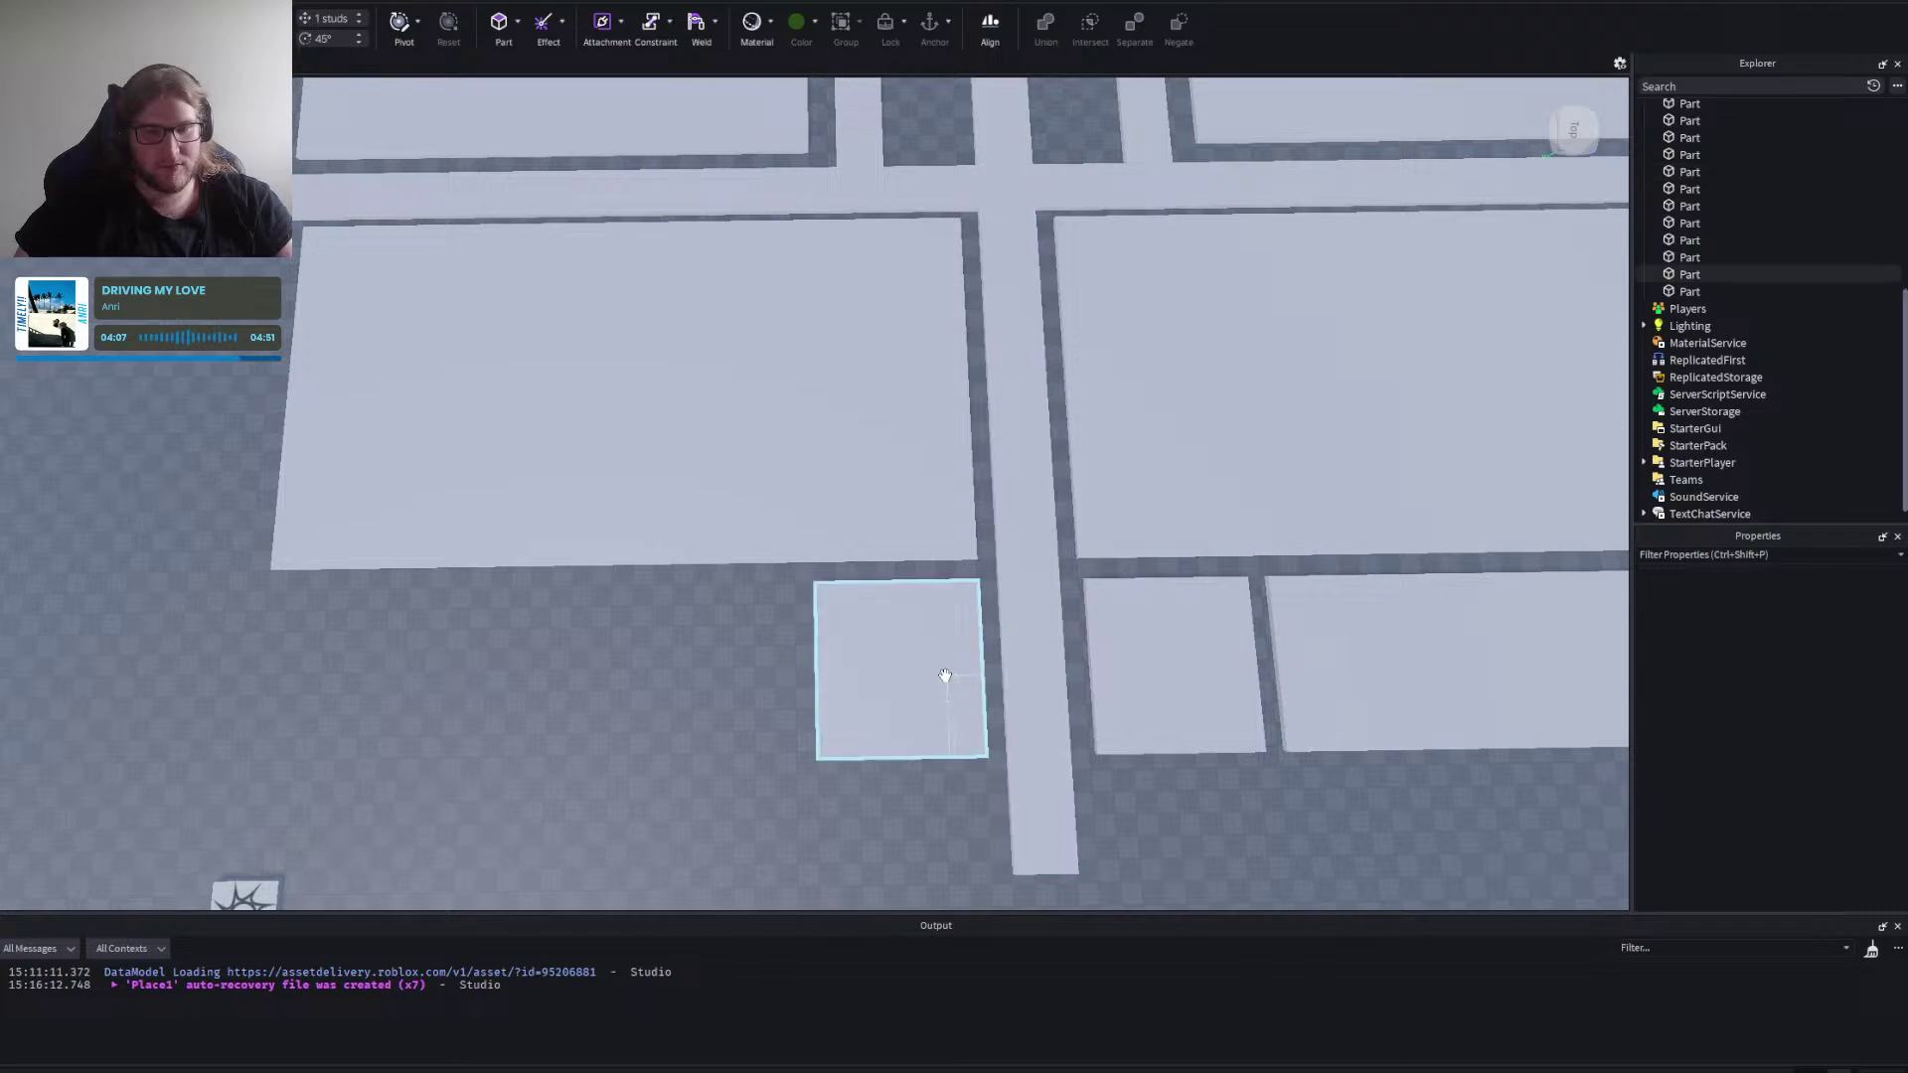
drag(941, 677, 983, 646)
key(d)
drag(1187, 652, 1184, 632)
click(1189, 803)
key(d)
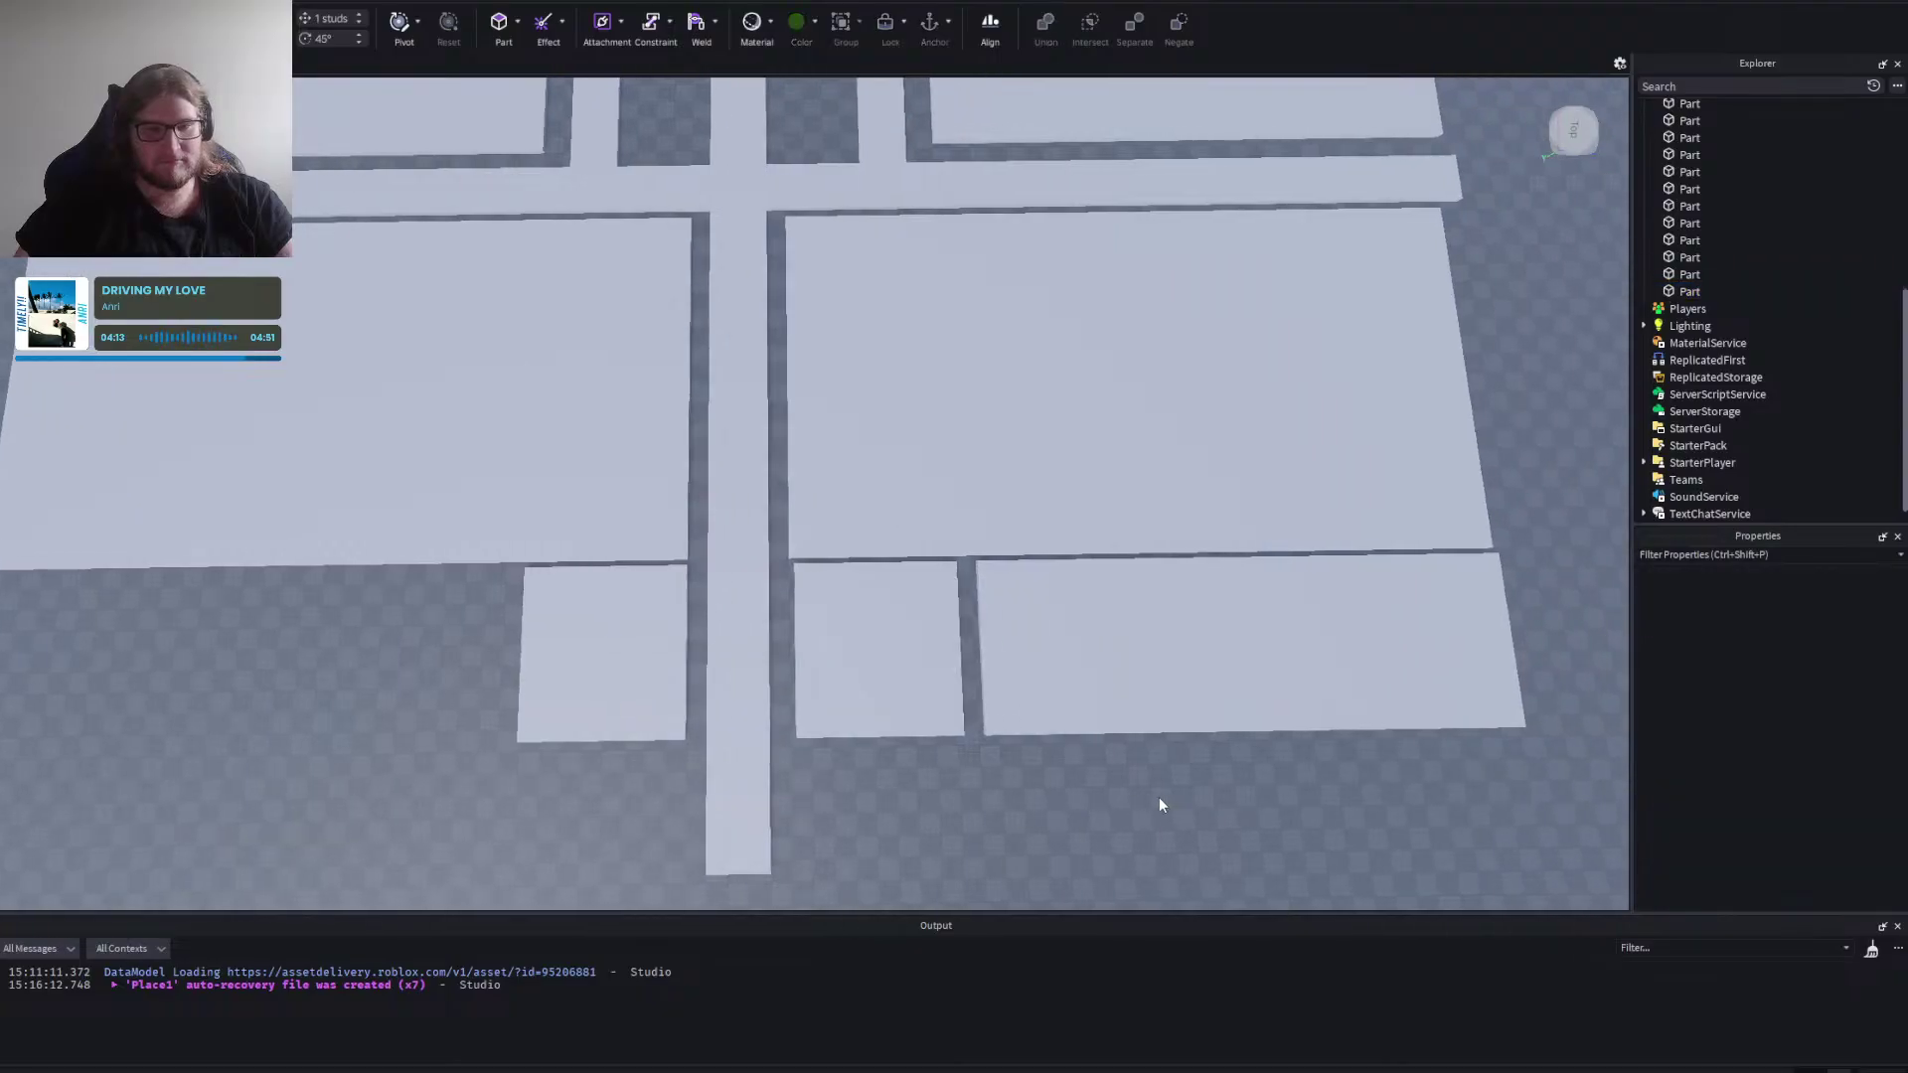
Duplicate the long outer room slab and place the copy across the central hallway, beside the lone small slab and below its large slab.
key(s)
key(a)
key(d)
click(1281, 641)
key(ctrl+d)
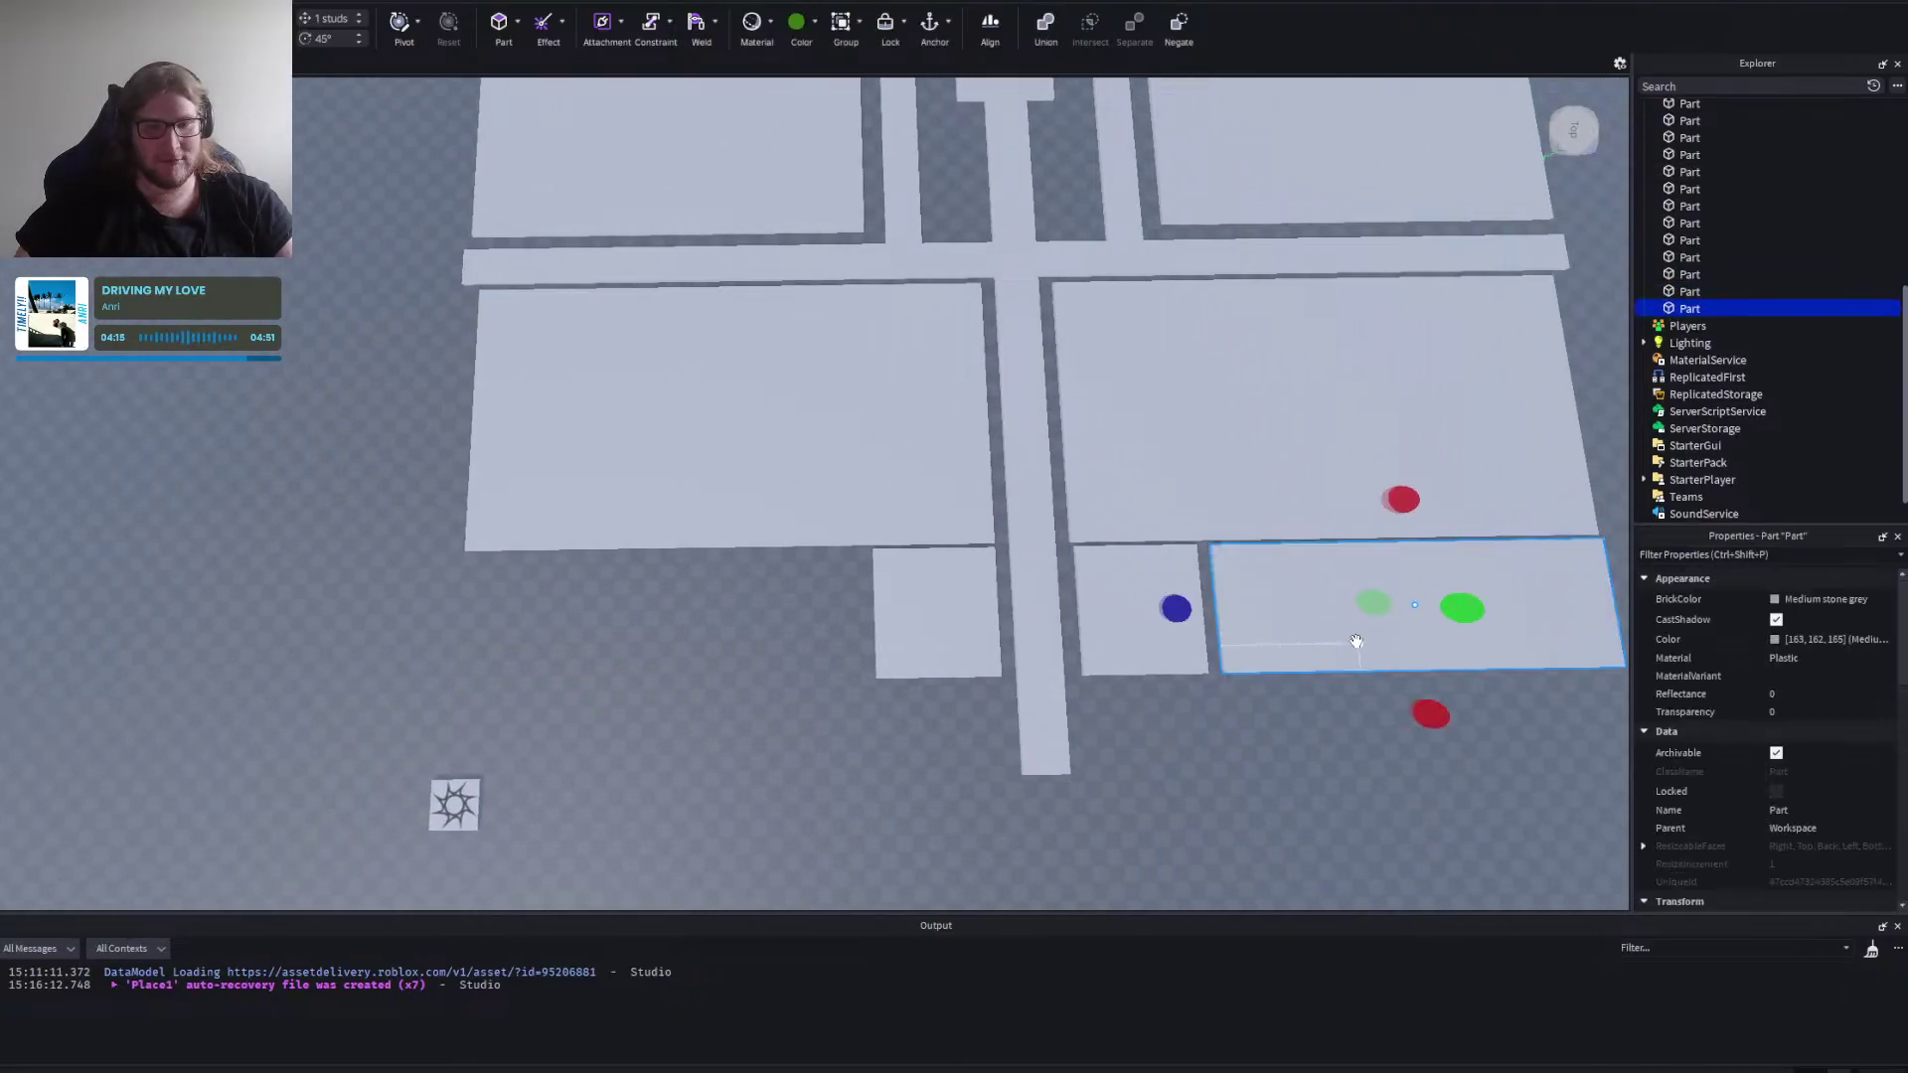
drag(1323, 648, 555, 662)
click(610, 742)
key(d)
key(a)
key(d)
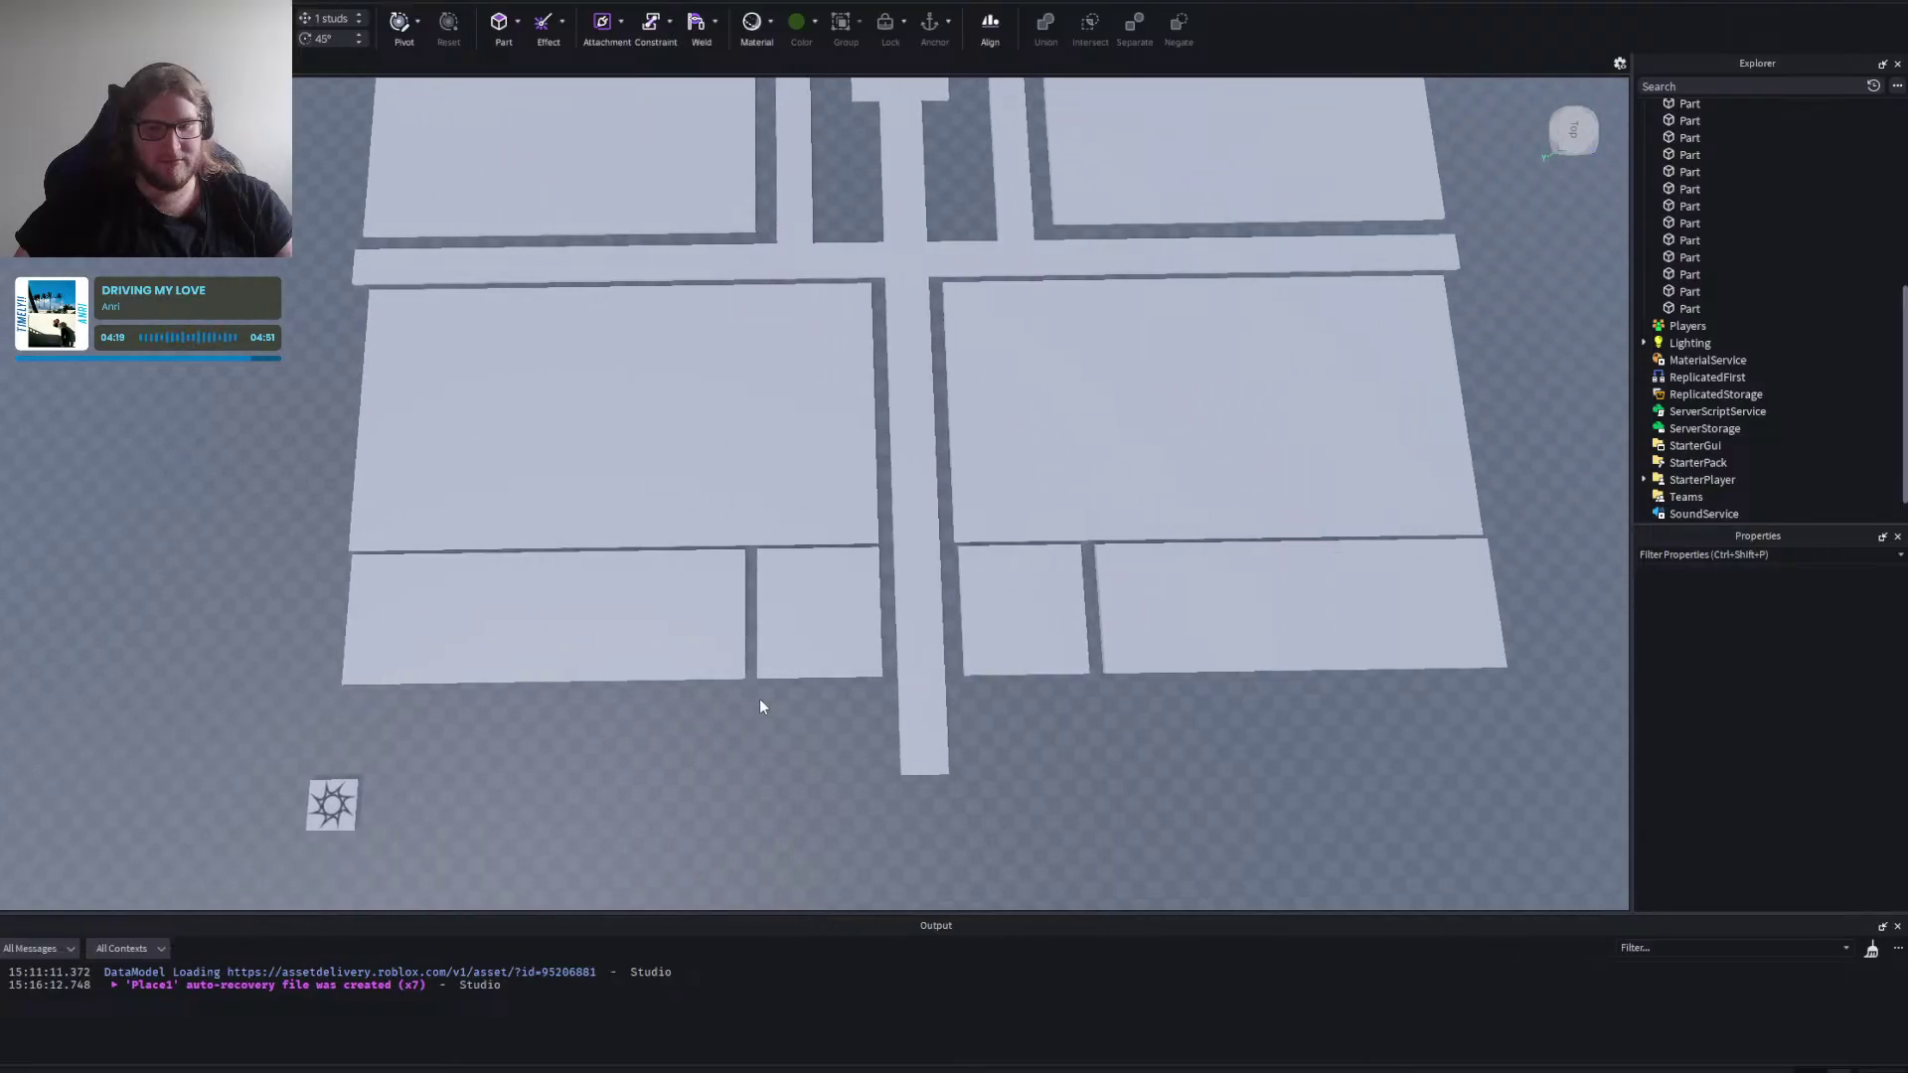
Compare the outer corners of both long room slabs with the large slabs and nudge the original long slab into line.
key(a)
click(732, 664)
scroll(735, 665, up, 8)
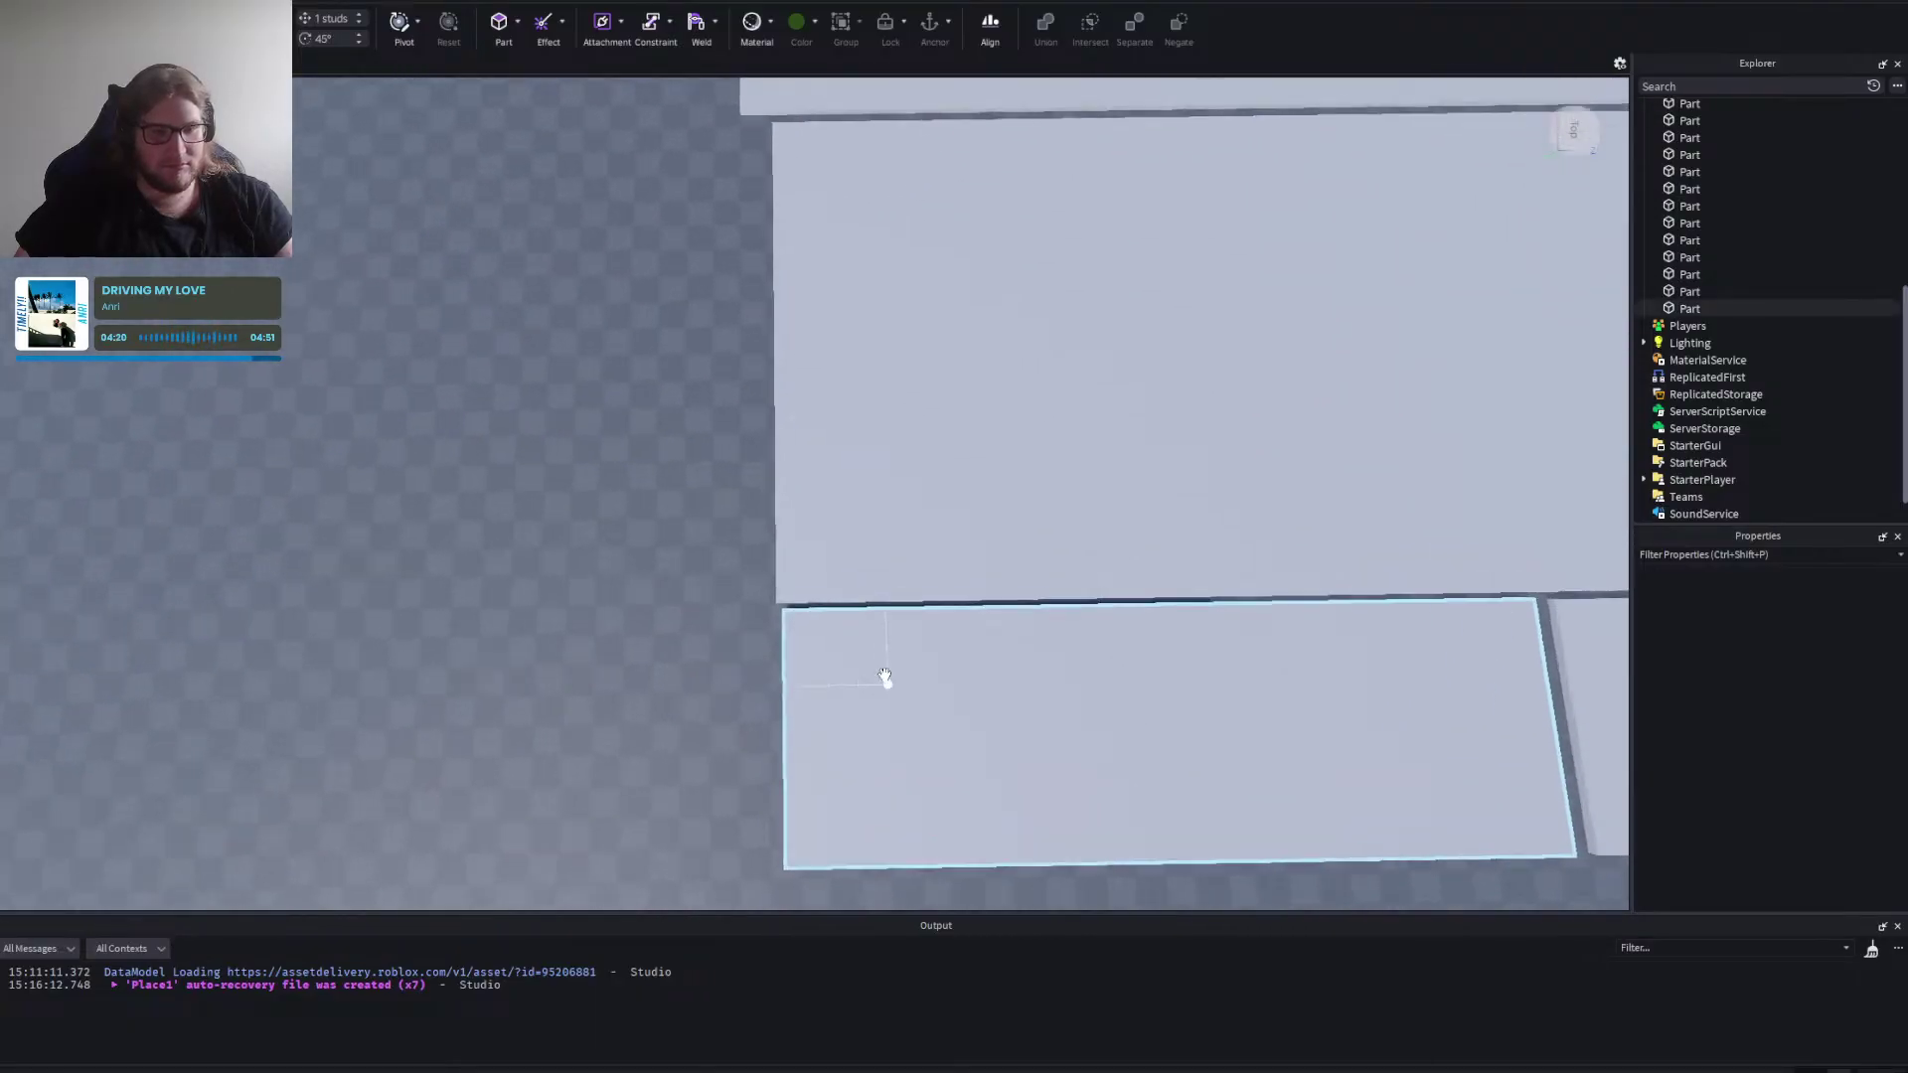
click(738, 669)
scroll(738, 668, down, 3)
key(d)
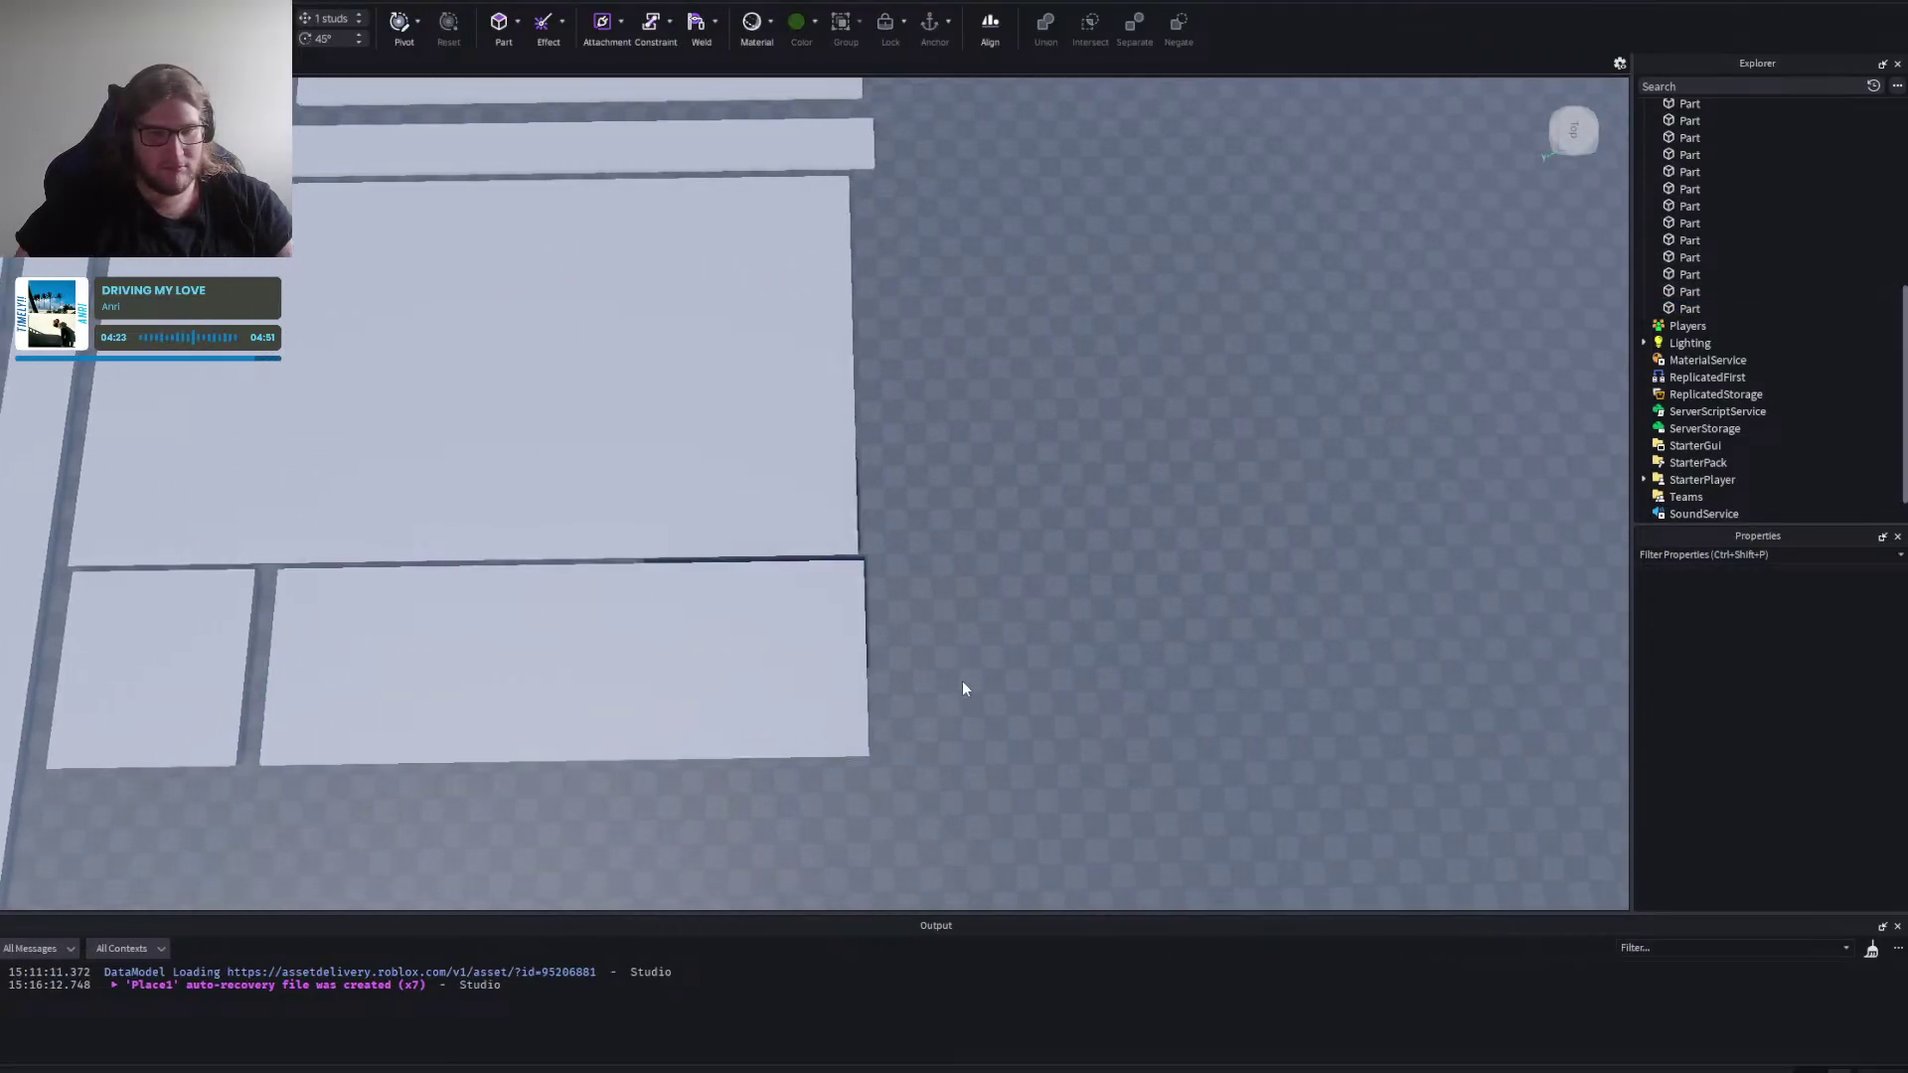
drag(851, 660, 852, 652)
click(935, 652)
key(a)
scroll(969, 648, down, 2)
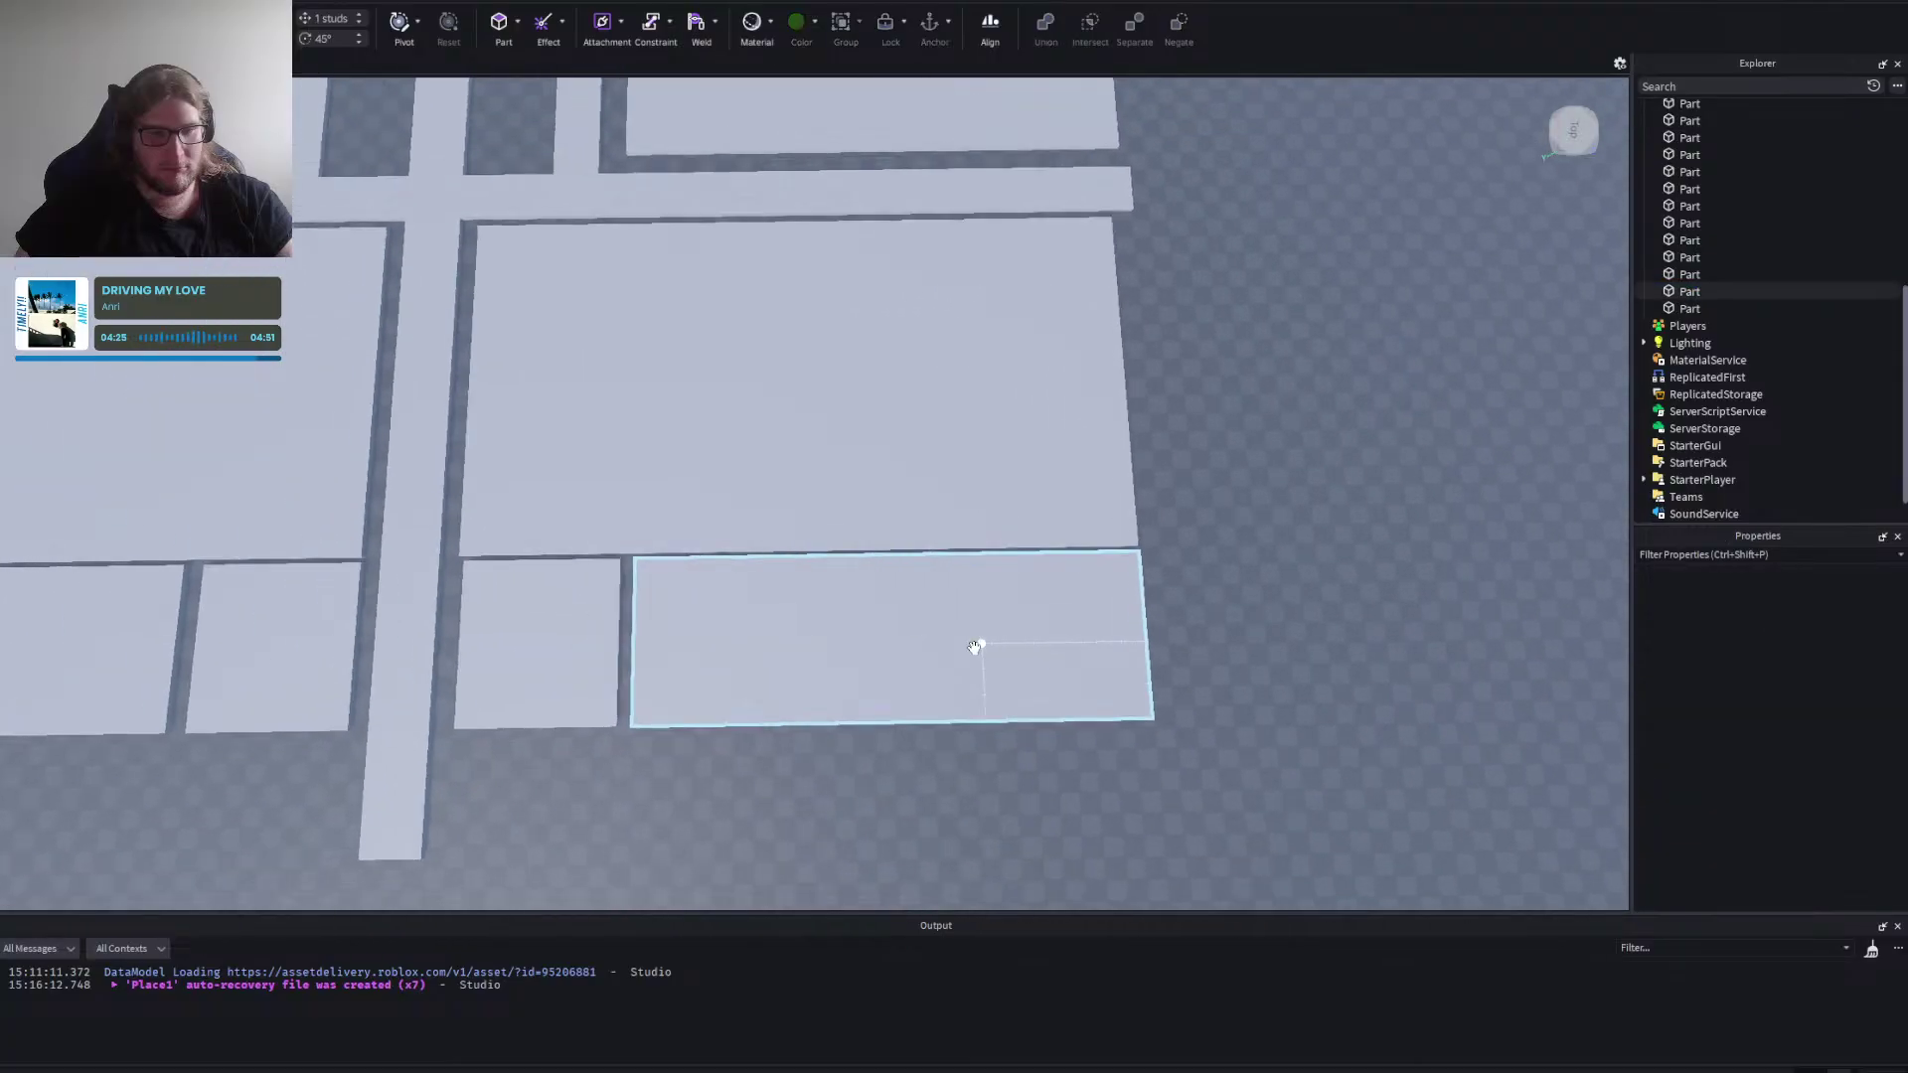
Nudge the small room slab beside the original long slab slightly toward the central hallway to even out its side gaps.
scroll(974, 647, down, 1)
key(a)
key(d)
key(a)
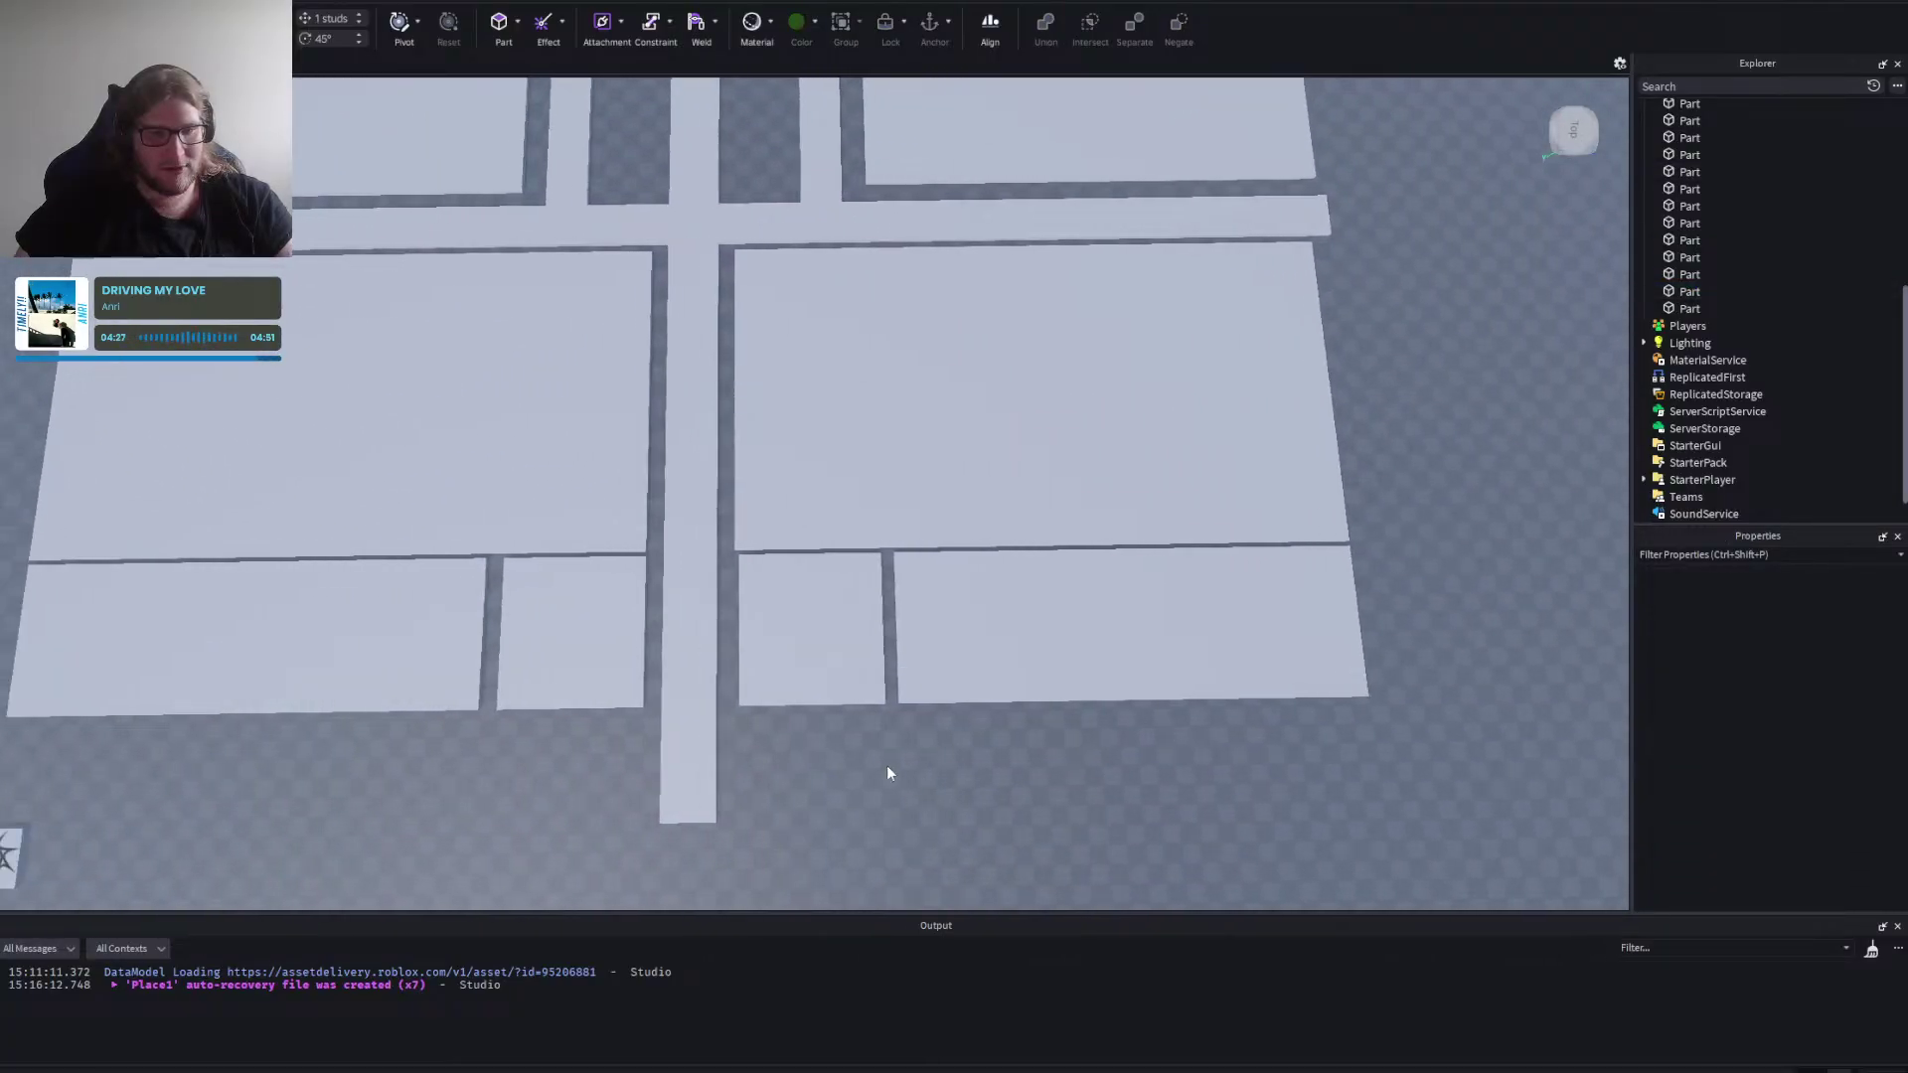
scroll(887, 772, up, 5)
click(903, 681)
drag(903, 682, 898, 679)
key(d)
scroll(964, 695, down, 2)
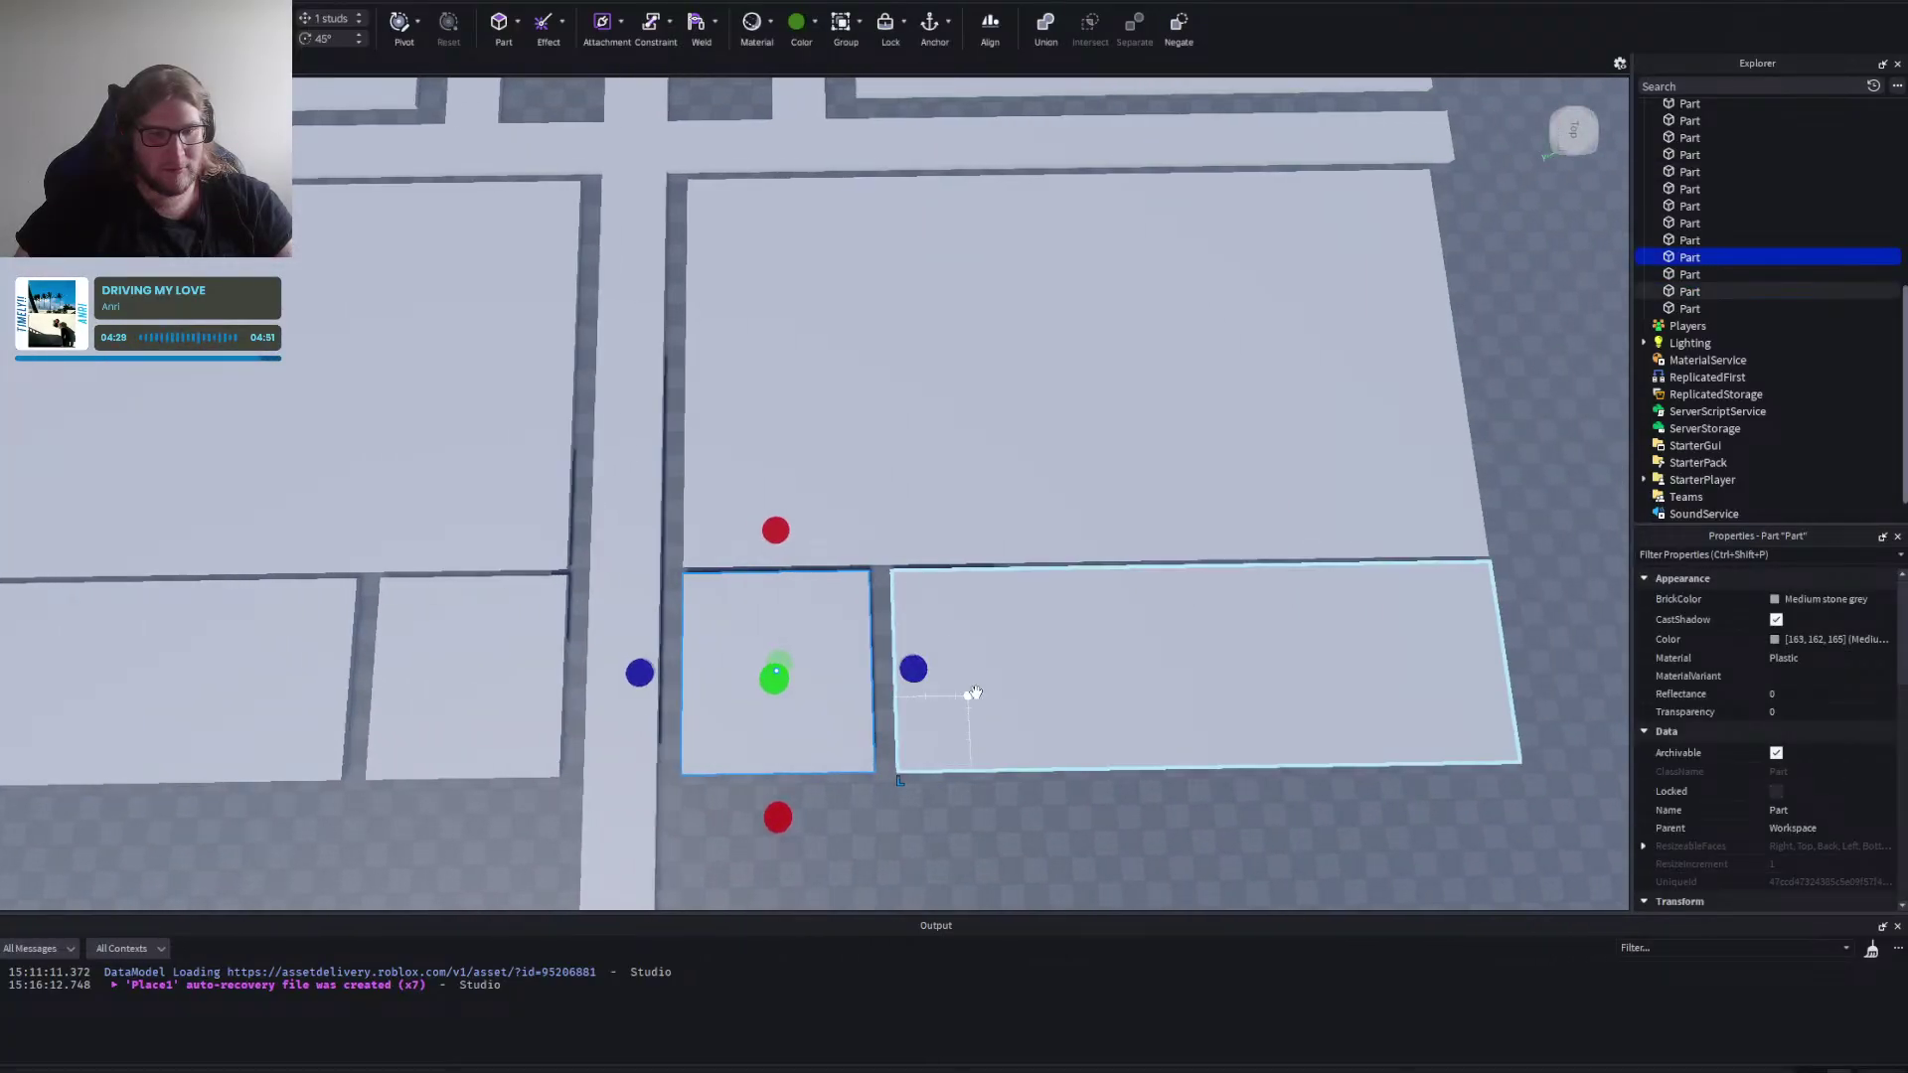
key(a)
scroll(880, 691, up, 2)
scroll(928, 856, down, 1)
scroll(928, 860, down, 3)
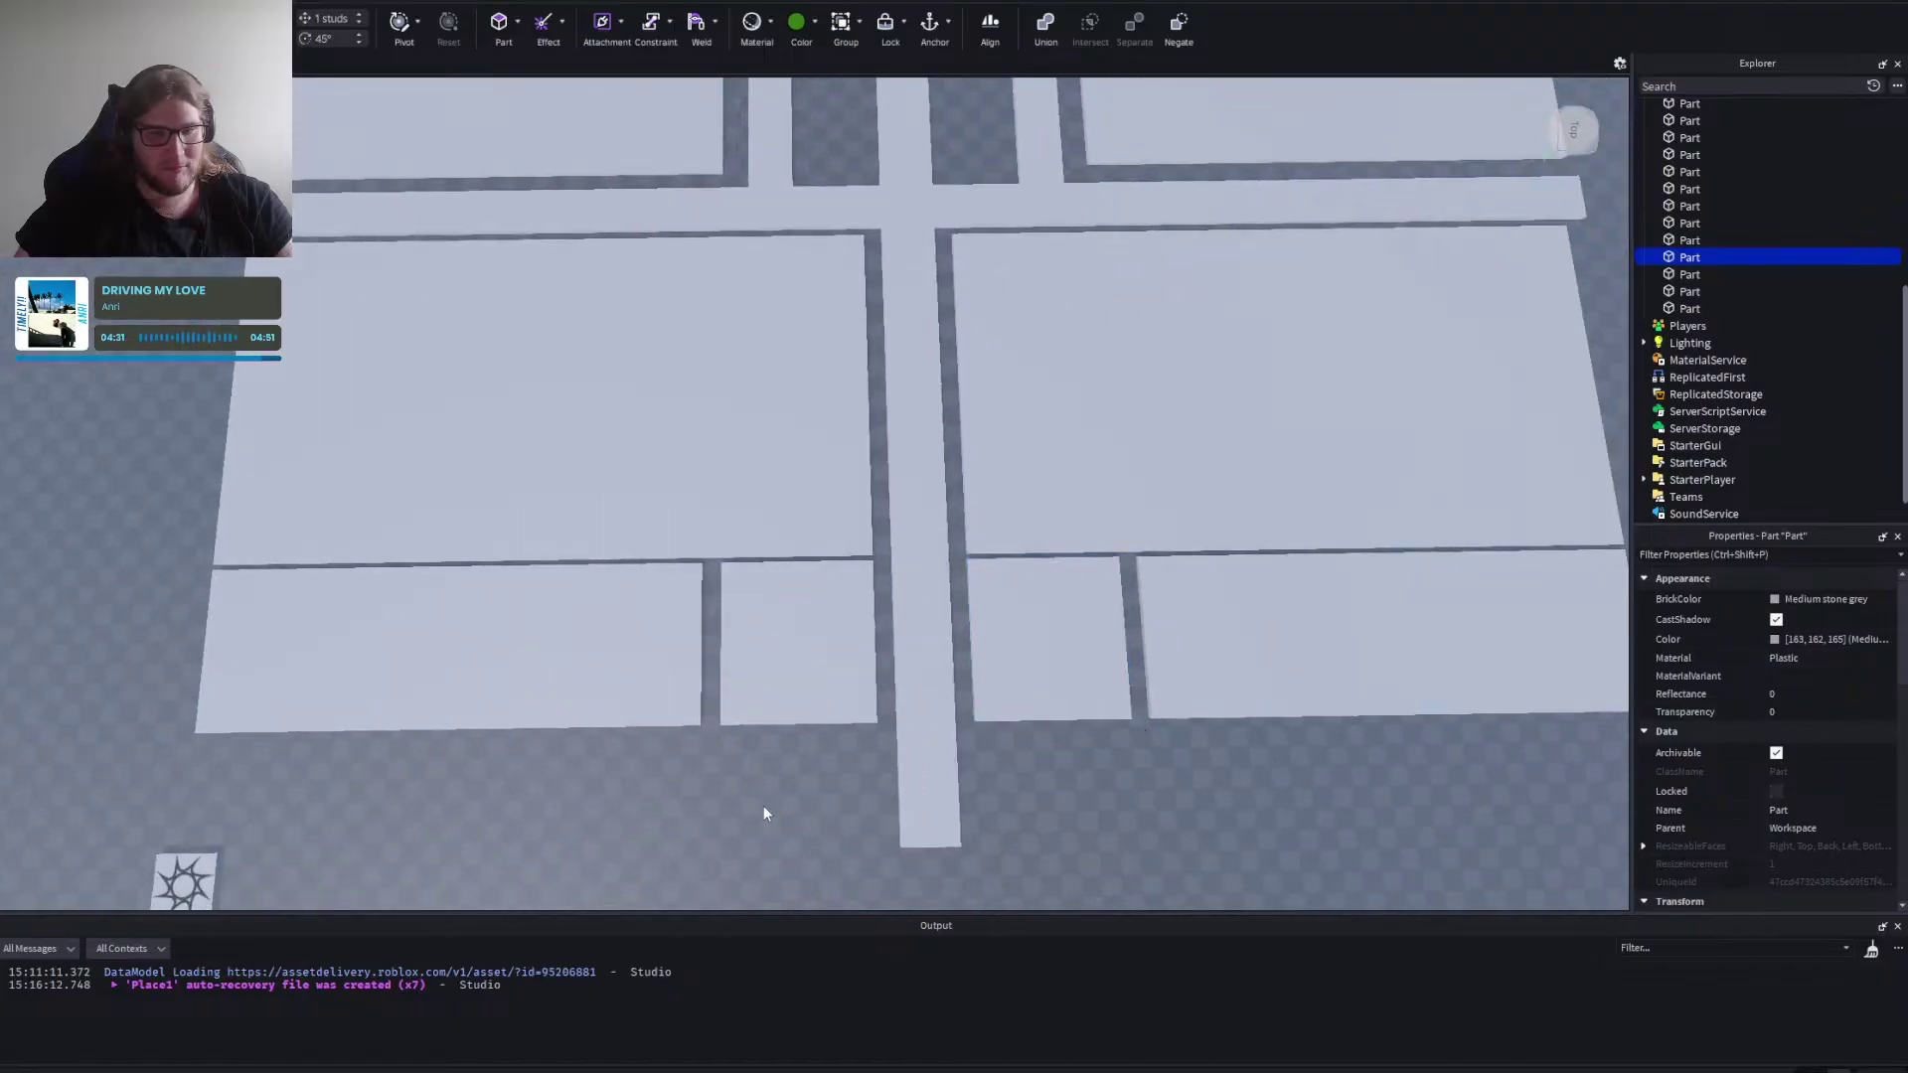
click(763, 810)
Examine the whole asylum layout from several sides, including the outer room rows, hallway ends and courtyard.
scroll(775, 799, down, 3)
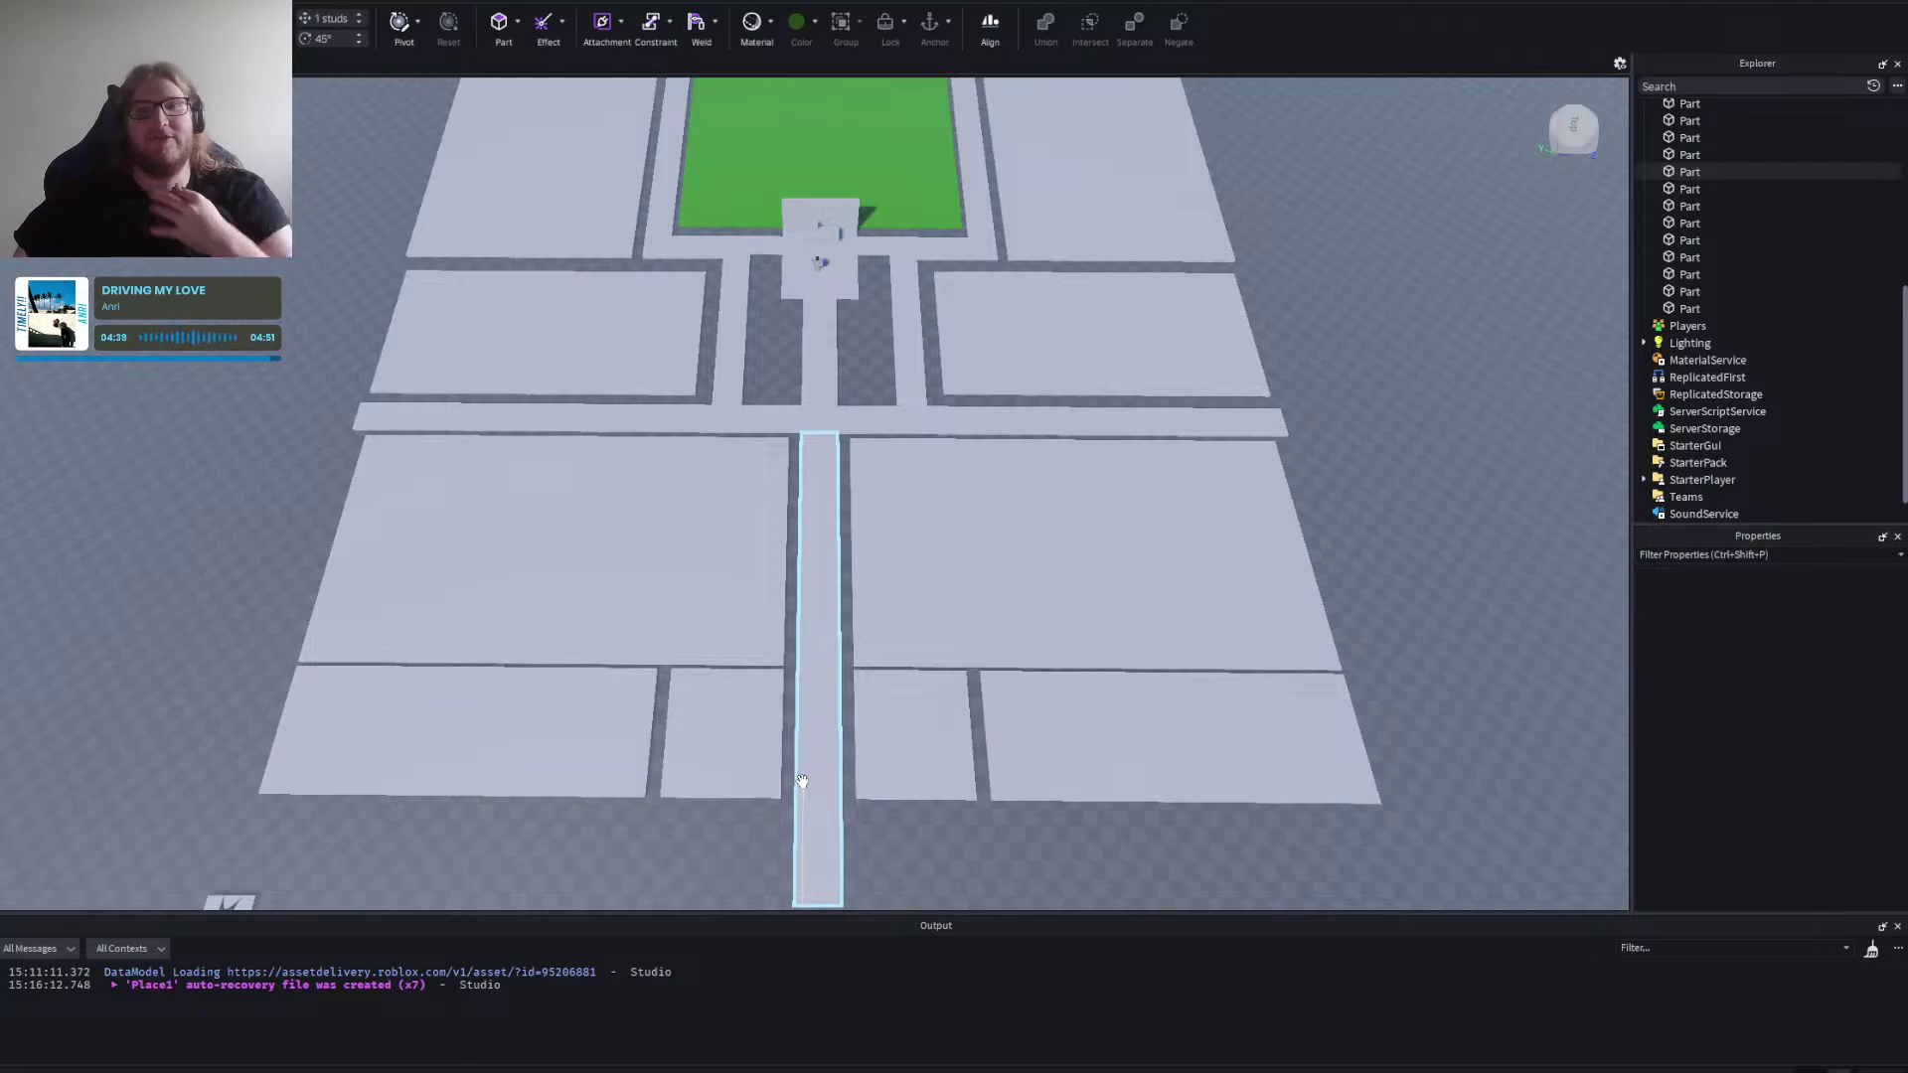
key(d)
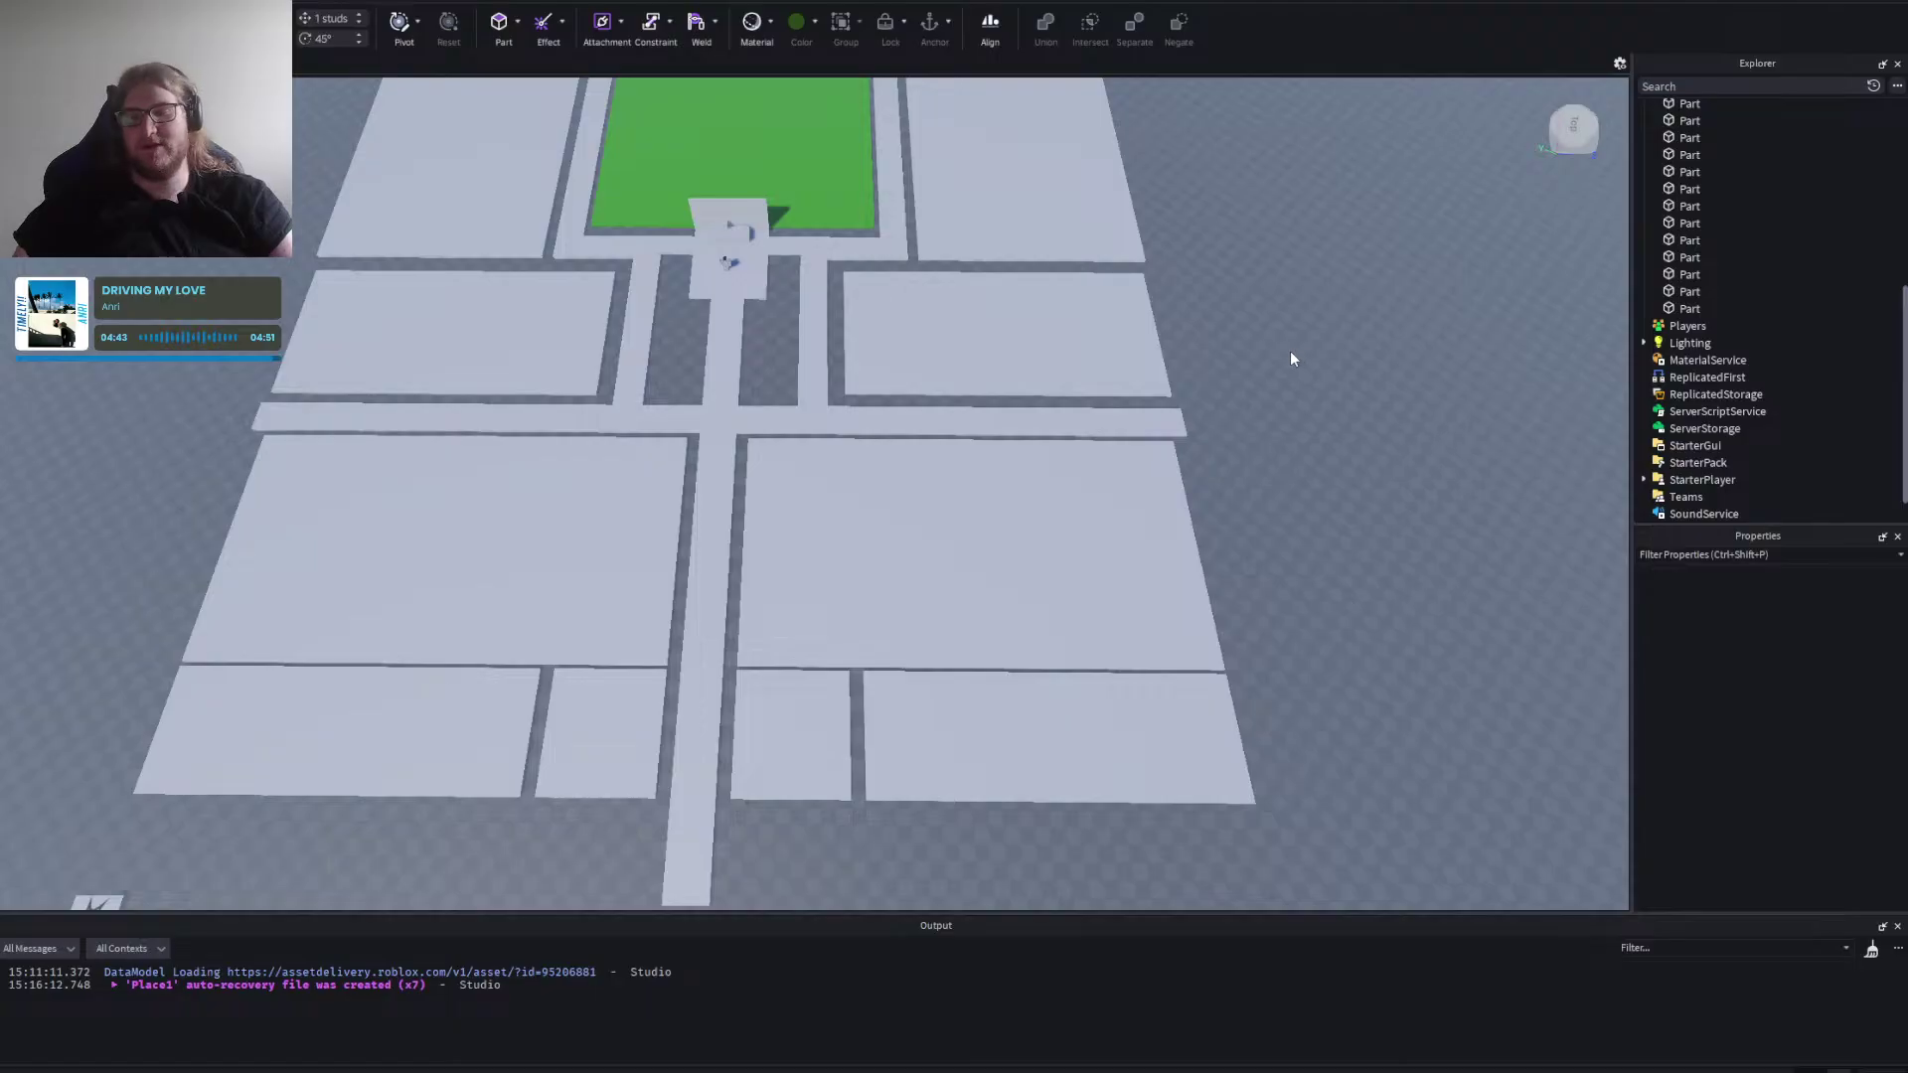
key(s)
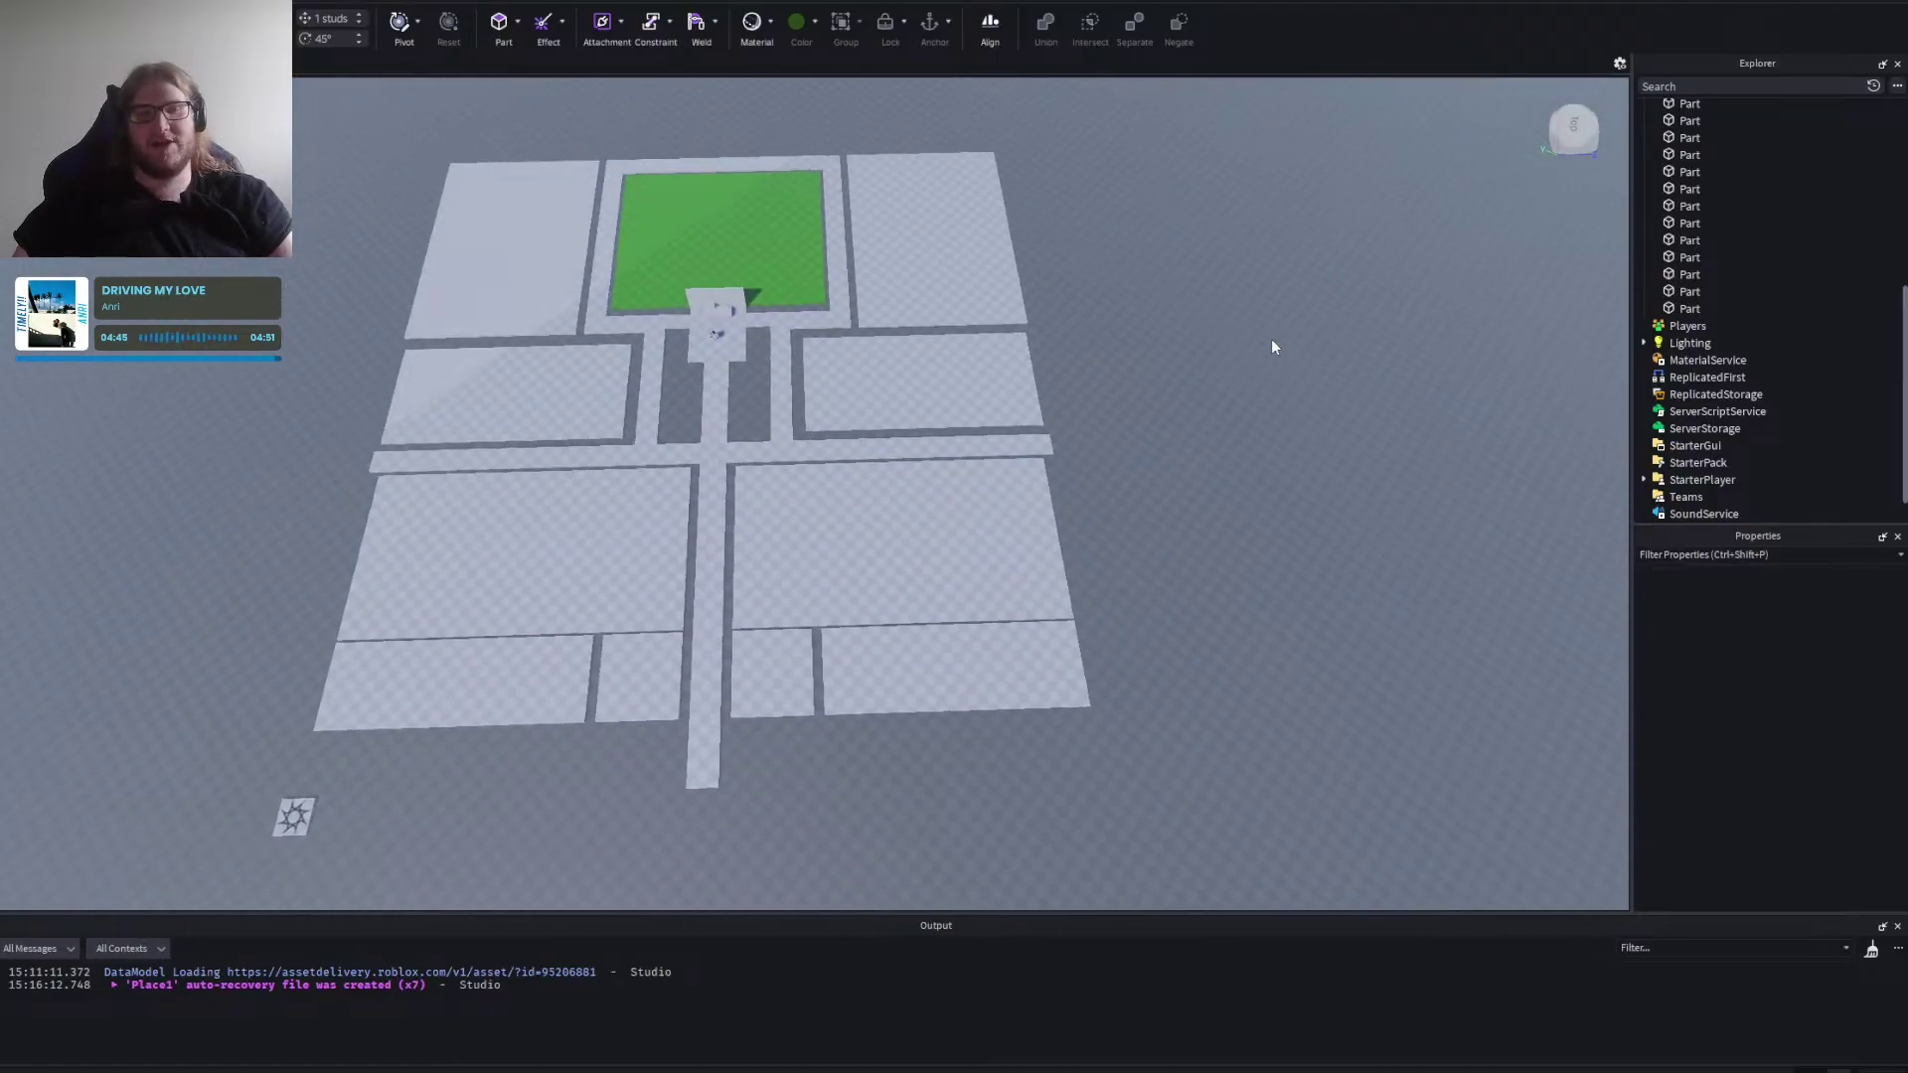
key(w)
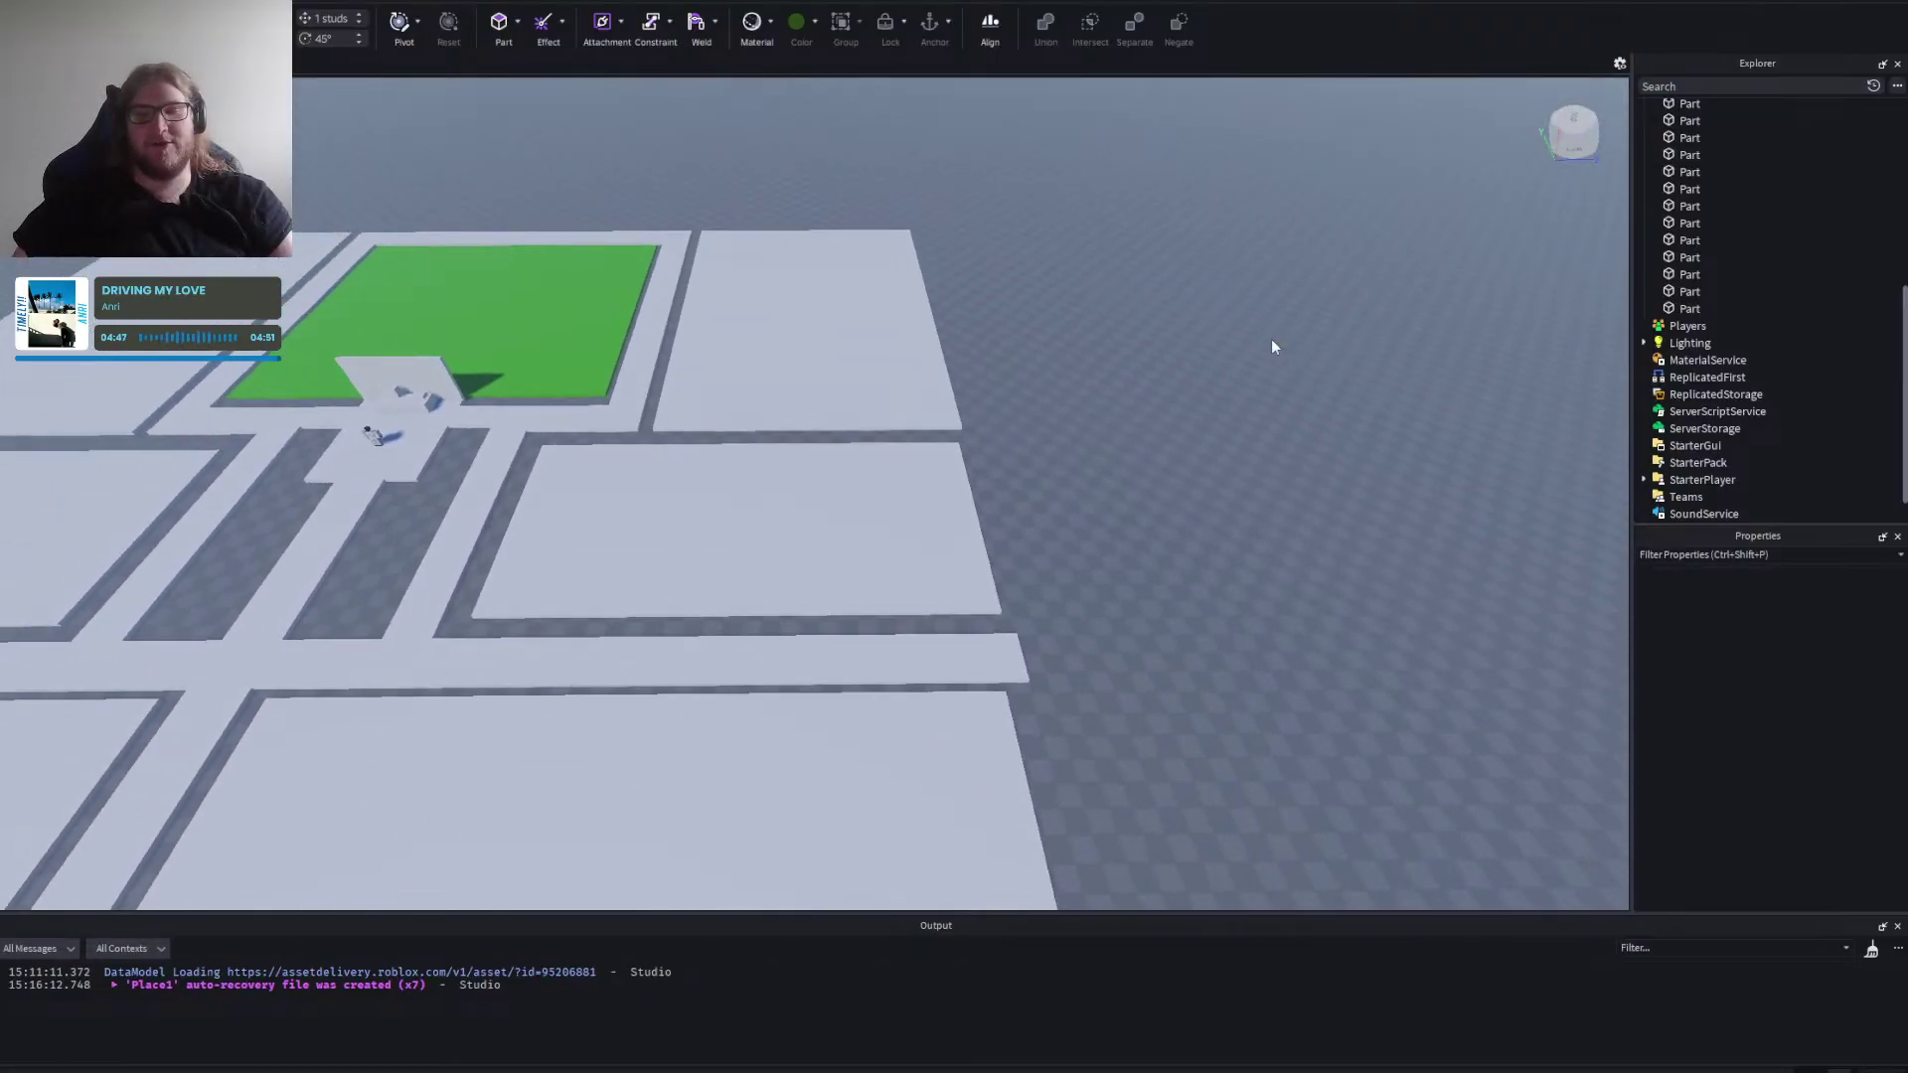
right_click(1271, 340)
key(d)
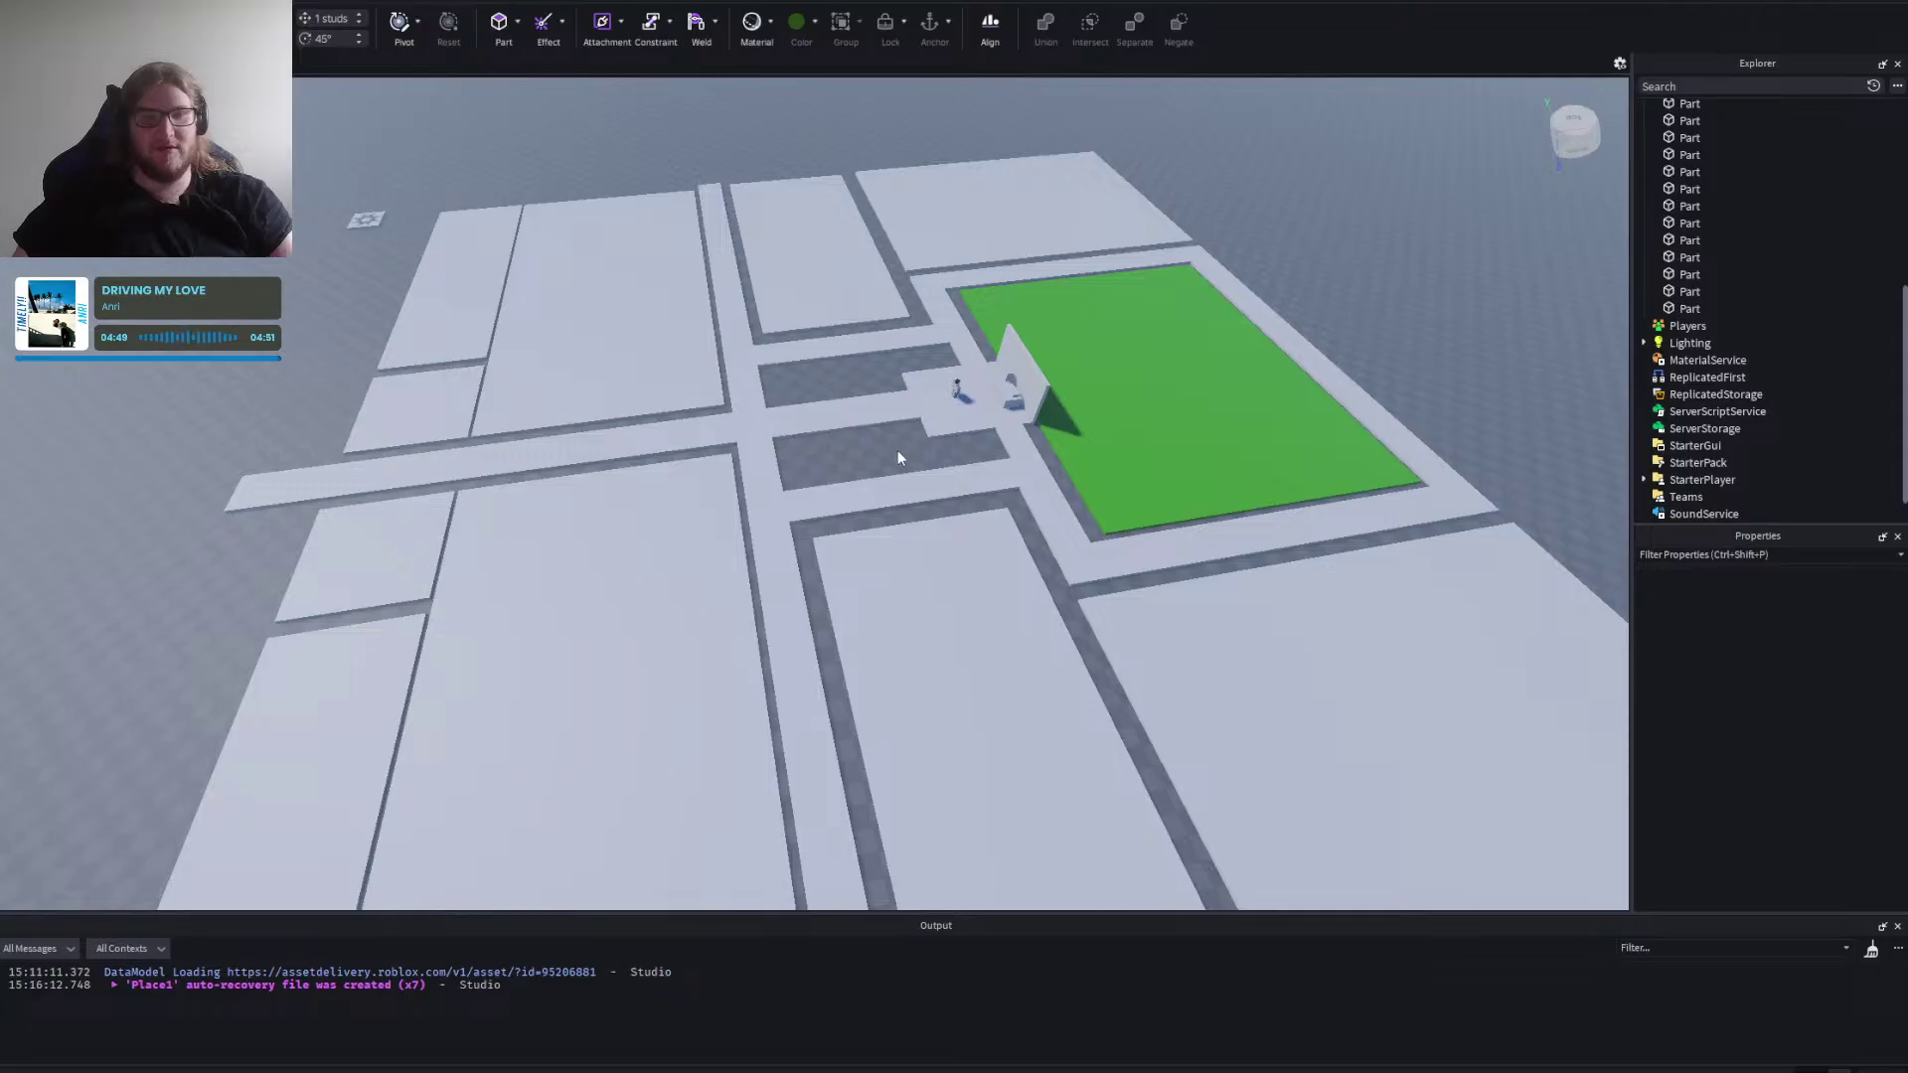
right_click(897, 457)
key(a)
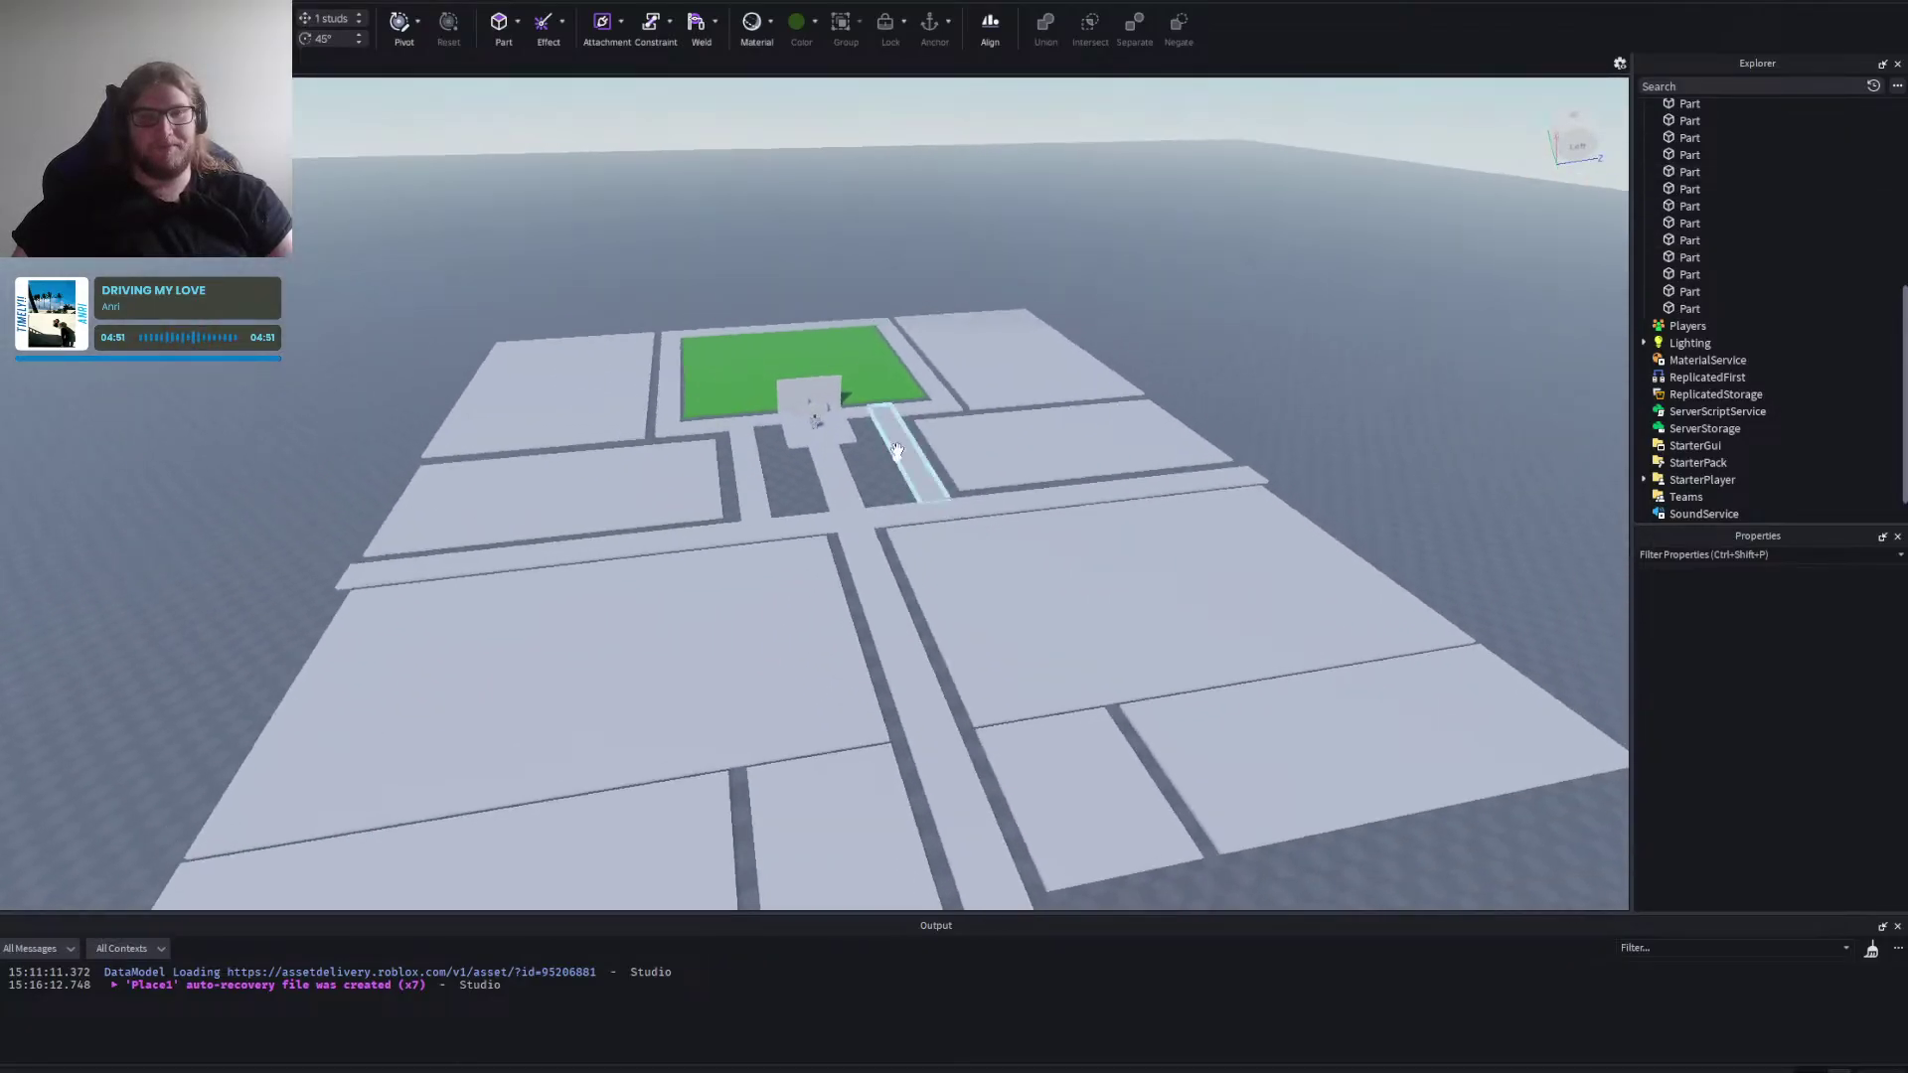
drag(897, 450, 908, 425)
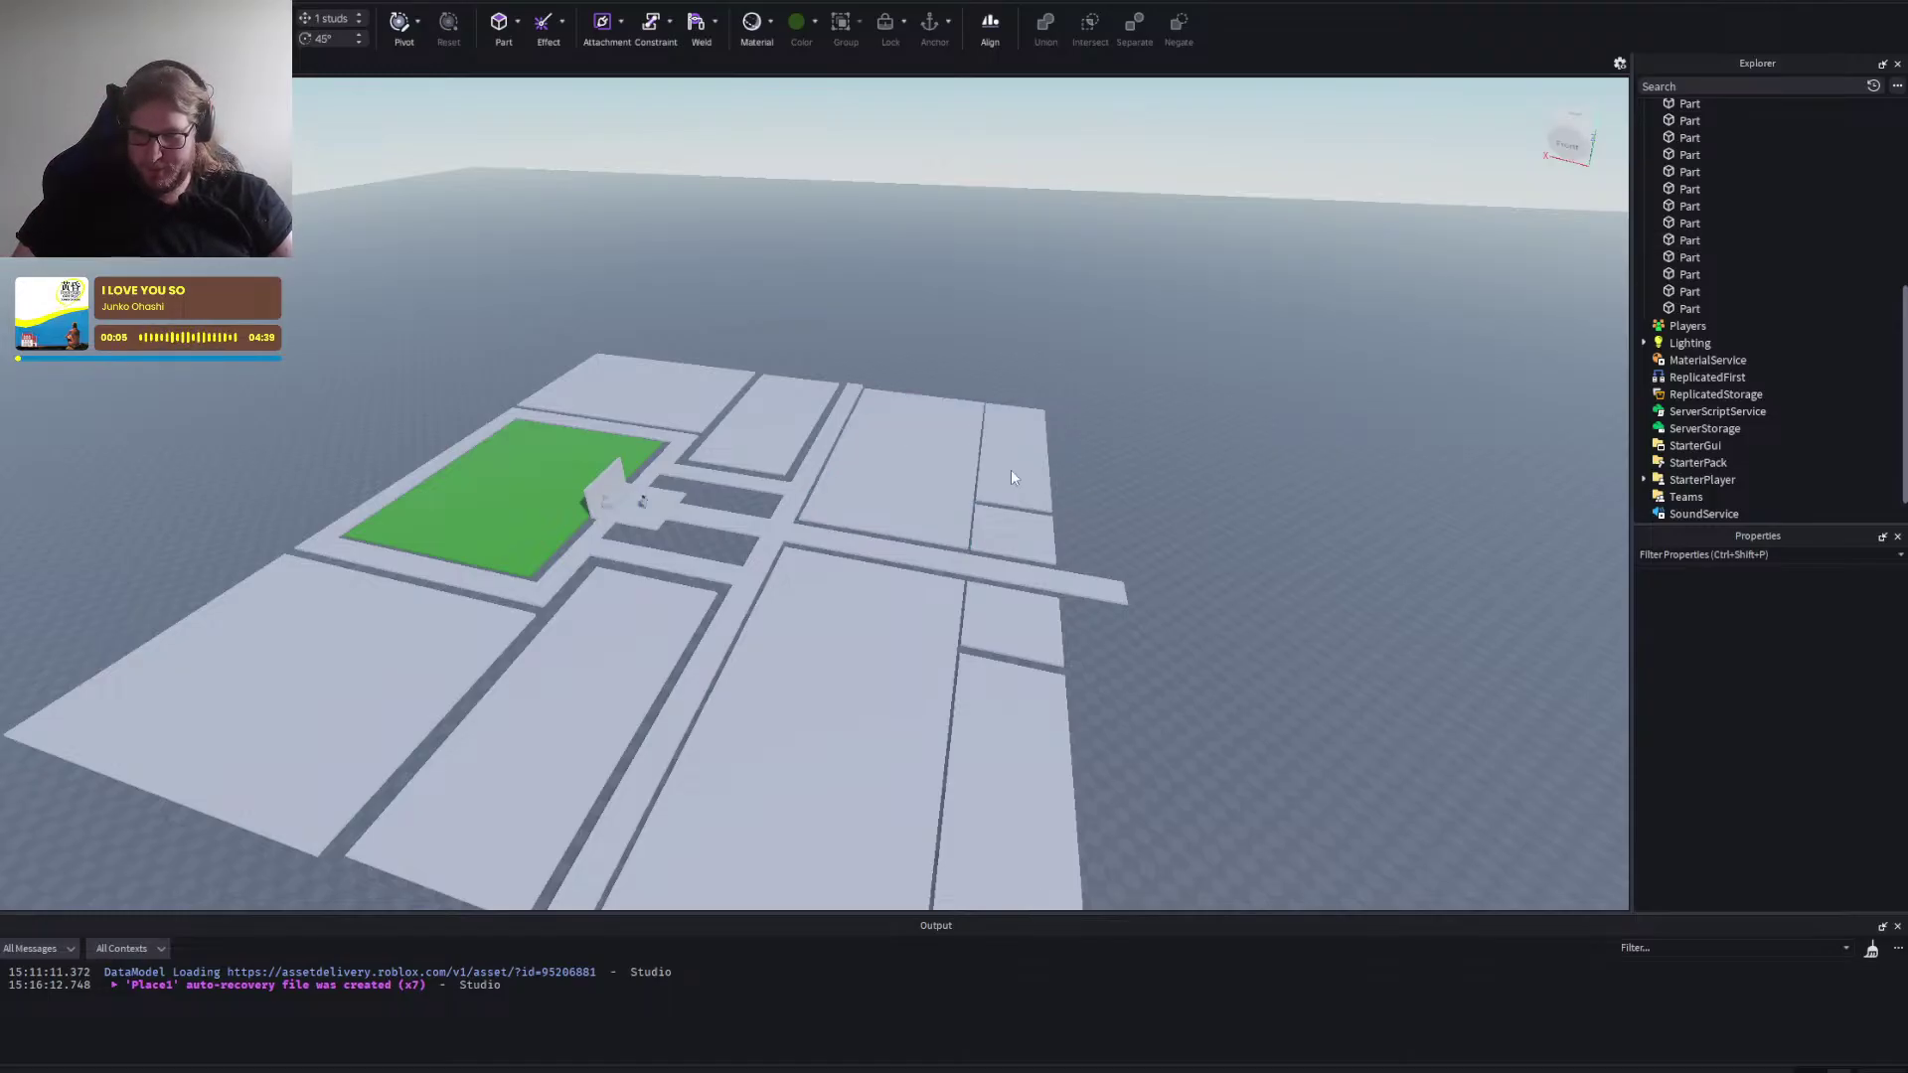
right_click(1179, 696)
key(d)
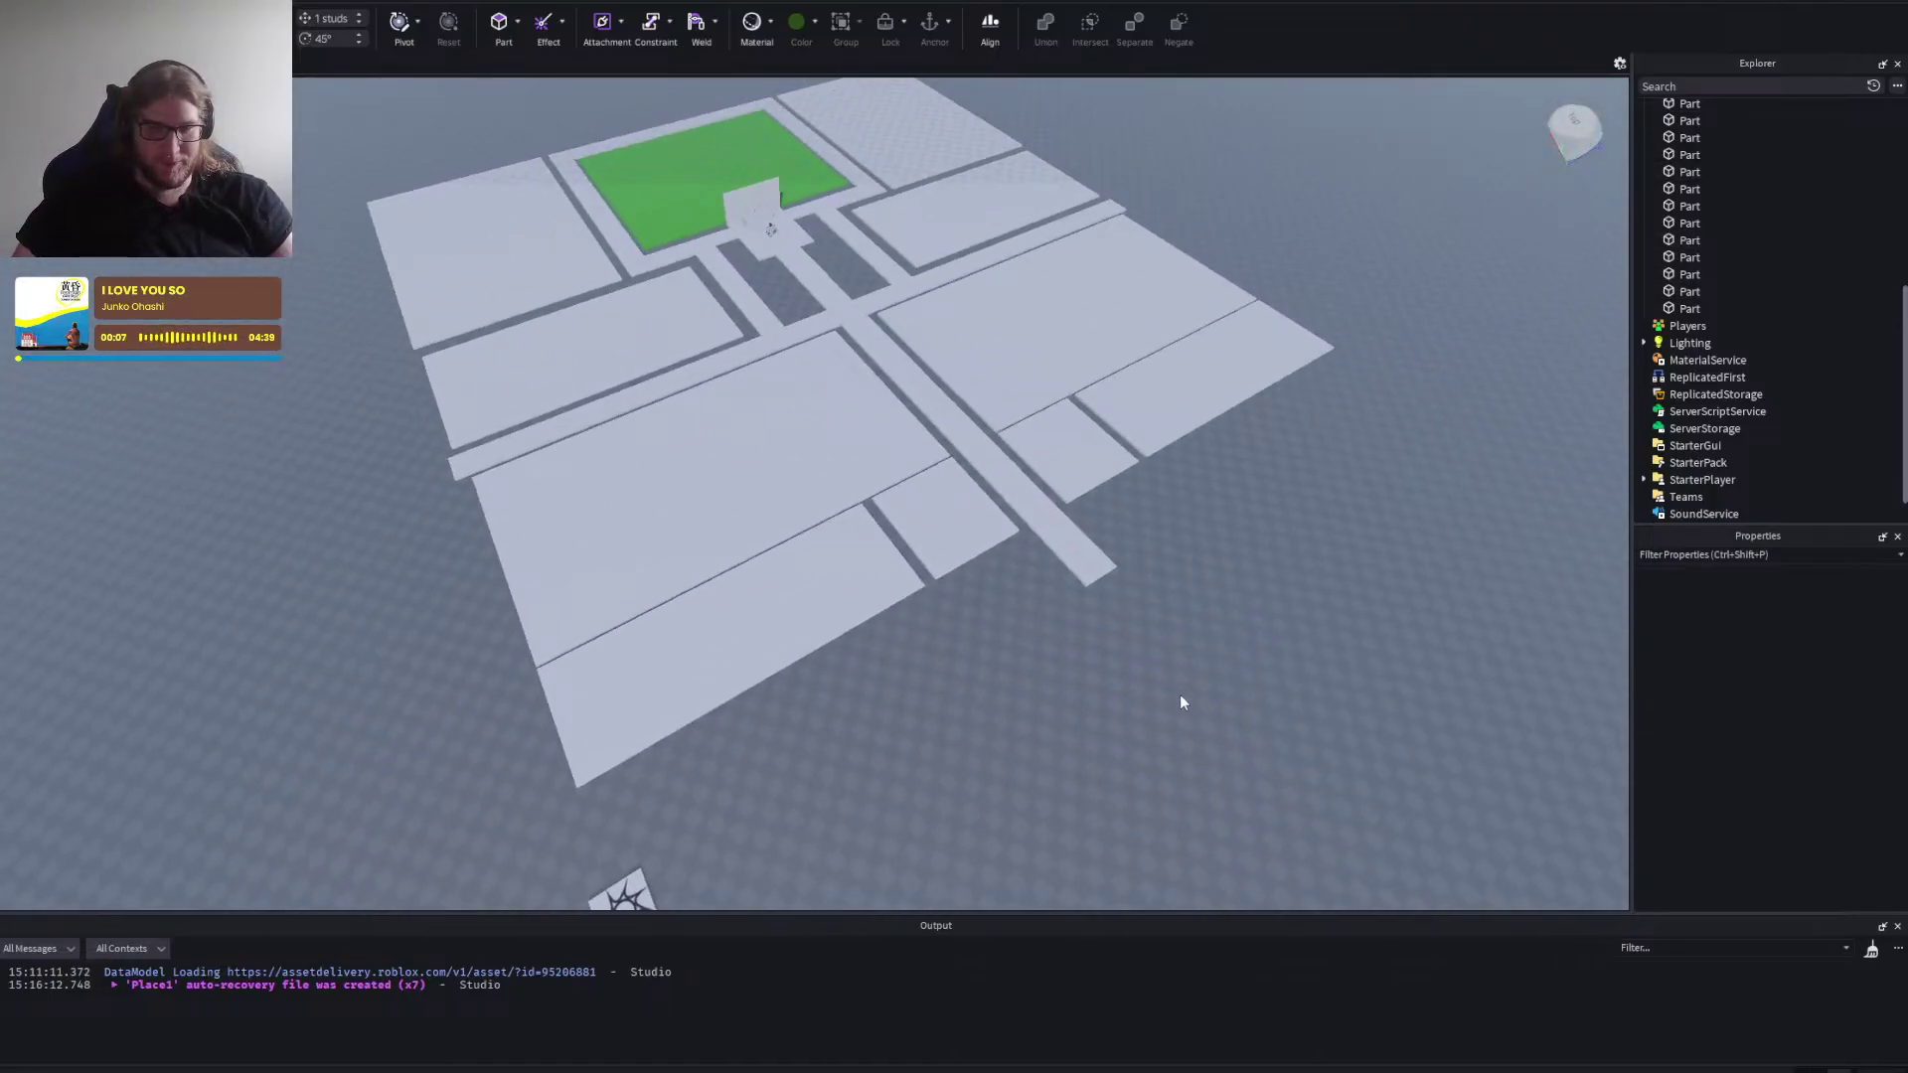
key(a)
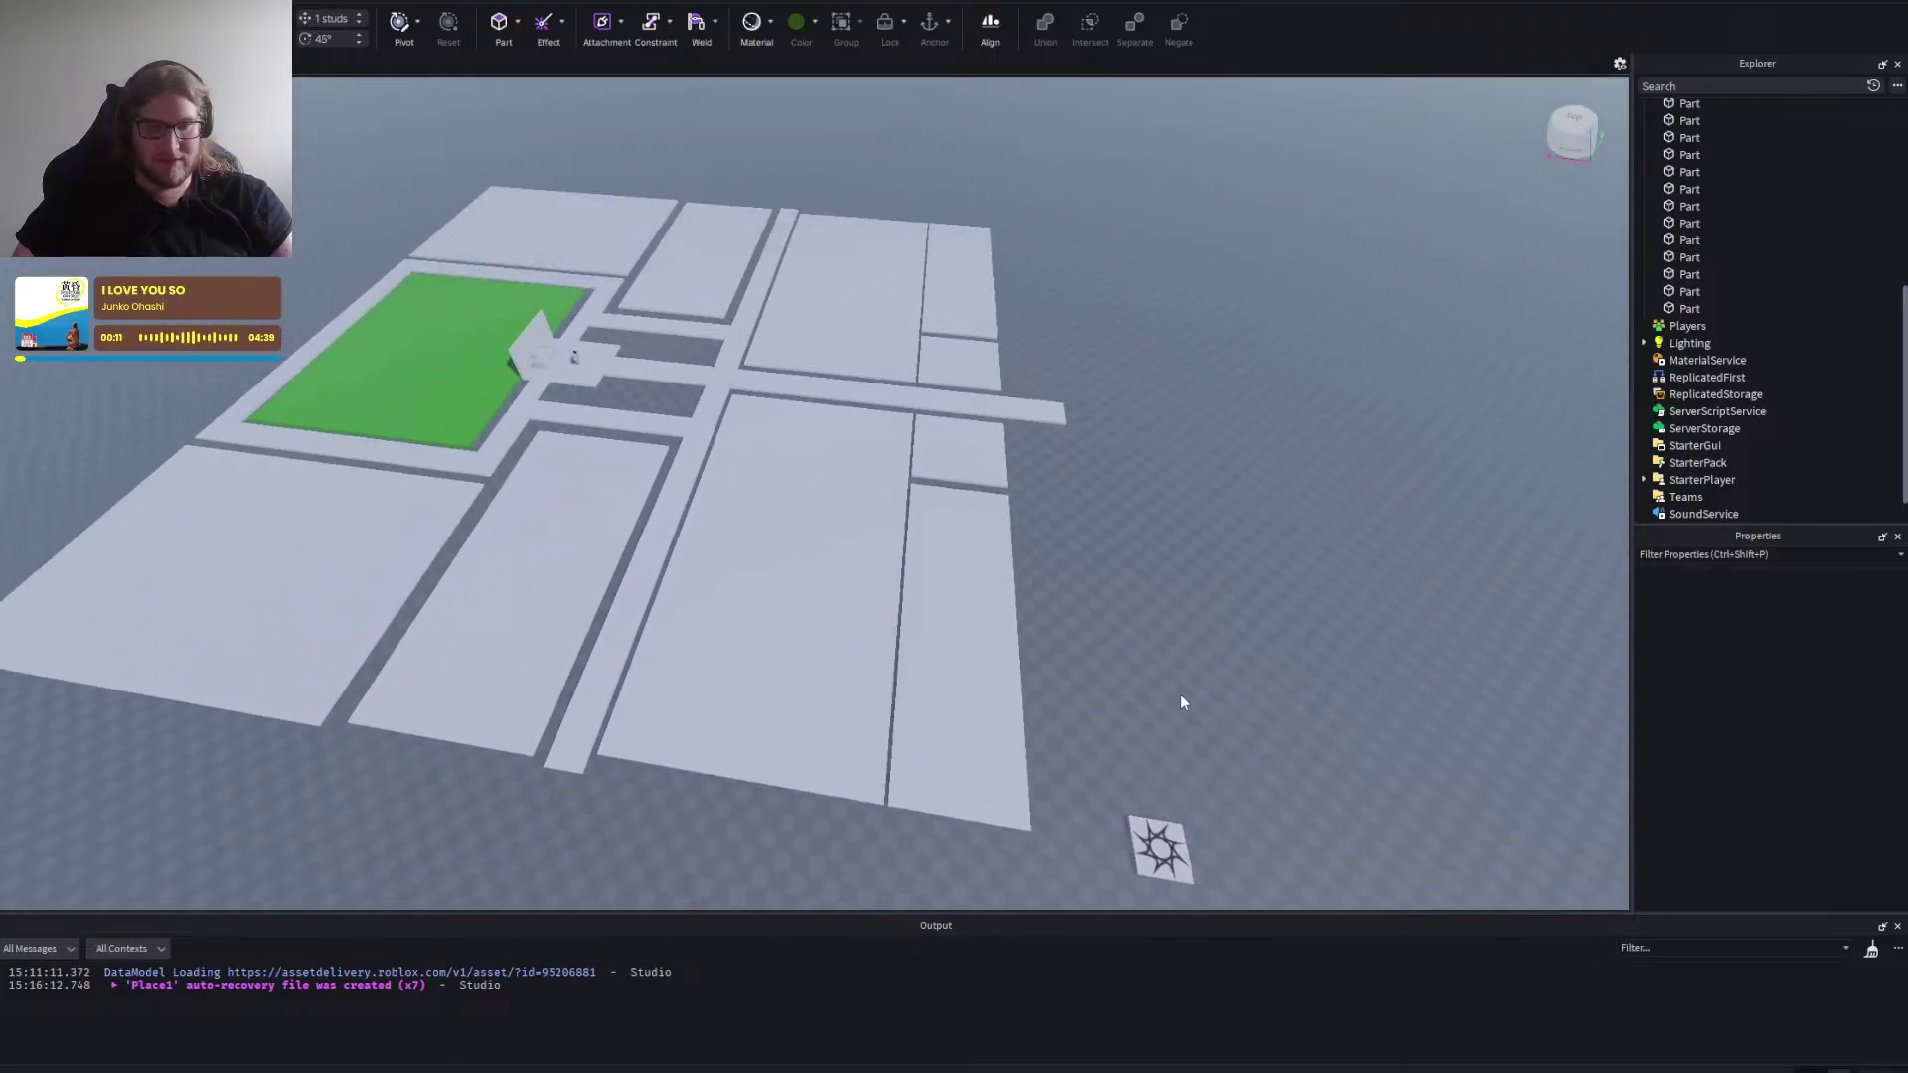
key(d)
drag(1181, 696, 1180, 696)
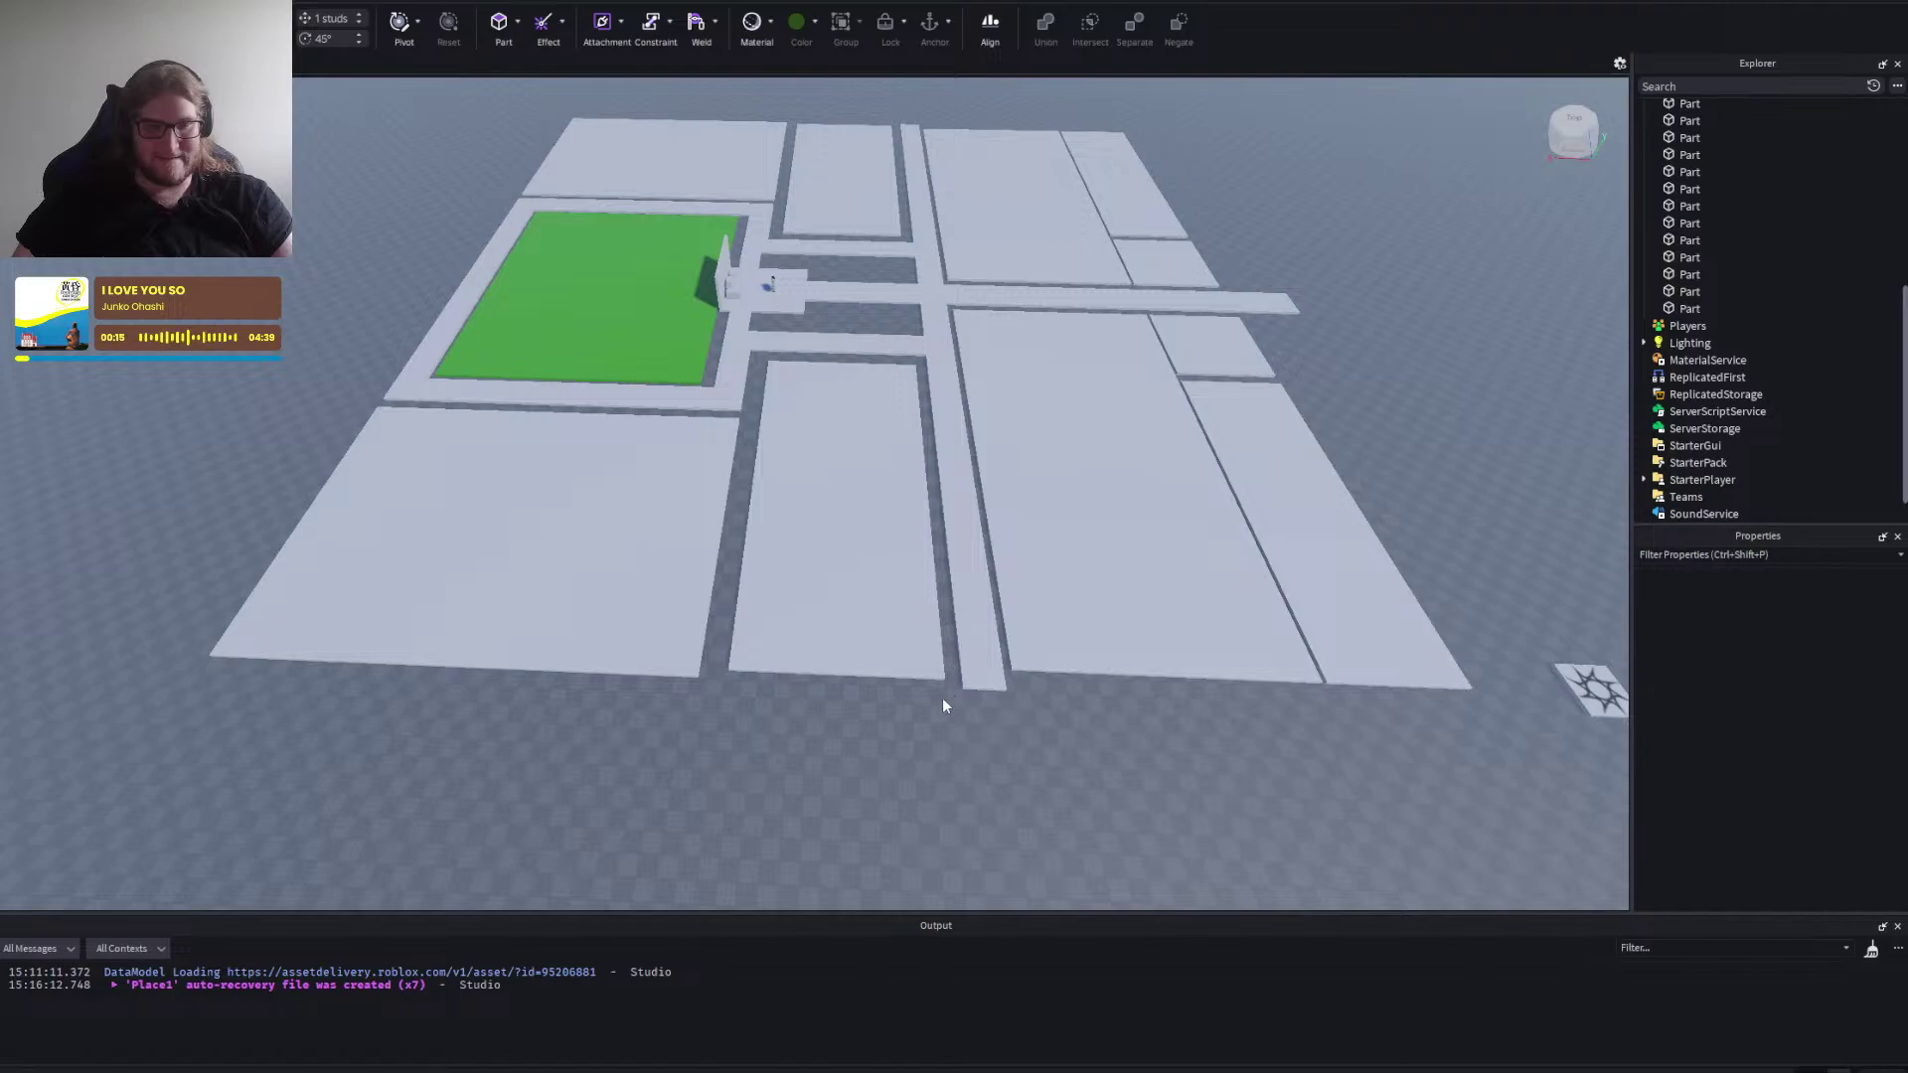
scroll(945, 705, up, 2)
key(a)
drag(952, 721, 950, 721)
key(s)
key(w)
key(w)
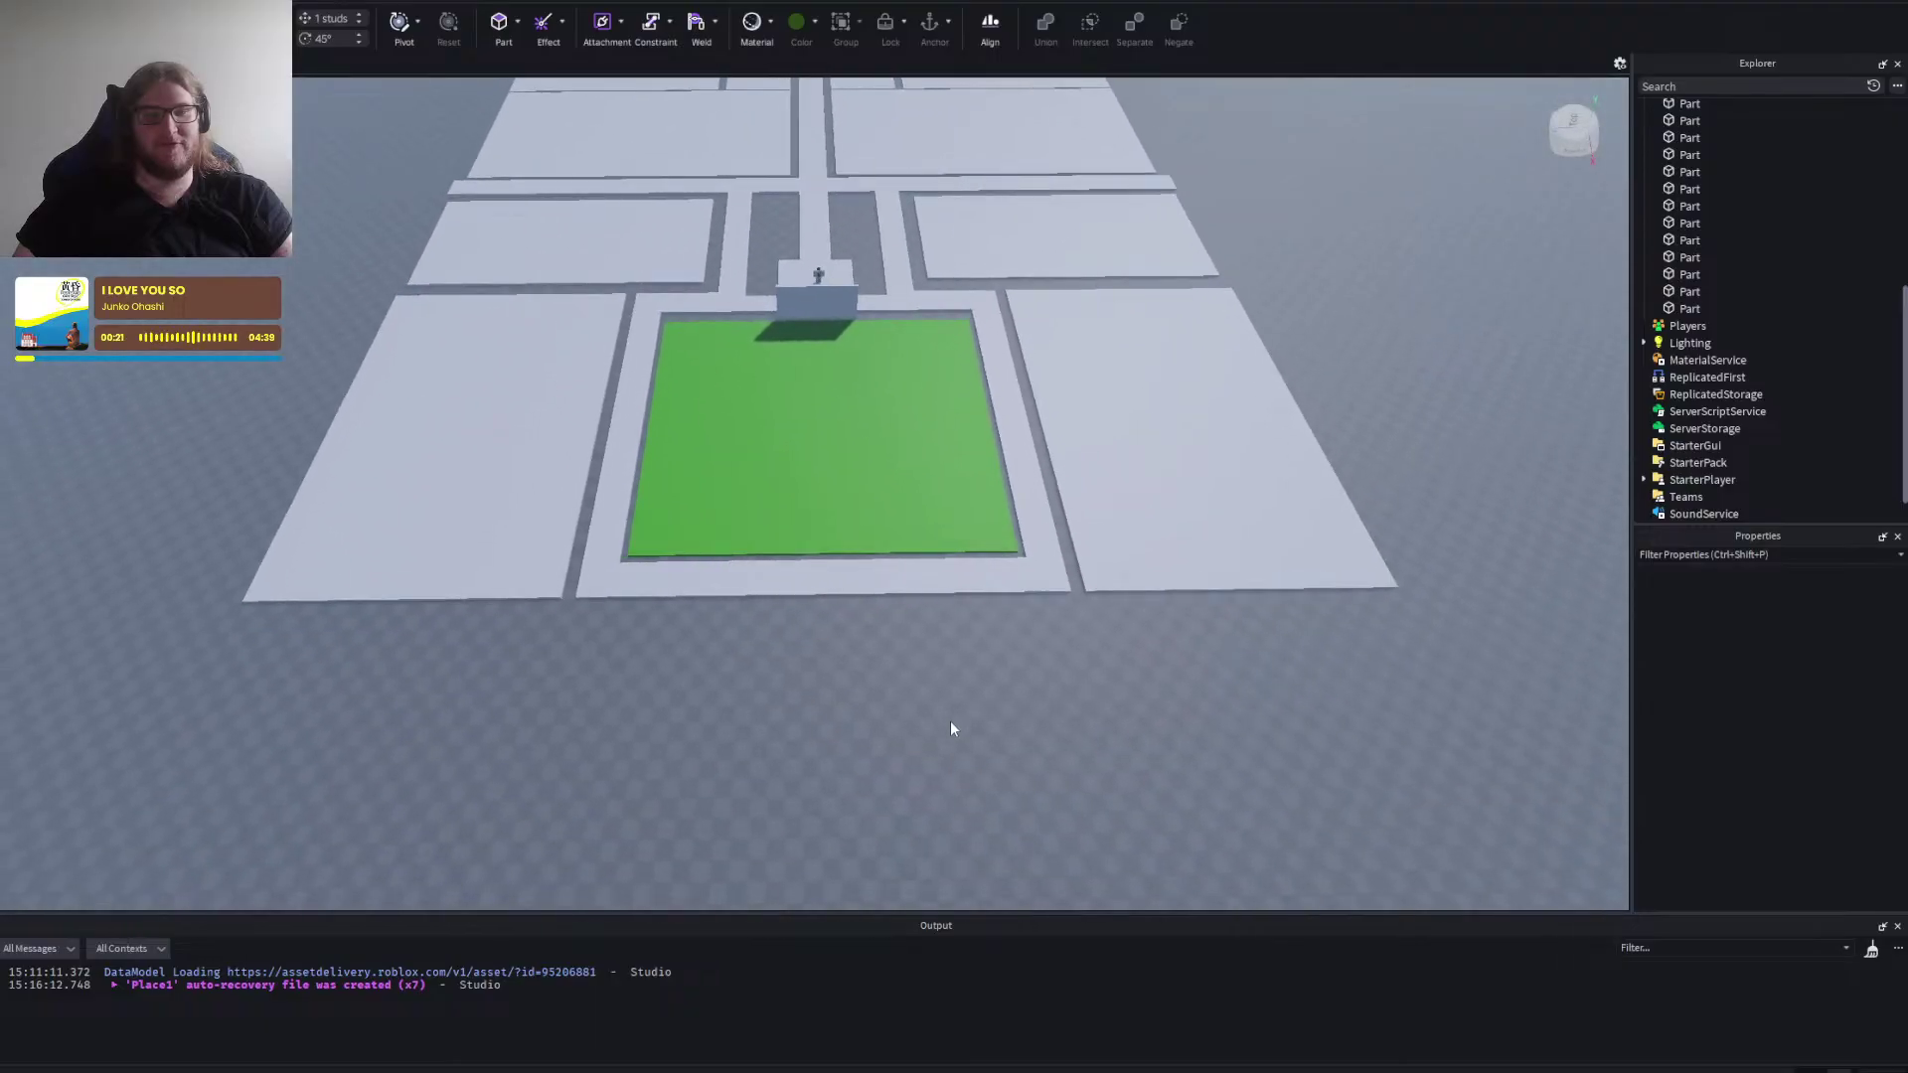
Stretch one of the room slabs flanking the courtyard outward past the courtyard's far edge to about 160 studs.
key(d)
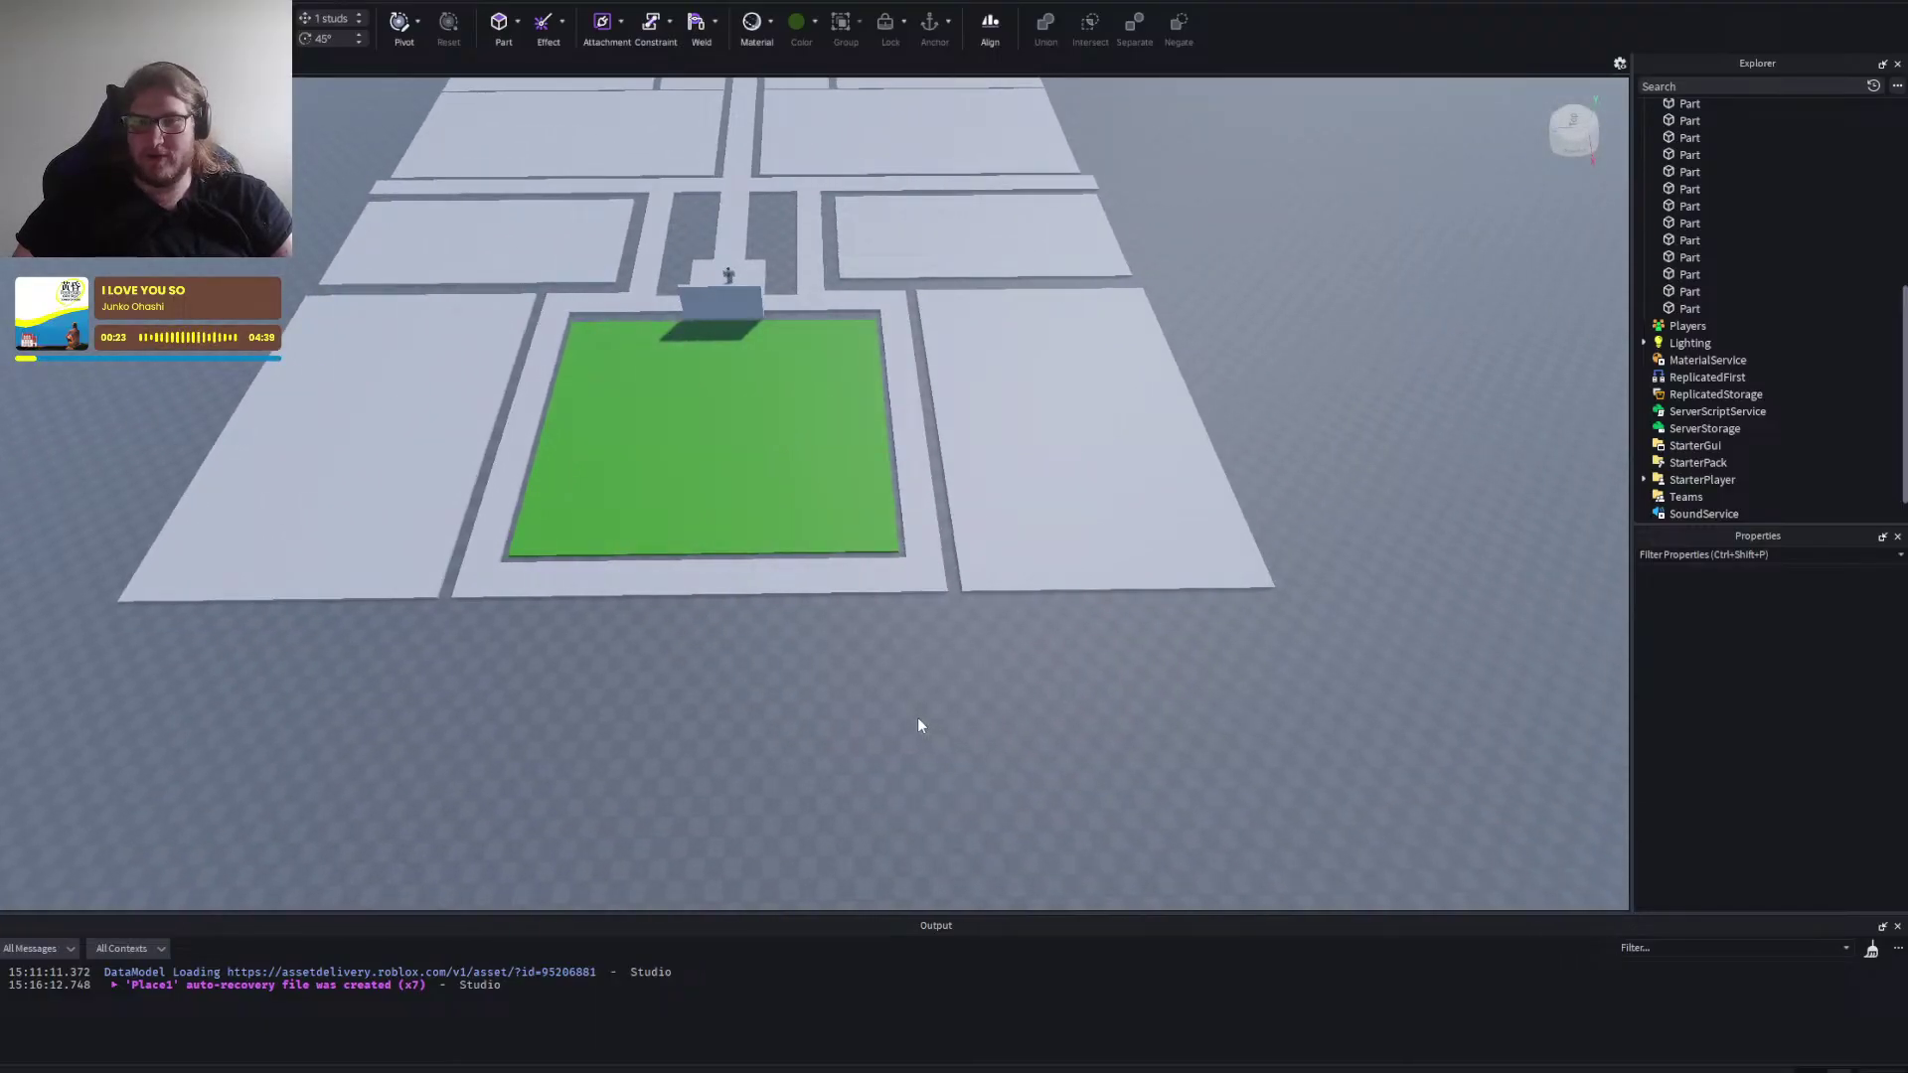
scroll(916, 718, up, 2)
click(960, 561)
key(d)
key(s)
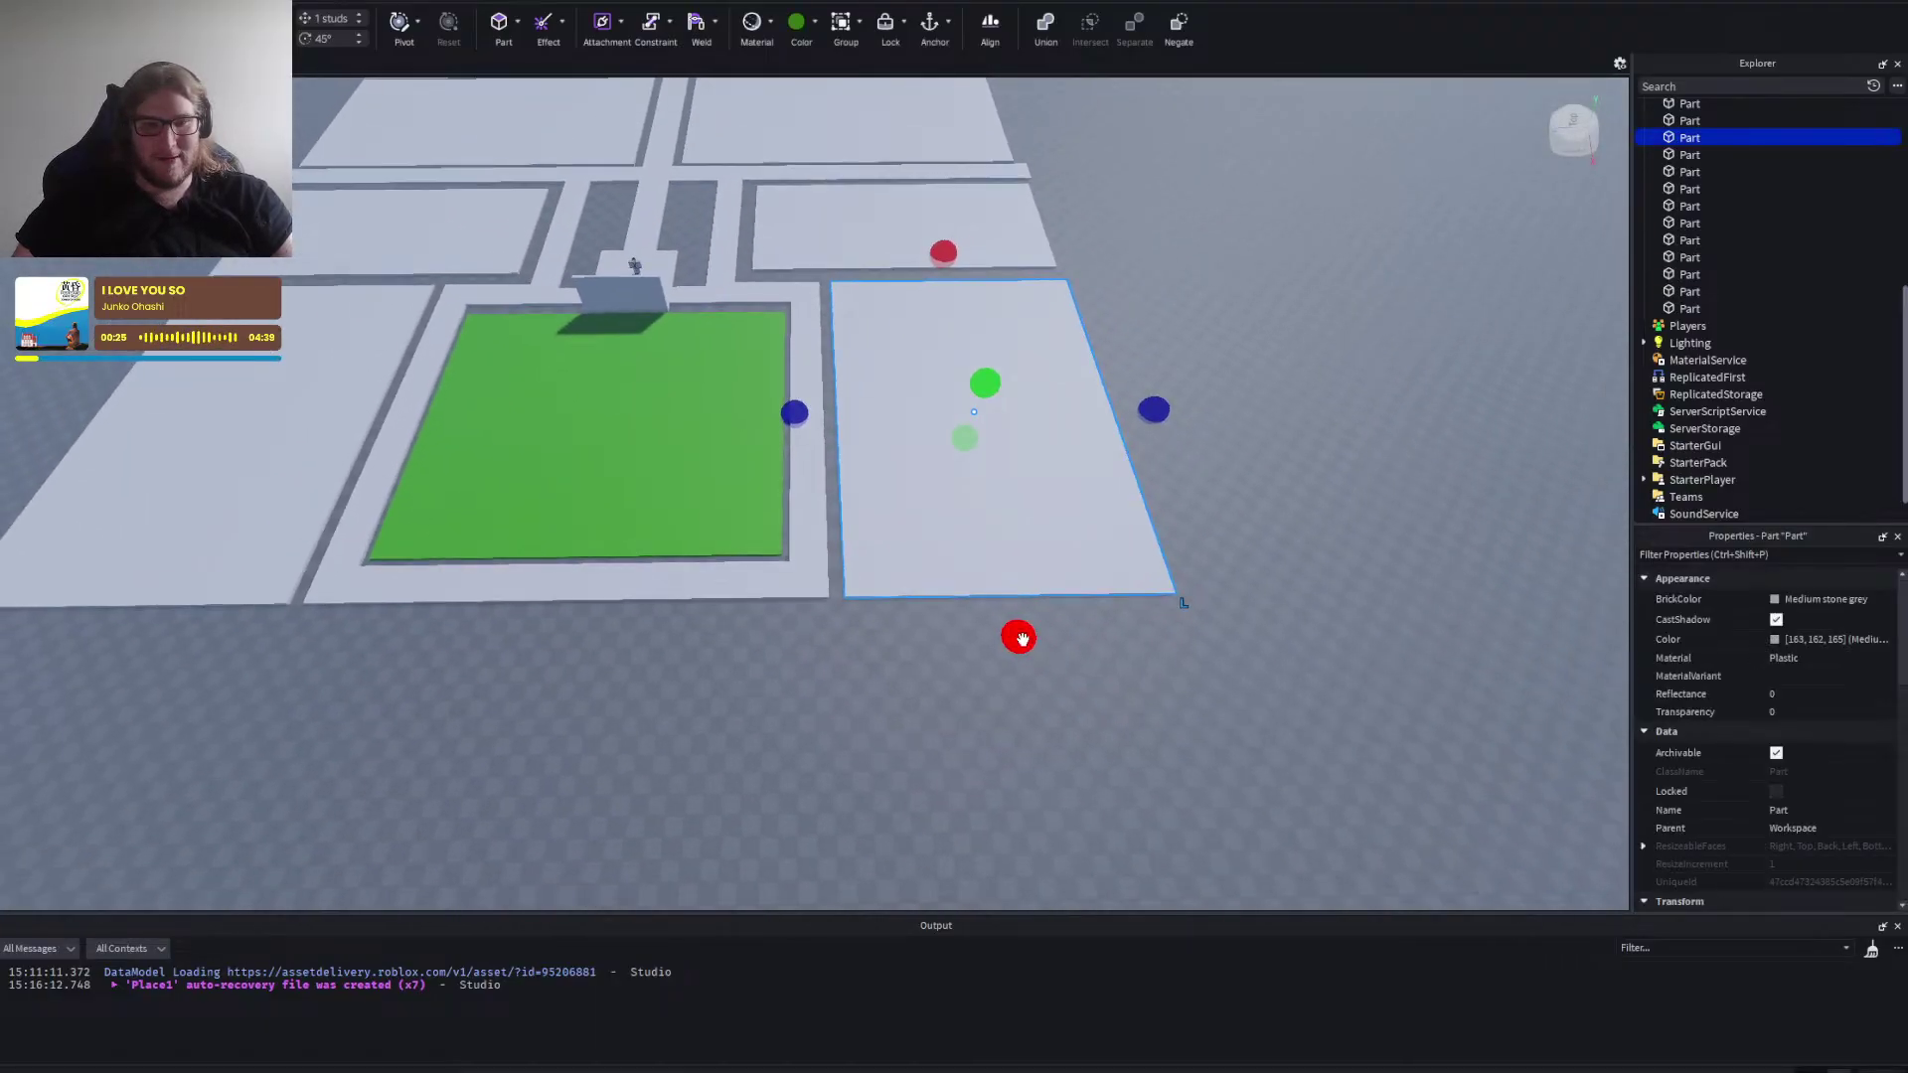
drag(1020, 637, 1028, 758)
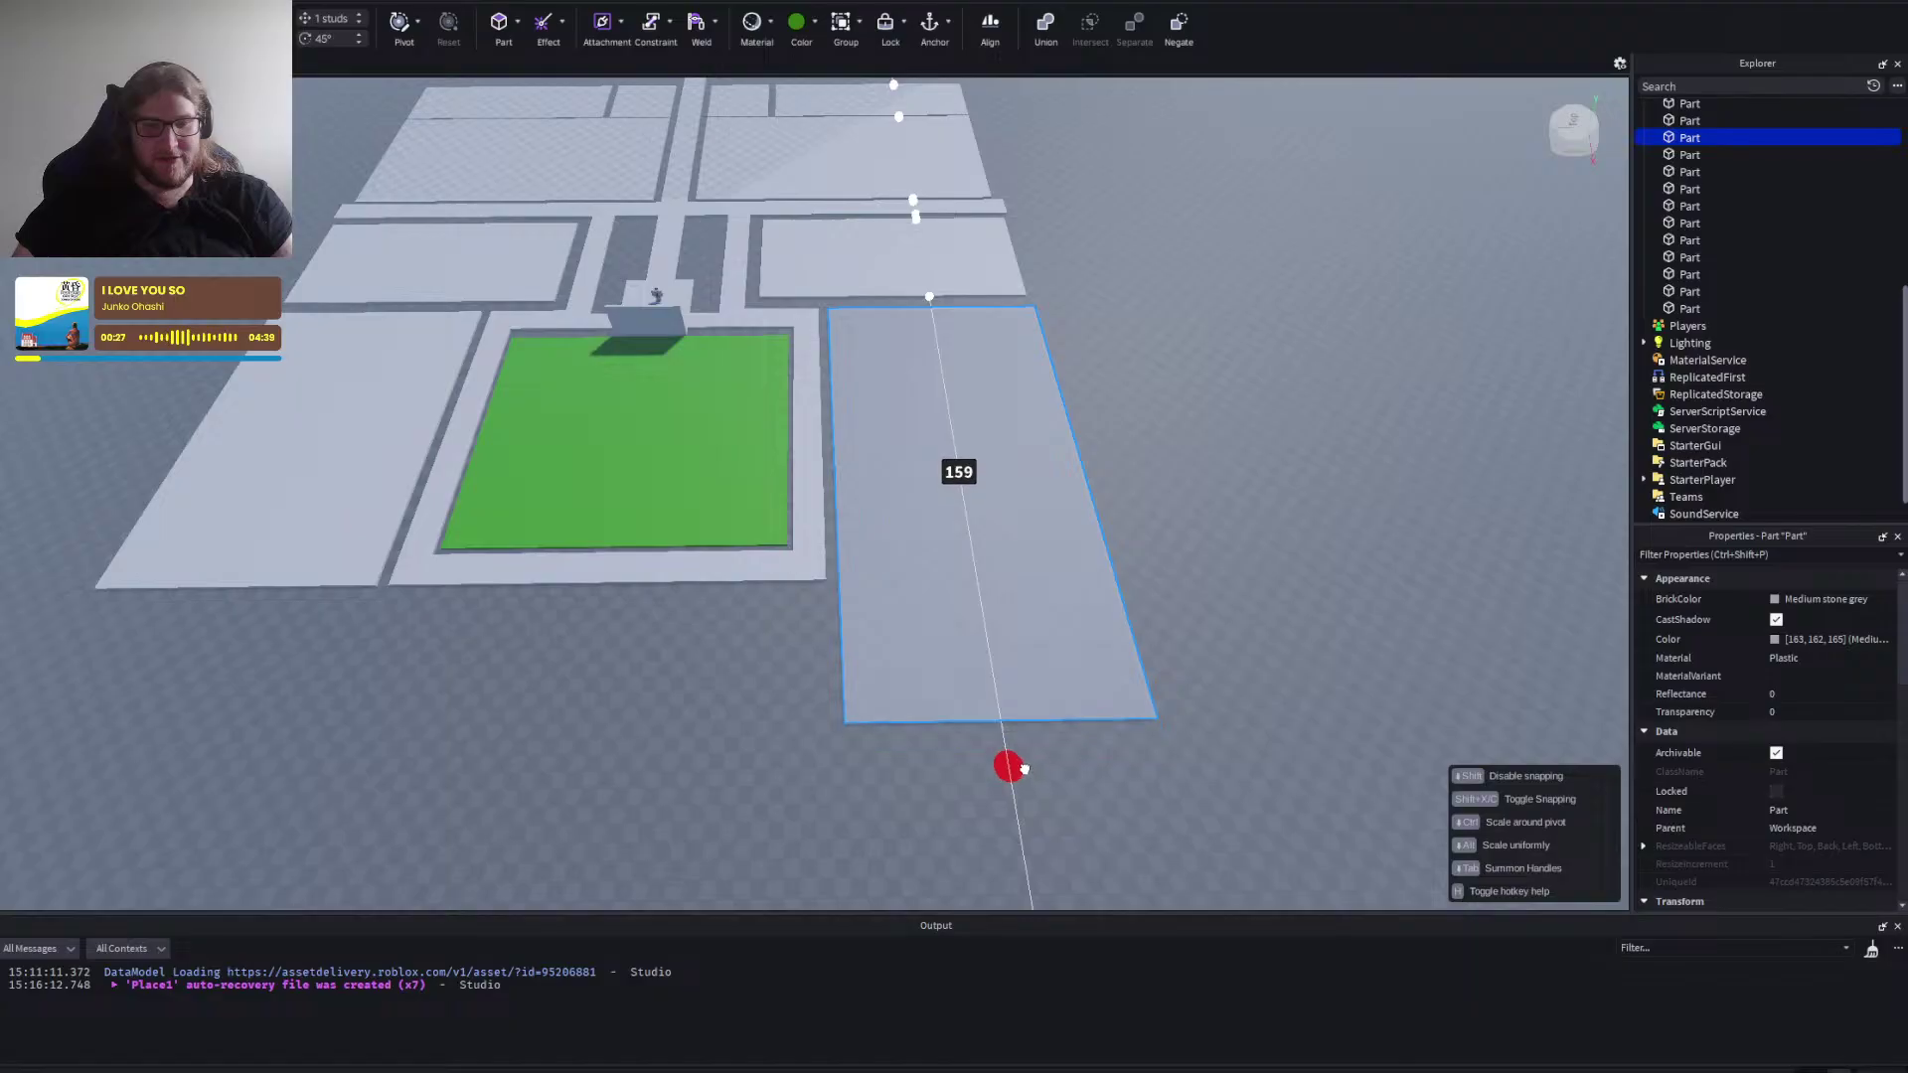
drag(1025, 775, 1026, 775)
click(868, 782)
Stretch the room slab on the courtyard's opposite side outward to roughly match its lengthened counterpart.
key(a)
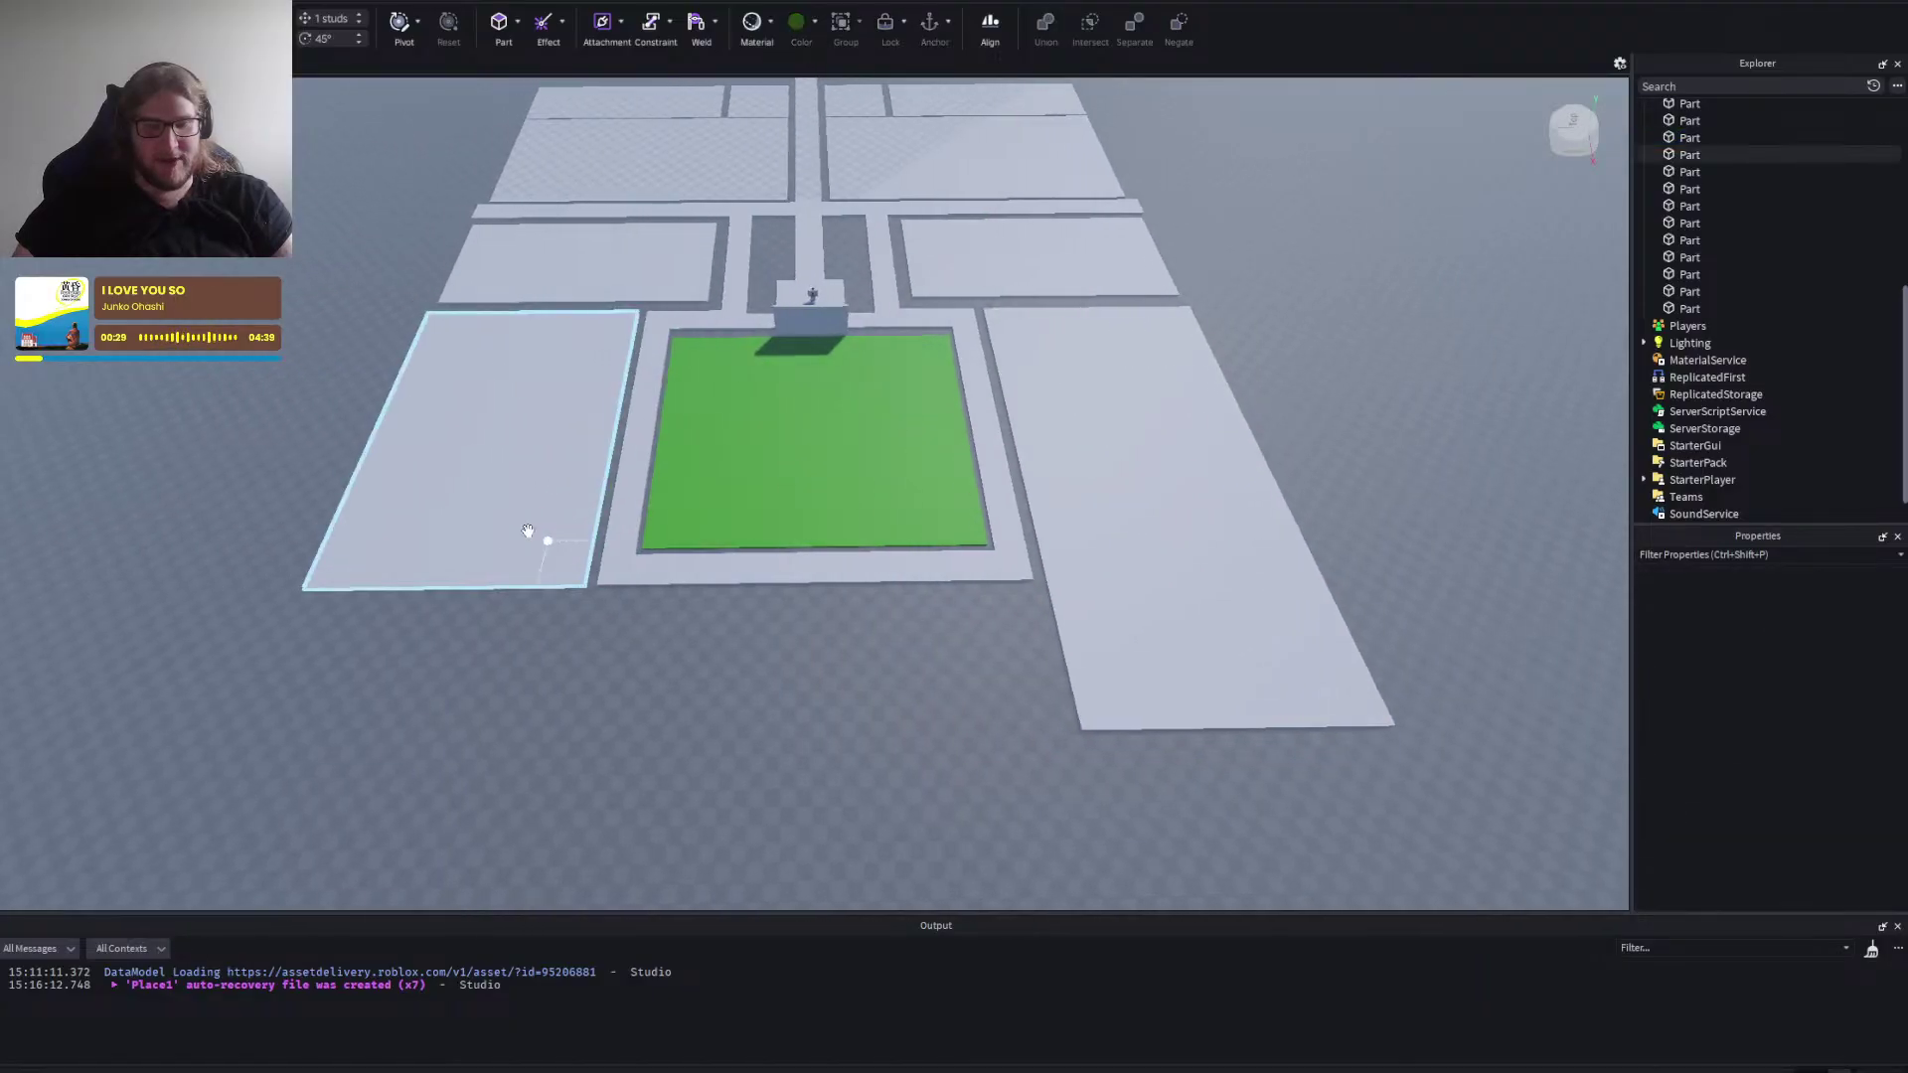
click(541, 536)
key(w)
key(s)
drag(555, 667, 561, 806)
click(821, 767)
scroll(821, 767, down, 5)
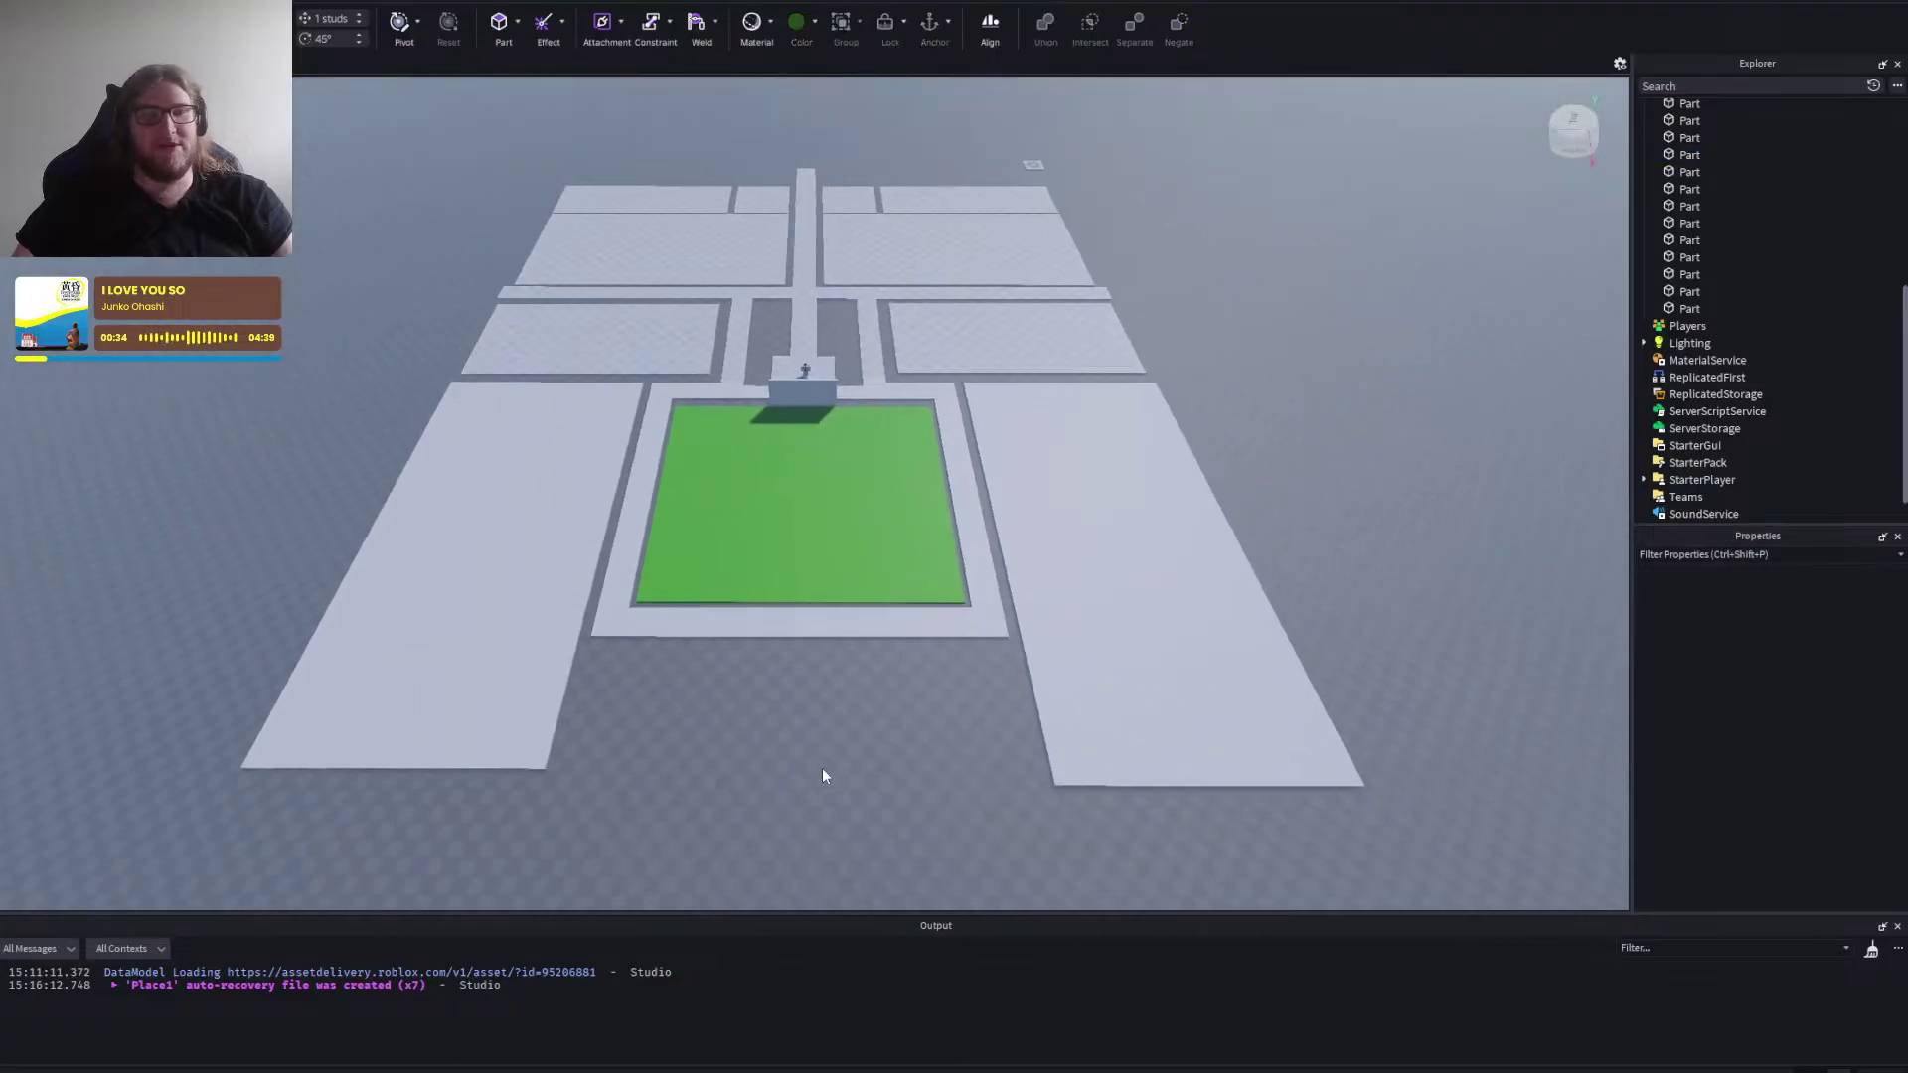
scroll(822, 773, up, 2)
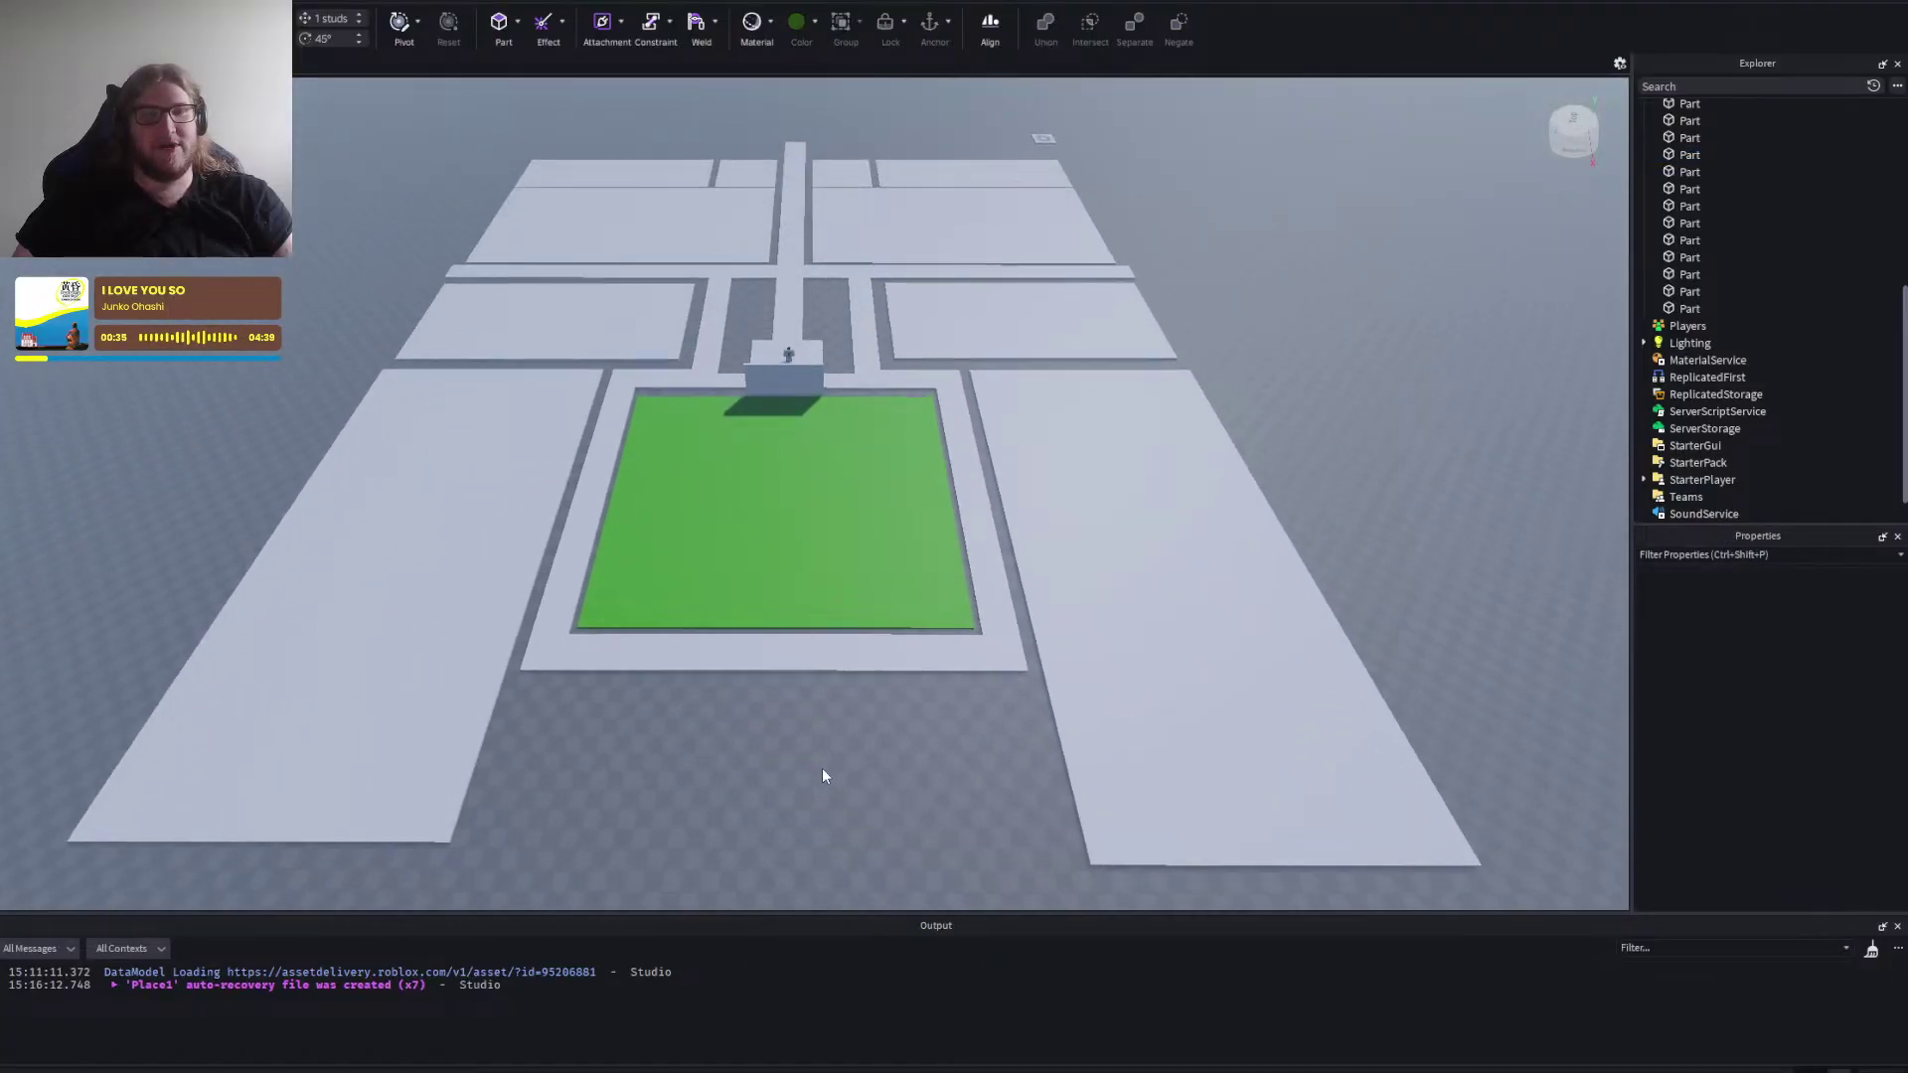
scroll(823, 774, up, 3)
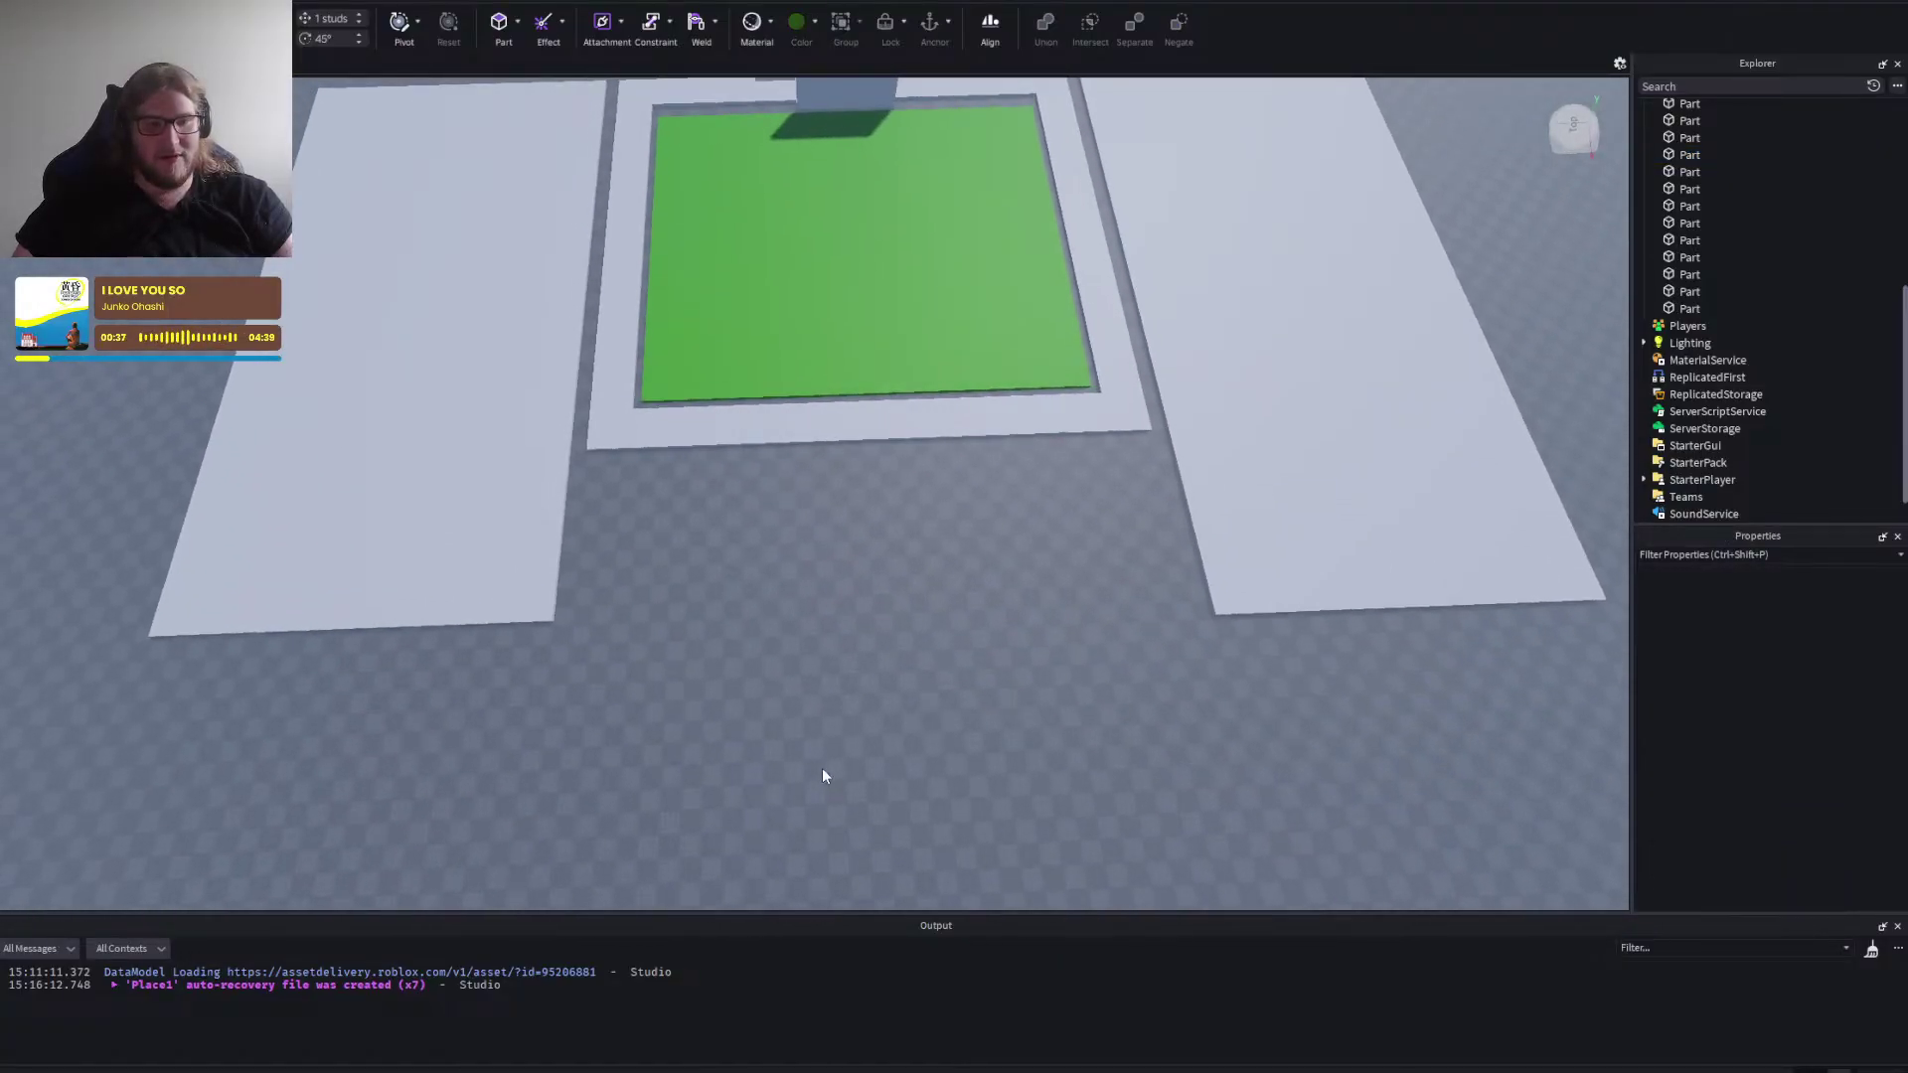
scroll(847, 749, up, 2)
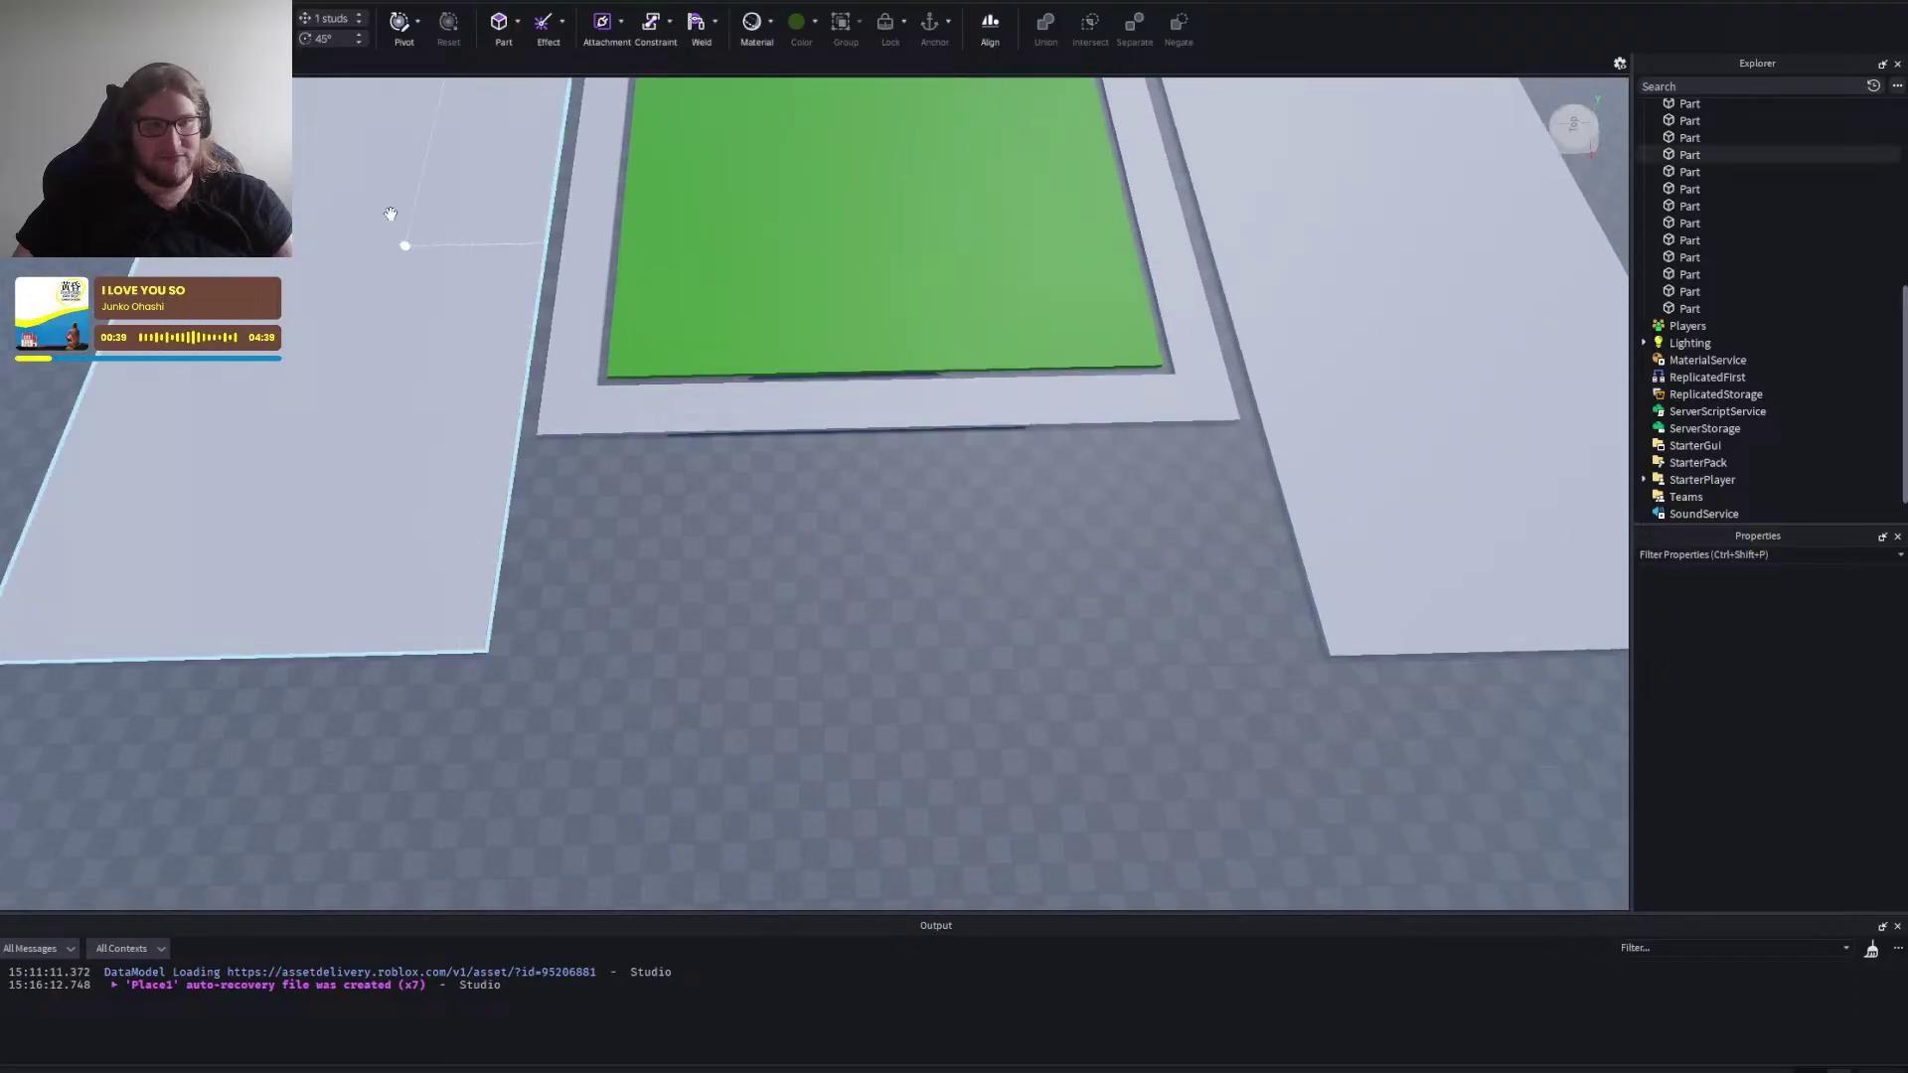
scroll(656, 547, down, 4)
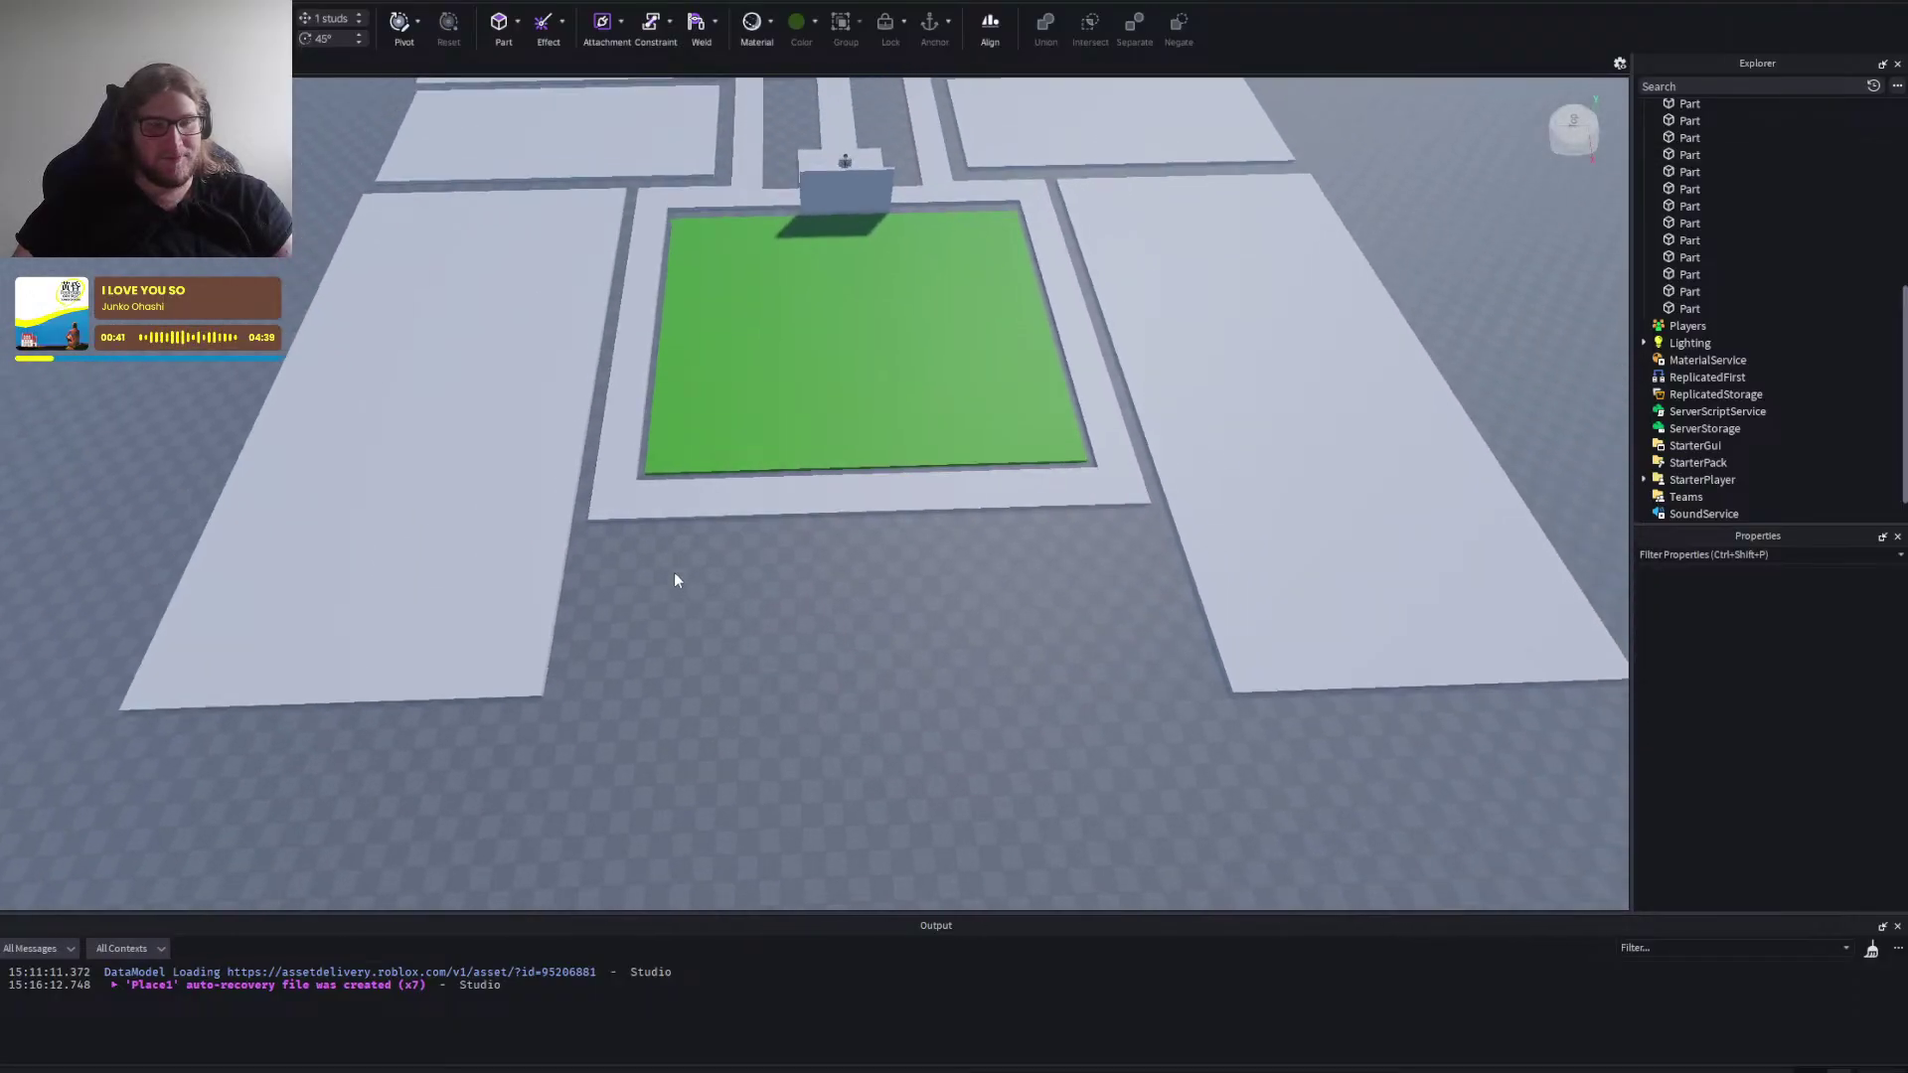
Duplicate one of the long room slabs flanking the courtyard and shorten the copy to about 40 studs at its outer end.
scroll(676, 581, up, 3)
click(533, 516)
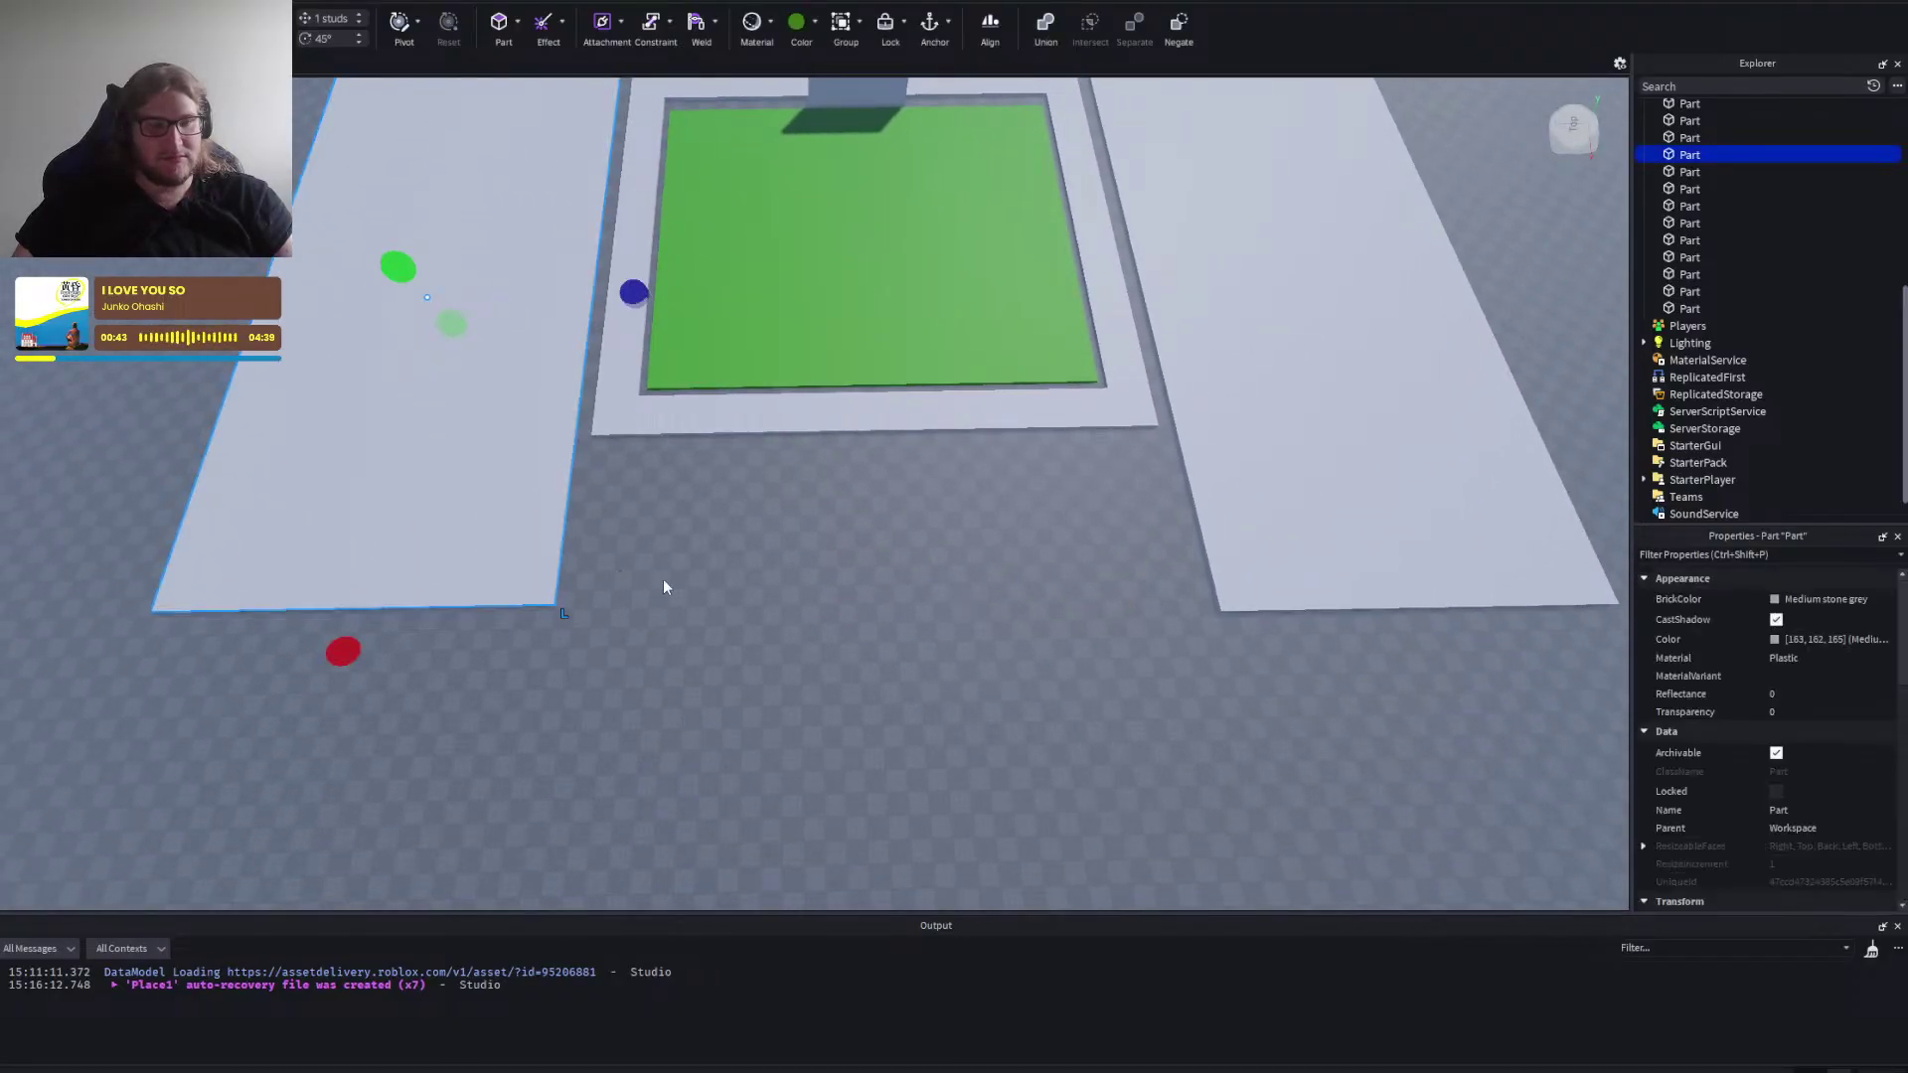
key(ctrl+d)
key(ctrl+3)
right_click(485, 277)
drag(543, 221, 535, 272)
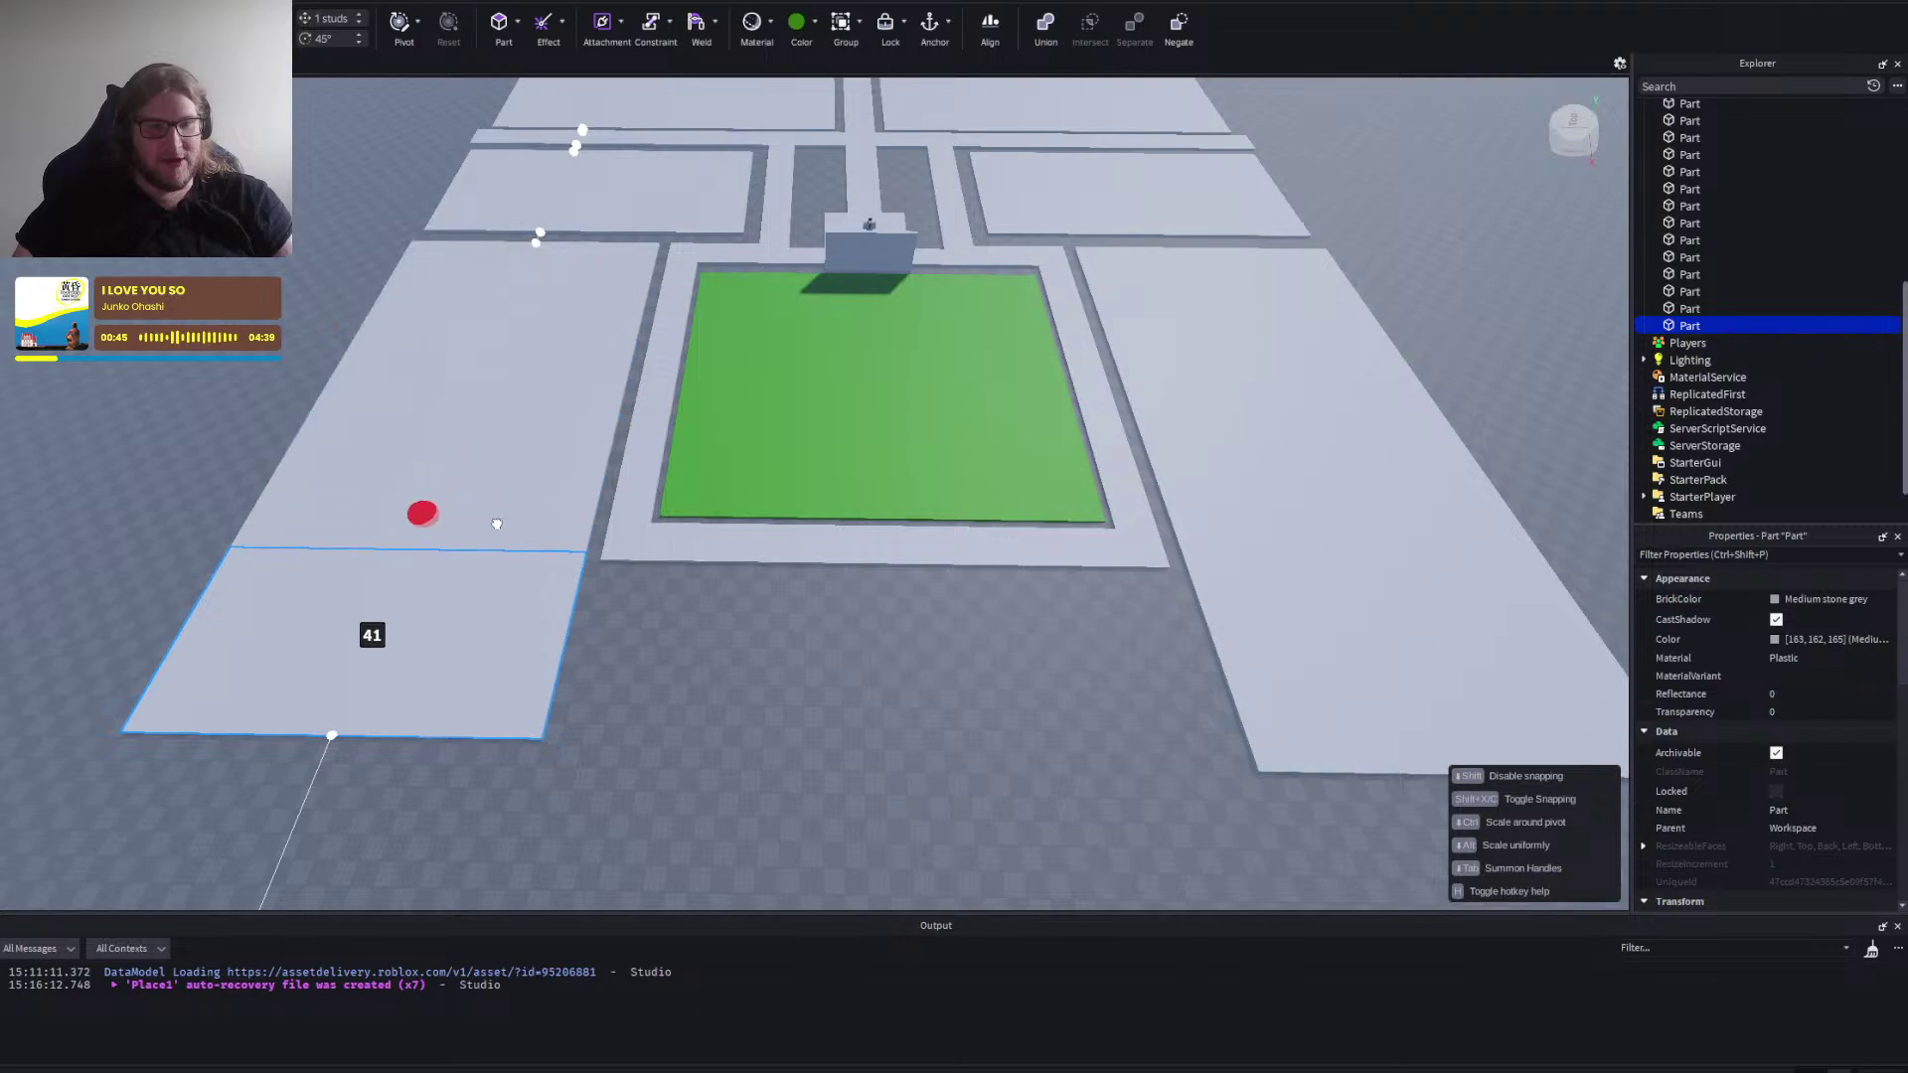
Resize the shortened copy sideways to span the courtyard's far end between the two flanking slabs, leaving a narrow gap on each side.
drag(498, 534, 1213, 699)
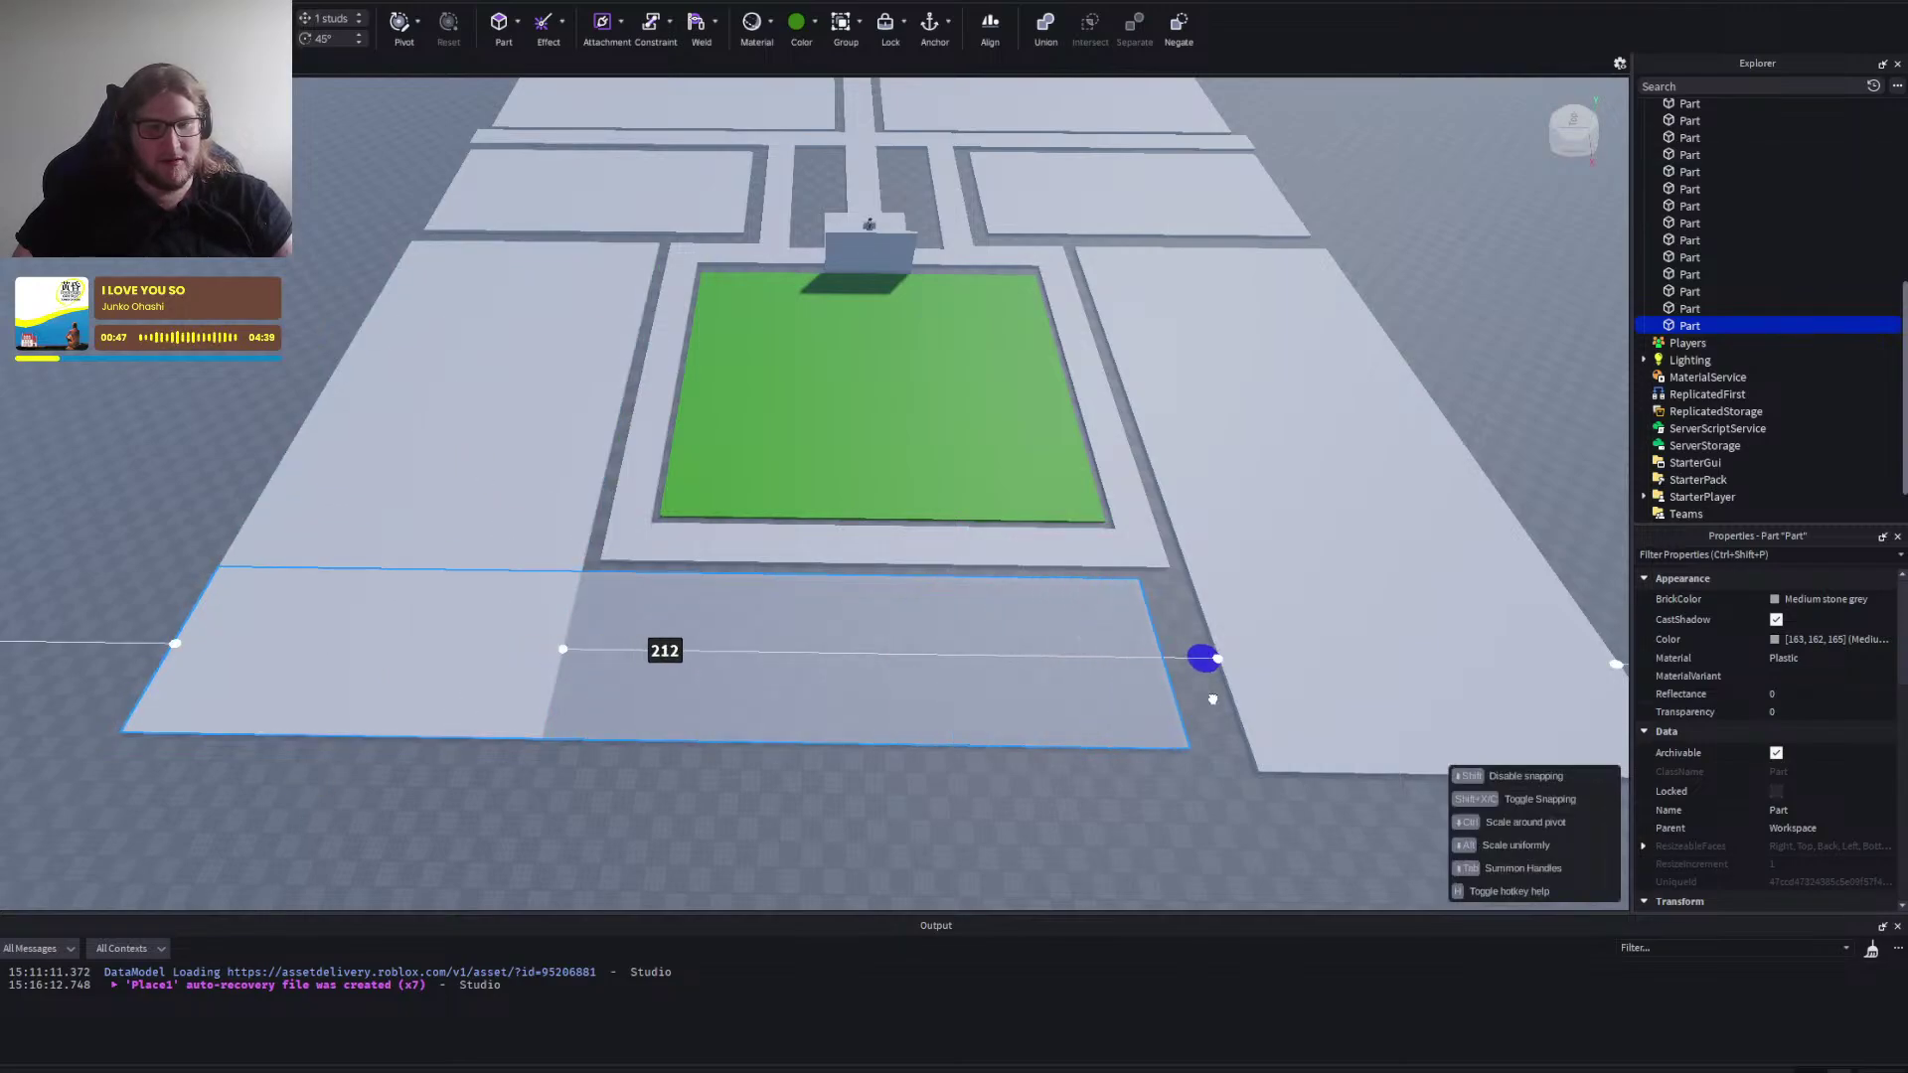
drag(129, 641, 550, 713)
click(749, 787)
Shorten the flanking room slab that sticks out at the far end to about 156 studs, level with the new end slab.
key(s)
key(d)
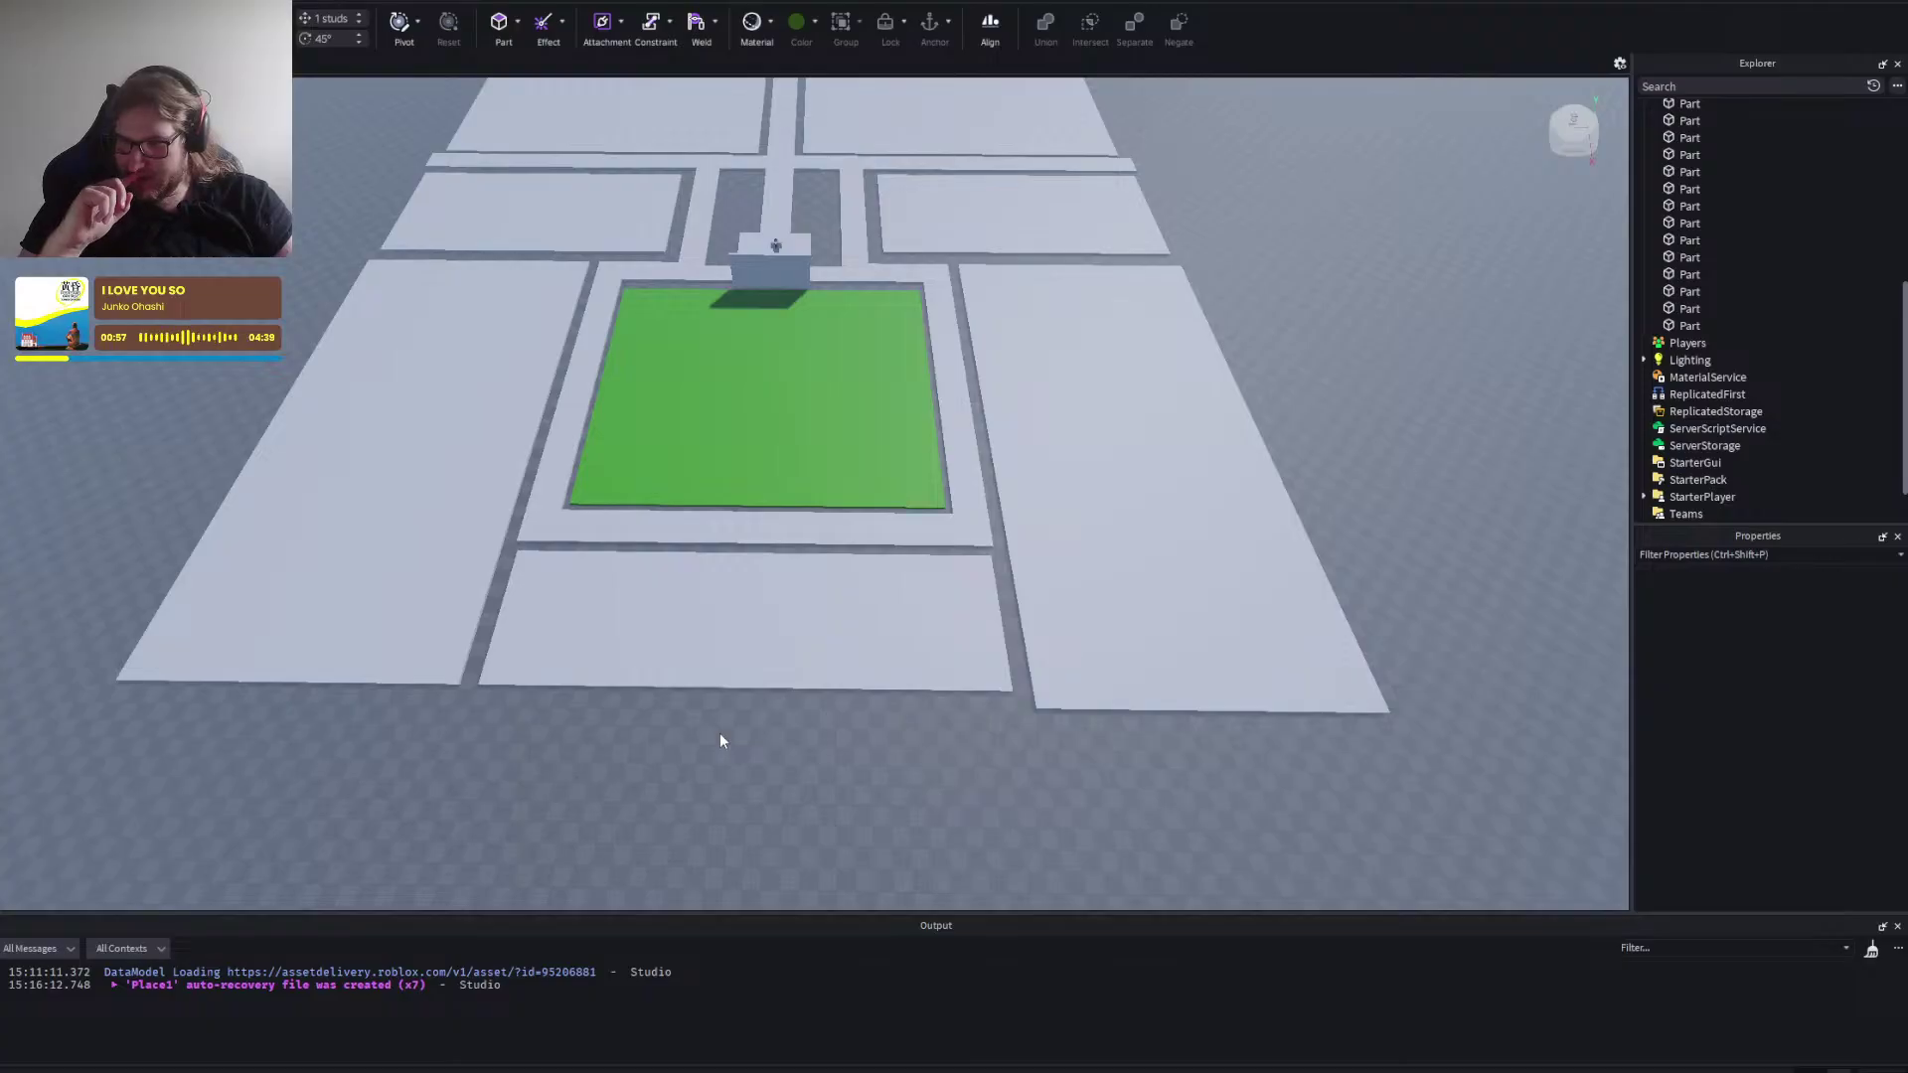
key(s)
key(w)
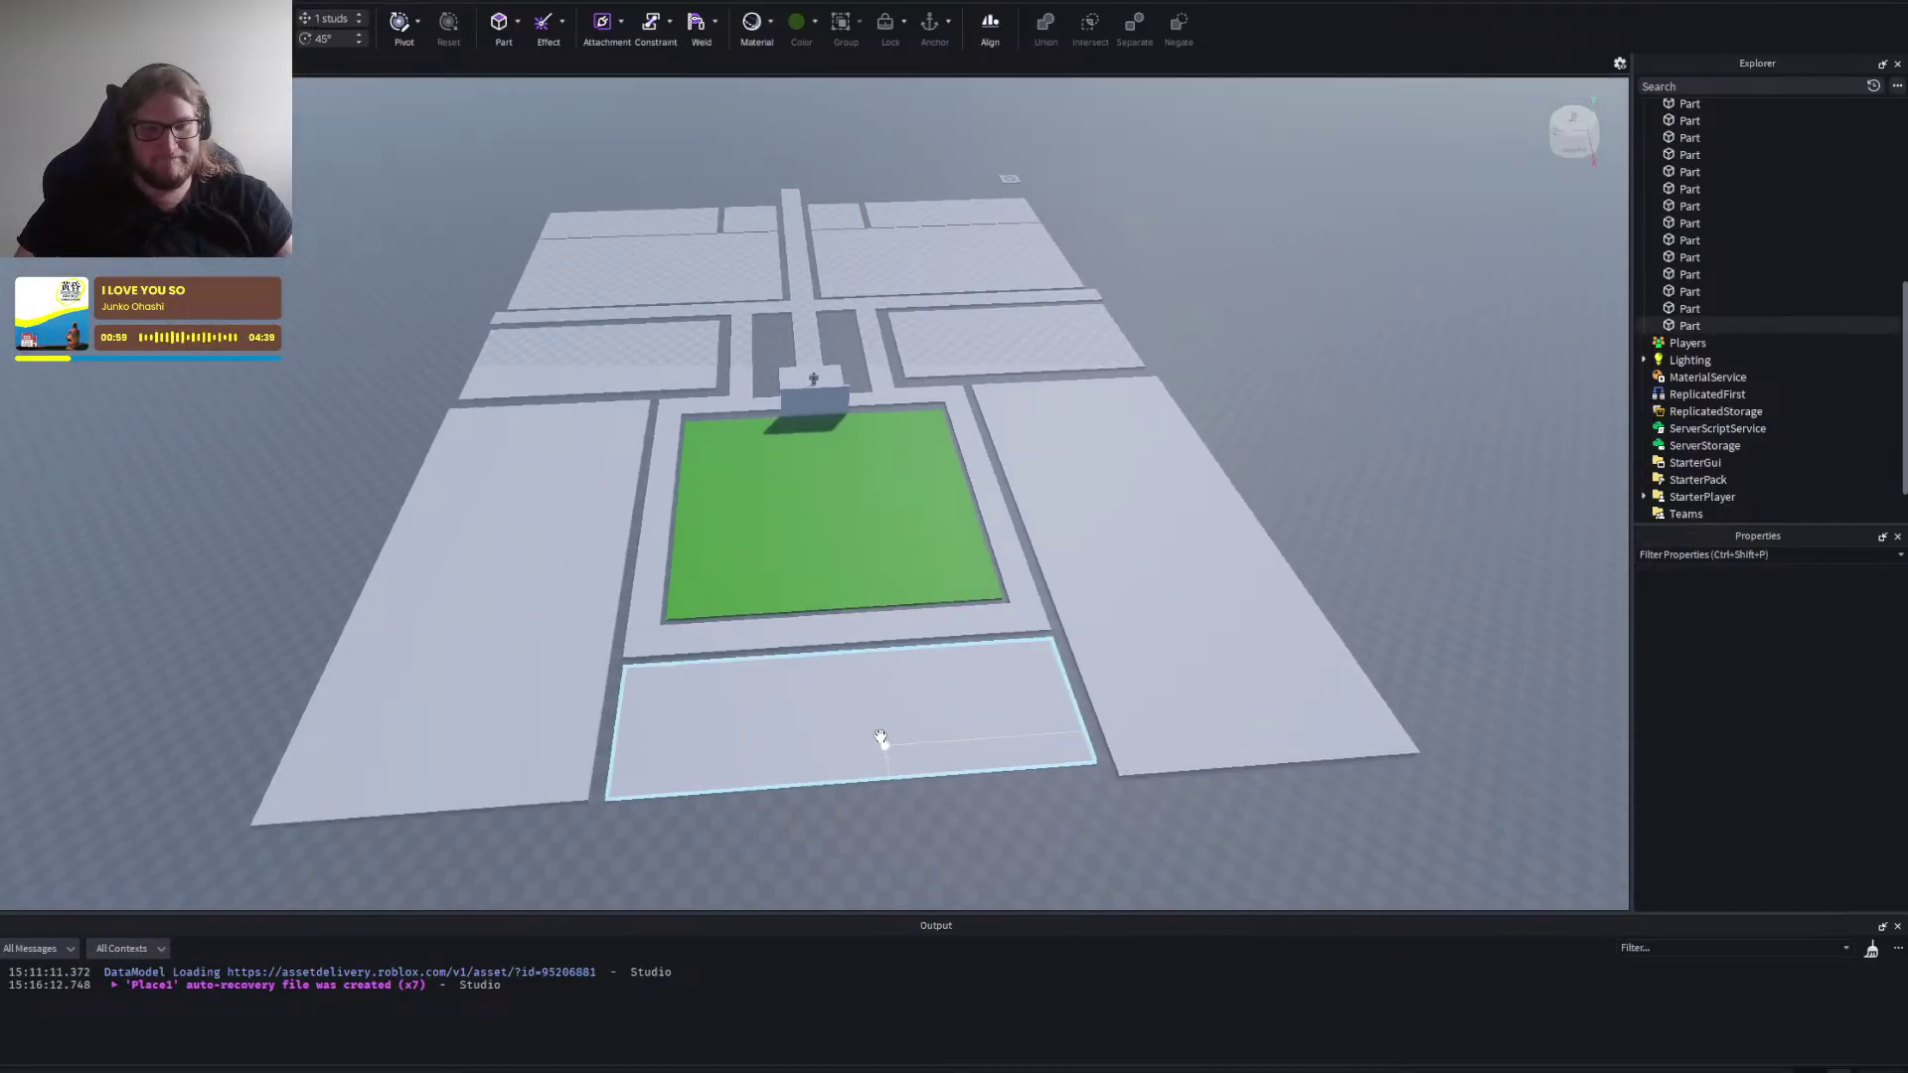
scroll(875, 735, up, 1)
scroll(859, 810, up, 1)
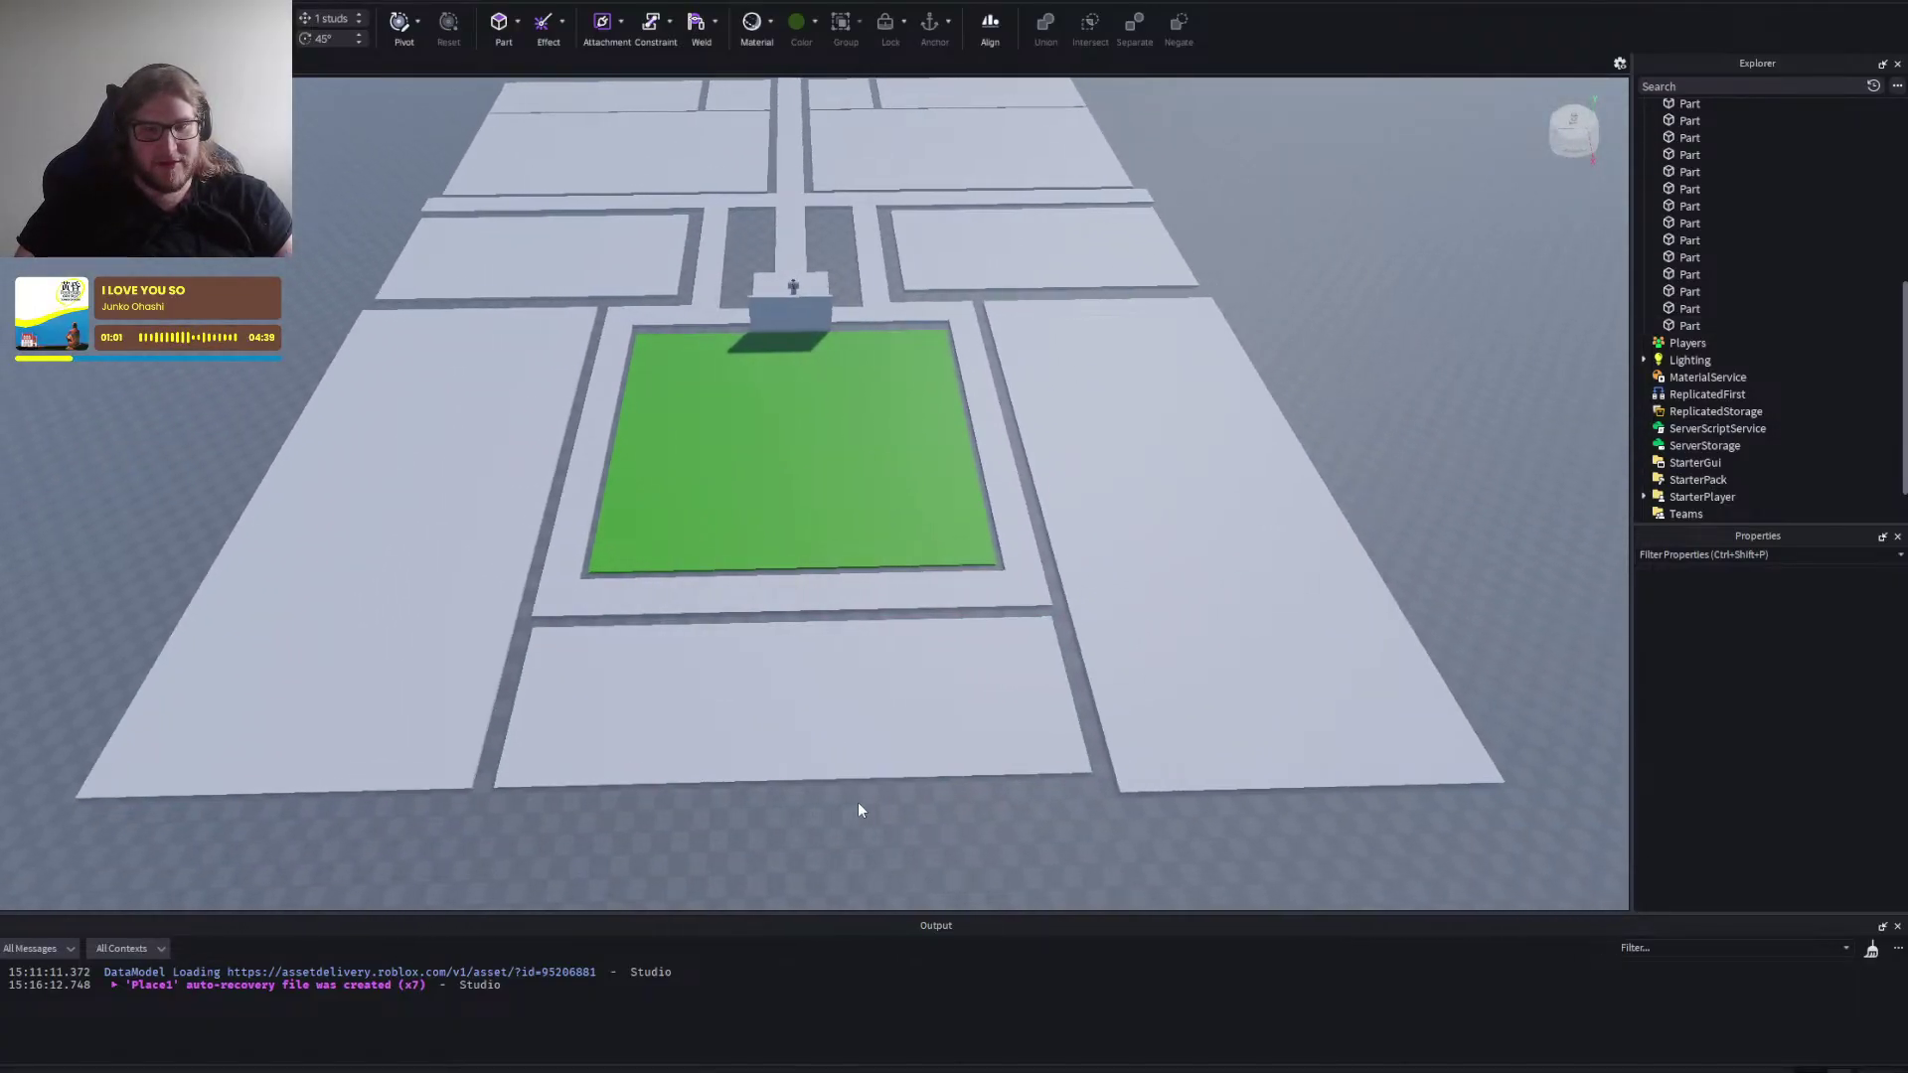
key(d)
right_click(1007, 837)
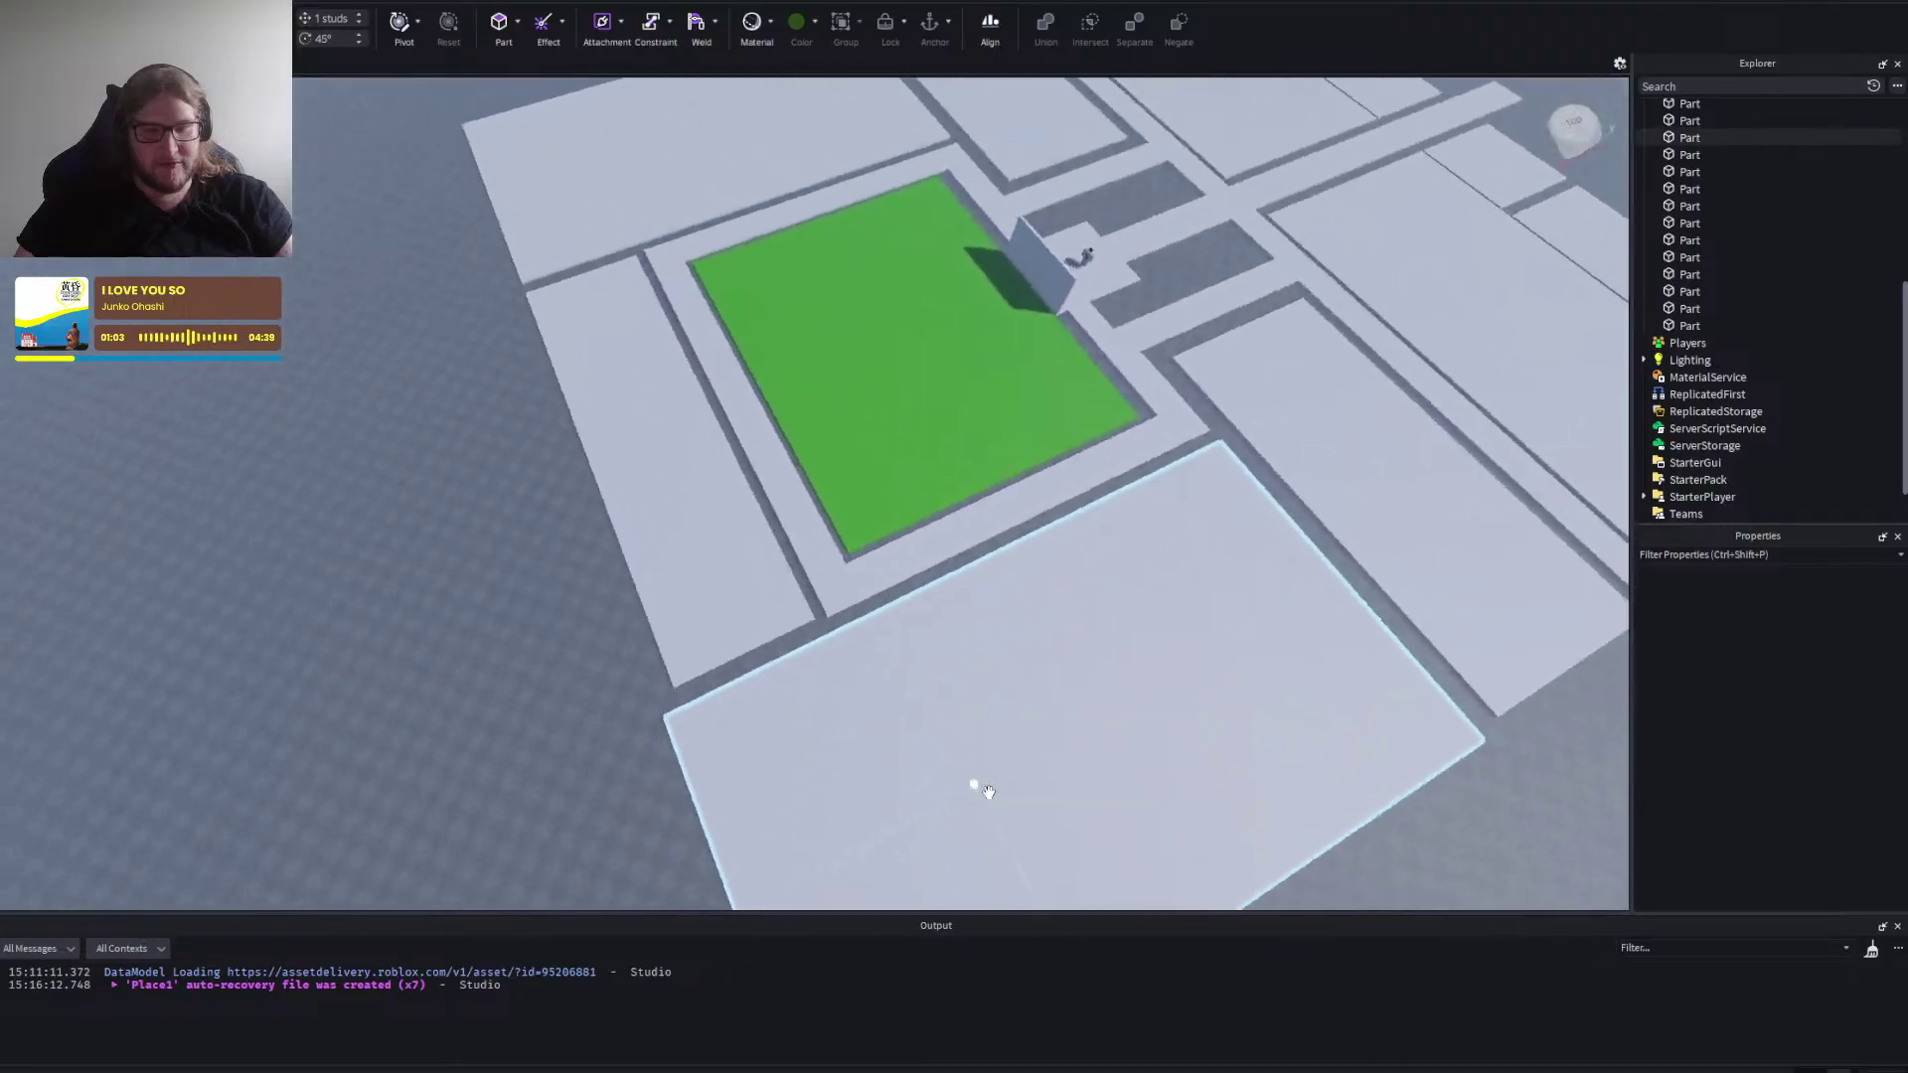
scroll(987, 792, up, 4)
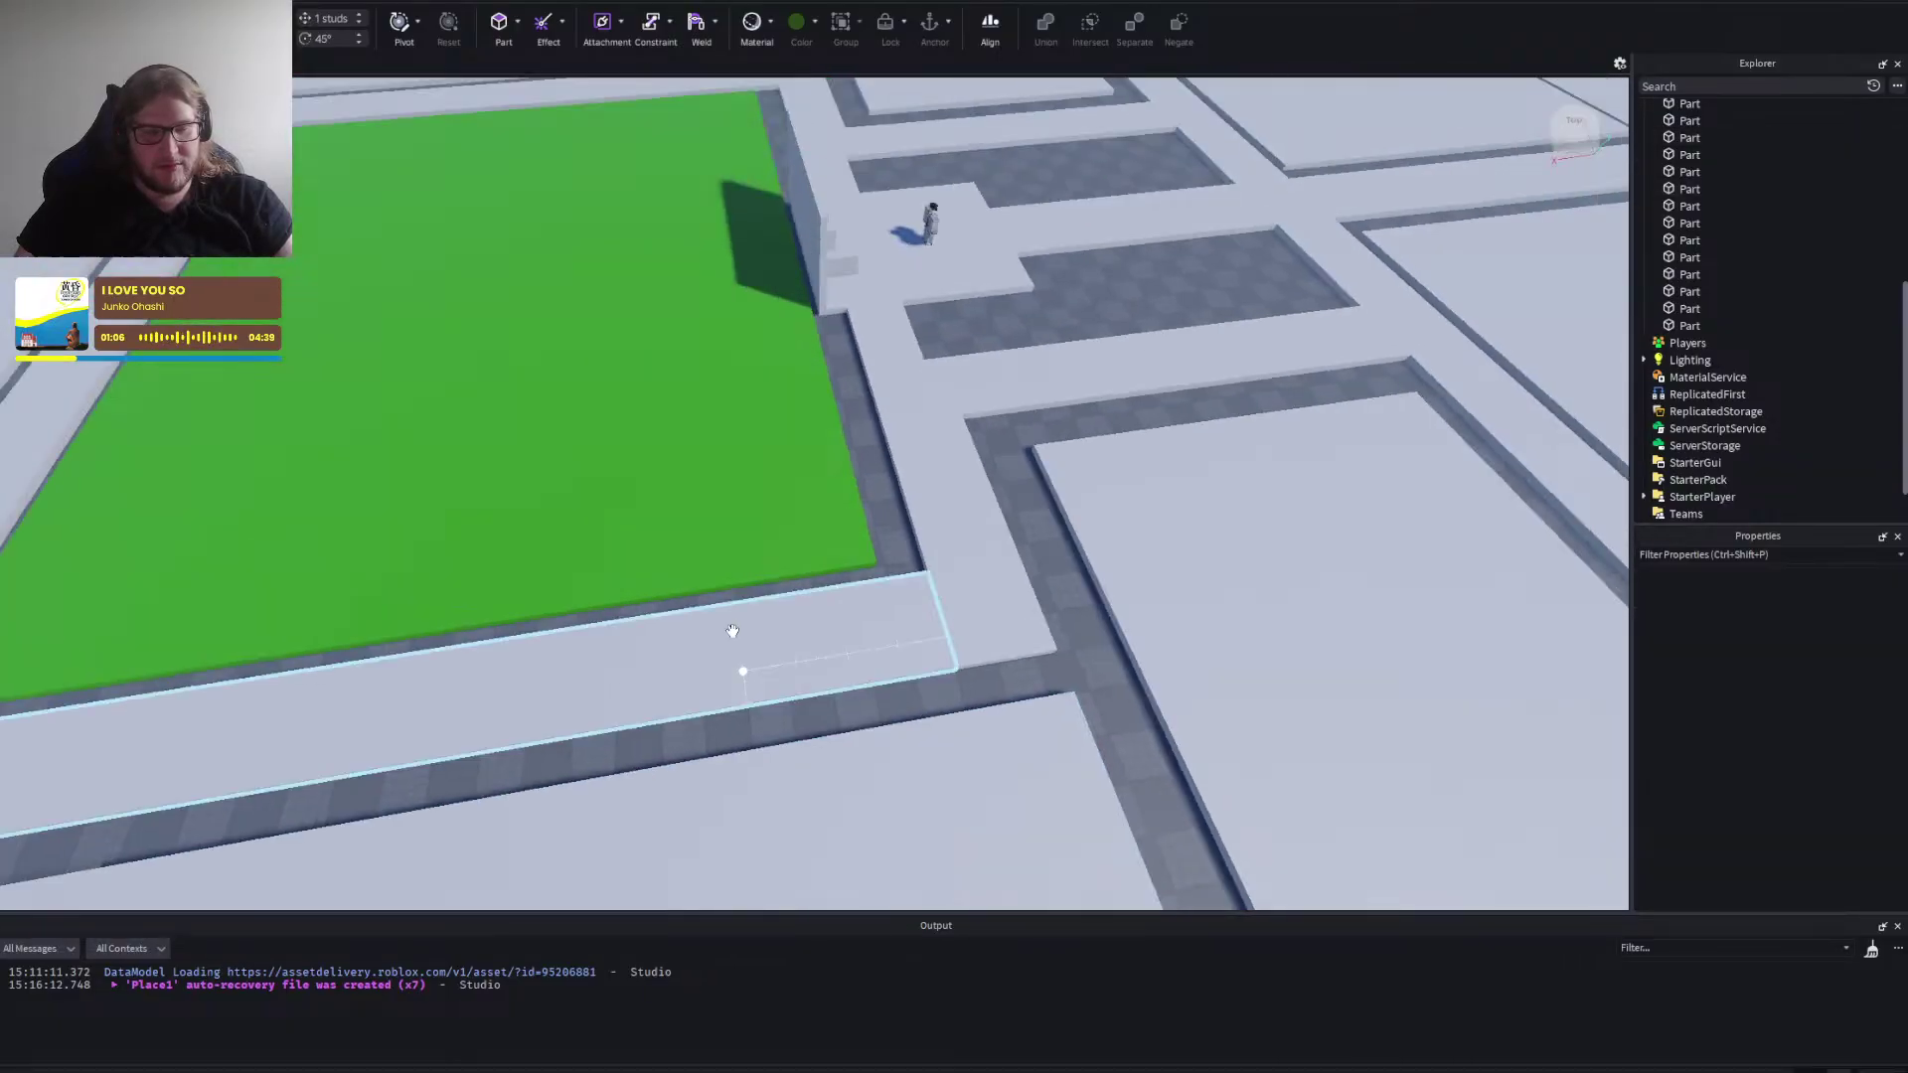
right_click(732, 631)
key(s)
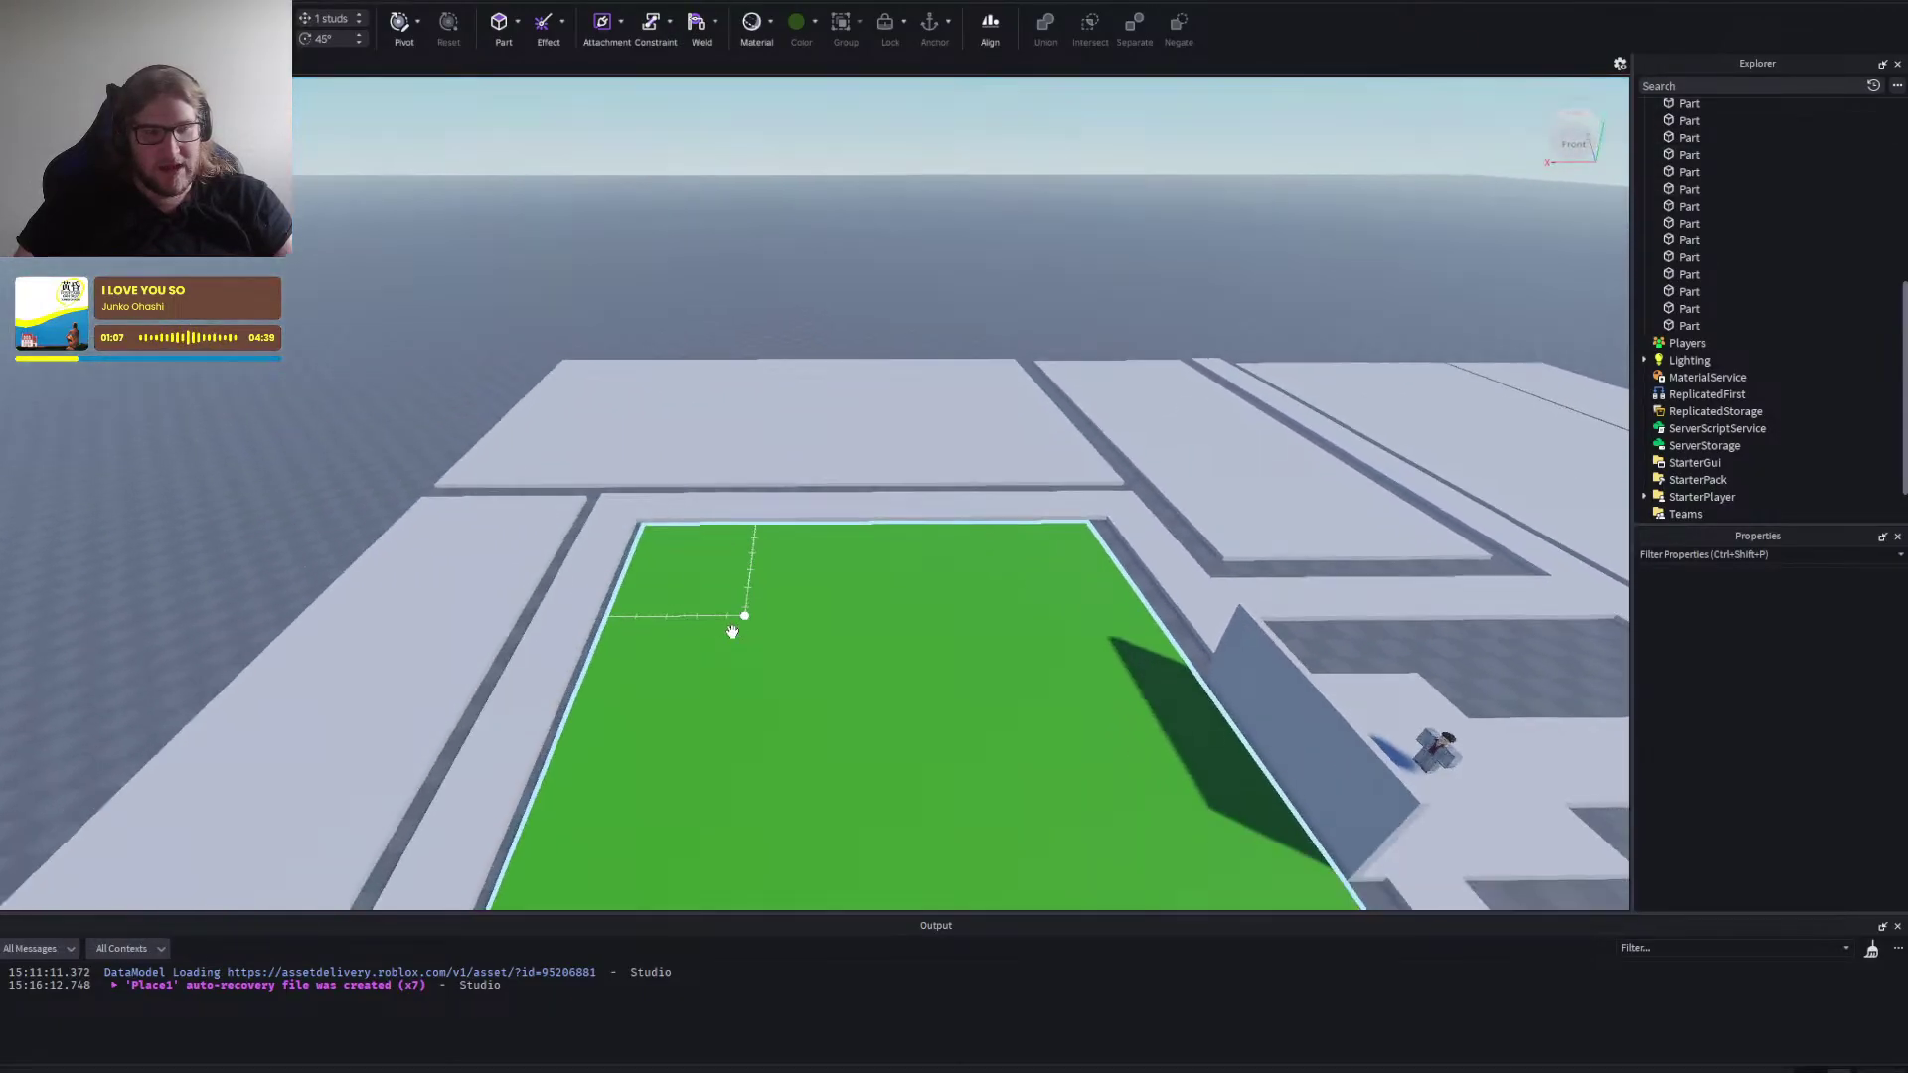
click(733, 643)
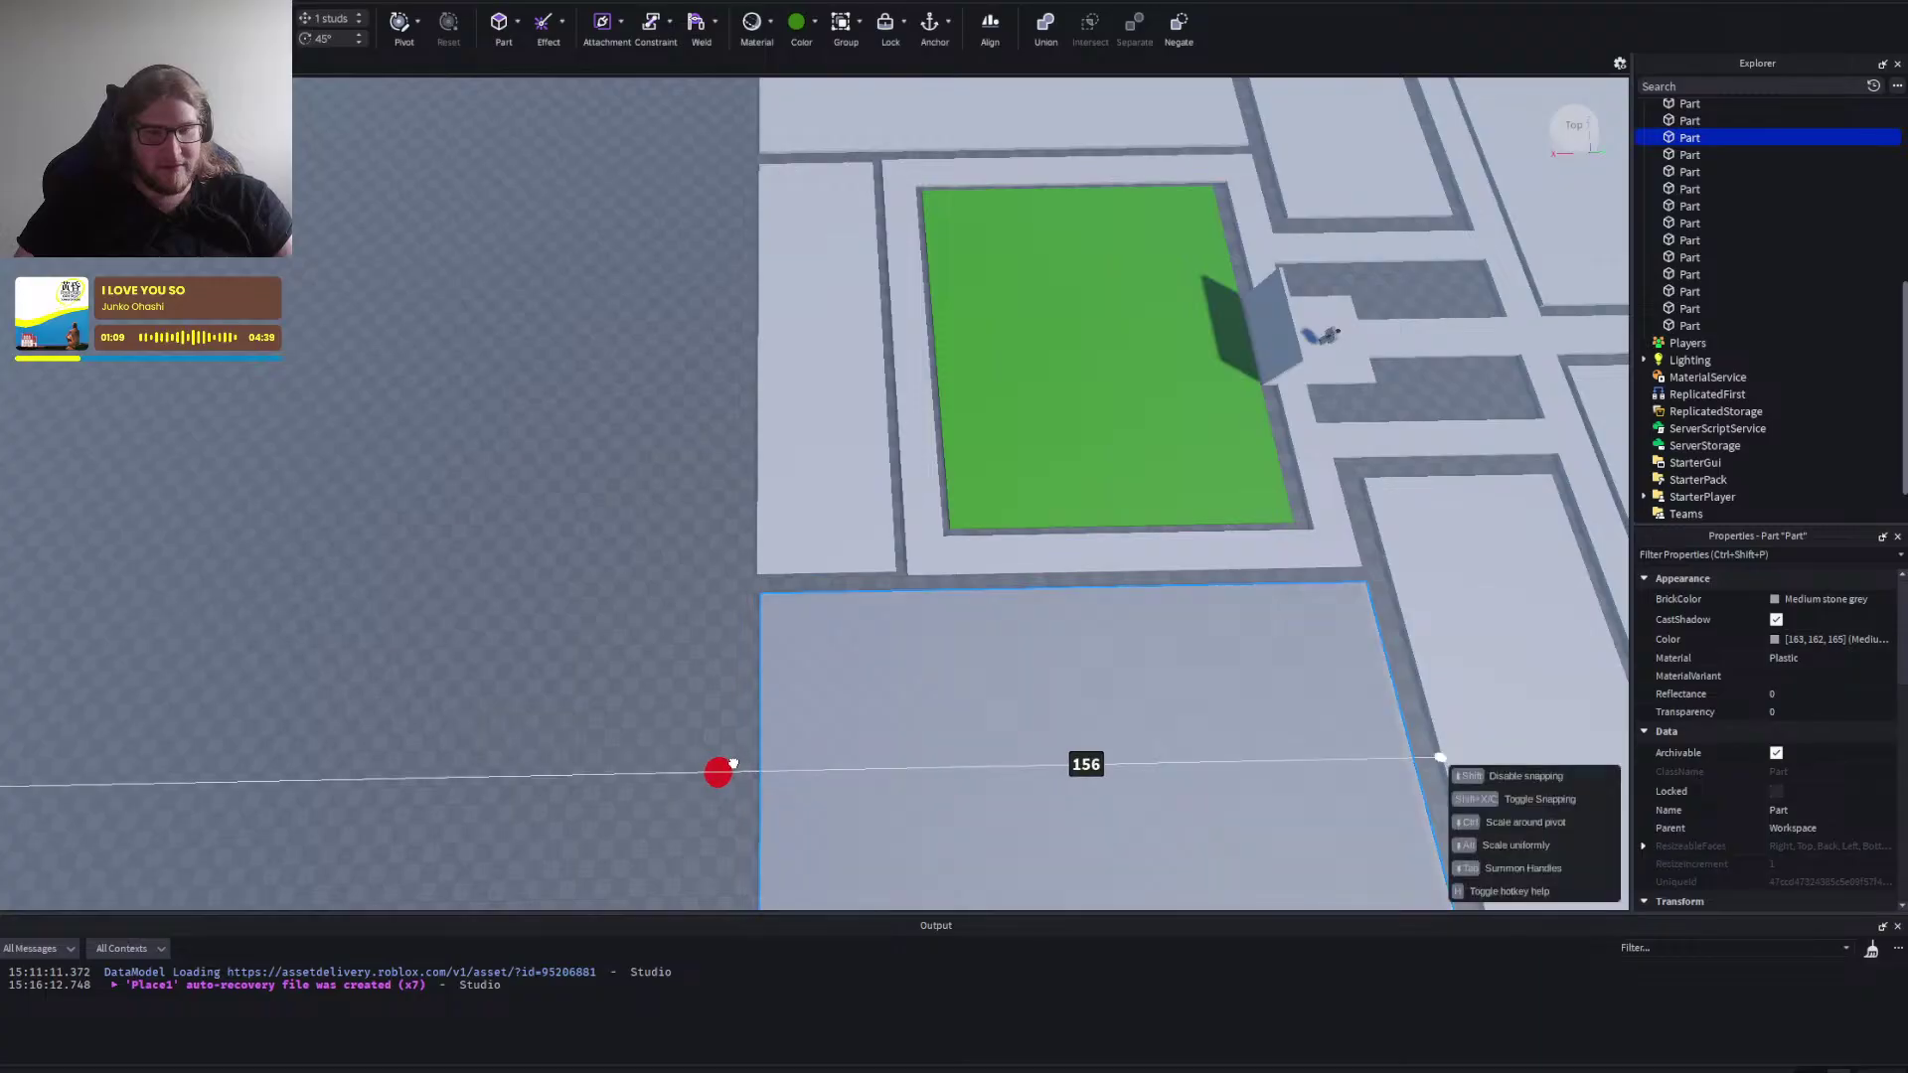
click(675, 681)
Examine the overall layout from beyond the courtyard's far end, checking the new end slab and the gaps around it.
scroll(676, 681, down, 5)
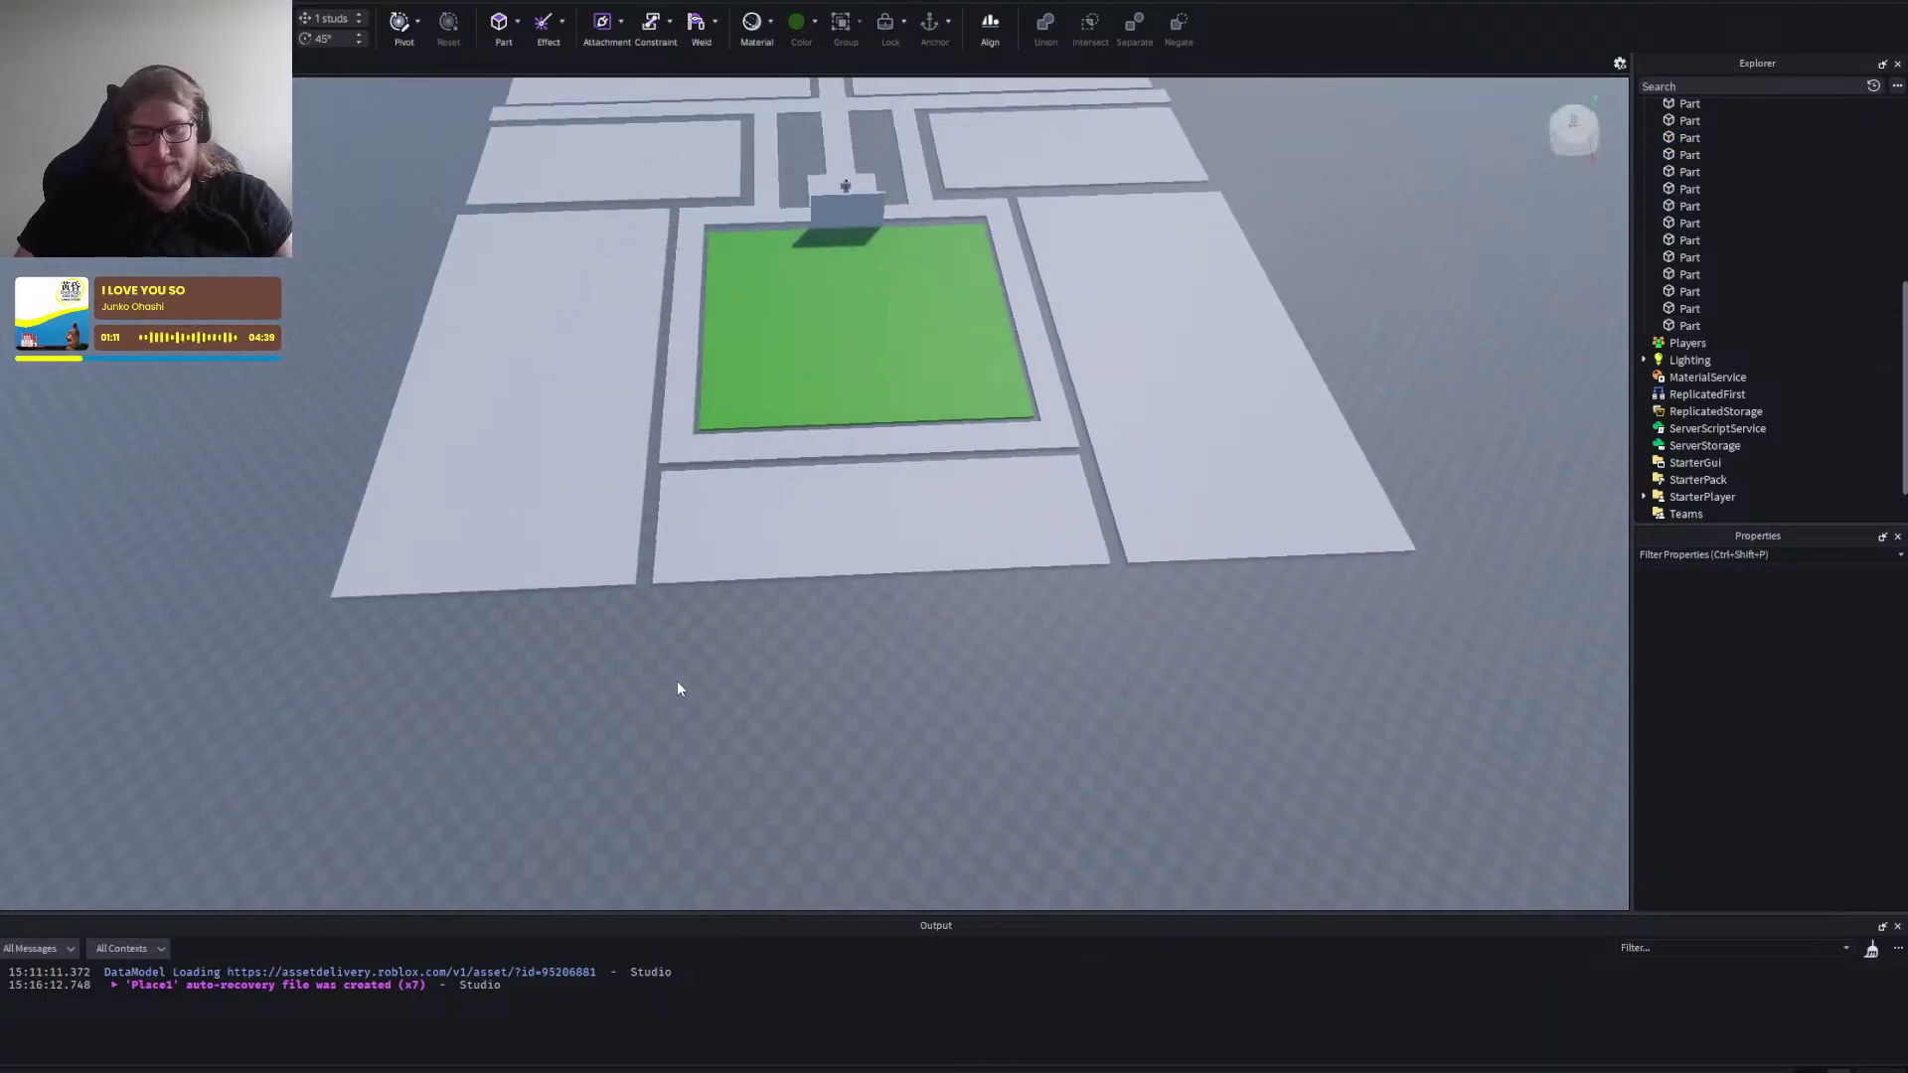
scroll(676, 681, down, 4)
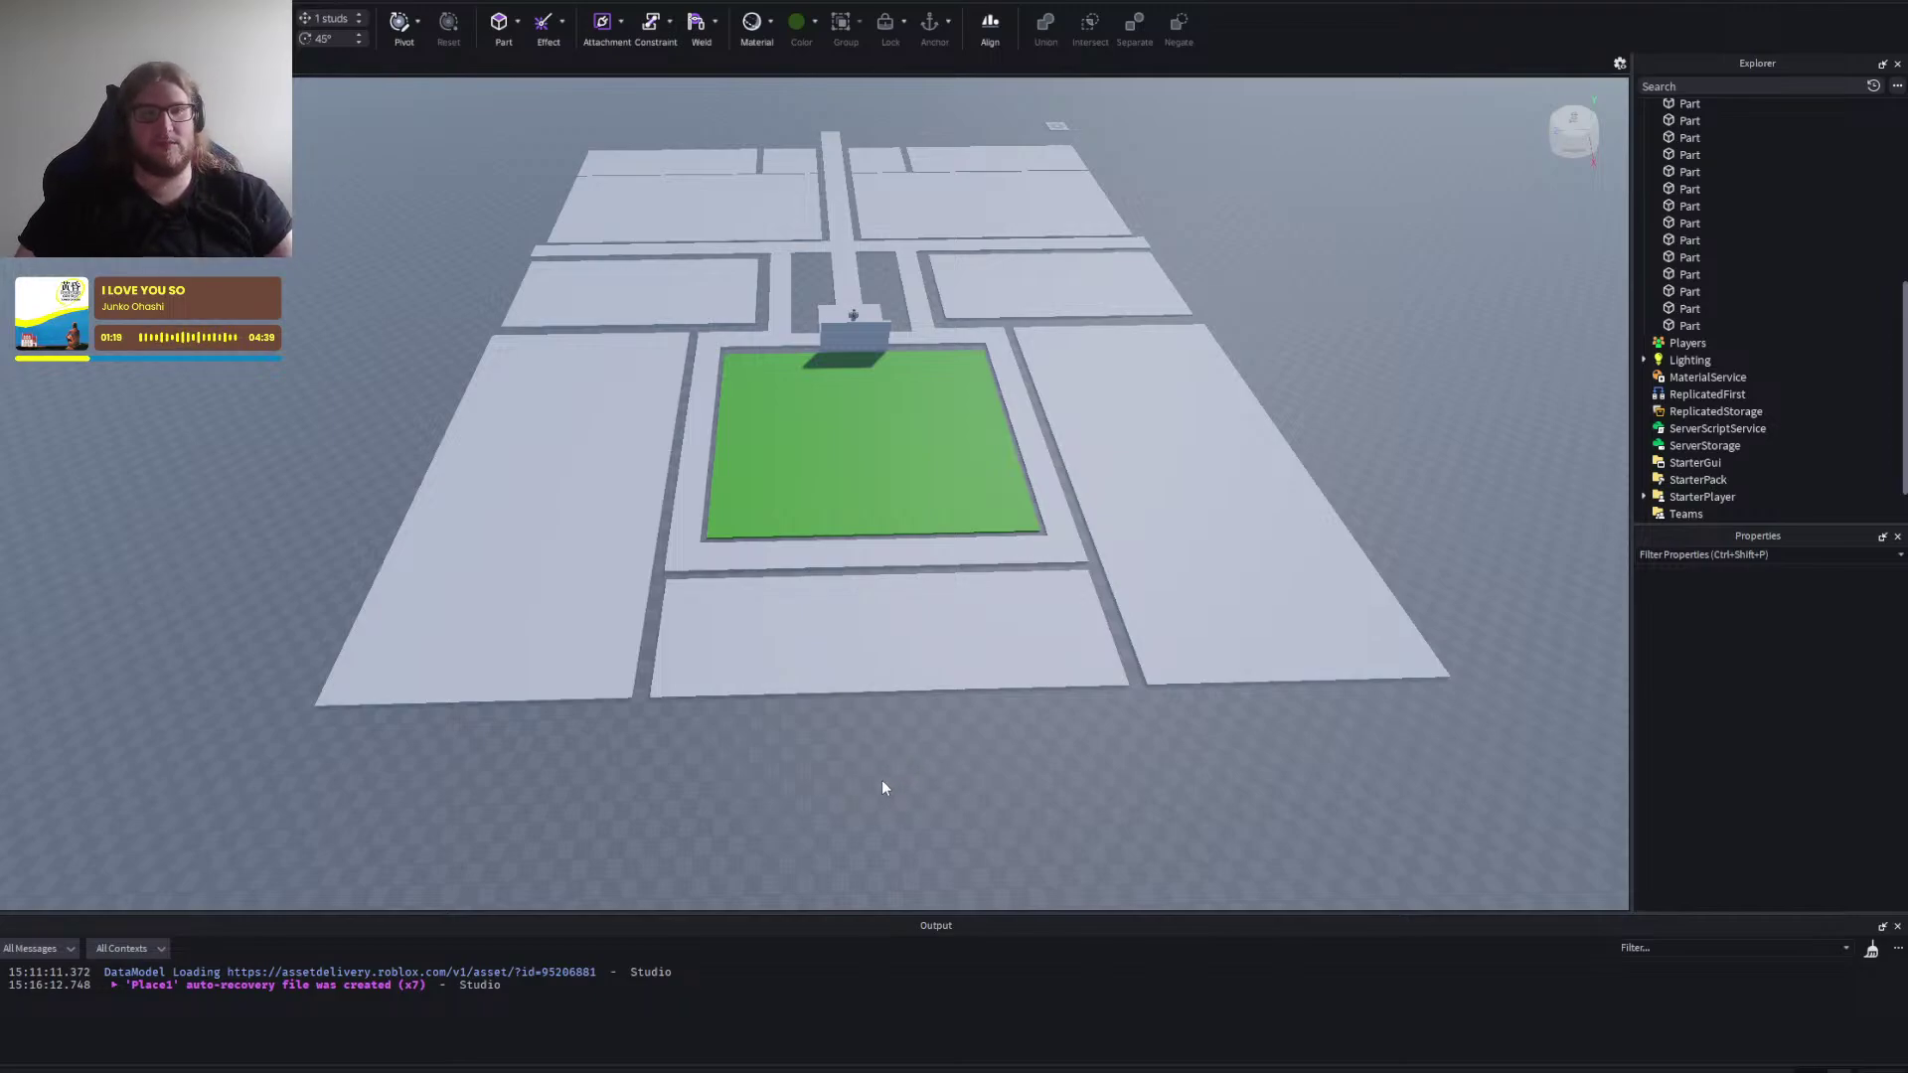
key(w)
key(a)
key(d)
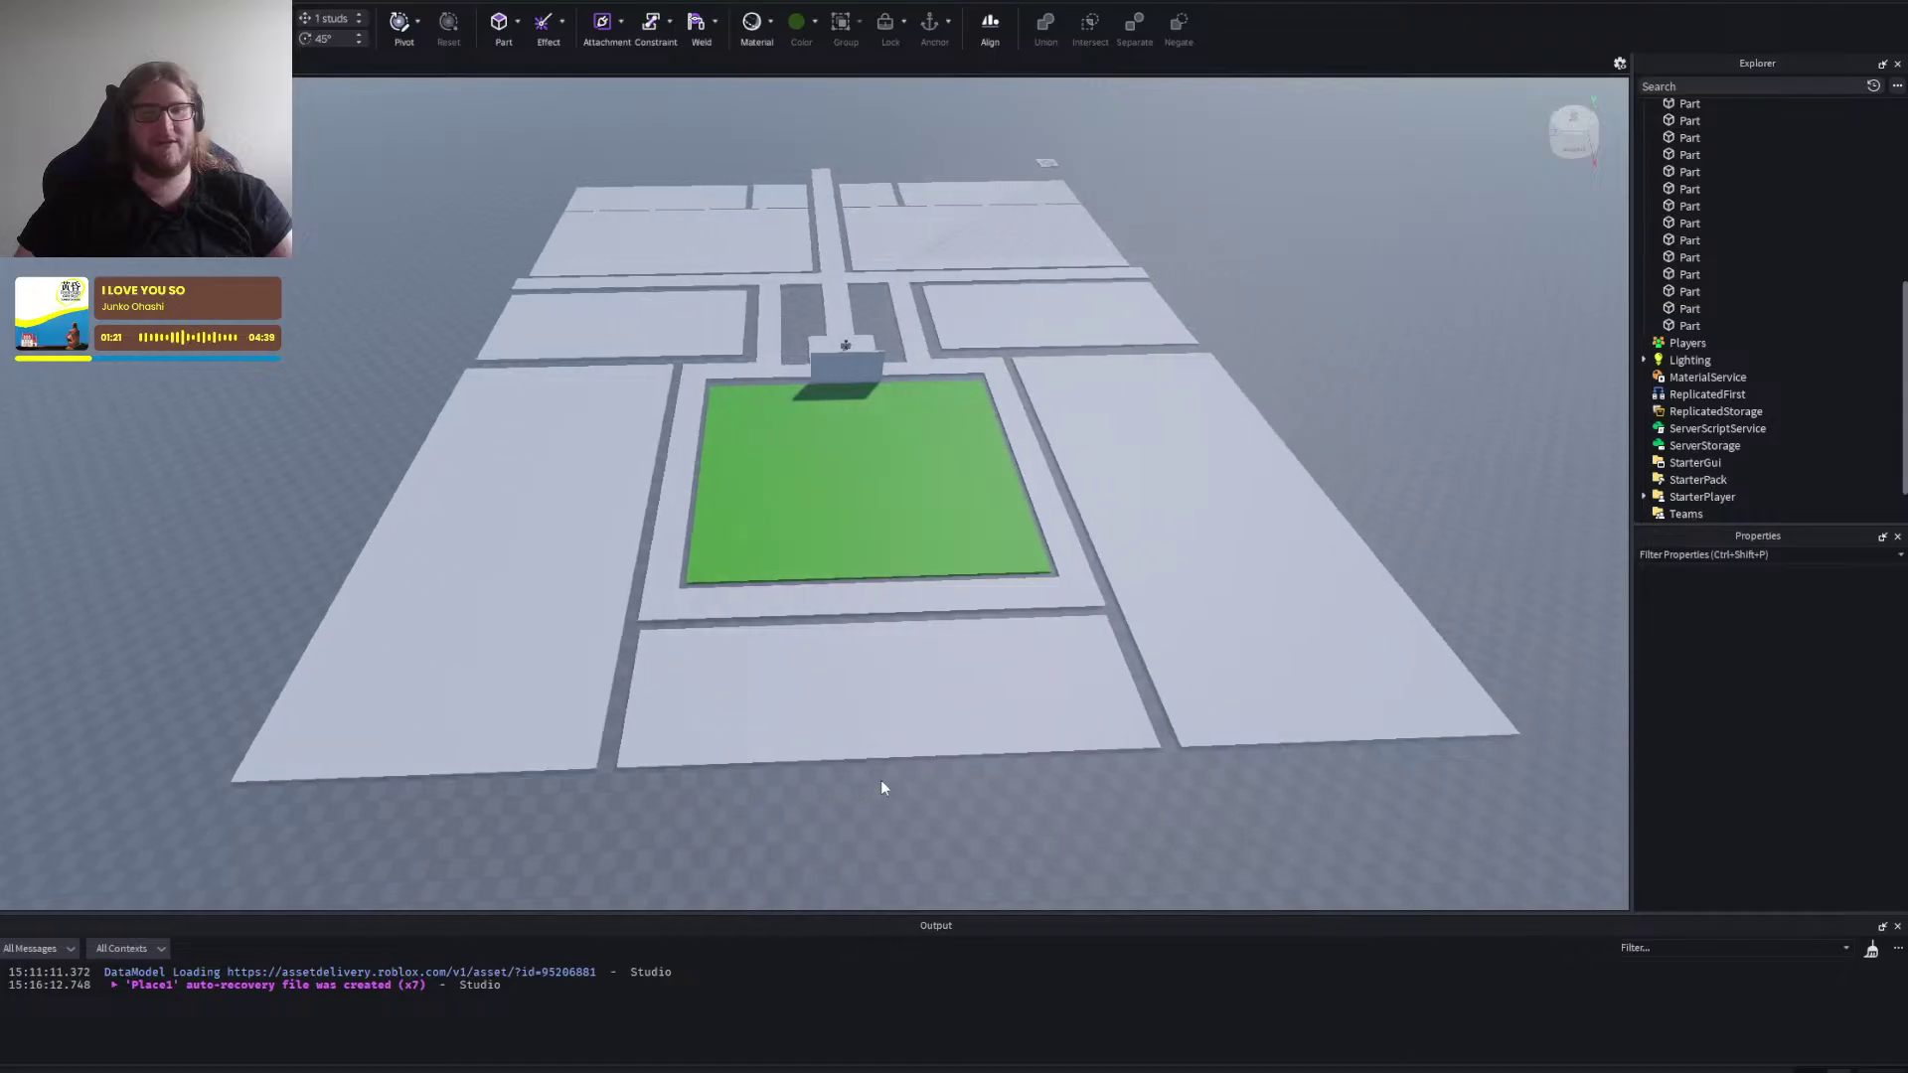
key(s)
key(w)
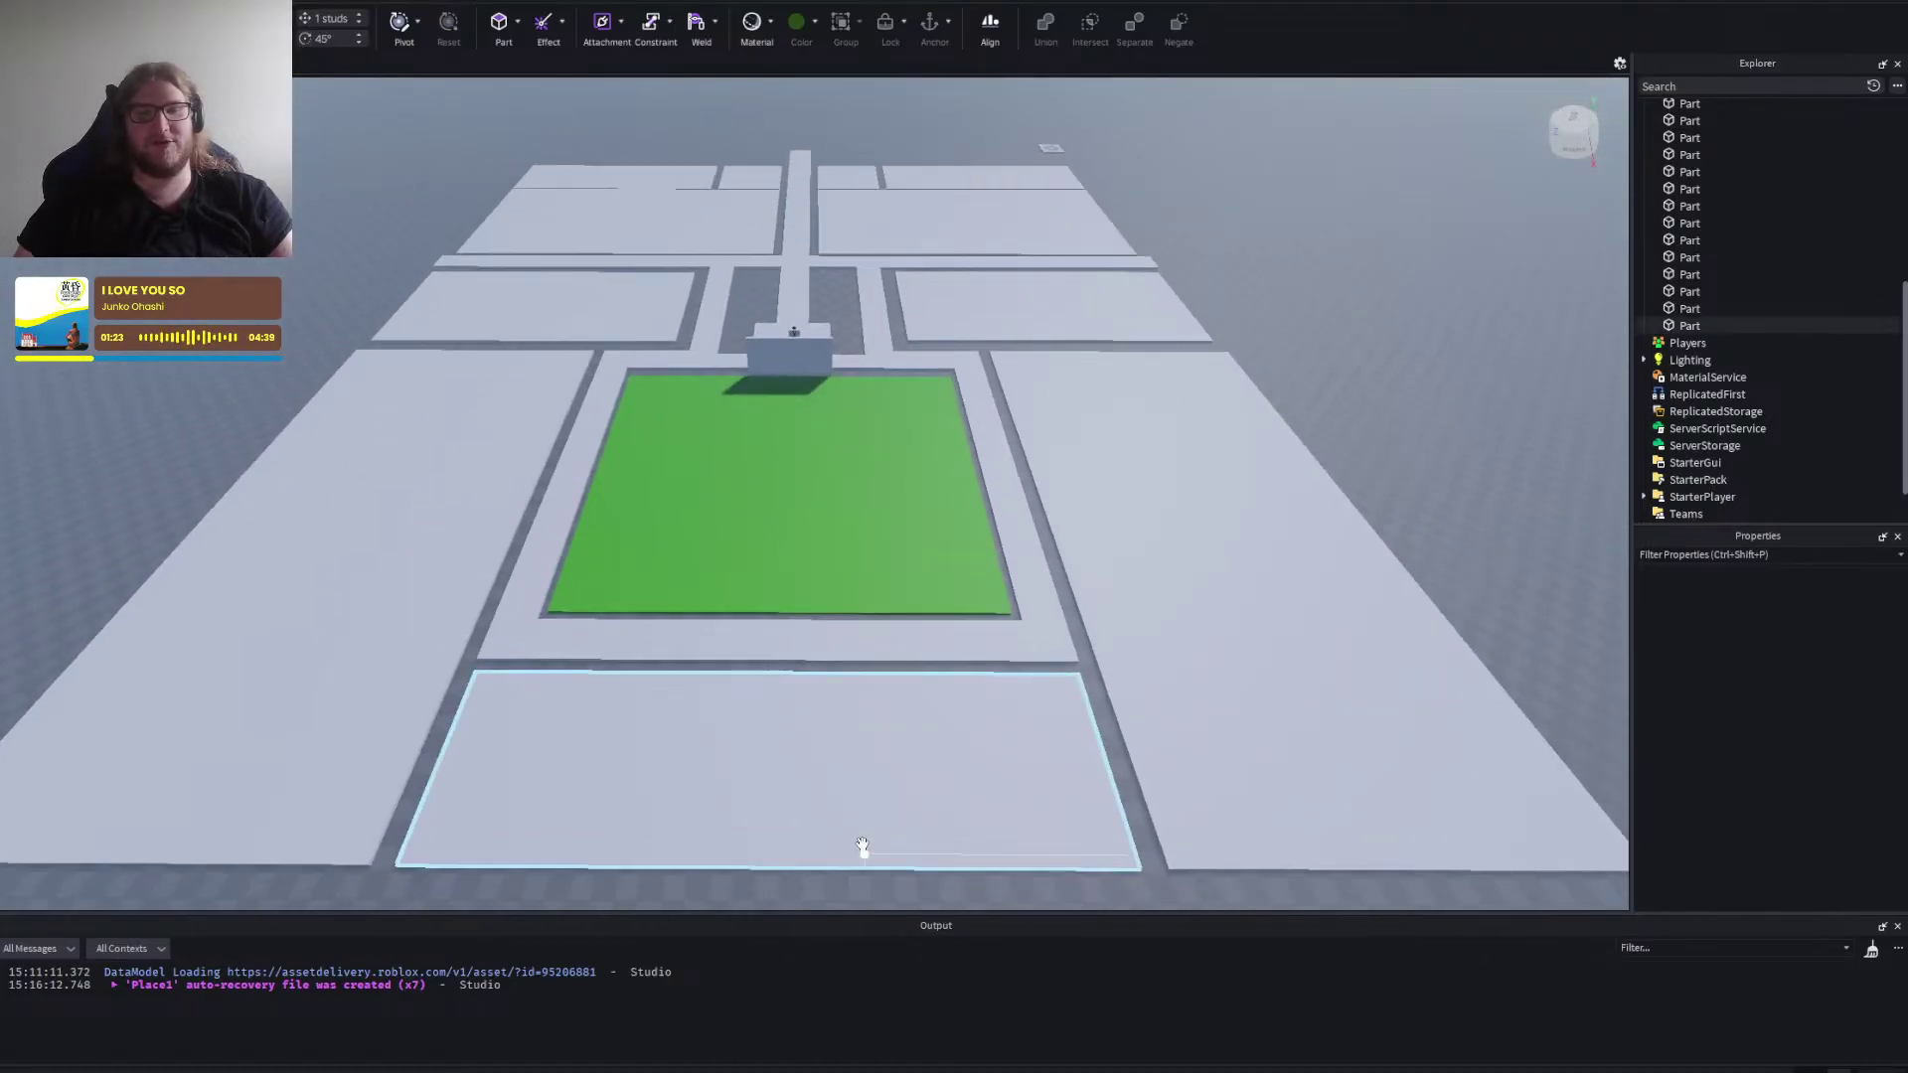
key(s)
key(a)
right_click(863, 830)
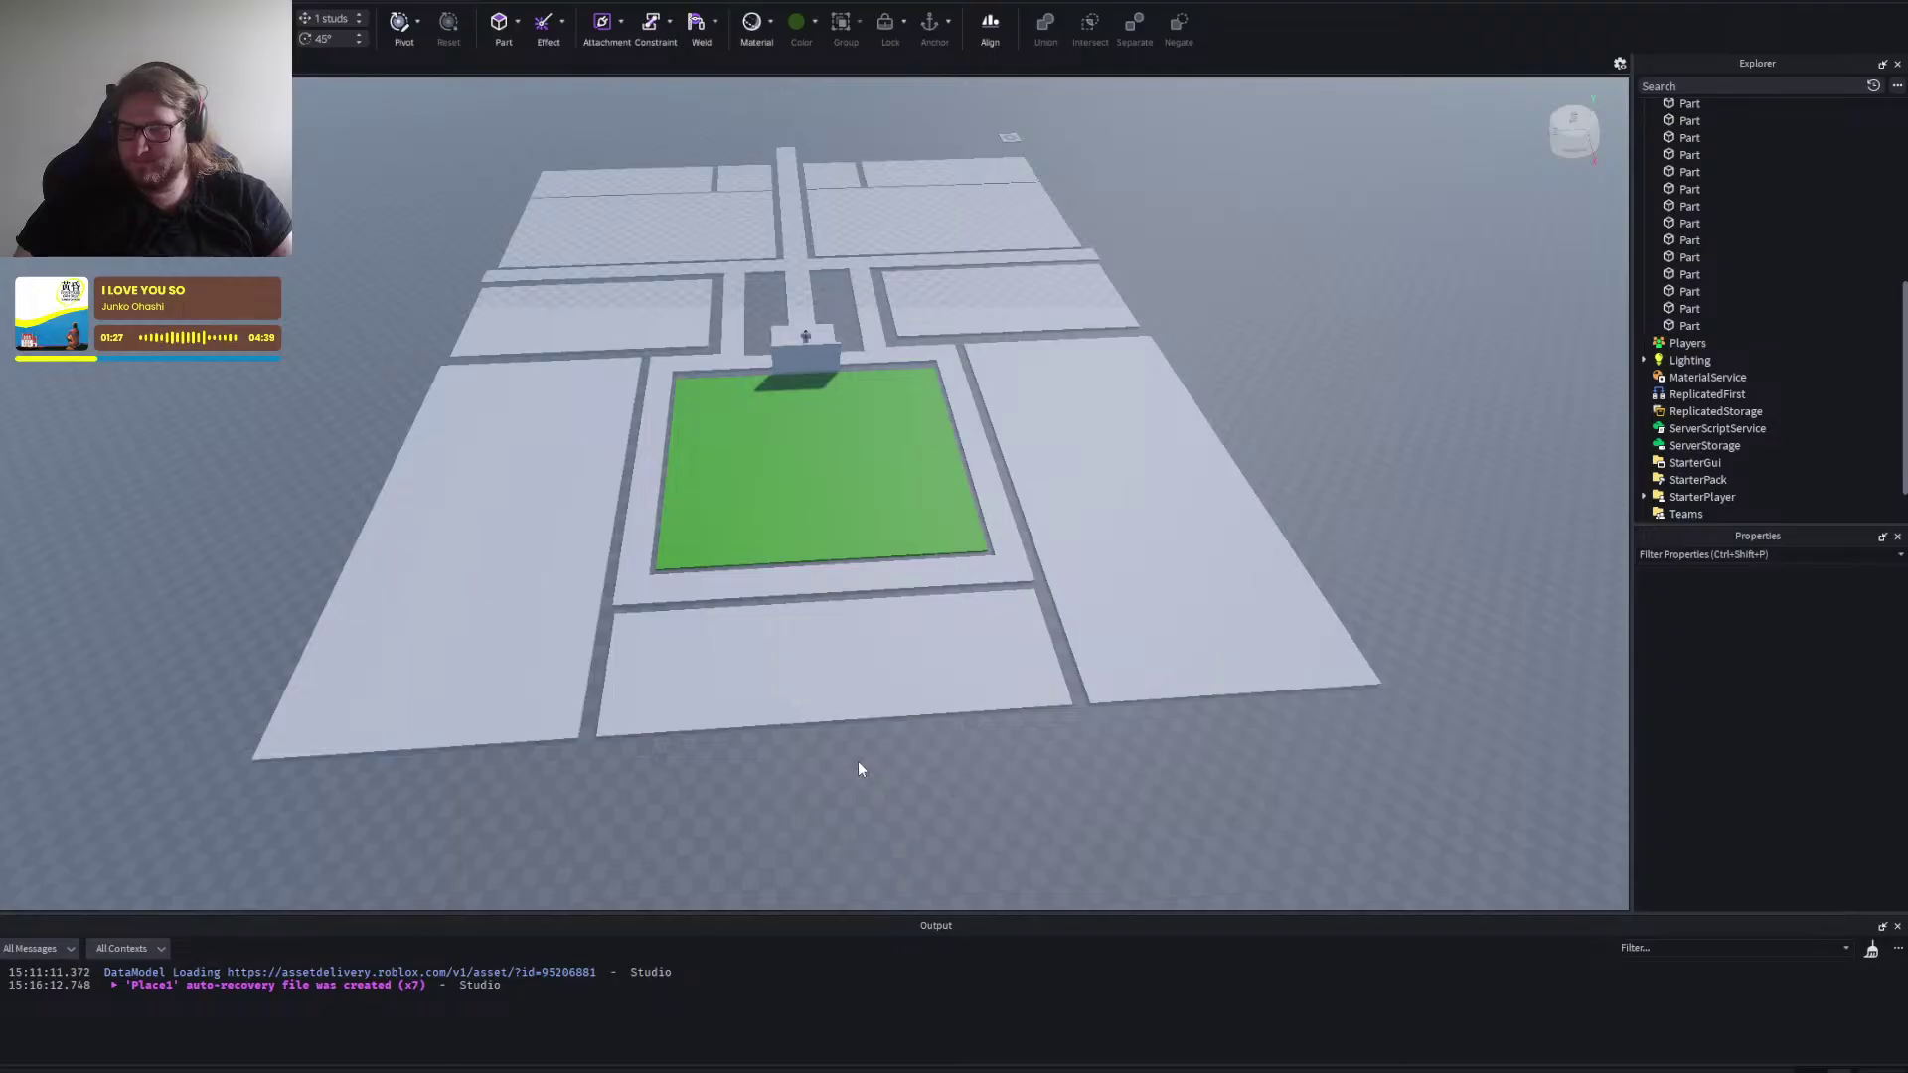
key(e)
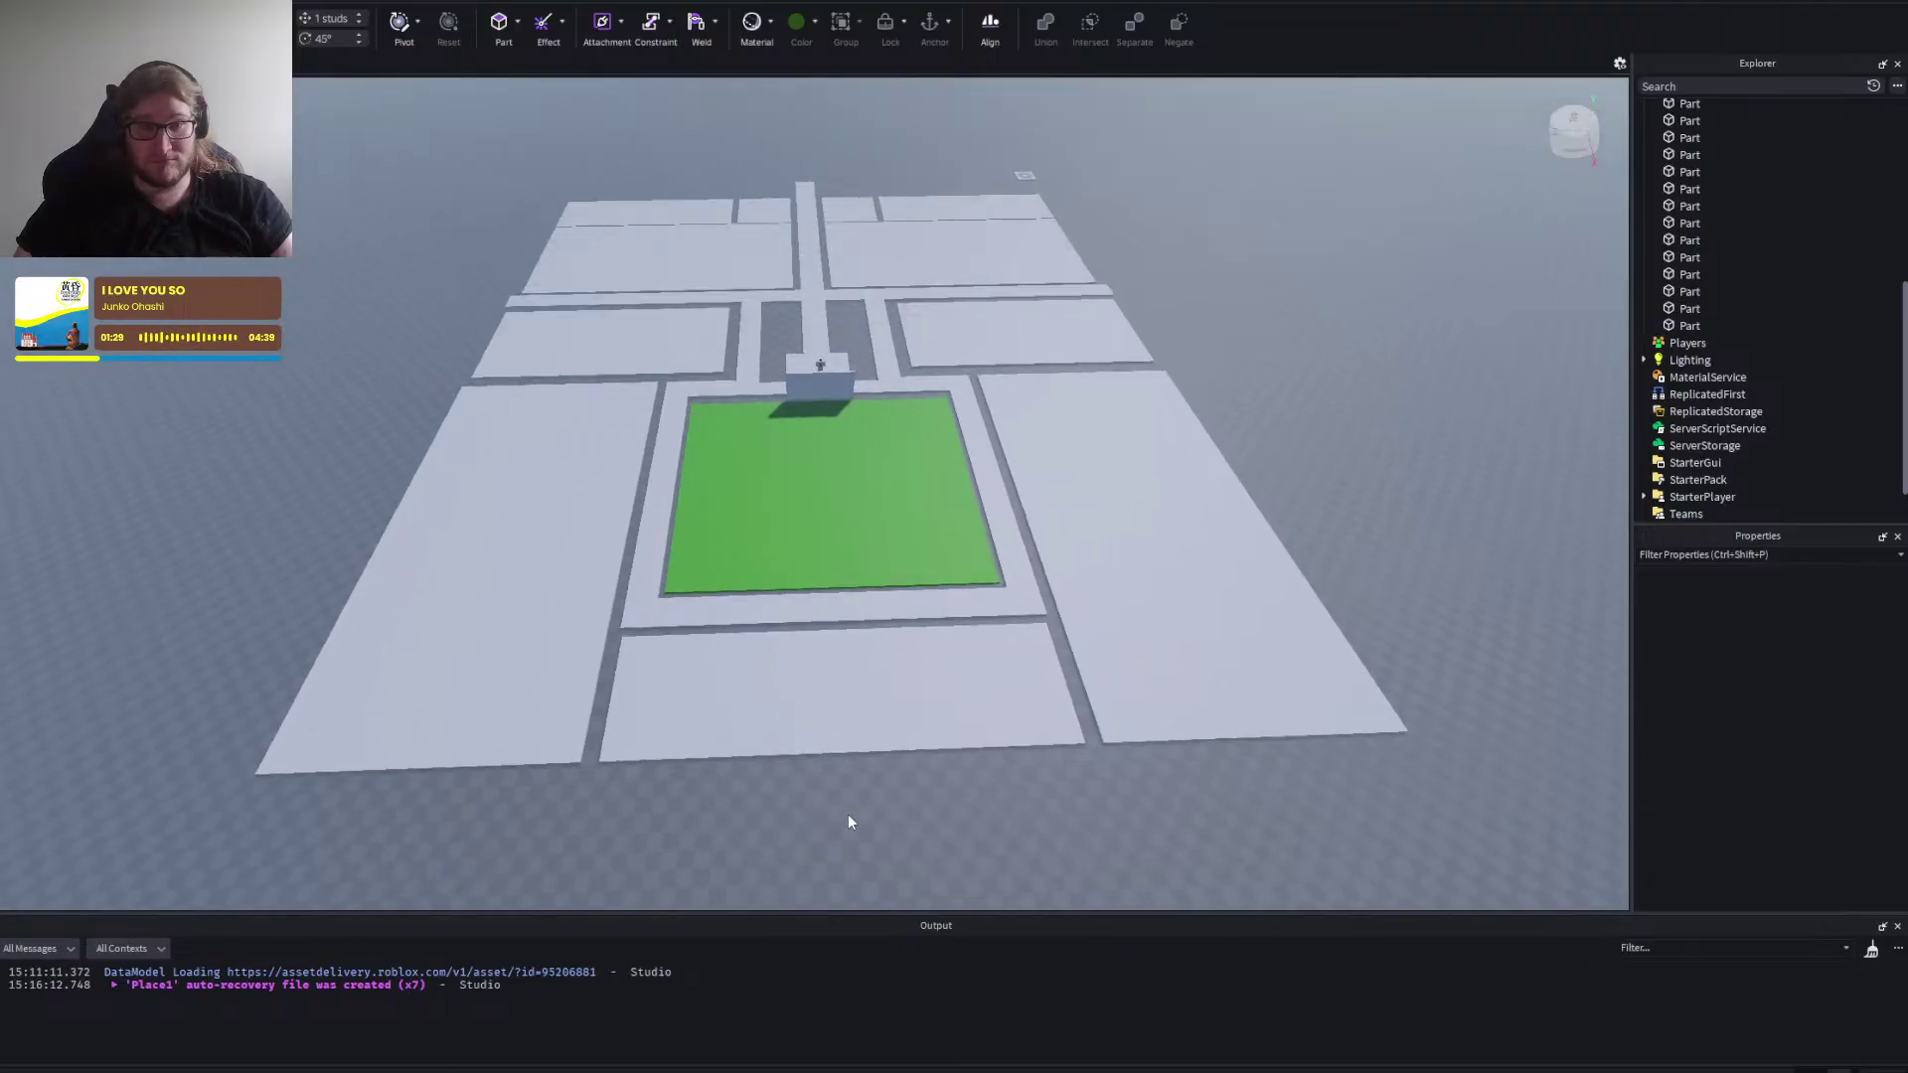
Inspect the room slabs around the courtyard one by one, including both flanking slabs, the end slab and a slab beside the cross hallway.
key(a)
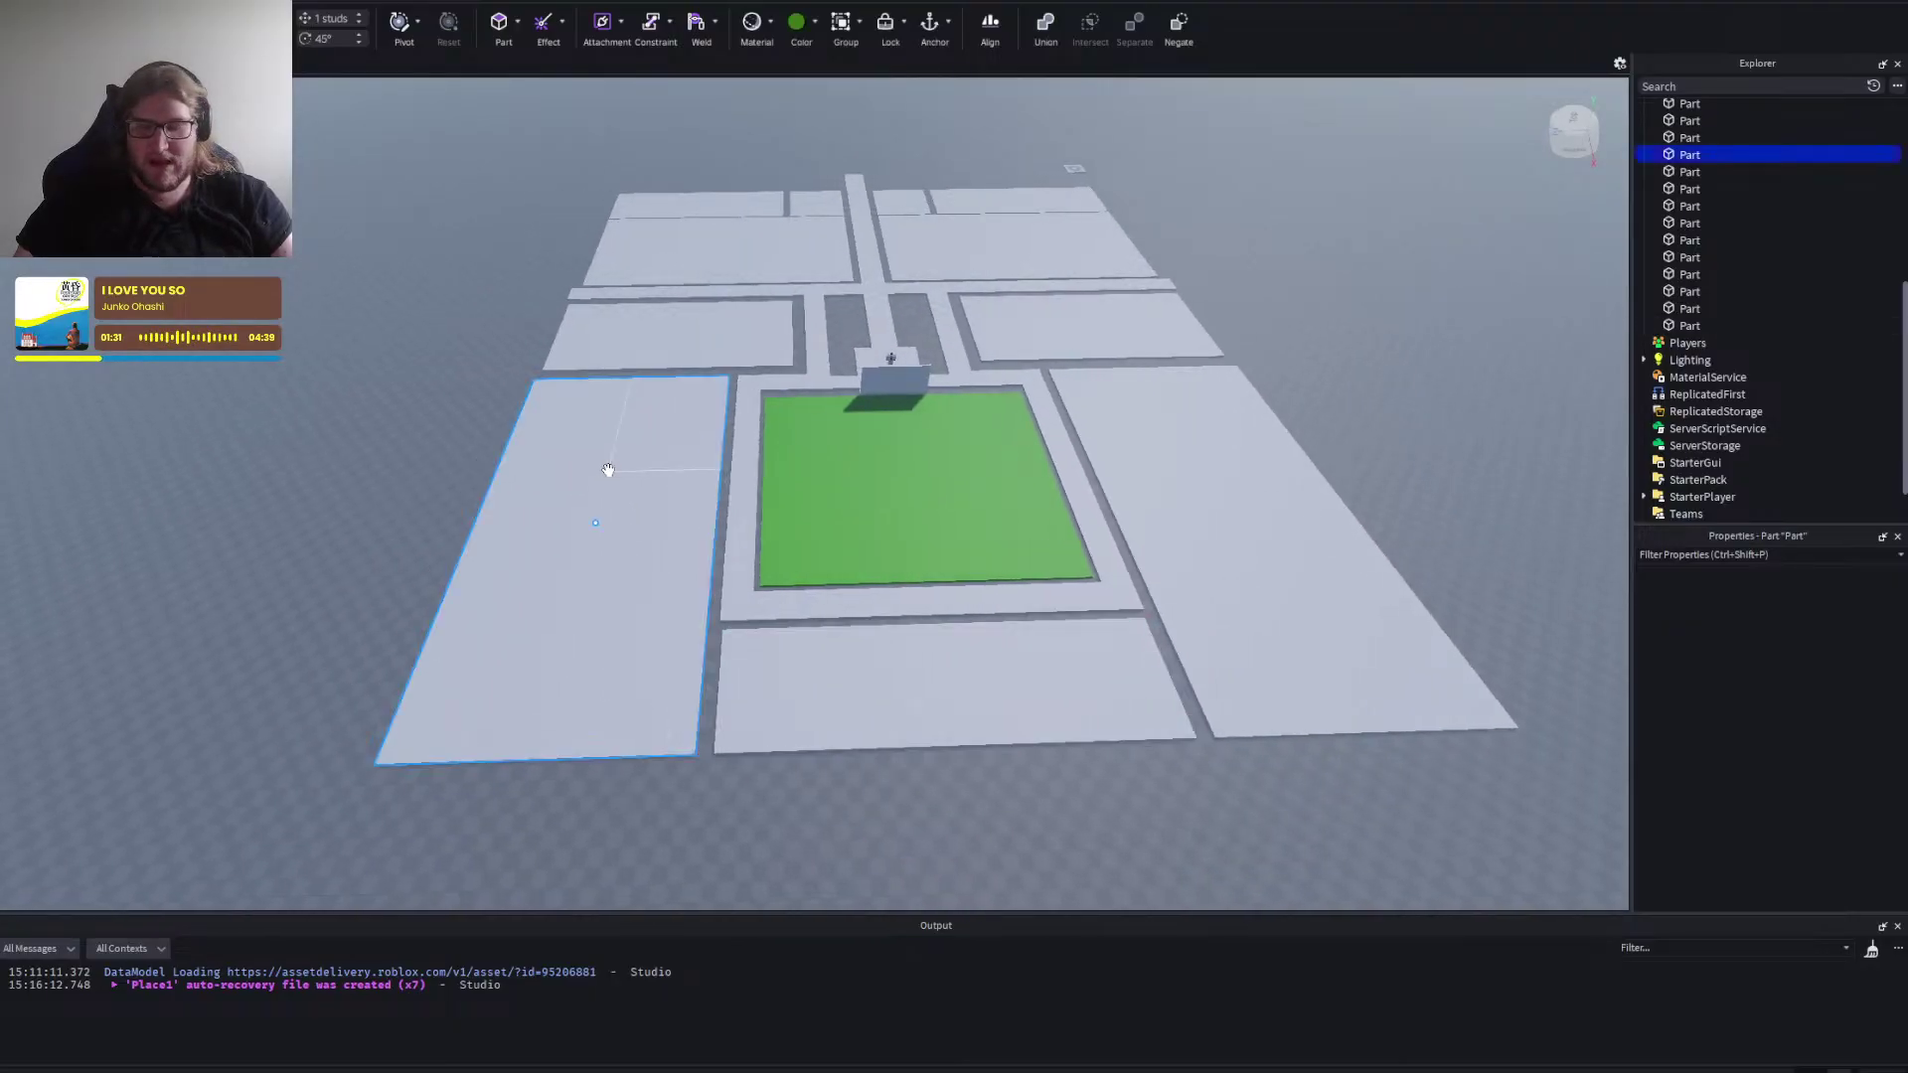
click(652, 679)
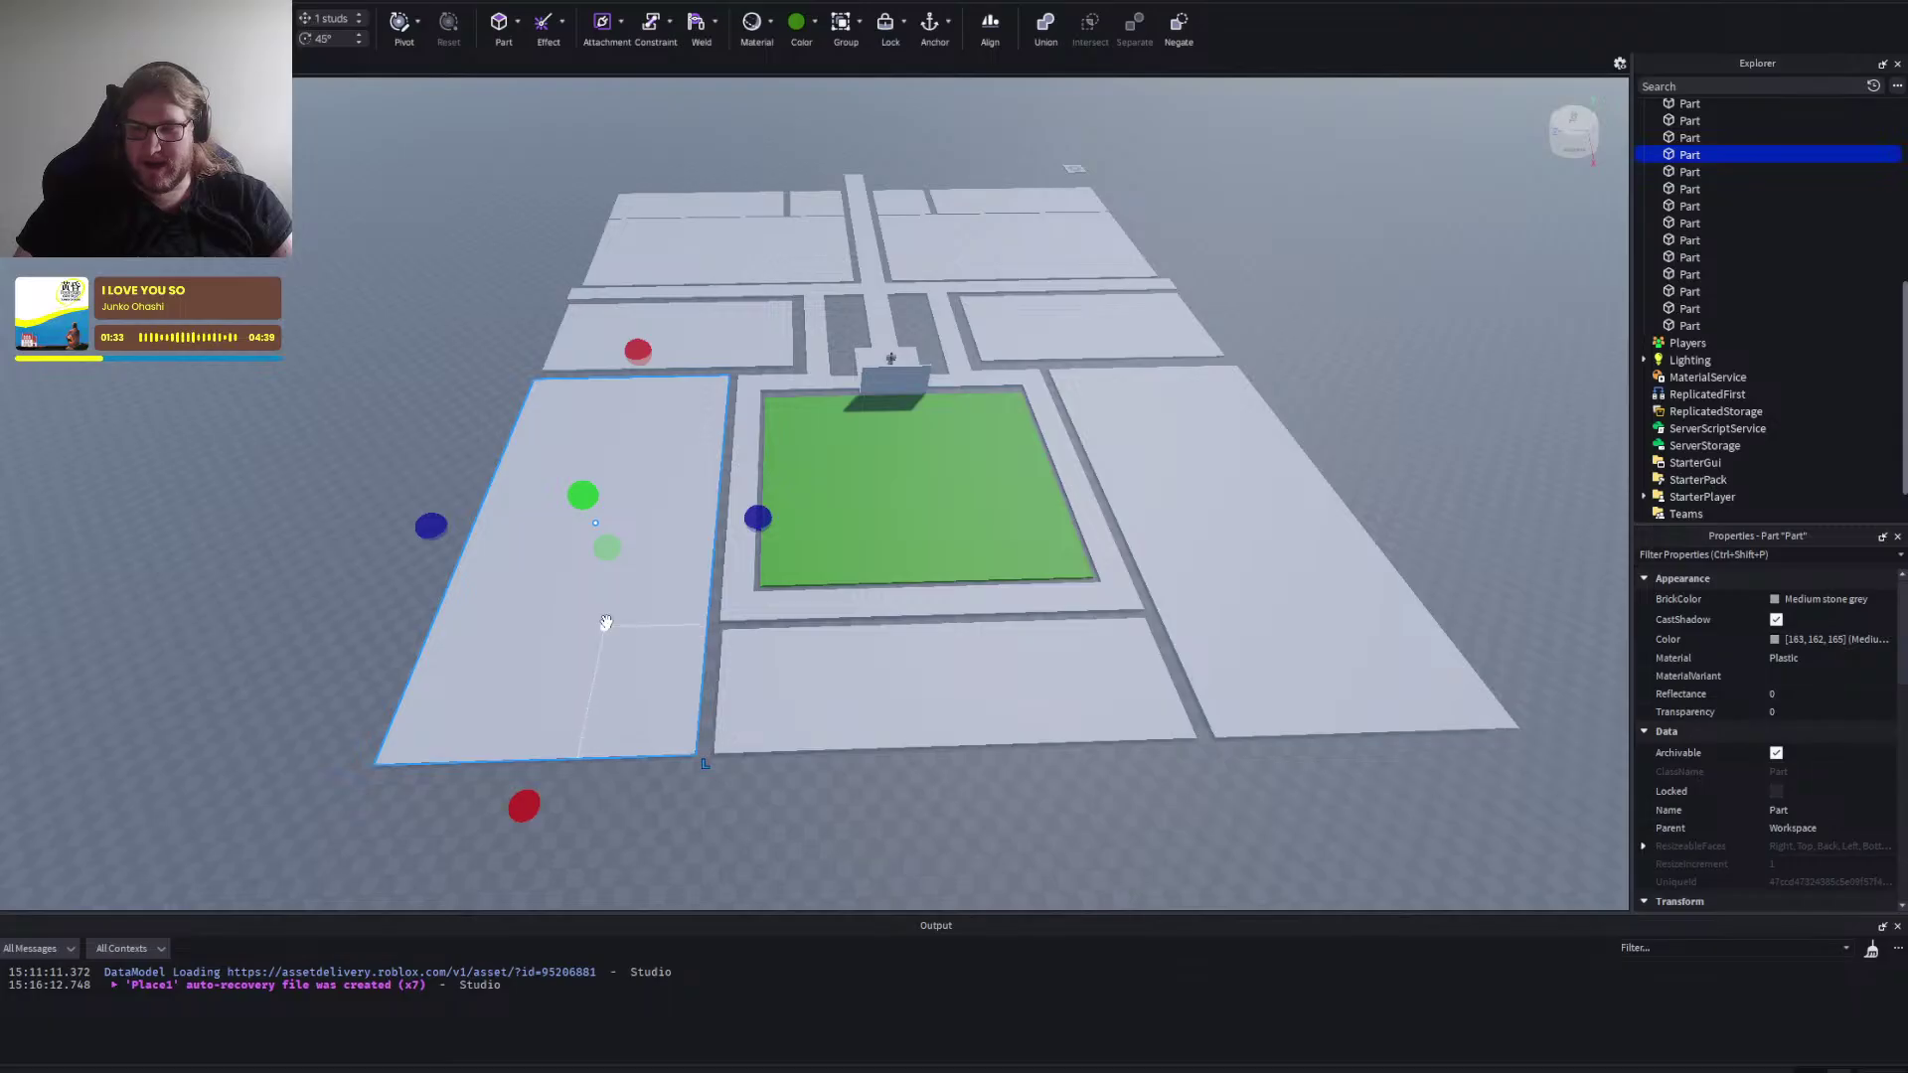
key(d)
click(1162, 536)
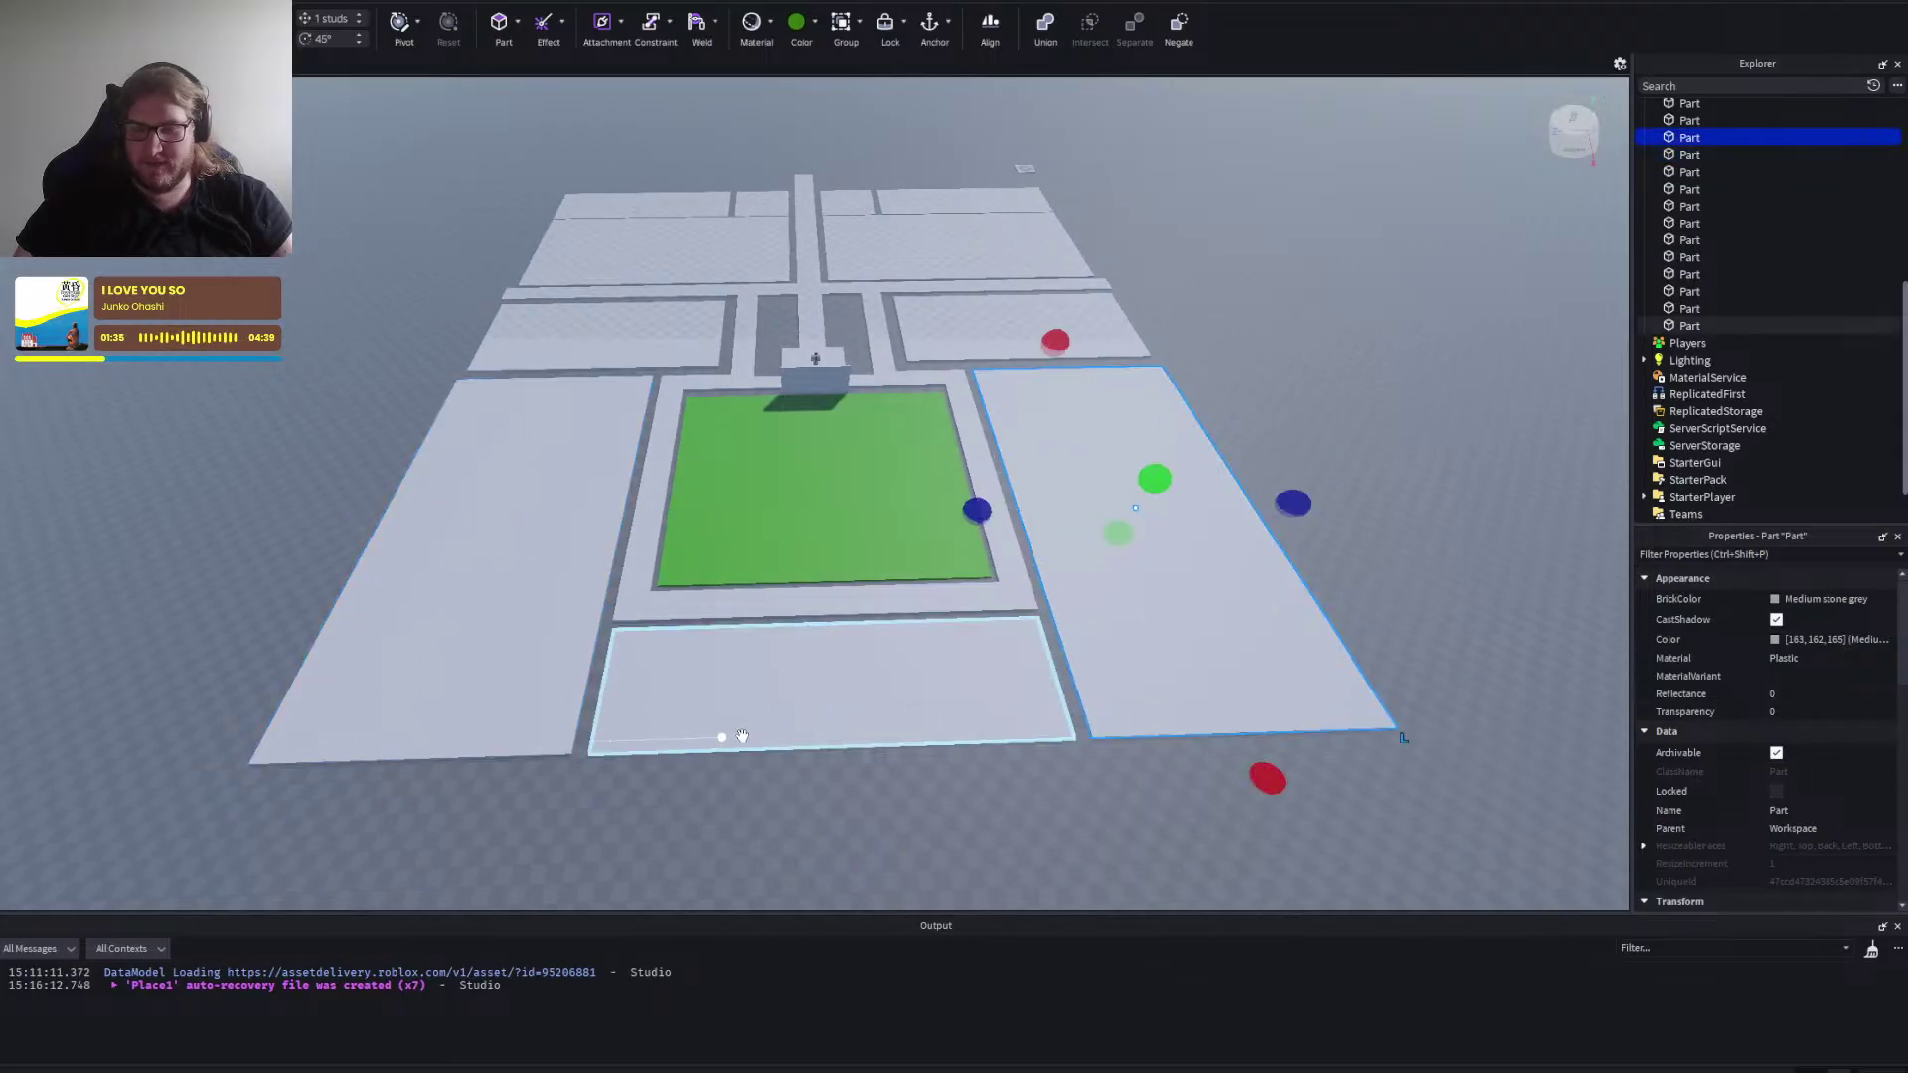
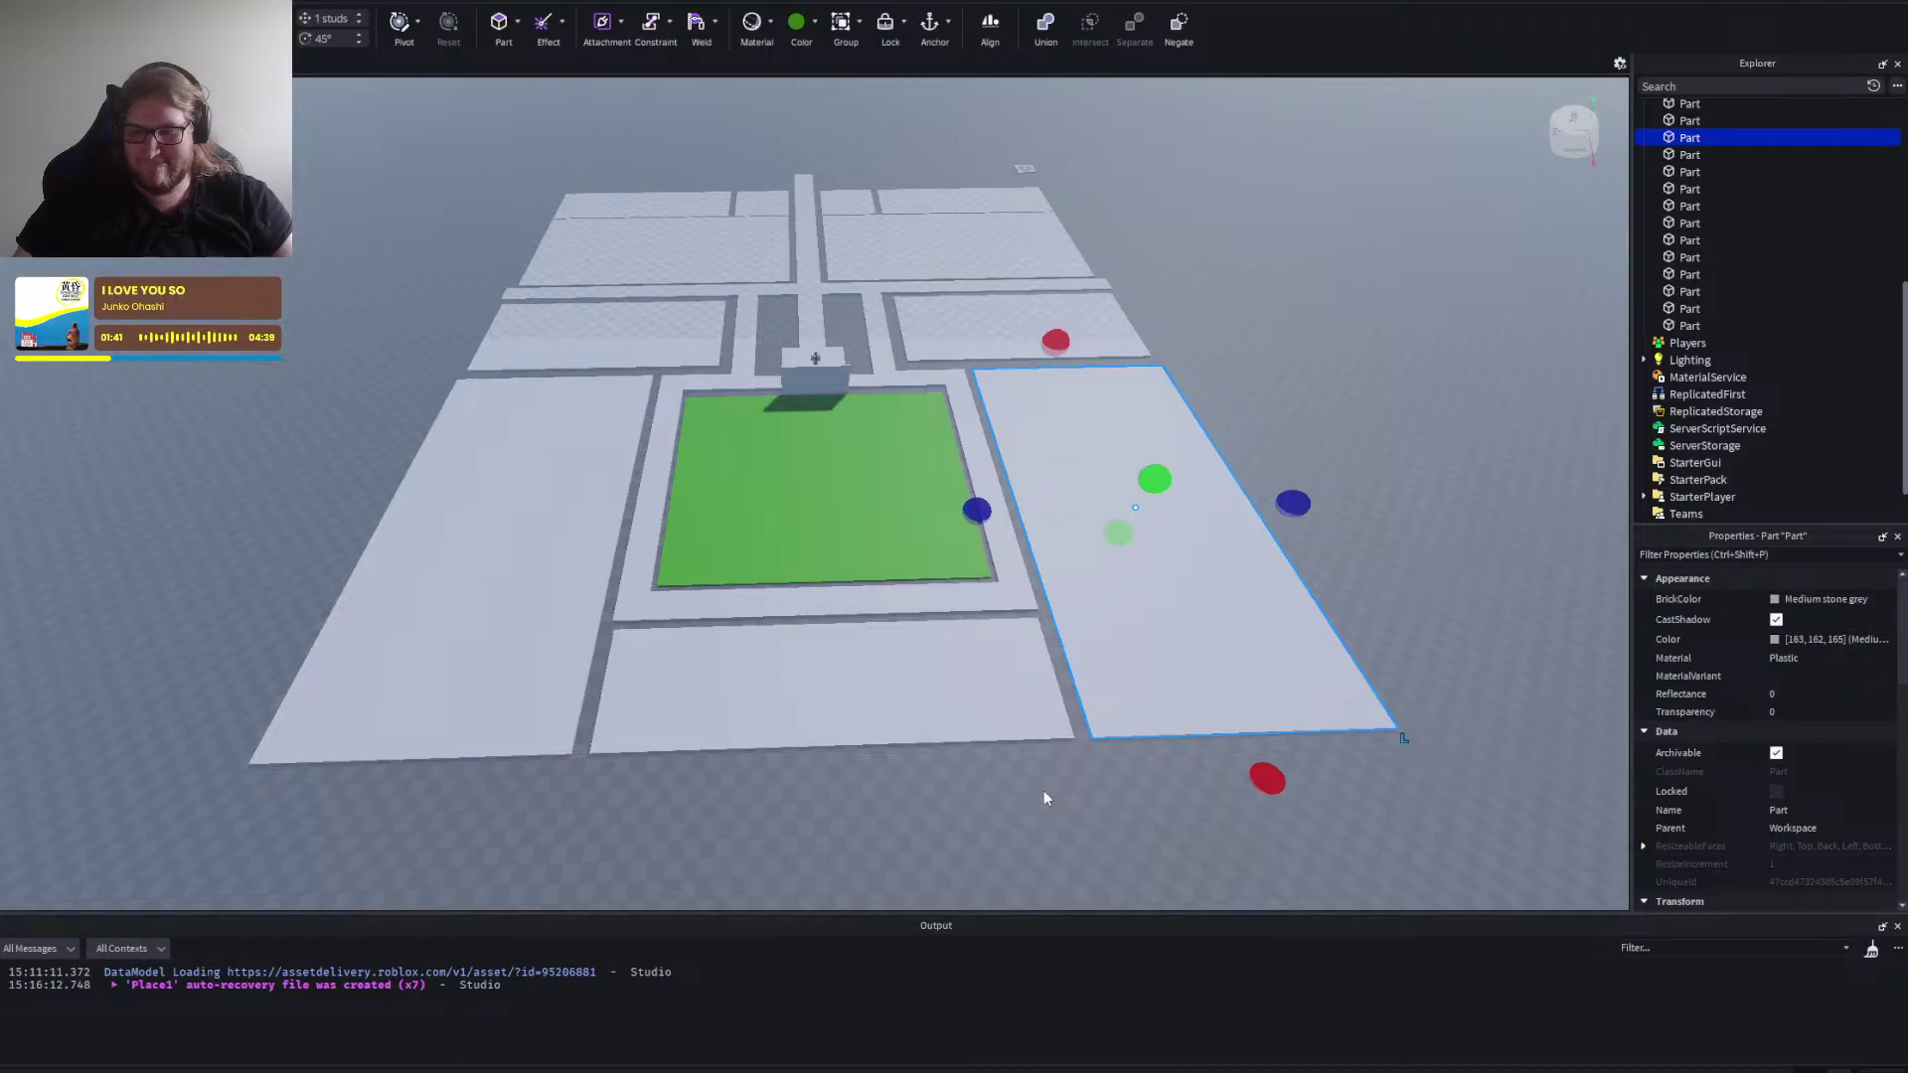
click(974, 728)
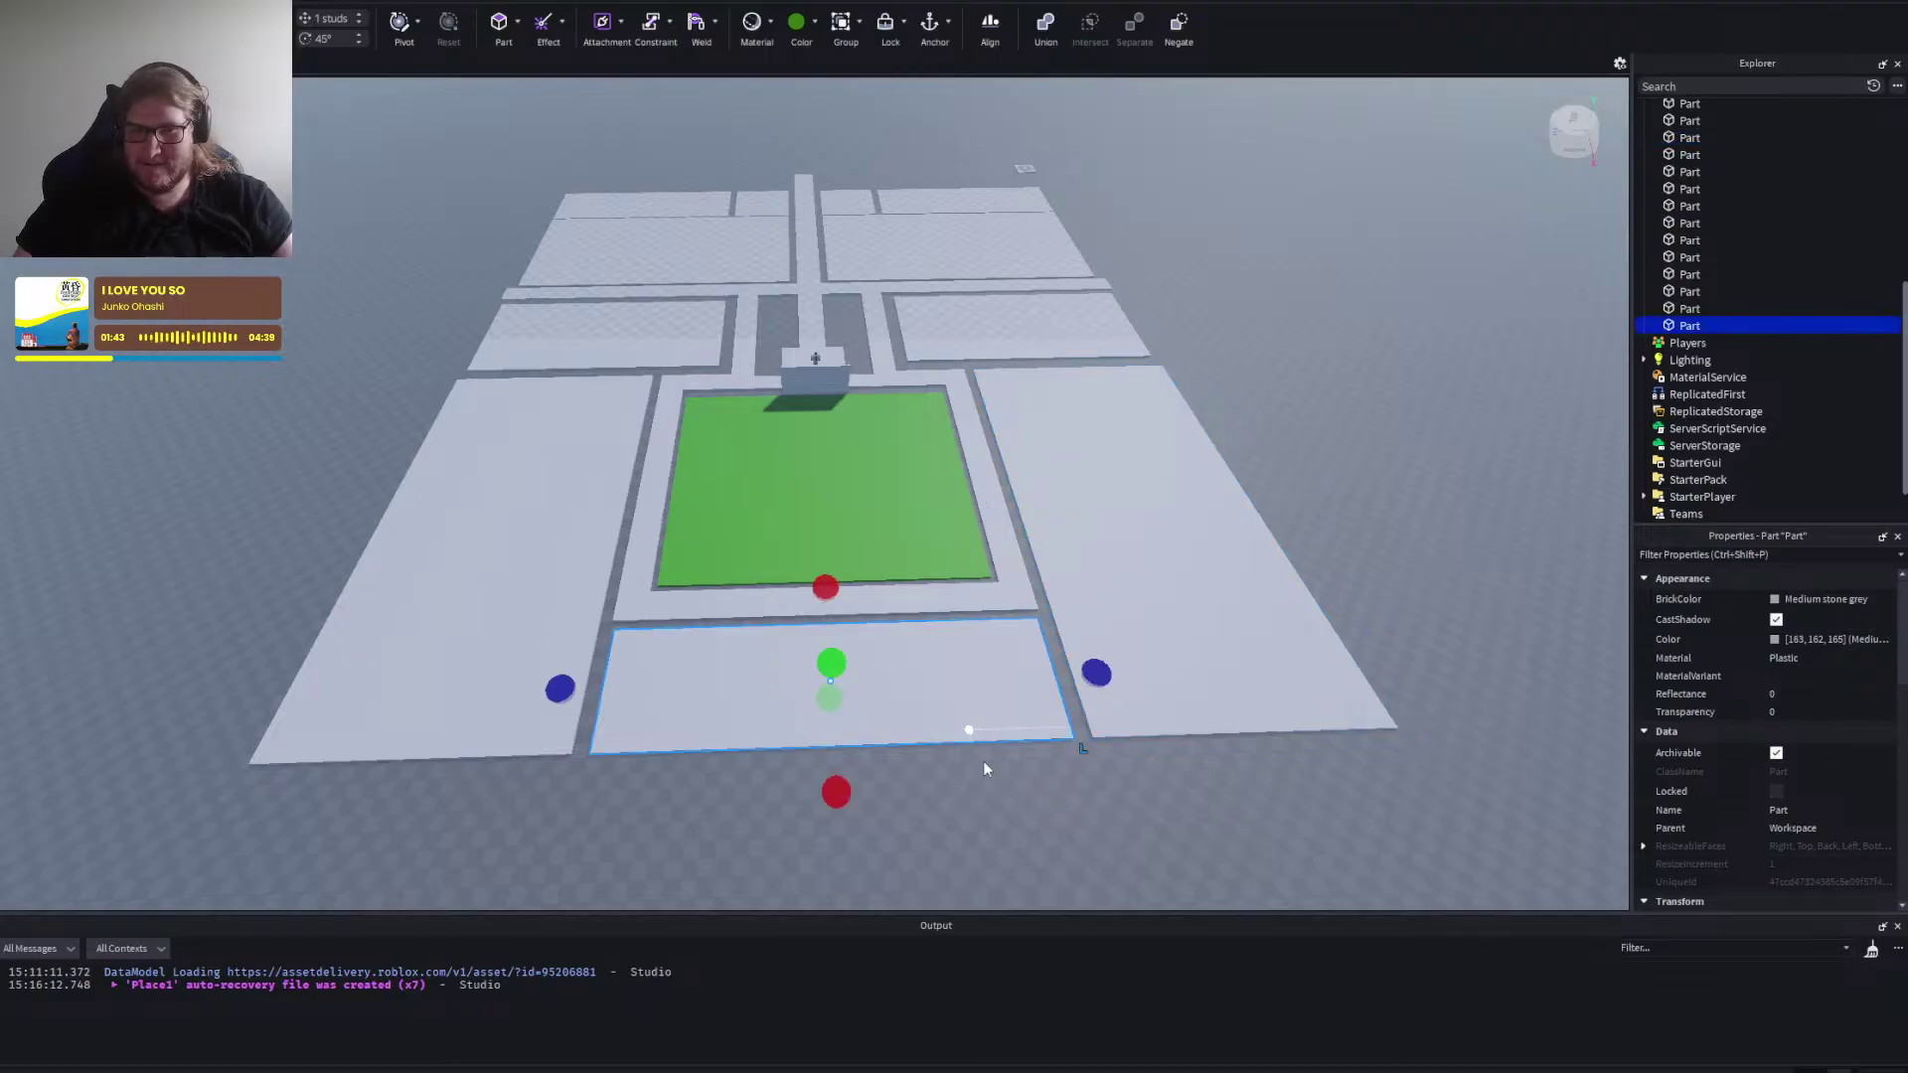
click(1009, 849)
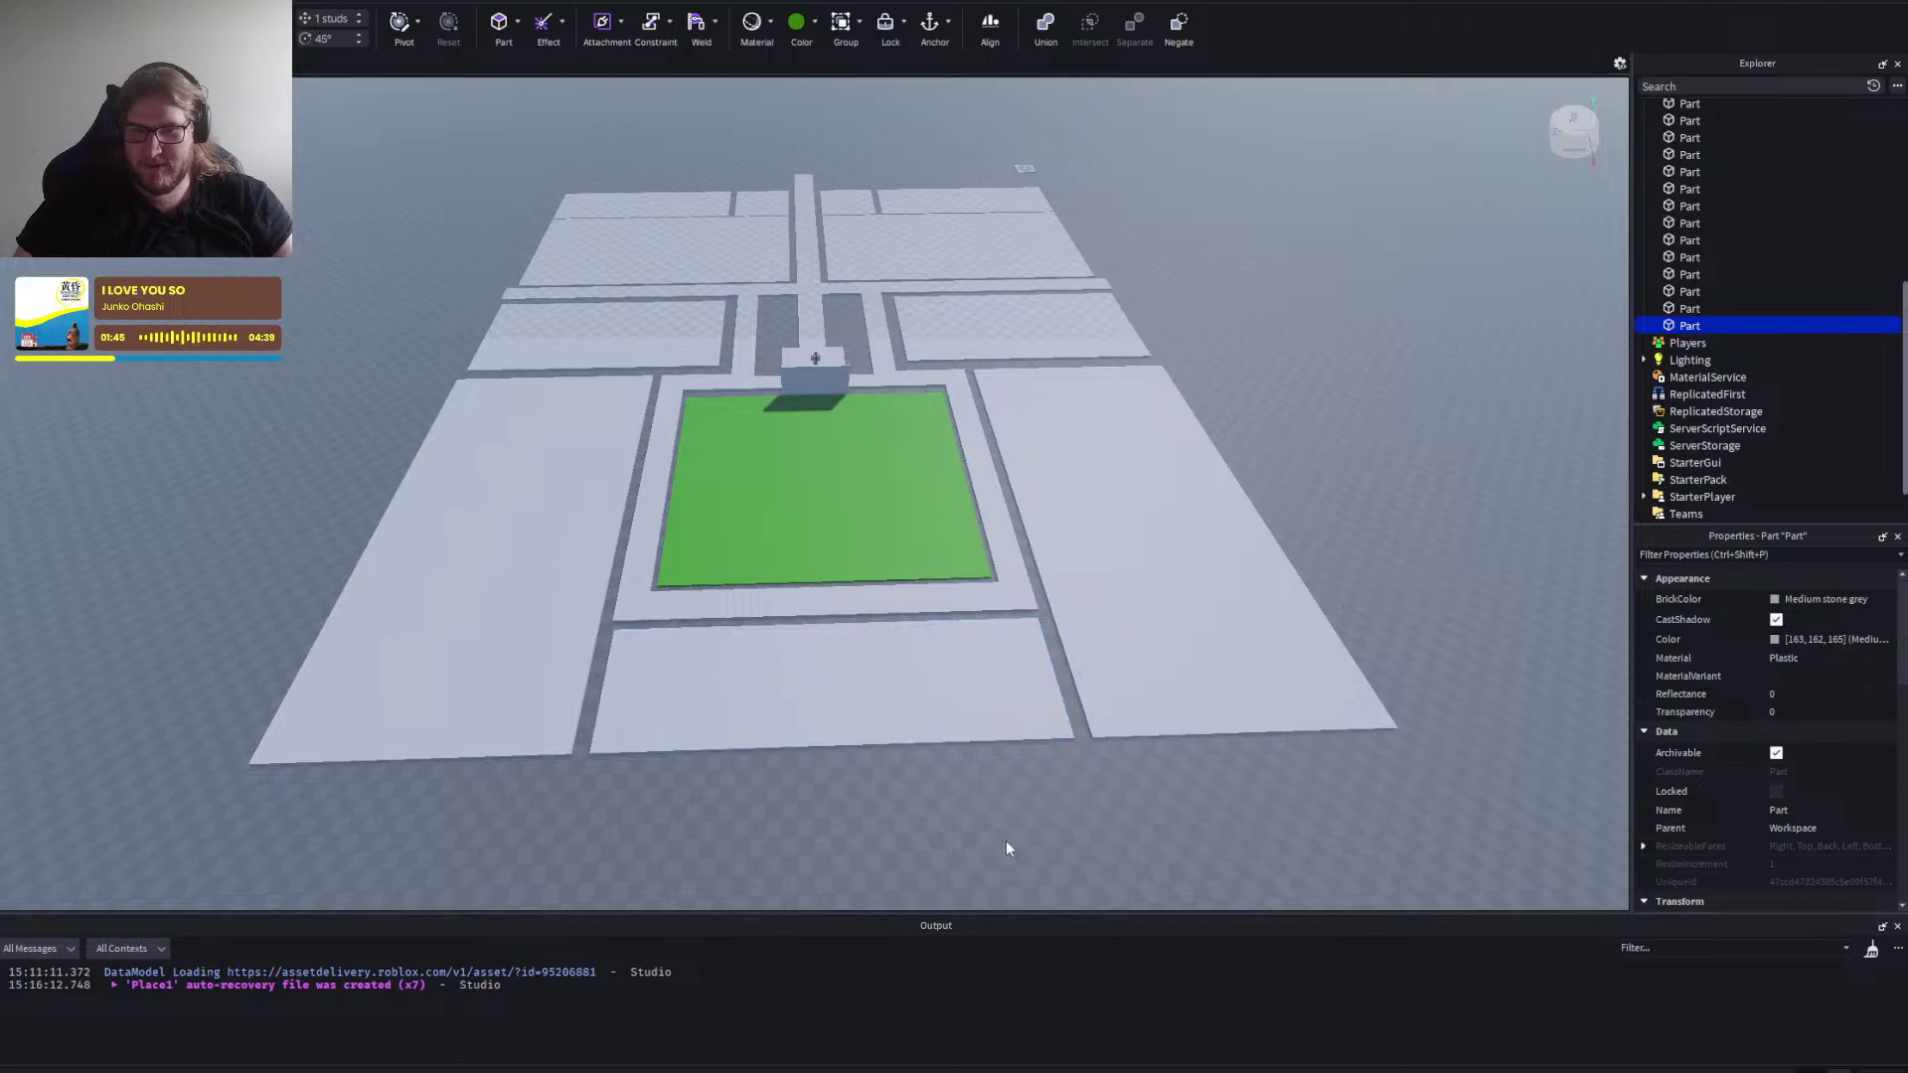
right_click(910, 799)
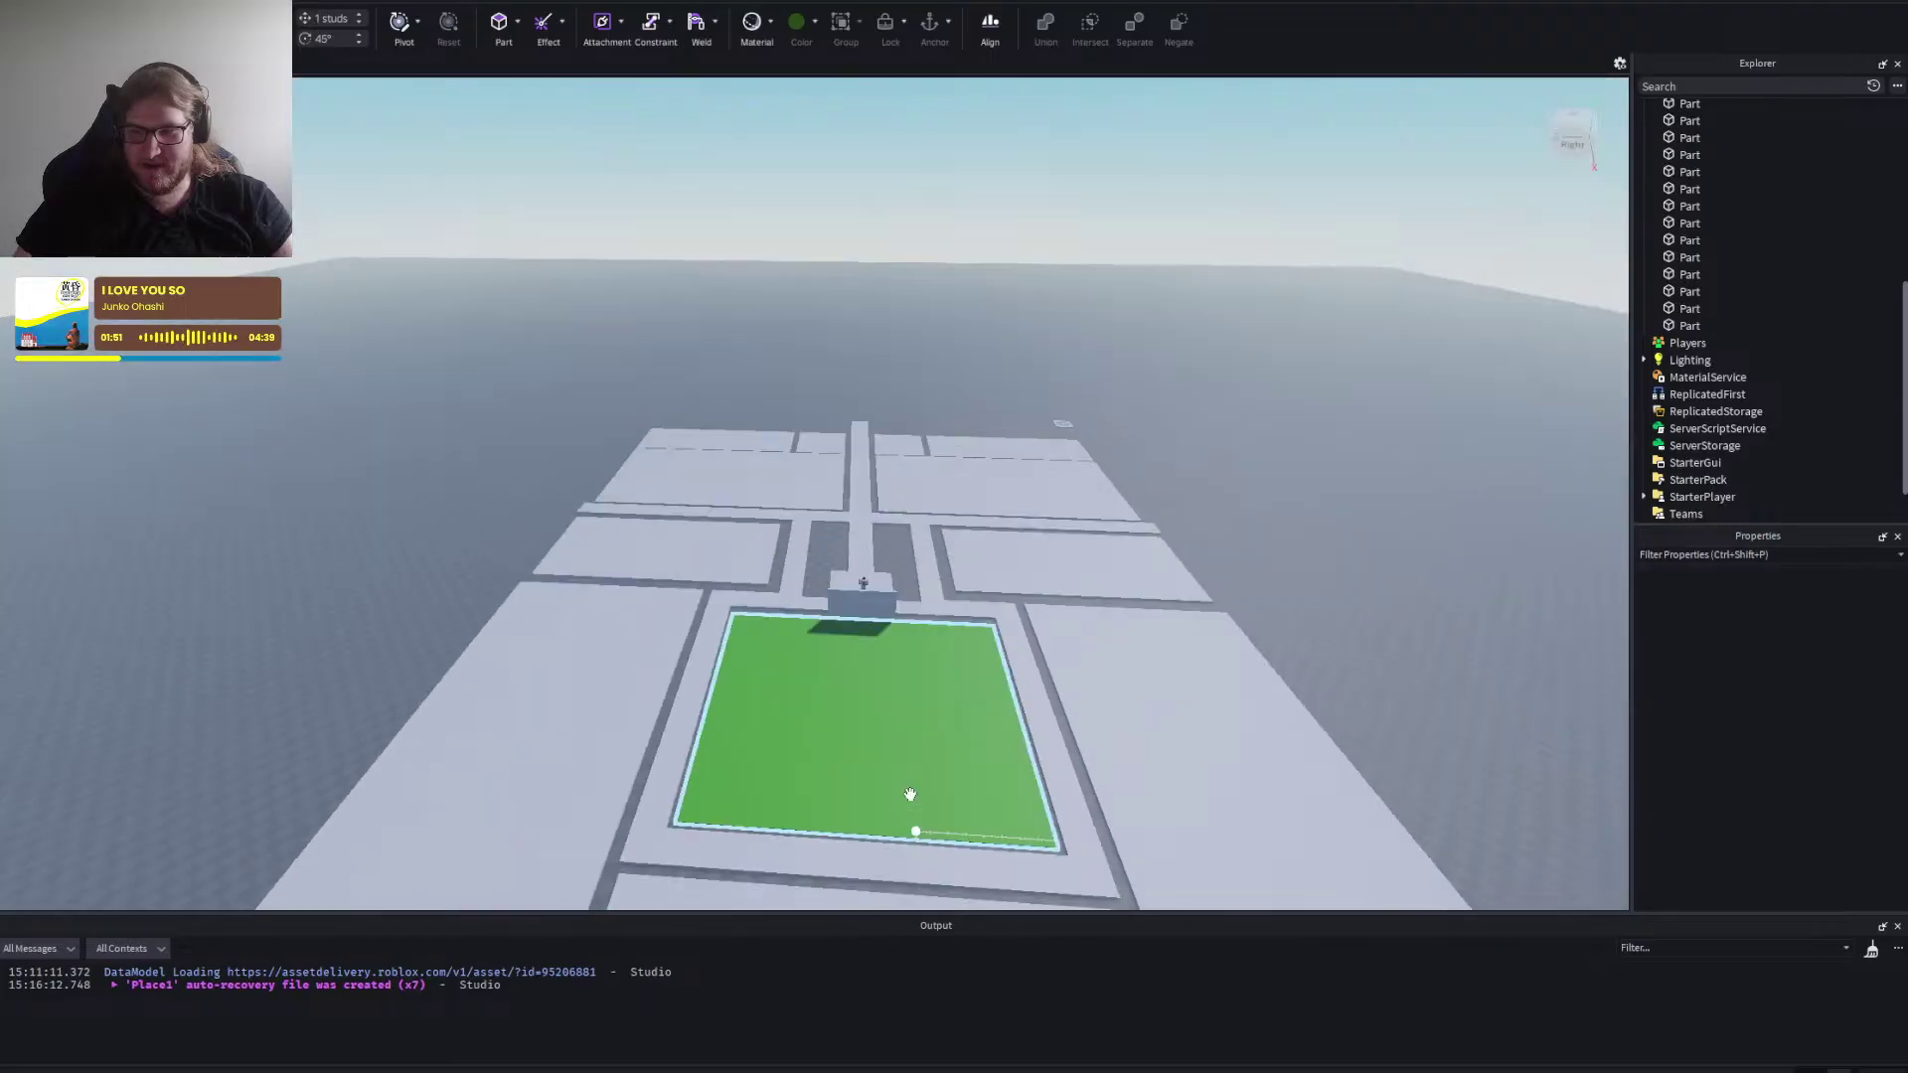
key(d)
click(907, 793)
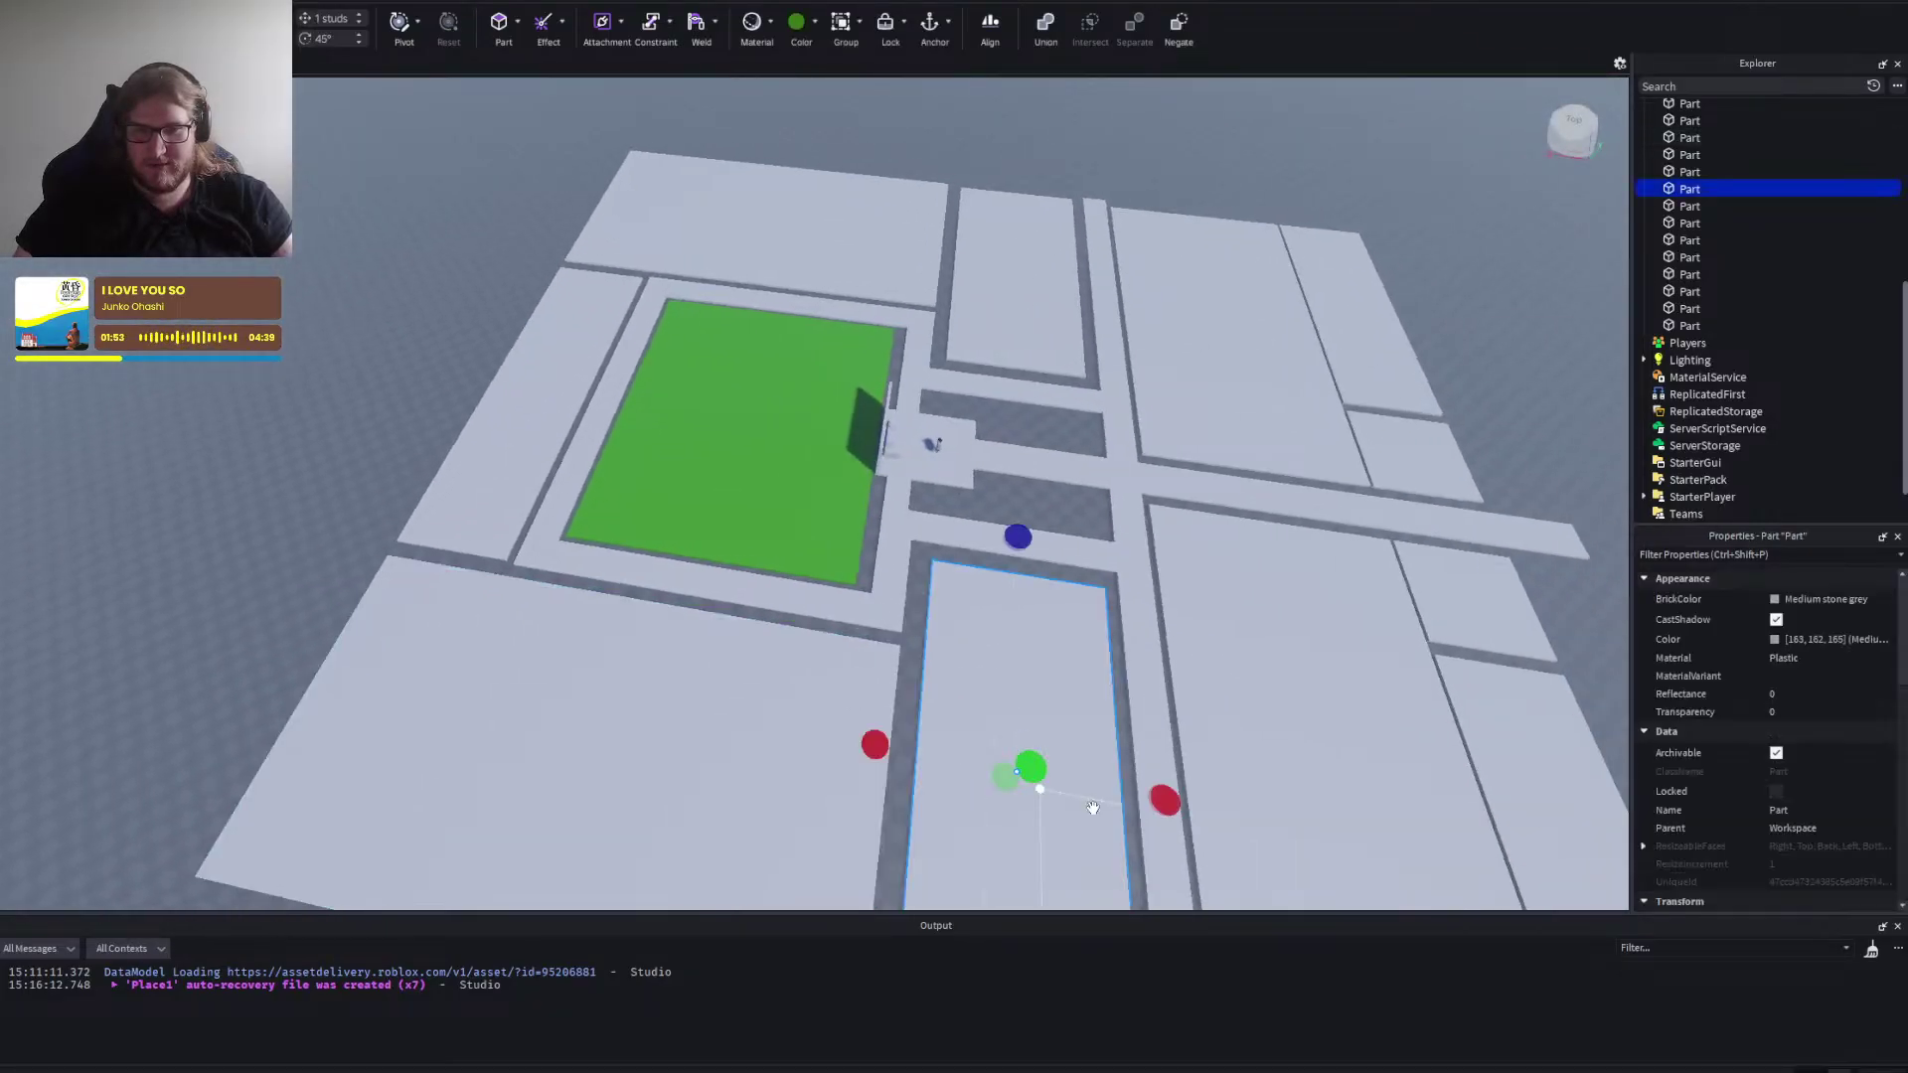
Examine the overall layout of the plots and roads around the green field.
click(808, 323)
click(1249, 282)
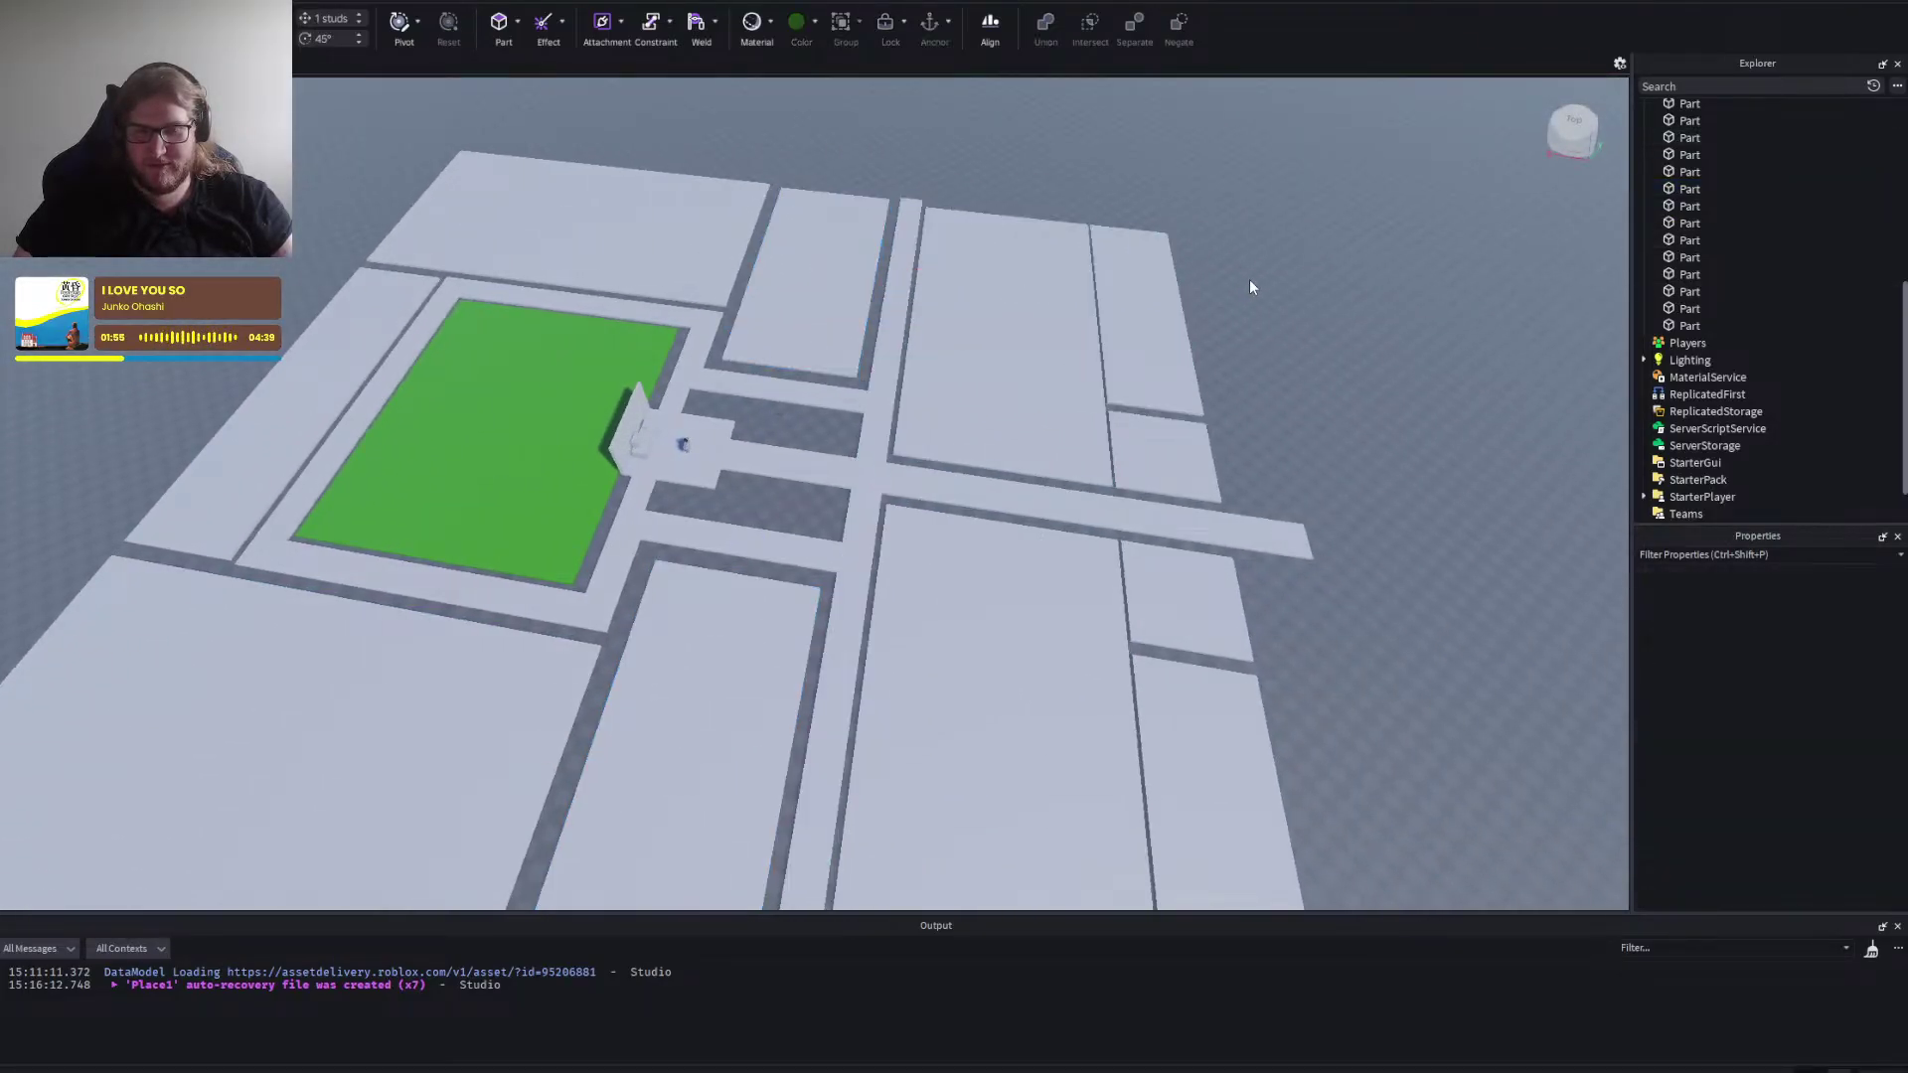
right_click(1249, 282)
key(s)
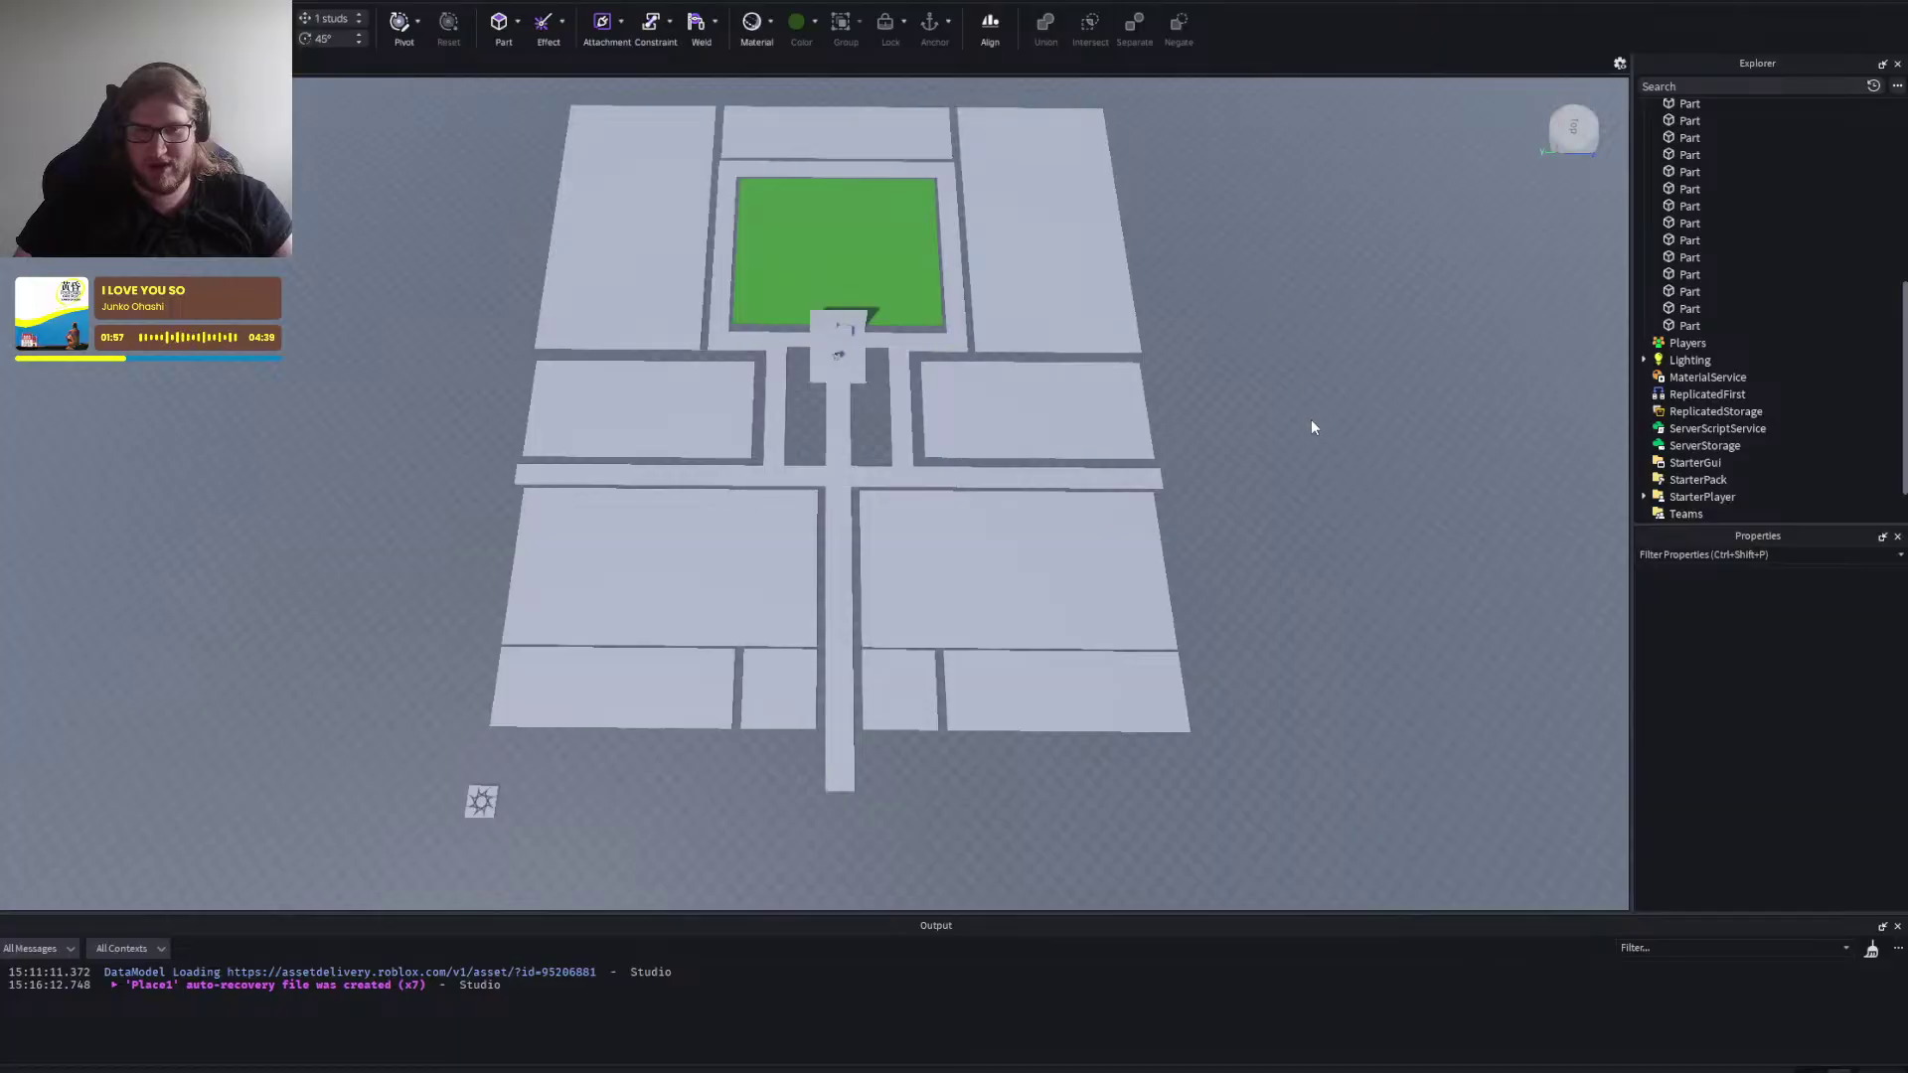
key(w)
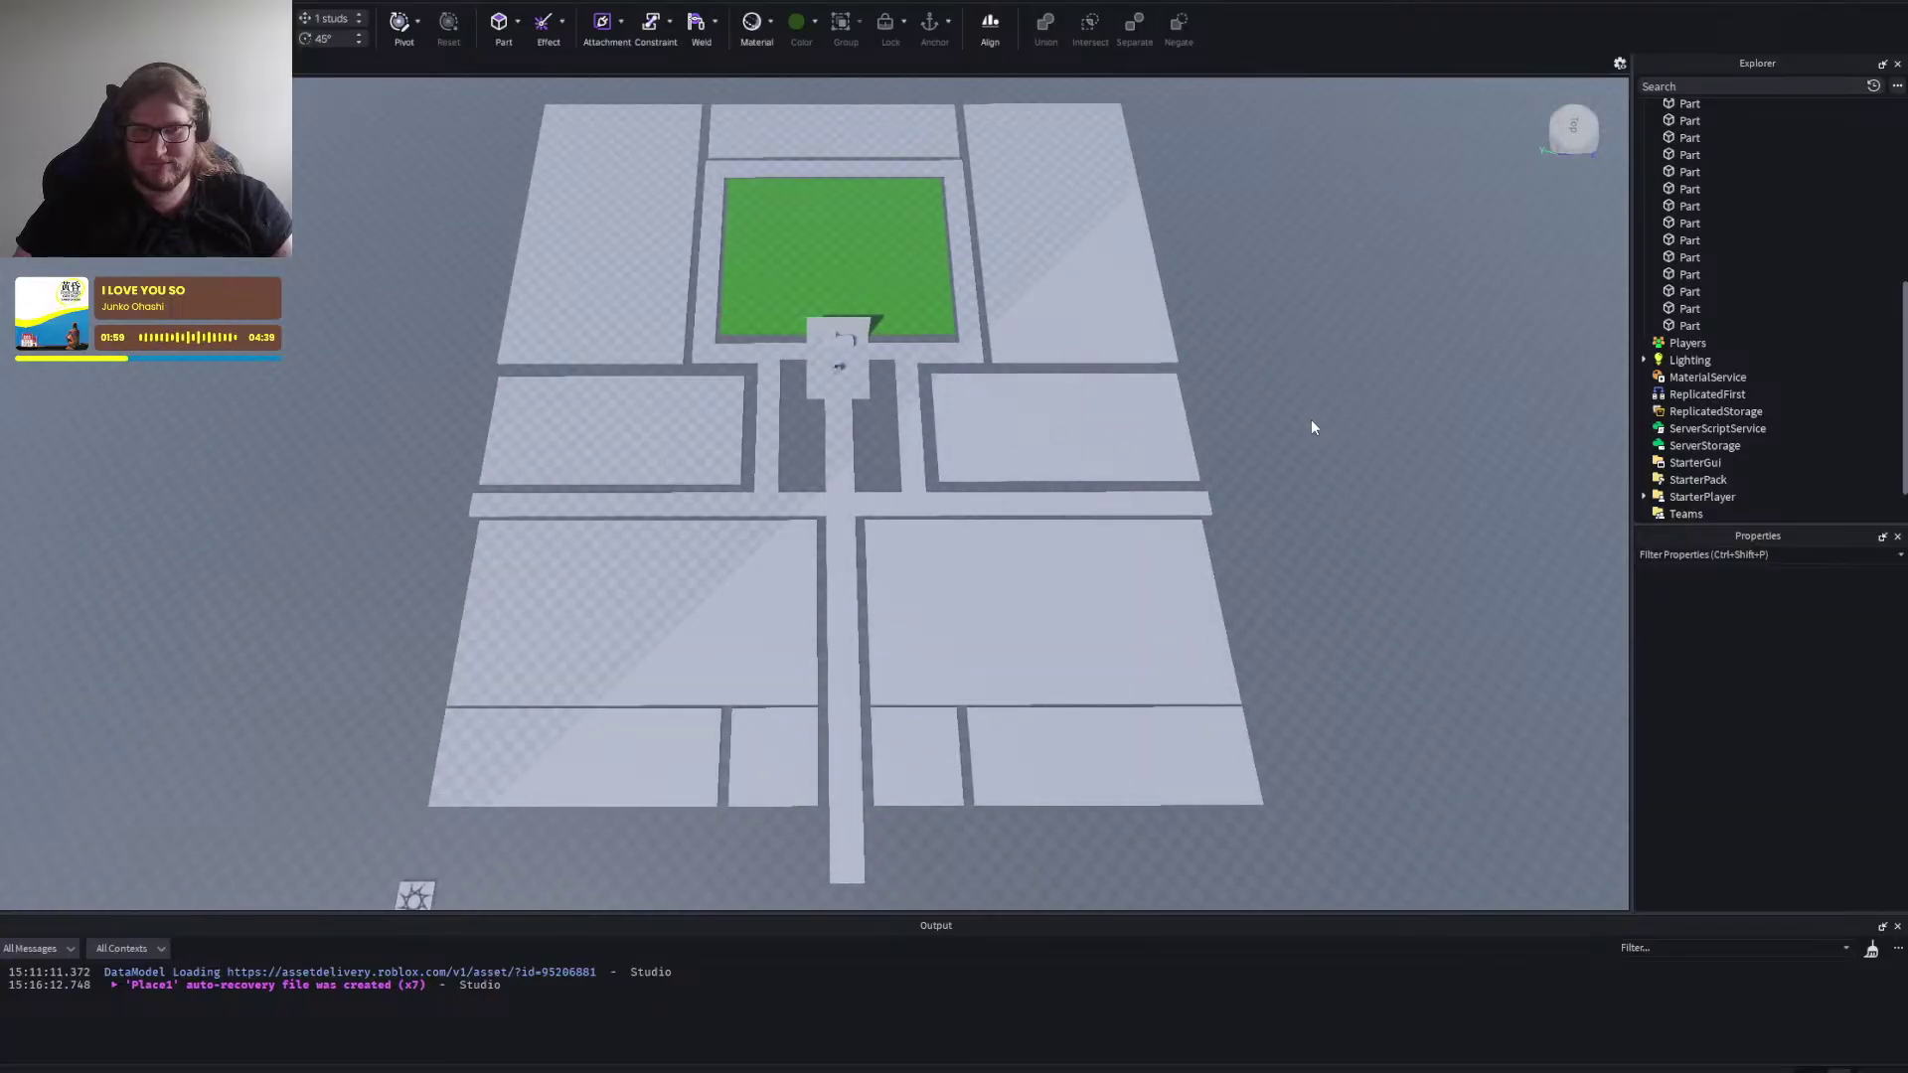
key(a)
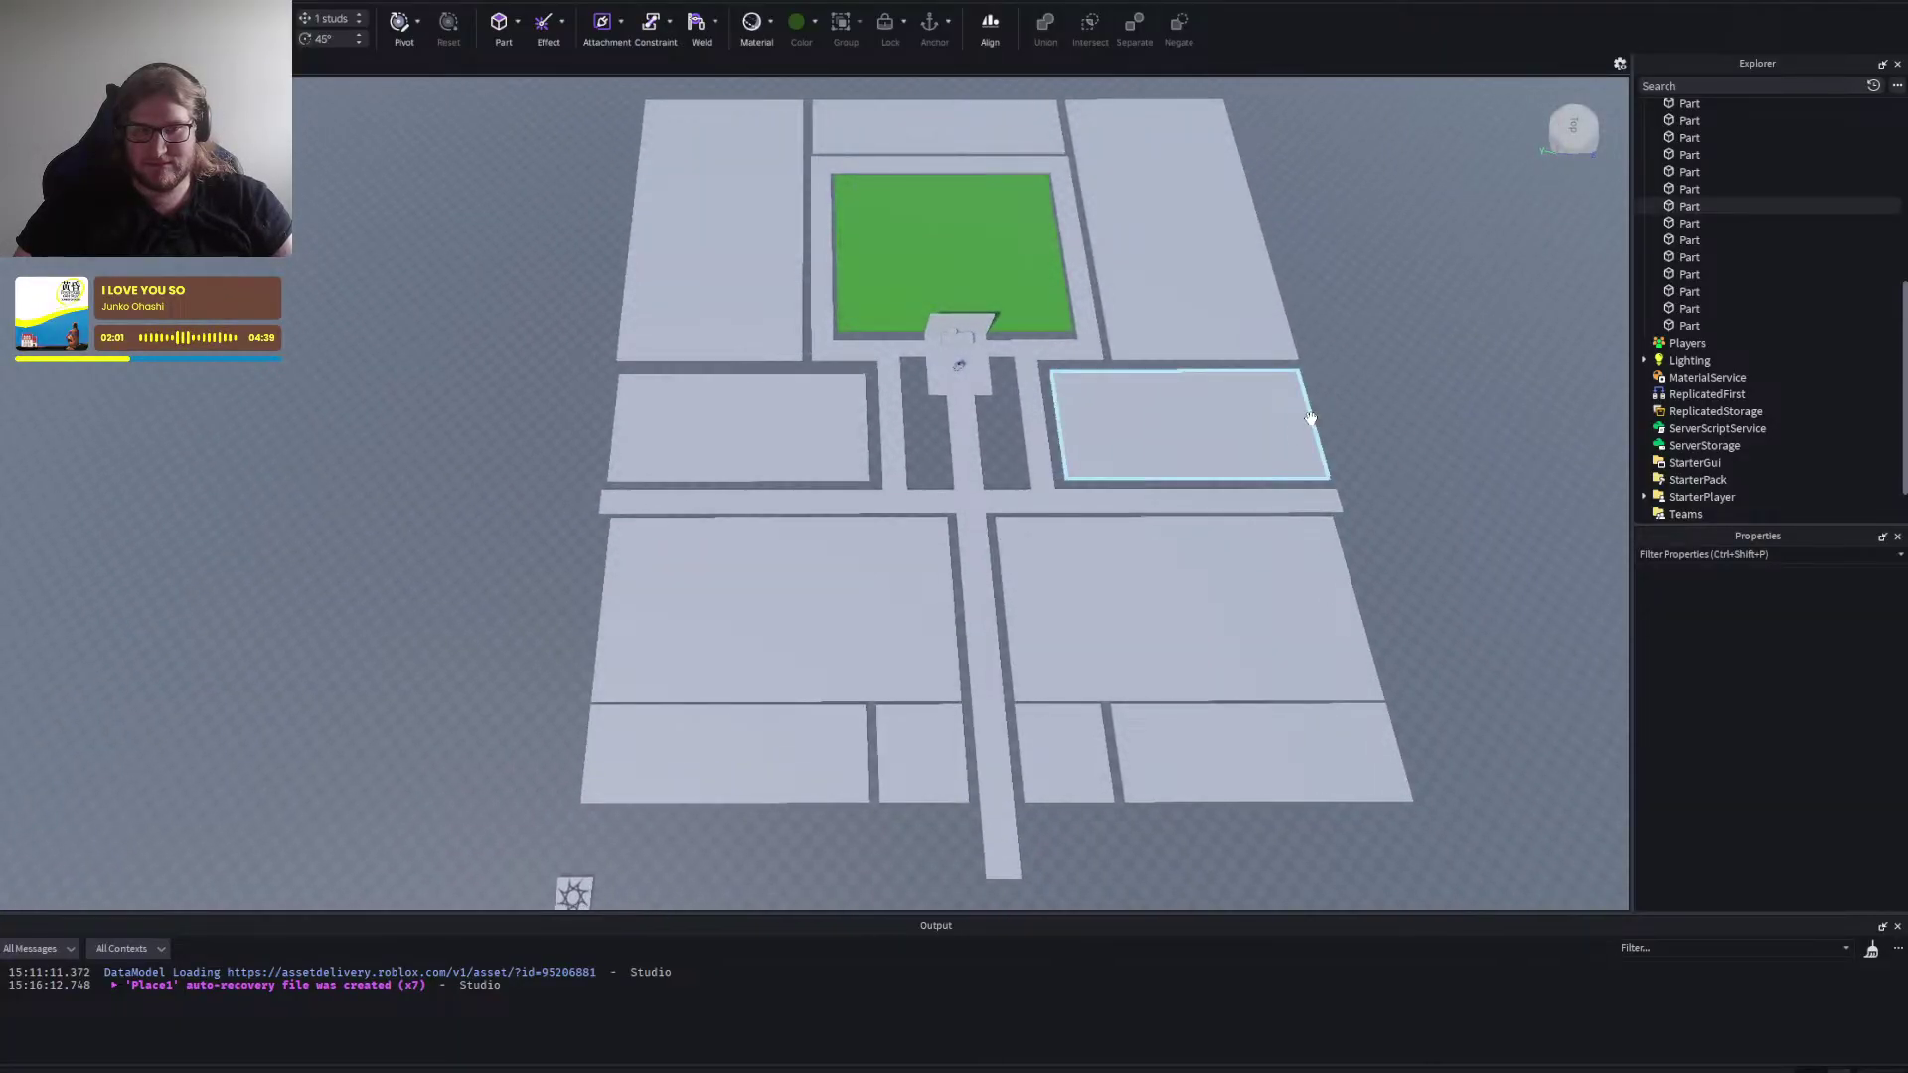
key(d)
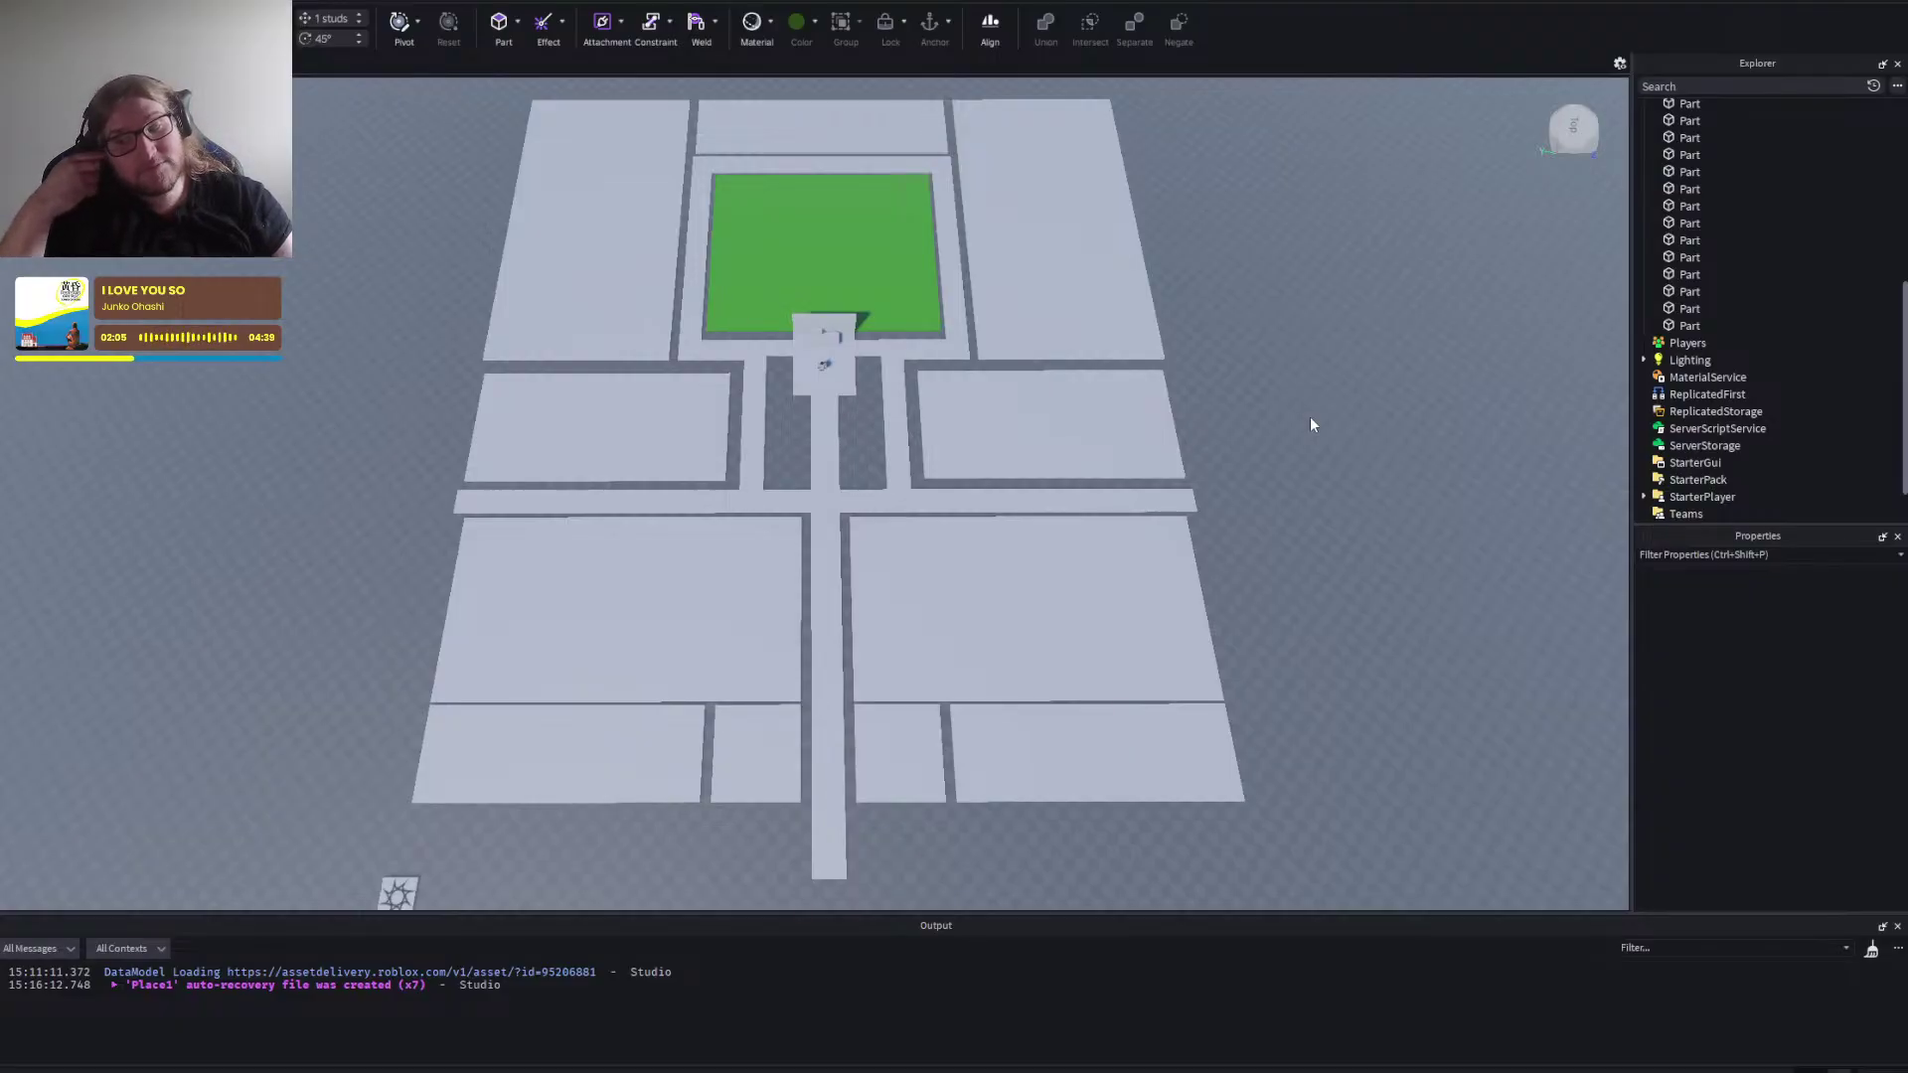
key(s)
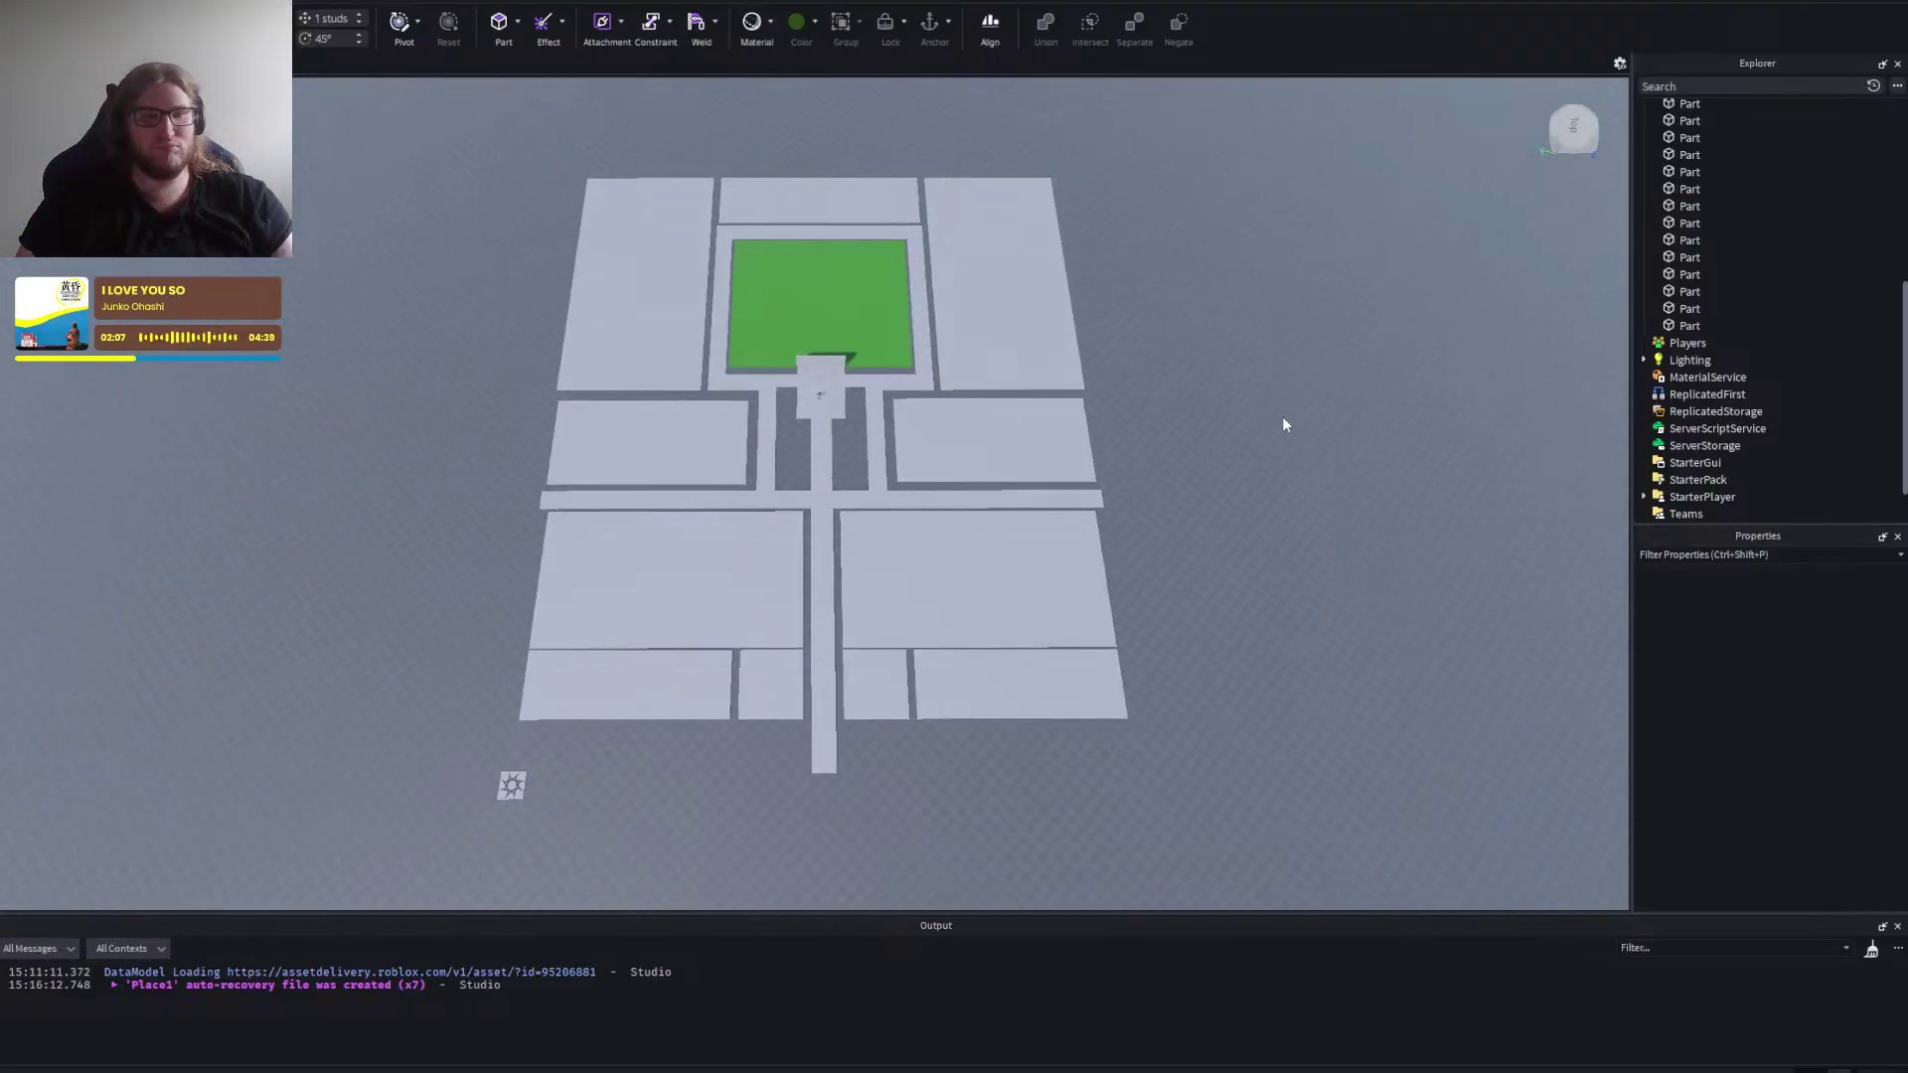
key(w)
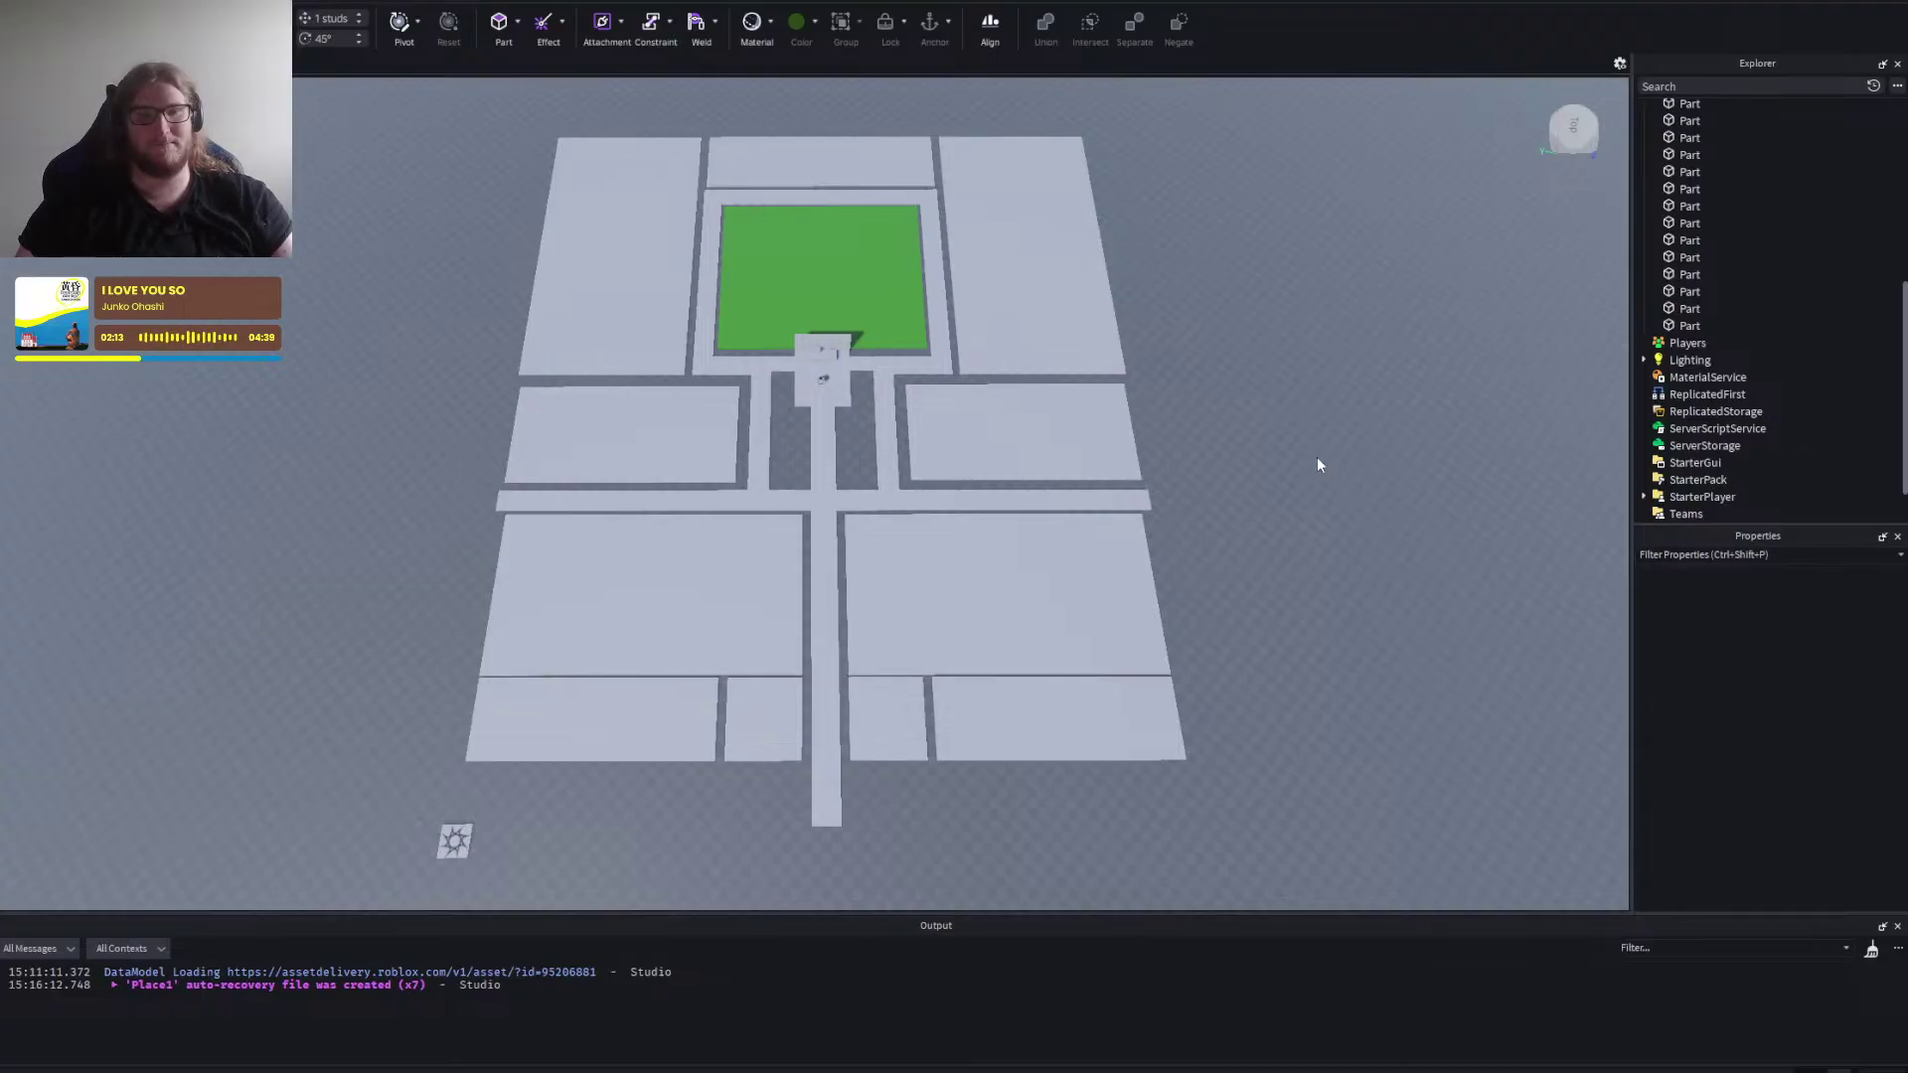
right_click(1318, 458)
key(w)
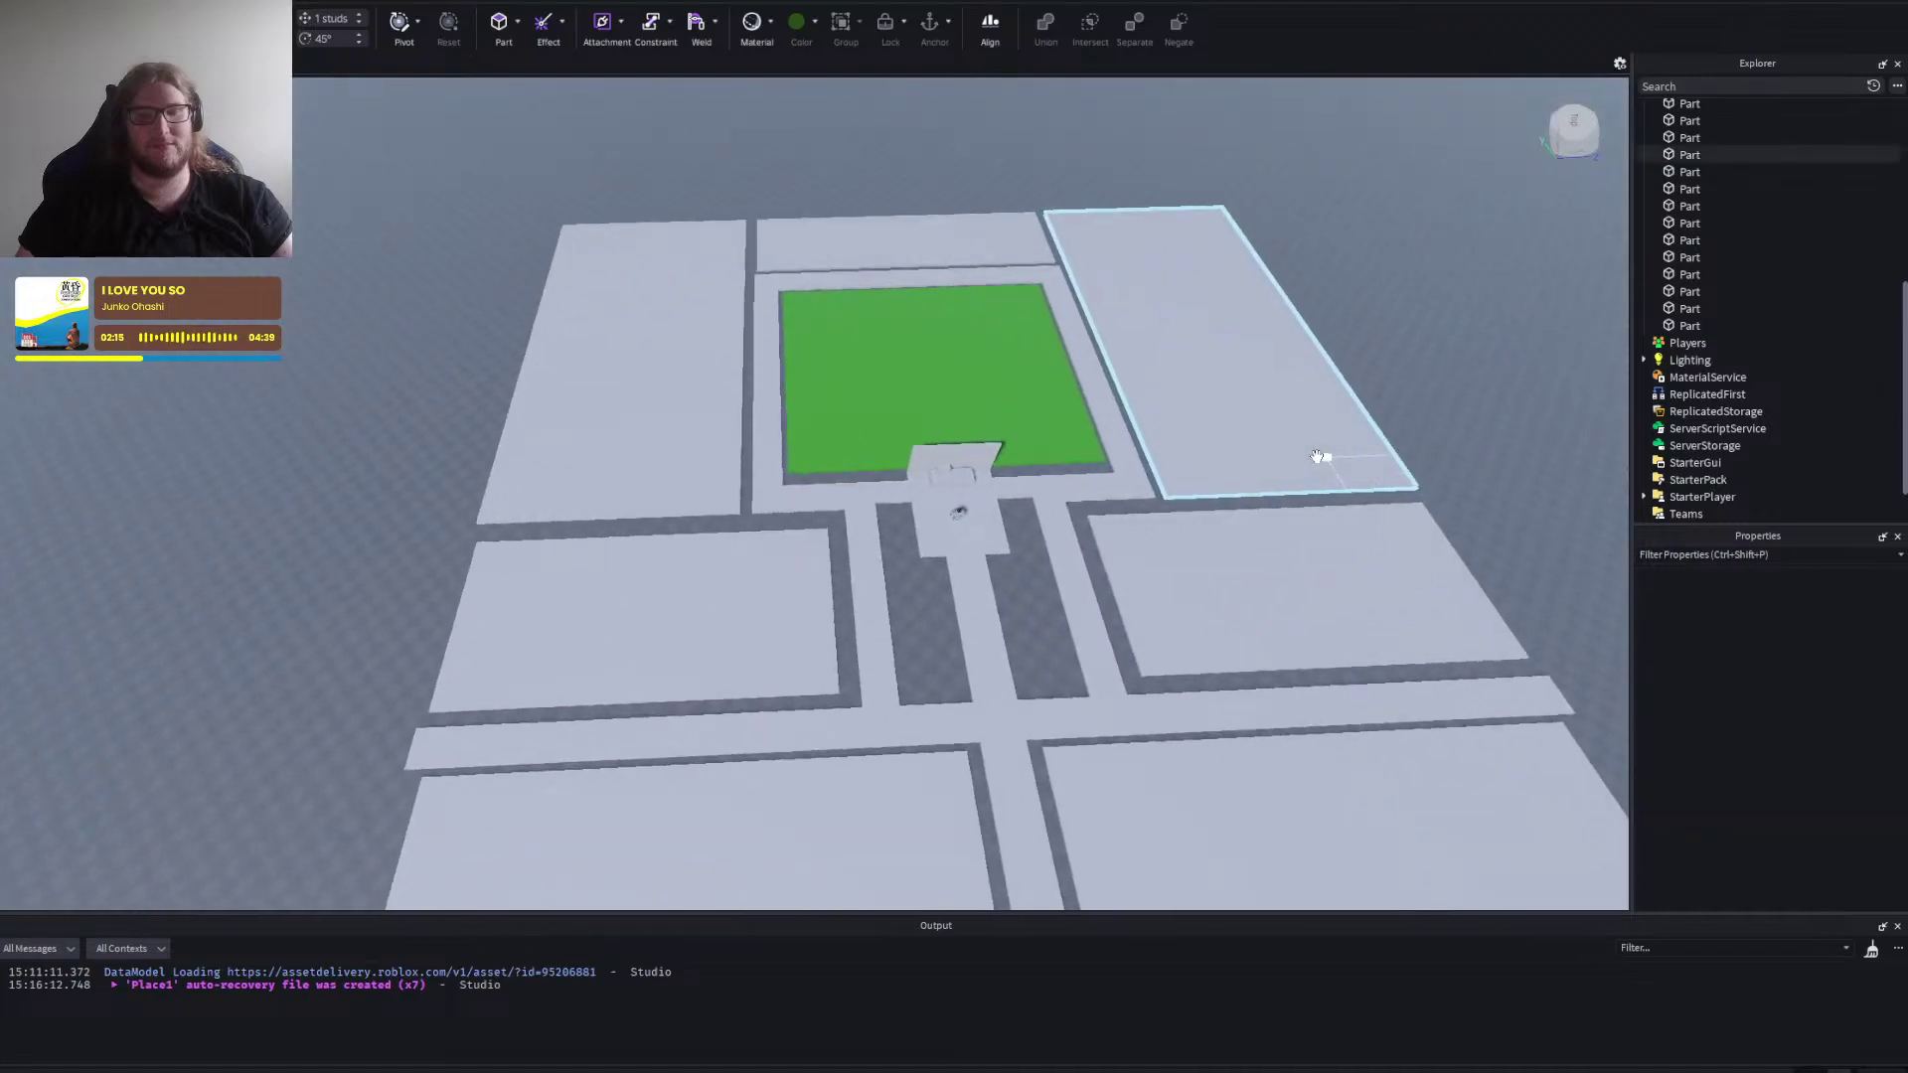
key(a)
key(w)
key(d)
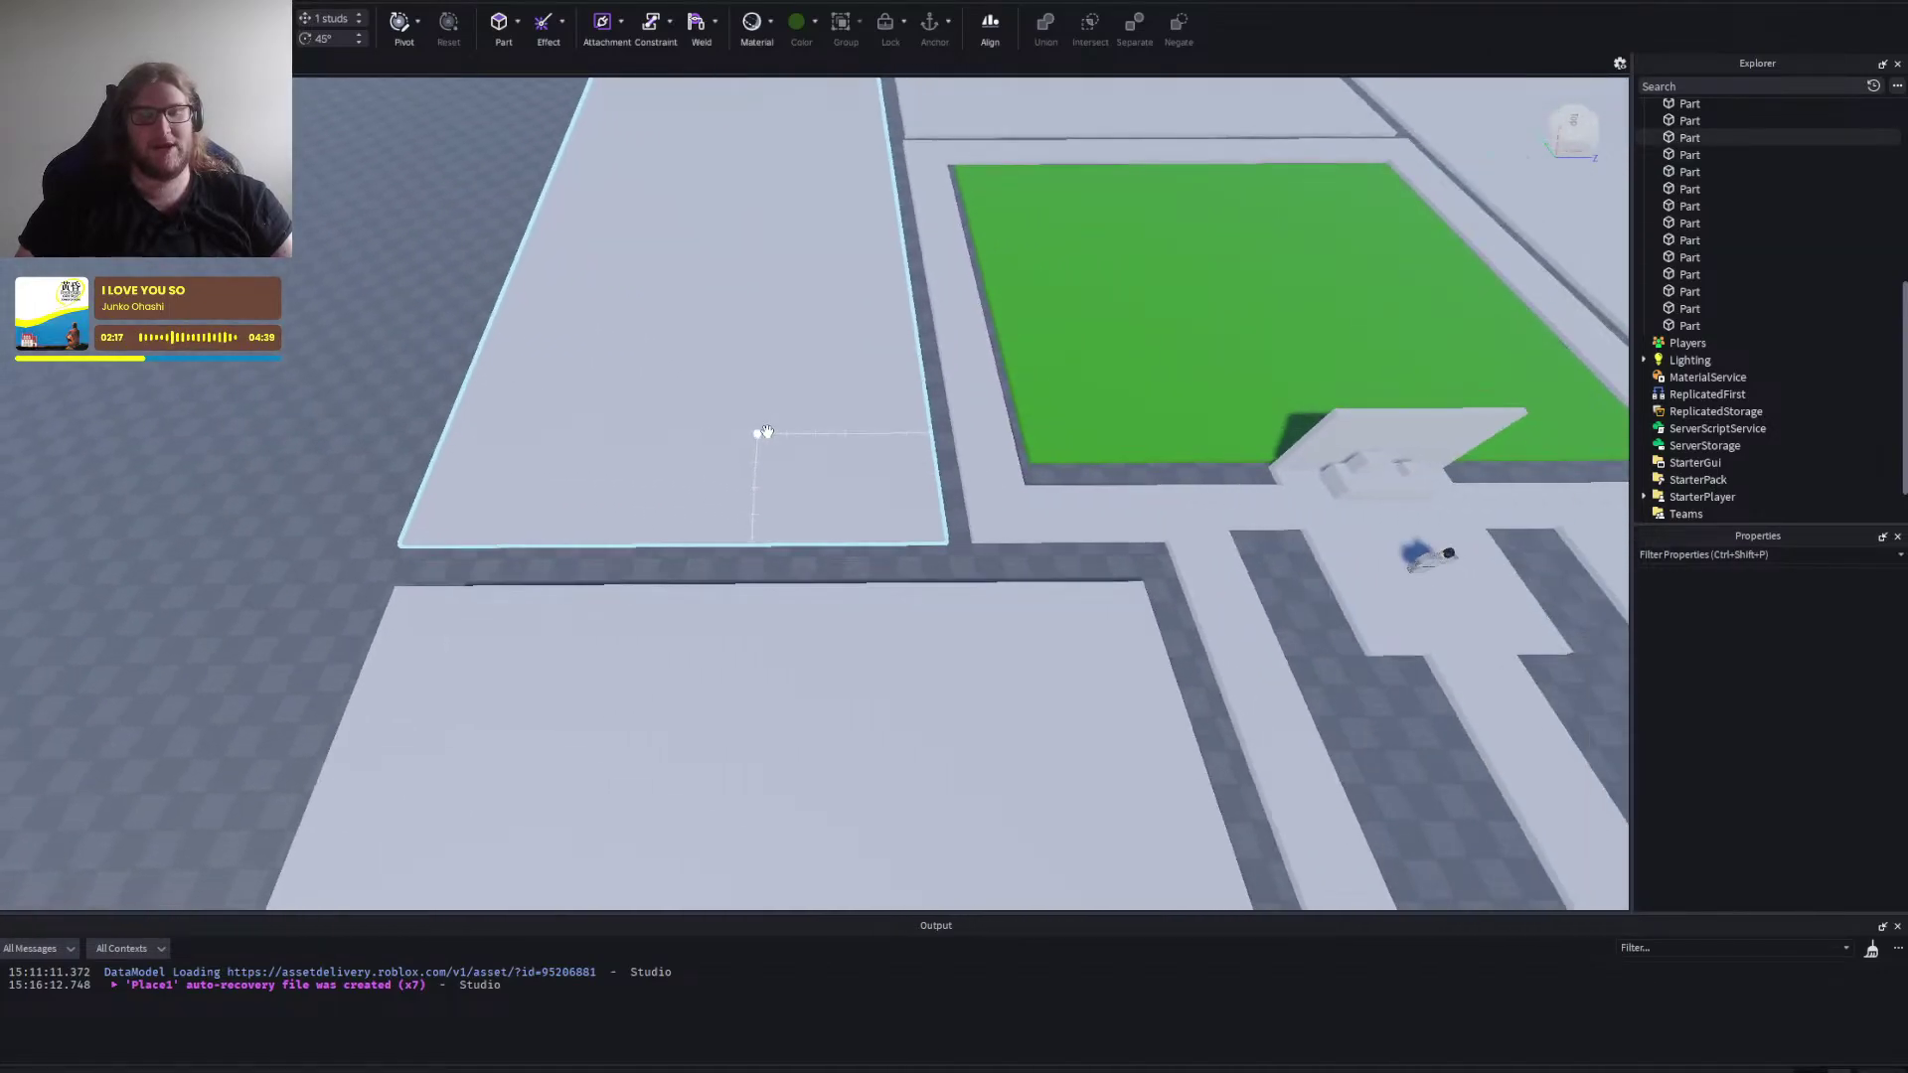
Extend the plot between the cross road and the upper corner plot, right of the plaza, outward to the road's end.
right_click(1342, 540)
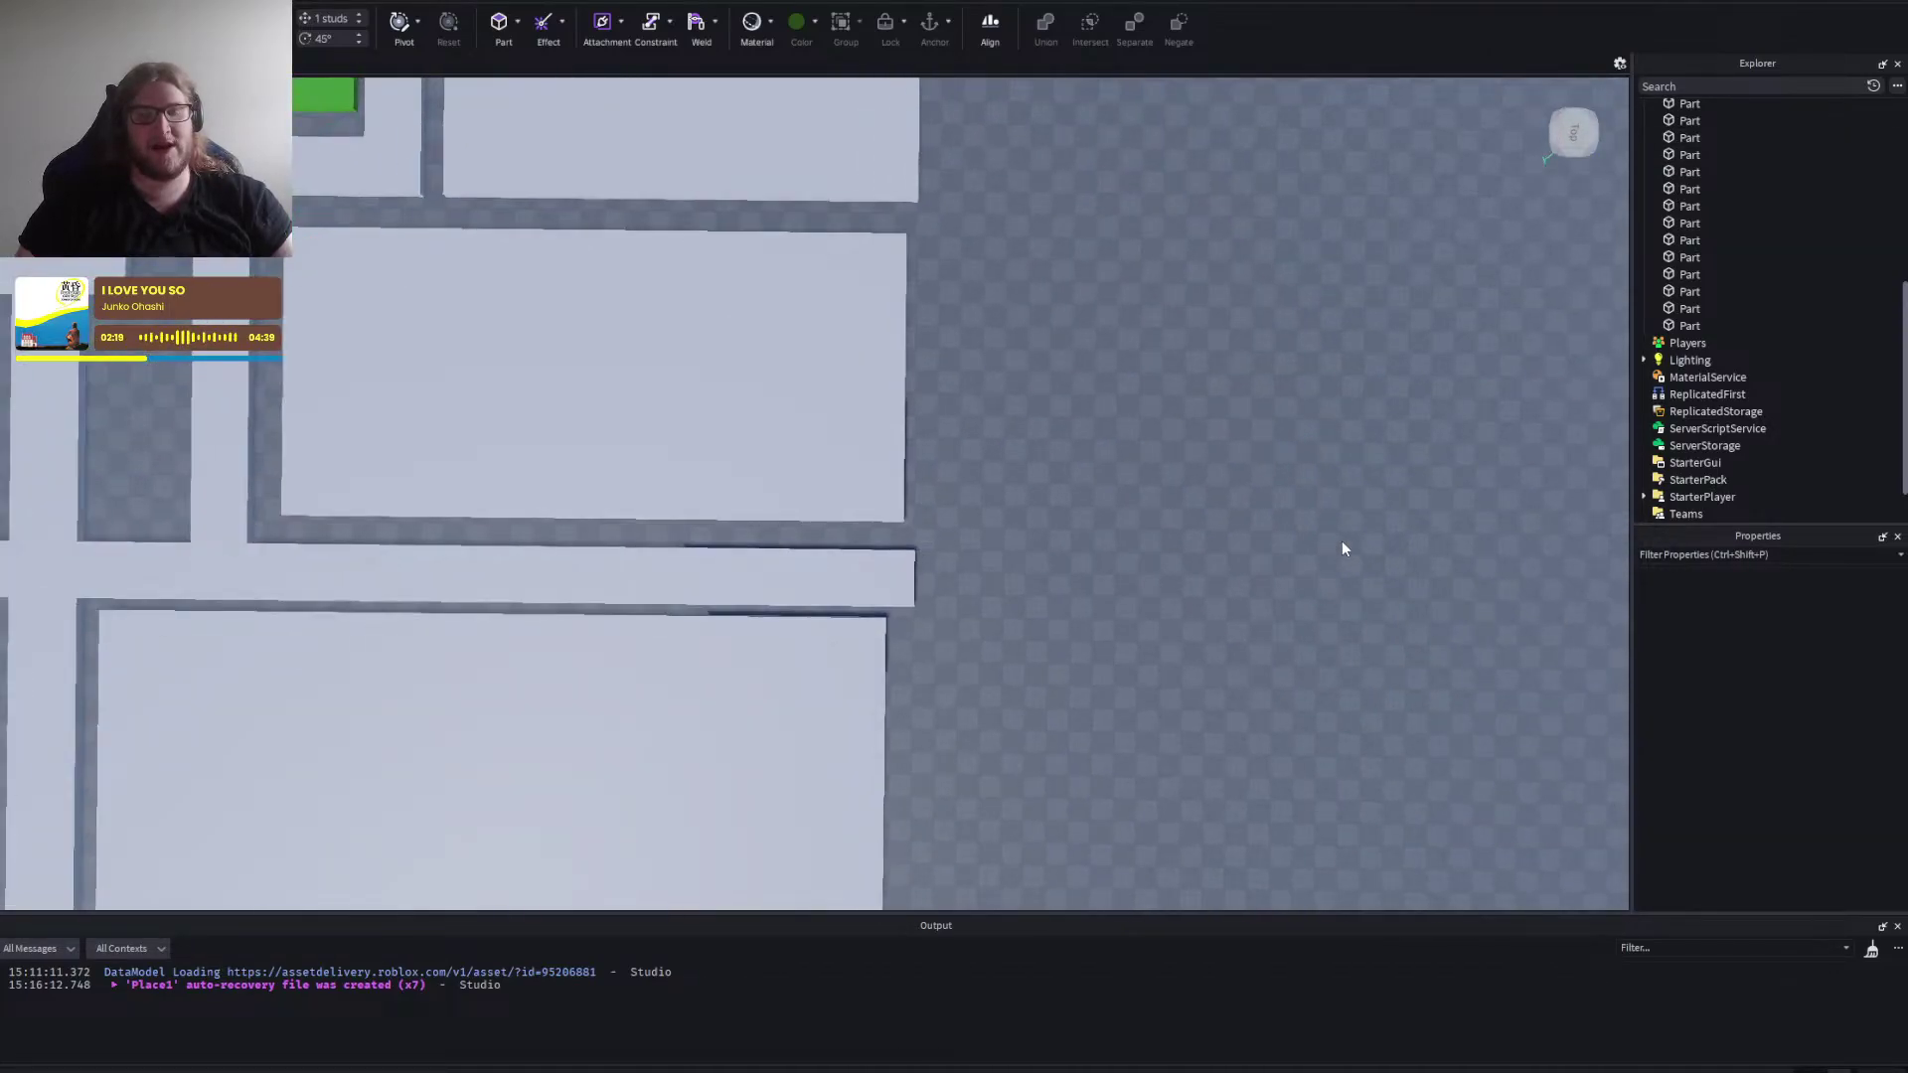
key(d)
key(w)
key(a)
click(947, 641)
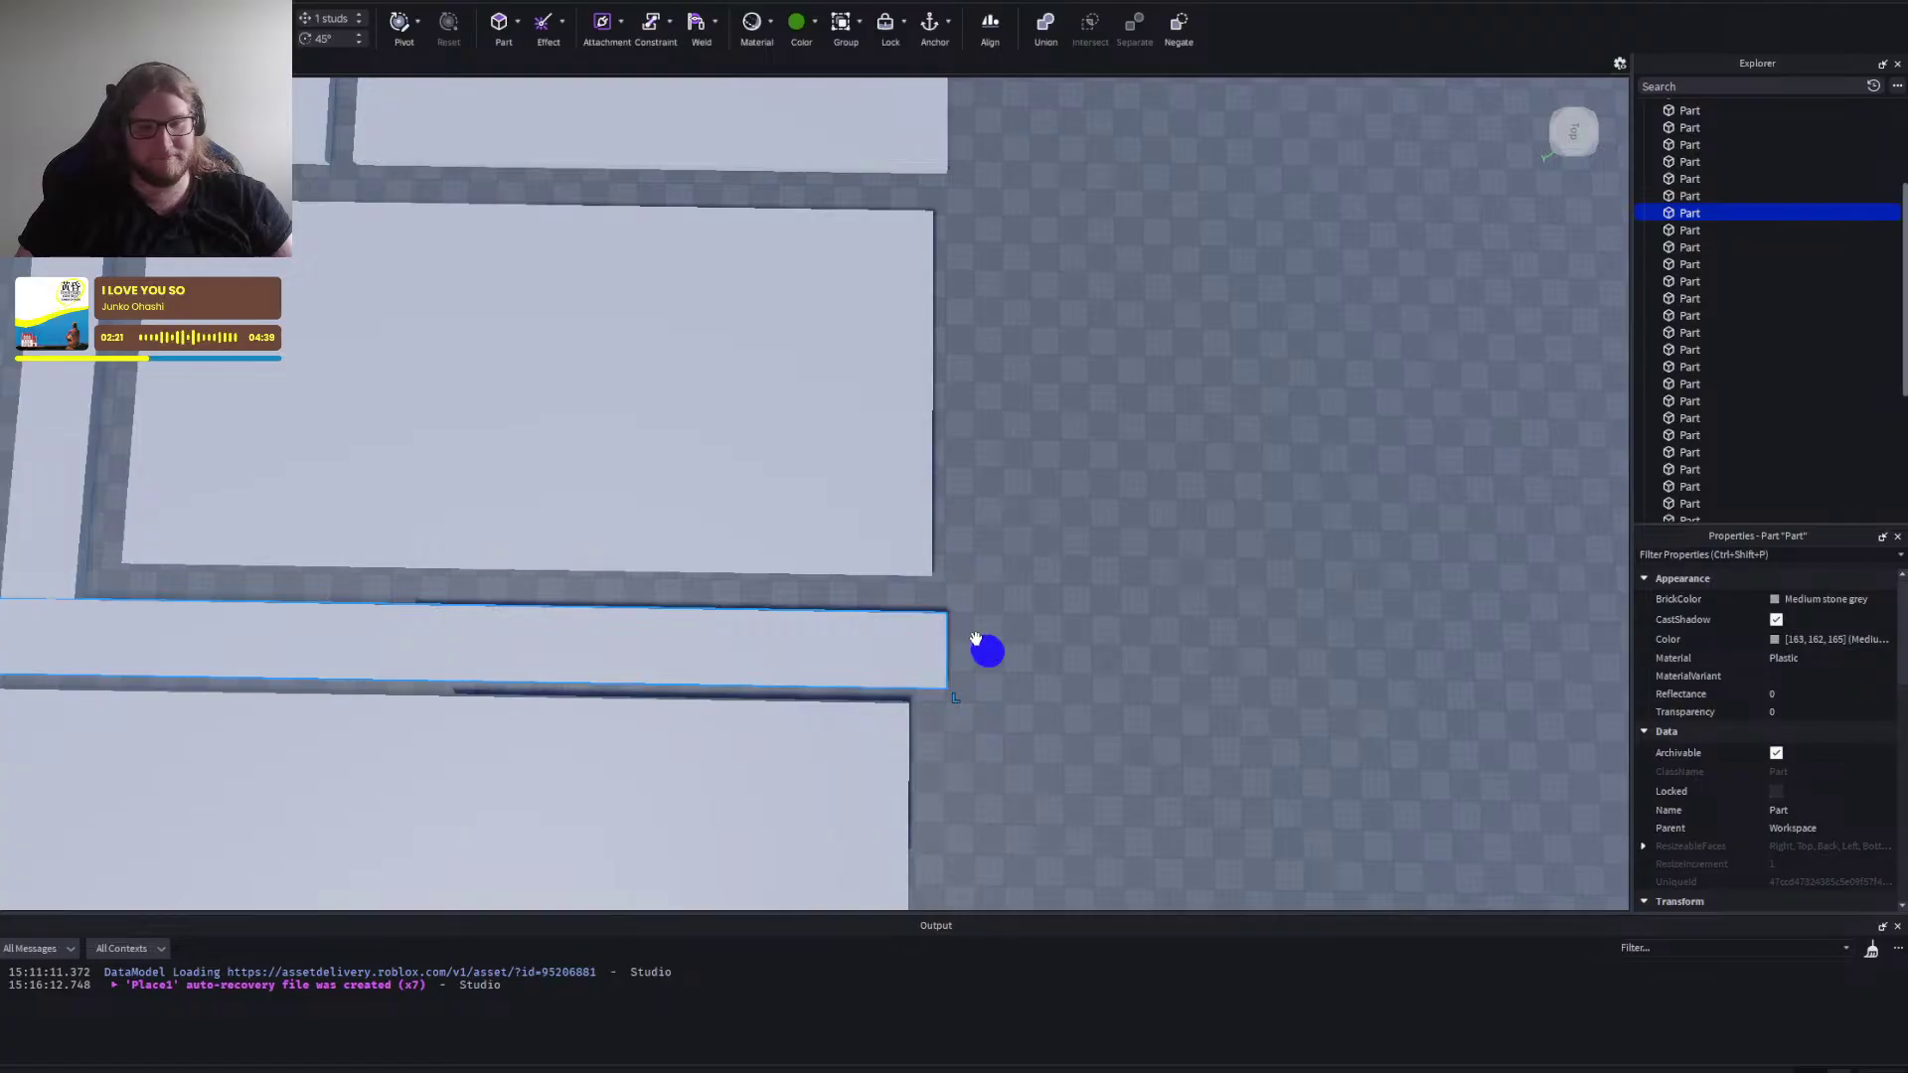
key(w)
right_click(984, 319)
key(d)
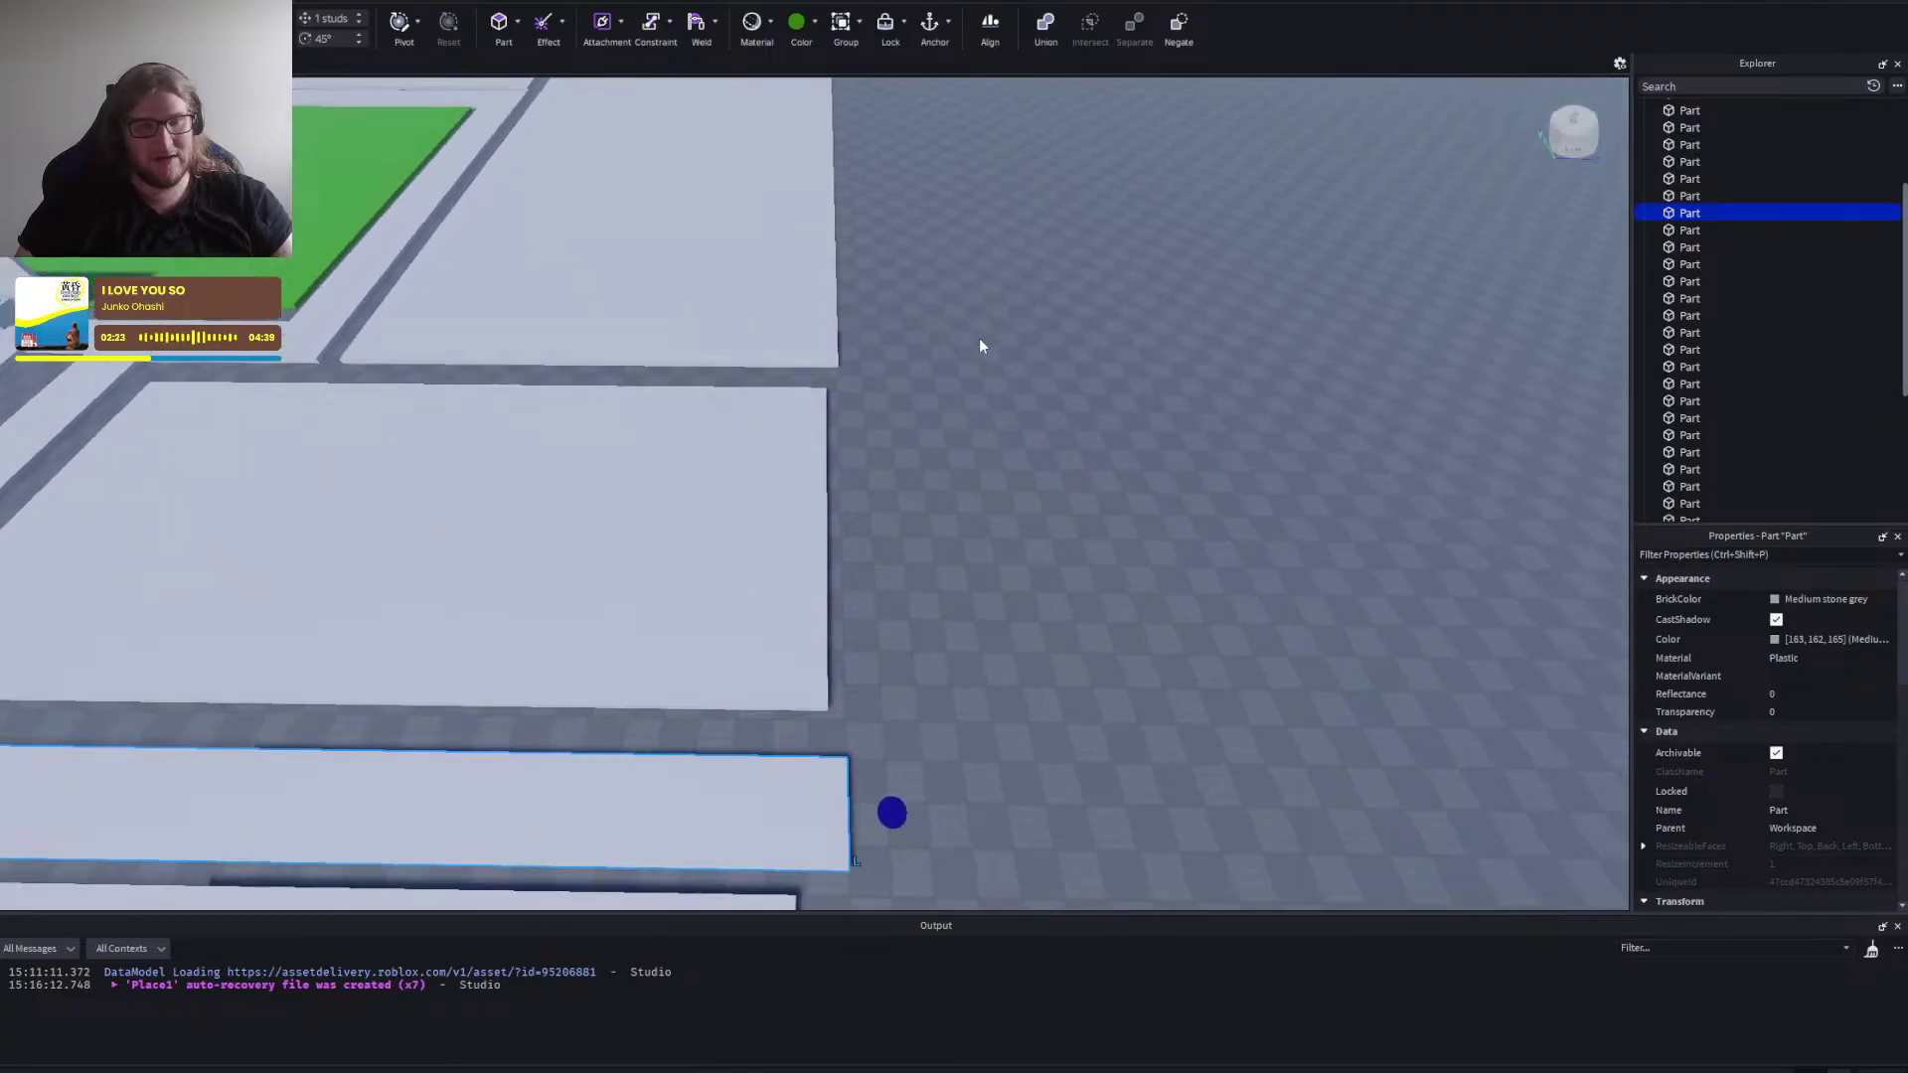
key(w)
click(807, 471)
drag(884, 540, 919, 513)
click(932, 485)
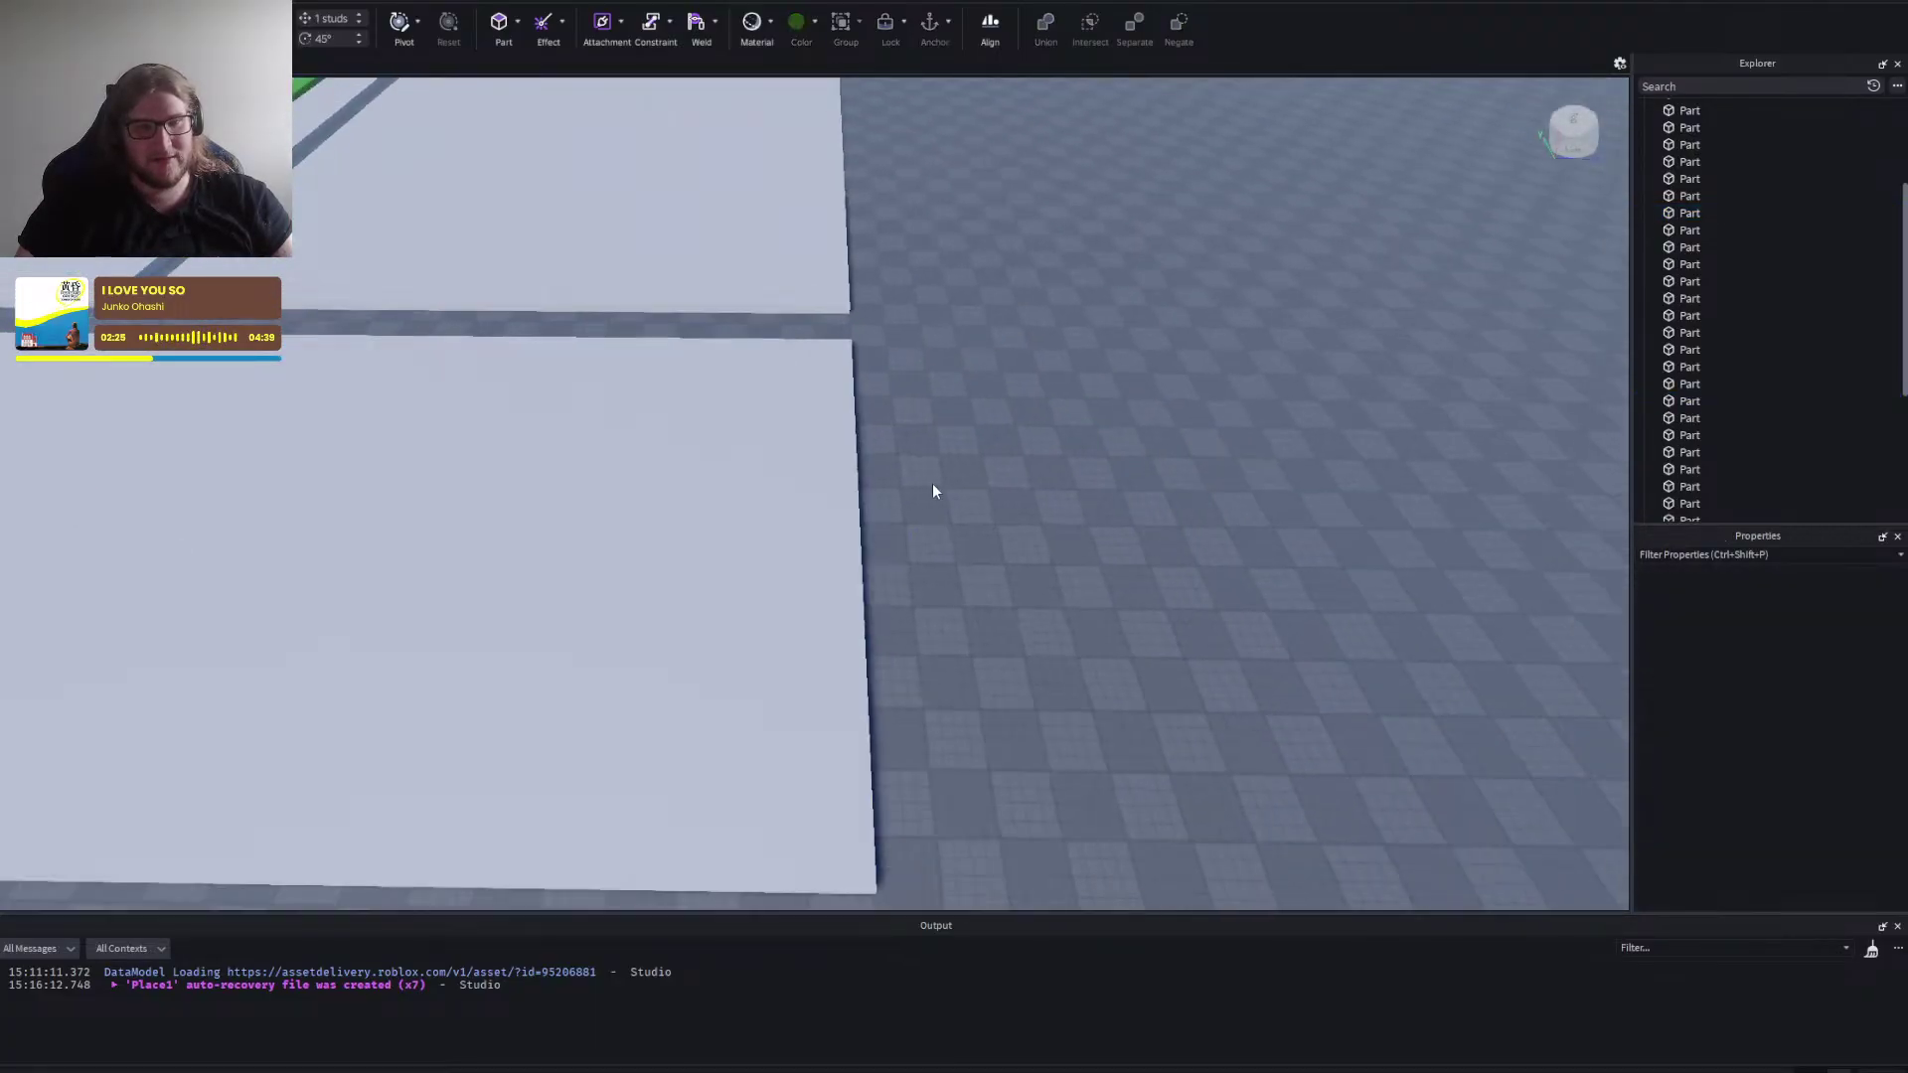
Extend the large plot below the cross road, on the same side, outward until it is flush with the road's end.
right_click(932, 489)
click(779, 545)
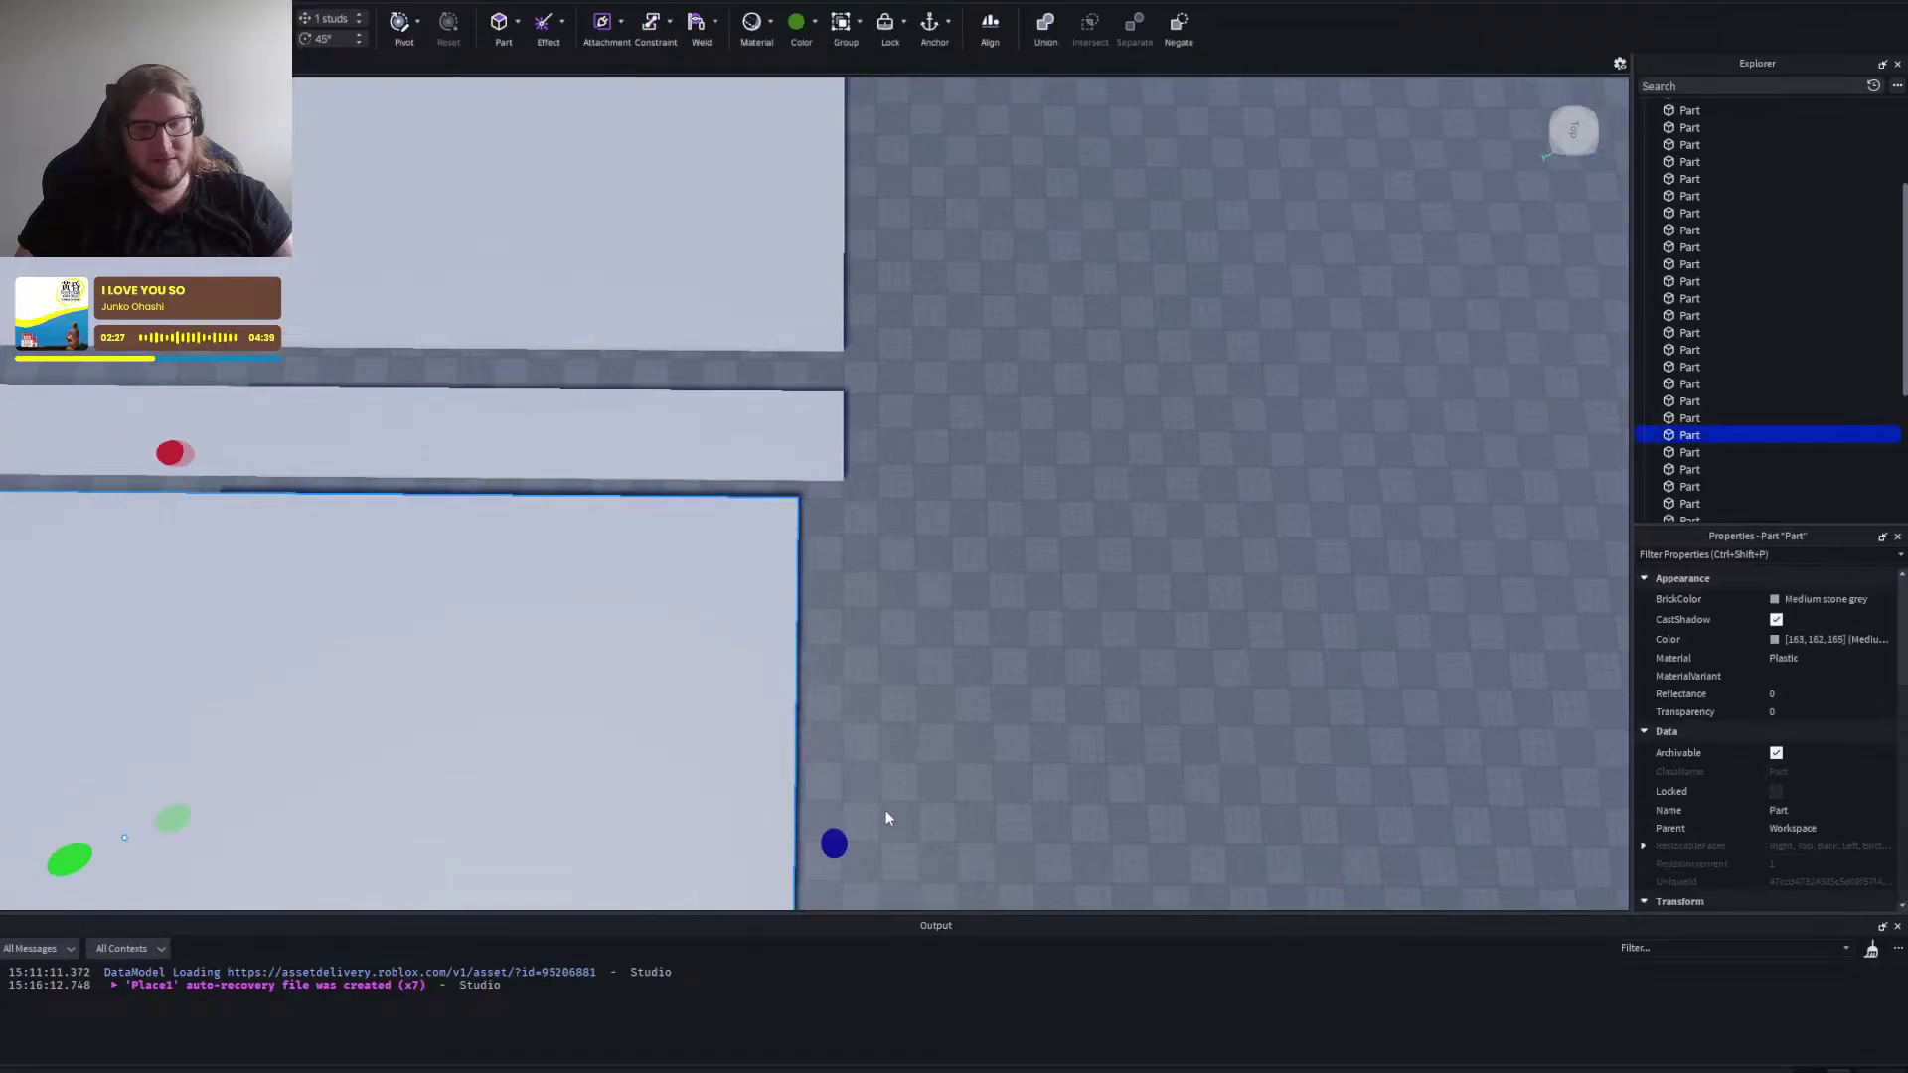
scroll(886, 811, down, 1)
drag(841, 743, 879, 747)
scroll(1018, 584, down, 1)
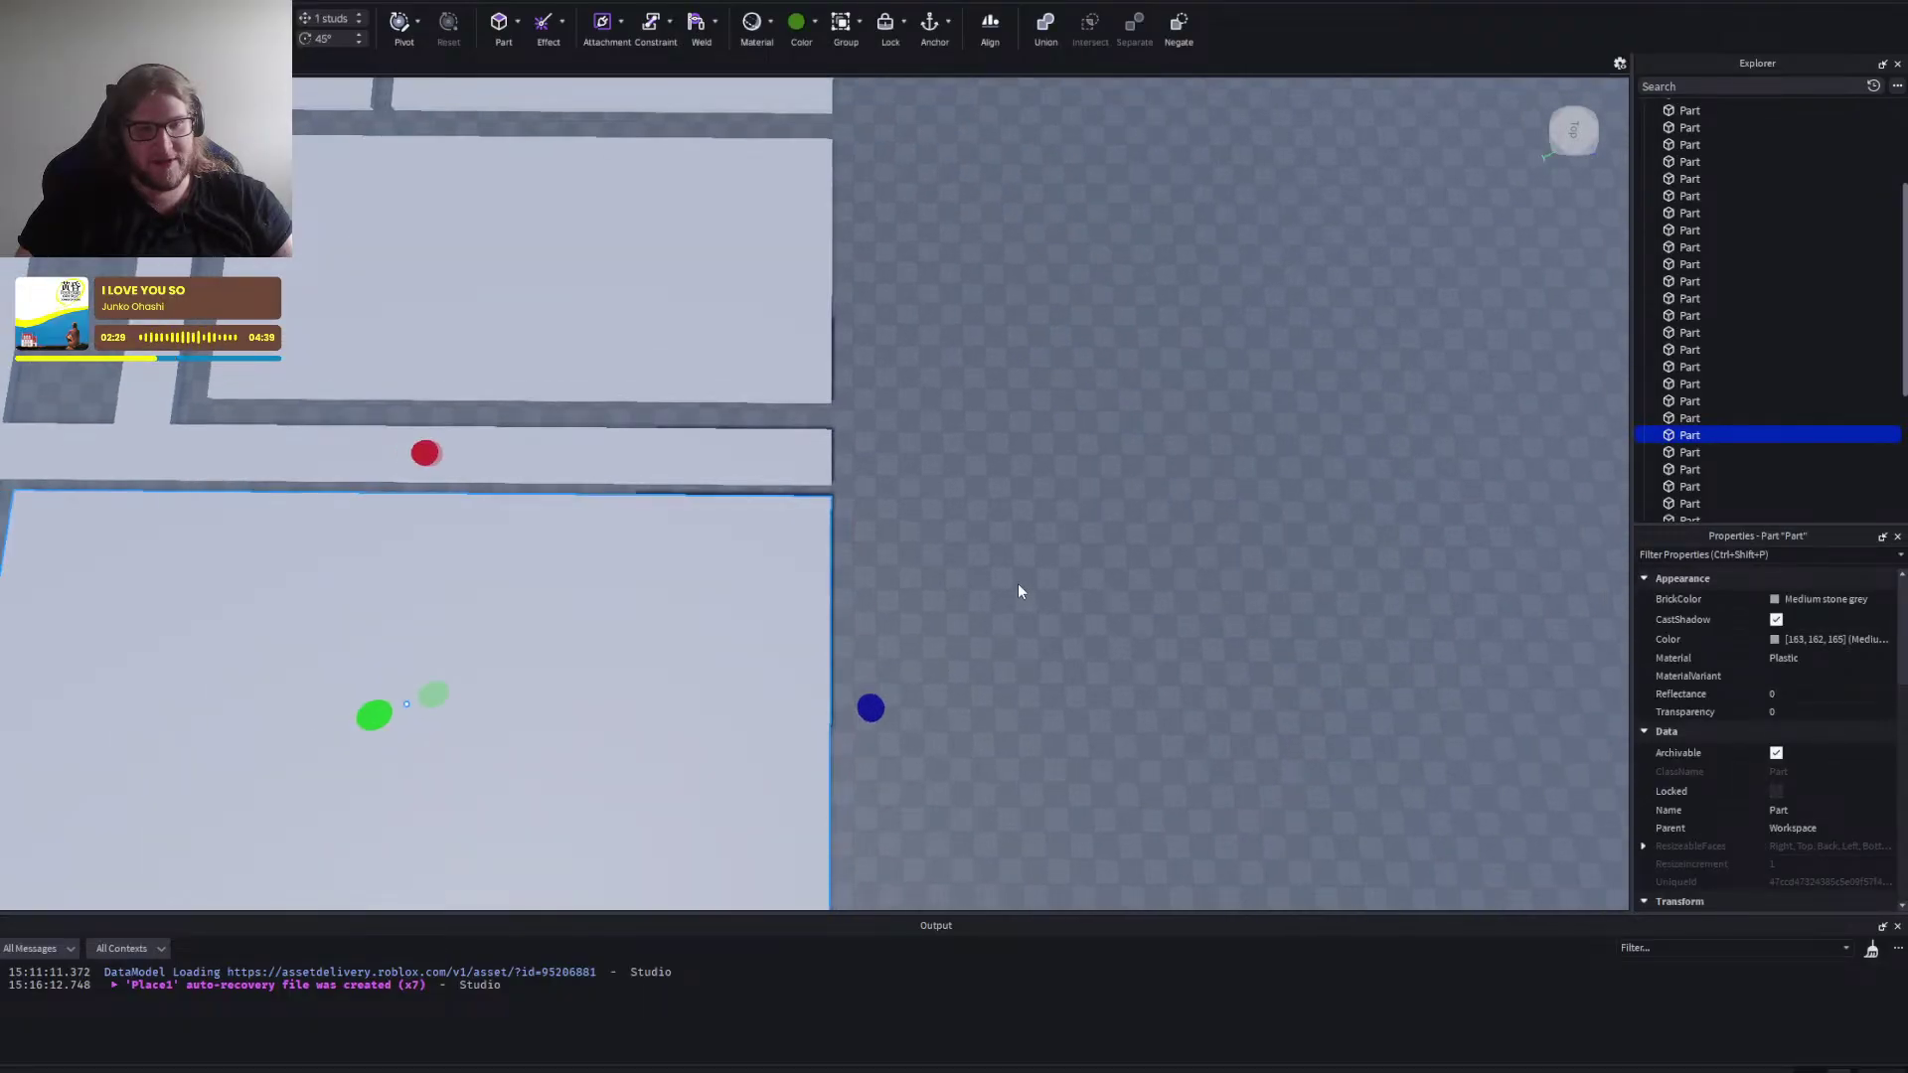
Extend the long plot at the map's lower right corner outward to line up with the large plot's outer edge.
click(1012, 590)
scroll(1005, 592, down, 3)
right_click(1006, 592)
scroll(1005, 592, up, 2)
click(790, 698)
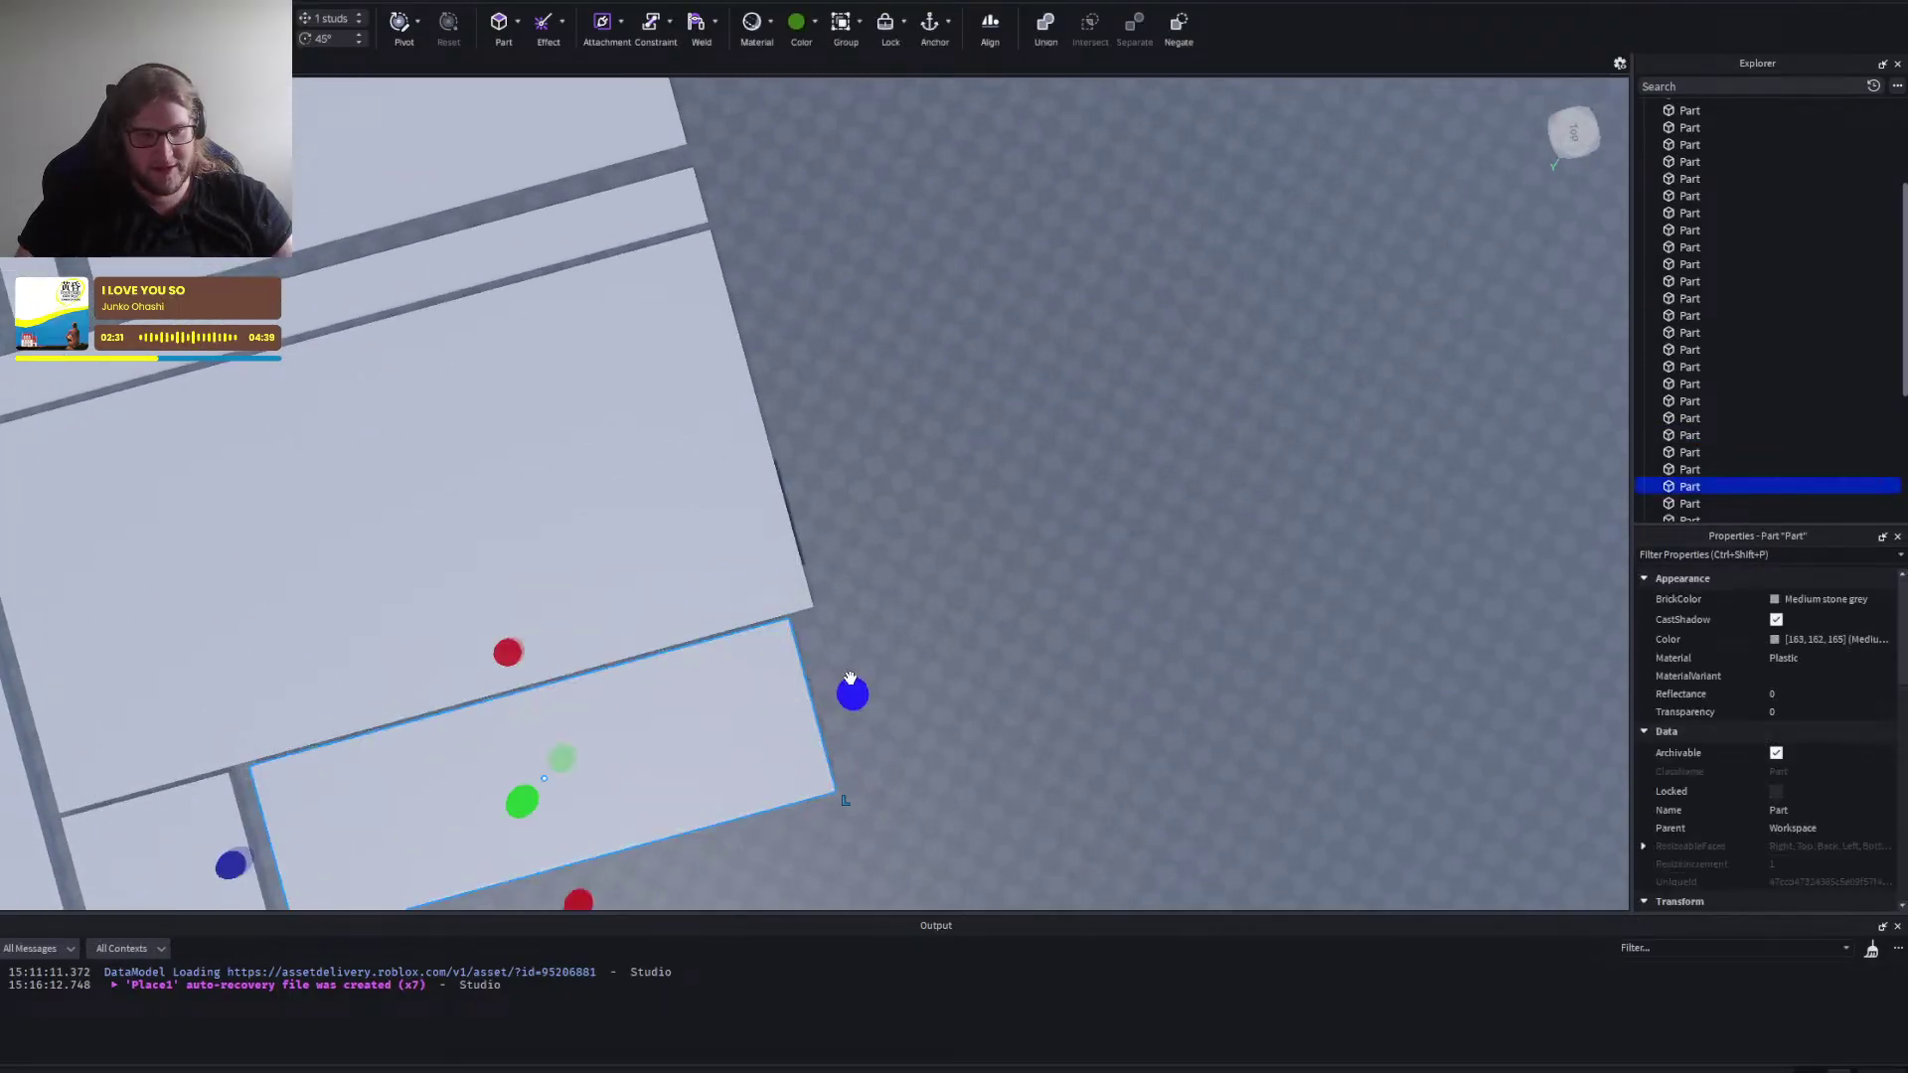
mouse_move(850, 684)
mouse_down()
mouse_move(890, 672)
mouse_move(878, 683)
mouse_up()
click(927, 590)
Extend the plot above the cross road on the opposite, left side of the map outward to match the outer edge.
scroll(927, 591, down, 2)
right_click(927, 590)
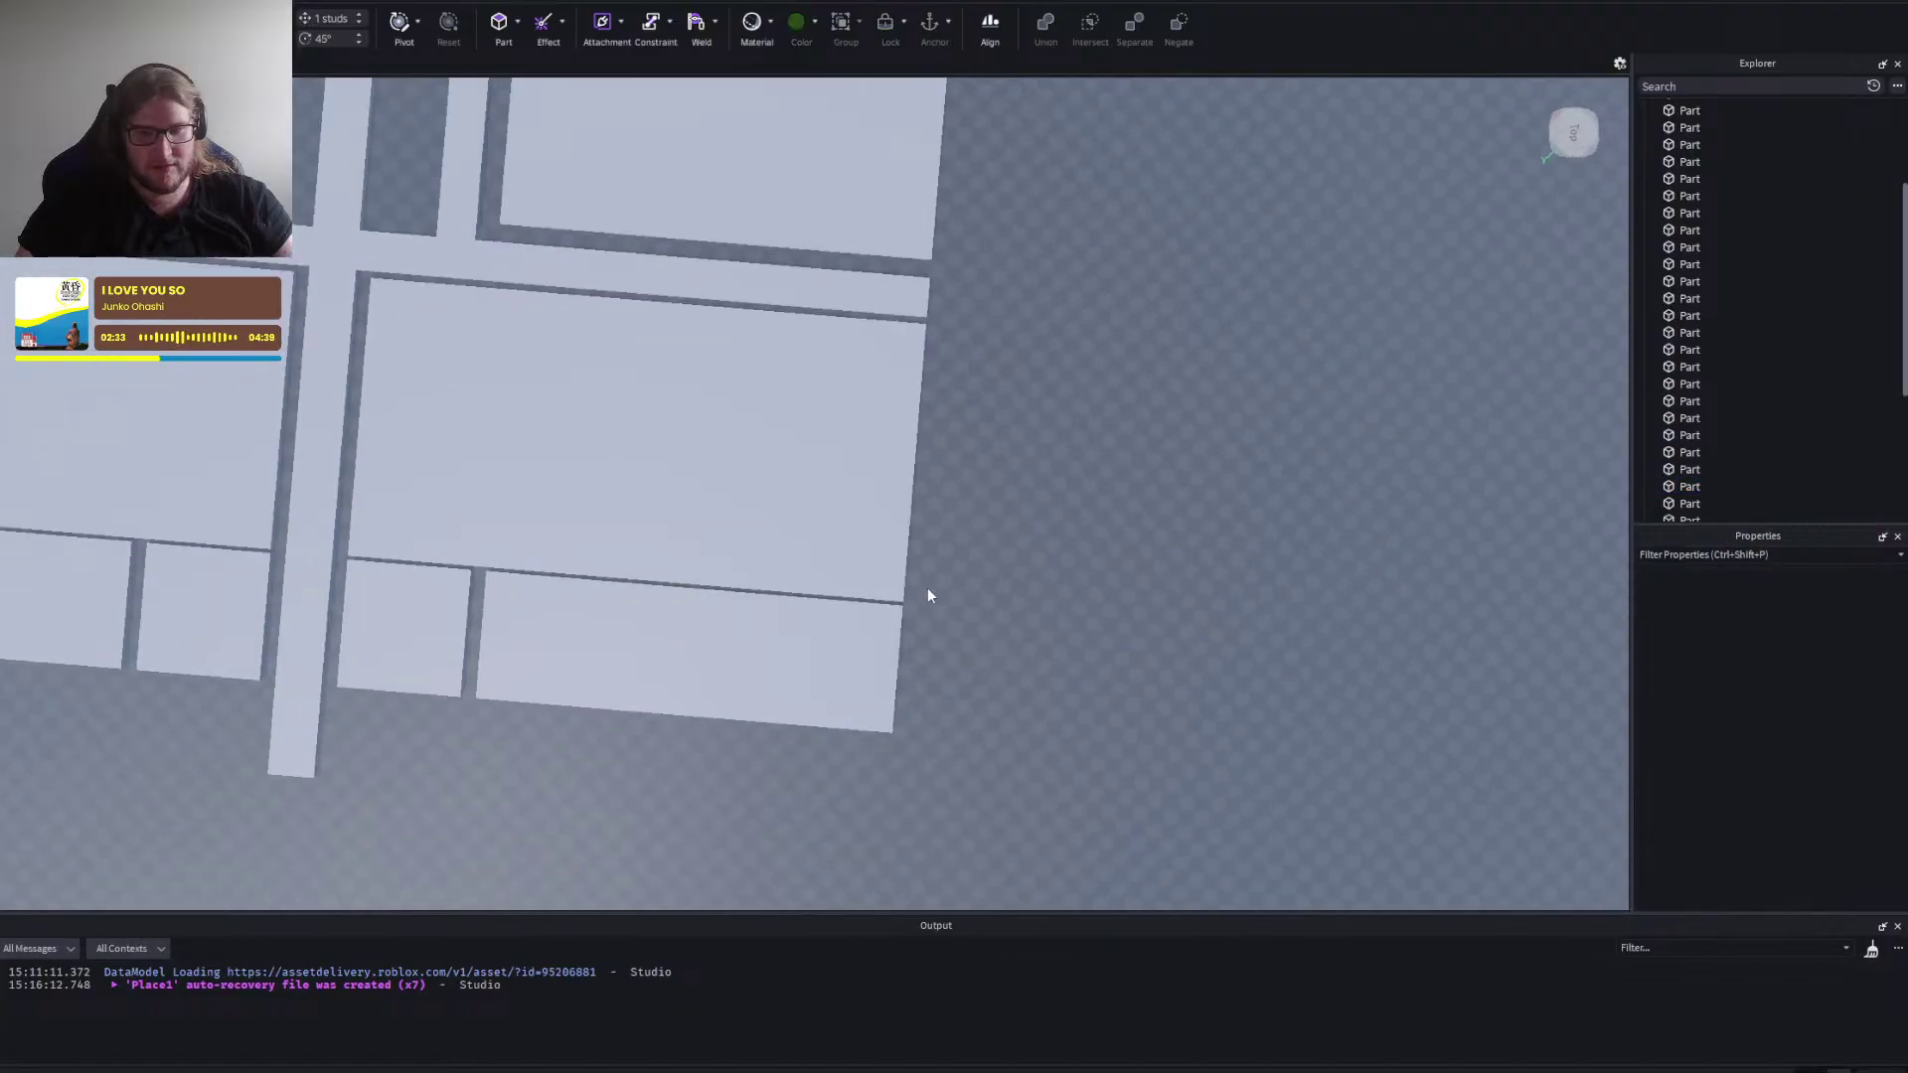
key(a)
right_click(805, 548)
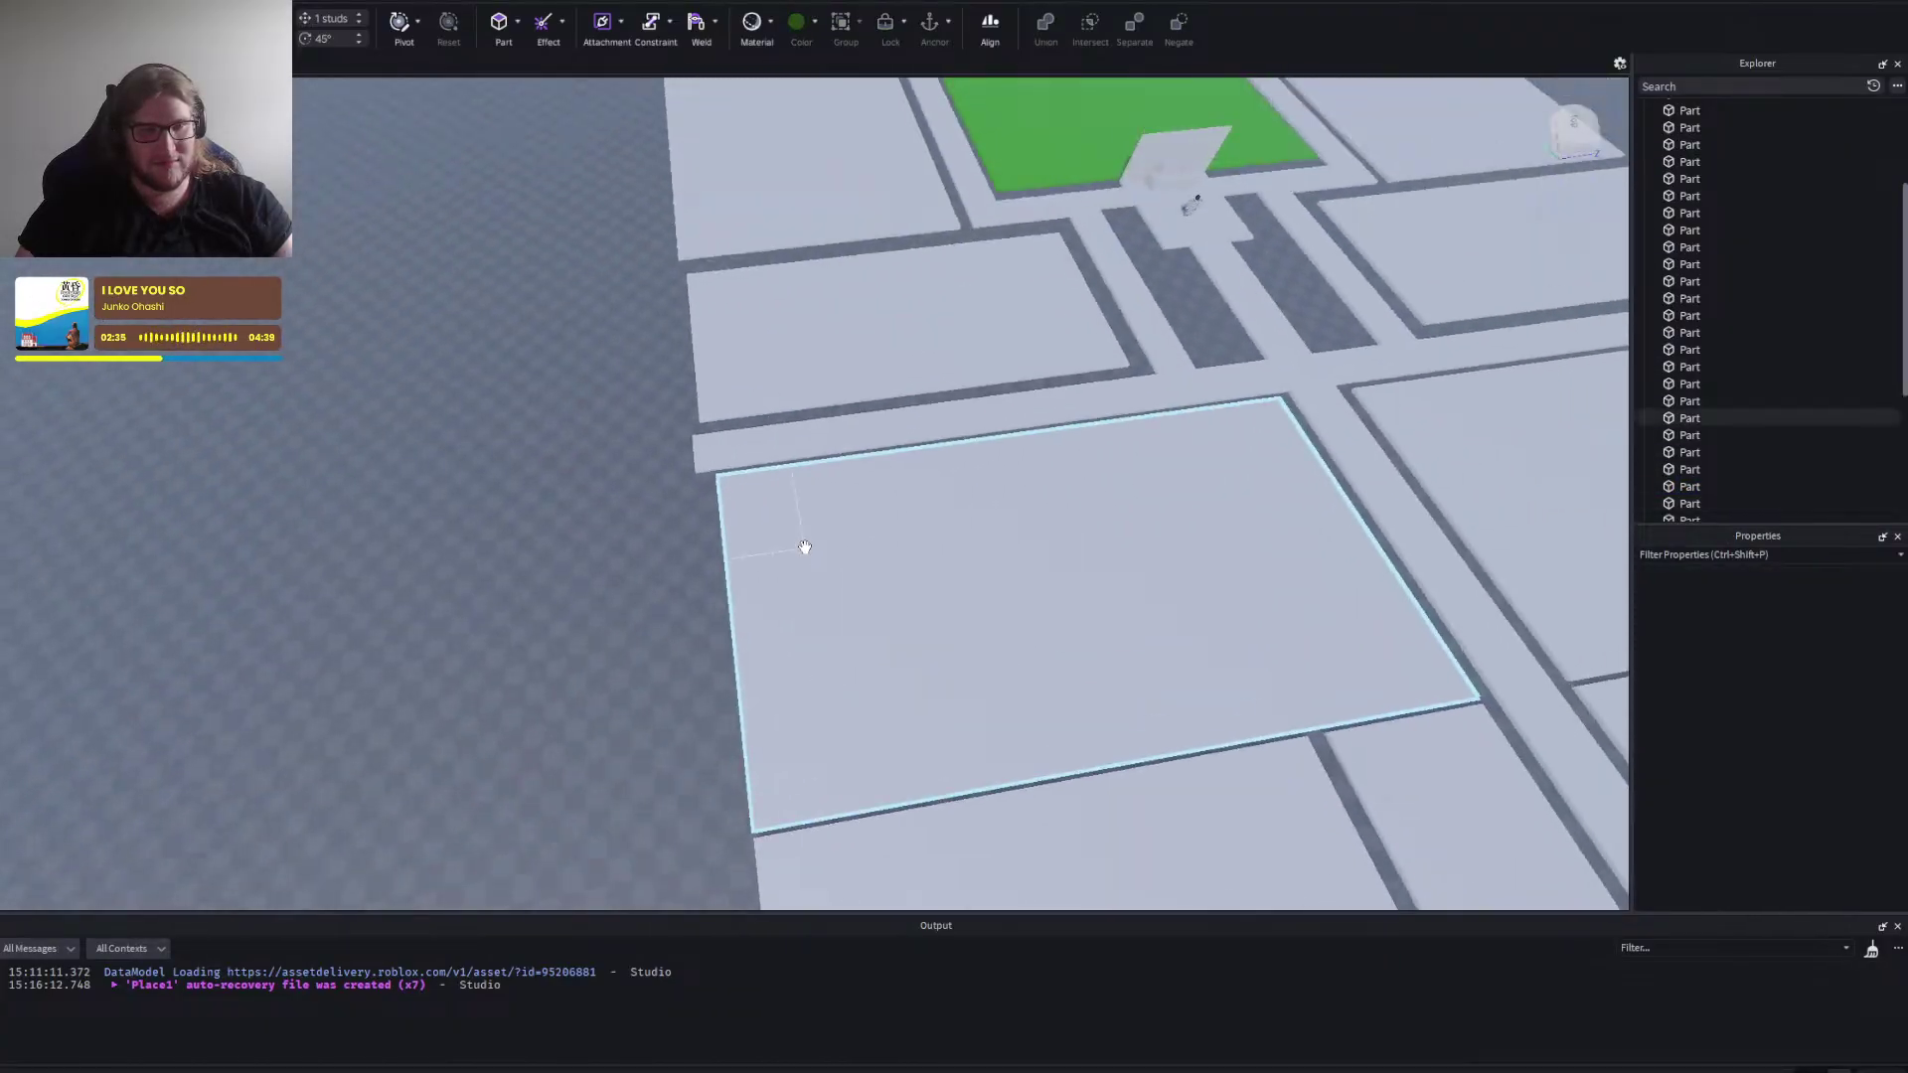
scroll(783, 519, up, 3)
click(792, 444)
drag(744, 422, 726, 417)
click(733, 600)
Extend the large plot below the cross road on the left side outward to the road's end.
right_click(749, 675)
click(822, 539)
drag(769, 516, 725, 522)
click(705, 594)
Extend the long plot at the map's lower left corner outward to line up with the large plot beside it.
right_click(711, 598)
click(706, 600)
key(a)
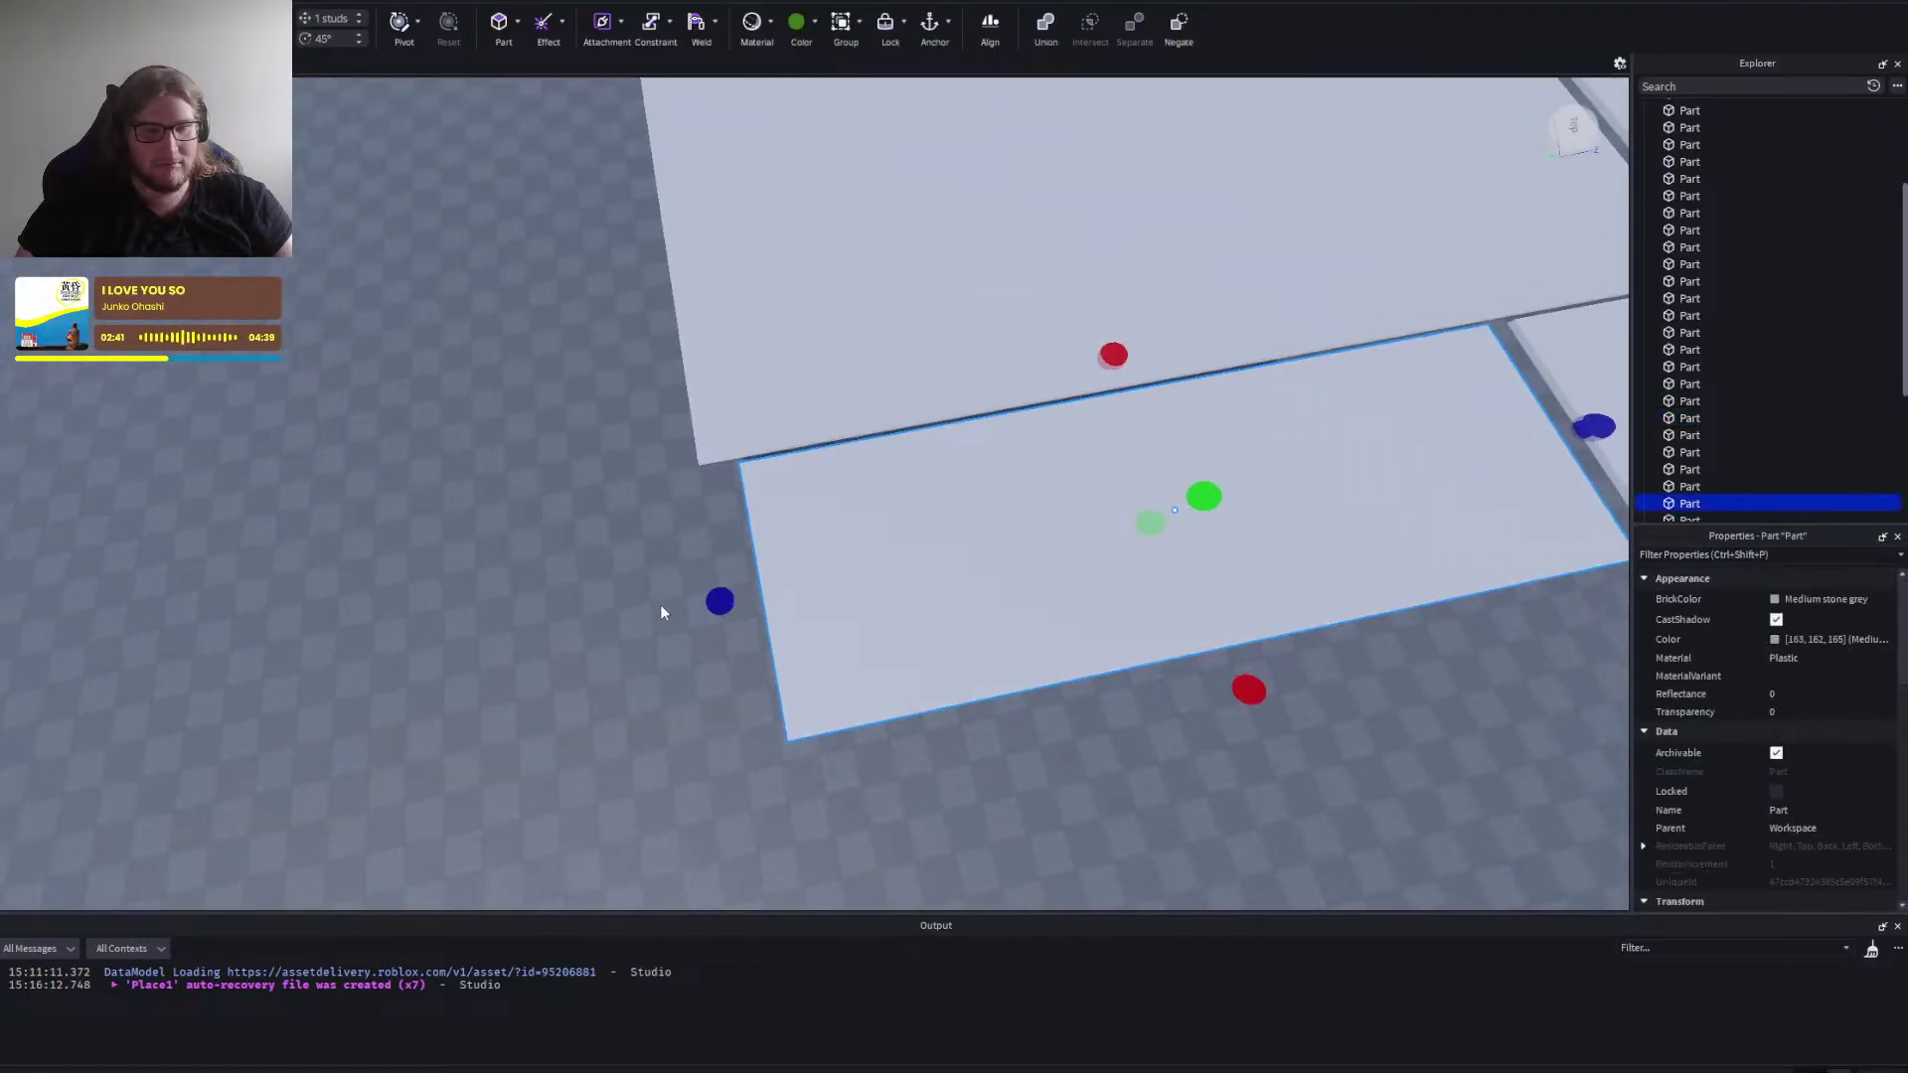
drag(720, 600, 675, 605)
scroll(651, 611, down, 5)
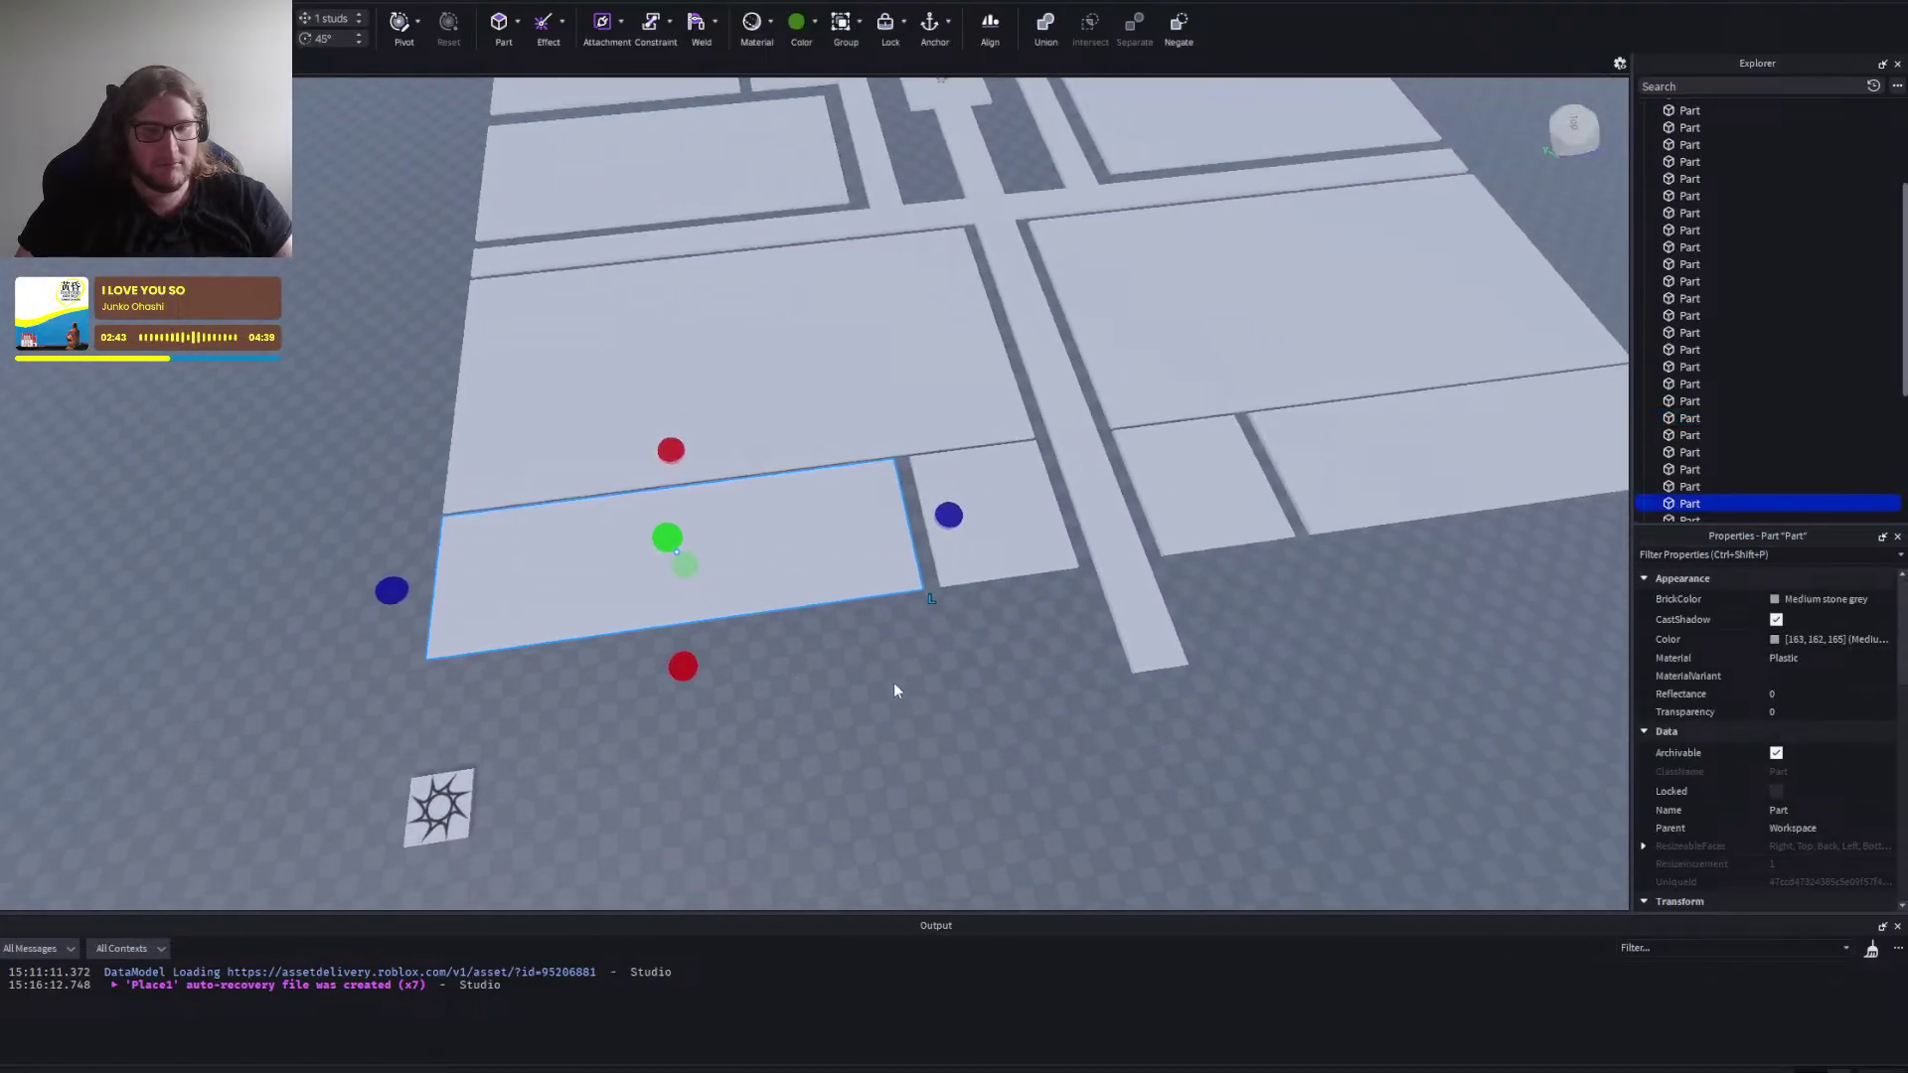
click(899, 683)
Colour the plot right of the plaza, just above the cross road, brown.
right_click(903, 684)
scroll(903, 683, down, 3)
scroll(937, 696, down, 2)
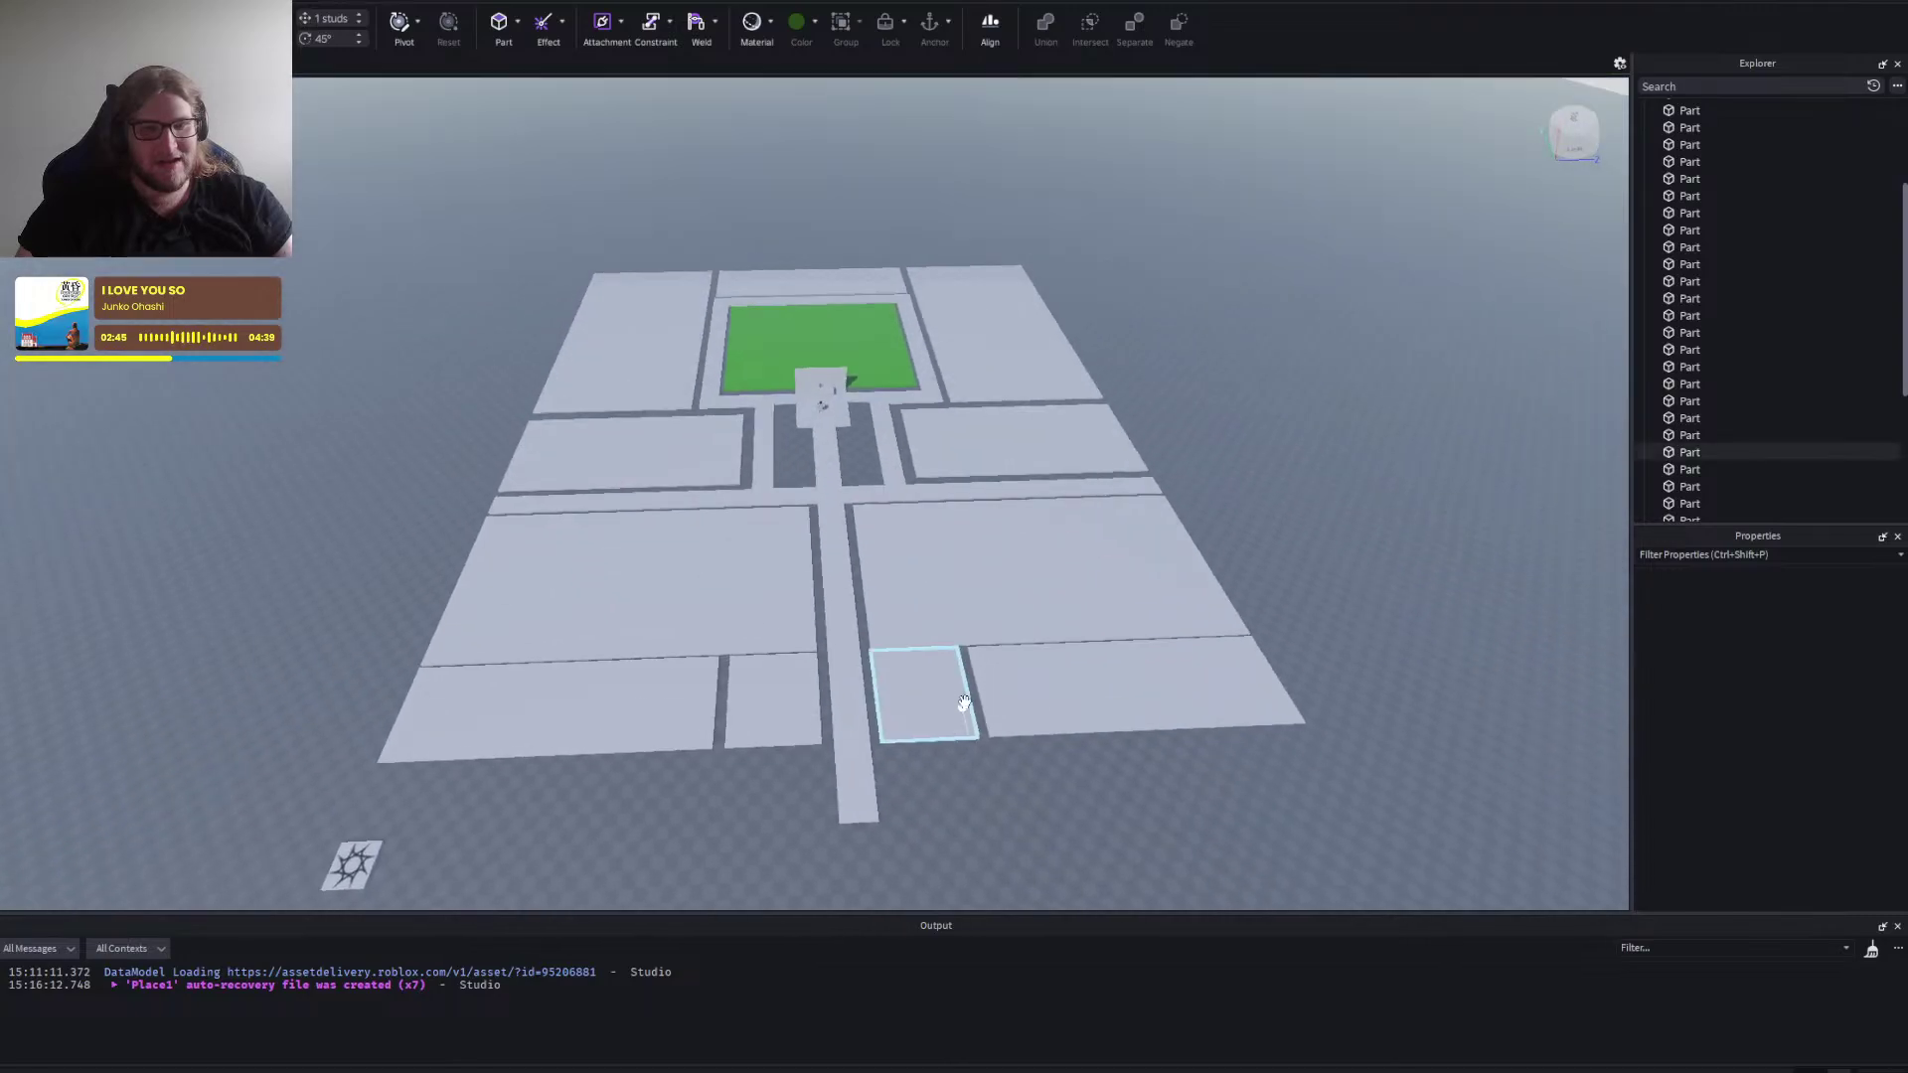
right_click(963, 703)
key(w)
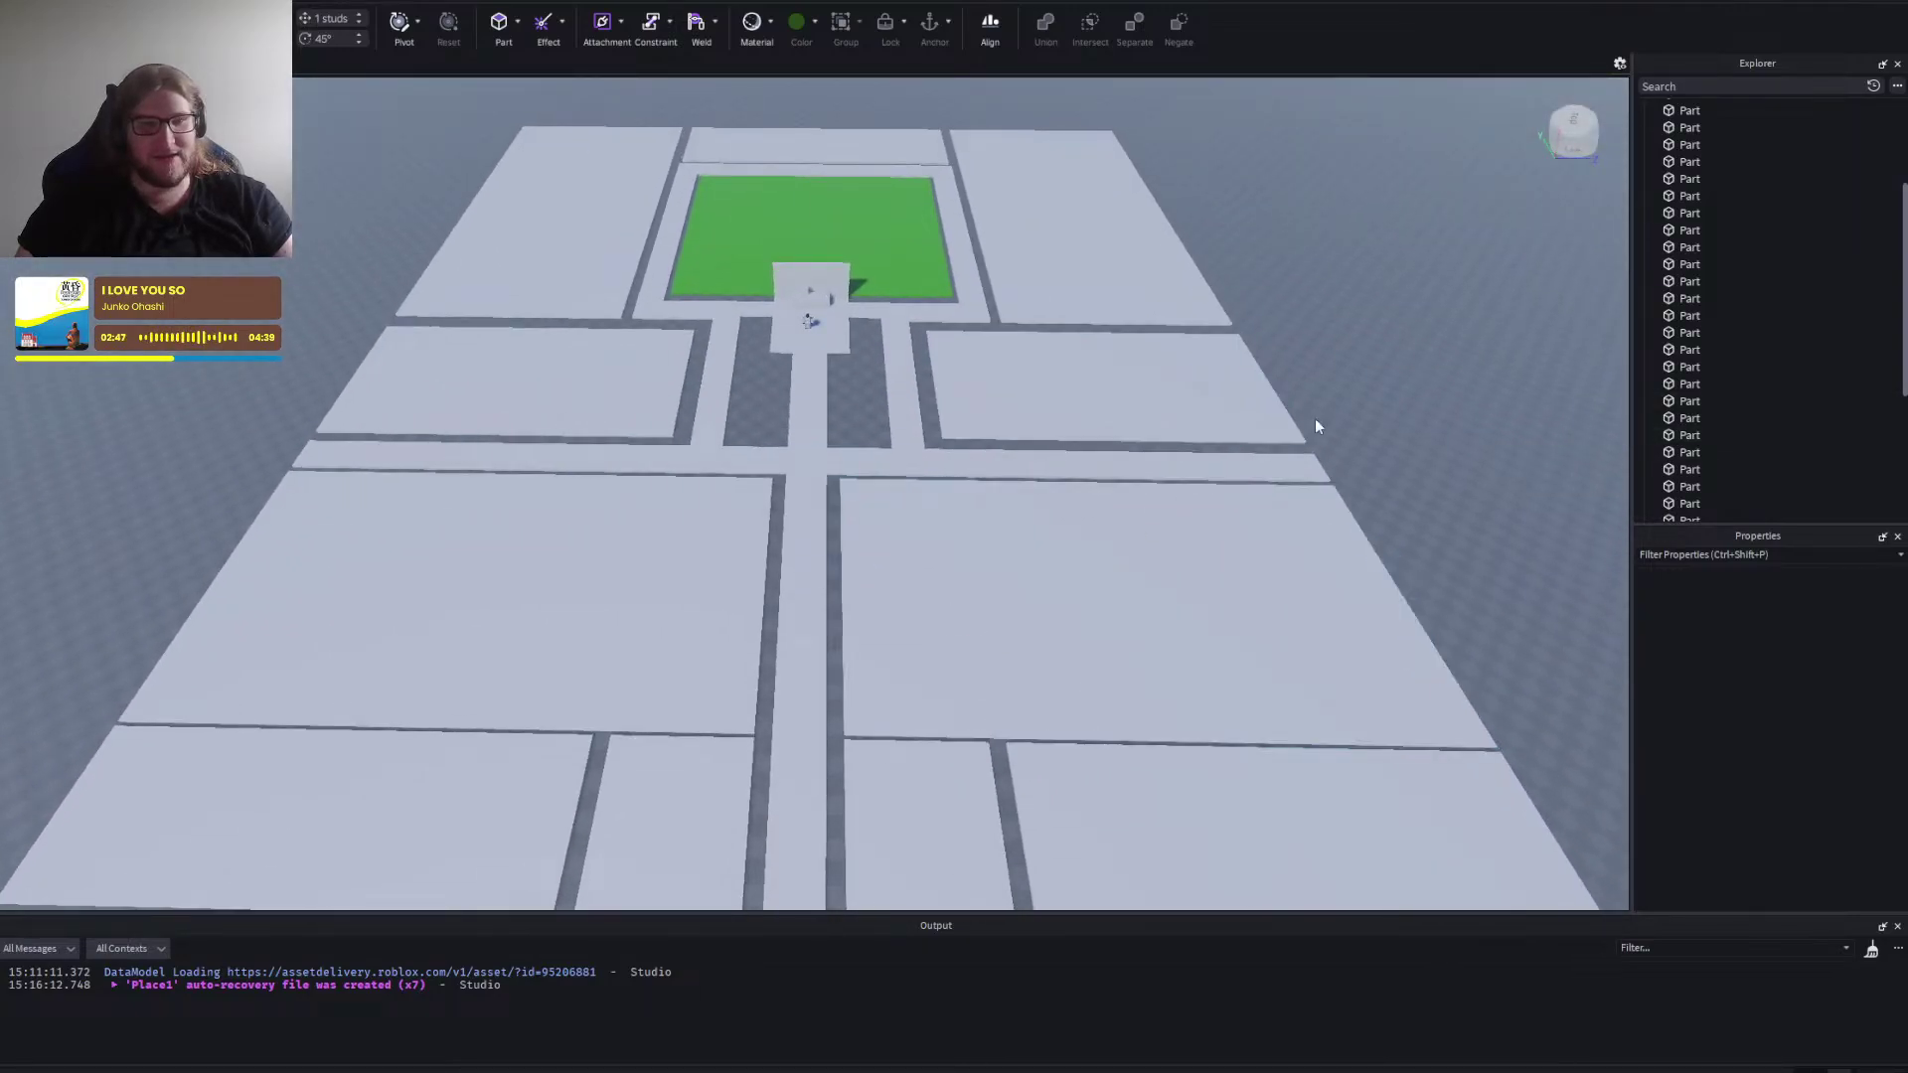
scroll(1361, 402, down, 2)
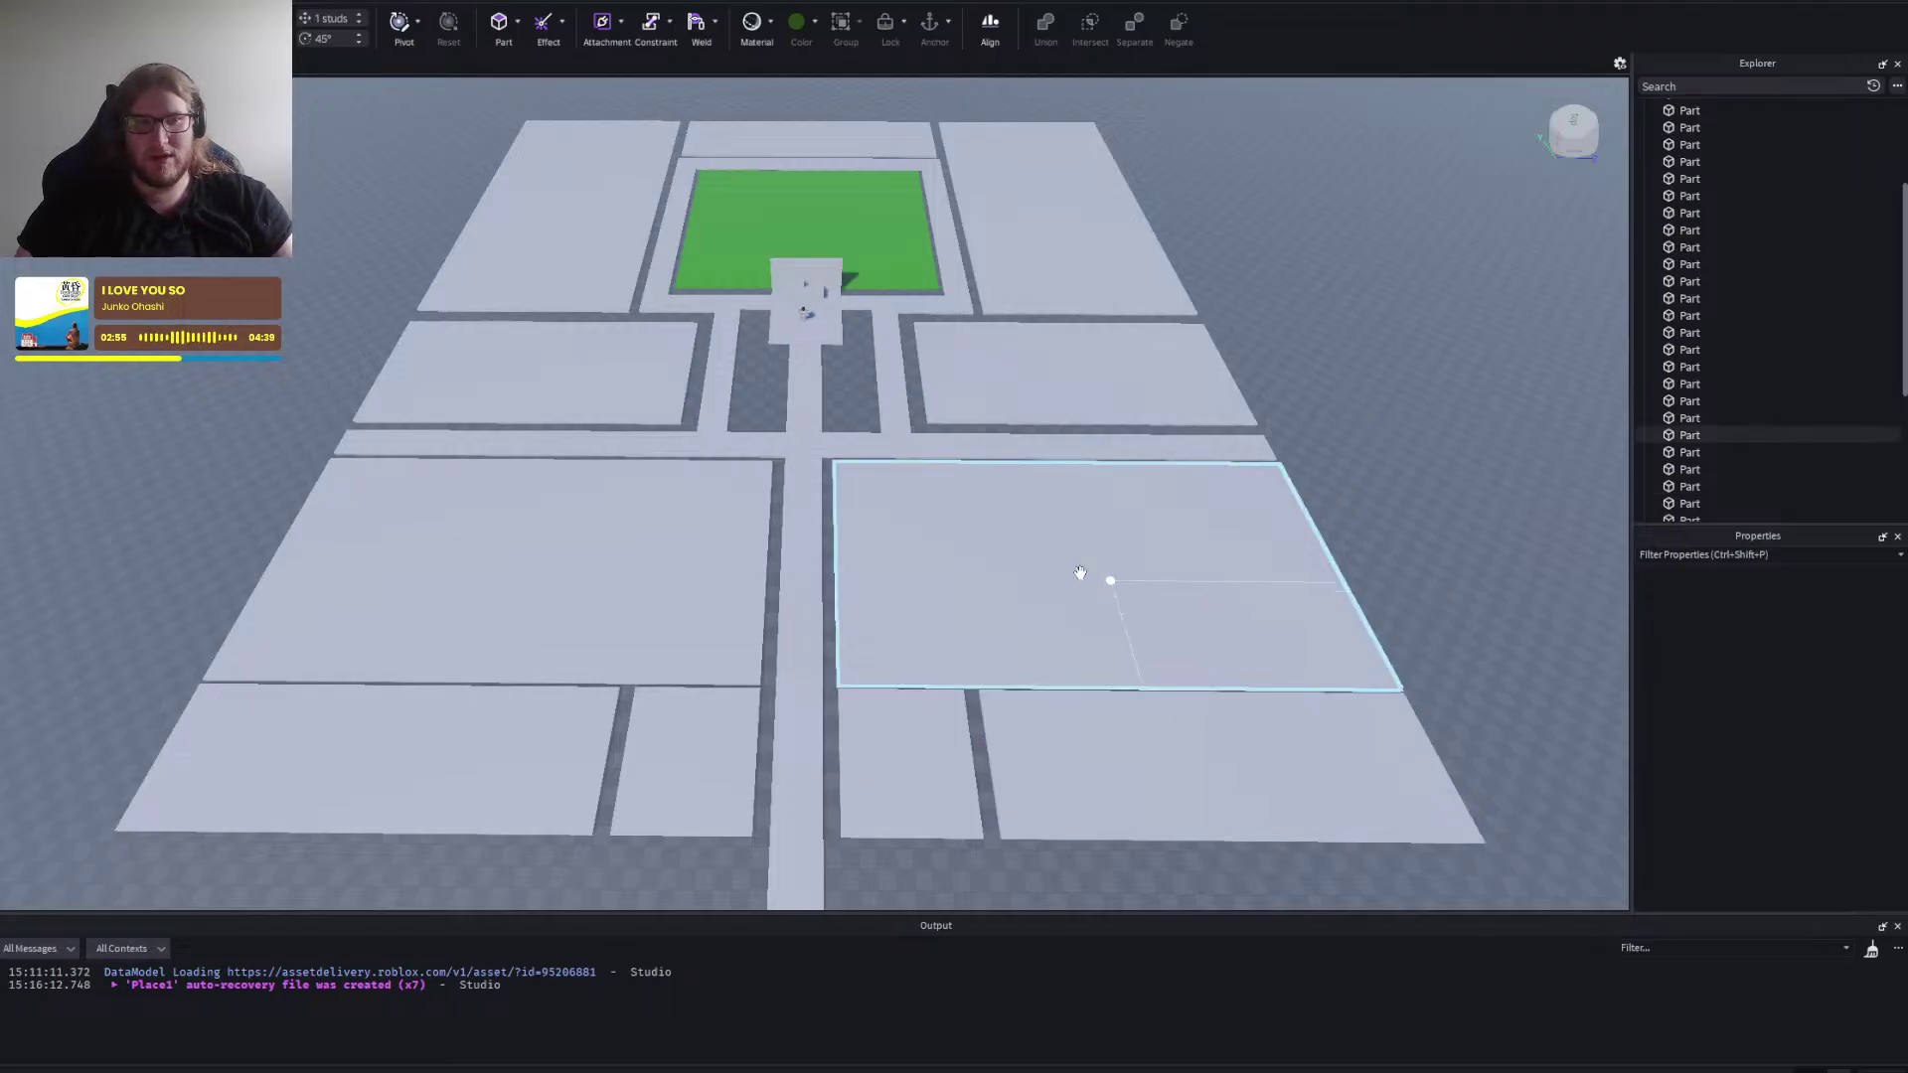
click(589, 385)
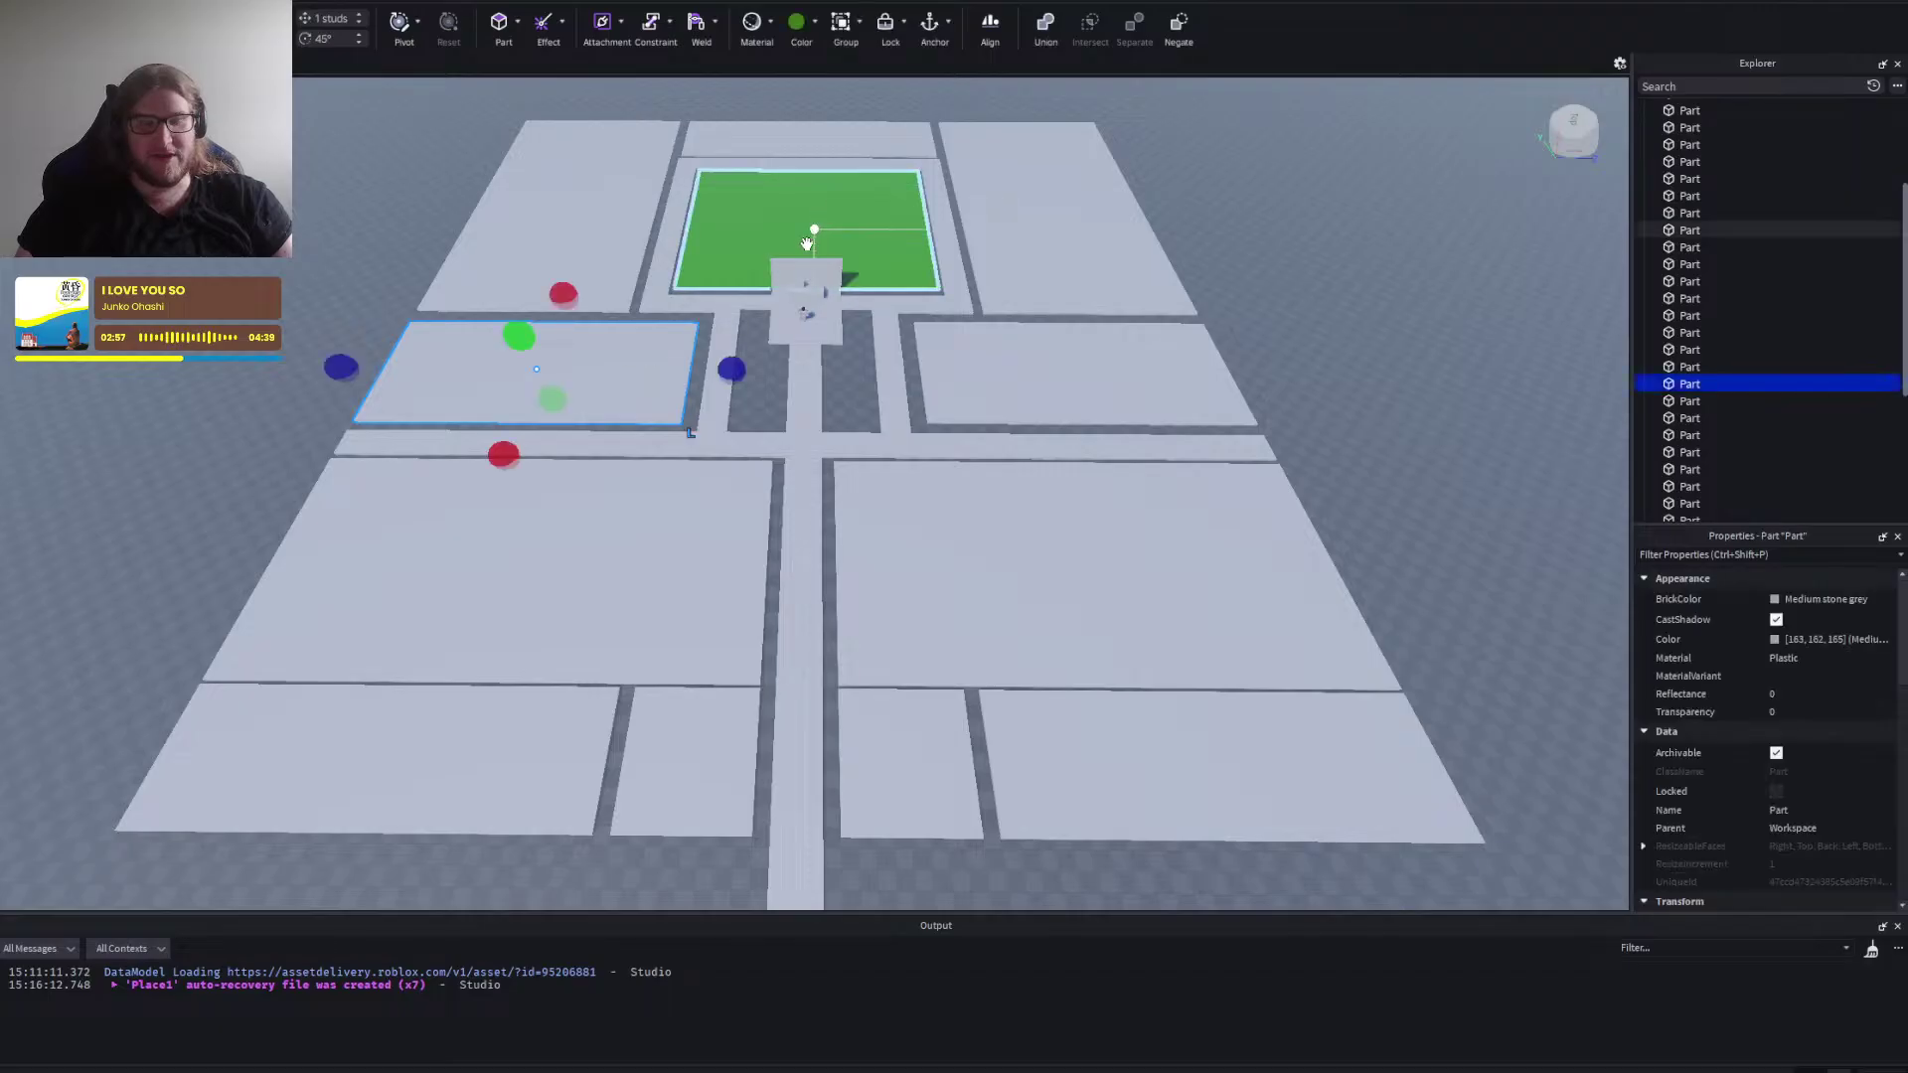
click(1003, 377)
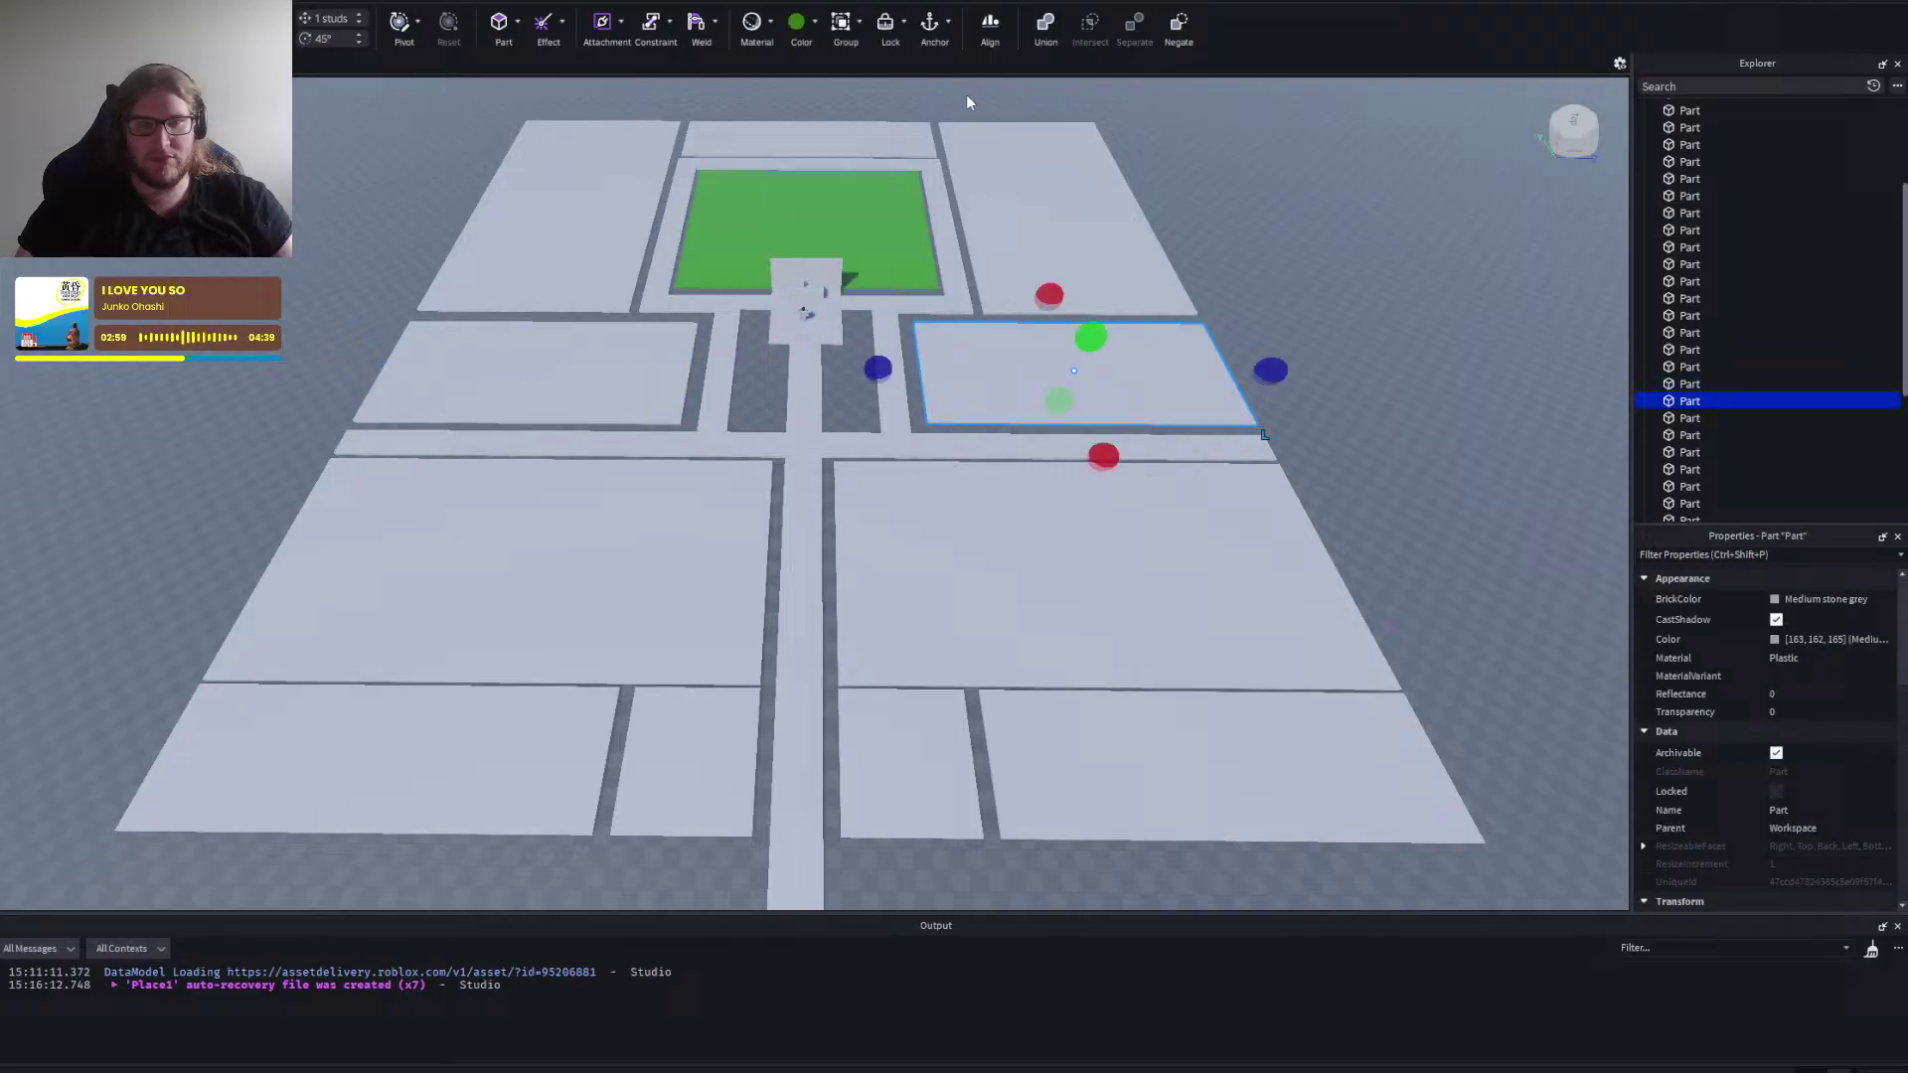
click(815, 26)
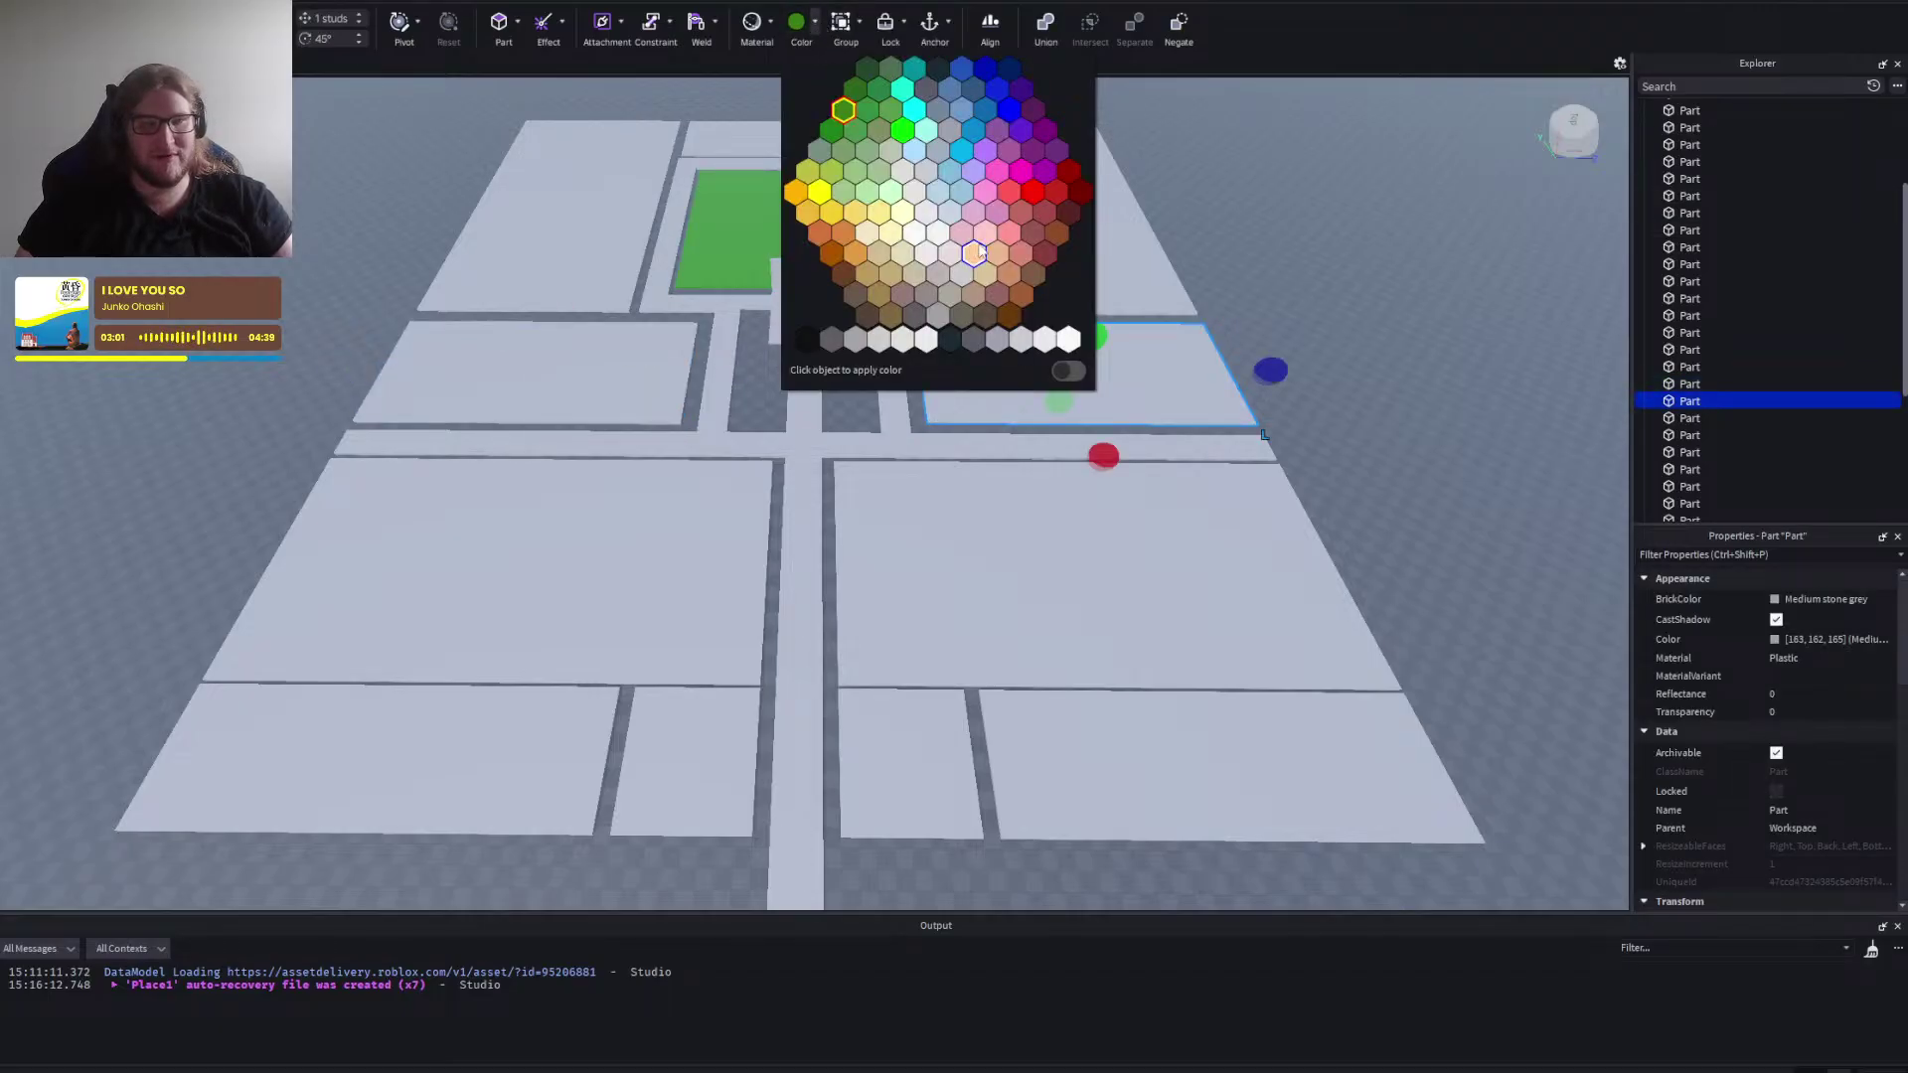
click(801, 26)
click(1338, 302)
Colour the matching plot left of the plaza, above the cross road, bright cyan-blue.
click(629, 365)
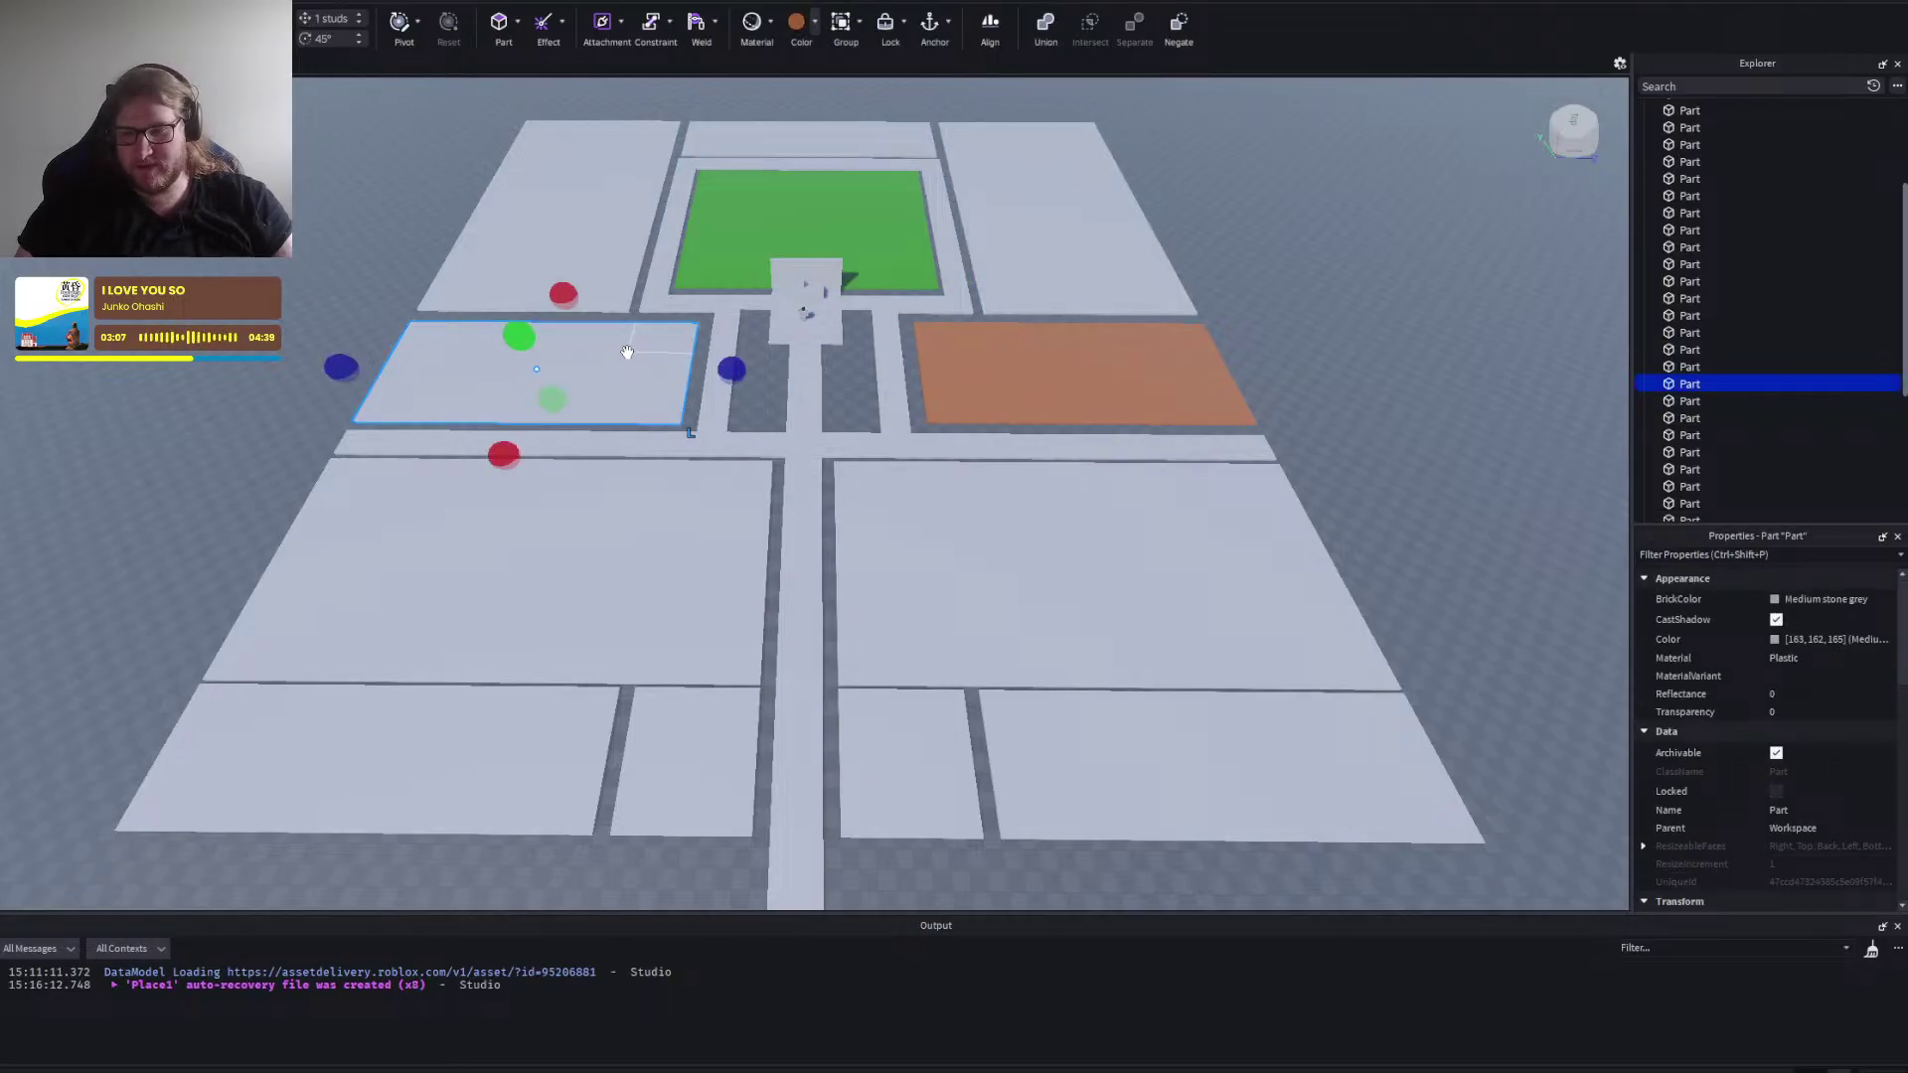
click(815, 24)
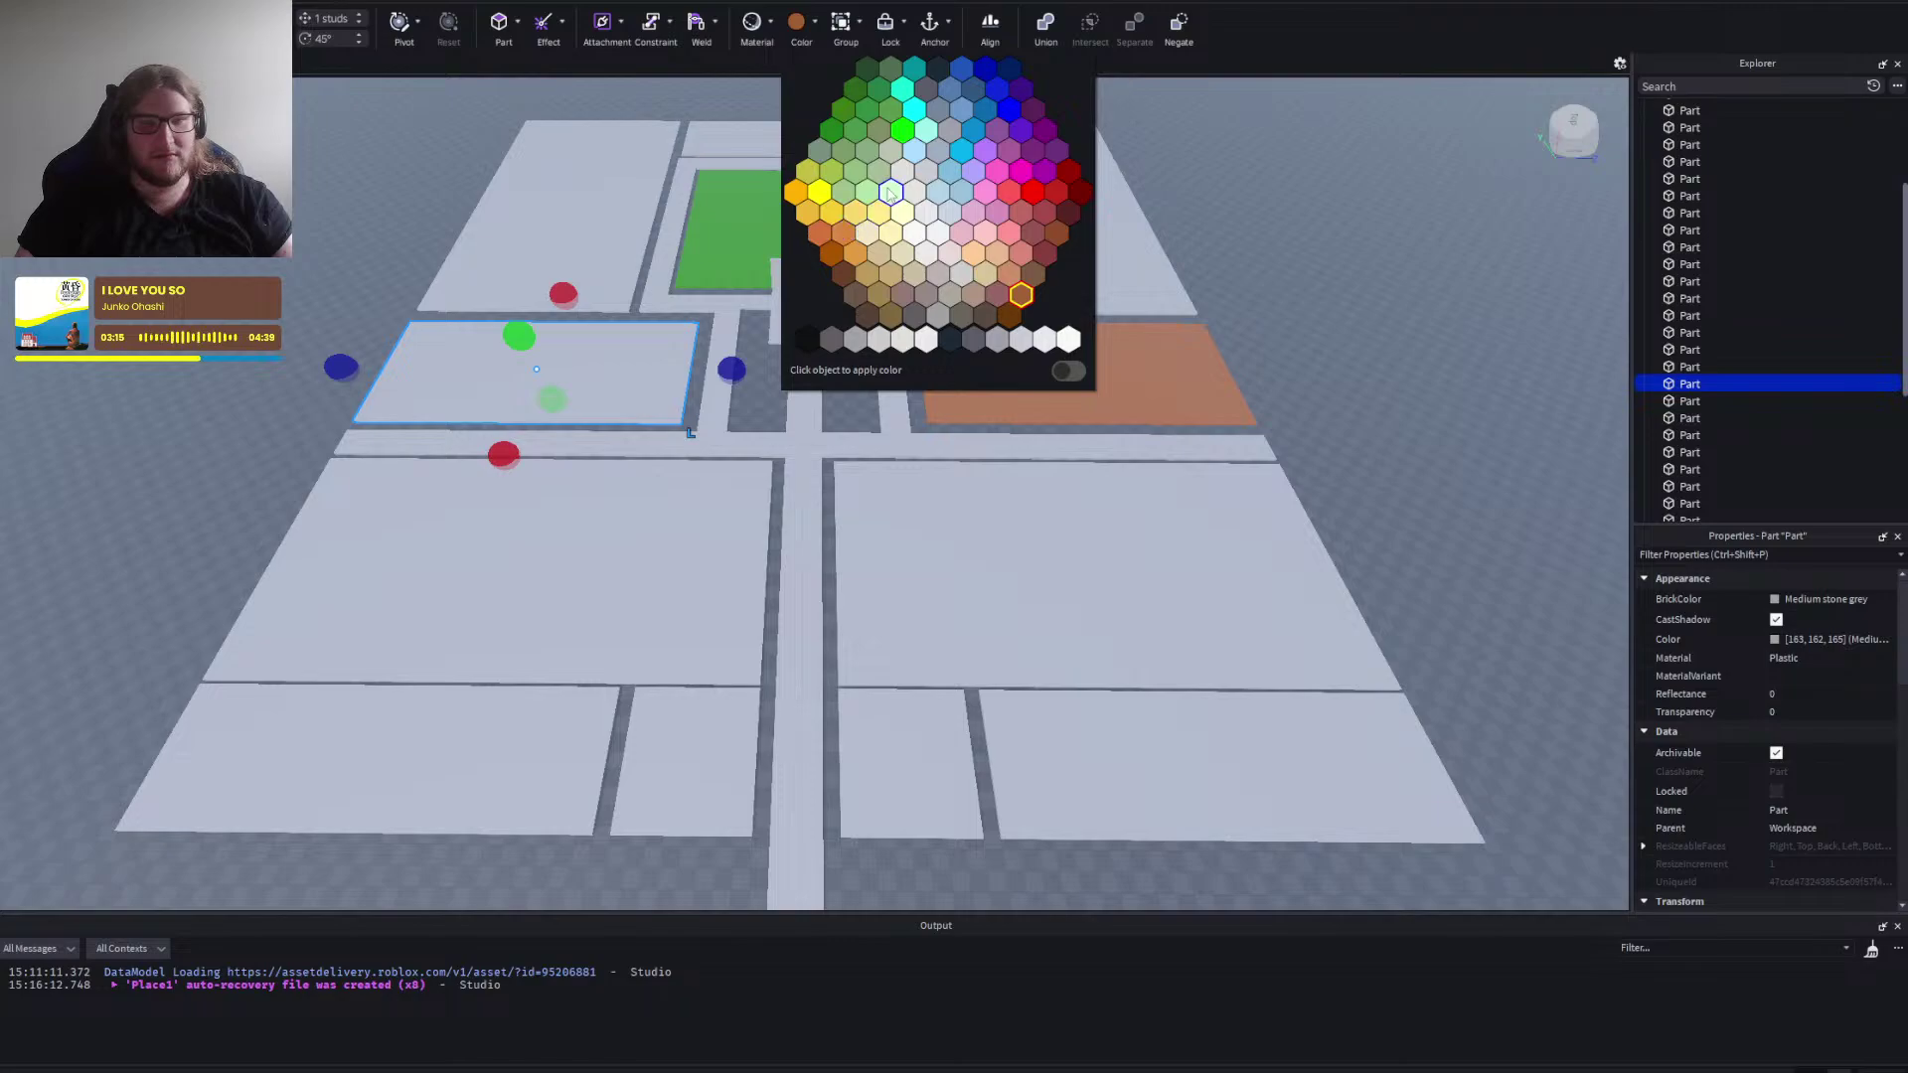
click(965, 155)
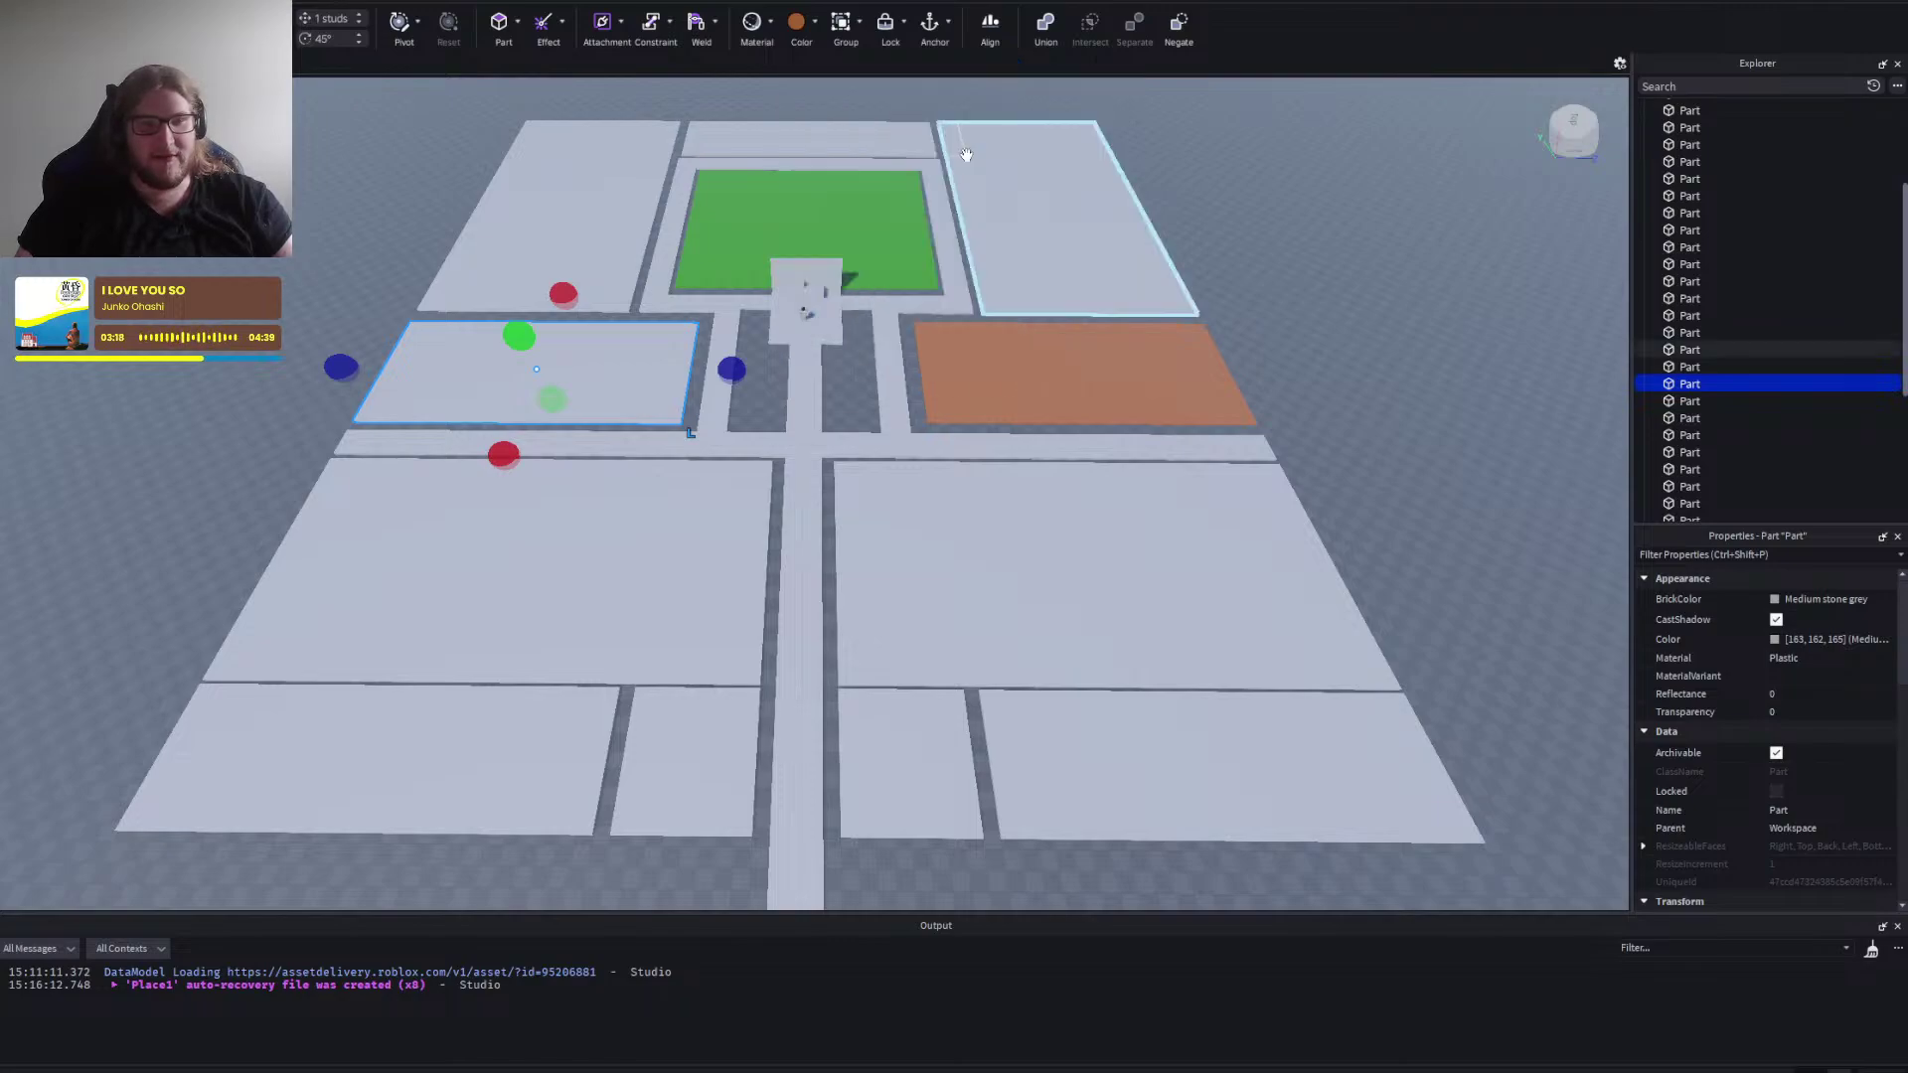
click(797, 24)
click(1333, 236)
Colour the large plot across the road from the cyan plot white.
right_click(1332, 236)
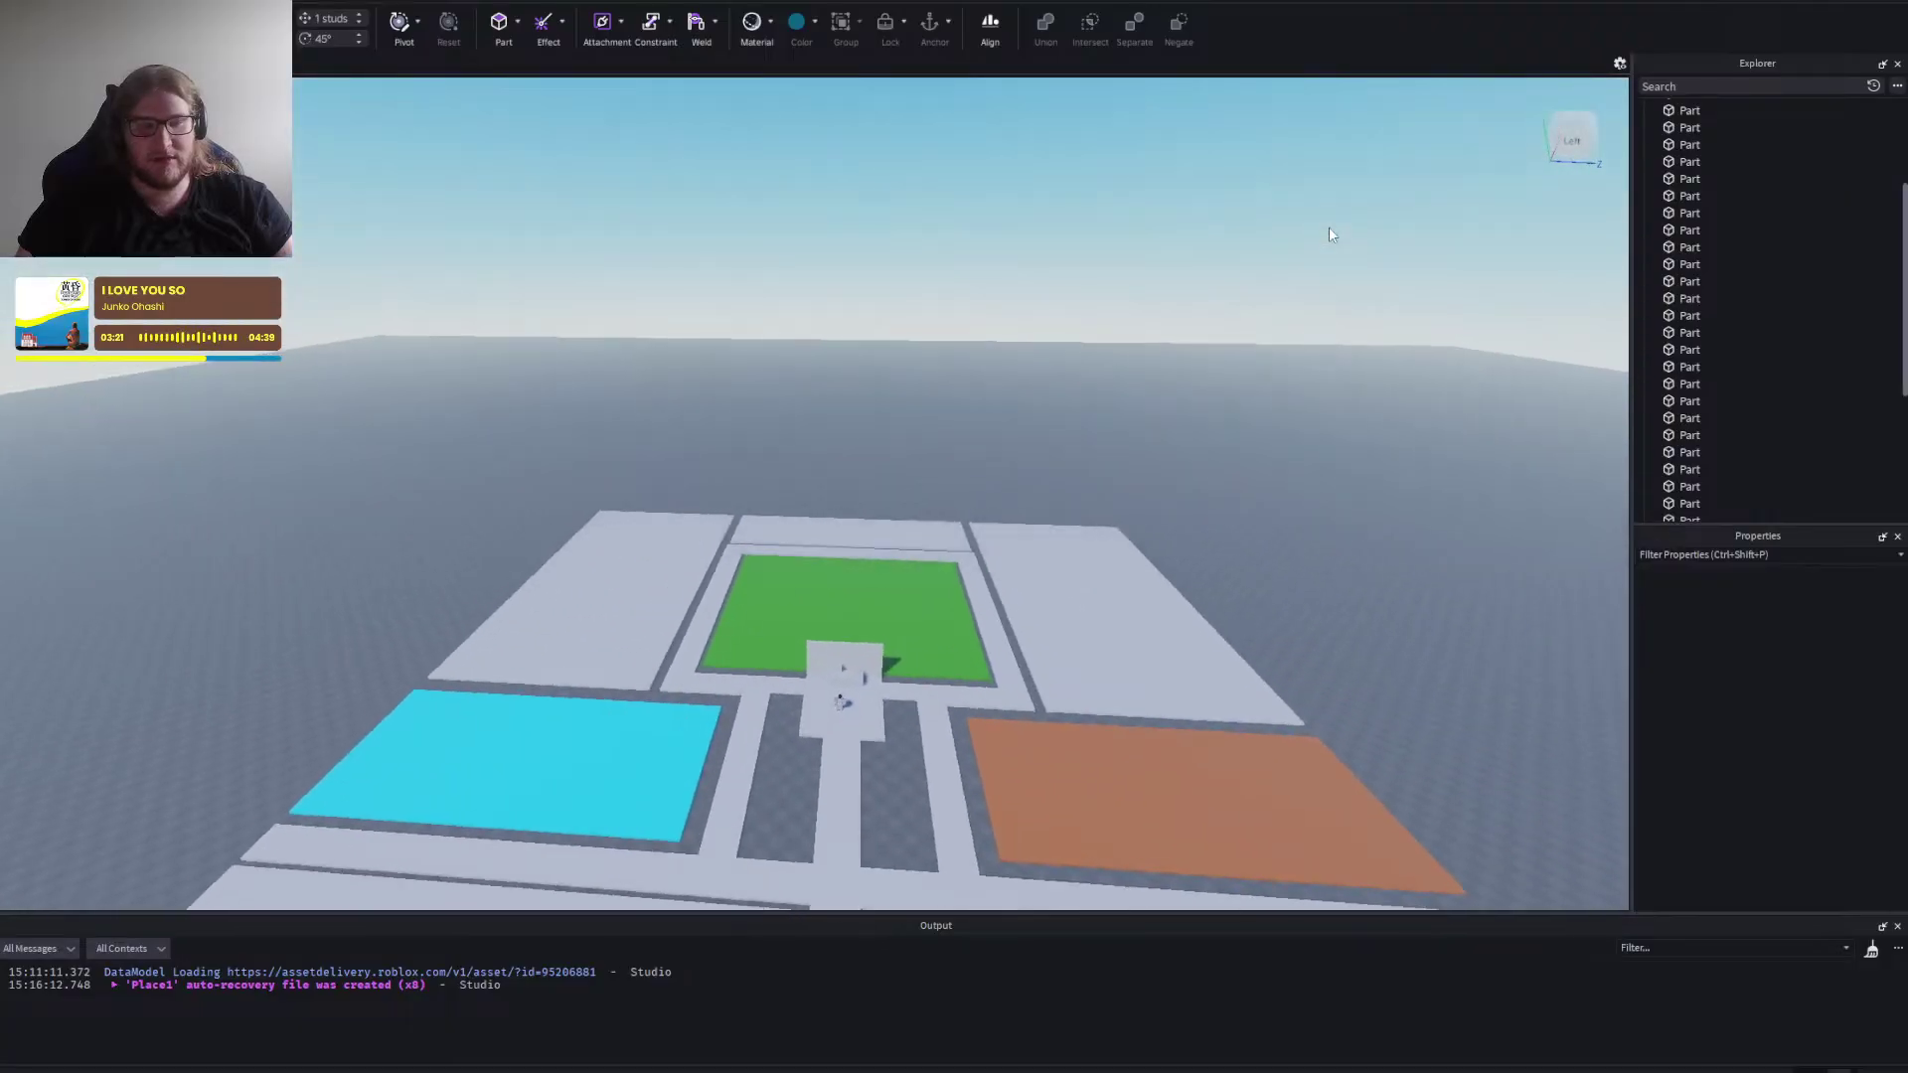
key(w)
key(s)
key(w)
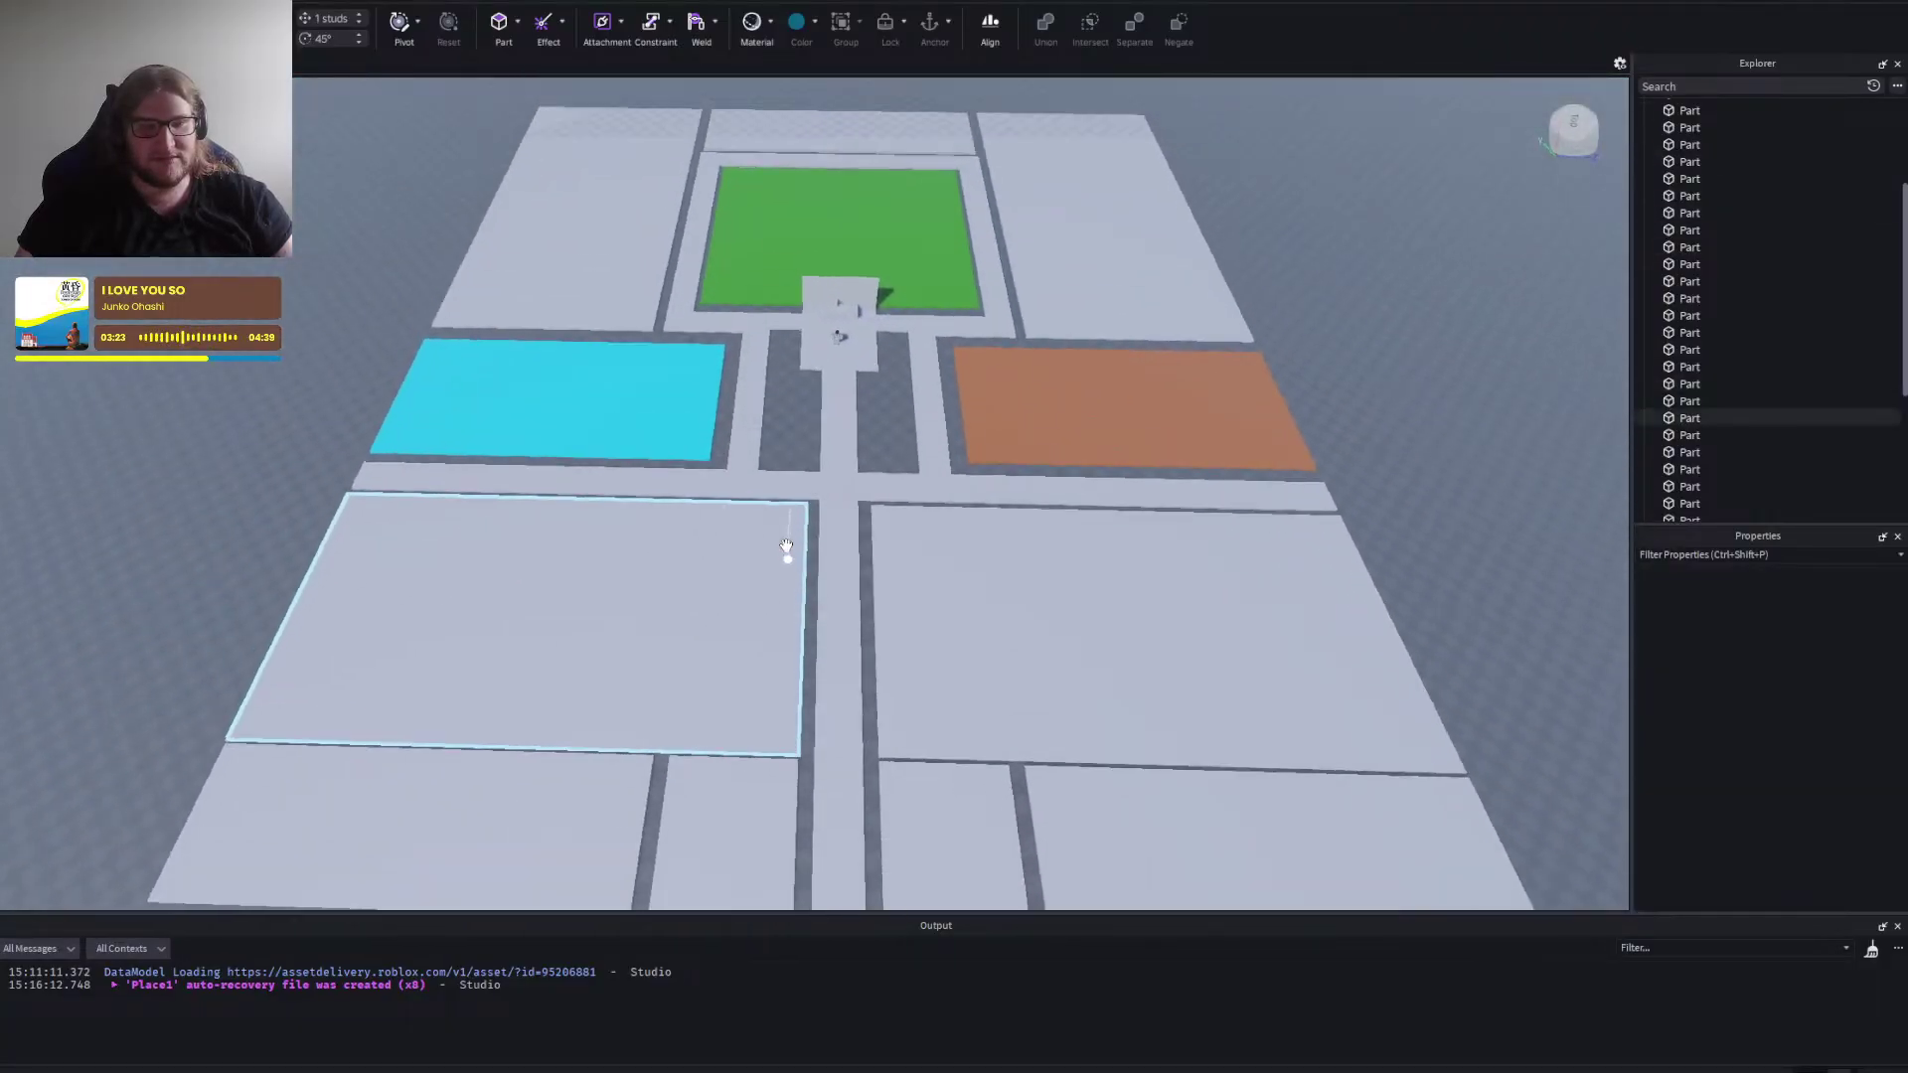
click(758, 587)
click(815, 24)
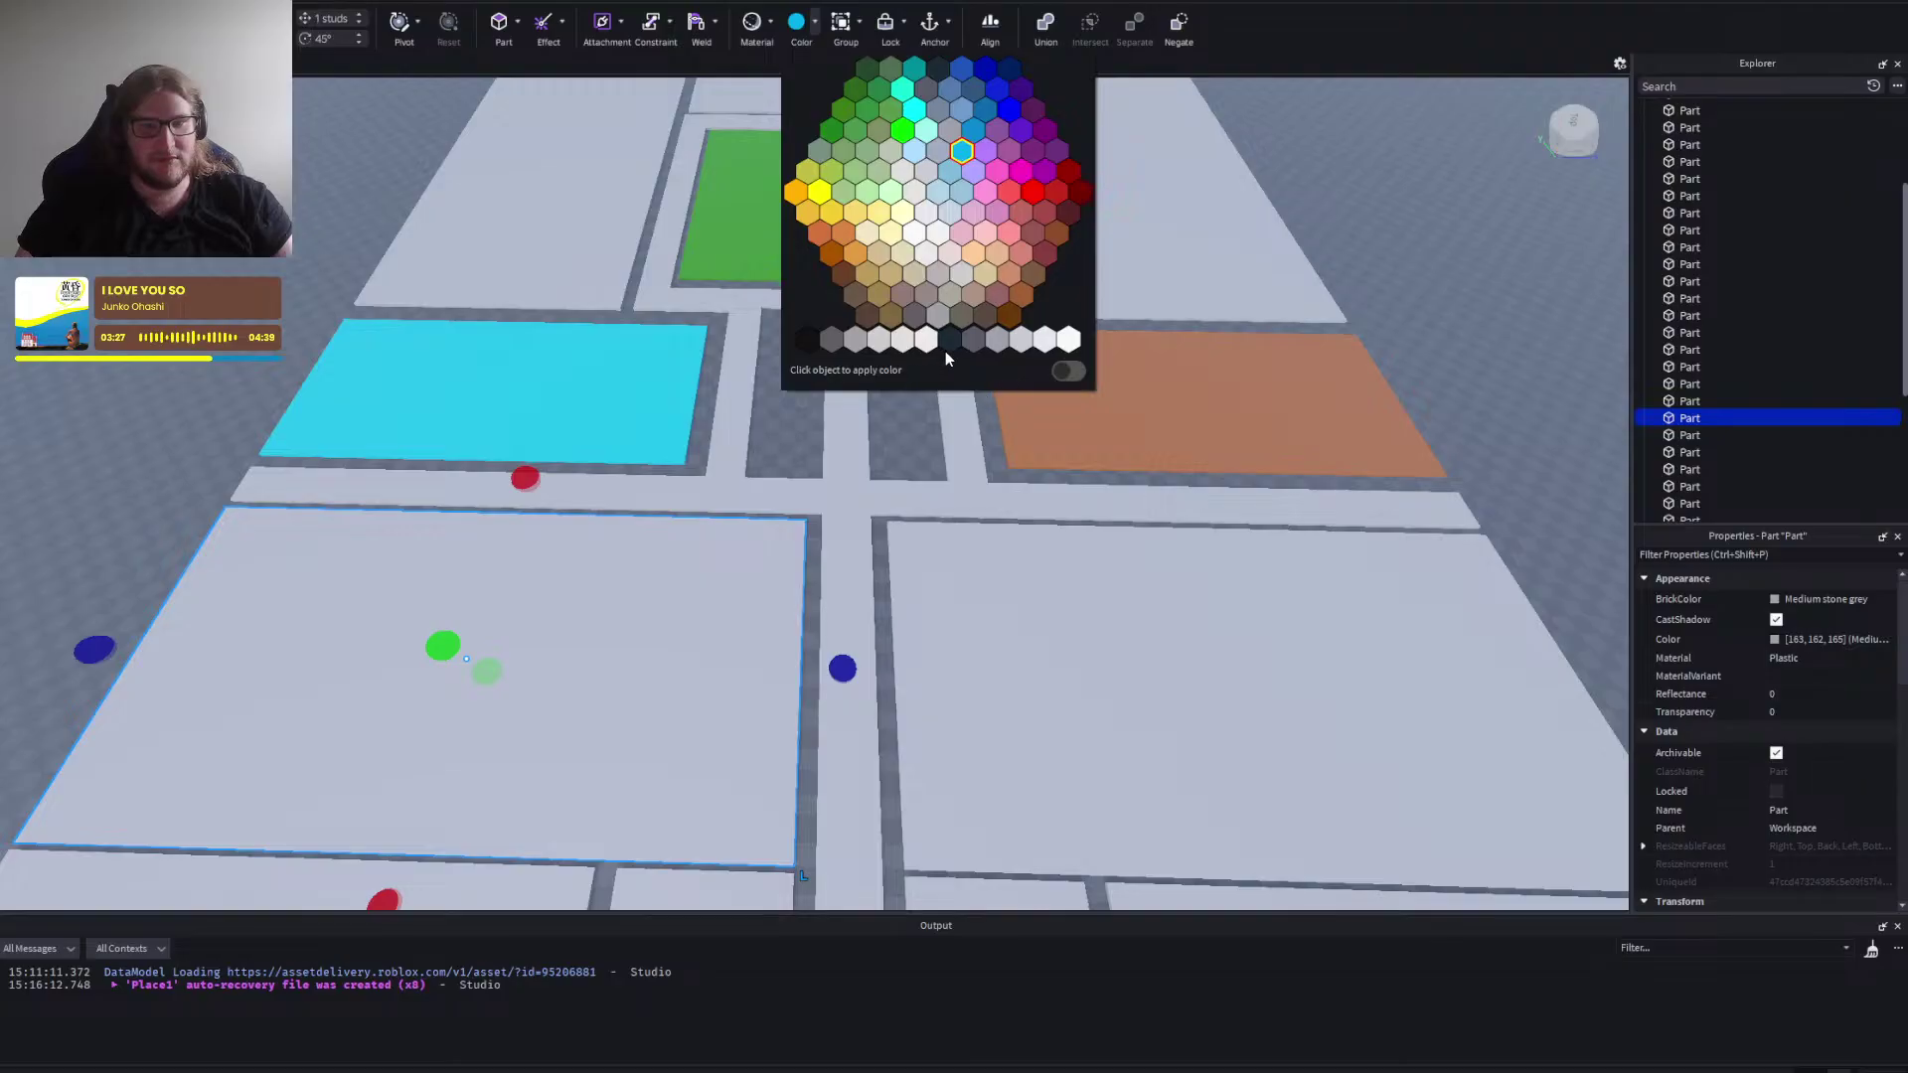
click(859, 343)
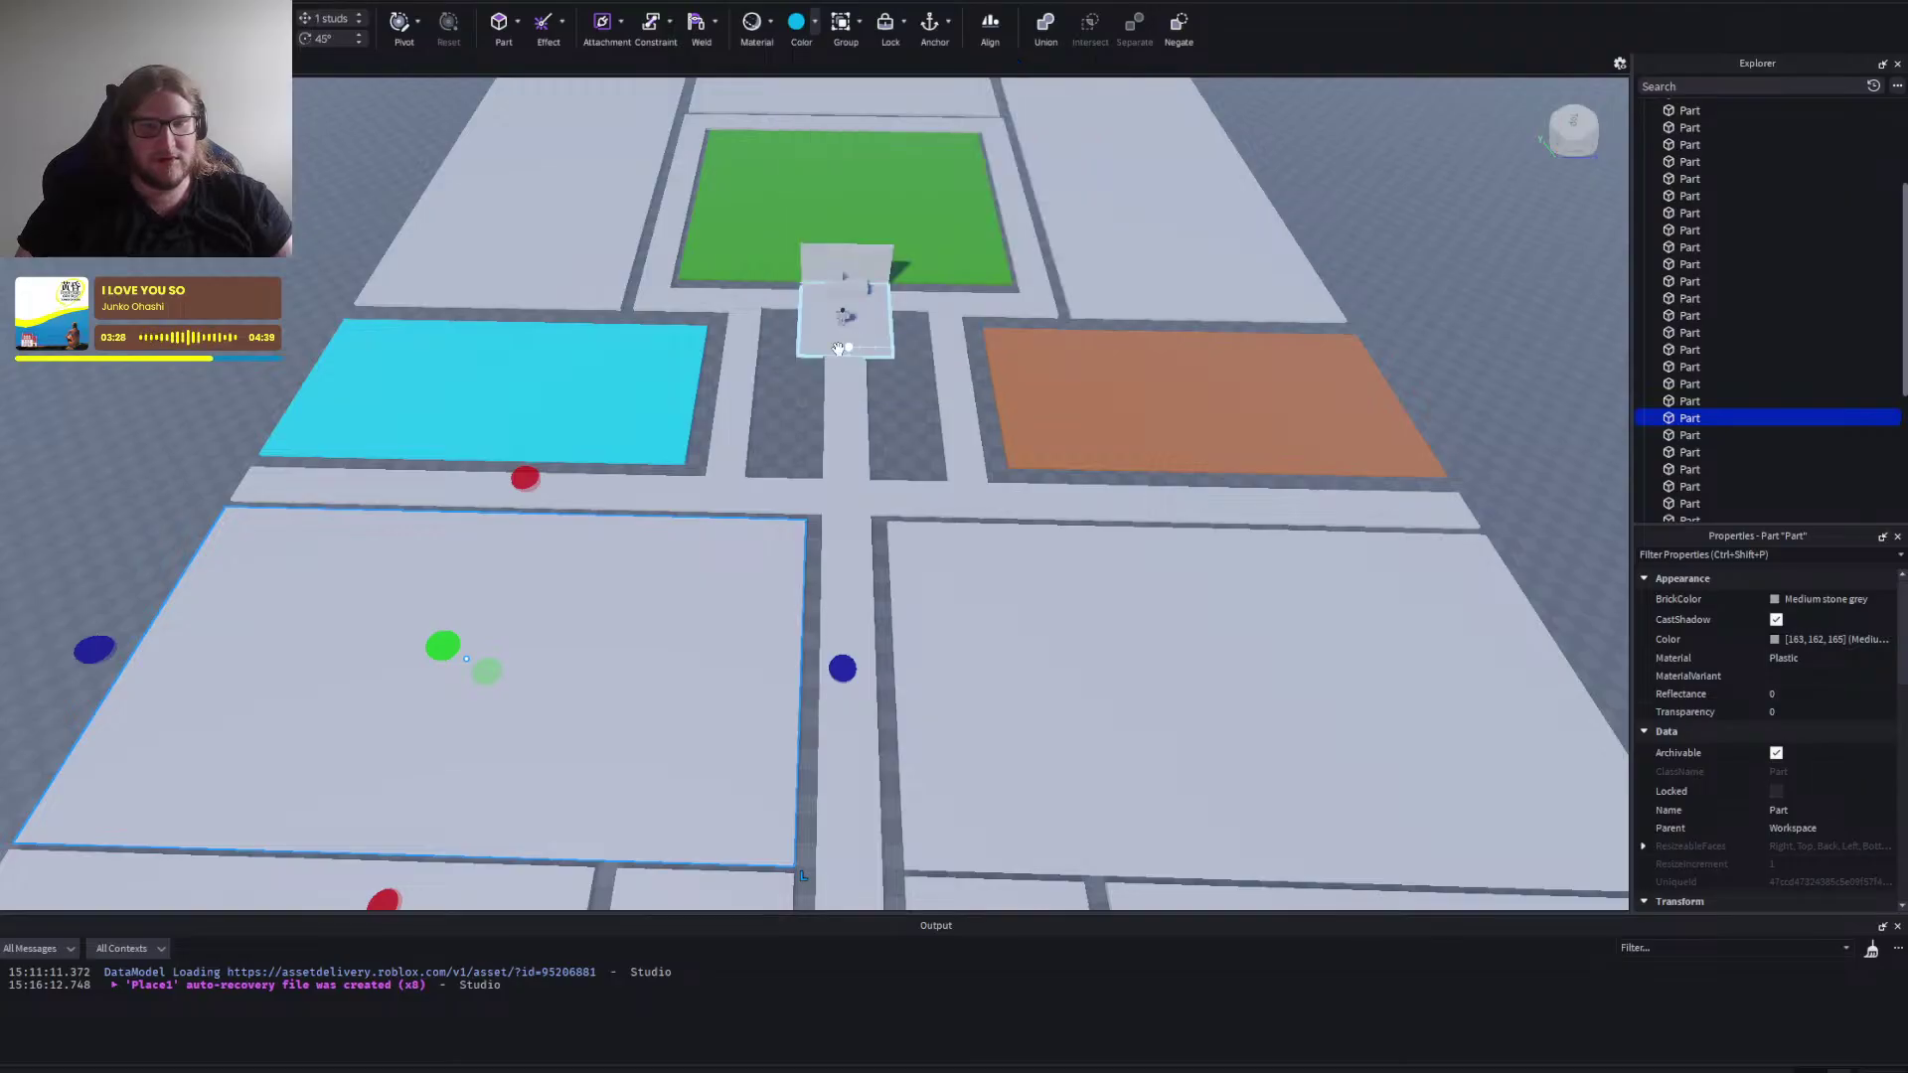
click(814, 22)
click(1067, 342)
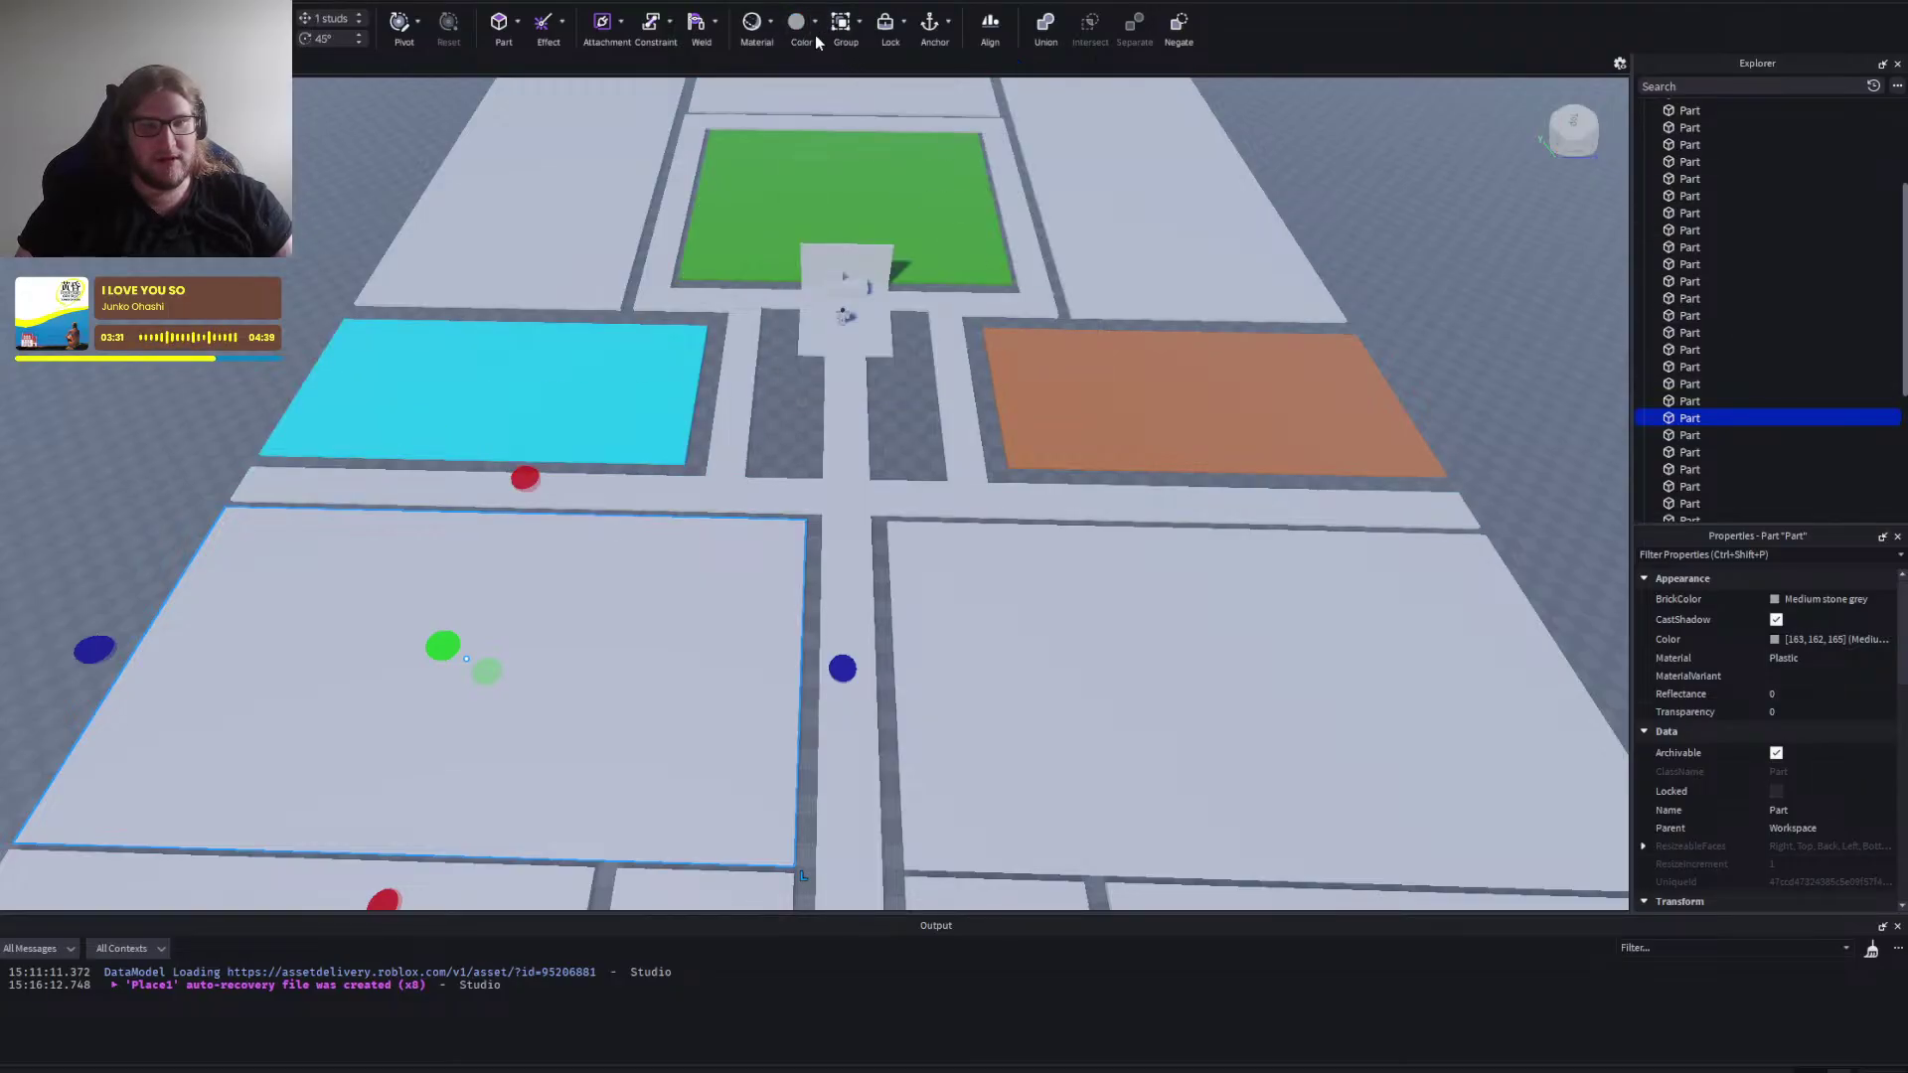
click(798, 26)
click(179, 444)
Colour the large plot across the central road from the white plot dark blue.
drag(181, 444, 297, 498)
click(460, 523)
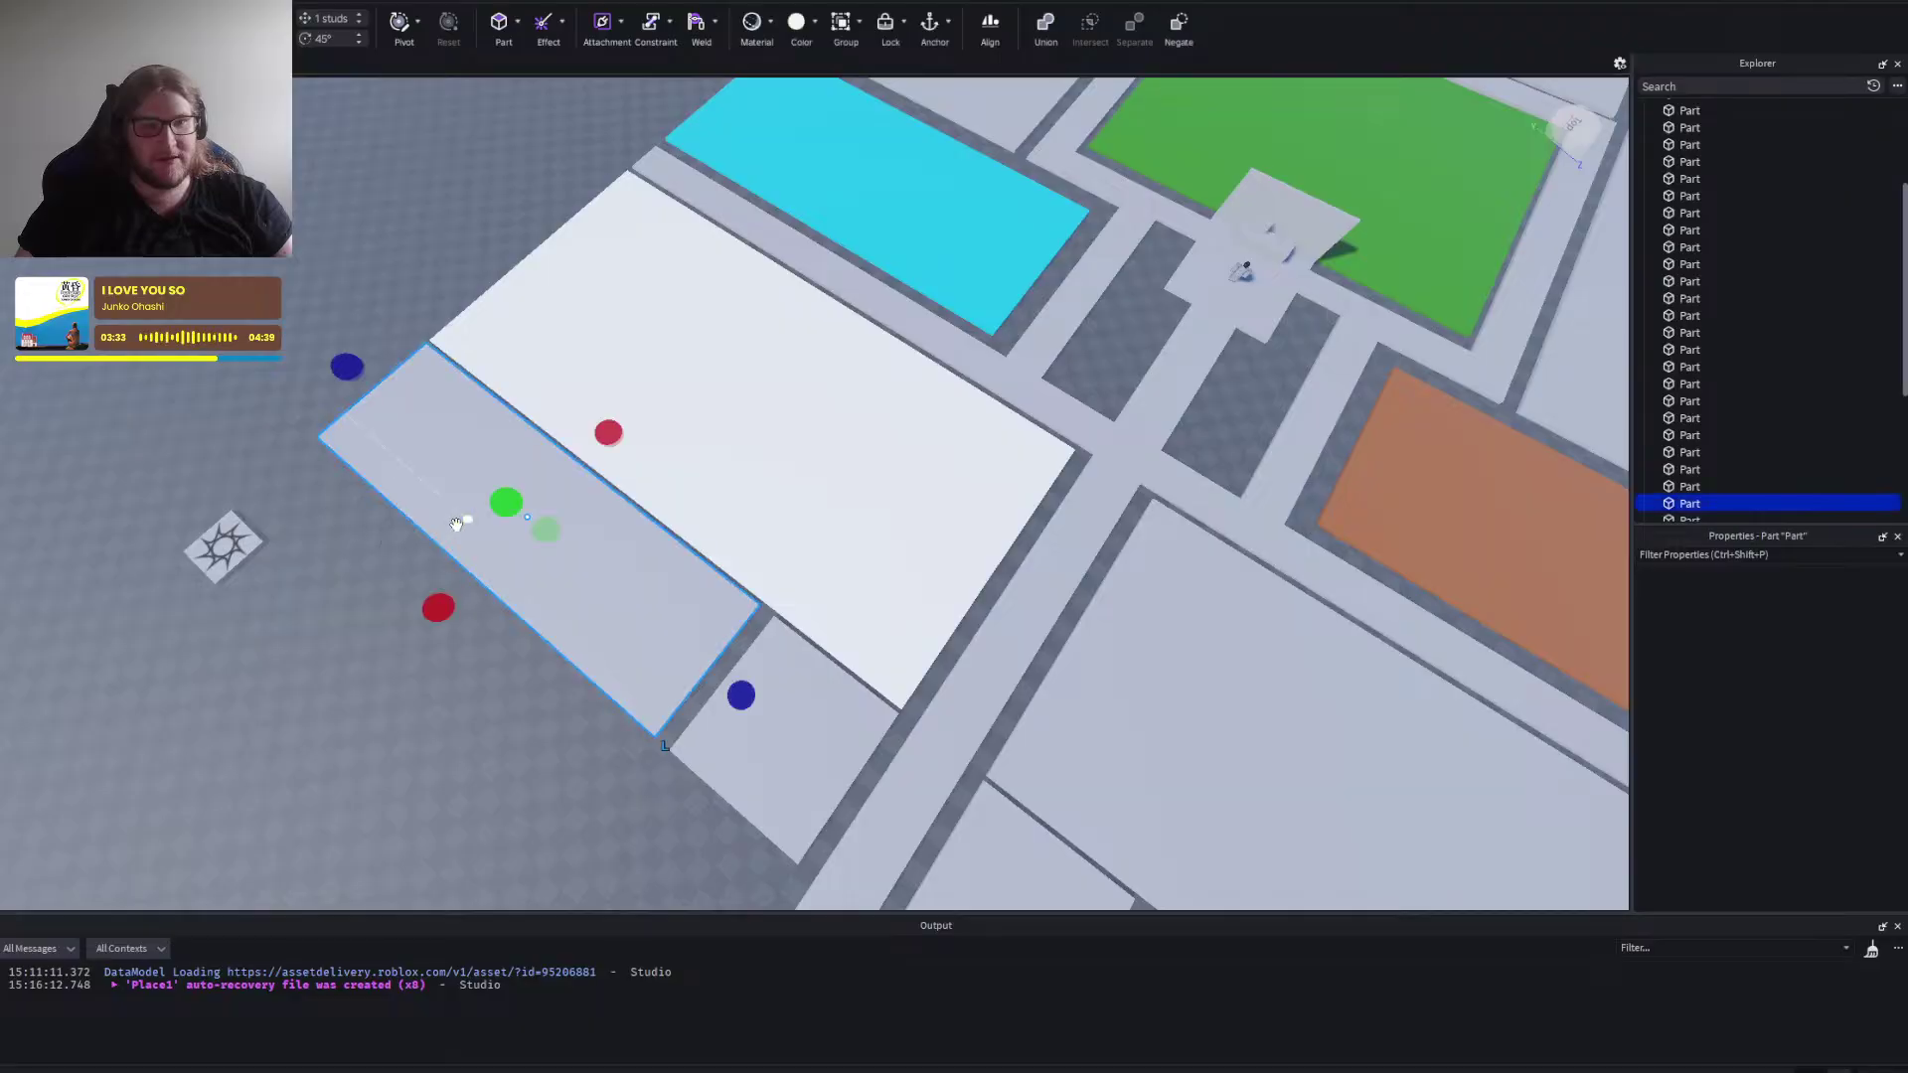
drag(460, 523, 418, 594)
key(a)
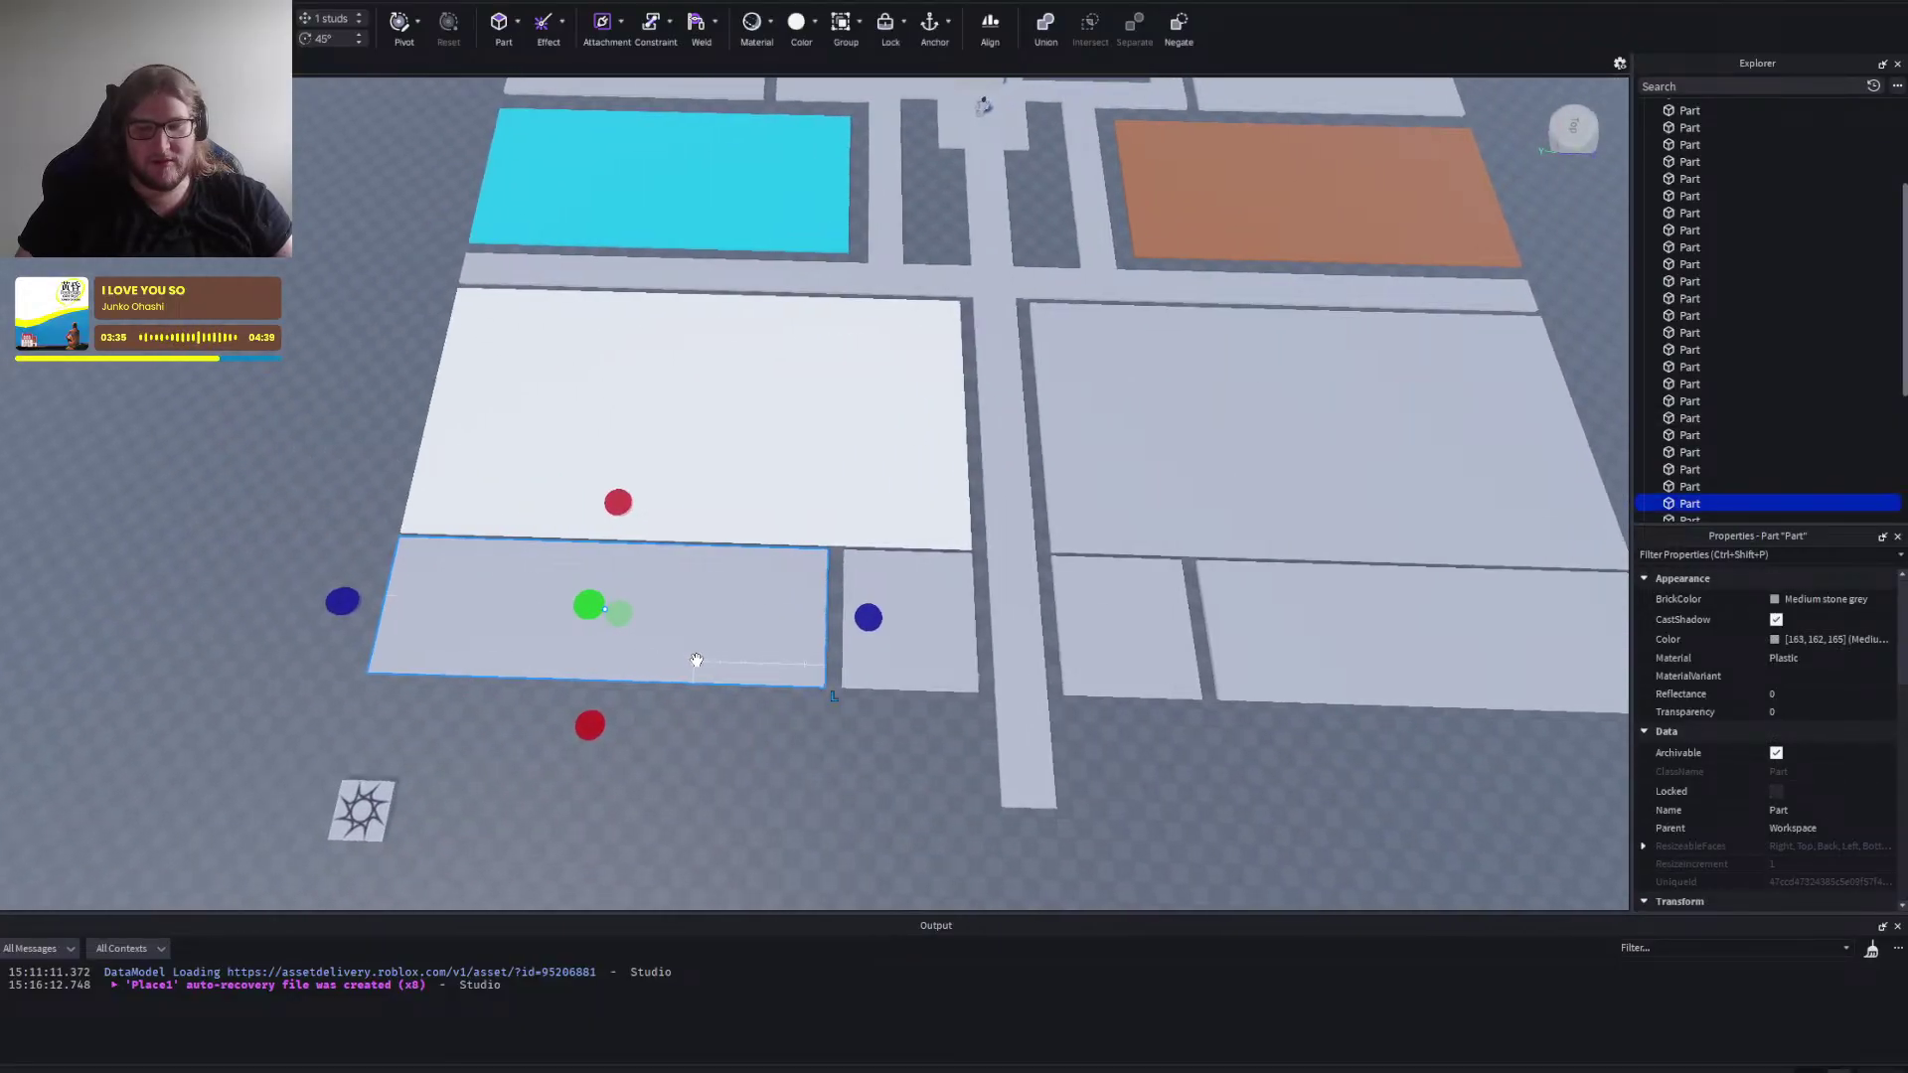
key(d)
key(d)
click(1085, 768)
drag(1084, 768, 1082, 741)
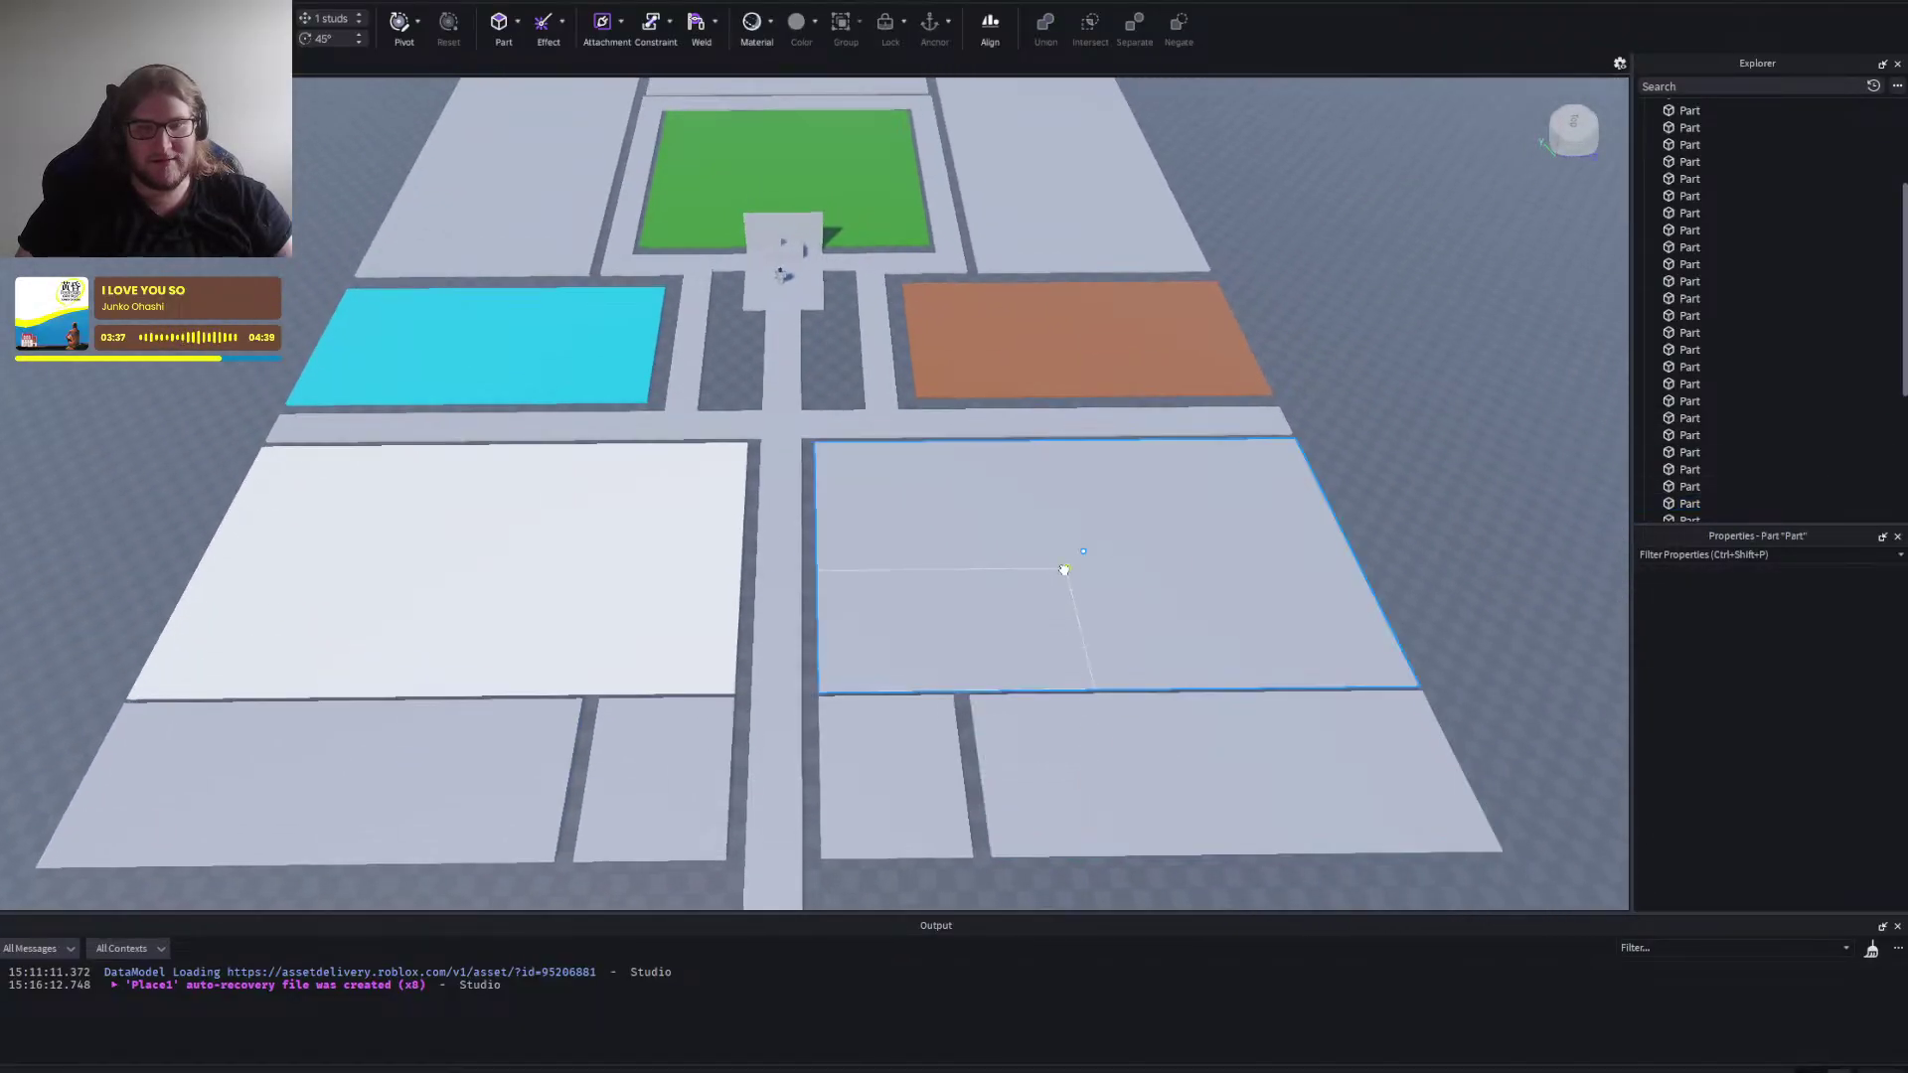
click(1065, 570)
key(d)
click(814, 26)
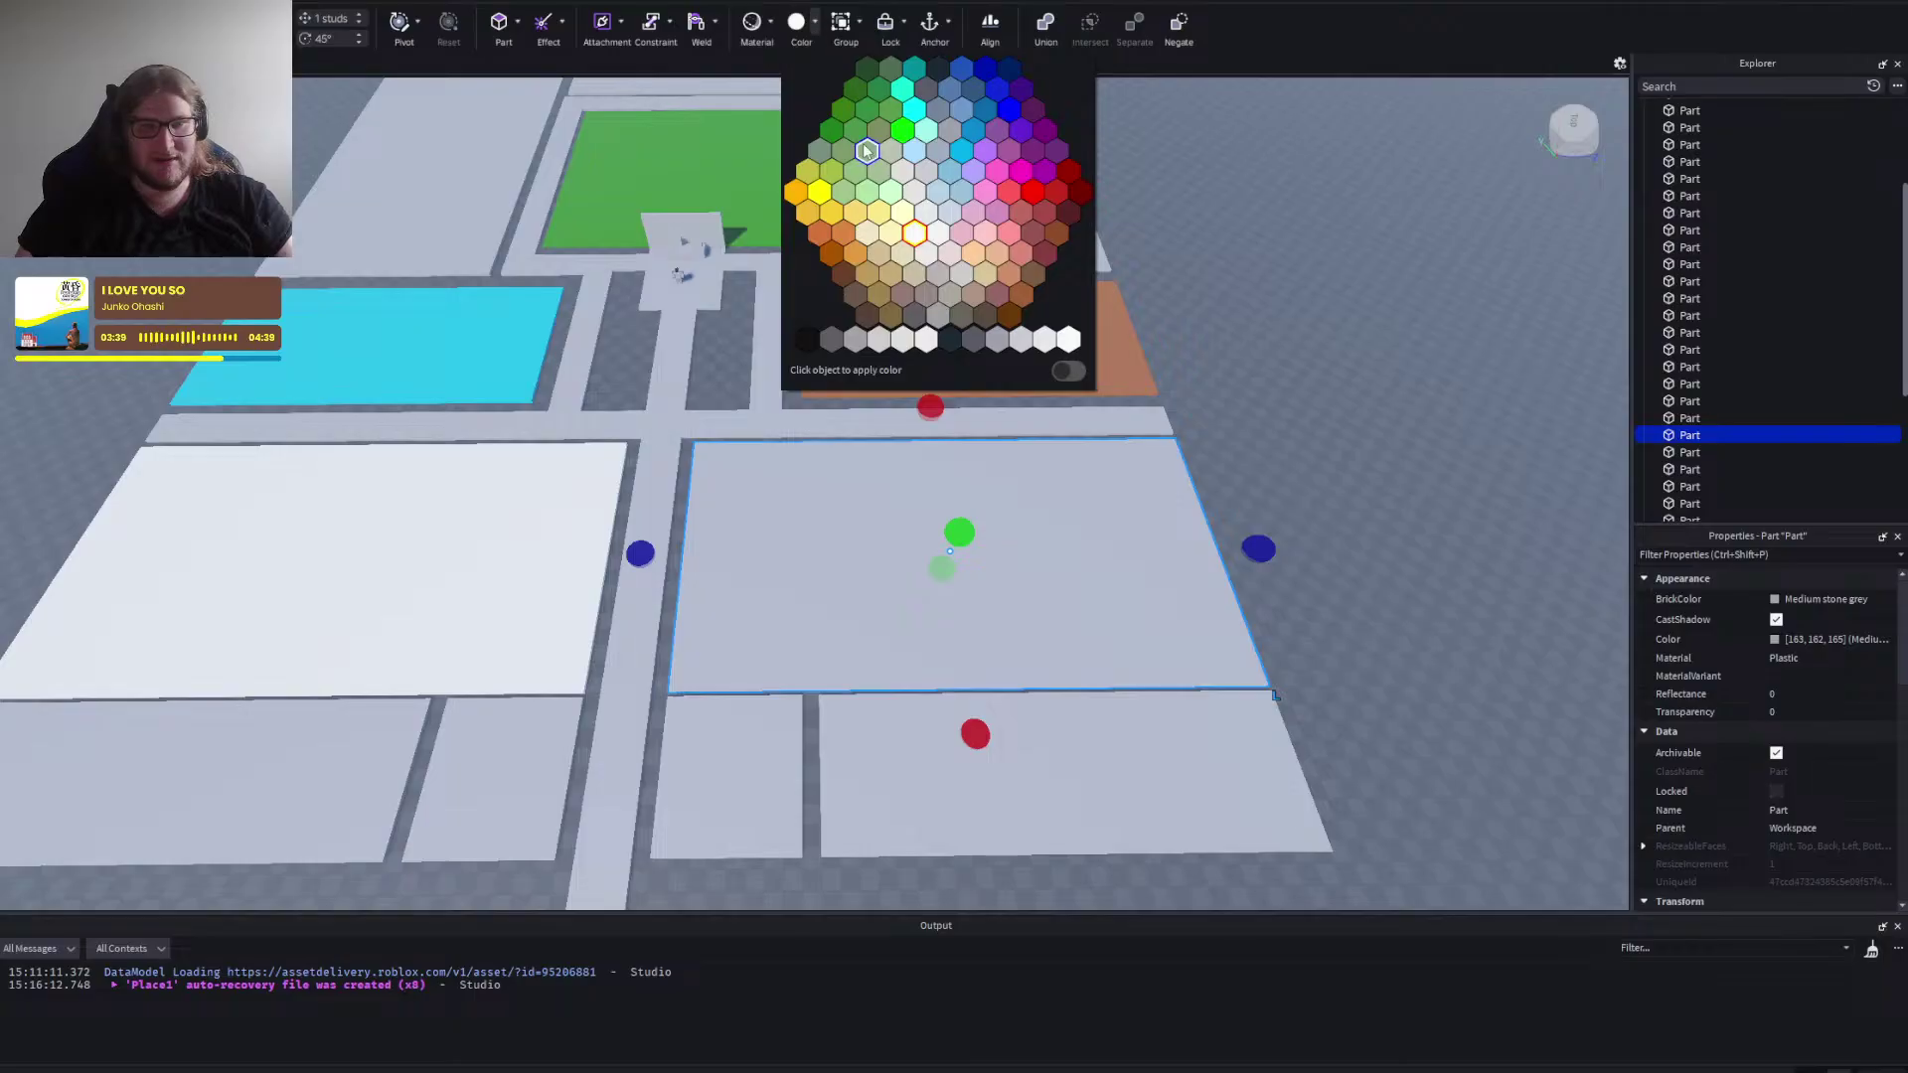
click(1001, 72)
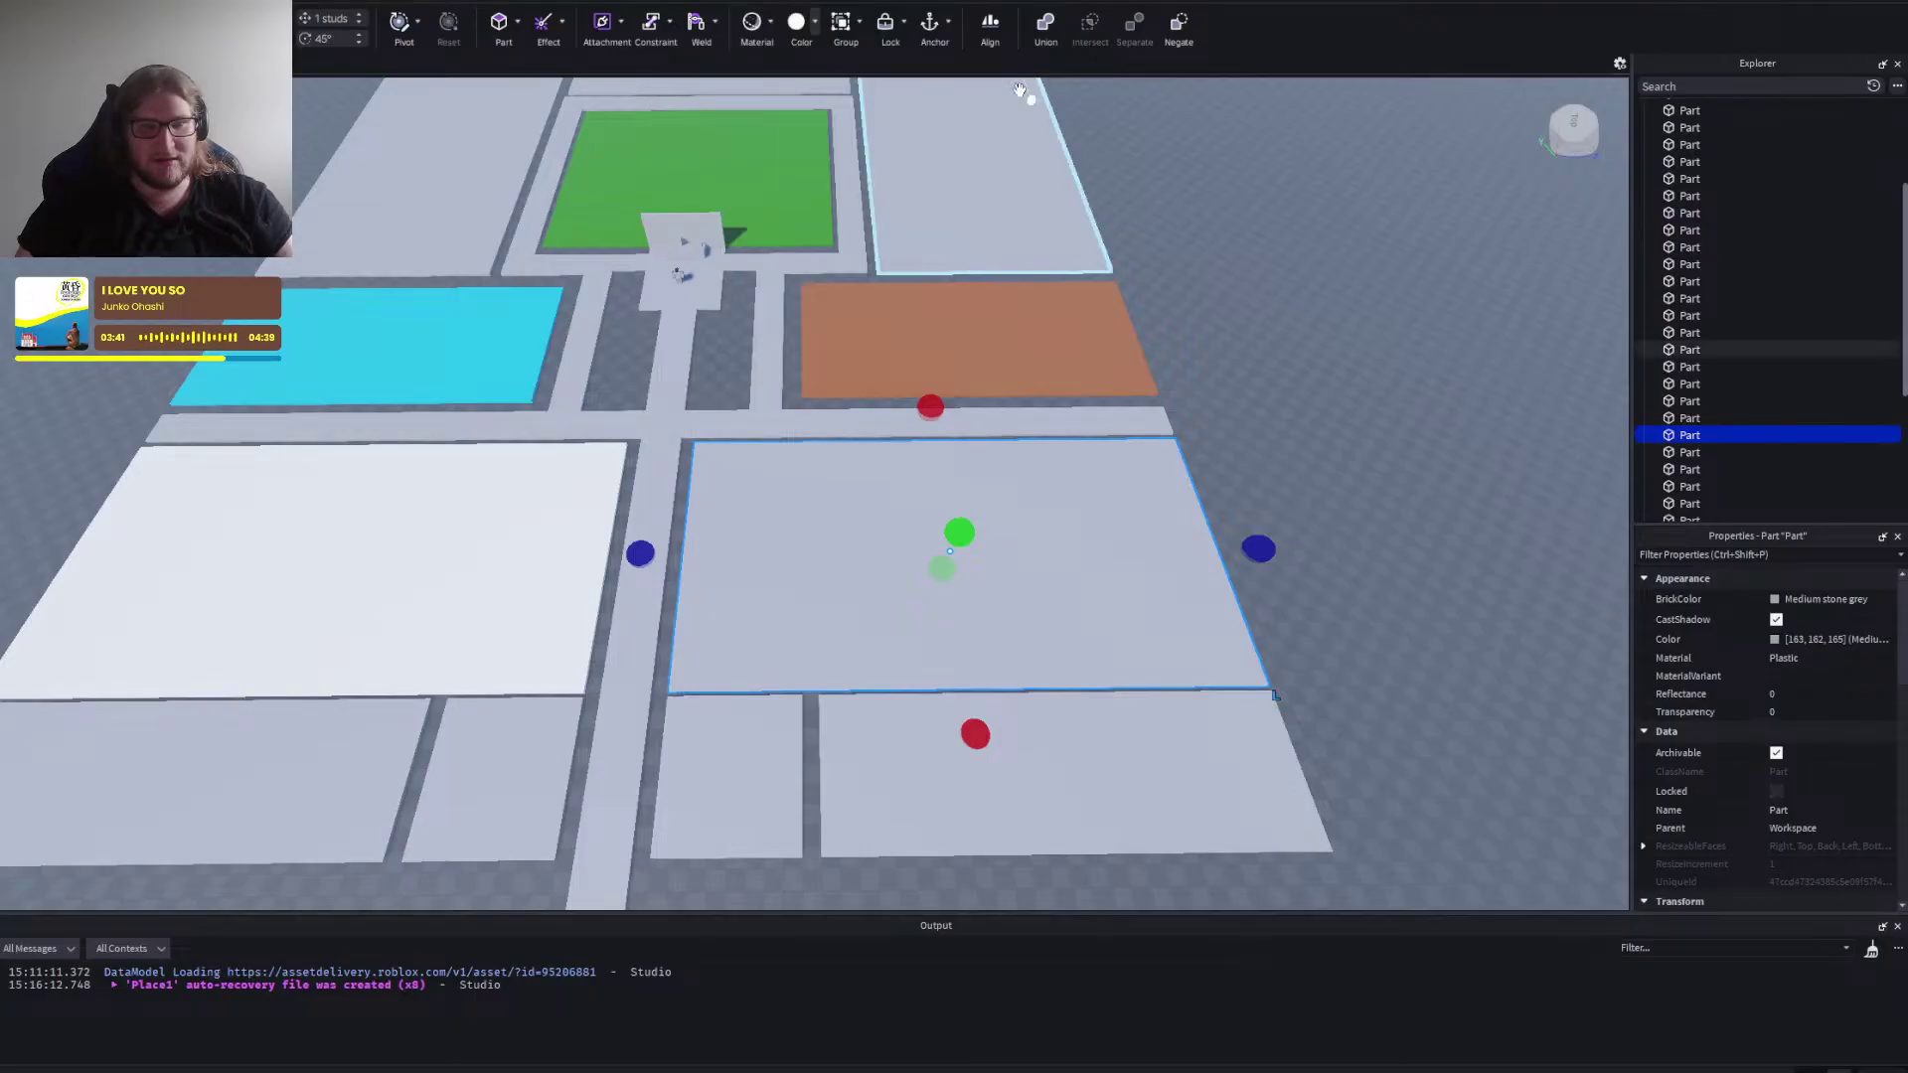
click(815, 29)
click(959, 95)
click(1255, 573)
Colour the two small plots flanking the lower end of the central road pink.
click(1170, 698)
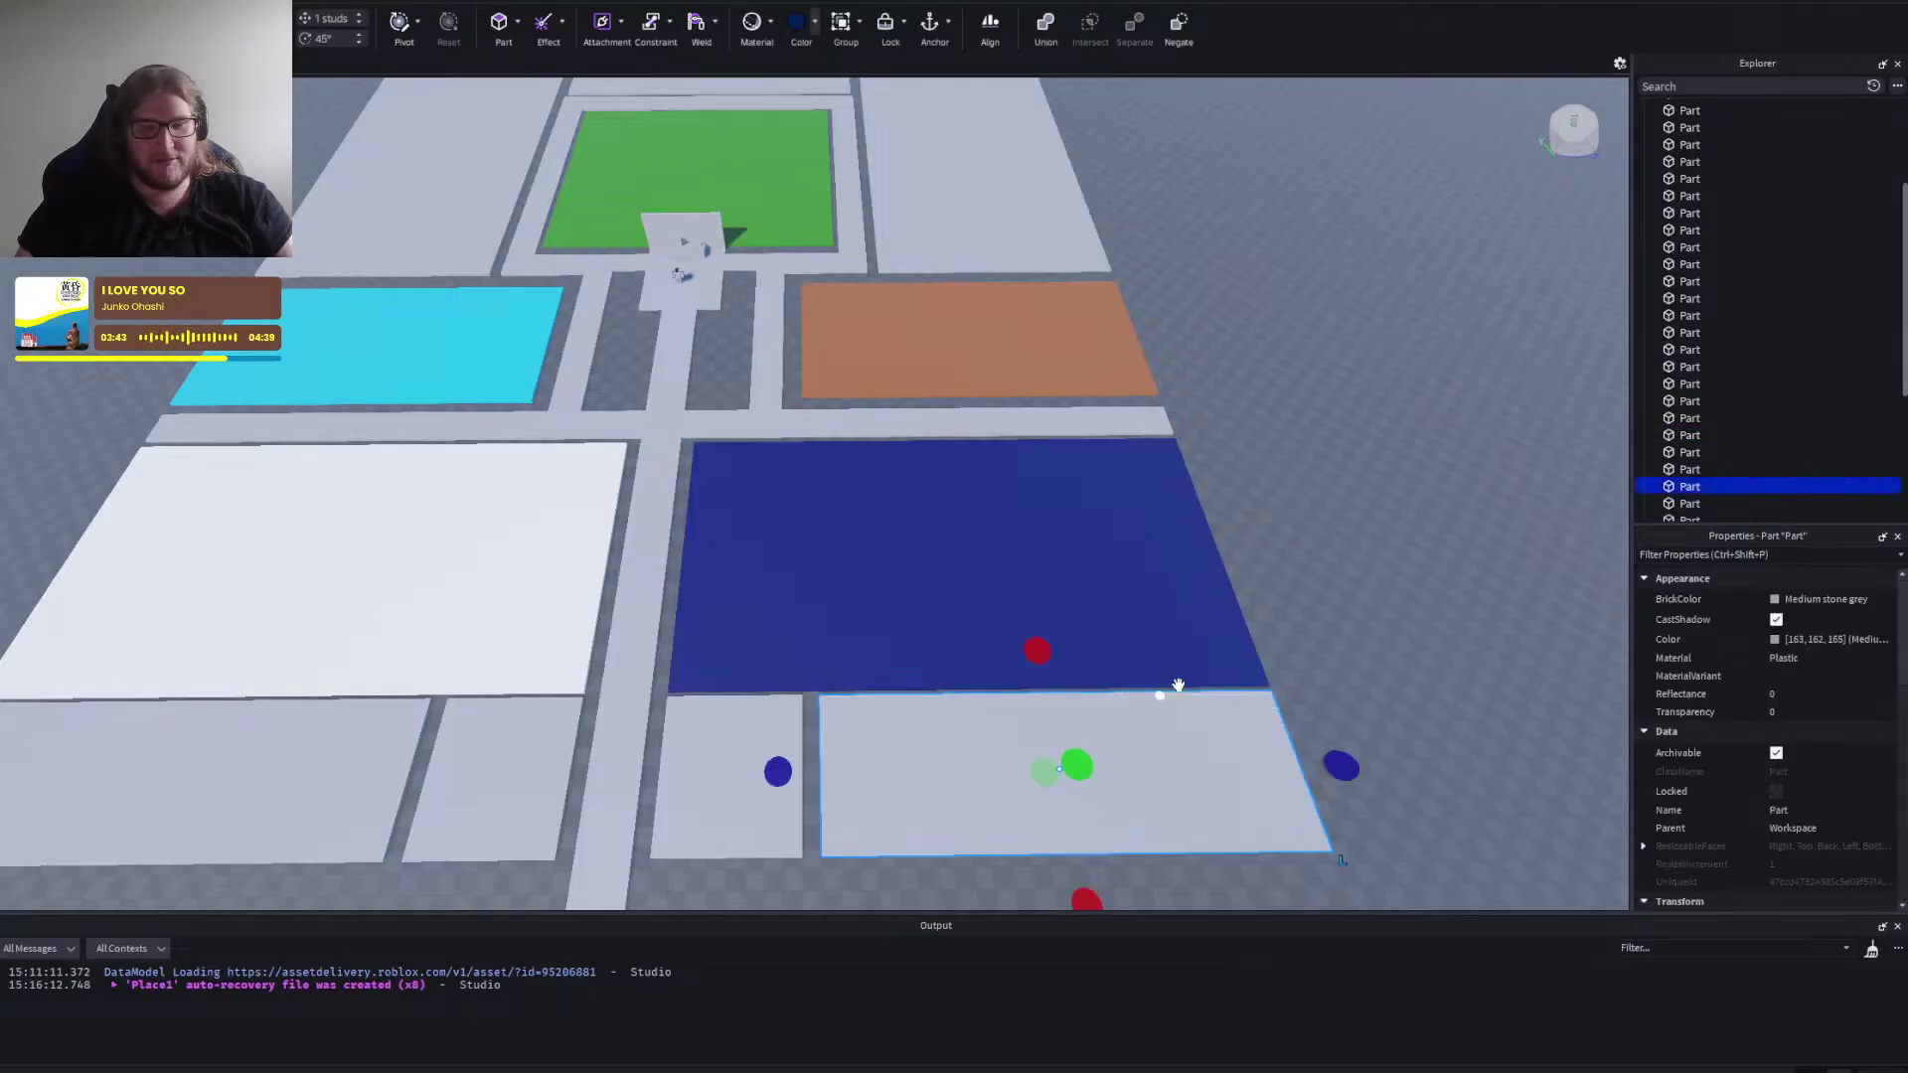
click(723, 740)
click(816, 28)
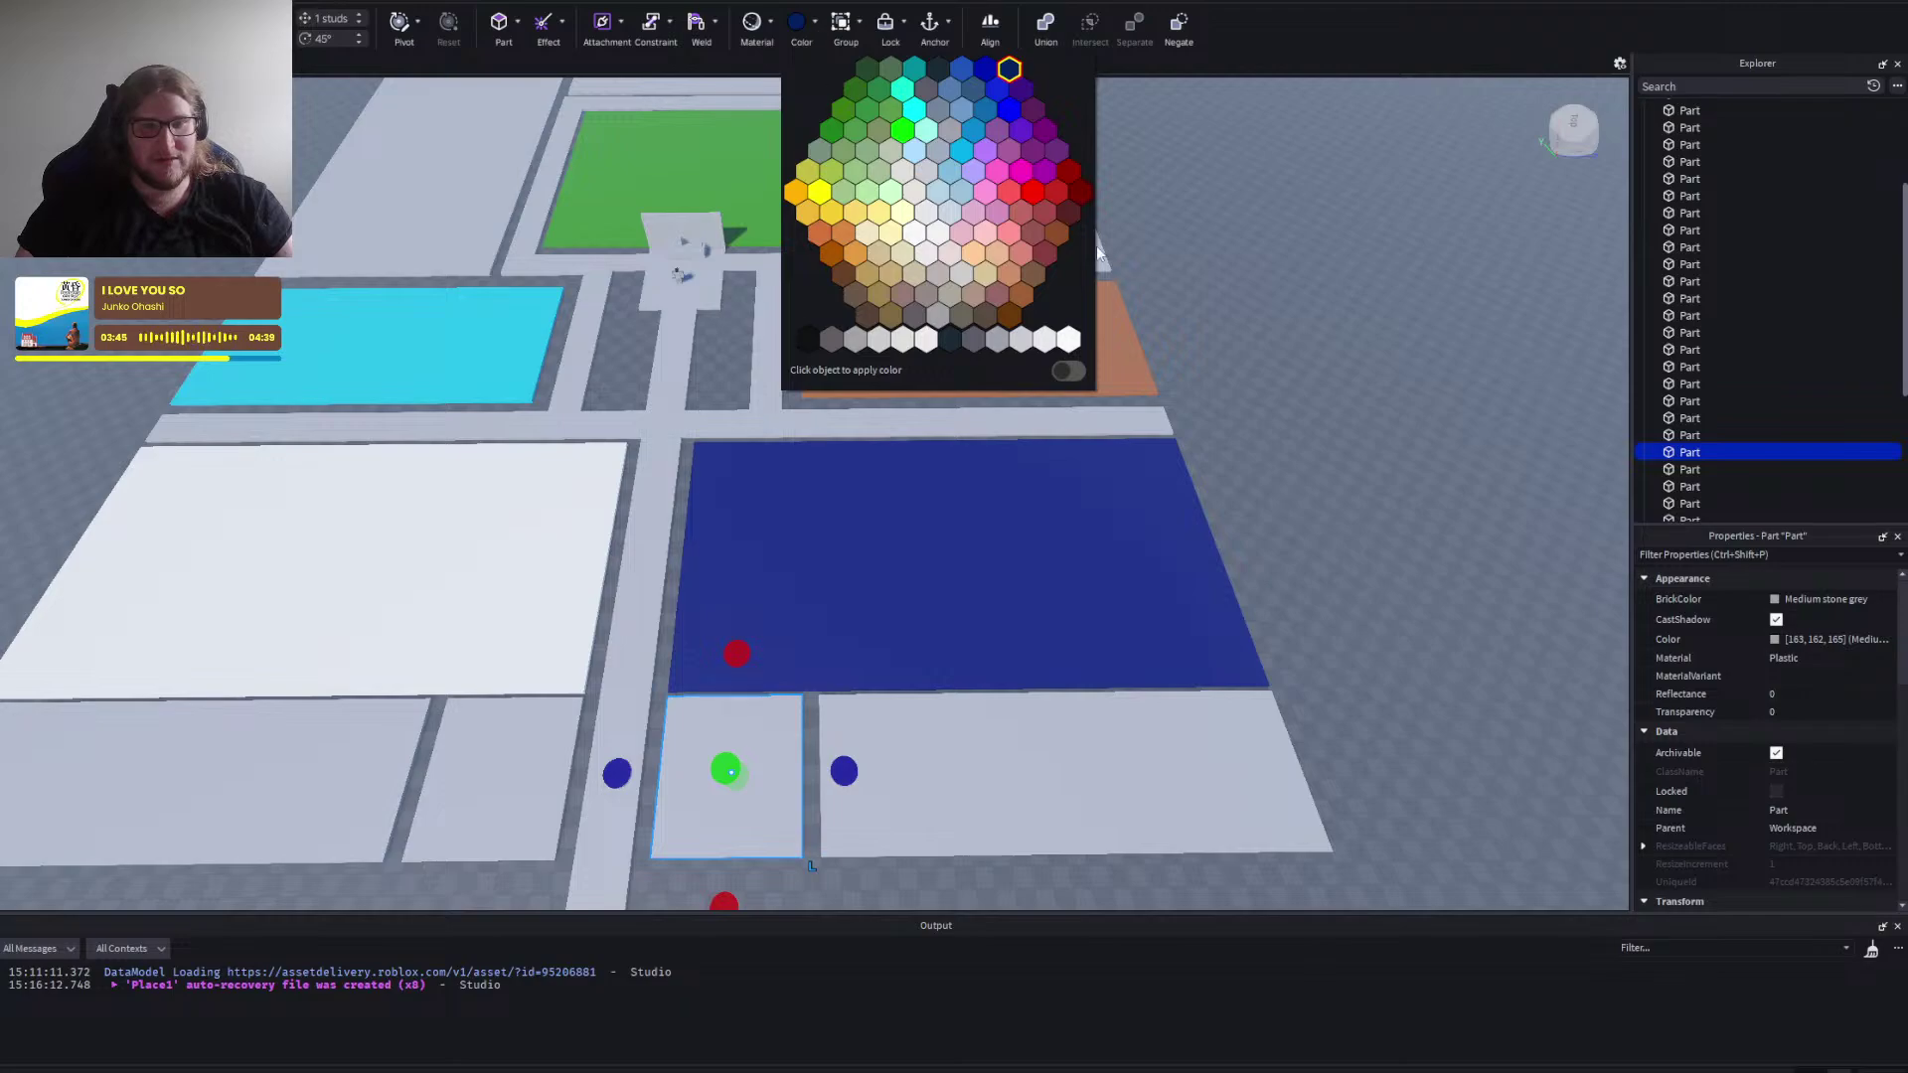
click(986, 212)
click(491, 749)
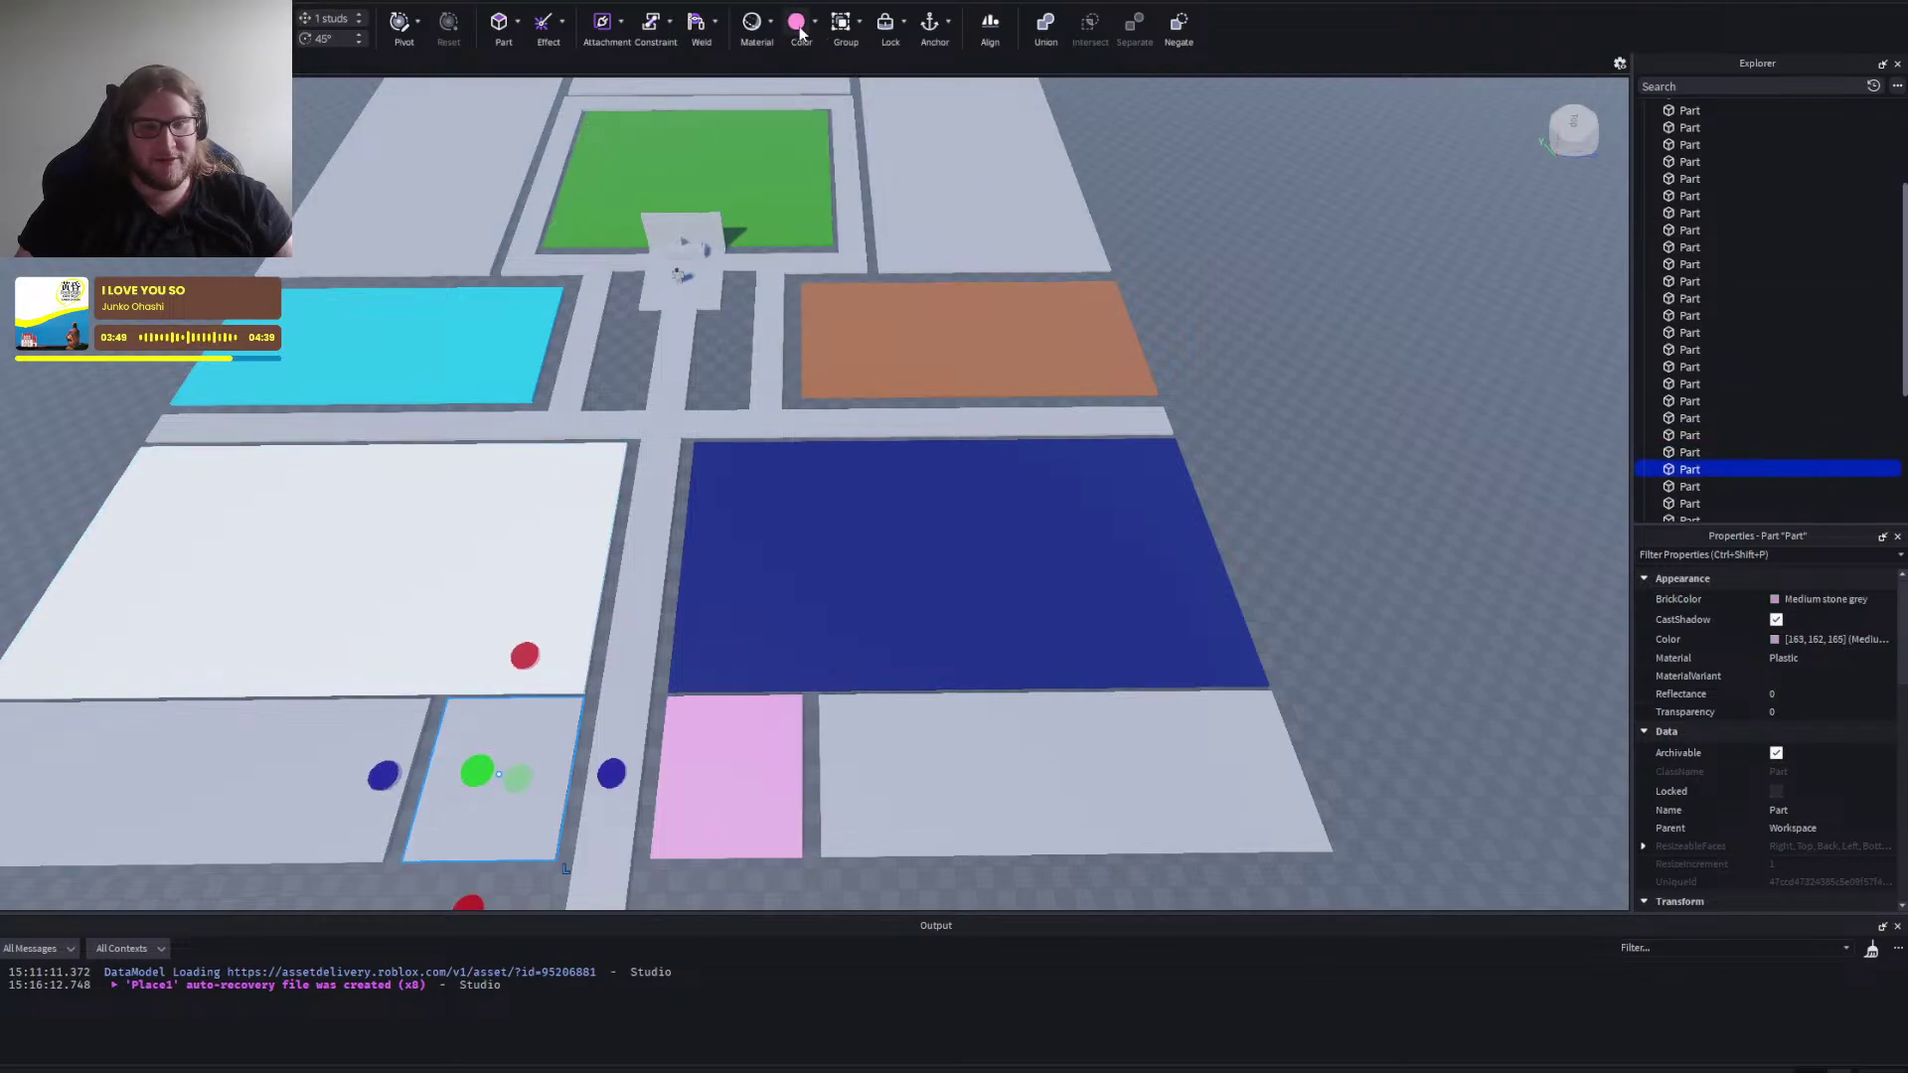
click(799, 28)
click(1275, 414)
right_click(1288, 414)
right_click(1288, 414)
Colour the long plot below the dark blue plot, beside the small pink plot, Cool yellow.
key(a)
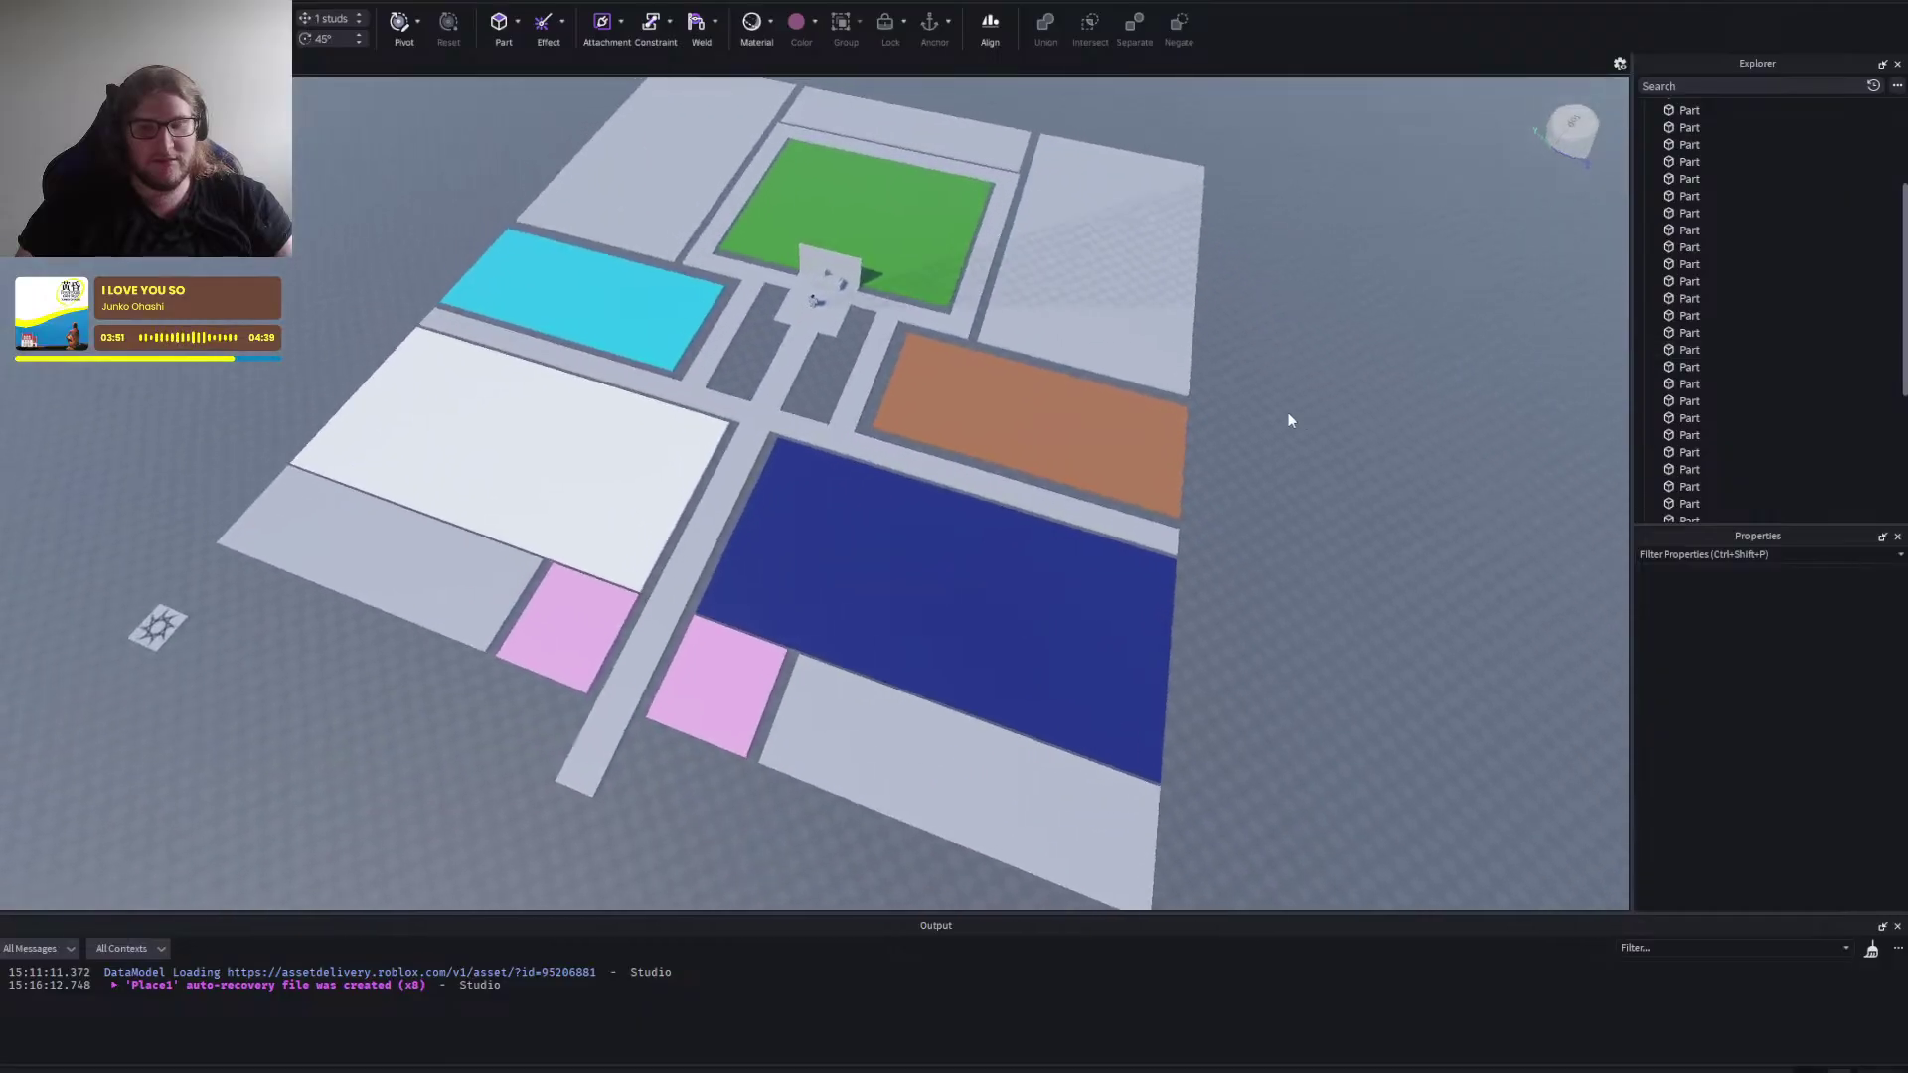
scroll(1287, 413, up, 5)
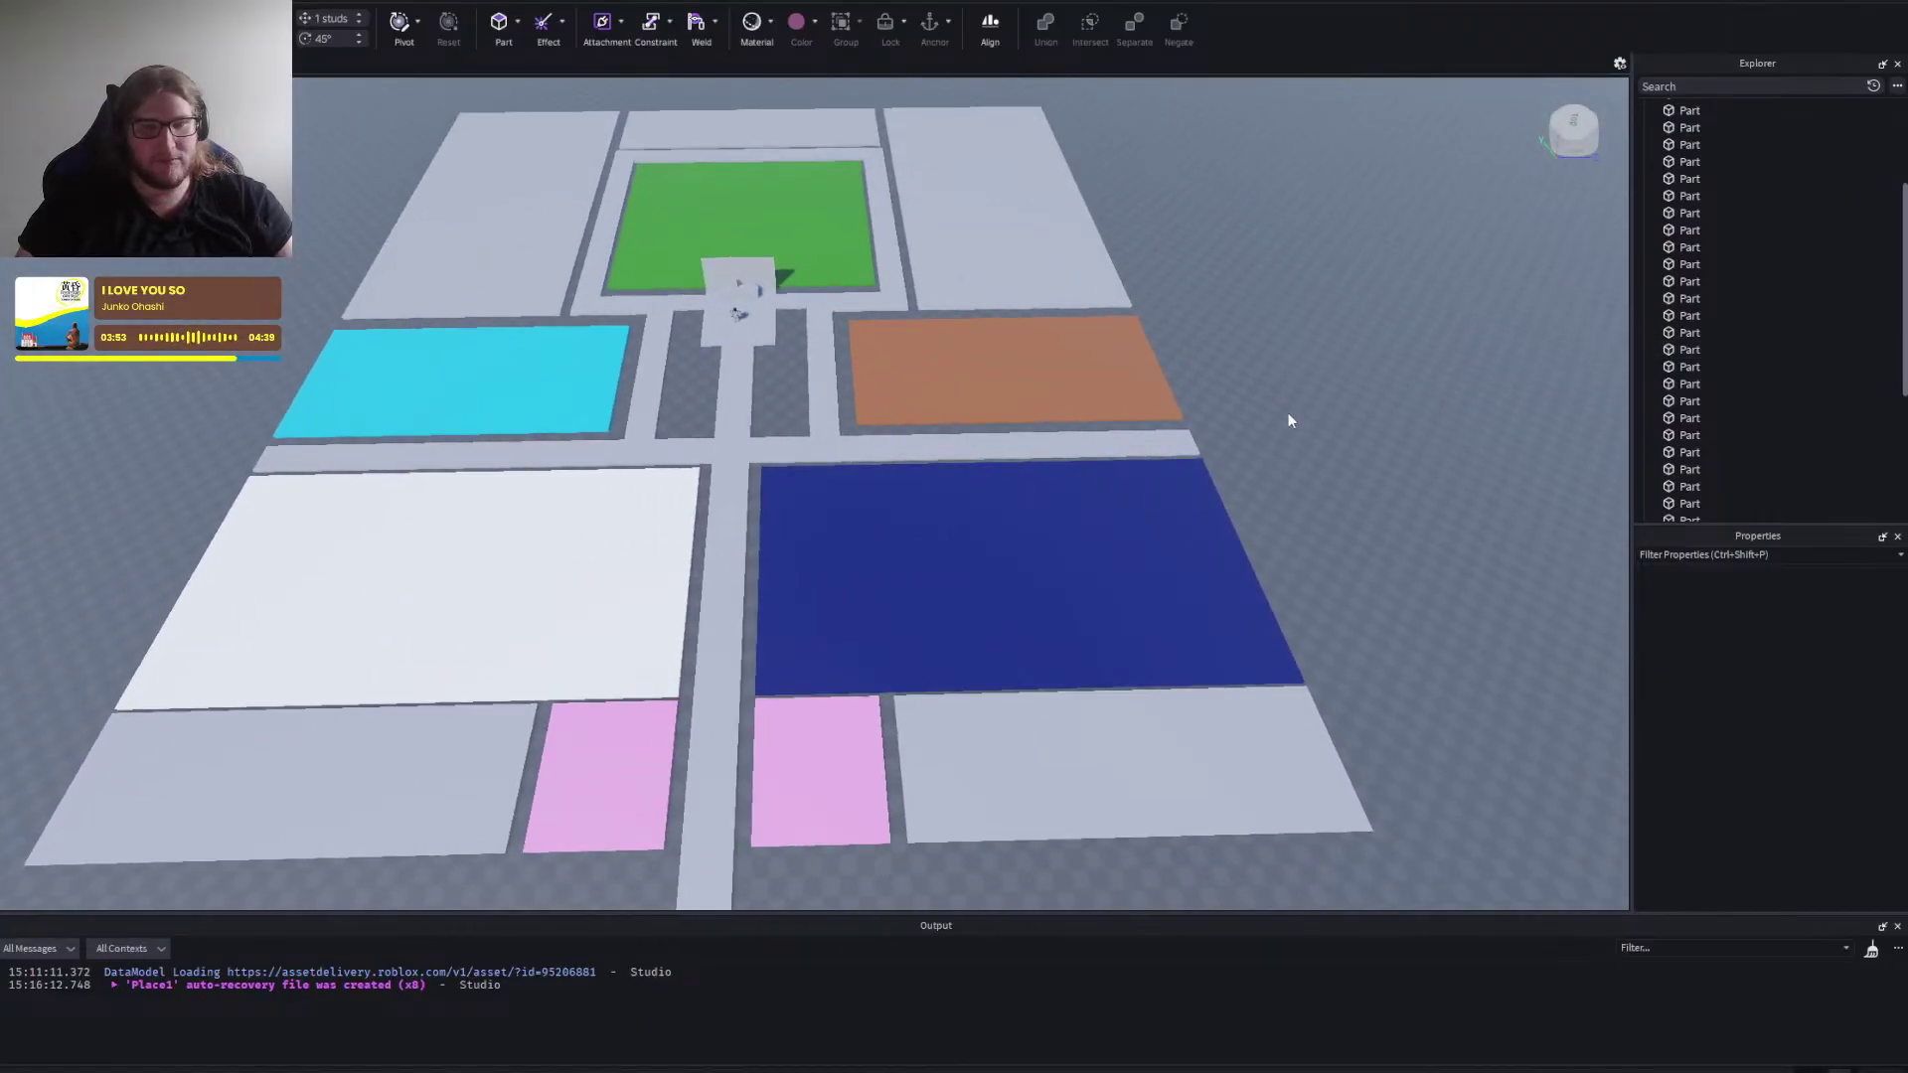
click(1166, 664)
key(w)
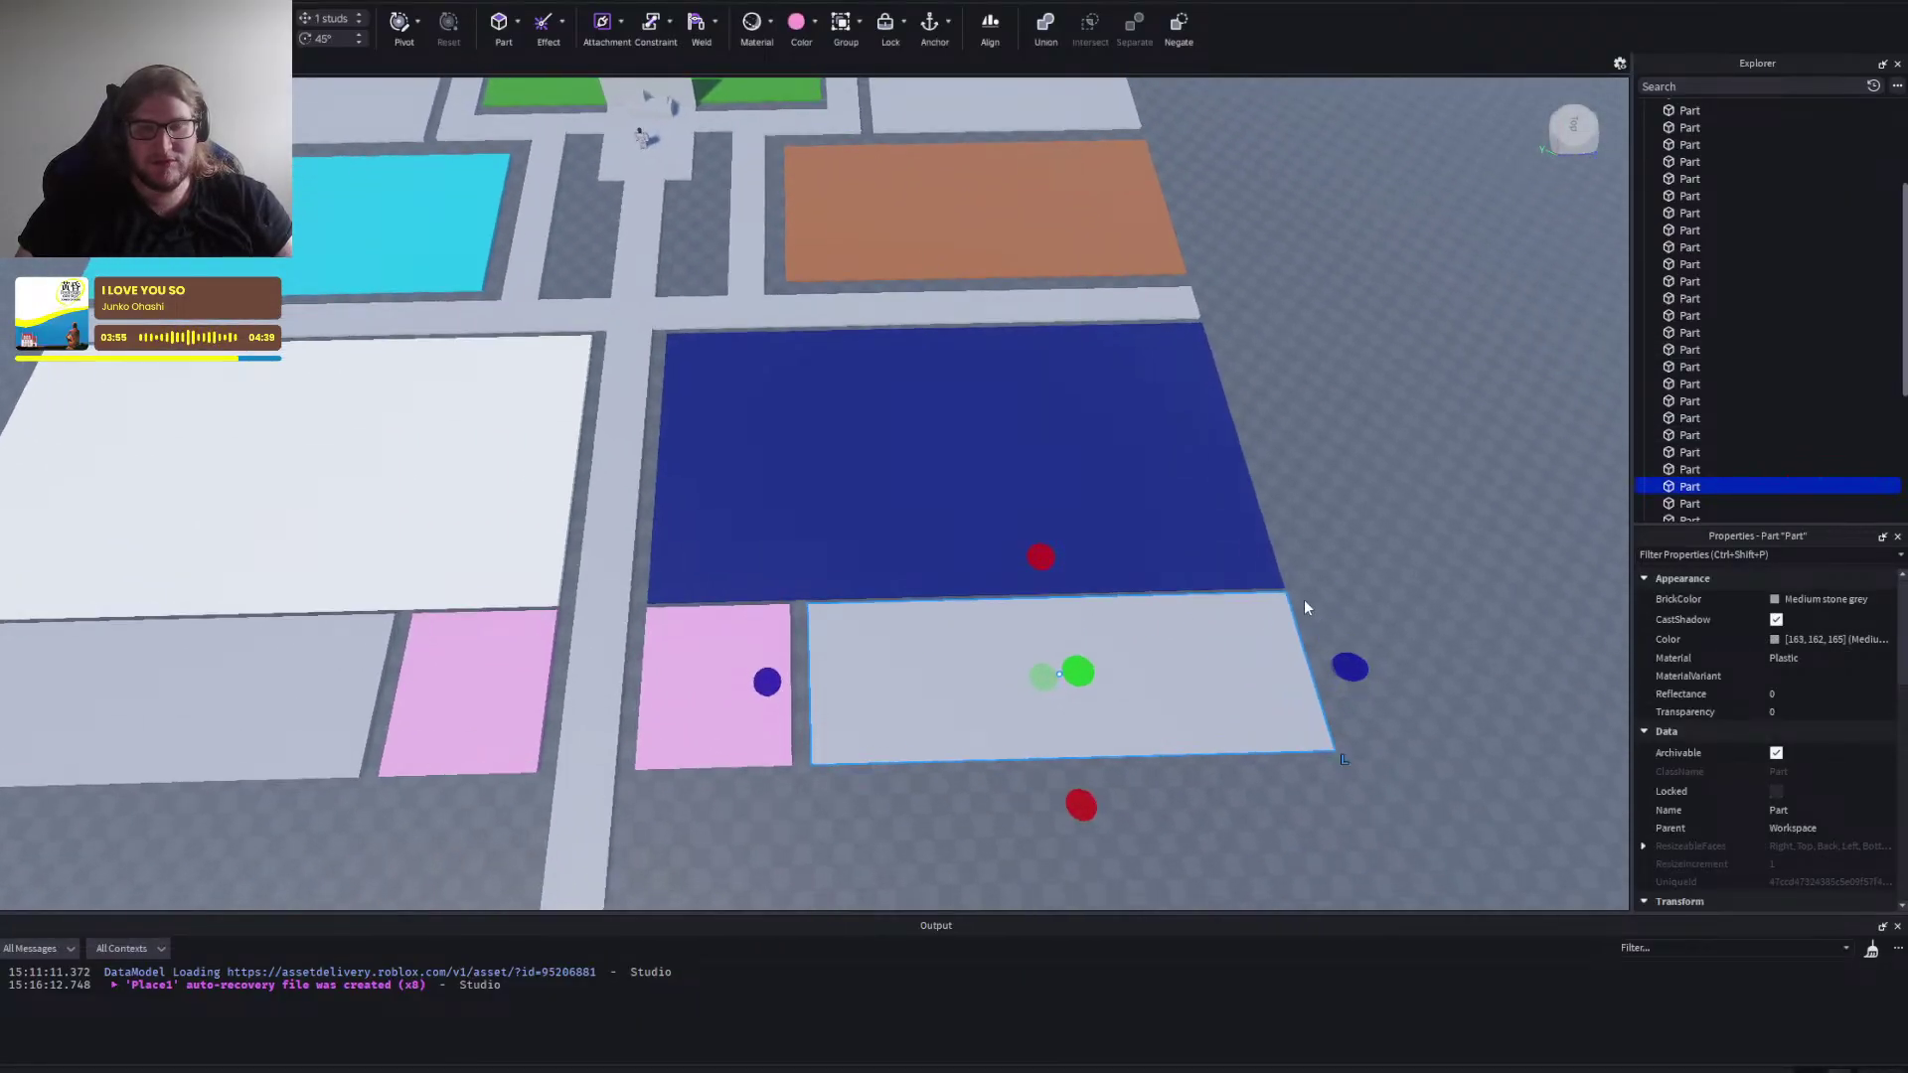
click(816, 22)
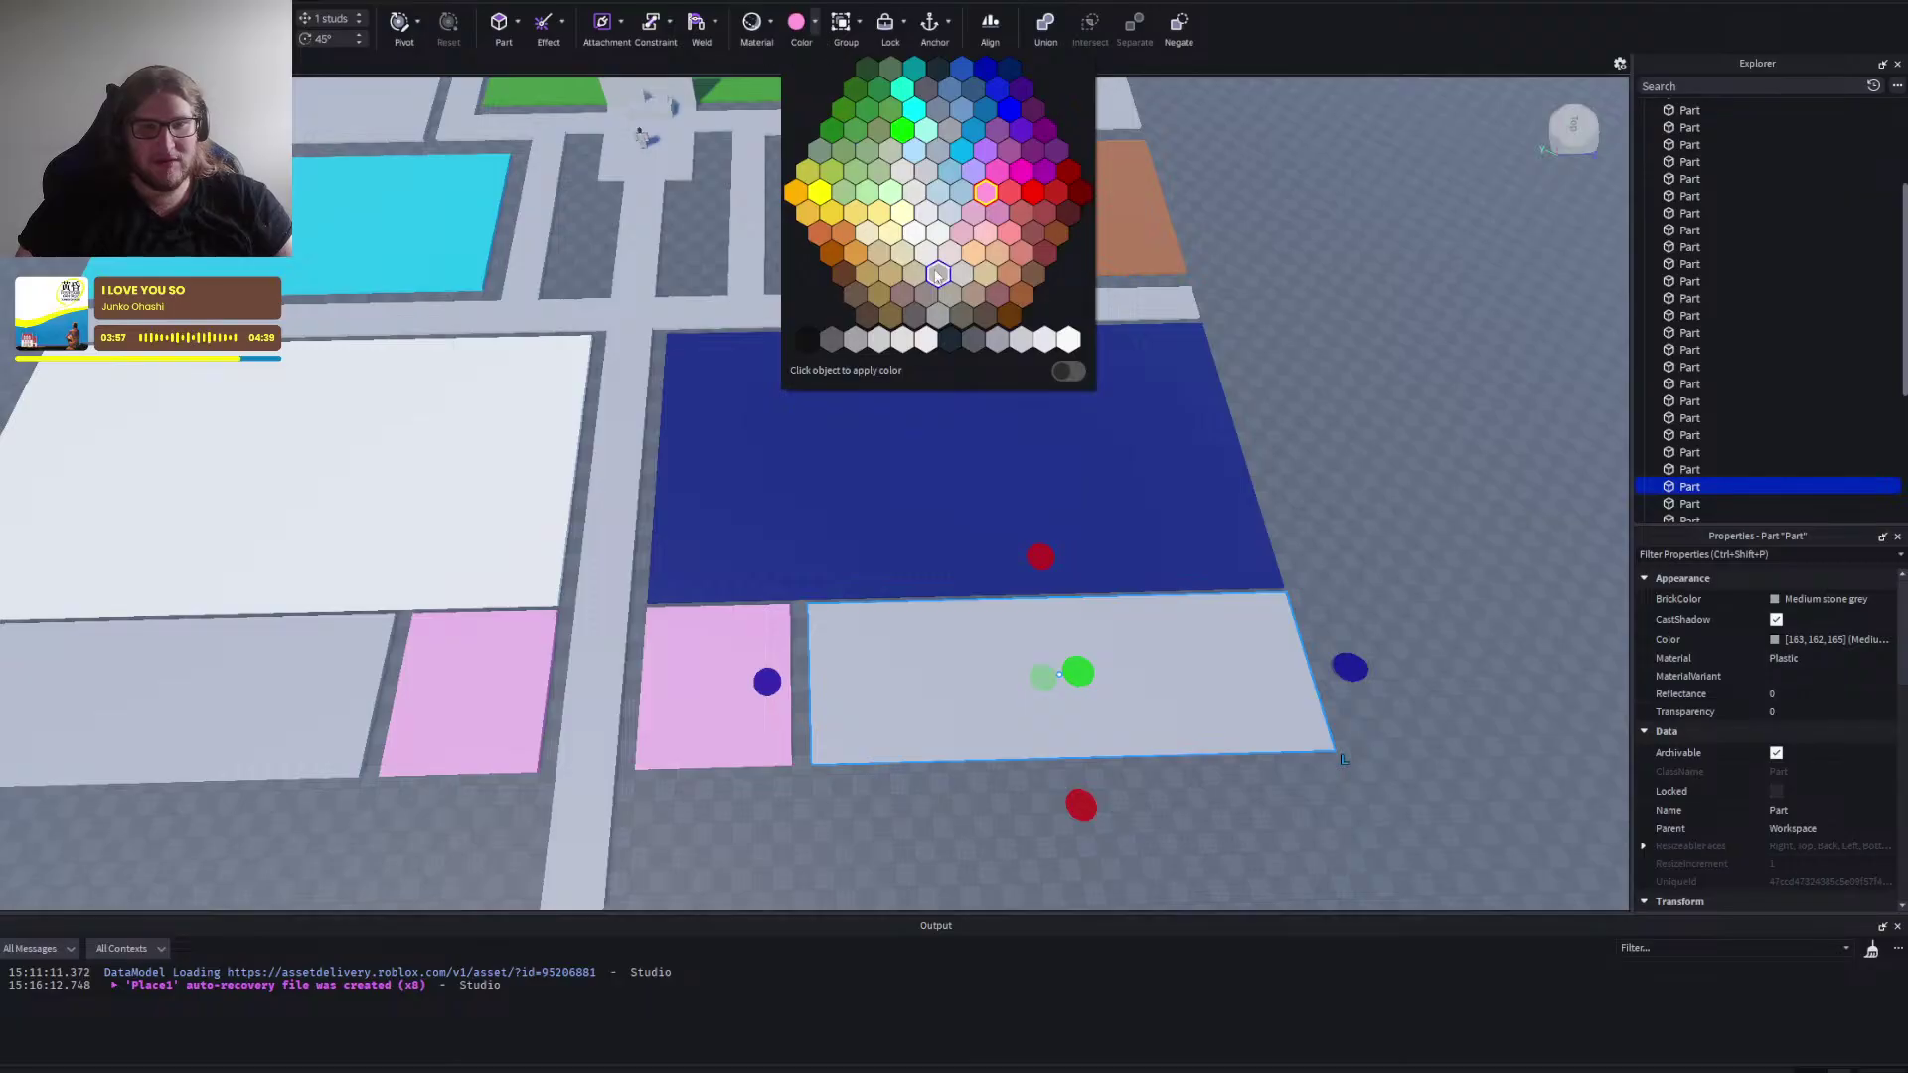
click(879, 221)
scroll(857, 170, down, 2)
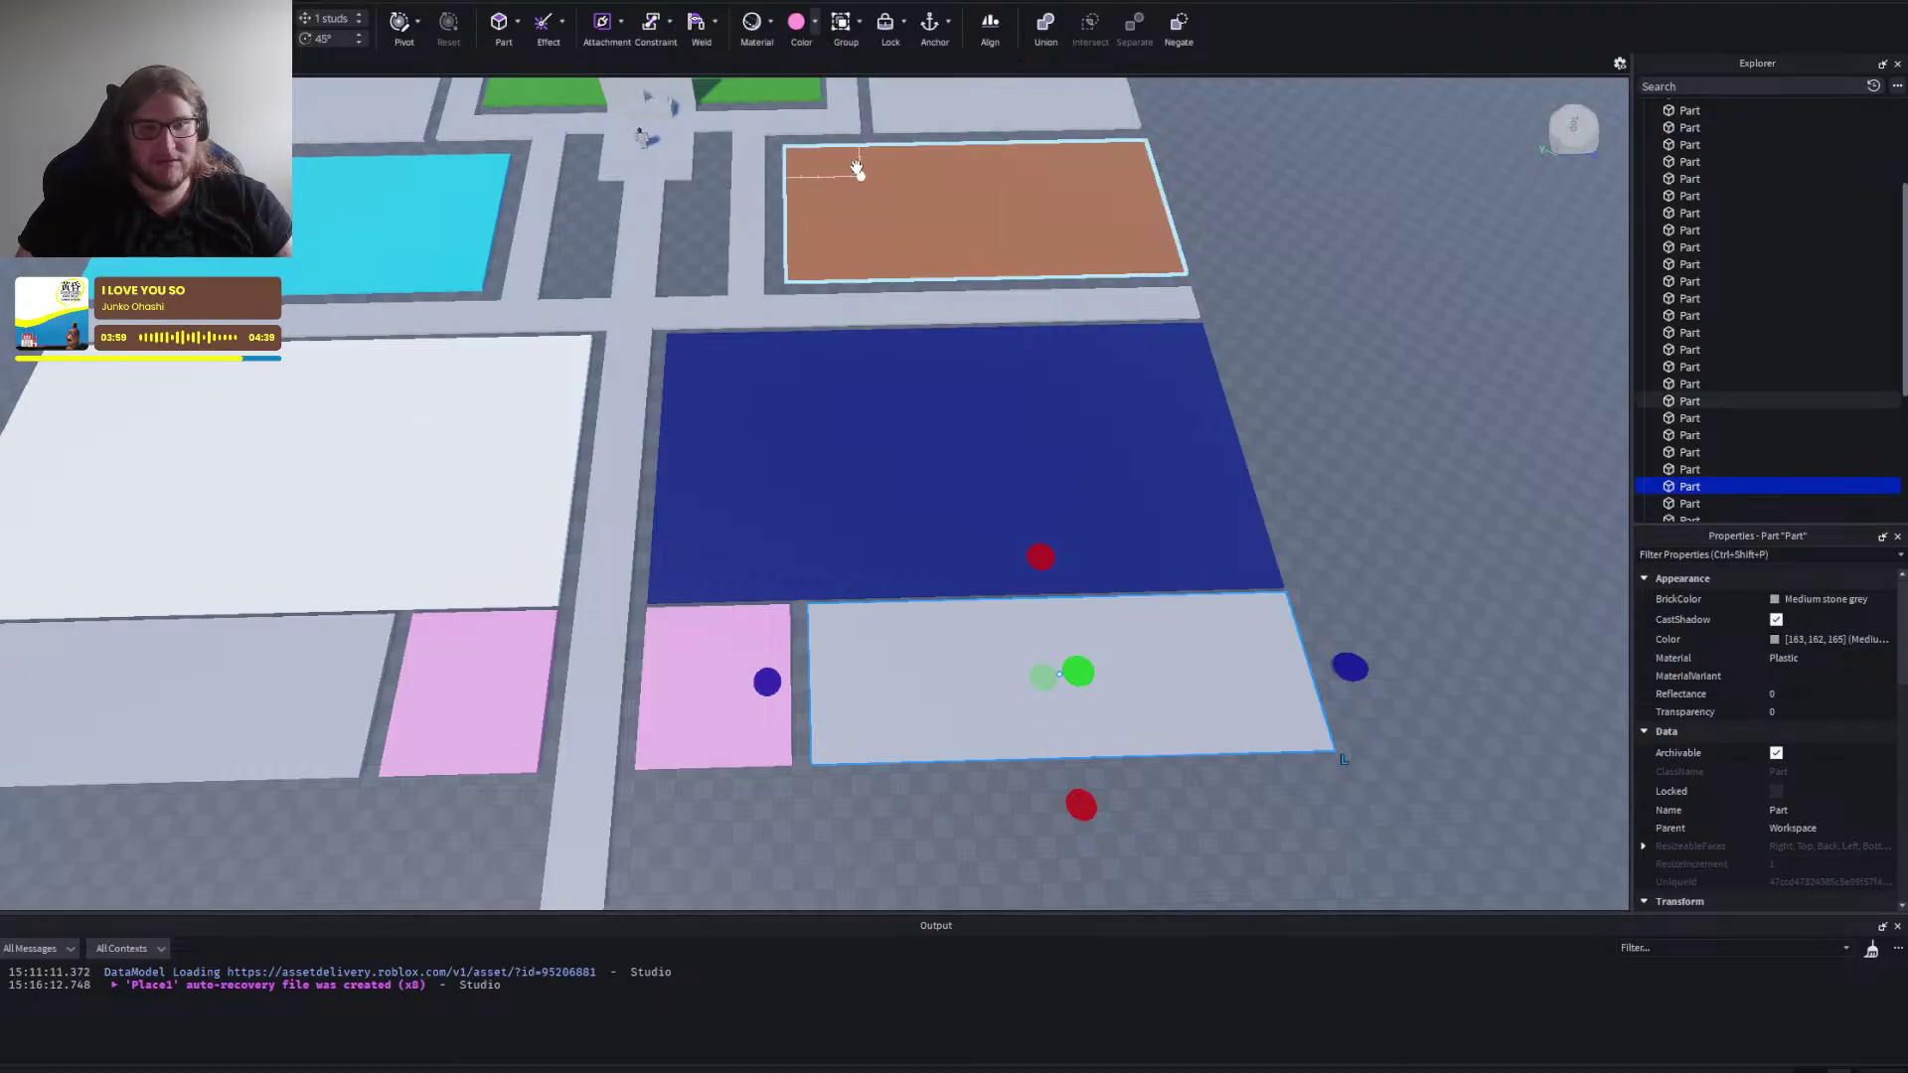
click(1279, 369)
Colour the matching long plot below the large white plot Cool yellow.
scroll(1280, 369, down, 3)
right_click(1279, 370)
scroll(1280, 370, down, 2)
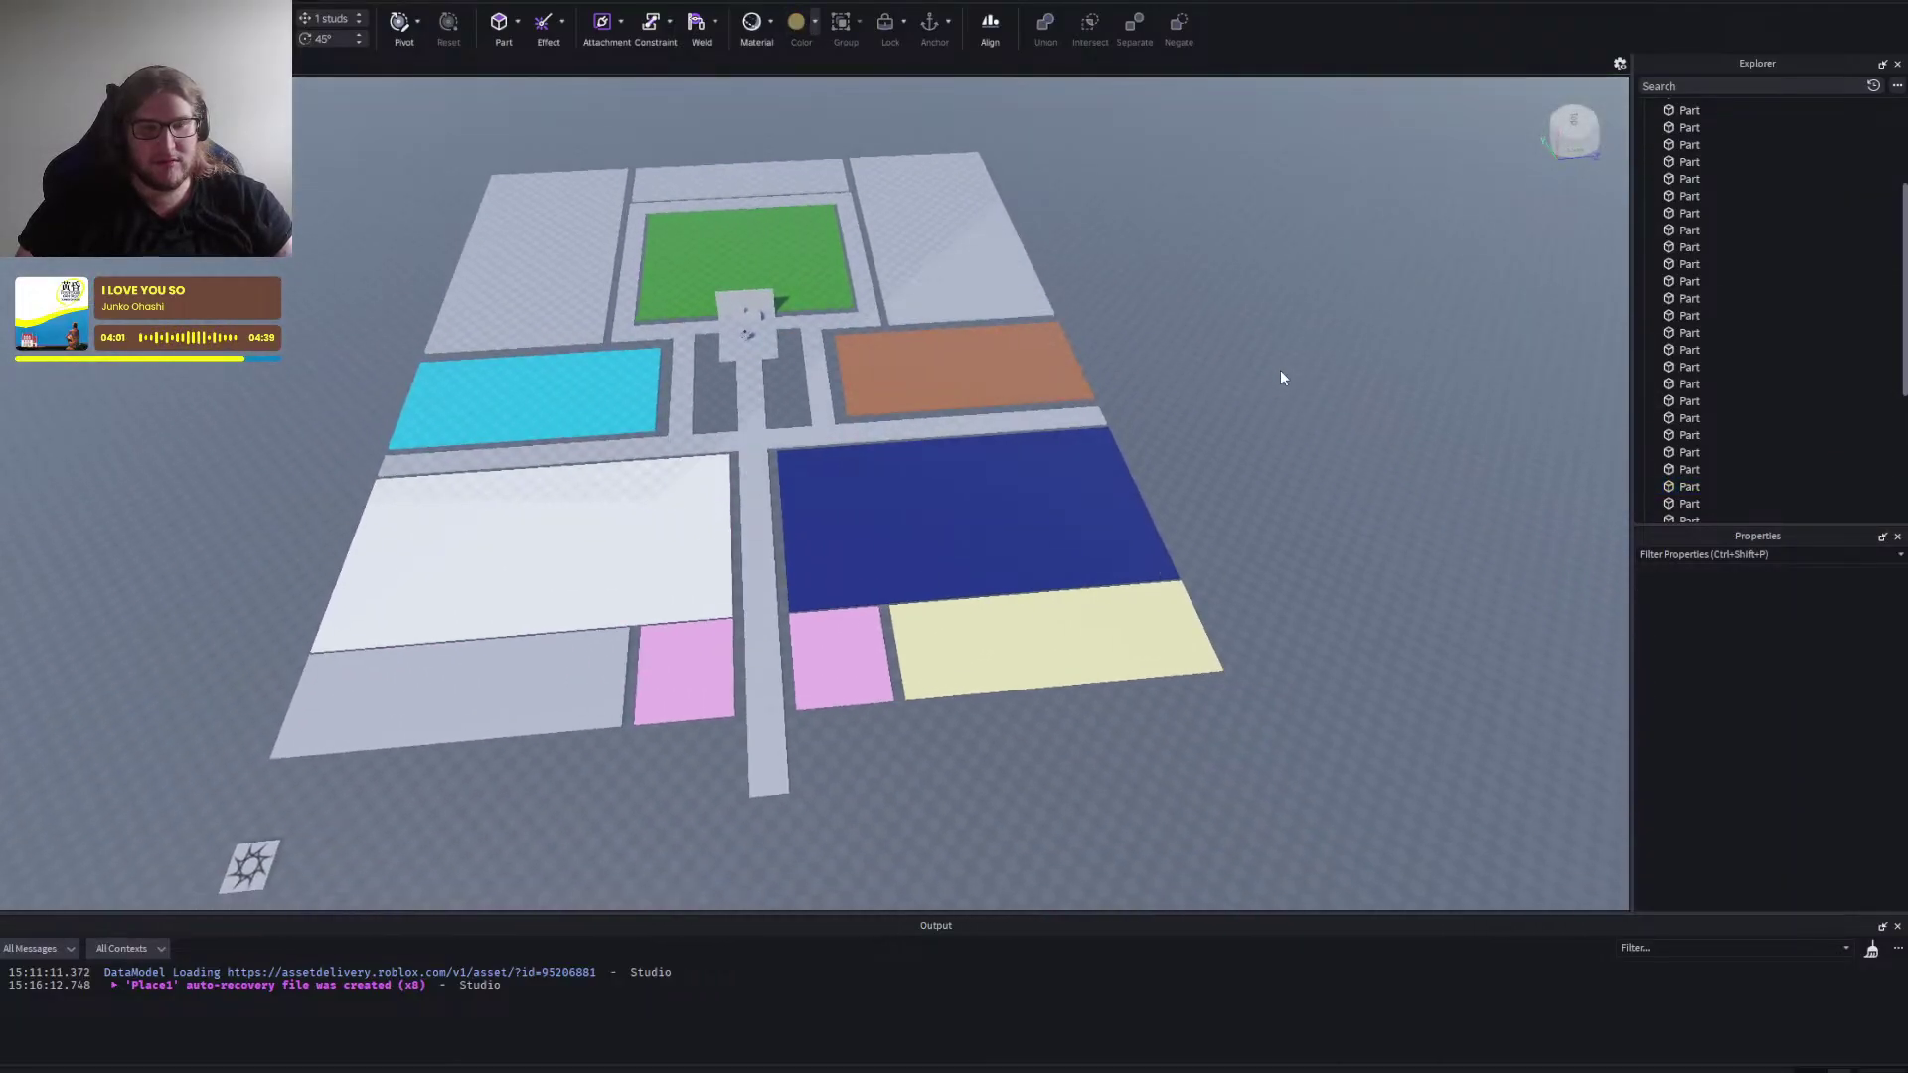
scroll(1280, 370, up, 3)
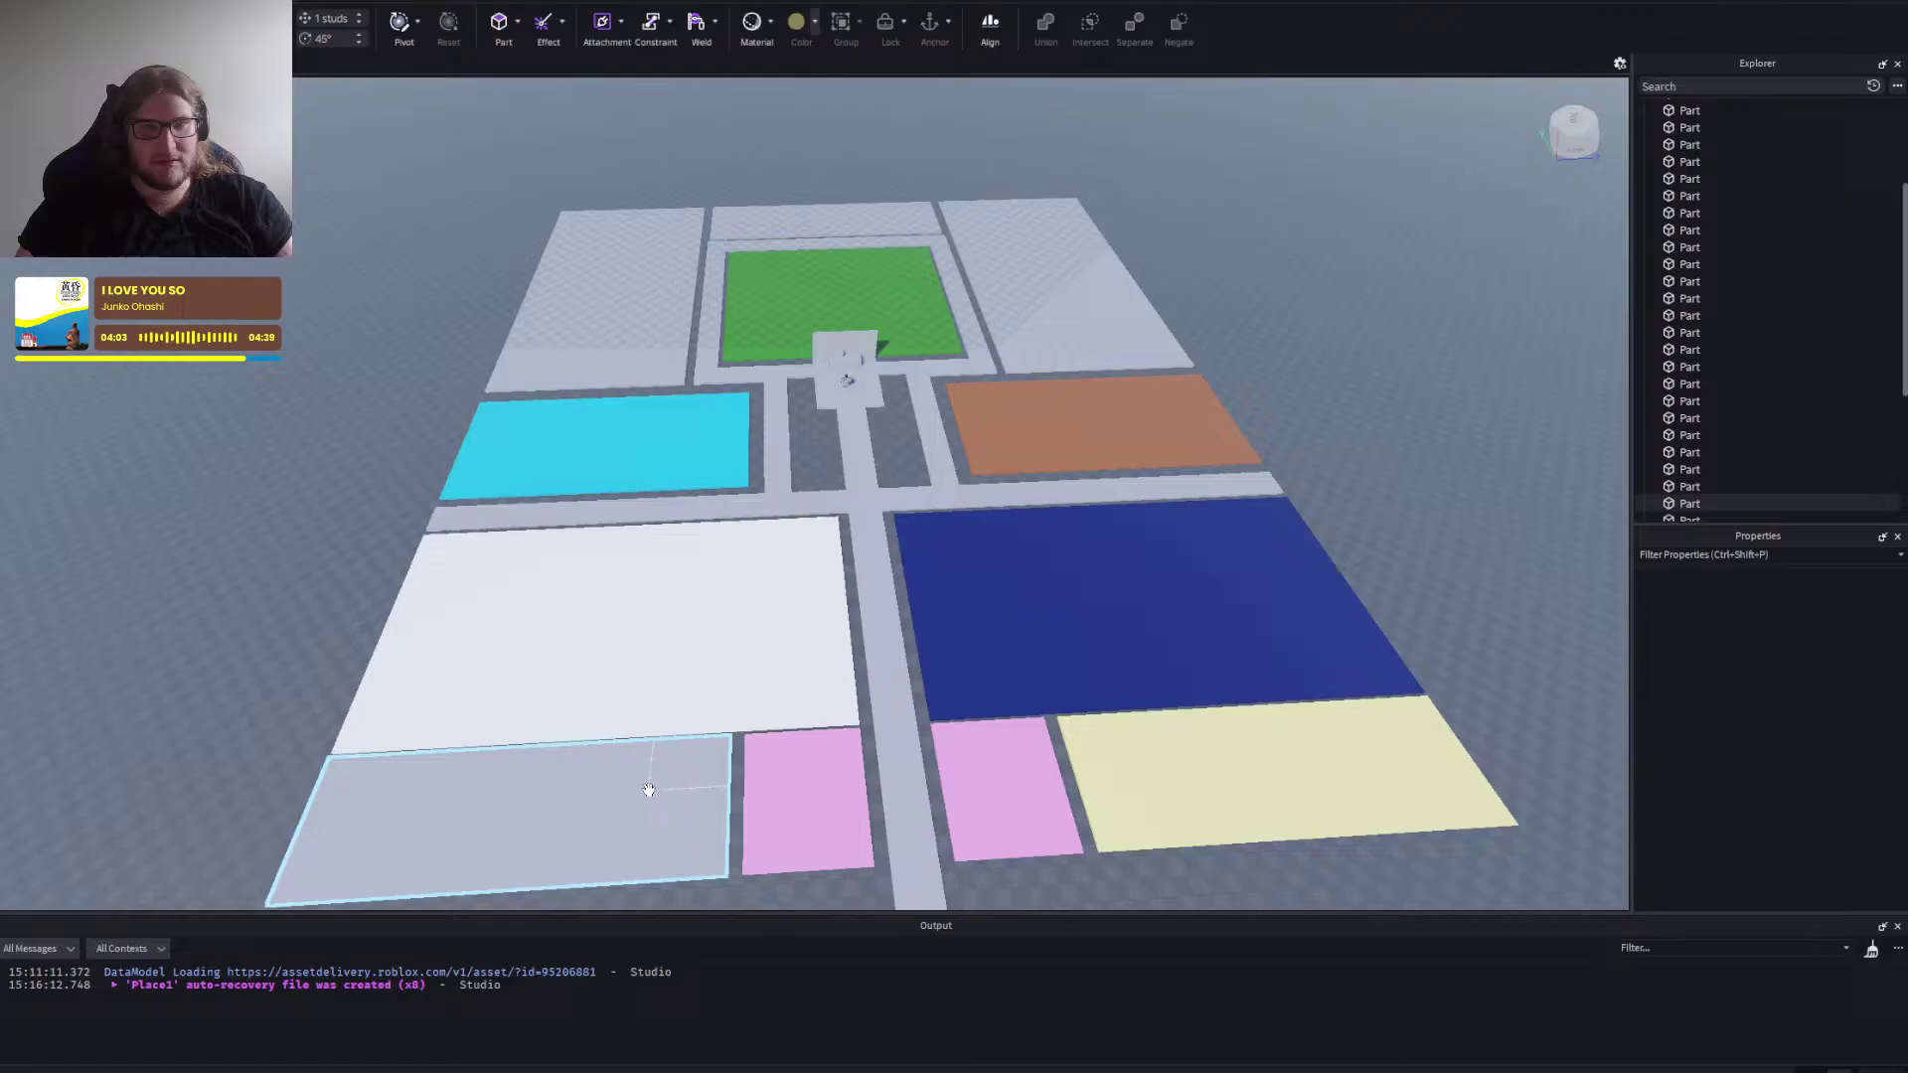
click(596, 781)
click(816, 30)
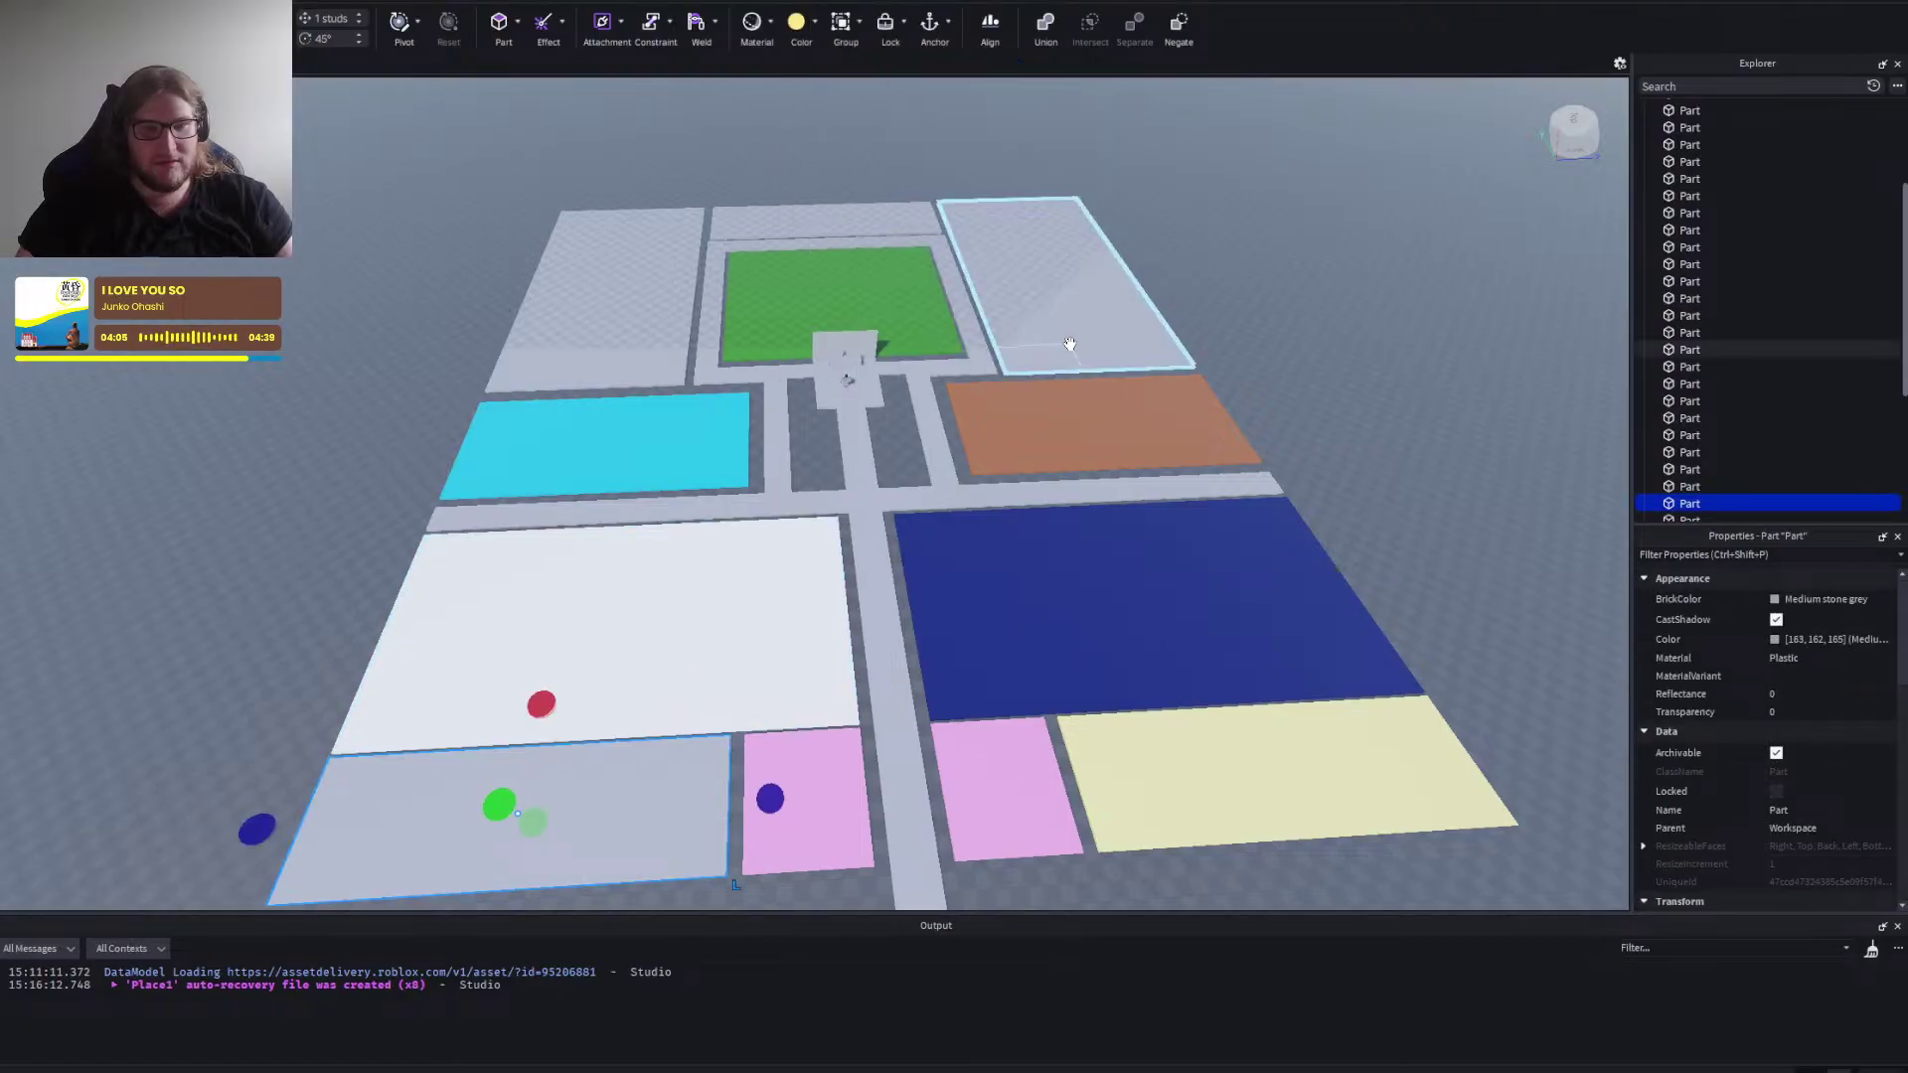
click(799, 27)
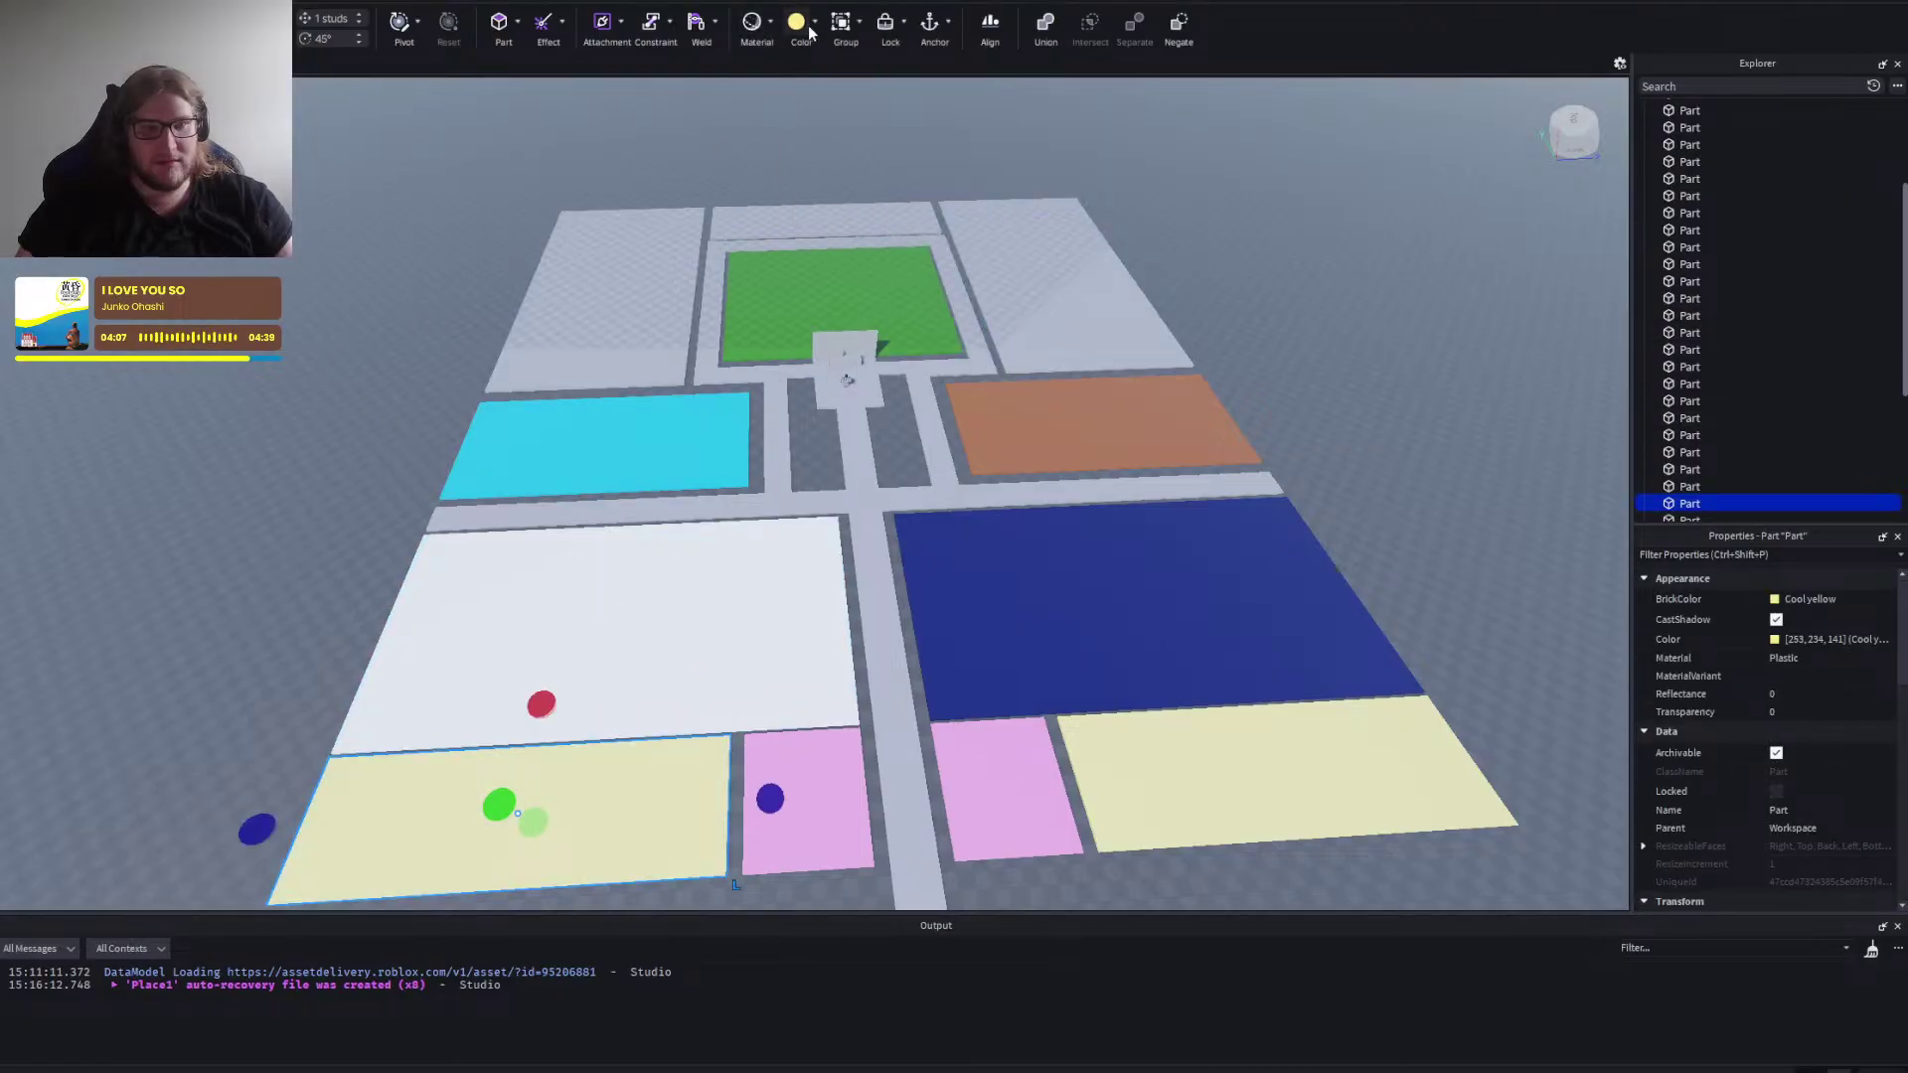
Recolour the long plot below the large white plot white as well.
click(815, 21)
click(795, 36)
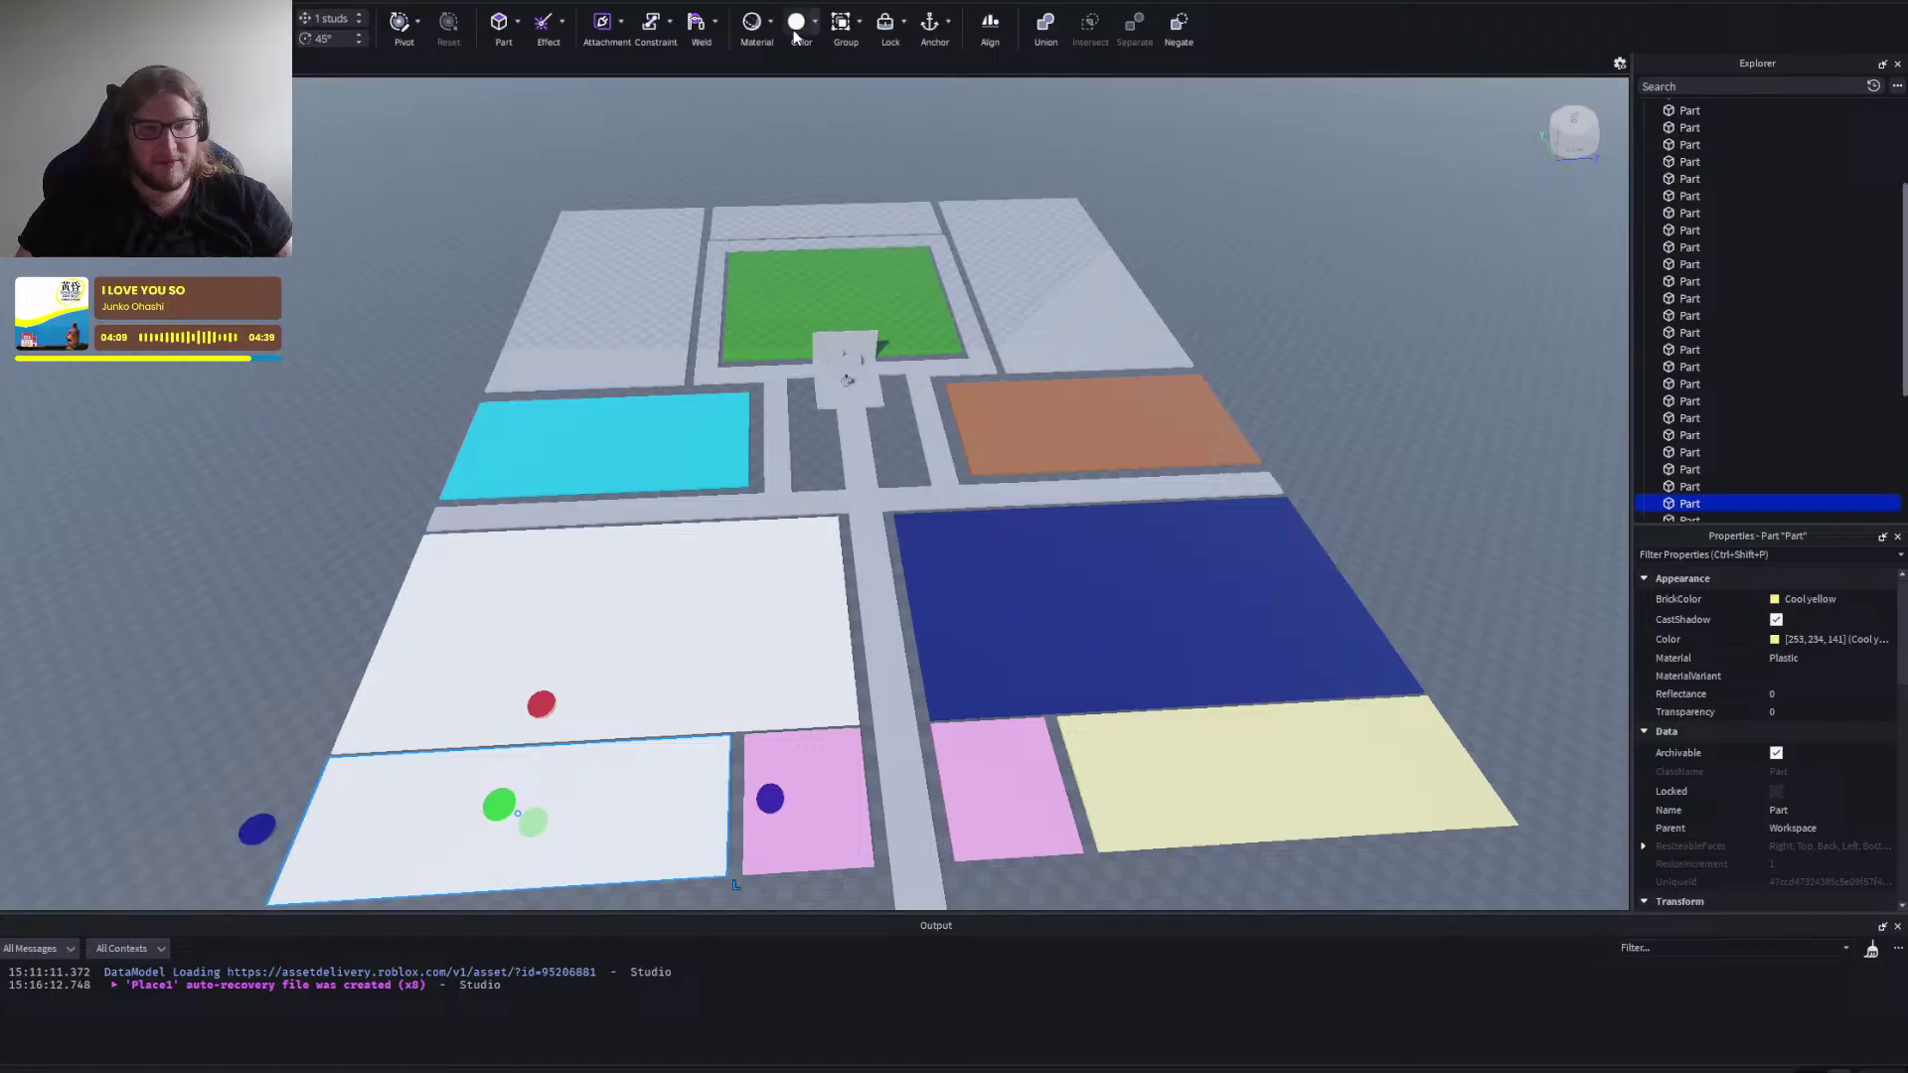
click(352, 521)
Colour the large plot beside the green field, above the cyan plot, Really red.
right_click(395, 488)
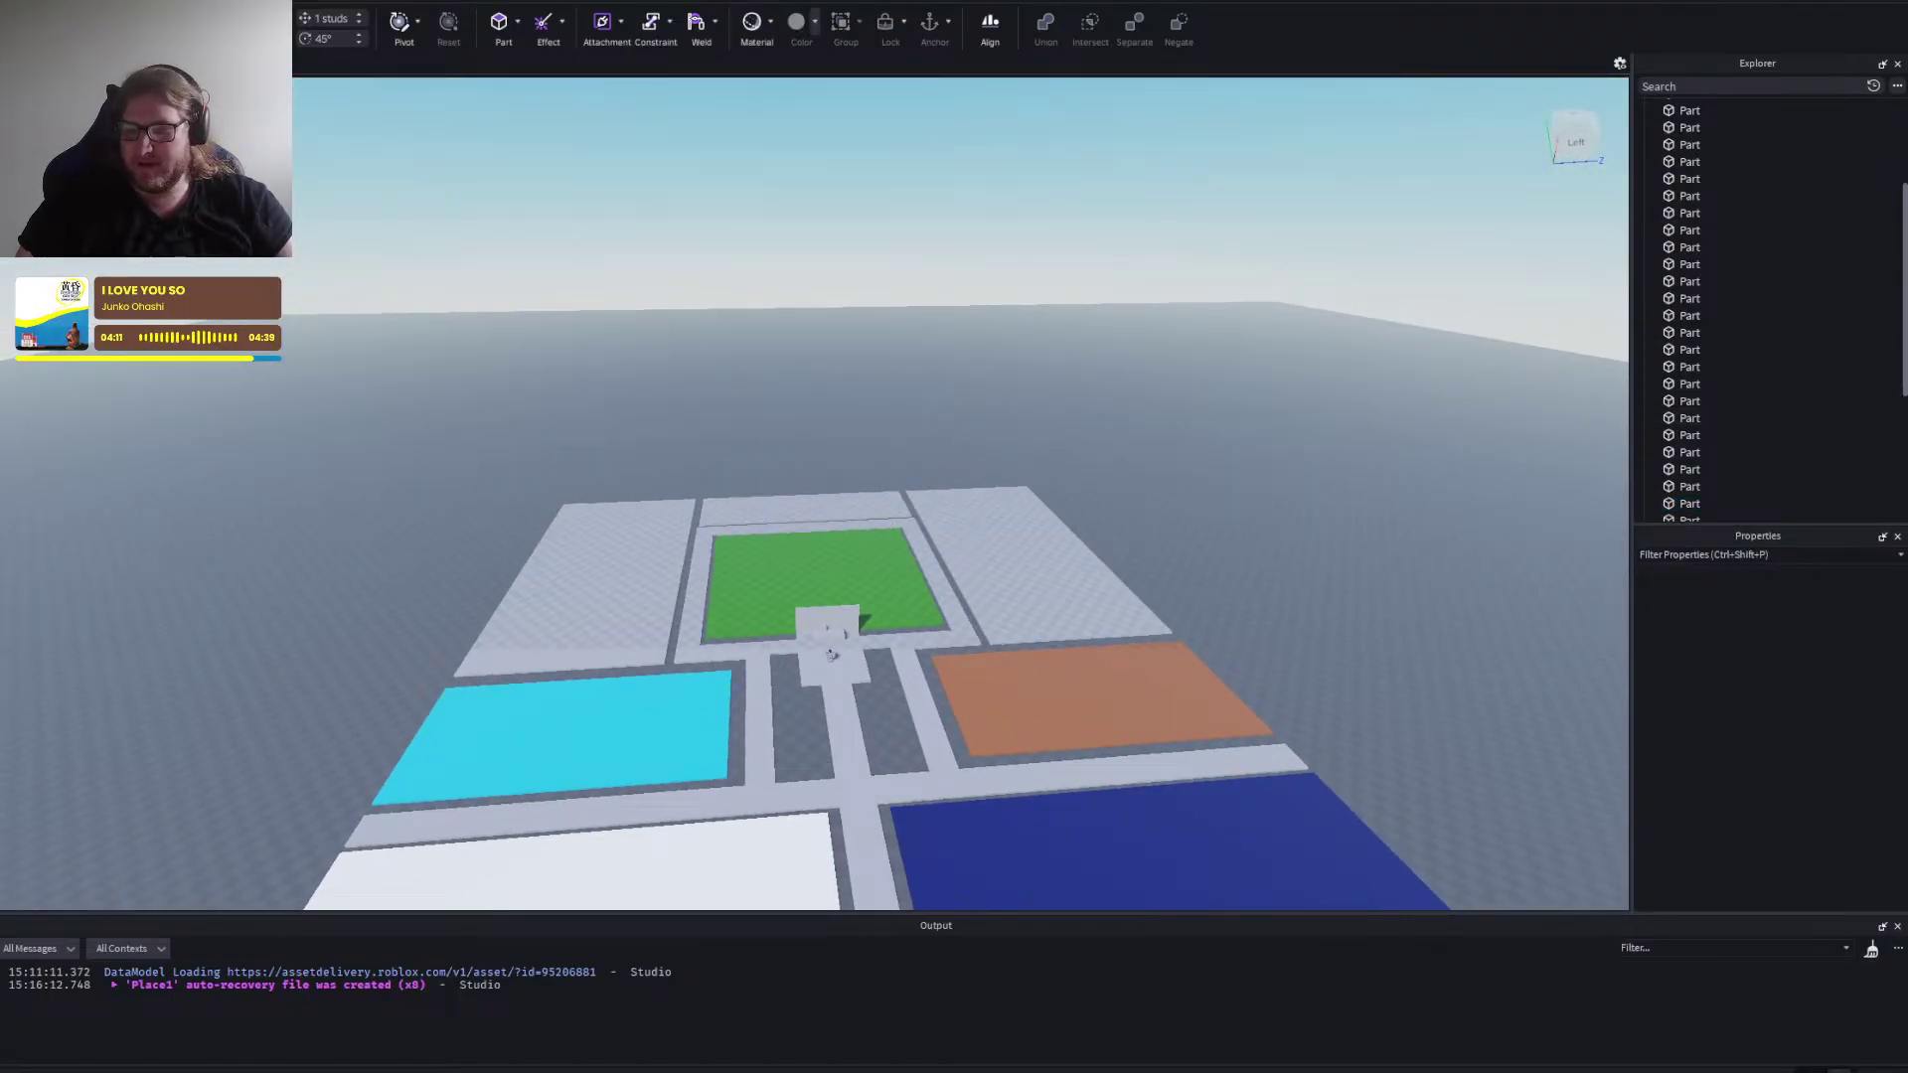
click(568, 573)
scroll(574, 463, up, 10)
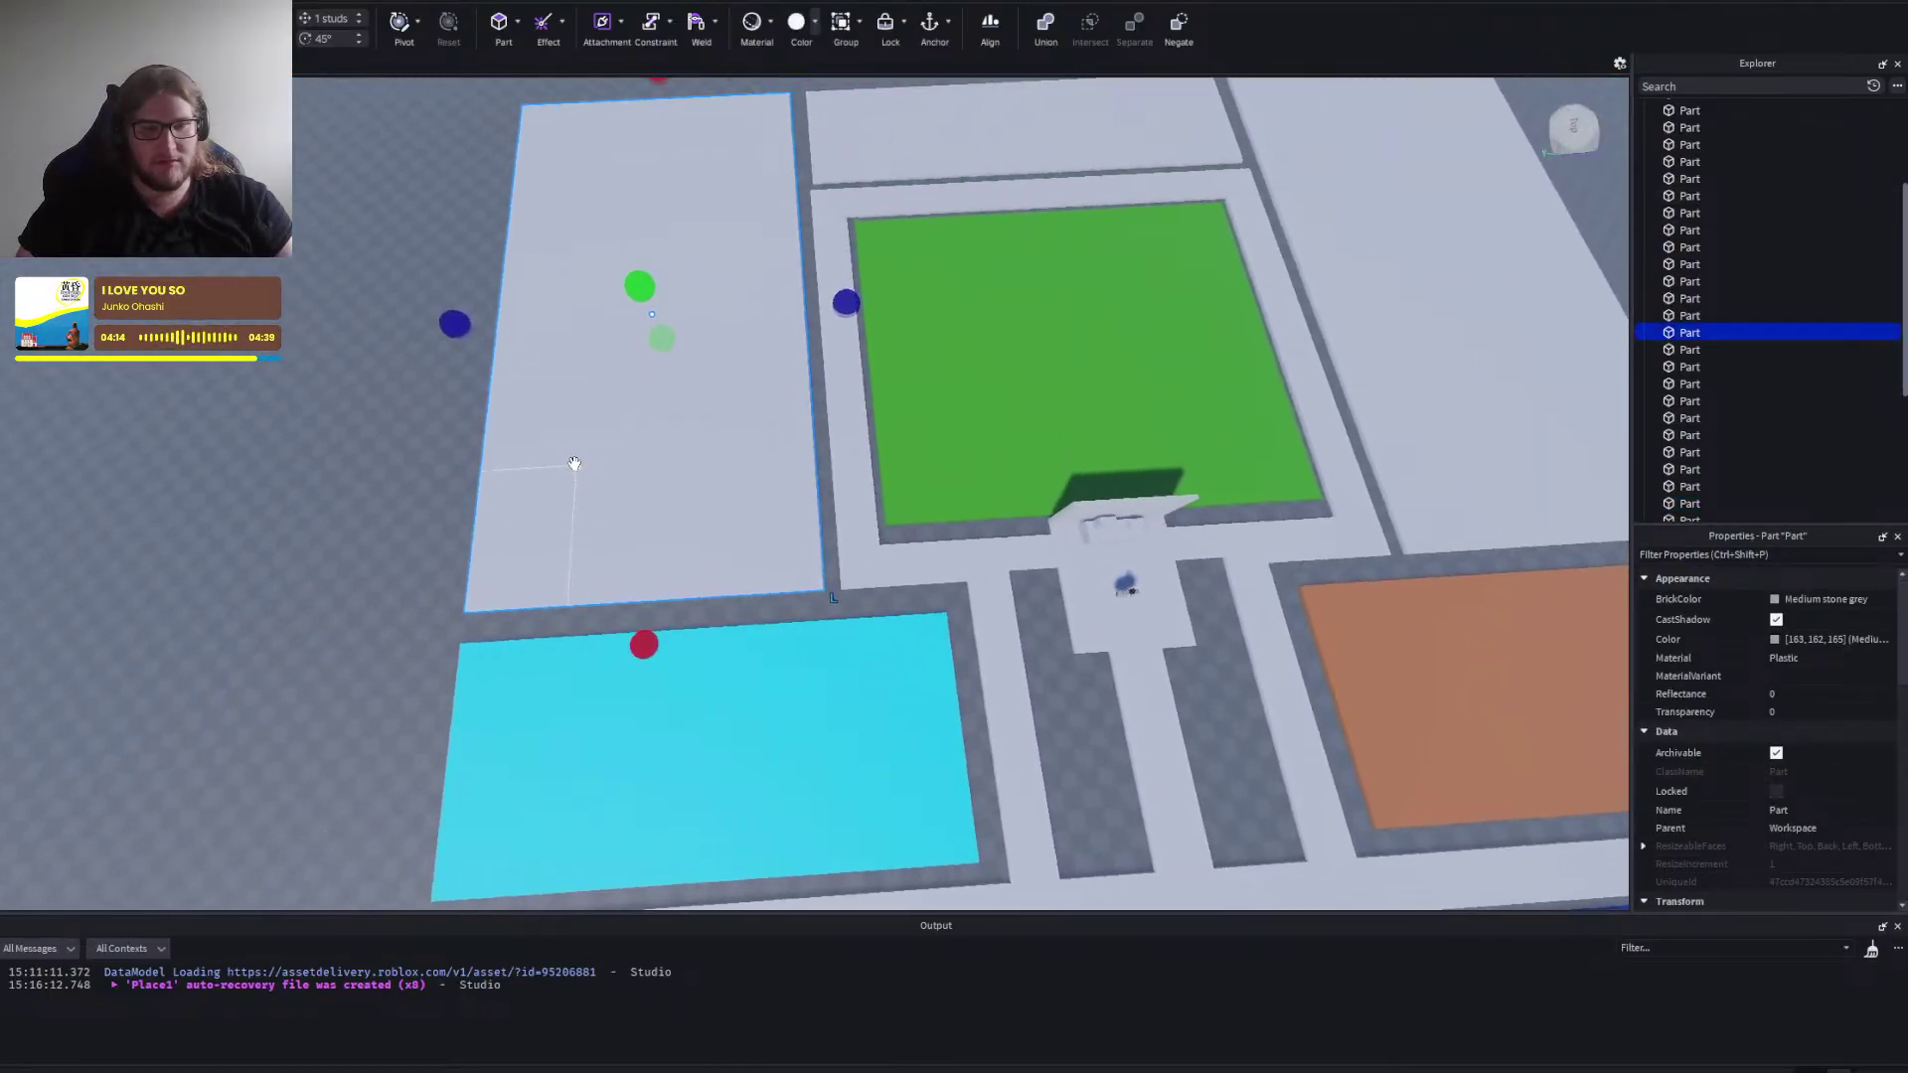
scroll(574, 463, down, 3)
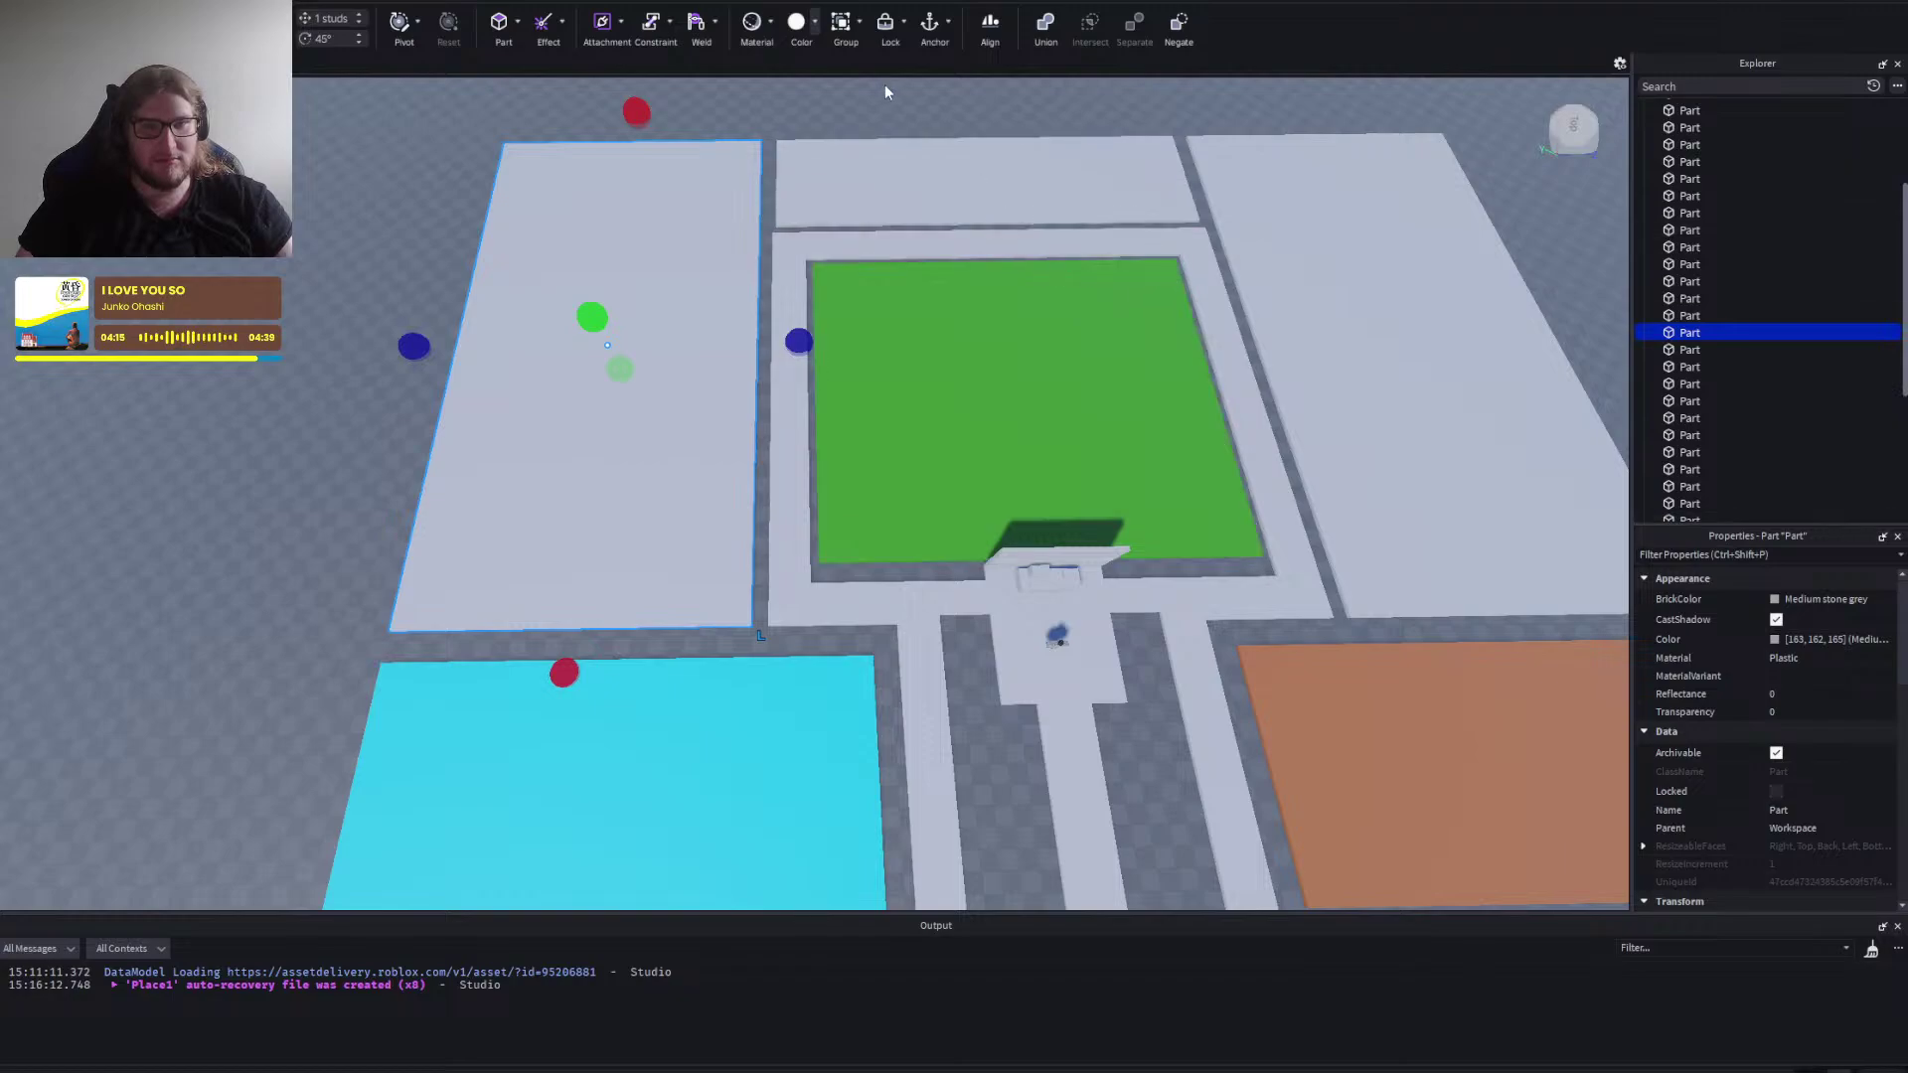
click(815, 21)
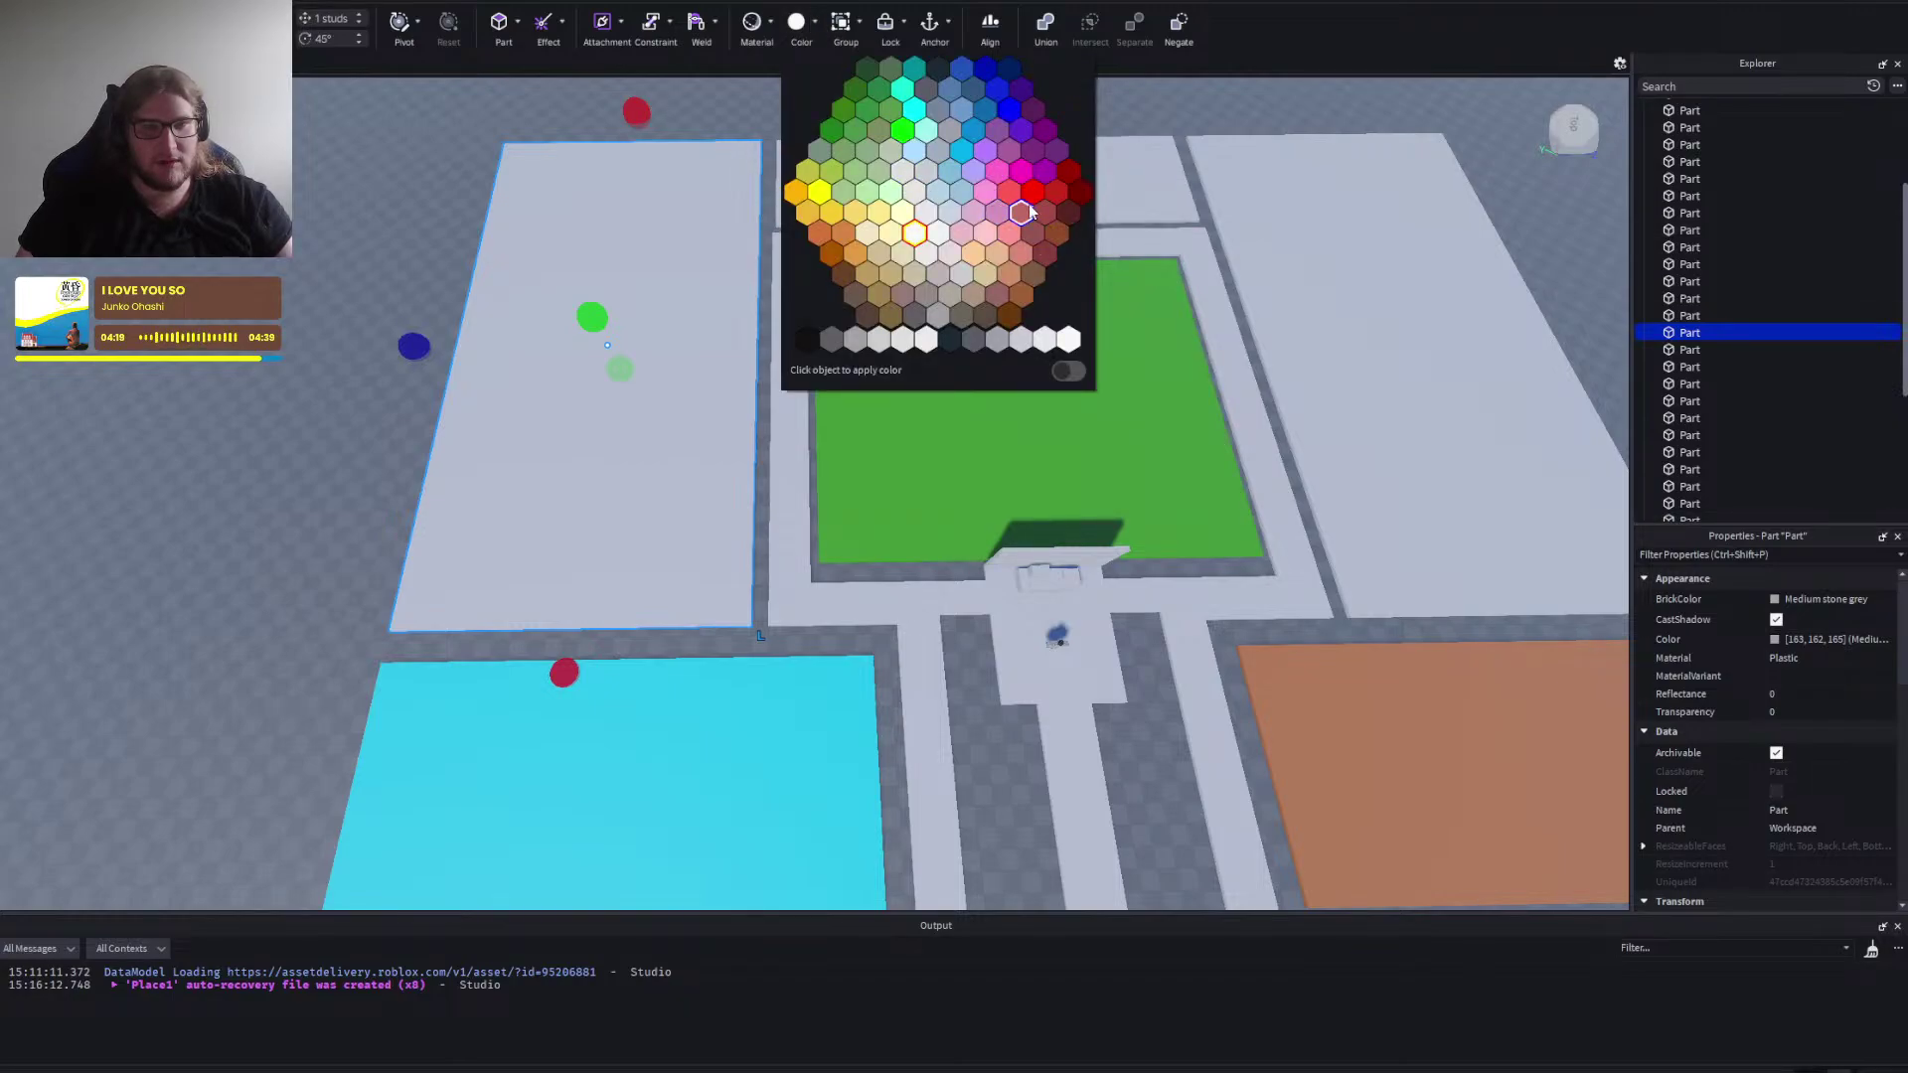
click(1031, 195)
click(796, 28)
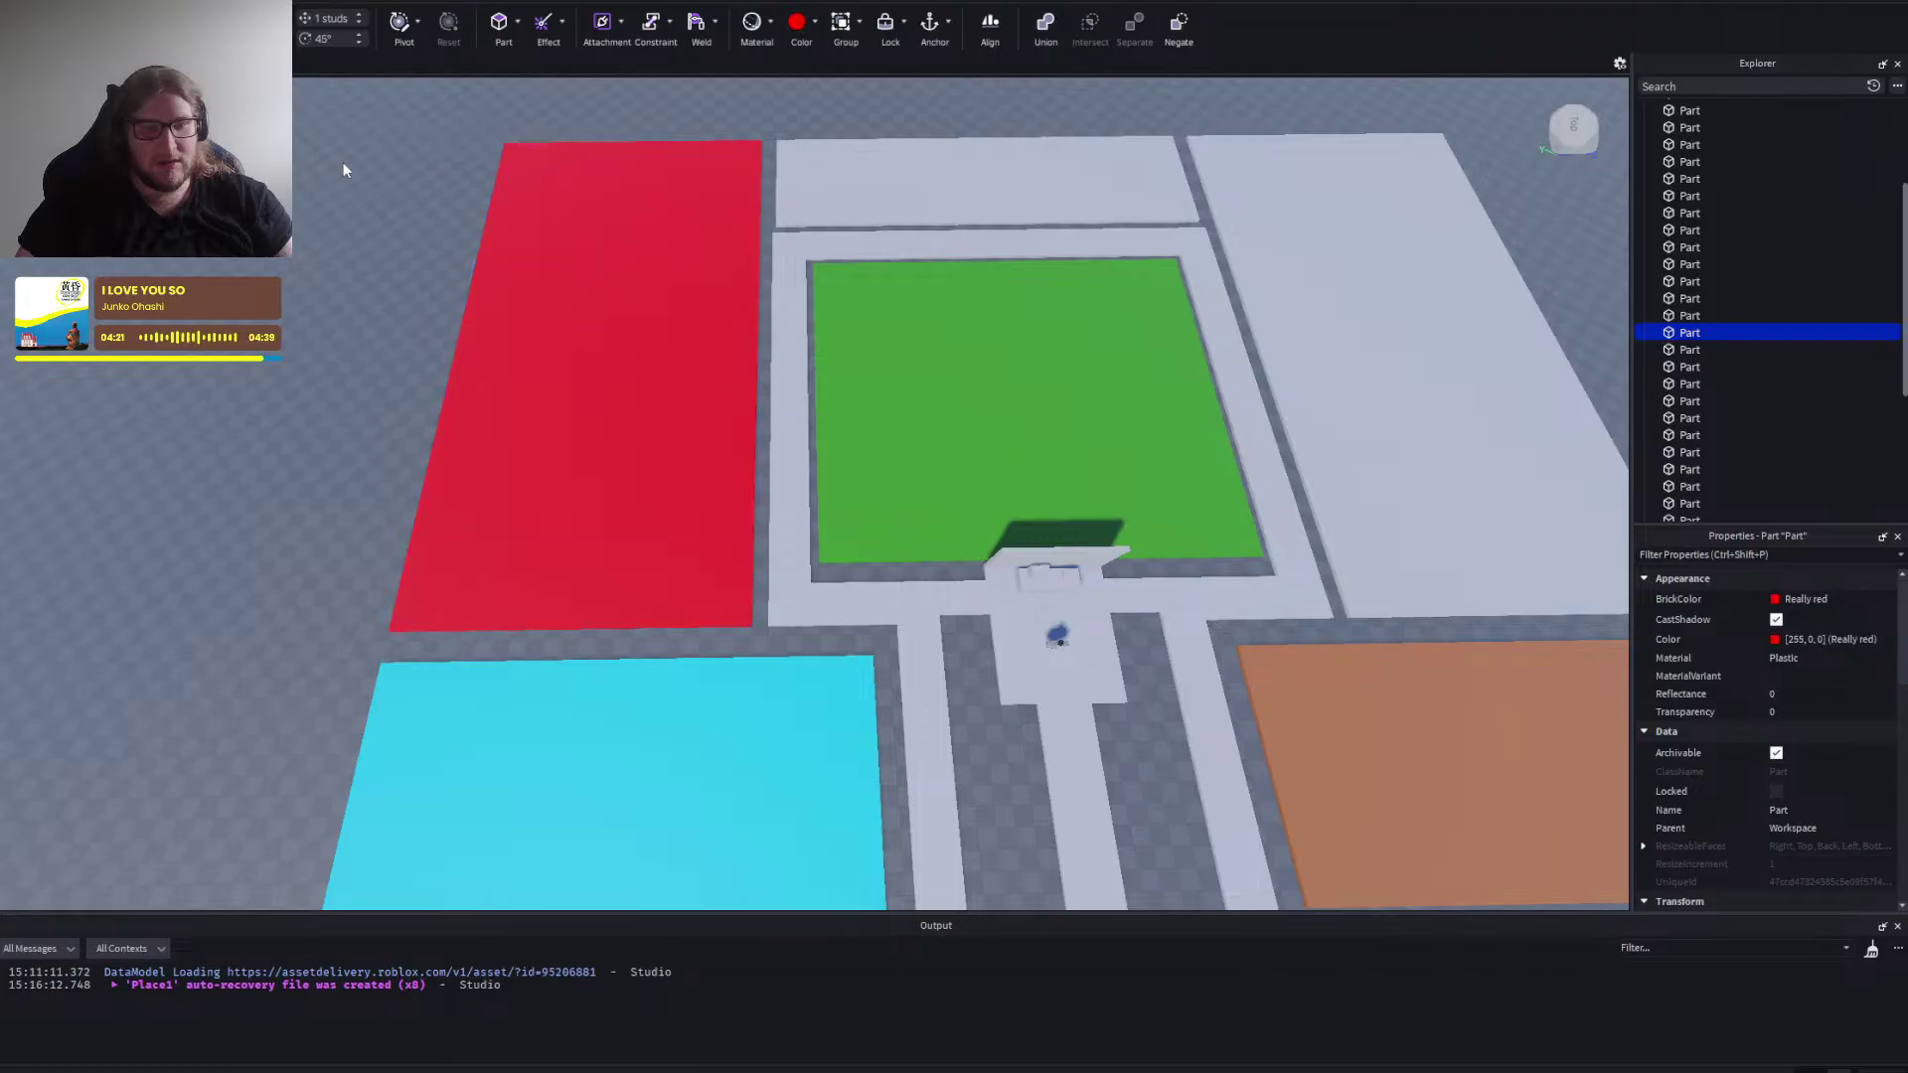
Colour the large plot on the other side of the green field, above the brown plot, dark red.
click(1073, 298)
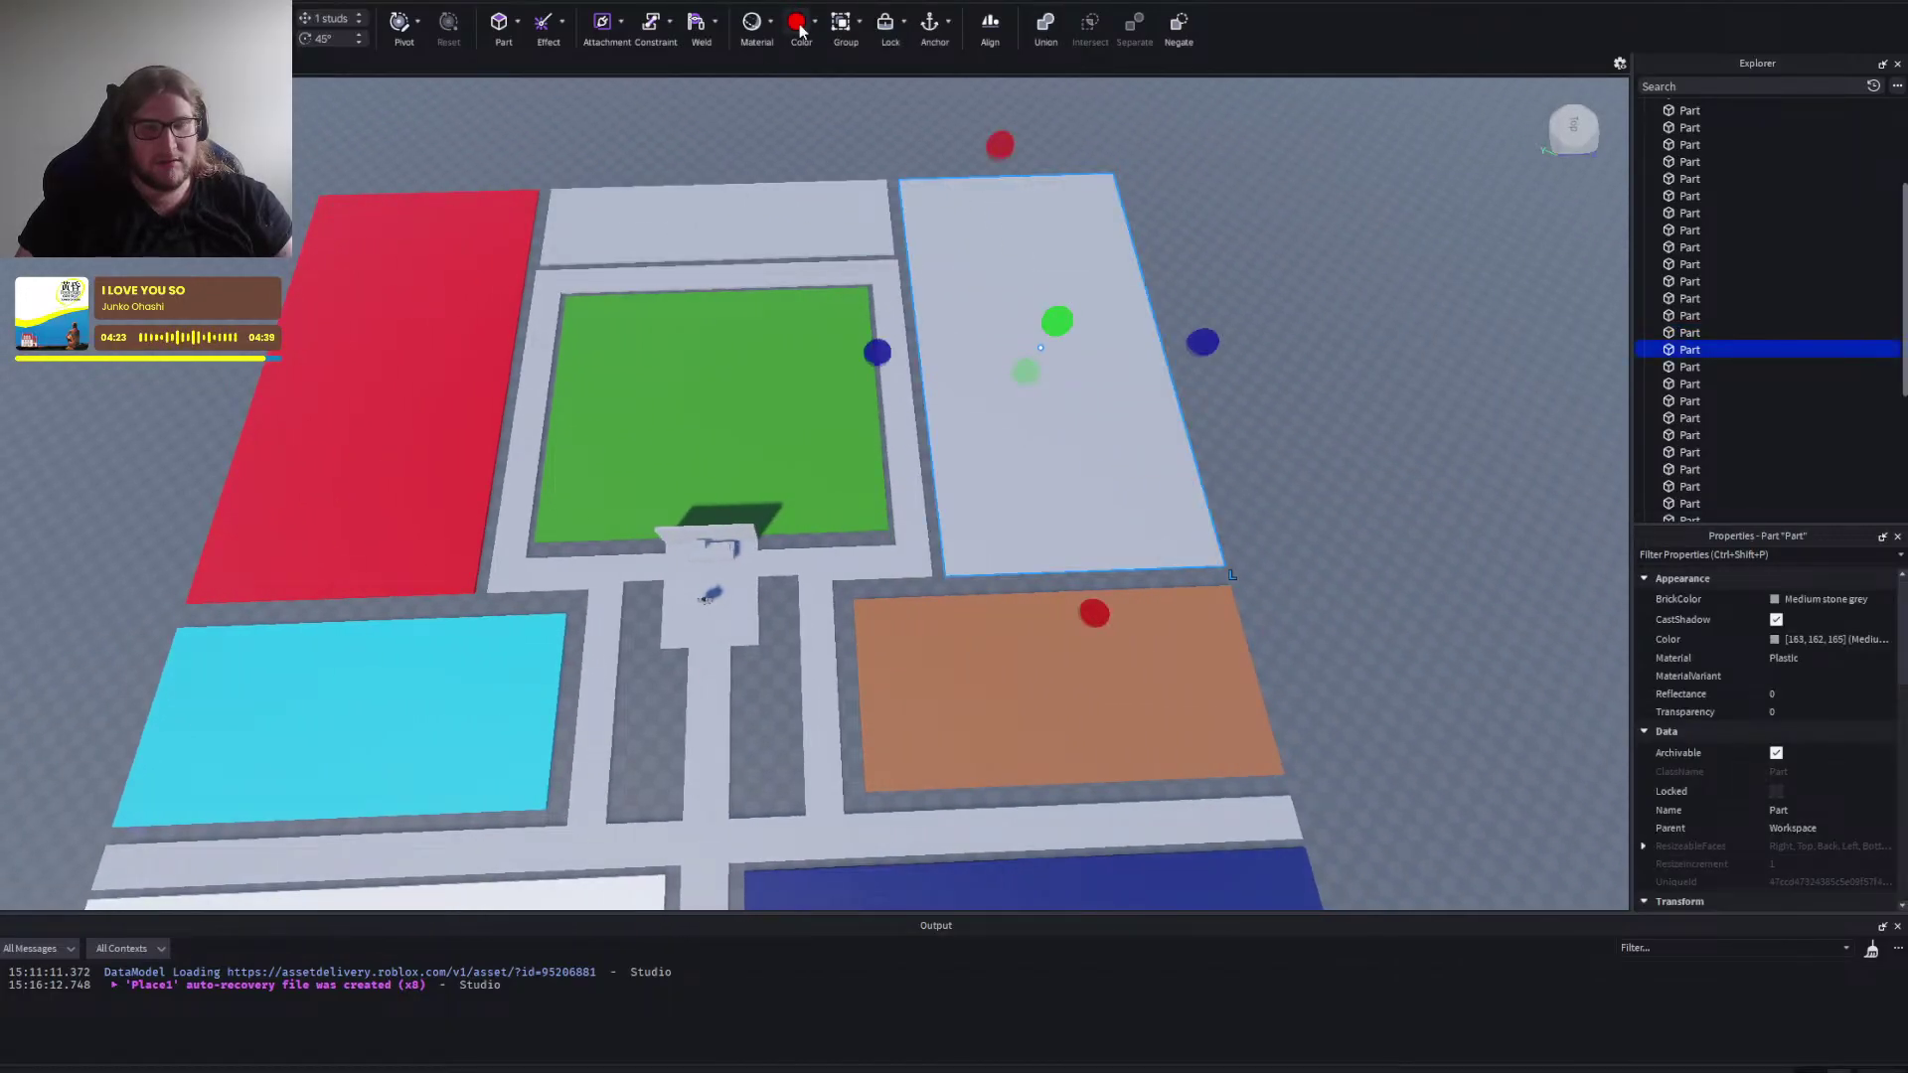
click(813, 25)
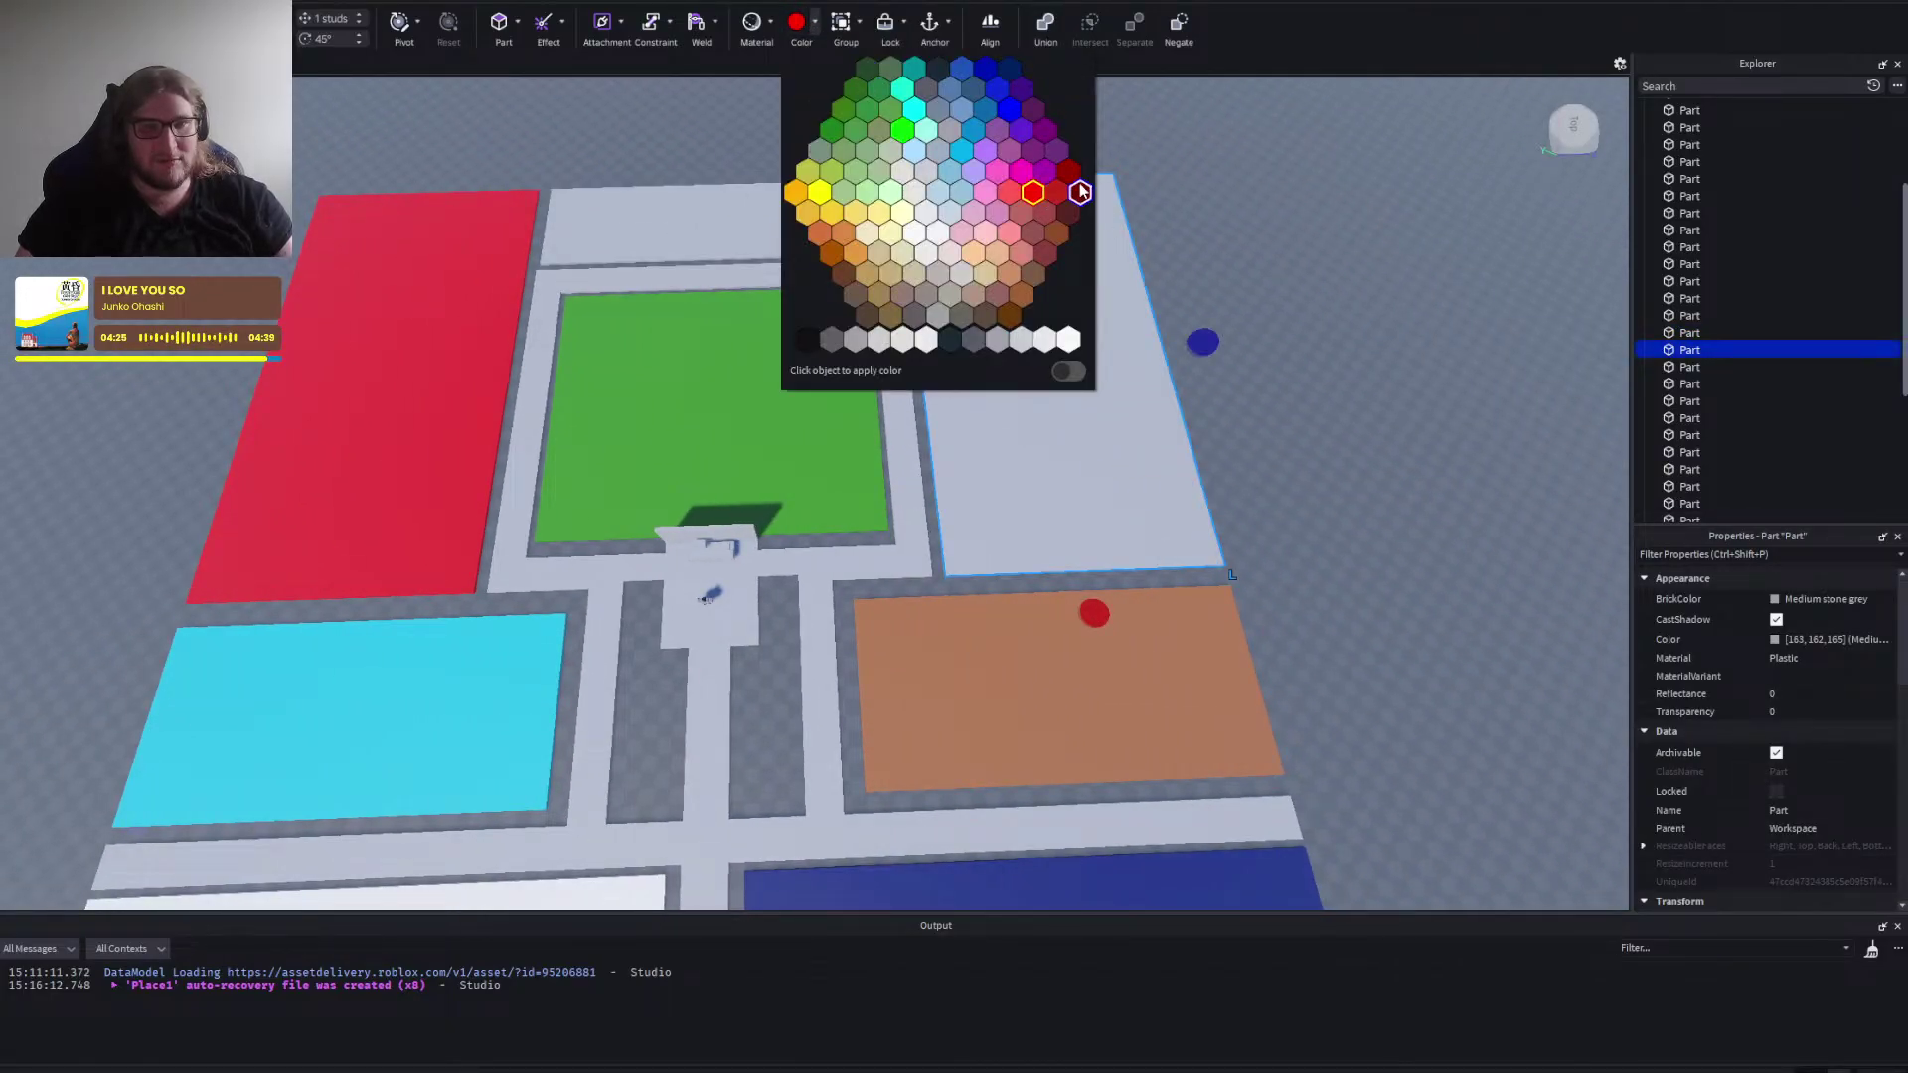
click(1079, 191)
click(796, 25)
click(1243, 177)
right_click(1242, 177)
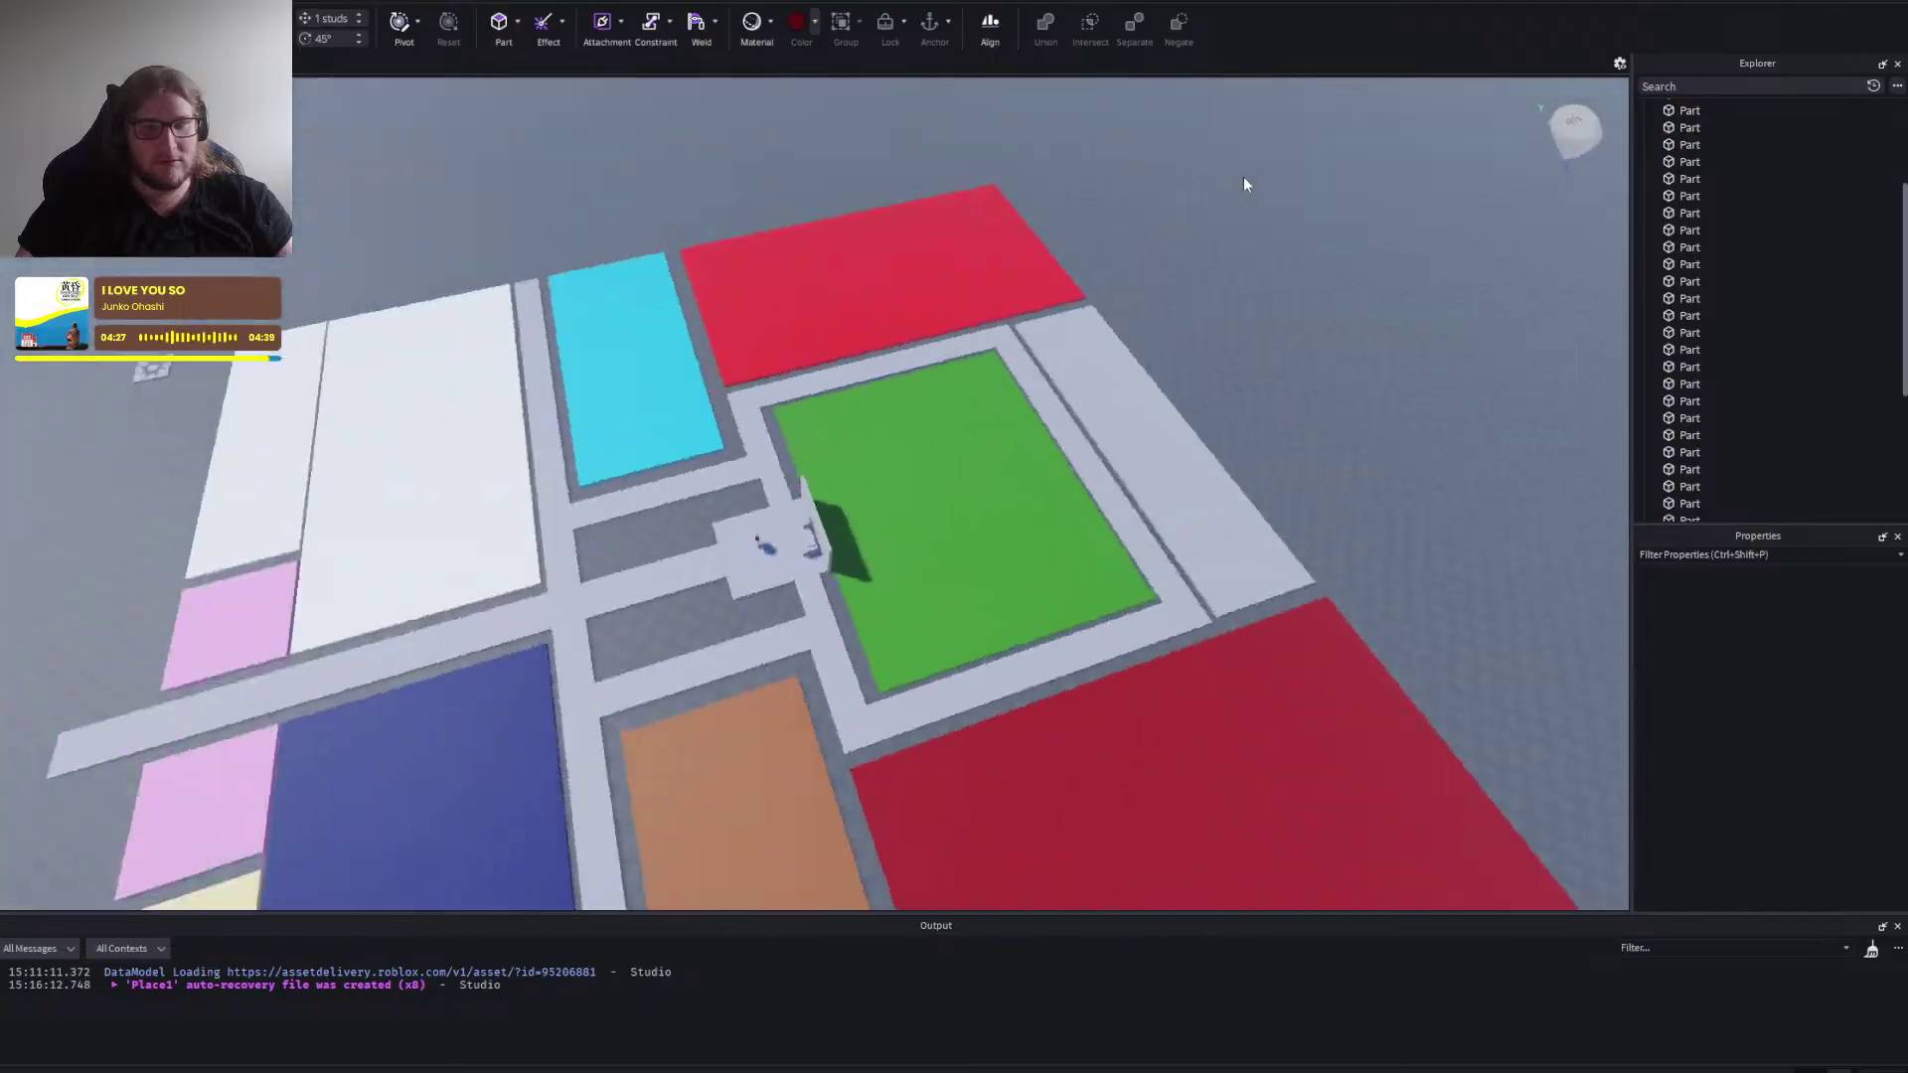
Colour the narrow plot behind the green field, between the two red plots, Deep orange.
click(920, 487)
click(815, 23)
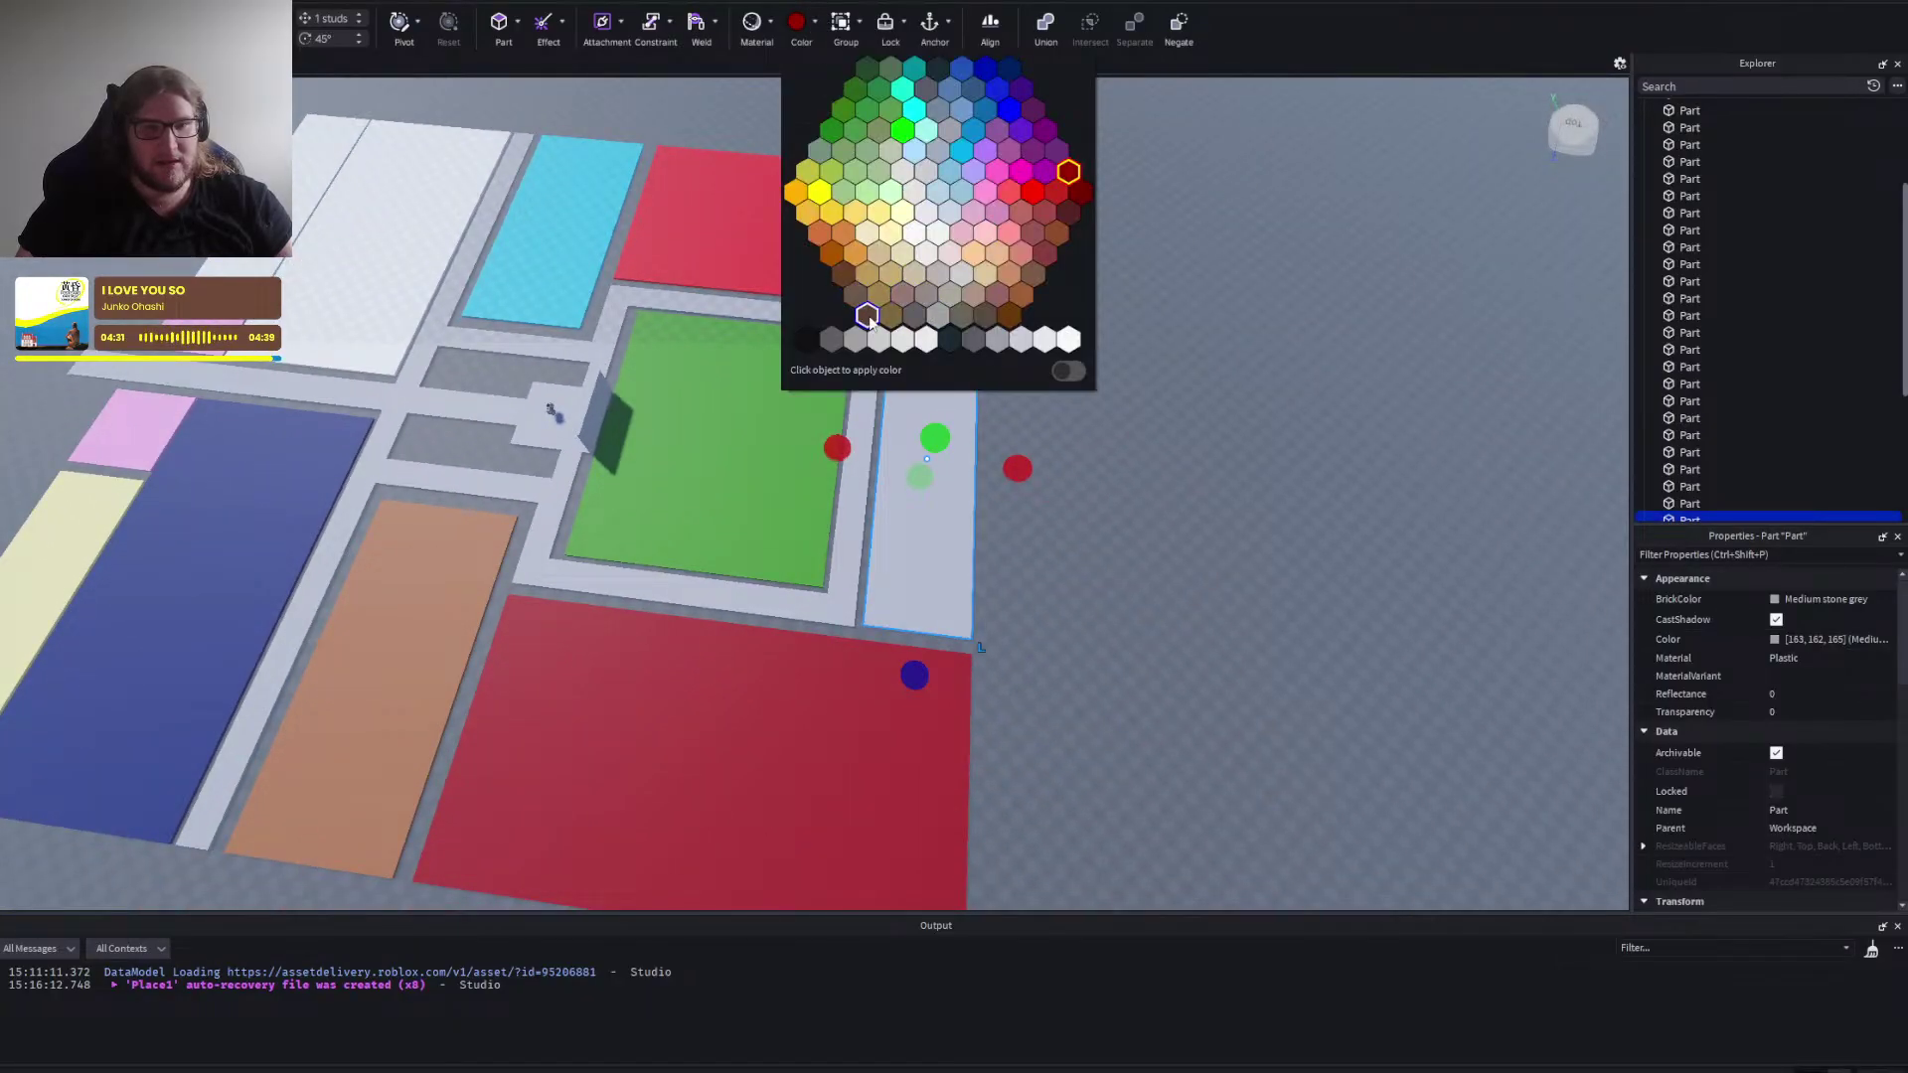
click(800, 199)
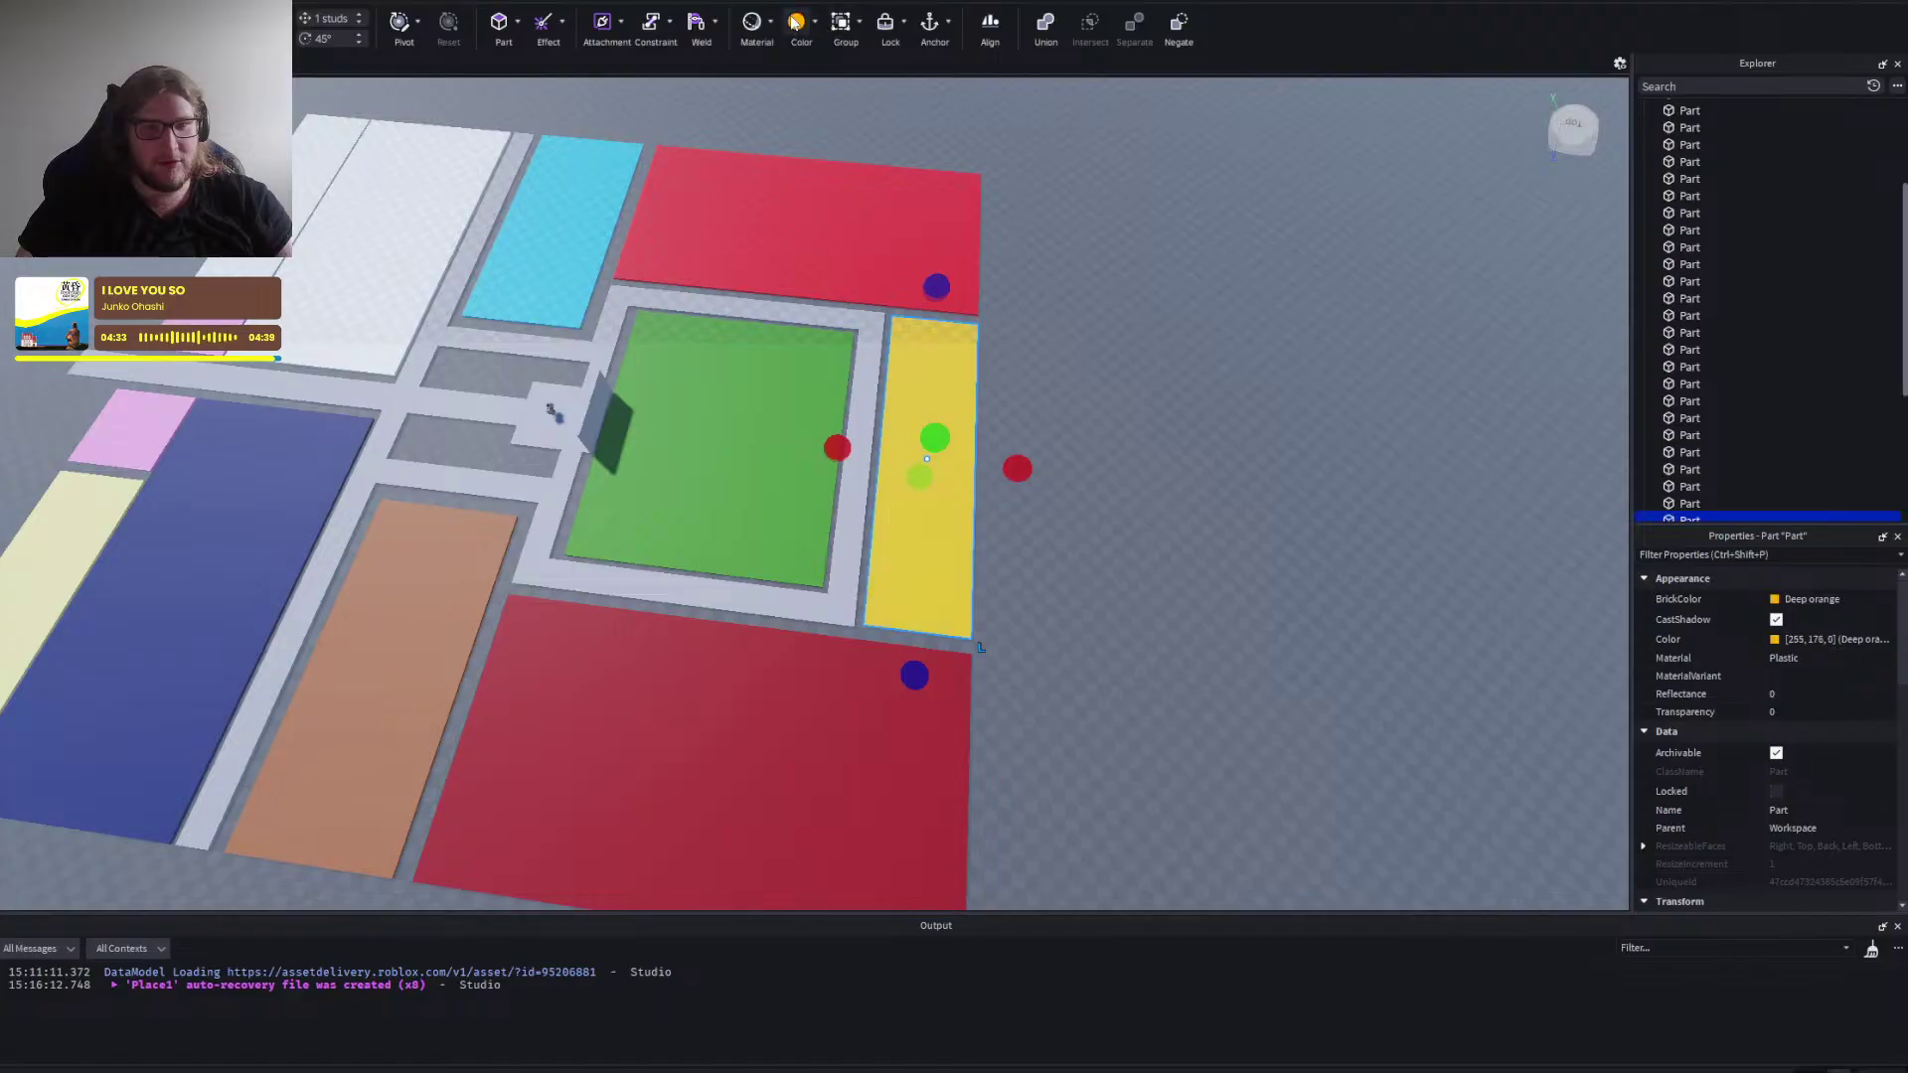
click(1103, 348)
click(961, 374)
Change the narrow plot behind the green field to Gold.
click(814, 24)
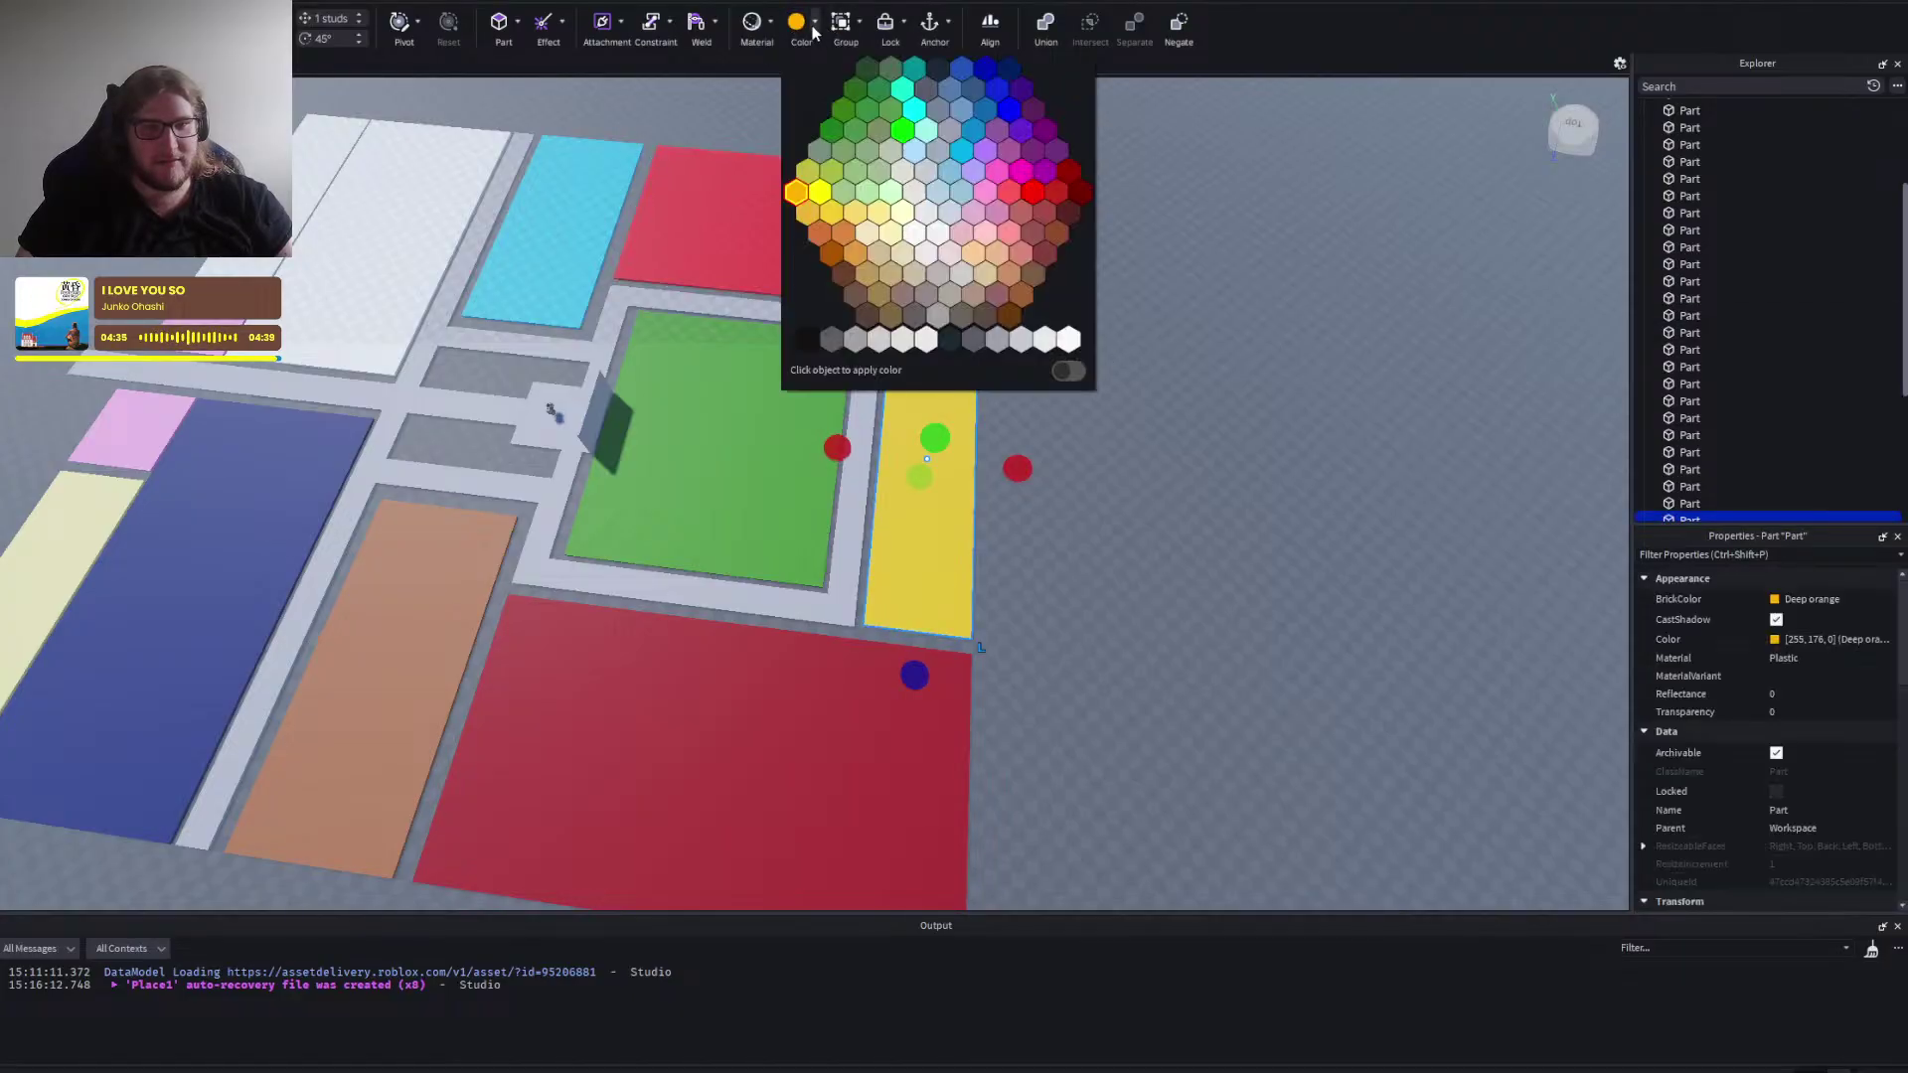
click(807, 220)
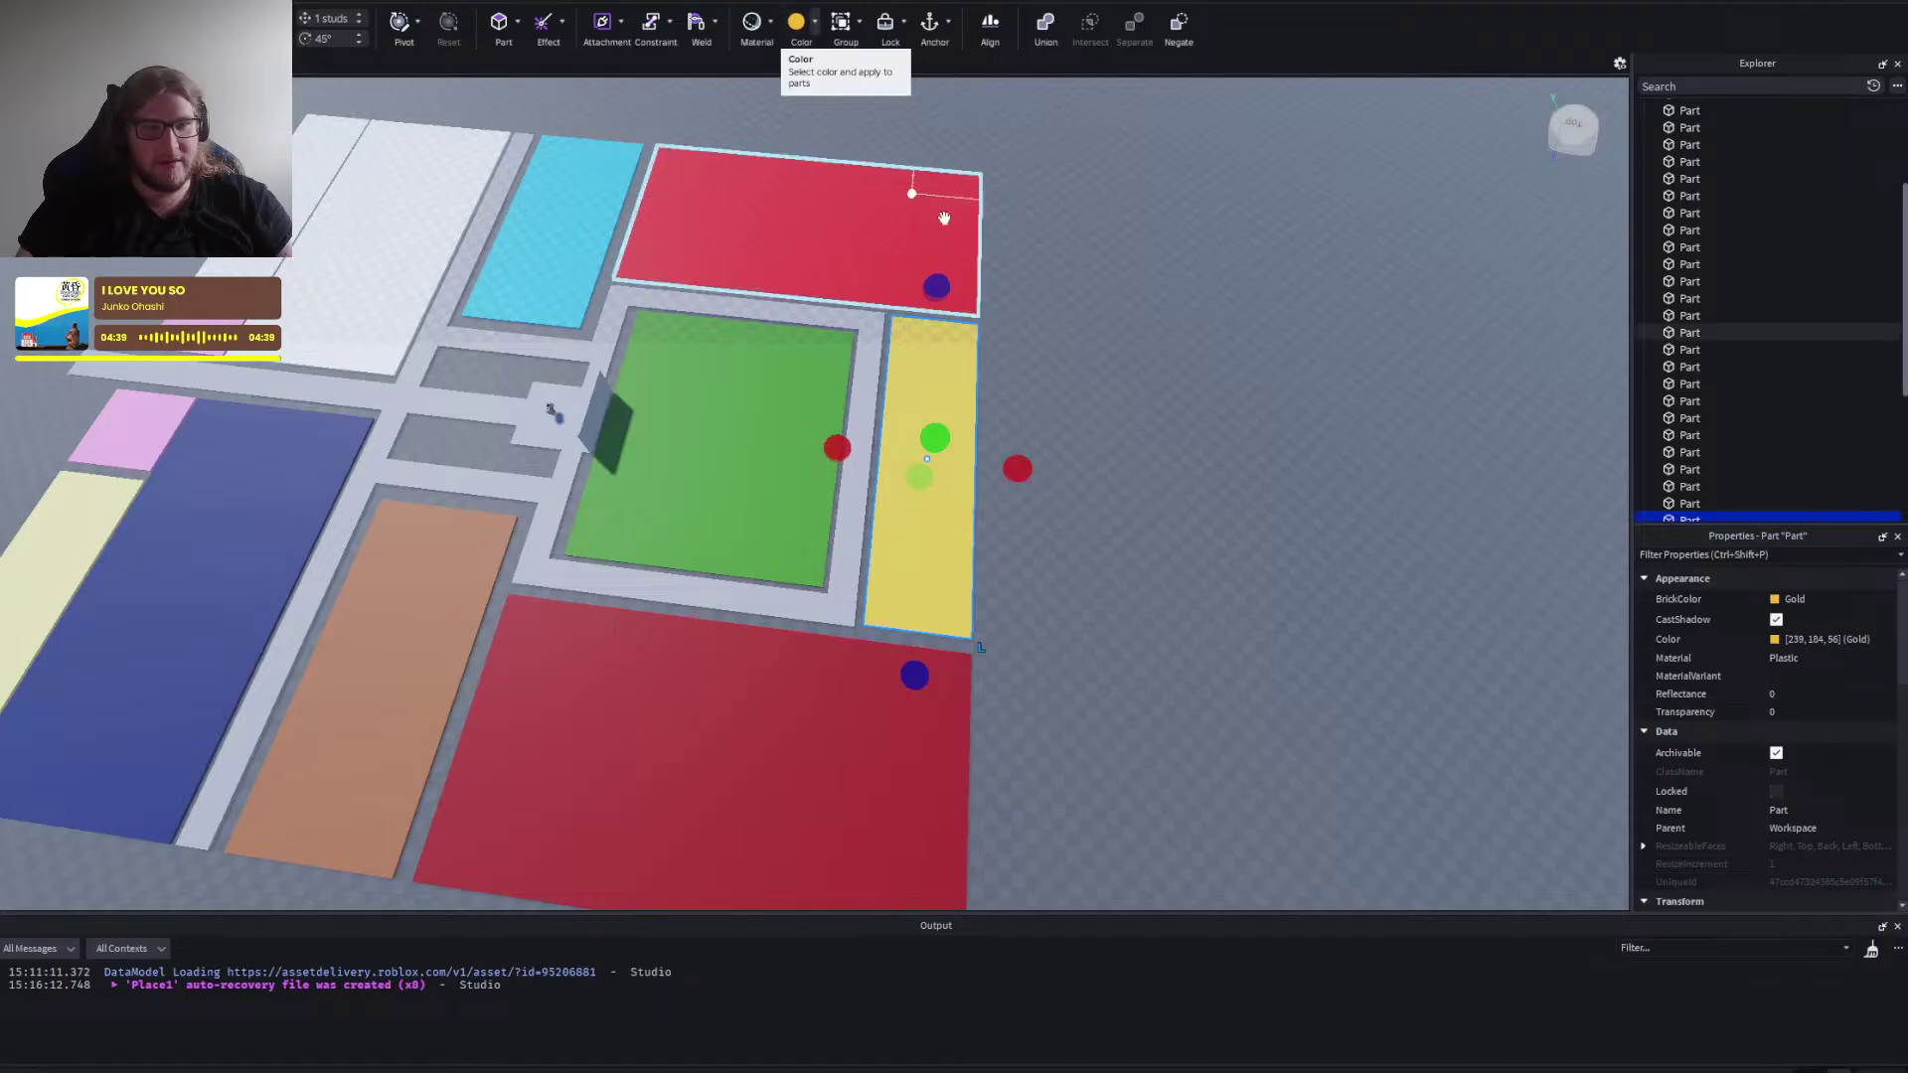
click(1033, 289)
click(967, 371)
Recolour the narrow plot behind the green field a brownish orange.
click(815, 23)
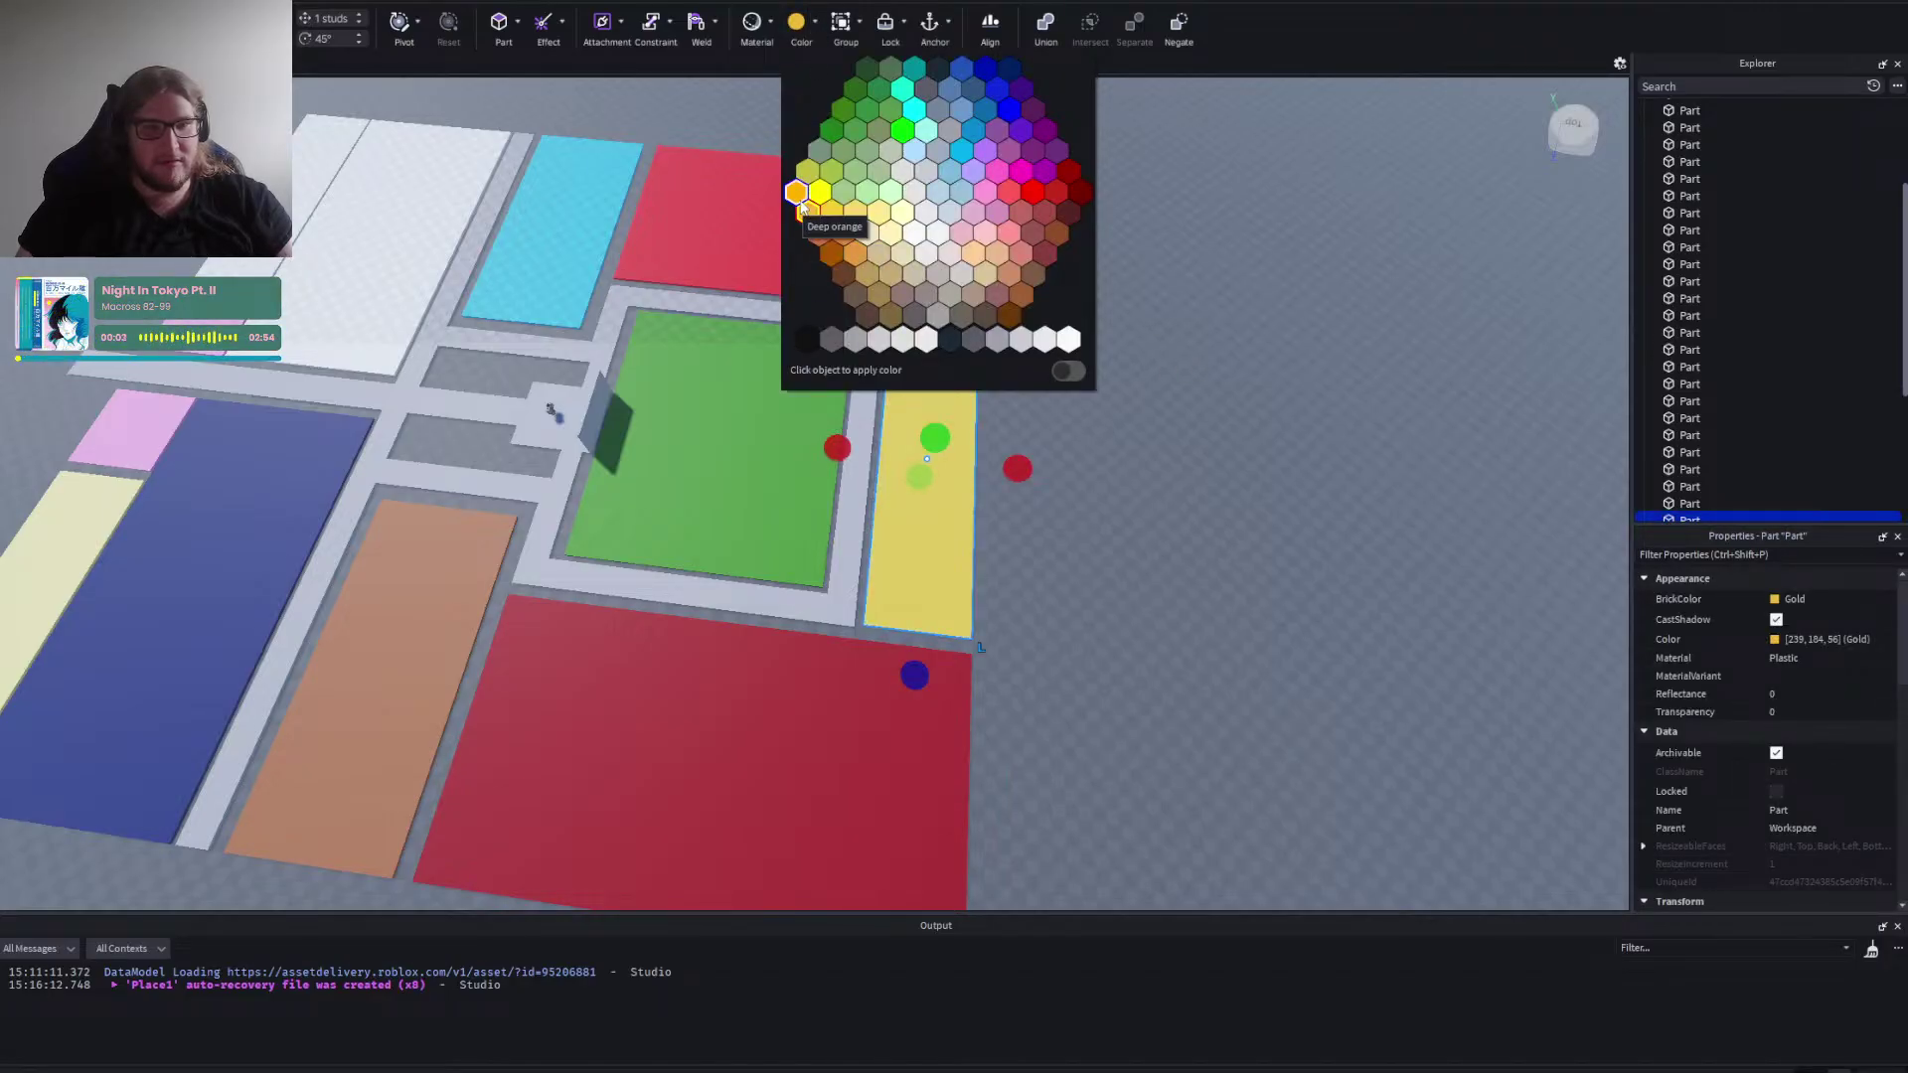
click(825, 256)
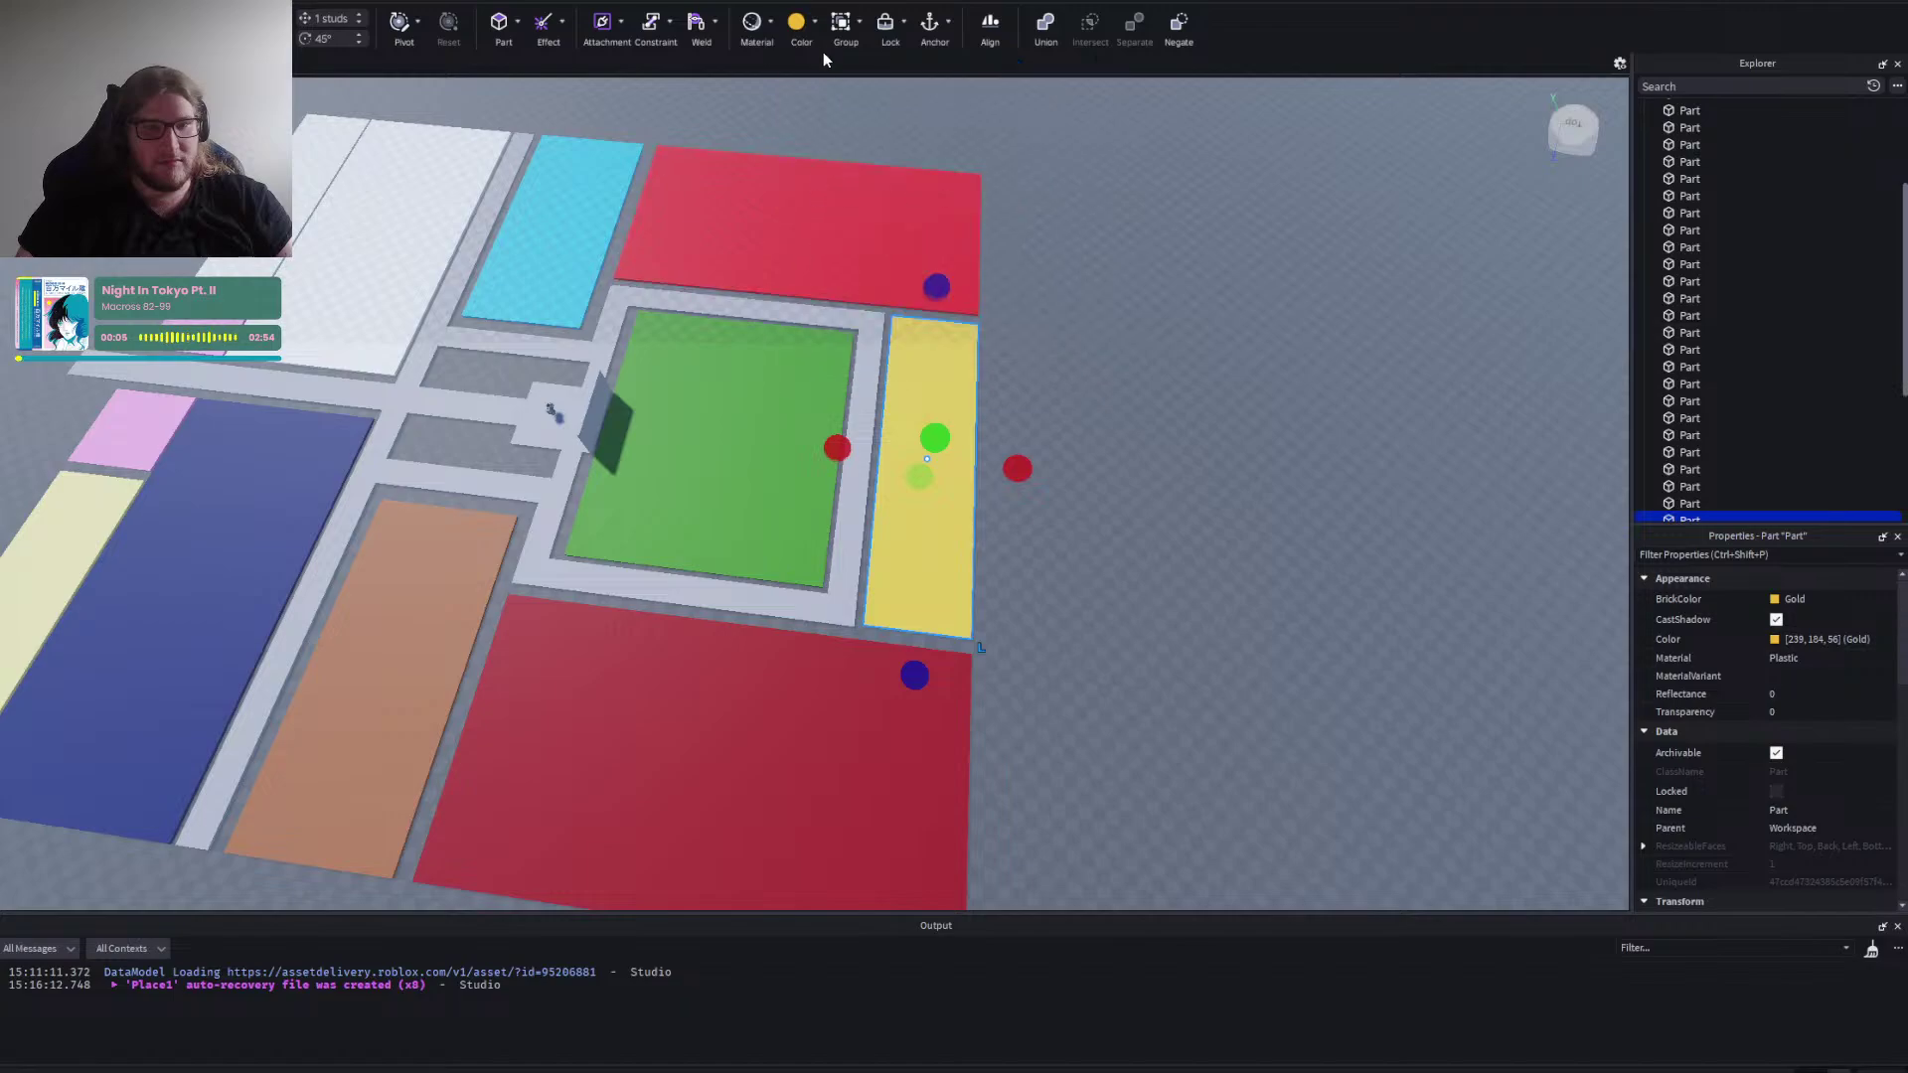
click(1111, 356)
Darken the brown plot between the dark red and dark blue plots to Burnt Sienna.
key(a)
key(s)
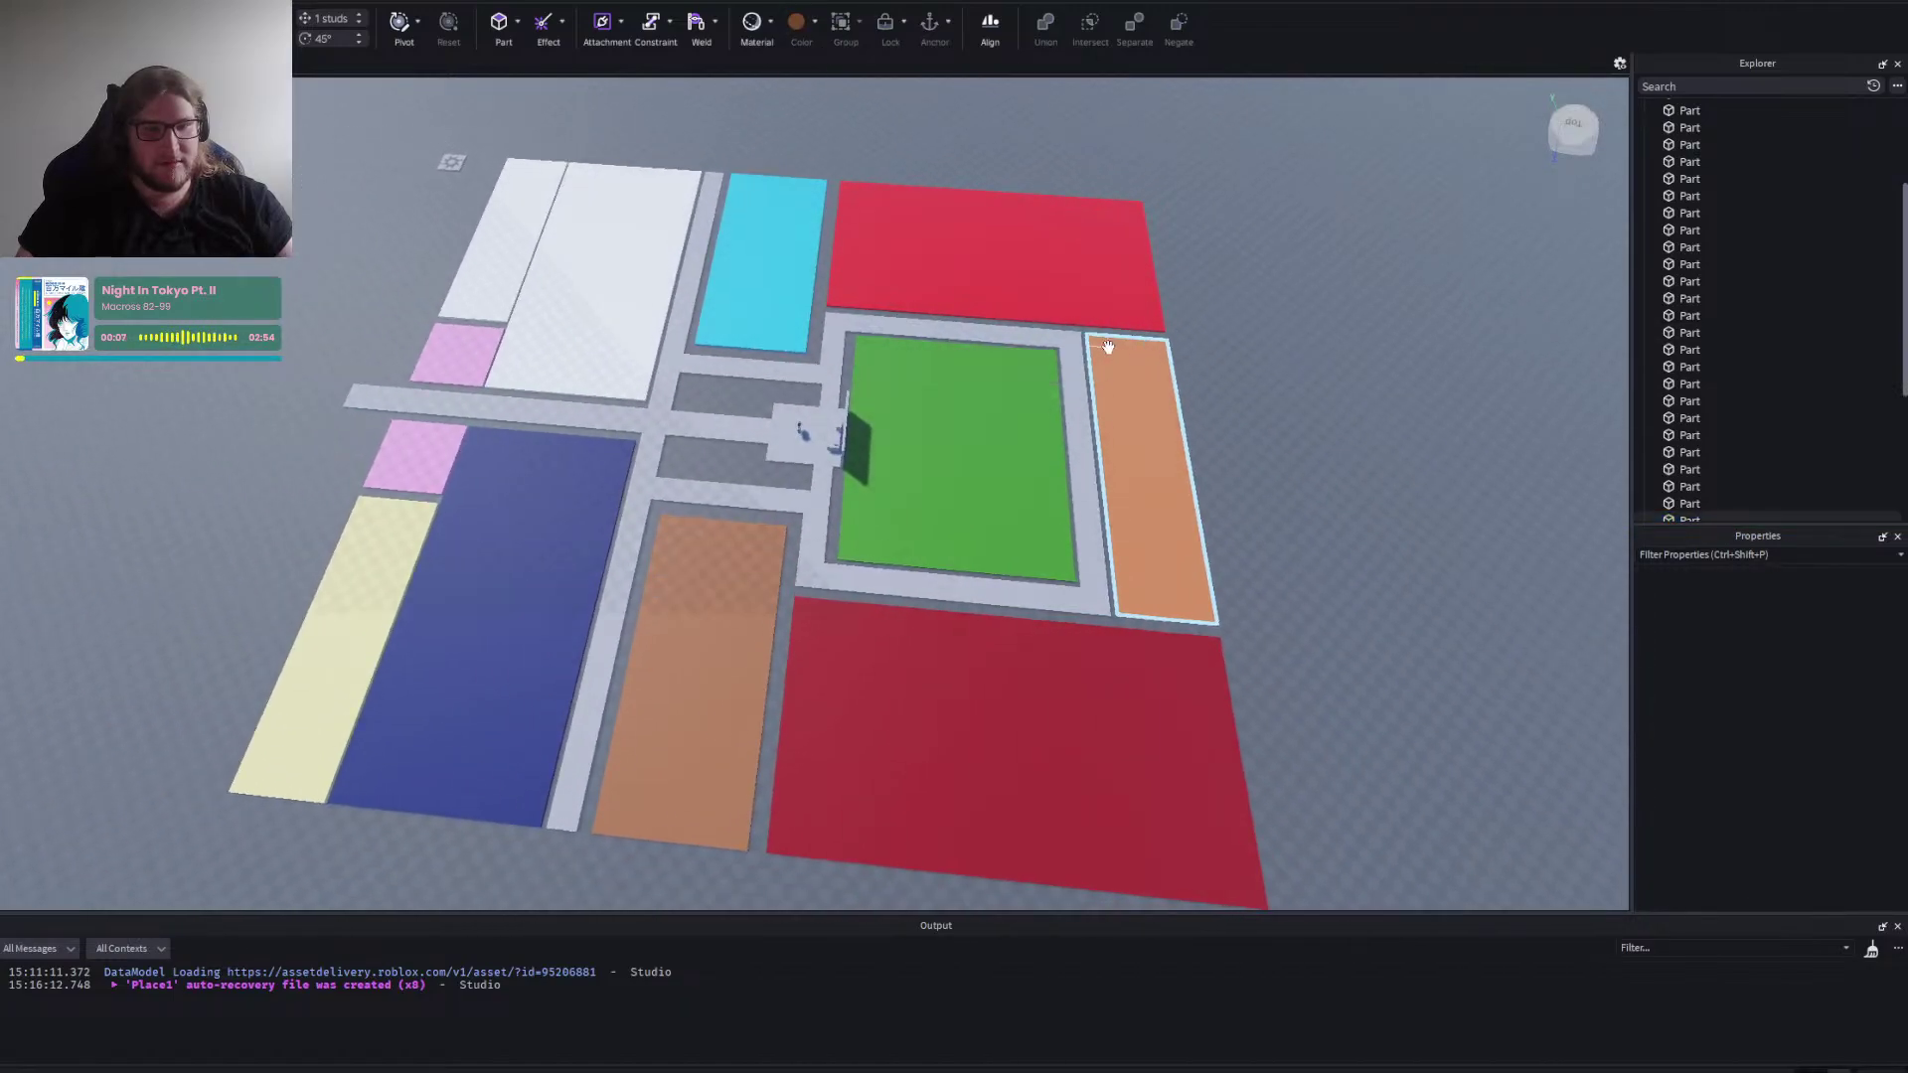
key(d)
click(647, 707)
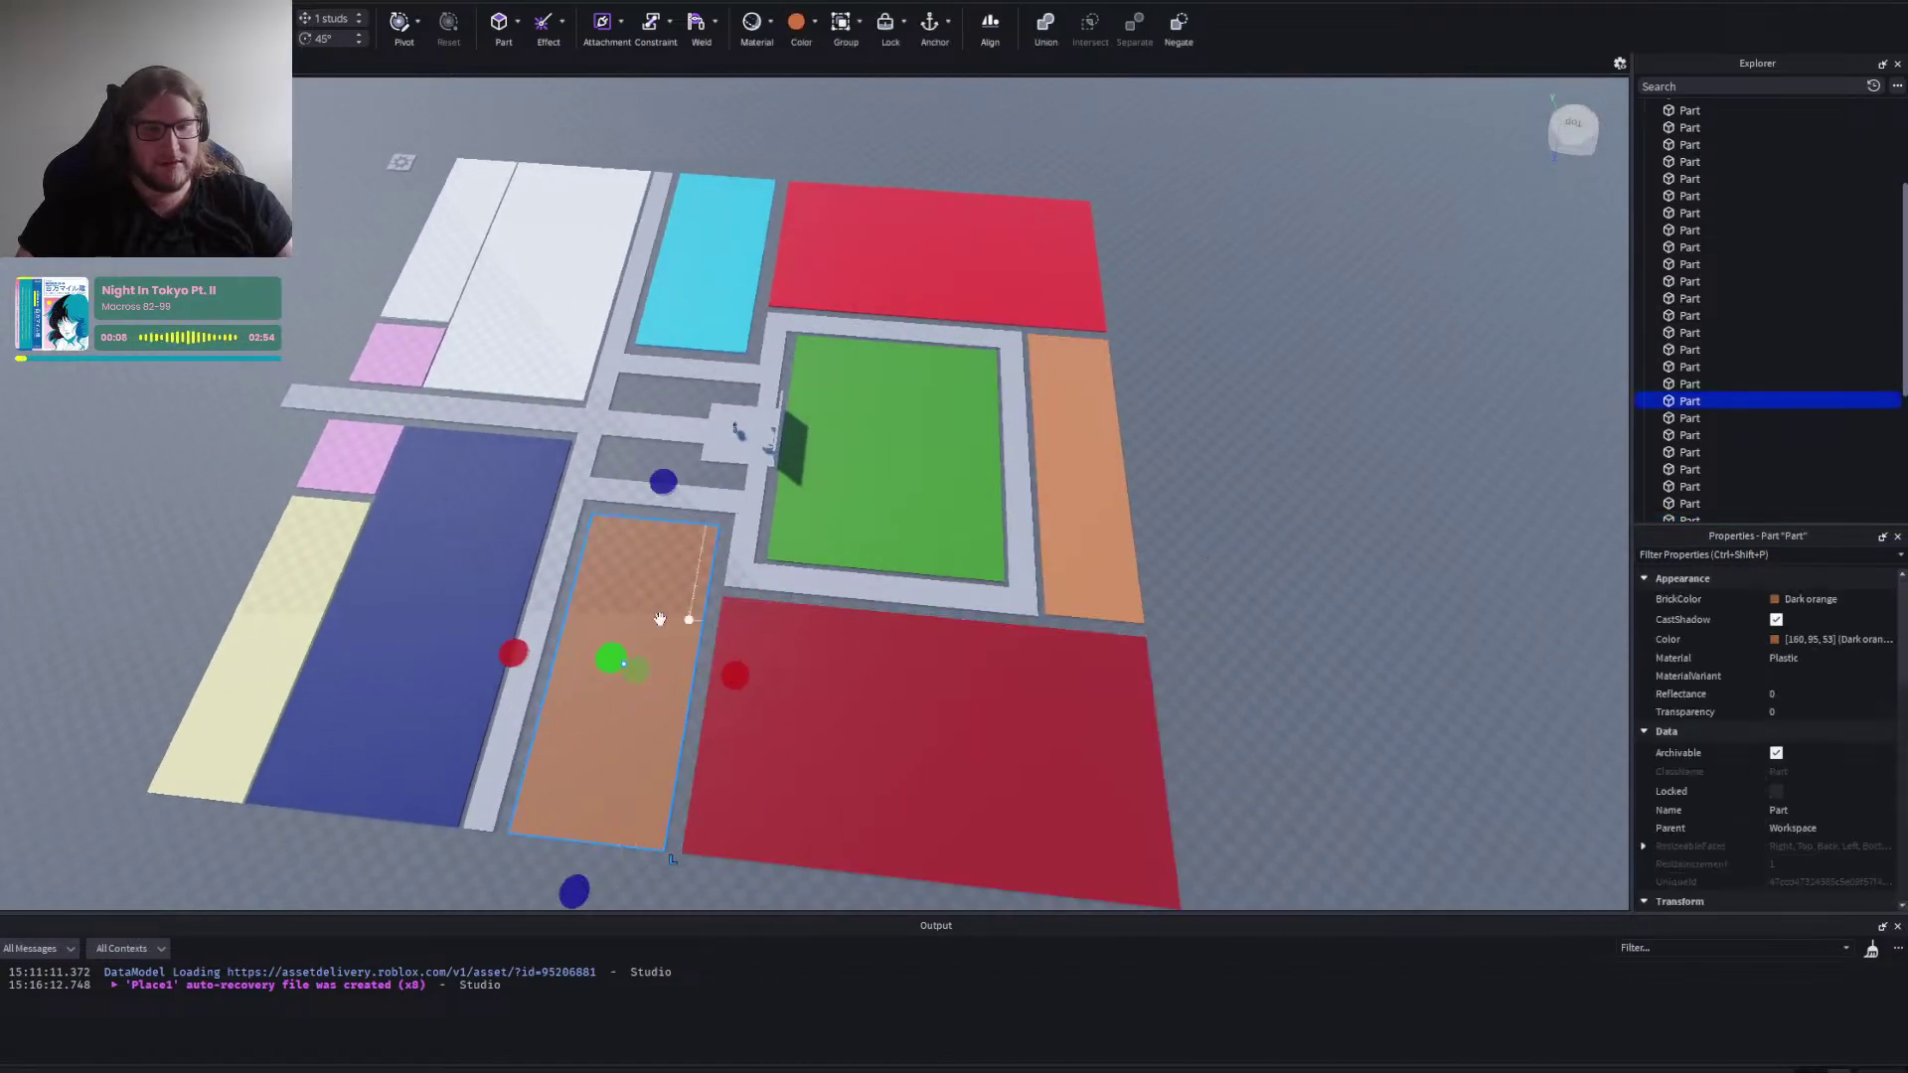
click(815, 29)
click(1004, 317)
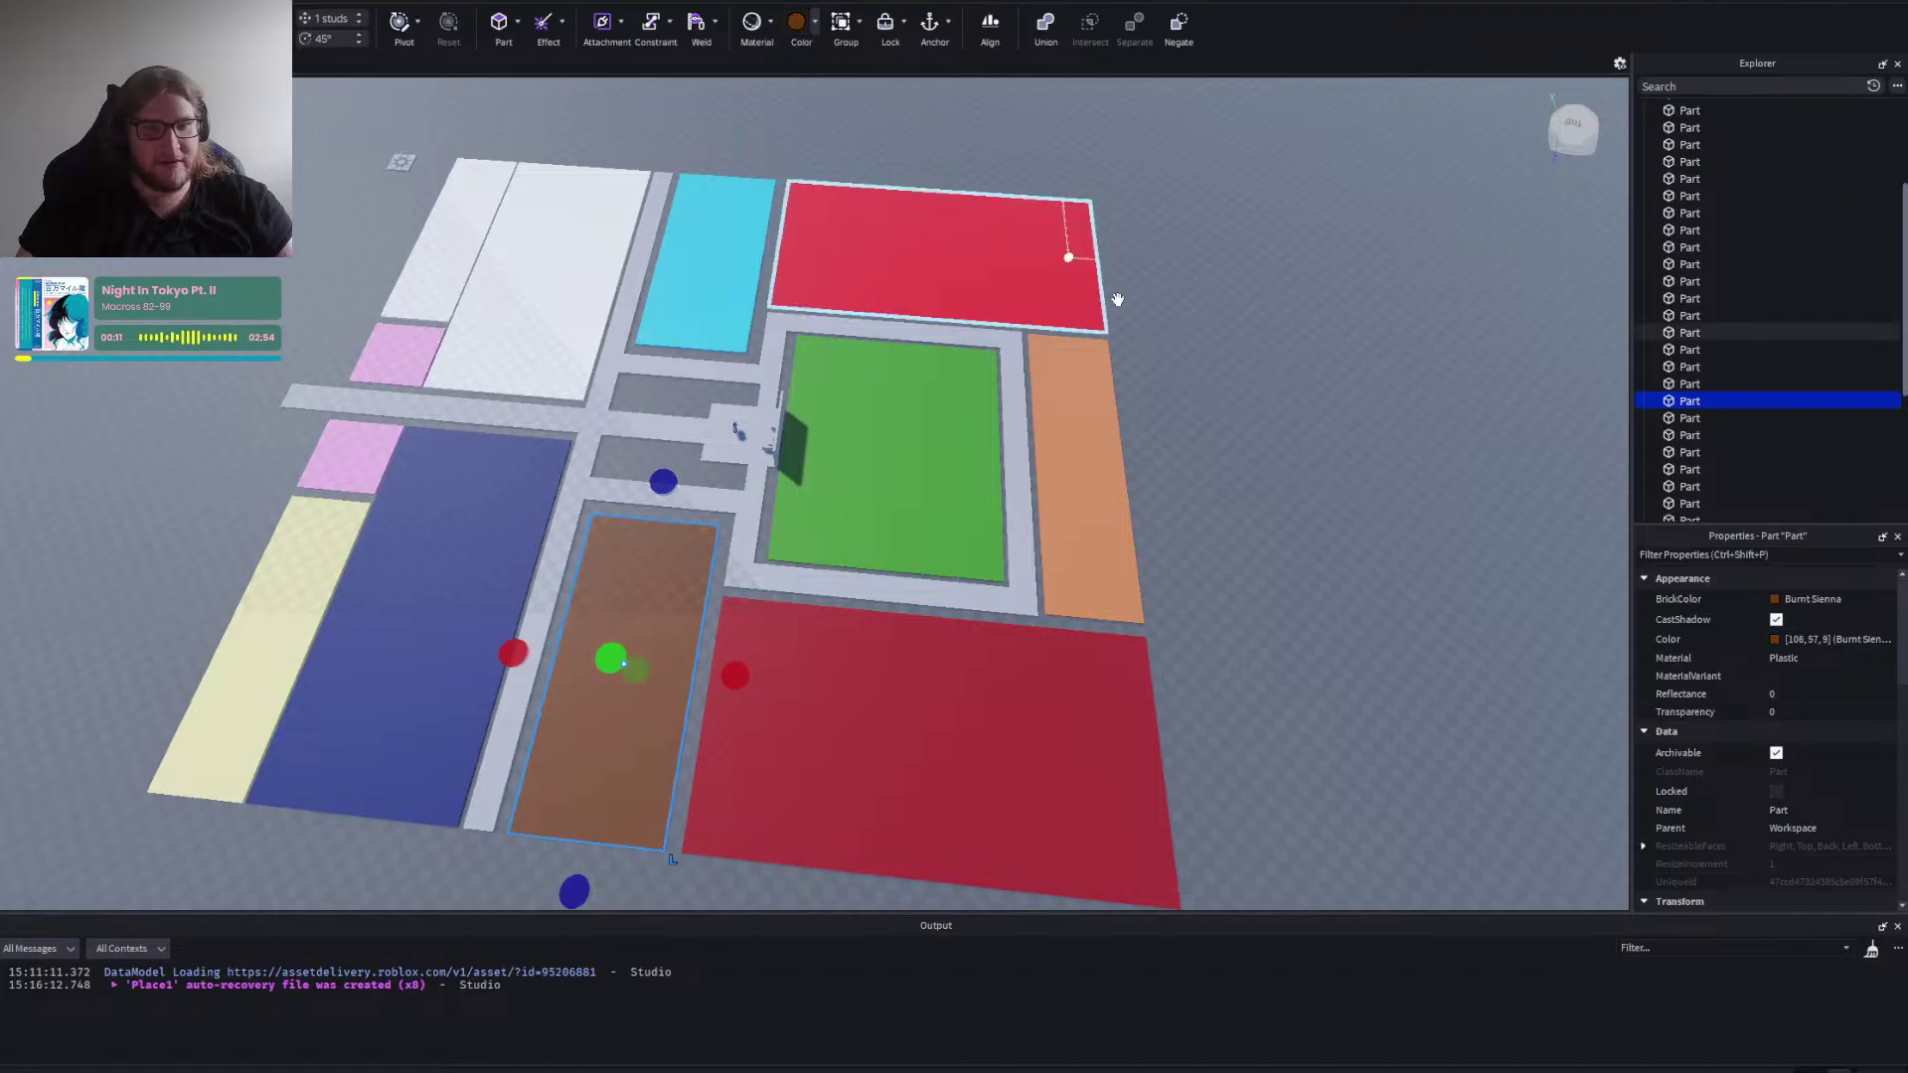
Switch to Notepad, enlarge its window and zoom the text to 170% to read the complete room colour list.
click(1235, 374)
right_click(1236, 373)
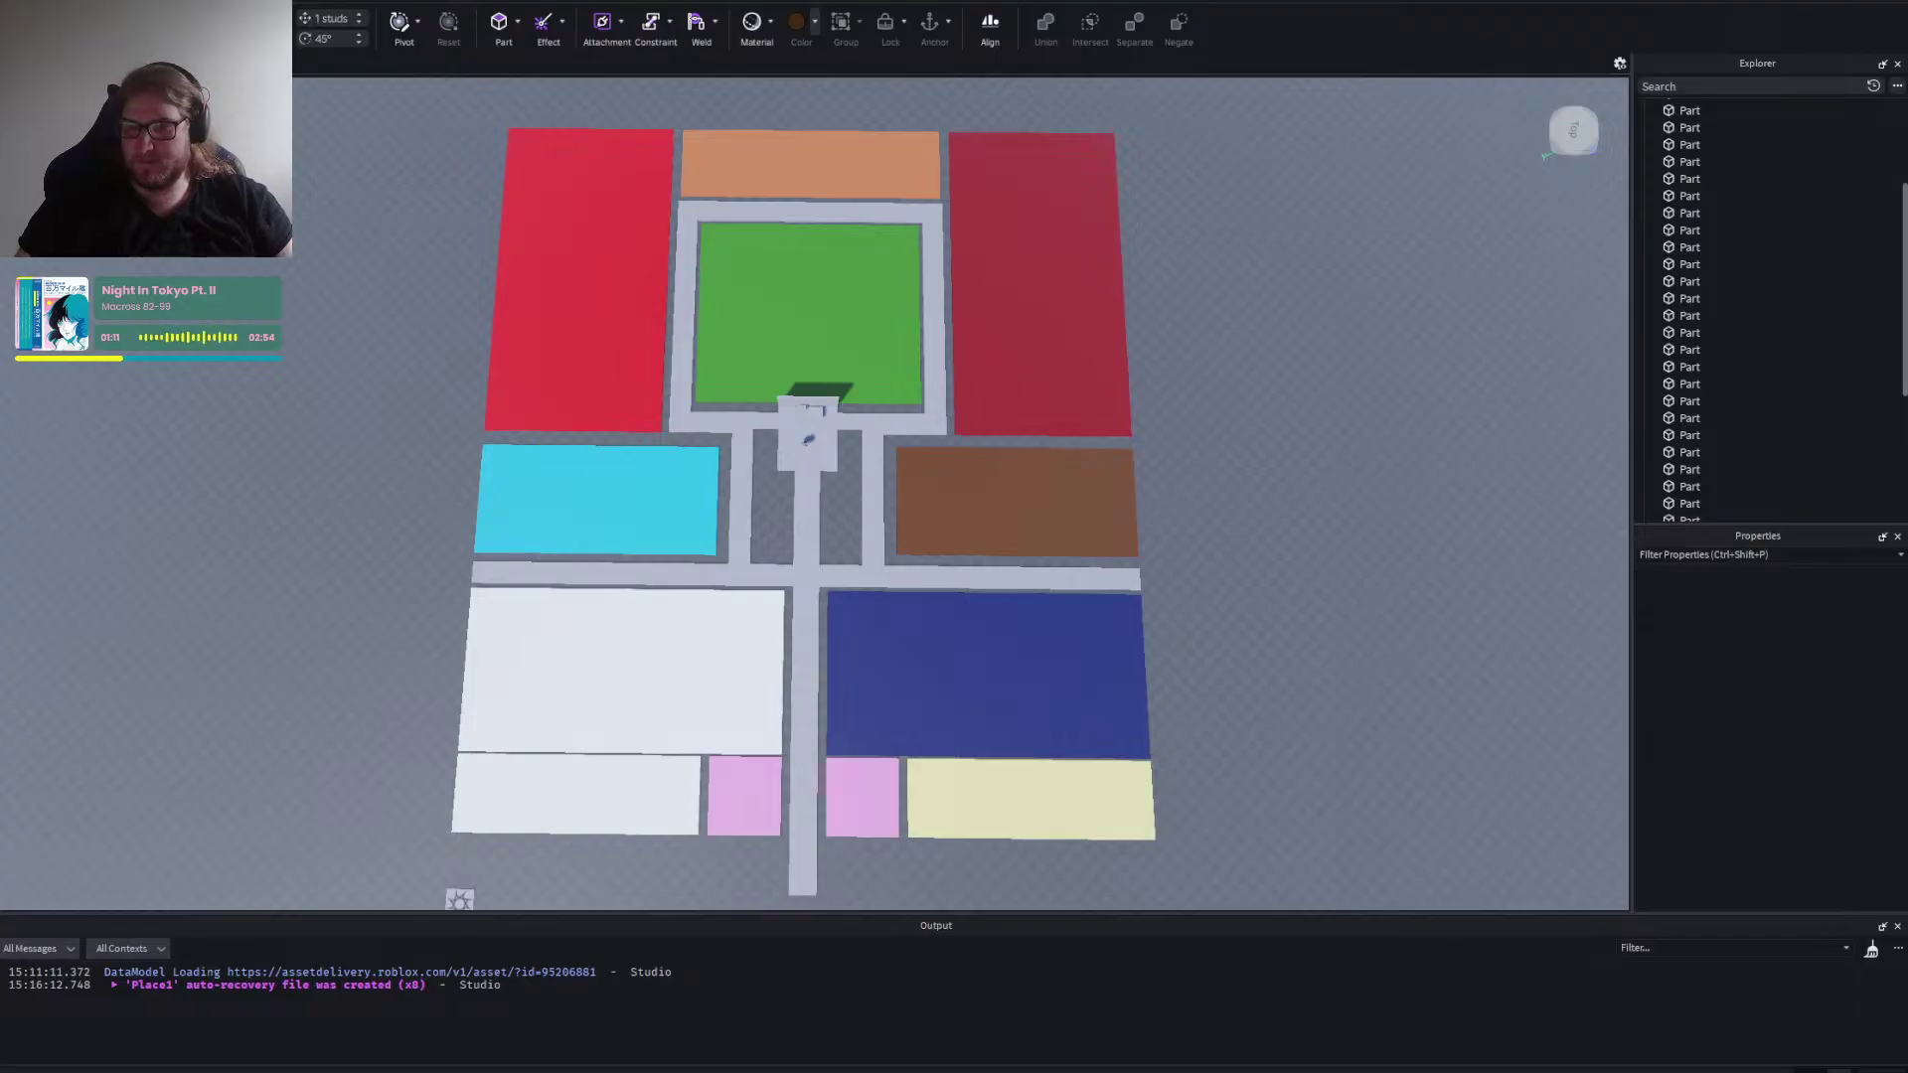
drag(1897, 755, 677, 138)
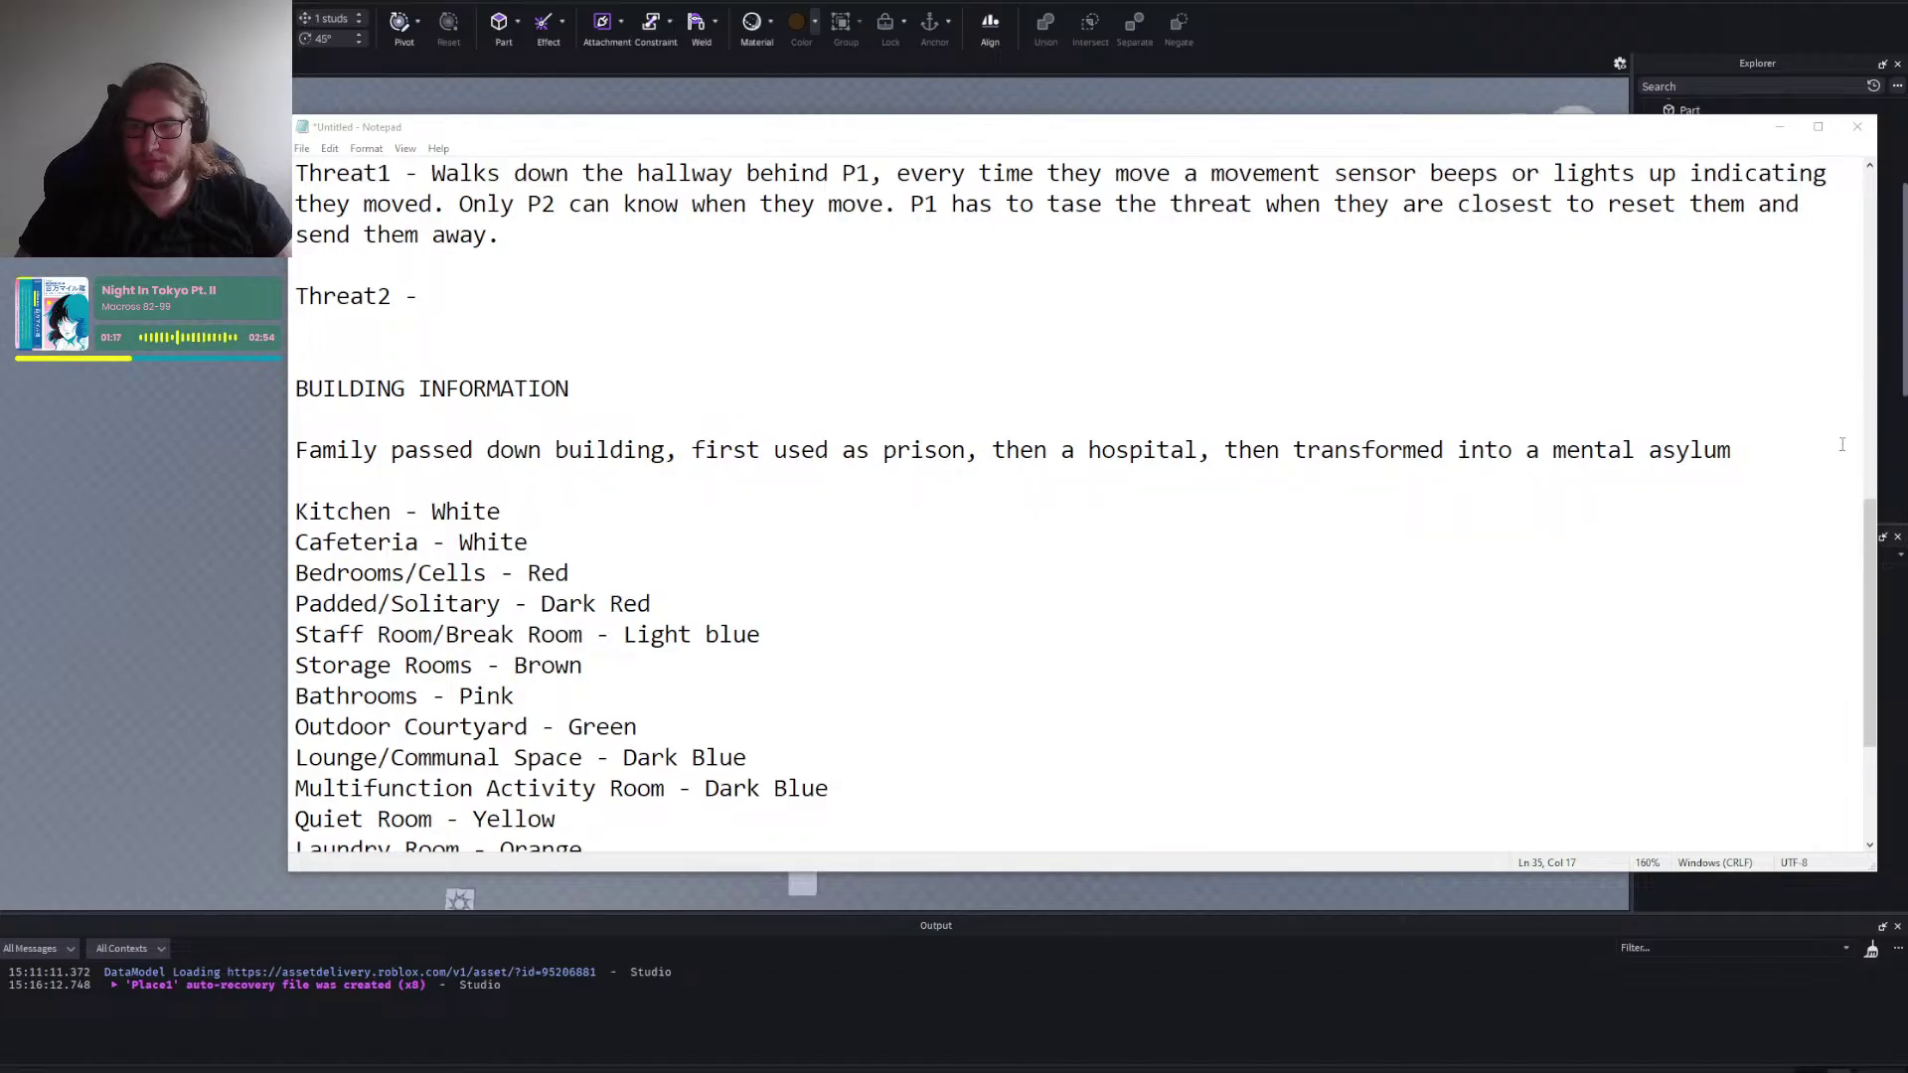
mouse_move(1876, 447)
mouse_down()
mouse_move(1682, 432)
mouse_move(1903, 435)
mouse_up()
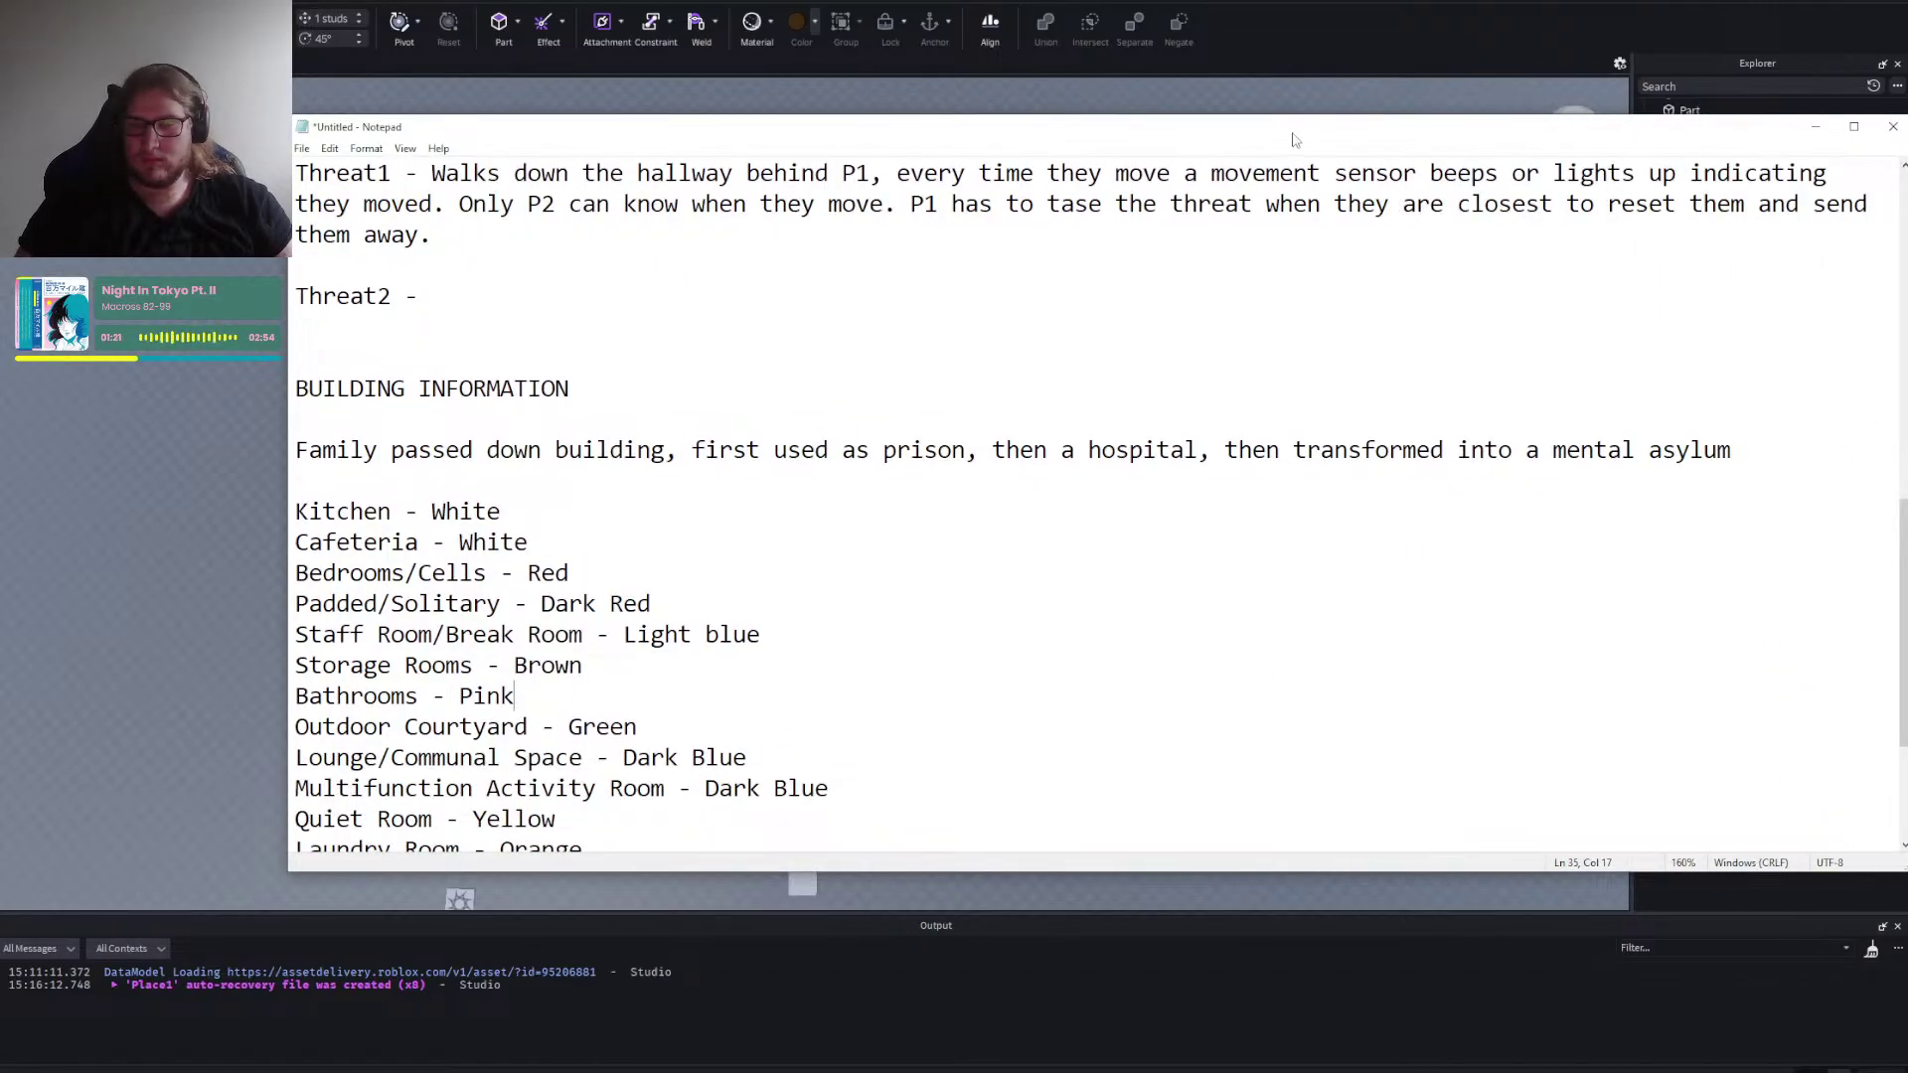
drag(1295, 139, 1277, 62)
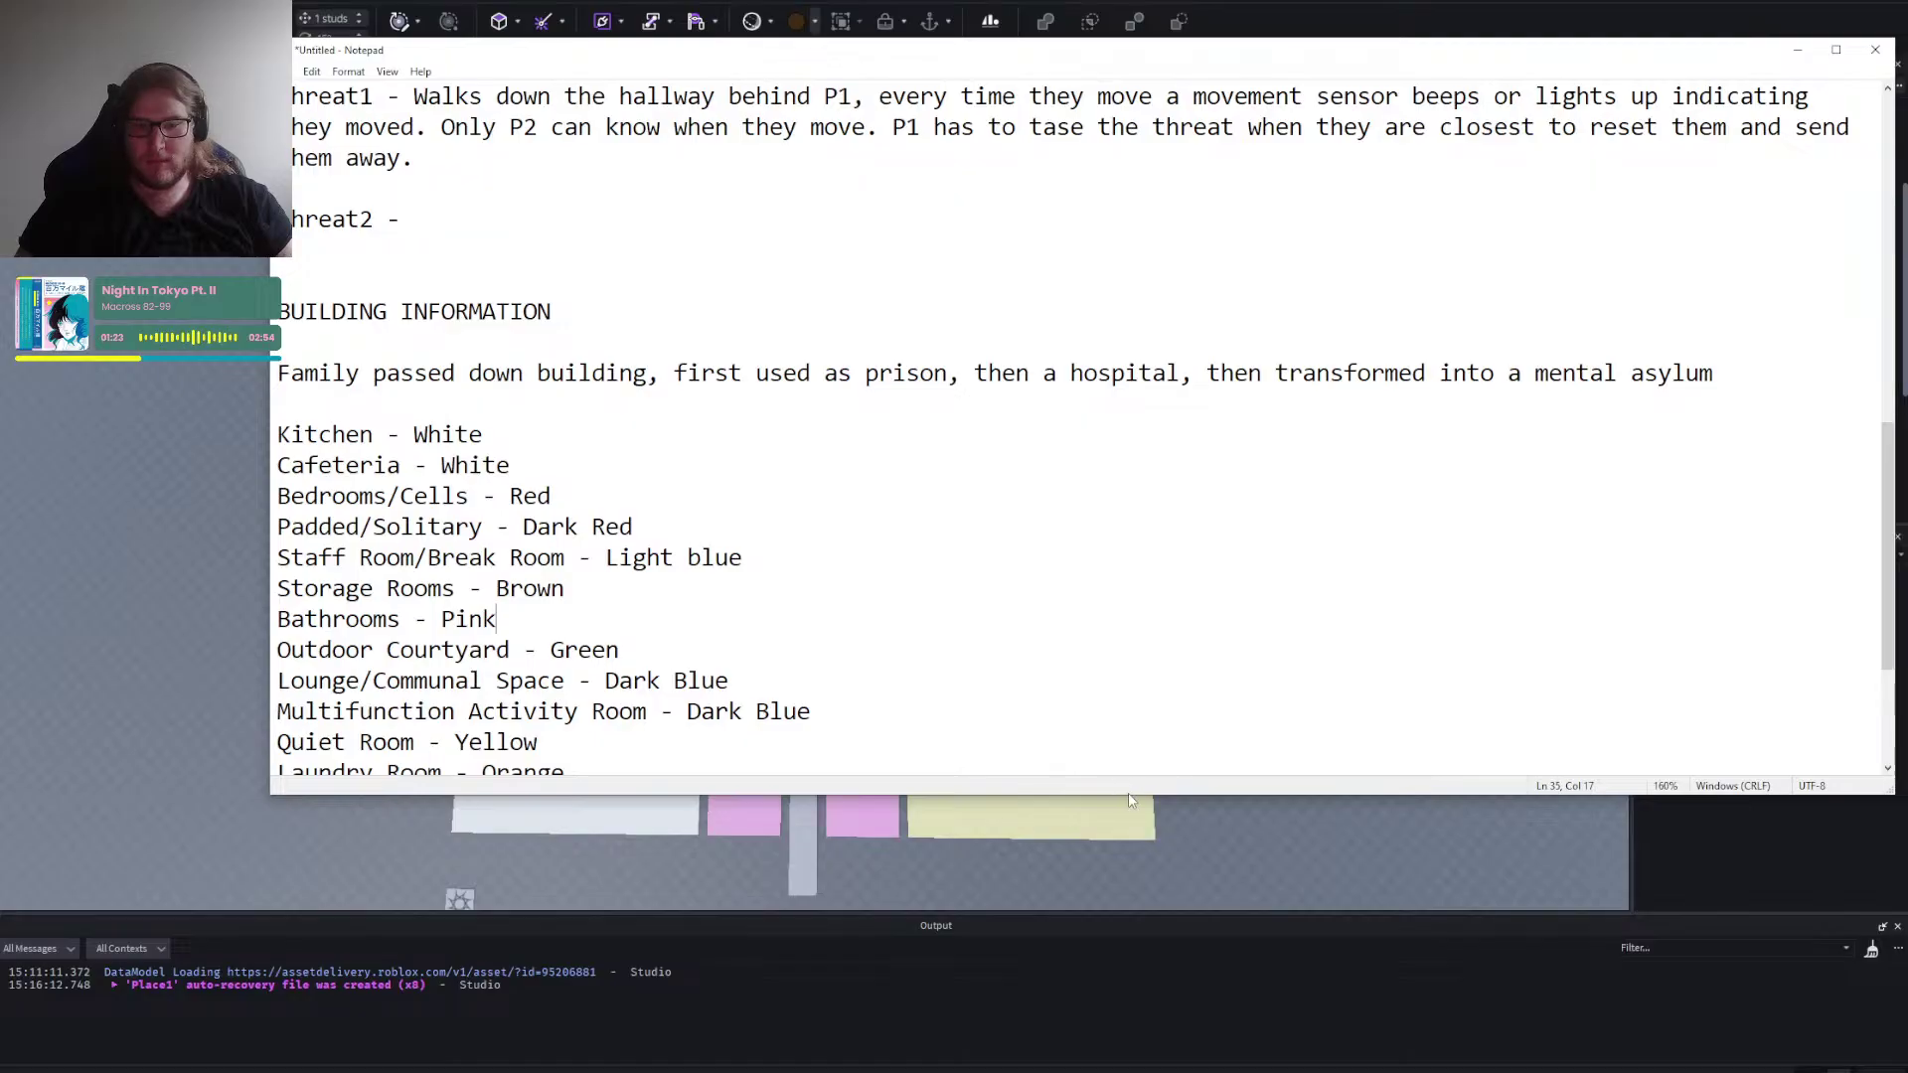
drag(1129, 800, 1118, 1055)
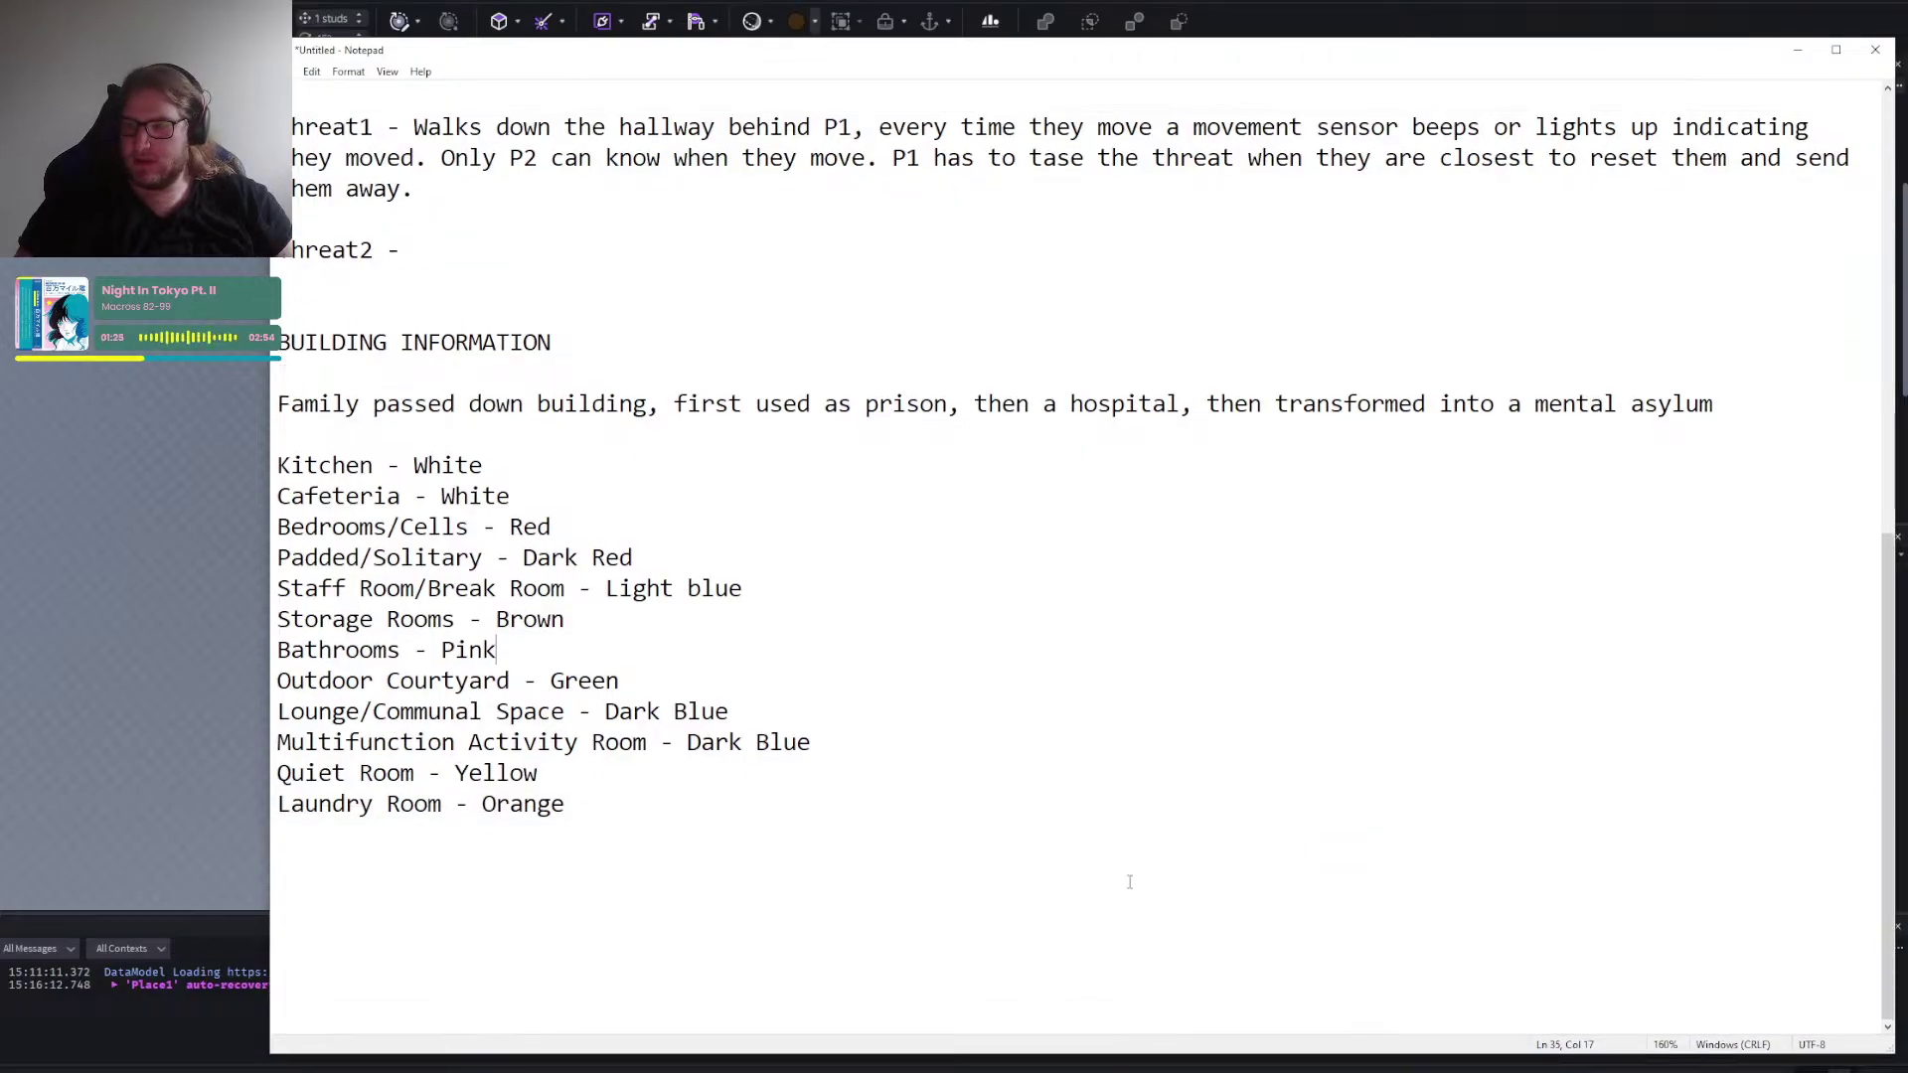
click(1130, 882)
key(ctrl+plus)
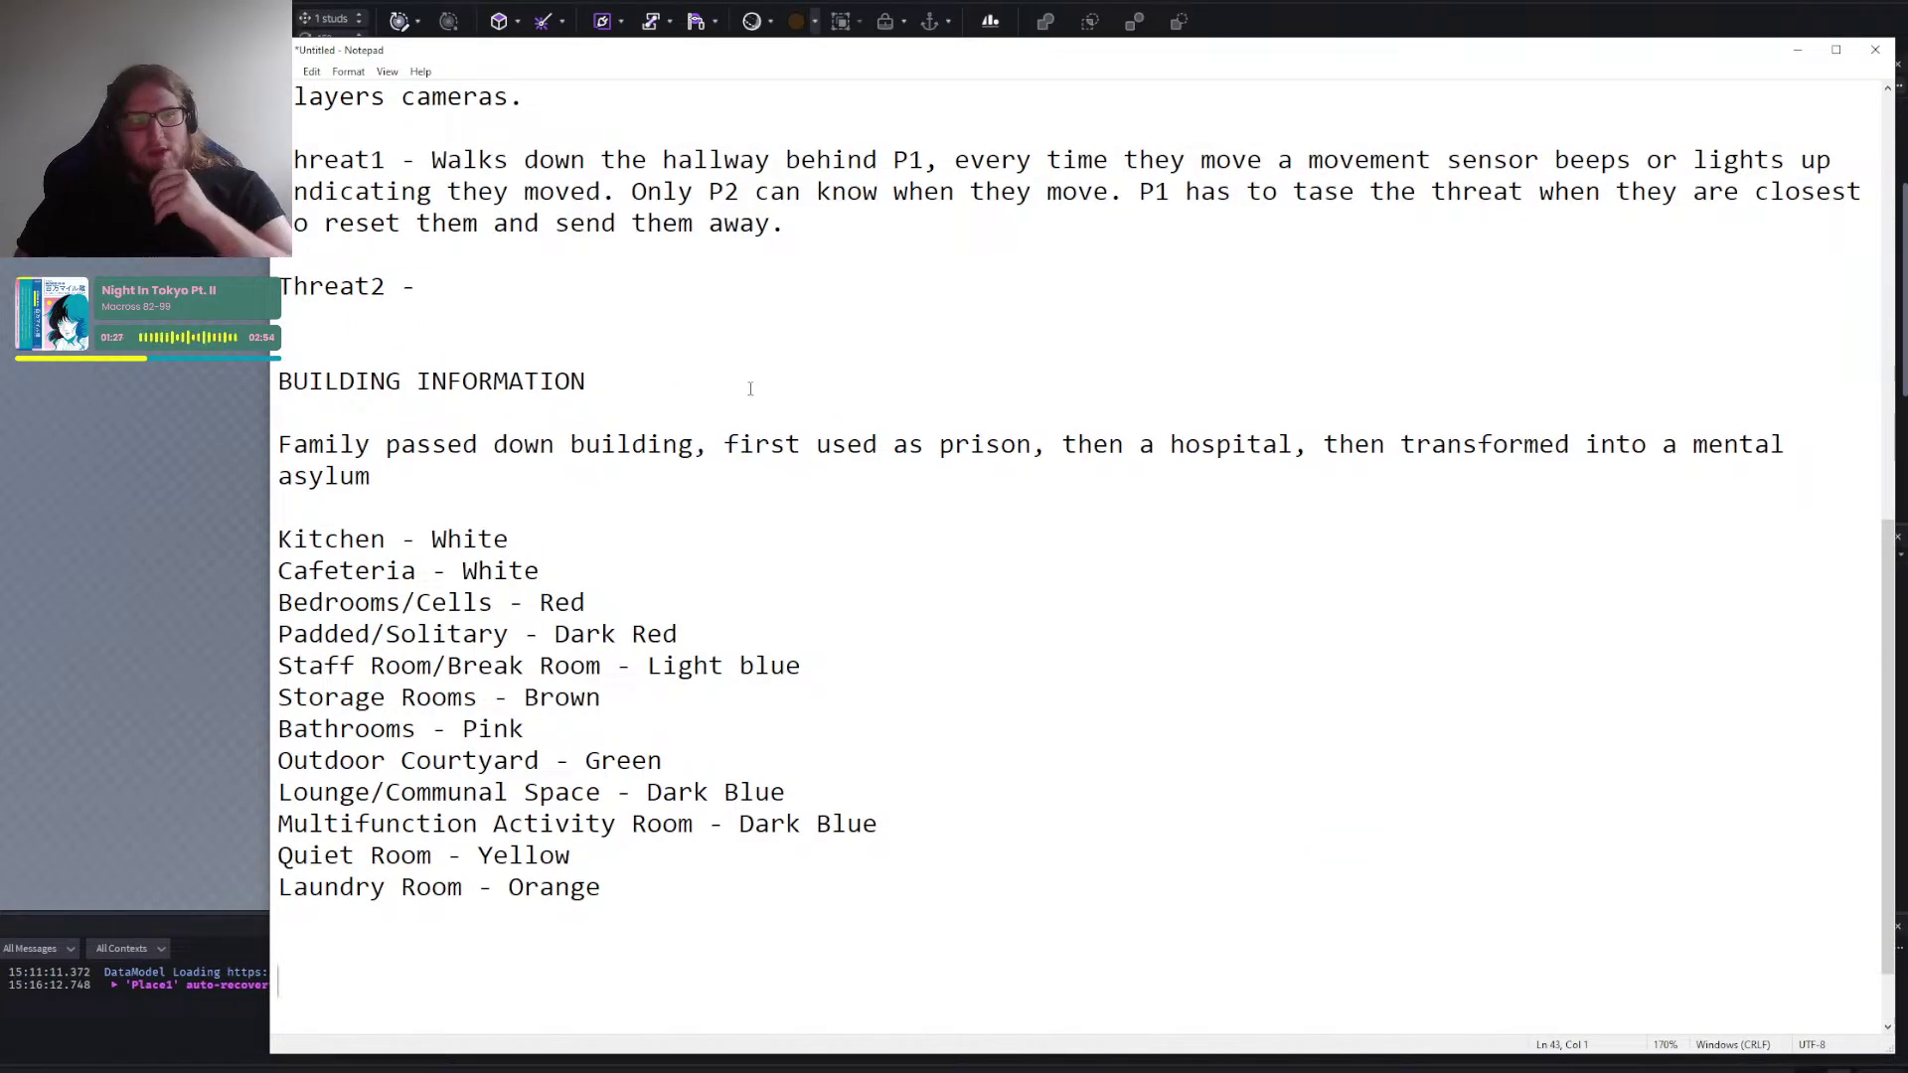
click(191, 414)
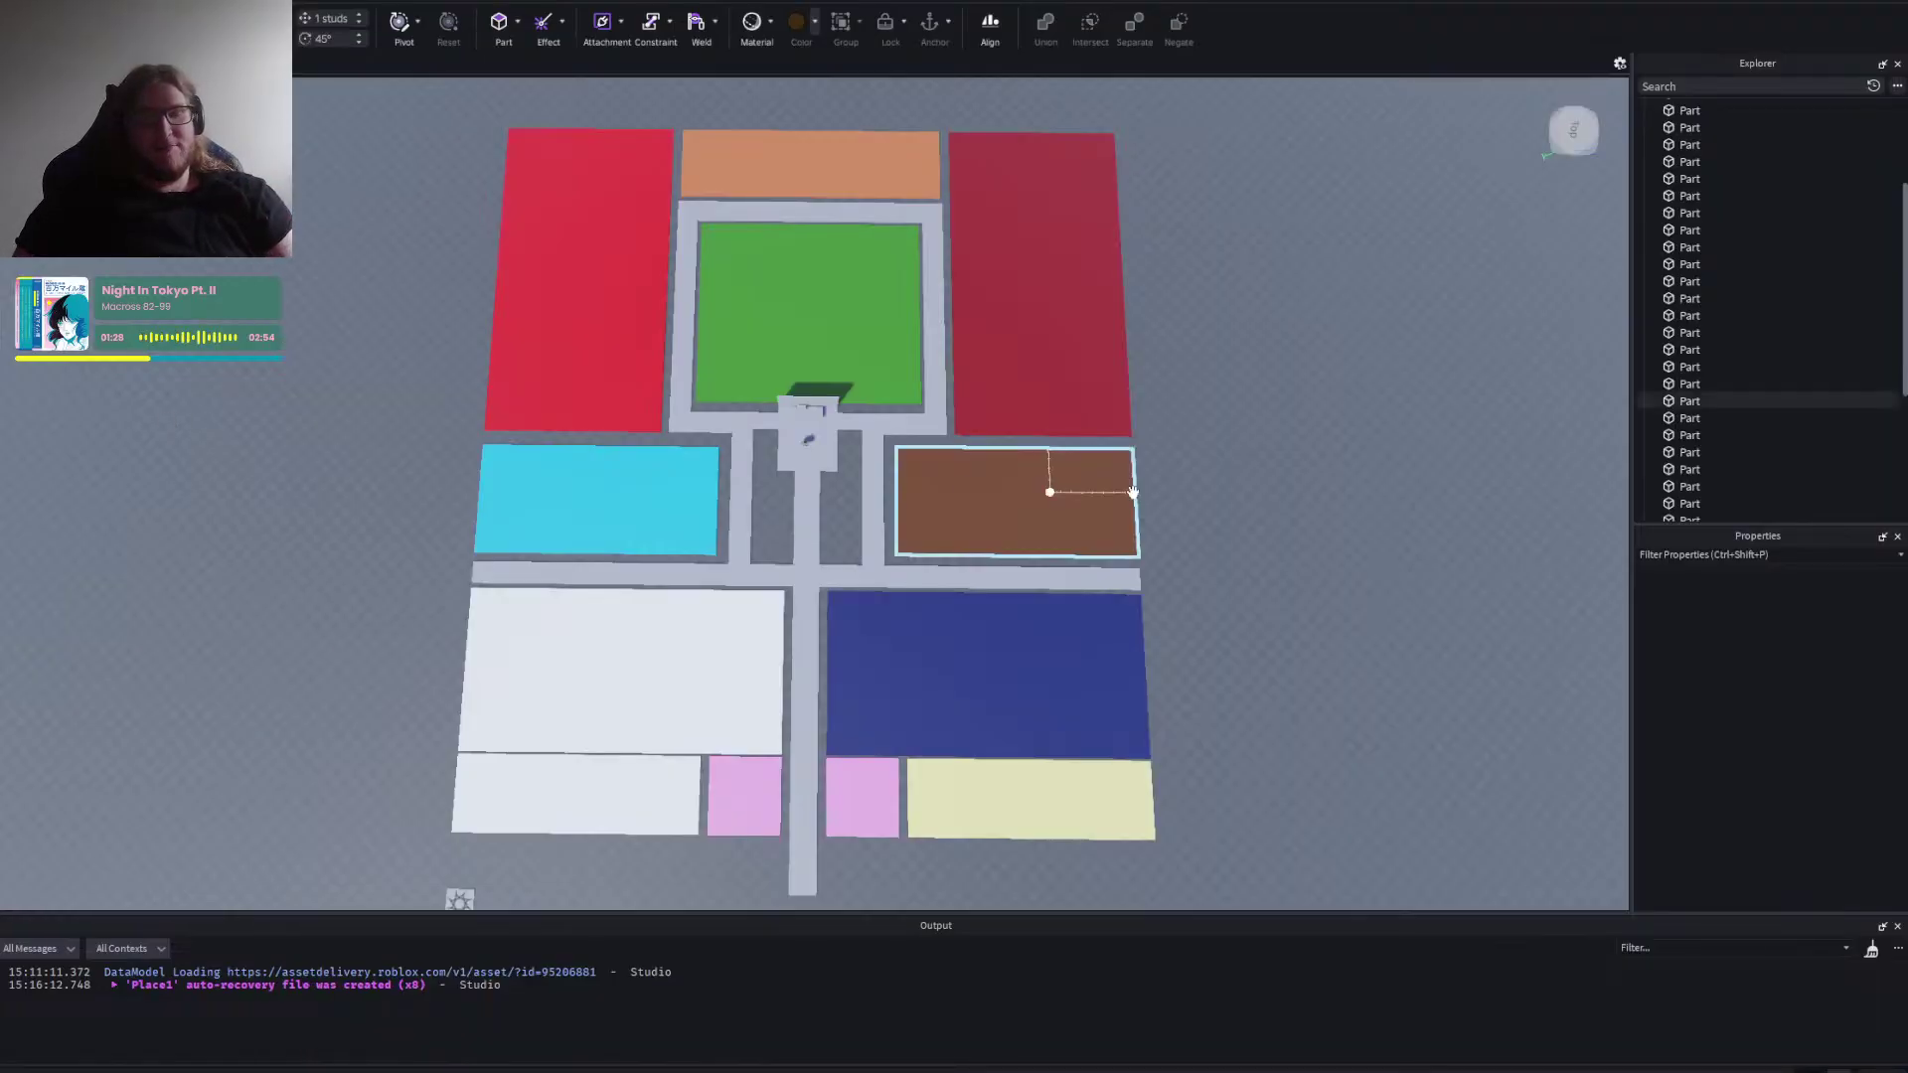
Return to Roblox Studio and shorten the entrance road between the two pink plots so its outer end lines up with them.
scroll(1249, 491, down, 3)
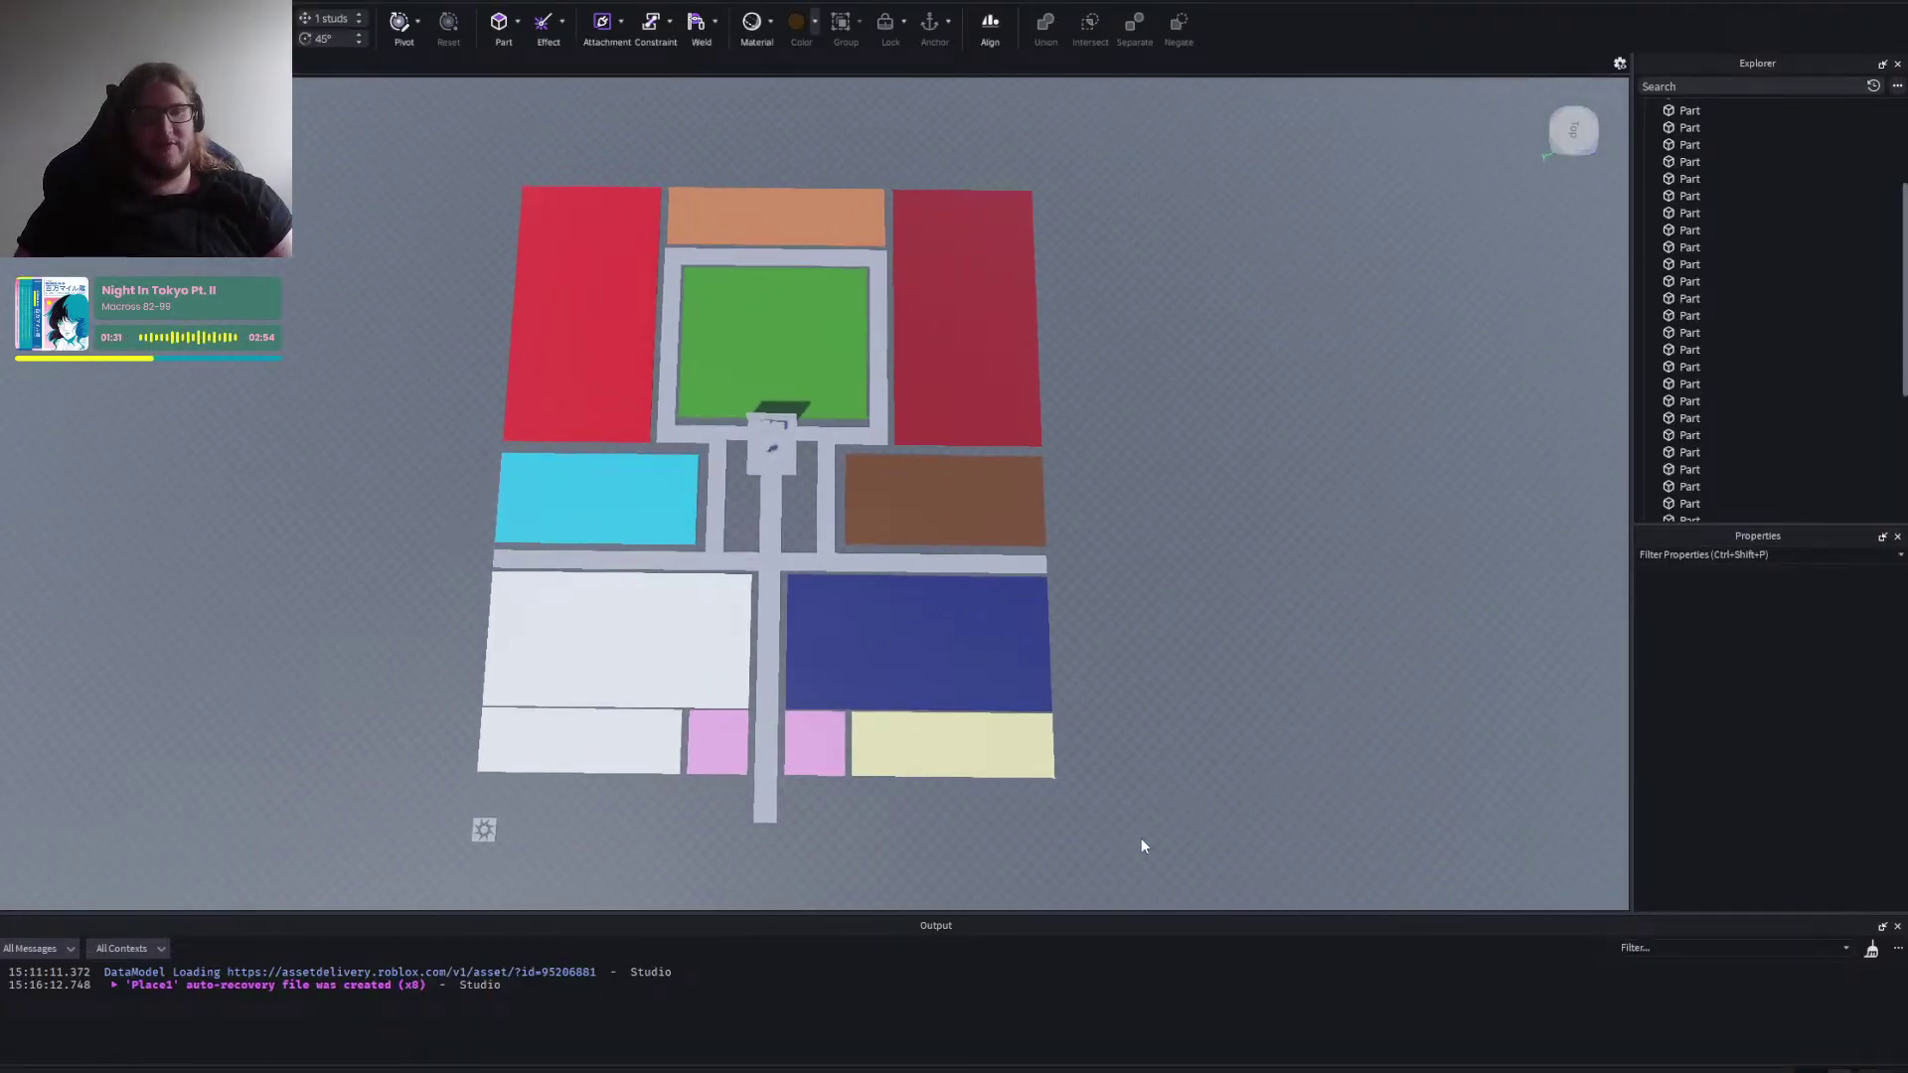
click(768, 809)
right_click(879, 797)
scroll(880, 797, up, 3)
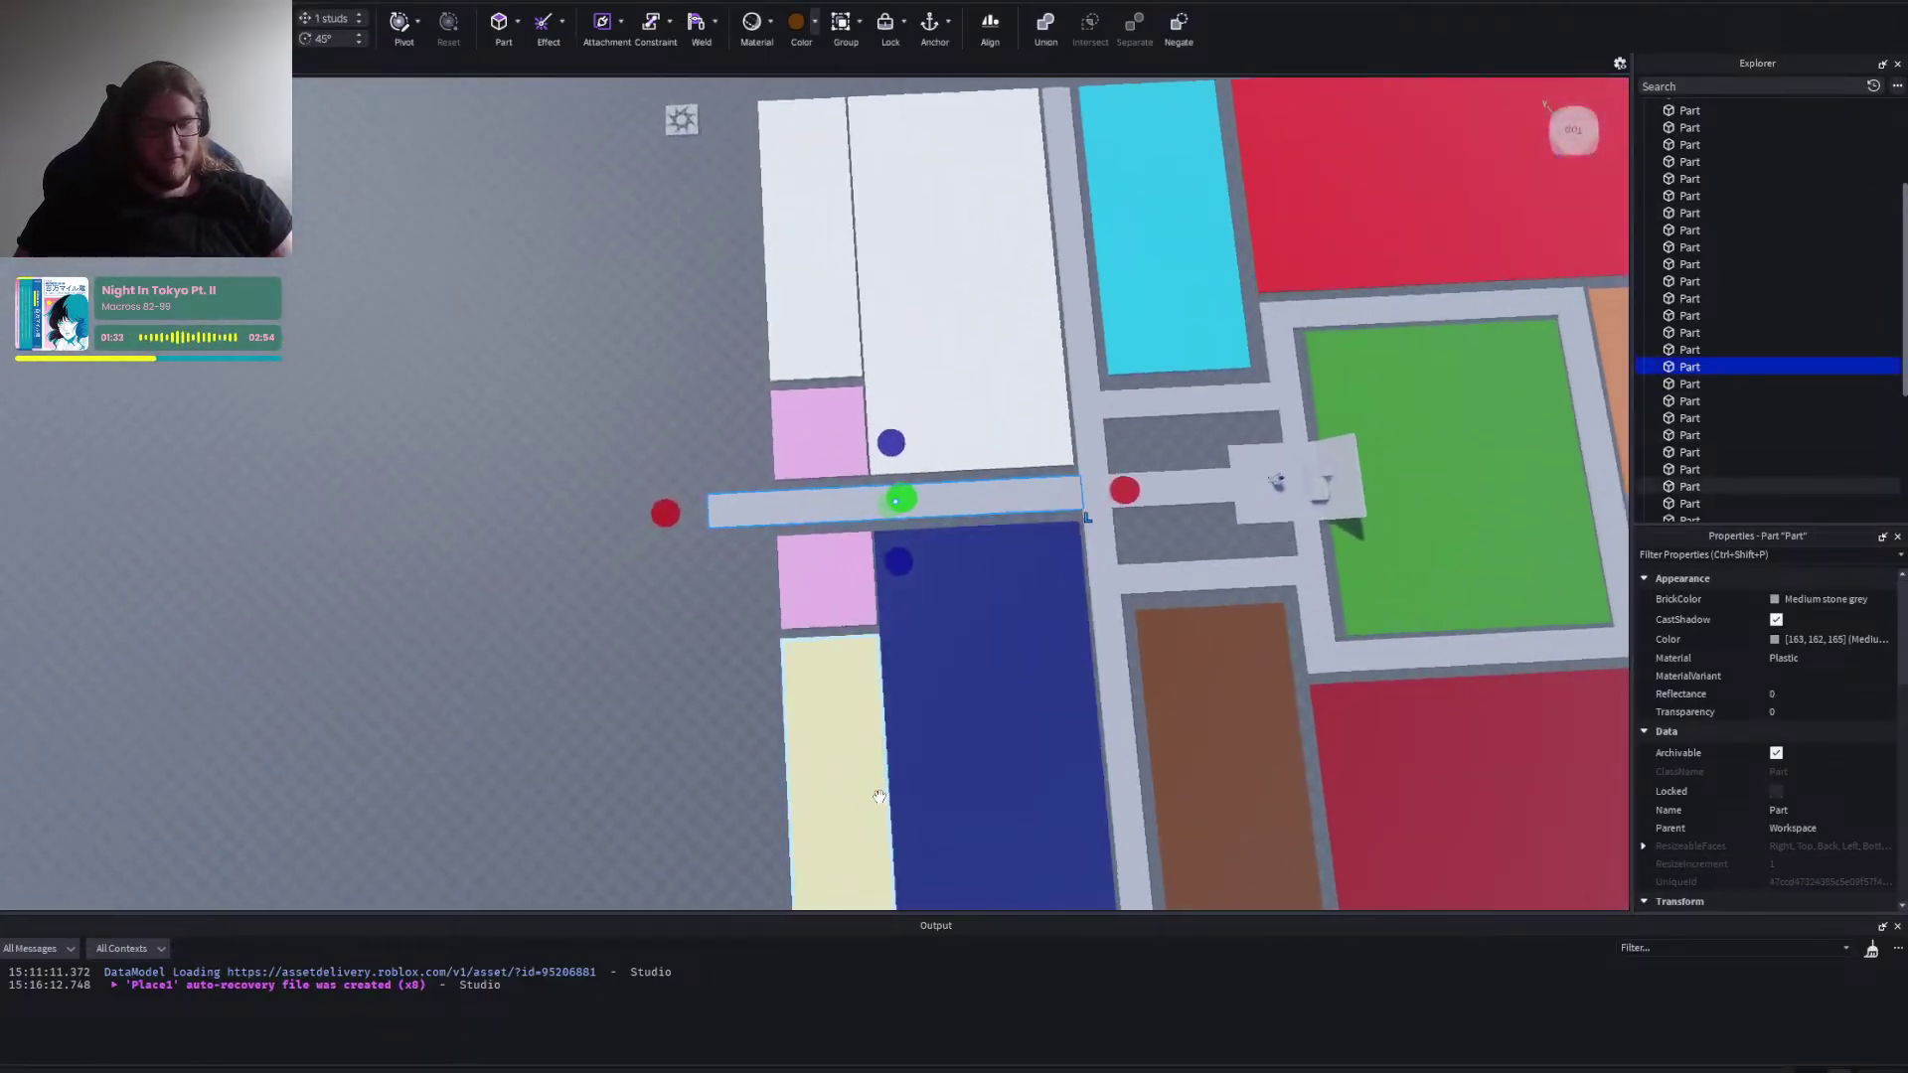
scroll(700, 501, up, 5)
drag(568, 556, 838, 555)
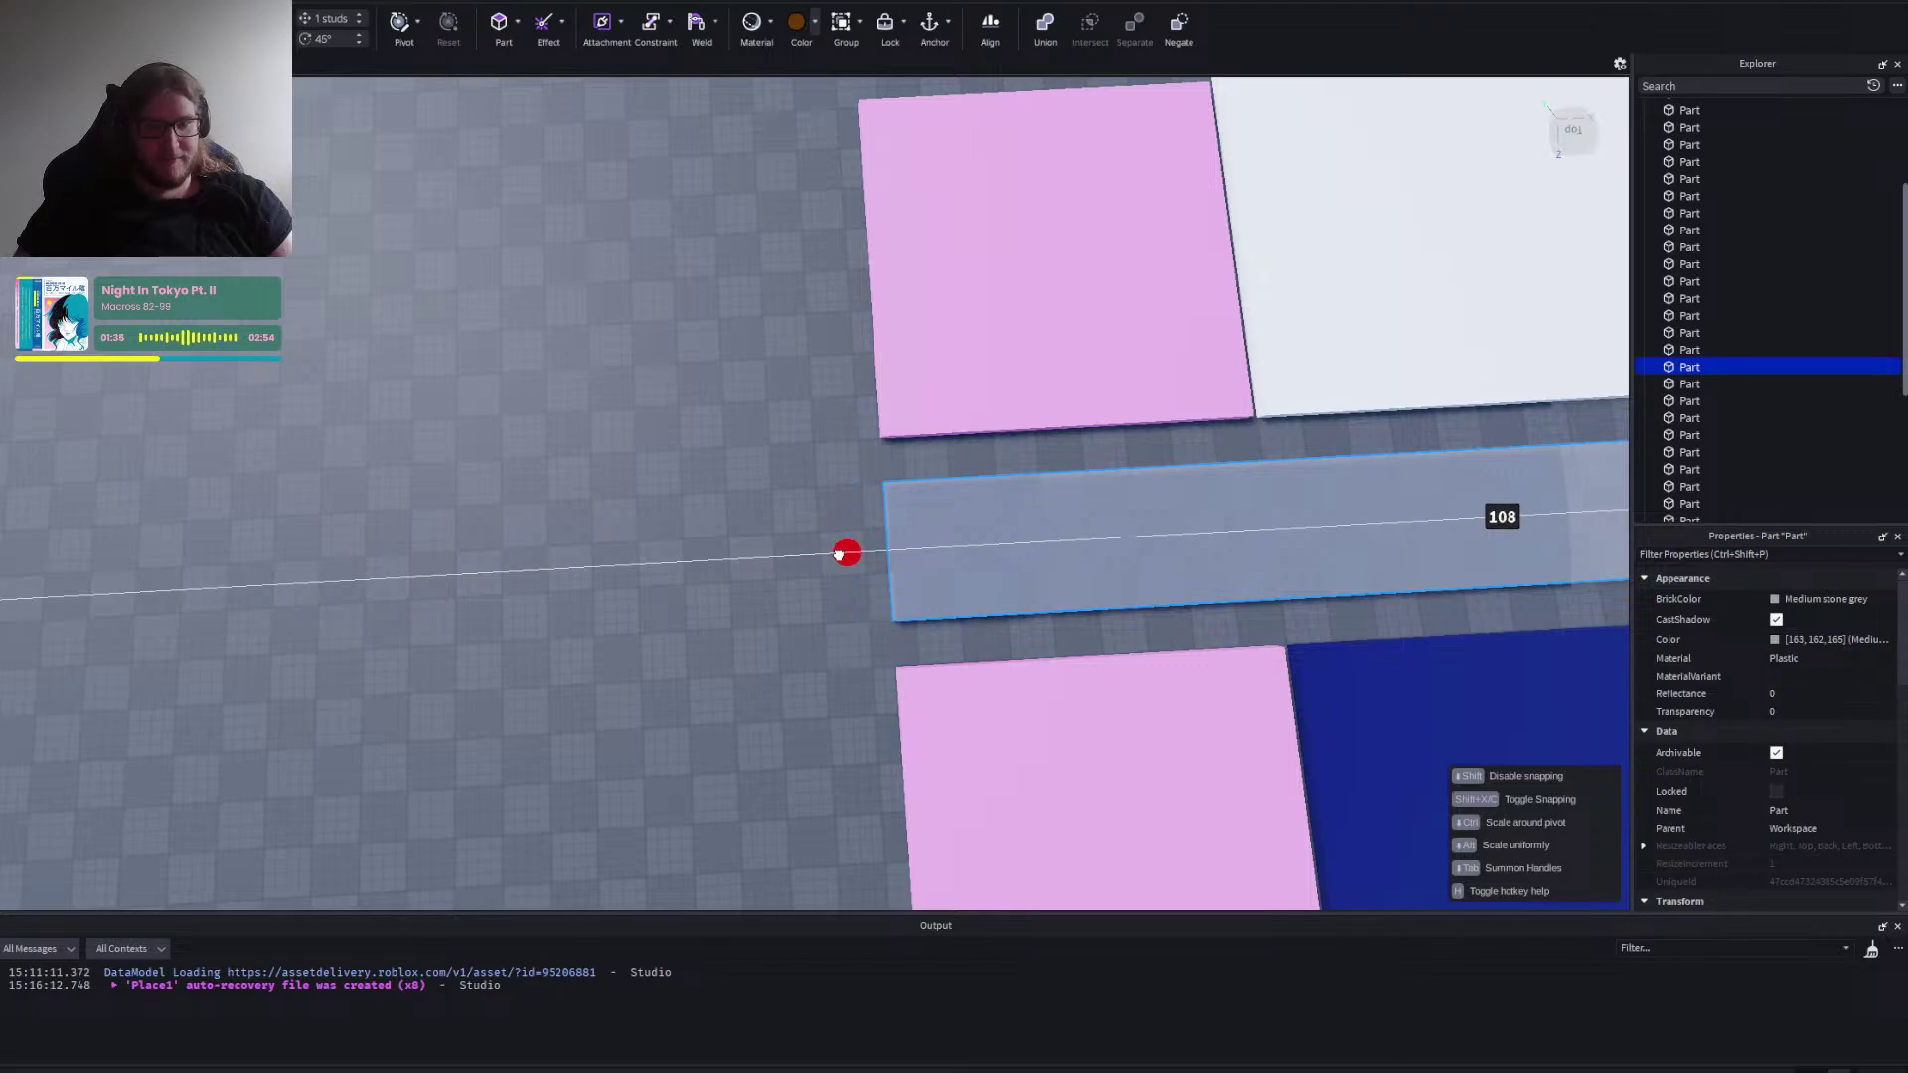
click(738, 695)
scroll(737, 697, down, 5)
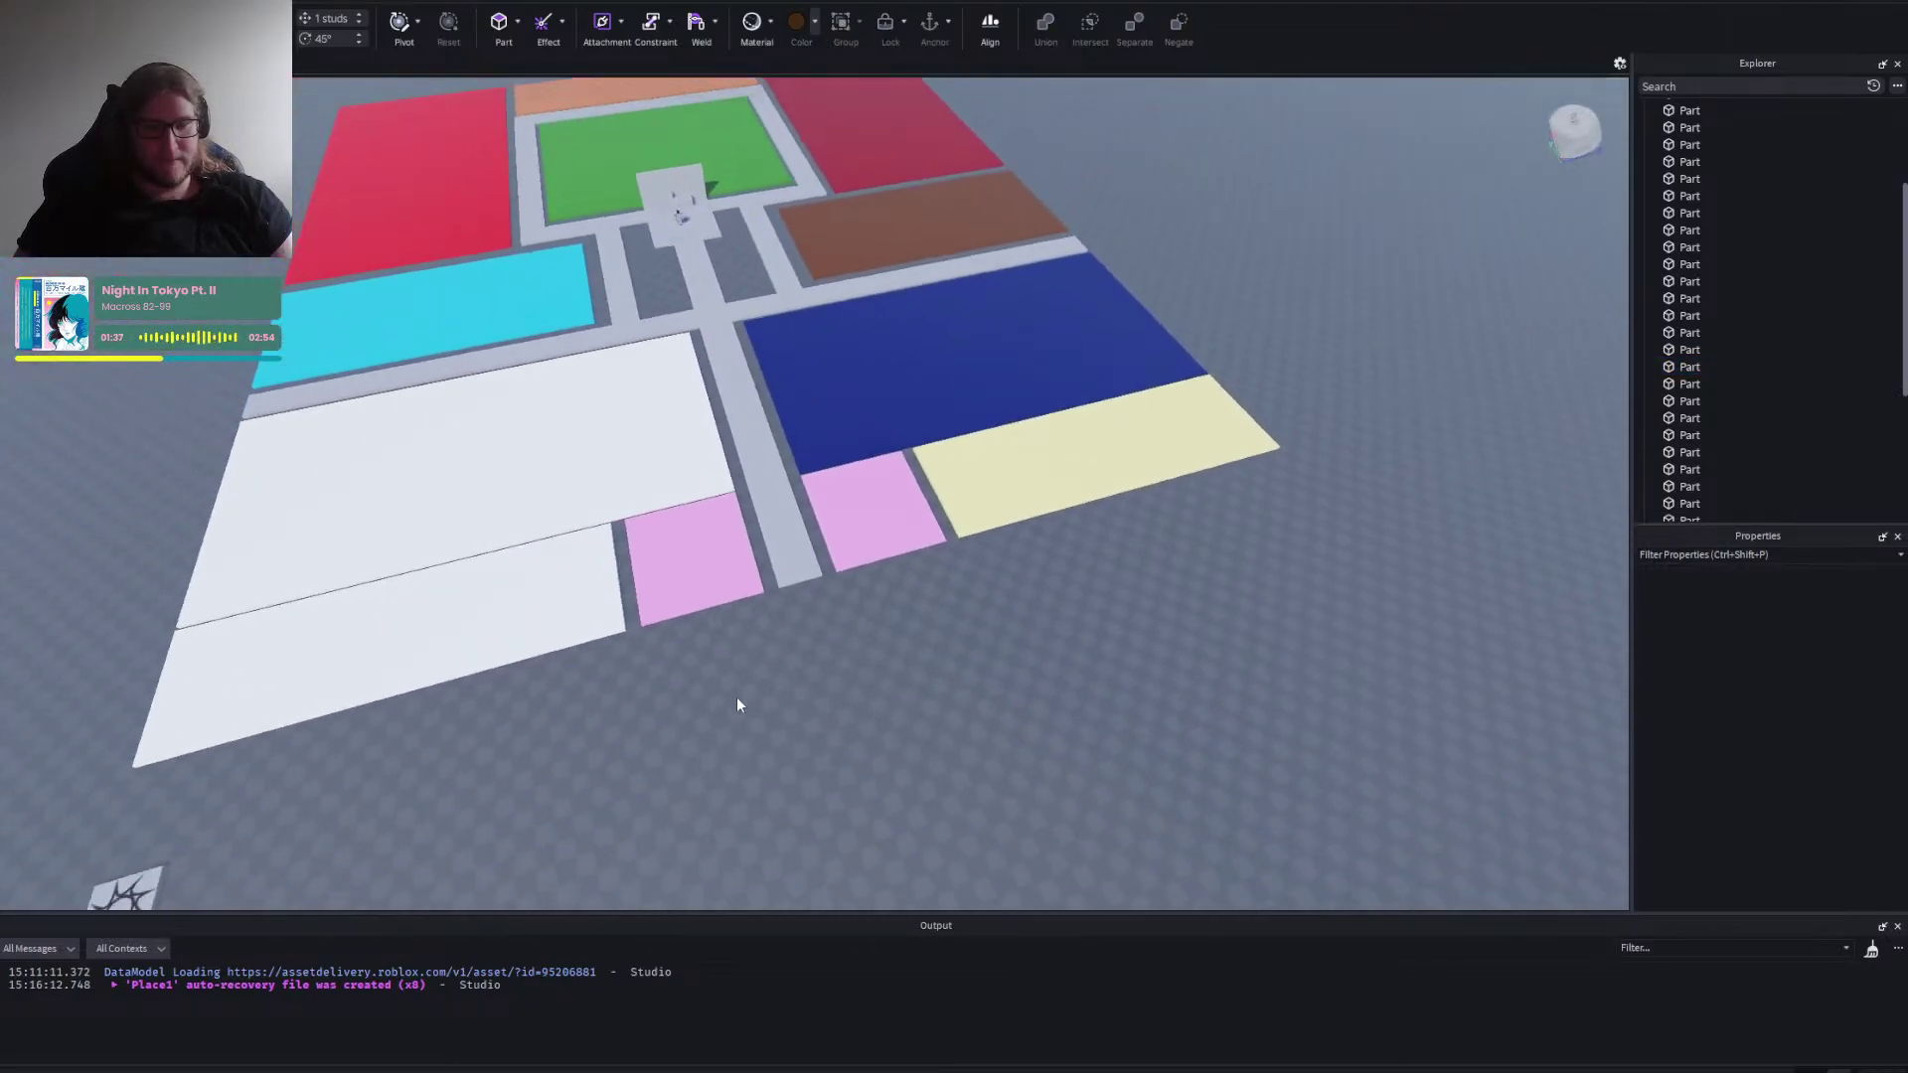
scroll(737, 697, down, 5)
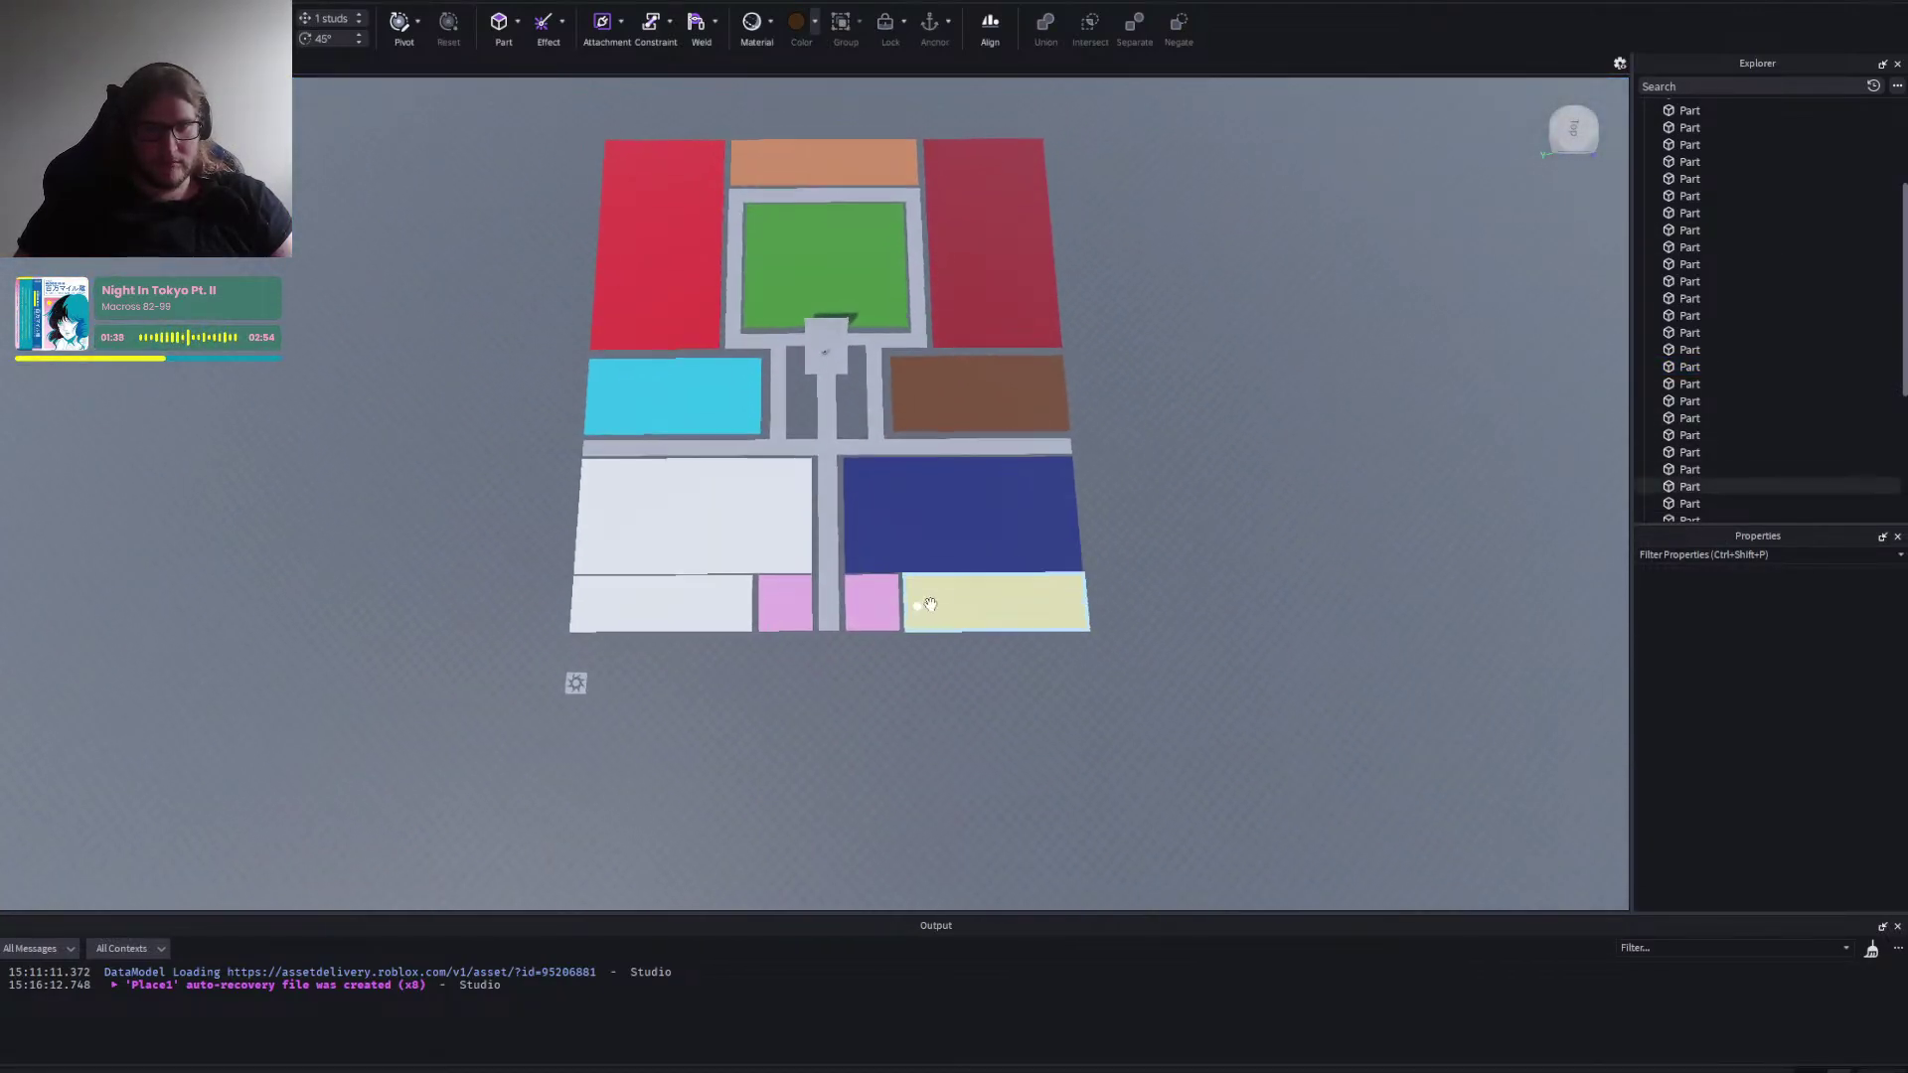
Select all the plots and roads and try lifting them together high above the baseplate.
right_click(1111, 558)
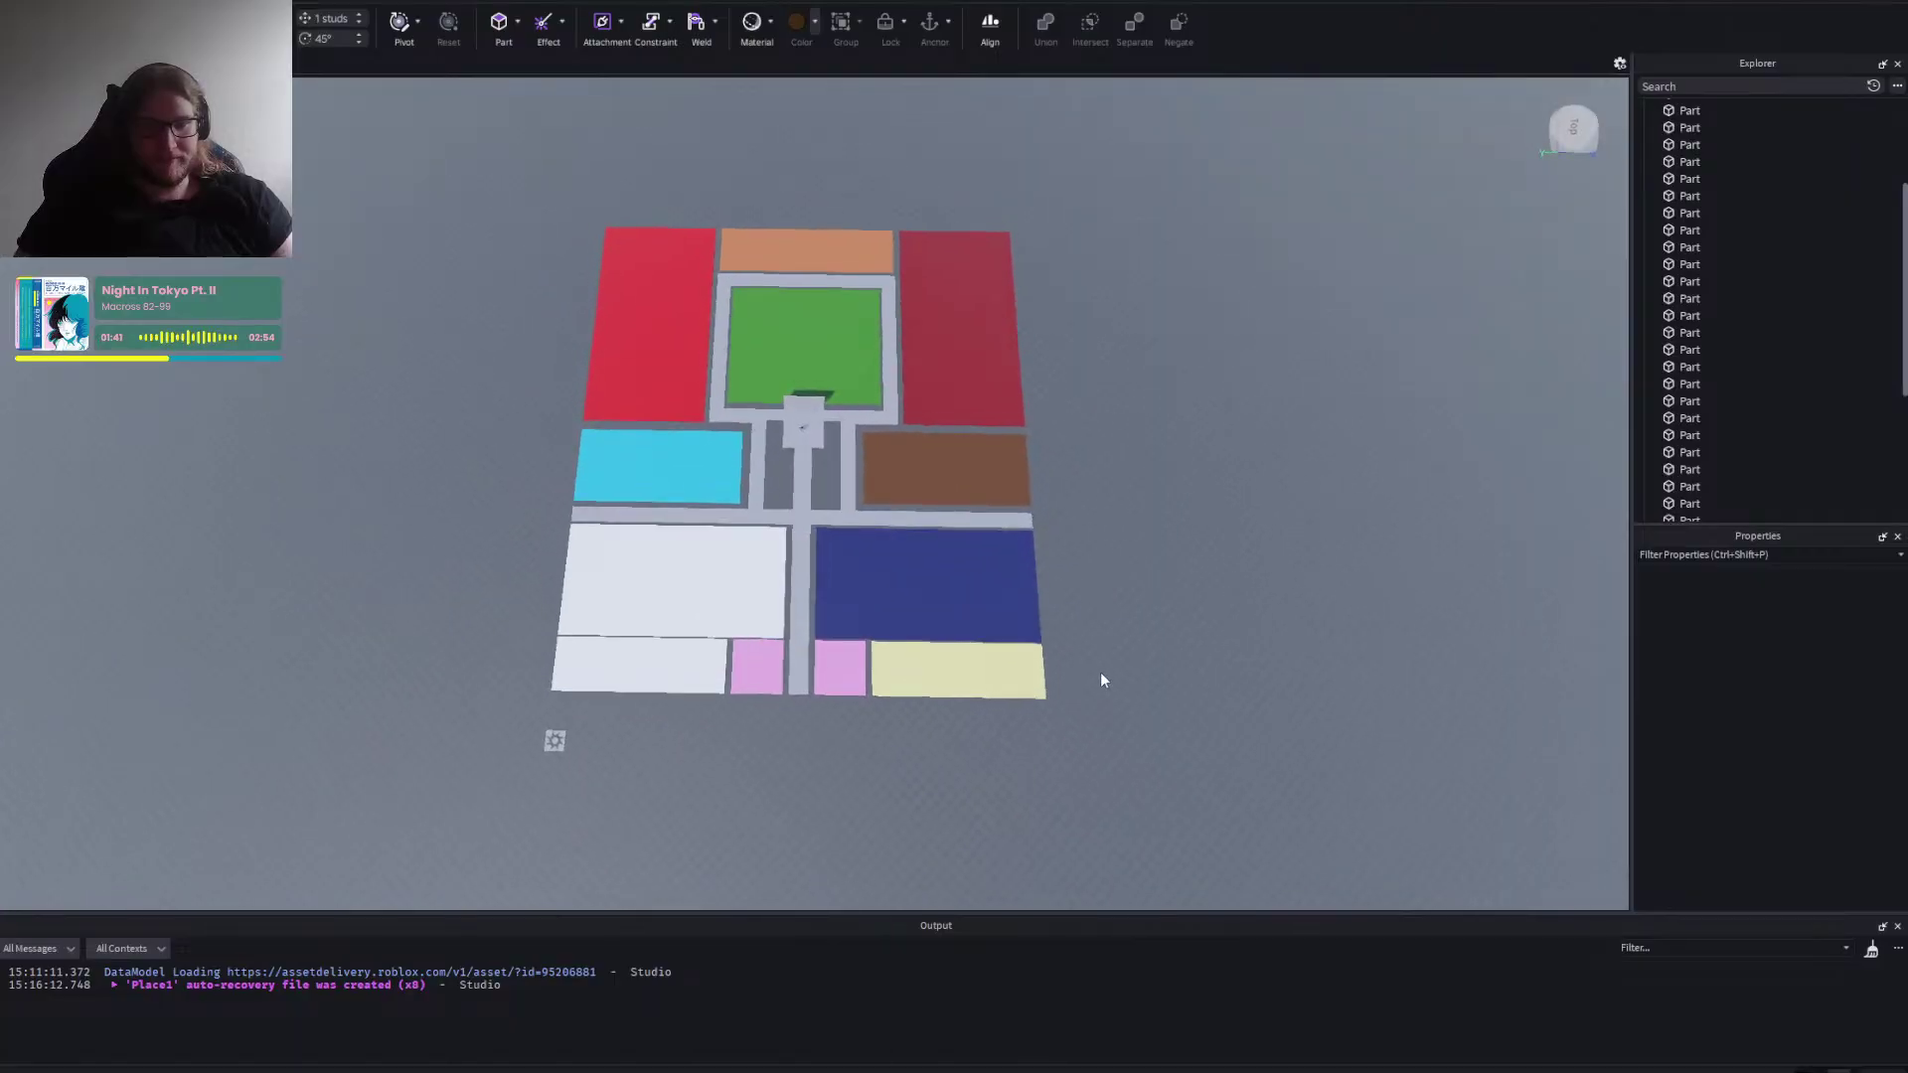
drag(1100, 680, 552, 204)
key(f)
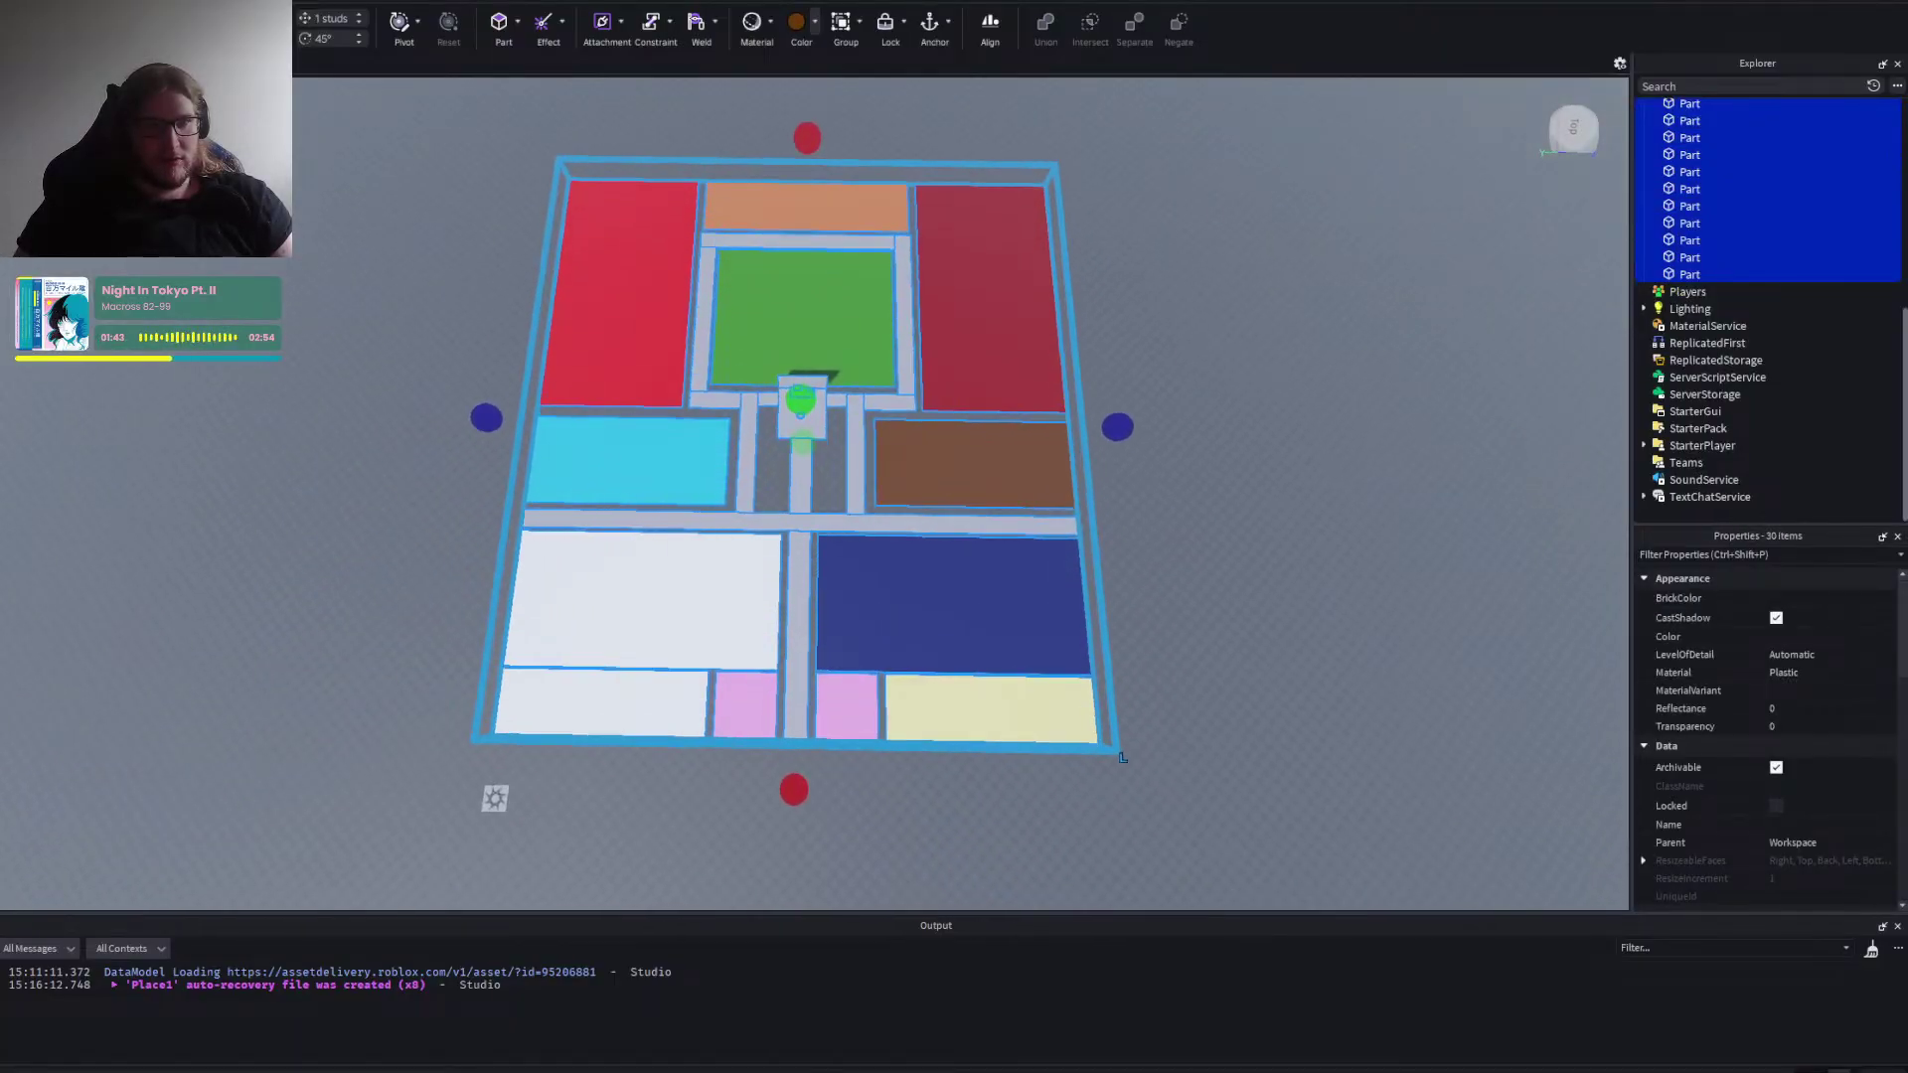
key(ctrl+2)
drag(798, 307, 795, 209)
click(1433, 289)
Examine the raised layout and the space beneath it from several angles.
right_click(1395, 326)
key(w)
key(d)
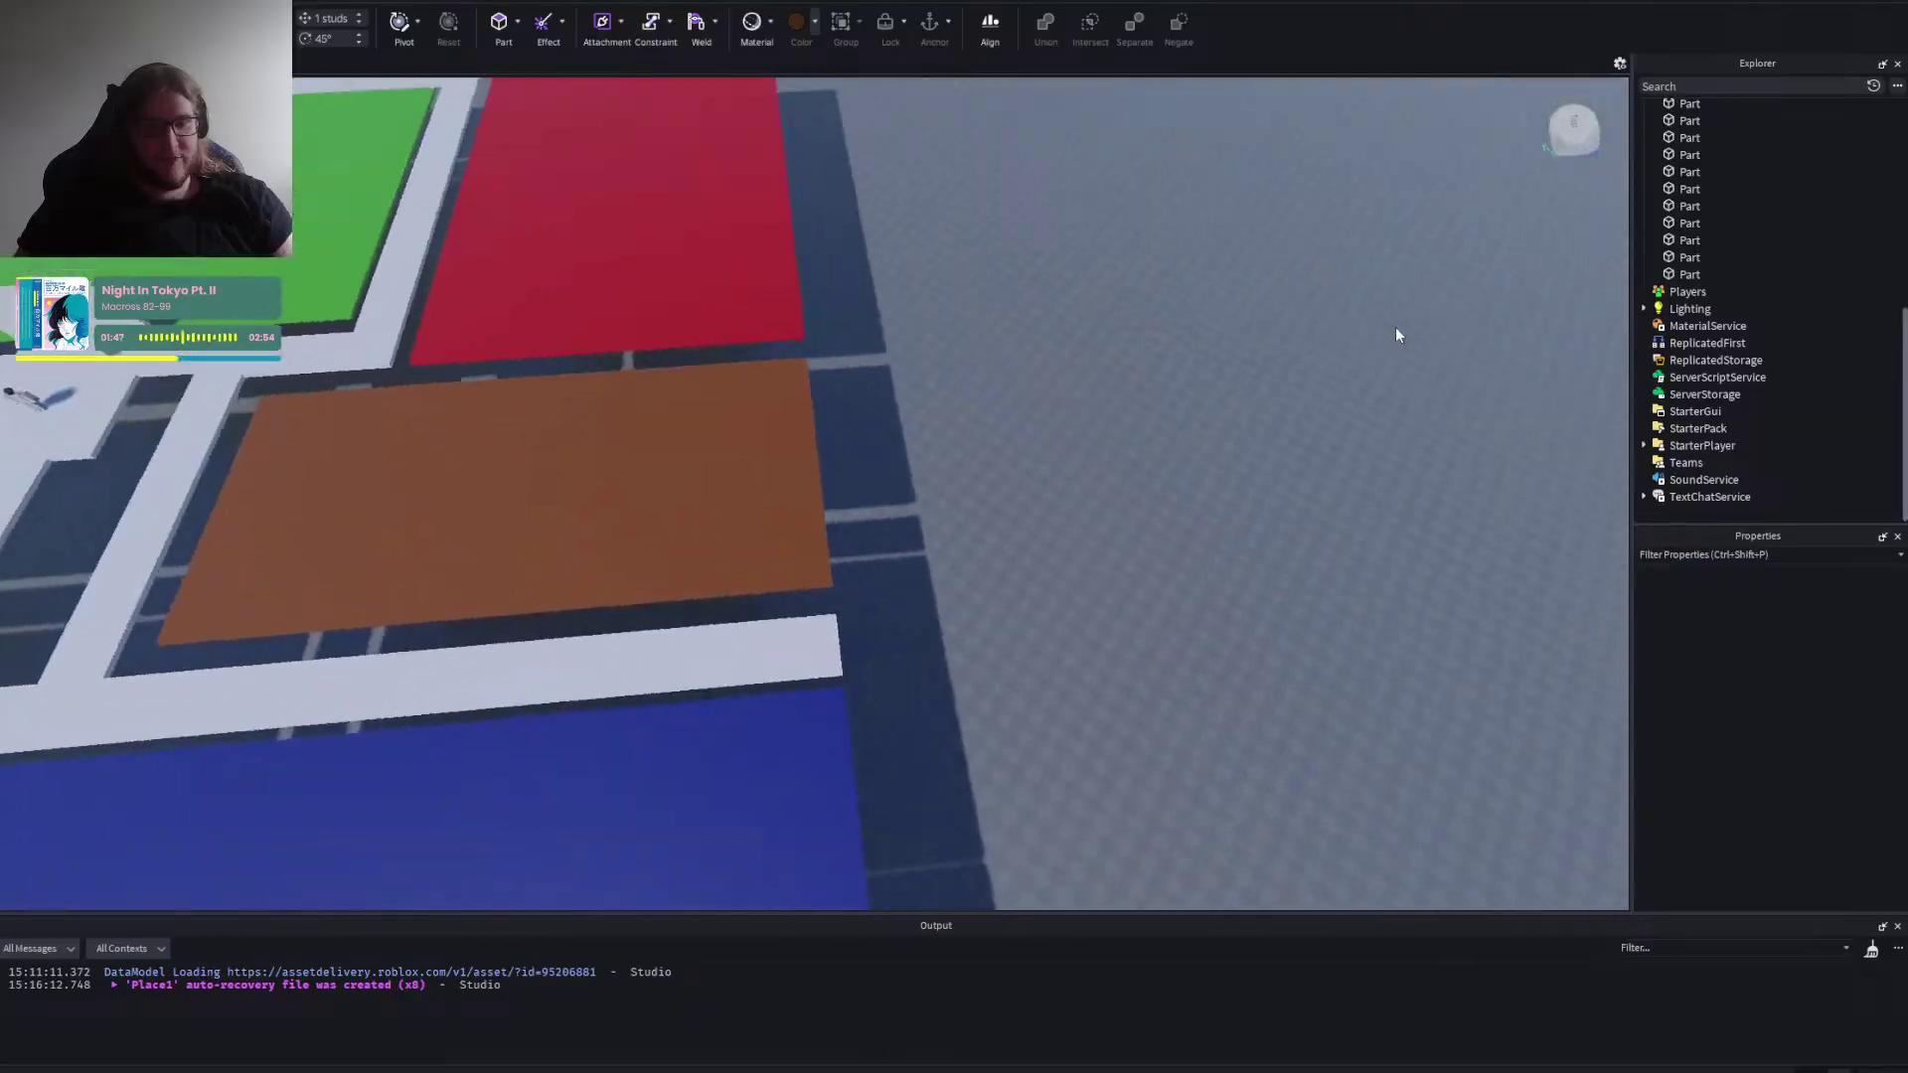
key(q)
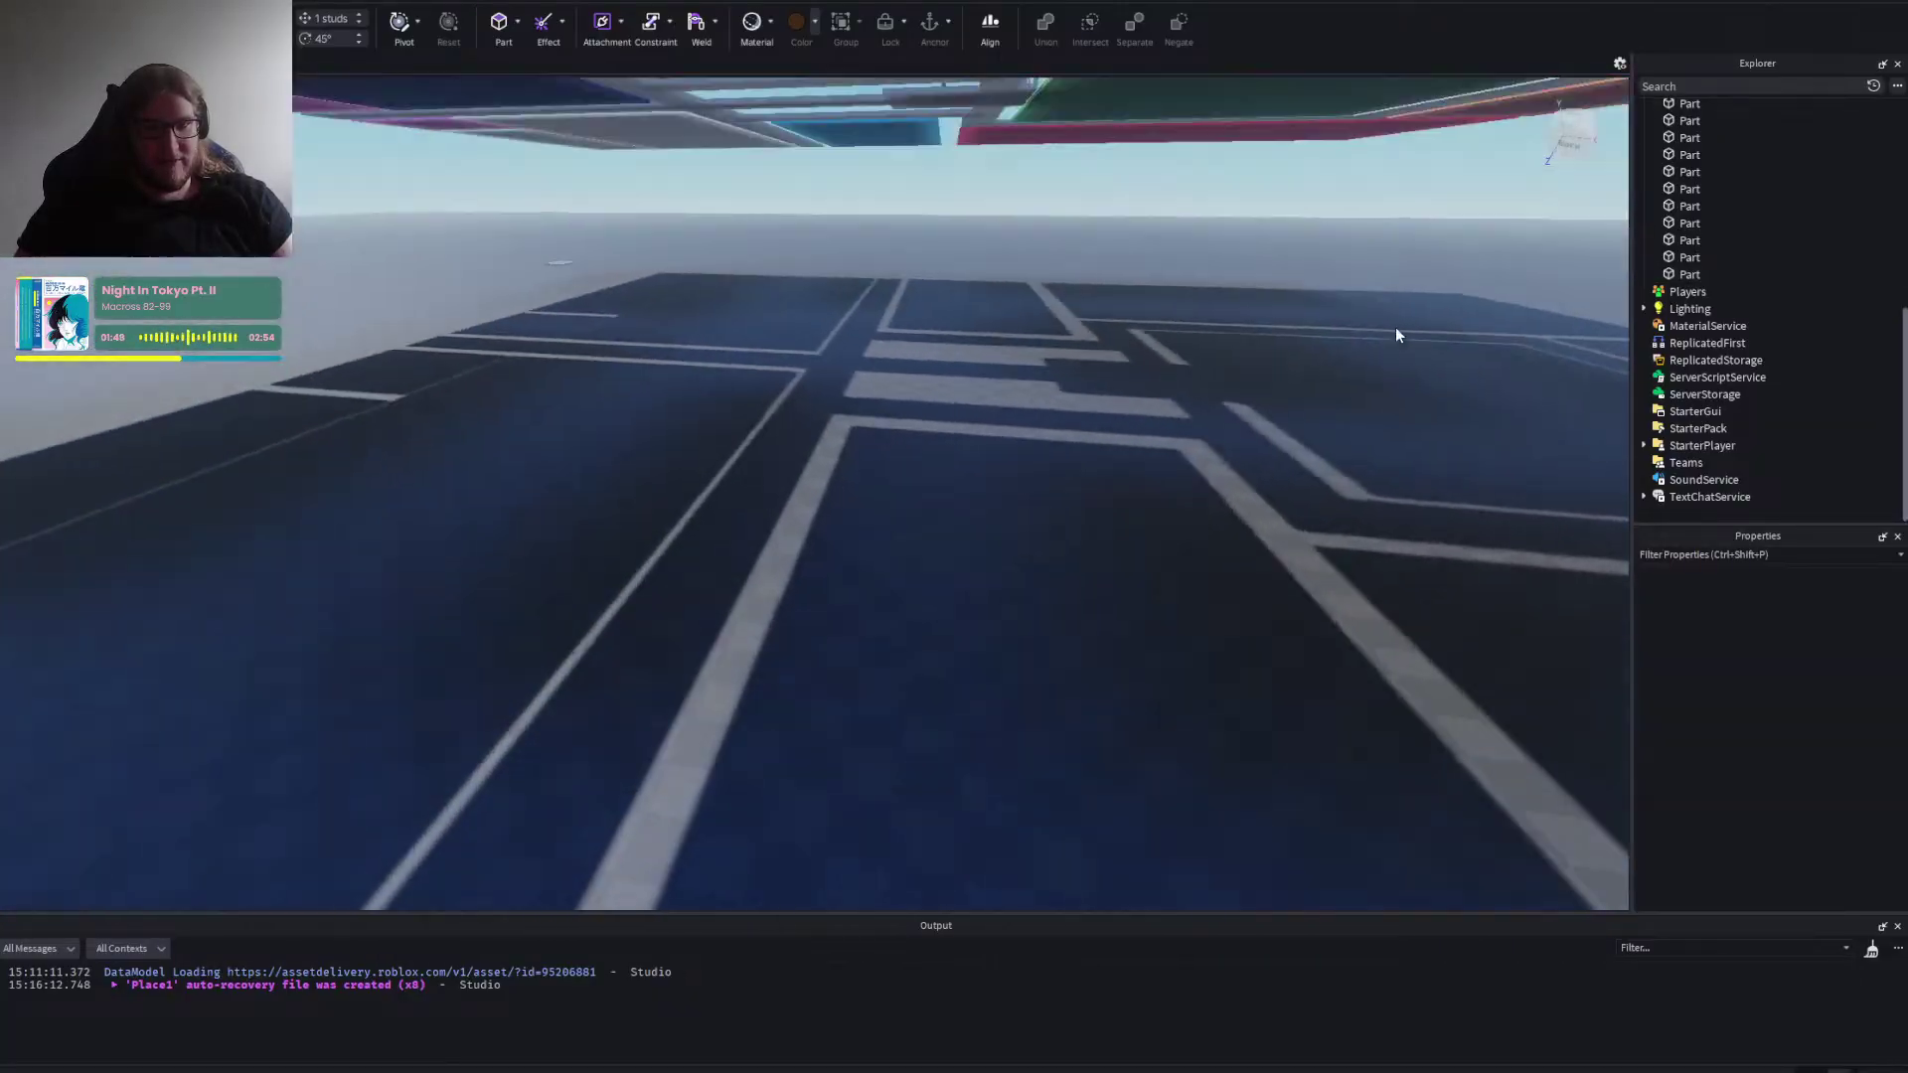
key(w)
key(s)
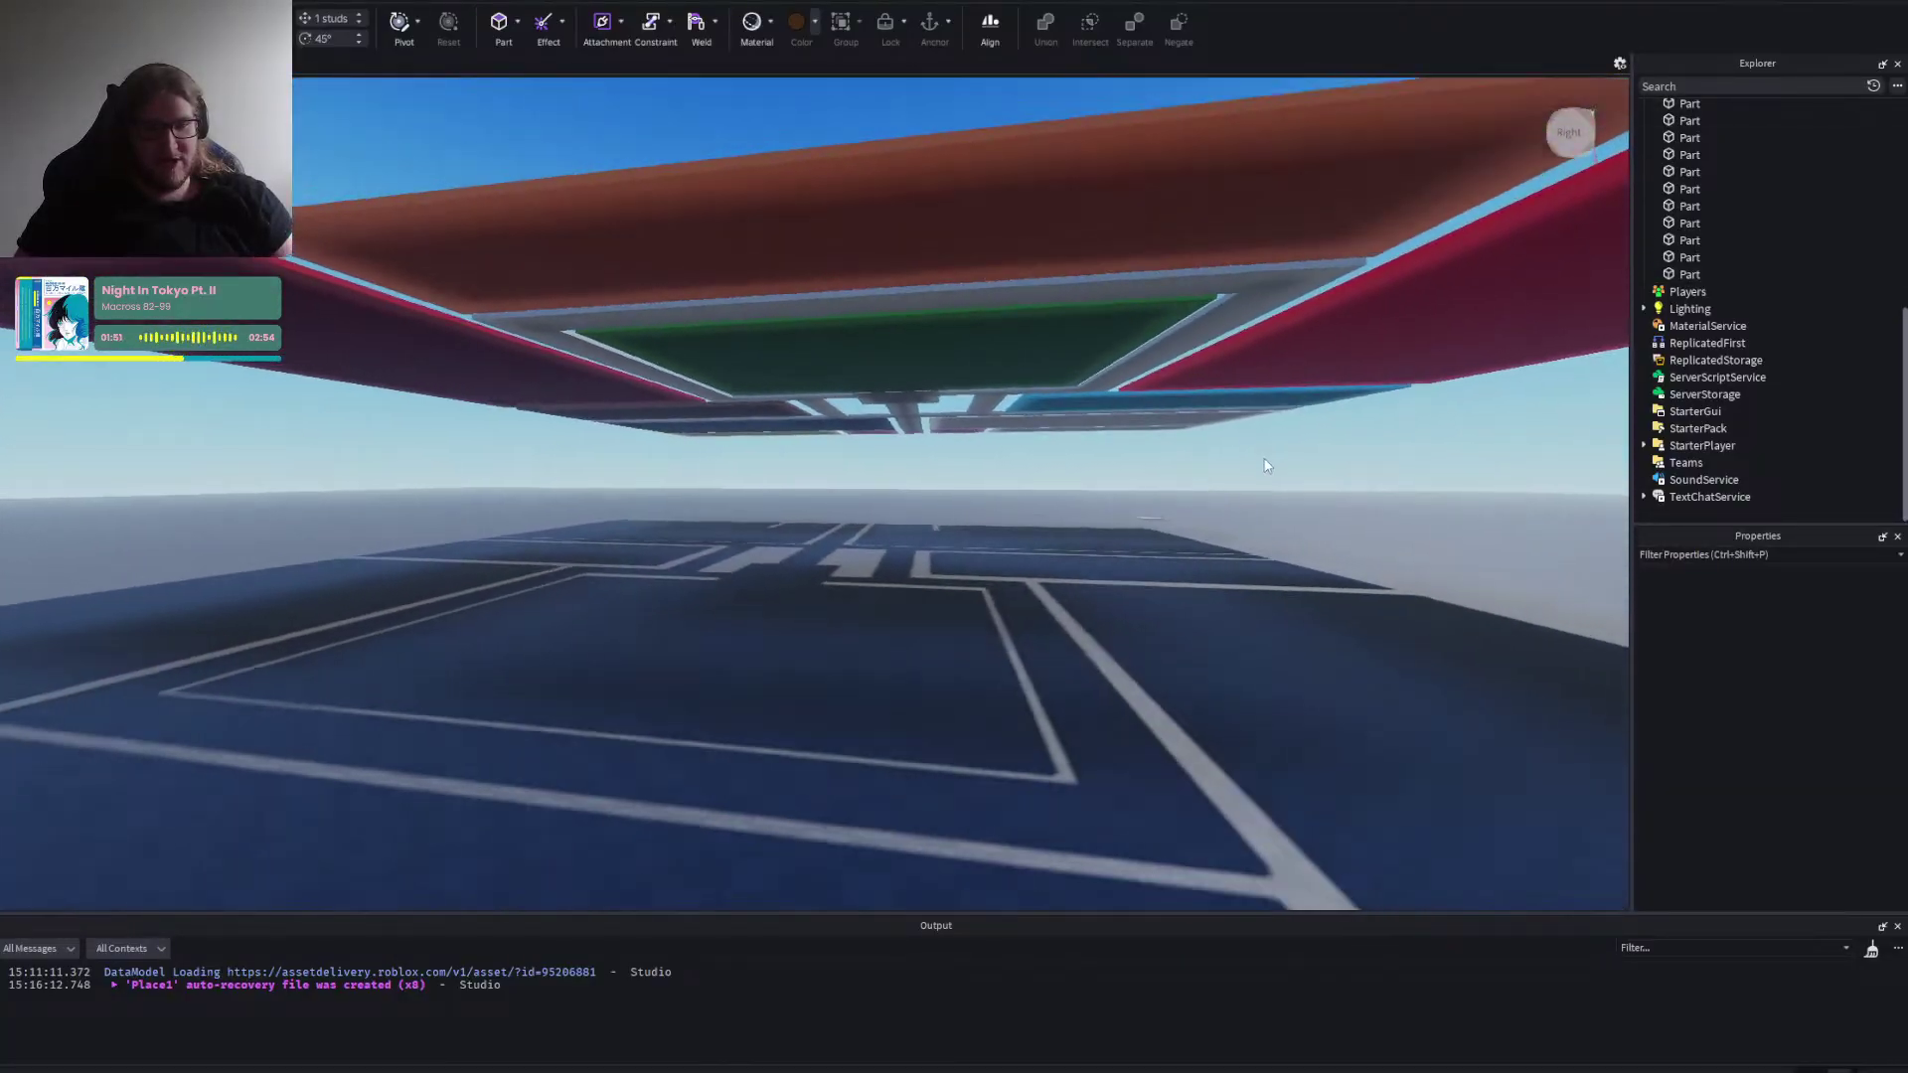
key(d)
right_click(1261, 457)
key(w)
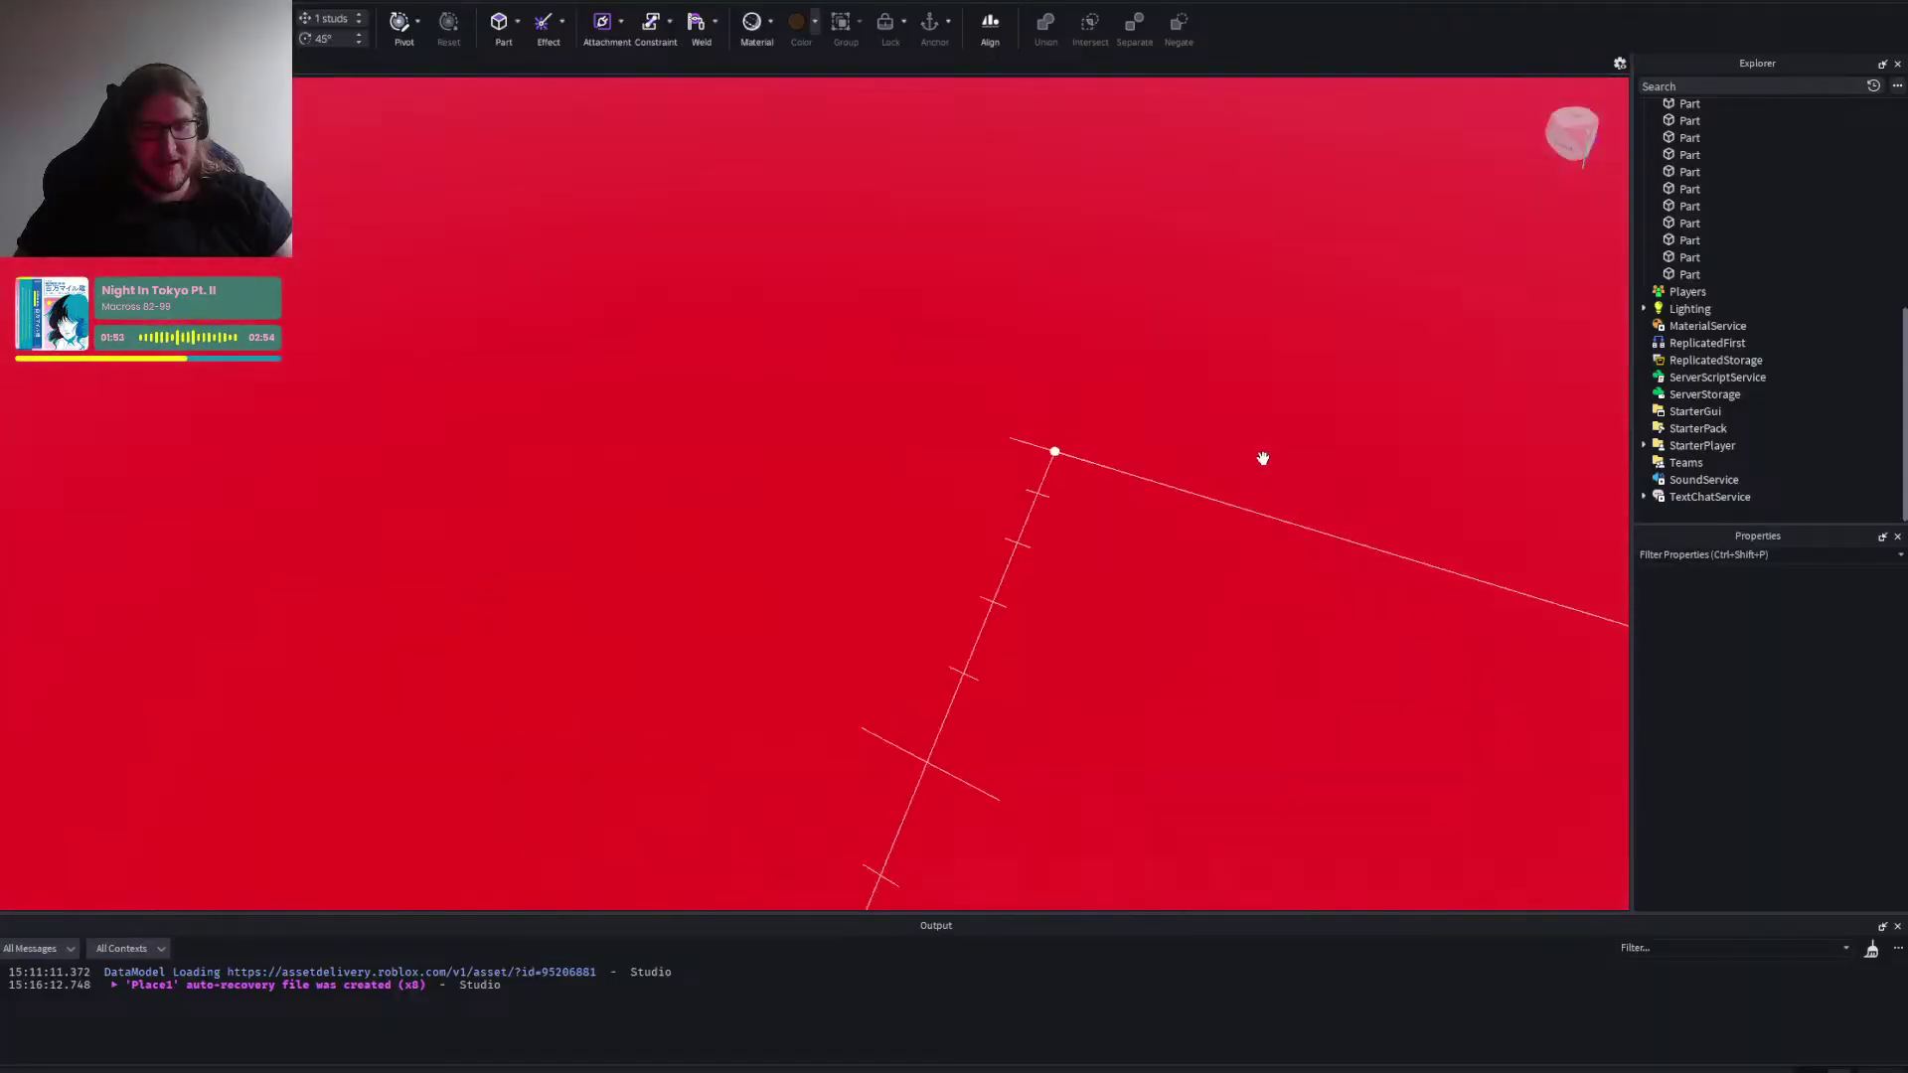
key(s)
key(s)
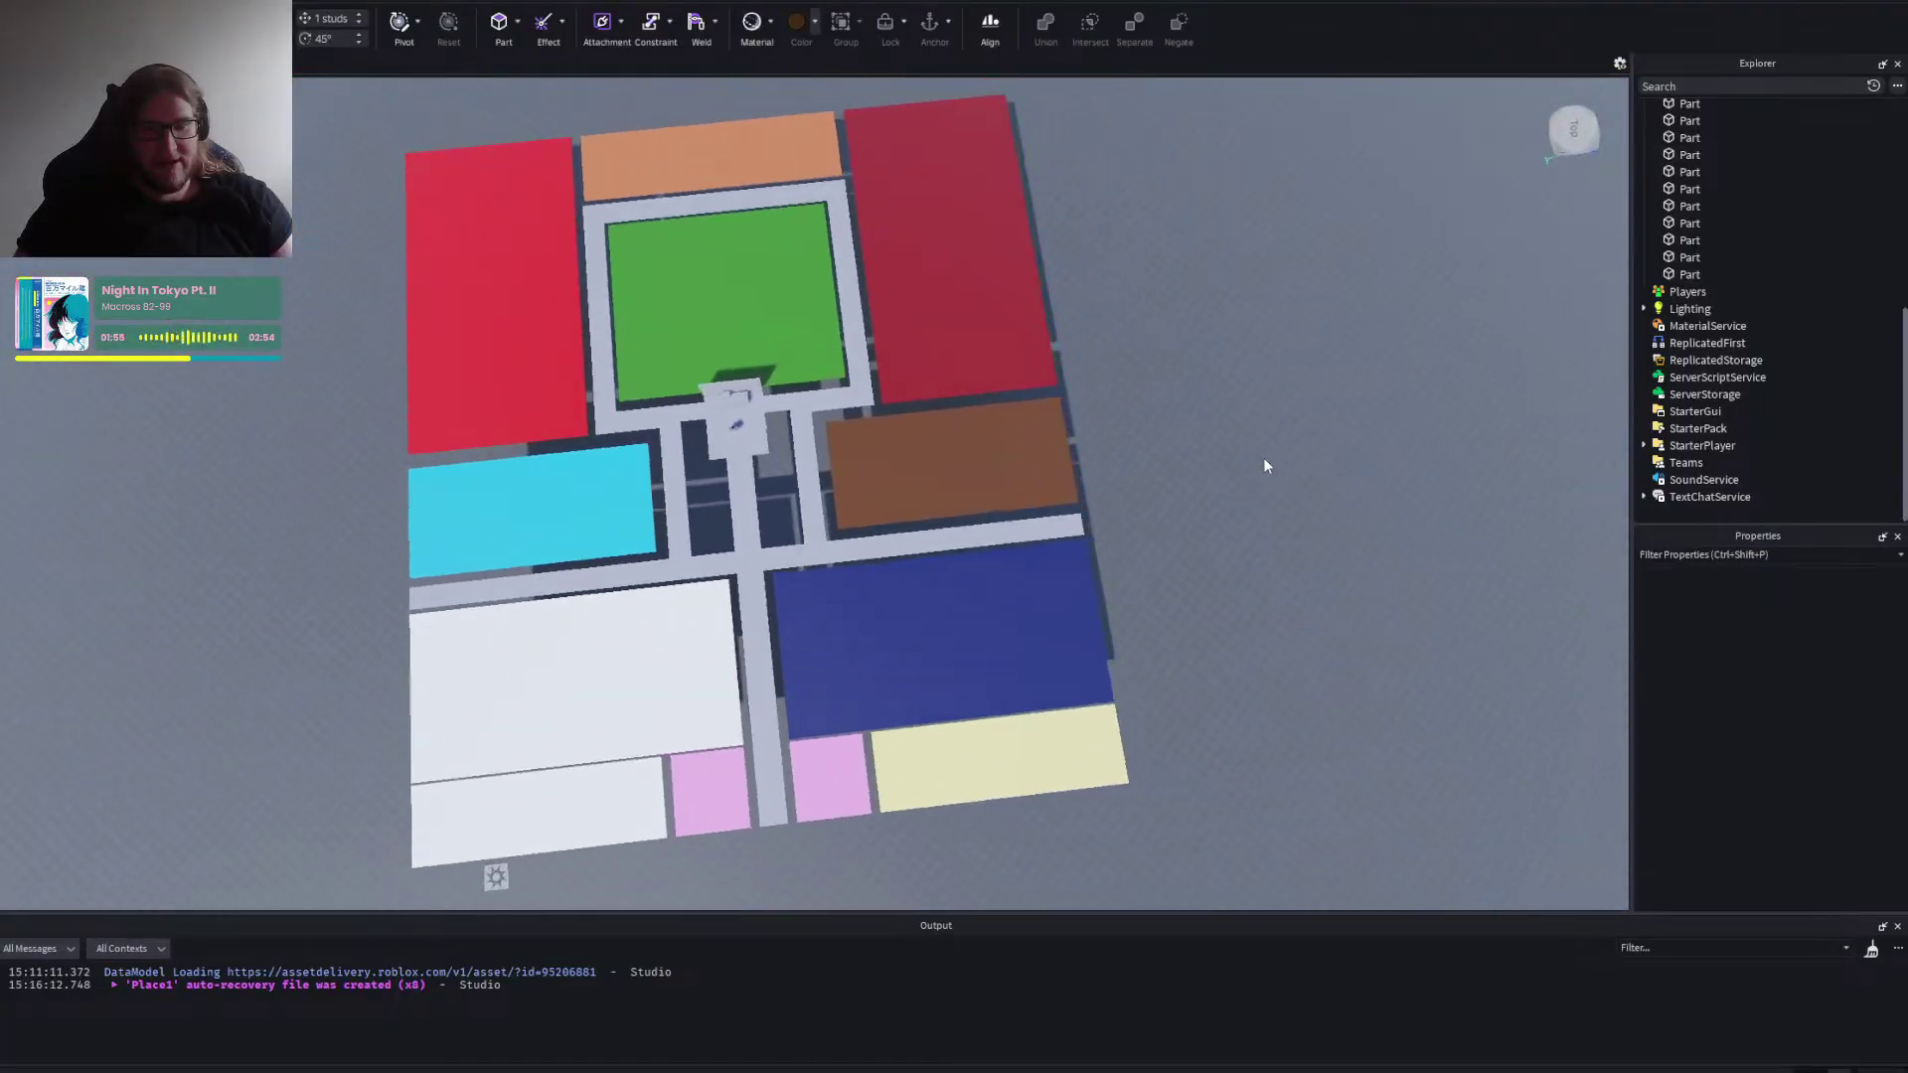
key(w)
Undo the lift of the whole layout and deselect its parts.
key(ctrl+z)
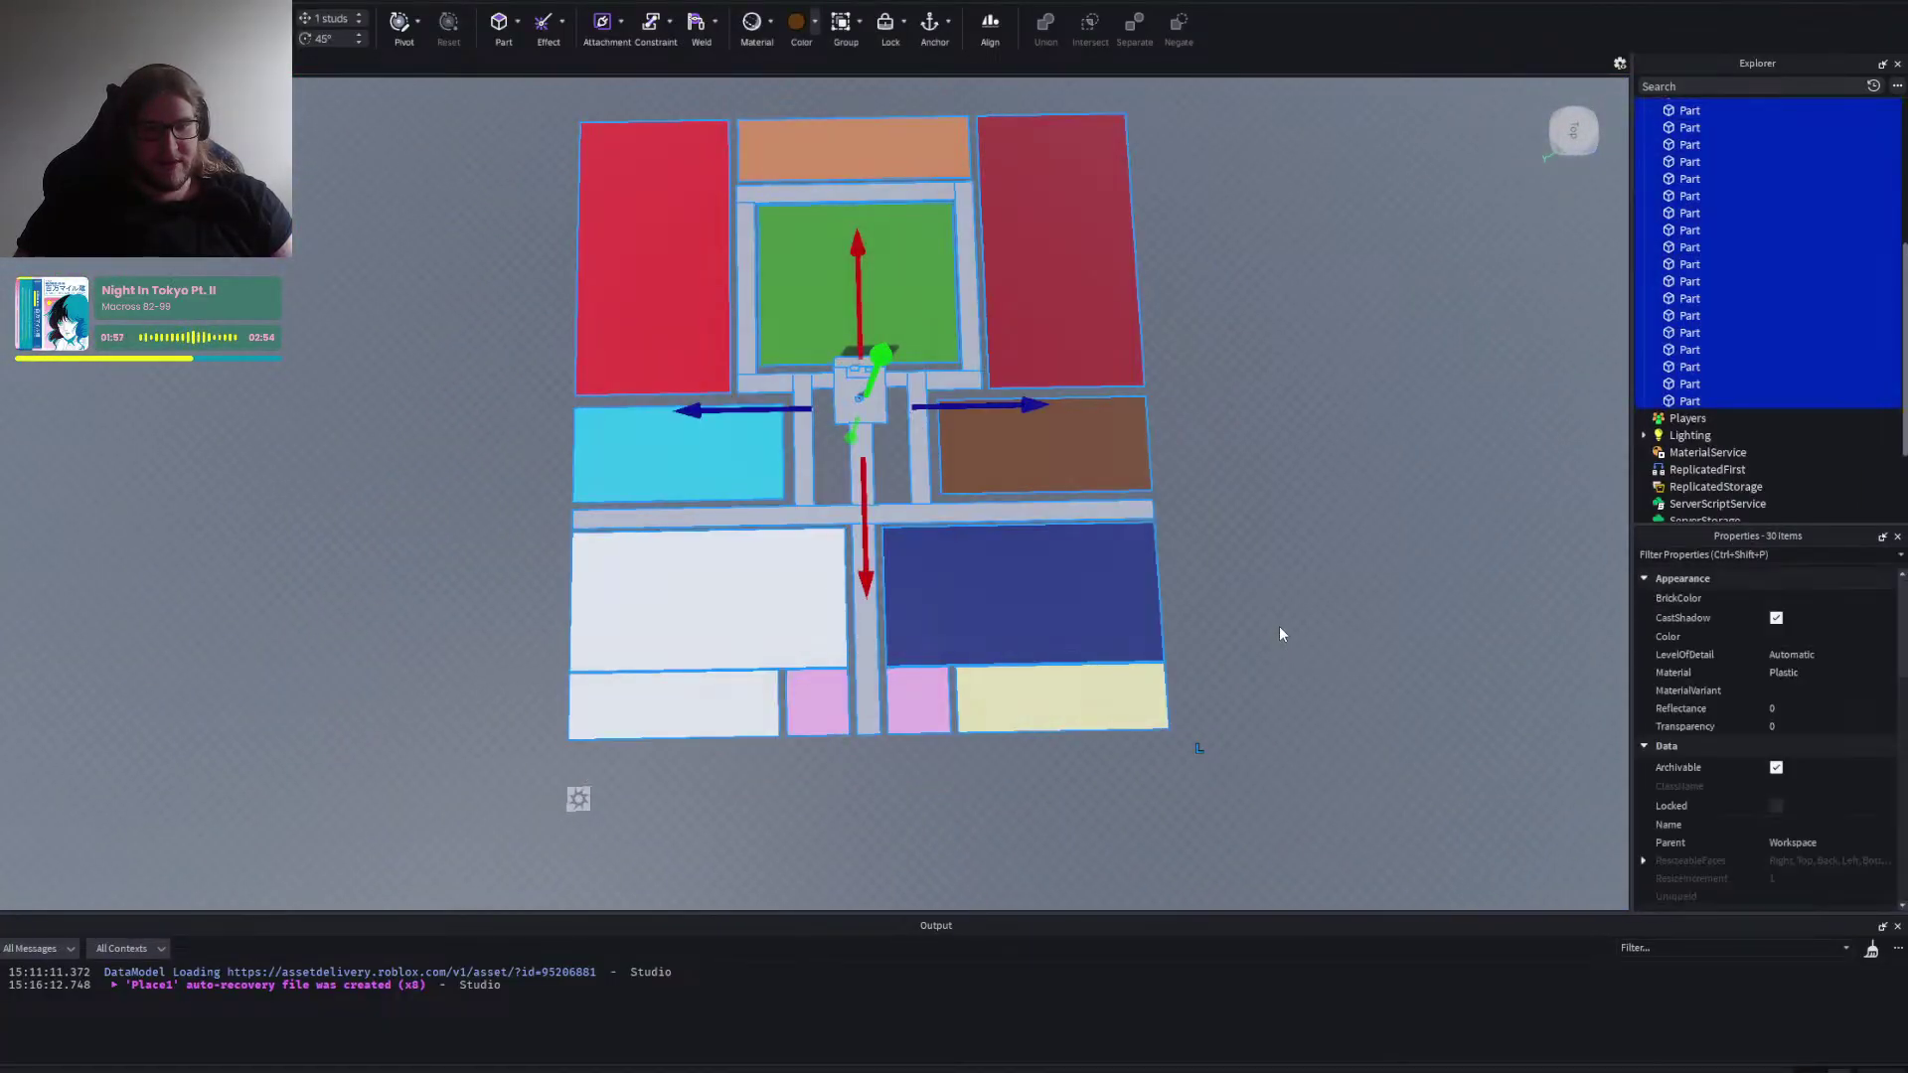
click(1280, 621)
Review the coloured layout from several sides and compare it with the room list in Notepad.
right_click(1288, 594)
key(w)
key(w)
key(d)
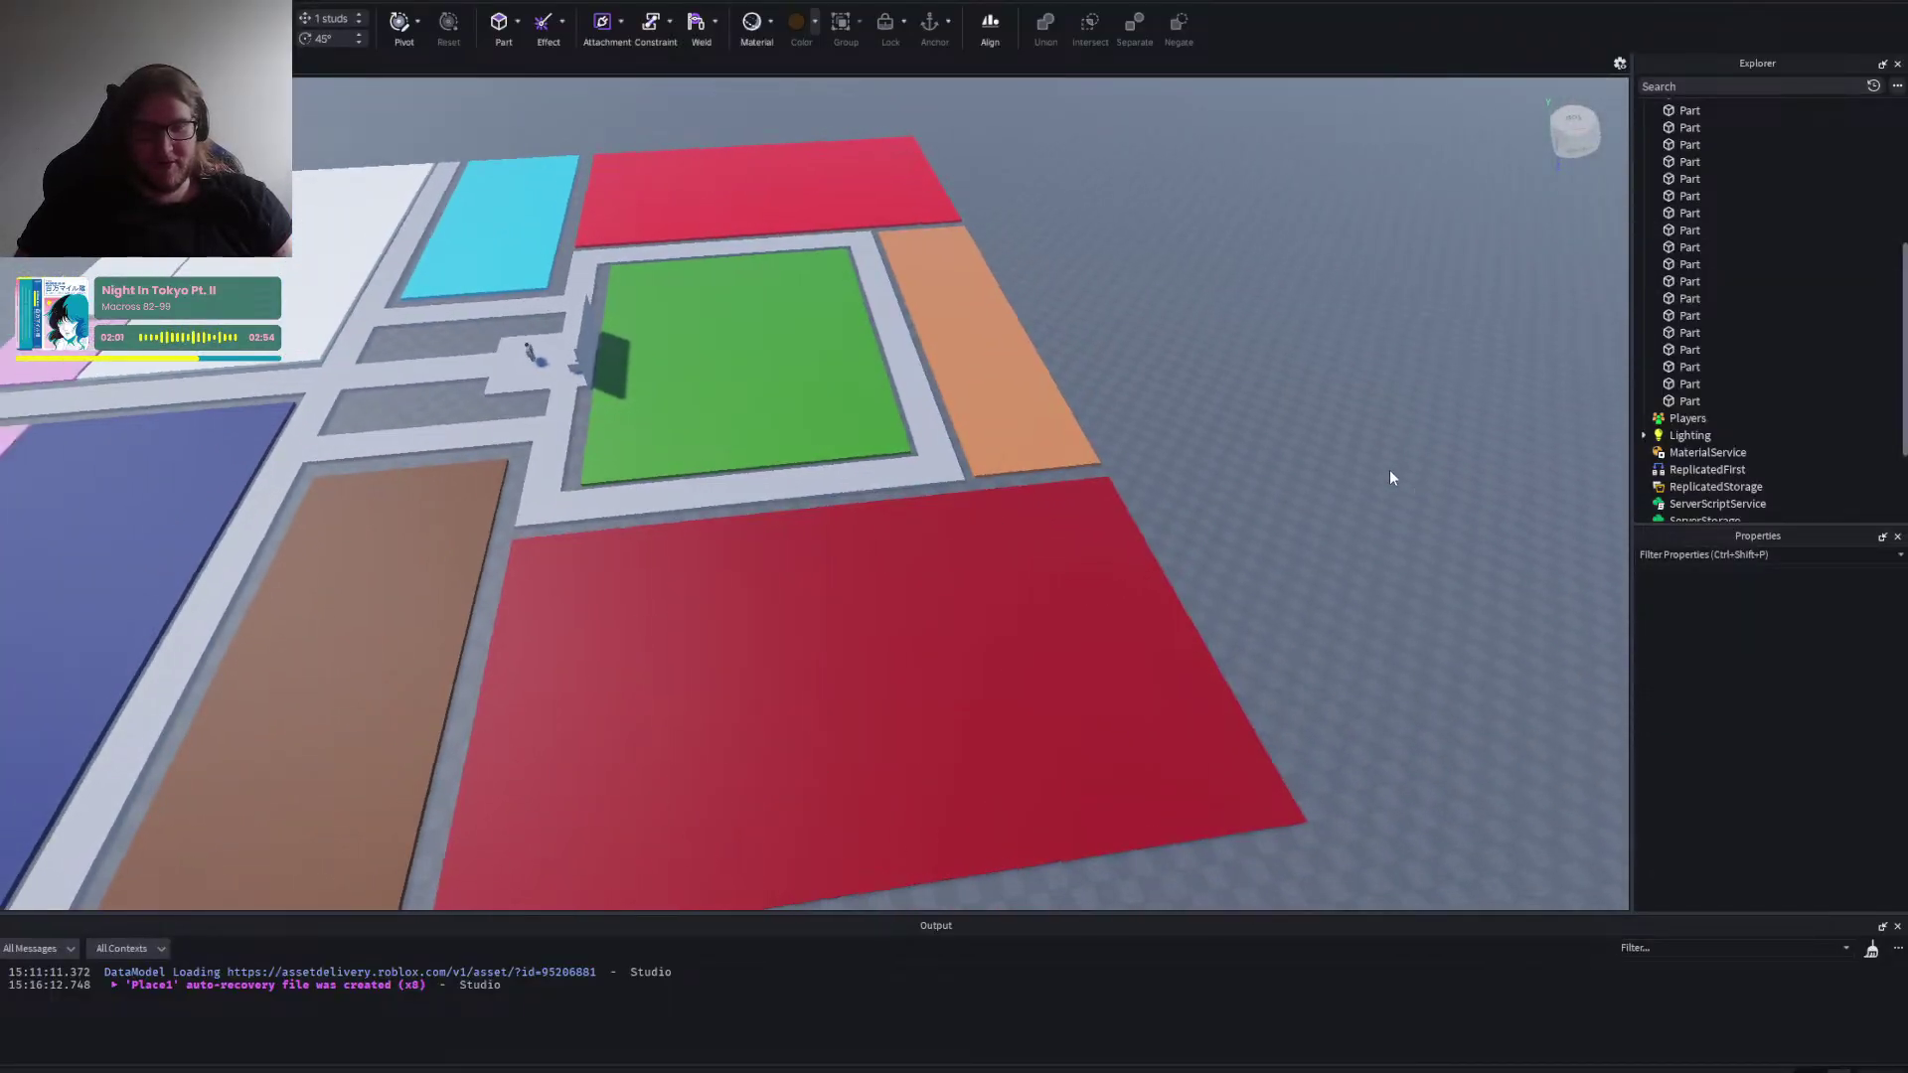
right_click(1389, 469)
key(d)
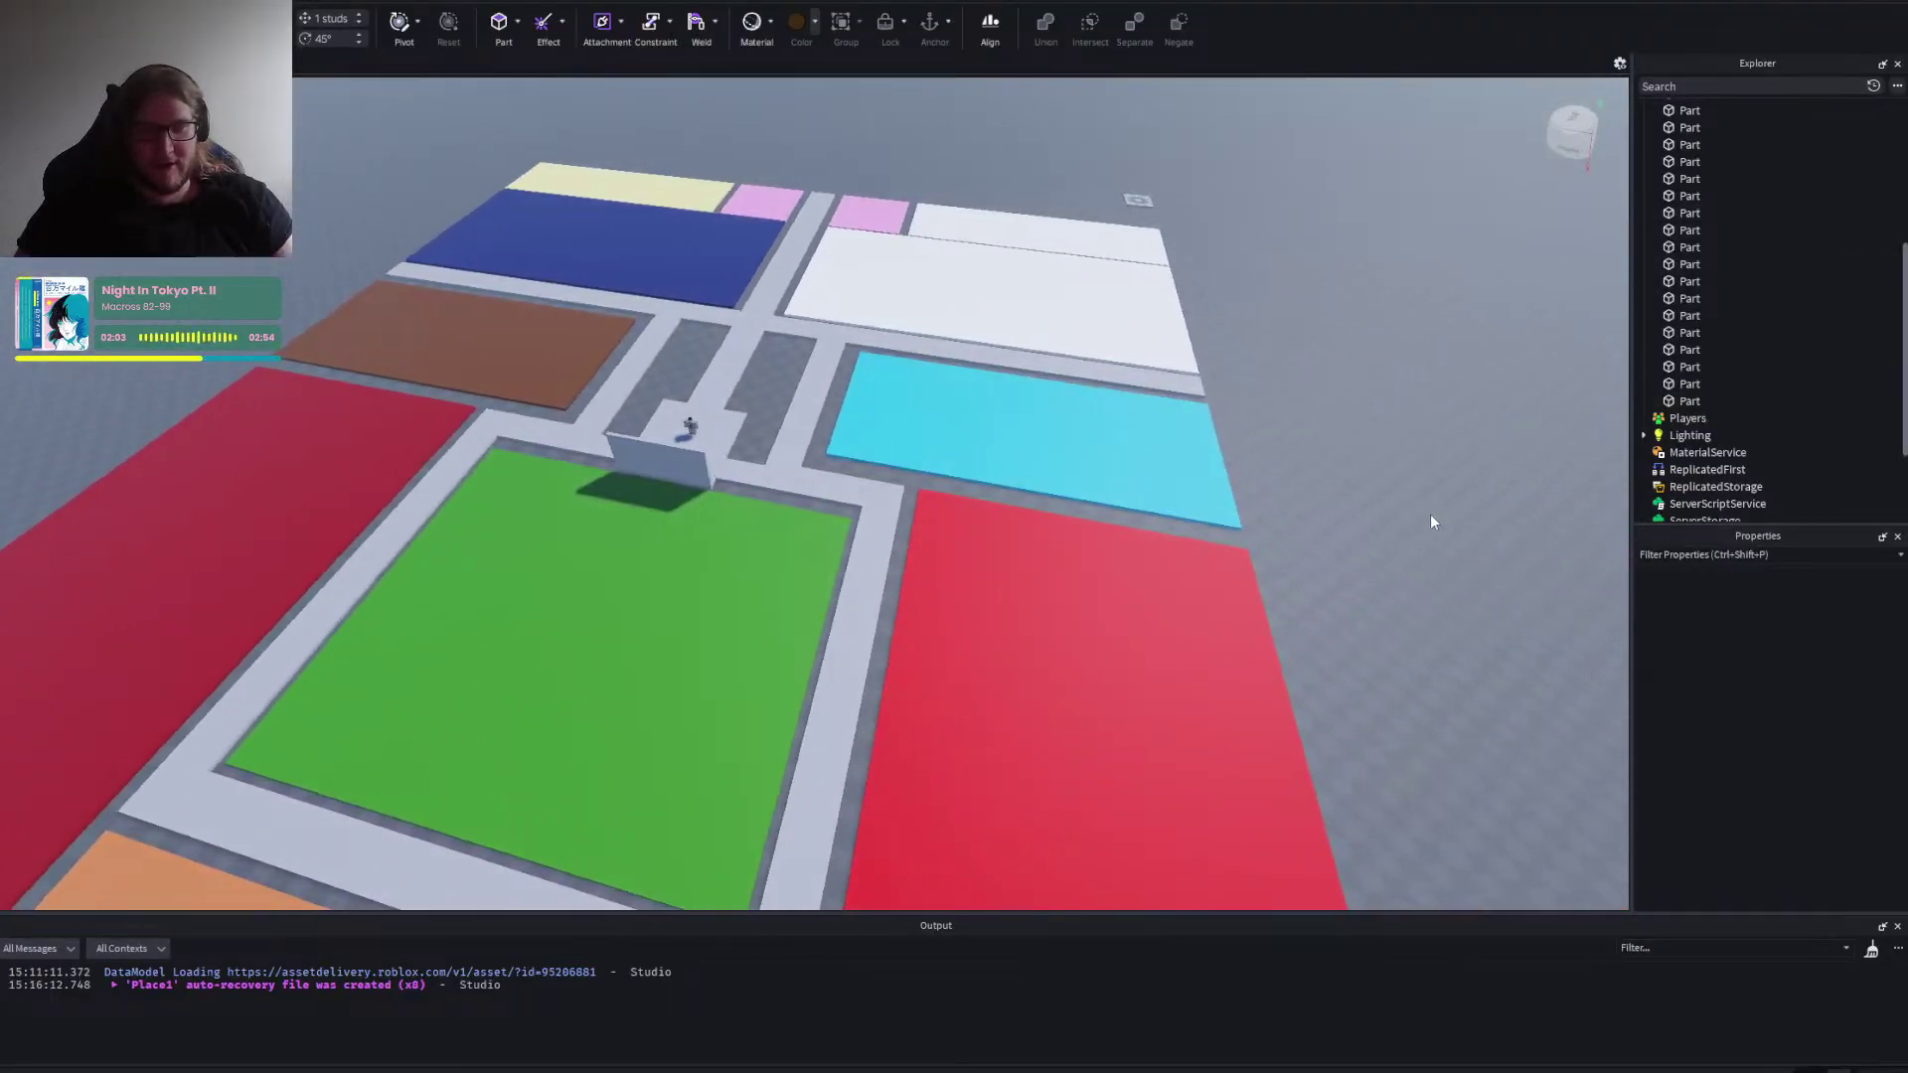
key(d)
right_click(1428, 513)
key(d)
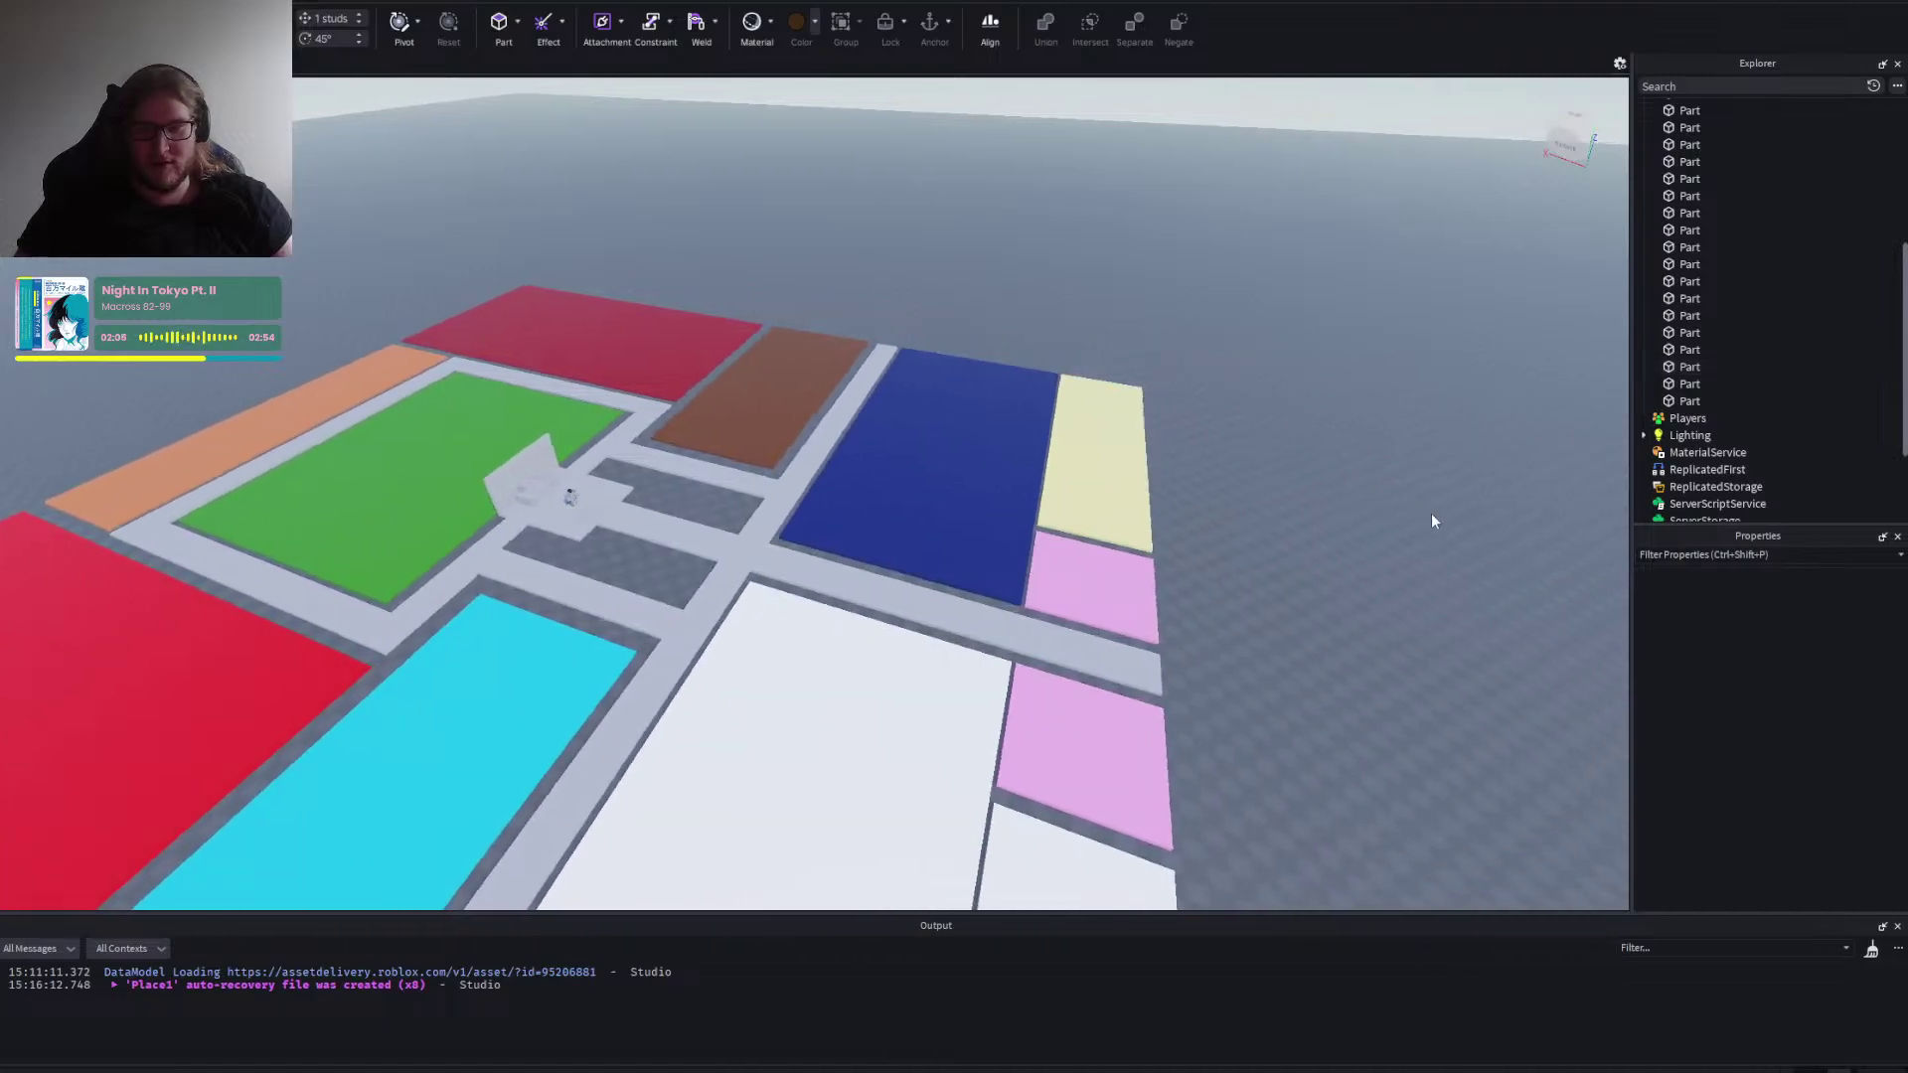
right_click(1431, 514)
key(a)
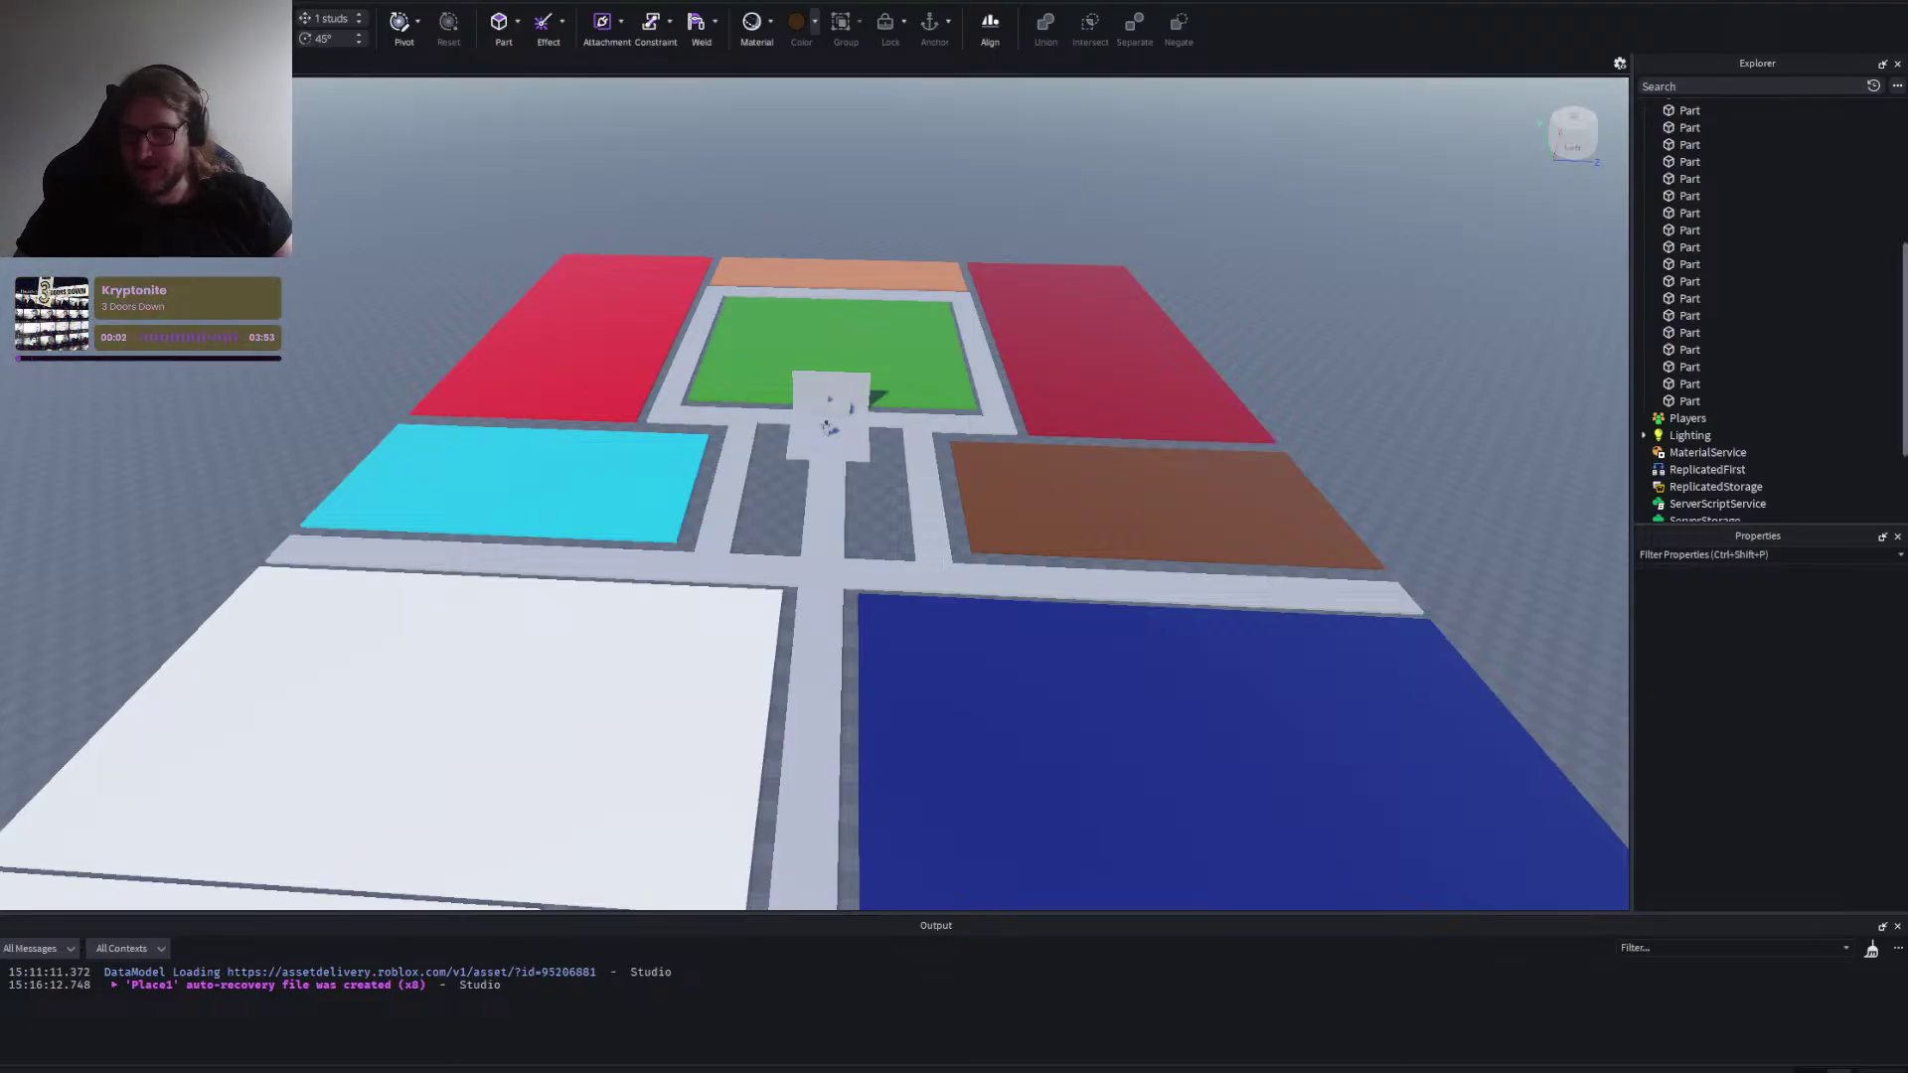
key(alt+Tab)
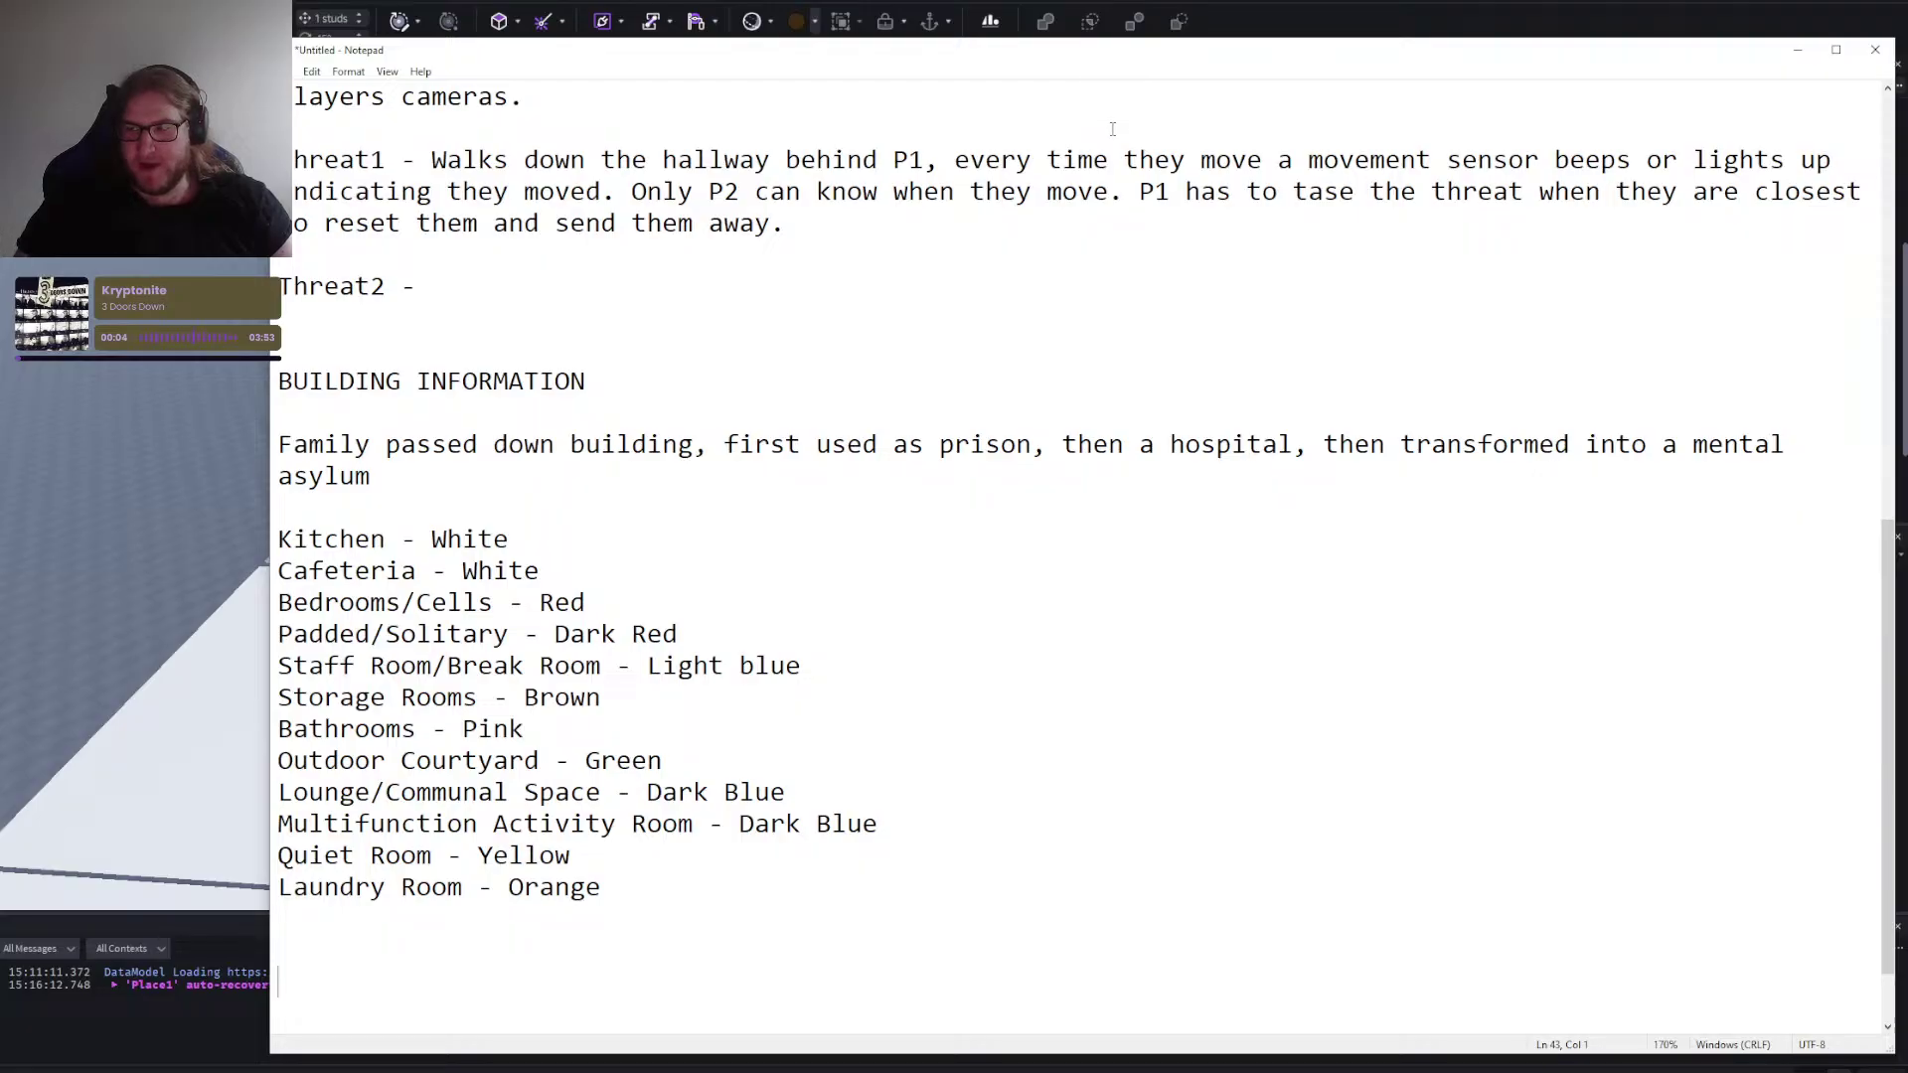
key(alt+Tab)
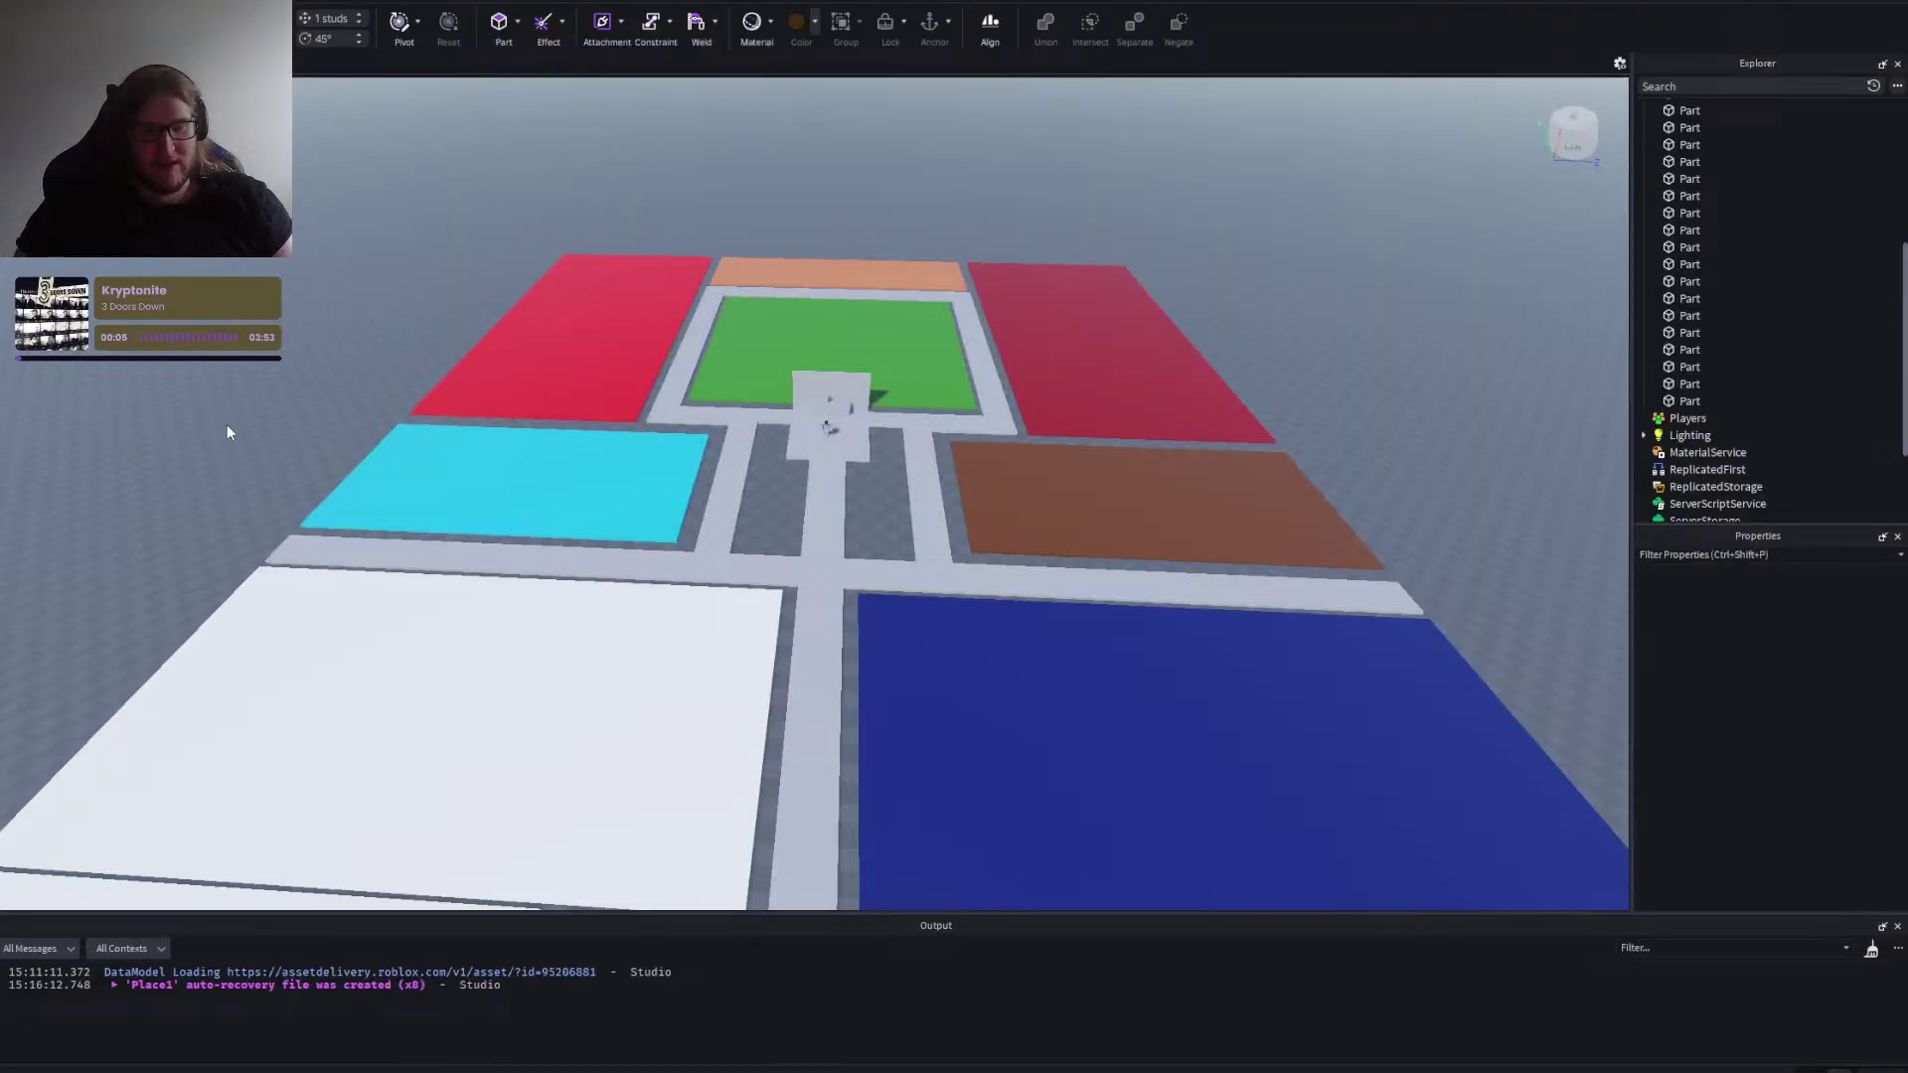
Examine the small central room and the hallways and gaps around it from close up and from above.
key(w)
key(s)
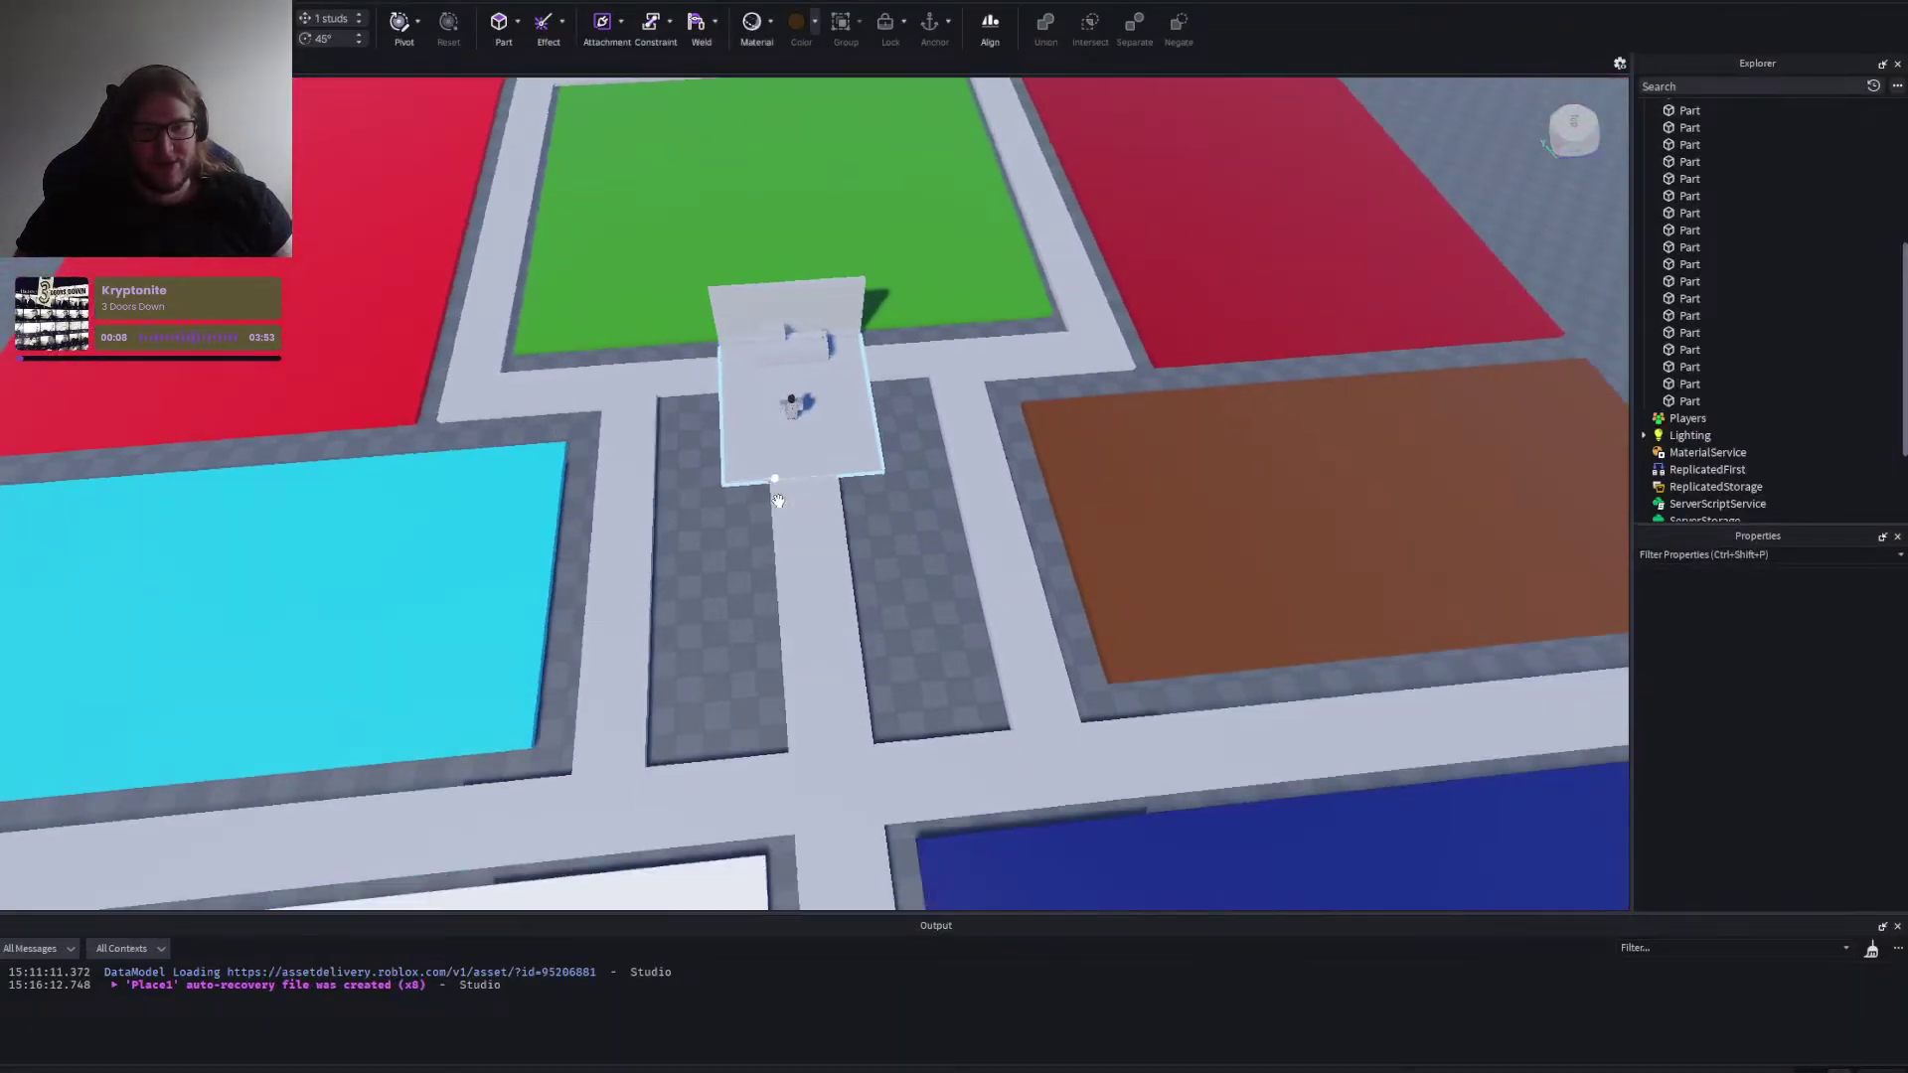
right_click(779, 501)
scroll(778, 500, down, 3)
click(874, 453)
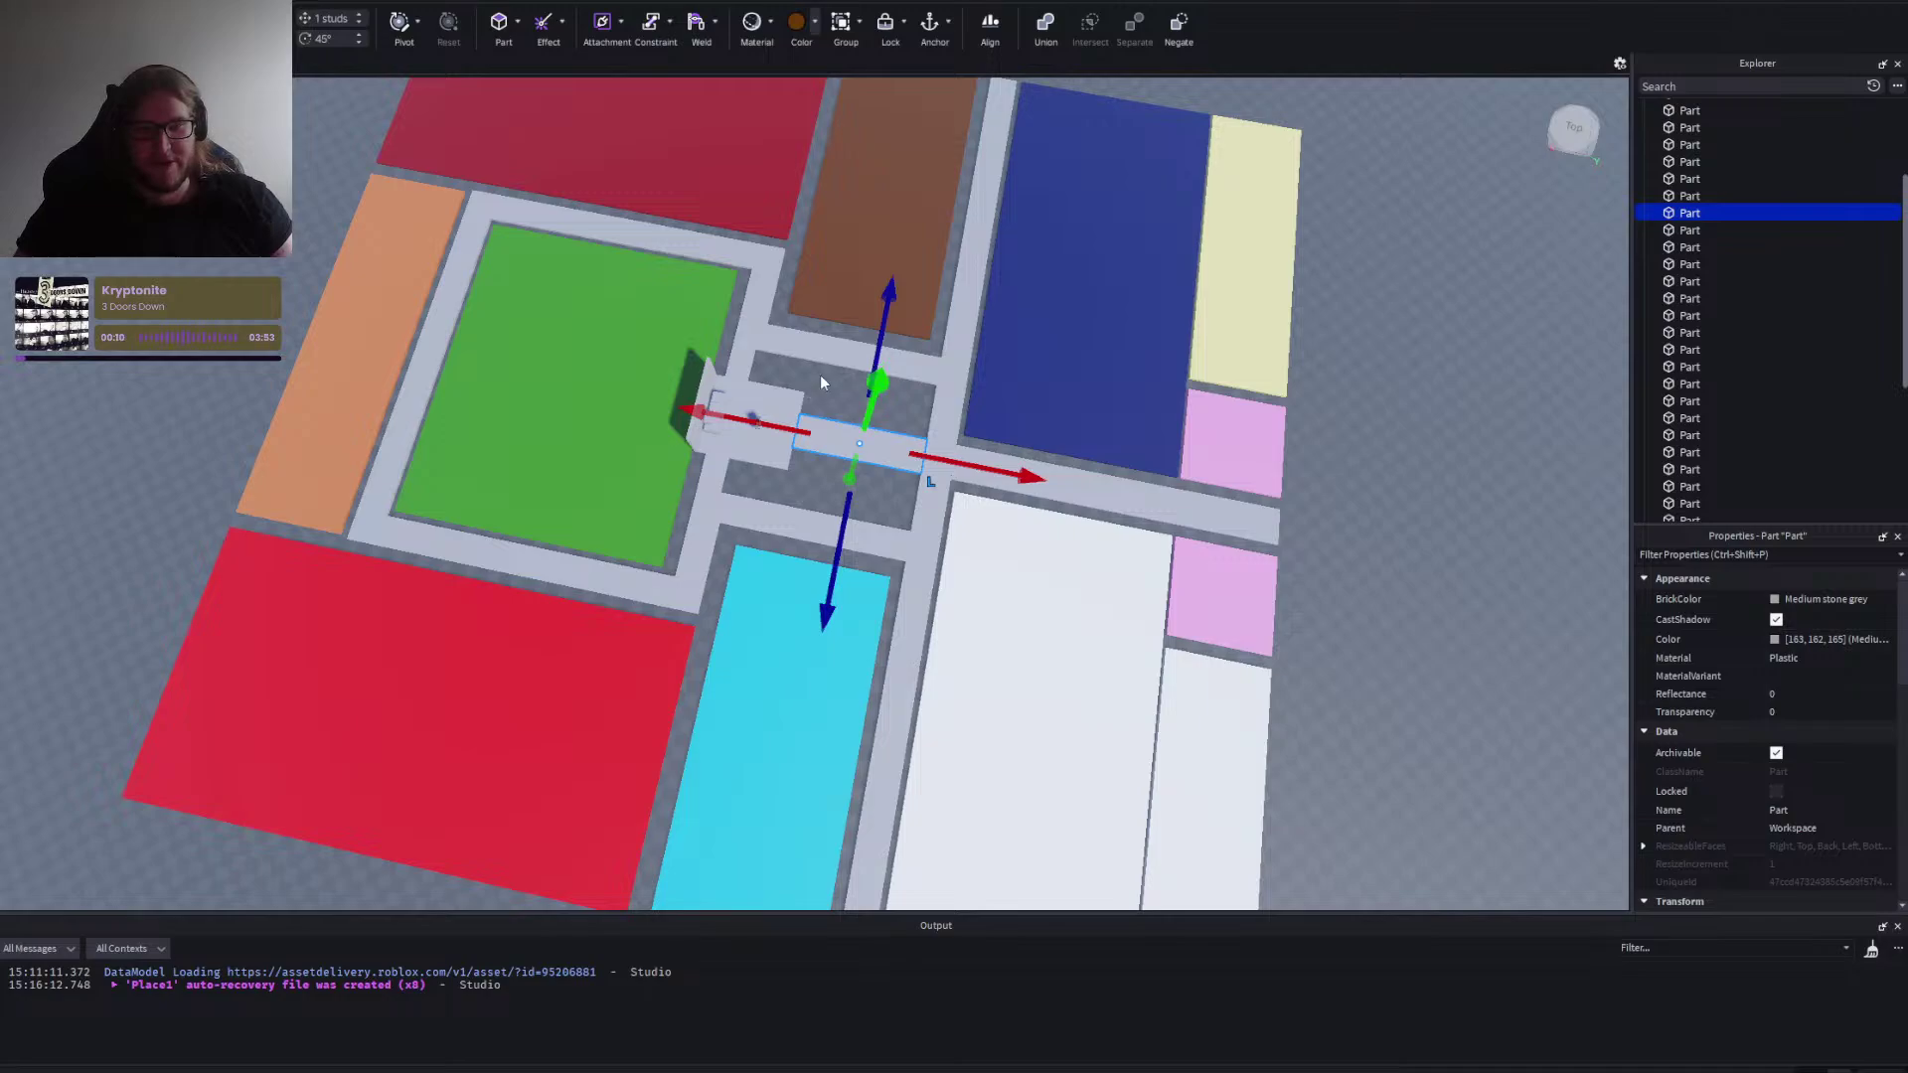
click(820, 377)
scroll(833, 498, down, 2)
right_click(832, 498)
scroll(832, 498, up, 5)
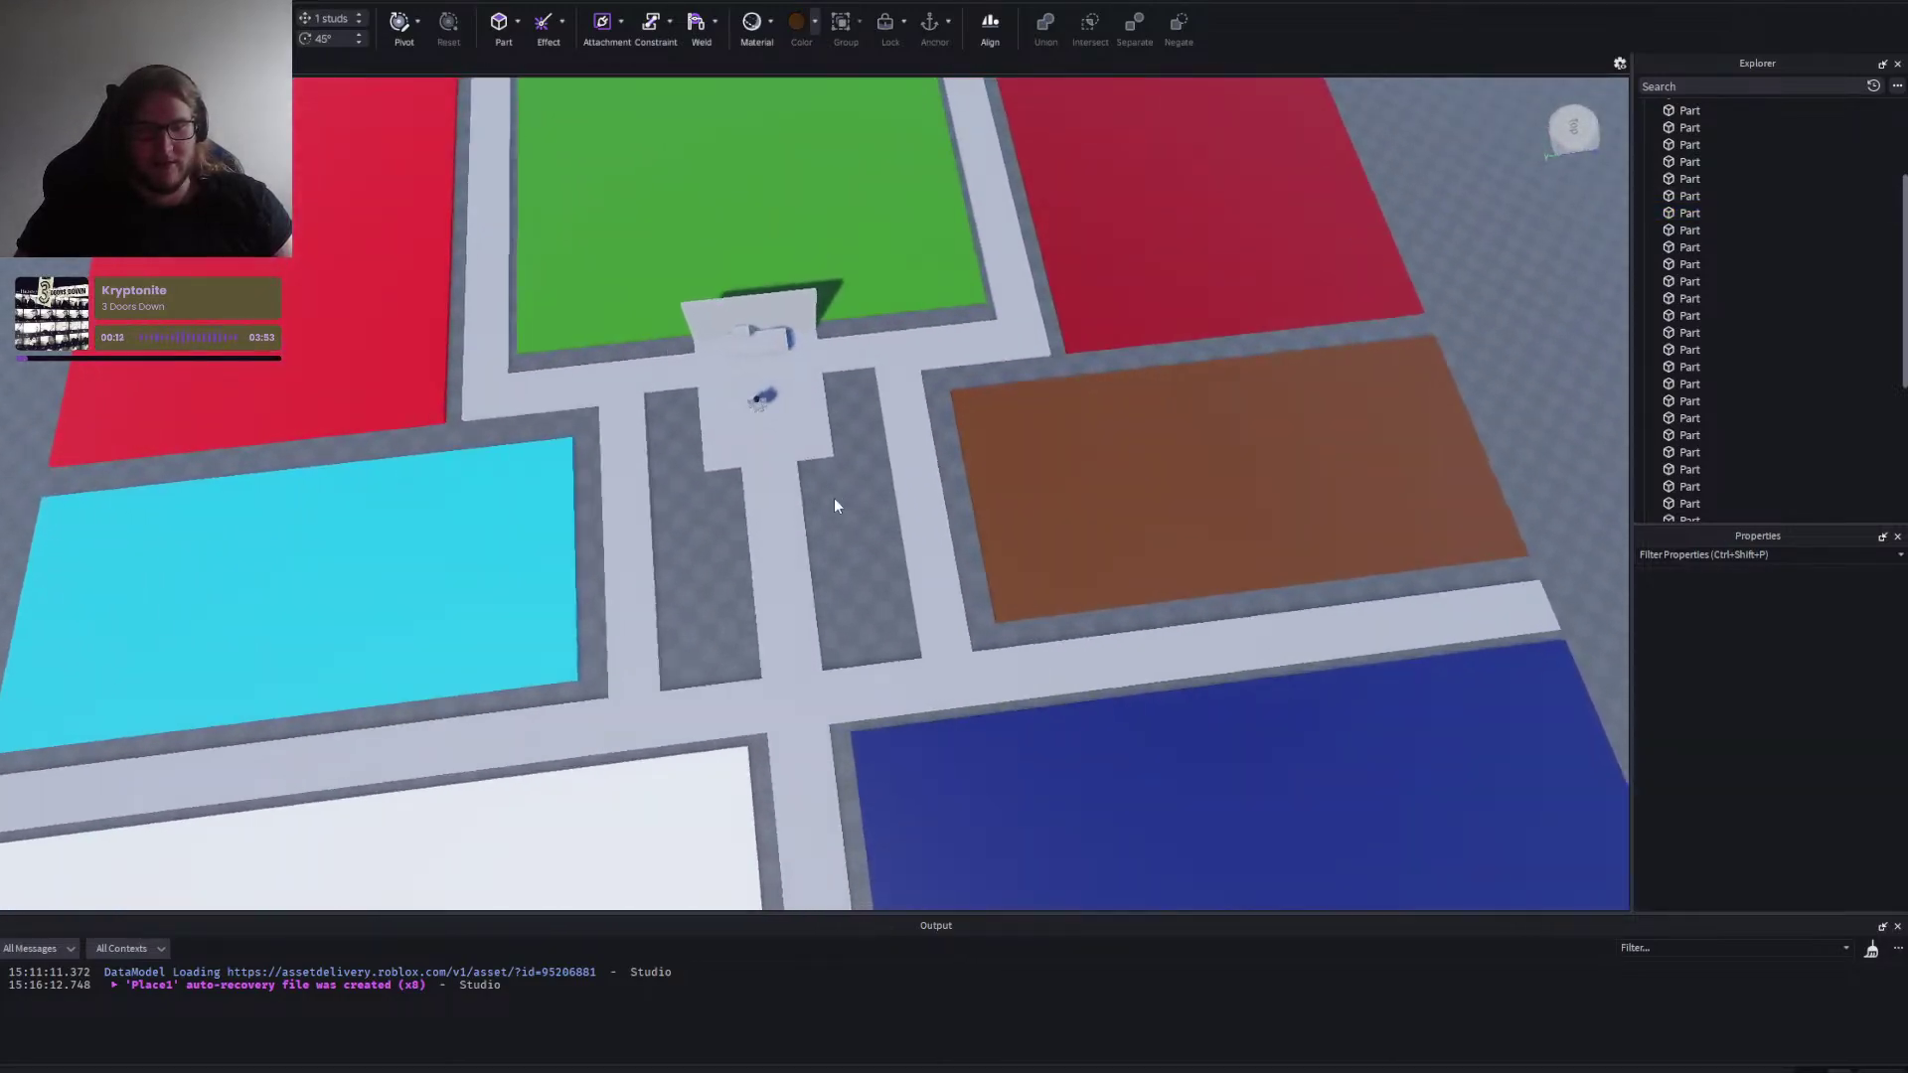
scroll(834, 502, up, 1)
right_click(835, 498)
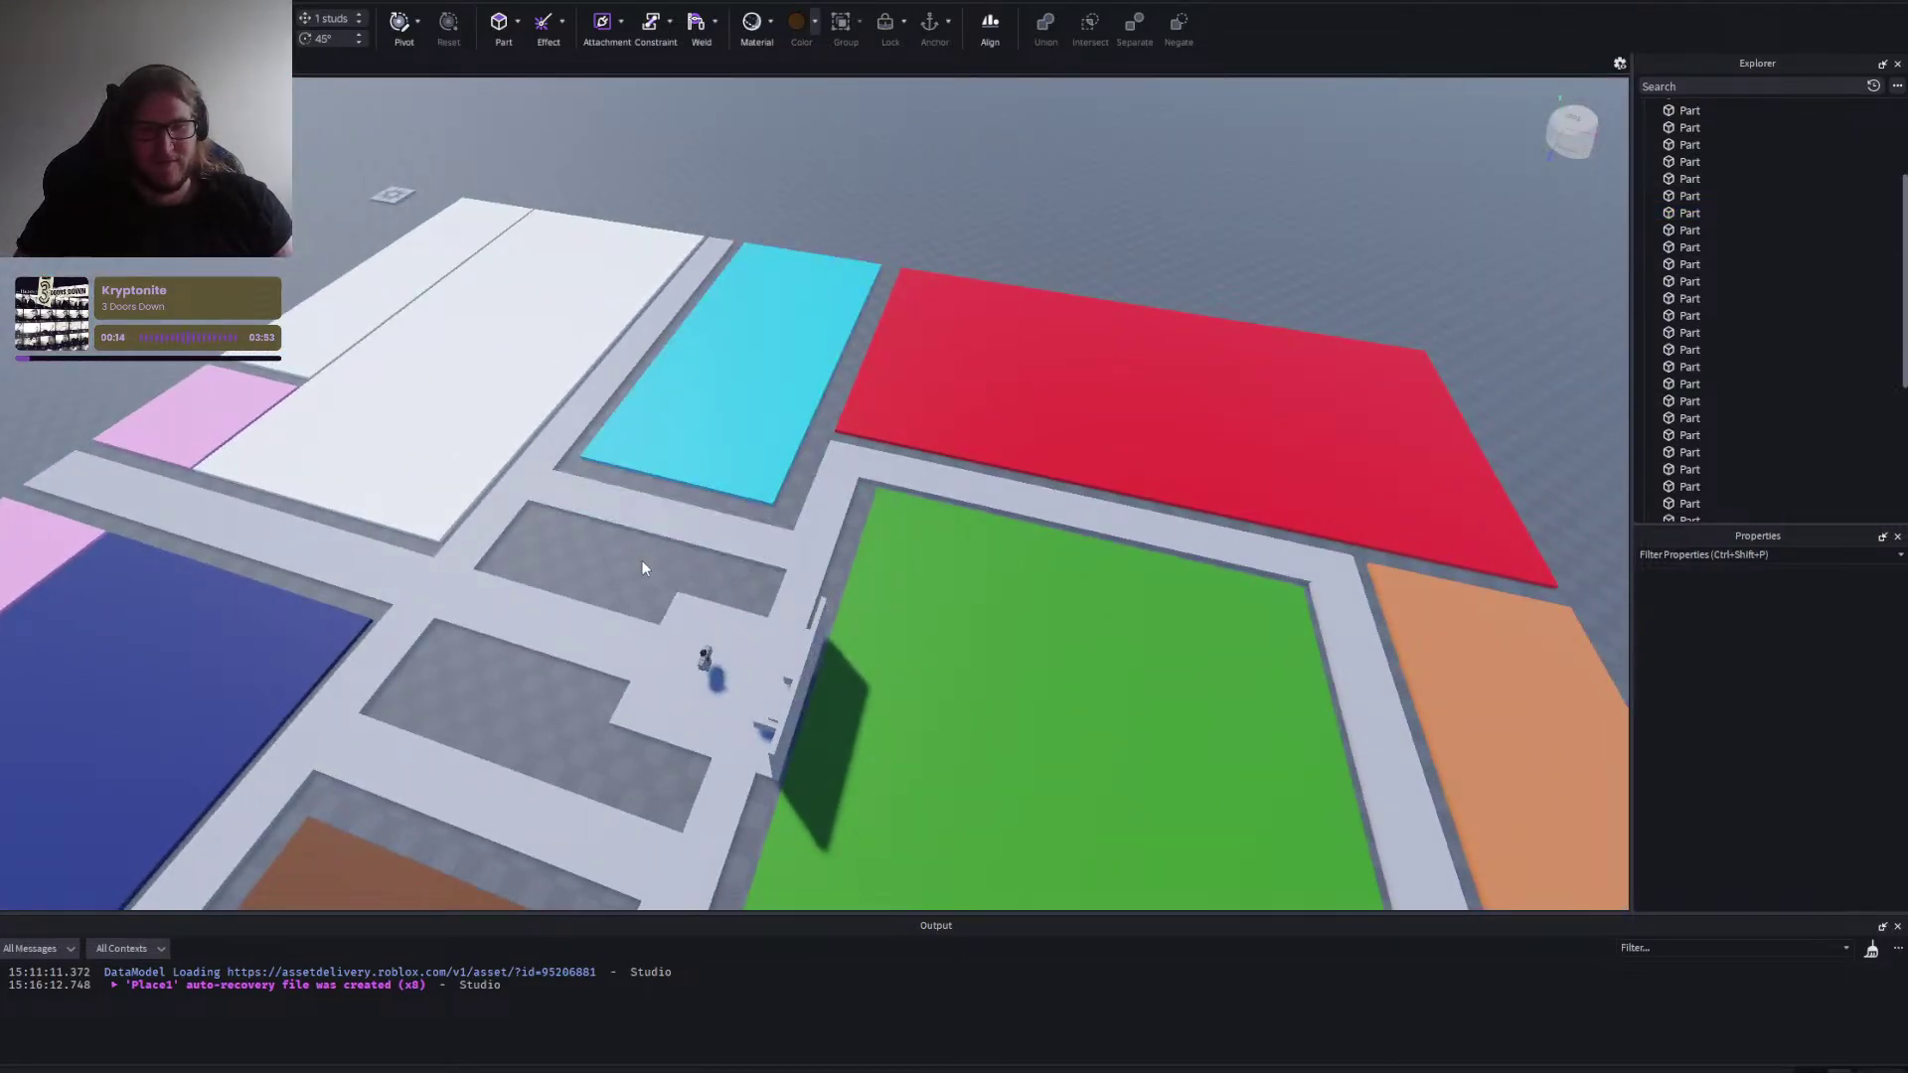
right_click(605, 539)
right_click(713, 403)
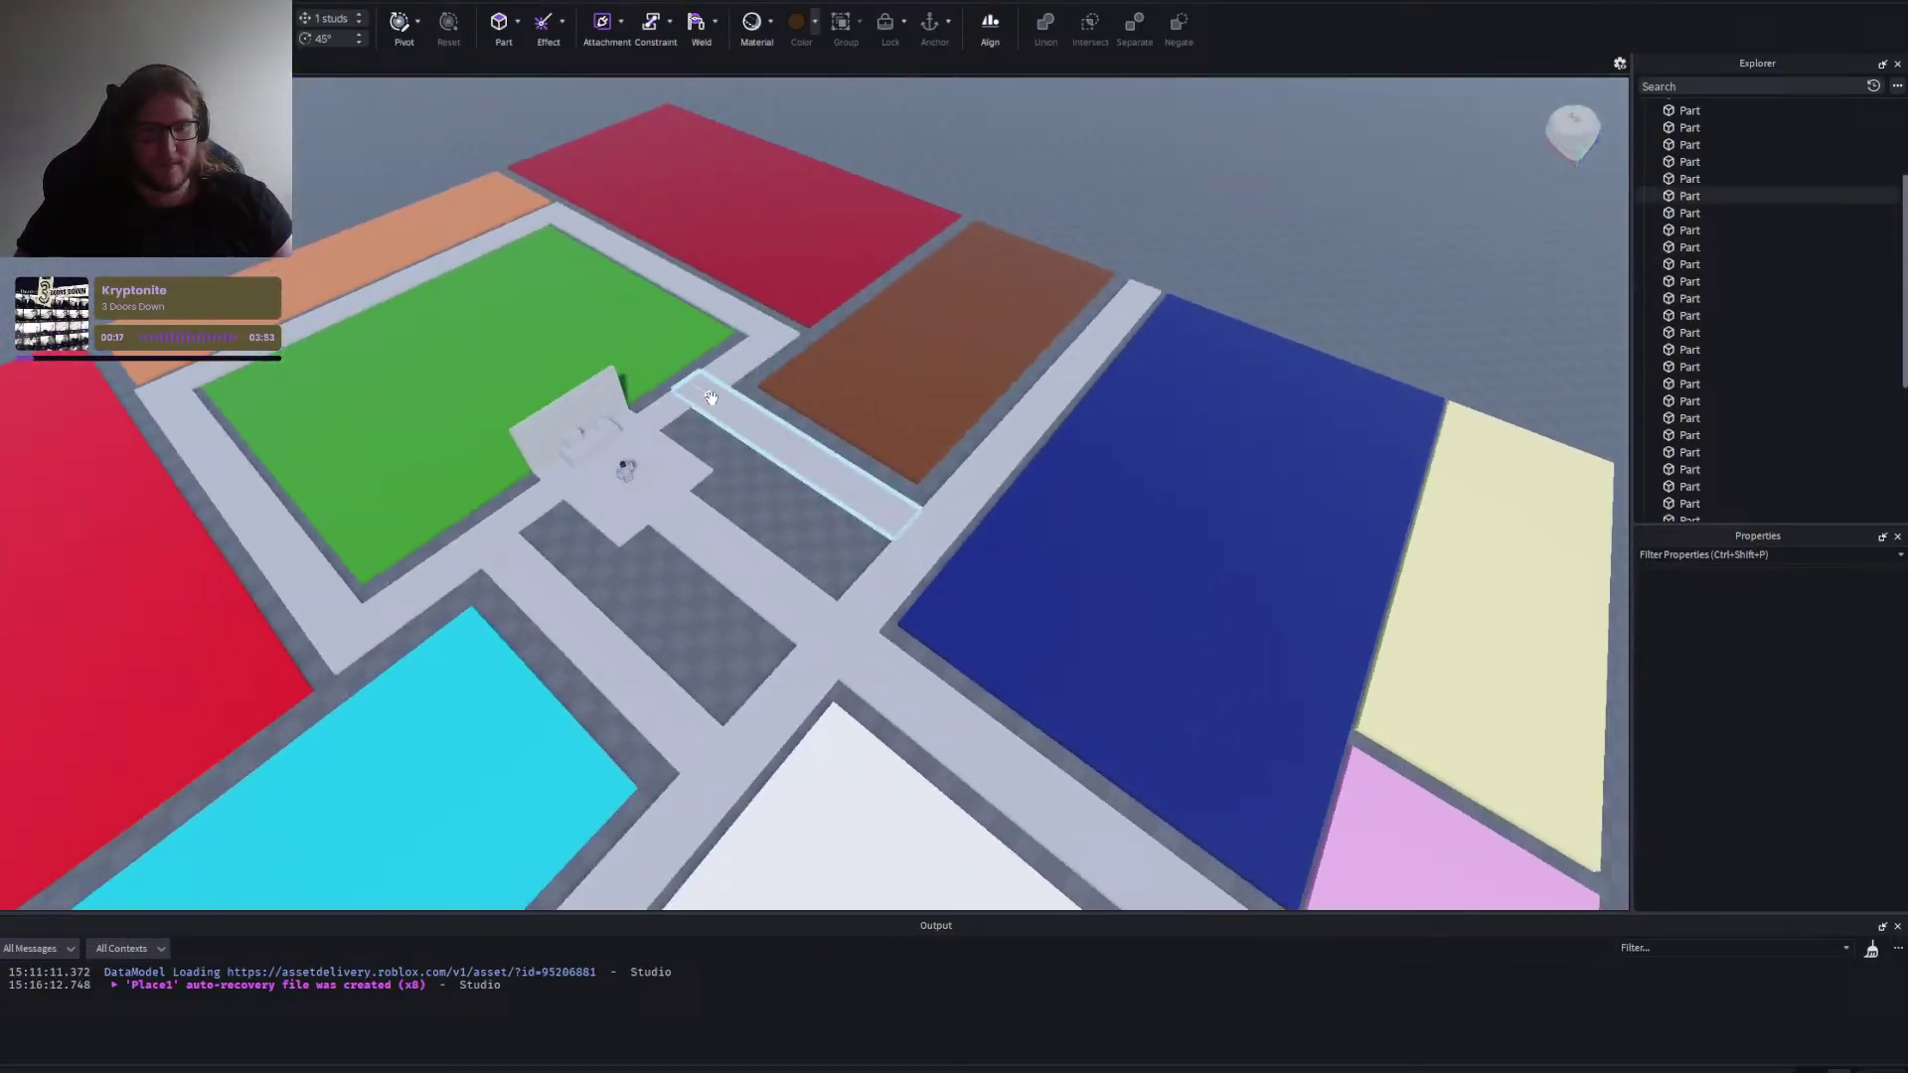
right_click(710, 398)
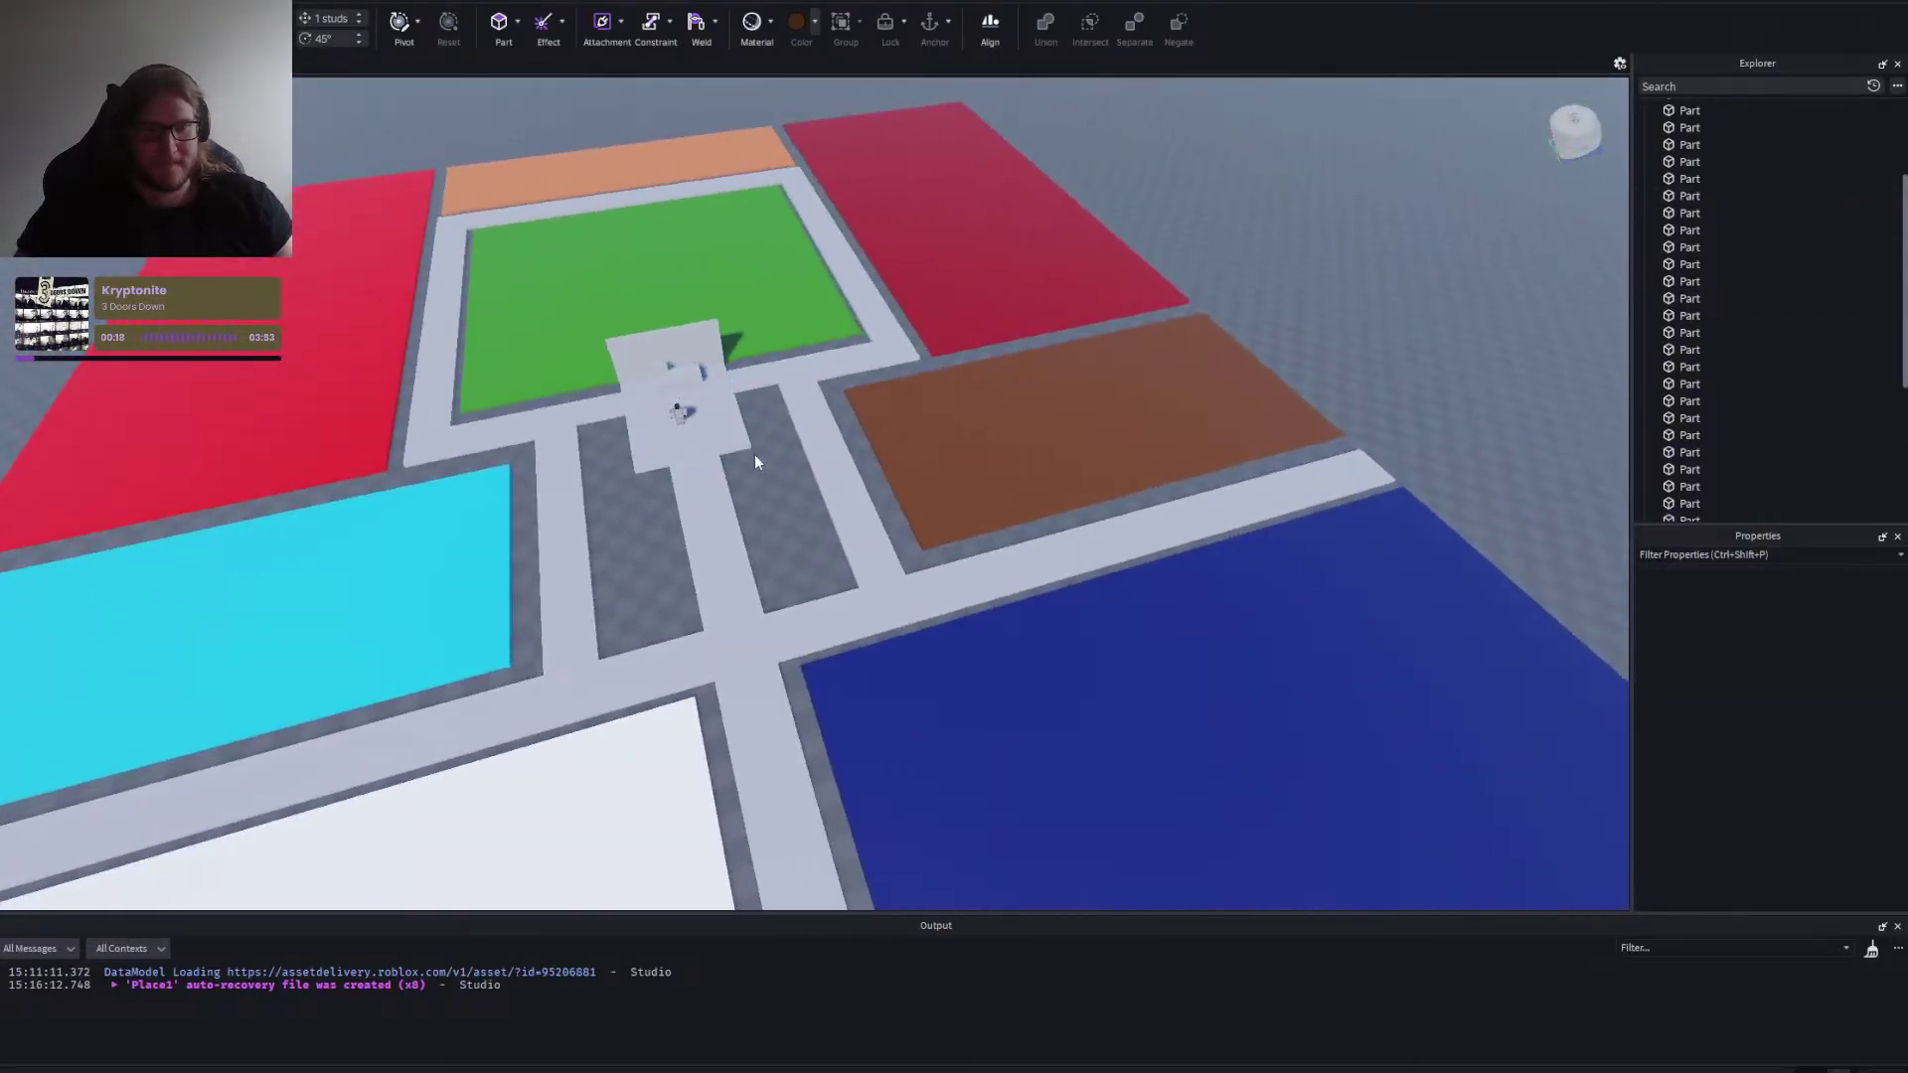
scroll(778, 475, up, 4)
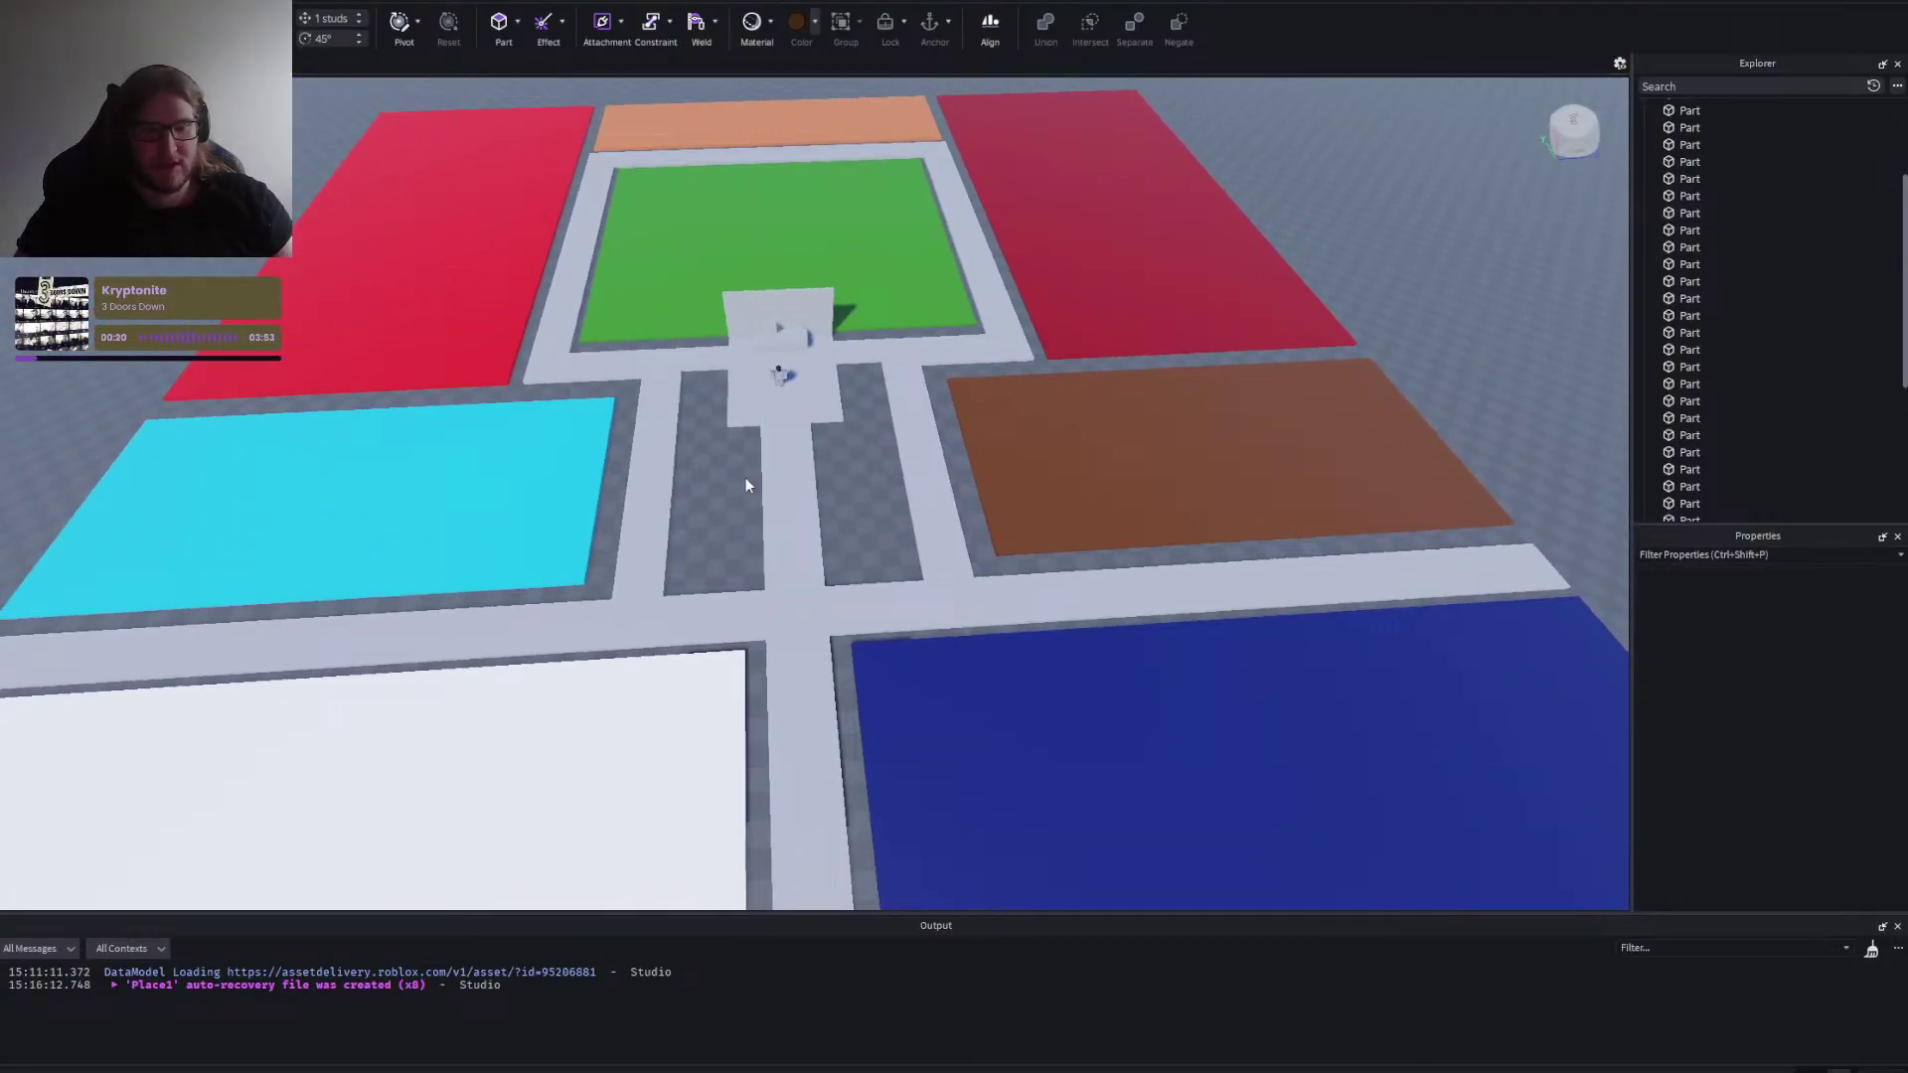
scroll(744, 473, down, 5)
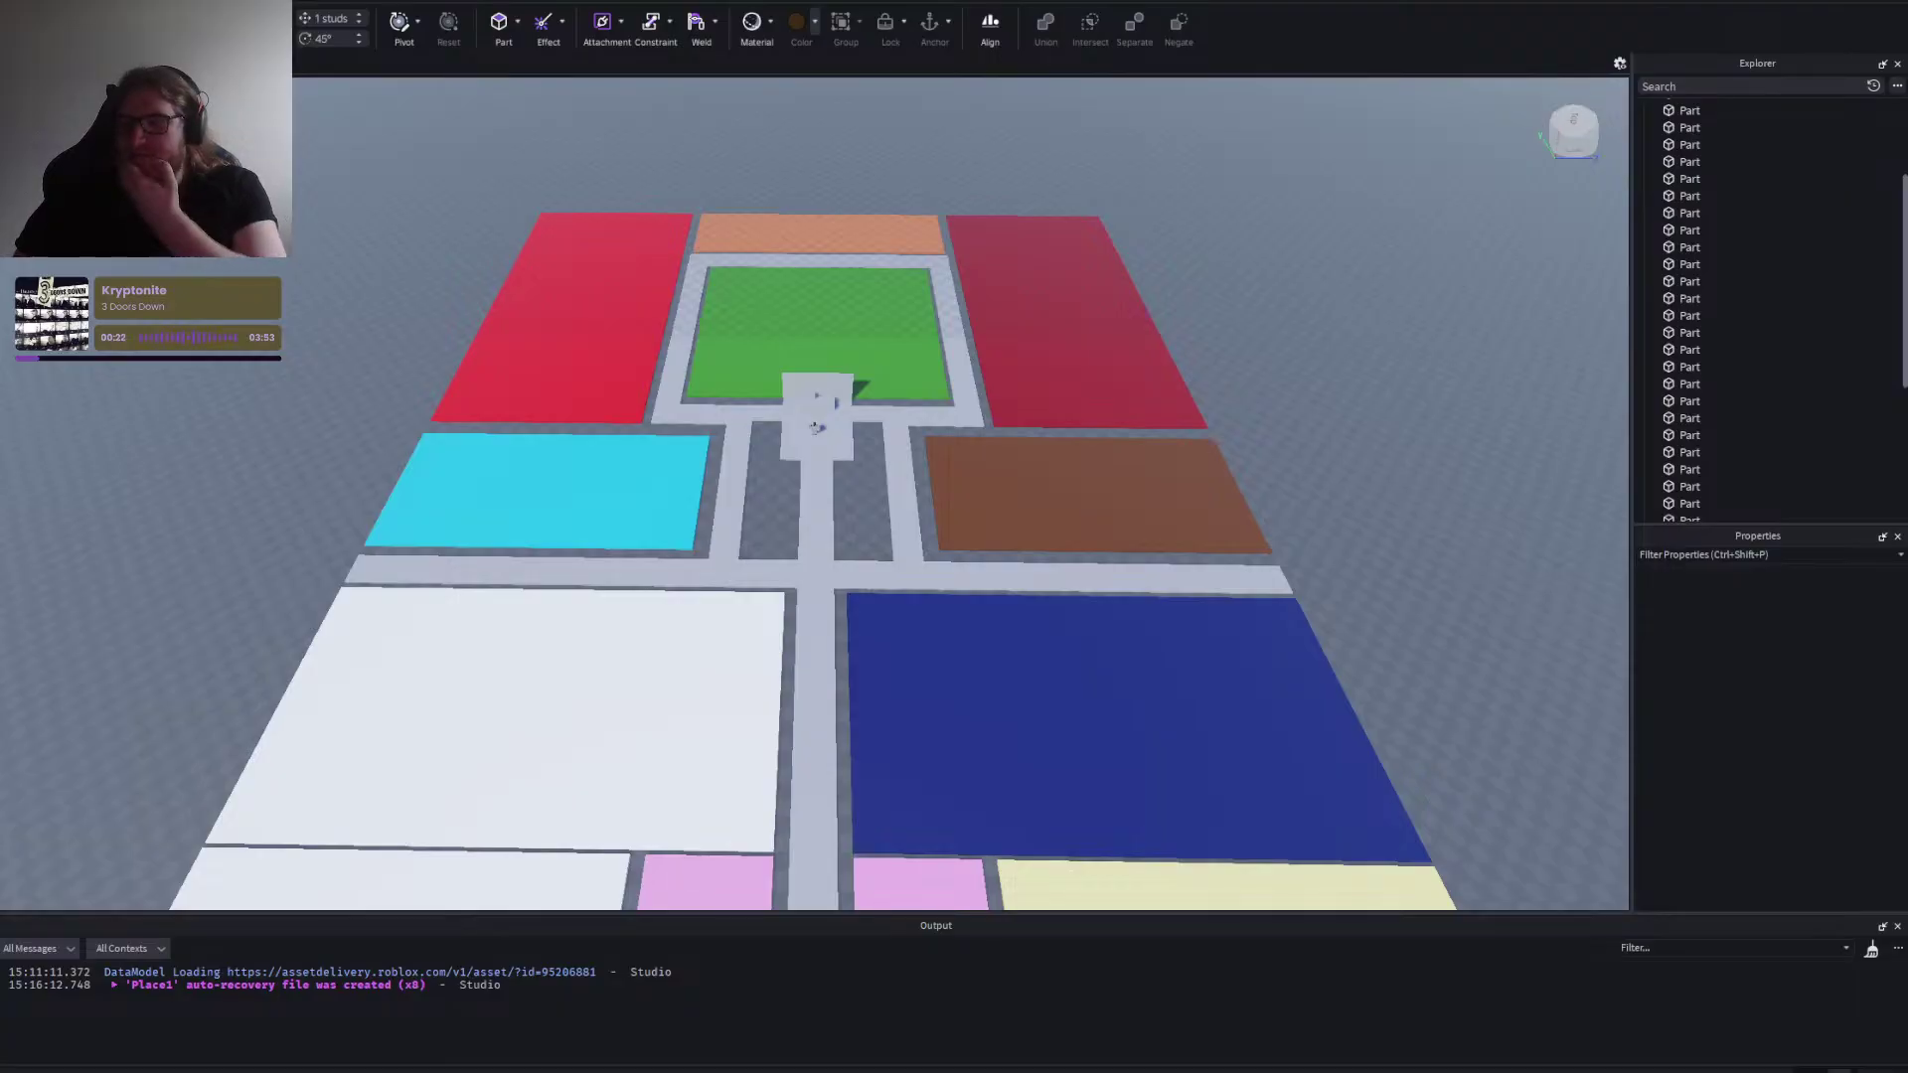
Switch to Notepad and review the game notes on security, maintenance, threats and building rooms.
key(alt+Tab)
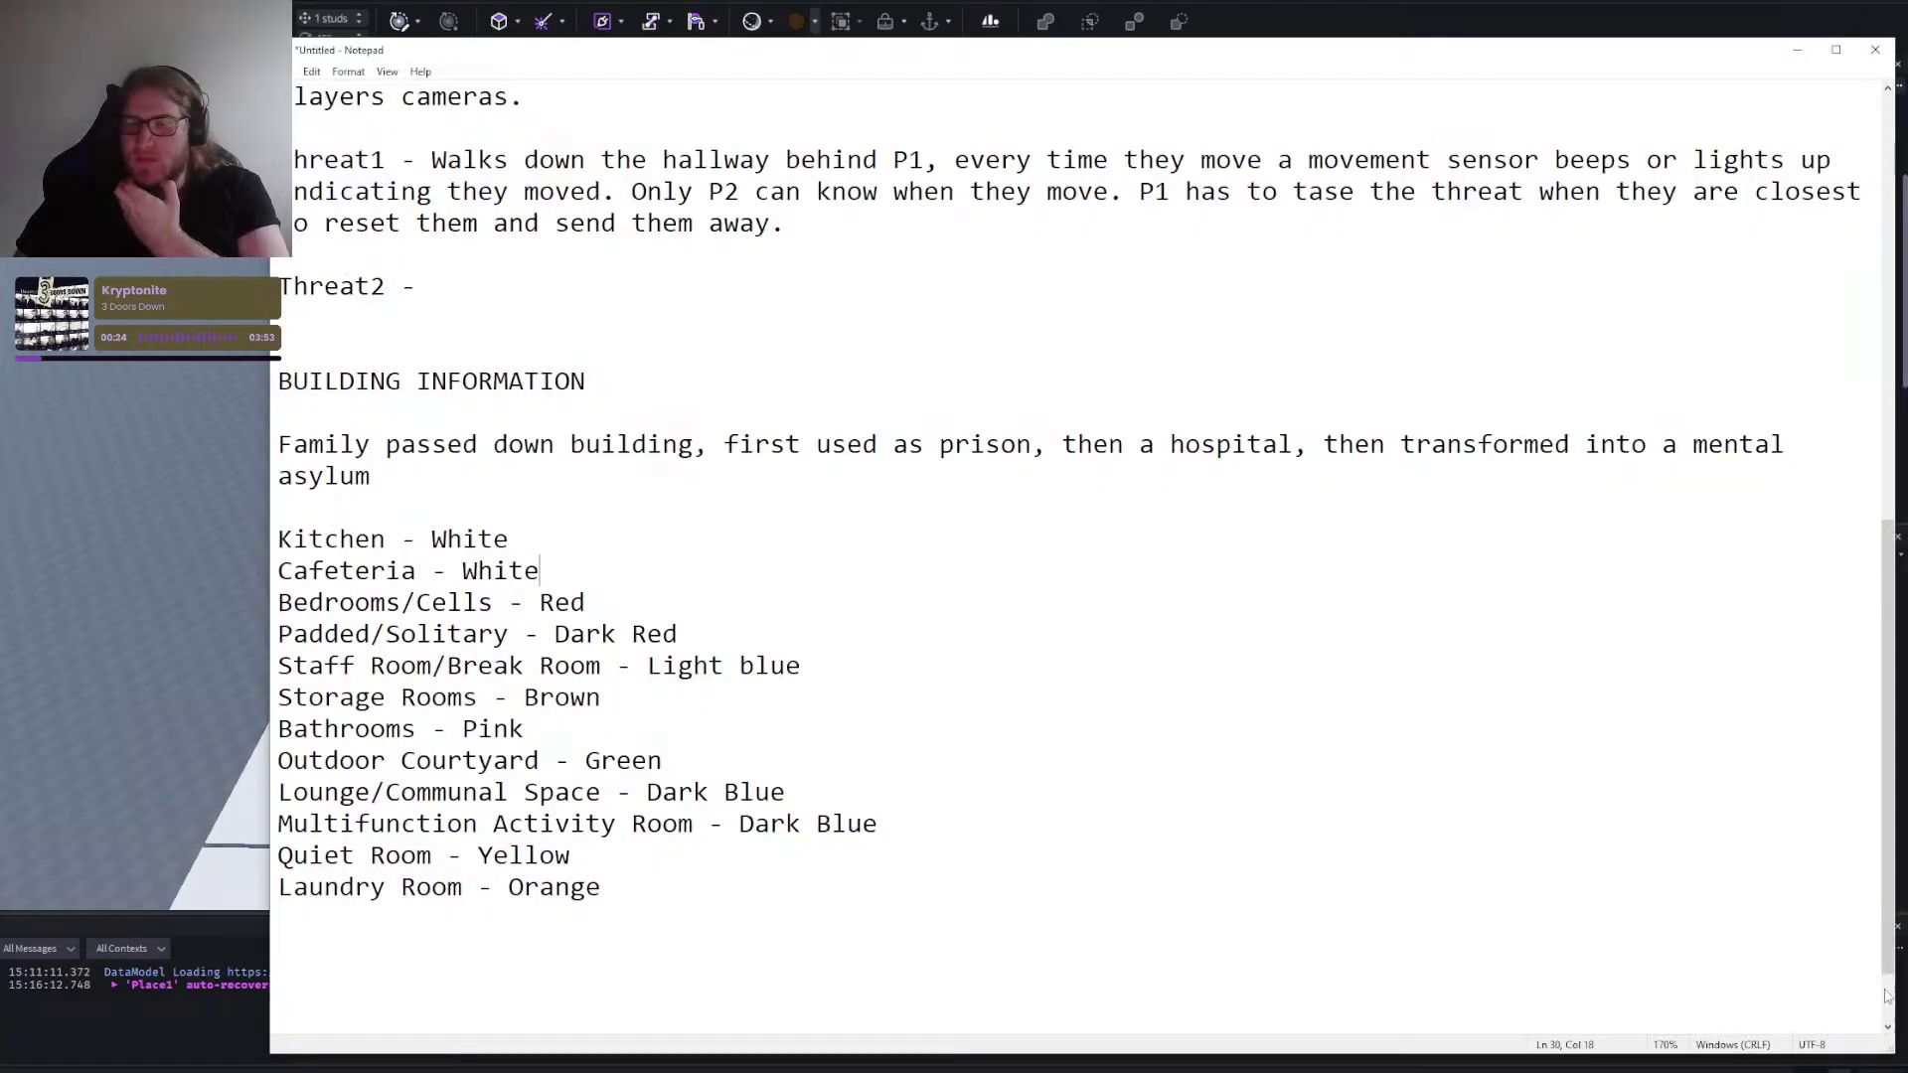
scroll(788, 674, up, 5)
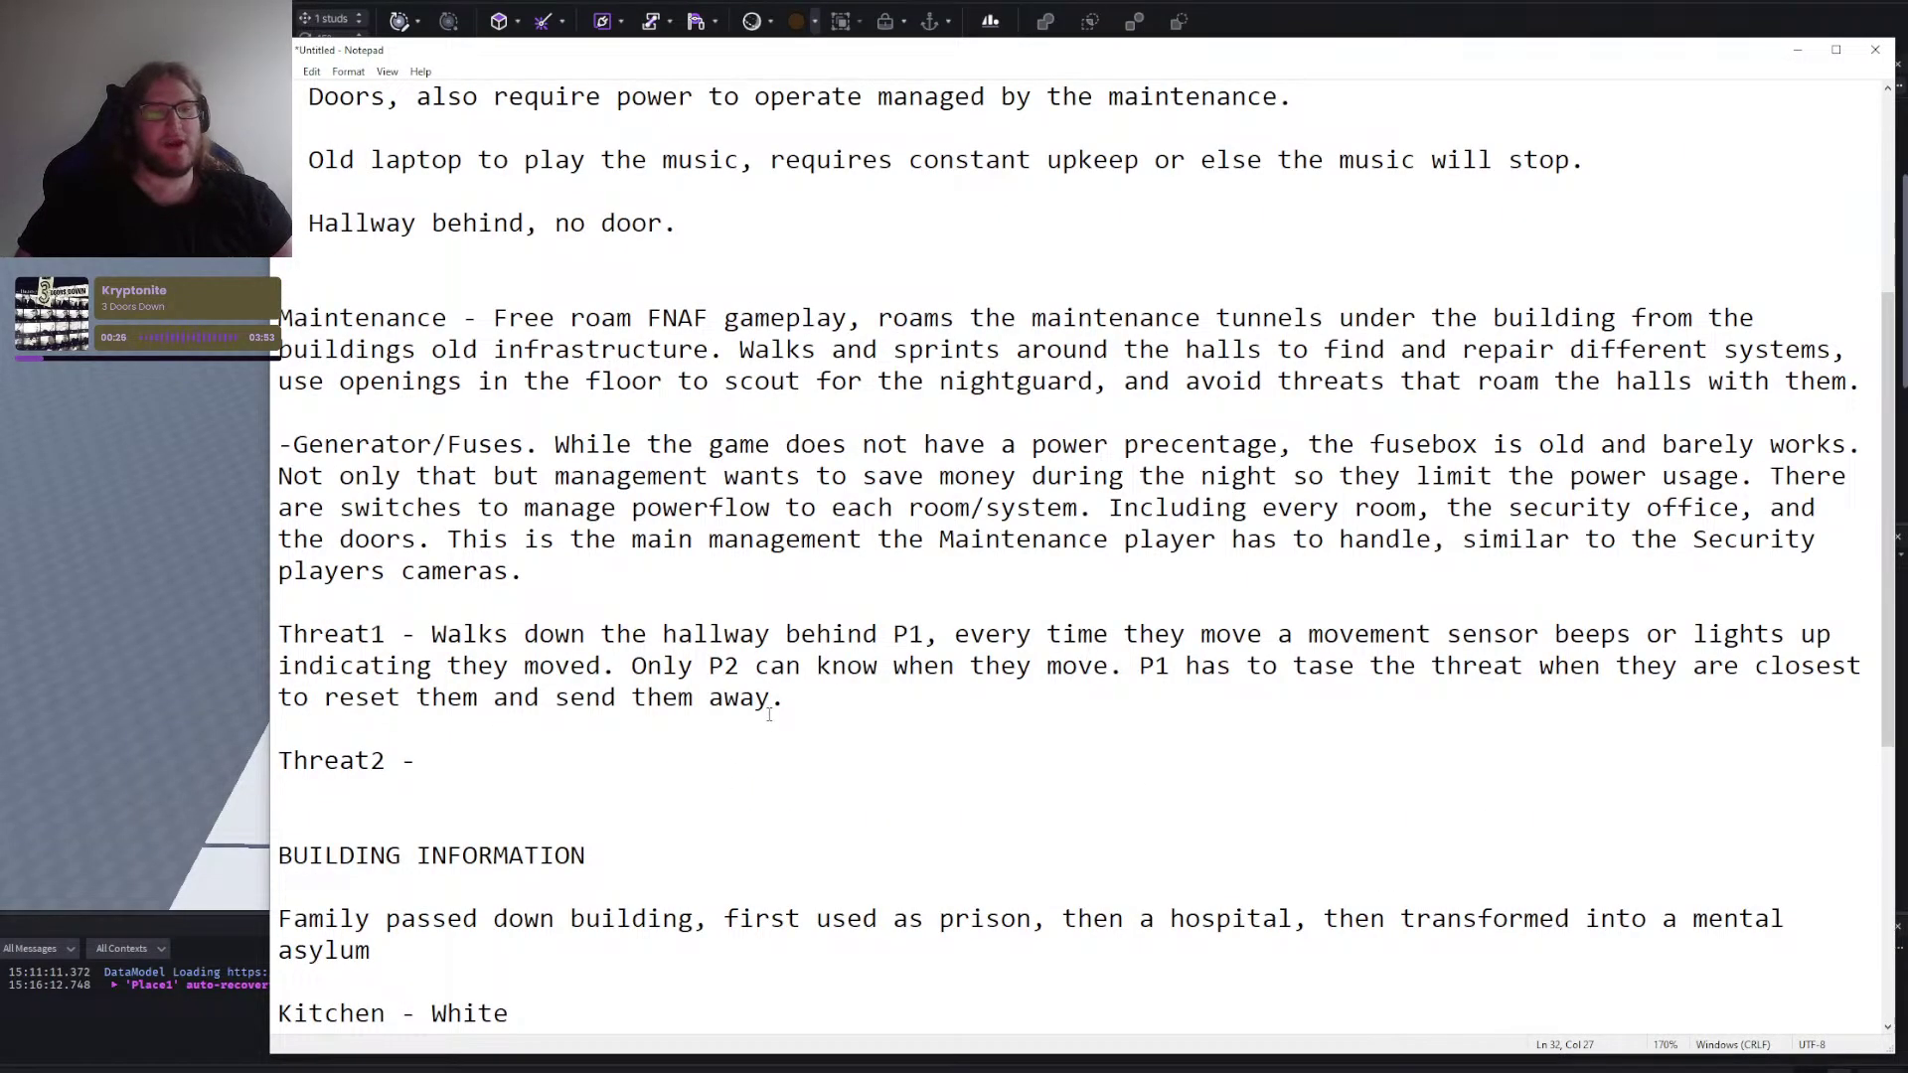
click(812, 760)
scroll(838, 708, up, 4)
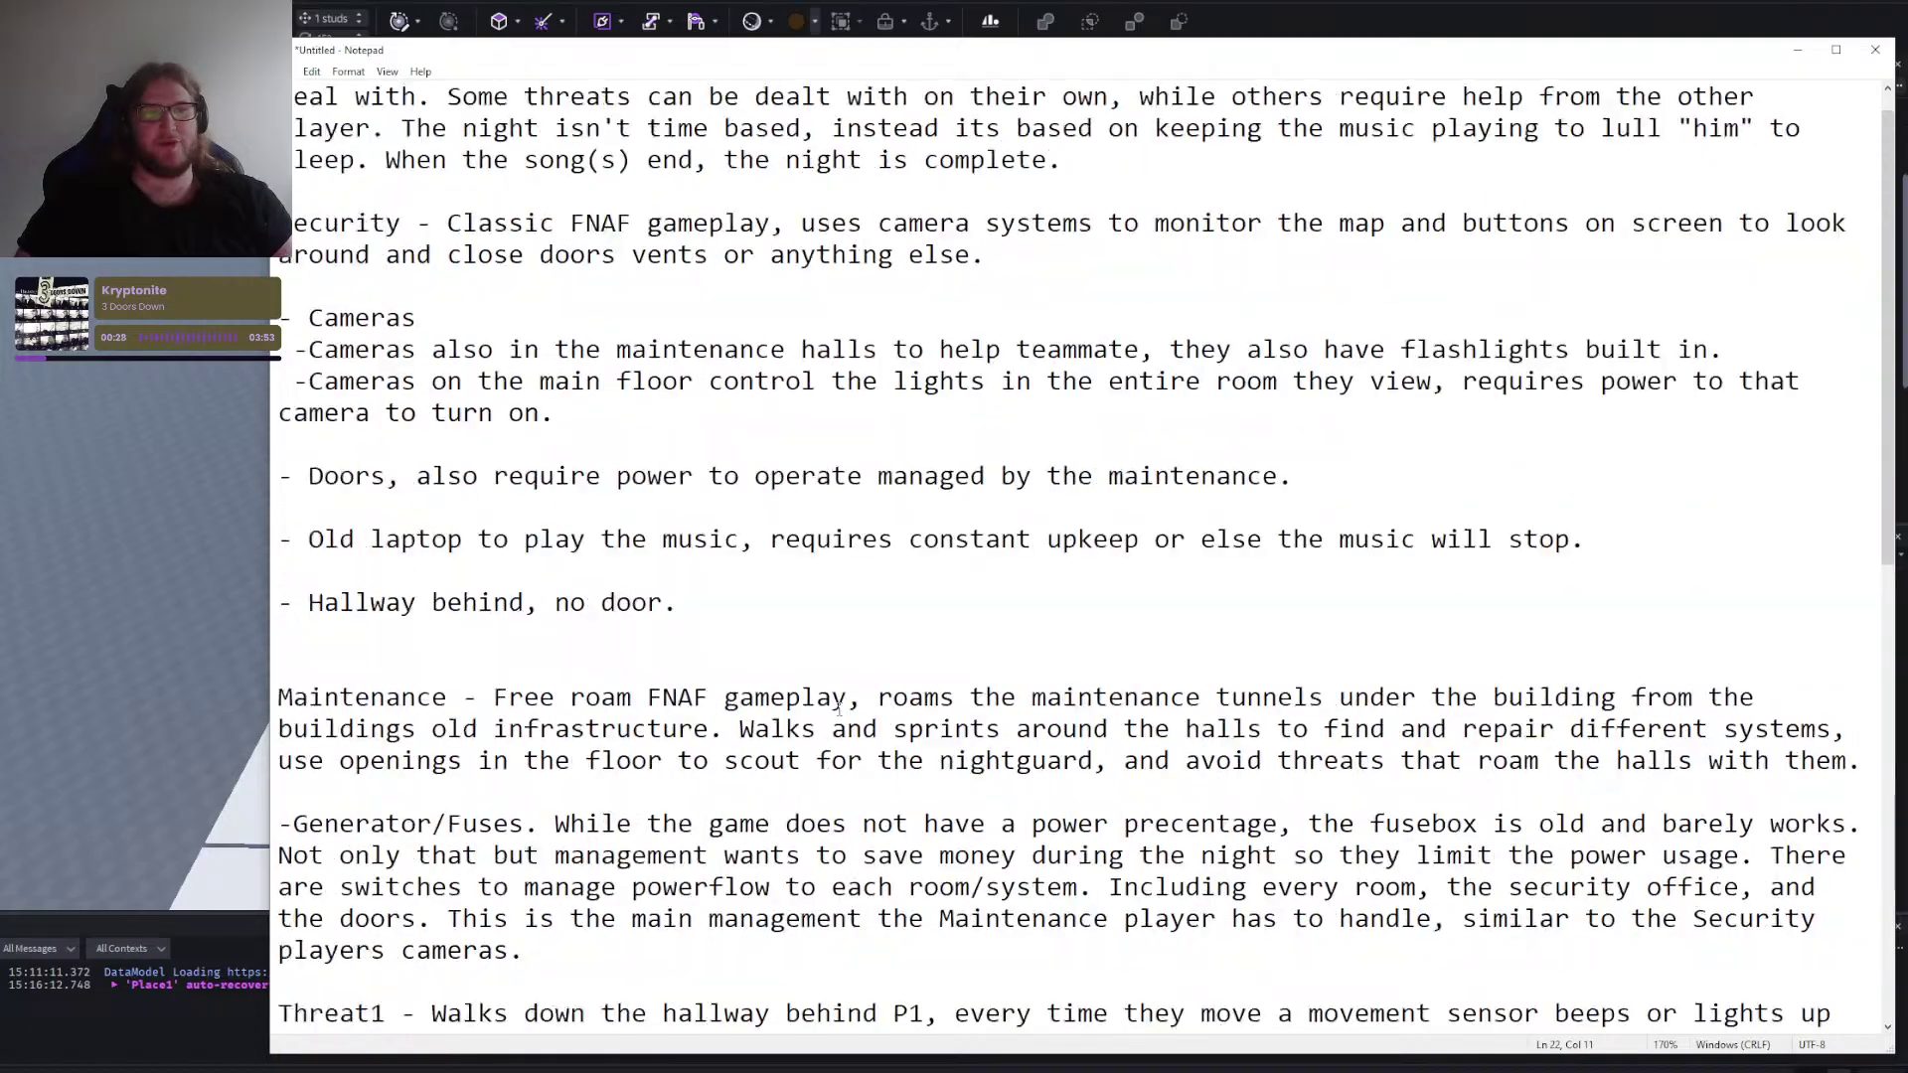
scroll(834, 704, up, 1)
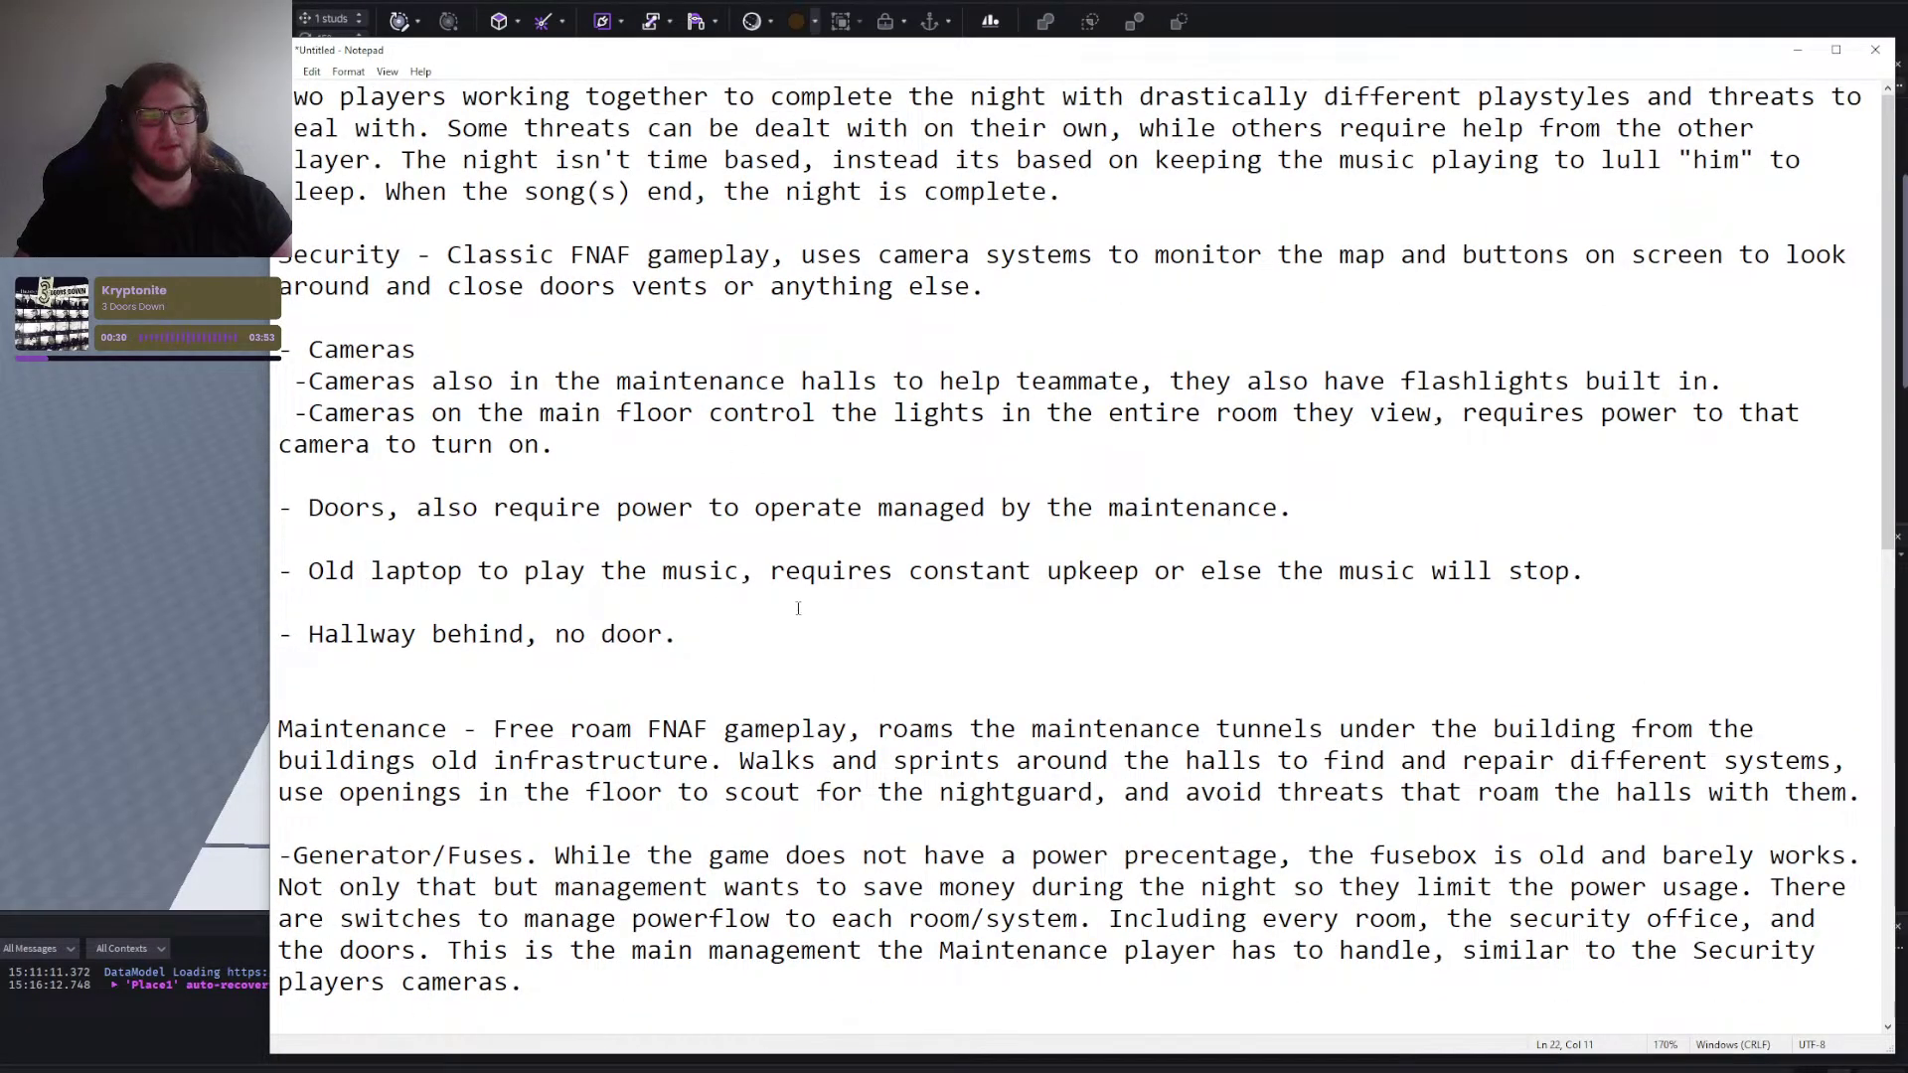
scroll(792, 587, down, 4)
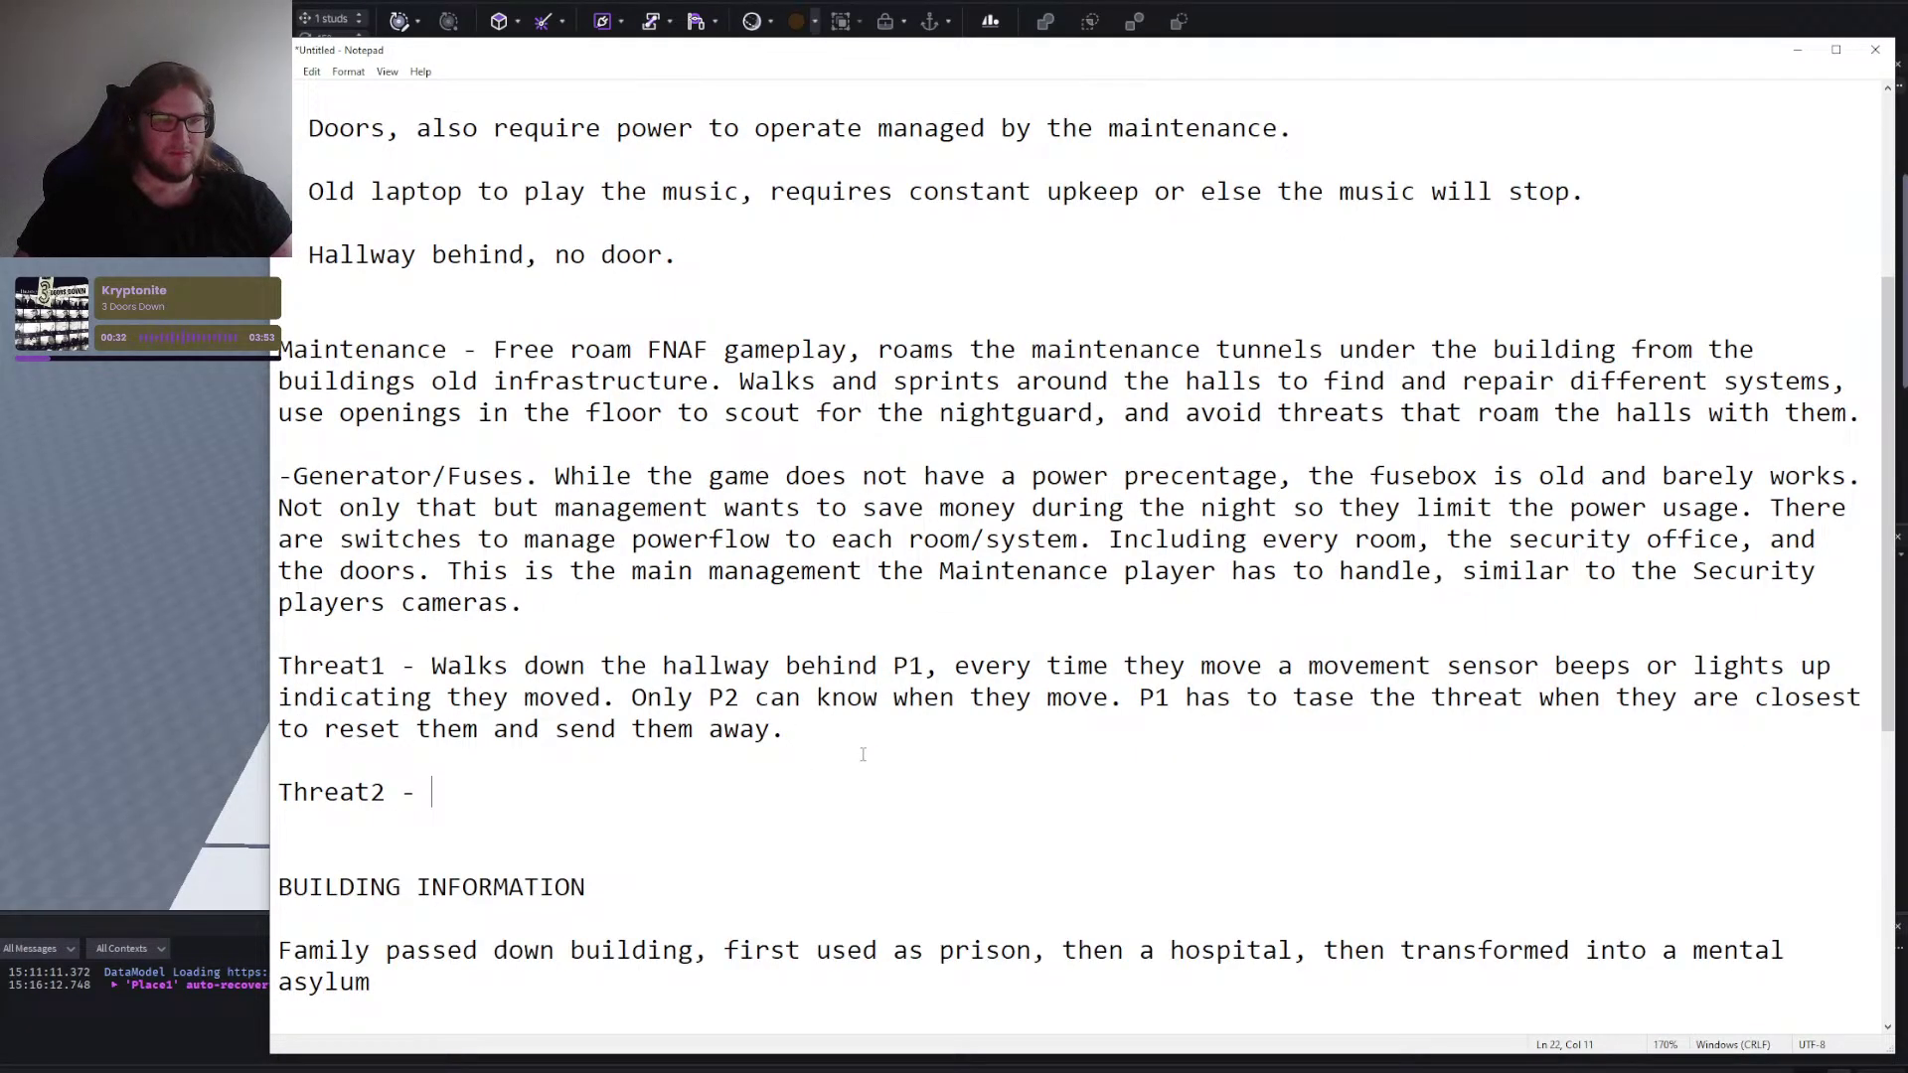
scroll(862, 755, up, 3)
scroll(915, 622, up, 1)
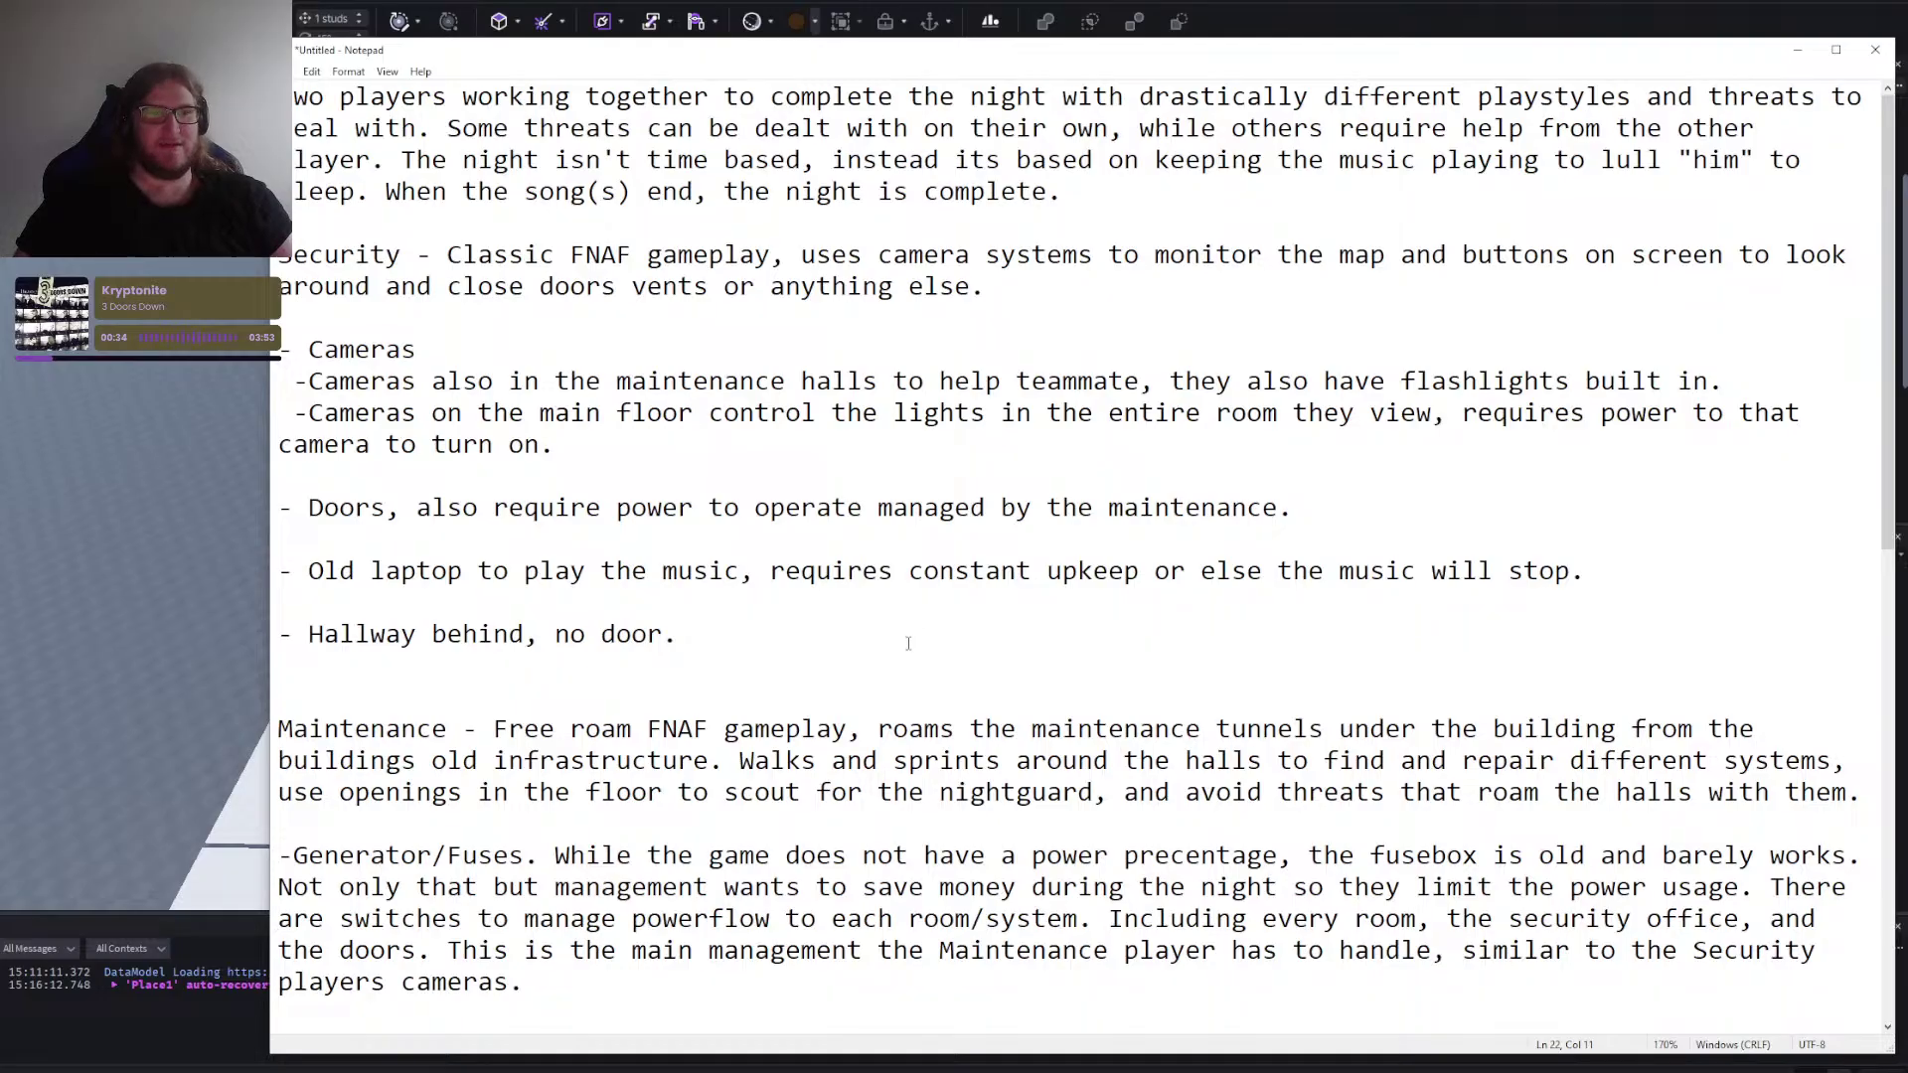
scroll(908, 641, down, 3)
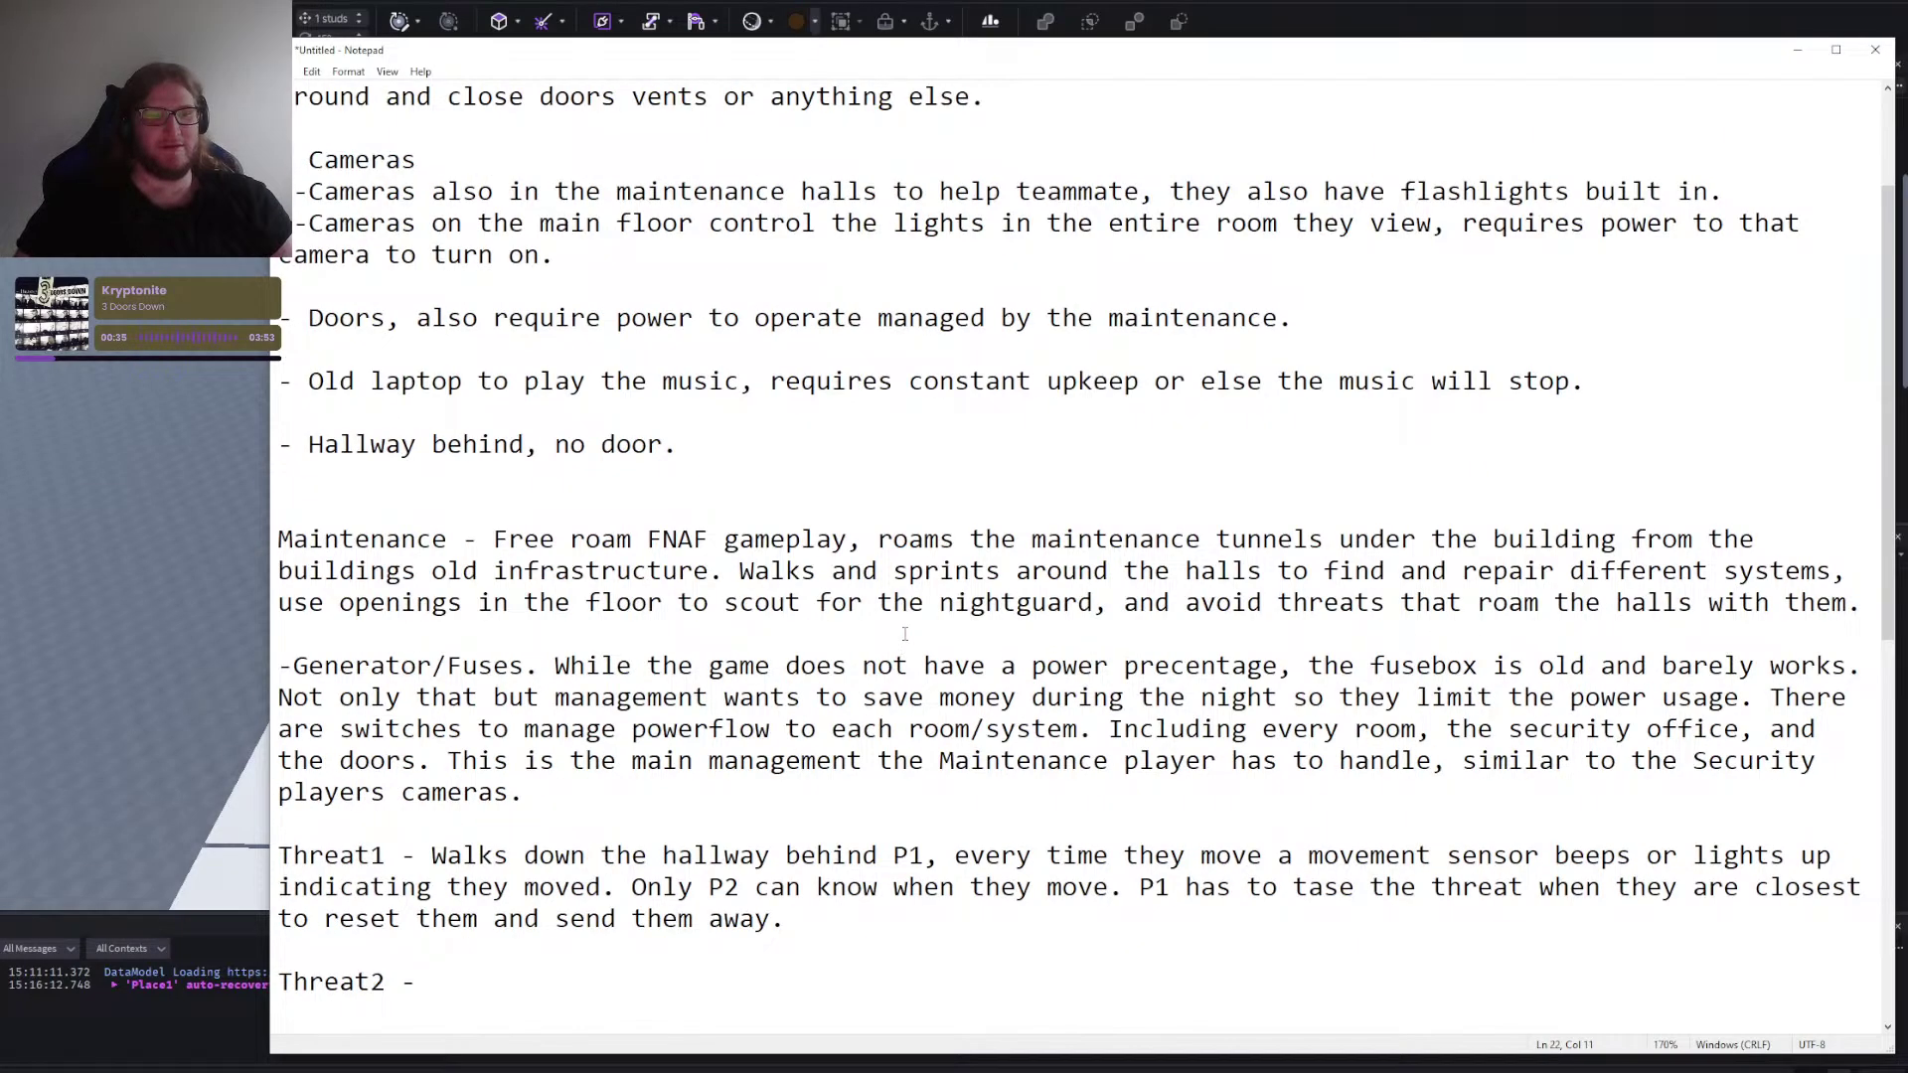
Insert blank lines after the "Hallway behind, no door." note and add a dashed divider line above the Maintenance section.
scroll(708, 389, up, 1)
click(715, 456)
key(Return)
key(Return)
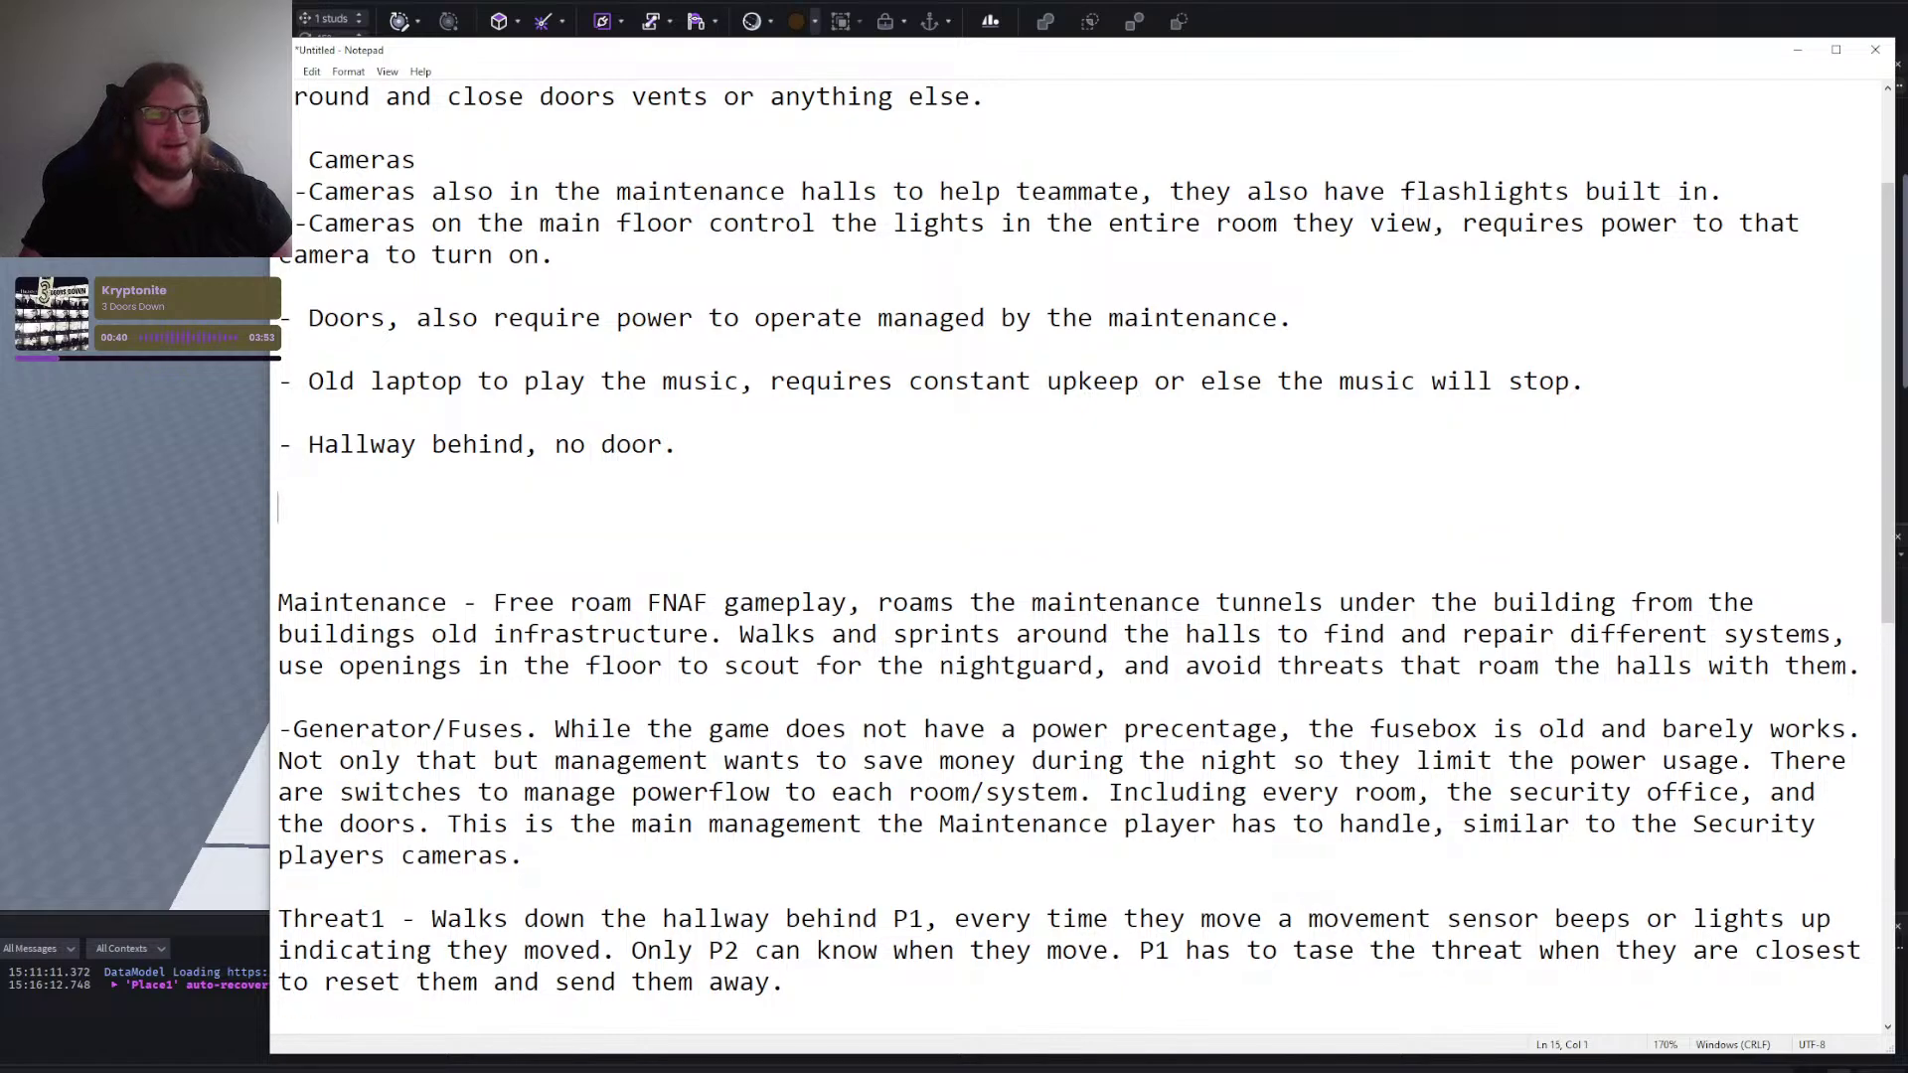
key(Return)
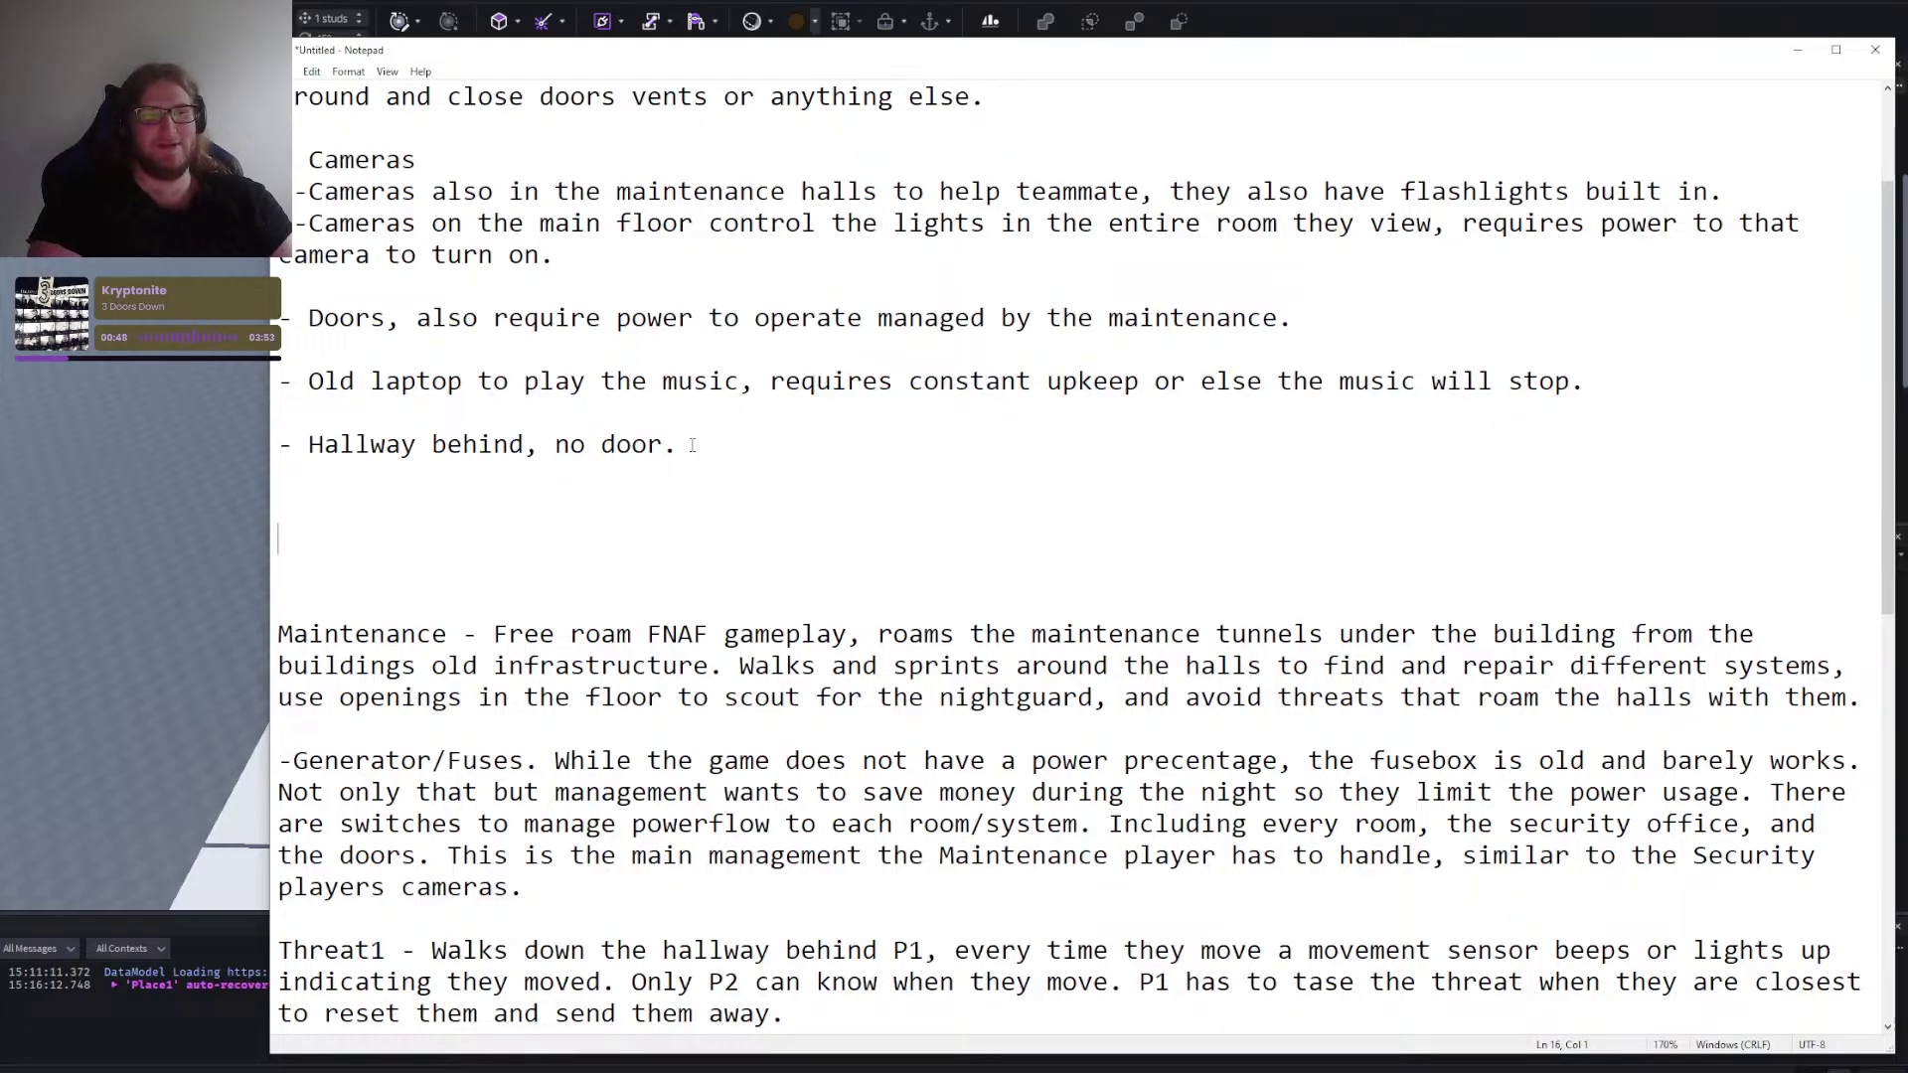
key(Return)
key(Down)
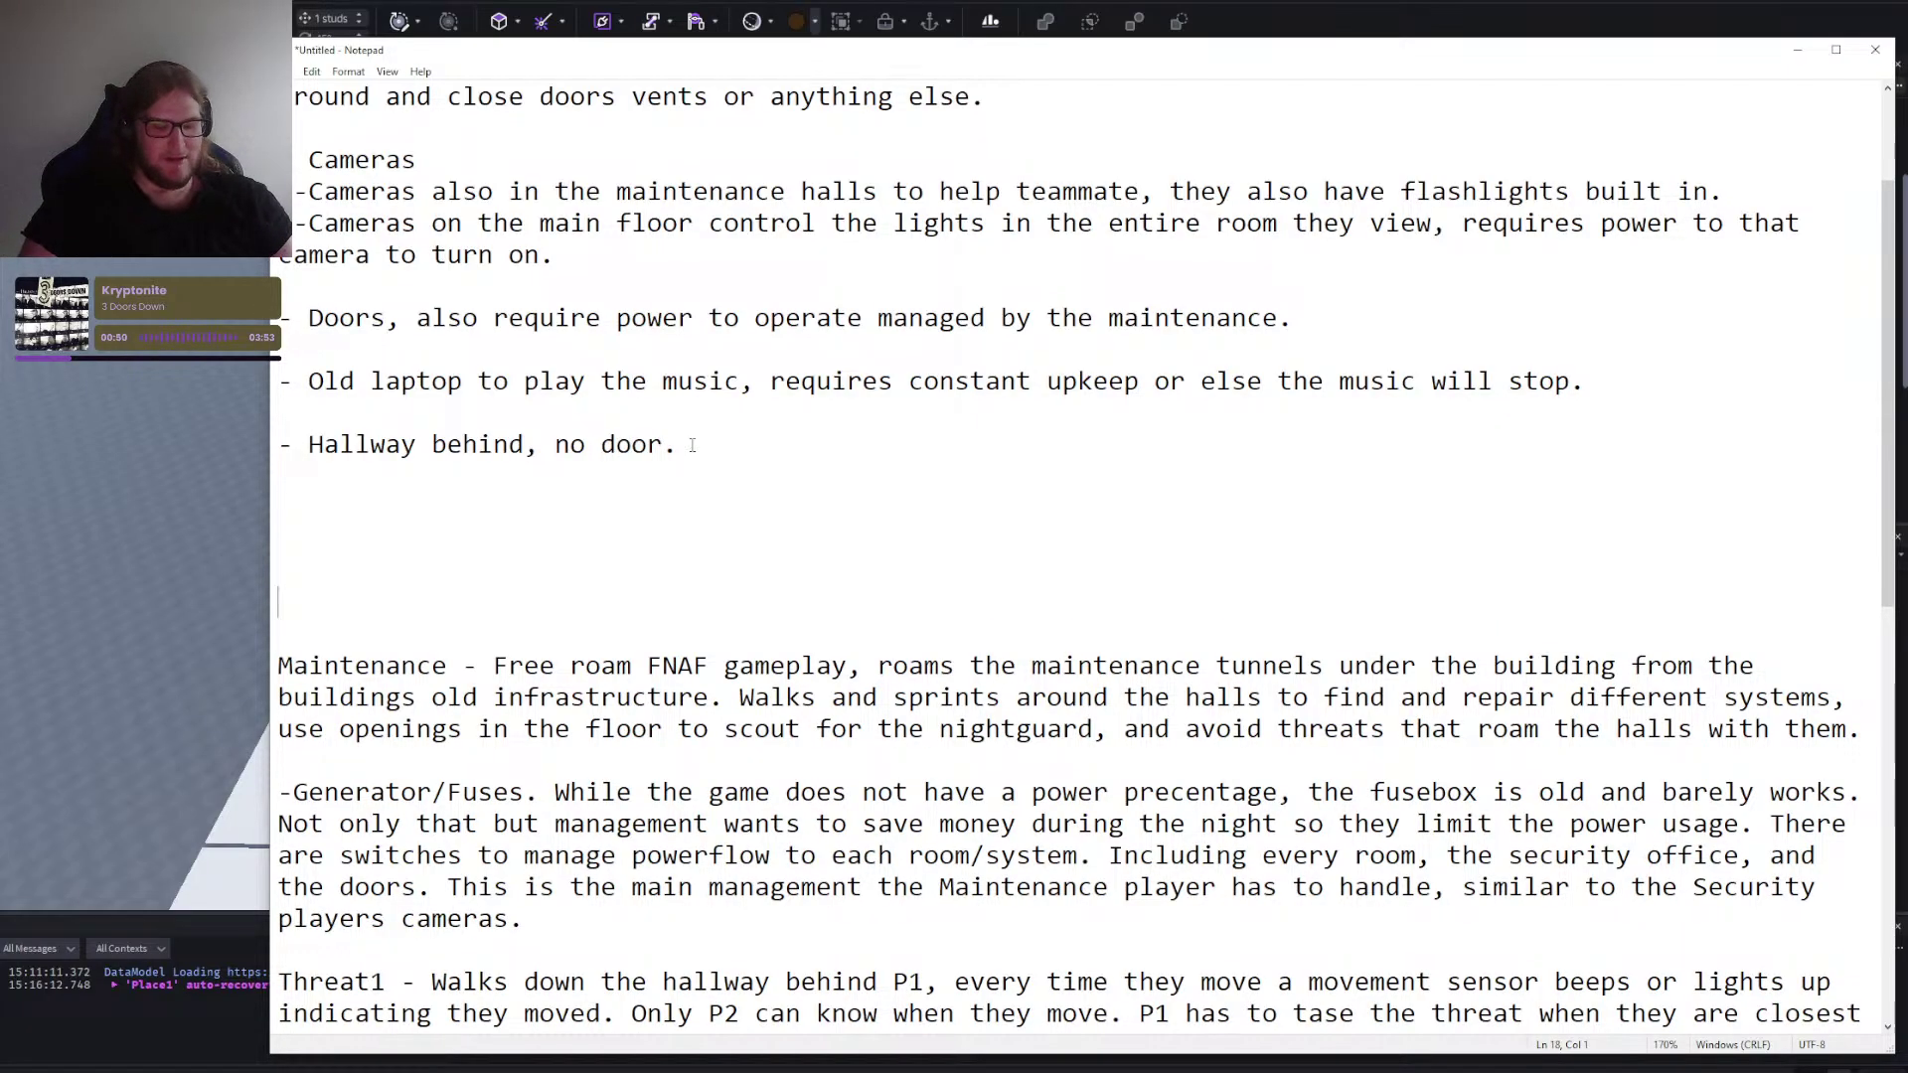
text(------------------------------------------)
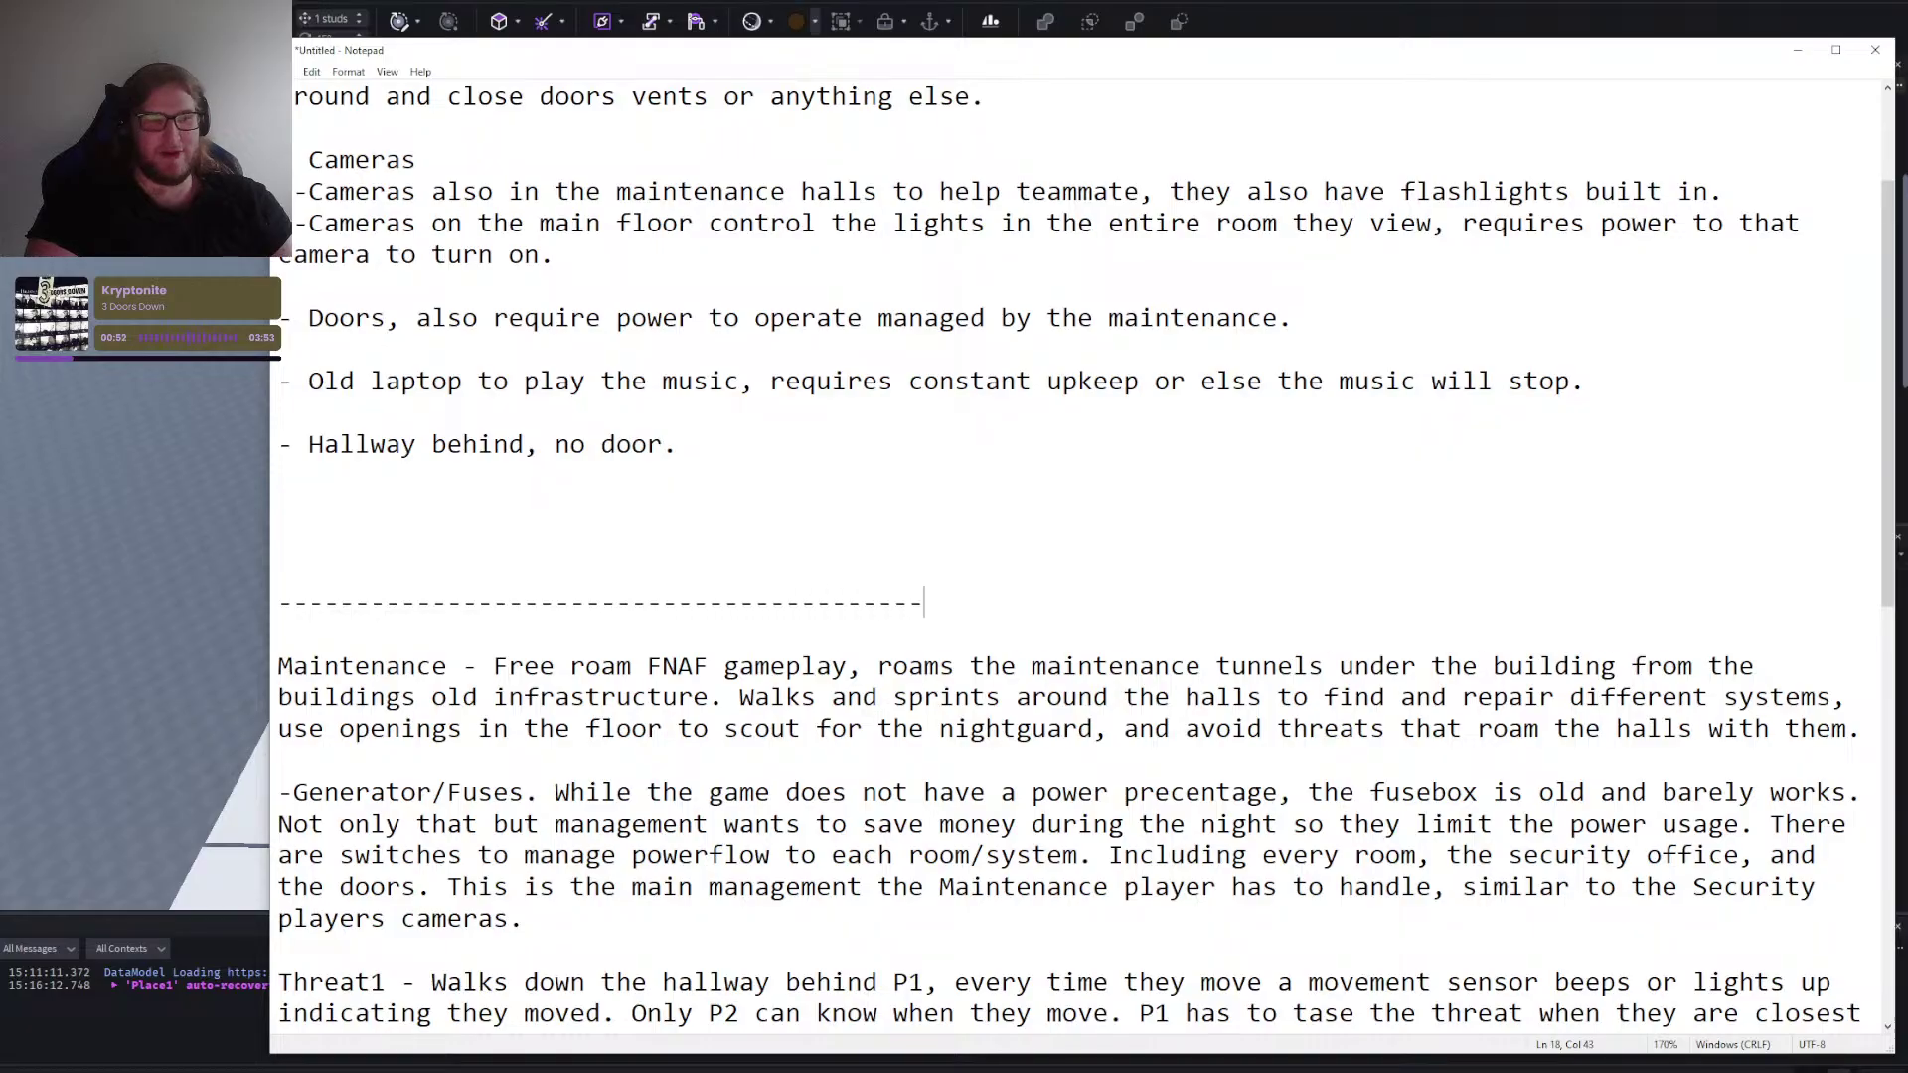
text(-----------------------)
Add a dashed divider line between the empty Threat2 entry and the BUILDING INFORMATION heading.
scroll(673, 643, down, 5)
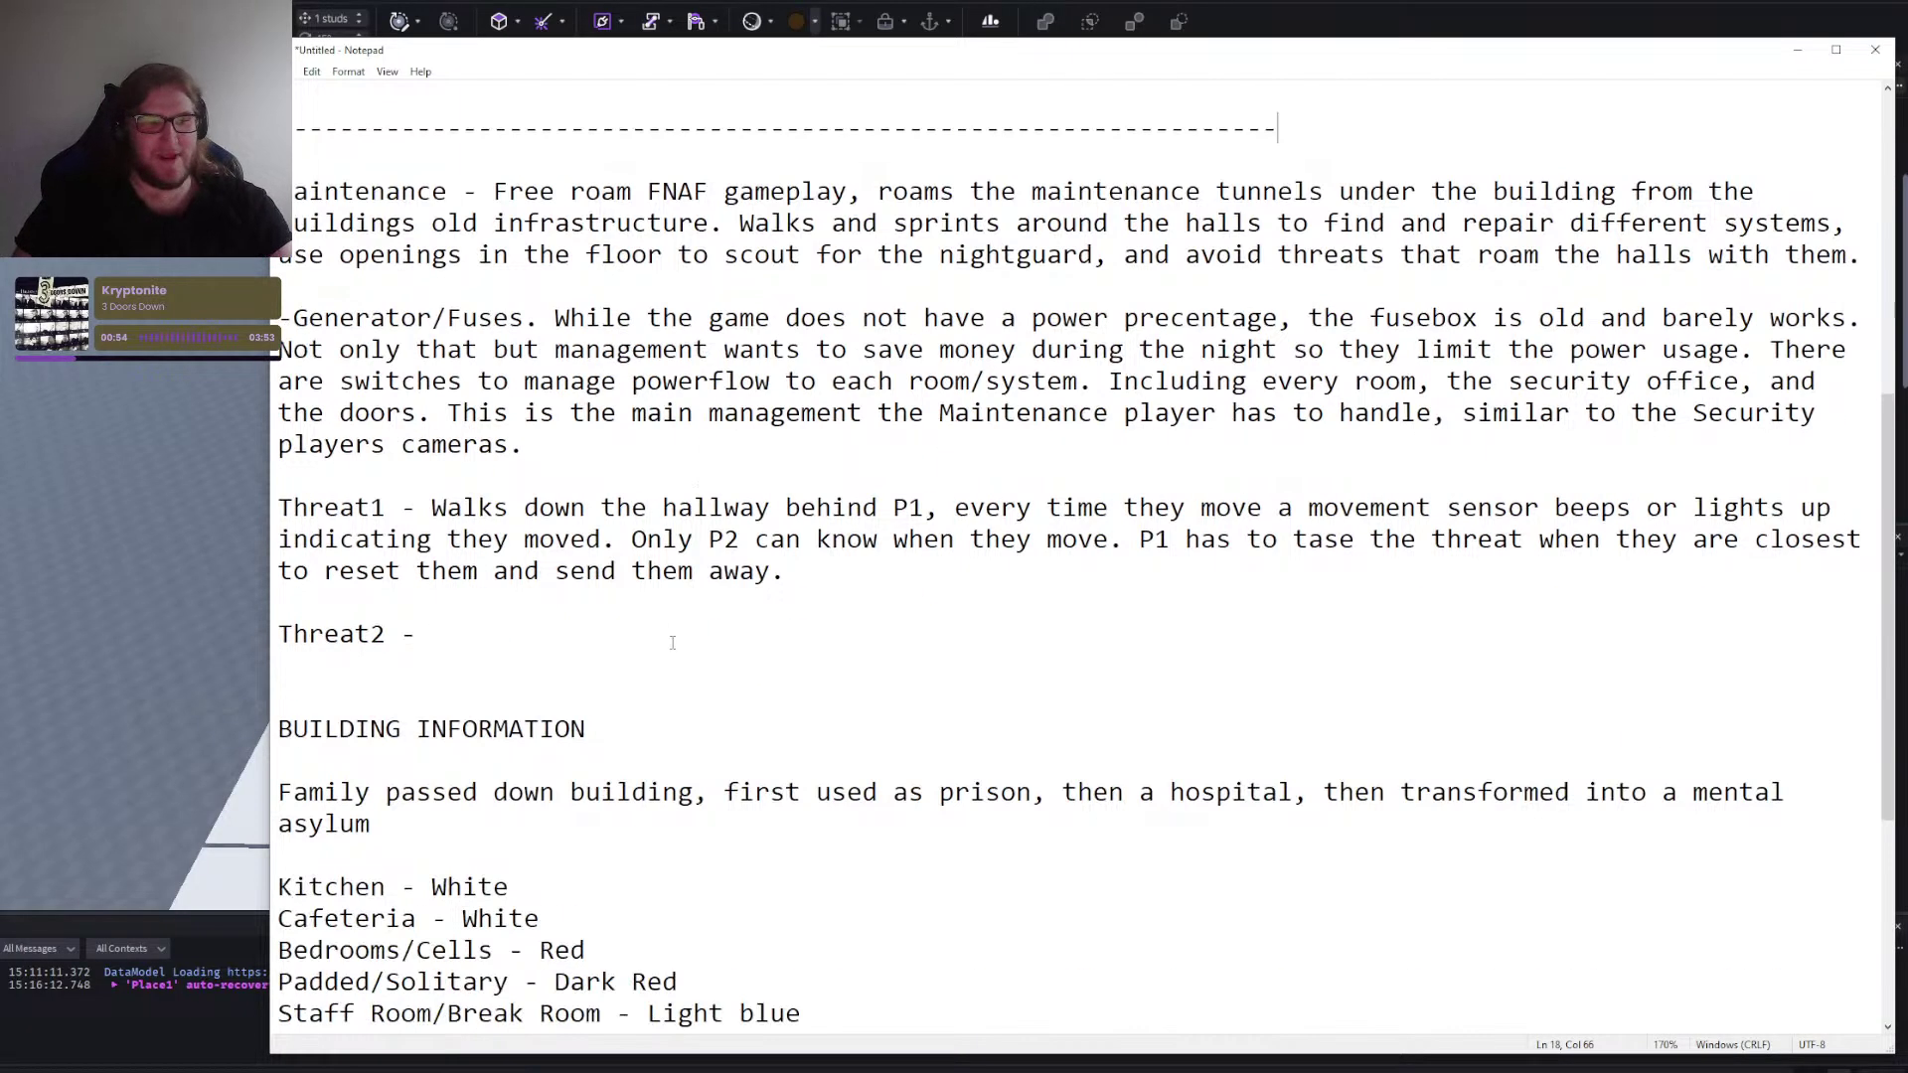
click(691, 668)
key(Return)
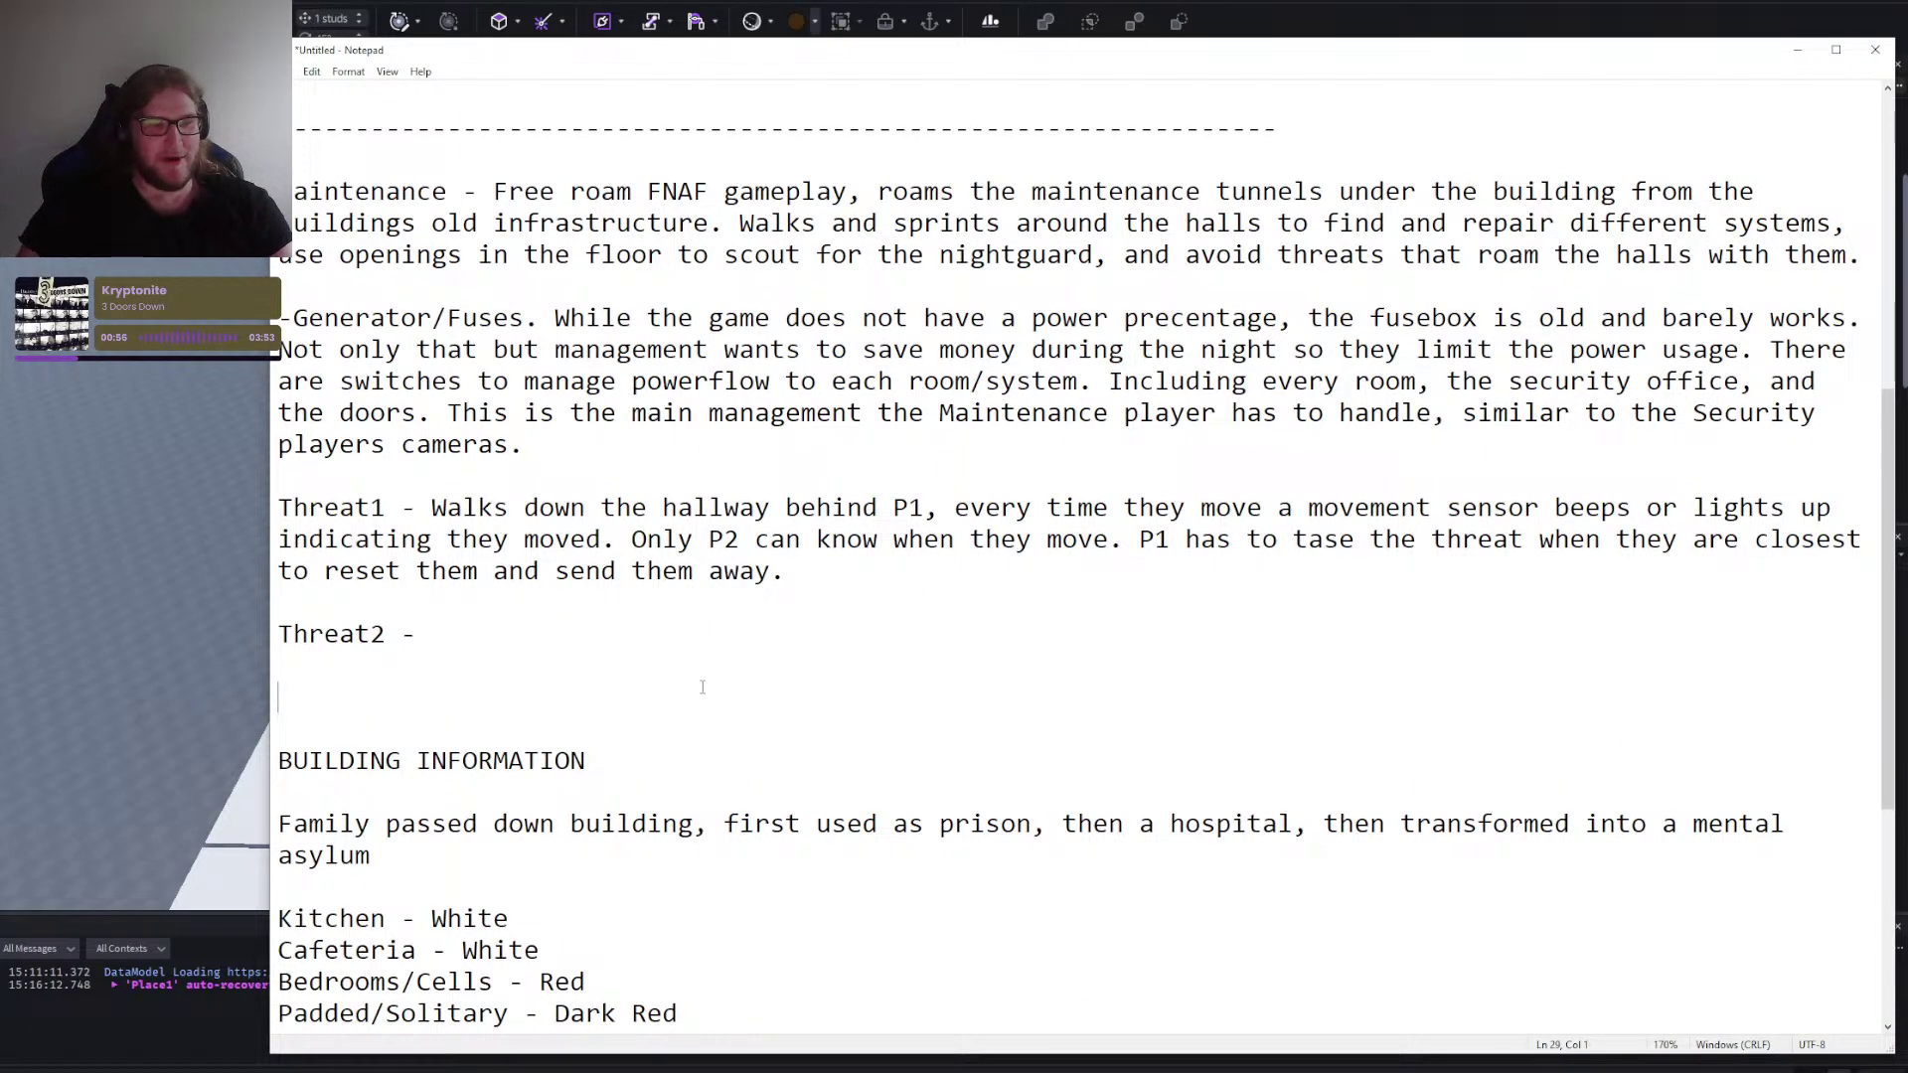
text(----------------------------------------------------------------------)
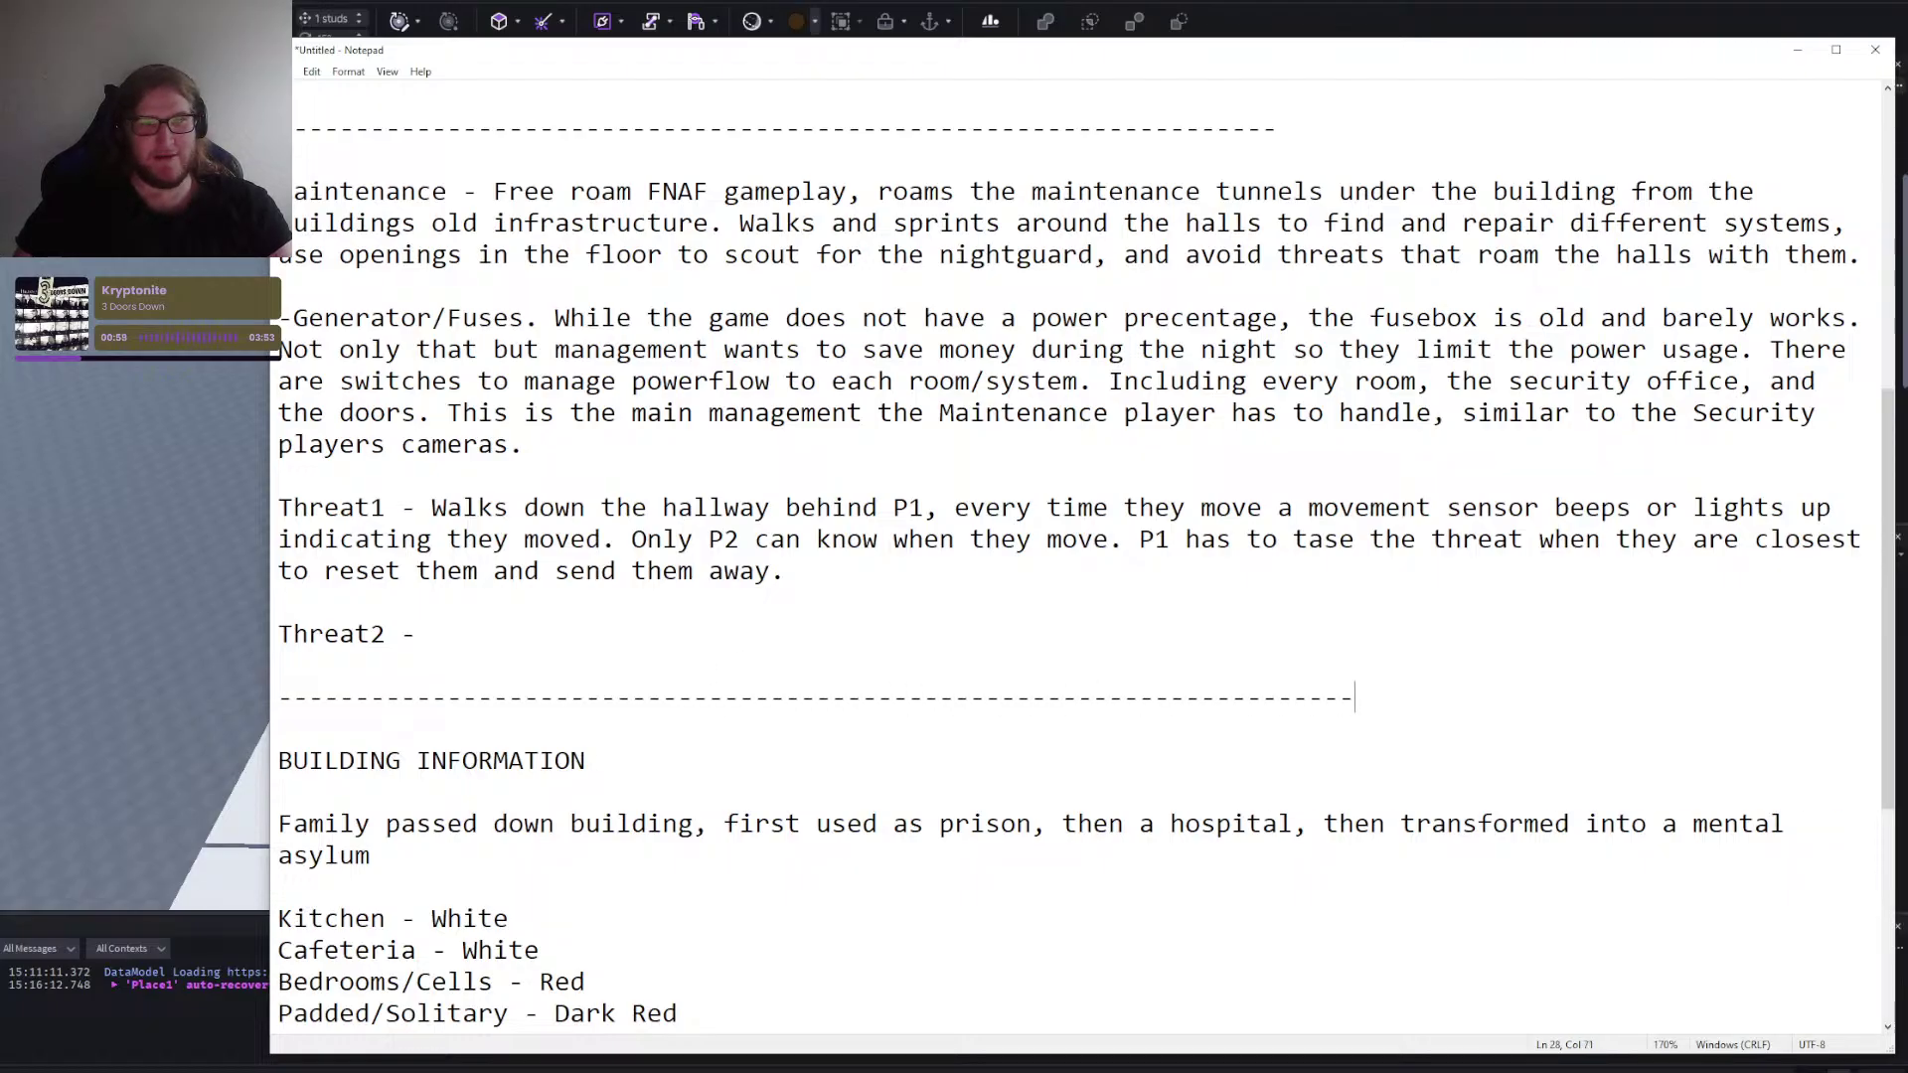
Add a dashed divider line between the intro paragraph and the Security section, and place the cursor two lines below the hallway note.
scroll(741, 660, up, 7)
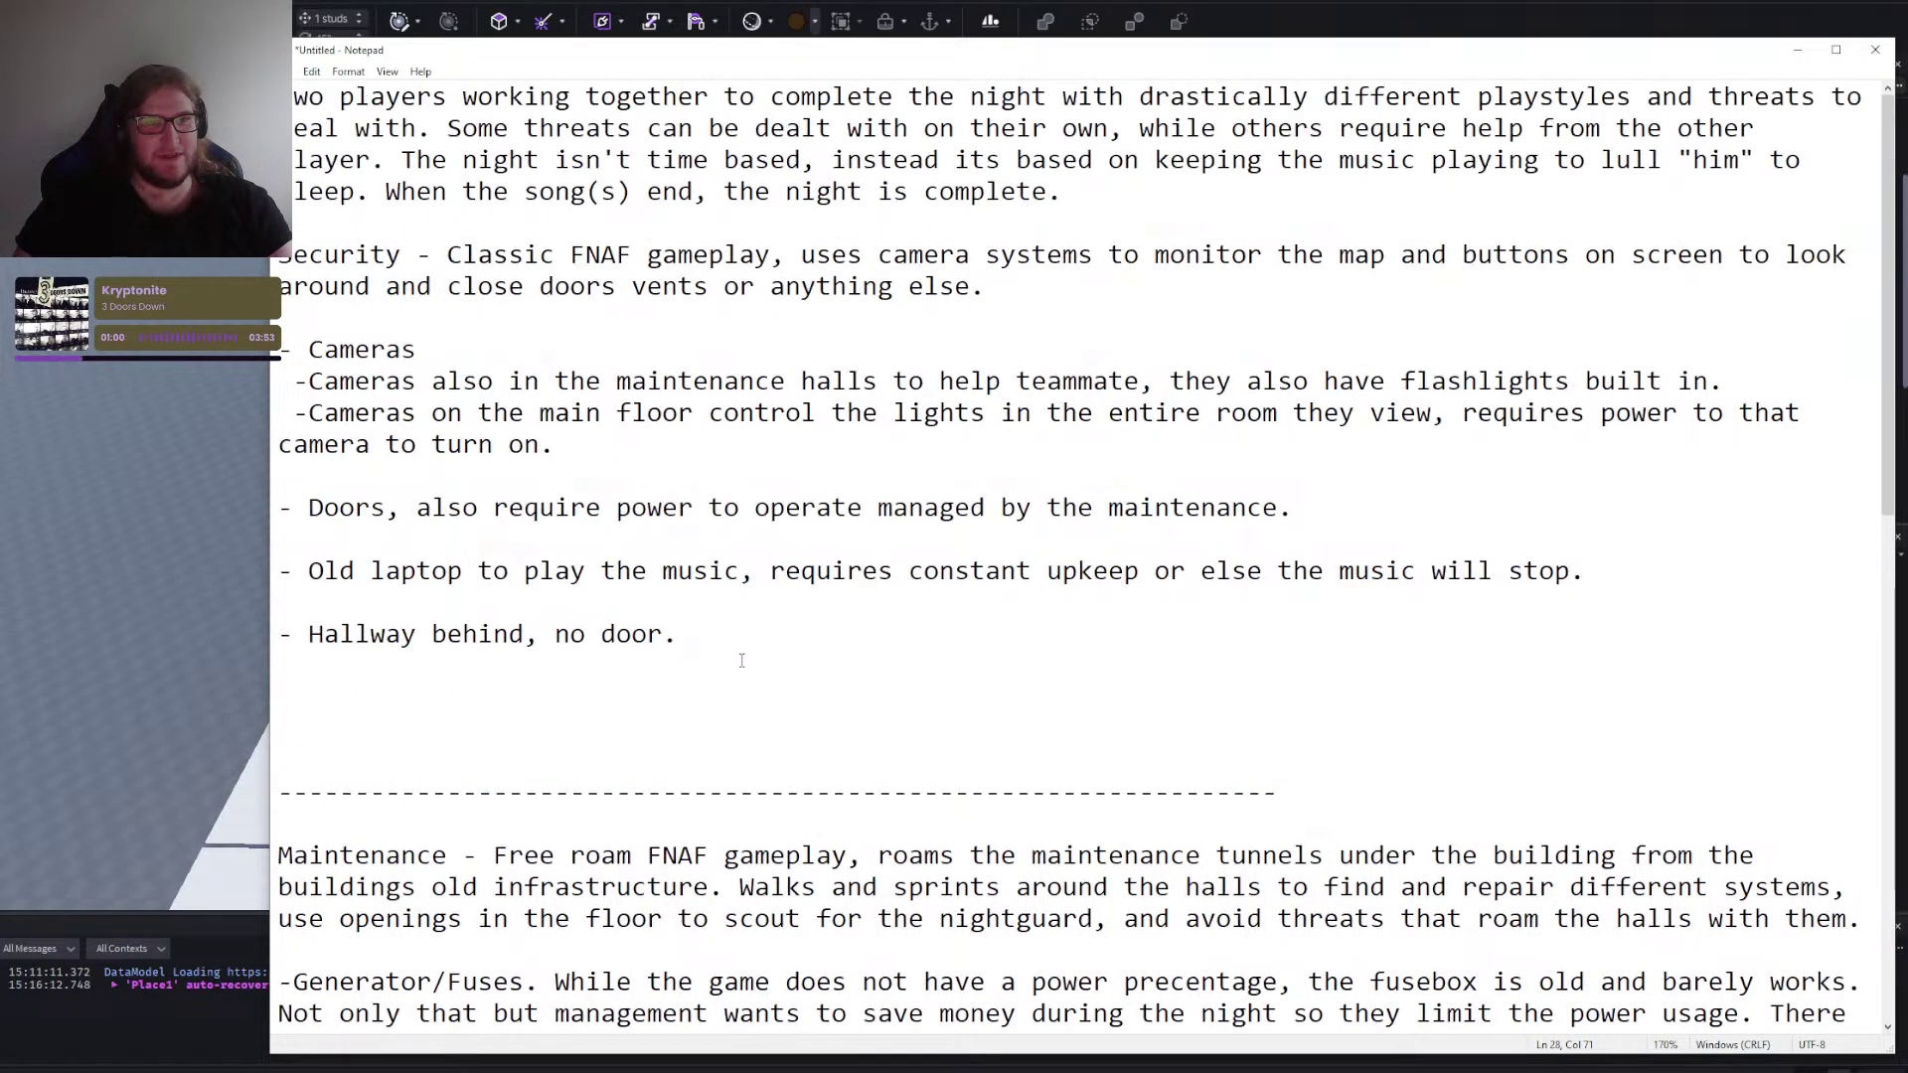
click(1097, 180)
key(Return)
key(Return)
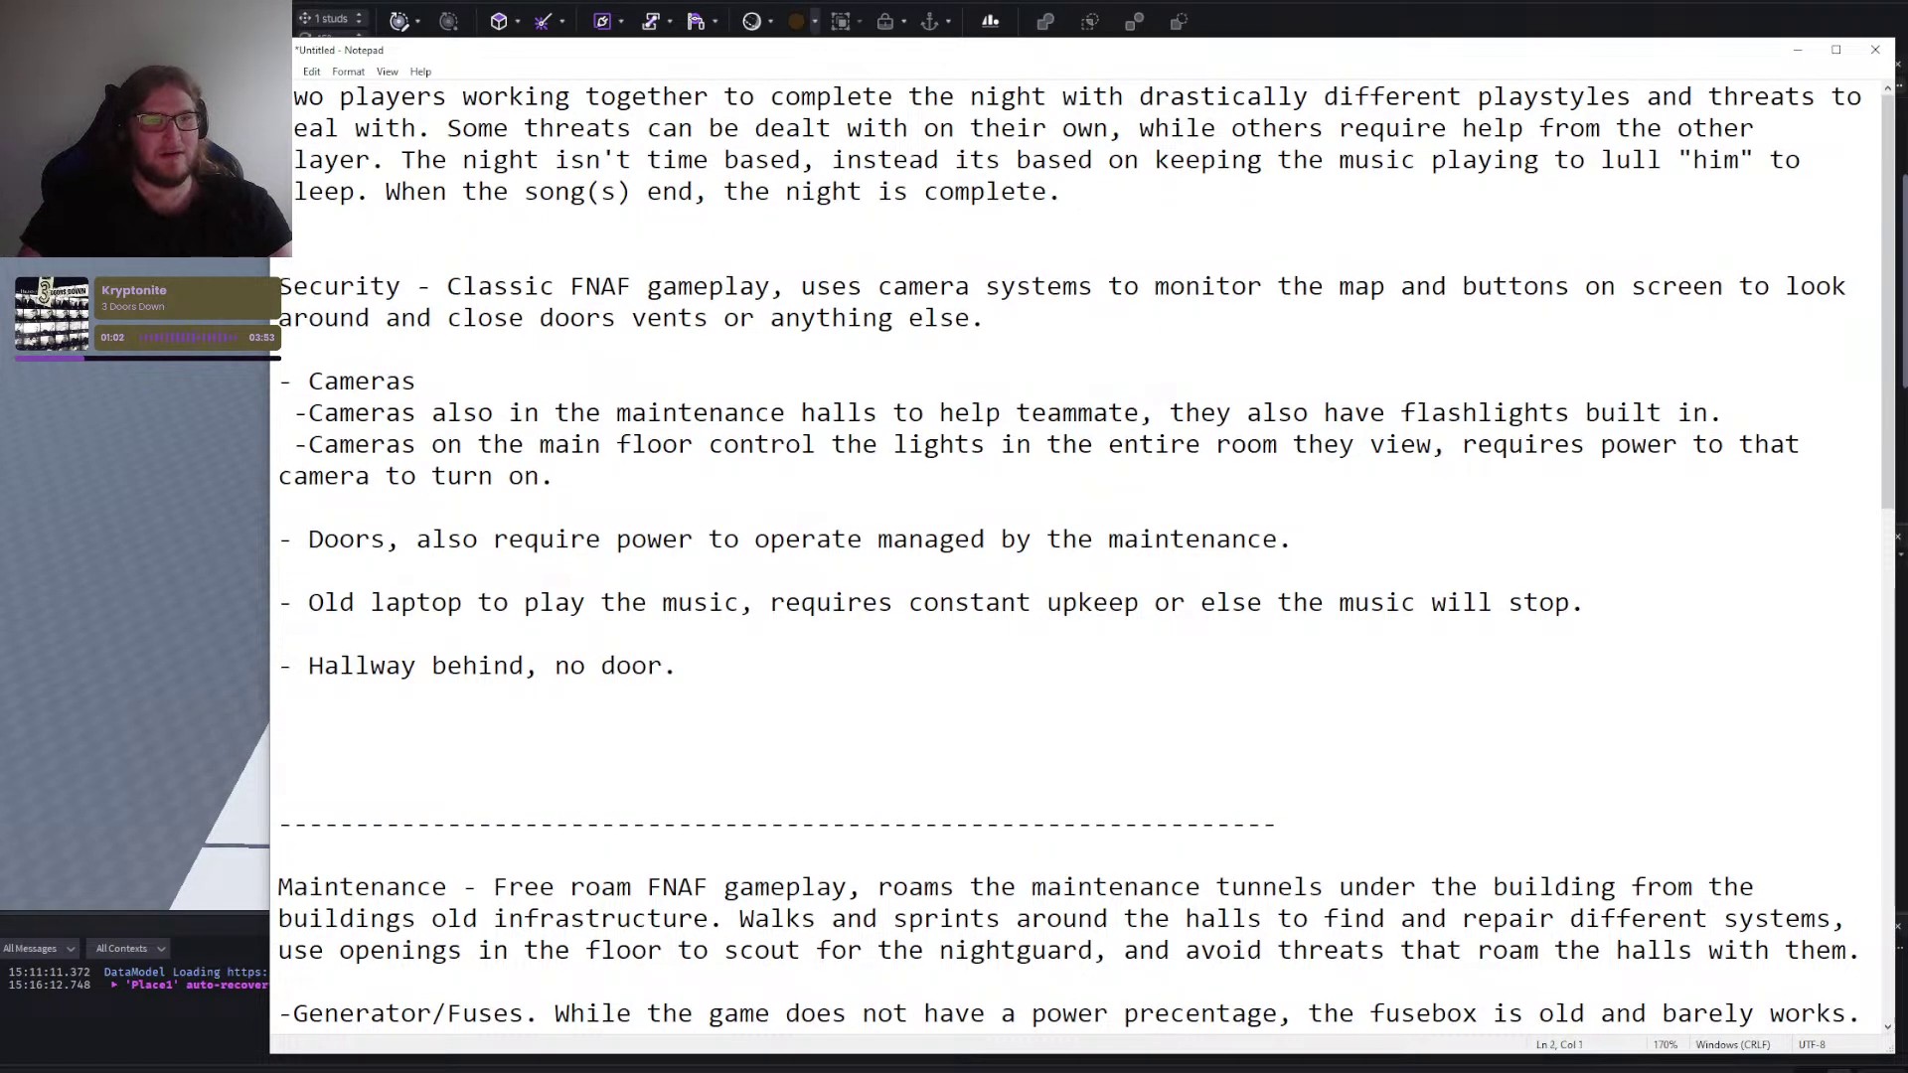
text(-------------------------------------)
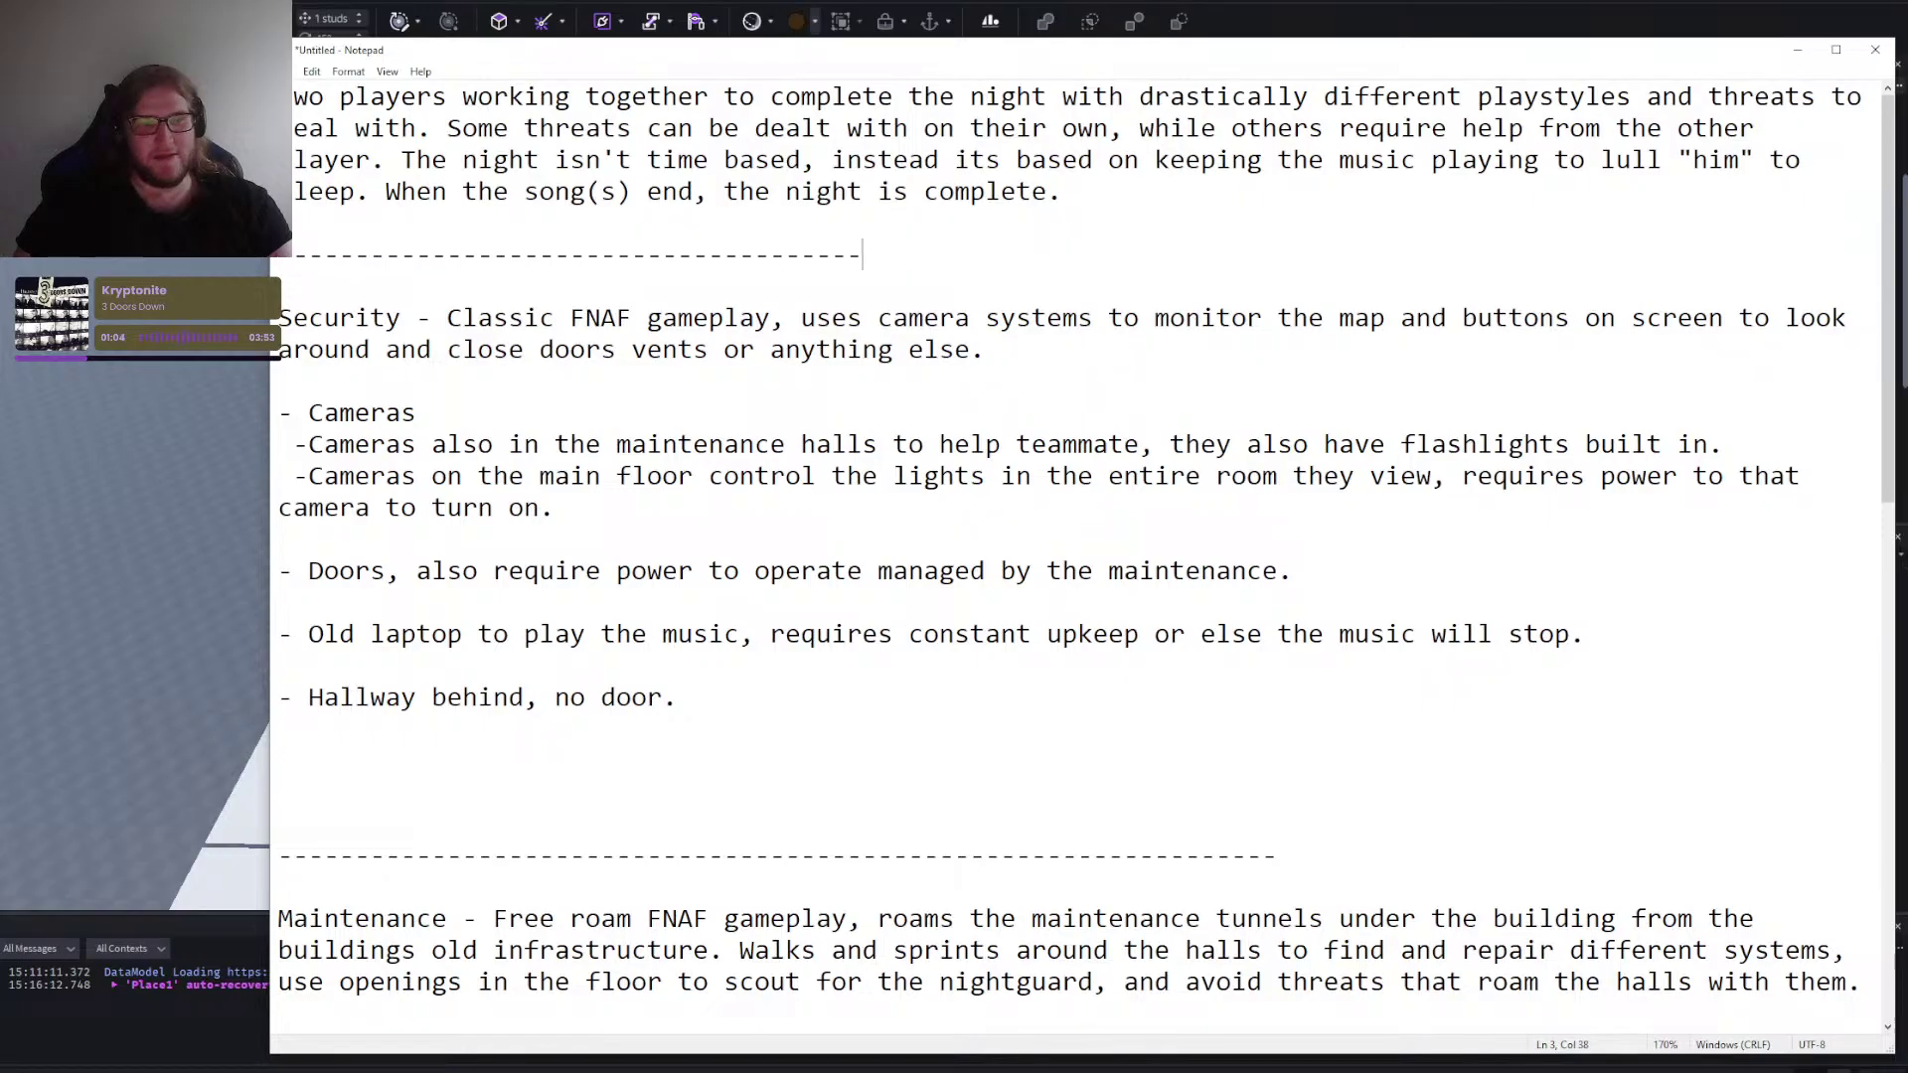
text(--------------------------------)
click(1240, 755)
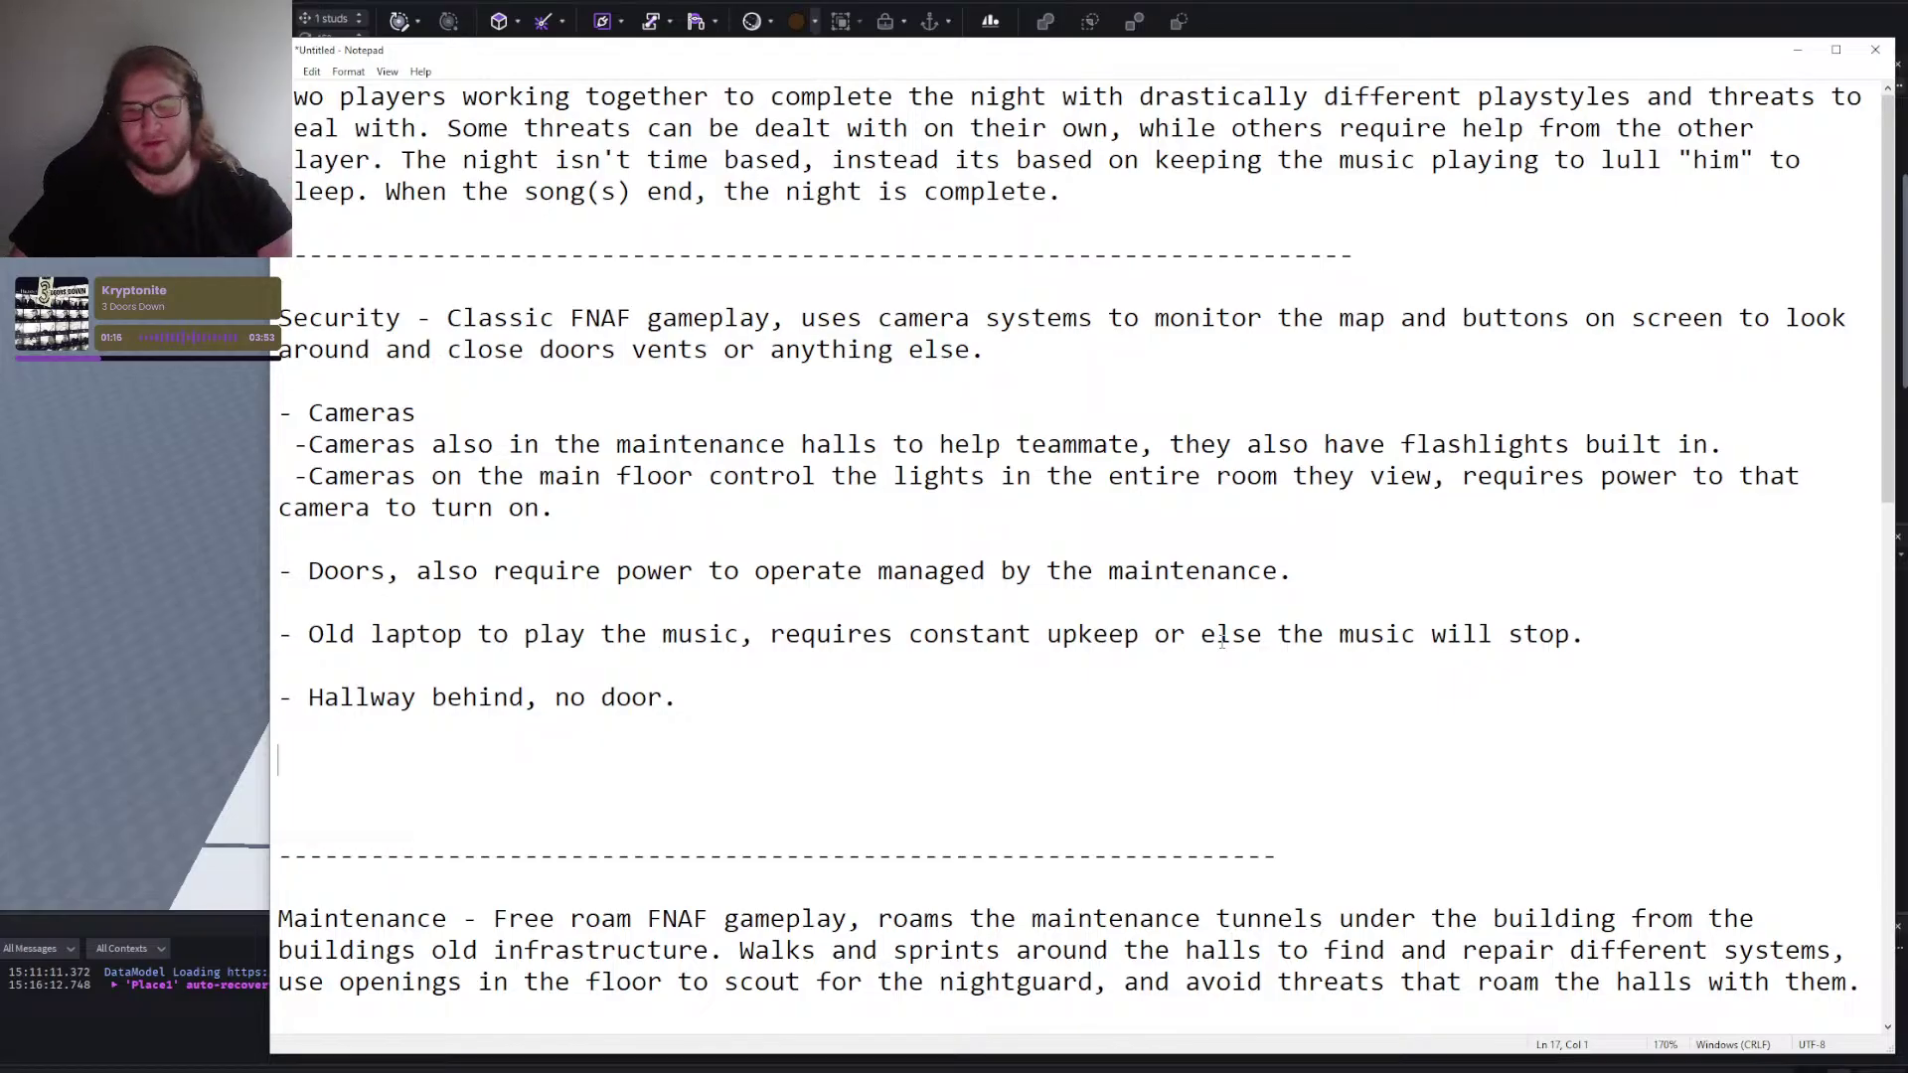
click(1089, 738)
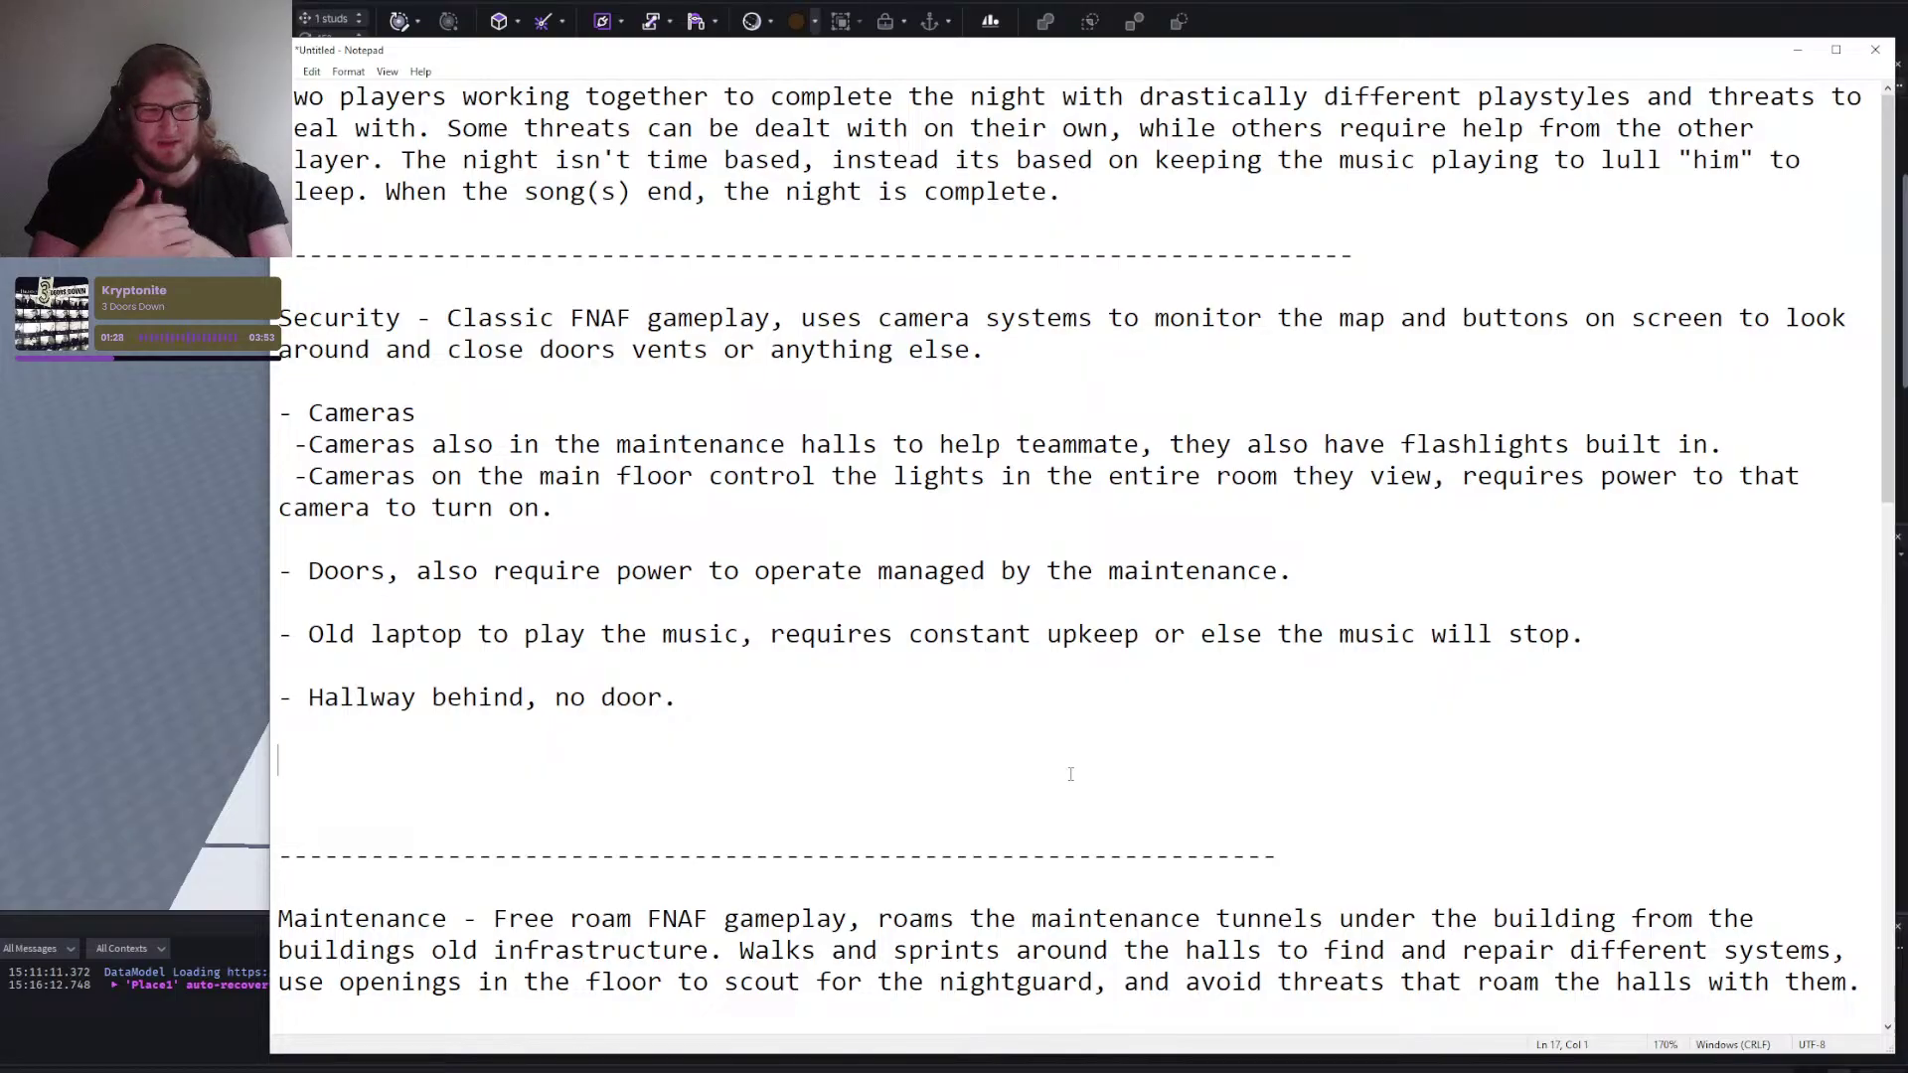
text(-)
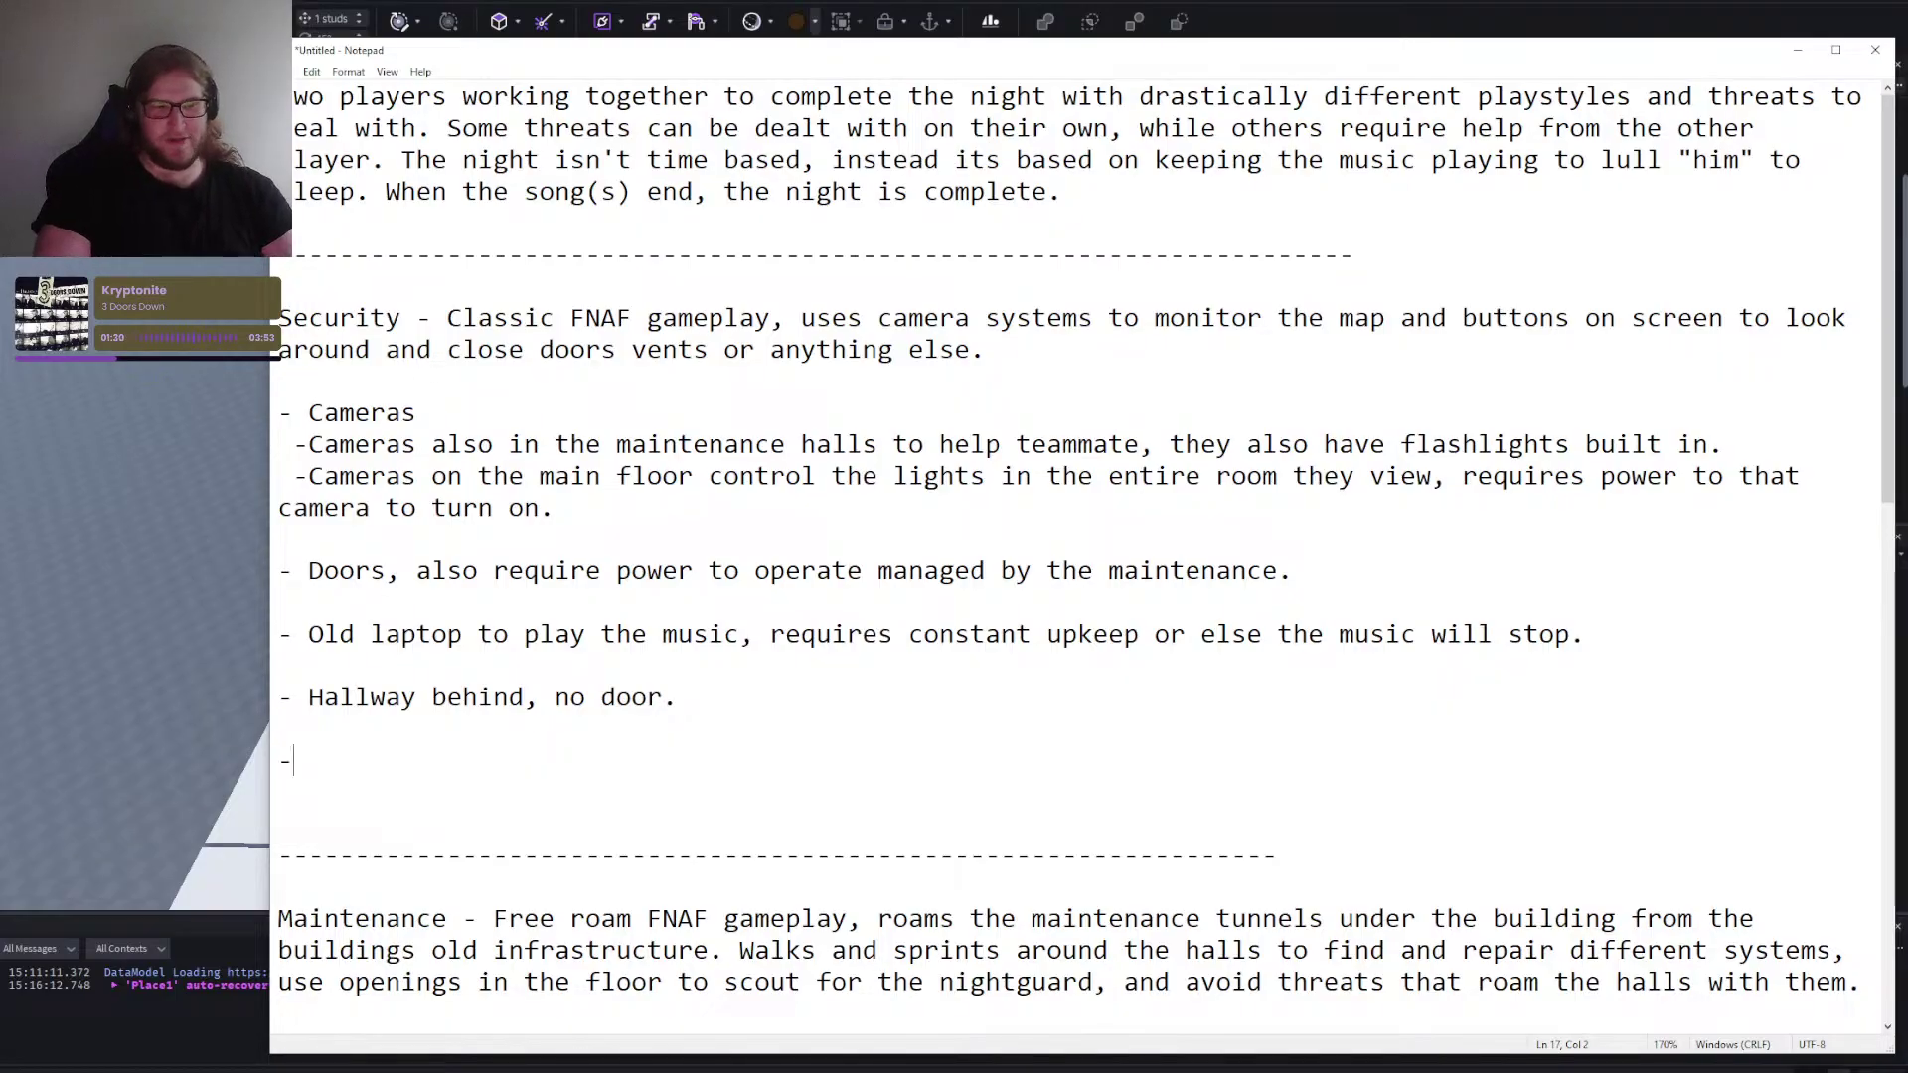
key(BackSpace)
text(0-)
key(BackSpace)
key(BackSpace)
text(t)
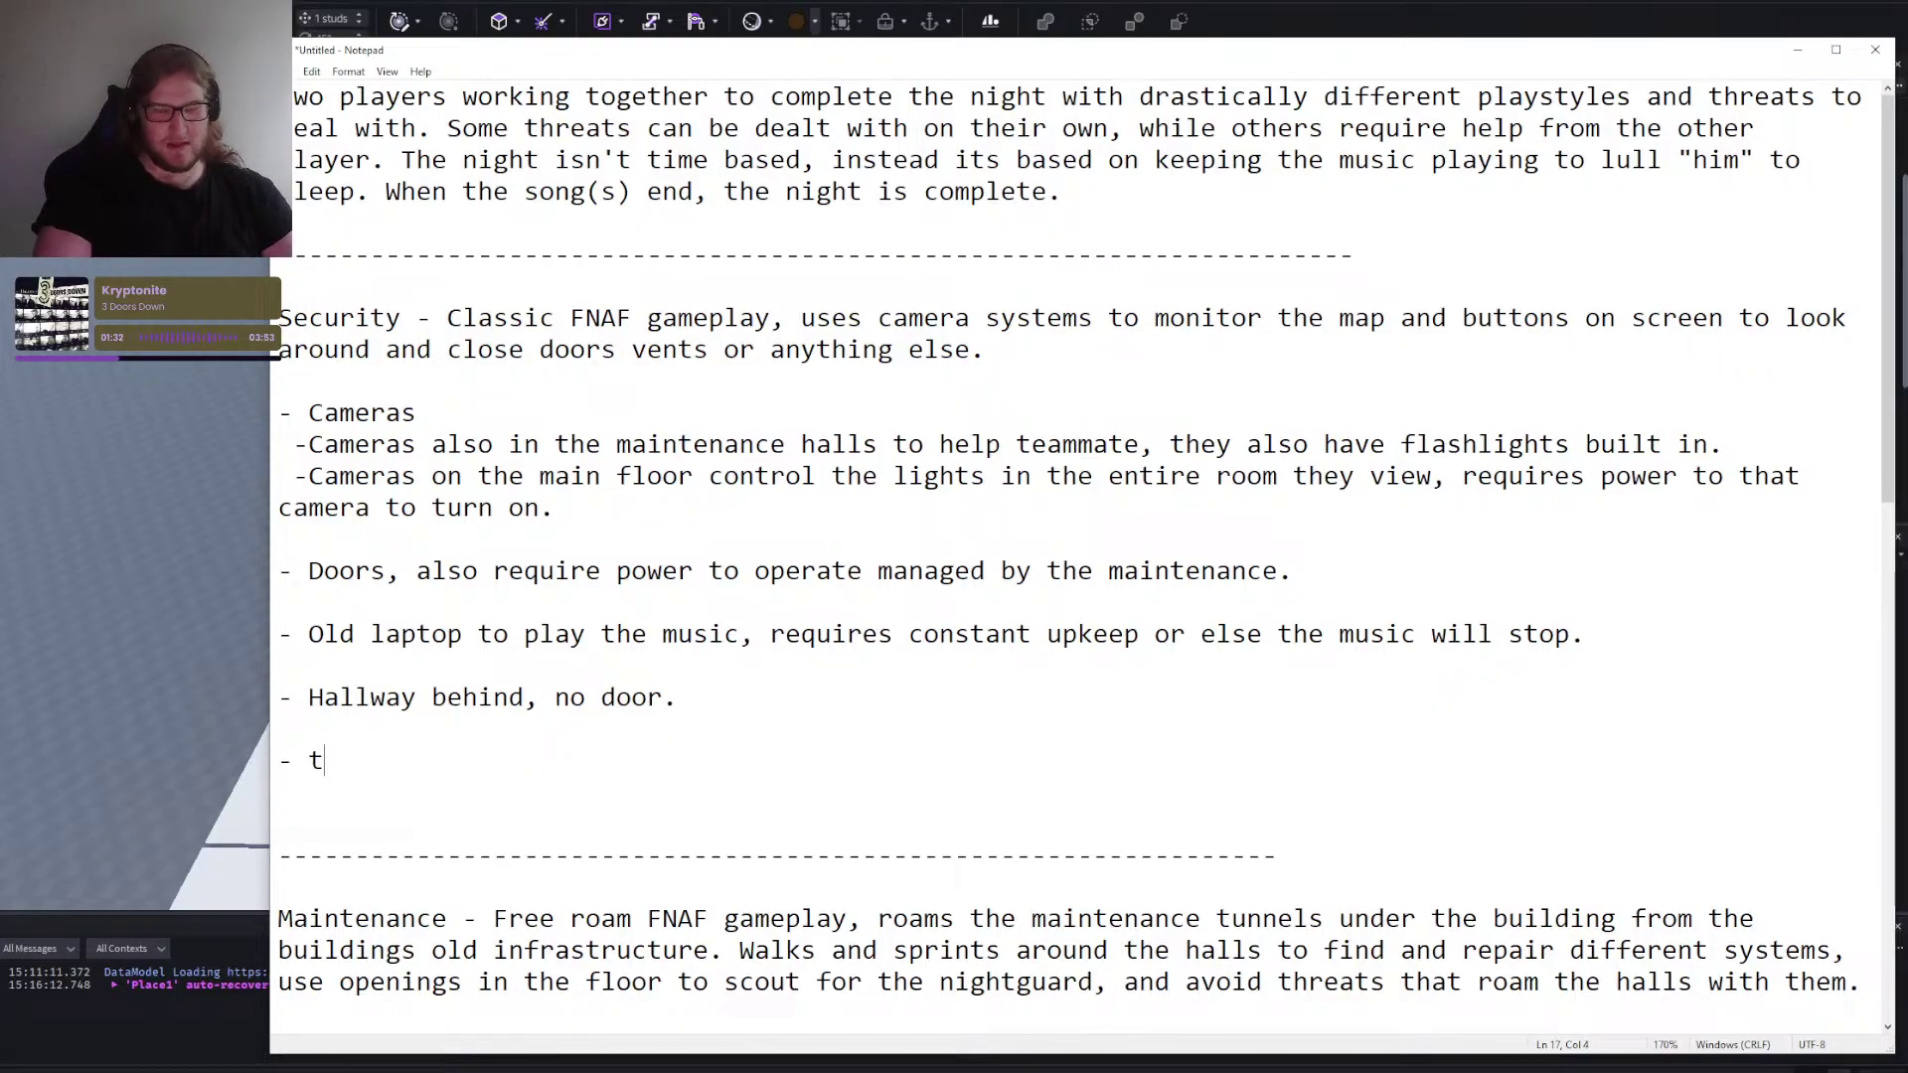
key(BackSpace)
key(BackSpace)
text(Threat 1)
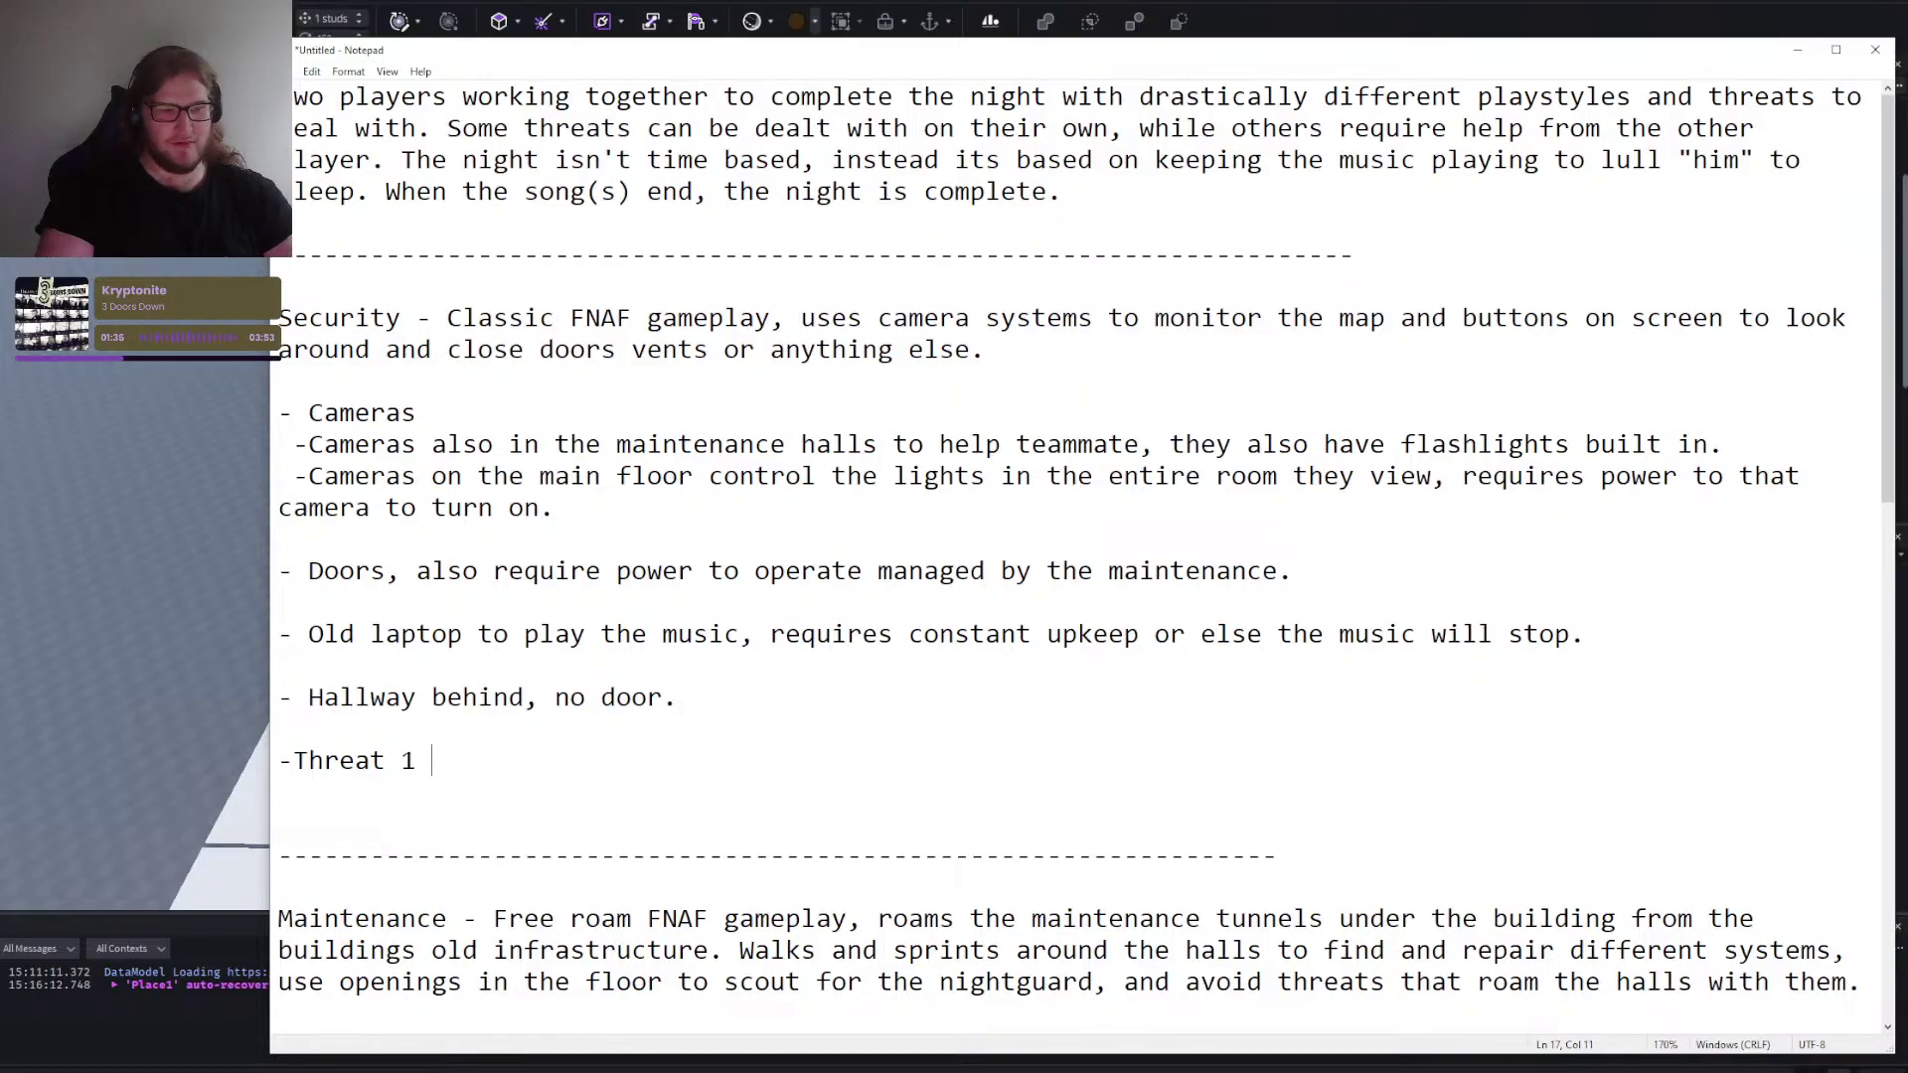
key(BackSpace)
key(BackSpace)
key(BackSpace)
key(BackSpace)
key(BackSpace)
key(BackSpace)
key(BackSpace)
key(BackSpace)
key(BackSpace)
Add the entry "Threat1 - Left door, close it on them" below the hallway note, matching the Maintenance section's threat format.
scroll(748, 456, down, 6)
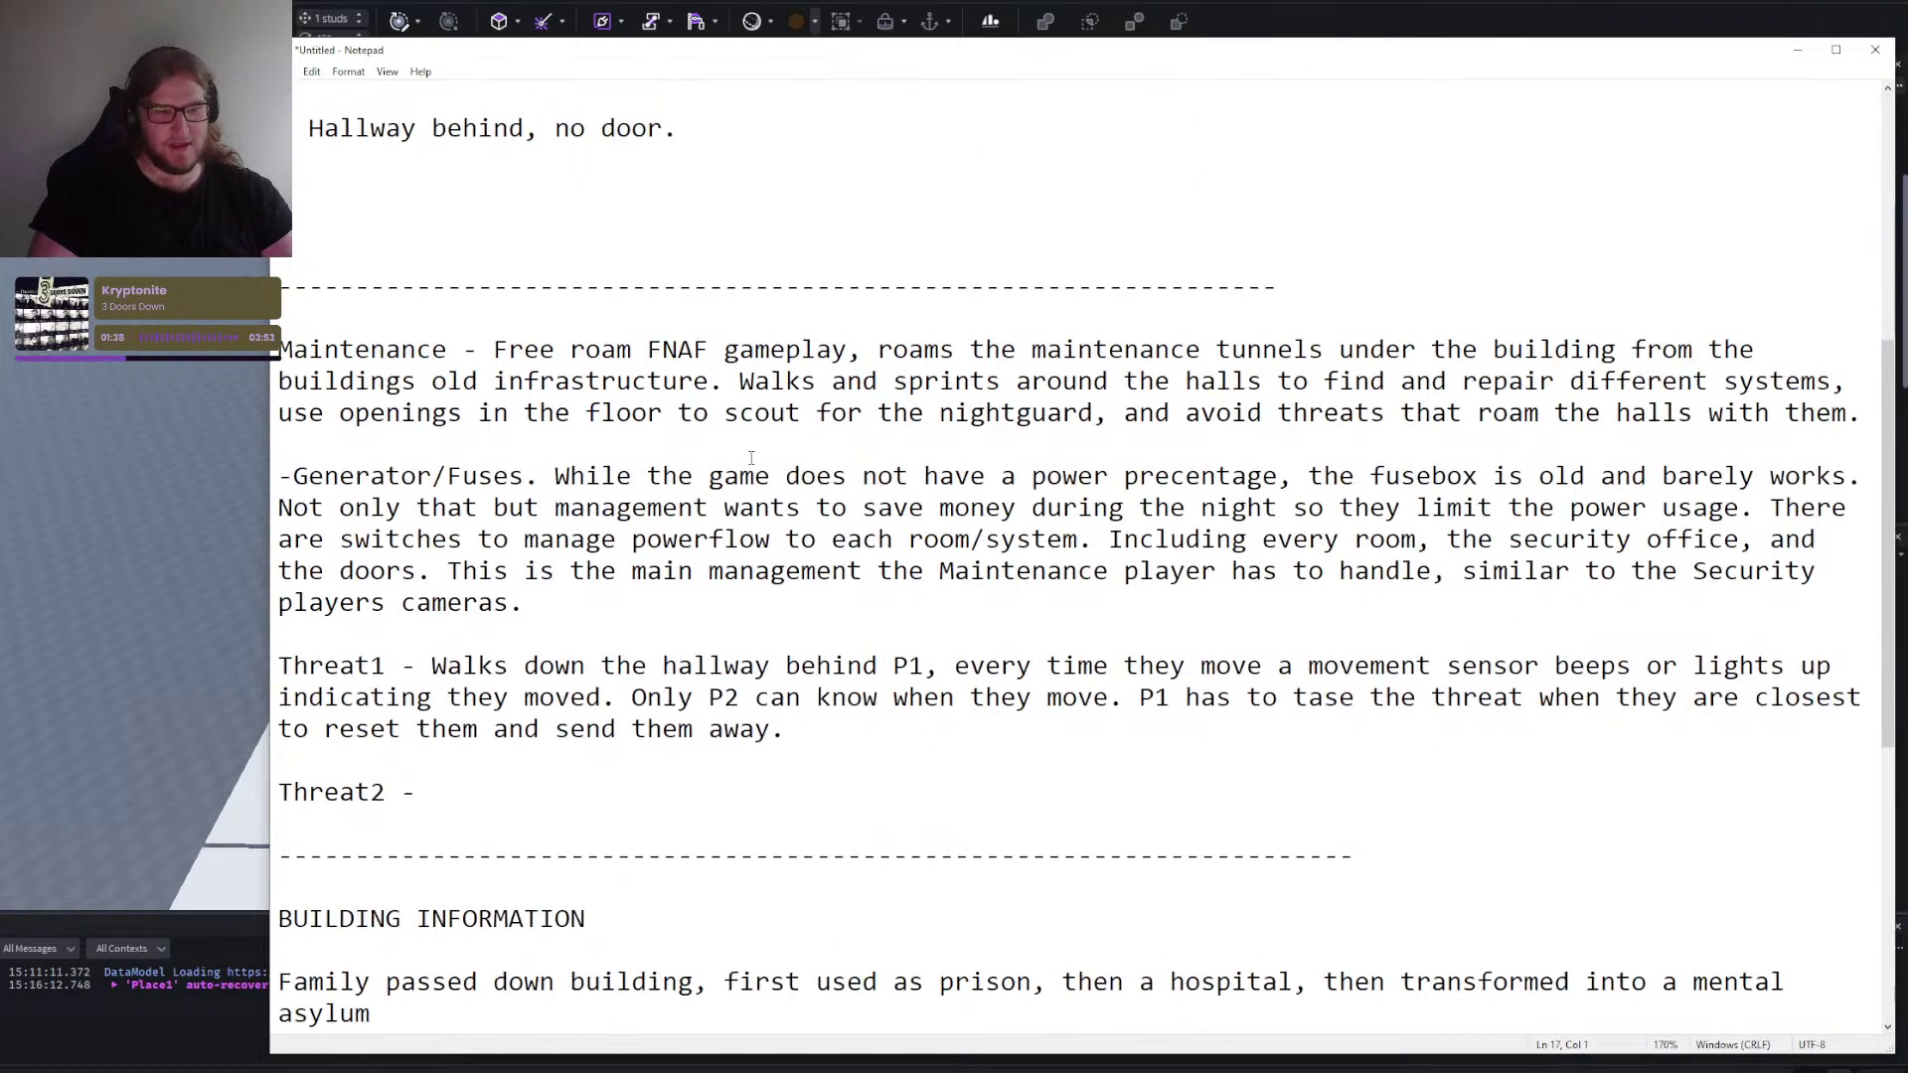
scroll(748, 456, up, 4)
text(T)
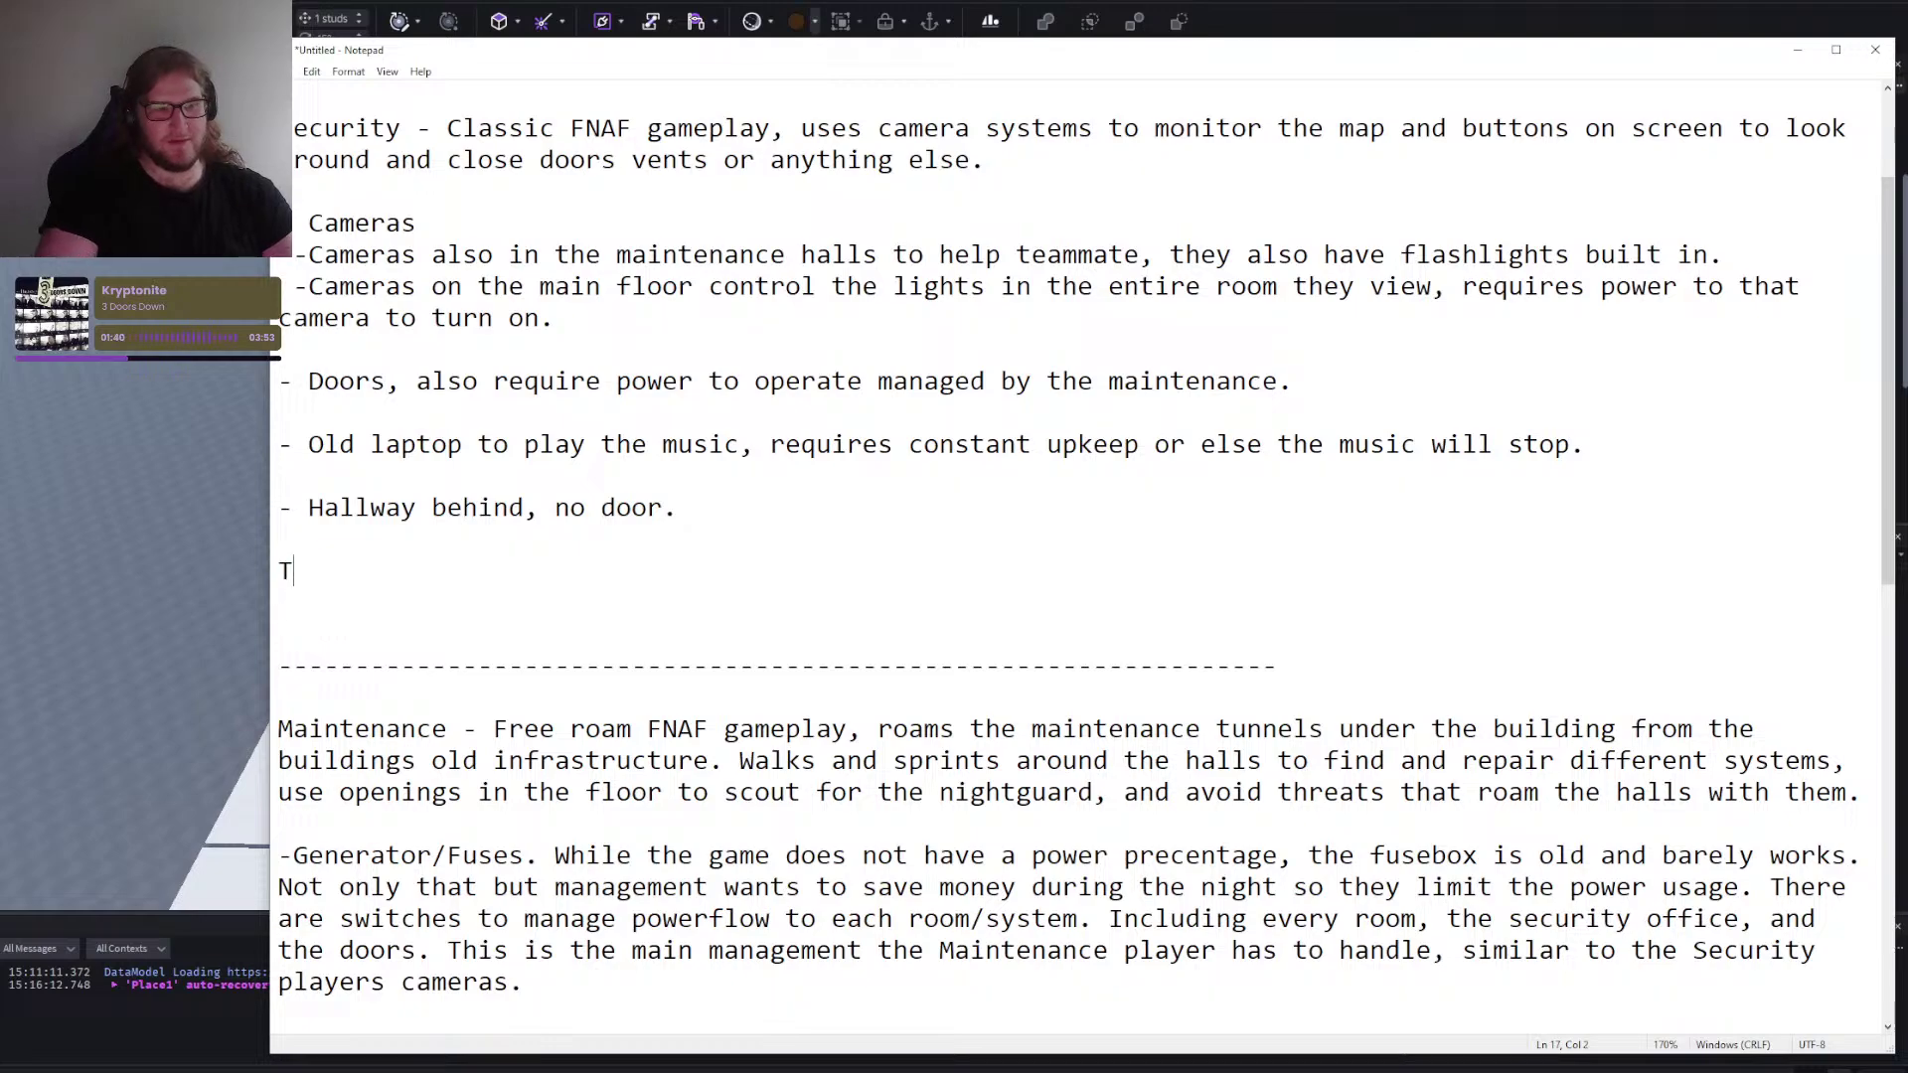
text(hreat1 - )
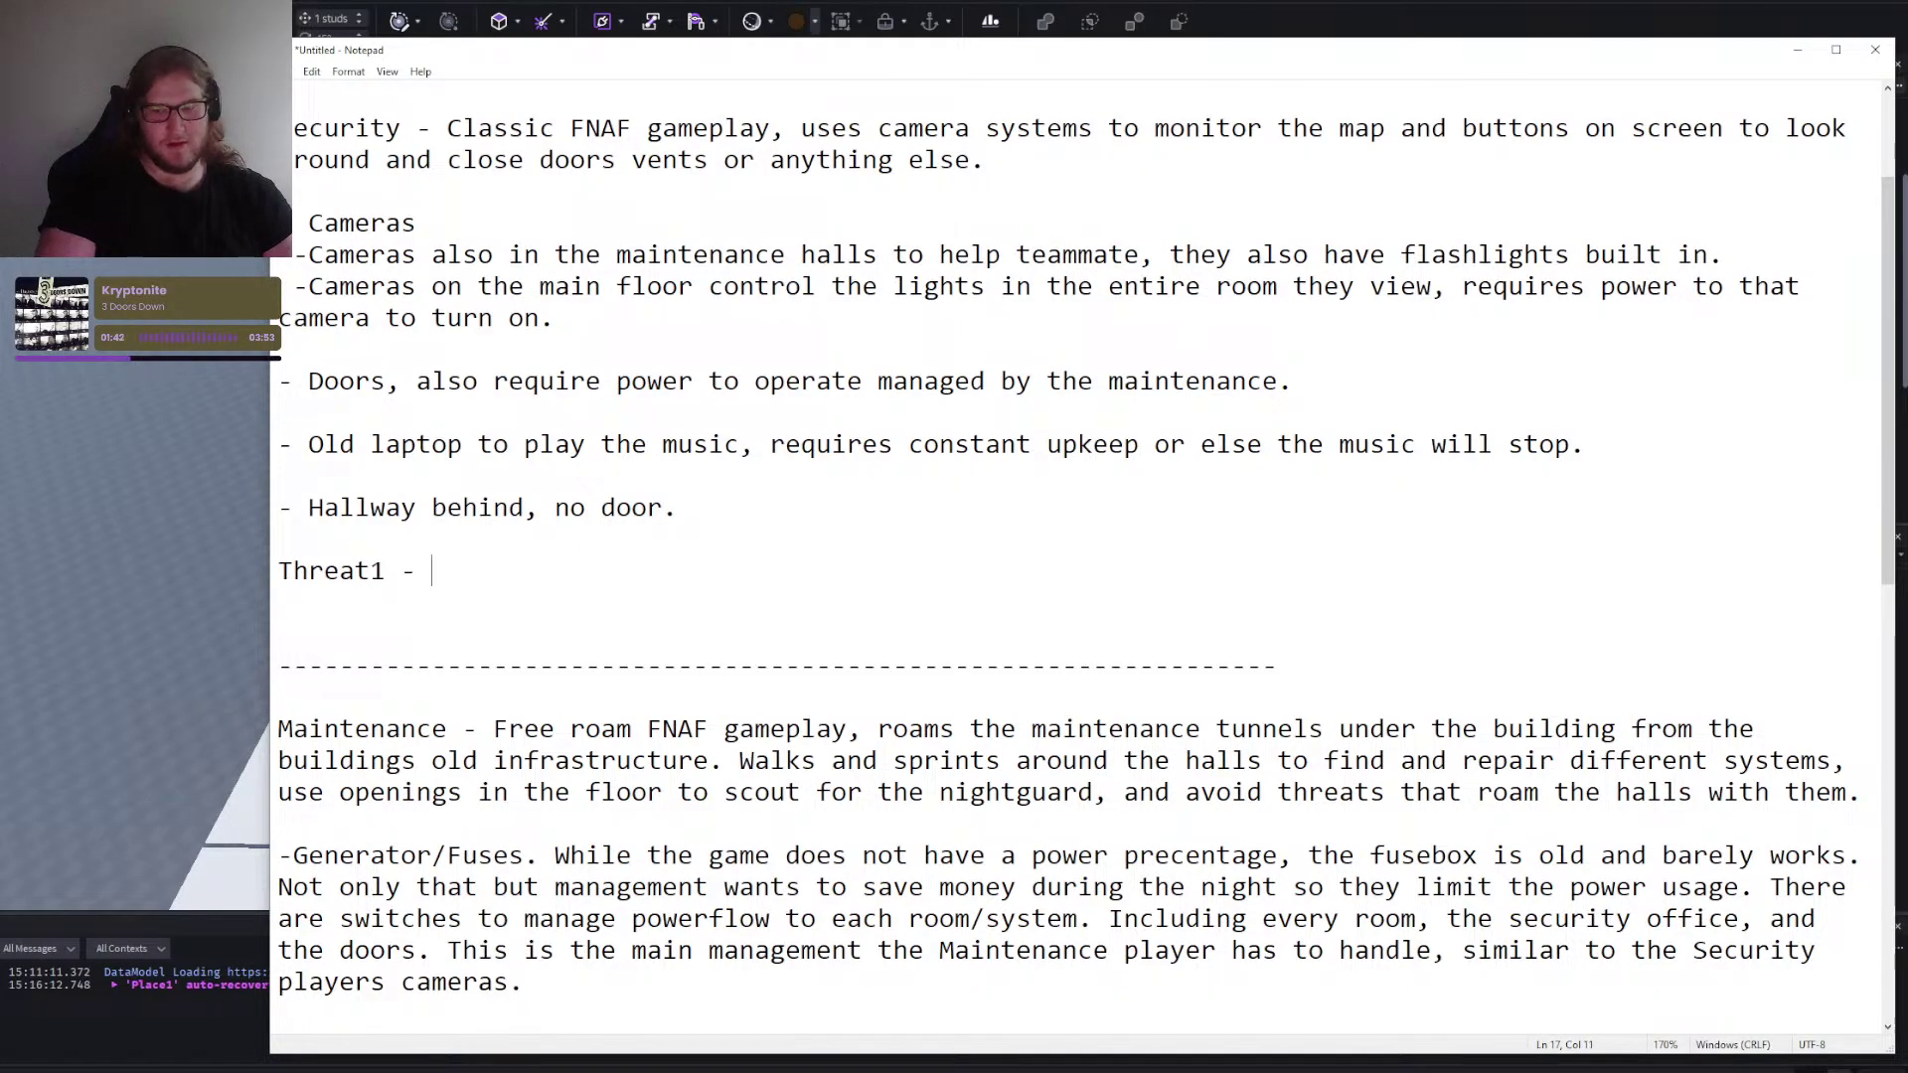
text(L)
key(BackSpace)
text(Left door, close ito nt)
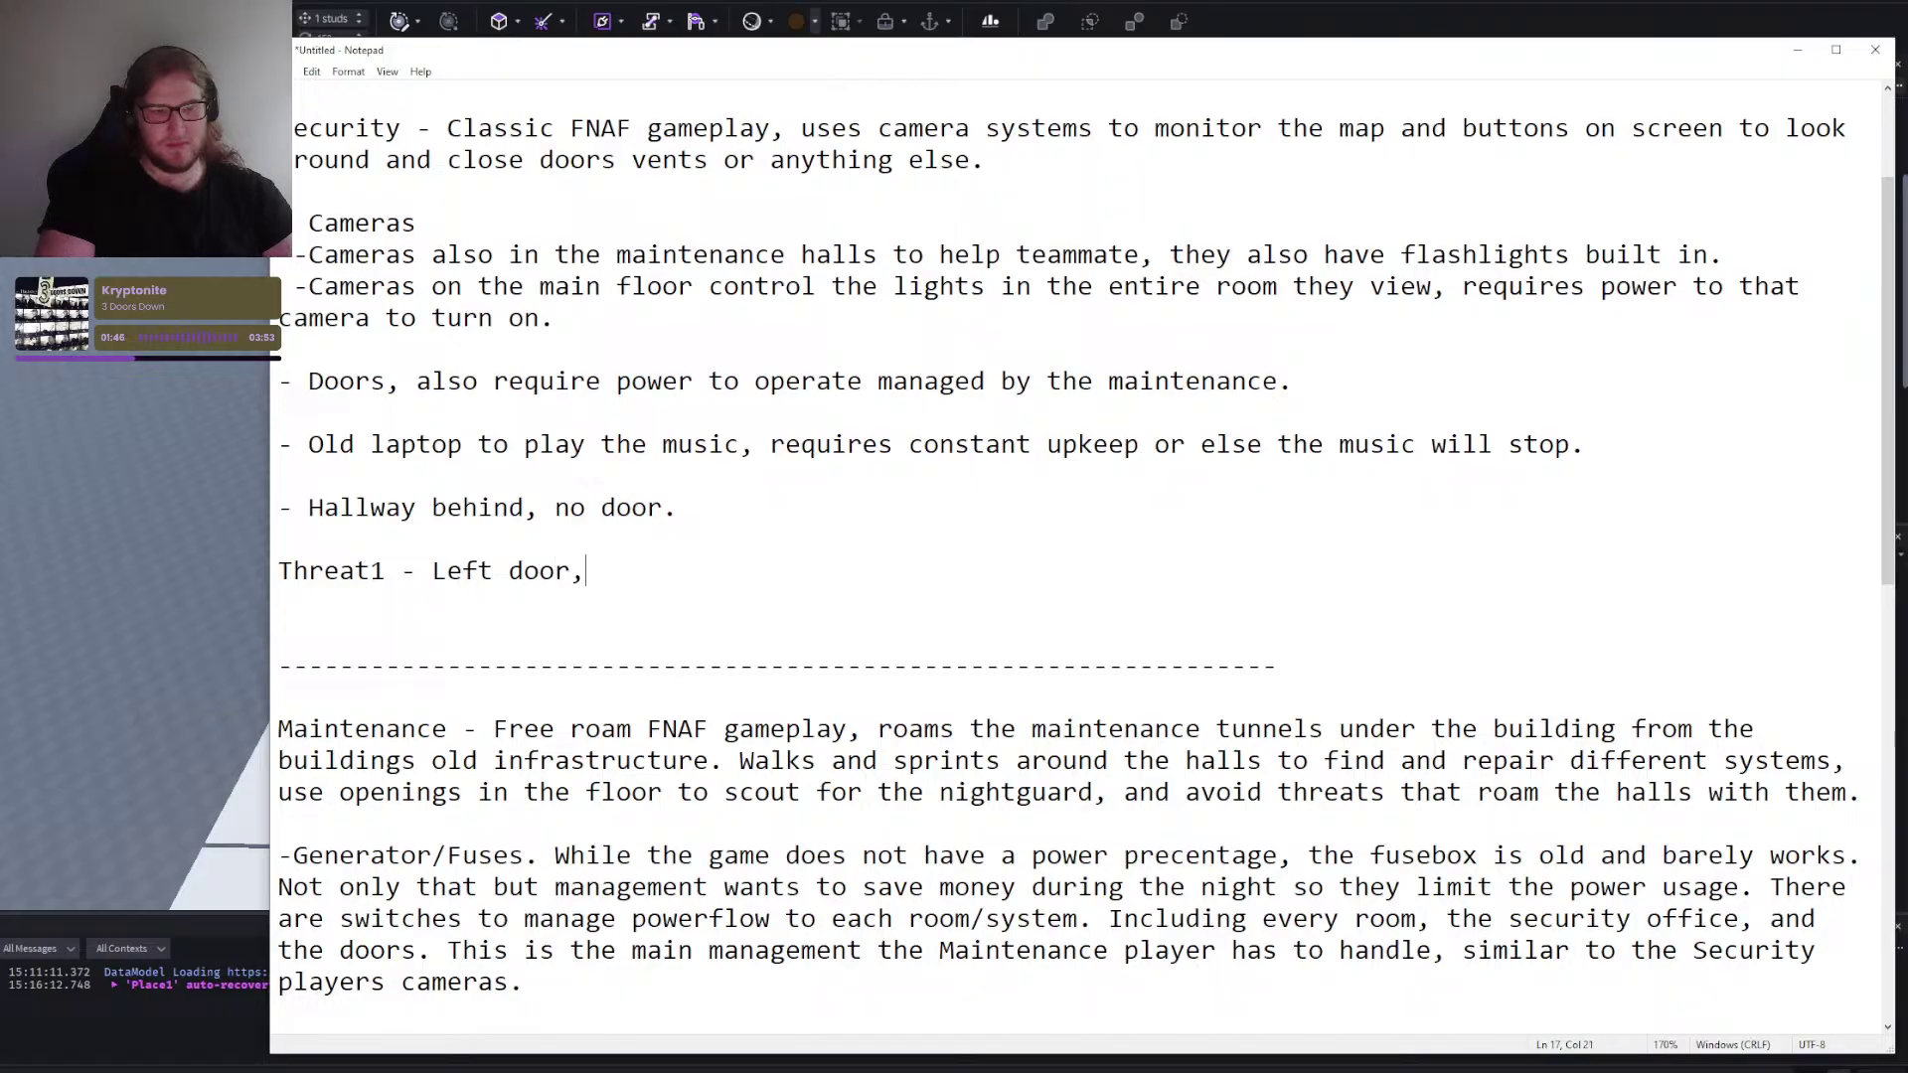
key(BackSpace)
key(BackSpace)
key(BackSpace)
key(BackSpace)
text(on them)
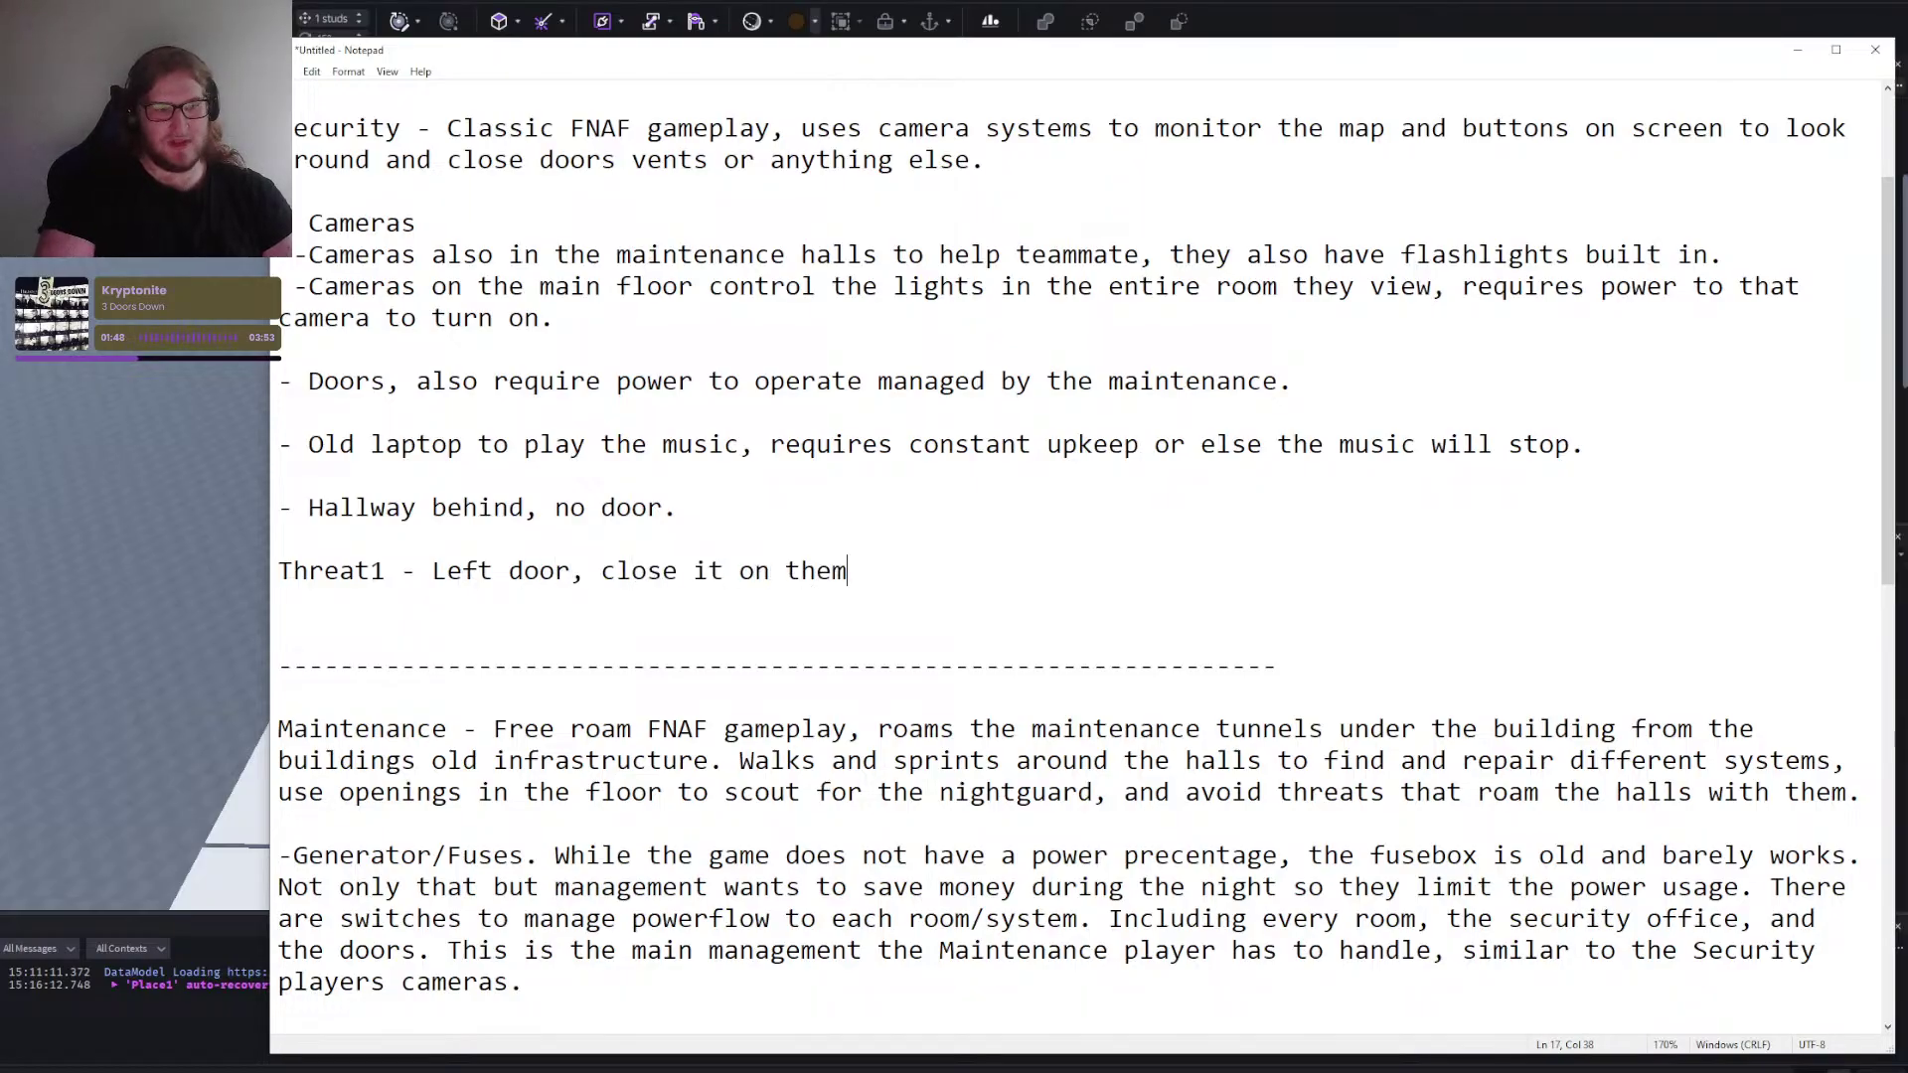
Add the entry "Threat2 - Right door, close it on them" below Threat1 in the Security section.
key(Return)
key(Return)
text(Thre)
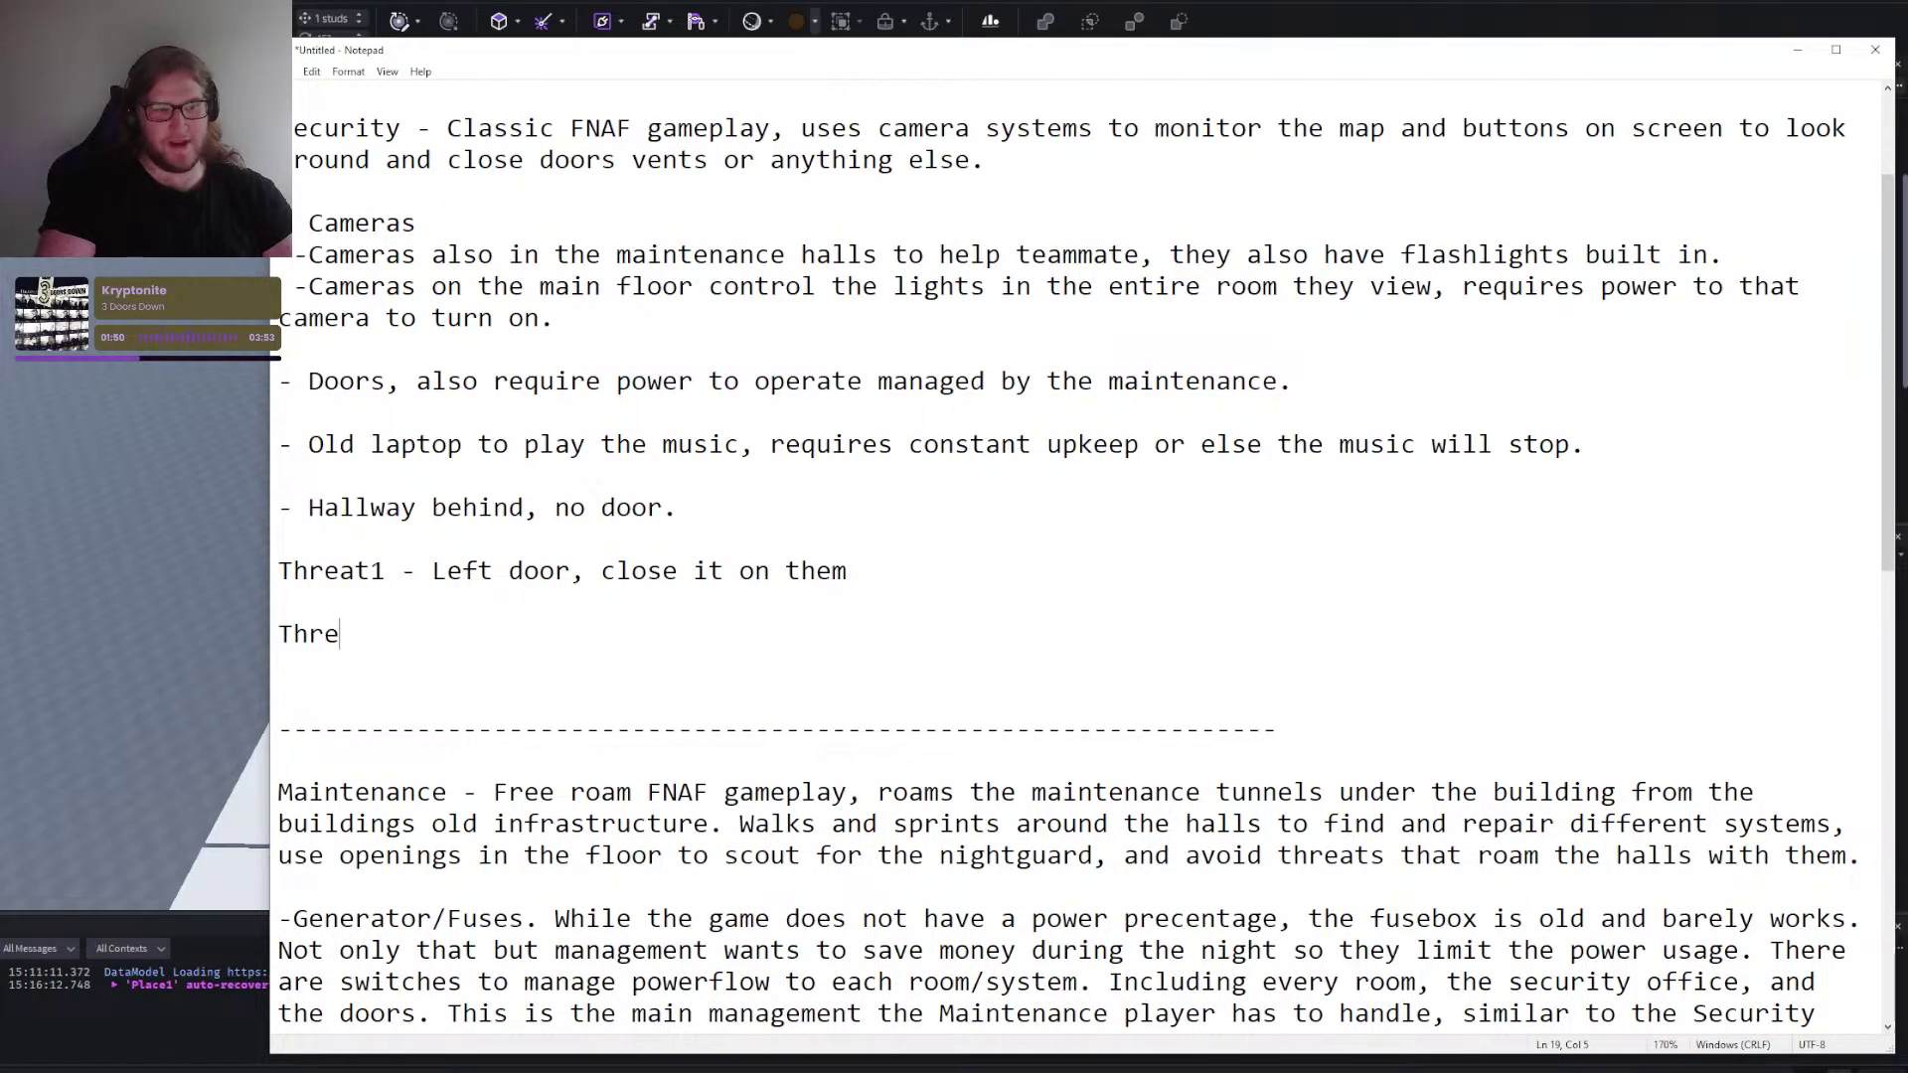
text(at2 - )
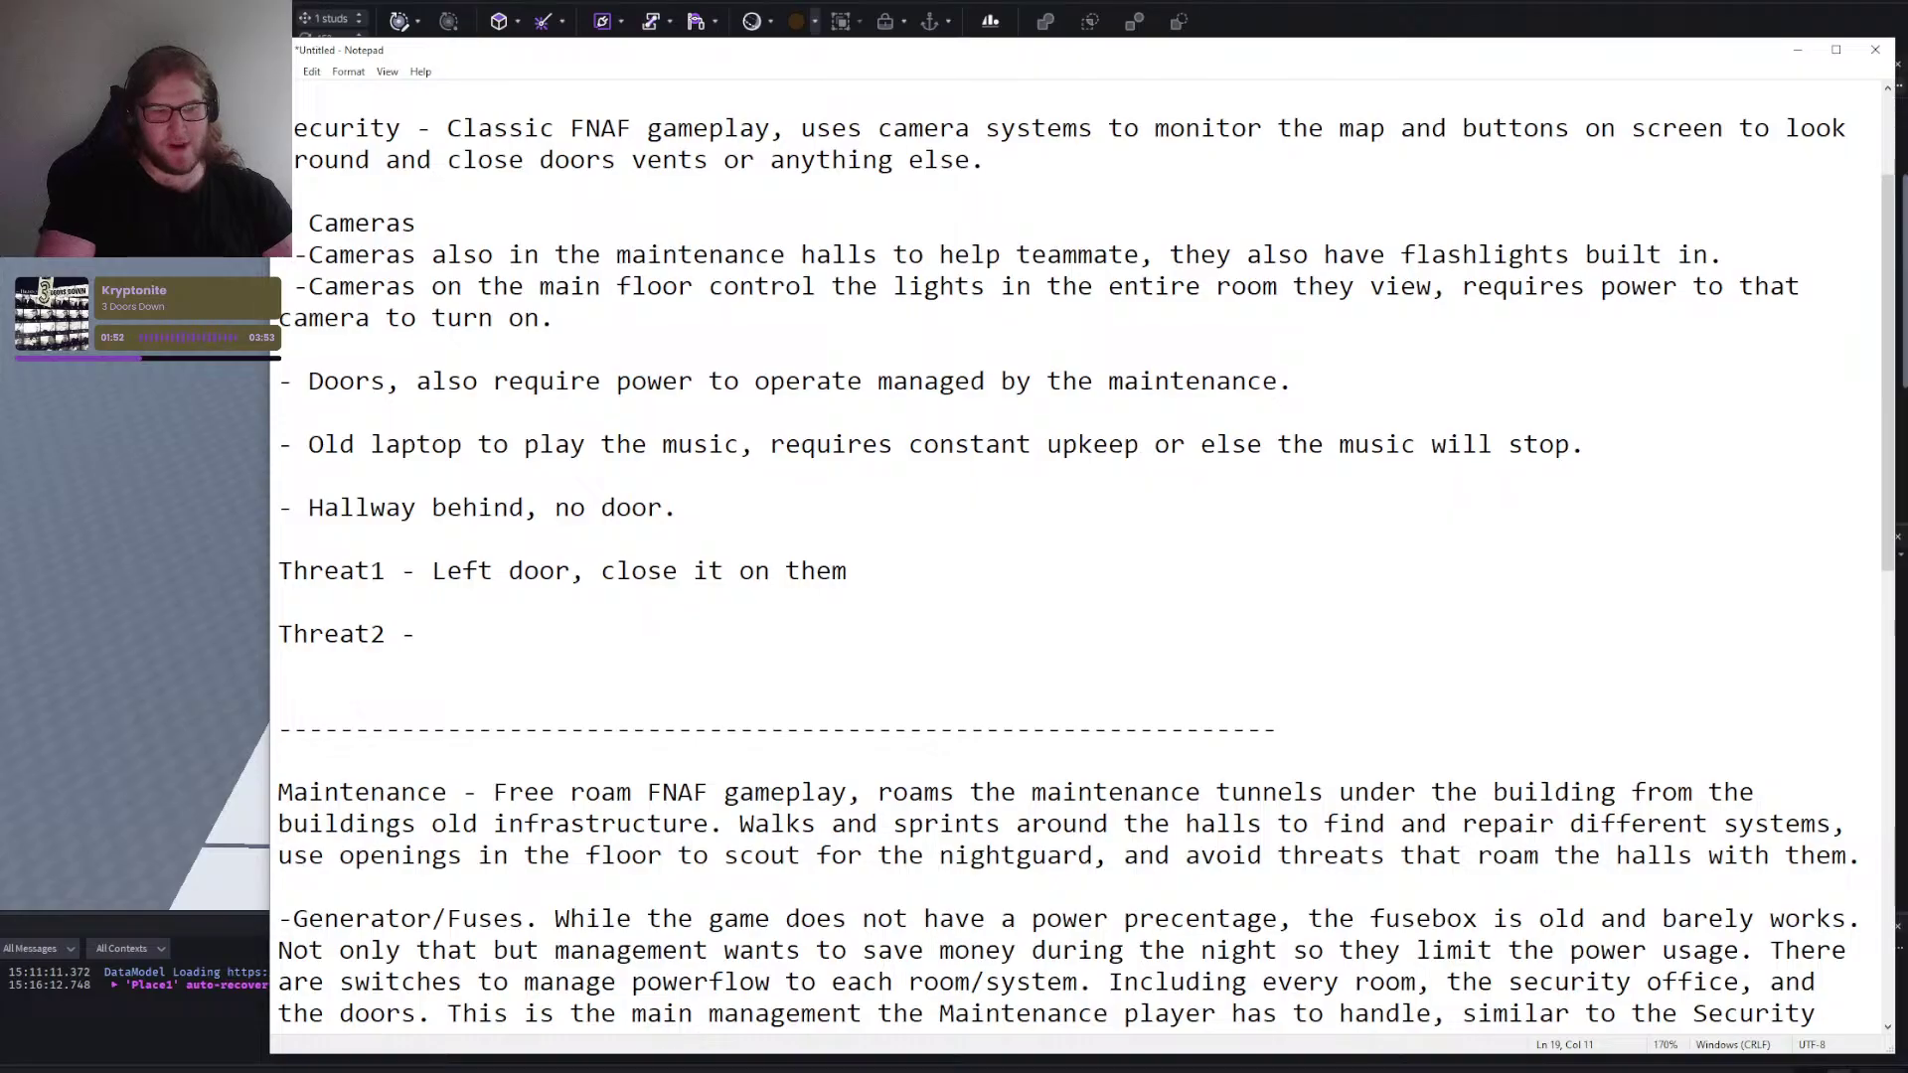
text(Right D)
key(BackSpace)
text(door,)
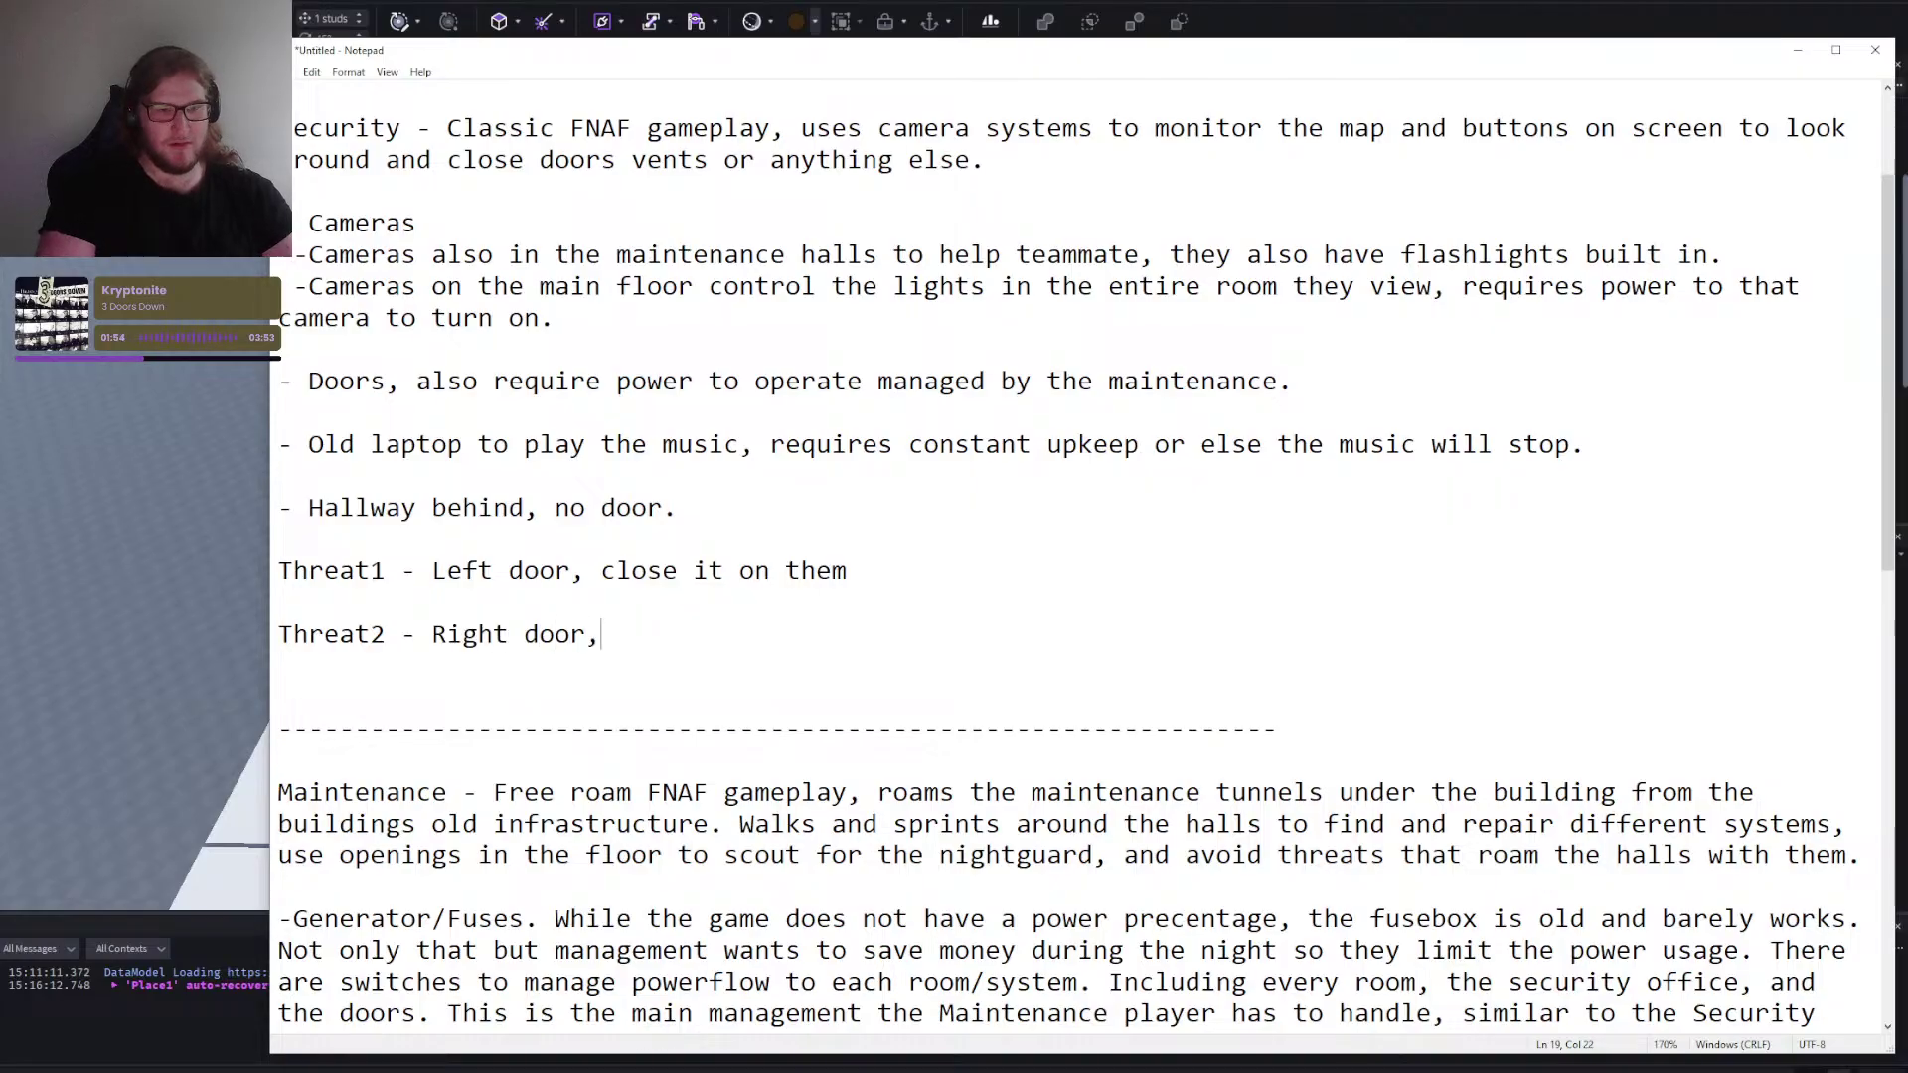
text( close it on them)
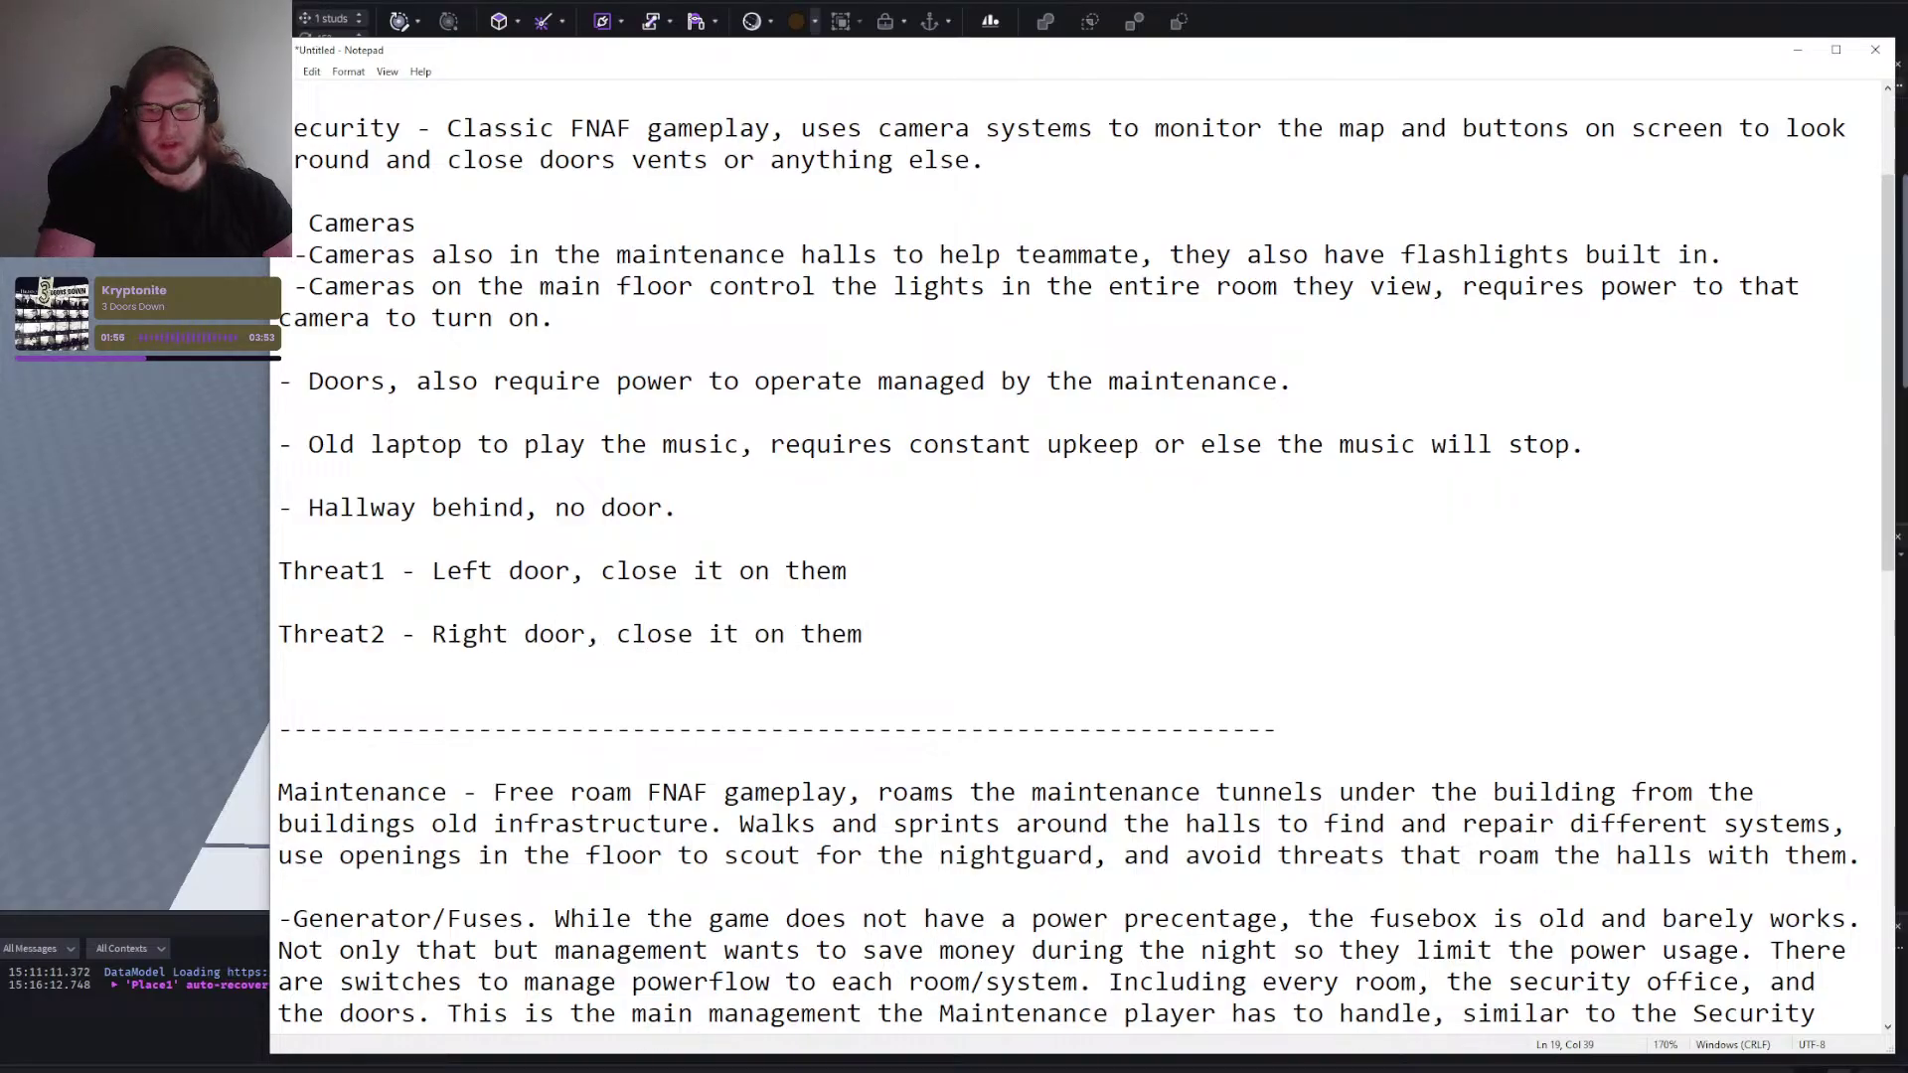
Check the Maintenance threats and make room for another entry with blank lines below the Security section's Threat2.
key(Return)
key(Return)
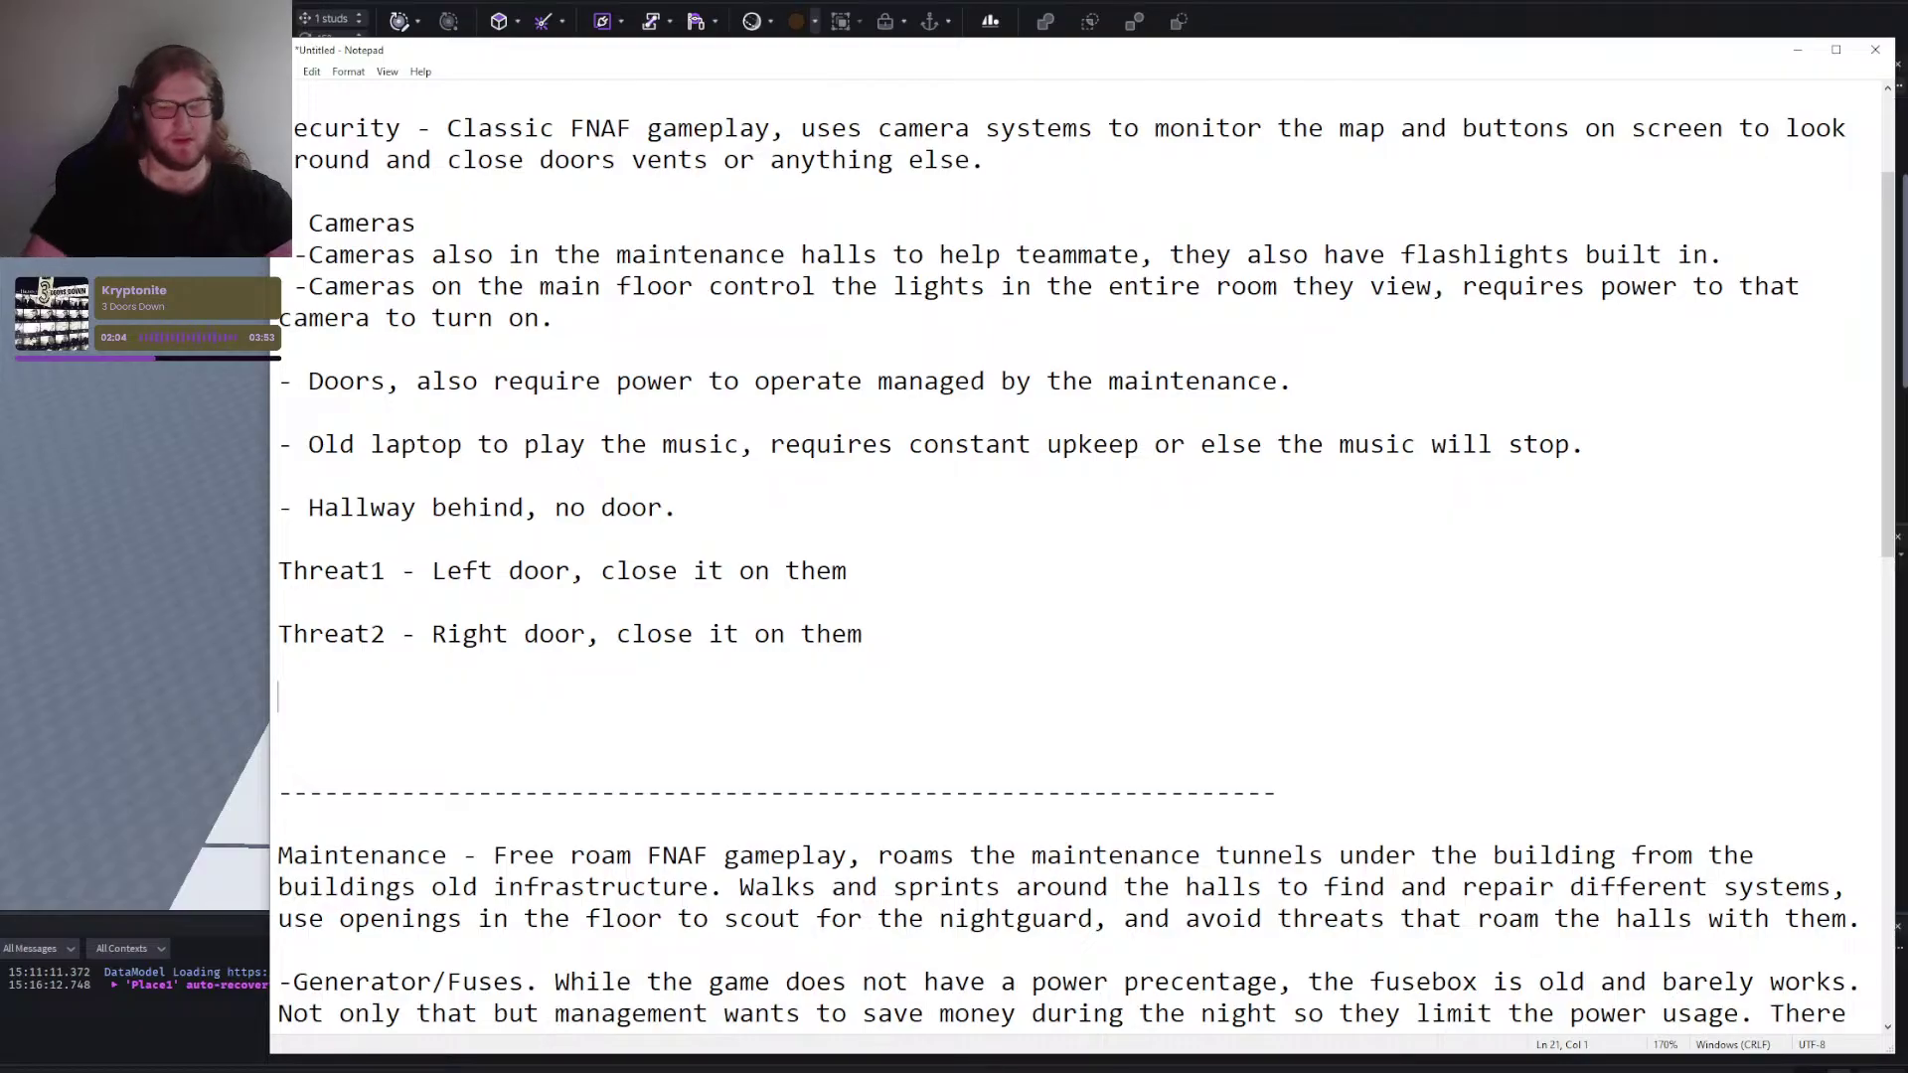
scroll(638, 376, down, 1)
scroll(643, 379, down, 7)
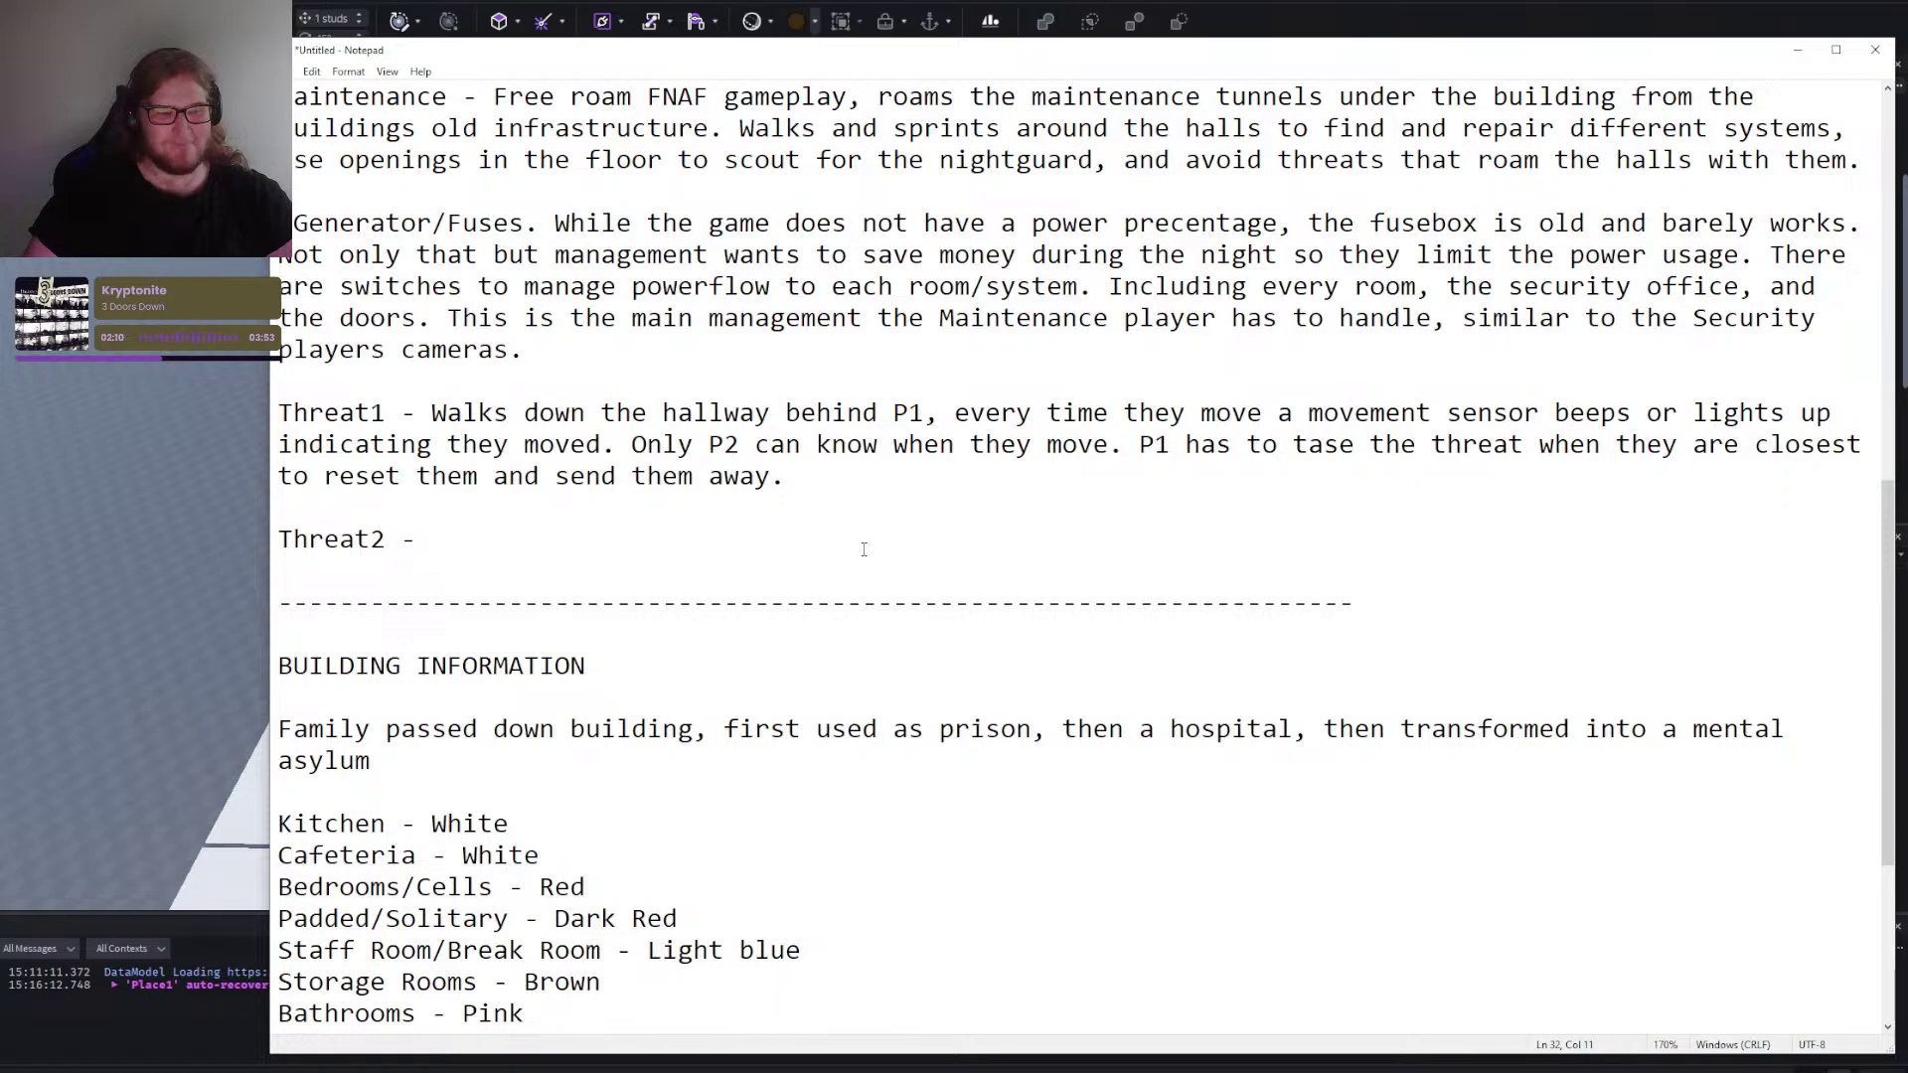
scroll(864, 550, up, 7)
click(946, 547)
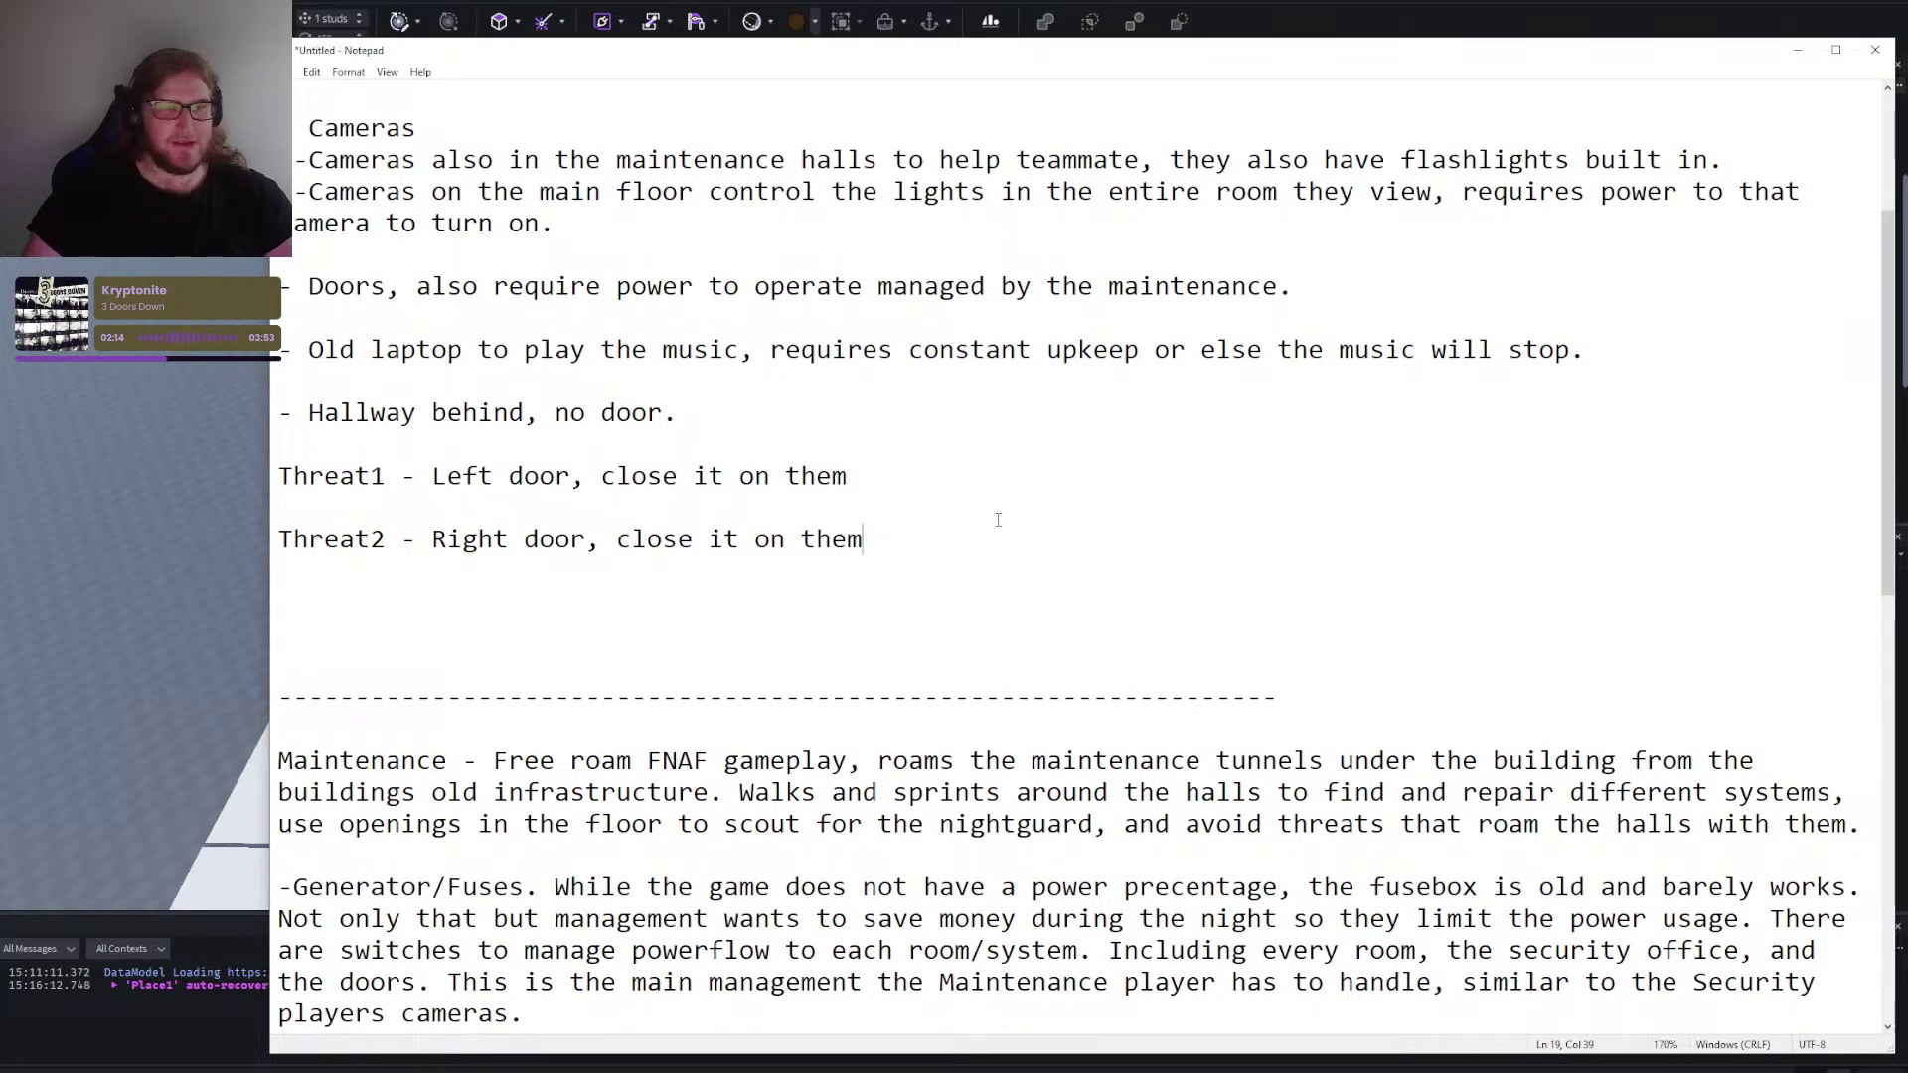
key(Return)
key(Return)
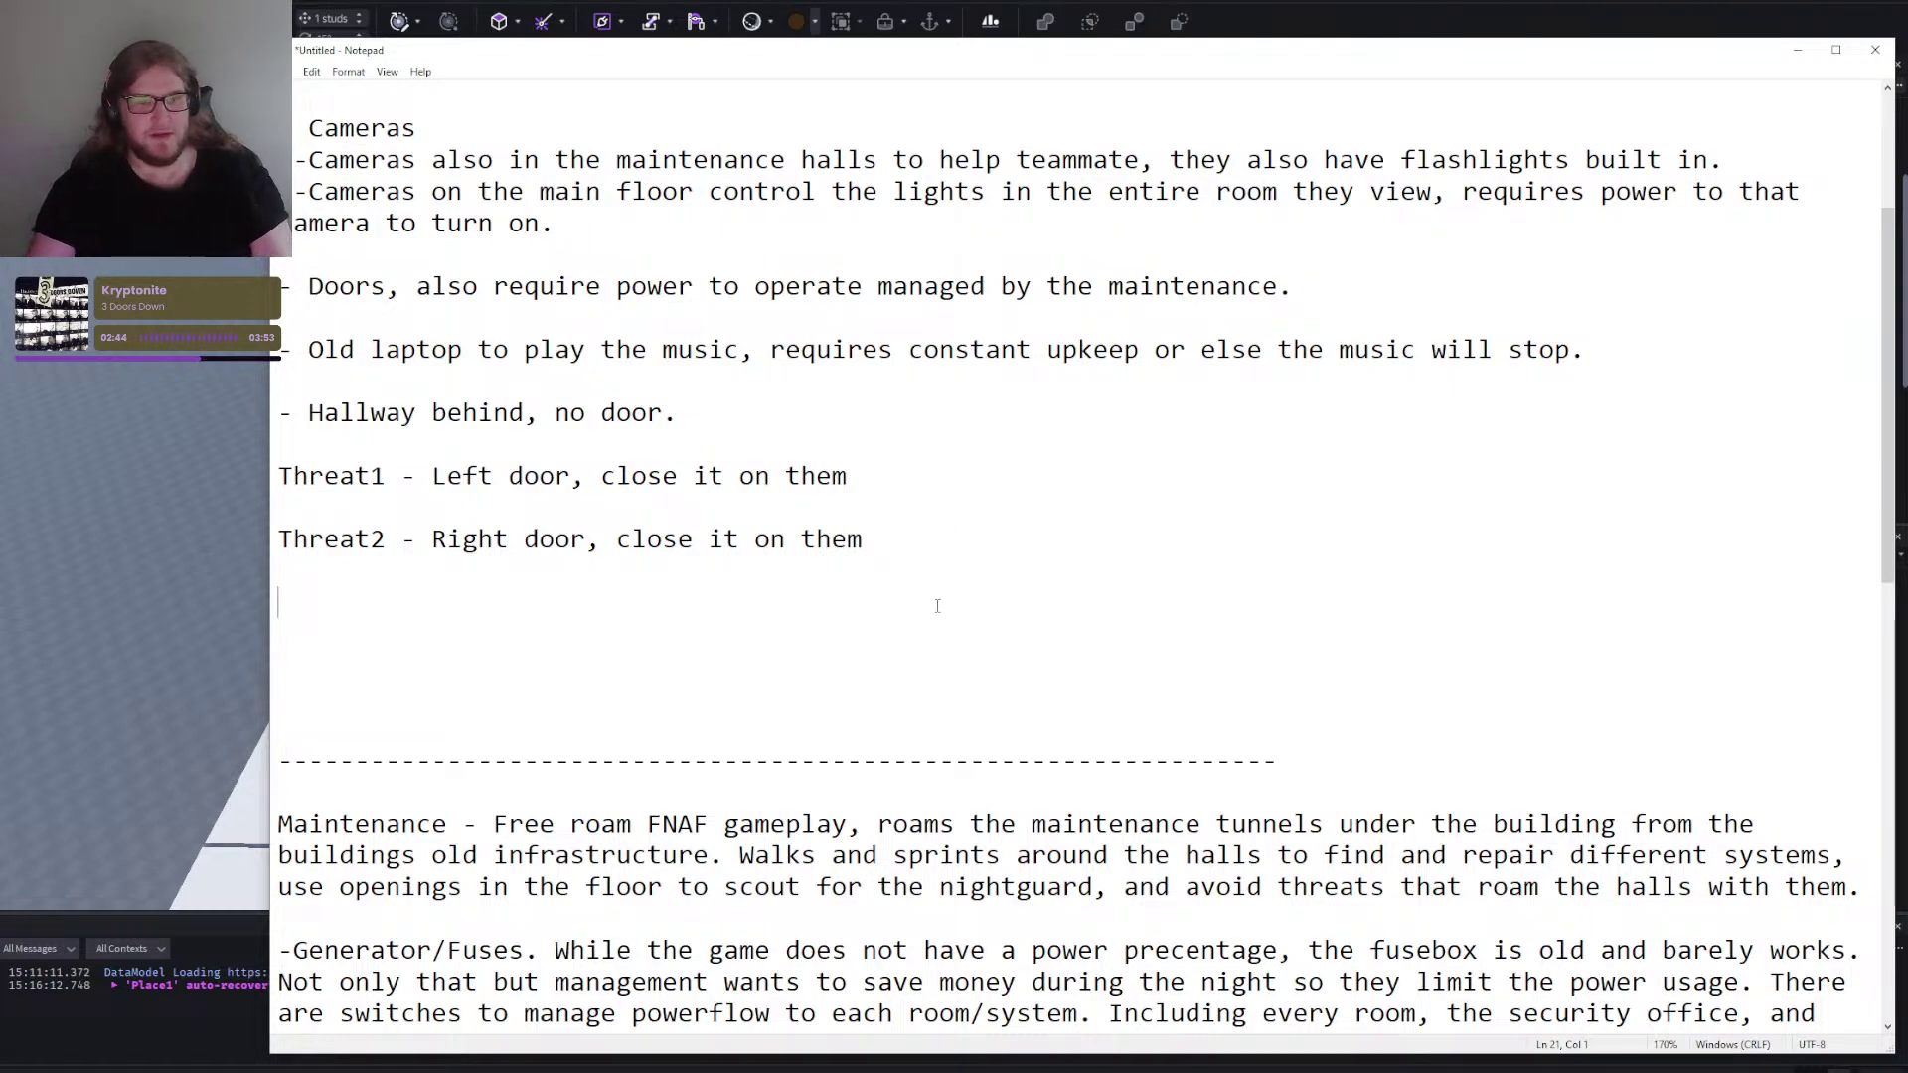
Start a "Threat3 -" entry two lines below Threat2 in the Security section.
click(952, 563)
scroll(955, 543, down, 6)
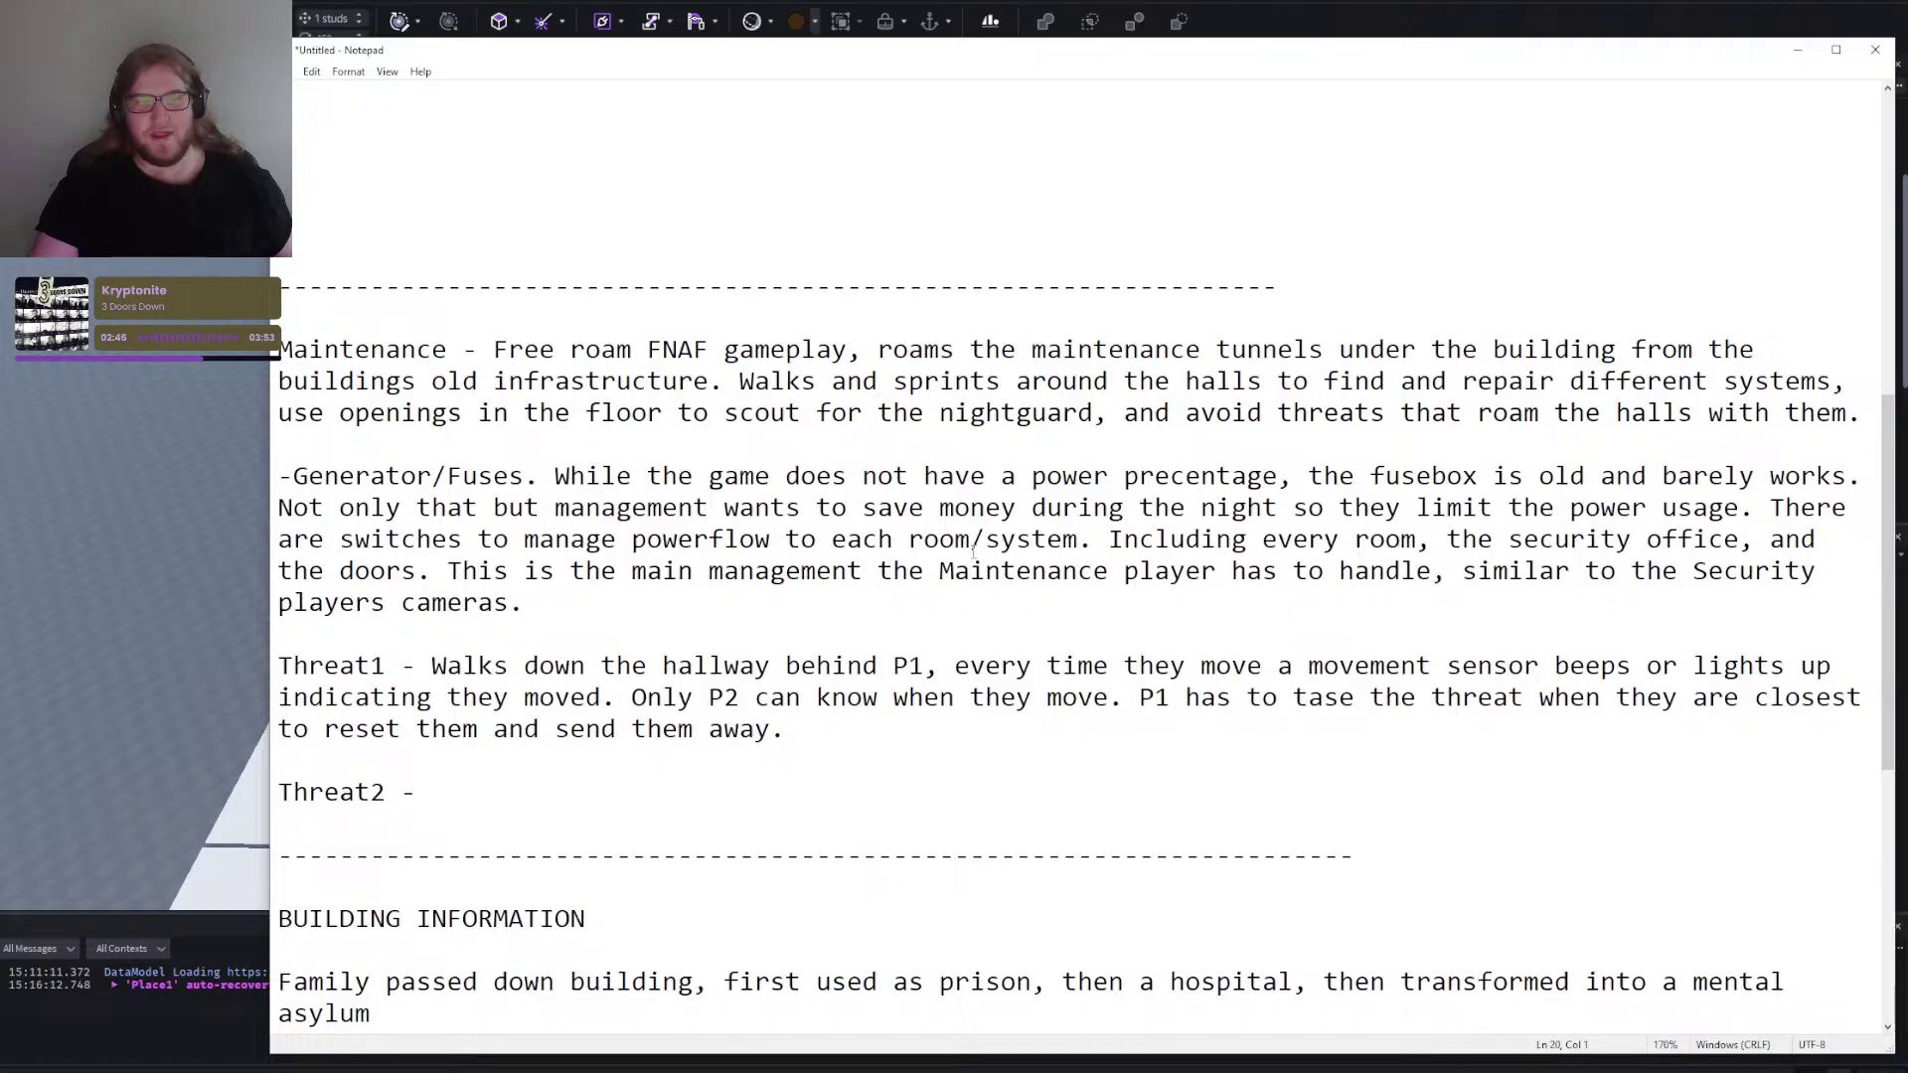
scroll(957, 536, up, 4)
scroll(956, 536, up, 1)
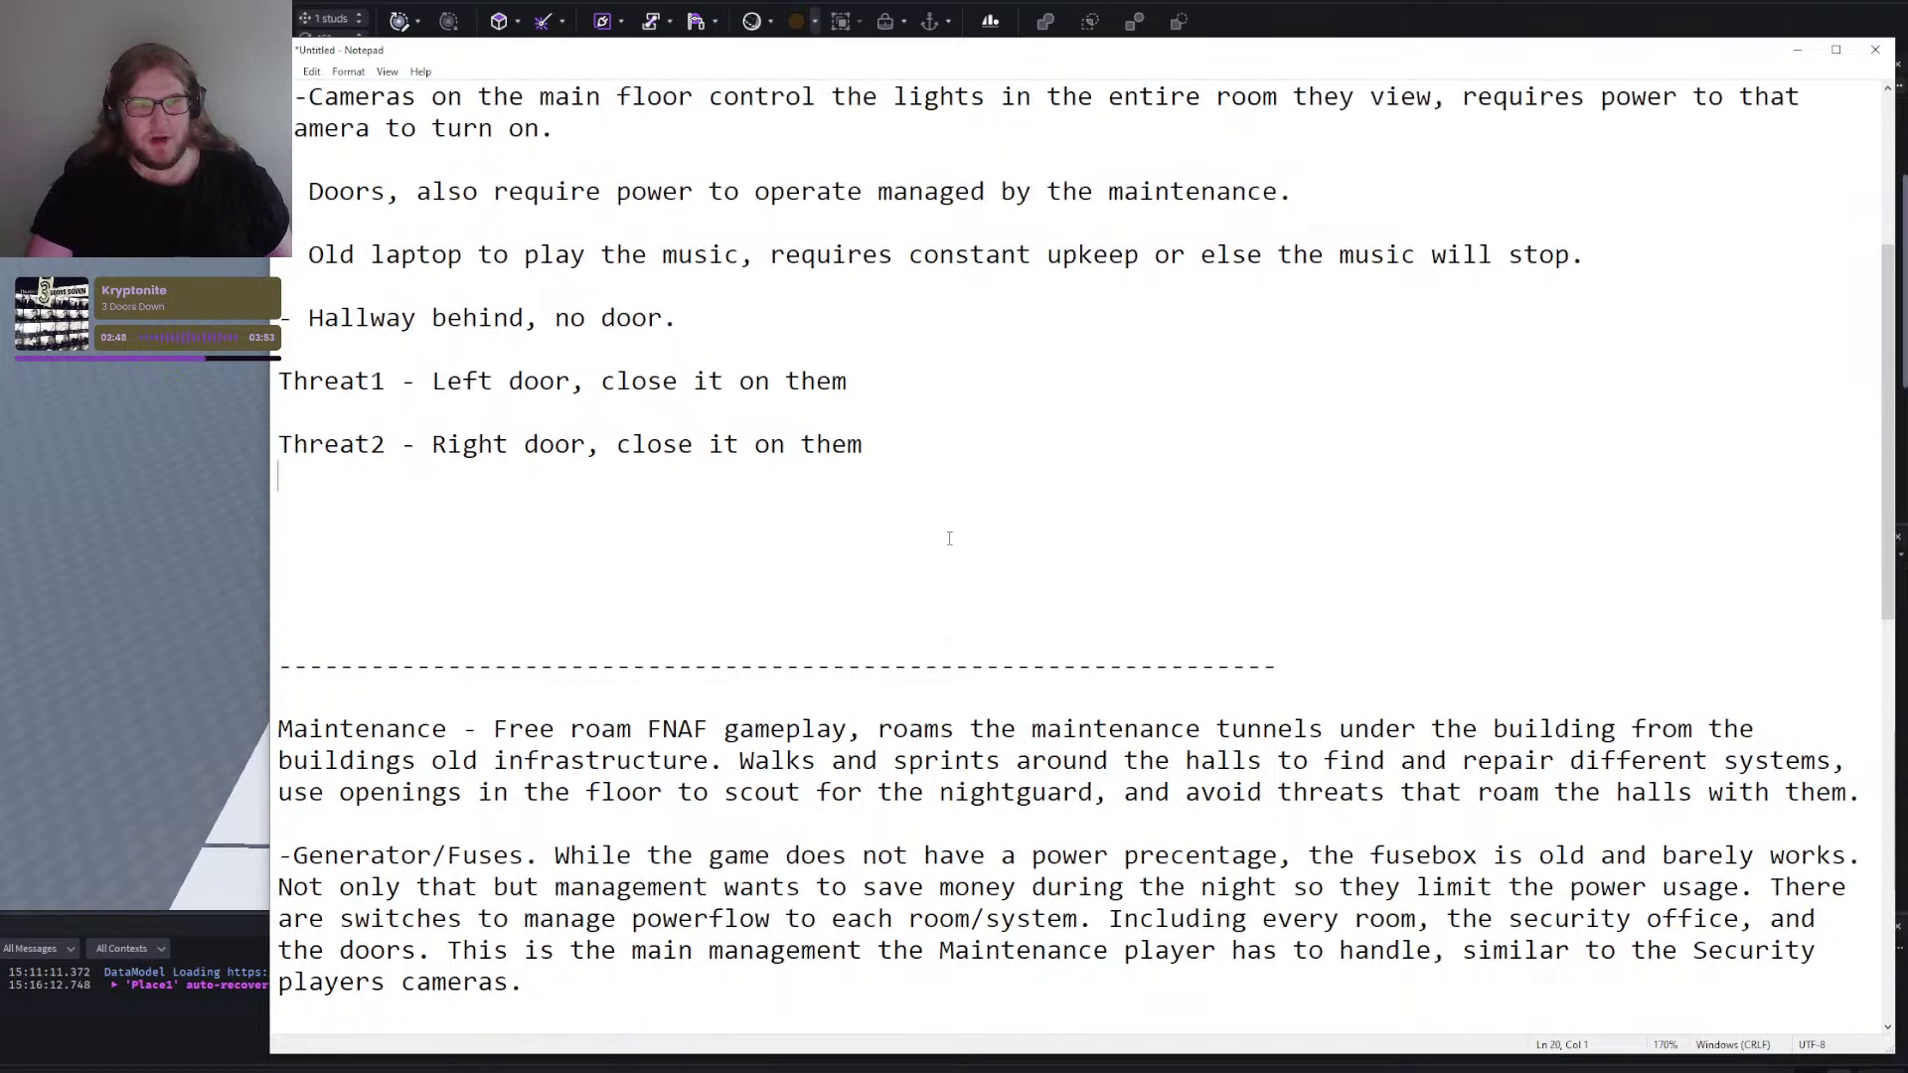
click(947, 538)
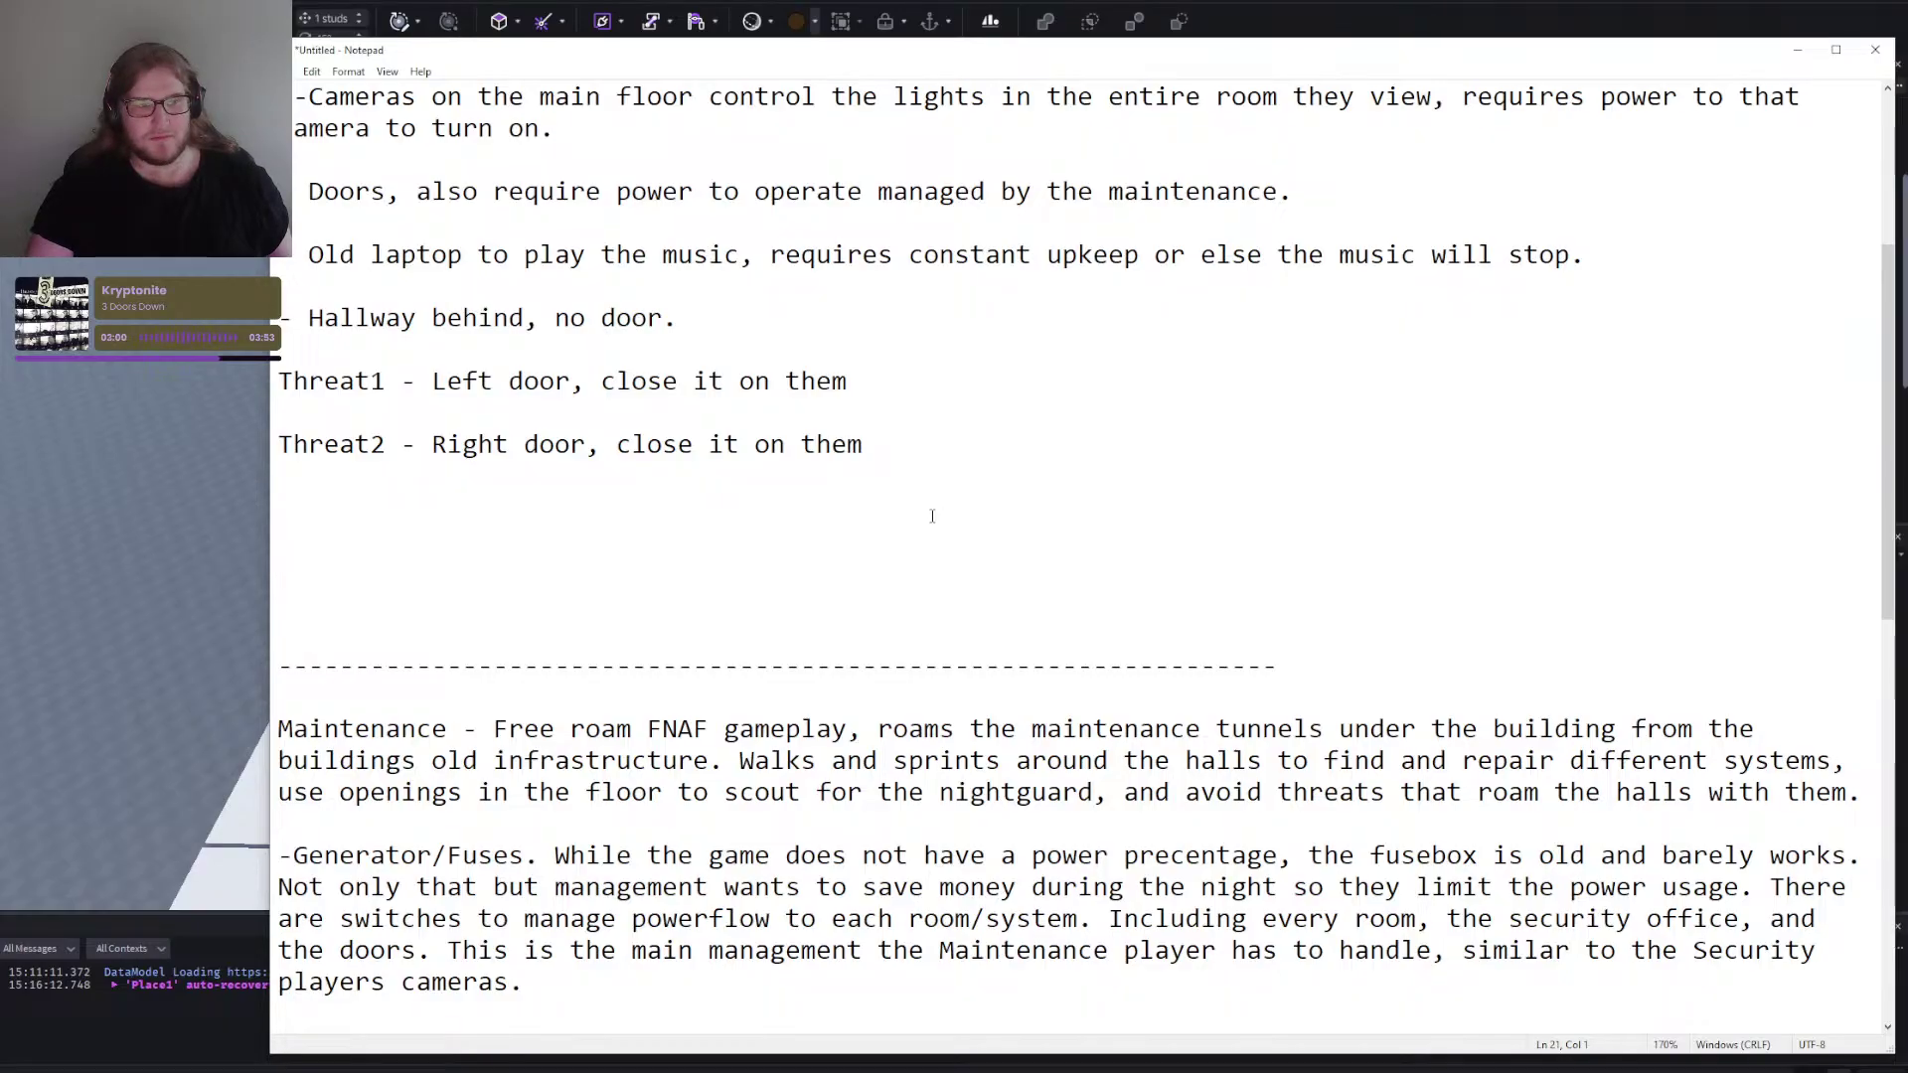
scroll(930, 517, down, 3)
scroll(930, 537, up, 3)
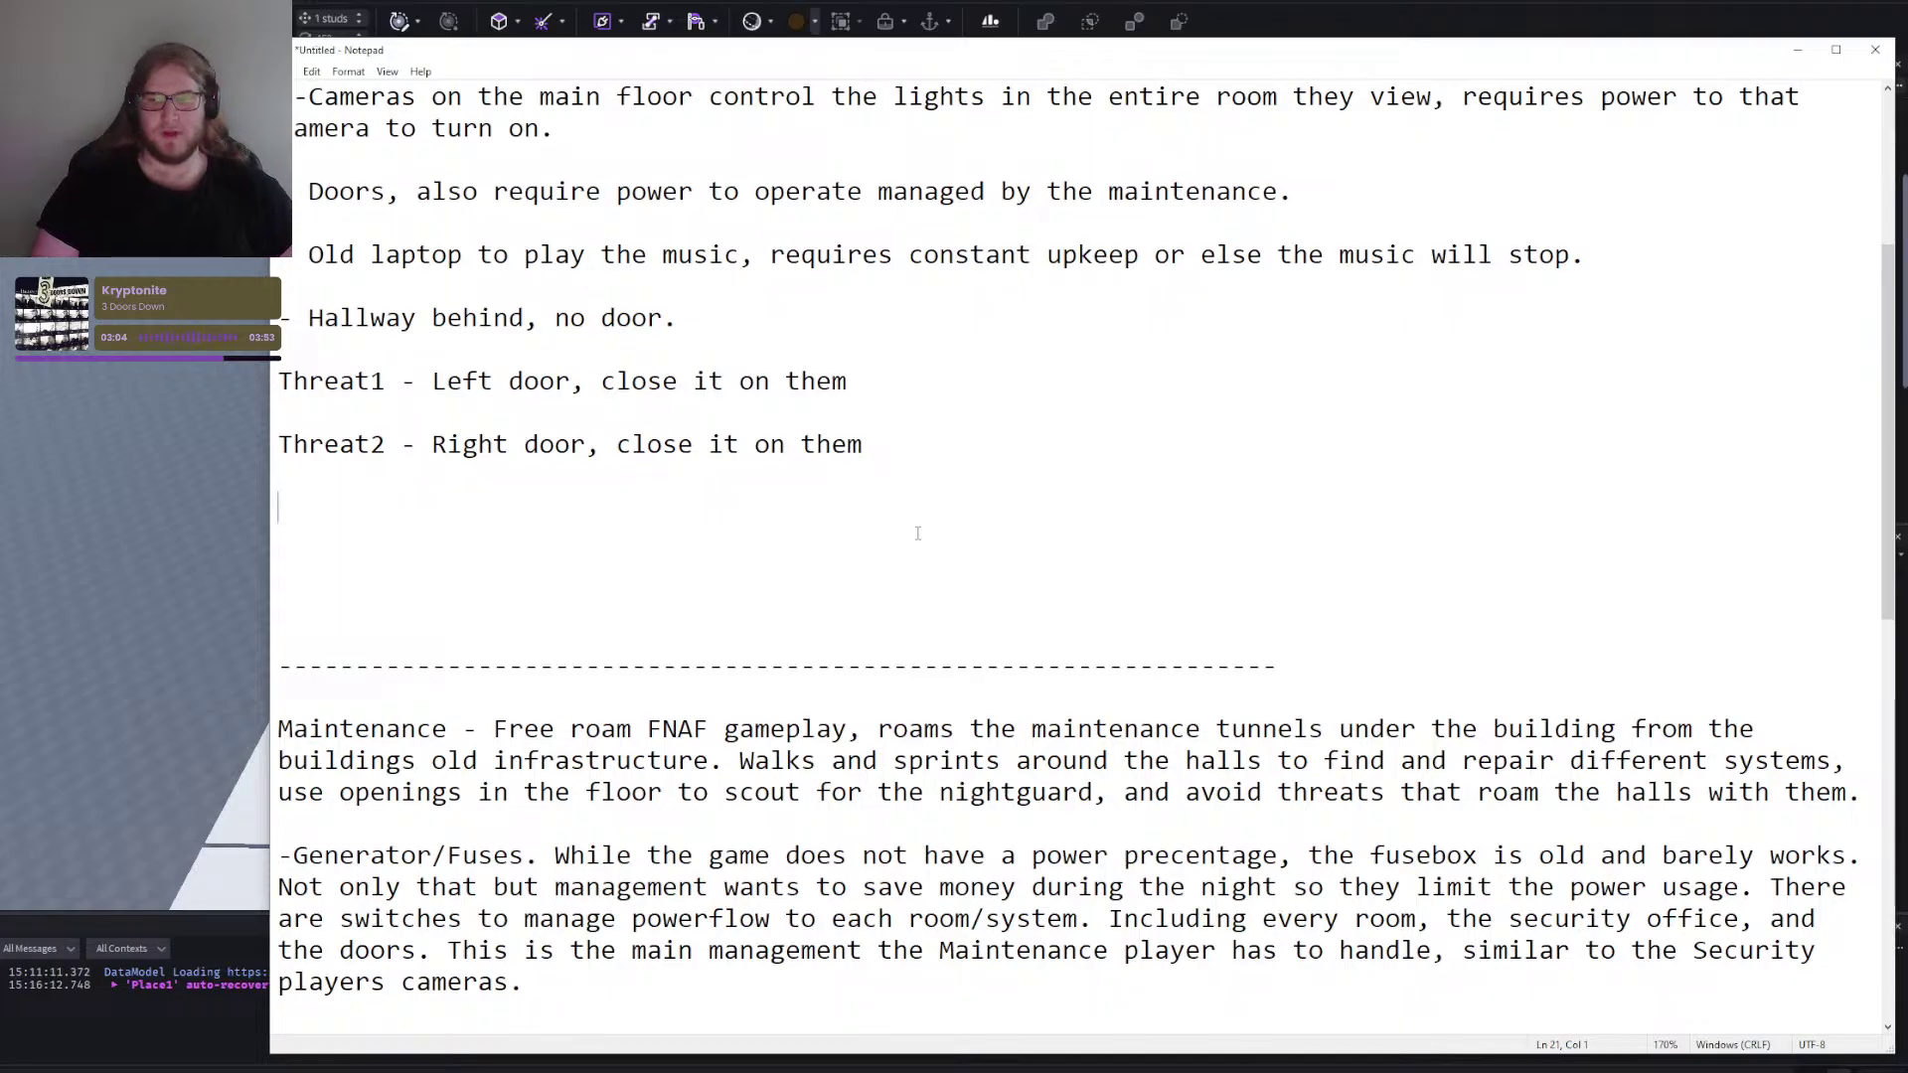
text(Threat)
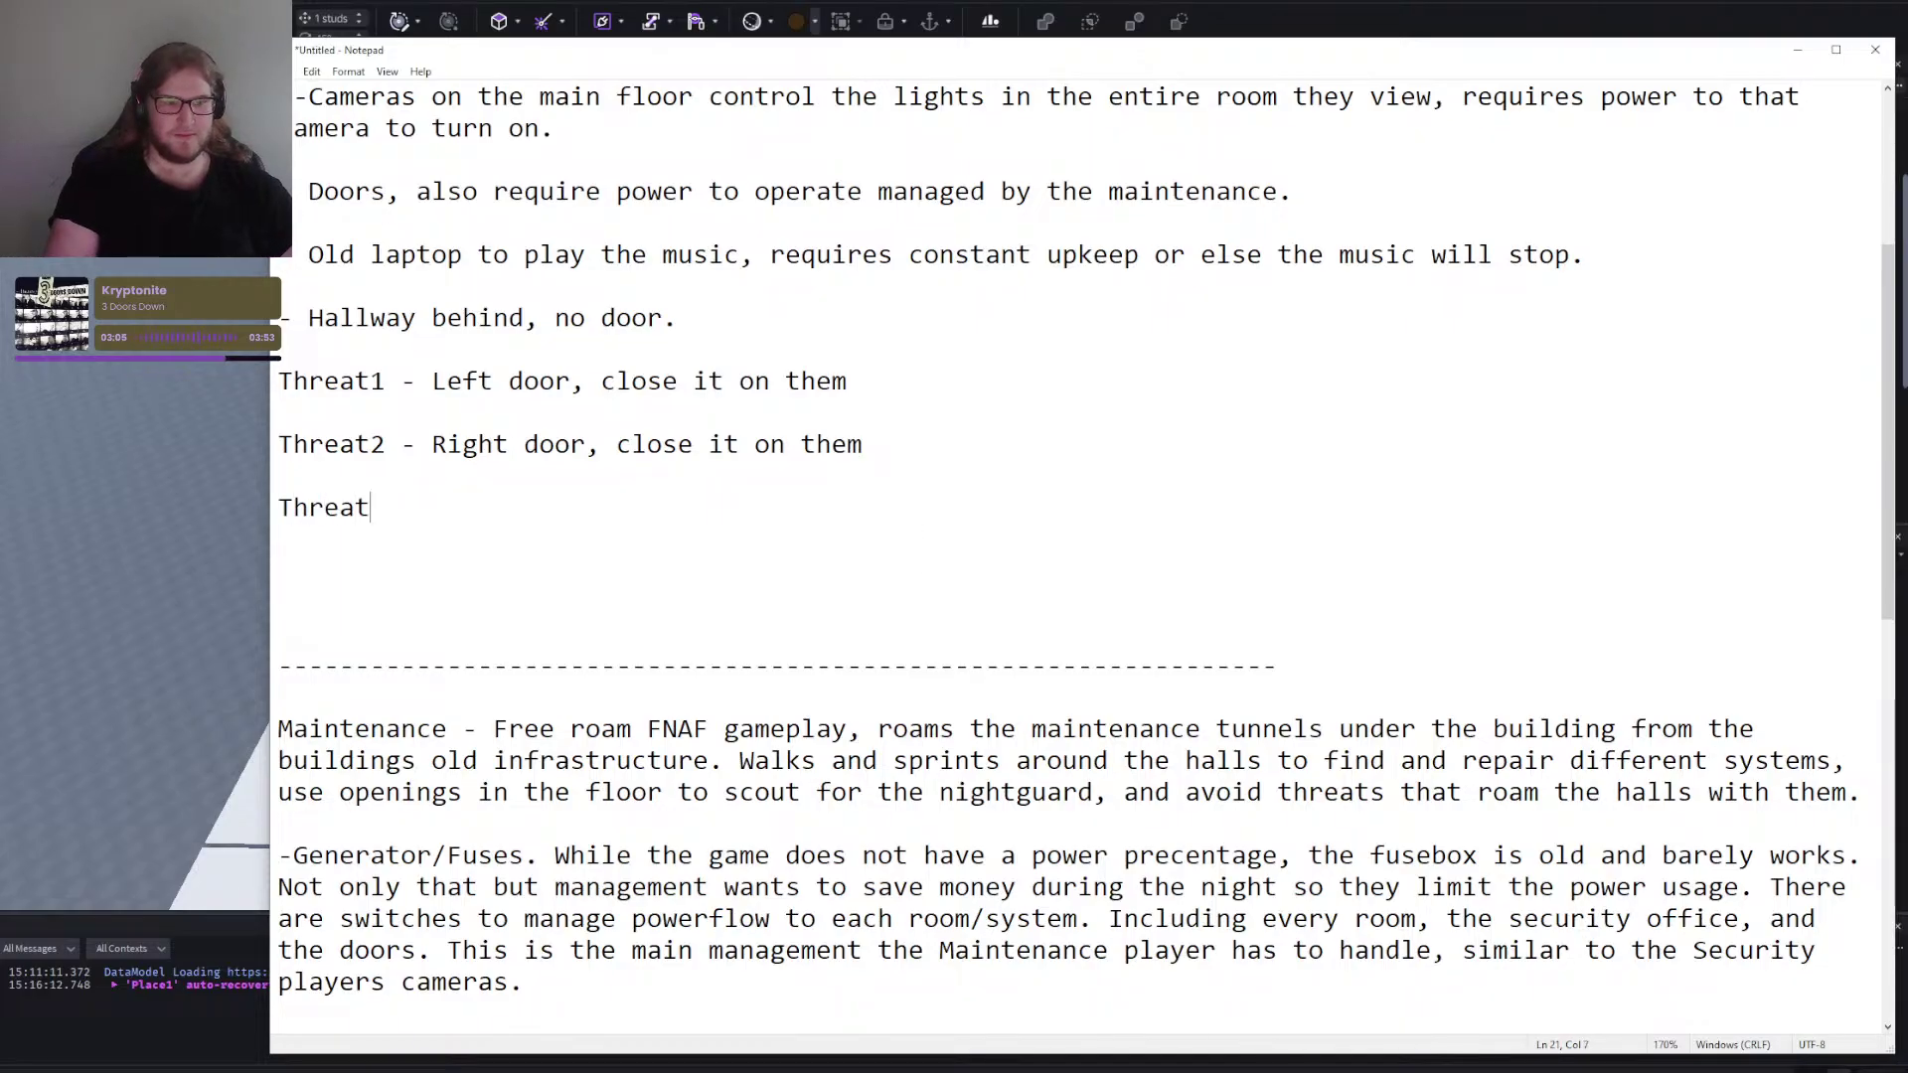
text(3 - )
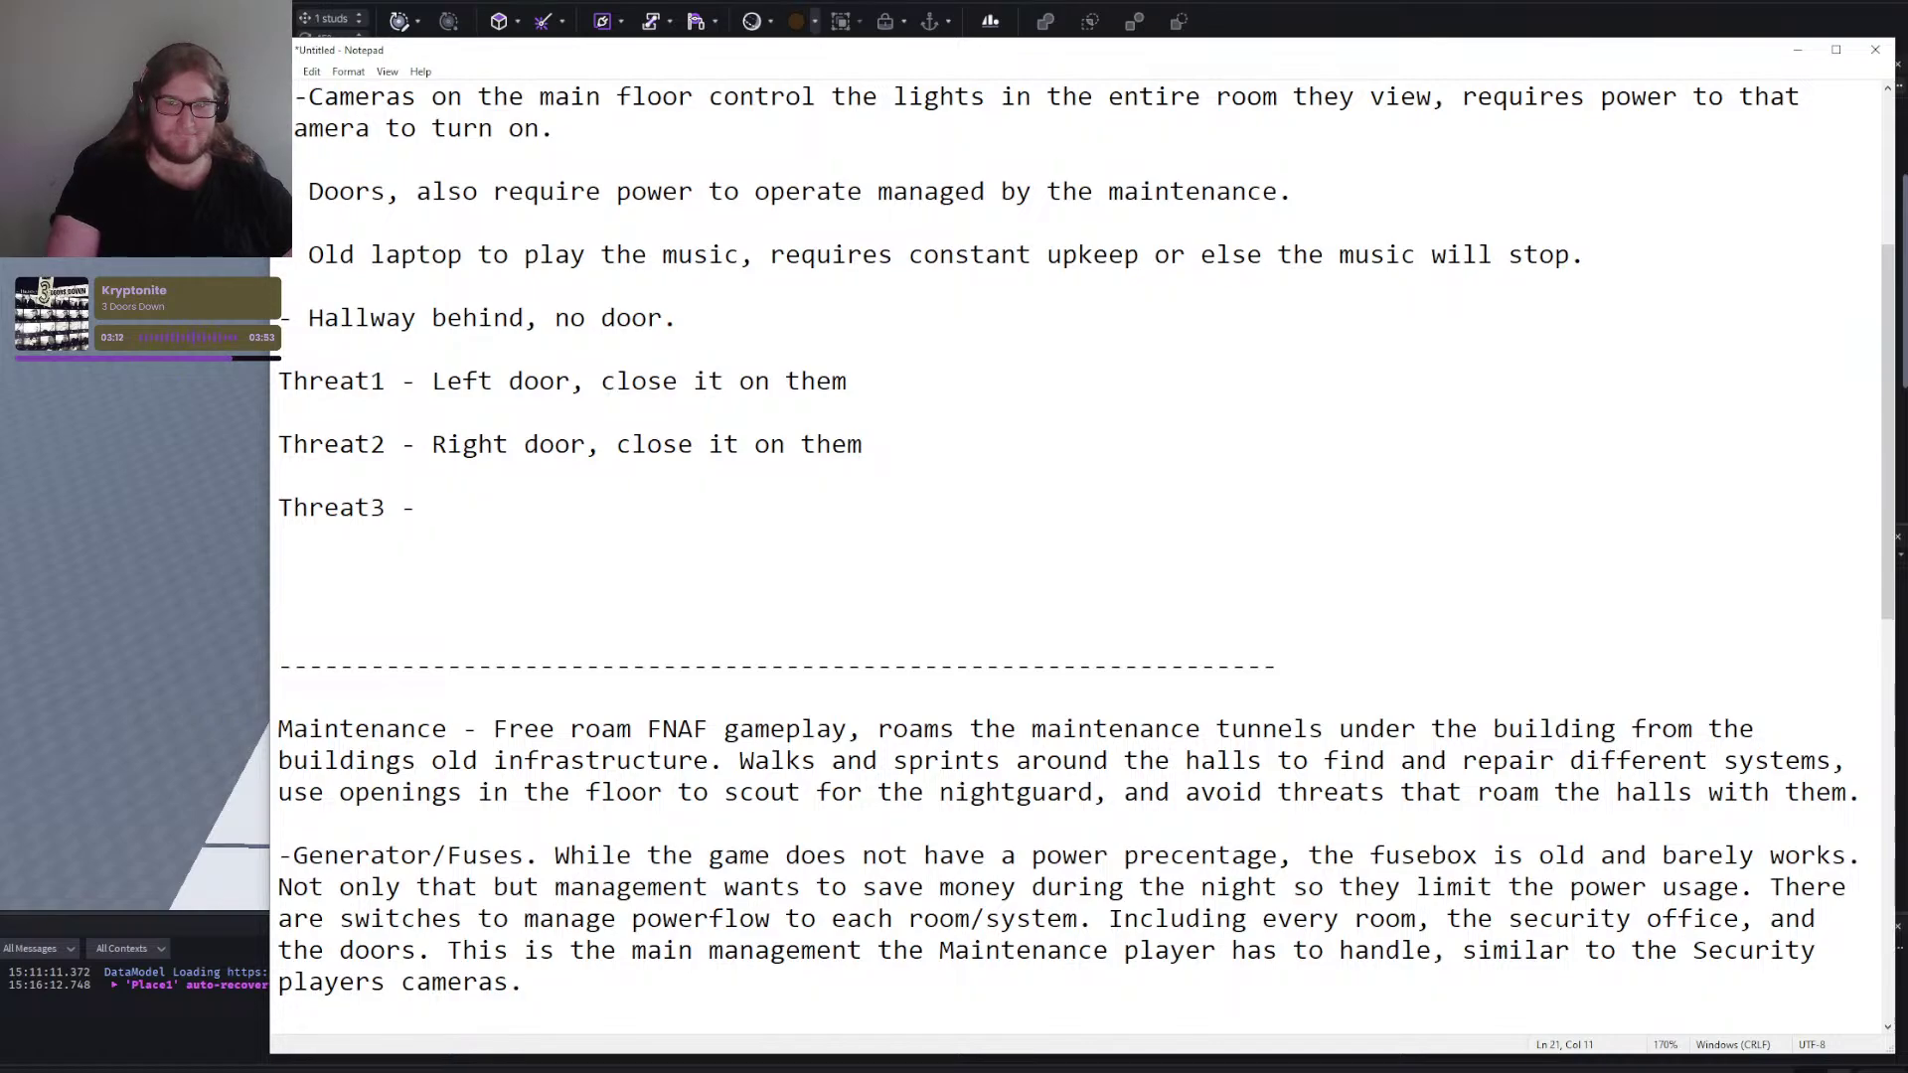
Describe Threat3 as "Sound queue, turn the lights on in their room. Can show up in a set amount of cameras.".
text(Sound queue, )
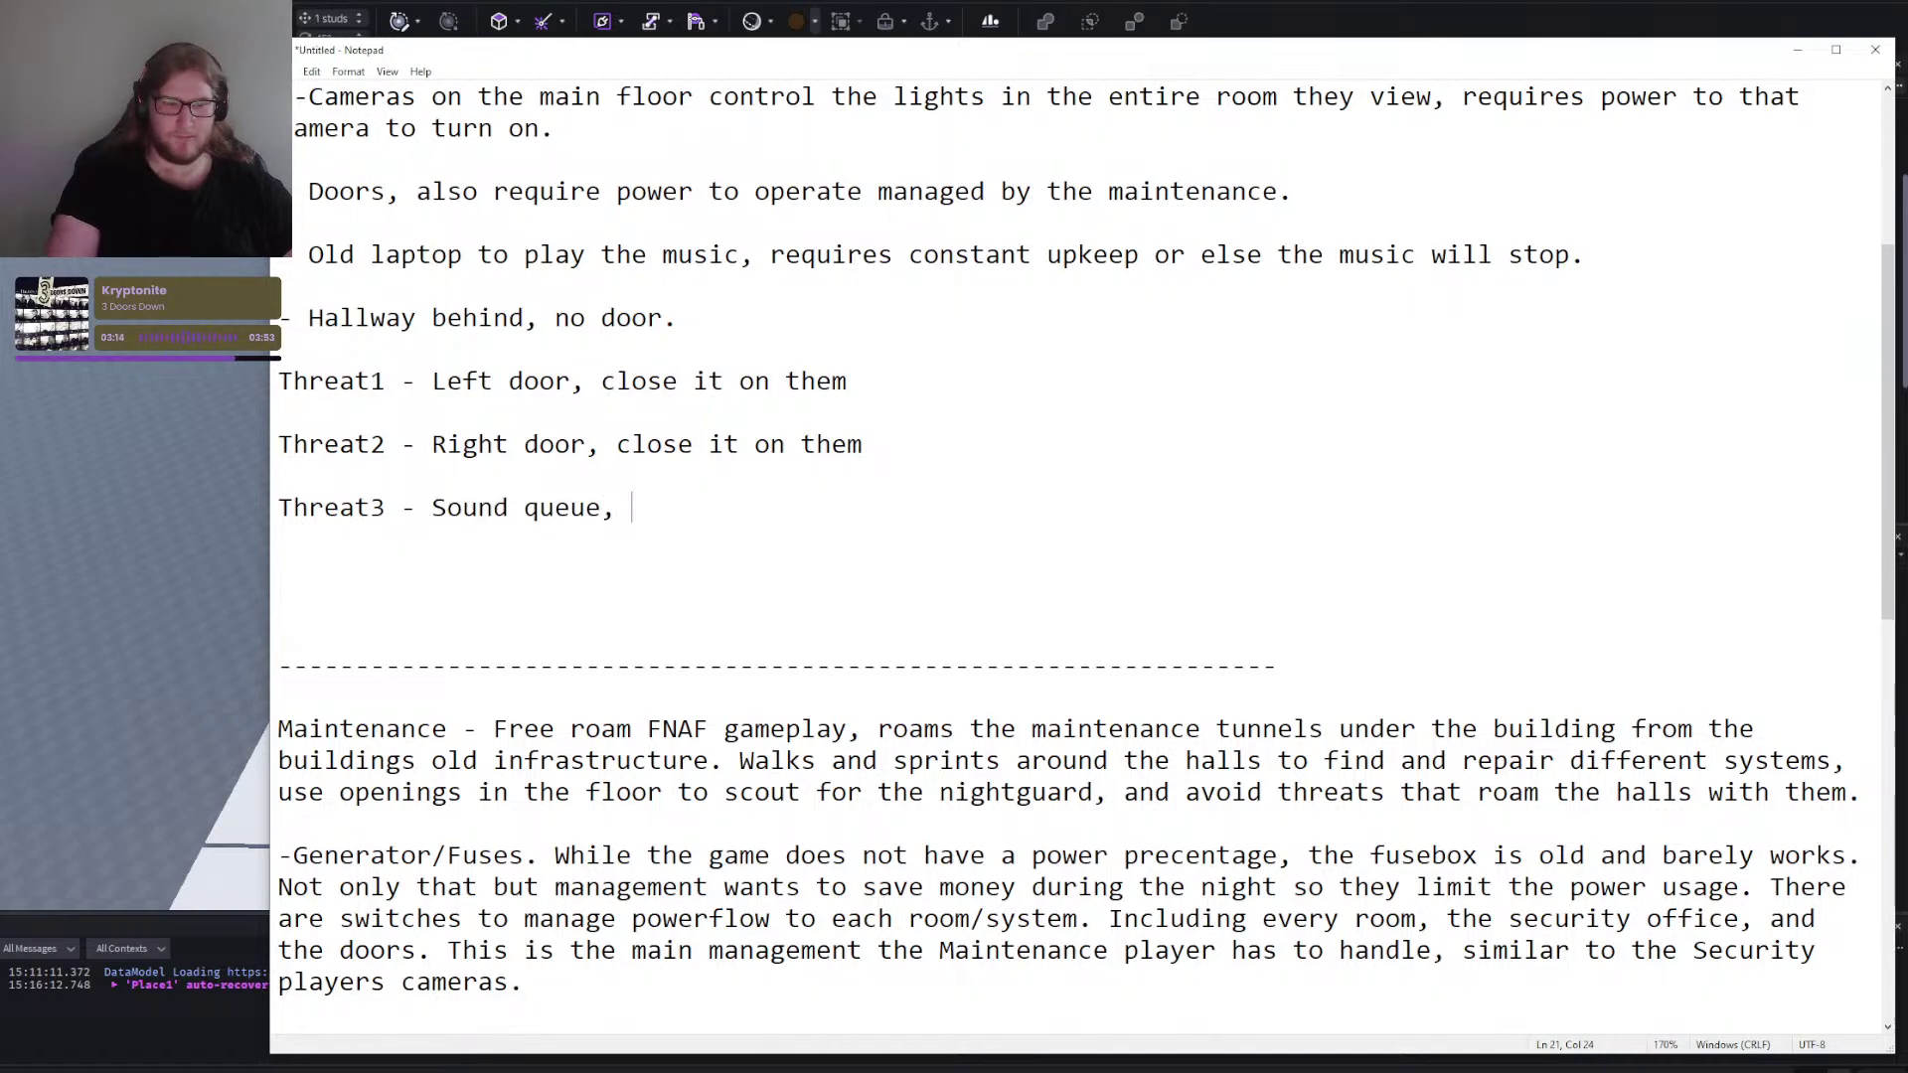
text(has)
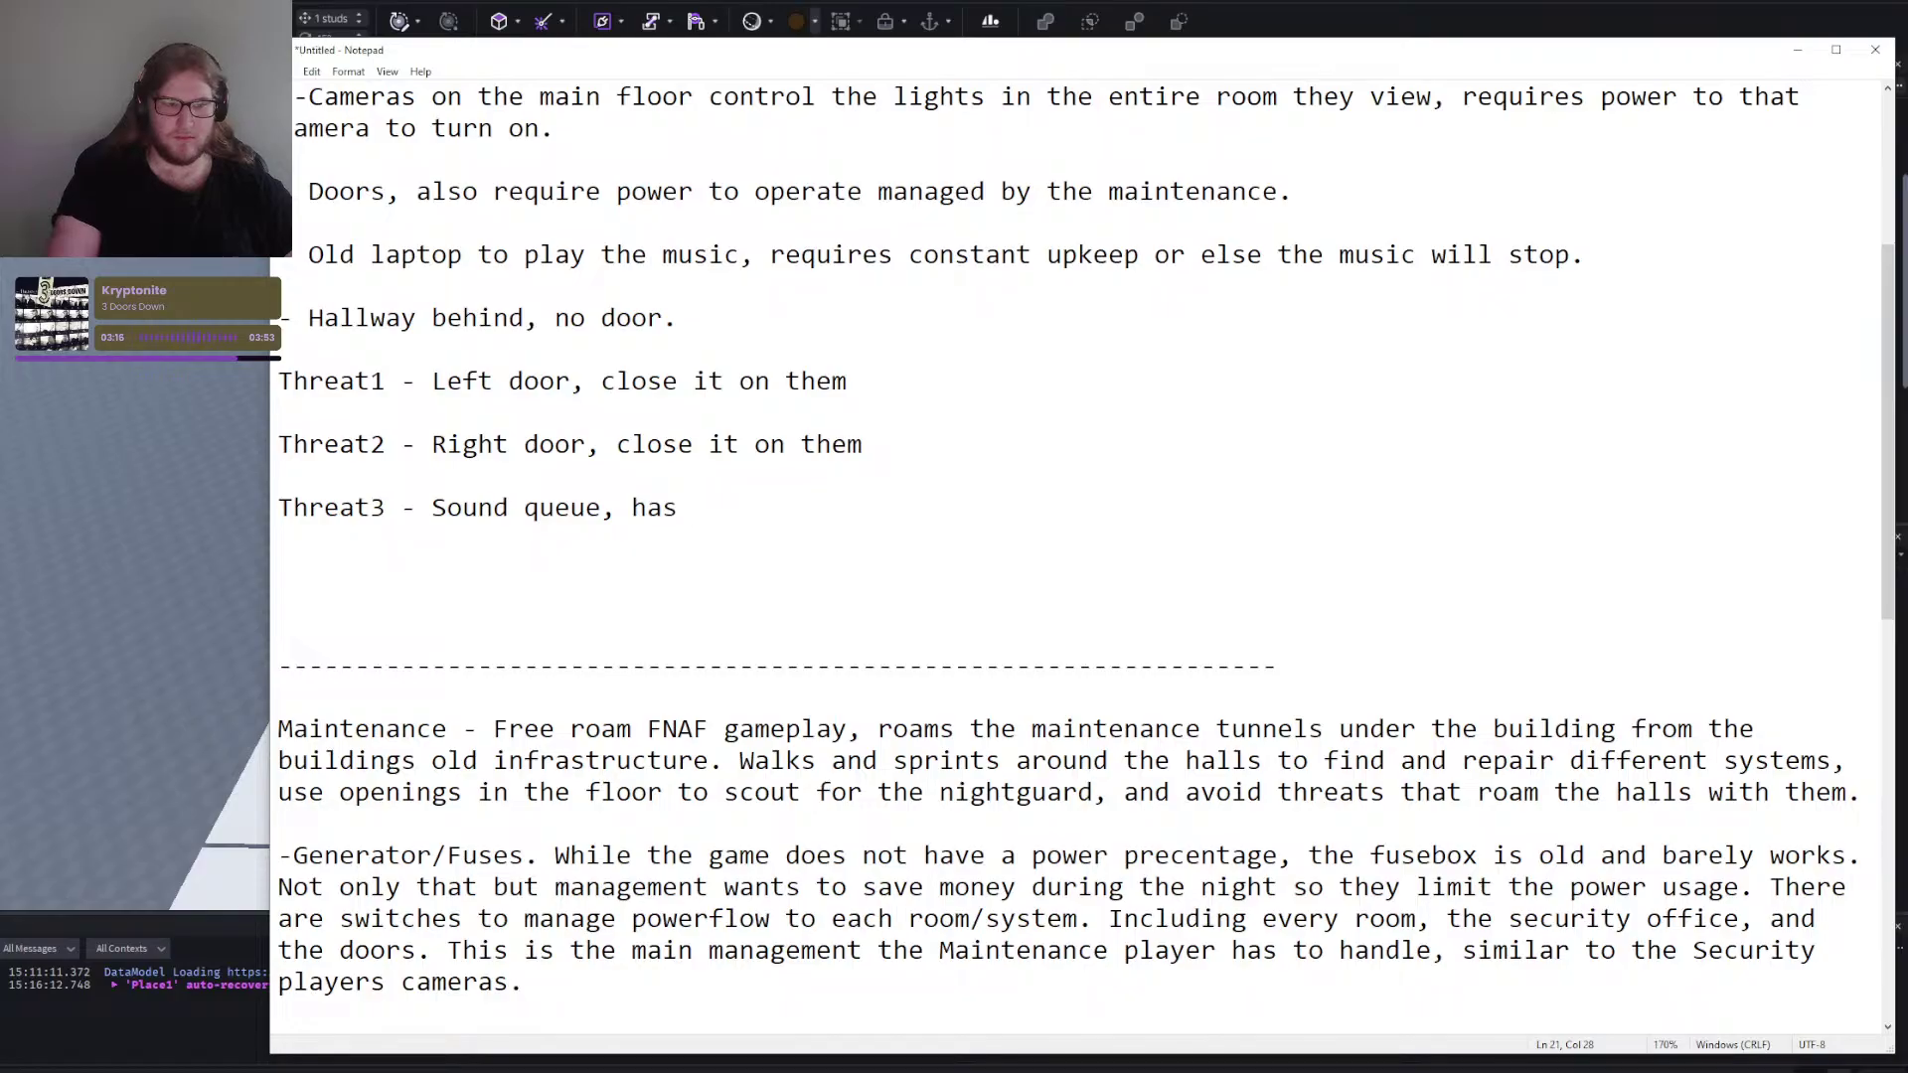
key(BackSpace)
key(BackSpace)
key(BackSpace)
key(BackSpace)
key(BackSpace)
key(BackSpace)
text(, turn the lights on in th)
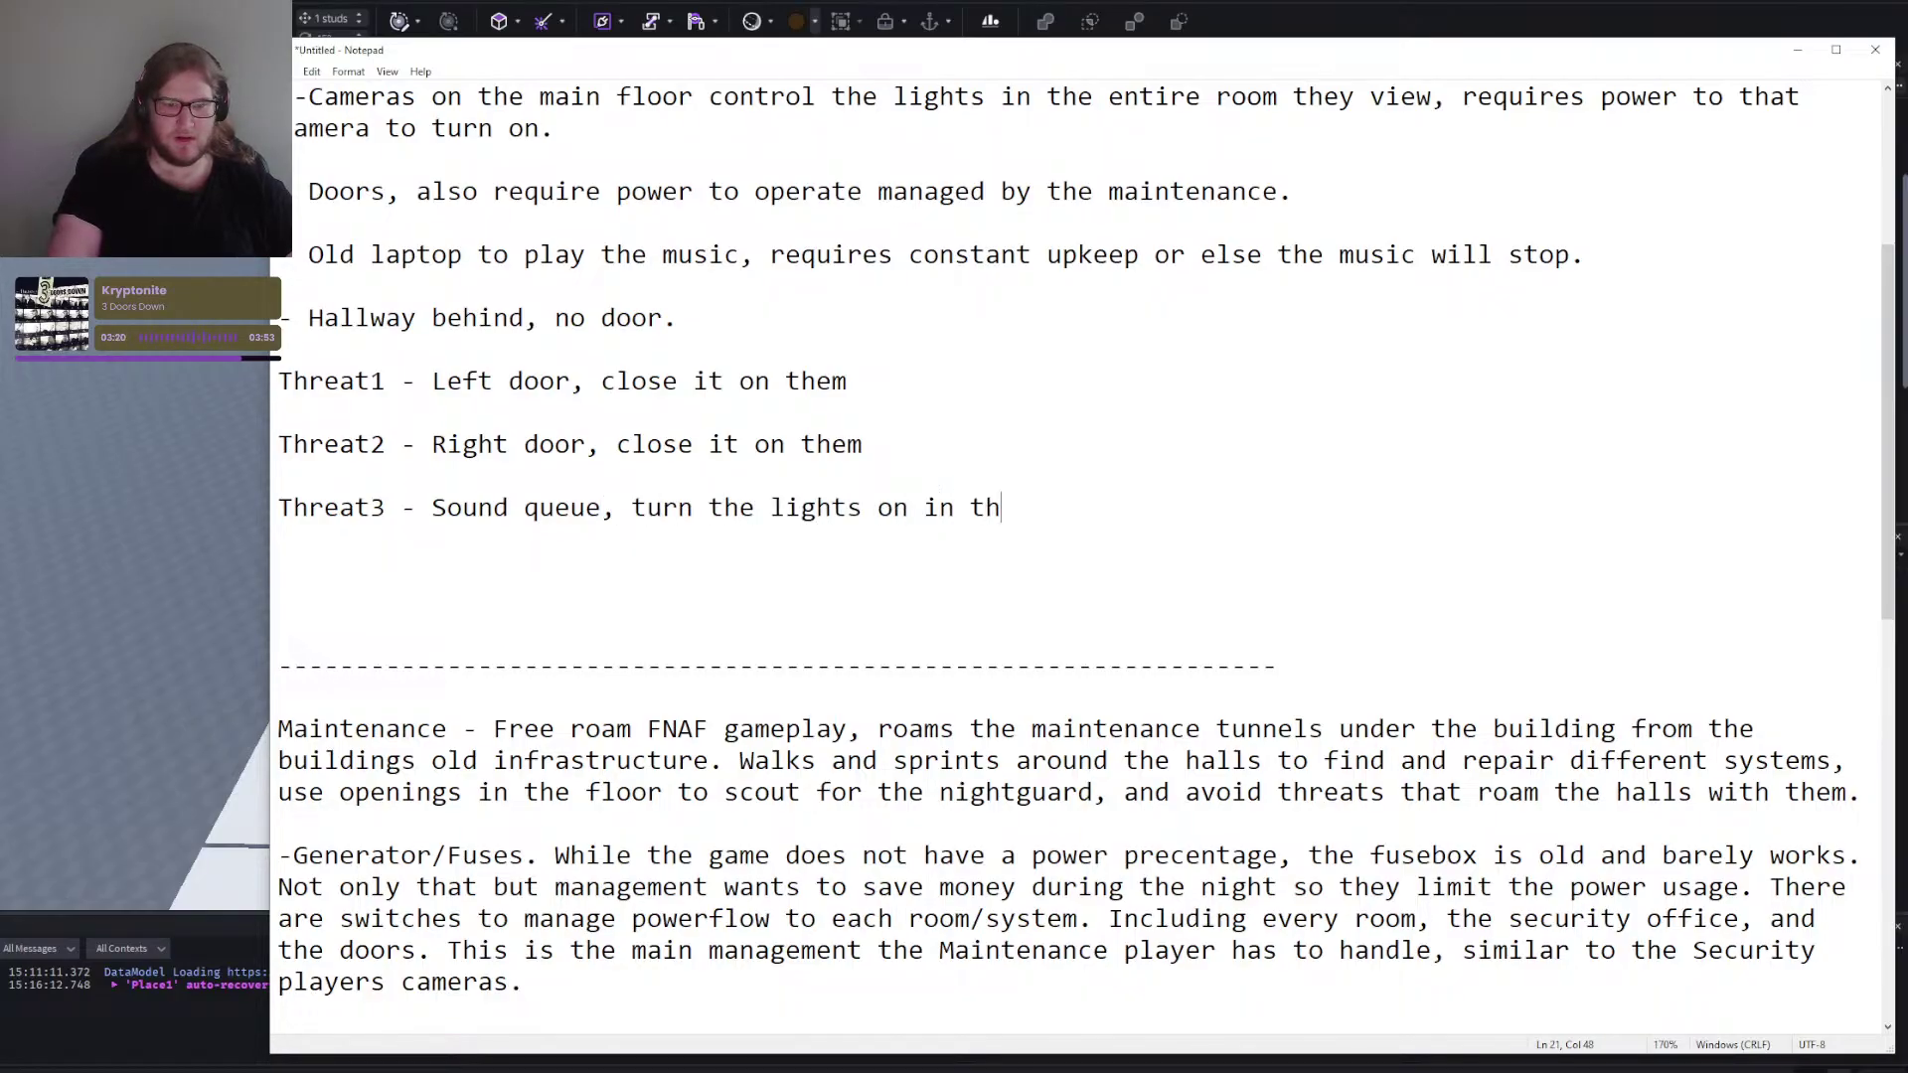
text(eir room. C)
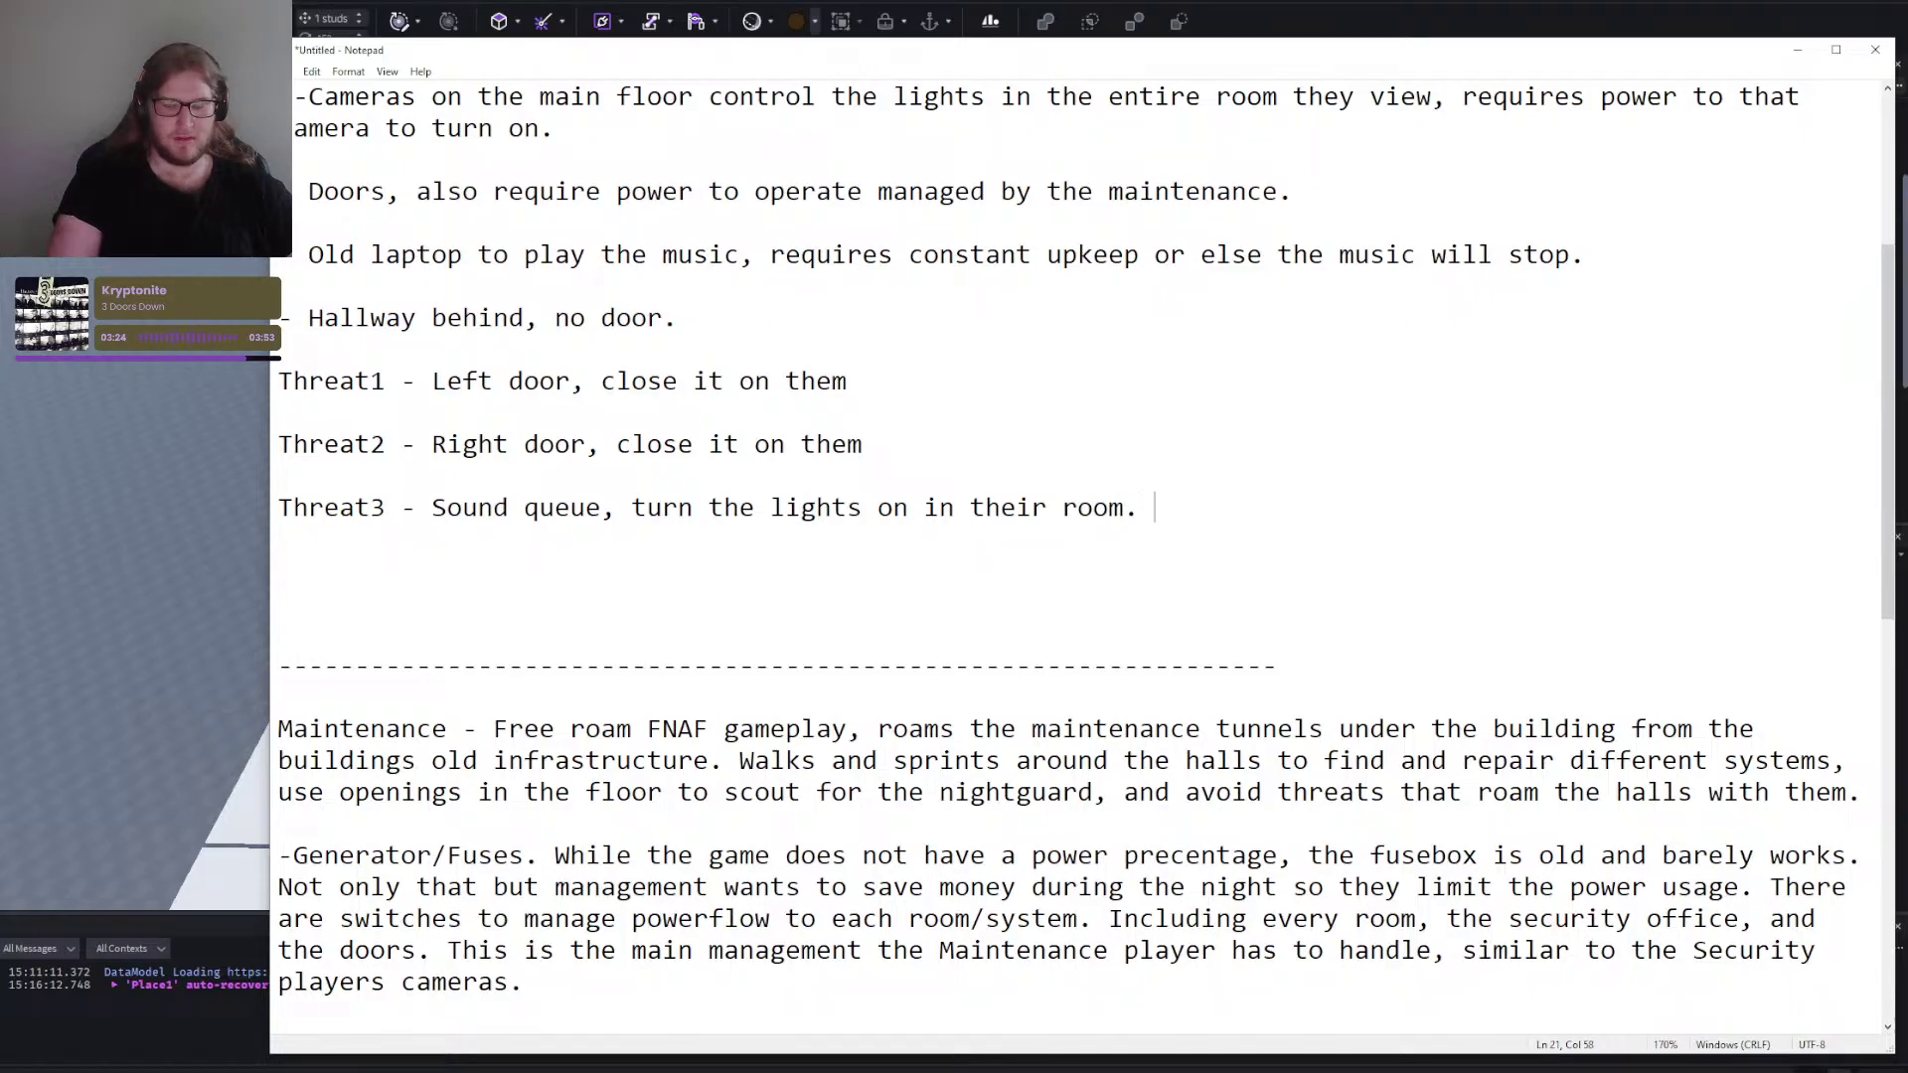
text(an show up i)
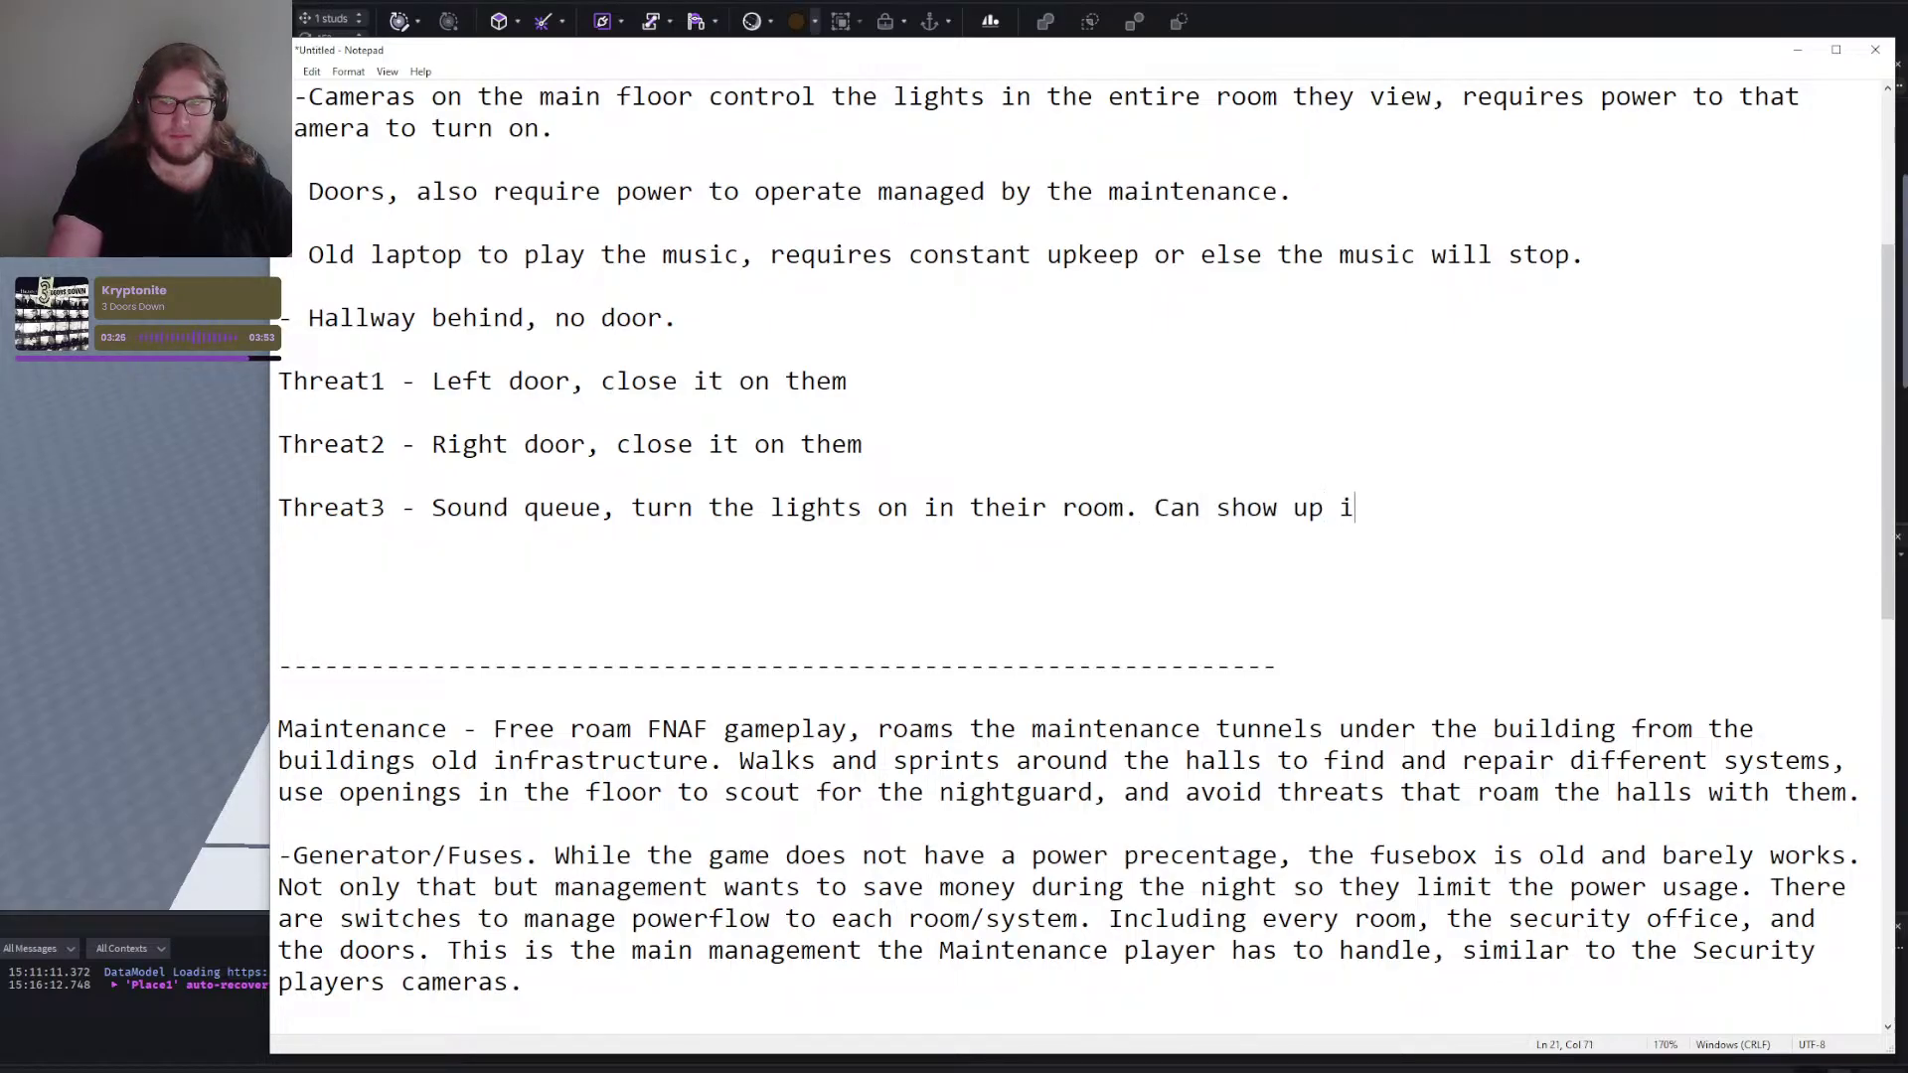
text(n a set amount of c)
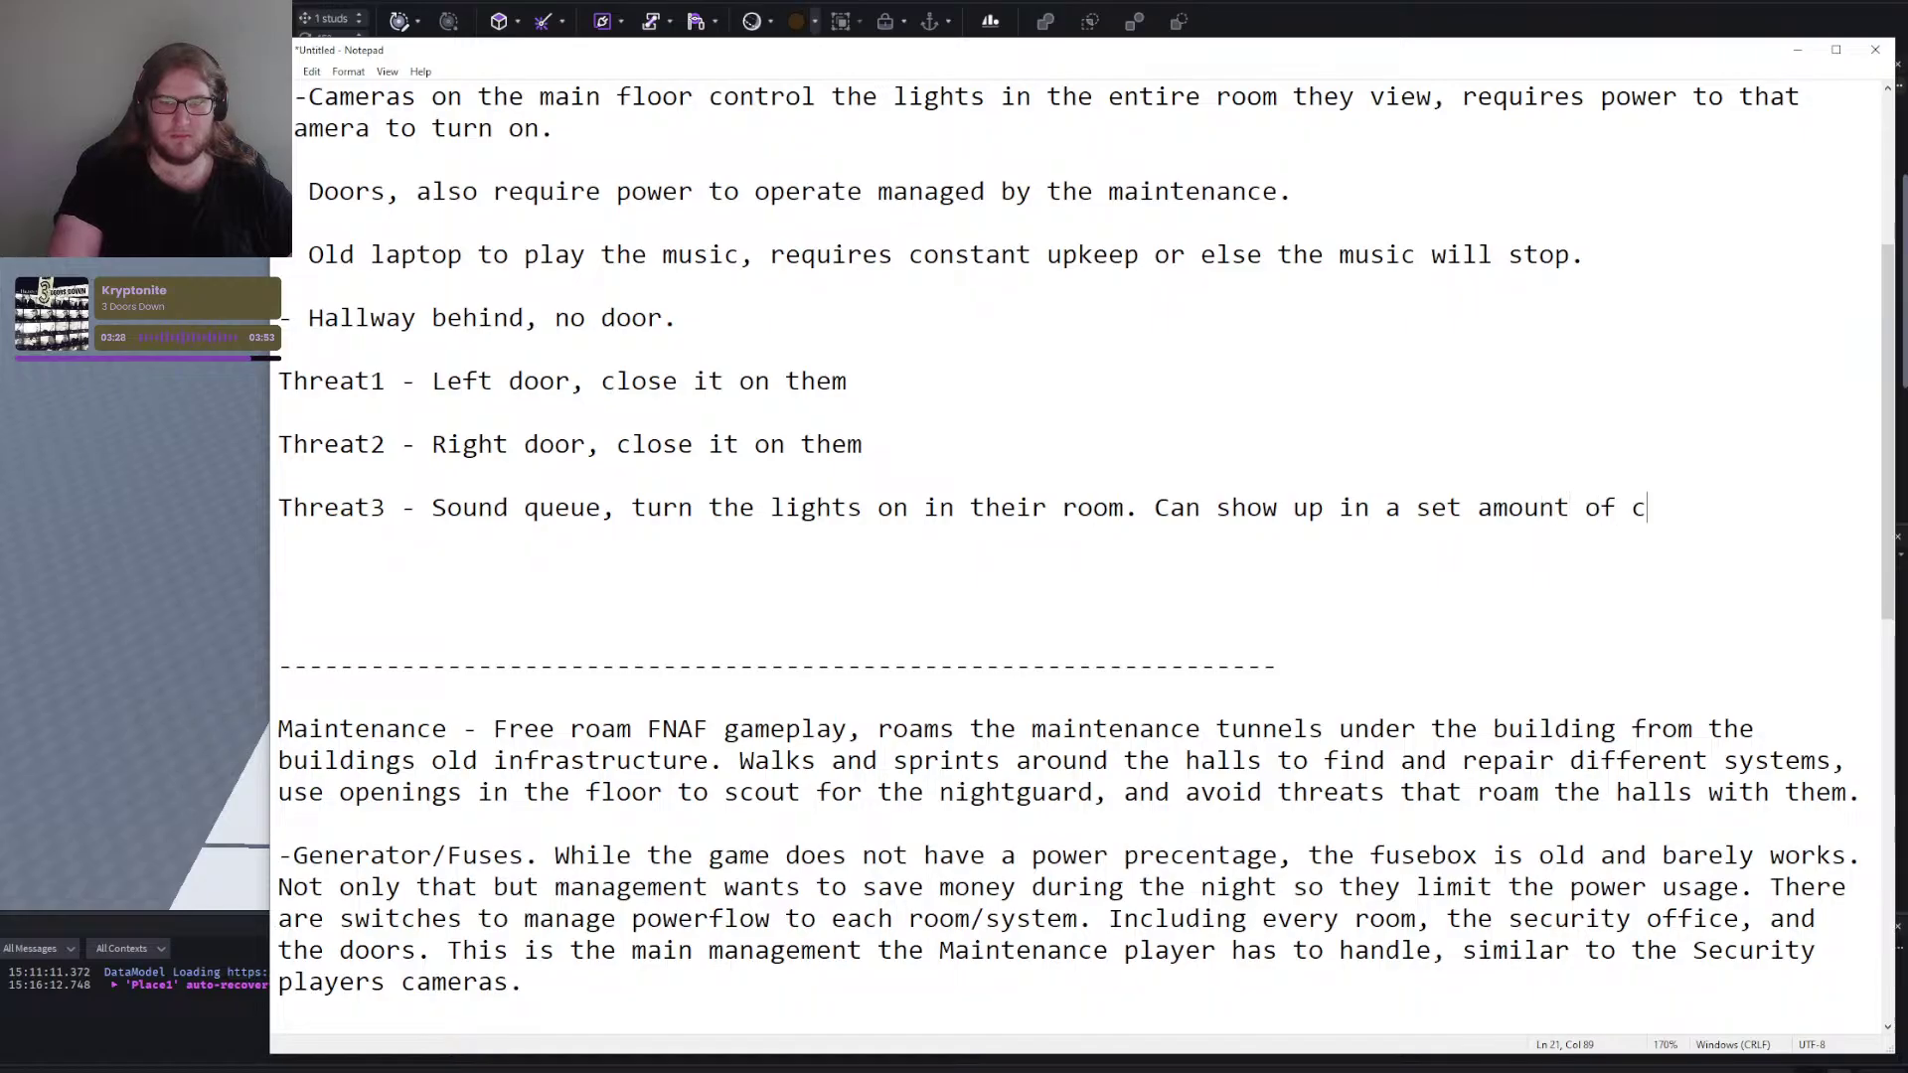
text(ameras.)
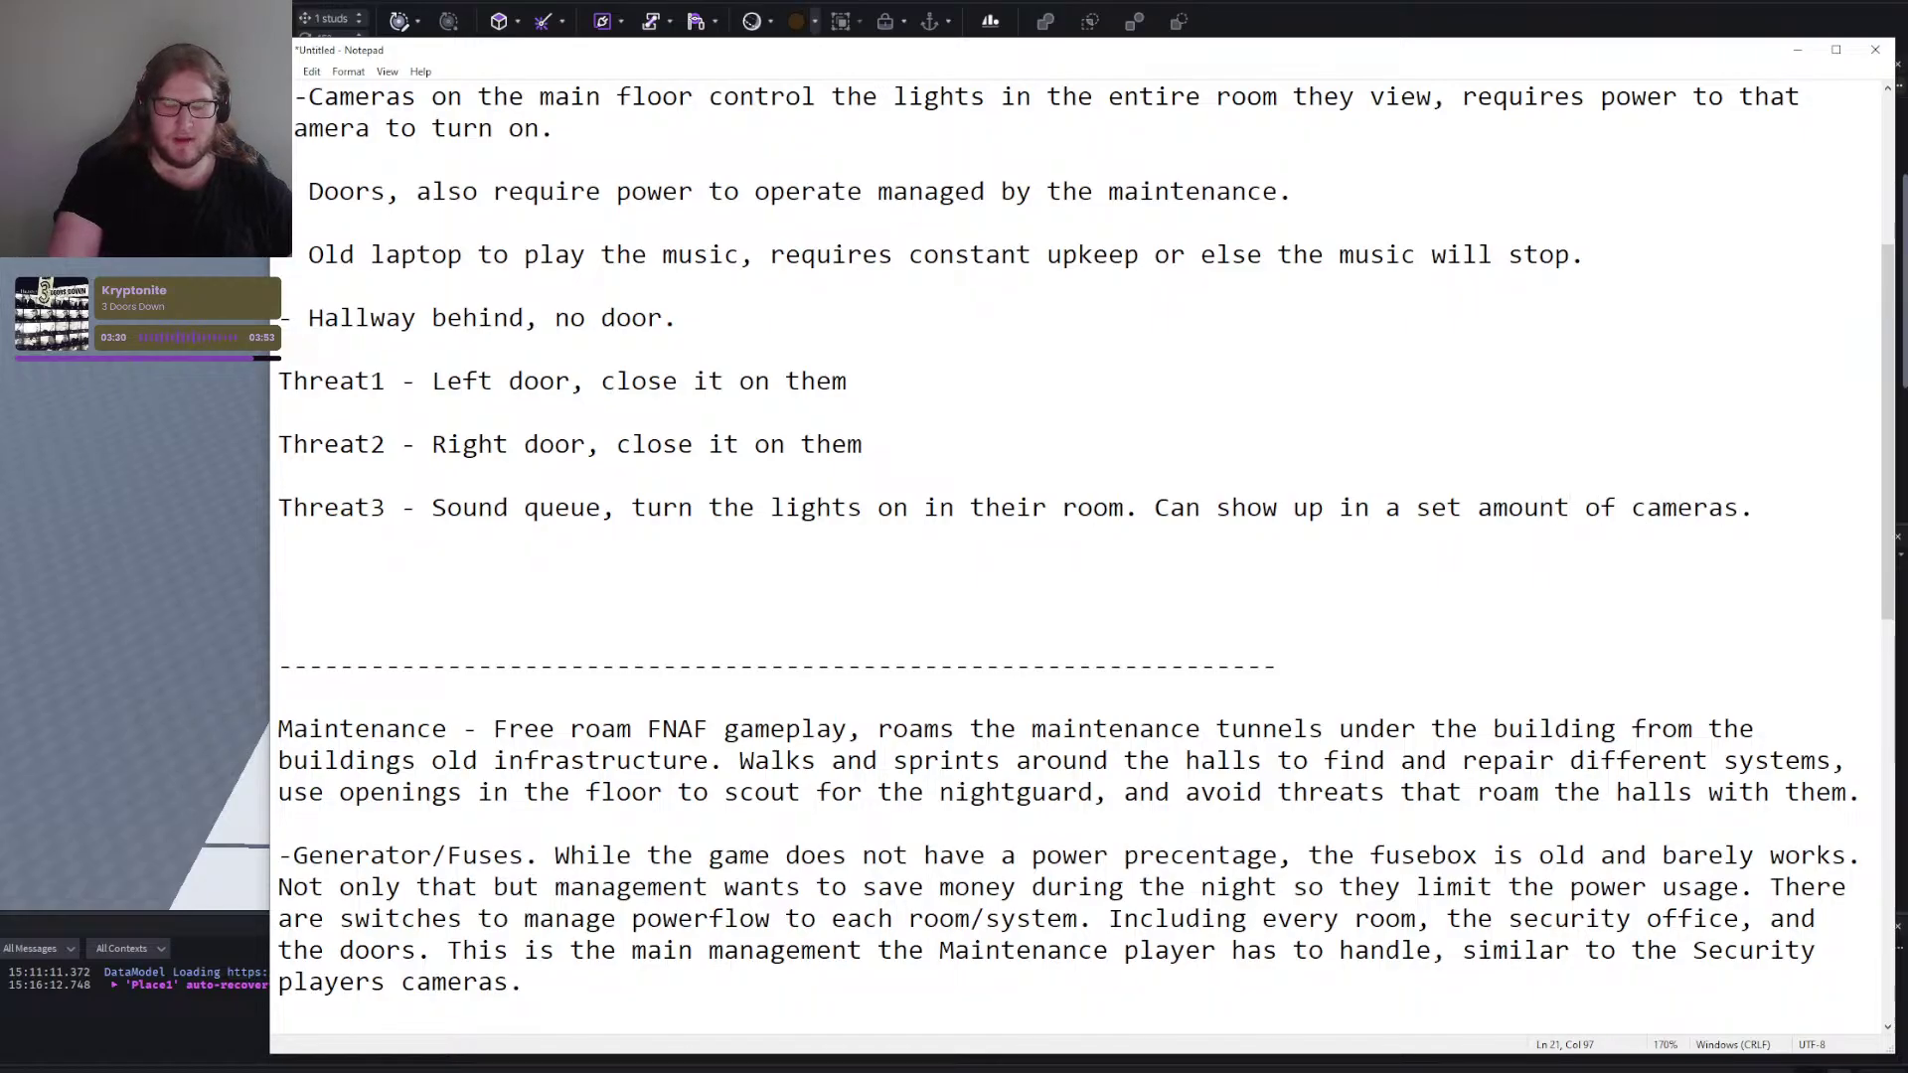
Start the entry "Threat4 - Sound queue," two lines below Threat3 in the Security section.
key(Return)
key(Return)
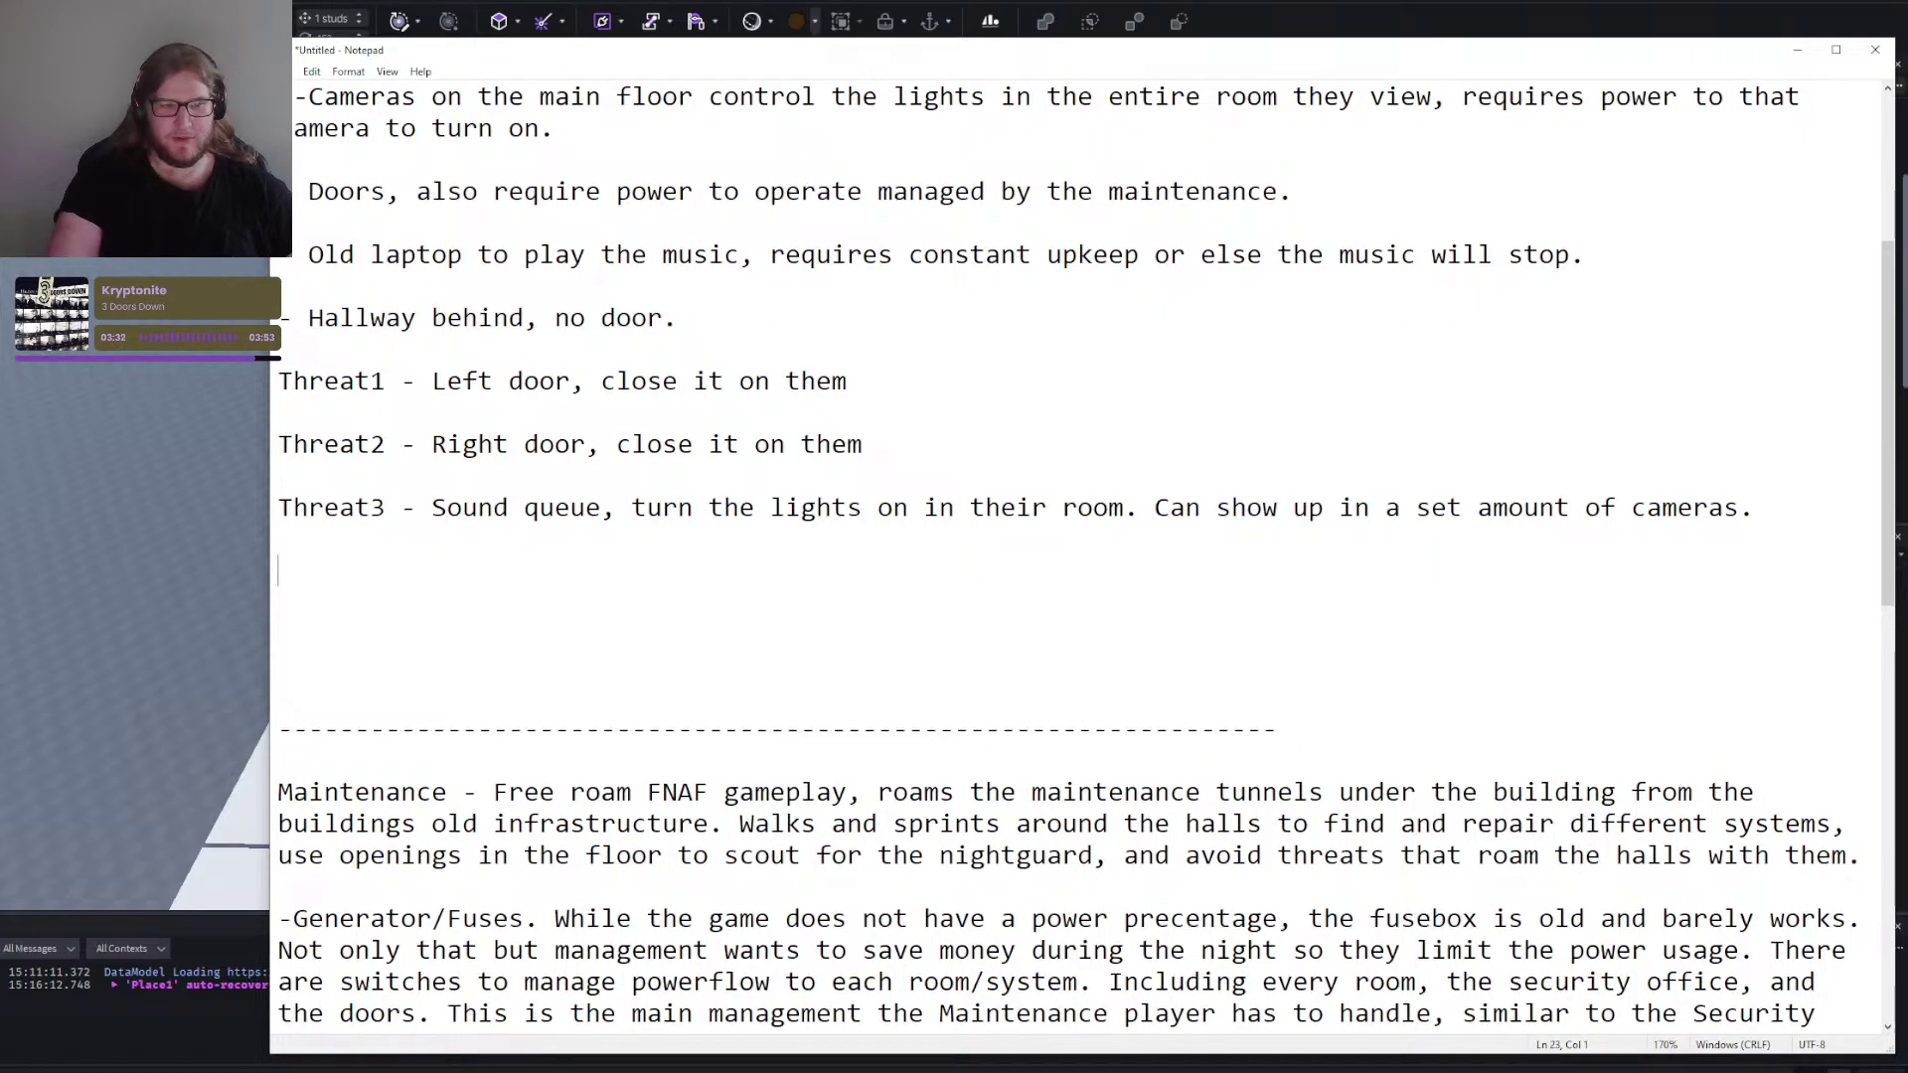
text(Threat4)
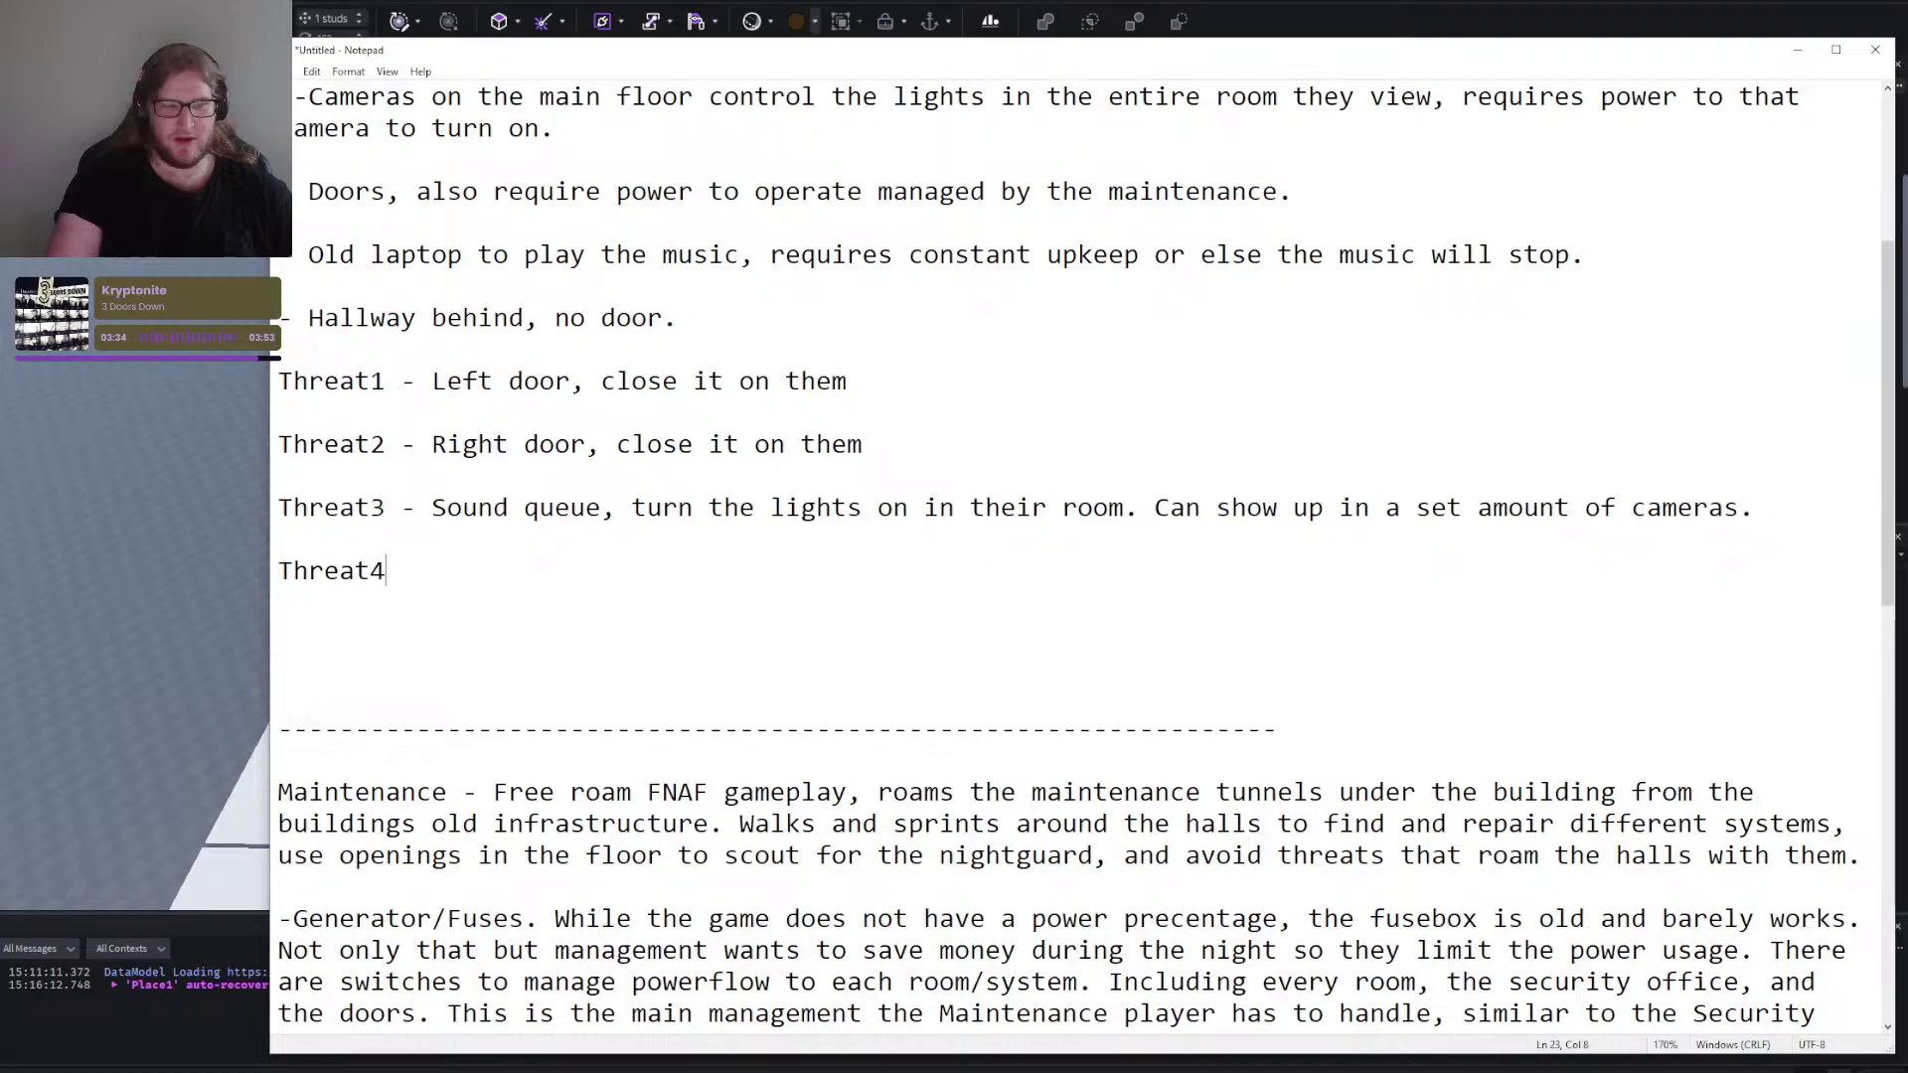
text( -)
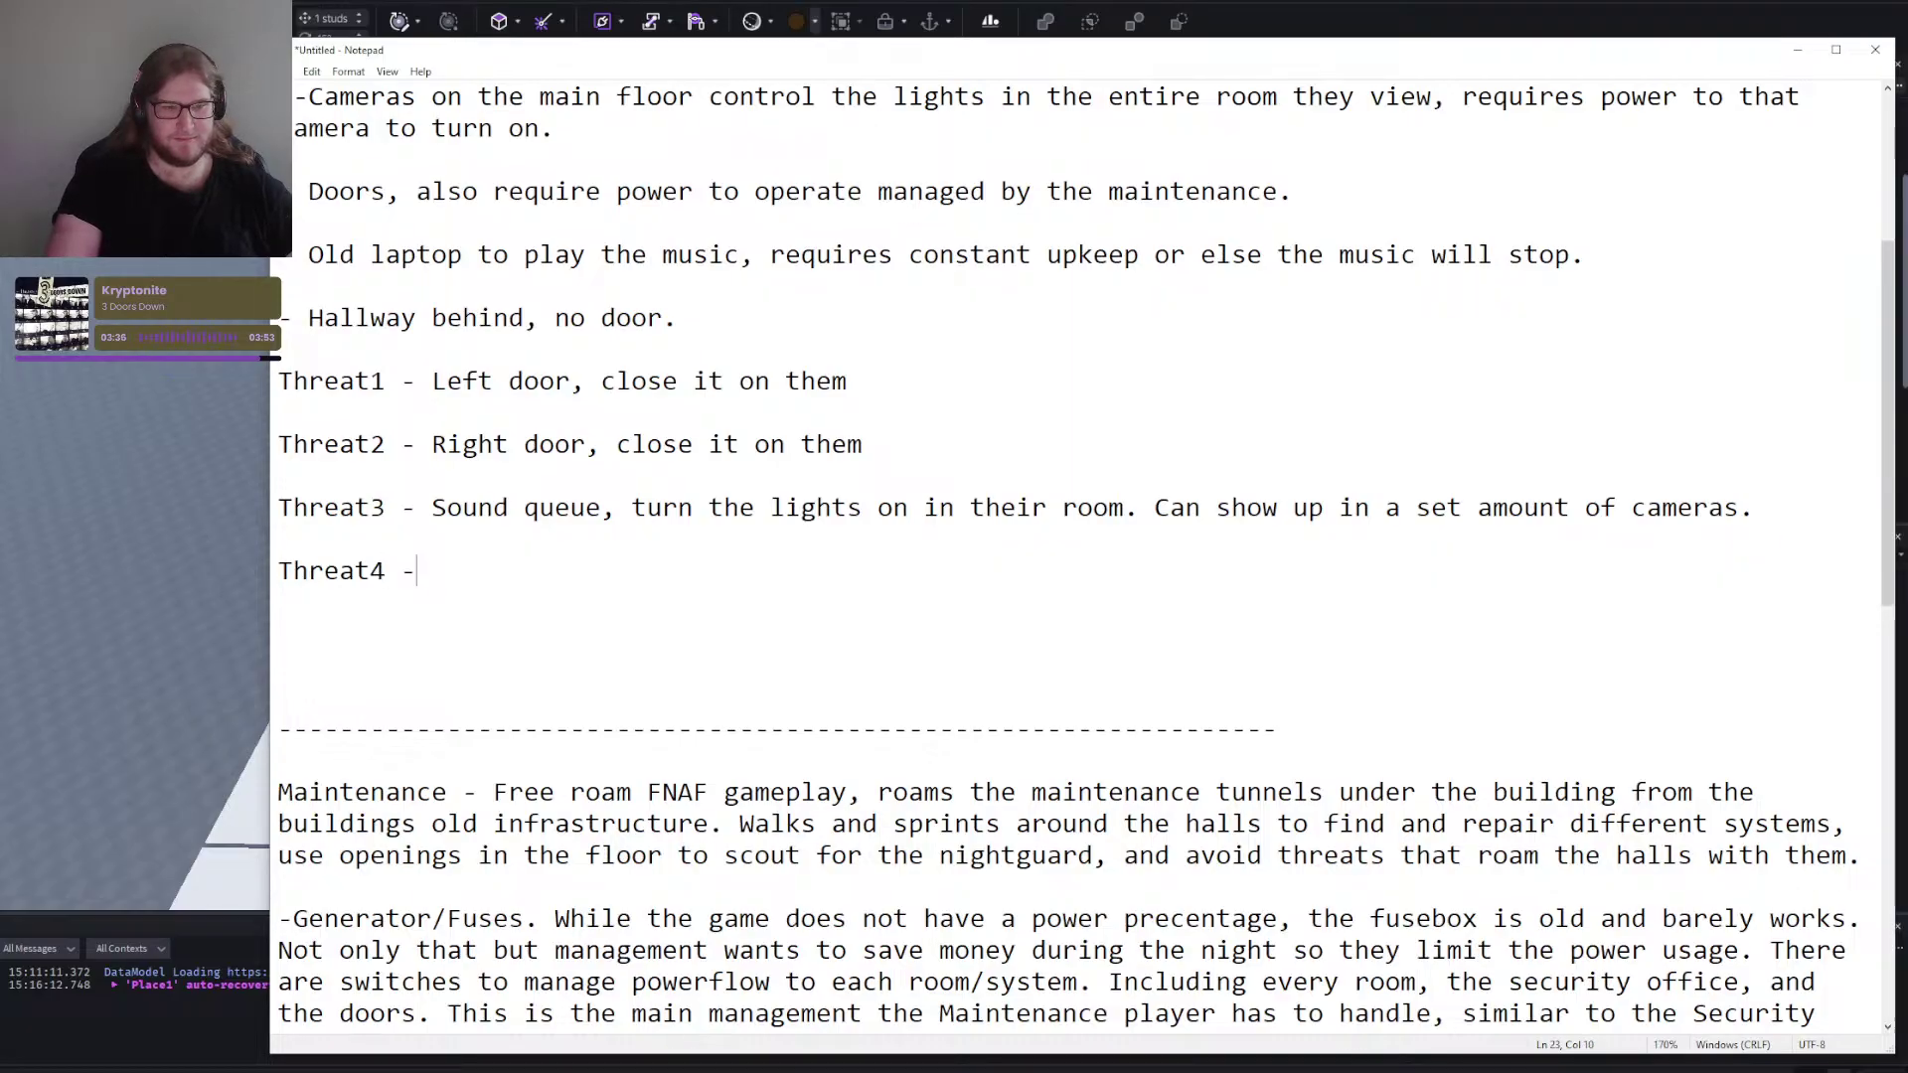
text( Sound)
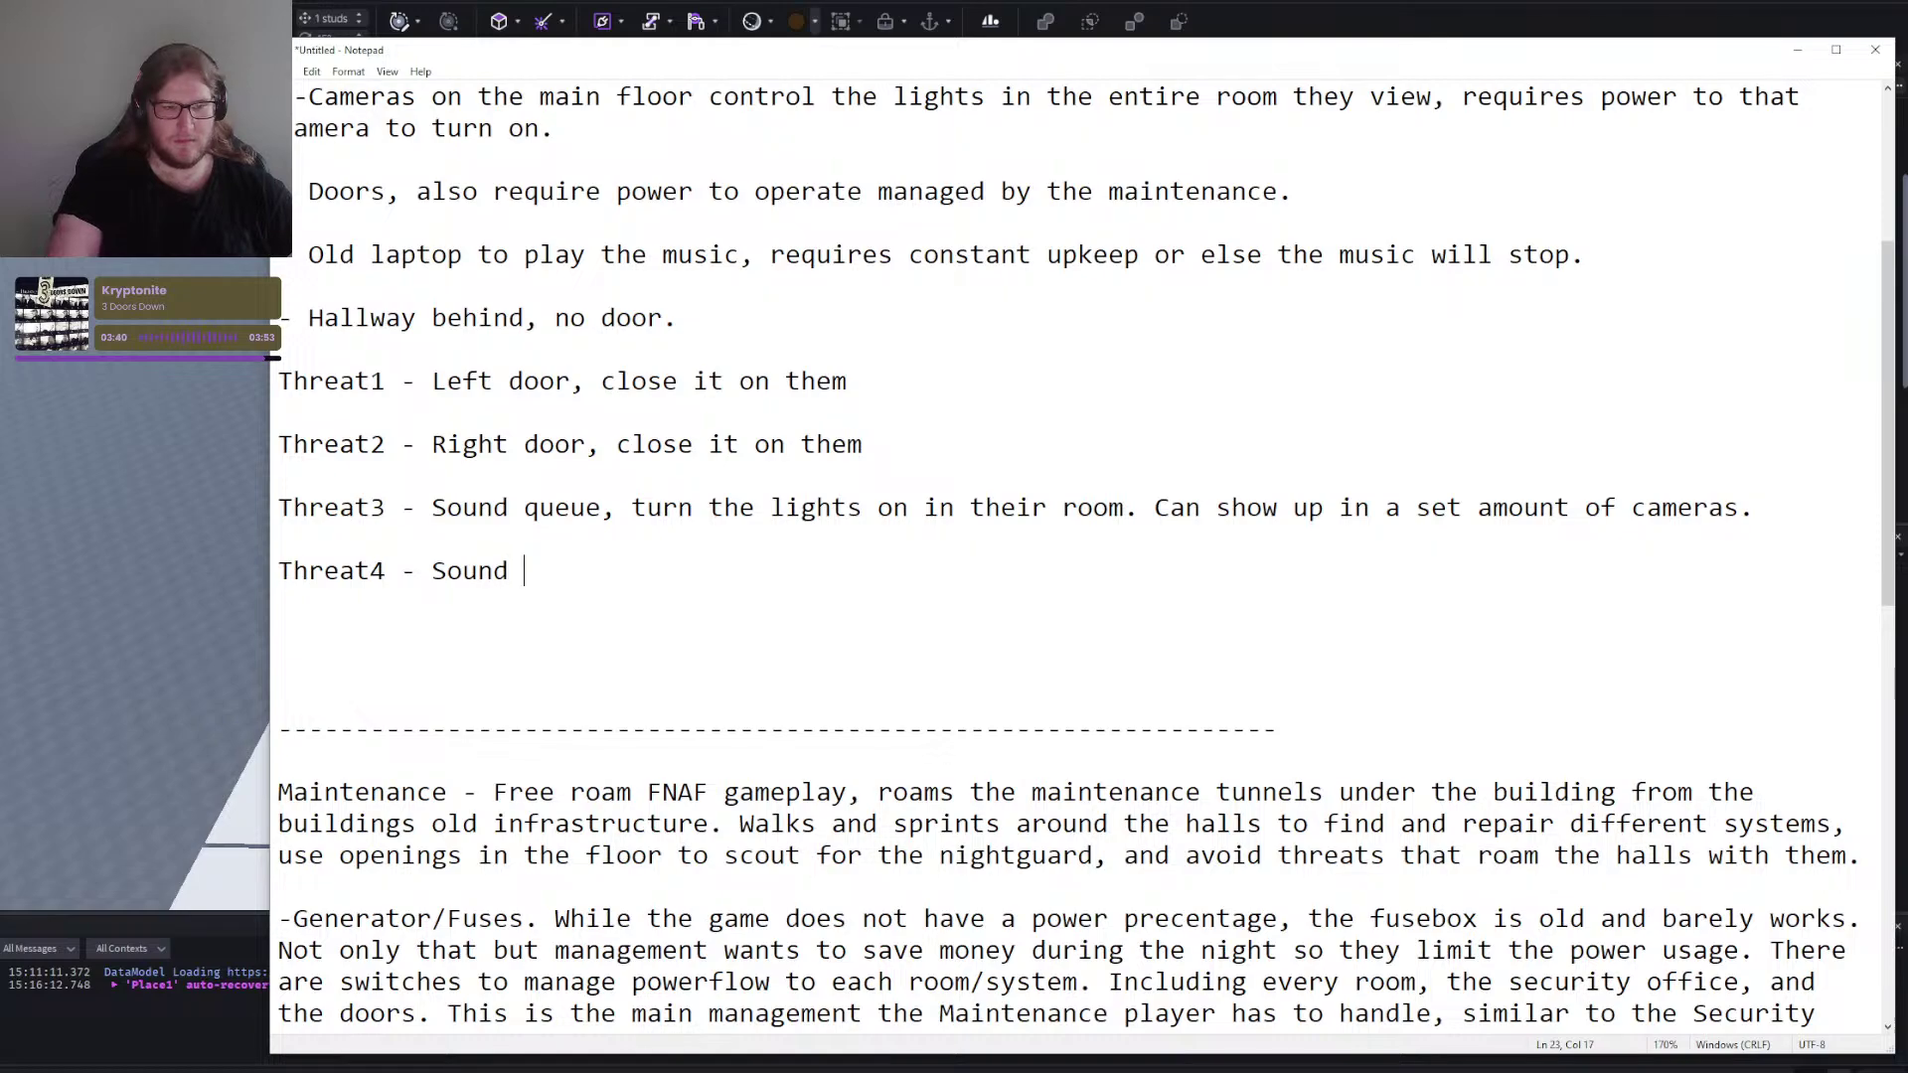
text( queue,)
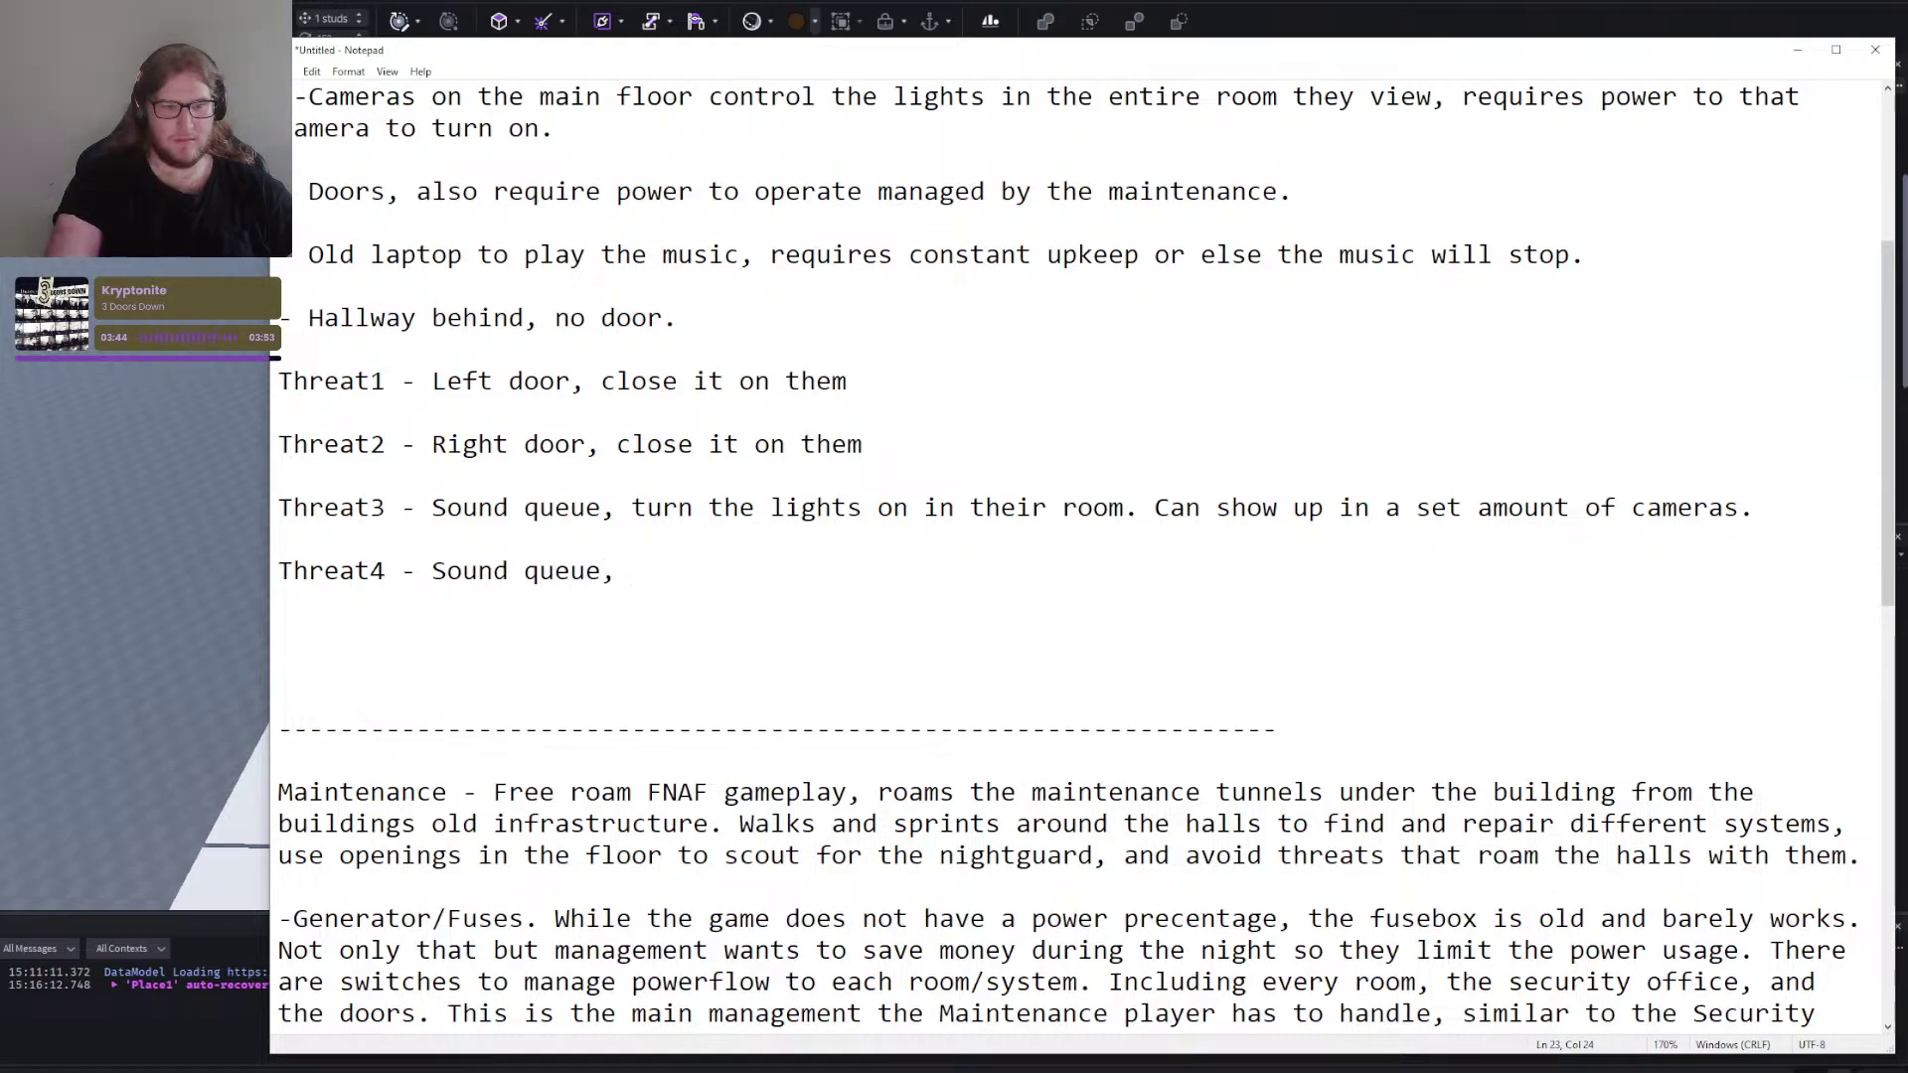
Delete the whole Threat4 entry and Threat3's description, keeping only the "Threat3 -" label.
key(BackSpace)
key(BackSpace)
key(BackSpace)
key(BackSpace)
key(BackSpace)
key(BackSpace)
key(BackSpace)
key(BackSpace)
key(BackSpace)
key(BackSpace)
key(BackSpace)
key(BackSpace)
key(BackSpace)
key(BackSpace)
key(BackSpace)
key(BackSpace)
key(BackSpace)
key(BackSpace)
key(BackSpace)
key(BackSpace)
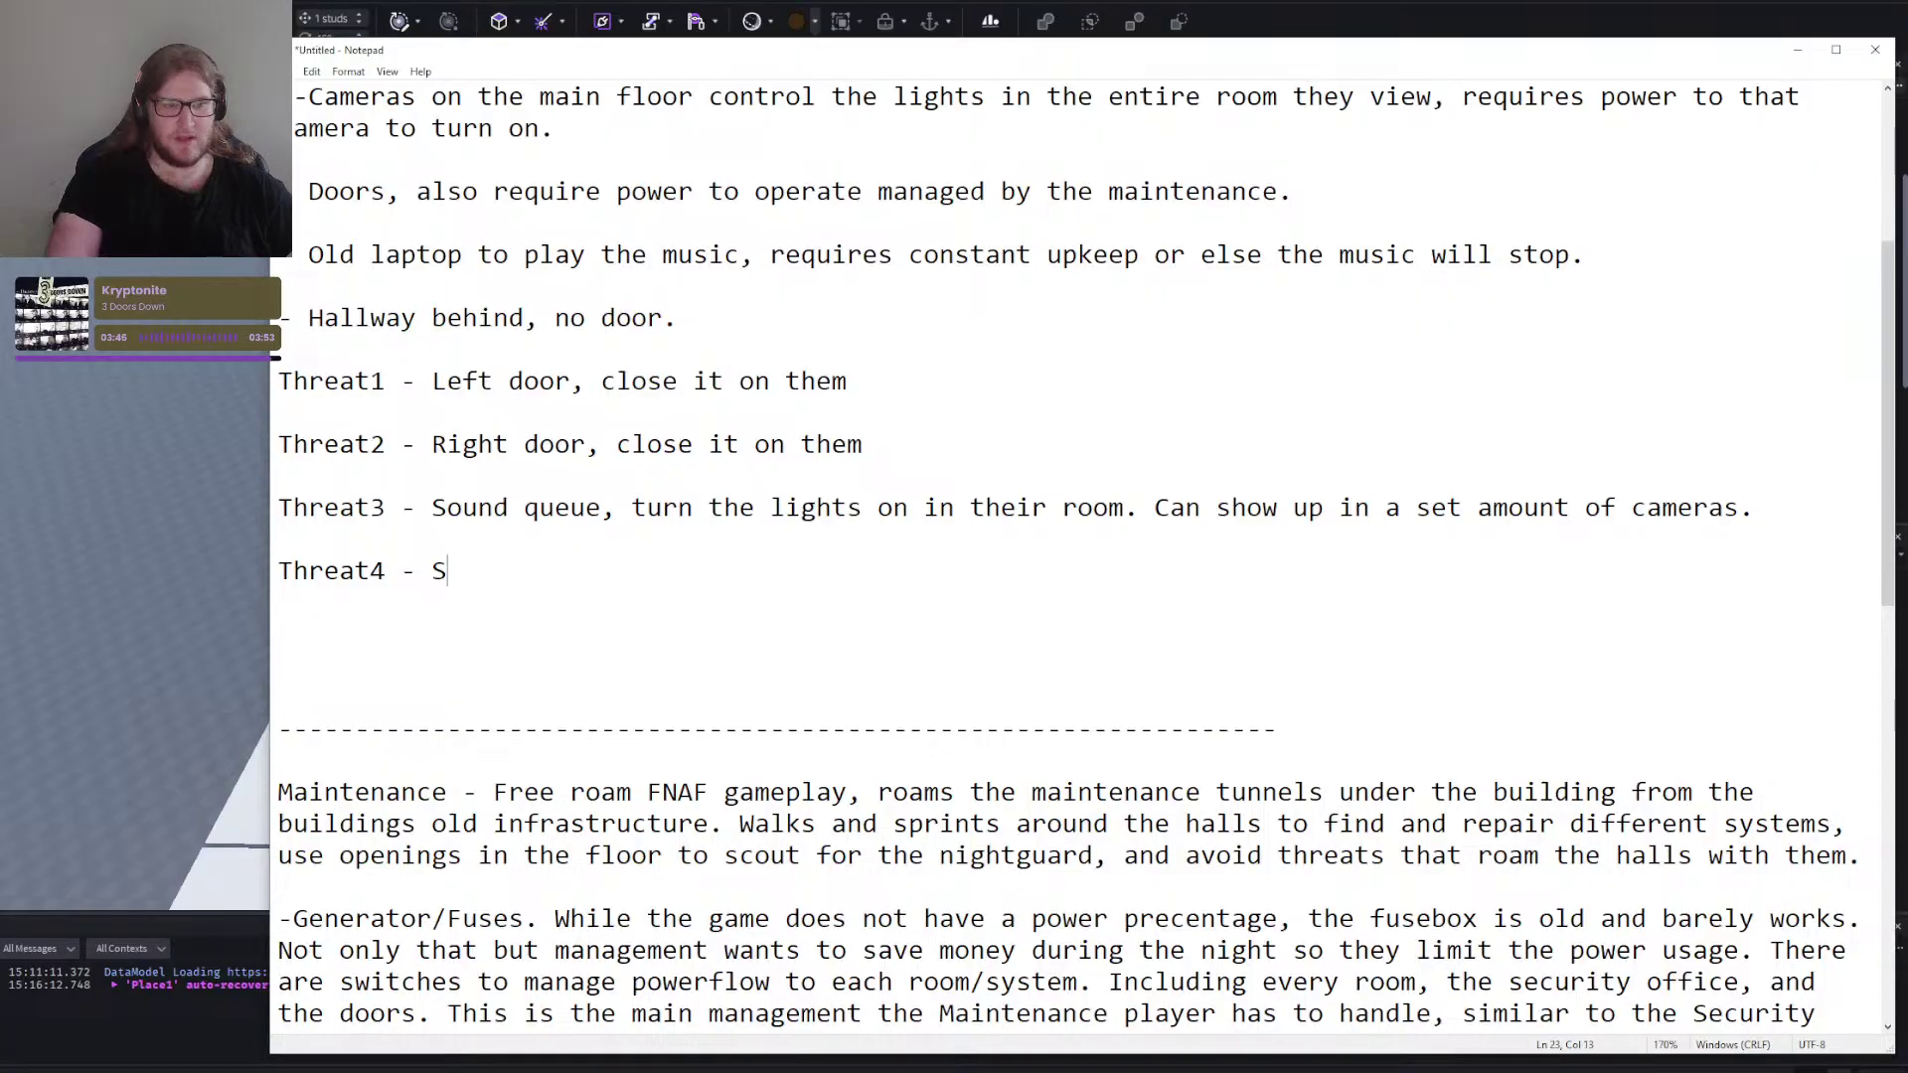
key(BackSpace)
key(BackSpace)
key(BackSpace)
key(BackSpace)
key(BackSpace)
key(BackSpace)
key(BackSpace)
key(BackSpace)
key(BackSpace)
key(BackSpace)
key(BackSpace)
key(BackSpace)
key(BackSpace)
key(BackSpace)
key(BackSpace)
key(BackSpace)
key(BackSpace)
key(BackSpace)
key(BackSpace)
key(BackSpace)
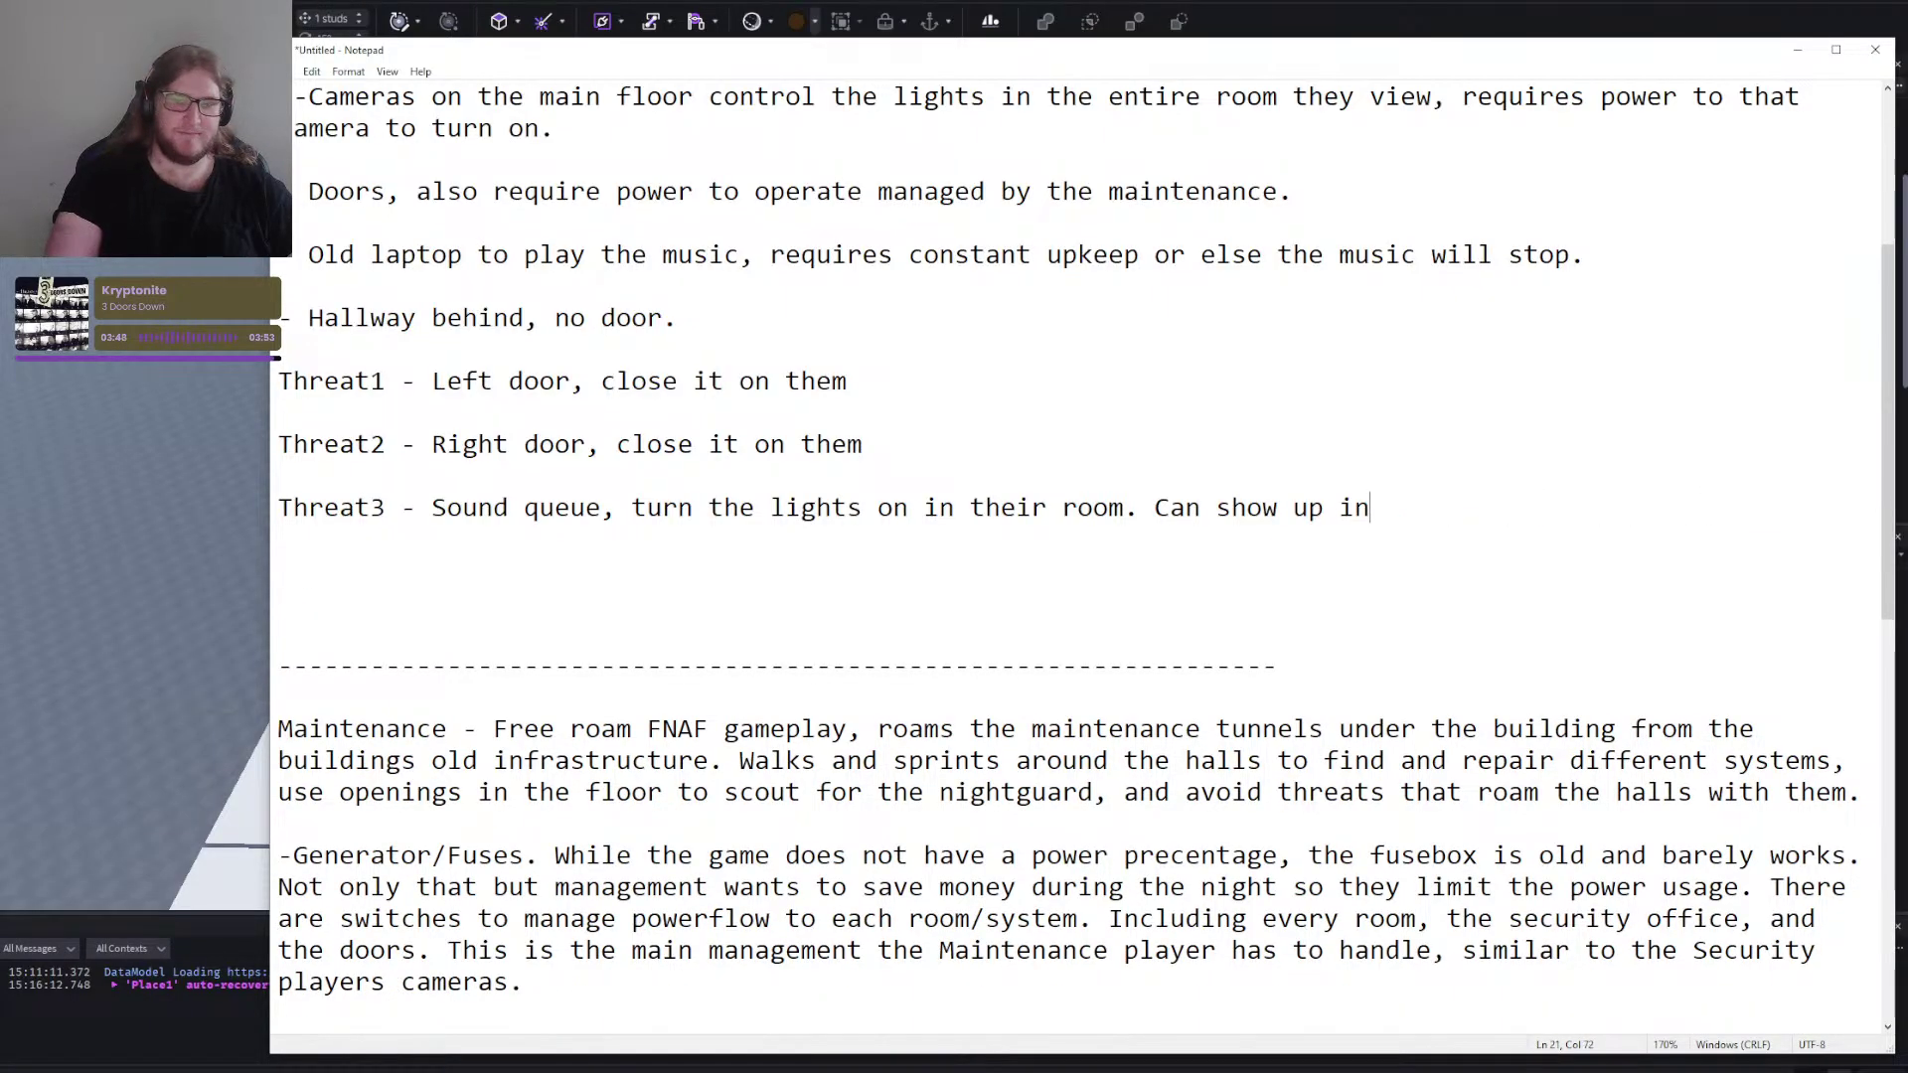
key(BackSpace)
key(BackSpace)
key(BackSpace)
key(BackSpace)
key(BackSpace)
key(BackSpace)
key(BackSpace)
key(BackSpace)
key(BackSpace)
key(BackSpace)
key(BackSpace)
key(BackSpace)
key(BackSpace)
key(BackSpace)
key(BackSpace)
key(BackSpace)
key(BackSpace)
key(BackSpace)
key(BackSpace)
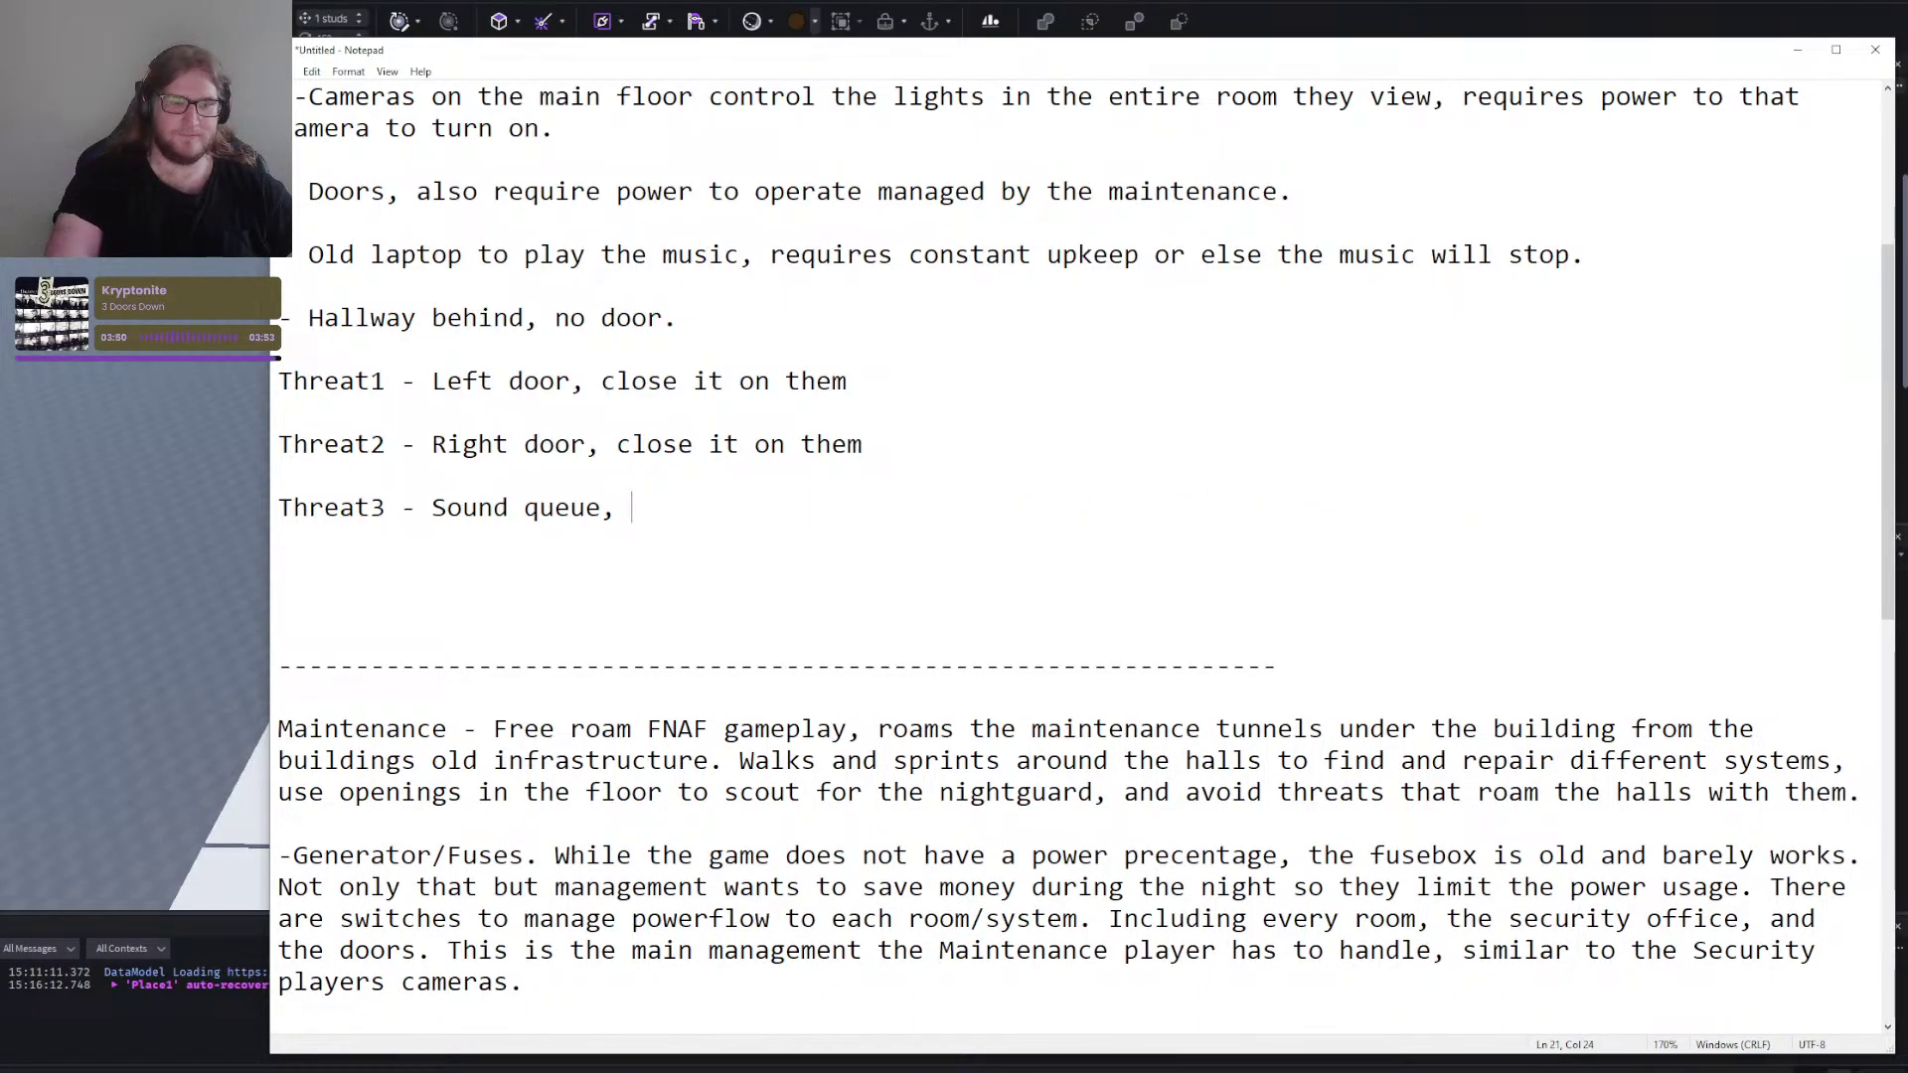
key(BackSpace)
key(BackSpace)
key(BackSpace)
key(BackSpace)
key(BackSpace)
key(BackSpace)
key(BackSpace)
key(BackSpace)
key(BackSpace)
key(BackSpace)
key(BackSpace)
key(BackSpace)
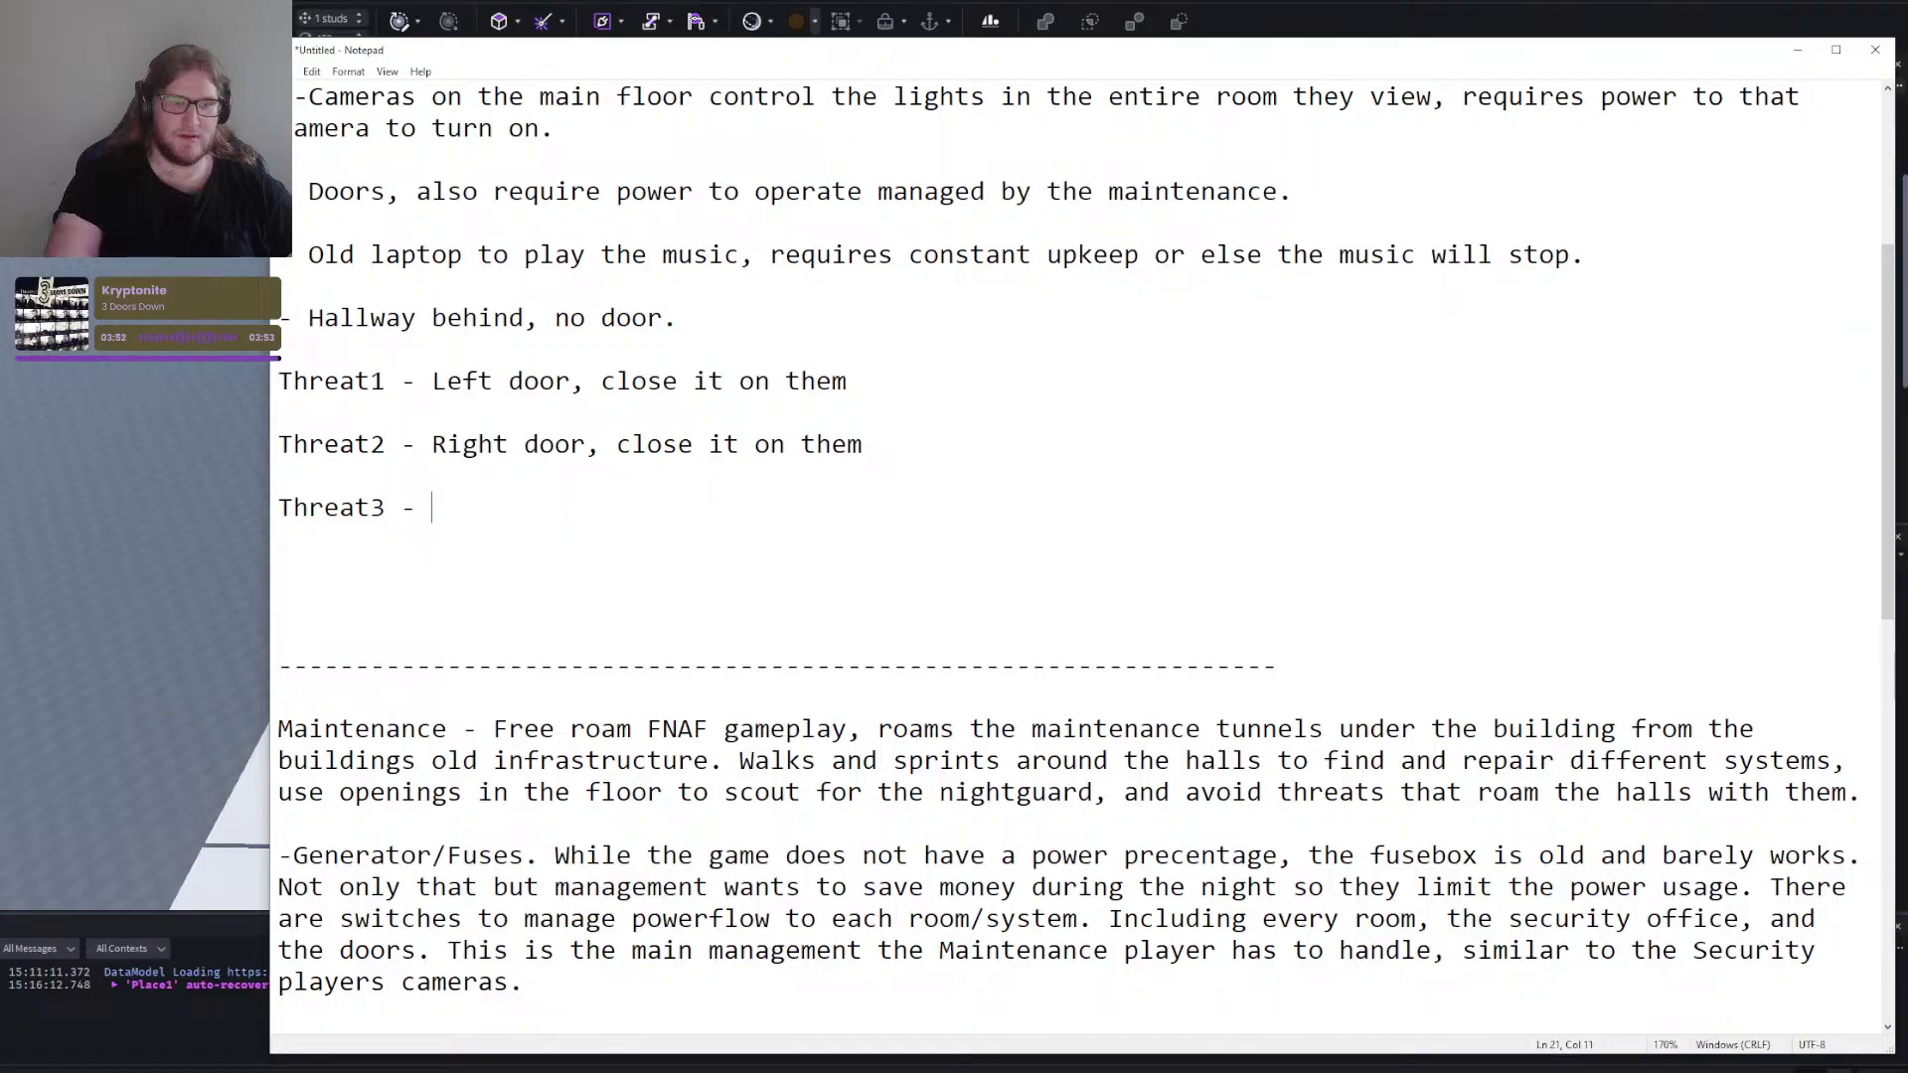
Describe Threat3 as "Roams the map slowly, if they are in a room without lights for too long they will attack (they are scared of the dark :( )".
text(Roams the )
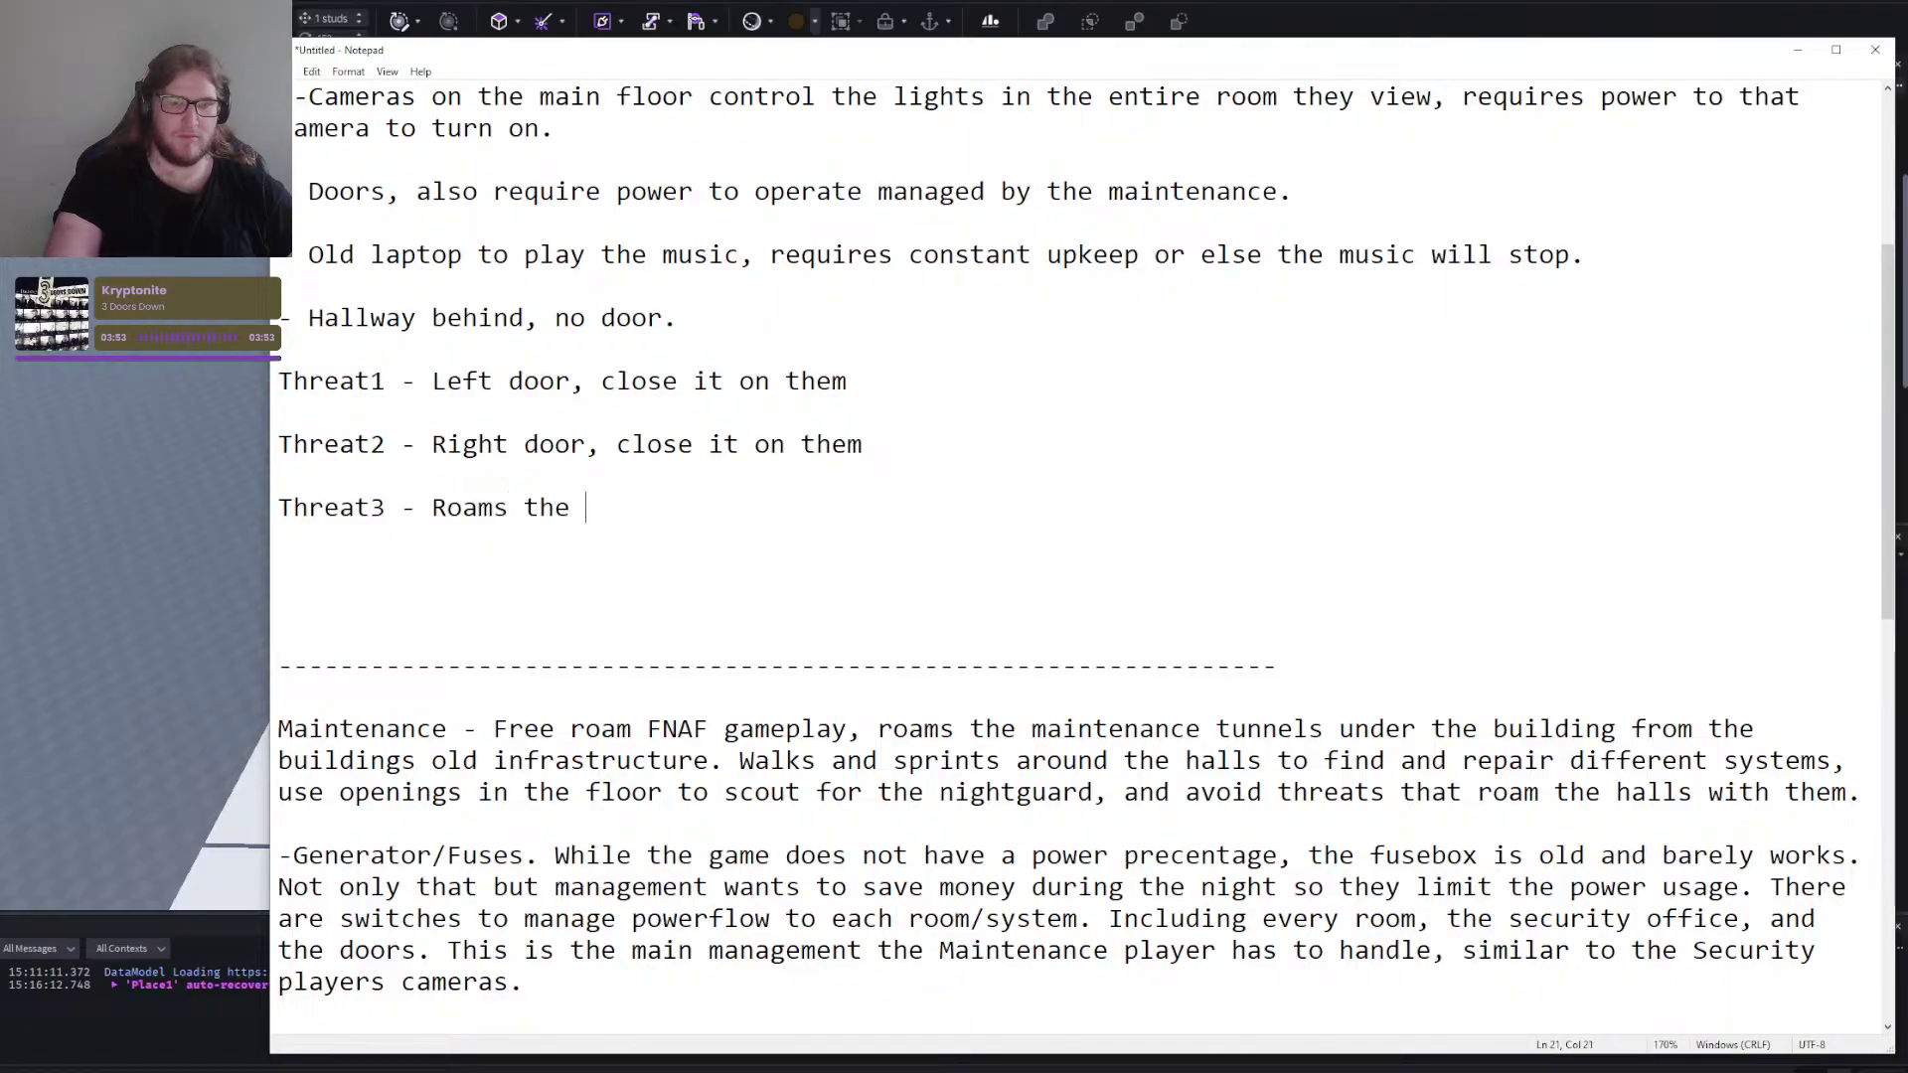
text(map slowly,)
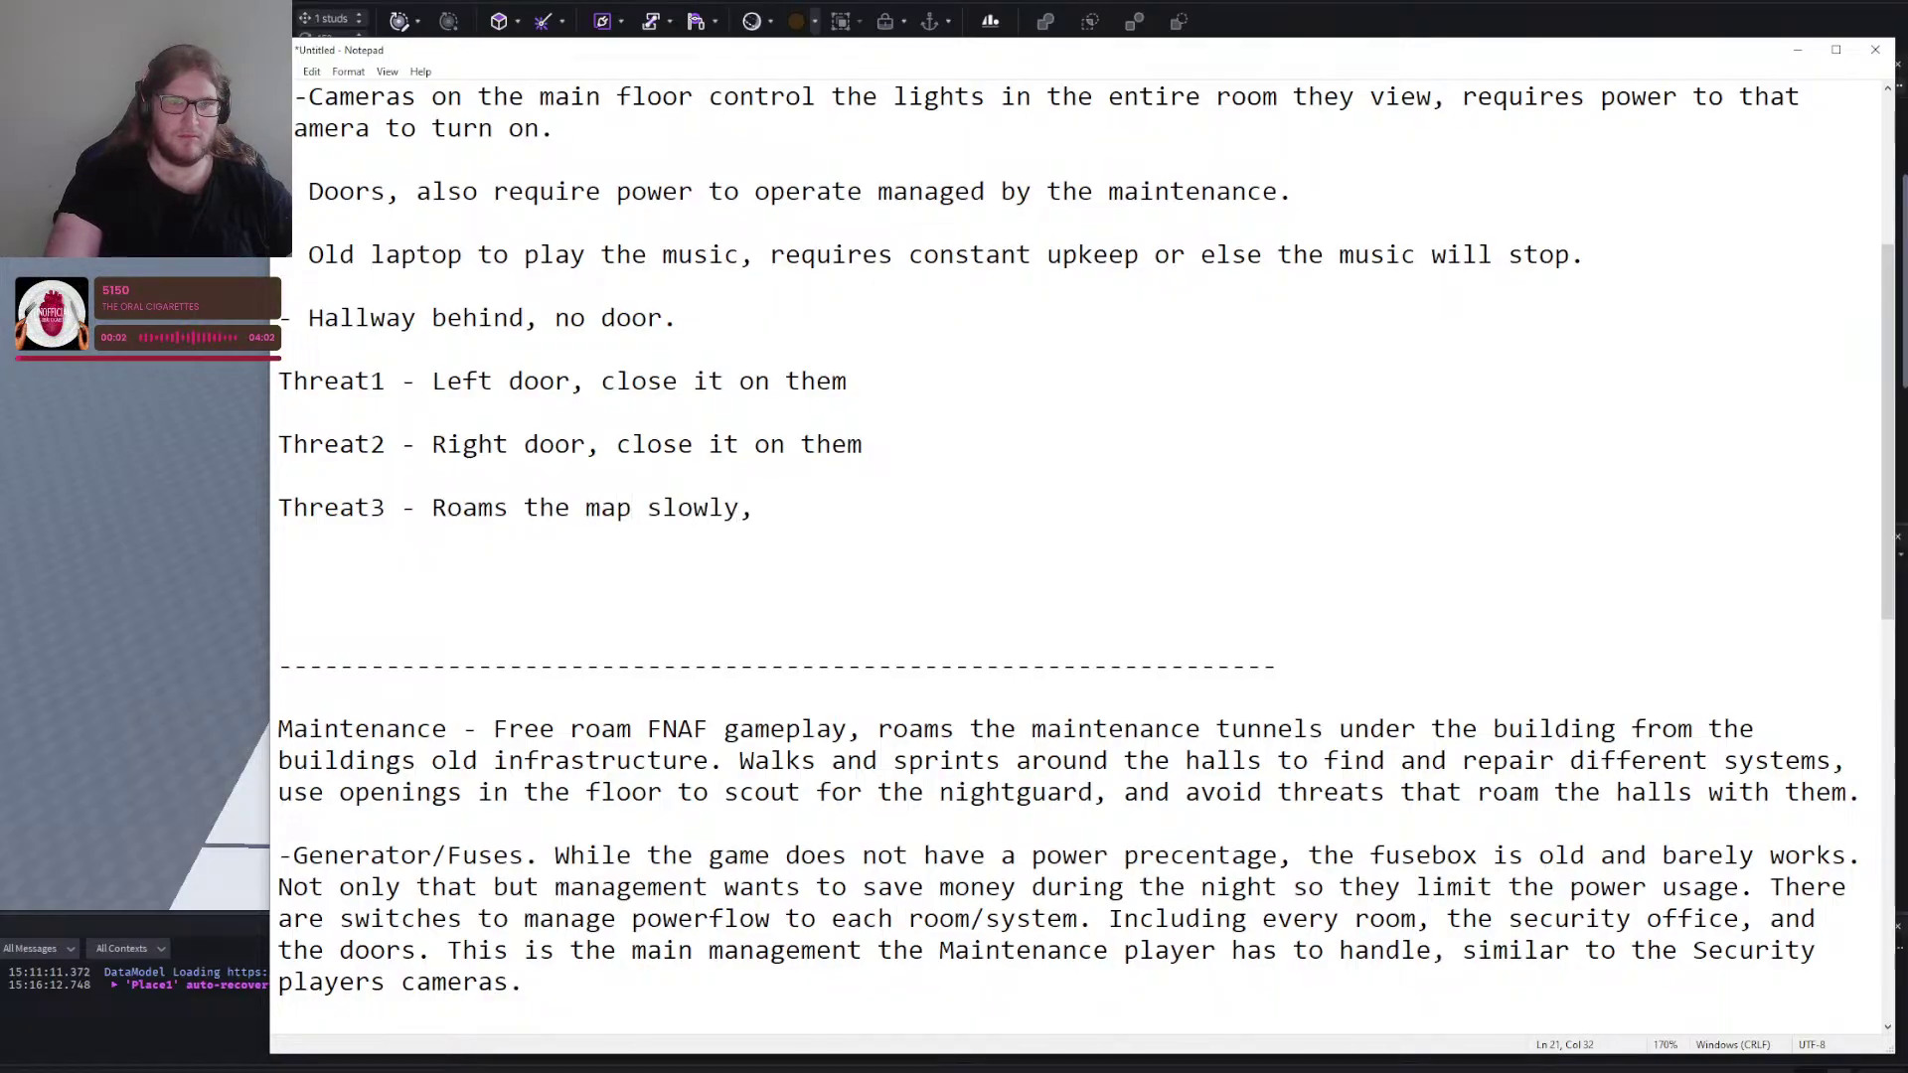
text( if they are in a ro)
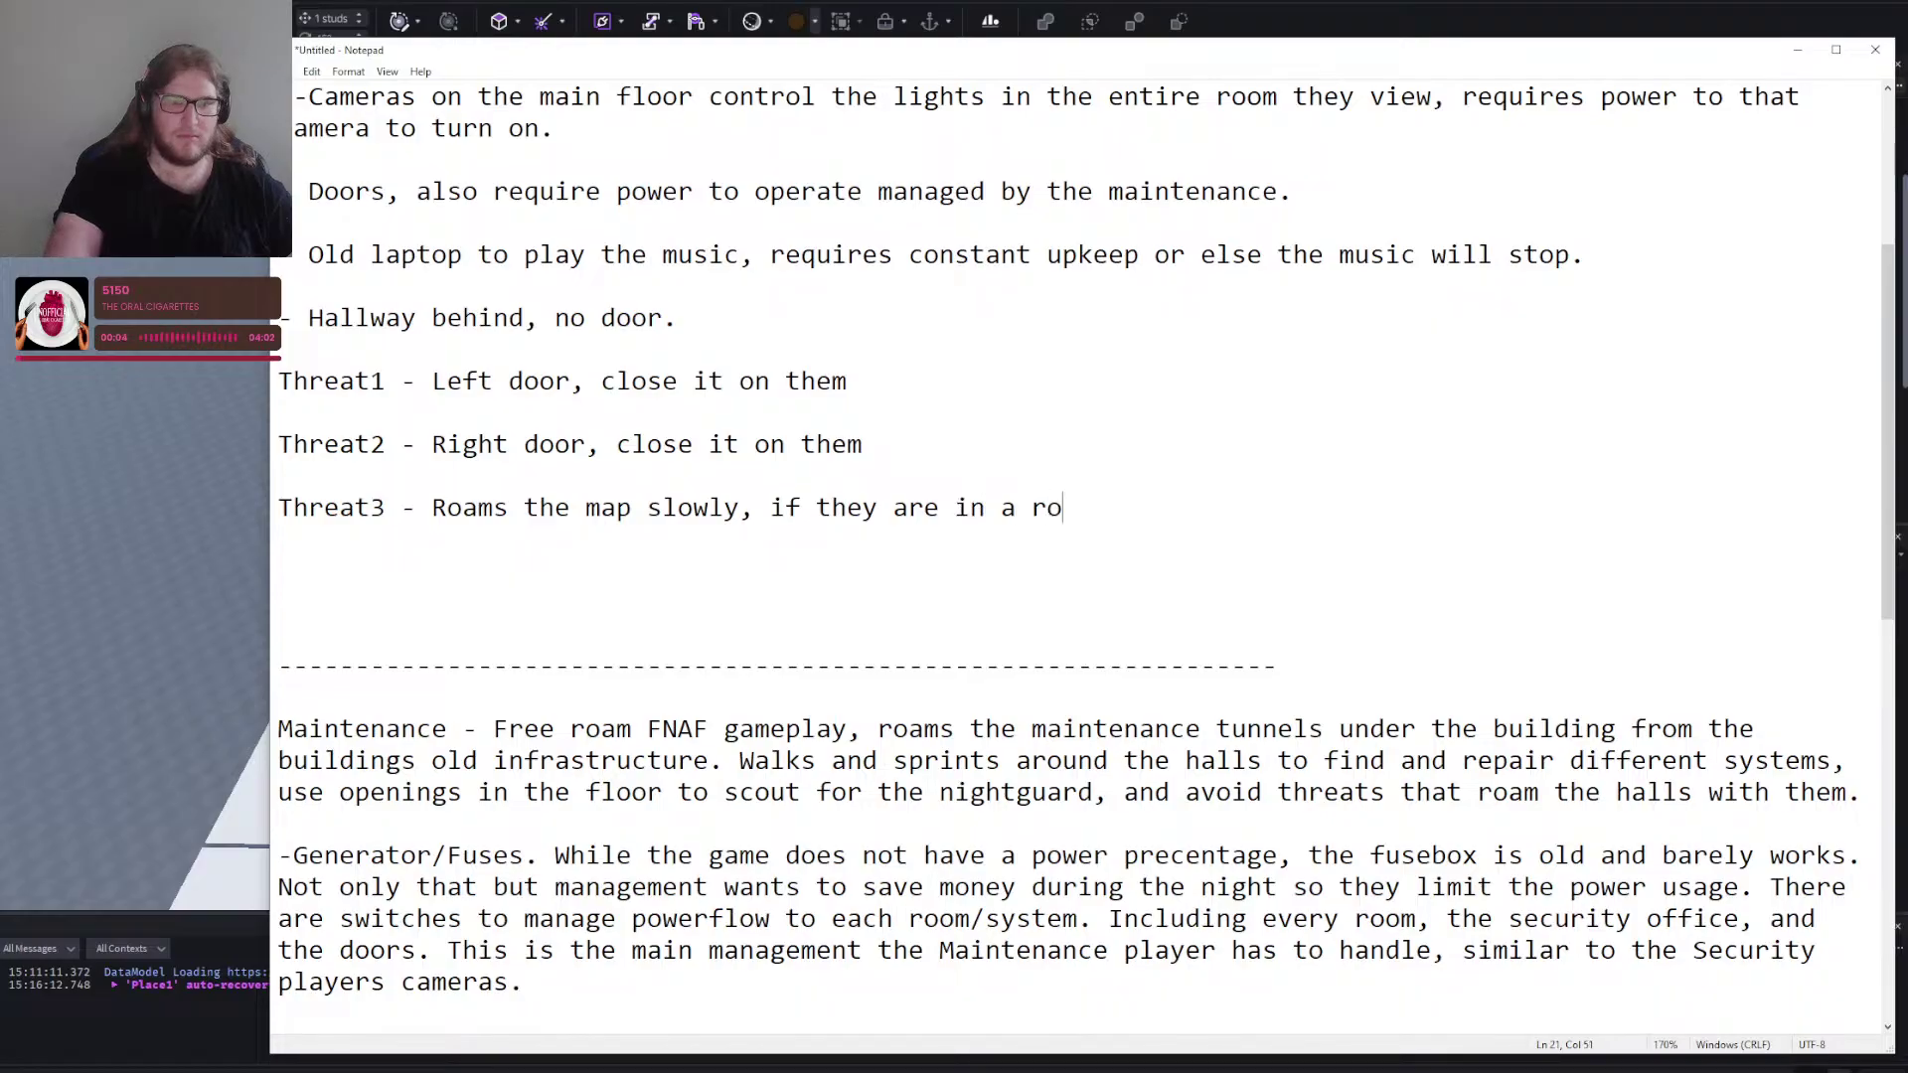
text(om without lights fo)
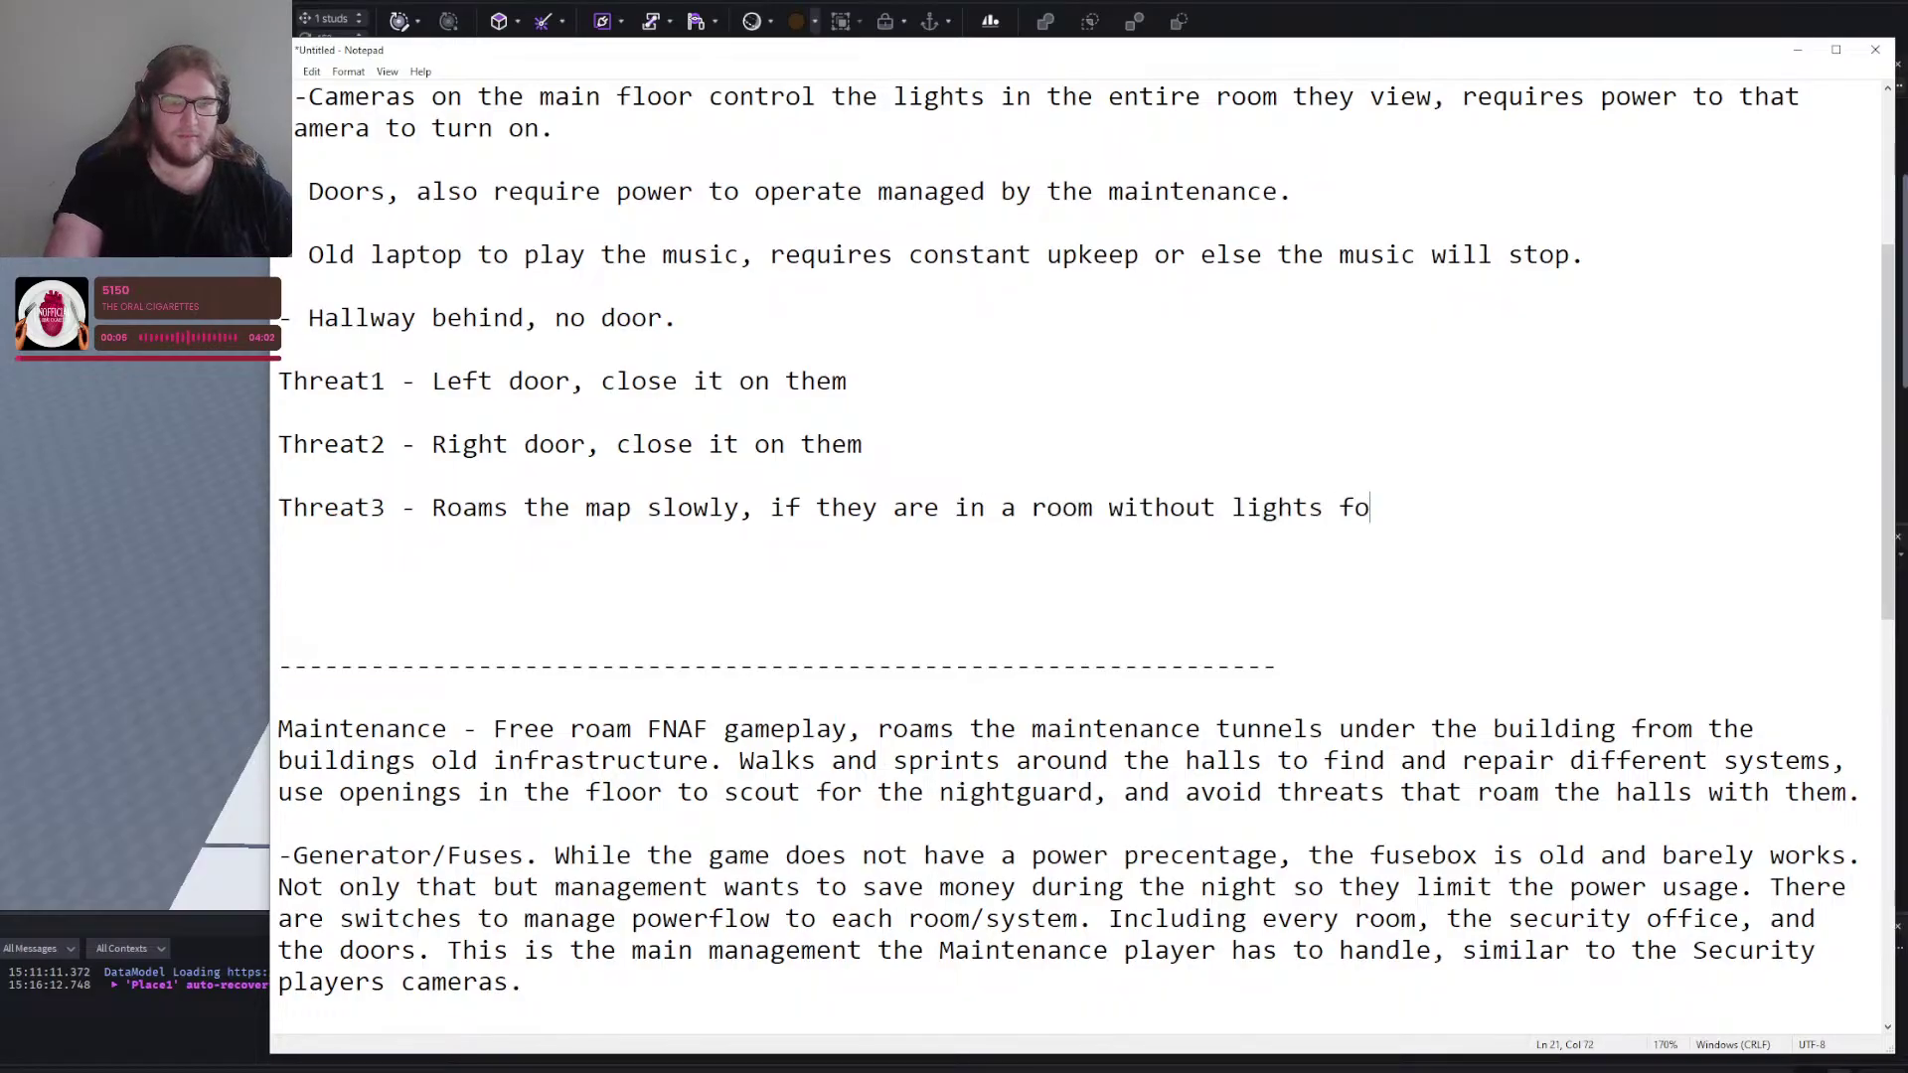
text(r too long th)
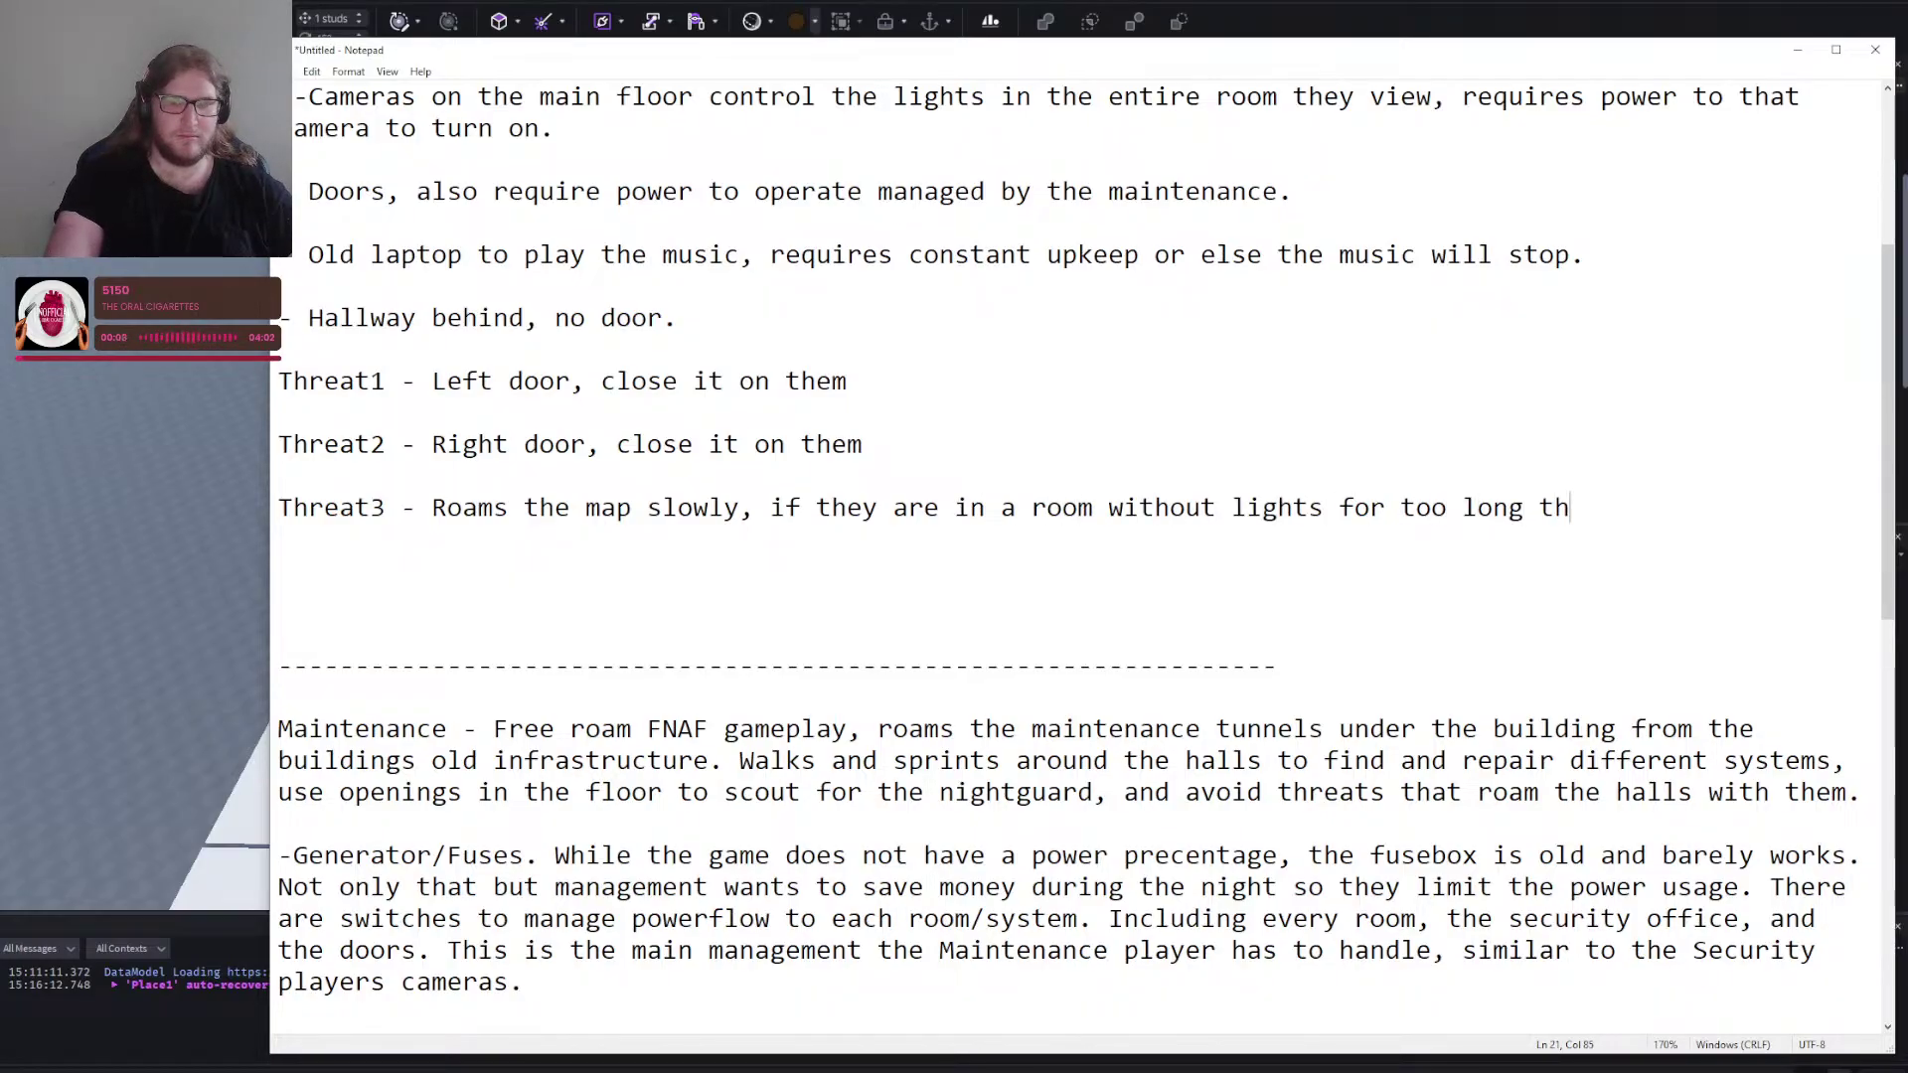
text(ey will attack ()
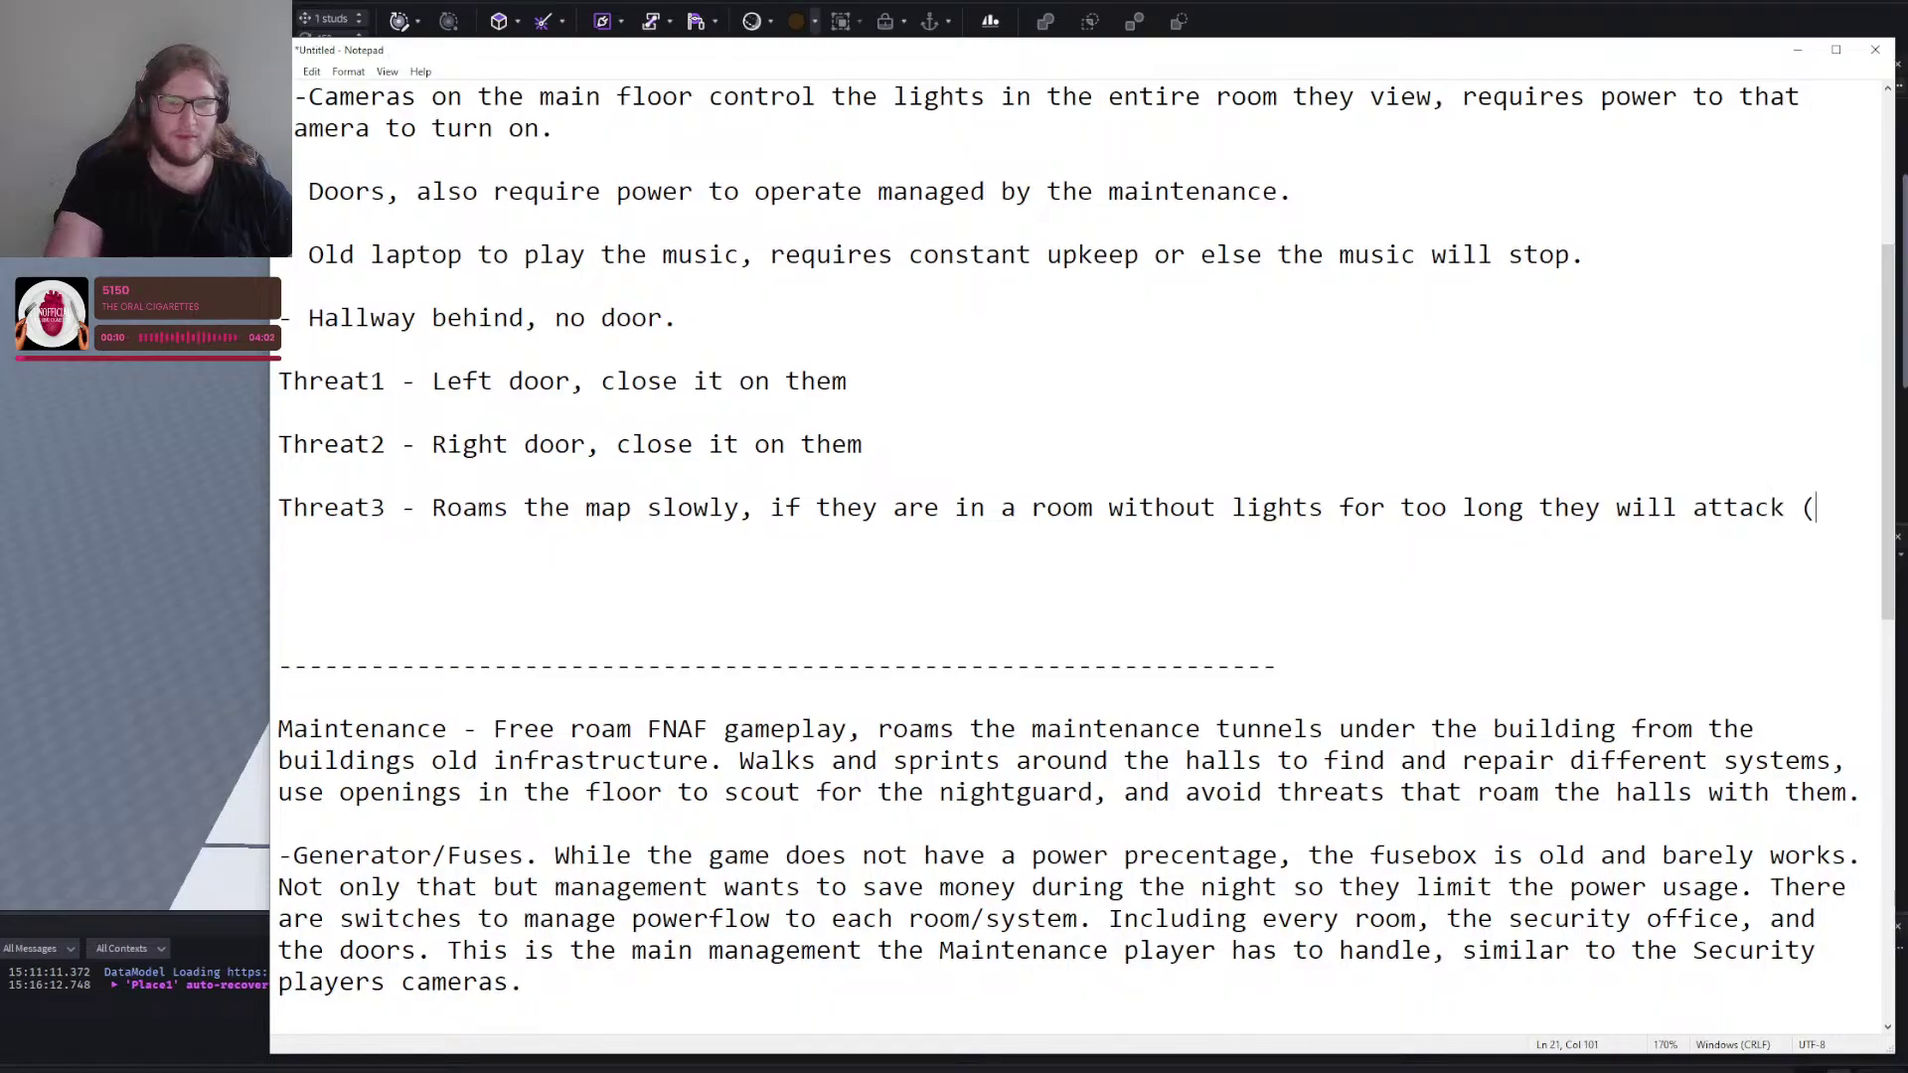
text(they are scared of the dark :())
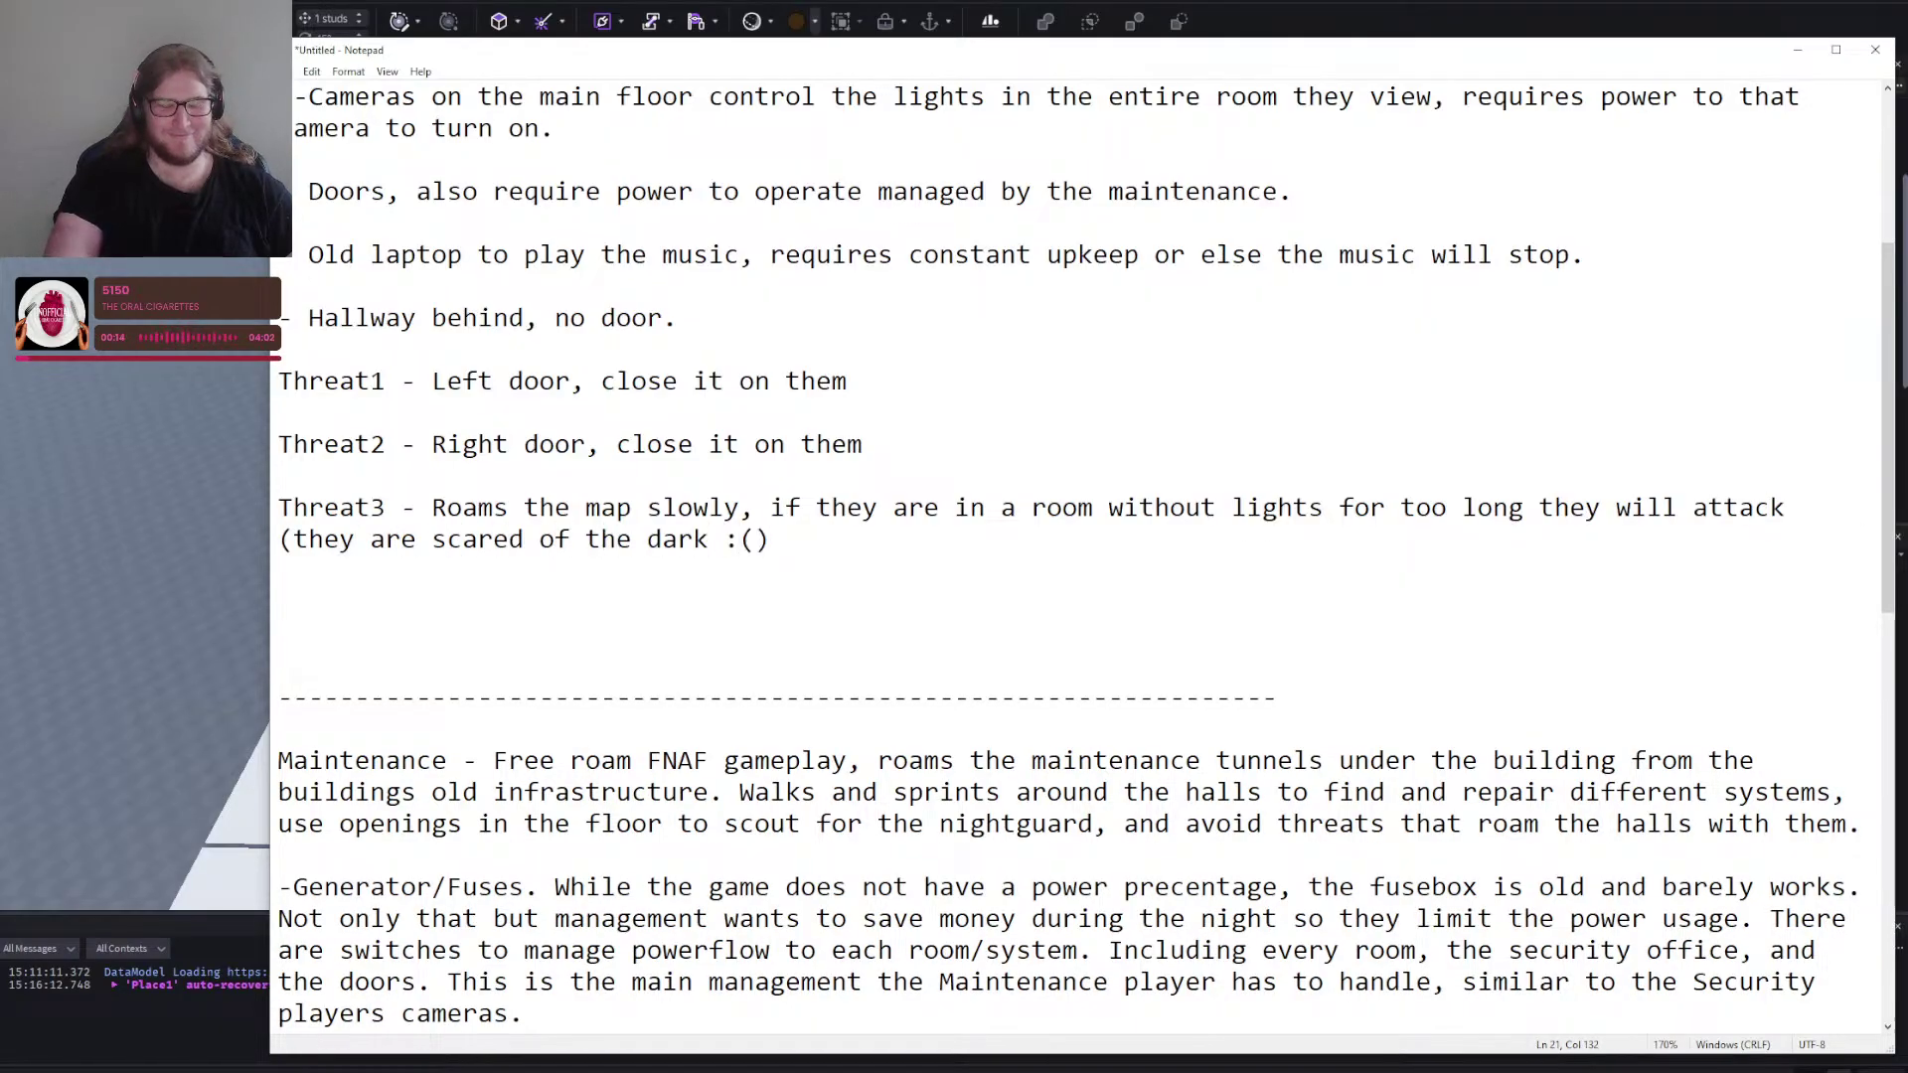
key(BackSpace)
text())
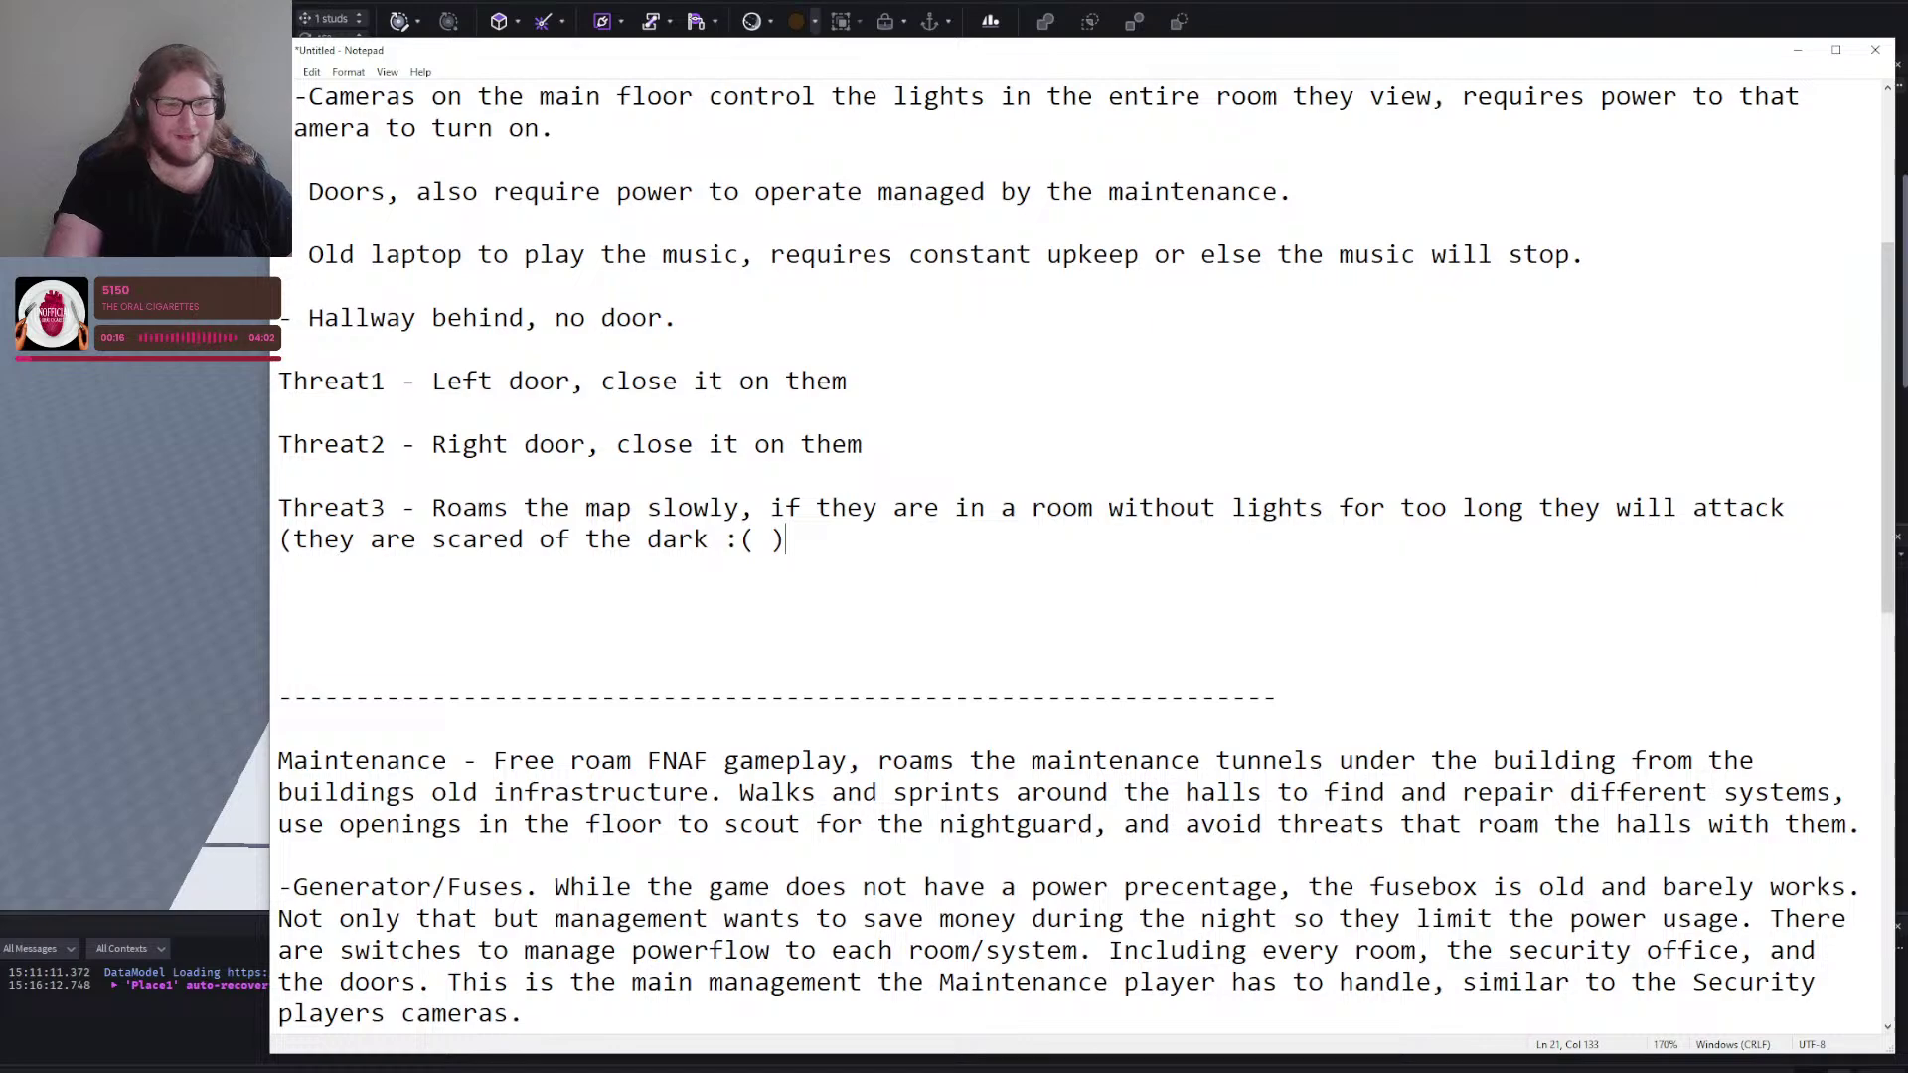
Start the entry "Threat4 -" two lines below Threat3 in the Security section.
key(Return)
key(Return)
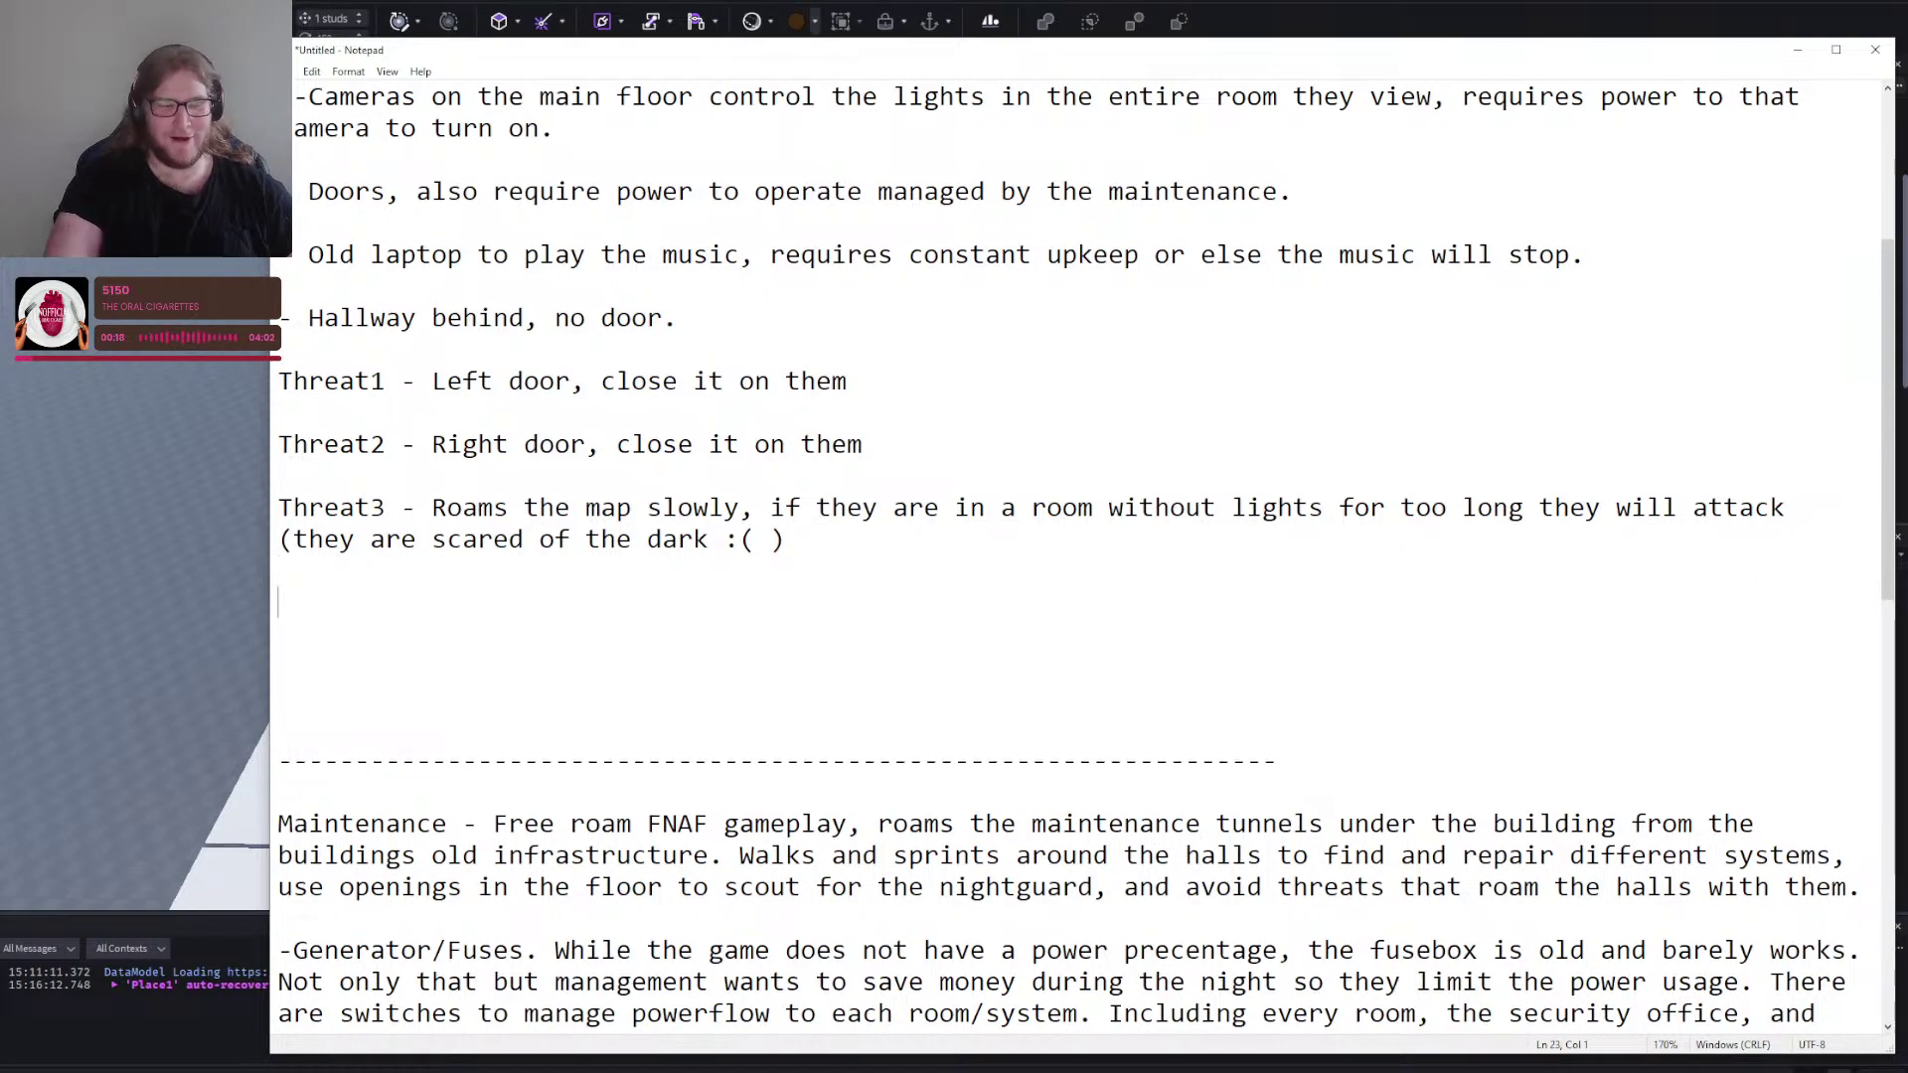
text(Threat 4)
key(BackSpace)
key(BackSpace)
key(BackSpace)
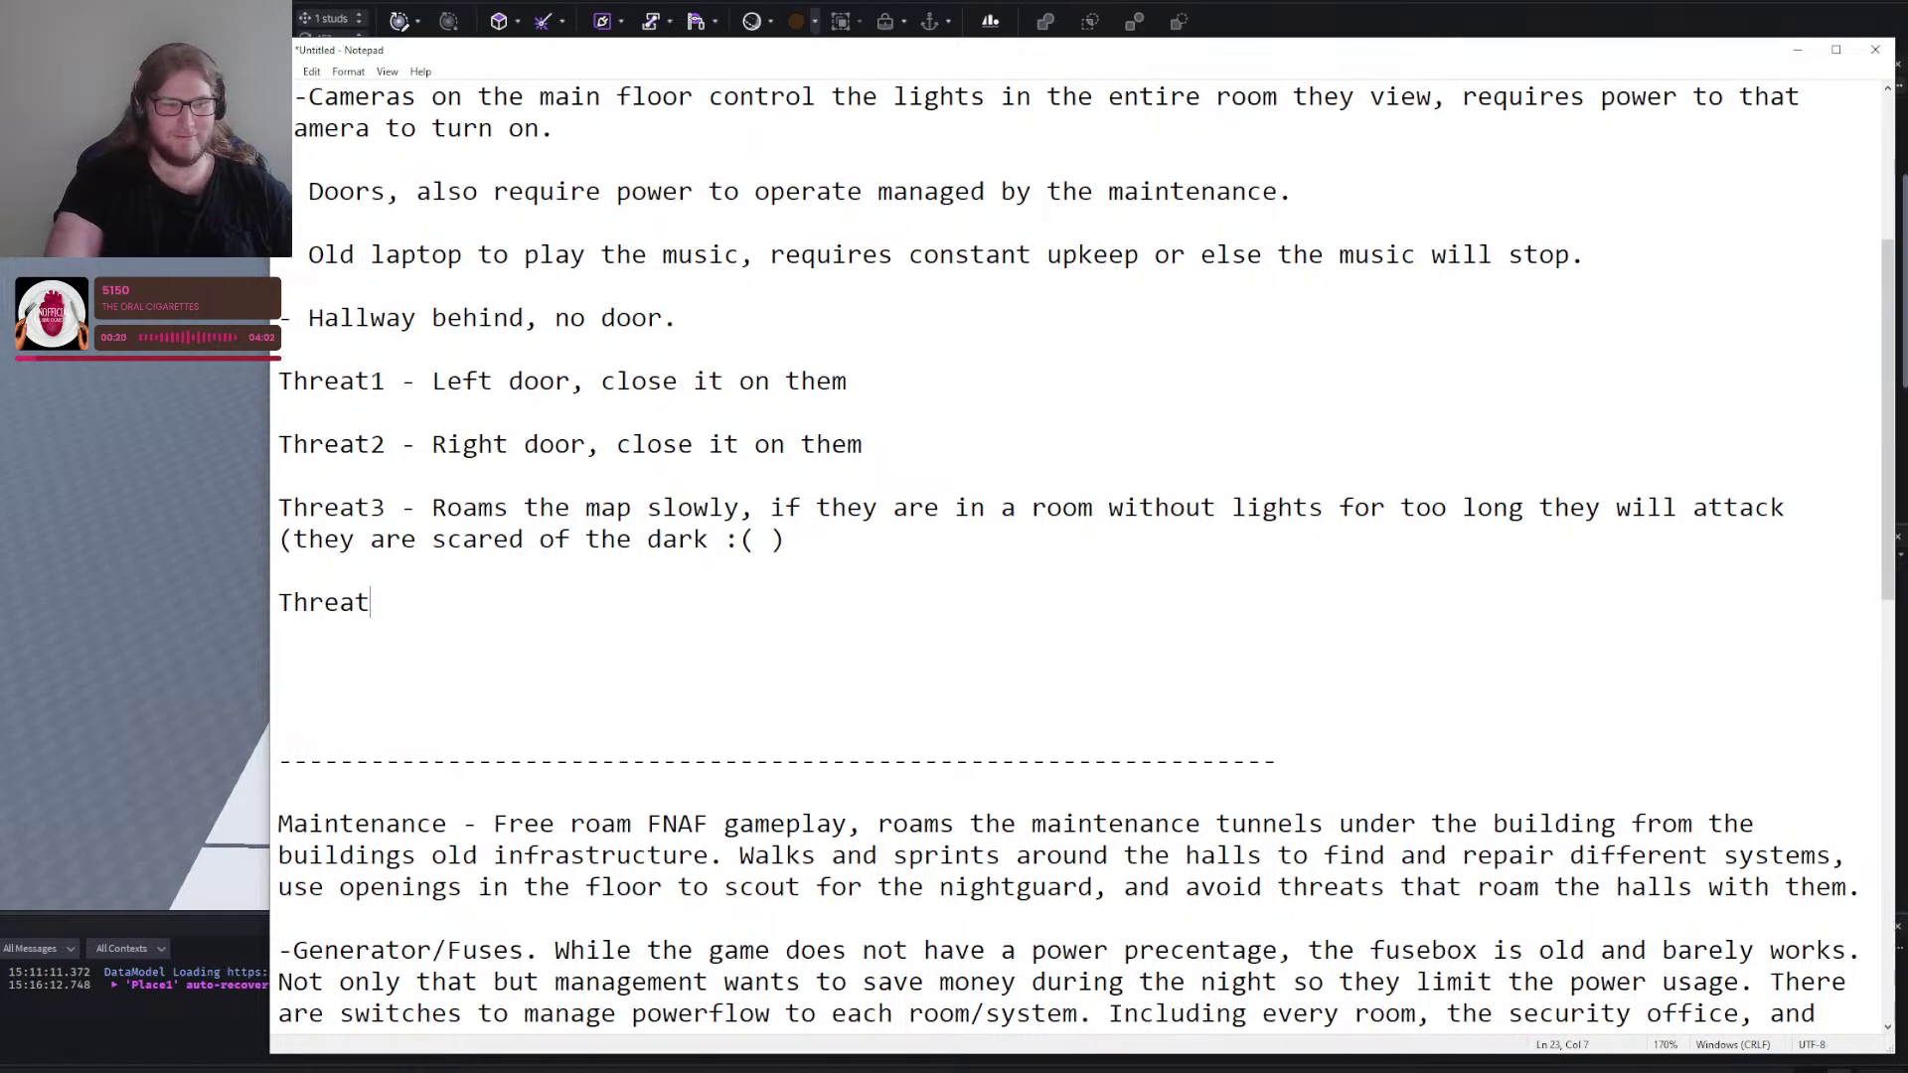
text(4 -)
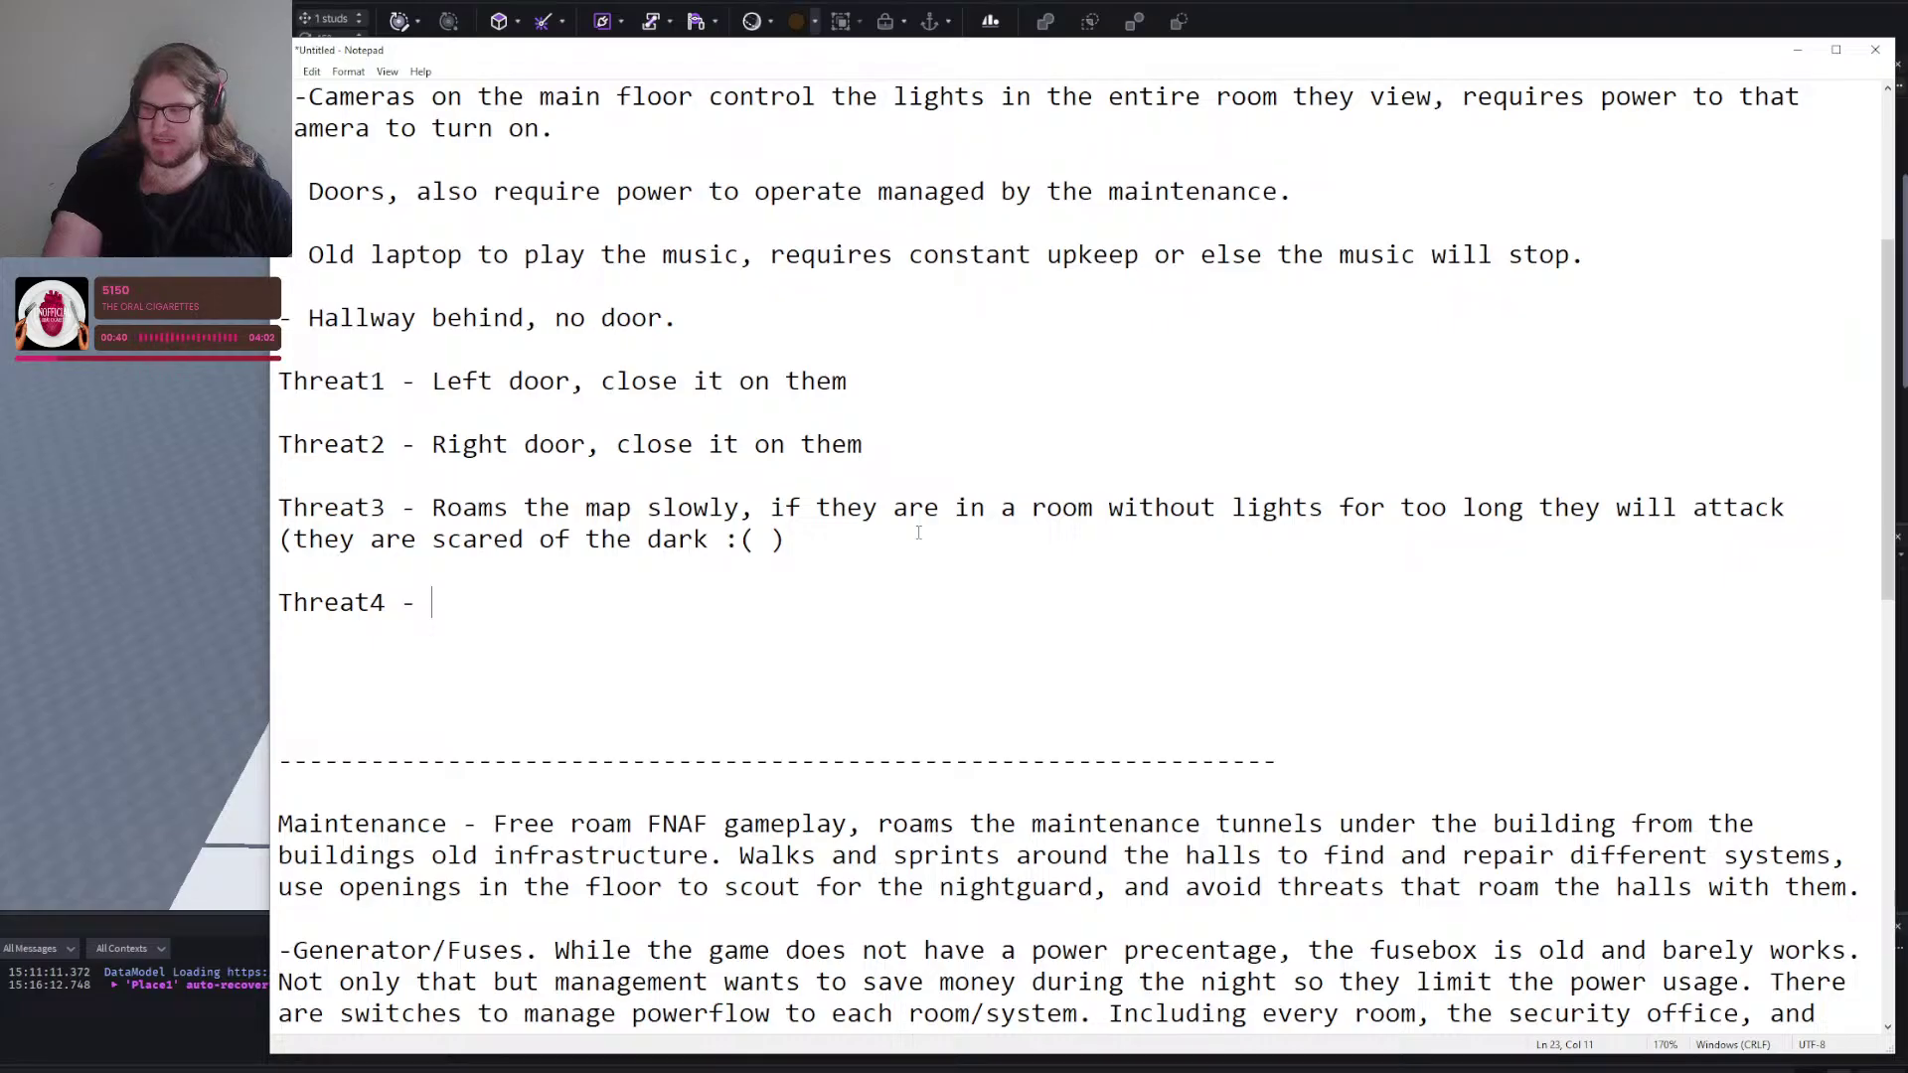
text(w)
key(BackSpace)
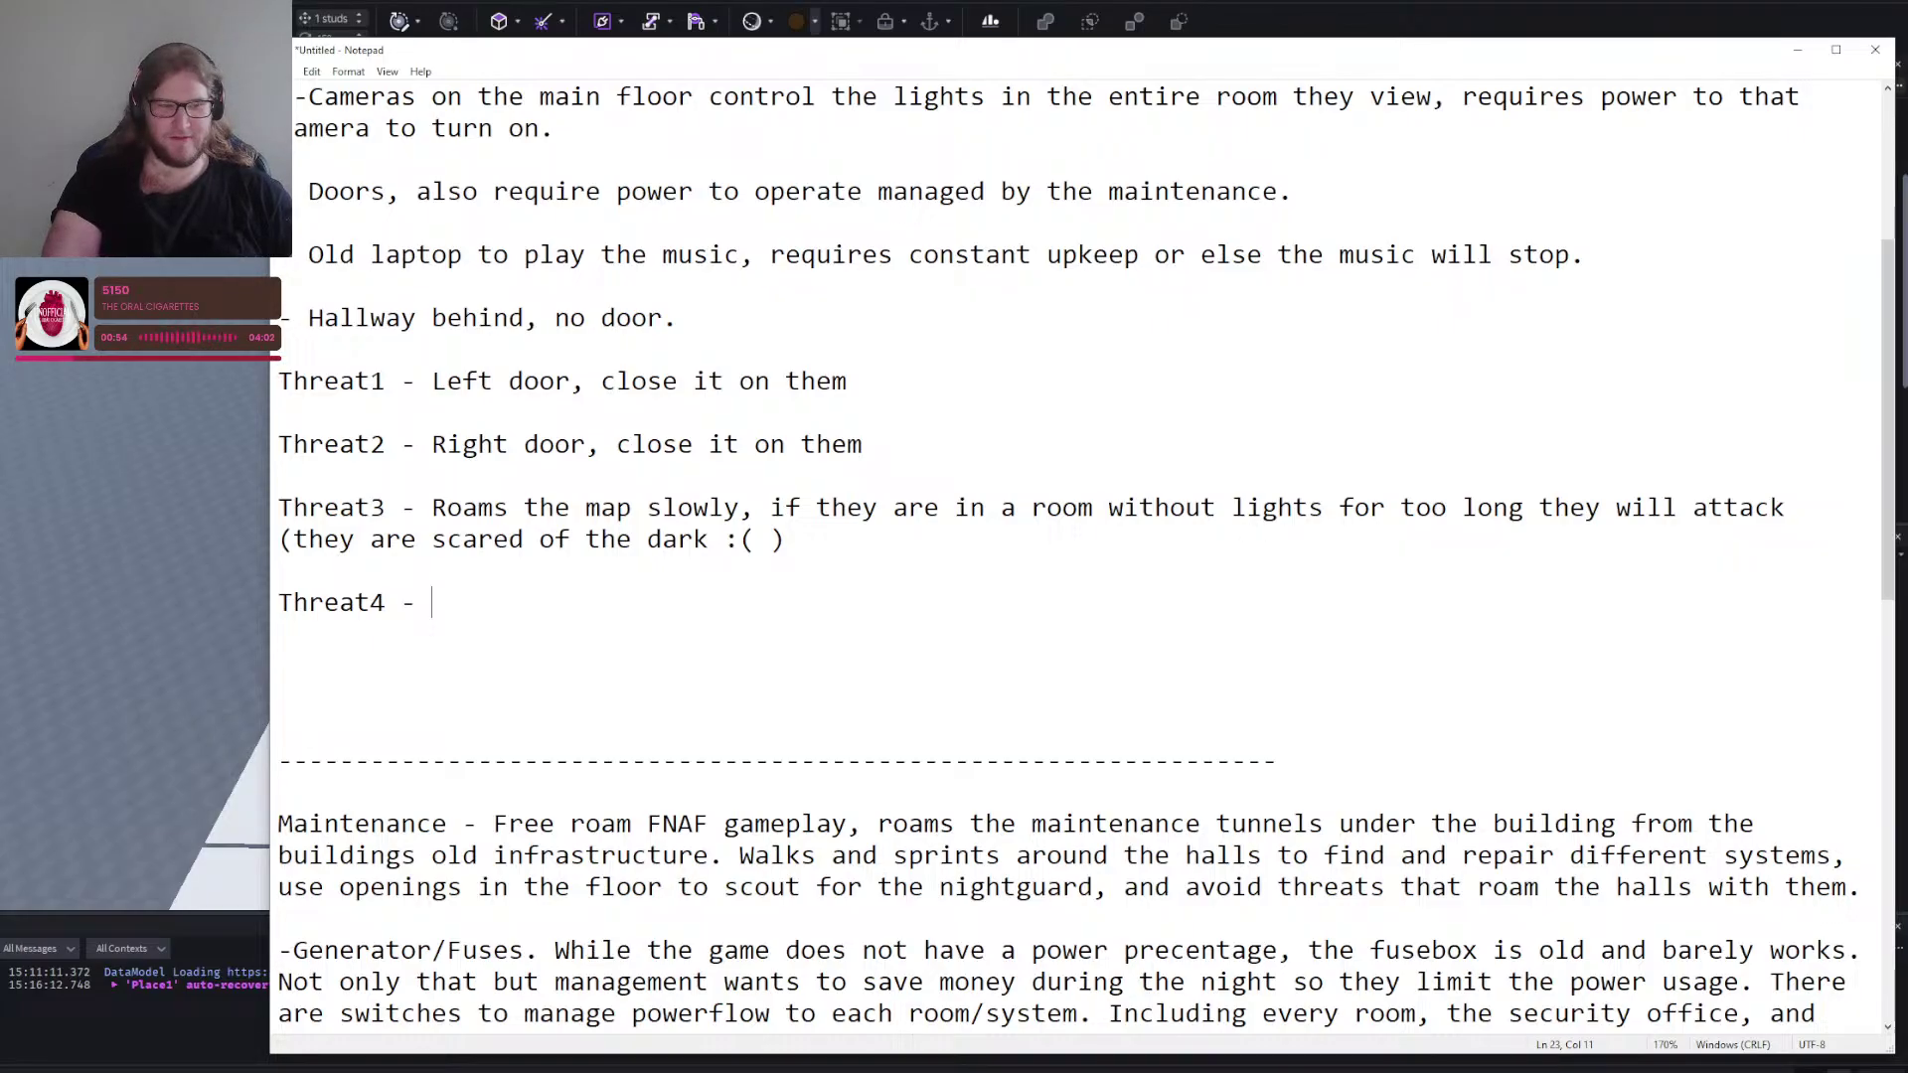
Describe Threat4 as "Roams the map slowly, if they are in a room with lights for too long they will attack (they are scared of the light :( )".
text(Roams the map )
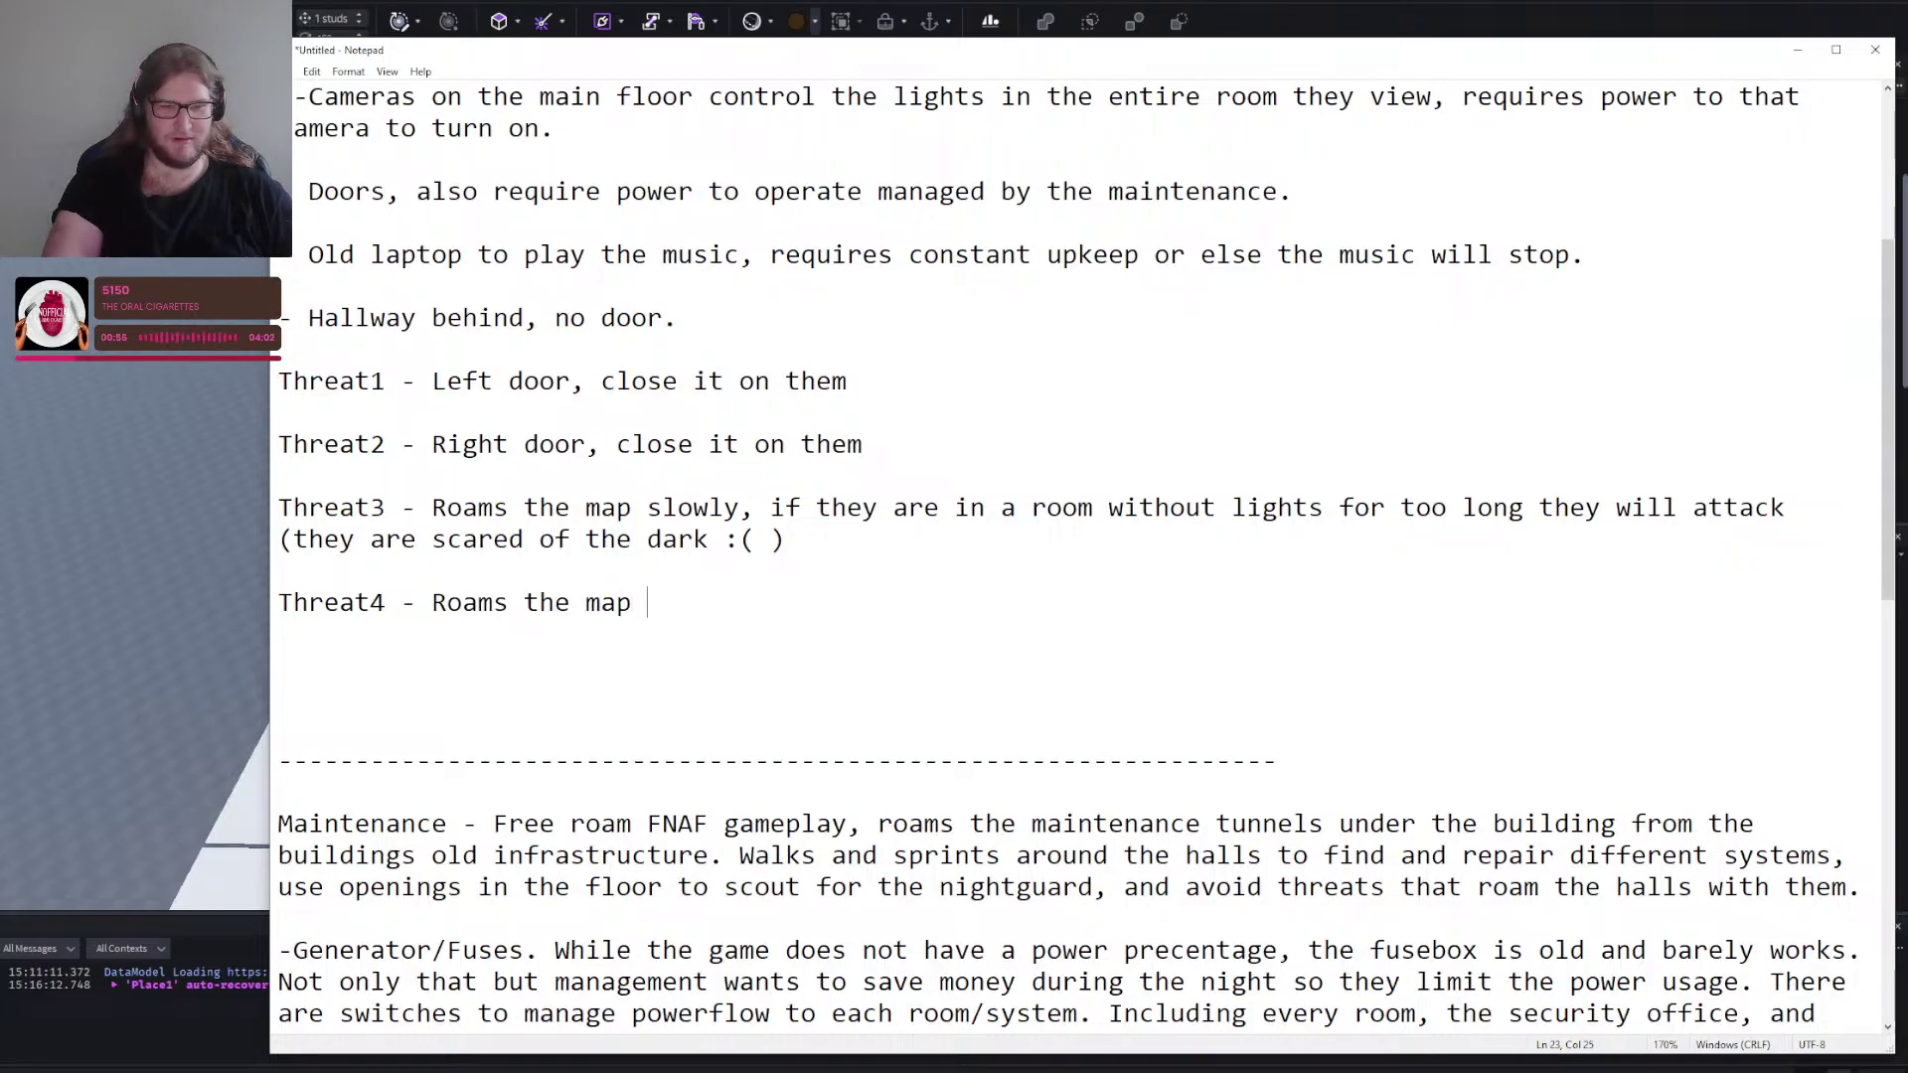
text(slowly,)
text(if they are ina)
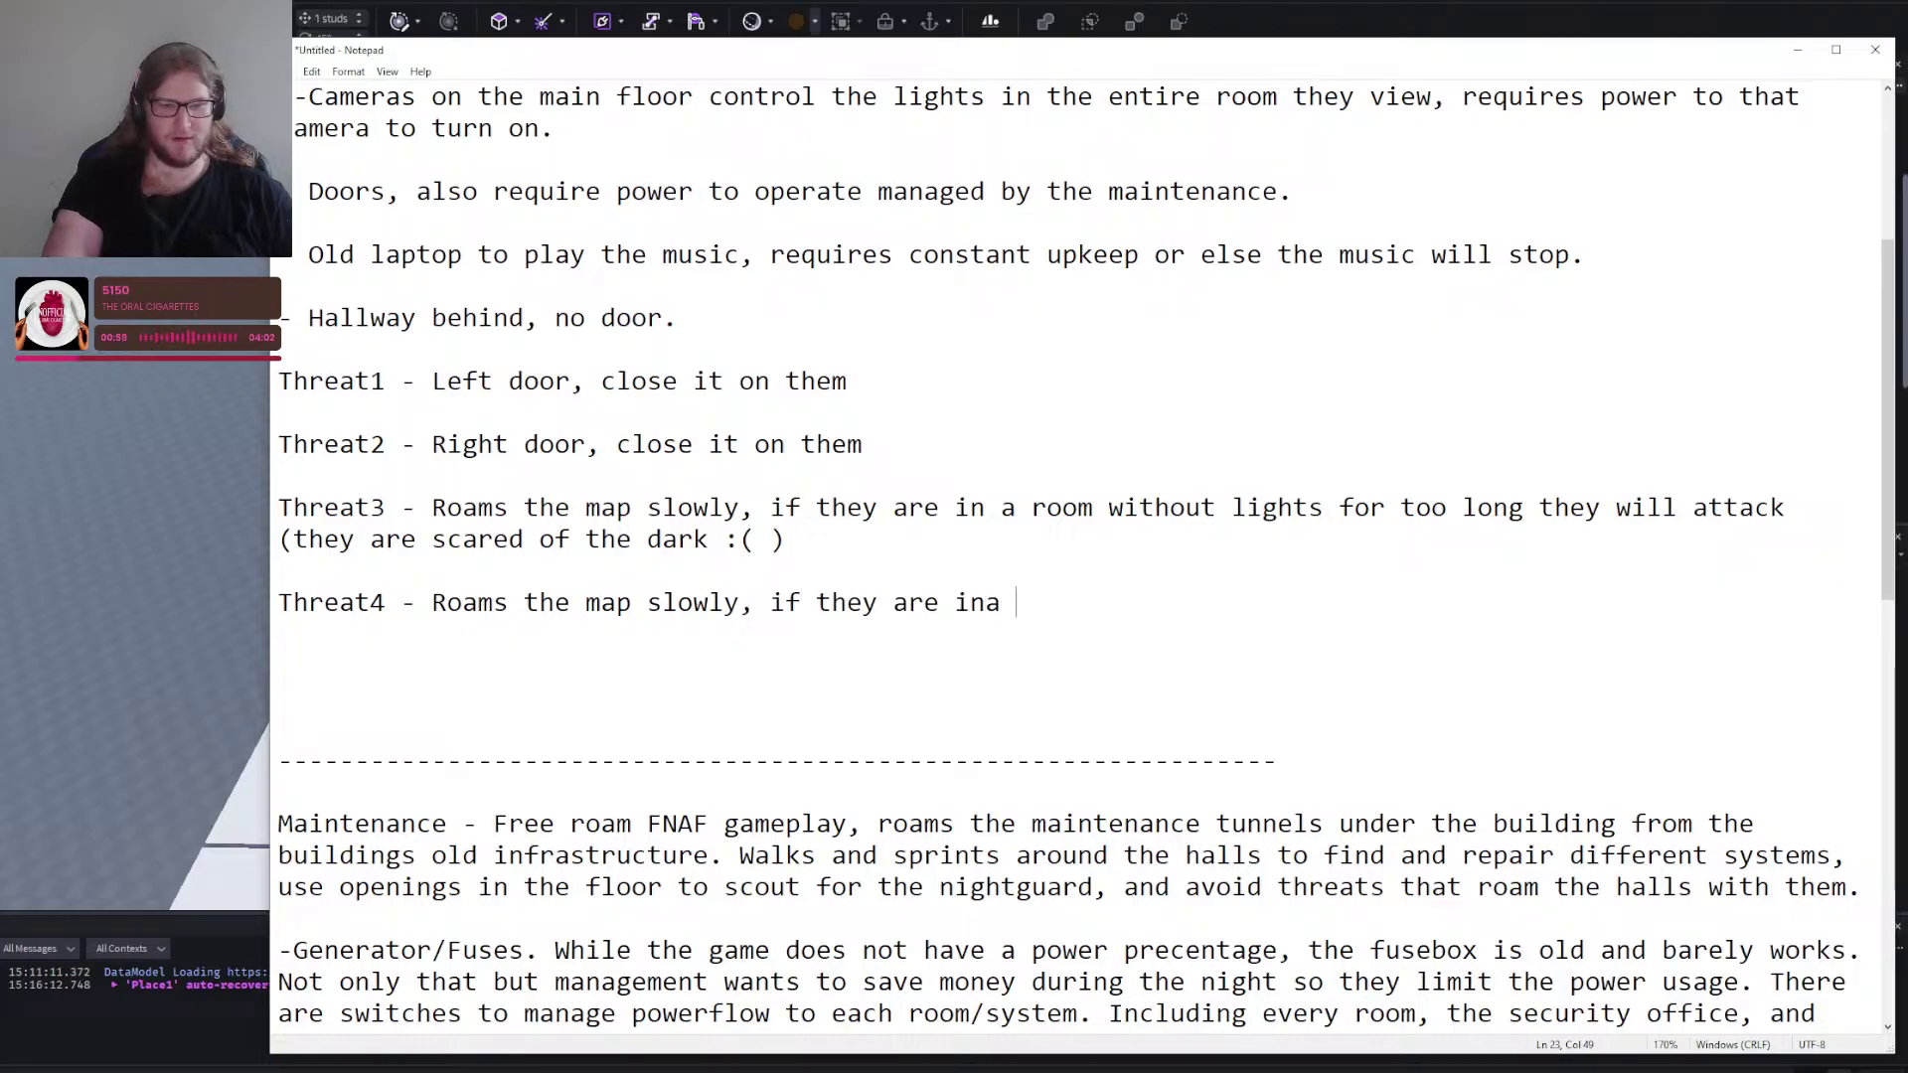
key(BackSpace)
text(a room wi)
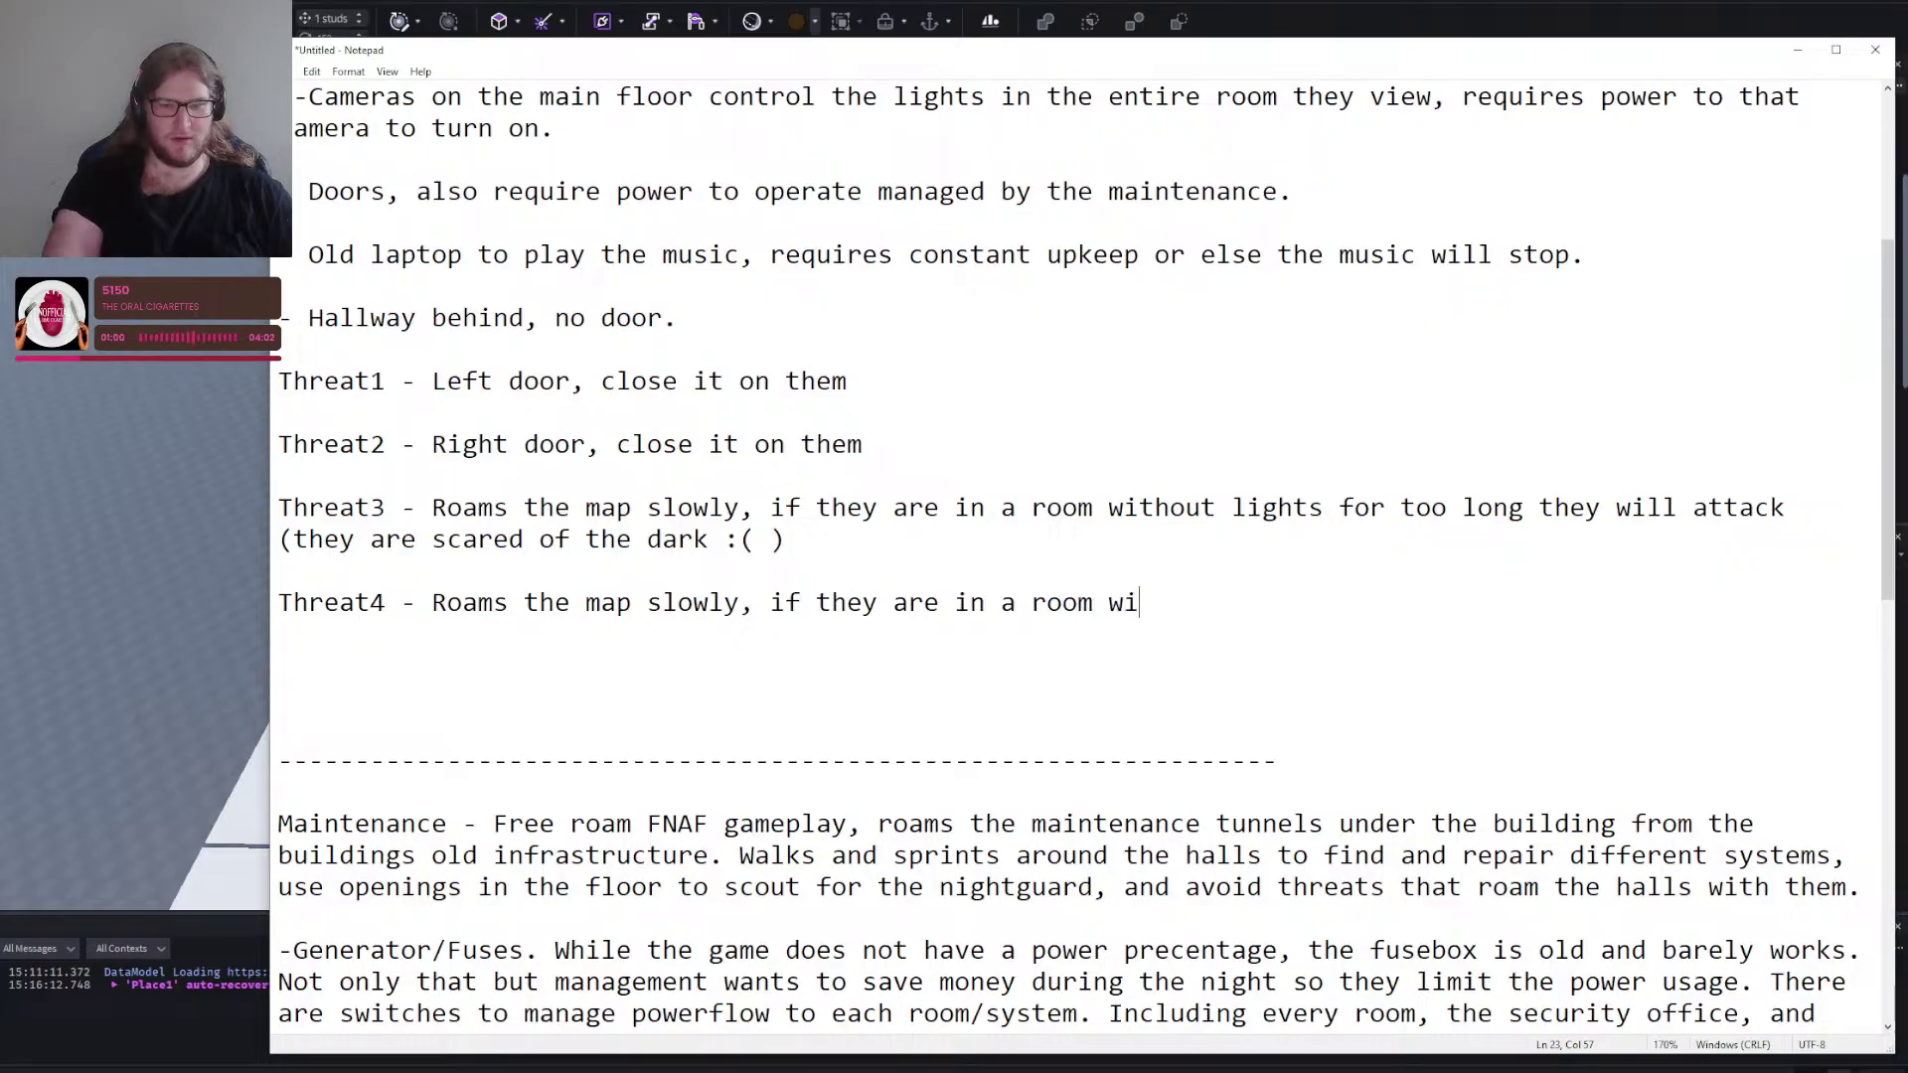
text(th lights for too lo)
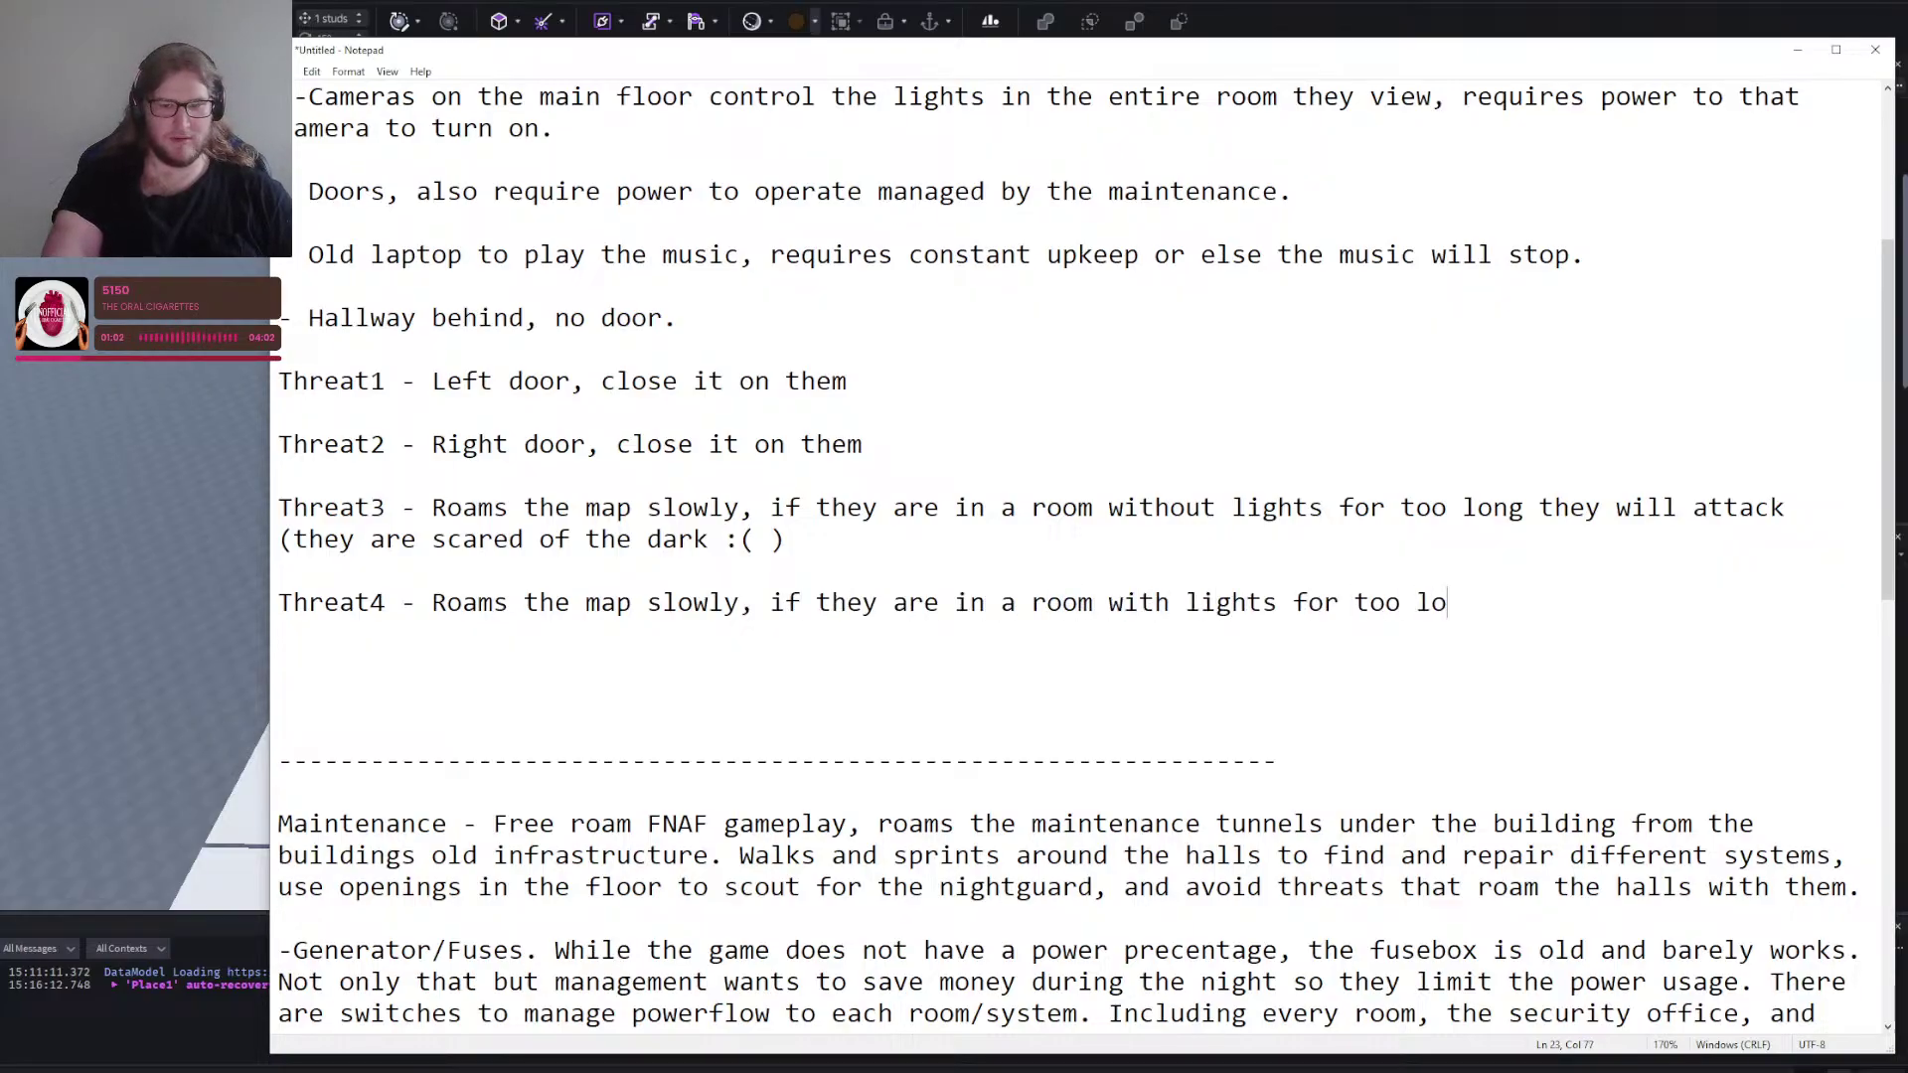
text(ng they will attac)
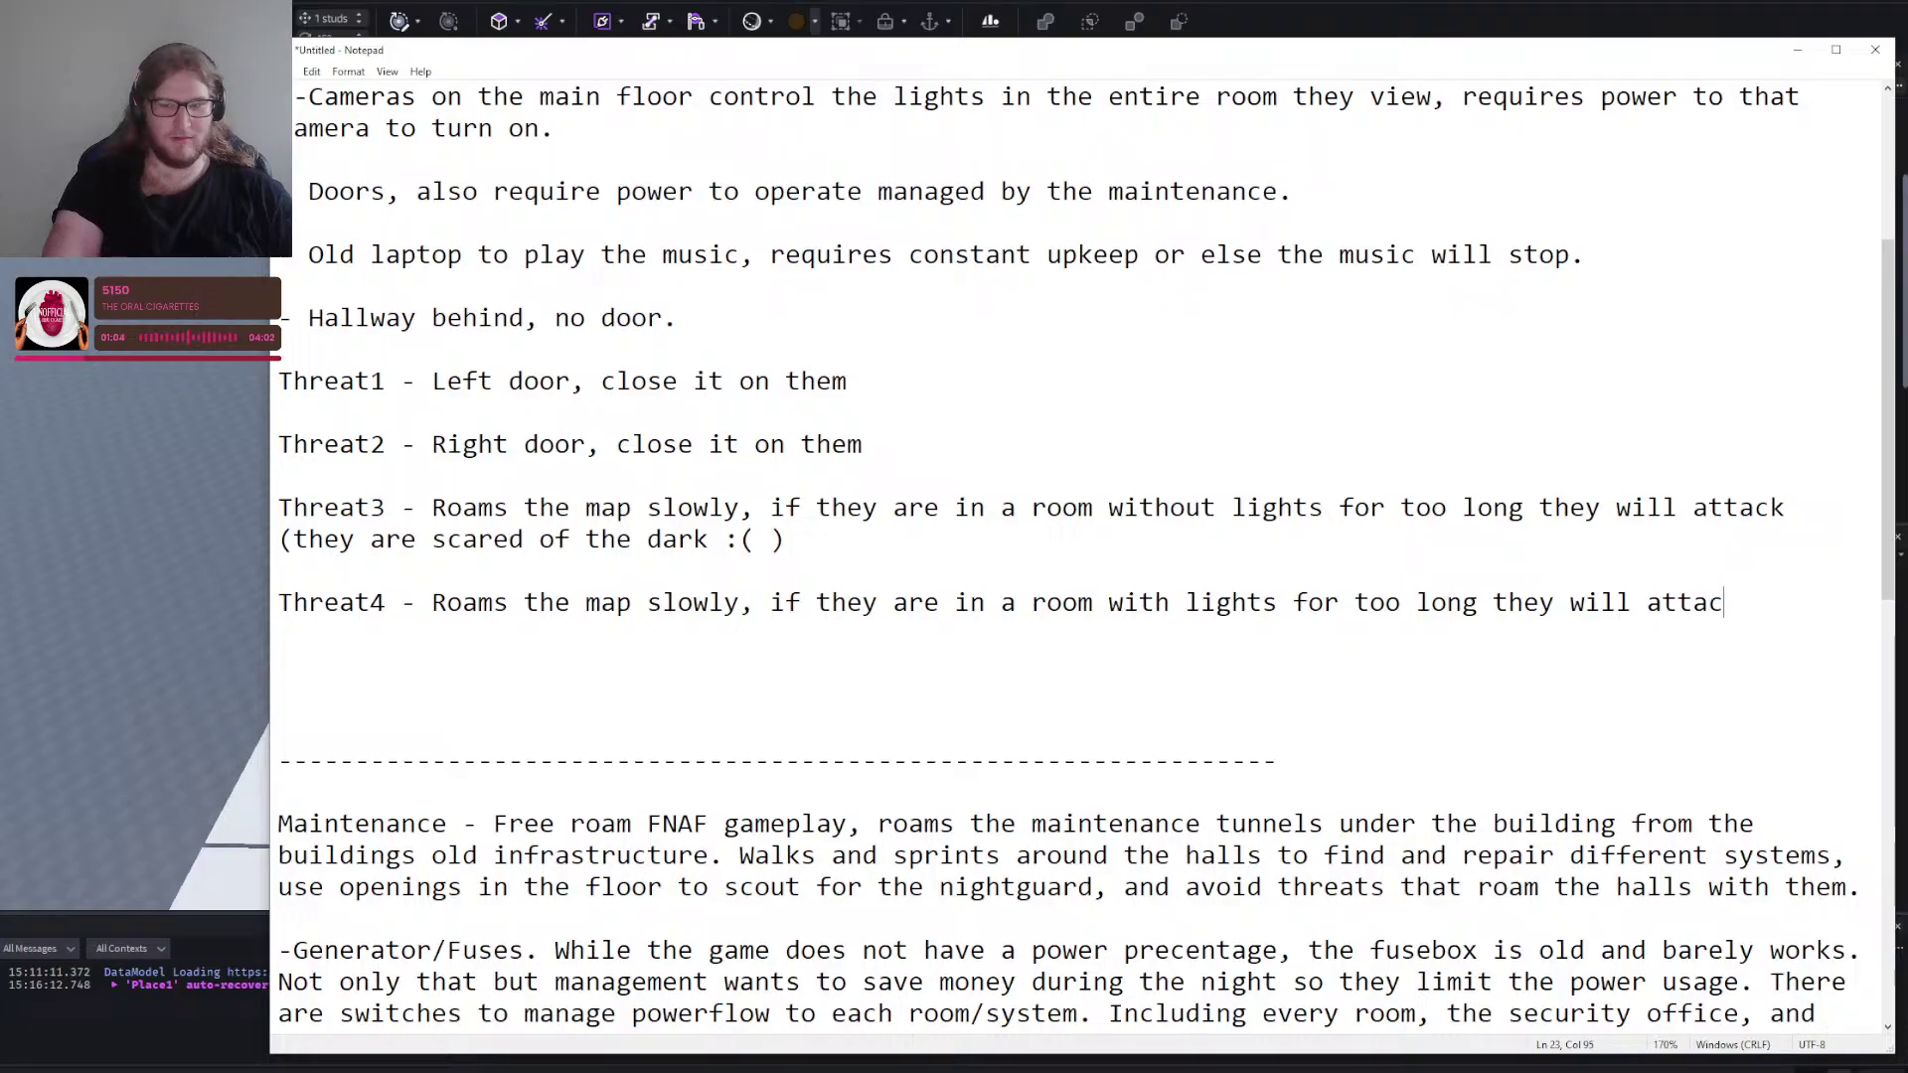
text(k (they are scared otf)
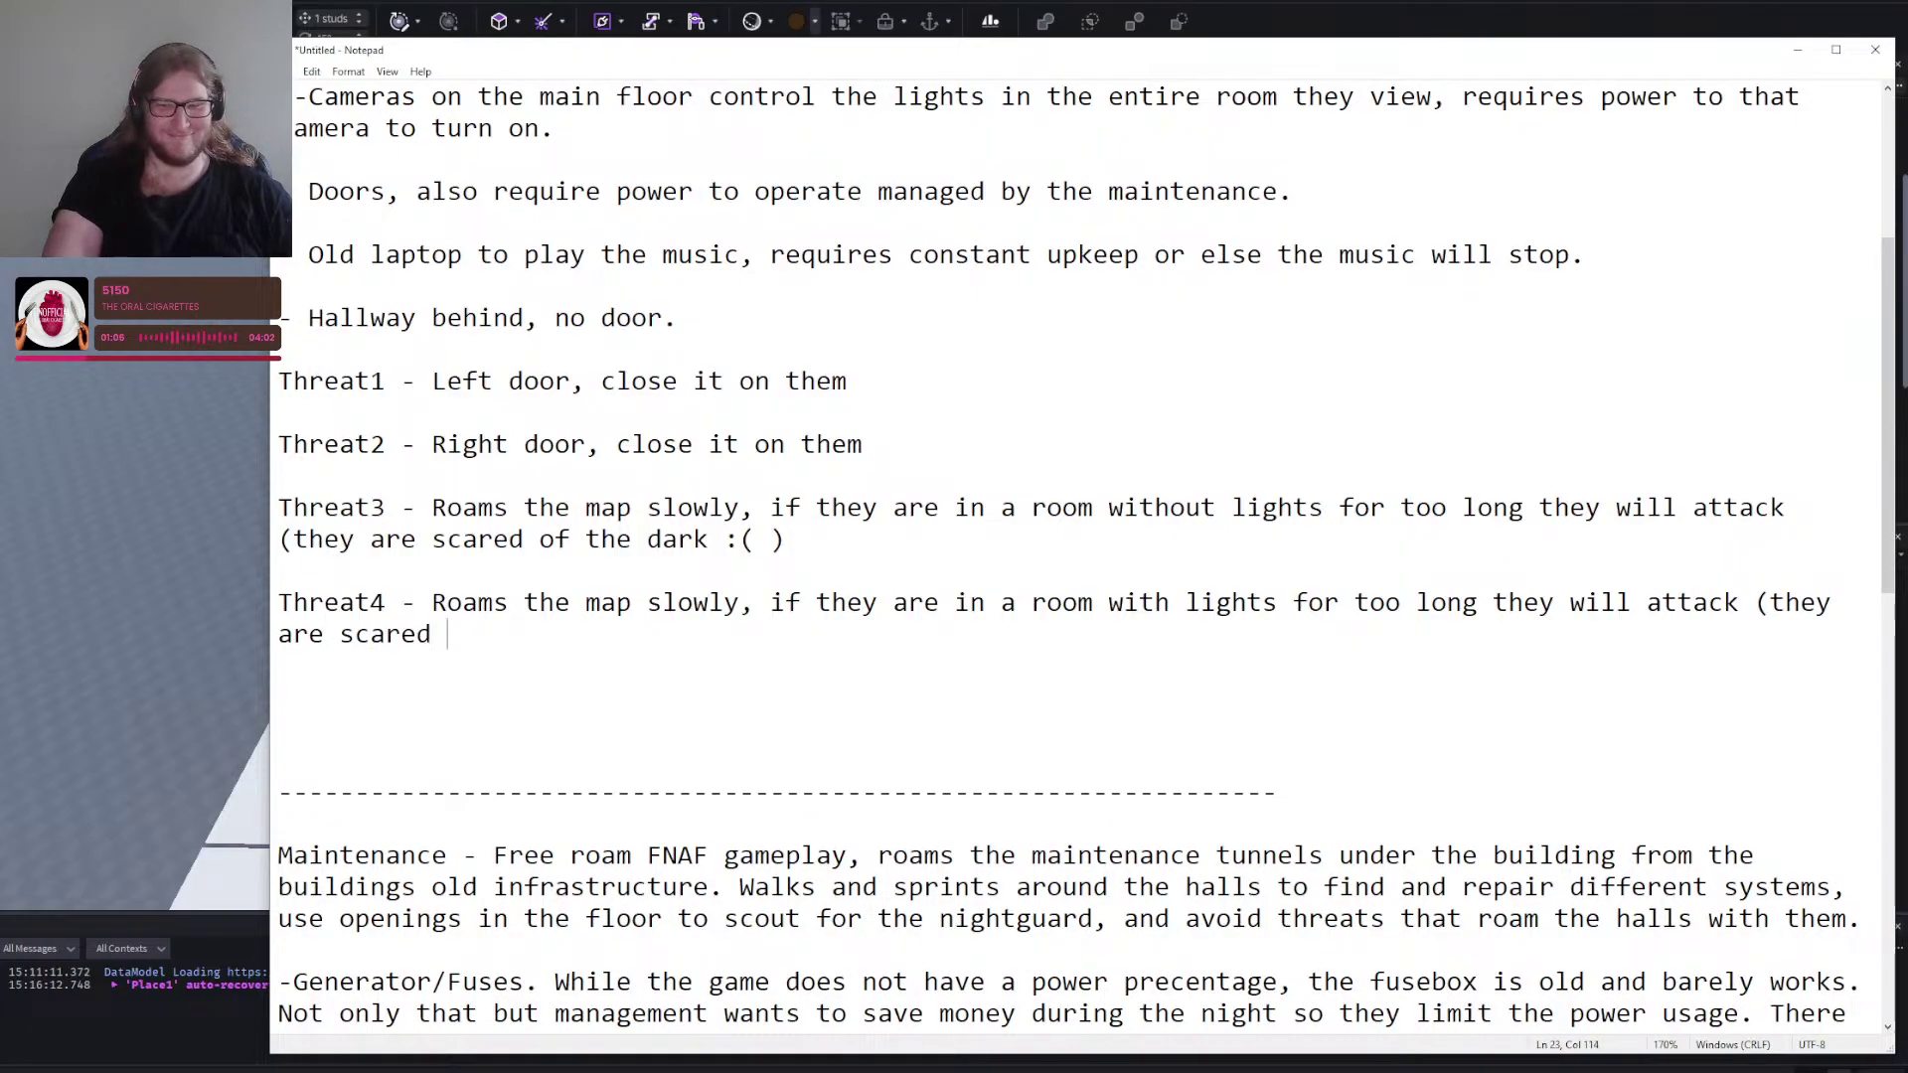
key(BackSpace)
key(BackSpace)
text(f the light :( ))
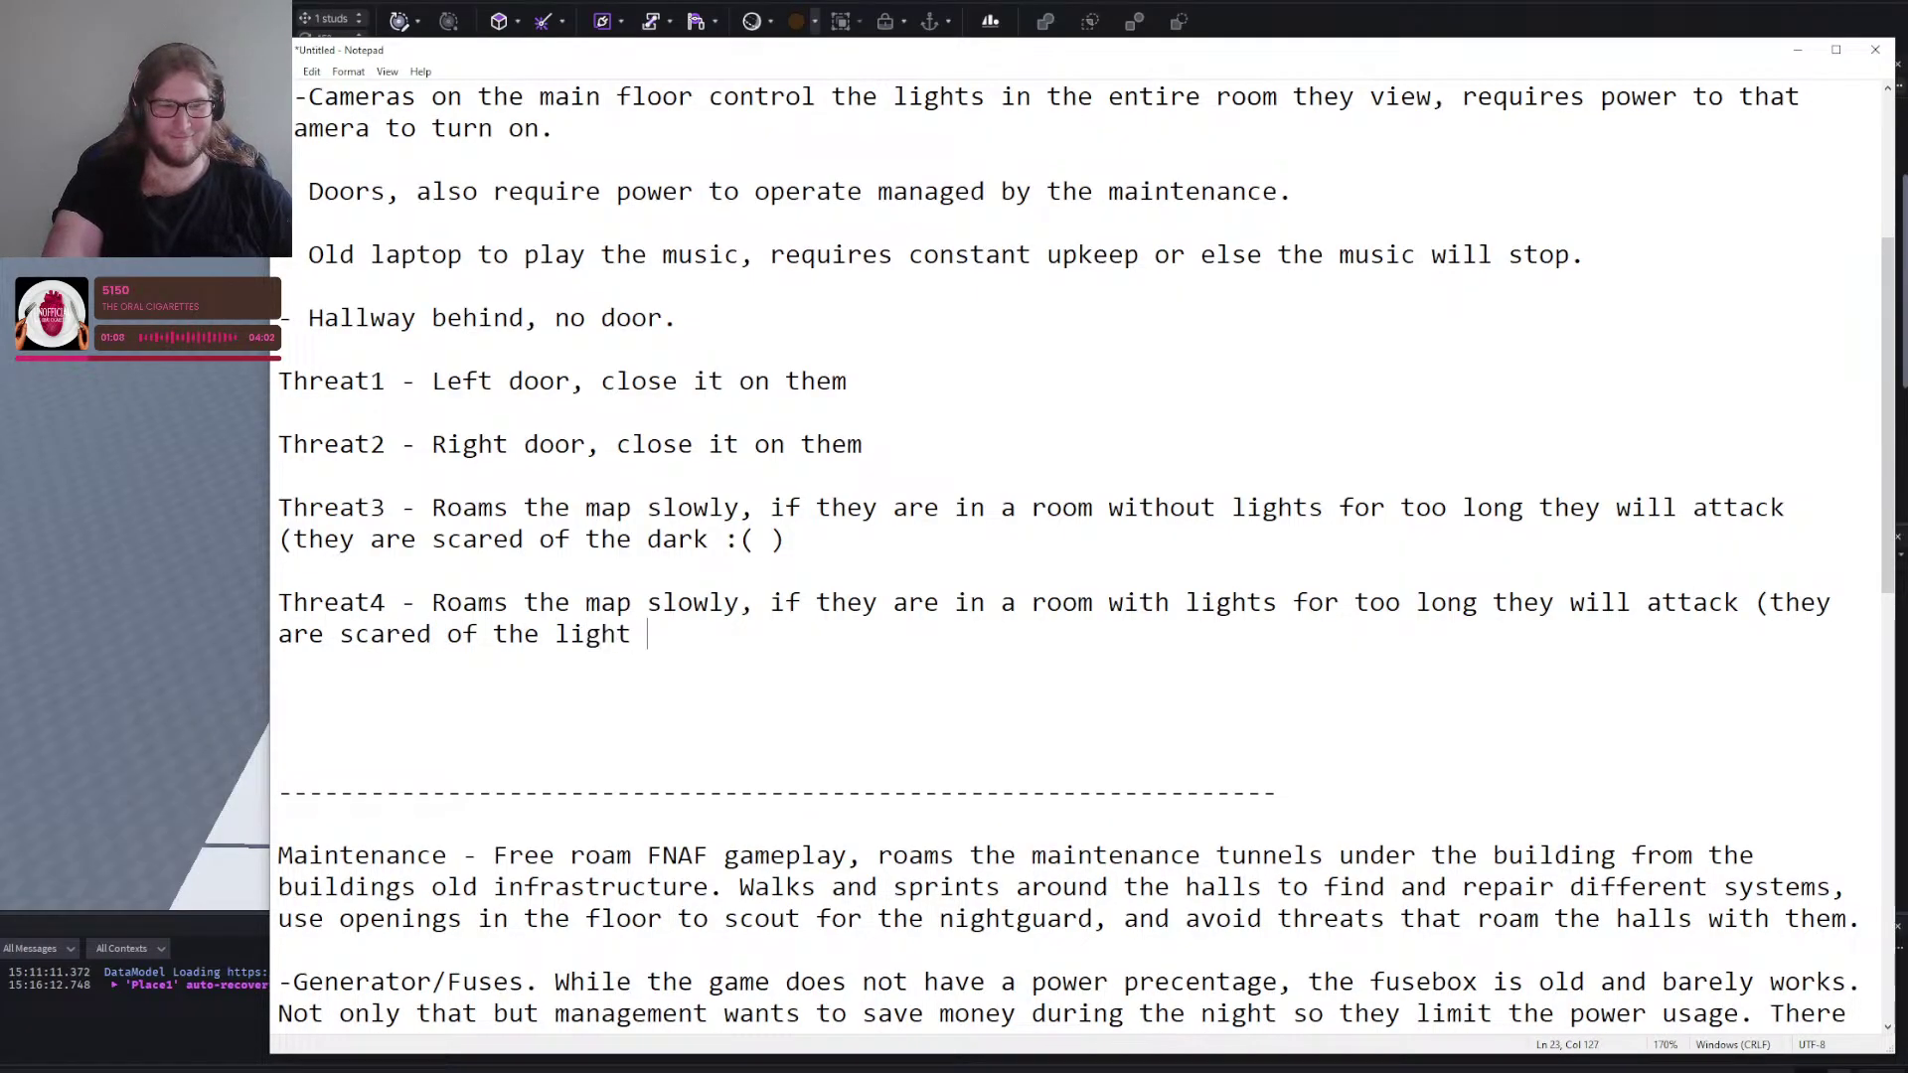
key(Return)
key(Return)
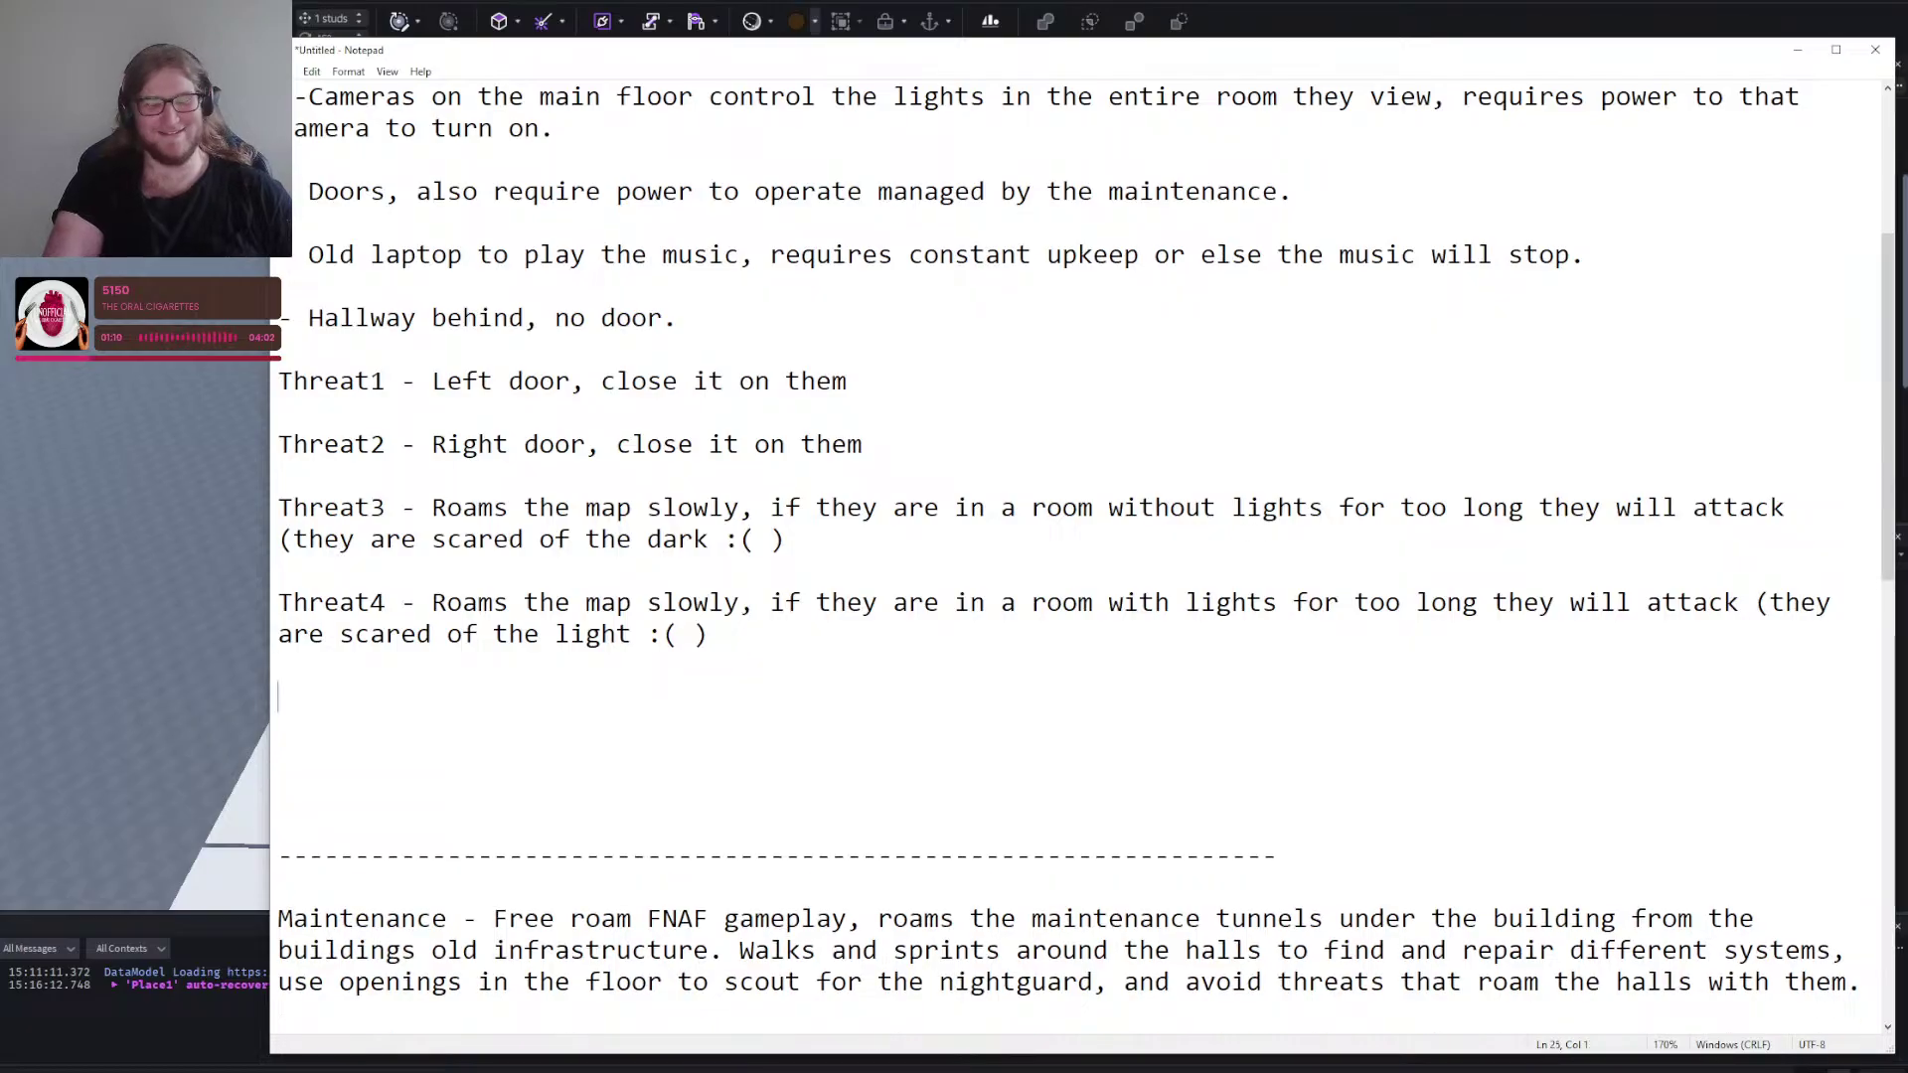
triple_click(818, 639)
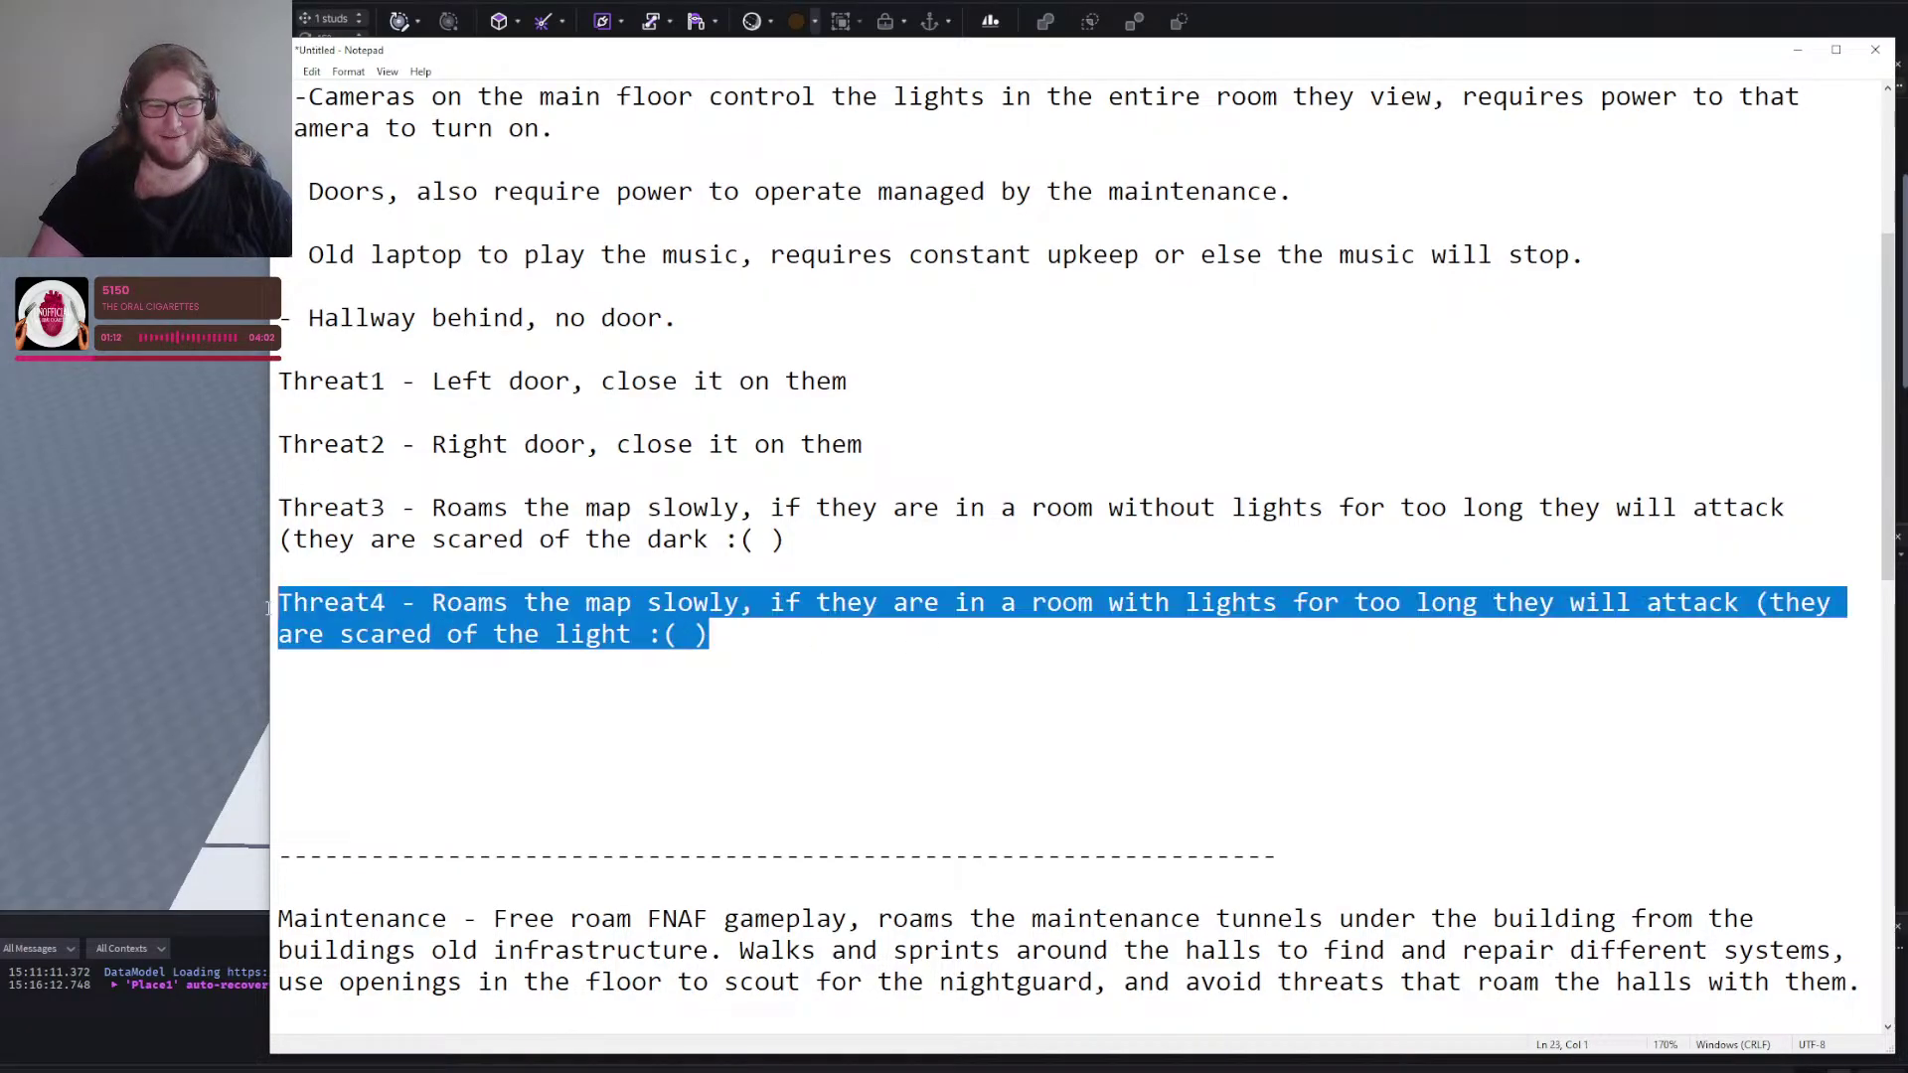
click(826, 664)
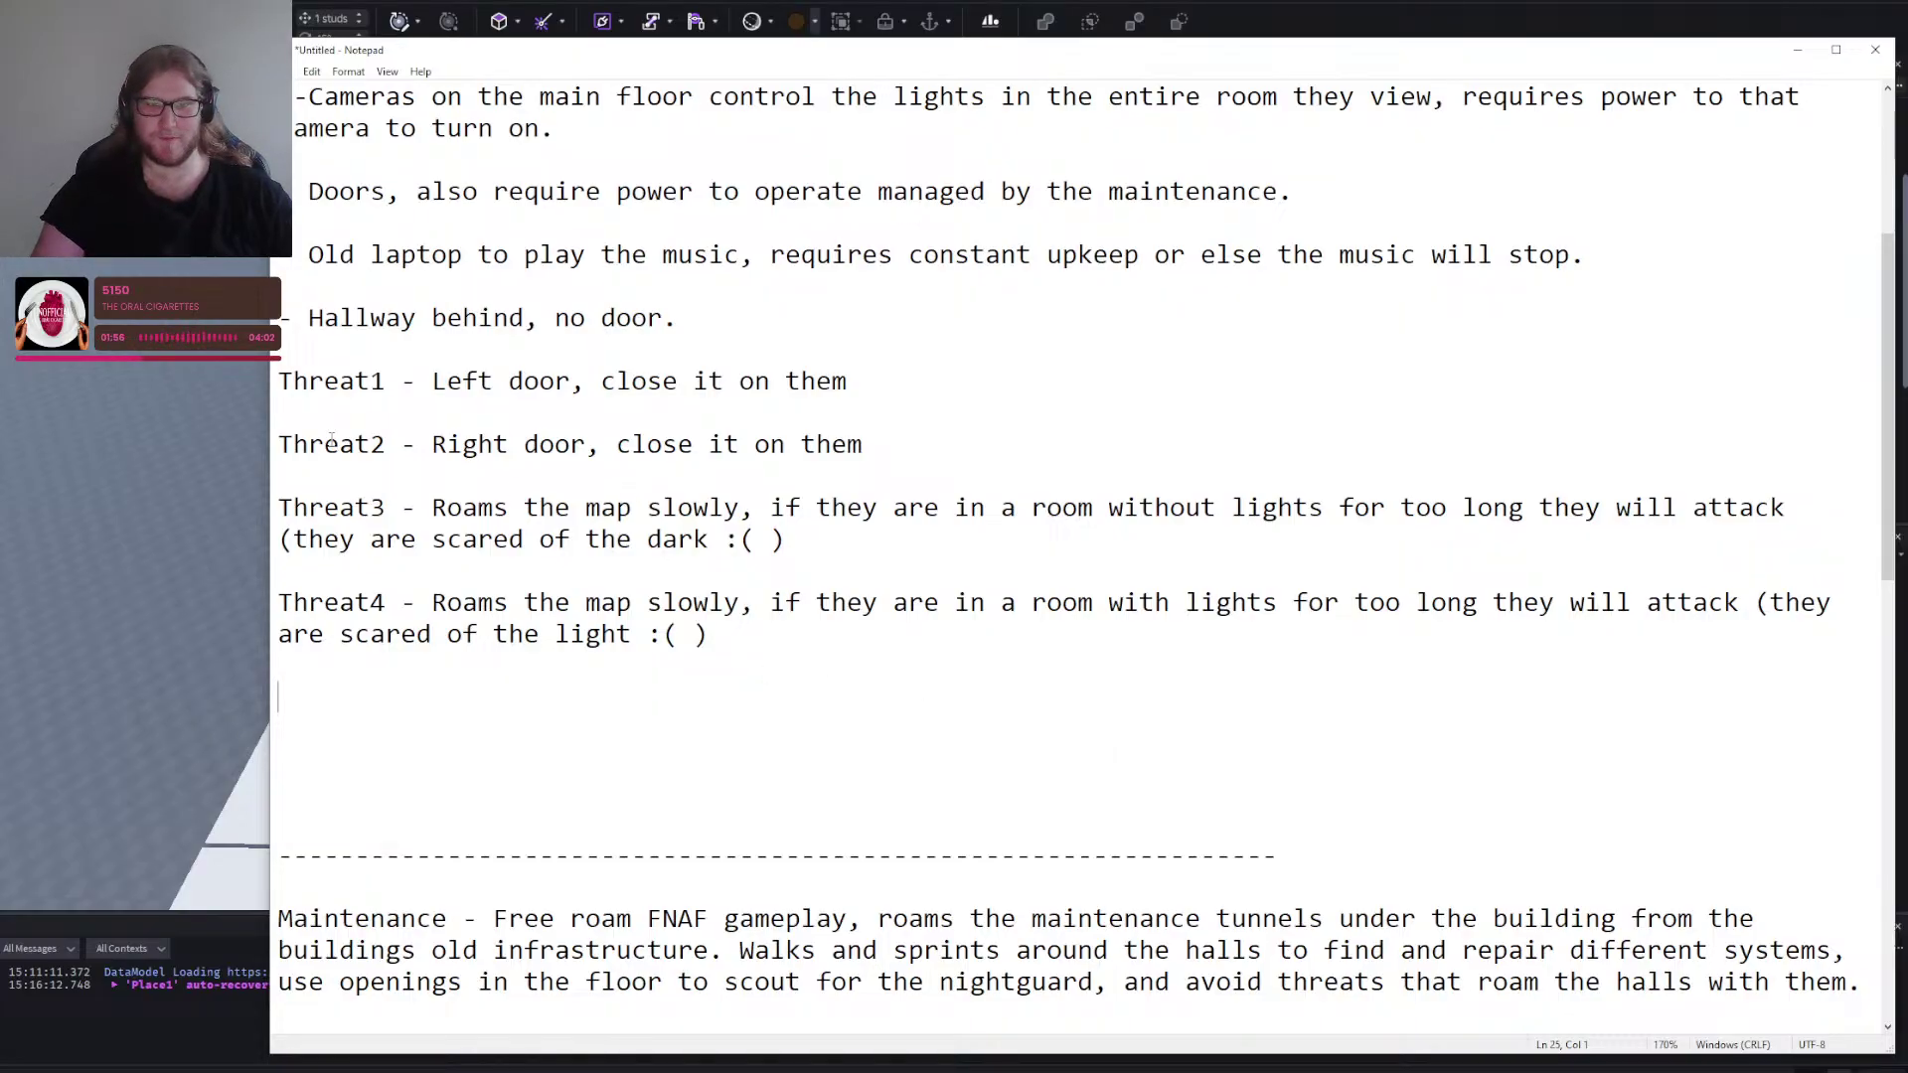
Delete everything after "Walks down the hallway behind P1," in the Maintenance section's Threat1 description.
scroll(1029, 588, down, 6)
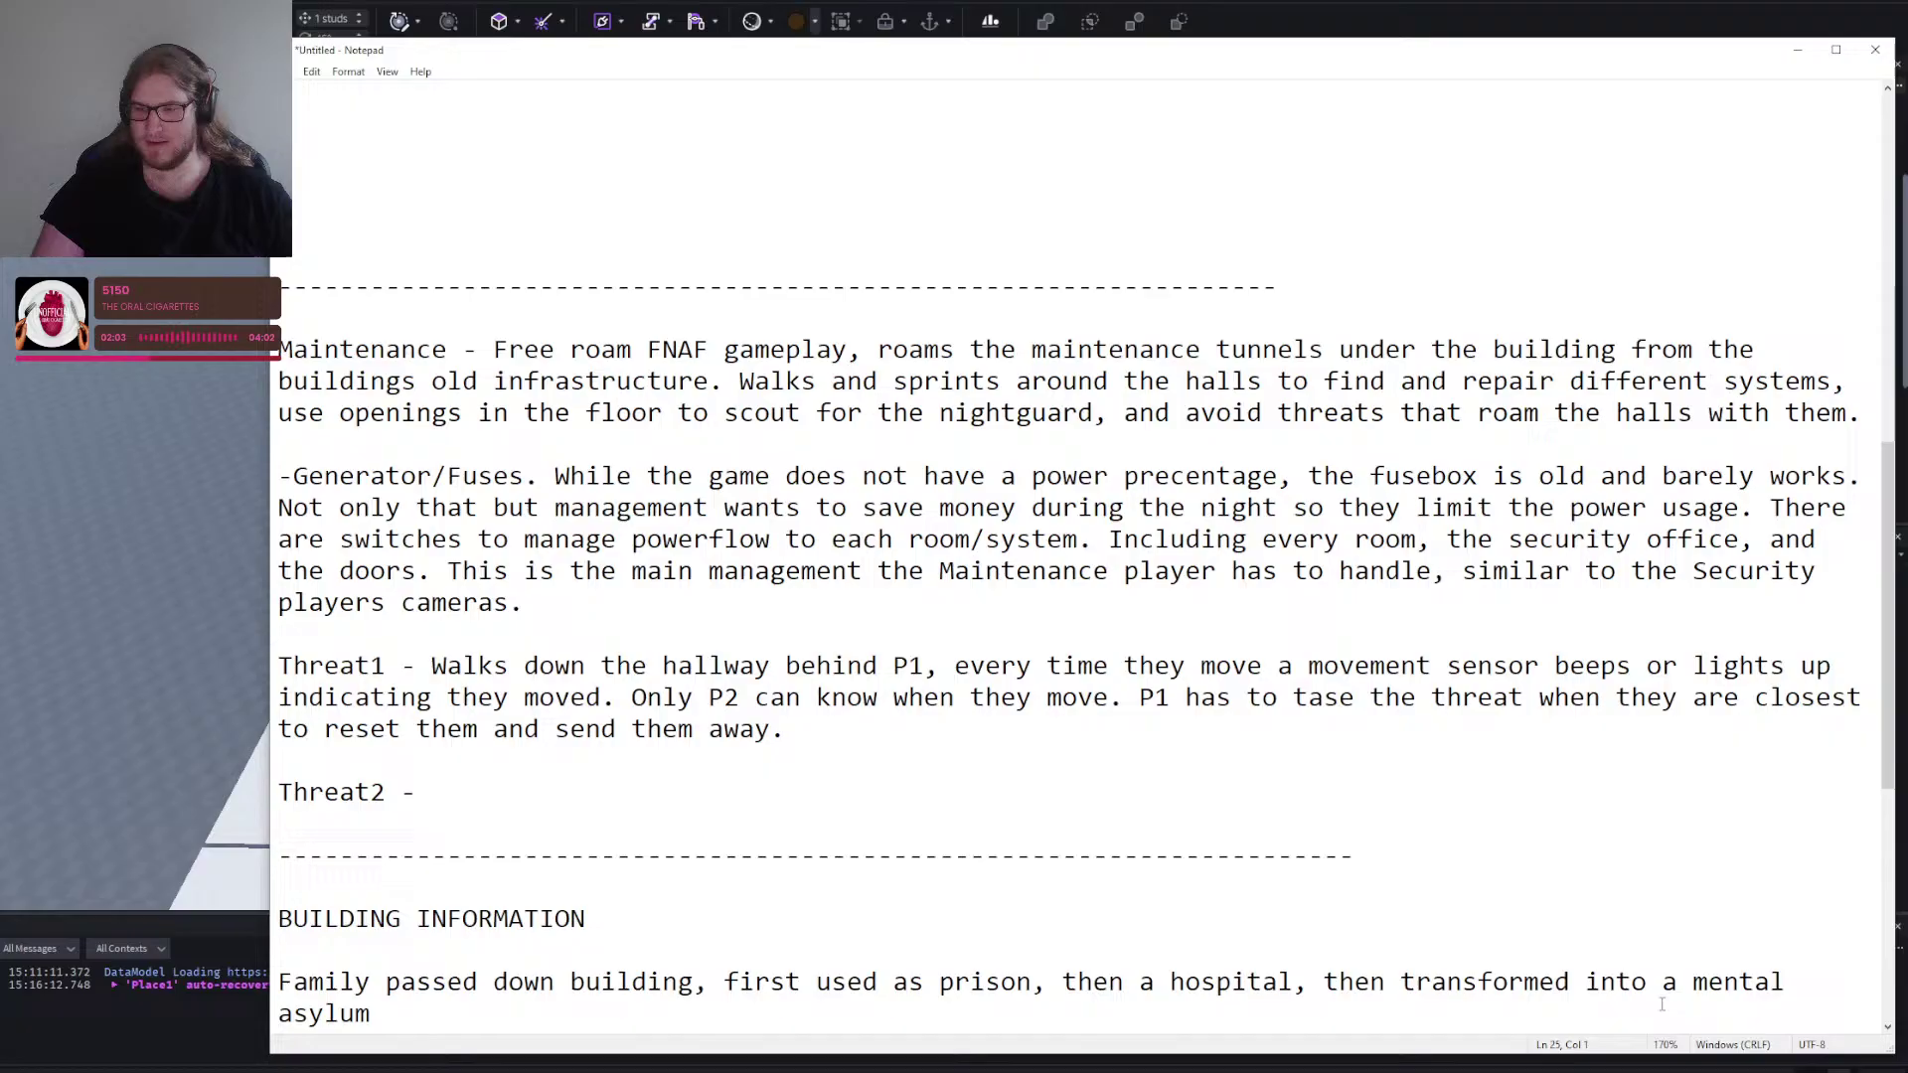
click(778, 766)
scroll(878, 831, down, 7)
scroll(884, 672, up, 7)
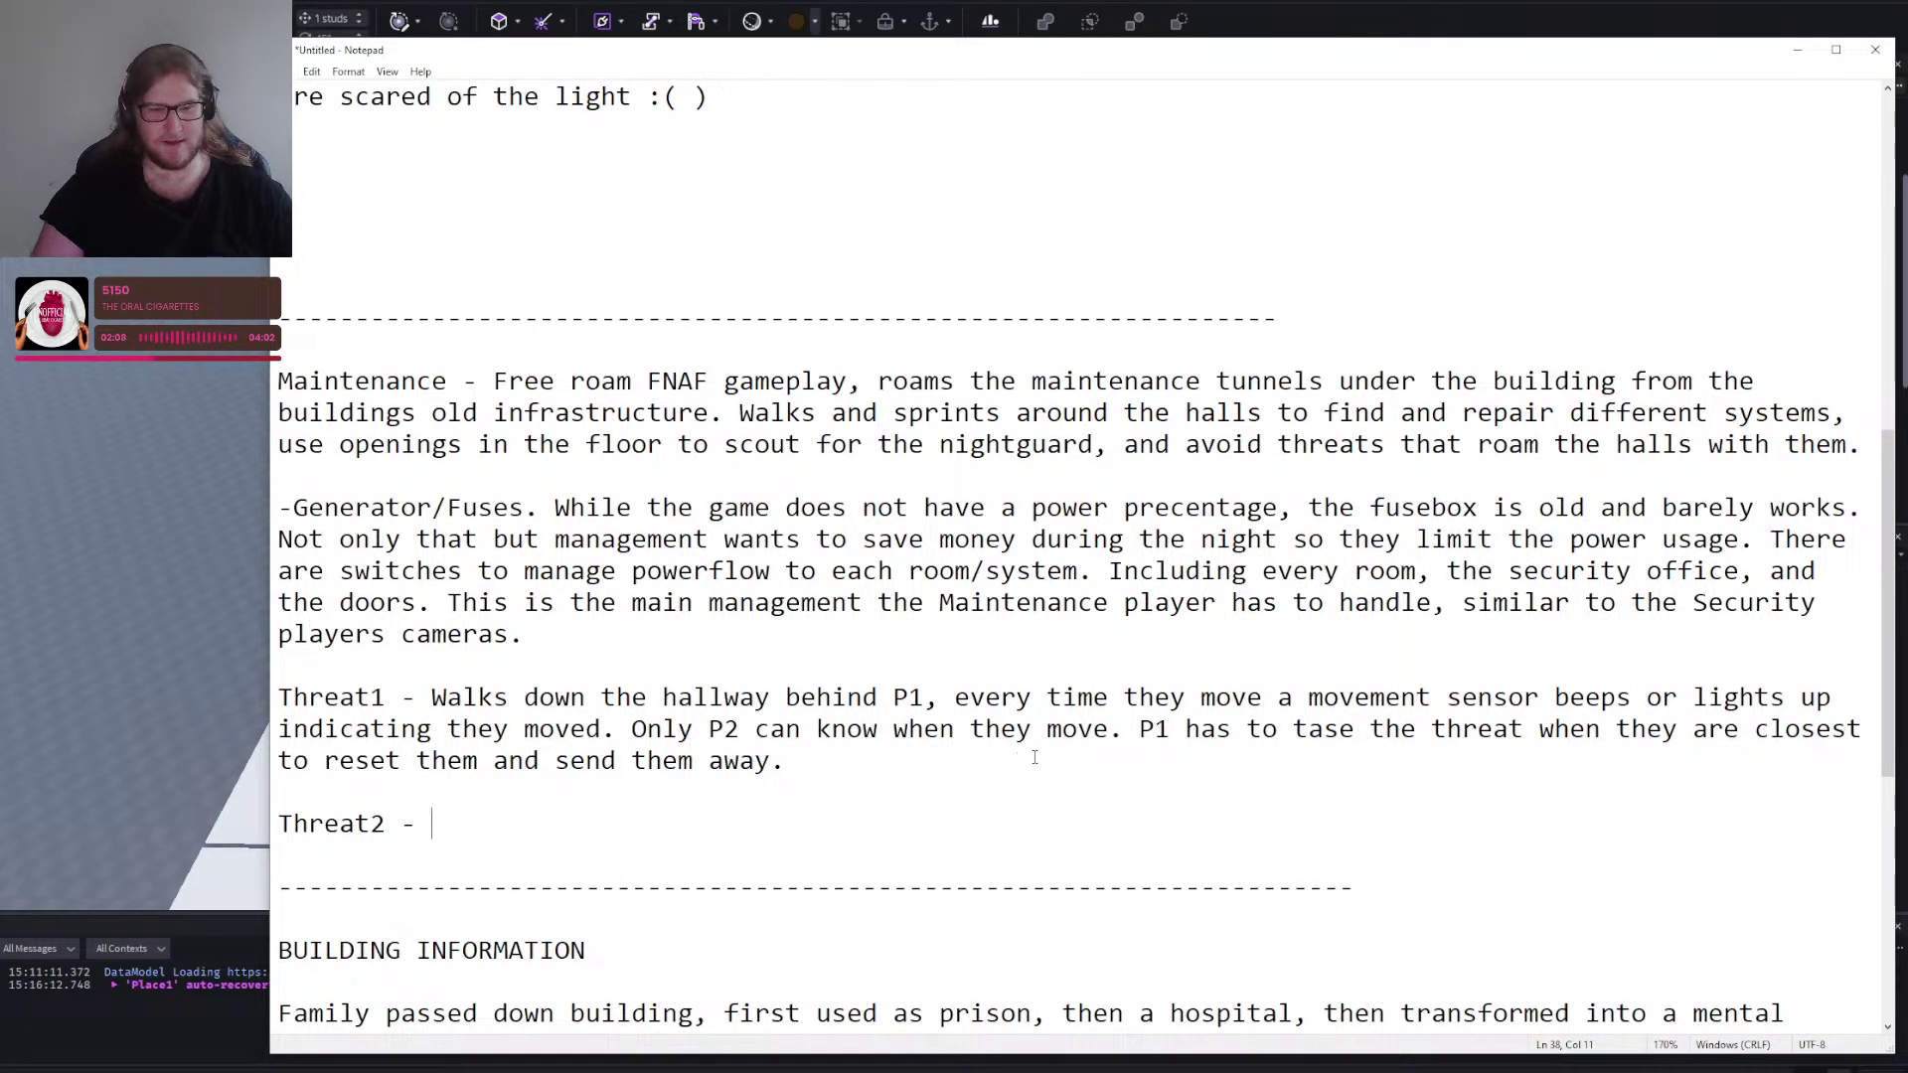
drag(1057, 753, 954, 698)
click(1051, 821)
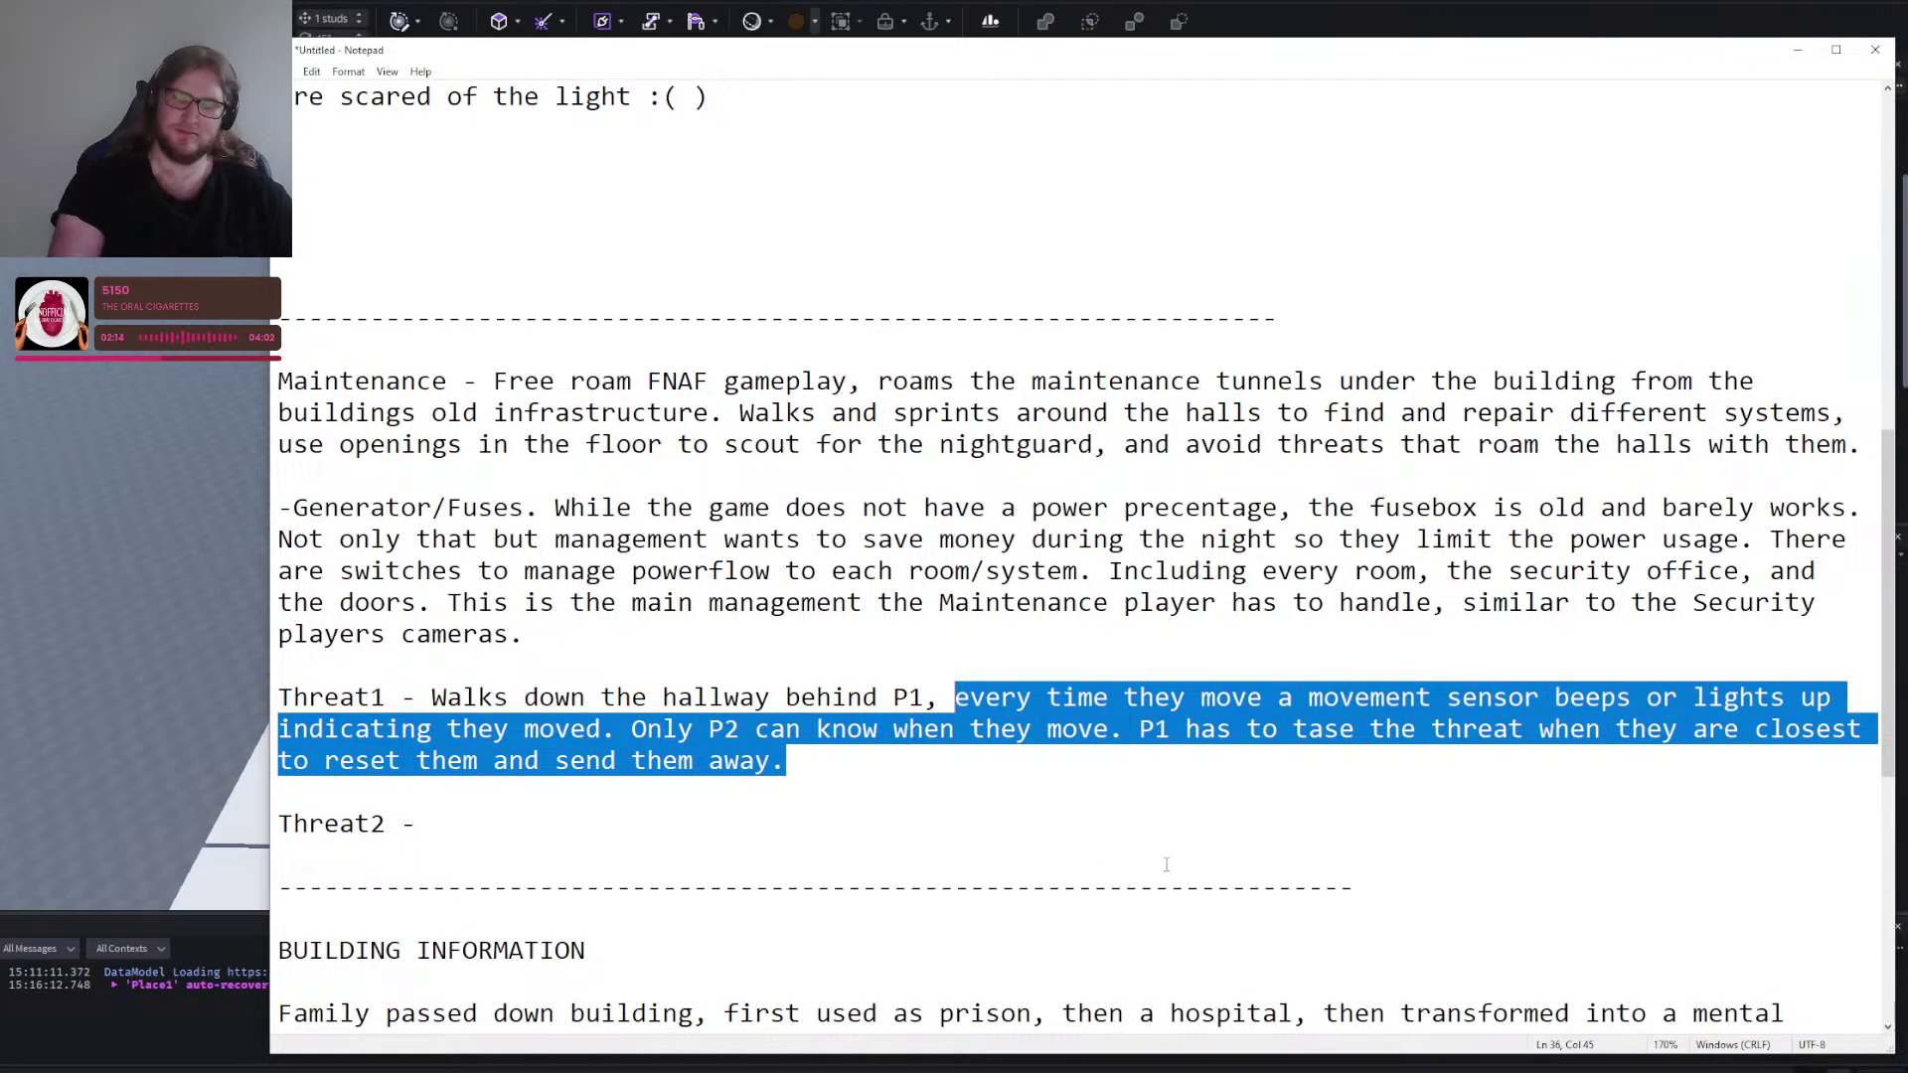
key(BackSpace)
Continue Maintenance Threat1's description with "P2 has access to a rader that can scan for threats in the hallway.".
text(the hallway behind P1, th)
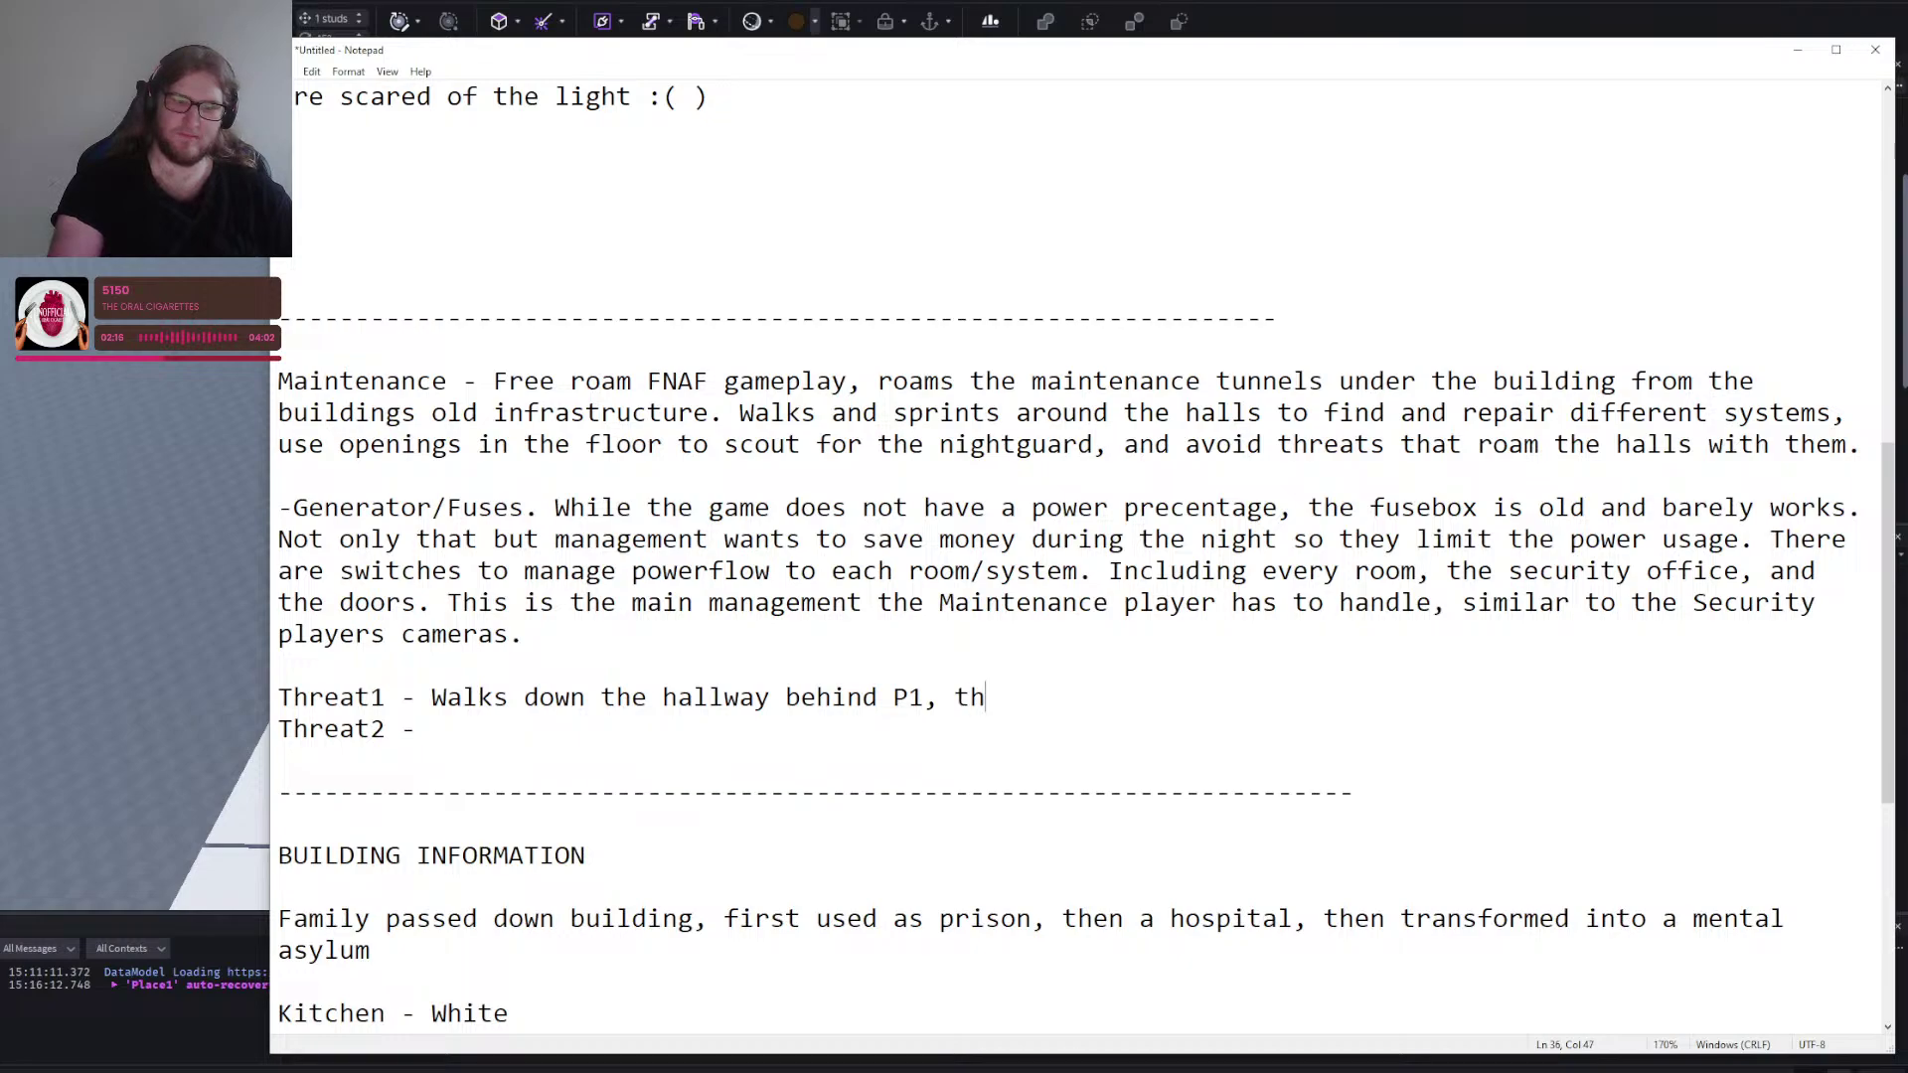
key(BackSpace)
key(BackSpace)
text(P2 has access )
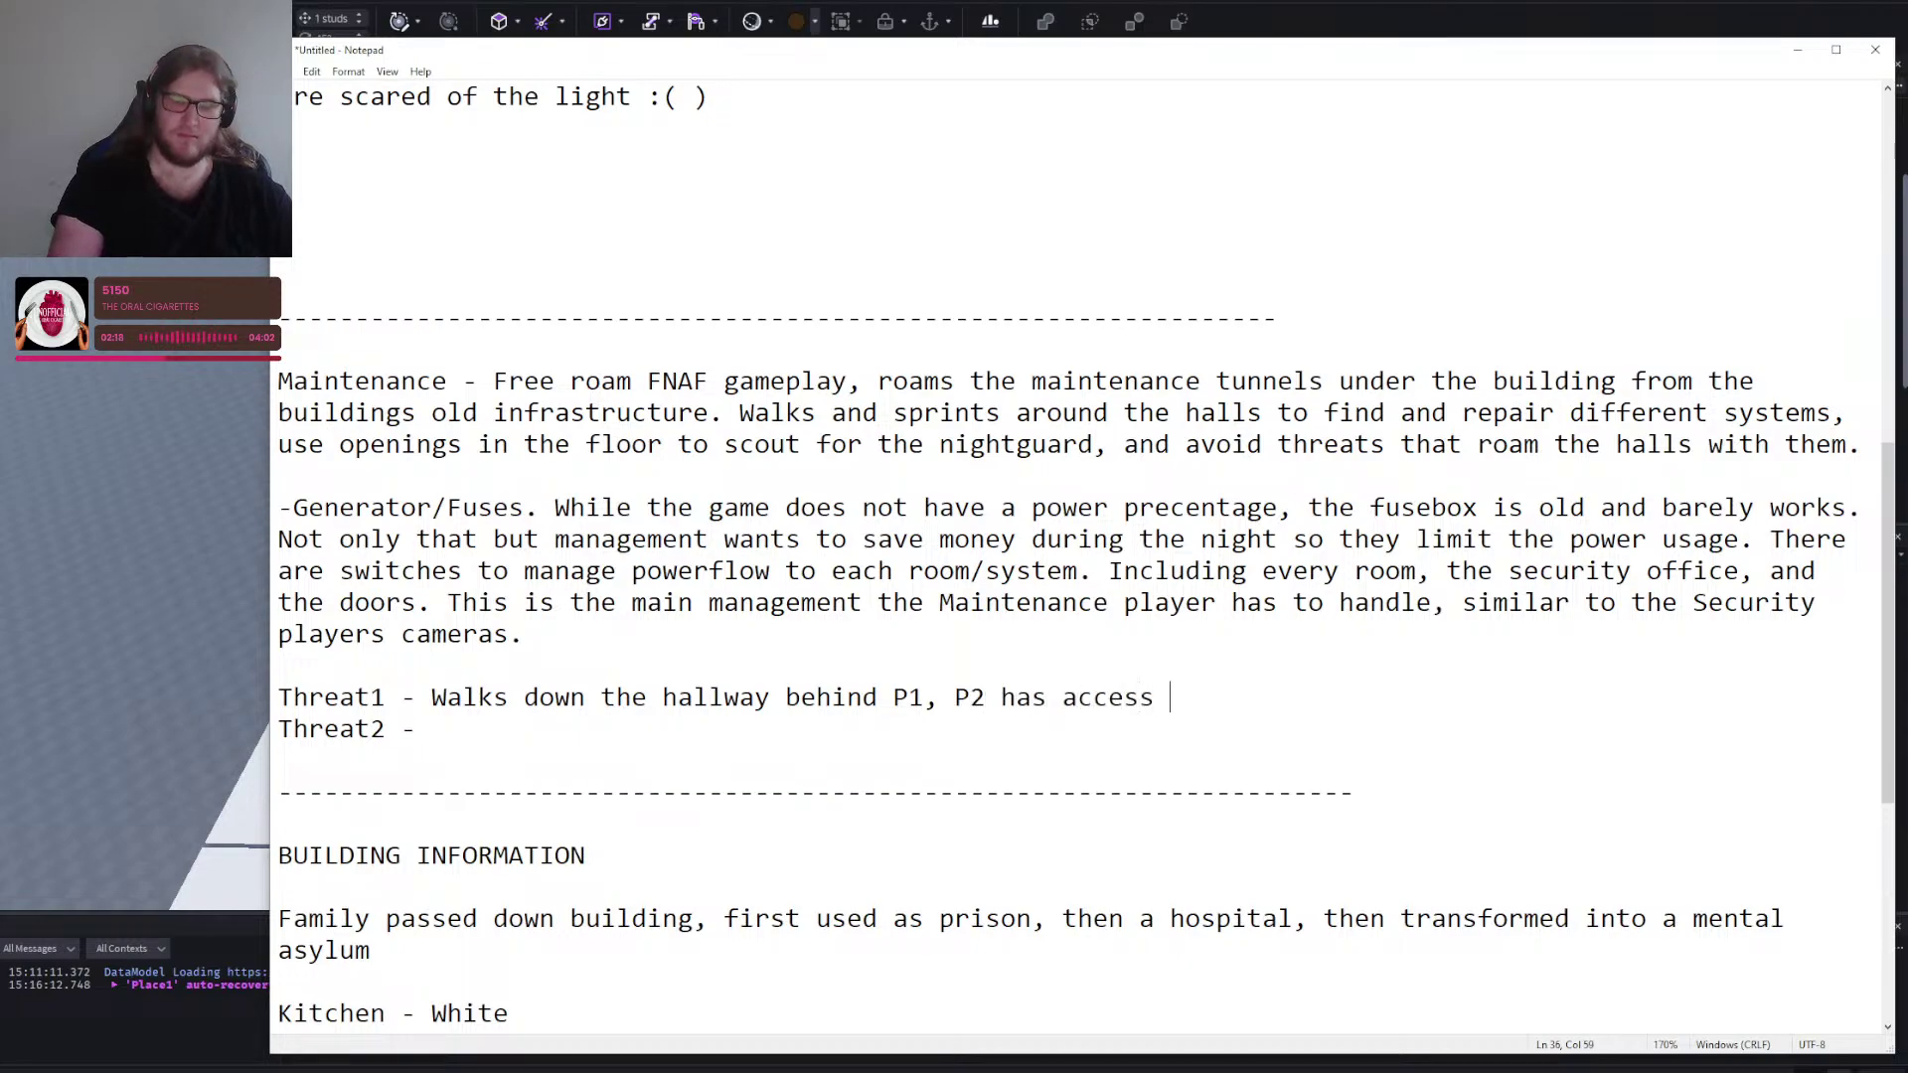
text(to a rader that can s)
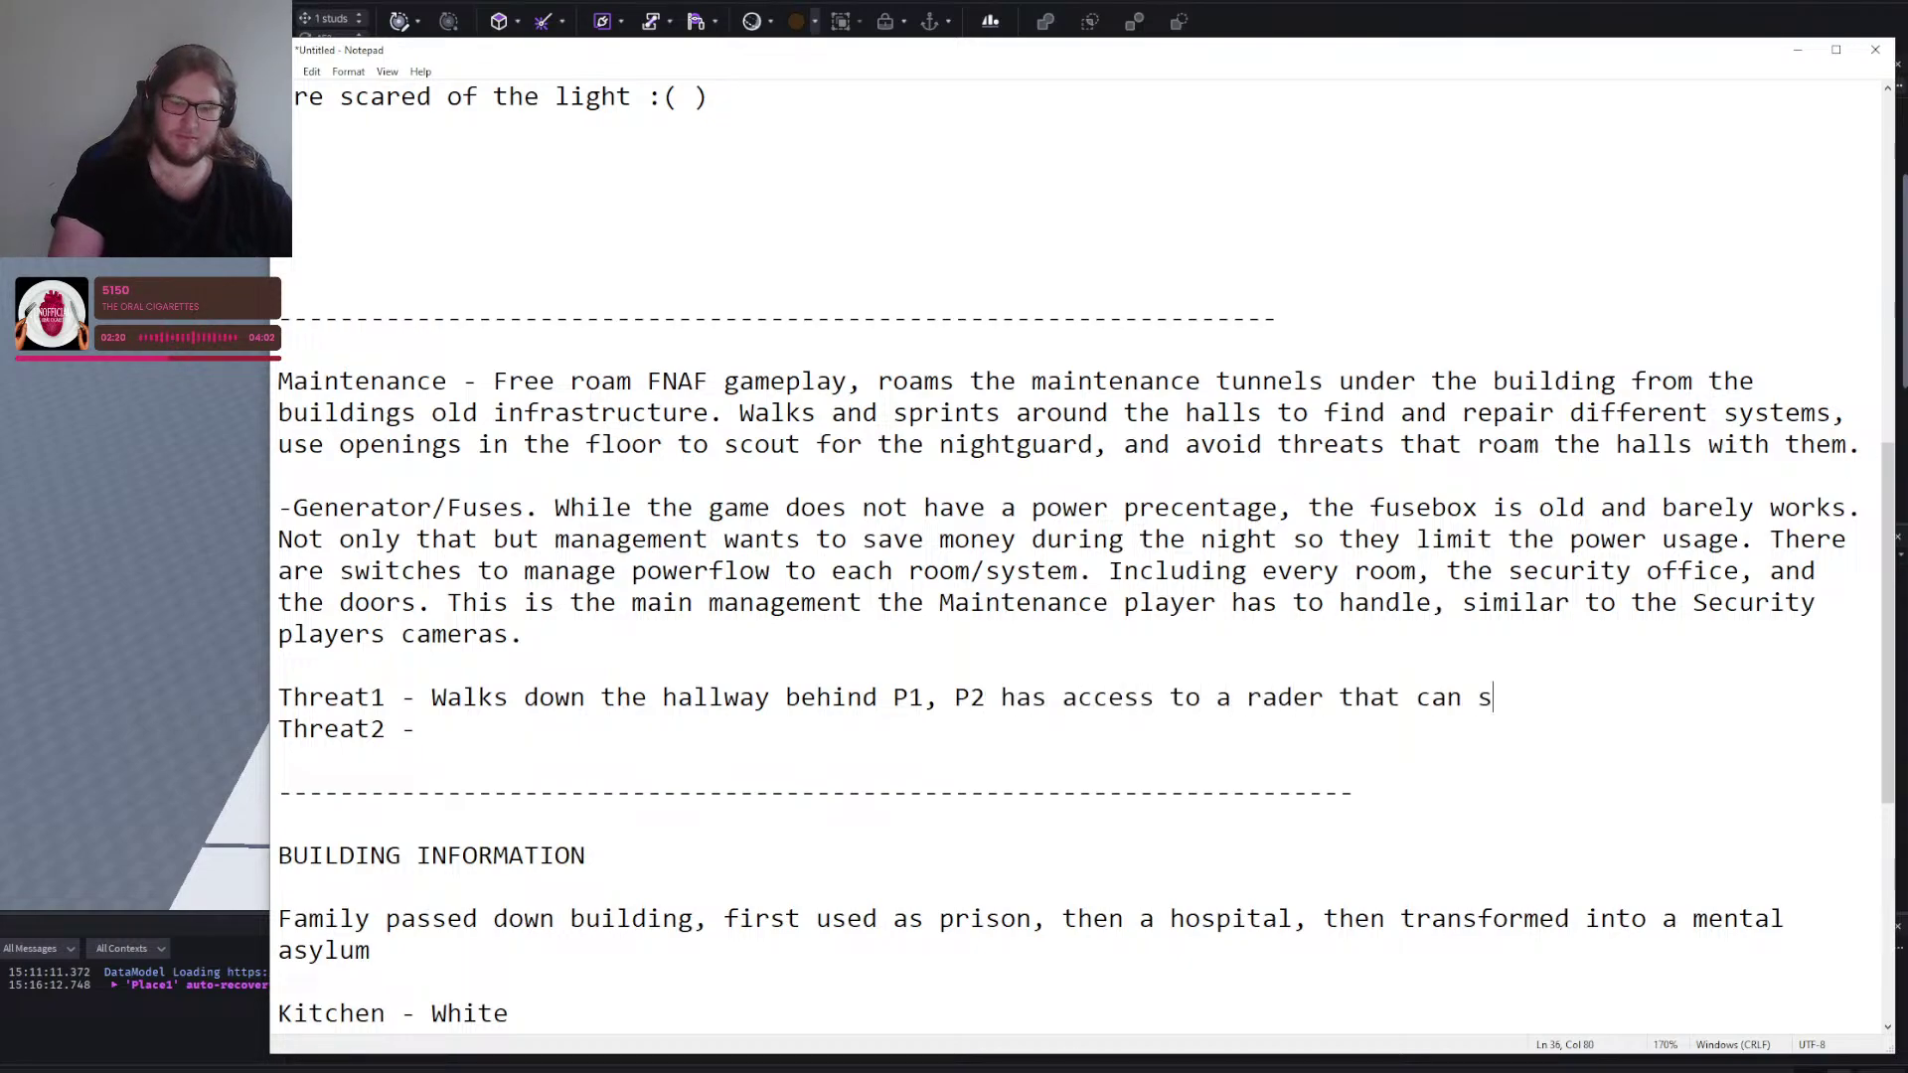
text(can the threat)
key(BackSpace)
key(BackSpace)
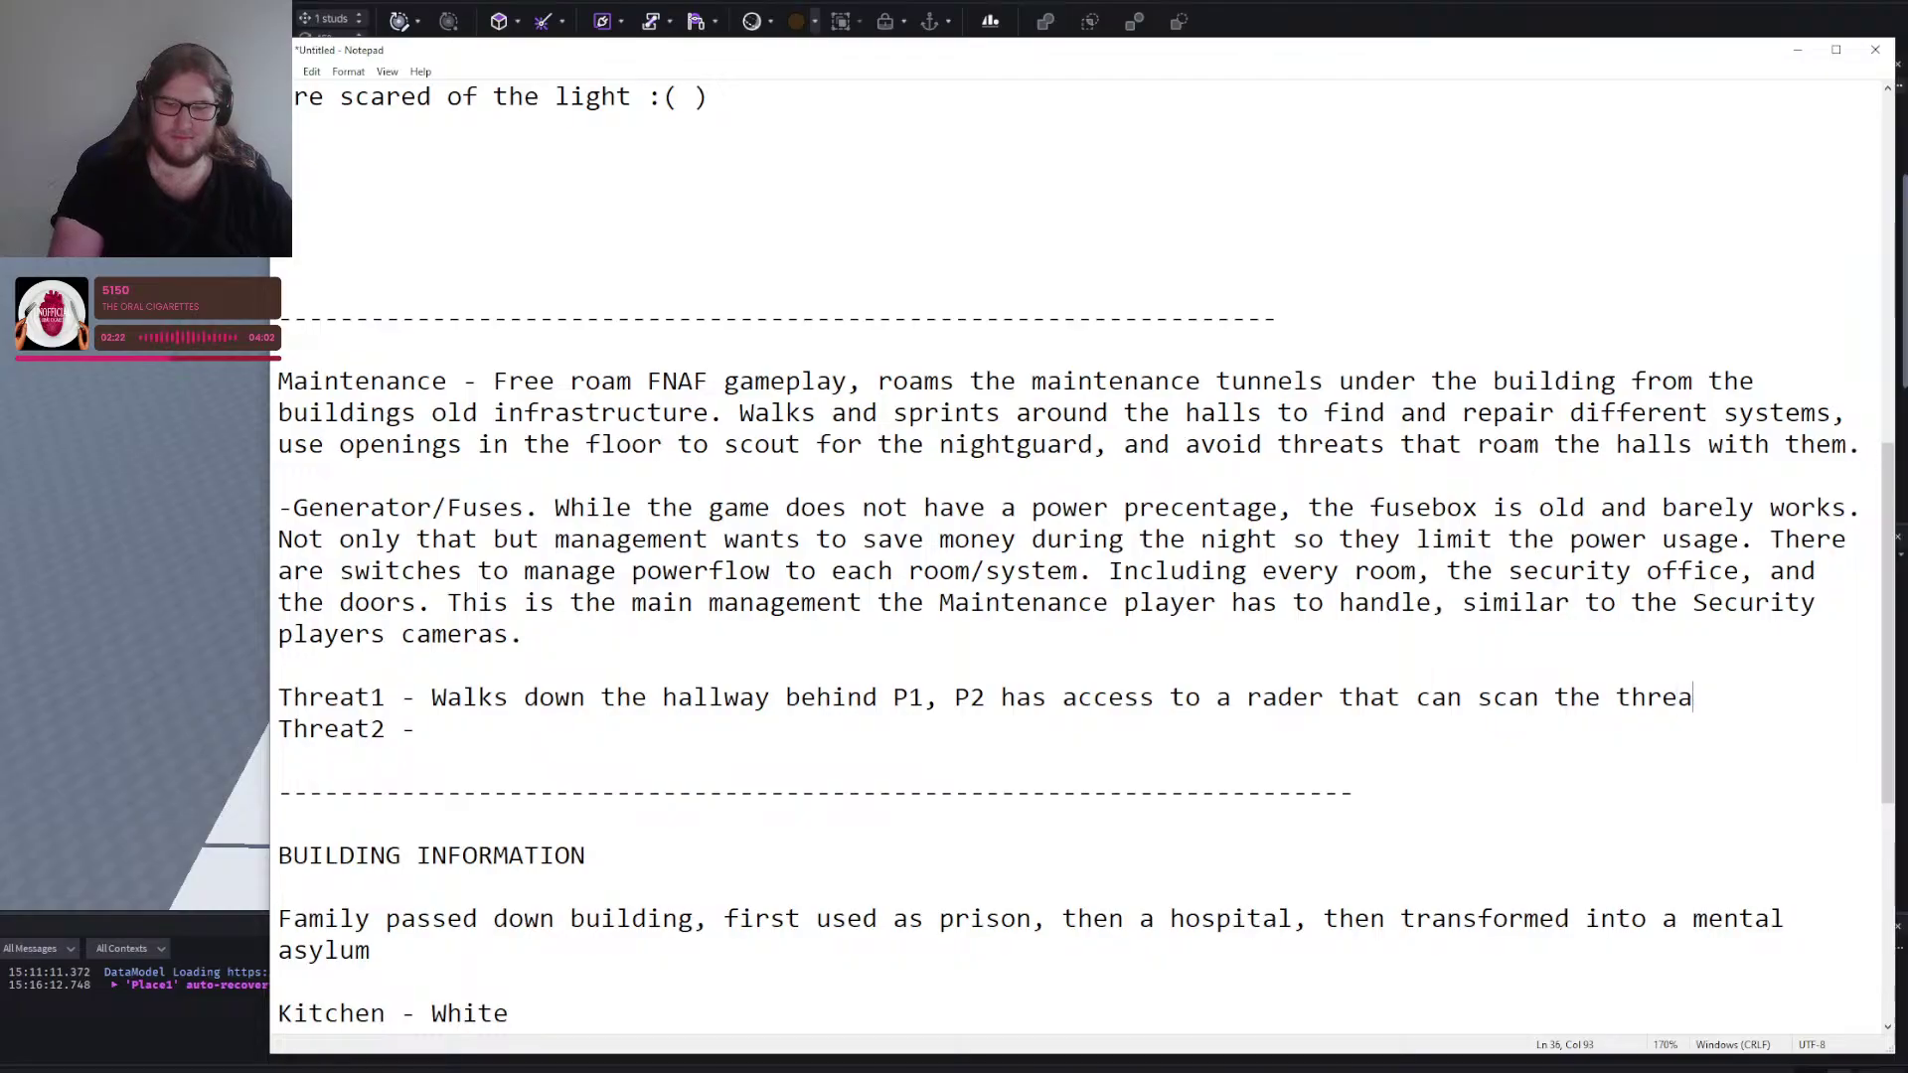
key(BackSpace)
key(BackSpace)
key(BackSpace)
key(BackSpace)
key(BackSpace)
key(BackSpace)
key(BackSpace)
key(BackSpace)
text(for threats )
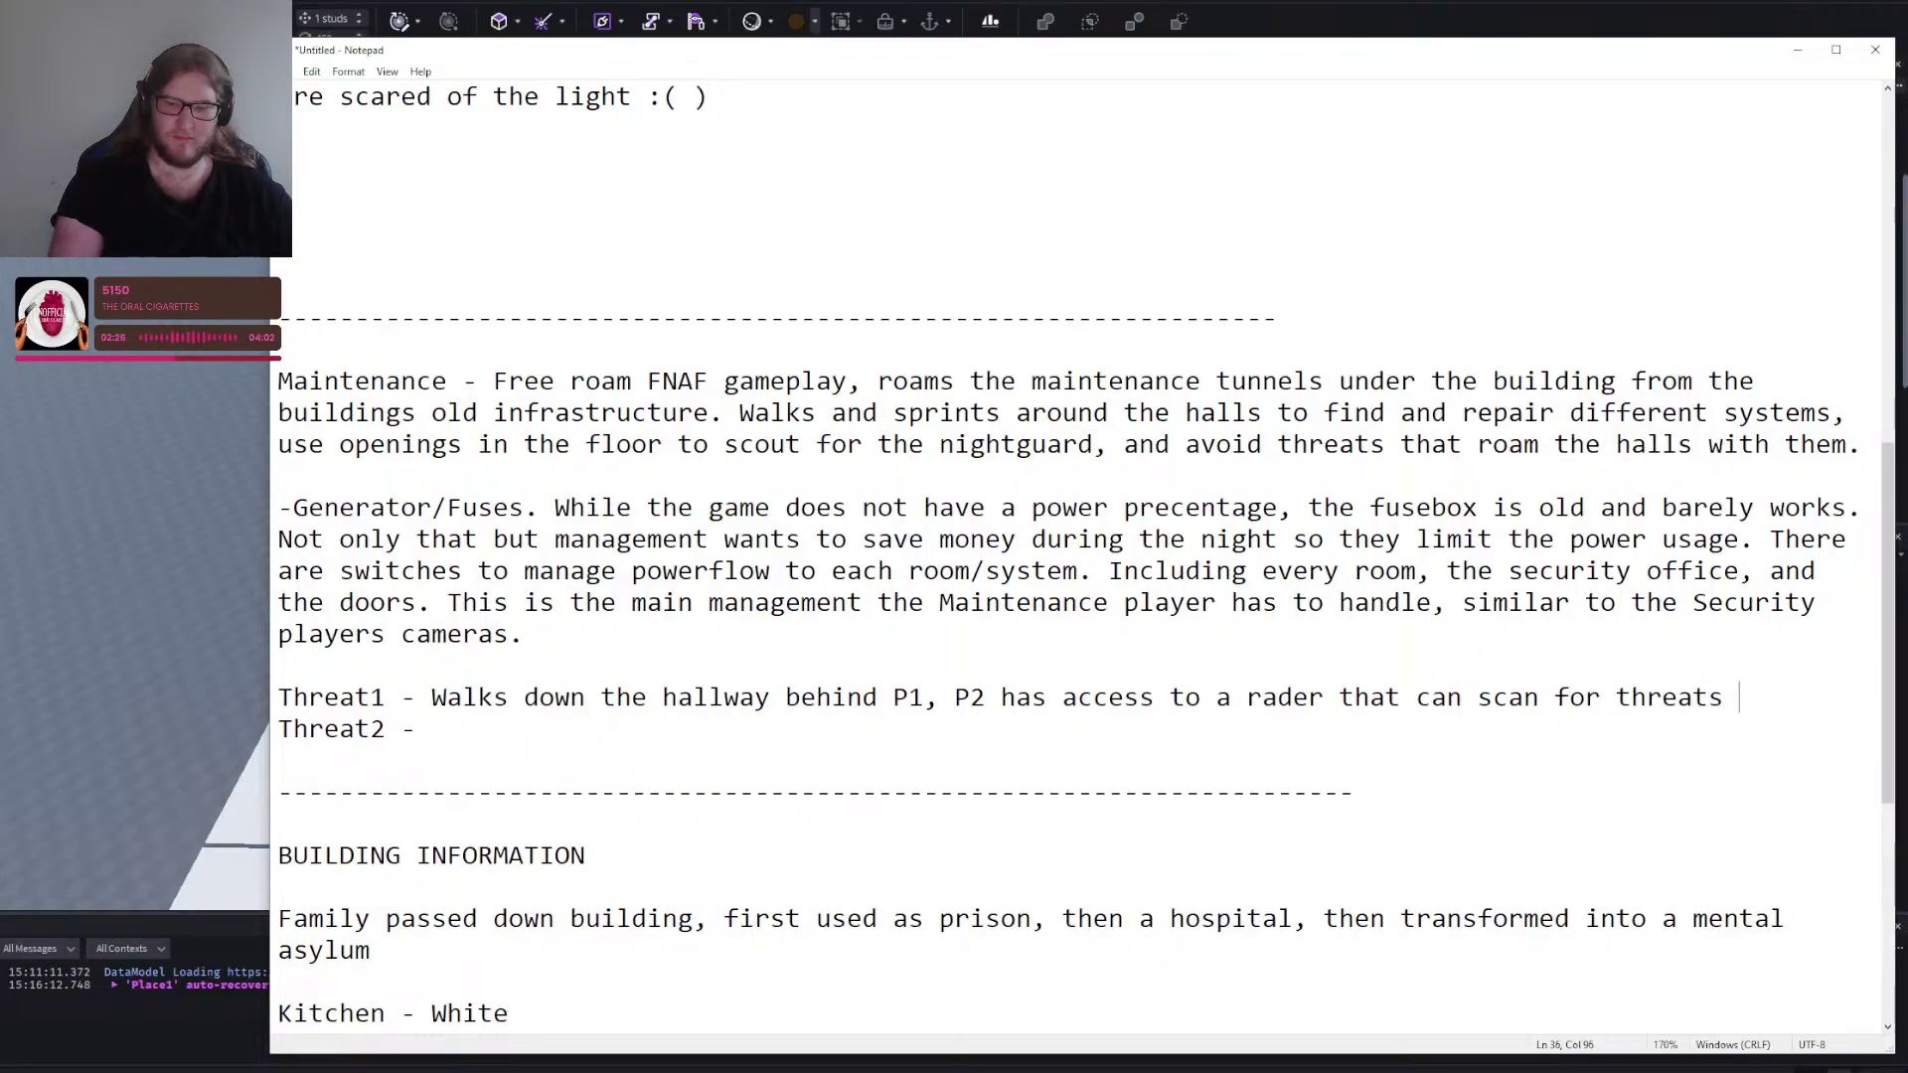
text(in the hallway. W)
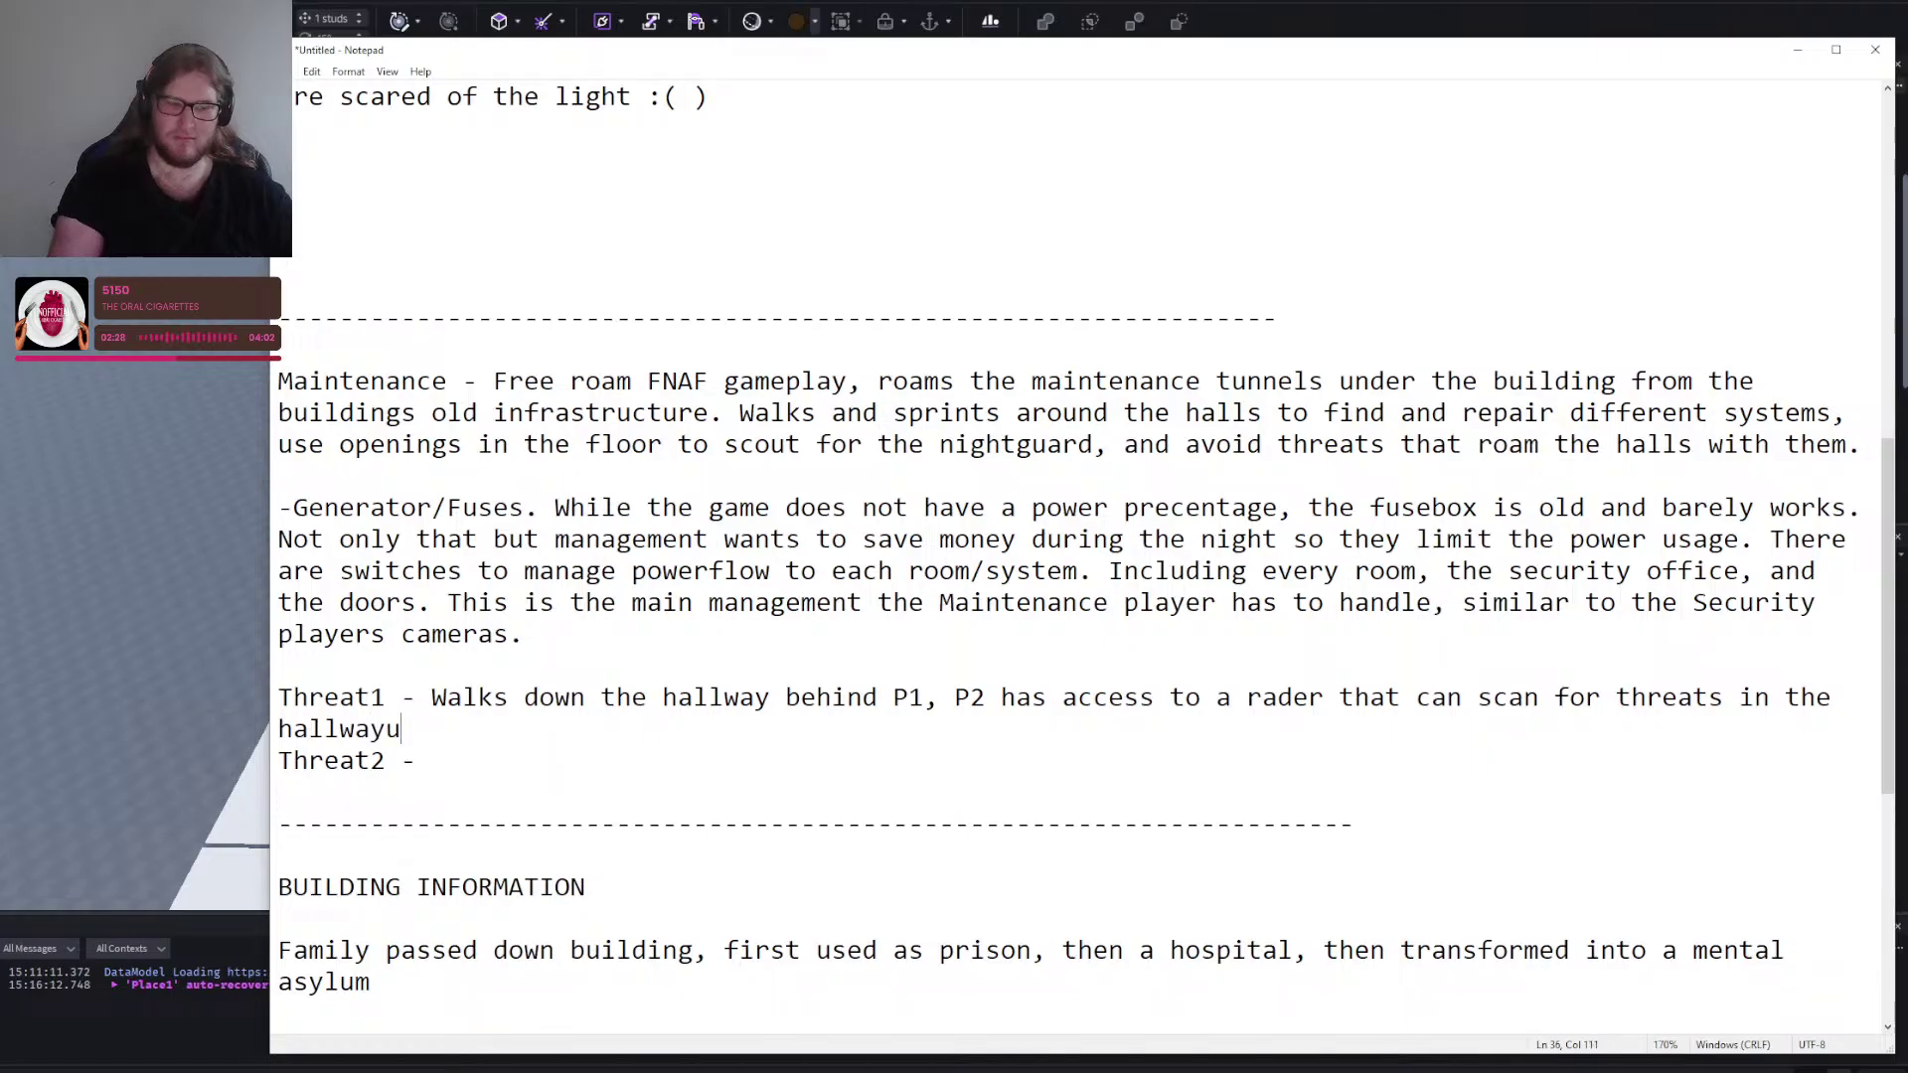
Finish Maintenance Threat1 with "When this one is closest, use the tazer to send them back." and restore the blank line before Threat2.
text(hen this )
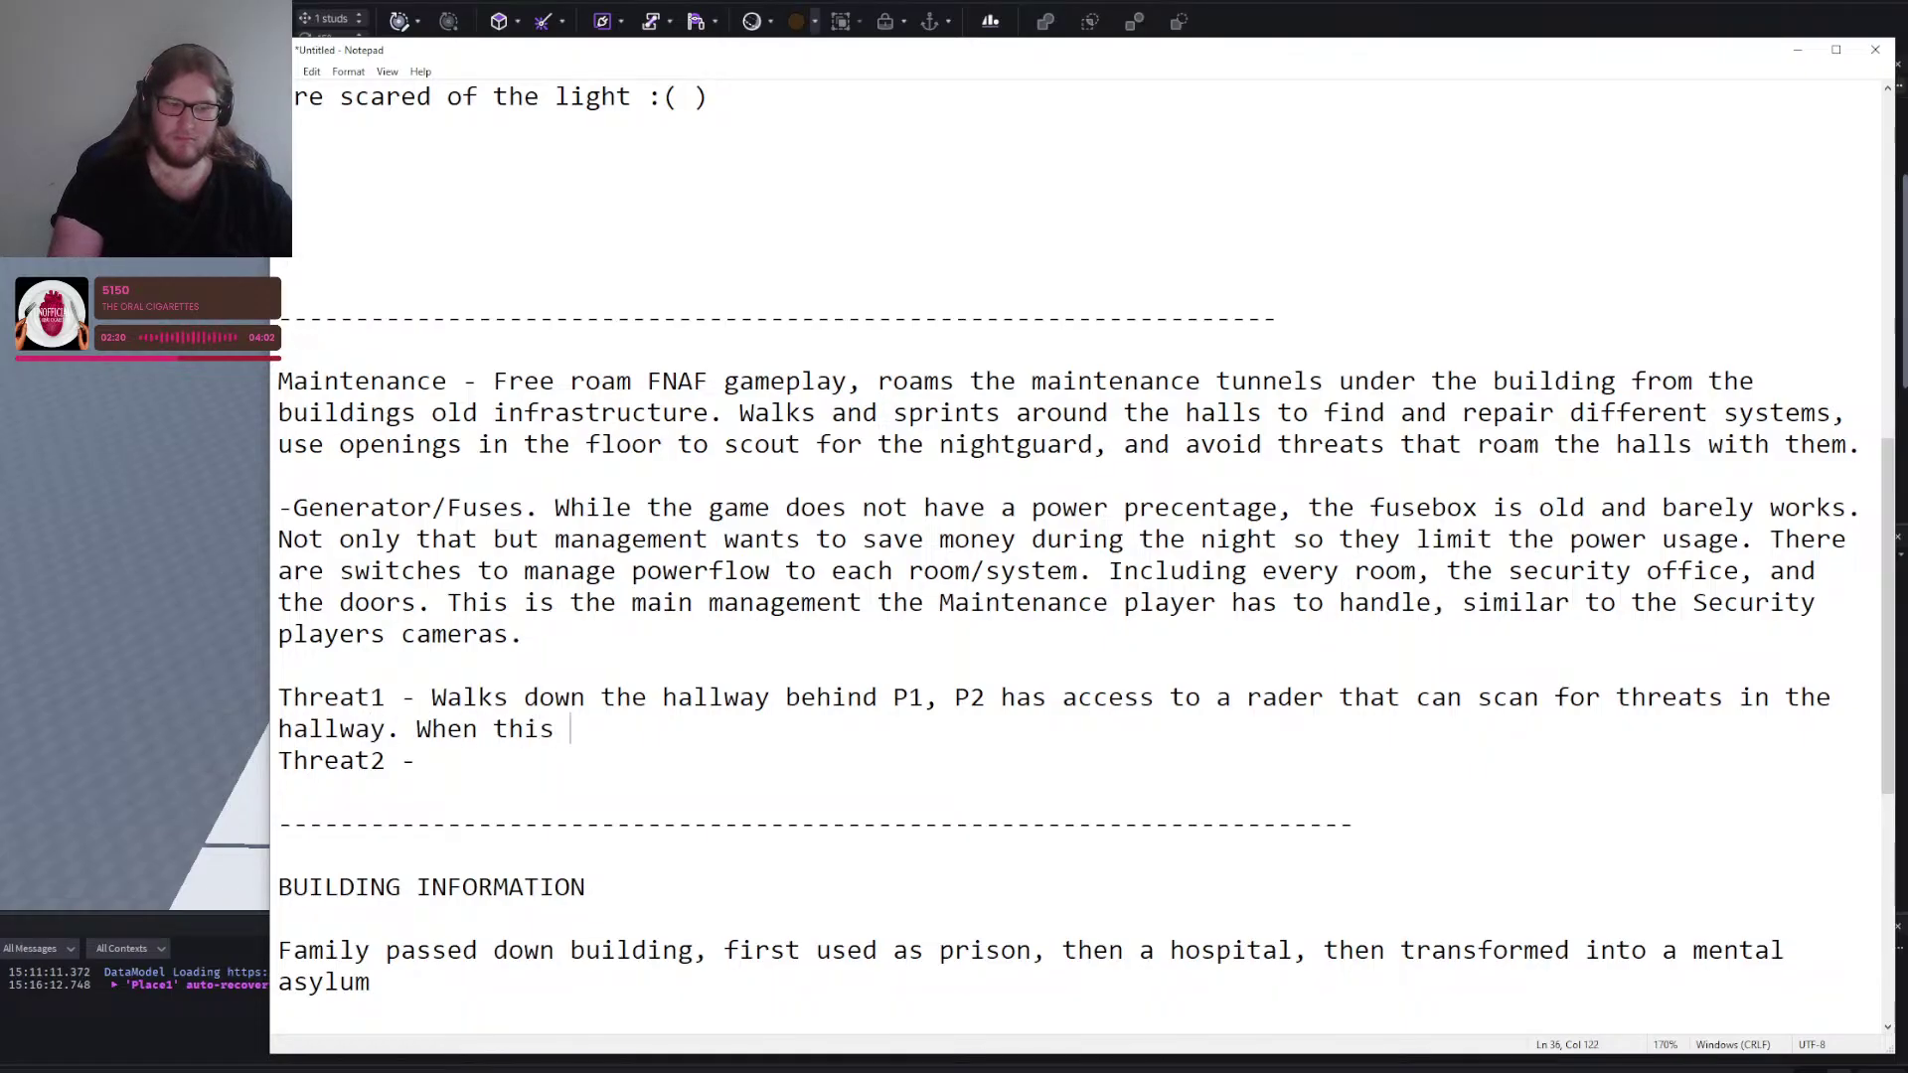
text(one is close, use the)
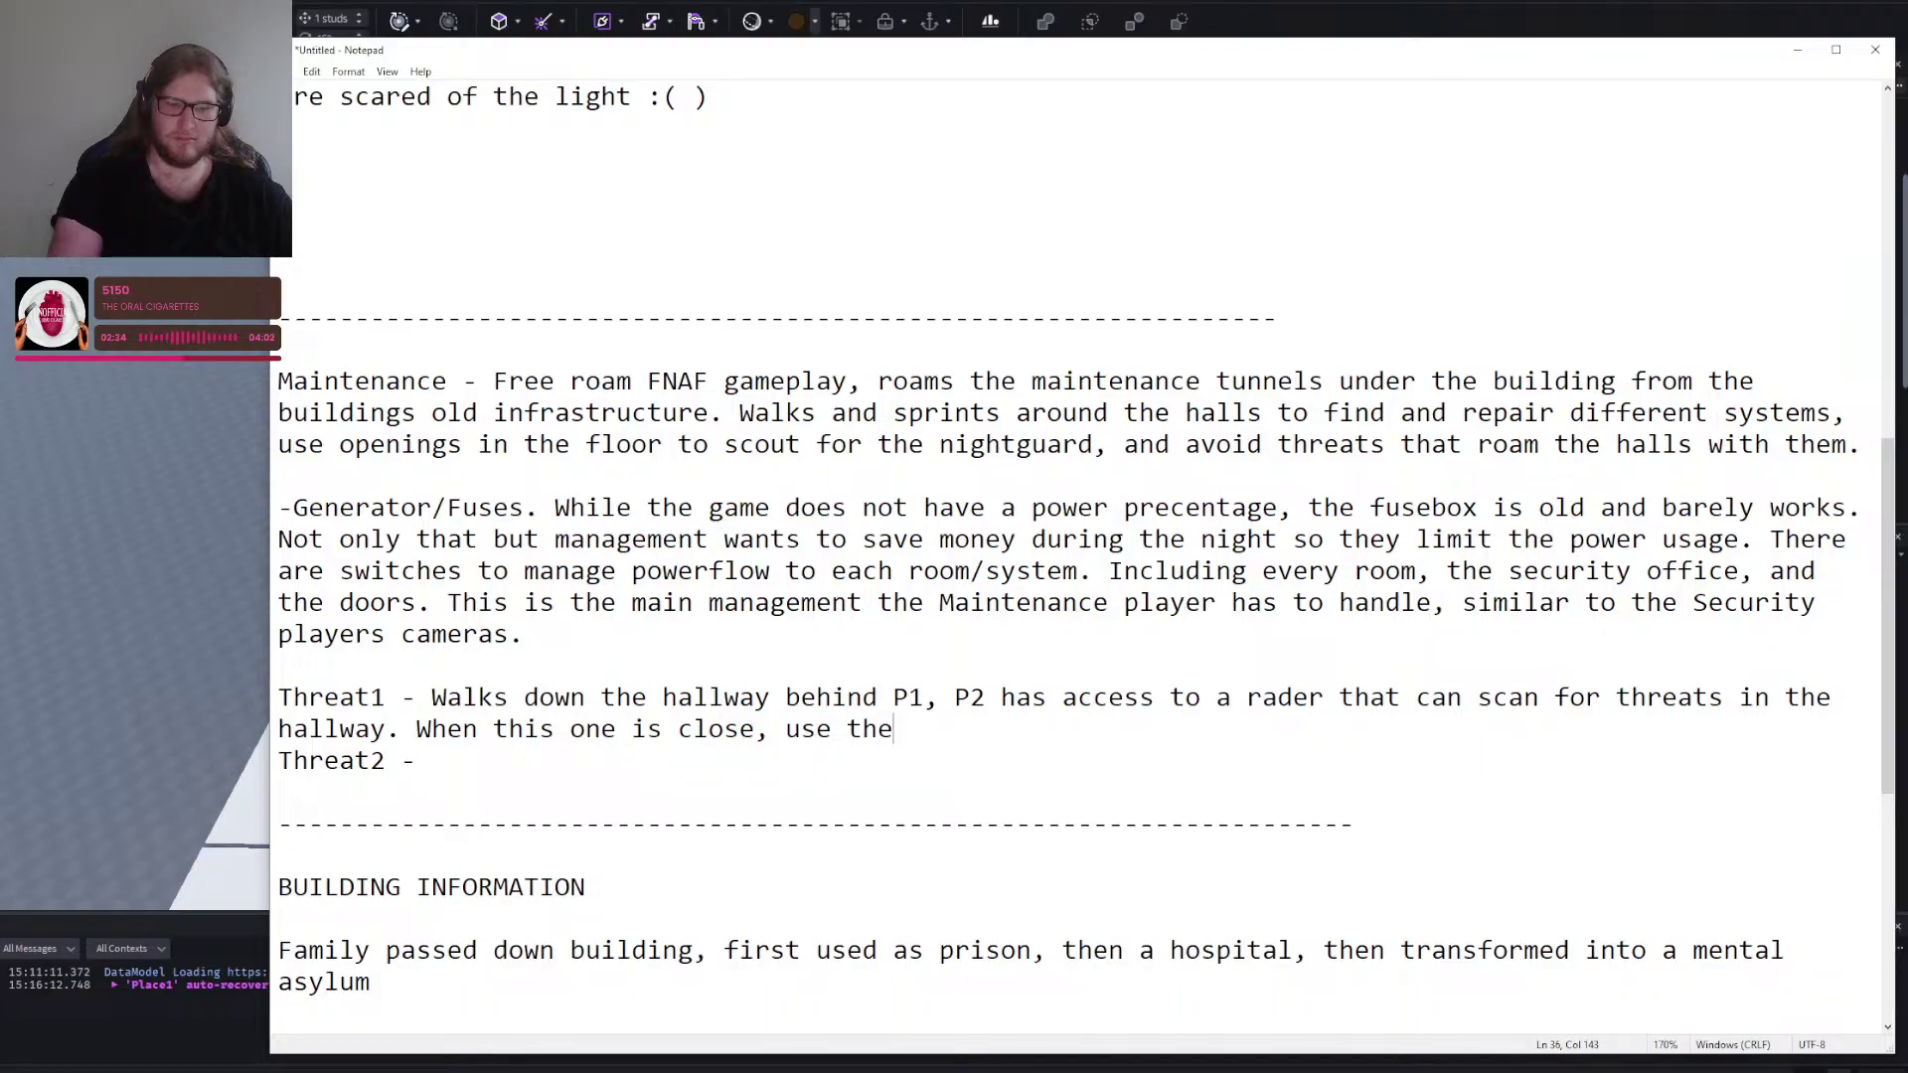
key(BackSpace)
key(BackSpace)
key(BackSpace)
key(BackSpace)
key(BackSpace)
key(BackSpace)
key(BackSpace)
key(BackSpace)
key(BackSpace)
text(st, use)
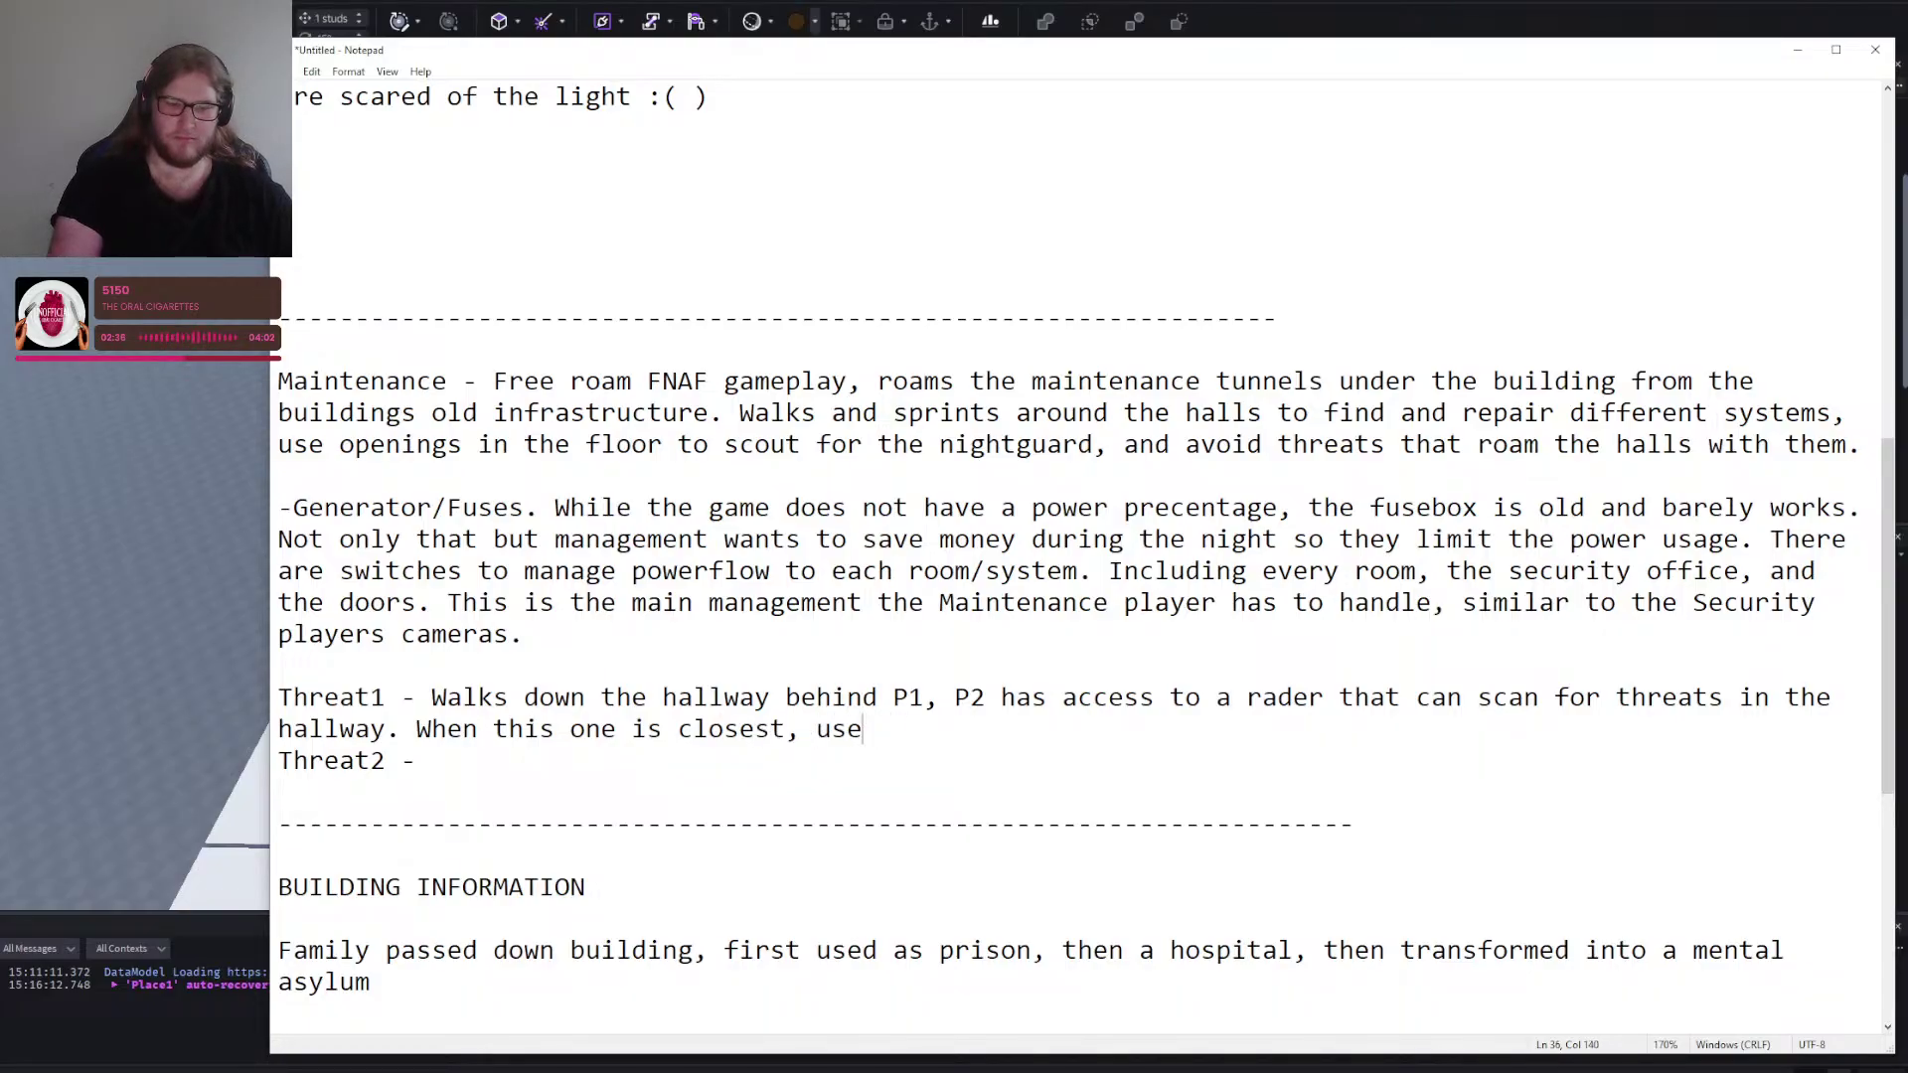
text( the tazer to send )
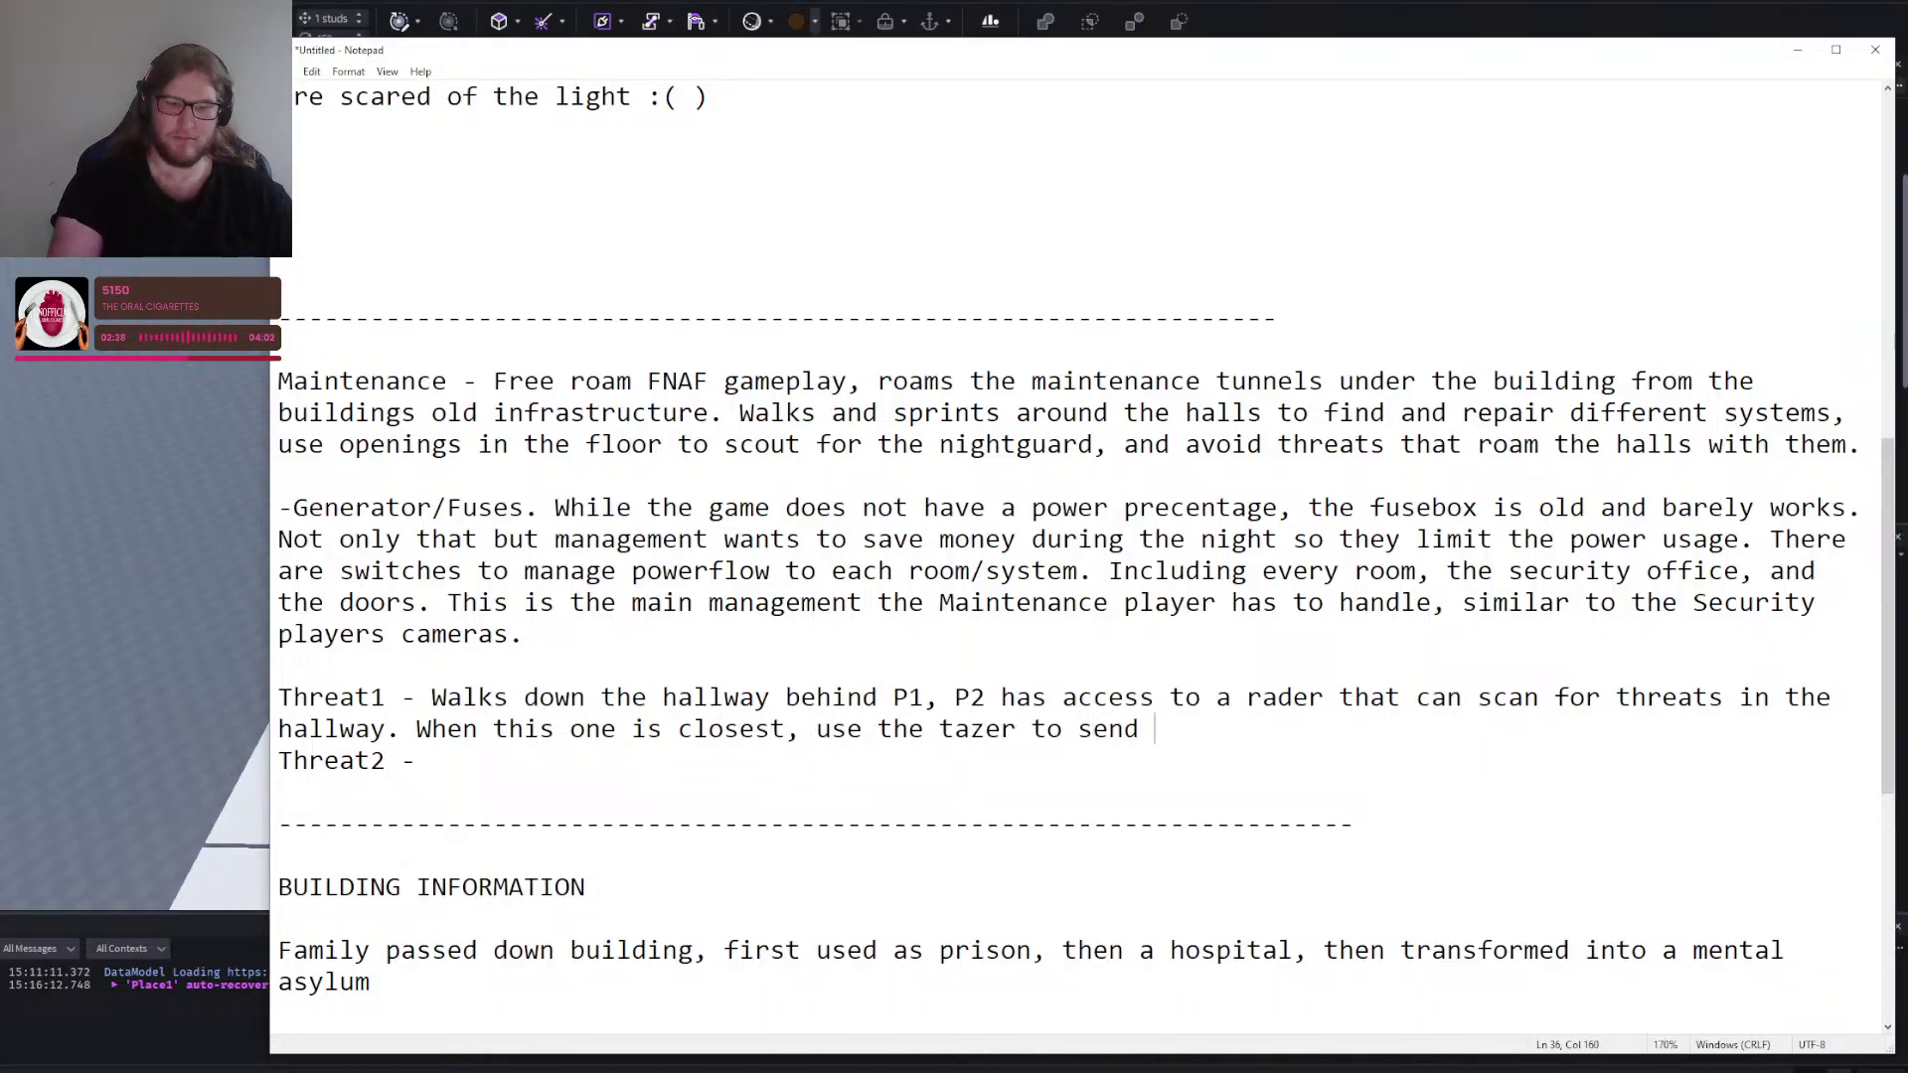
text(them back.)
key(Return)
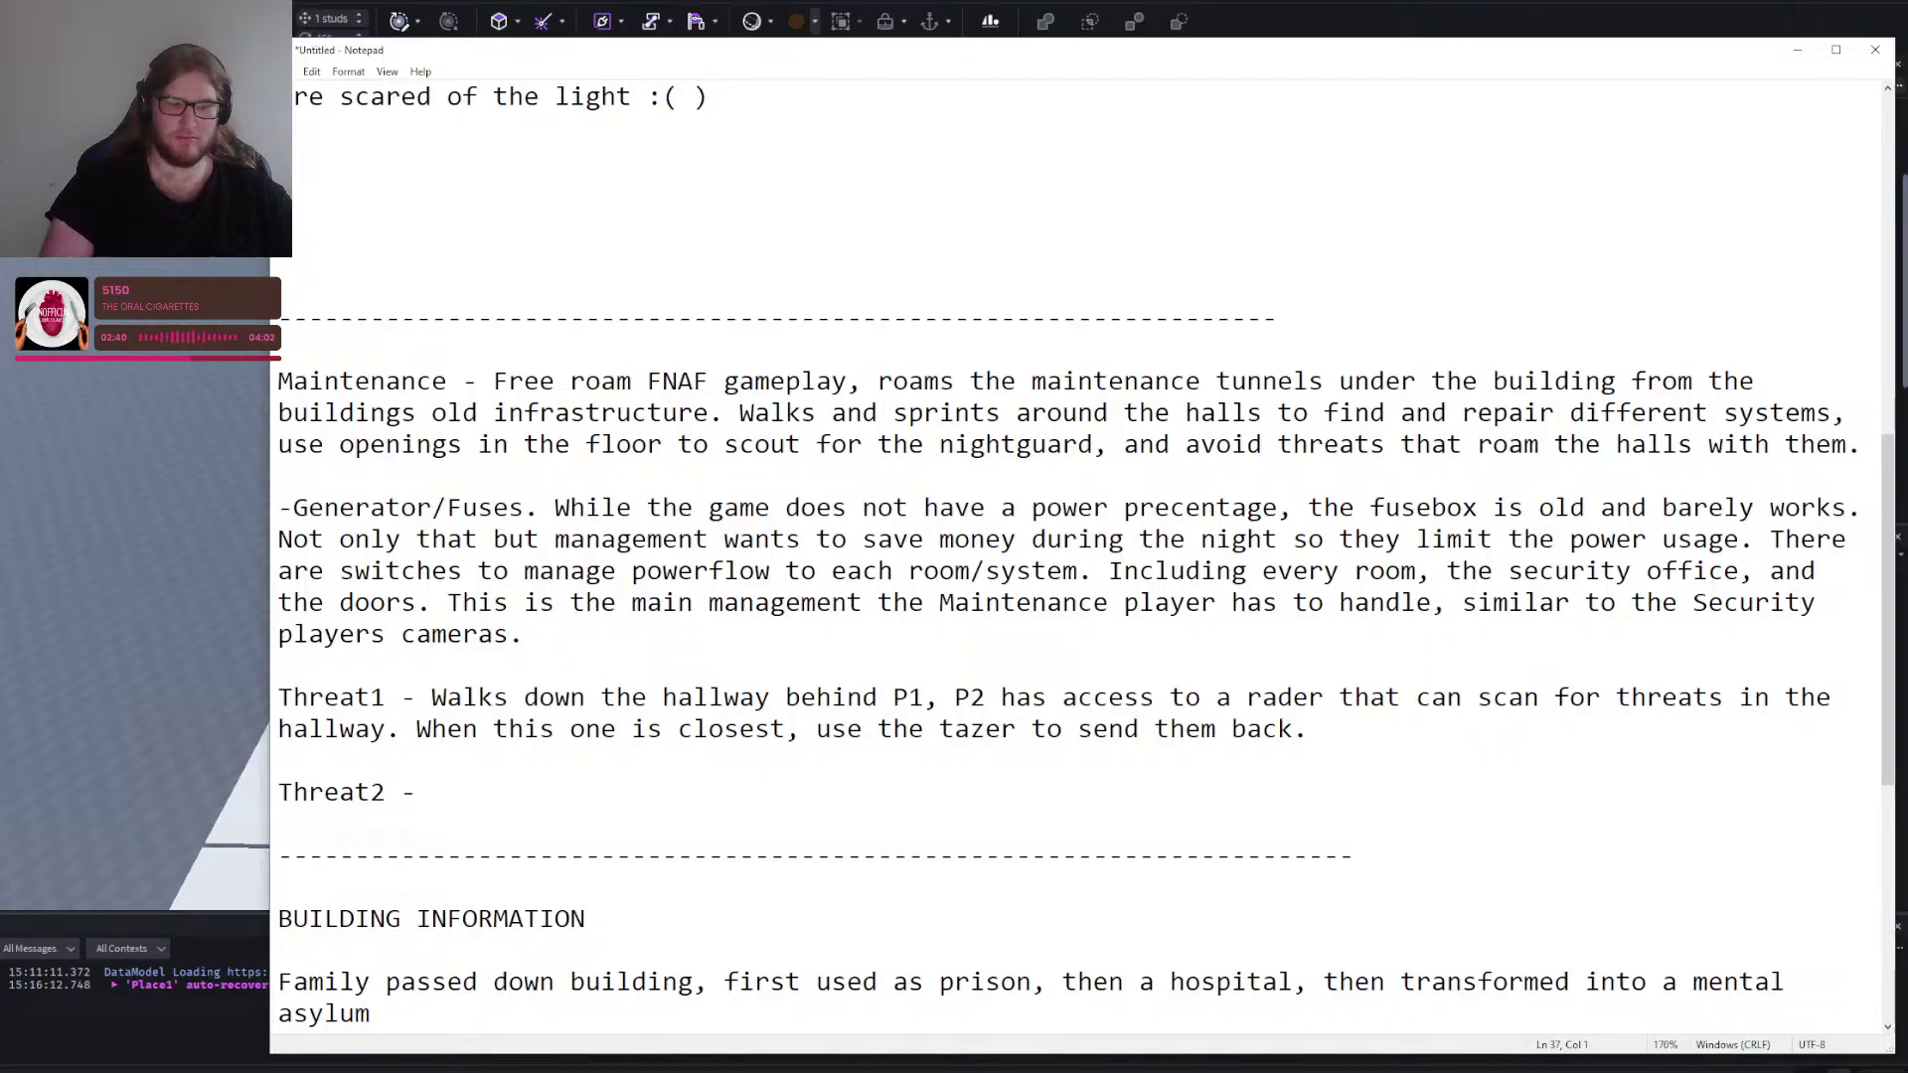
Describe Maintenance Threat2 as "Same as threat1, but when they are close you need to stare at them until they leave." and add two lines below.
click(611, 789)
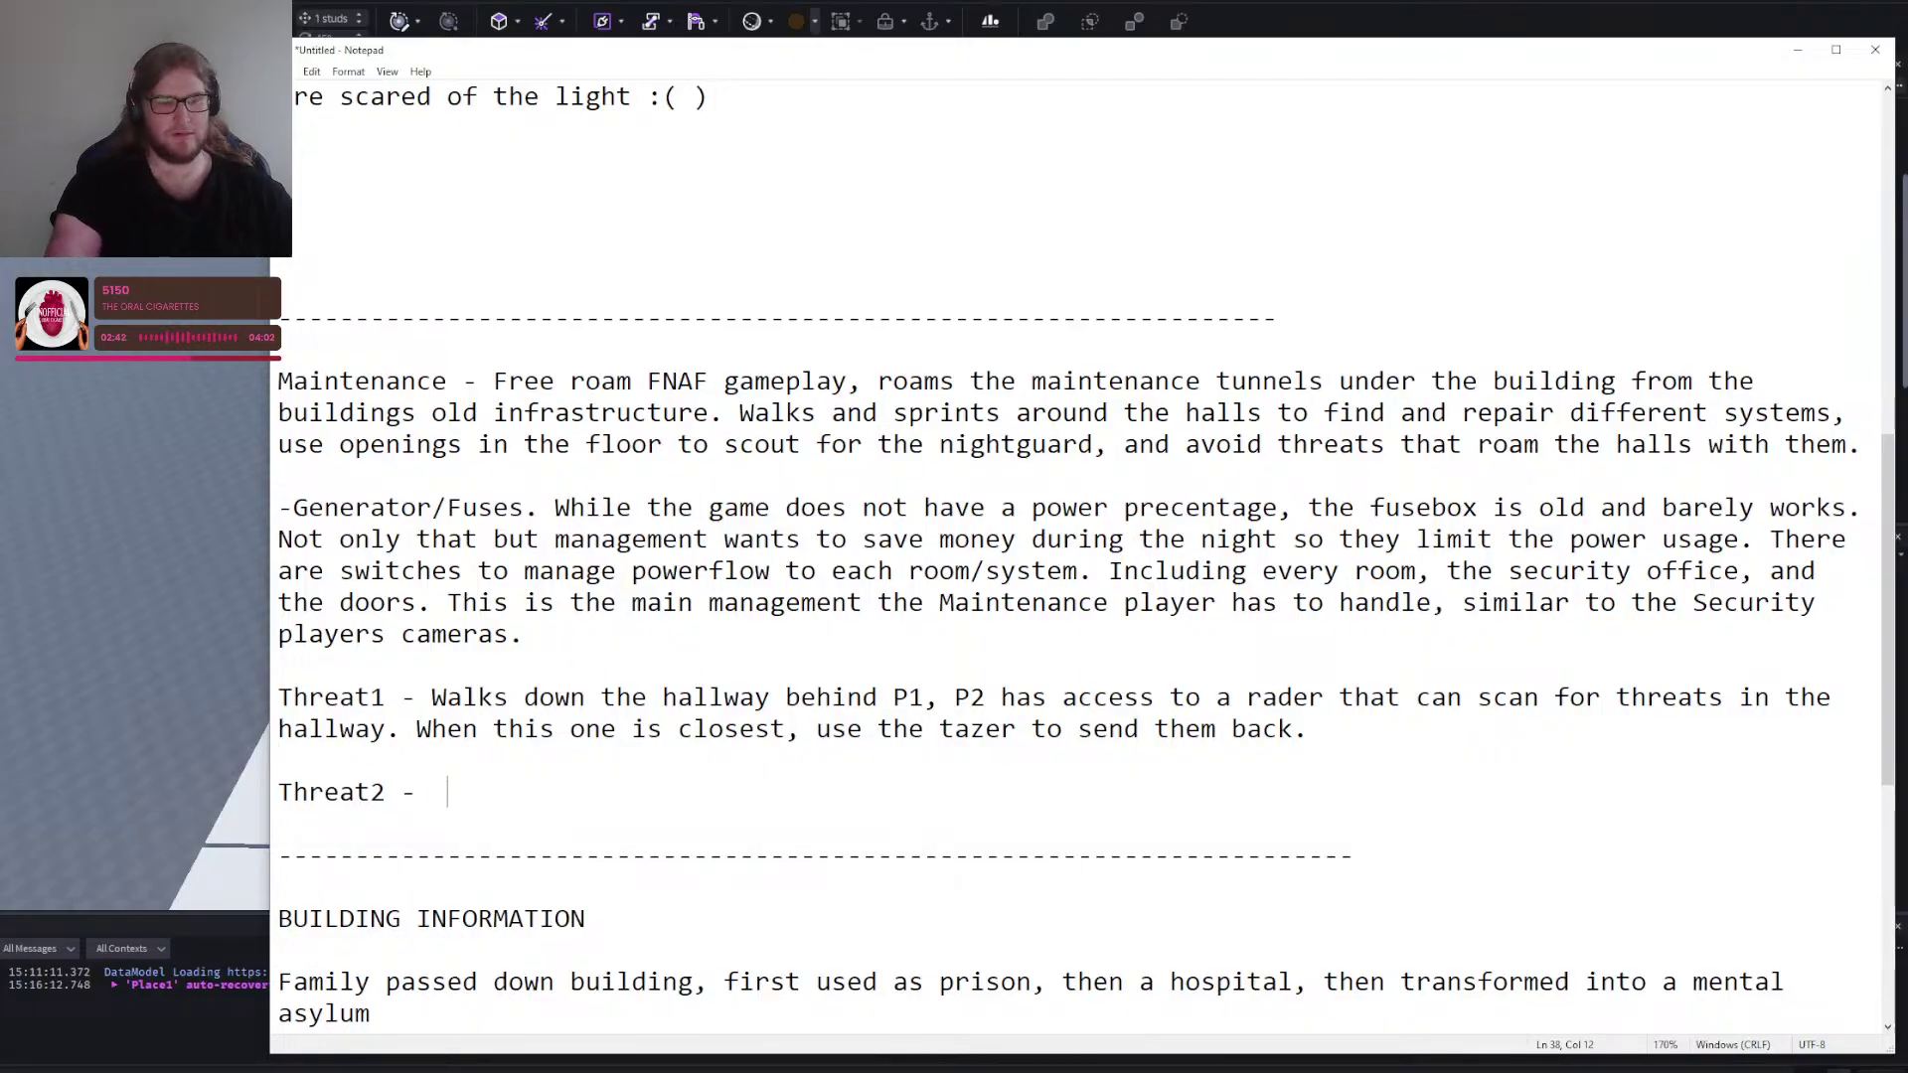
text(Same as threat)
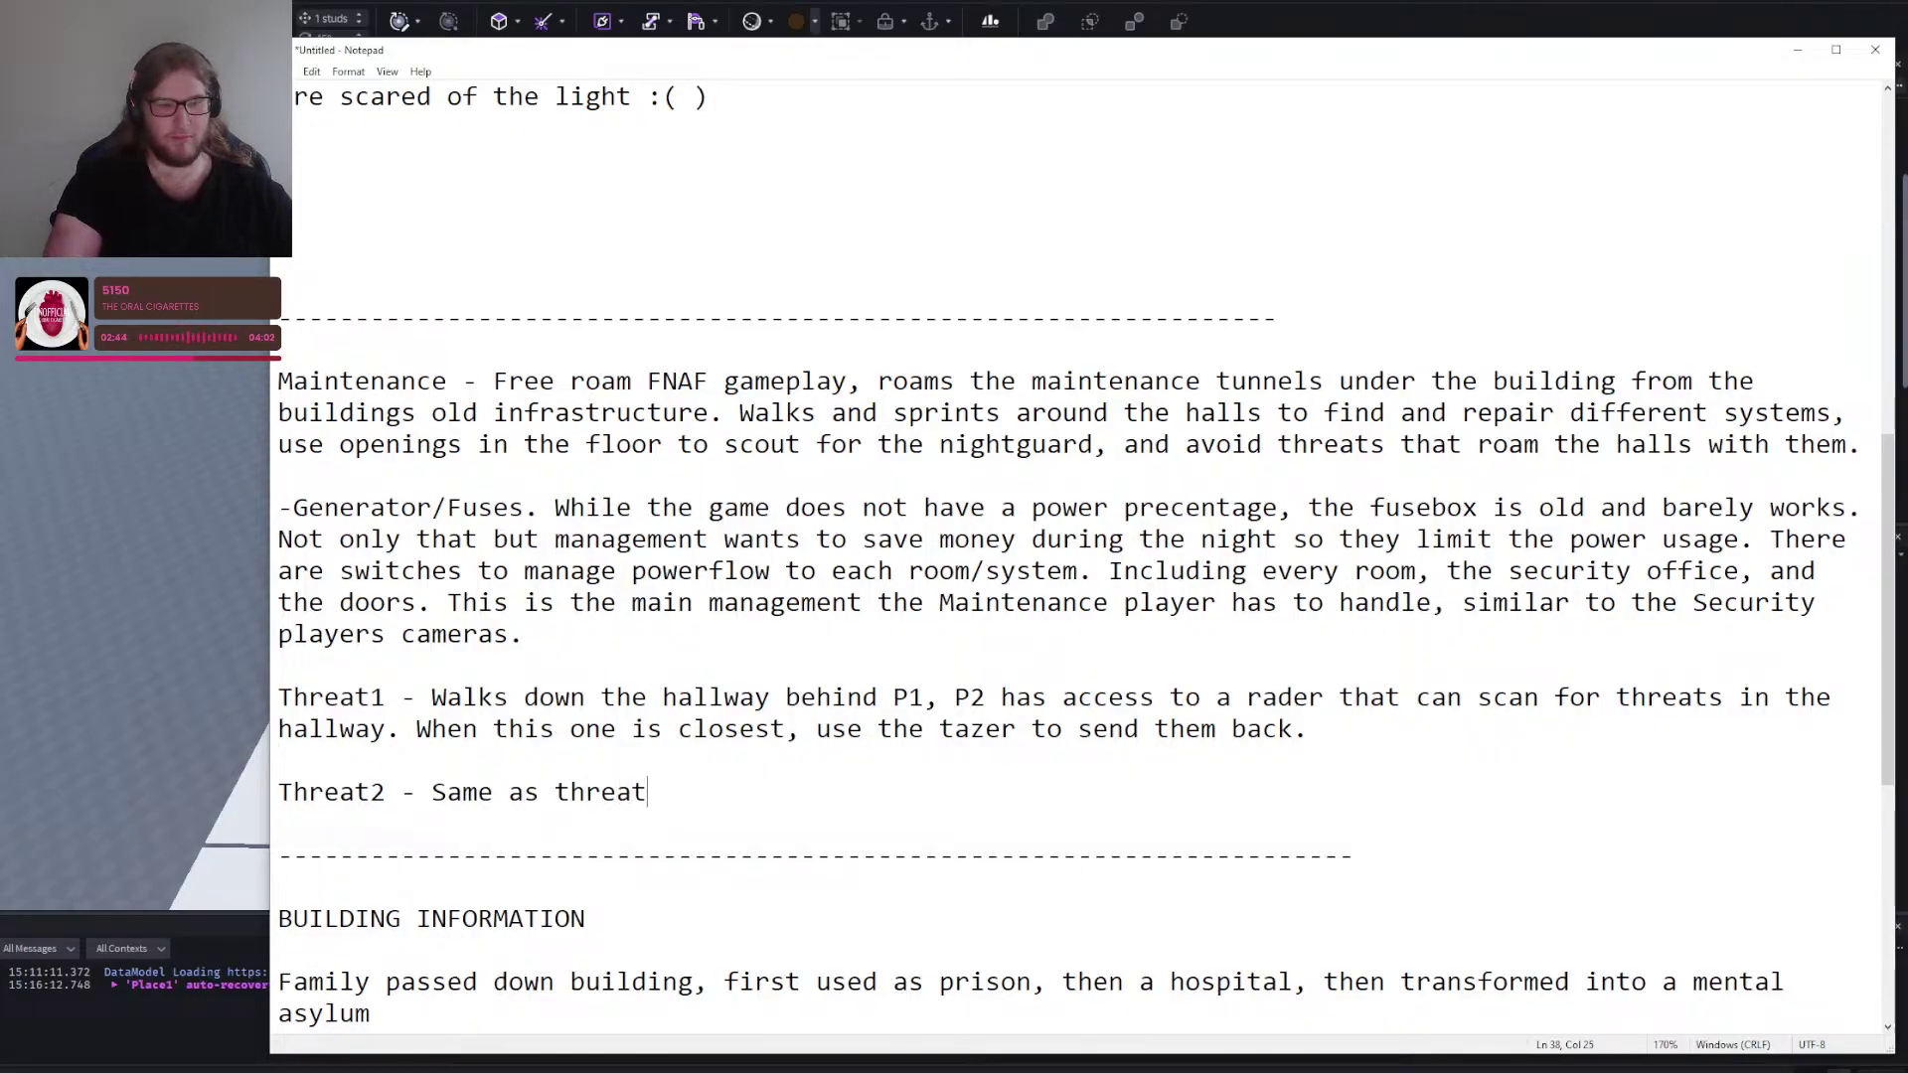
key(BackSpace)
text(1, but when they are close )
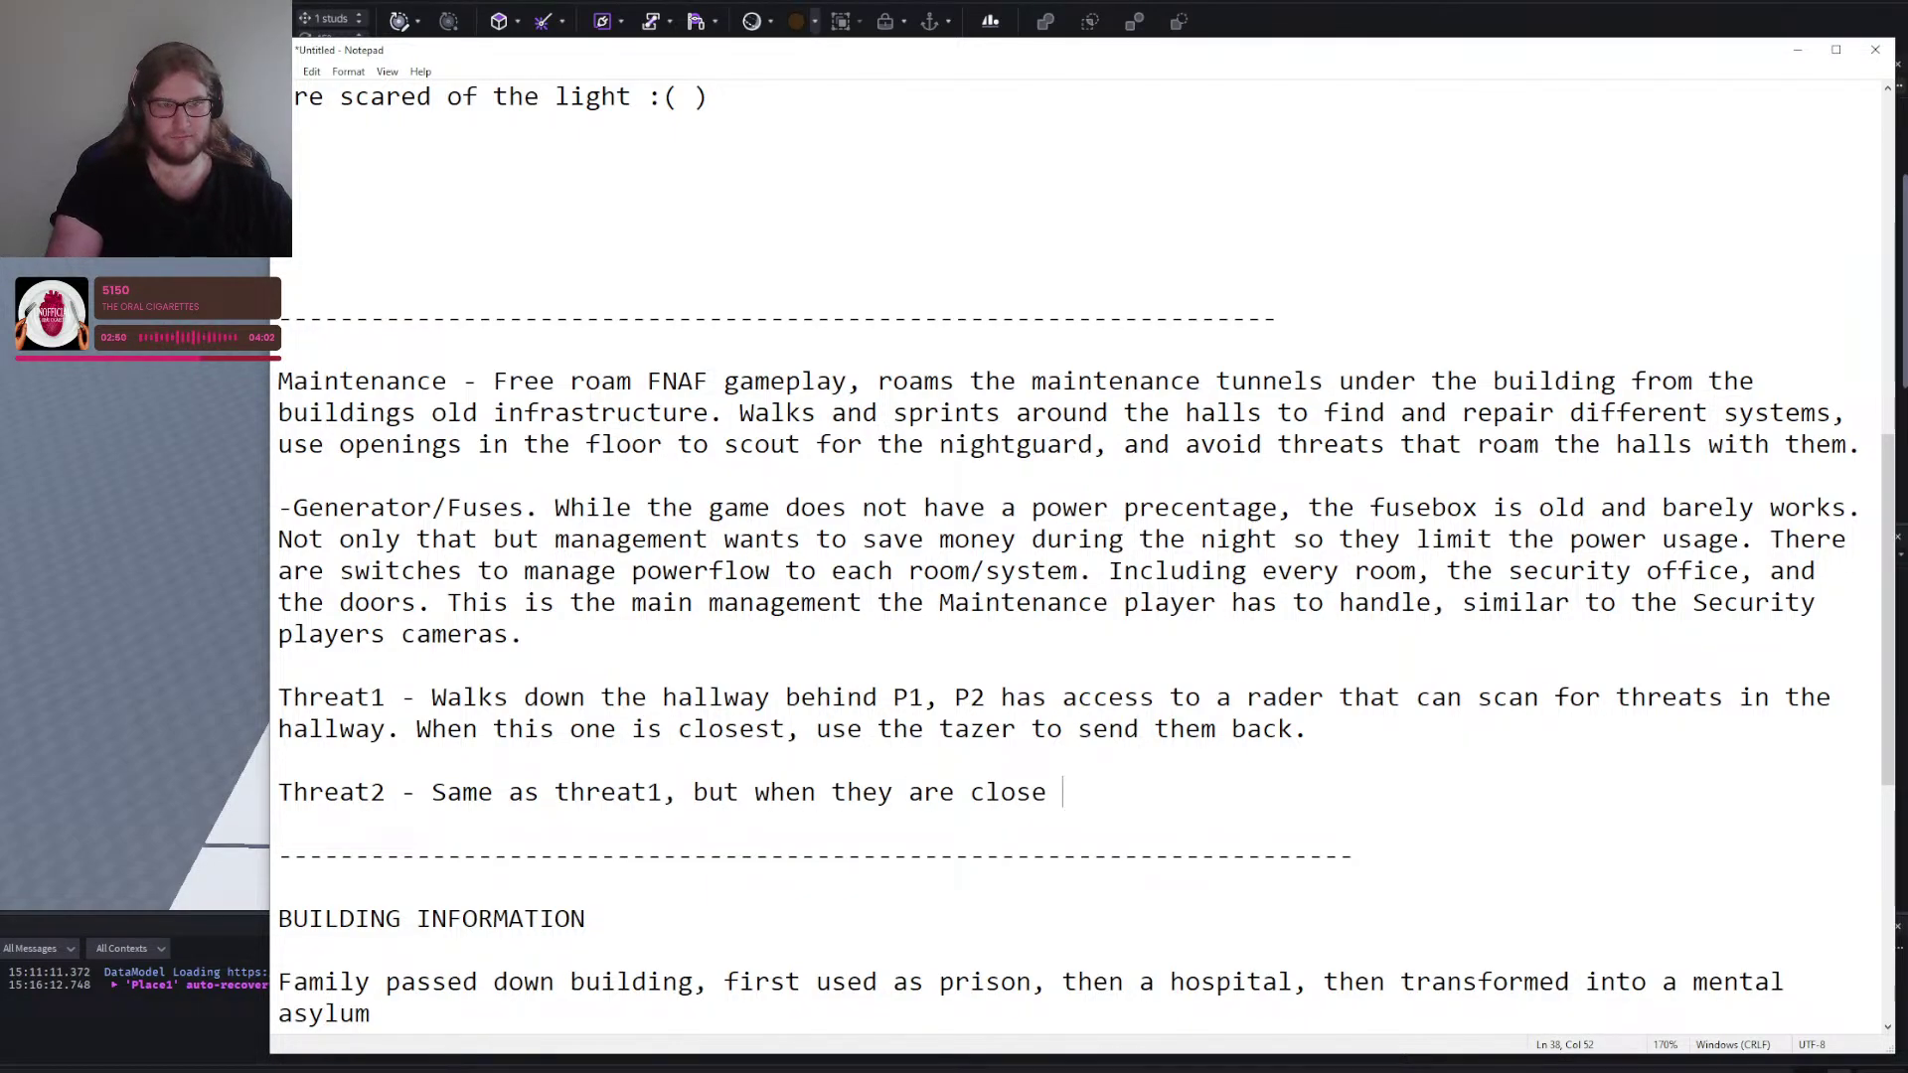
text(you need )
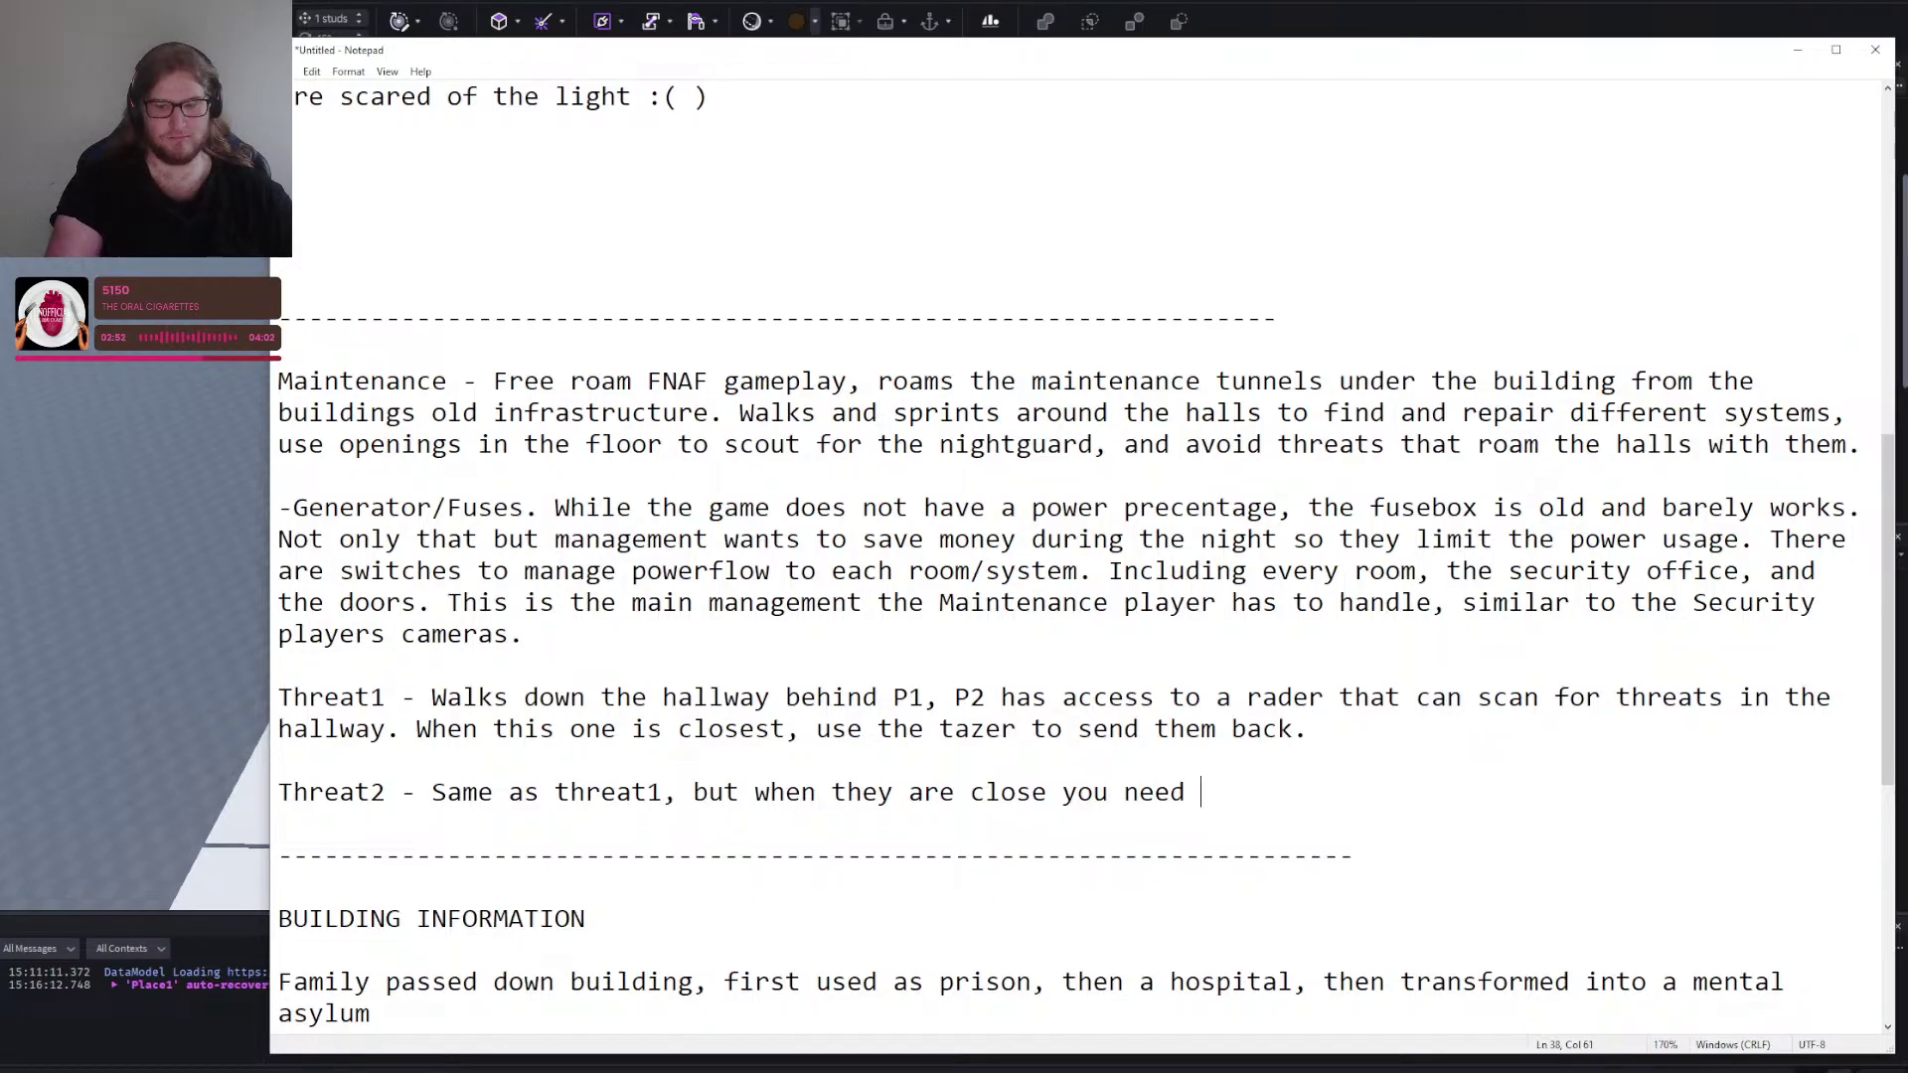
text(to stare at them unti)
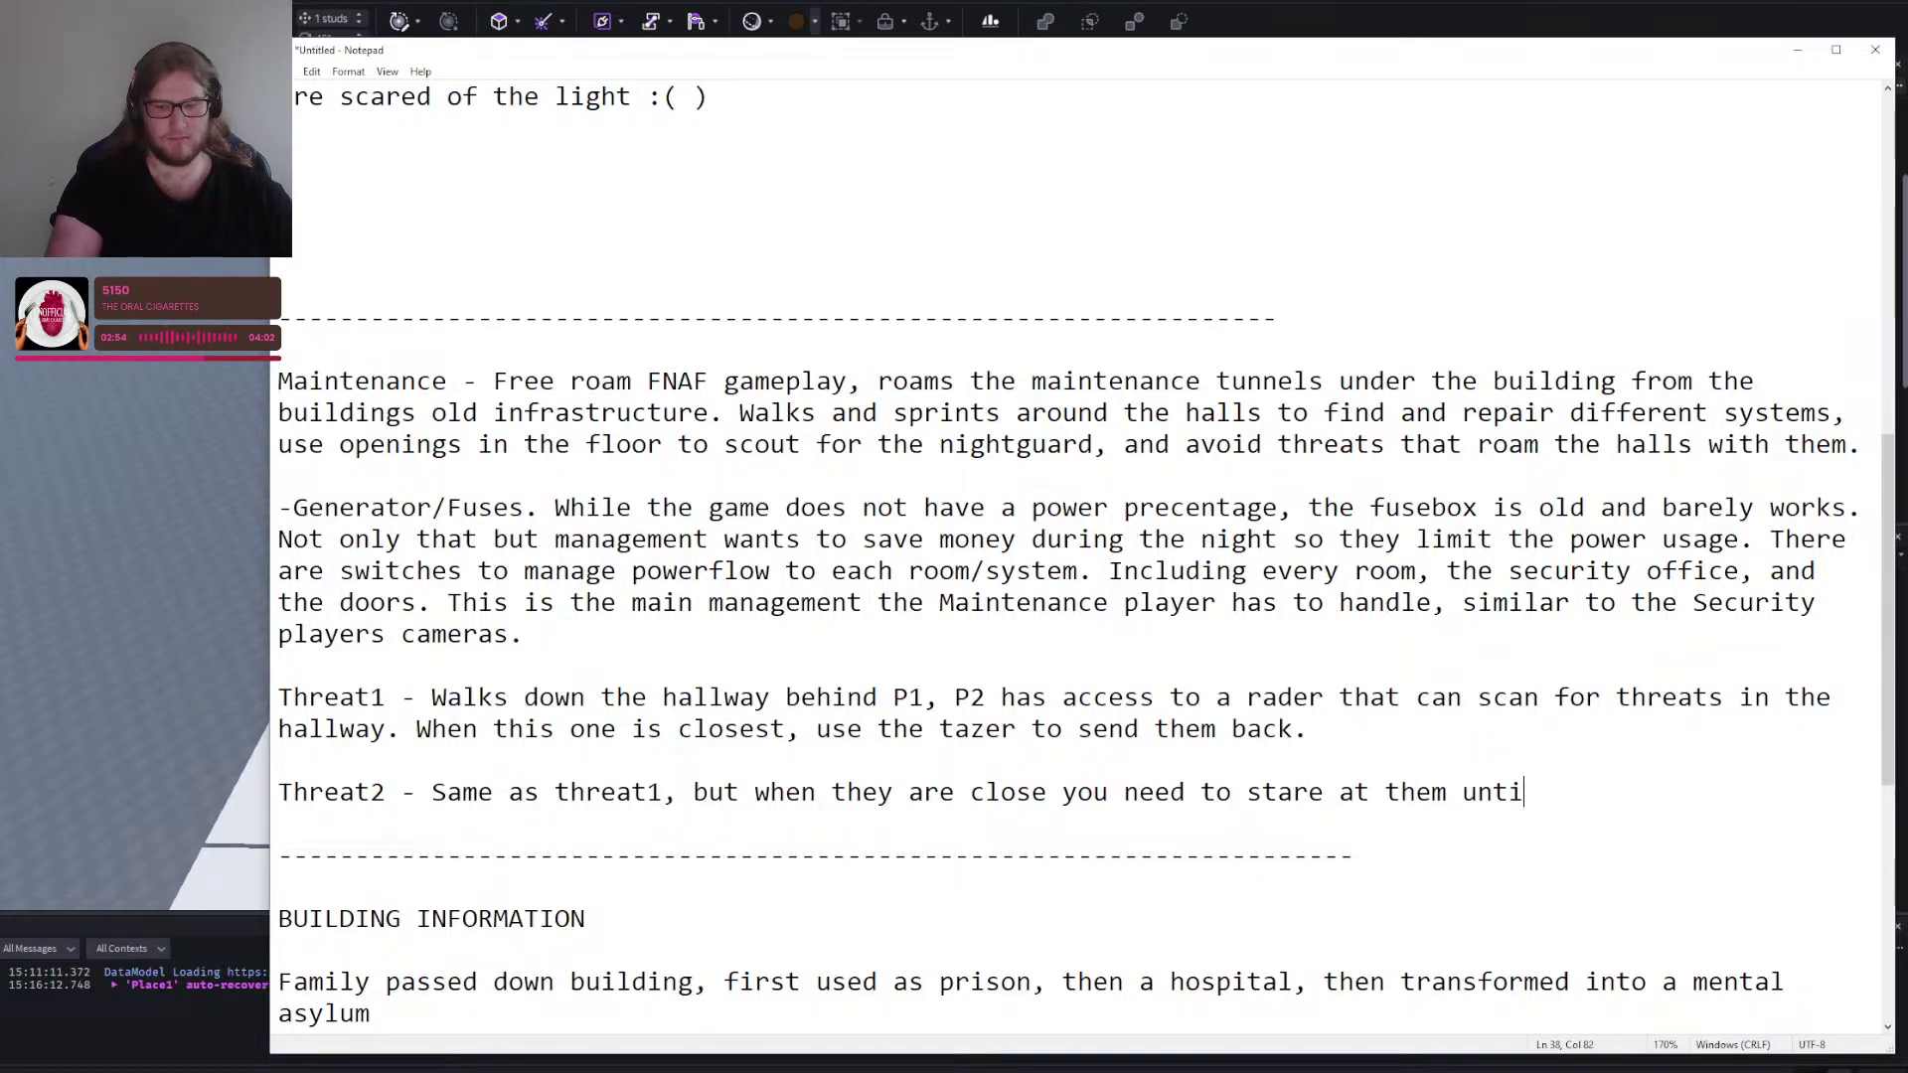
text(l they leave.)
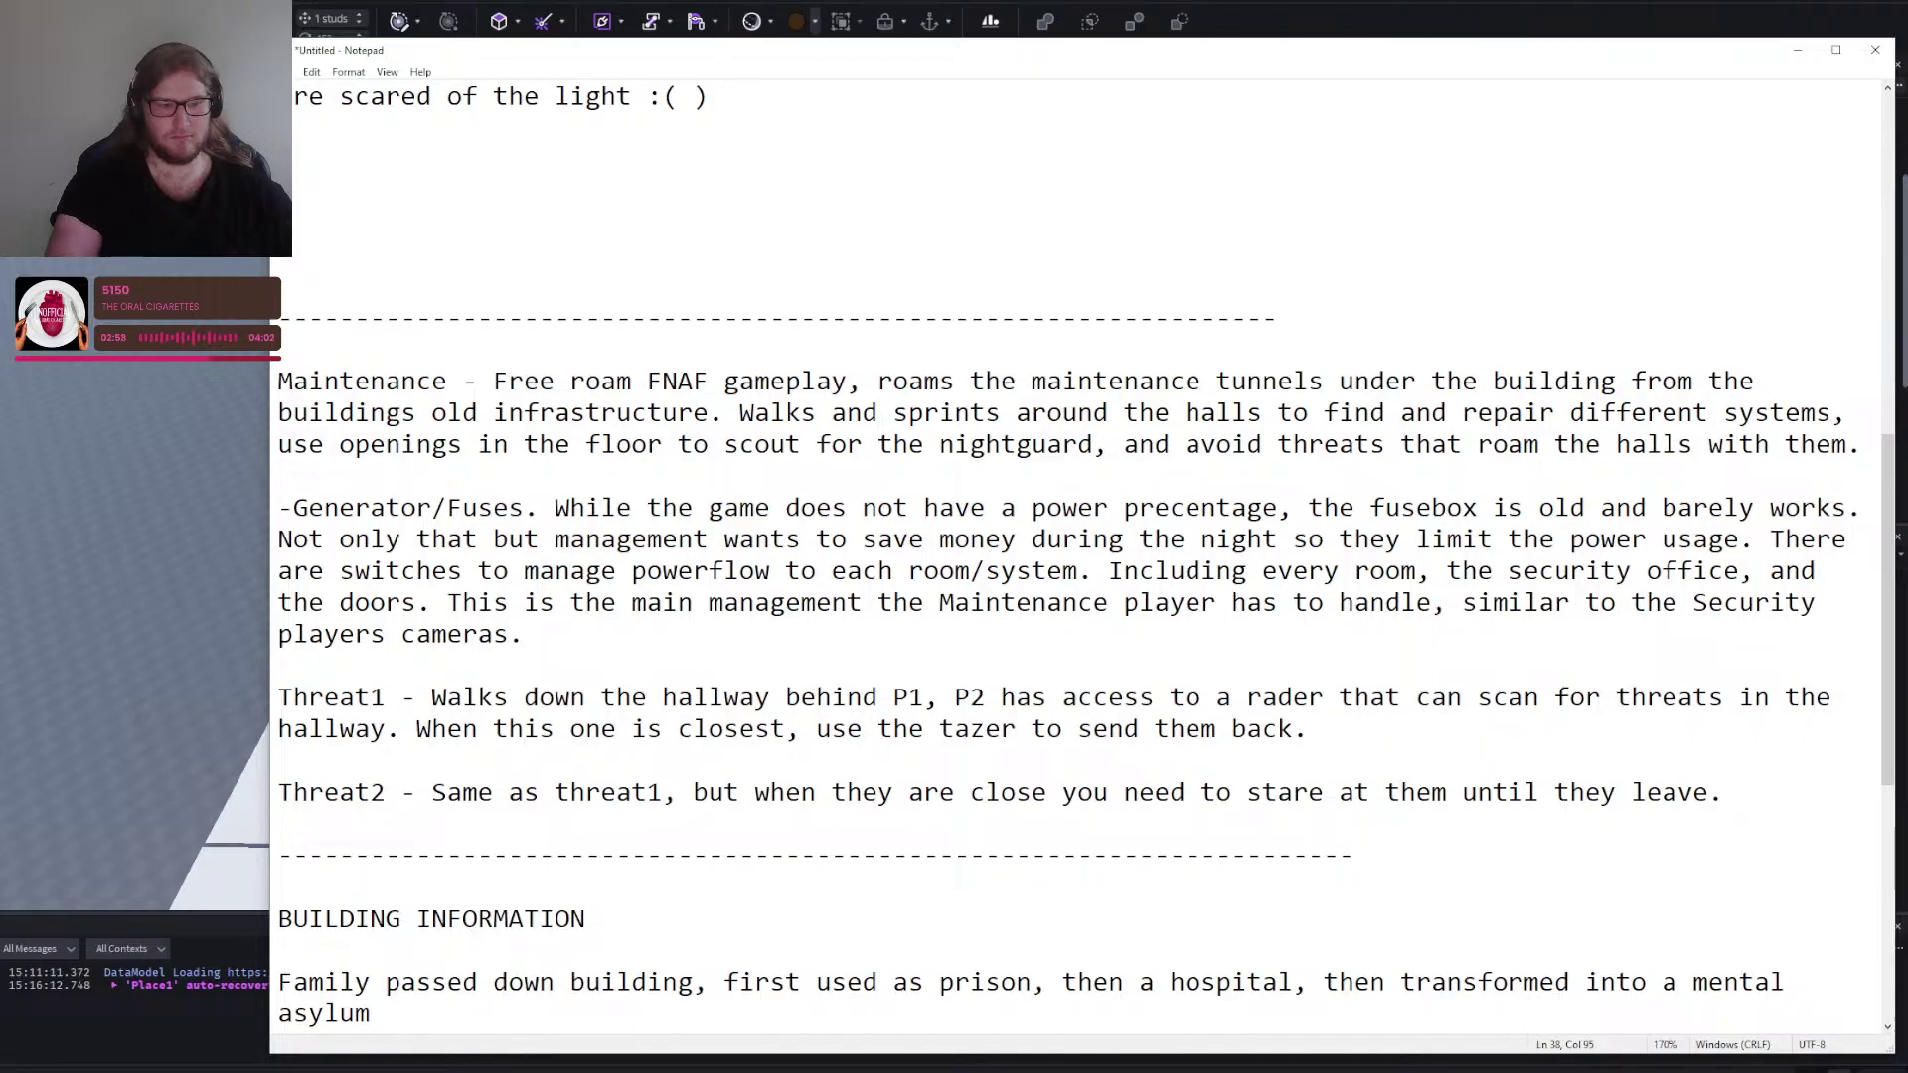
key(Return)
key(Return)
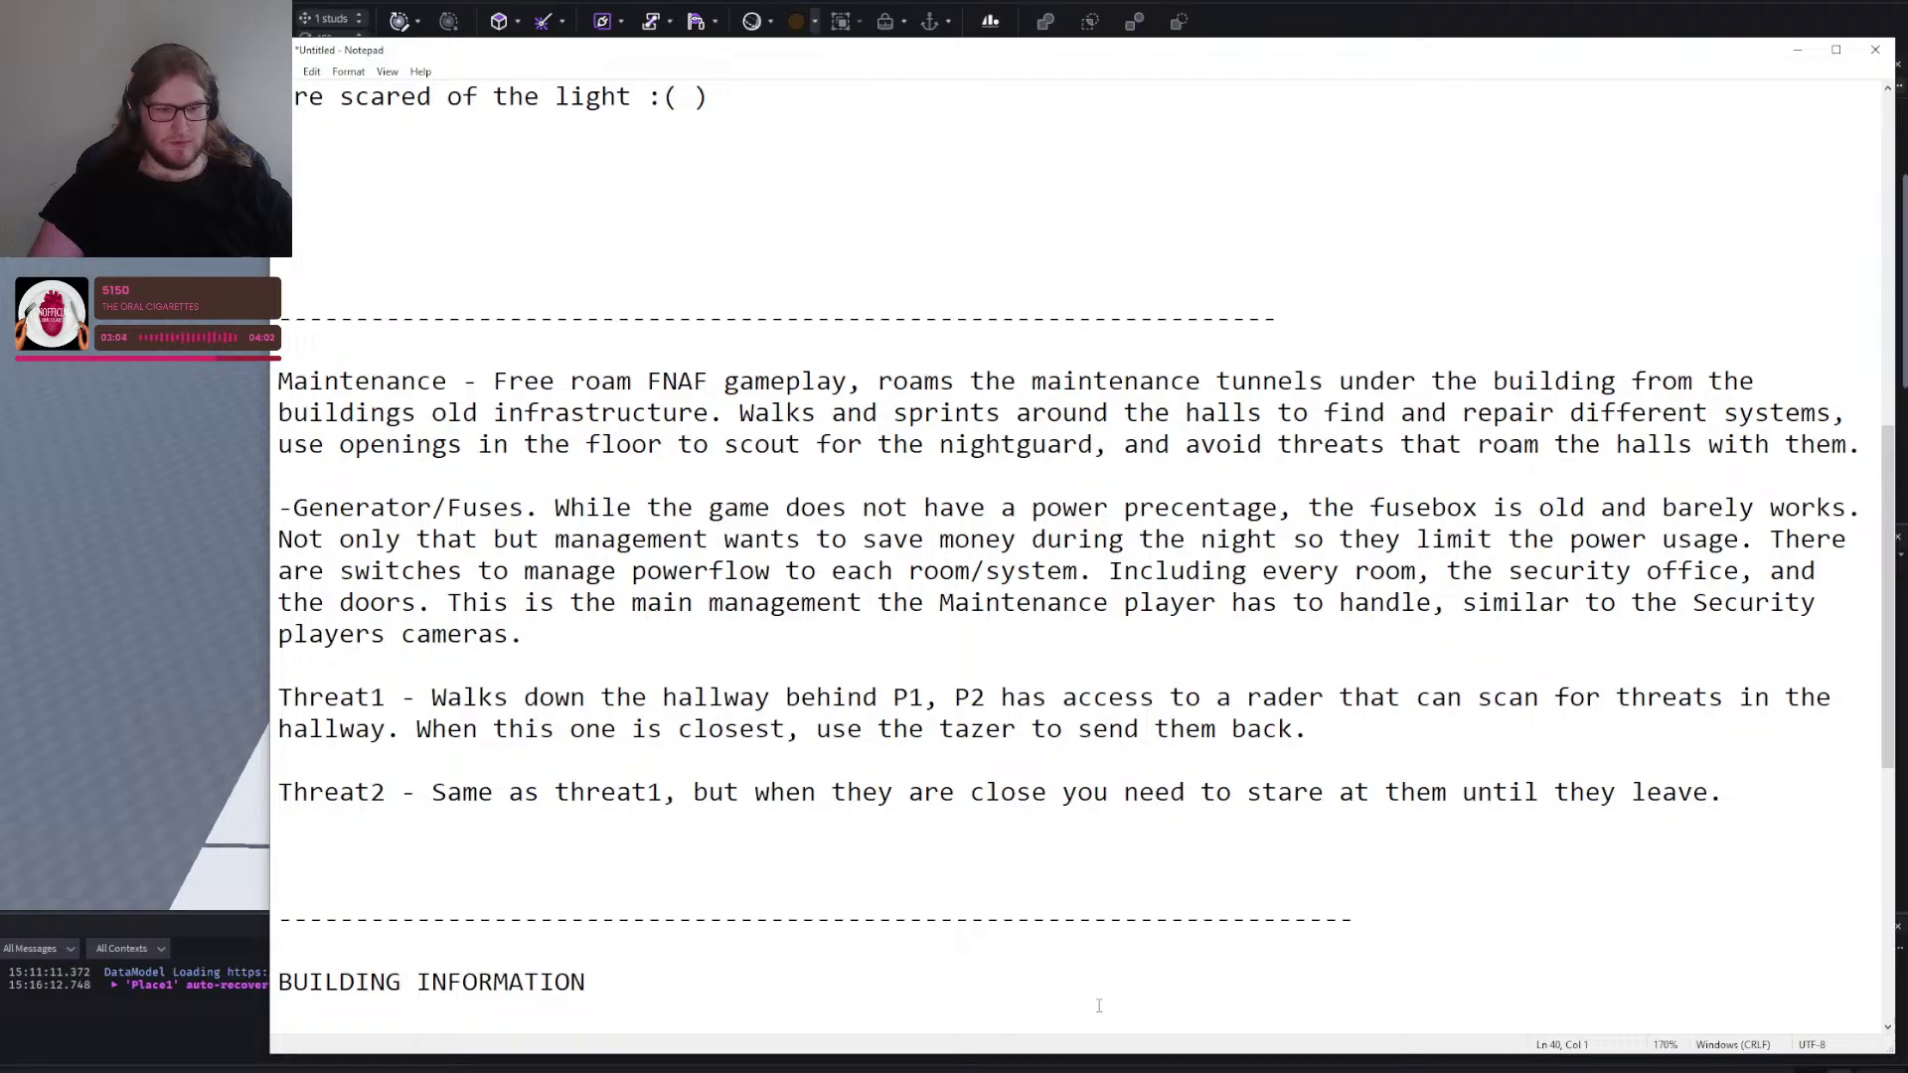
scroll(636, 581, up, 3)
click(922, 388)
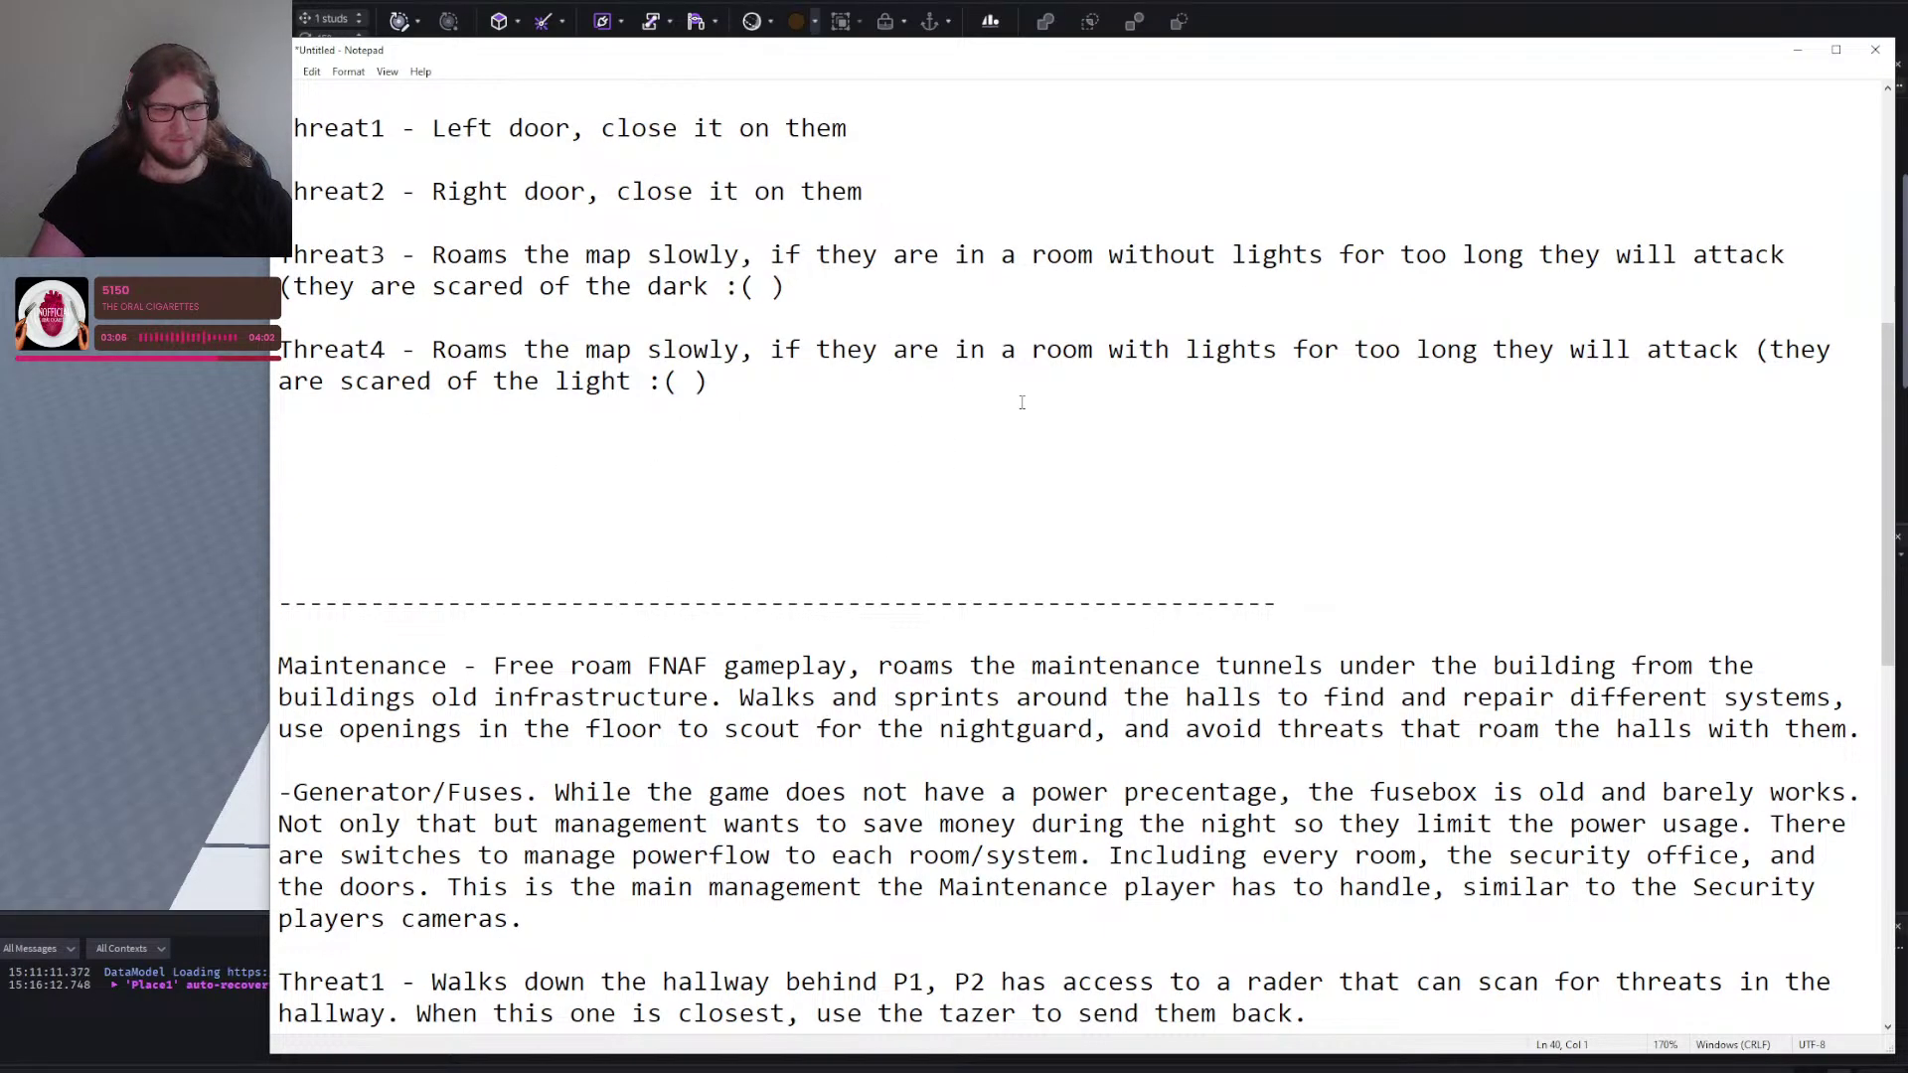
scroll(915, 494, down, 4)
drag(649, 717, 308, 602)
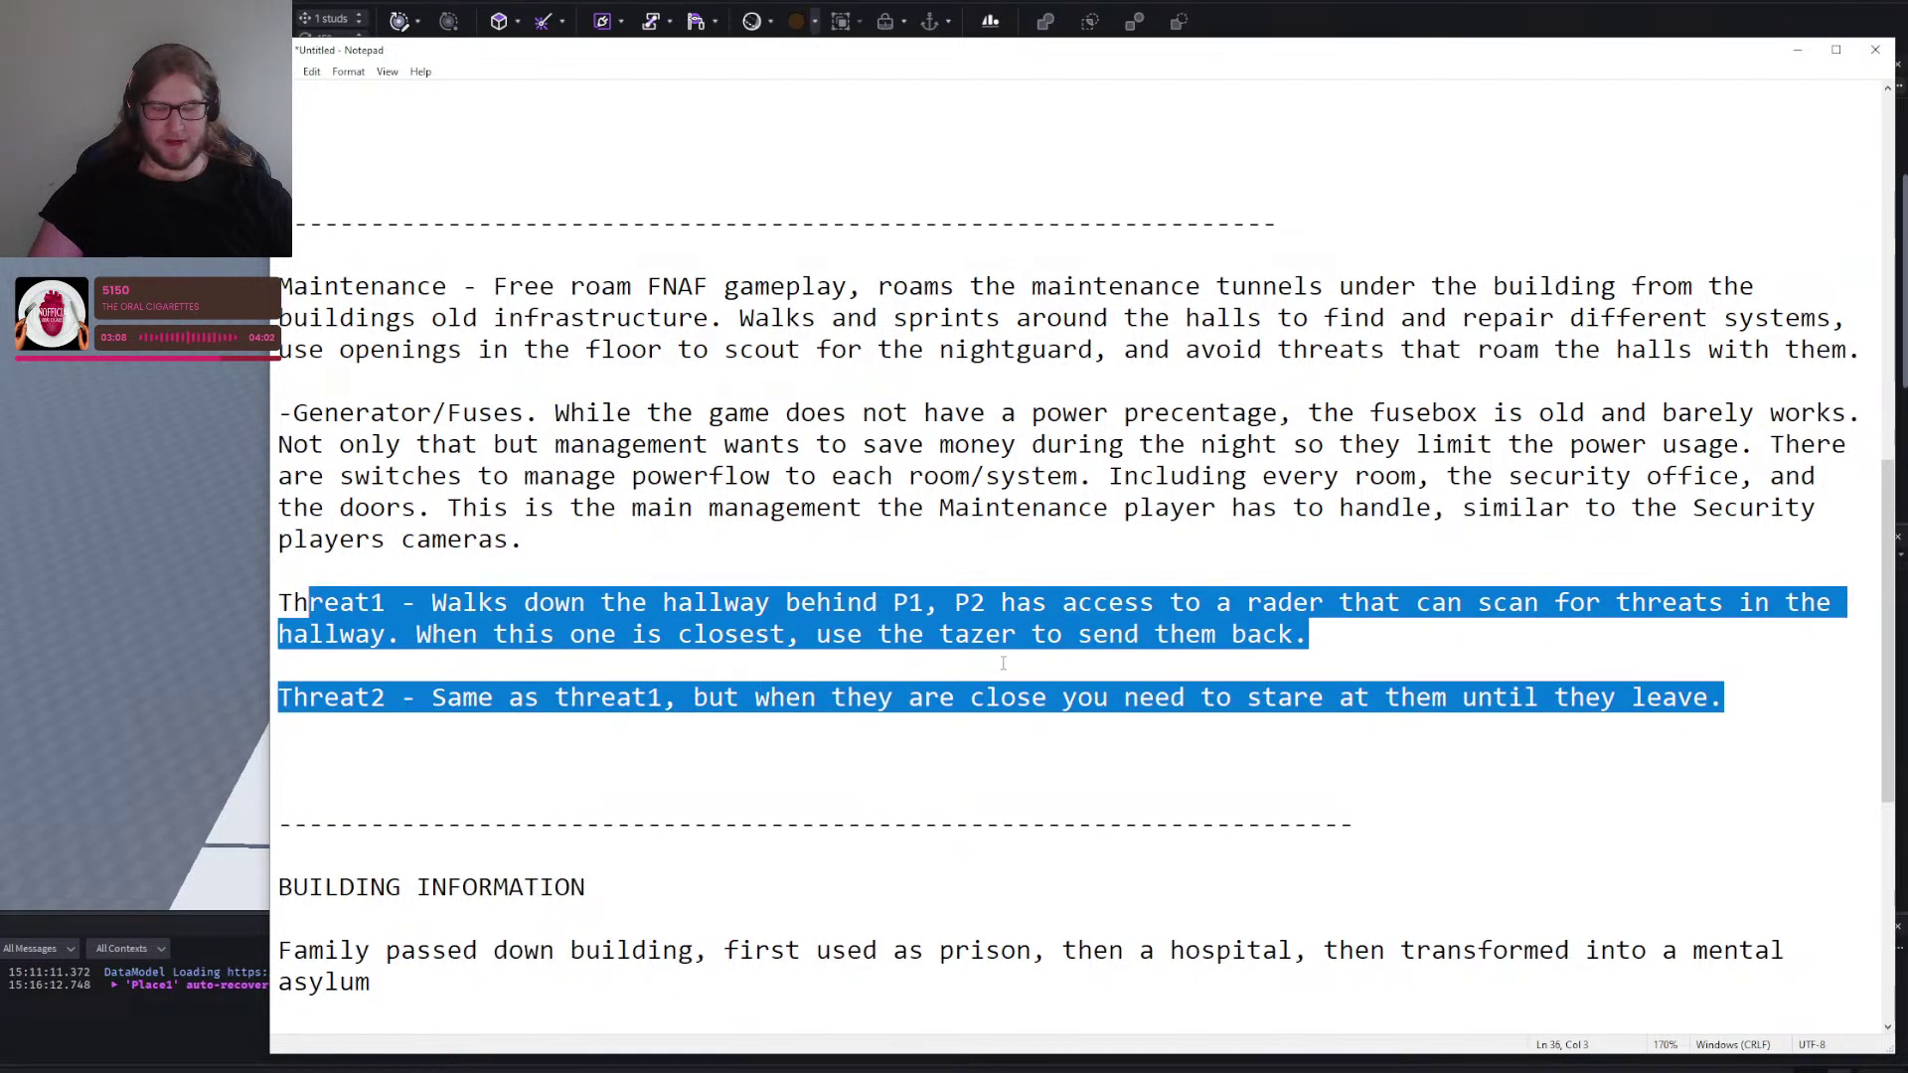
click(1339, 700)
scroll(1331, 695, up, 5)
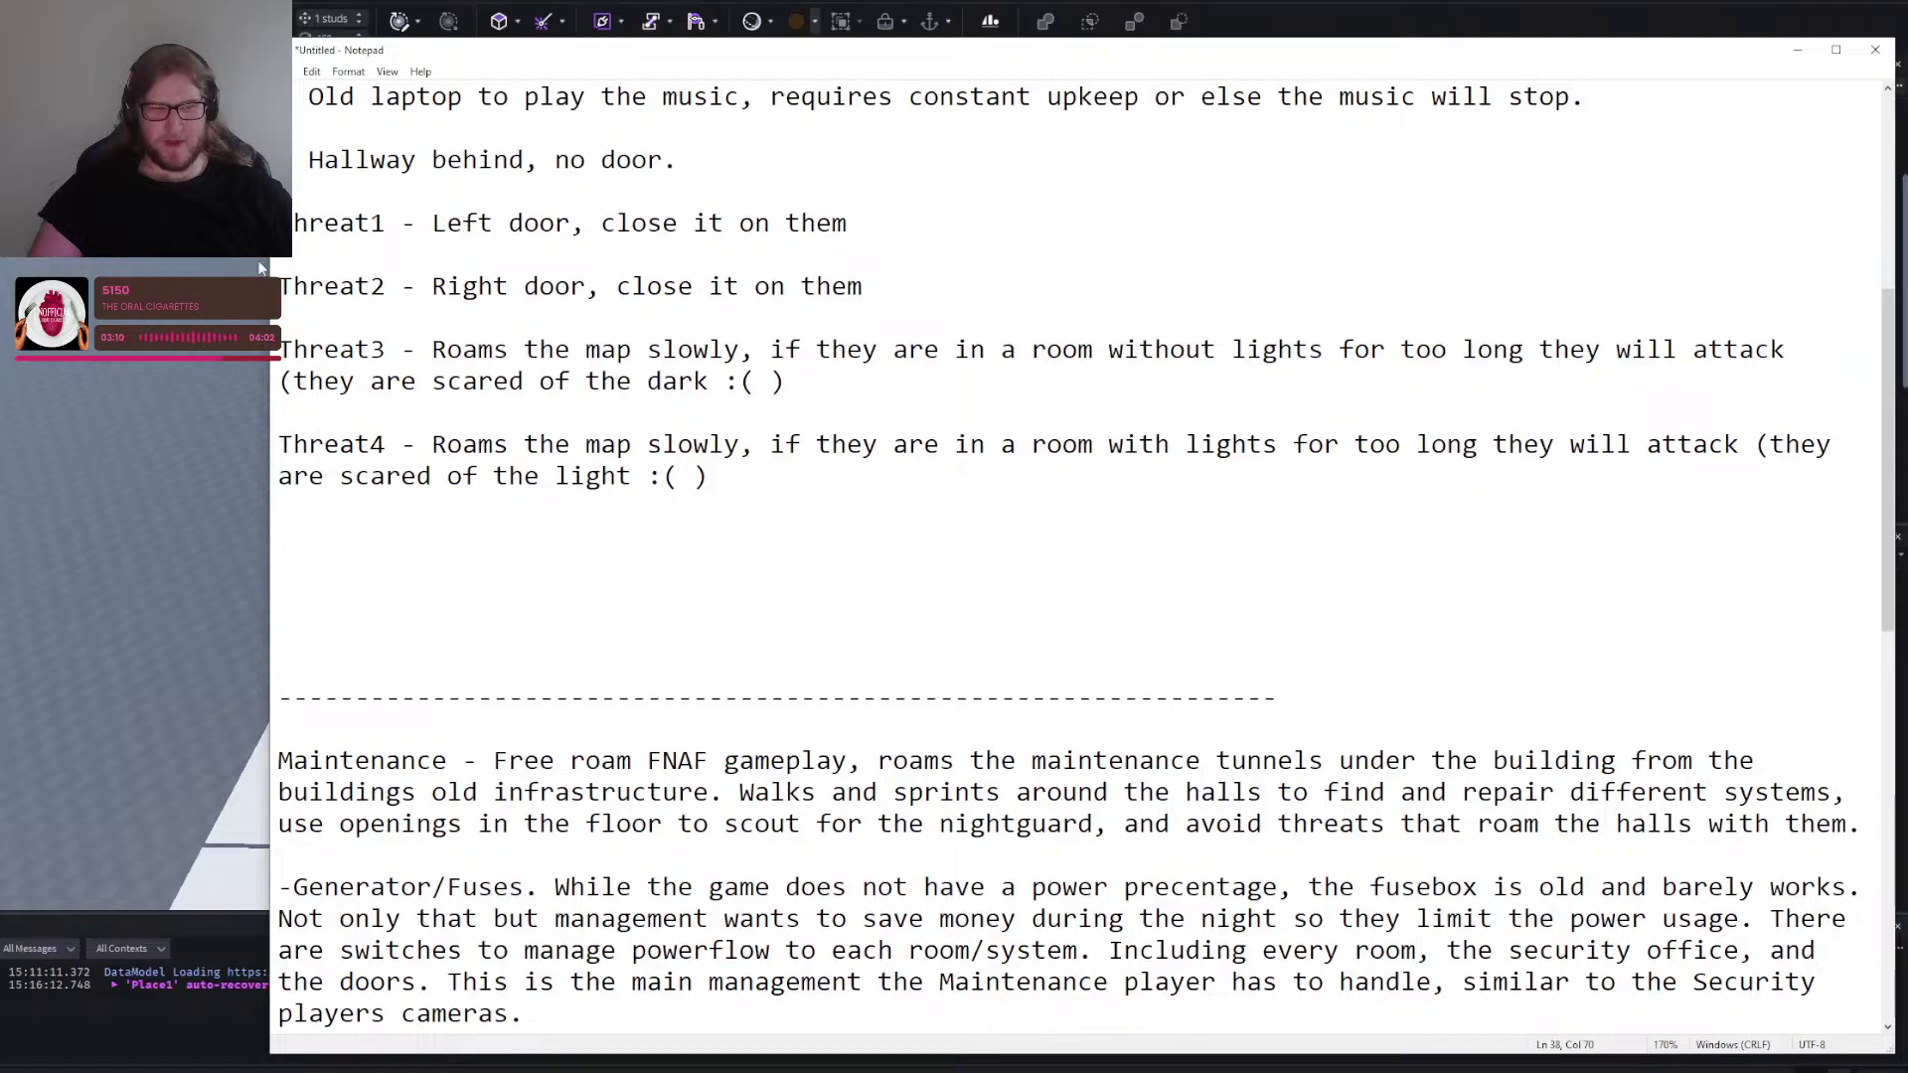
Below Threat4 in the Security section, start a Threat5 entry reading "Resides in the recreation room watching TV.".
click(778, 475)
click(814, 502)
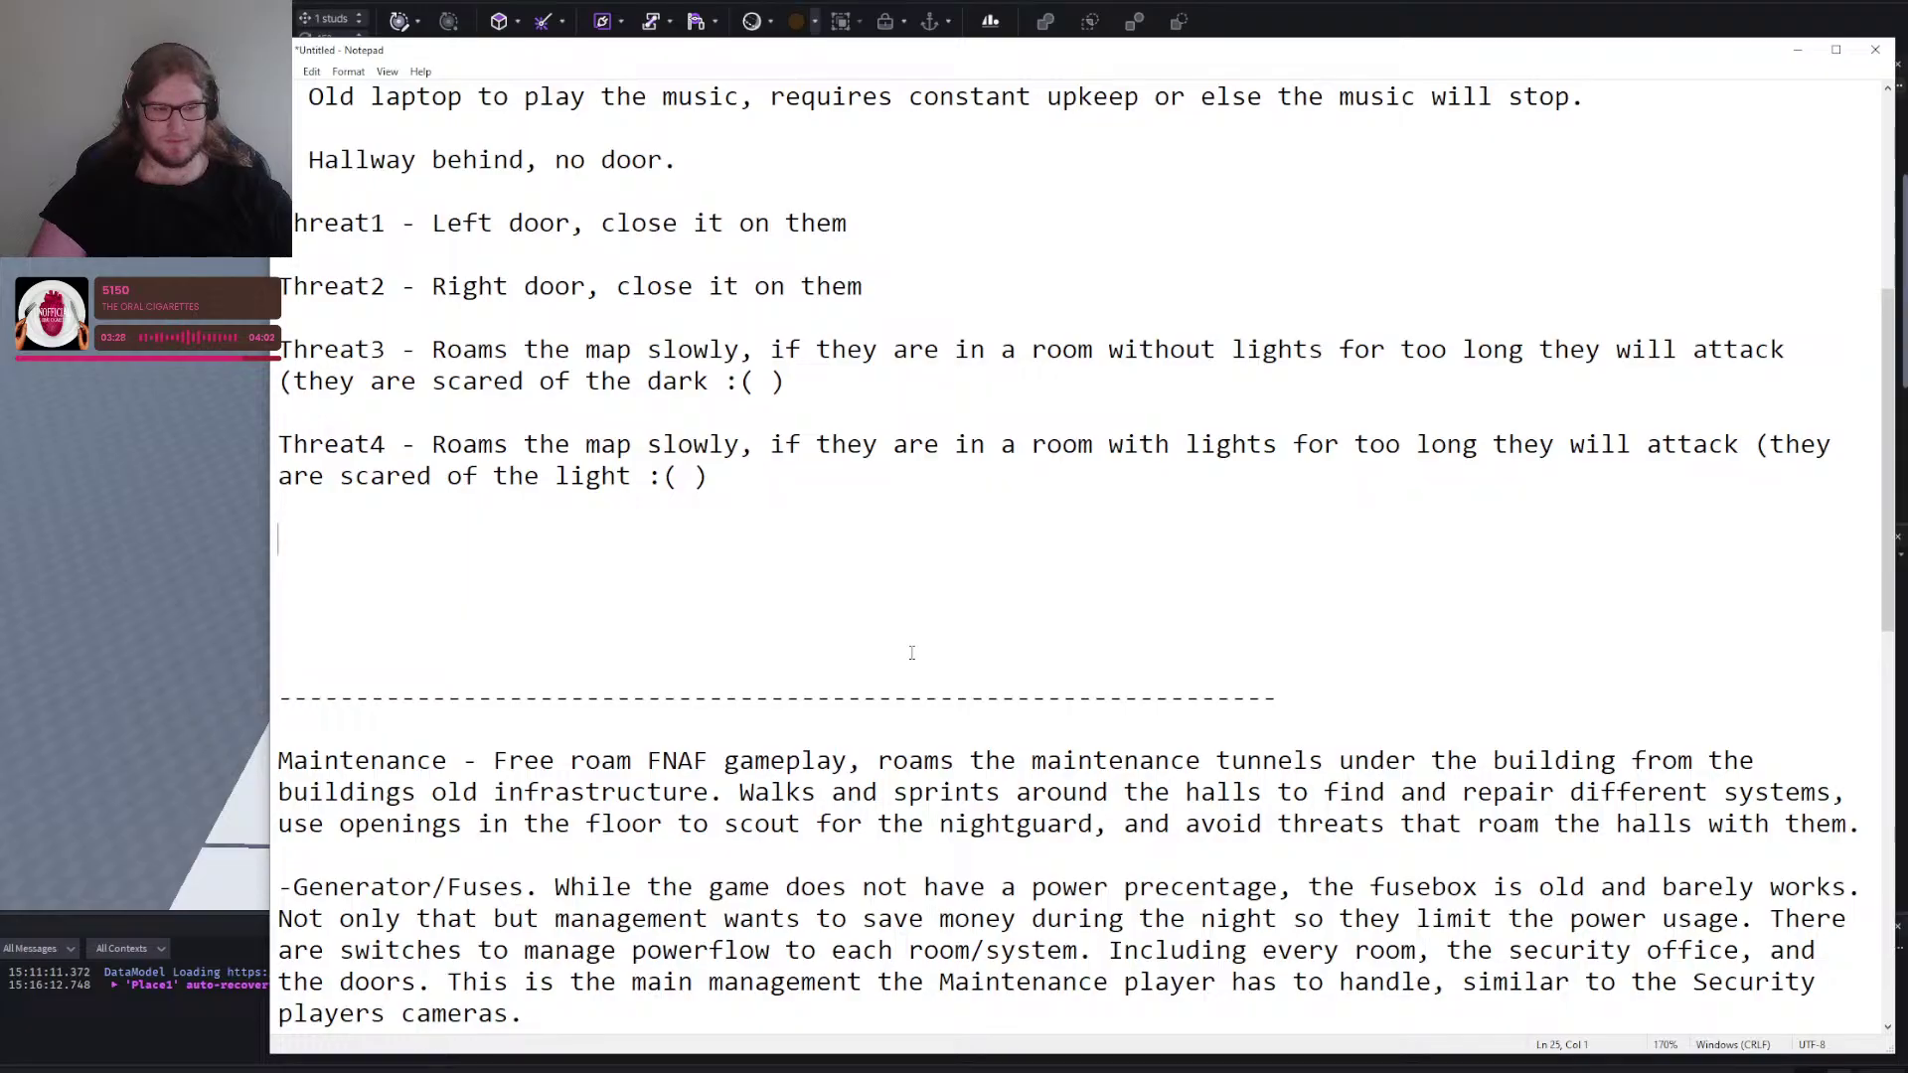
text(W)
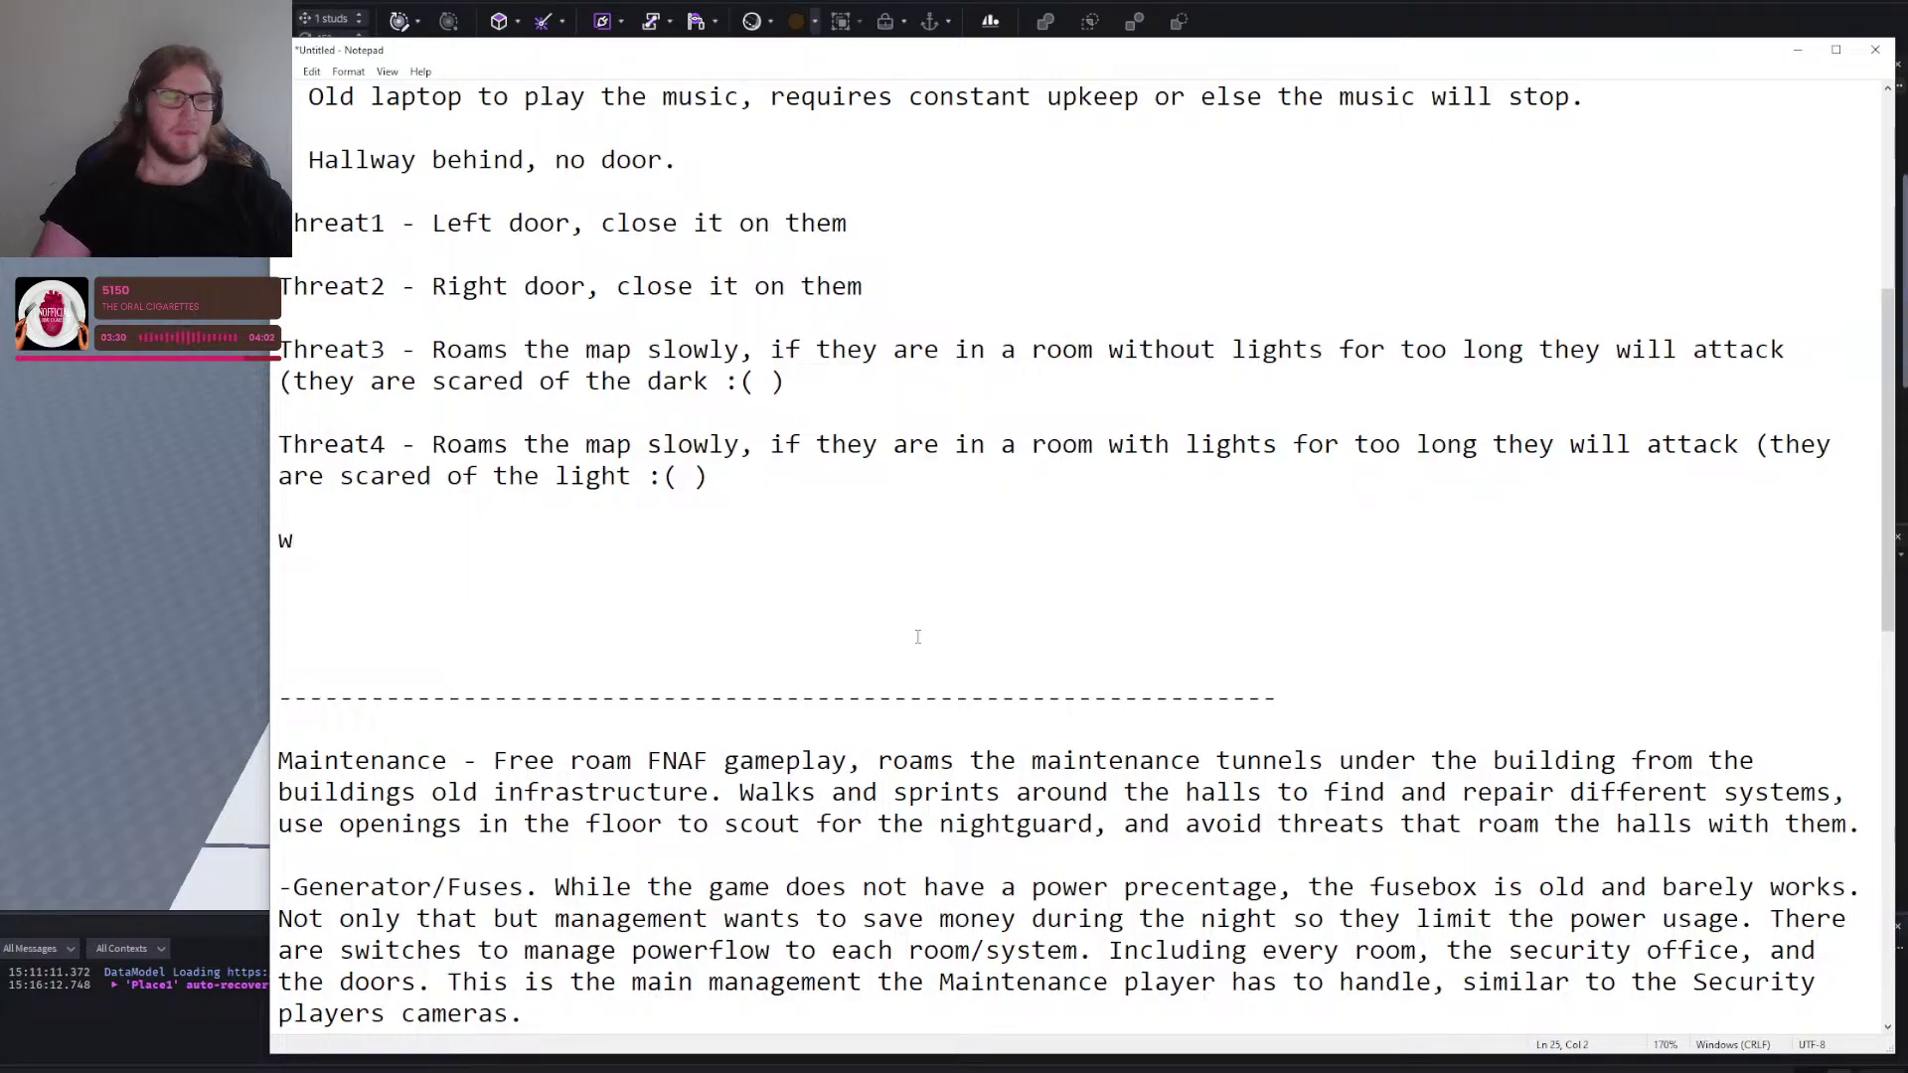
key(BackSpace)
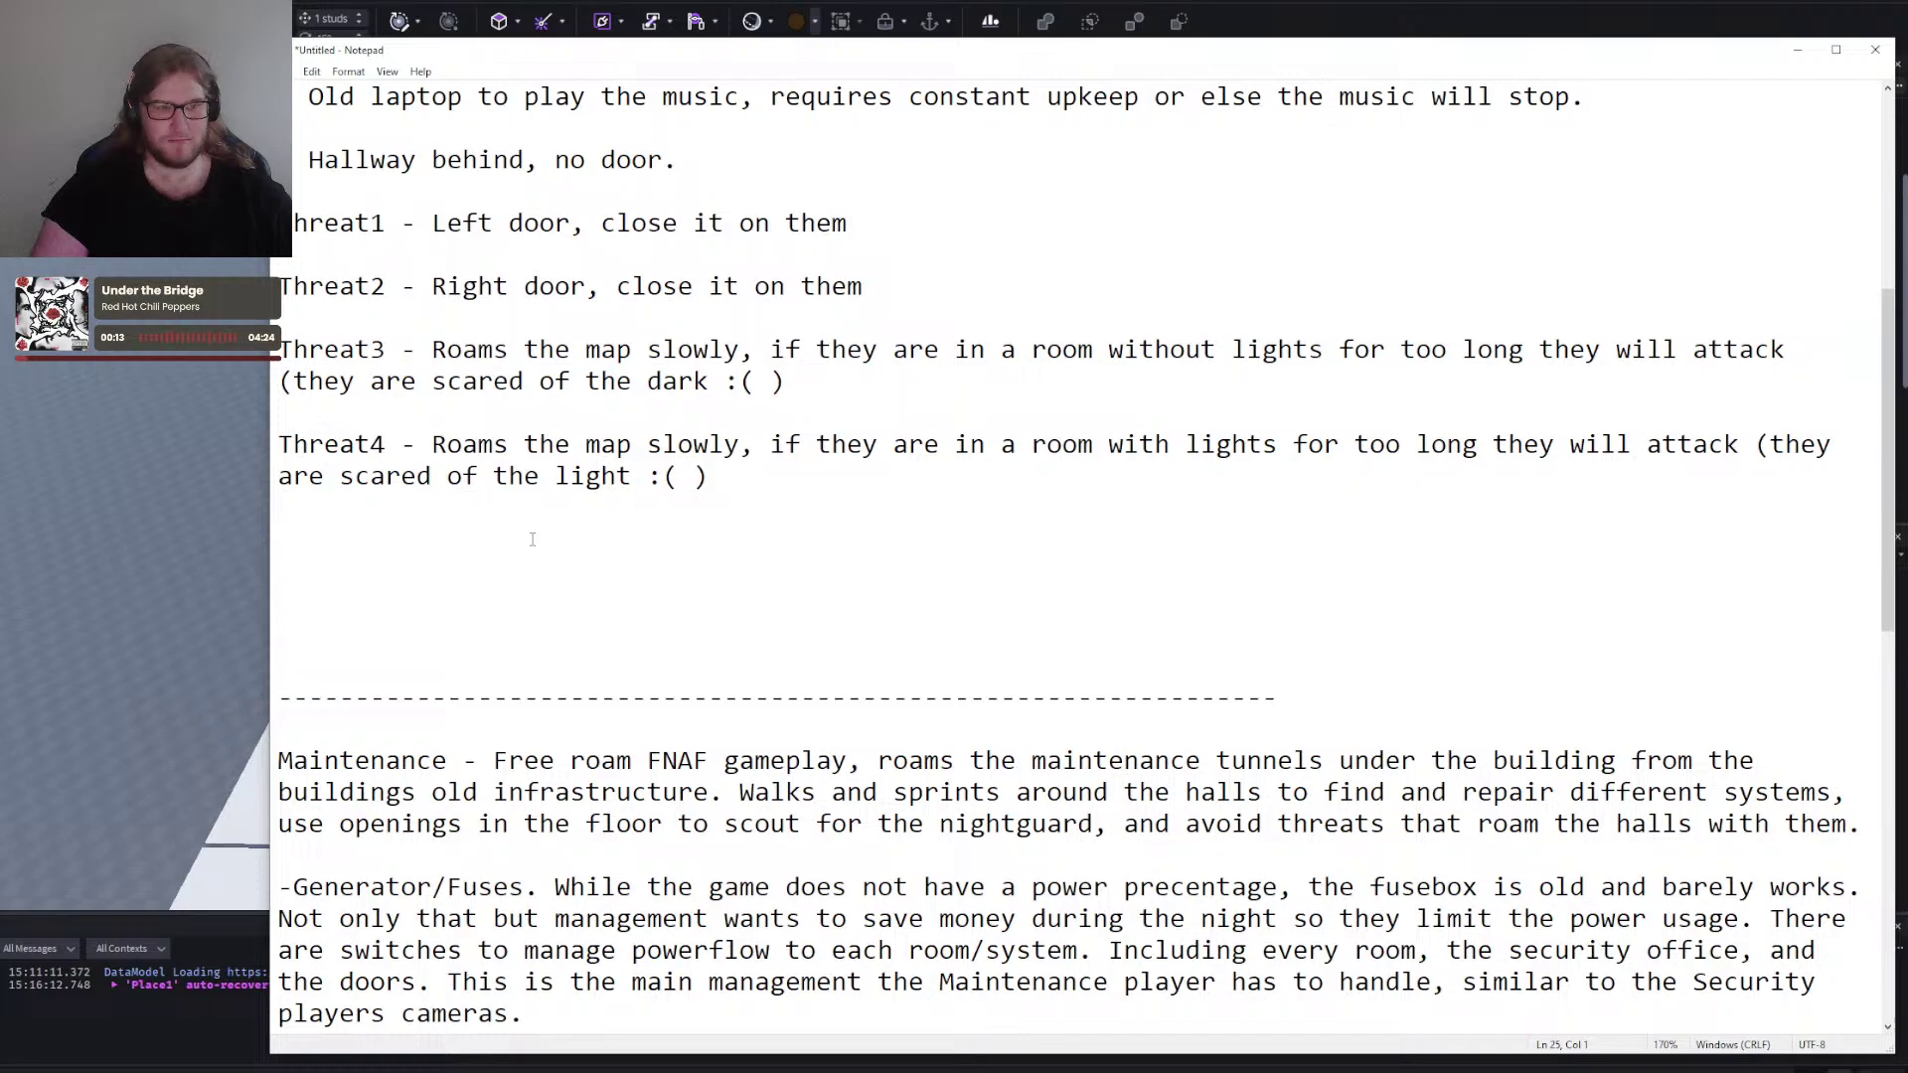
text(T)
text(hrea)
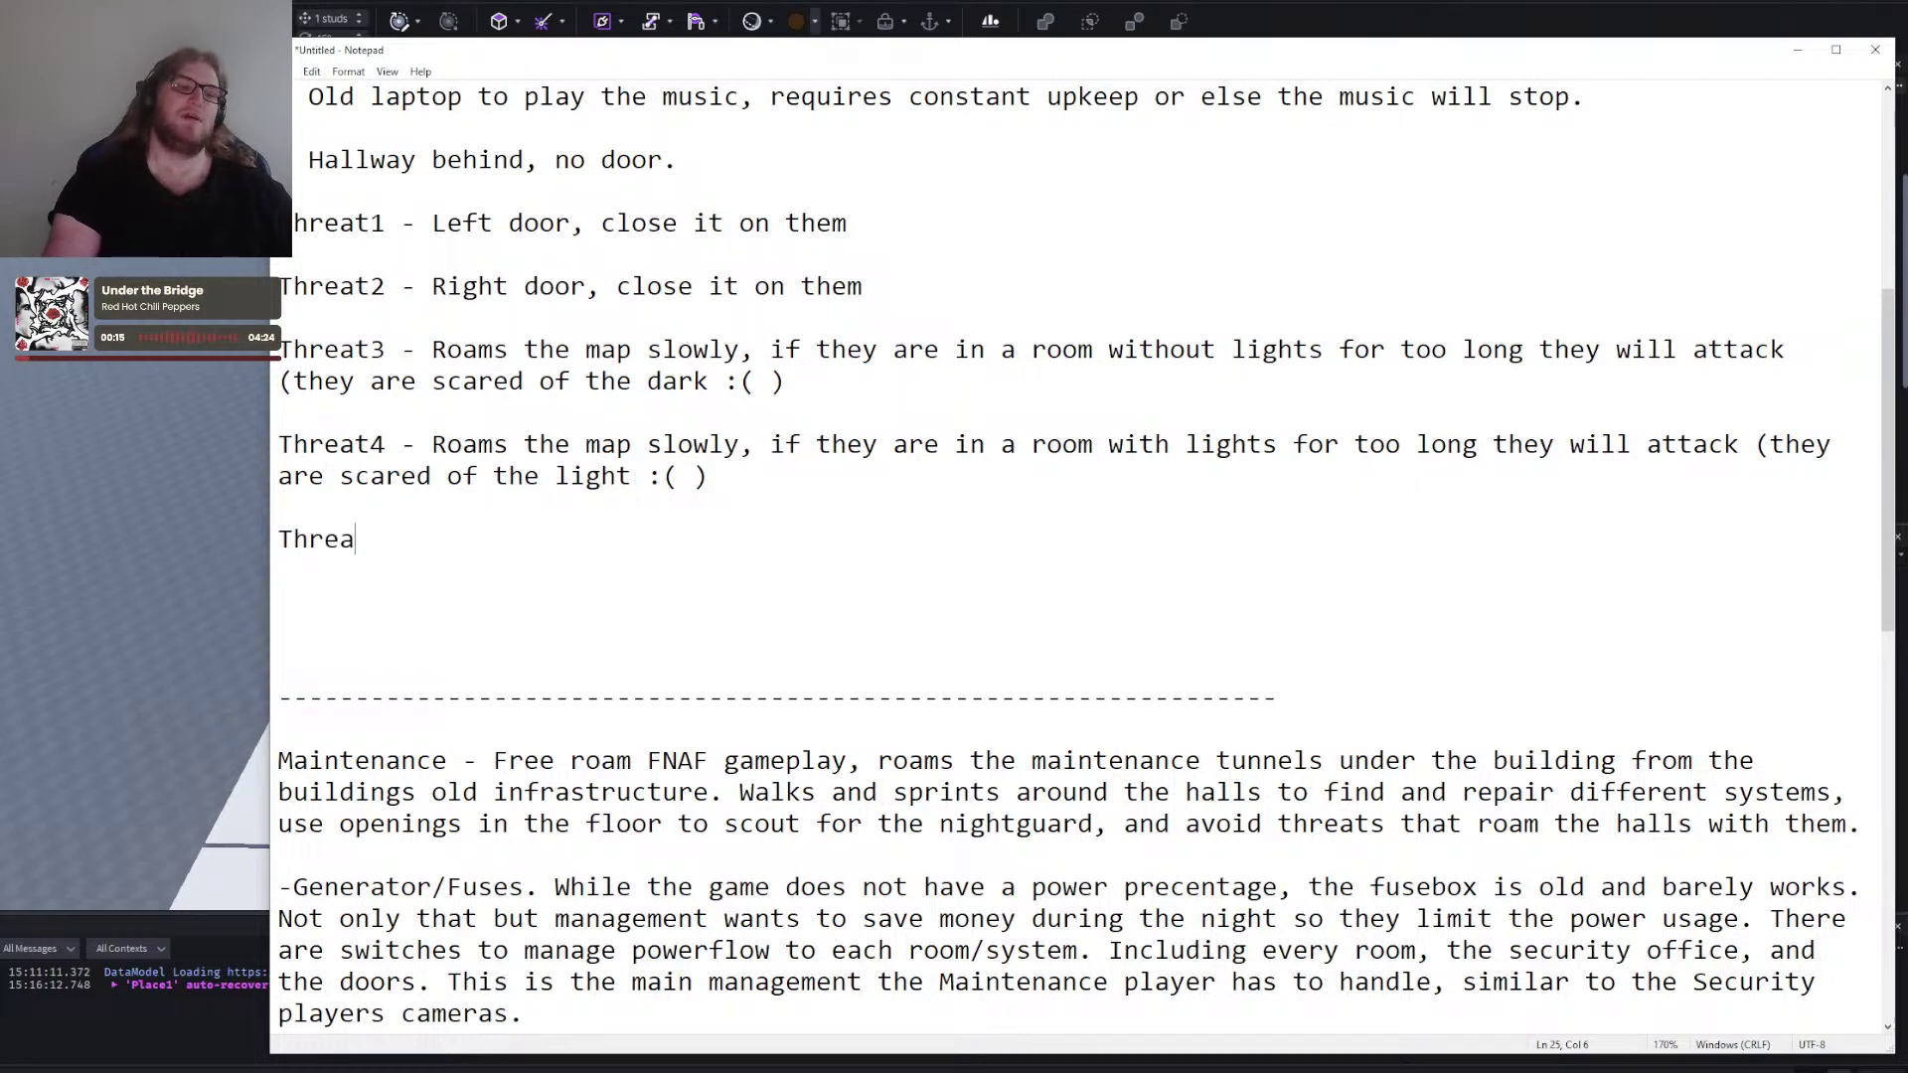
text(t5 -)
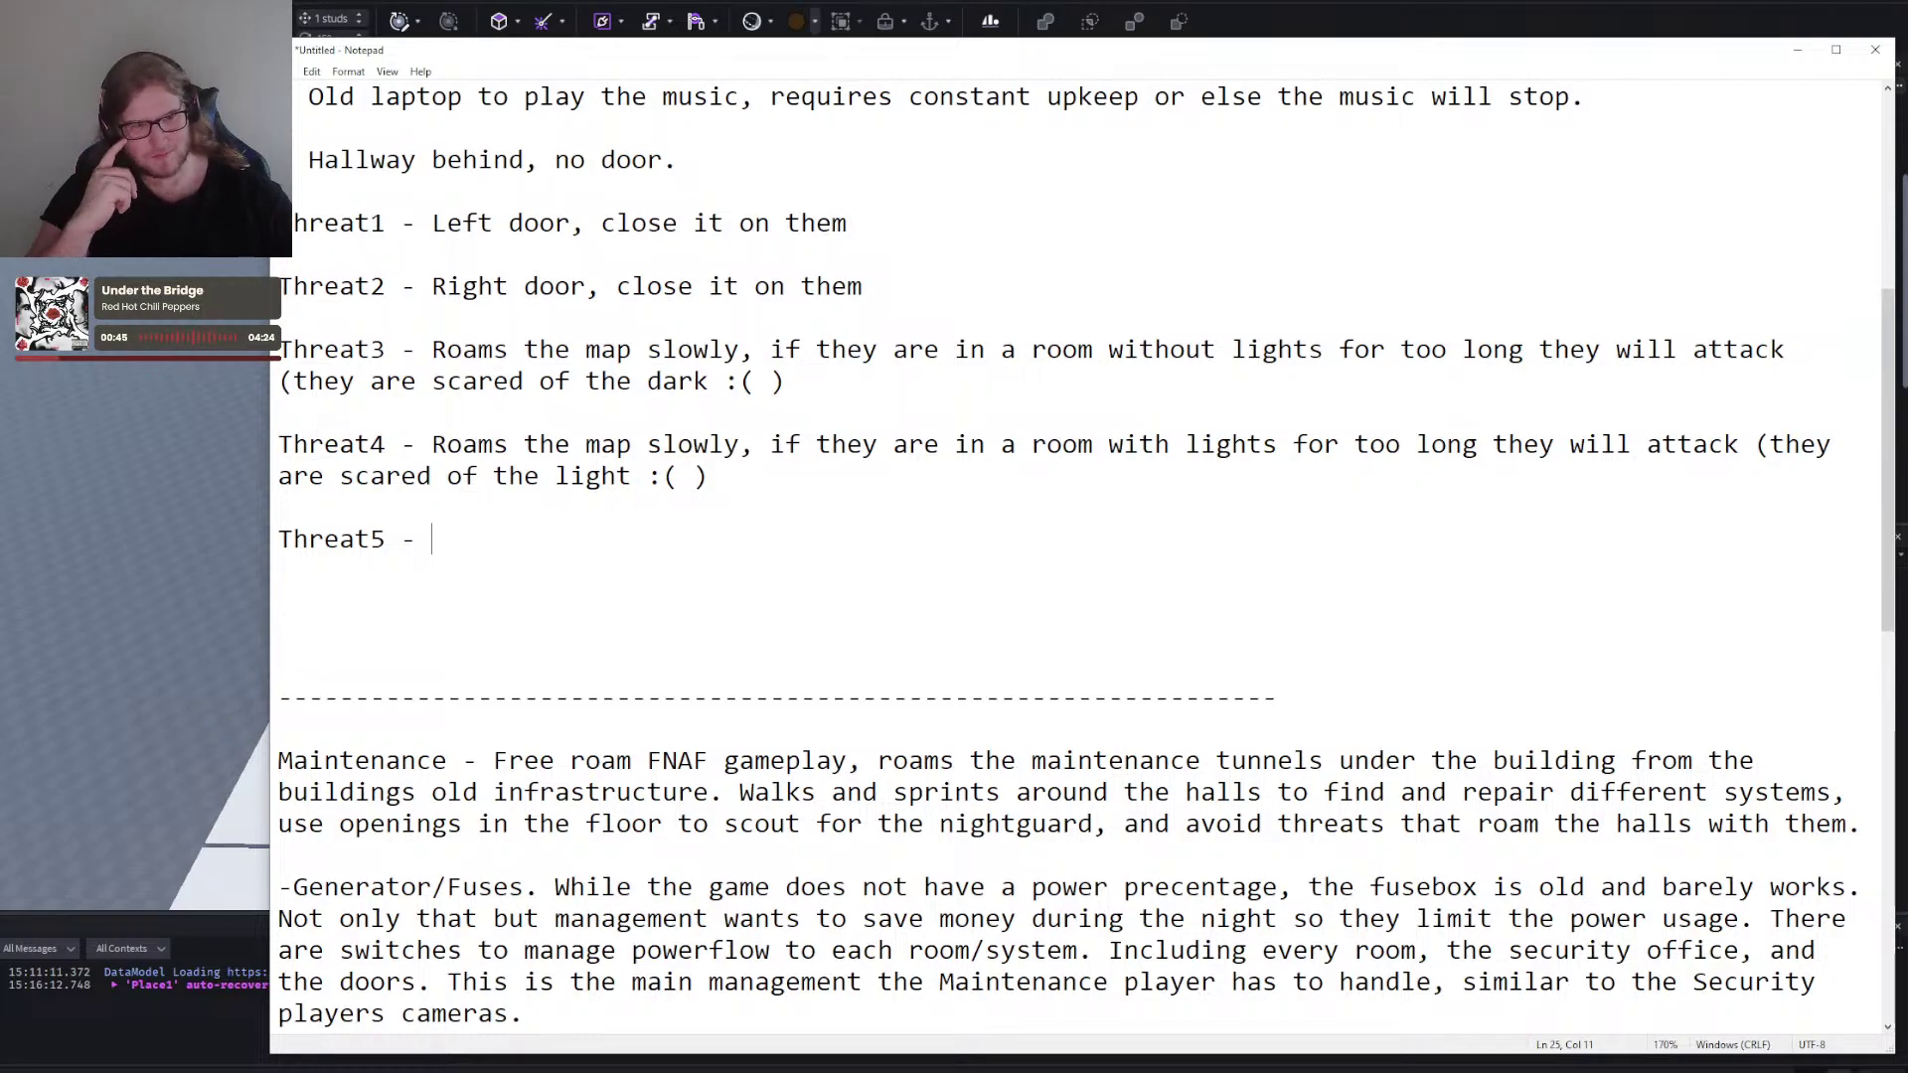
text(Resides)
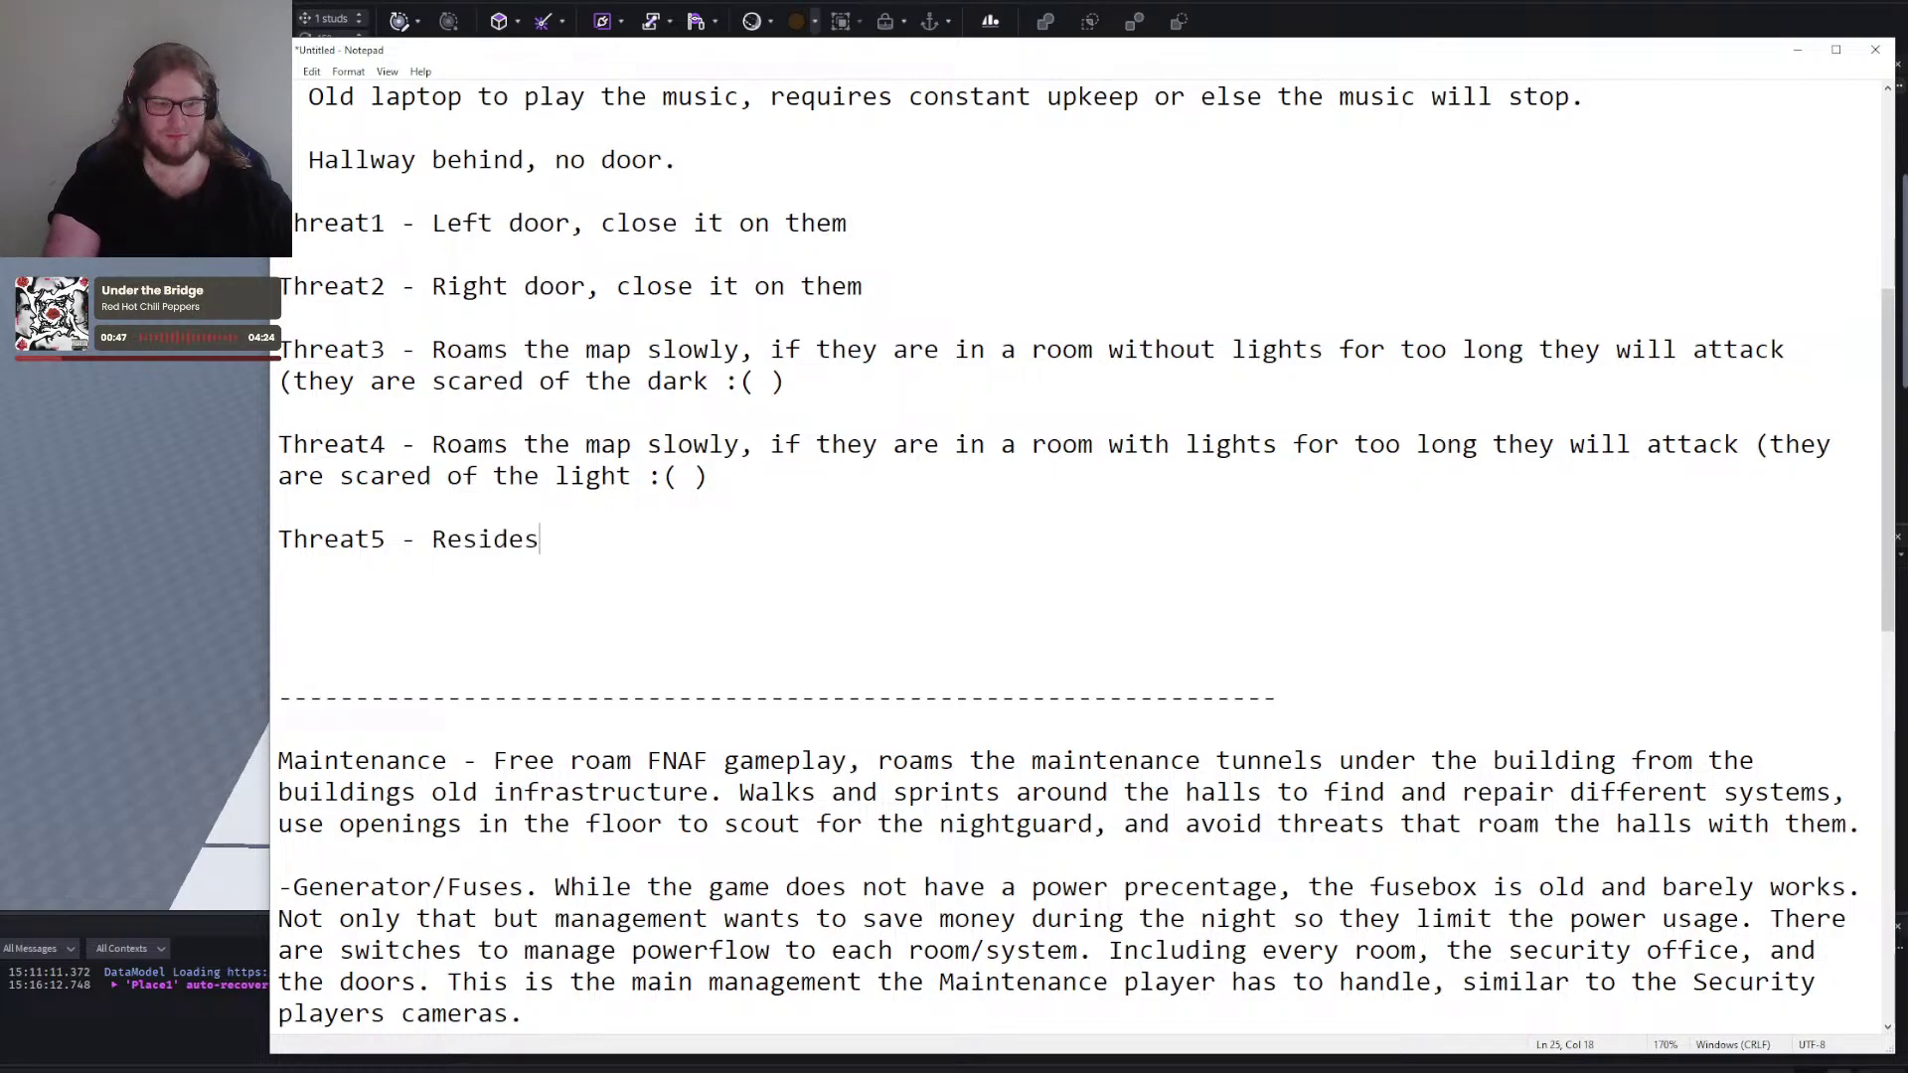
text( in the recreation)
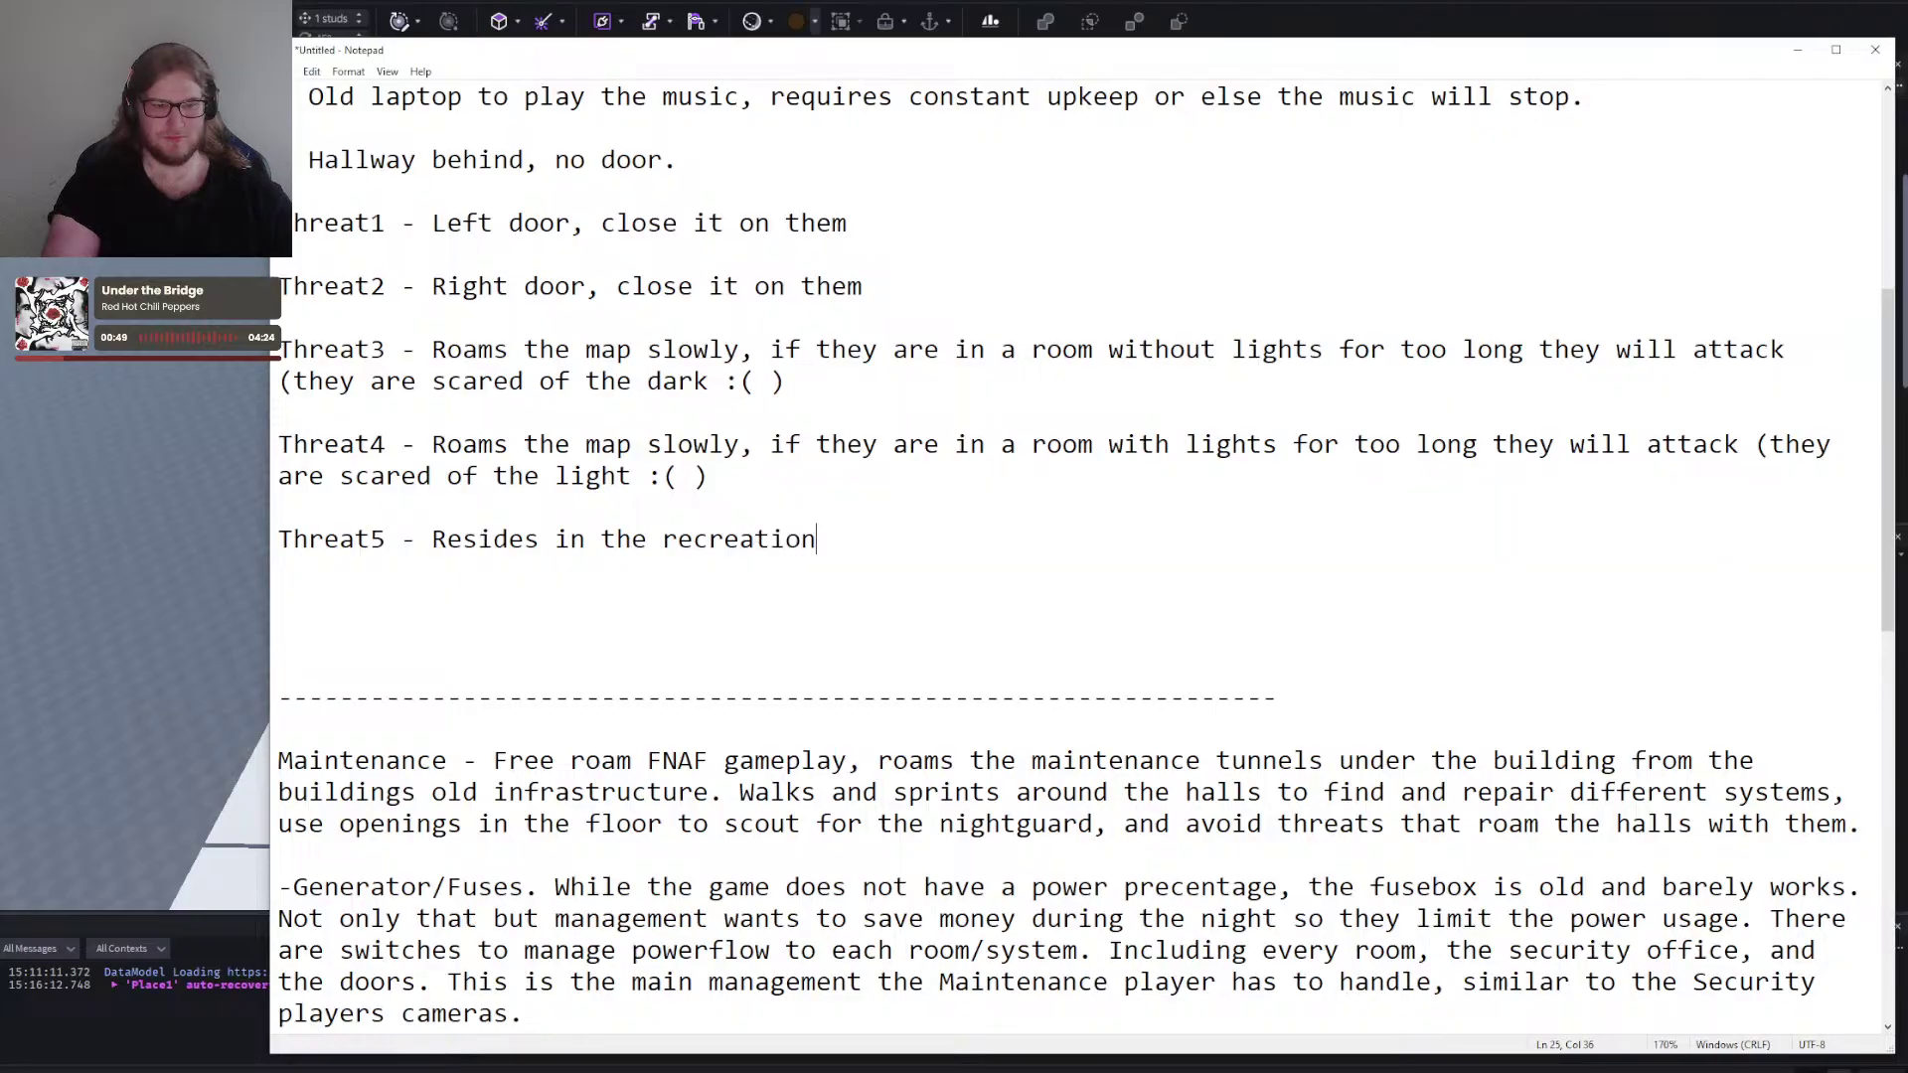
text( room watching TV. )
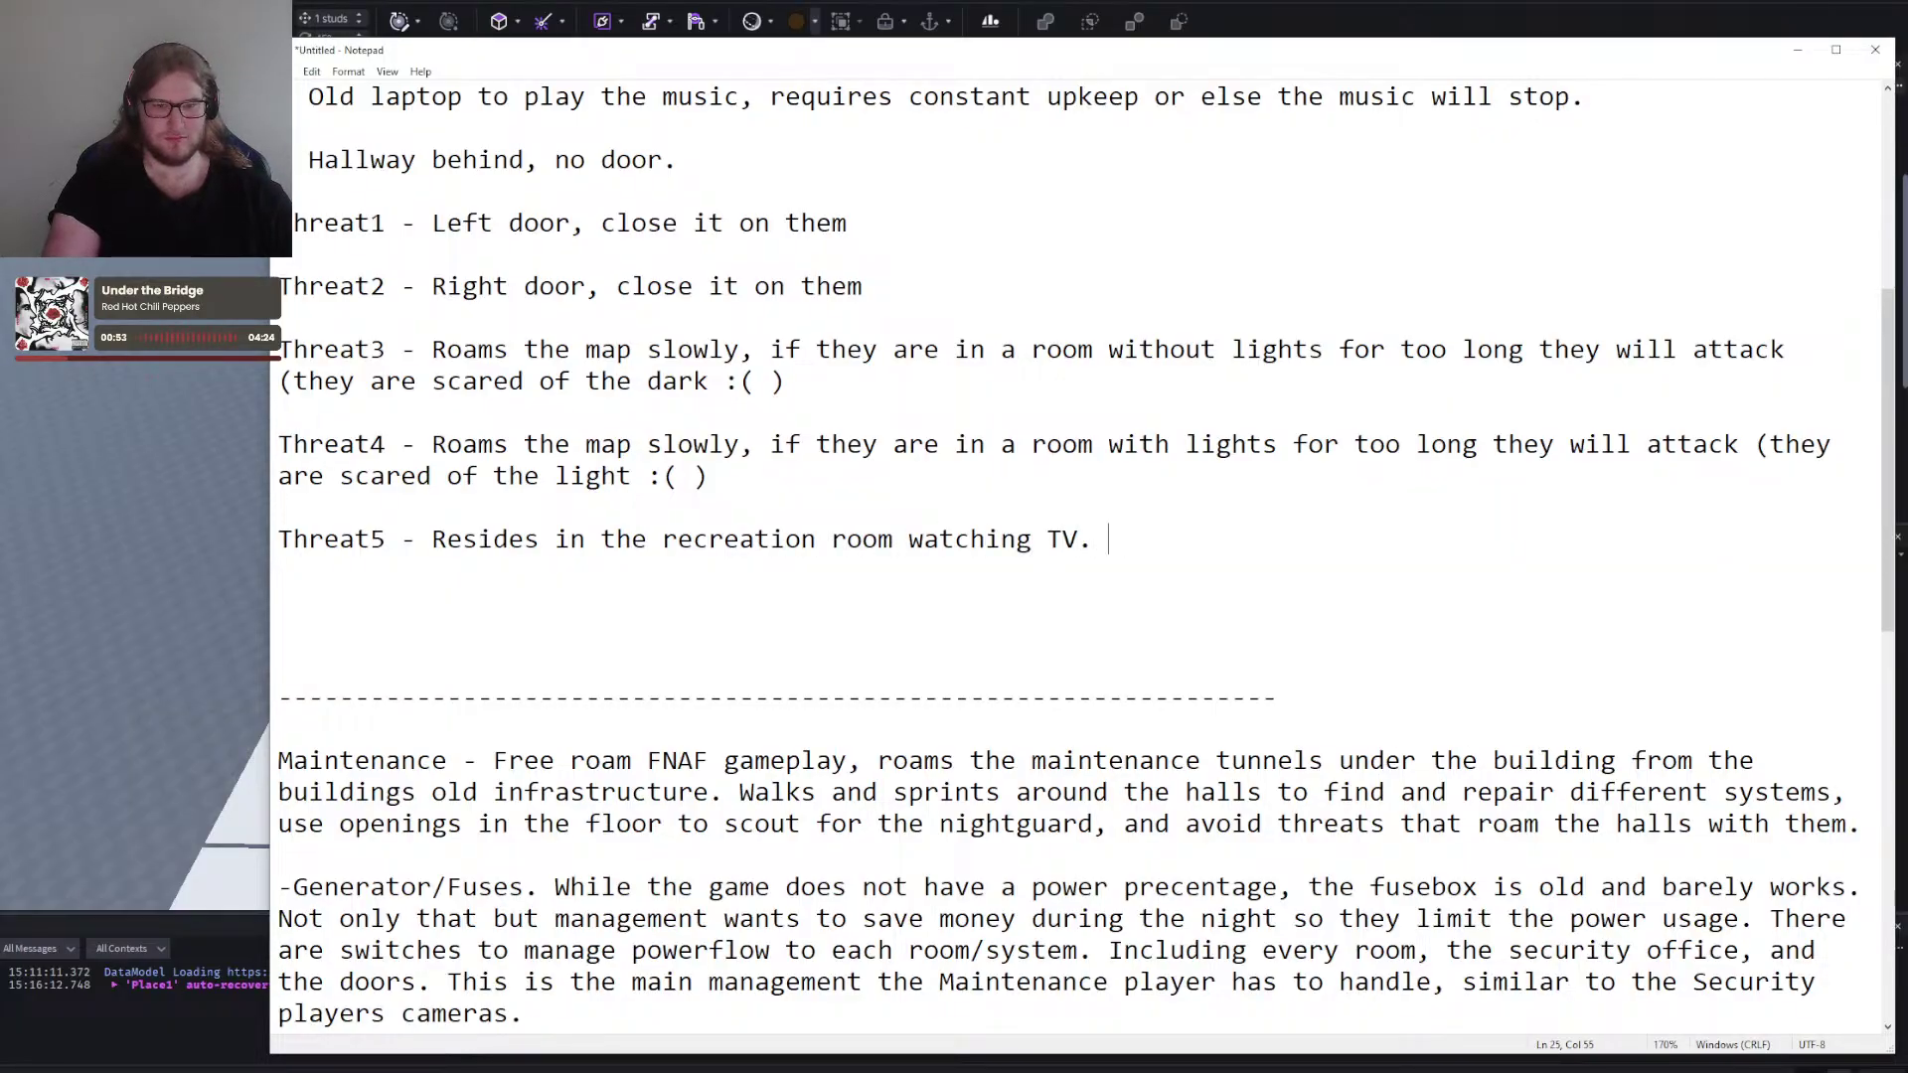
Continue Threat5 with "The lights need to be turned on in that room for the TV to work.".
text(A)
key(BackSpace)
text(The lights need to be turne)
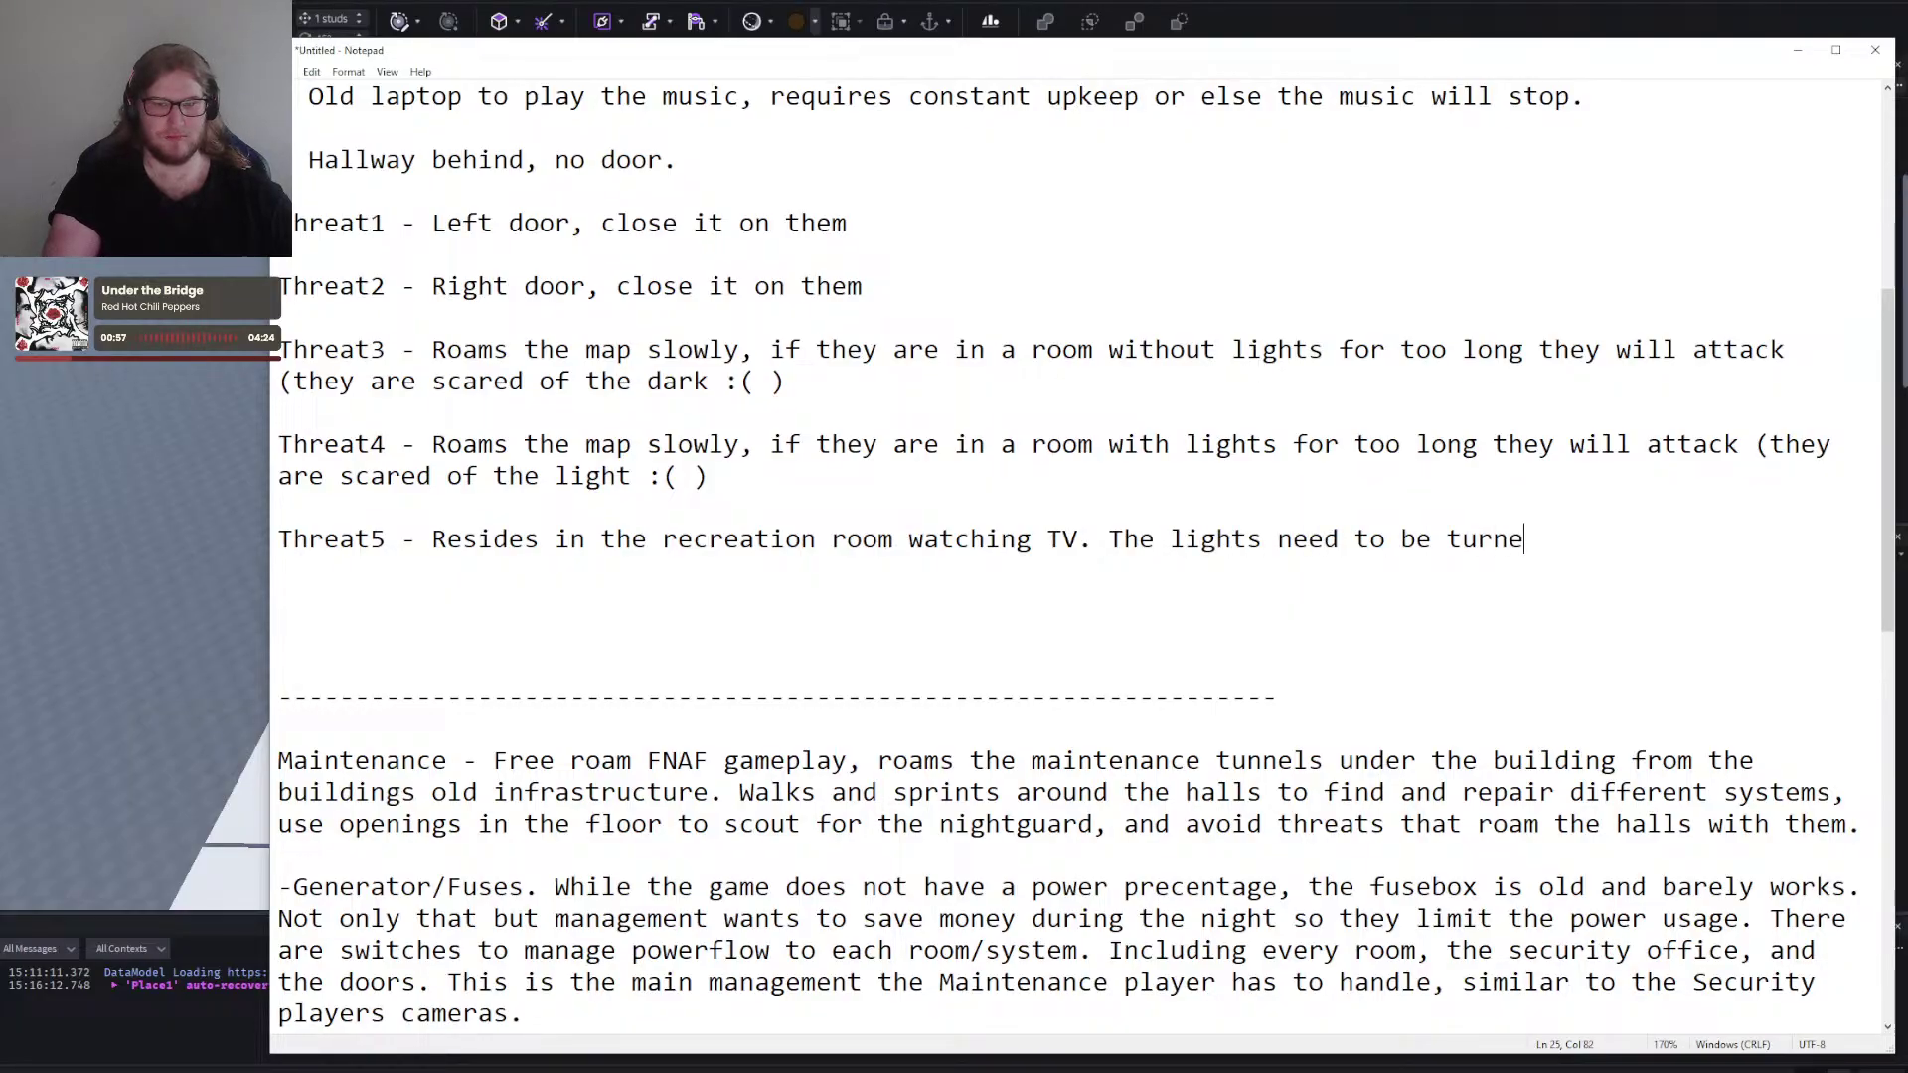
text(d on in that room for th)
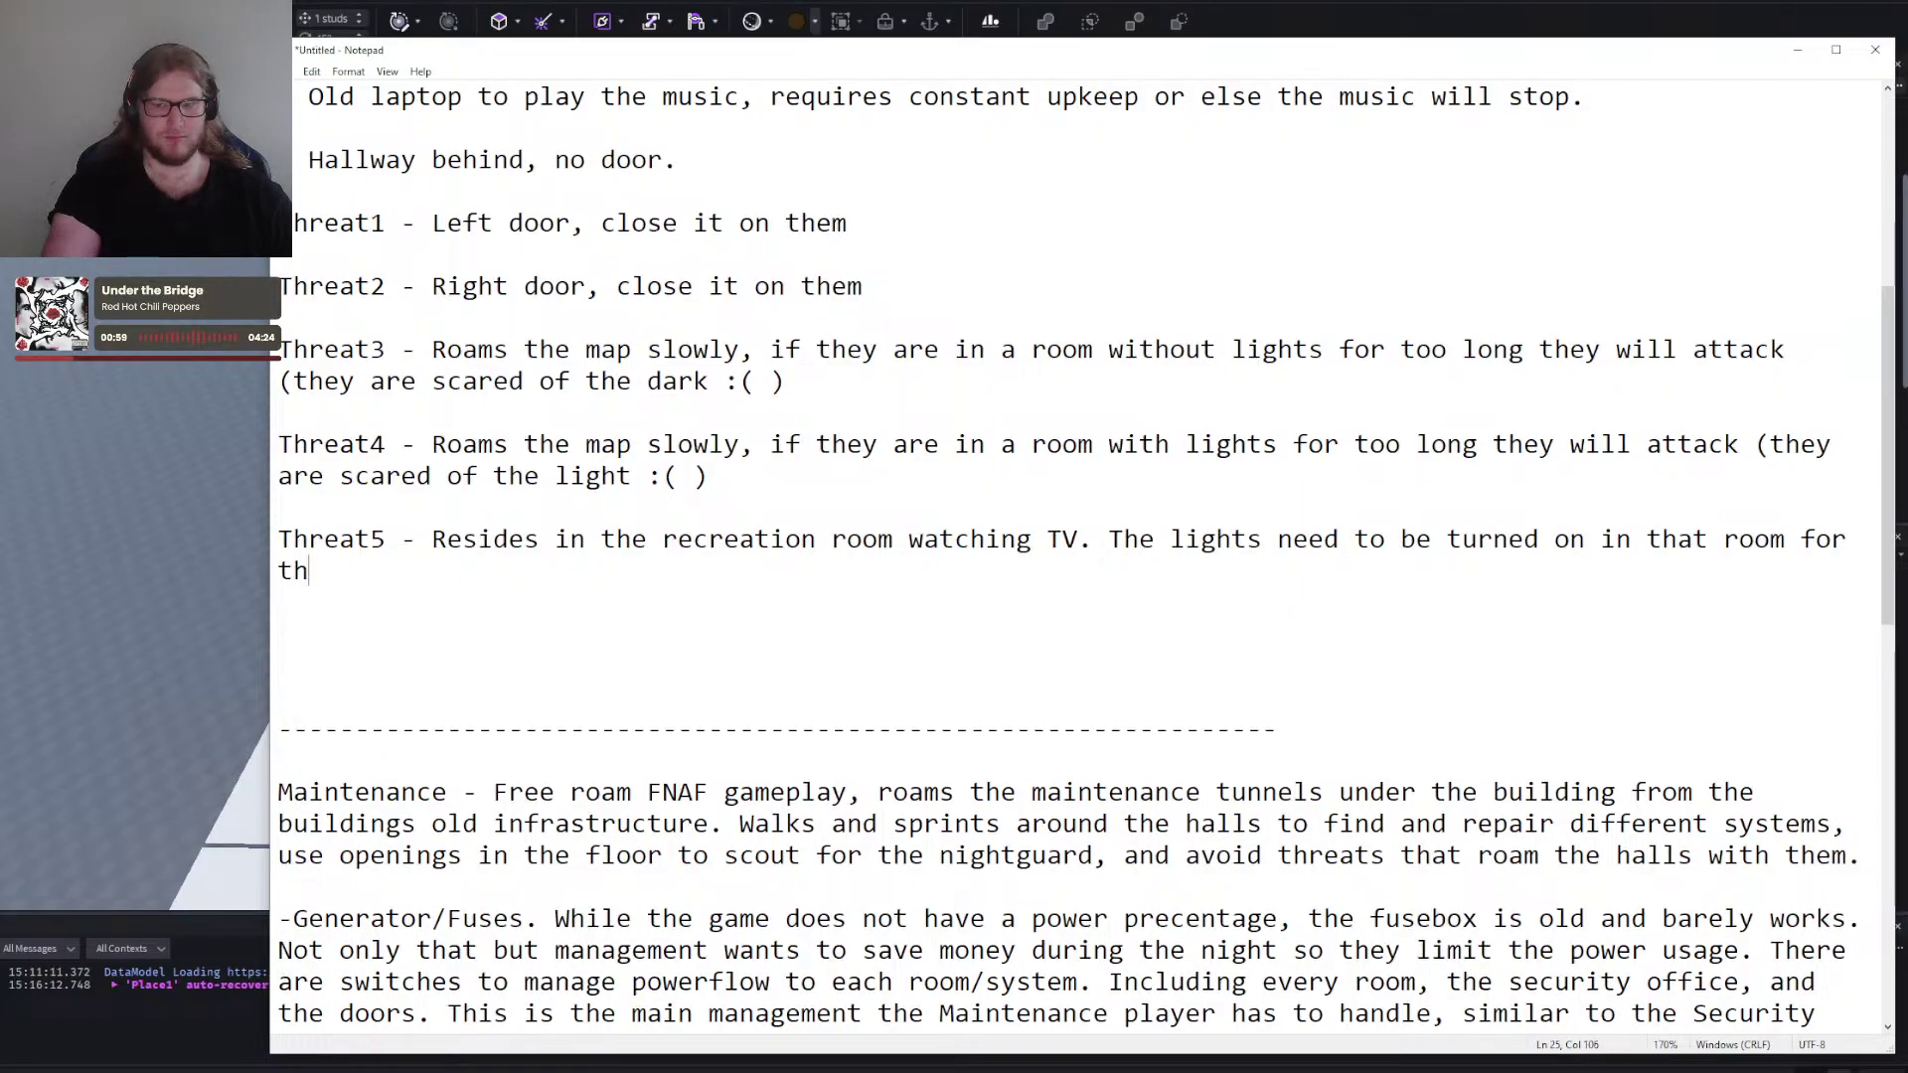
text(e TV to work. )
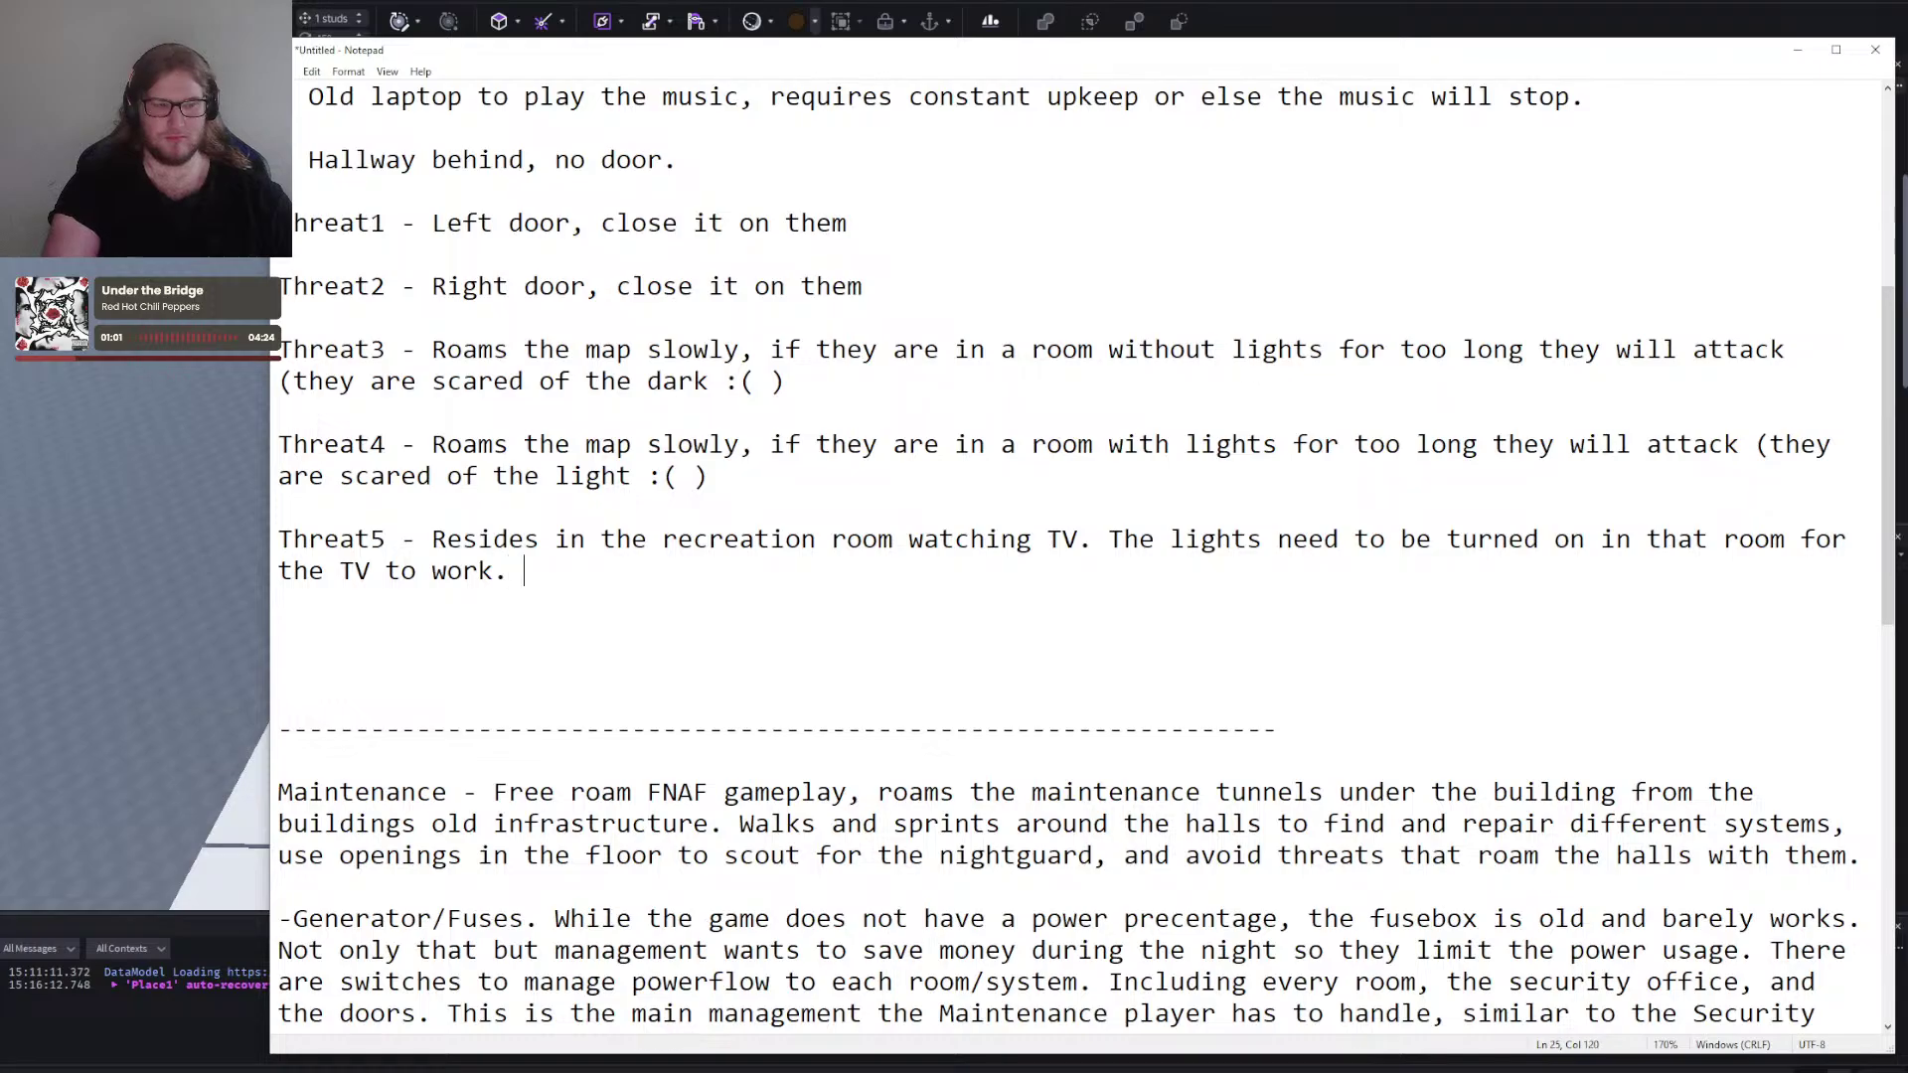
Add "If the TV is off for too long they will attack. Has a long kill timer" to Threat5.
text(If they)
key(BackSpace)
text(TV is off fo)
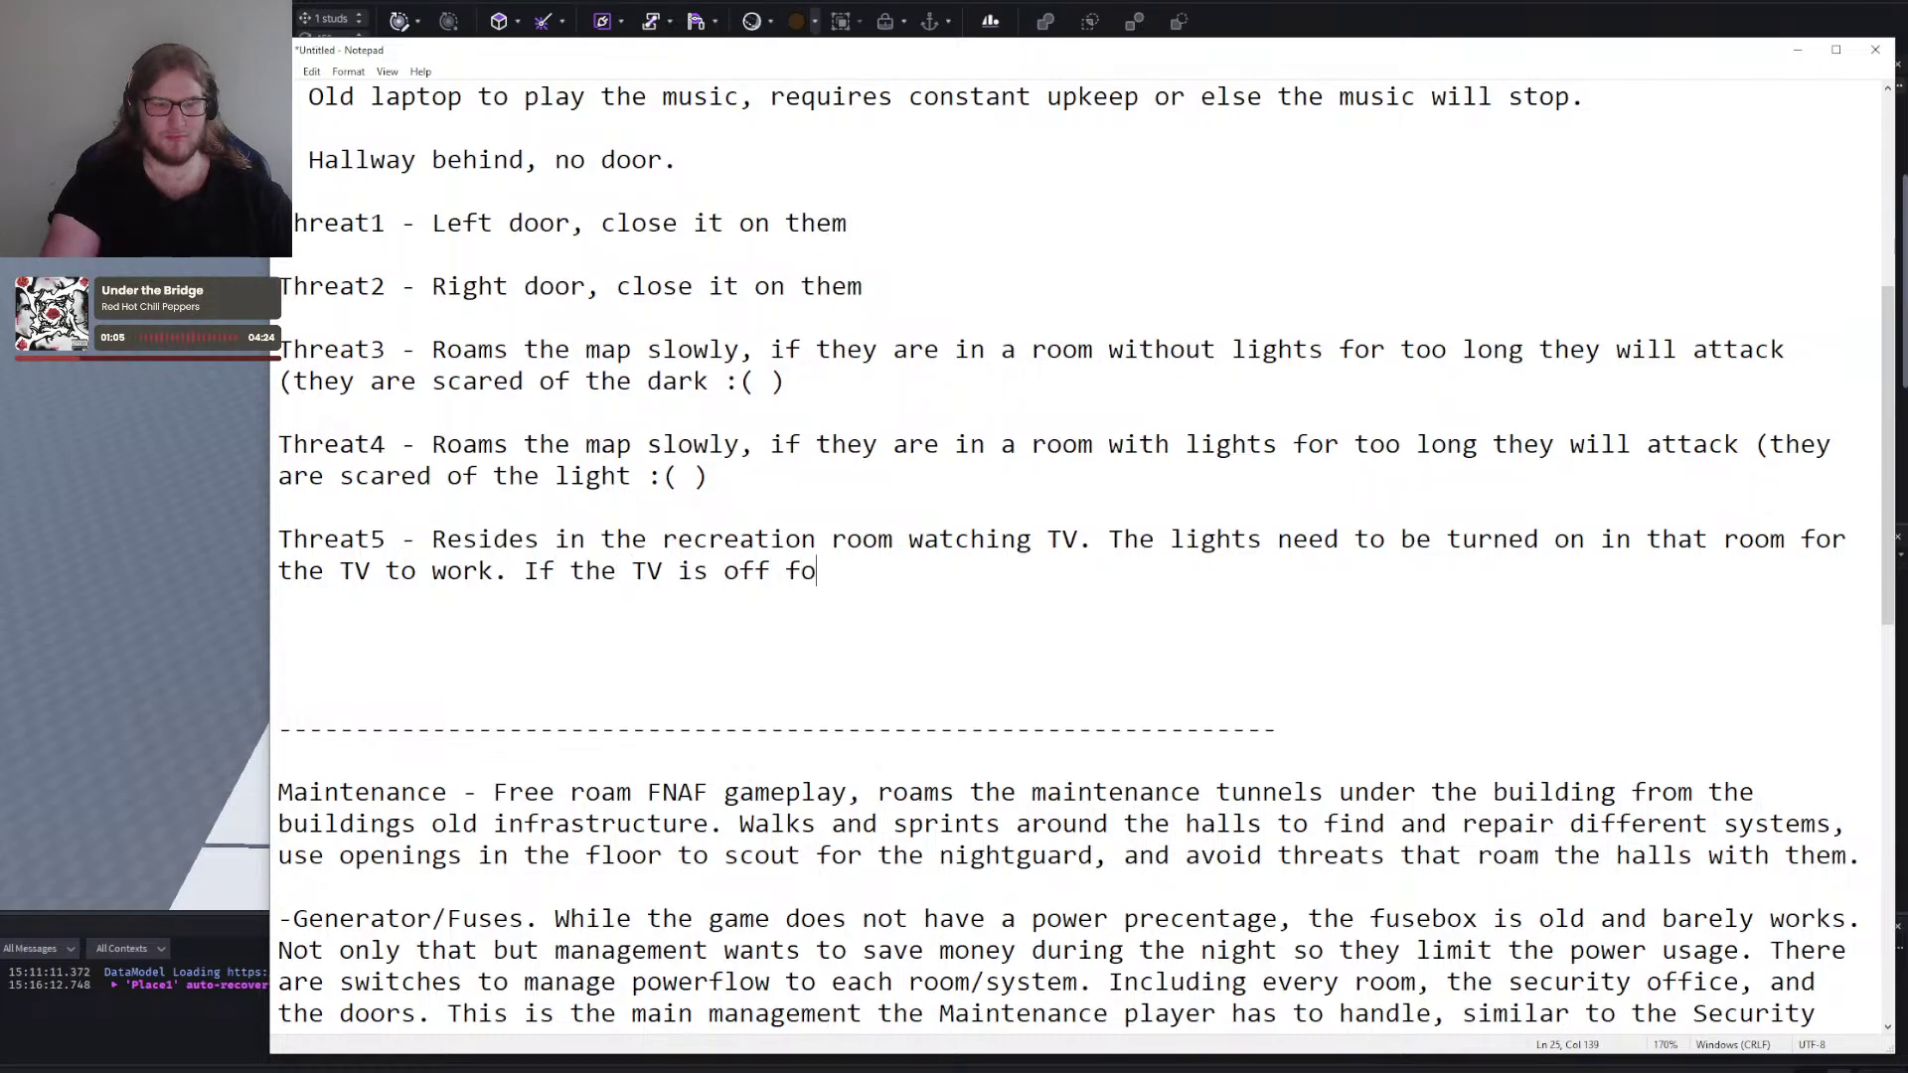
text(r too long they w)
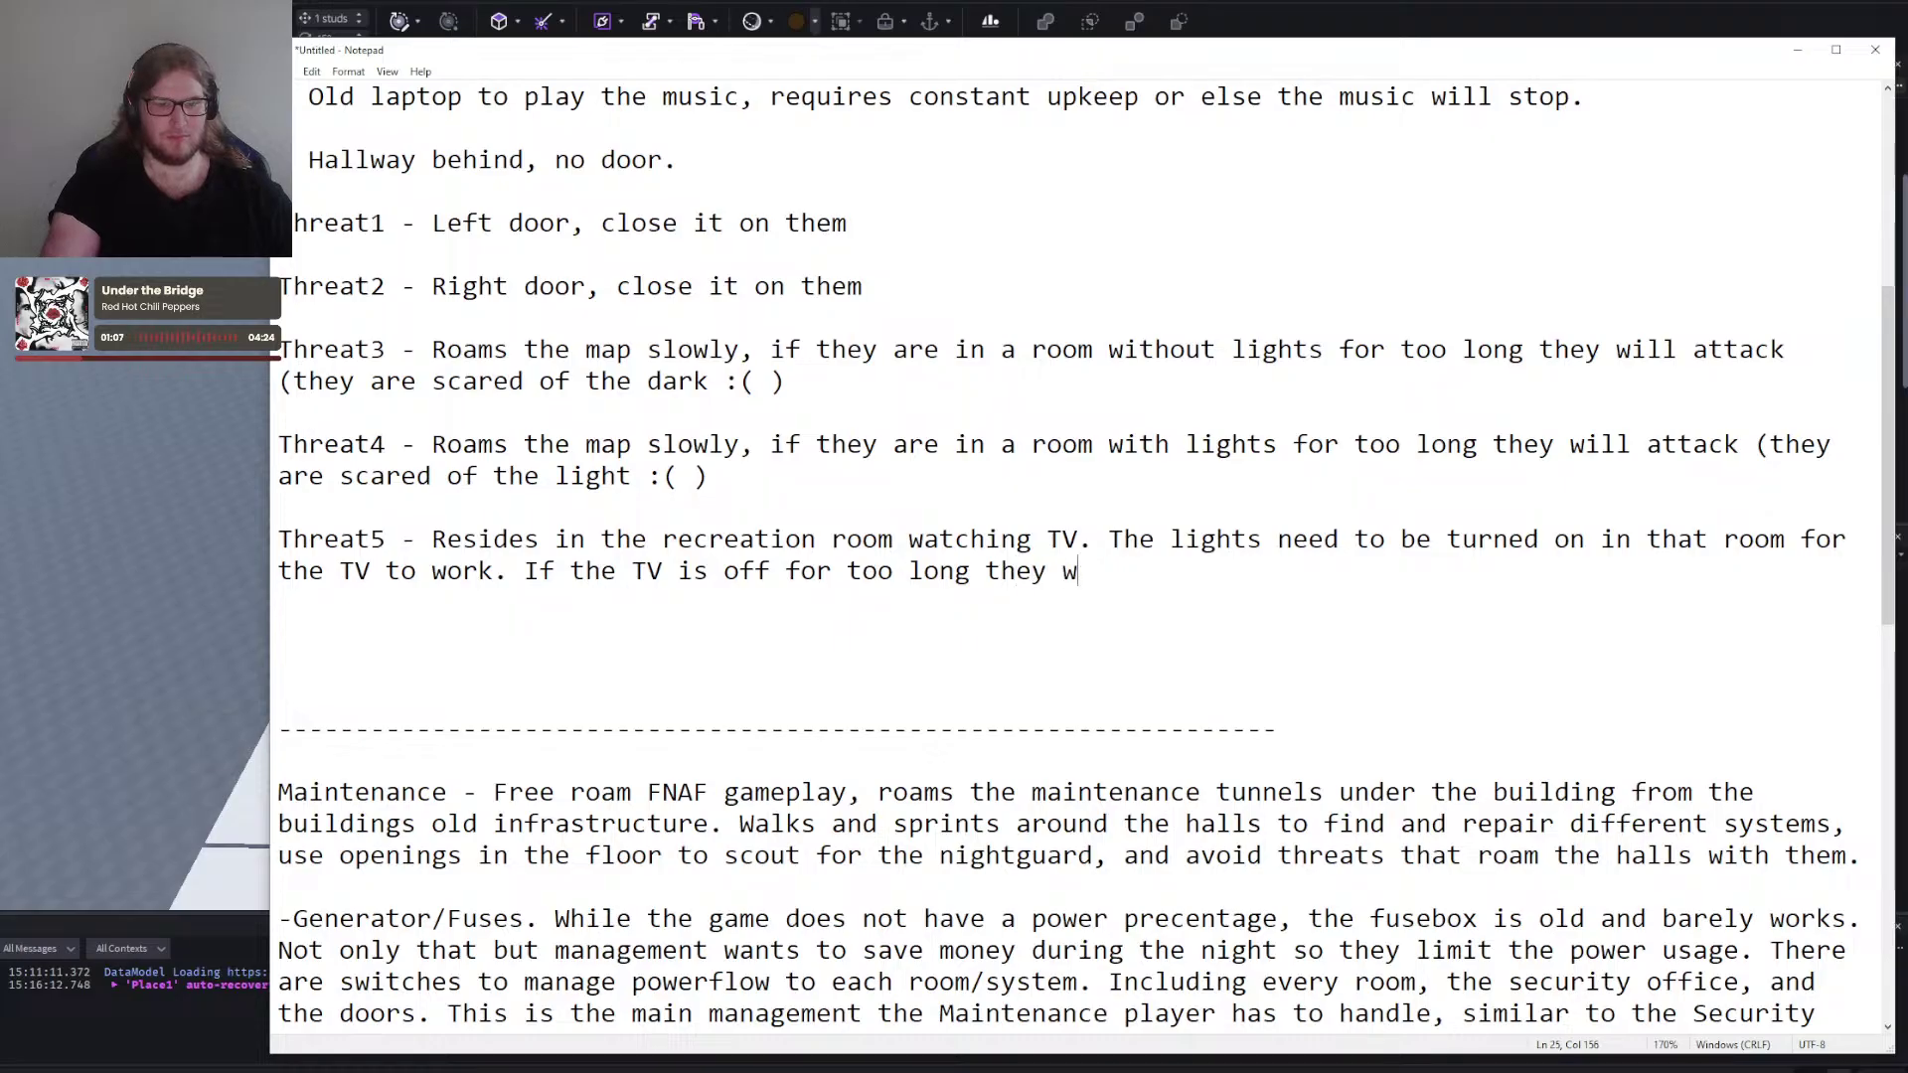
text(ill attack.)
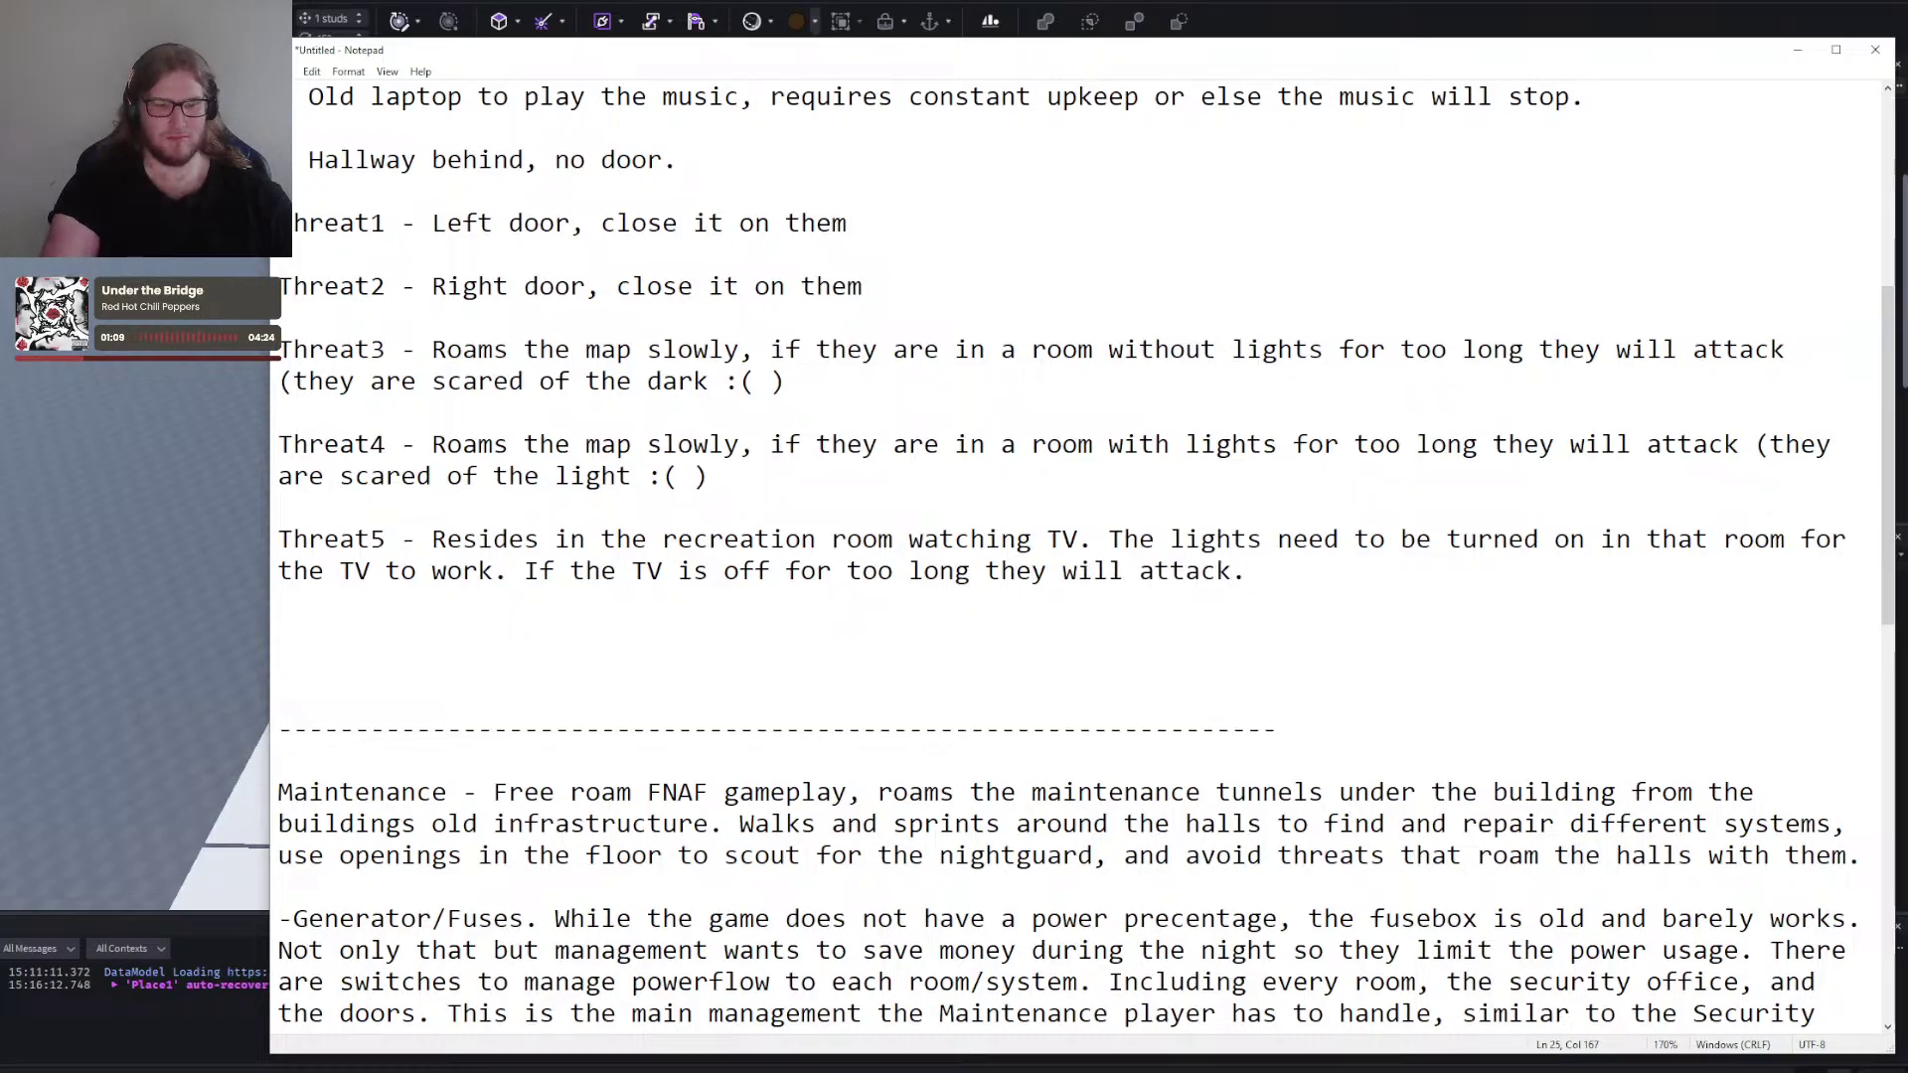
text( Has a l)
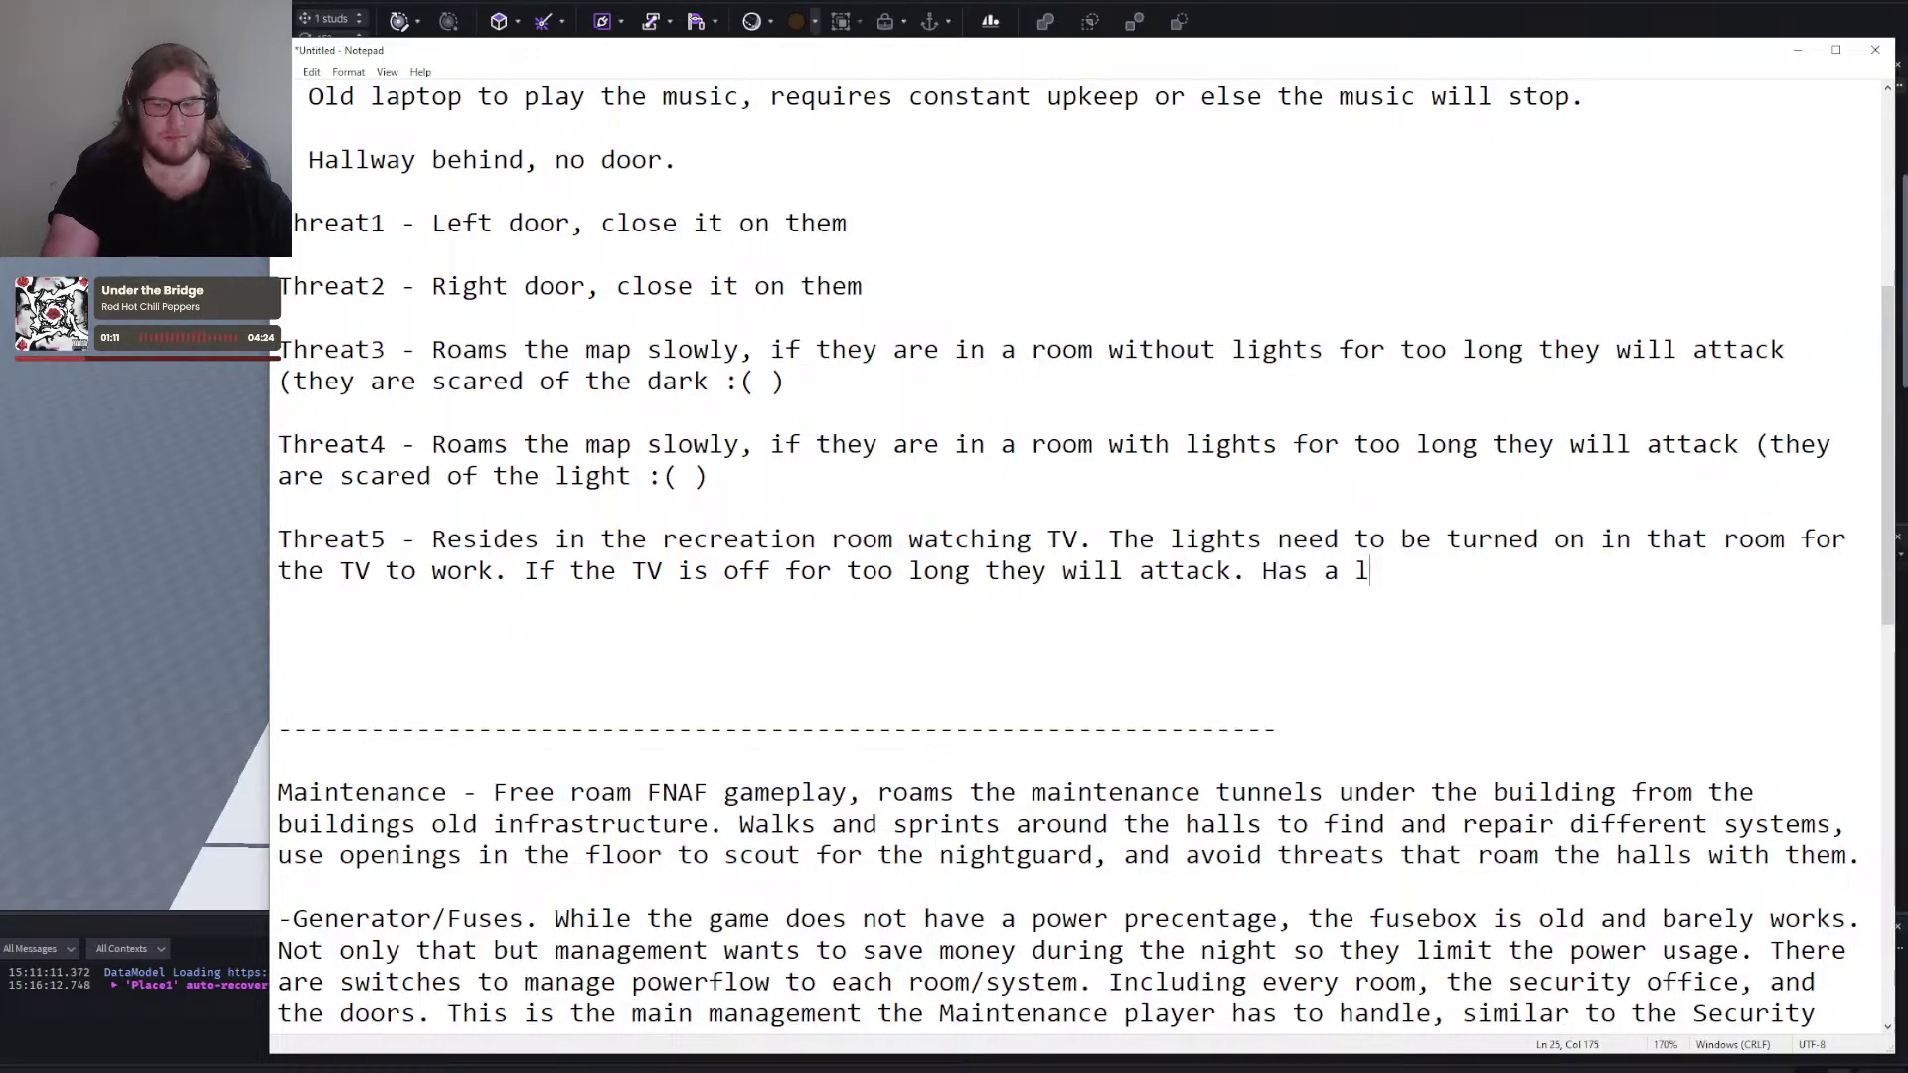
text(ong kill timer.)
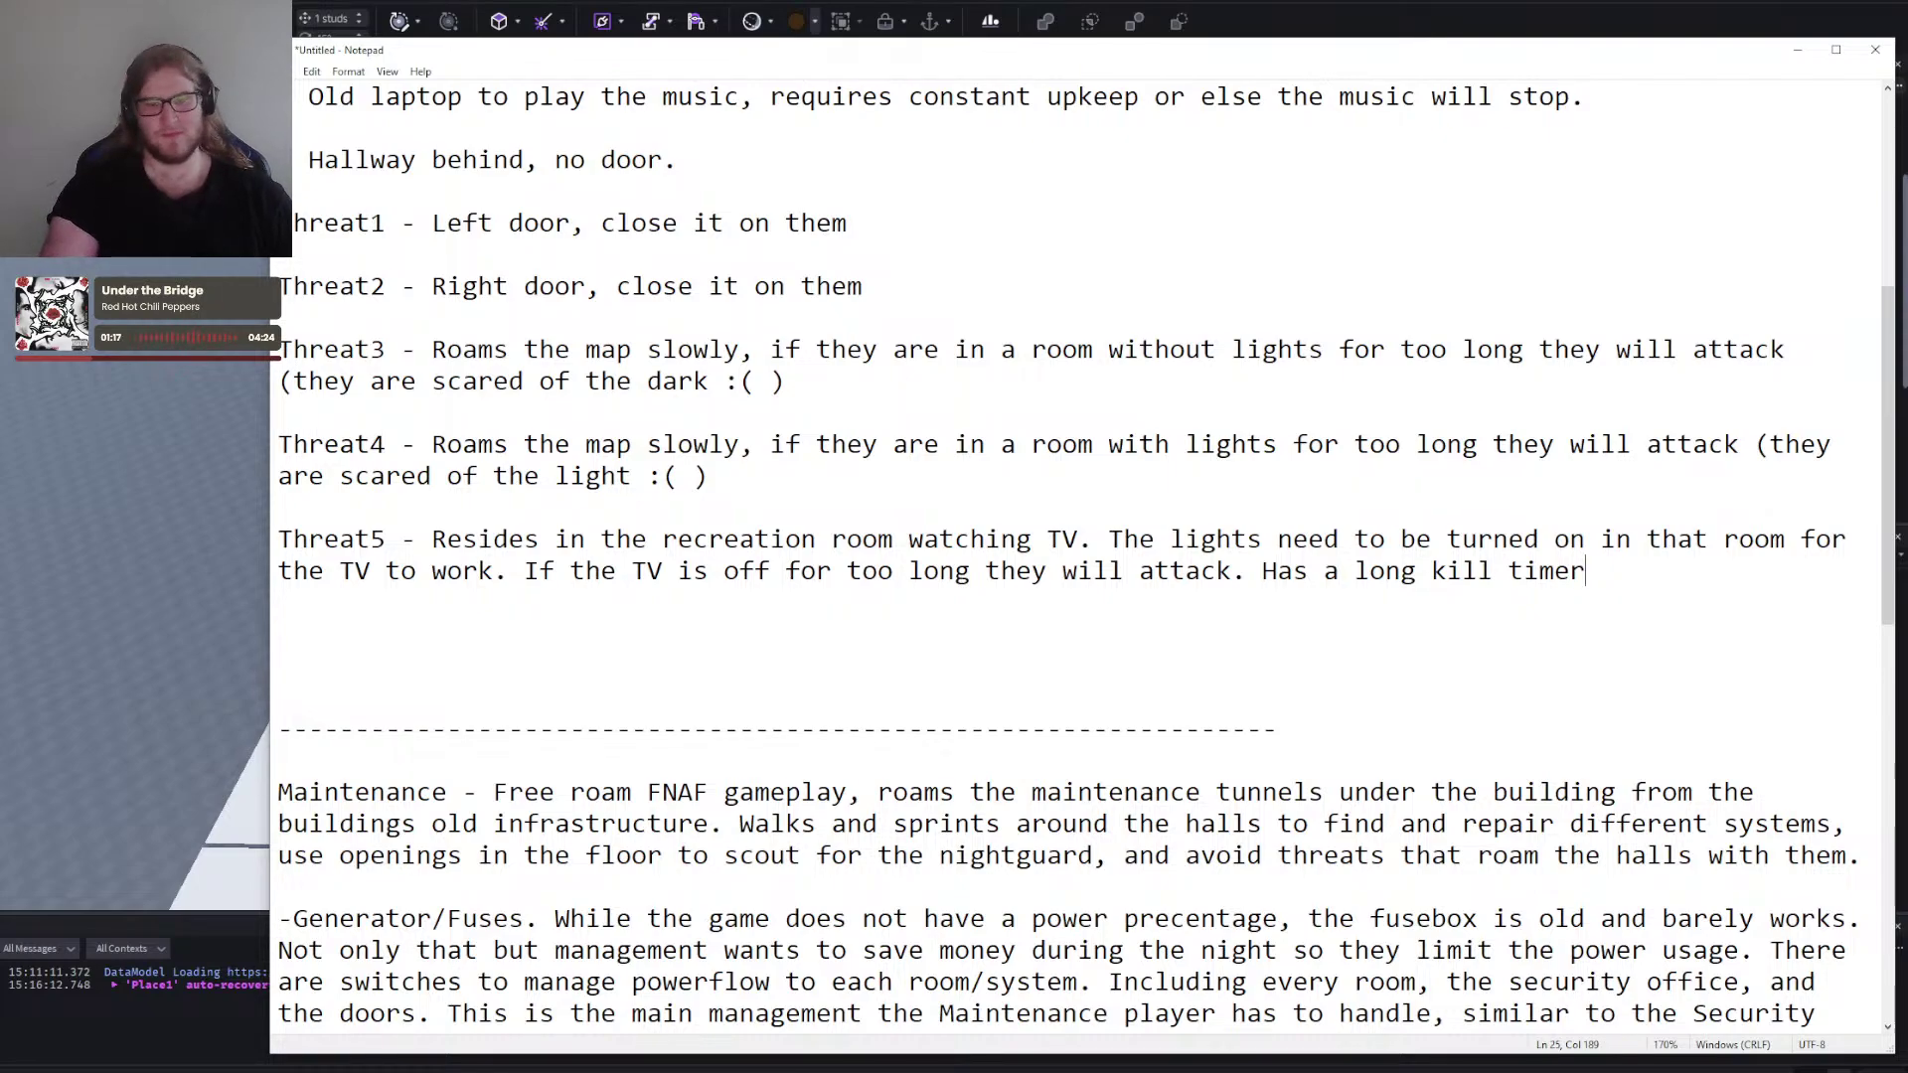
Delete everything after "Resides in the recreation room watching TV." in the Threat5 description.
key(BackSpace)
key(BackSpace)
key(BackSpace)
key(BackSpace)
key(BackSpace)
key(BackSpace)
key(BackSpace)
key(BackSpace)
key(BackSpace)
key(BackSpace)
key(BackSpace)
key(BackSpace)
key(BackSpace)
key(BackSpace)
key(BackSpace)
key(BackSpace)
key(BackSpace)
key(BackSpace)
key(BackSpace)
key(BackSpace)
key(BackSpace)
key(BackSpace)
key(BackSpace)
key(BackSpace)
key(BackSpace)
key(BackSpace)
key(BackSpace)
key(BackSpace)
key(BackSpace)
key(BackSpace)
key(BackSpace)
key(BackSpace)
key(BackSpace)
key(BackSpace)
key(BackSpace)
key(BackSpace)
key(BackSpace)
key(BackSpace)
key(BackSpace)
key(BackSpace)
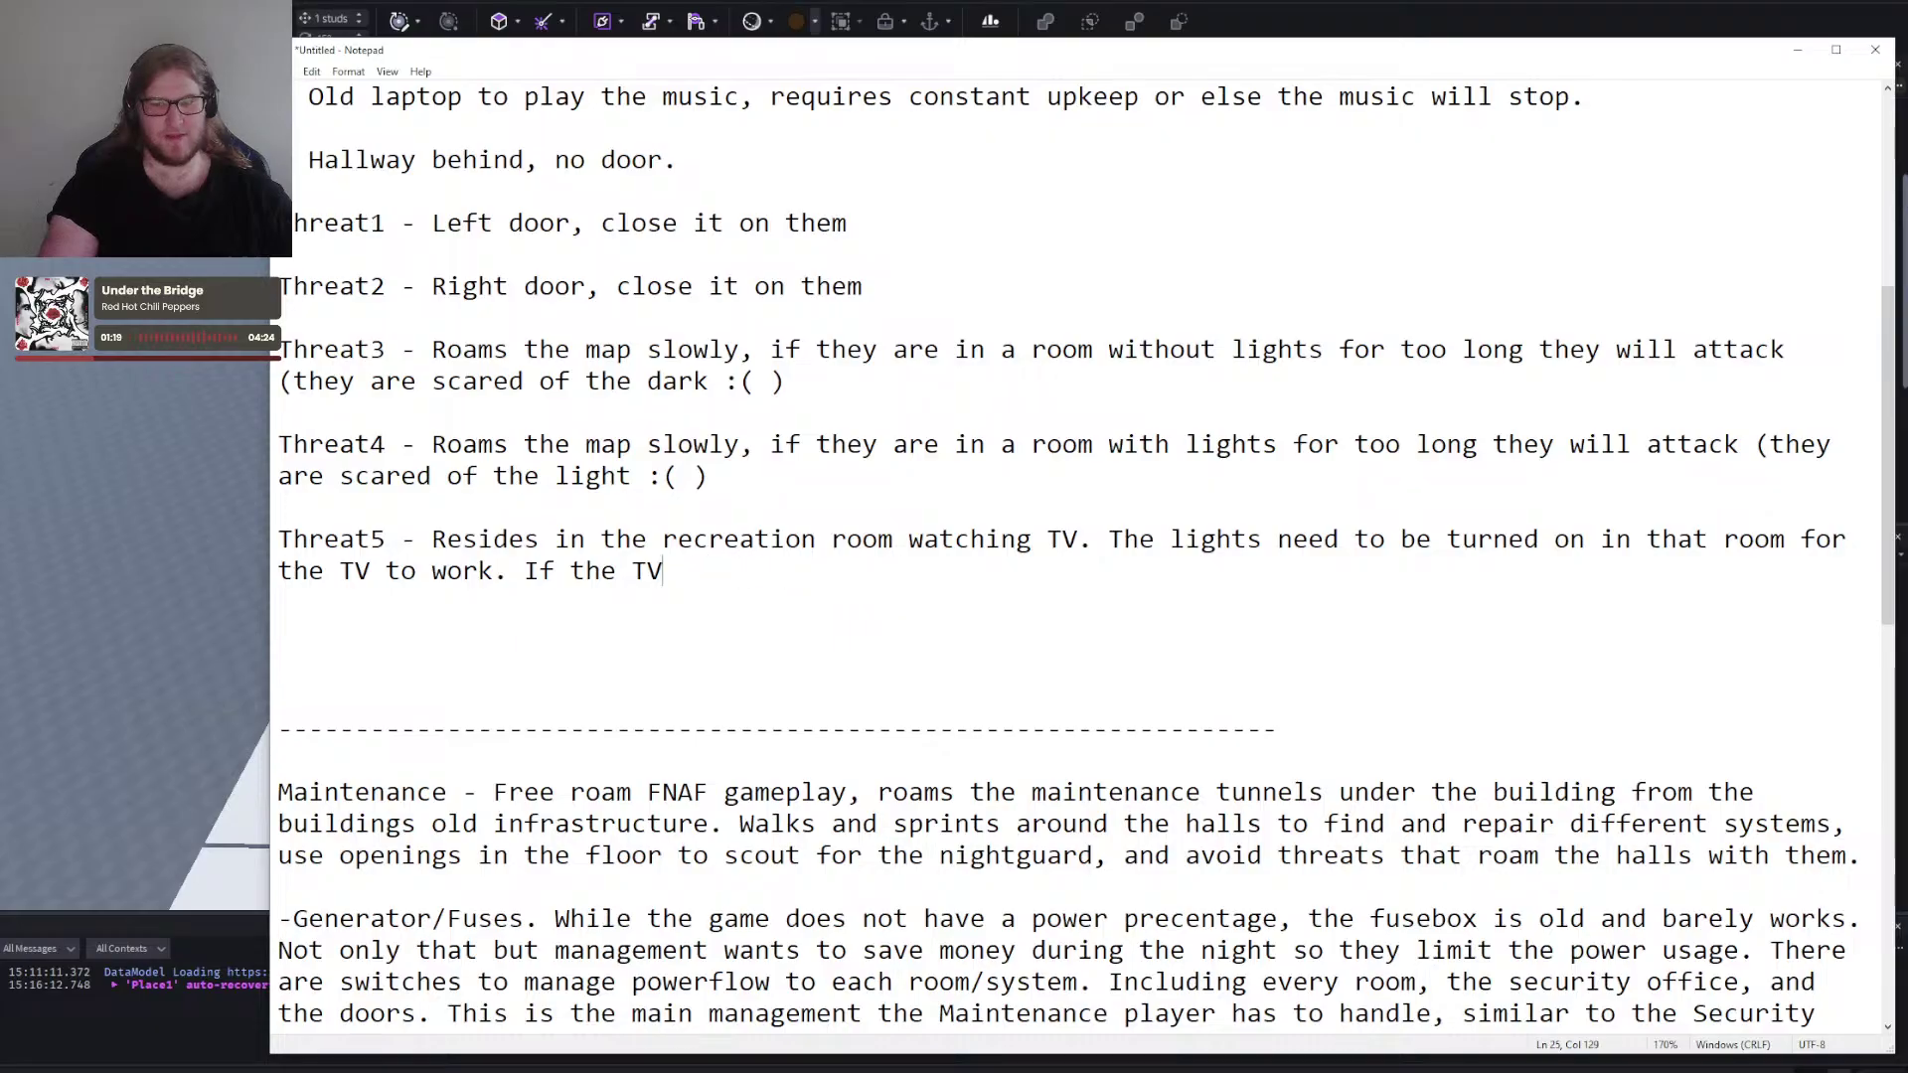
key(BackSpace)
key(BackSpace)
key(BackSpace)
key(BackSpace)
key(BackSpace)
key(BackSpace)
key(BackSpace)
key(BackSpace)
key(BackSpace)
key(BackSpace)
key(BackSpace)
key(BackSpace)
key(BackSpace)
key(BackSpace)
key(BackSpace)
key(BackSpace)
key(BackSpace)
key(BackSpace)
key(BackSpace)
key(BackSpace)
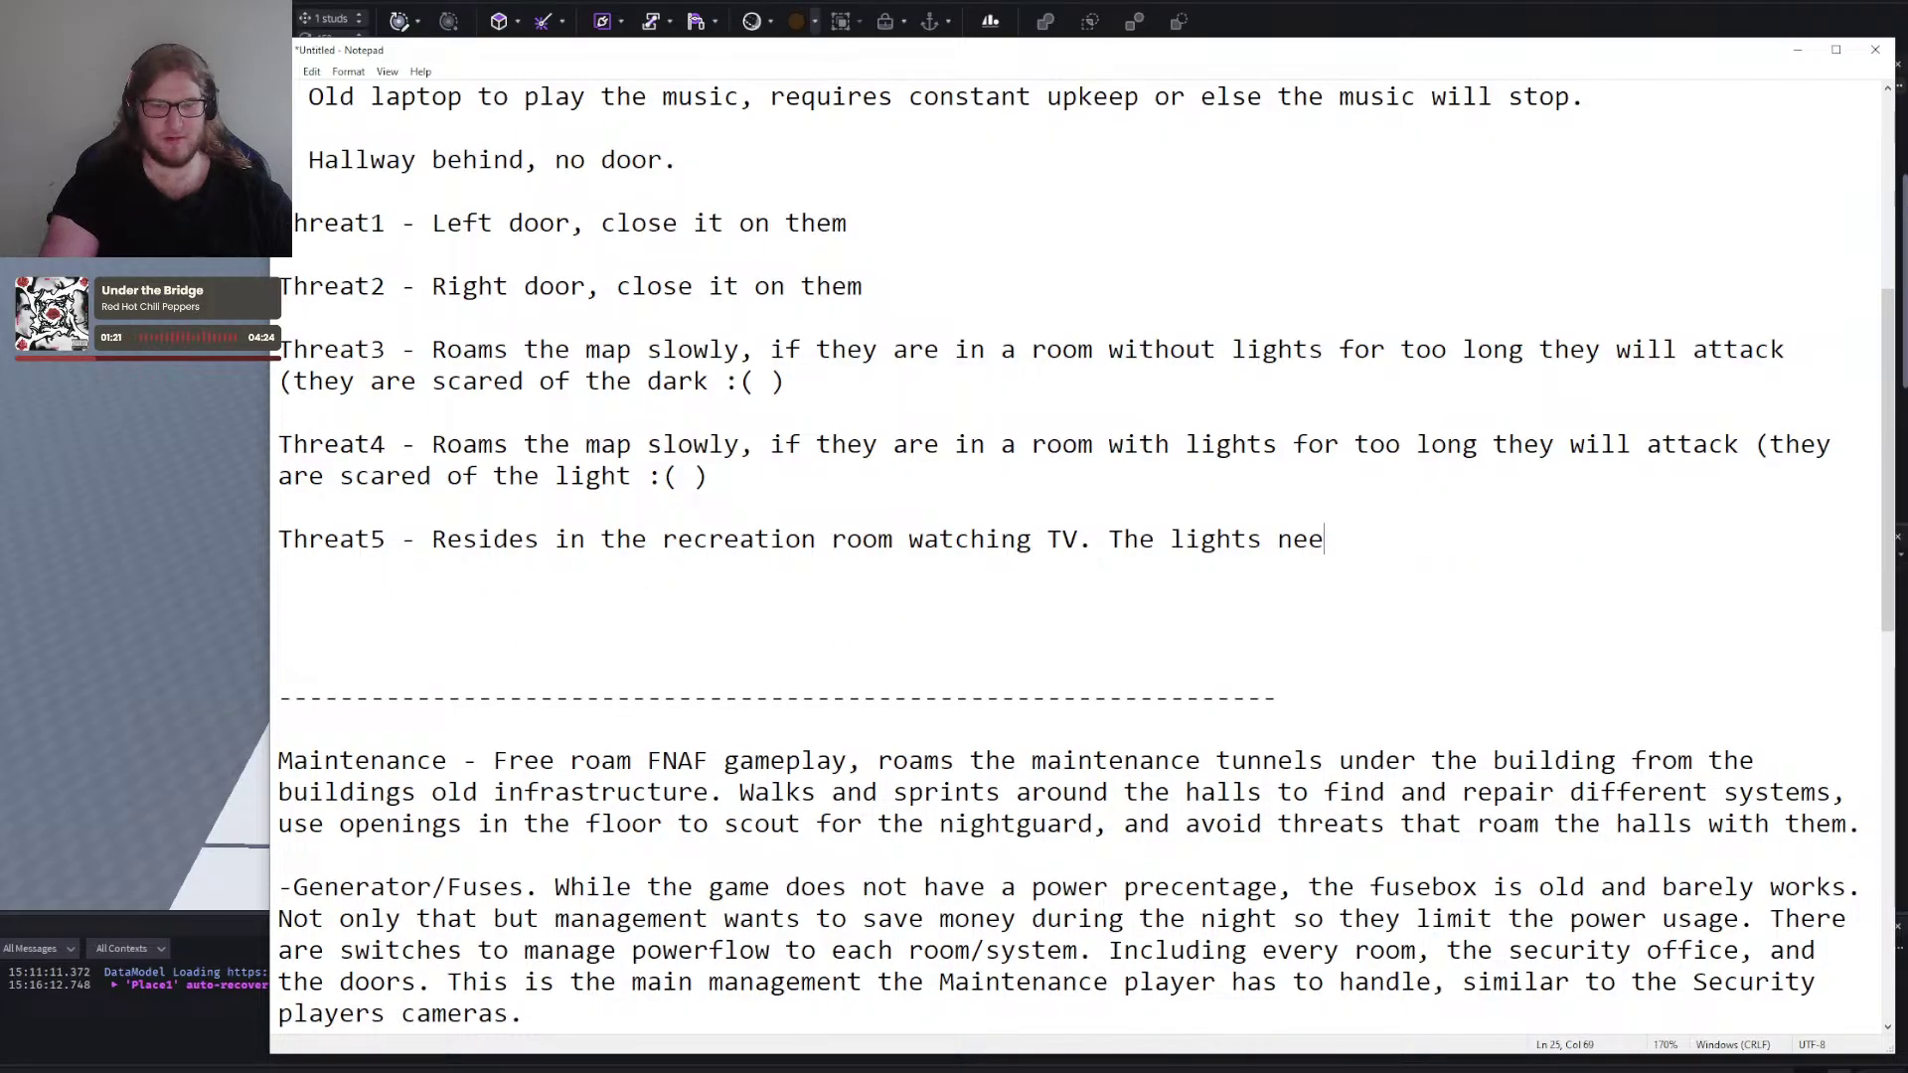
Continue Threat5 with "The fuse for that room needs to be turned on for the TV to work,".
text(e fus)
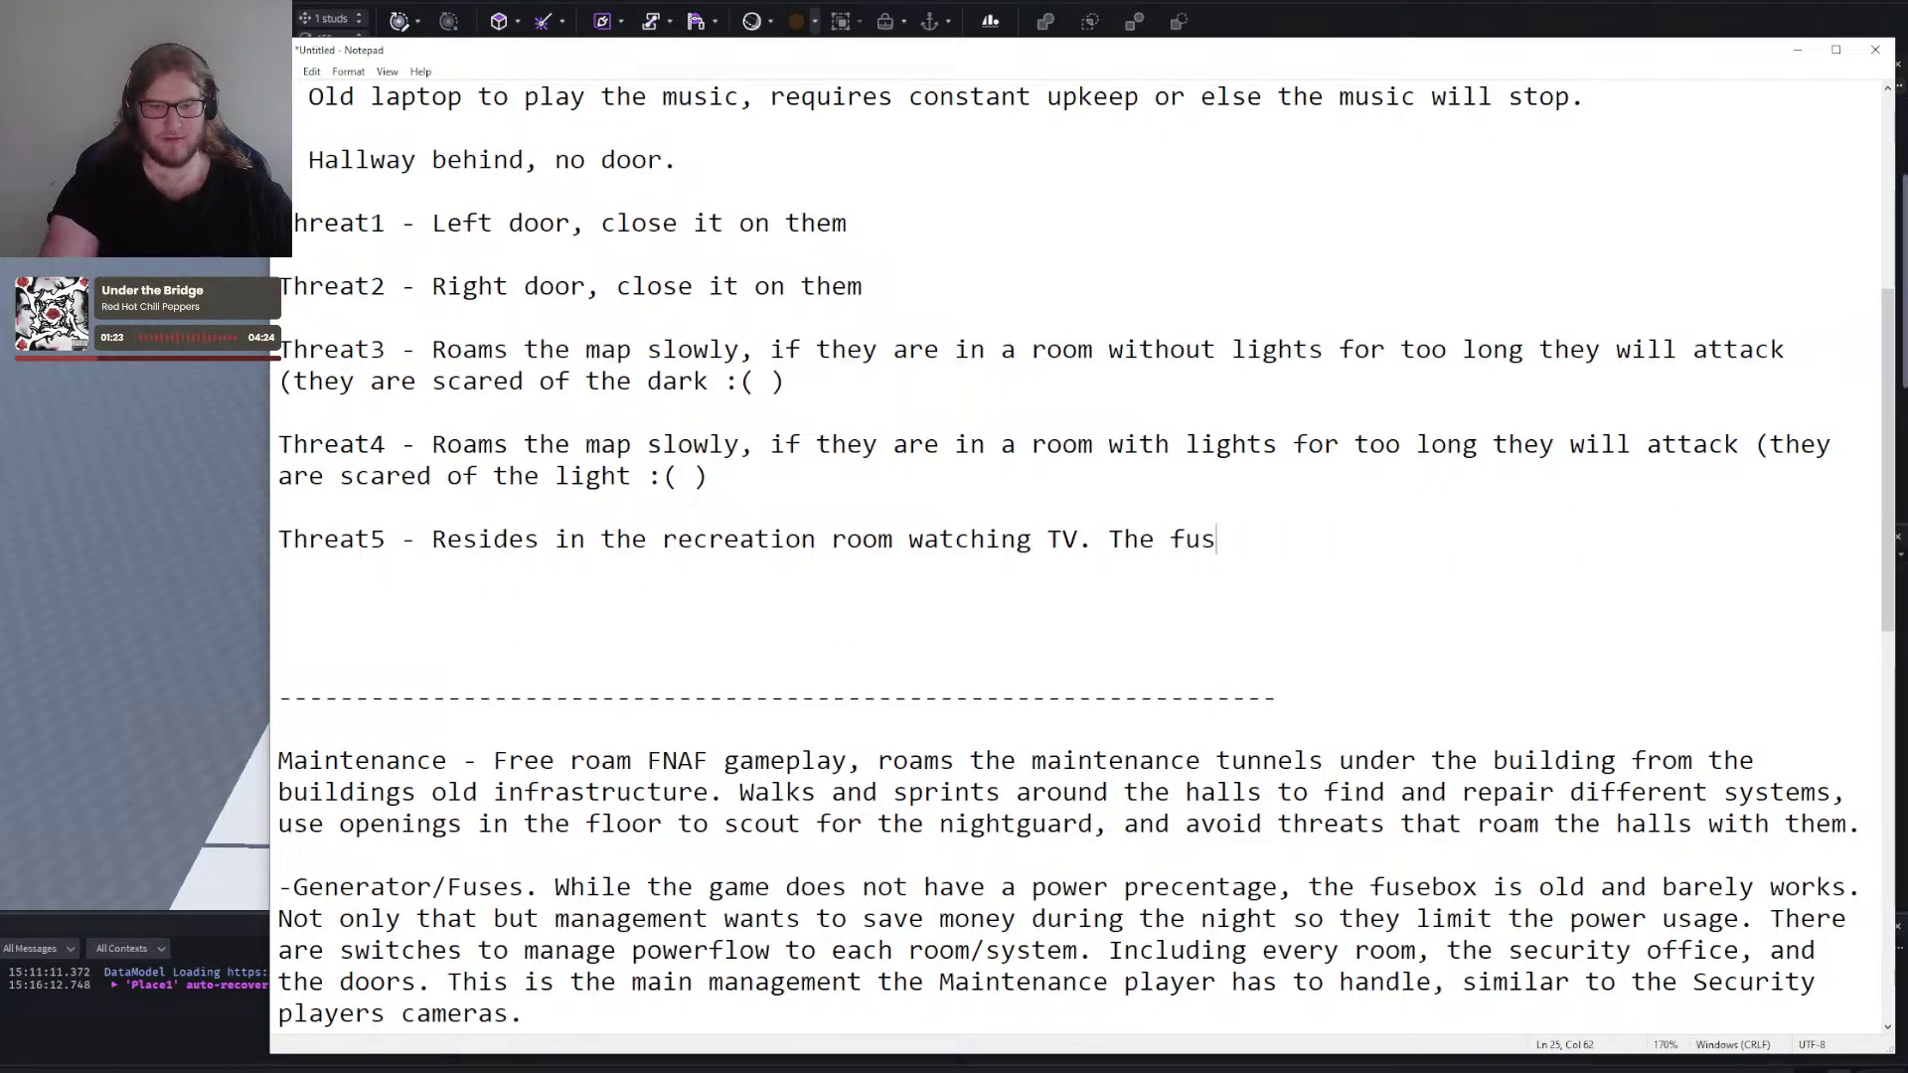
text(e for that room needs)
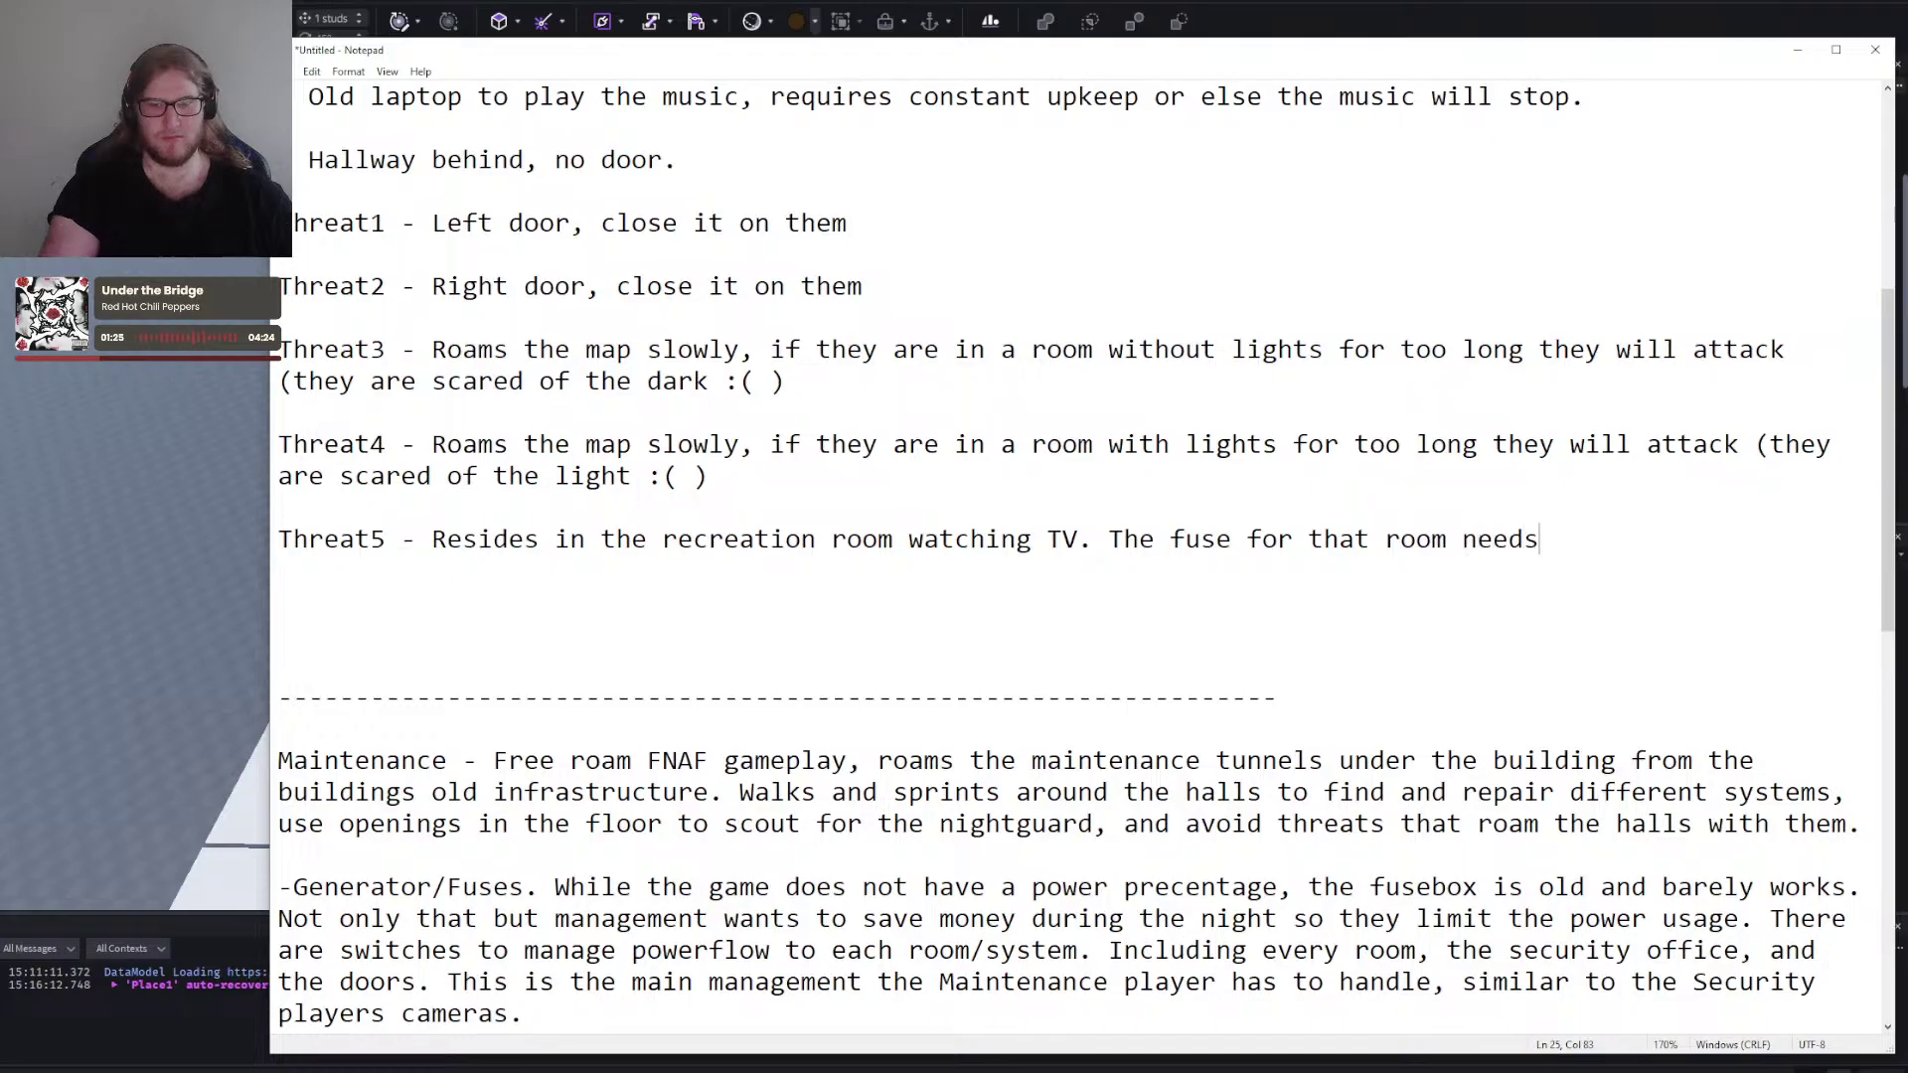
text( to be turned on the fu)
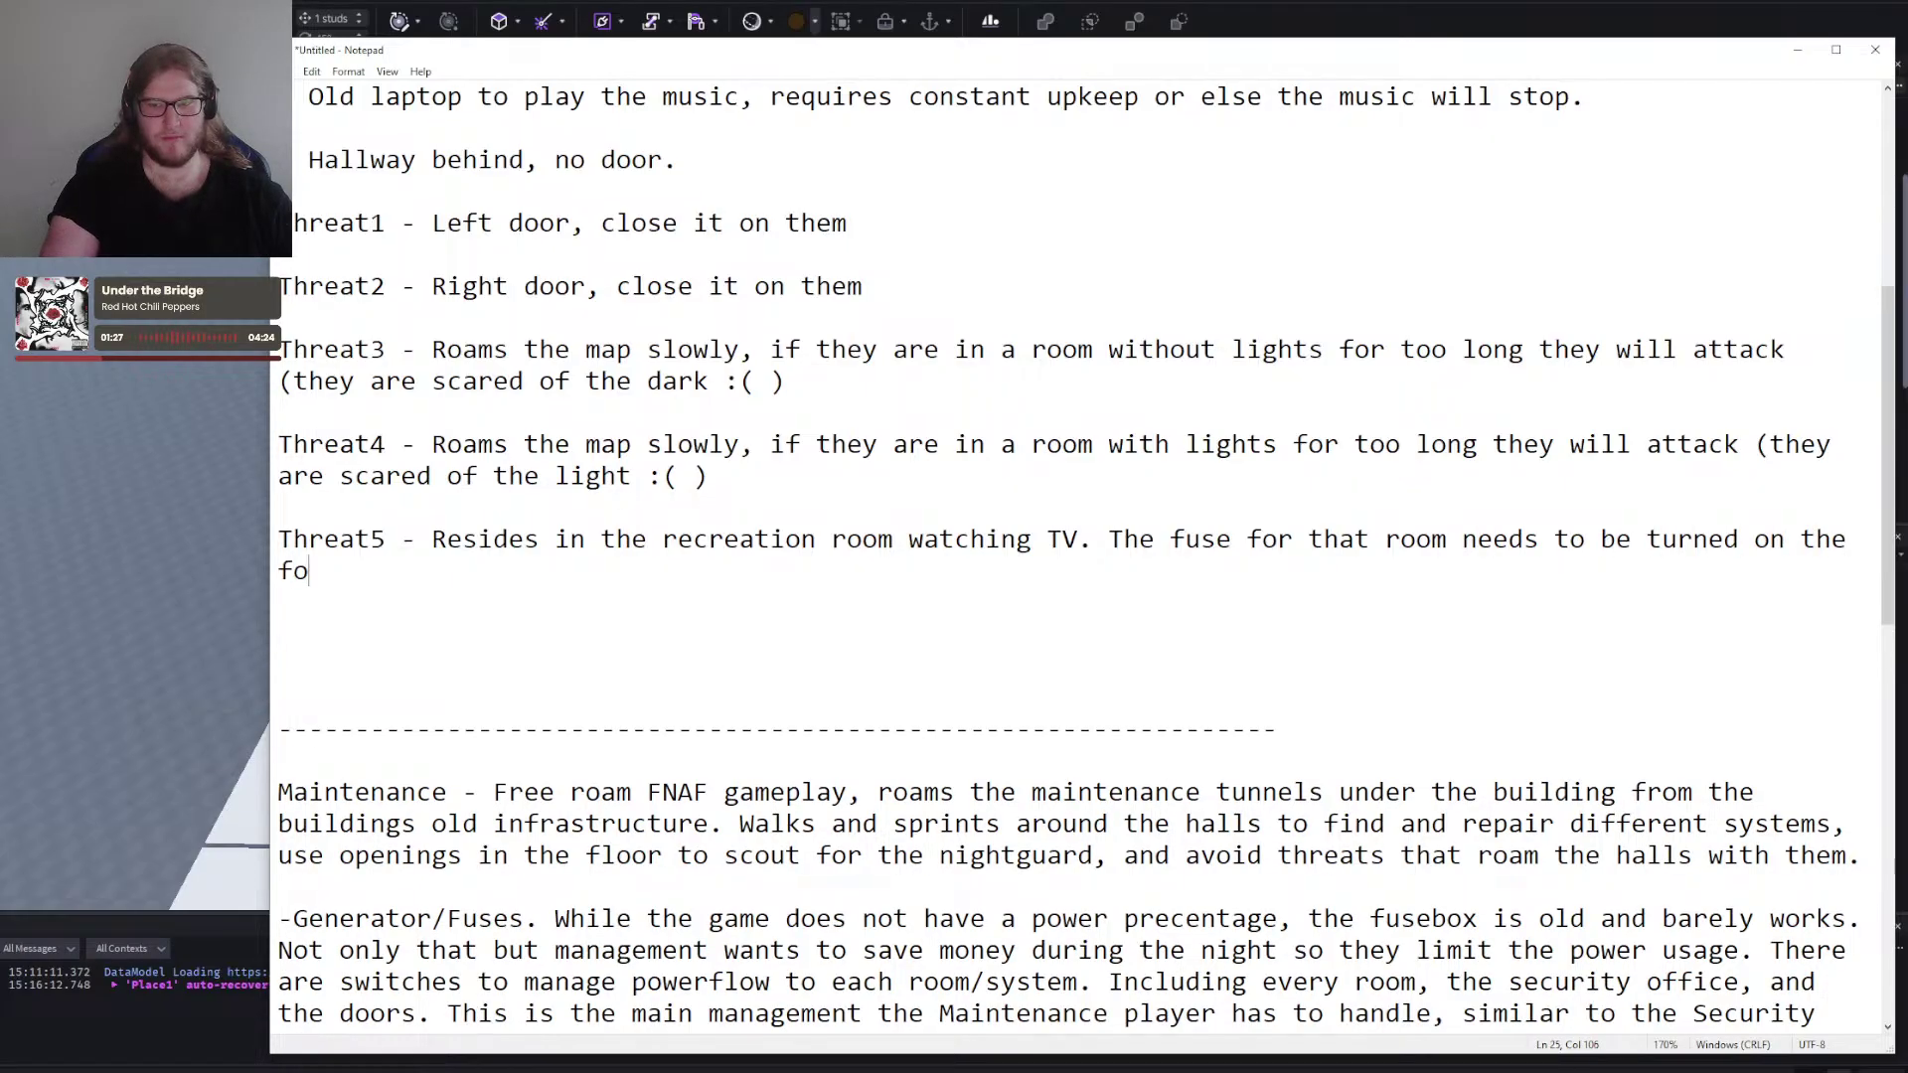
key(BackSpace)
key(BackSpace)
key(BackSpace)
key(BackSpace)
key(BackSpace)
key(BackSpace)
text(for the TV)
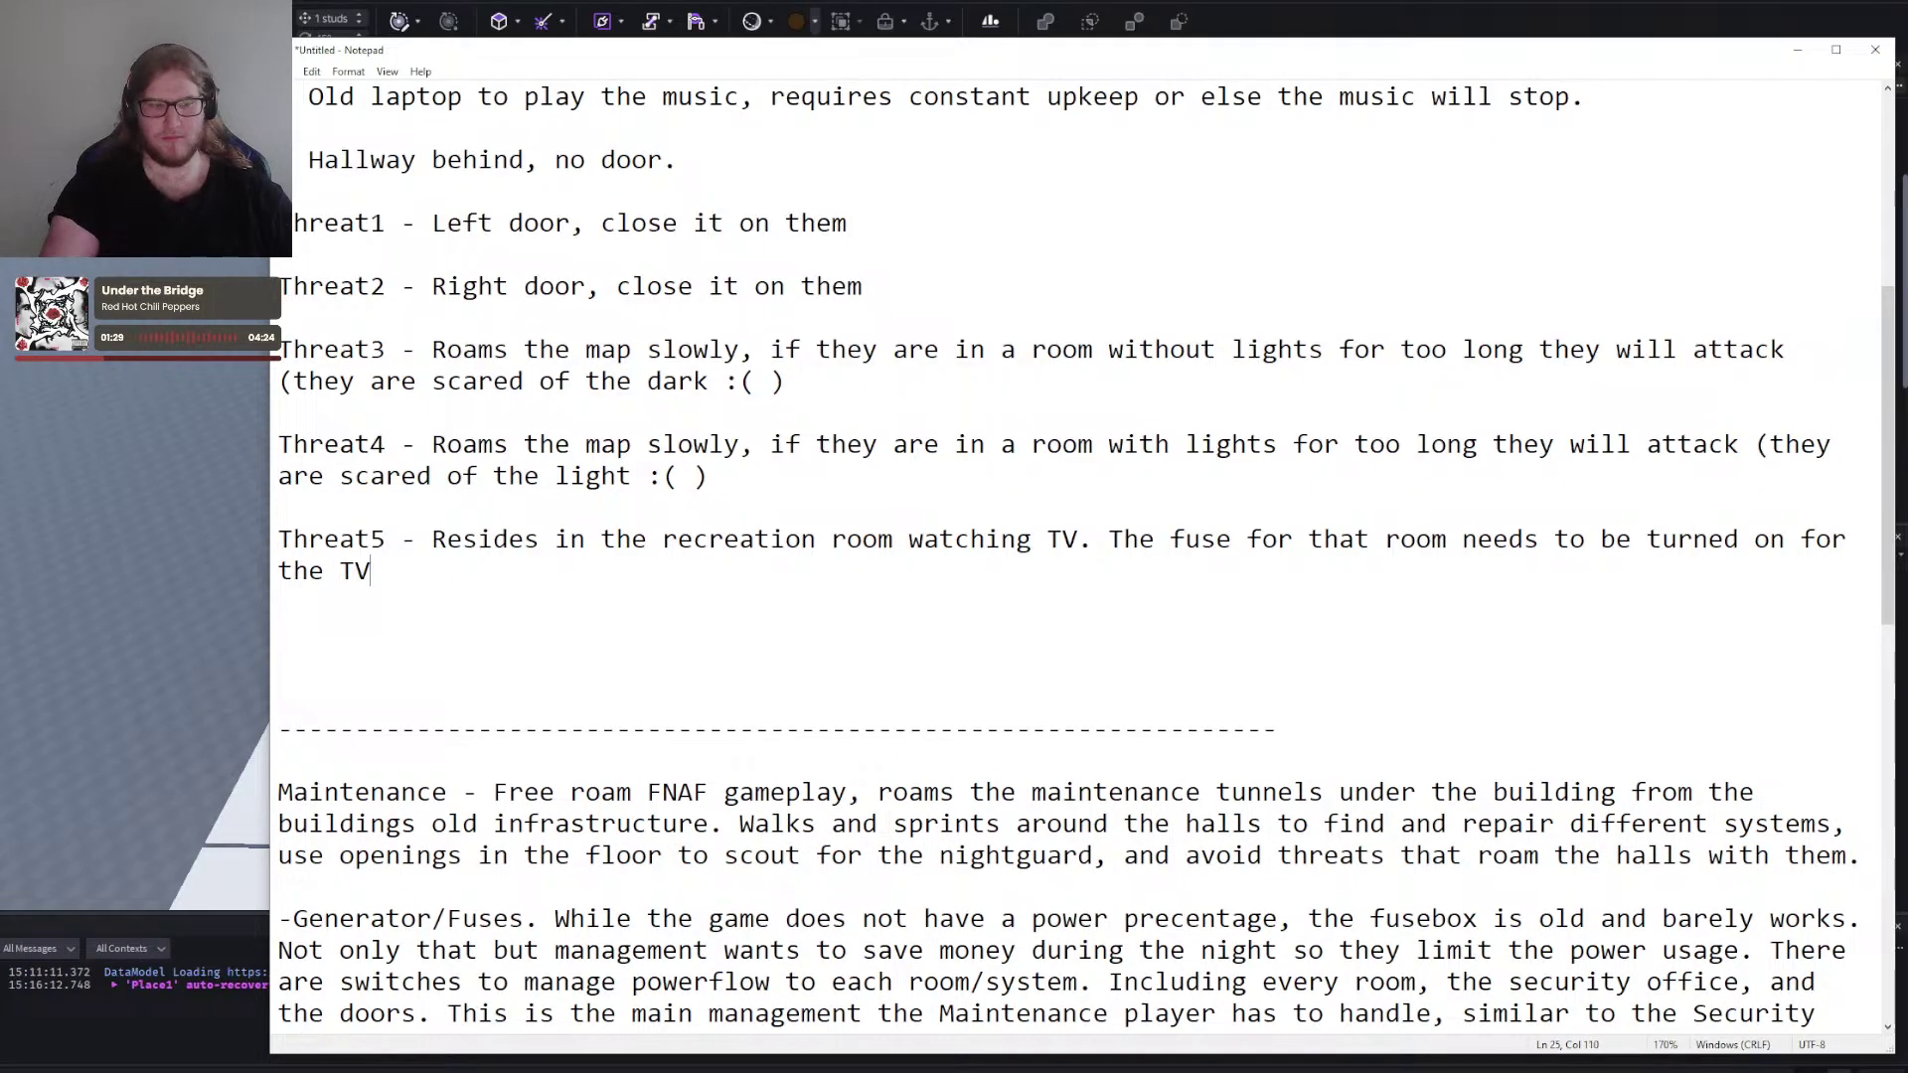
text( to work, if t)
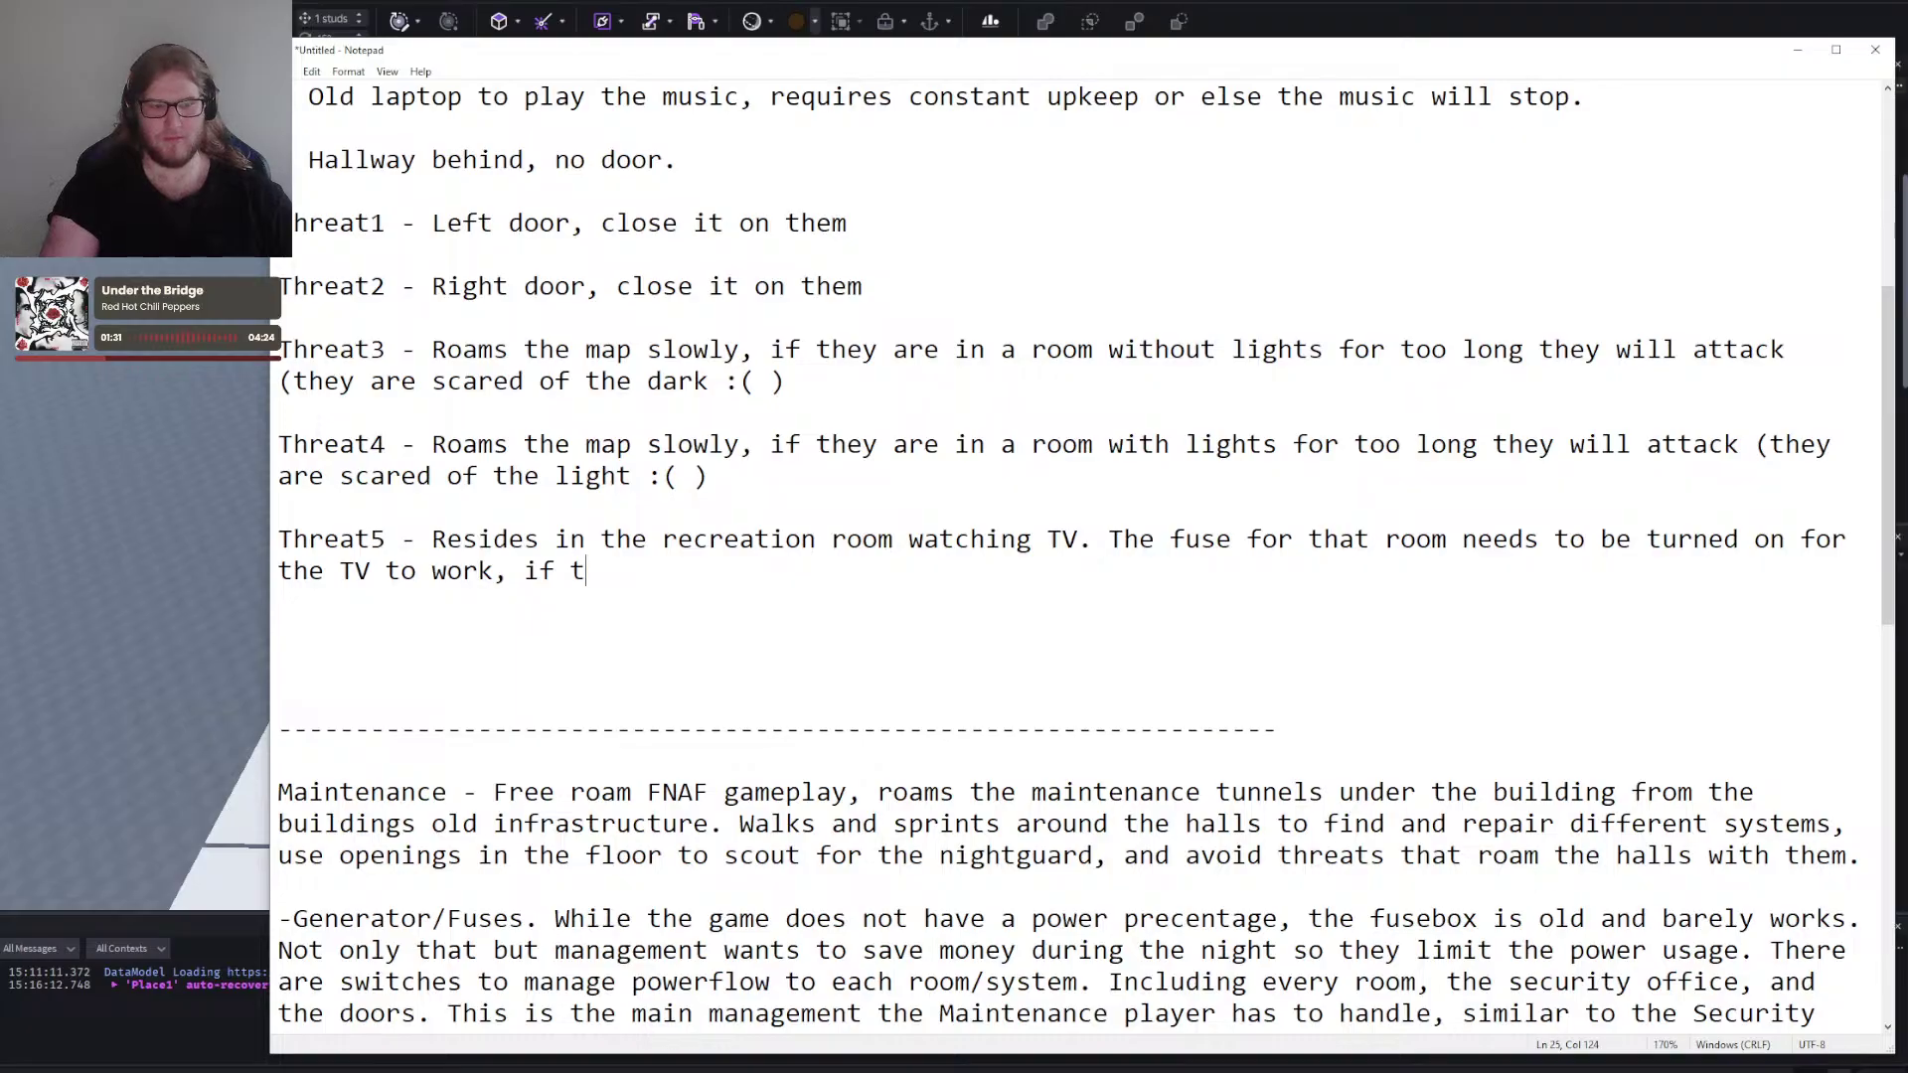
Finish Threat5 with "if the TV is off for too long they will attack. Slow kill timer, clear phases." and leave a blank line below.
text(he TV is off for too )
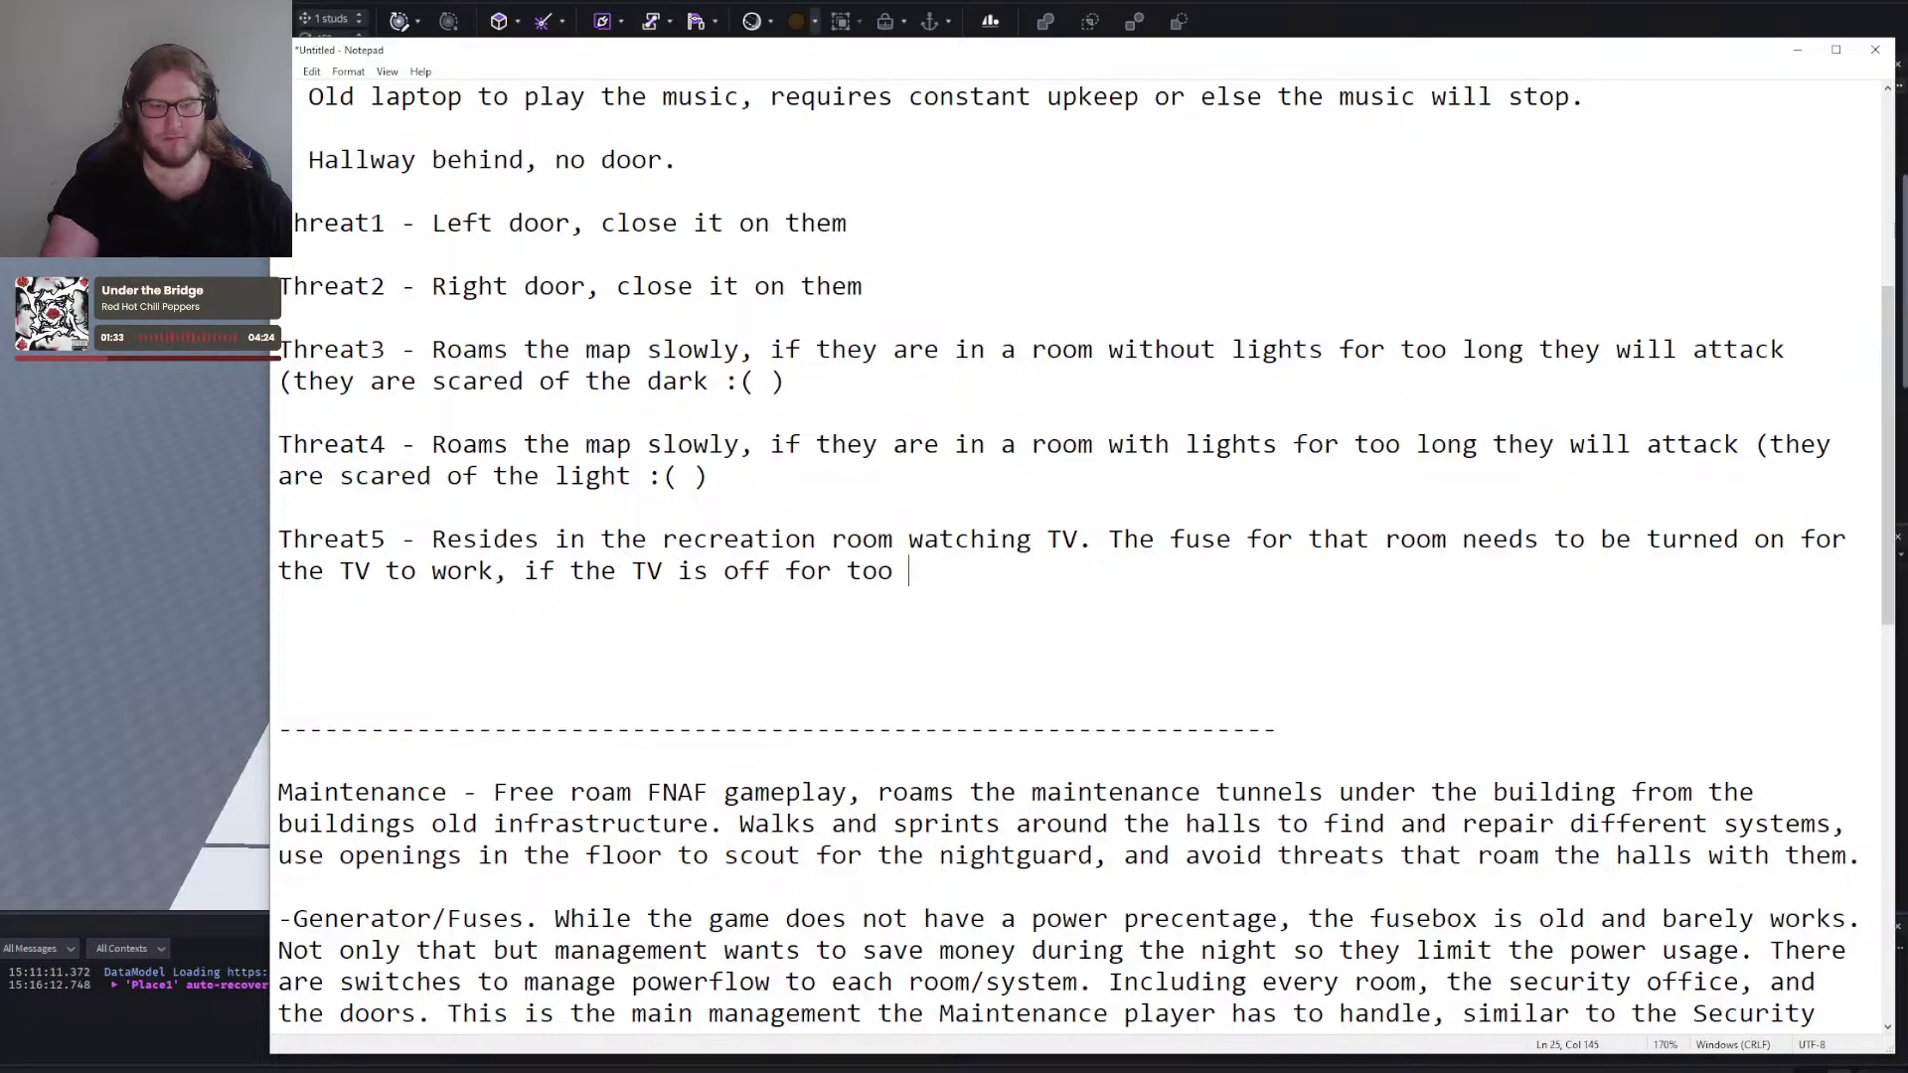
text(long they will att)
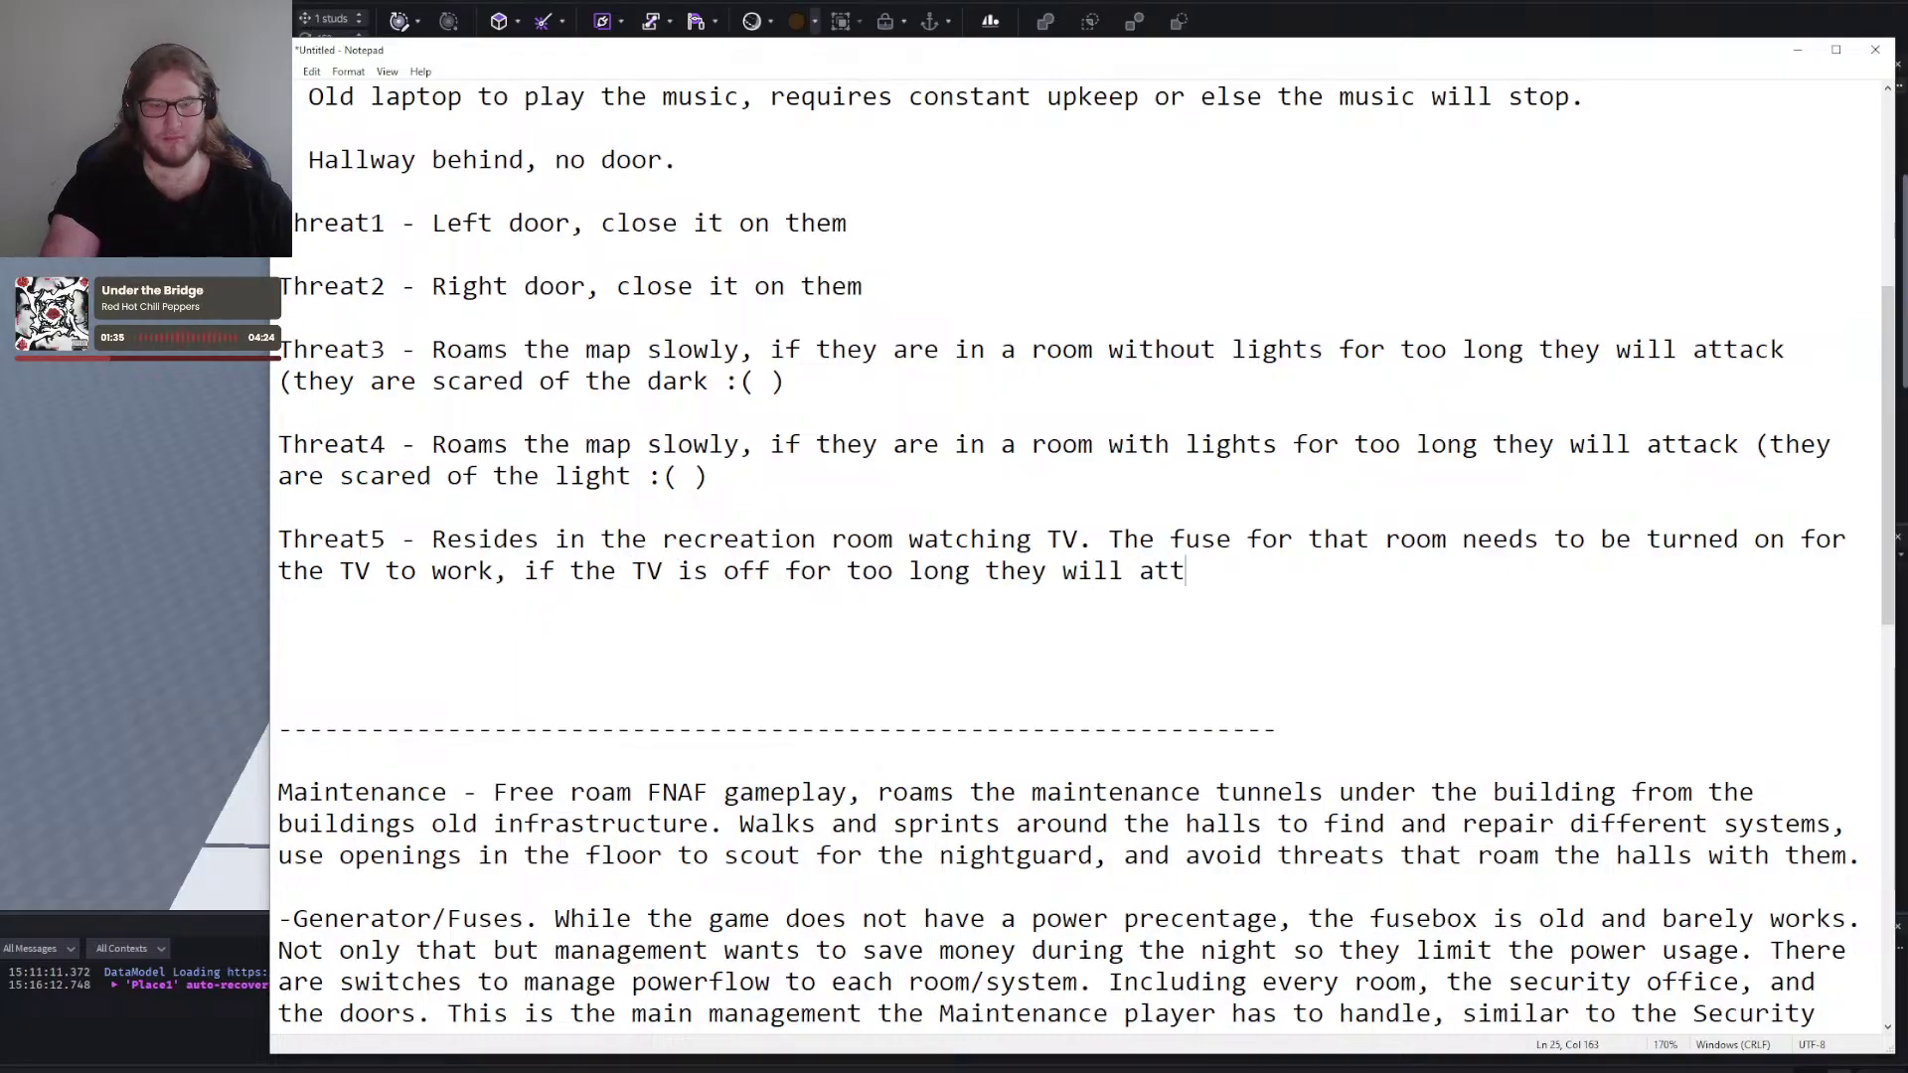
text(ack. Slow k)
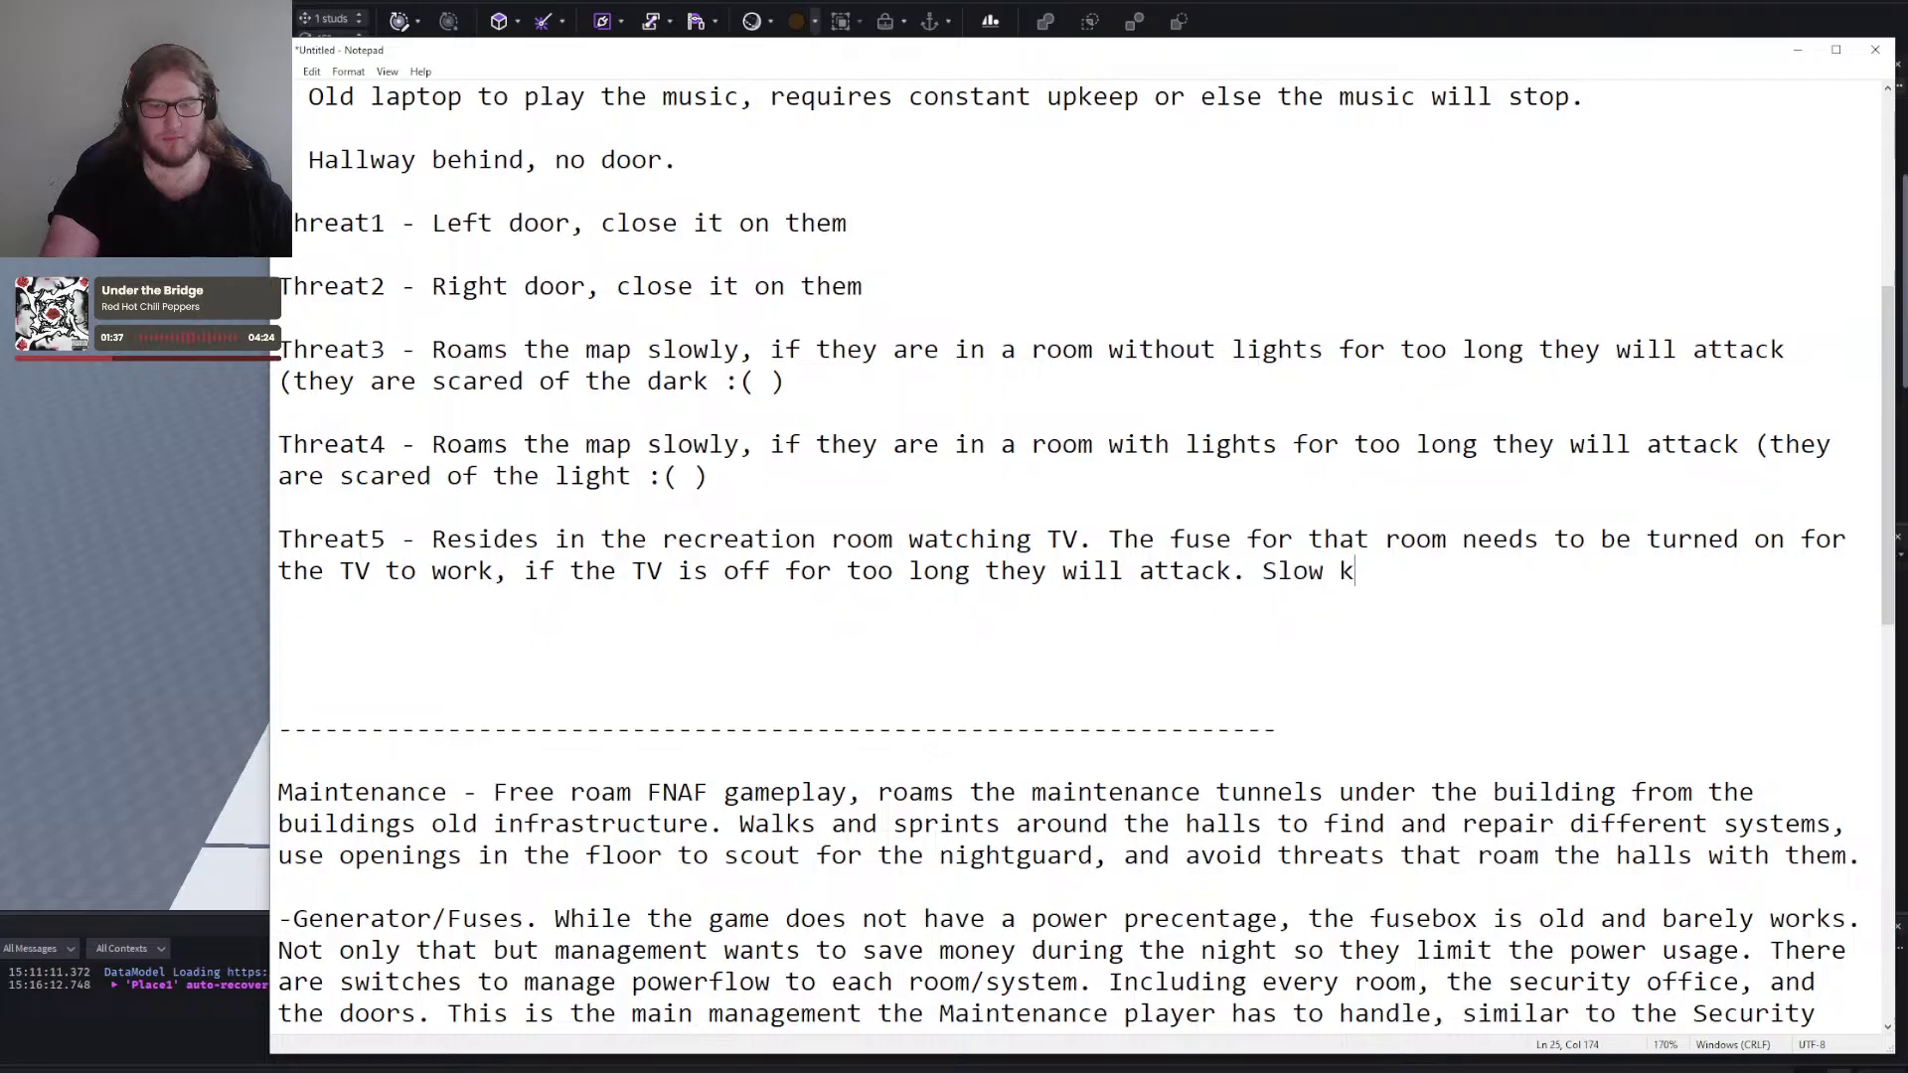
text(ill timer, clear phases.)
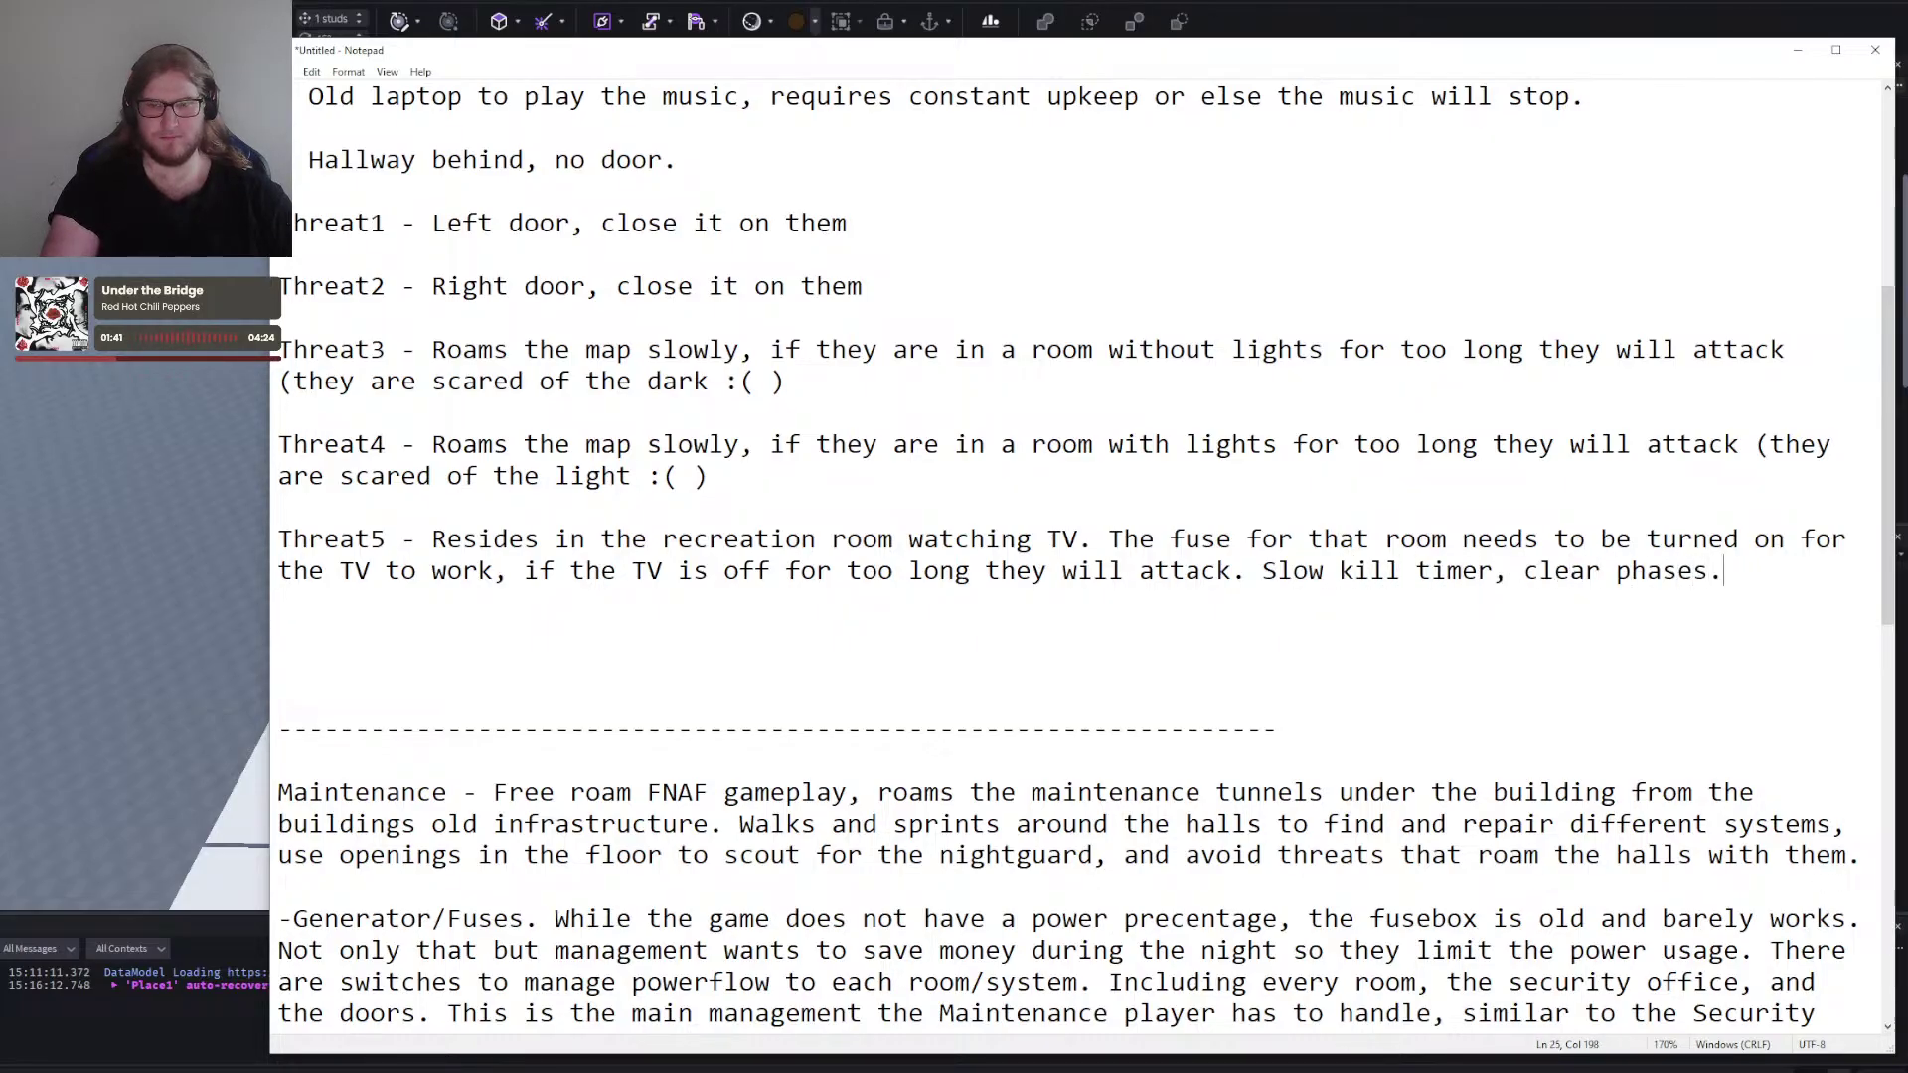
key(Return)
key(Return)
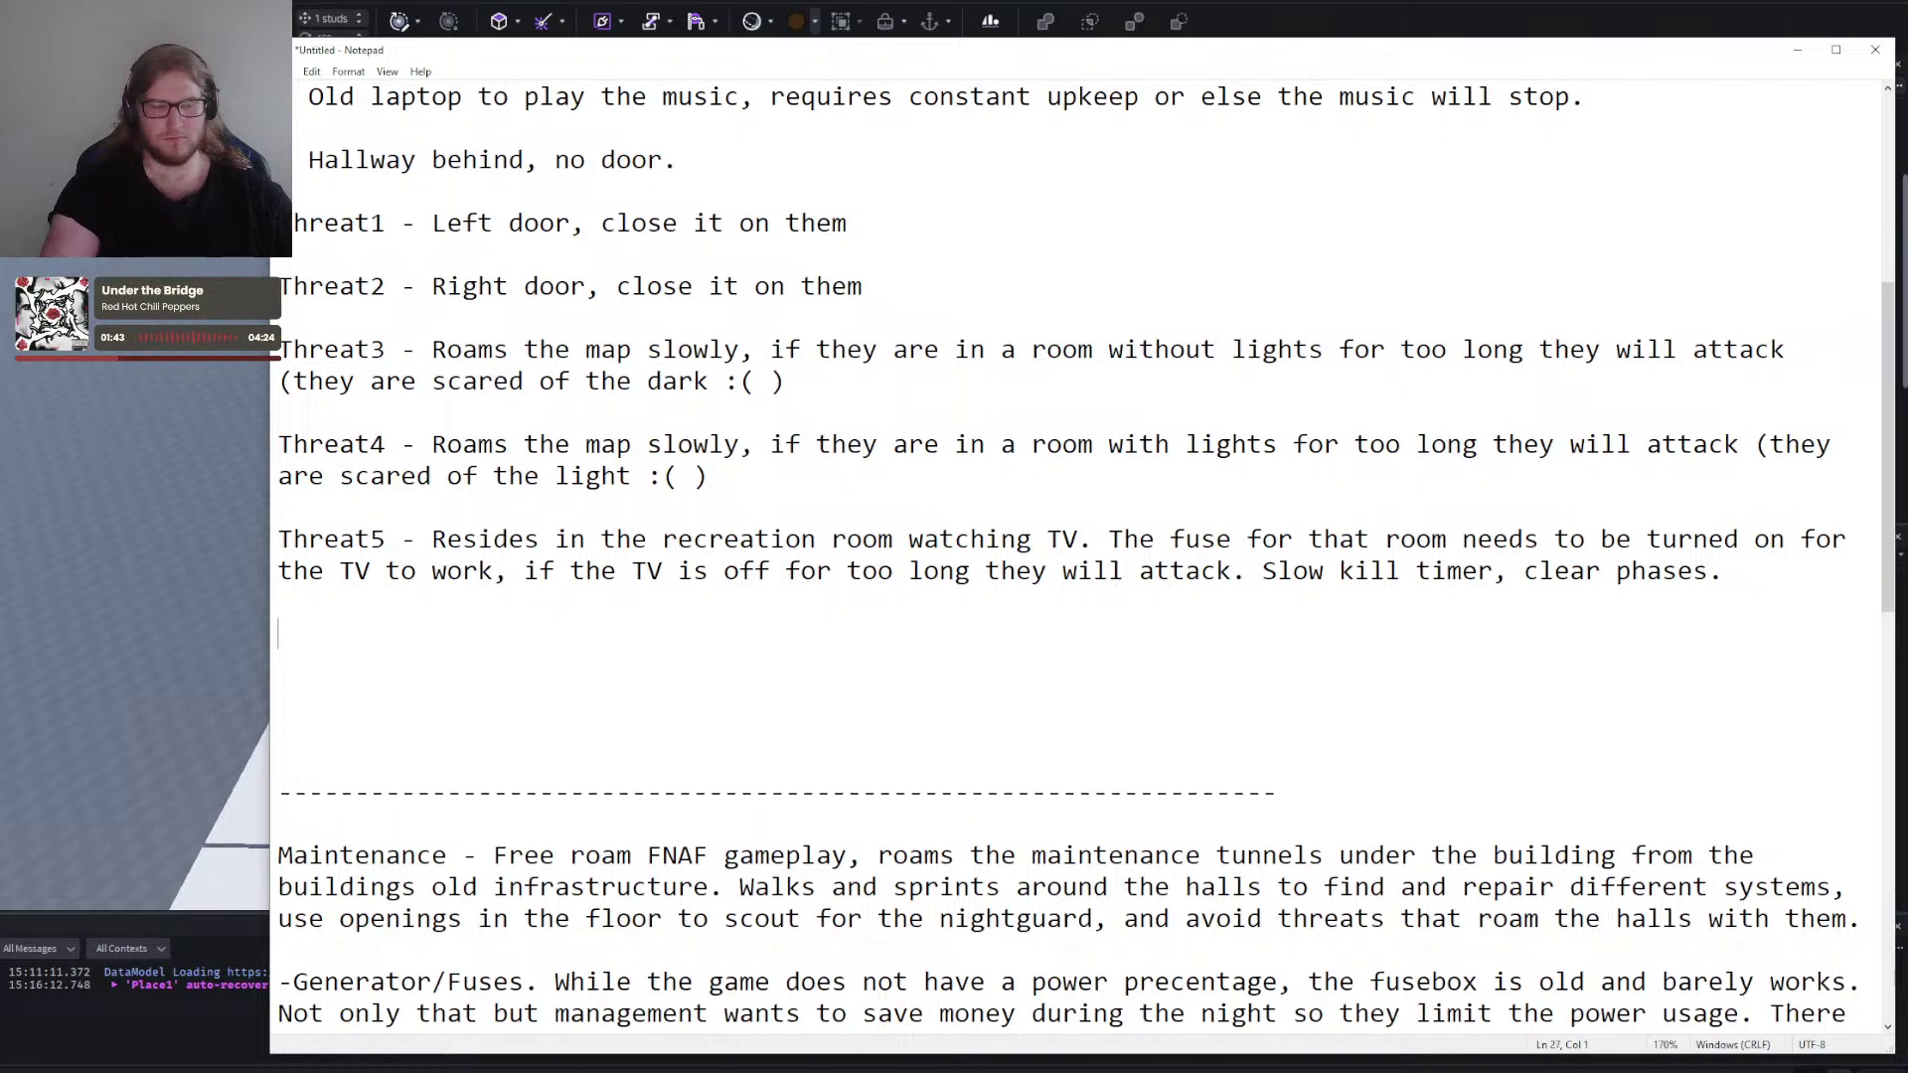
Add a Threat6 entry reading "Walks back and forth across the courtyard in front of P1.".
text(Threat6 -)
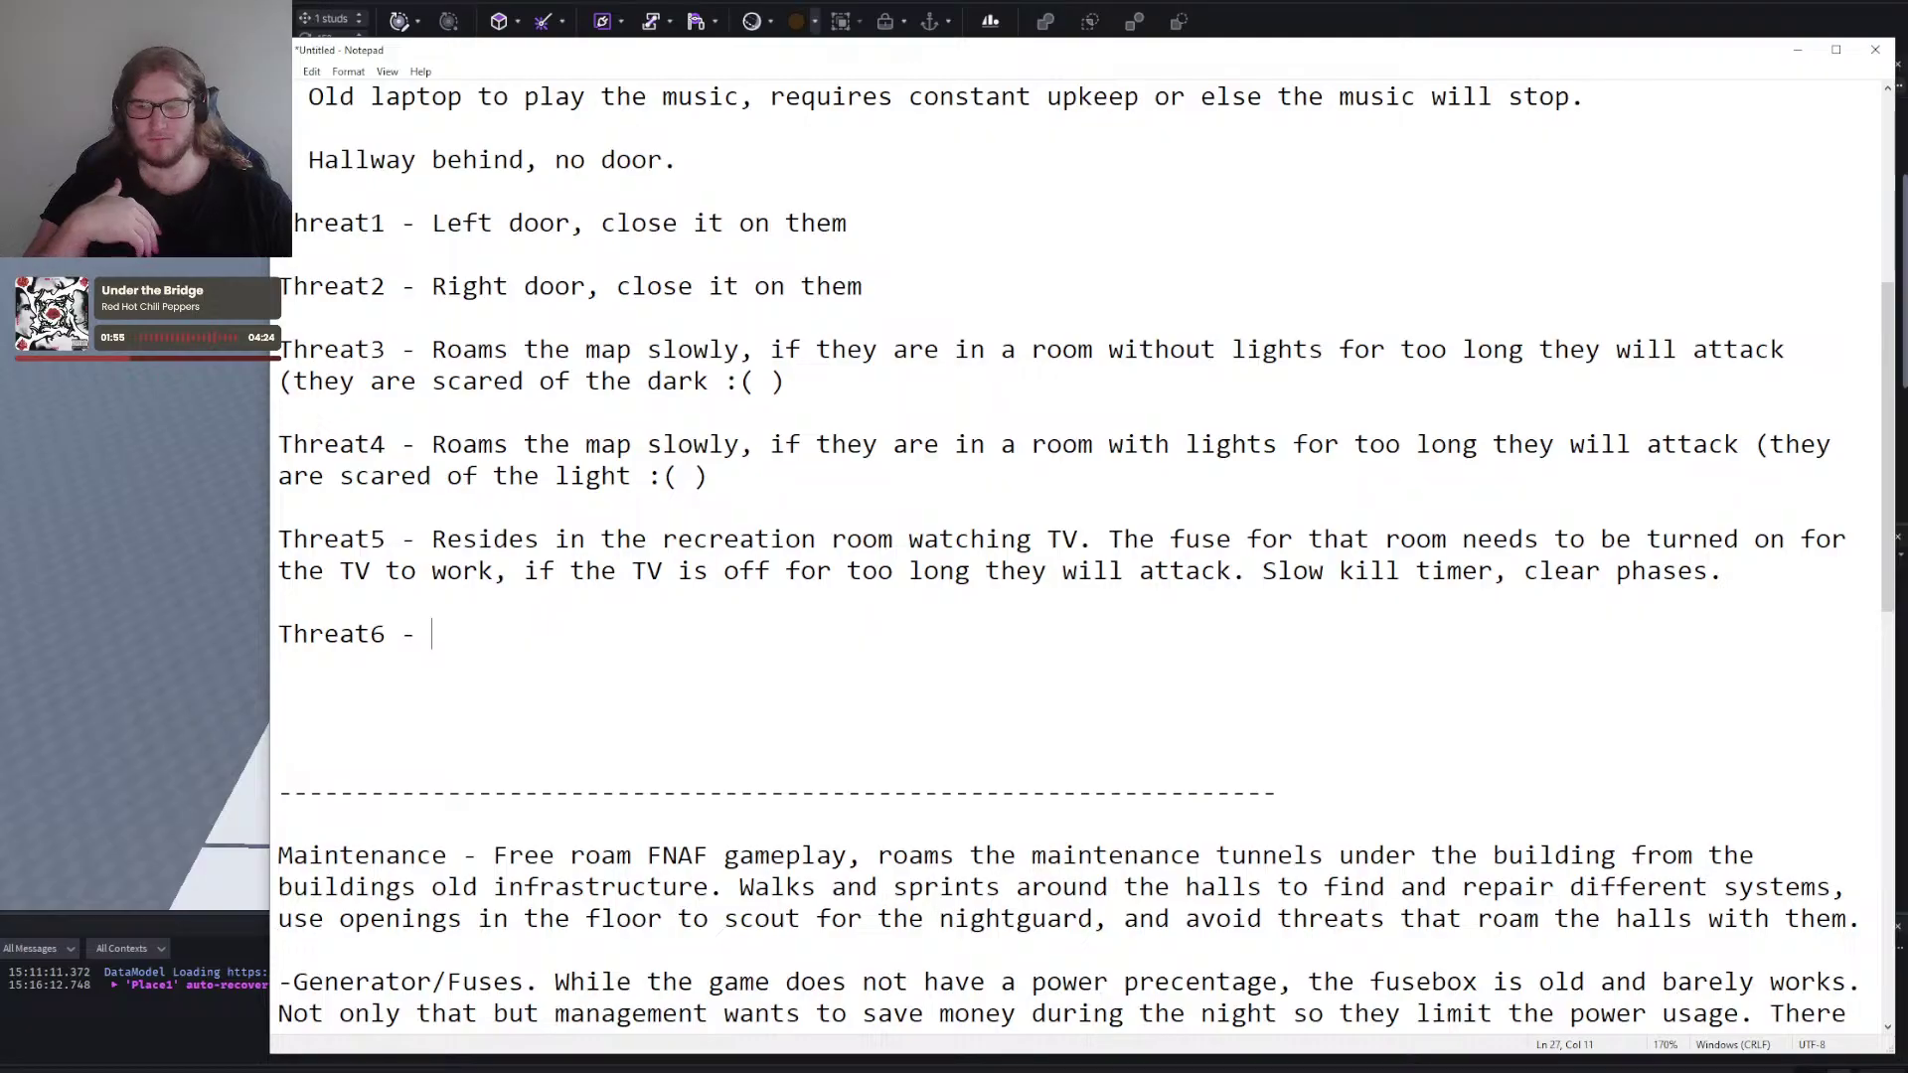
text(Walks bac)
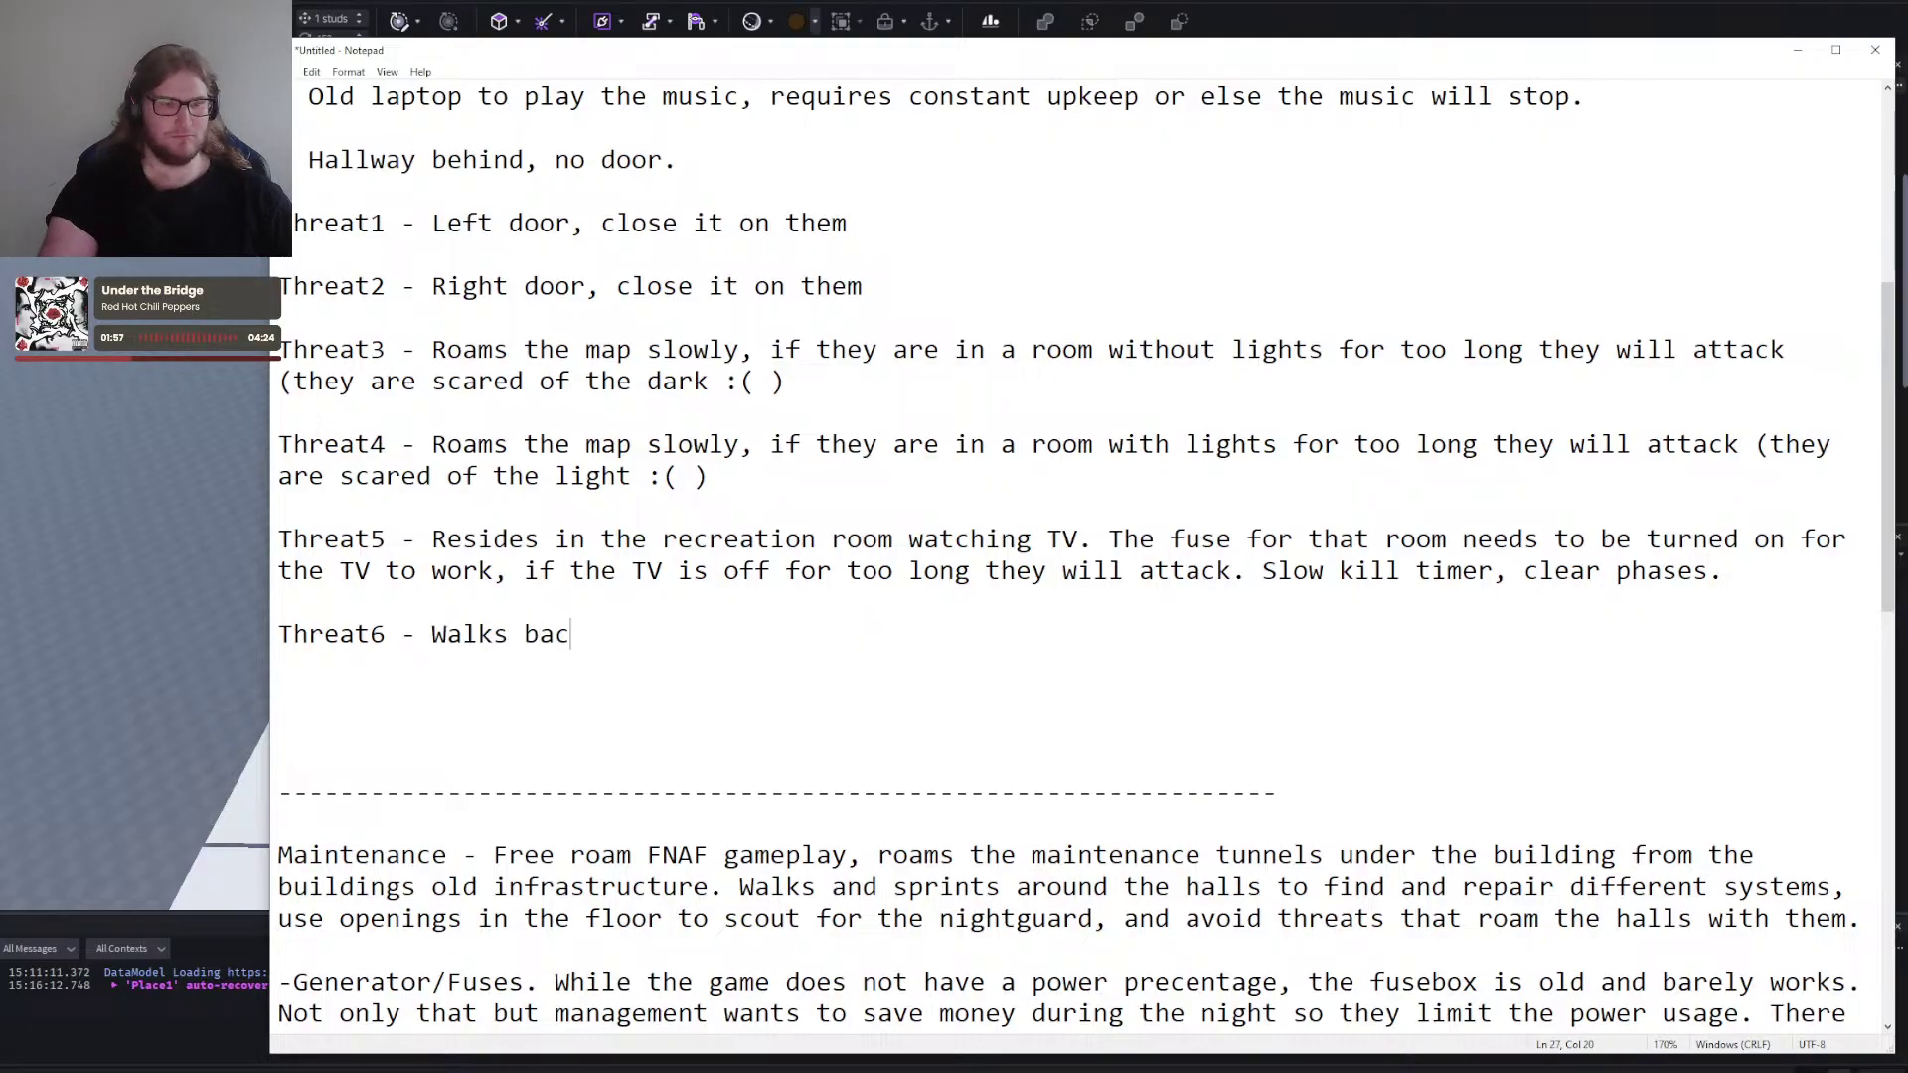
text(k and forth down the)
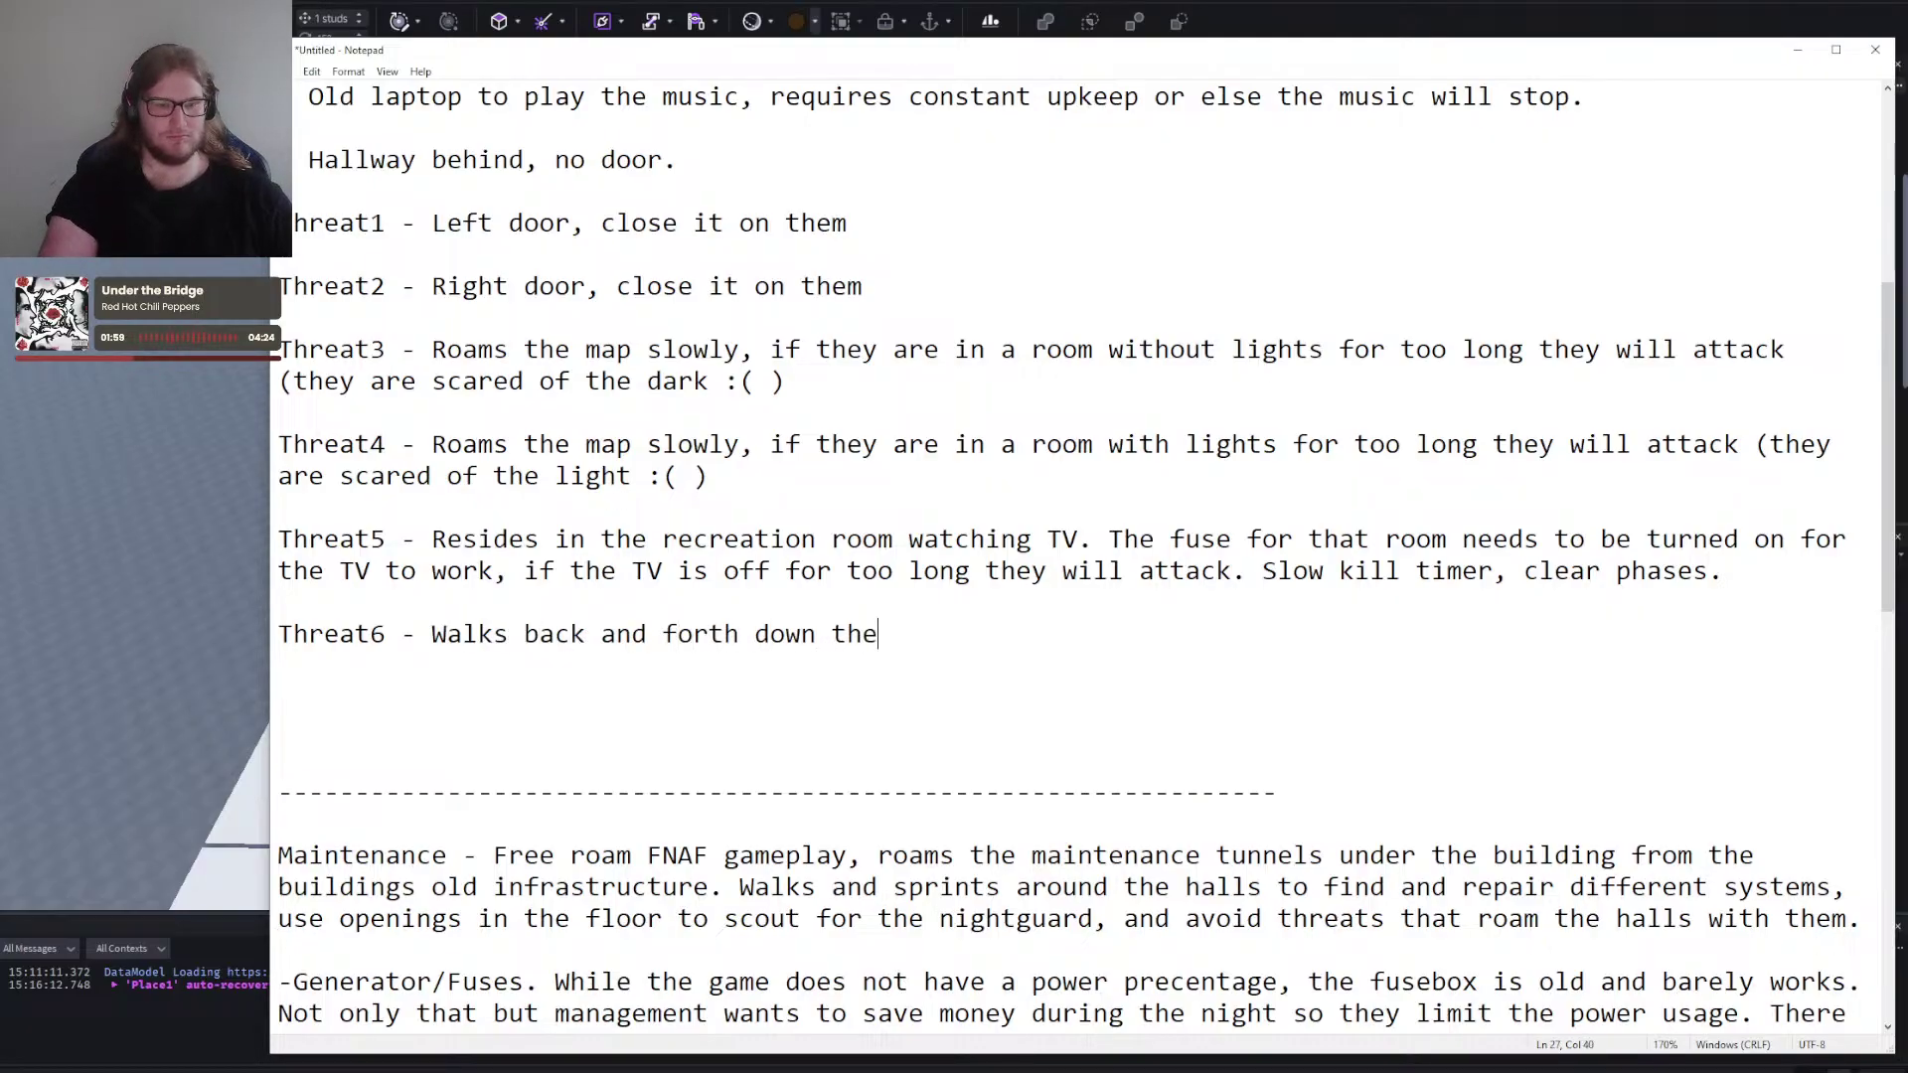
key(BackSpace)
key(BackSpace)
key(BackSpace)
key(BackSpace)
key(BackSpace)
key(BackSpace)
key(BackSpace)
key(BackSpace)
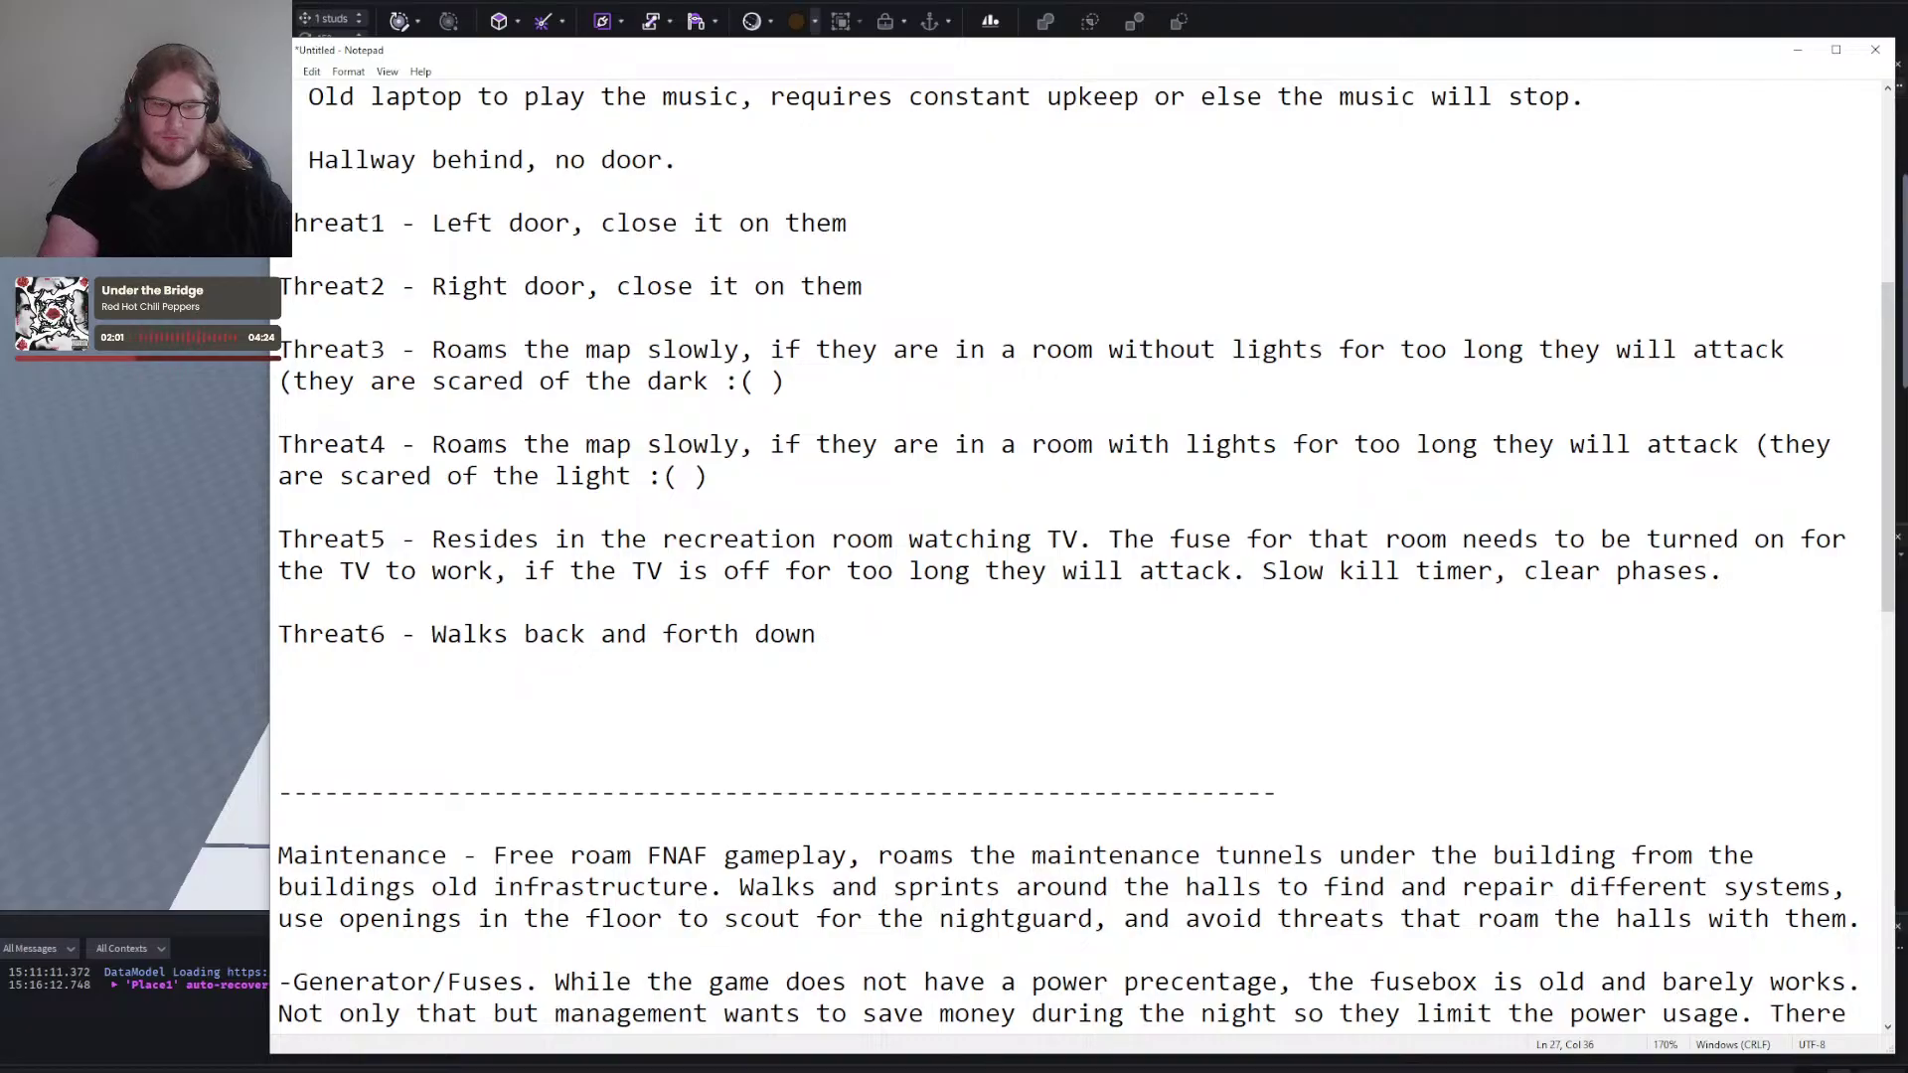
text(across the courtyard in front )
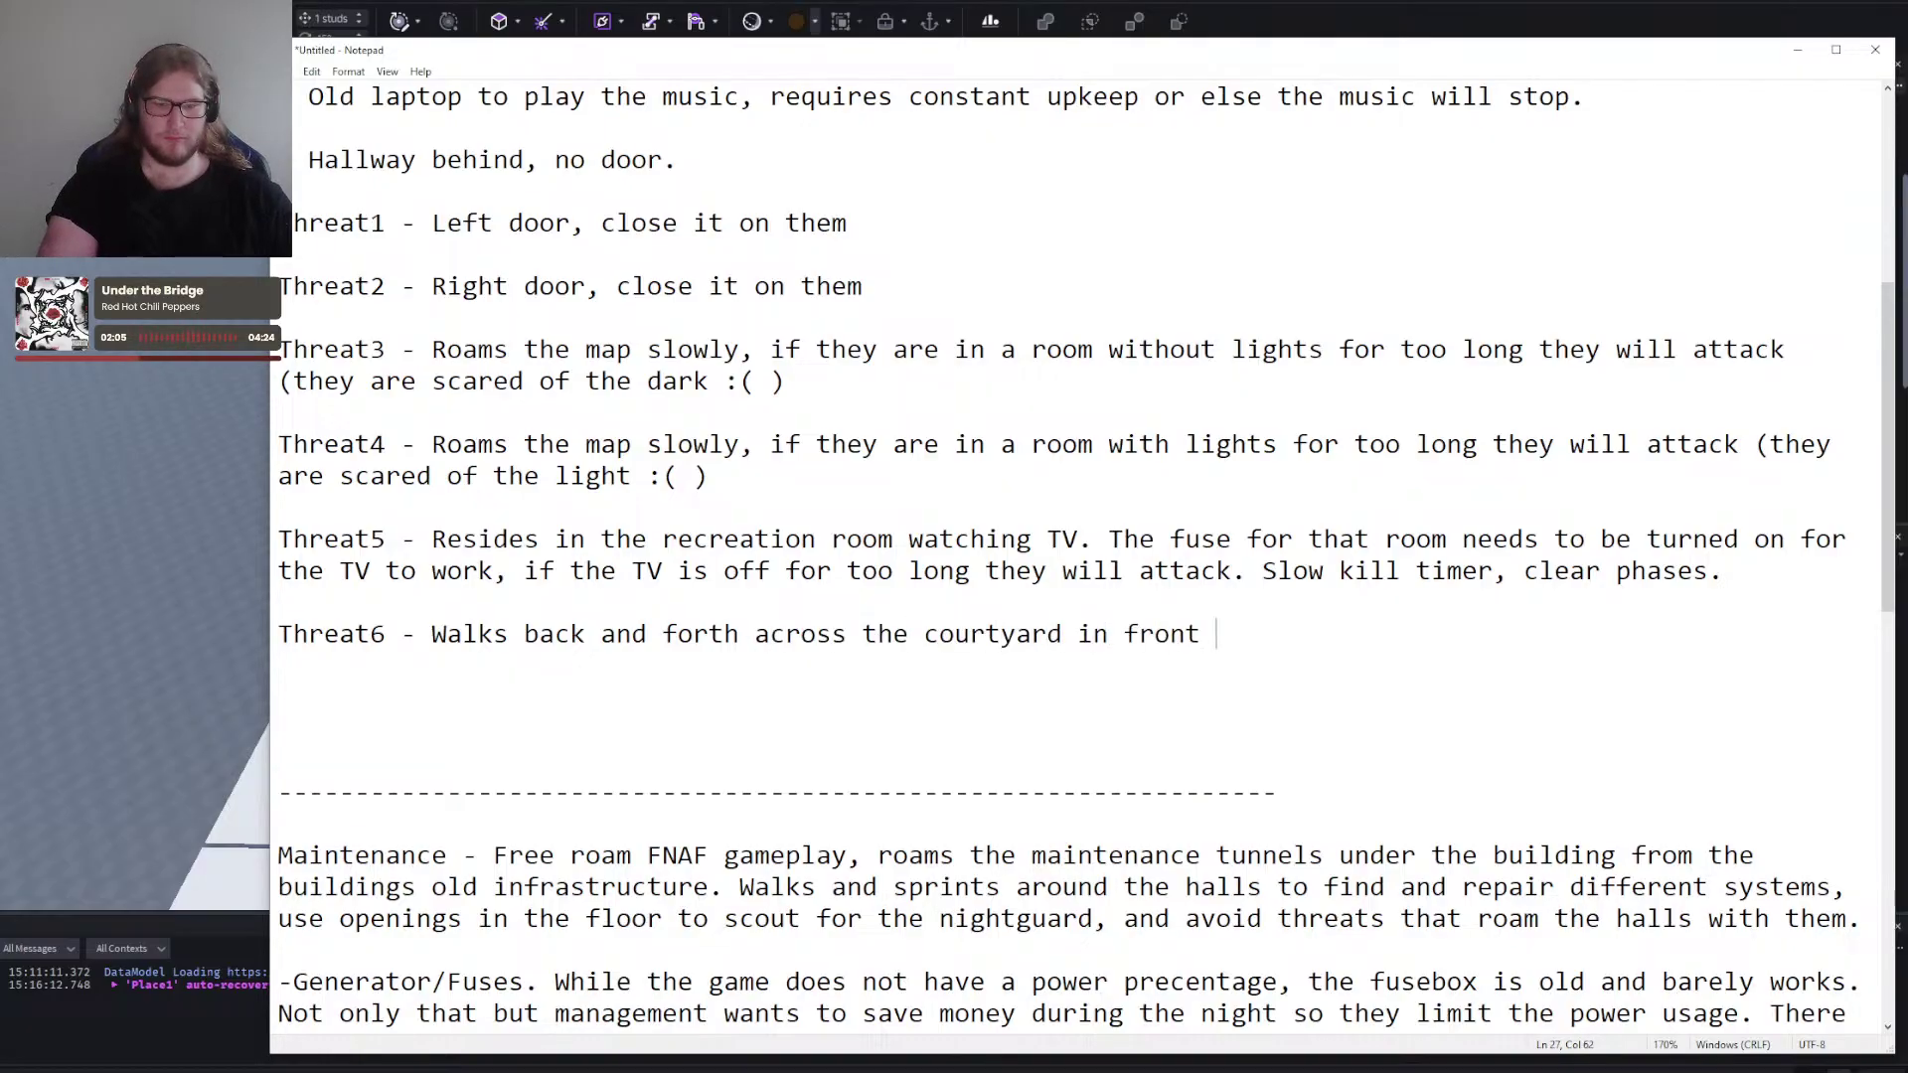
text(of P1. W)
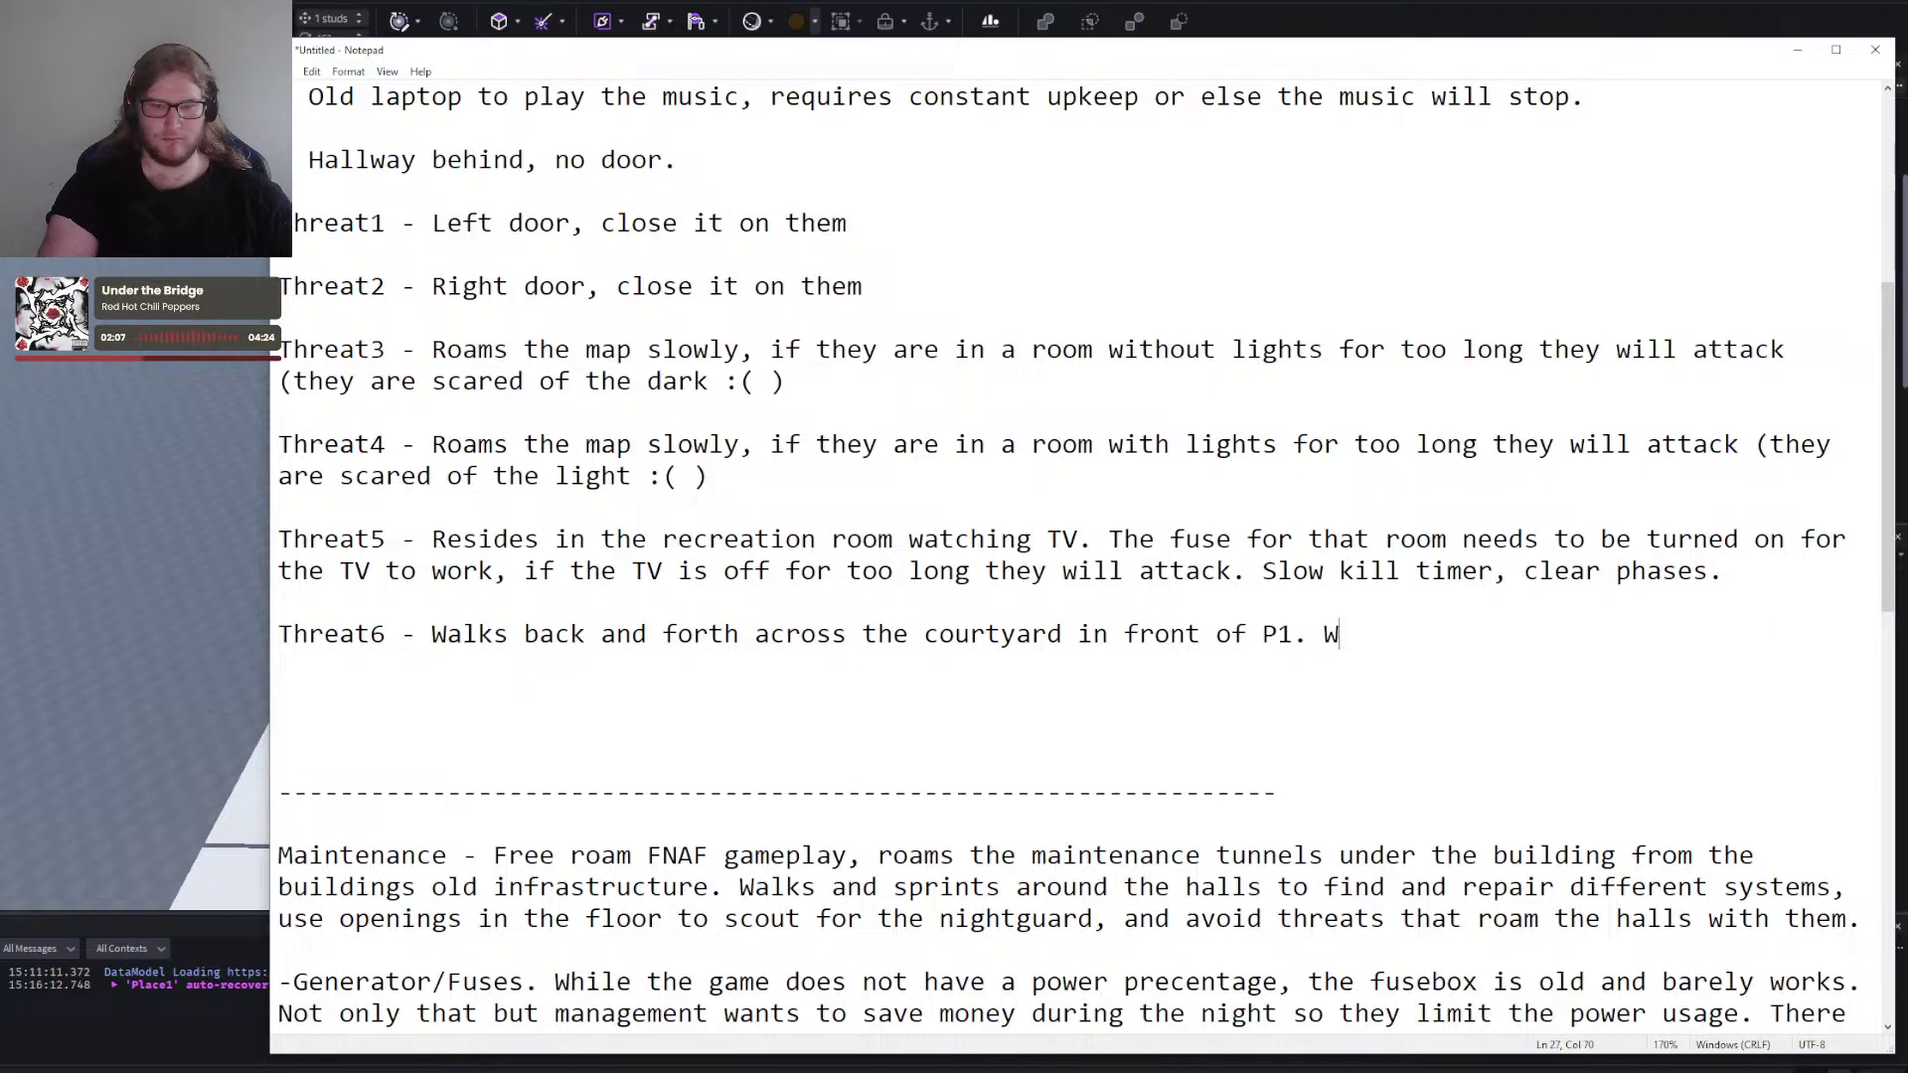
Continue Threat6 with "When their sound queue plays, they will attack the last side they walked towards.".
text(hen they)
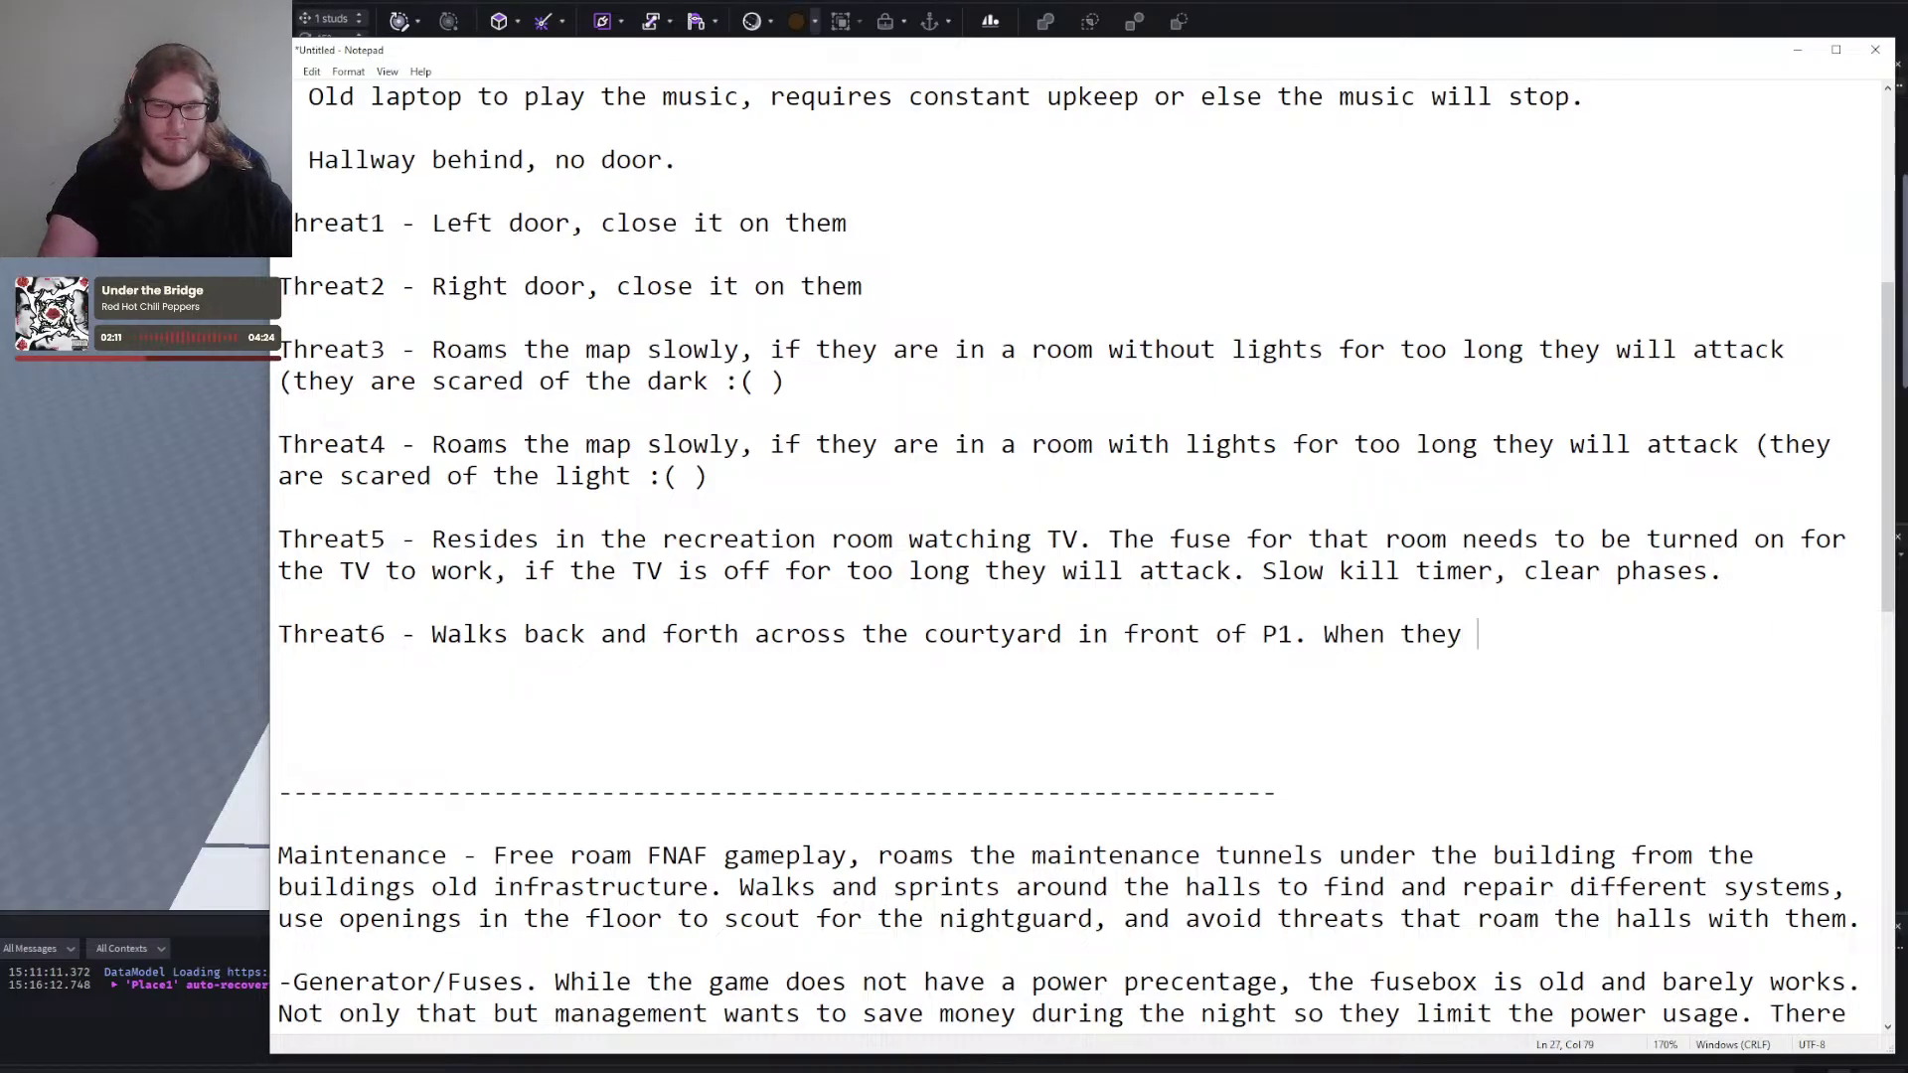
key(BackSpace)
key(BackSpace)
text(ir sound queue pla)
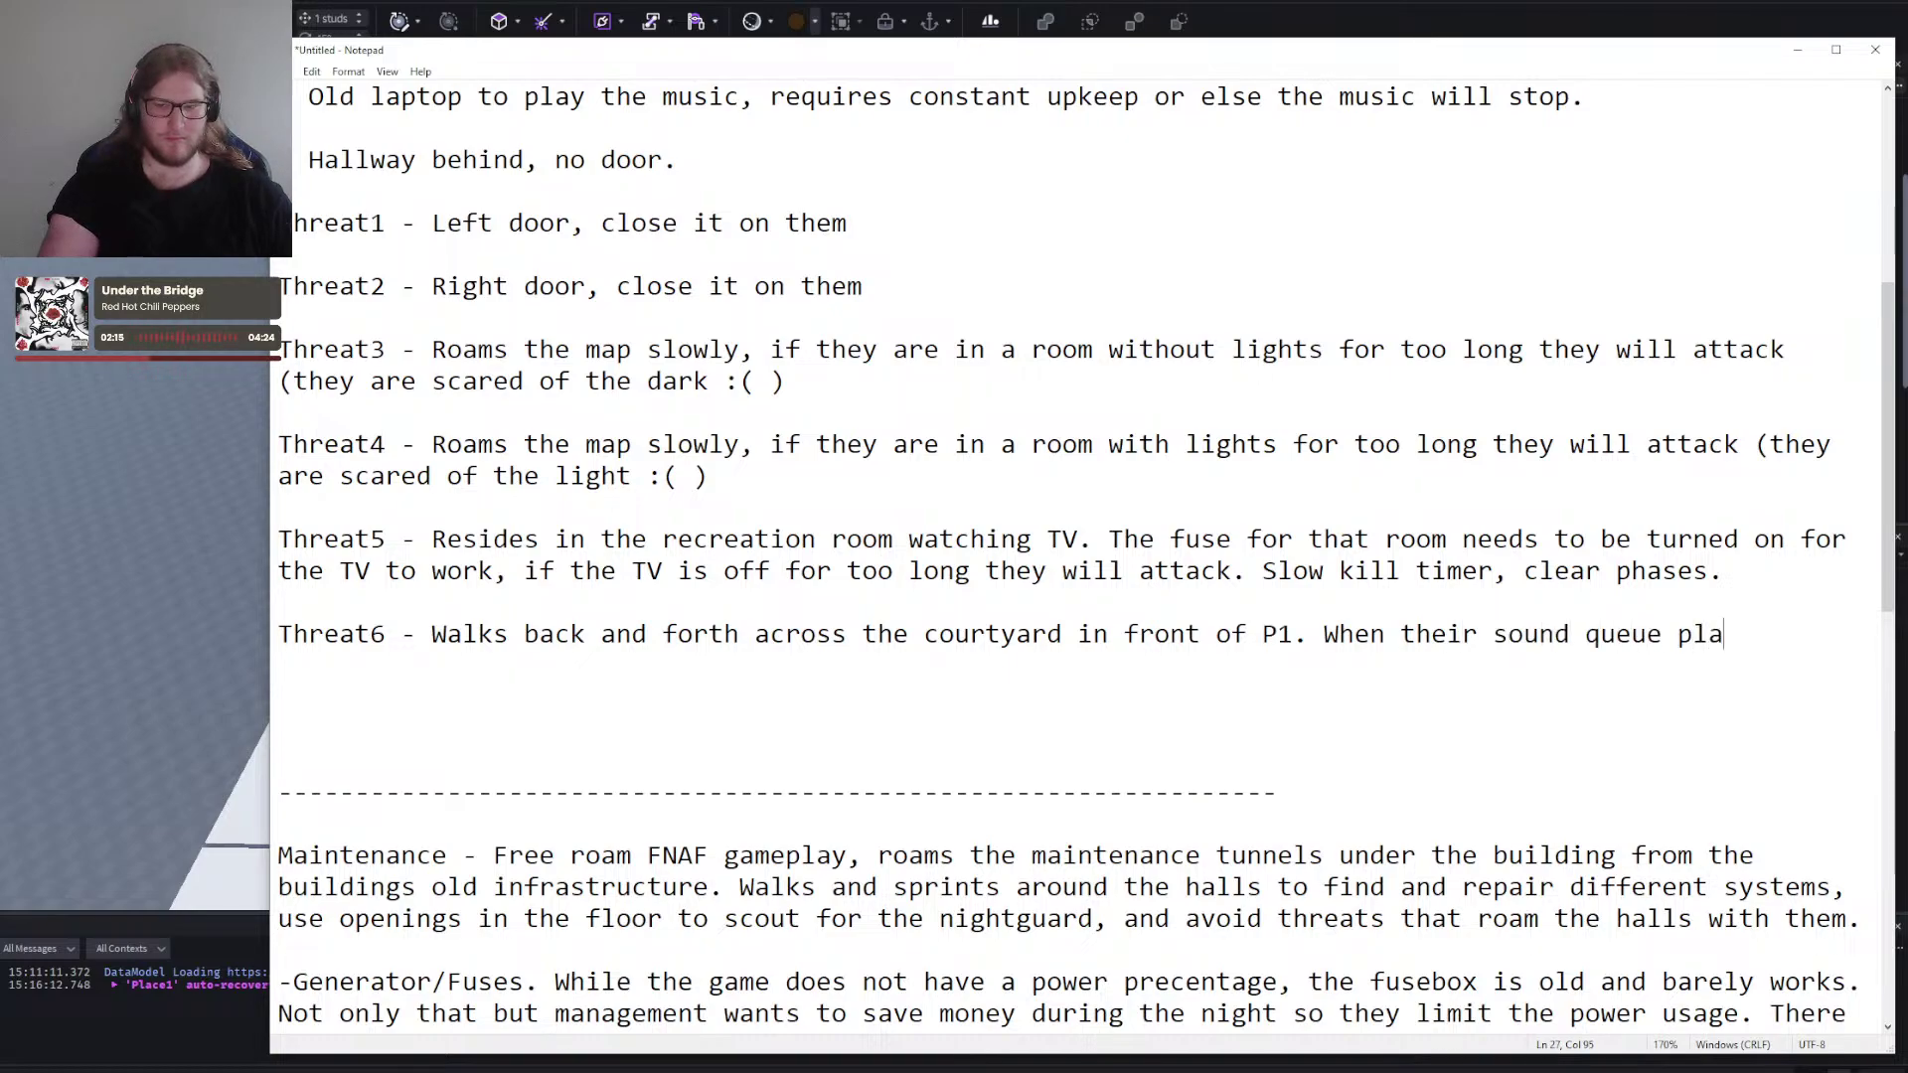
text(ys, the)
key(BackSpace)
key(BackSpace)
key(BackSpace)
text(they)
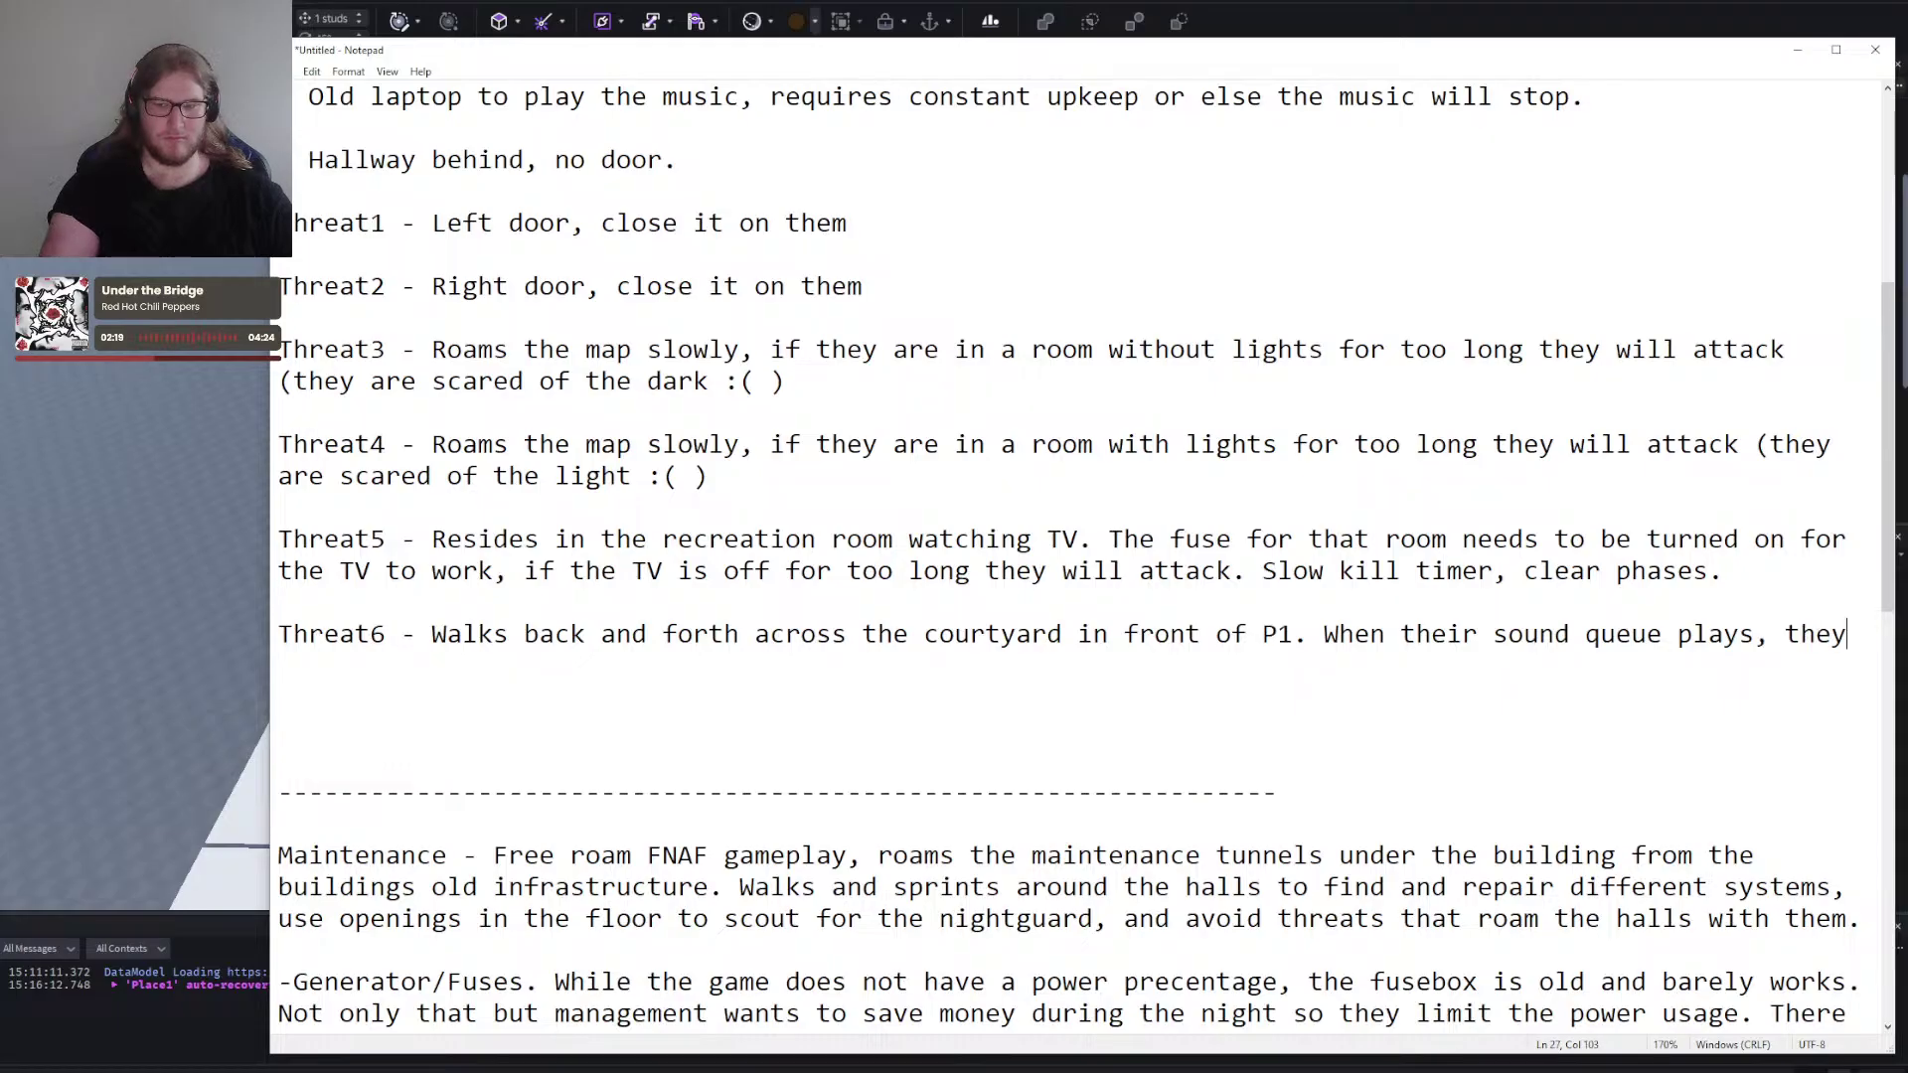
text( will attack the la)
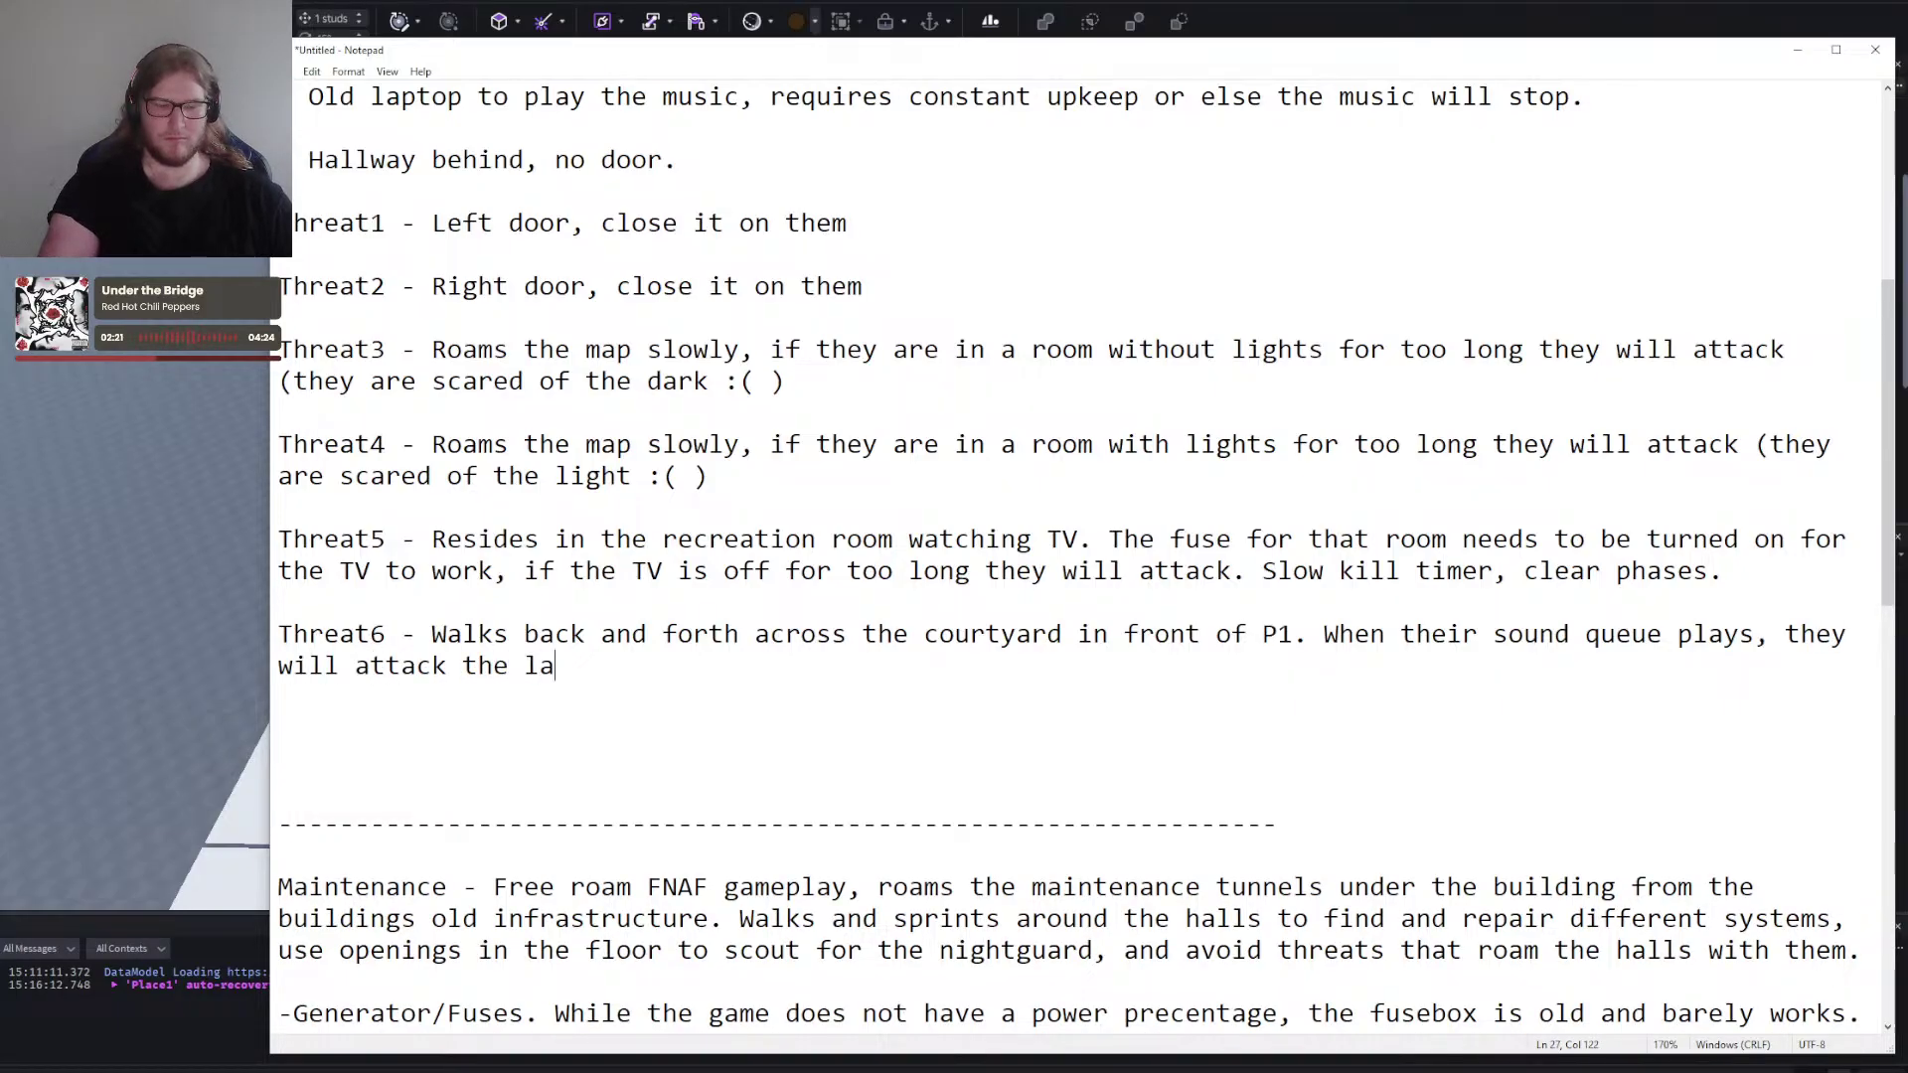
text(st side they walked to)
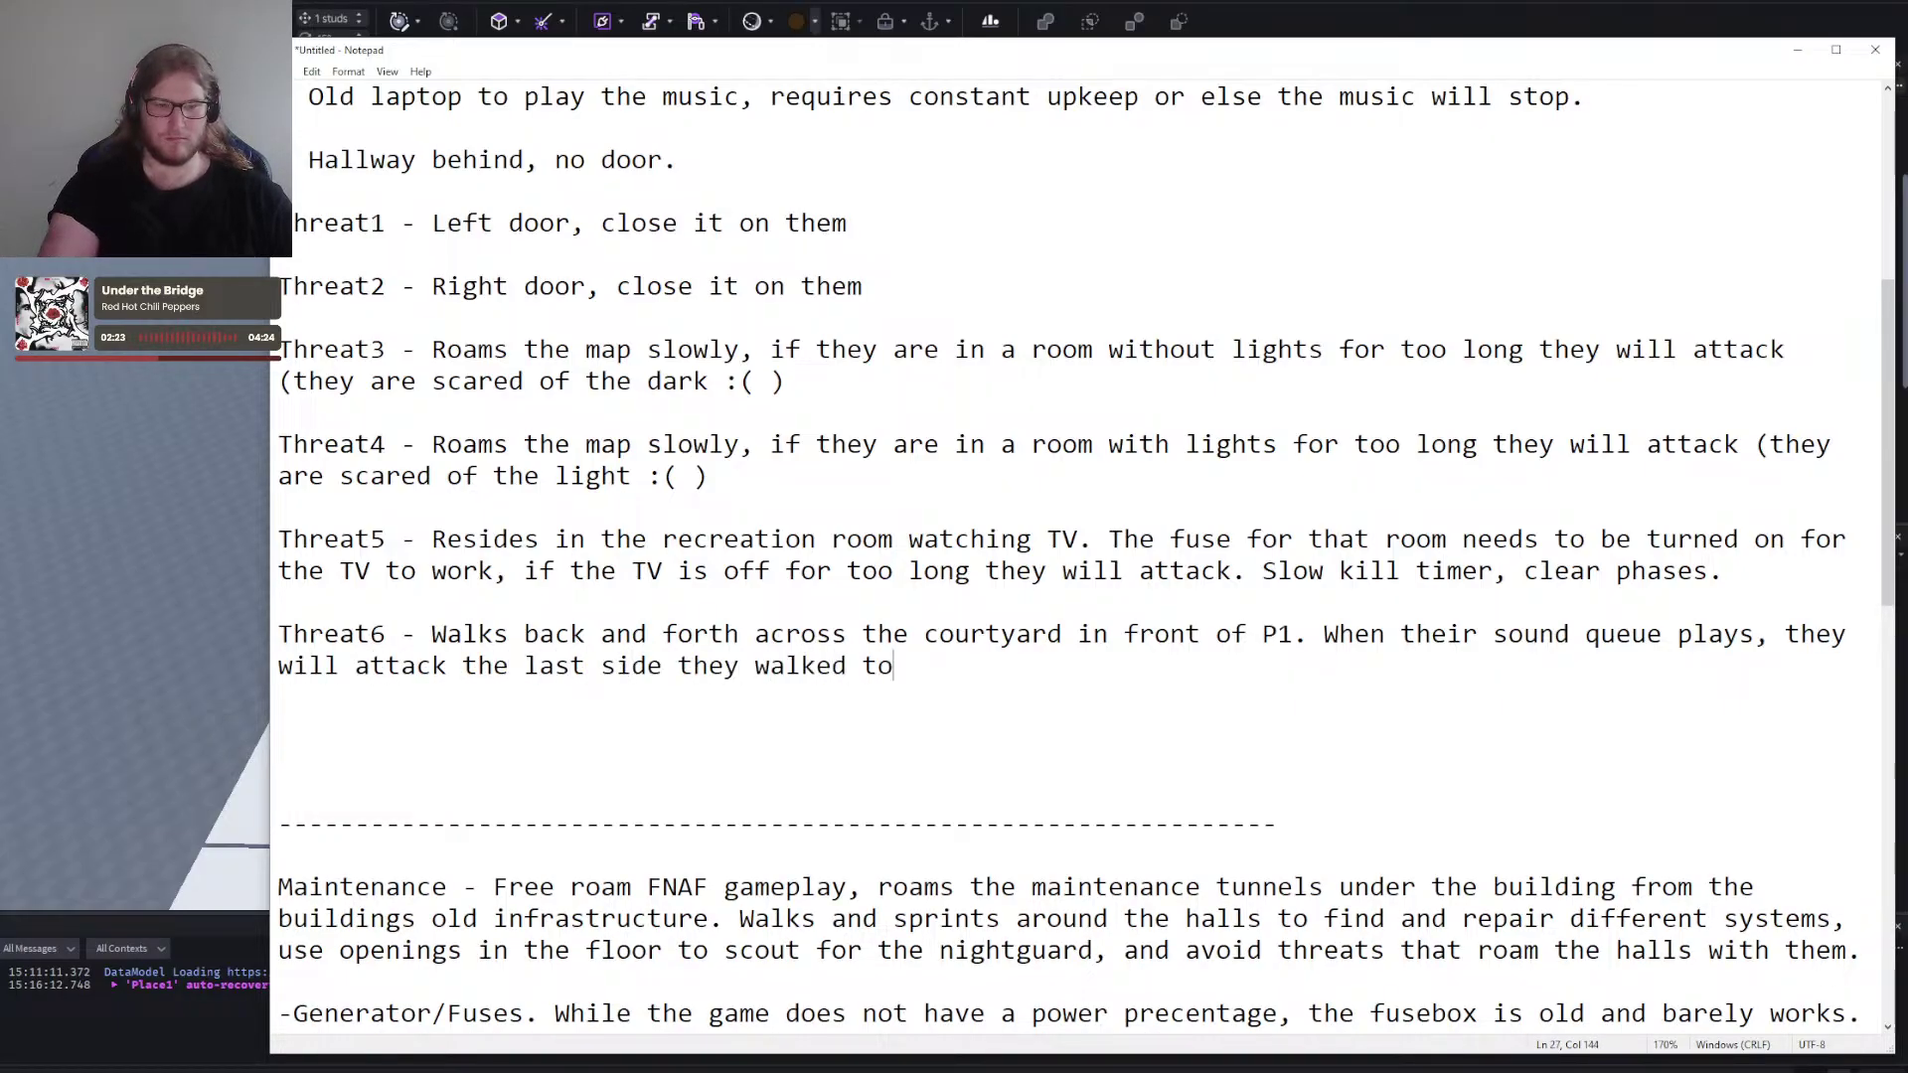
text(wards. Cl)
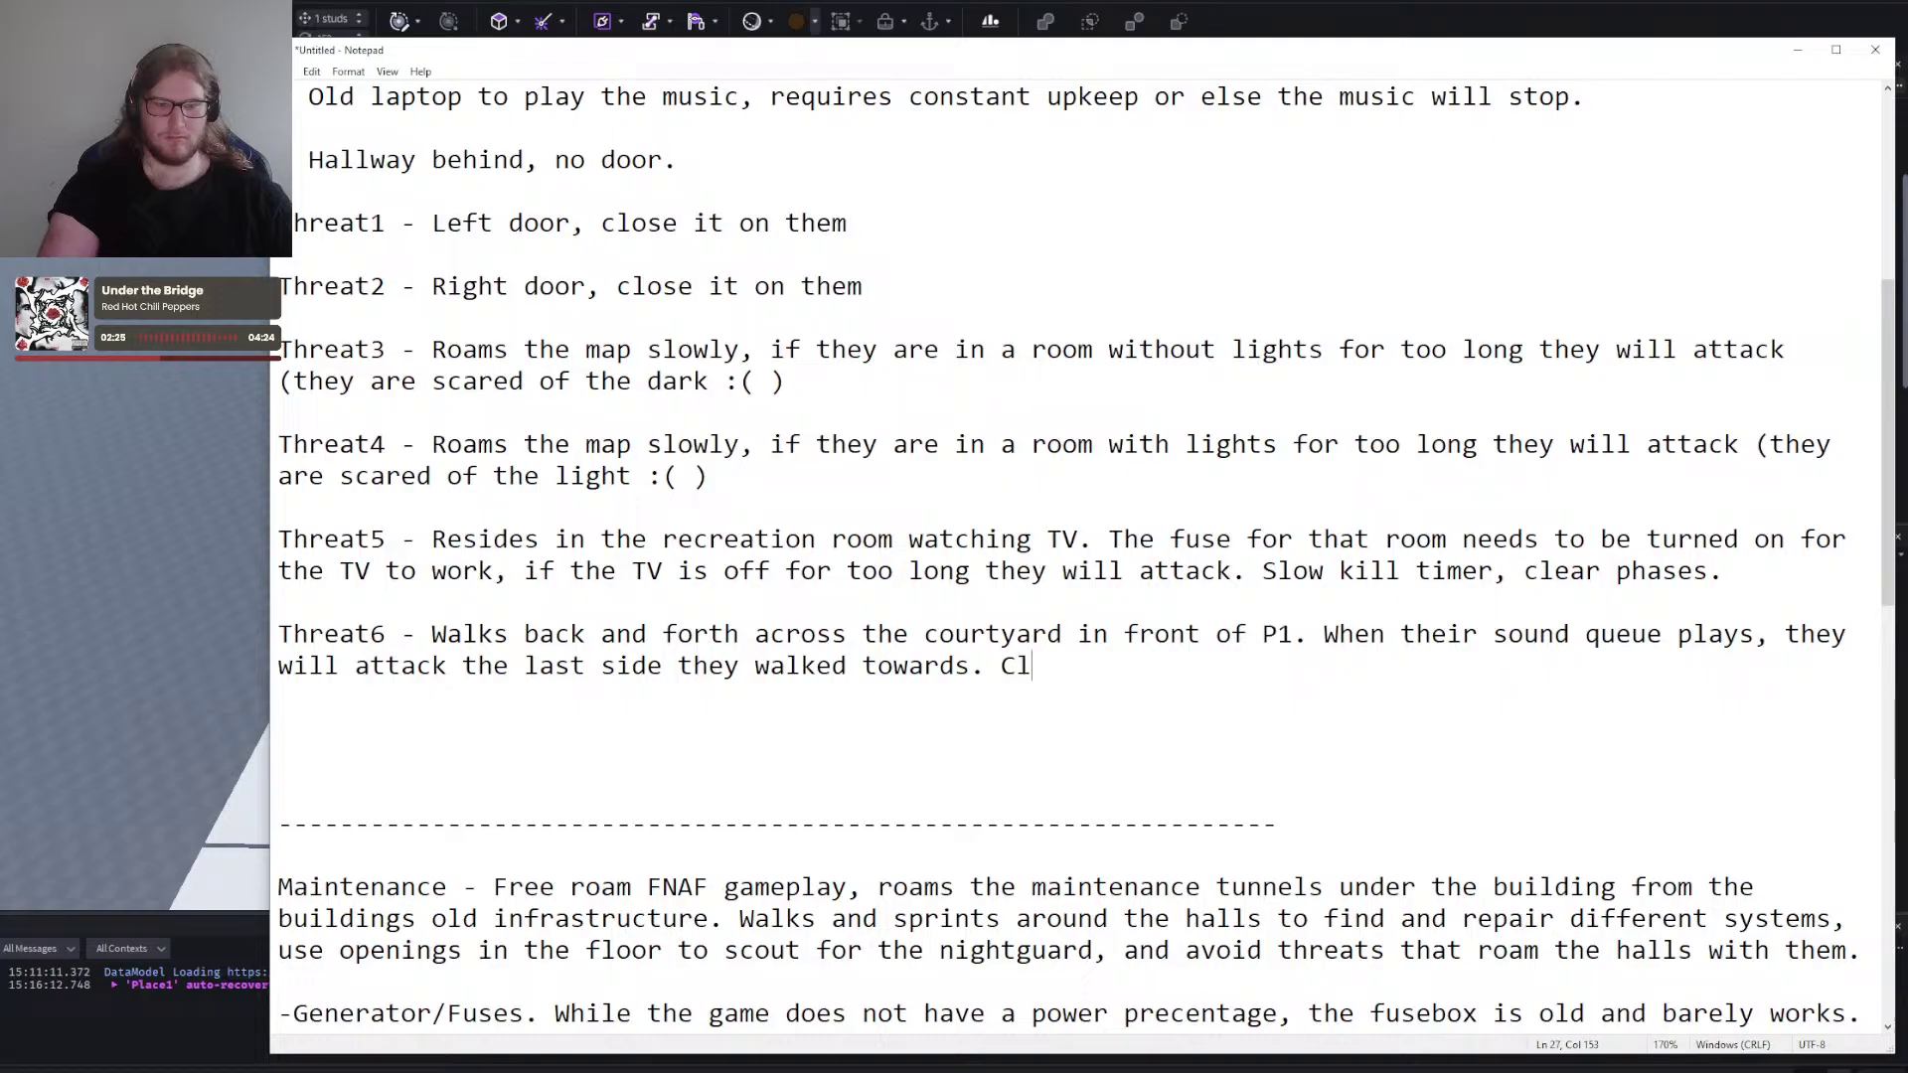
Finish Threat6 with "Close the door on that side." and leave a blank line below.
text(ose the door on that )
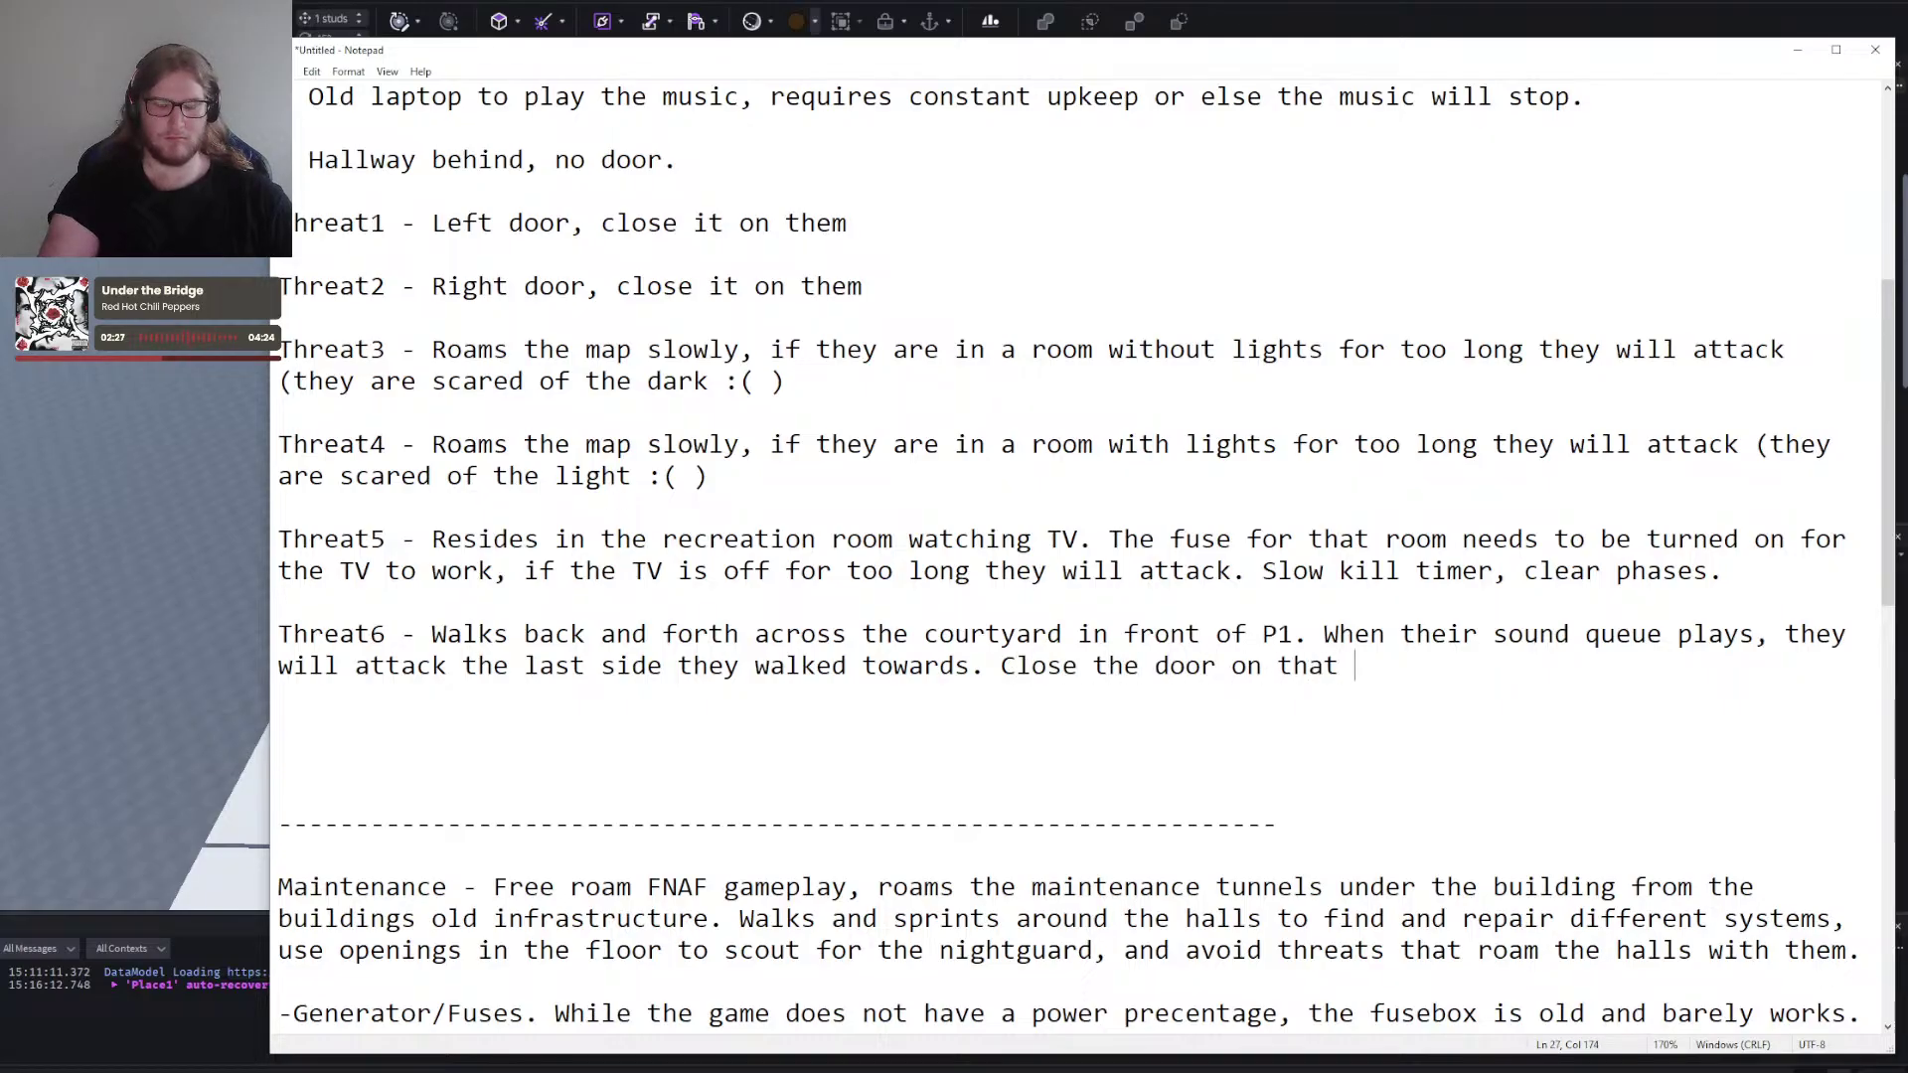
text(side.)
key(BackSpace)
key(BackSpace)
key(BackSpace)
key(BackSpace)
key(BackSpace)
key(BackSpace)
key(BackSpace)
key(BackSpace)
key(BackSpace)
key(BackSpace)
key(BackSpace)
key(BackSpace)
key(BackSpace)
key(BackSpace)
key(BackSpace)
key(BackSpace)
key(BackSpace)
key(BackSpace)
key(BackSpace)
key(BackSpace)
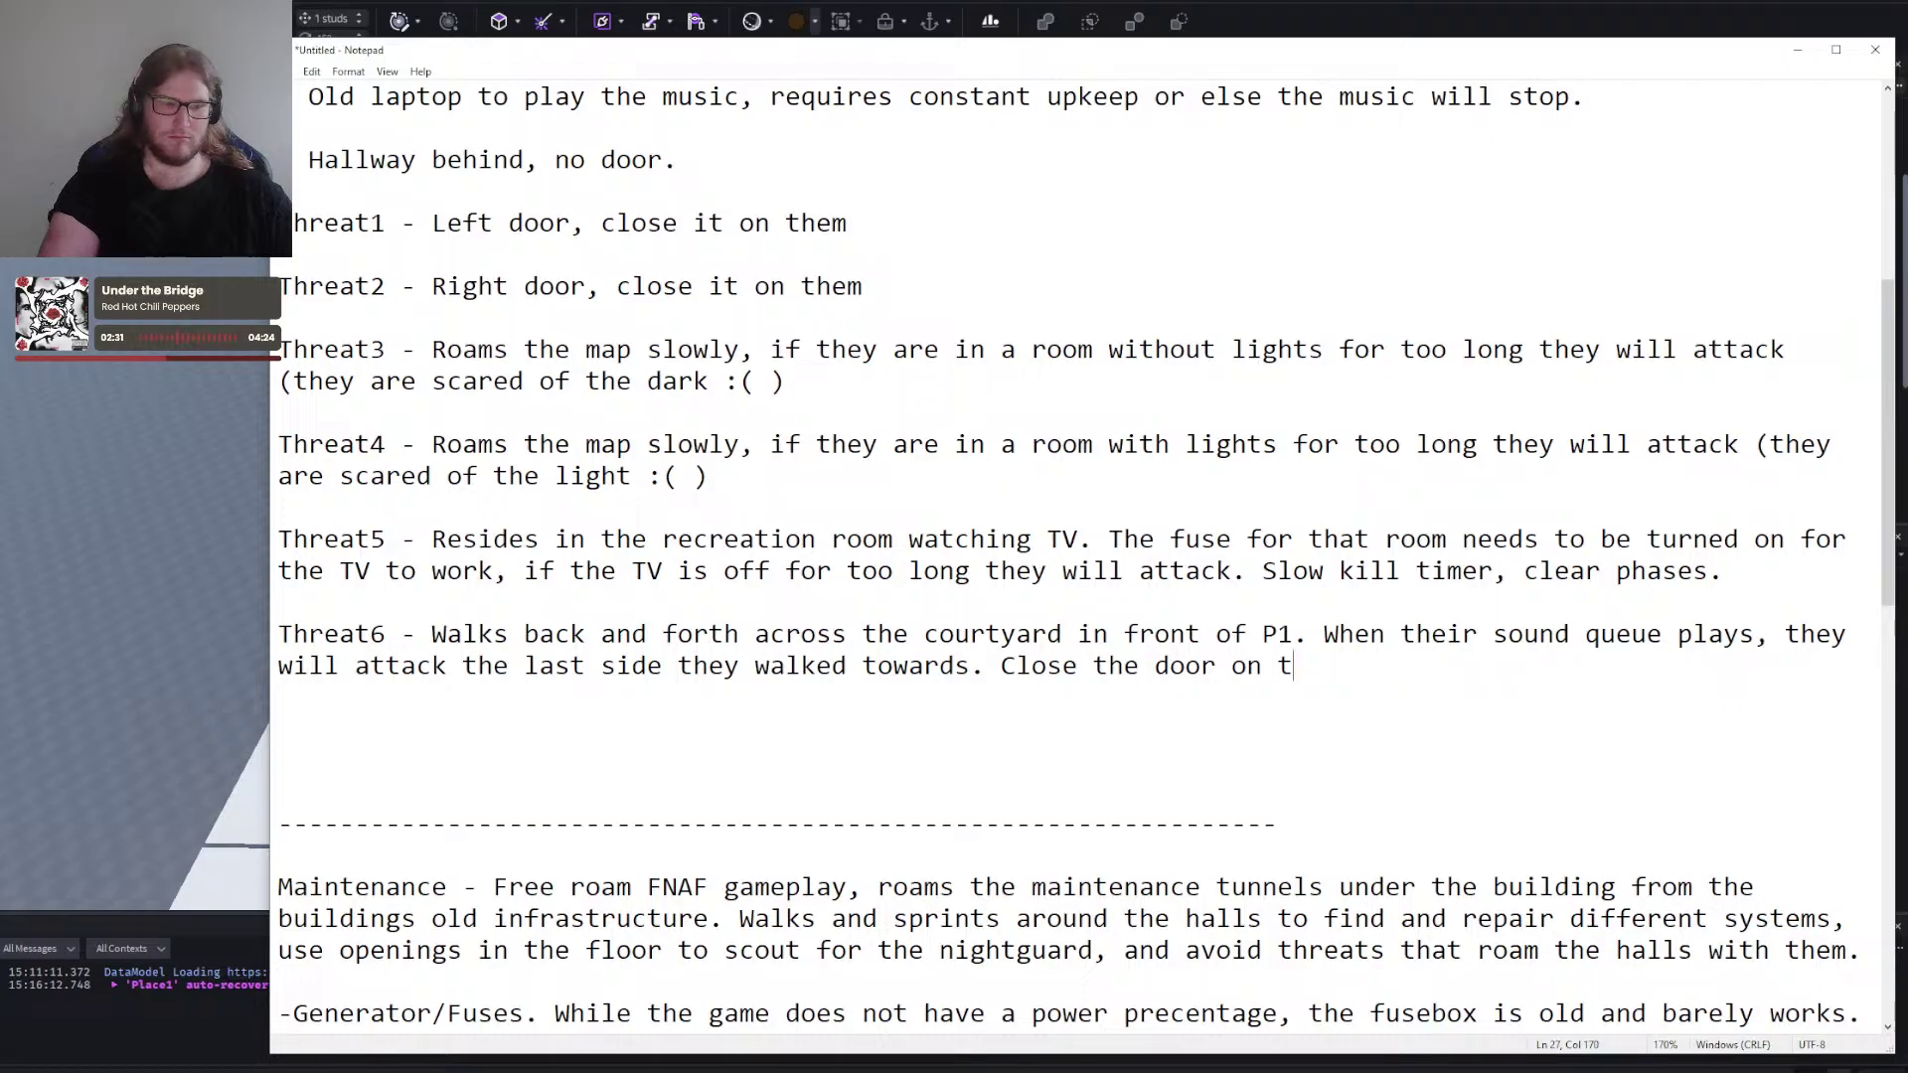
text(lose t)
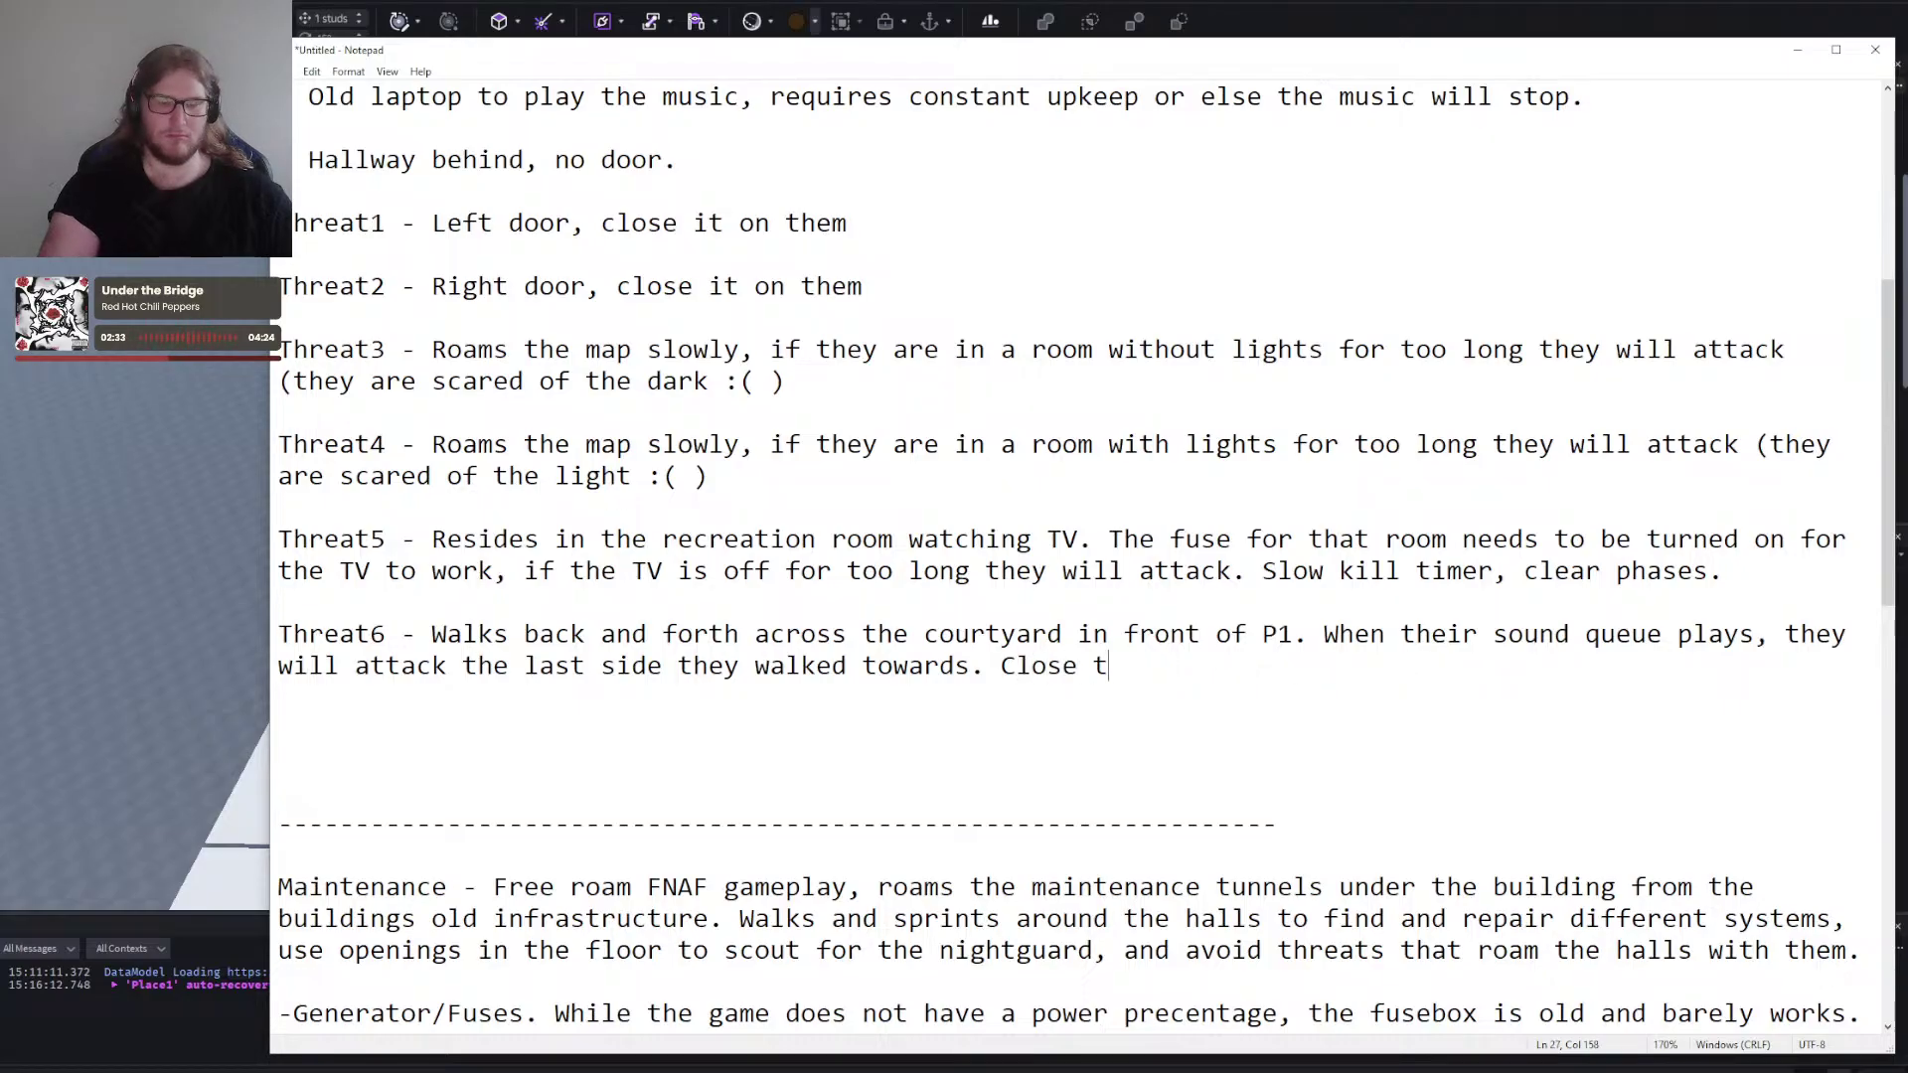
text(he door on that side.)
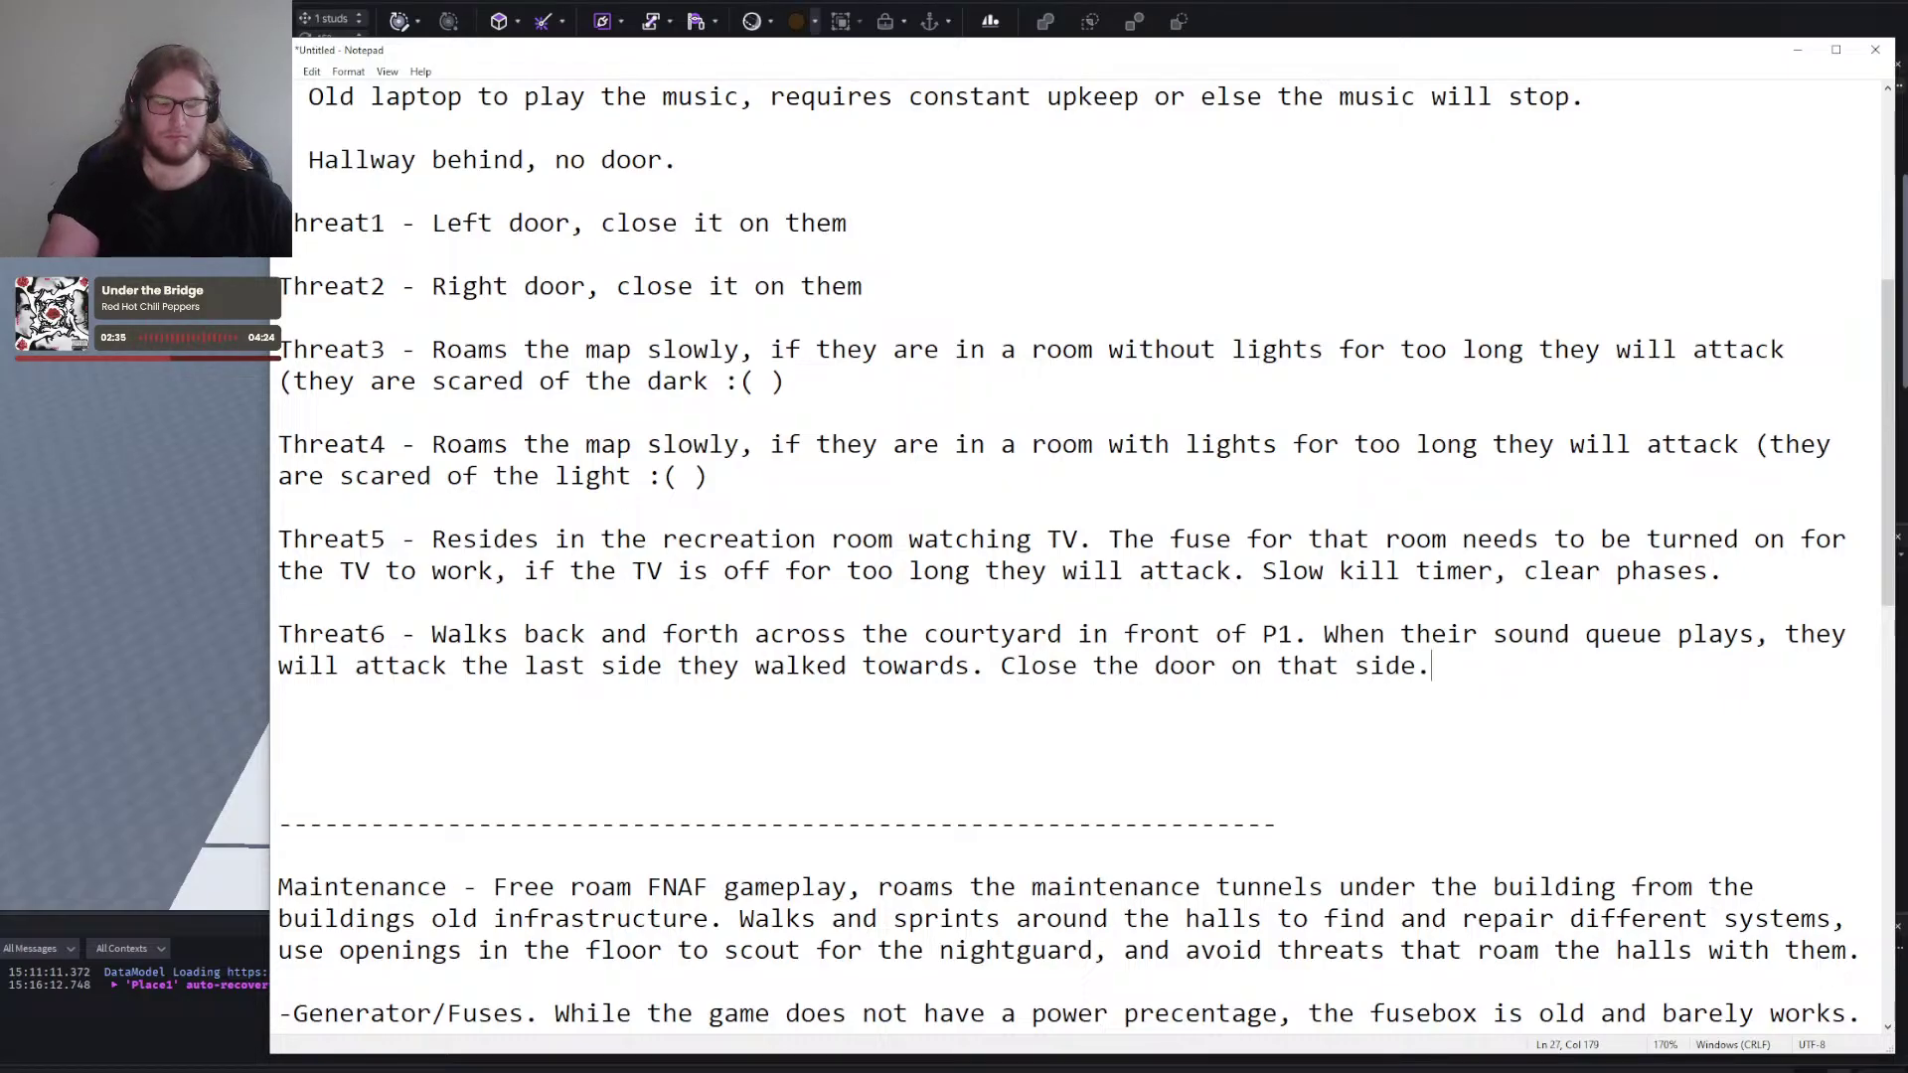
key(Return)
key(Return)
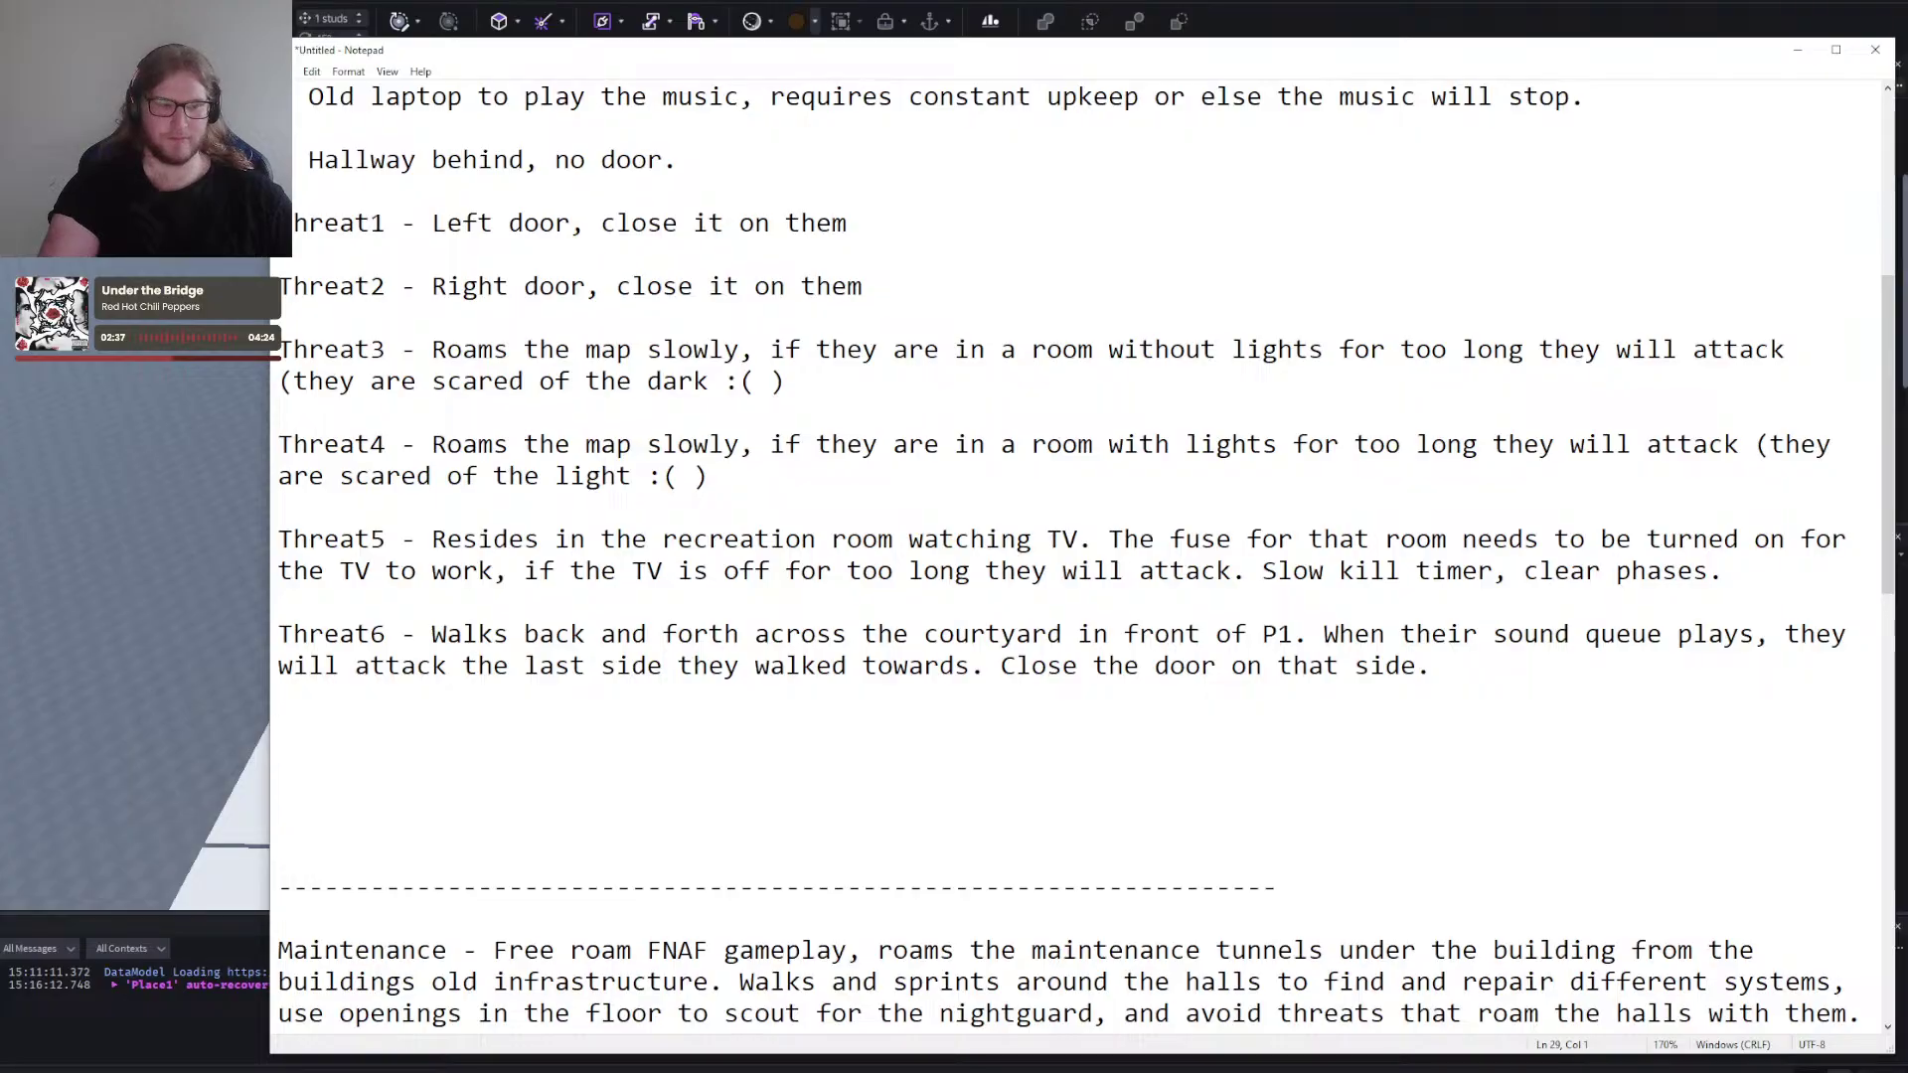
Add a Threat7 entry reading "Will sometimes appear in the maintenance halls blocking the path of P2.".
text(Threat)
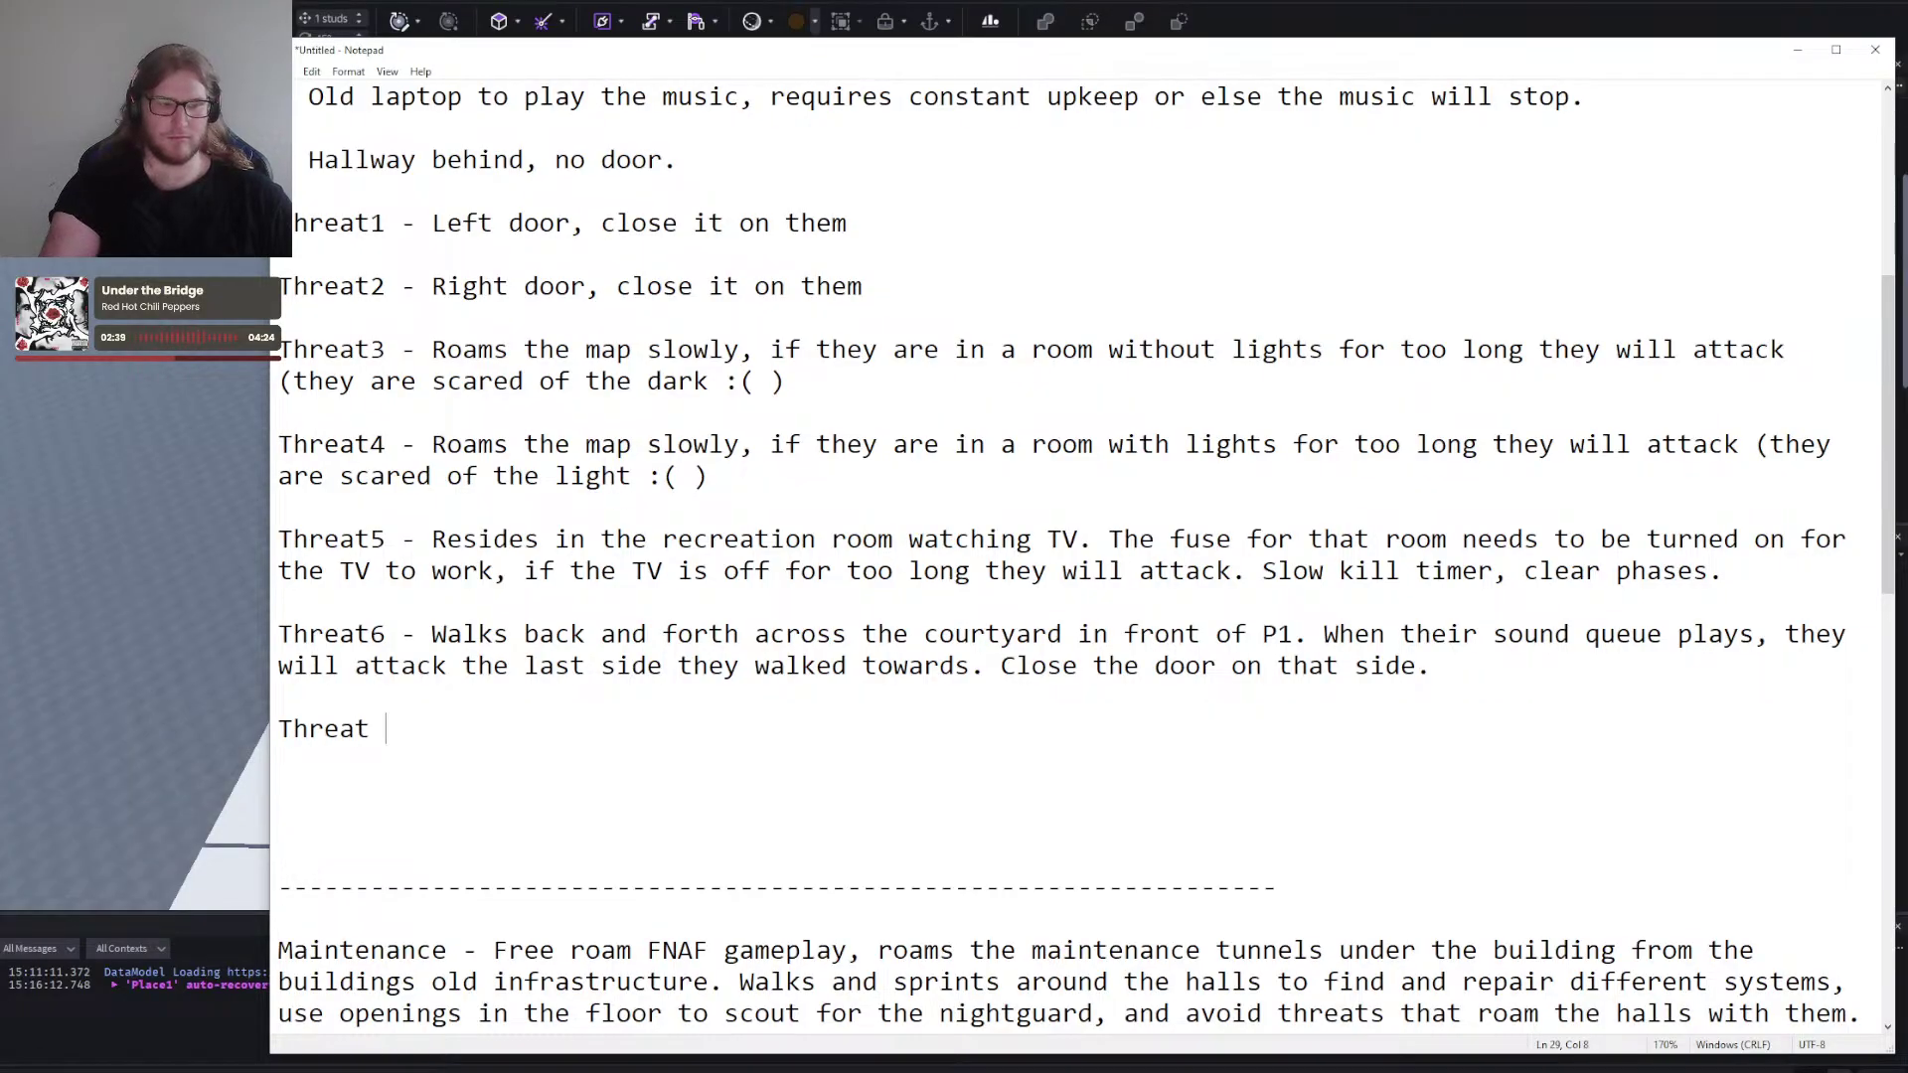
text(7 -)
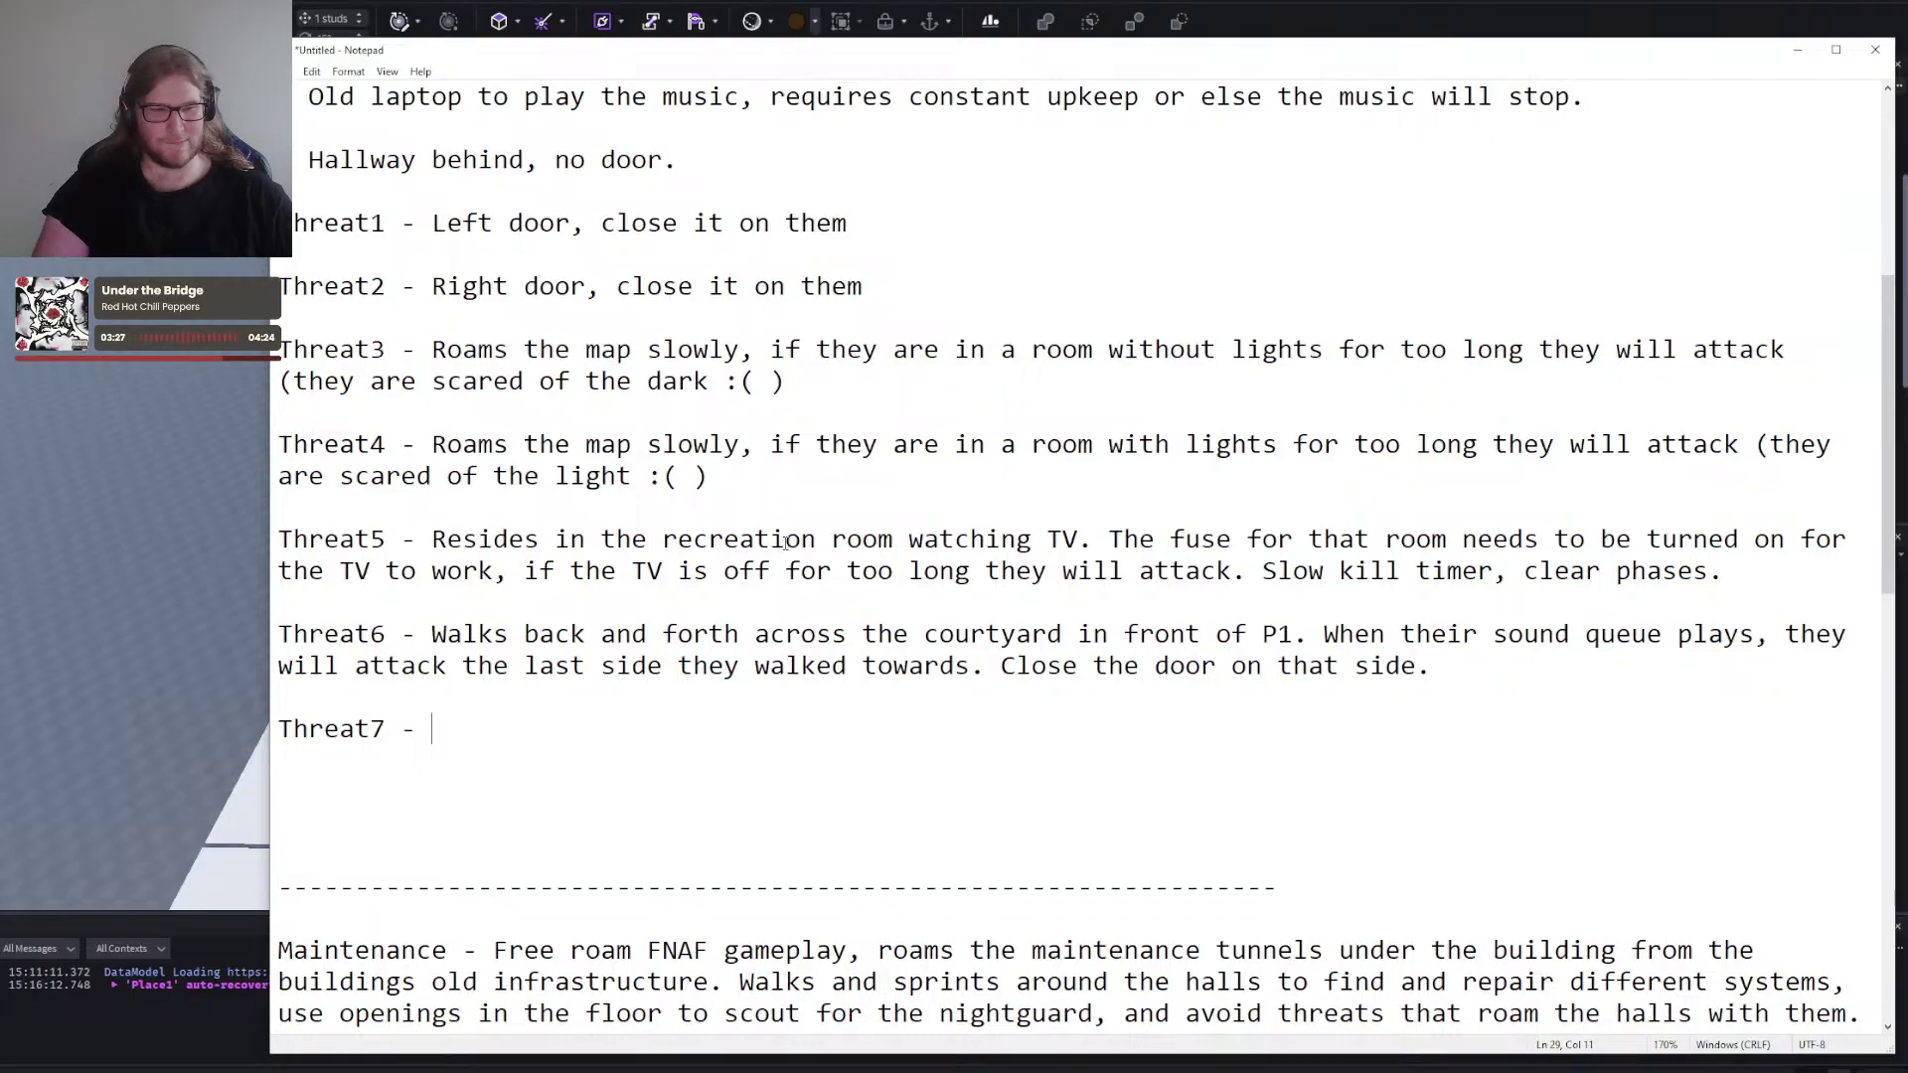
text(Wil)
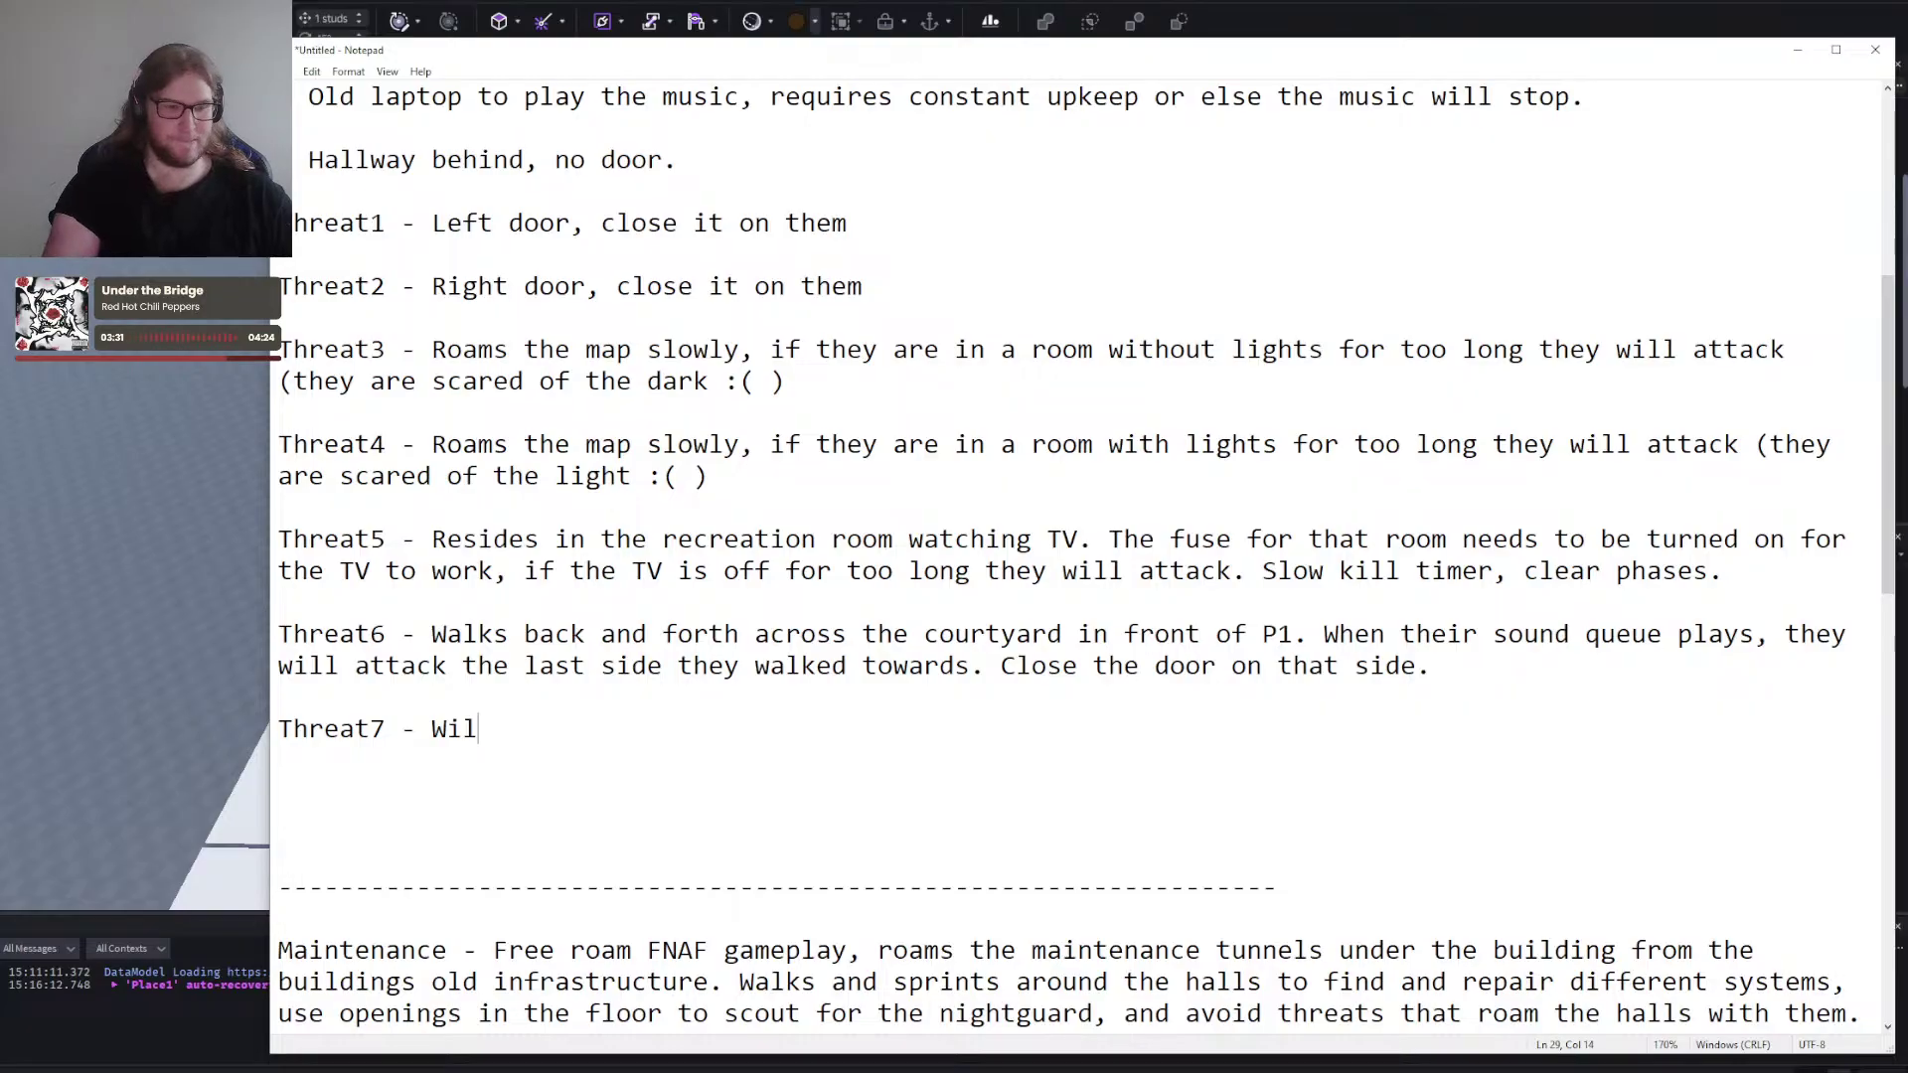
text(l sometimes appear in the maint)
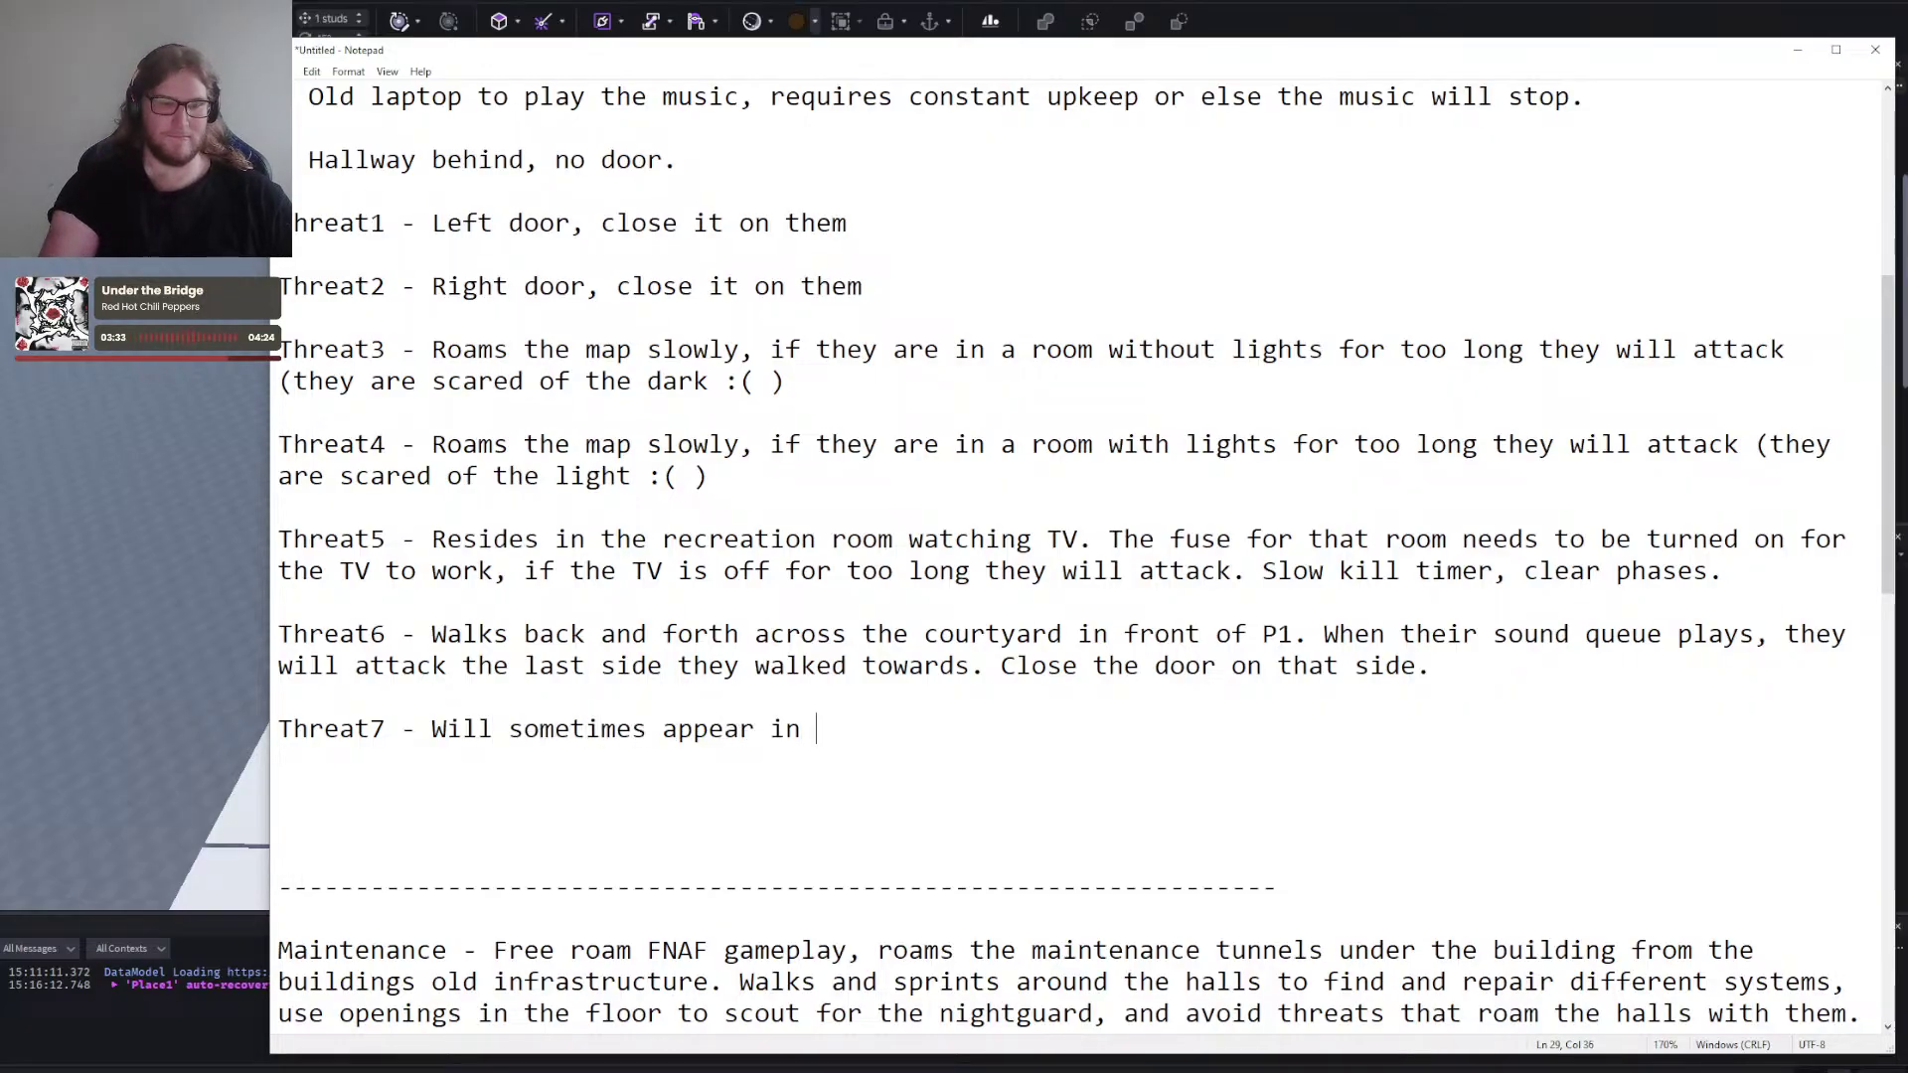
text(halls down be)
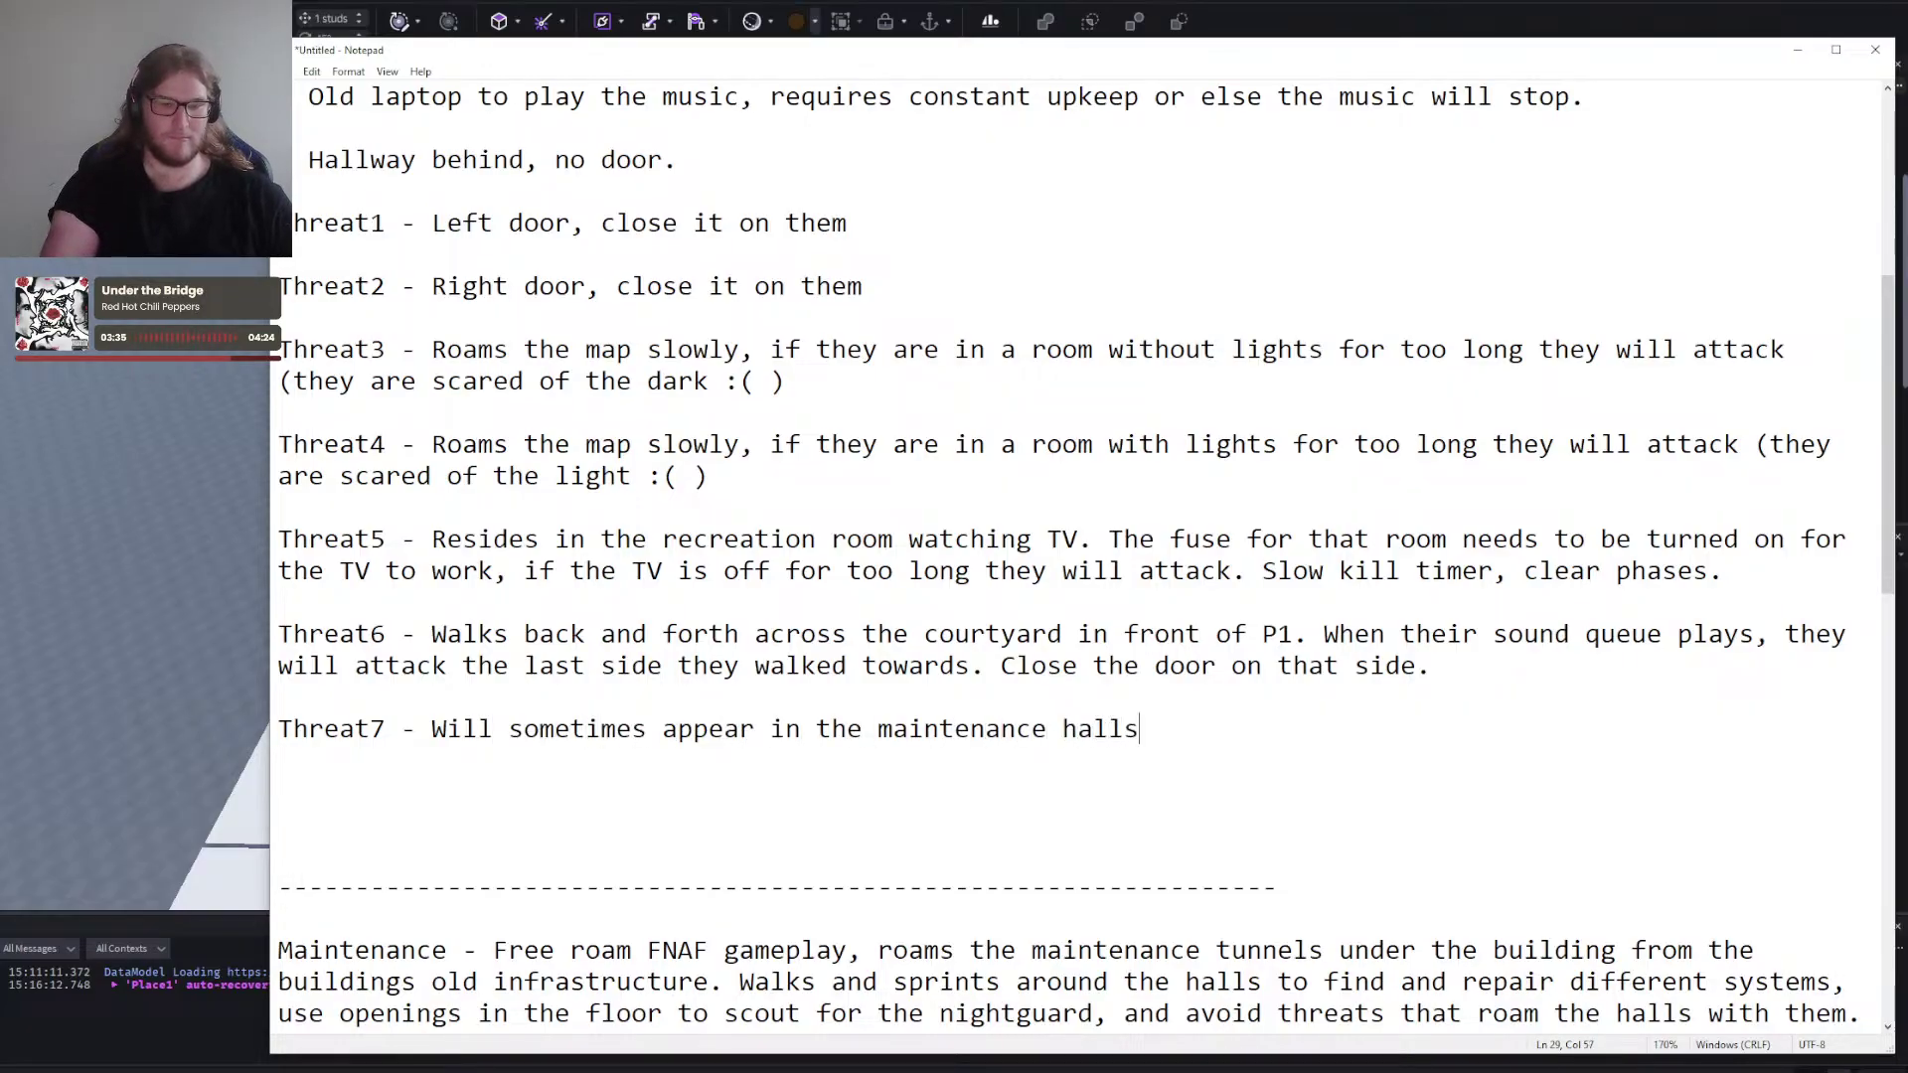
key(BackSpace)
key(BackSpace)
key(BackSpace)
key(BackSpace)
key(BackSpace)
key(BackSpace)
key(BackSpace)
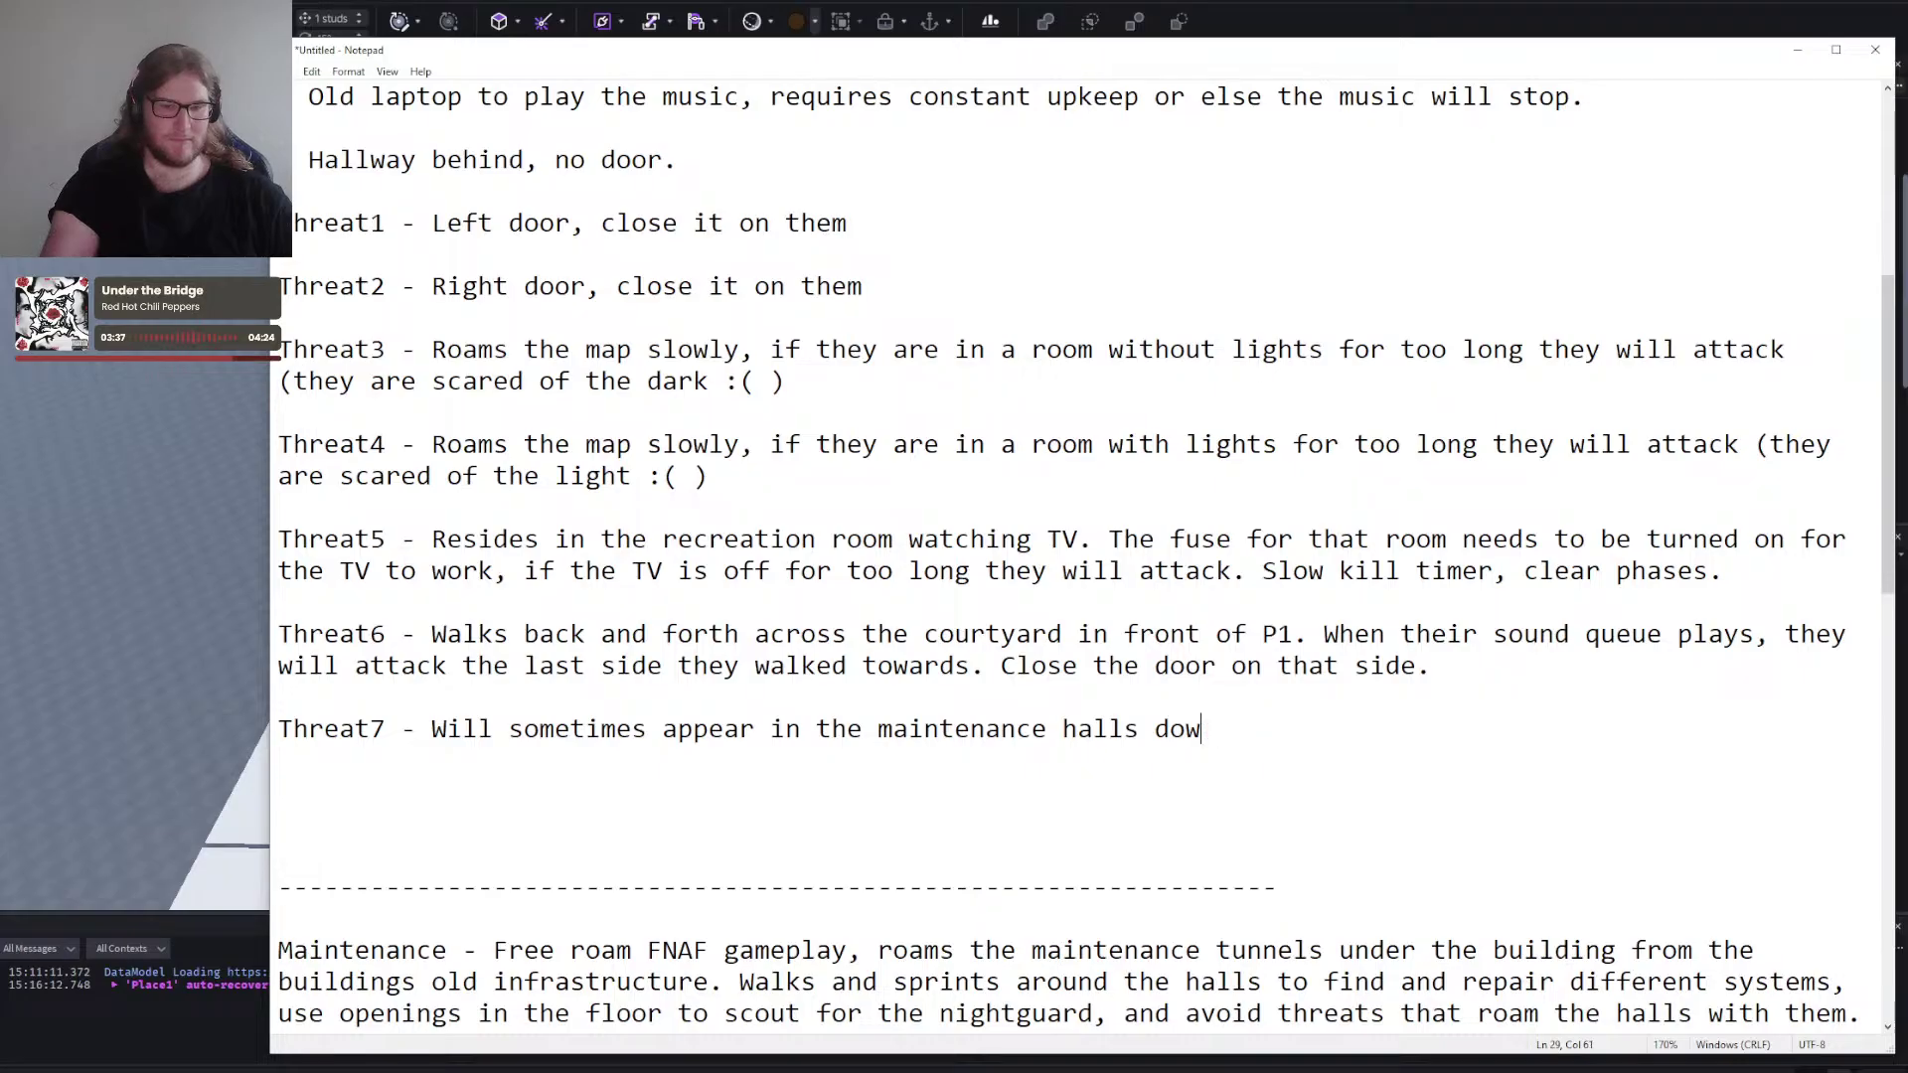
text(blocking )
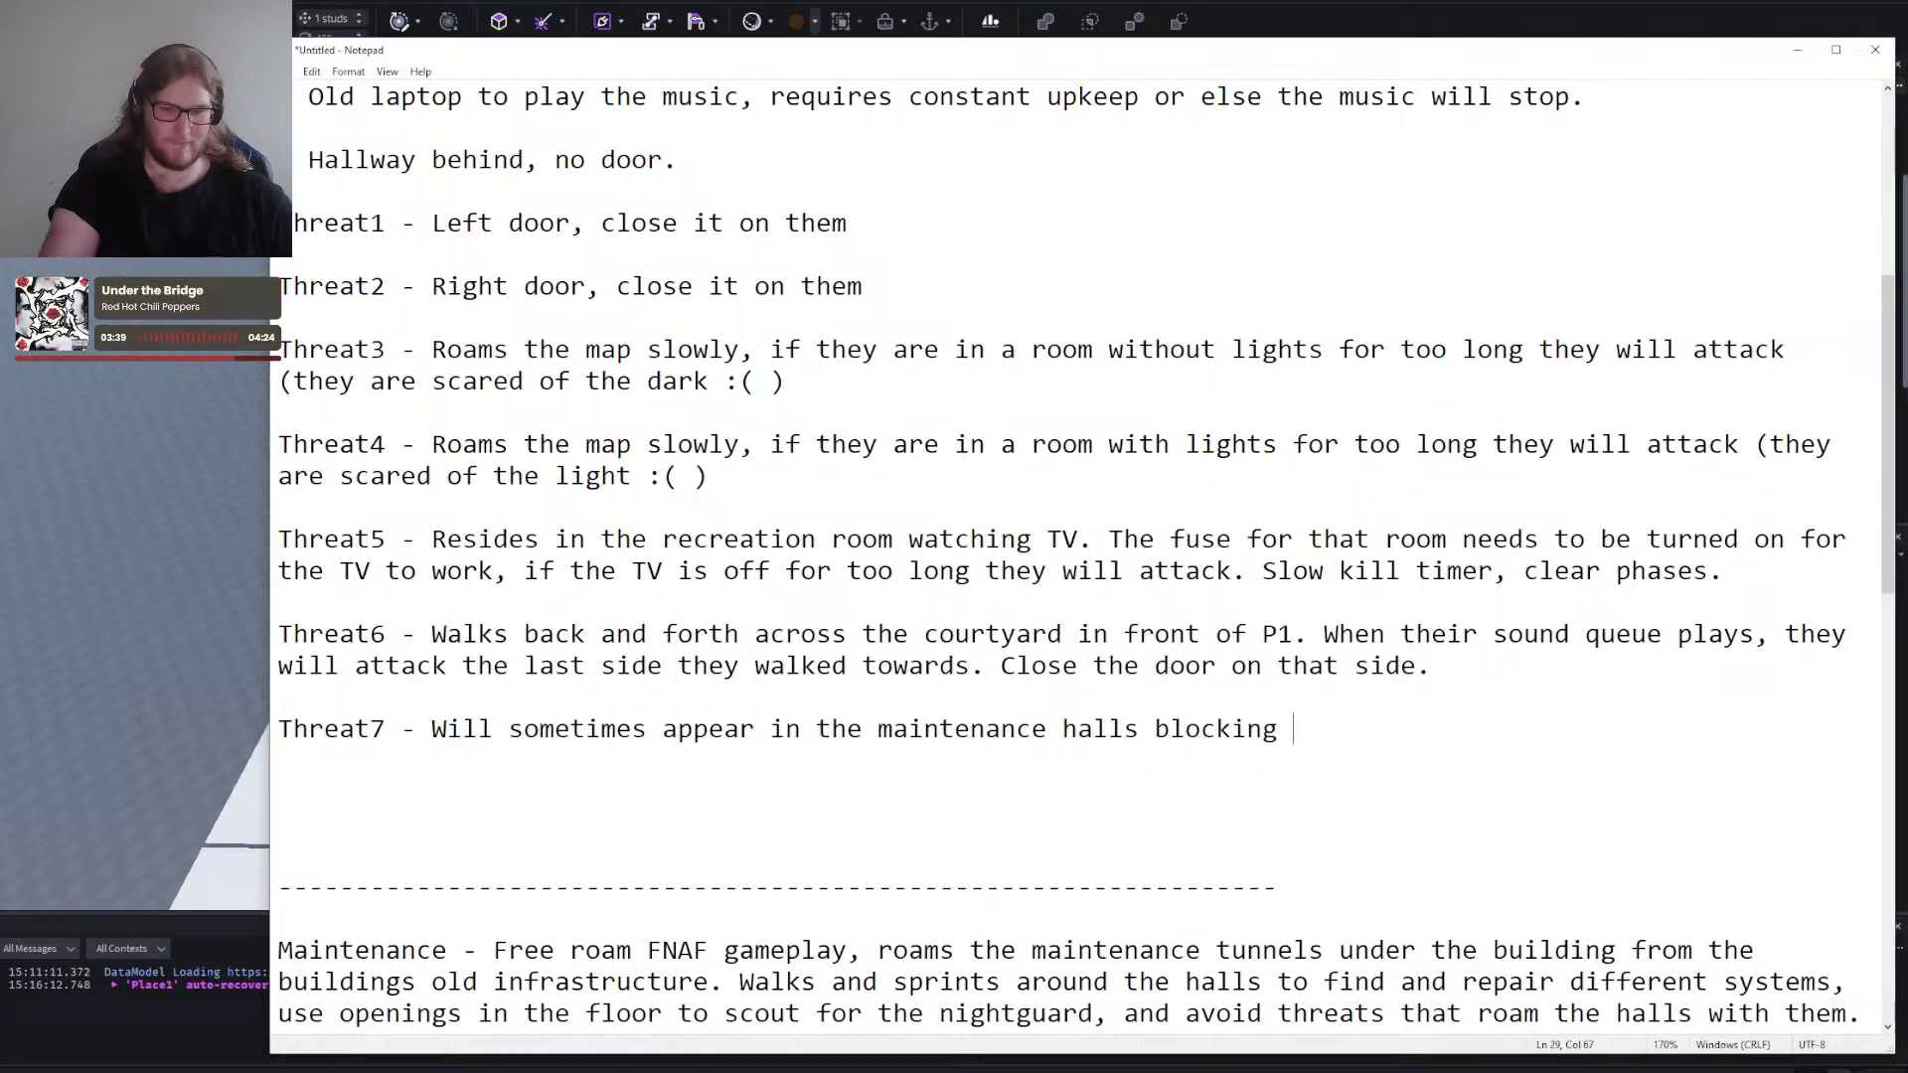
text(the path of )
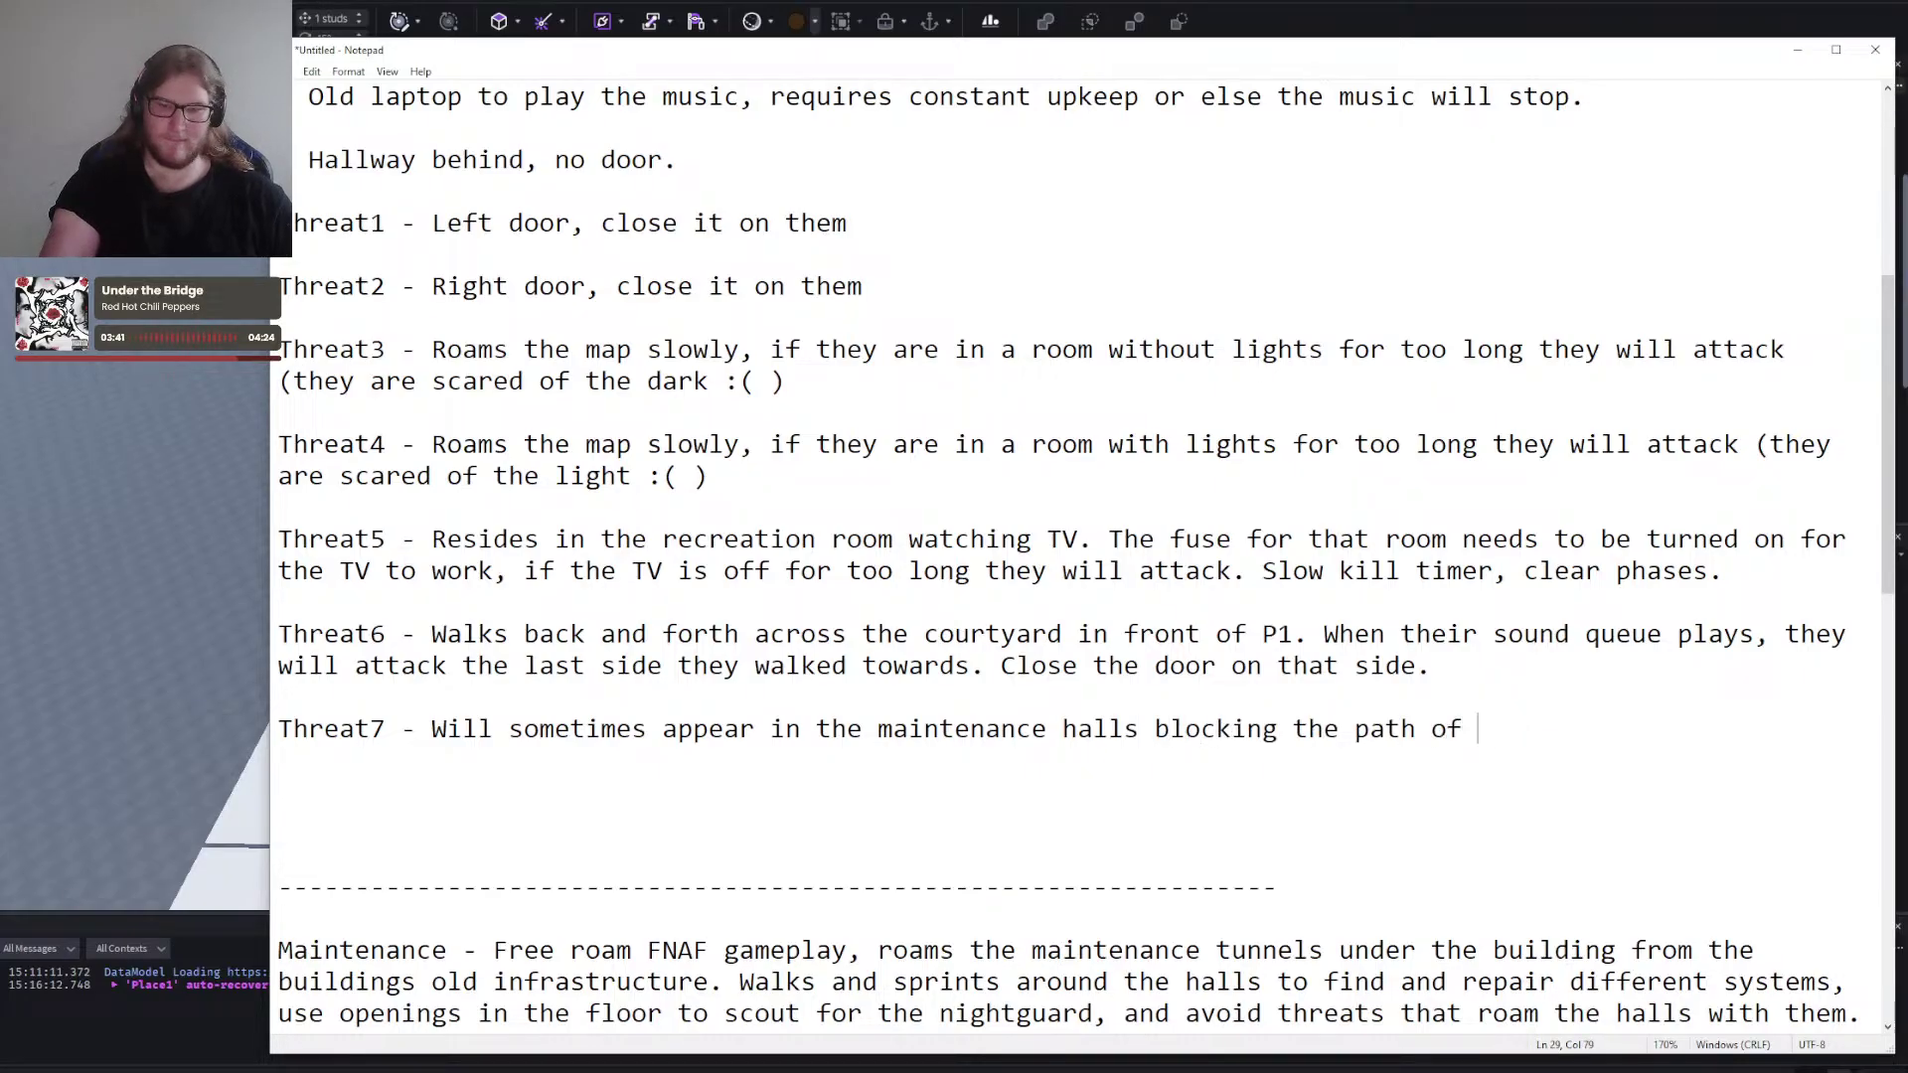
text(P2. P)
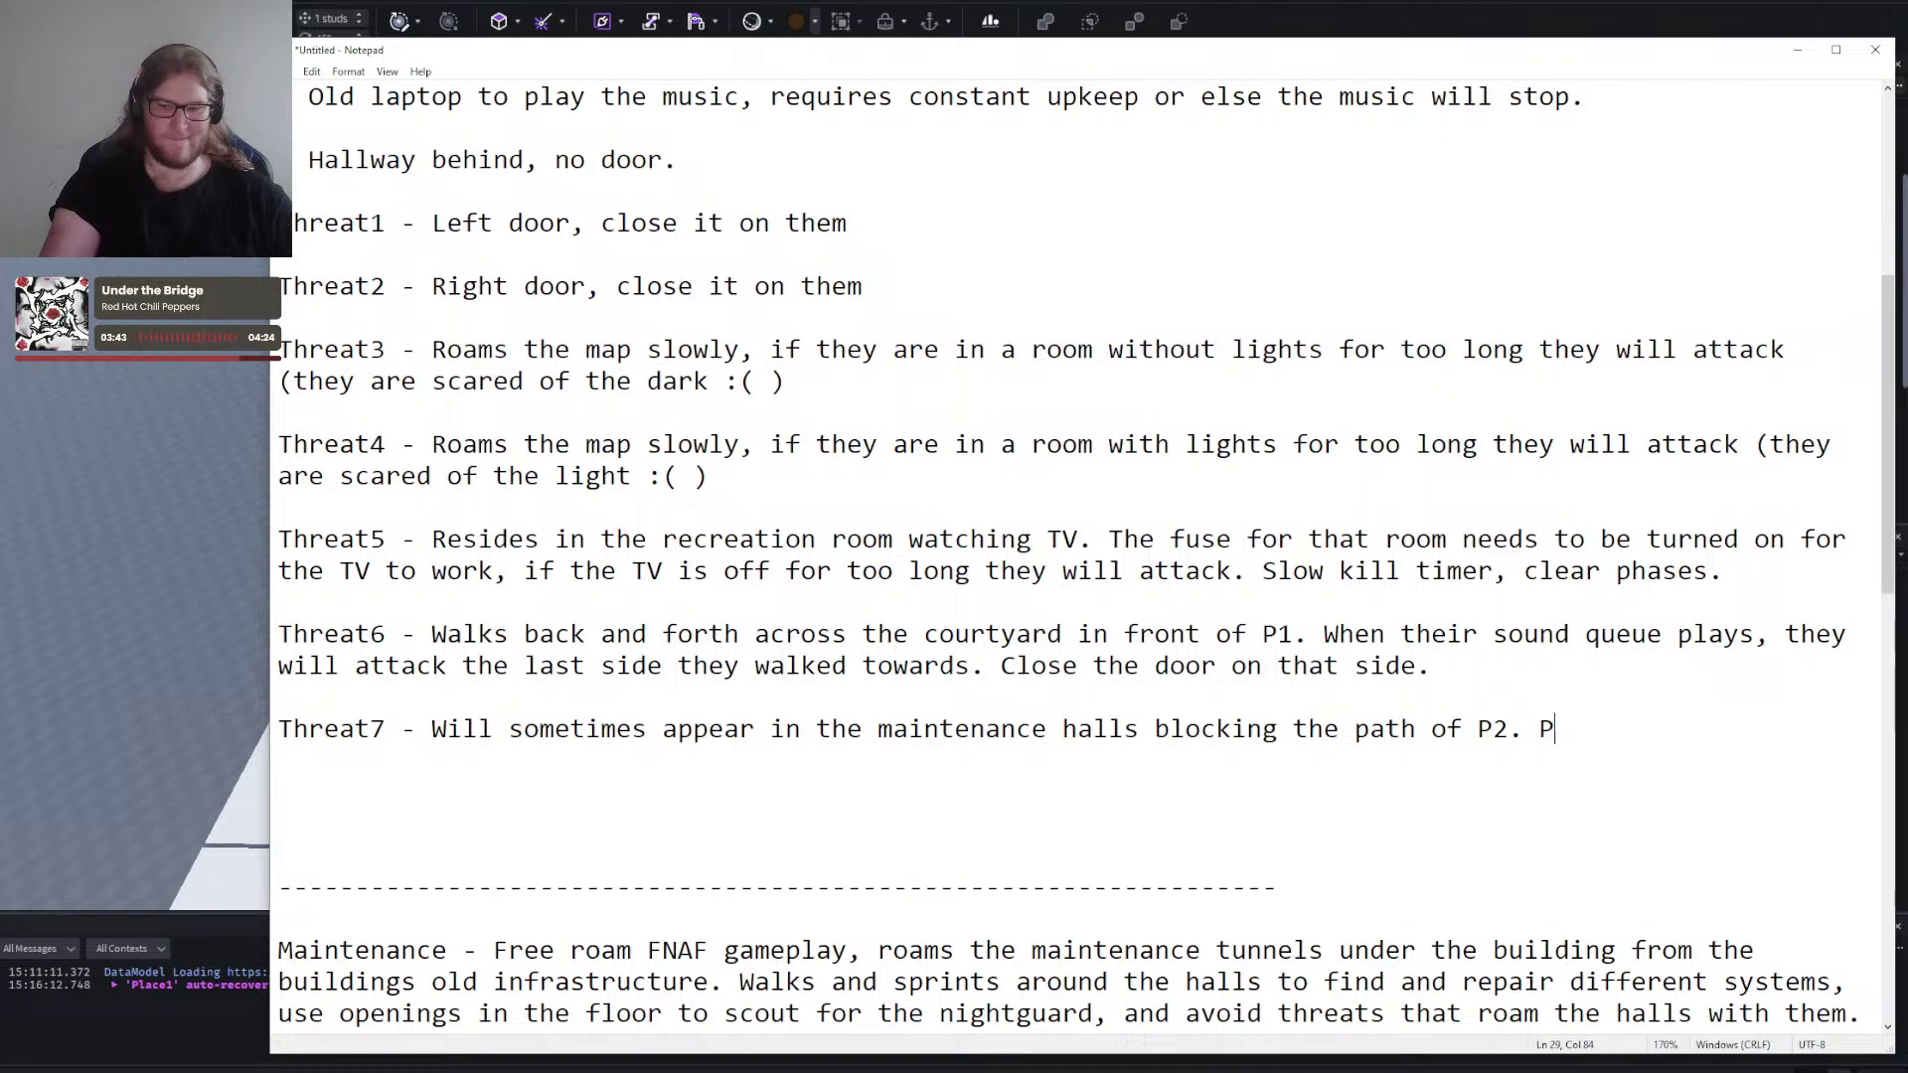
Finish Threat7 with "P1 has to use the camera flashlight to scare them off.".
text(1 has to use the )
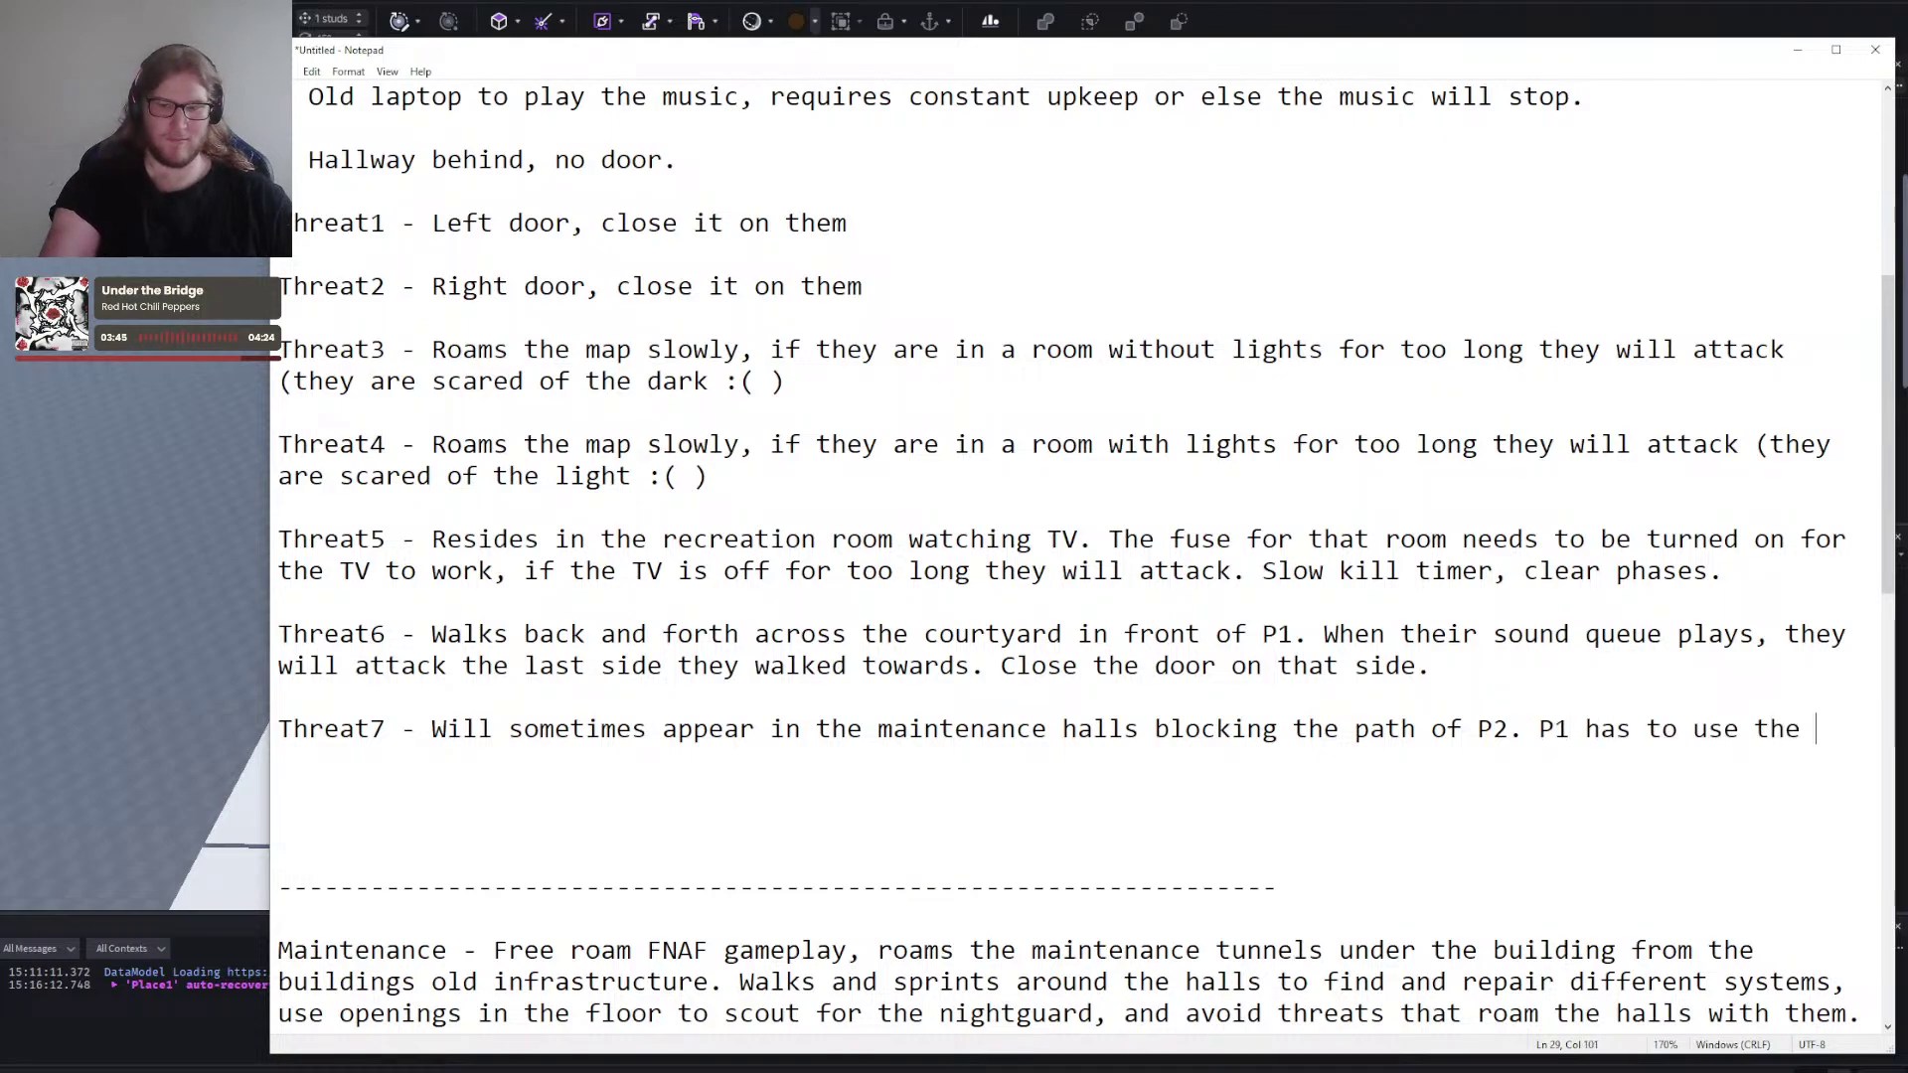
text(camera flashl)
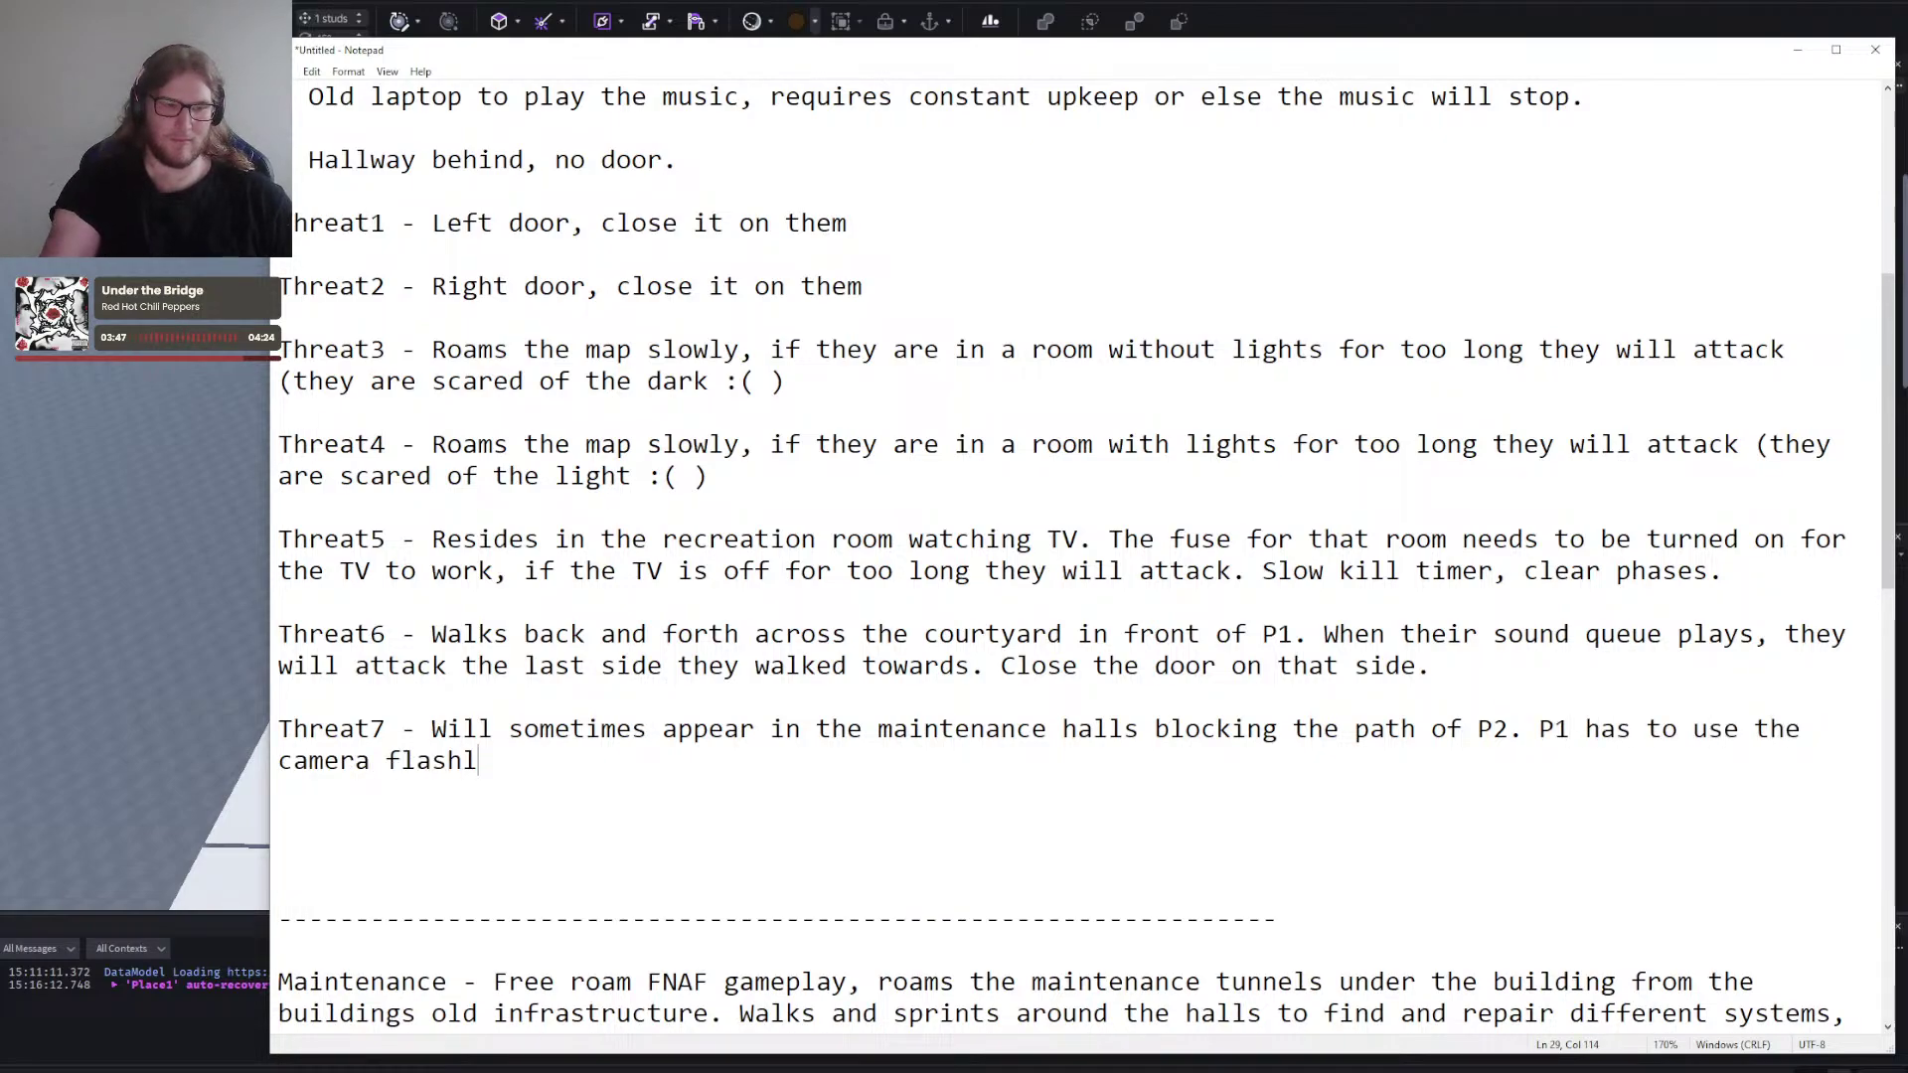
text(ight to scare them off.)
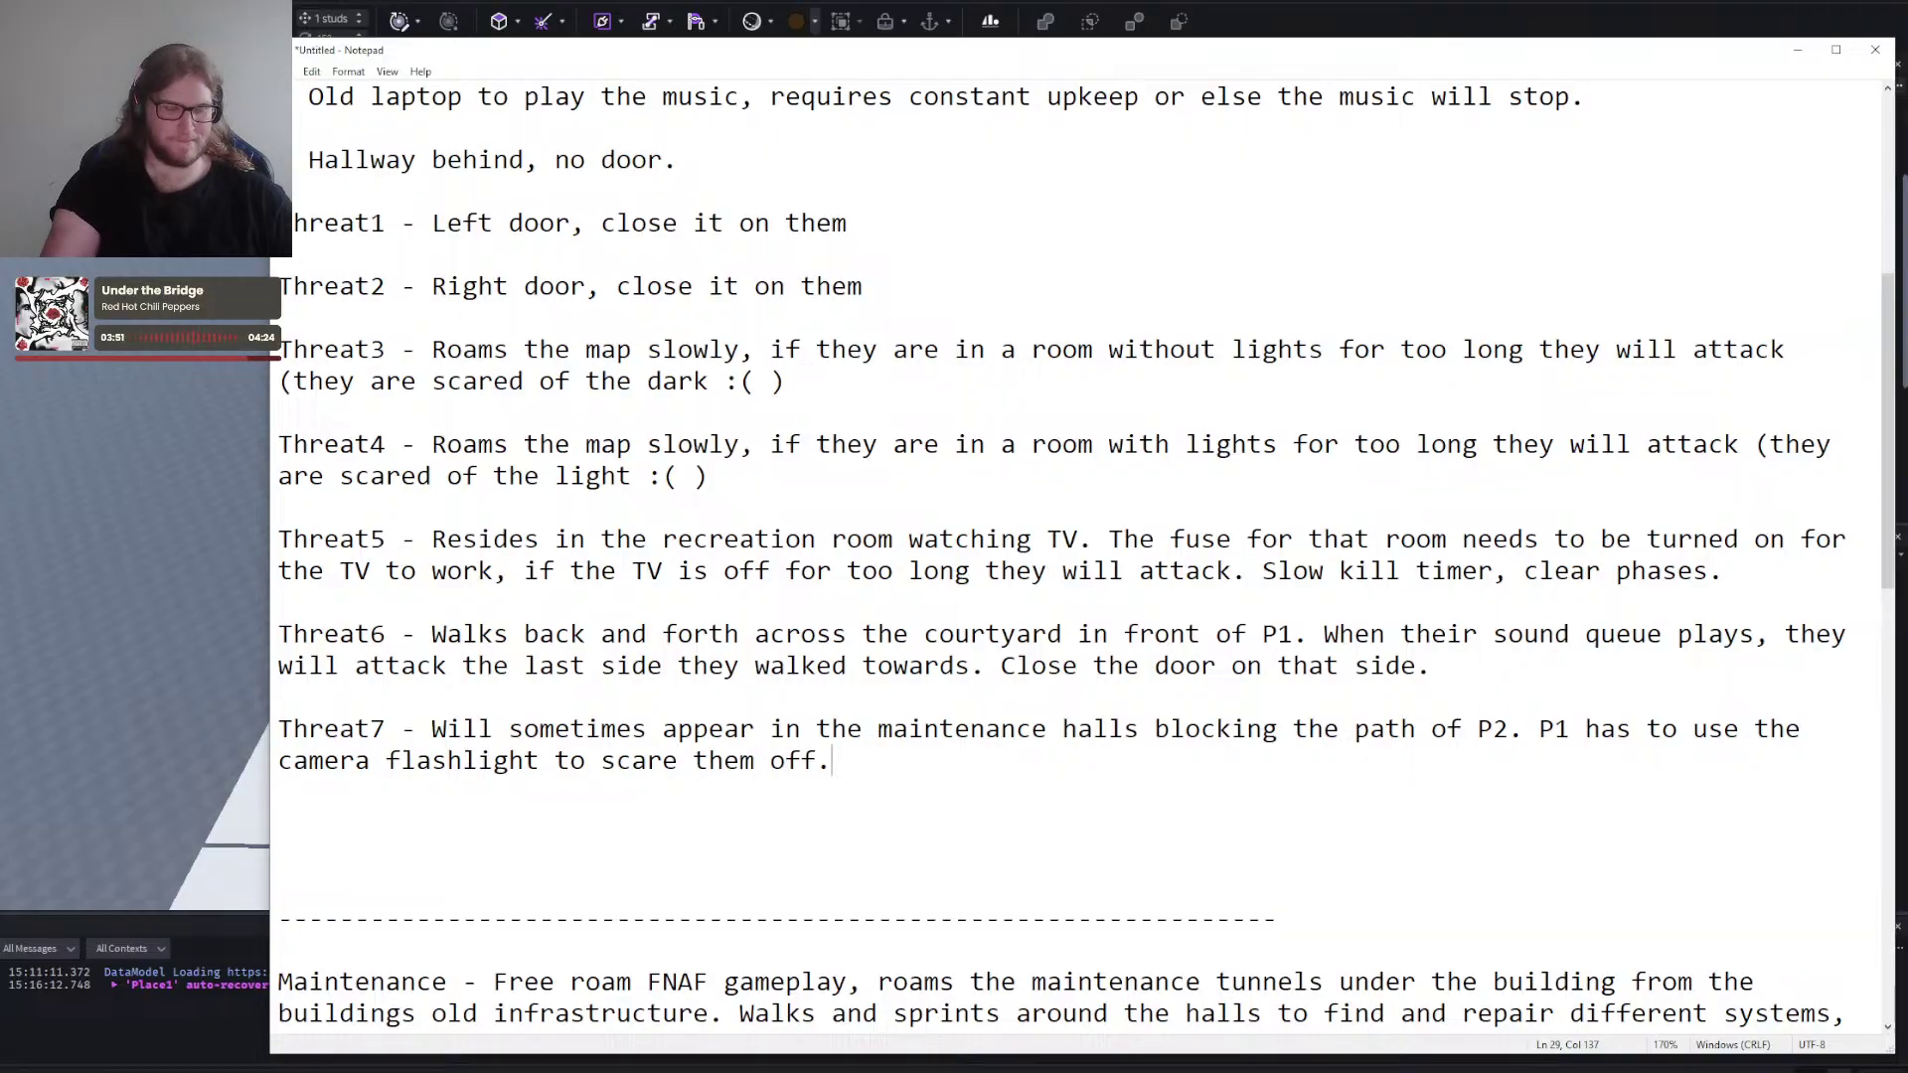
Leave a blank line below Threat7 and start a new entry with "Threat8 -".
key(Return)
key(Return)
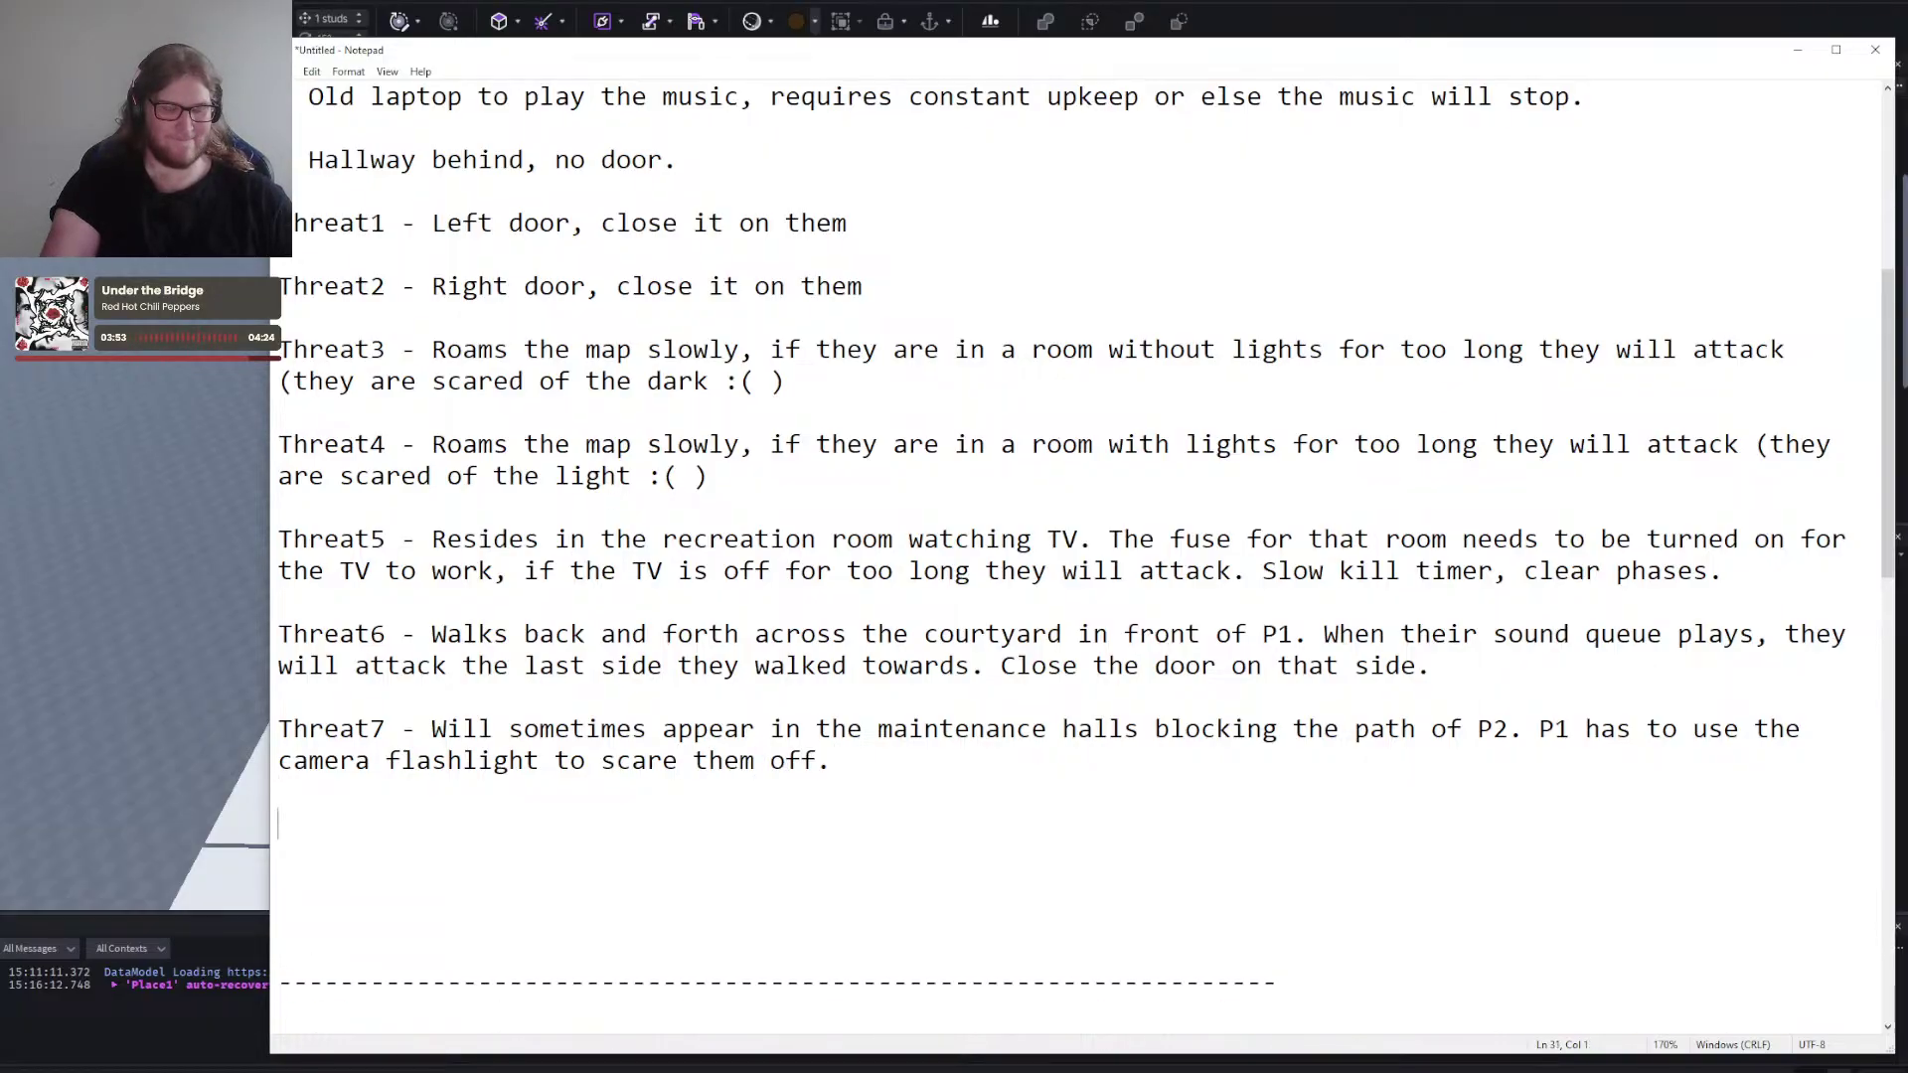
text(Threat8 -)
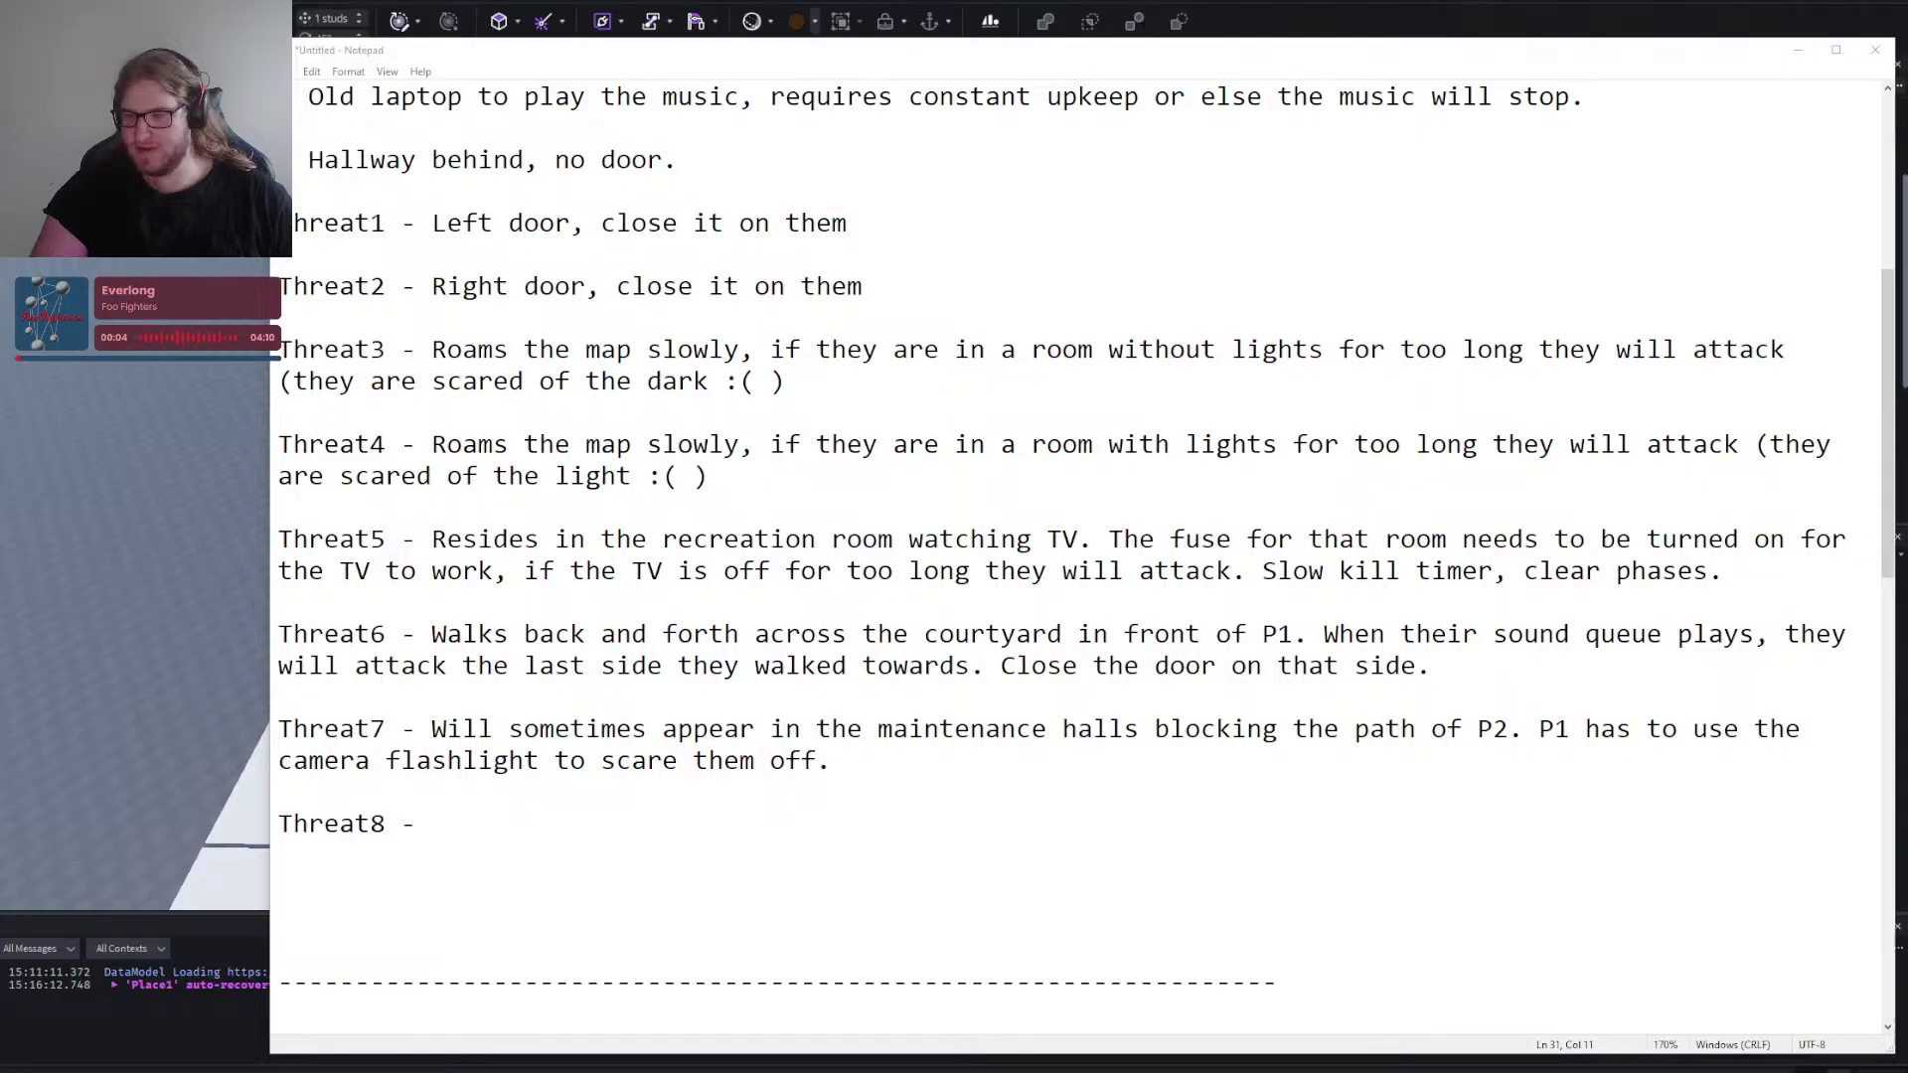
key(alt+Tab)
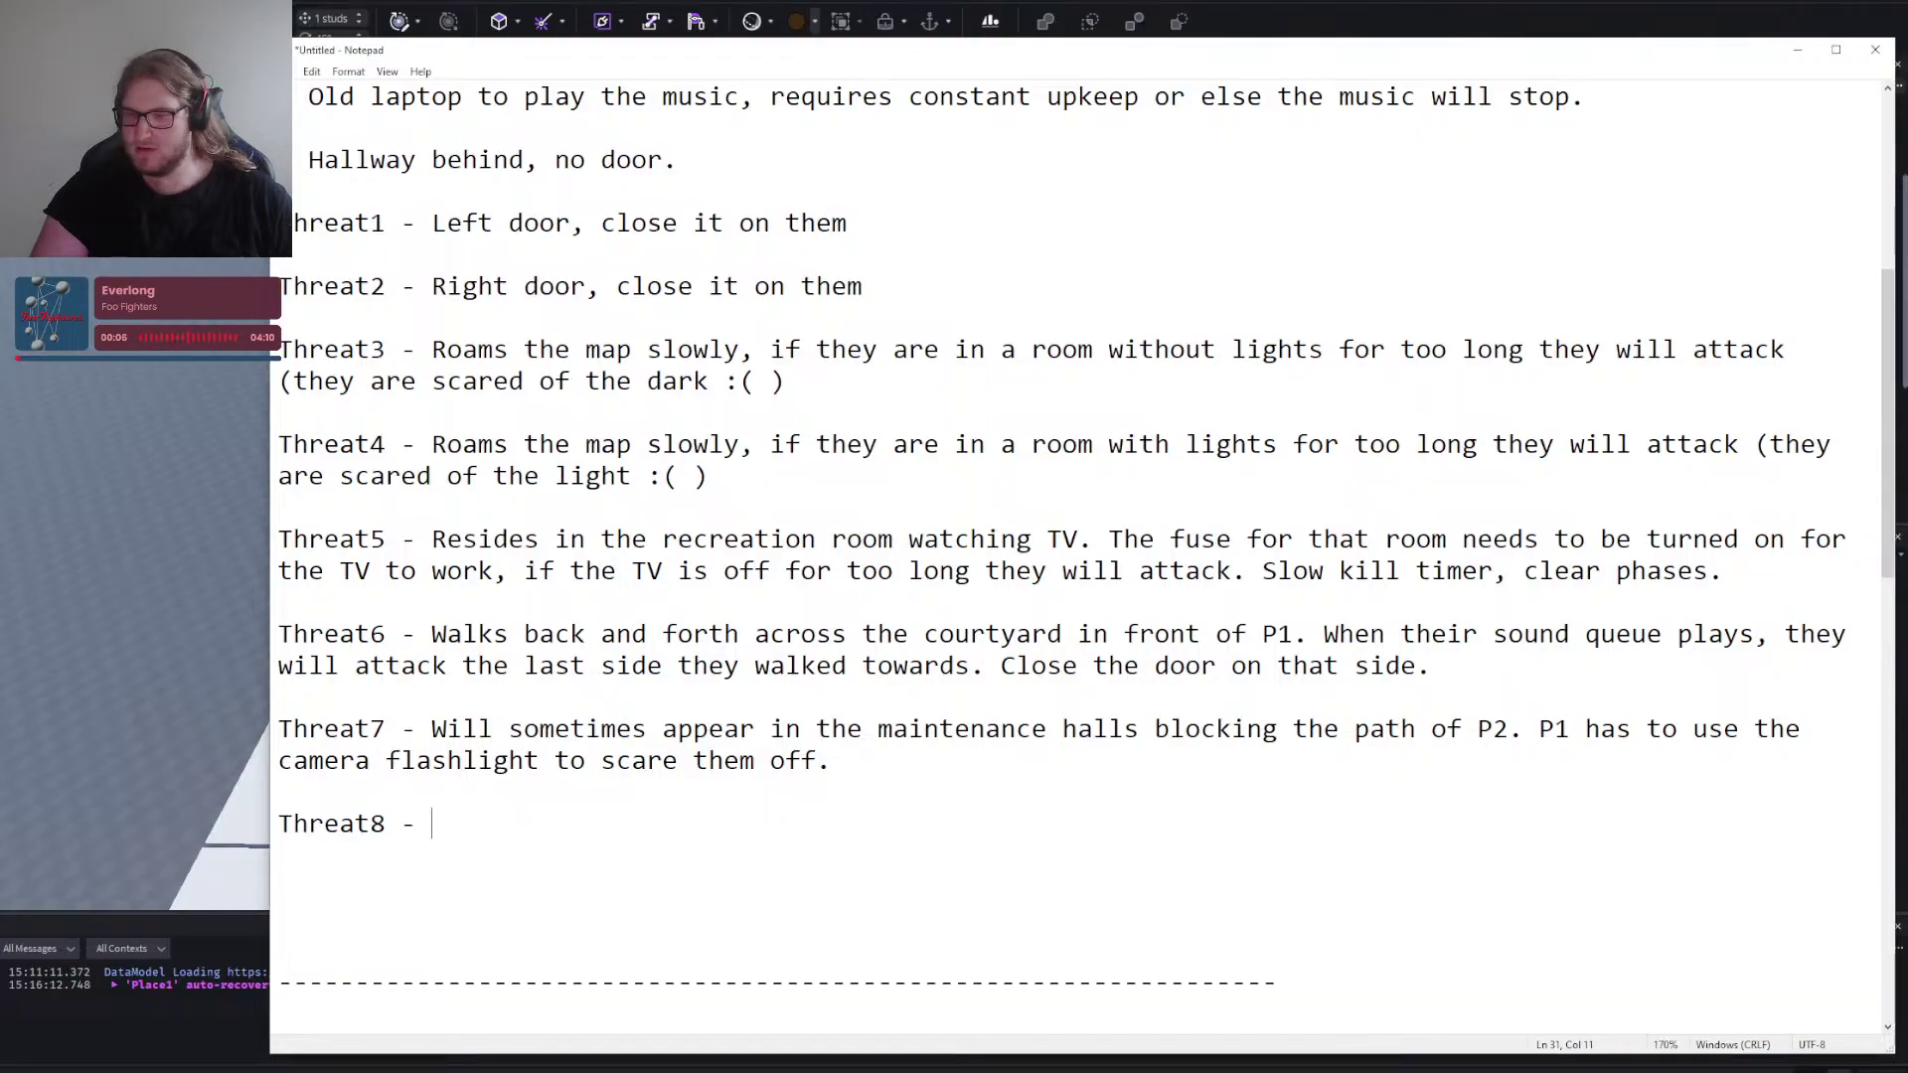
click(1216, 800)
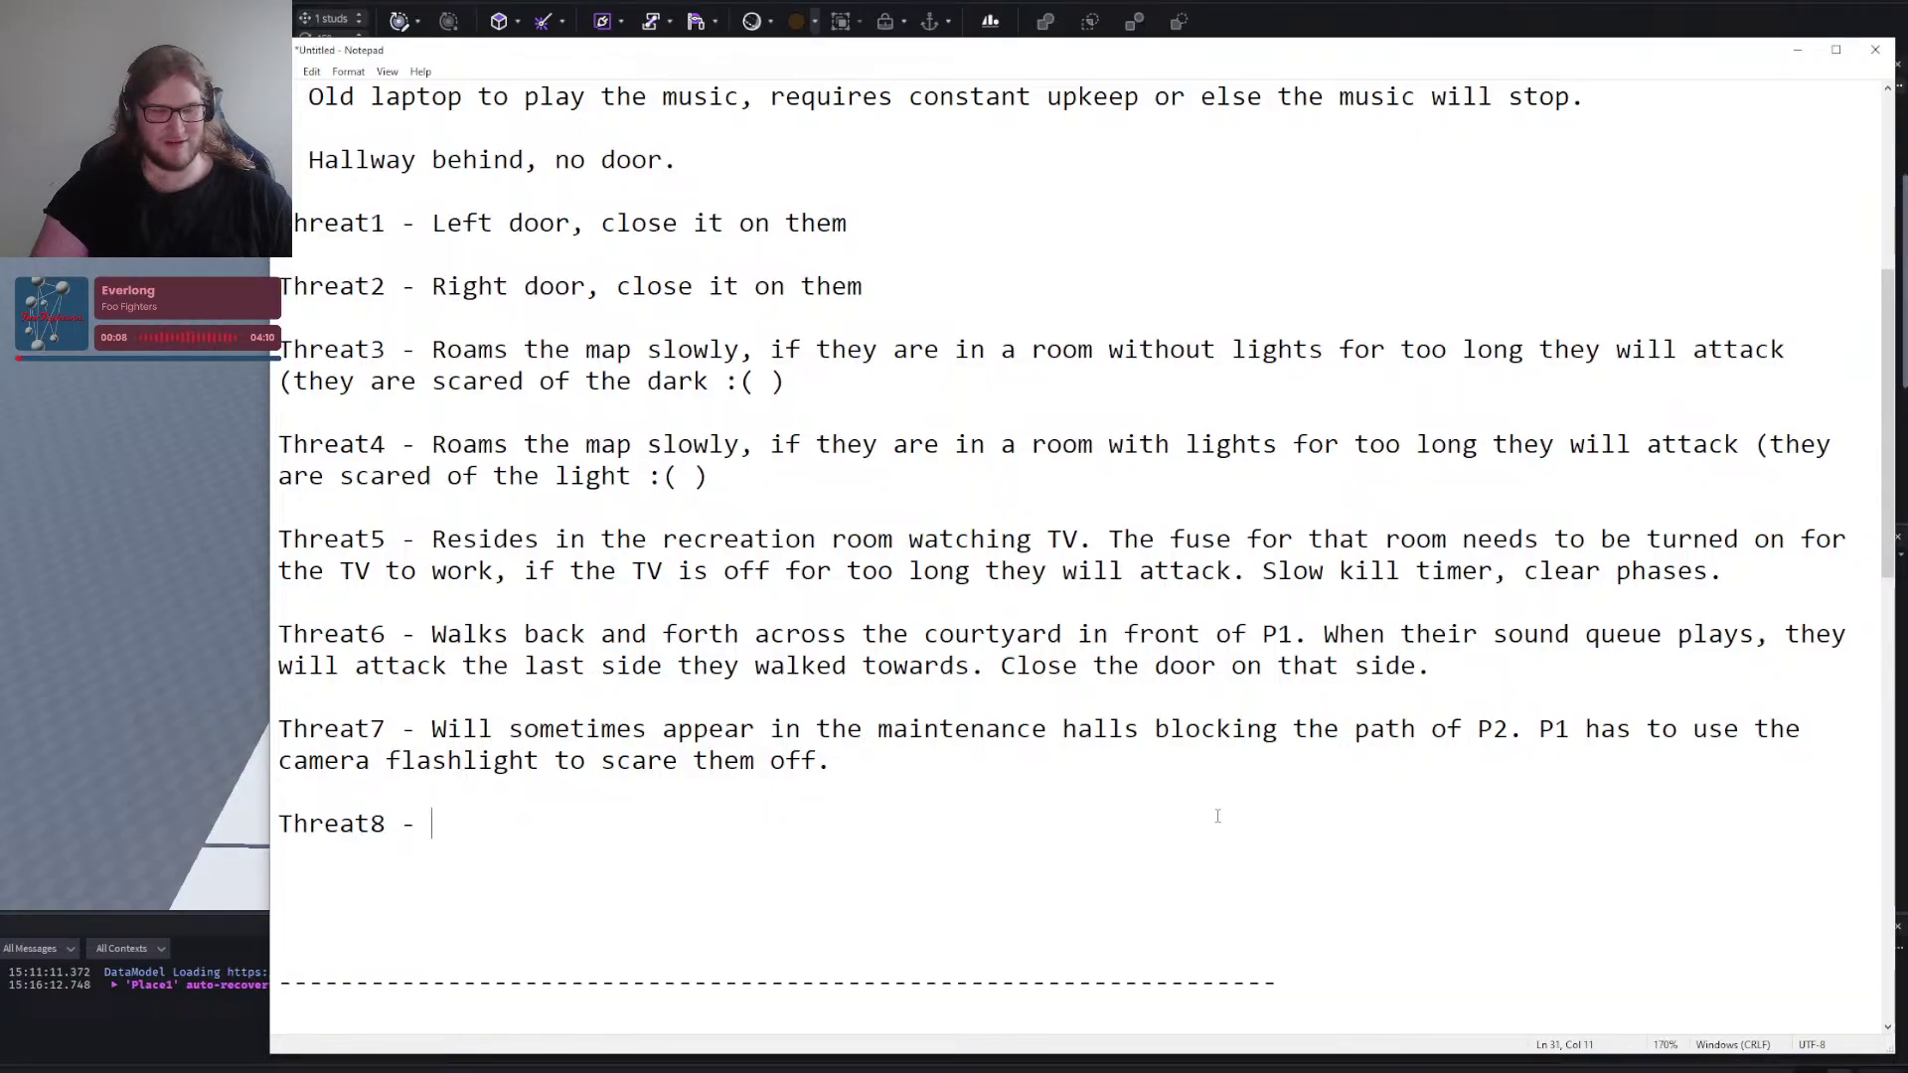
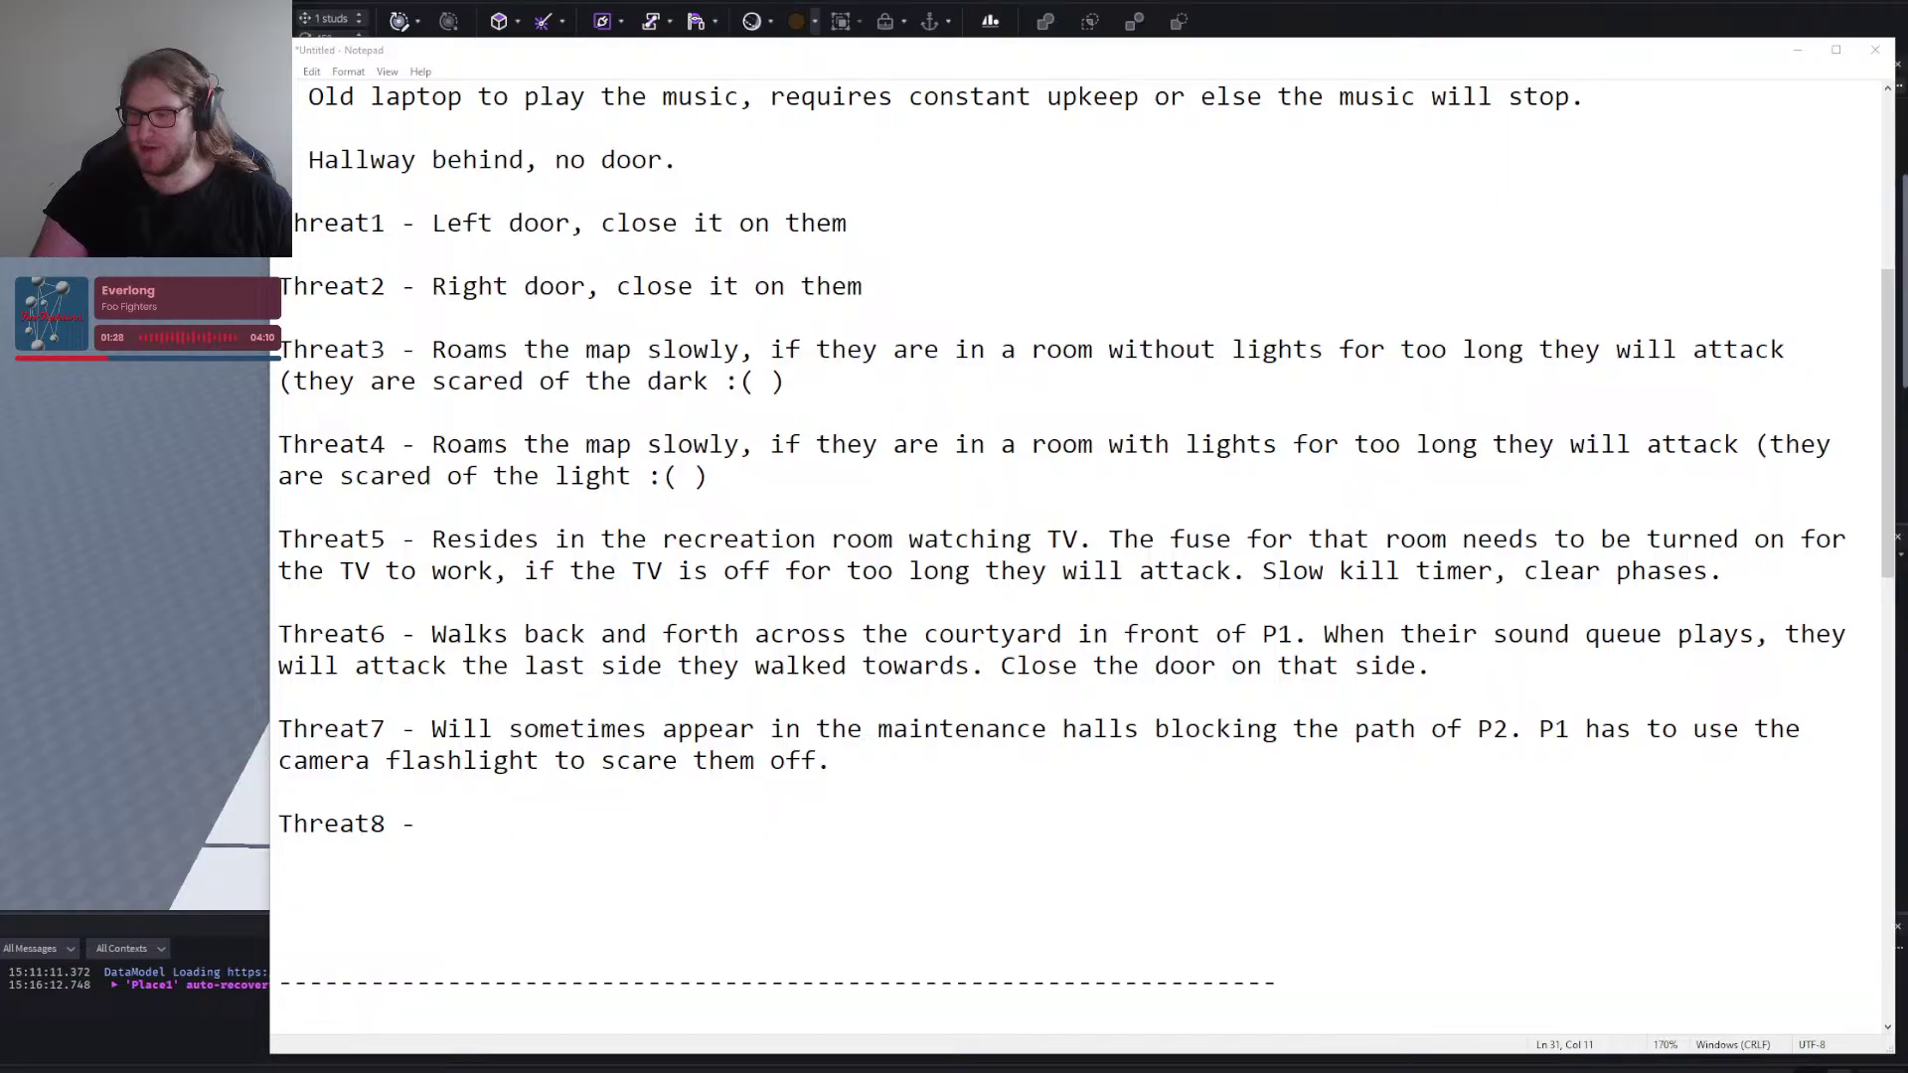
click(1354, 794)
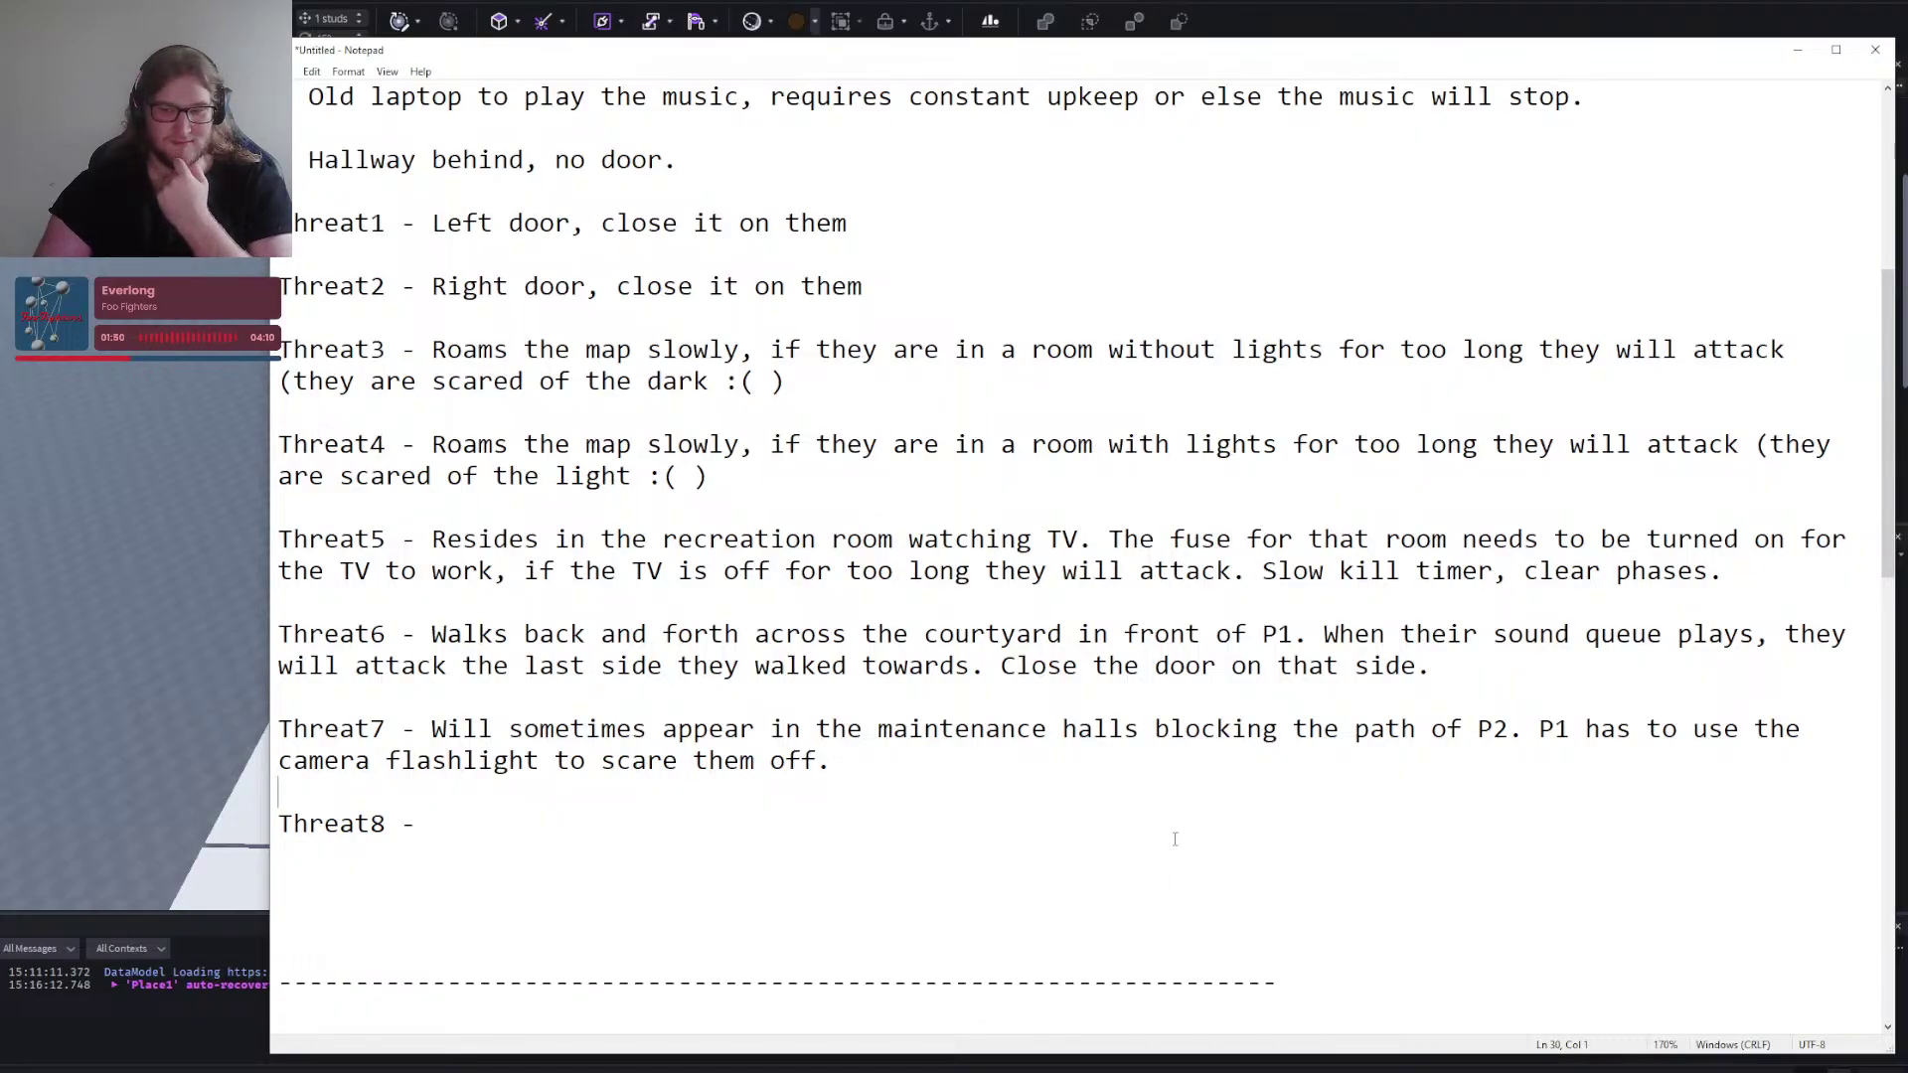
Switch back to Roblox Studio, duplicate the office's back wall and scale the copy about 32 studs into a roof over the desk.
click(236, 600)
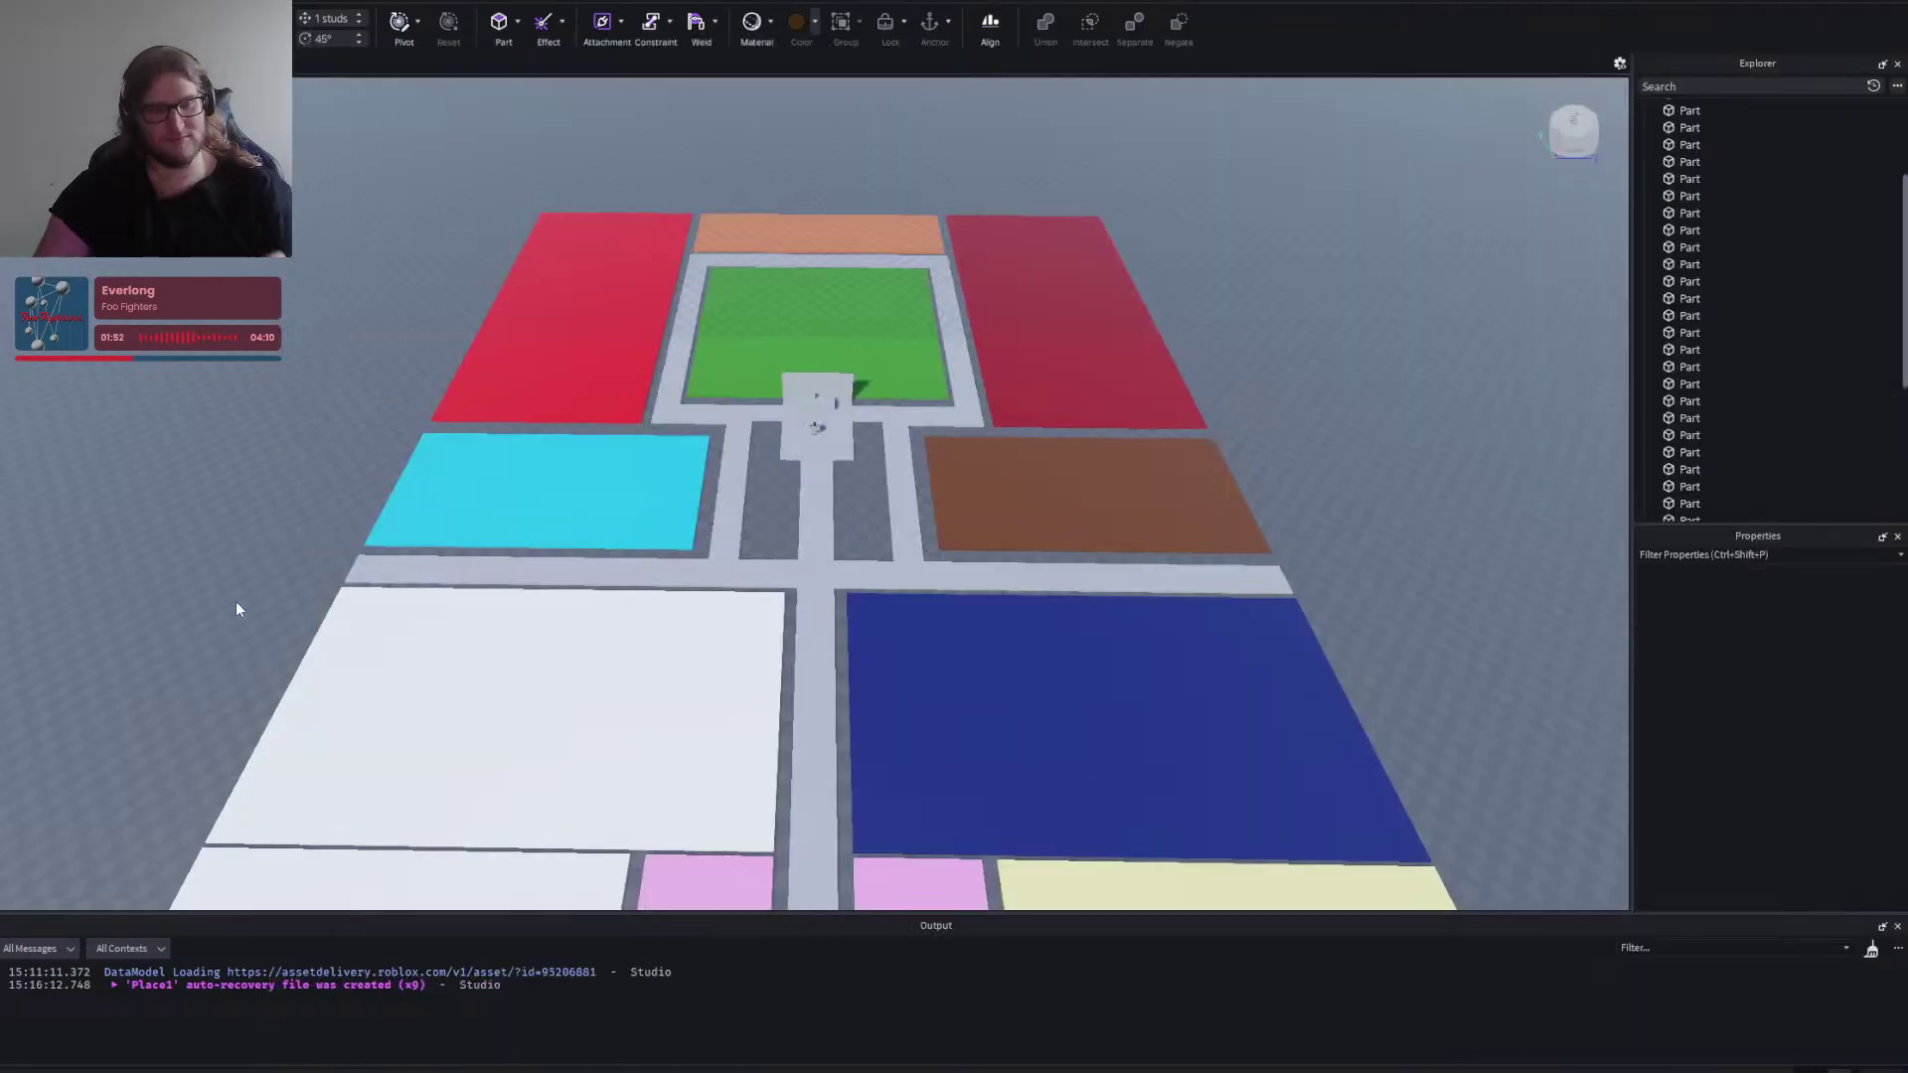
scroll(869, 512, up, 10)
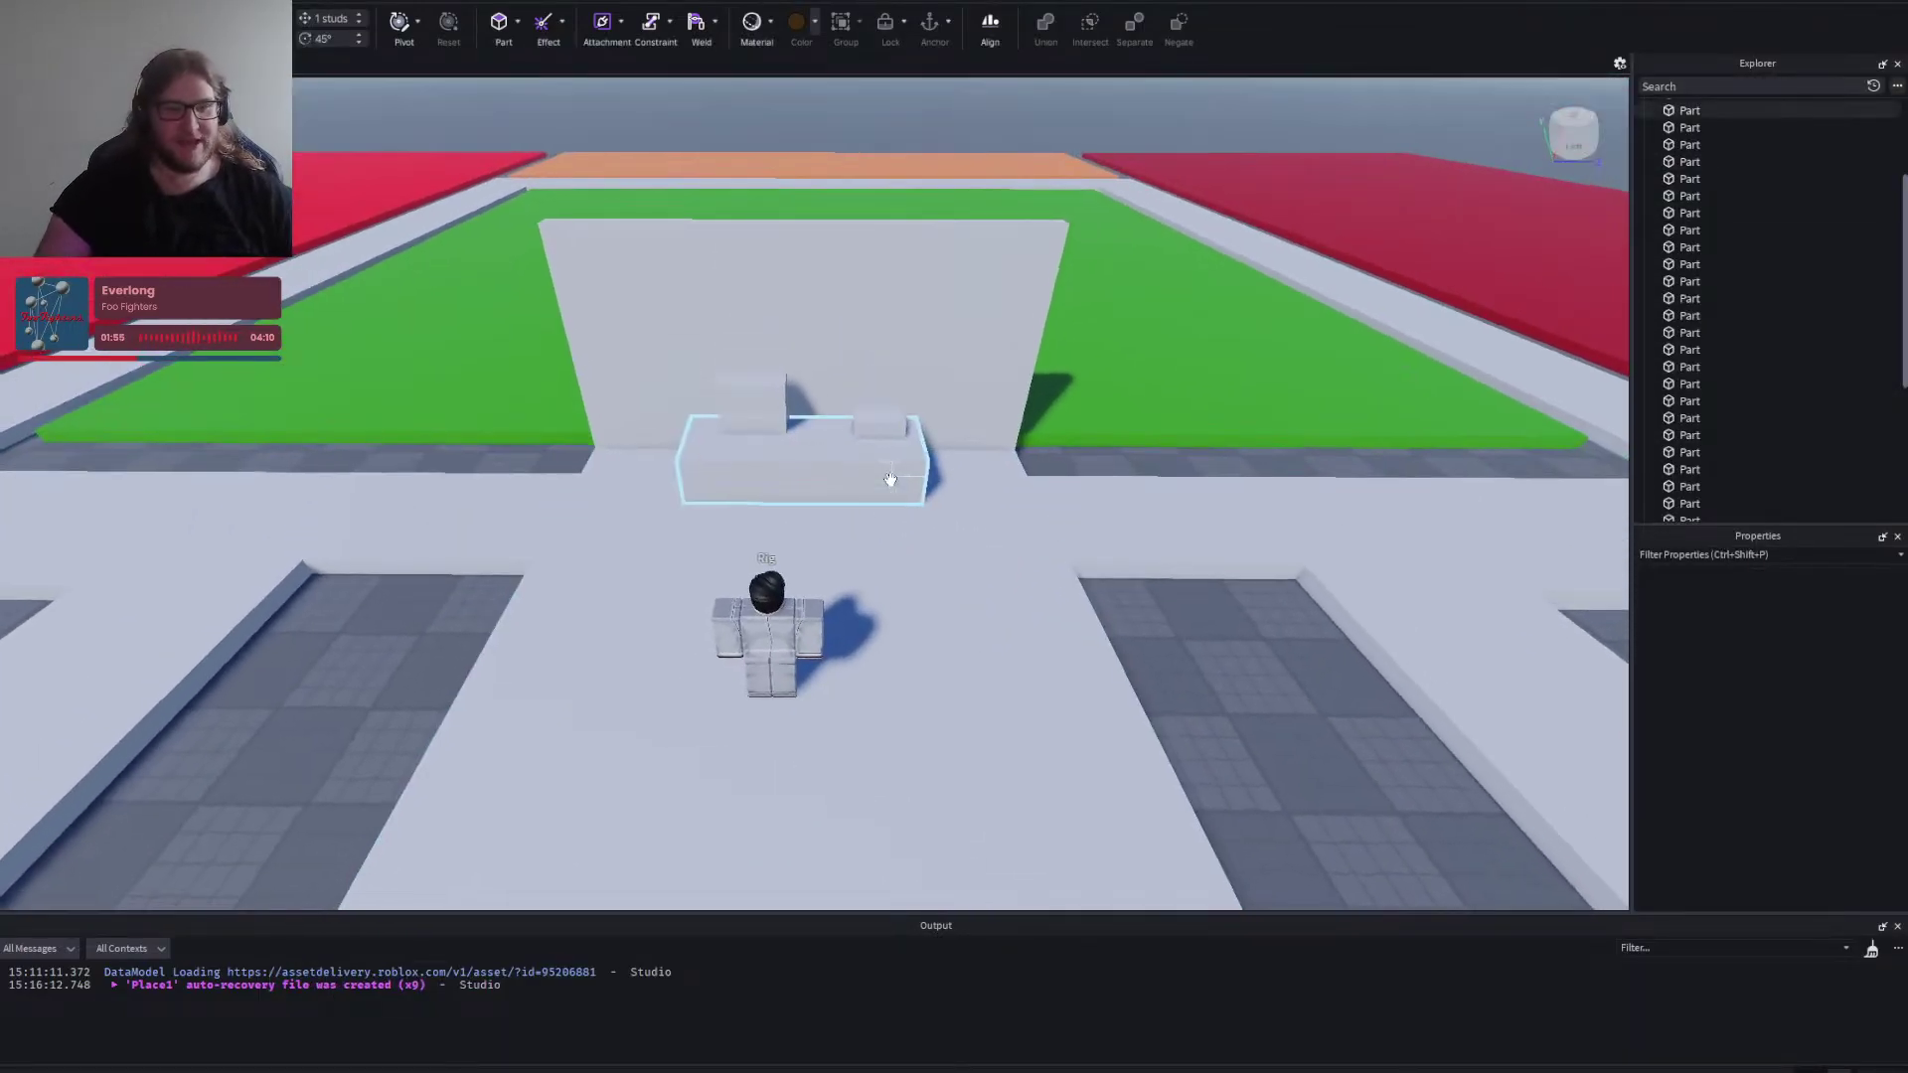
scroll(891, 480, down, 5)
right_click(890, 480)
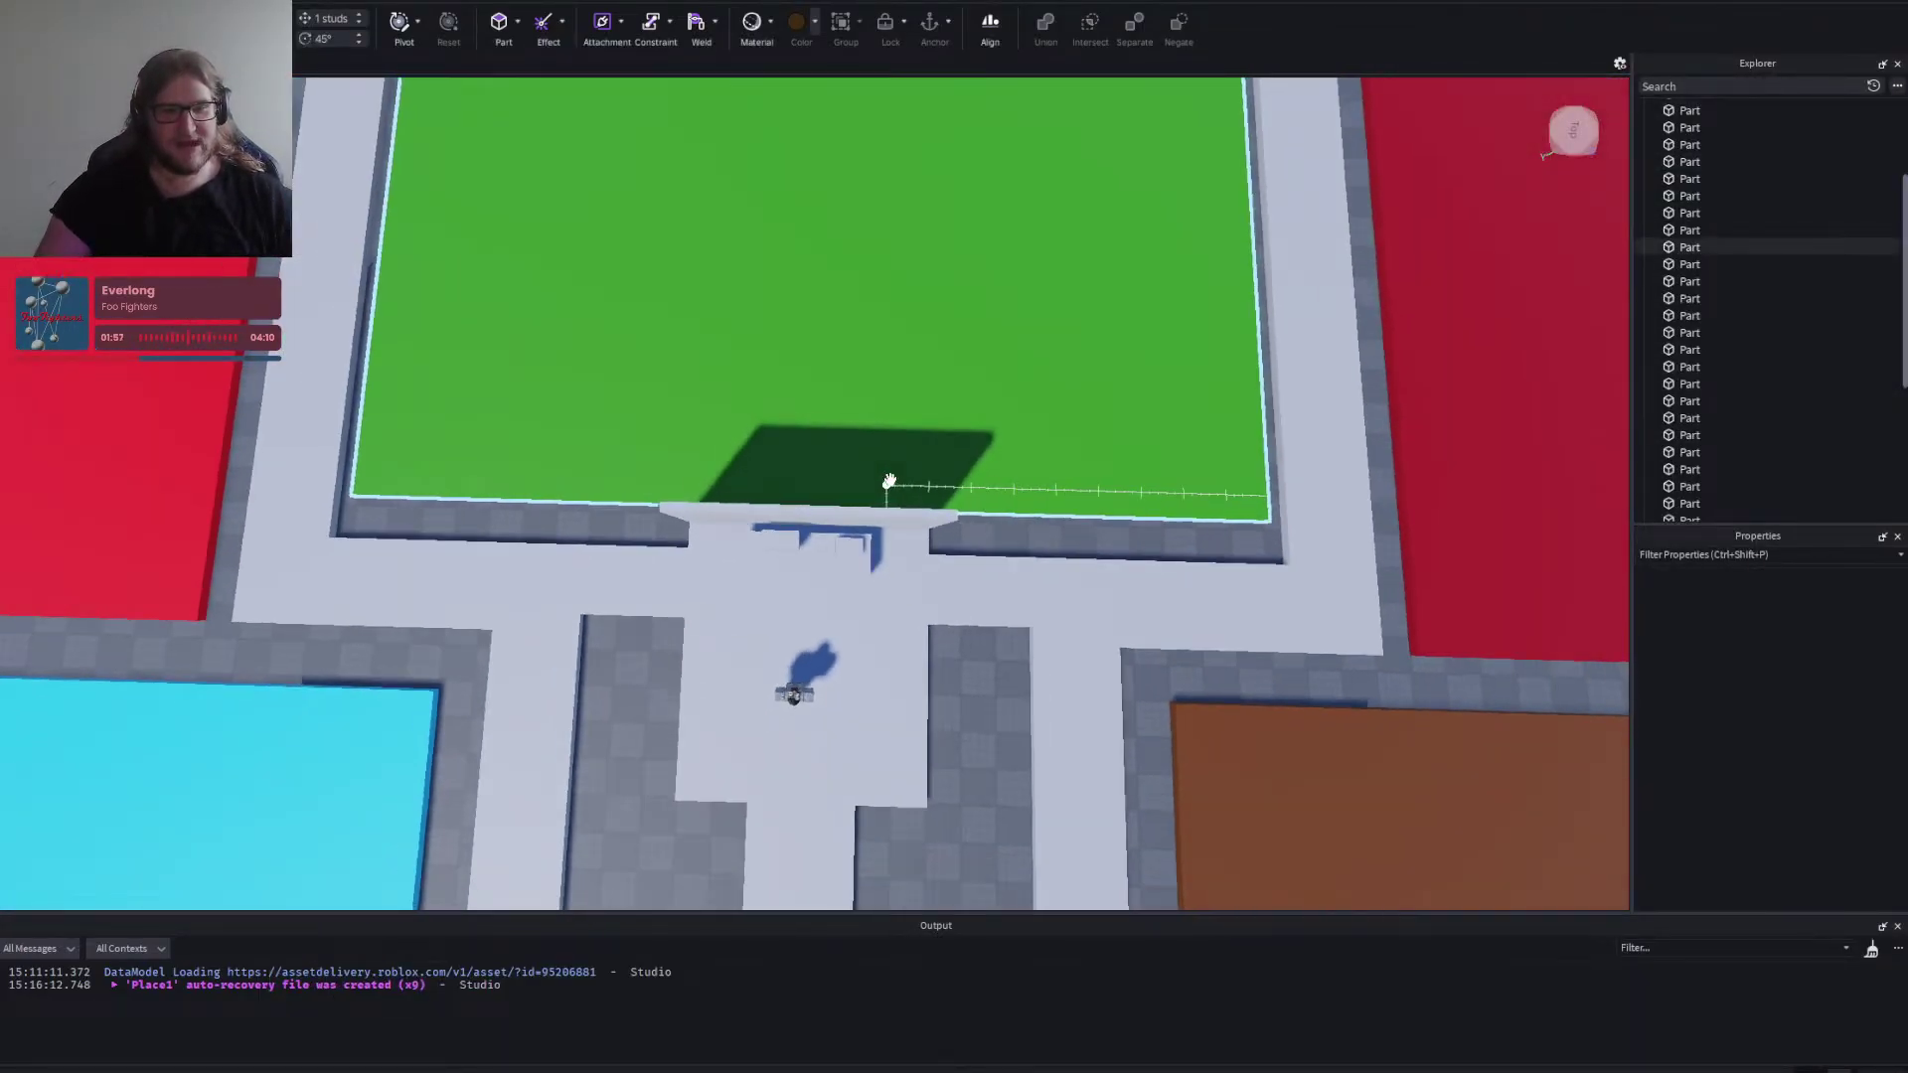
right_click(891, 480)
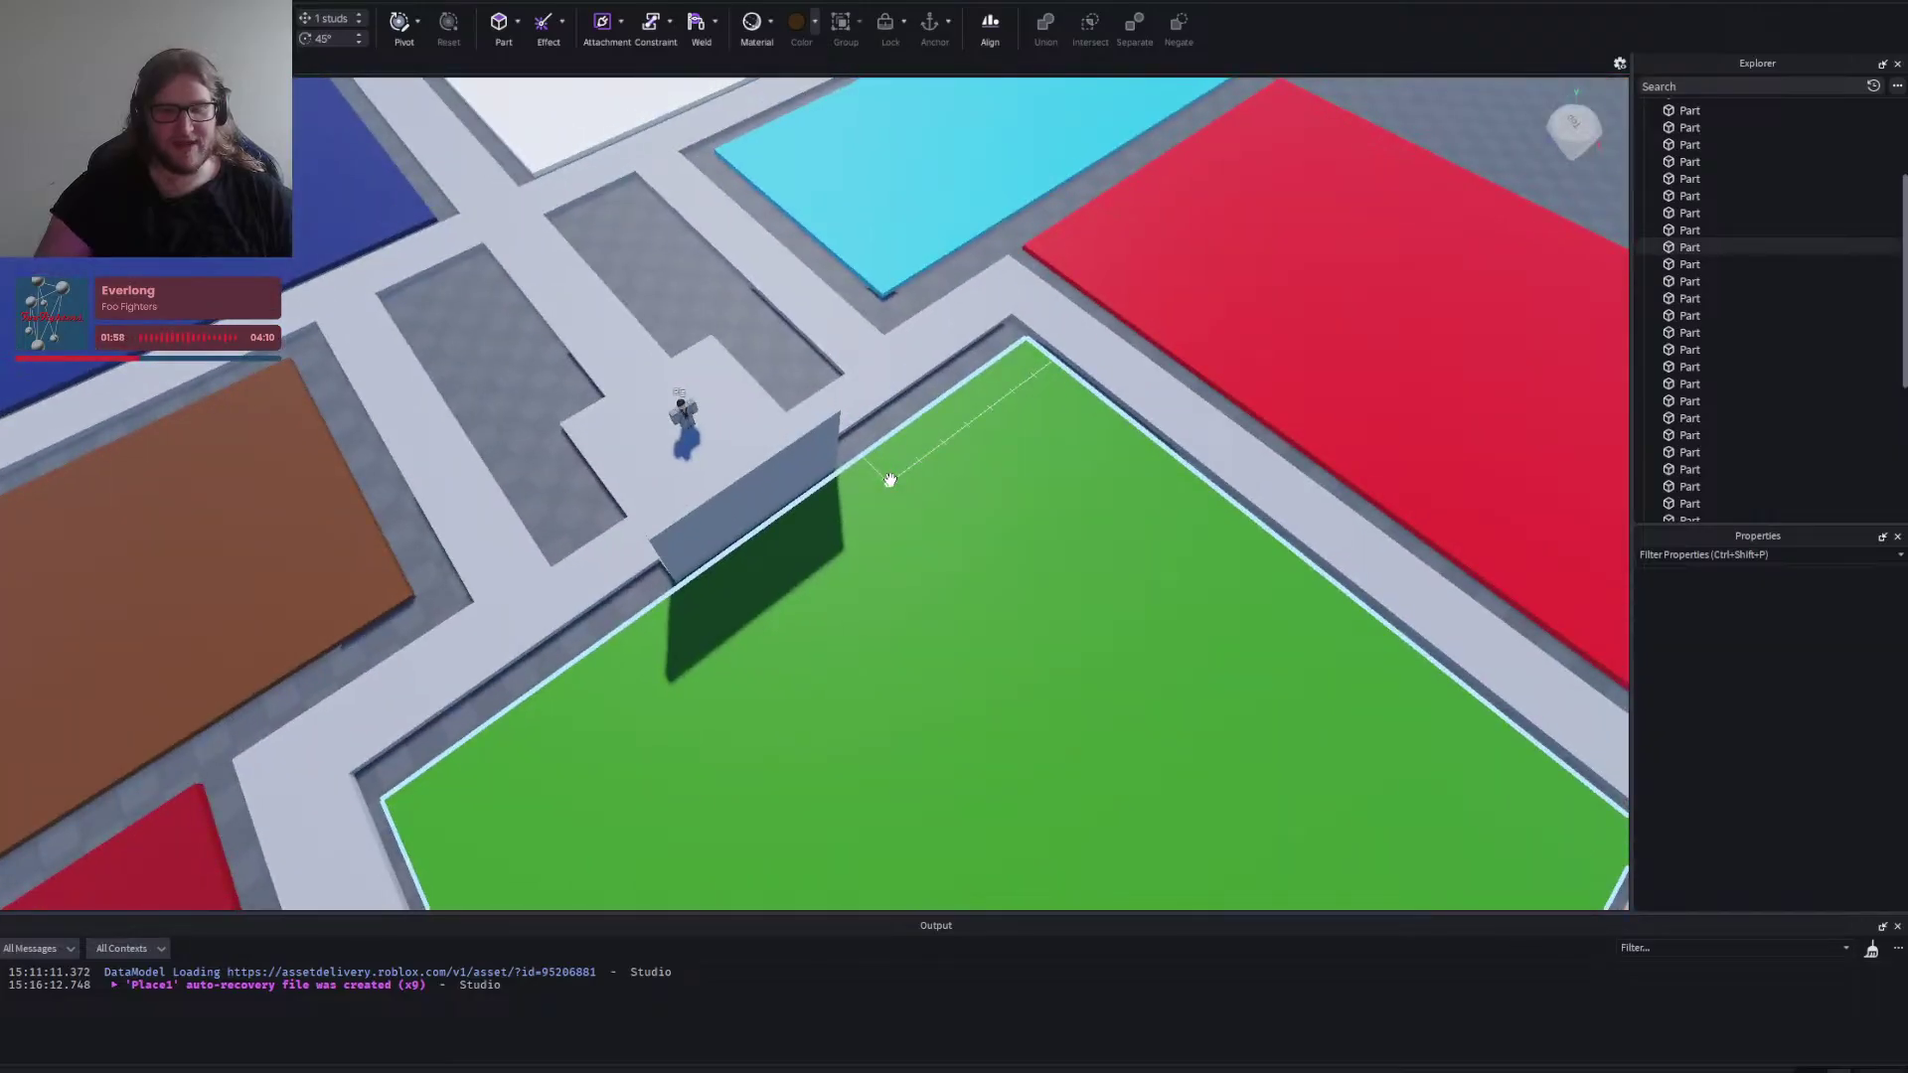
key(w)
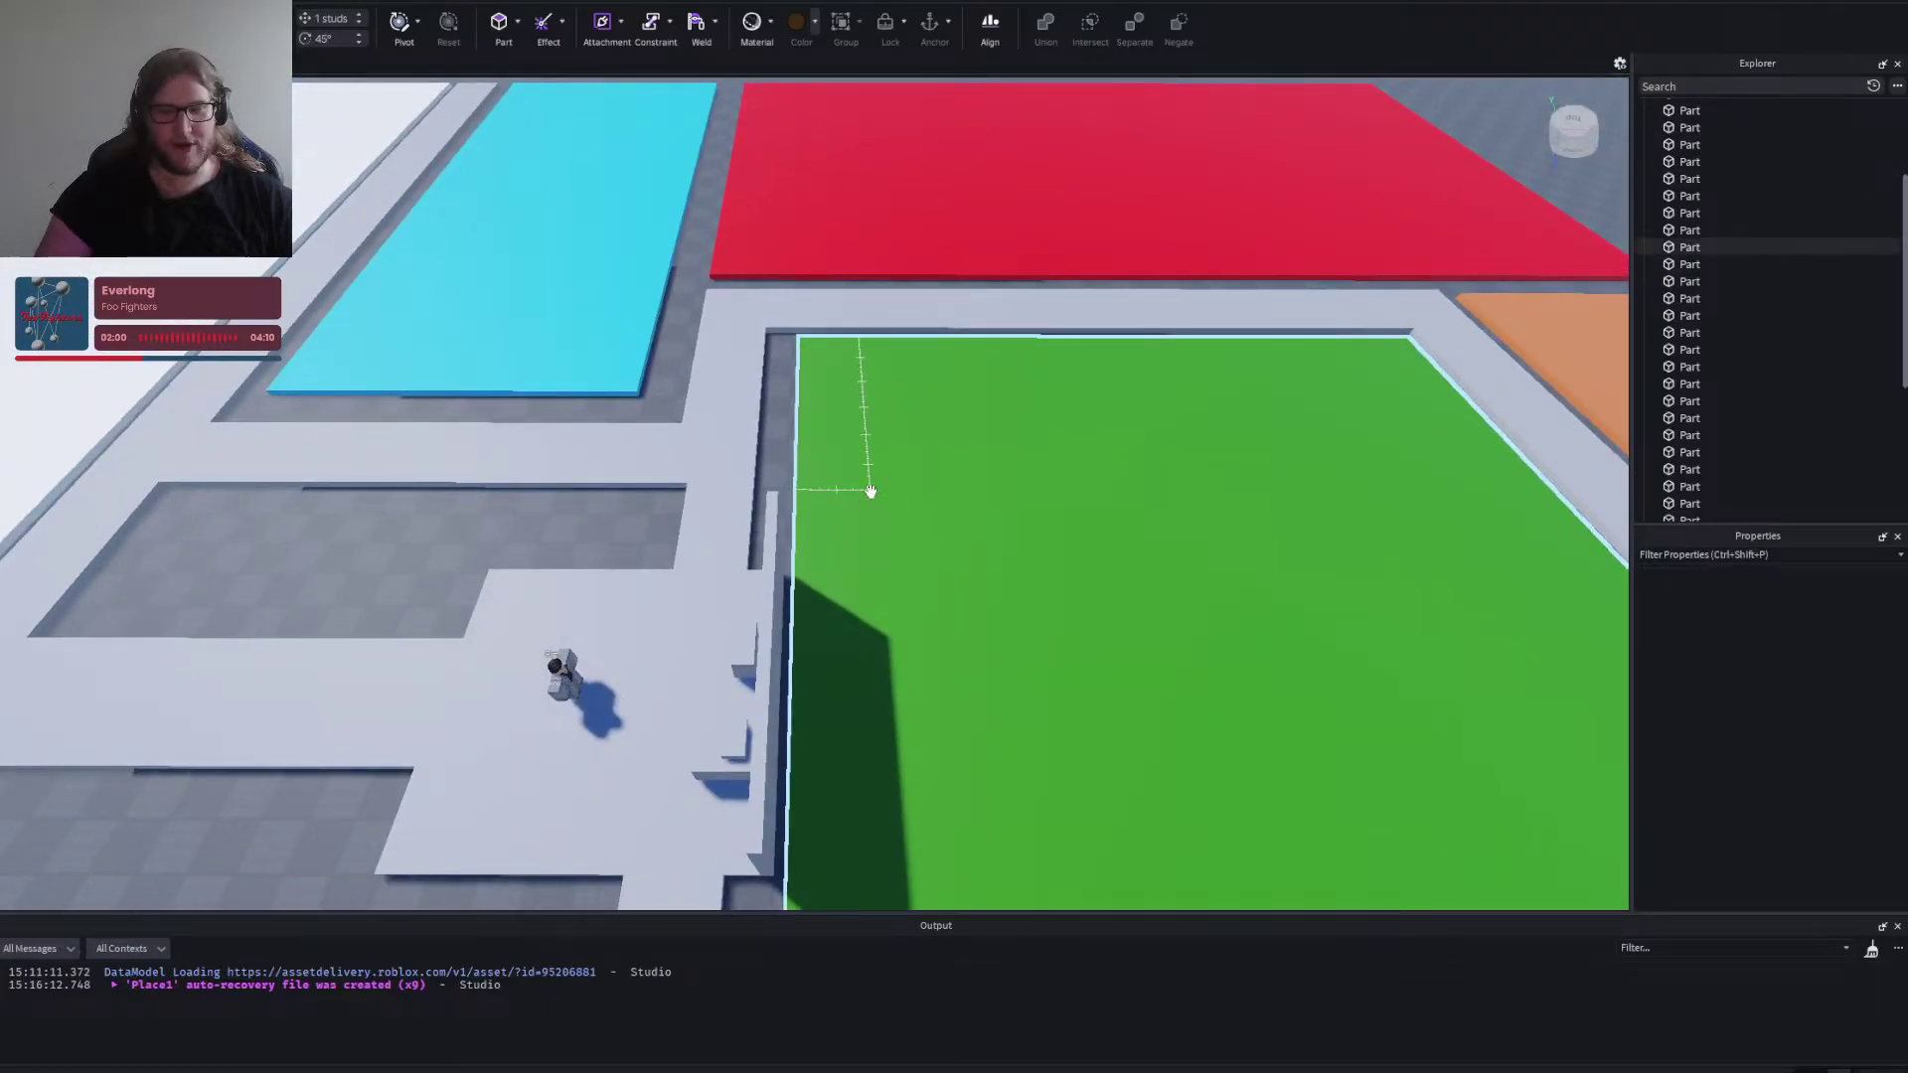
key(a)
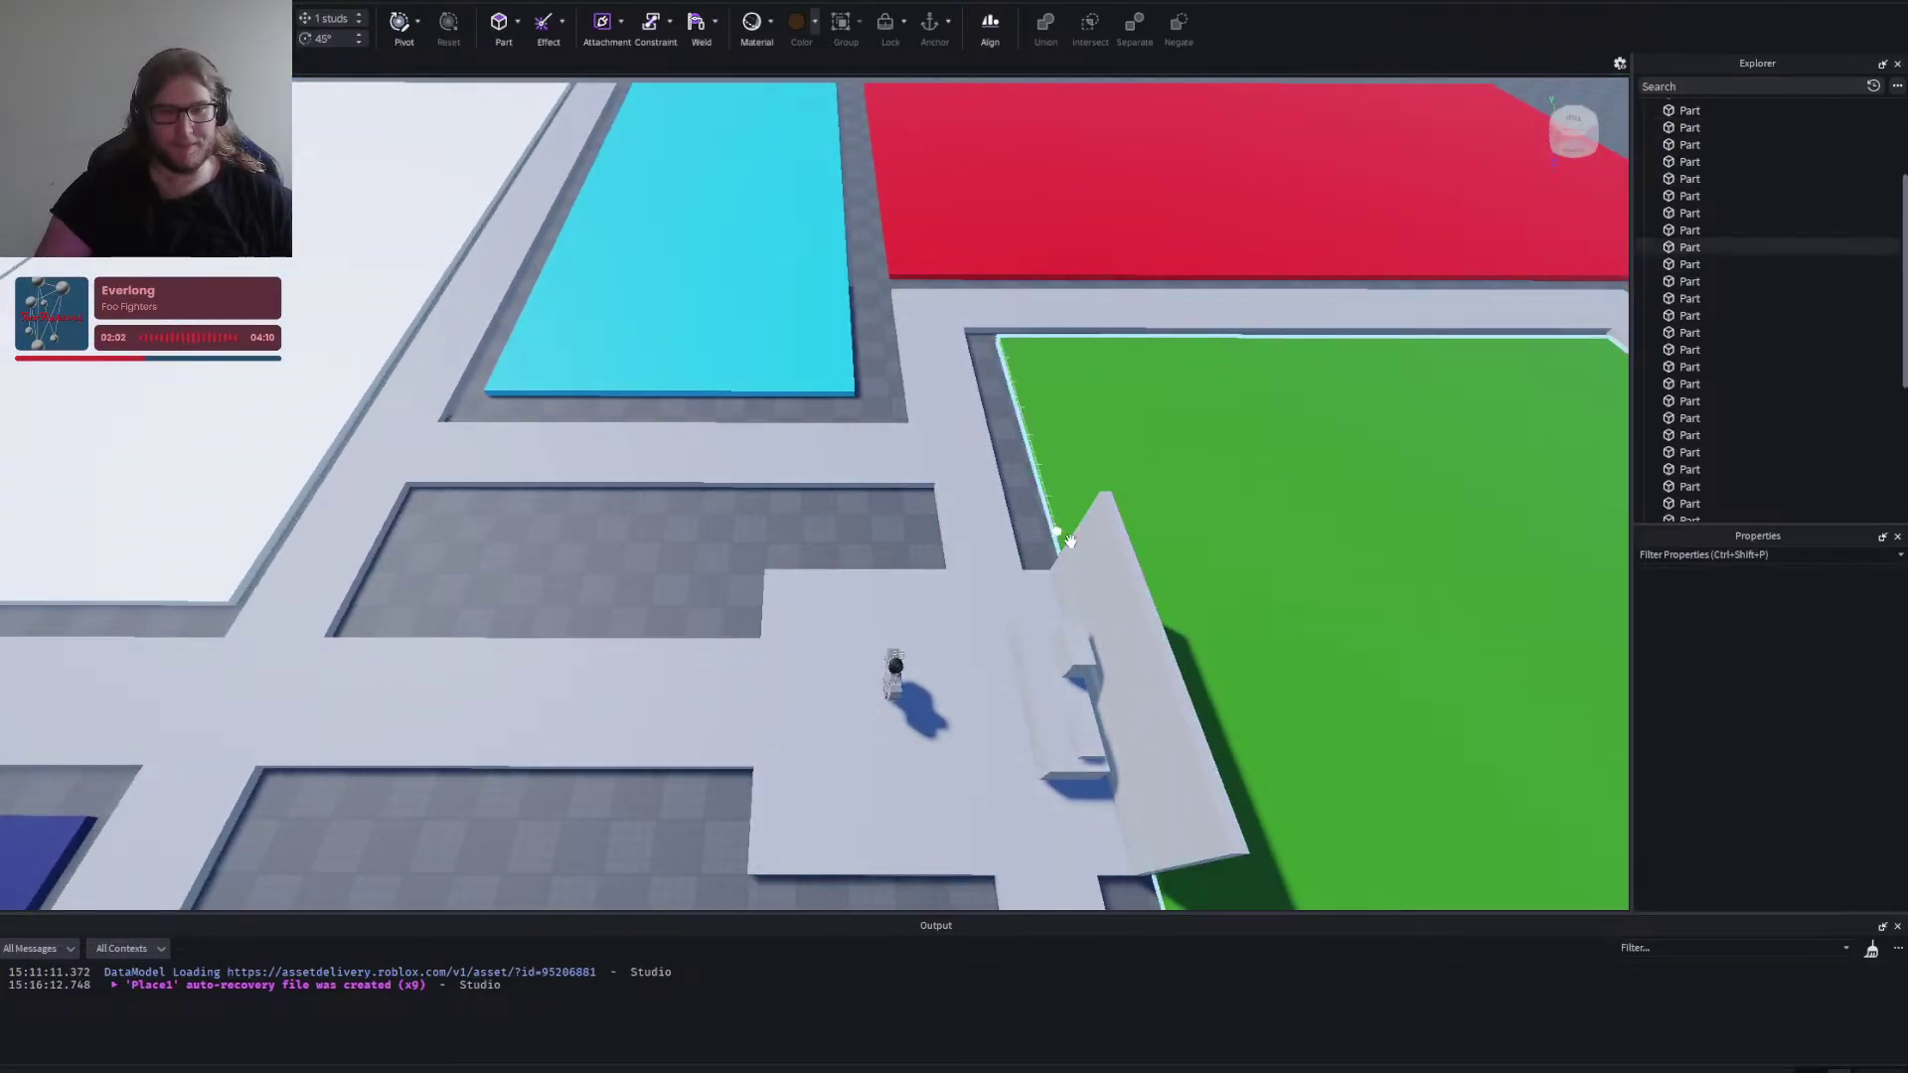
click(1097, 594)
right_click(774, 547)
key(ctrl+4)
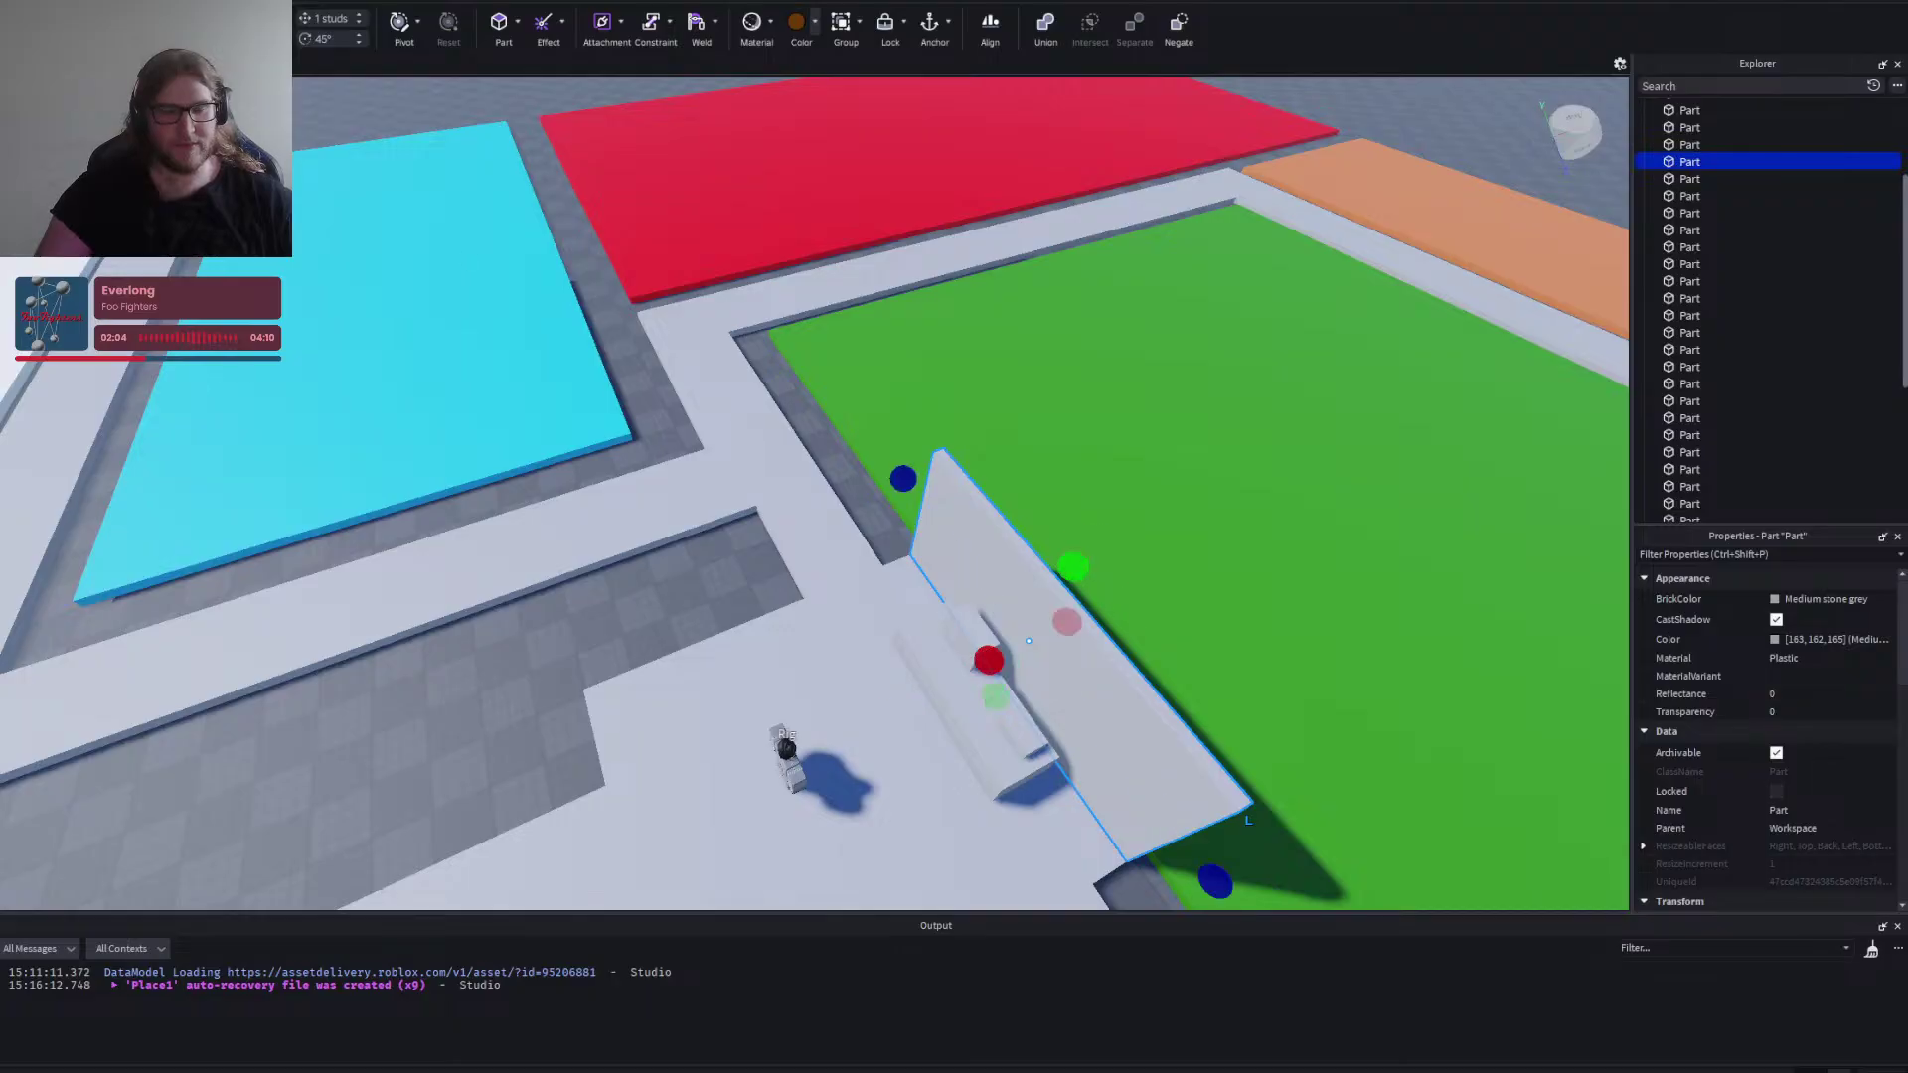
key(ctrl+d)
drag(999, 699, 657, 761)
scroll(755, 725, down, 3)
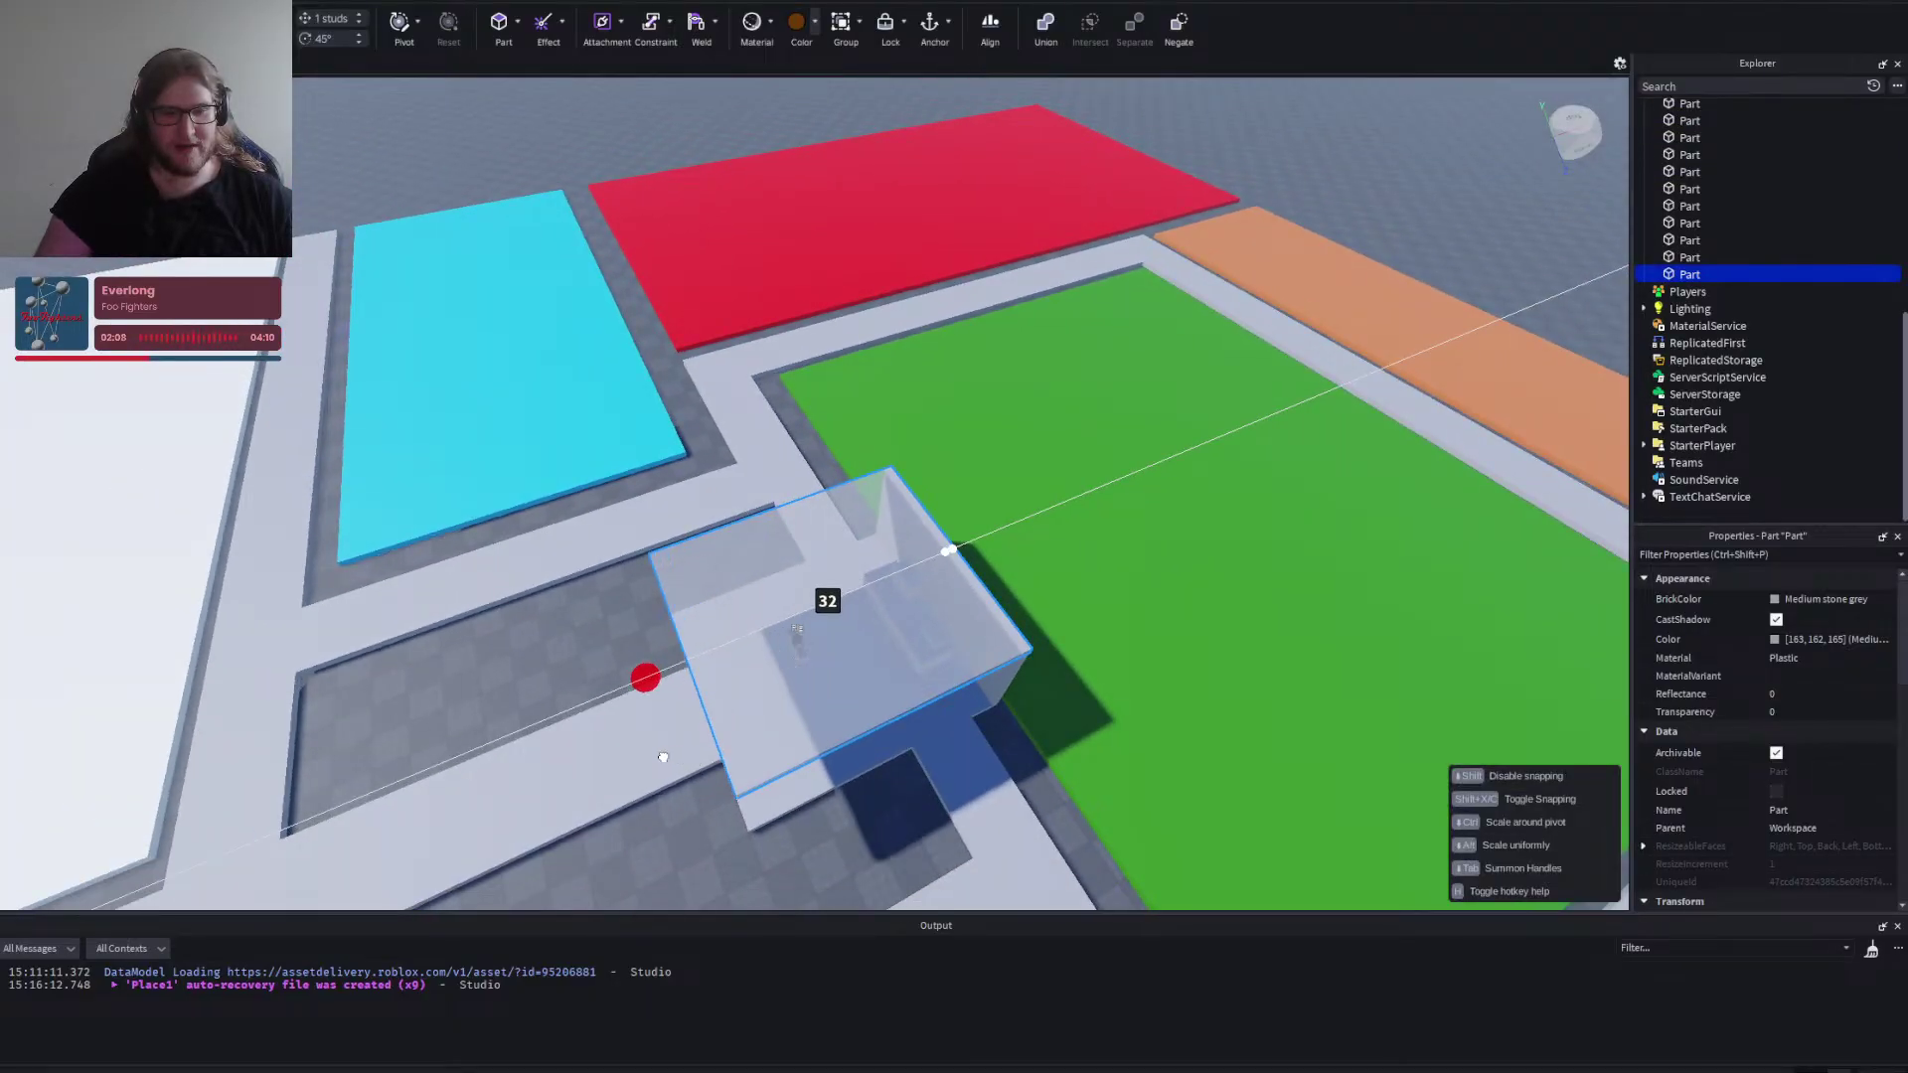
click(664, 838)
Examine the office roof from outside, above and beneath it beside the rig.
right_click(665, 839)
right_click(956, 829)
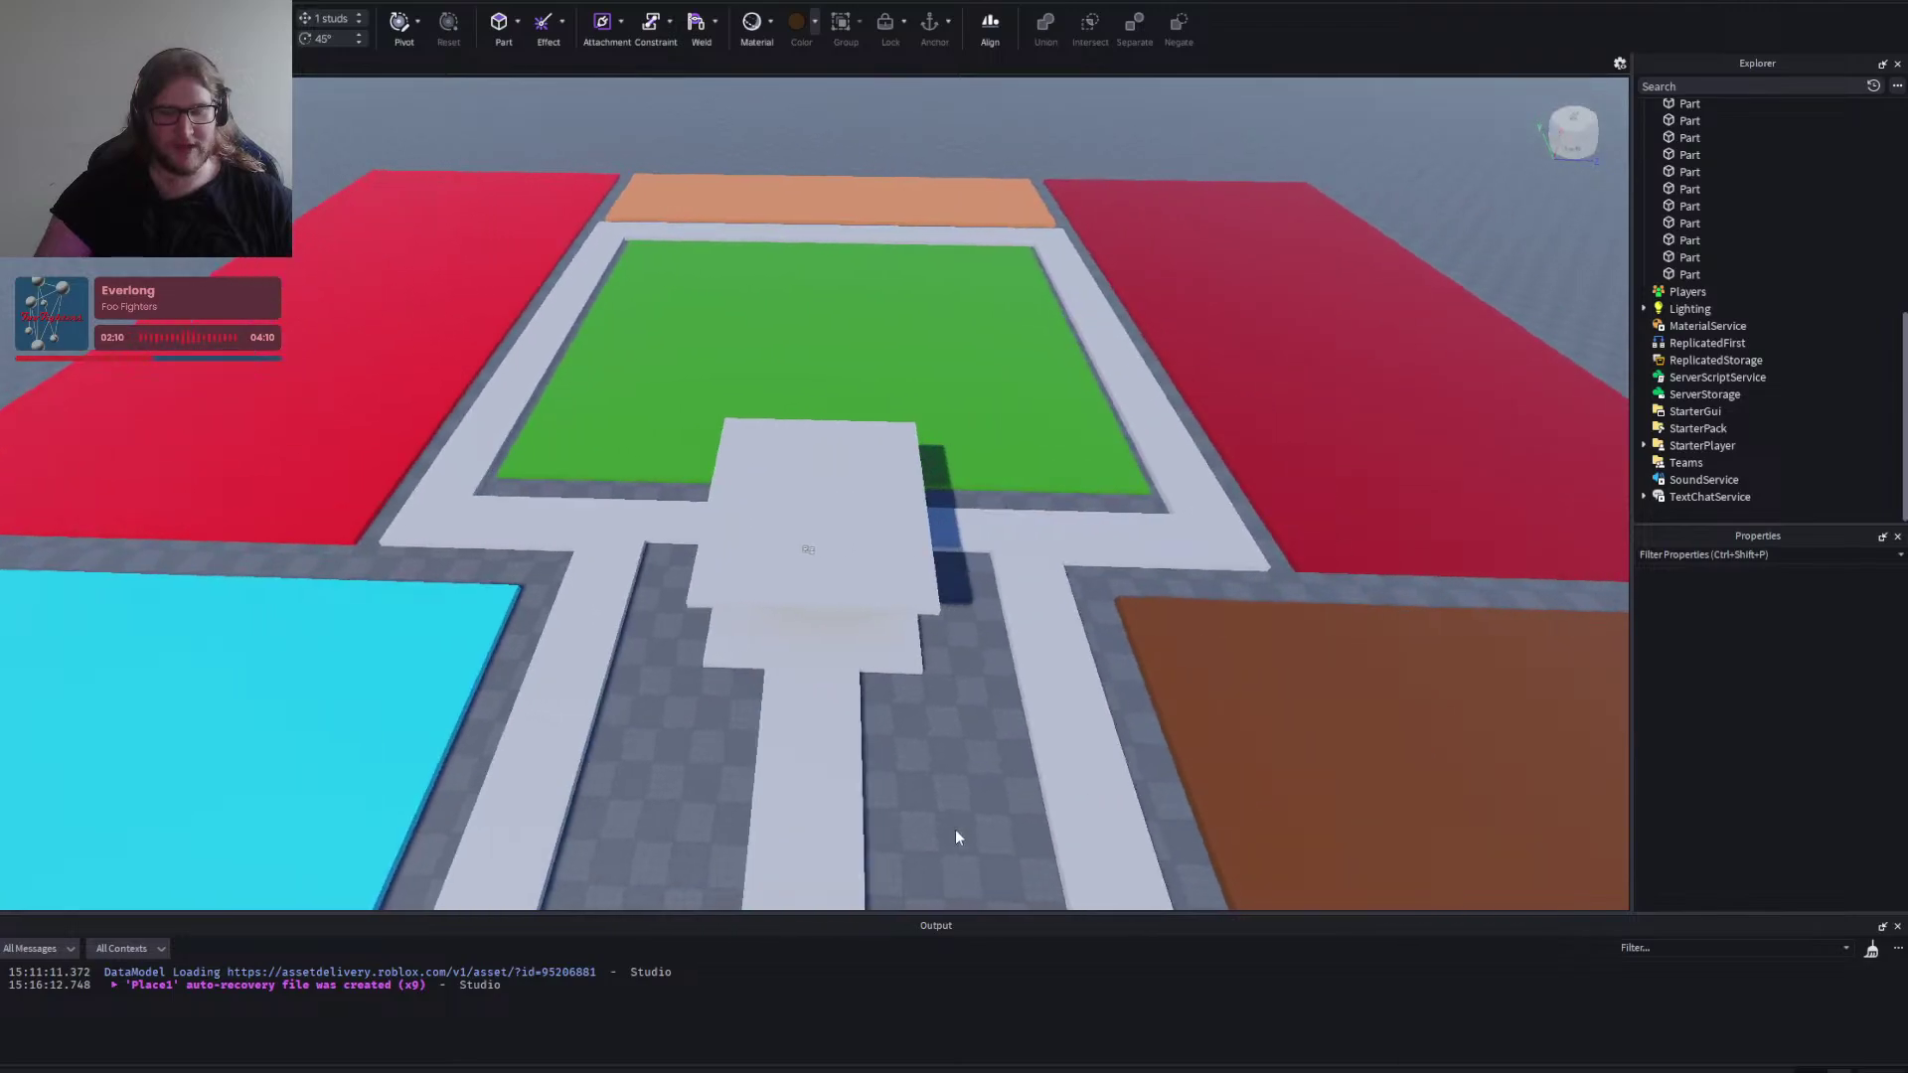
scroll(958, 829, up, 3)
click(809, 491)
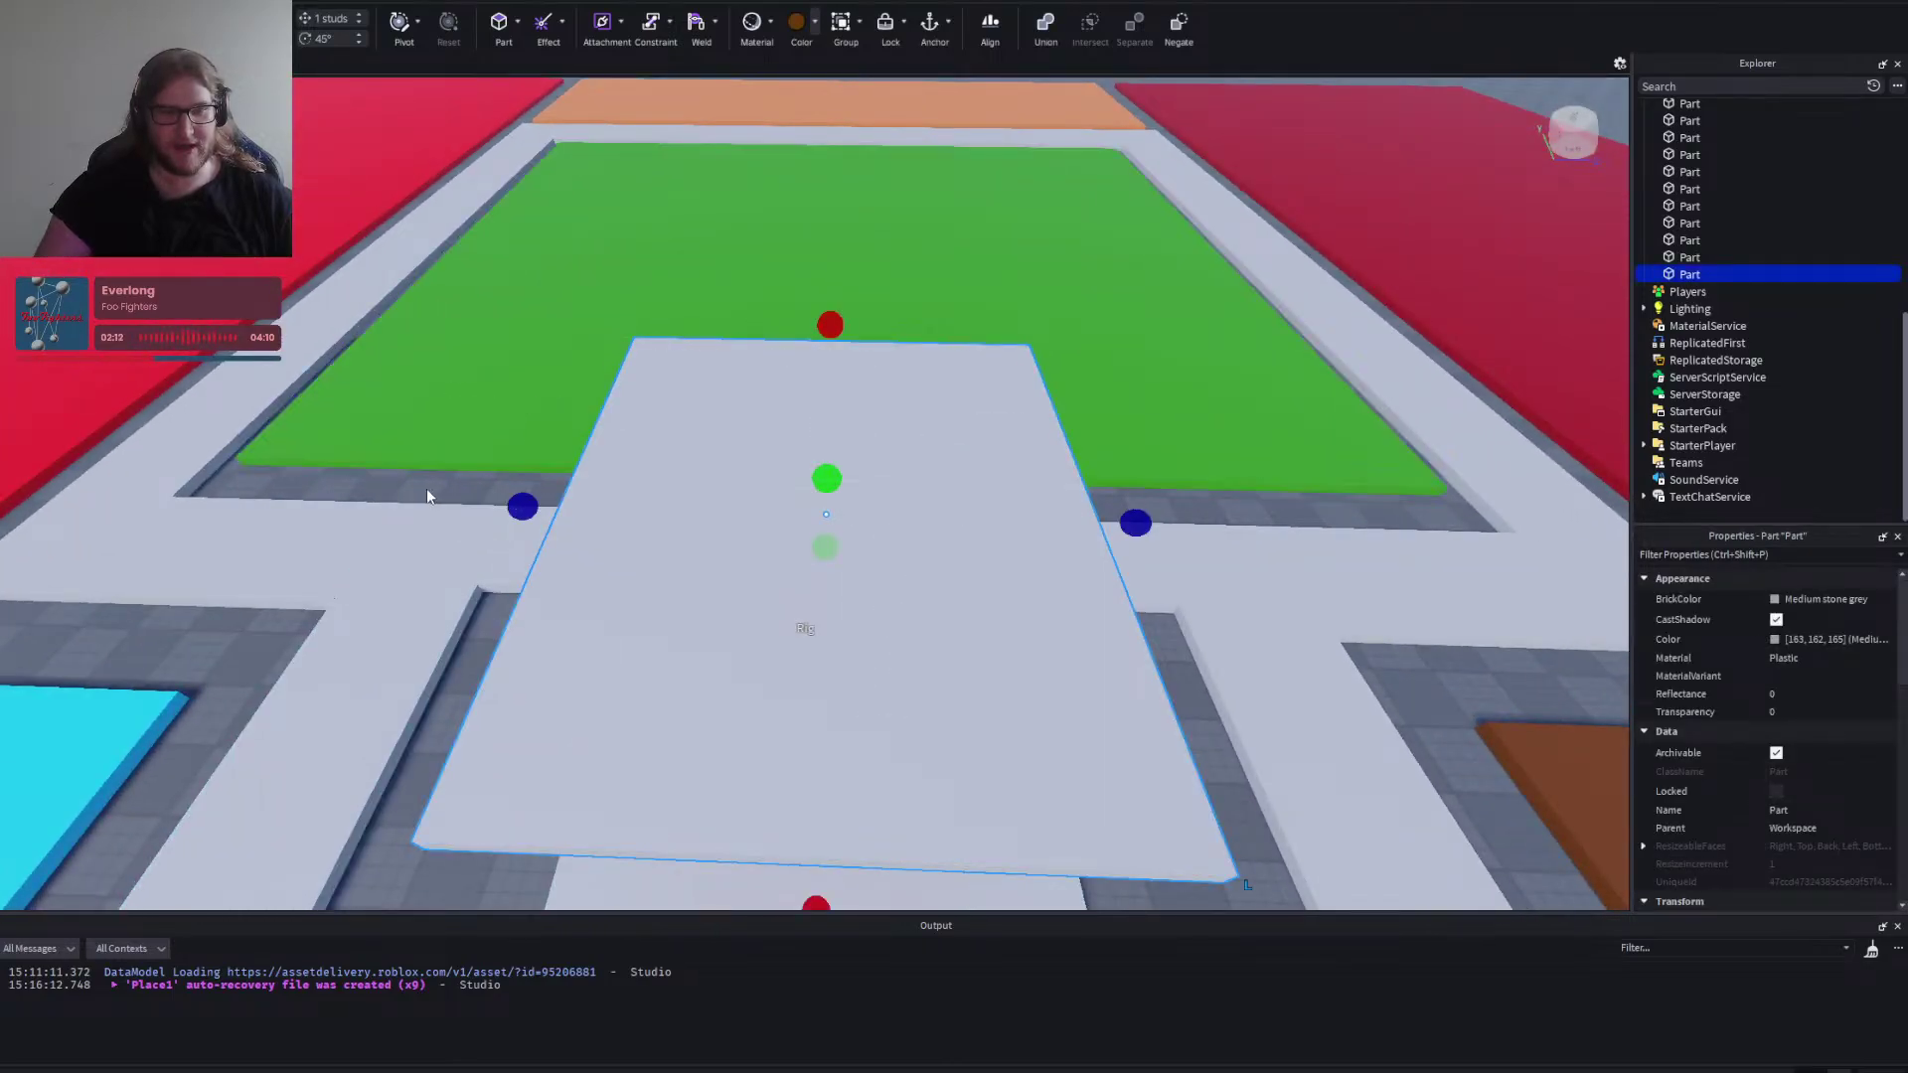
click(437, 526)
scroll(453, 553, down, 6)
scroll(453, 553, up, 10)
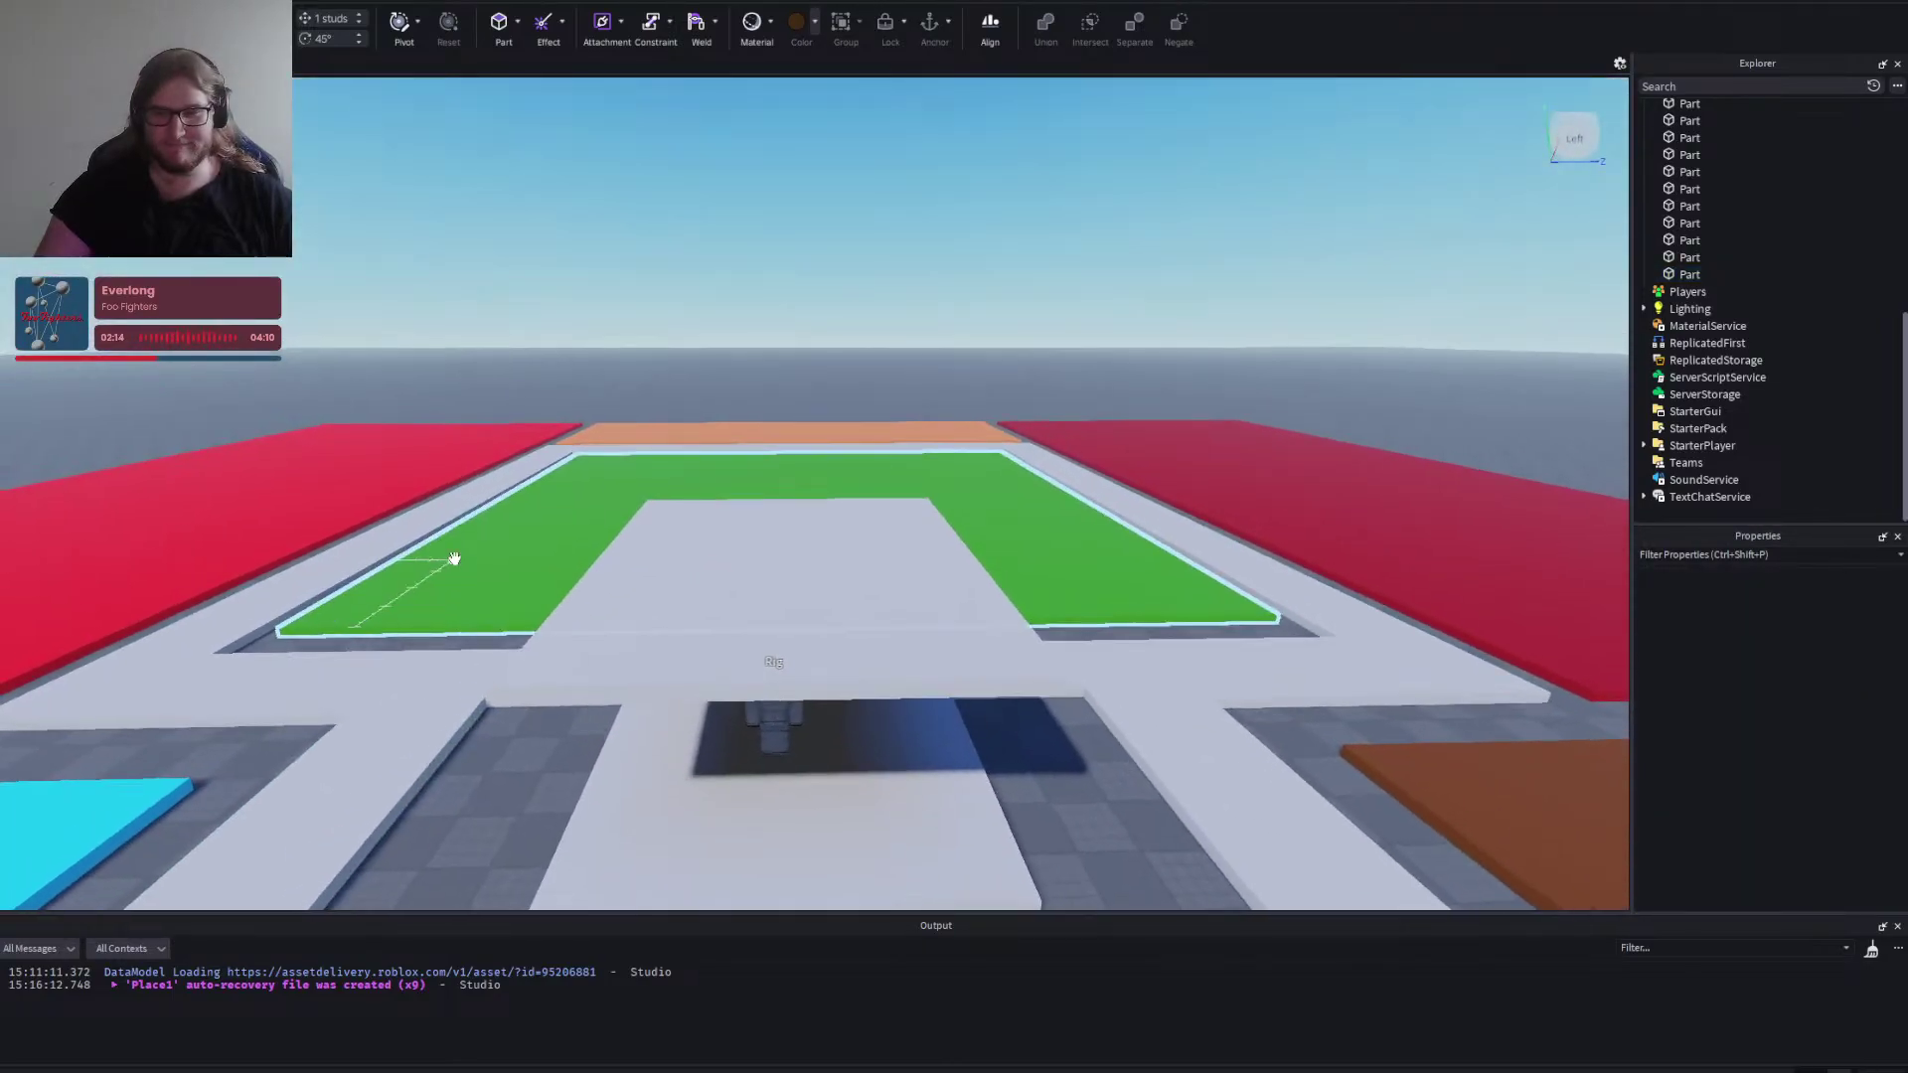
scroll(453, 557, down, 10)
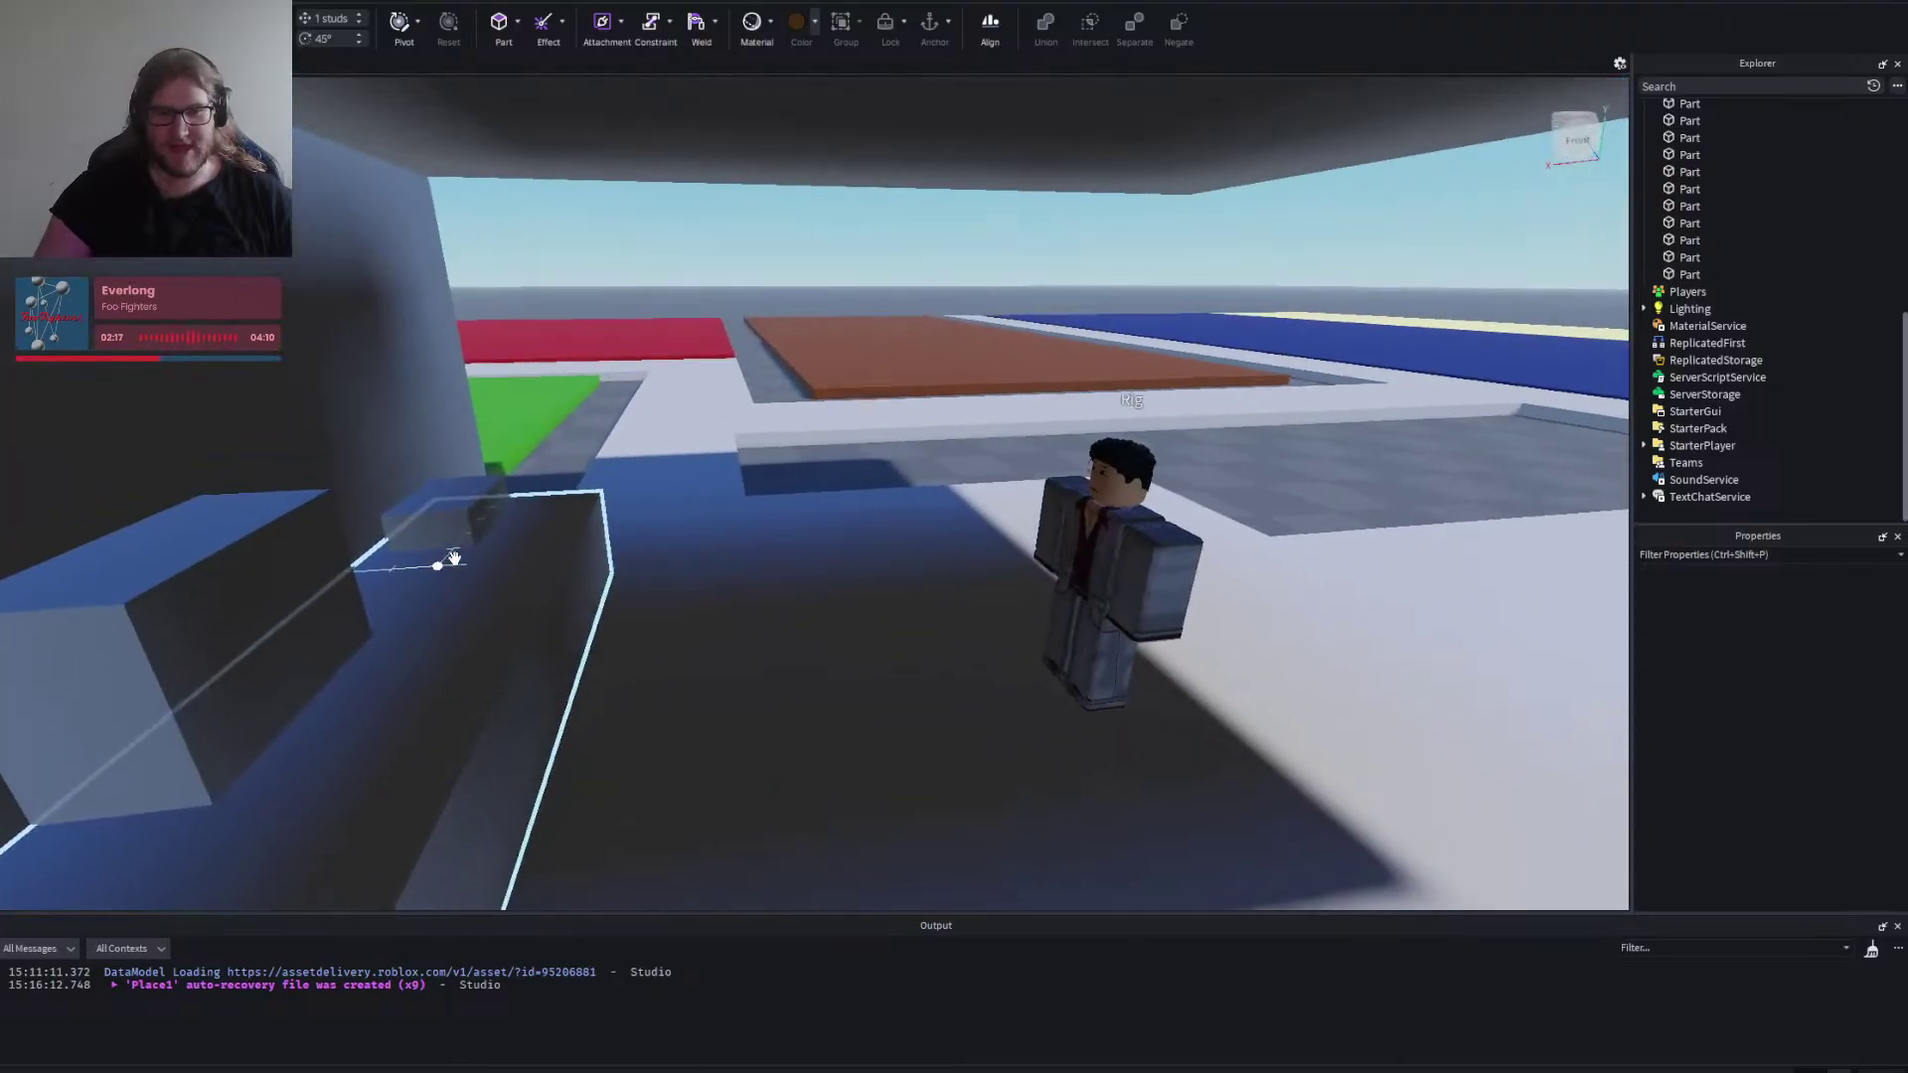
scroll(454, 558, down, 6)
right_click(455, 559)
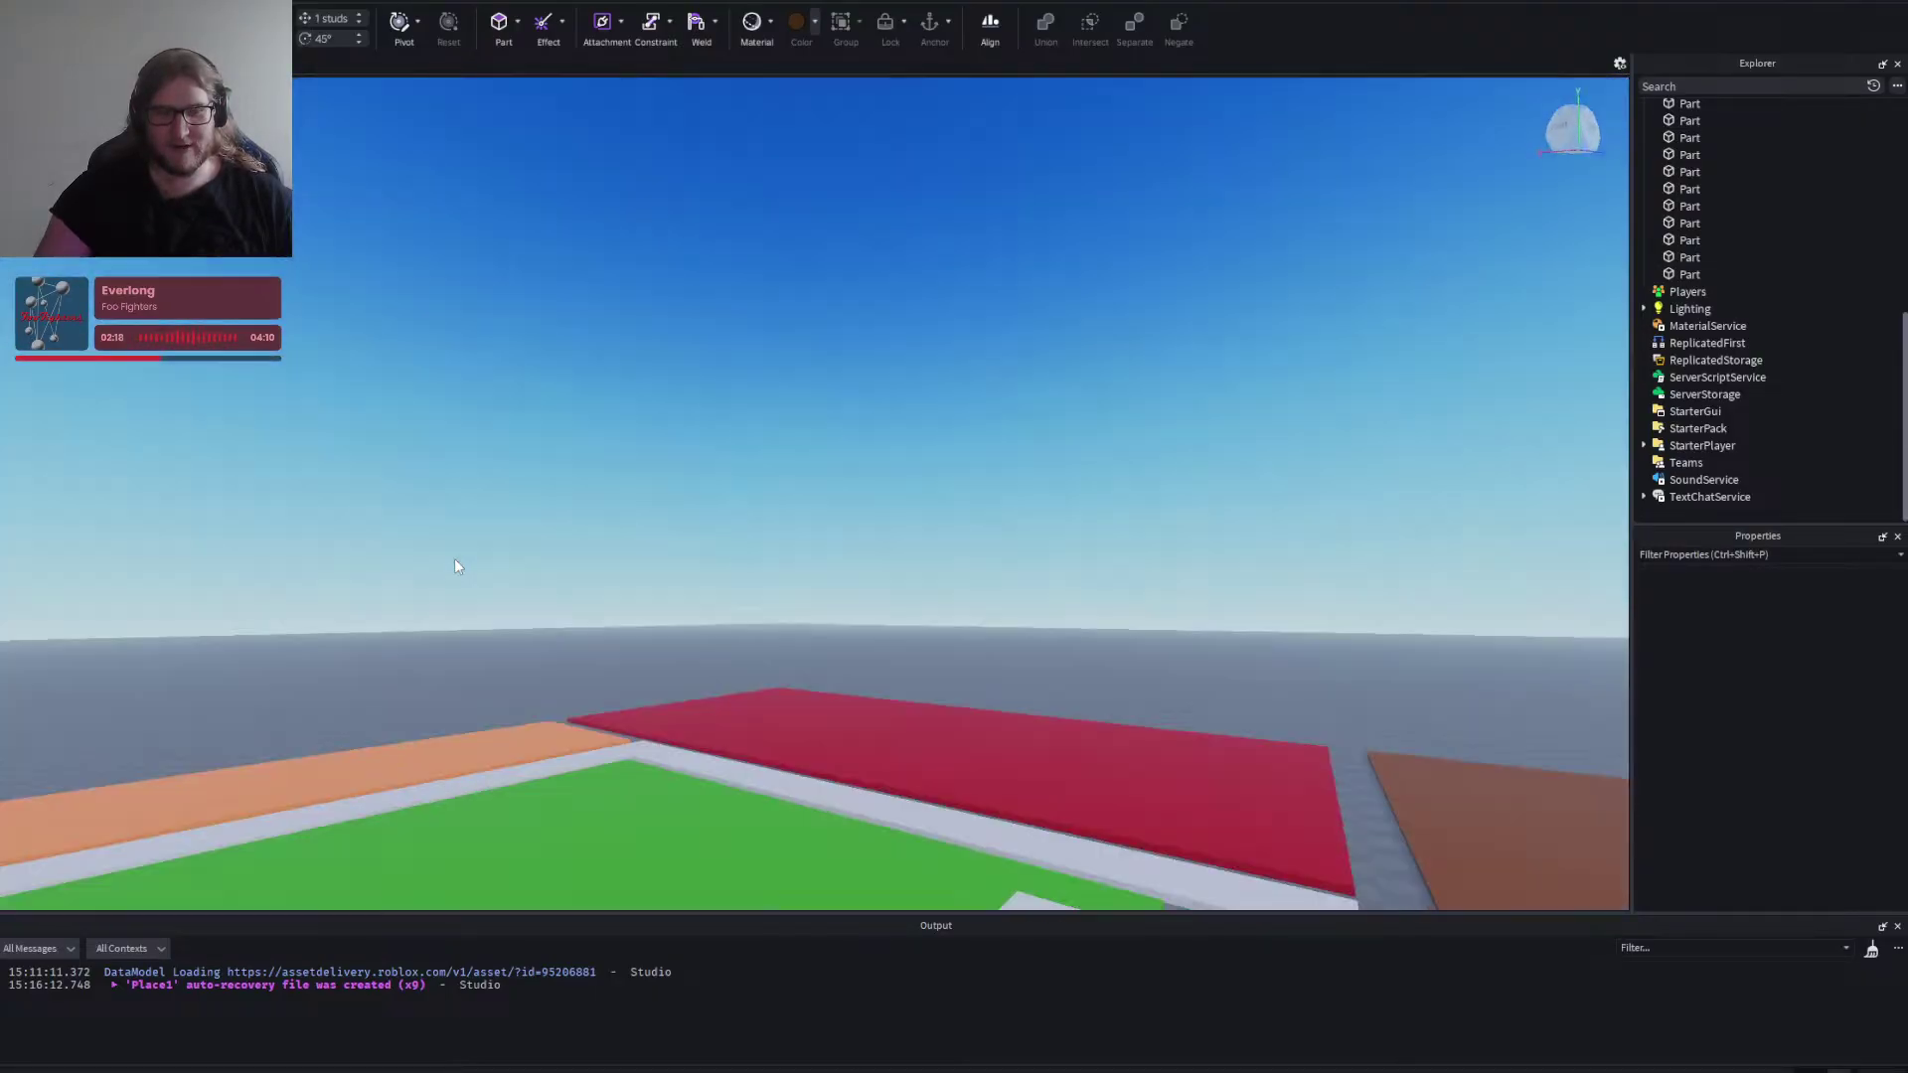
Insert a new block part at the roof and extend it downward so it hangs from the office ceiling.
click(498, 22)
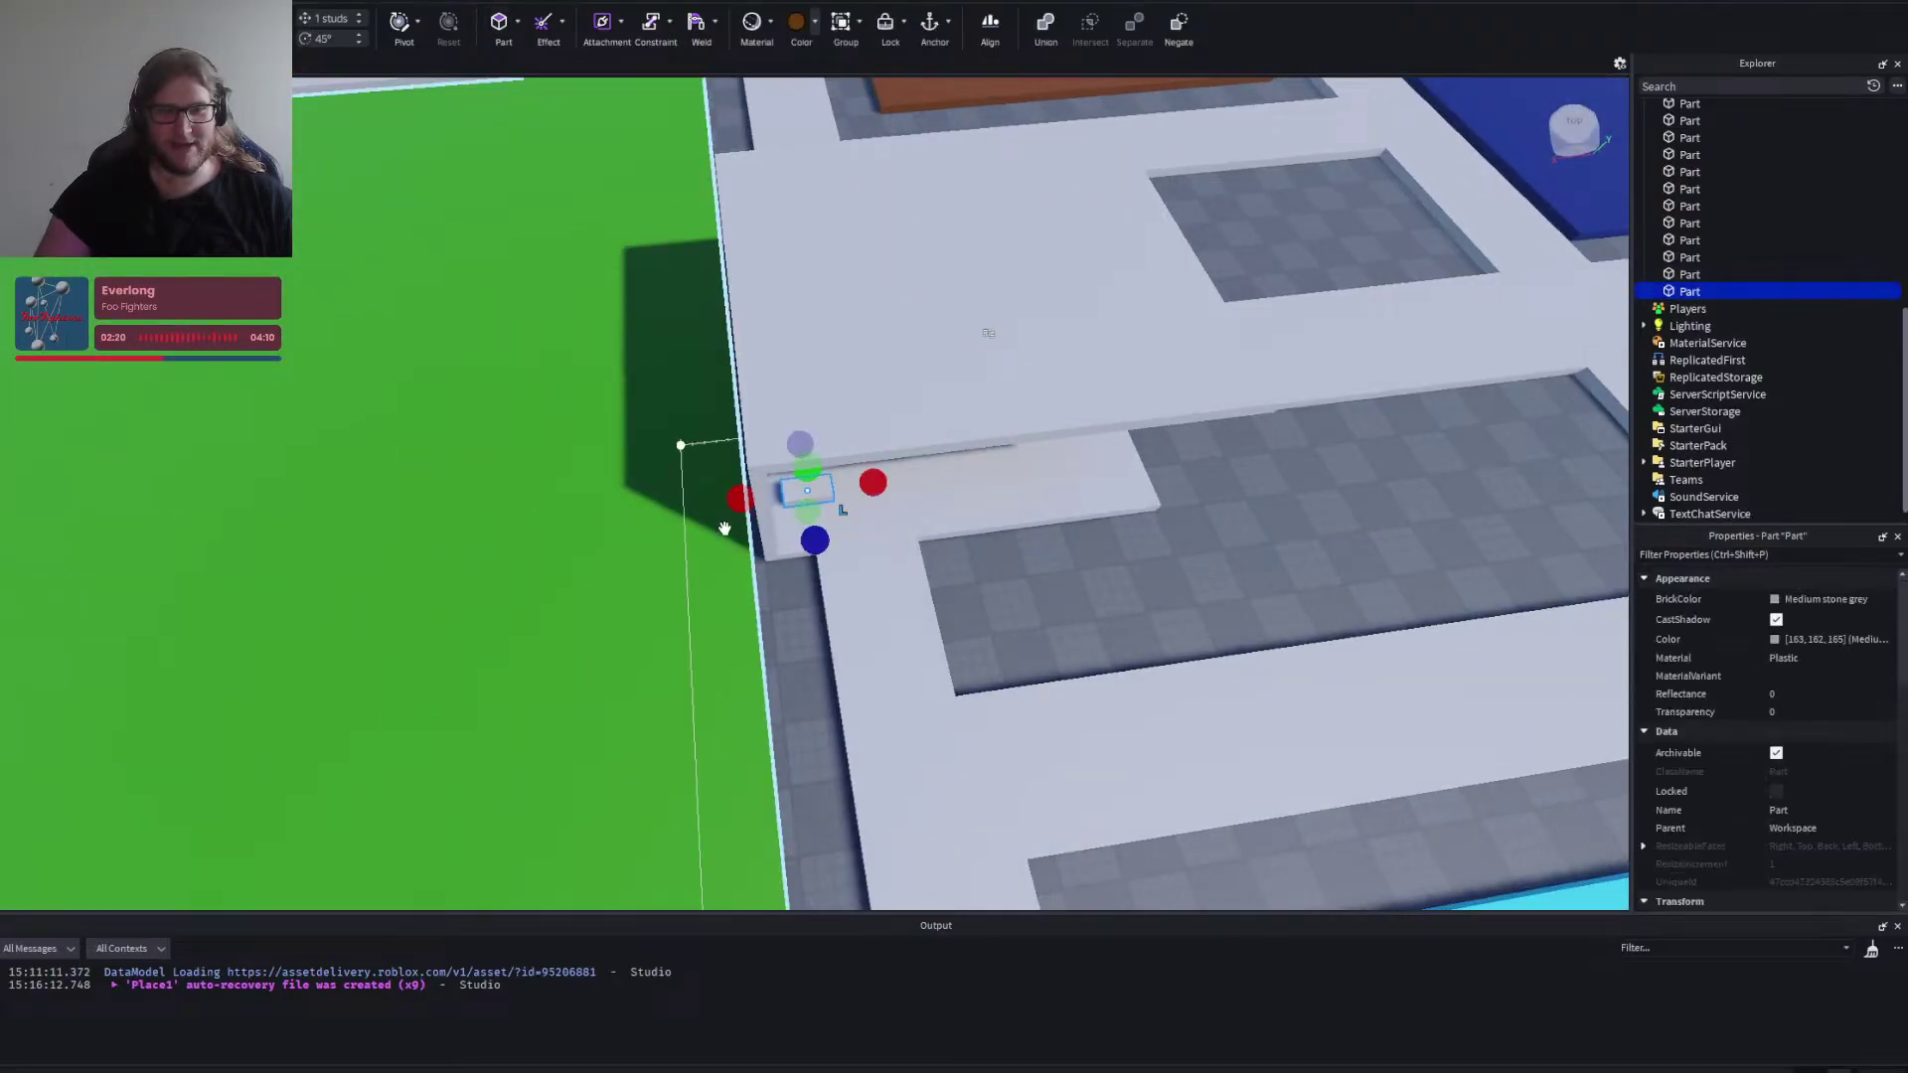
drag(825, 497, 897, 372)
drag(969, 371, 950, 375)
right_click(952, 404)
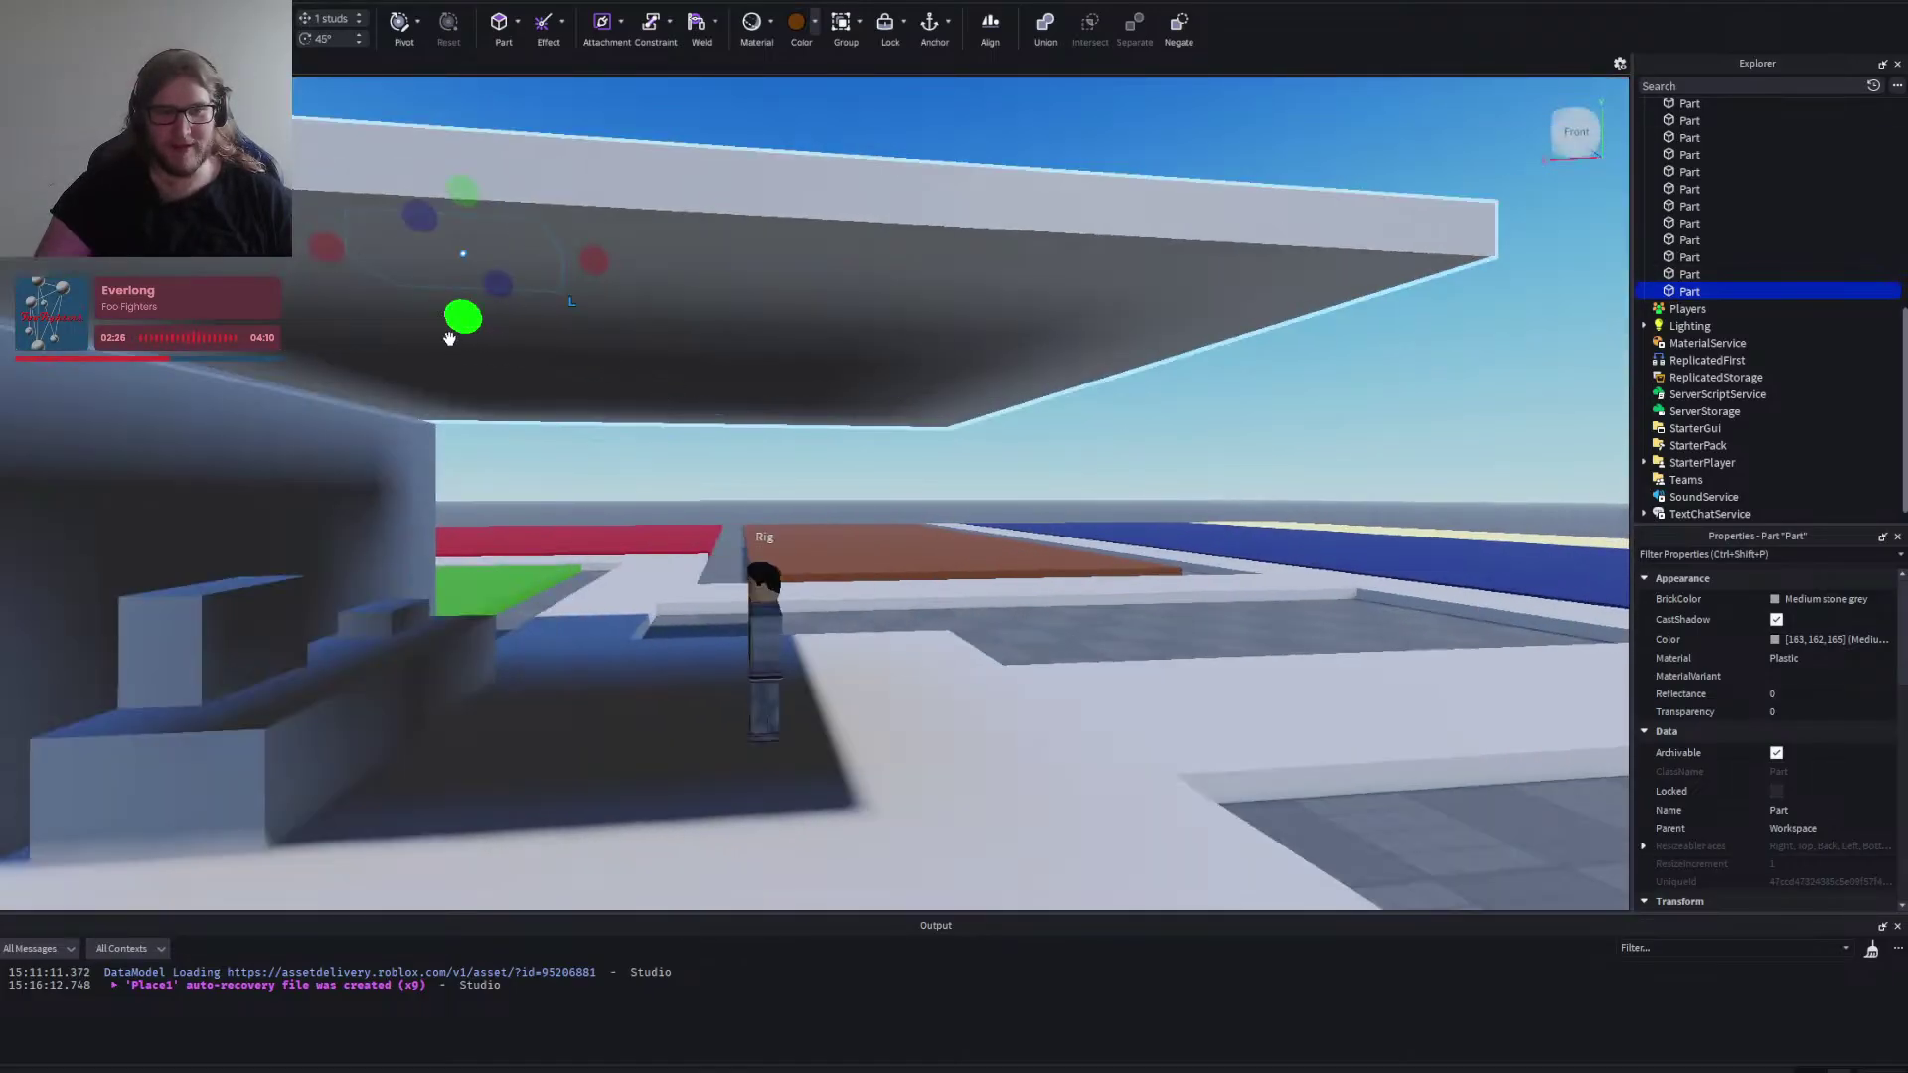
drag(451, 336, 471, 423)
right_click(473, 422)
key(w)
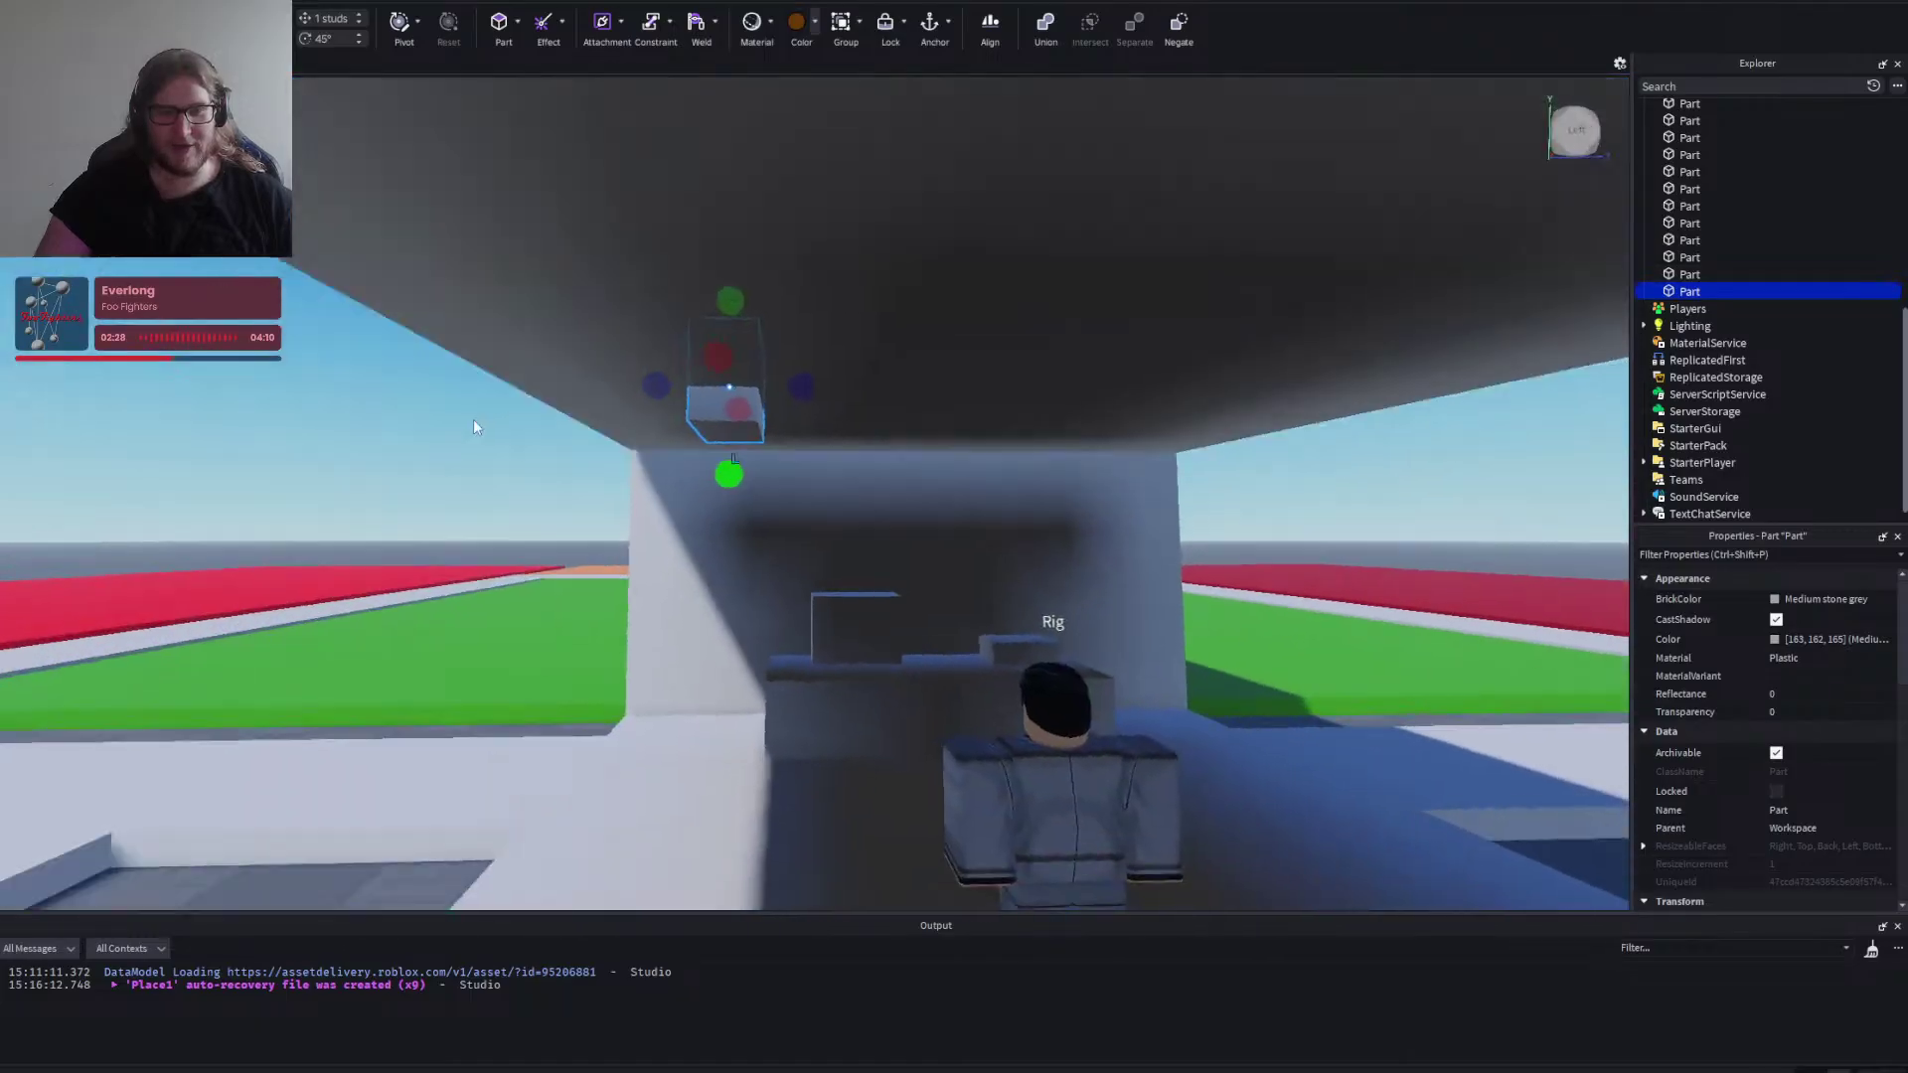
Widen the hanging ceiling block sideways.
right_click(473, 424)
key(s)
drag(860, 553, 900, 556)
right_click(916, 760)
key(a)
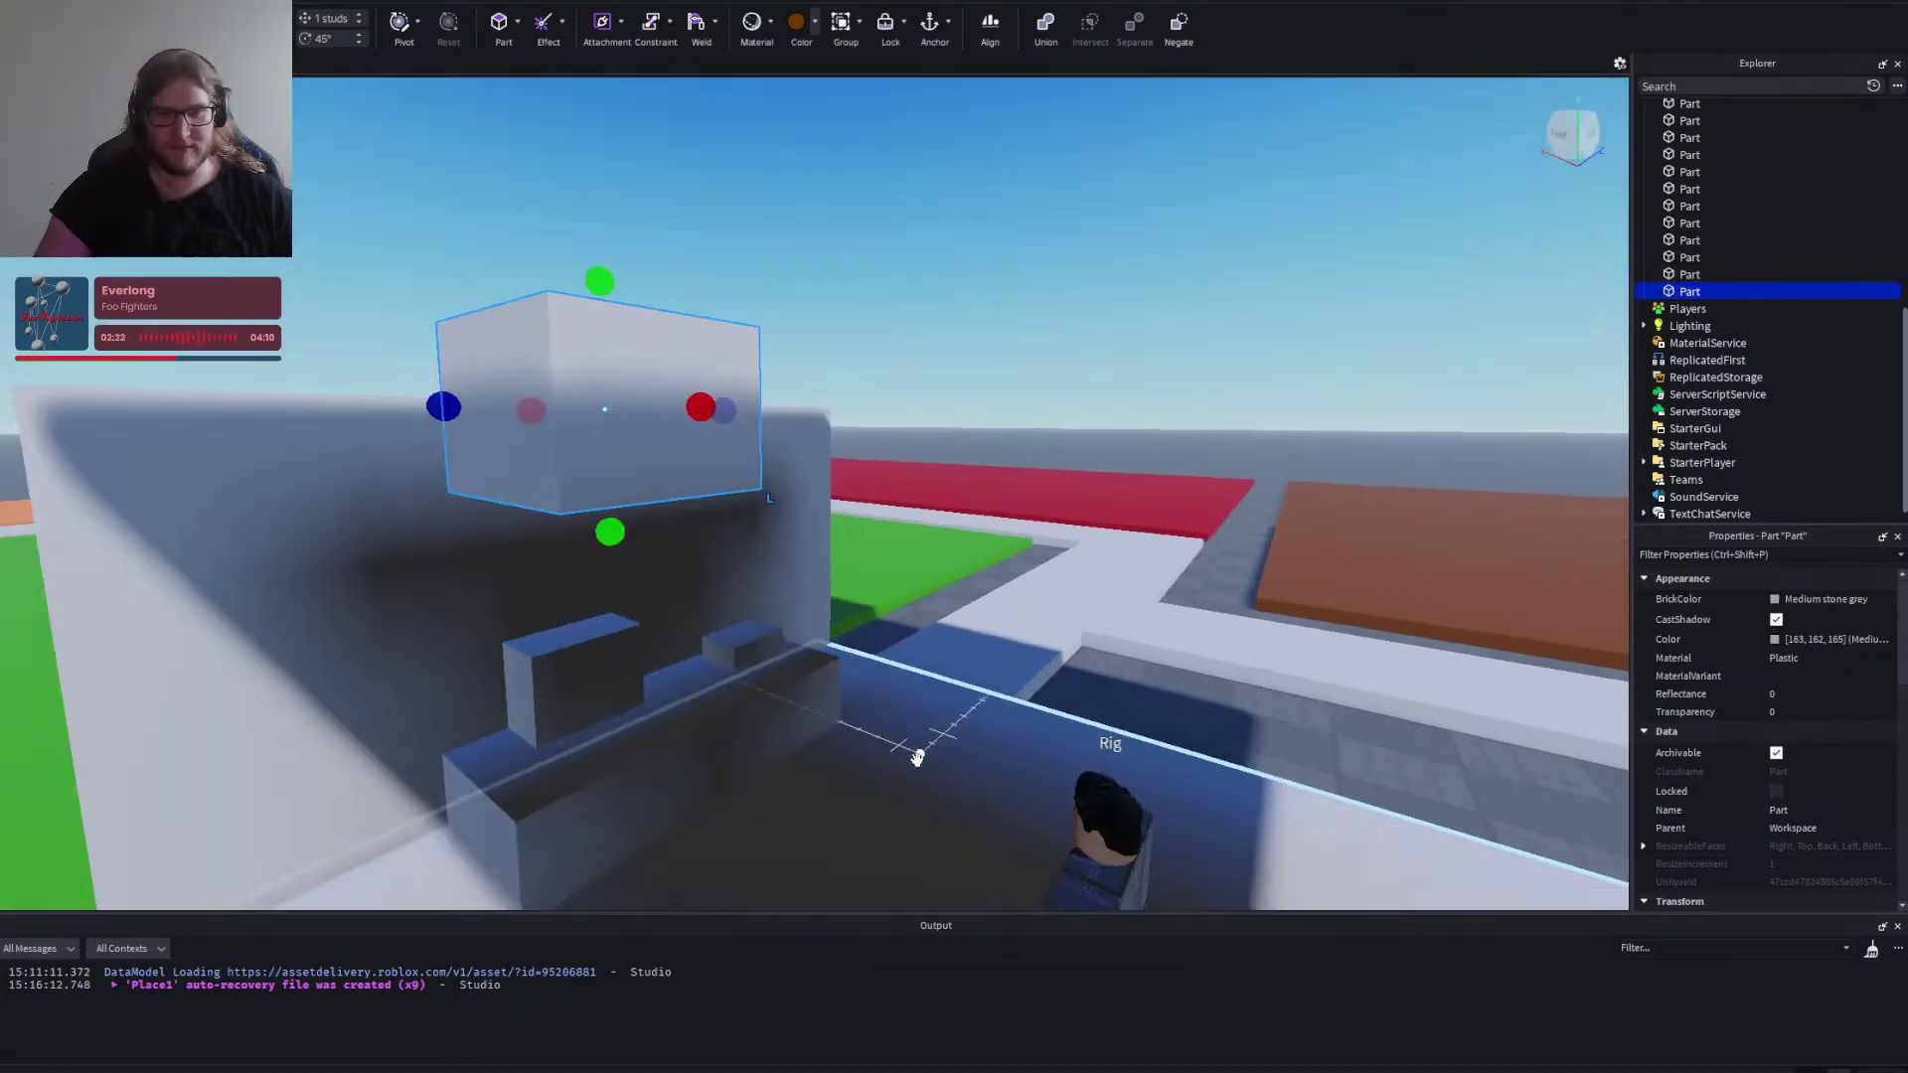
key(s)
key(s)
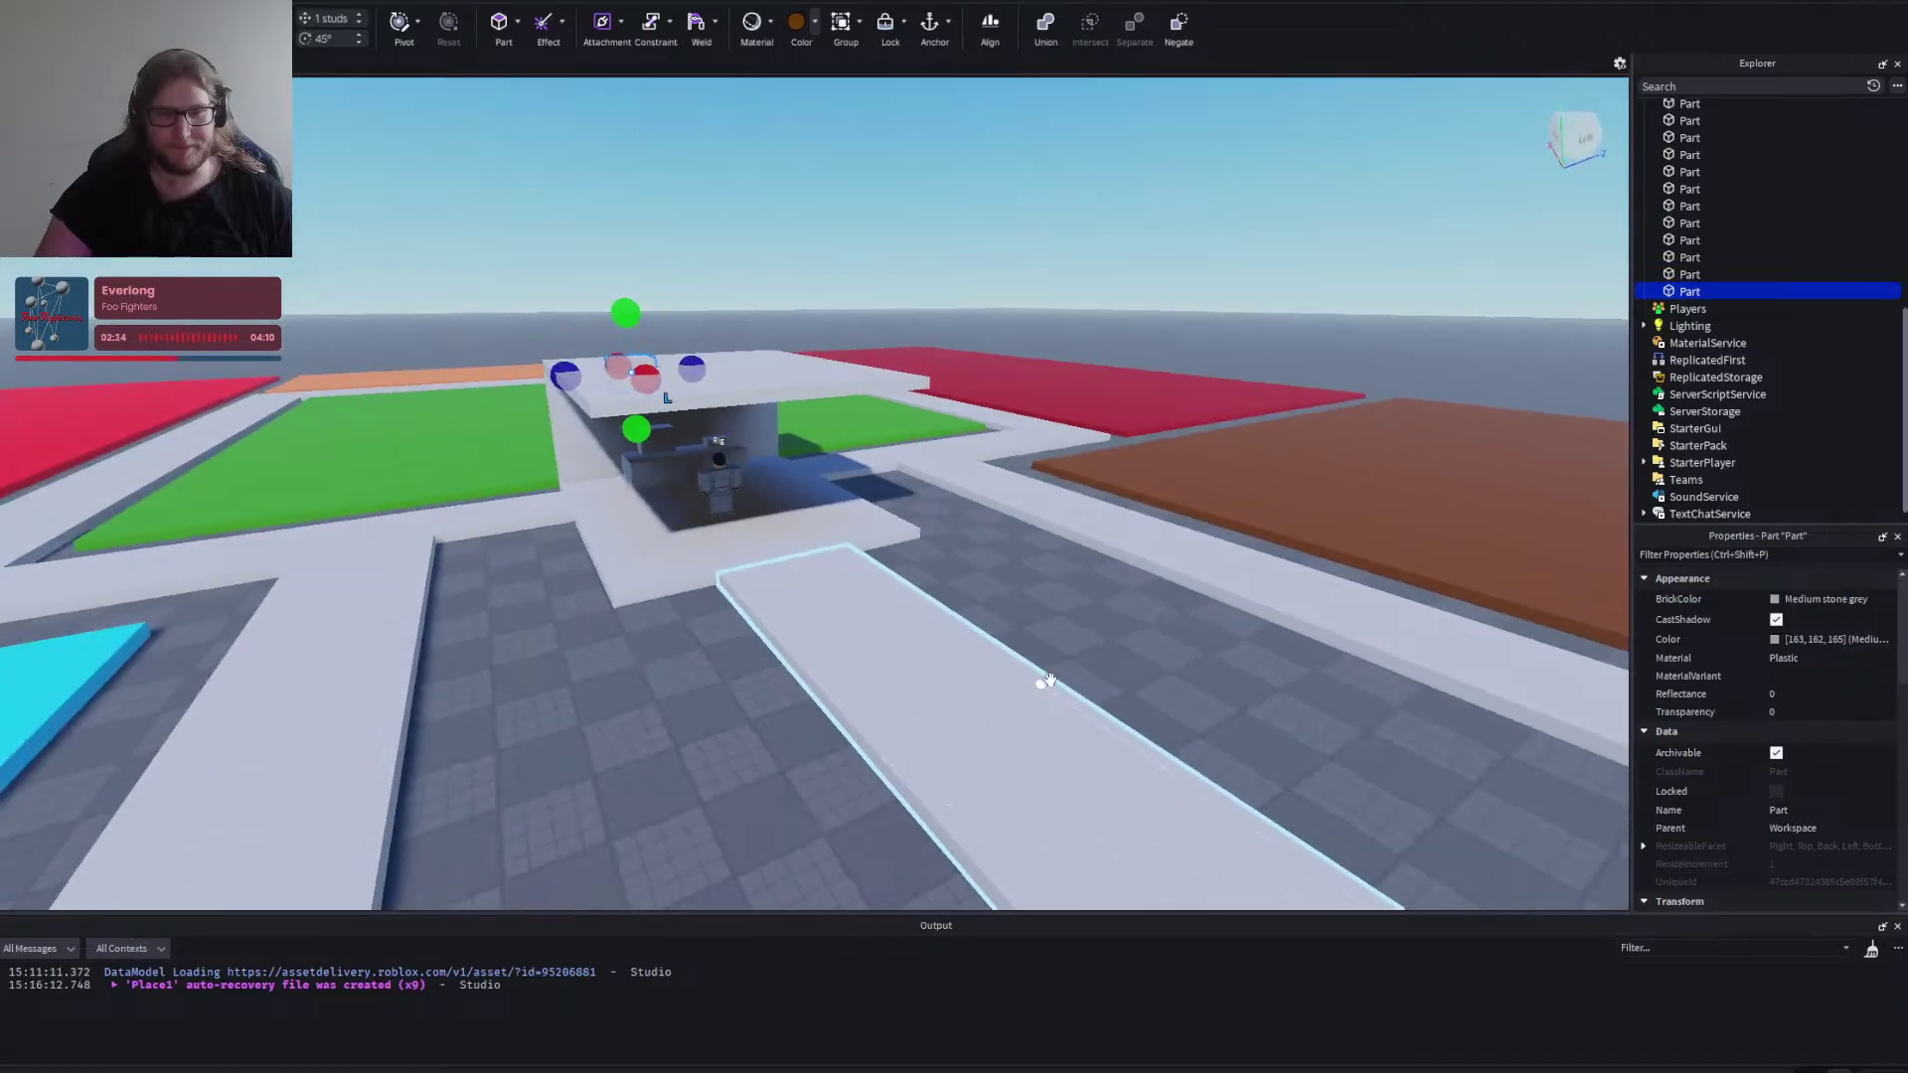
Examine the roofed office from the hallway behind it and from close up.
click(1051, 678)
right_click(1051, 677)
key(d)
key(s)
right_click(1051, 677)
key(w)
key(s)
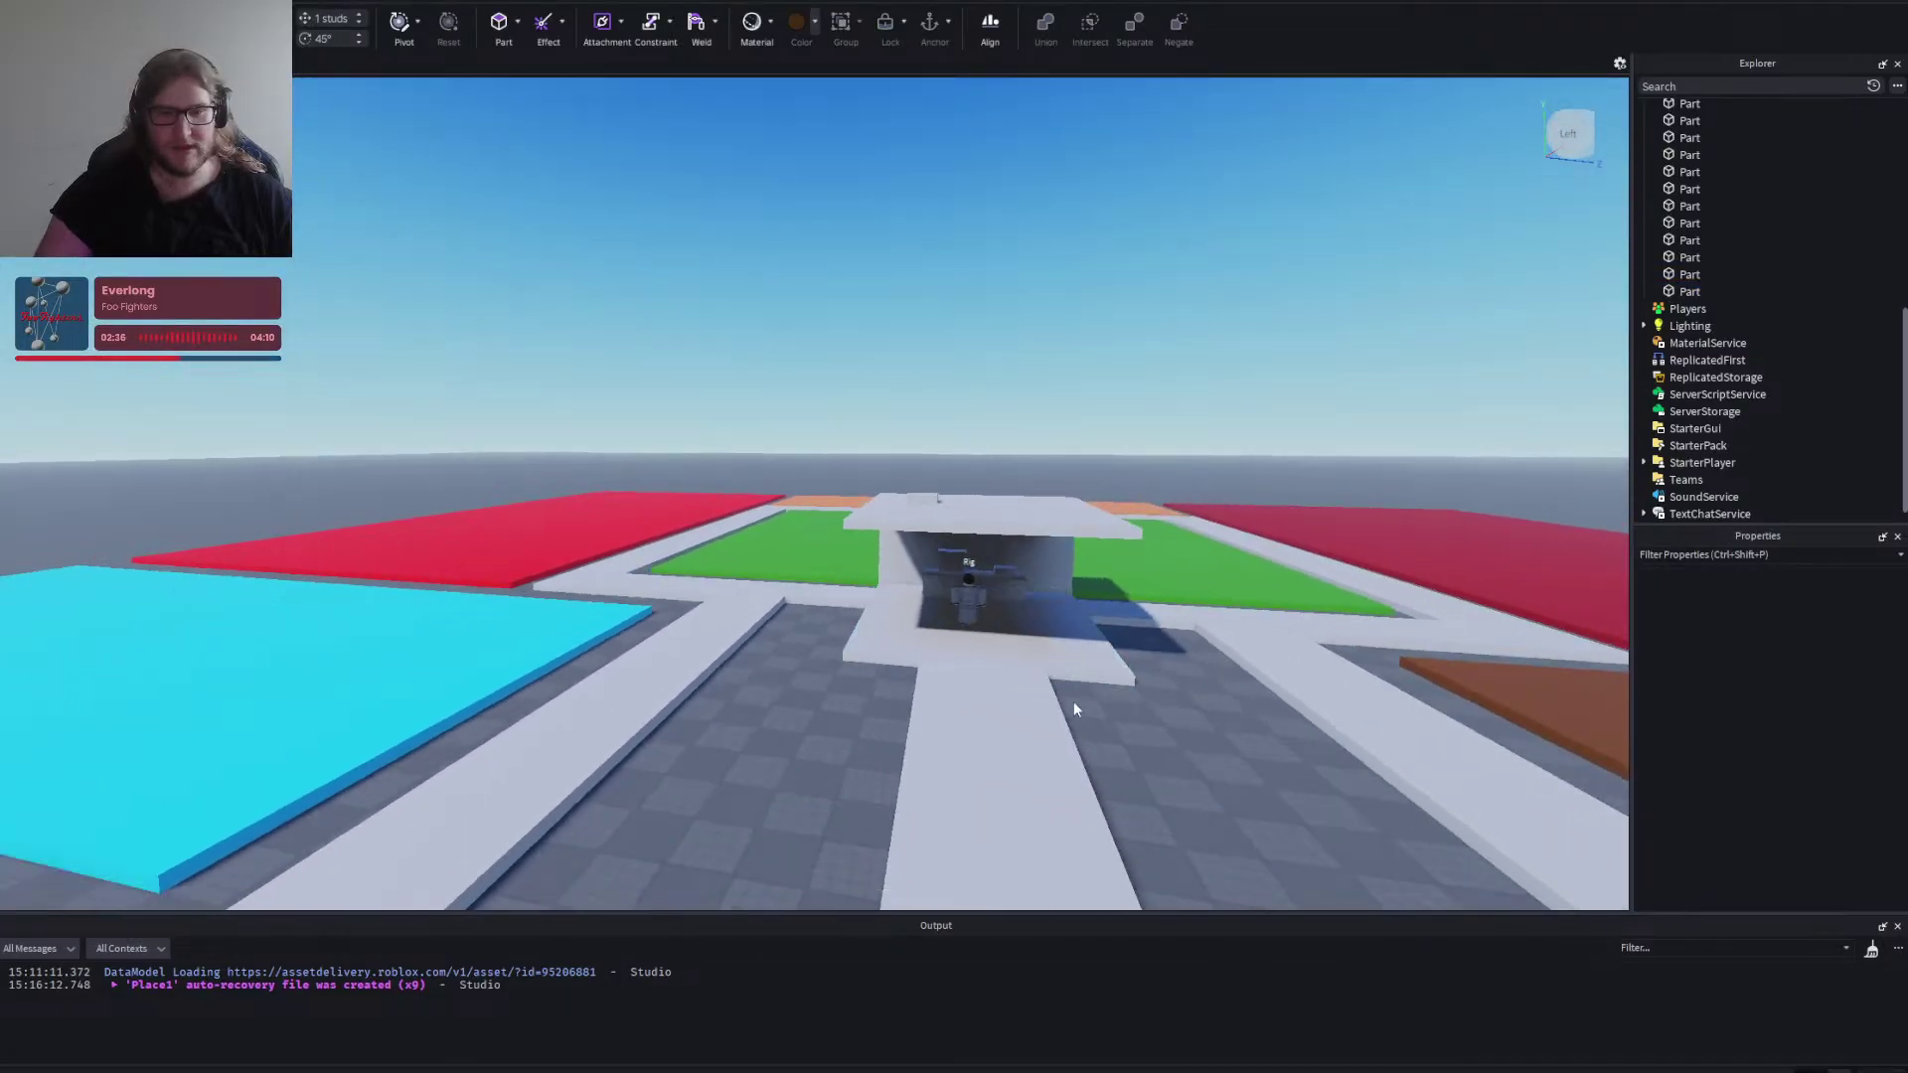
right_click(1073, 702)
key(w)
right_click(1133, 776)
key(w)
key(s)
key(a)
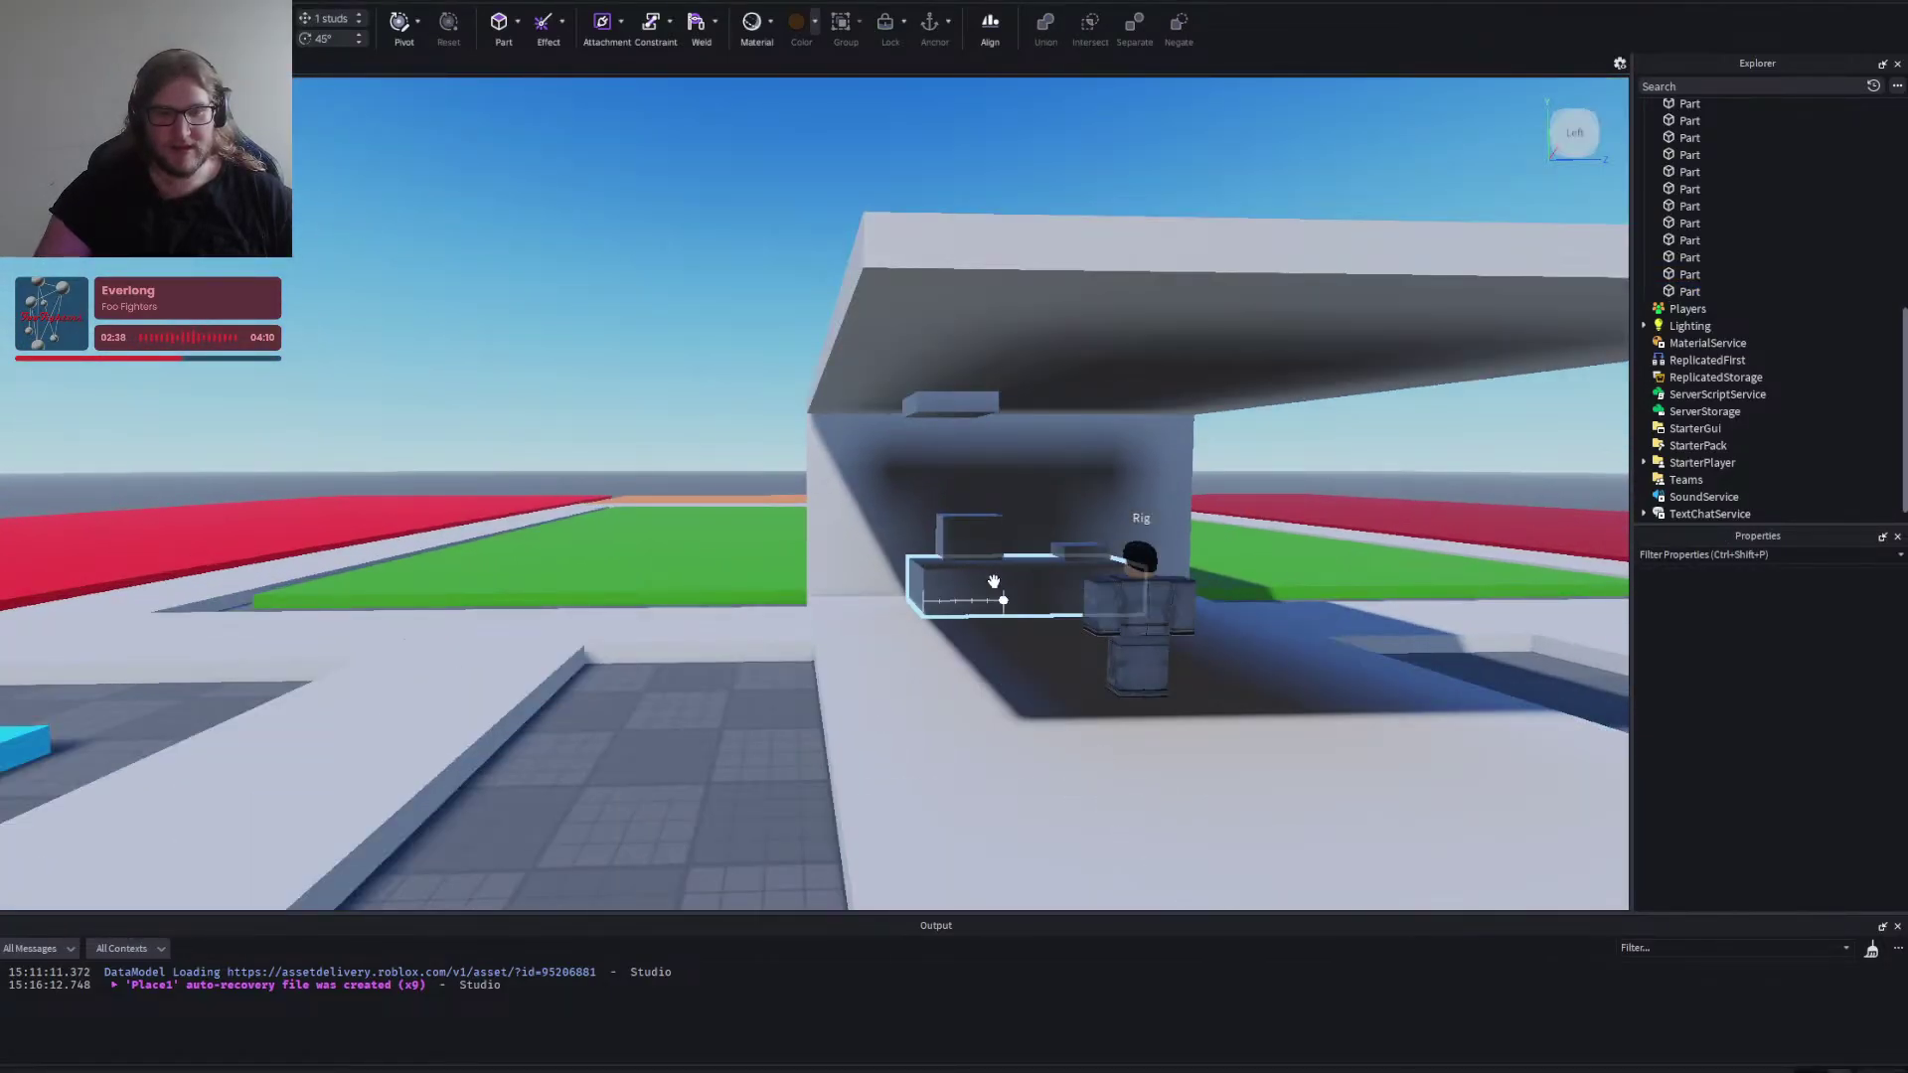
Check the desk area, back wall and ceiling block by selecting them in turn.
click(984, 547)
click(1077, 550)
click(987, 417)
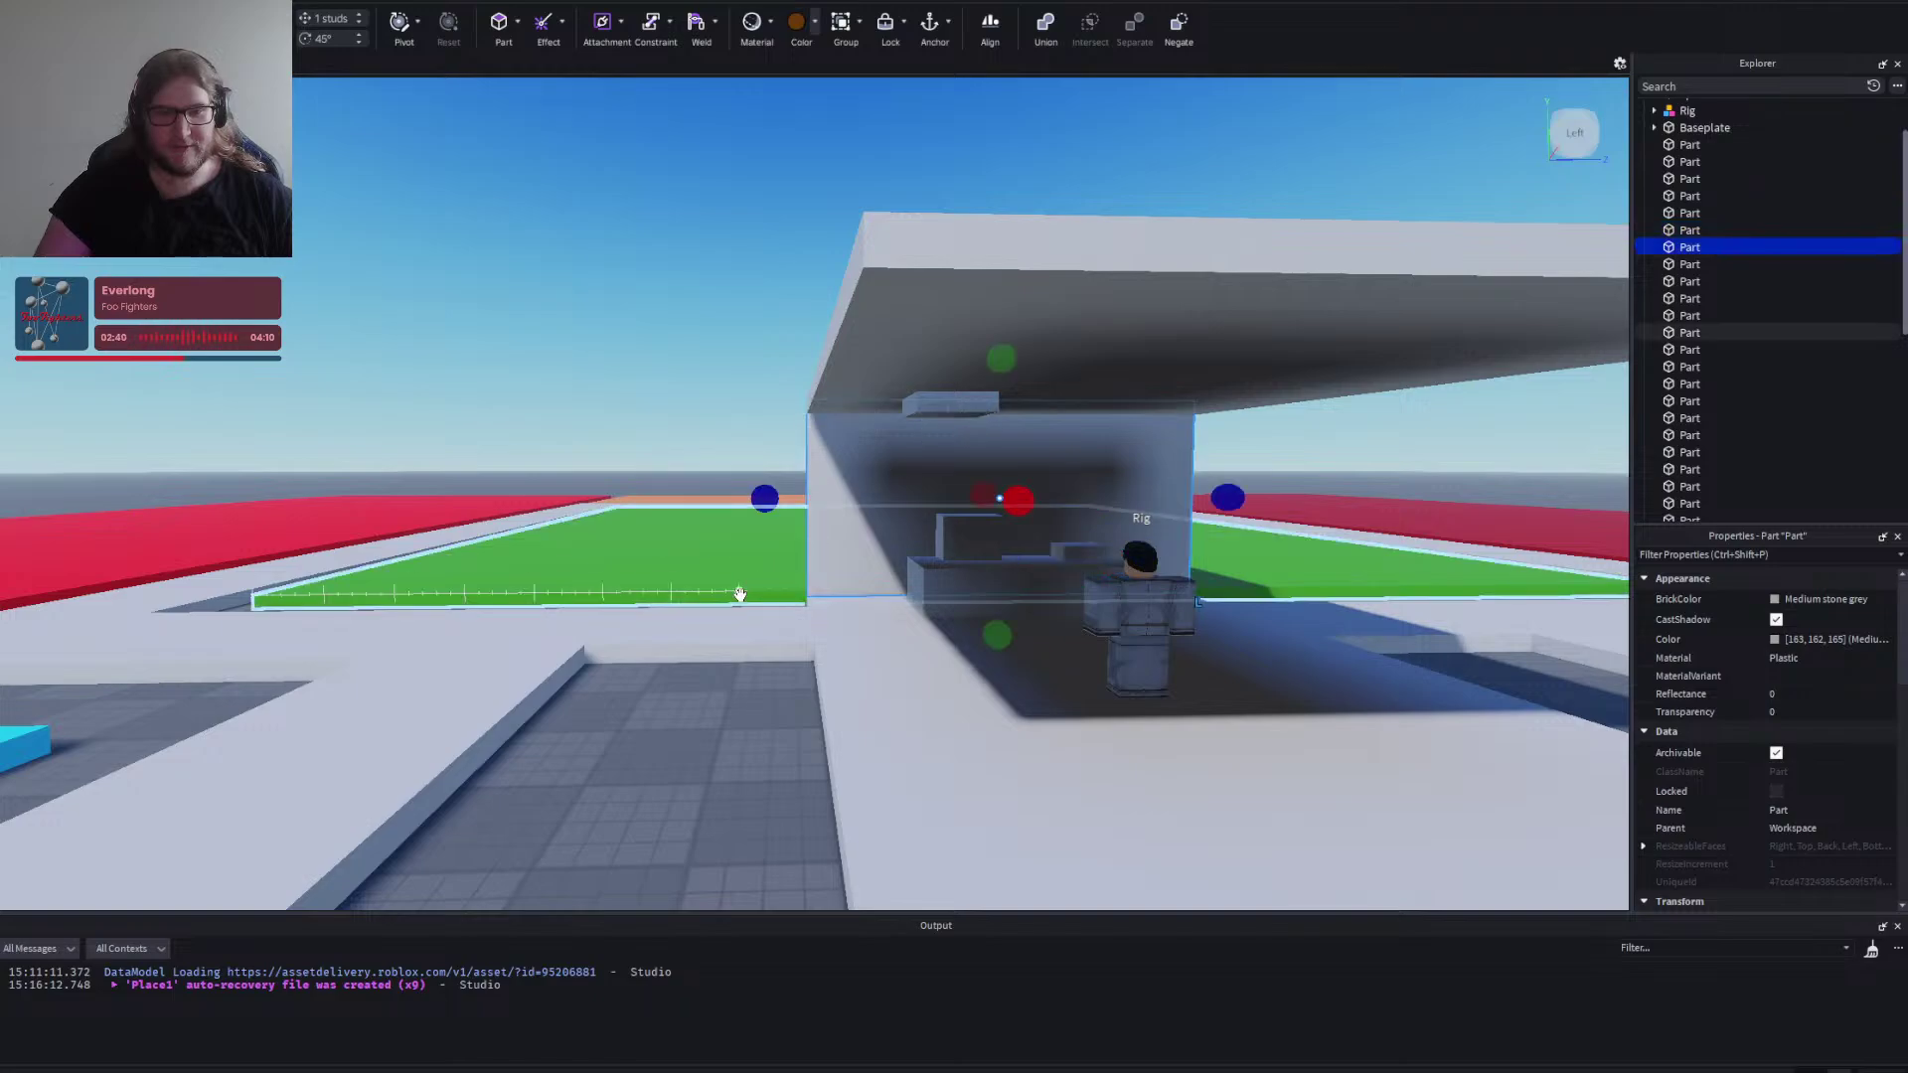
click(1475, 635)
right_click(1475, 636)
key(s)
click(1440, 792)
click(698, 272)
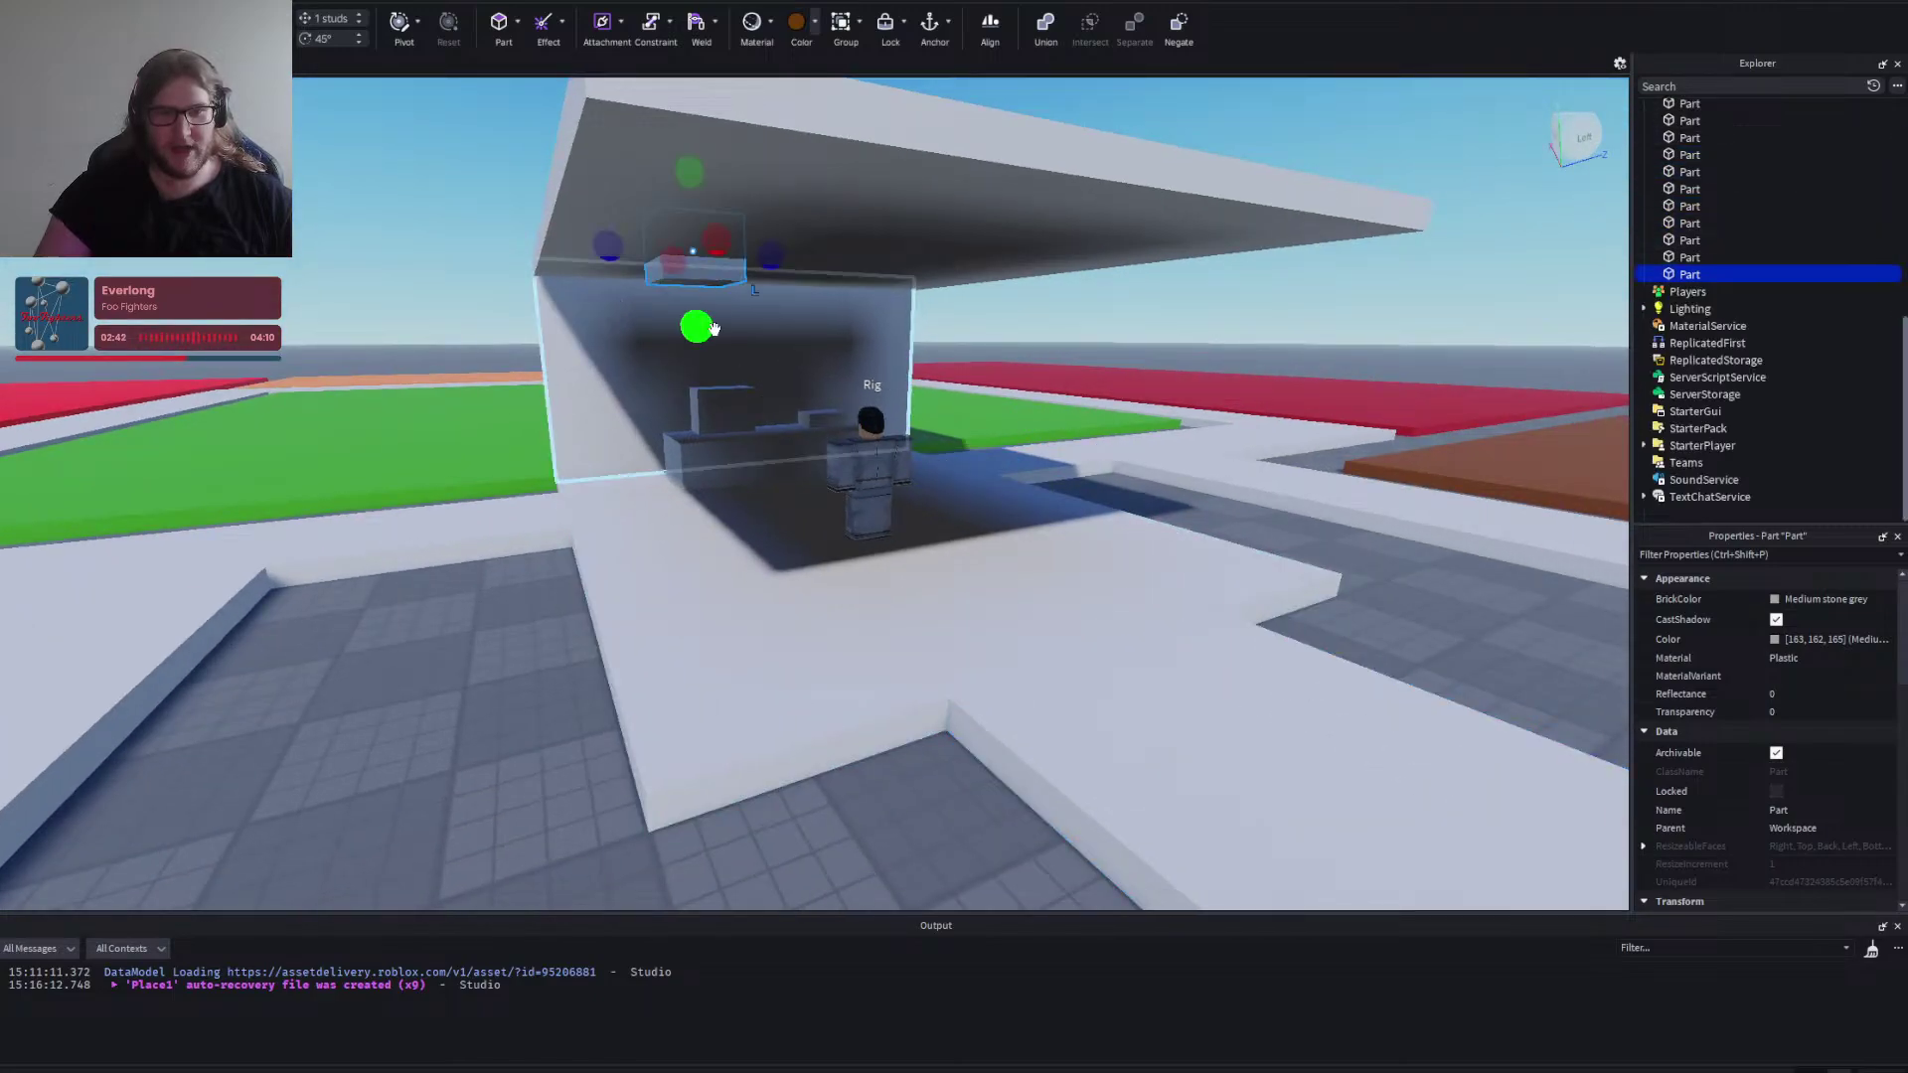
click(485, 711)
Examine the office's back wall from the green courtyard side.
right_click(484, 708)
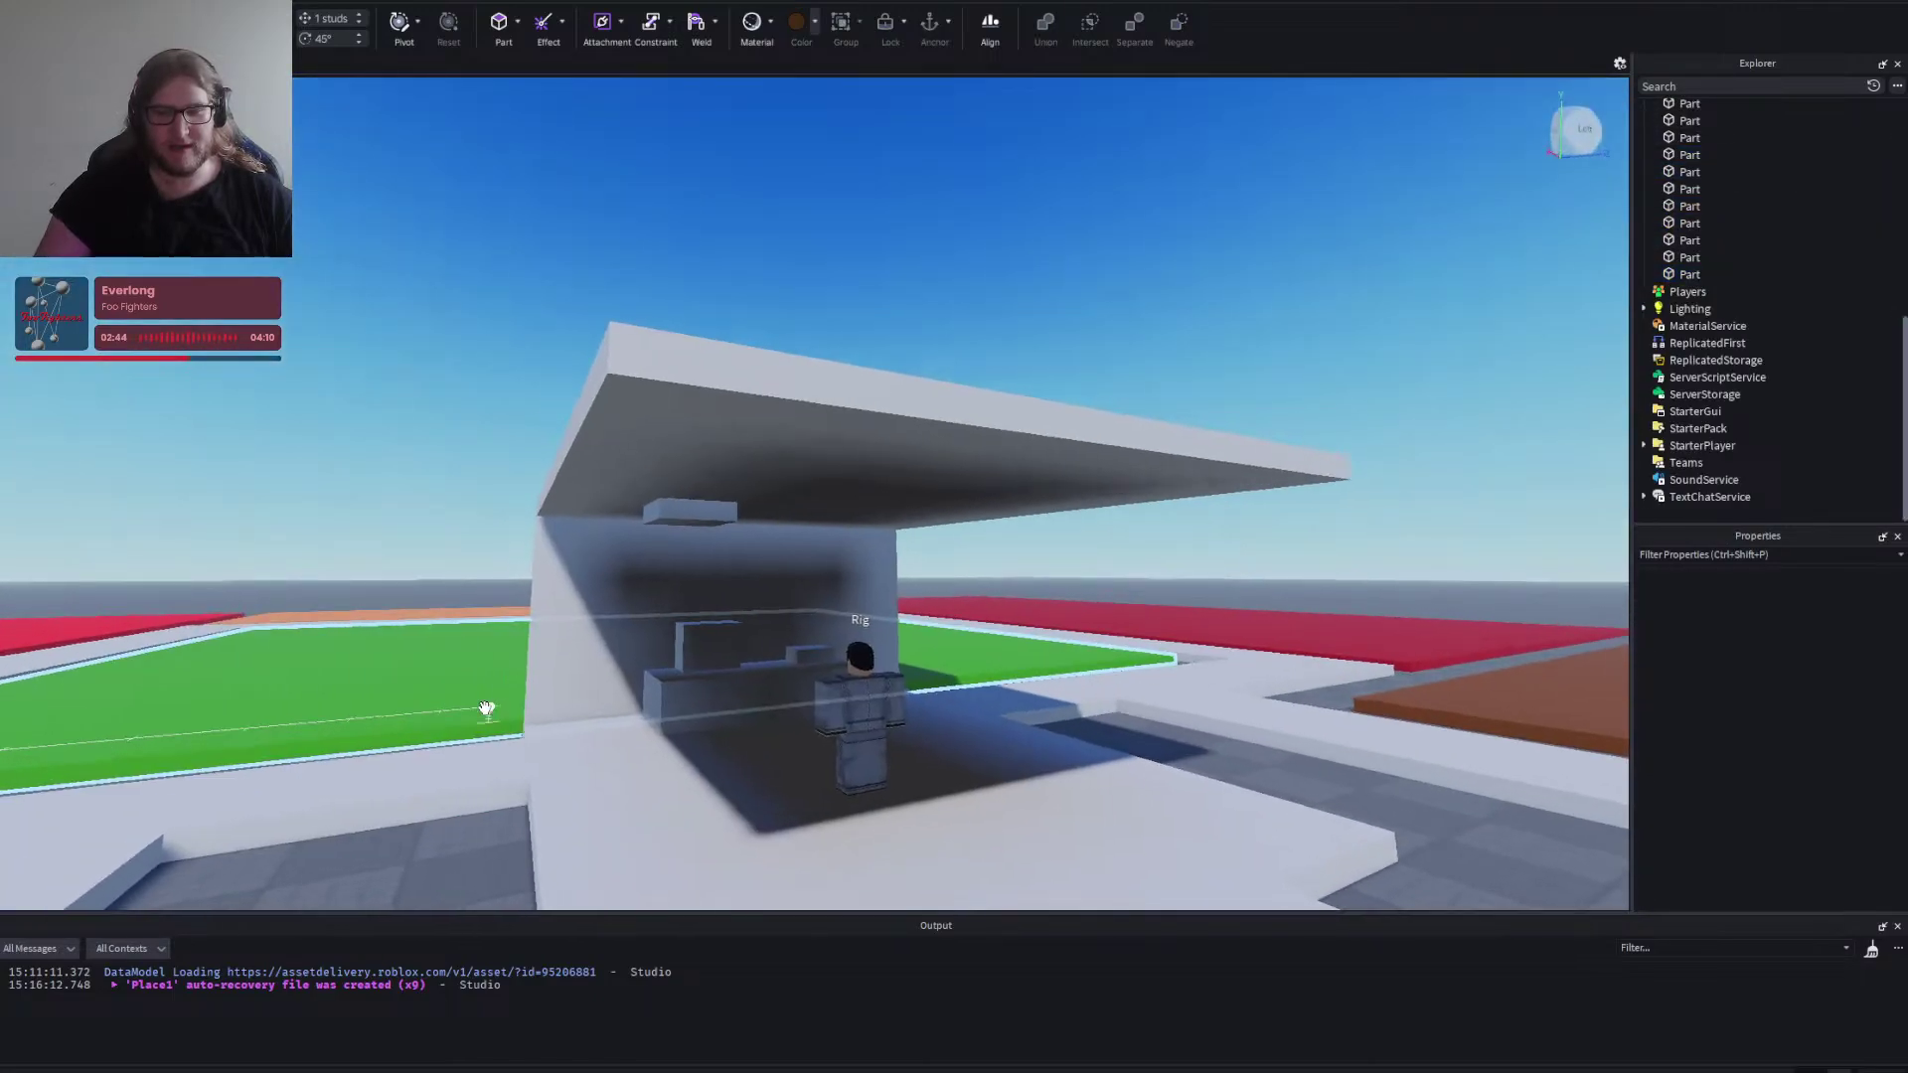
key(w)
key(s)
key(w)
click(632, 699)
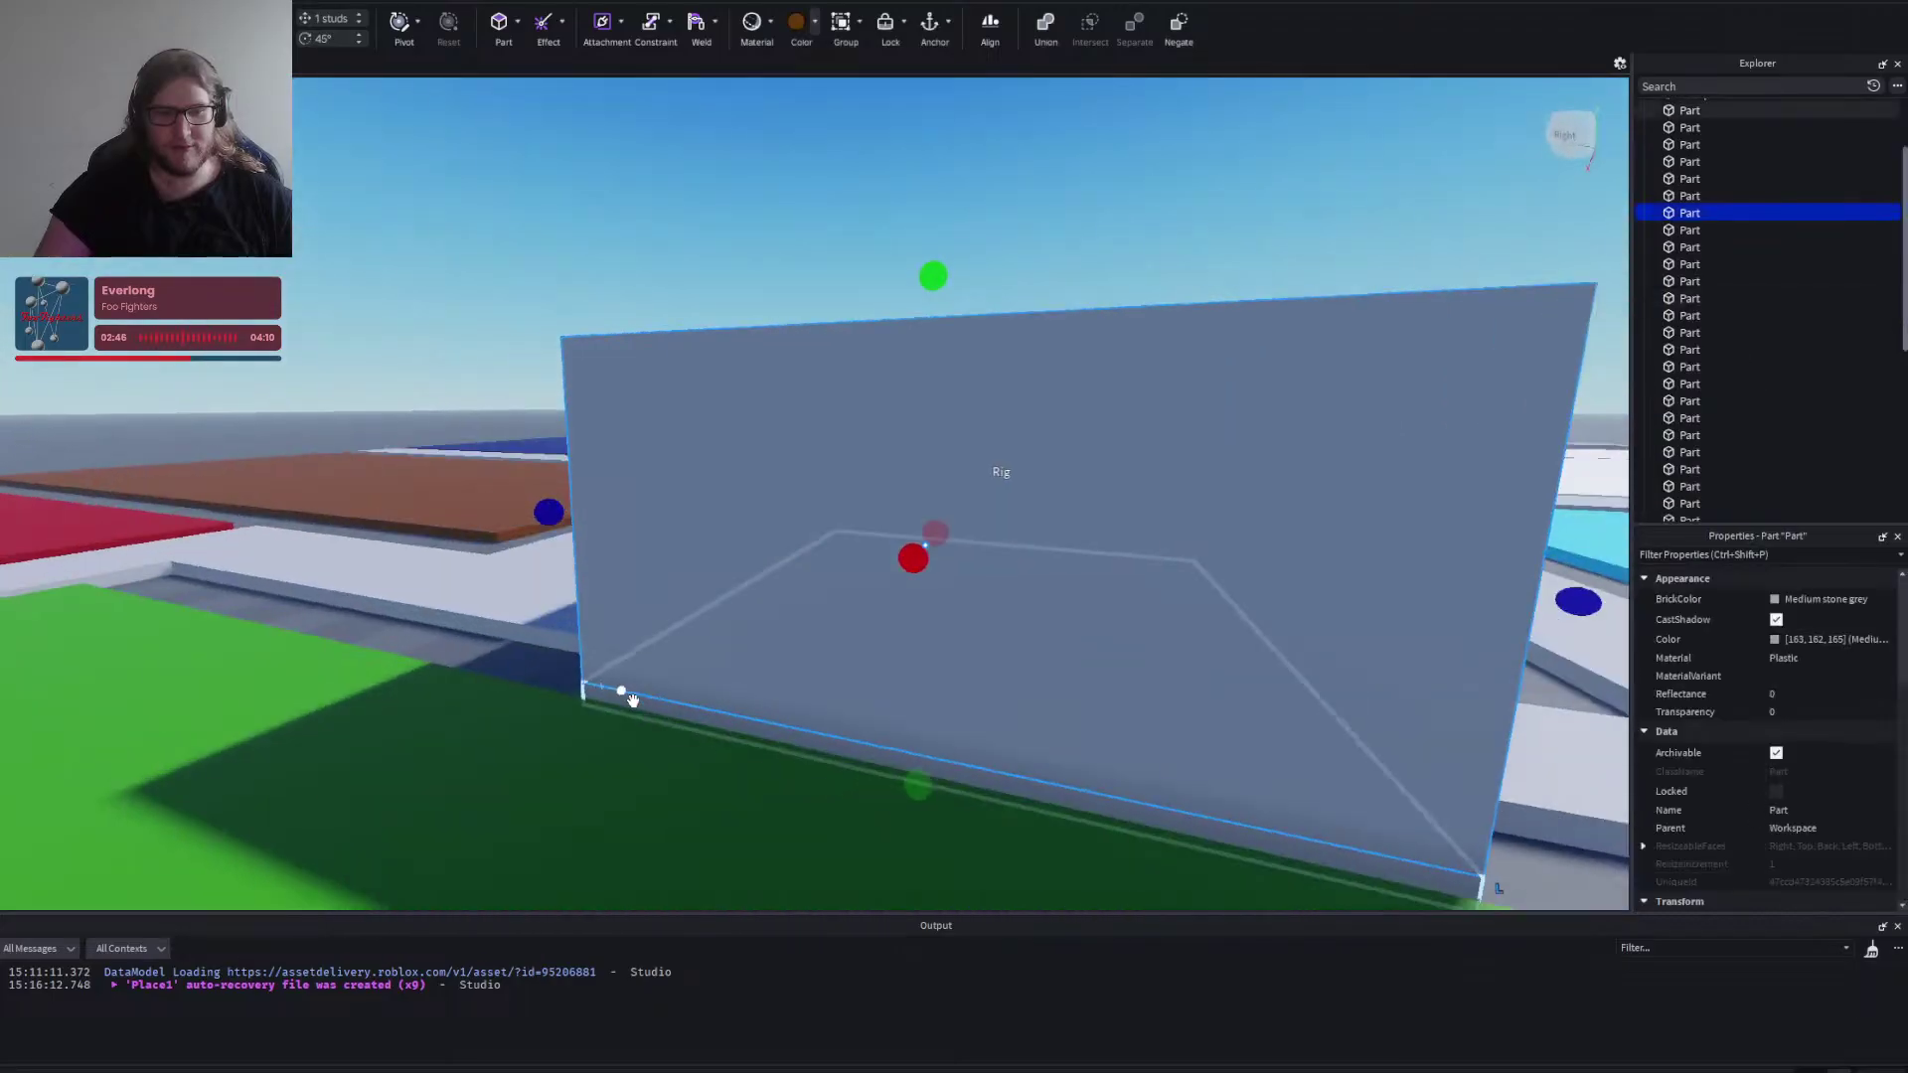
right_click(633, 701)
key(s)
Extend the ceiling block further down and widen it.
click(689, 513)
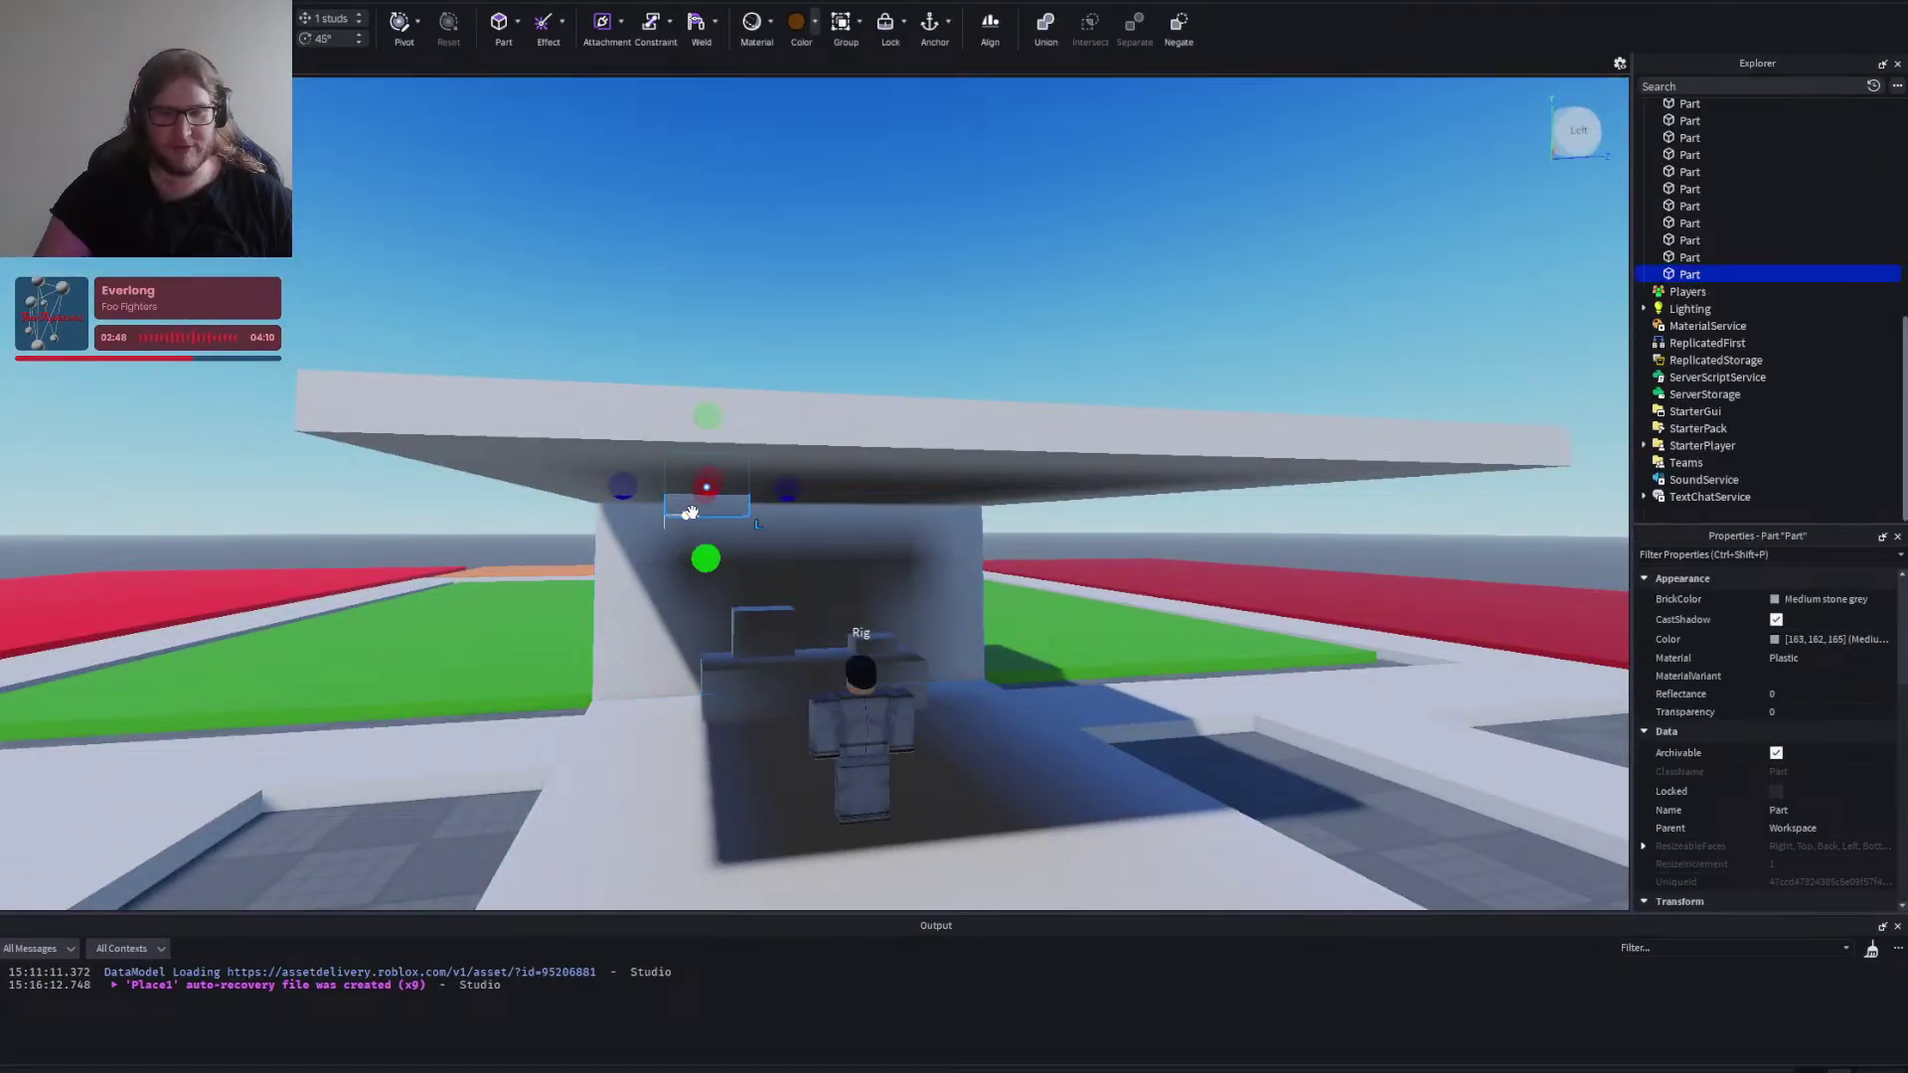
right_click(692, 512)
key(w)
drag(811, 633, 817, 656)
drag(867, 583, 896, 579)
Stretch the ceiling block toward the office's side edge and raise it so only a thin slab hangs below the roof.
right_click(870, 711)
key(s)
key(w)
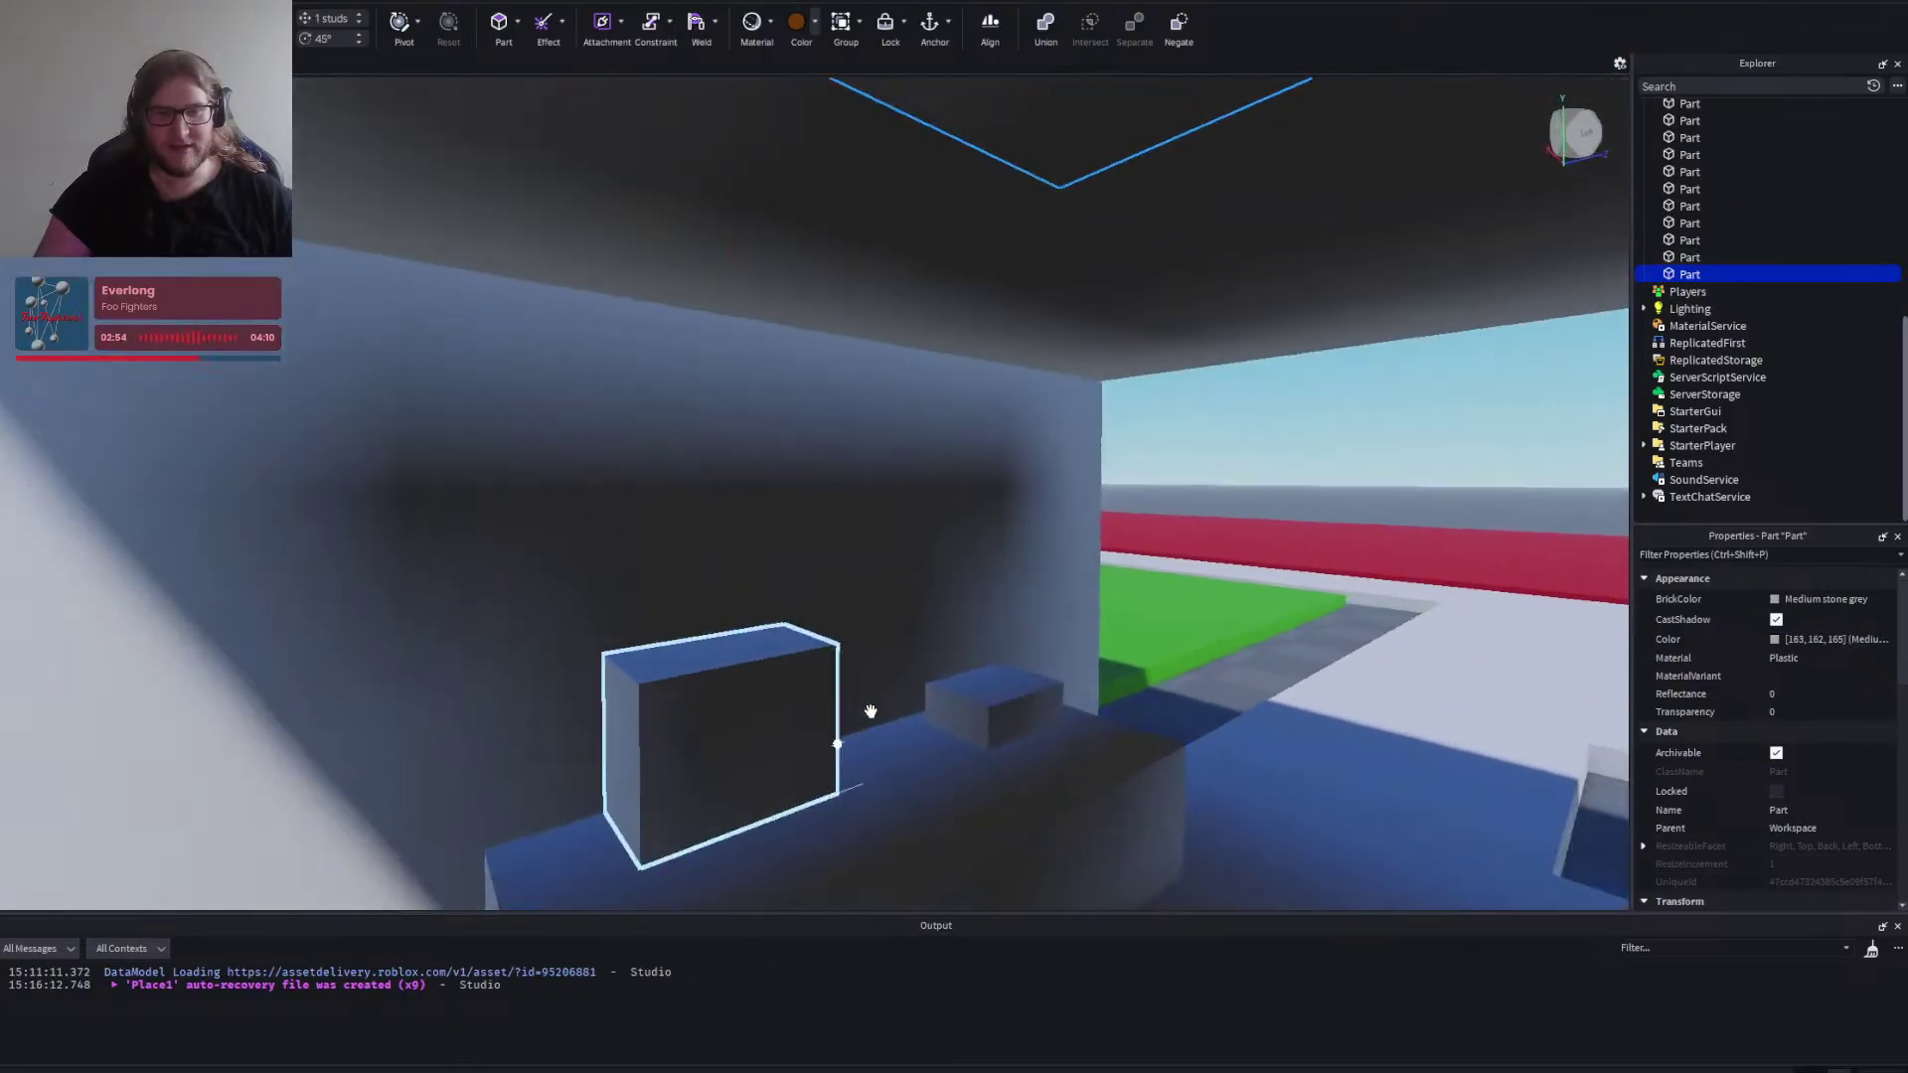
key(s)
key(a)
key(w)
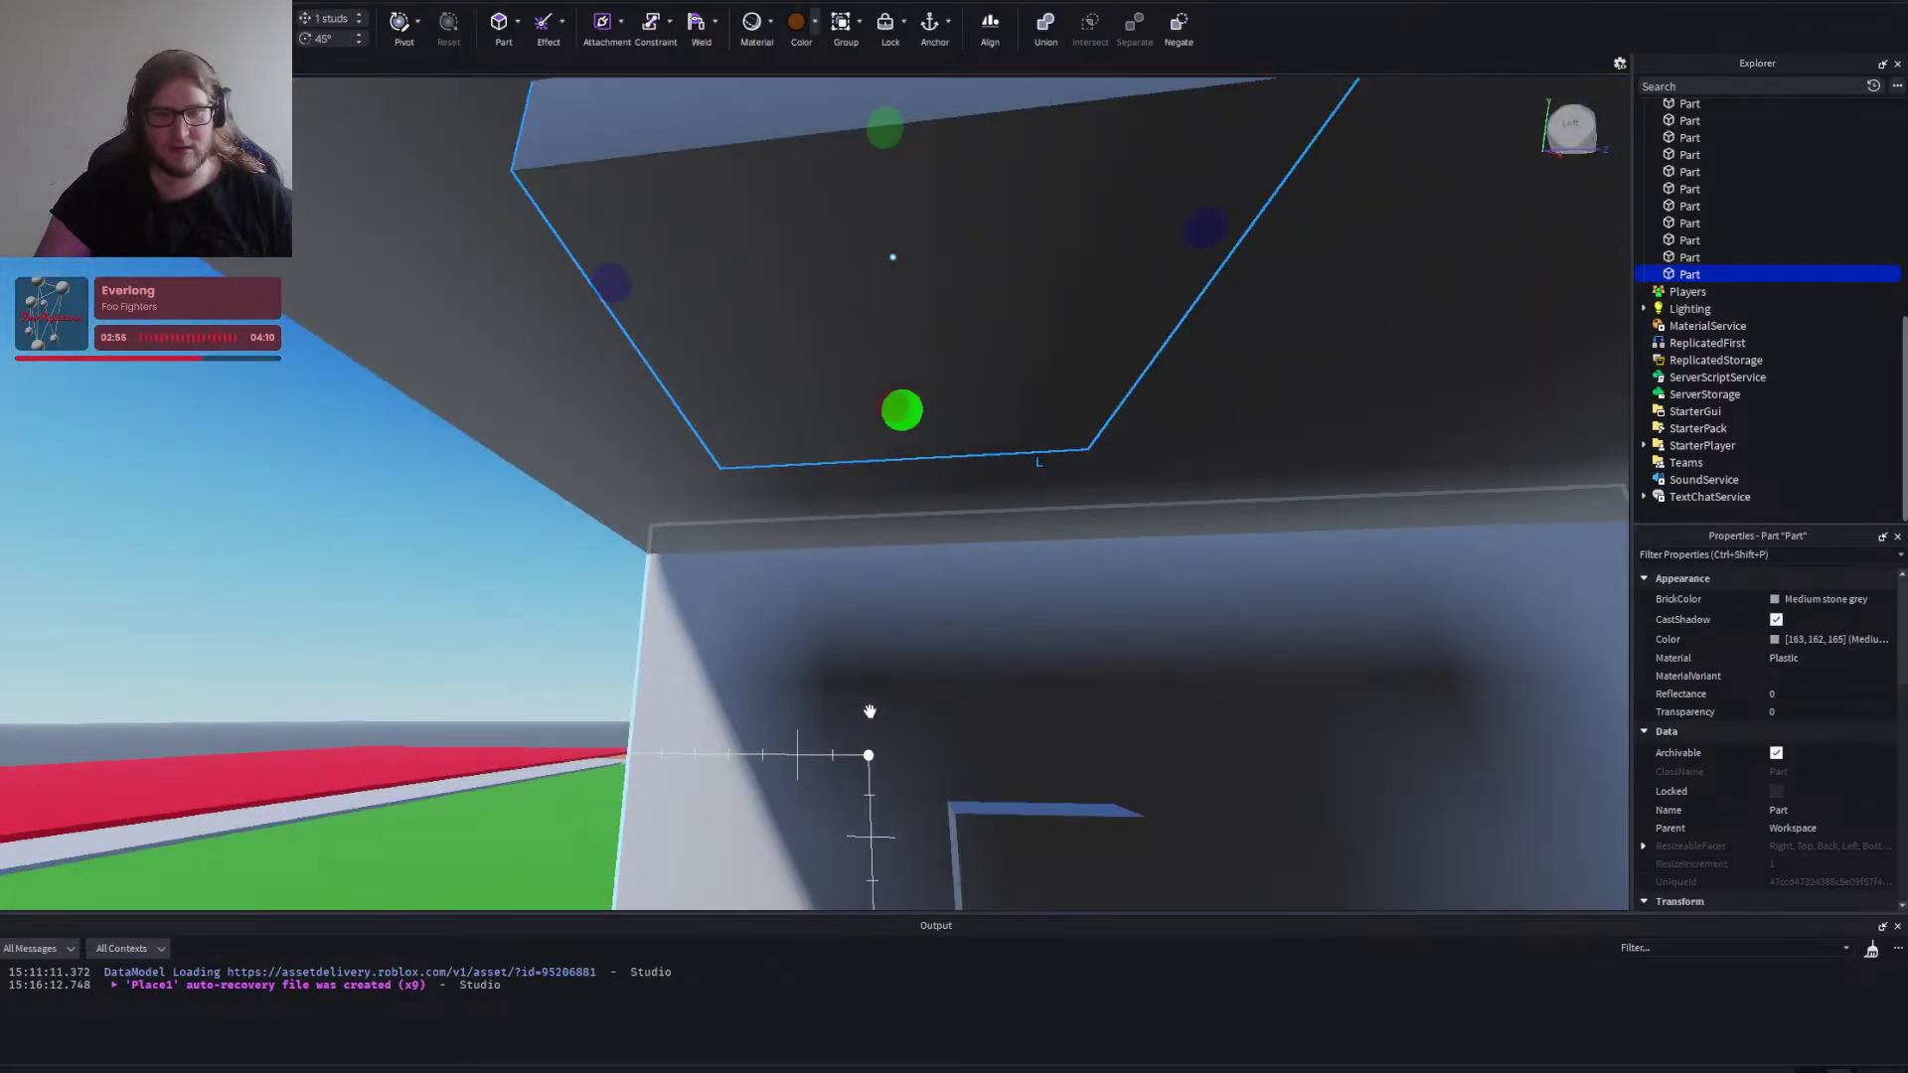
key(s)
key(w)
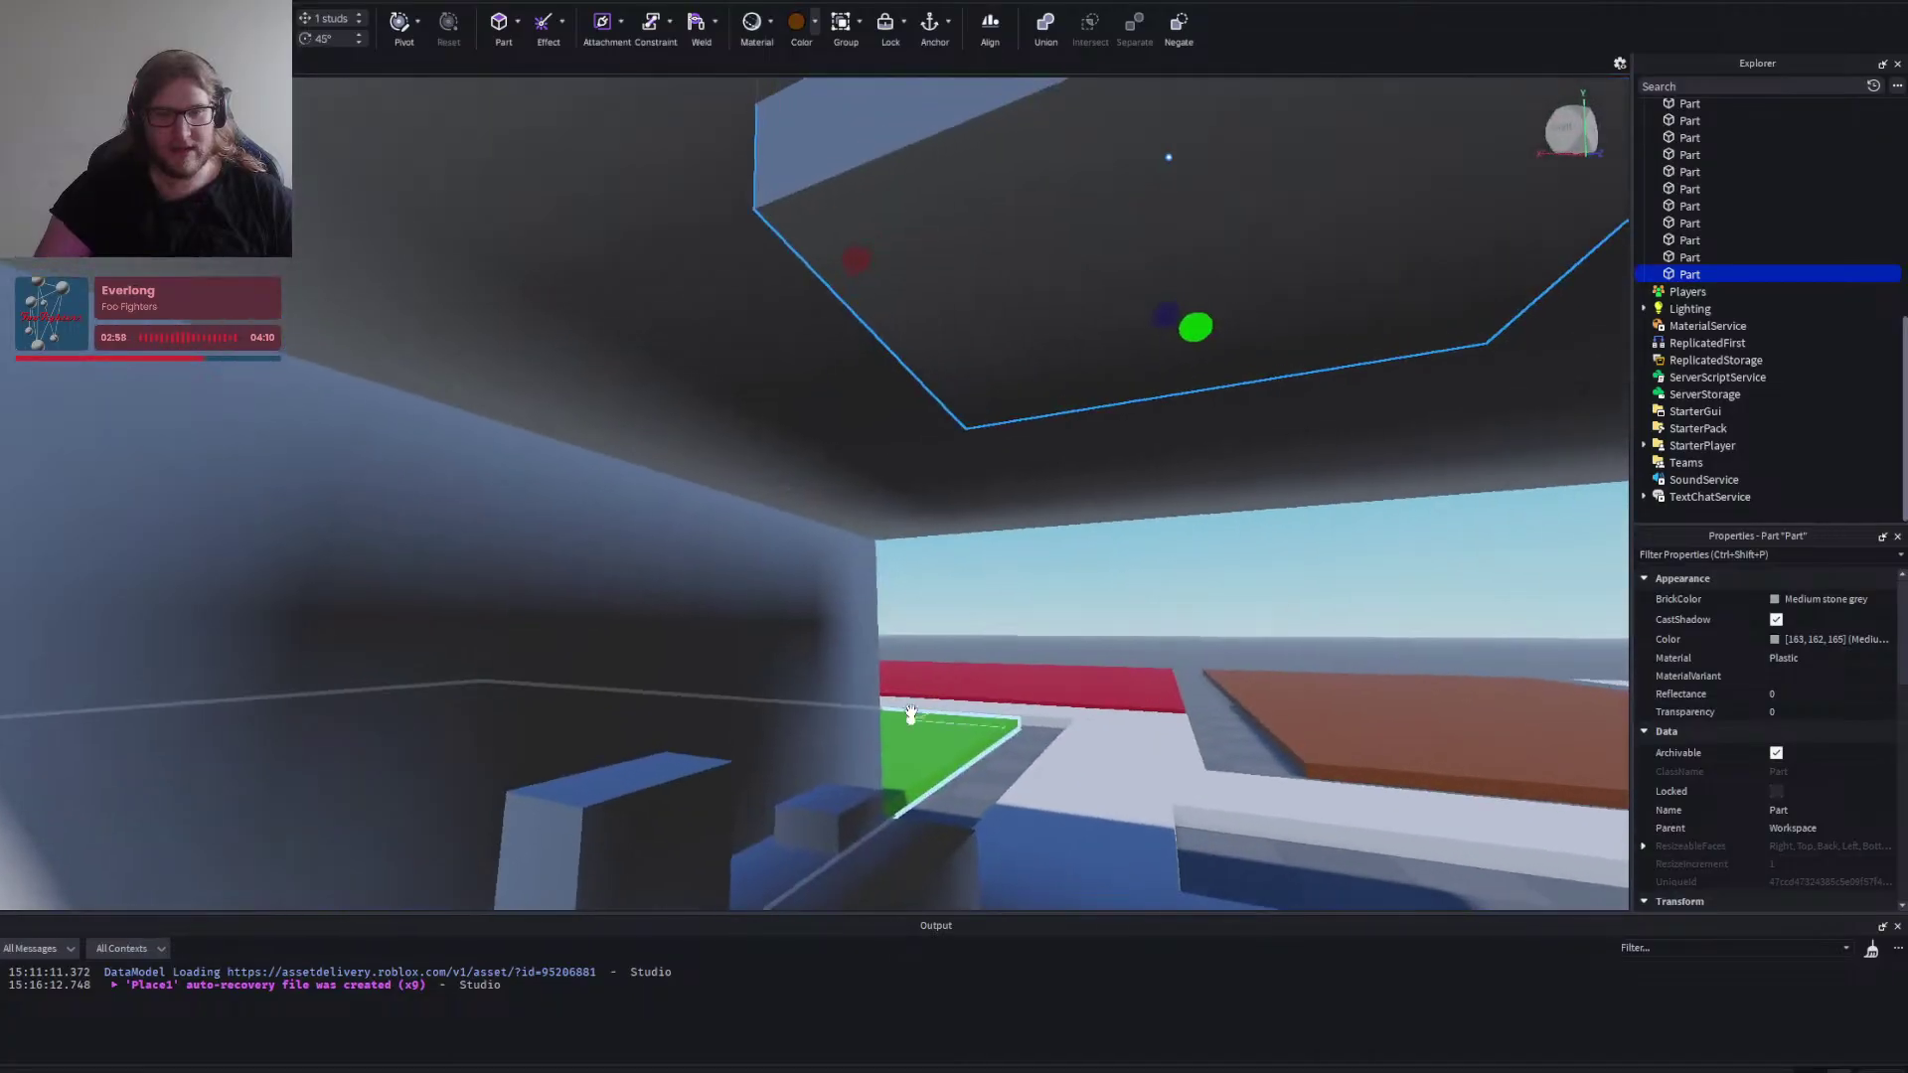
key(s)
drag(867, 455, 641, 411)
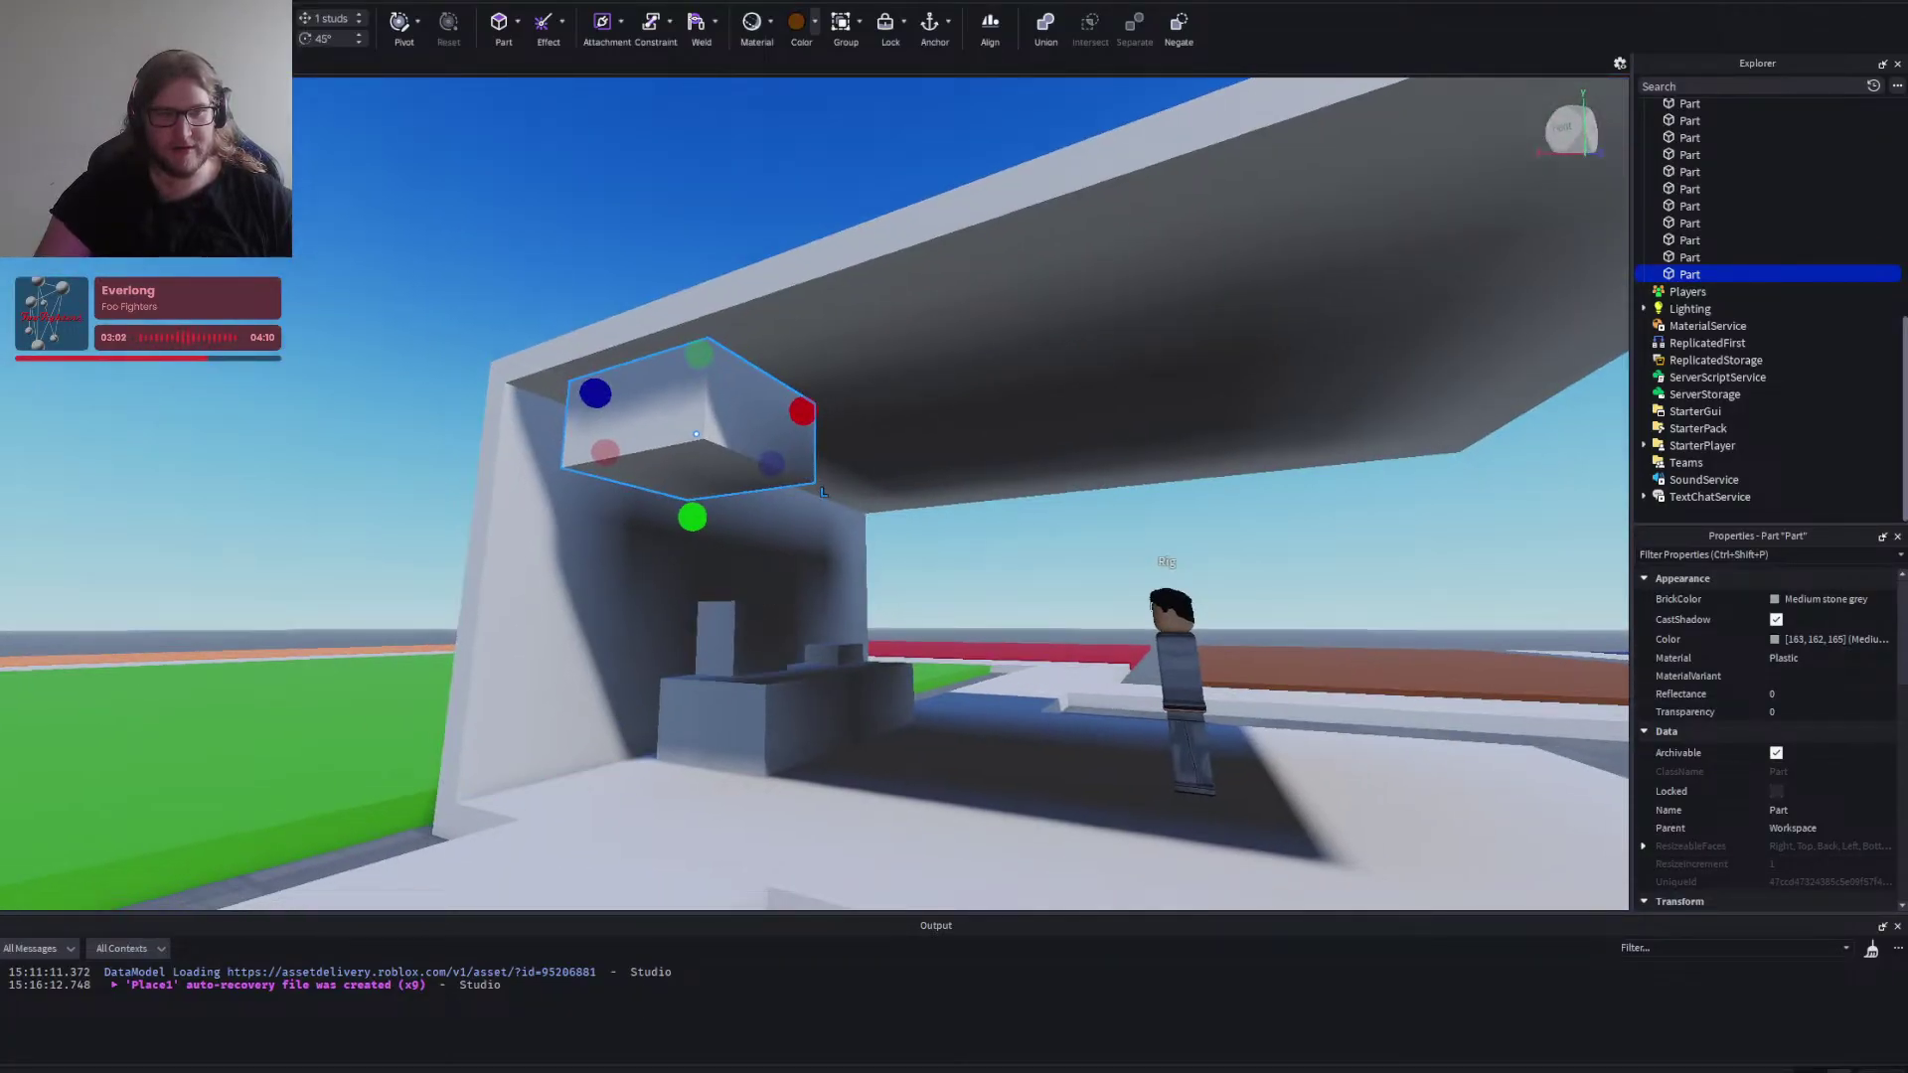
key(ctrl+2)
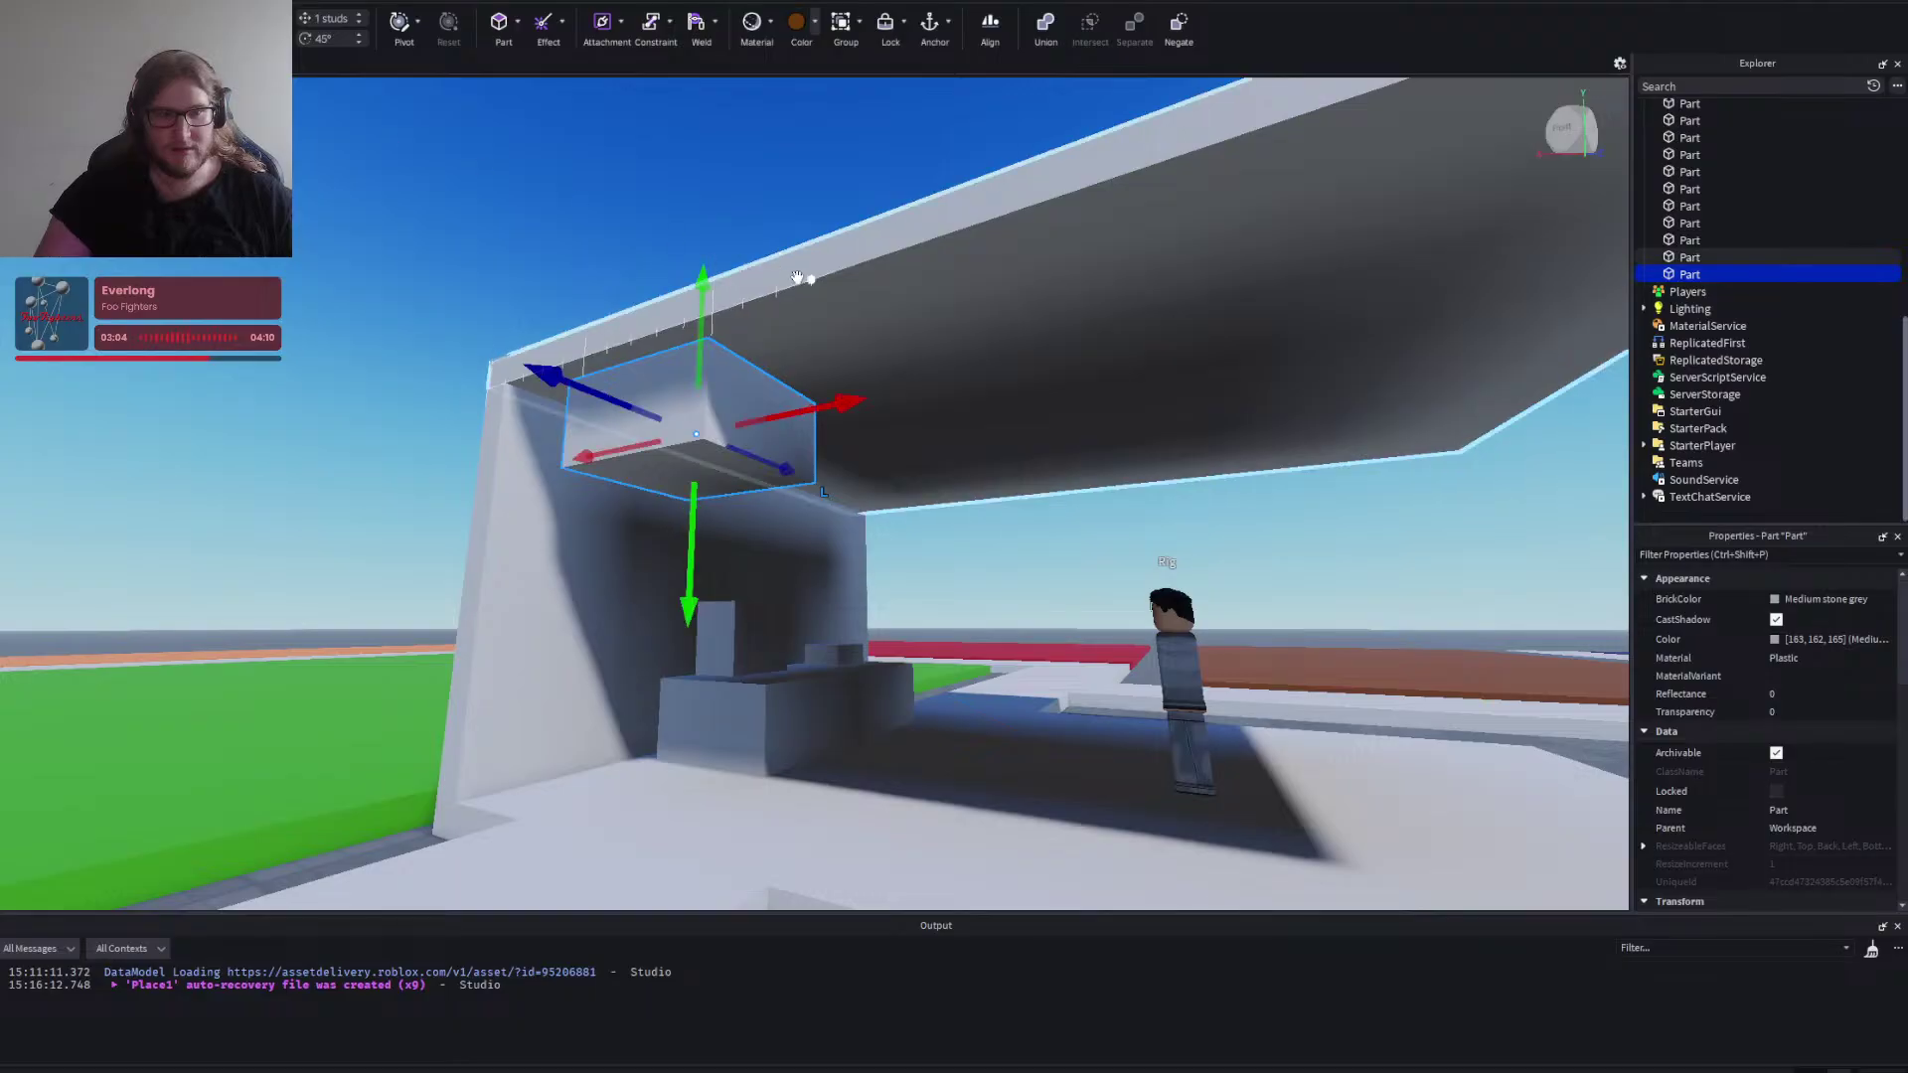
drag(706, 281, 707, 226)
click(534, 254)
Examine the ceiling block from the rig's viewpoint facing the desk.
key(w)
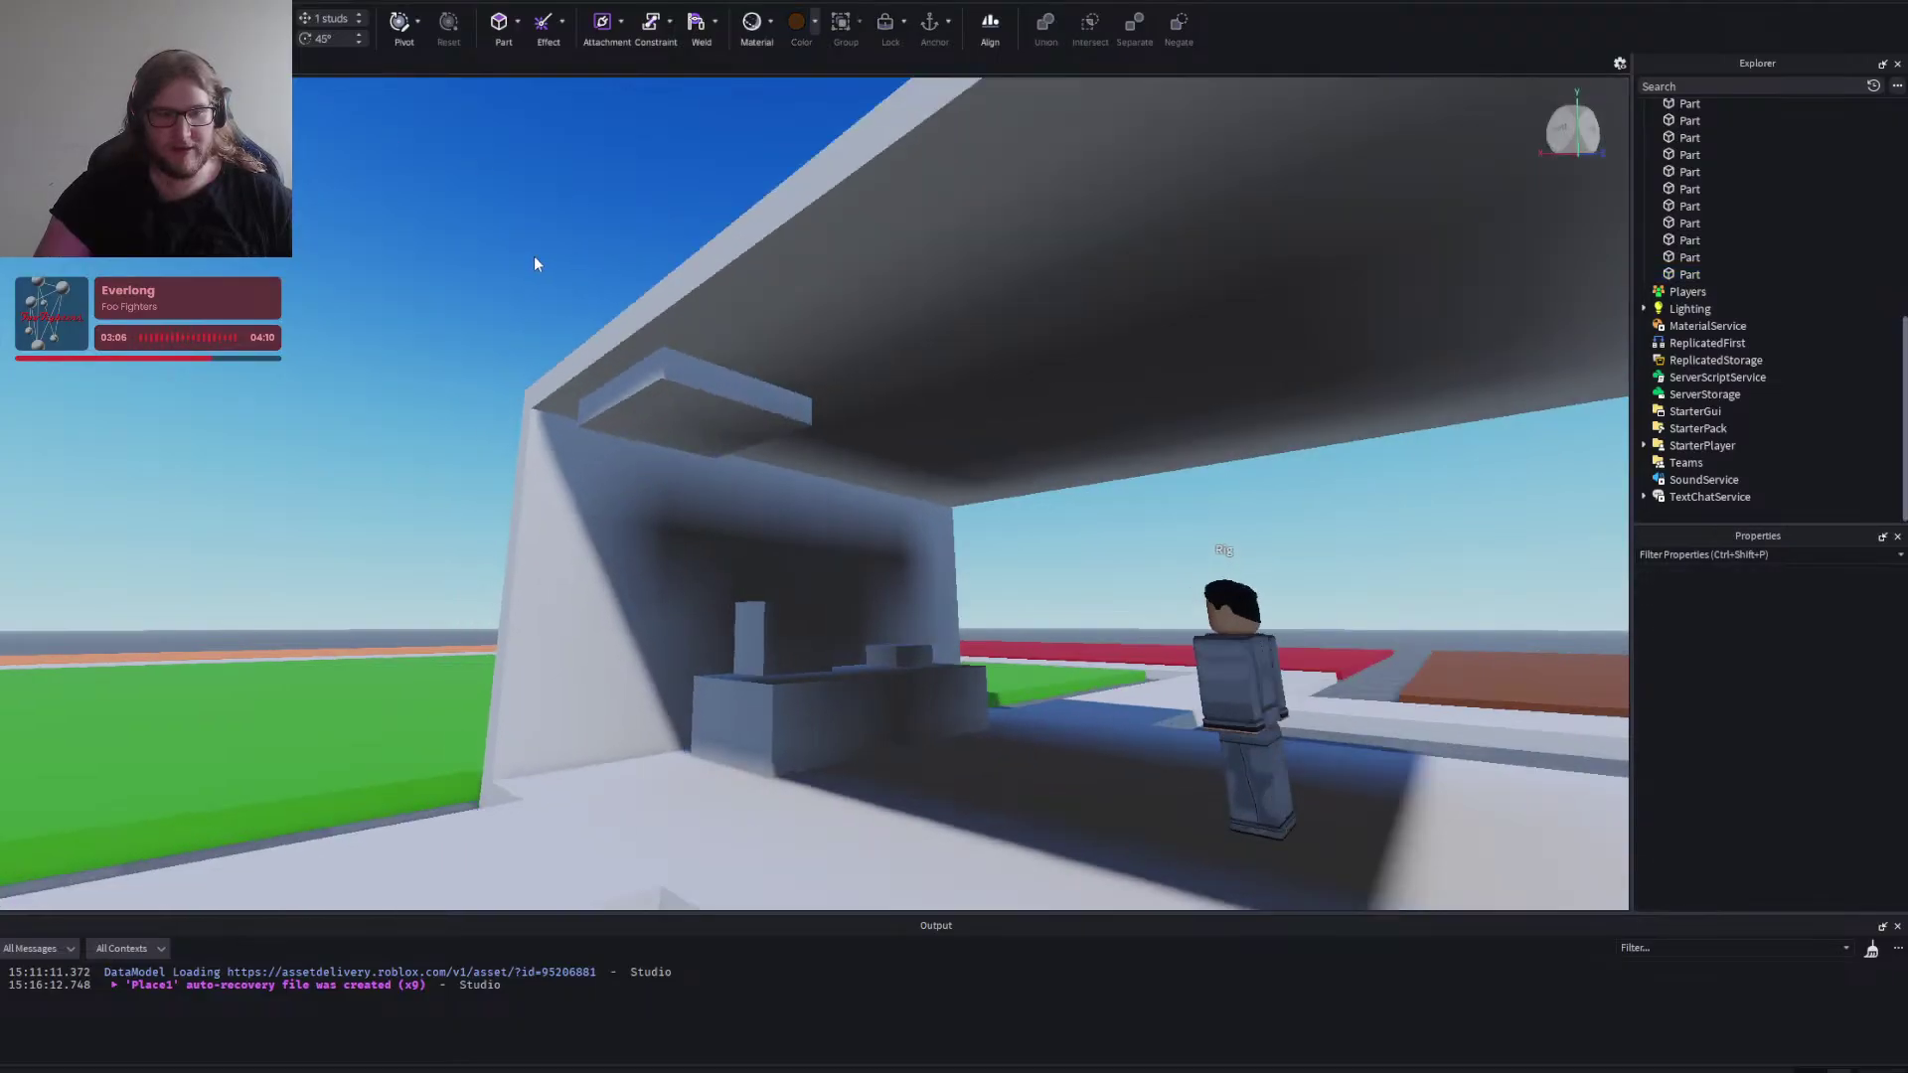
key(s)
key(w)
key(d)
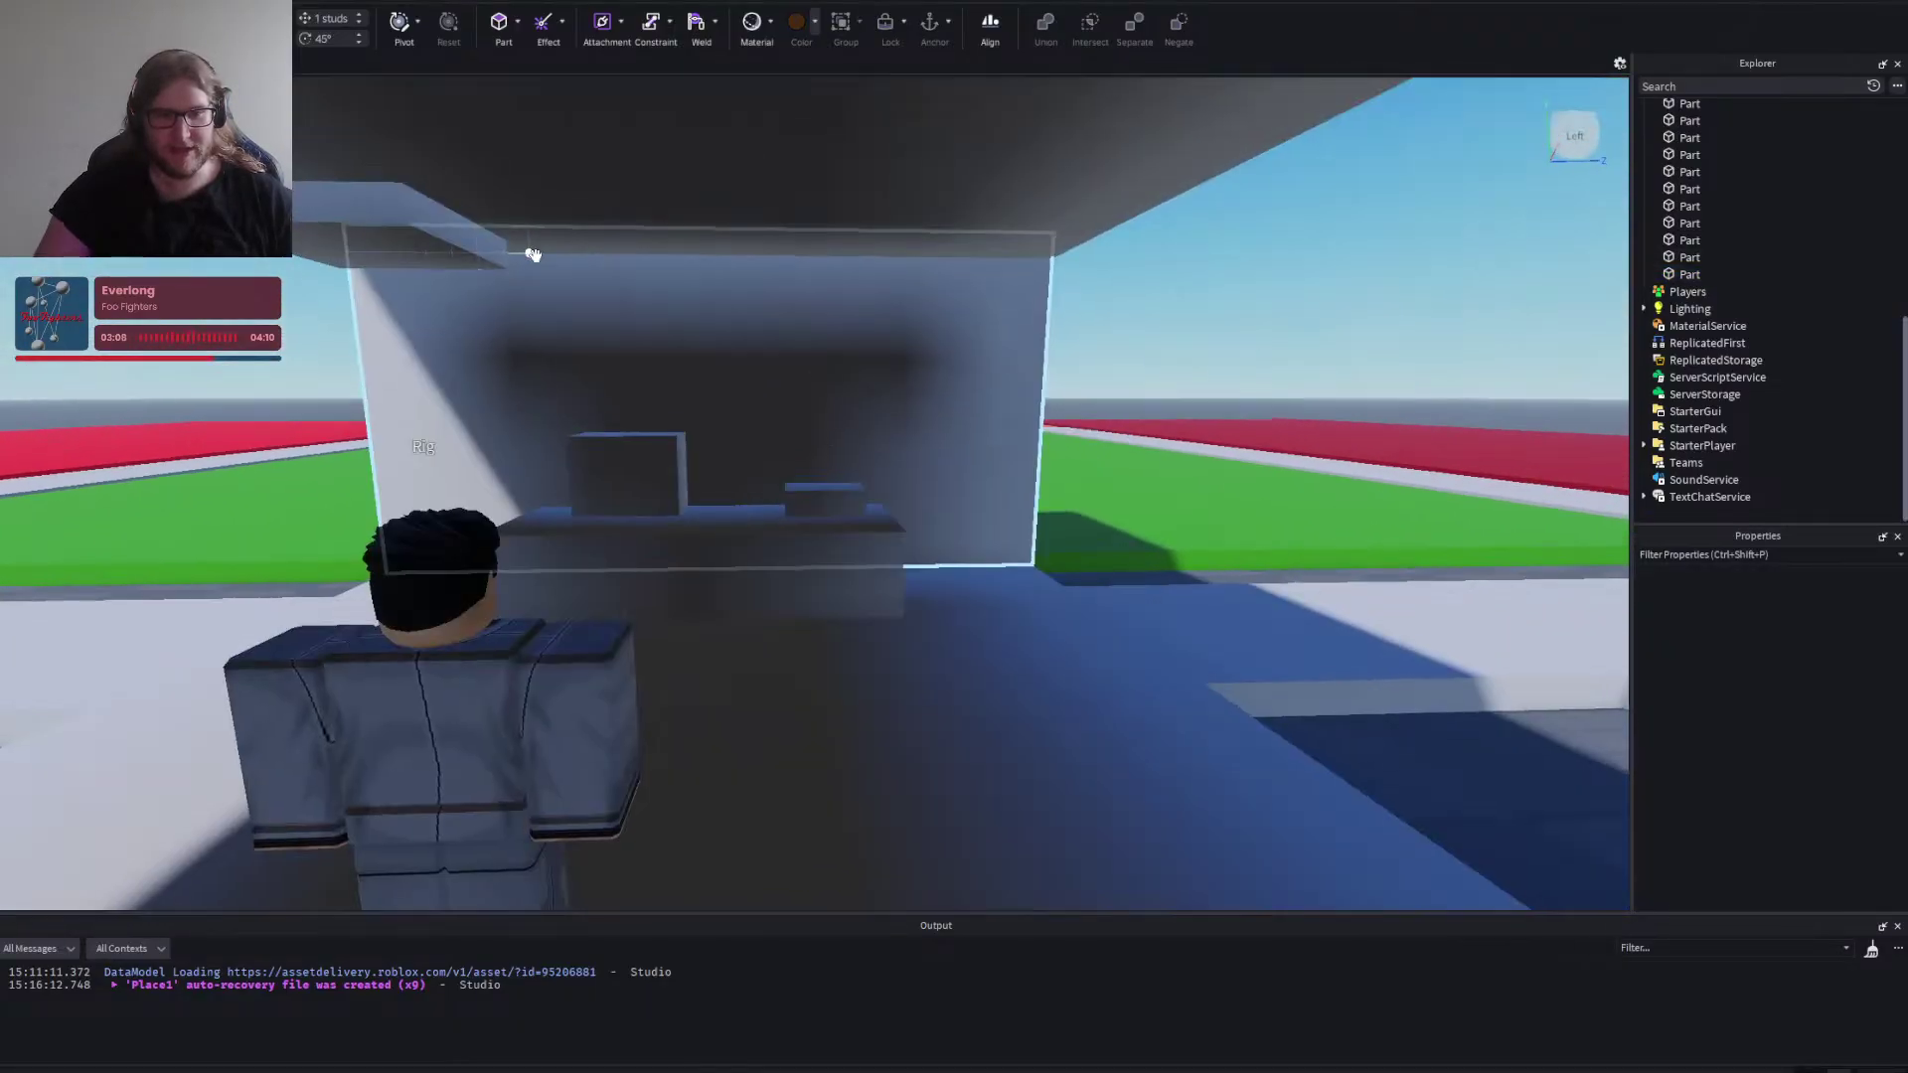
key(s)
scroll(534, 256, up, 8)
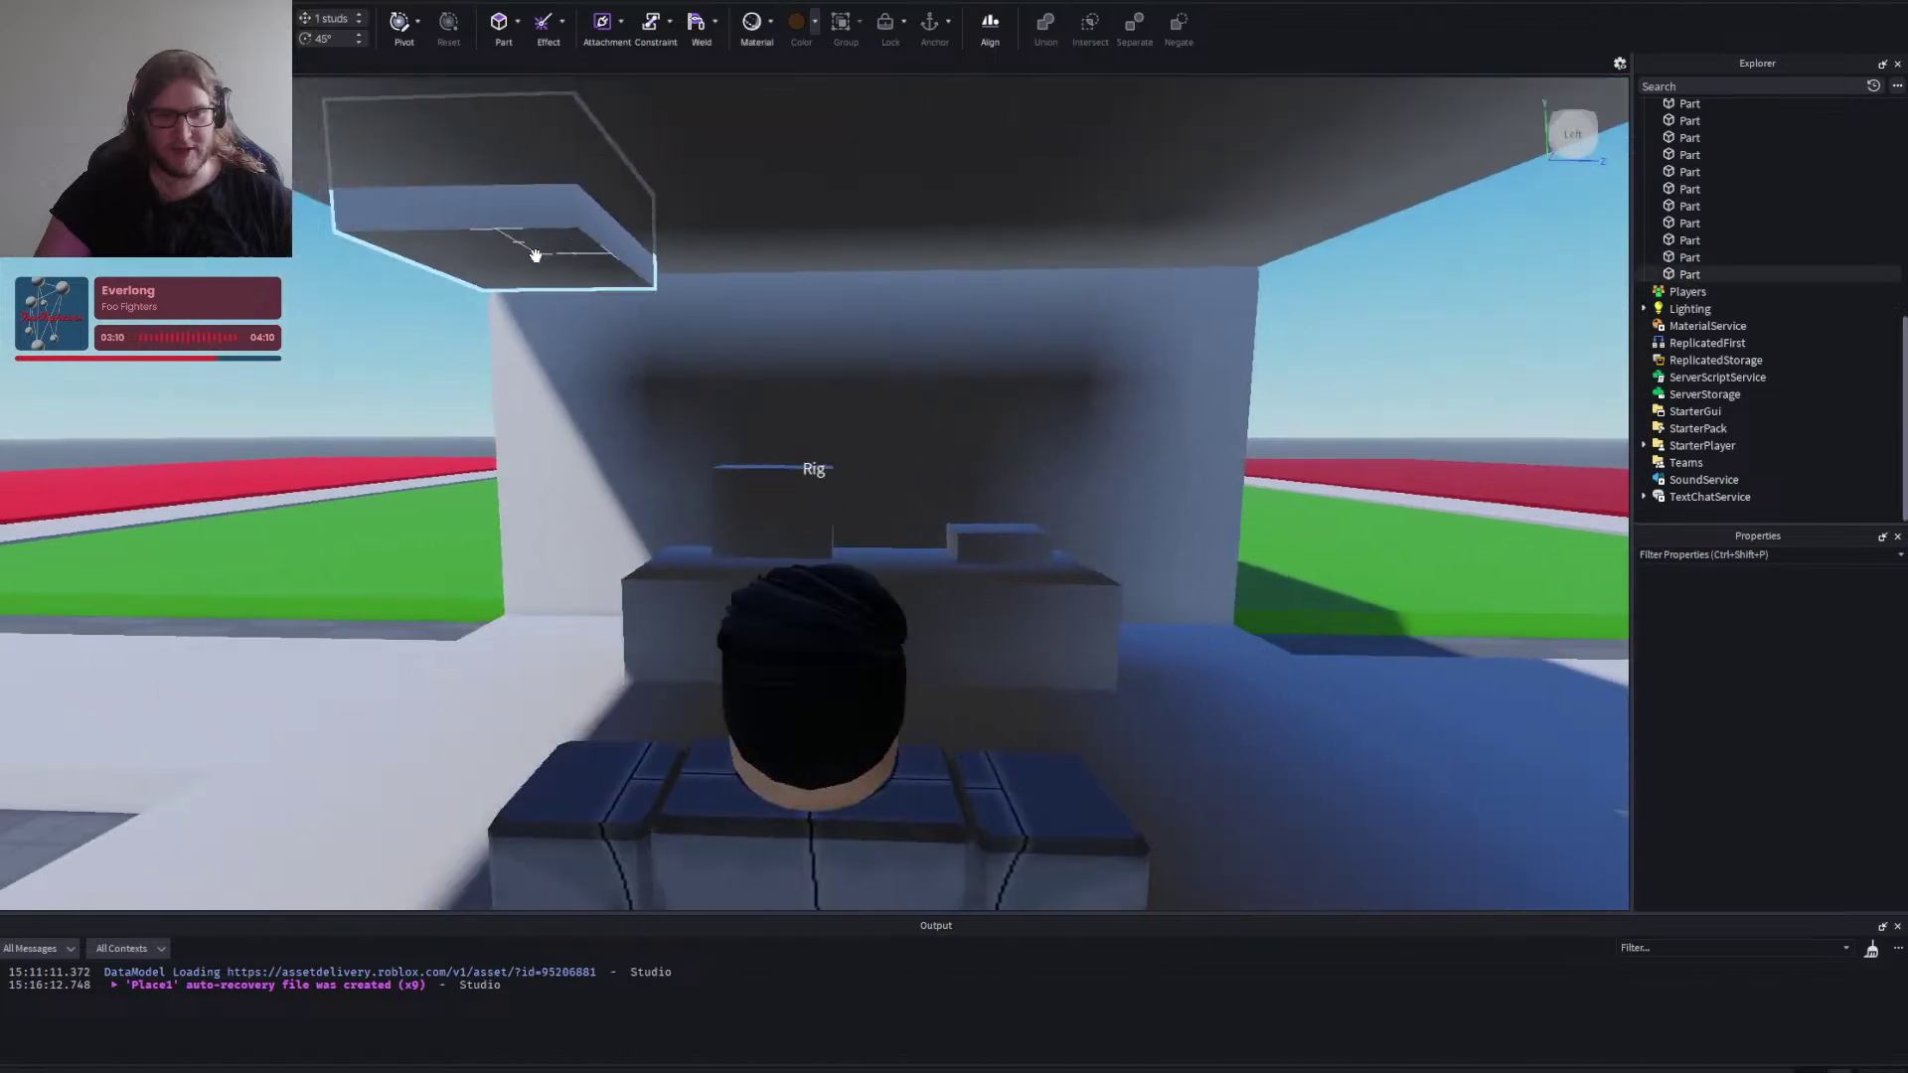
key(d)
key(a)
key(d)
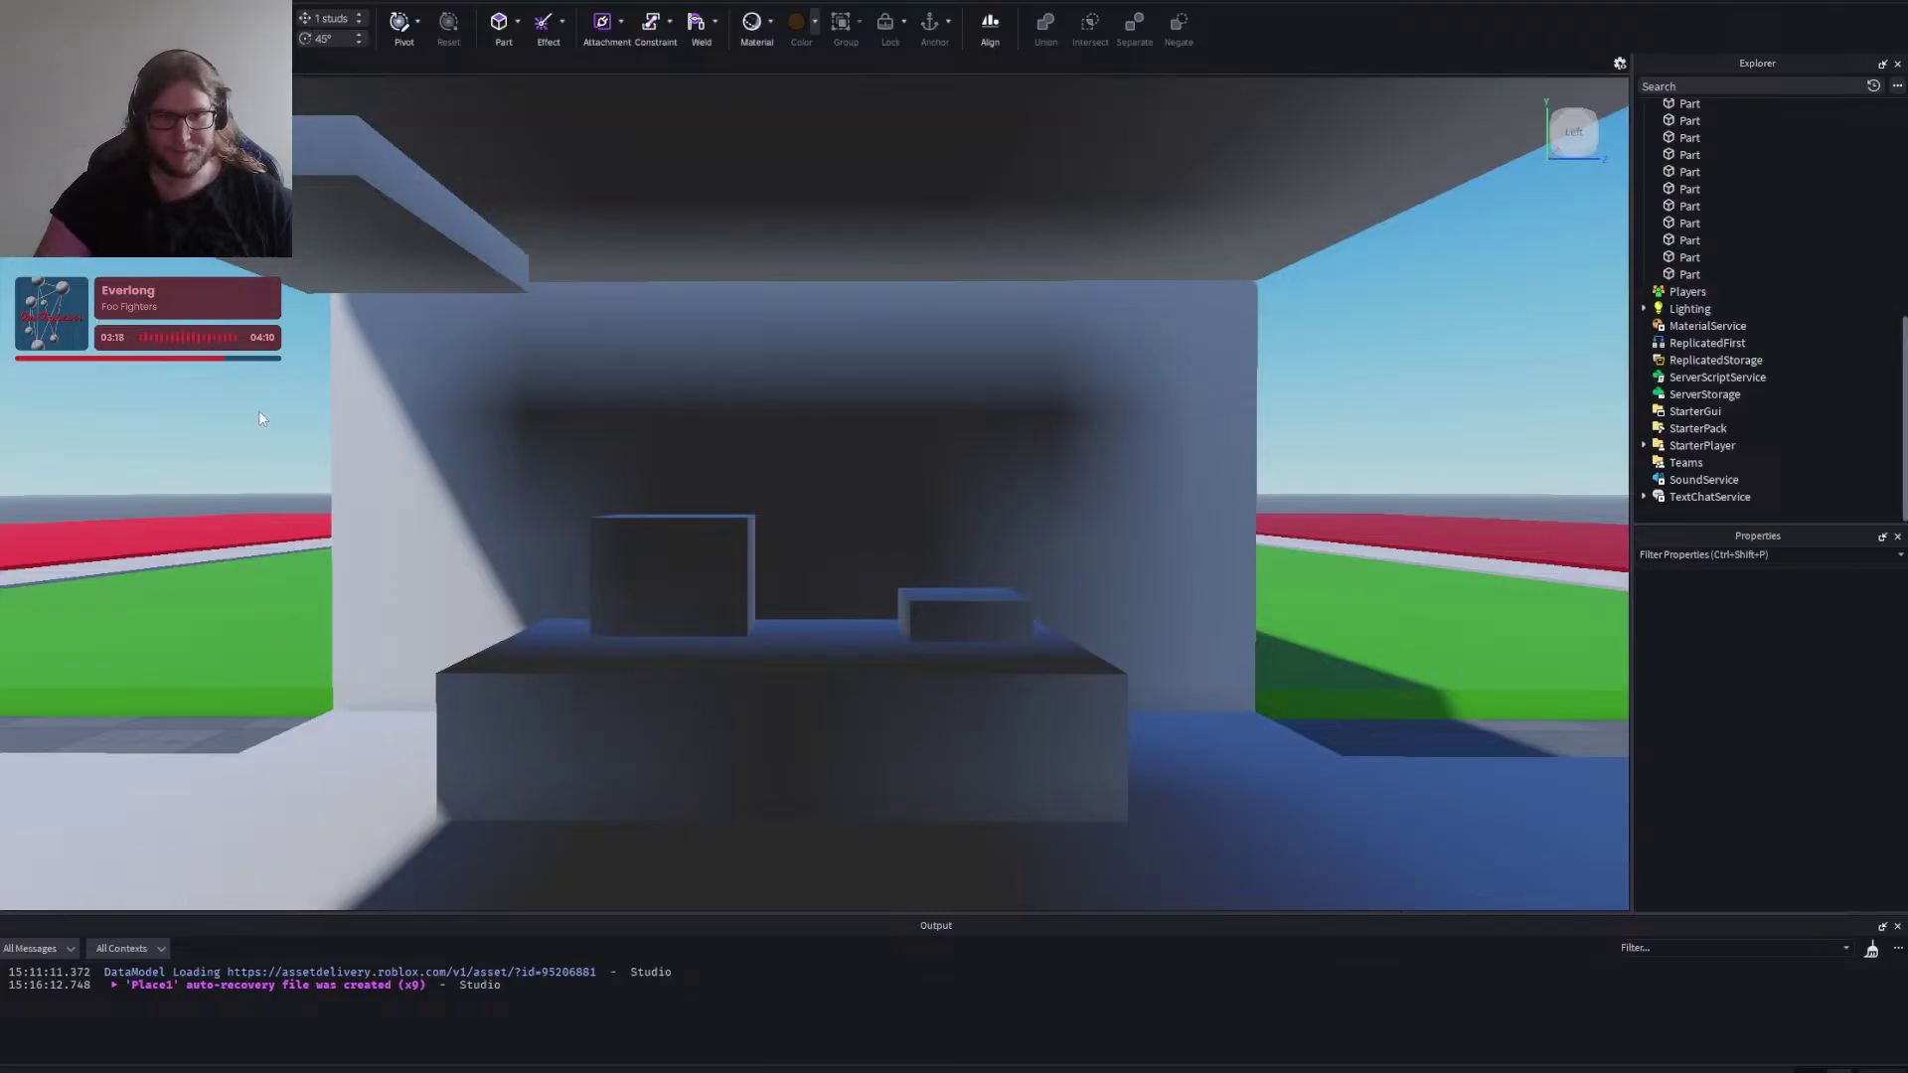
Shift the ceiling block slightly inward from the side edge of the back wall.
click(392, 242)
drag(475, 190, 505, 187)
click(167, 381)
key(s)
key(a)
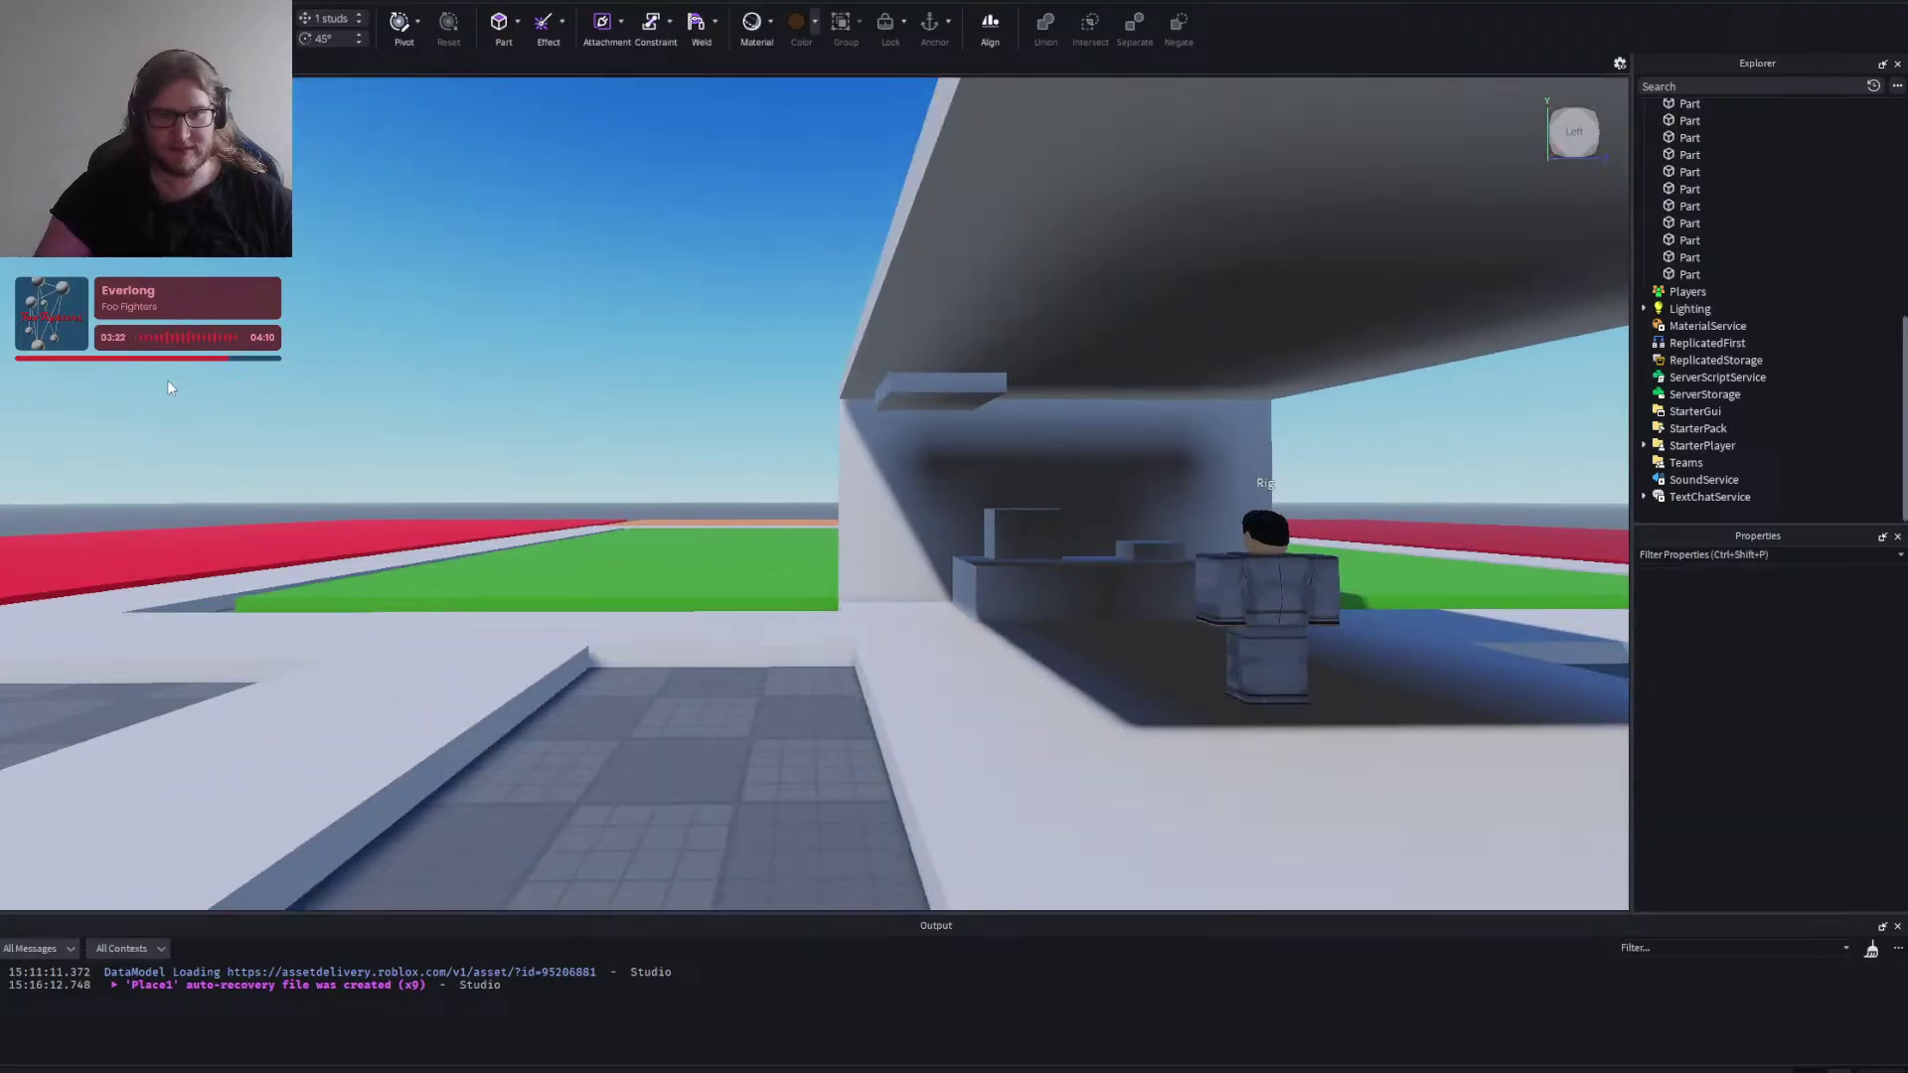
Examine the office and the whole colour-coded floor plan from above.
key(s)
key(e)
key(w)
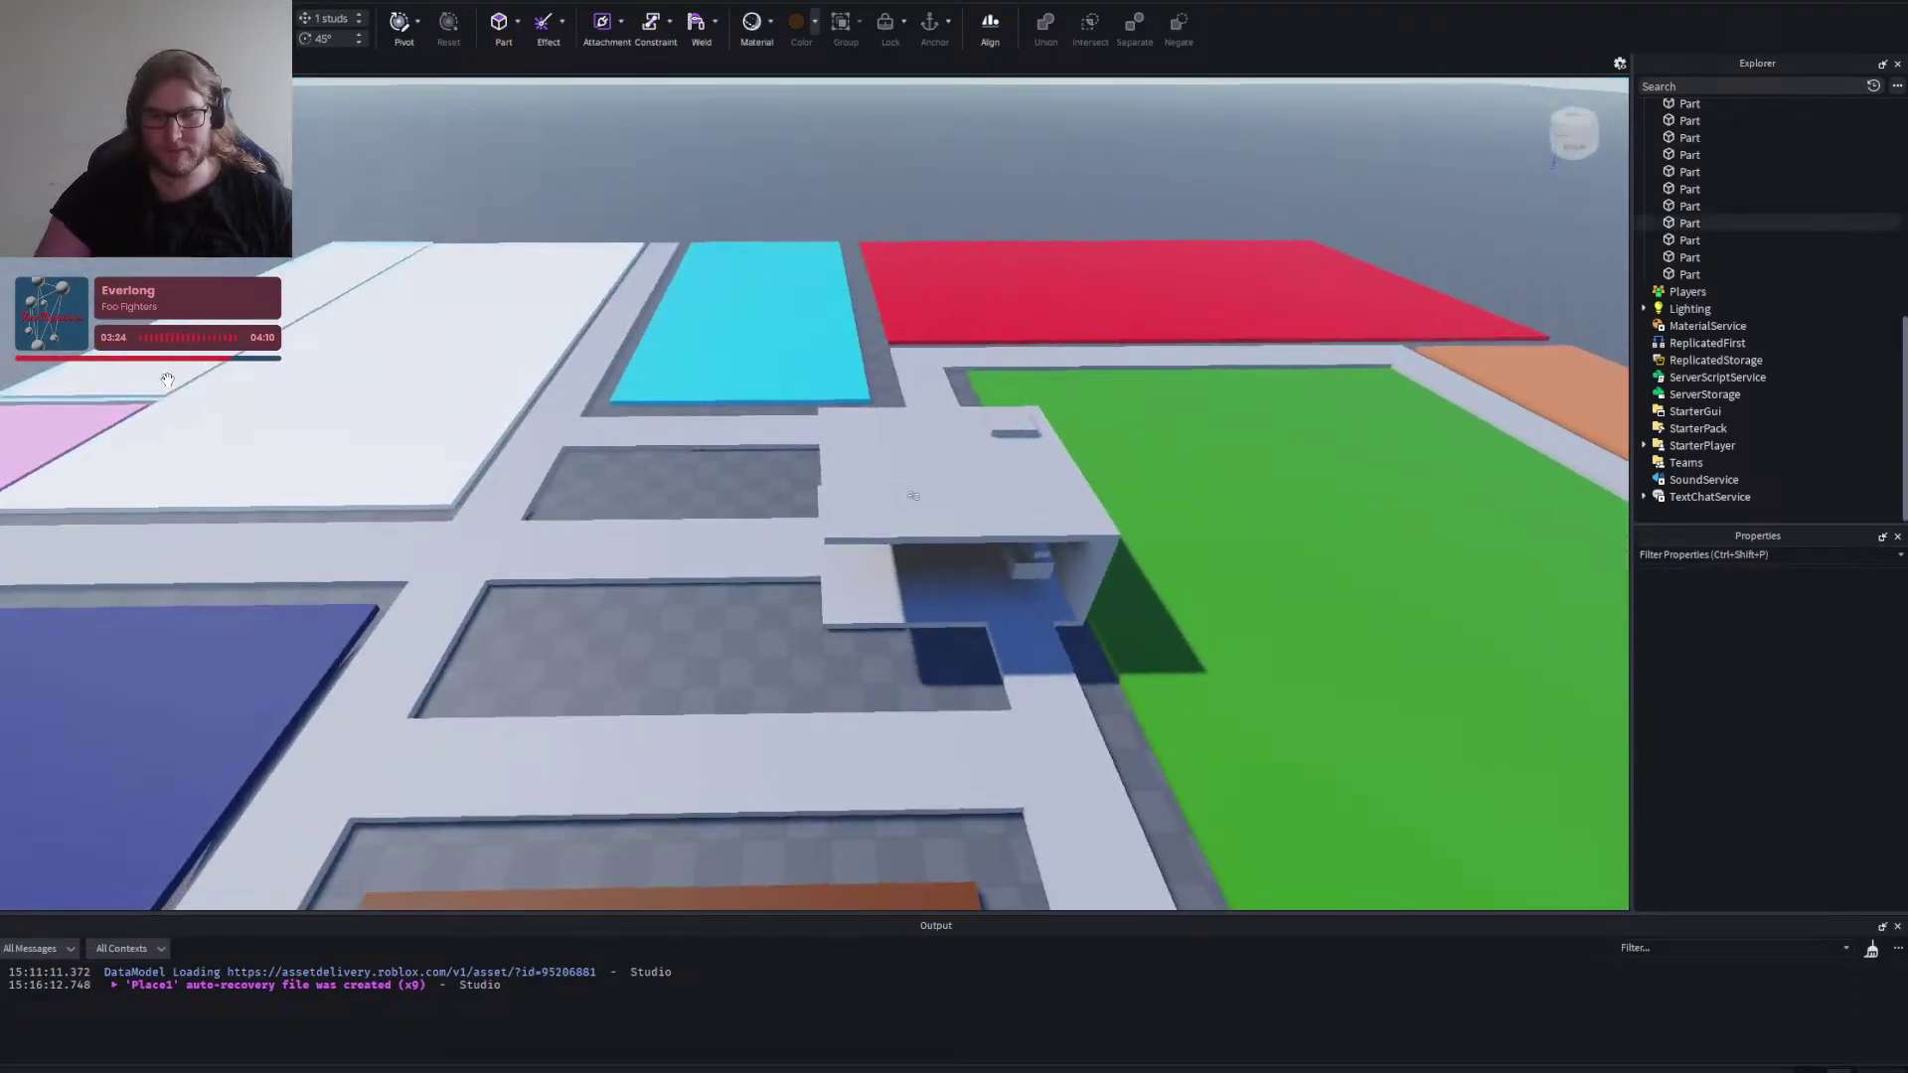
right_click(664, 629)
key(a)
key(s)
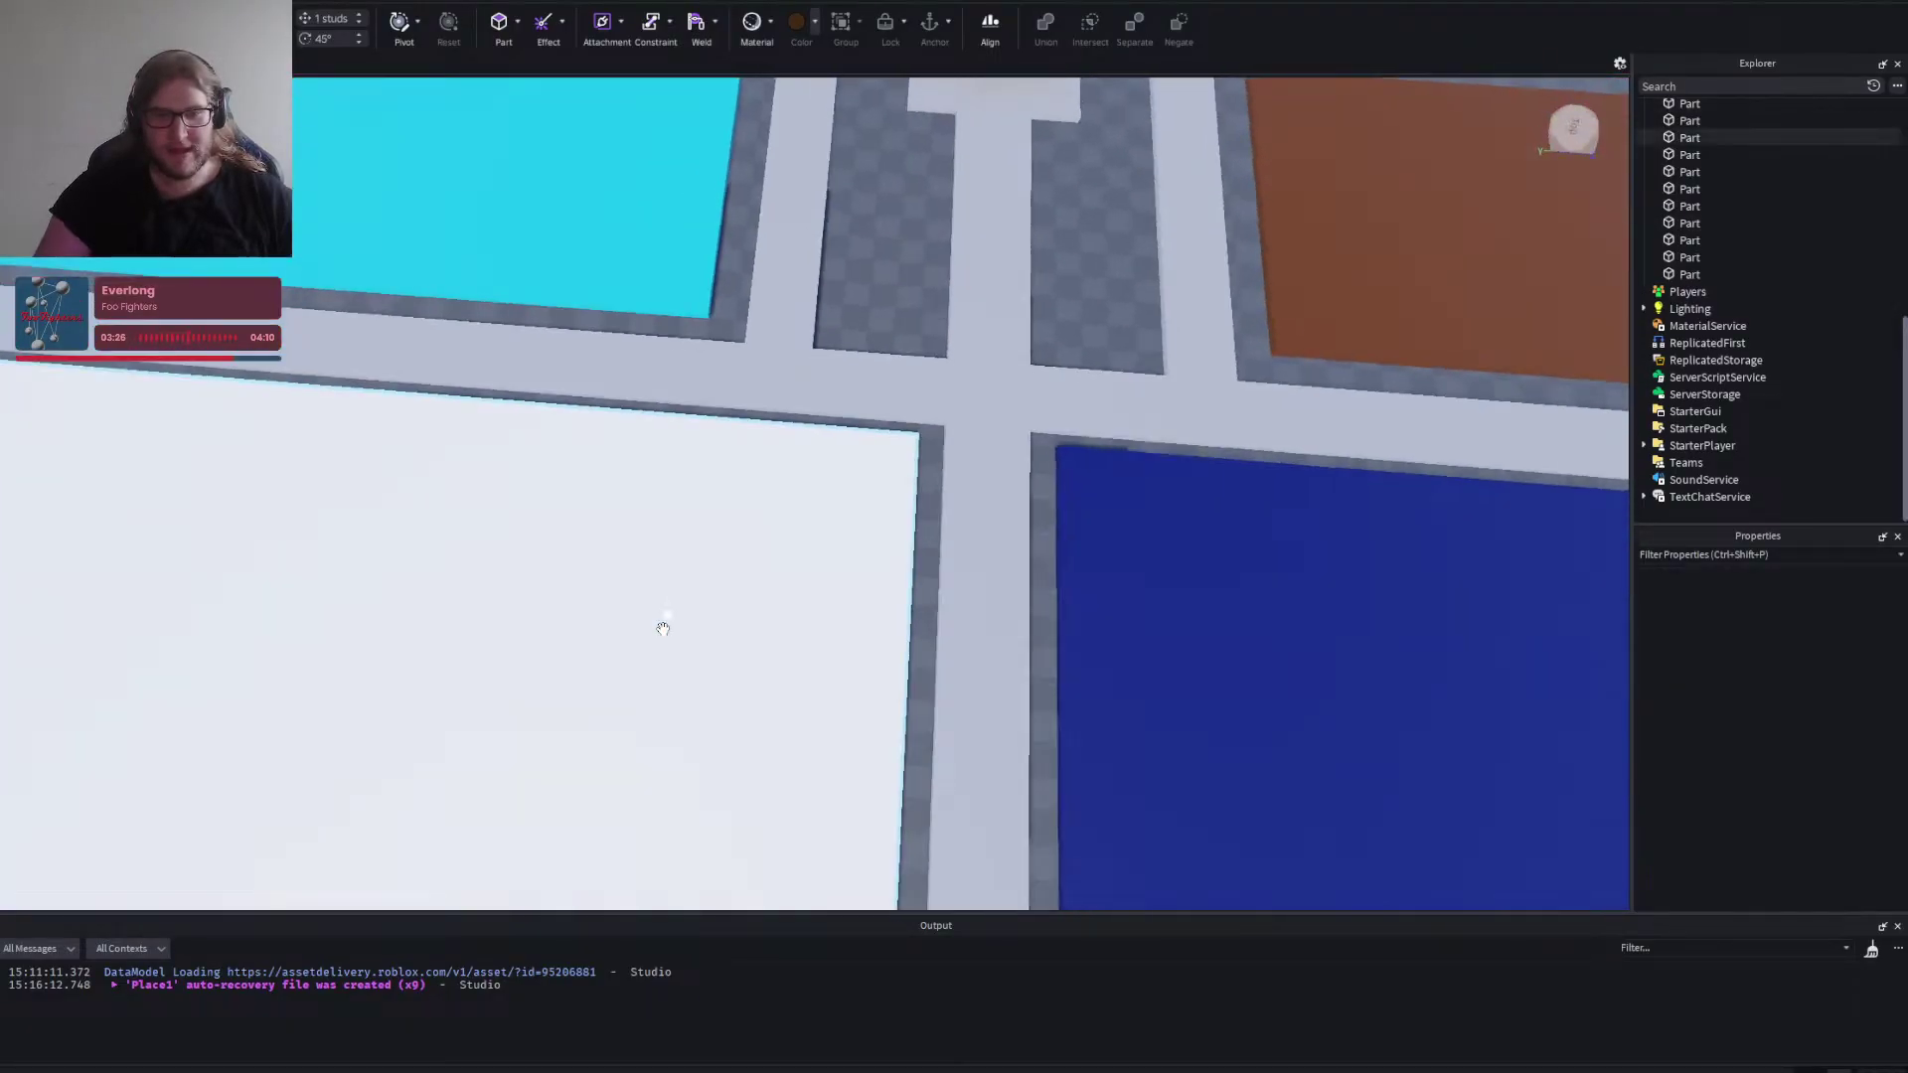
scroll(664, 629, down, 6)
right_click(1345, 555)
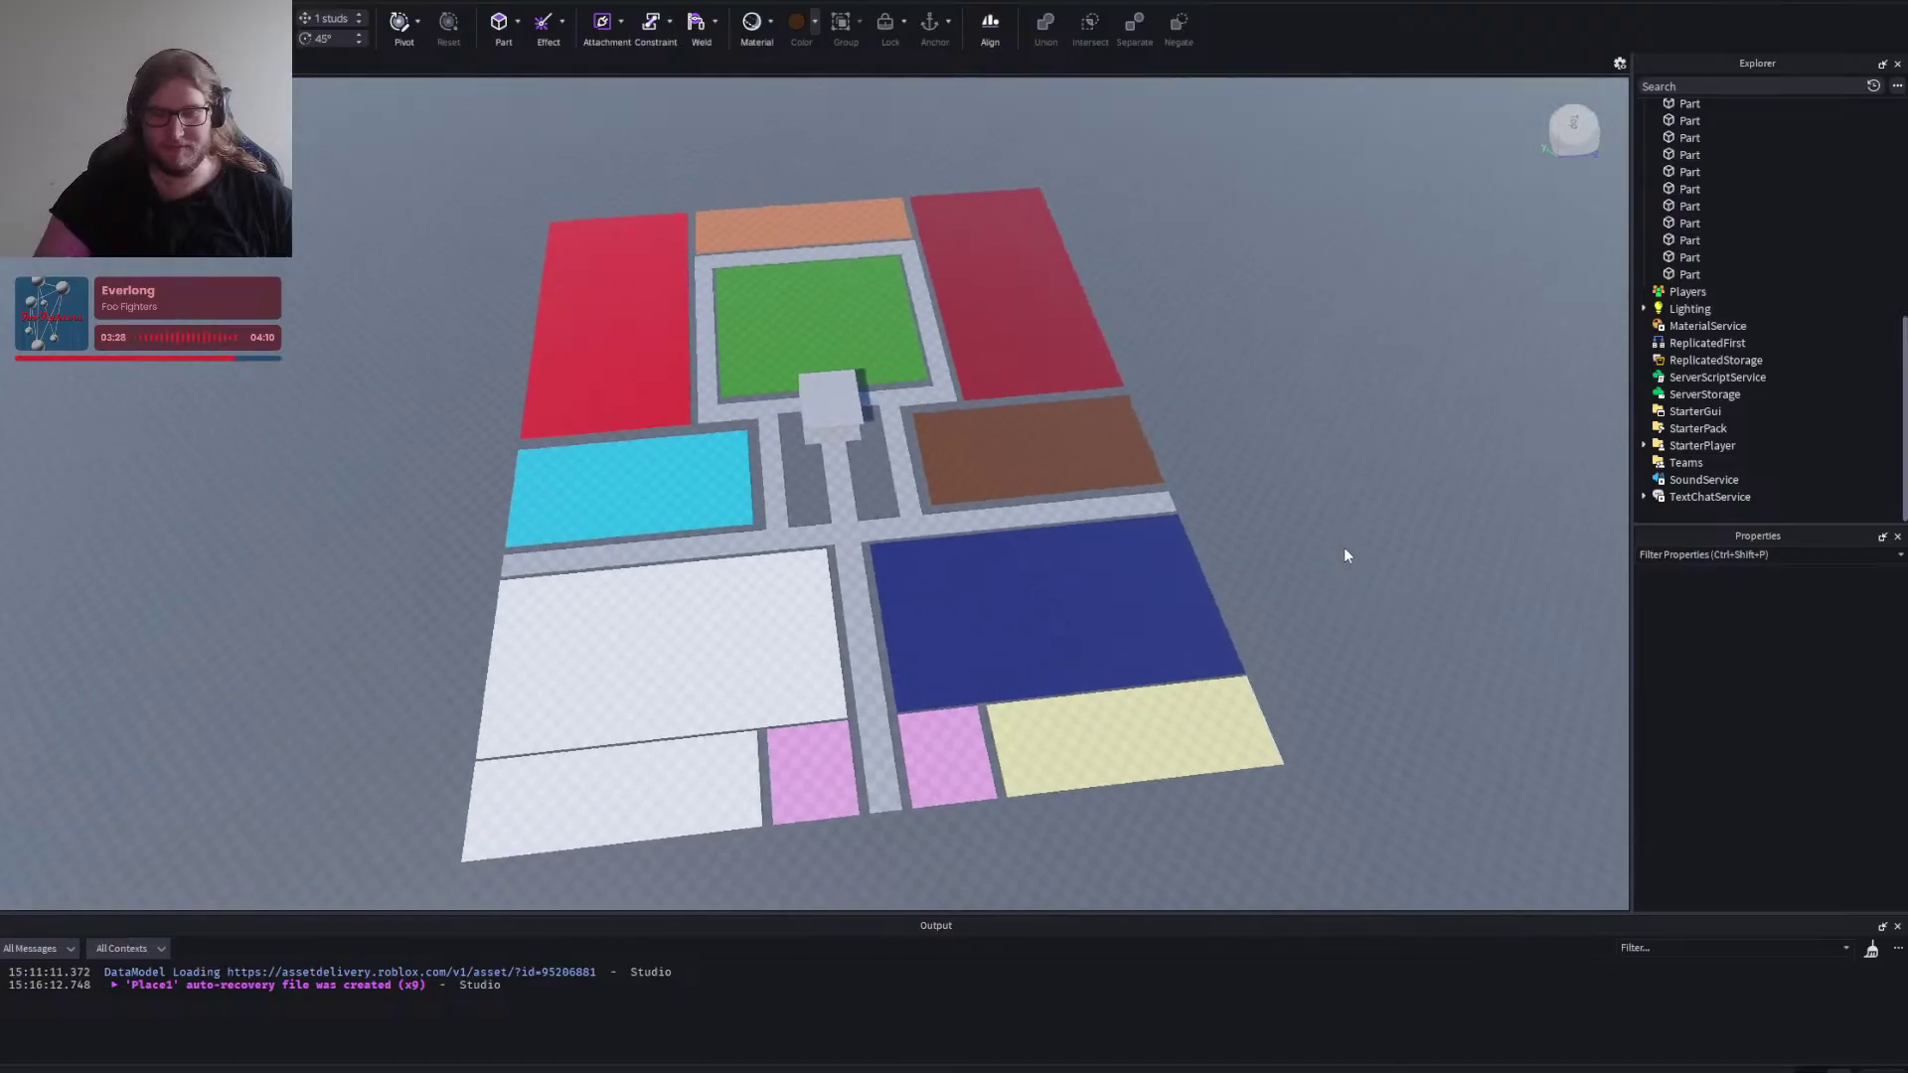
key(w)
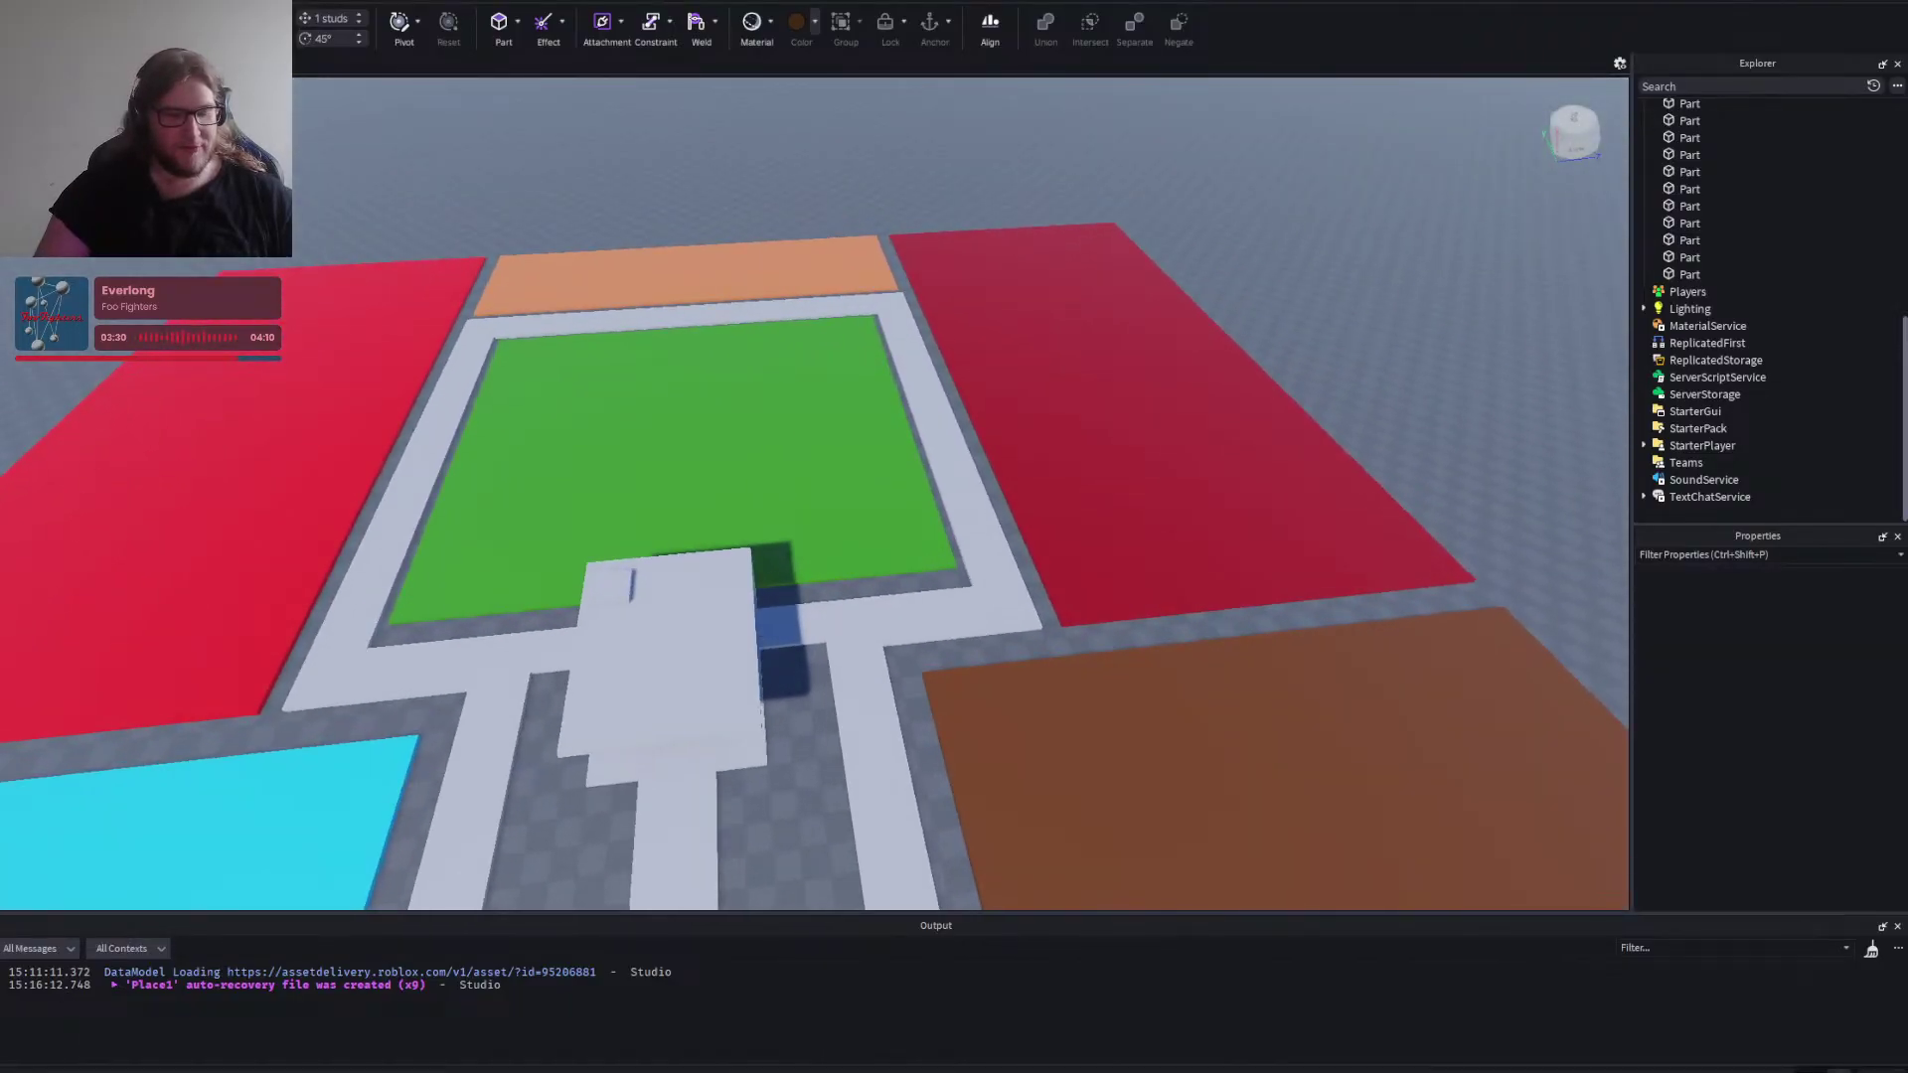
Review the Security and Maintenance descriptions in the Notepad design notes, comparing them with the office area in Roblox Studio.
key(alt+Tab)
scroll(775, 617, up, 6)
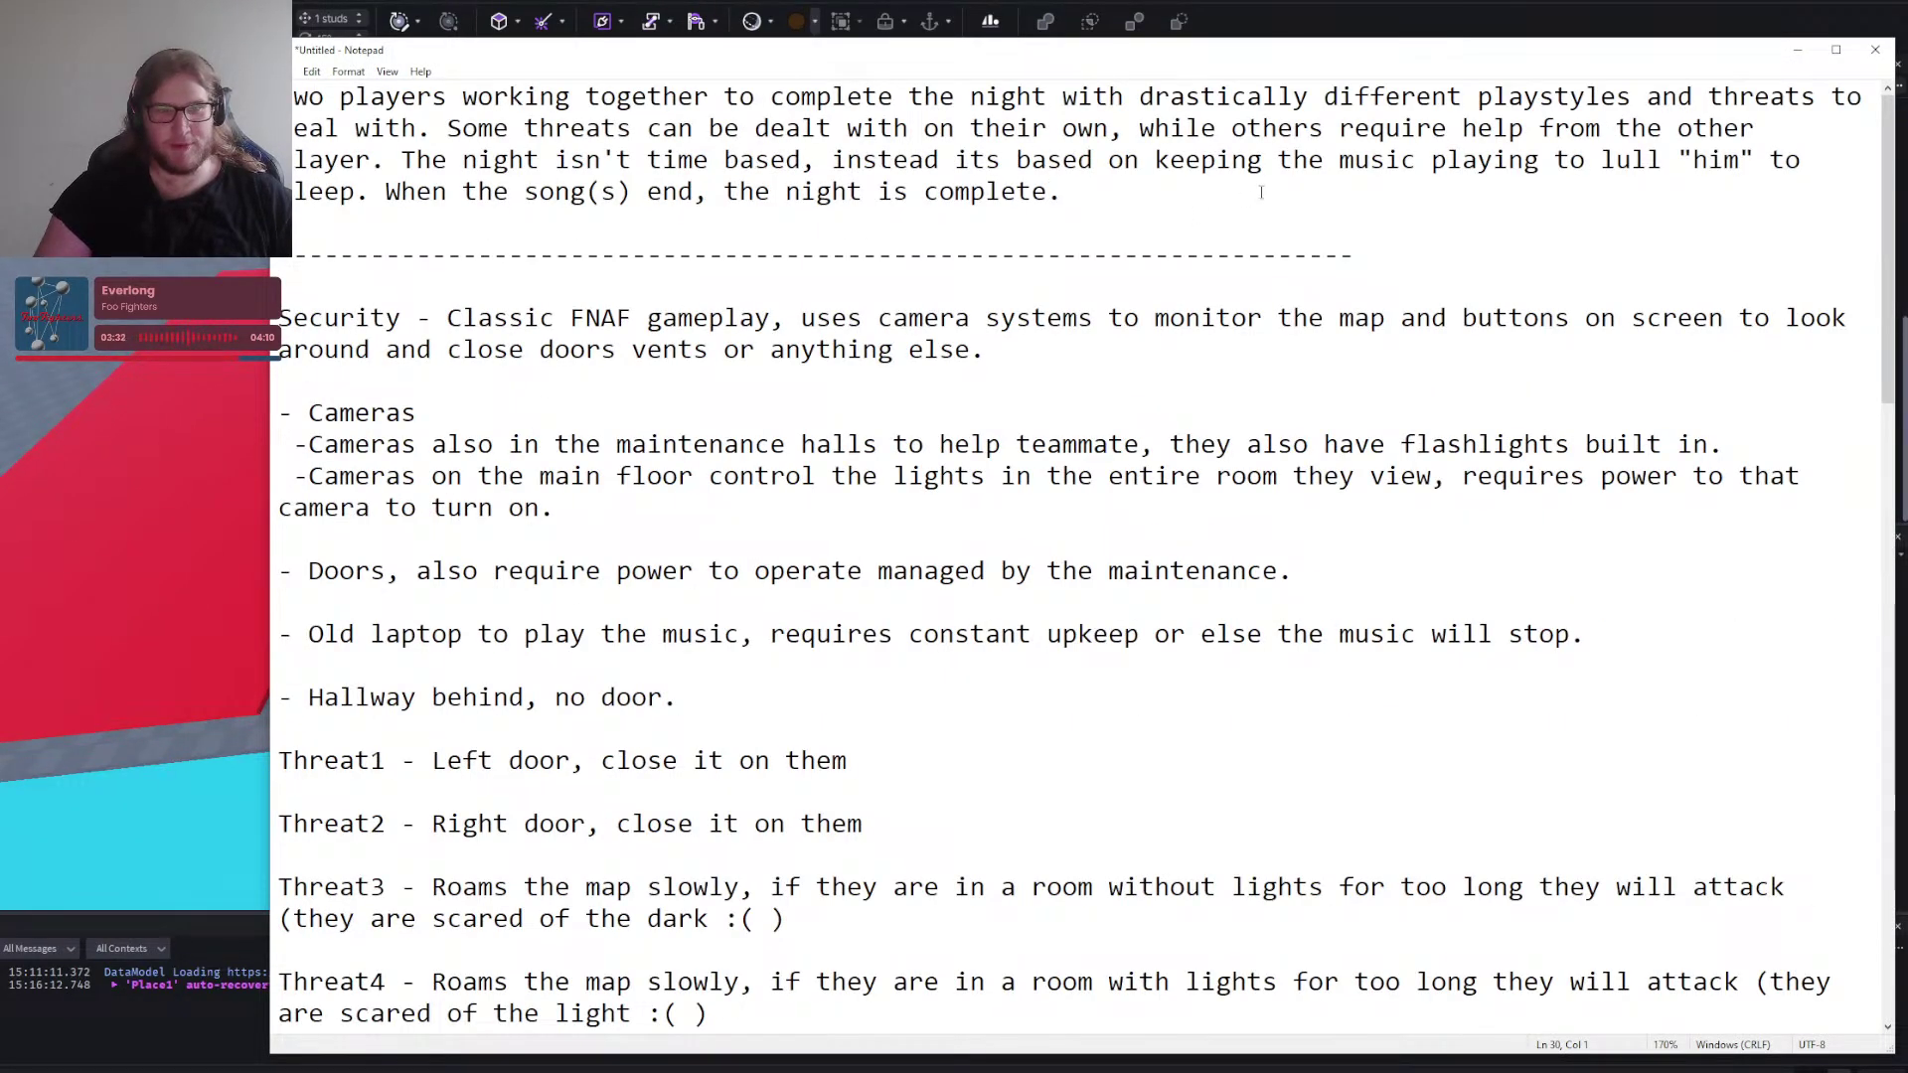
drag(1261, 191, 534, 159)
click(626, 318)
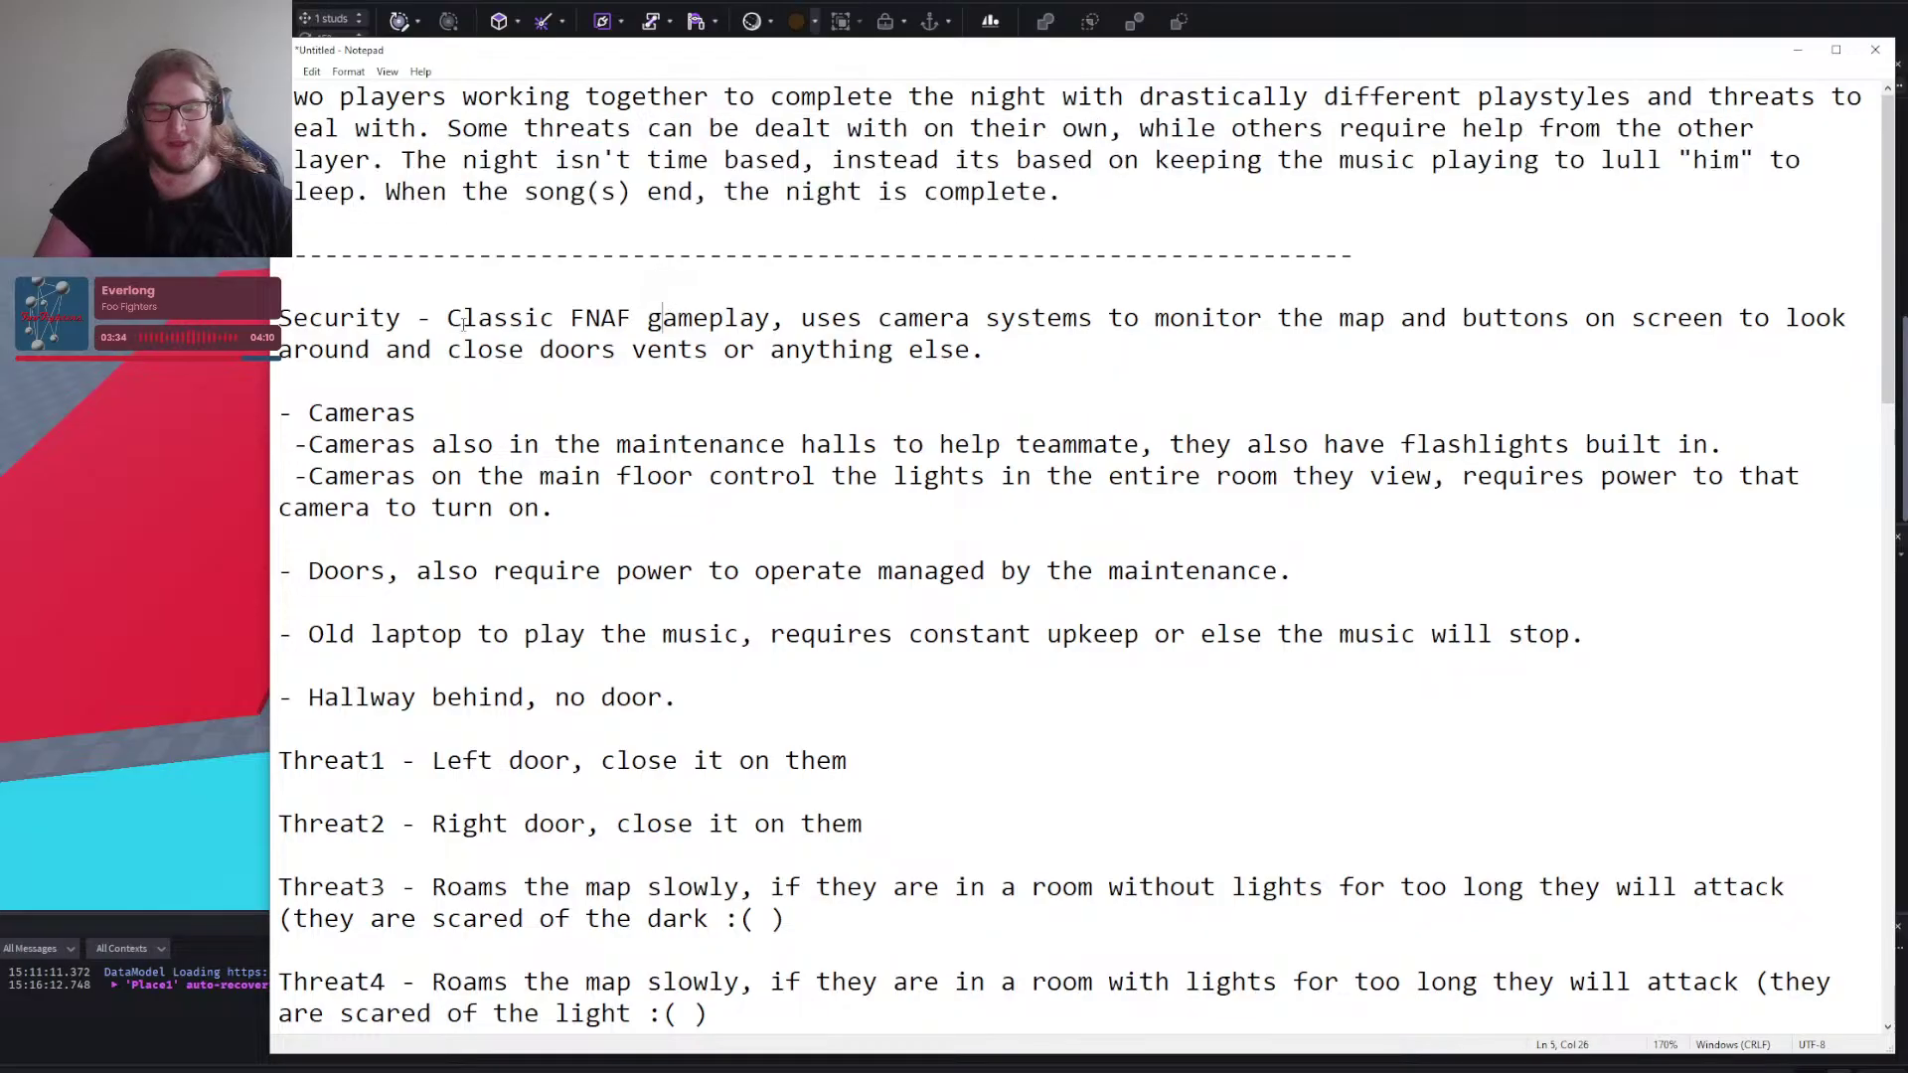
key(alt+Tab)
key(w)
key(a)
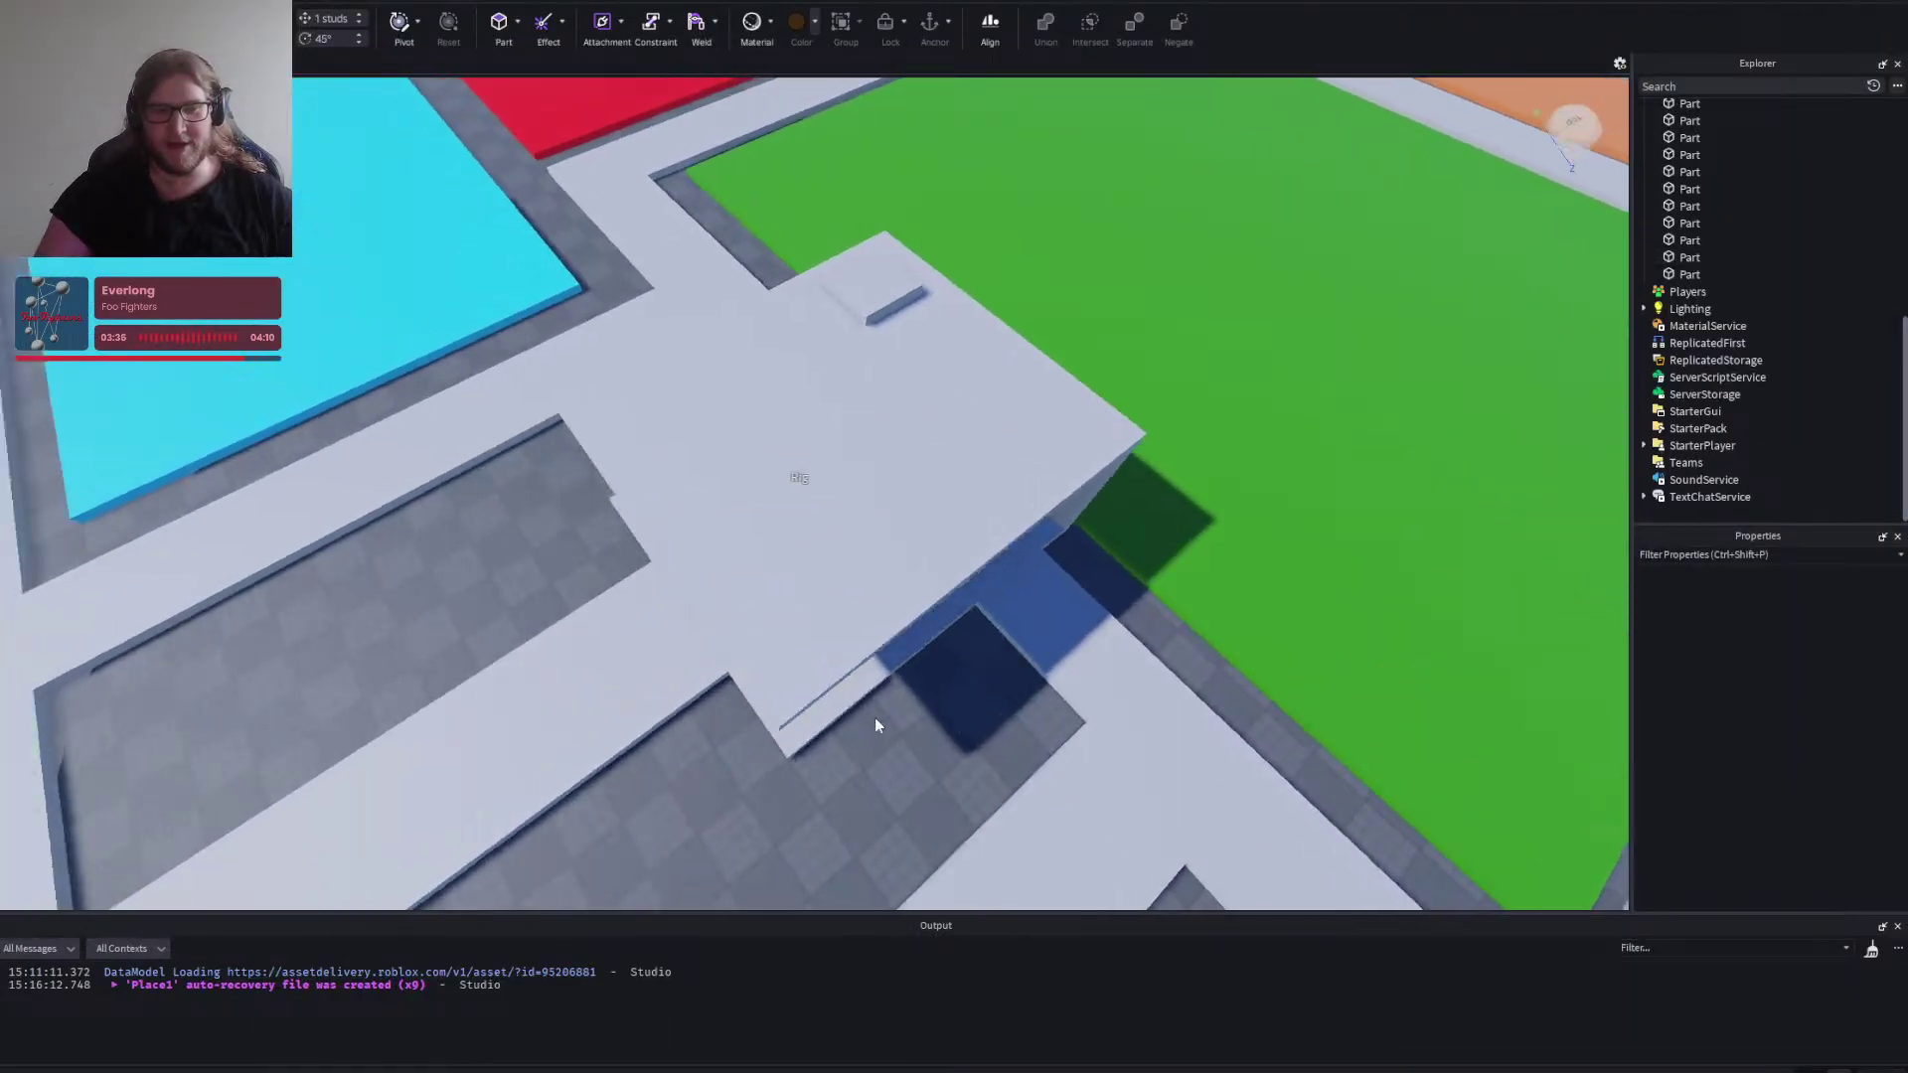
key(s)
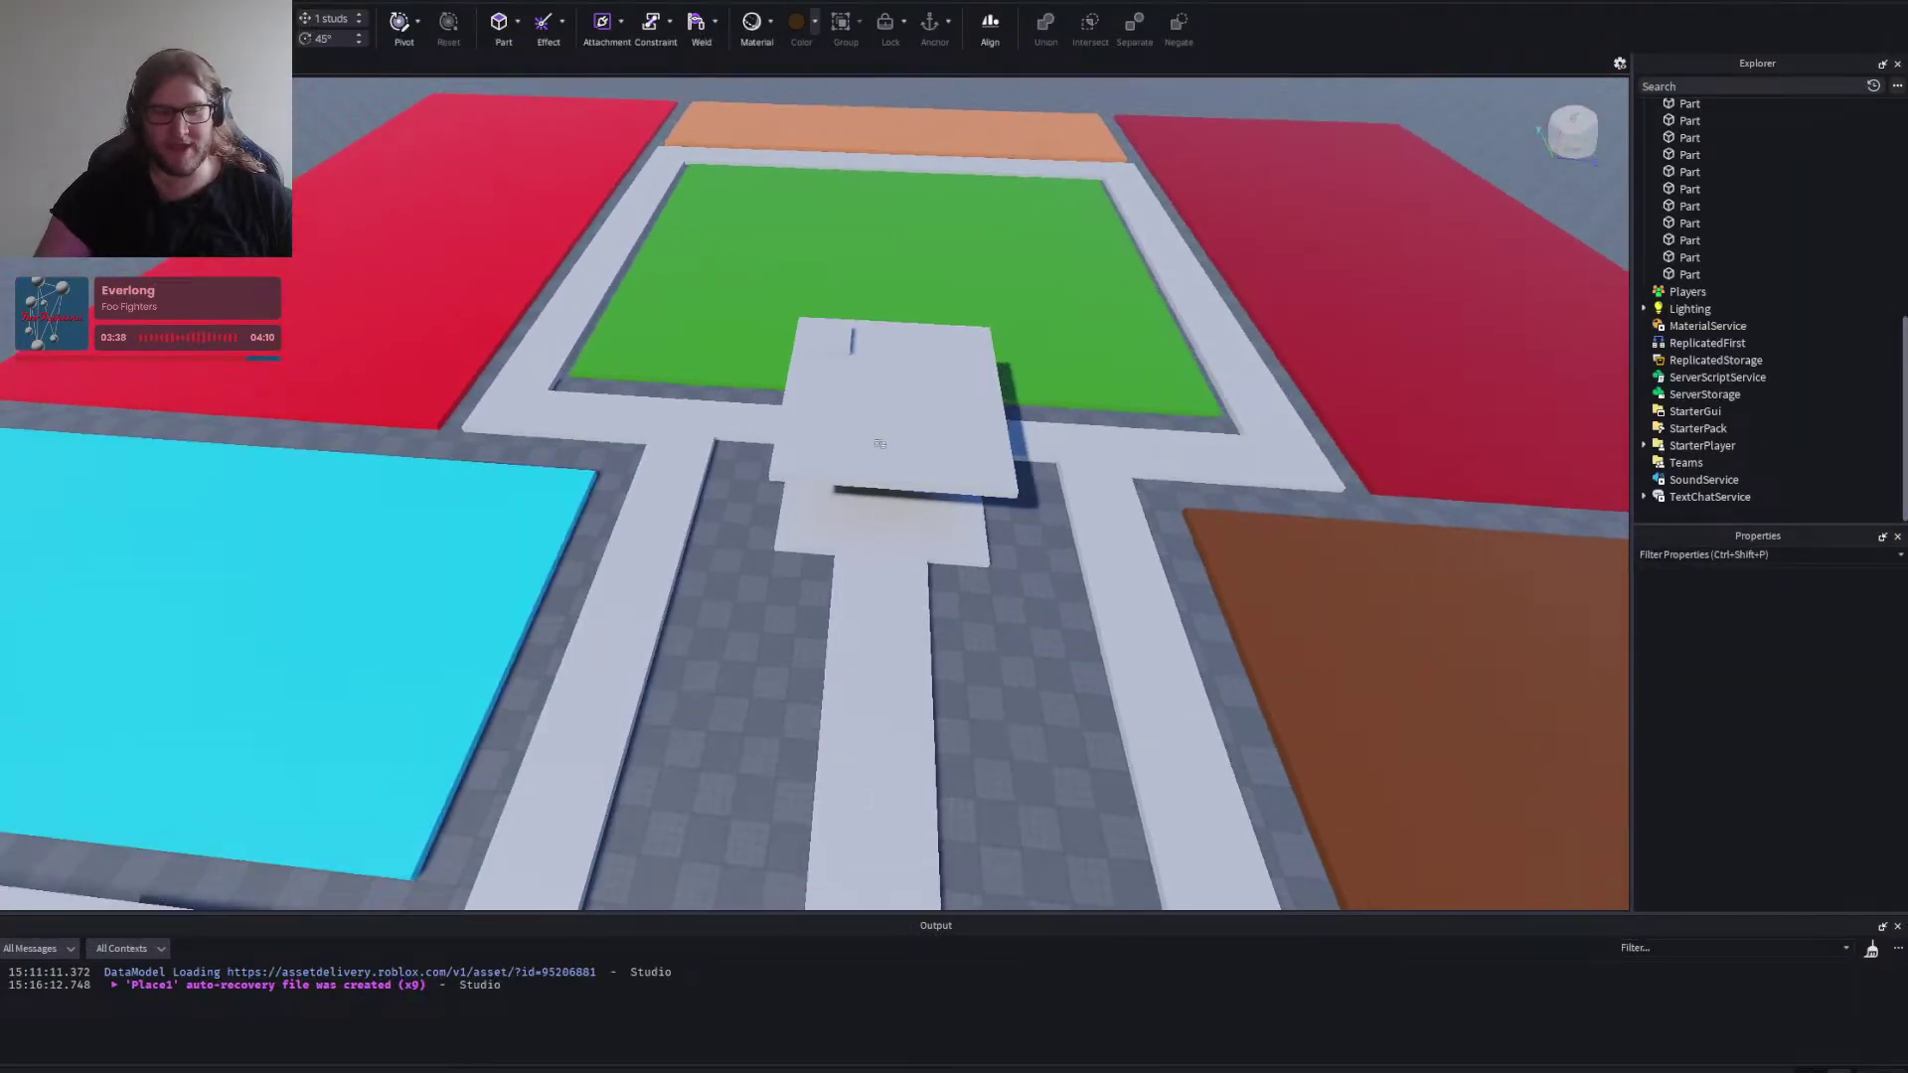
key(alt+Tab)
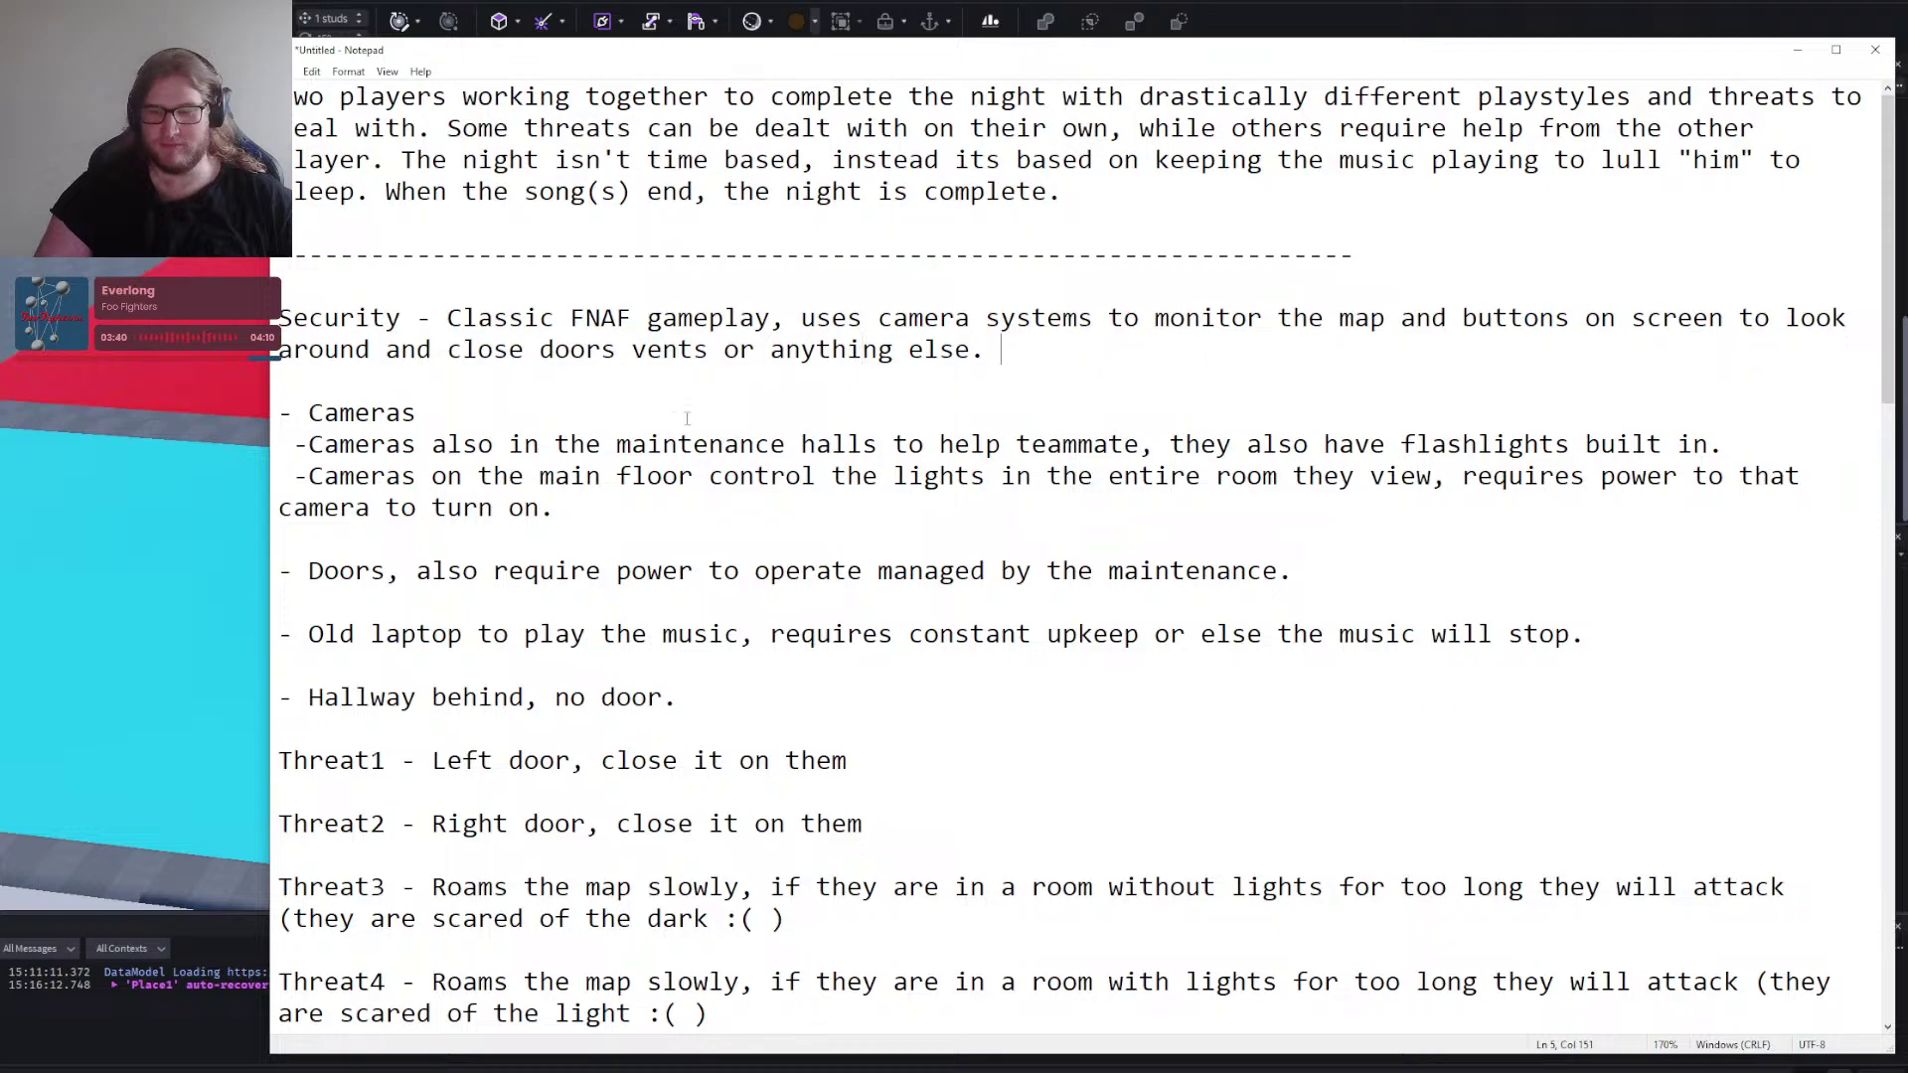
scroll(915, 587, down, 12)
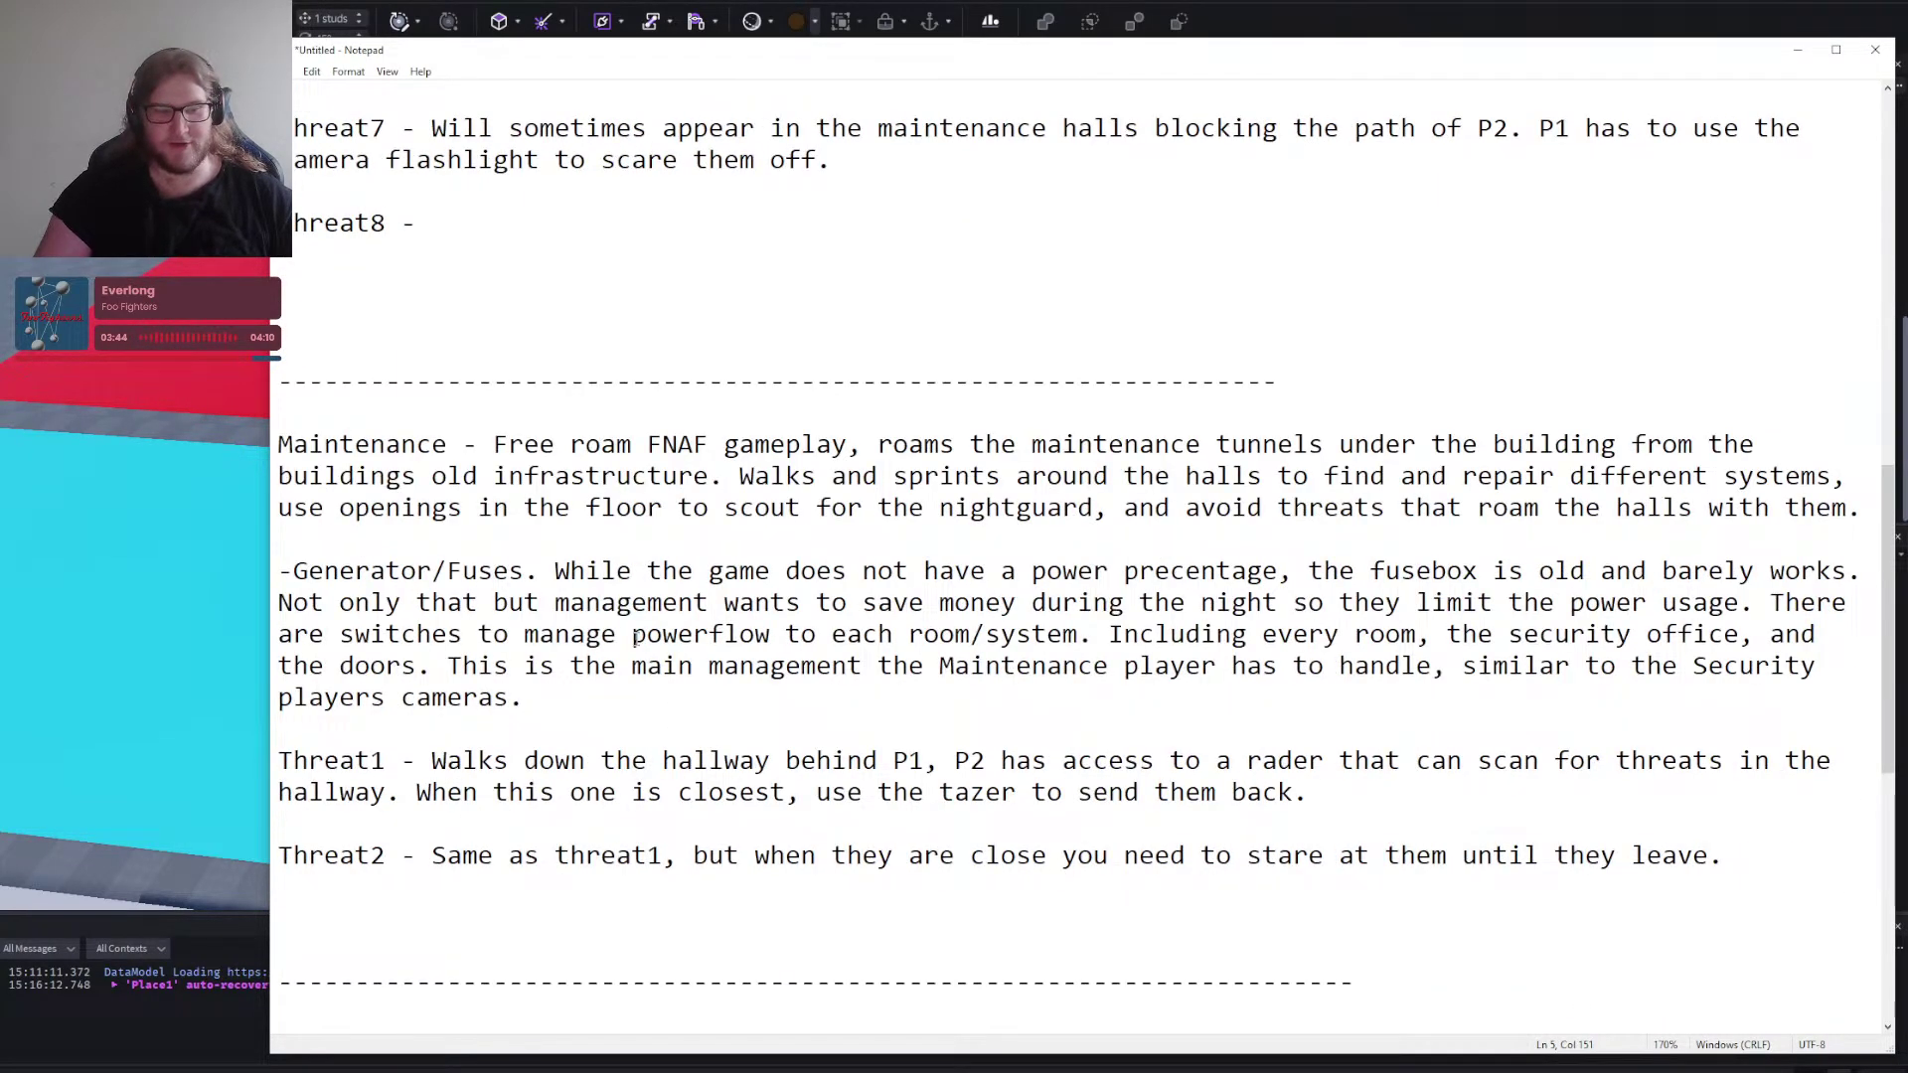
drag(454, 418, 862, 508)
click(1751, 556)
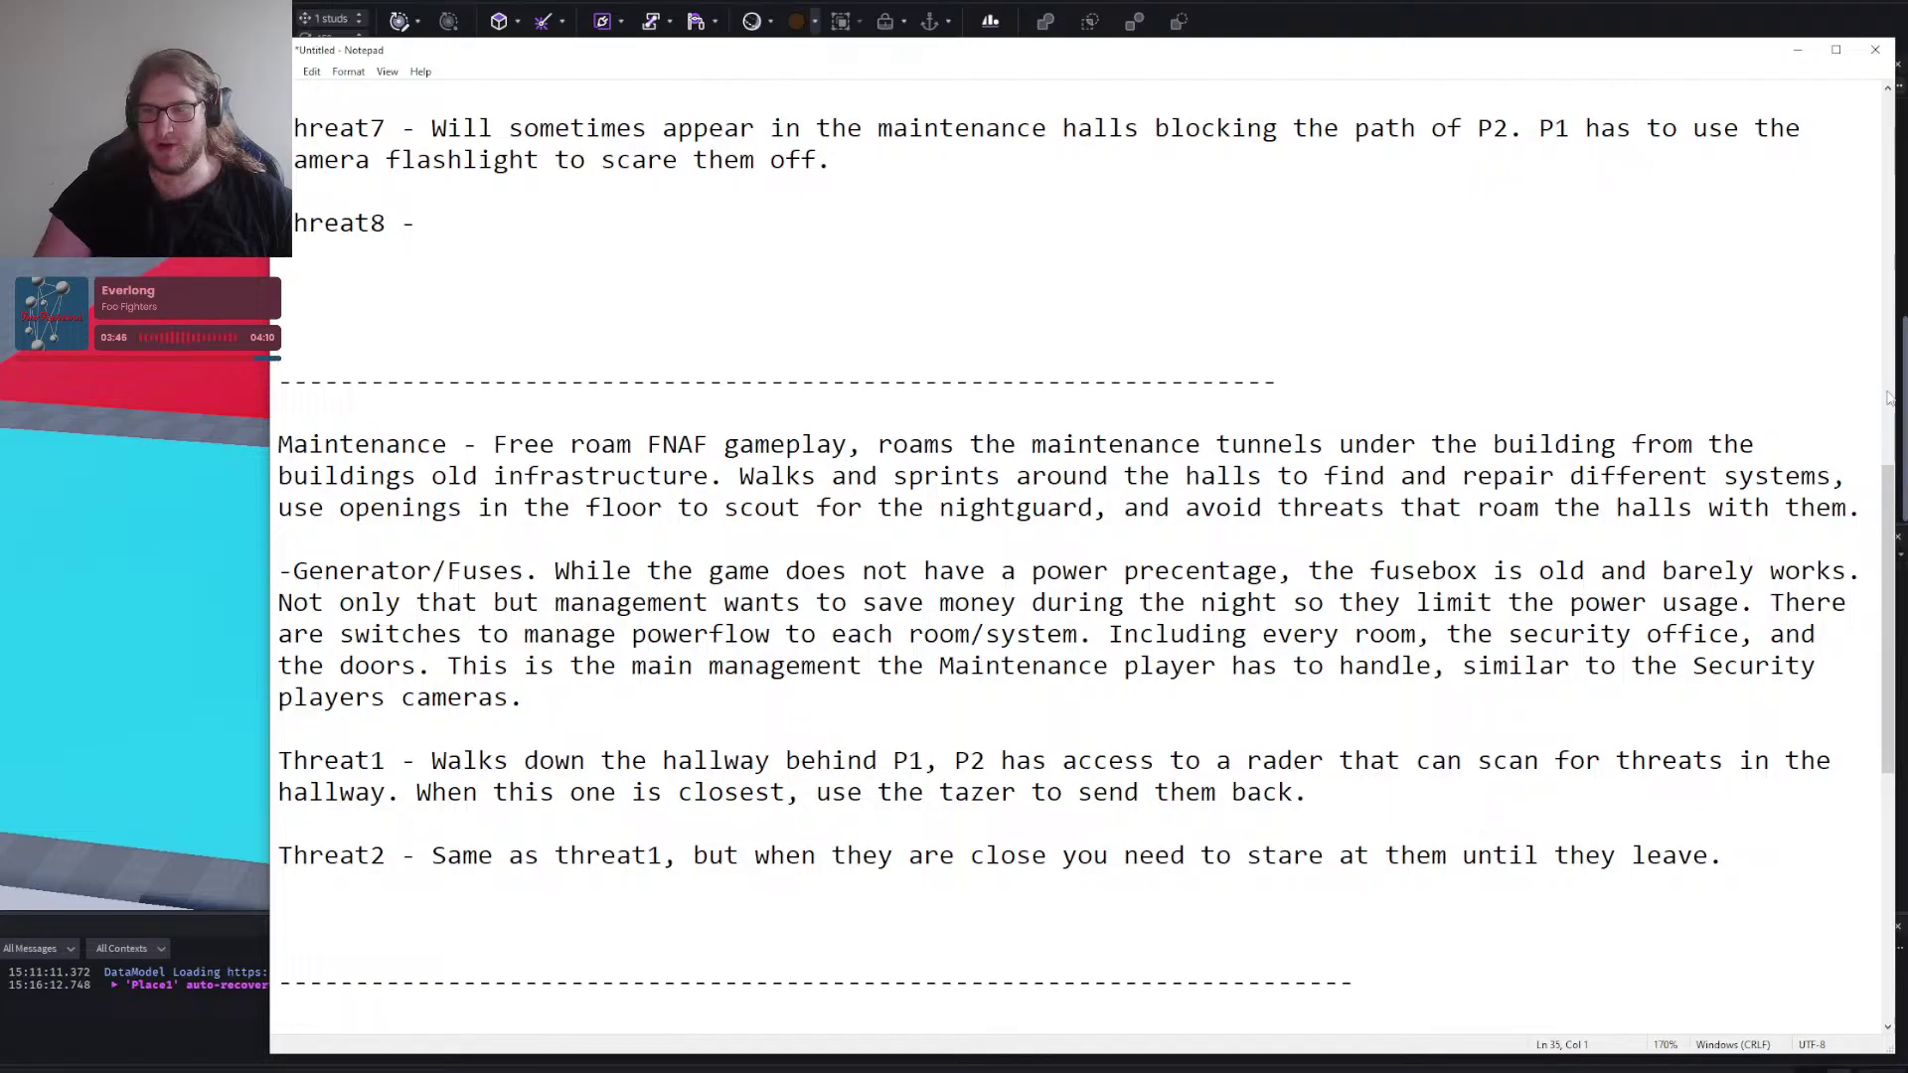
In Roblox Studio, inspect the whole floor plan and the office from above, inside and under the roof.
key(alt+Tab)
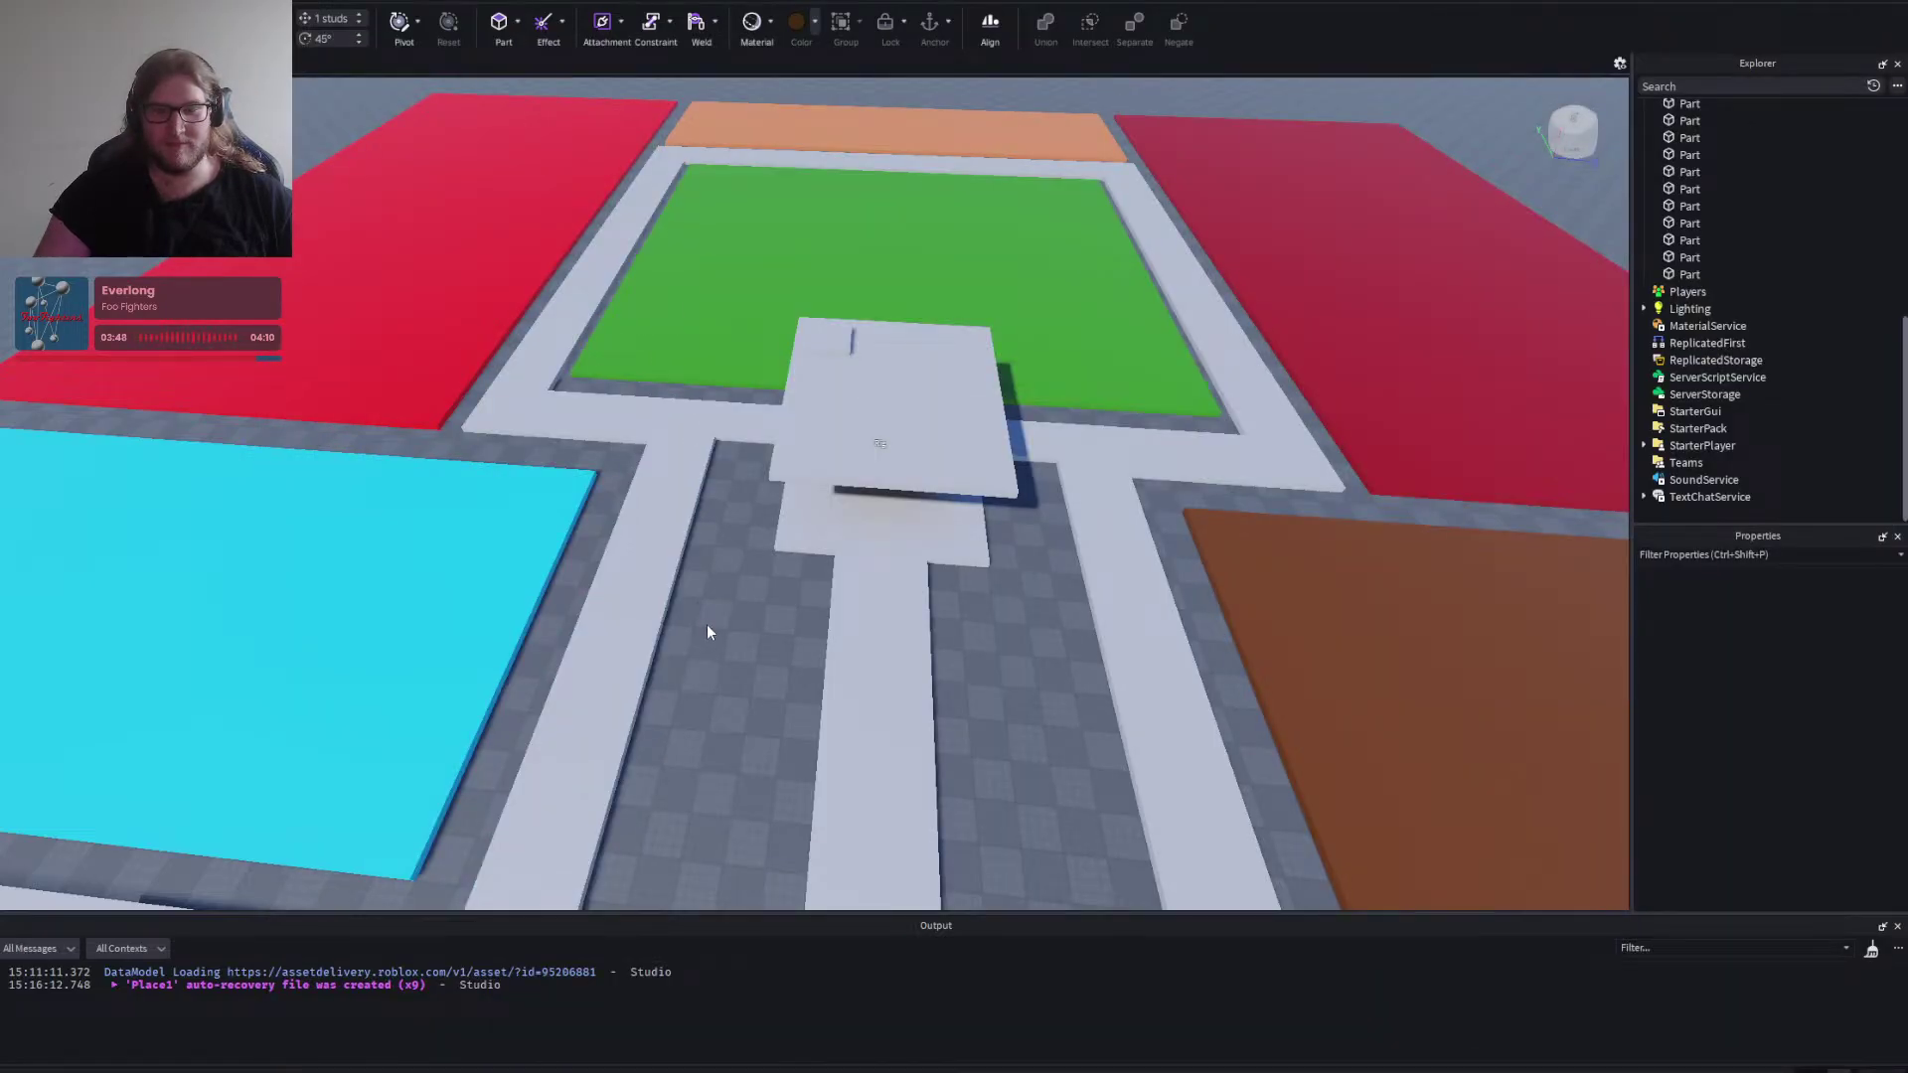
scroll(706, 624, down, 4)
scroll(993, 646, down, 5)
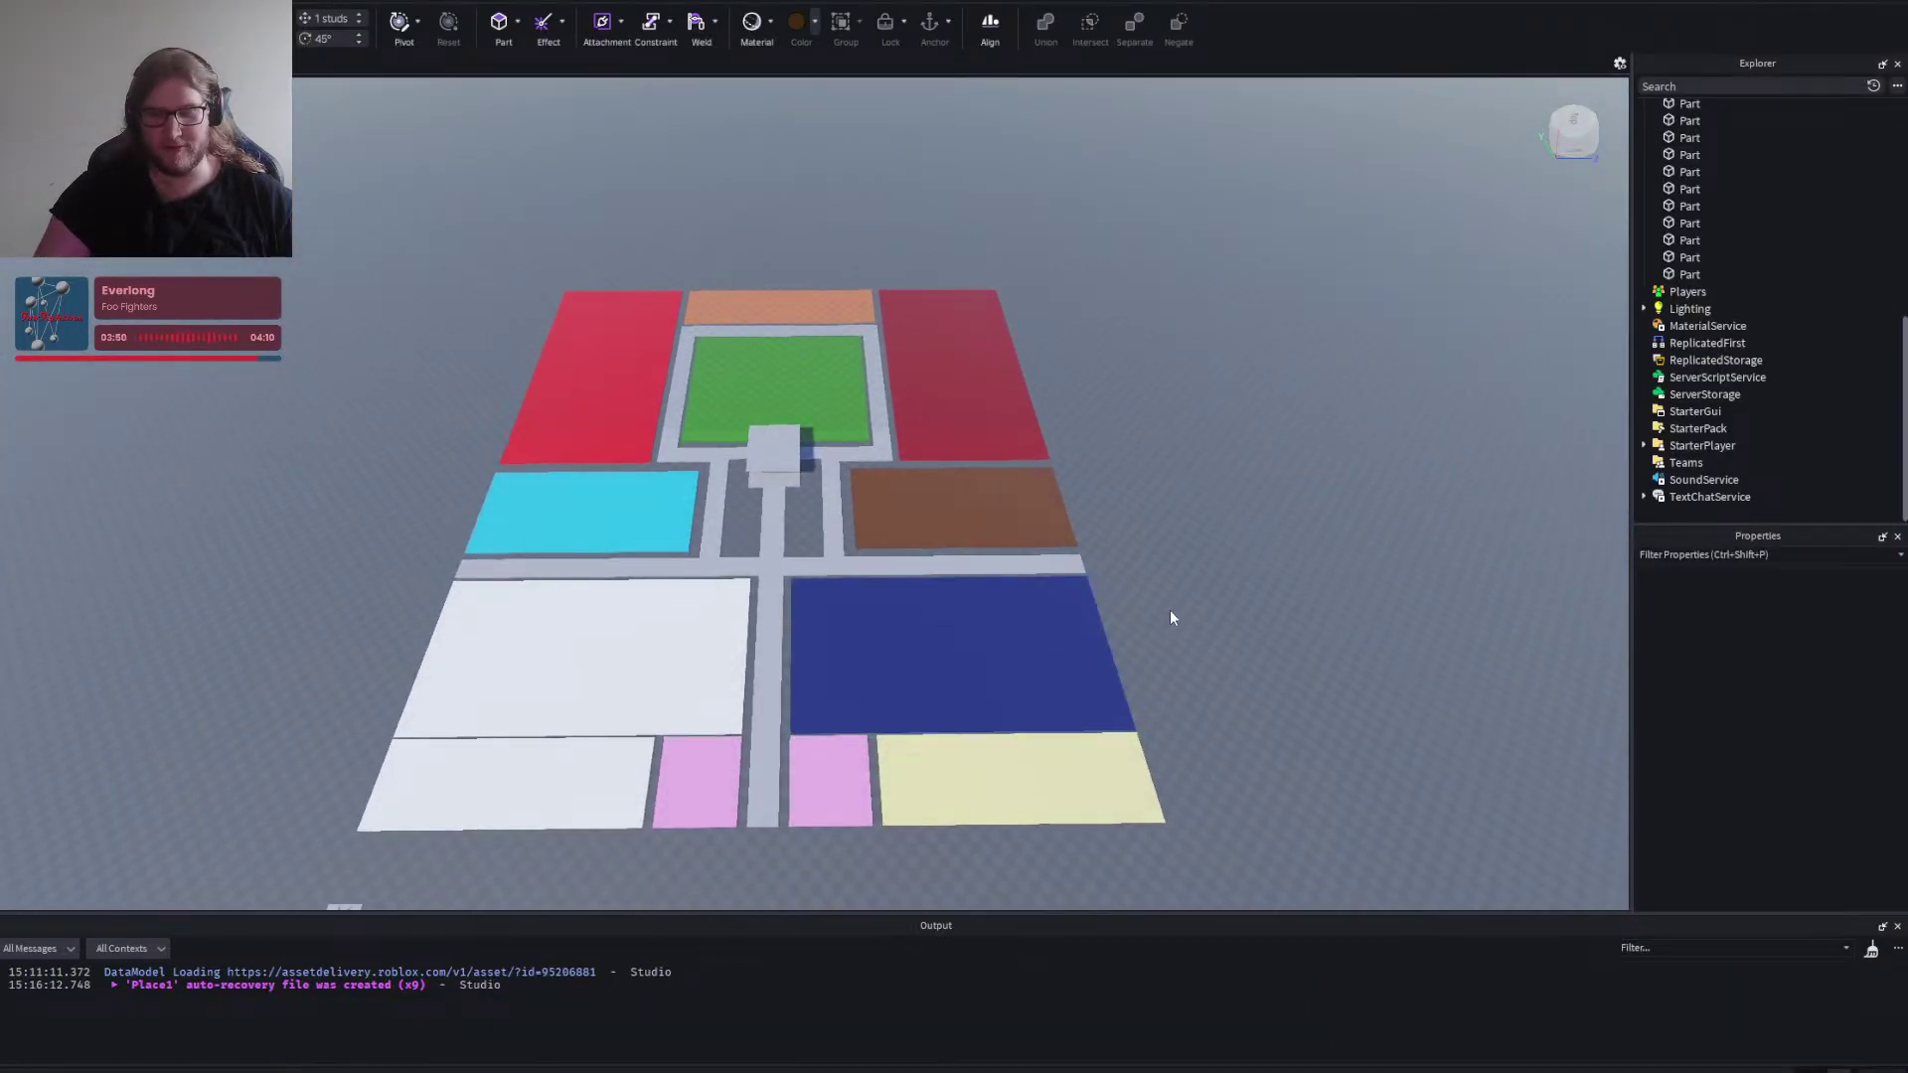
scroll(1171, 610, up, 10)
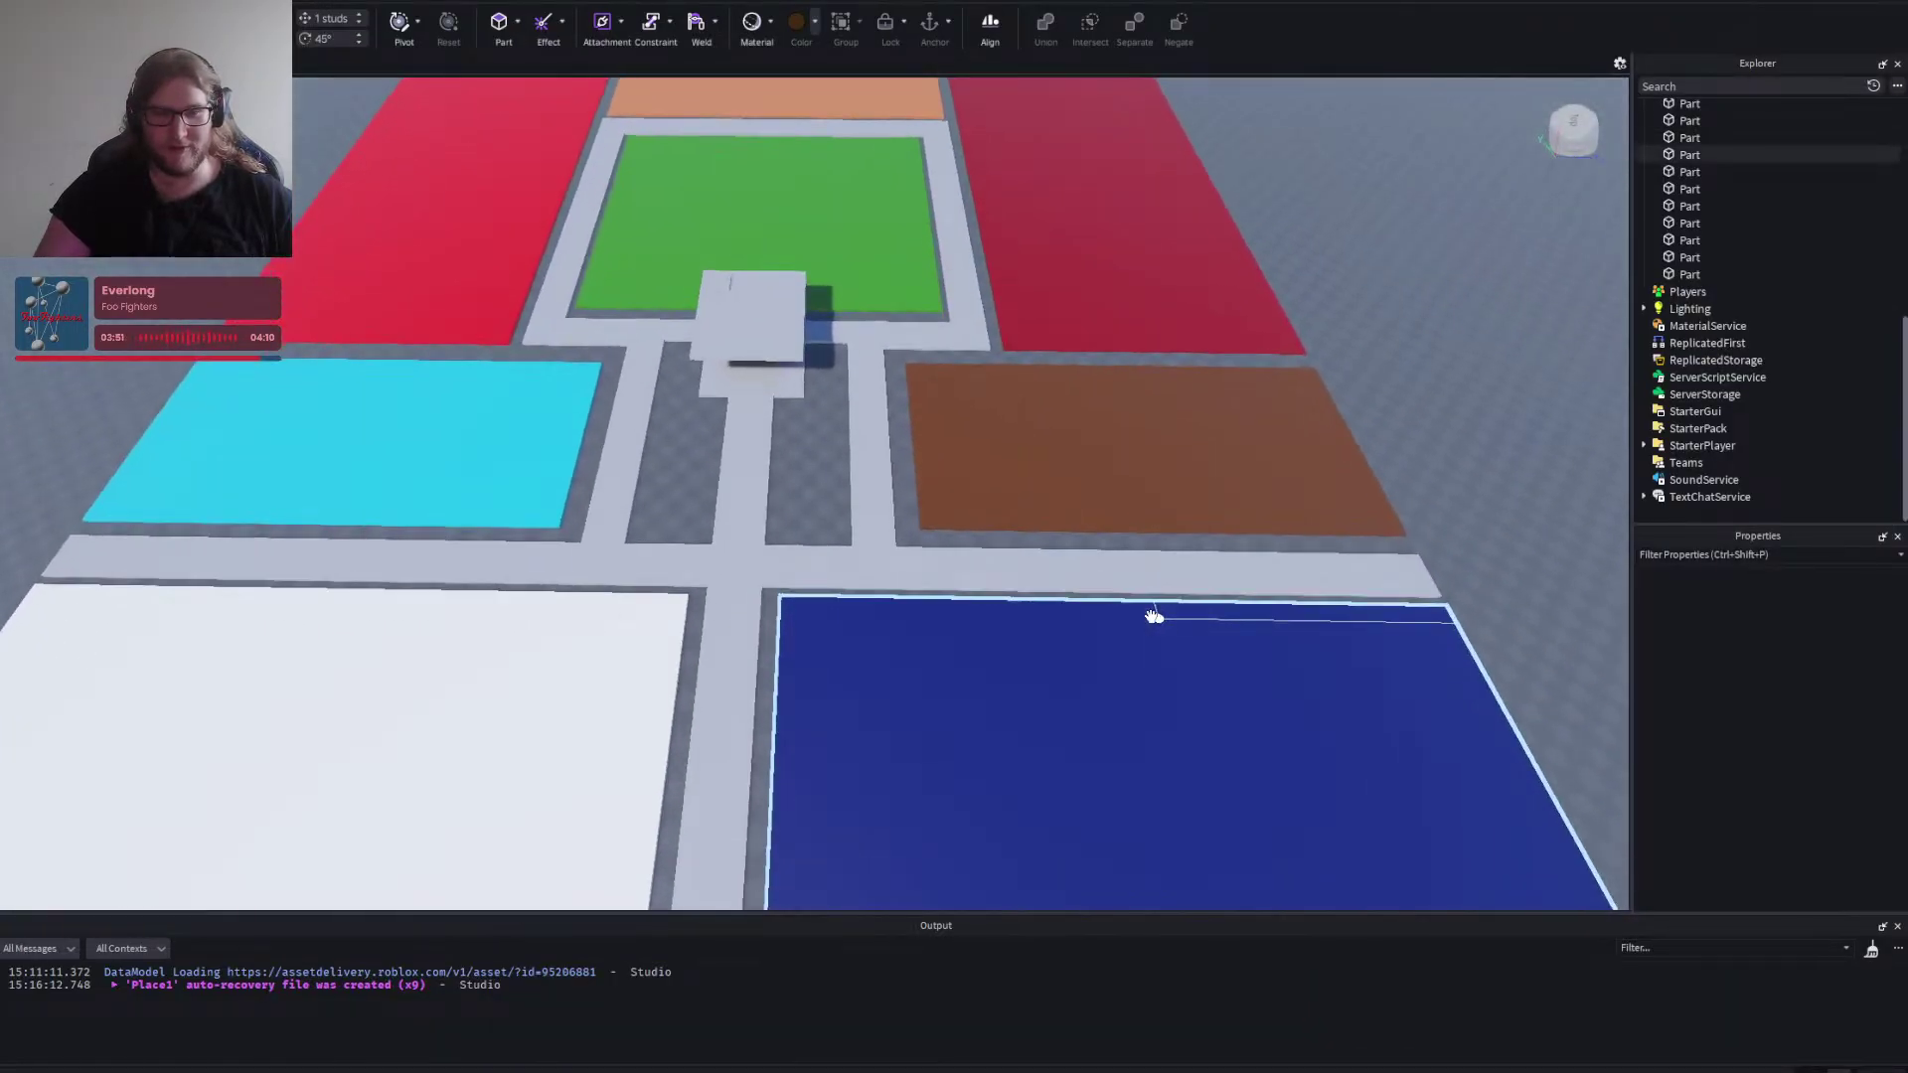
scroll(825, 456, up, 5)
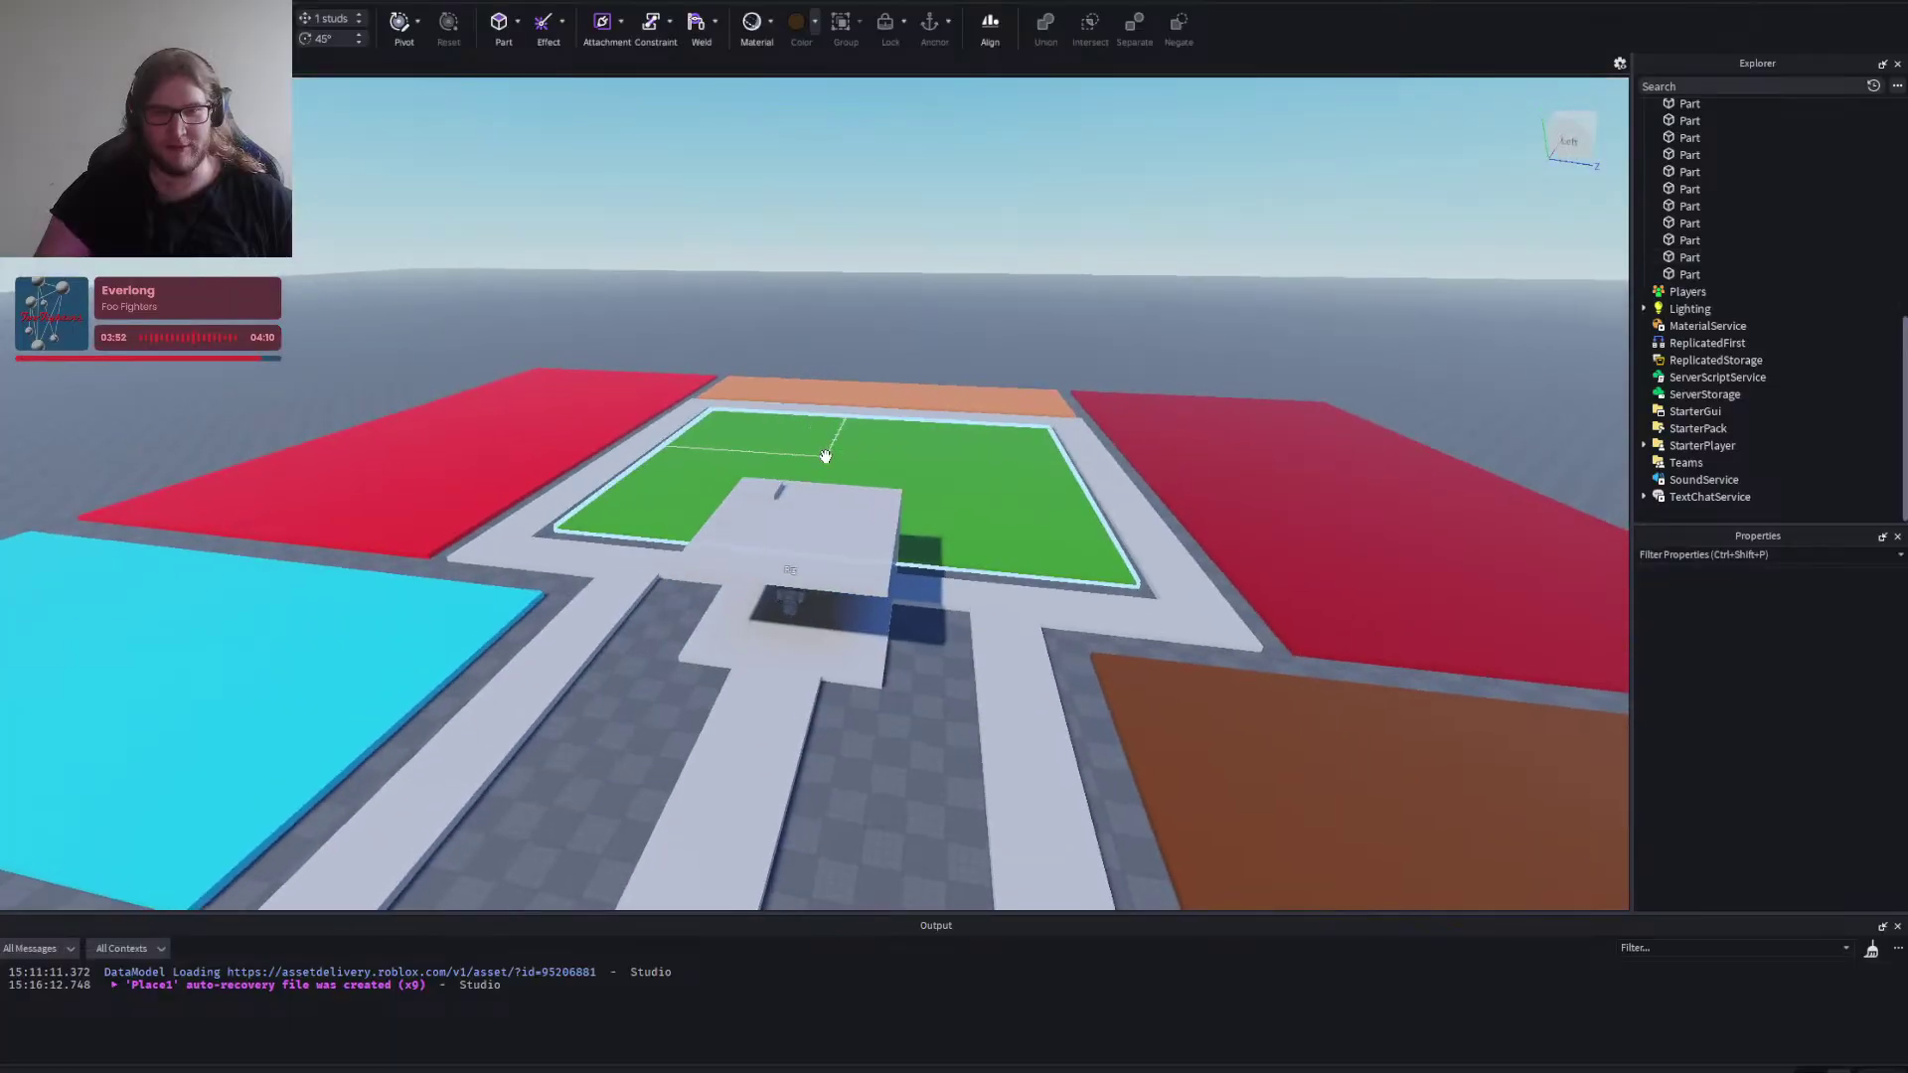
scroll(832, 452, up, 8)
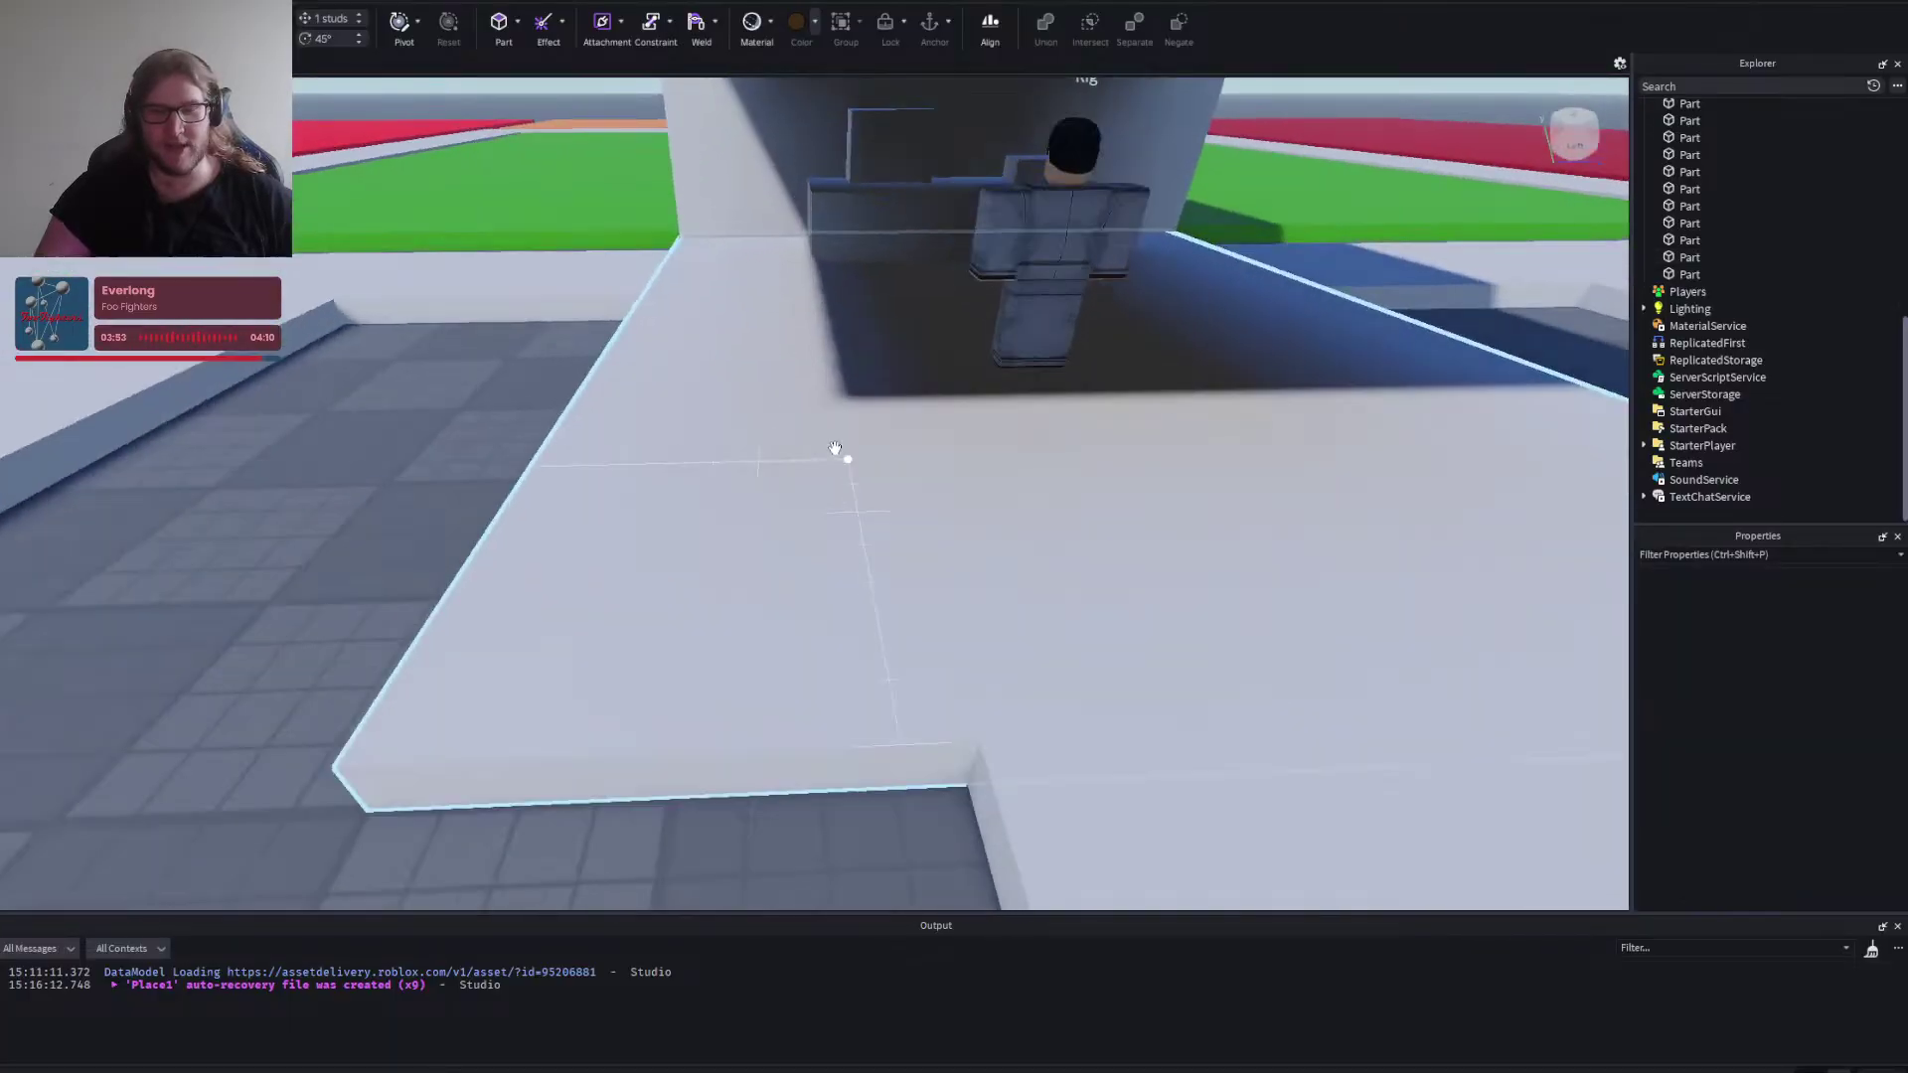
scroll(835, 449, down, 8)
scroll(835, 449, up, 5)
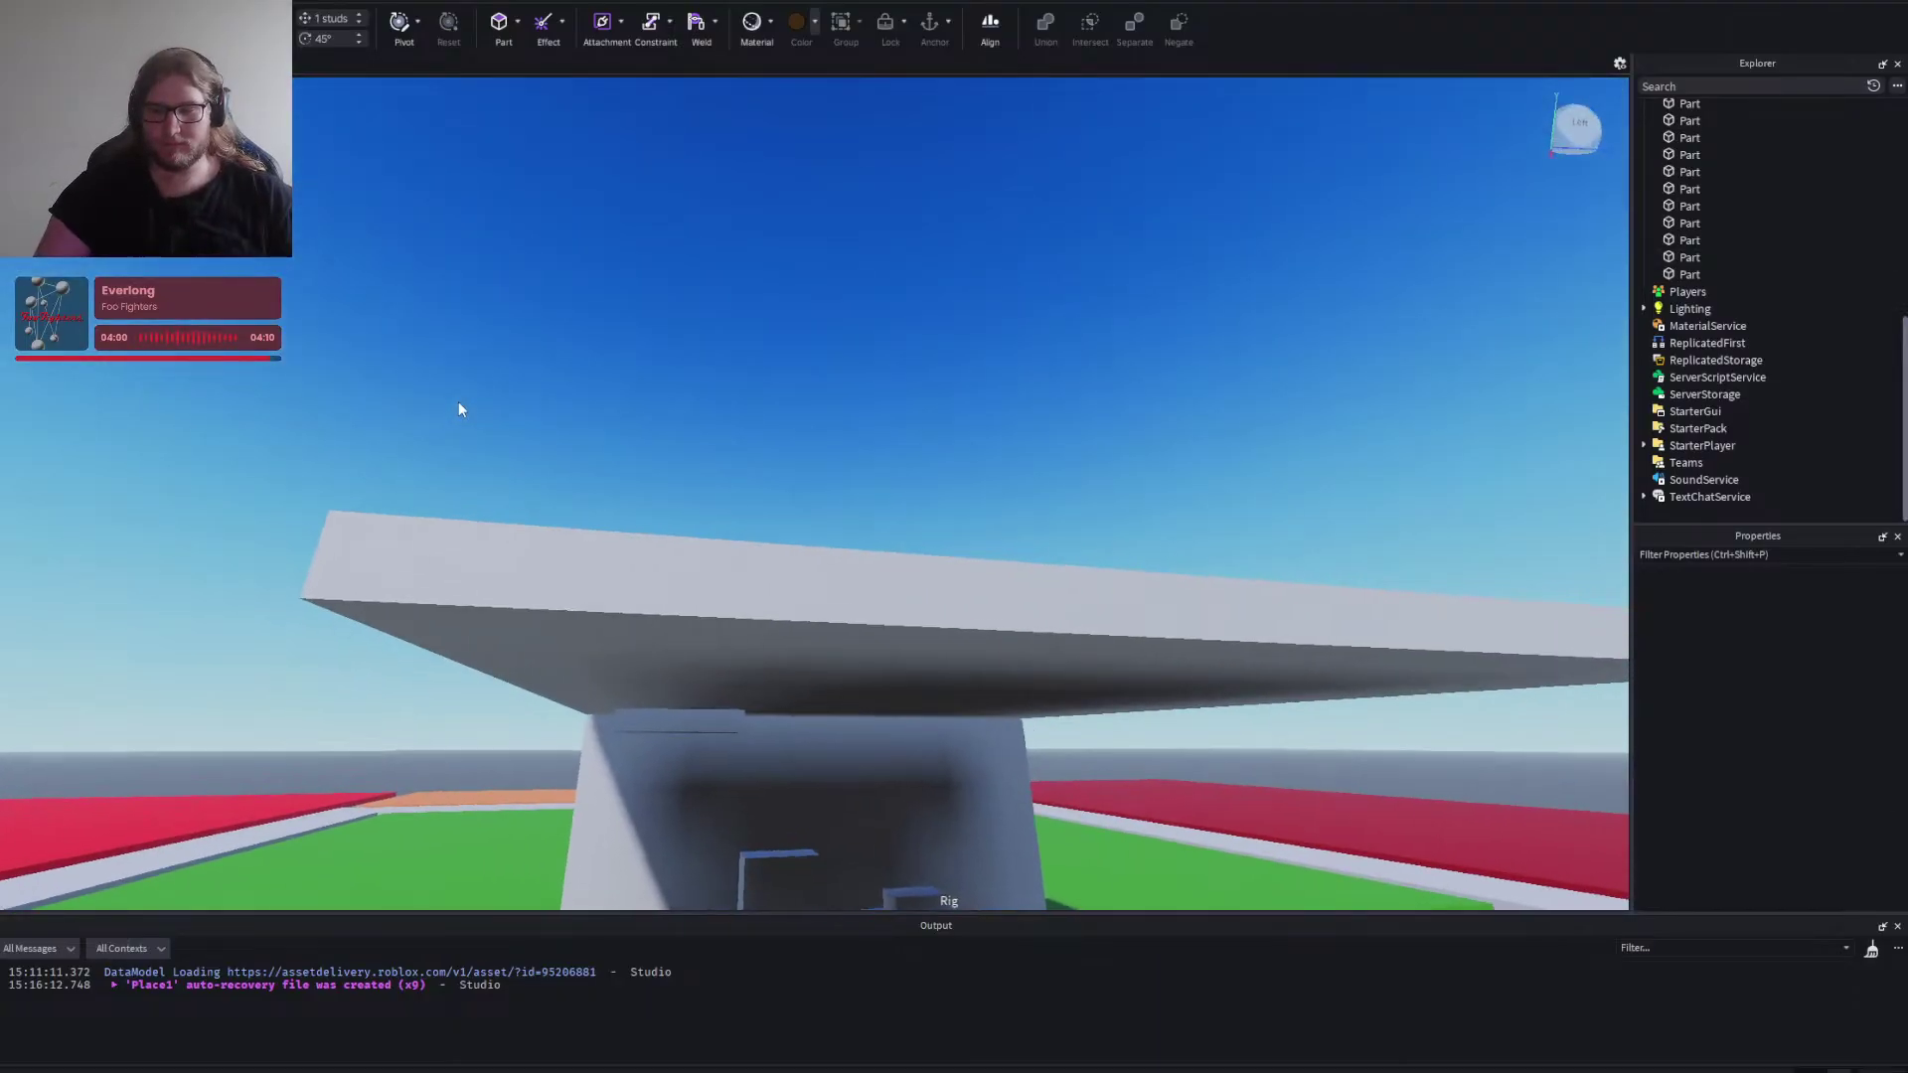
scroll(457, 402, up, 5)
scroll(457, 401, down, 6)
scroll(660, 439, up, 5)
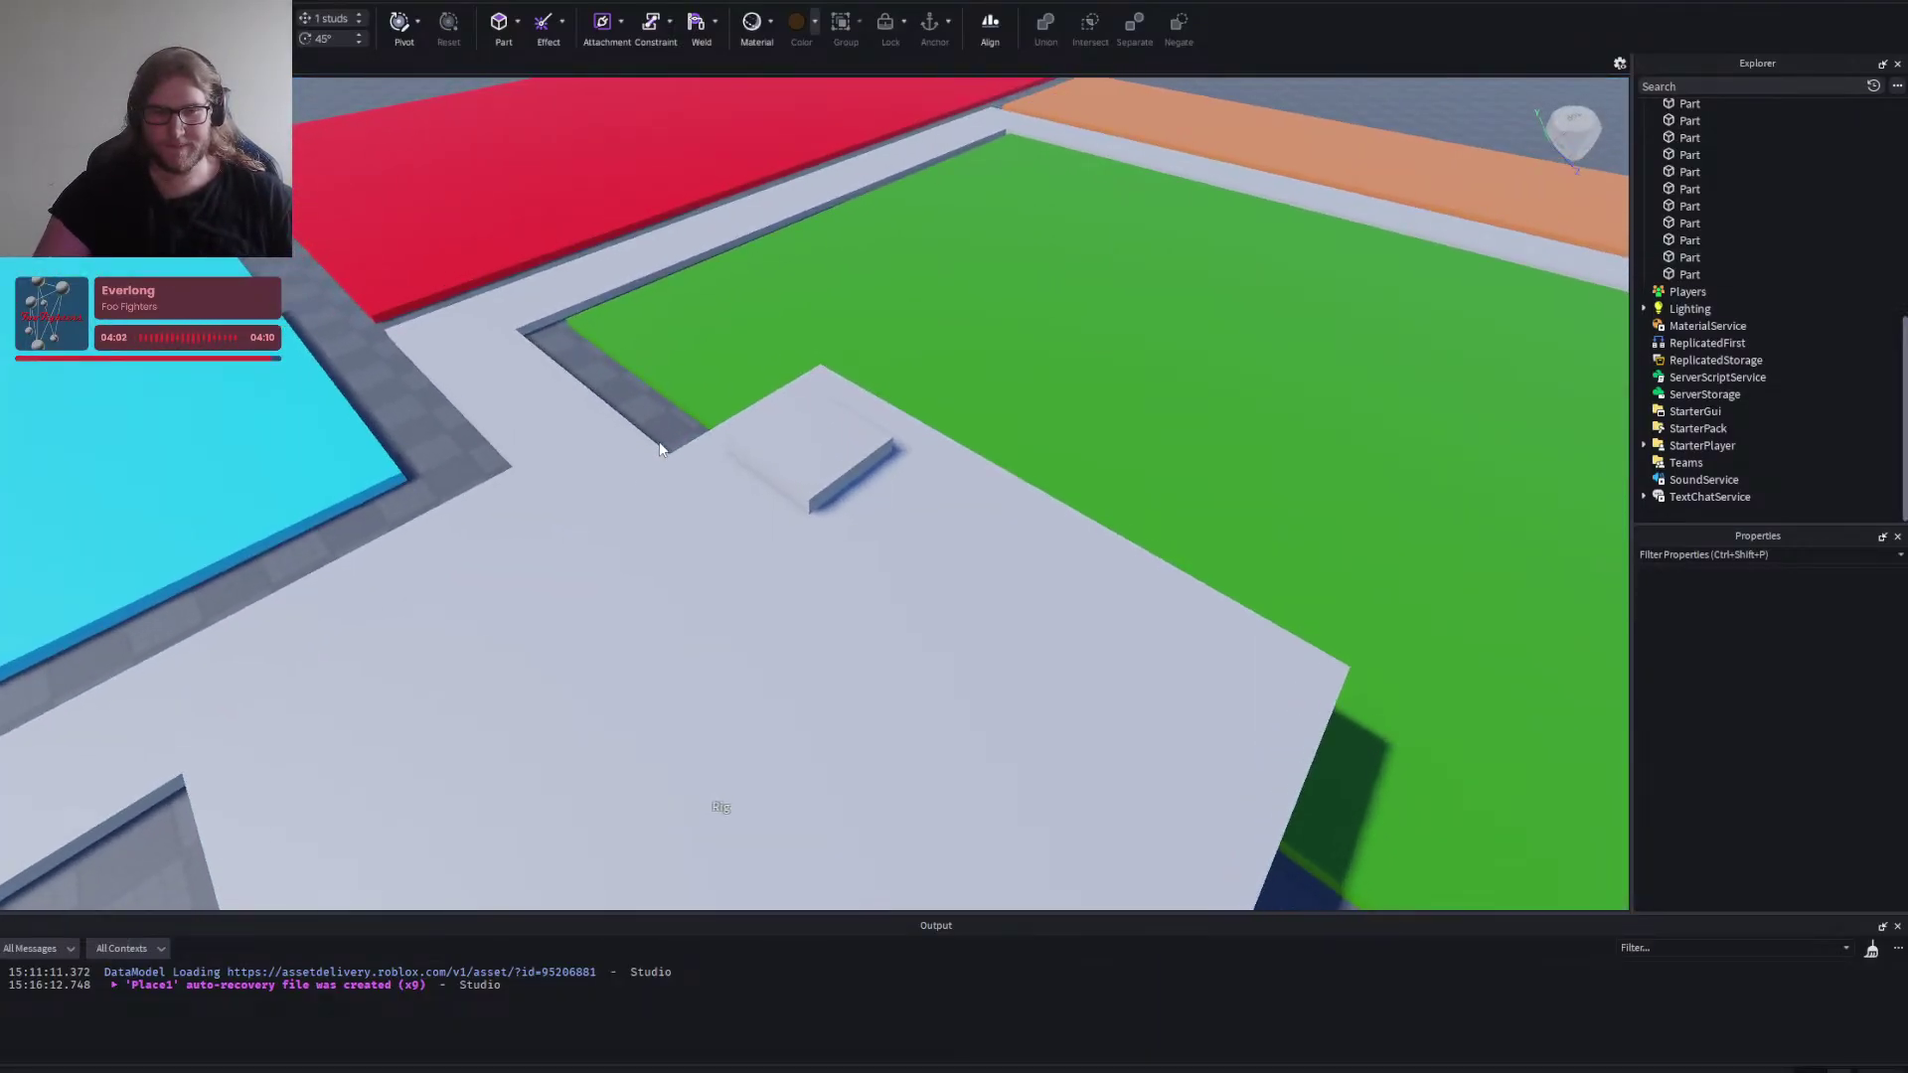
Raise the underside of the ceiling block near the office's back wall to make the block thinner.
click(716, 516)
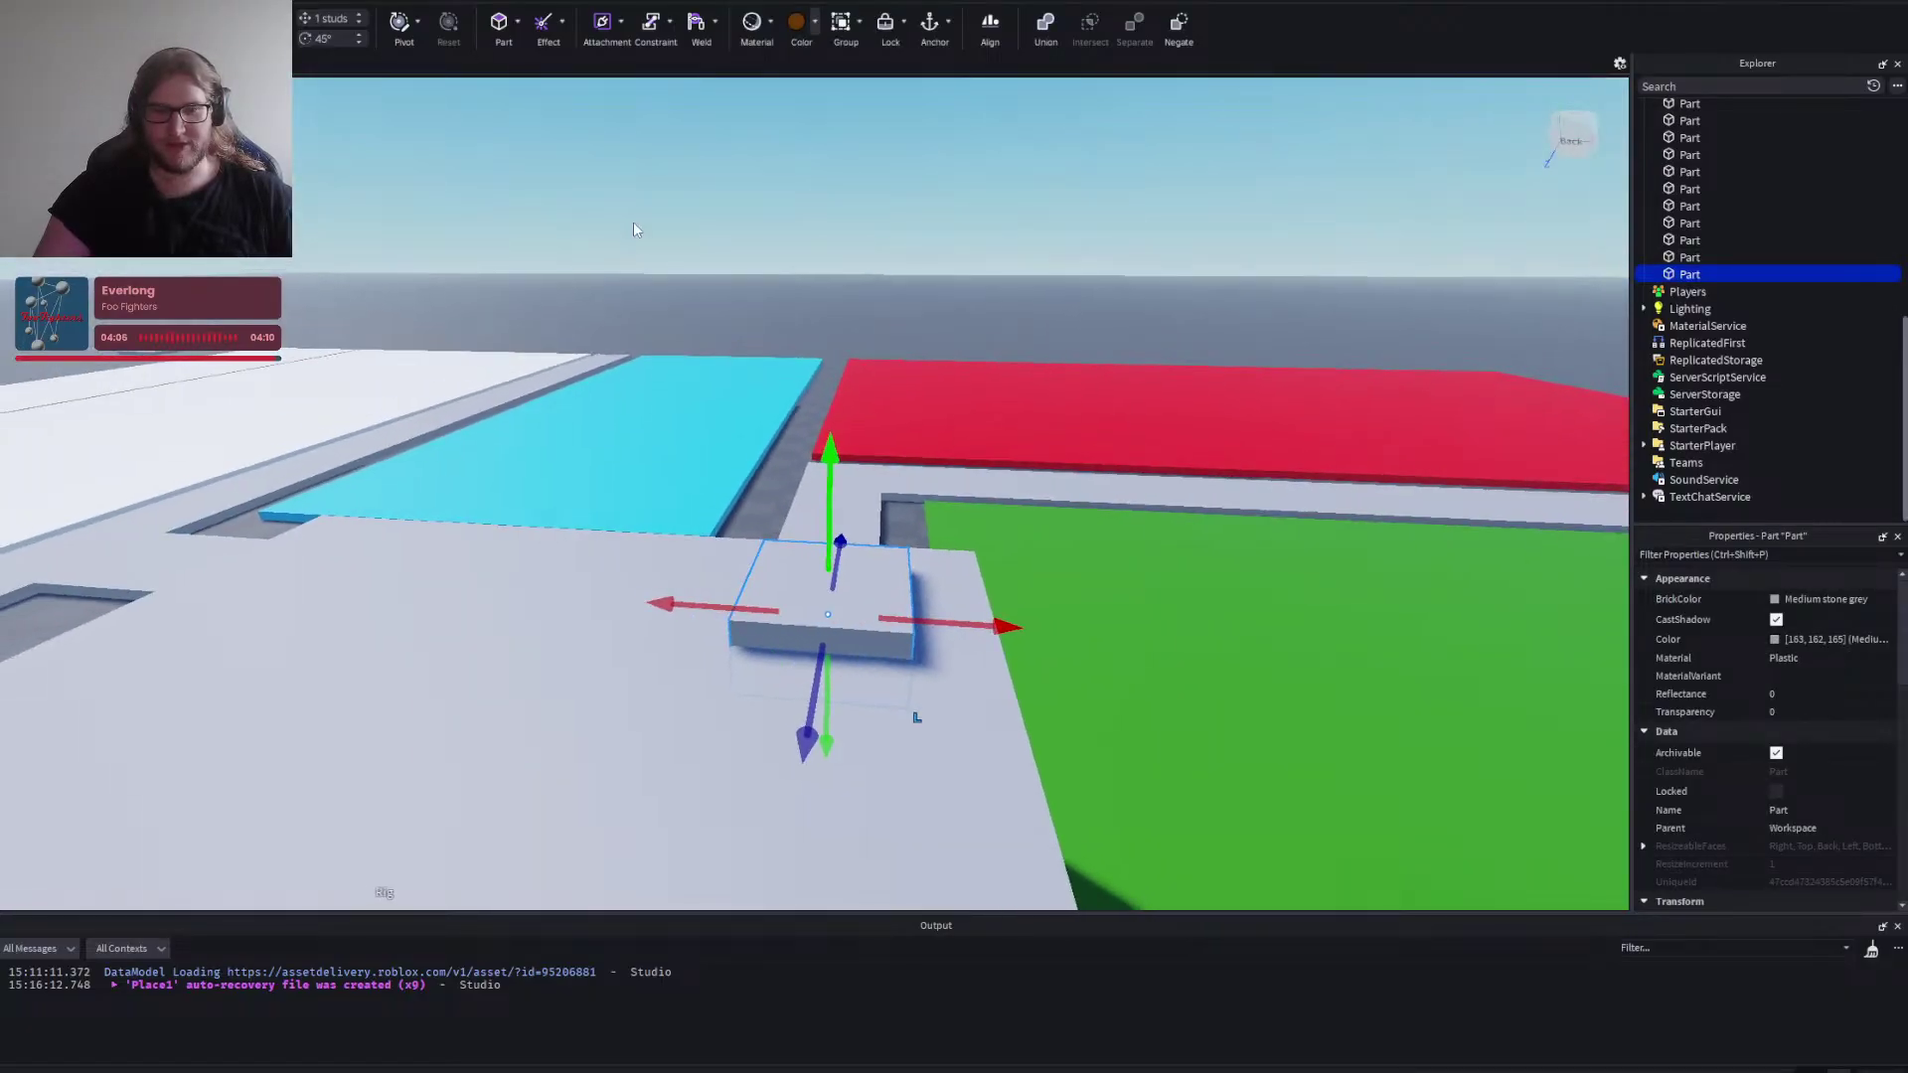
click(813, 274)
click(818, 609)
click(833, 302)
click(833, 304)
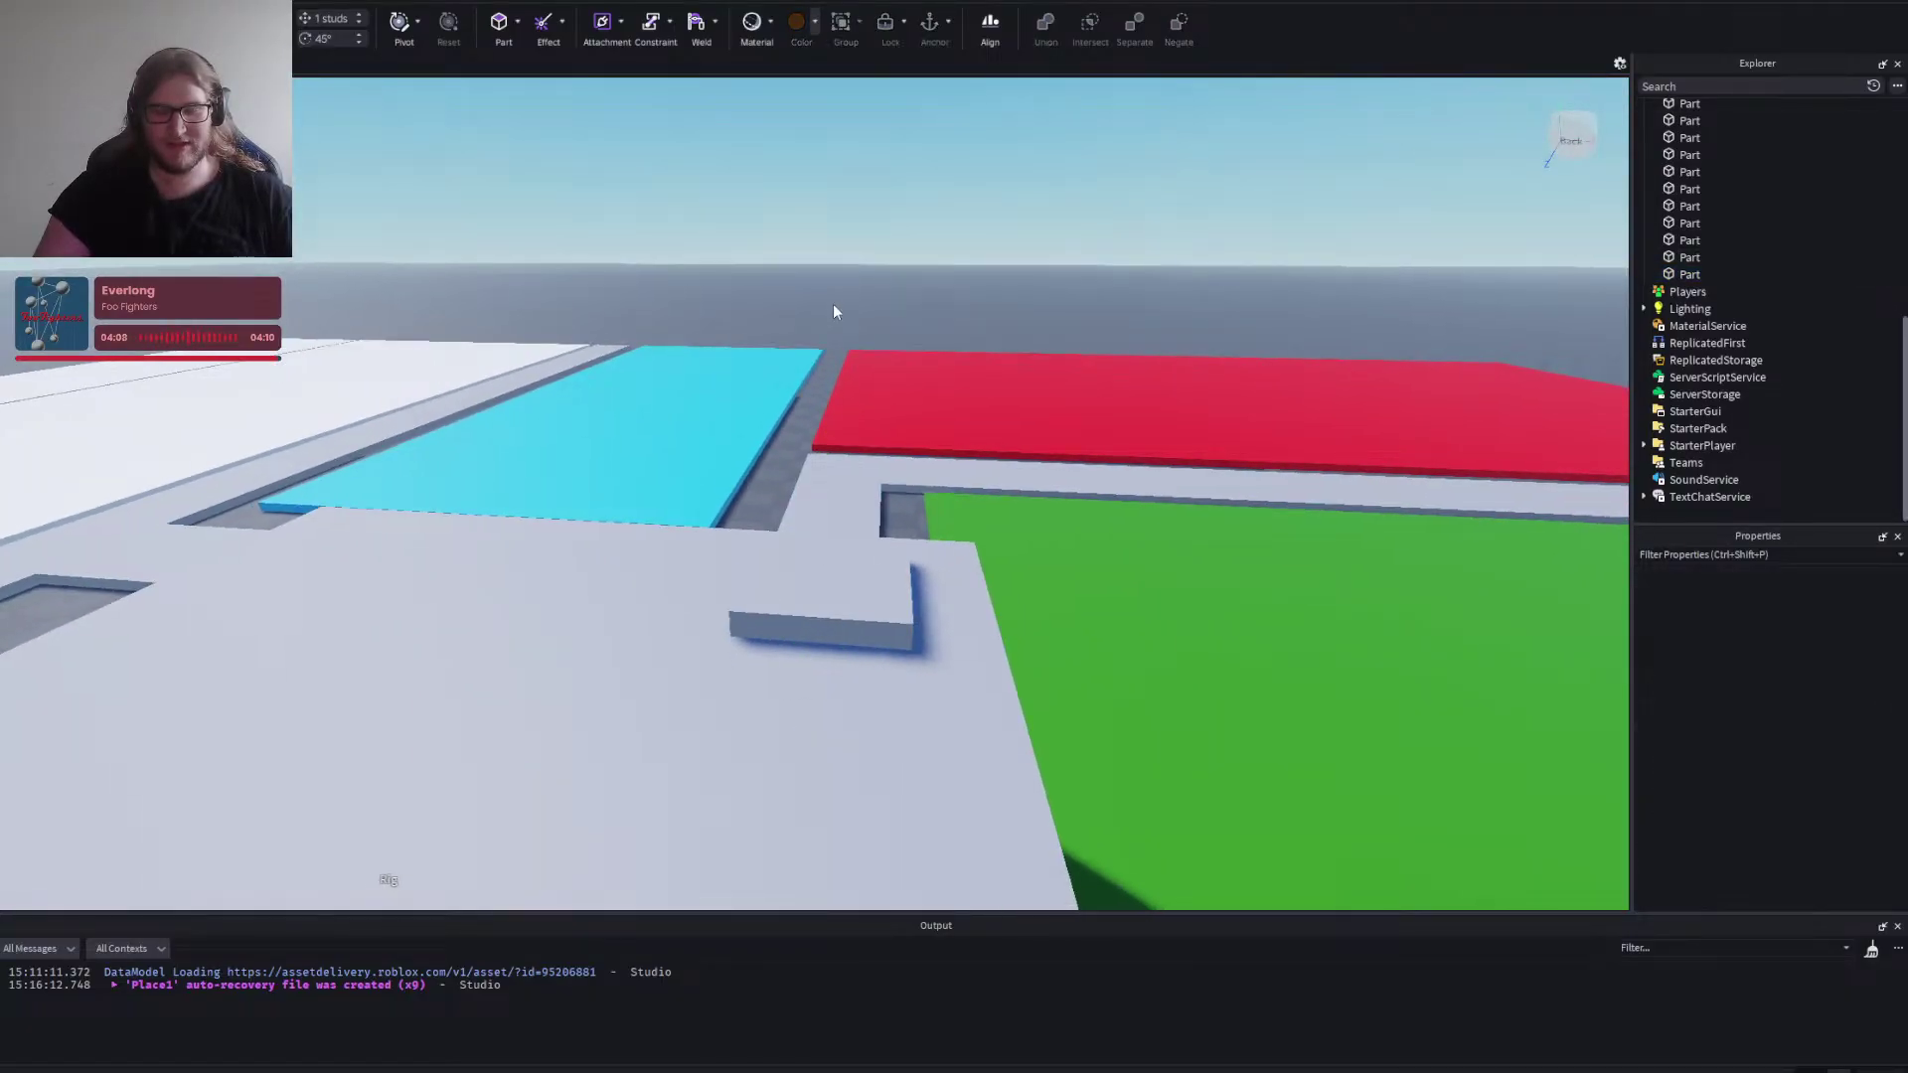
key(w)
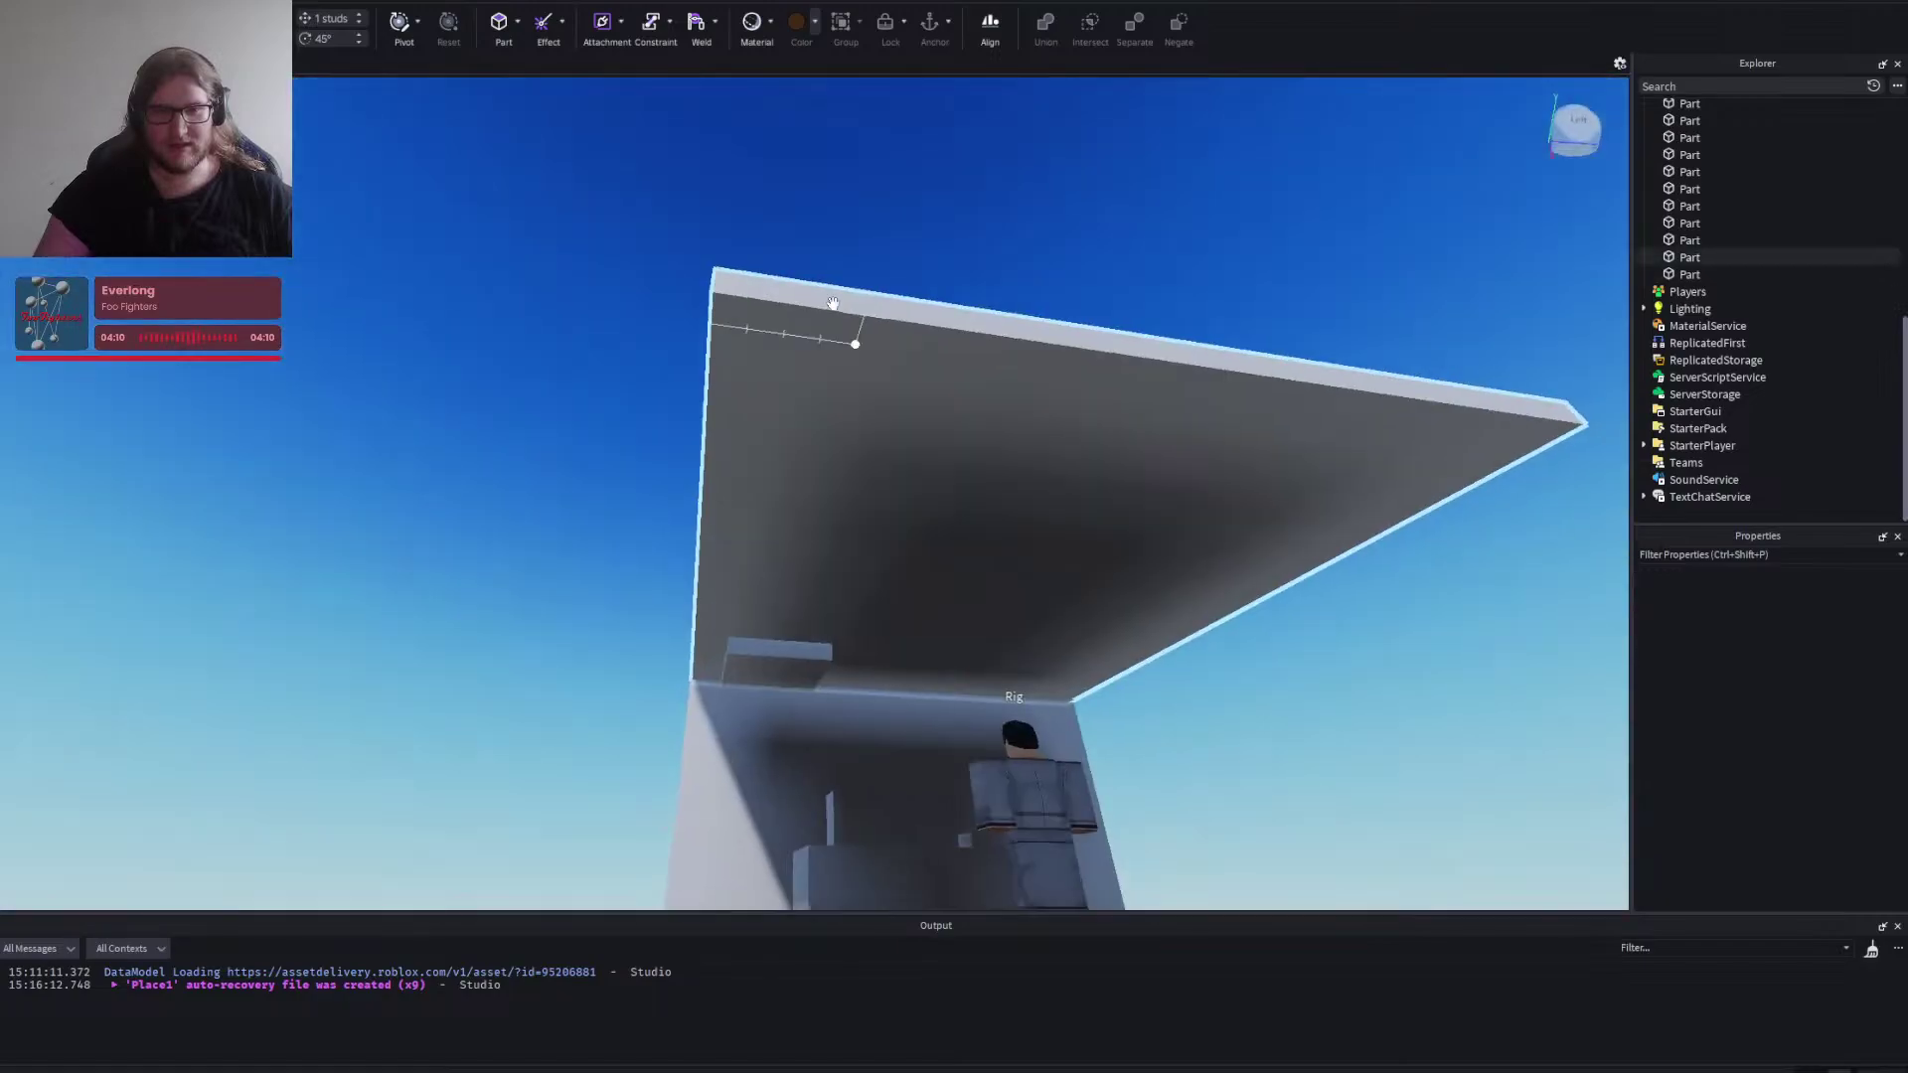
key(s)
click(834, 585)
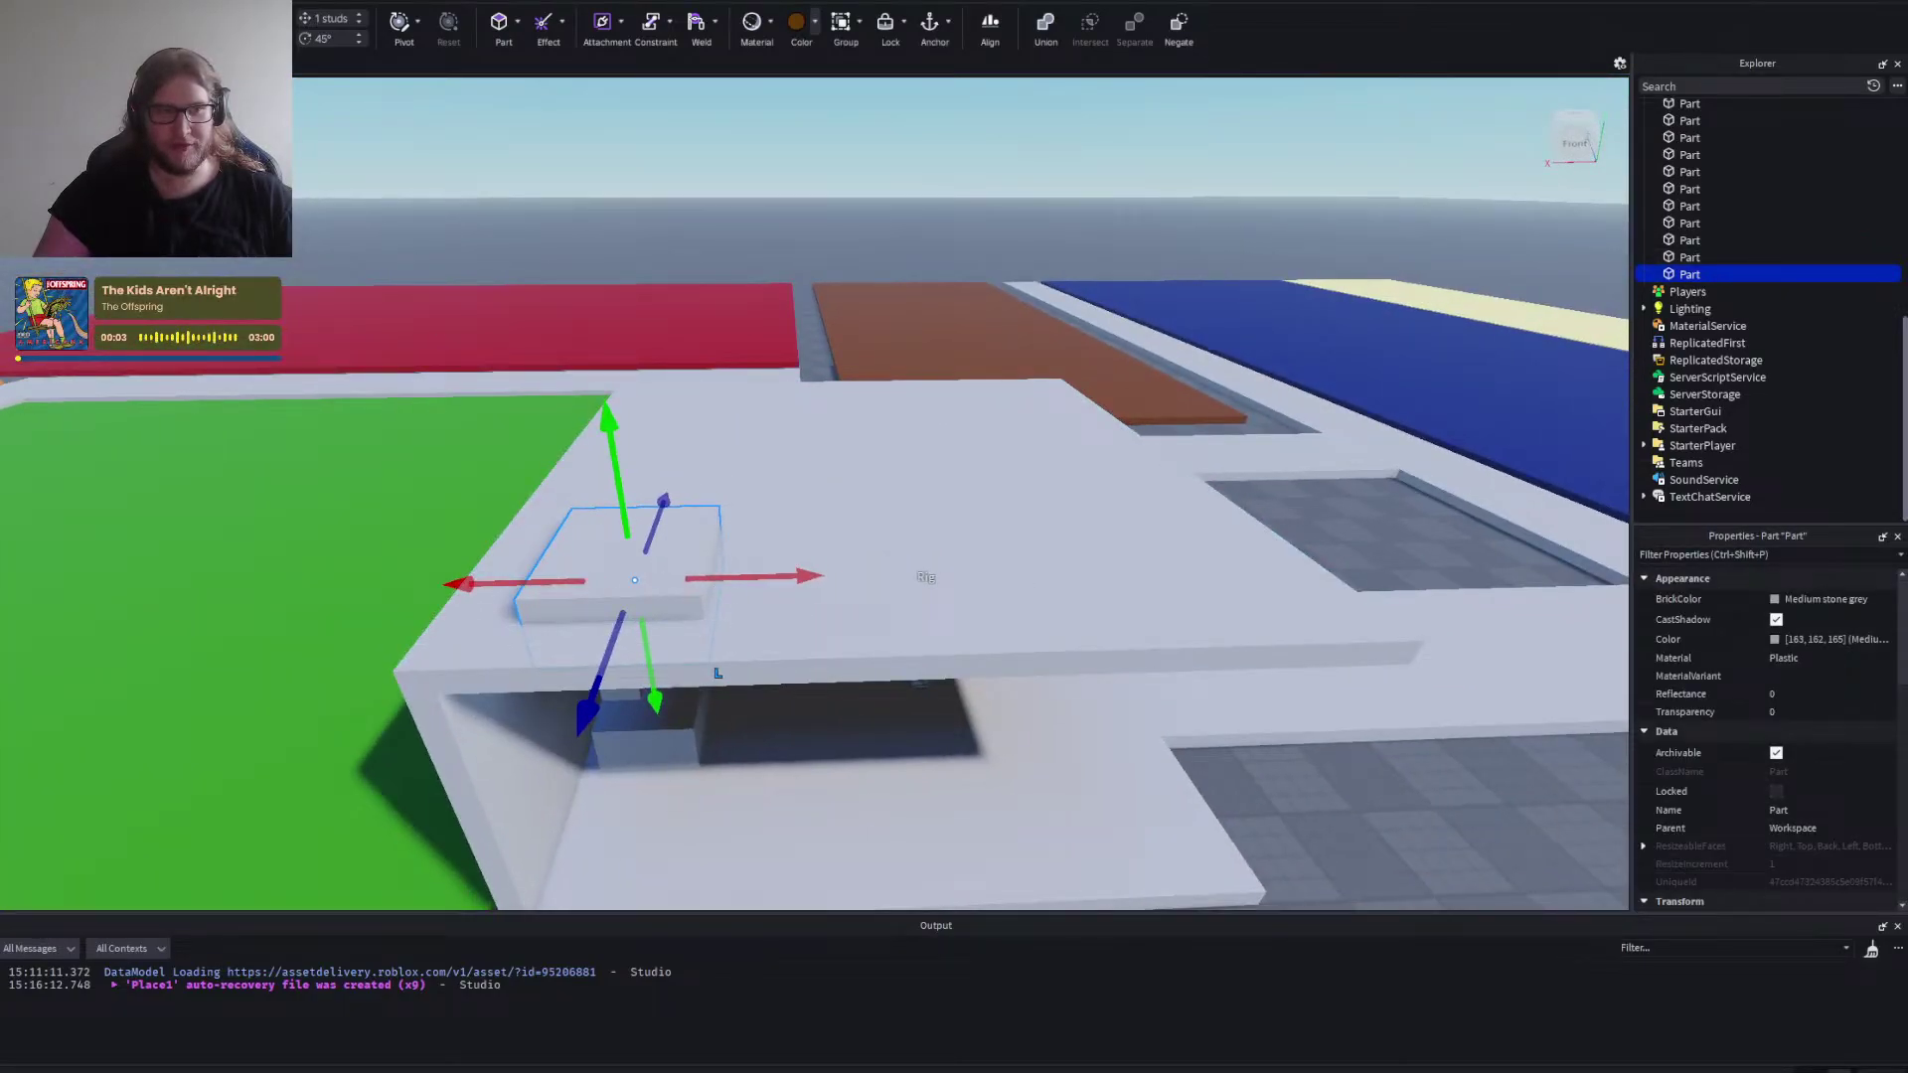
key(ctrl+3)
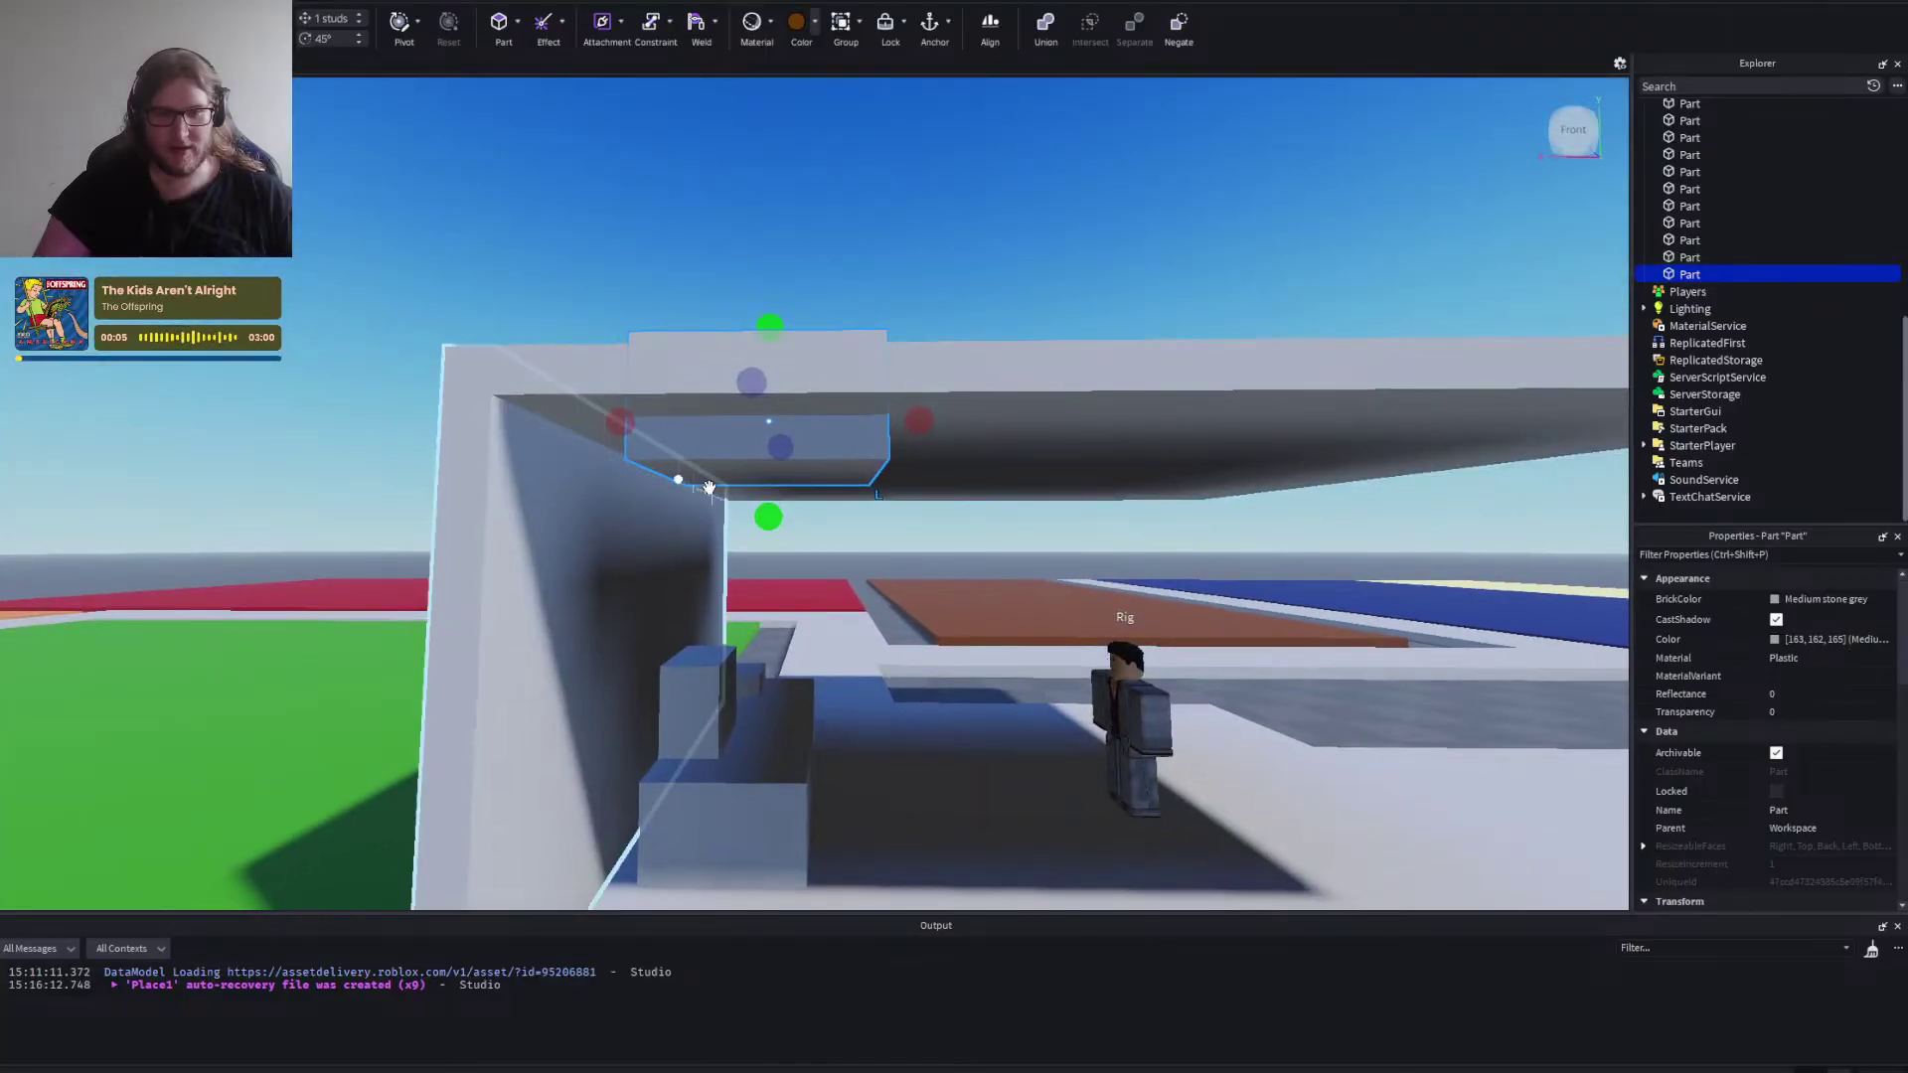
drag(768, 516, 763, 455)
key(e)
key(w)
key(s)
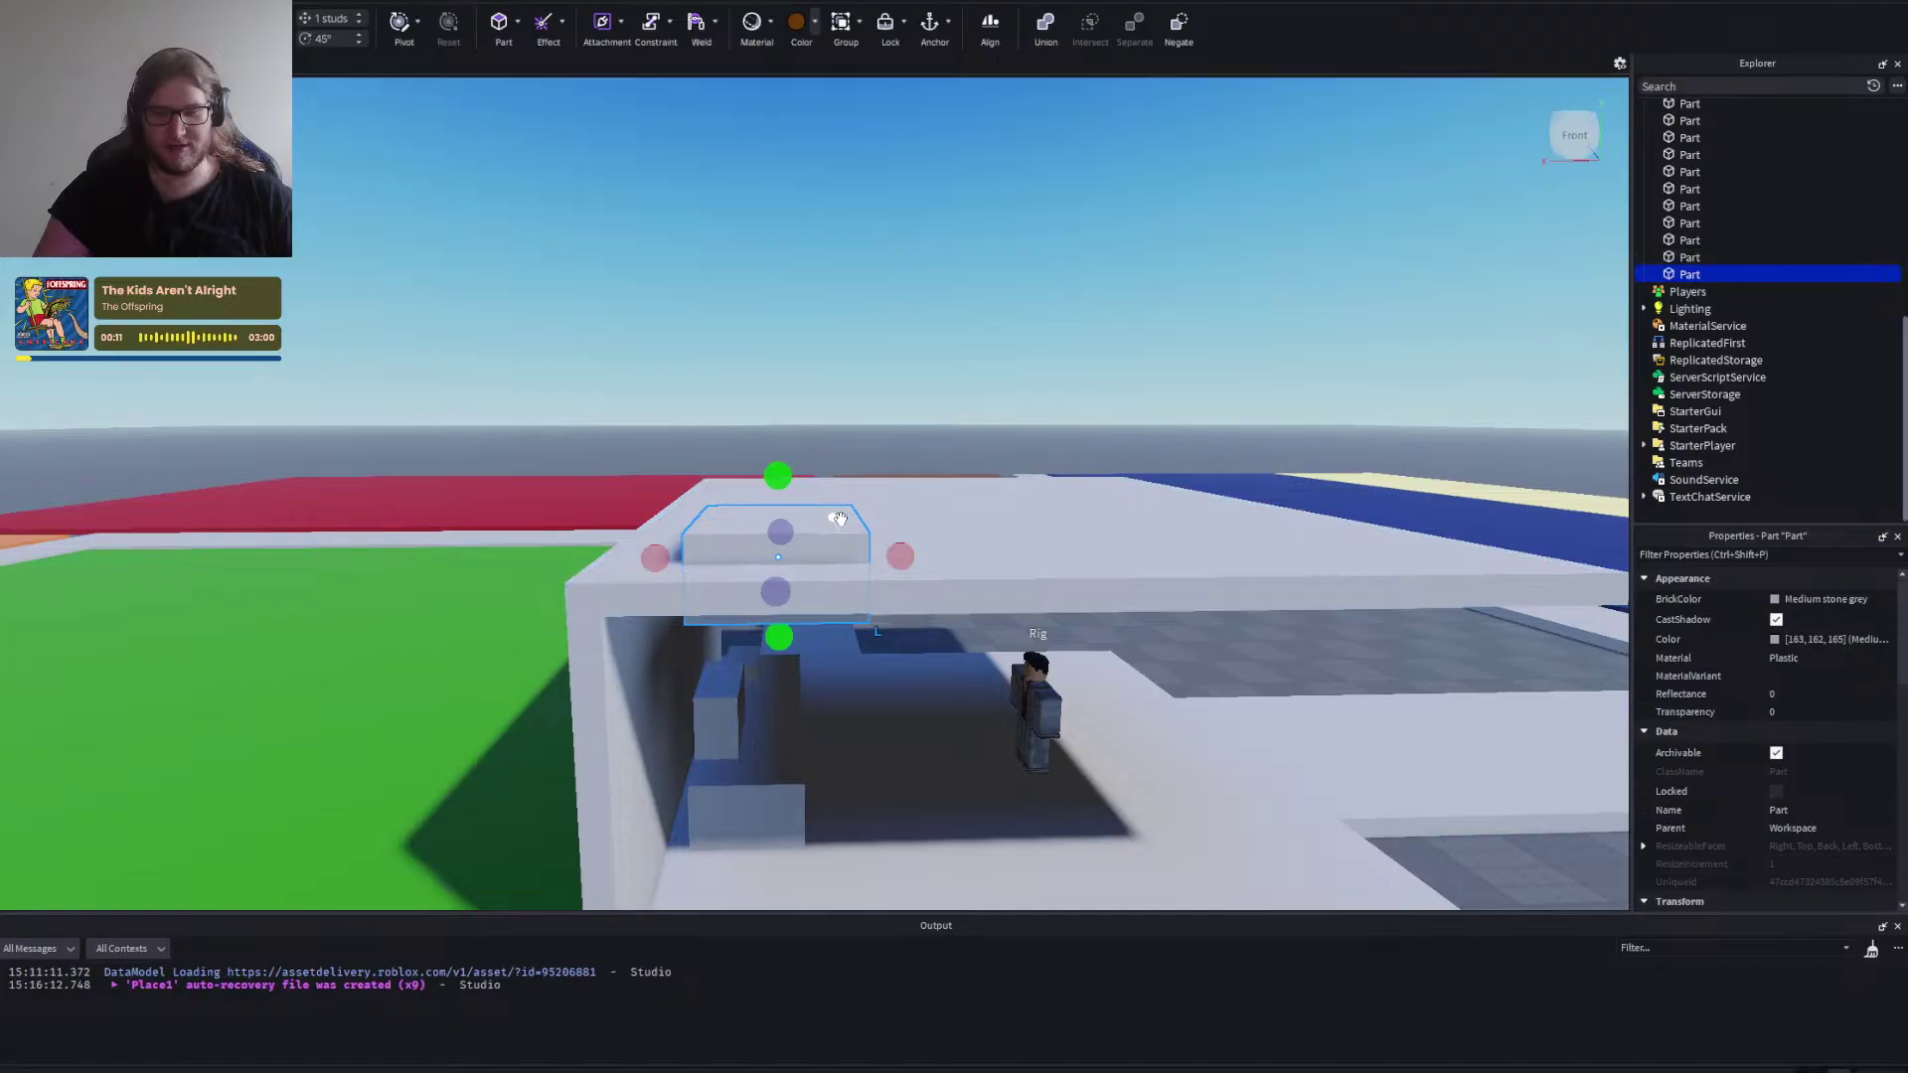
Examine the roofed office, its ceiling block, desk and rig from the open side.
click(1063, 375)
key(w)
key(d)
key(s)
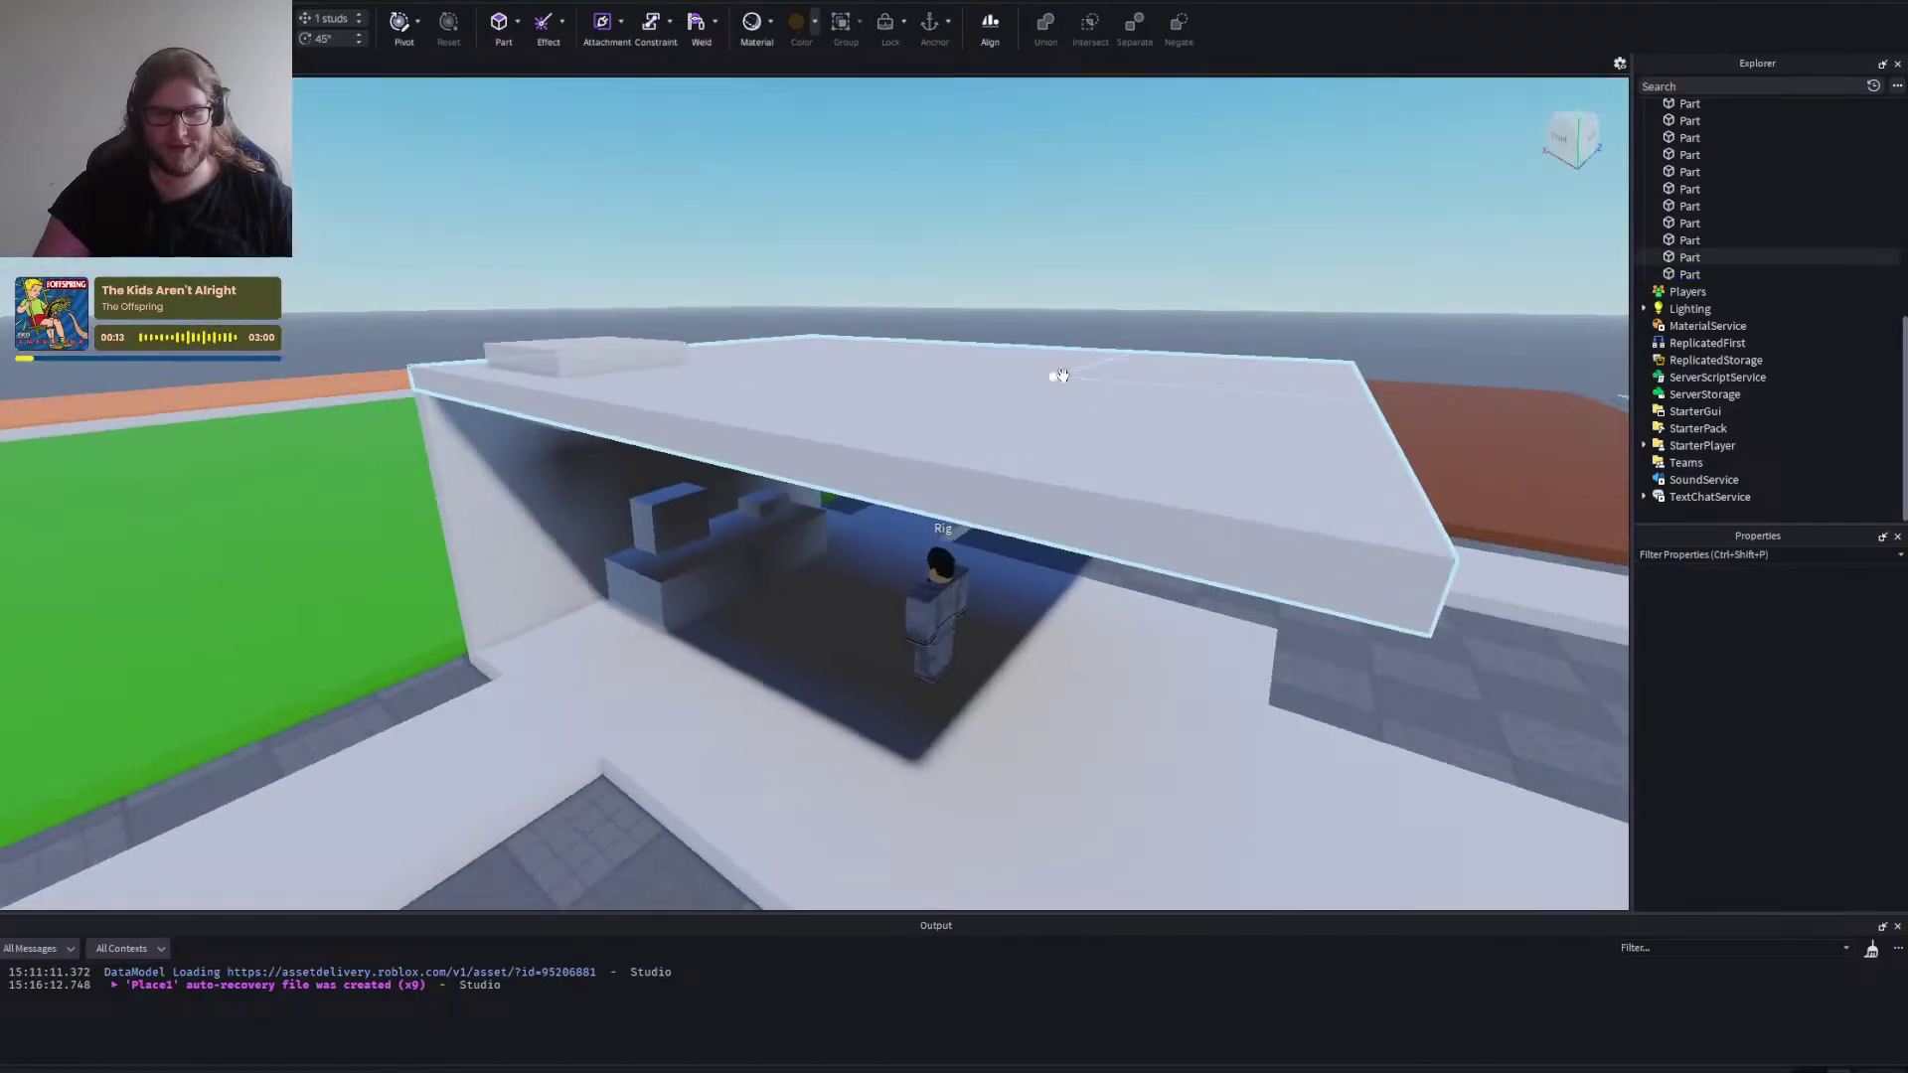
scroll(1061, 376, down, 5)
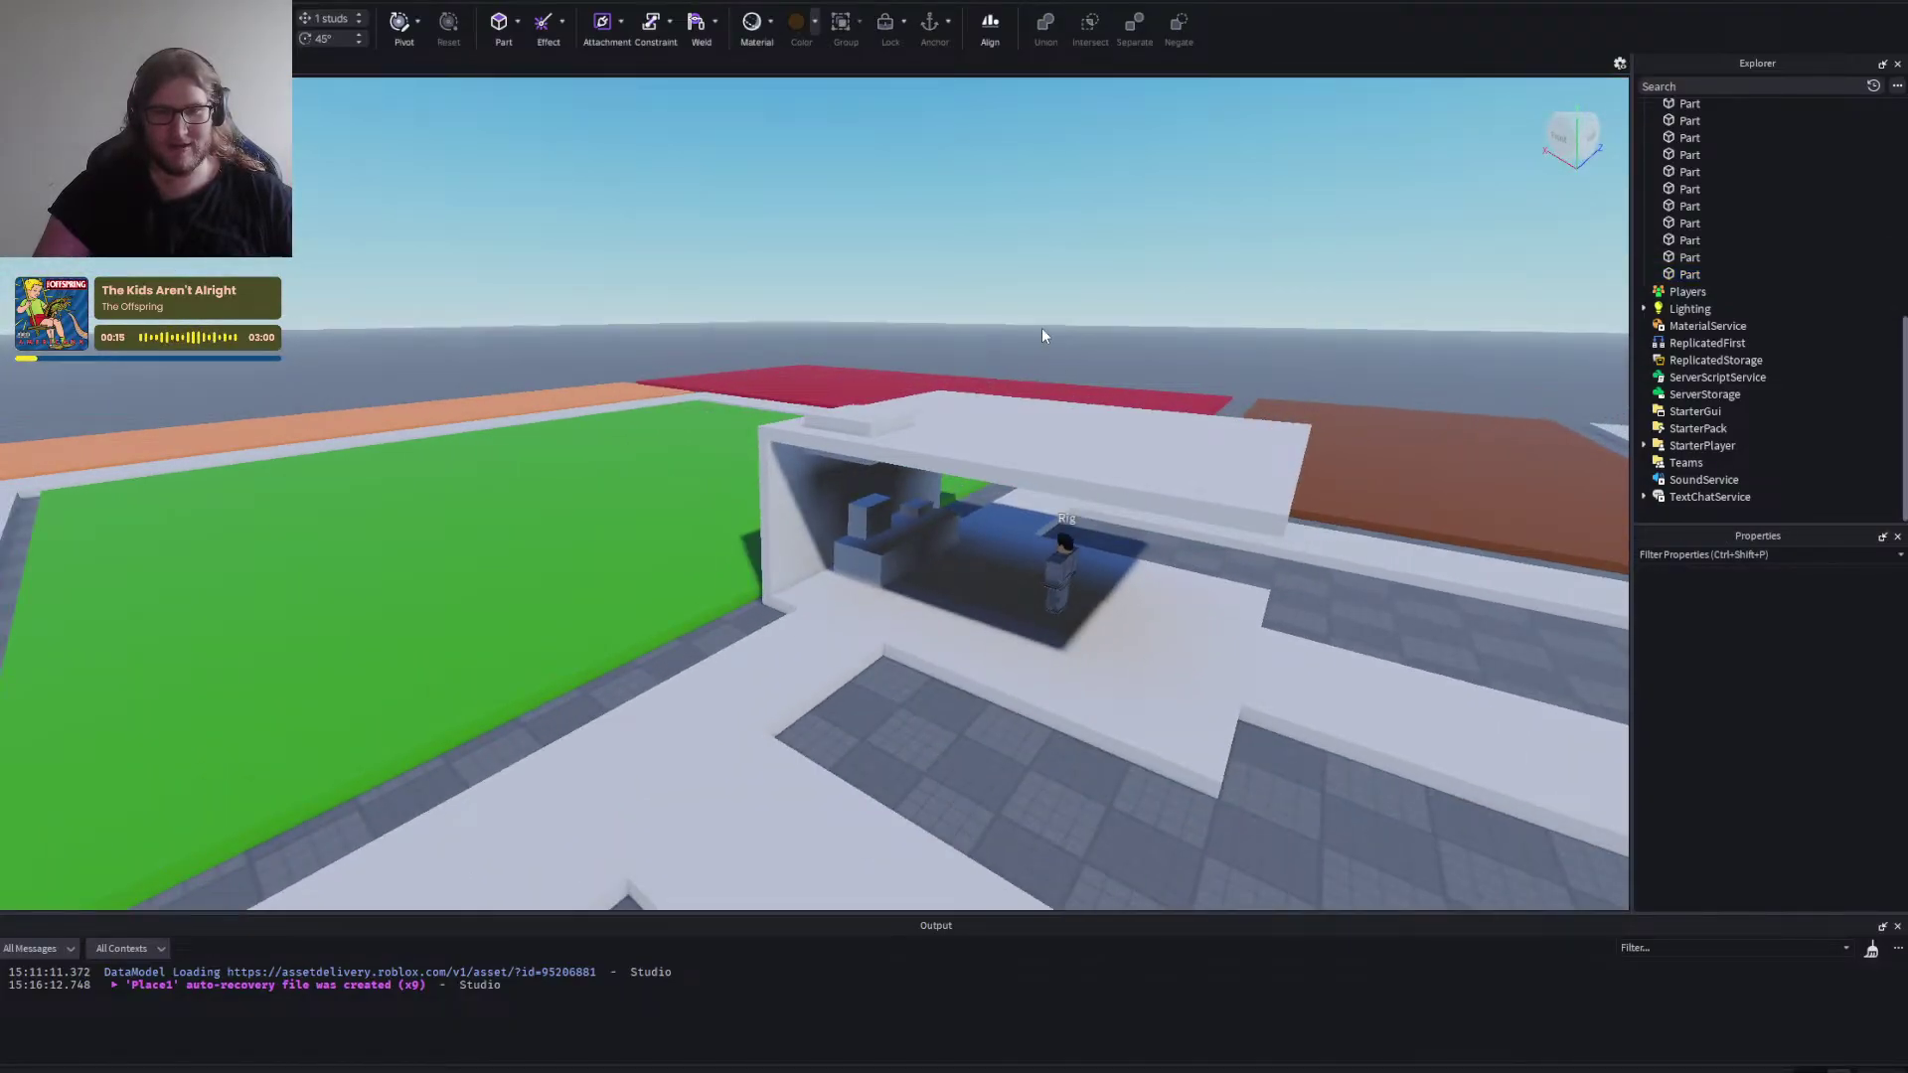
key(w)
key(d)
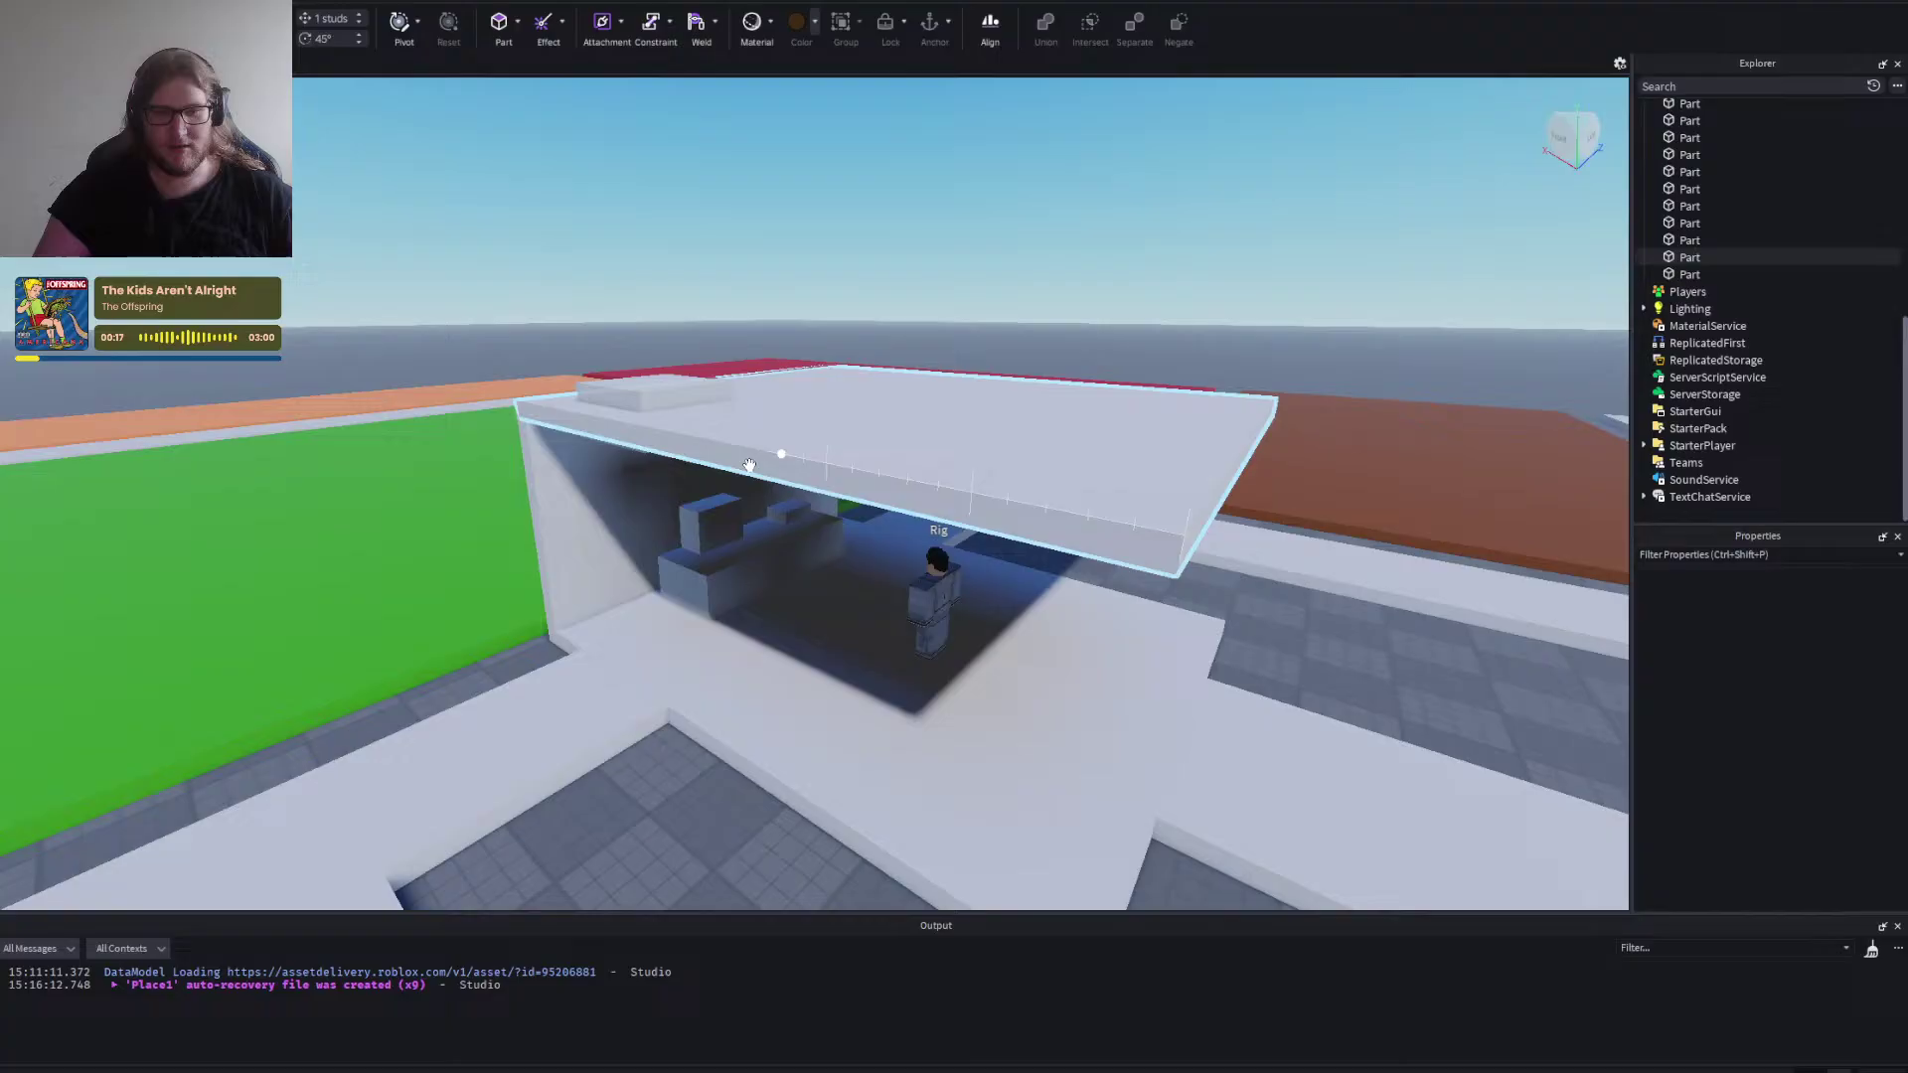
click(939, 616)
click(981, 253)
key(w)
key(s)
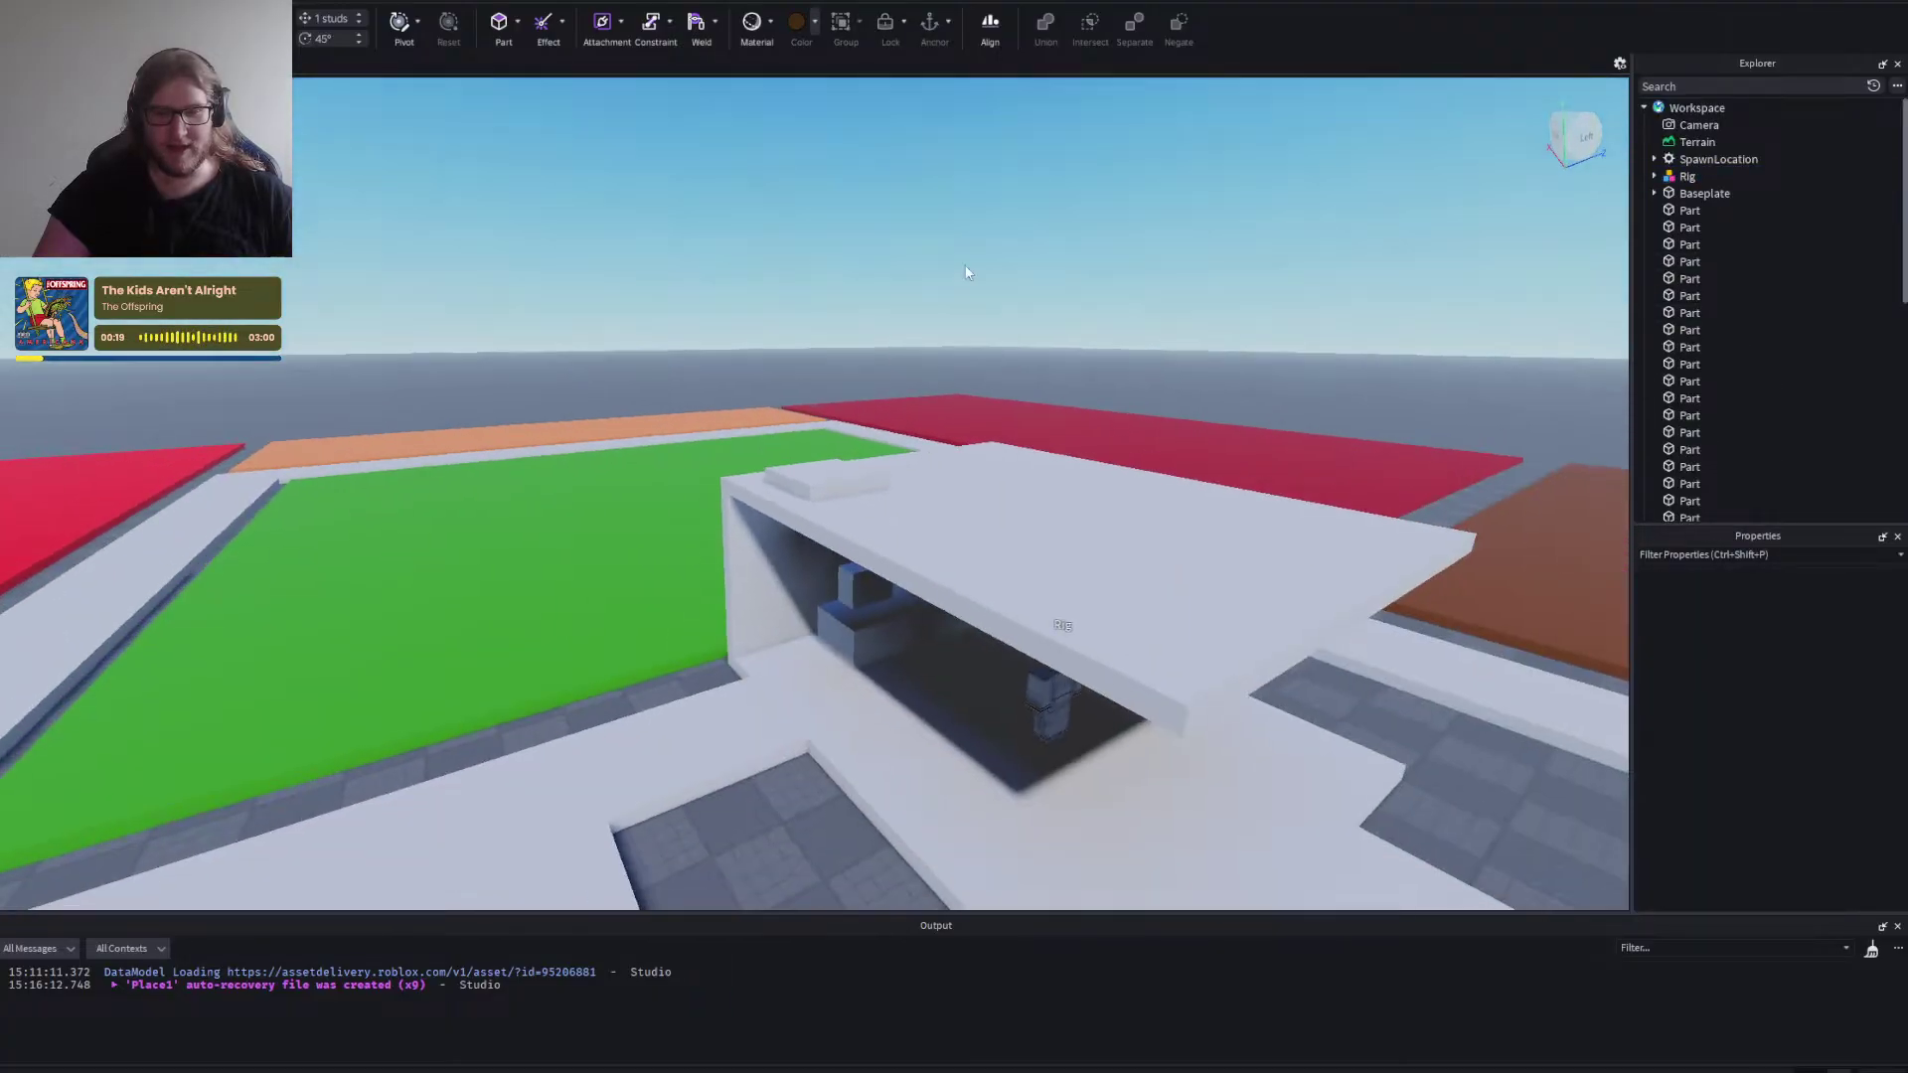
In Notepad, add a "- Vent" bullet below the Generator/Fuses paragraph in the Maintenance section.
key(alt+Tab)
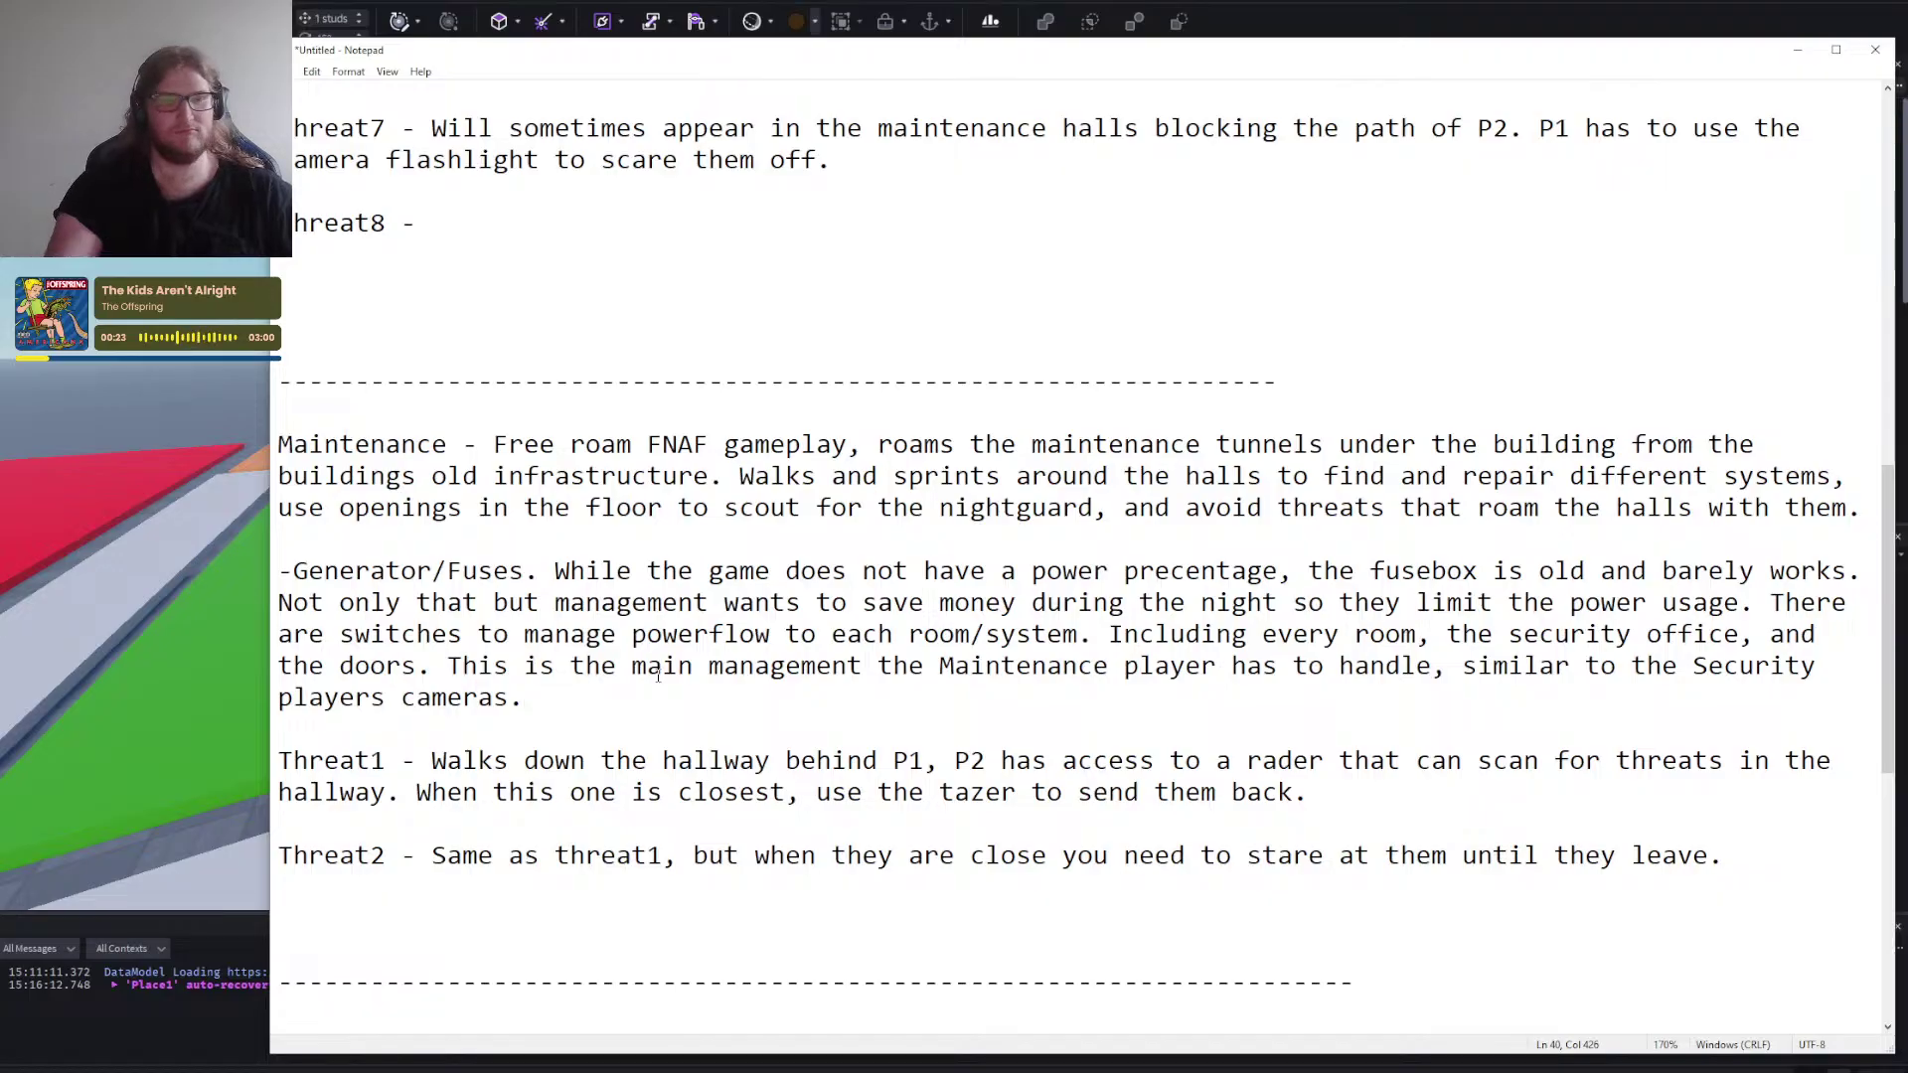
key(Return)
key(Return)
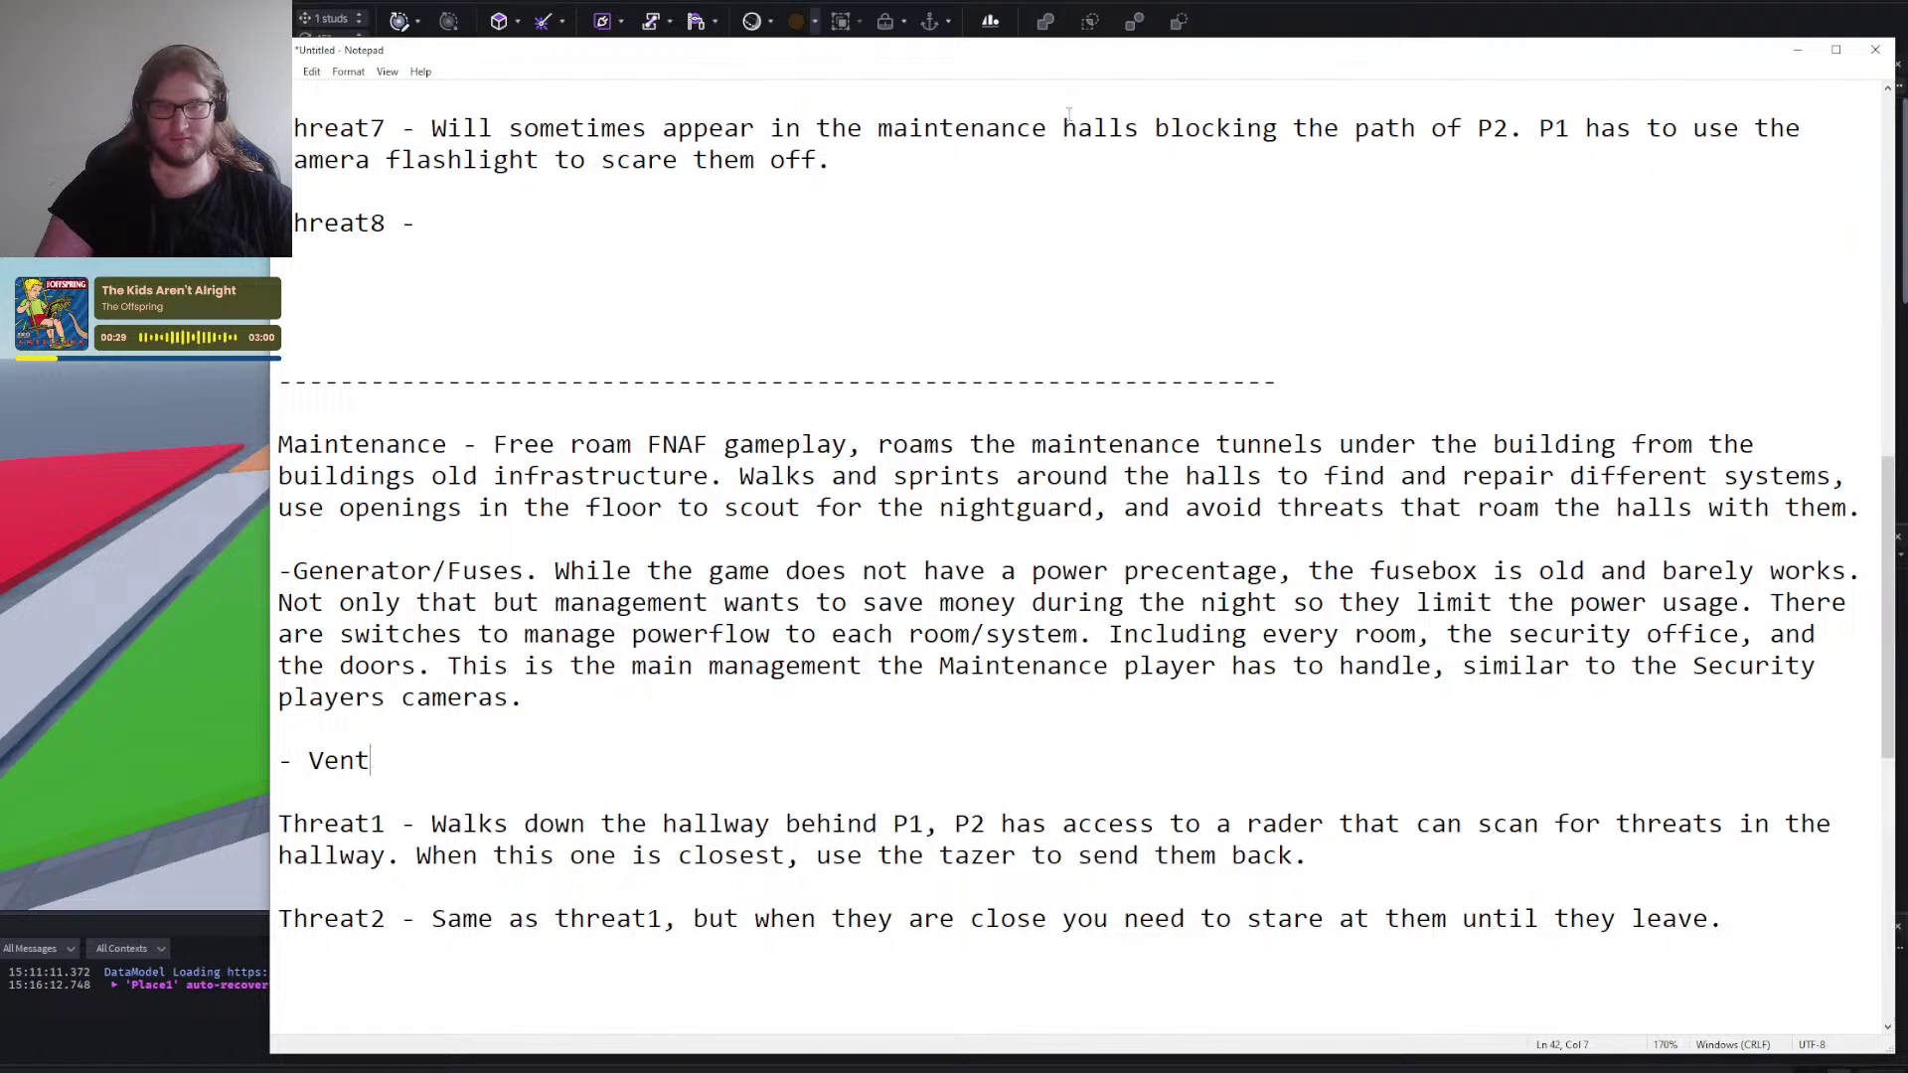
In Roblox Studio, survey the floor plan and the hallways leading to the office.
key(alt+Tab)
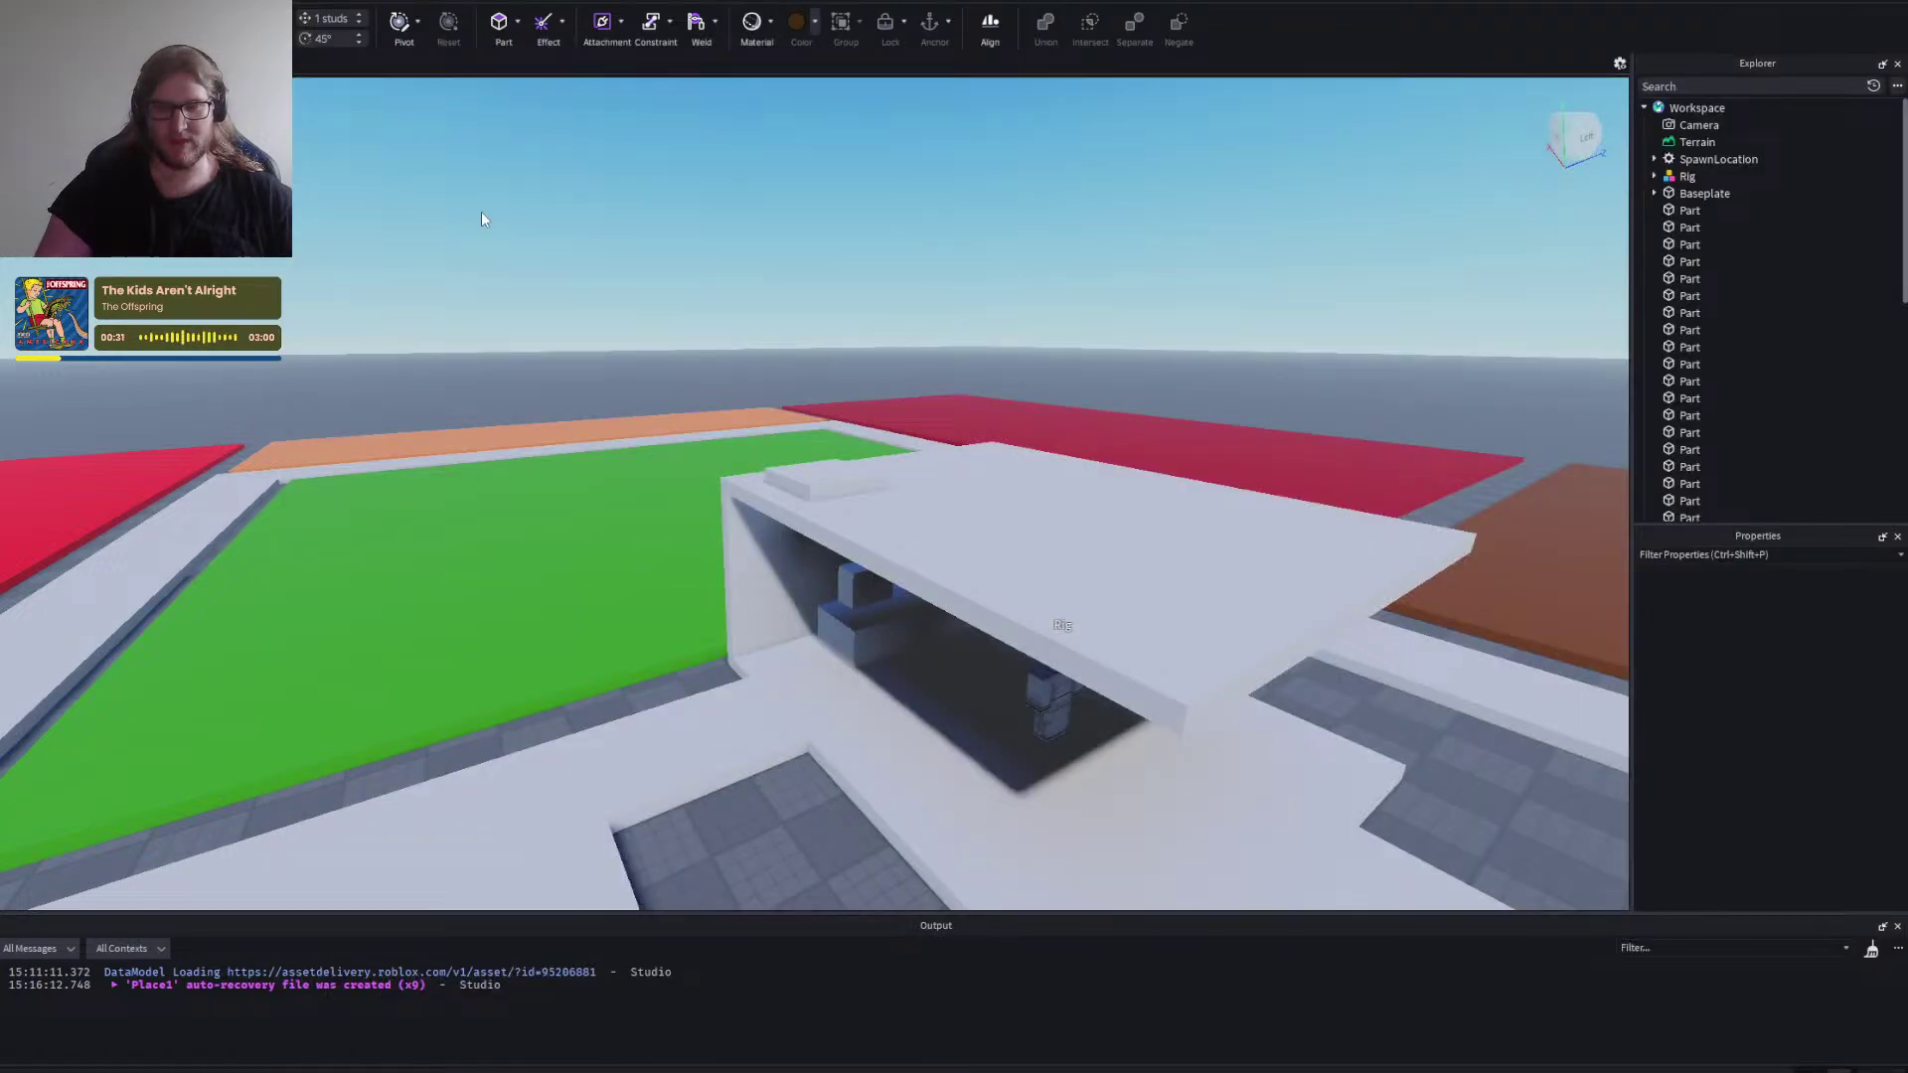
key(d)
key(s)
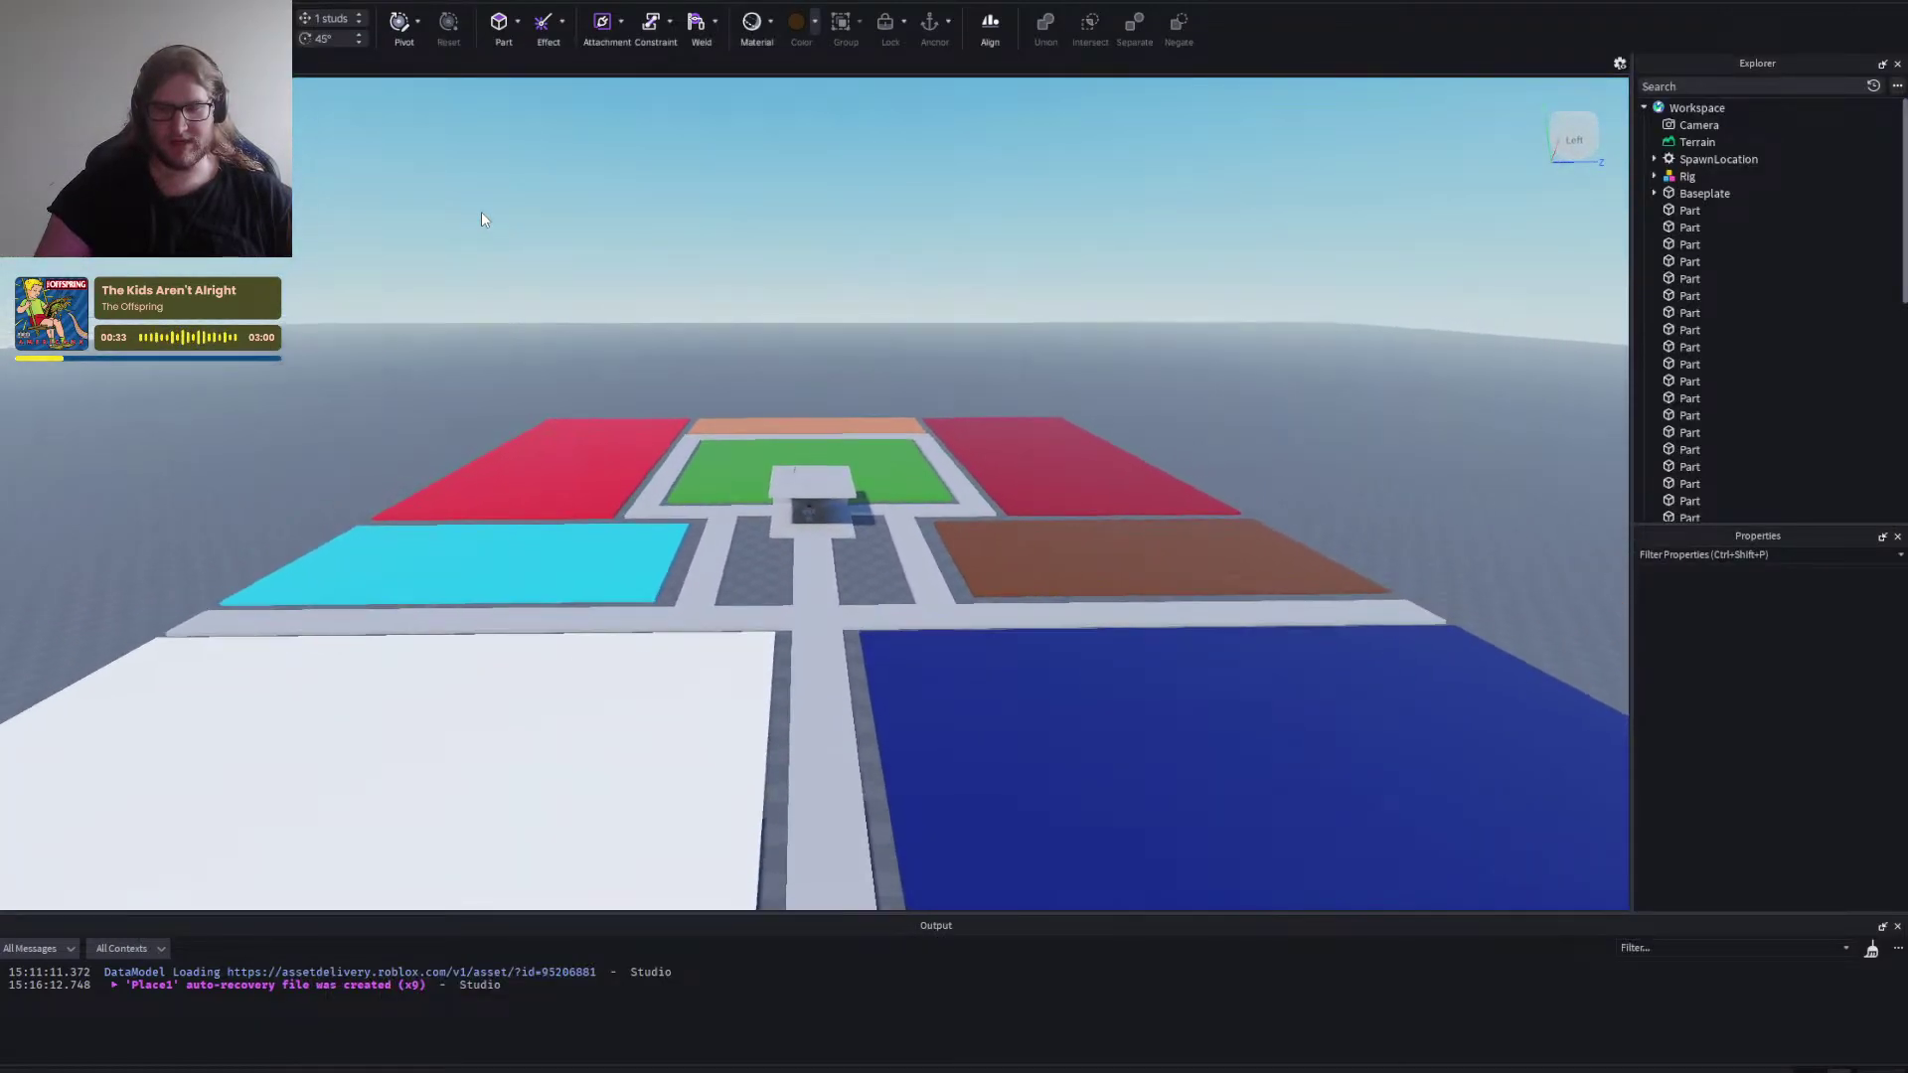
key(s)
key(w)
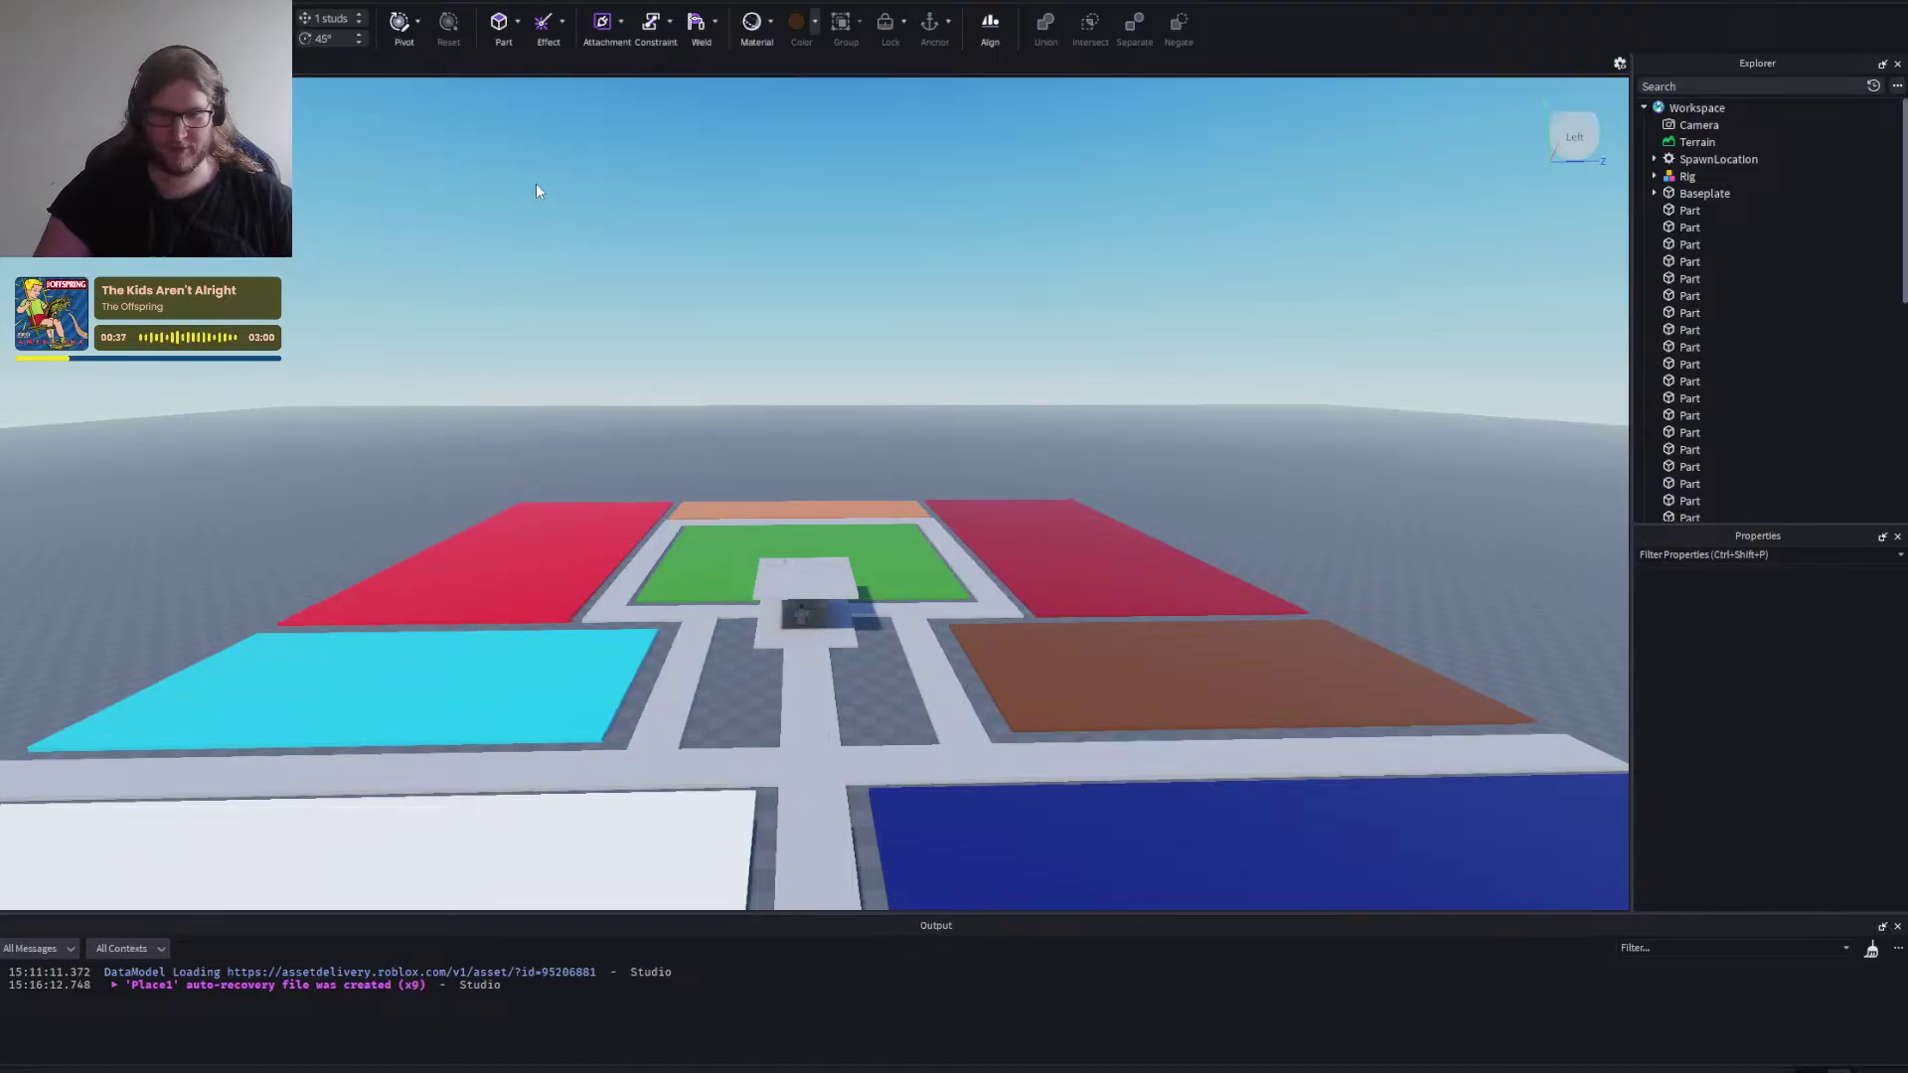
key(w)
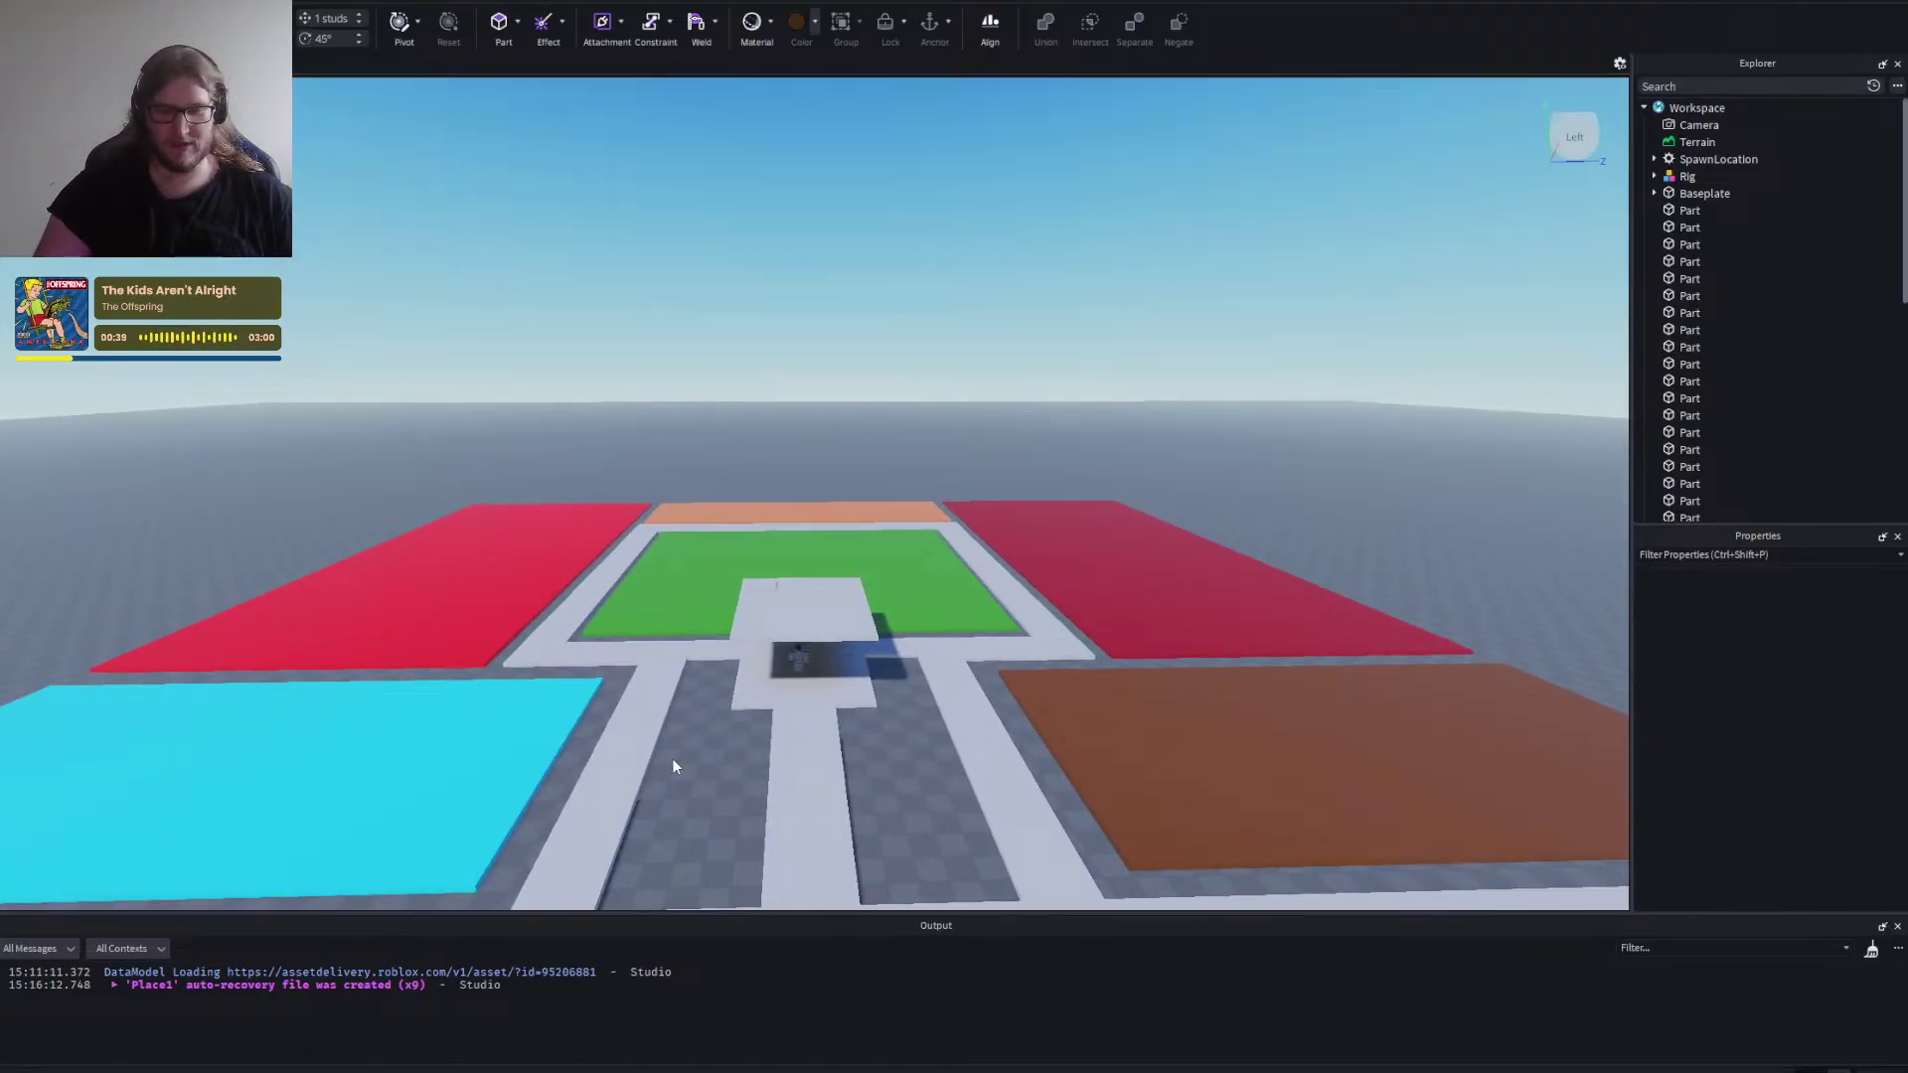
key(w)
key(s)
key(w)
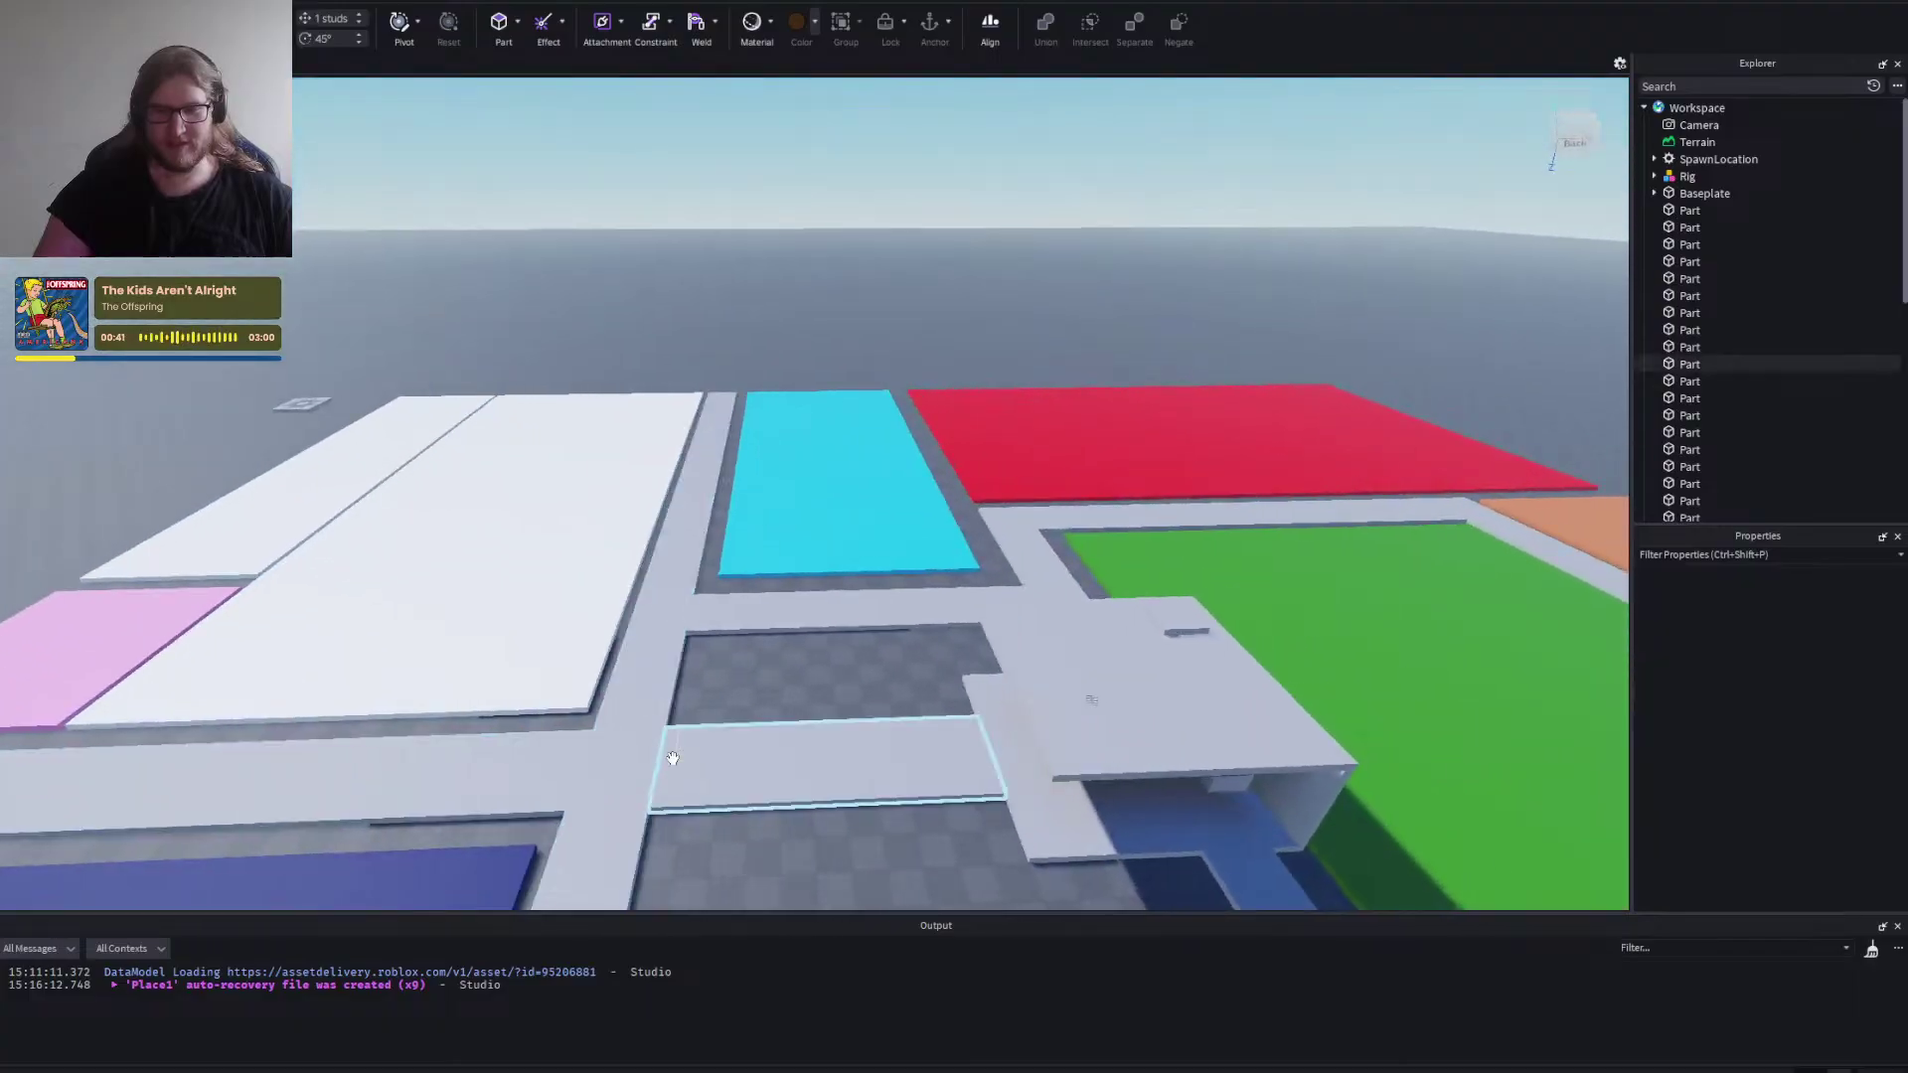
Look over the floor plan around the office, and in Notepad reread the notes from the game overview through the Maintenance section.
key(s)
key(d)
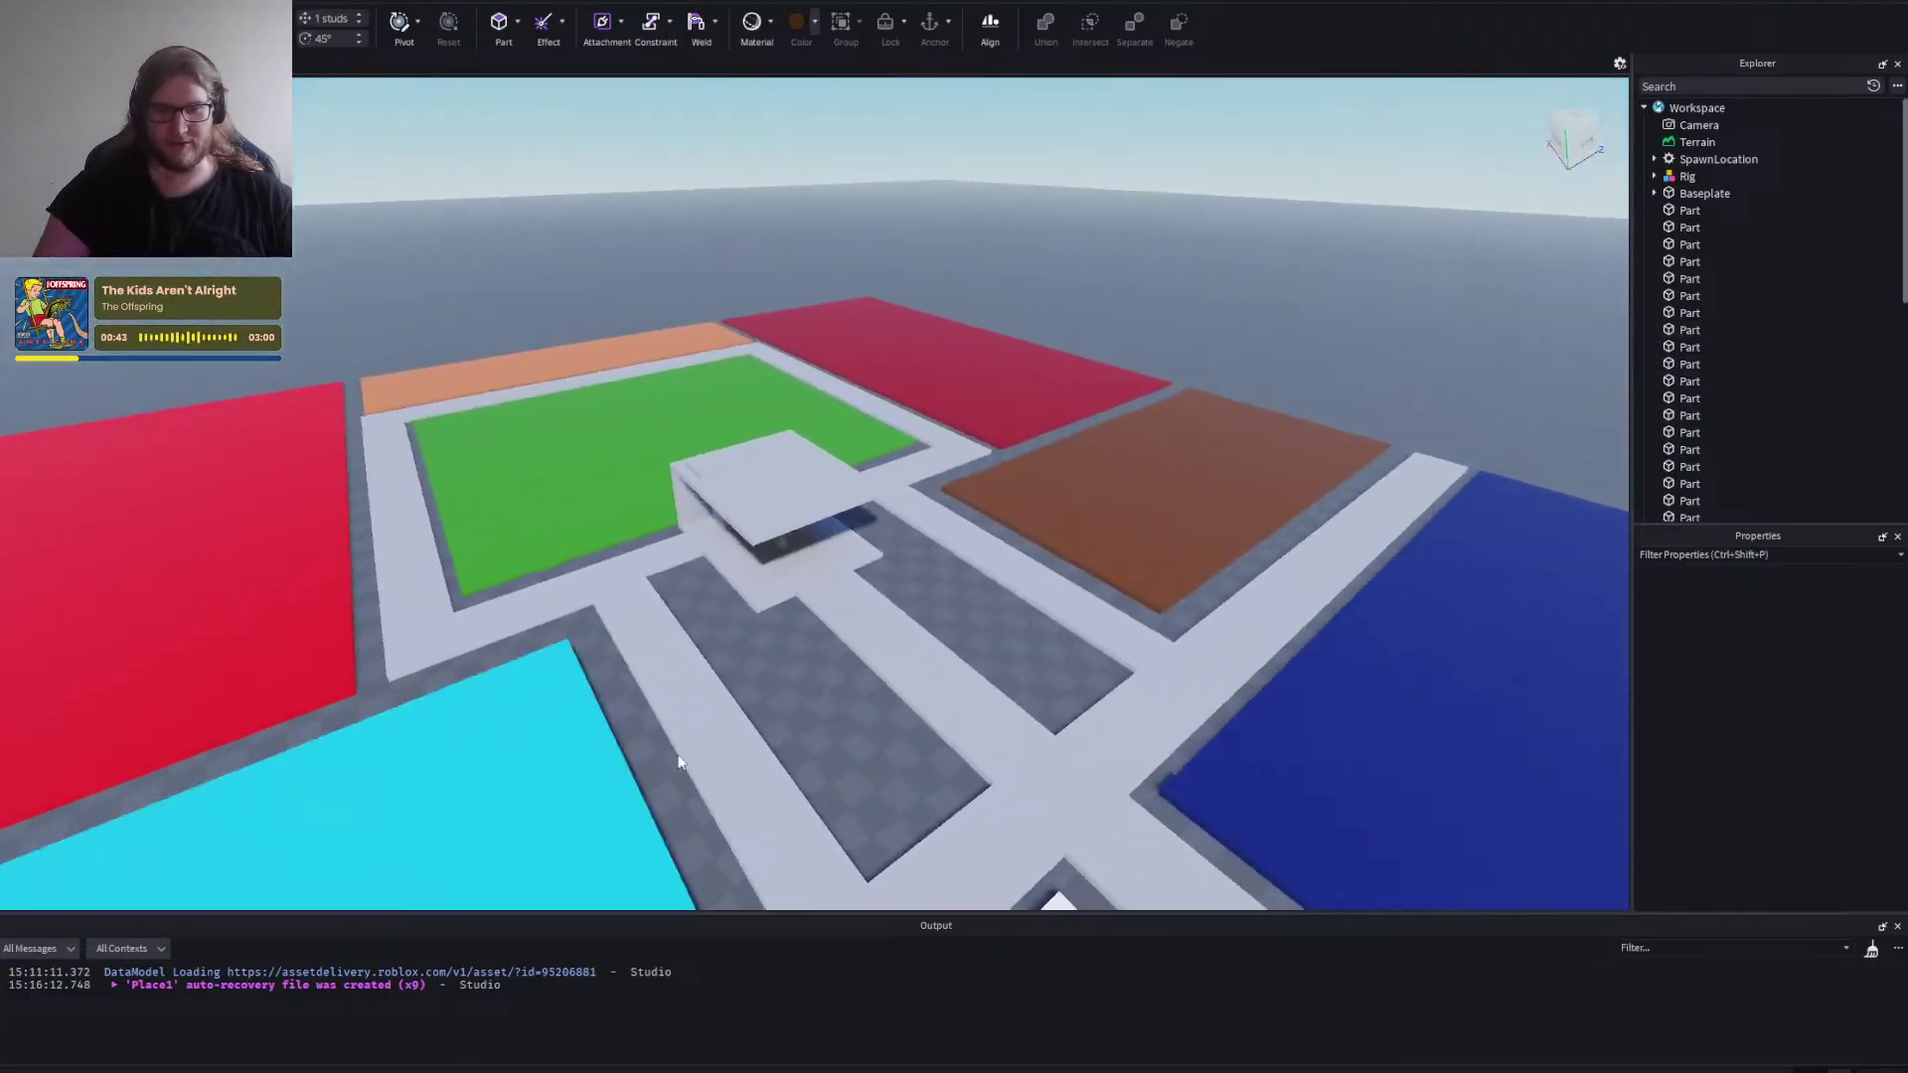
key(alt+Tab)
scroll(543, 846, up, 12)
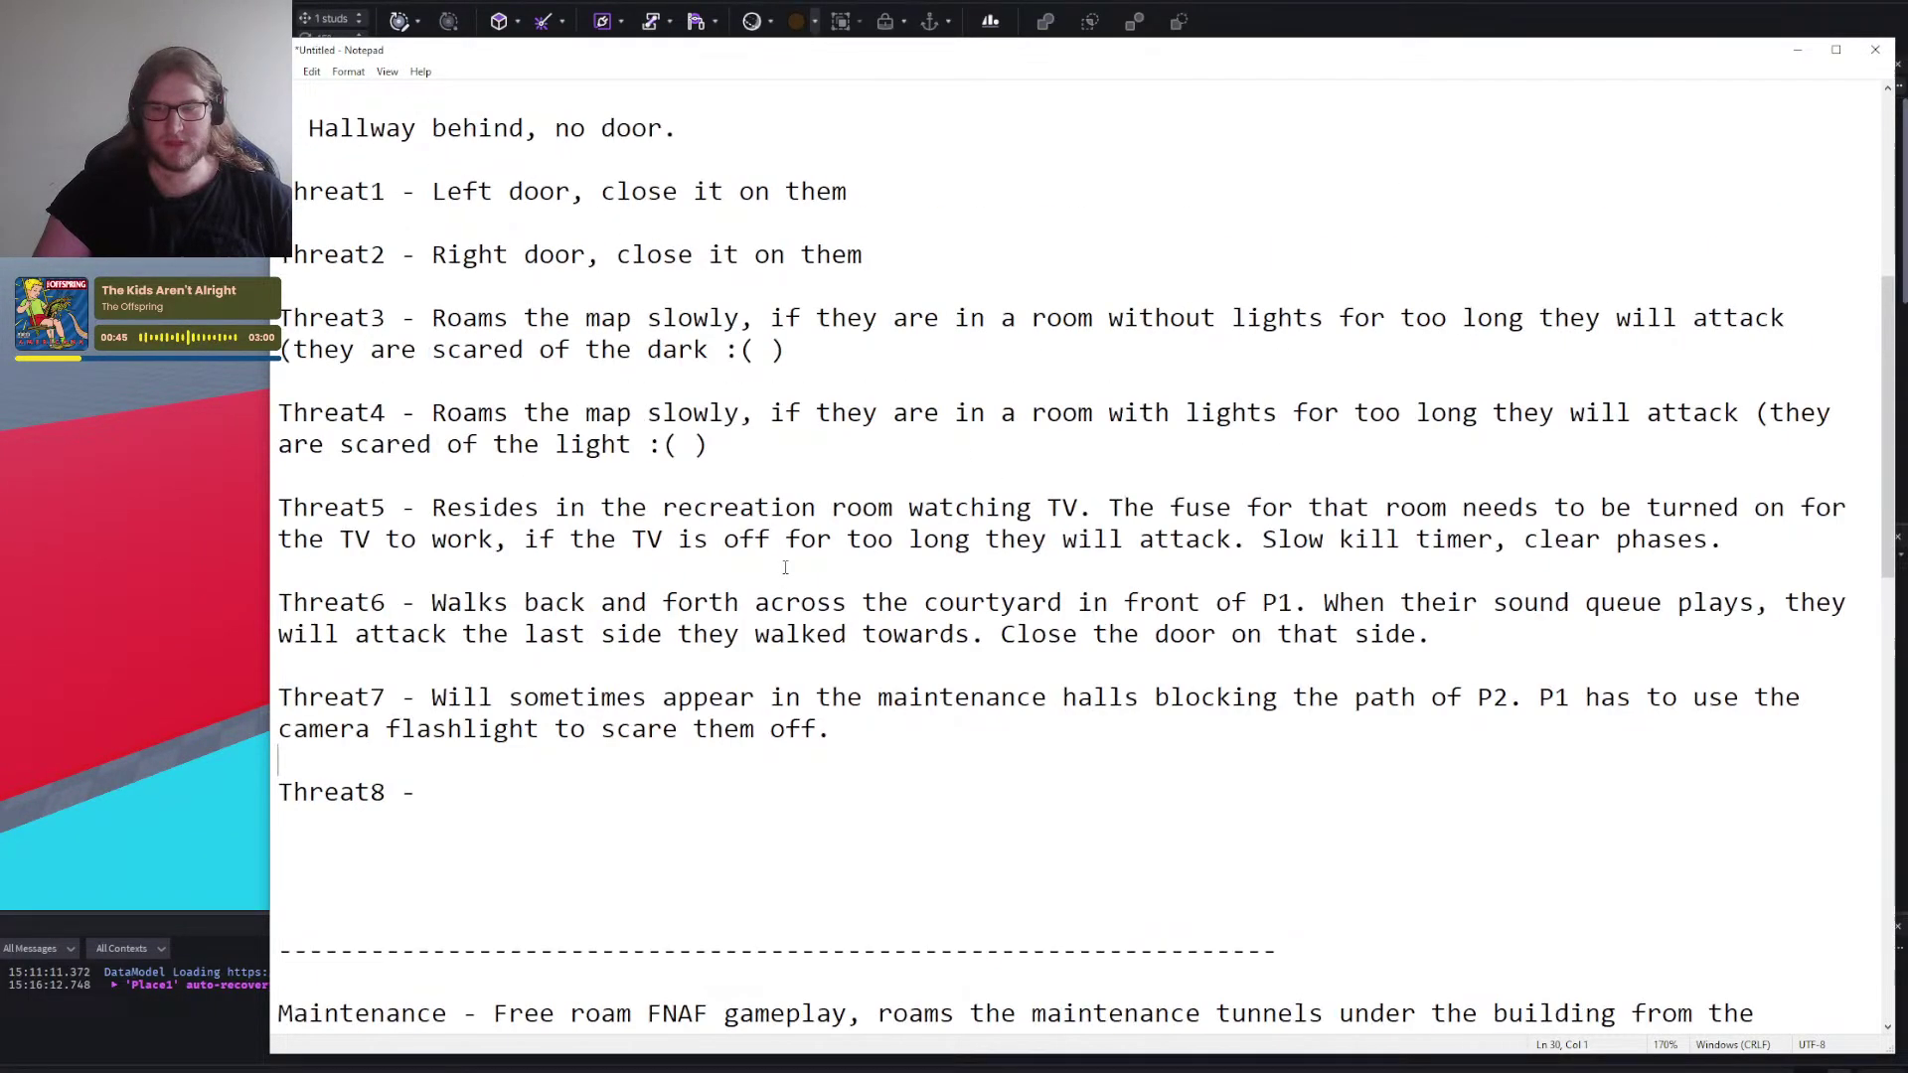
mouse_move(1142, 191)
mouse_down()
mouse_move(760, 130)
mouse_move(1137, 184)
mouse_up()
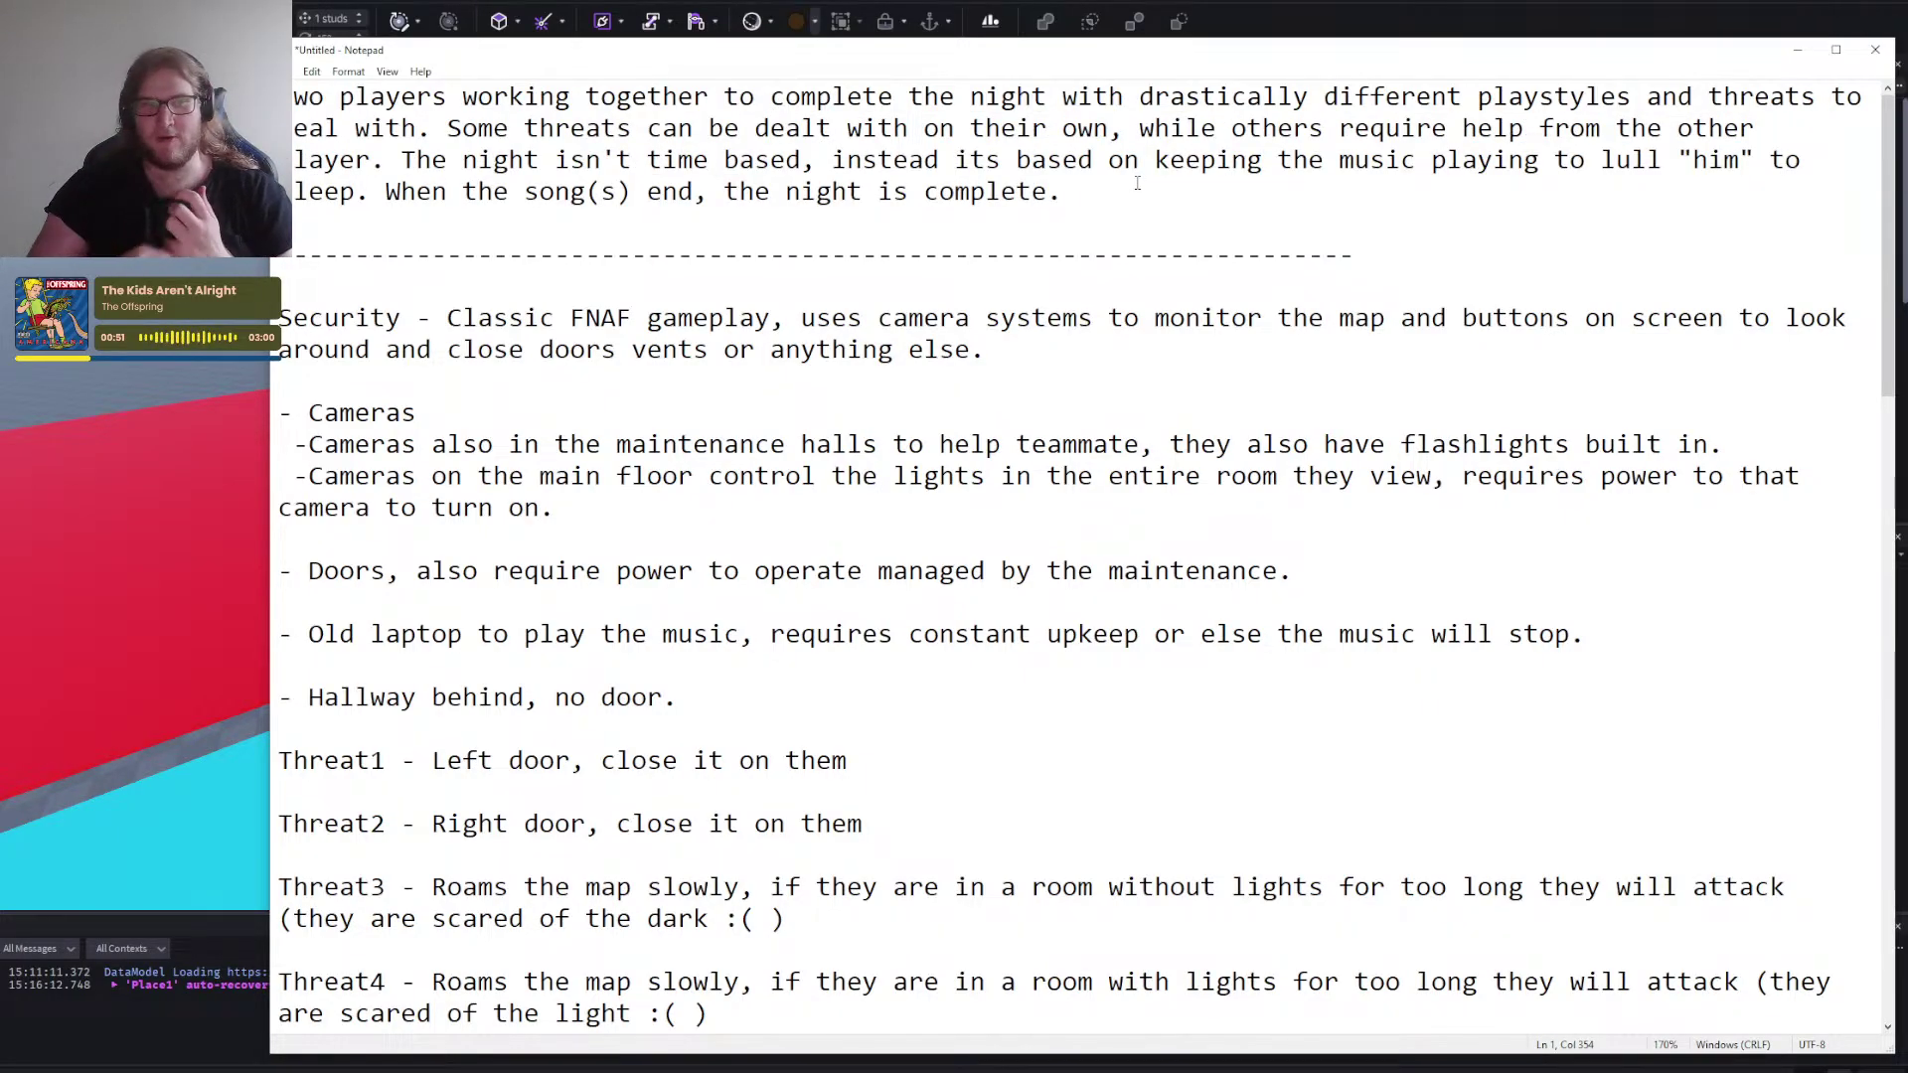
scroll(1137, 184, down, 13)
scroll(524, 507, up, 3)
drag(524, 507, 632, 414)
click(891, 476)
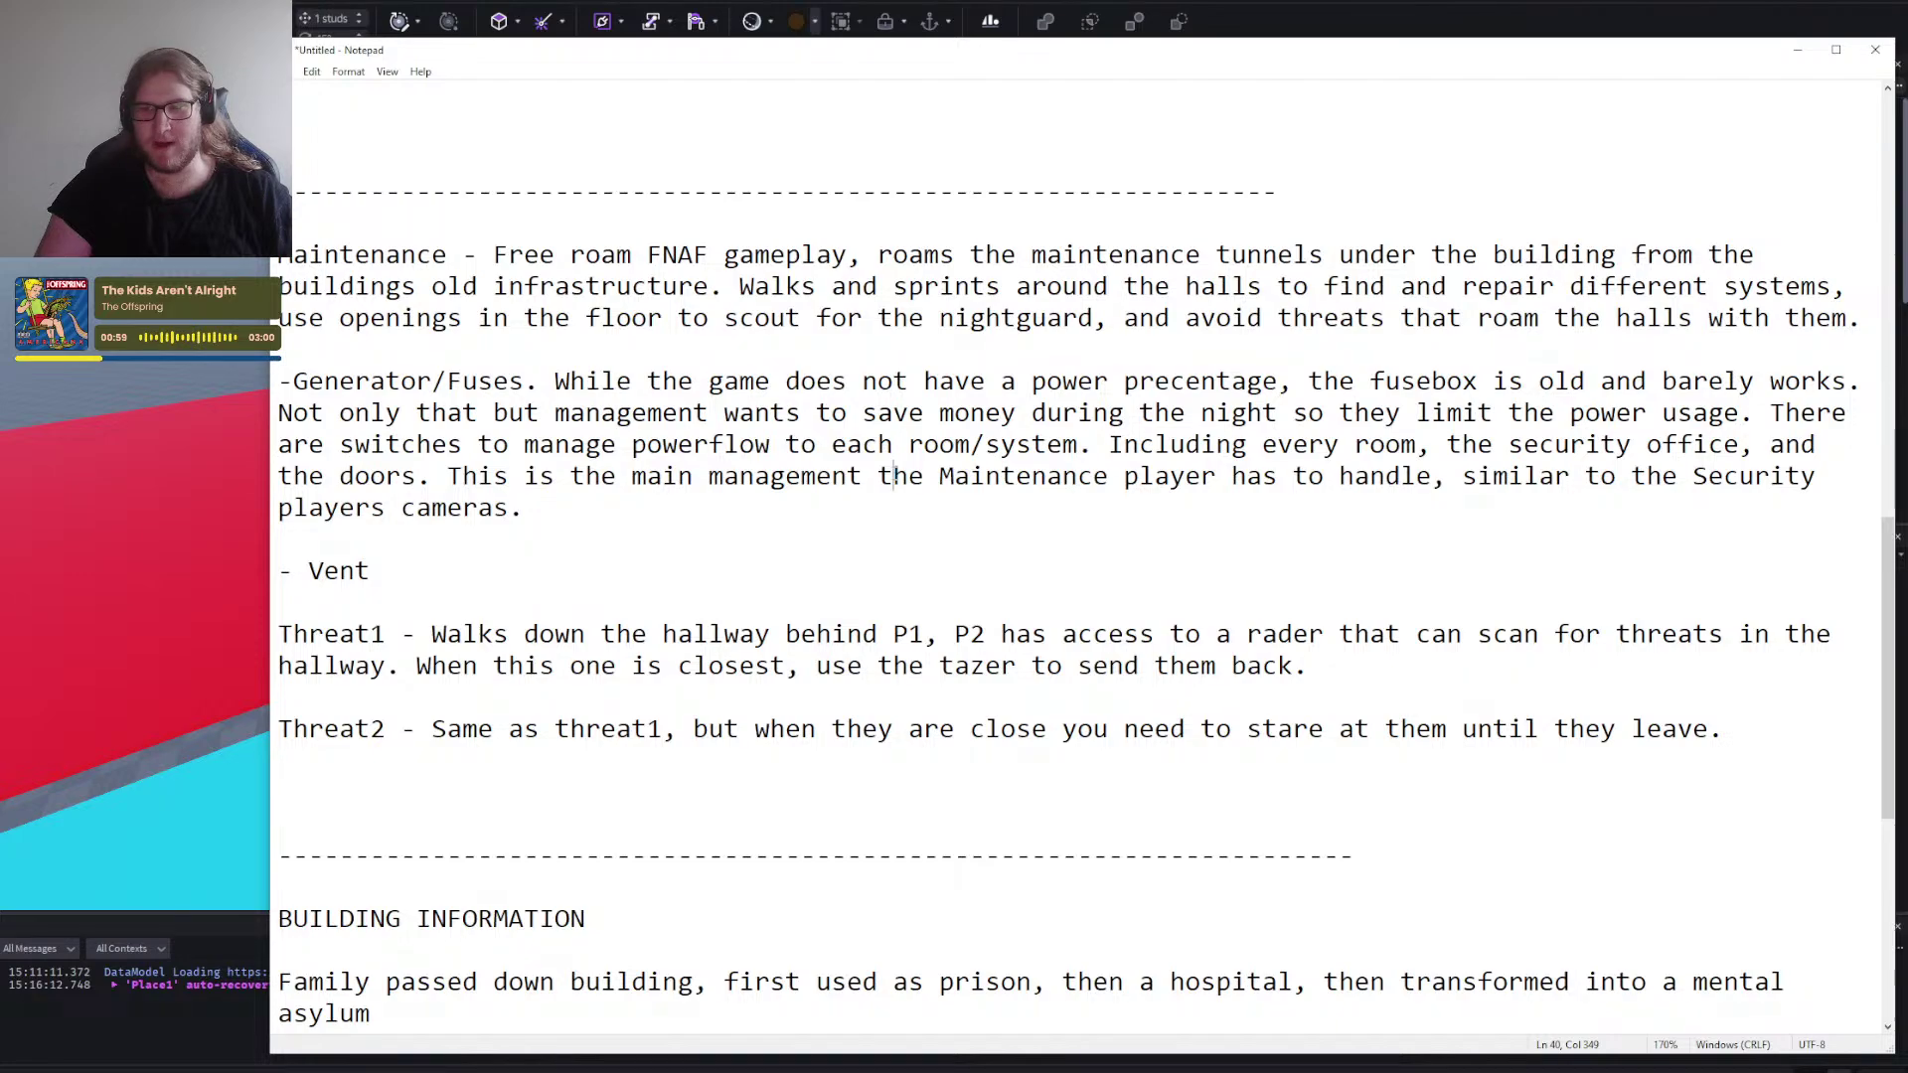
click(1022, 553)
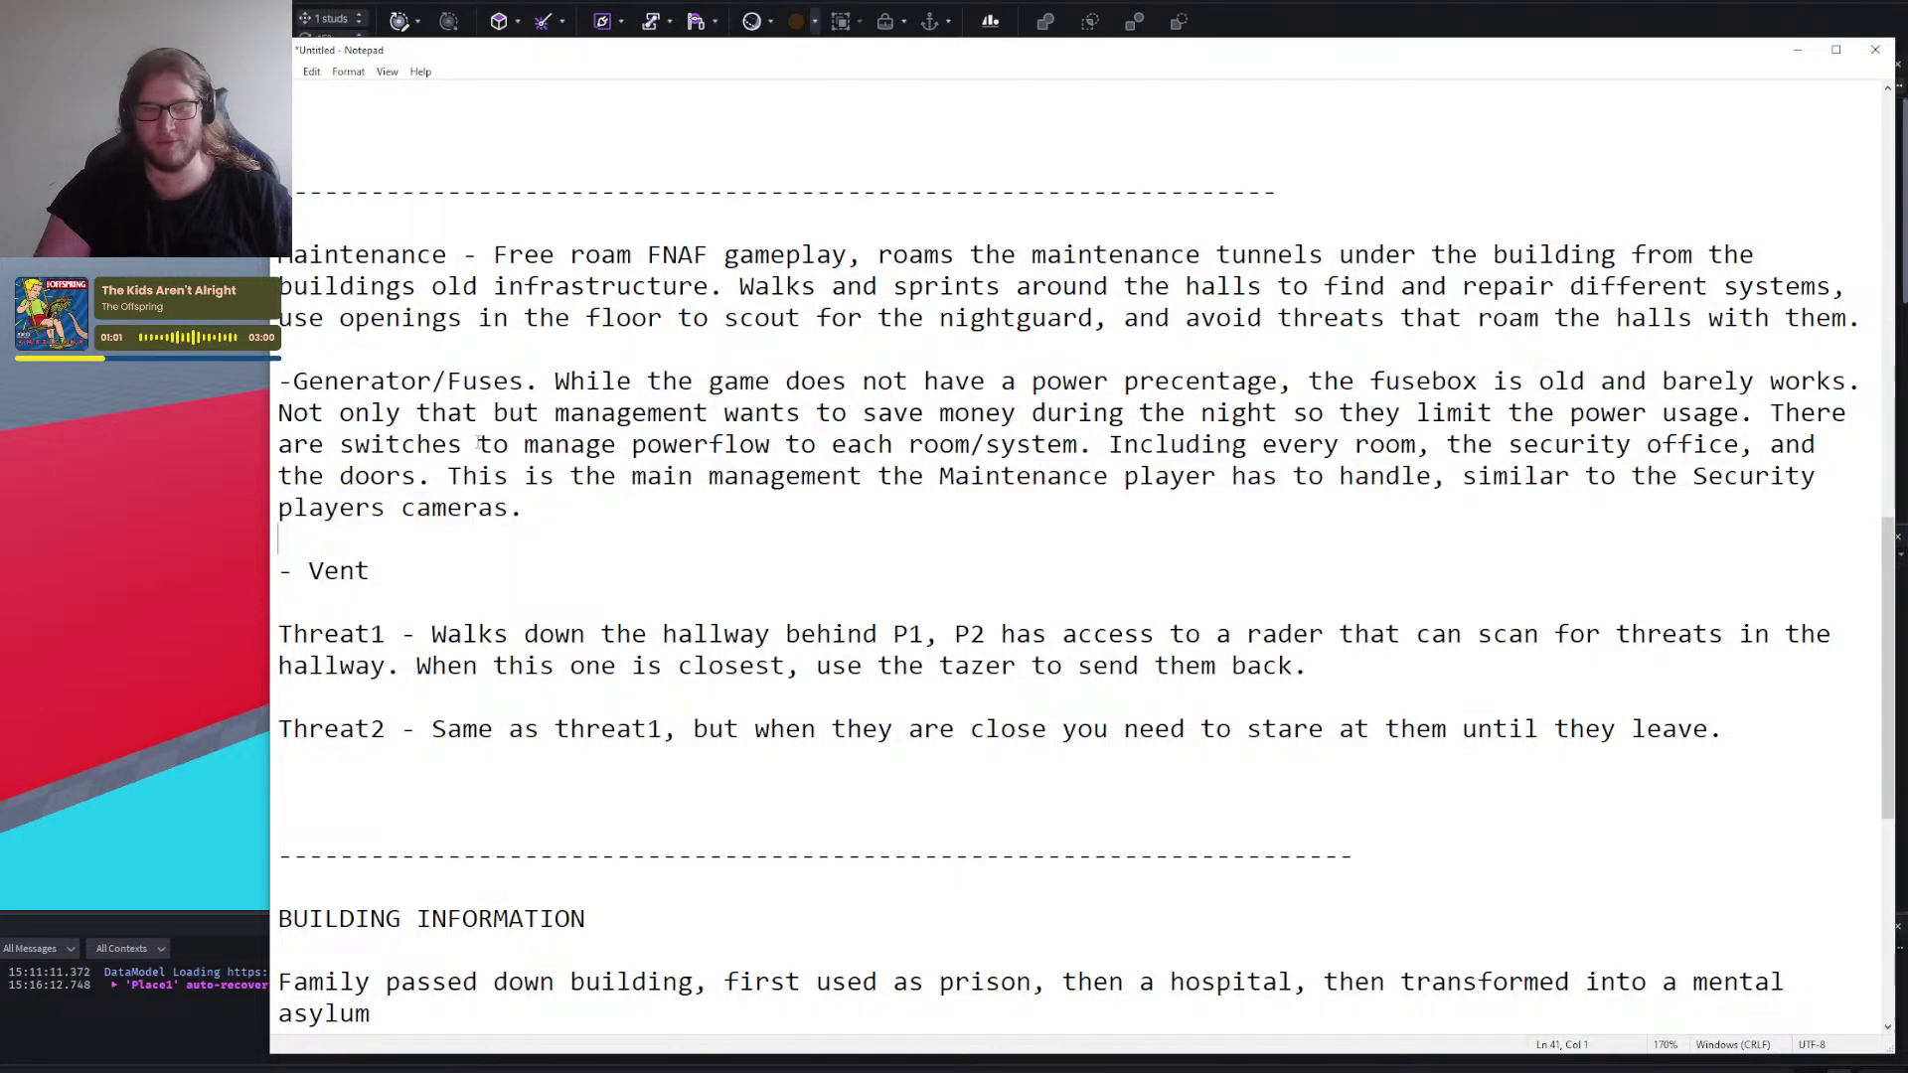
Recheck the office and its surrounding hallways in Roblox Studio, and compare them with the Maintenance and building notes in Notepad.
click(116, 319)
right_click(957, 676)
key(d)
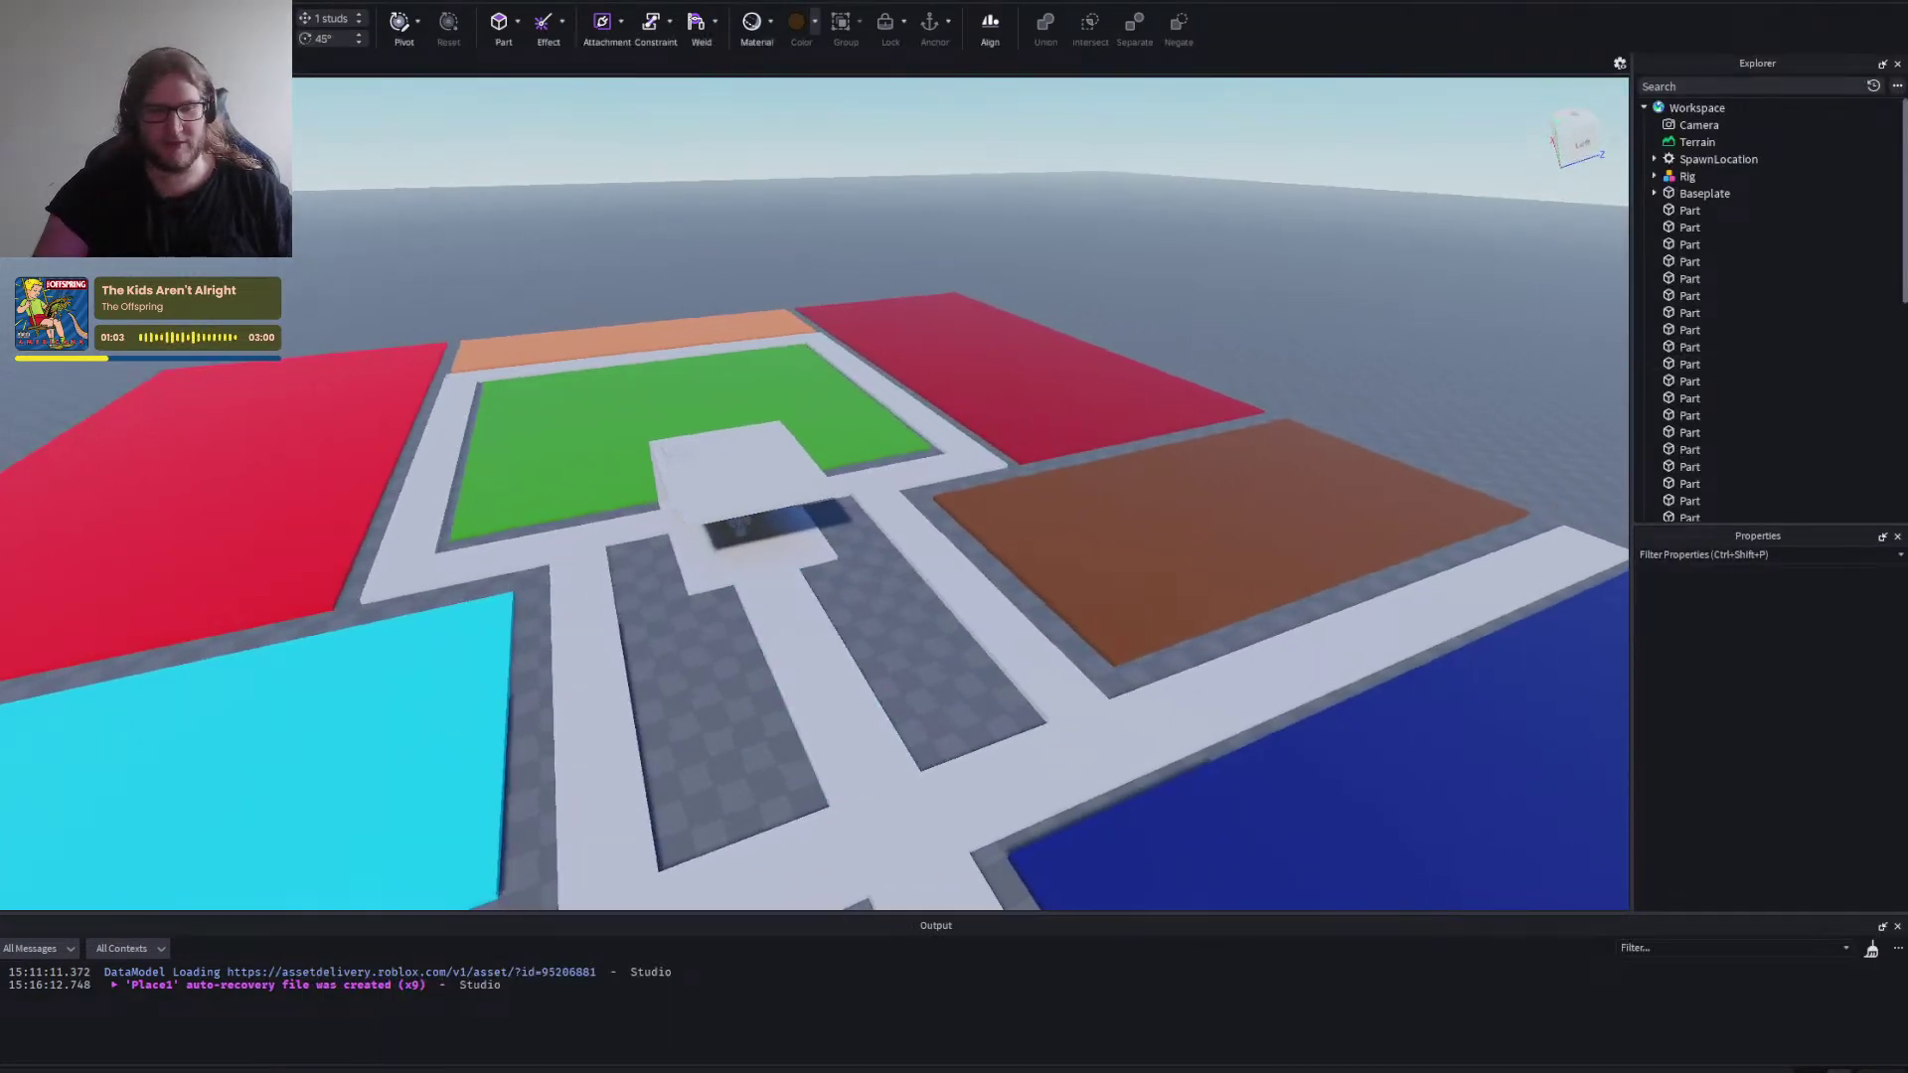
key(alt+Tab)
scroll(670, 701, down, 1)
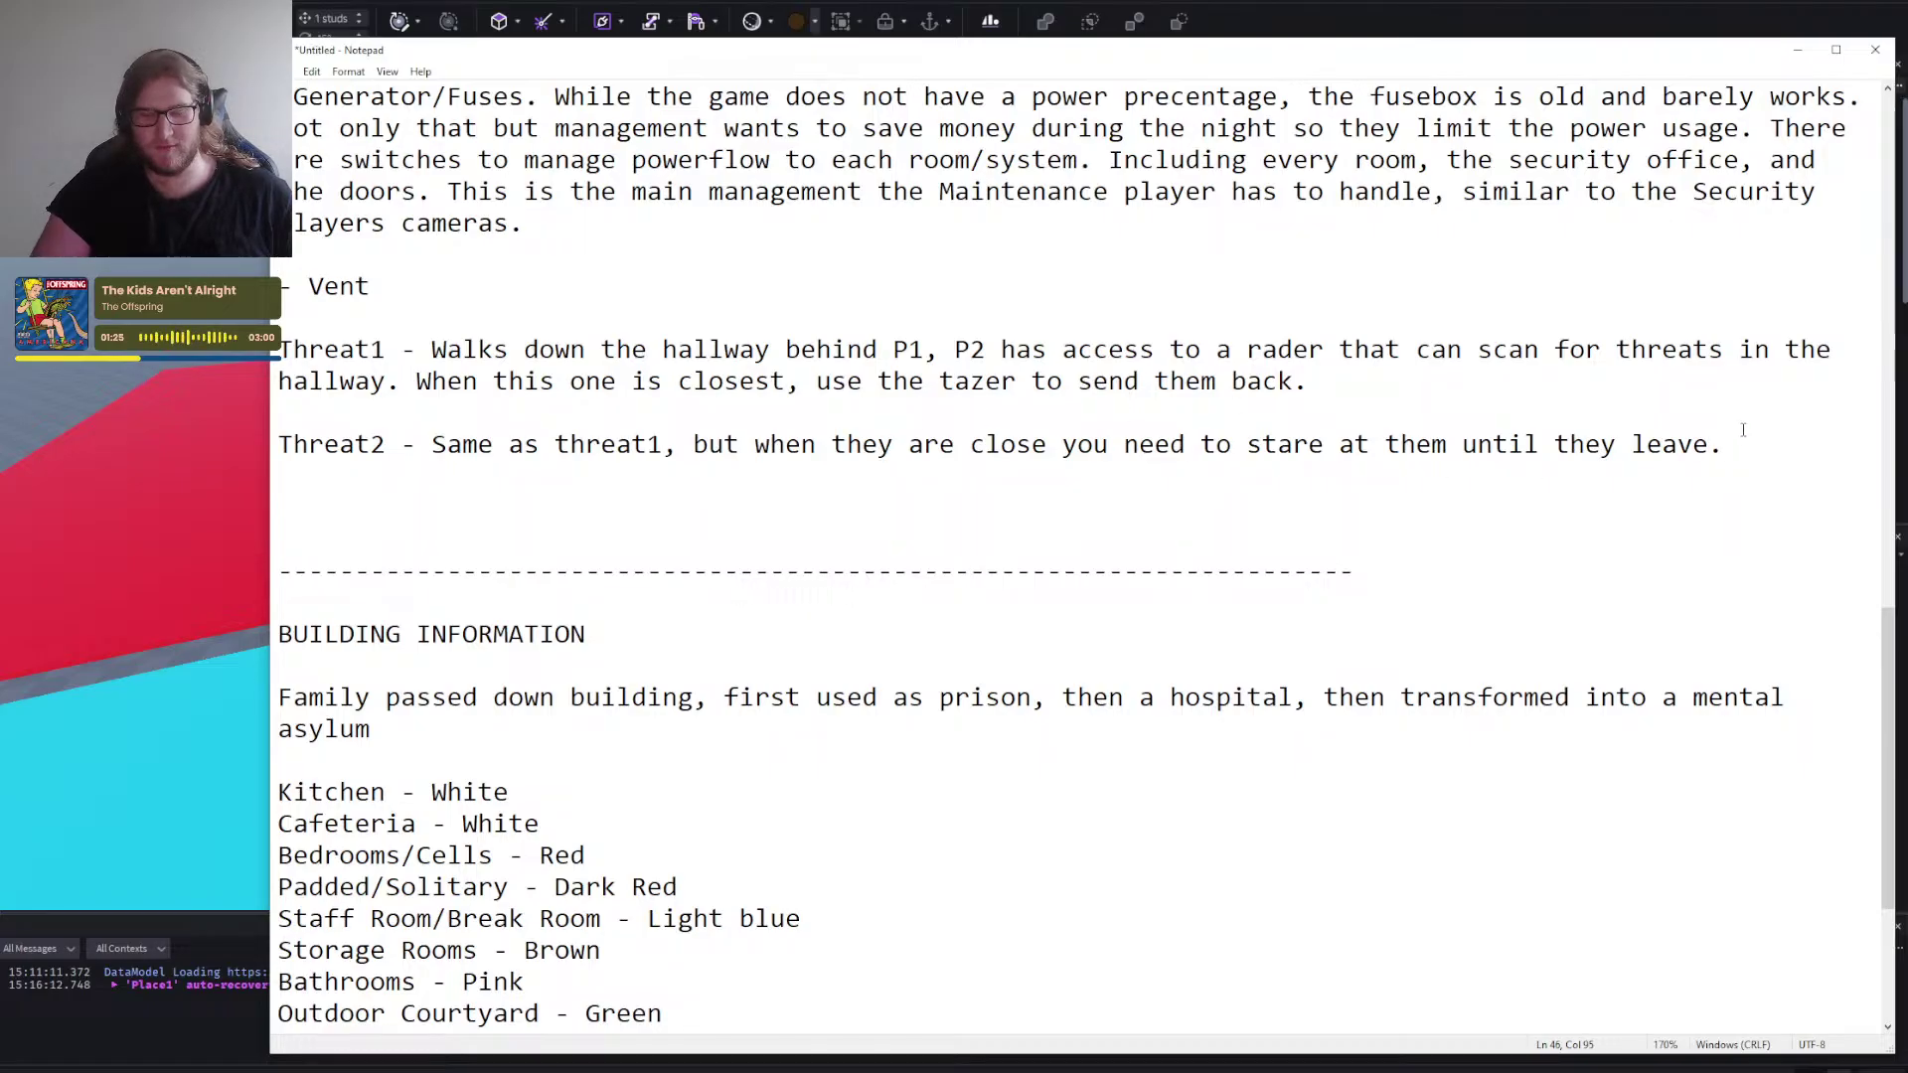
scroll(1689, 406, down, 1)
scroll(1123, 594, up, 4)
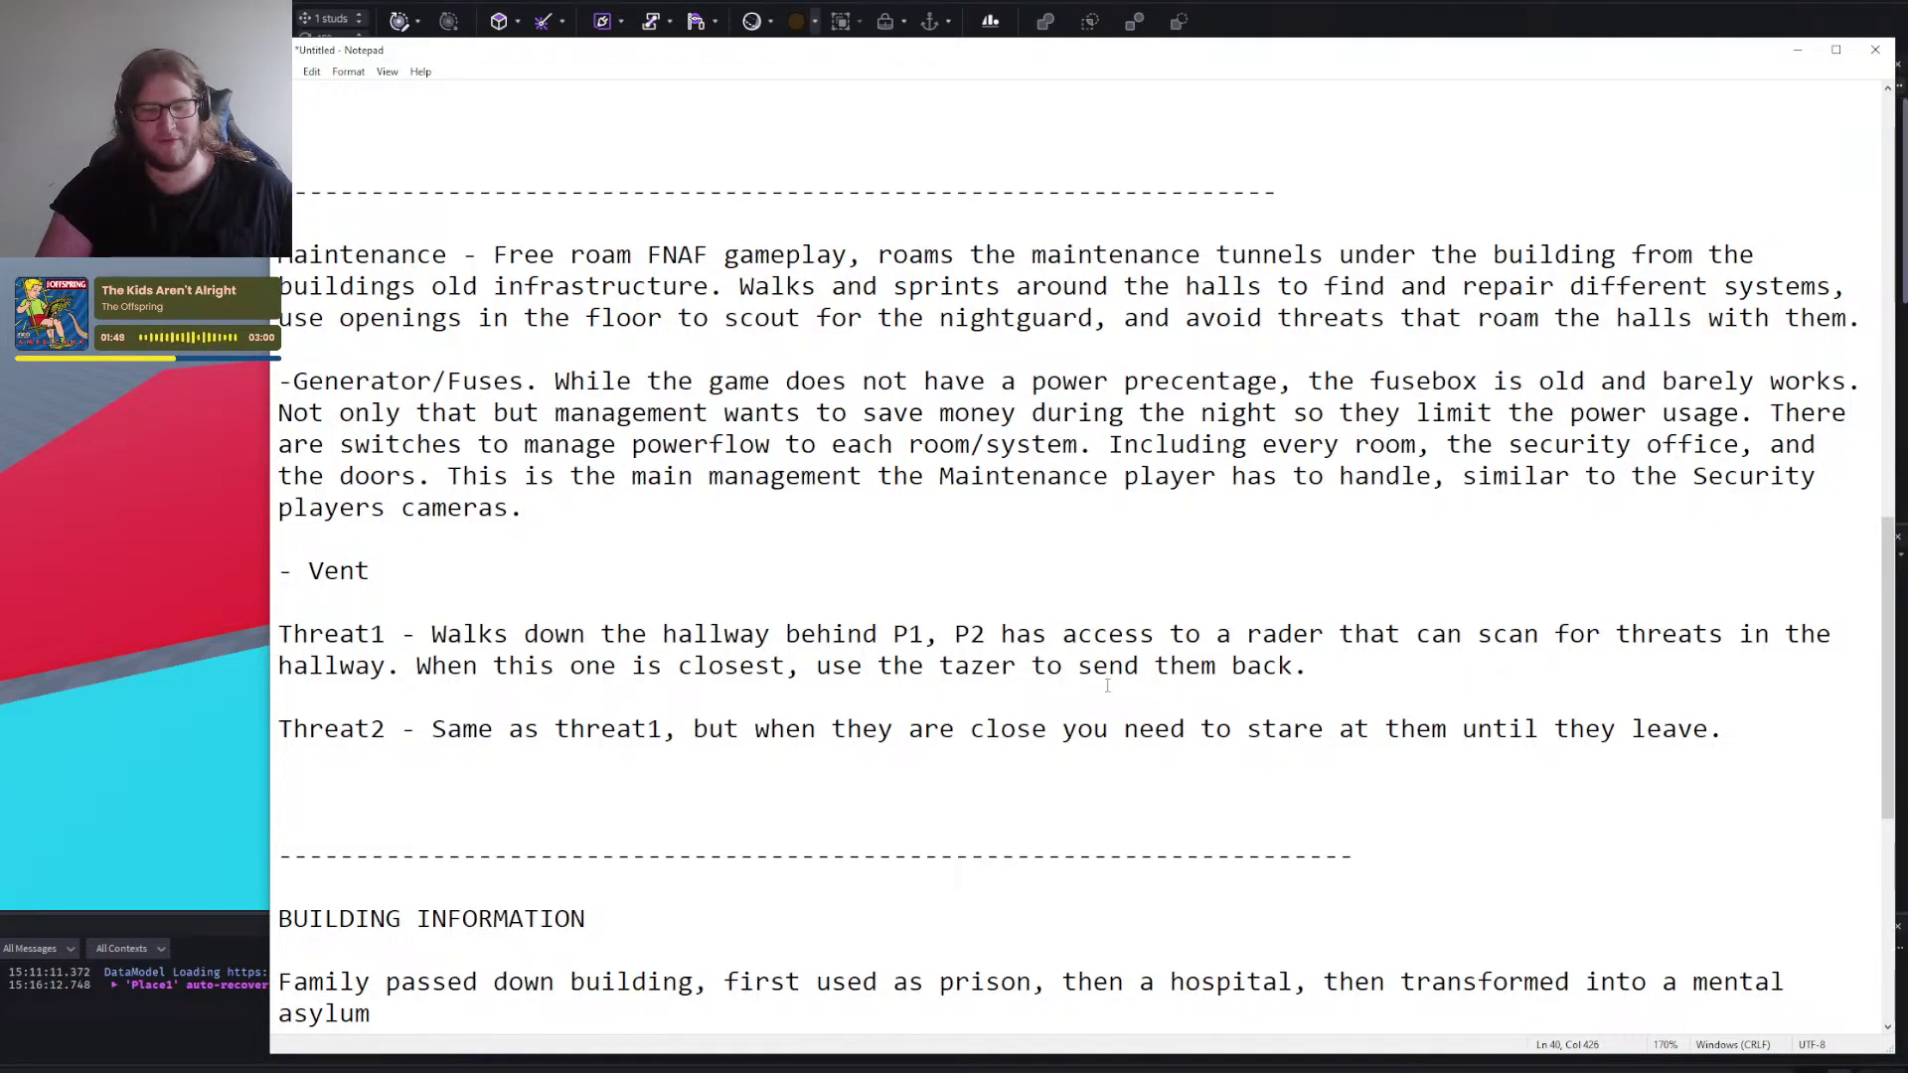
Start a "Threat3 -" entry below Threat2 in the Maintenance section of the notes.
click(1765, 732)
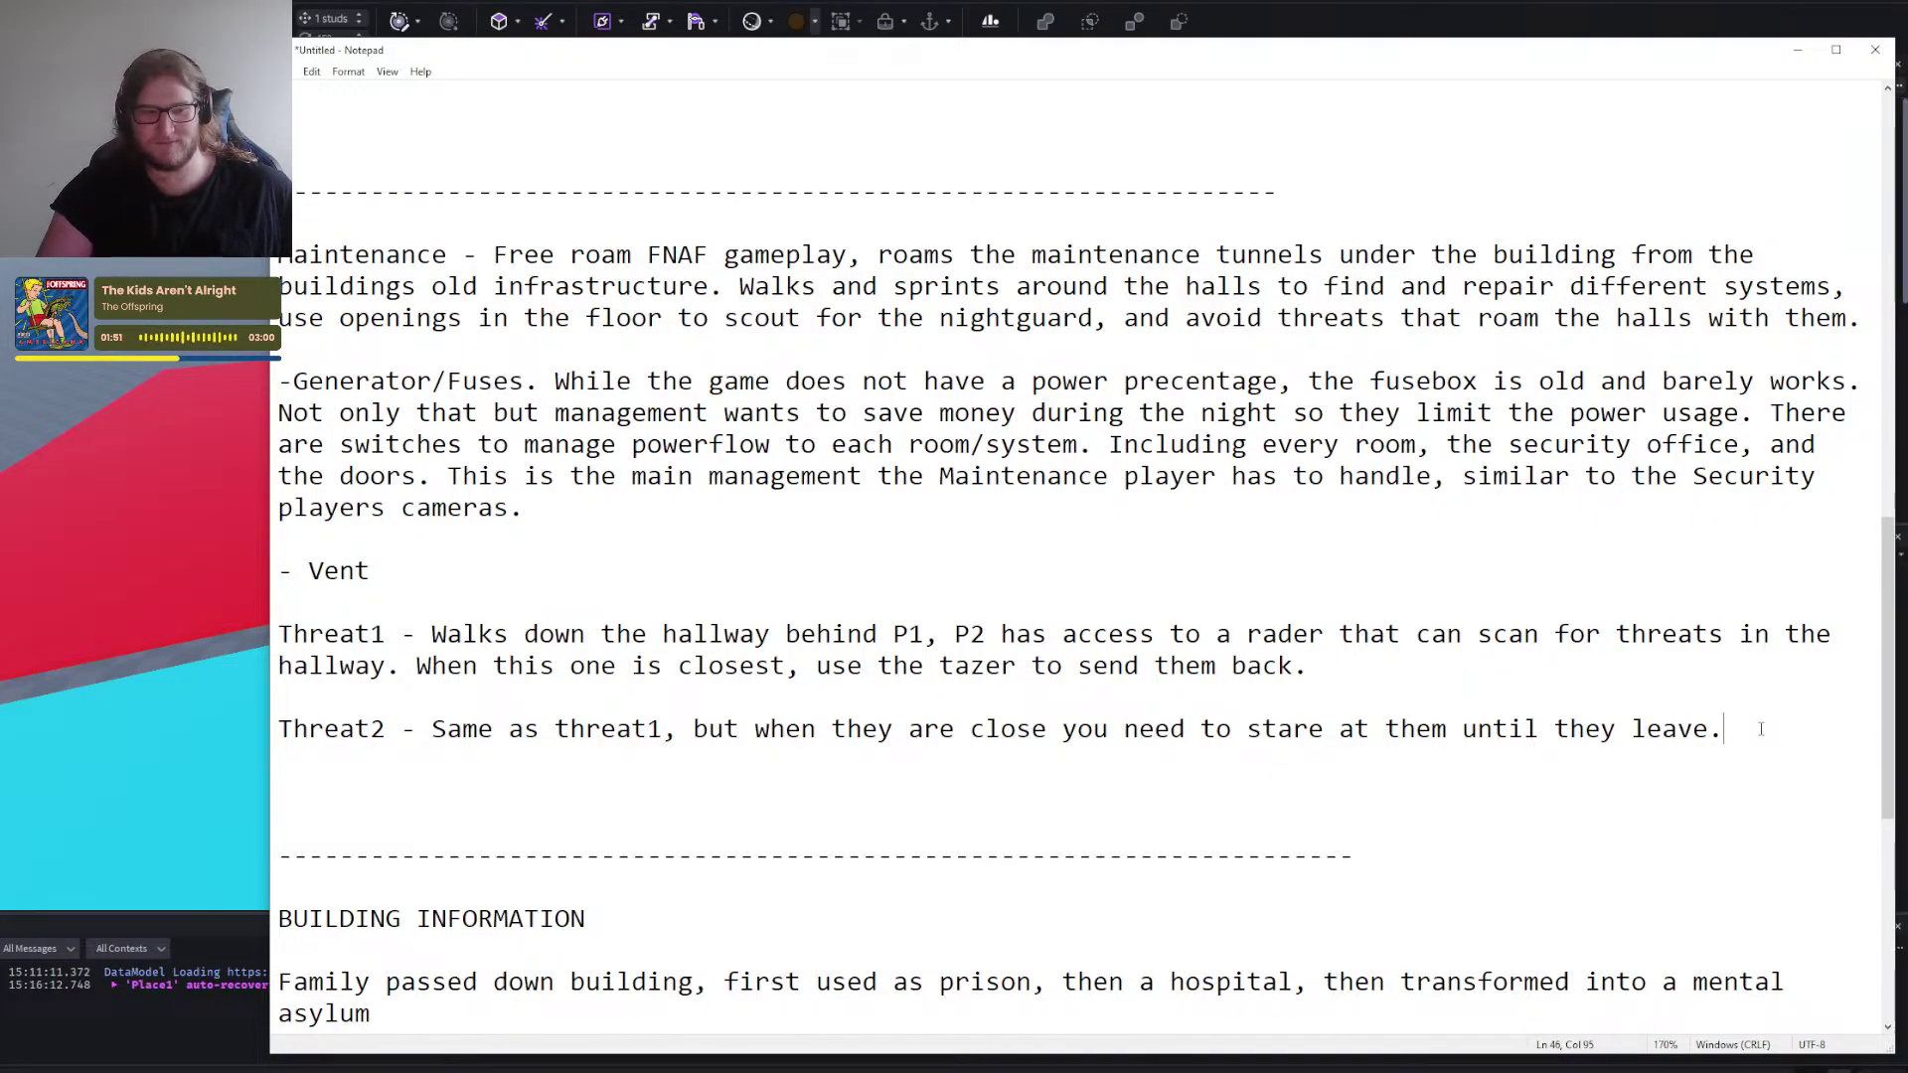
key(Return)
key(Return)
text(Th)
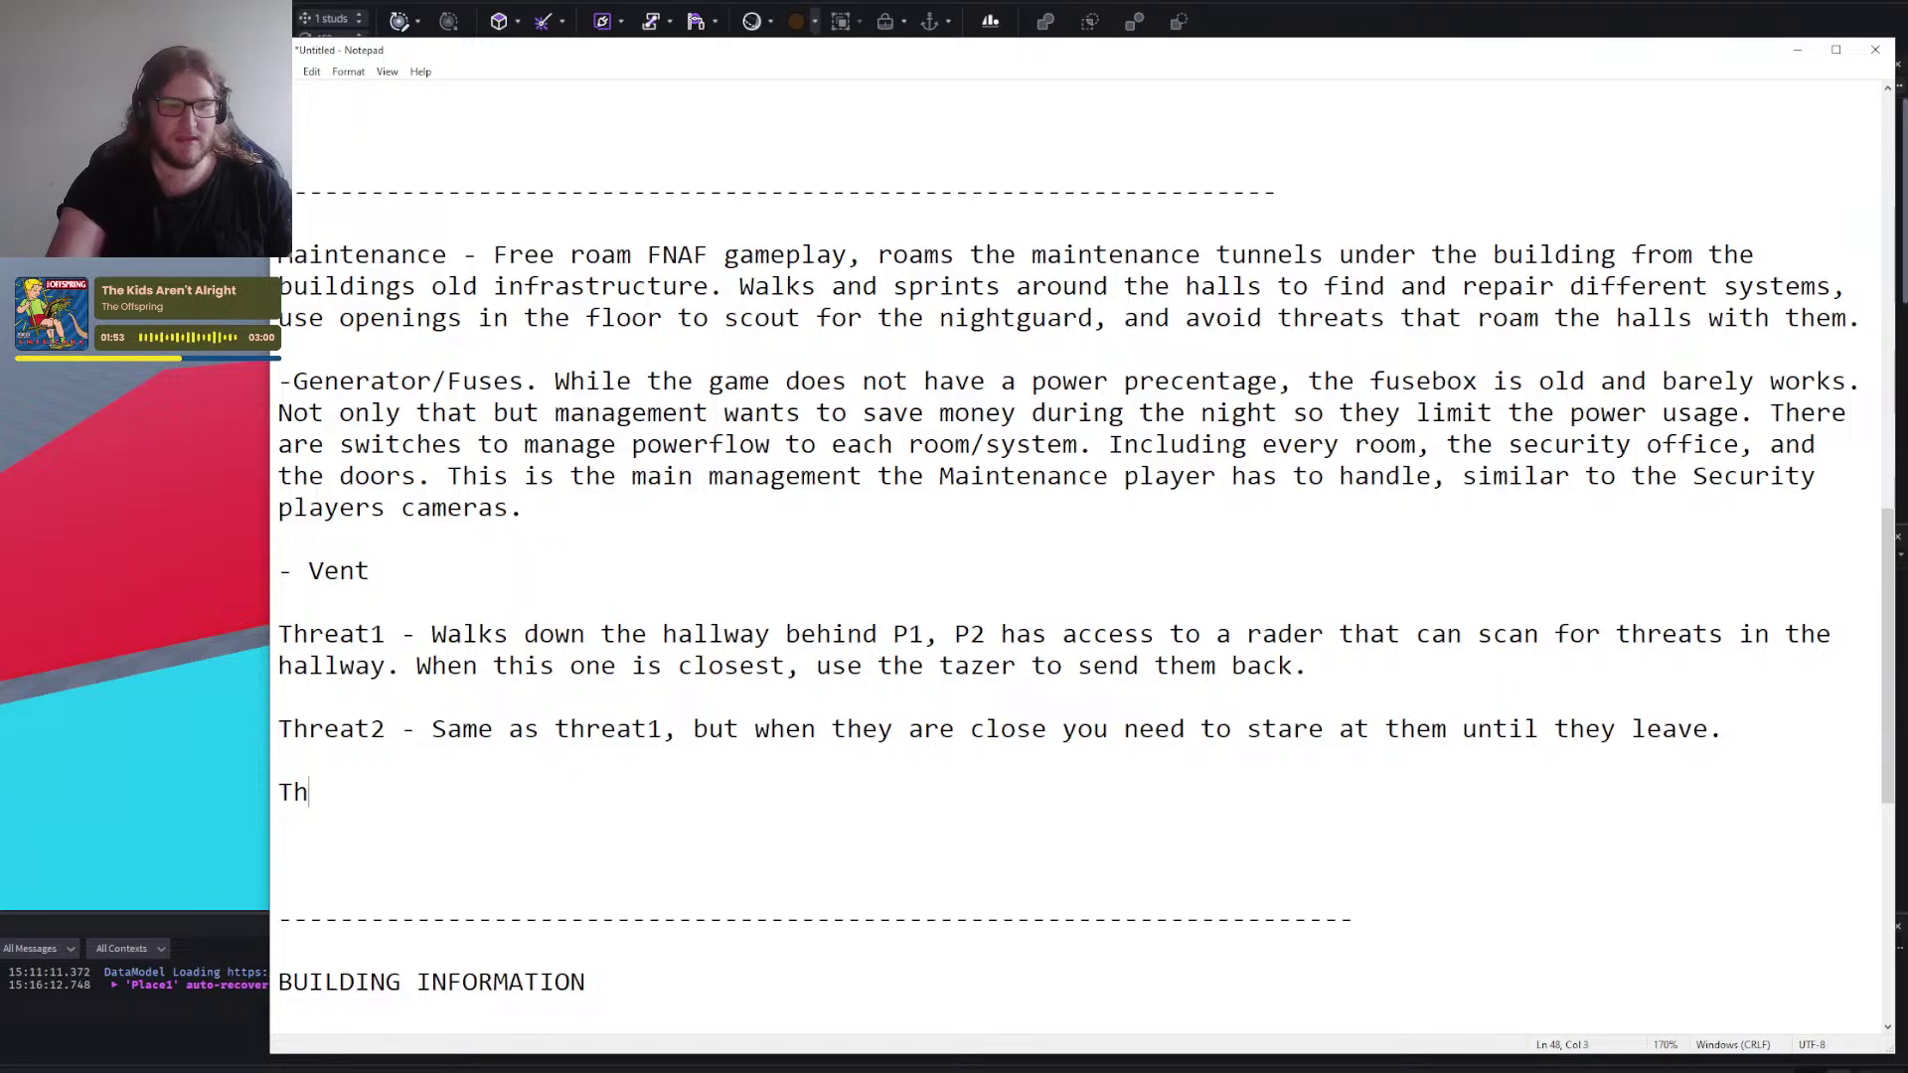
text(reat3 -)
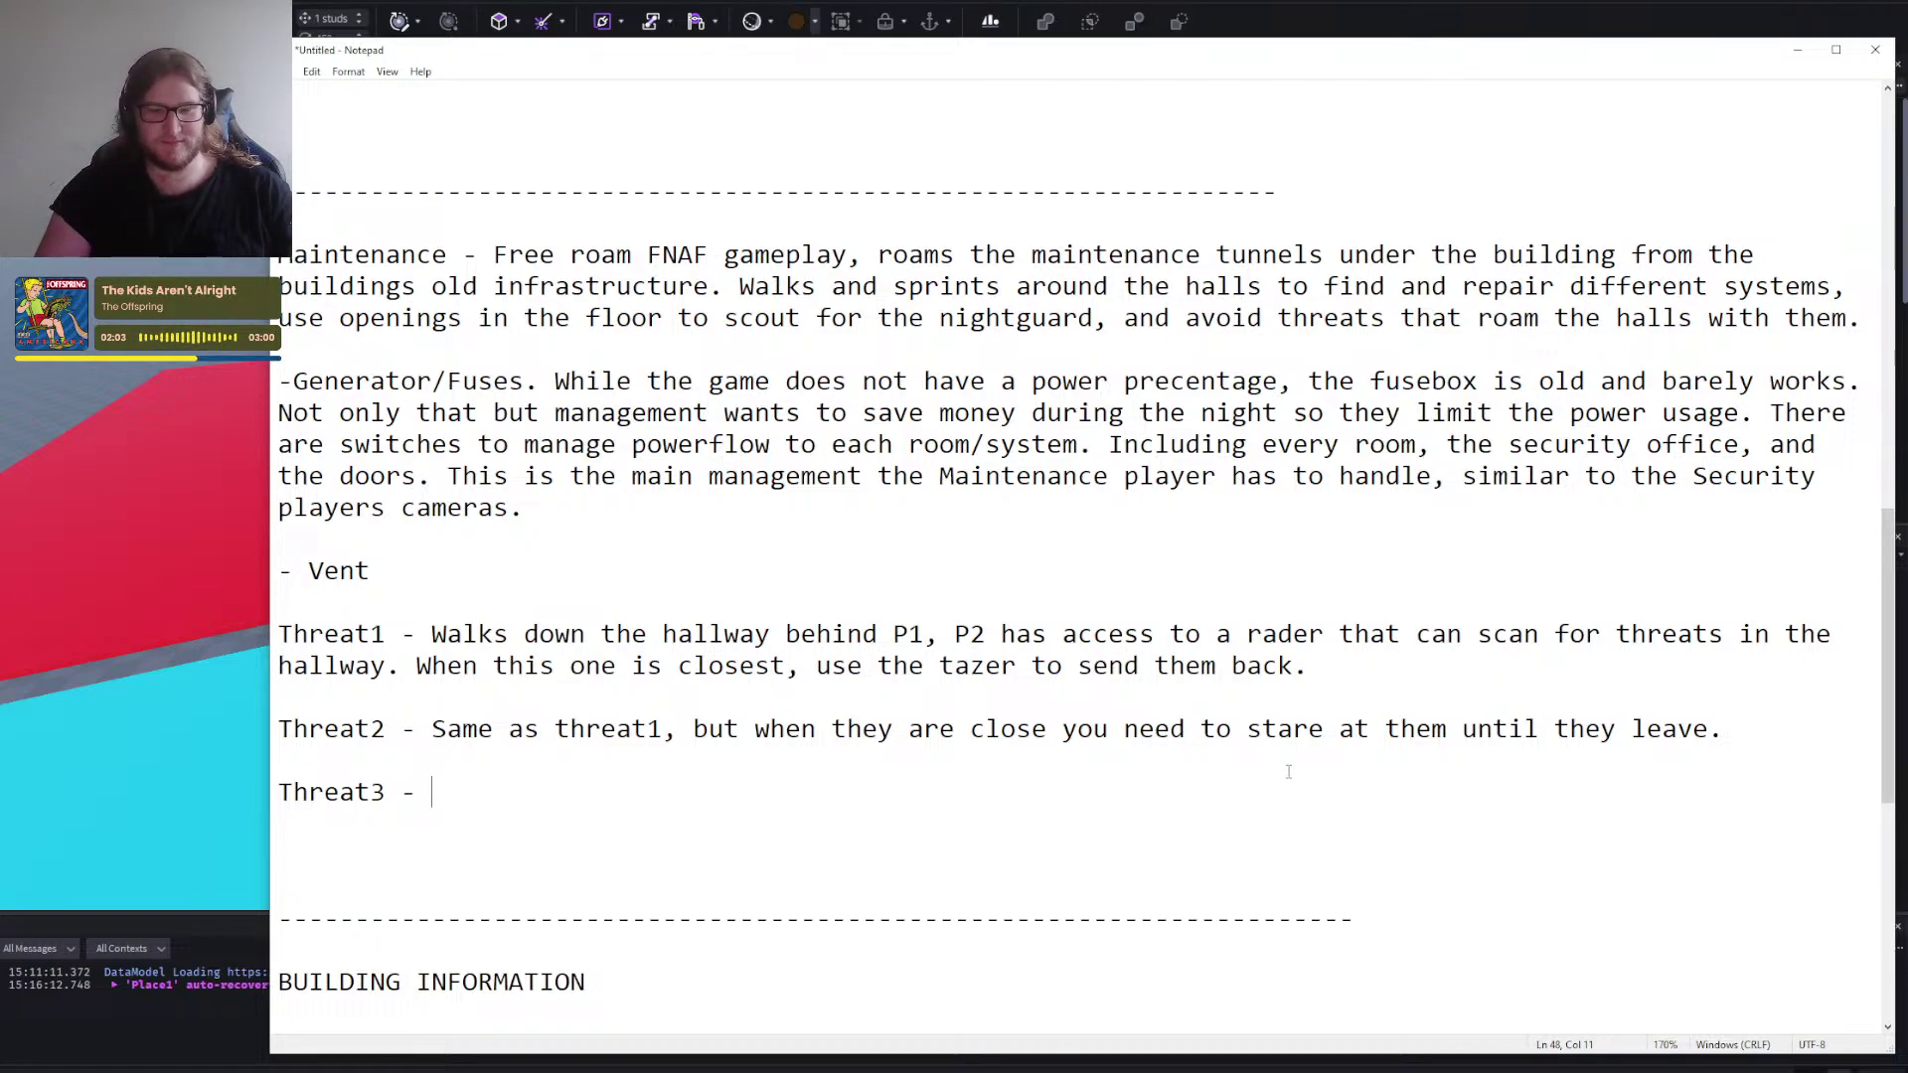
Review the Security threats and the Maintenance threats in the notes for ideas for the empty entries.
scroll(695, 797, down, 1)
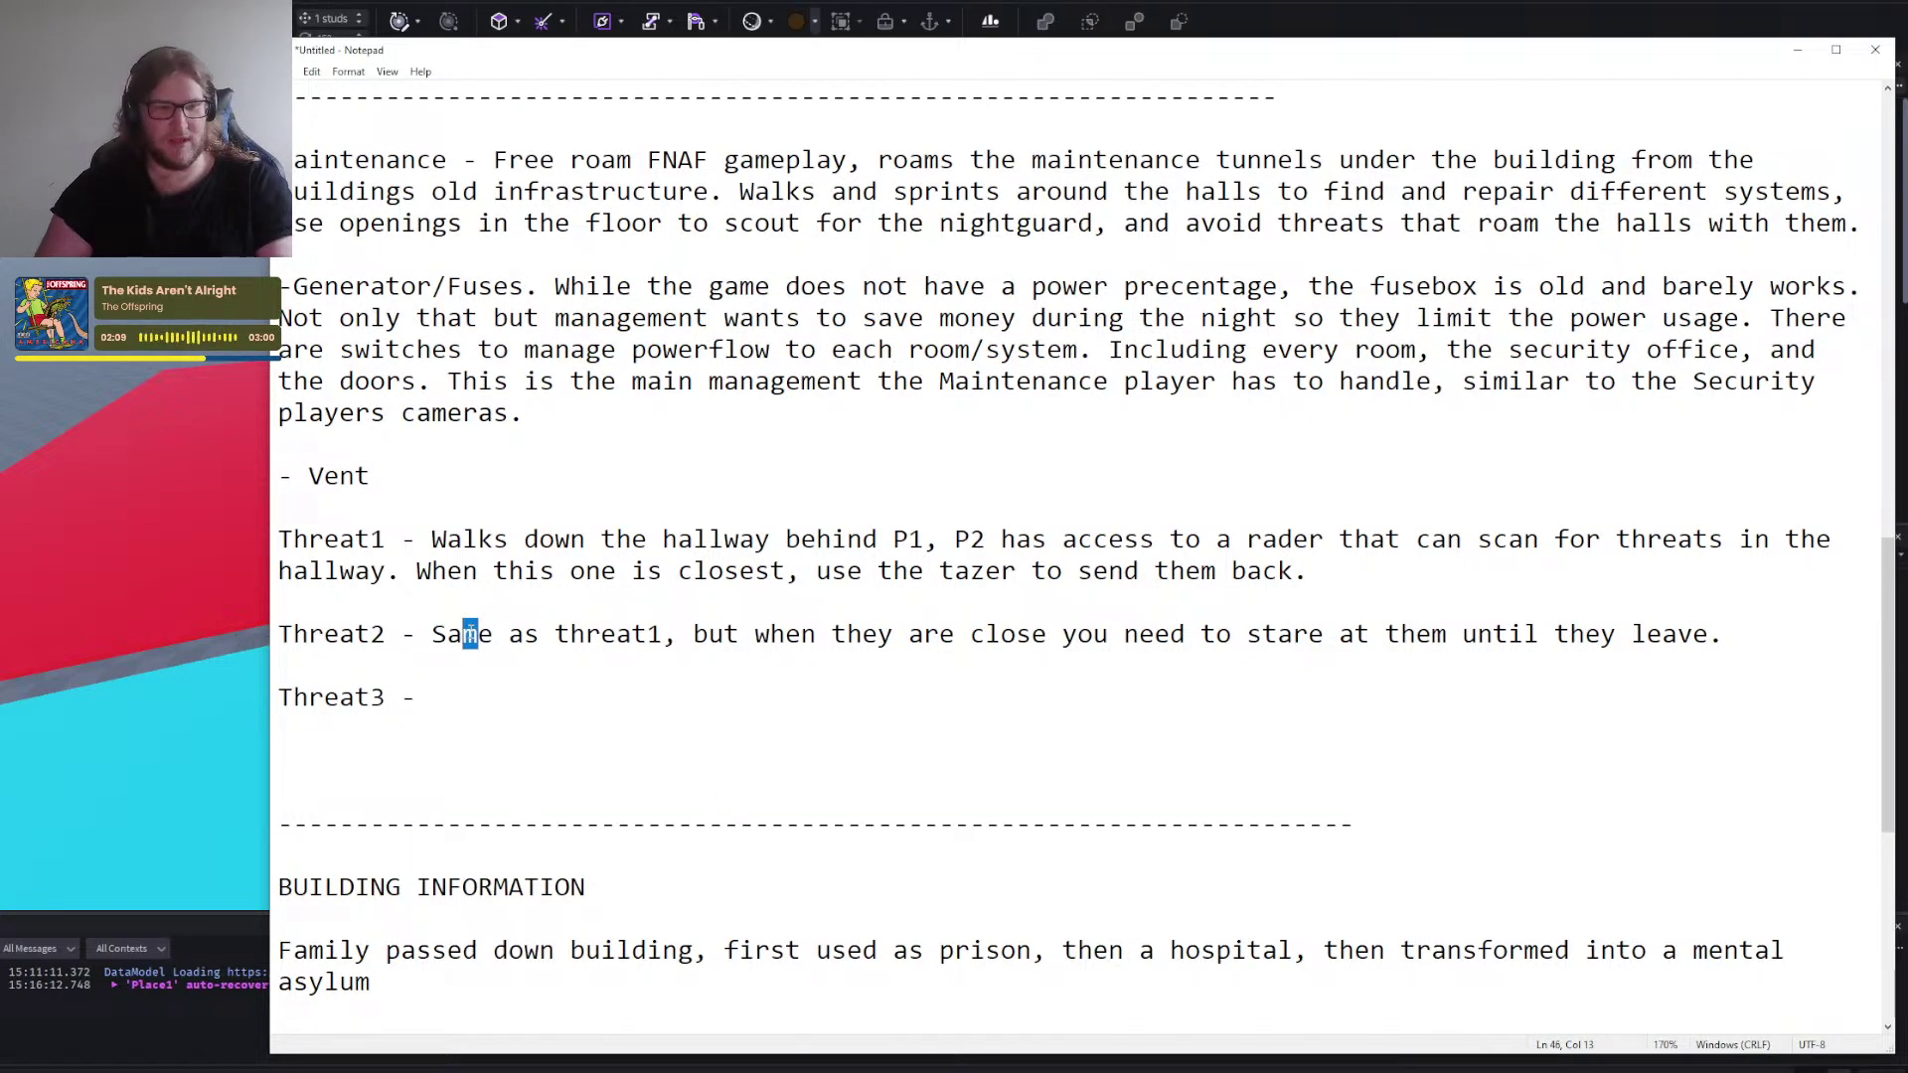
key(Page_Up)
triple_click(806, 587)
click(941, 708)
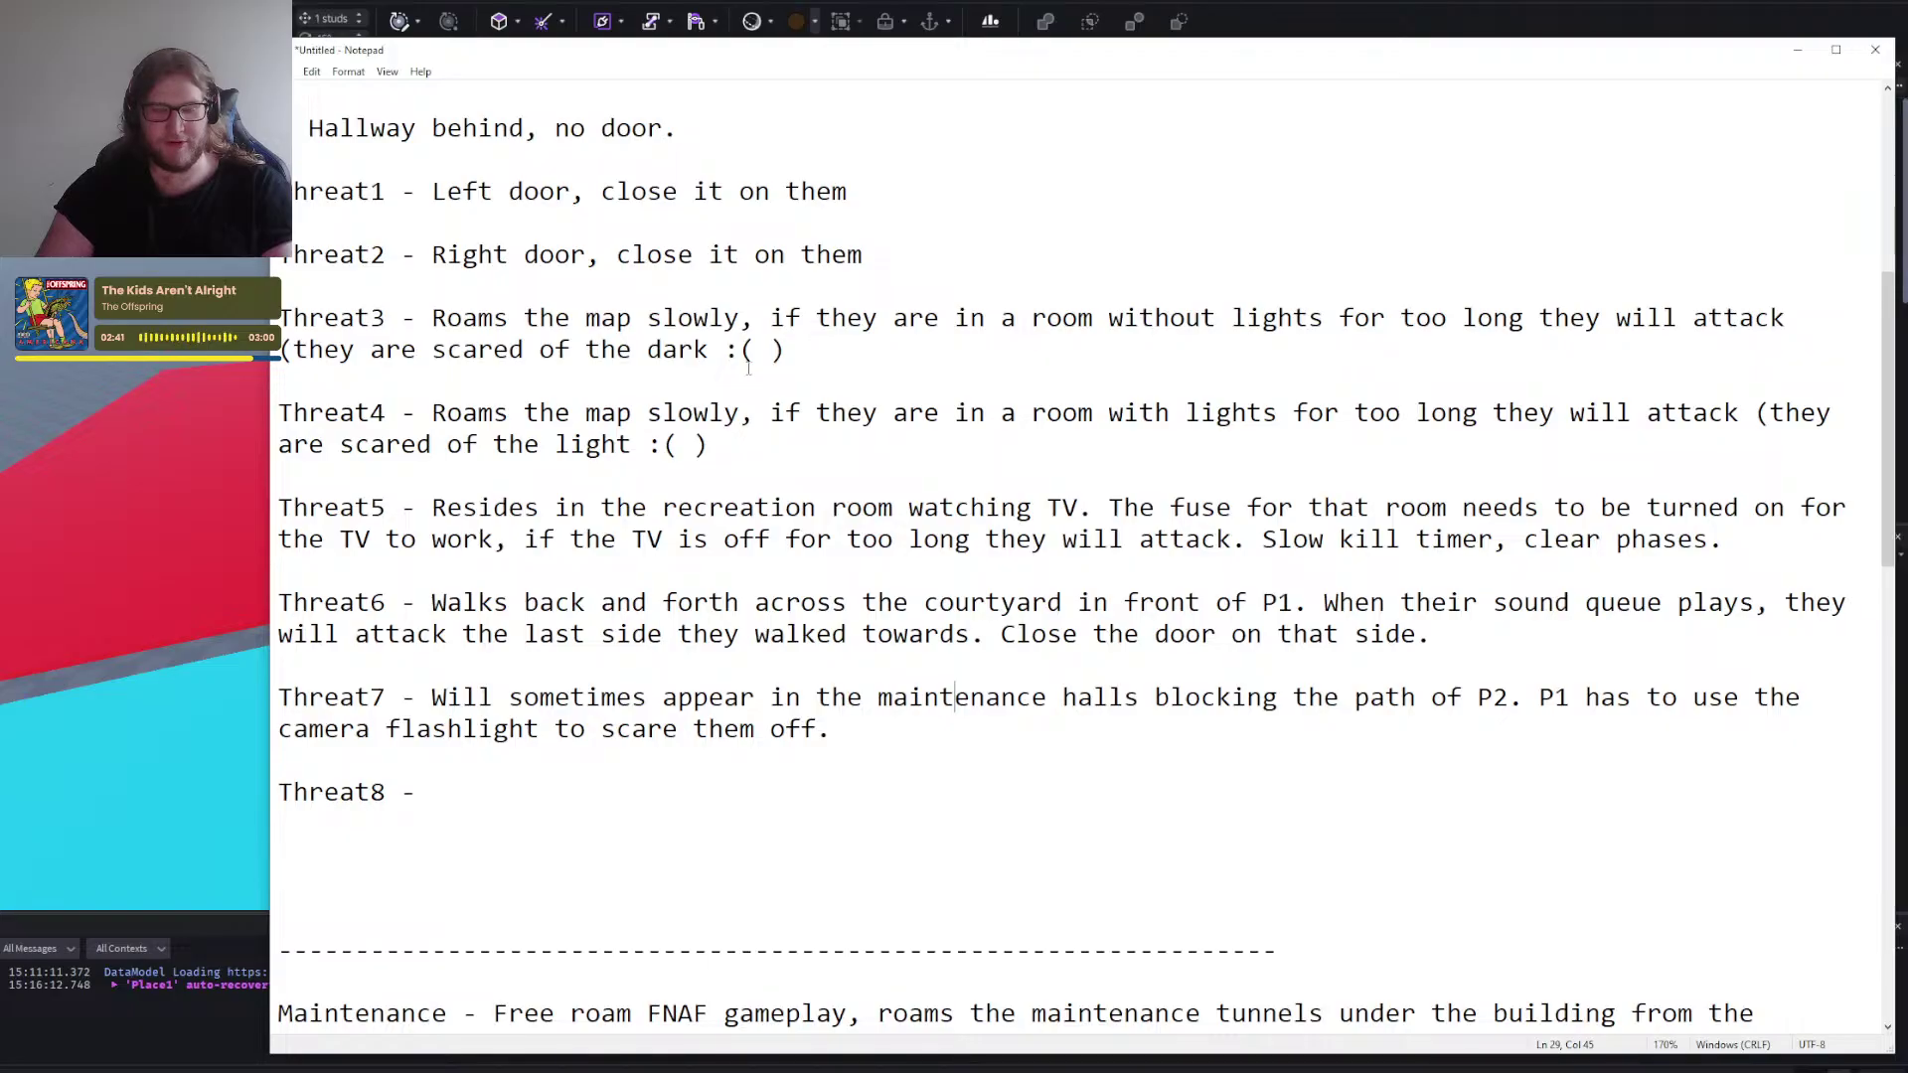
scroll(748, 367, down, 2)
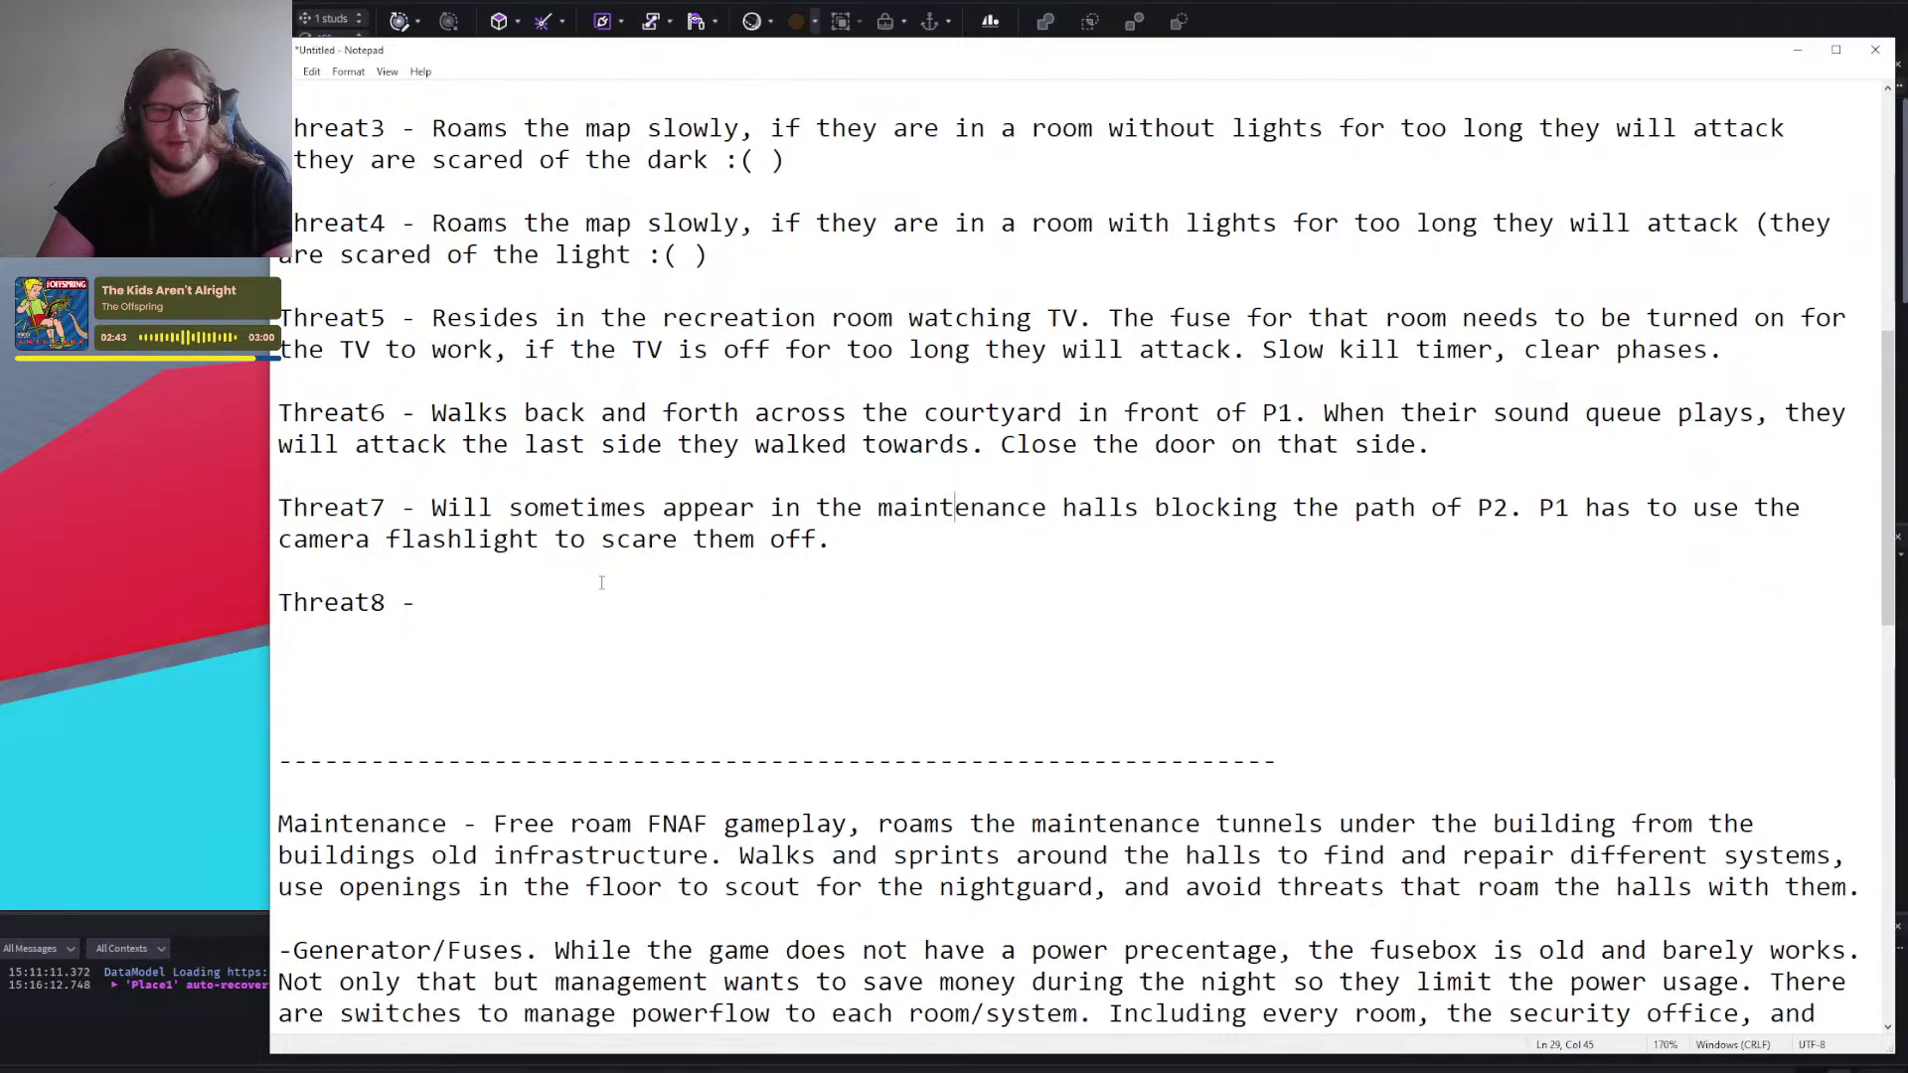
click(615, 602)
scroll(696, 620, down, 7)
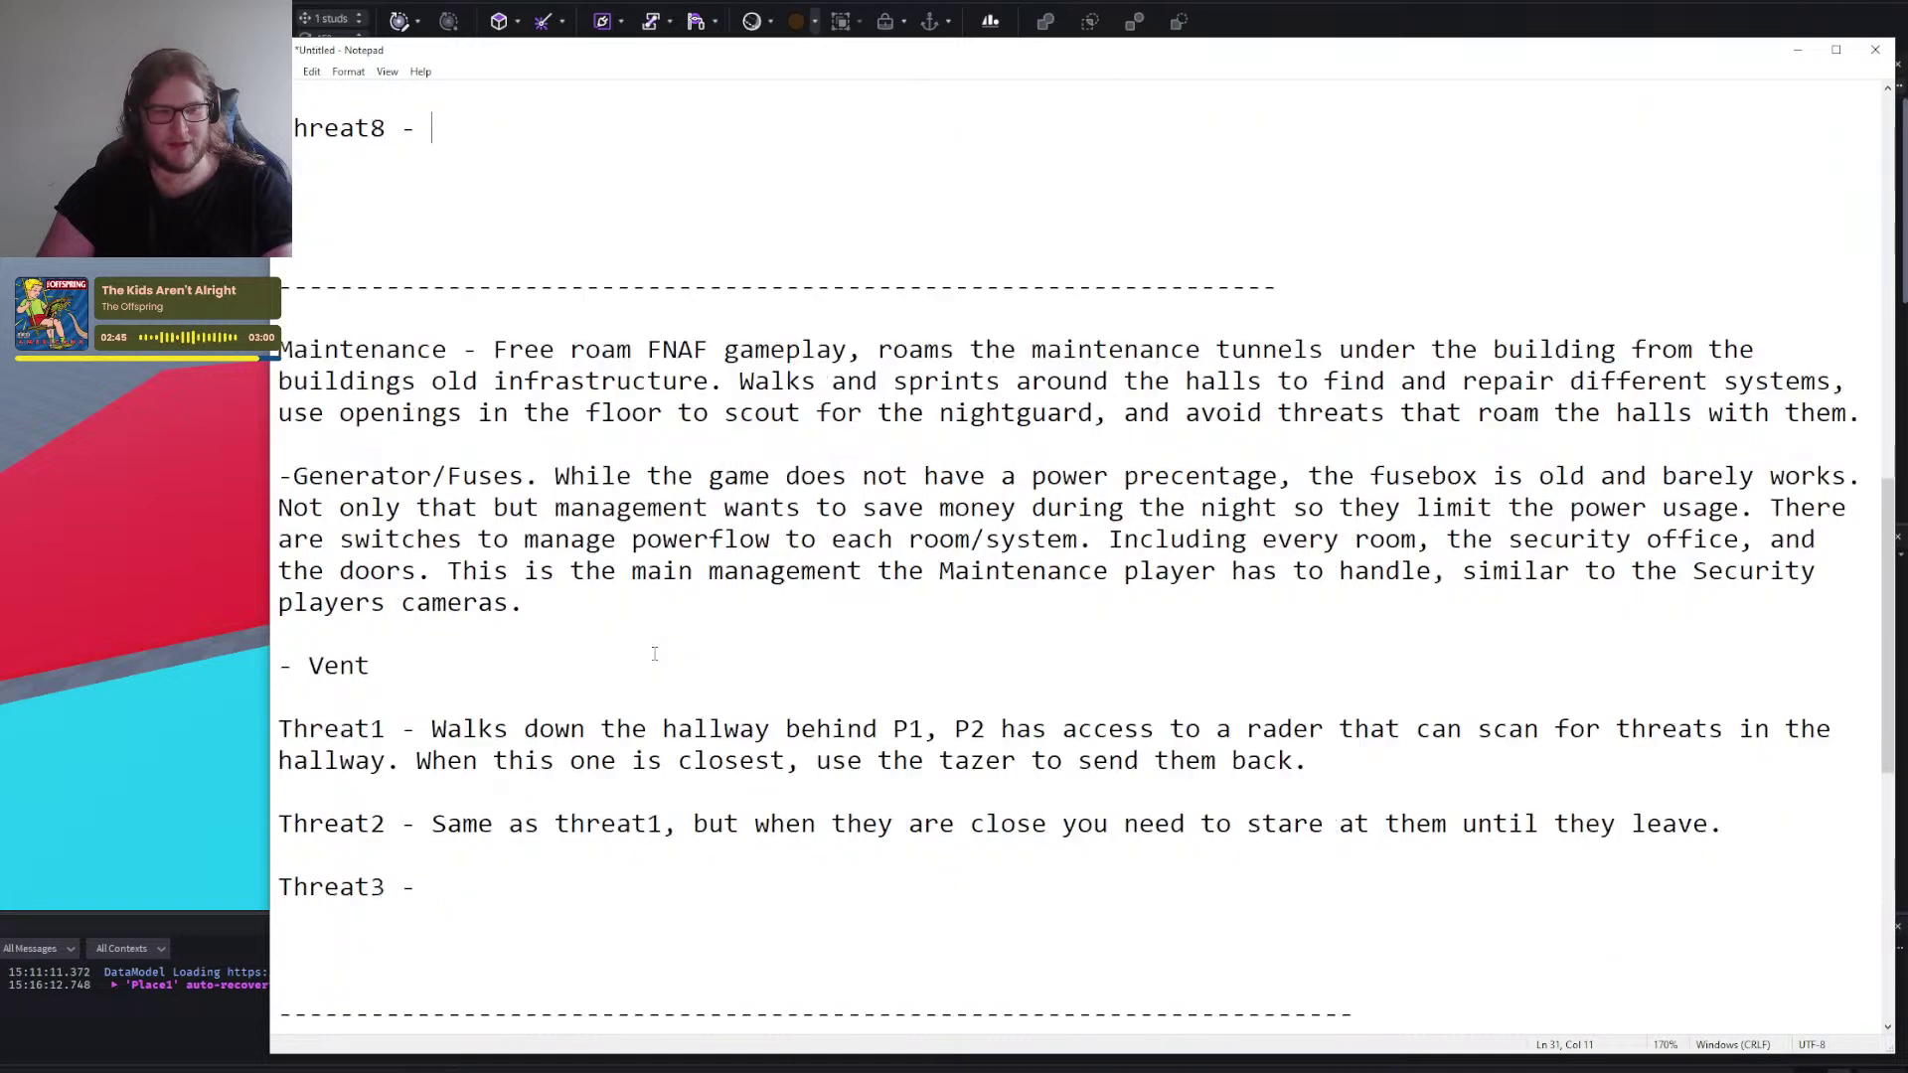
click(734, 698)
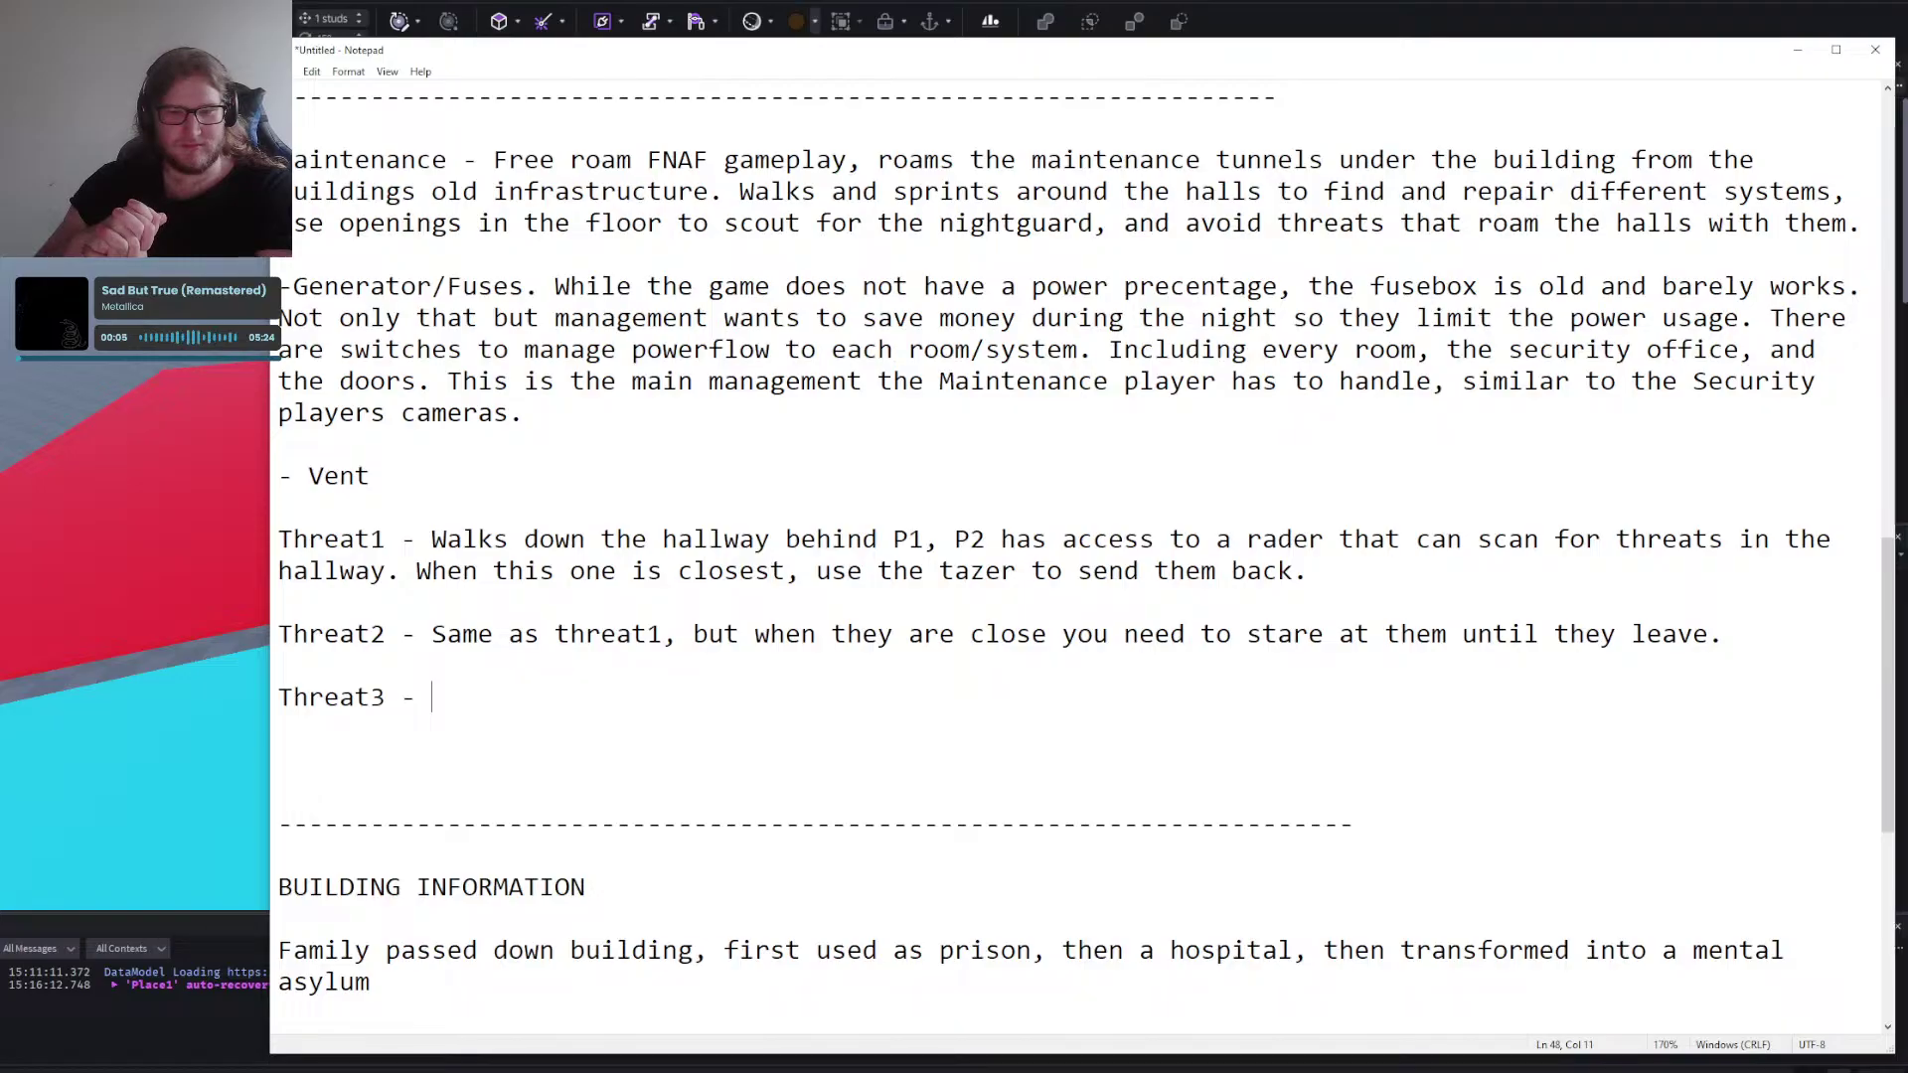
Describe Security's Threat8 as "Makes their way towards the generator room, you can use the camera flash to send them back one camera at a time.".
scroll(1112, 684, up, 6)
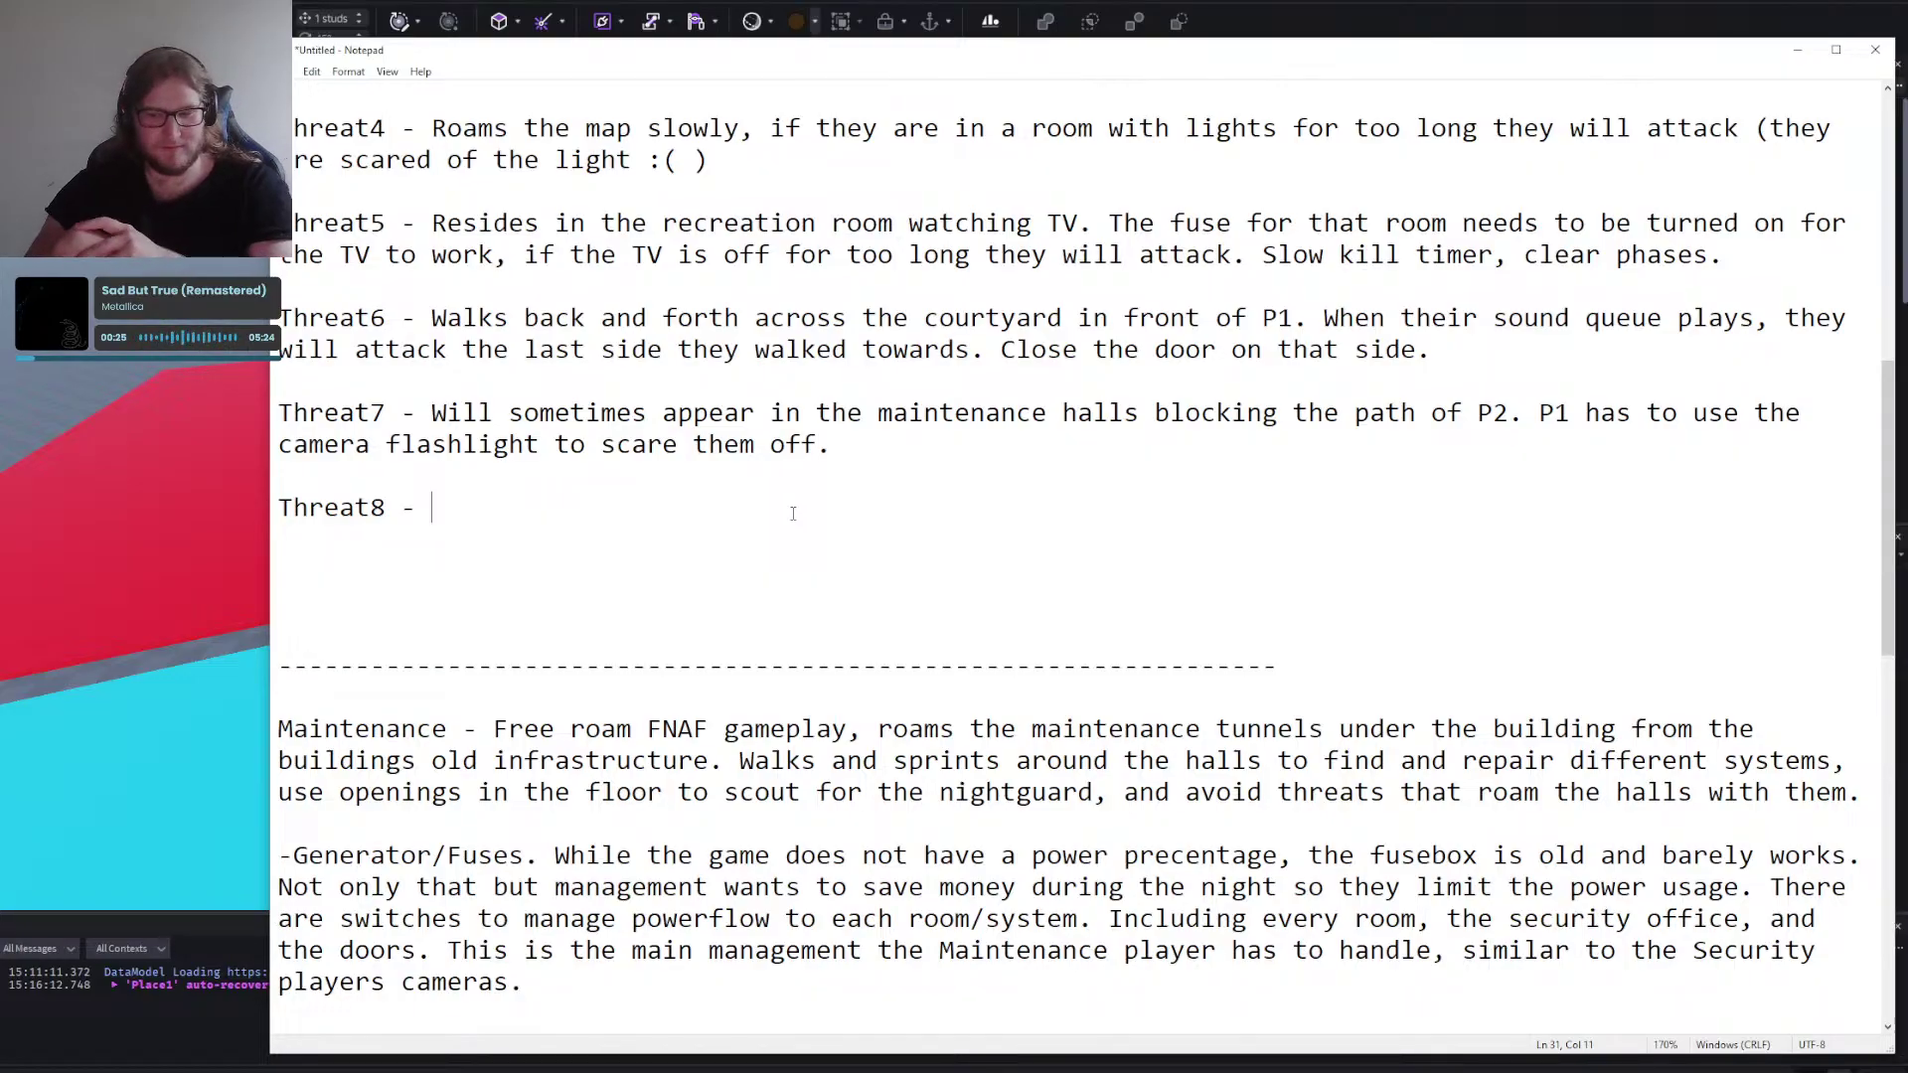
text(Makes )
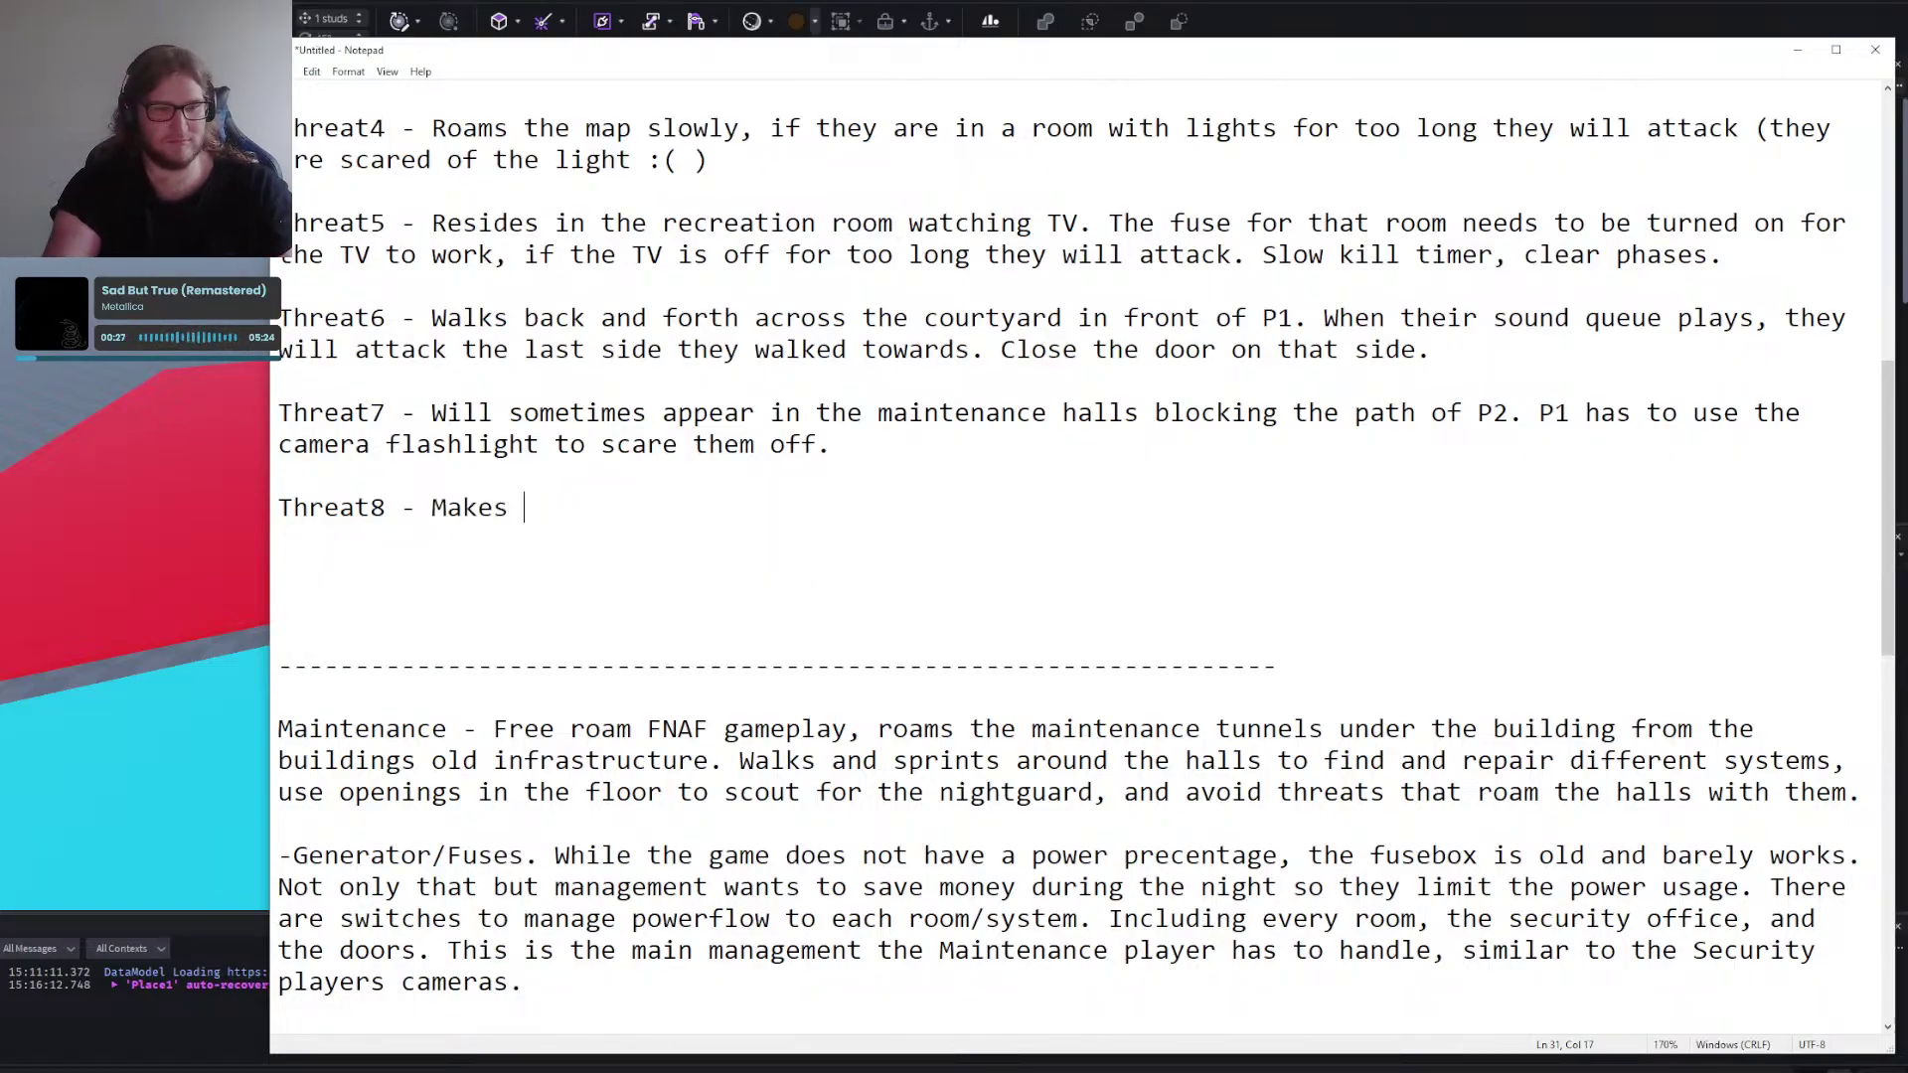
text(their way towards the genert)
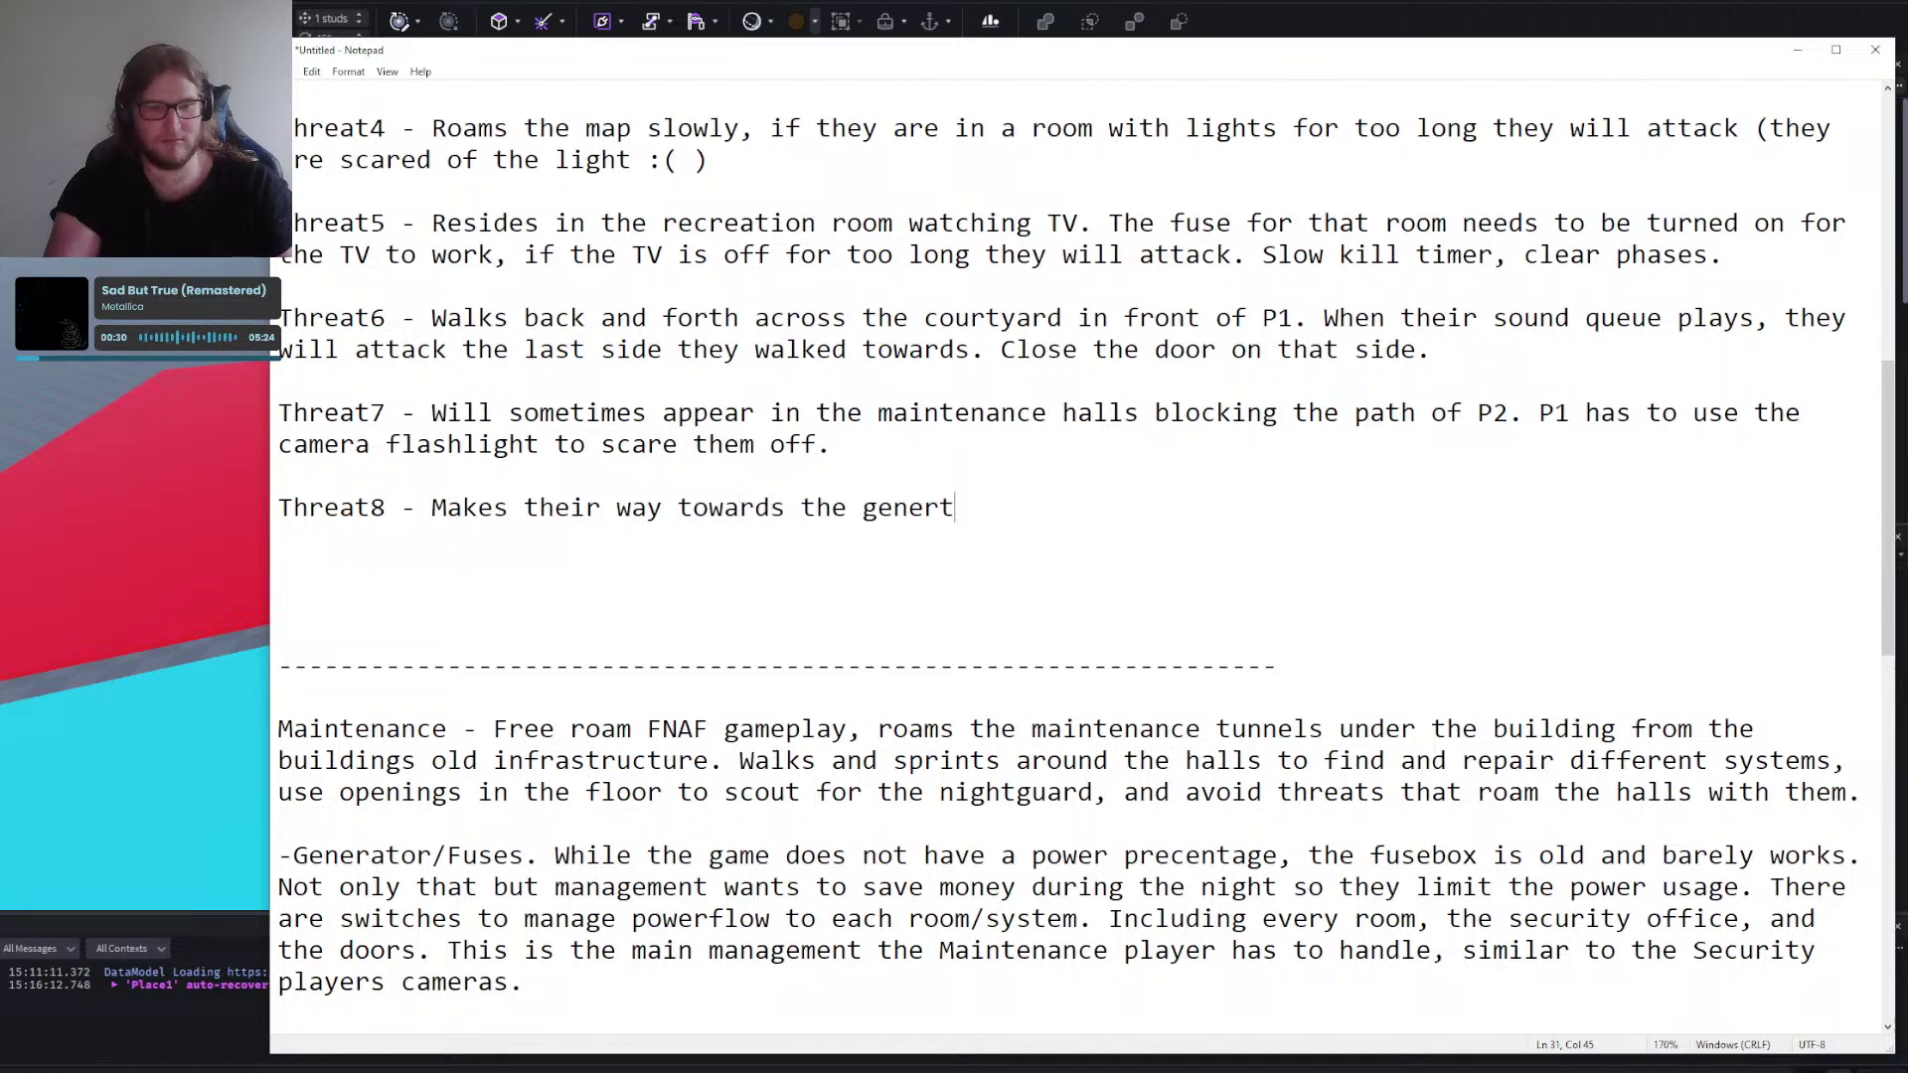
key(BackSpace)
text(ator room, )
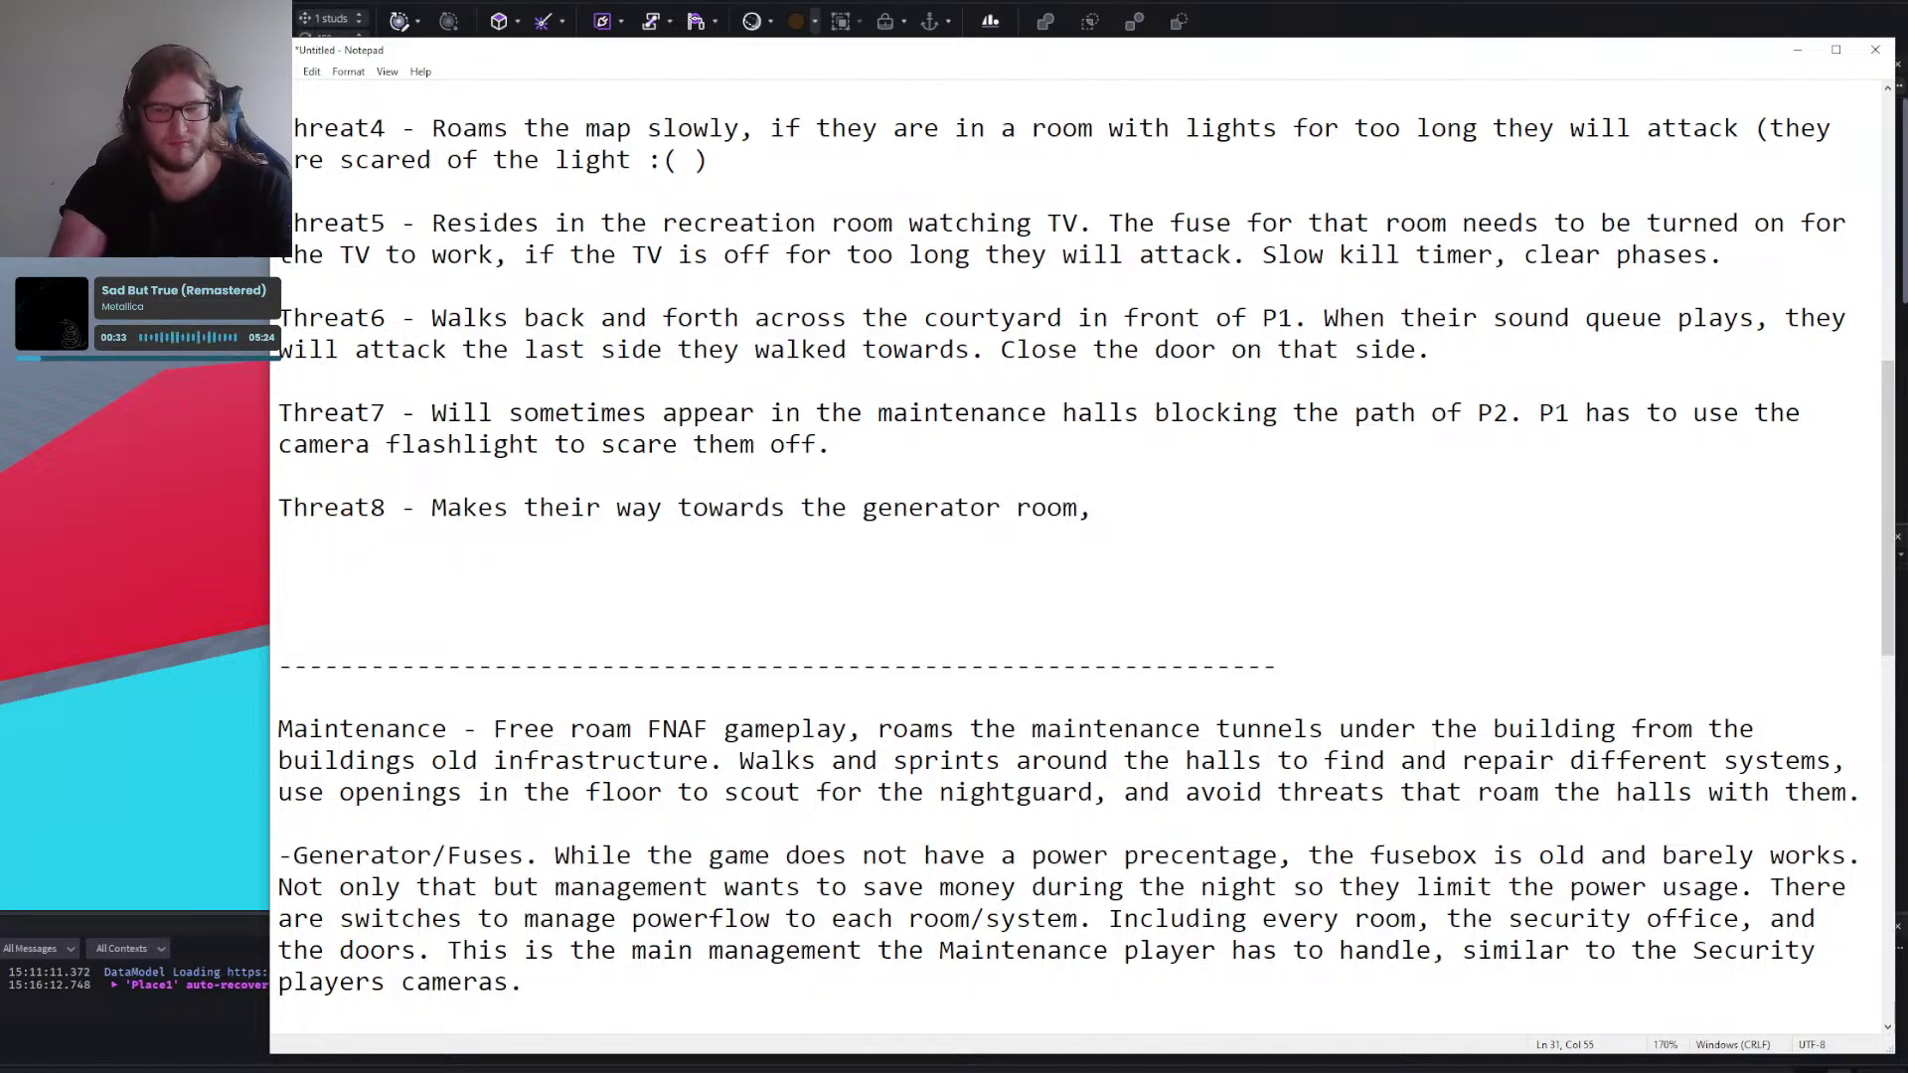
text(you can use th)
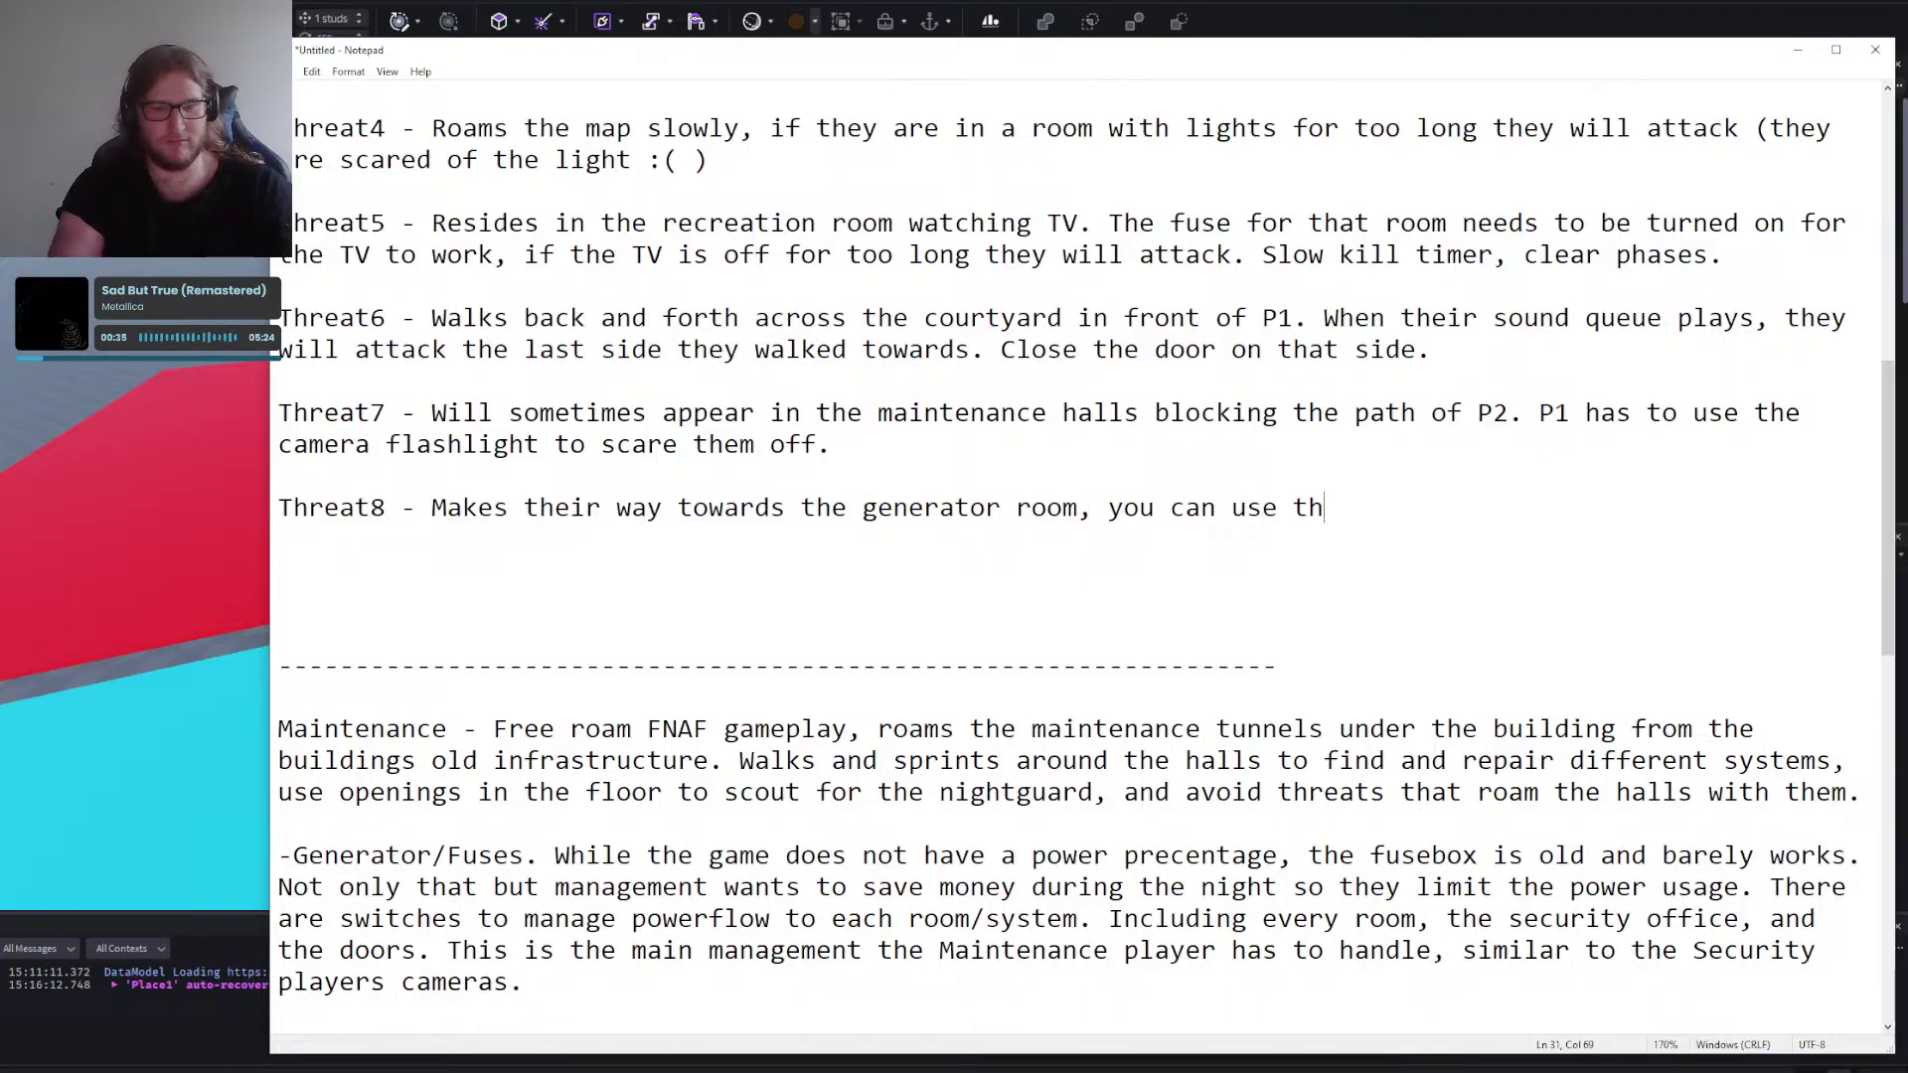
text(e camera flash to send )
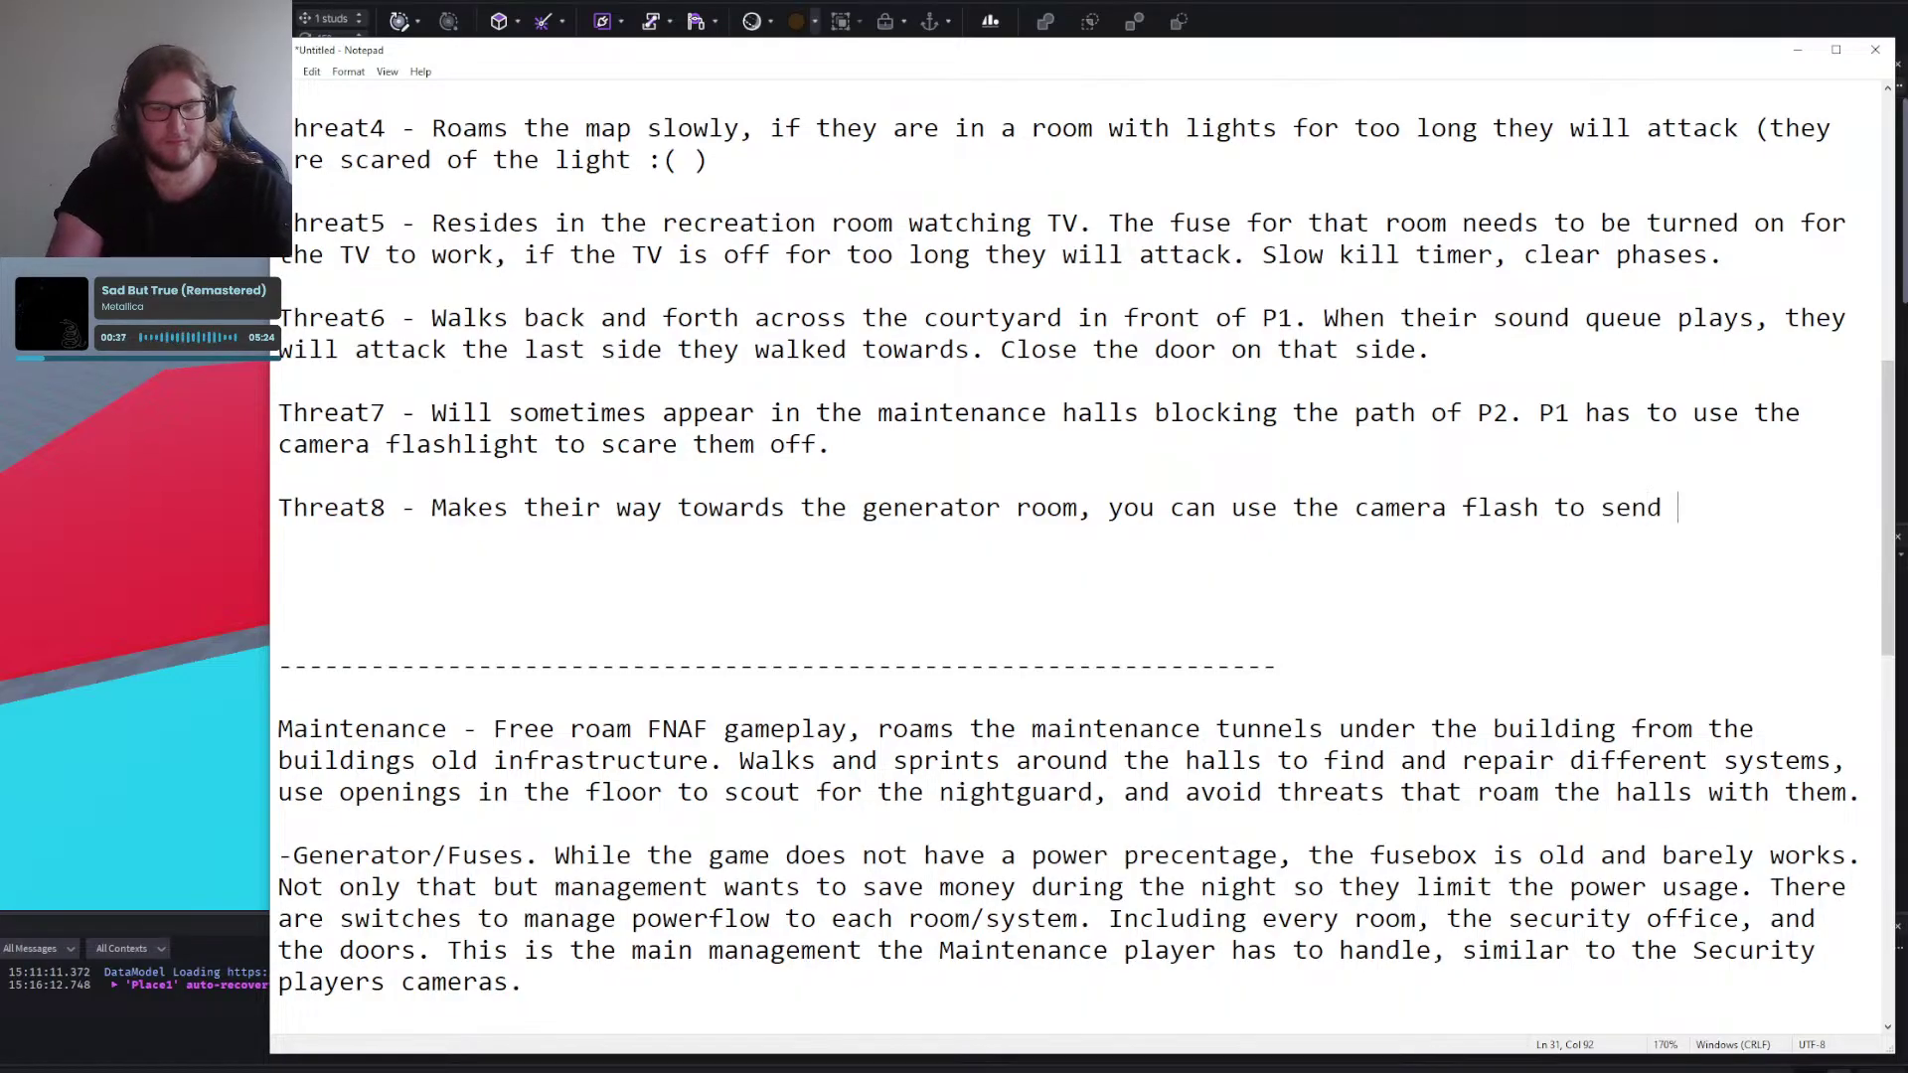
text(them back one camera a)
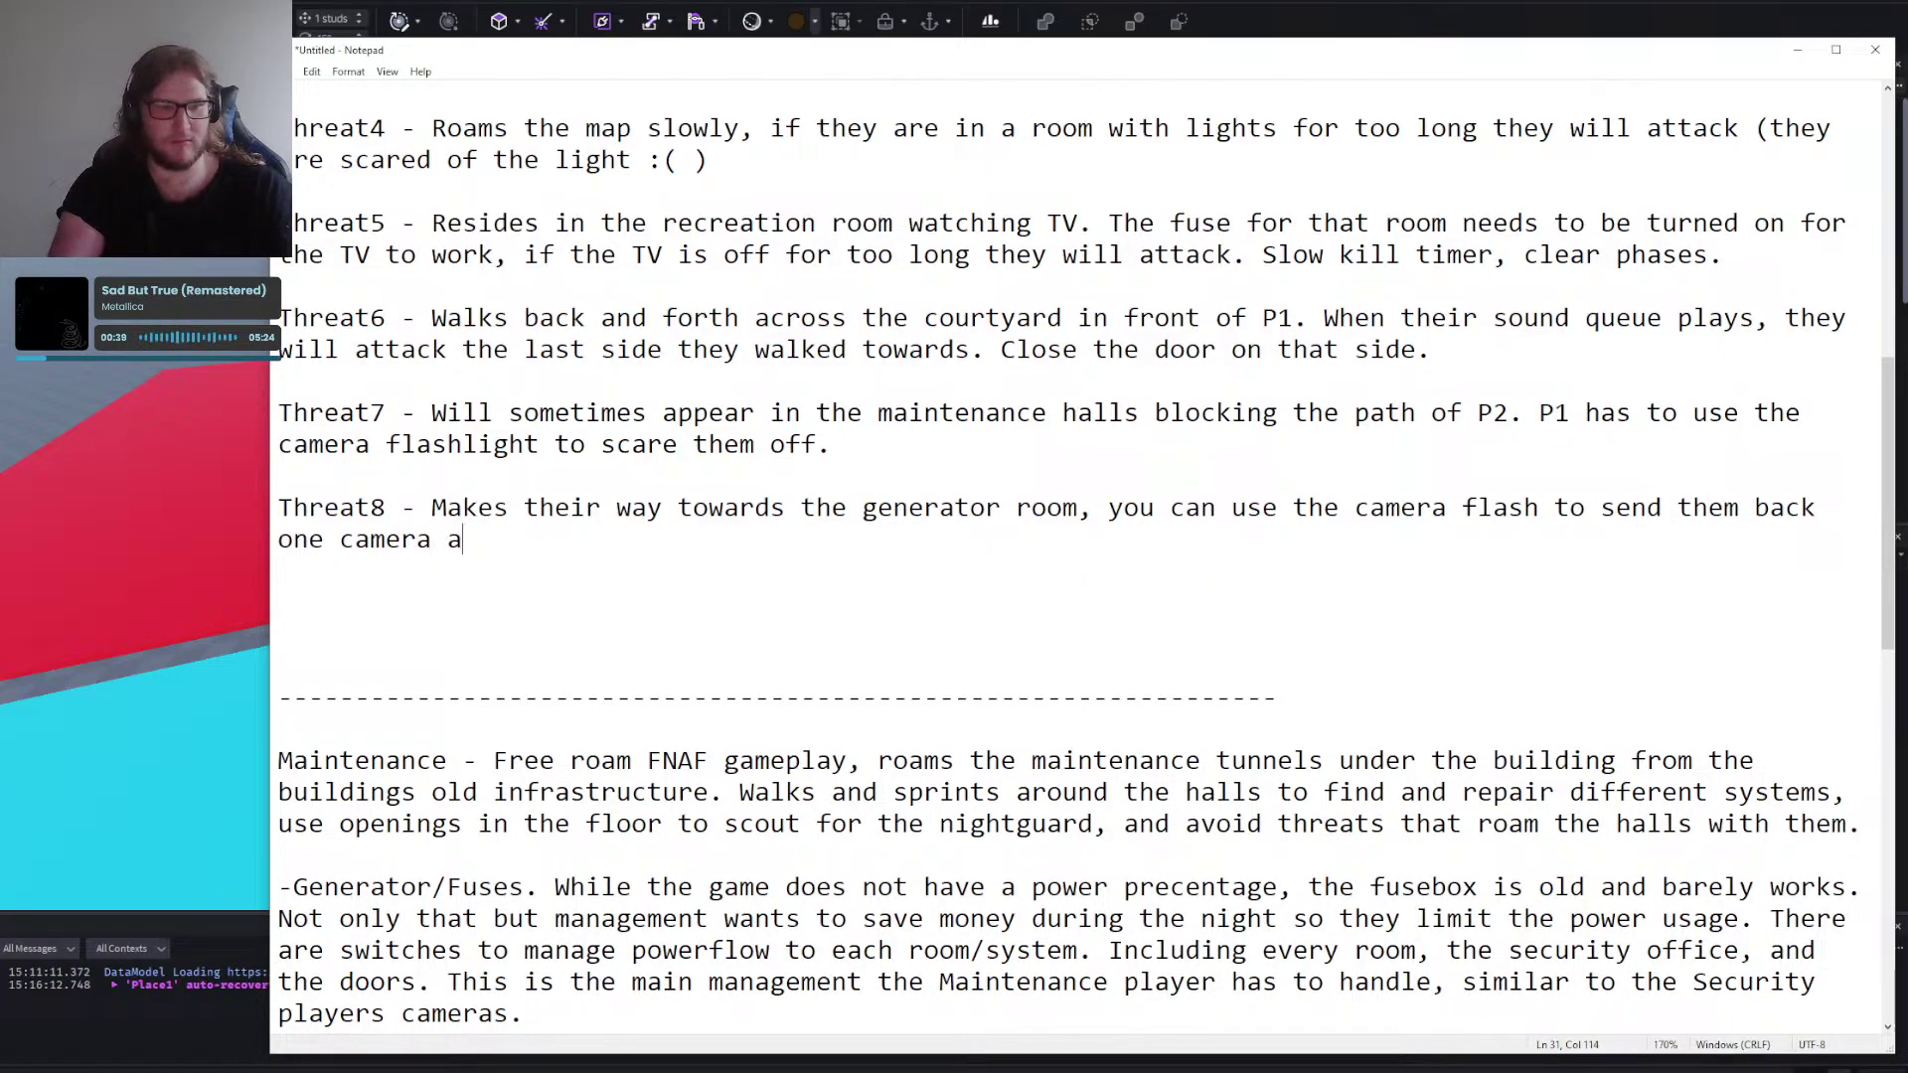
text(t a time. If they r)
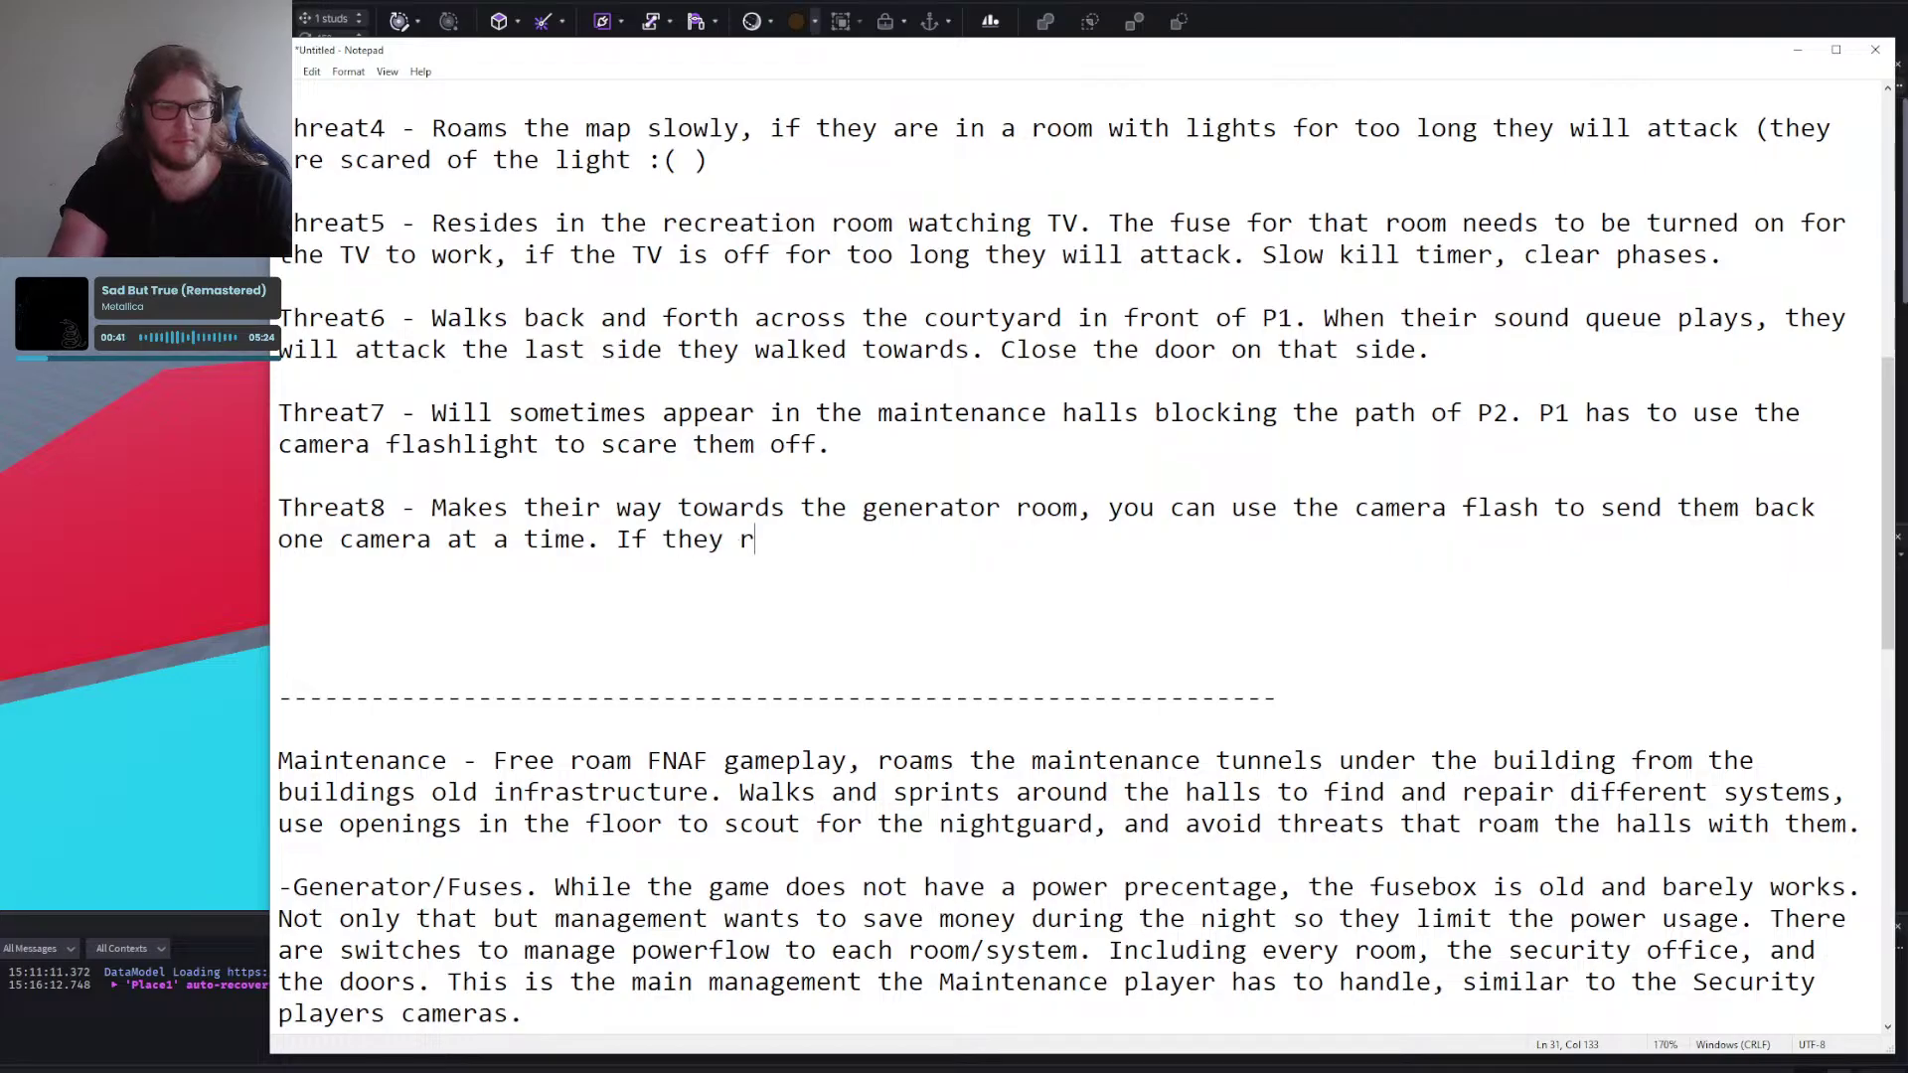
Complete the Threat8 entry with "If they reach the generator, they disable P2's ability to change fuses for 15-30 seconds.".
text(each the generatoer,)
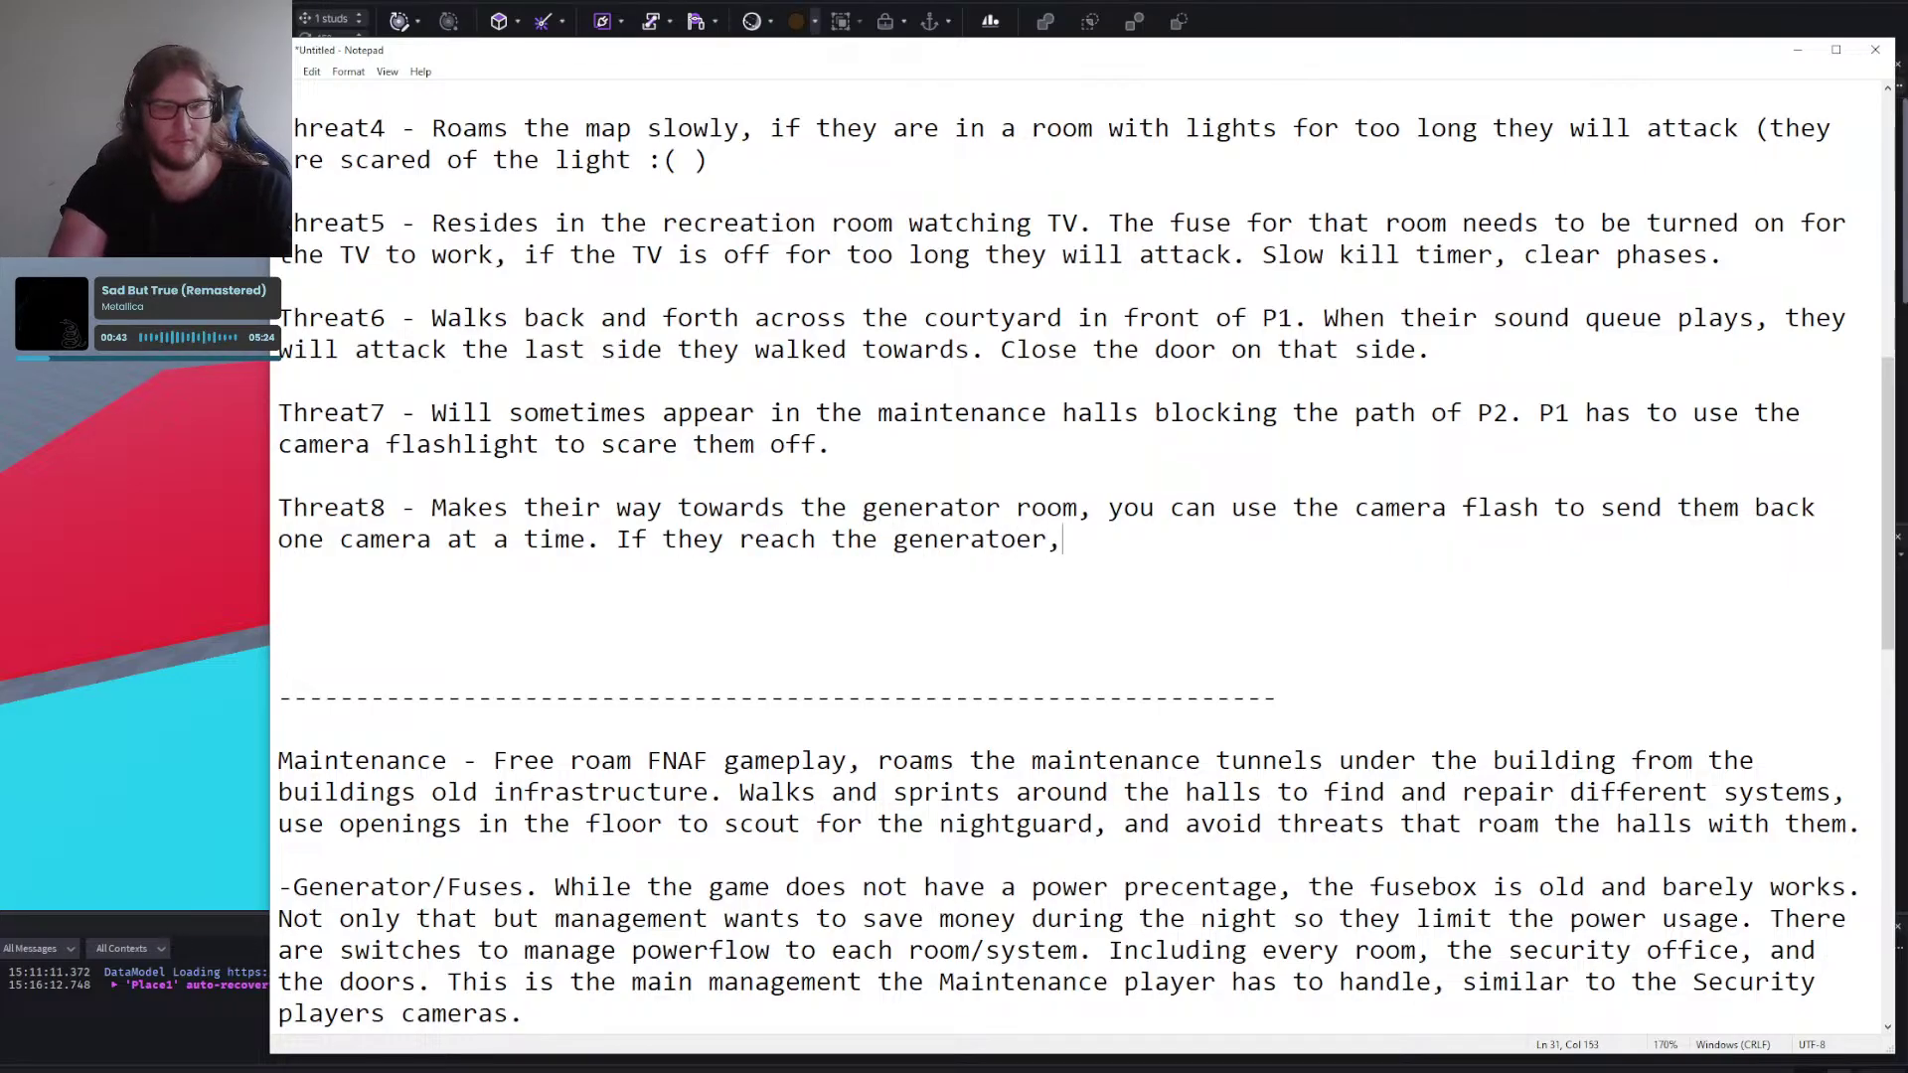
key(BackSpace)
key(BackSpace)
key(BackSpace)
text(r, they disable )
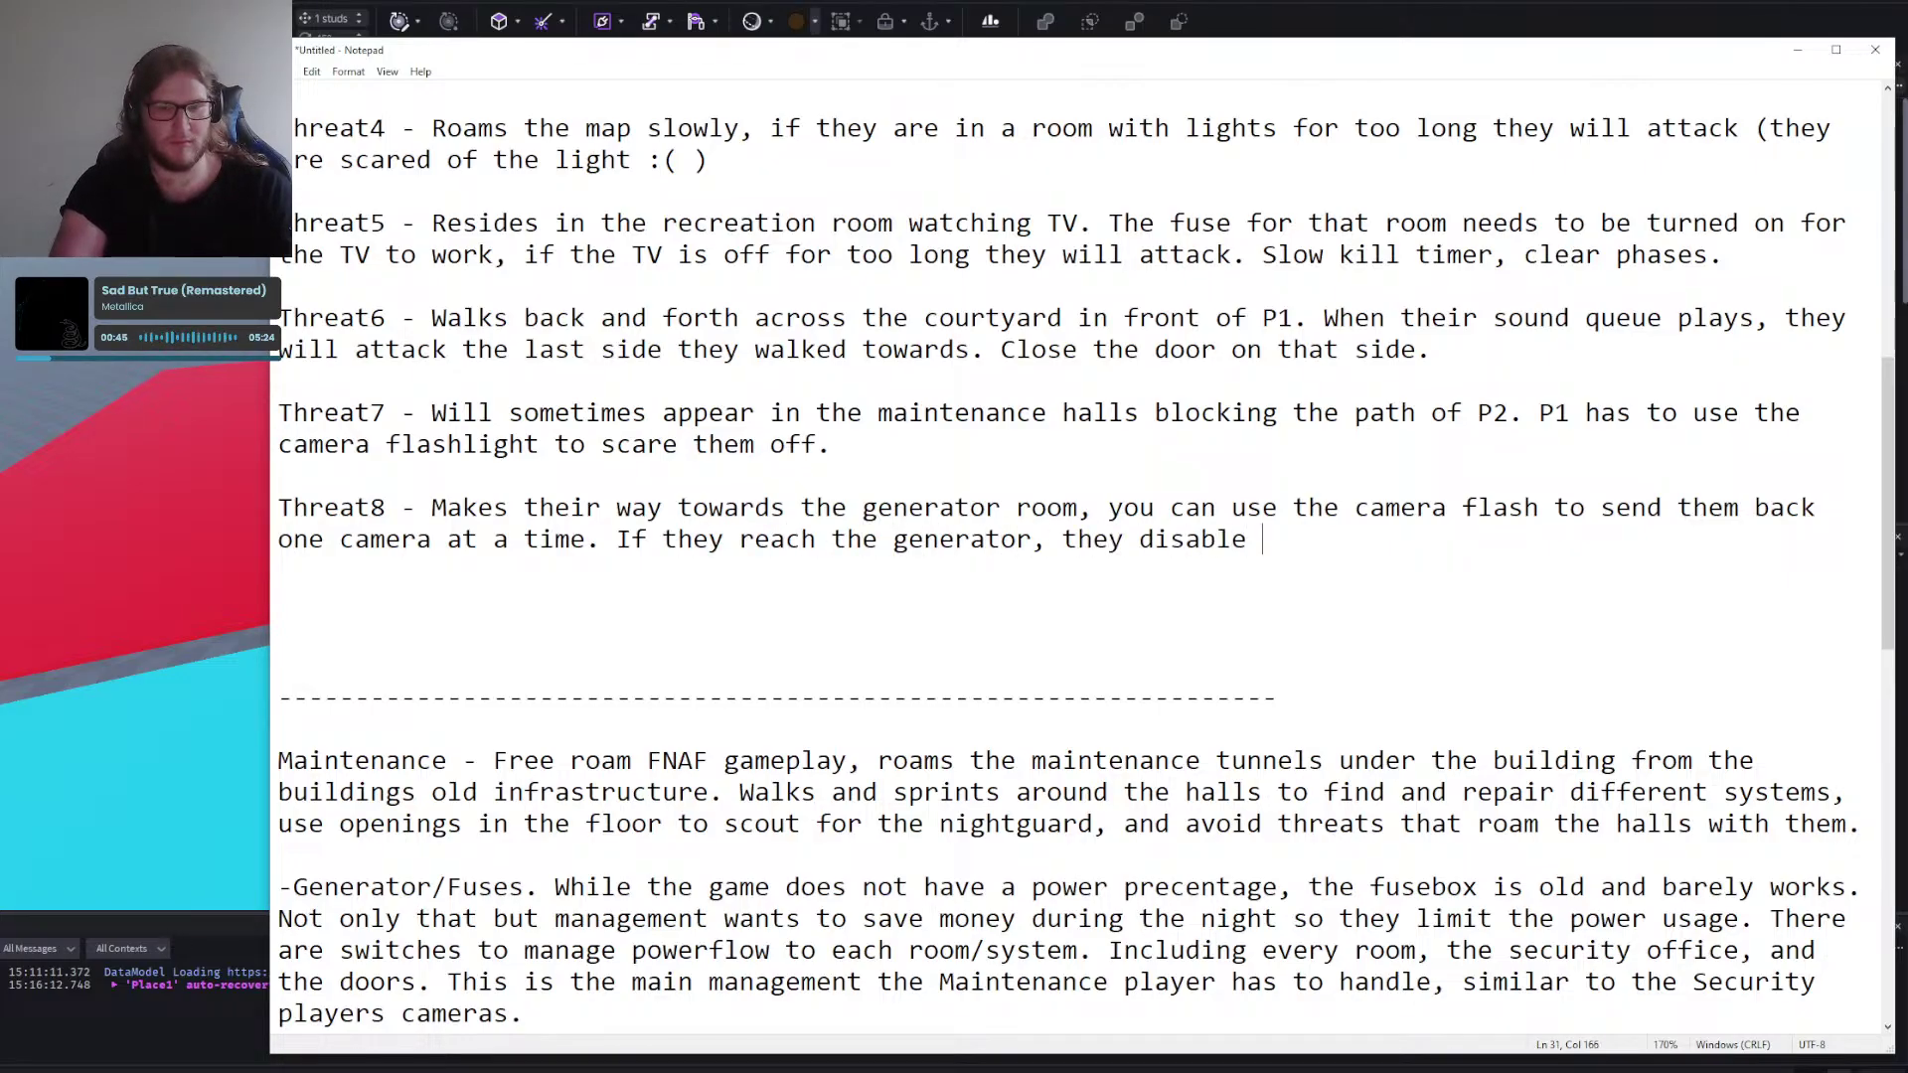
text(P2's abi)
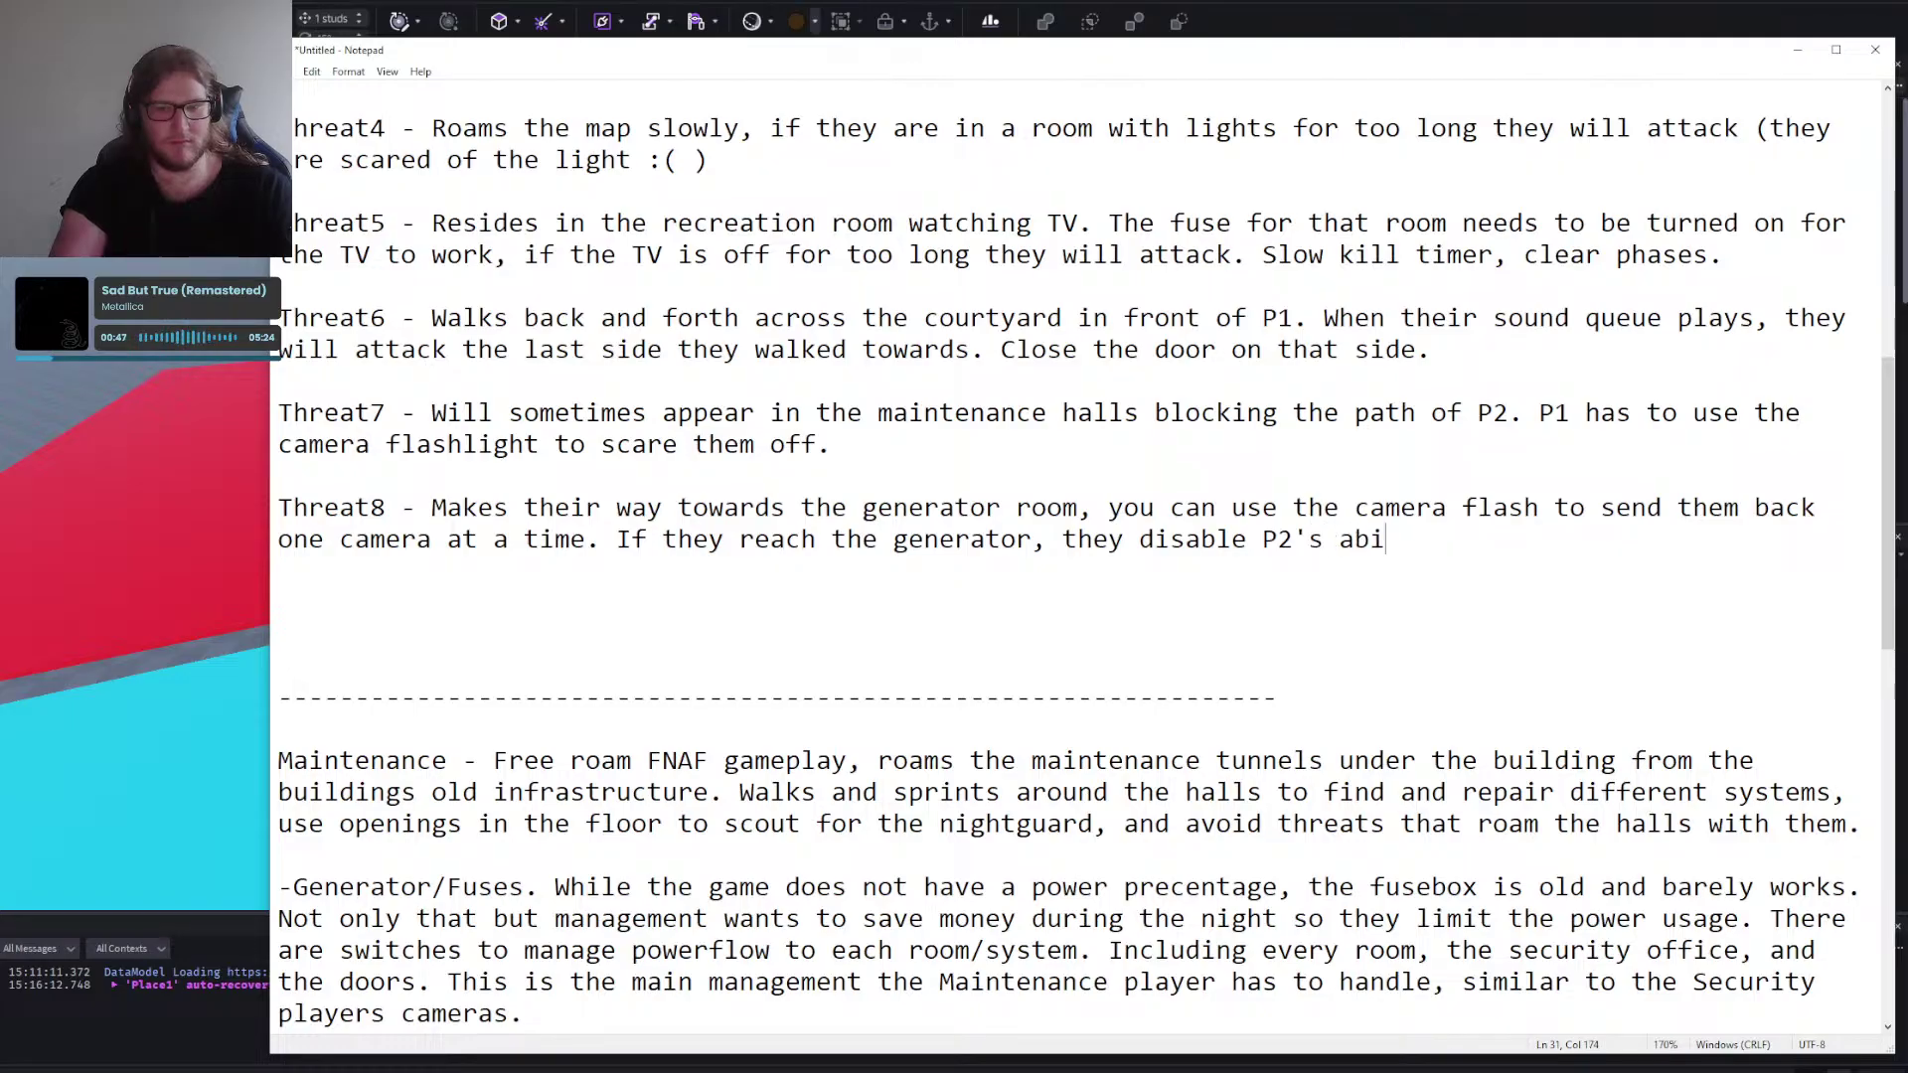
text(lity to change fuse)
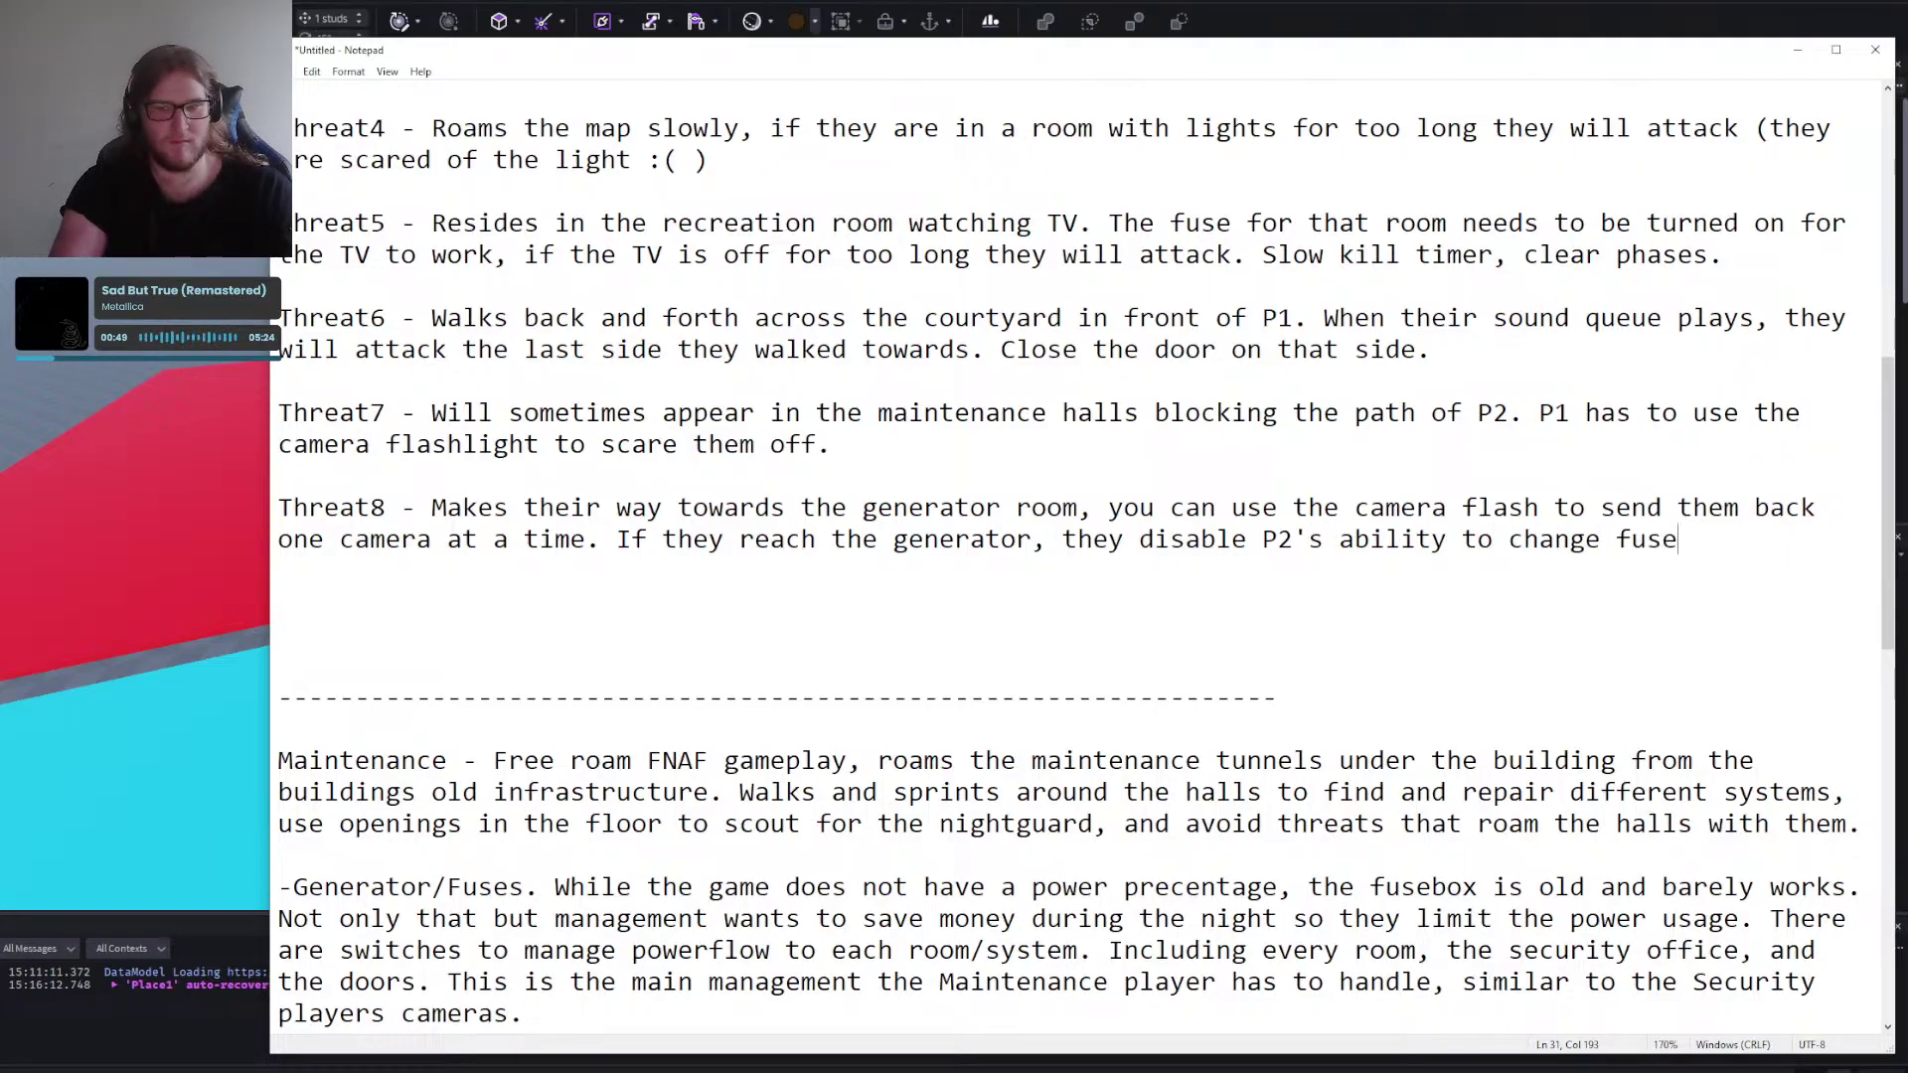
text(s for 15-30 seconds.)
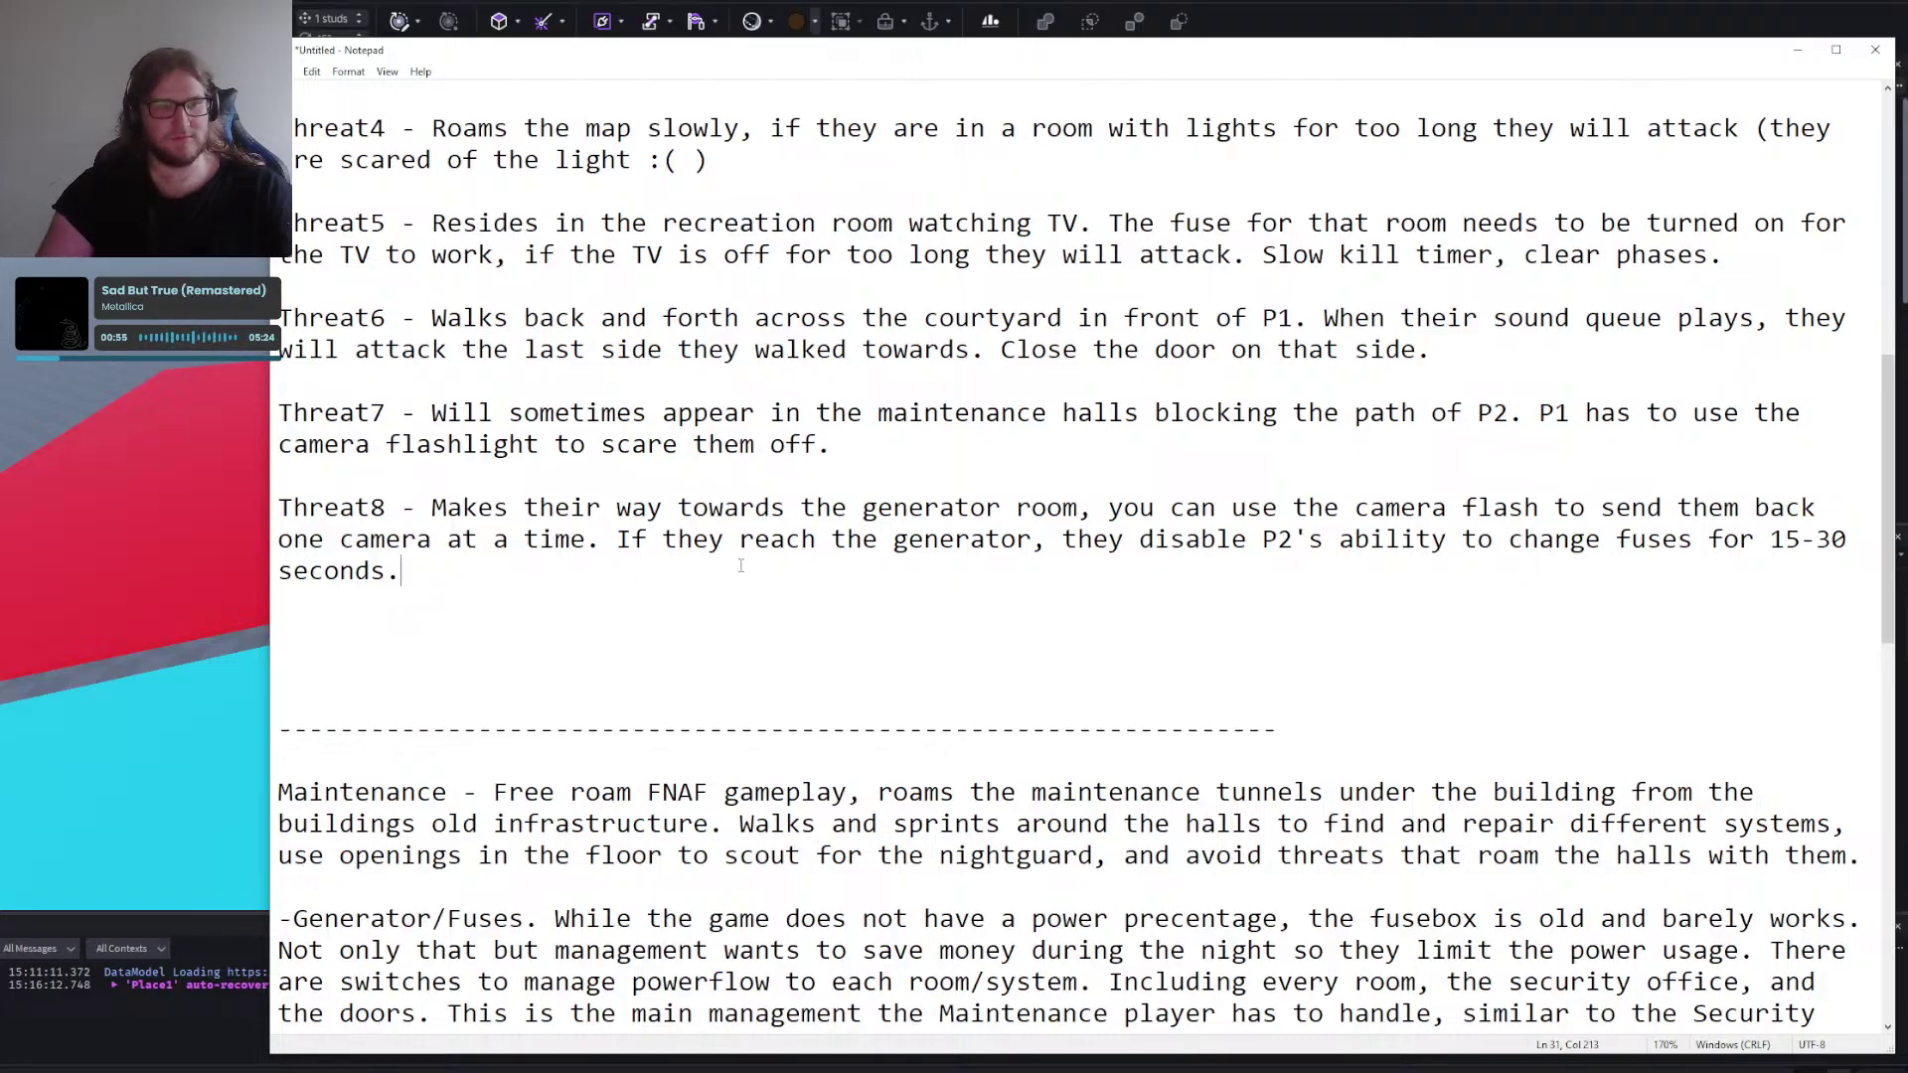
Move the Threat1 and Threat2 entries from the Maintenance section to below Threat8, leaving a blank line between.
scroll(740, 566, down, 6)
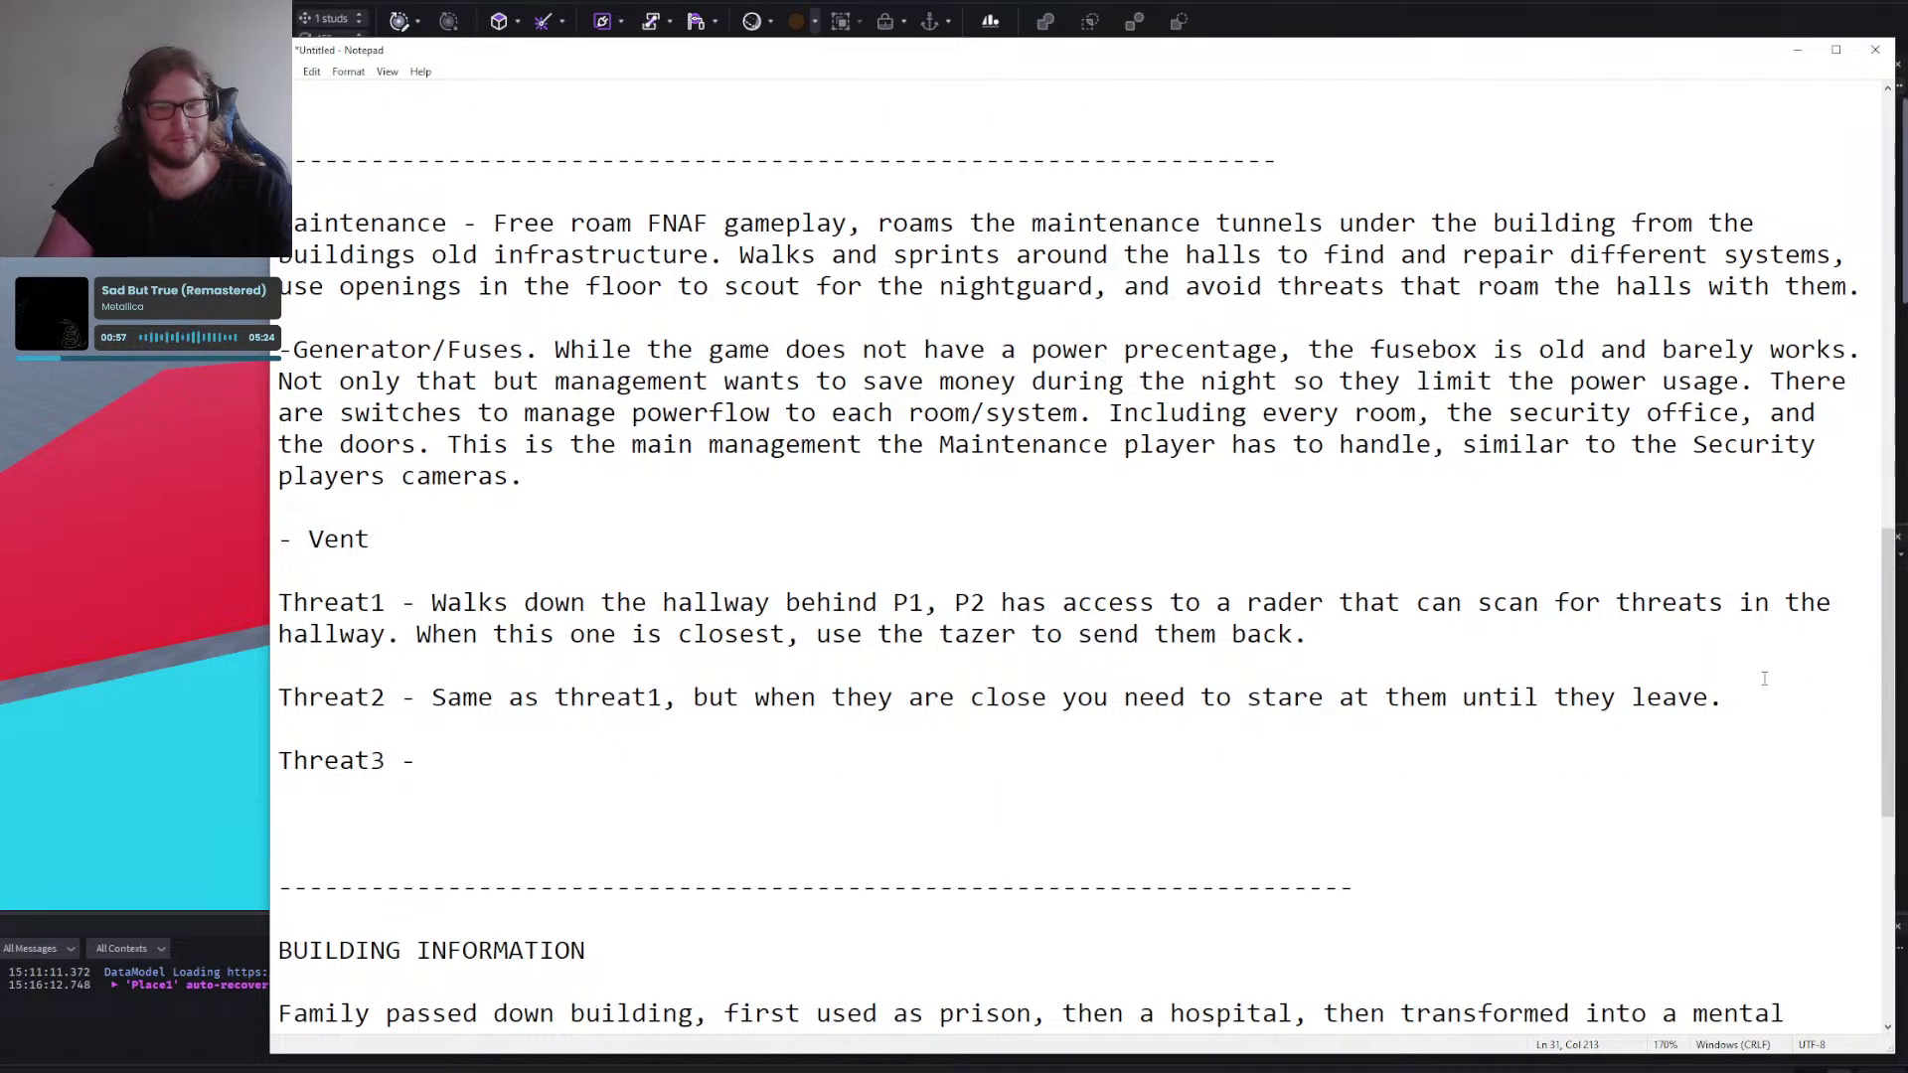
drag(1749, 701, 278, 602)
drag(434, 761, 278, 602)
key(ctrl+x)
scroll(543, 480, up, 5)
click(542, 479)
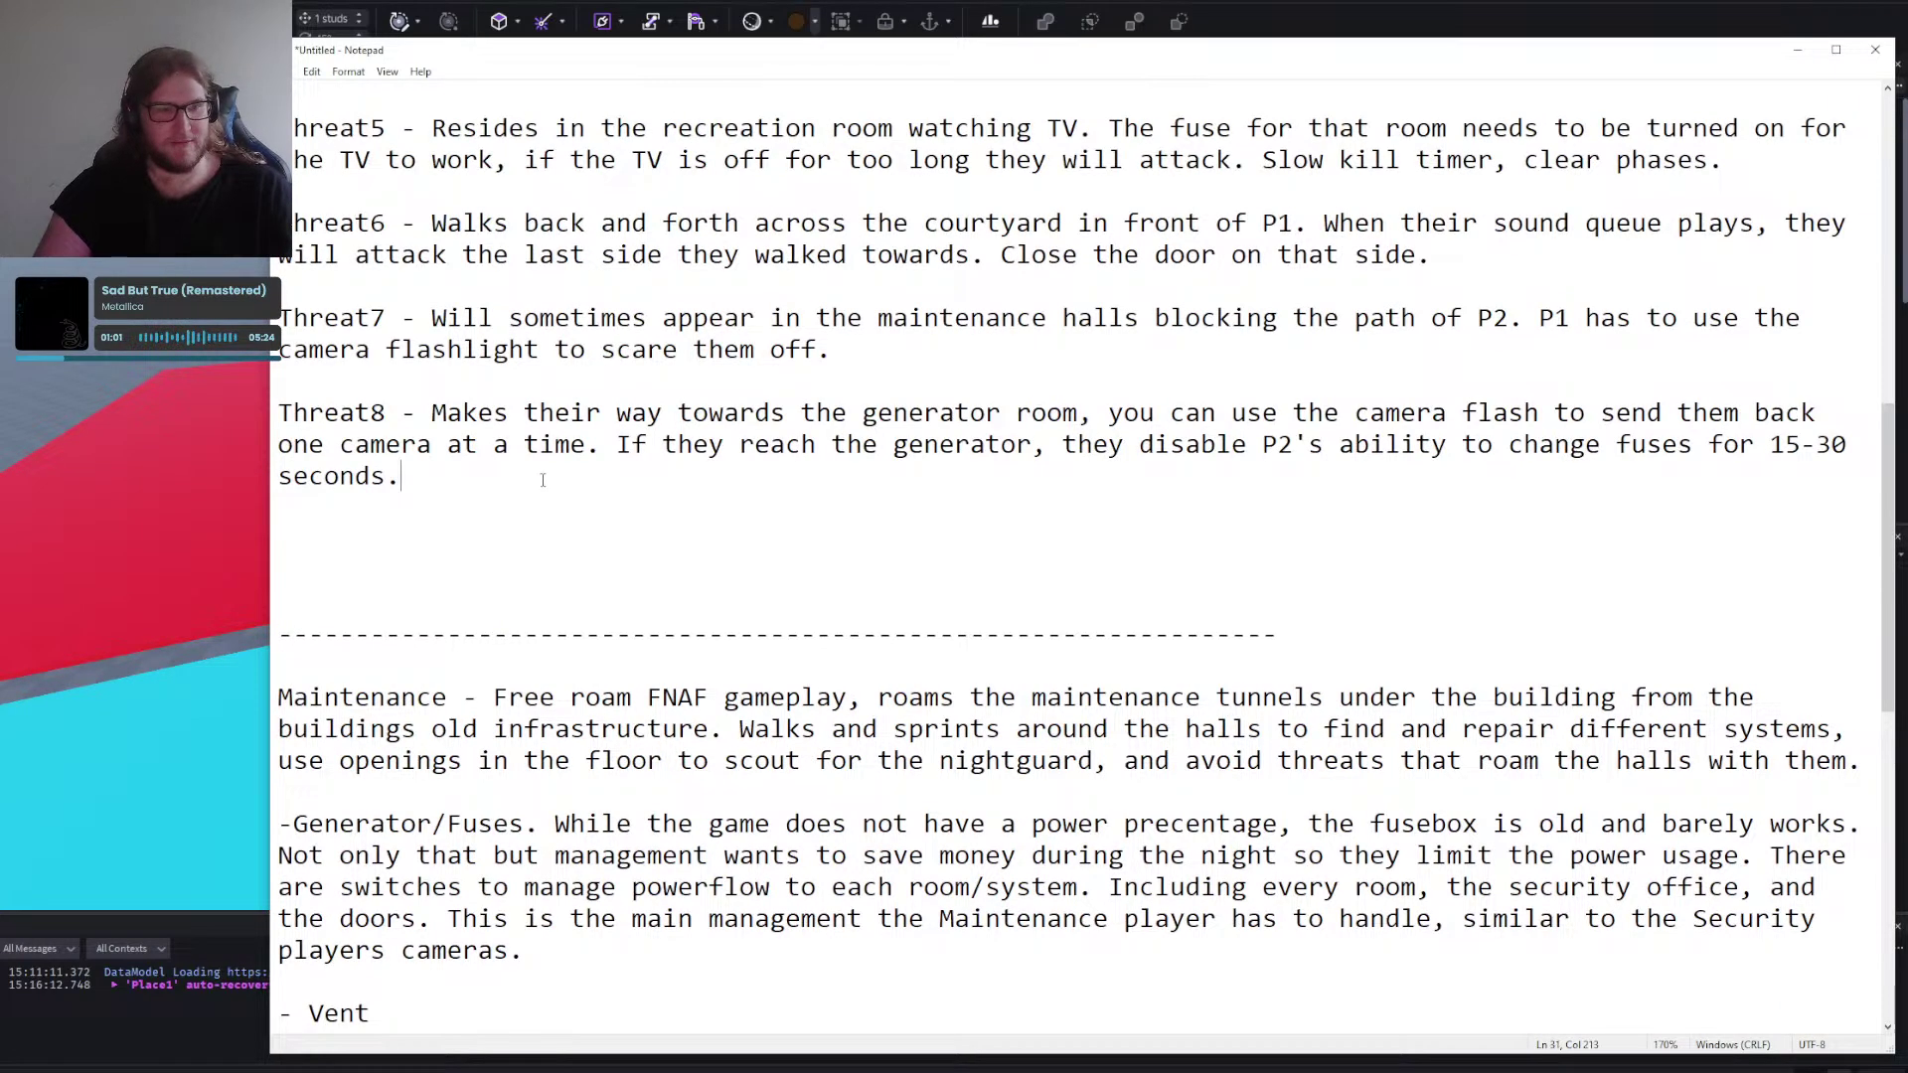
key(Return)
key(Return)
key(ctrl+v)
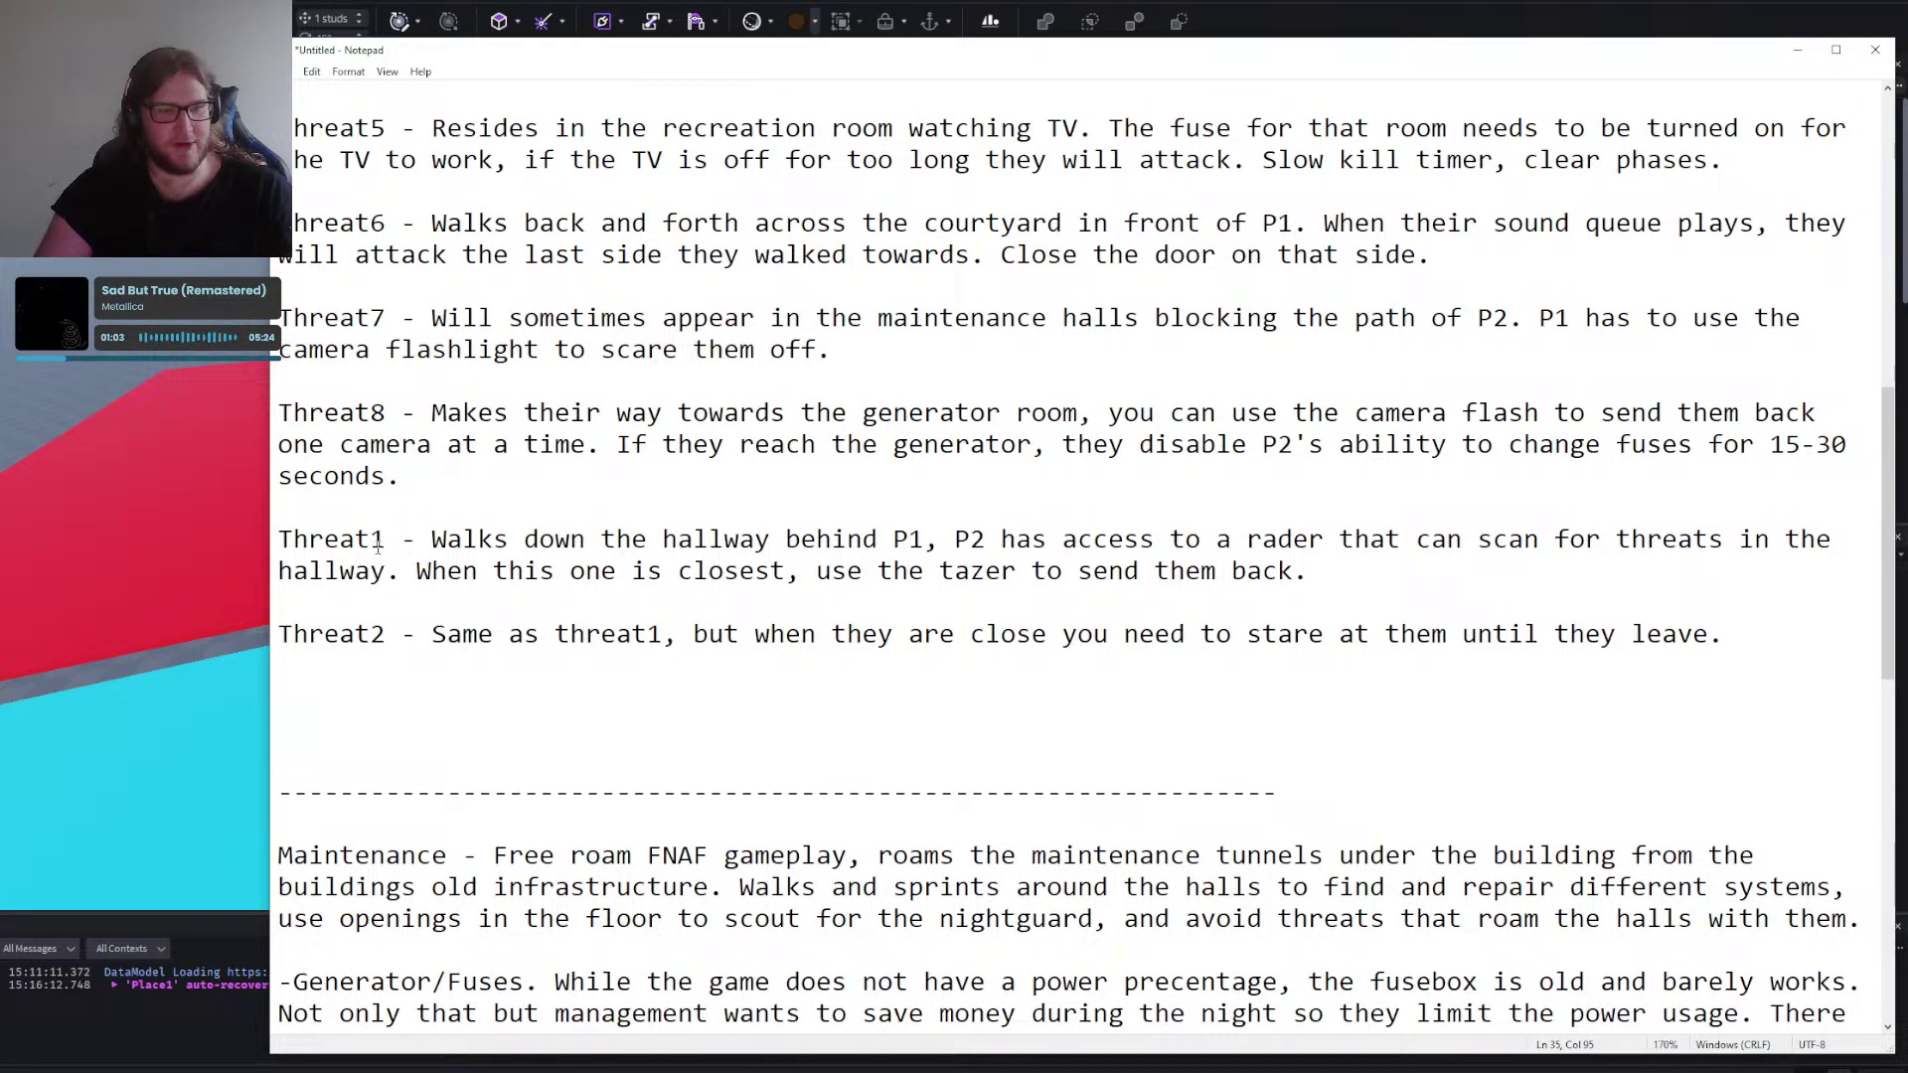
Renumber the two moved entries below Threat8 as Threat9 and Threat10.
drag(385, 546, 369, 546)
text(9)
drag(385, 634, 370, 635)
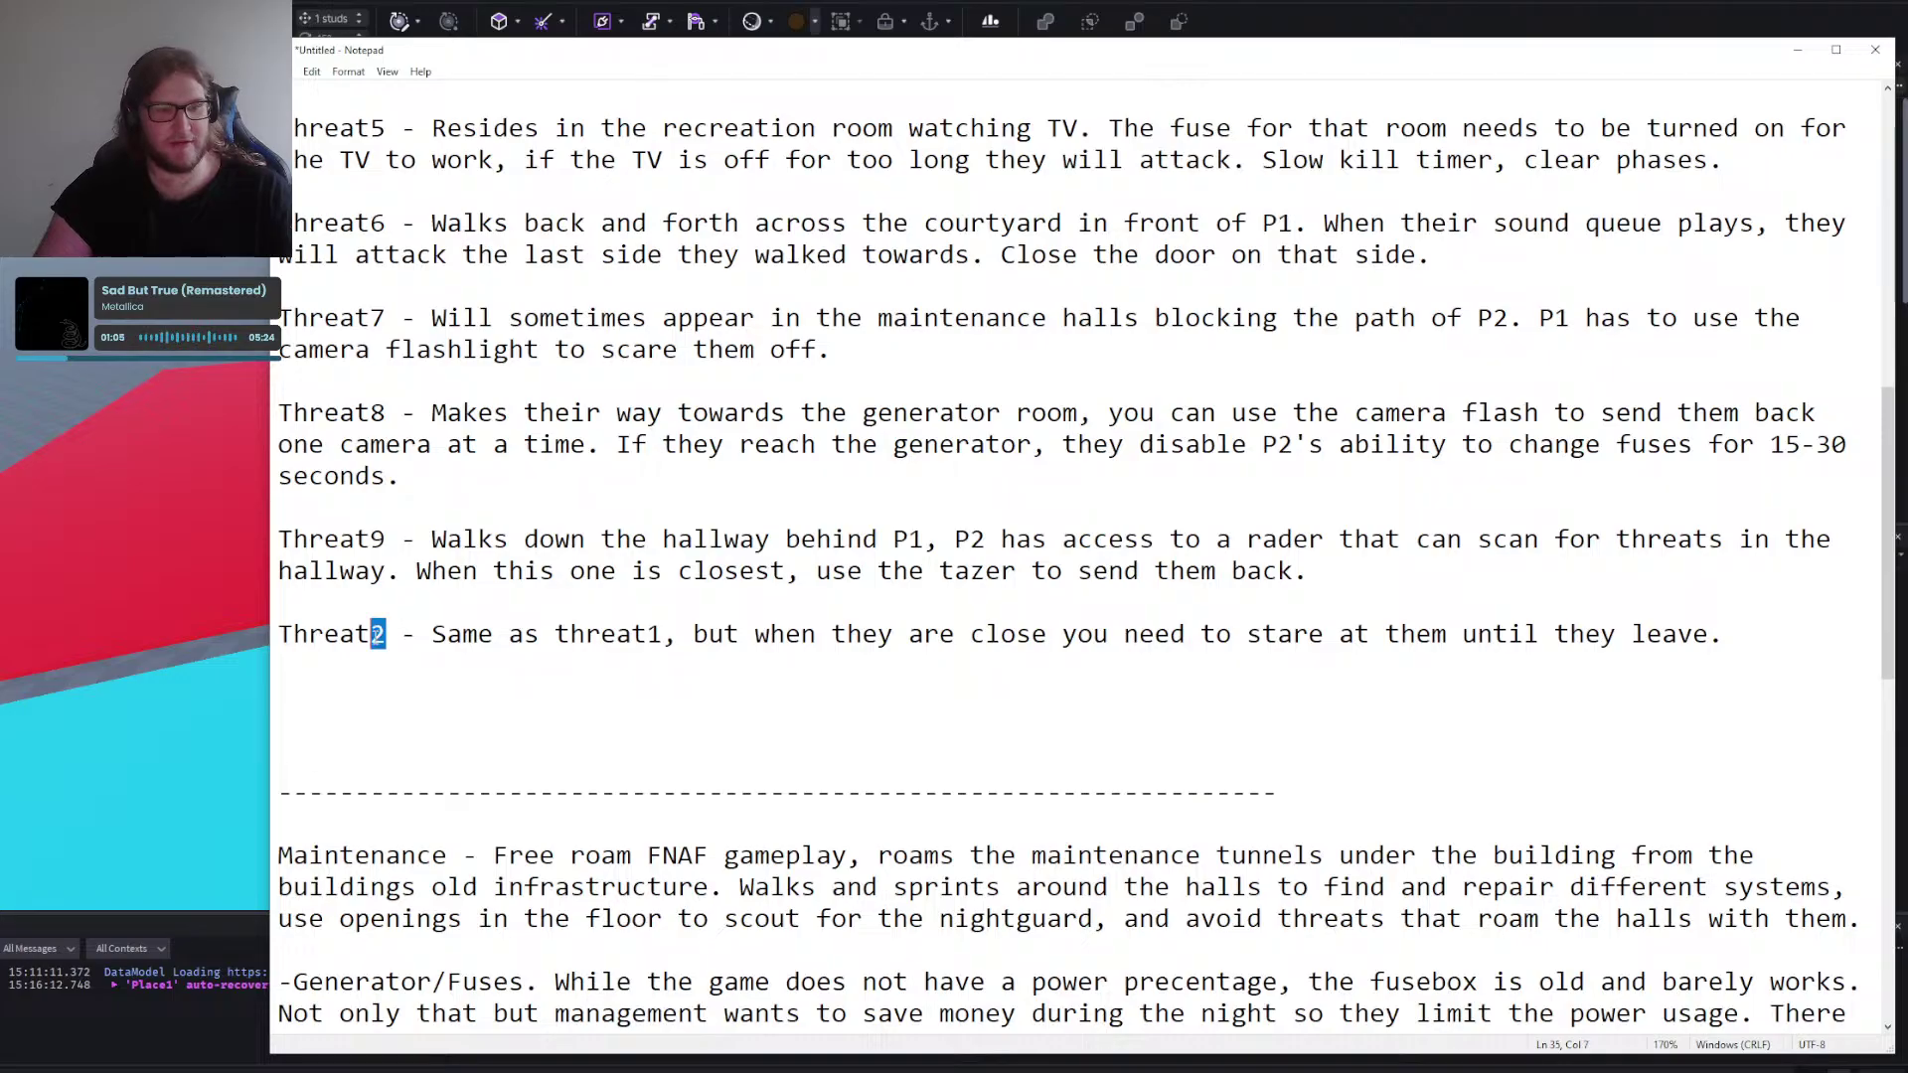
text(10)
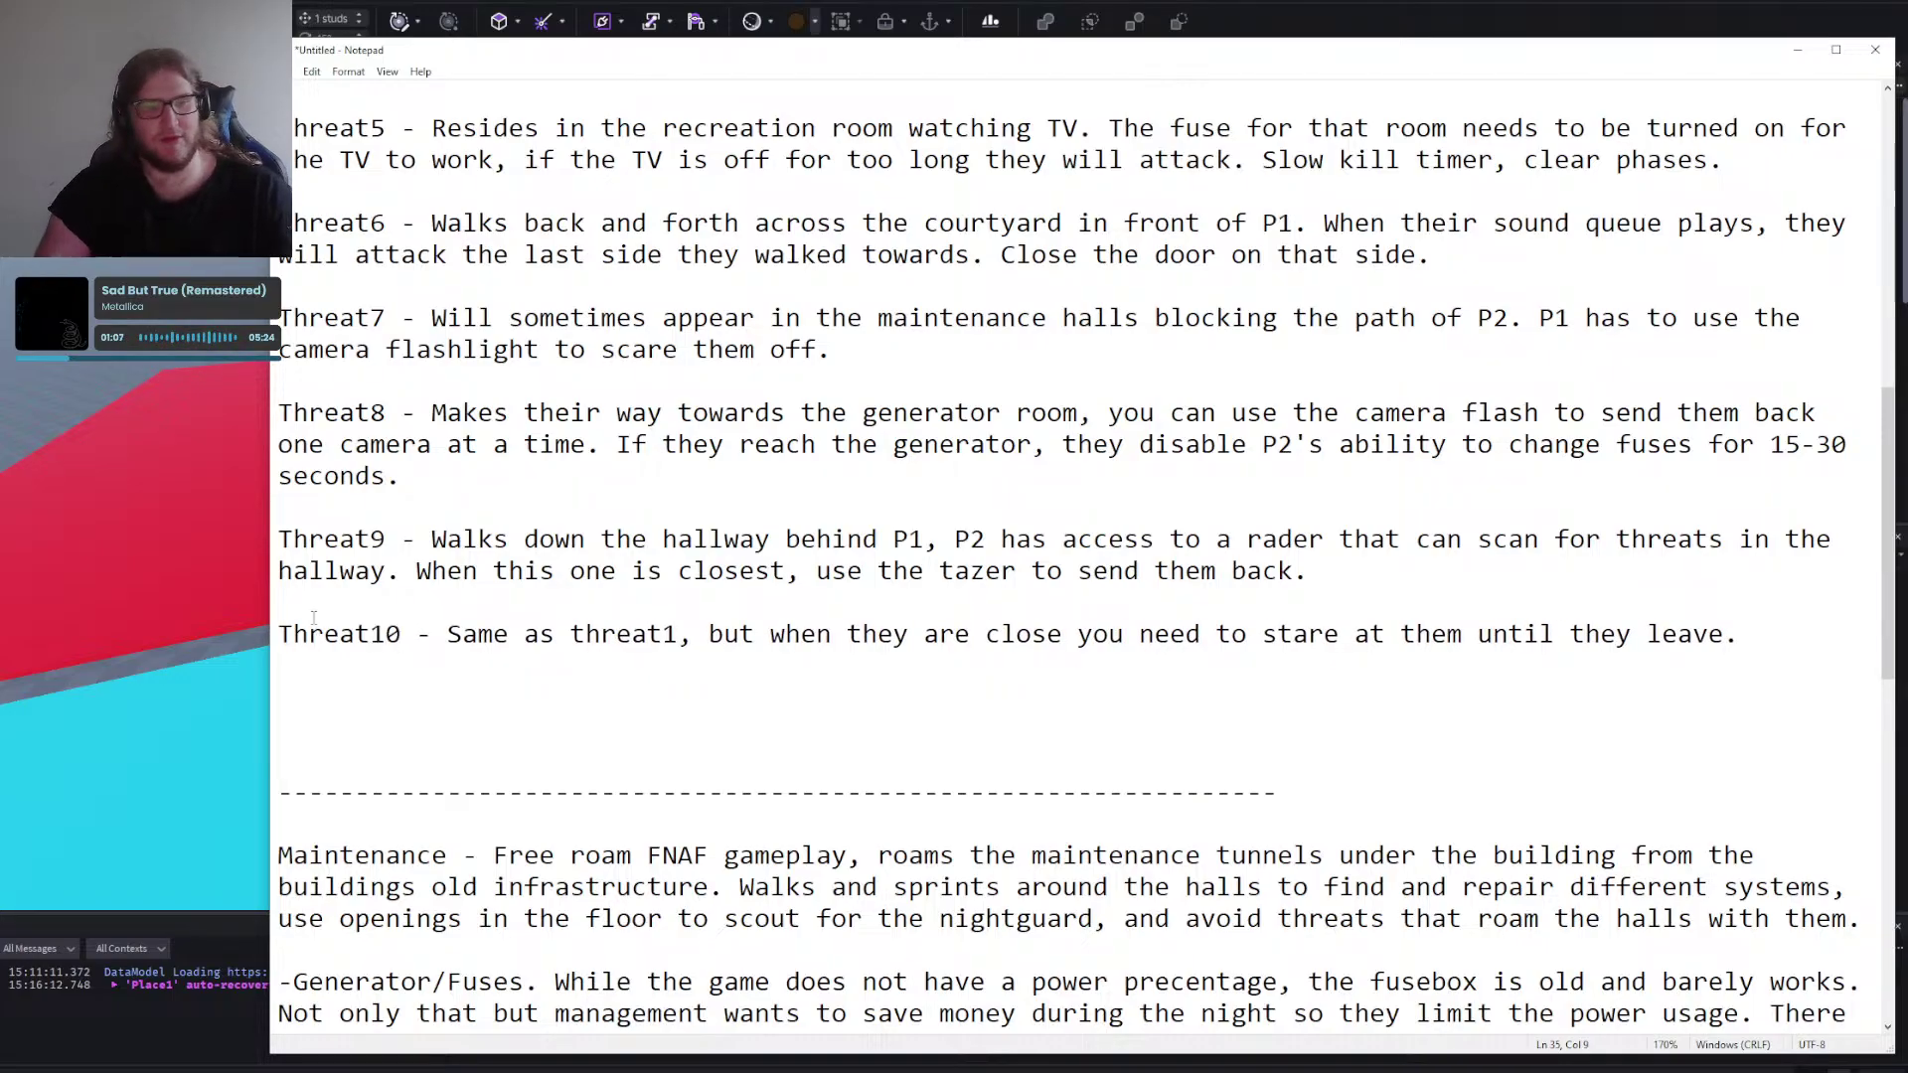
key(Down)
scroll(1366, 807, up, 2)
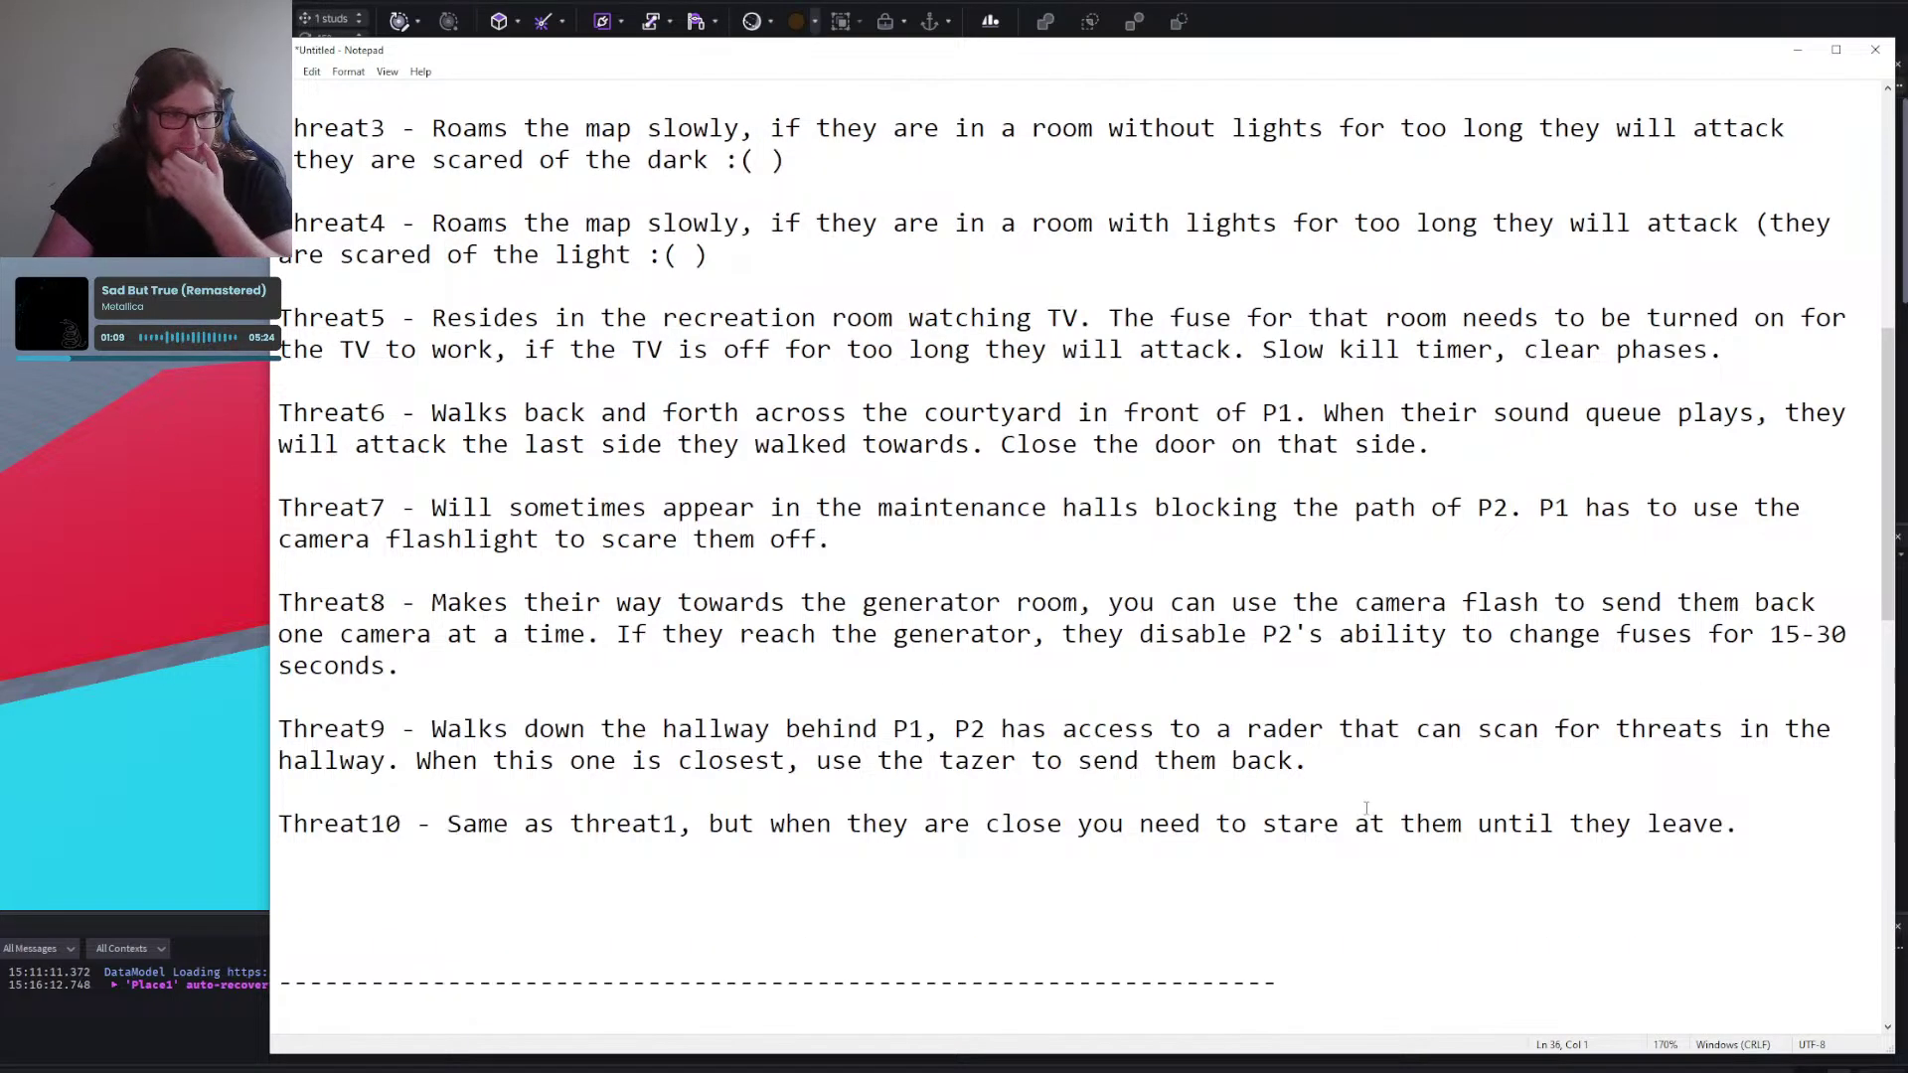
Start a new "Threat11 -" entry below Threat10, separated by a blank line.
scroll(1366, 807, up, 4)
scroll(1607, 788, down, 3)
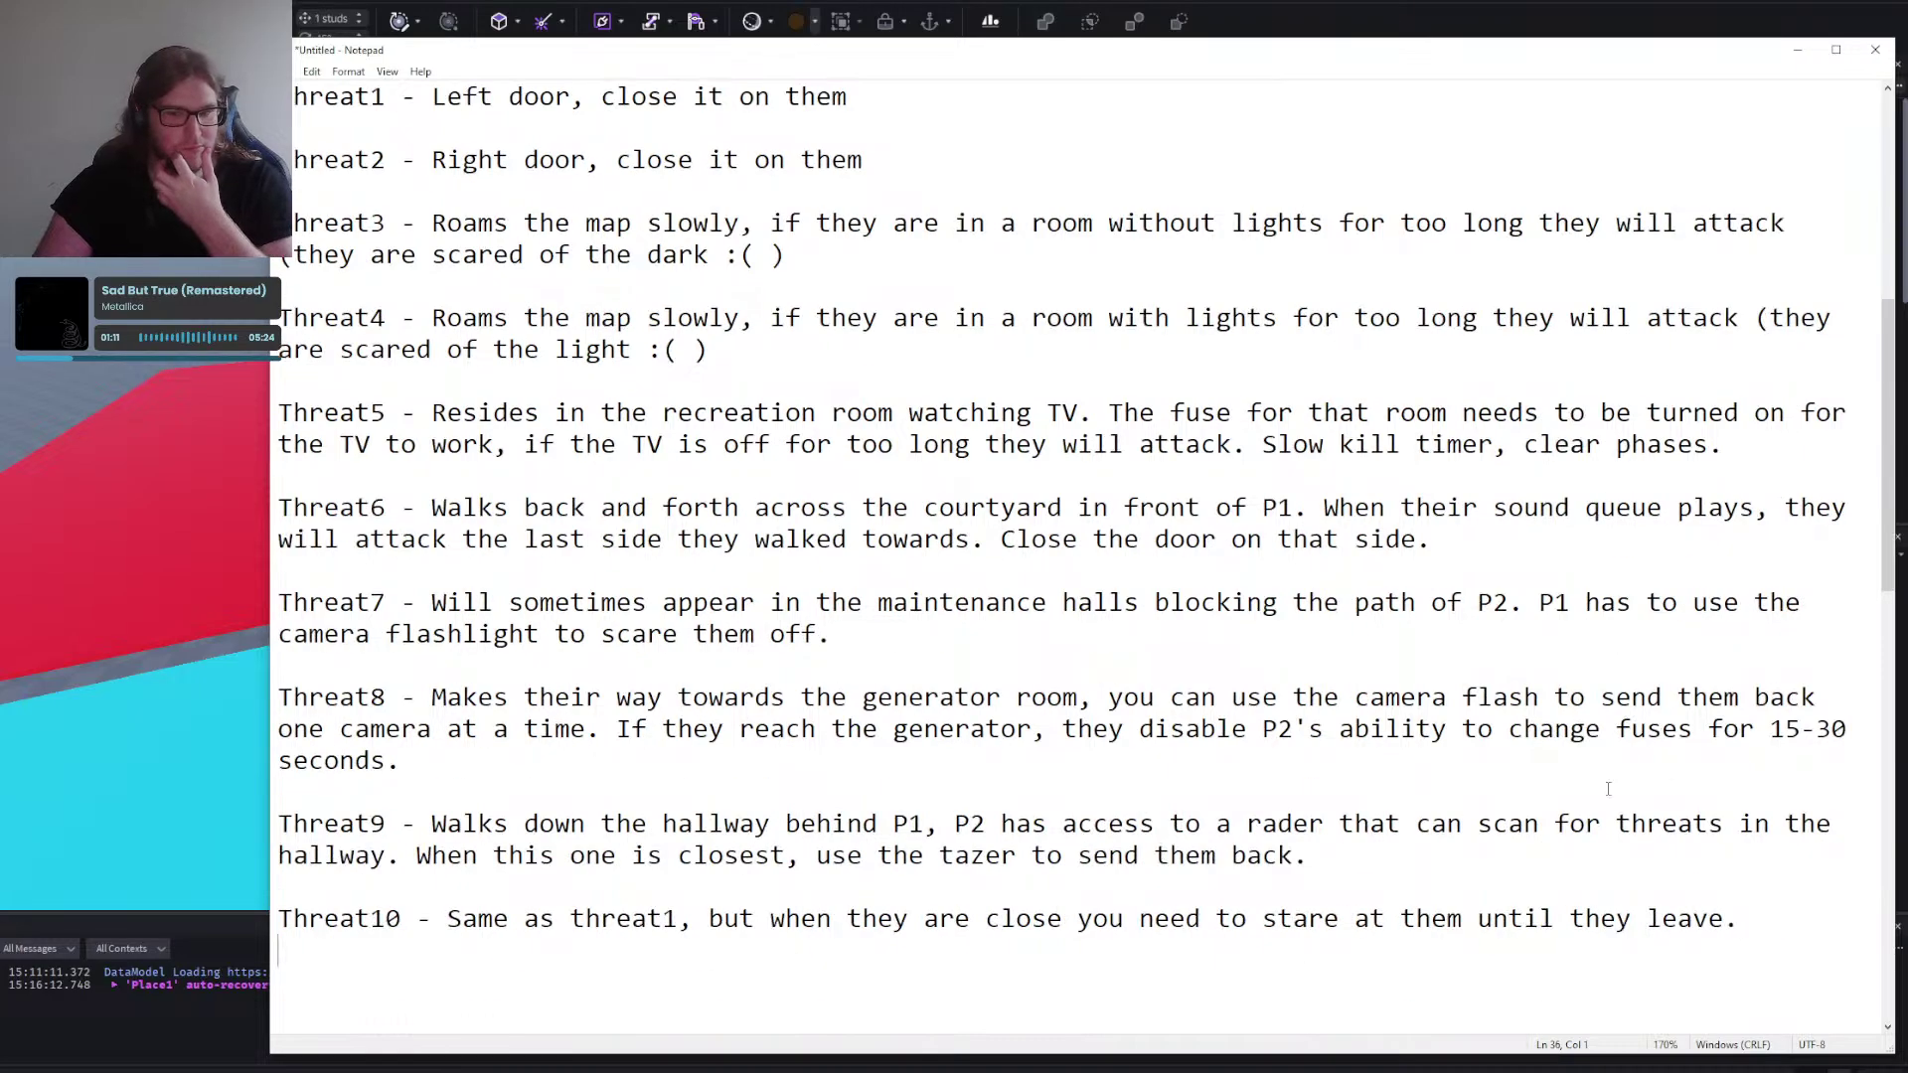
click(1801, 932)
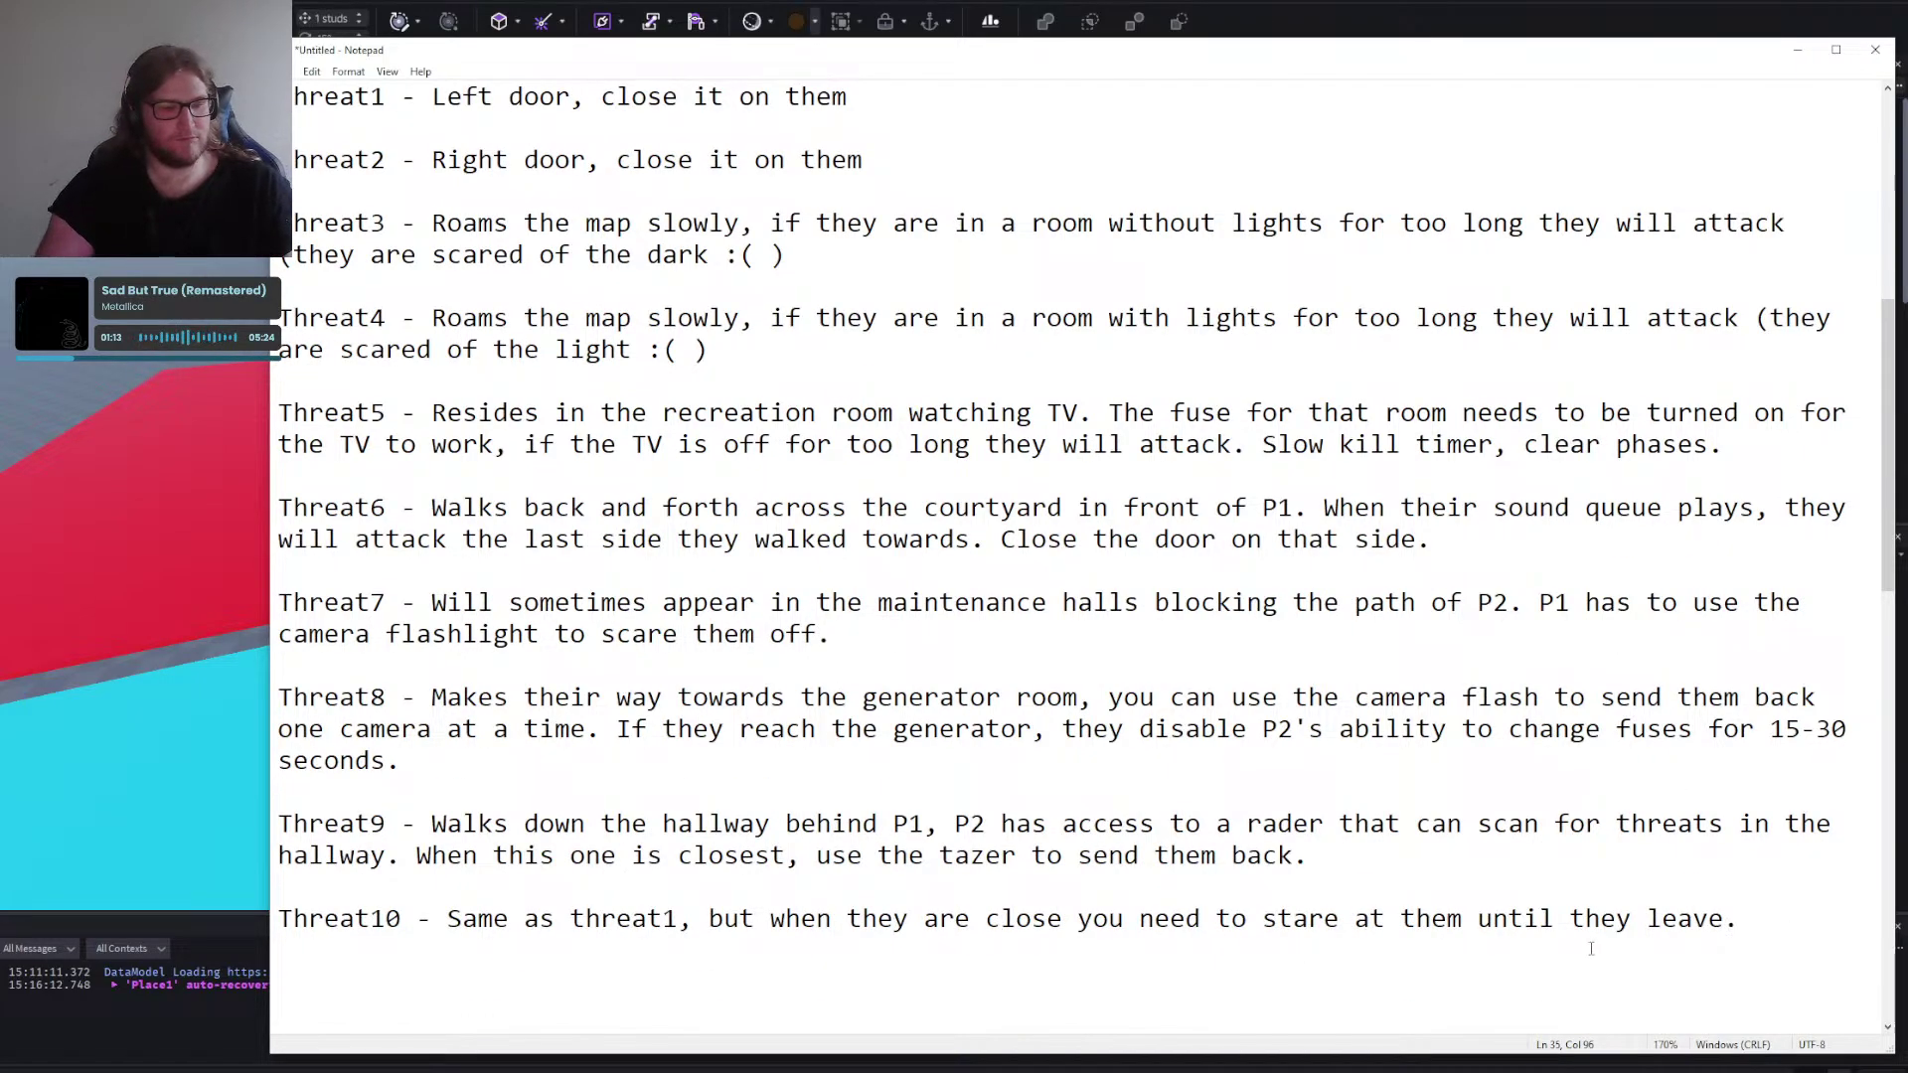
key(Return)
key(Return)
text(Threat)
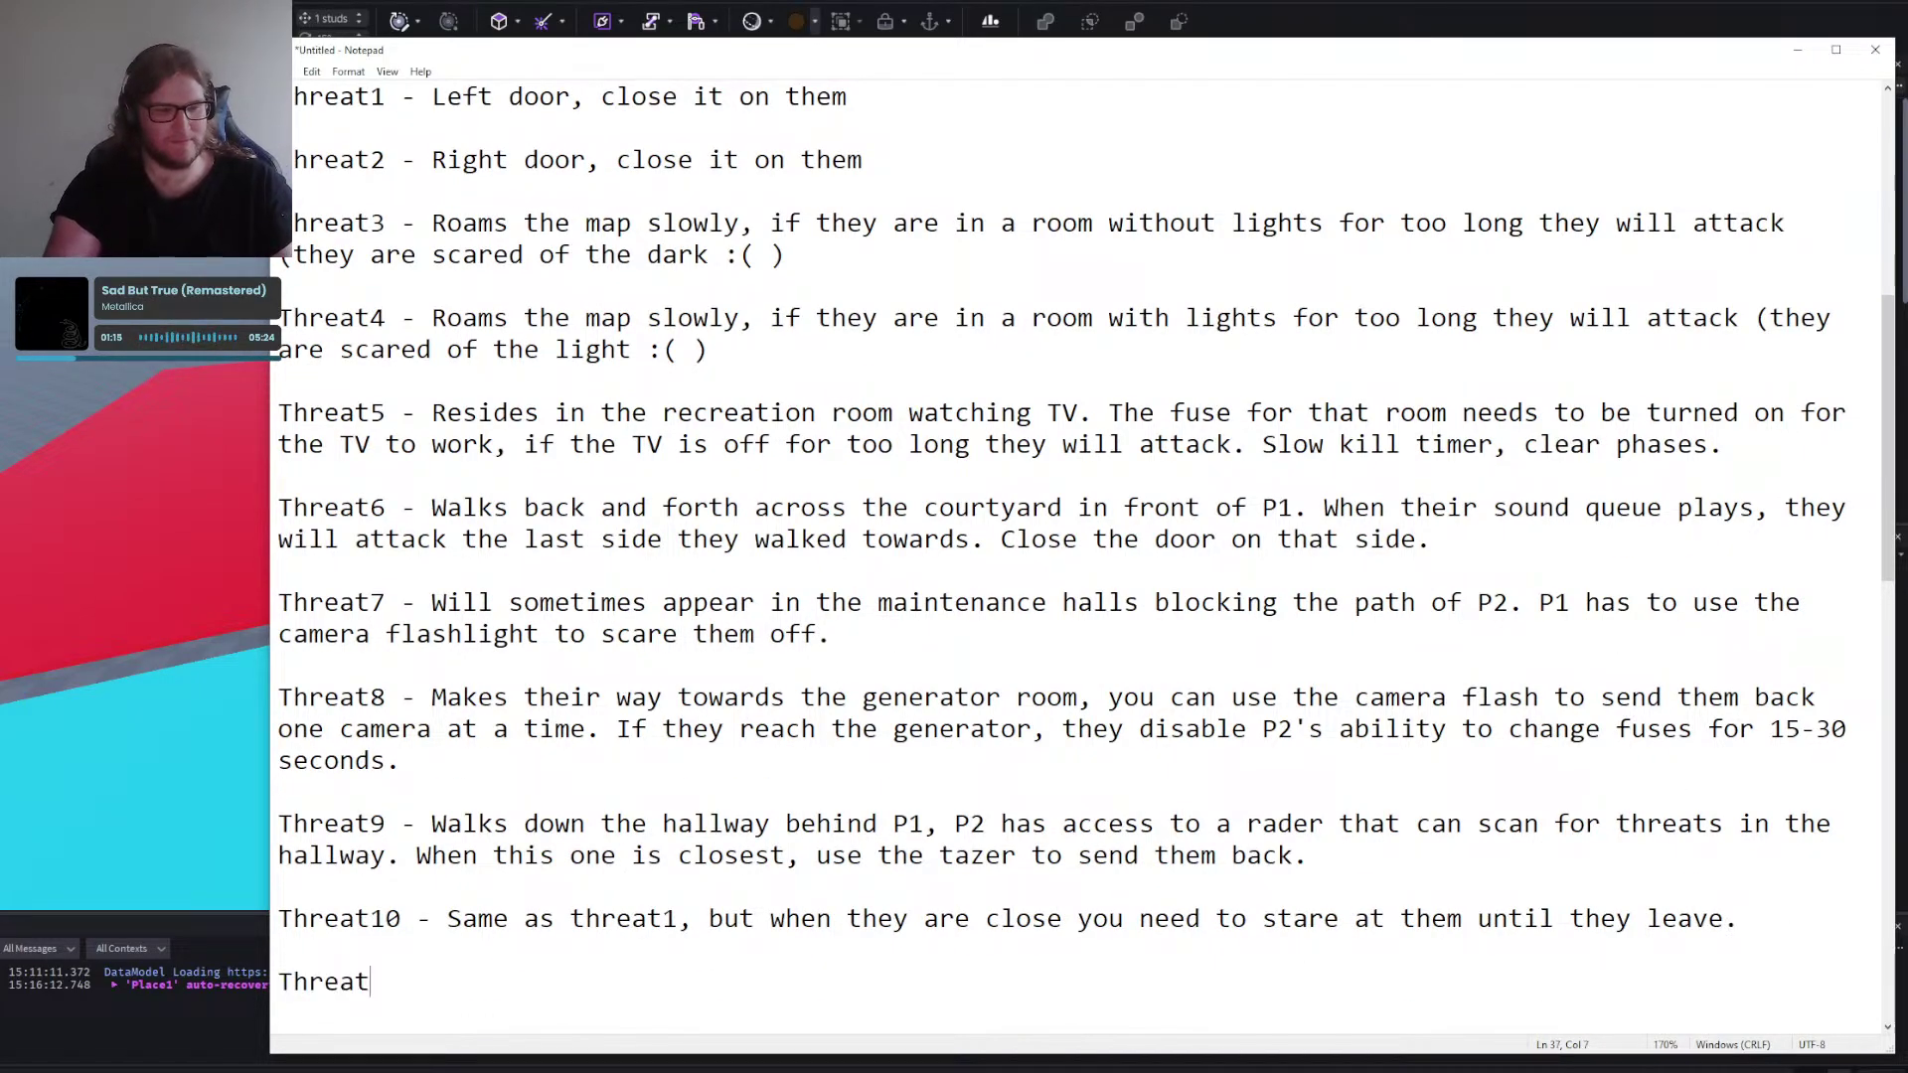
text(11 -)
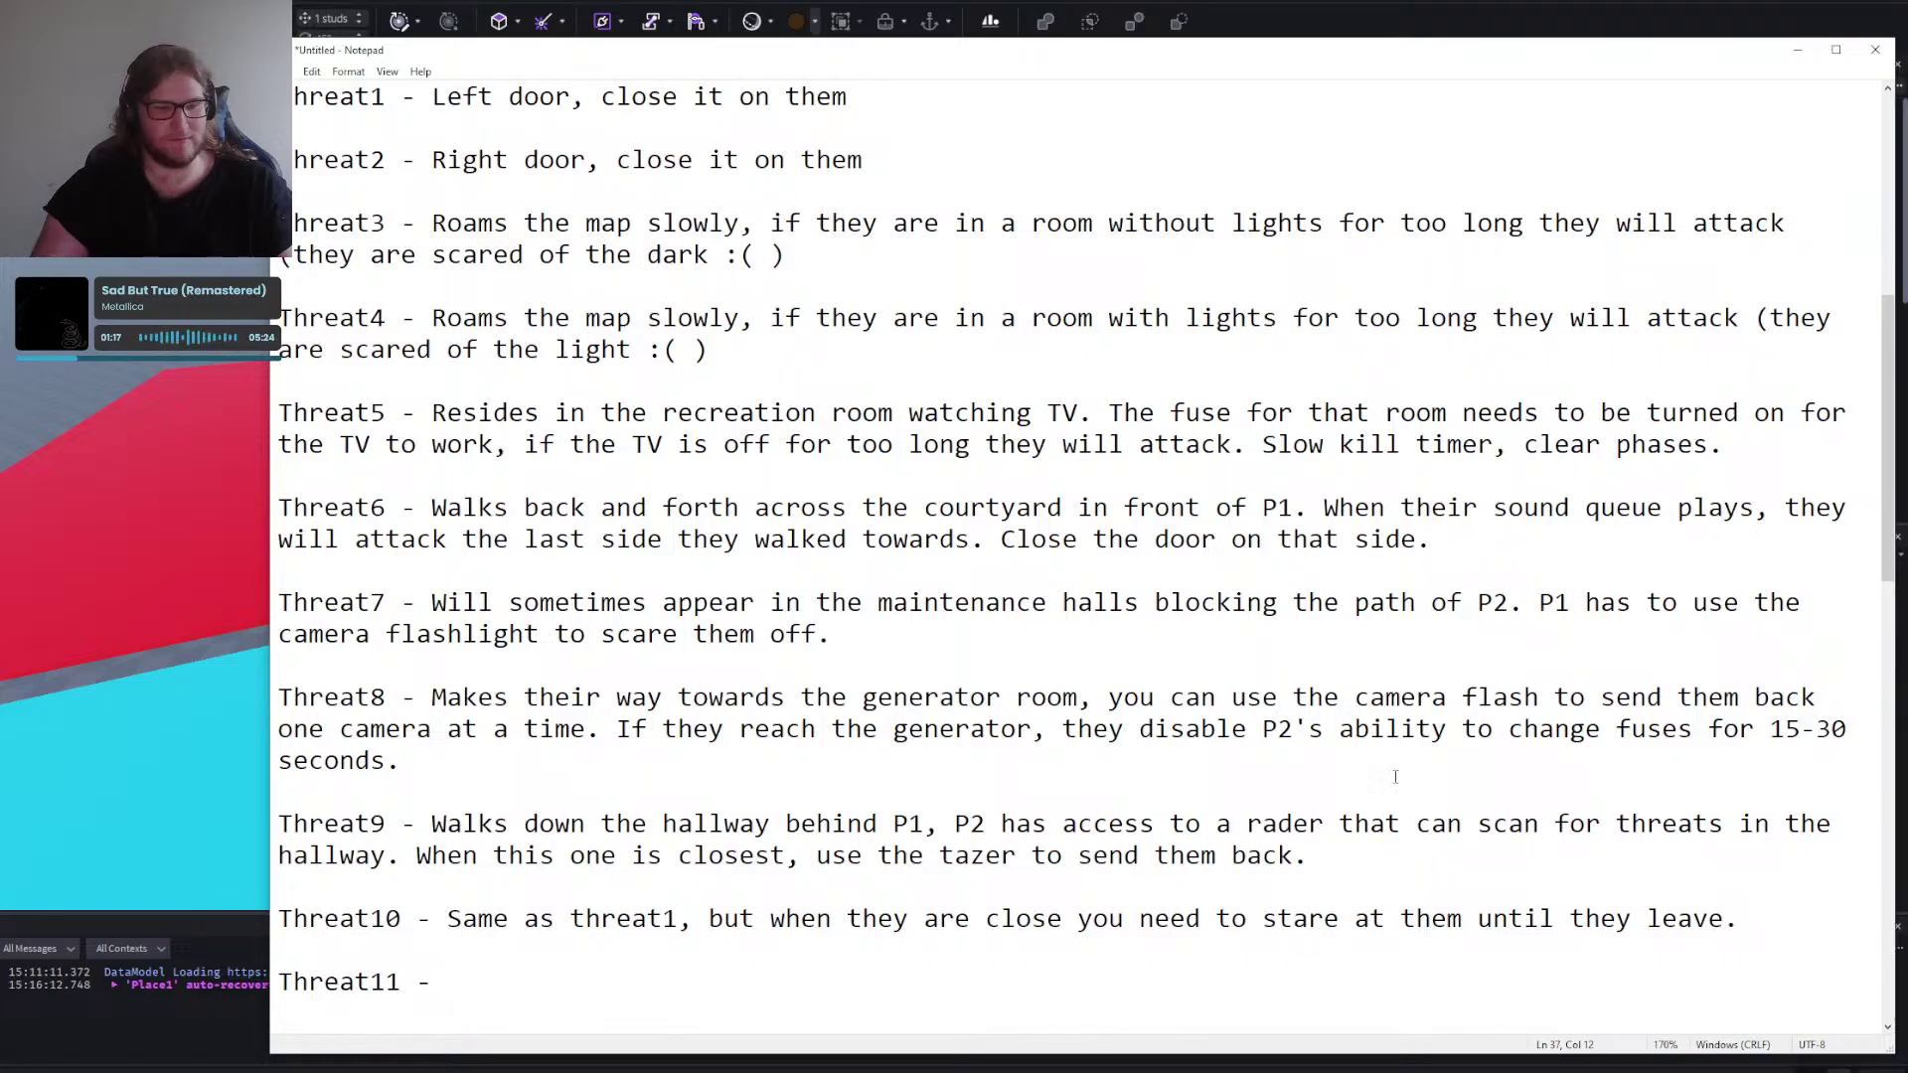
scroll(1395, 776, down, 1)
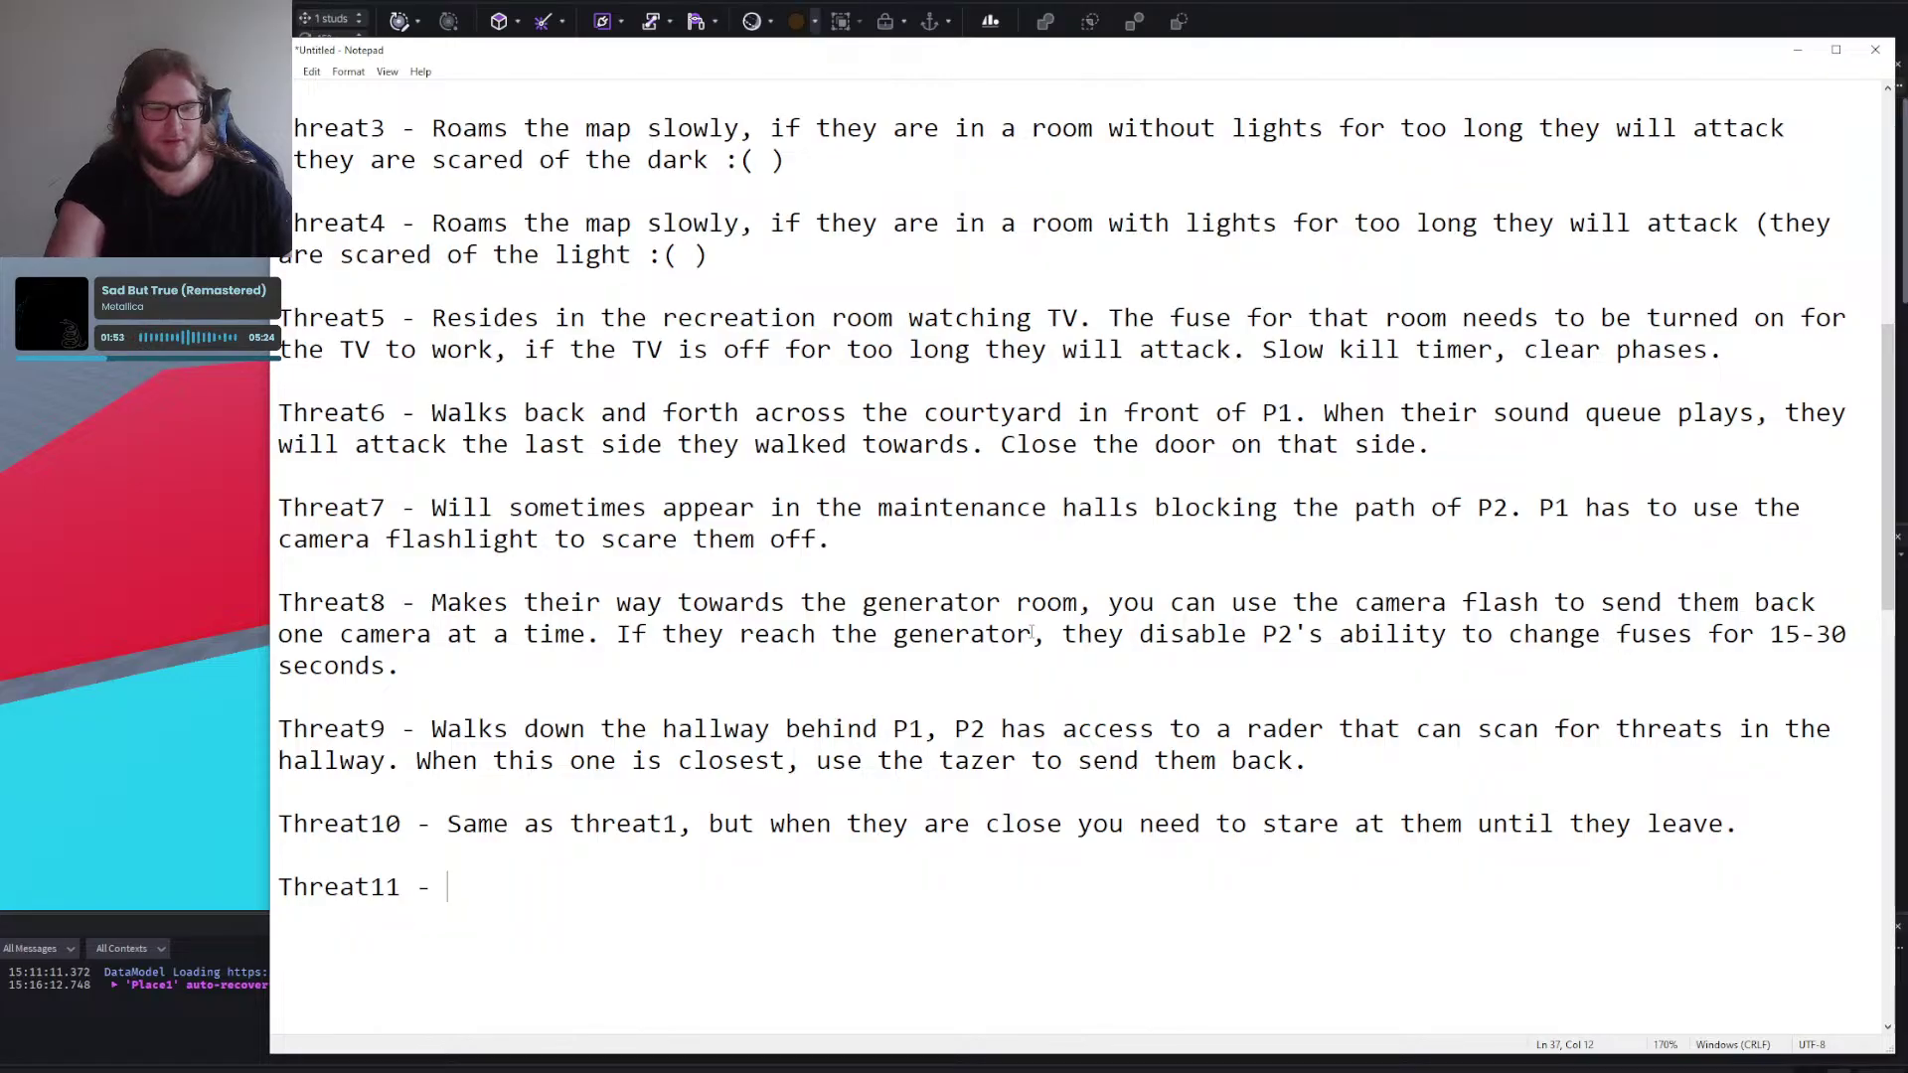
text(A)
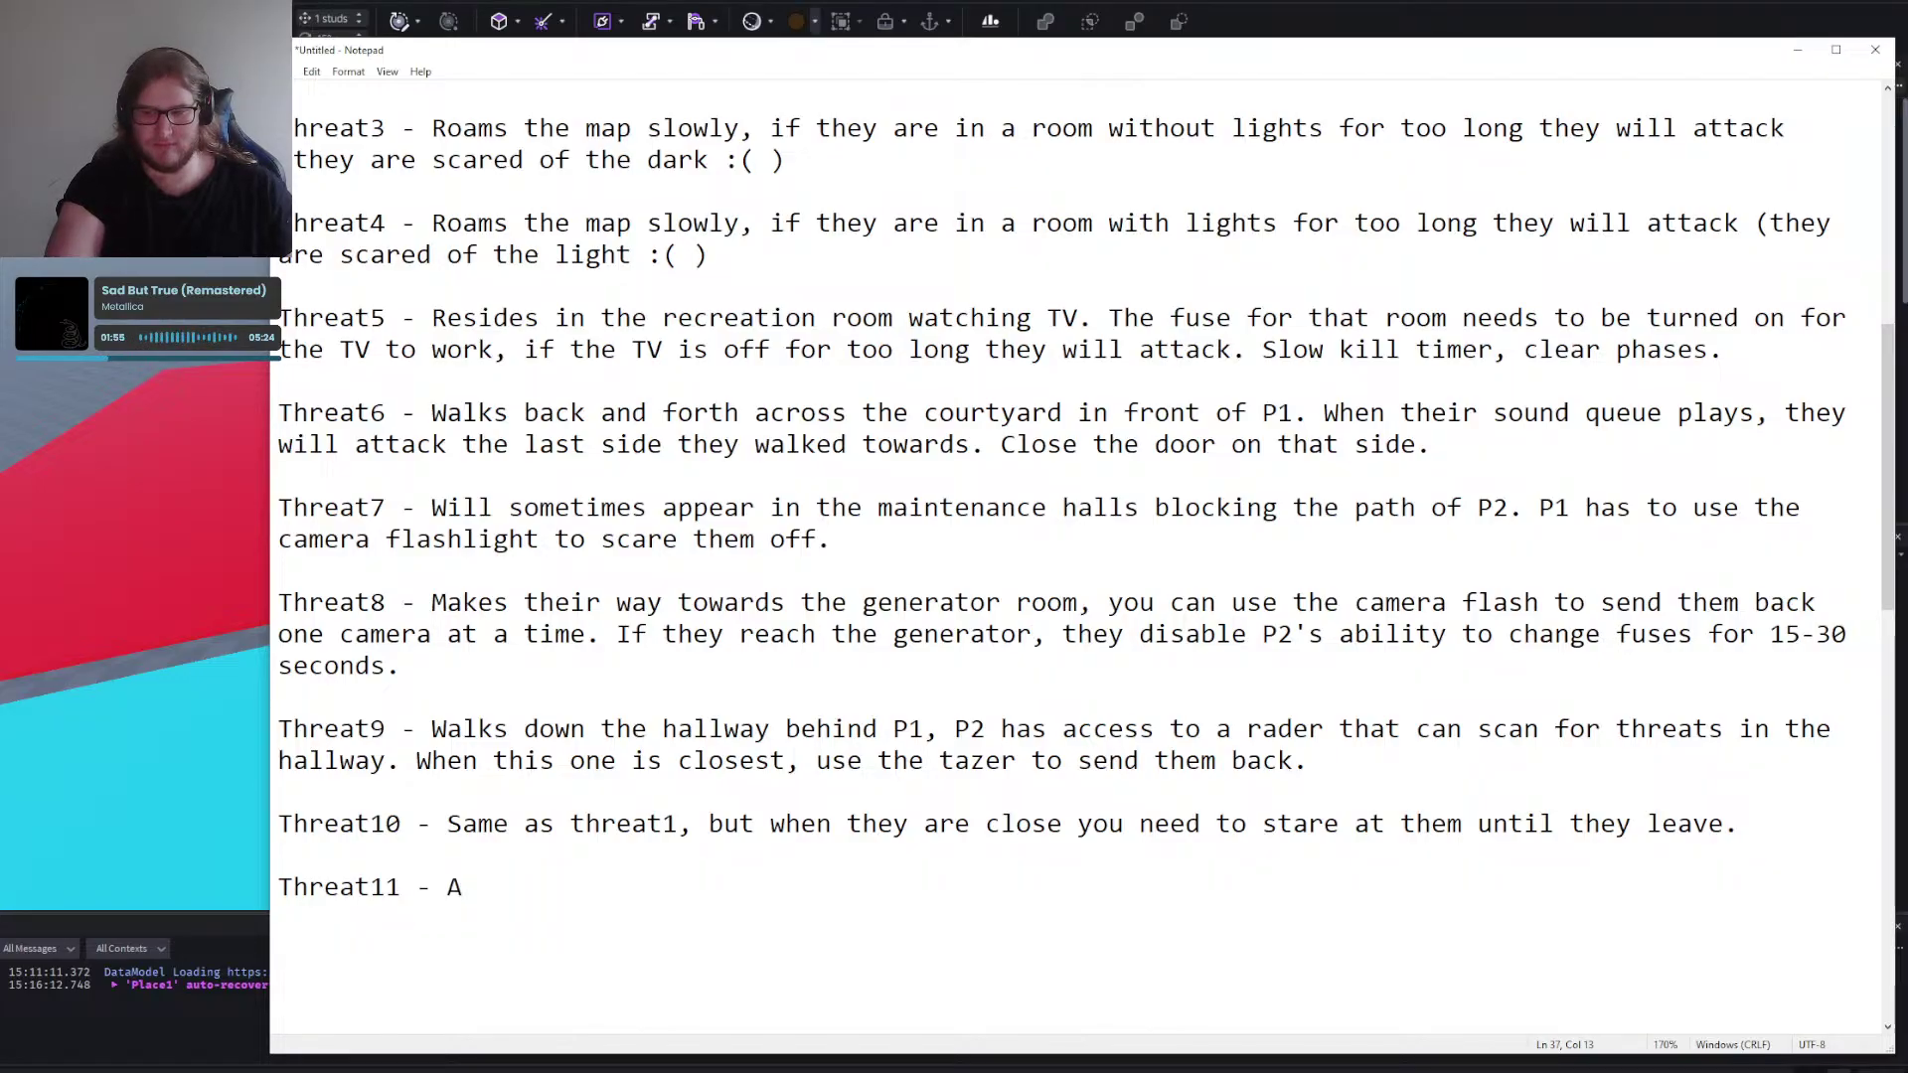
text(ppears on certain)
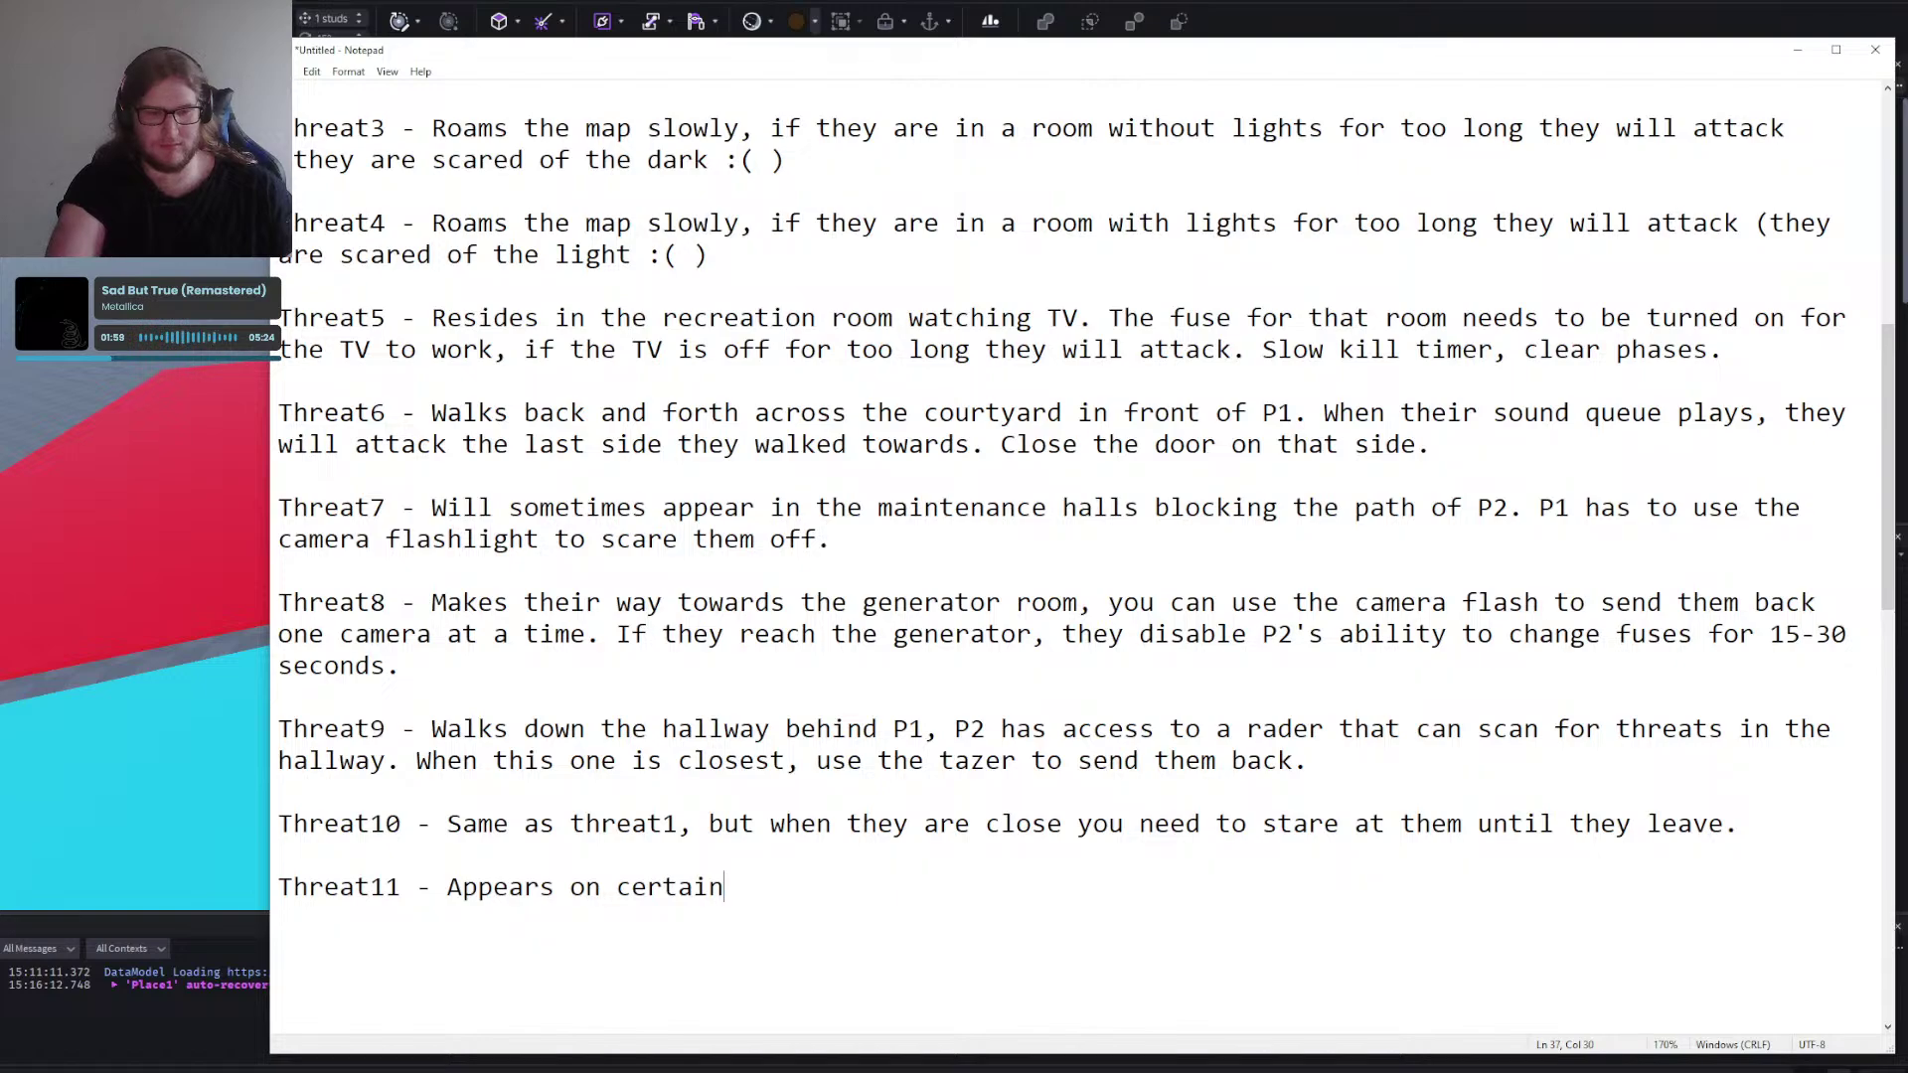
key(BackSpace)
key(BackSpace)
key(BackSpace)
key(BackSpace)
key(BackSpace)
key(BackSpace)
key(BackSpace)
key(BackSpace)
key(BackSpace)
key(BackSpace)
key(BackSpace)
key(BackSpace)
key(BackSpace)
key(BackSpace)
key(BackSpace)
key(BackSpace)
key(BackSpace)
key(BackSpace)
key(BackSpace)
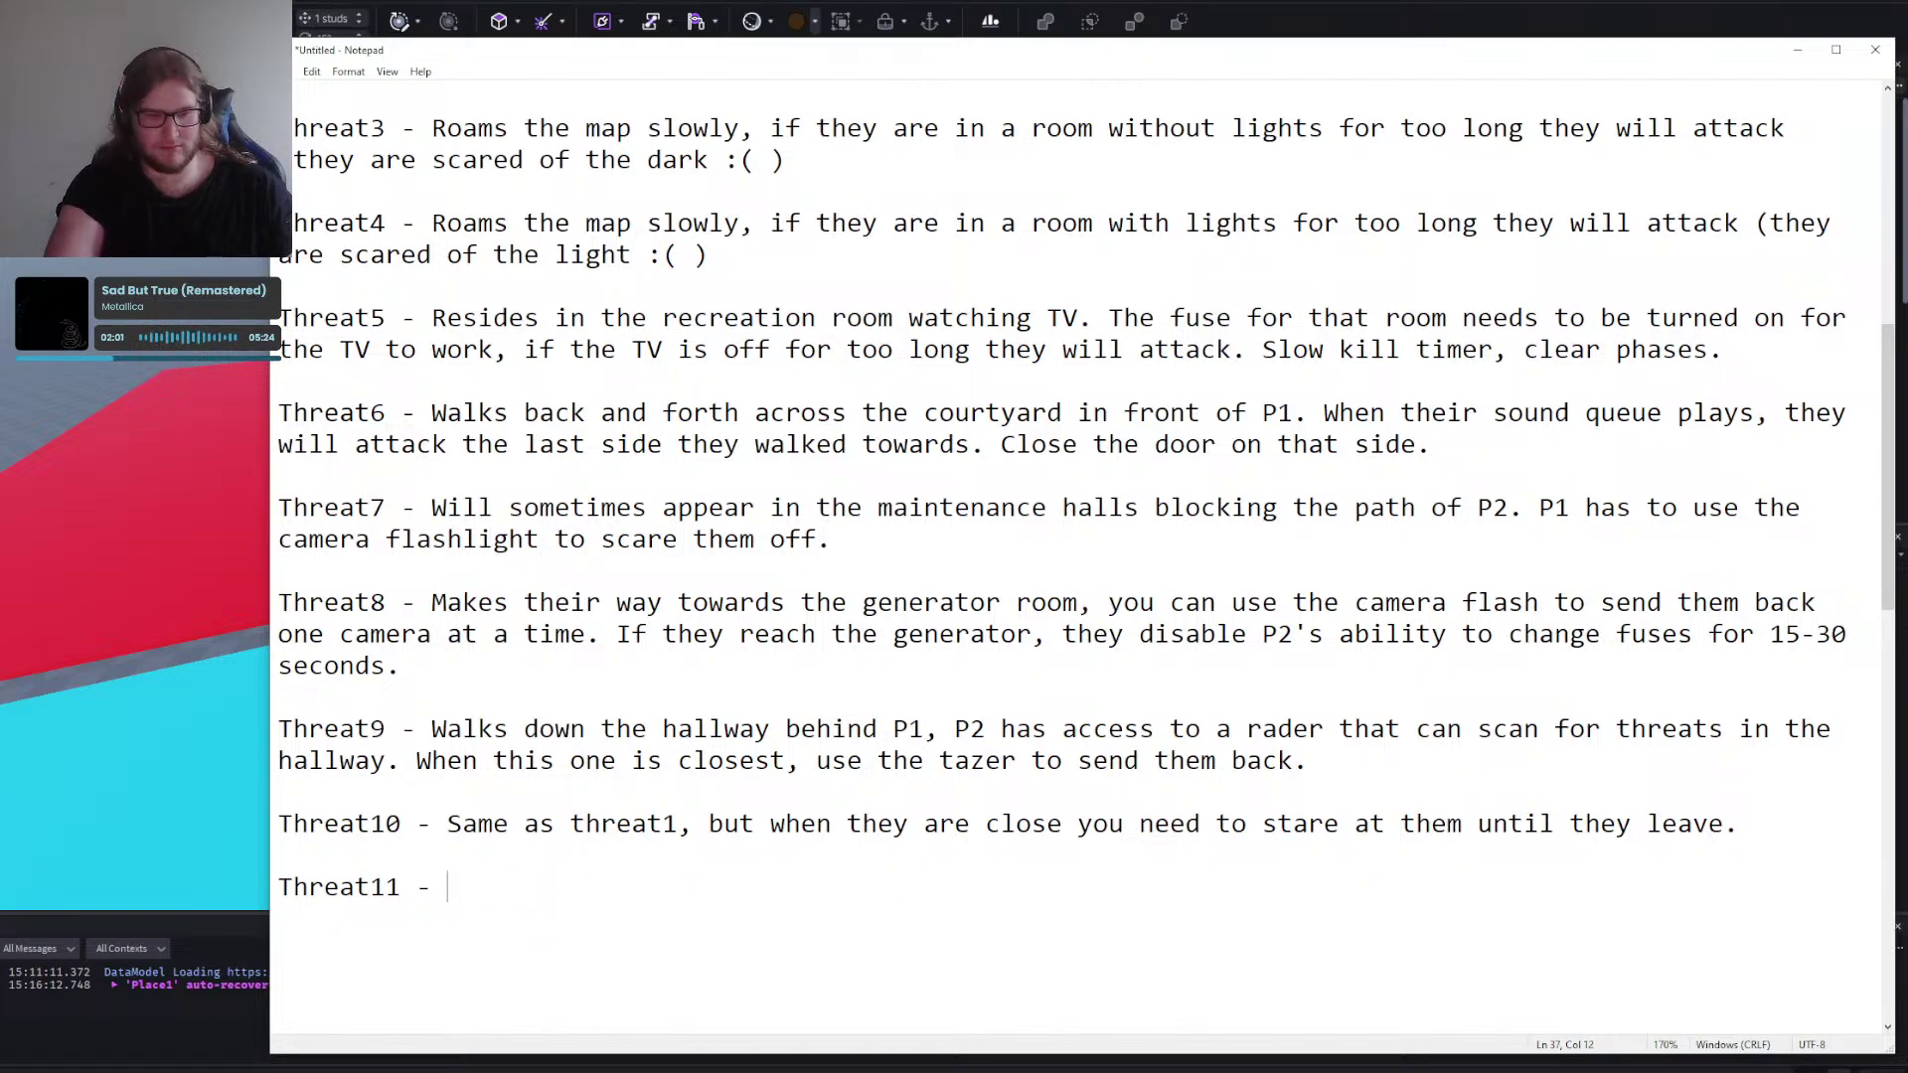
Begin the Threat11 description: "Has a chance to appear when you switch cameras, if you dont change camera/close games fast enough it".
text(Has a chance to appea)
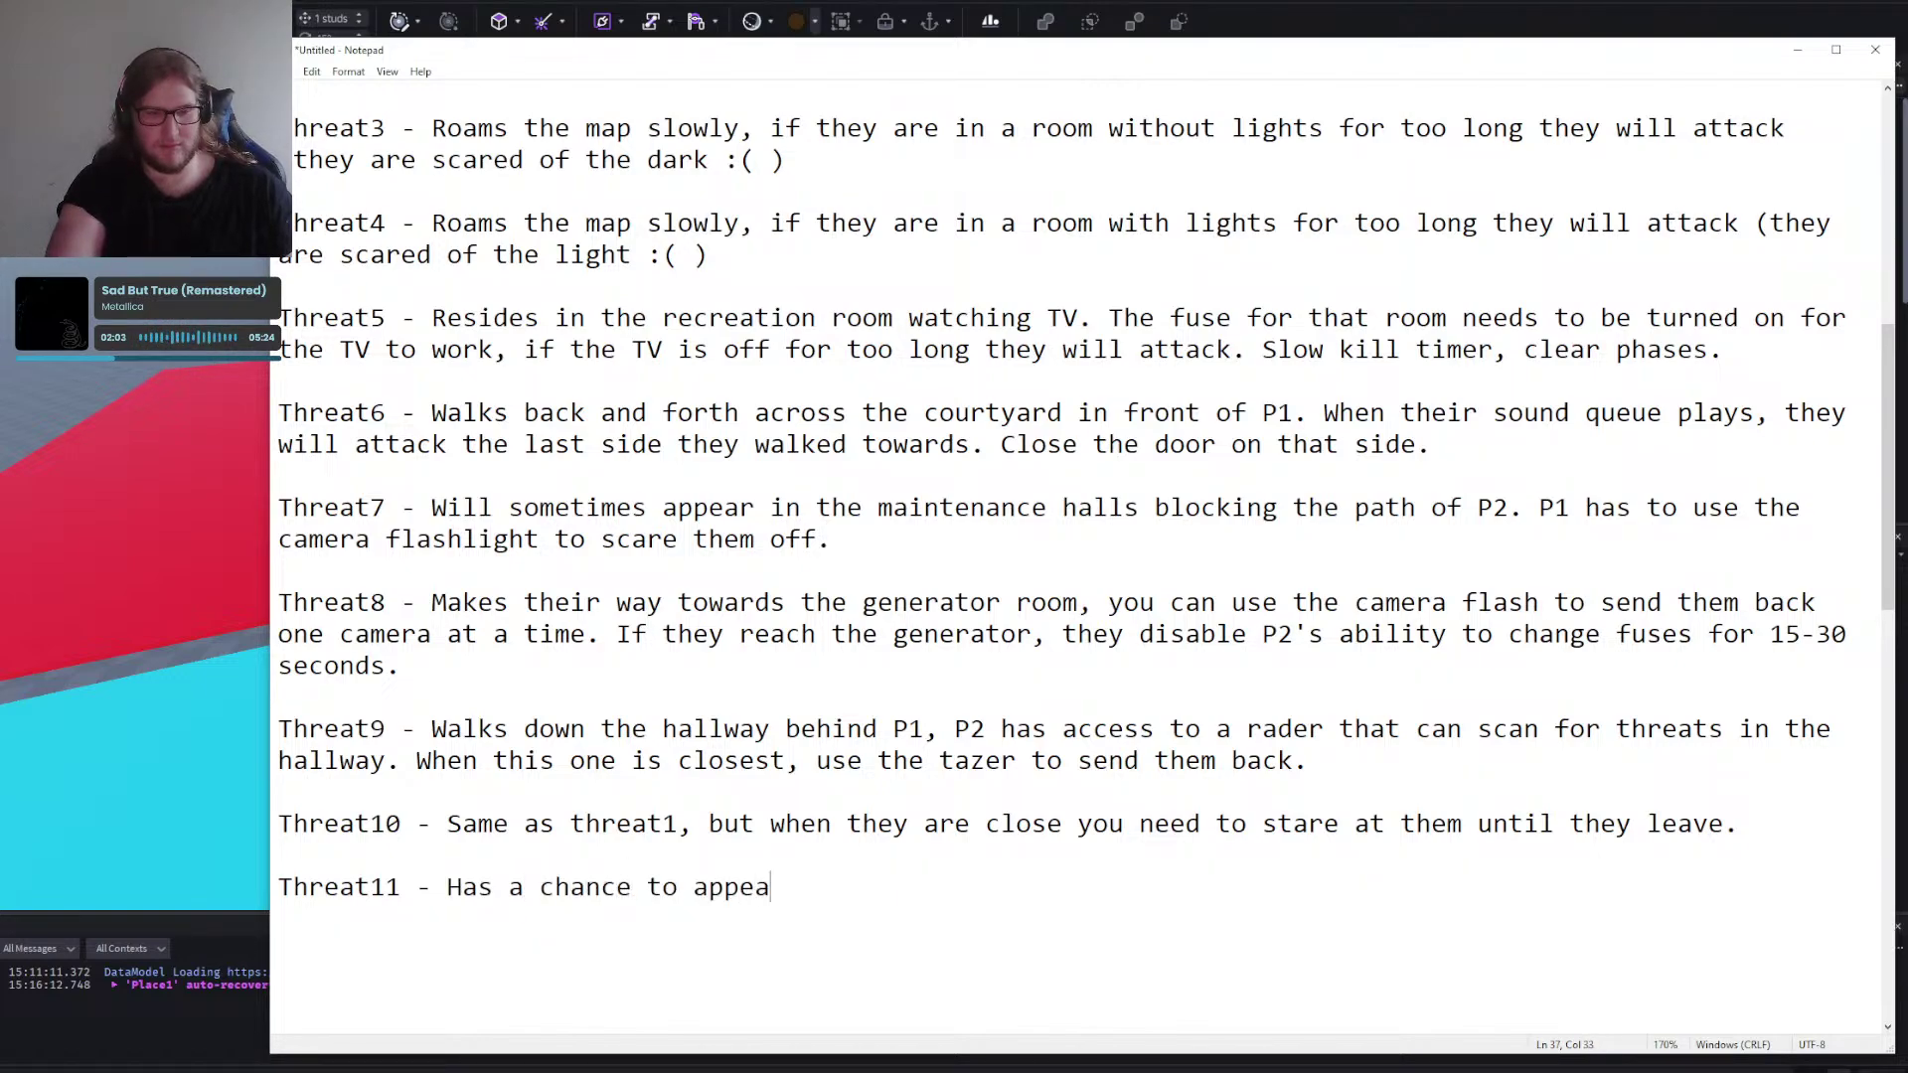
text(r when you switch )
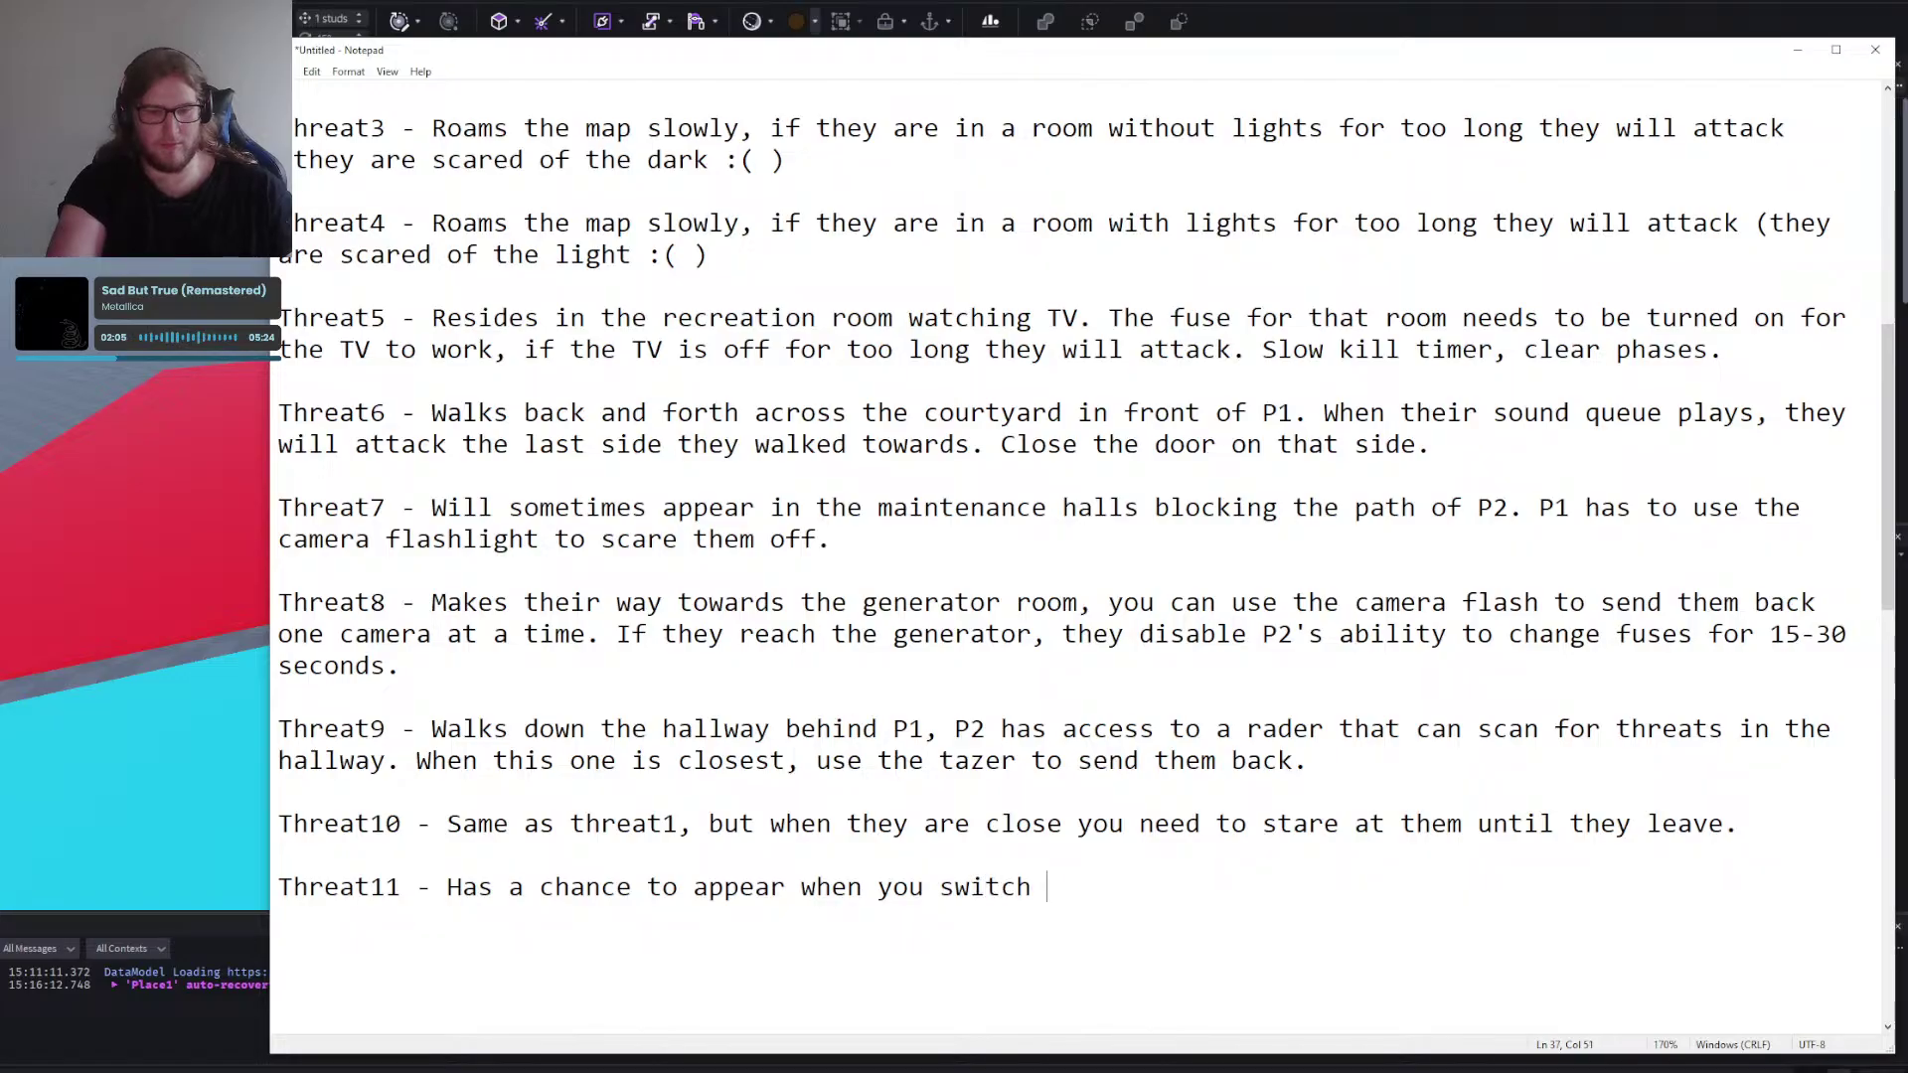
text(cameras, if)
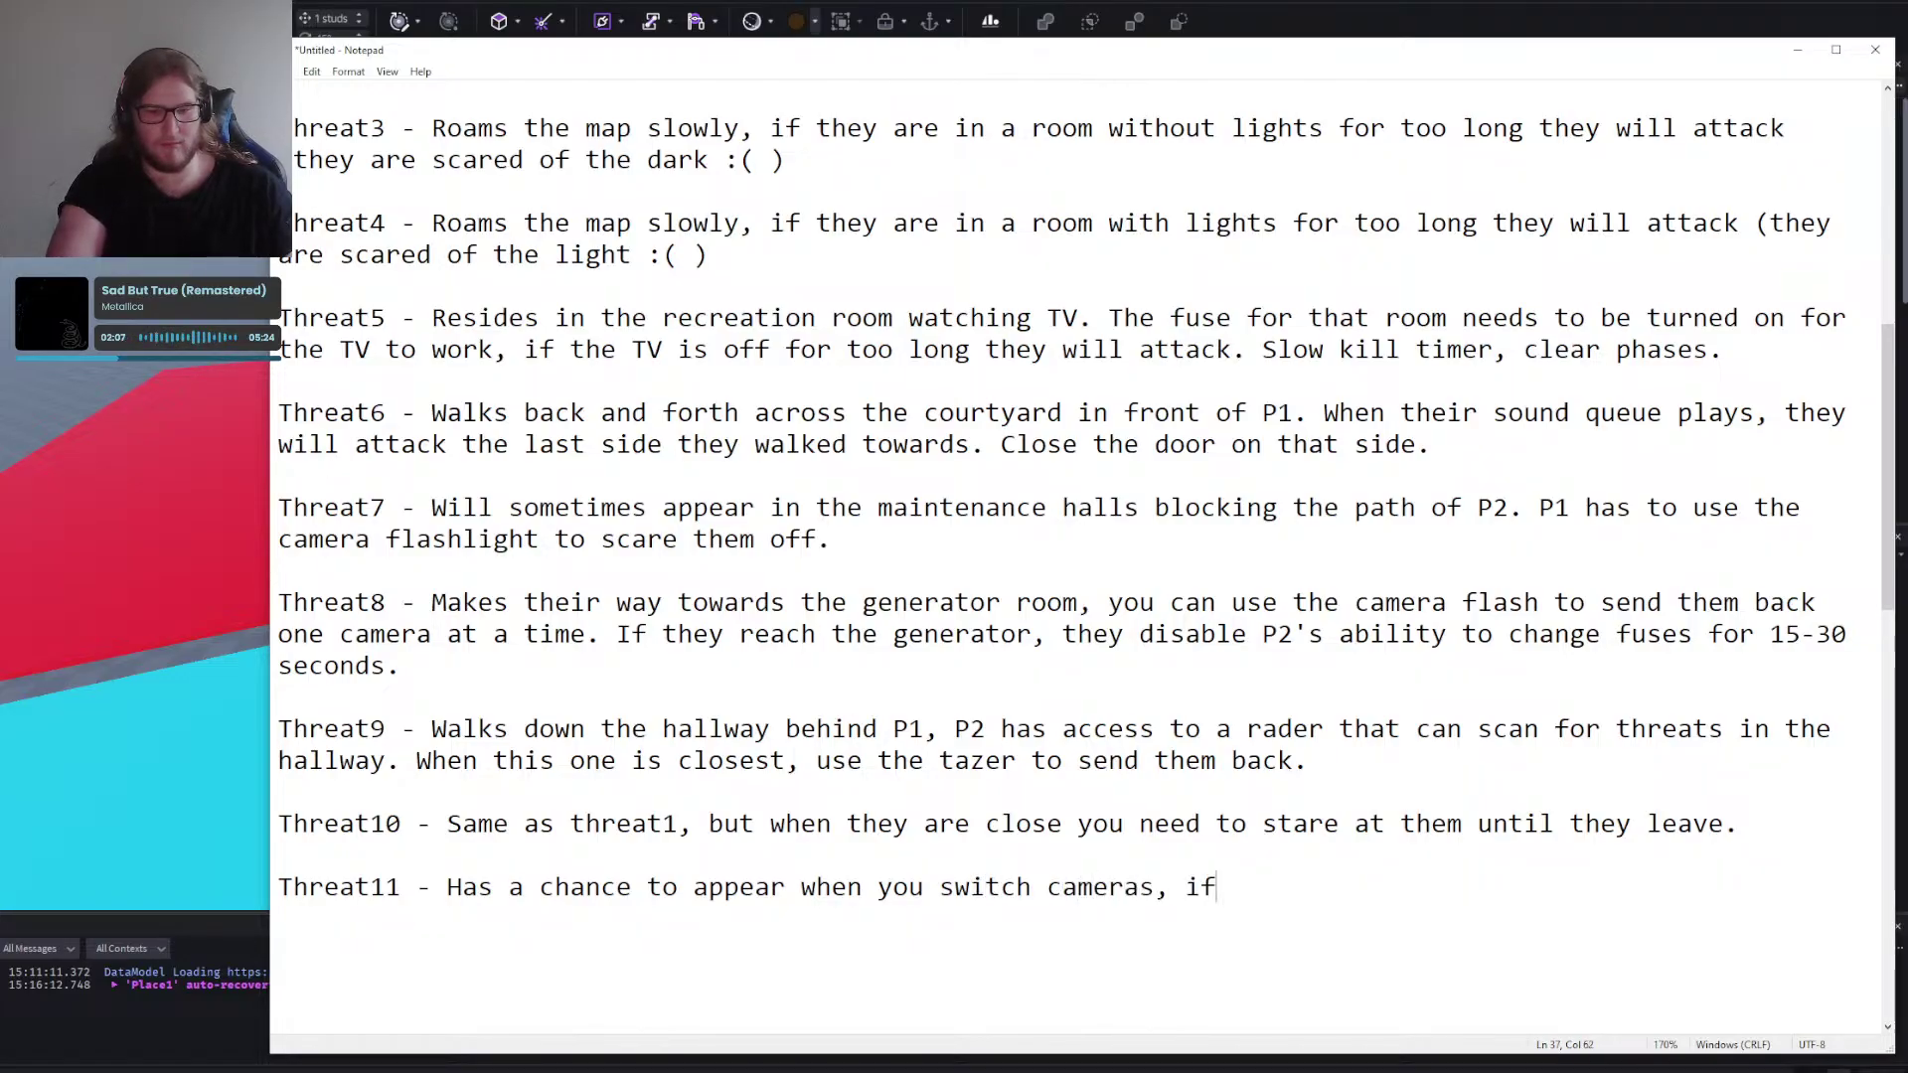
text( you dont change camera)
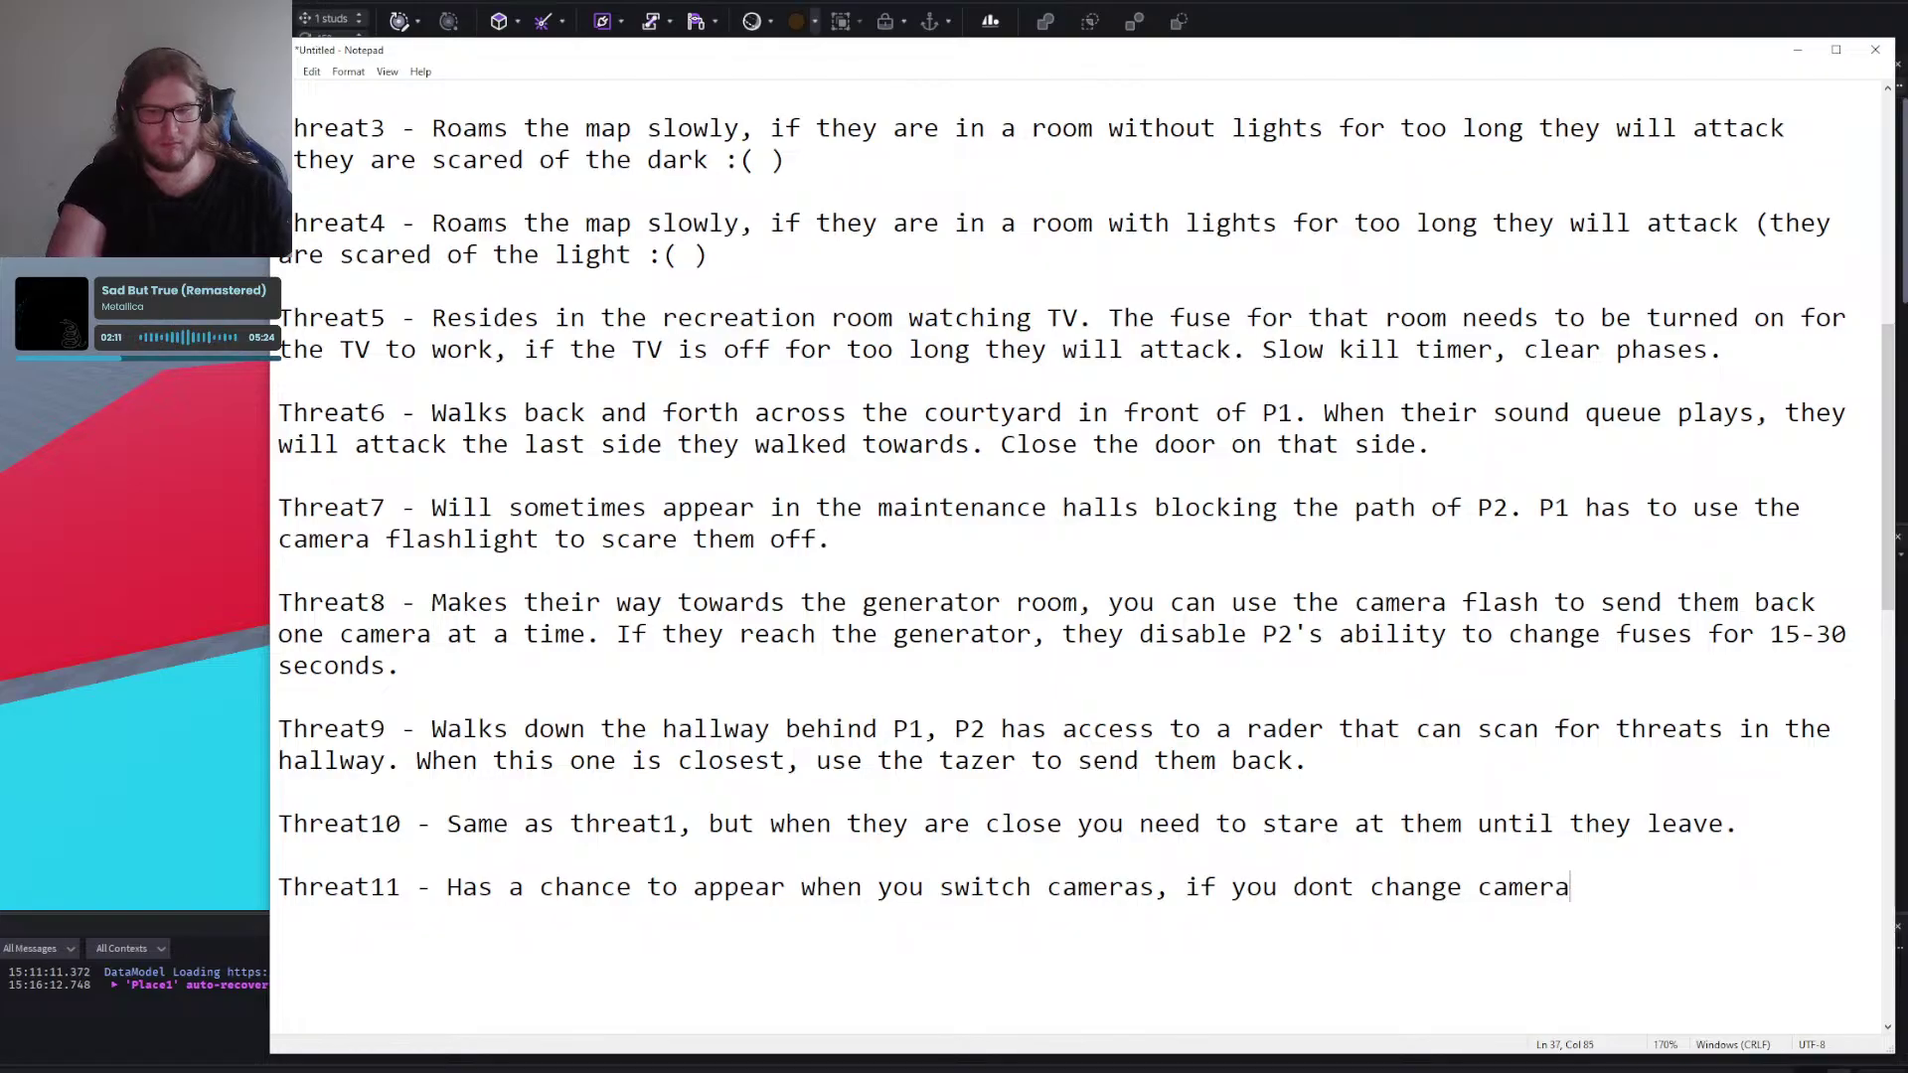
text(/close games f)
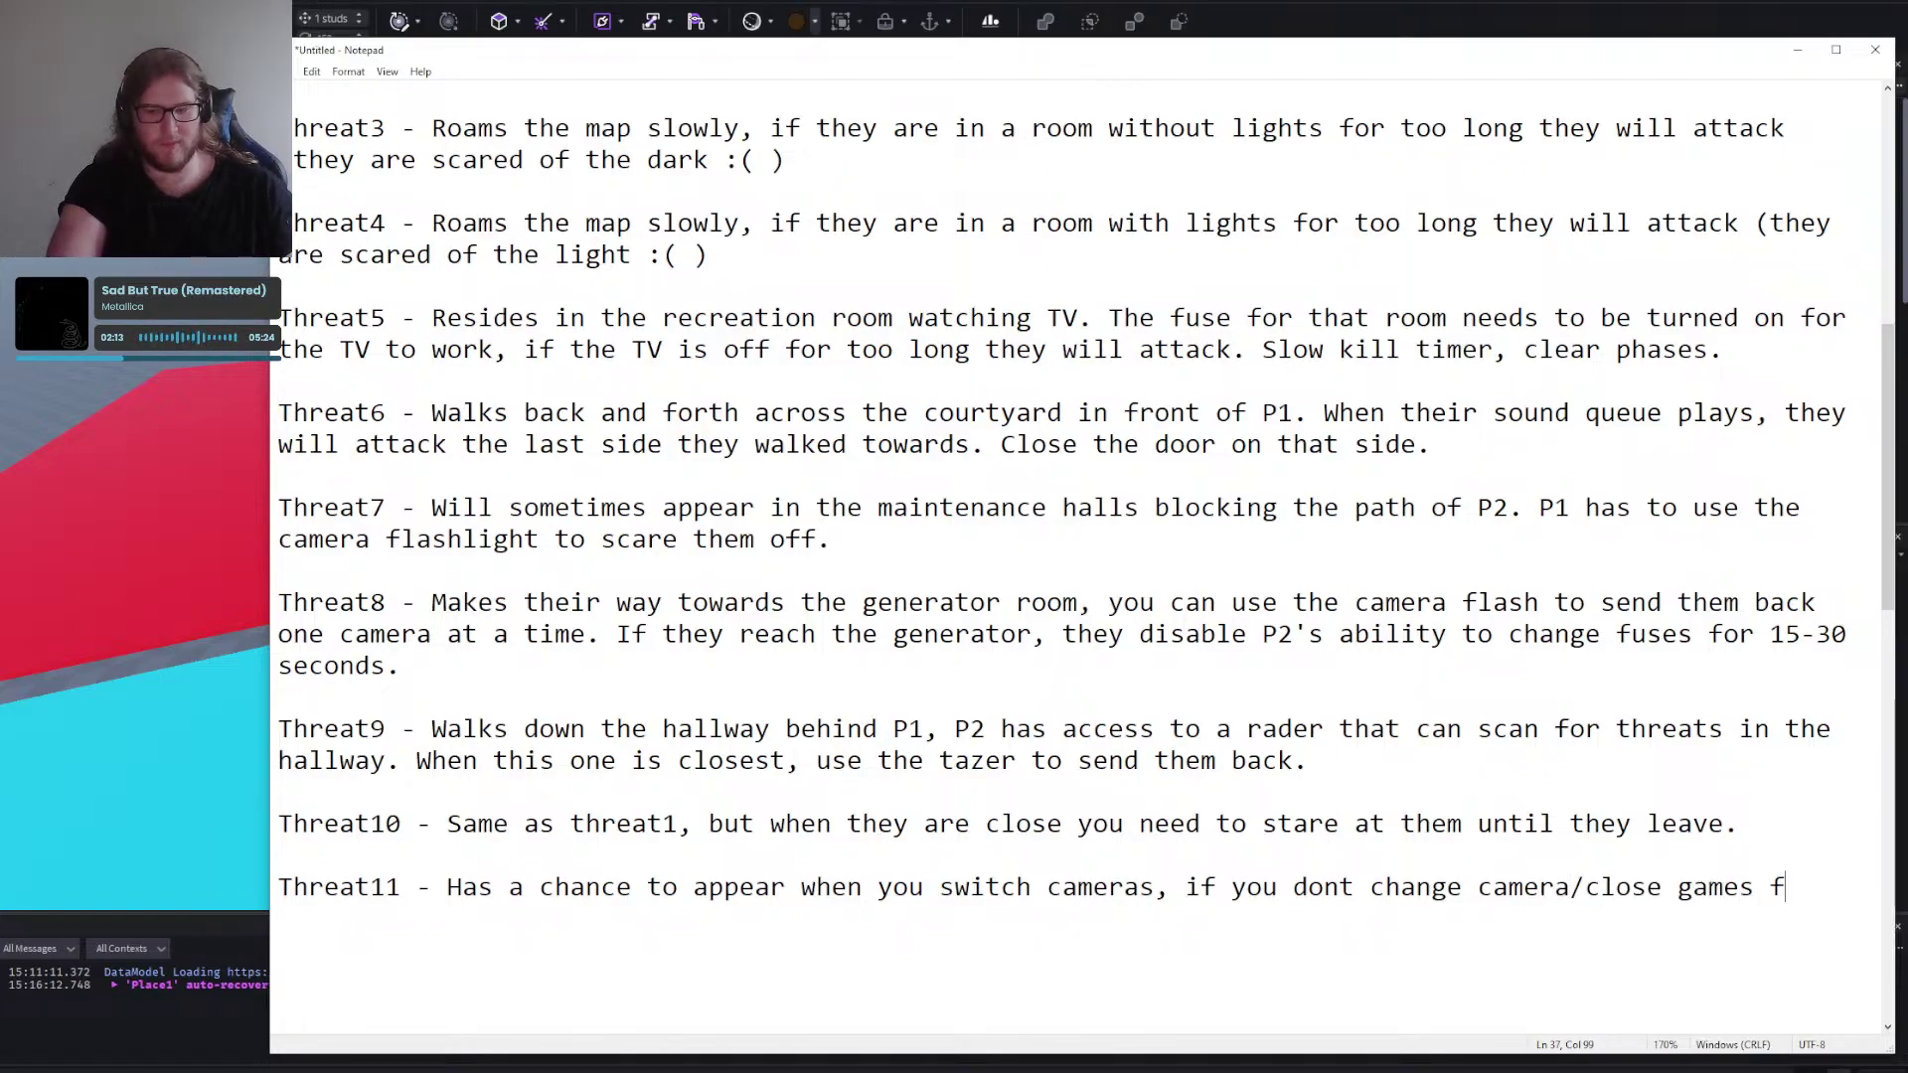
text(ast enough it )
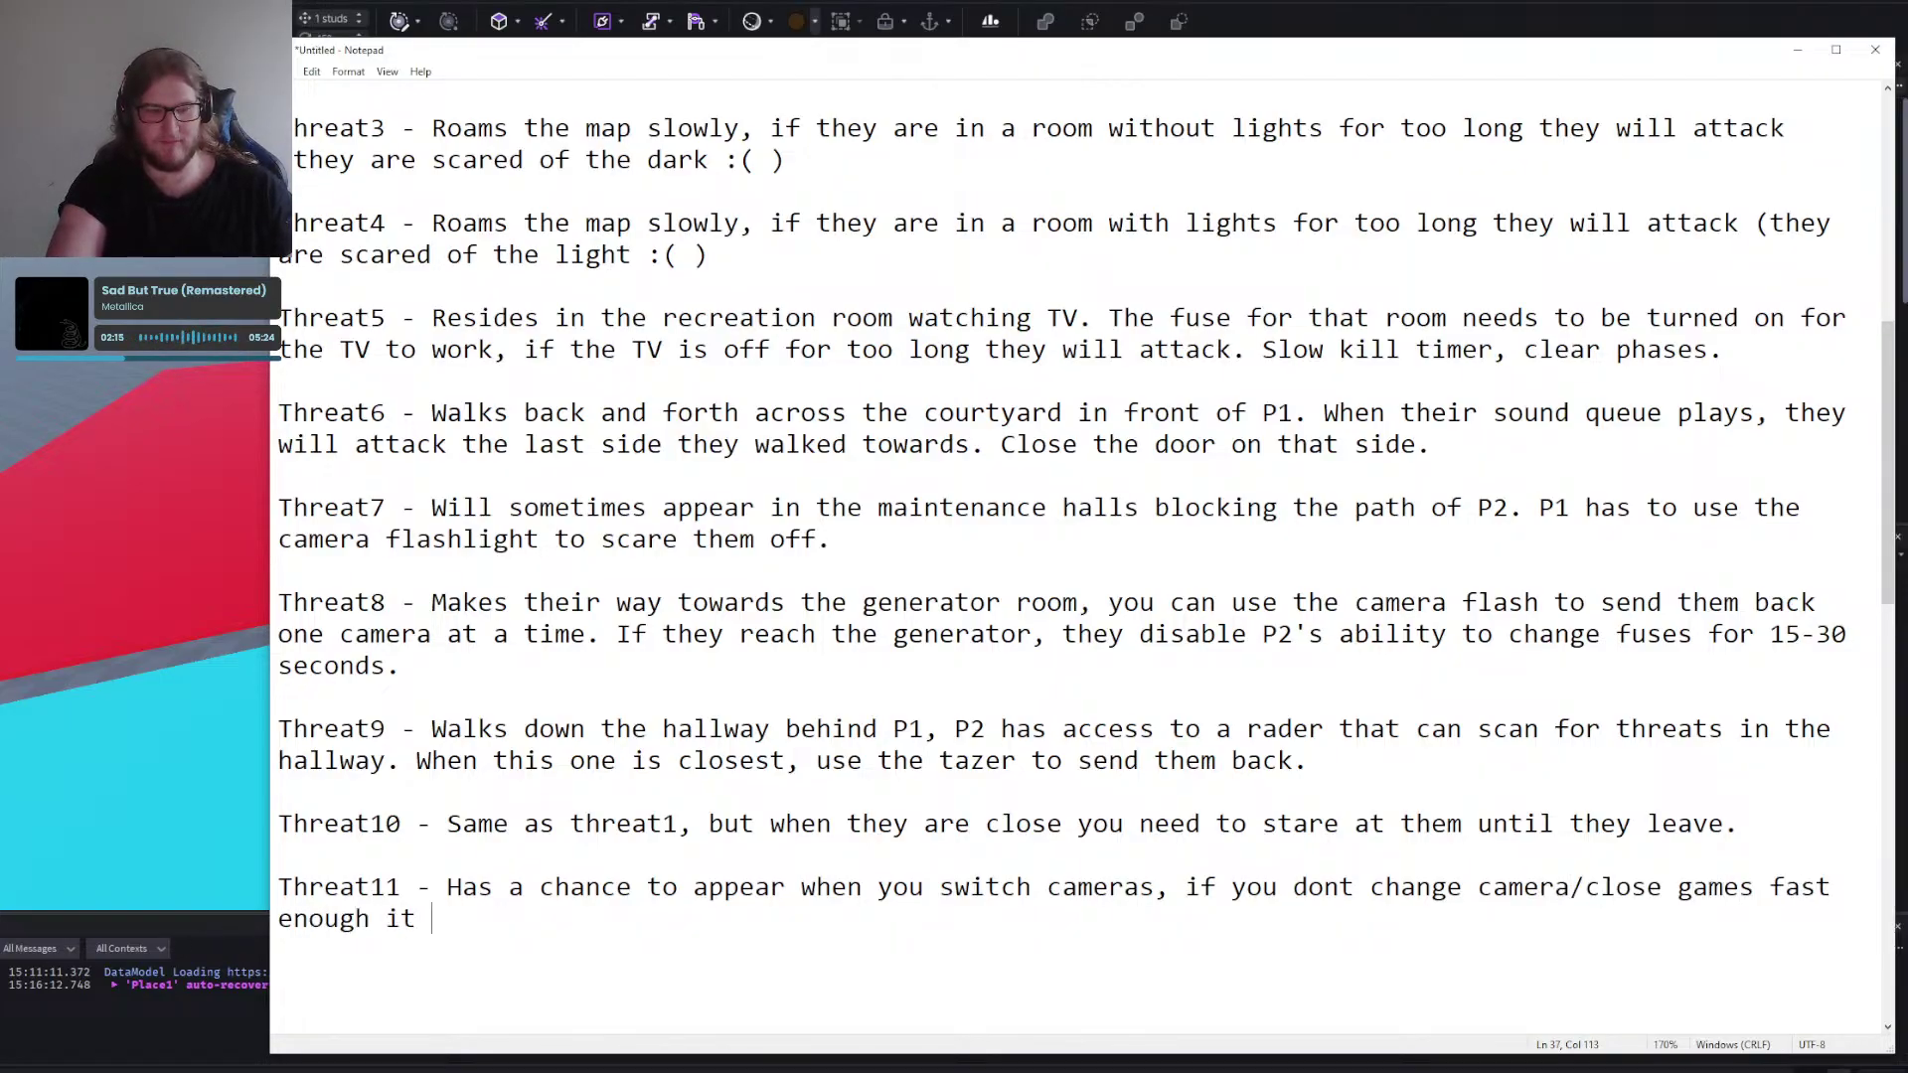
Complete the Threat11 description with "switches the previous camera with your current camera on your GUI.".
text(switches the previ)
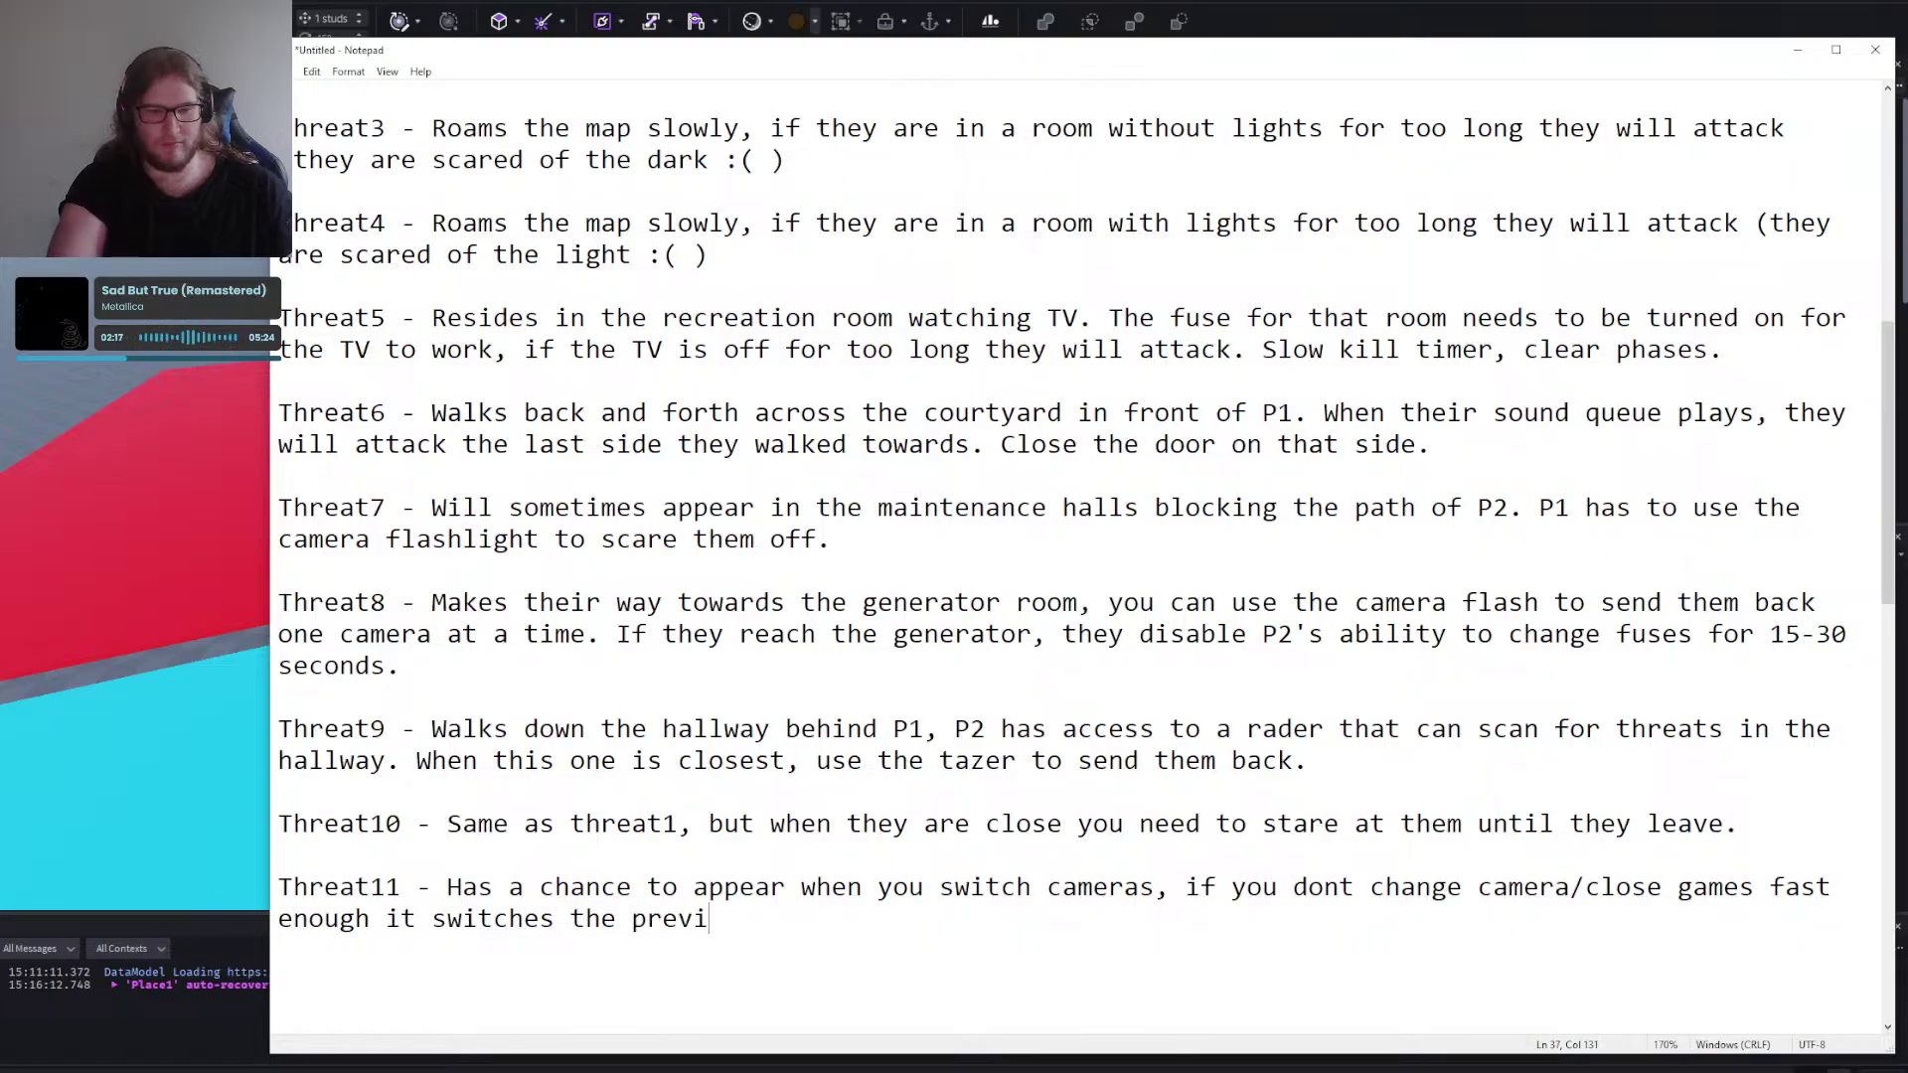
text(us)
key(BackSpace)
key(BackSpace)
key(BackSpace)
text(ious camera with your current c)
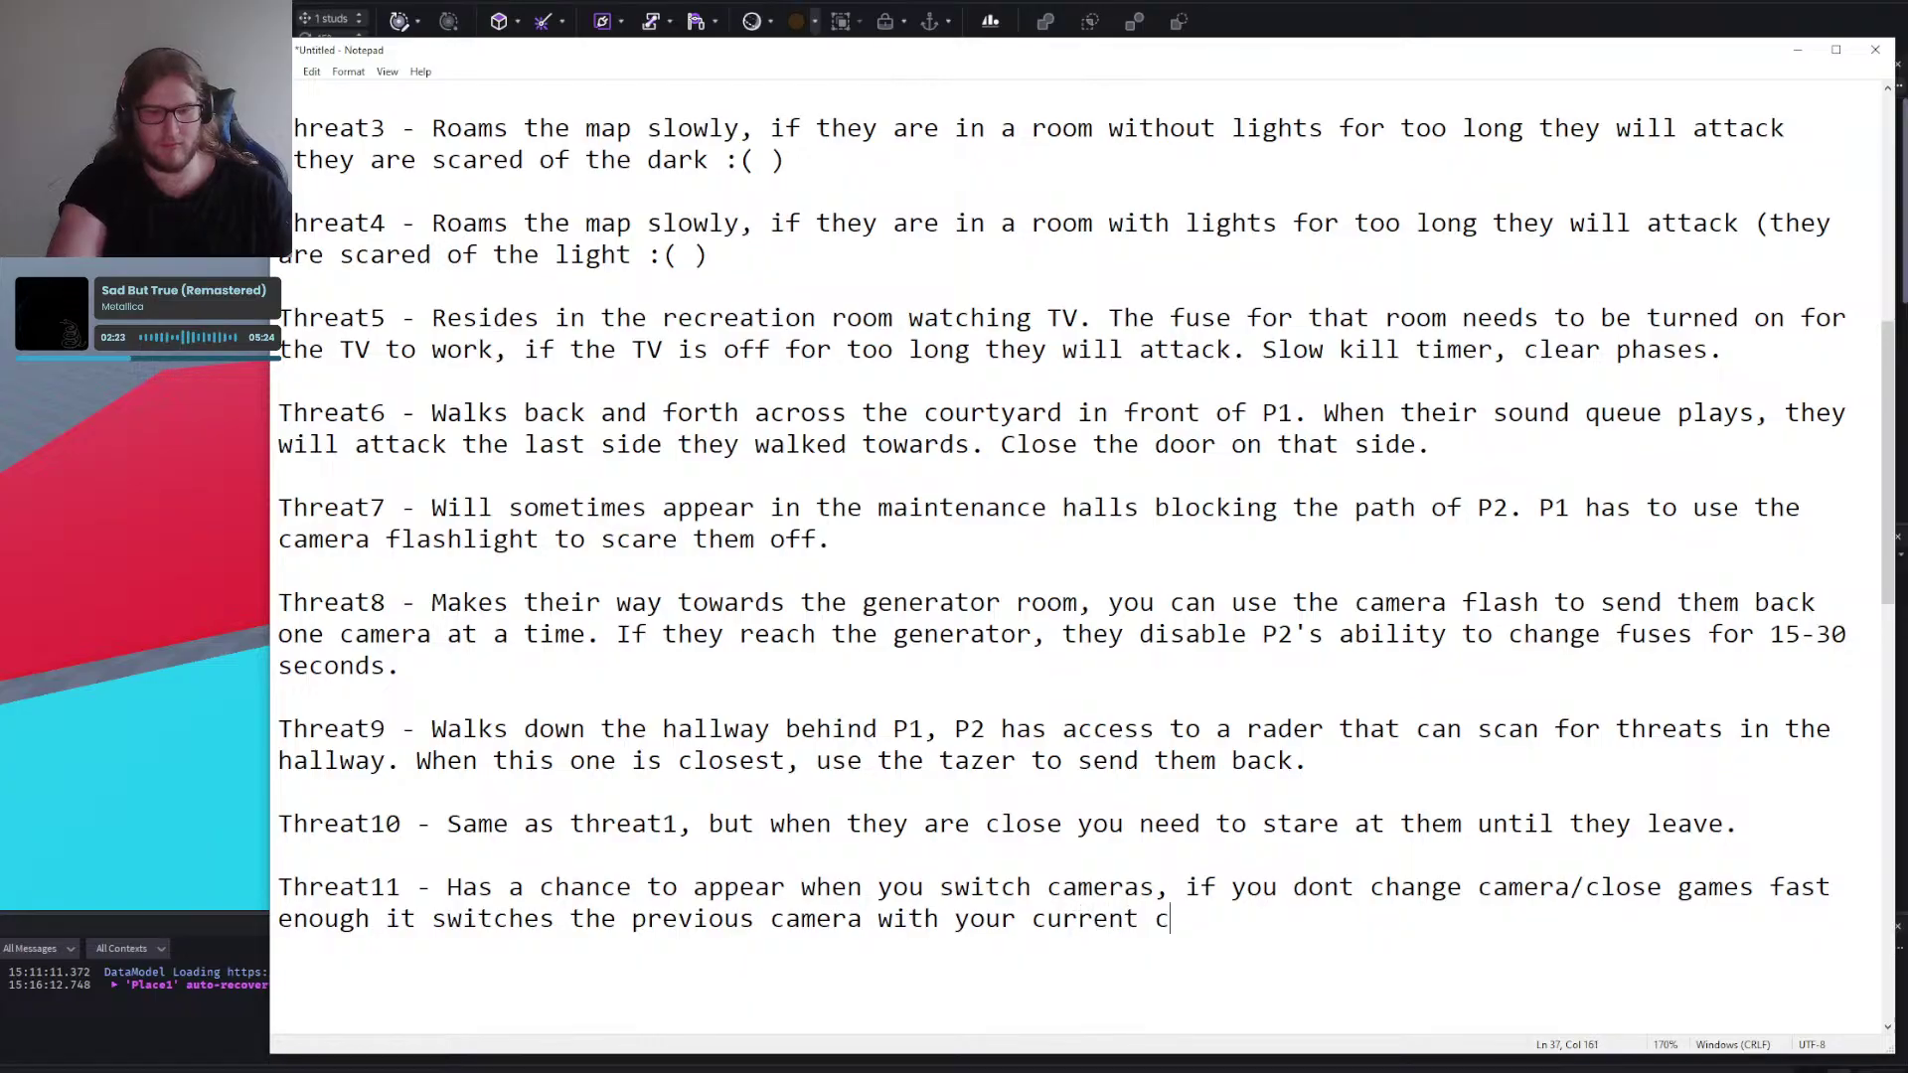
text(amera on your GUI)
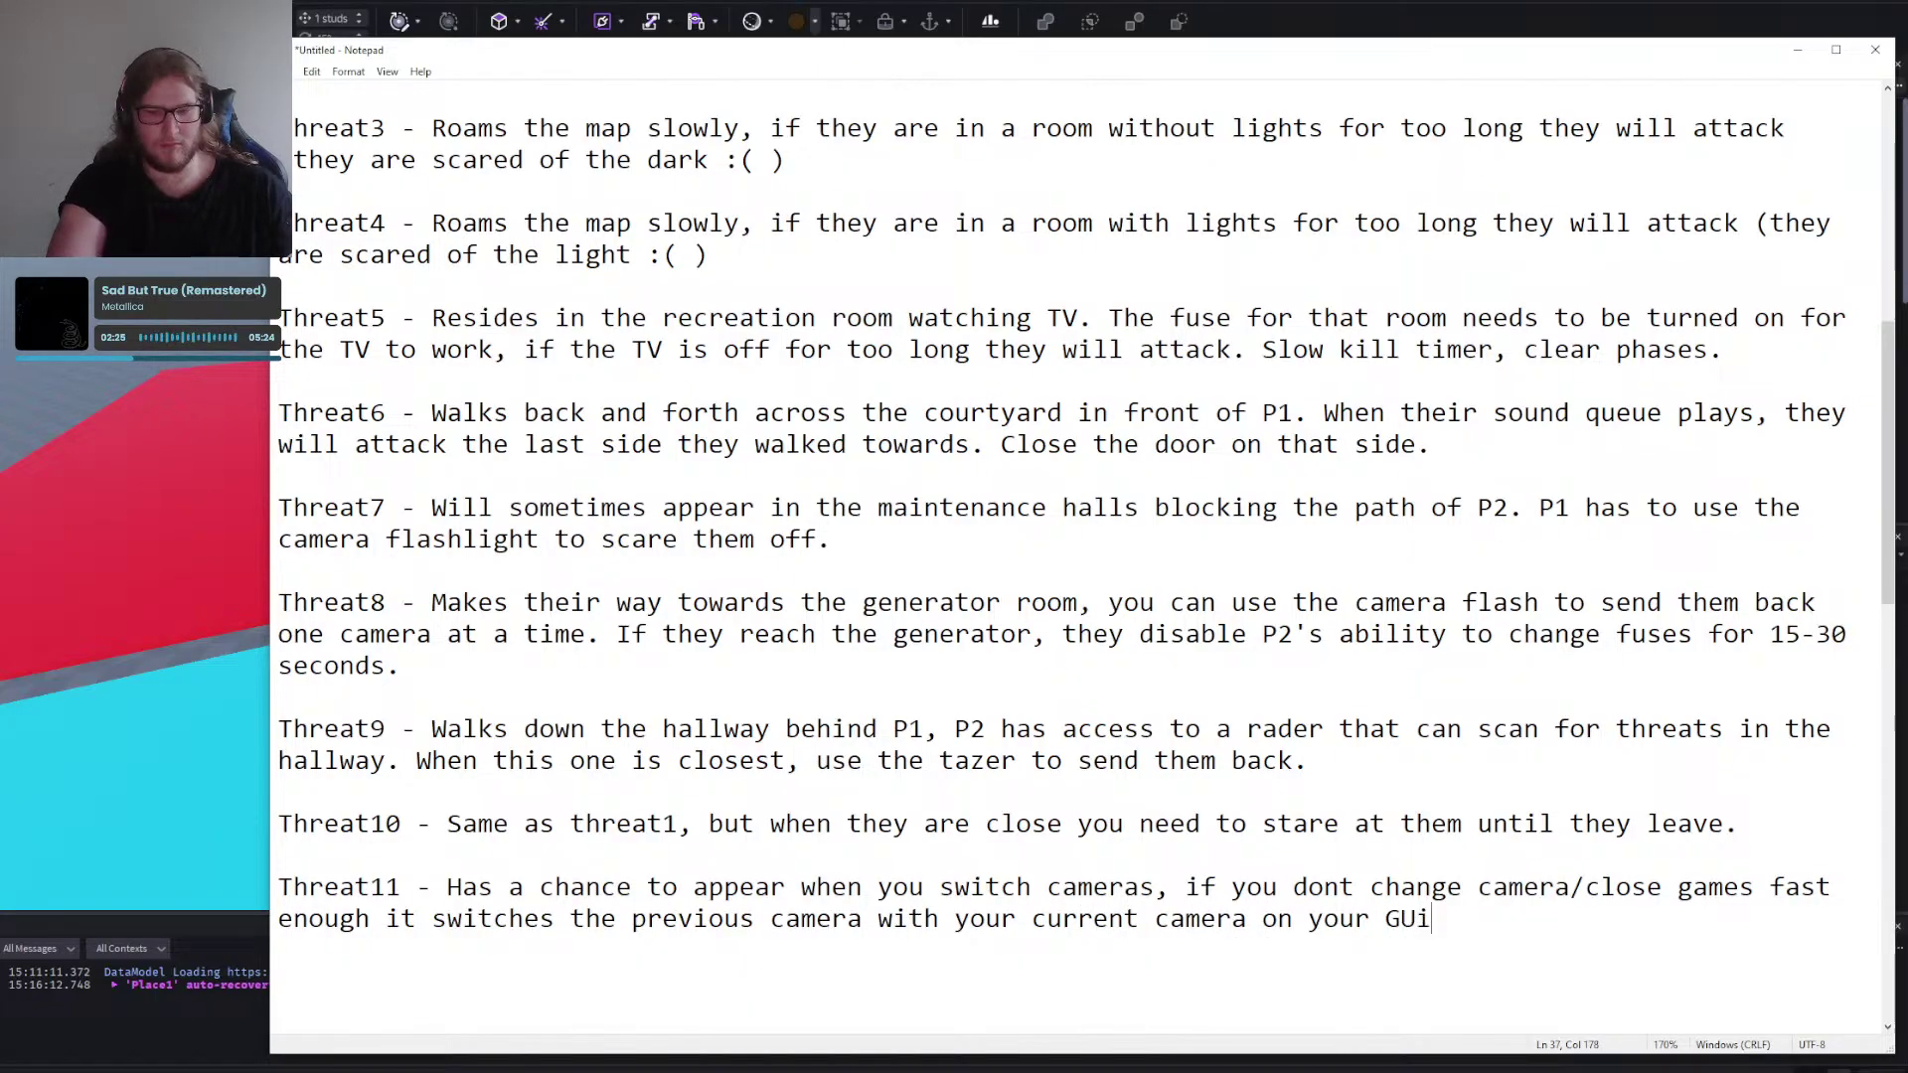
text(.)
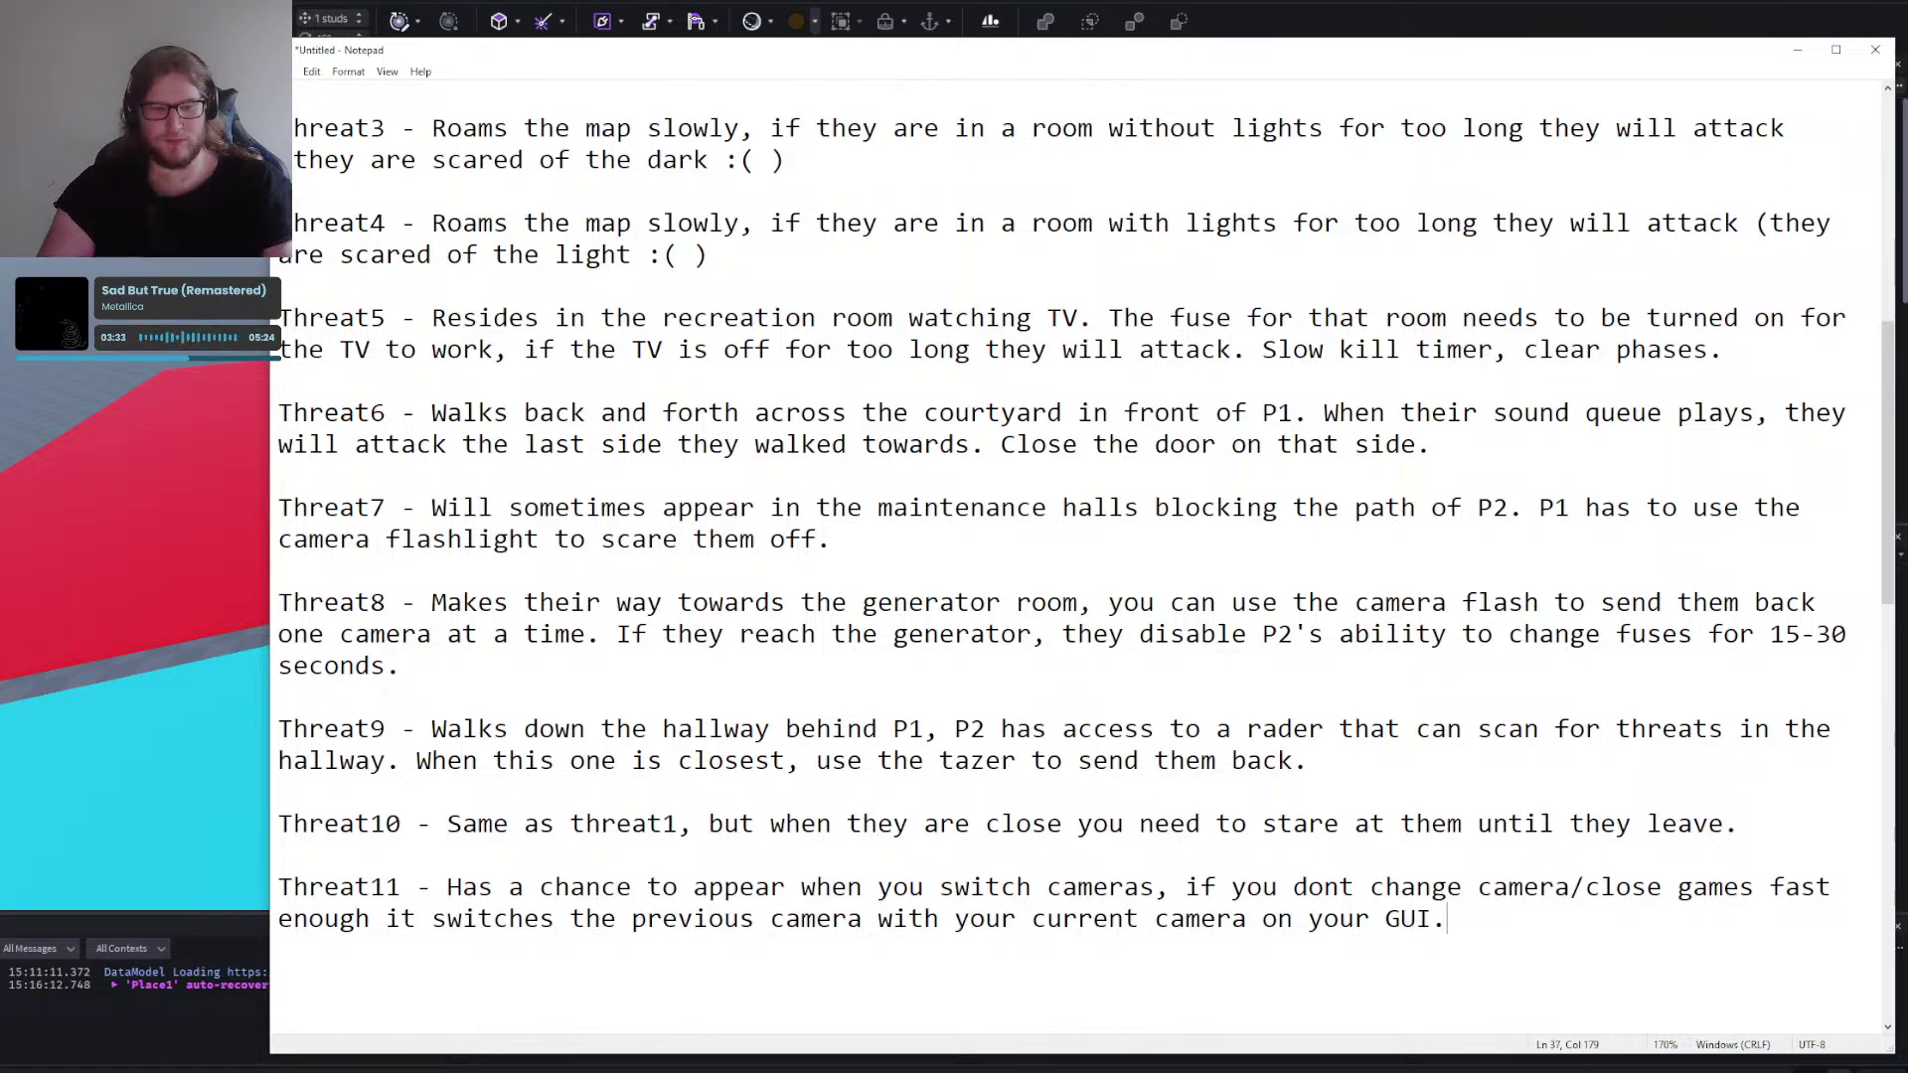
Start a new "Threat12 -" entry below Threat11, separated by a blank line.
scroll(482, 700, down, 1)
scroll(487, 694, up, 1)
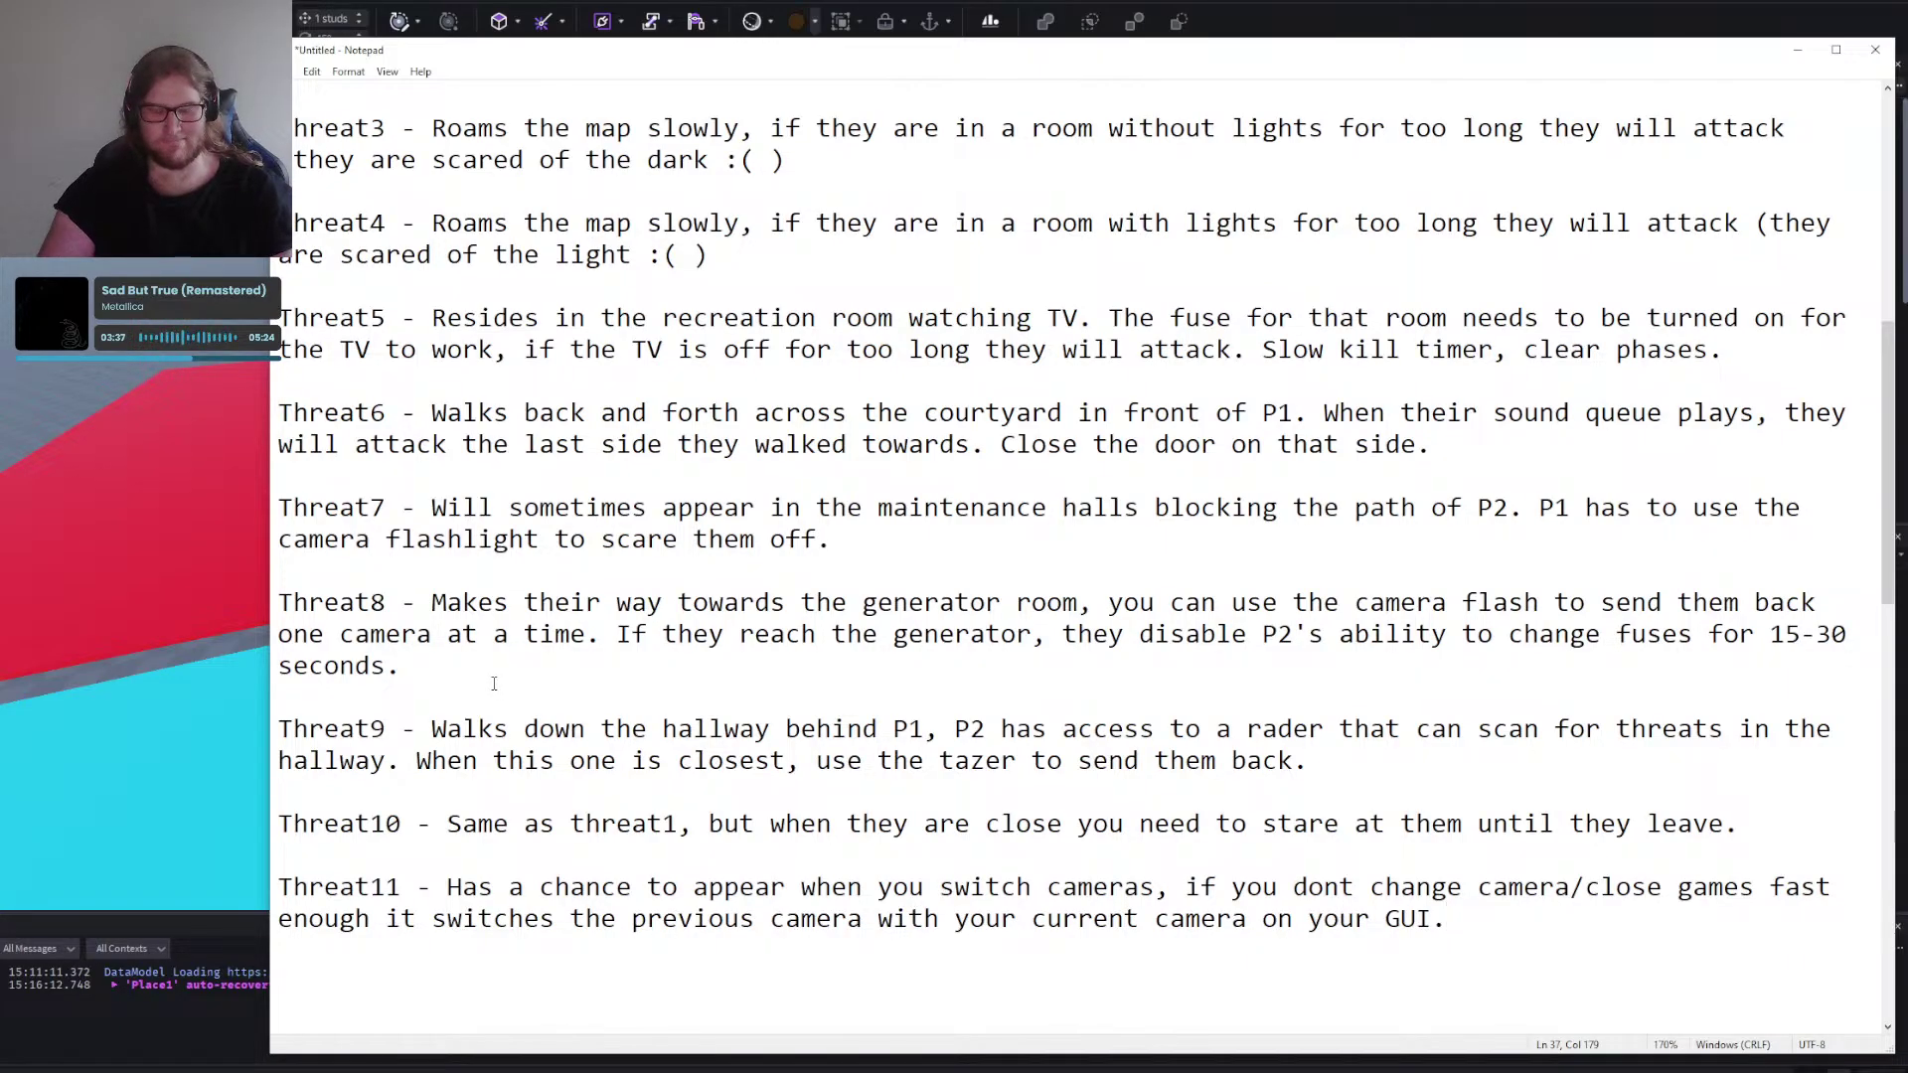
drag(1520, 929, 278, 884)
click(1506, 931)
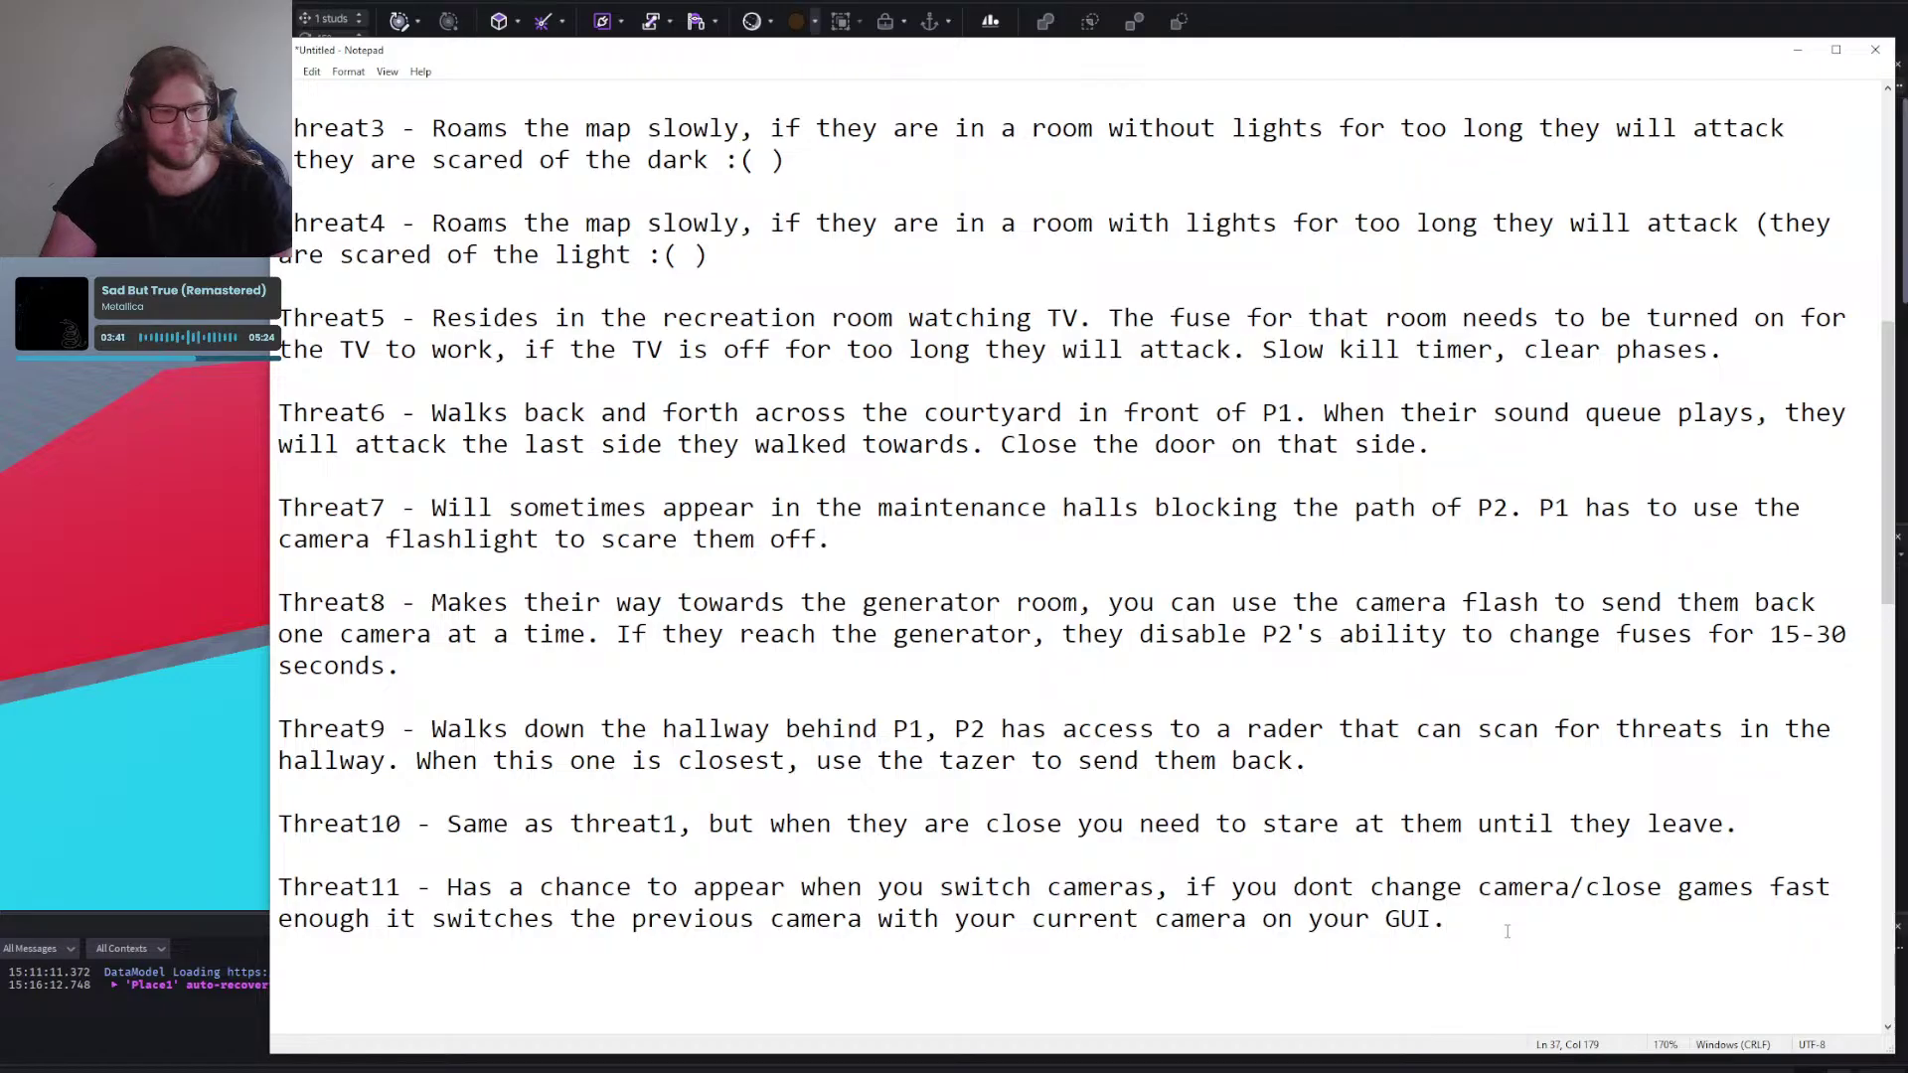
key(Return)
key(Return)
text(Threat1)
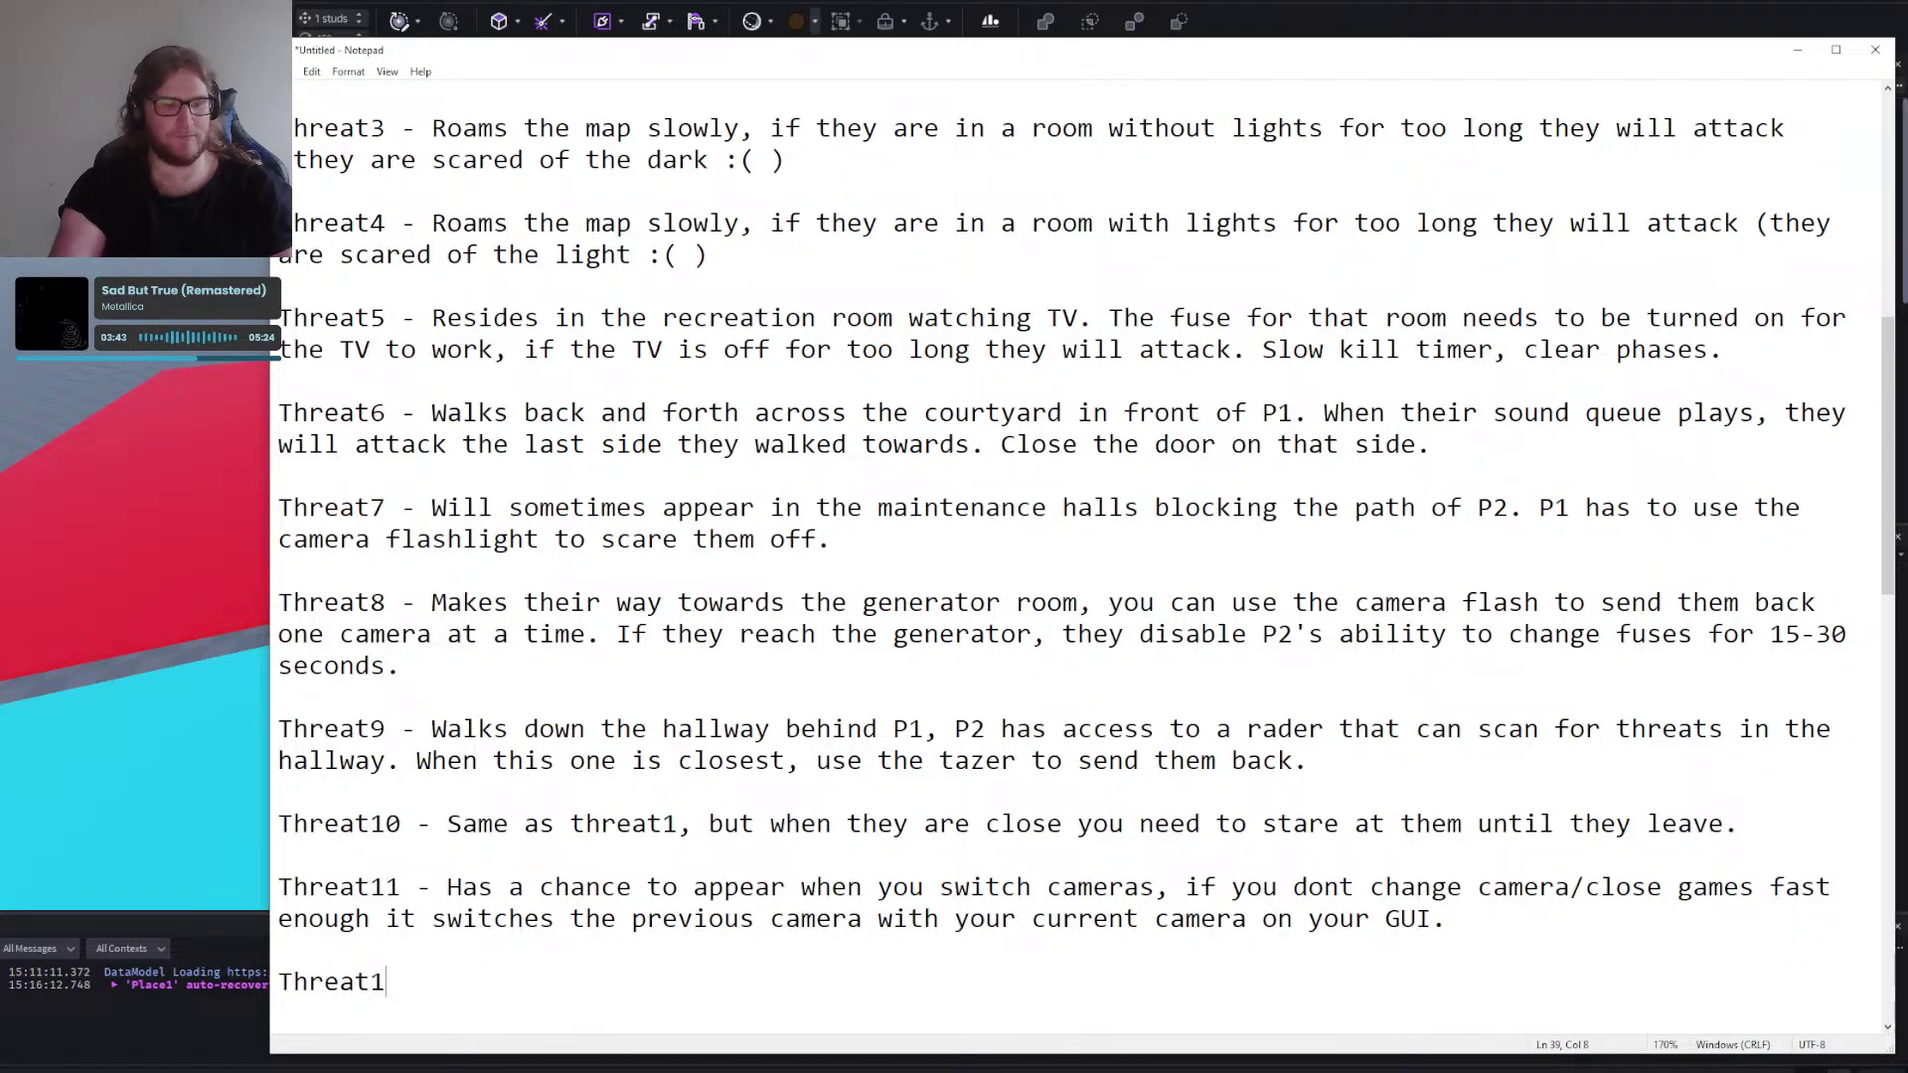
text(2 -)
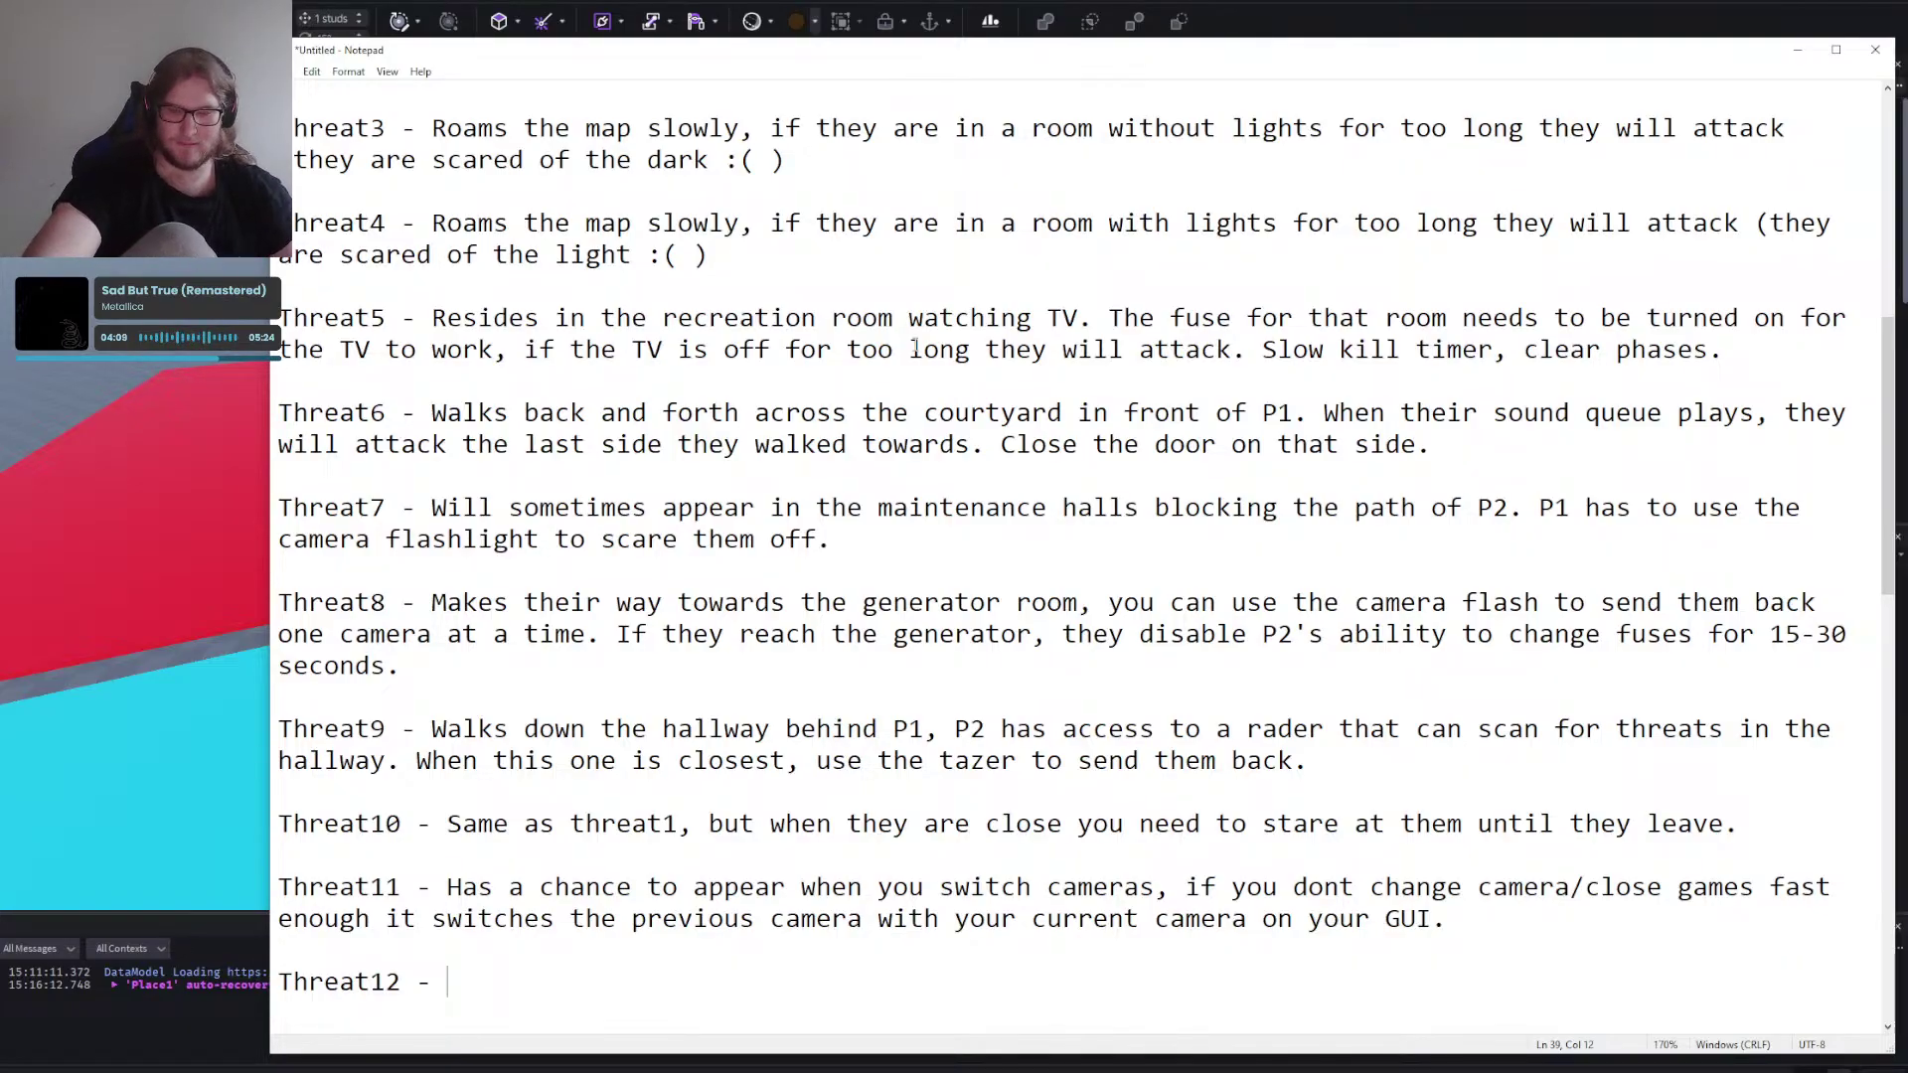
Describe Threat12 as "Mimics the appearance of another character in one of their positions. Slightly transparent.".
text(A)
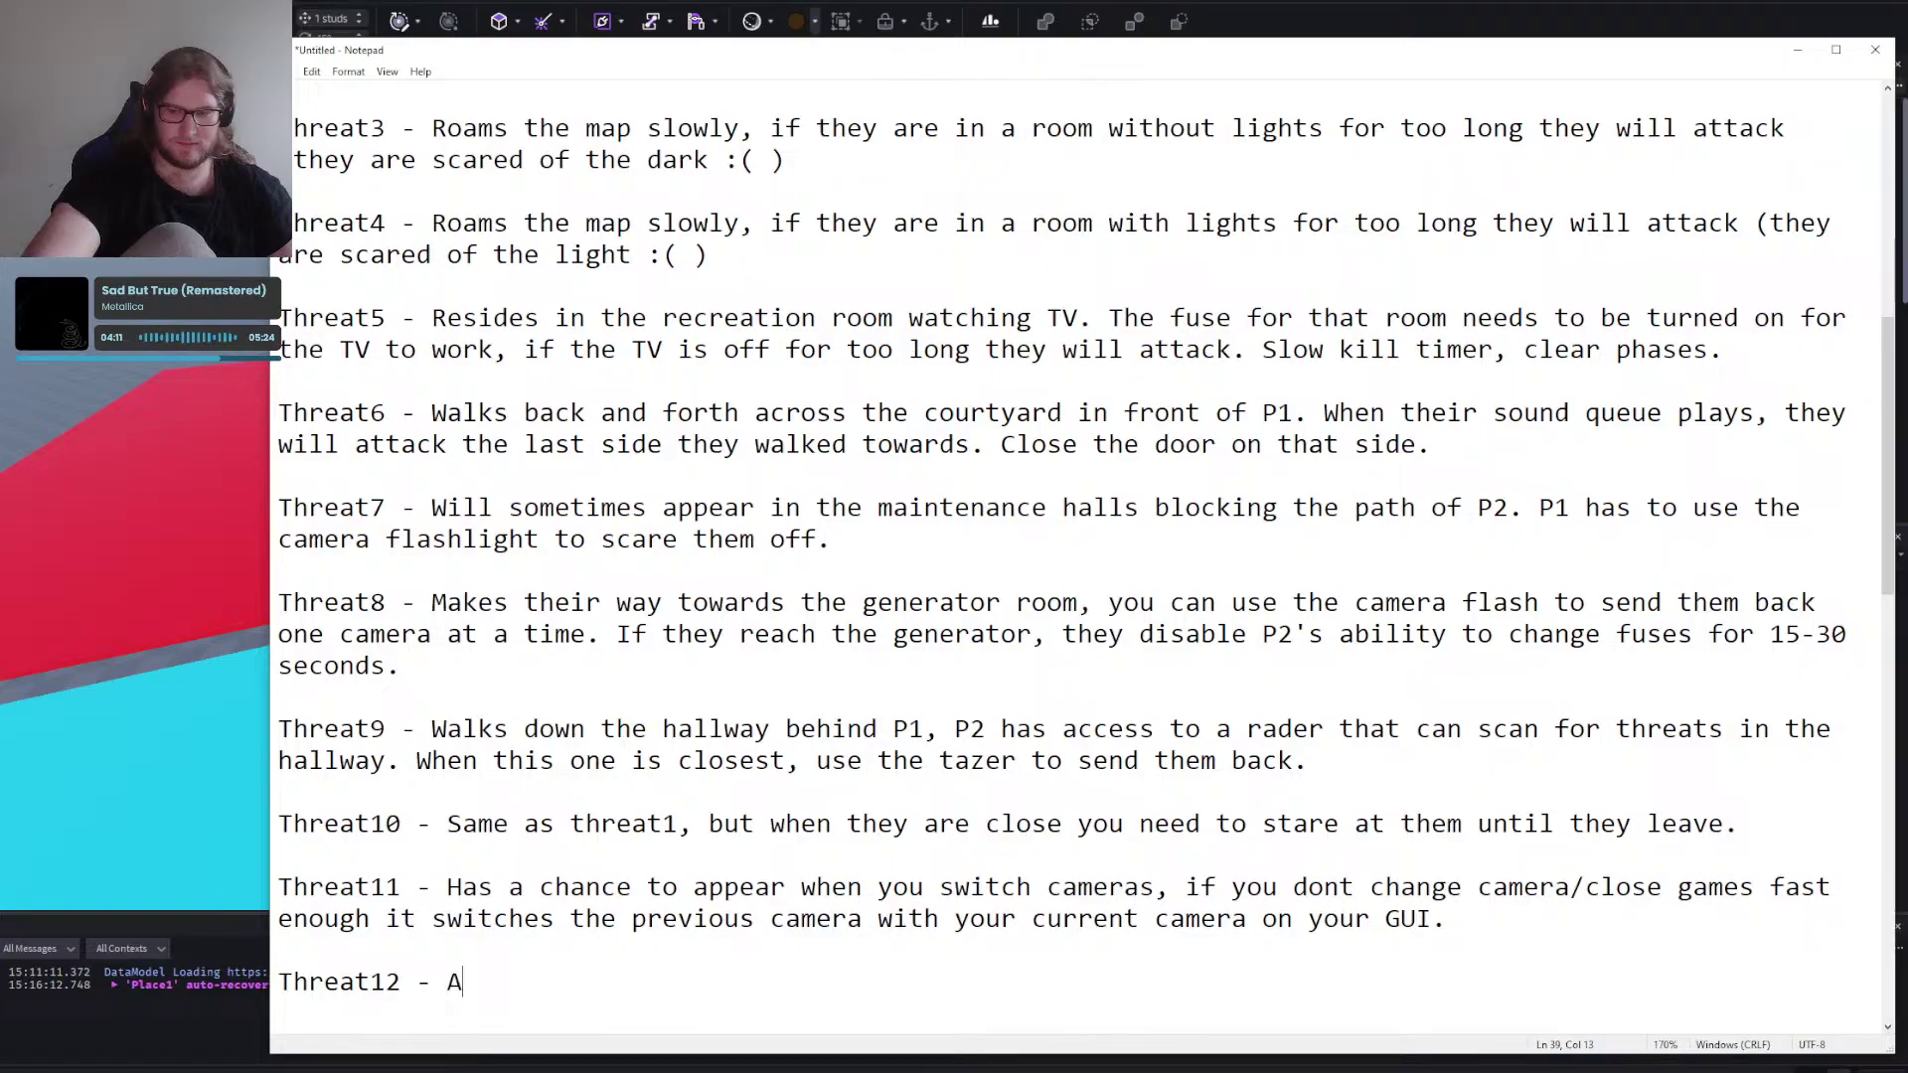
key(BackSpace)
text(Mimics the )
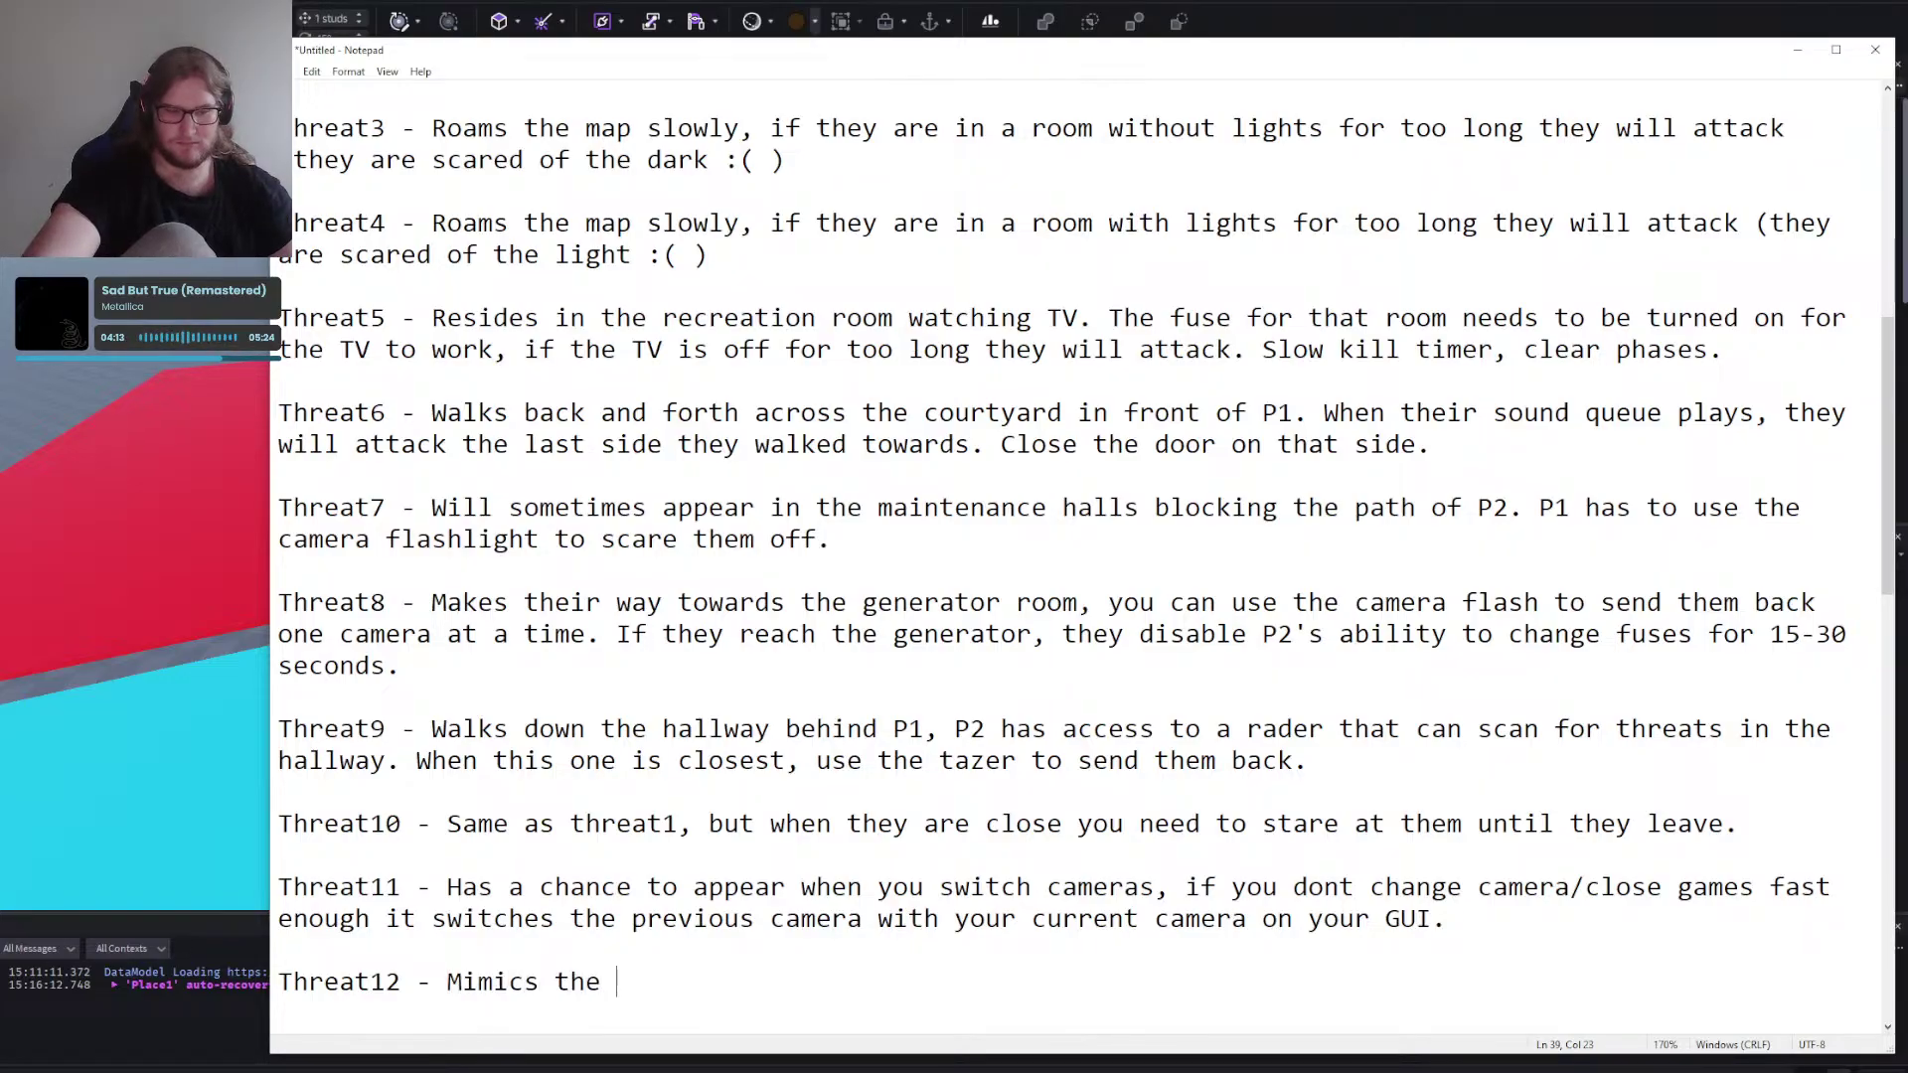
text(appearance of another chqa)
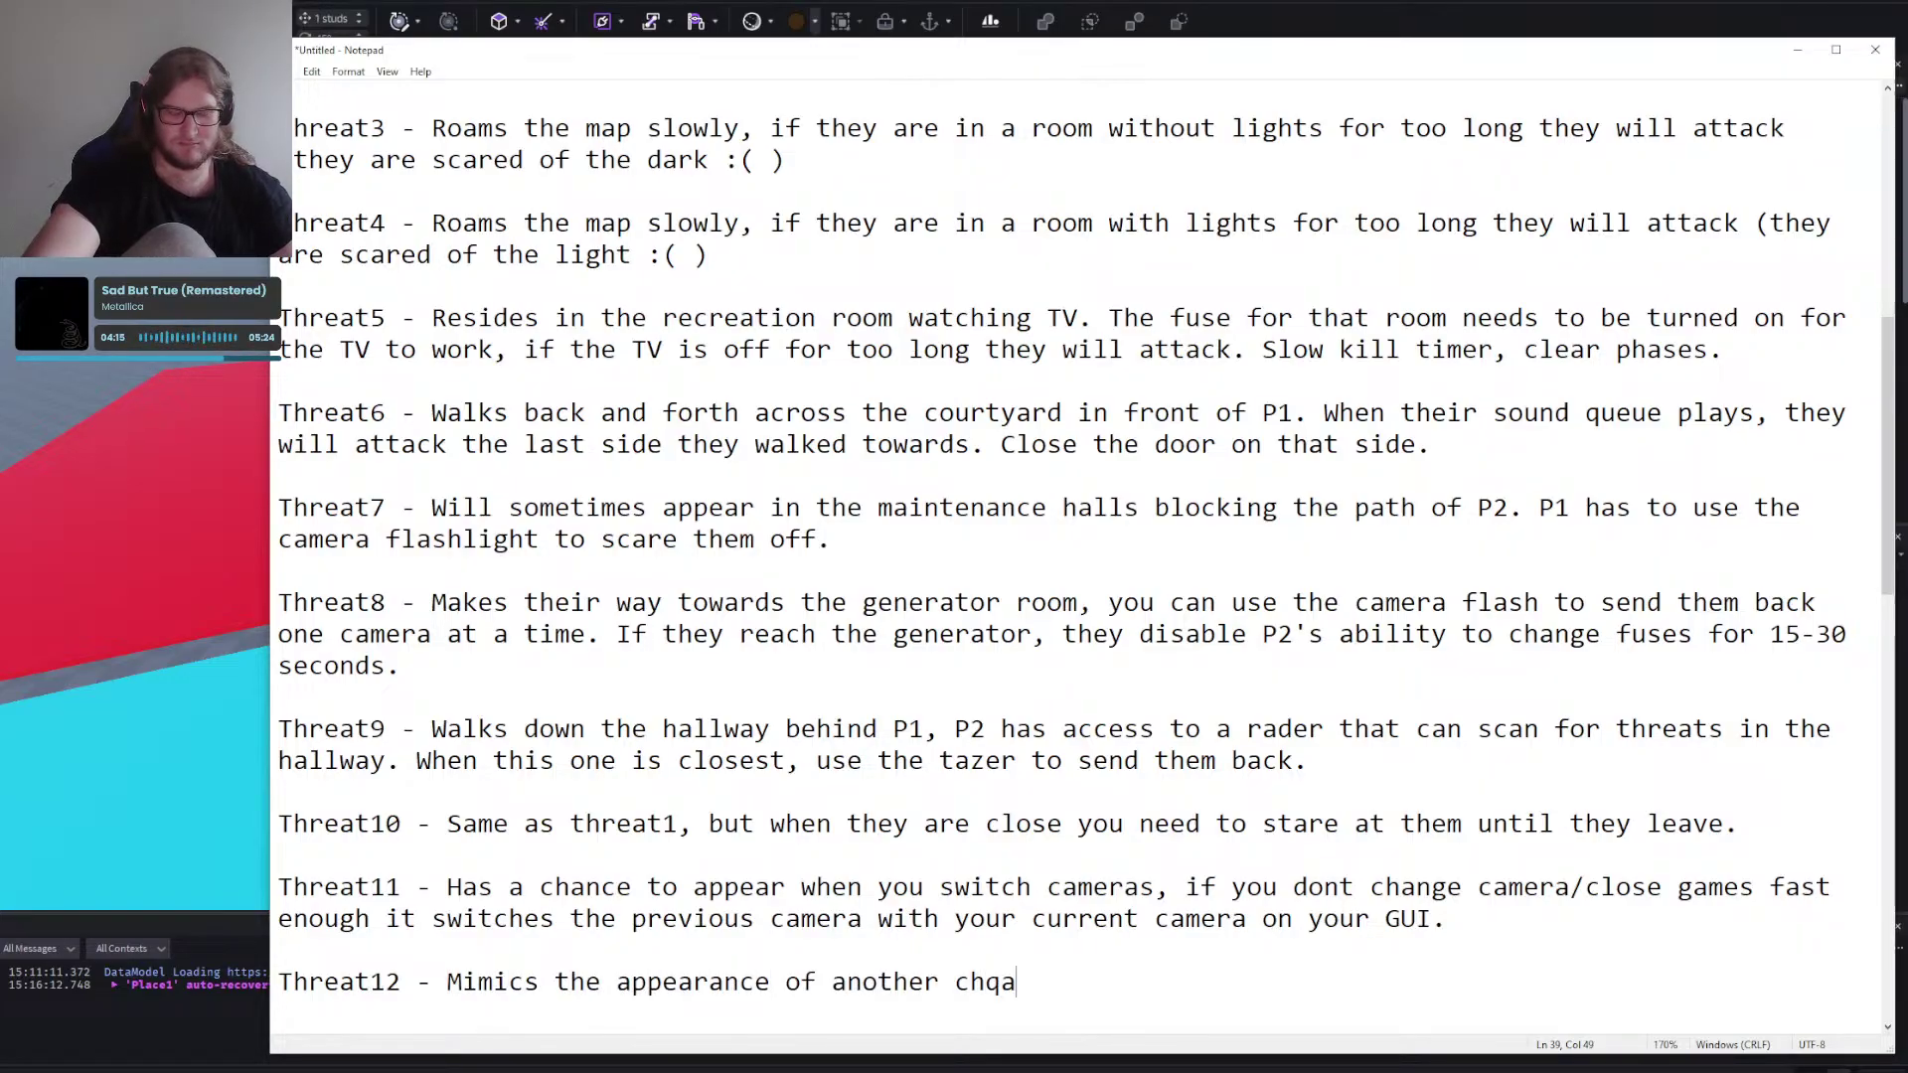
key(BackSpace)
key(BackSpace)
text(aracter)
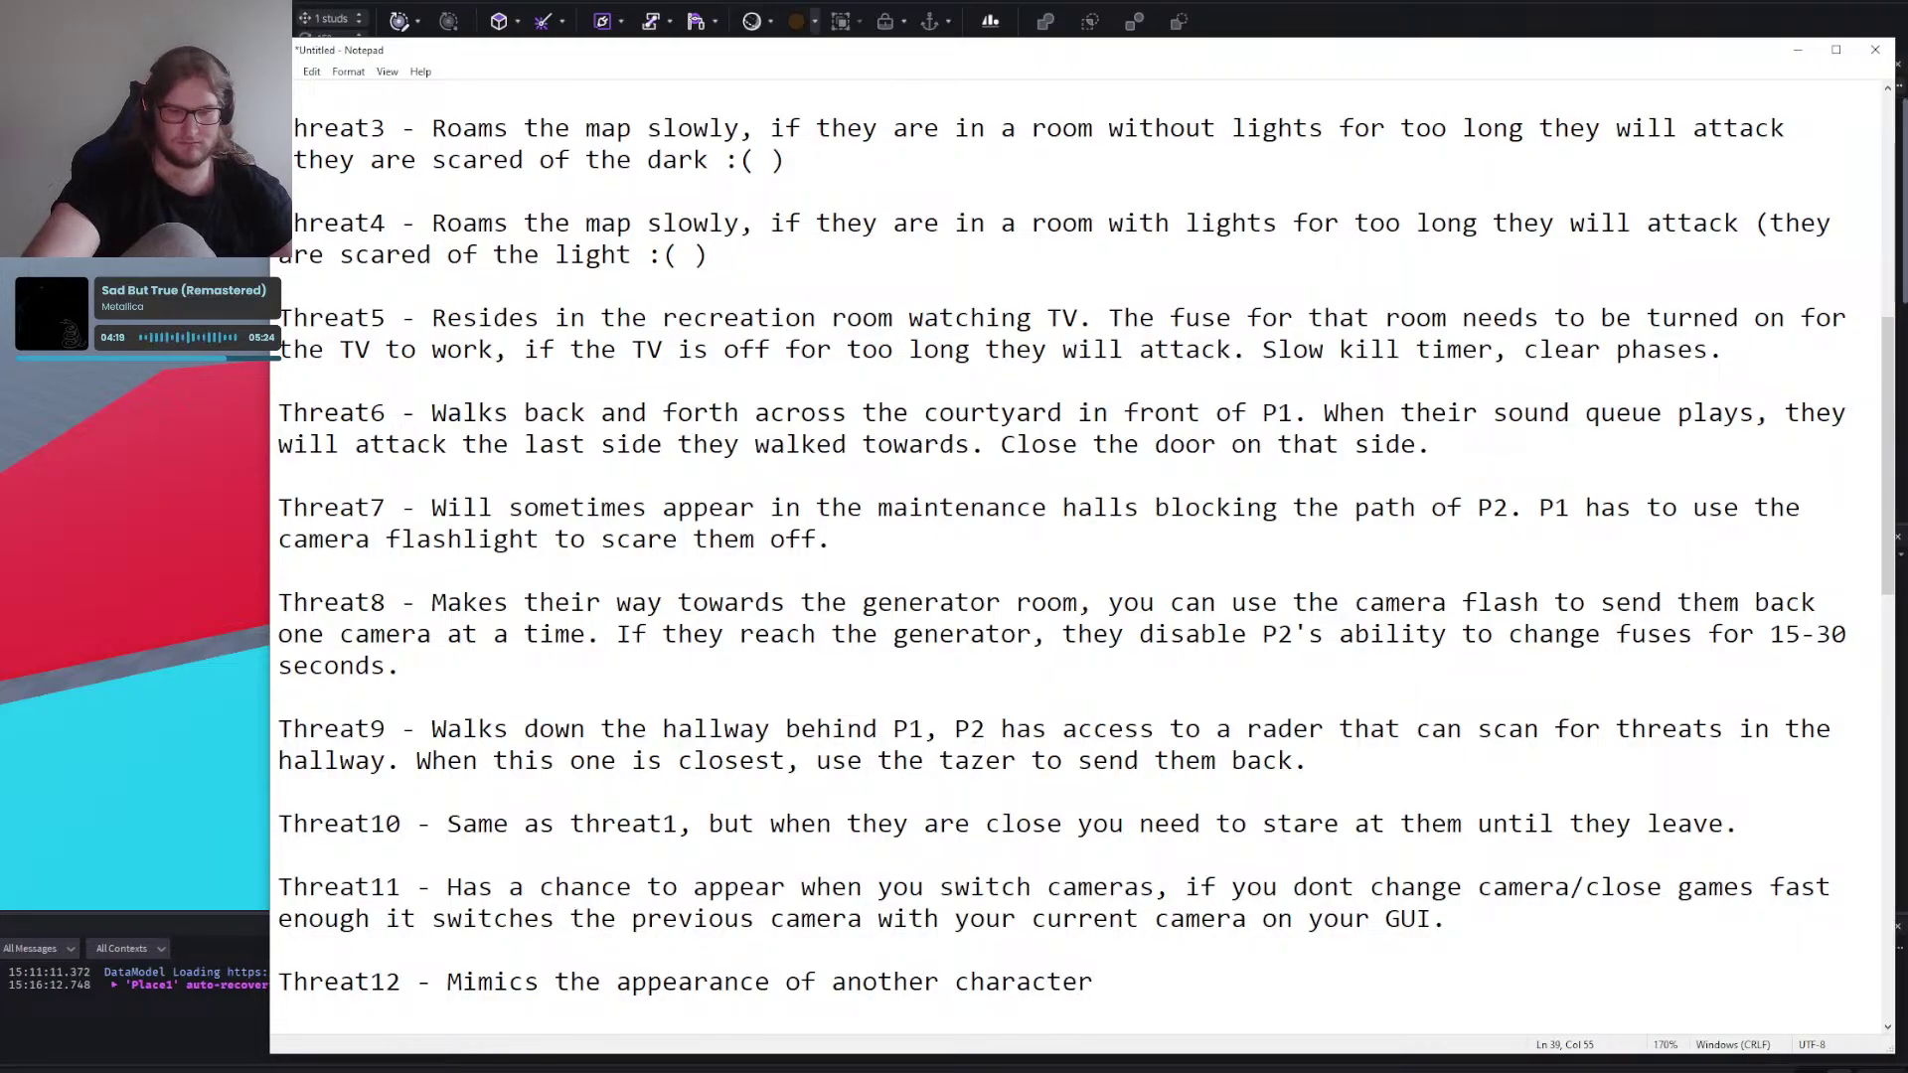
text( in one of)
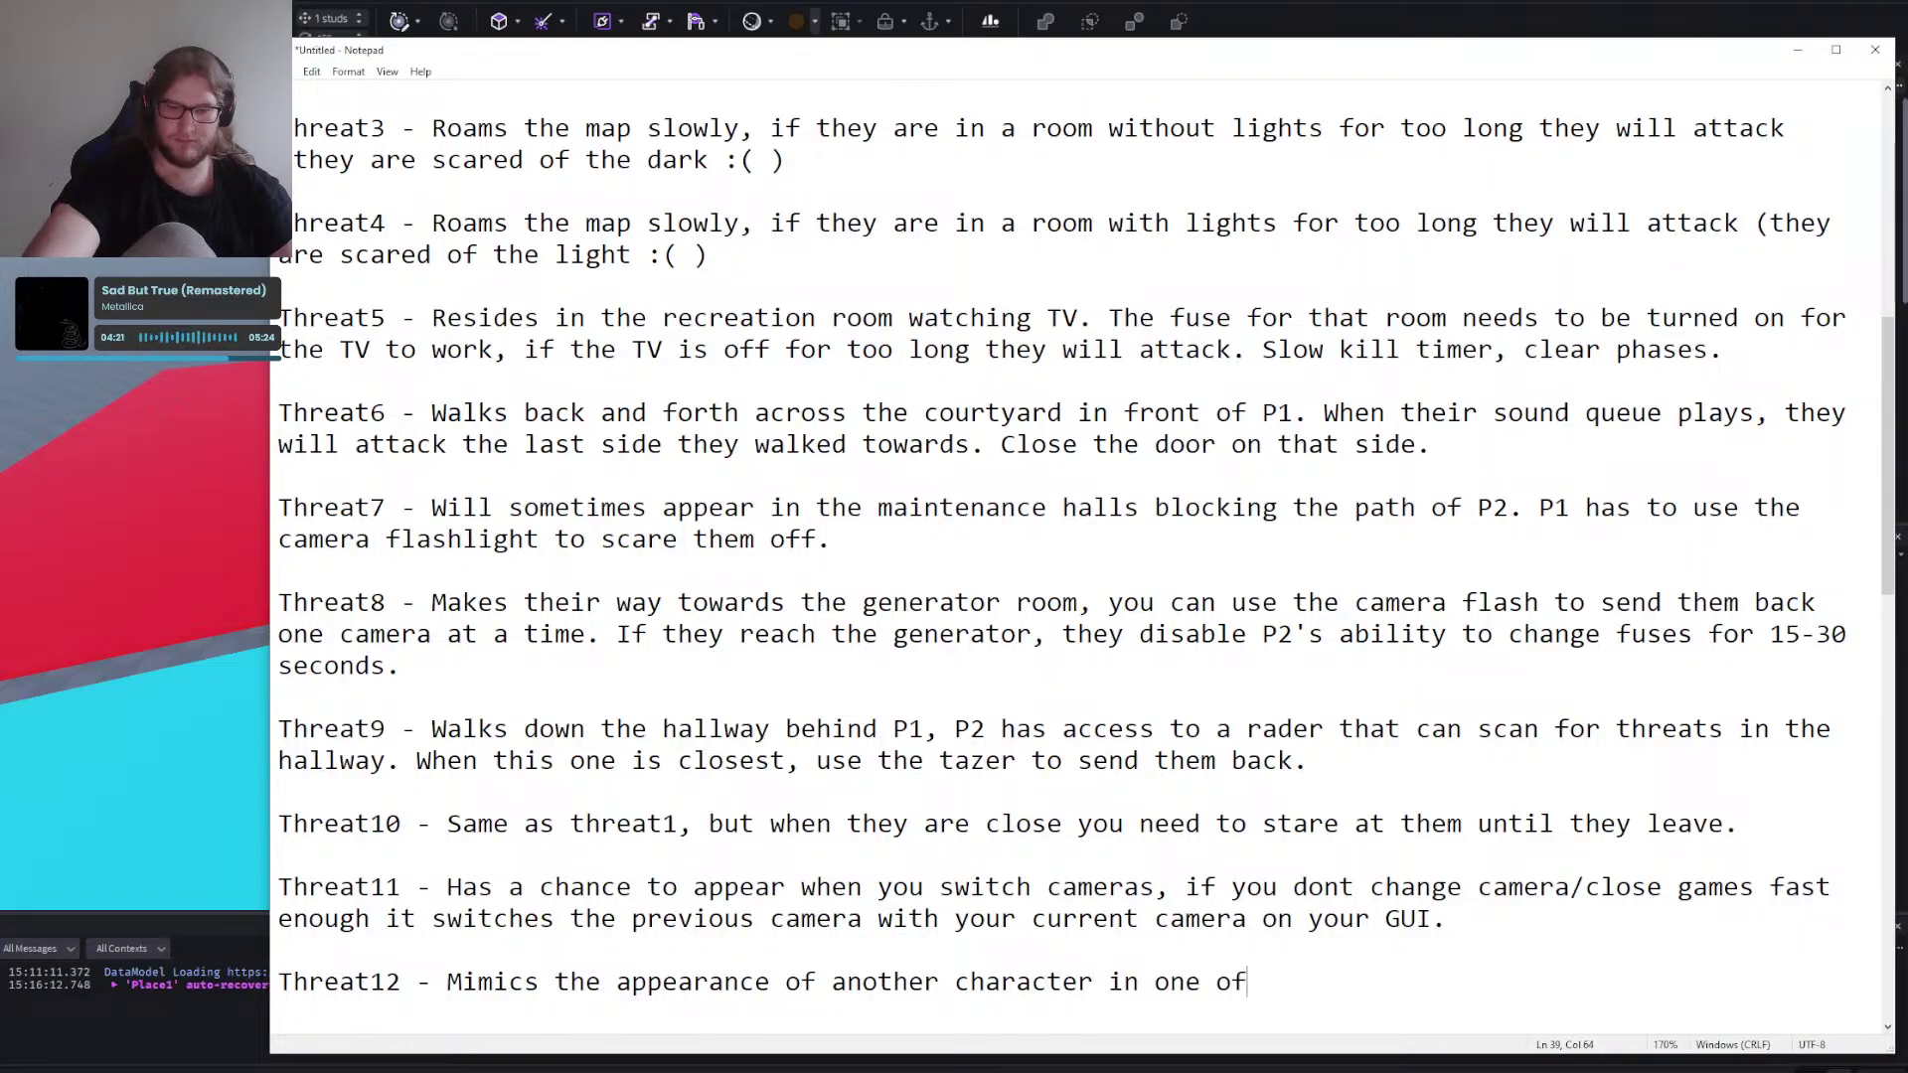
text( their positions. )
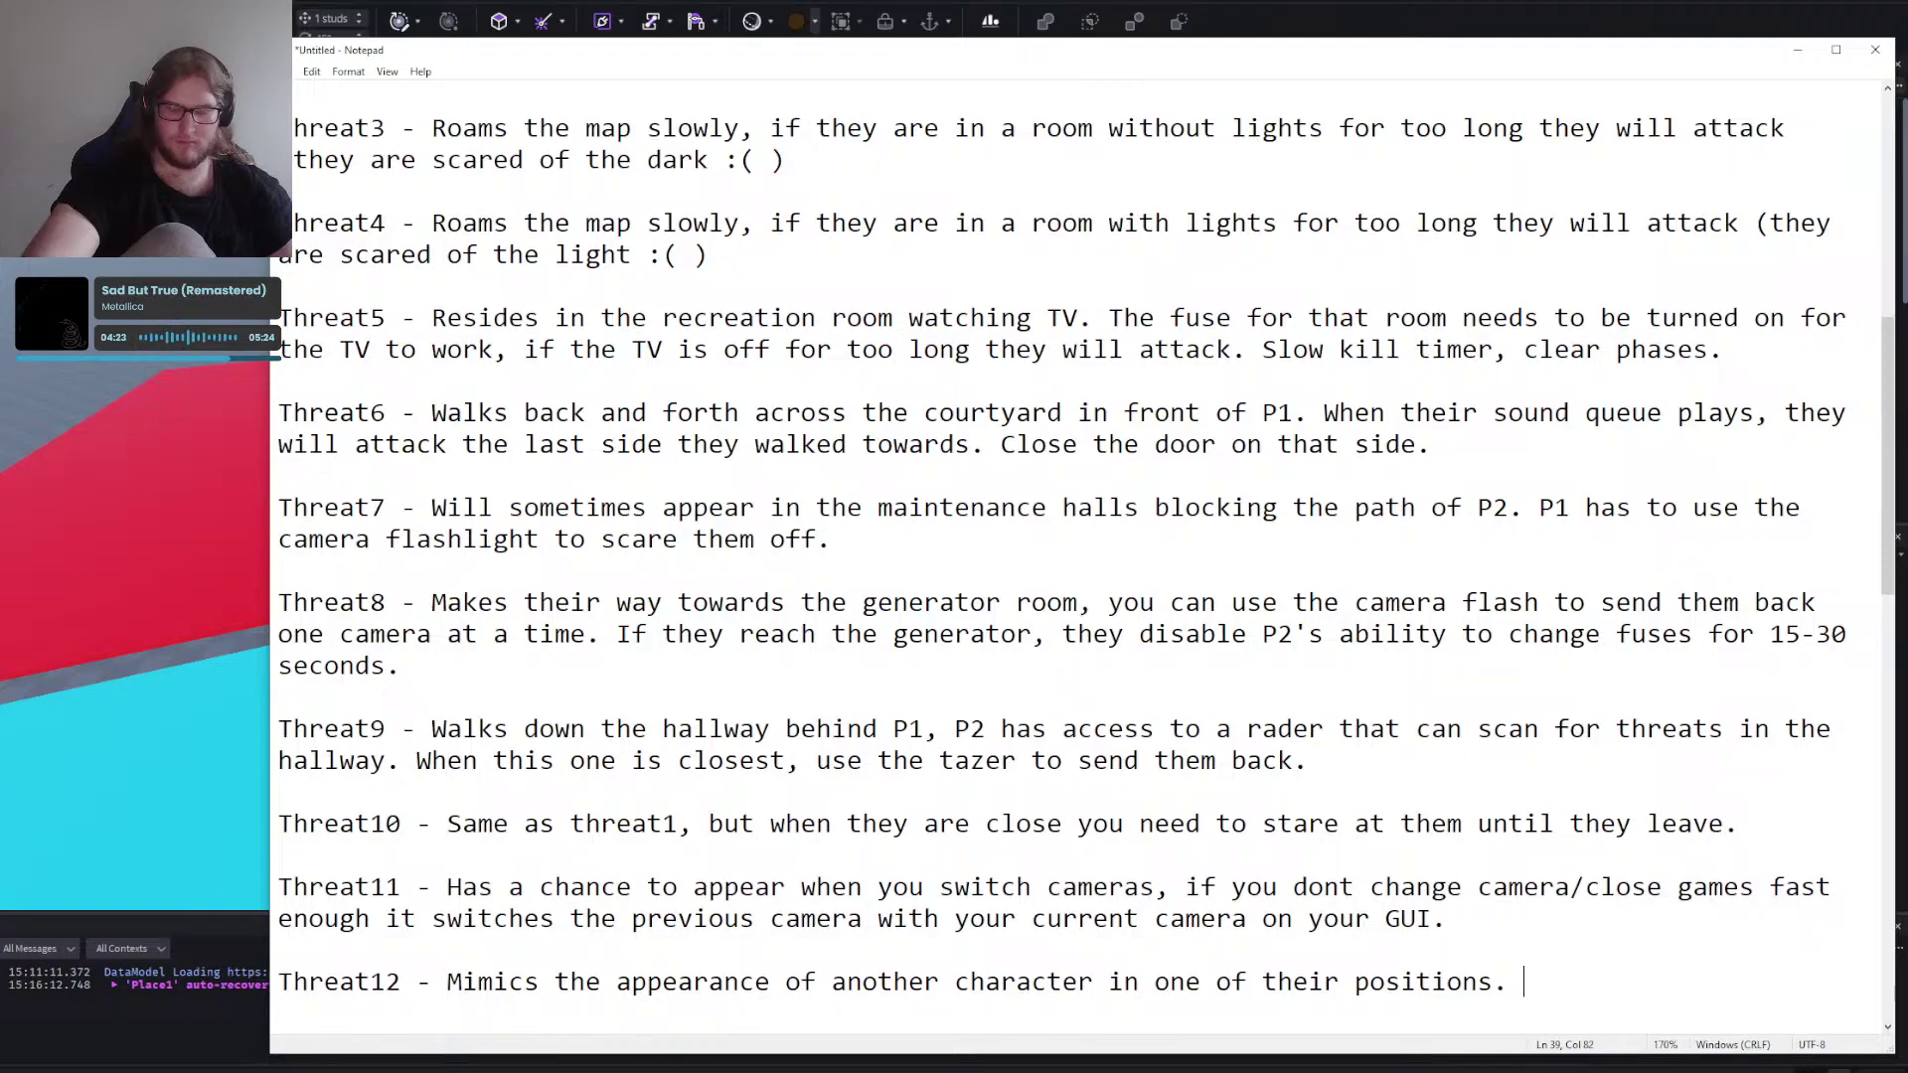
text(Slightly trans)
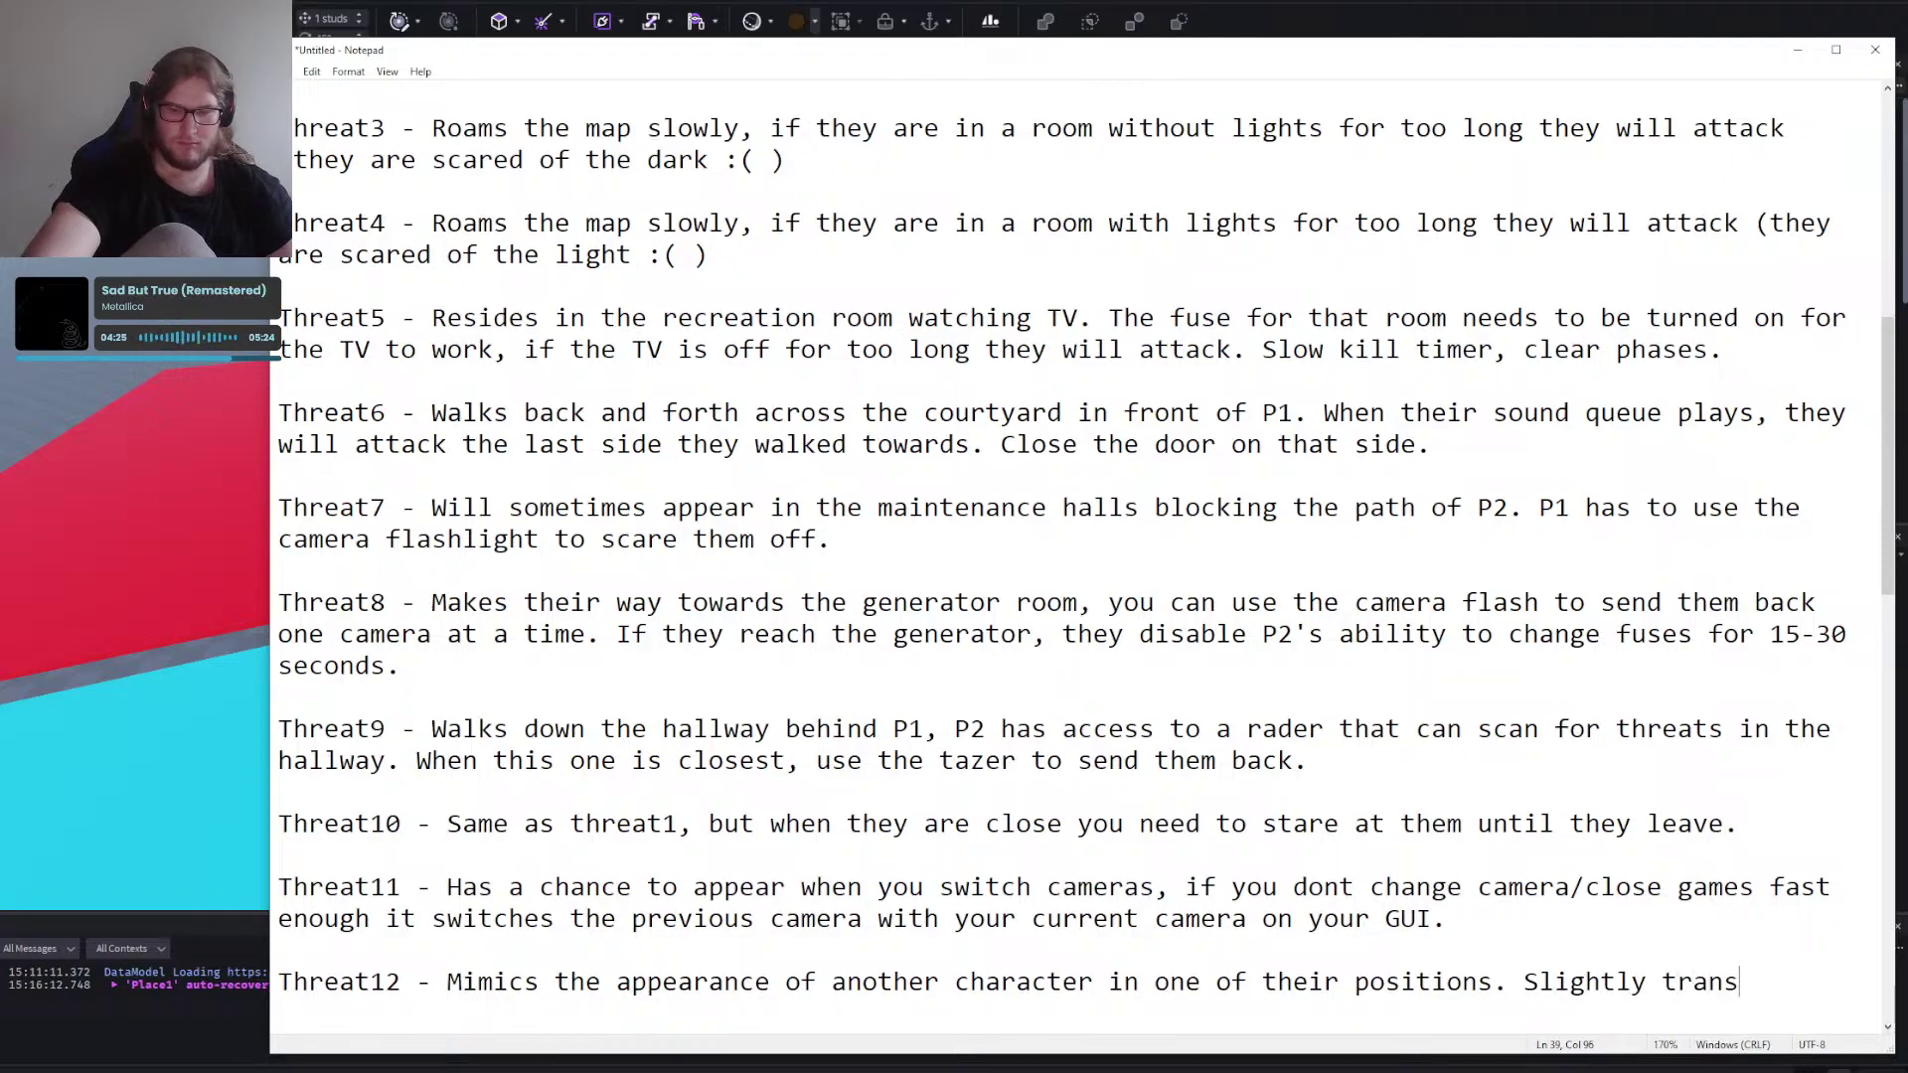
text(parent.)
Start a new "Threat13 -" entry below Threat12, separated by a blank line.
key(Return)
key(Return)
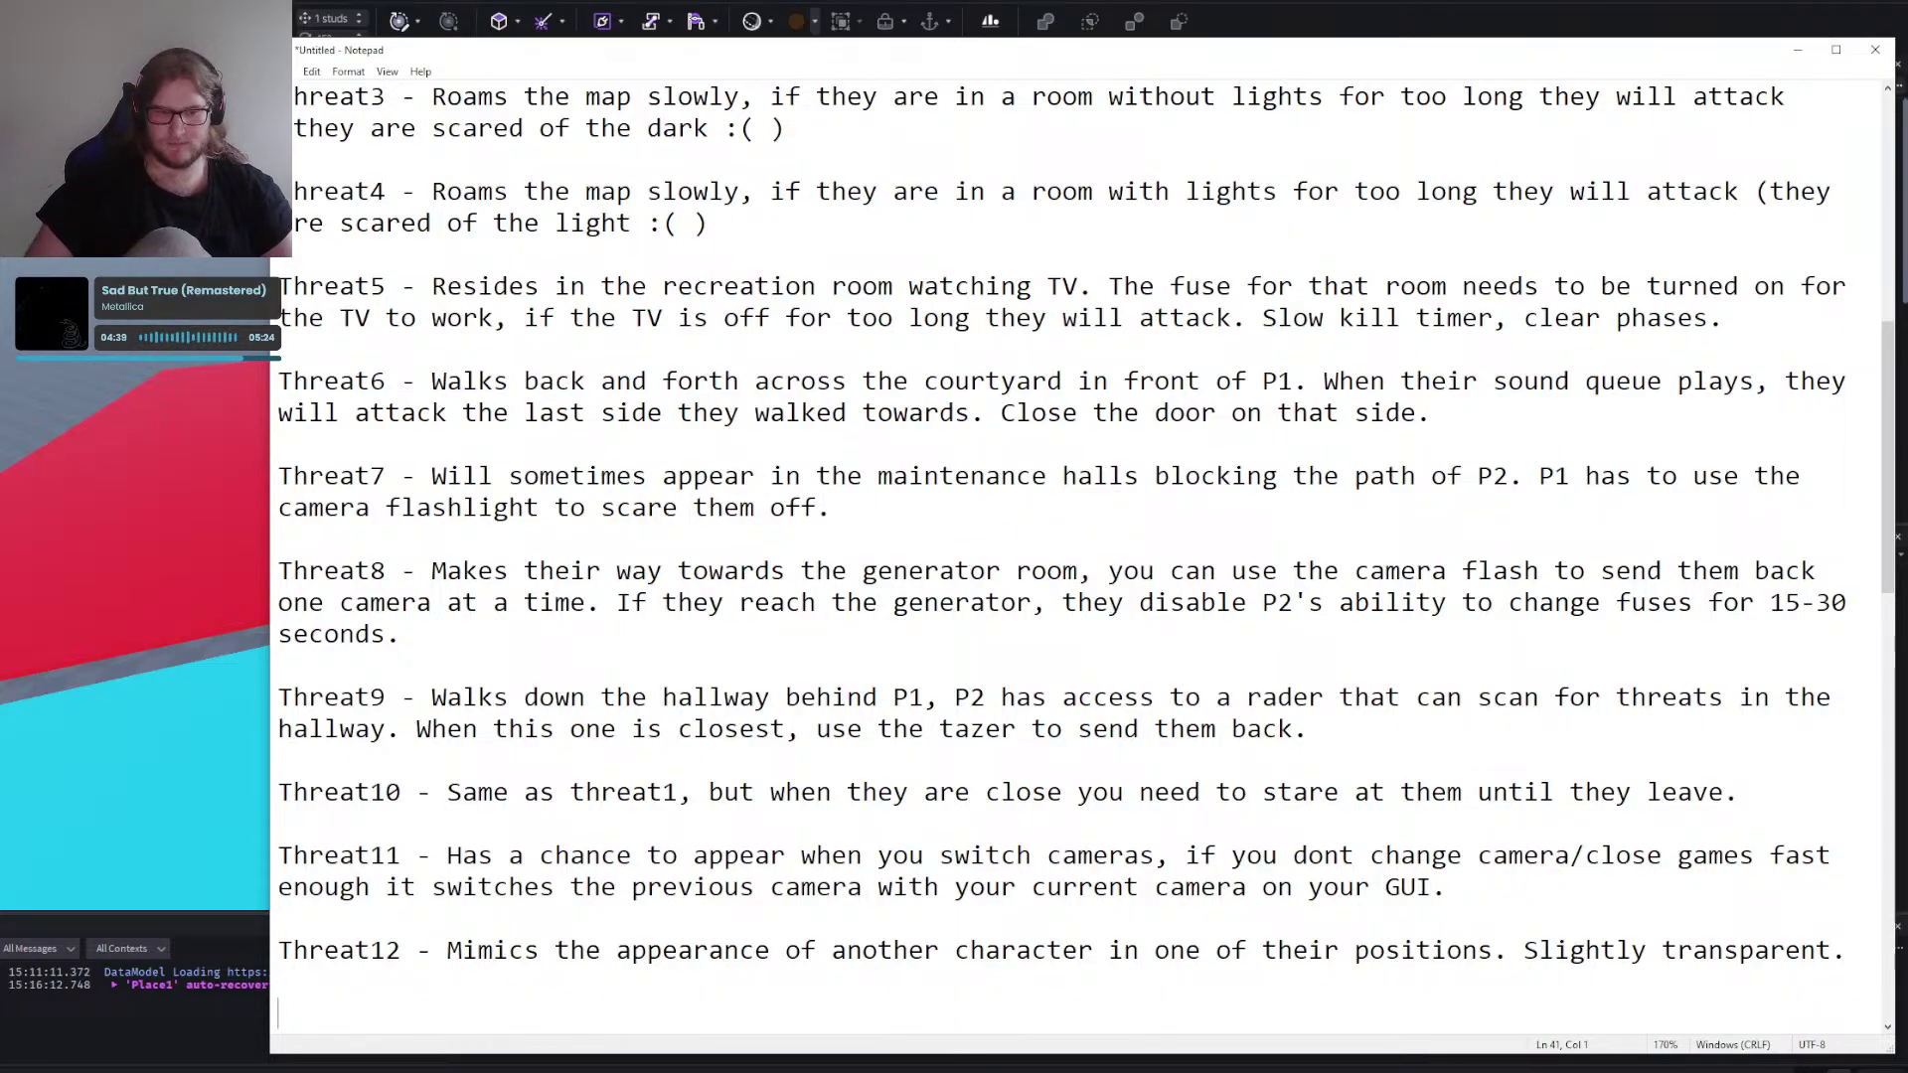
text(Threat13 -)
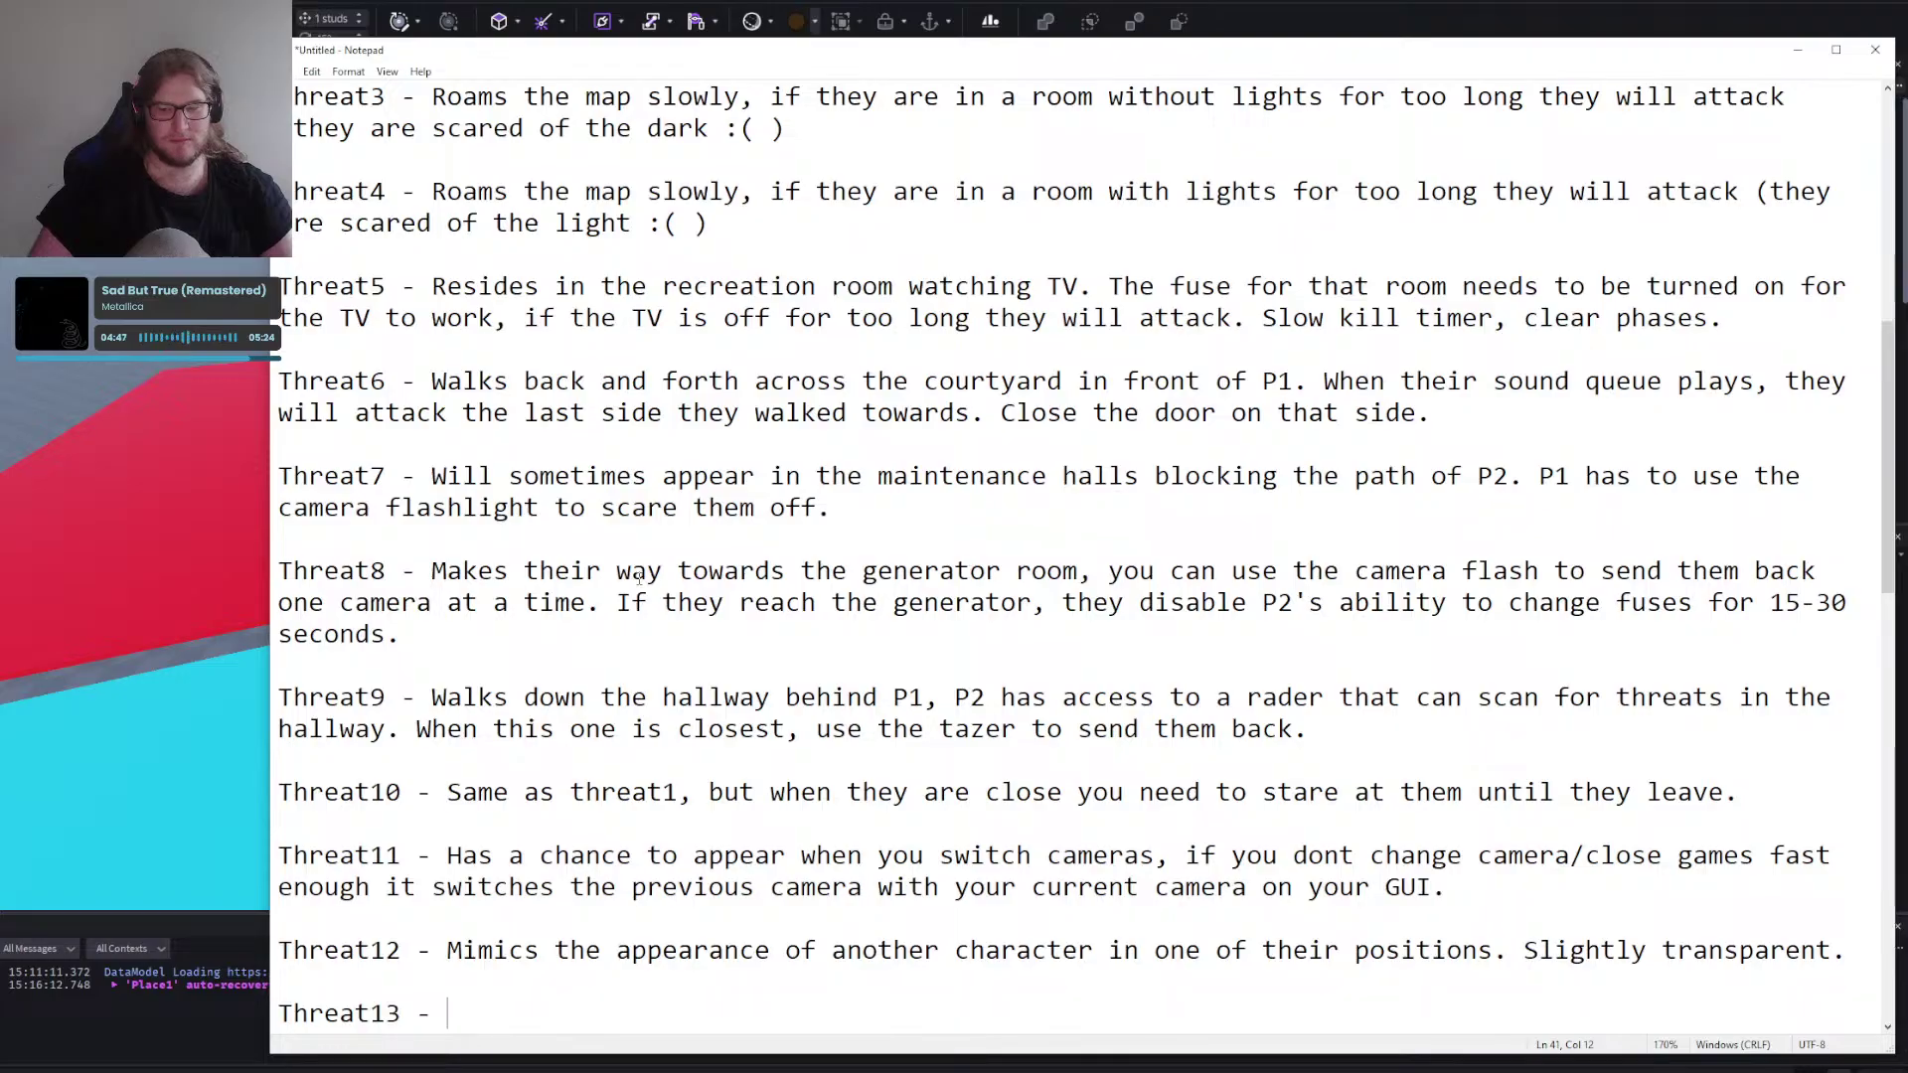
scroll(600, 649, down, 2)
scroll(600, 649, up, 1)
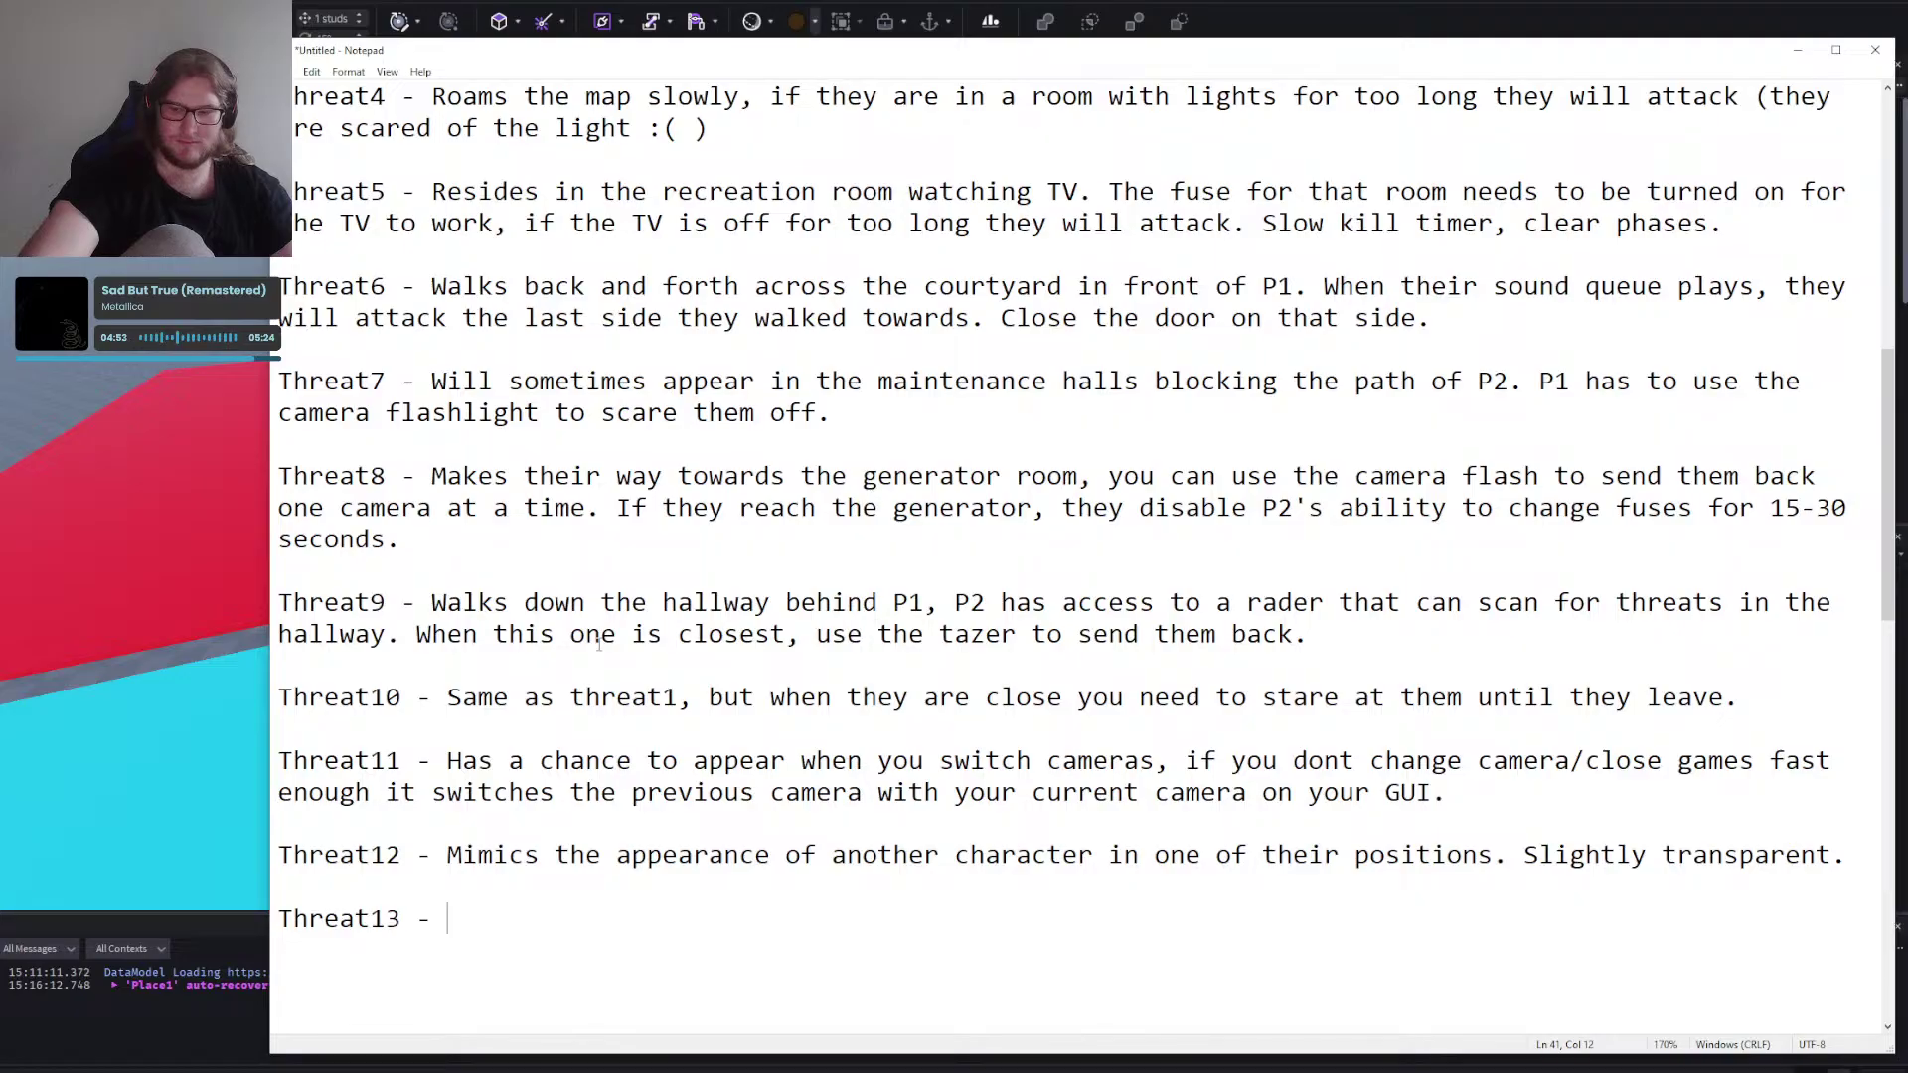
Describe Threat13 as "Stalks P2 down the hallways, when they pounce turn around to cancel their attack and send them running.".
text(Stalks P2 down ther)
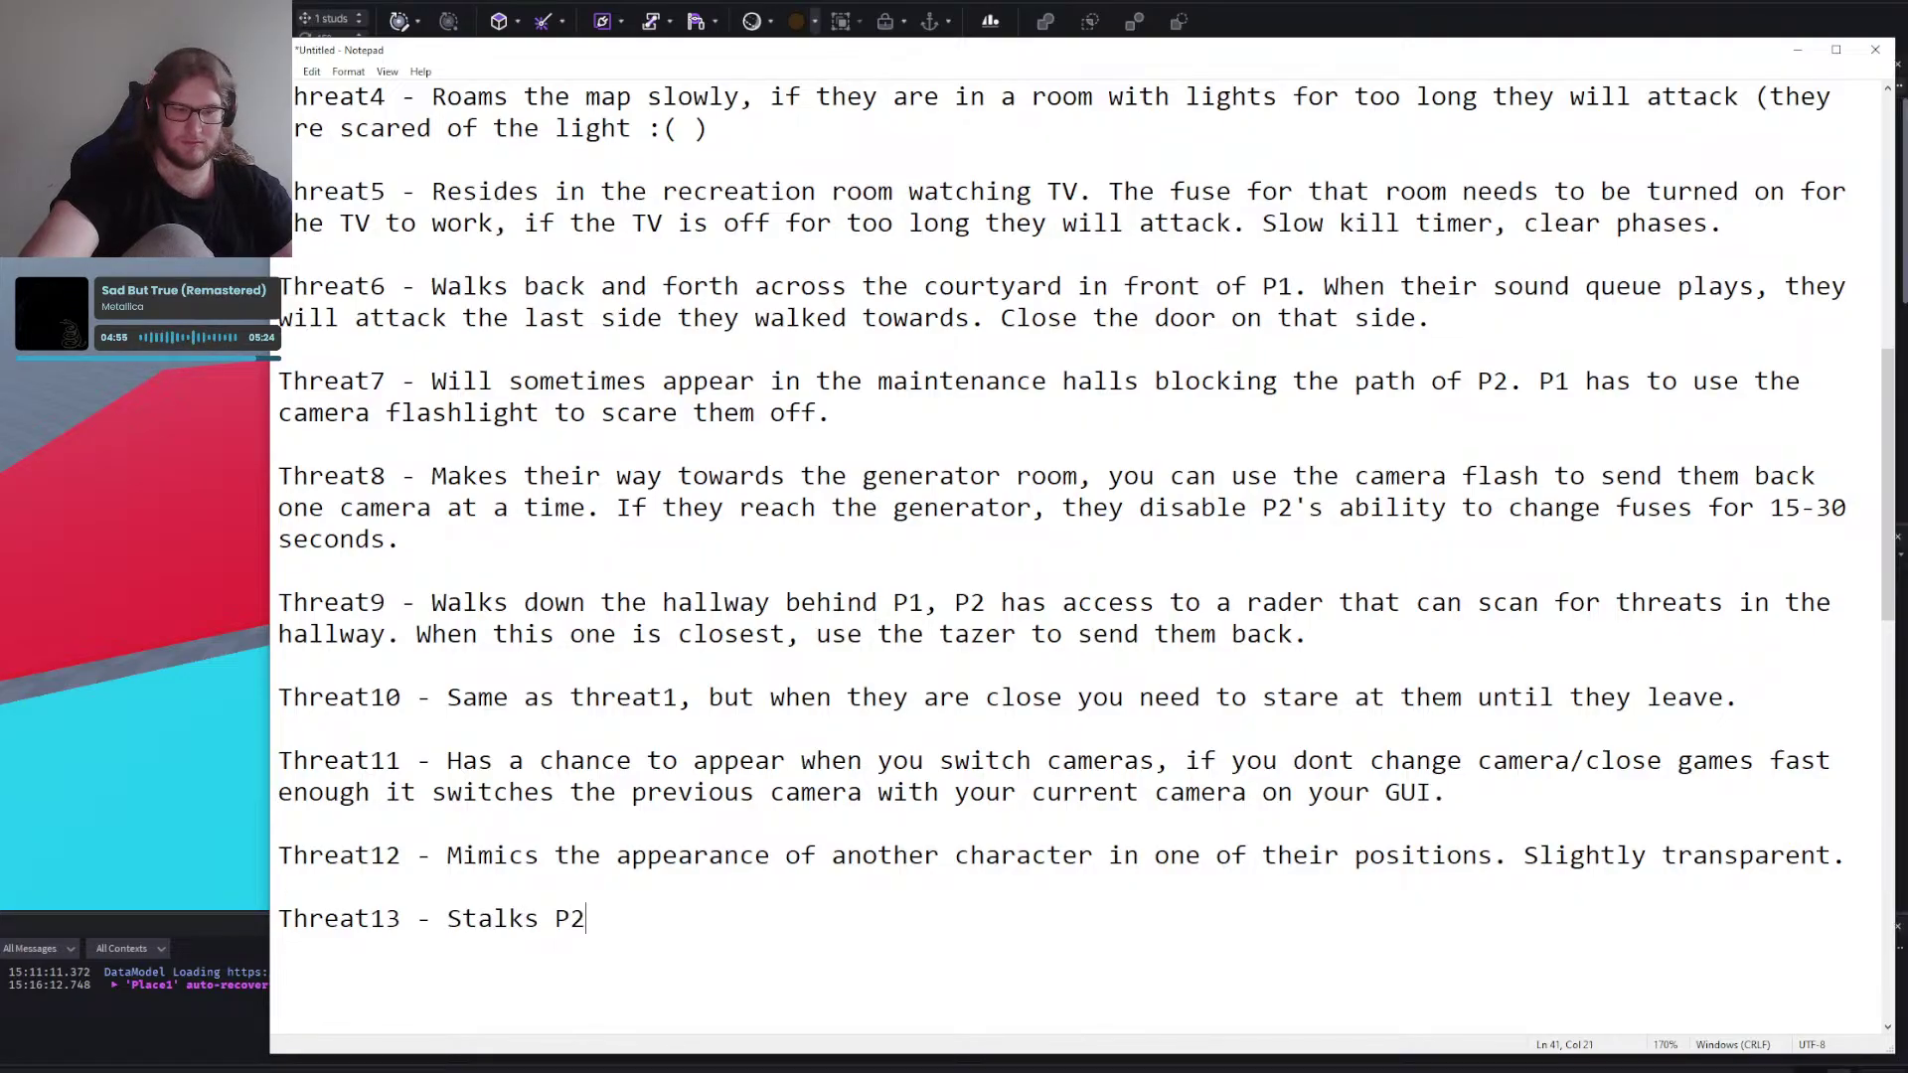
key(BackSpace)
key(BackSpace)
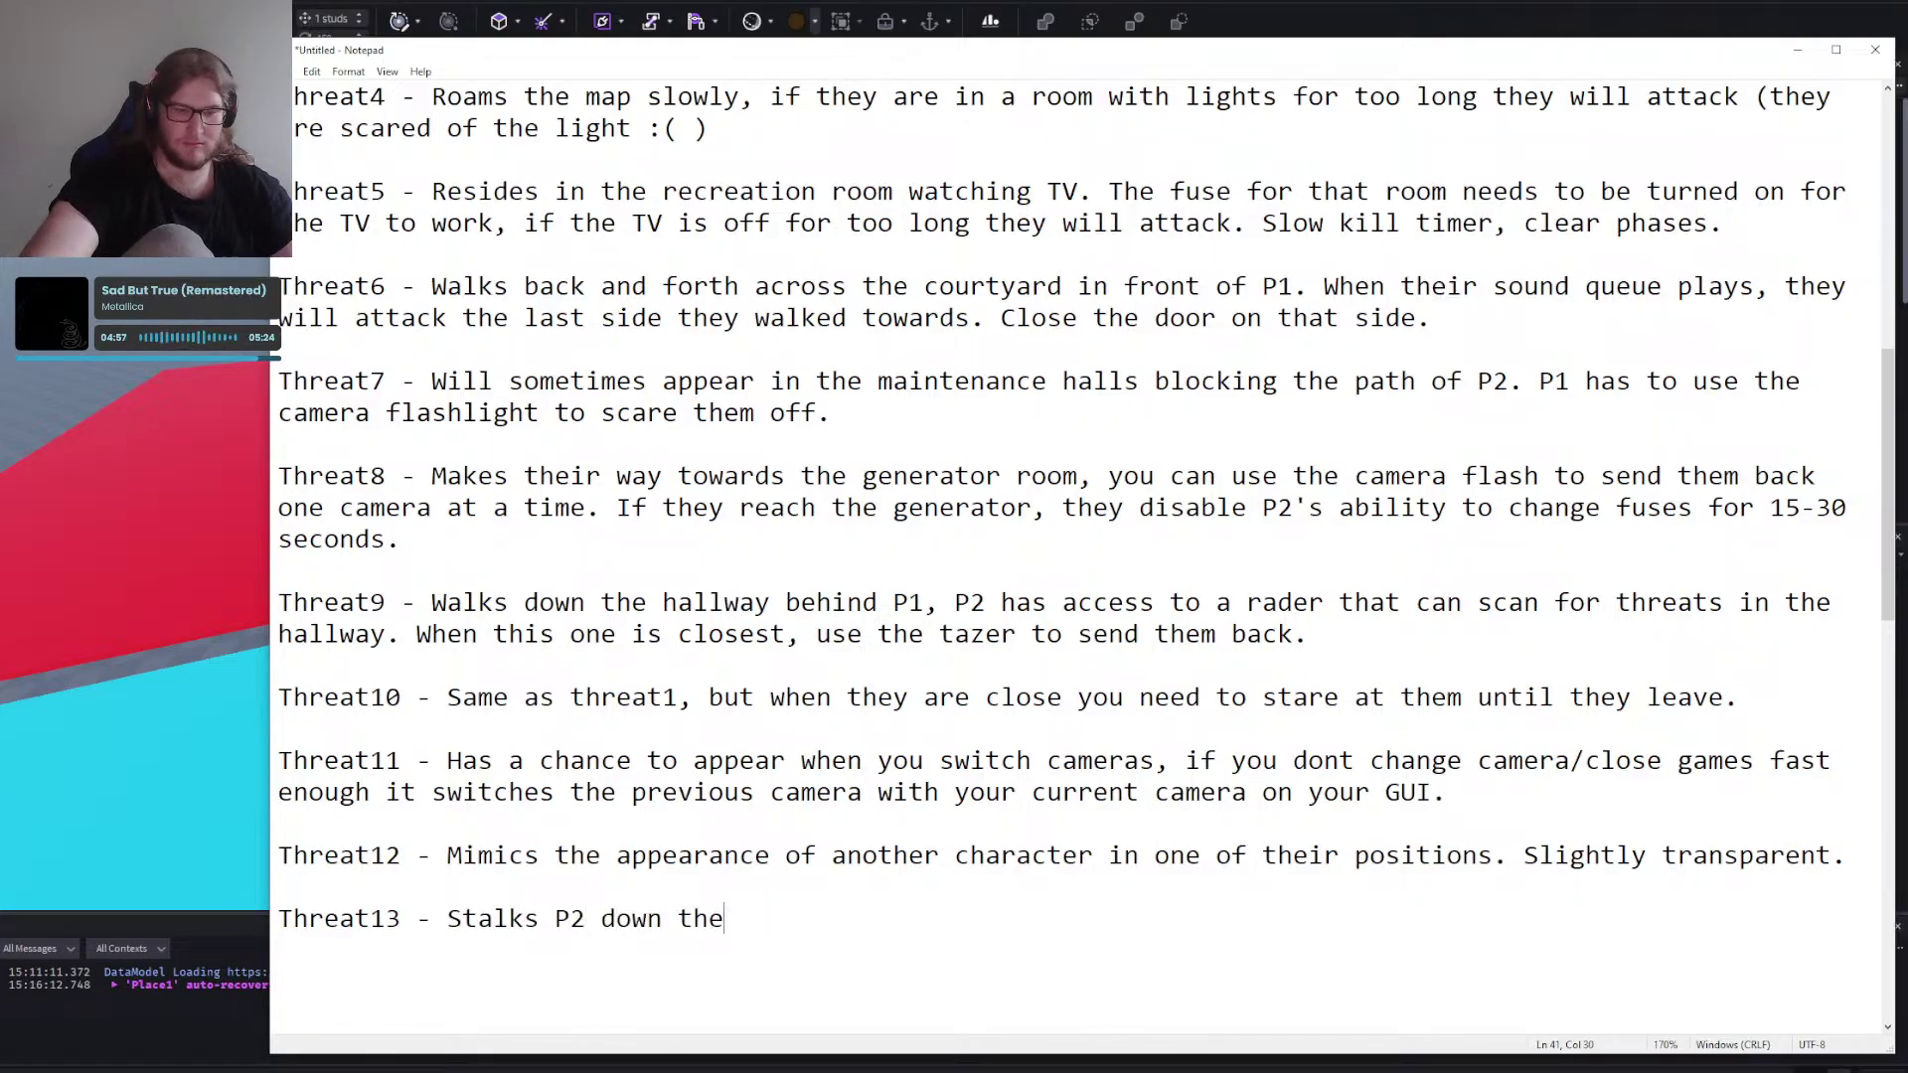
text(hallways, whe)
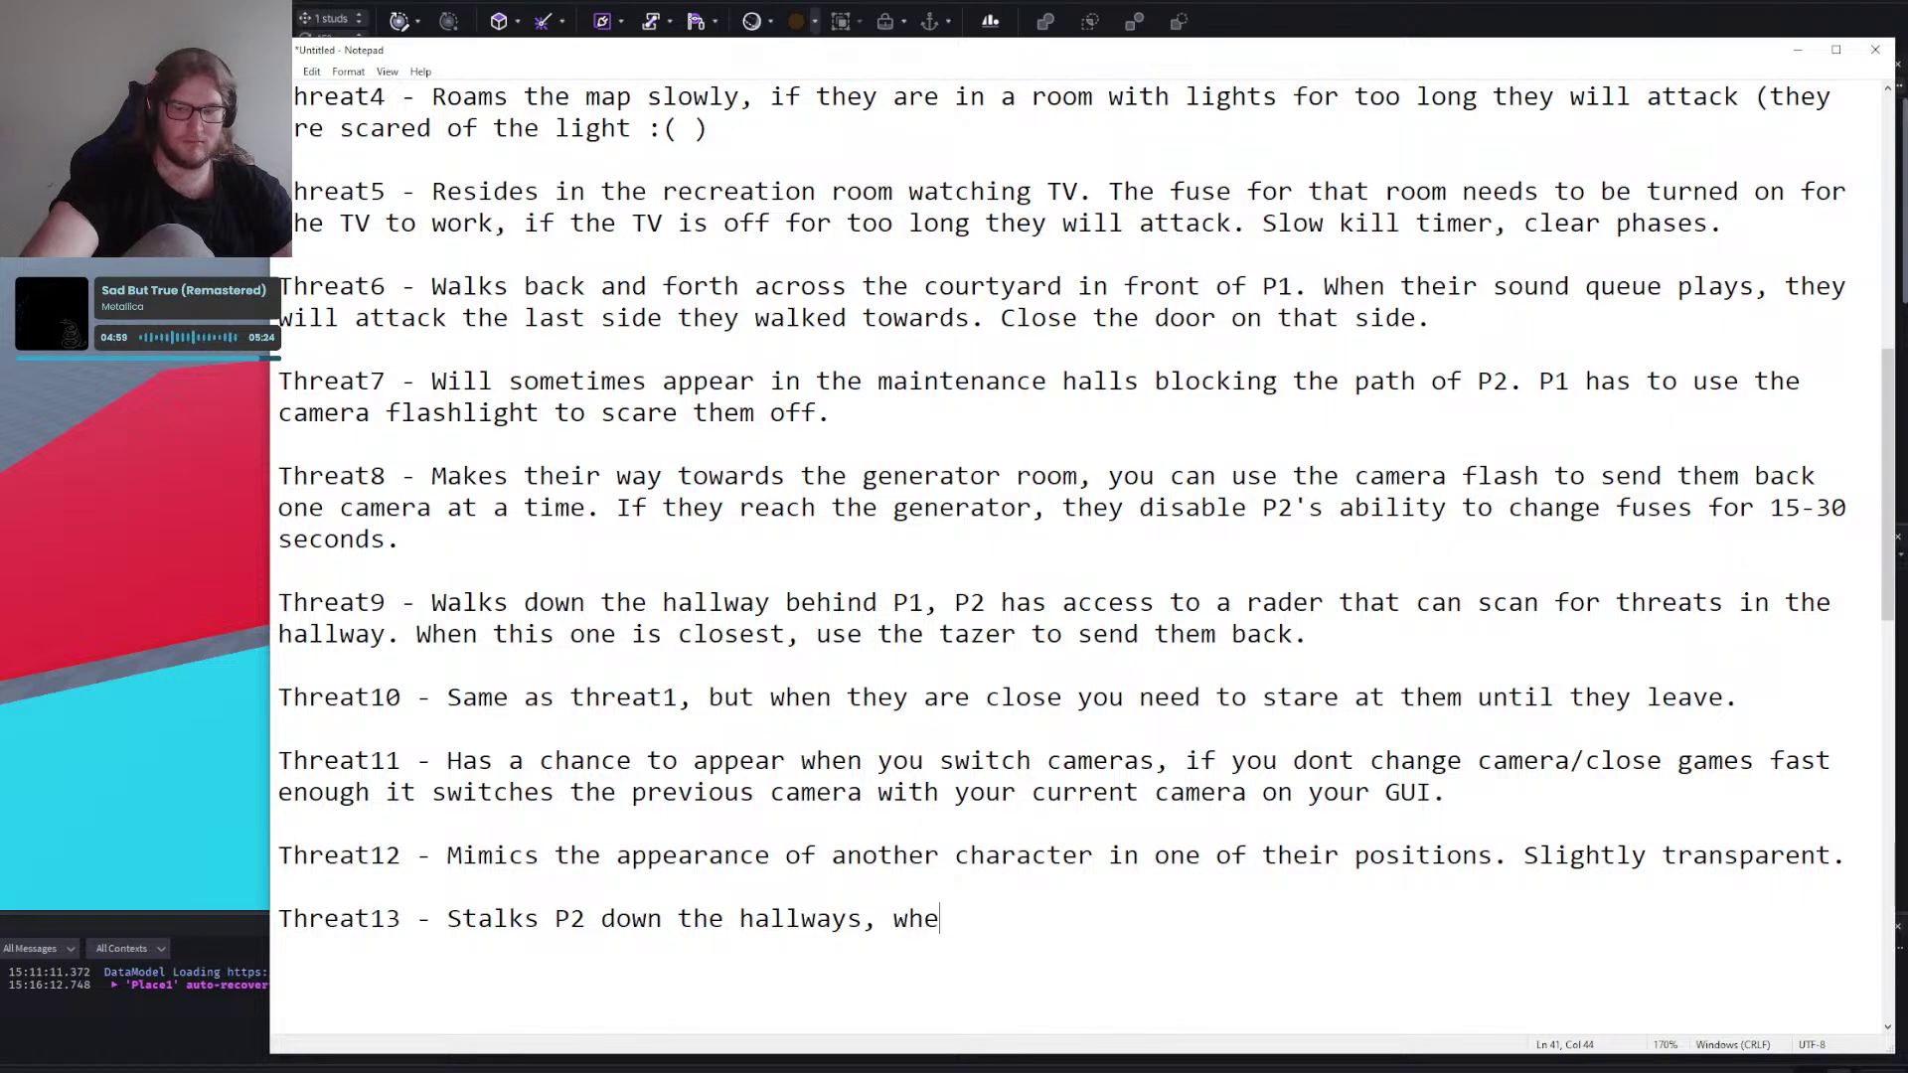
text(n they pounce turn around to )
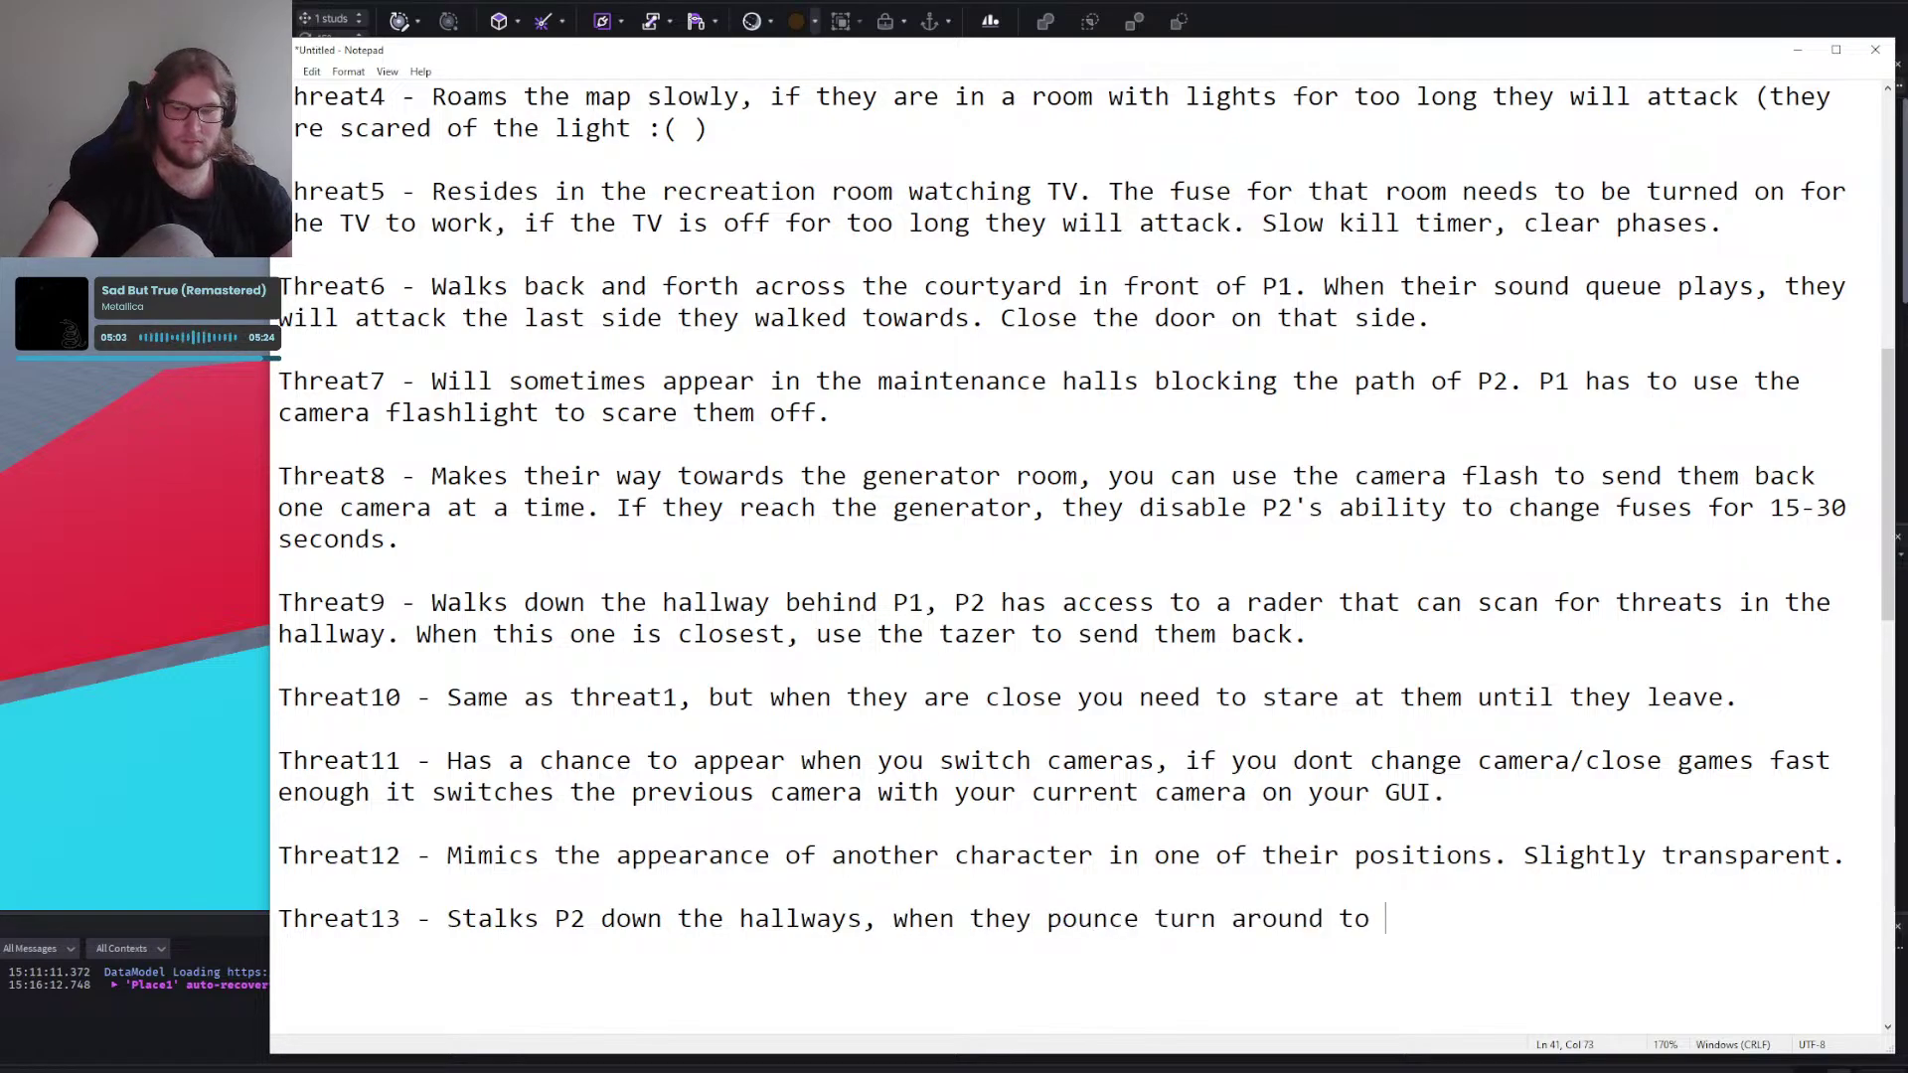
text(cancel their attack and)
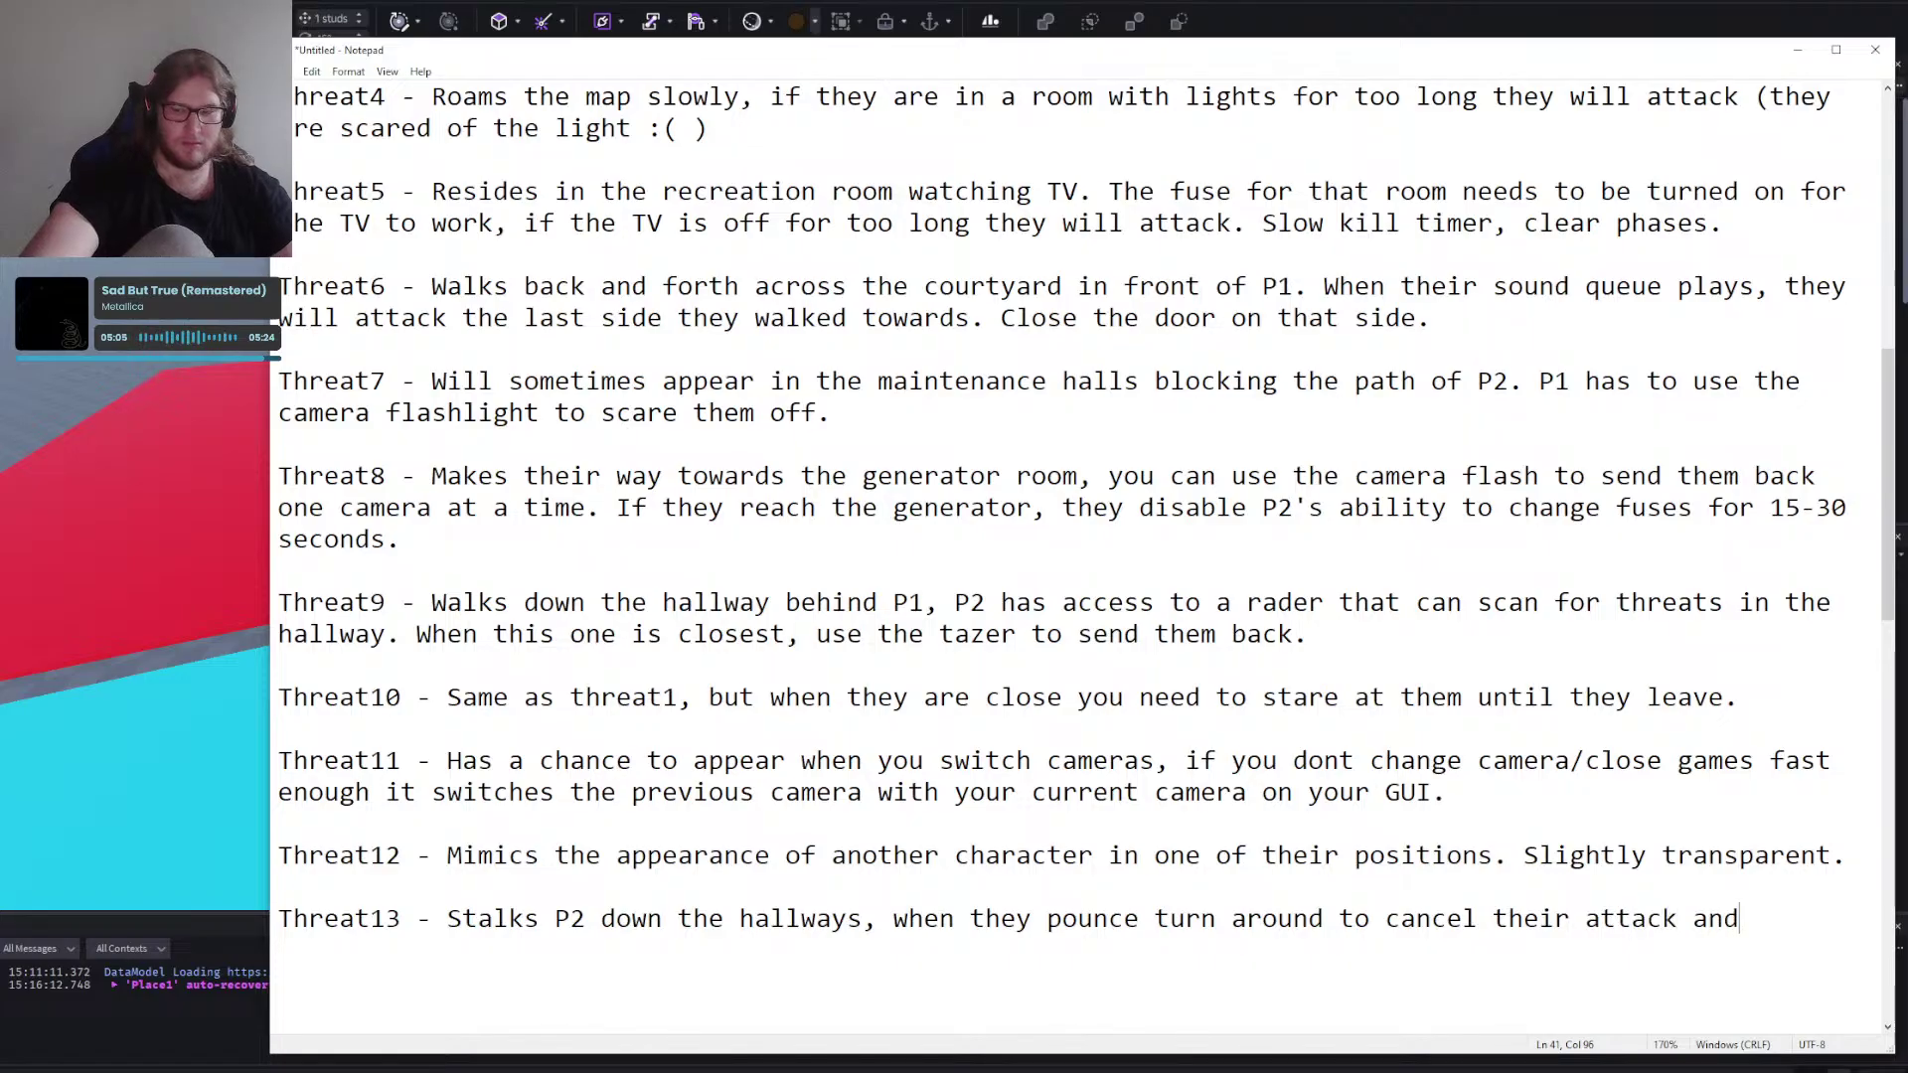
text( send them running.)
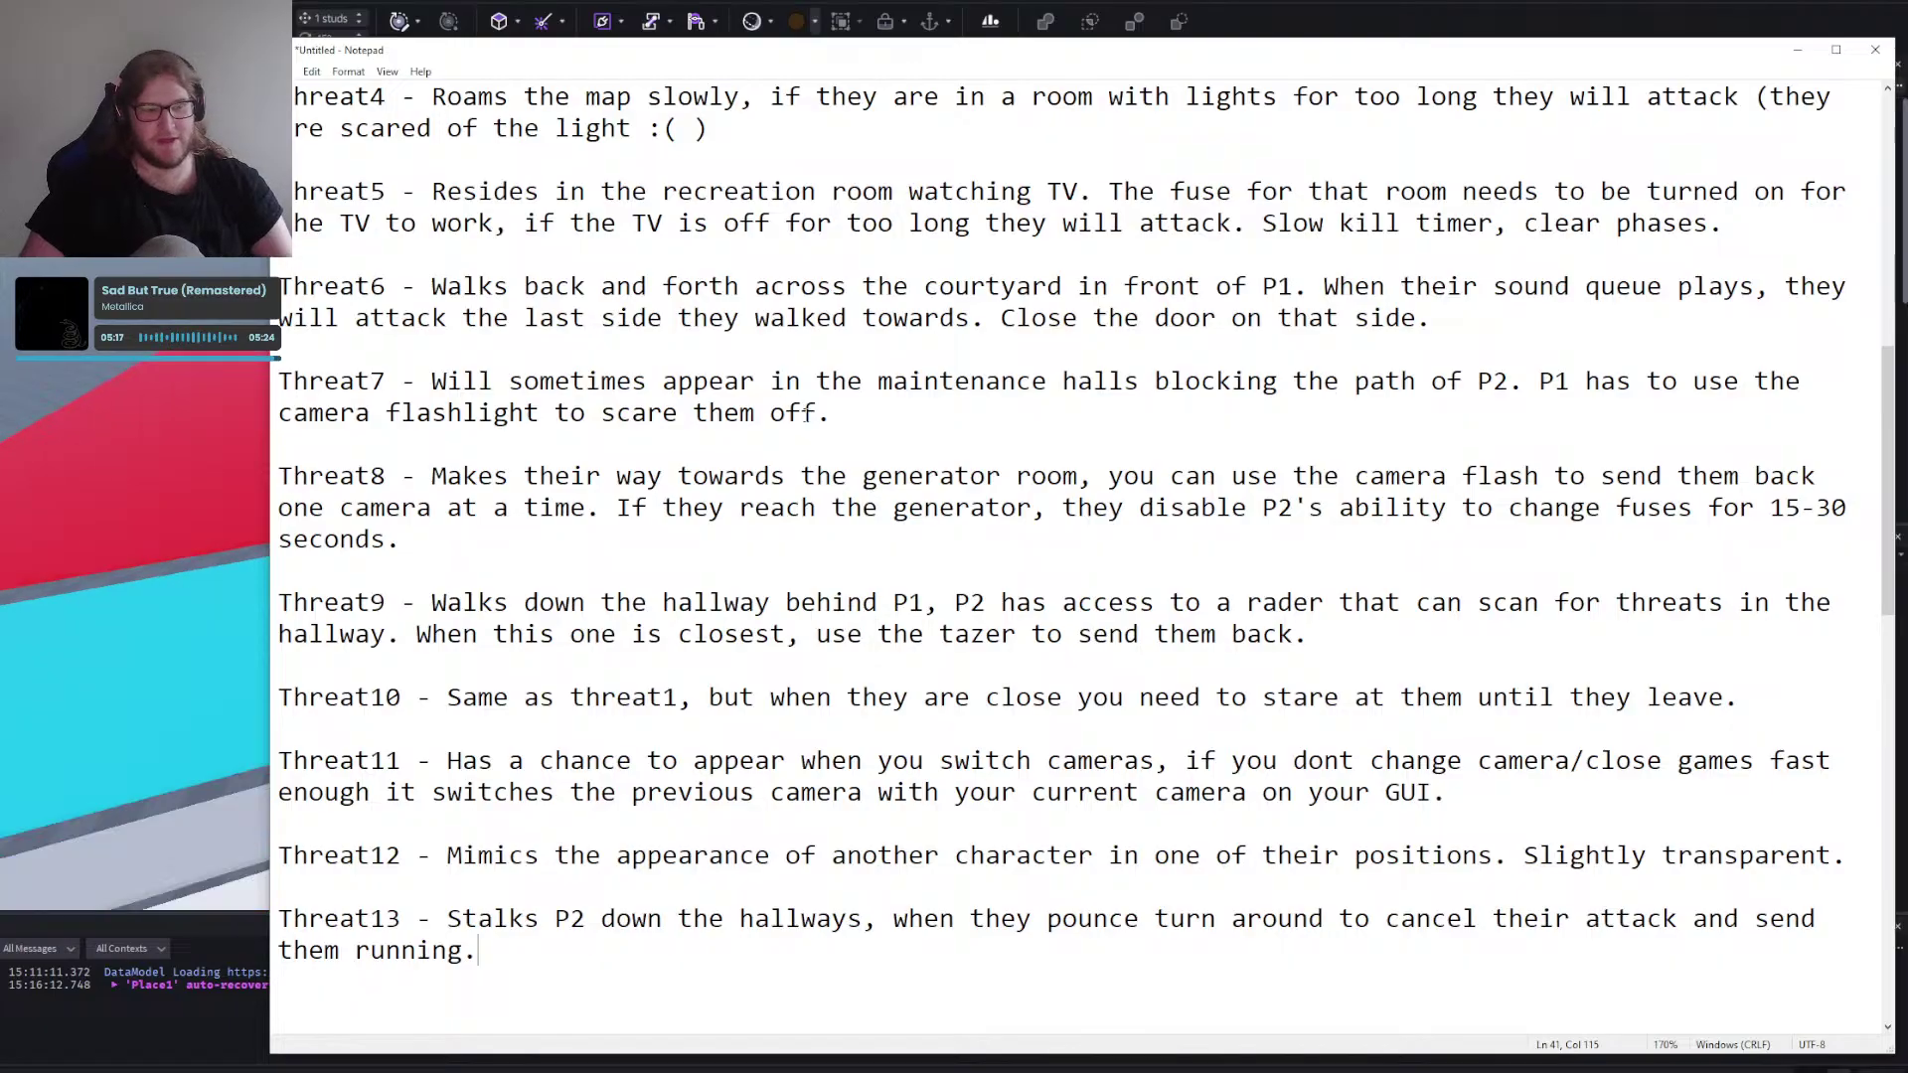
Review the Maintenance section's Generator/Fuses and Vent notes and the room list under BUILDING INFORMATION.
scroll(809, 430, down, 8)
drag(656, 534, 939, 667)
click(926, 636)
click(939, 667)
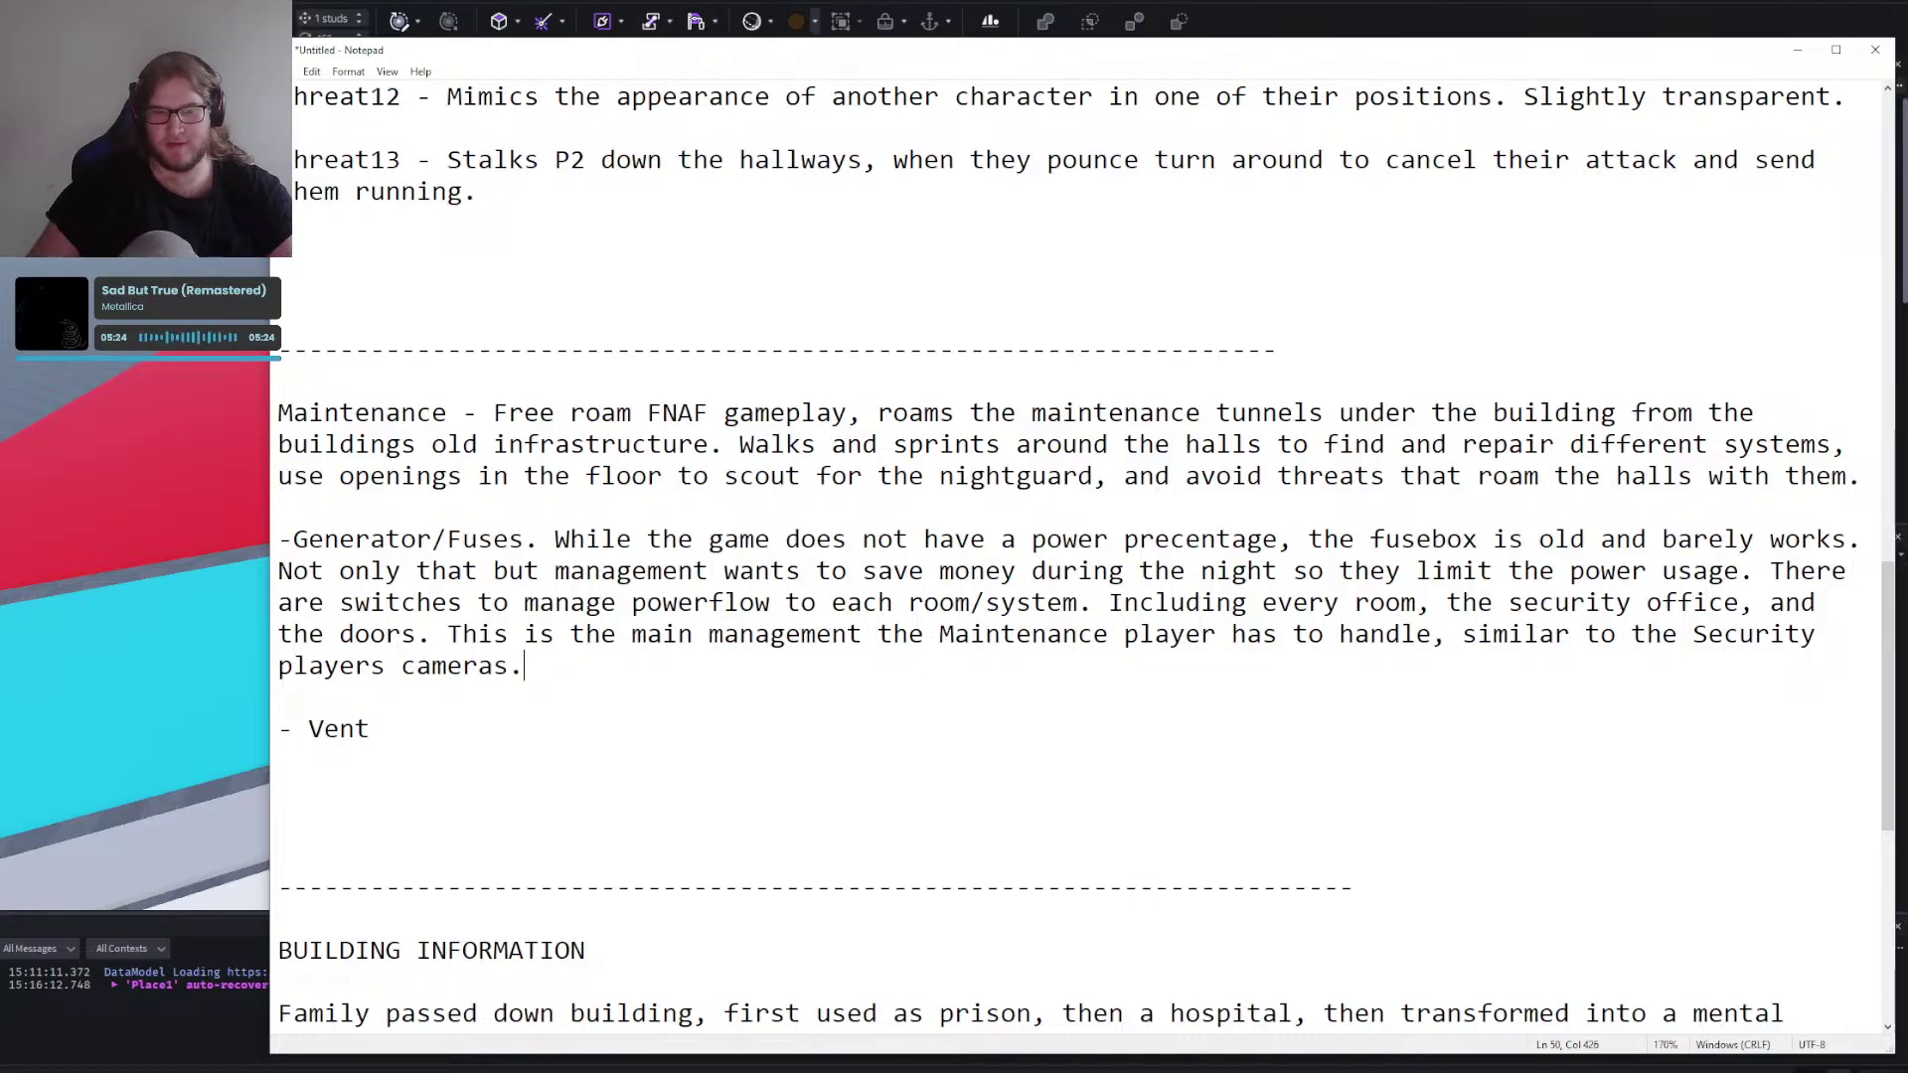
click(592, 733)
drag(477, 752, 426, 745)
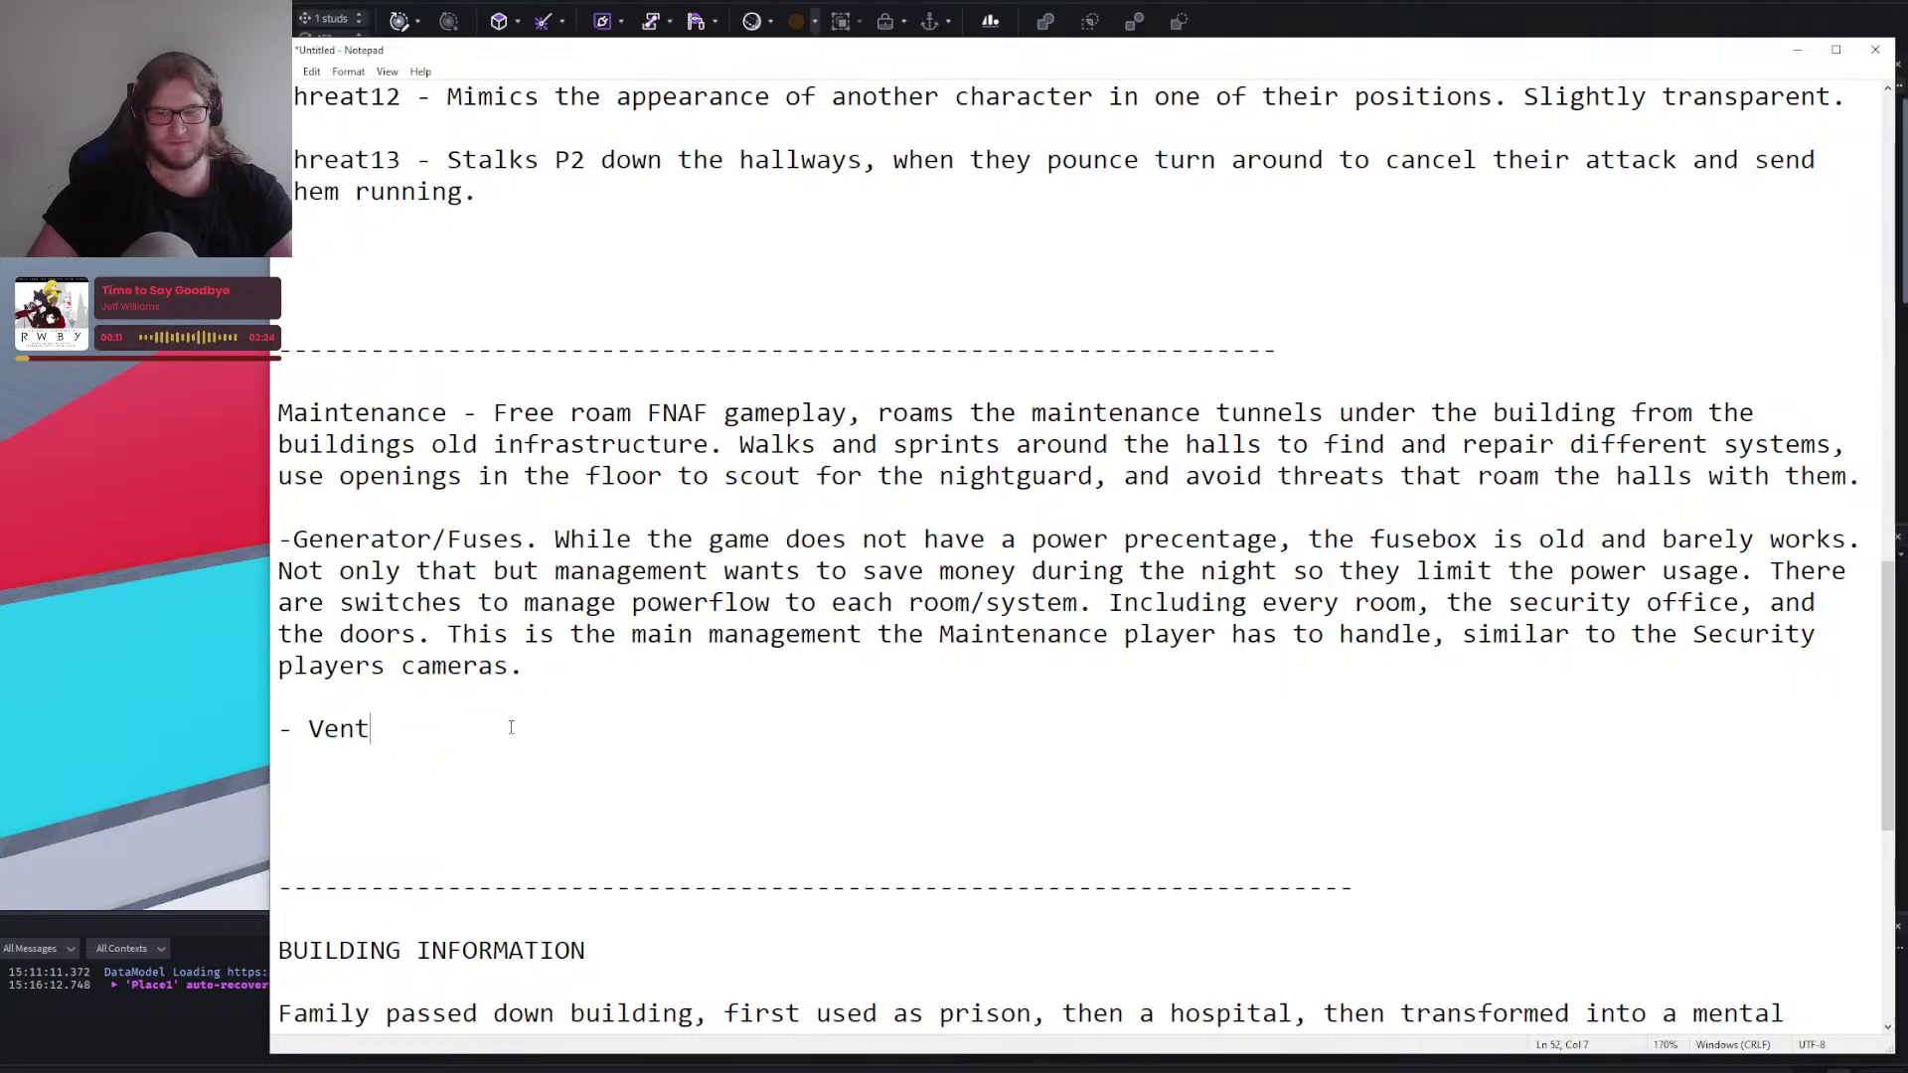
scroll(526, 730, down, 2)
scroll(526, 729, down, 5)
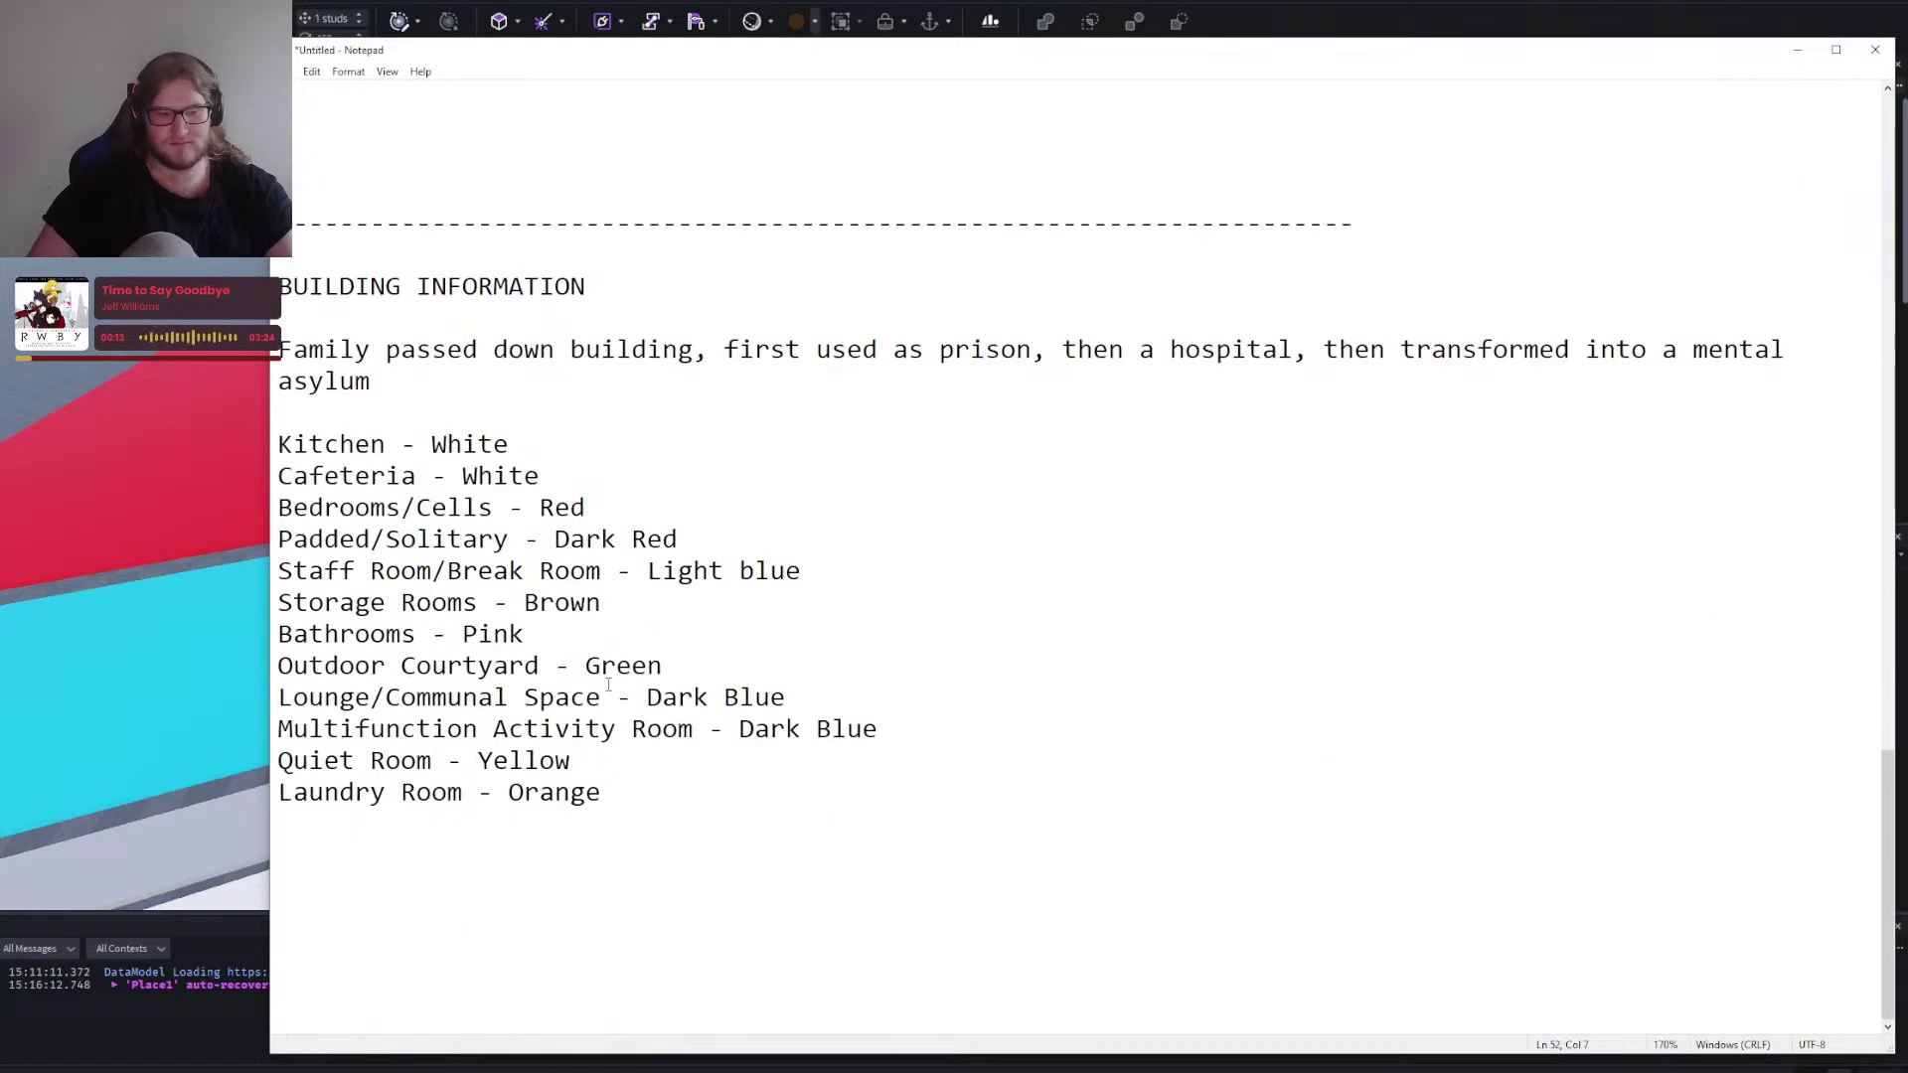
scroll(615, 687, up, 9)
scroll(615, 688, up, 4)
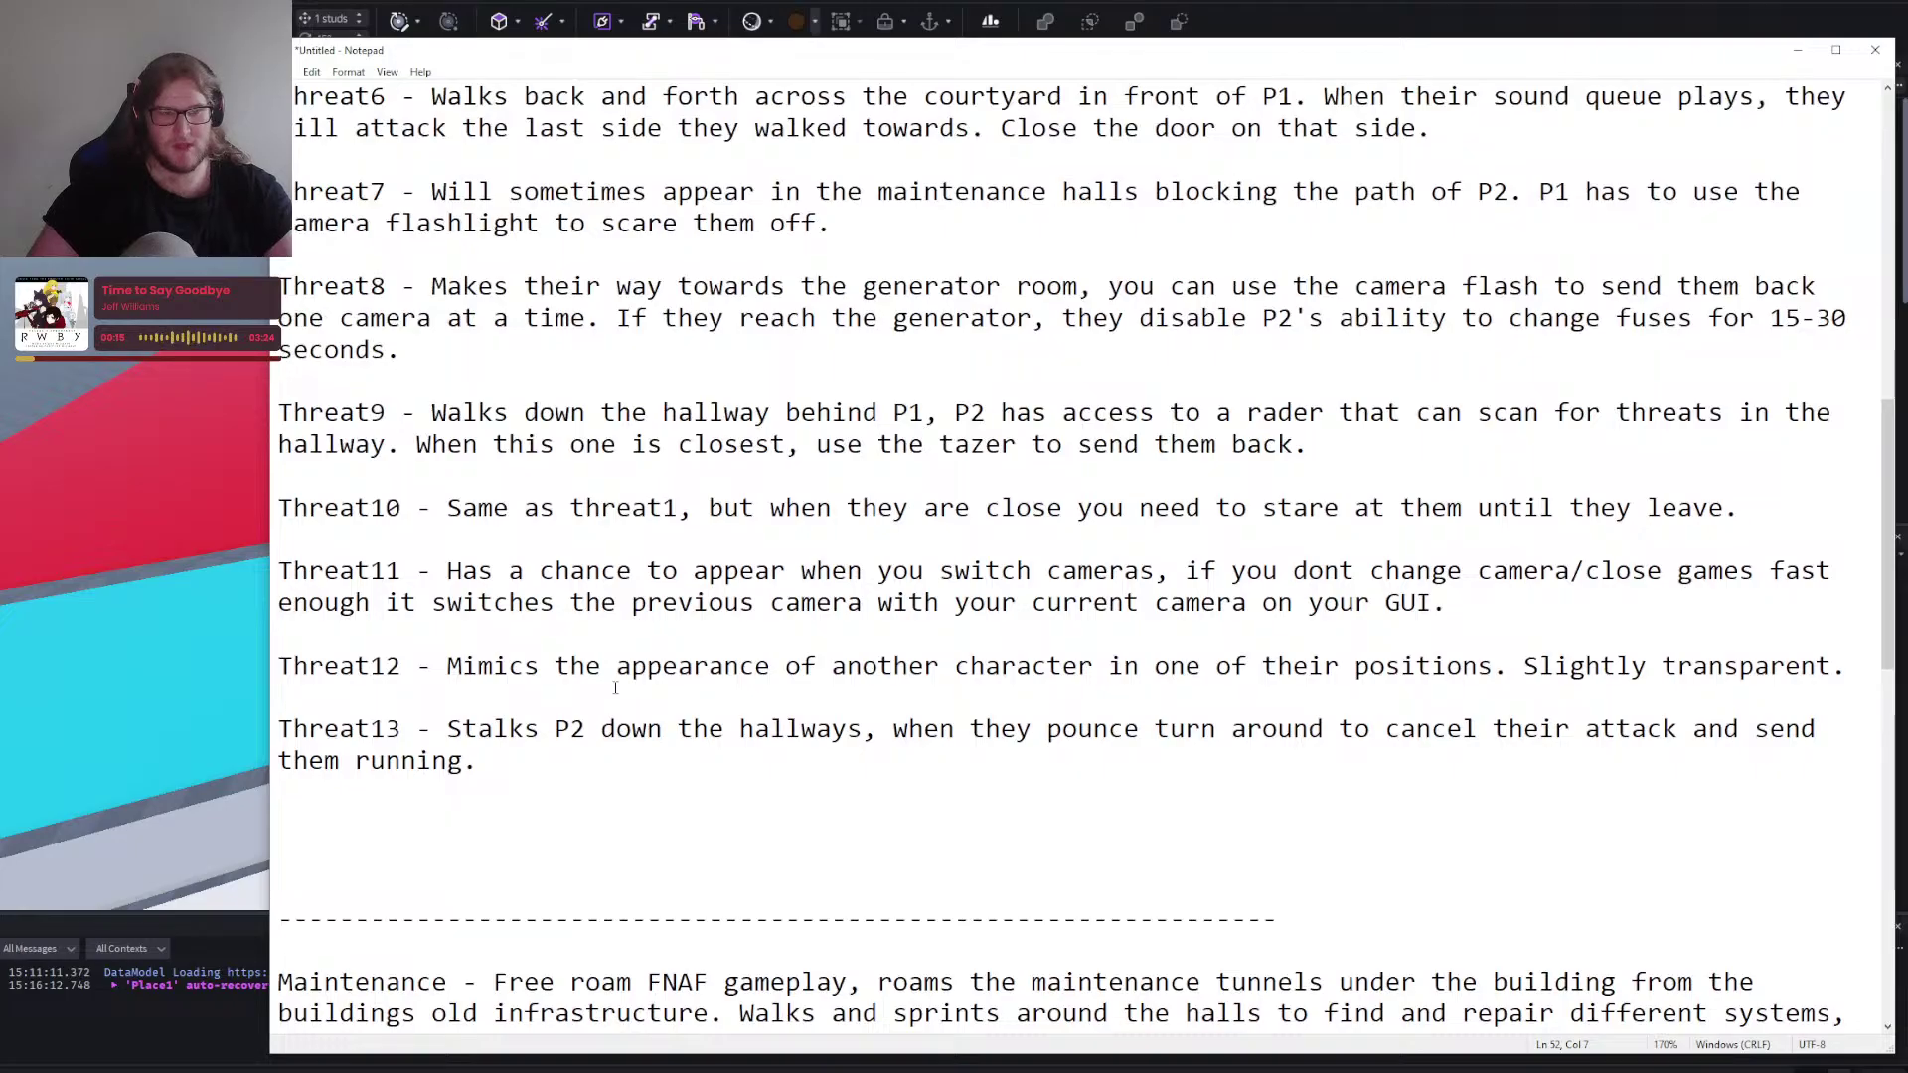
Start a new "Threat14 -" entry below Threat13, separated by a blank line.
click(615, 767)
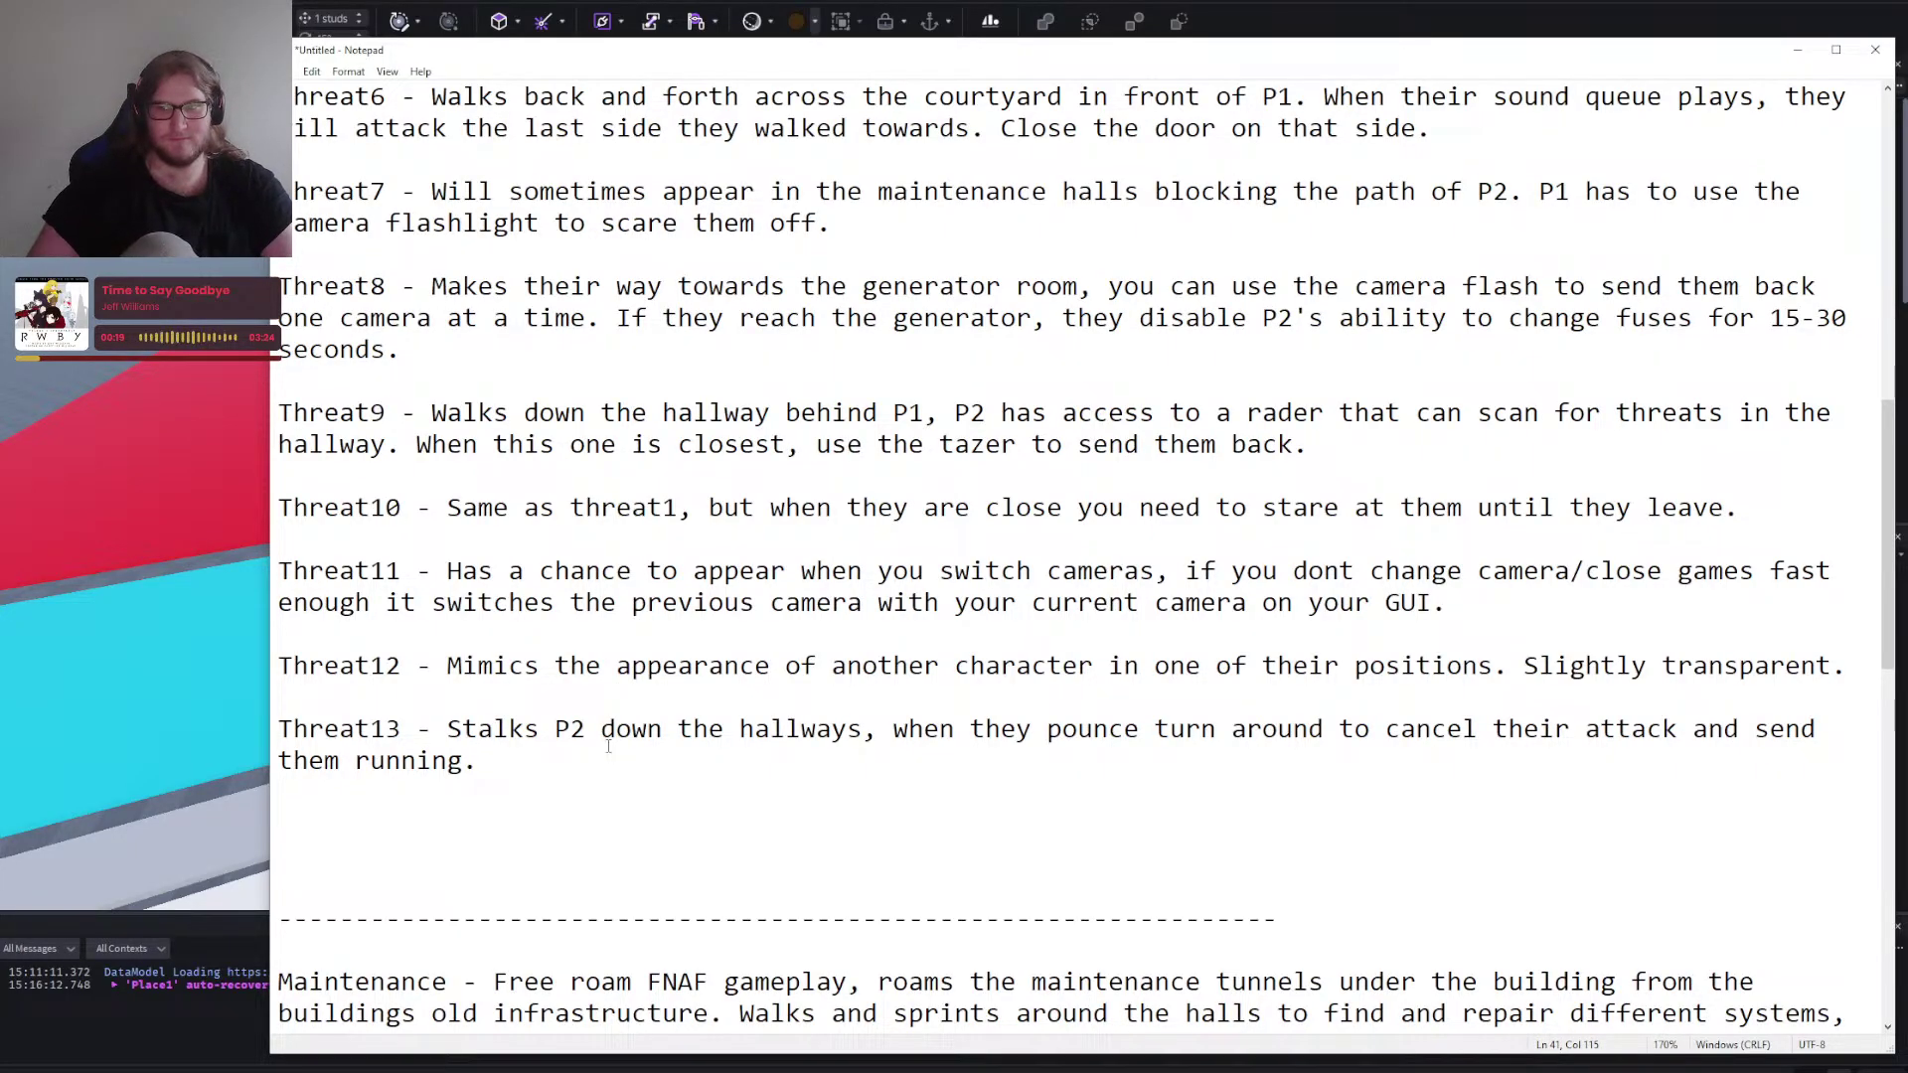
key(Return)
key(Return)
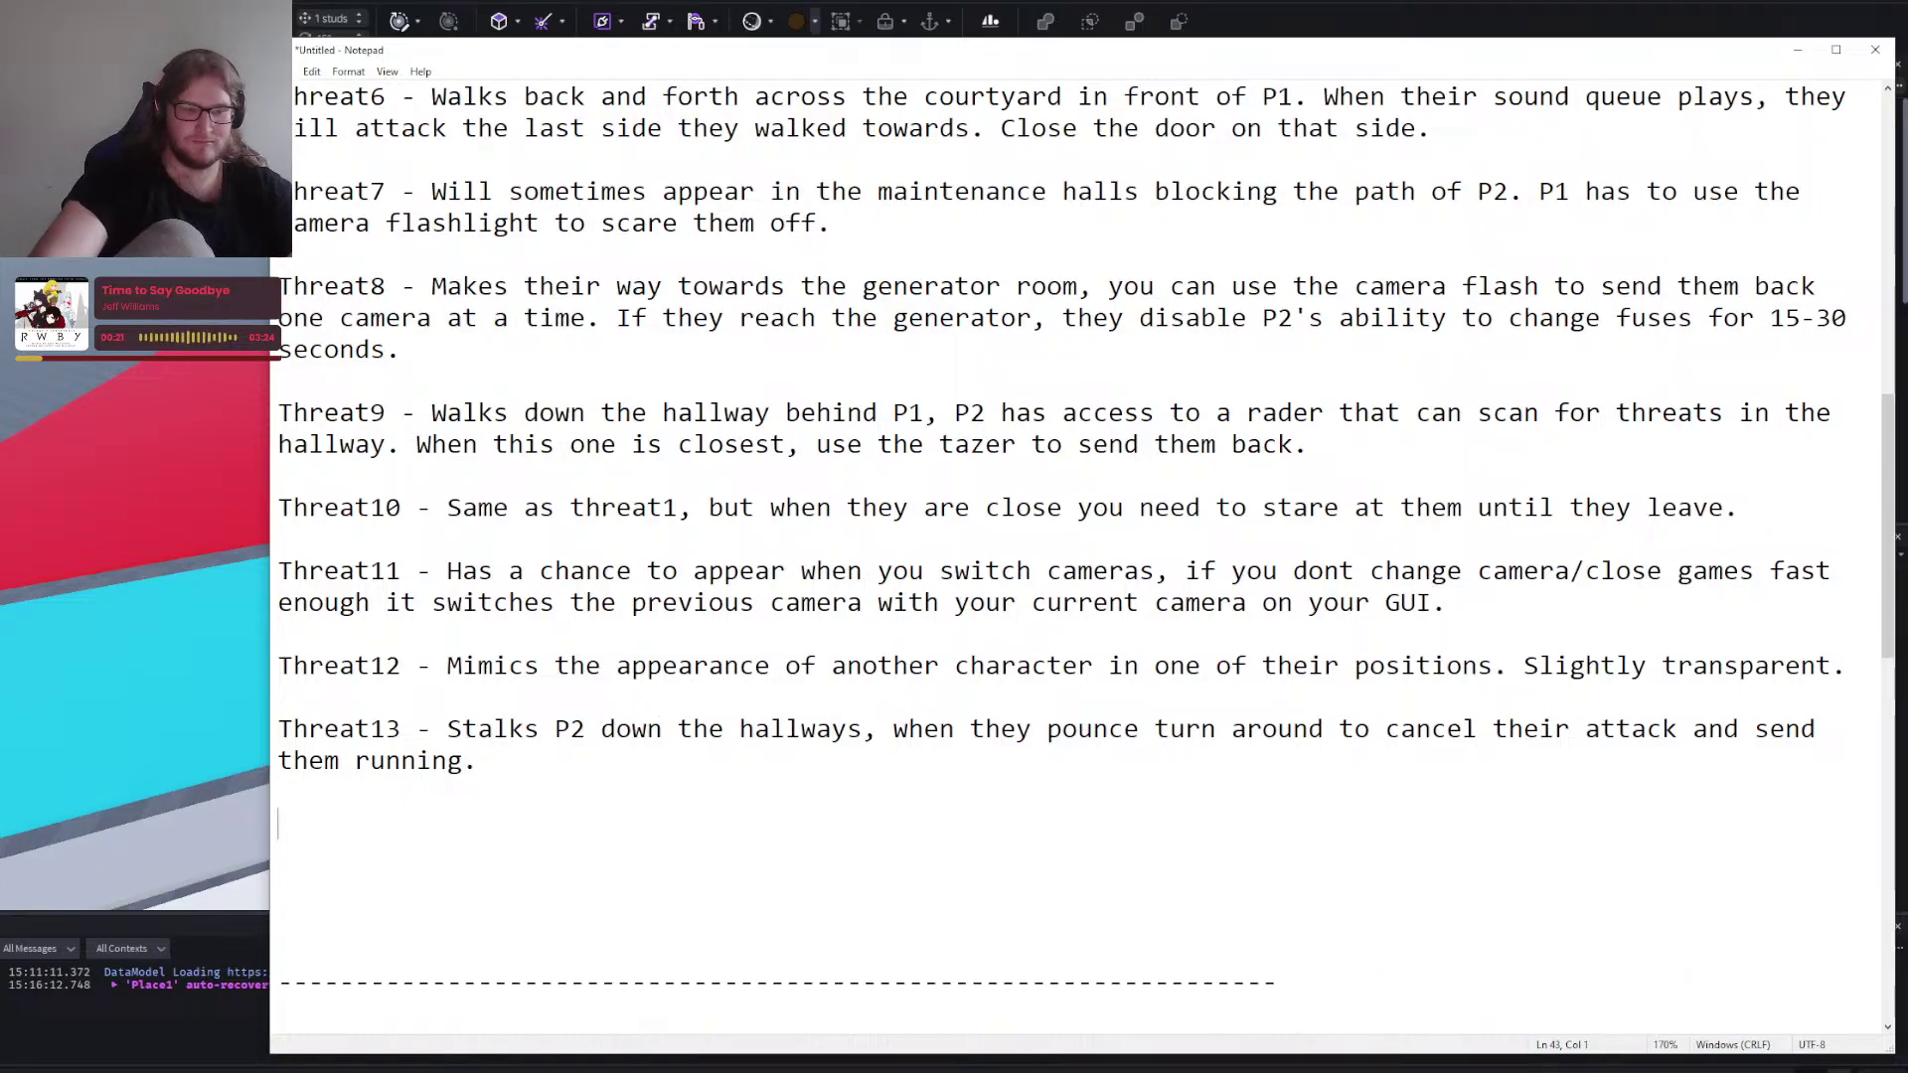
text(Threat1)
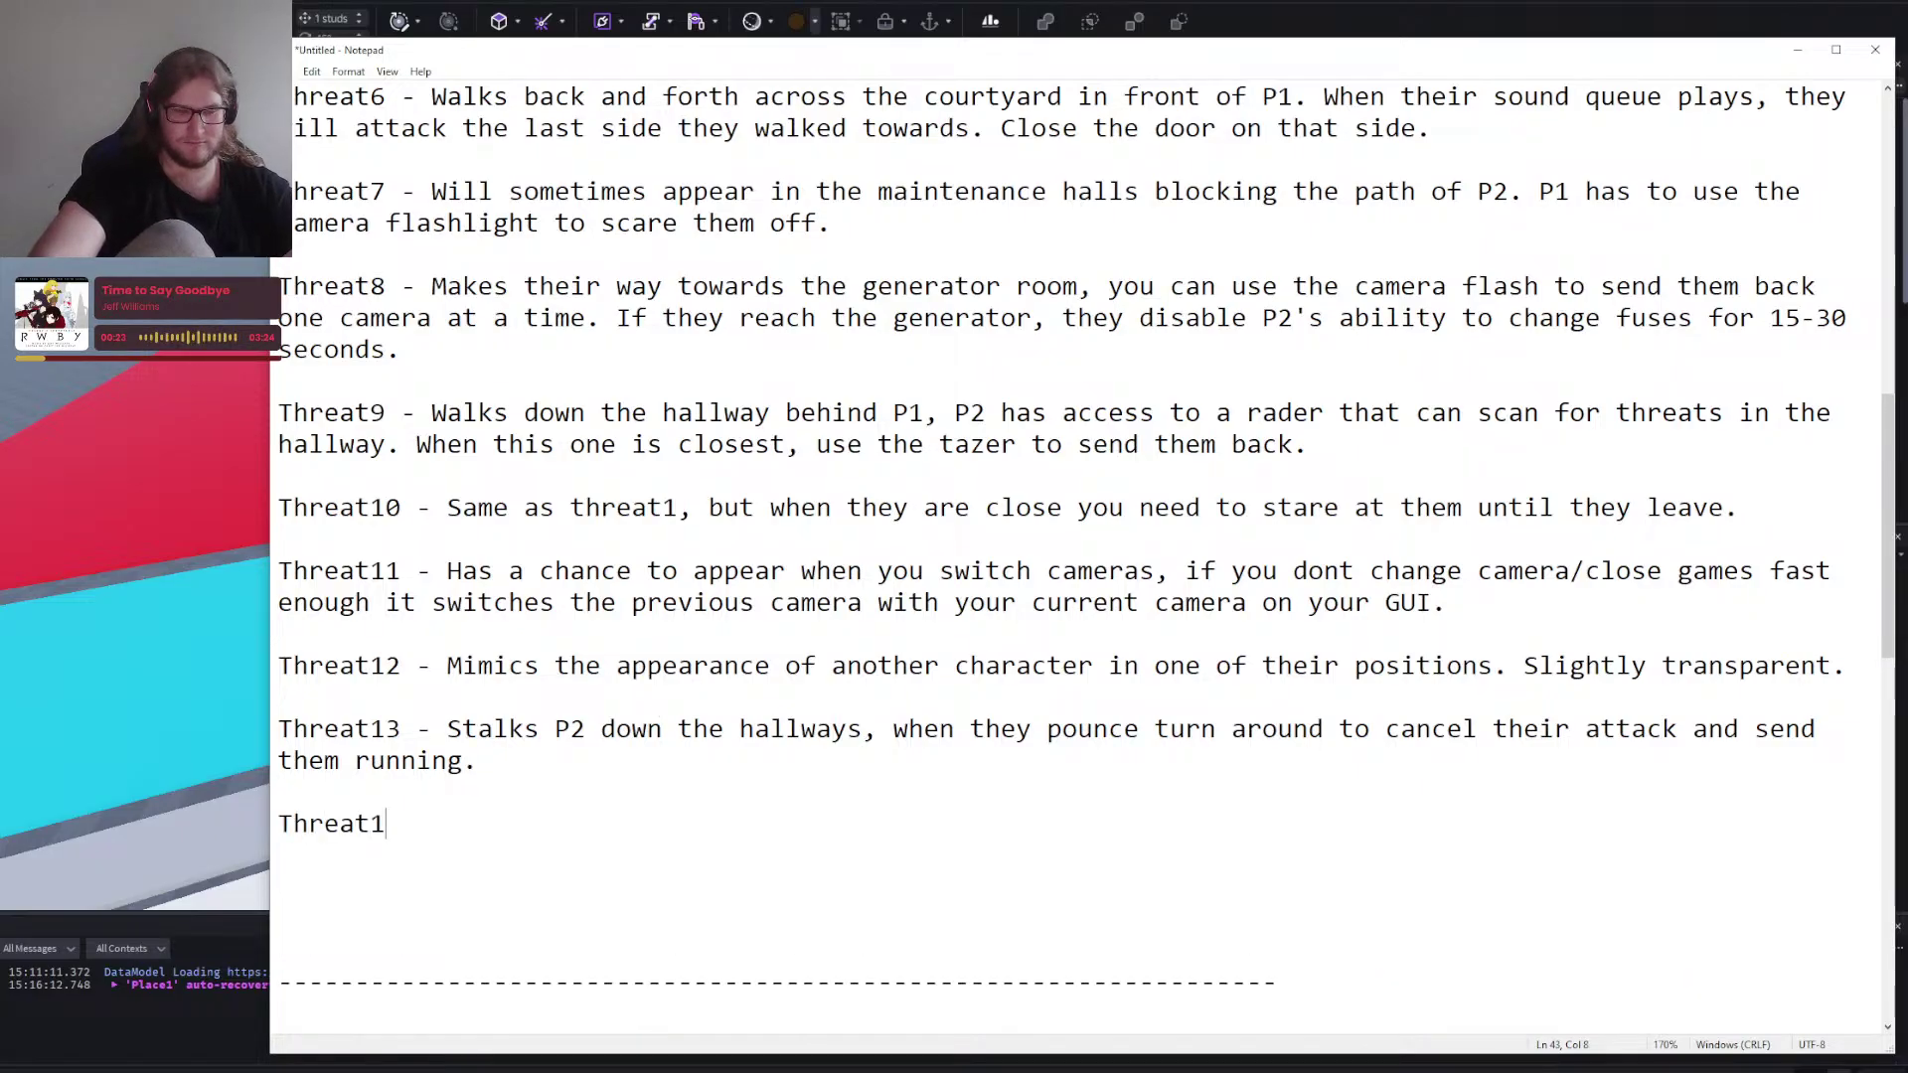
text(4 - )
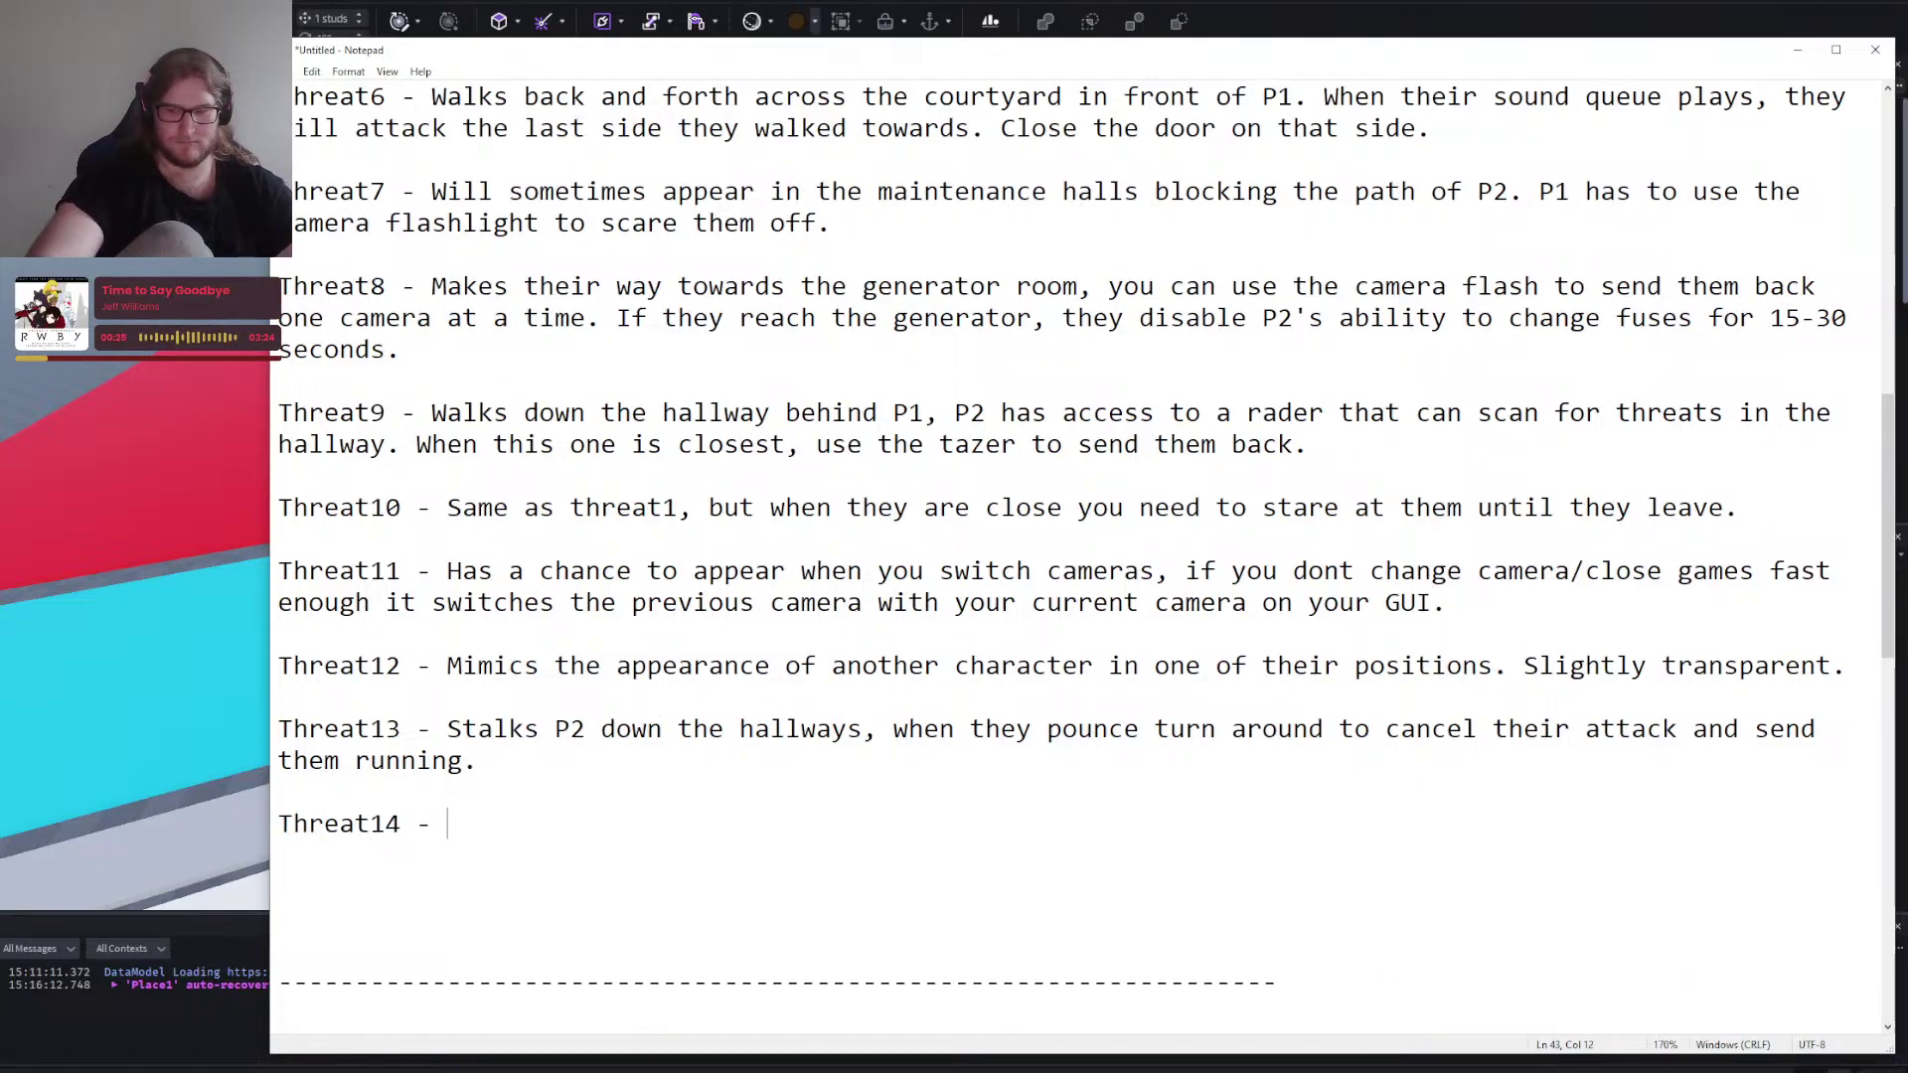
Describe Threat14 as "Makes their way through the vent system to your office. P2 can tell P1 when they are close and close the vent.".
text(Makes their way)
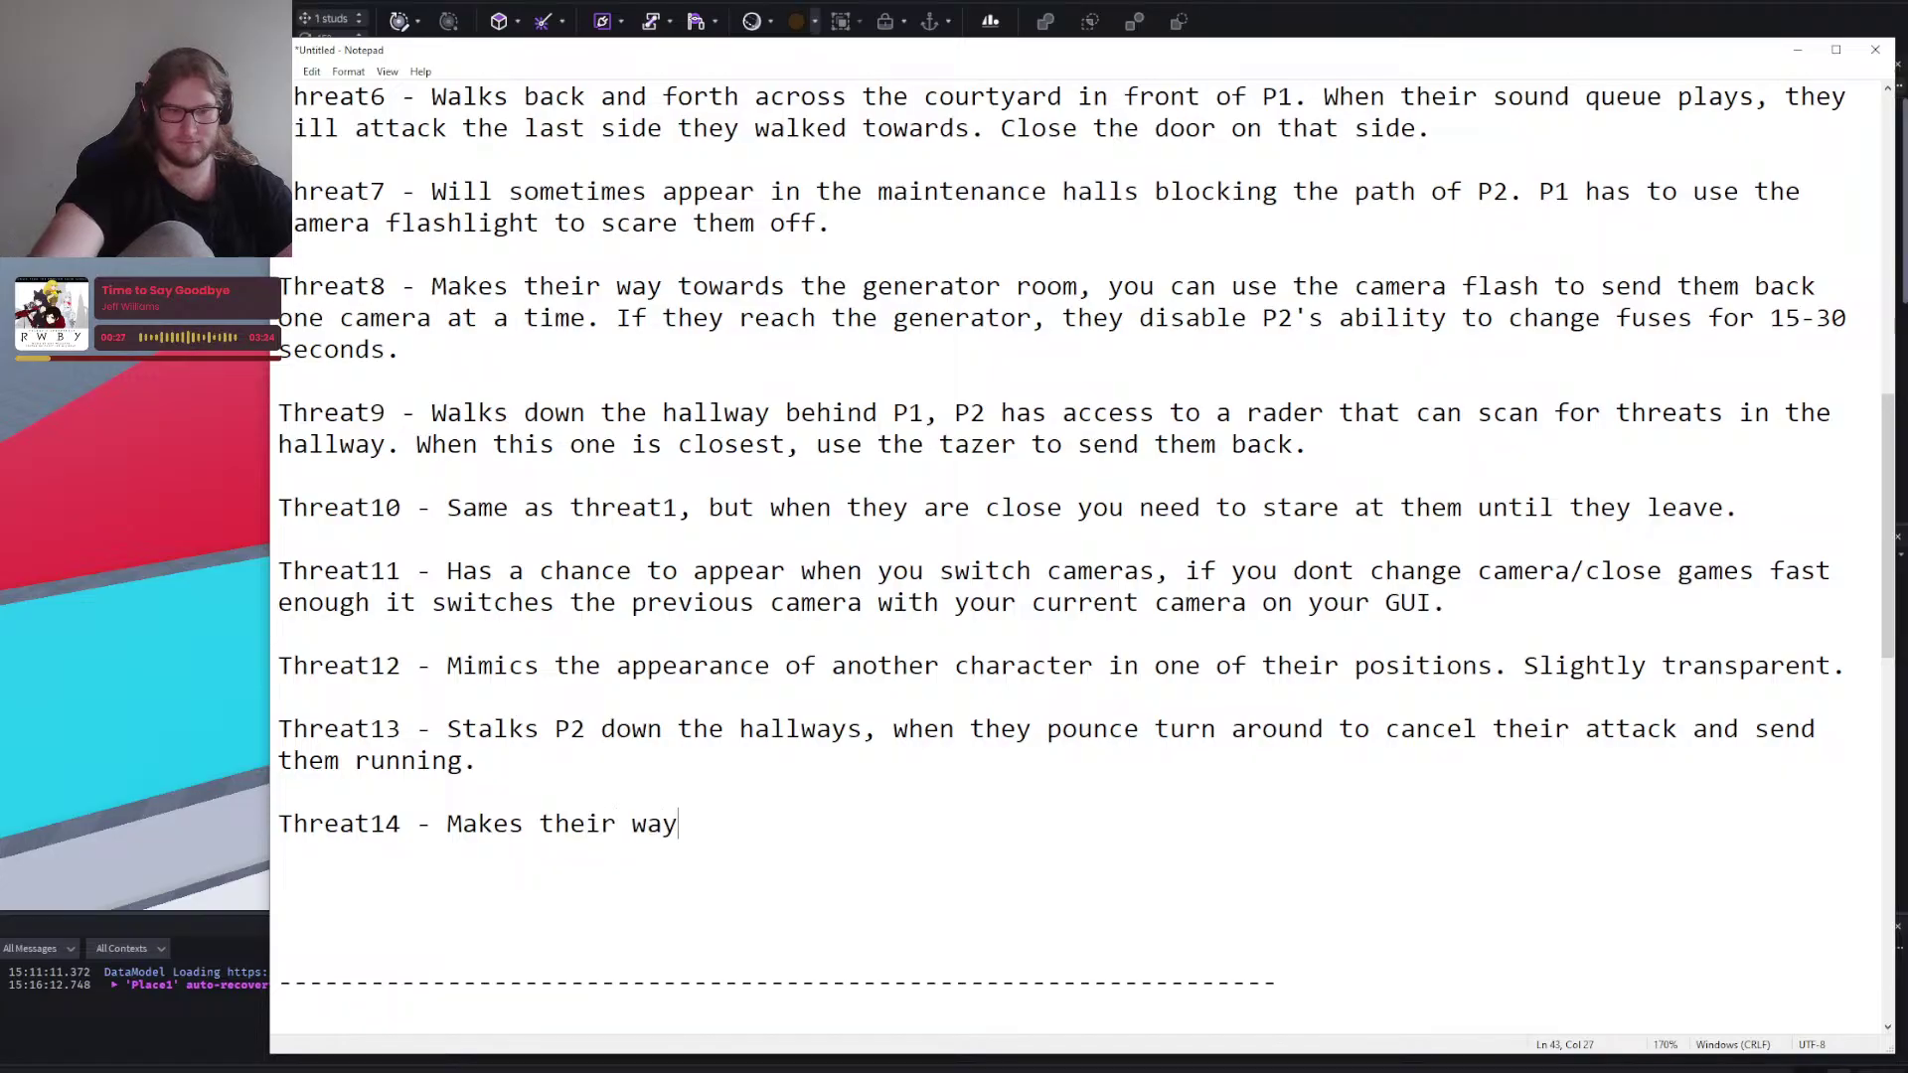
text( through the vent sy)
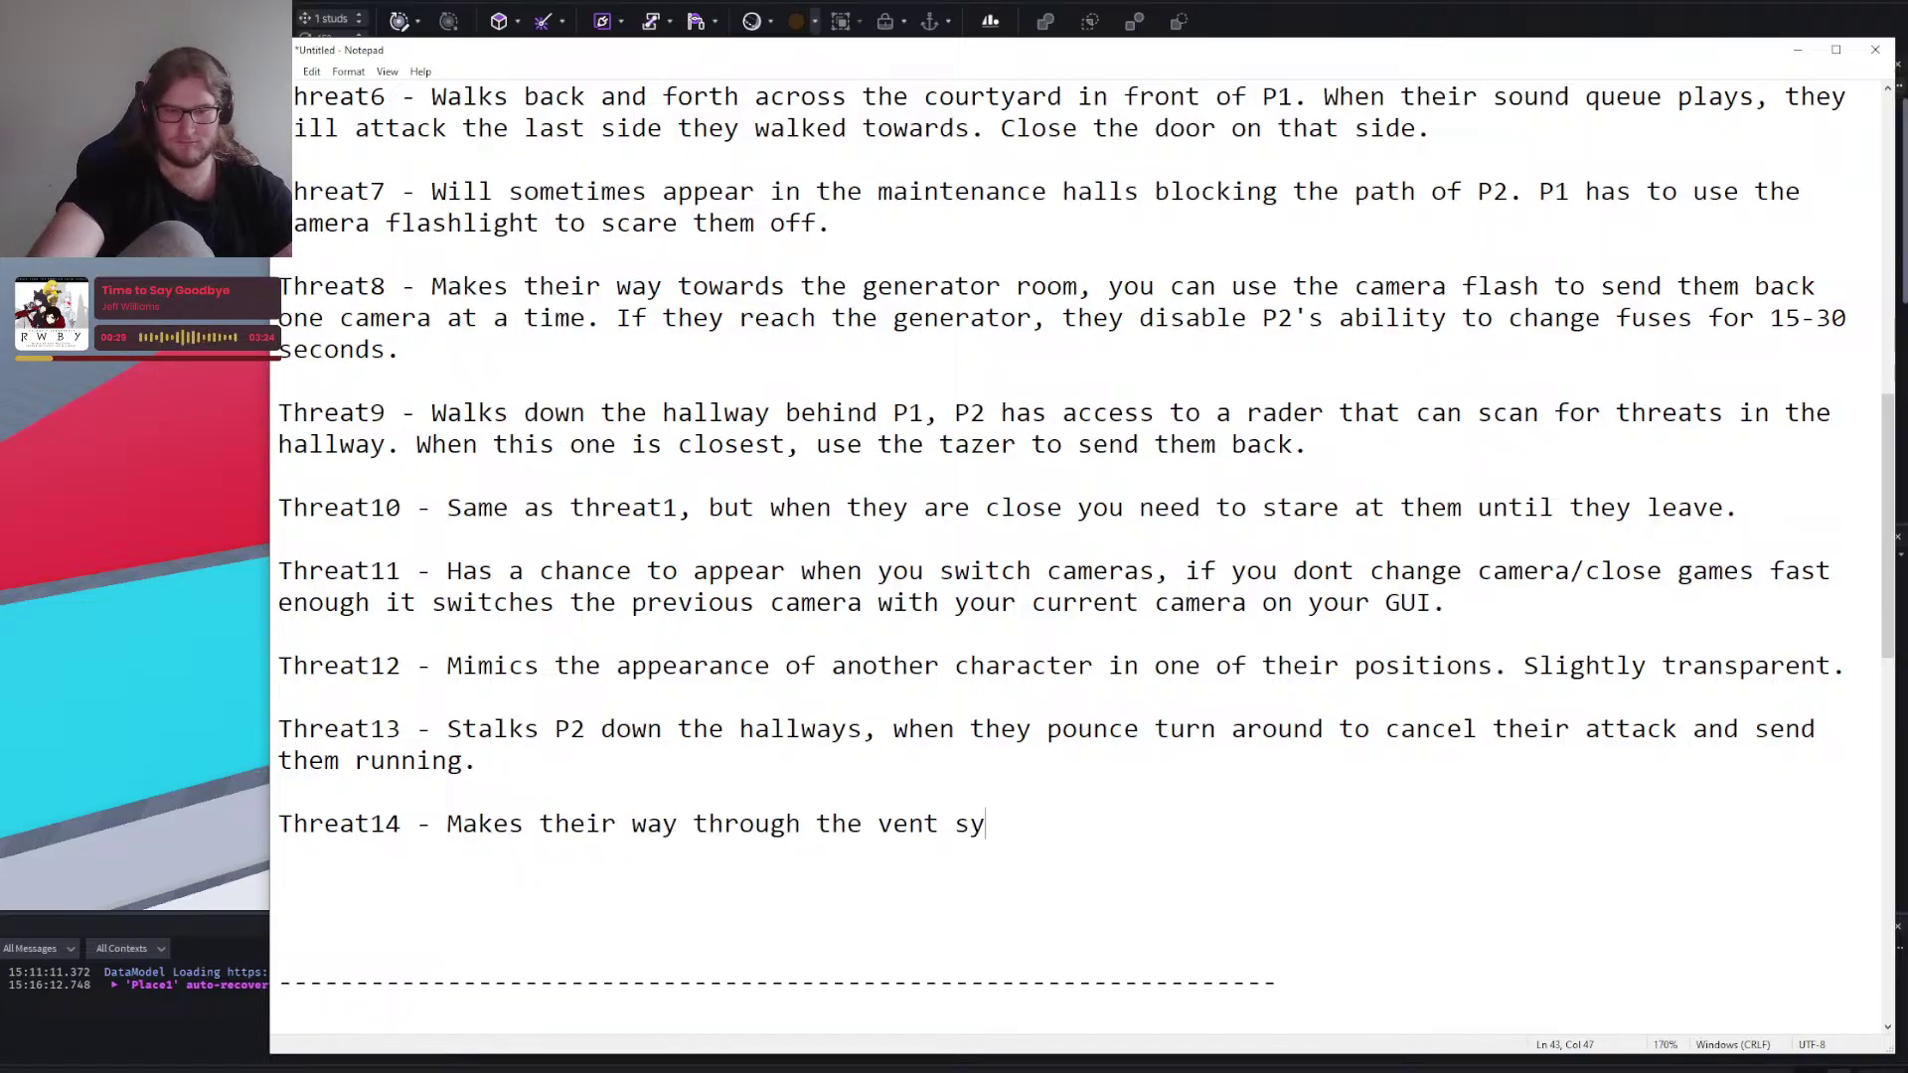
text(stem to your office. P2 can)
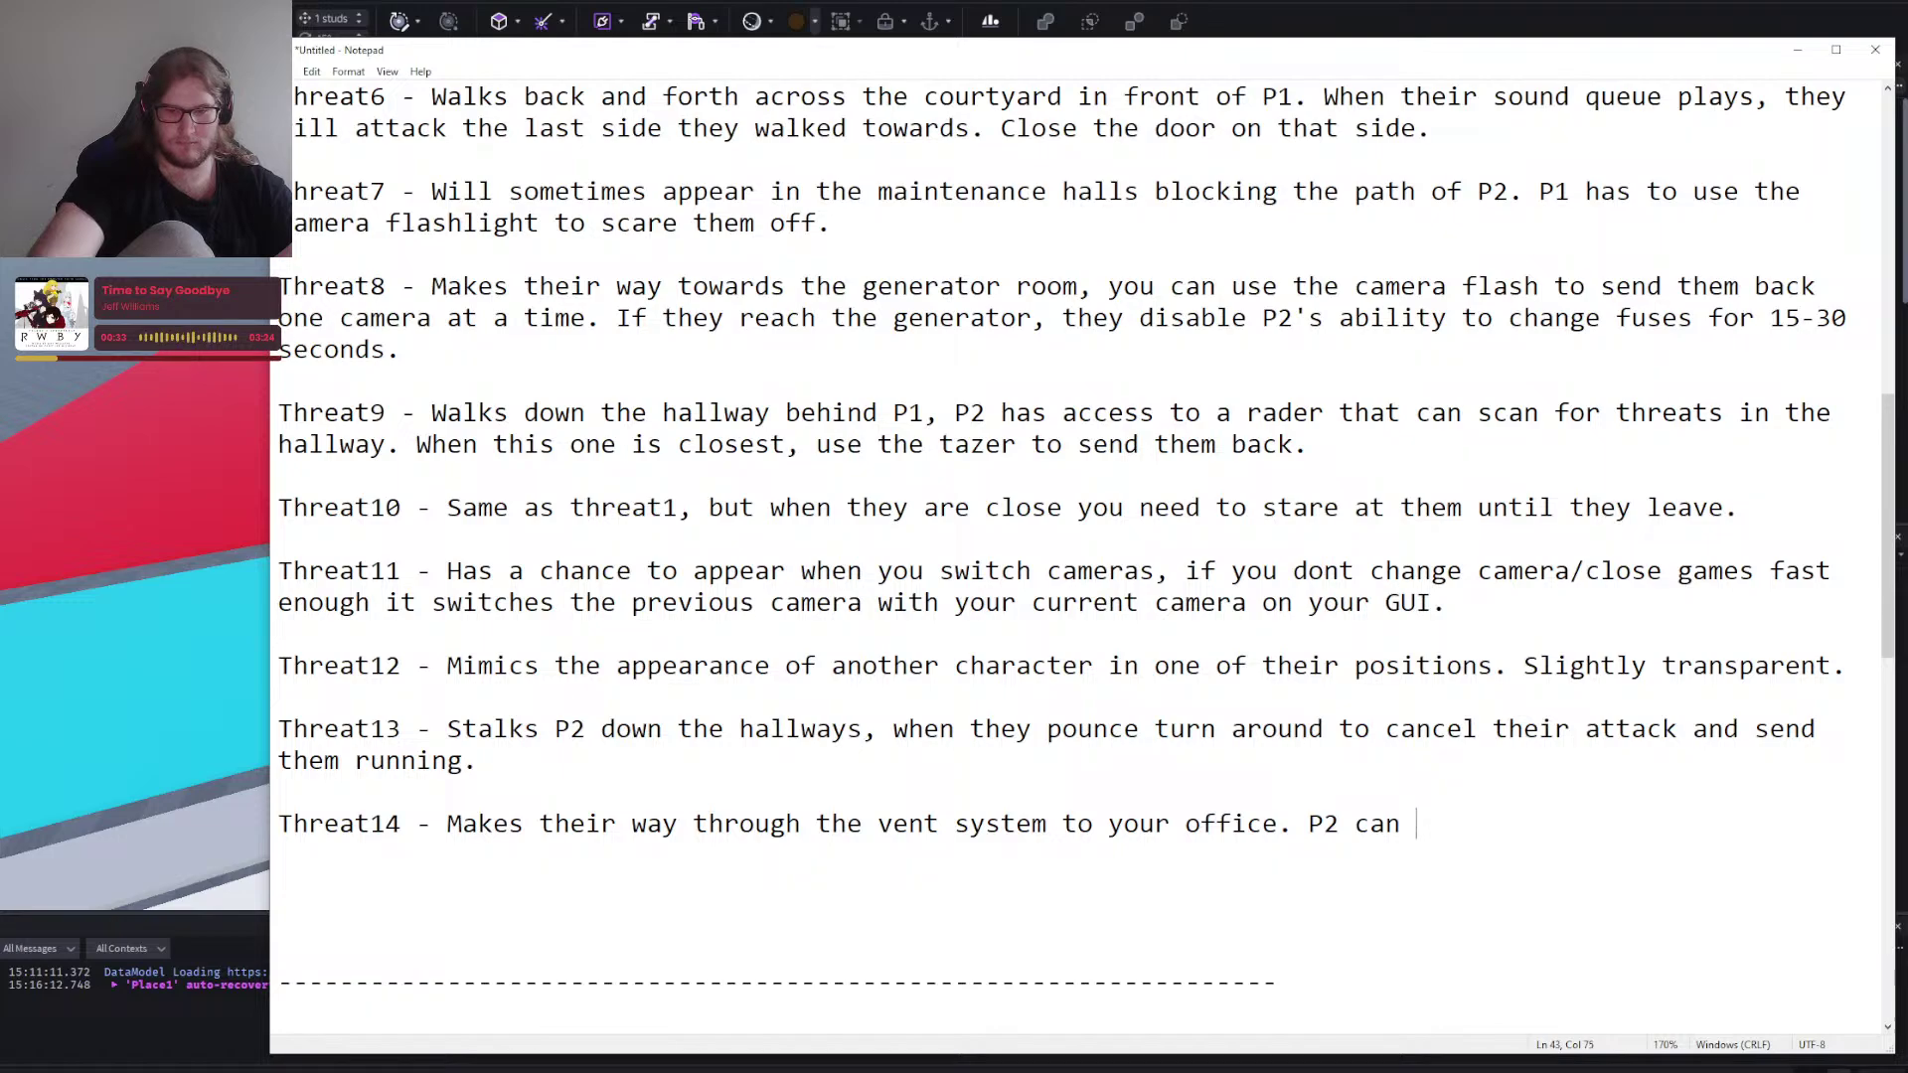
text( tell P1 when they are )
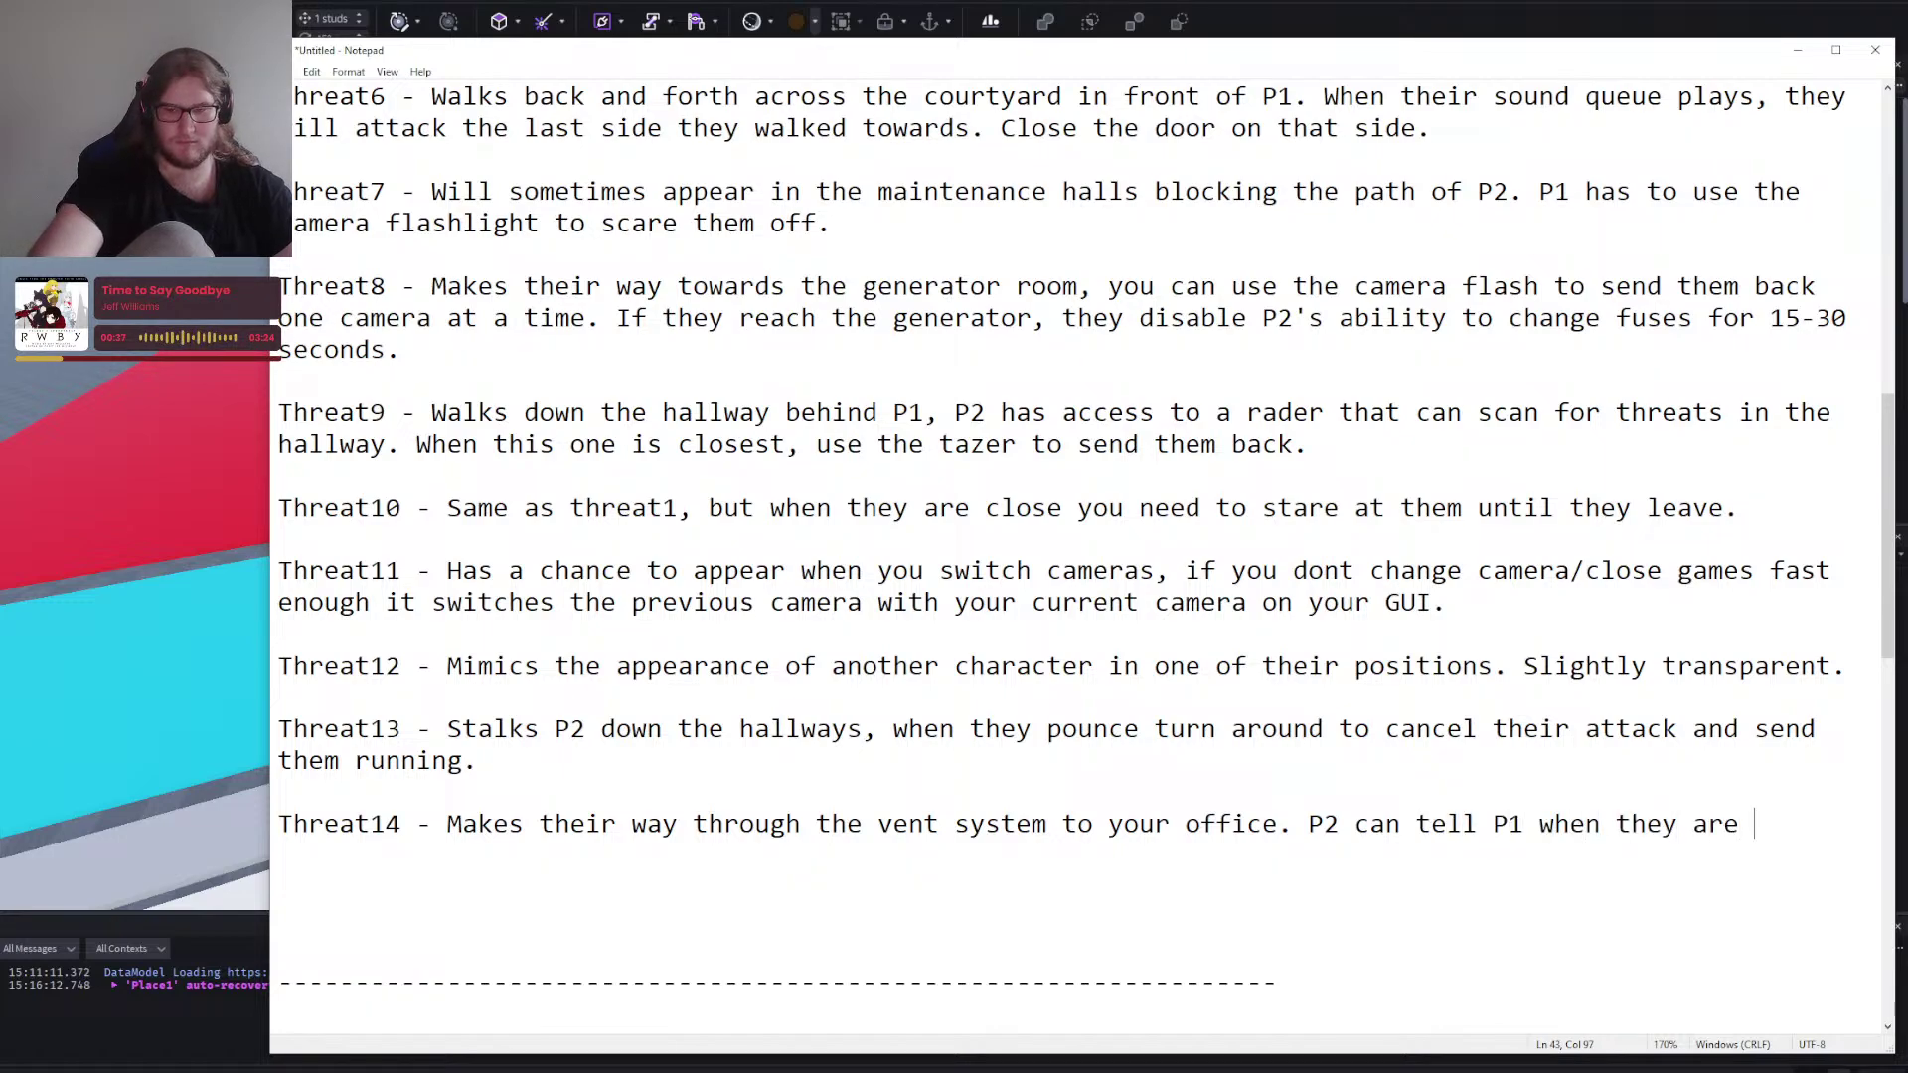
text(close and )
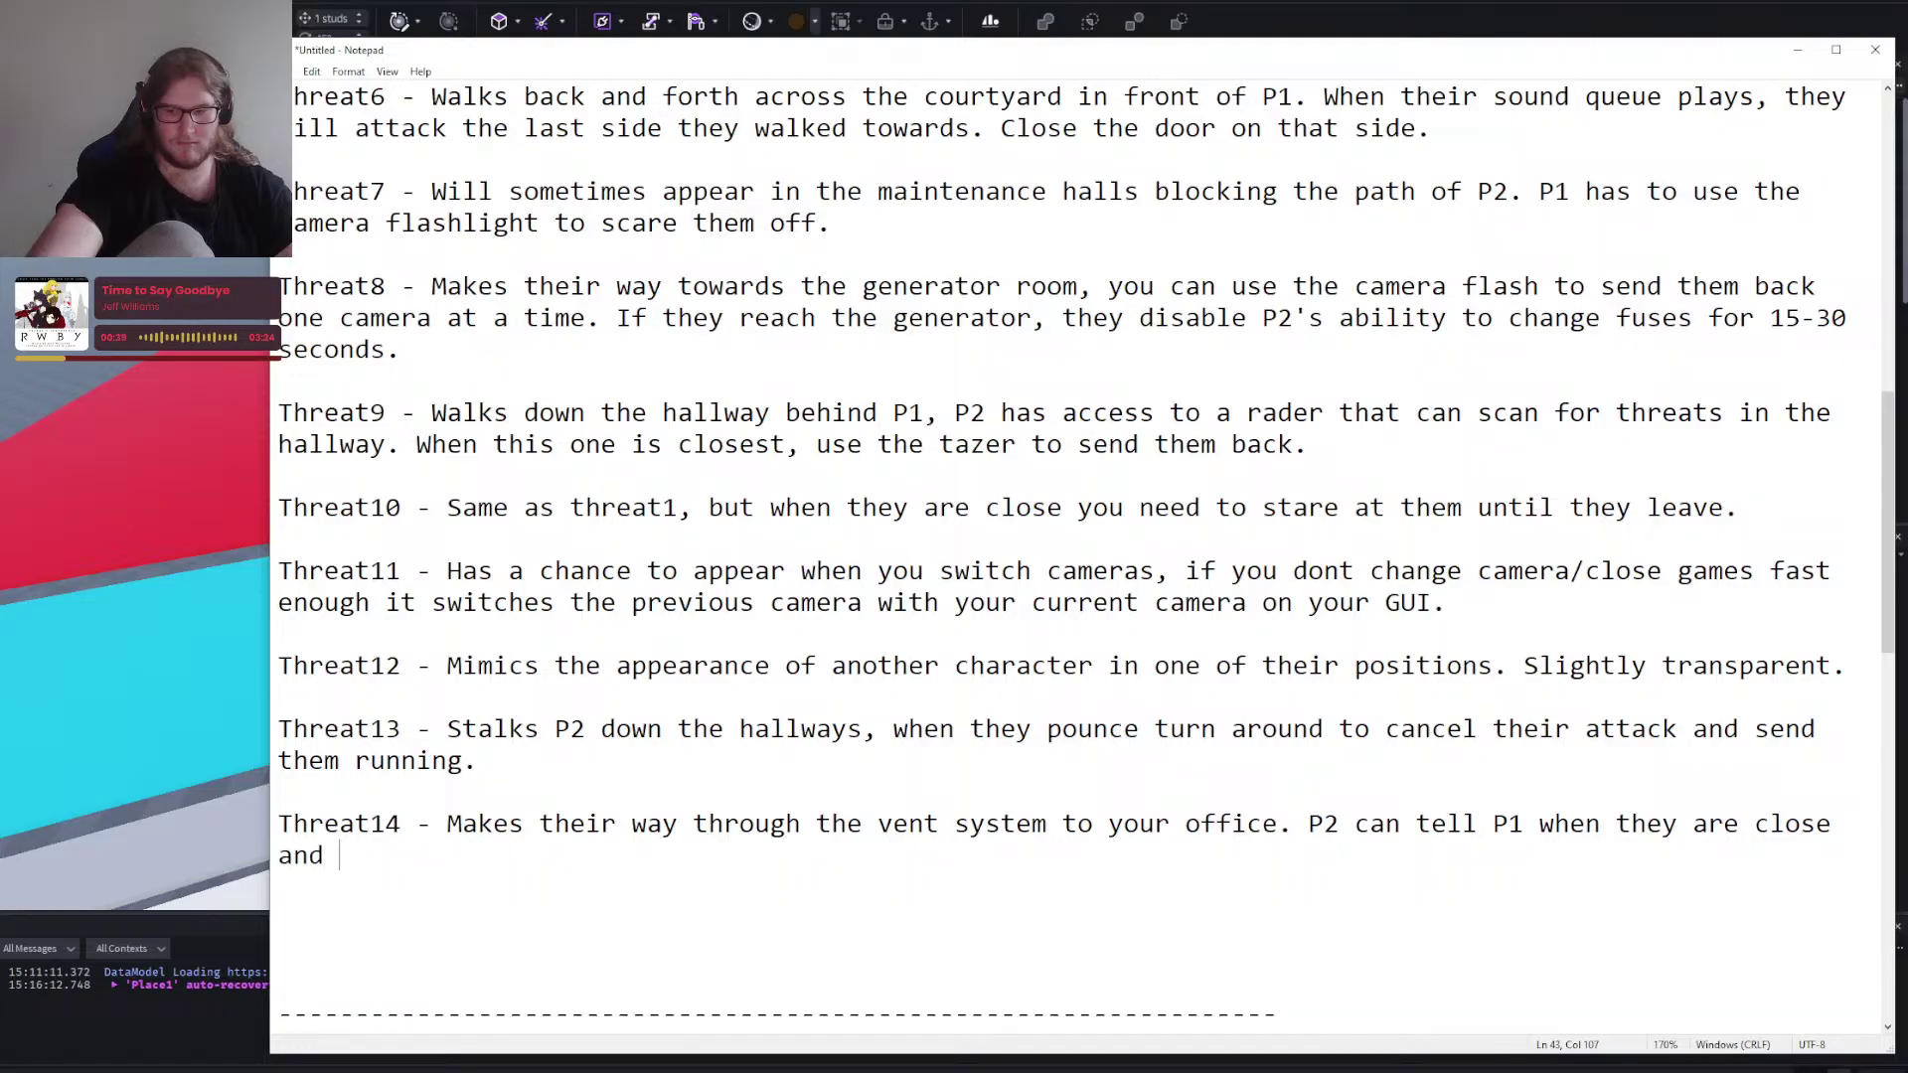
text(close the)
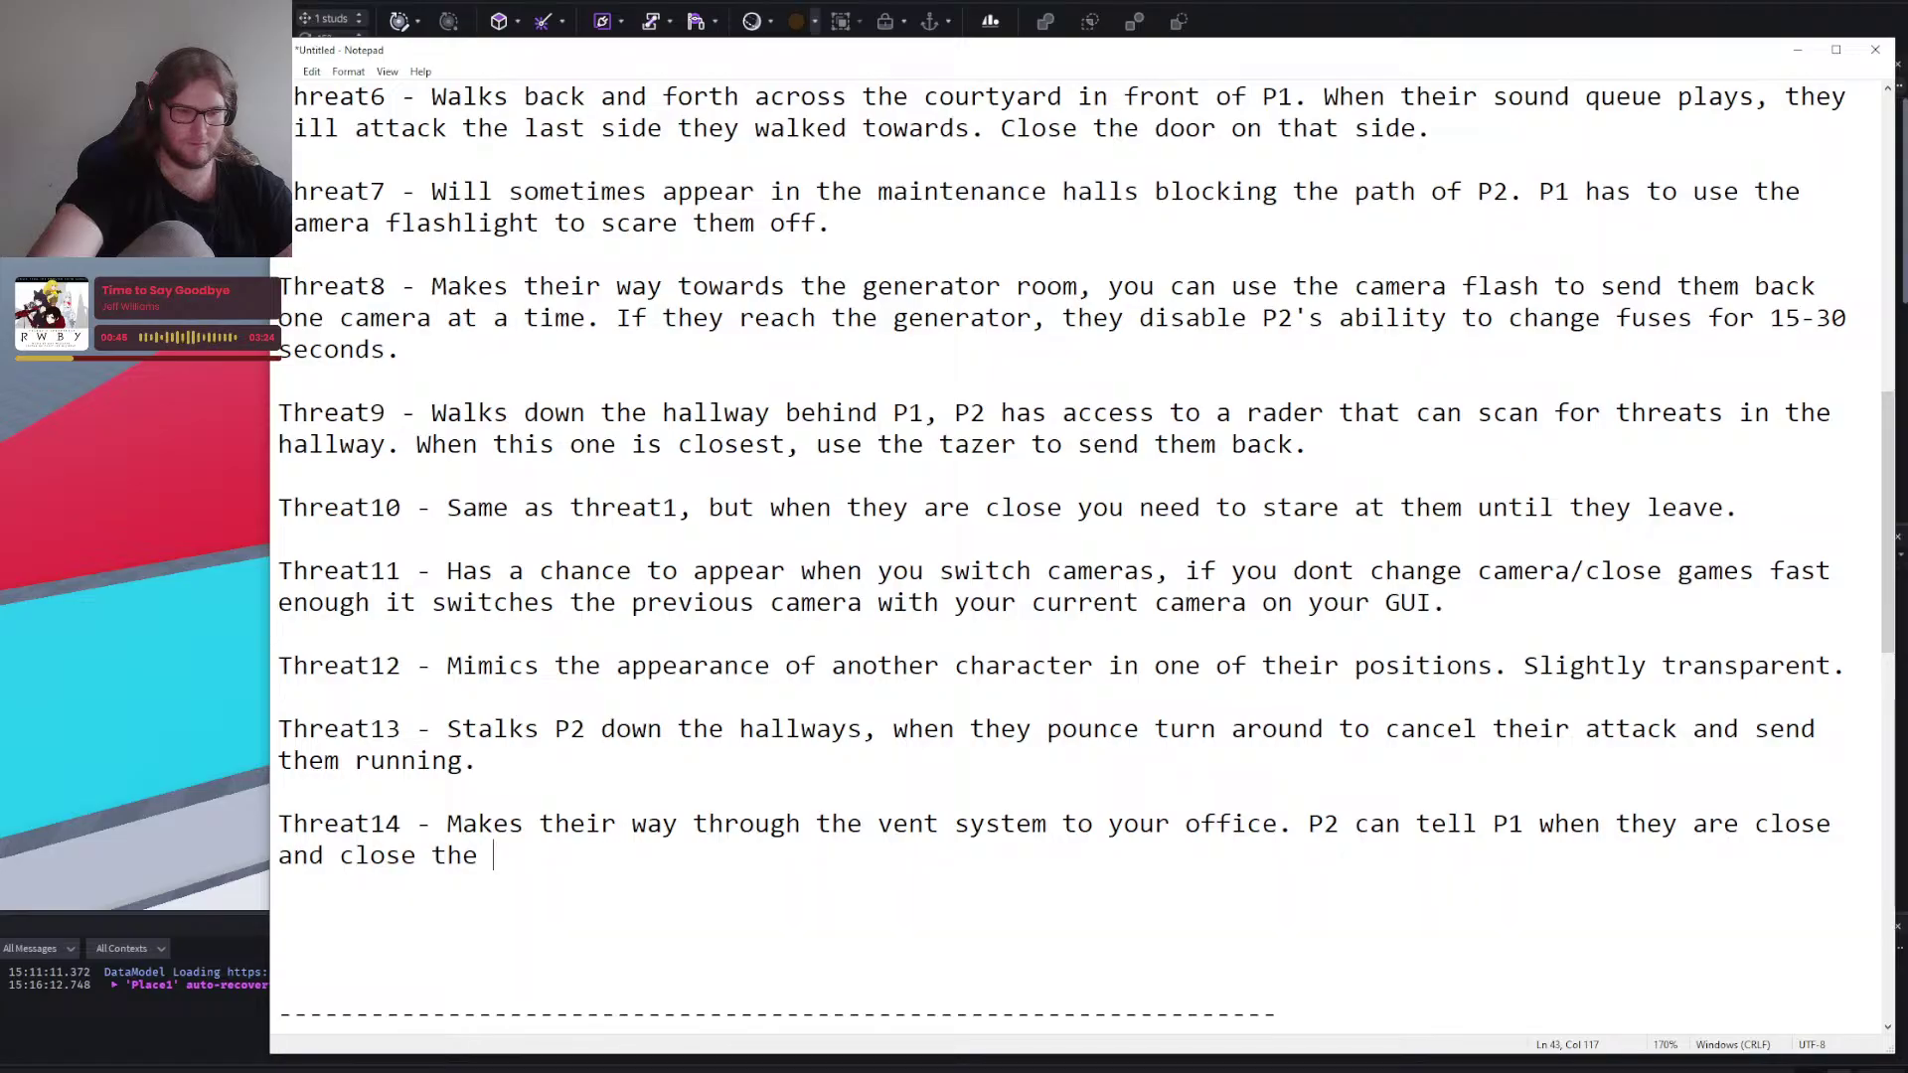
text( vent.)
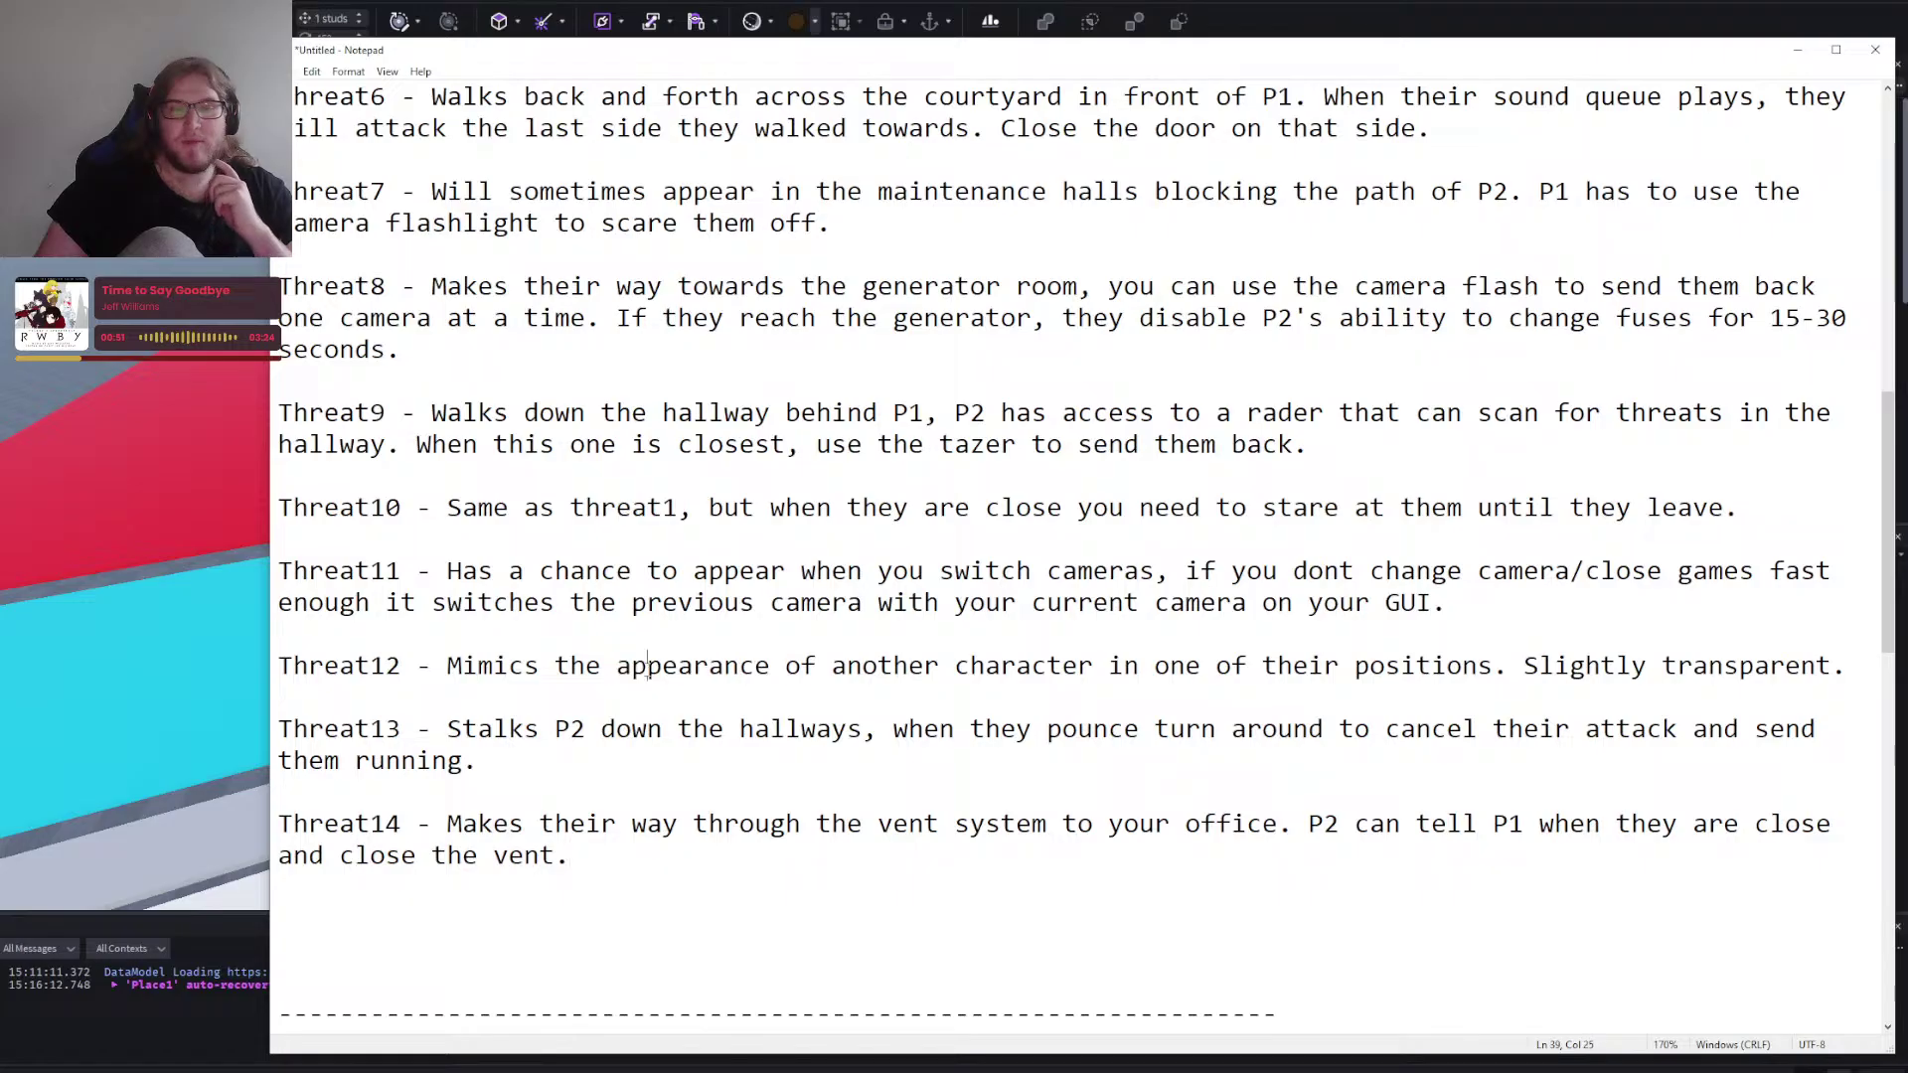
click(778, 644)
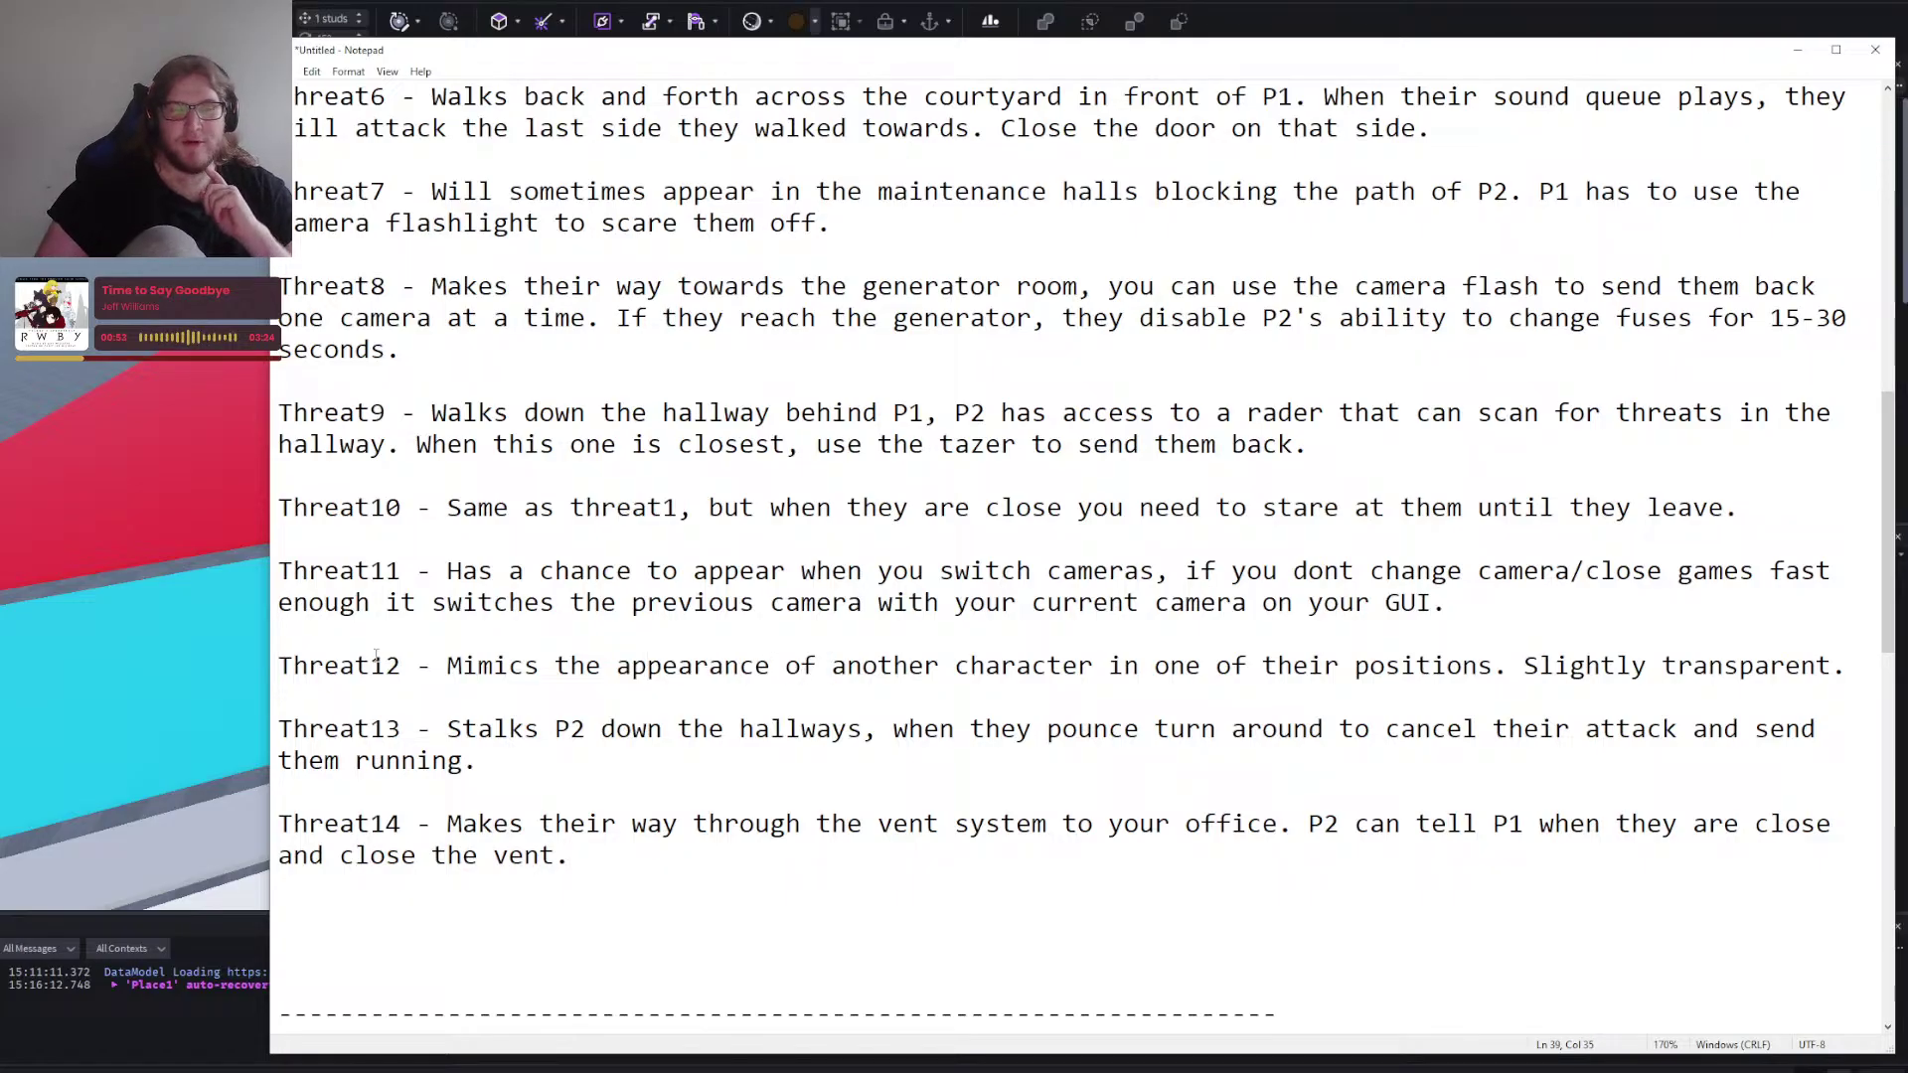
drag(415, 663, 1234, 663)
click(1699, 655)
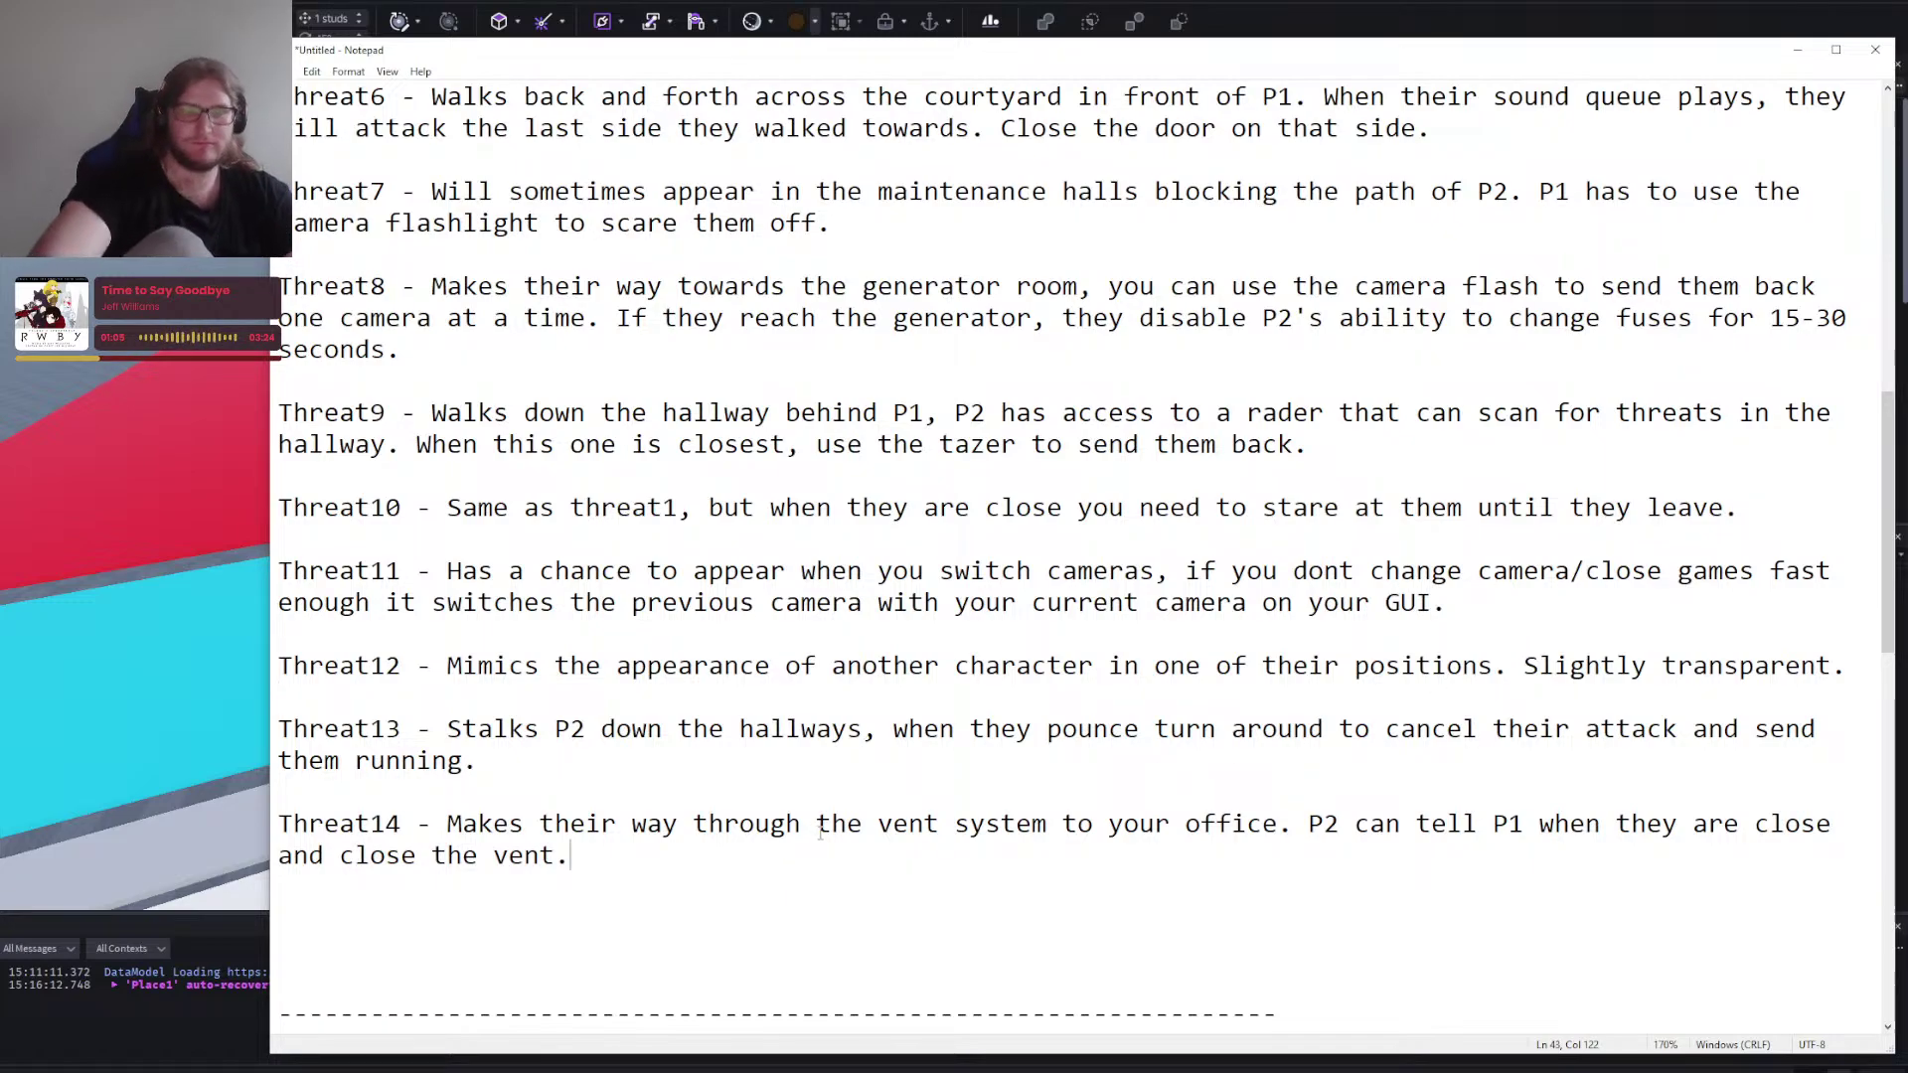
Start a new "Threat15 -" entry below Threat14, separated by a blank line.
key(Return)
key(Return)
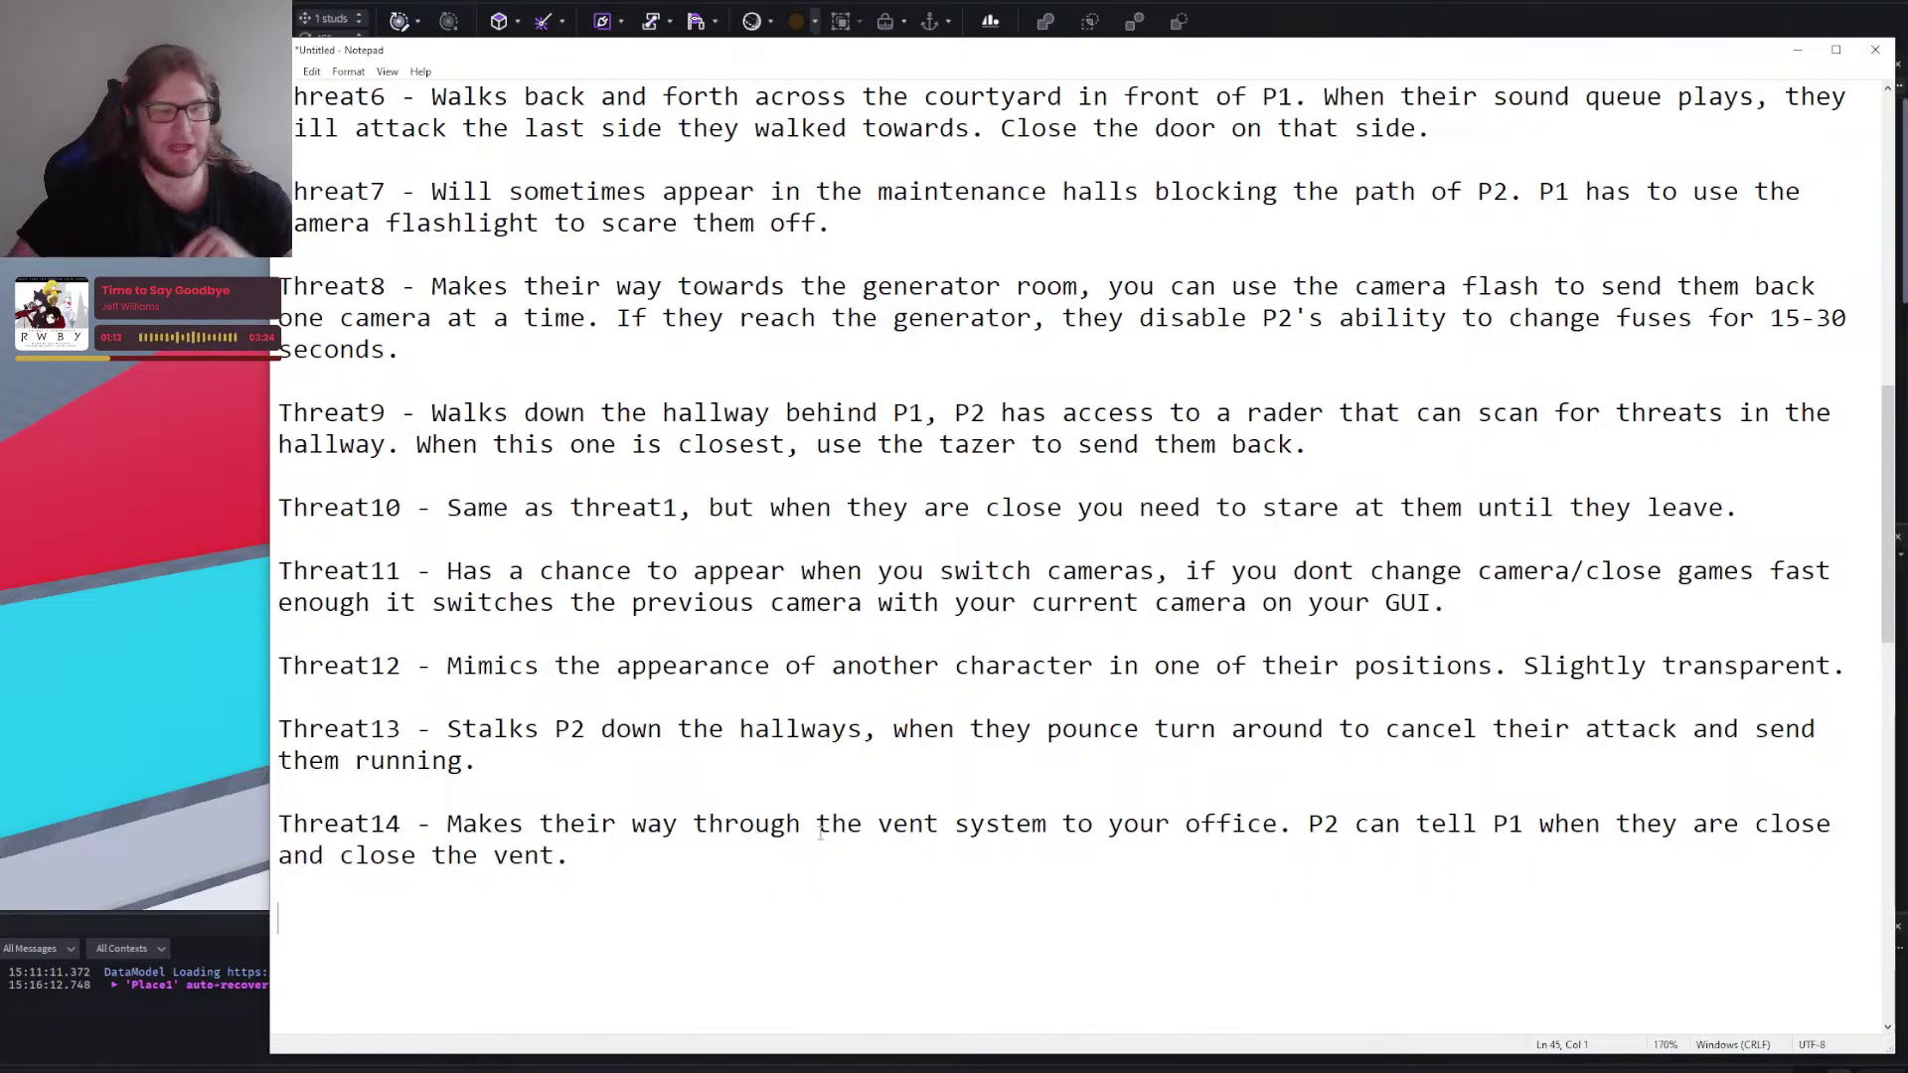
text(T)
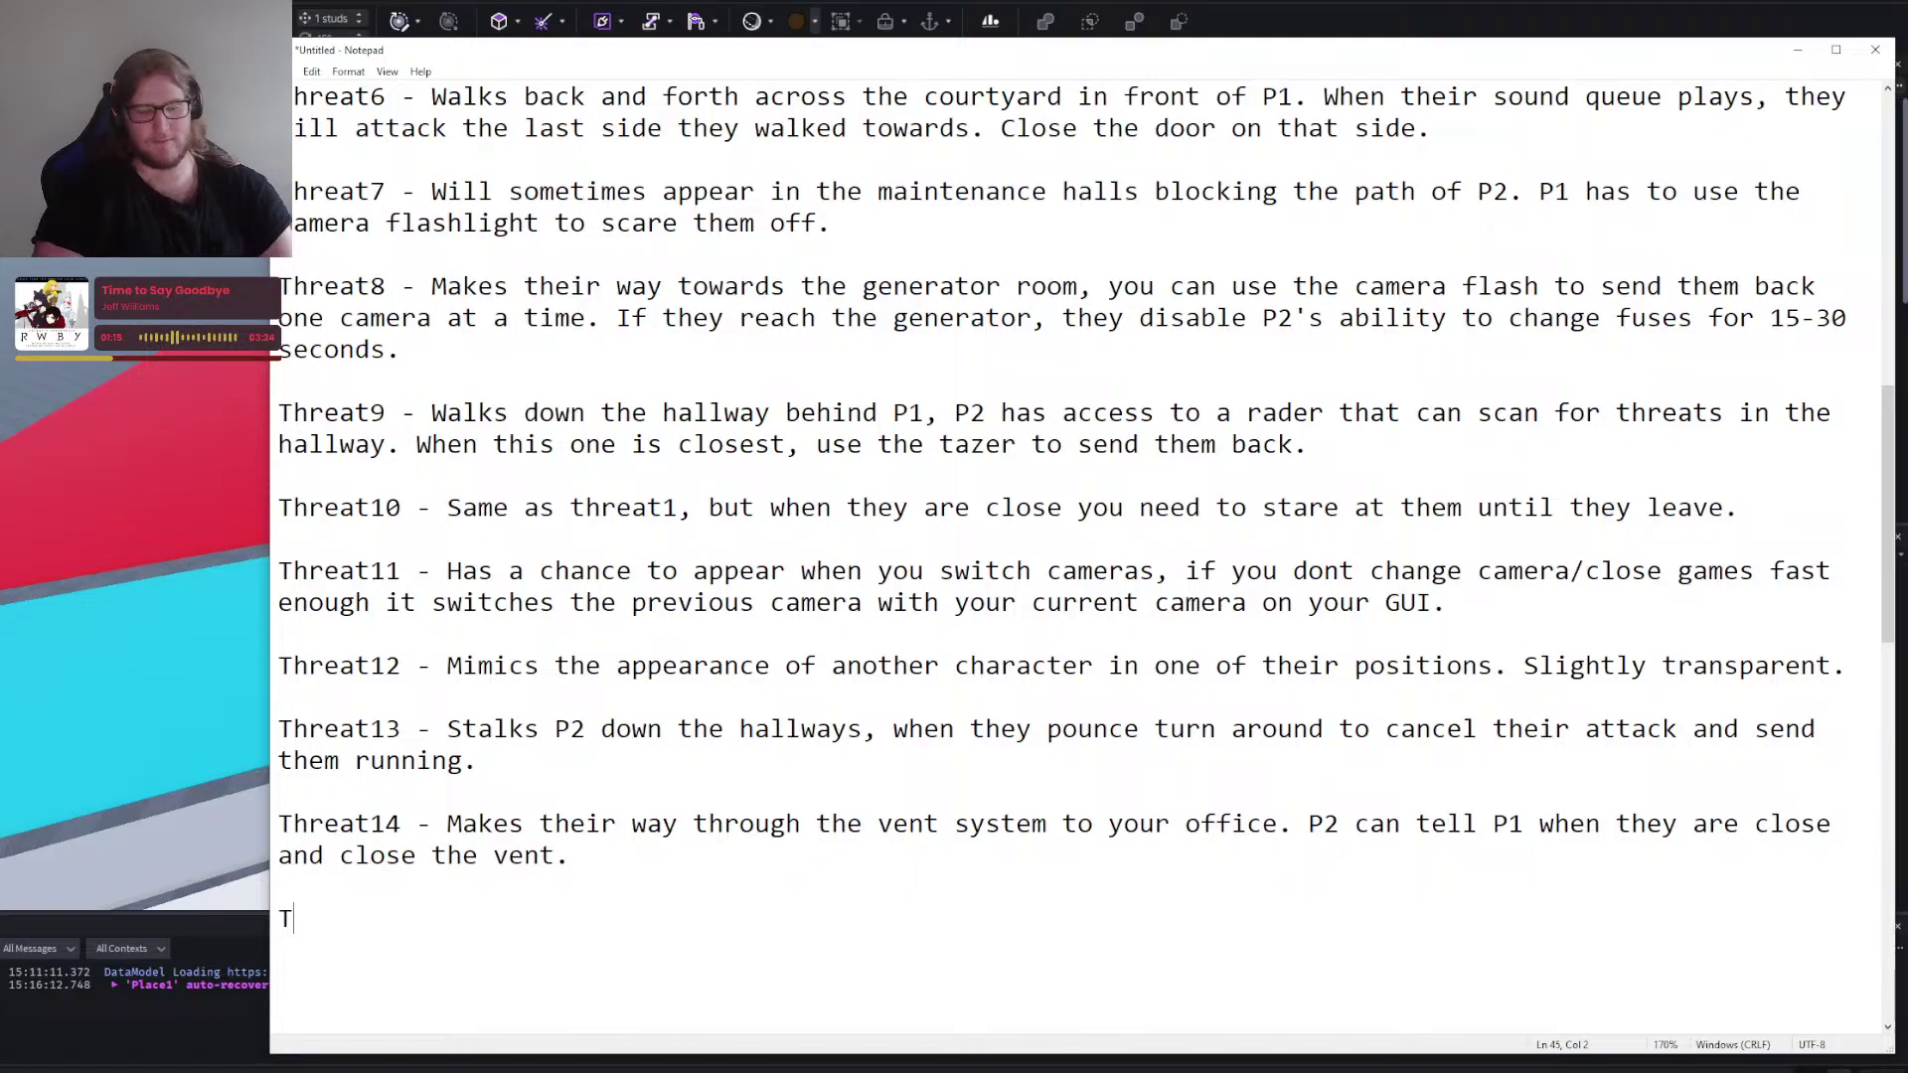
text(hreat15 -)
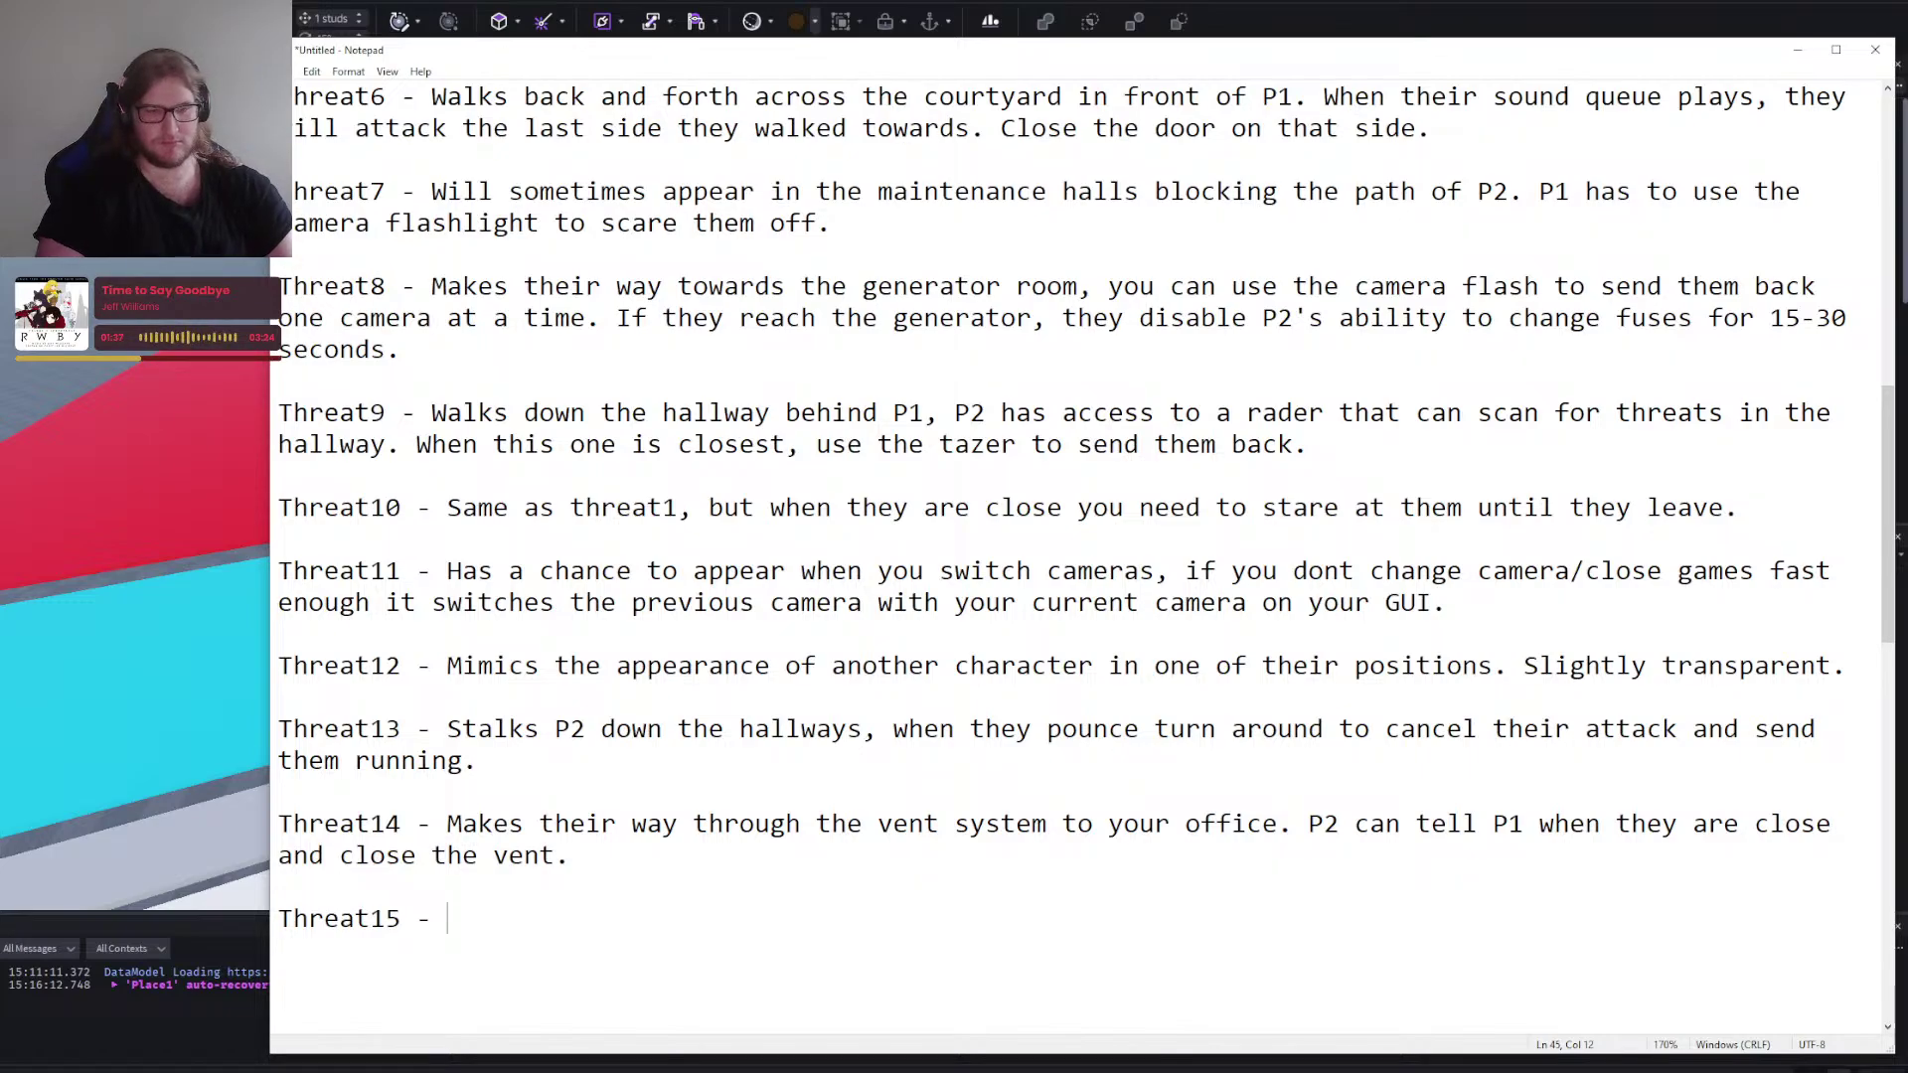
Describe Threat15 as "Drops into your office from the vent, close both doors and the vent to send them away. Can't be stopped before entering.".
scroll(660, 628, up, 10)
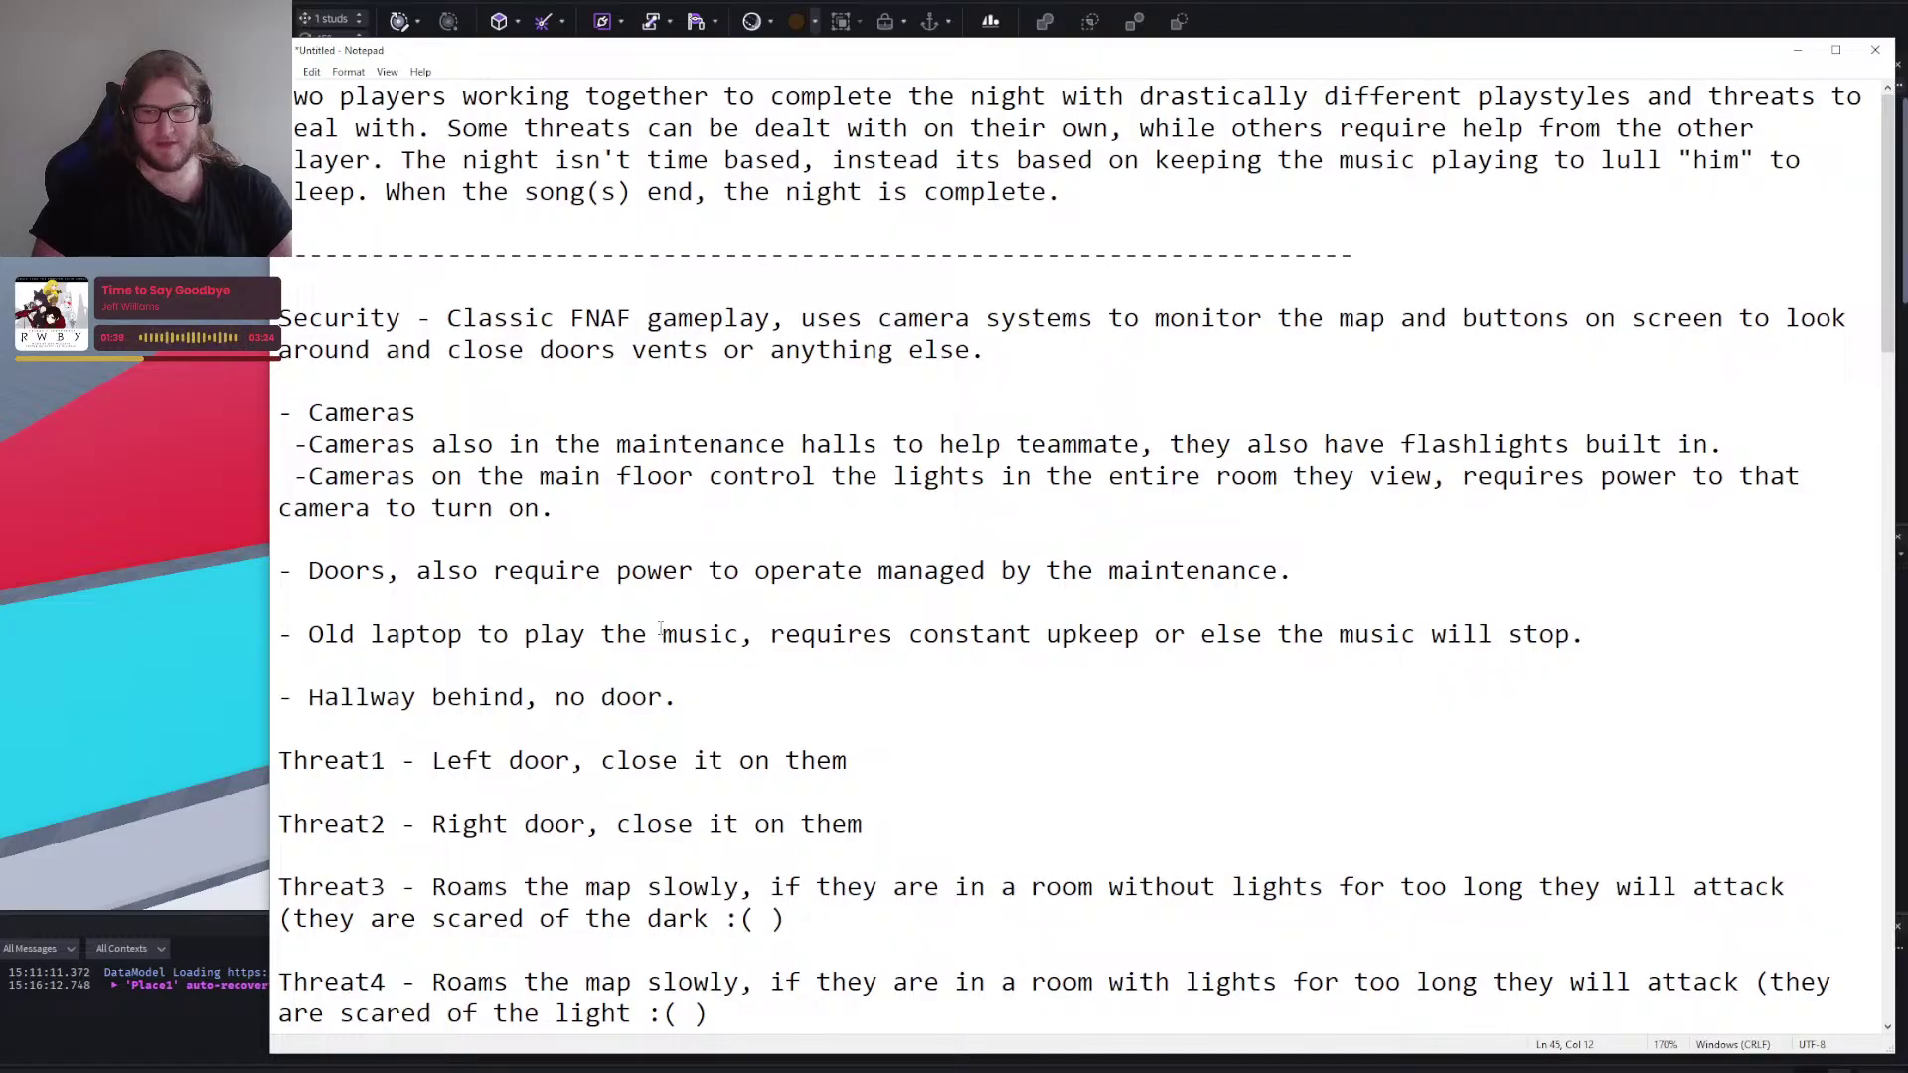
click(847, 353)
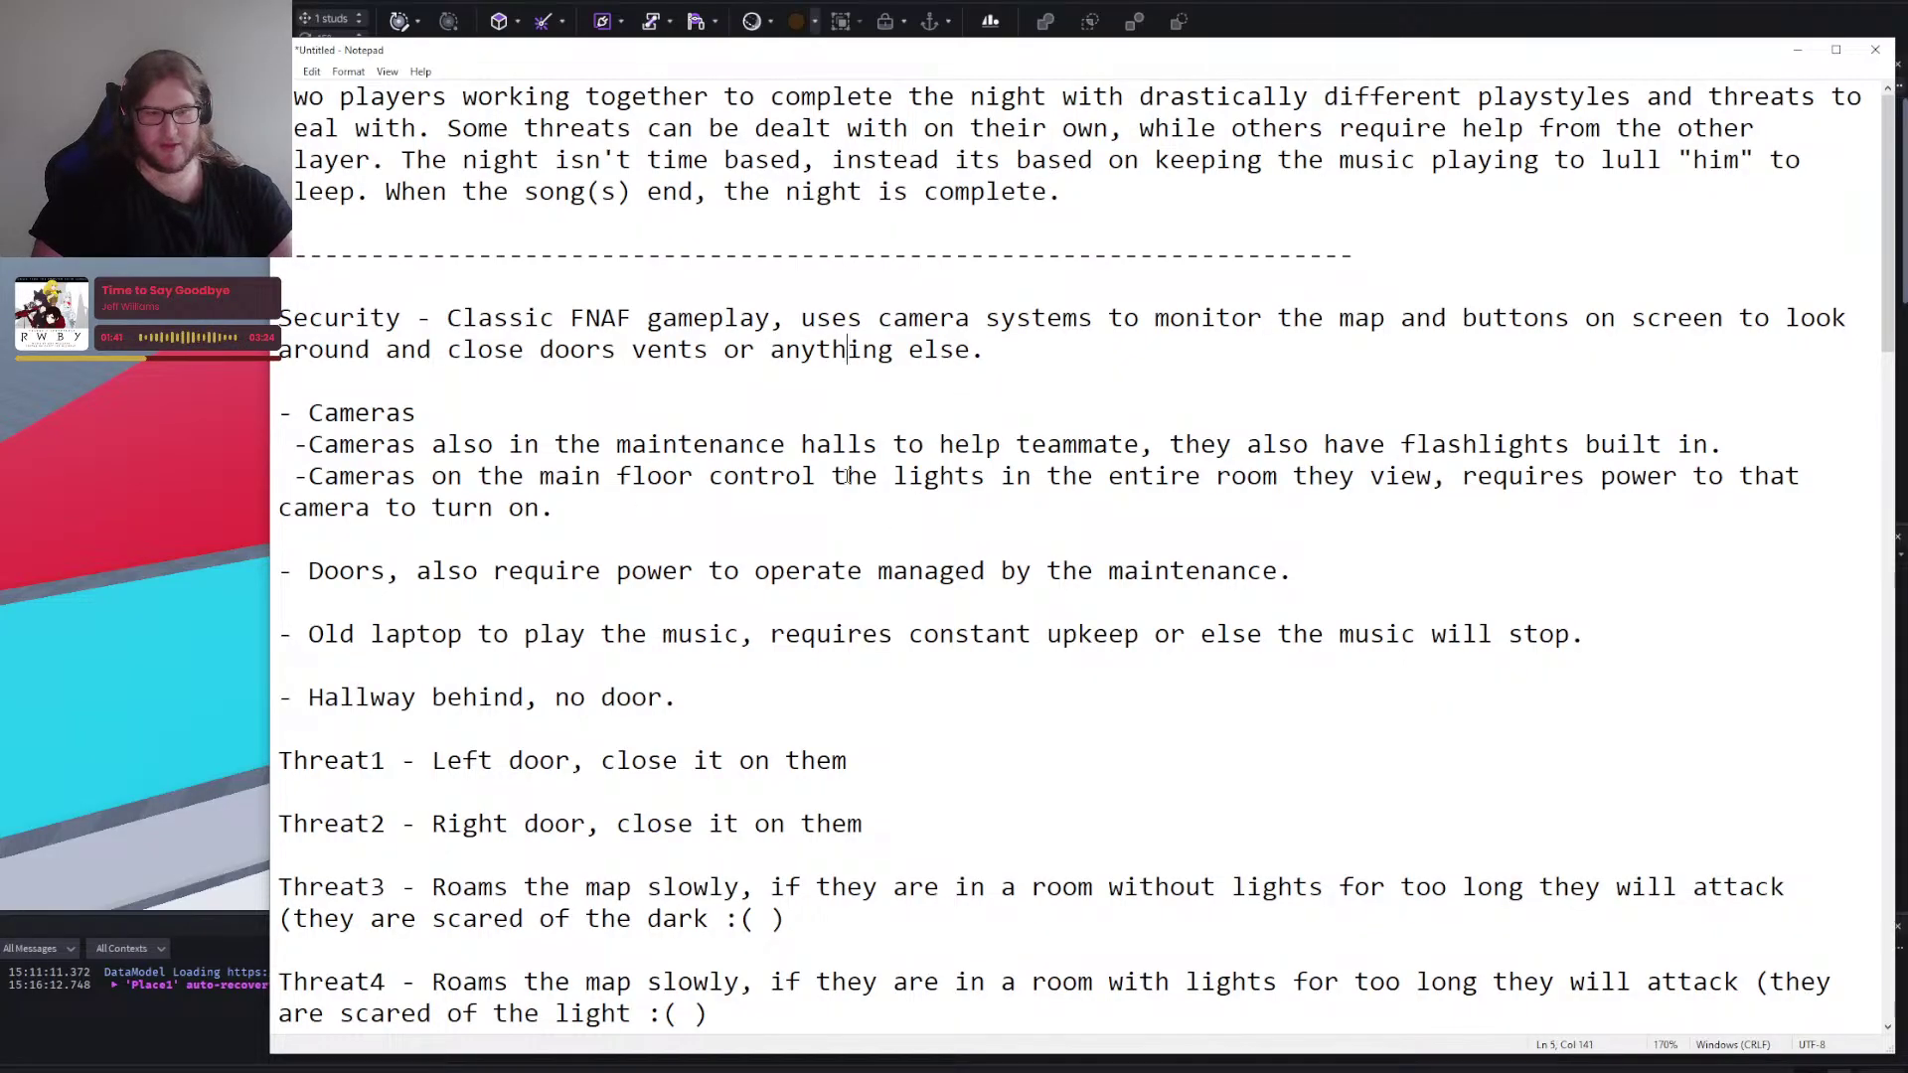
click(844, 517)
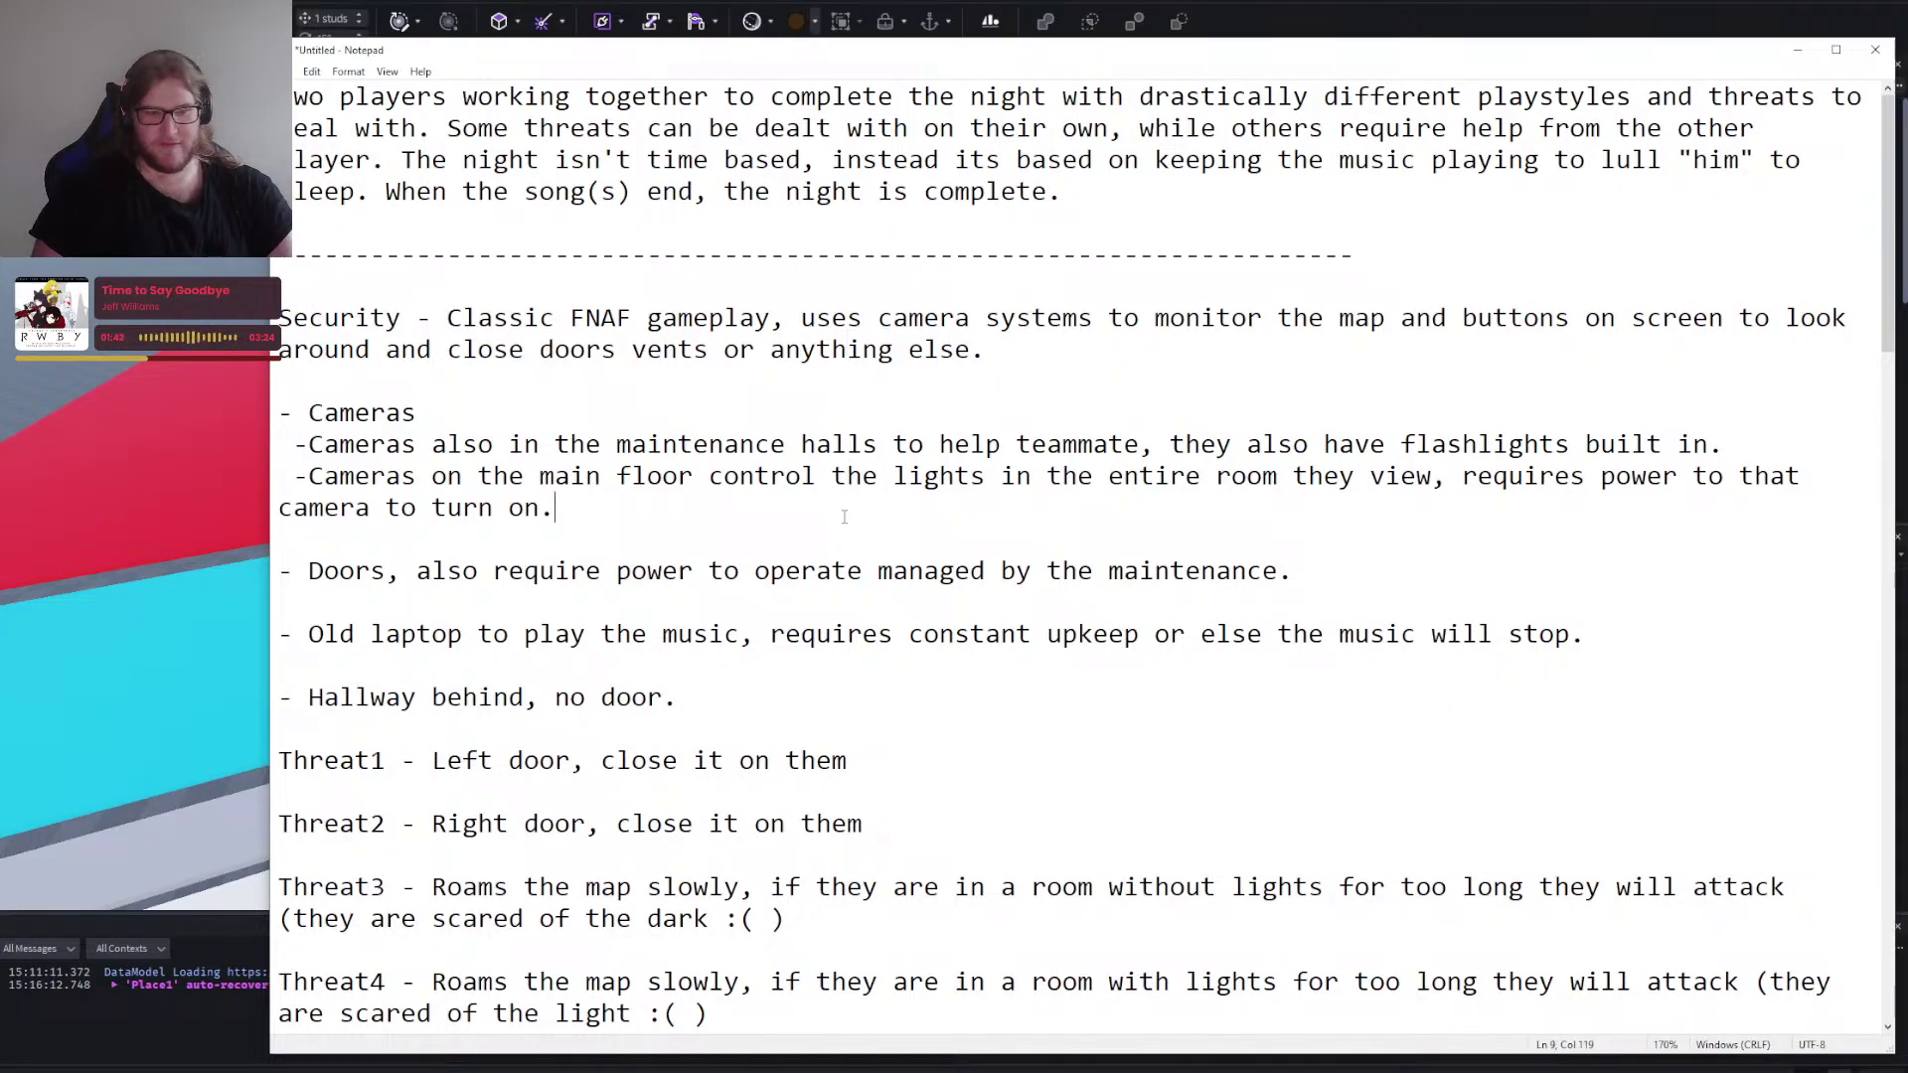
click(1115, 524)
click(960, 509)
scroll(922, 650, down, 15)
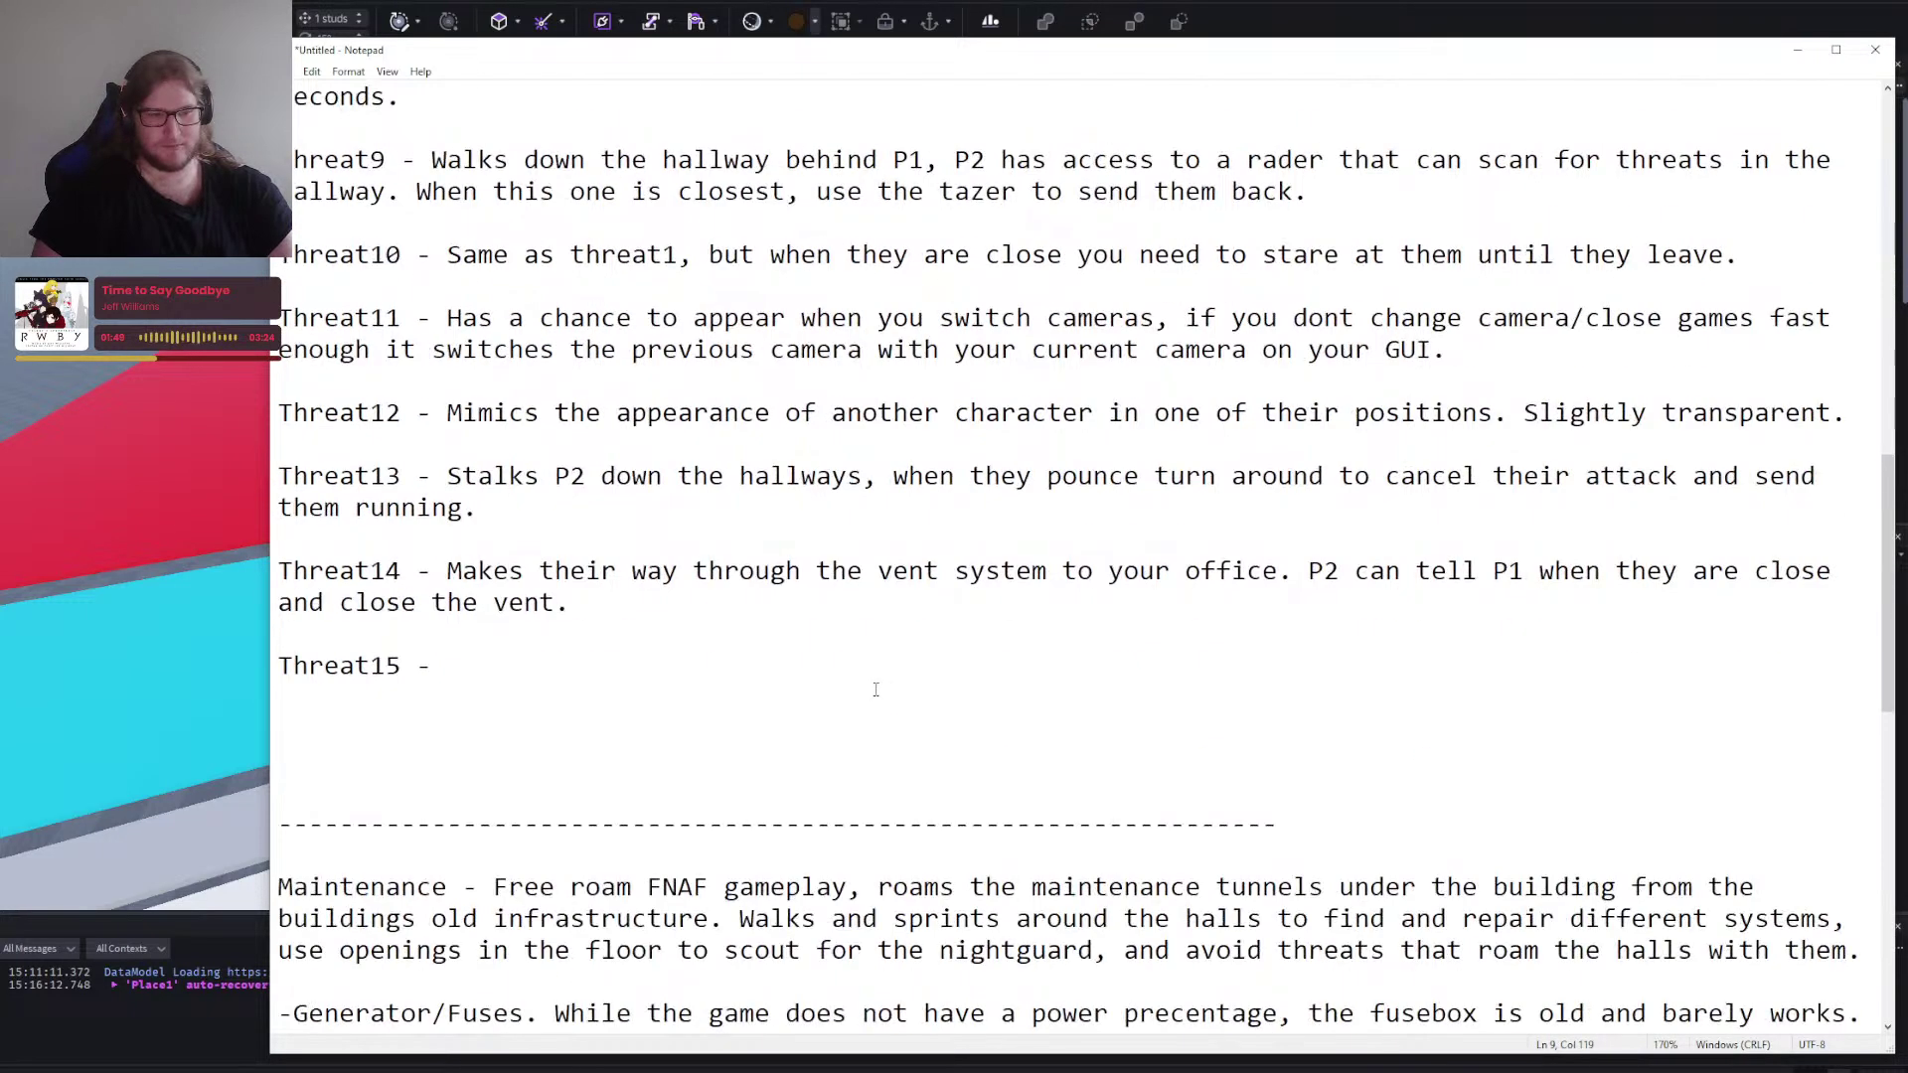
click(862, 667)
text(D)
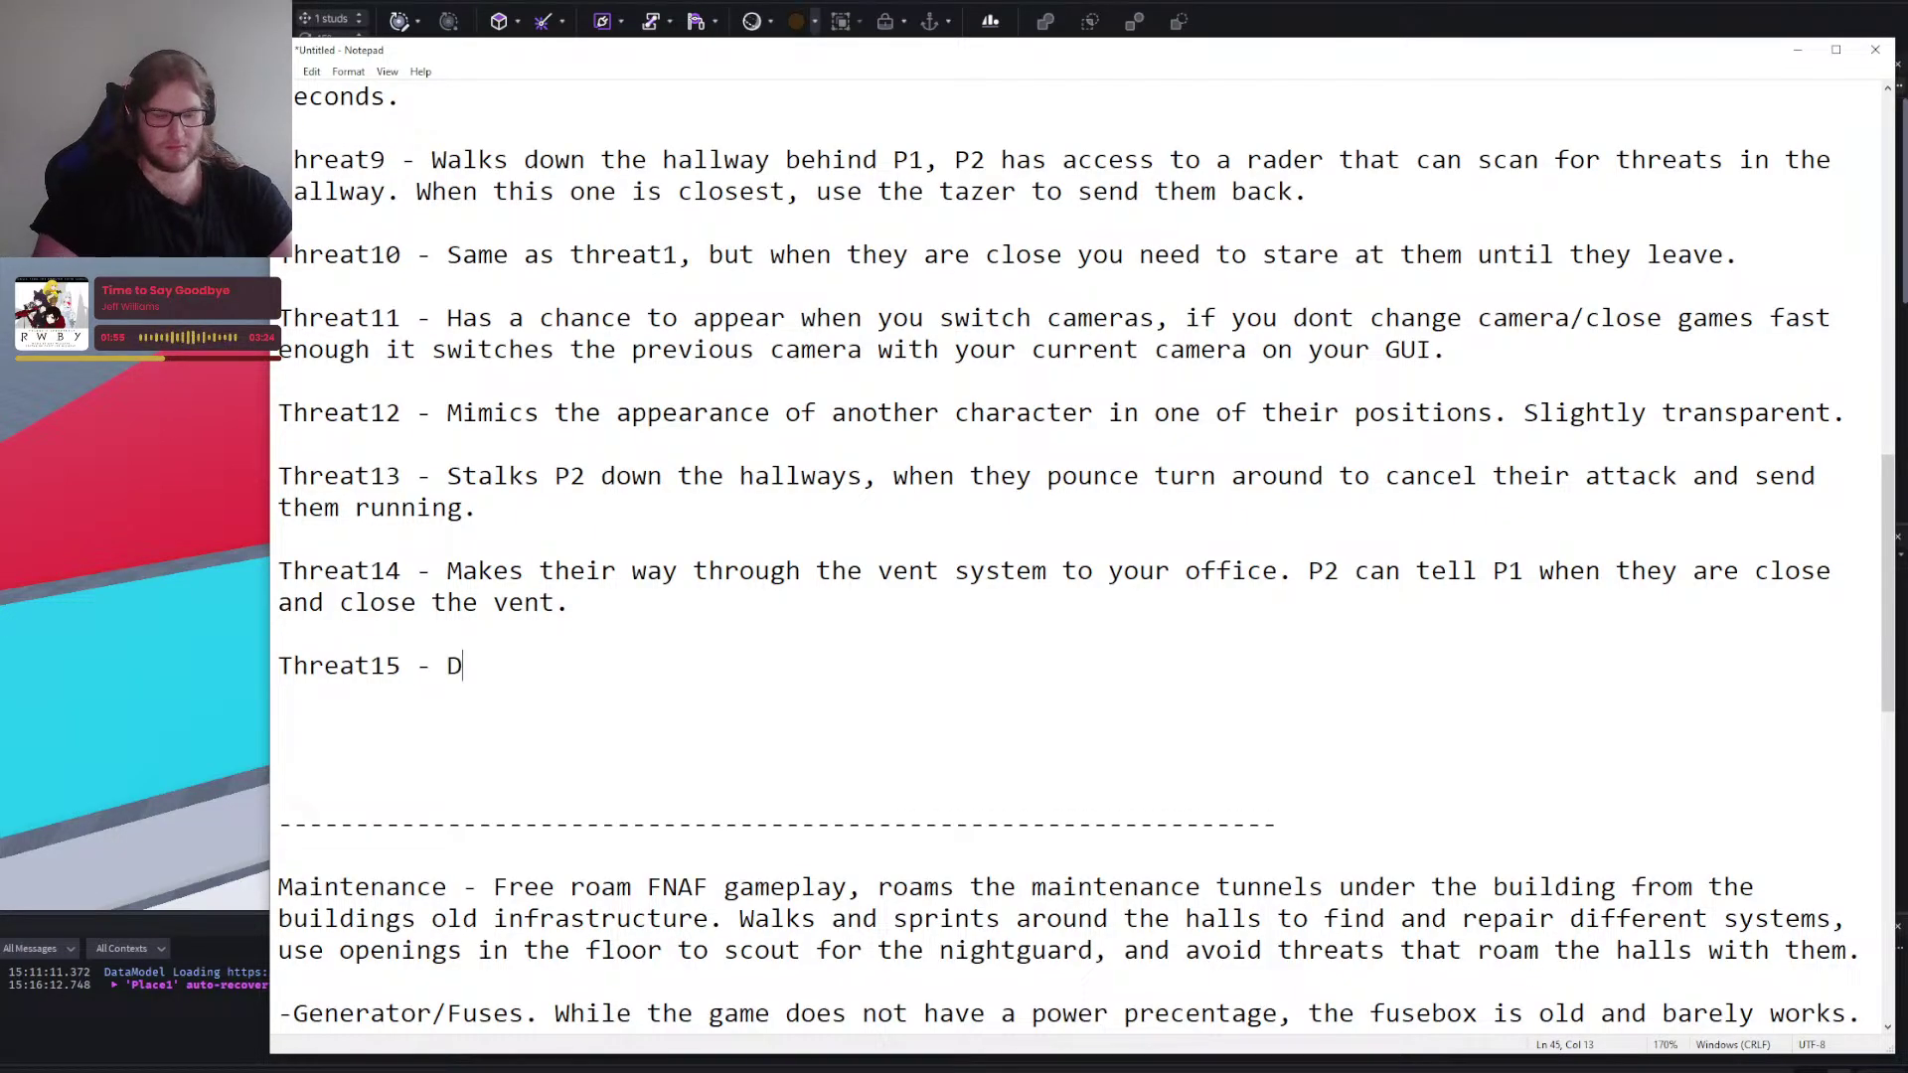
text(rops into your of)
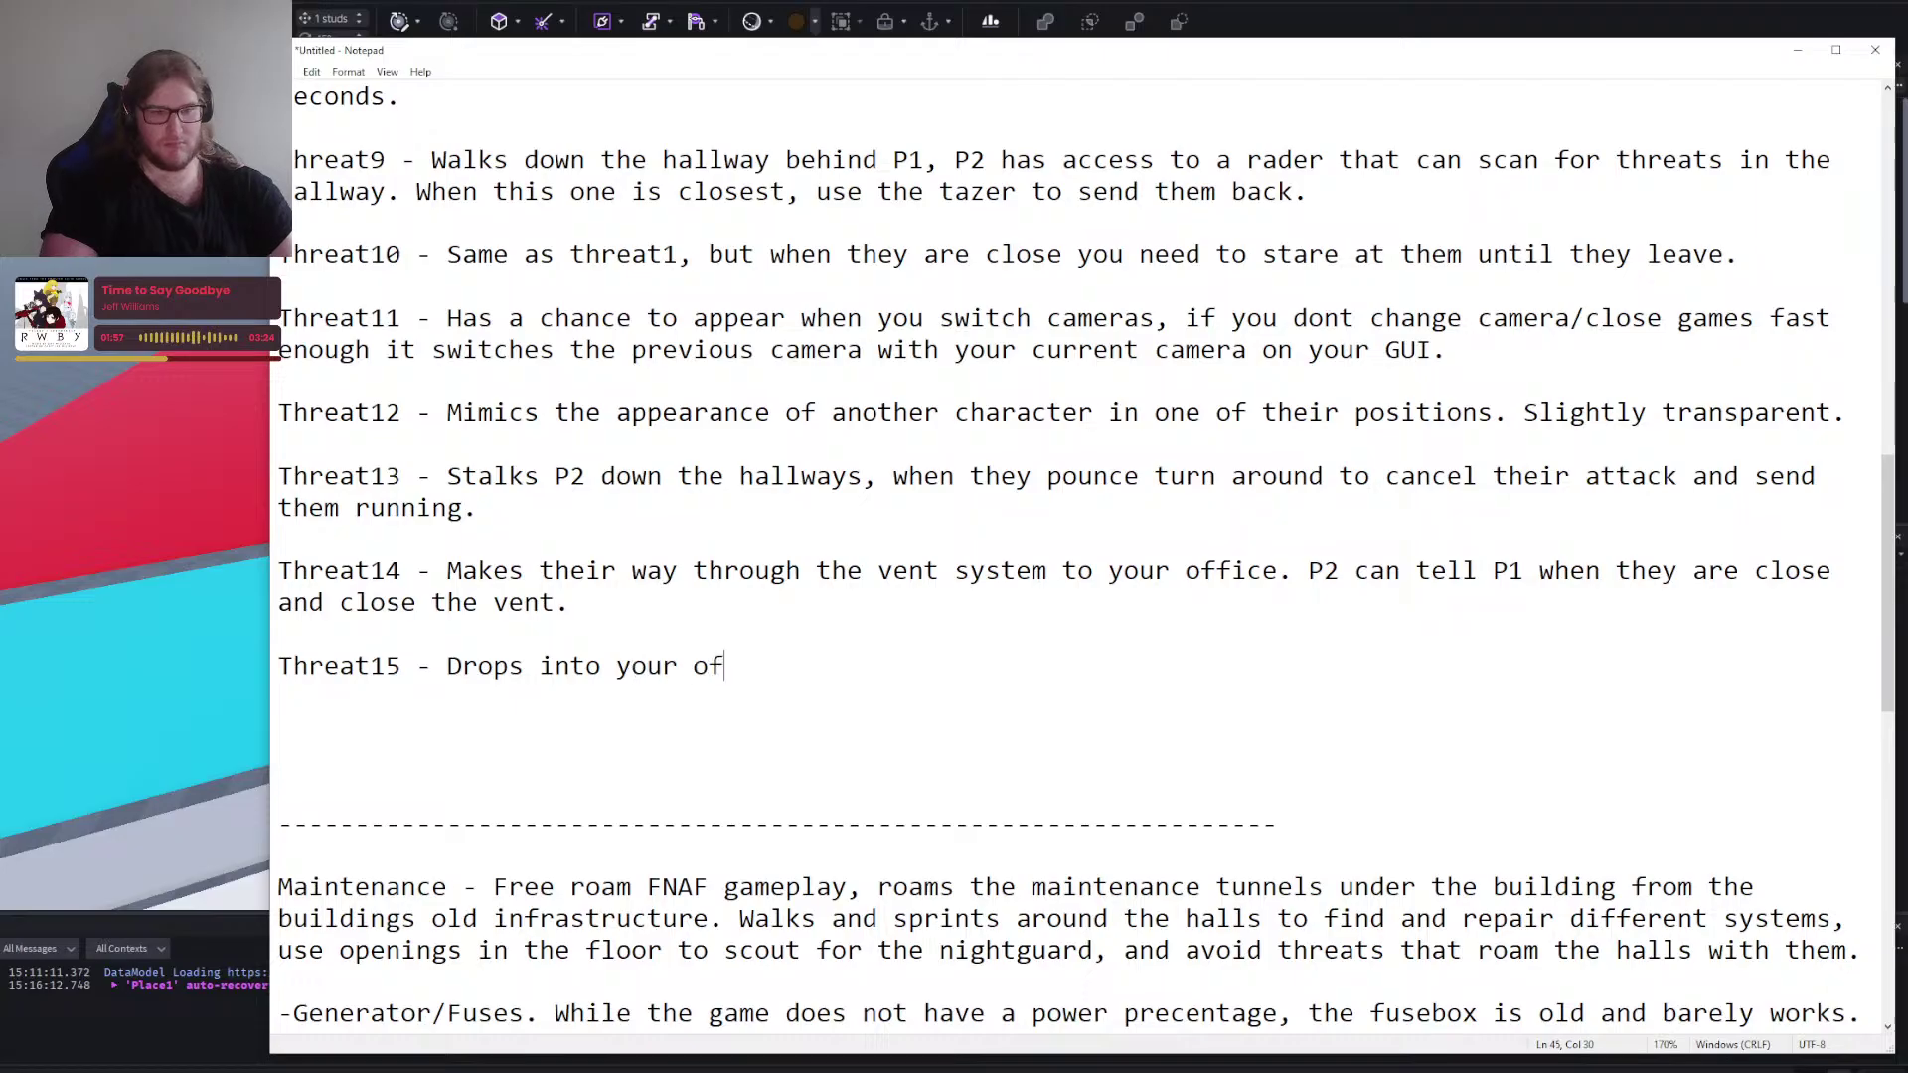
text(fice from the vent)
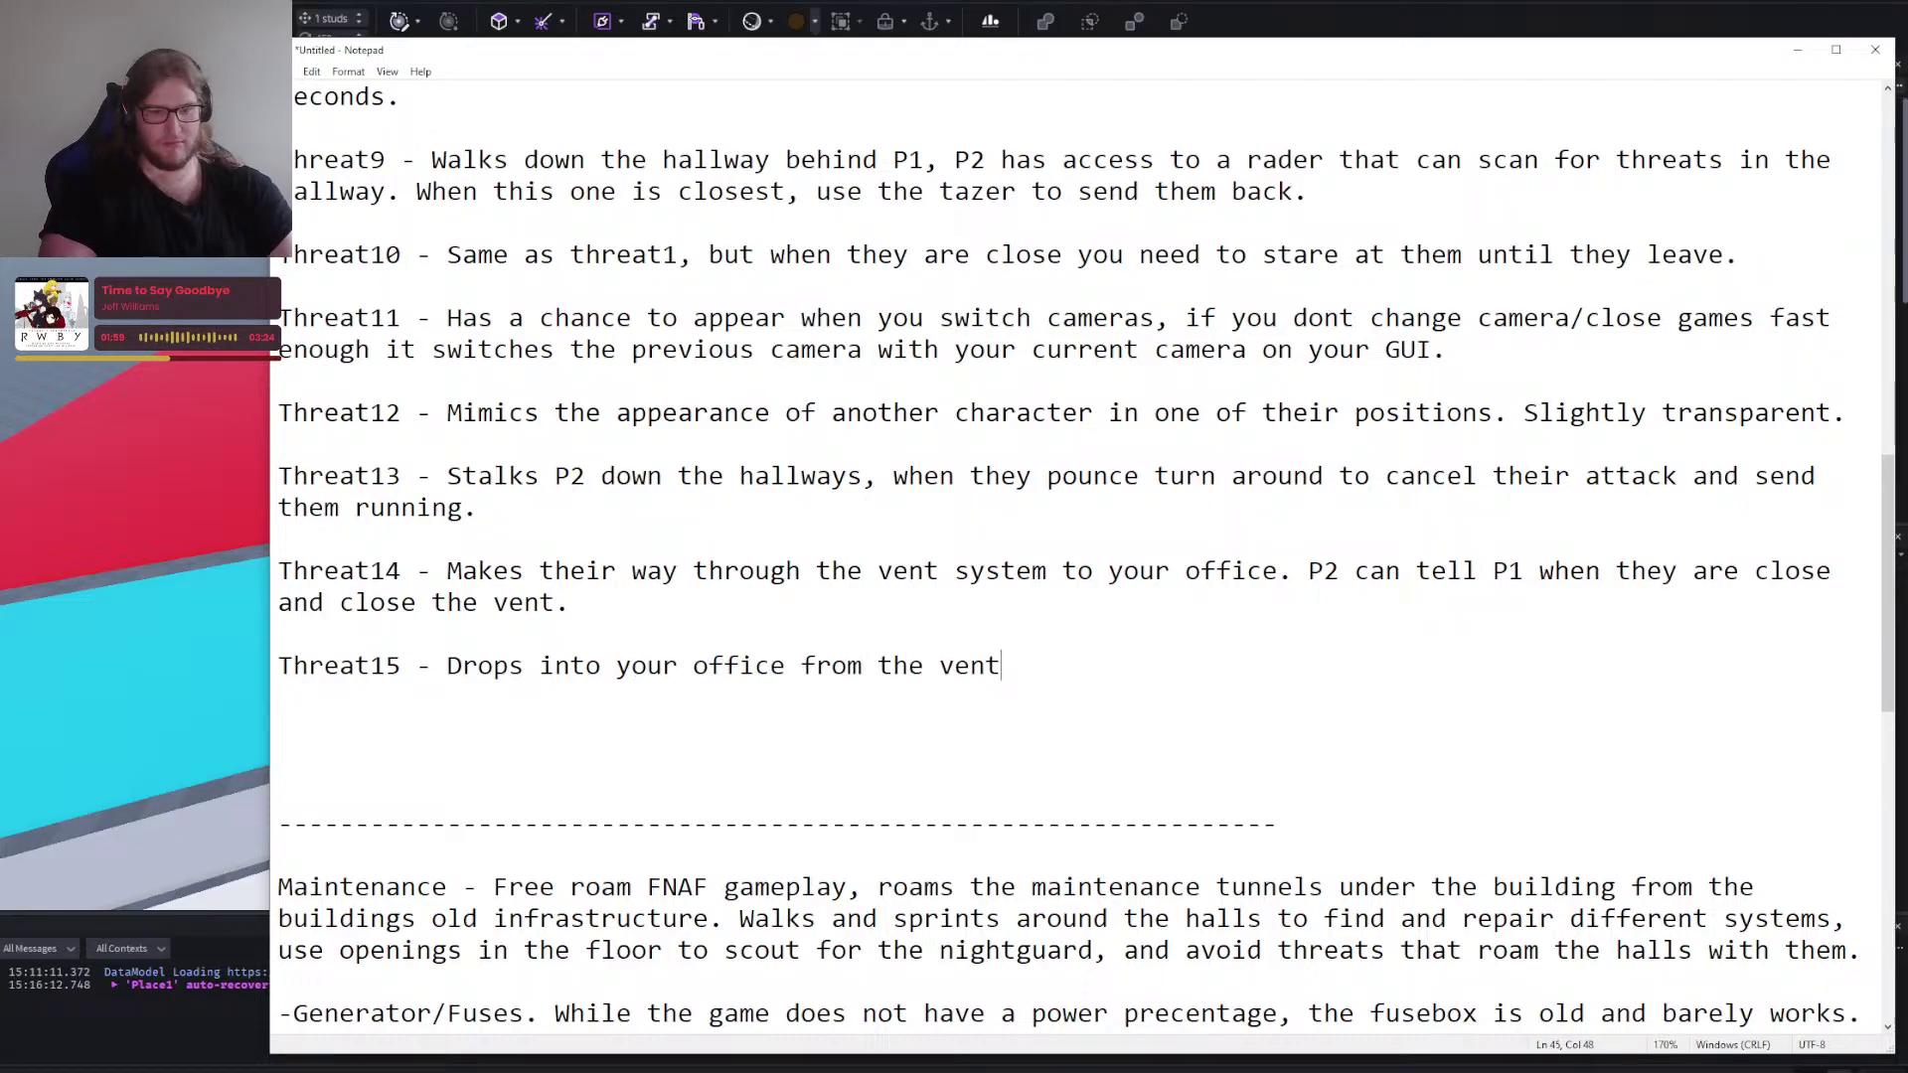
text(, clows)
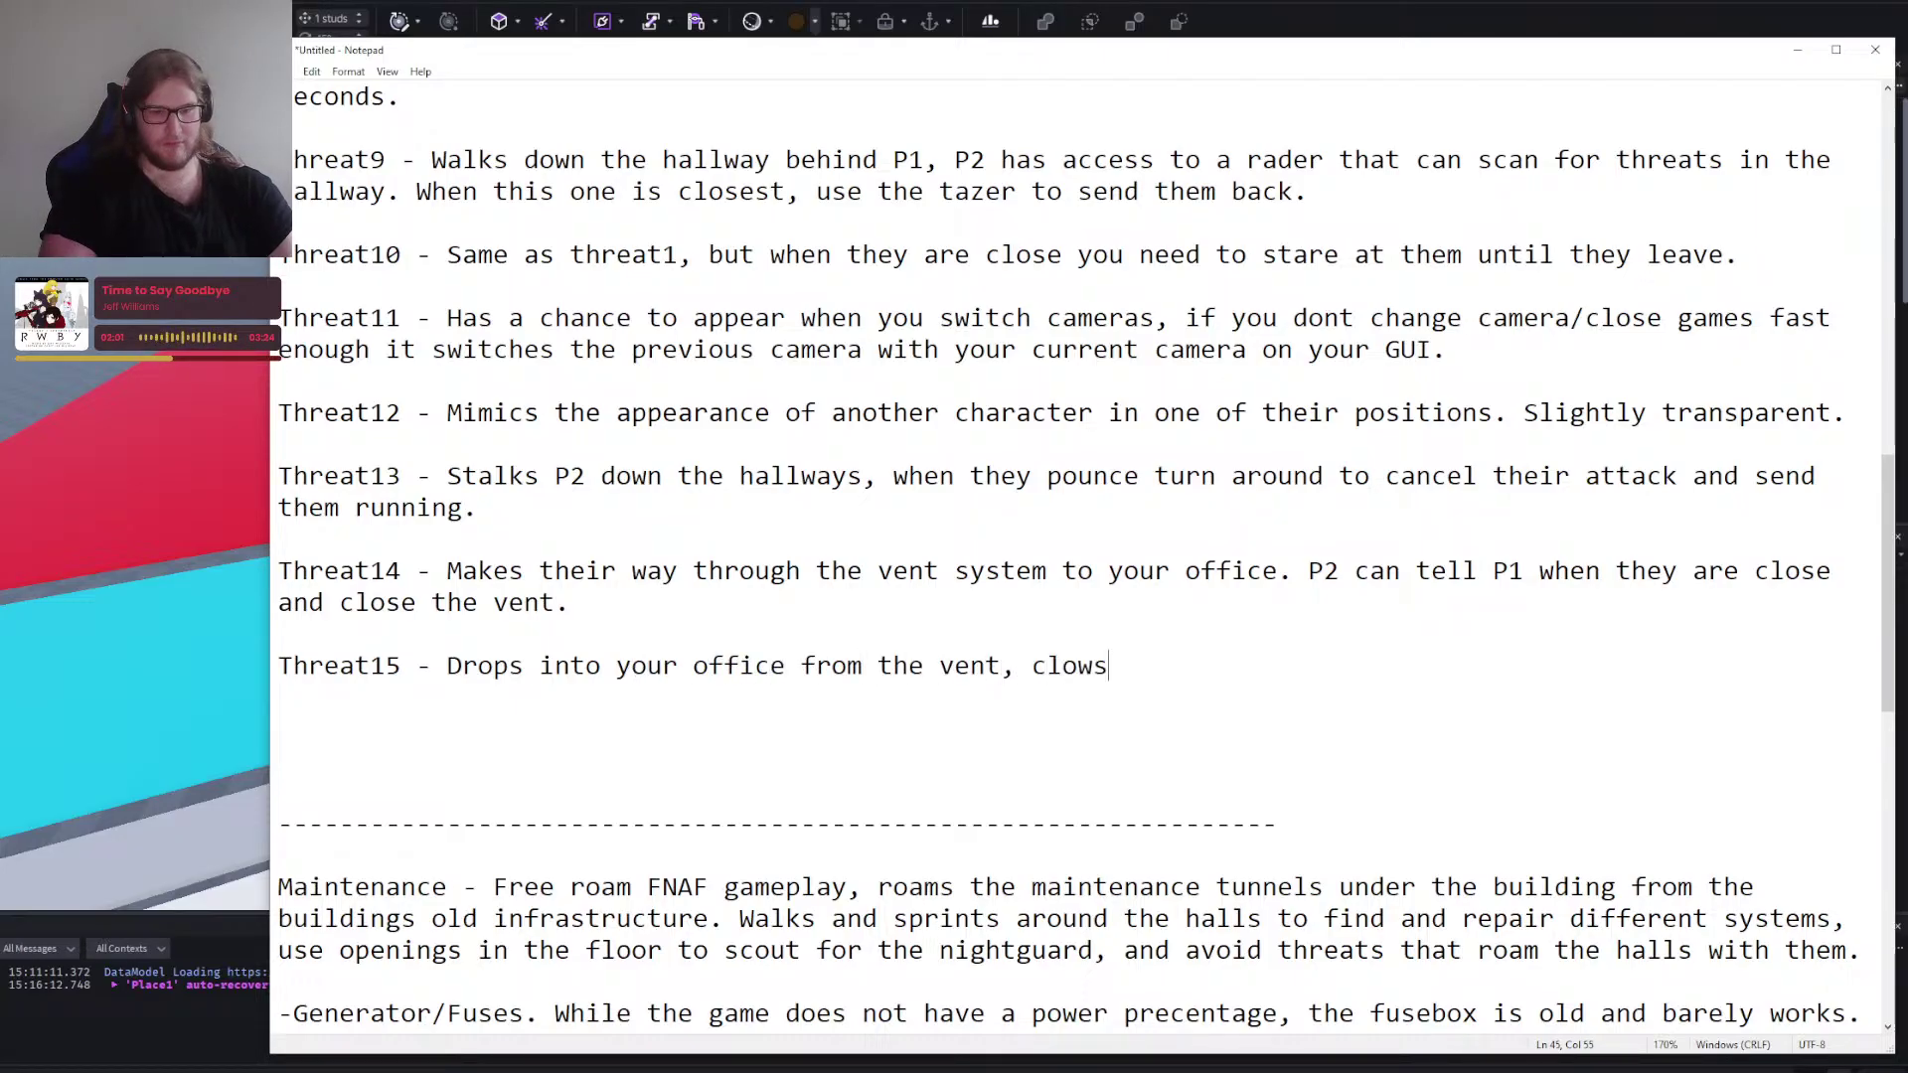
key(BackSpace)
key(BackSpace)
text(se both doors a)
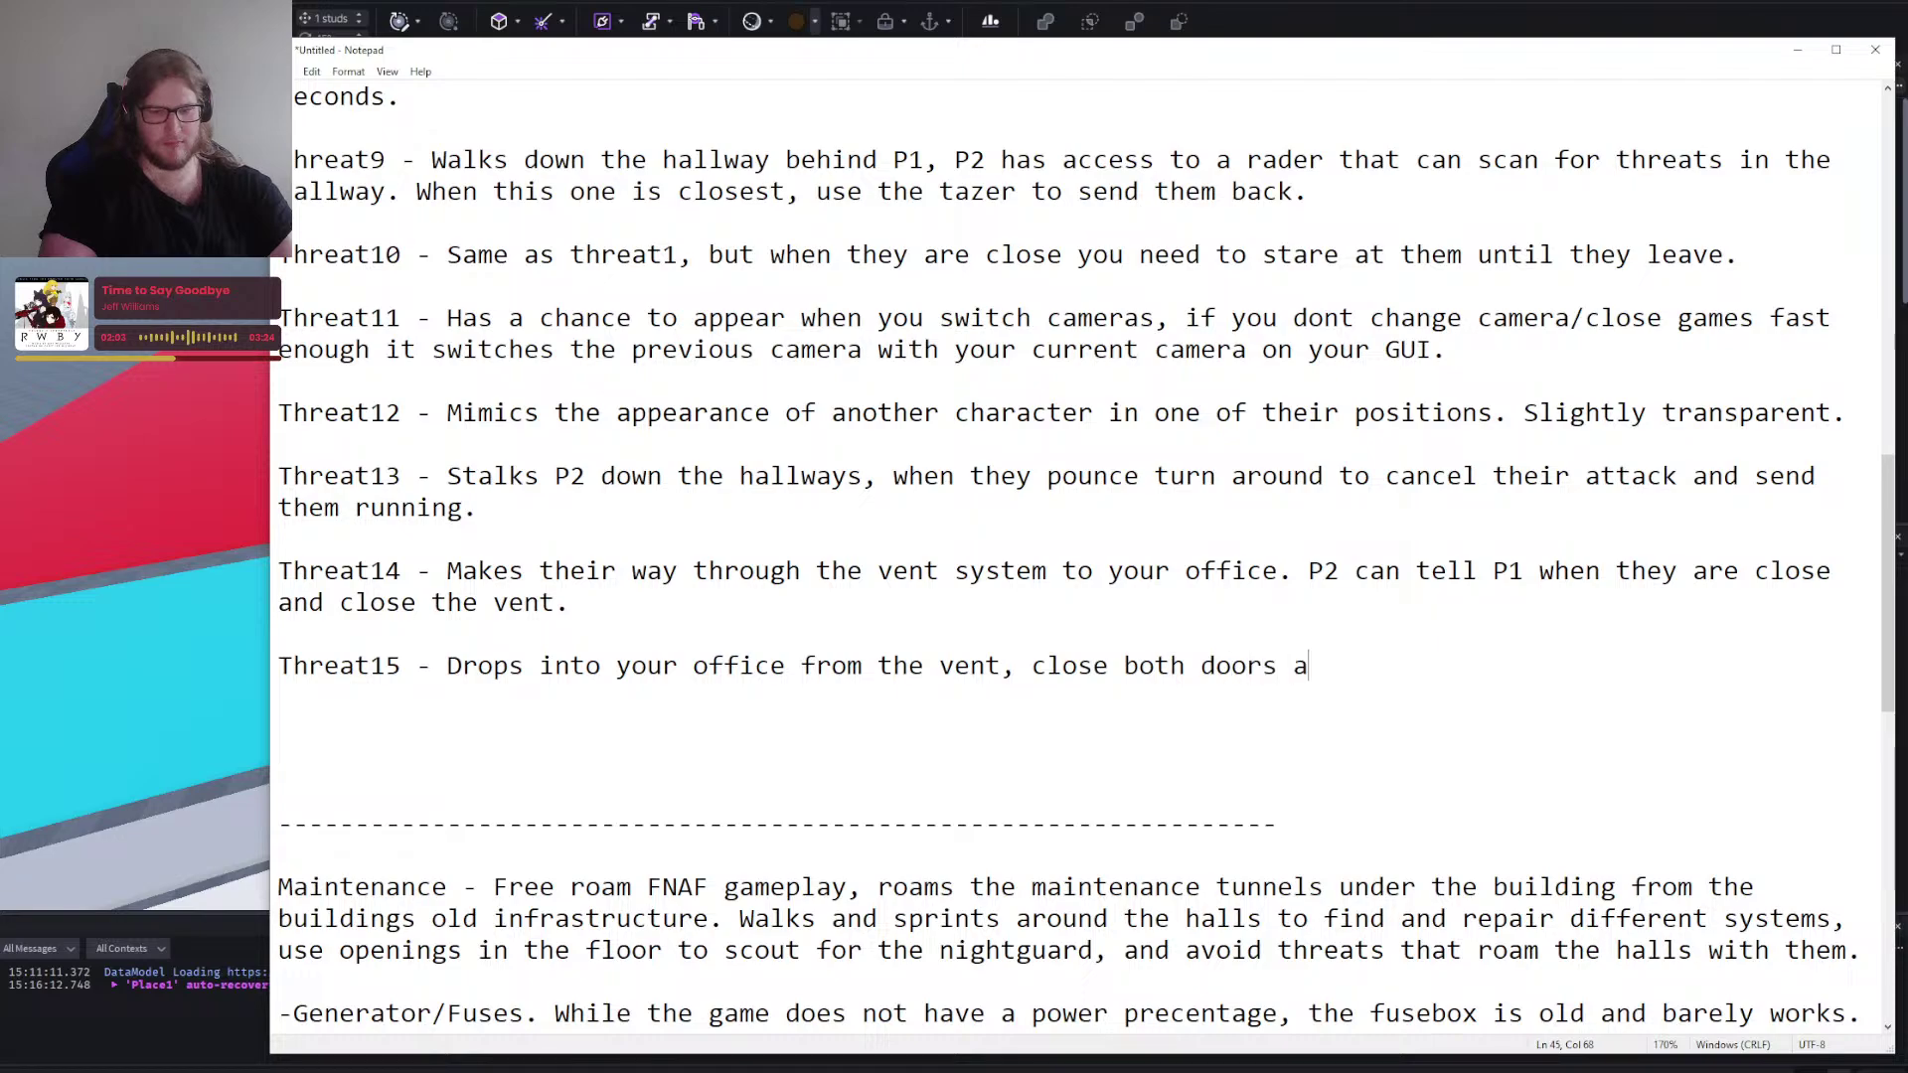
text(nd the vent to send them away.)
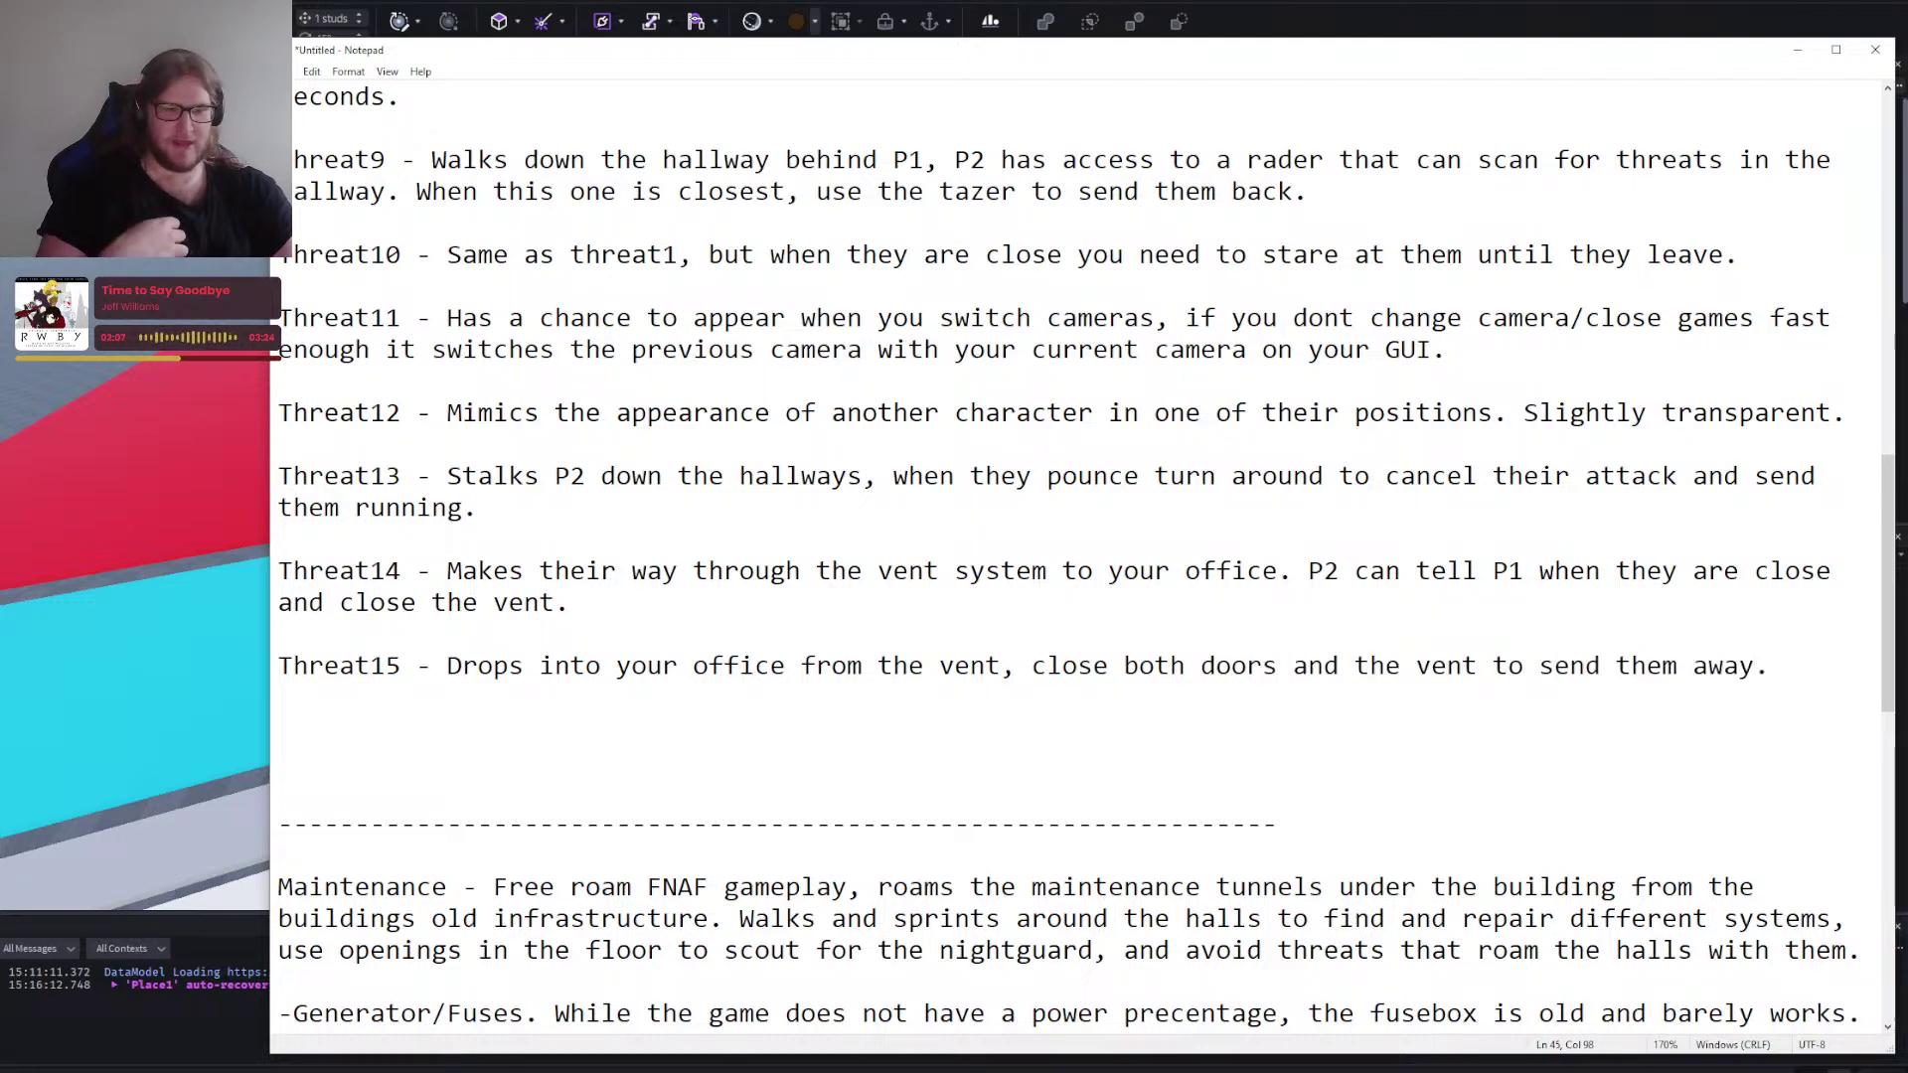
text( Can't be )
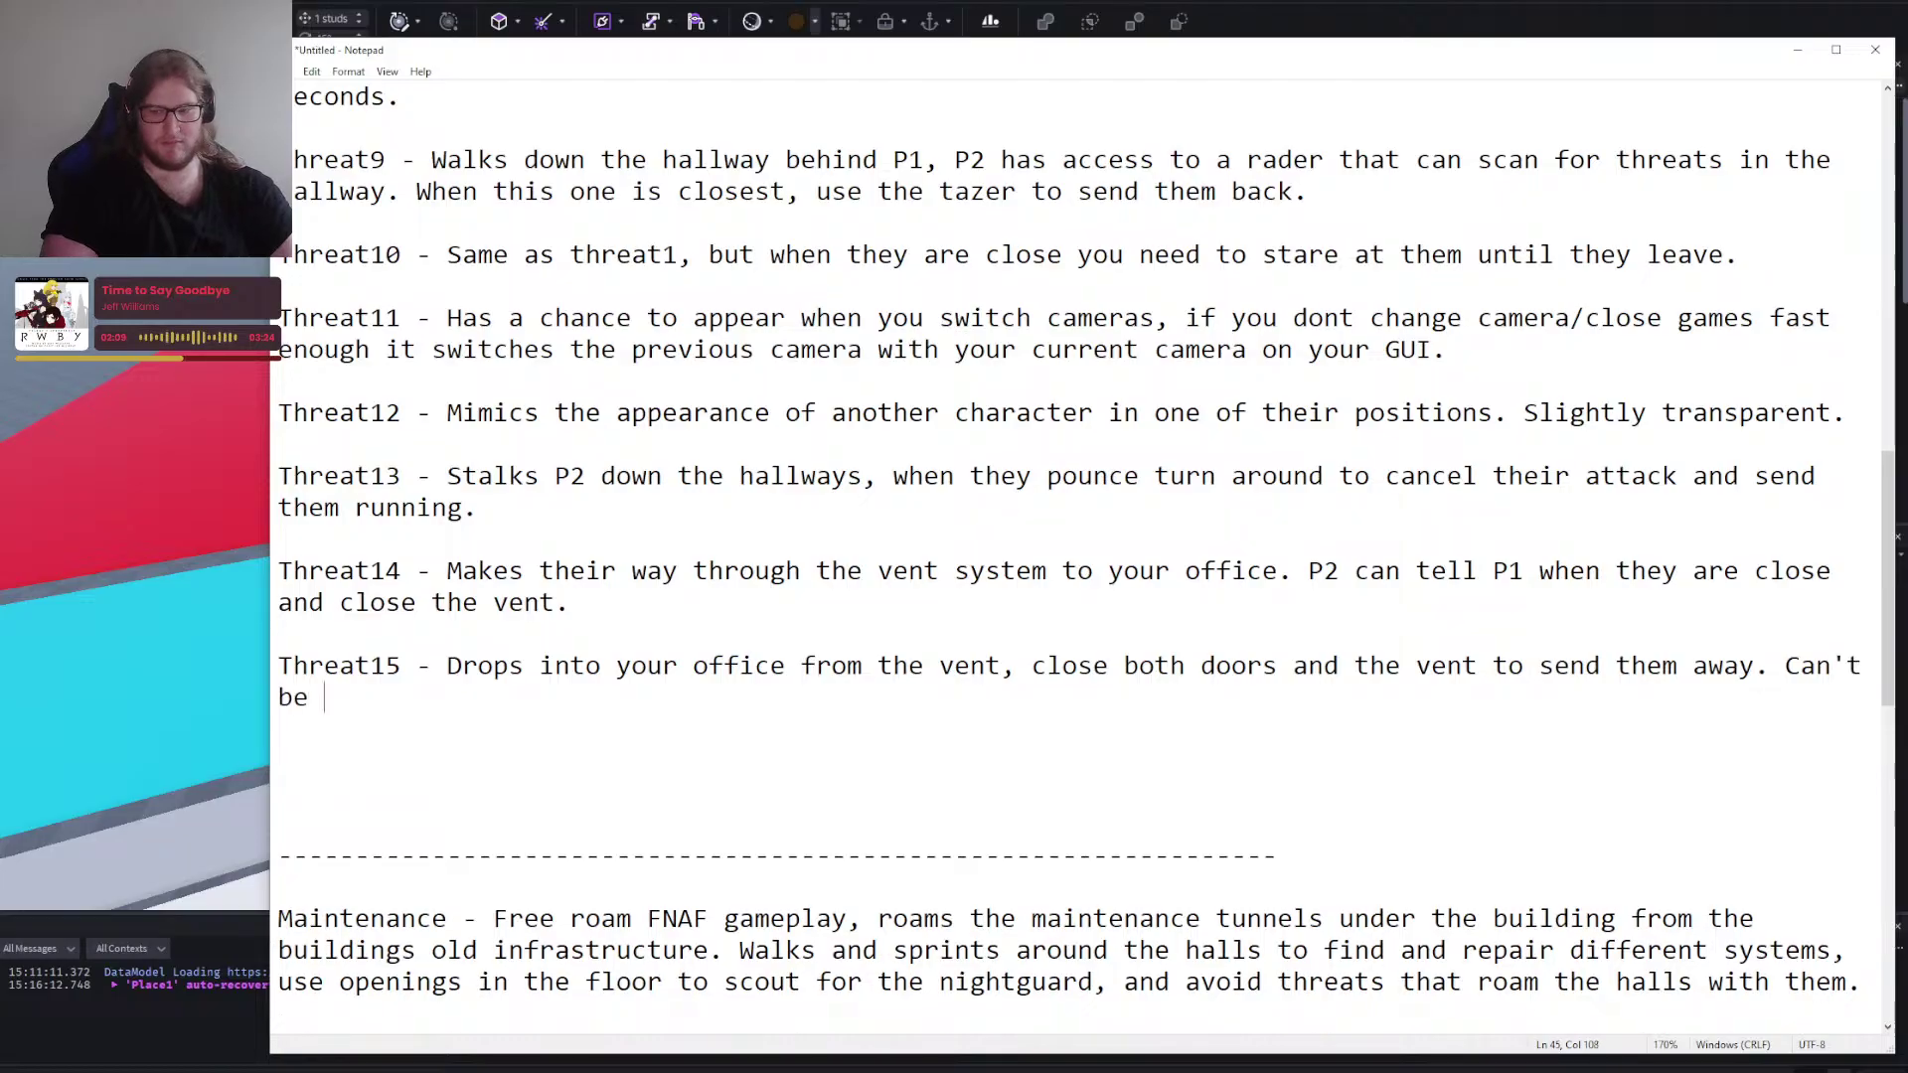
text(stopped before entering.)
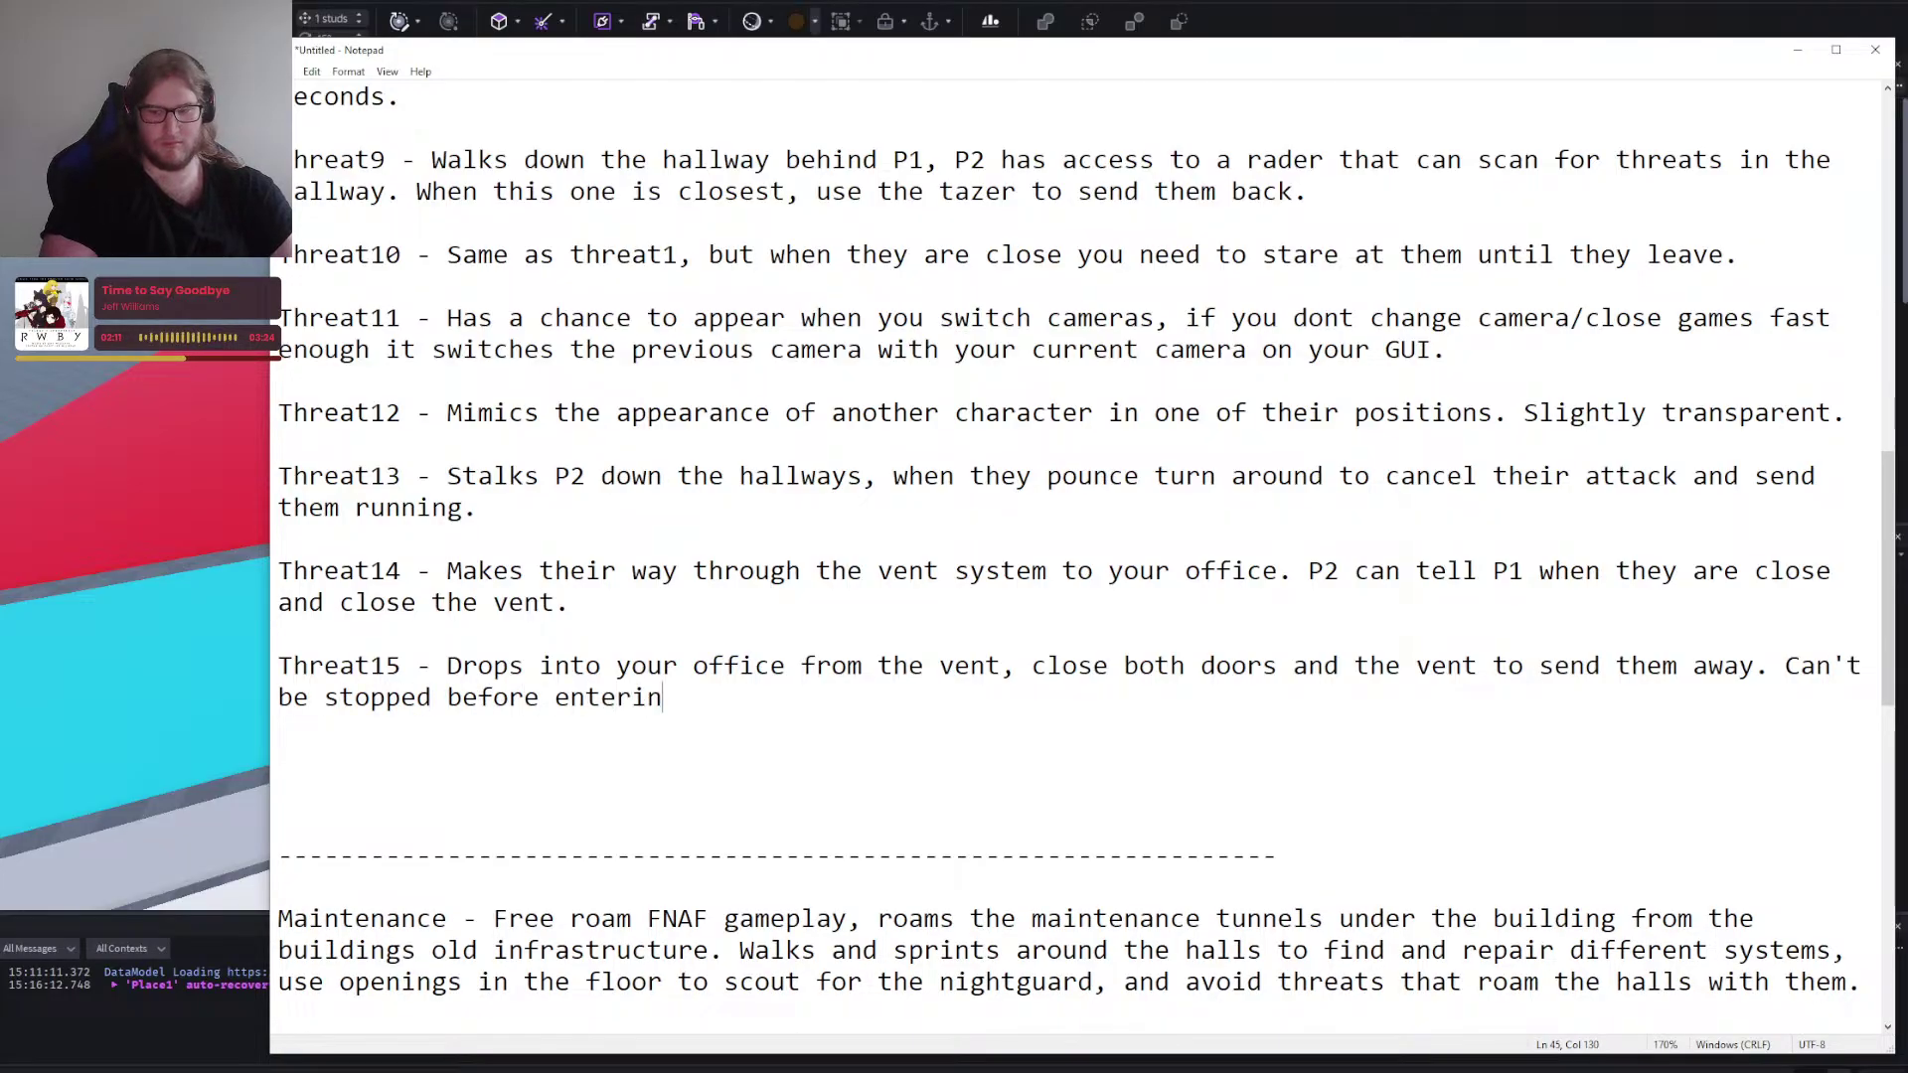
Start a new "Threat16 -" entry below Threat15, separated by a blank line.
key(Return)
key(Return)
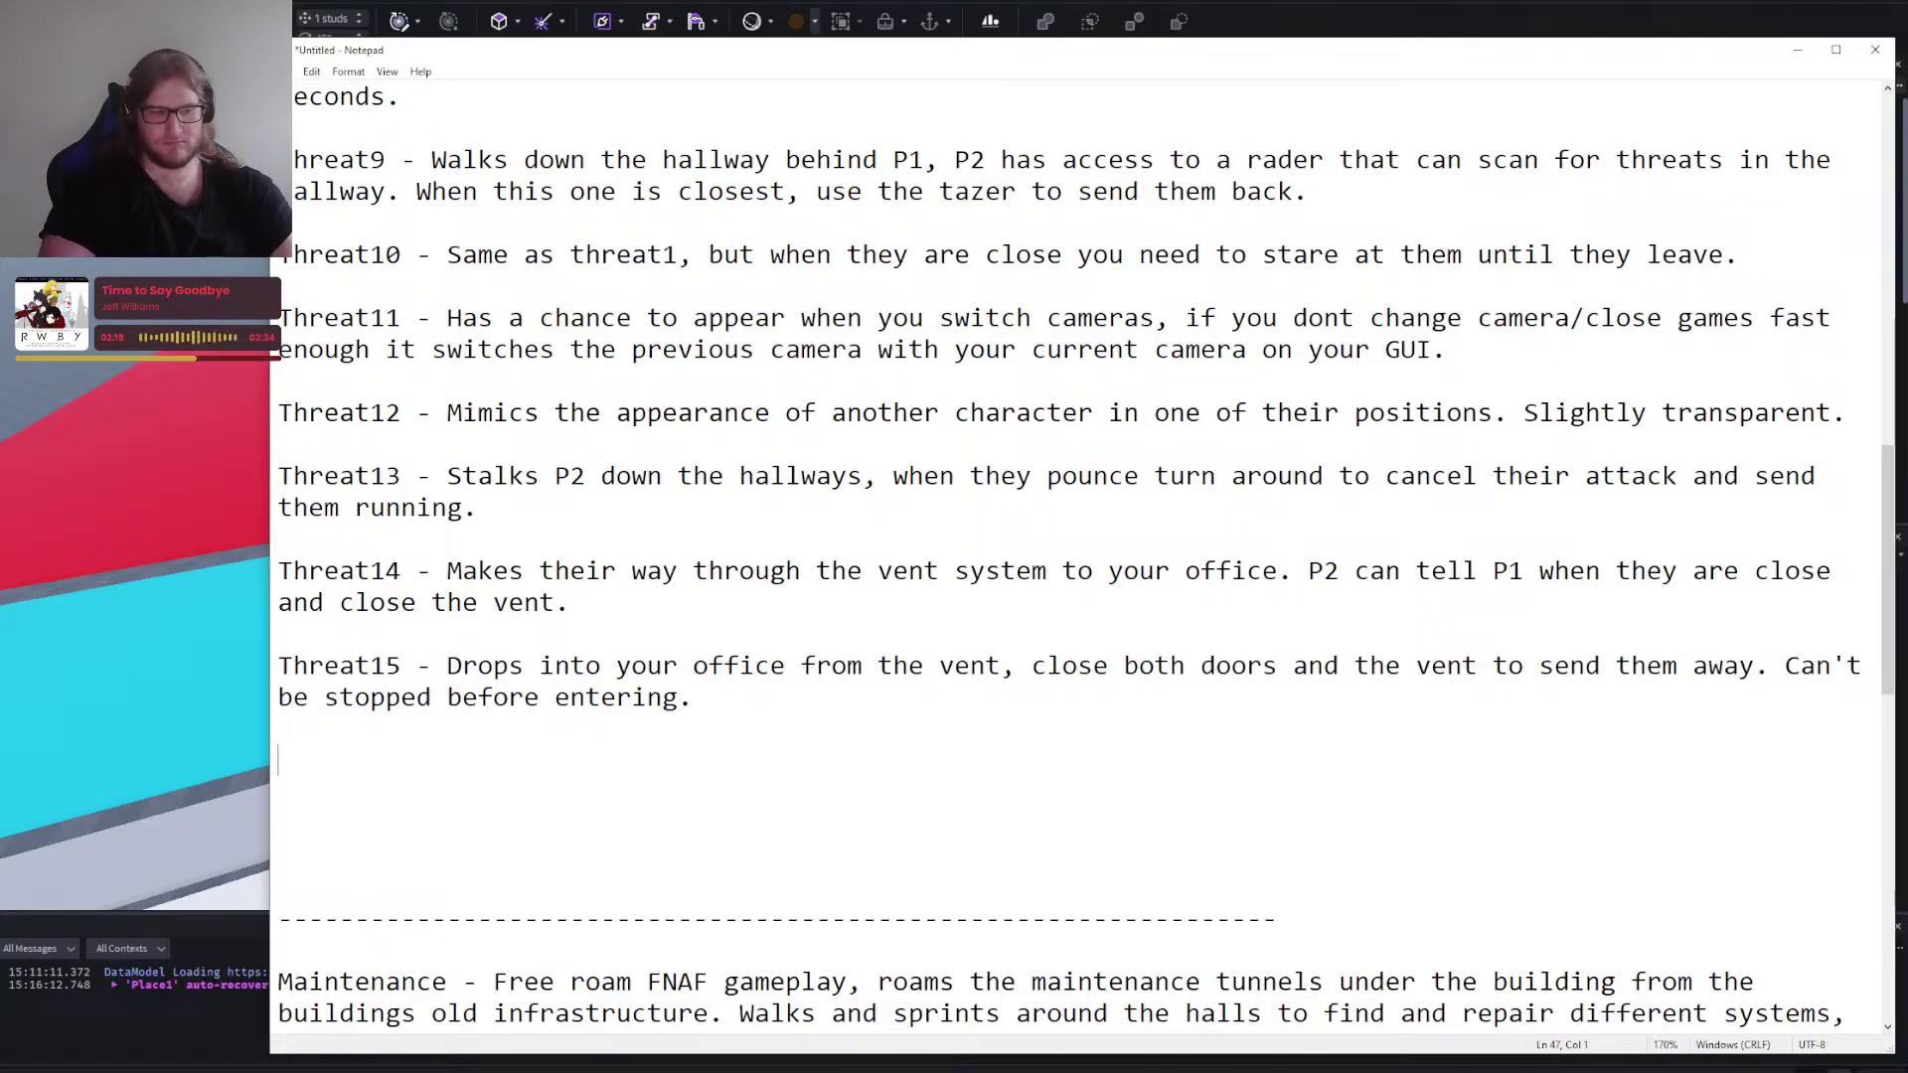
text(Threat1)
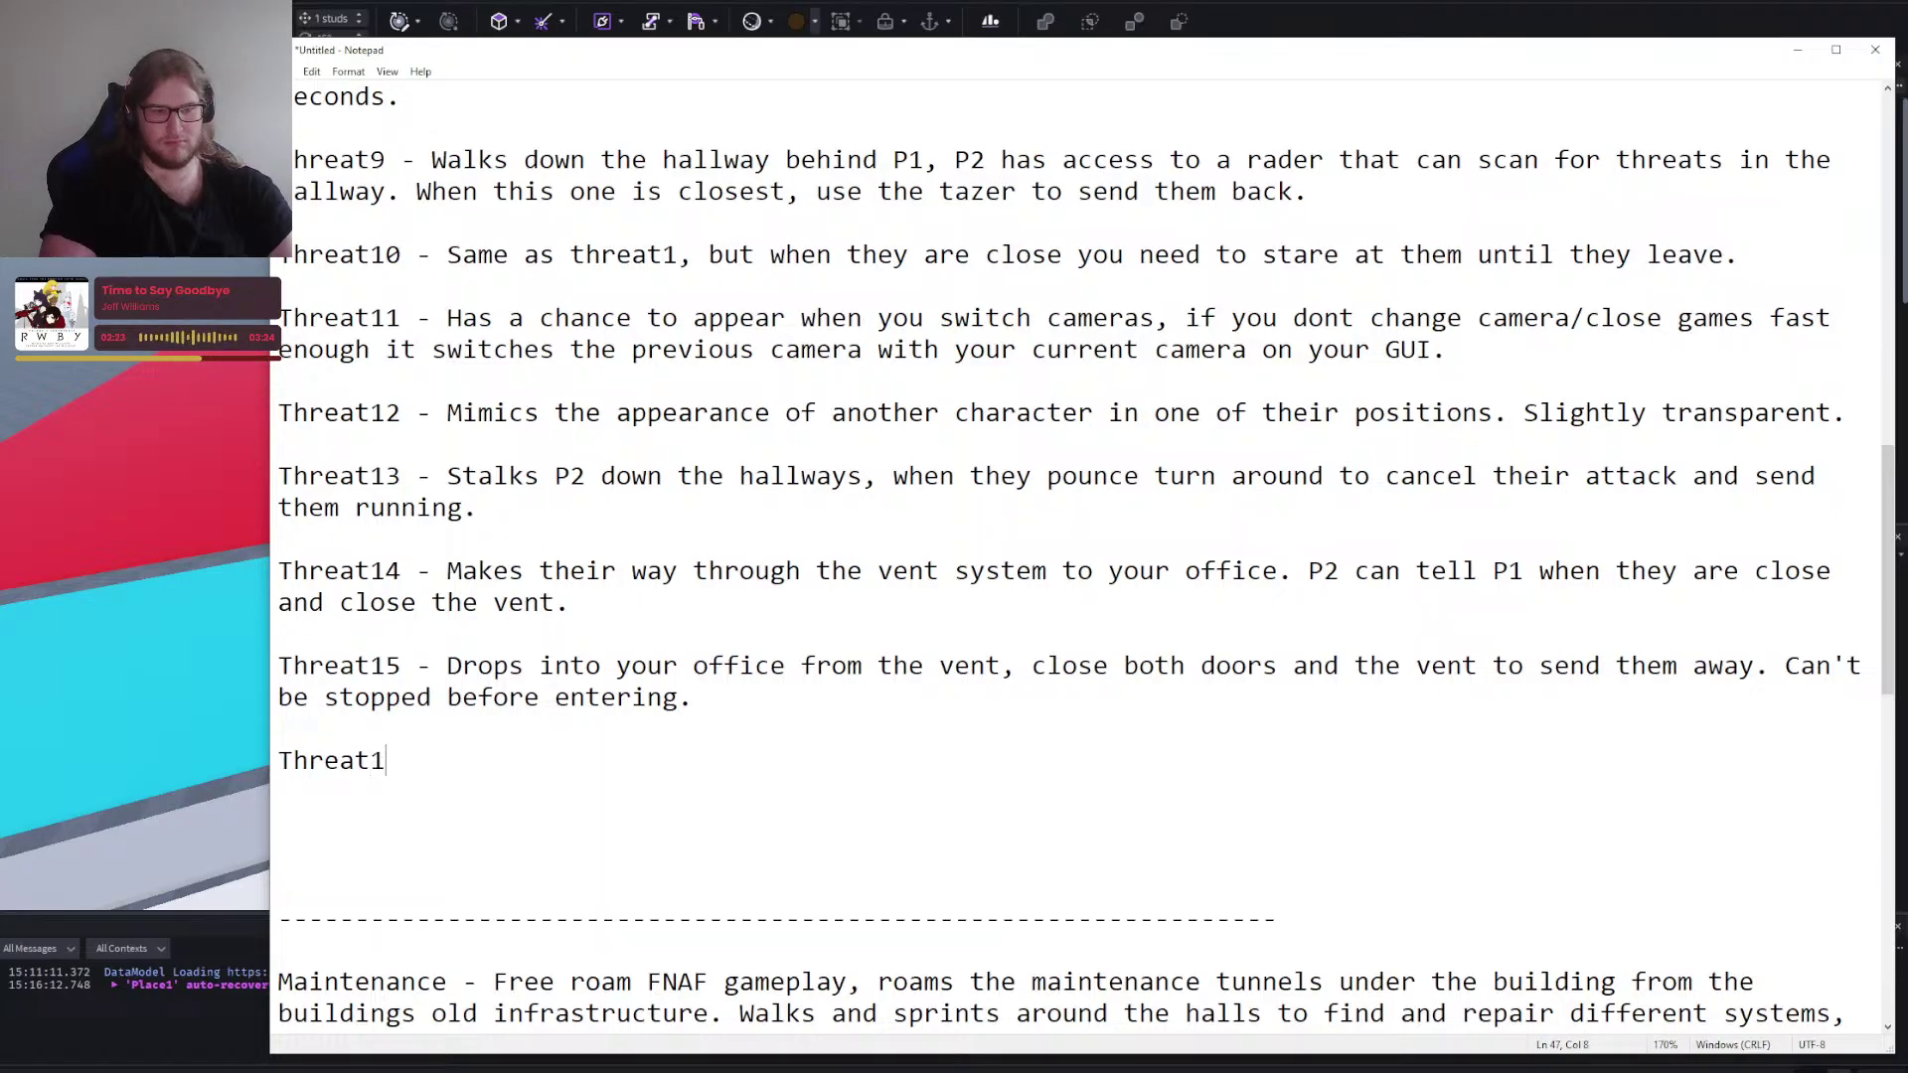
text(6-)
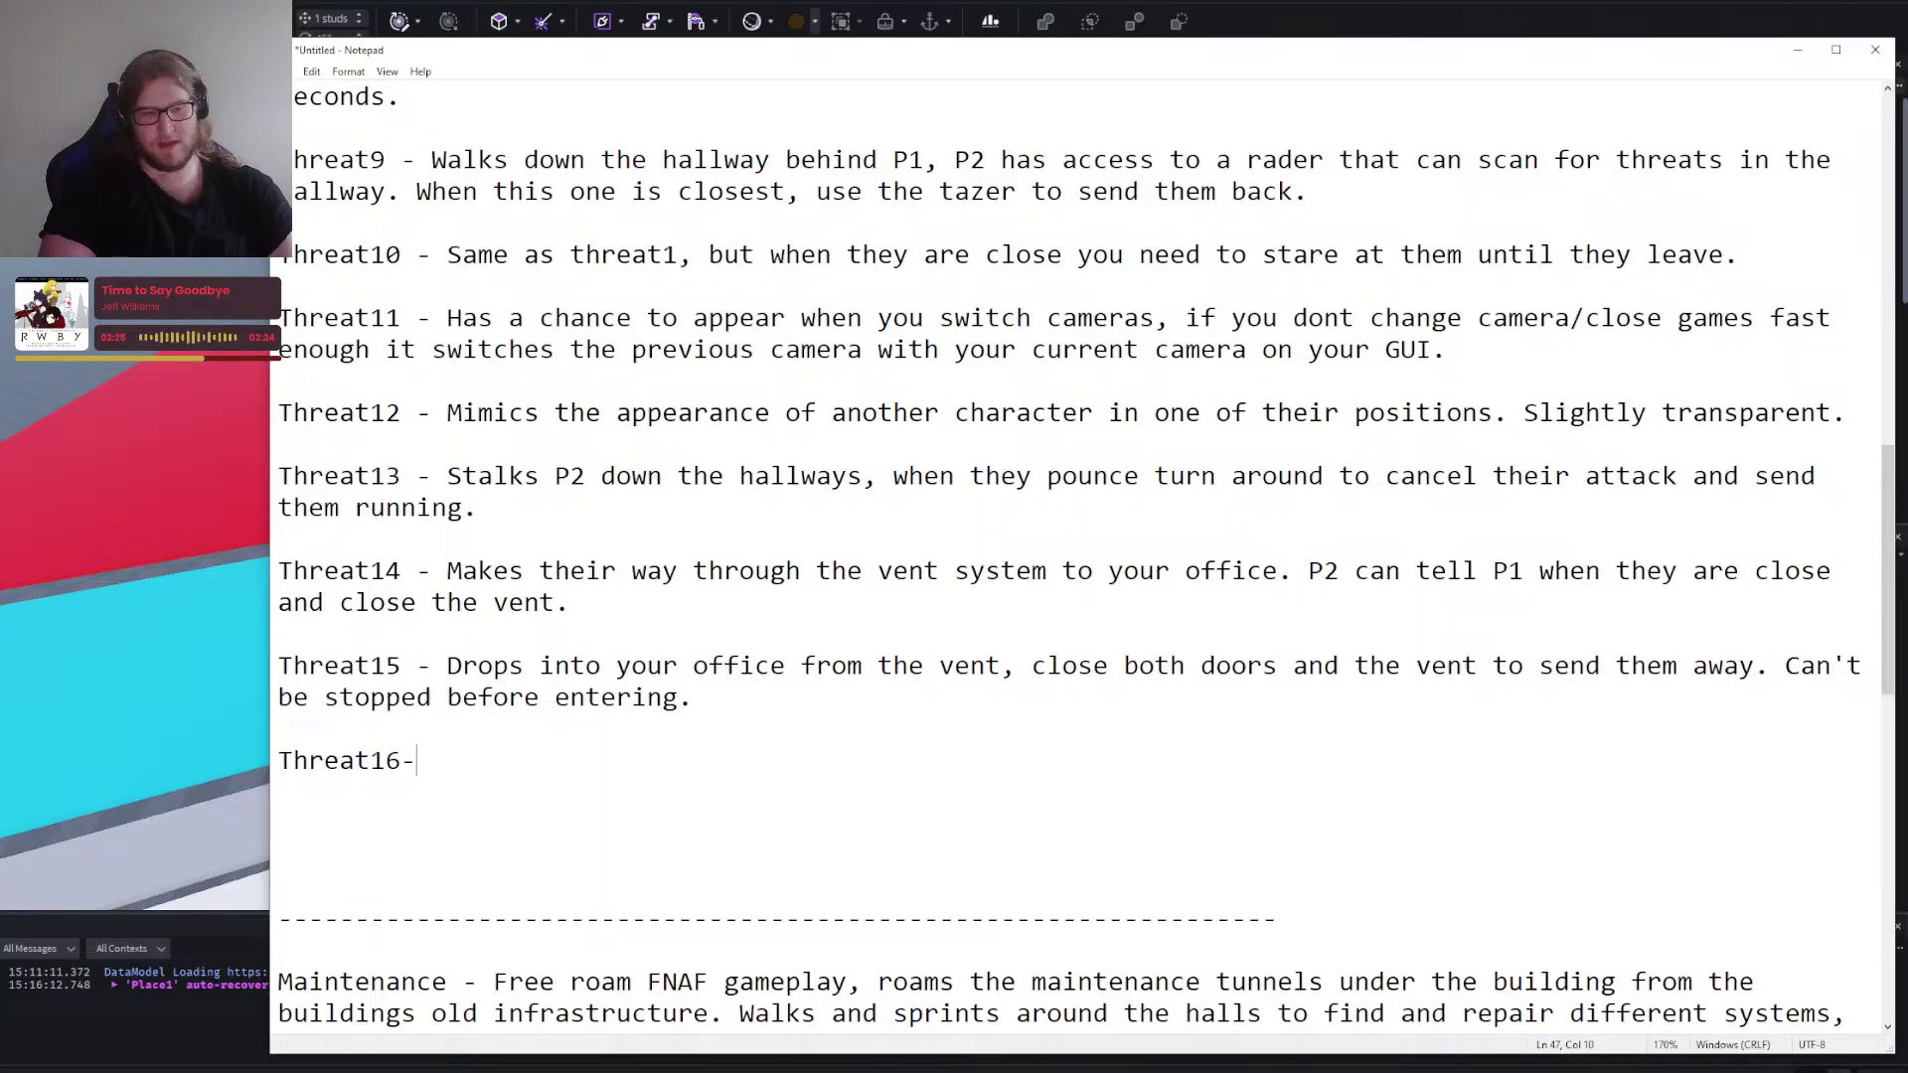
key(BackSpace)
text(- )
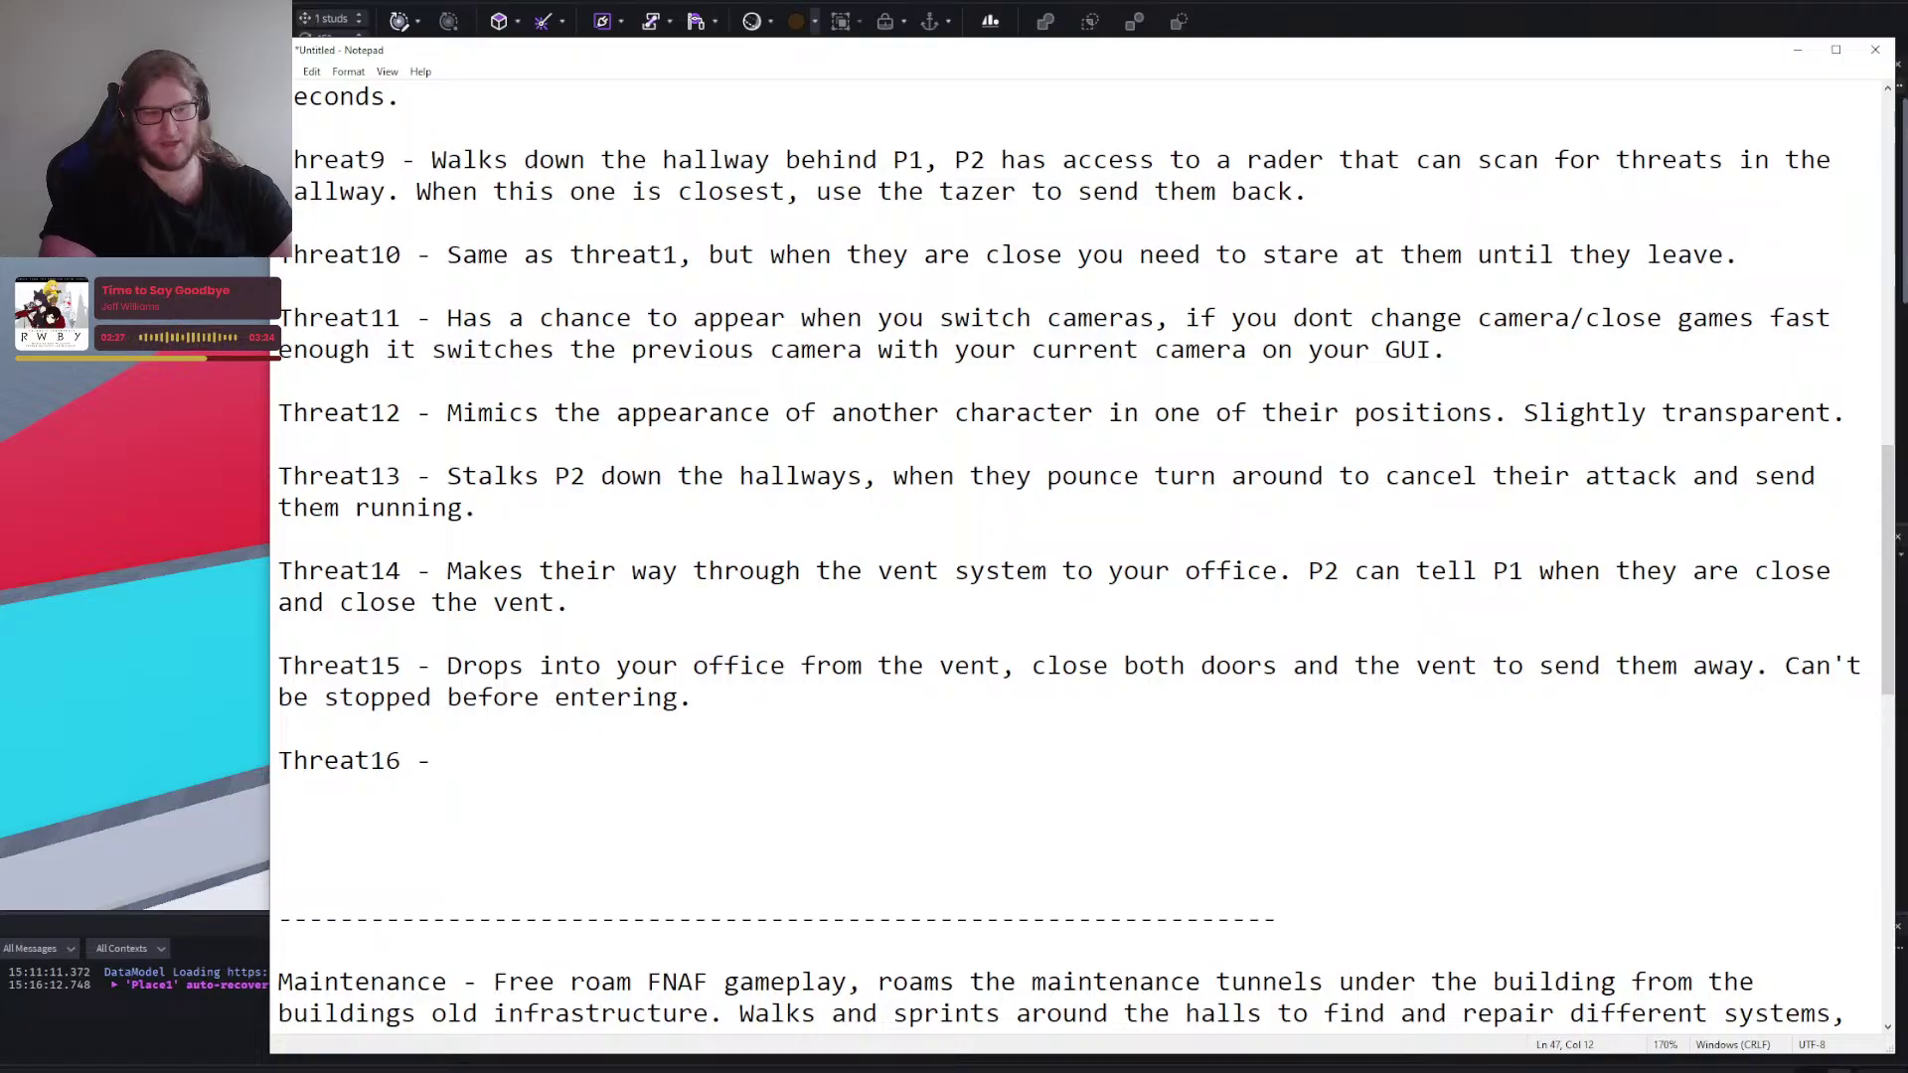
Describe Threat16 as "Slowly roams the maintenance halls. Sprints towards P2 if they spot them but relatively blind.".
text(Slowly roam)
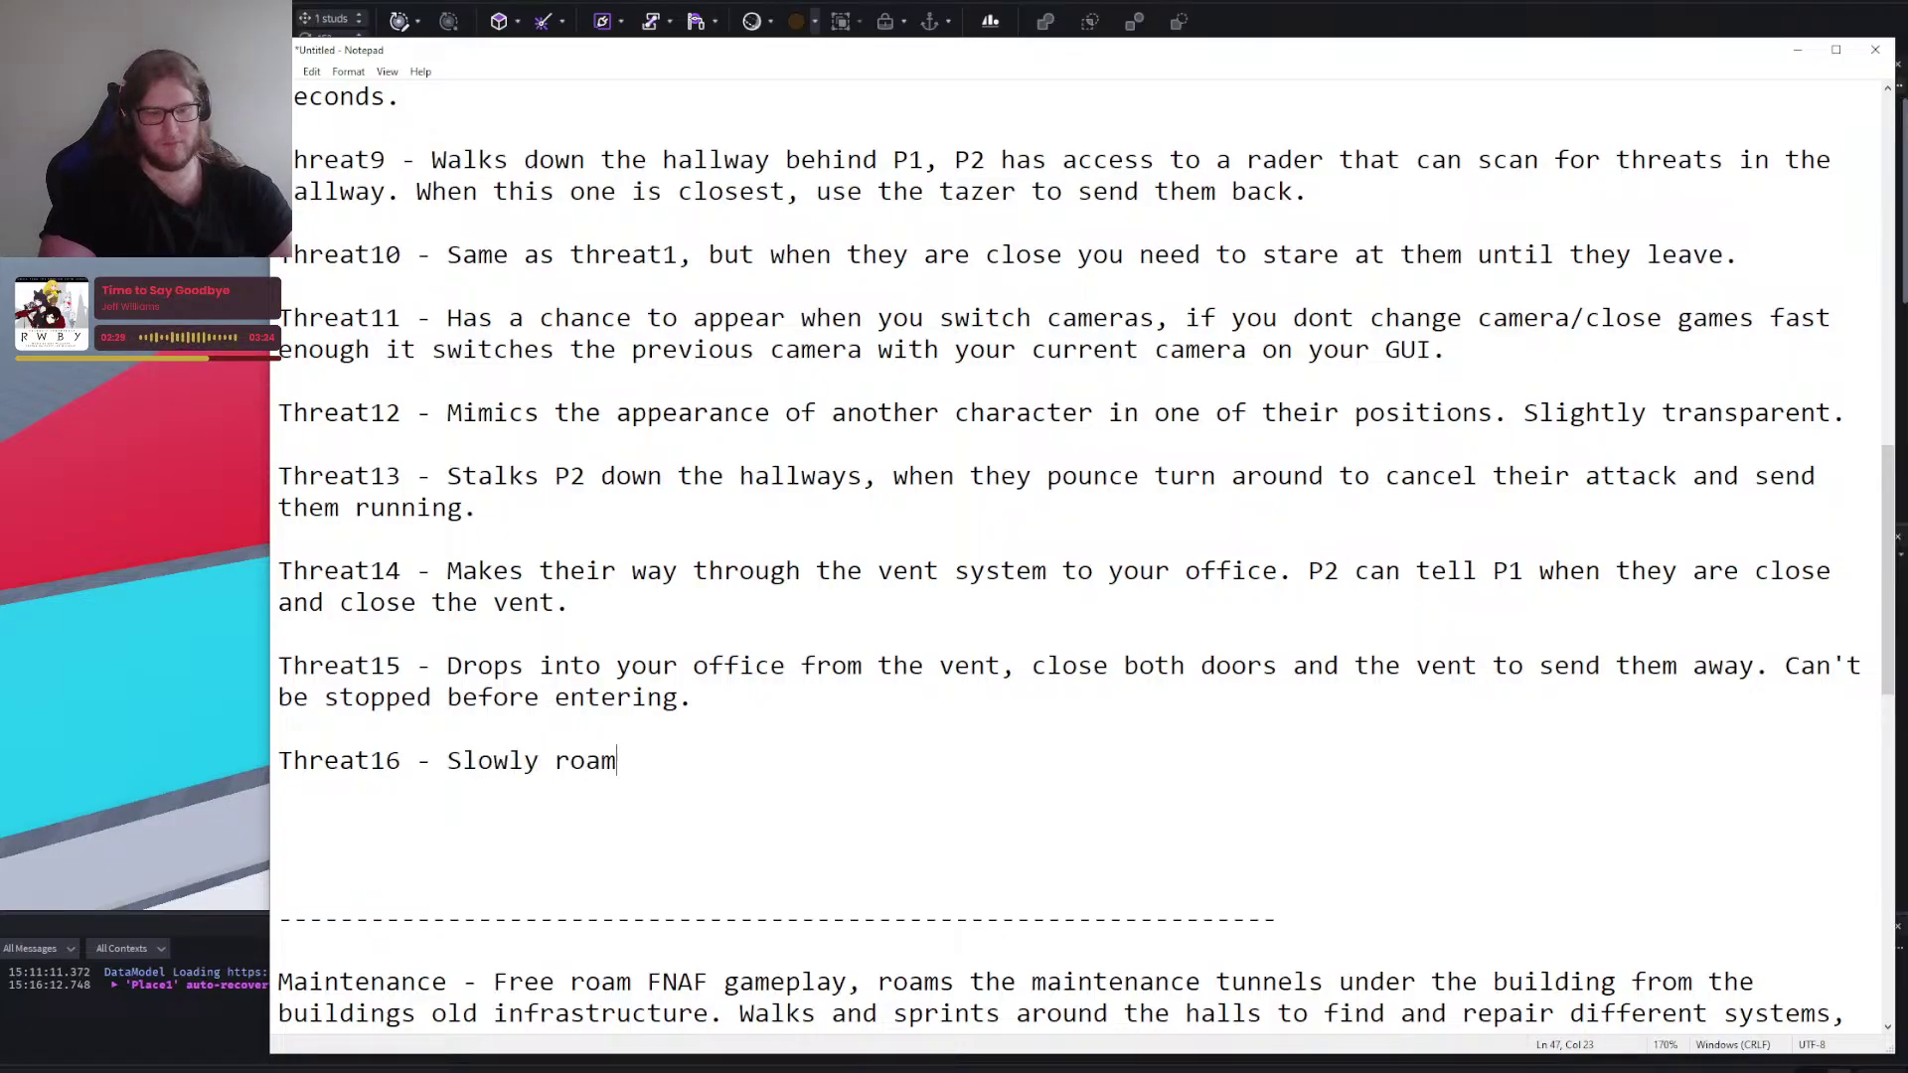
text(s the mainte)
key(BackSpace)
text(tenance )
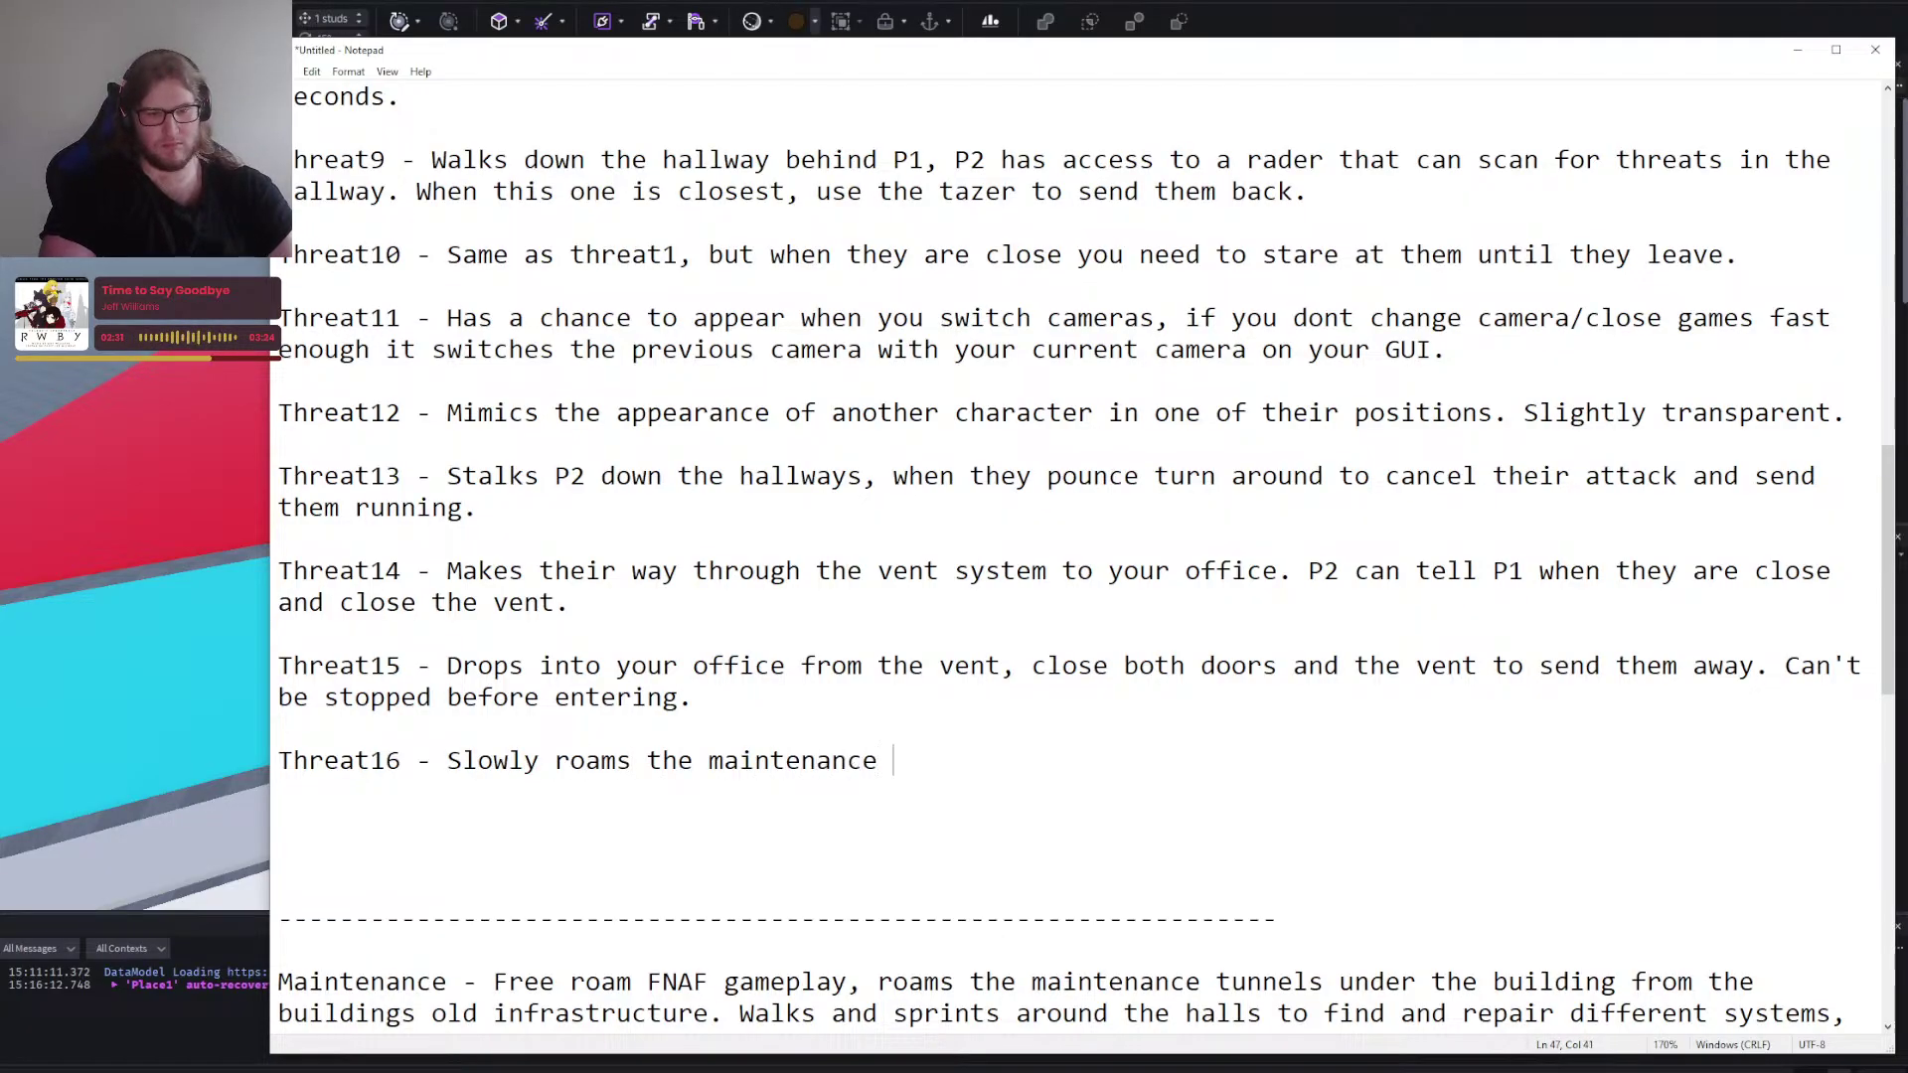
text(halls. SP)
key(BackSpace)
key(BackSpace)
text(Sprints towards P2 )
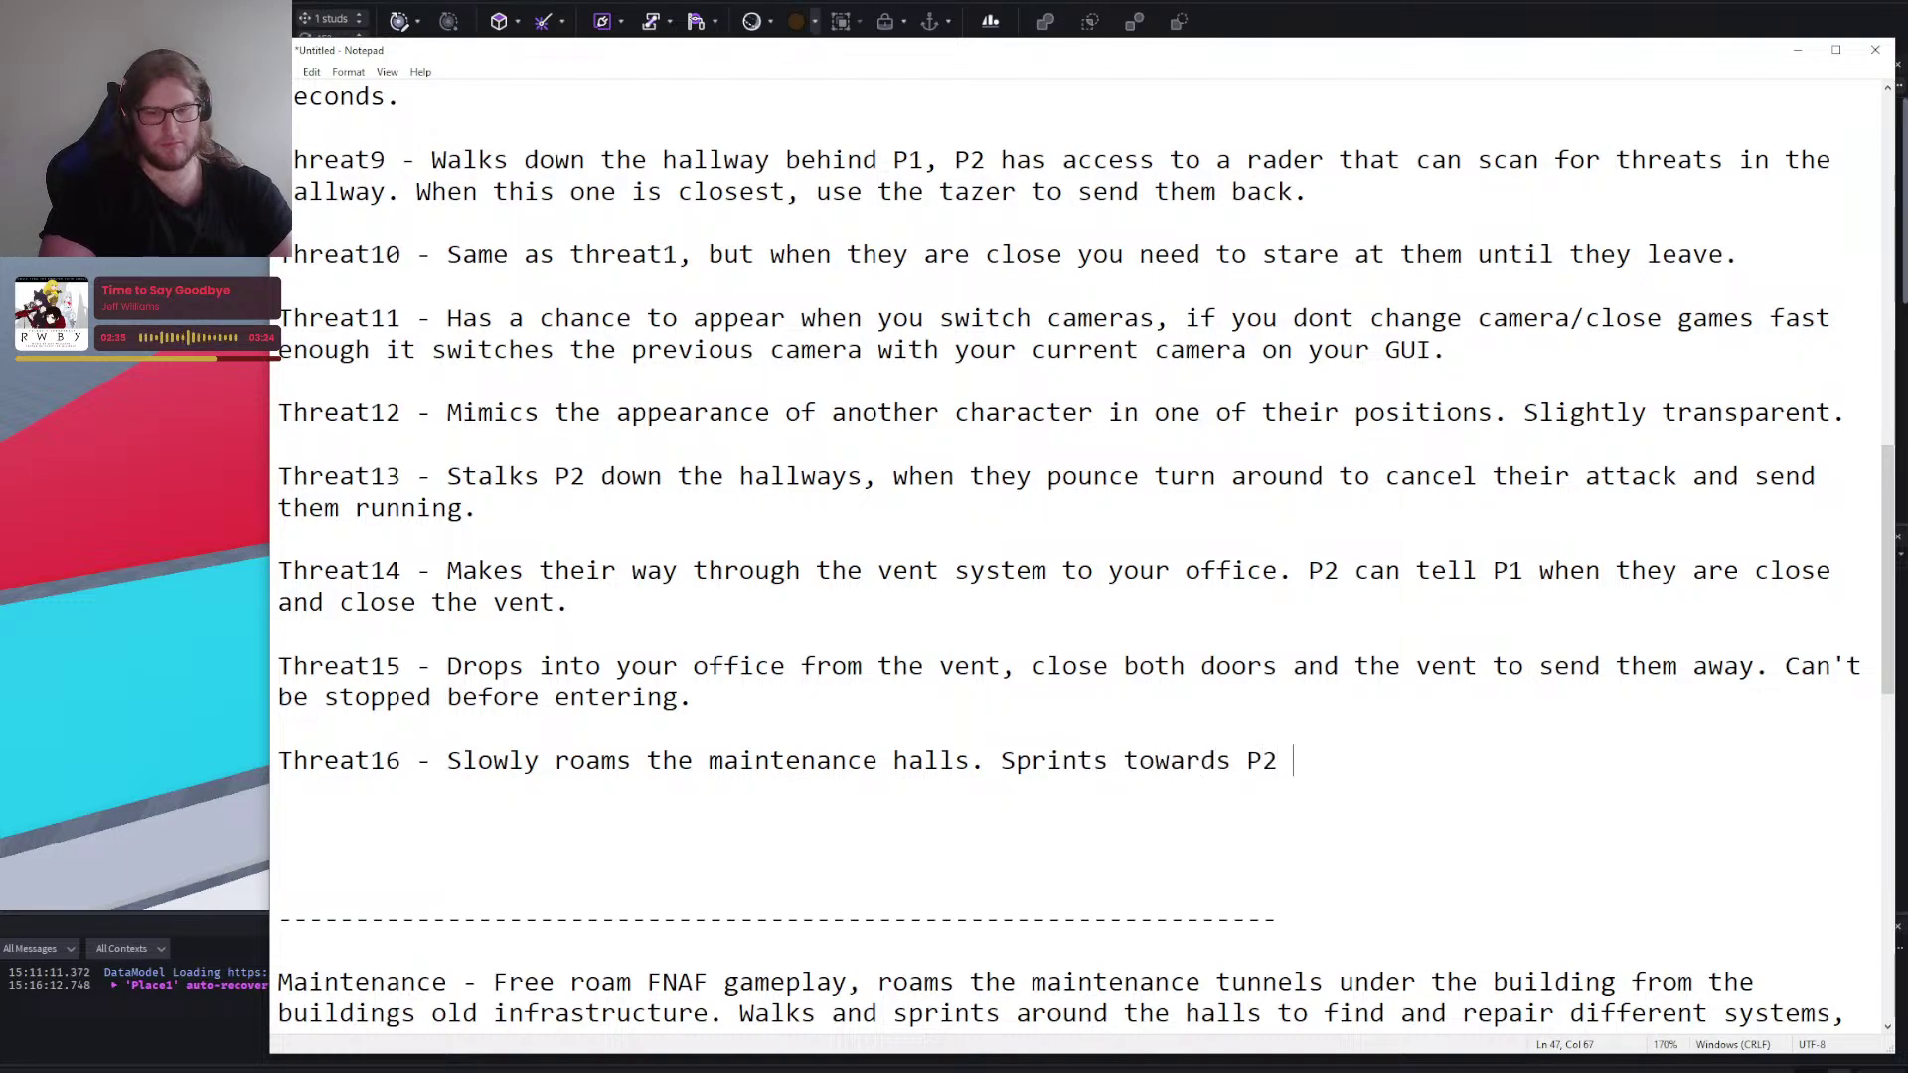
text(if they spot them but )
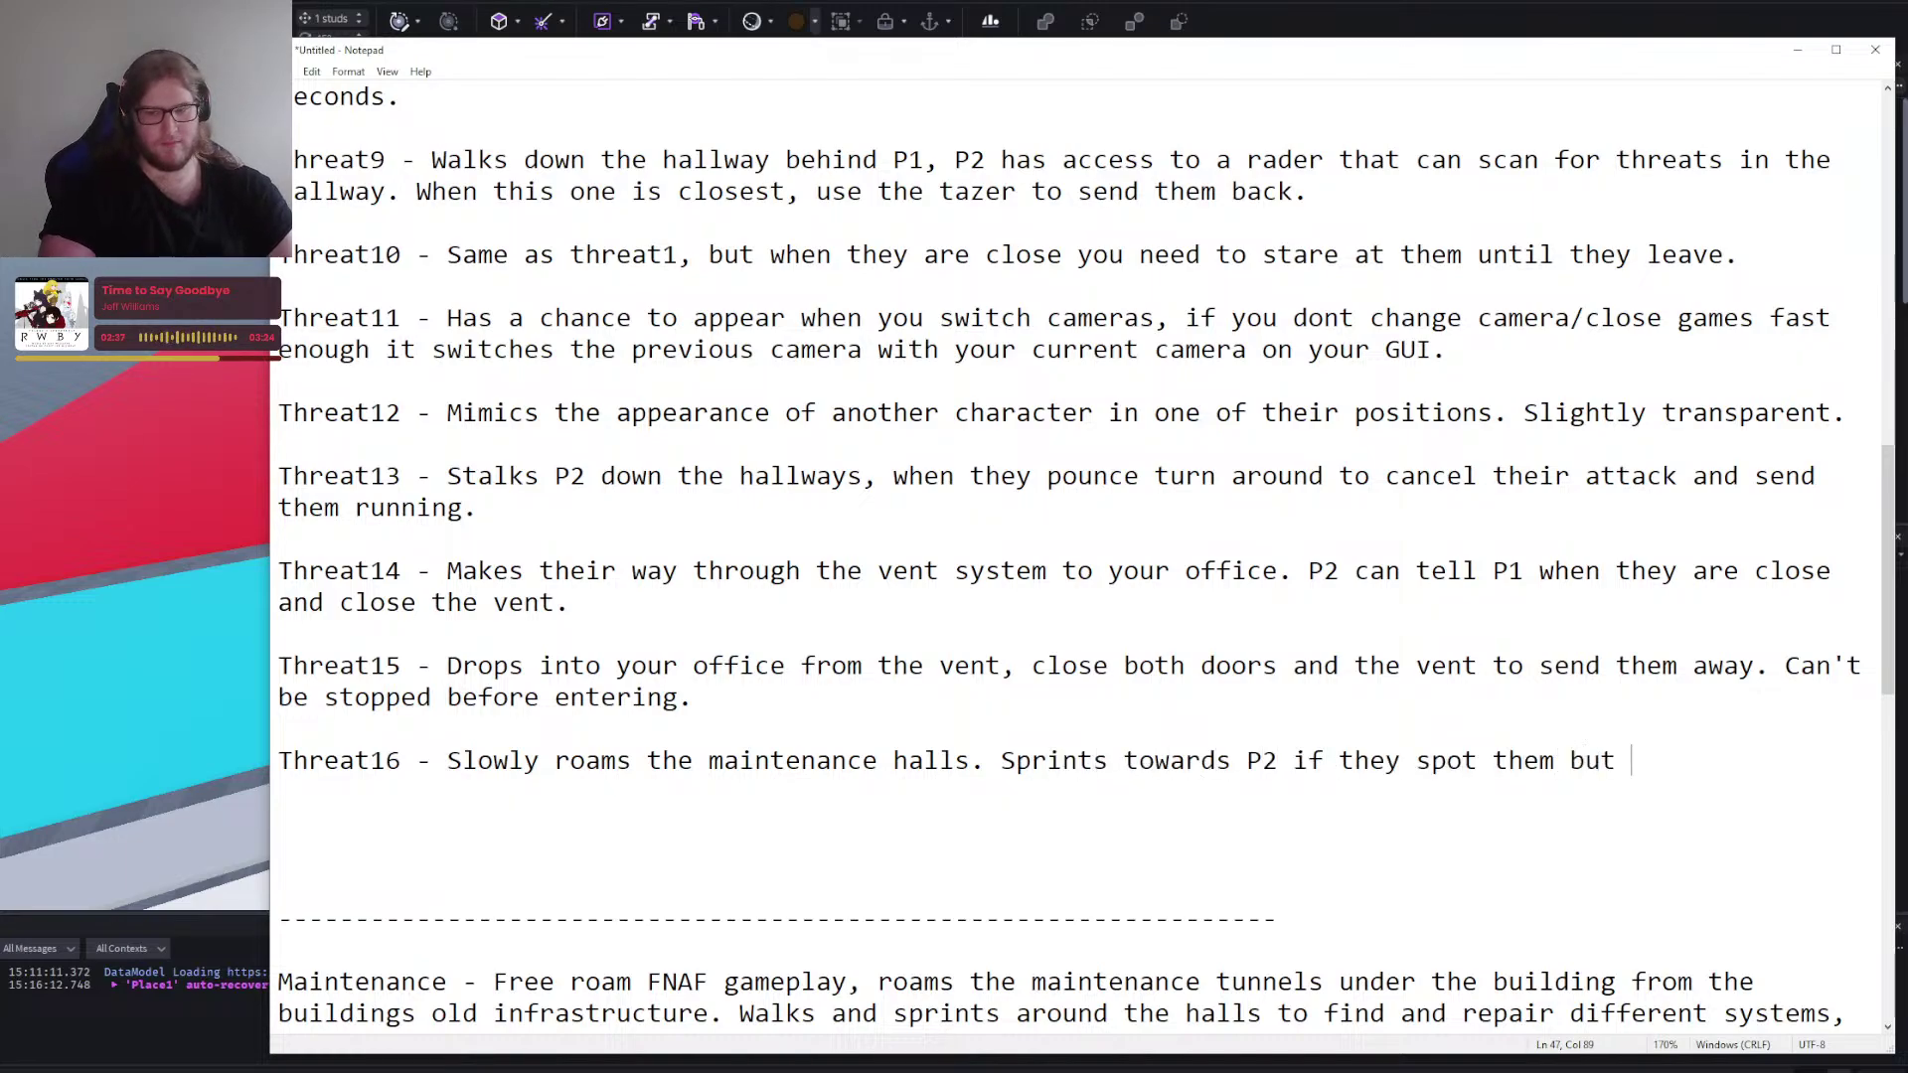
text(relatively blind.)
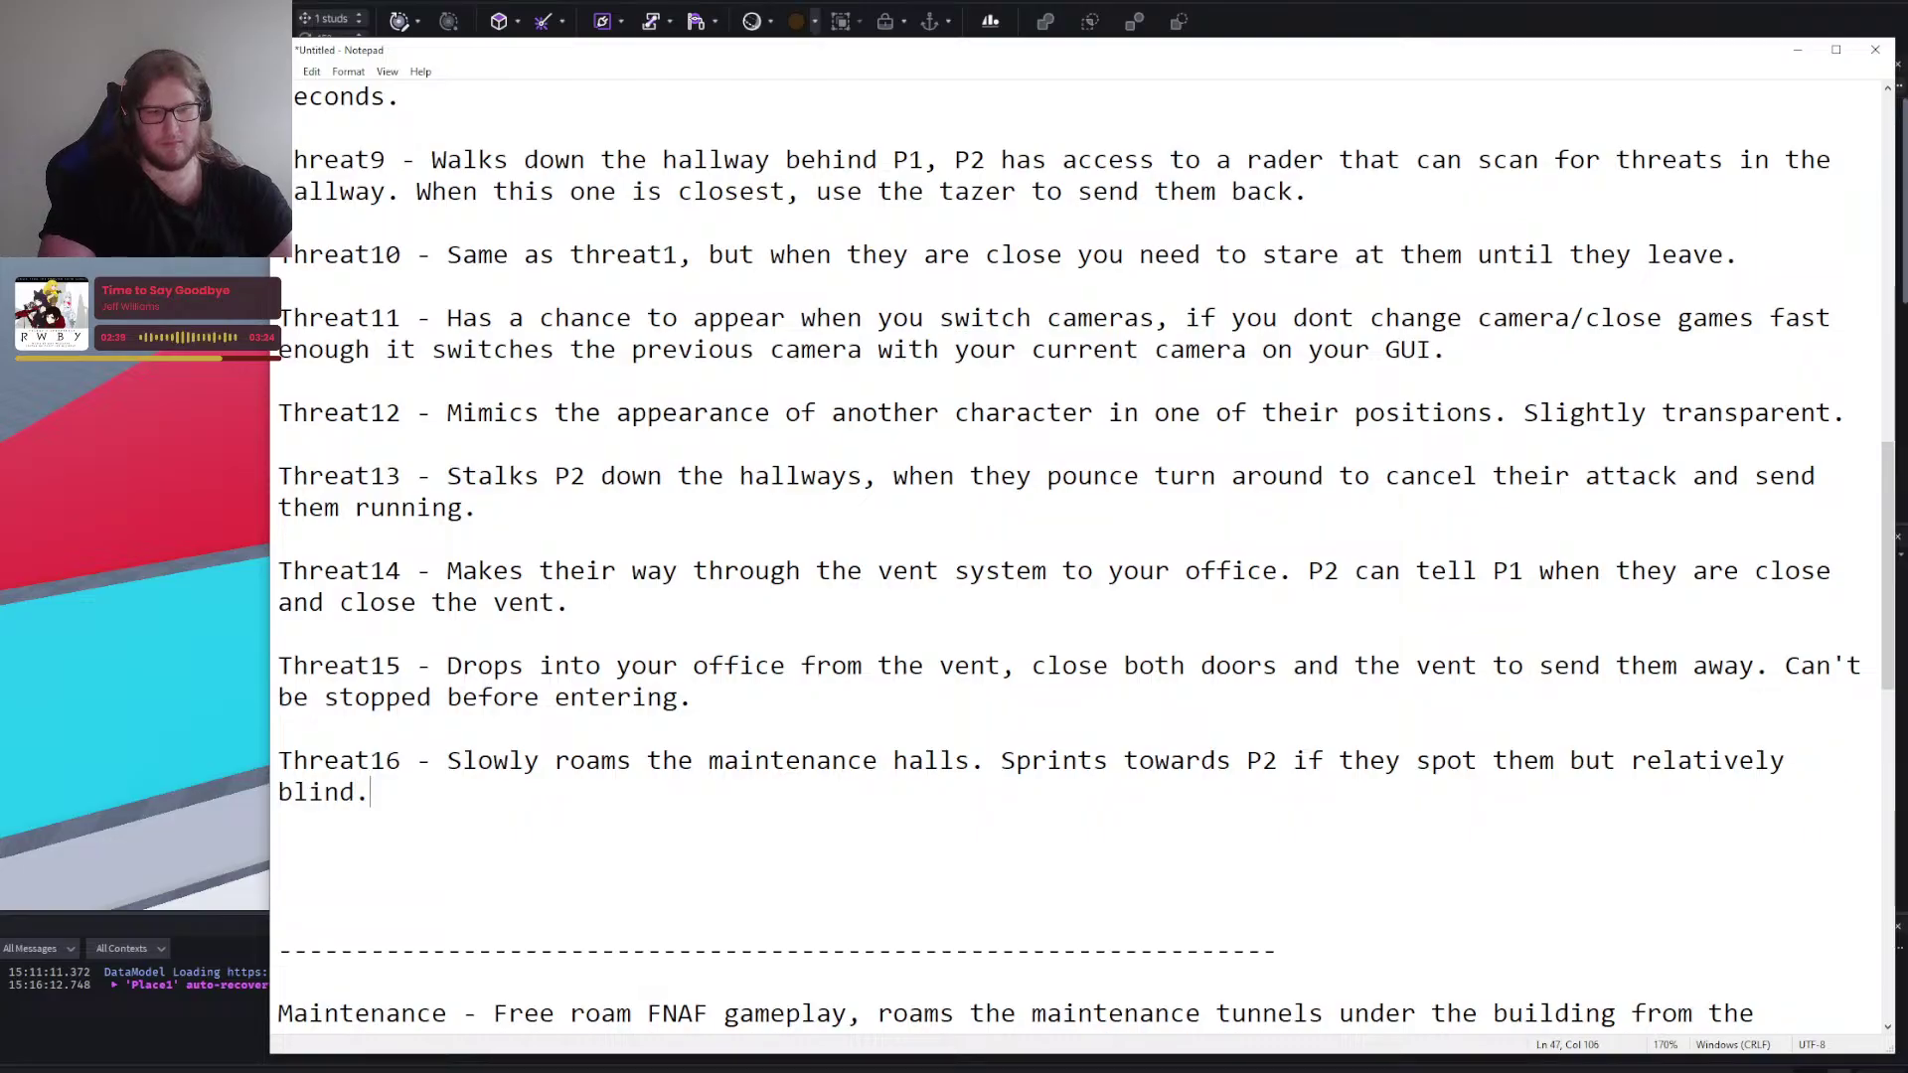
Start a new "Threat17 -" entry below Threat16, separated by a blank line.
key(Return)
key(Return)
text(Threat17 -)
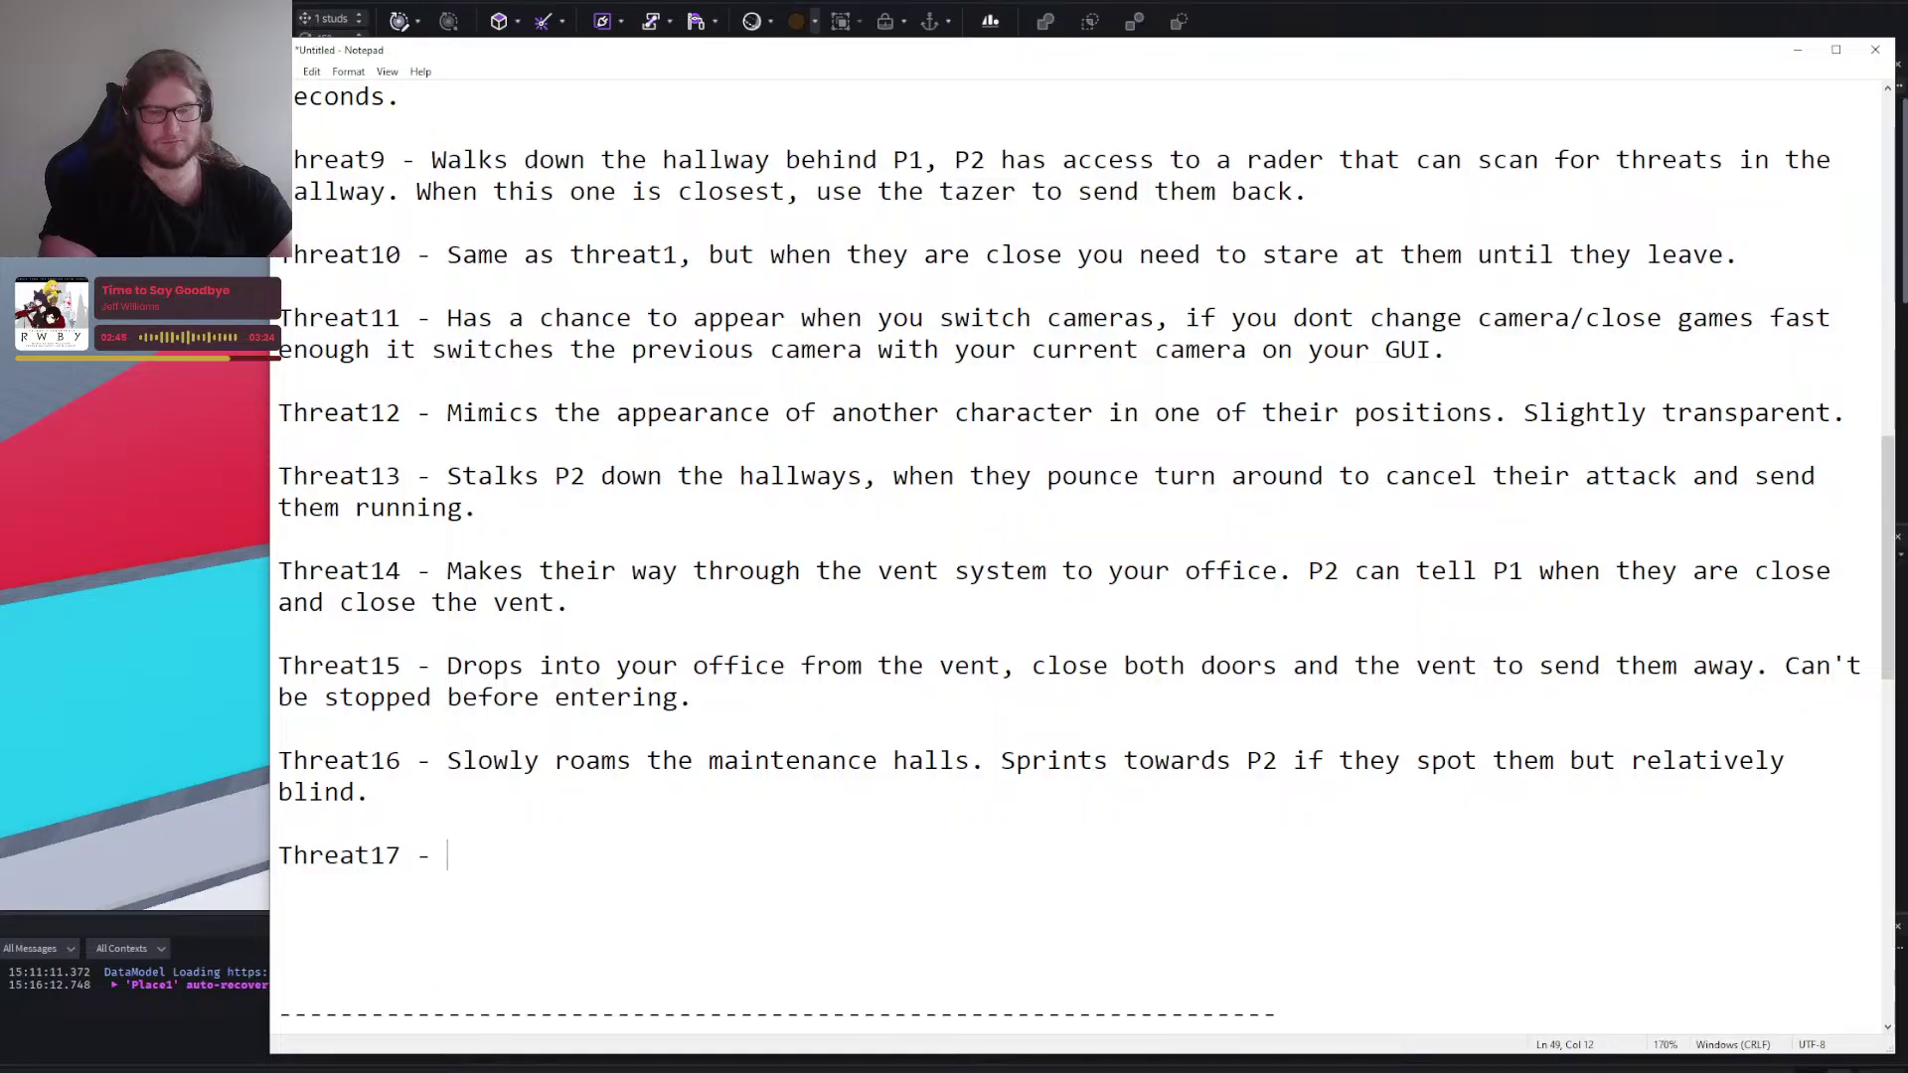
Describe Threat17 as "Winds up at the end of a maintenance hall before sprinting down it. Doesn't chase just runs down hallways.".
text(Winds up a)
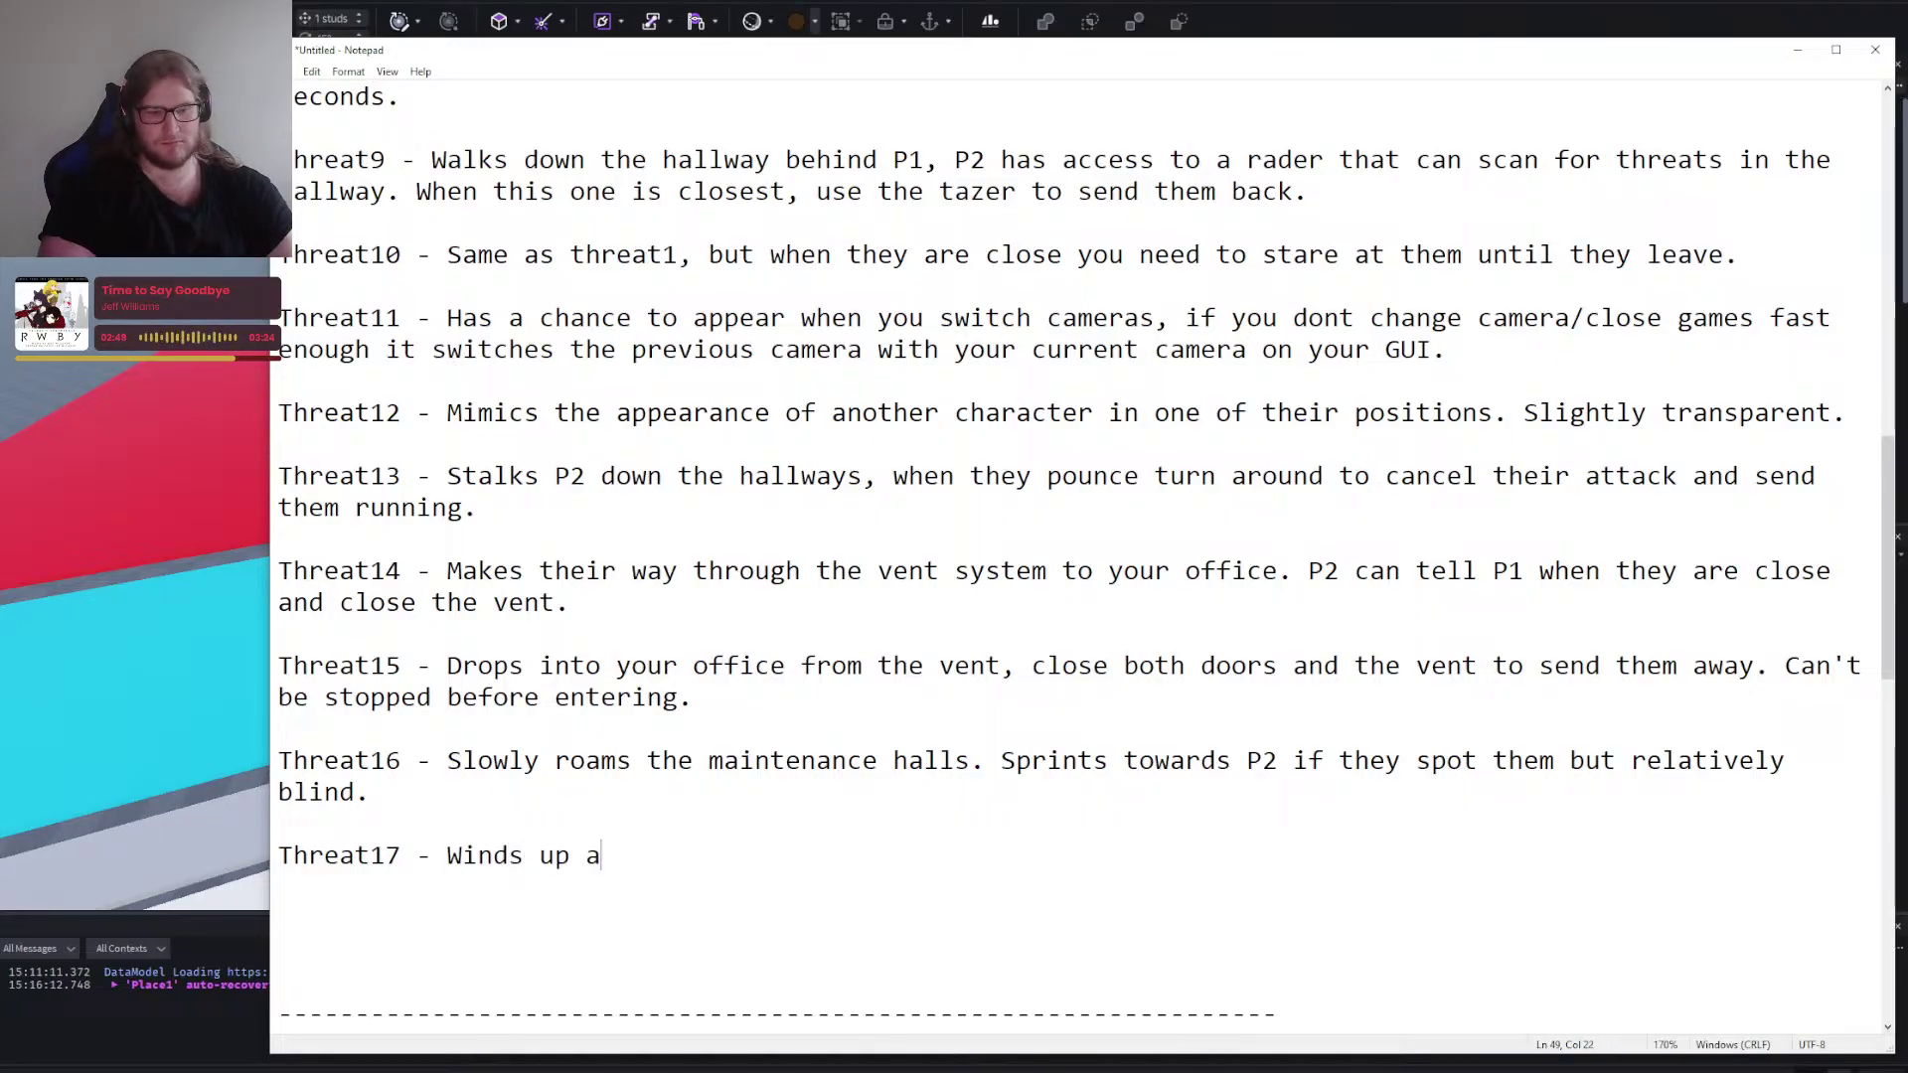
text(t the end of a maintenance hall be)
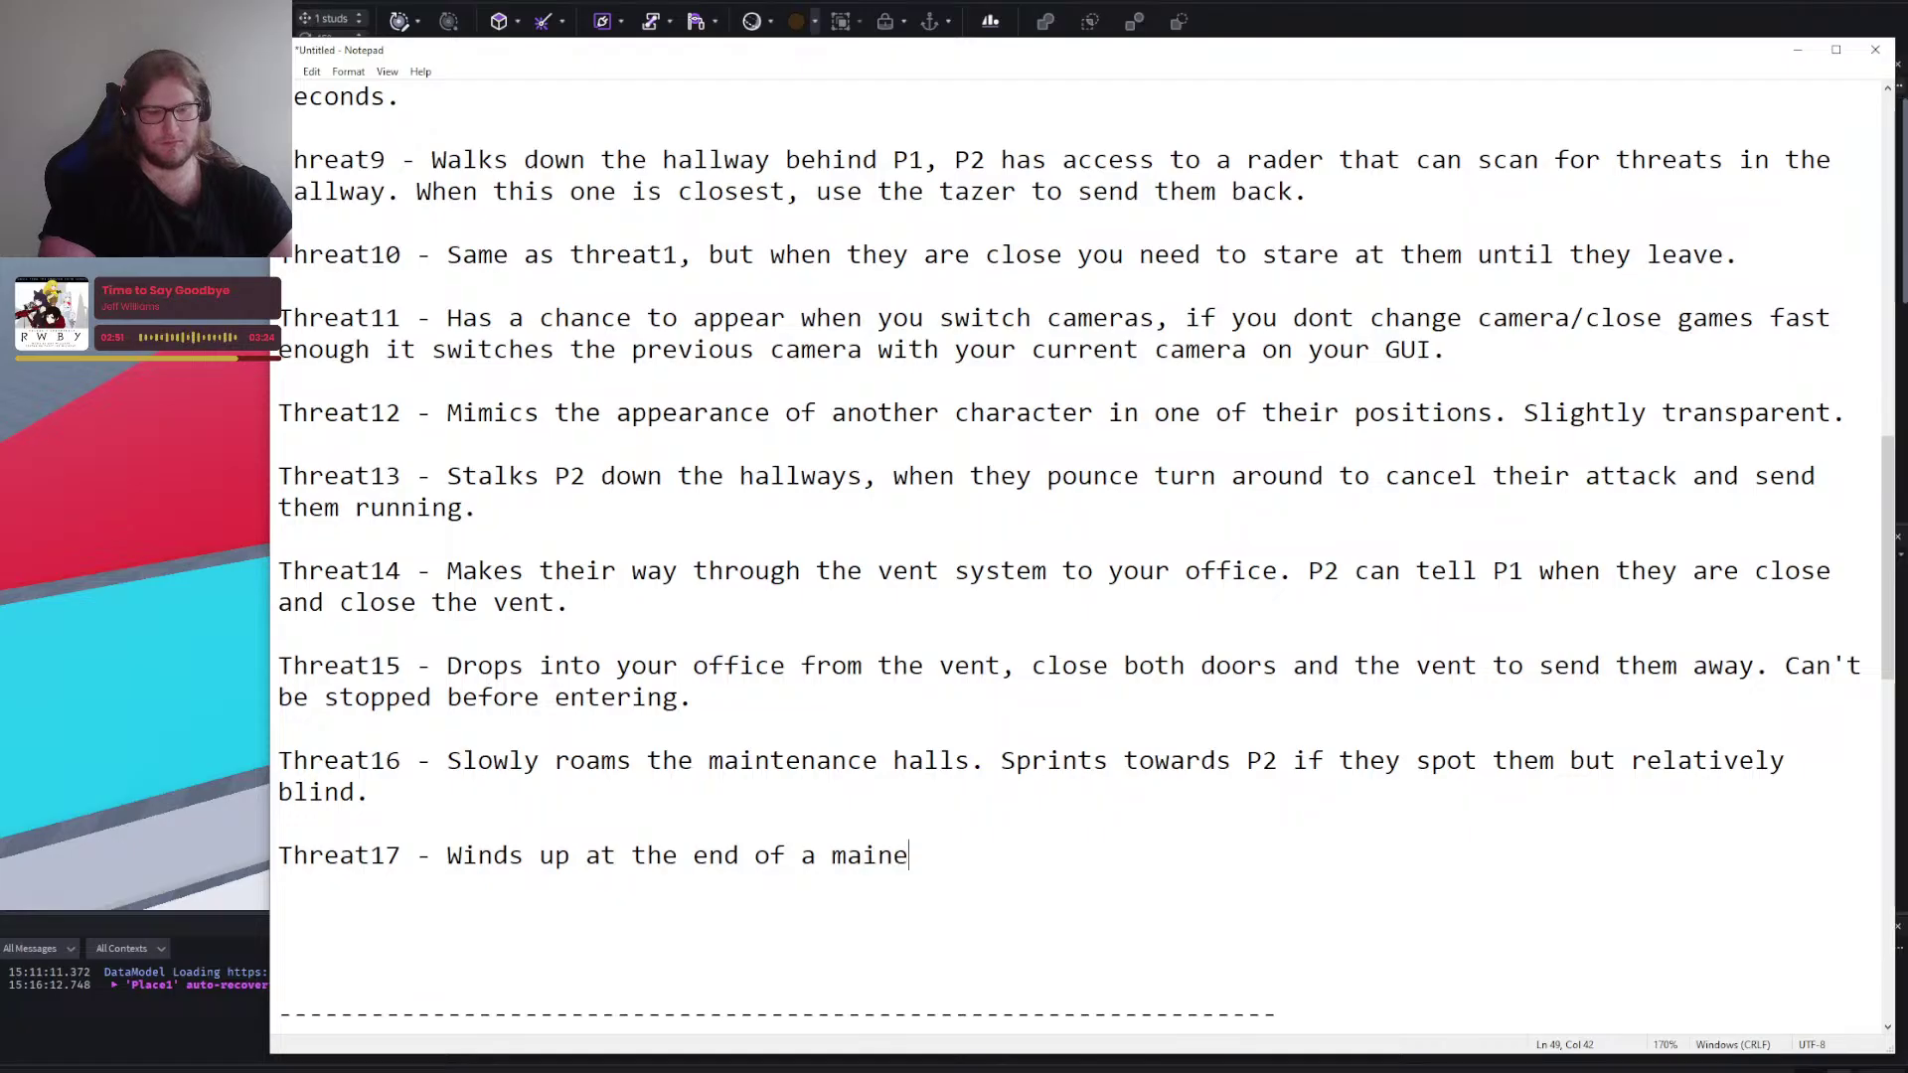
text(fore sprinting)
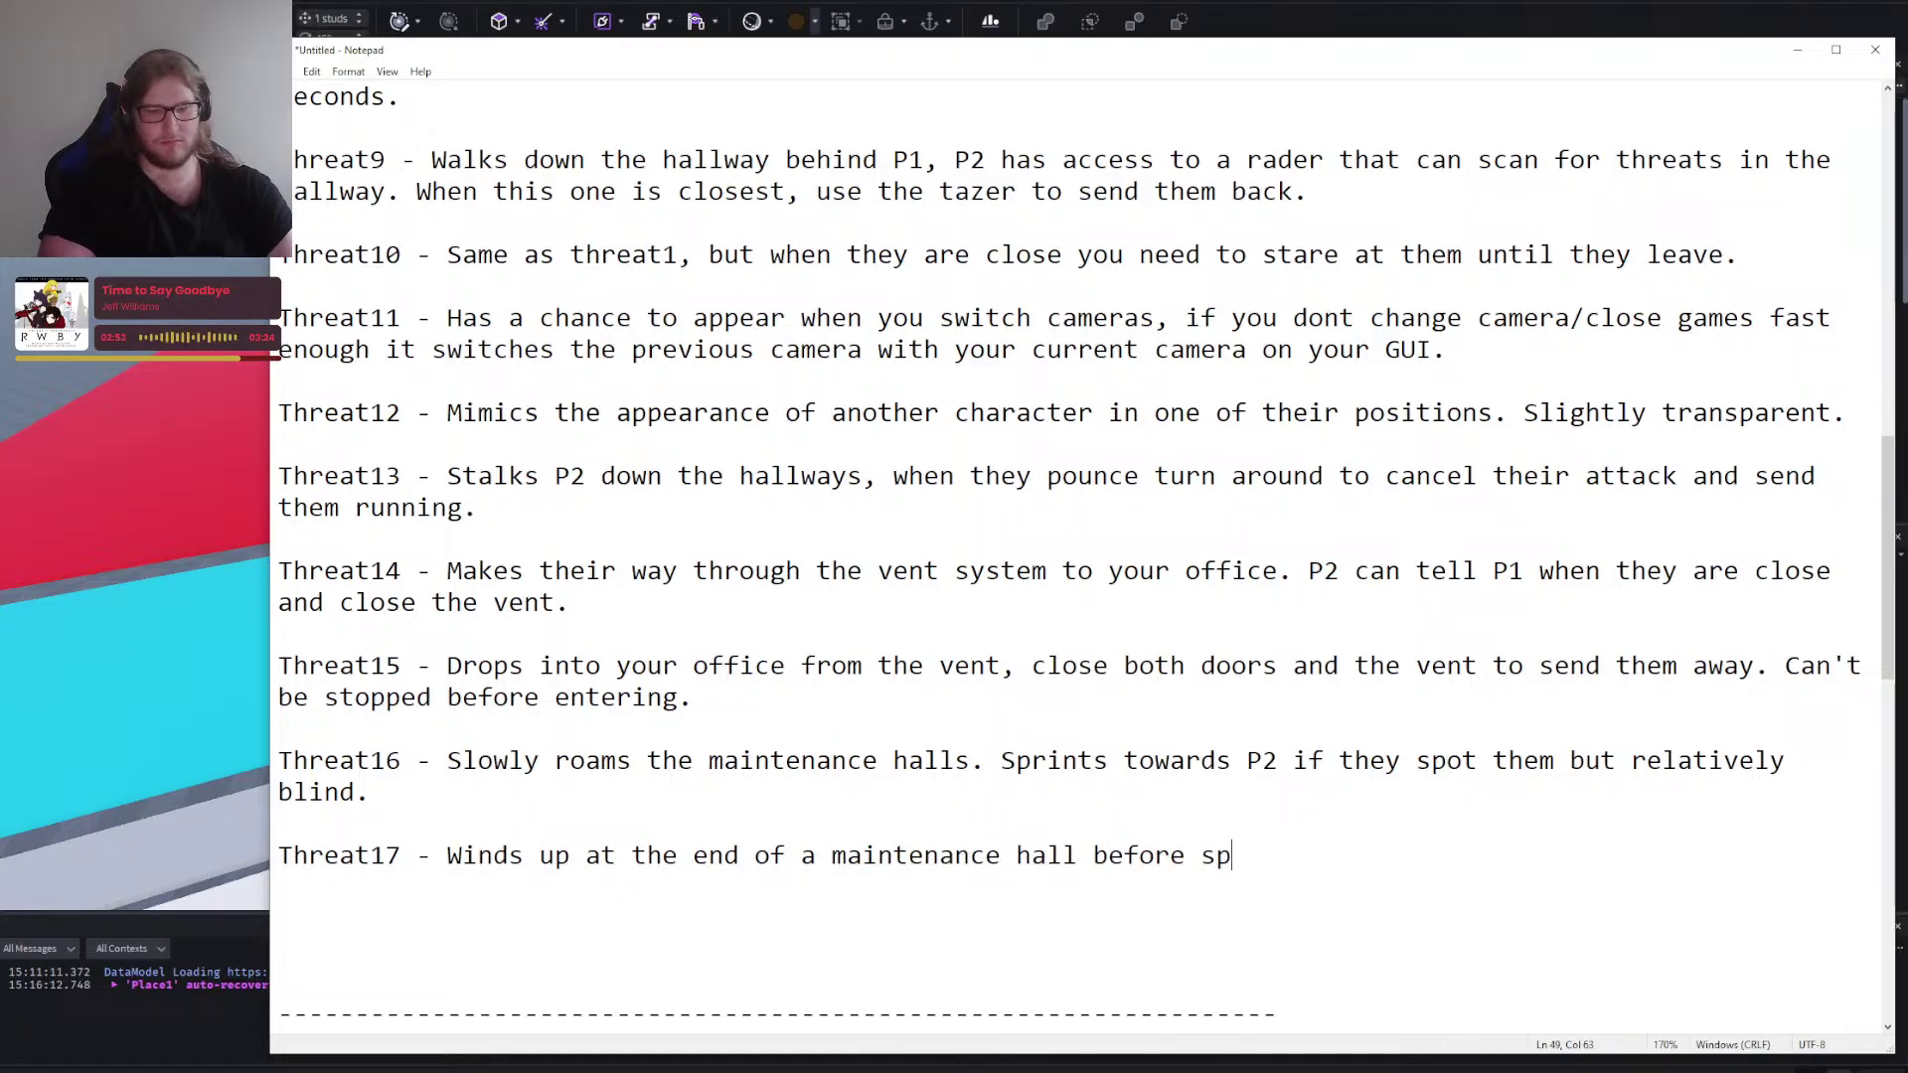
key(BackSpace)
text(ting down it)
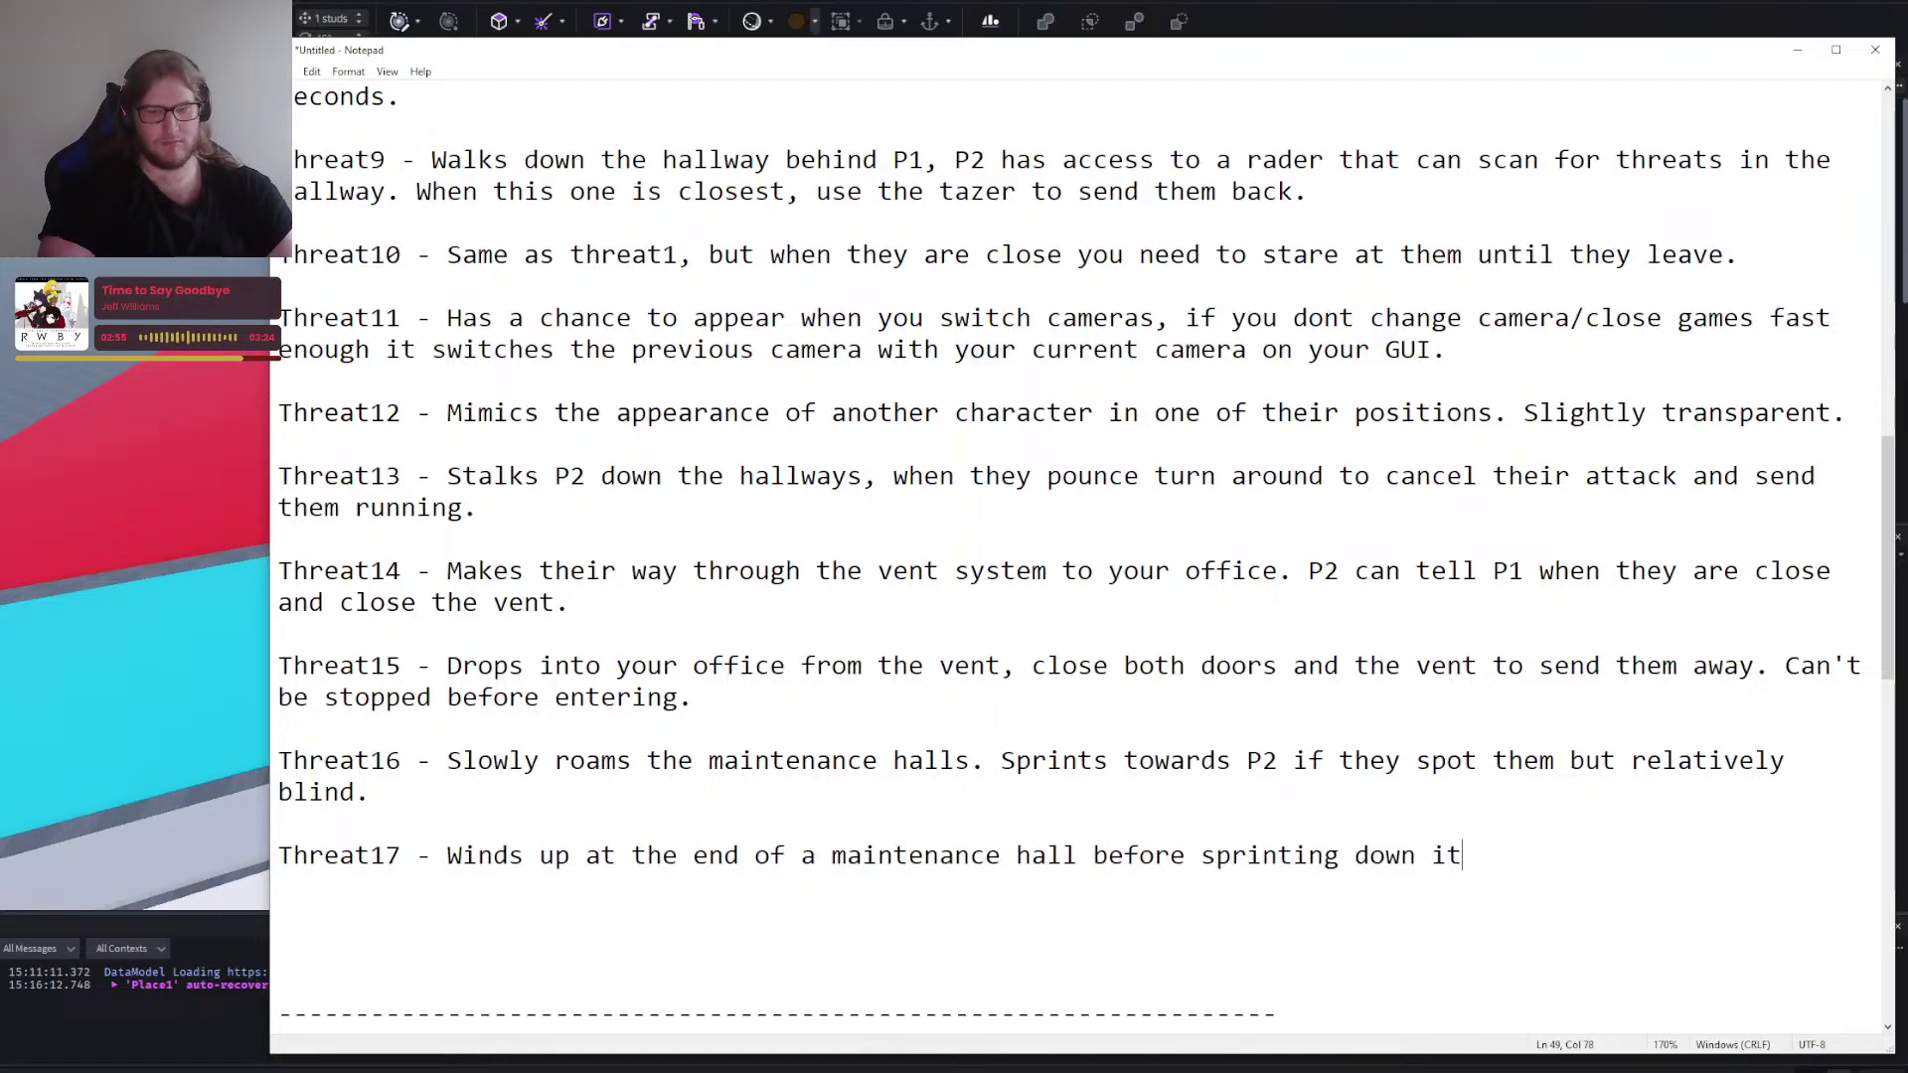
text(. Doesn't chan)
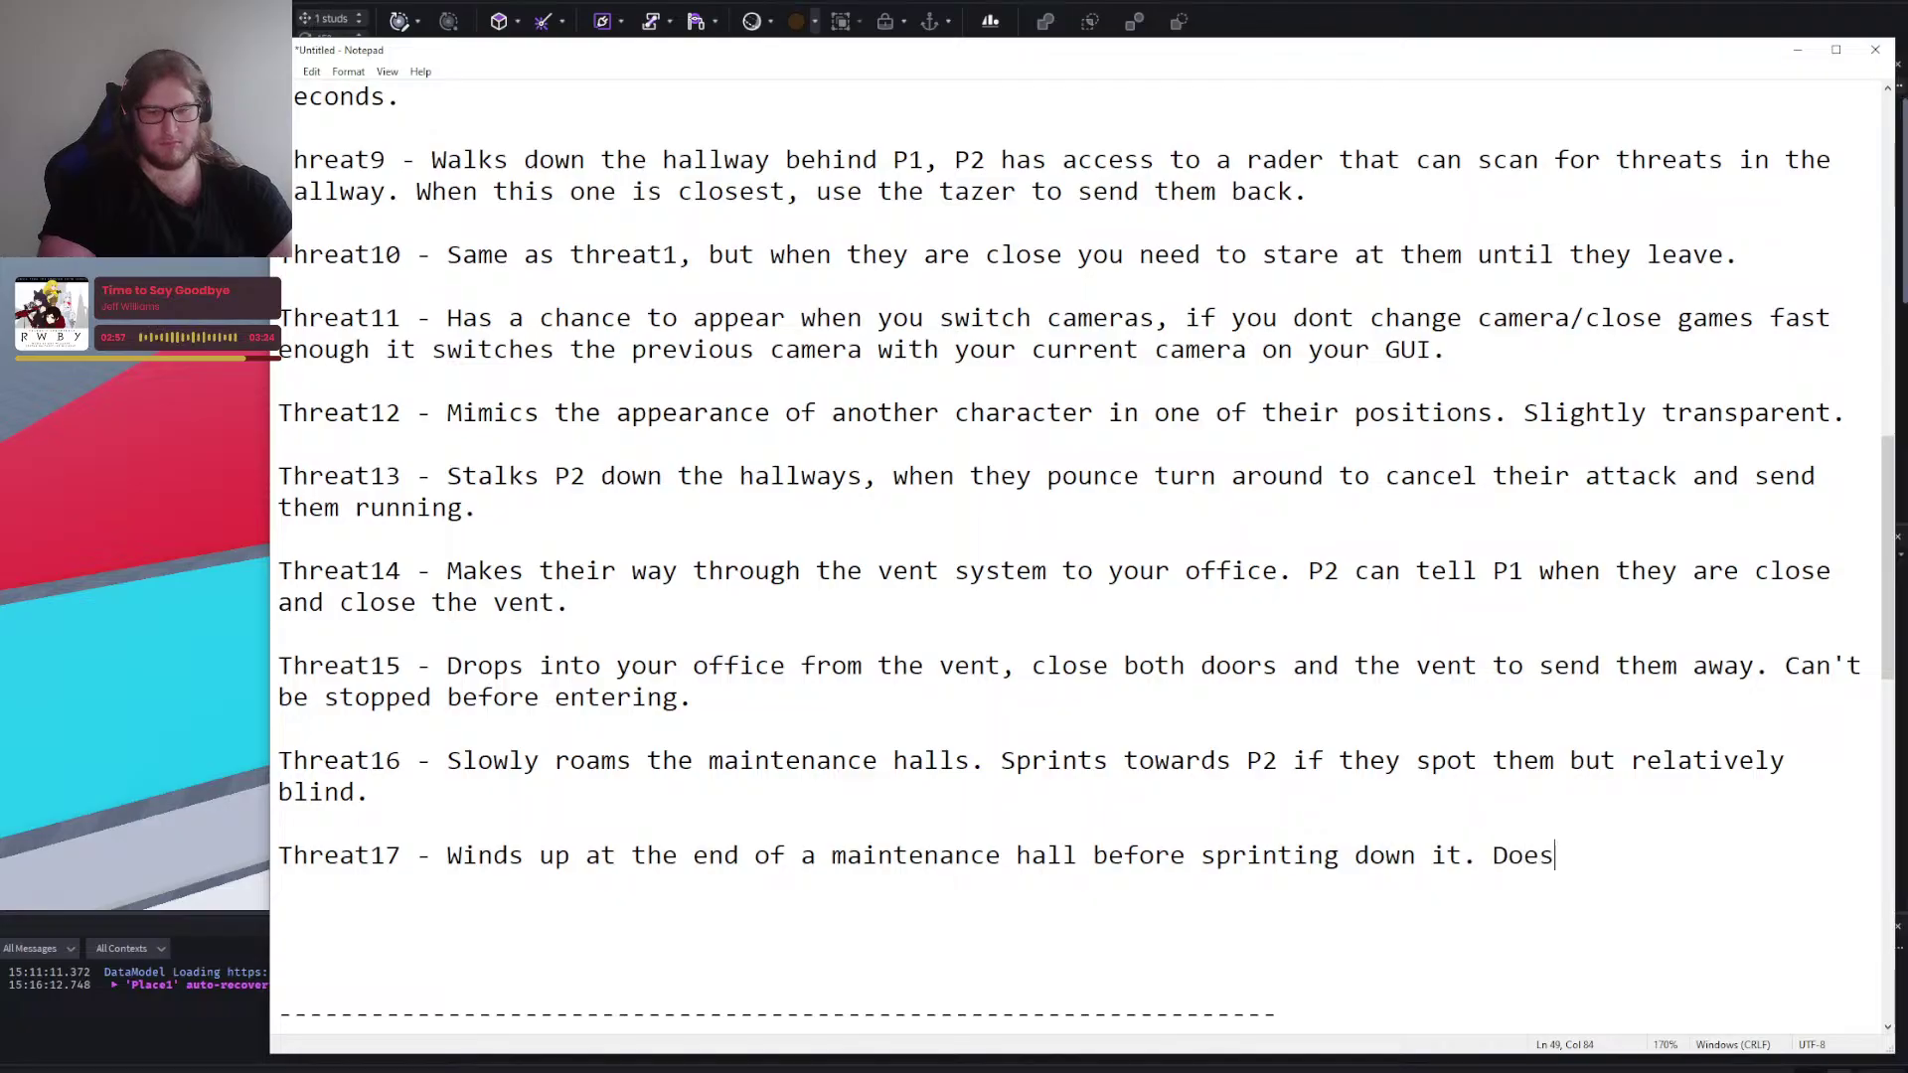
key(BackSpace)
key(BackSpace)
text(a)
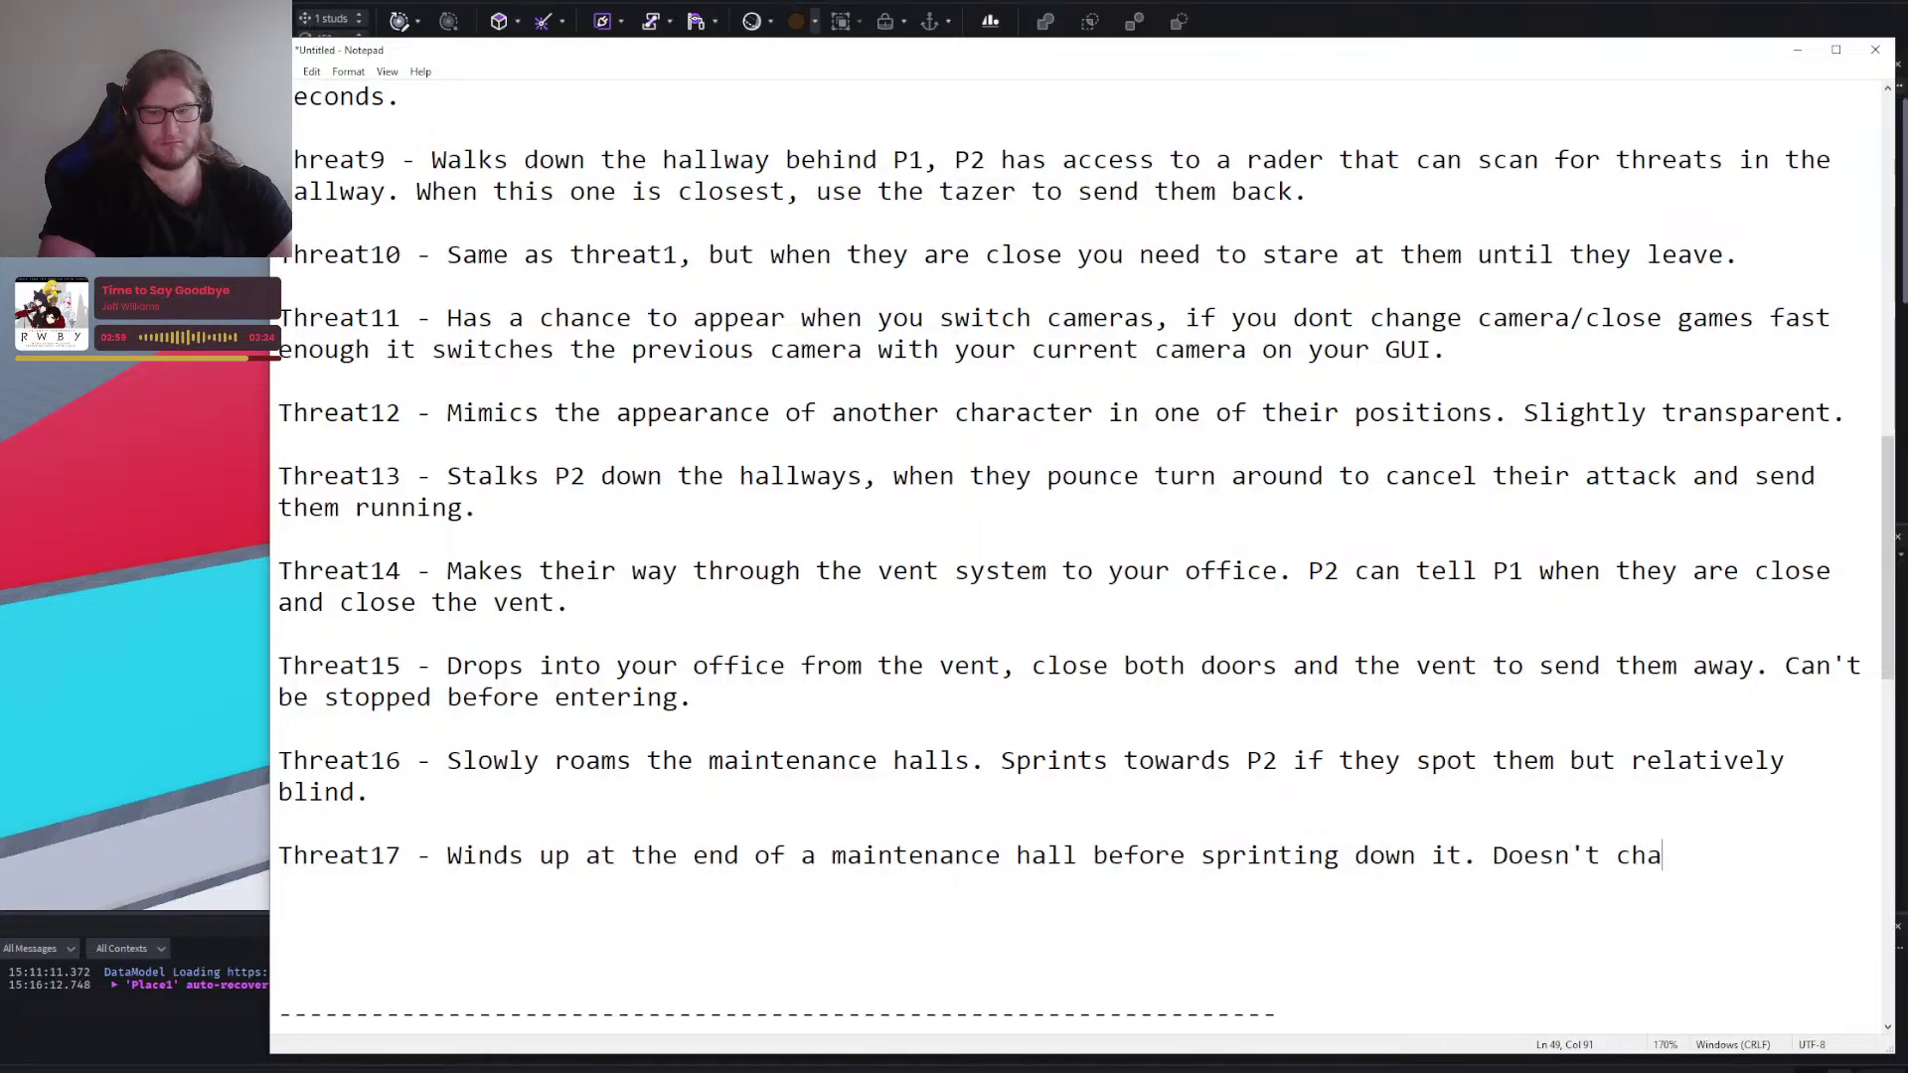
text(se just runs down)
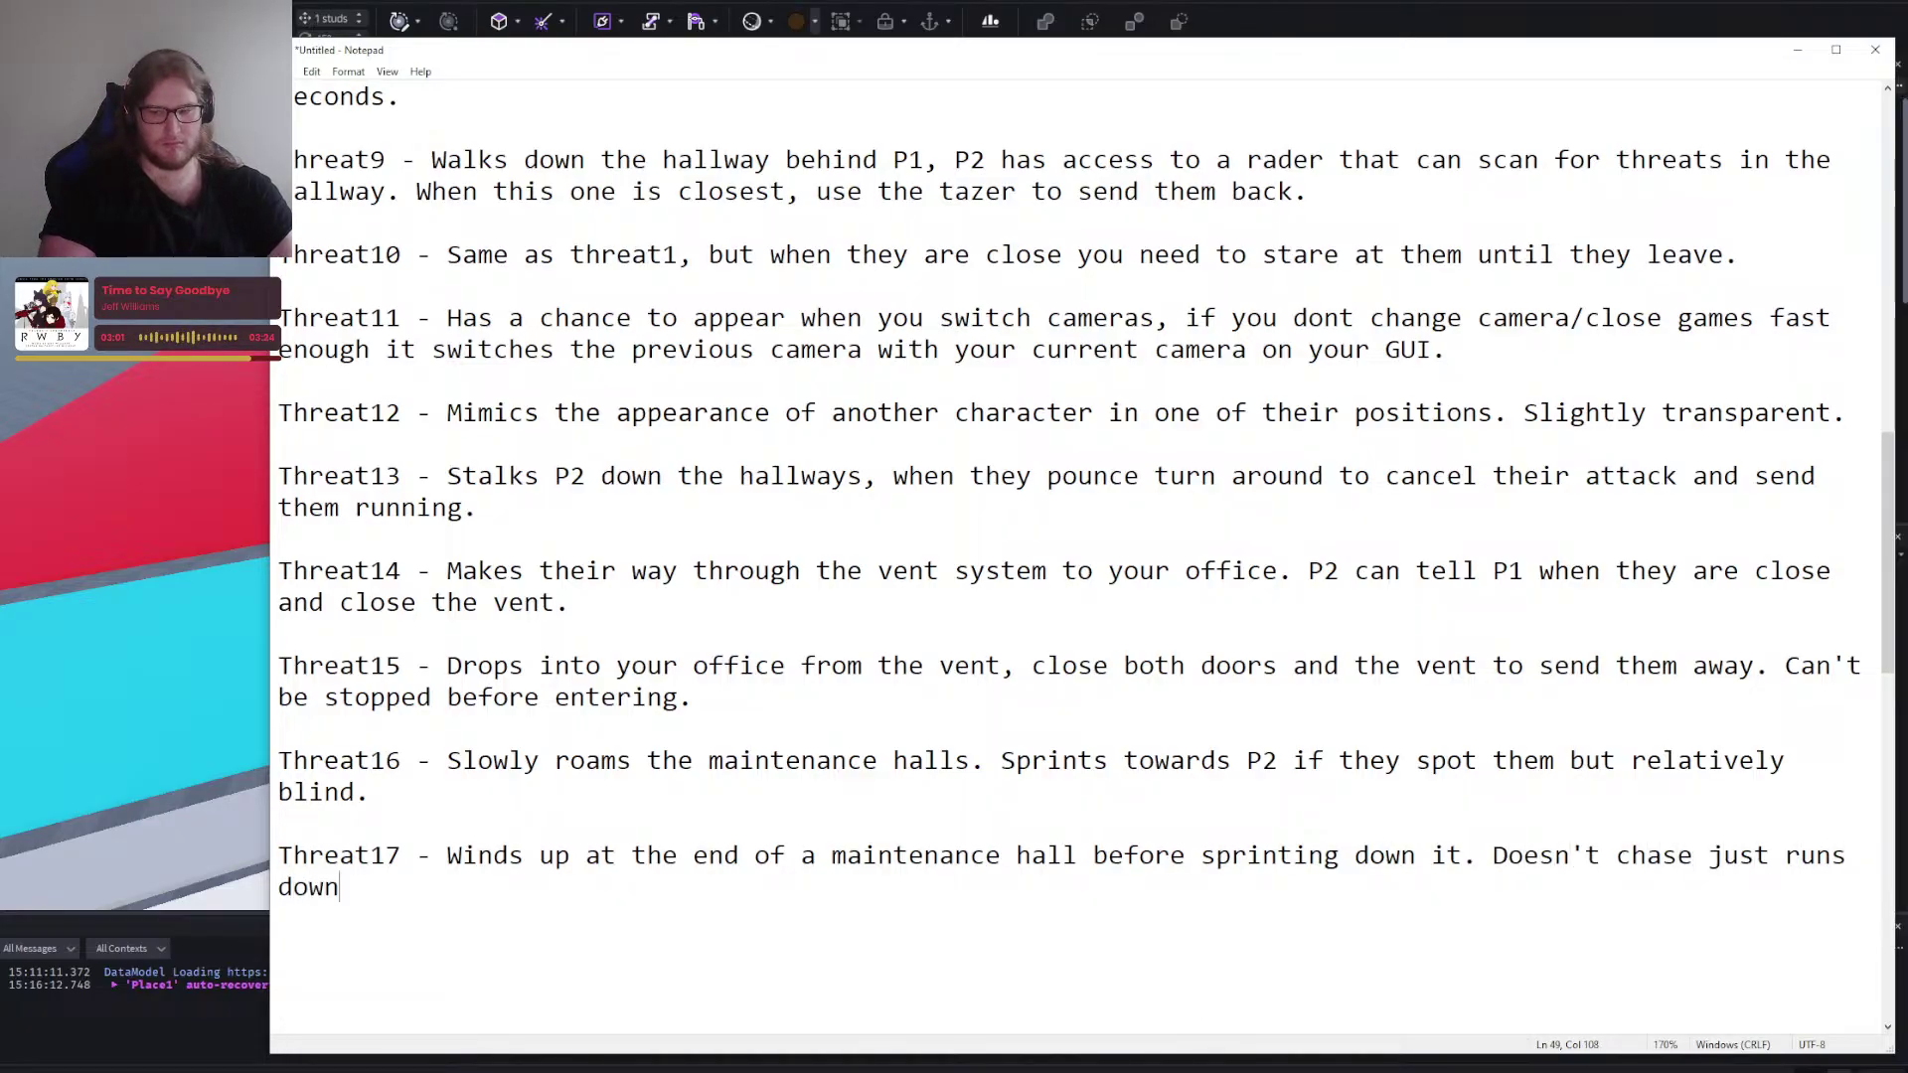
text( hallways.)
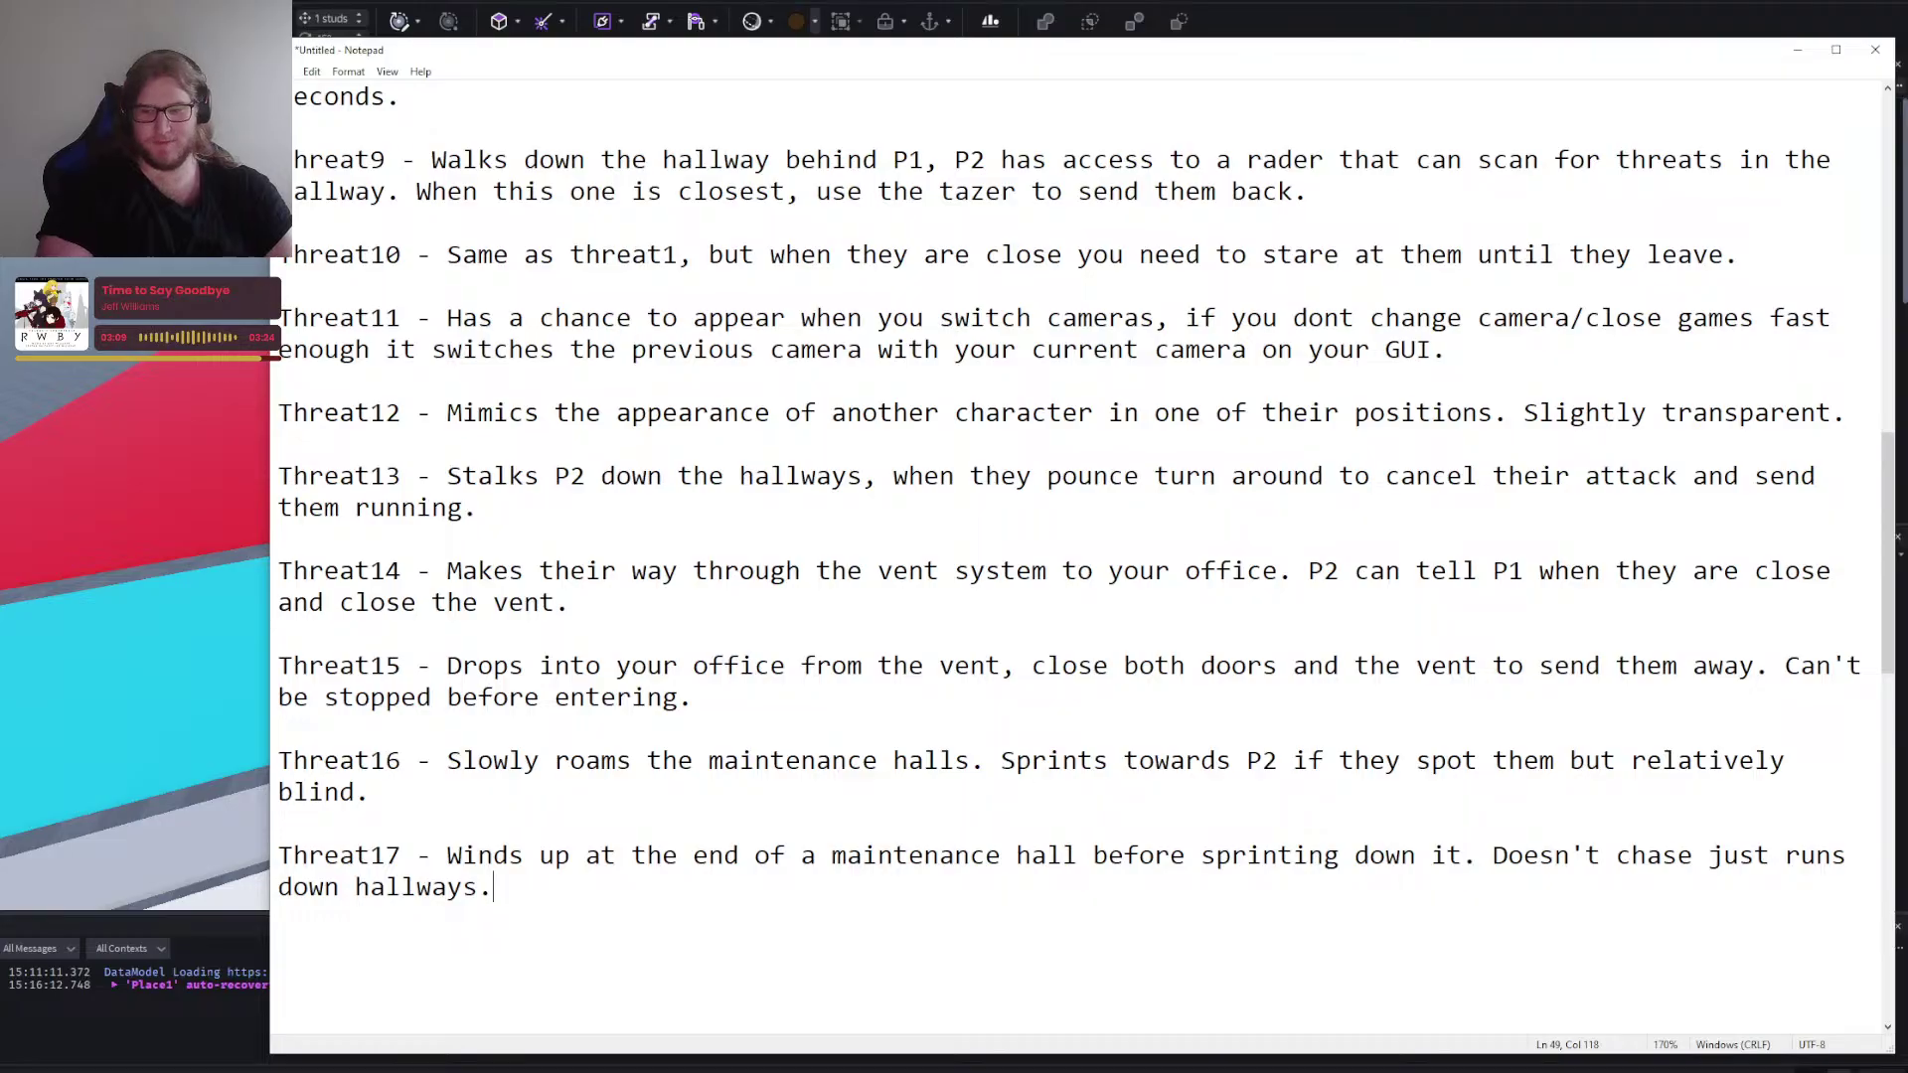
Start a new "Threat18 -" entry below Threat17, separated by a blank line.
key(Return)
key(Return)
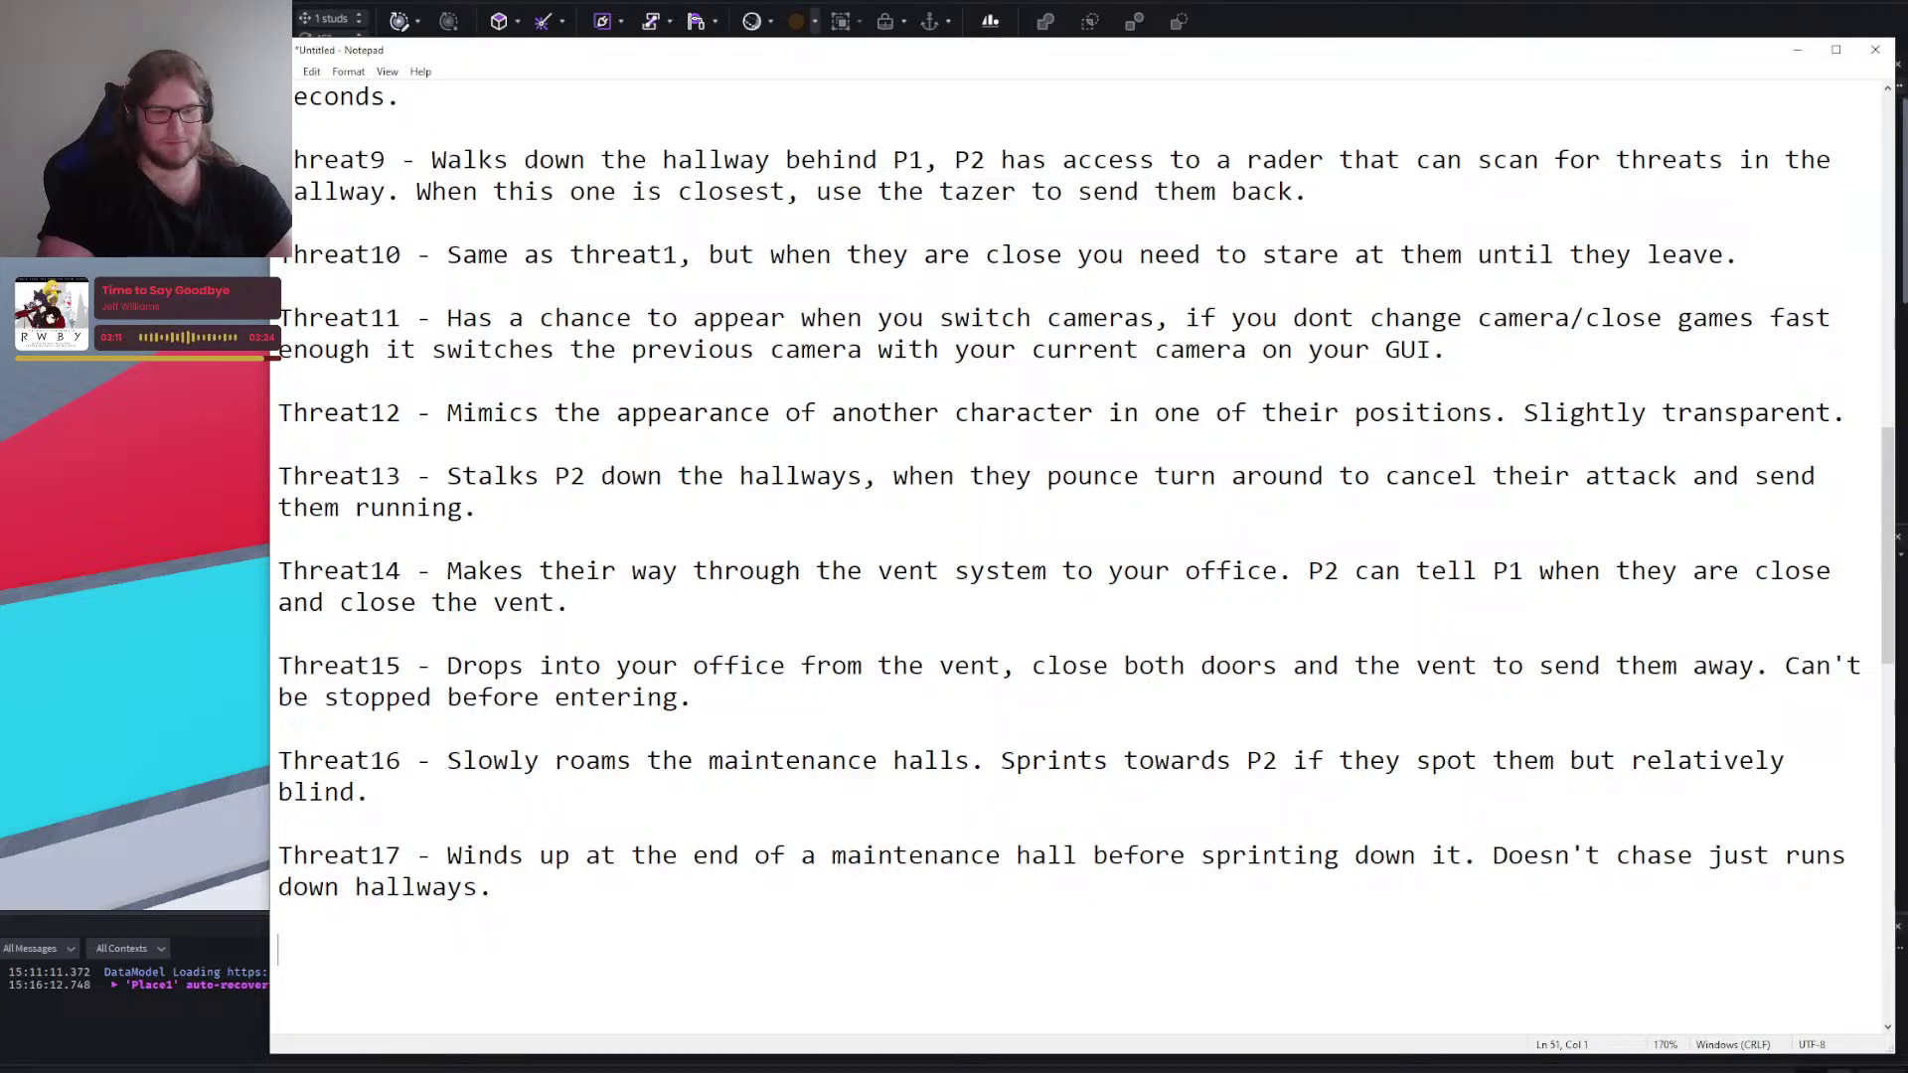
text(Threat18 -)
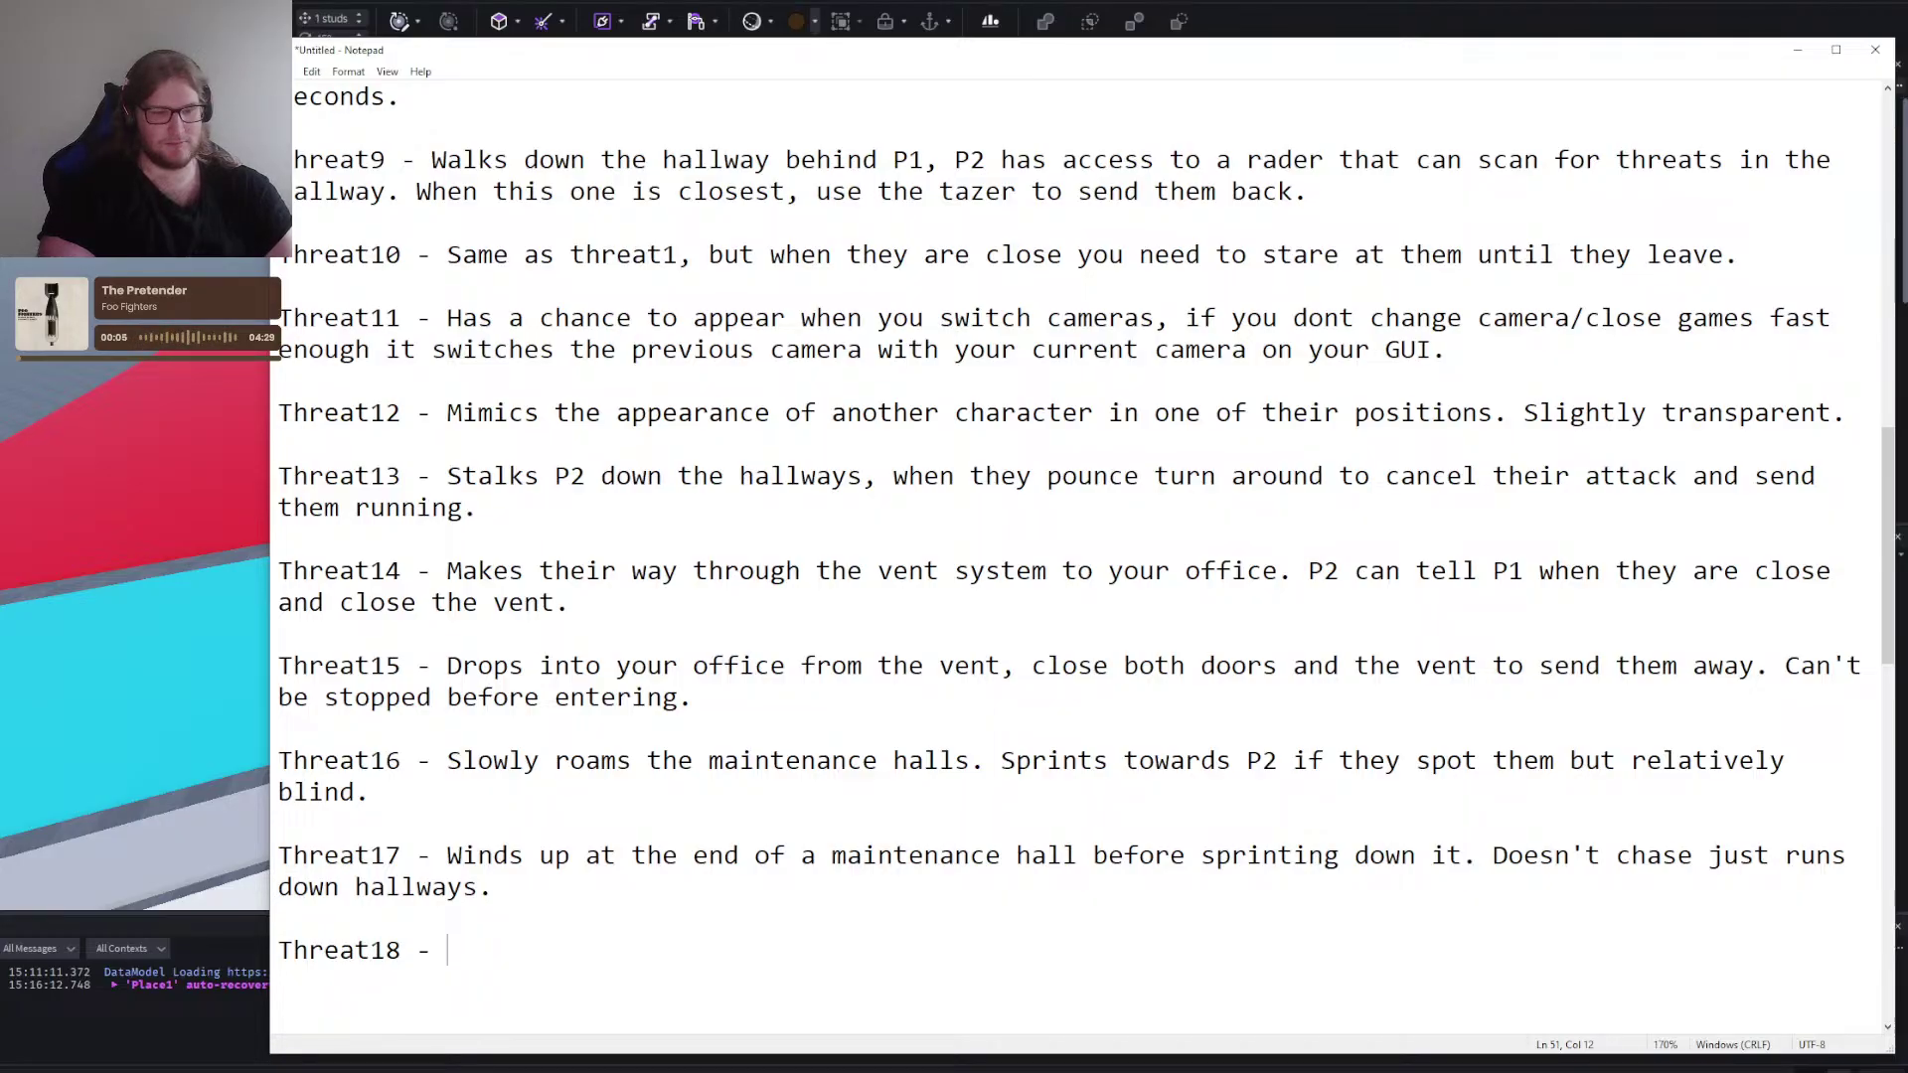
text(M)
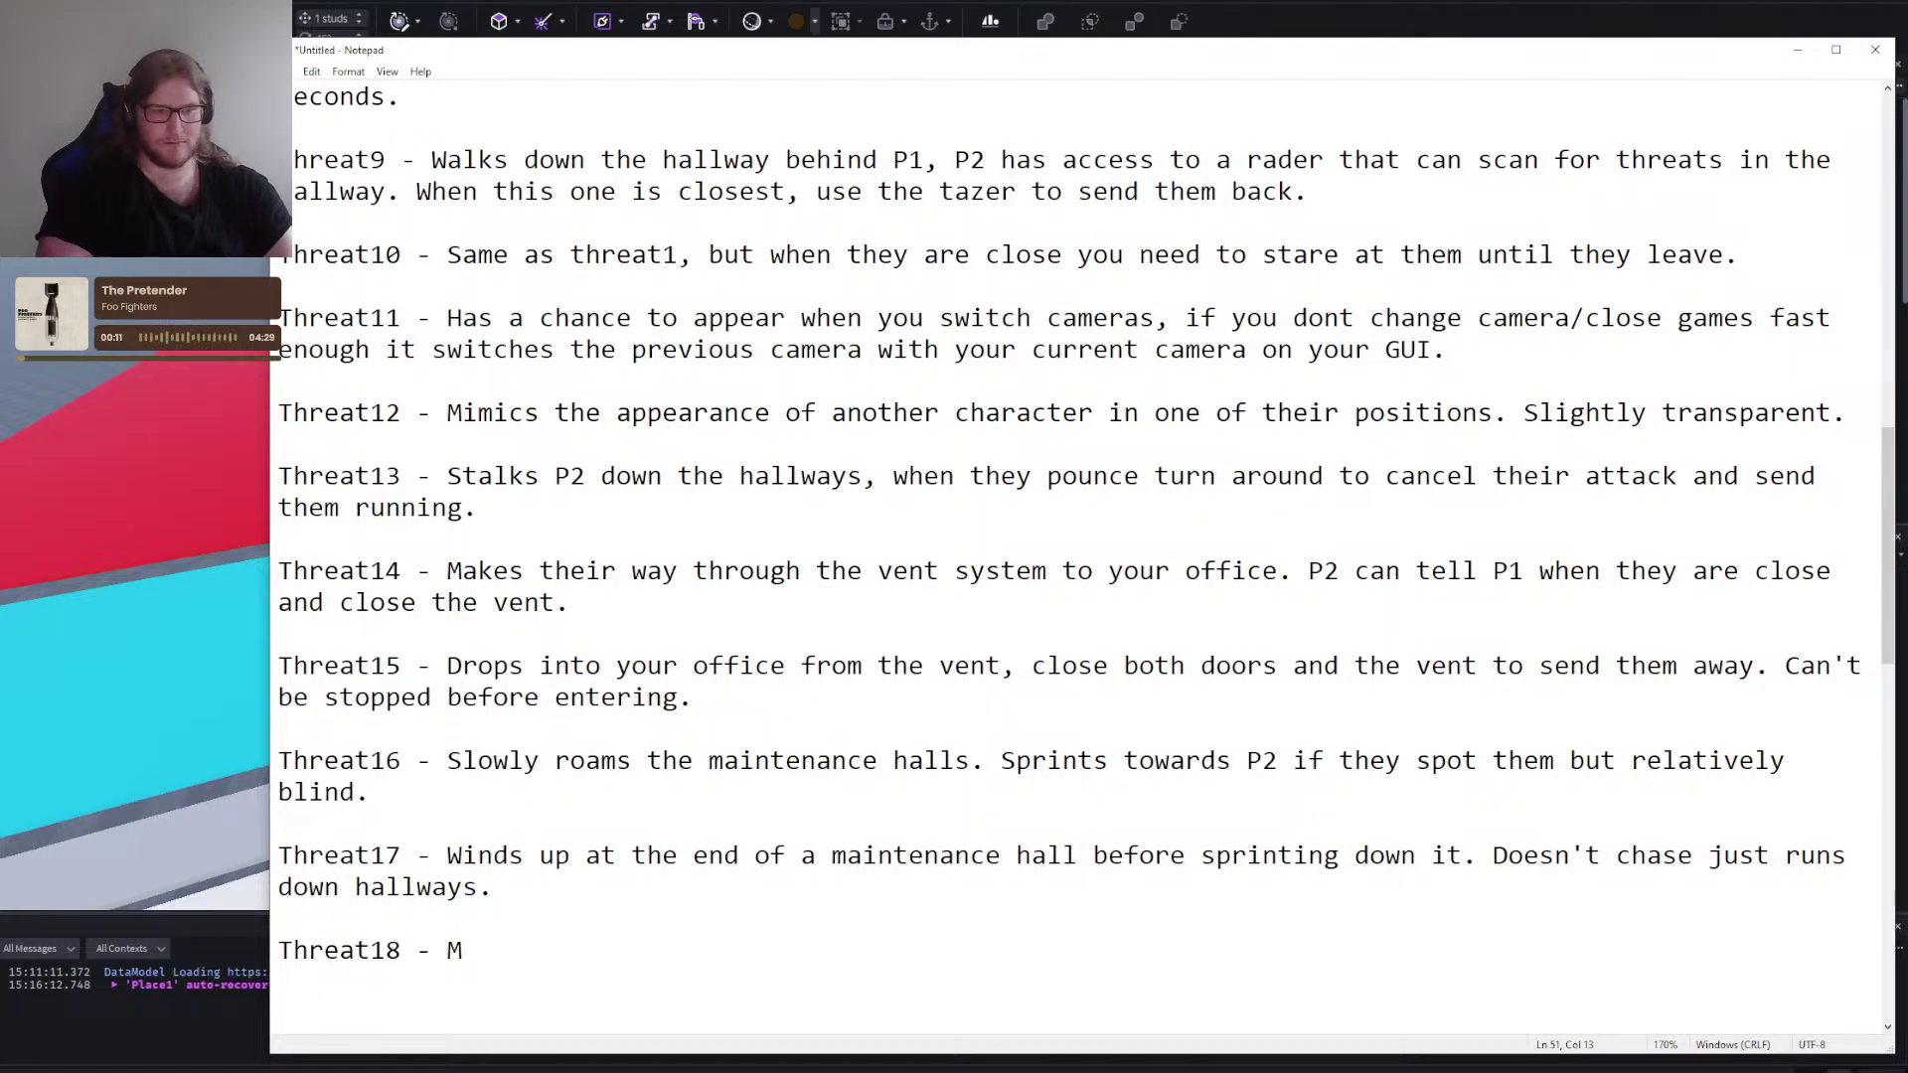
key(BackSpace)
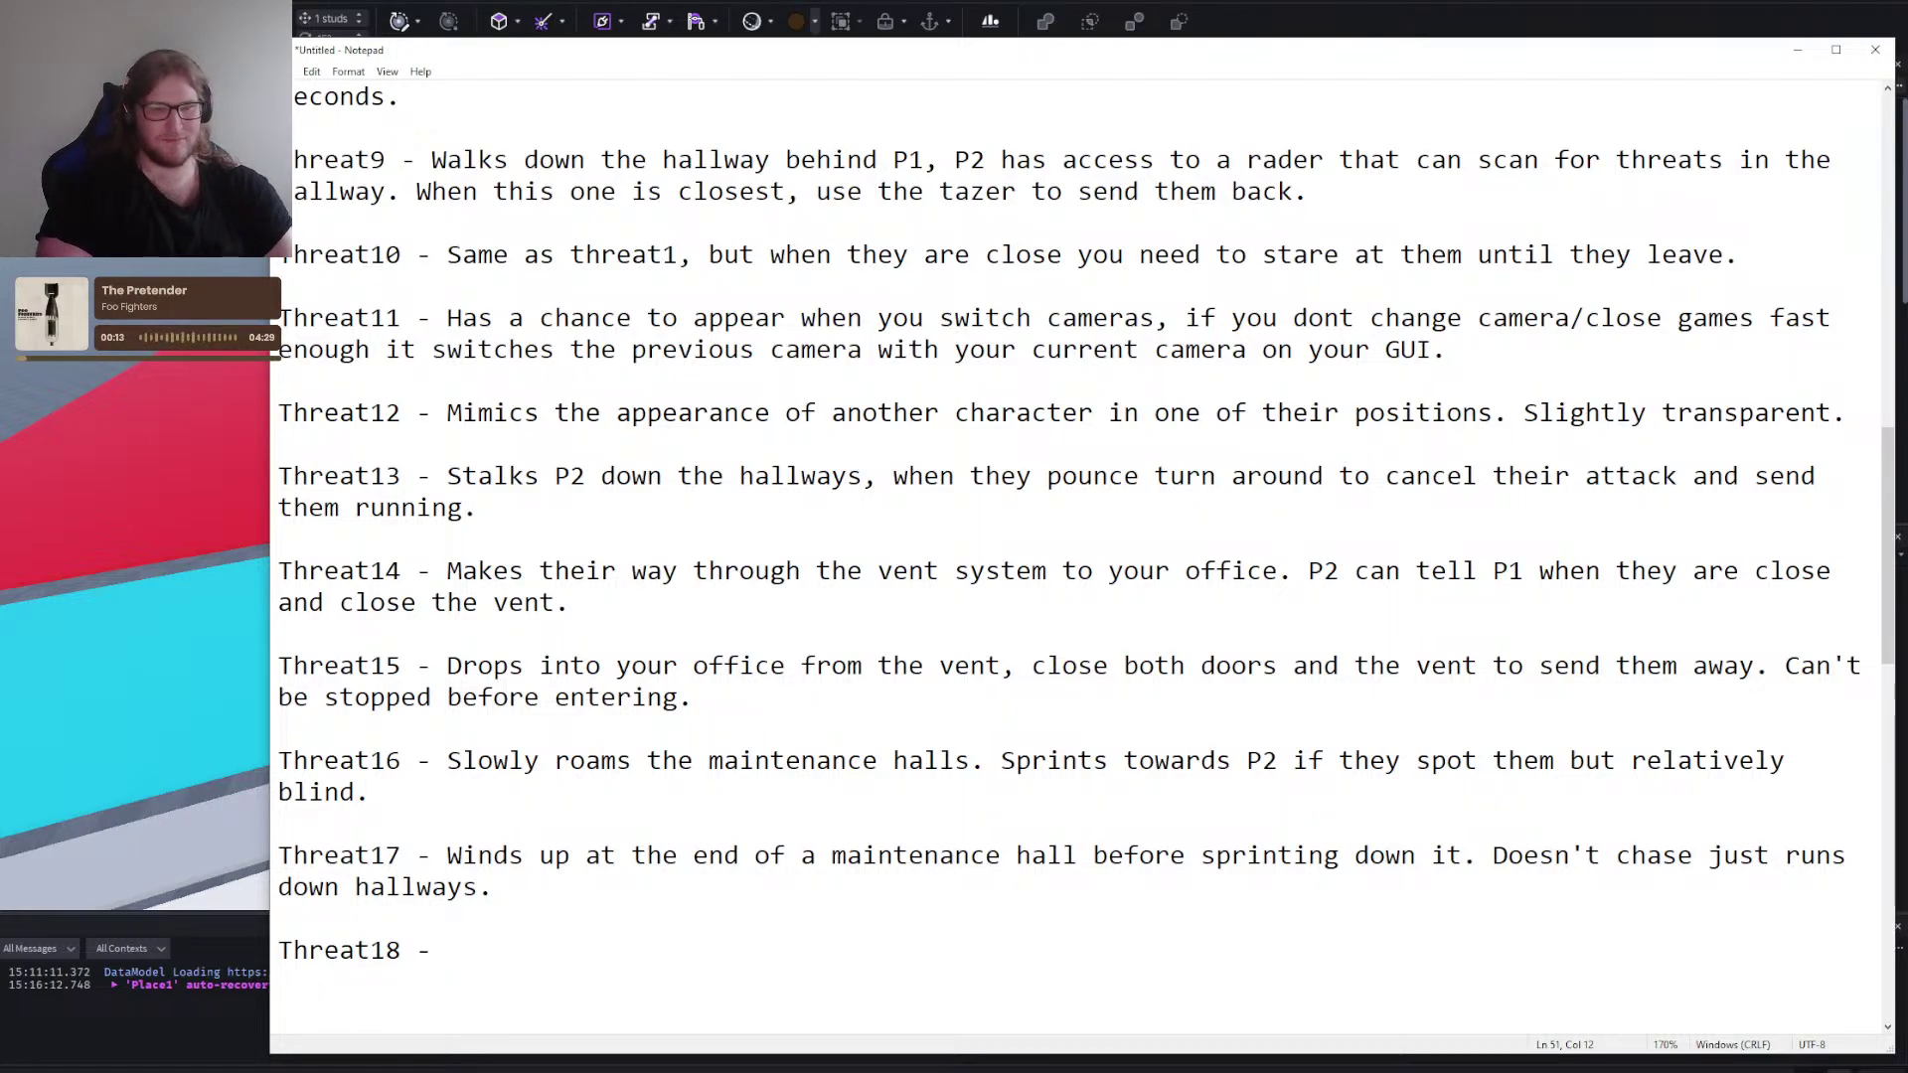
scroll(964, 322, up, 1)
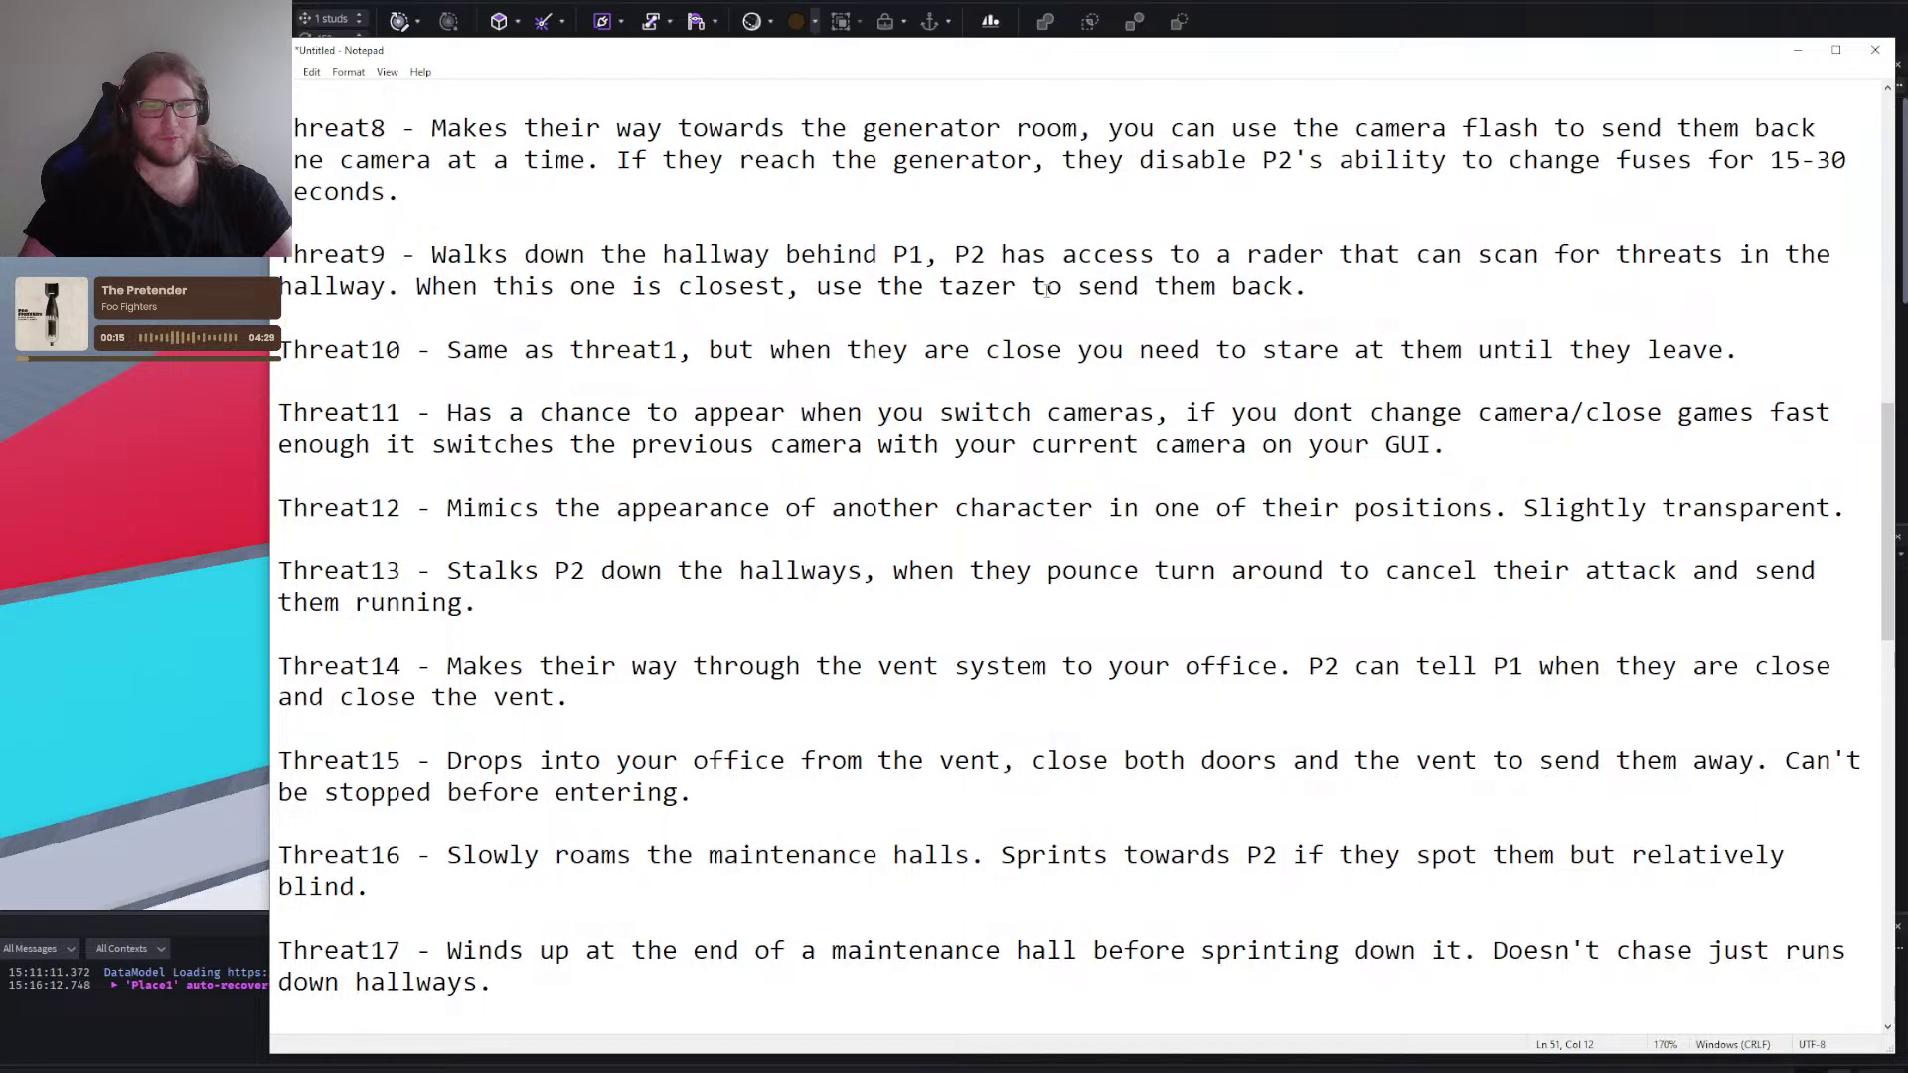
scroll(964, 323, up, 3)
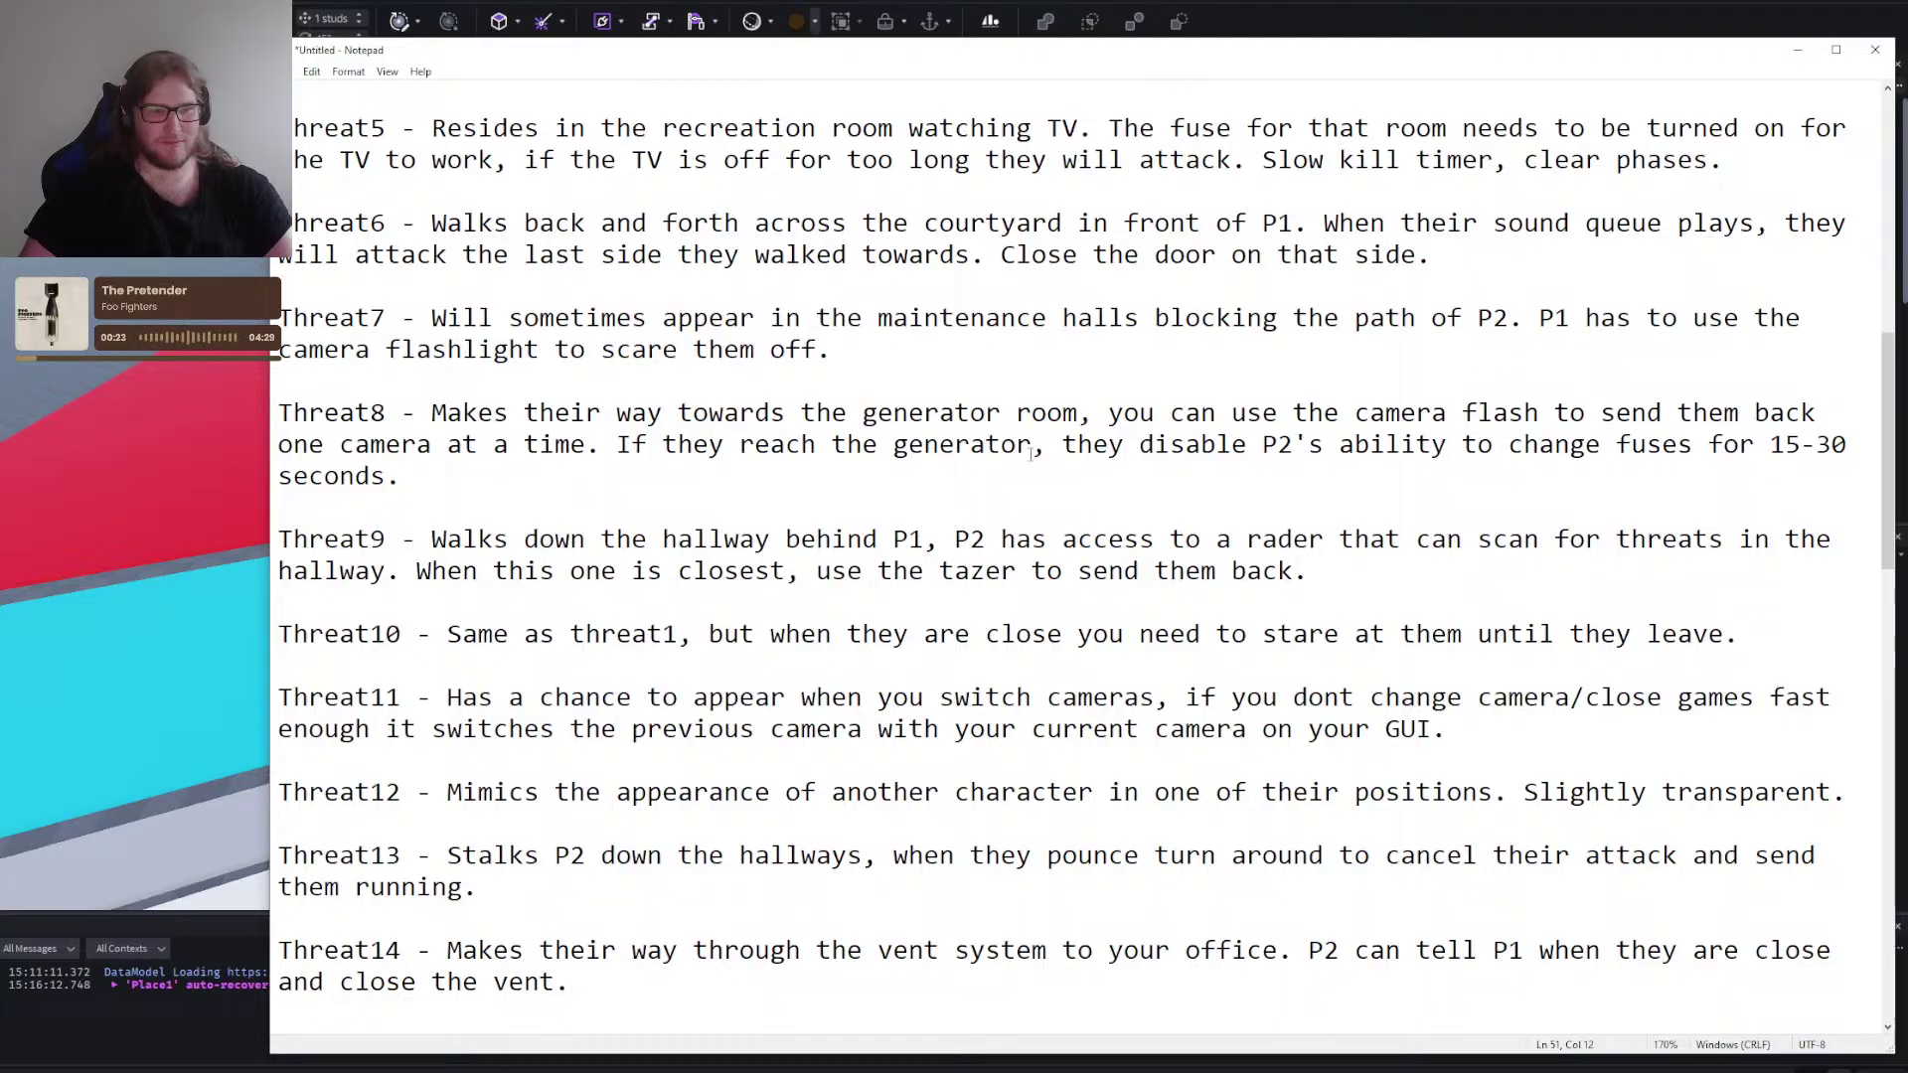
scroll(1009, 457, down, 3)
scroll(1008, 457, down, 2)
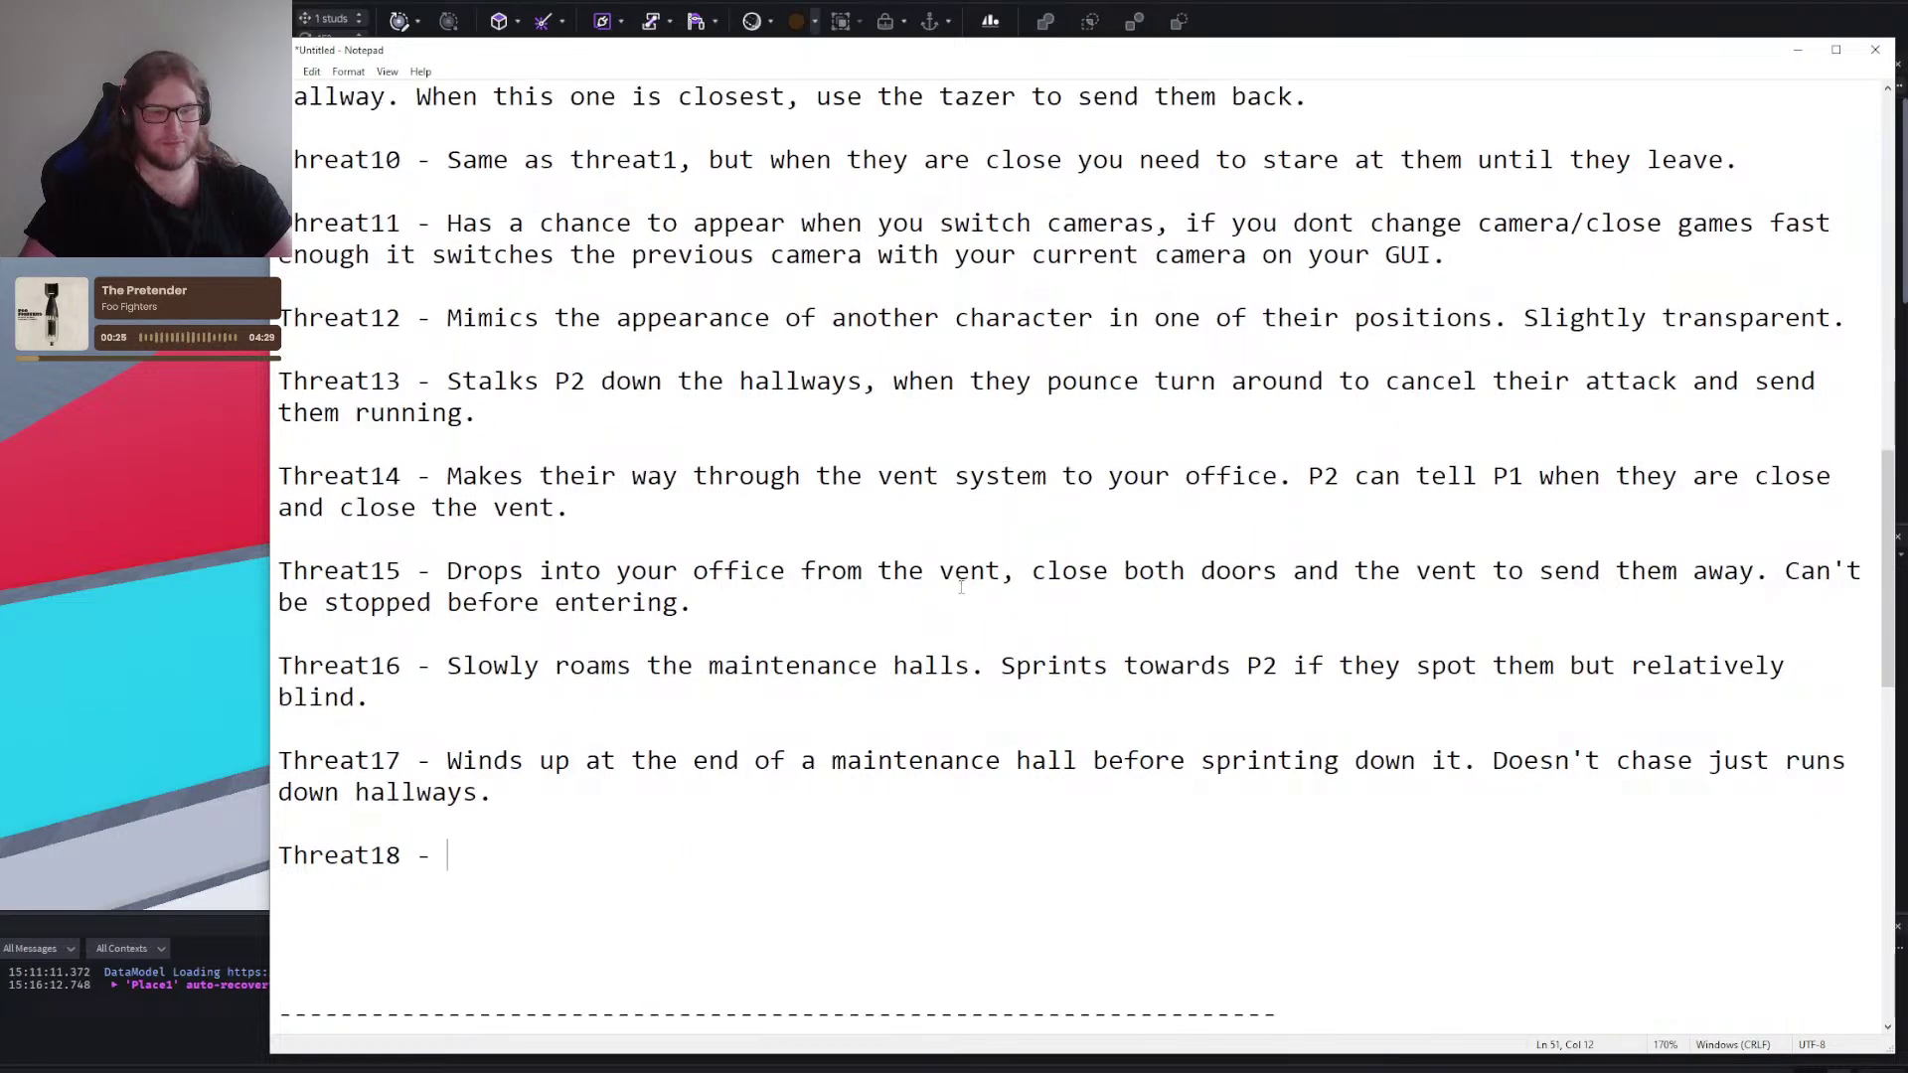
Describe Threat18 as "Darkness will build on the edge of P2's screen randomly, P1 has to flash P2 with the camera flashlight before they get attacked.".
click(974, 892)
click(911, 863)
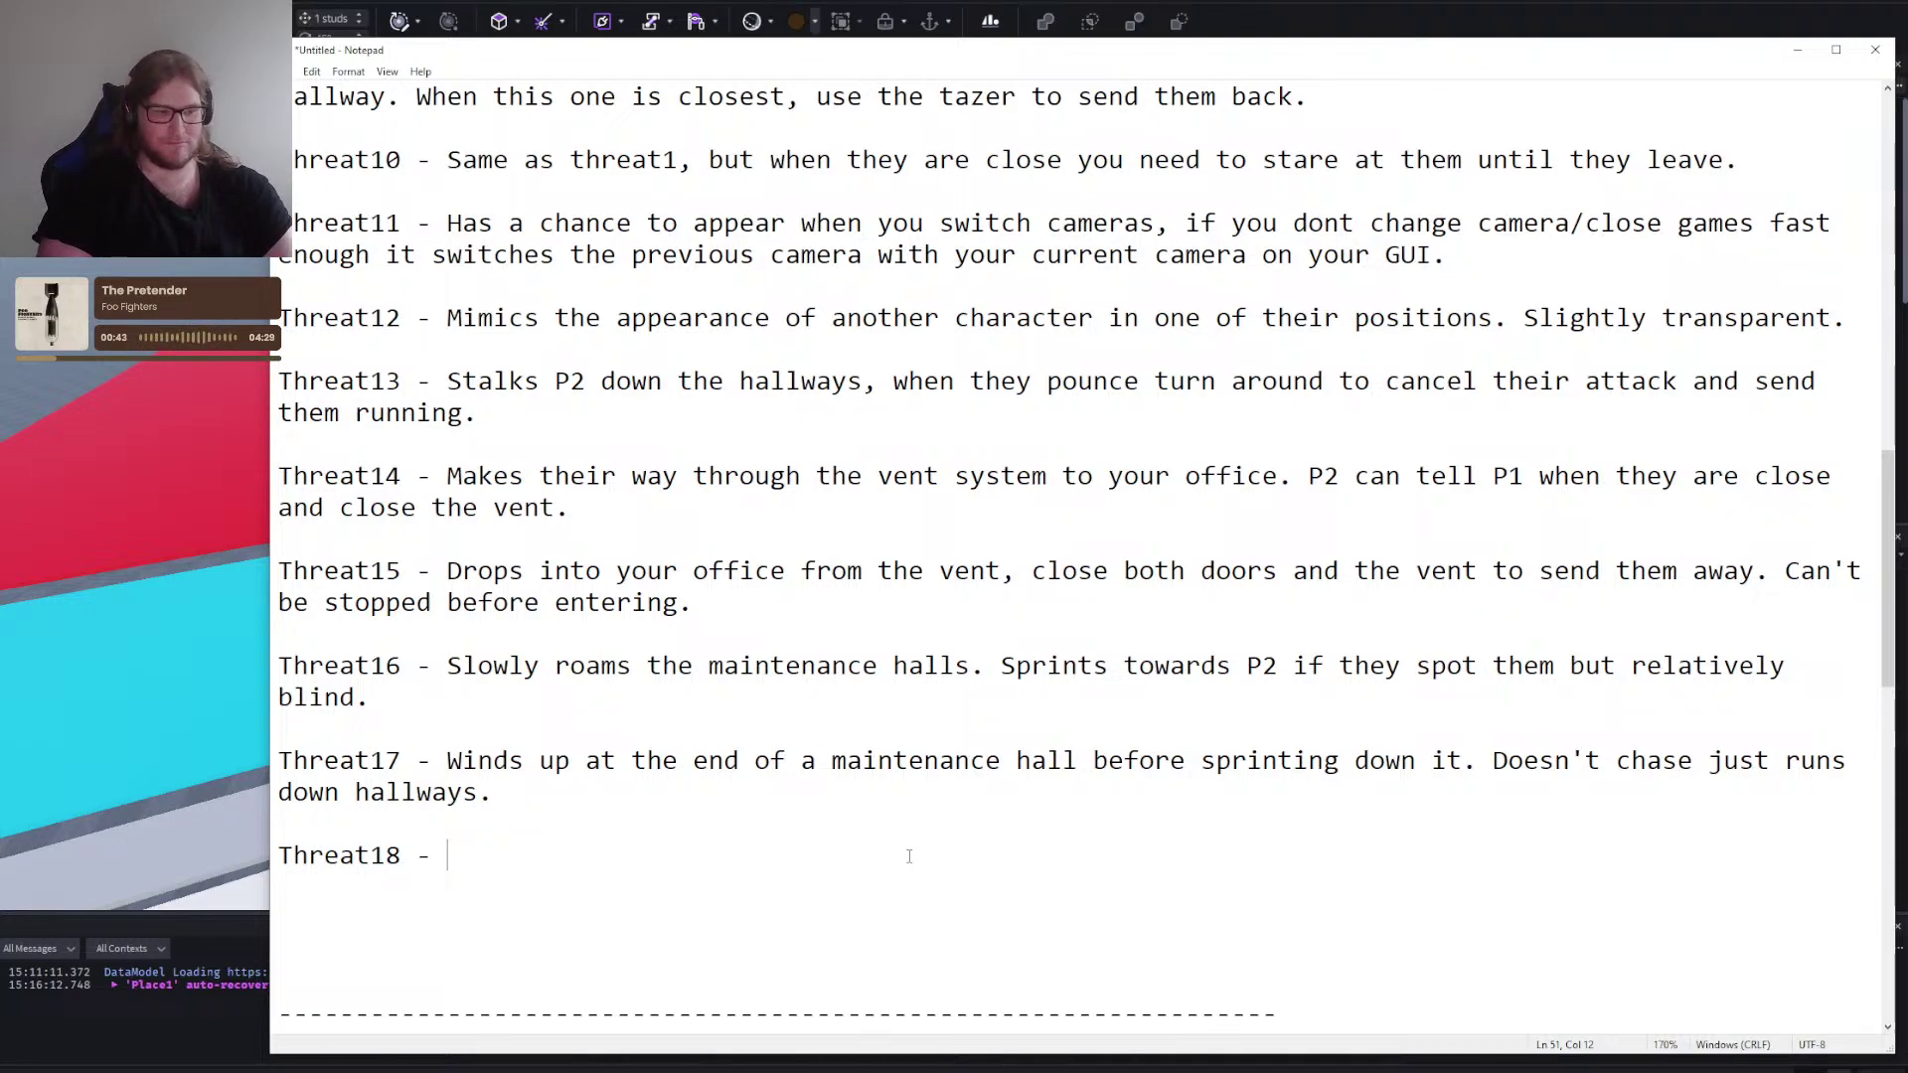
text(Darkness will bui)
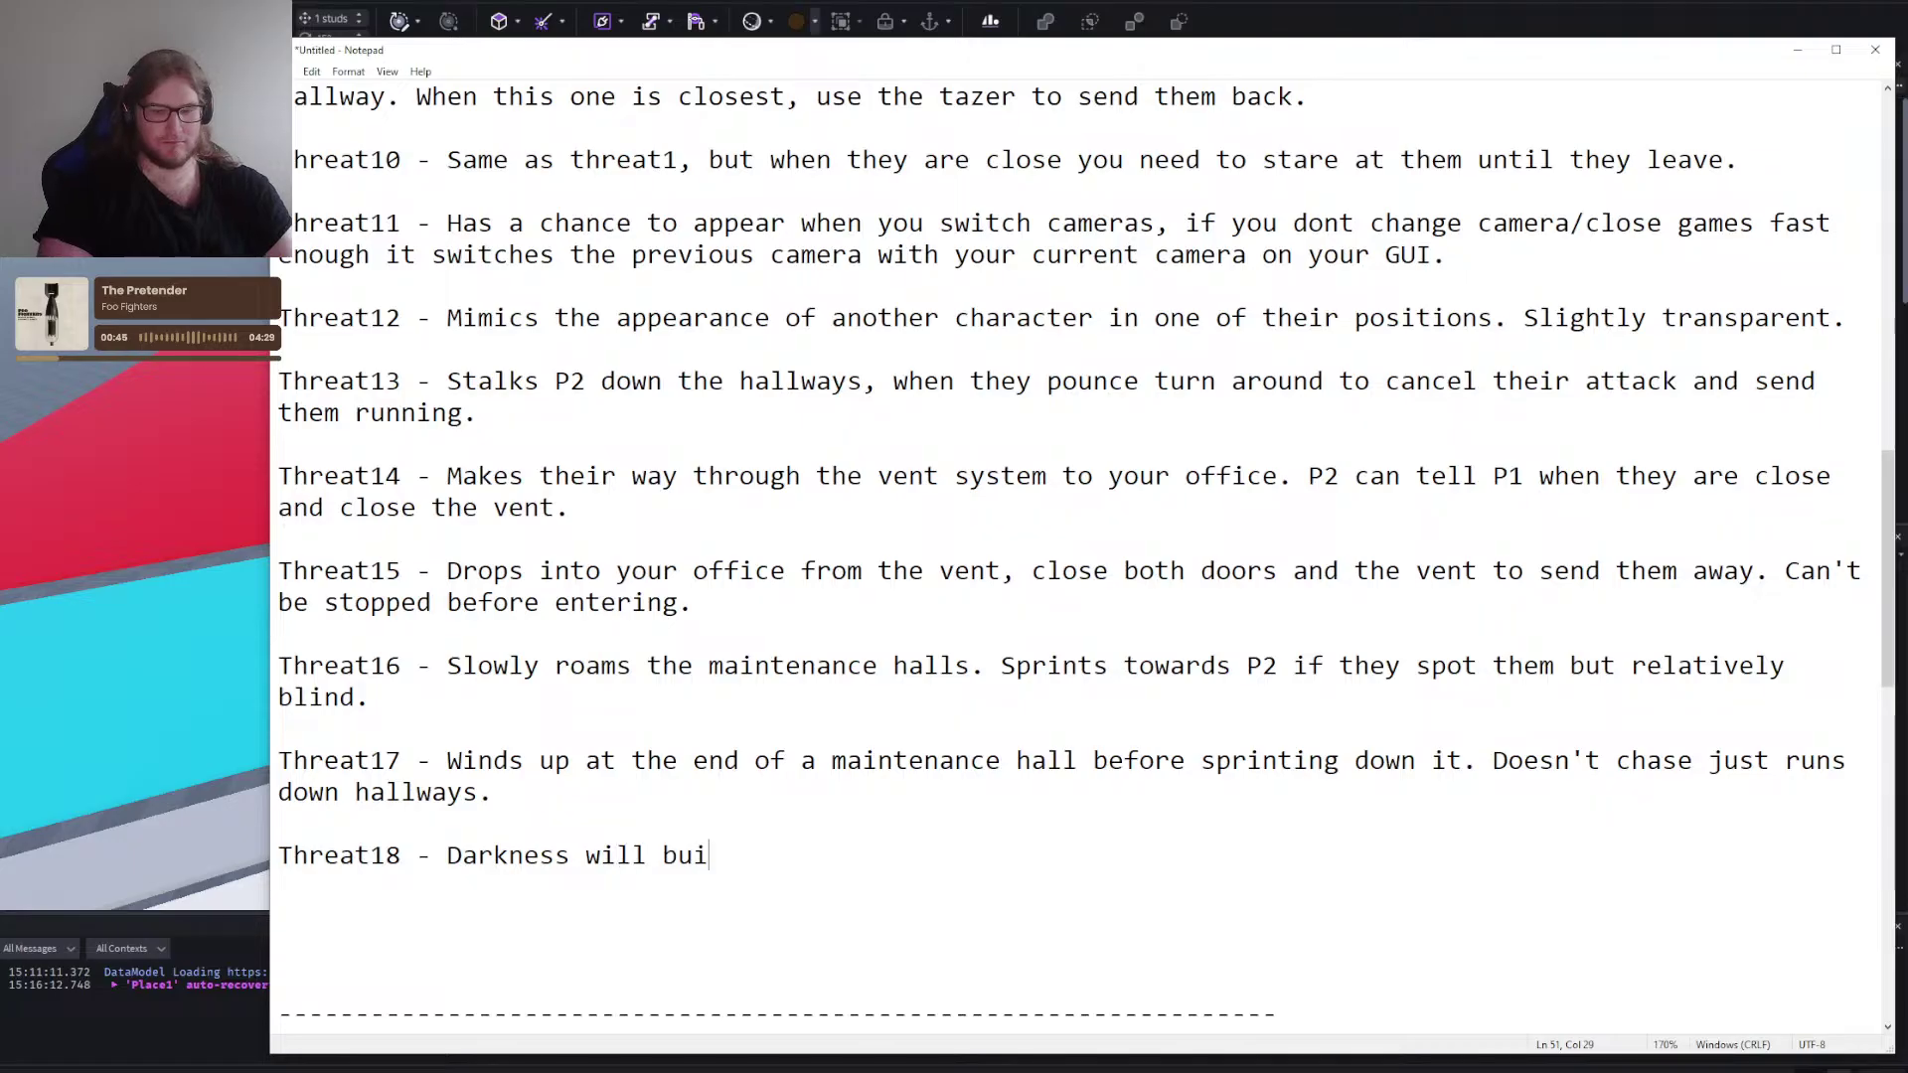
text(ld on the edge of P)
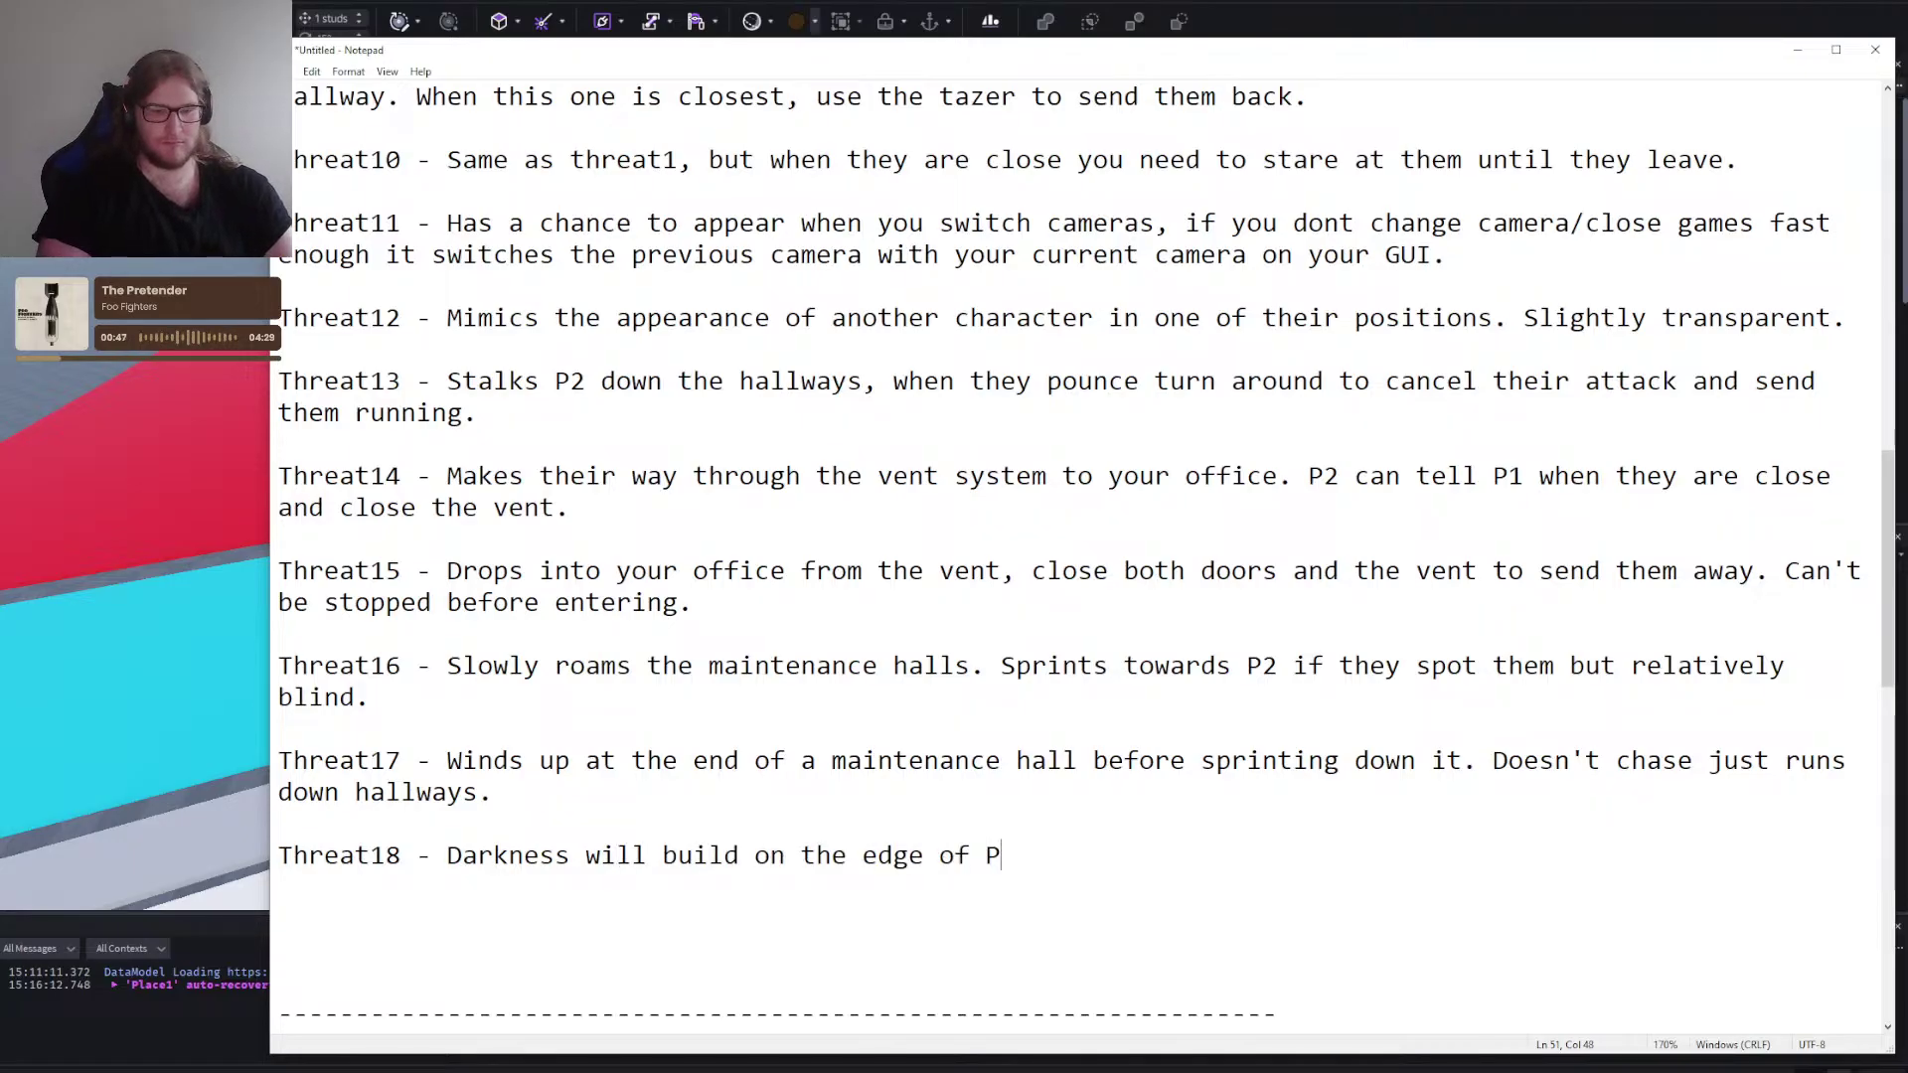
text(2's screen random)
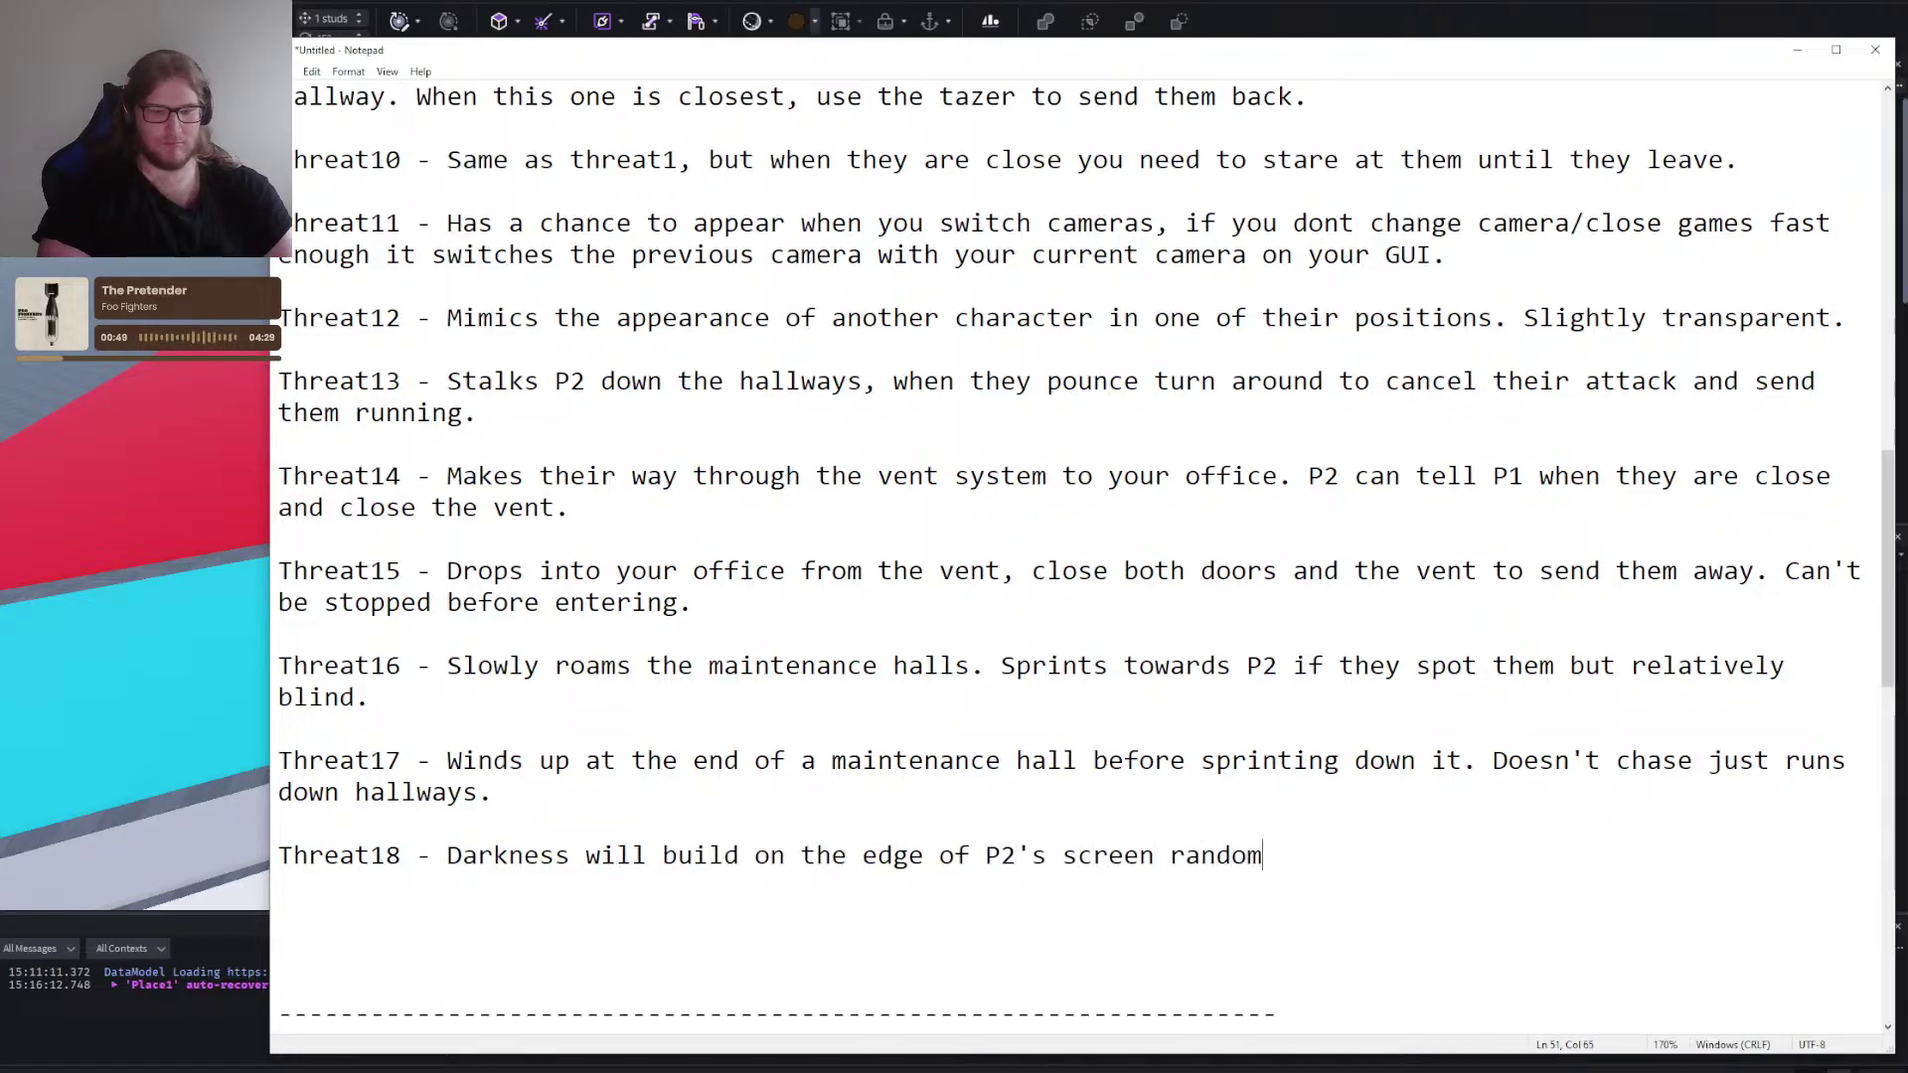
text(ly, P1 has to )
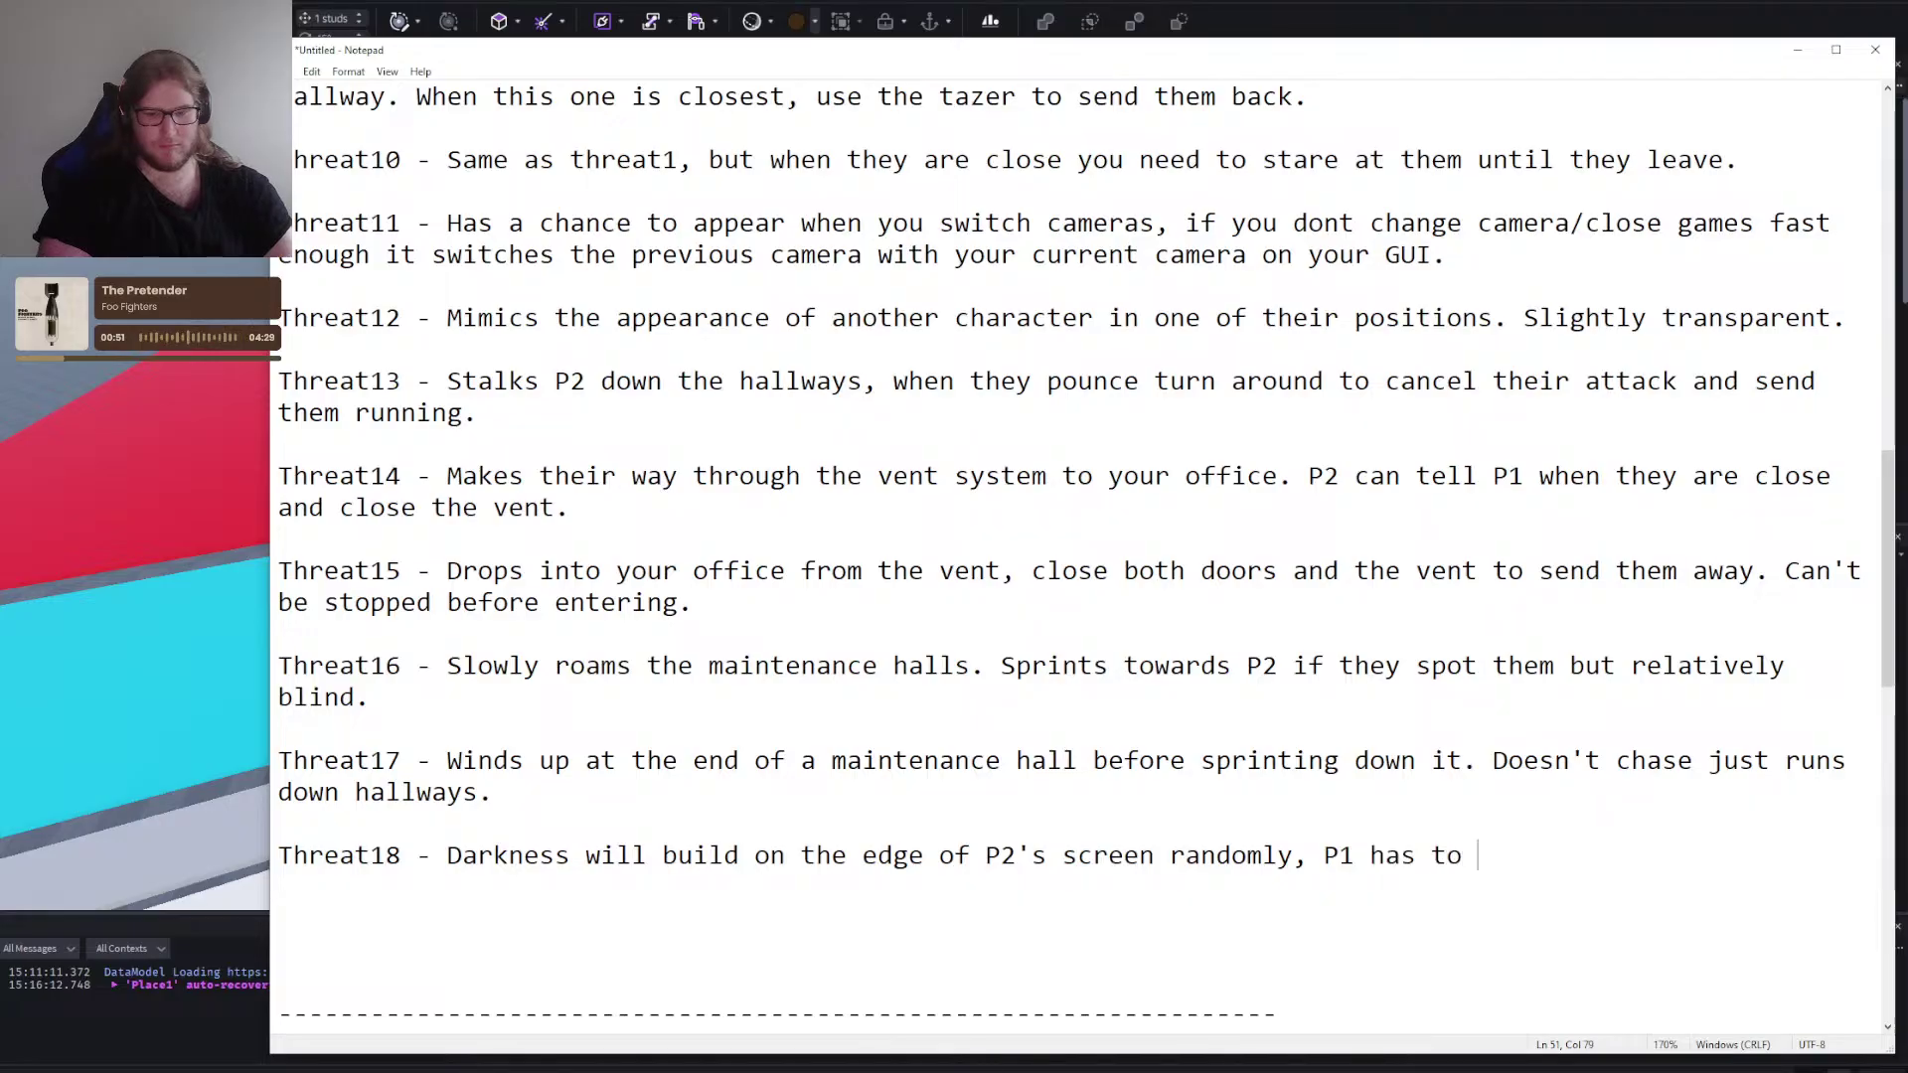
text(flash P2 with the came)
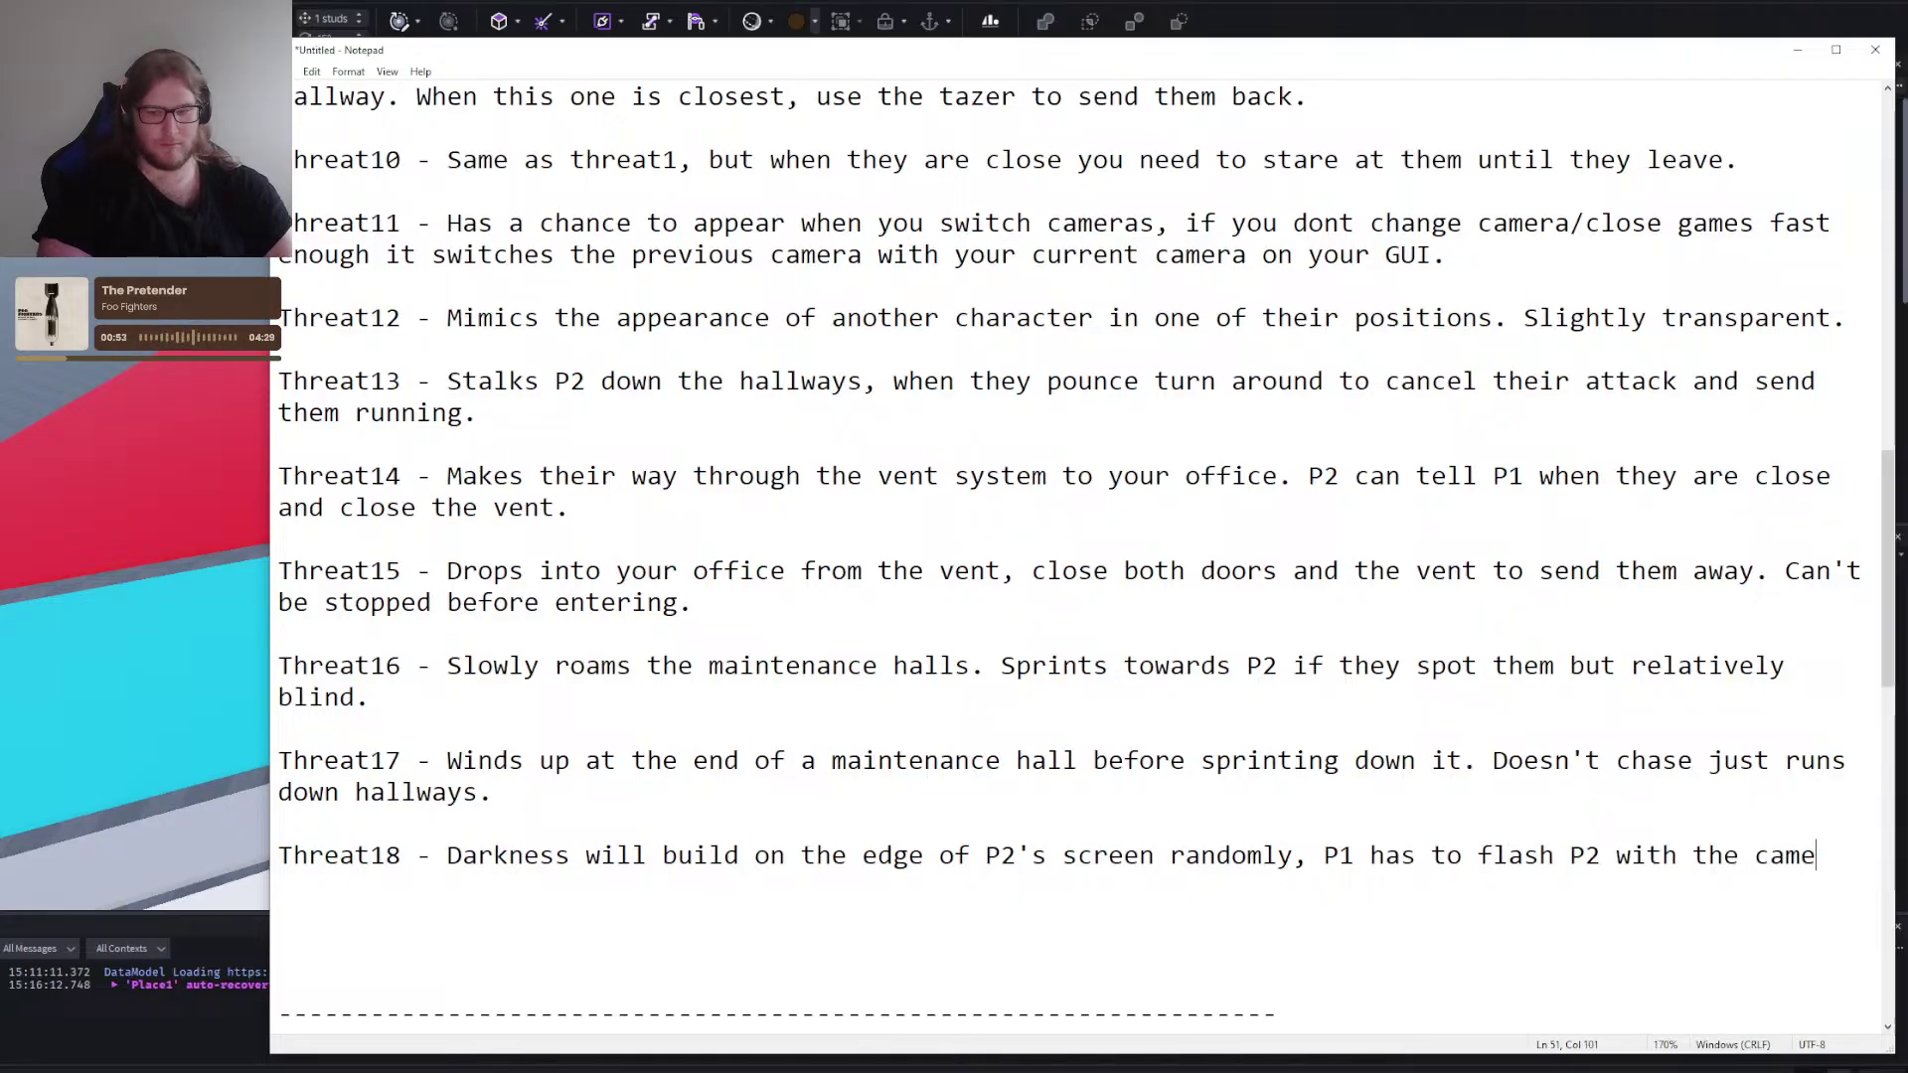
text(ra flashlight befor)
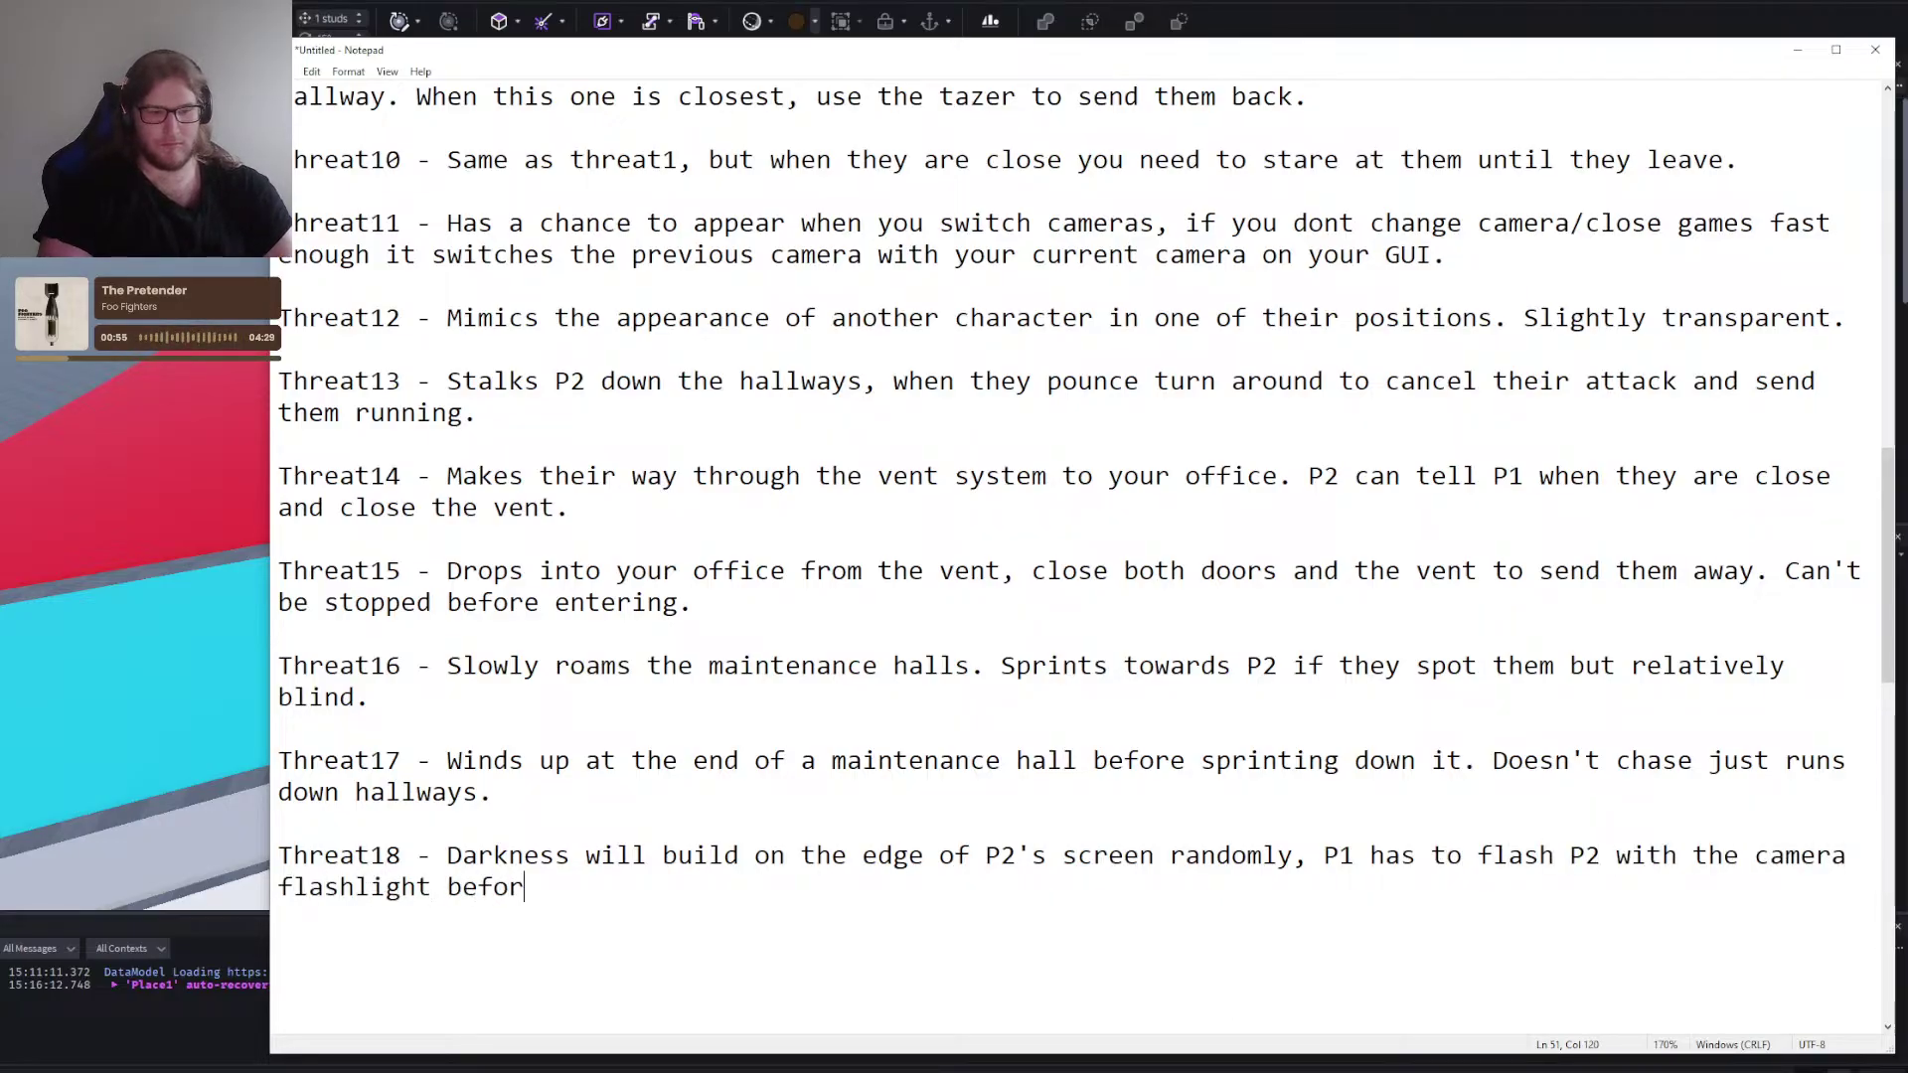
text(e they get attacke)
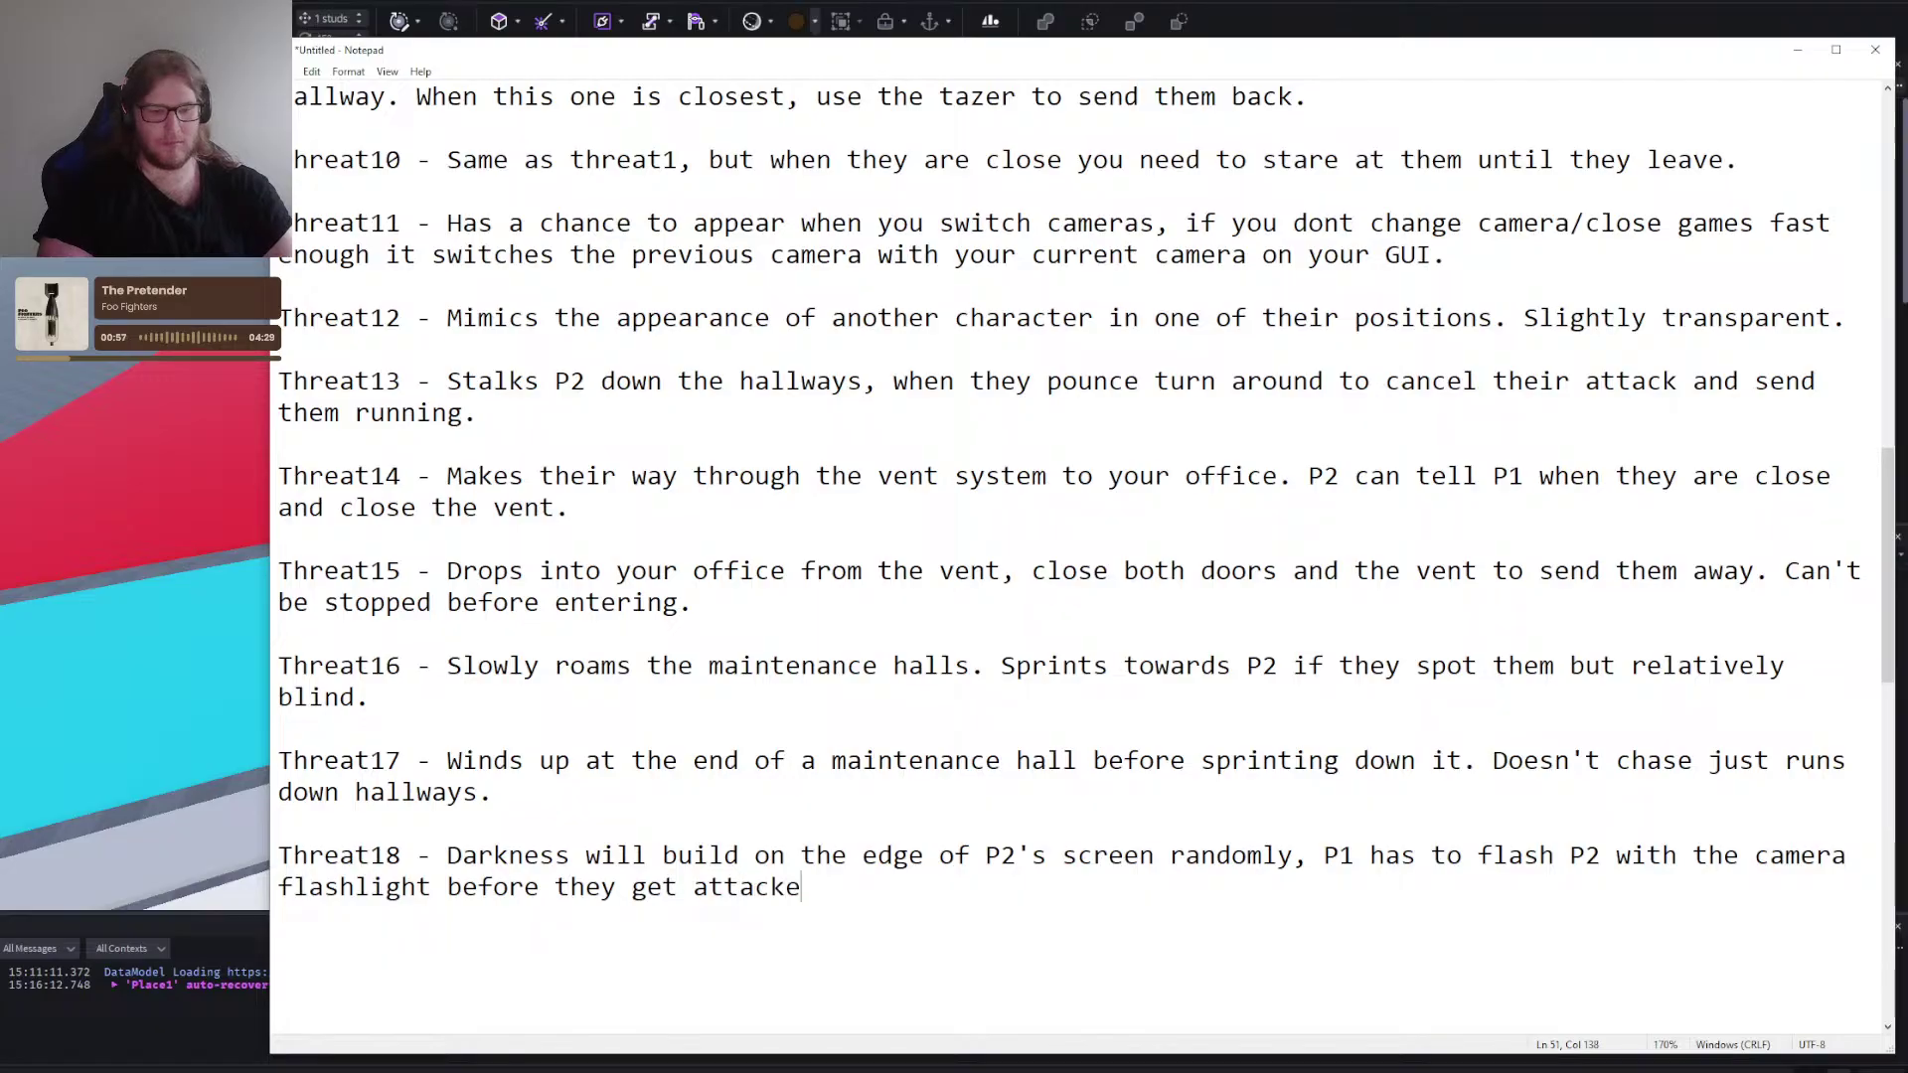
text(d.)
Start a new "Threat19 -" entry below Threat18, separated by a blank line.
key(Return)
key(Return)
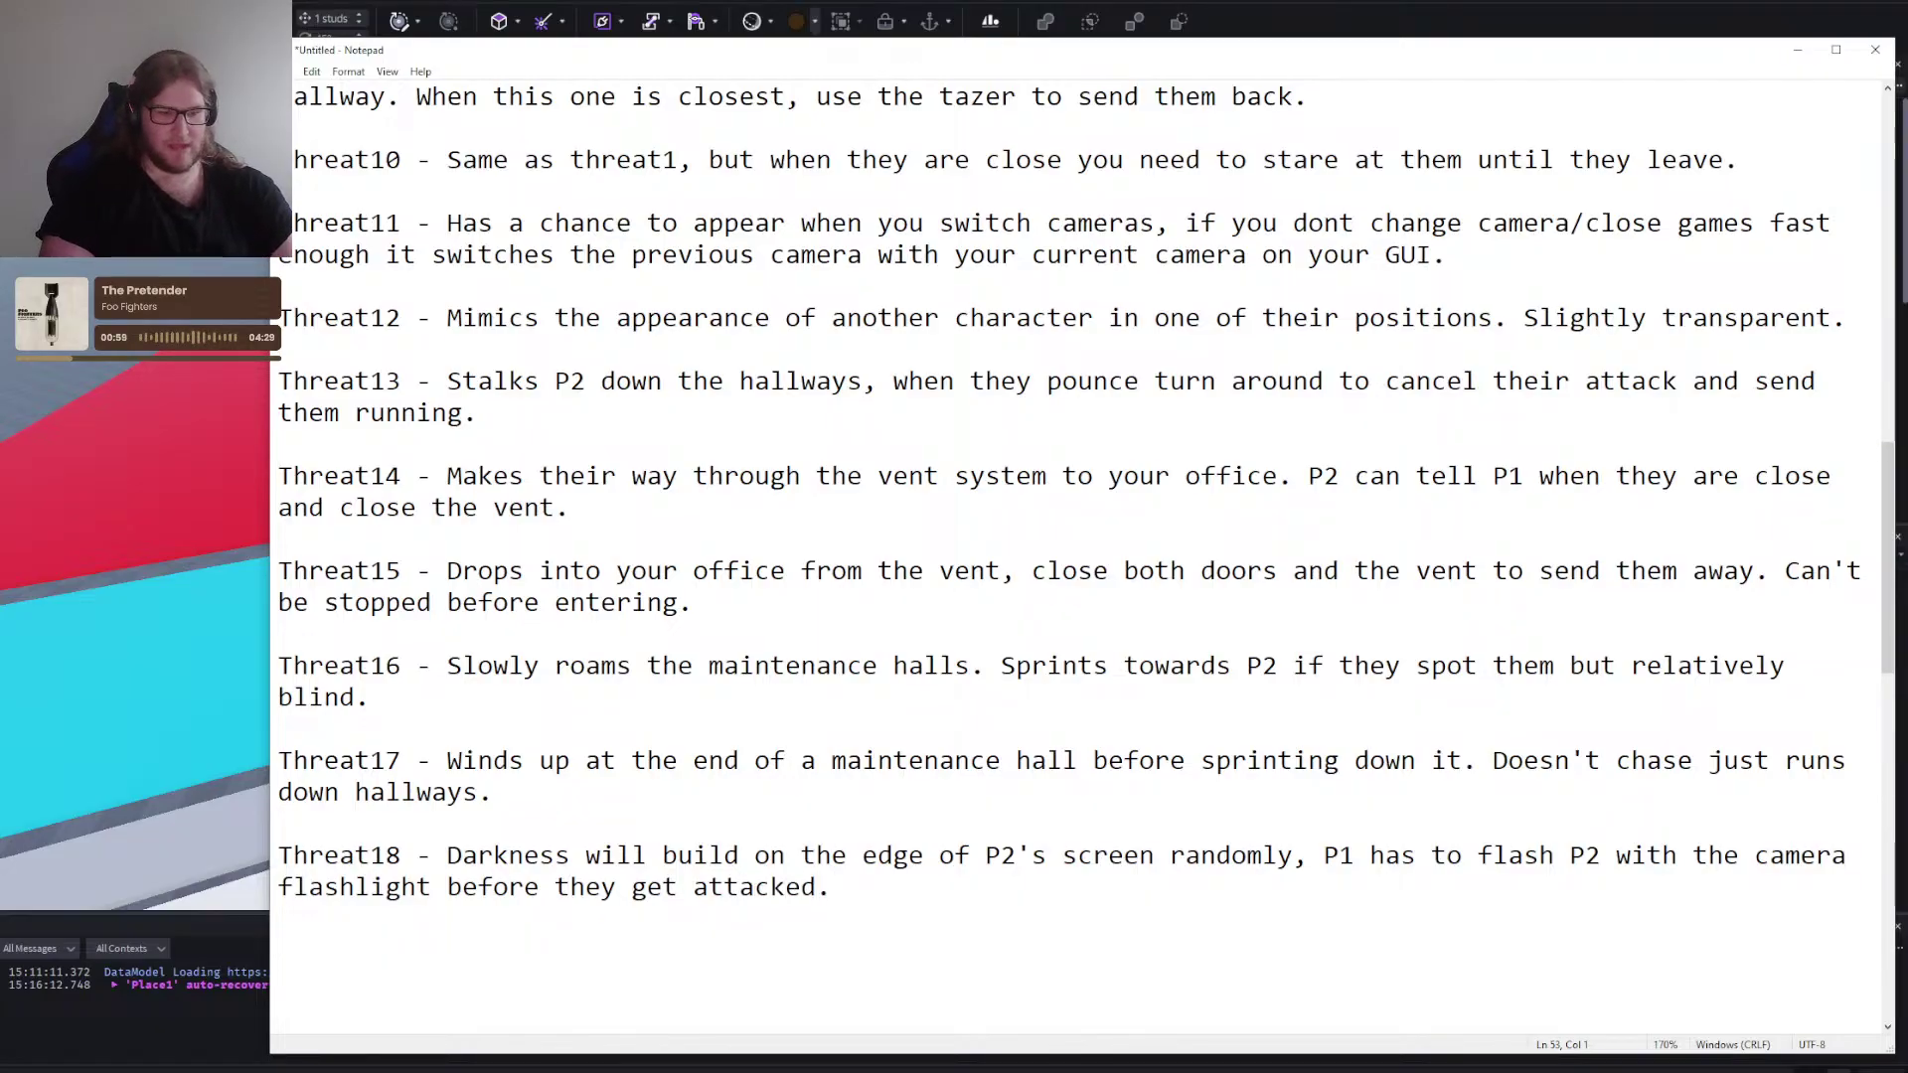
text(19)
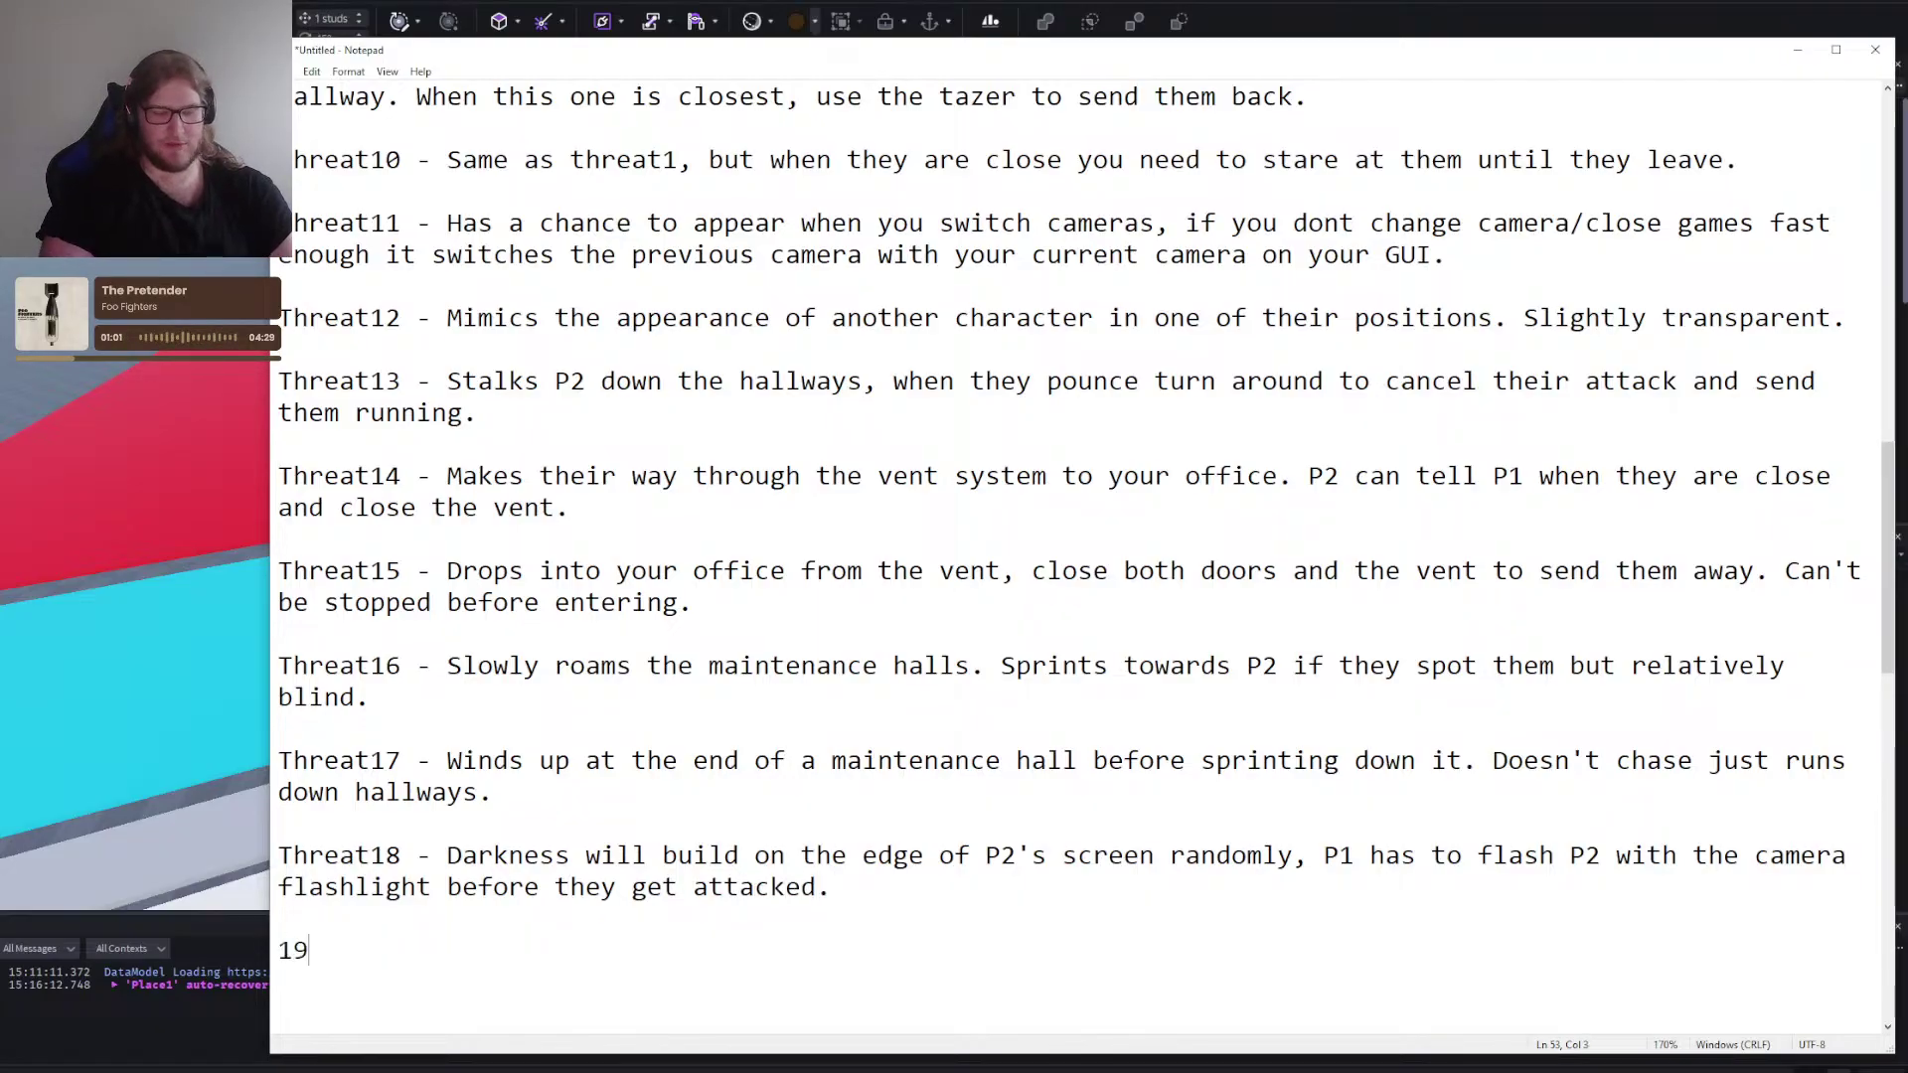
key(BackSpace)
key(BackSpace)
text(Threat)
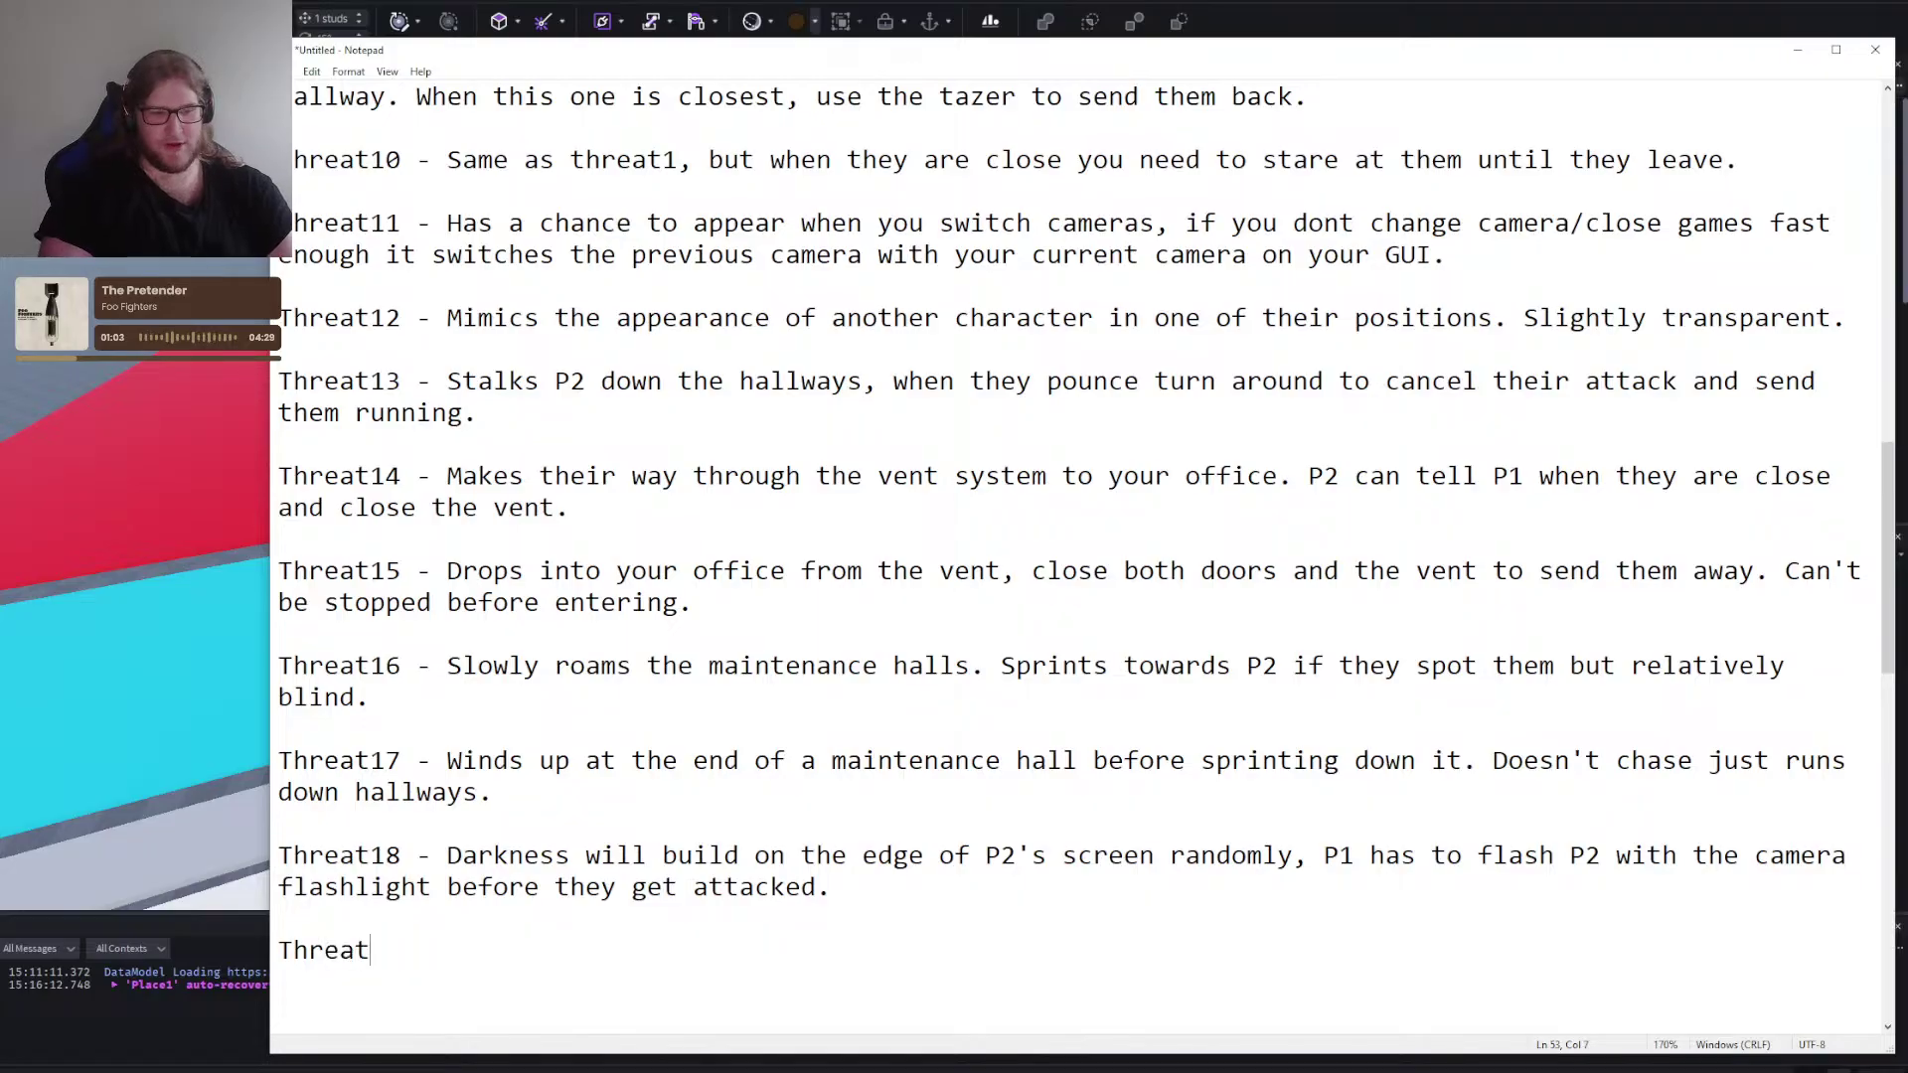
text(19 -)
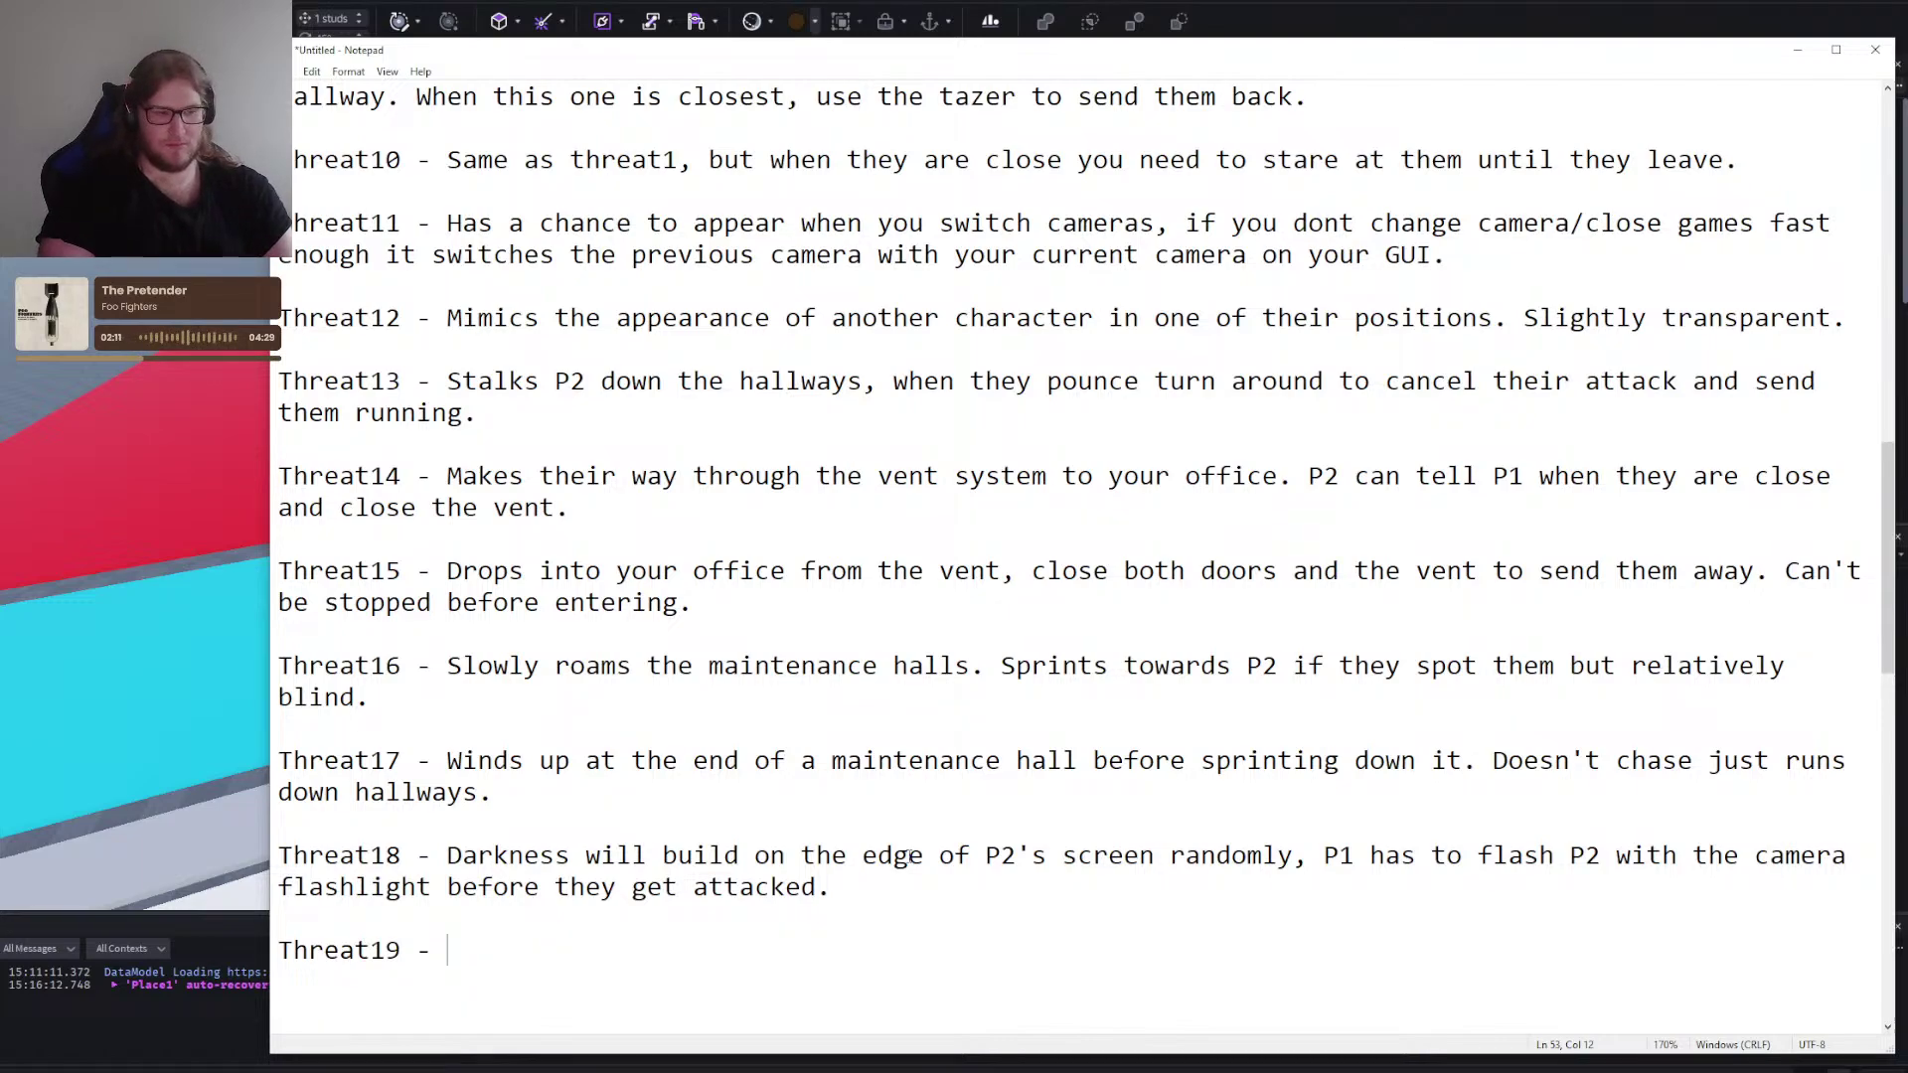
Describe Threat19 as "Loud sound queue and long kill timer, when it starts you have 15 seconds to turn off all the breakers.".
text(Loud sound queue and )
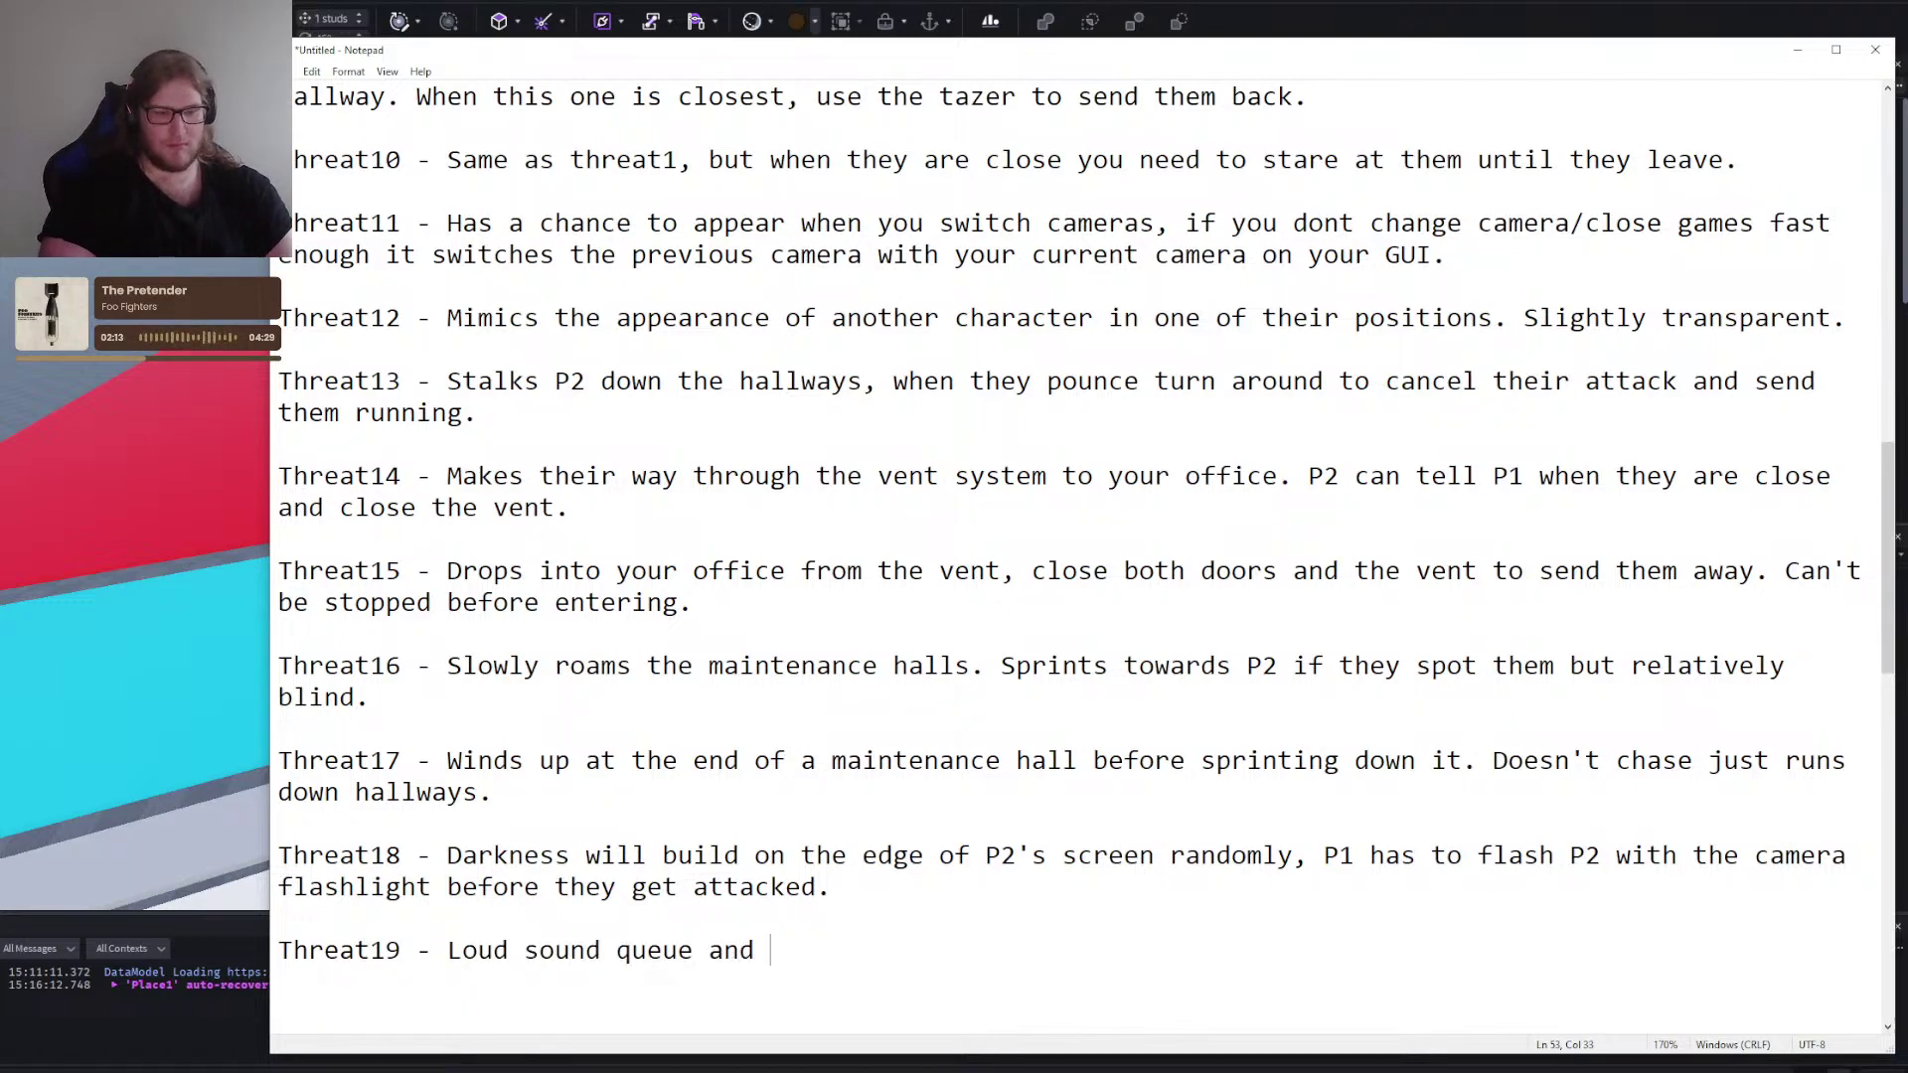
text(long kill timer, when it)
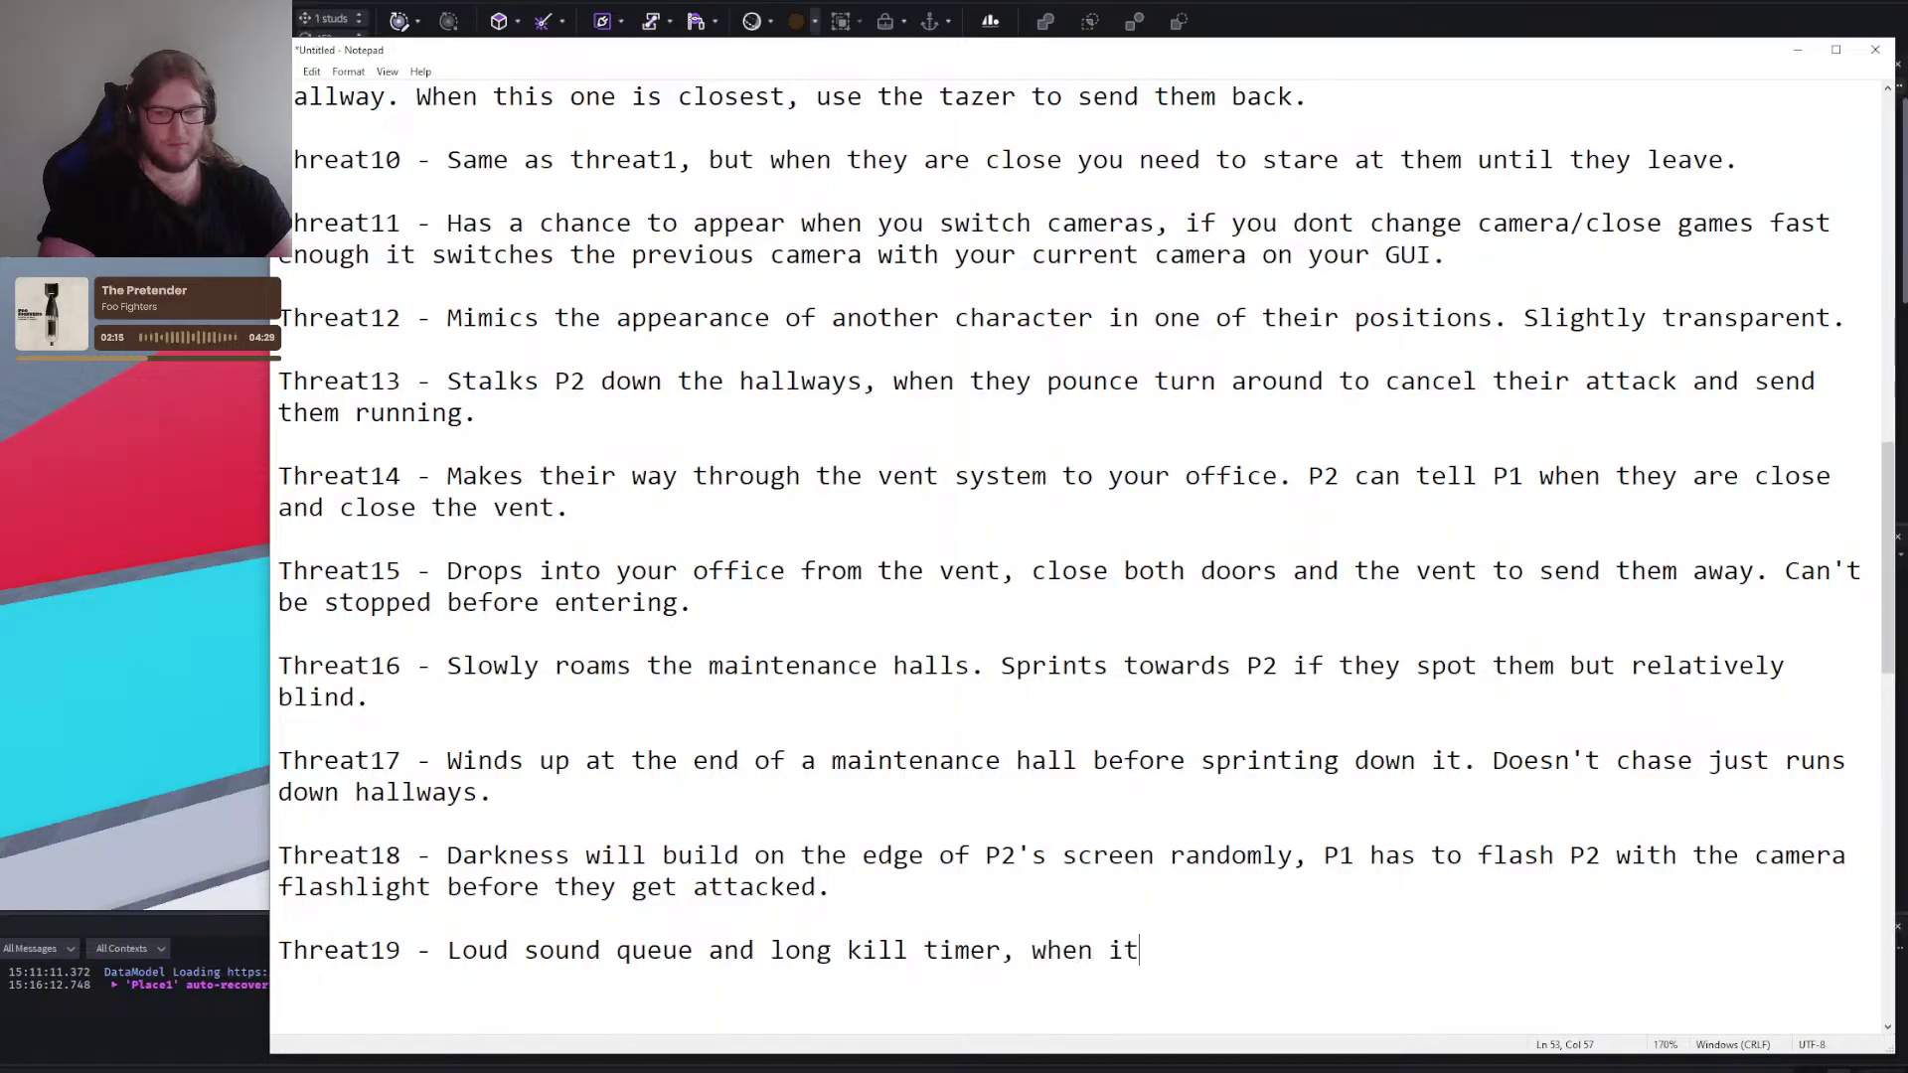
text( starts you have )
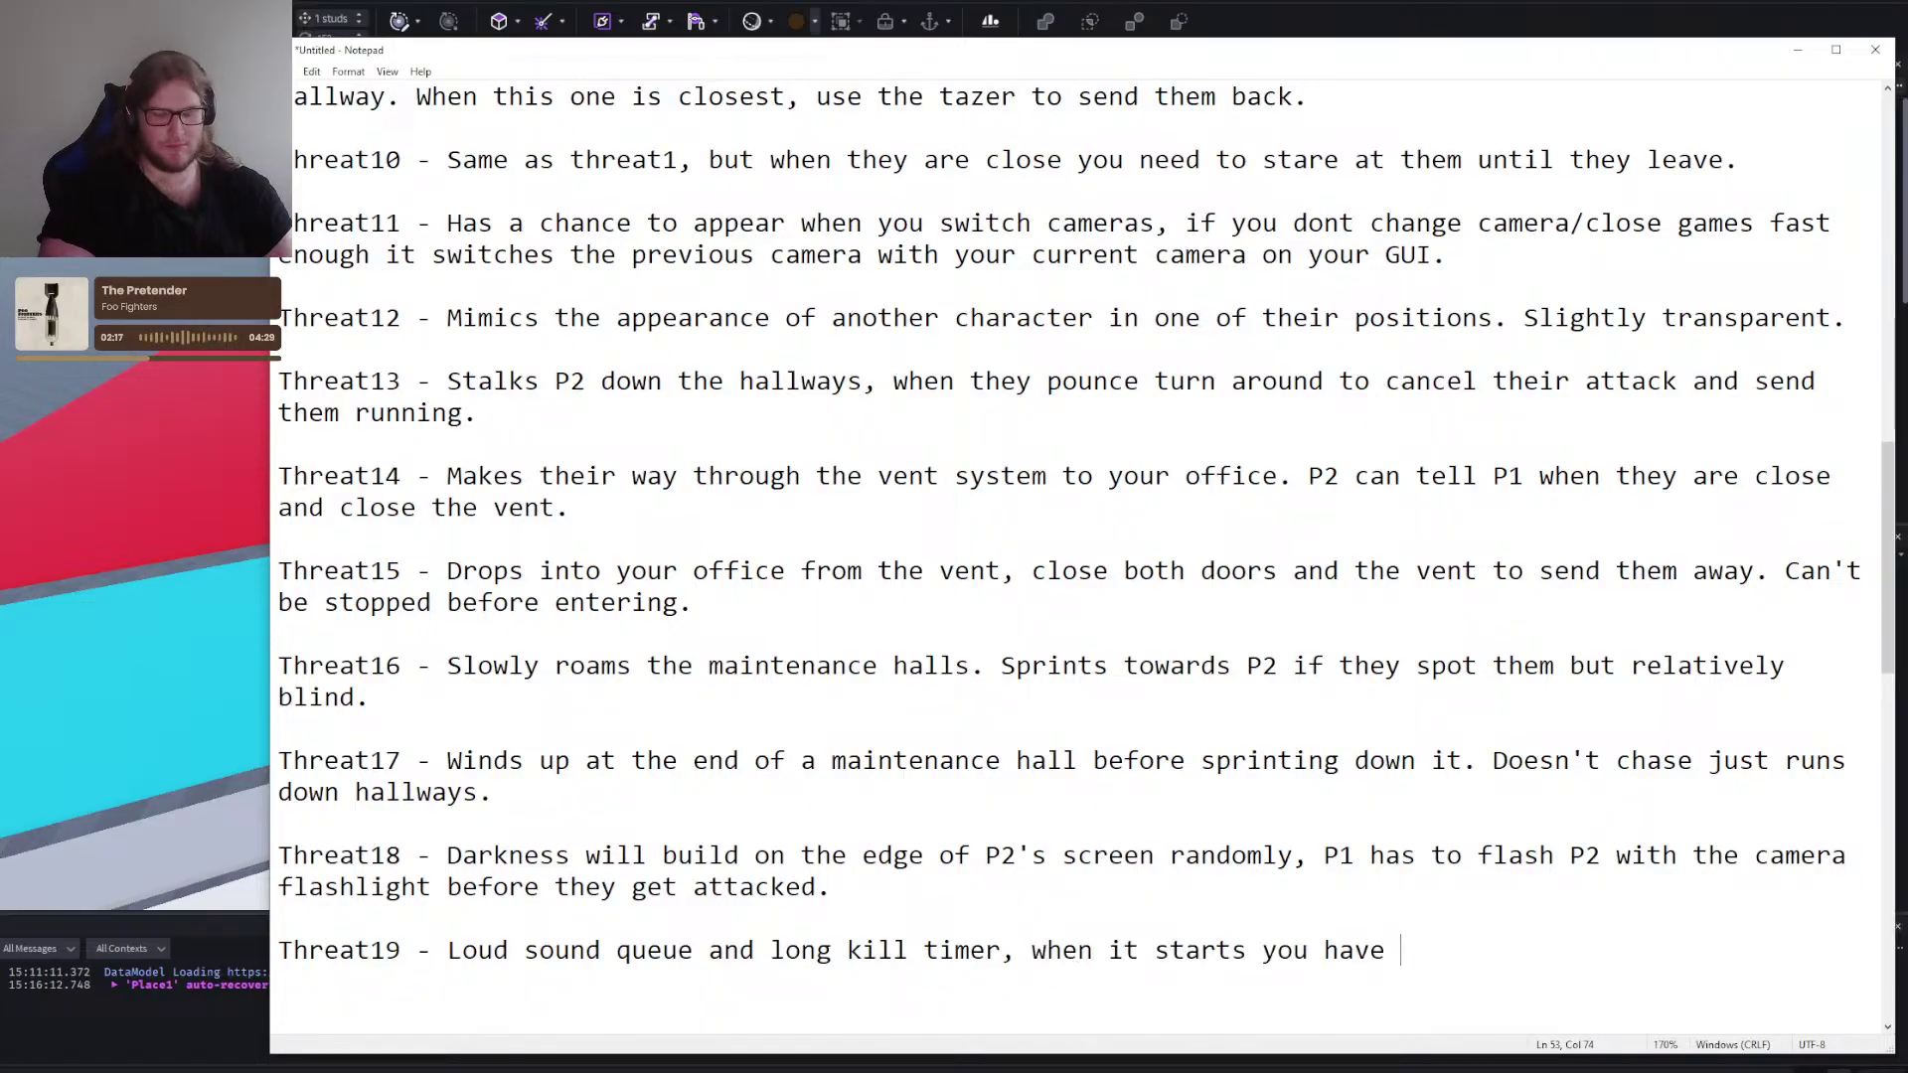
text(15 seconds to t)
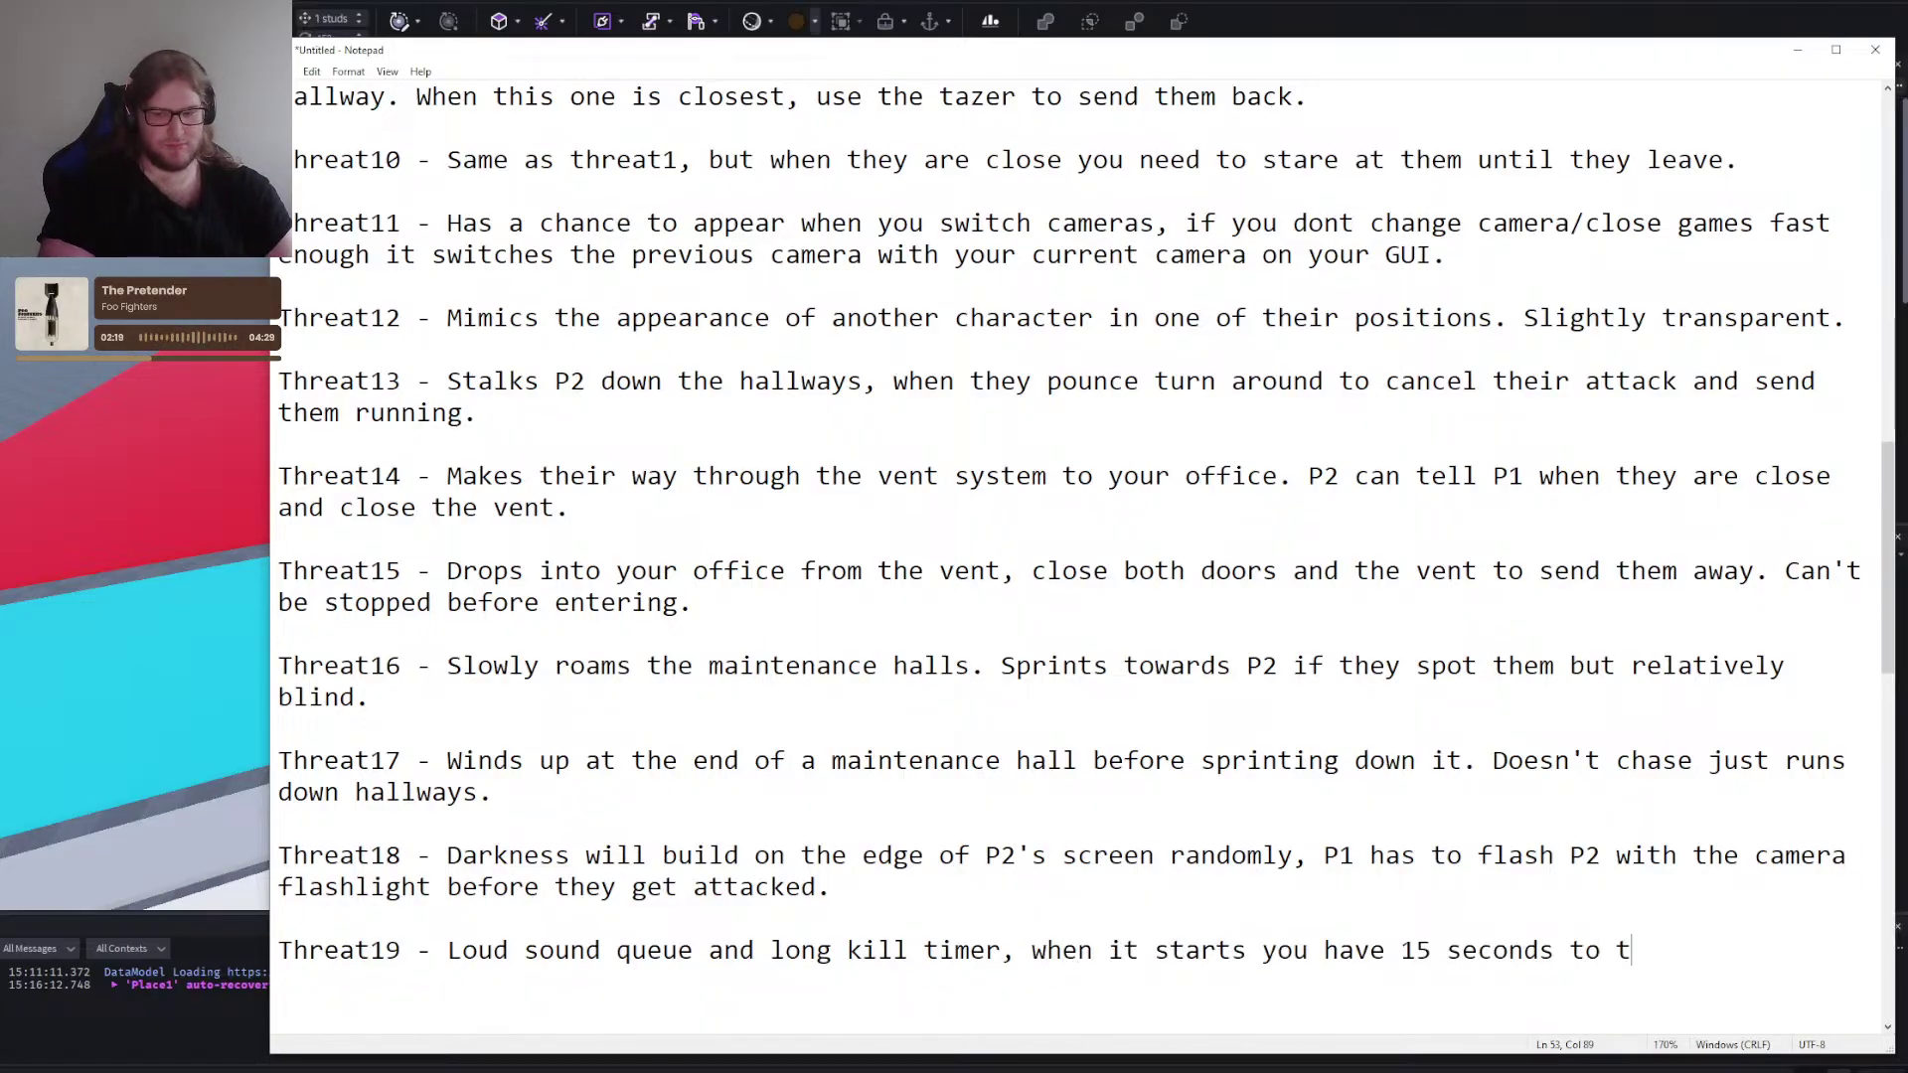
text(urn off all the berea)
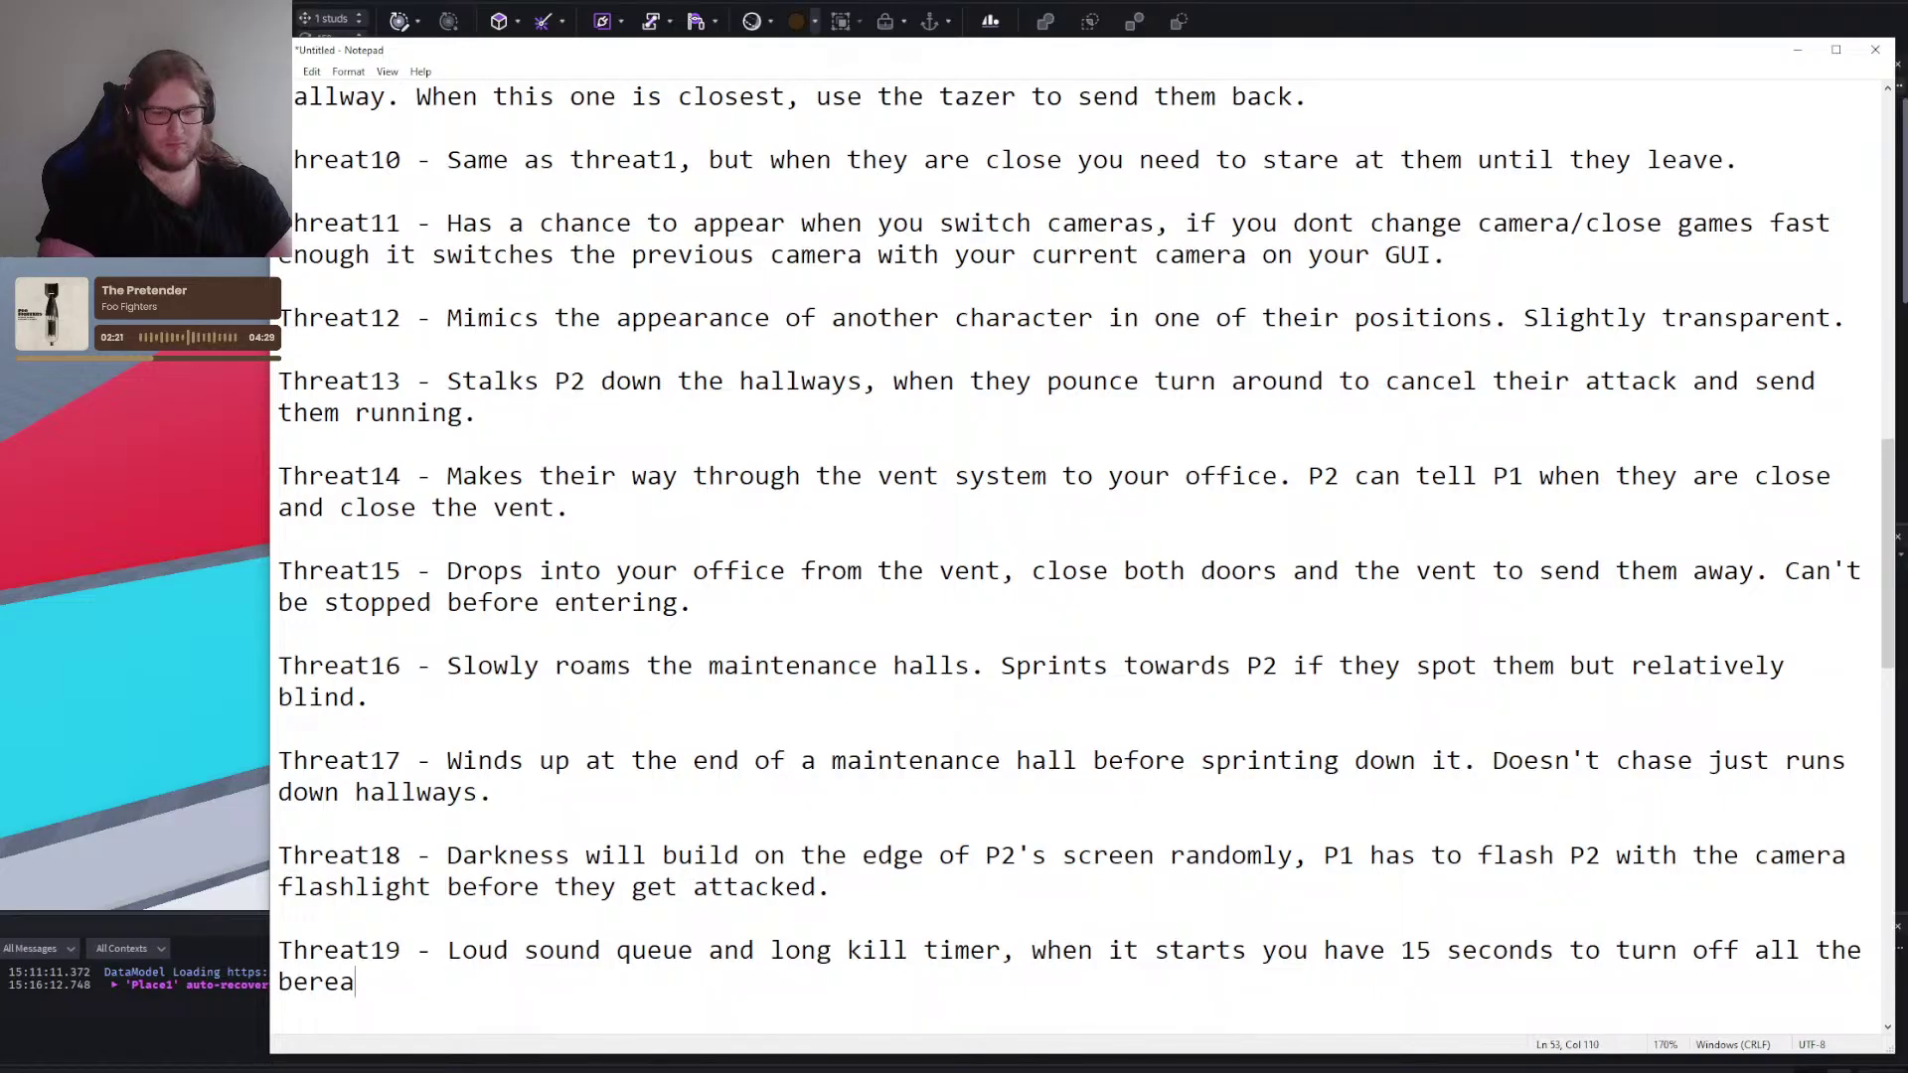
text(ke)
key(BackSpace)
key(BackSpace)
key(BackSpace)
key(BackSpace)
key(BackSpace)
key(BackSpace)
text(reakers.)
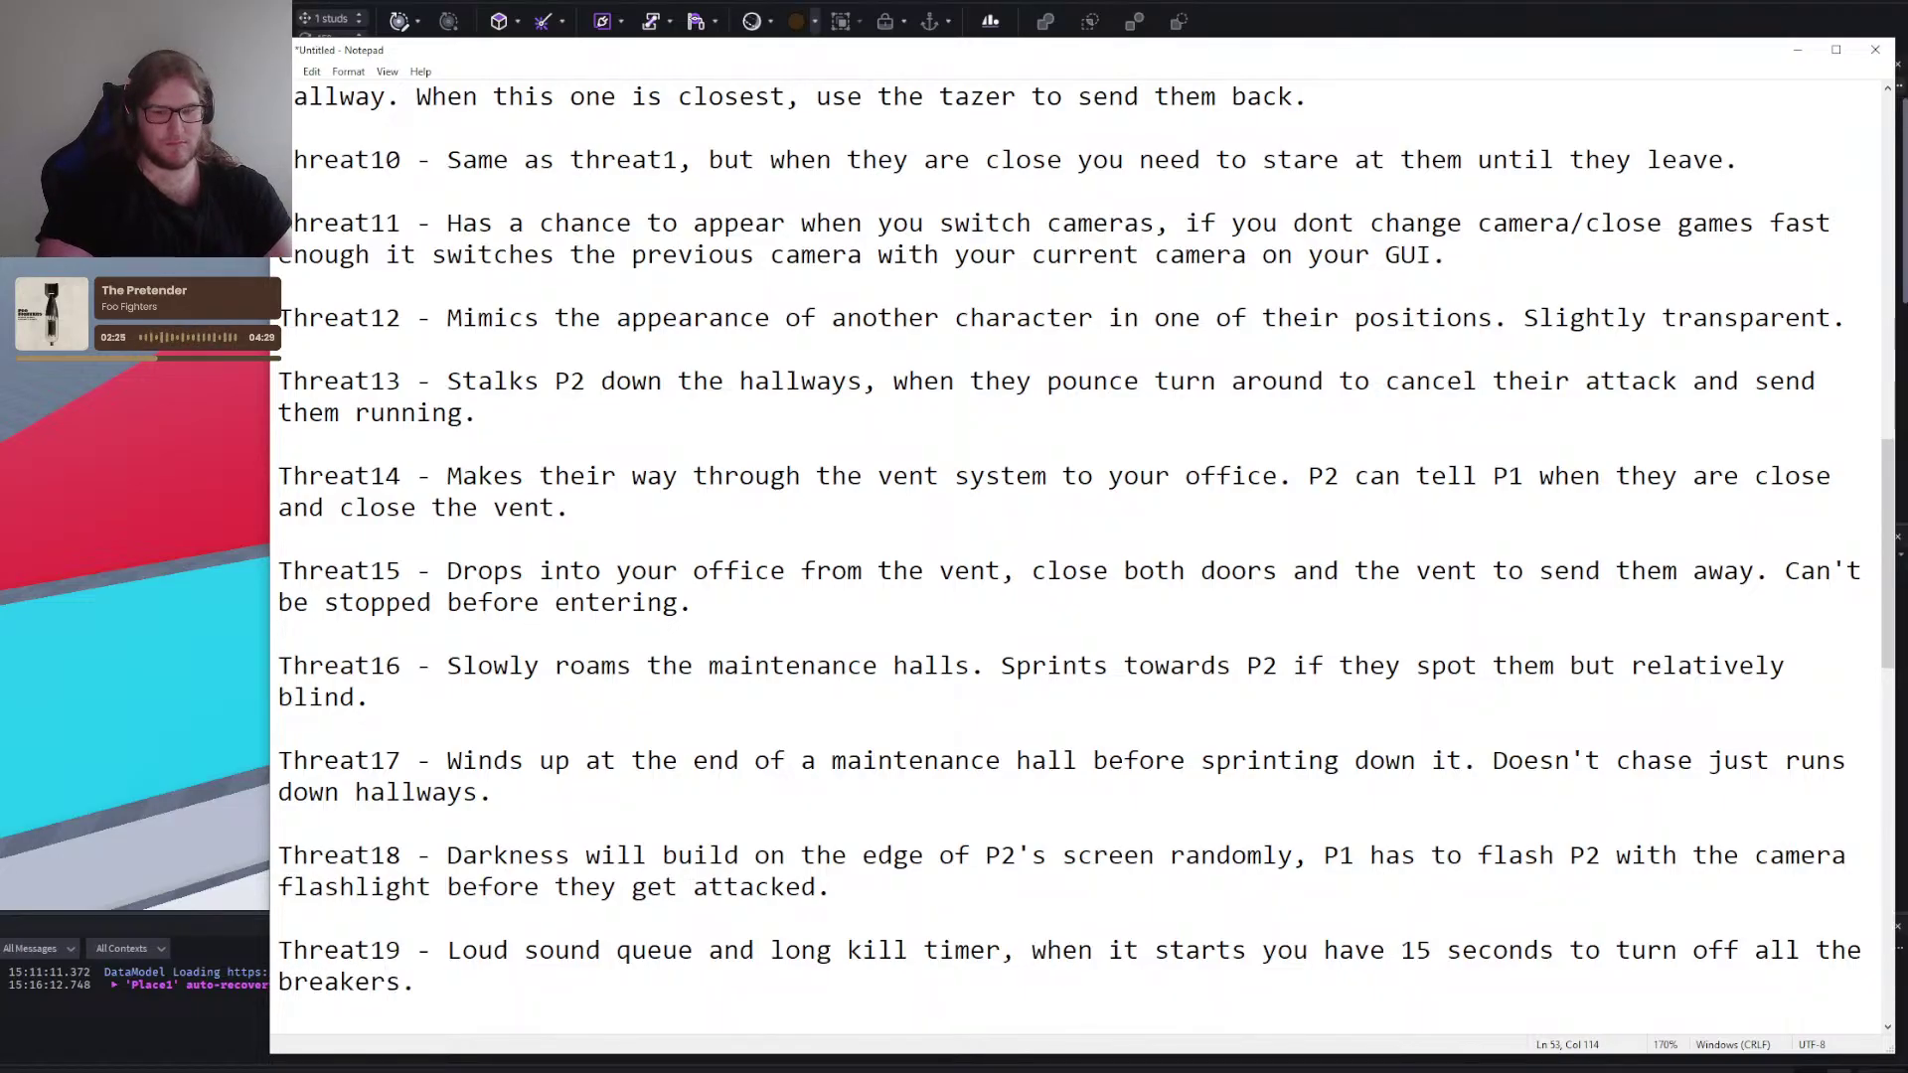
Start a new "Threat20 -" entry below Threat19, separated by a blank line.
key(Return)
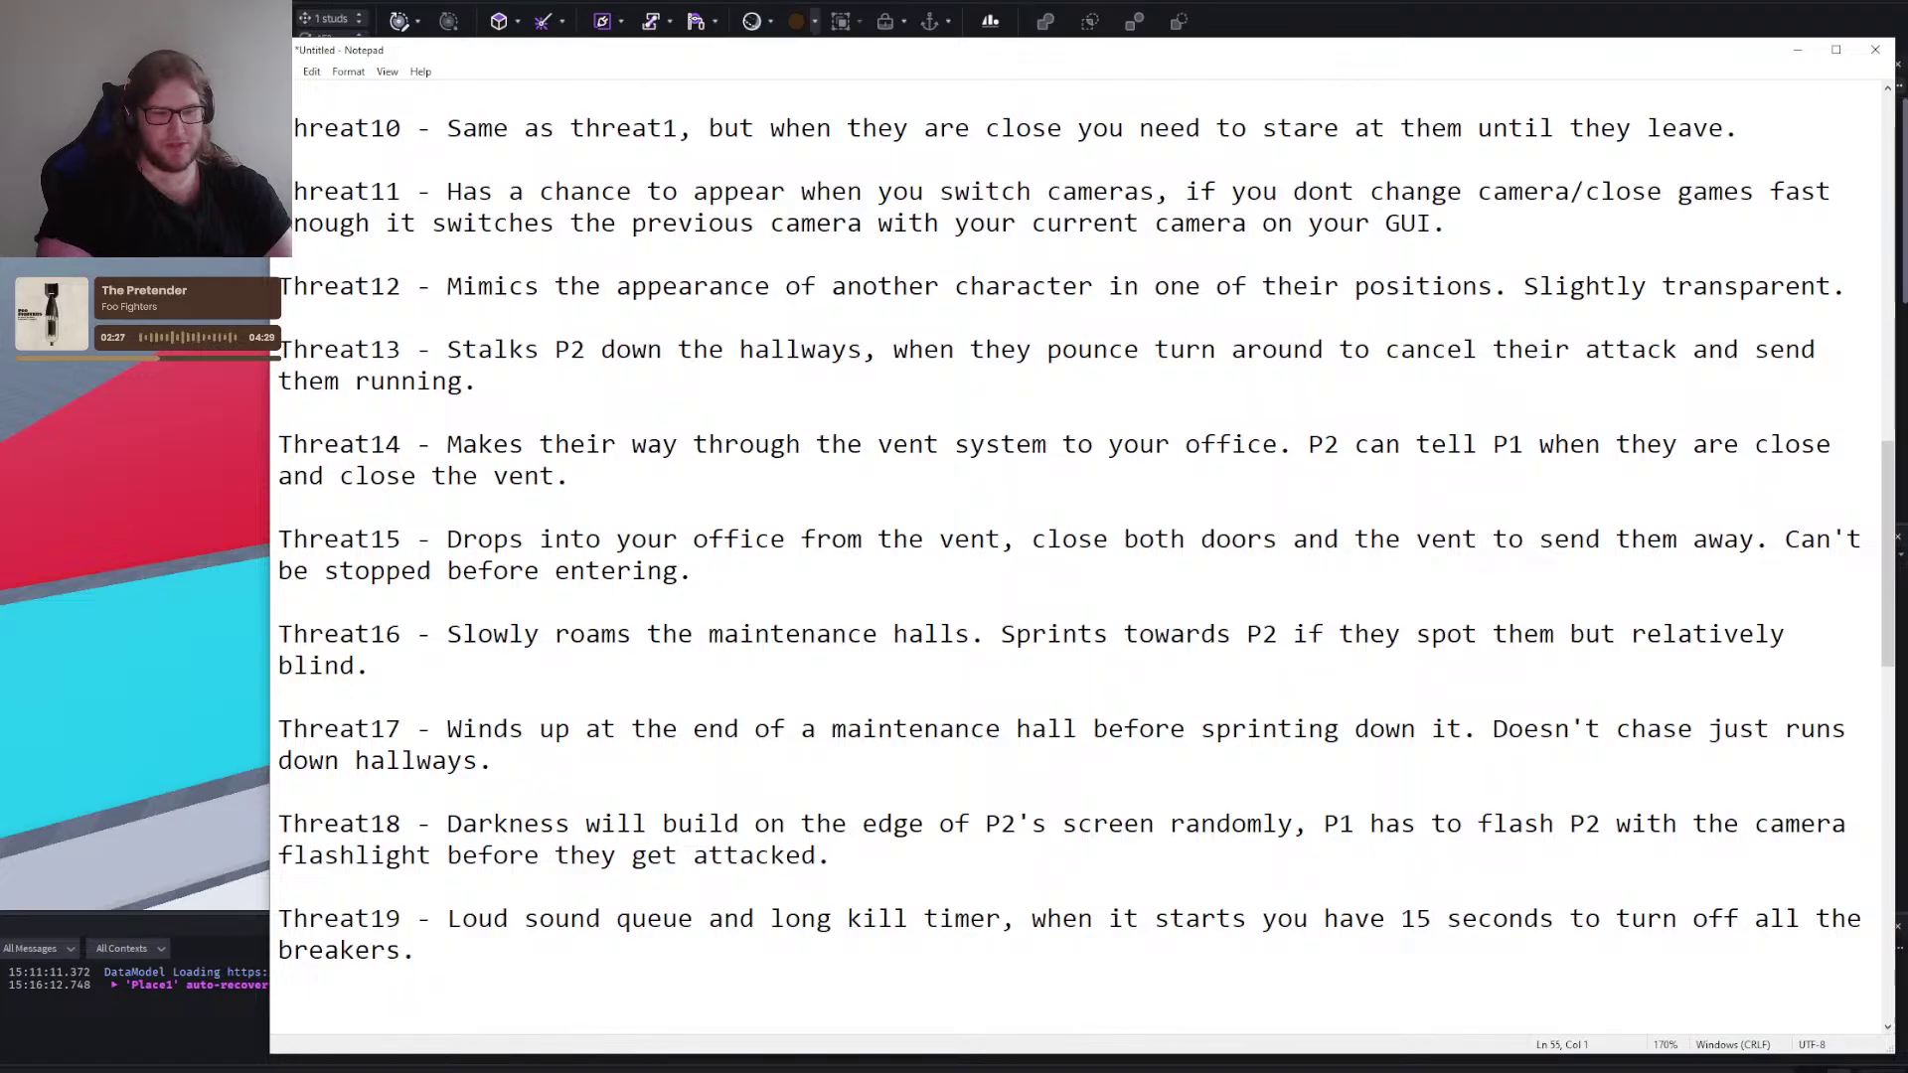
text(Threat20 -)
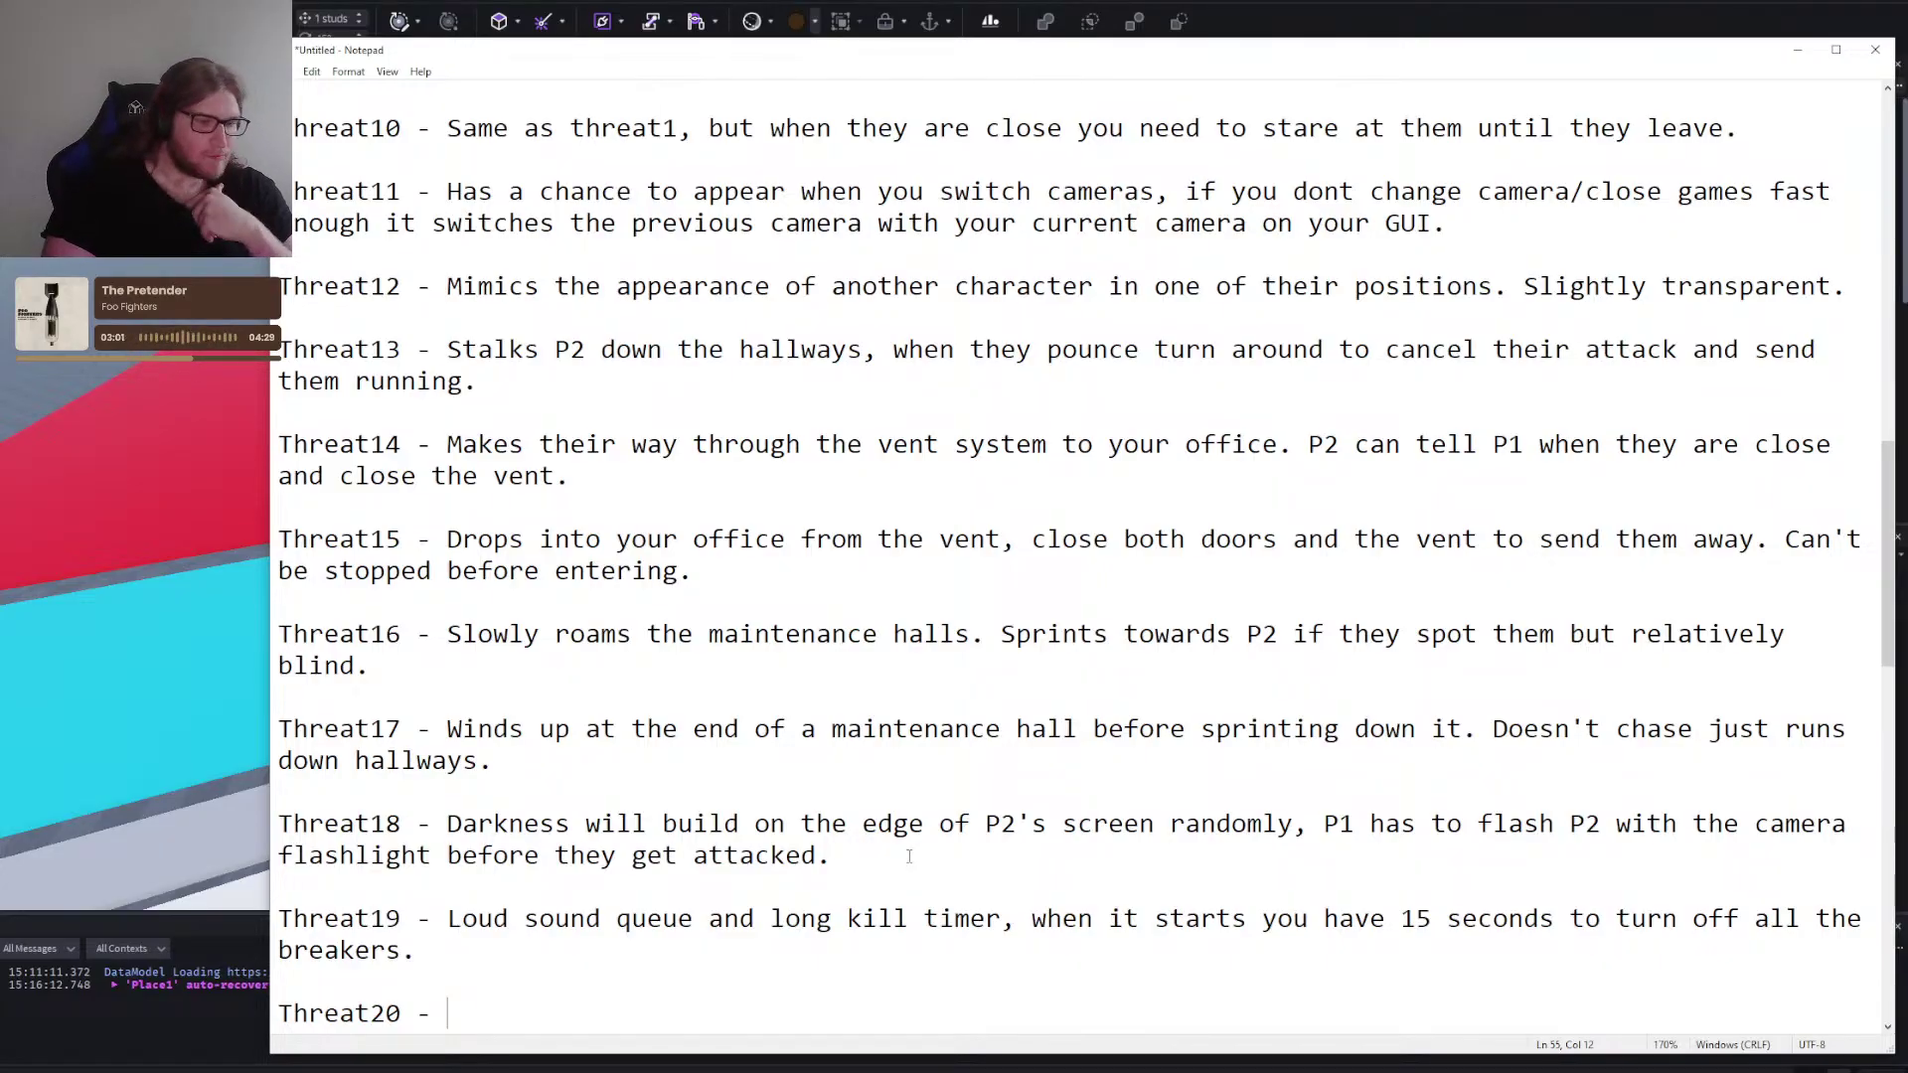
text(W)
key(BackSpace)
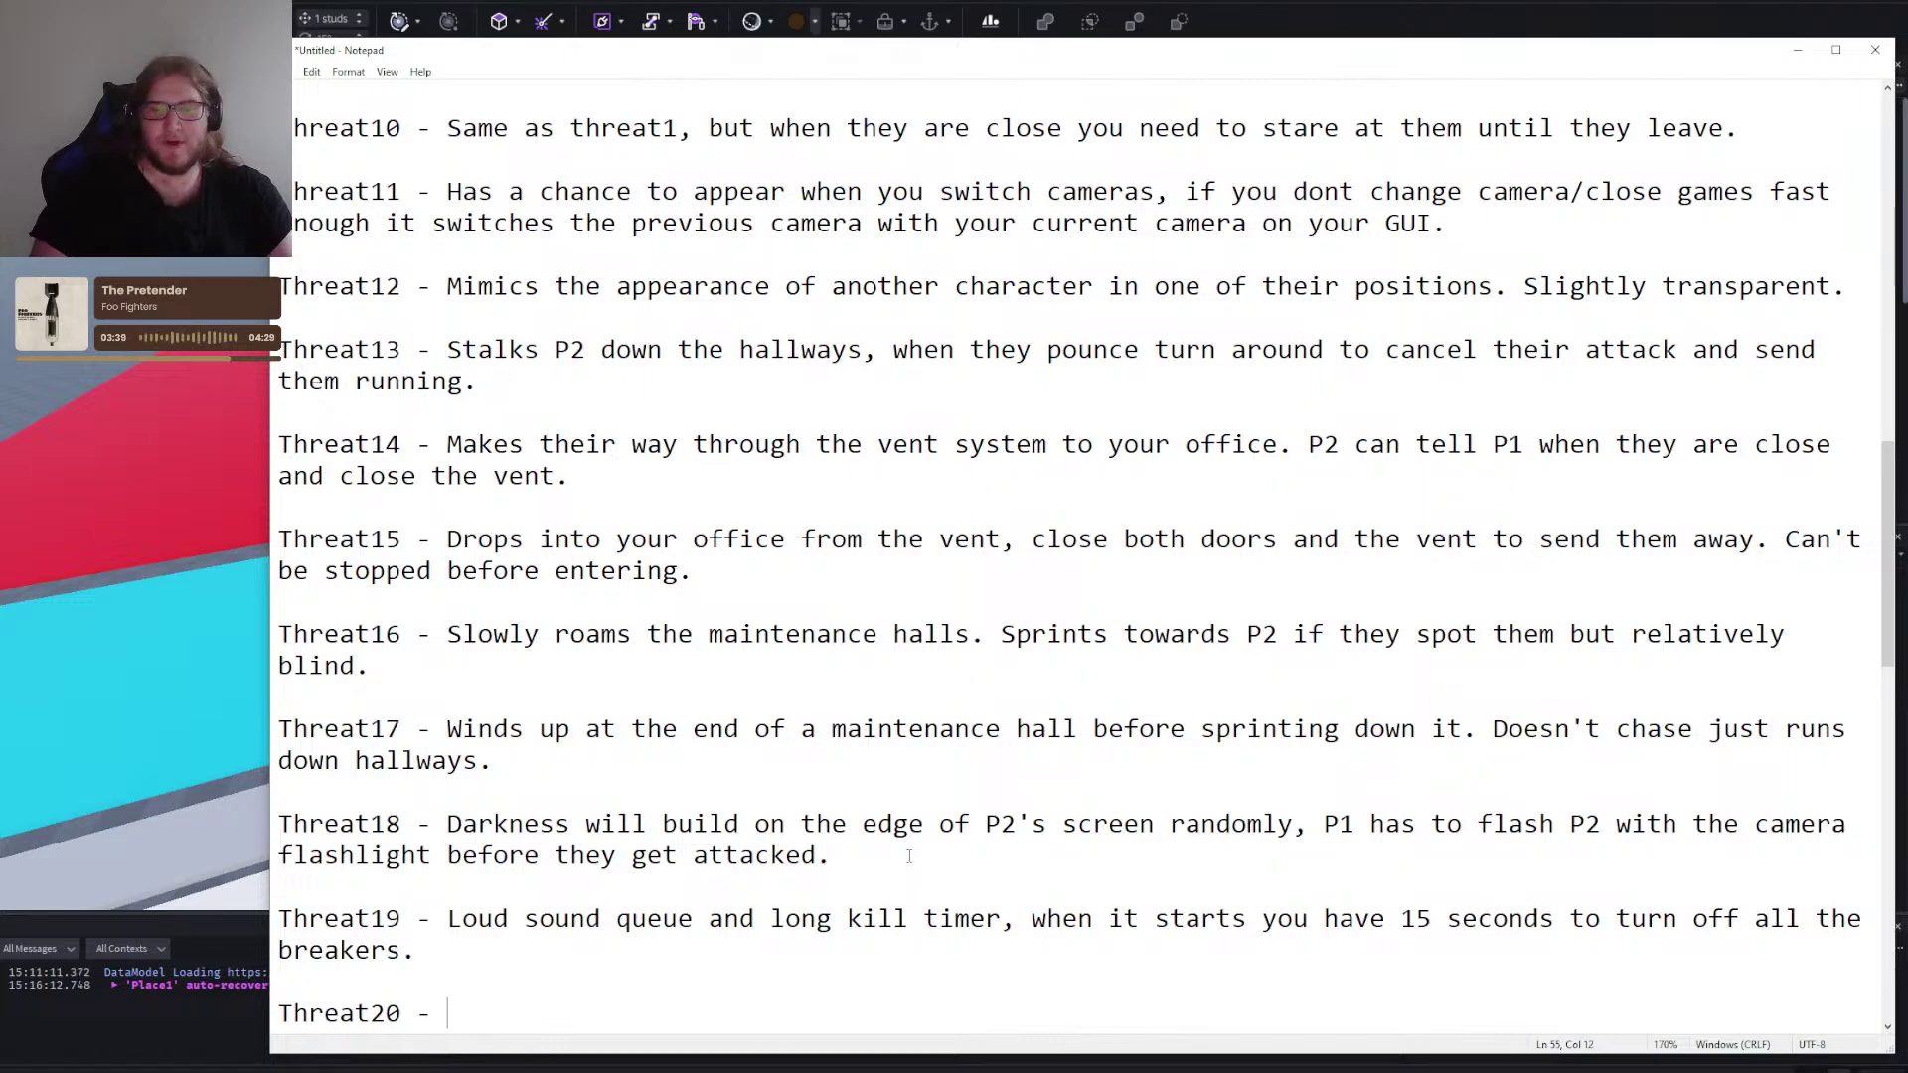
triple_click(559, 946)
click(732, 1009)
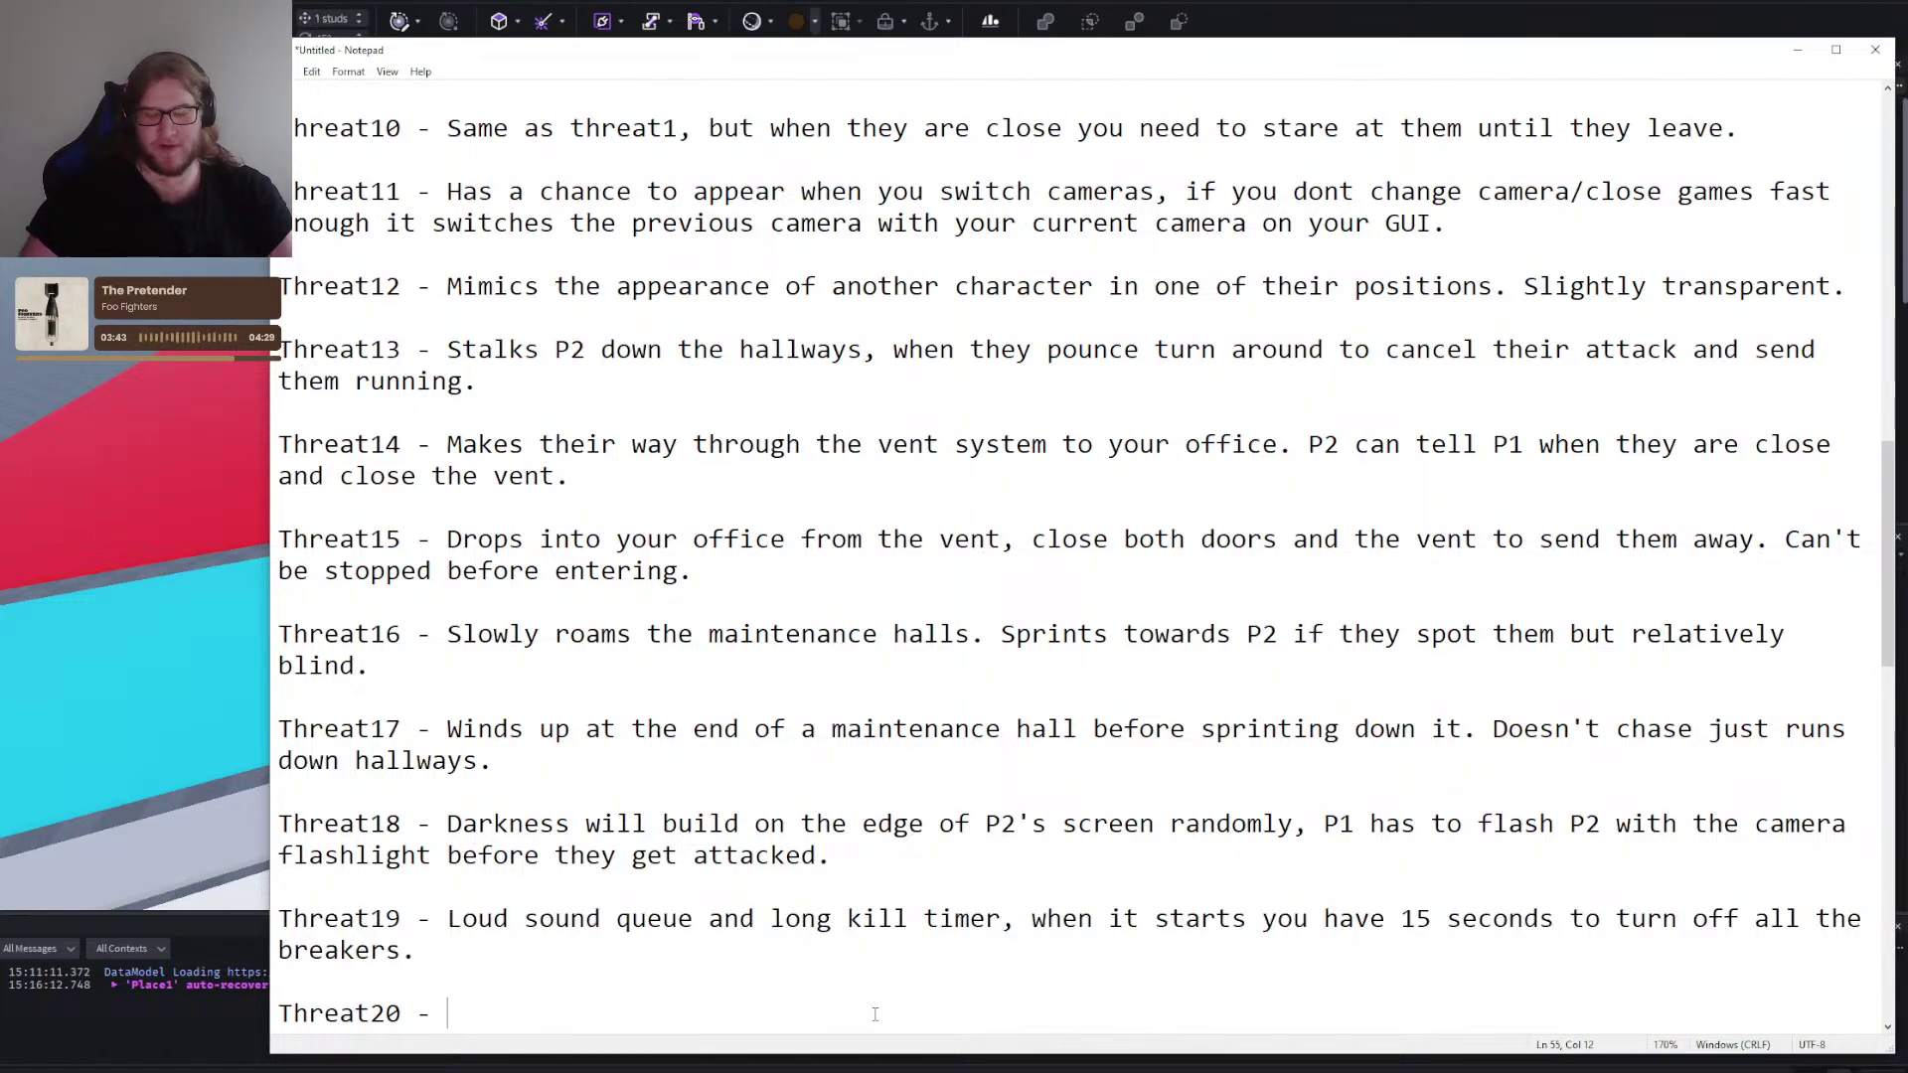
scroll(956, 1009, down, 6)
scroll(894, 934, up, 6)
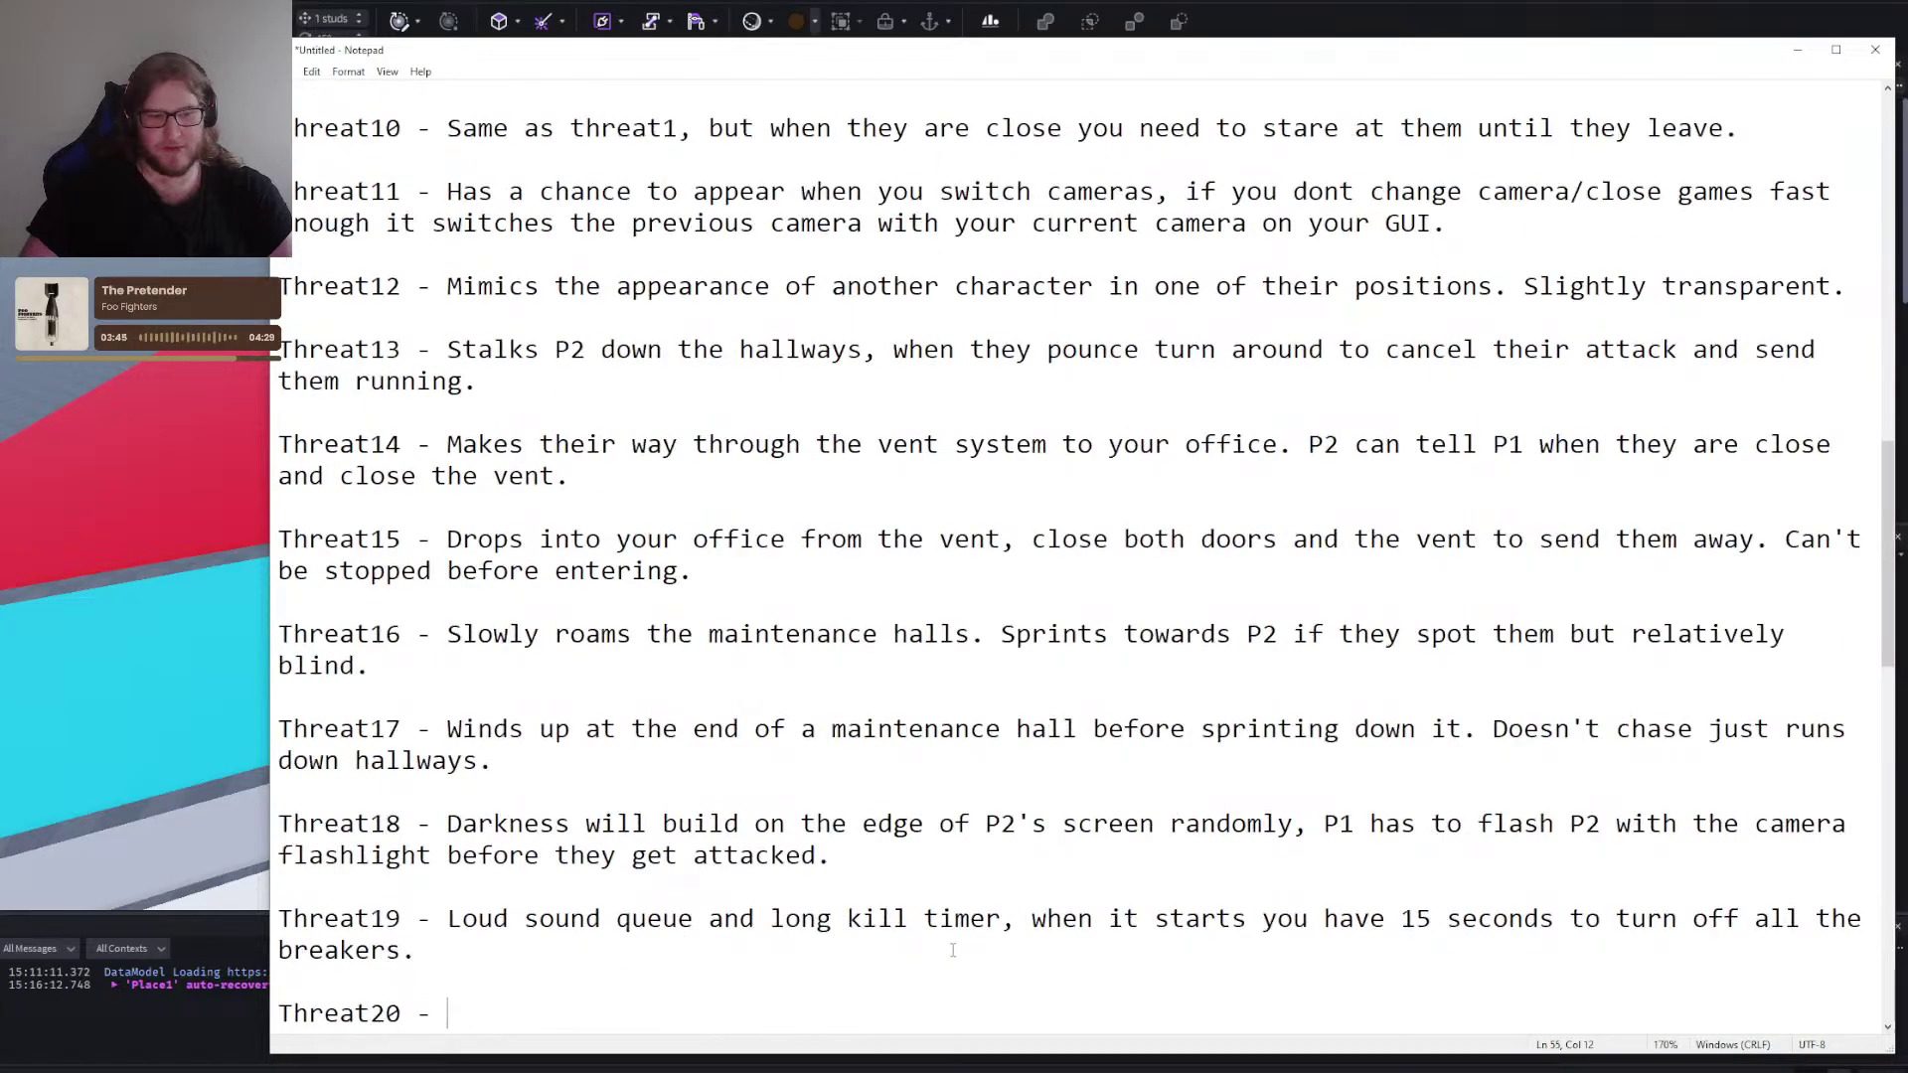
scroll(844, 870, down, 2)
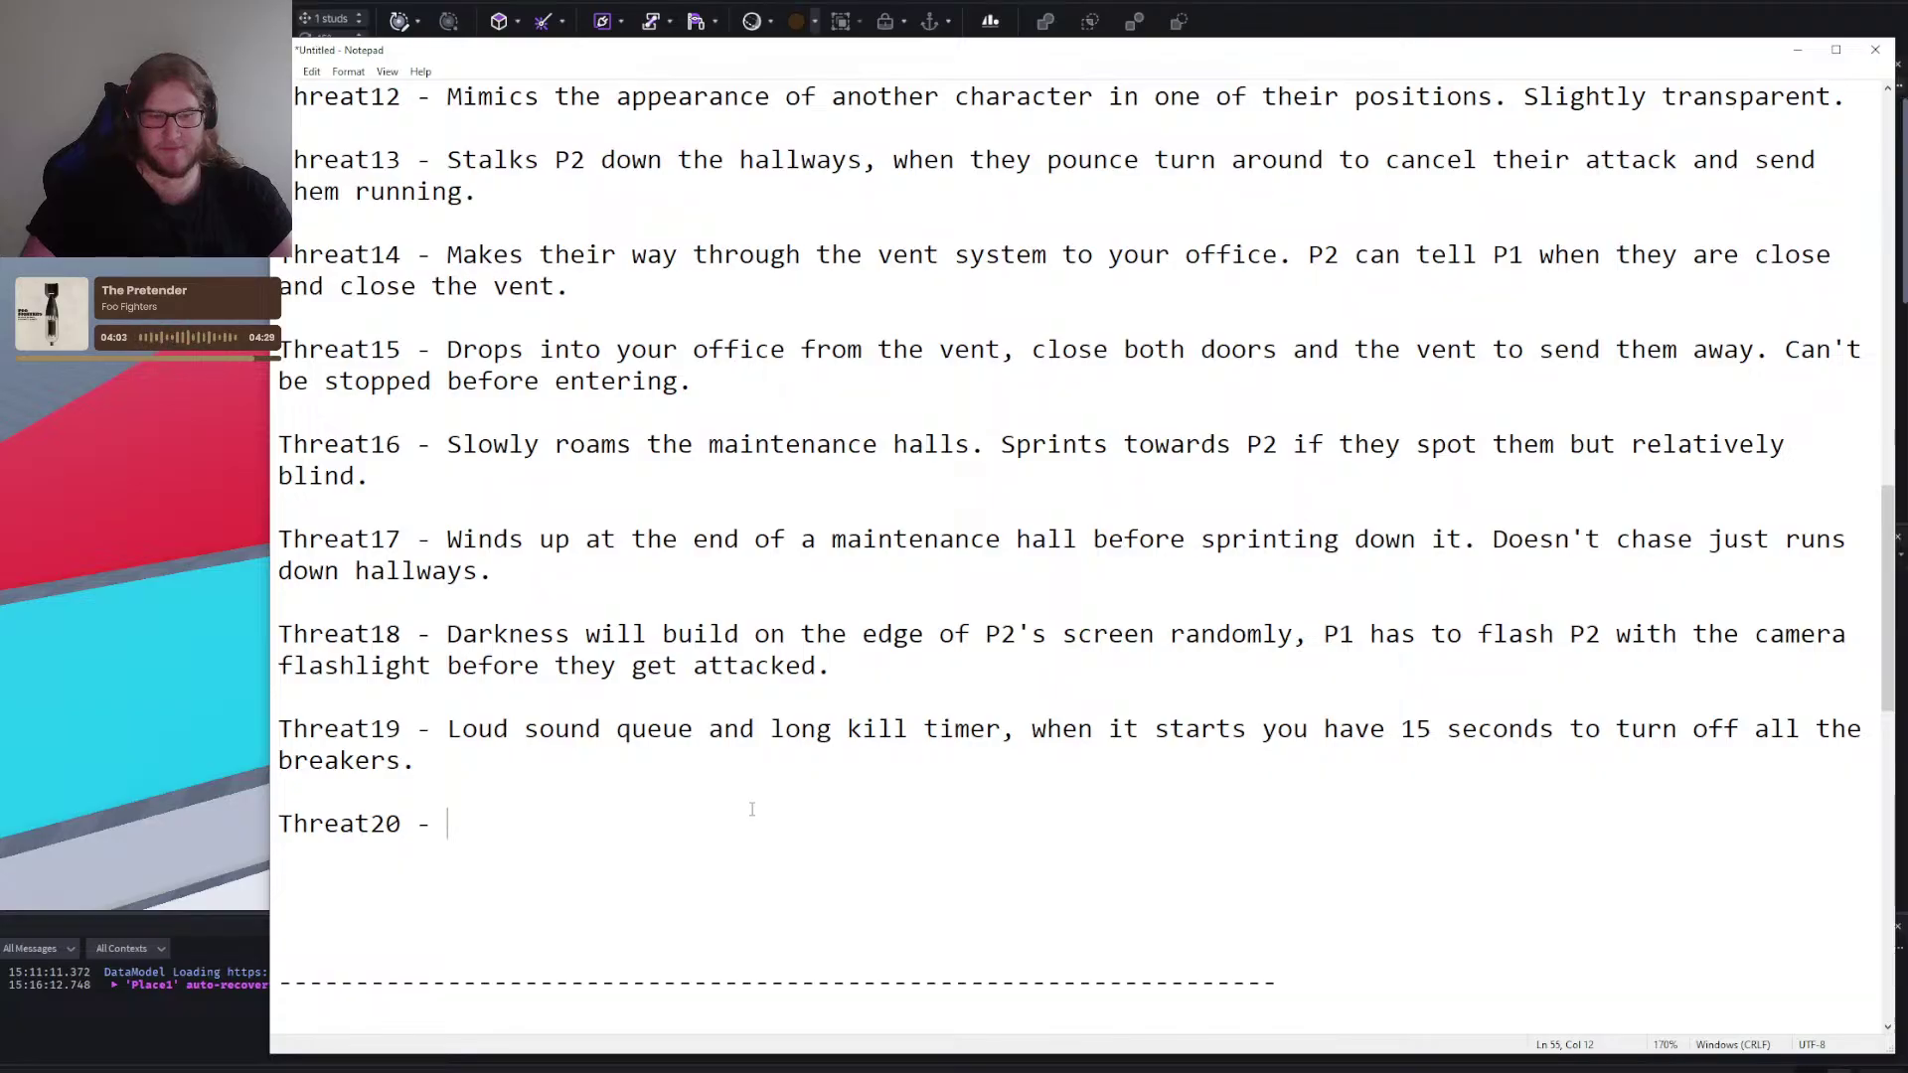
click(505, 765)
drag(506, 765, 516, 699)
click(641, 783)
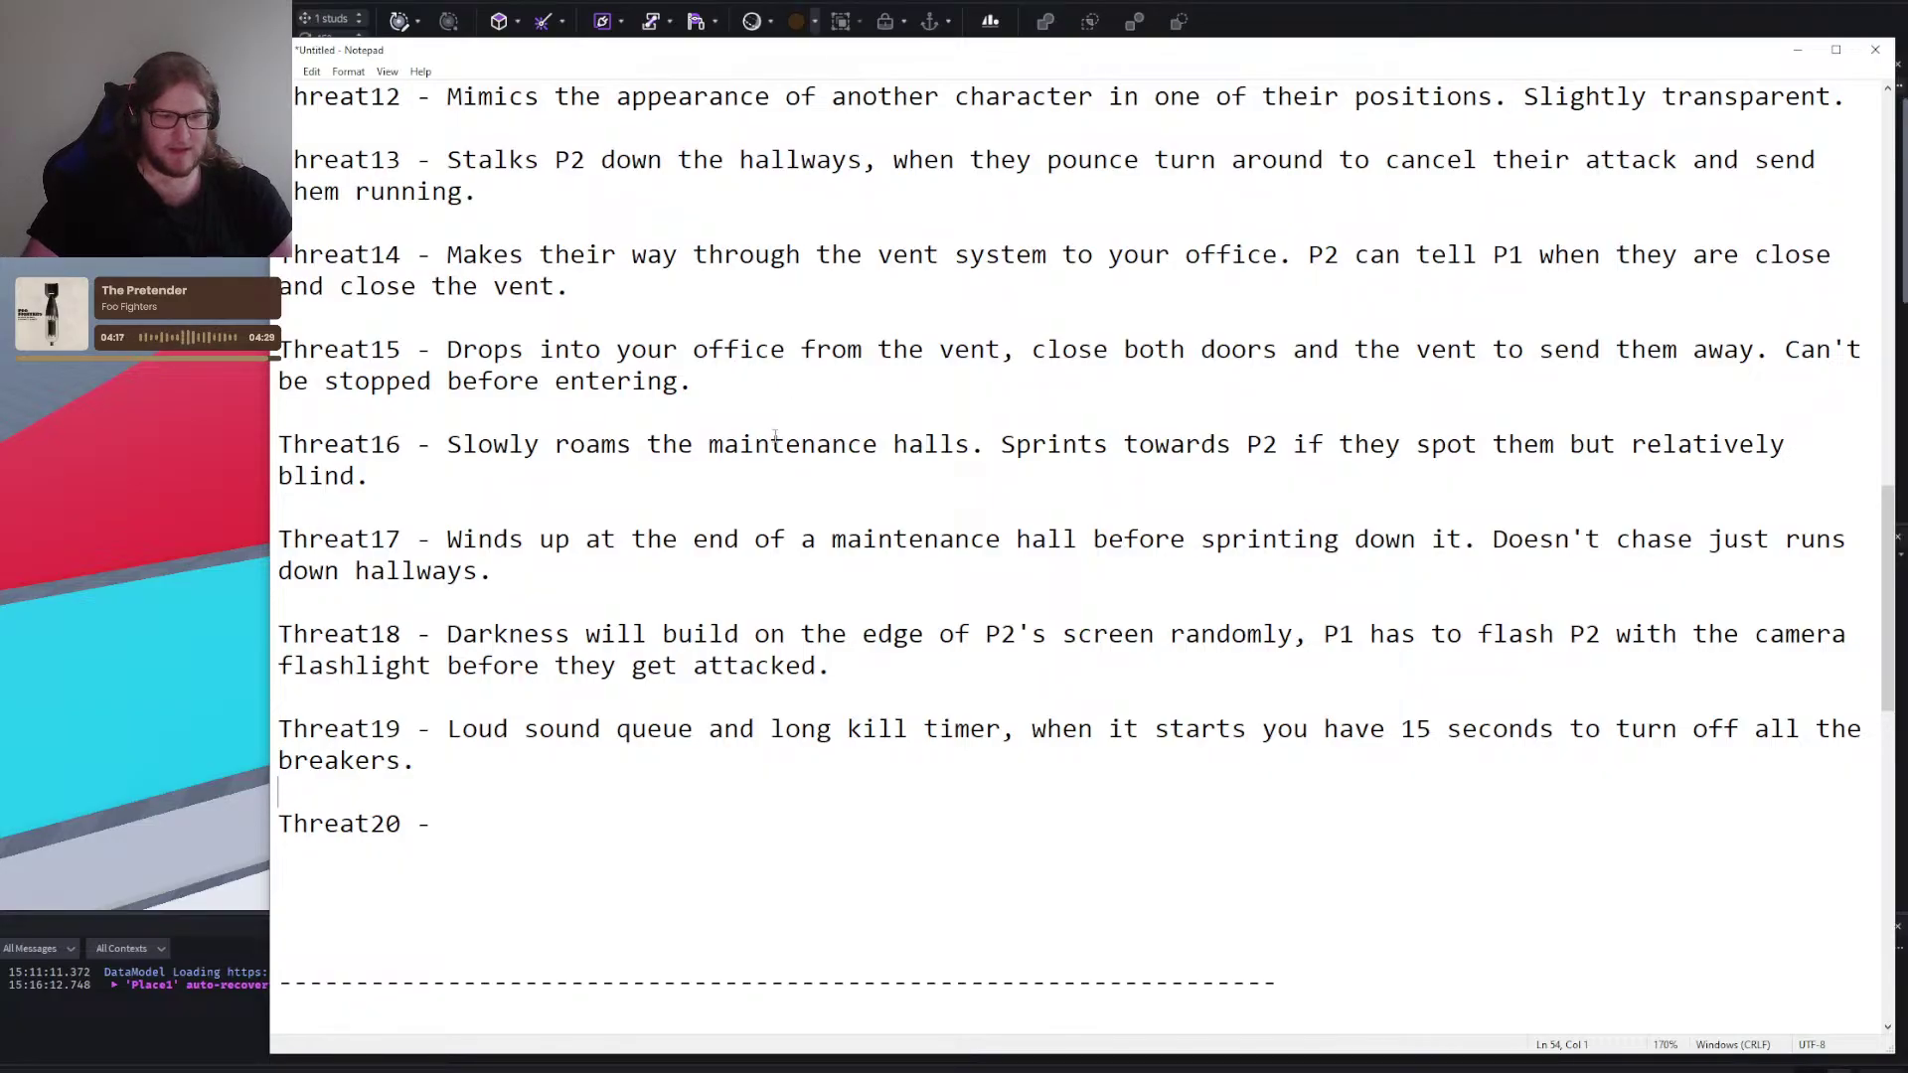
click(525, 820)
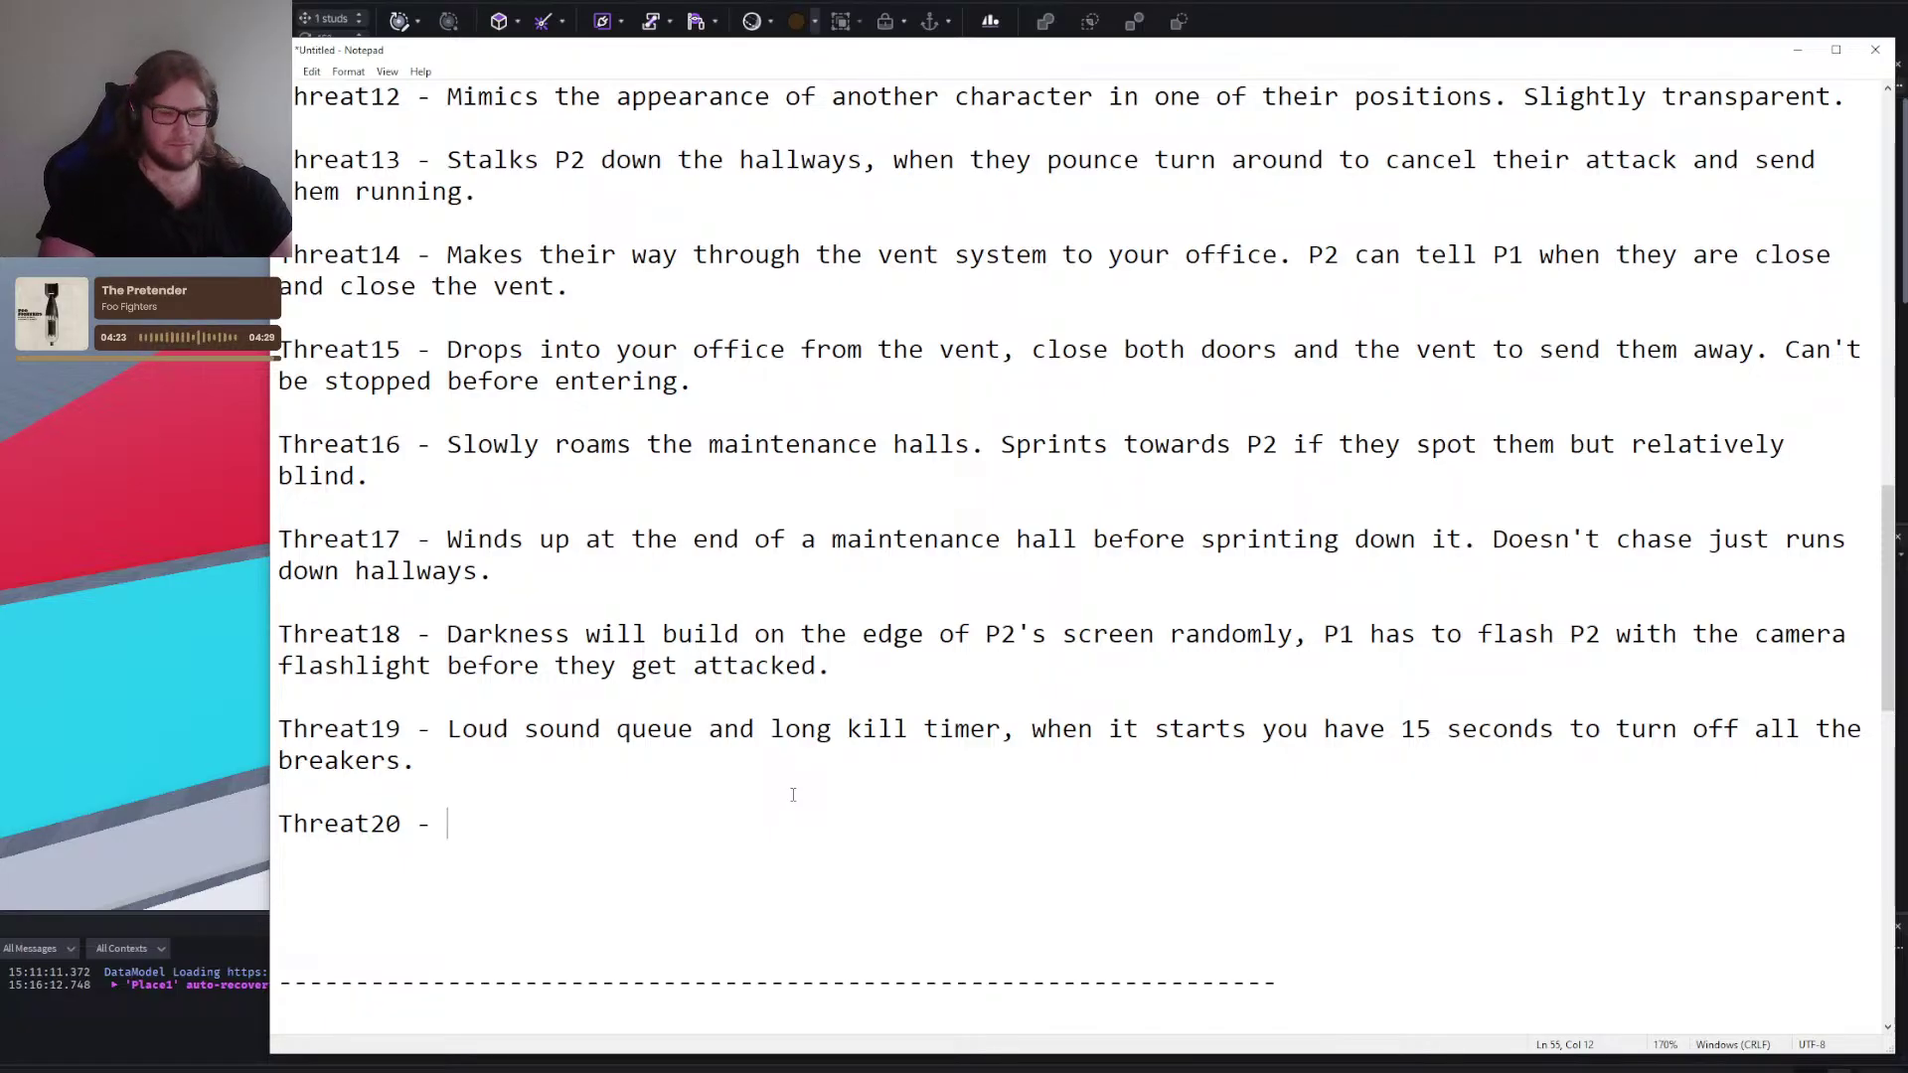
text(One of)
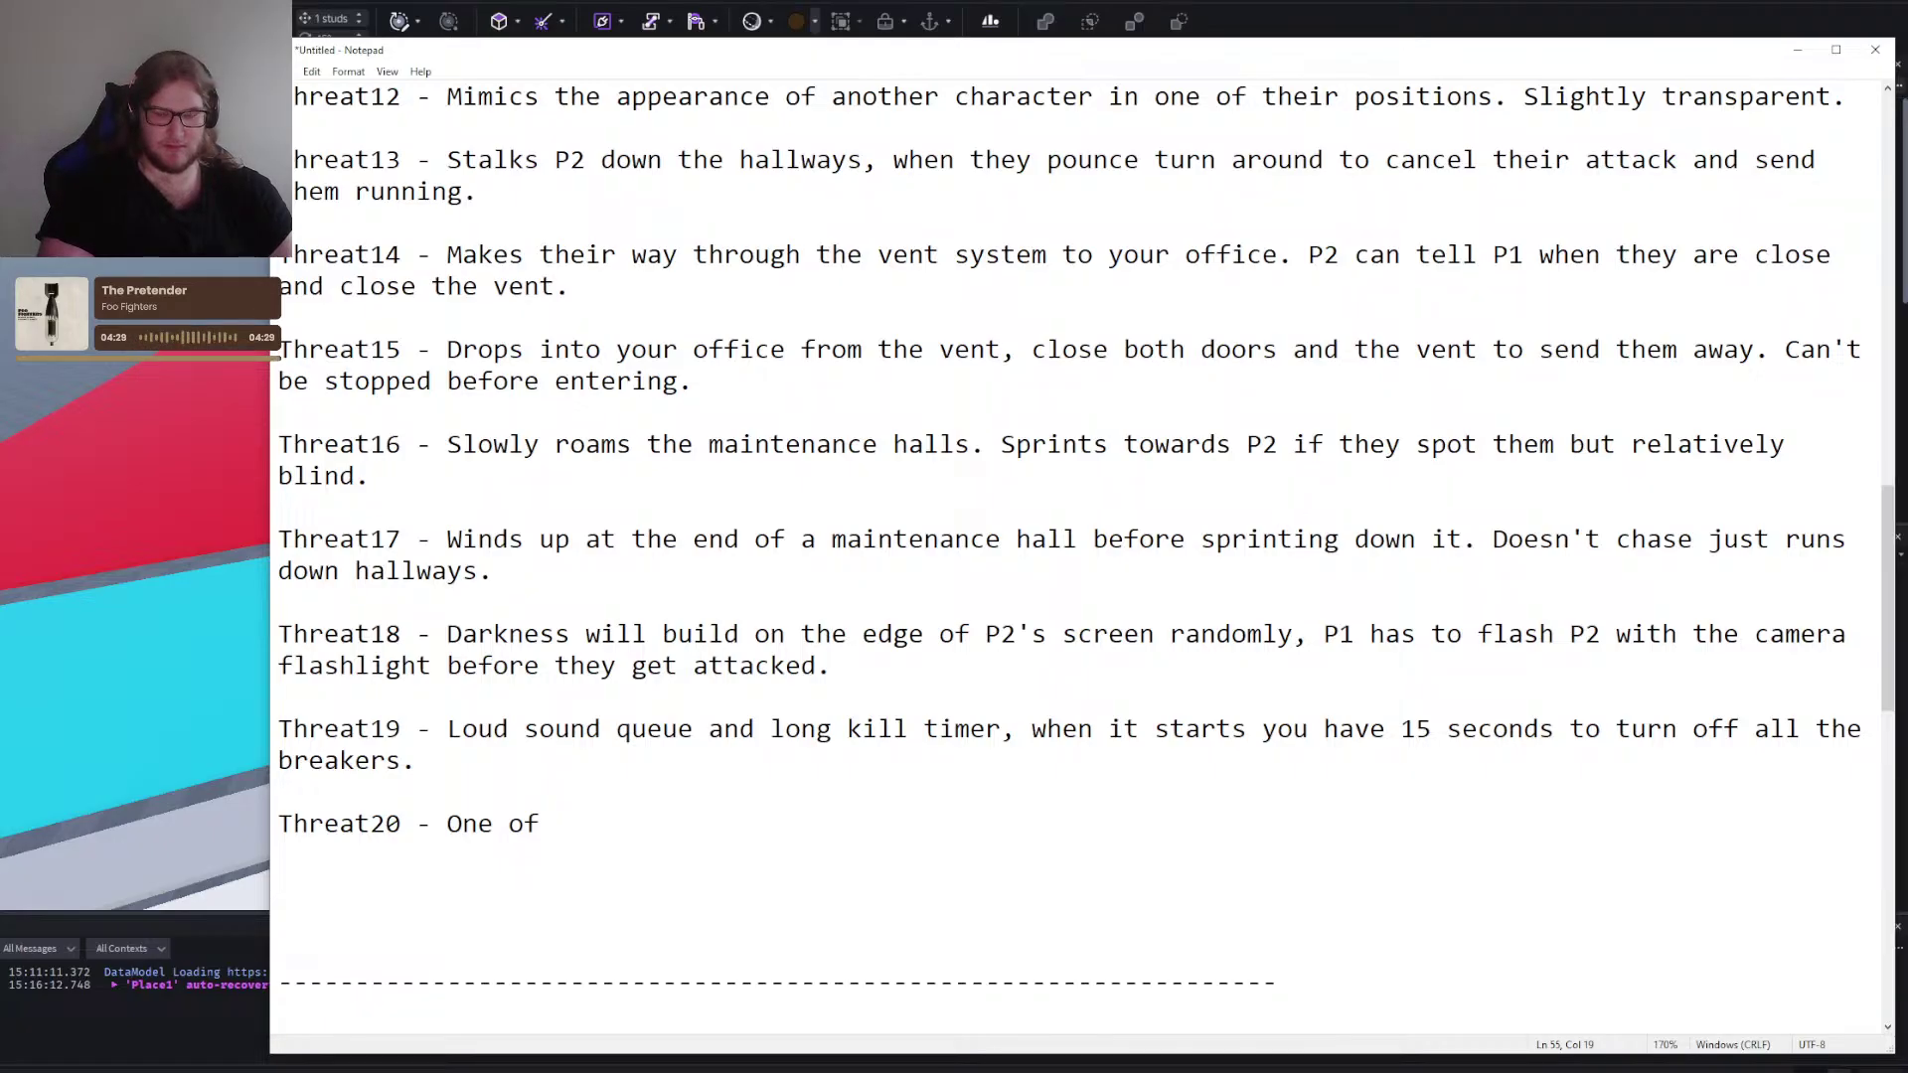
key(BackSpace)
key(BackSpace)
key(BackSpace)
key(BackSpace)
key(BackSpace)
key(BackSpace)
key(BackSpace)
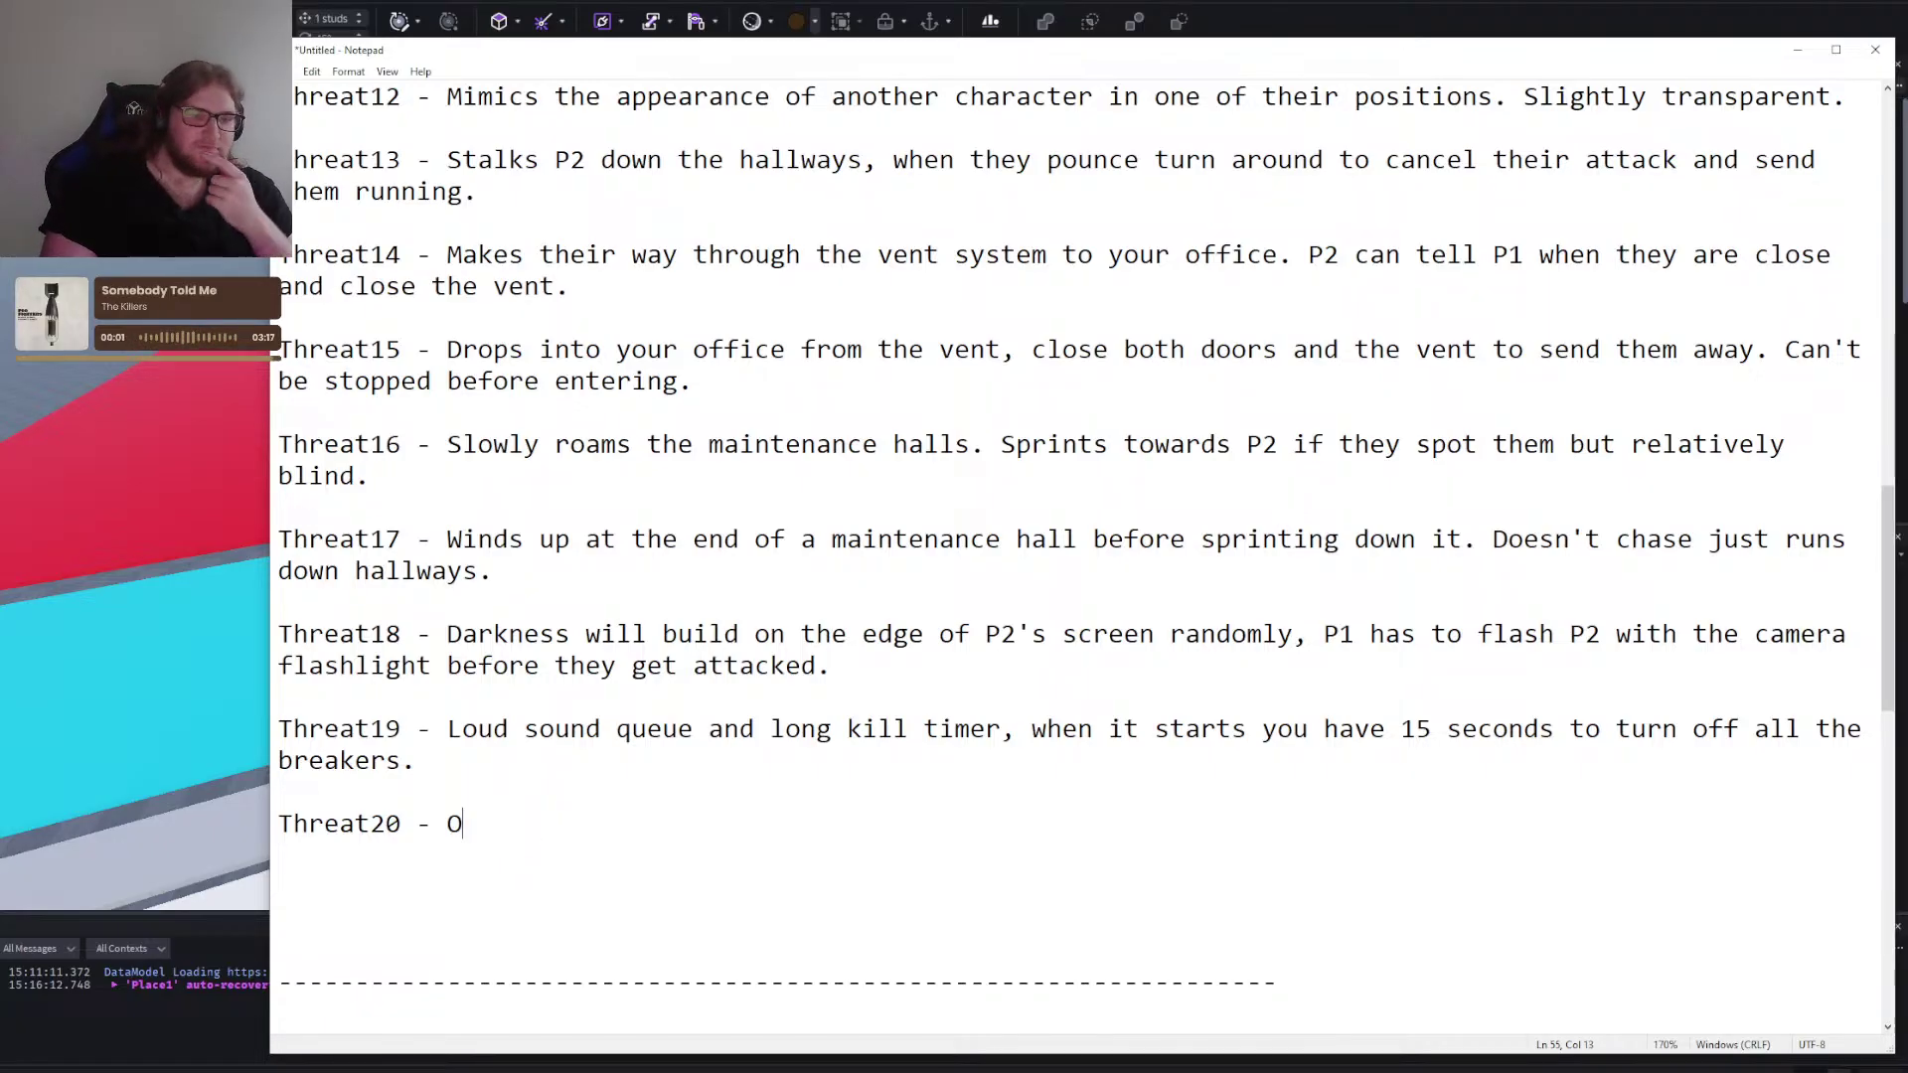
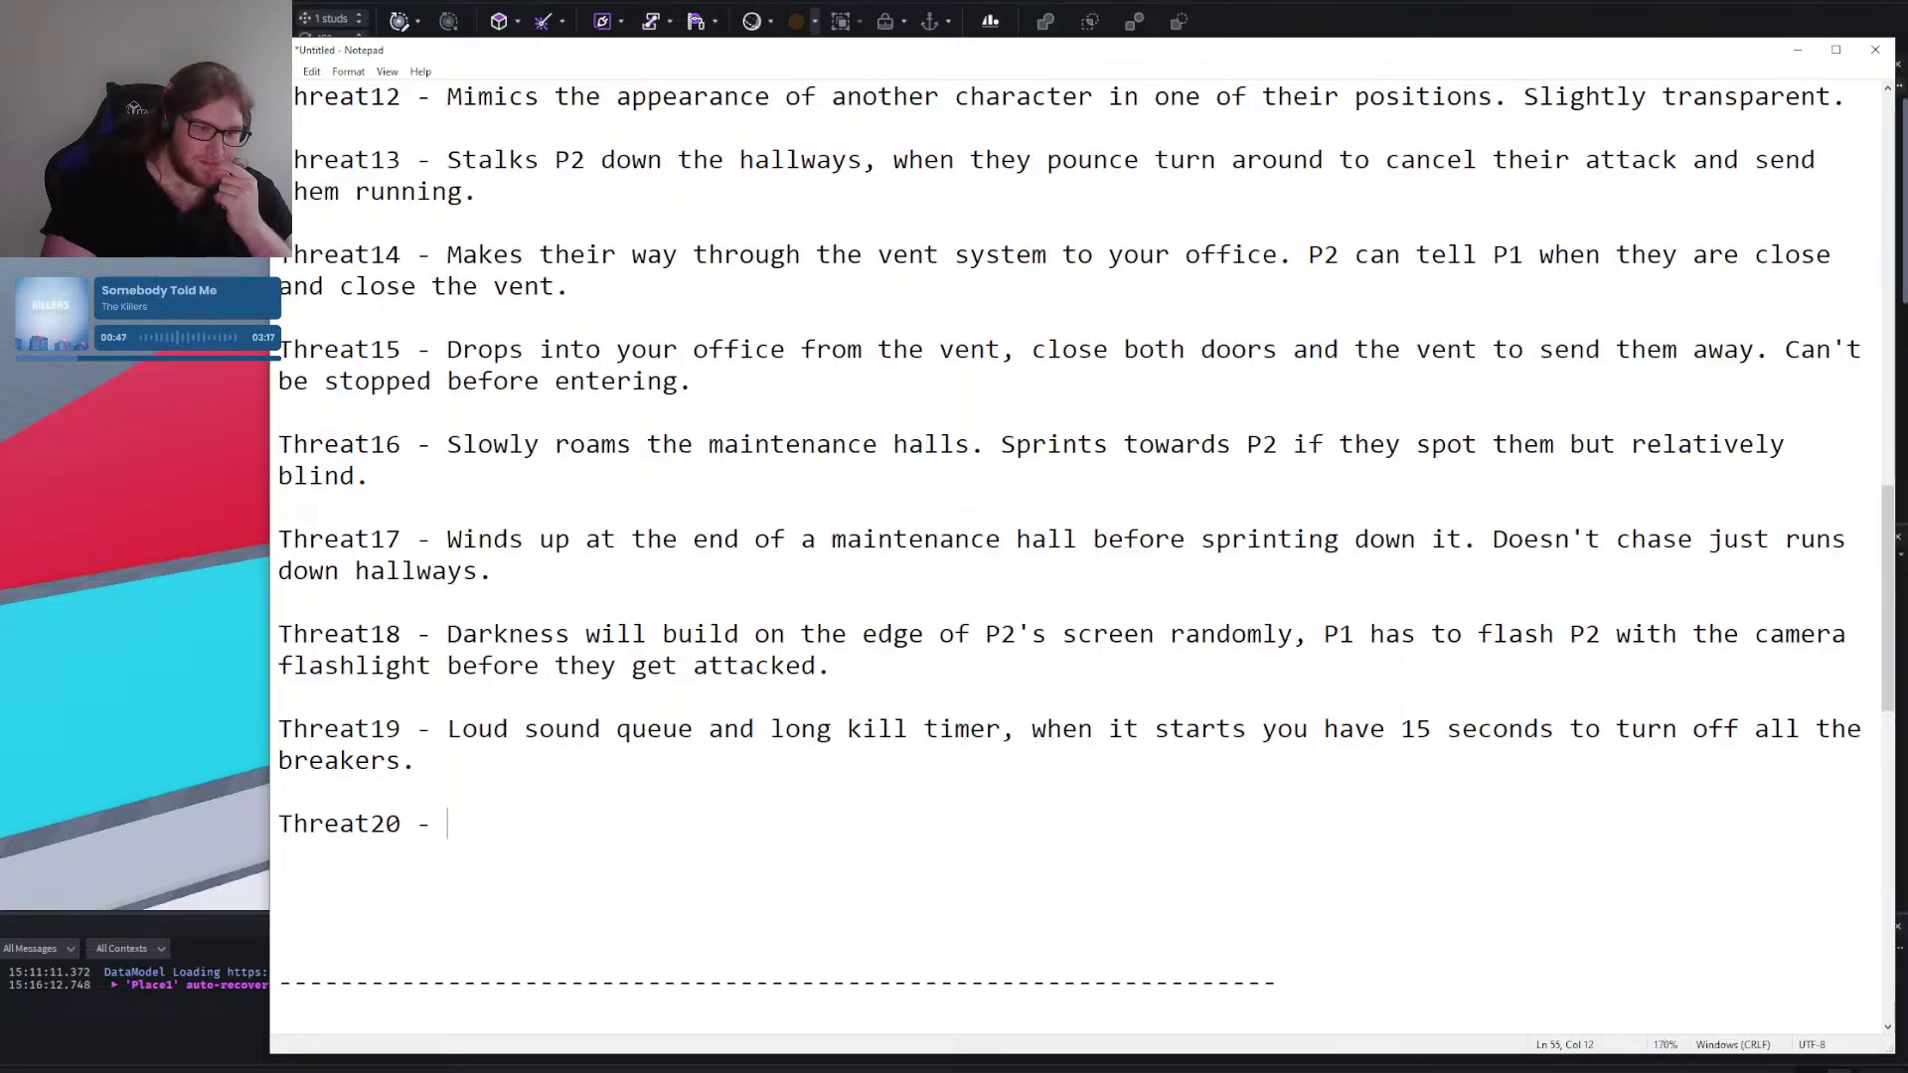
Begin the Threat20 description with "If you have the max amount of breakers enabled for too long,".
text(If you hav)
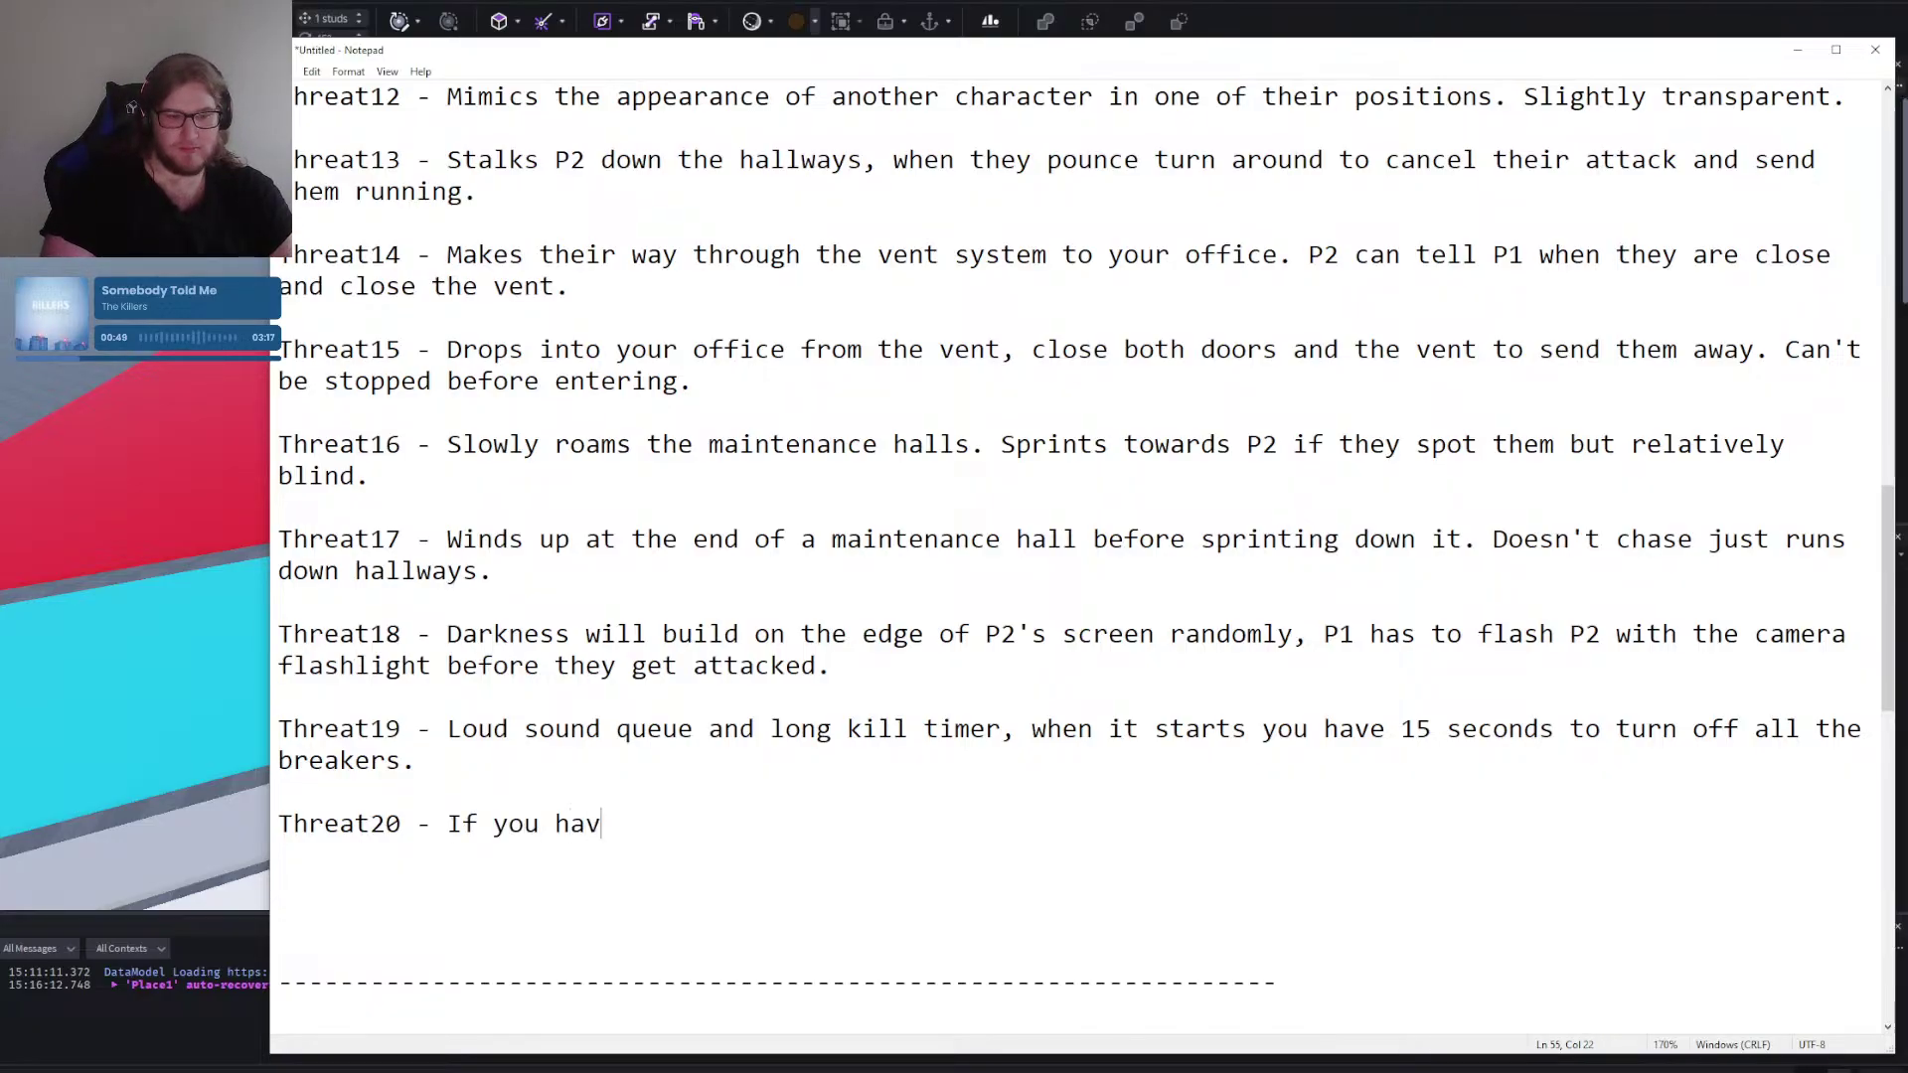
text(e the max amount of f)
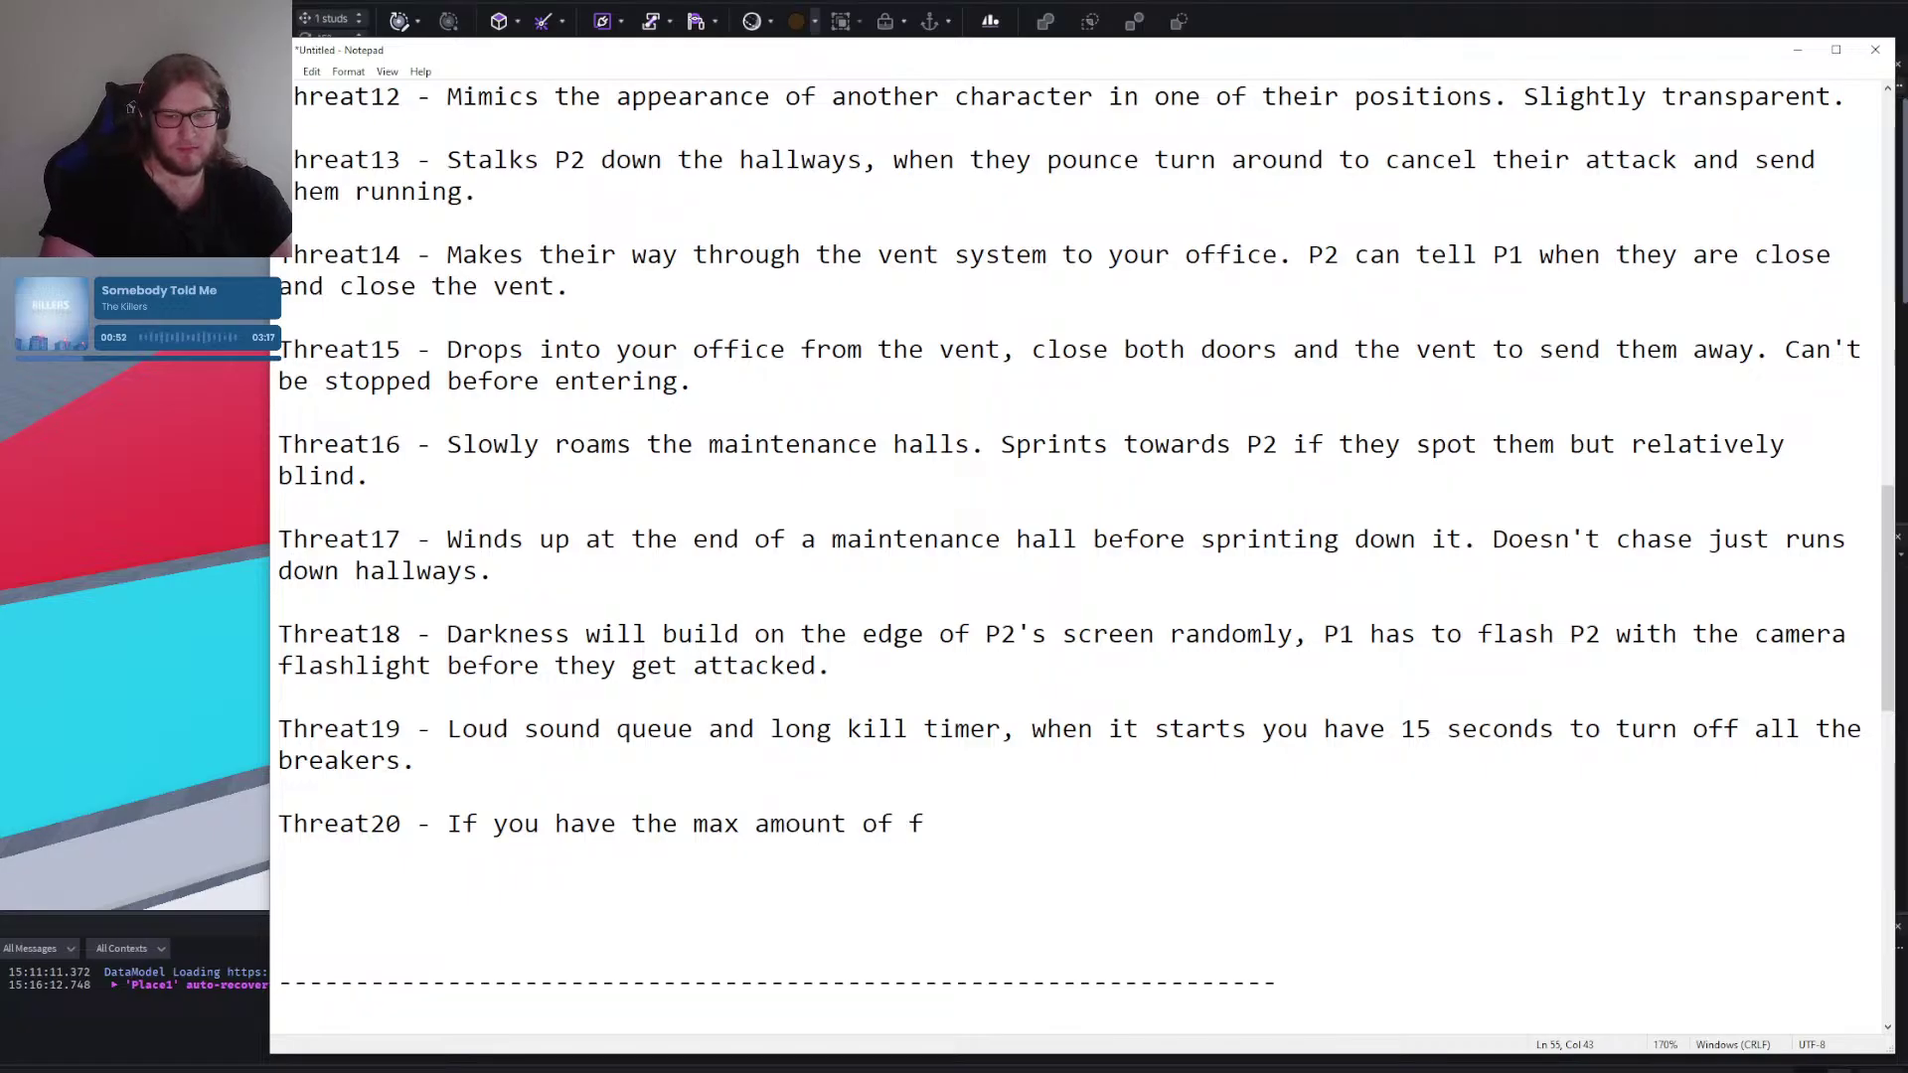
key(BackSpace)
text(bre)
text(akers enabled fo)
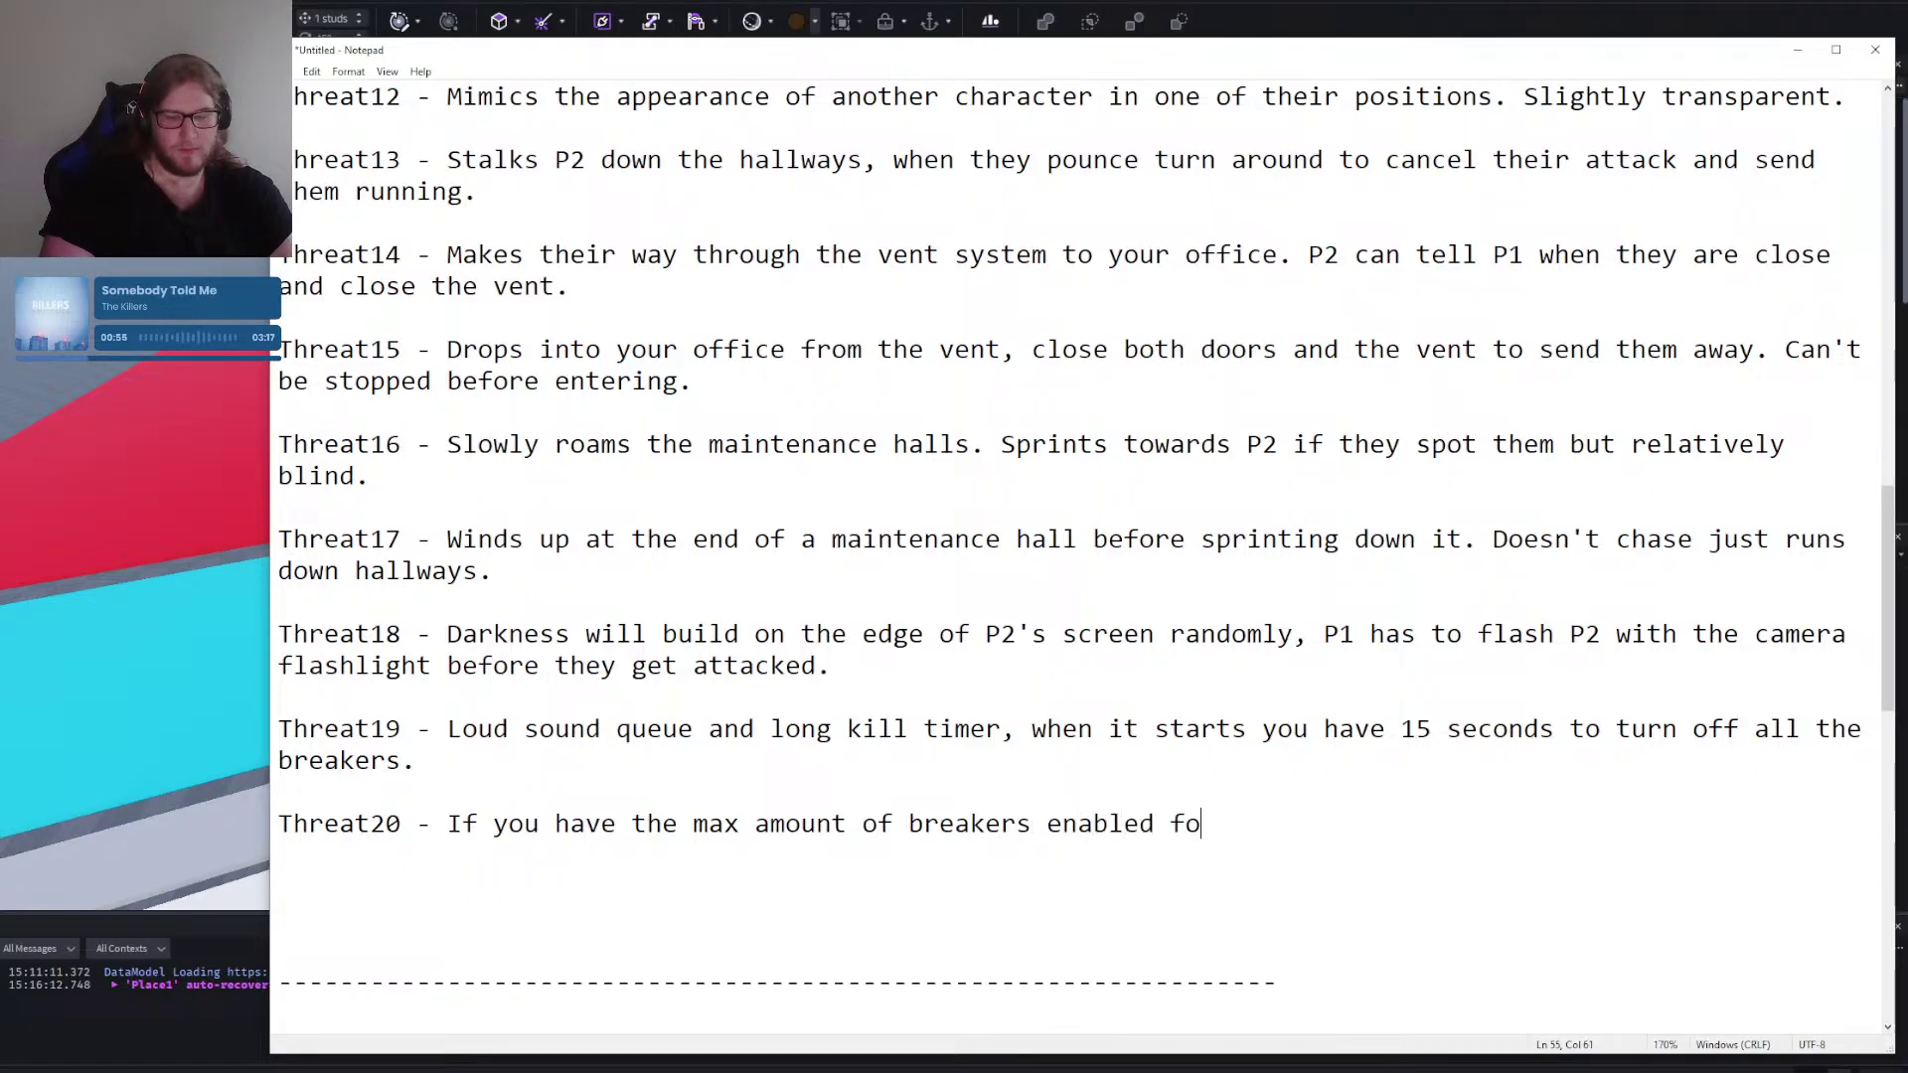
text(r too long,)
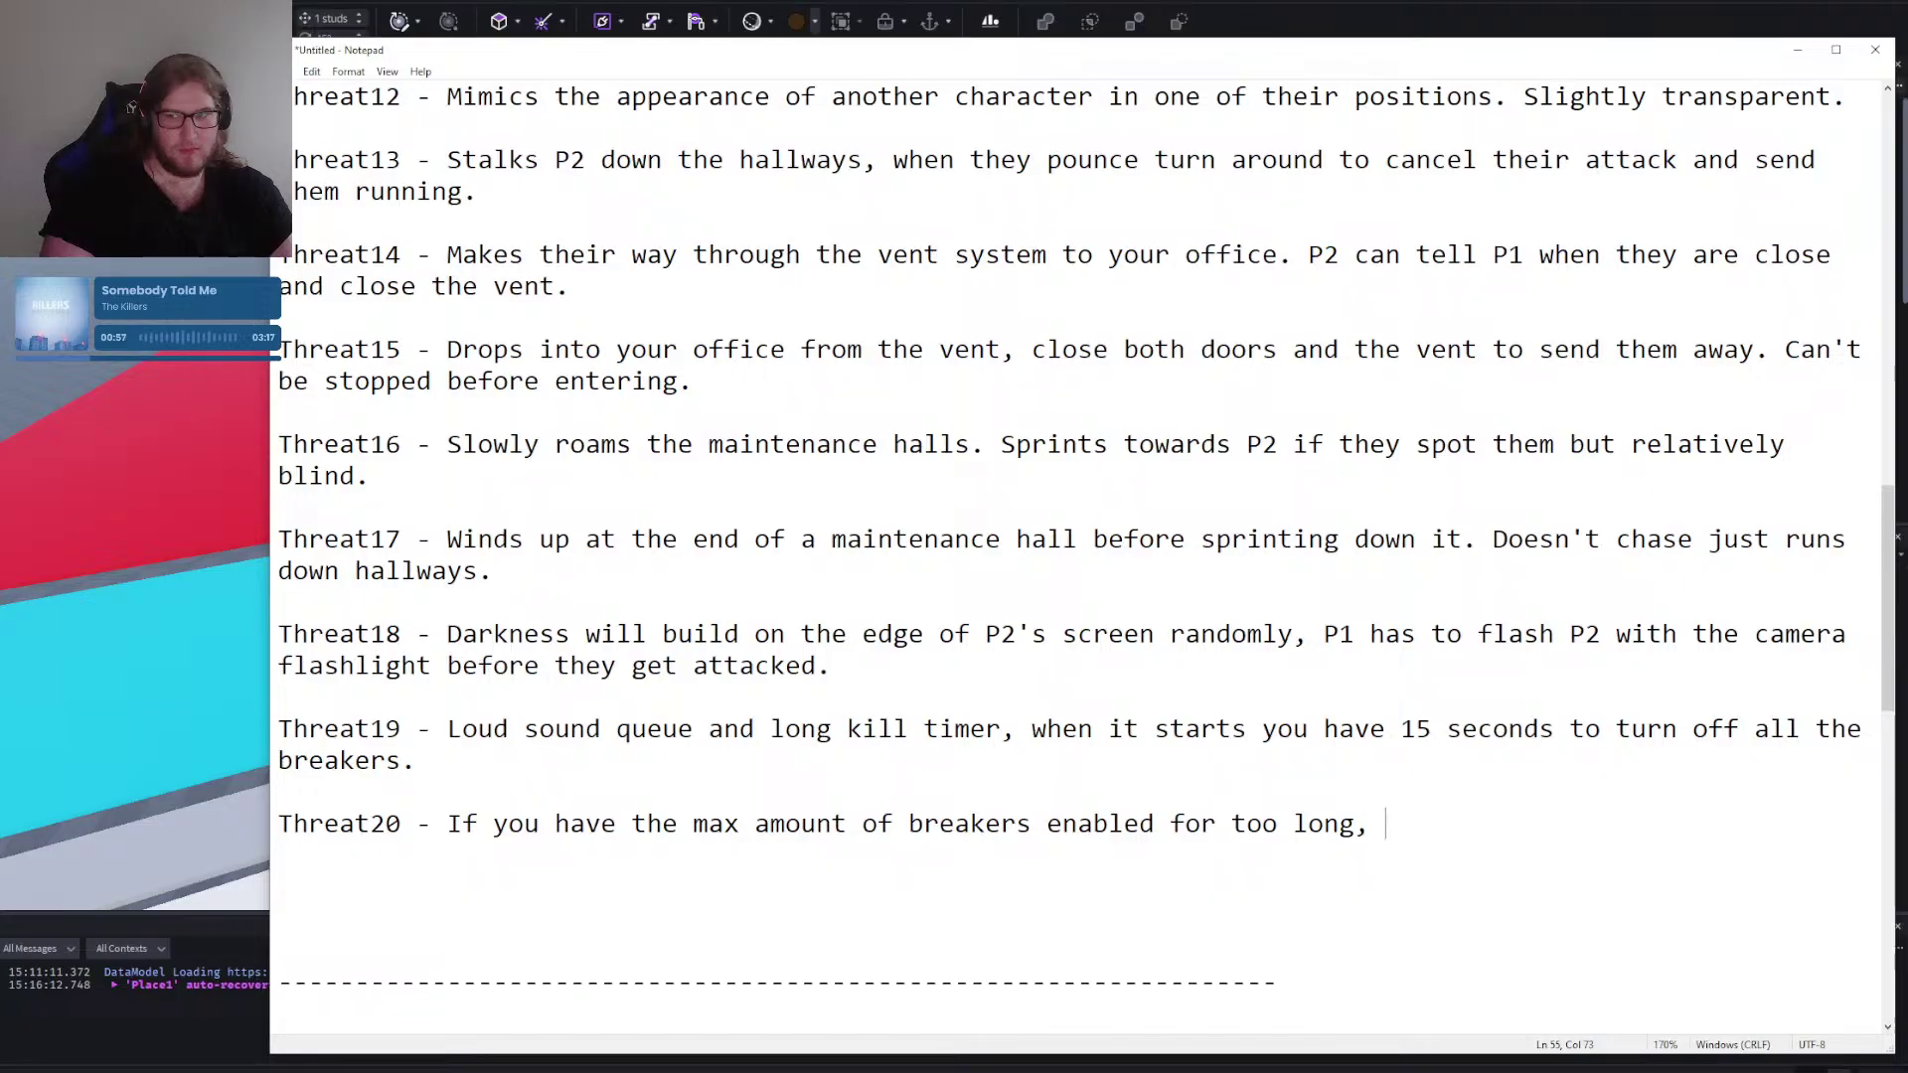
Complete the Threat20 description with "one will start to overheat at a time reducing the amount you can use by one.".
text( one will s)
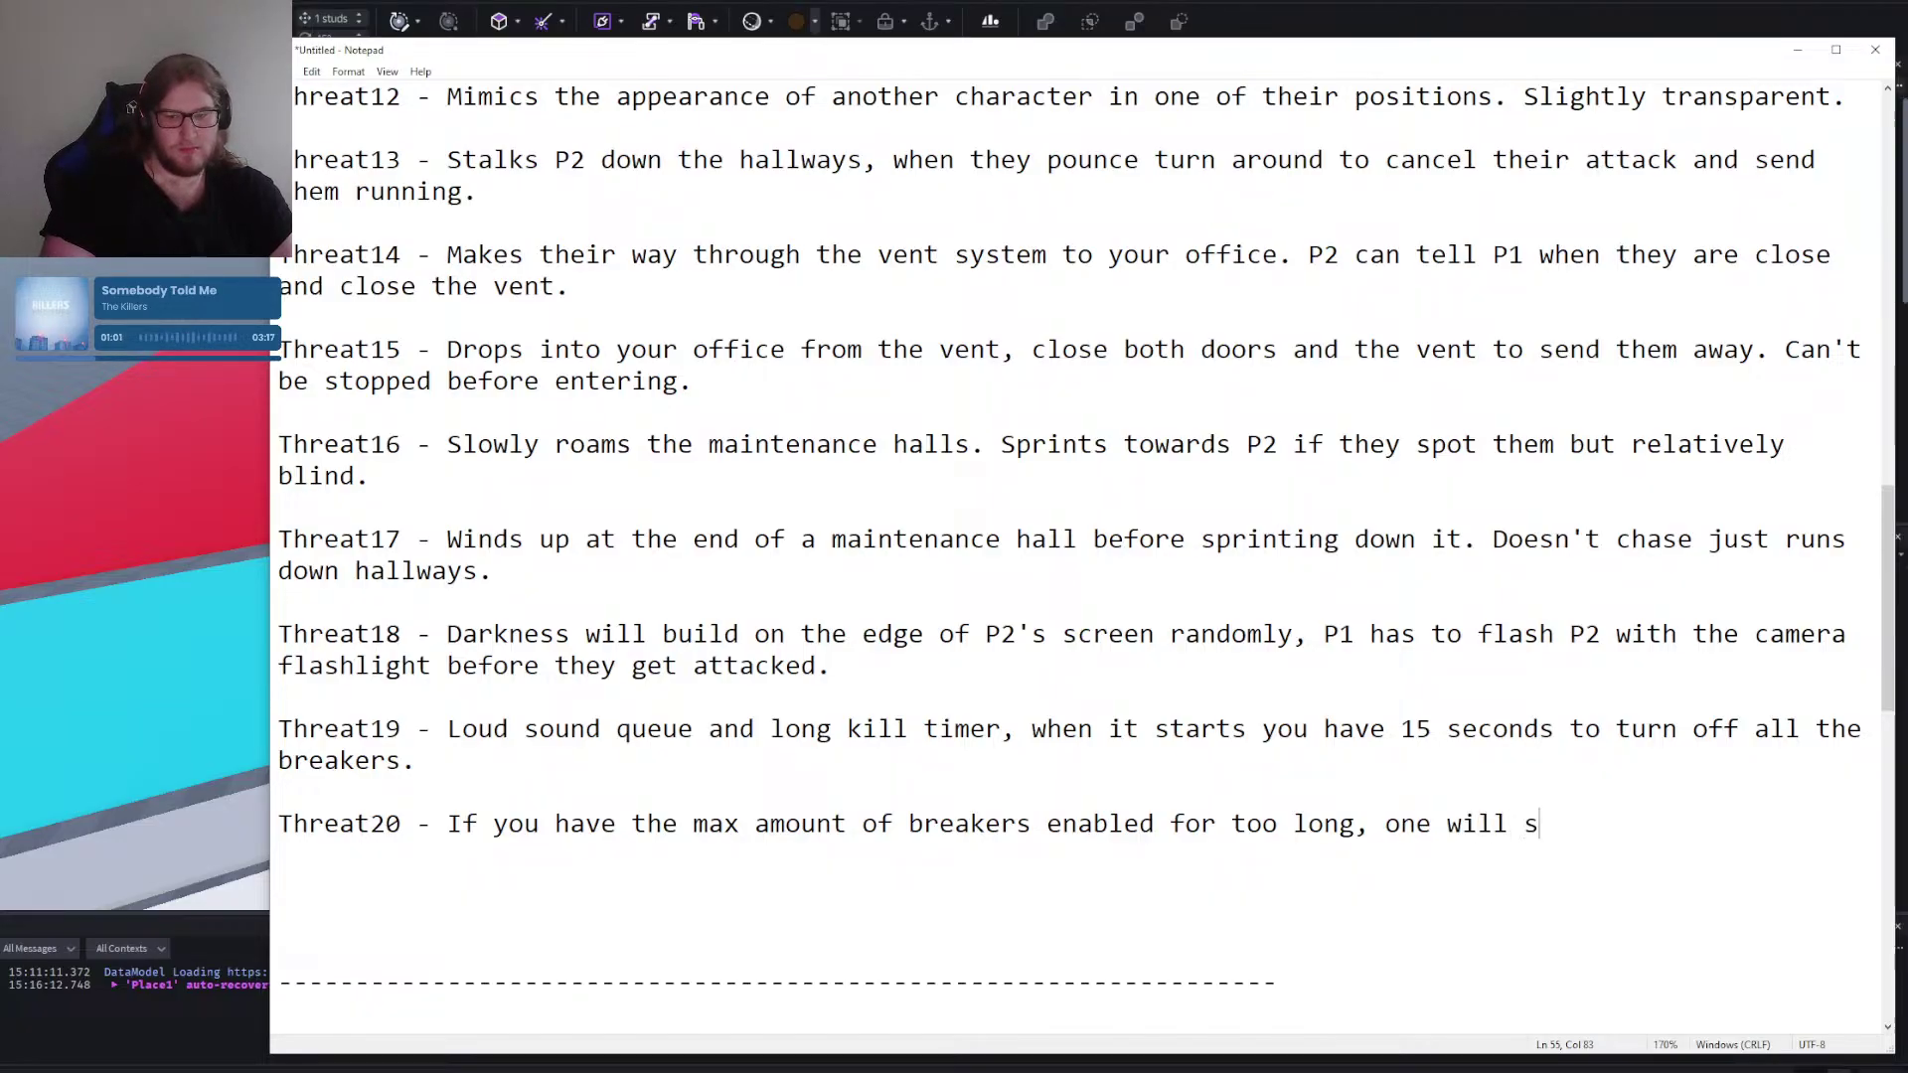
text(tart to overhwea)
key(BackSpace)
key(BackSpace)
key(BackSpace)
text(ea)
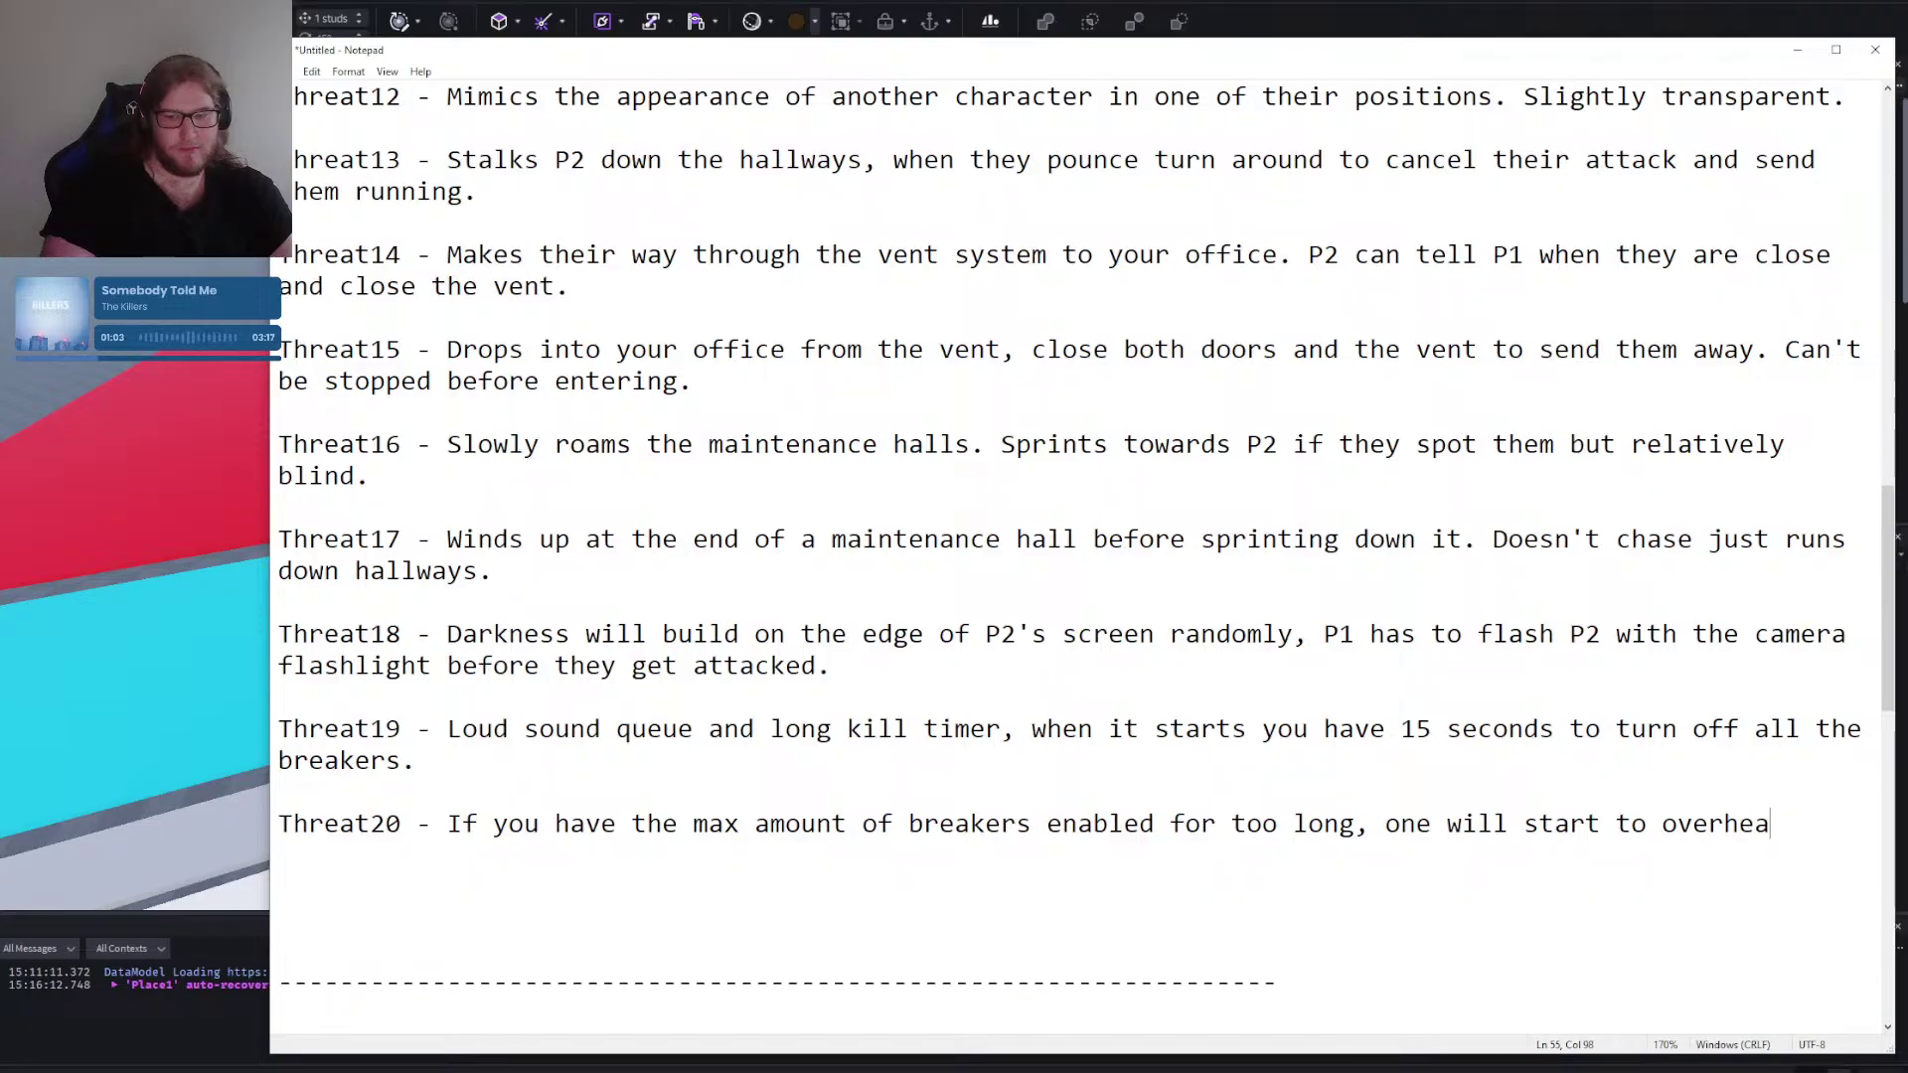
text(t at a time dis)
key(BackSpace)
key(BackSpace)
key(BackSpace)
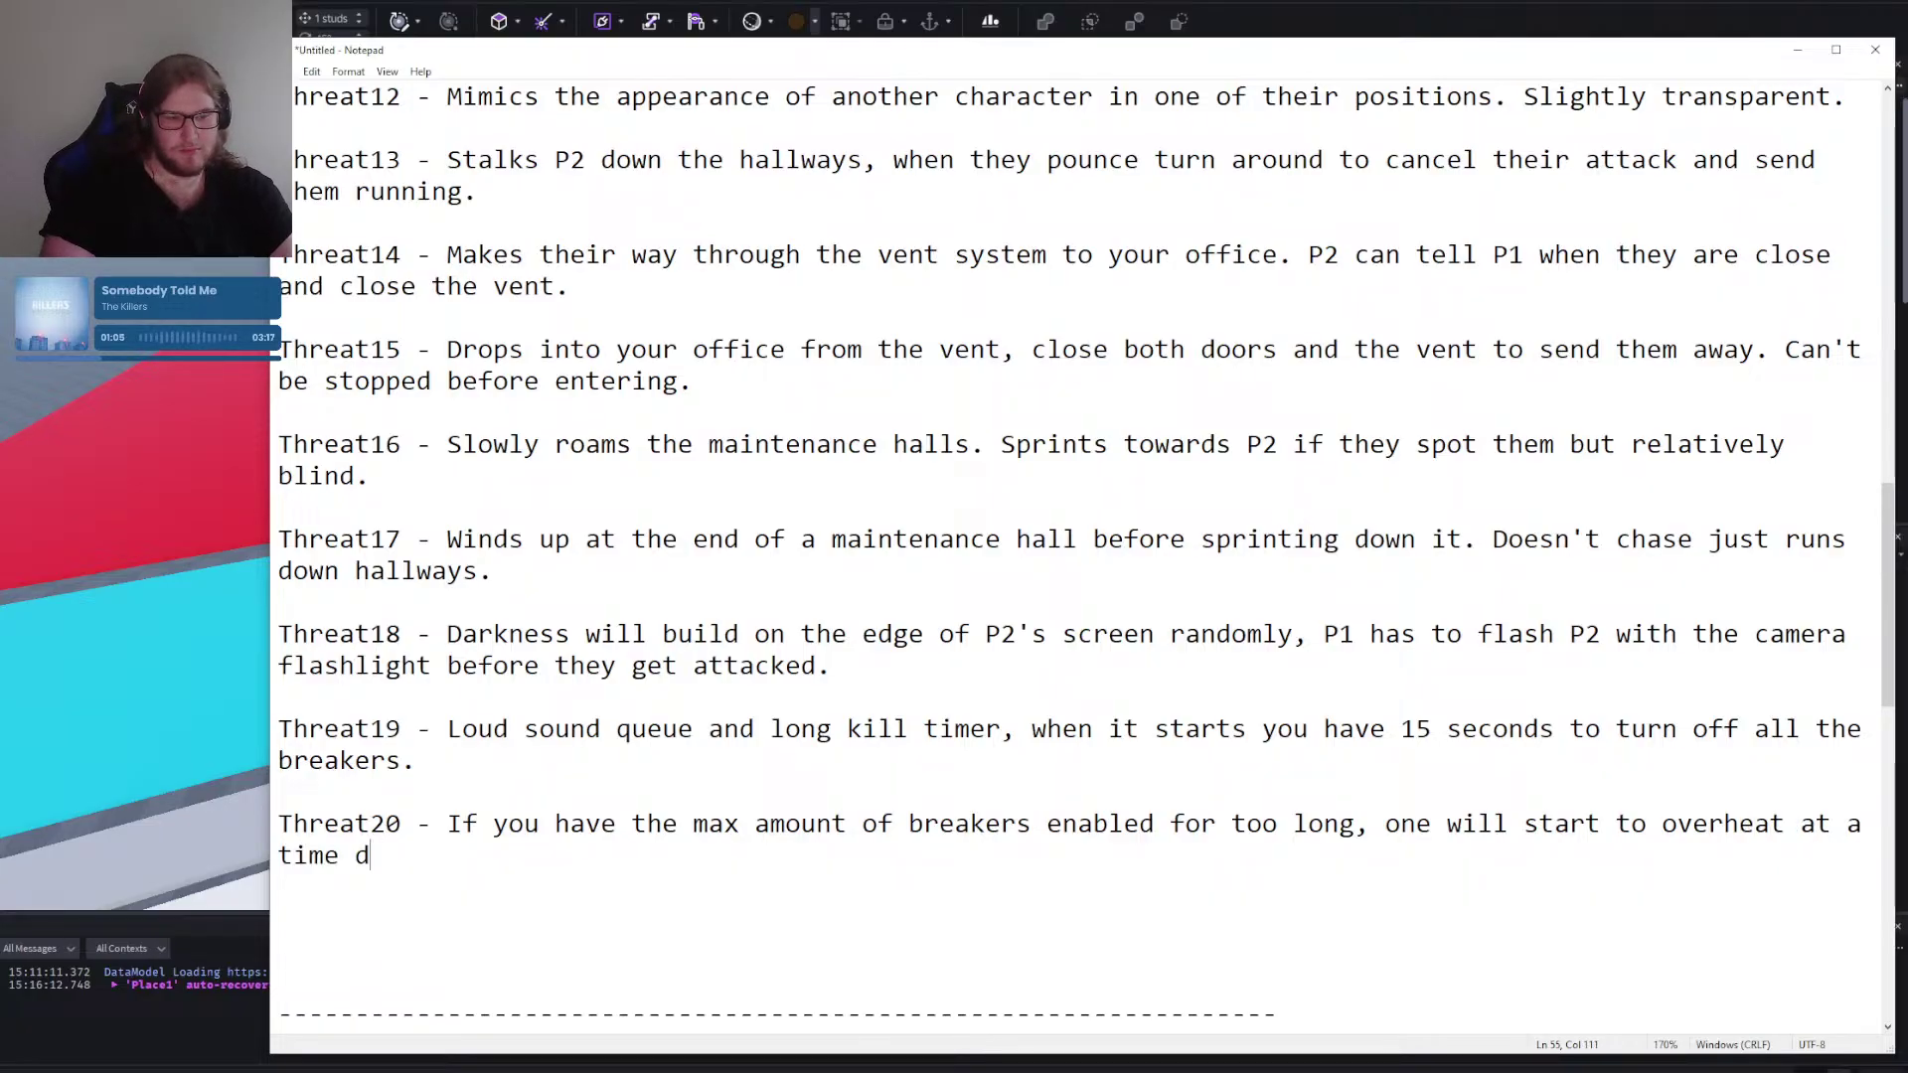
text(reduct)
key(BackSpace)
key(BackSpace)
text(cing)
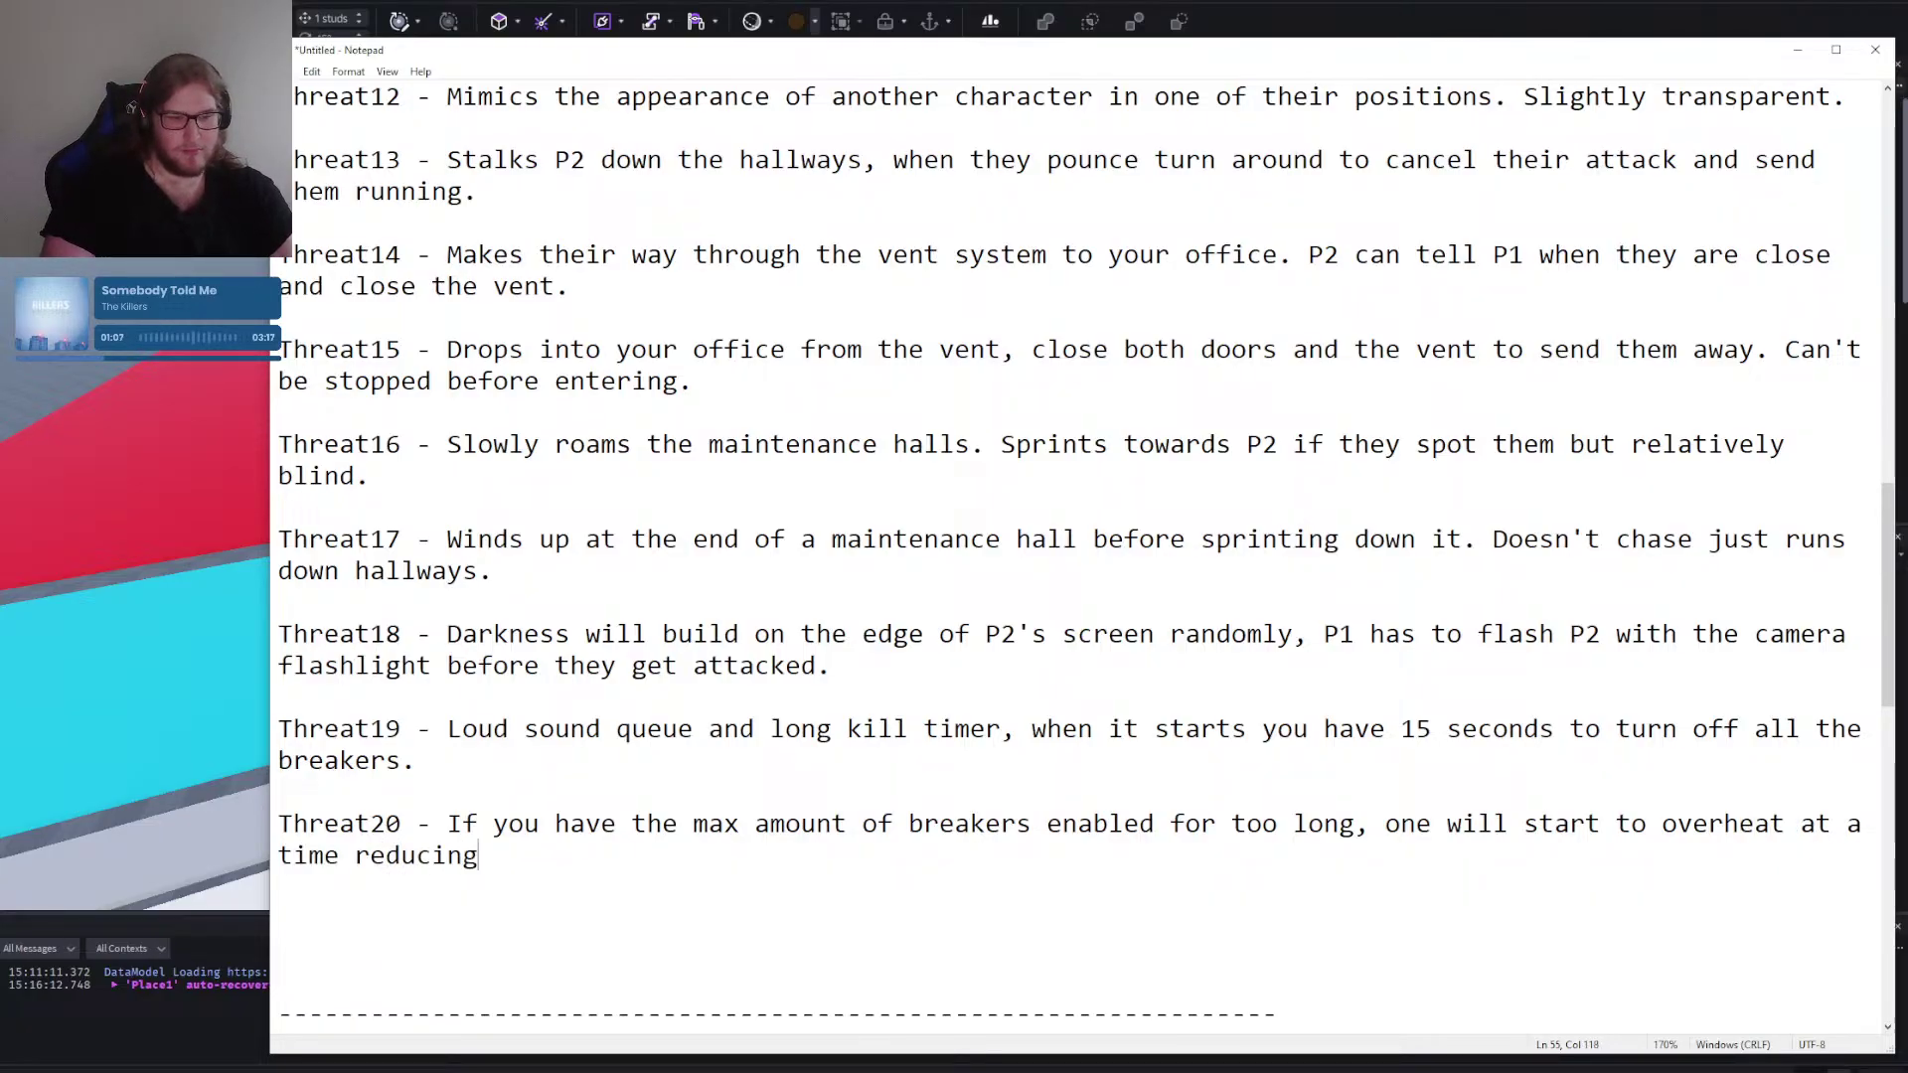
text( the amount you can use)
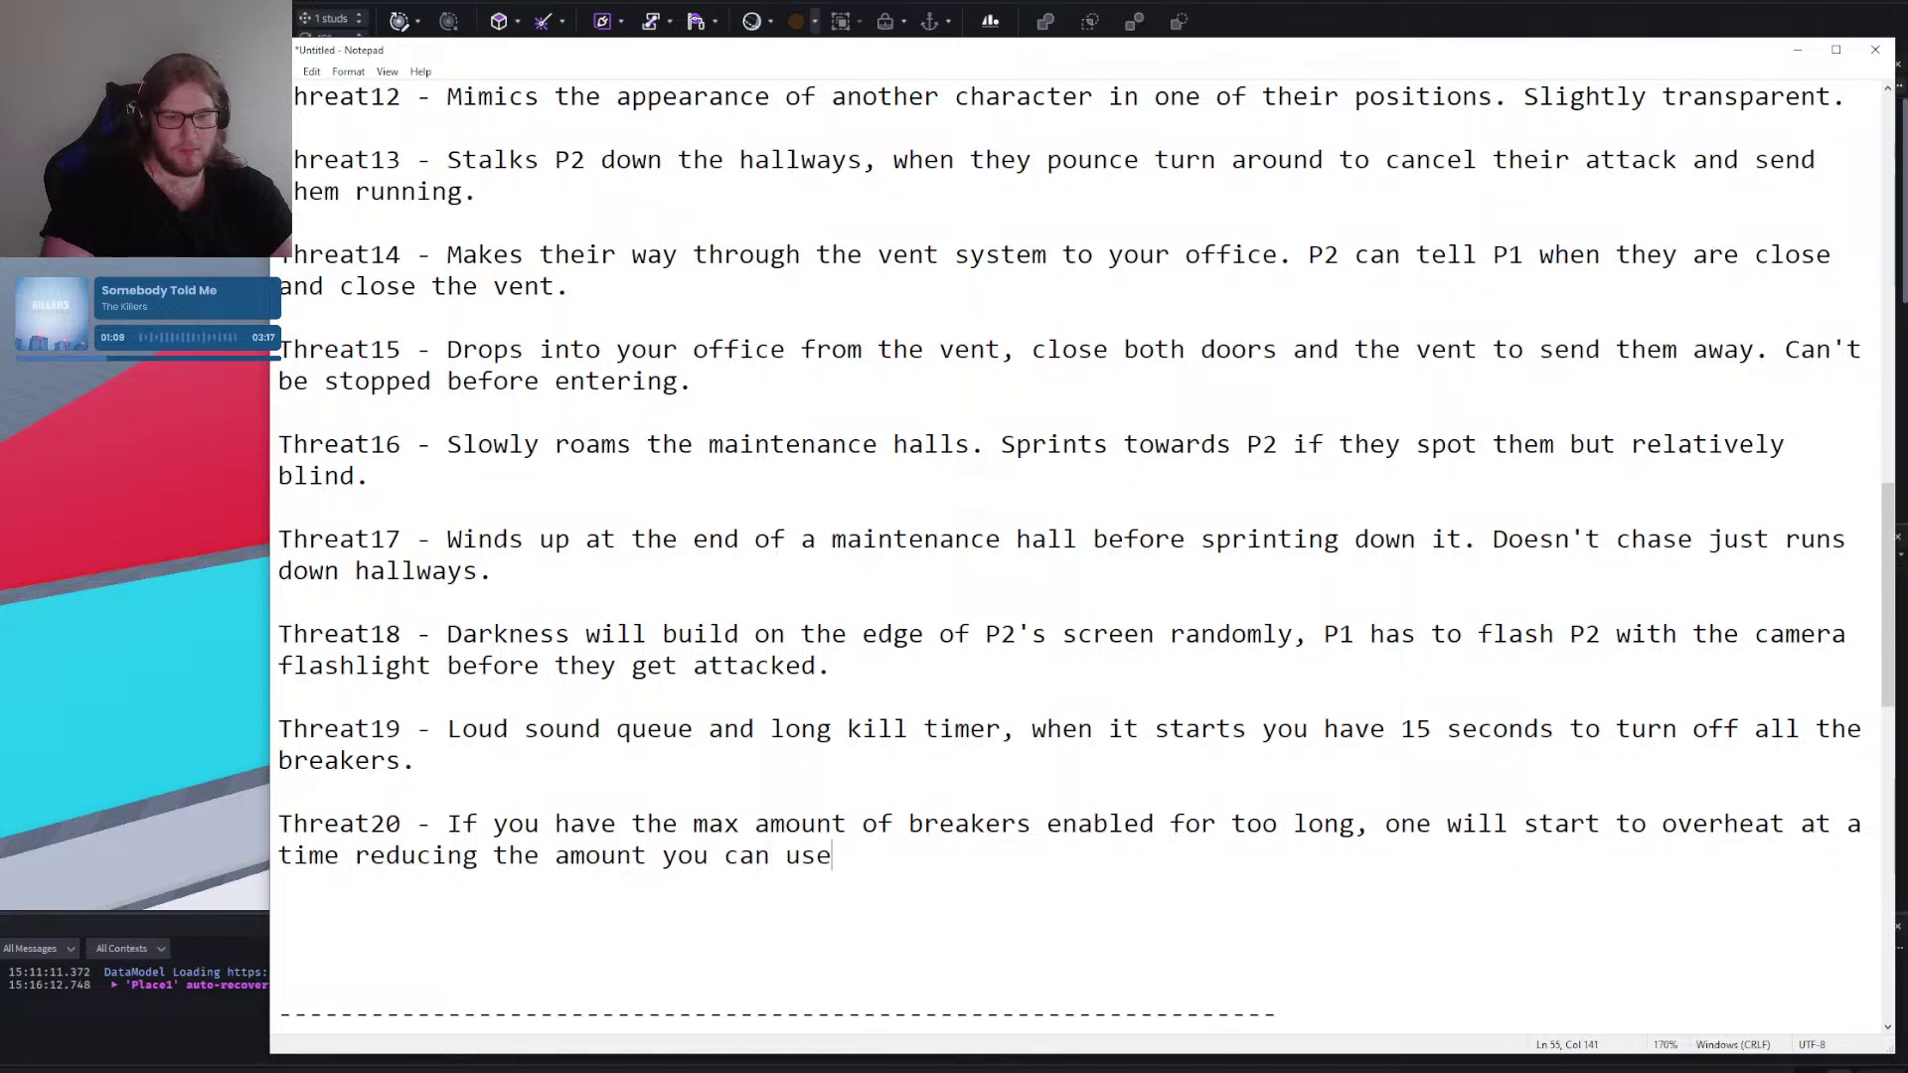
text( by one each)
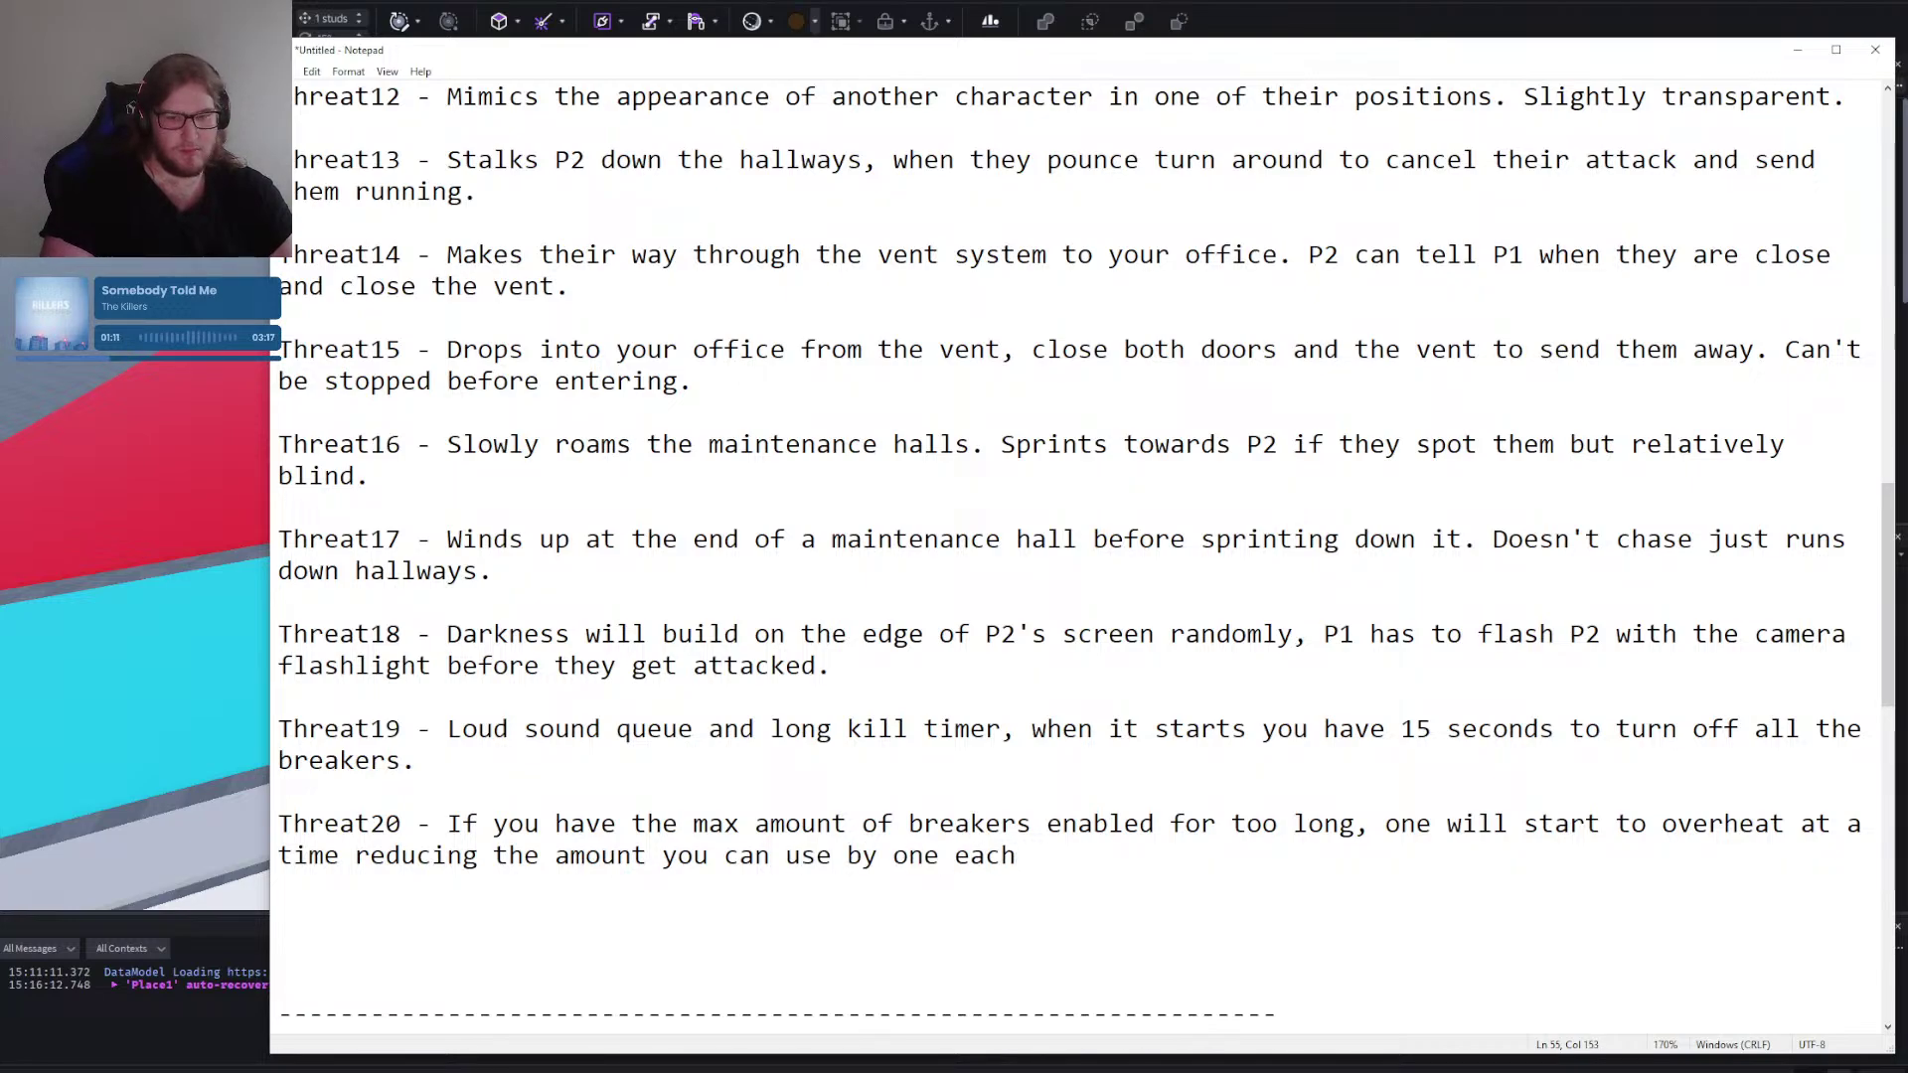
key(BackSpace)
key(BackSpace)
key(BackSpace)
key(BackSpace)
key(BackSpace)
text(.)
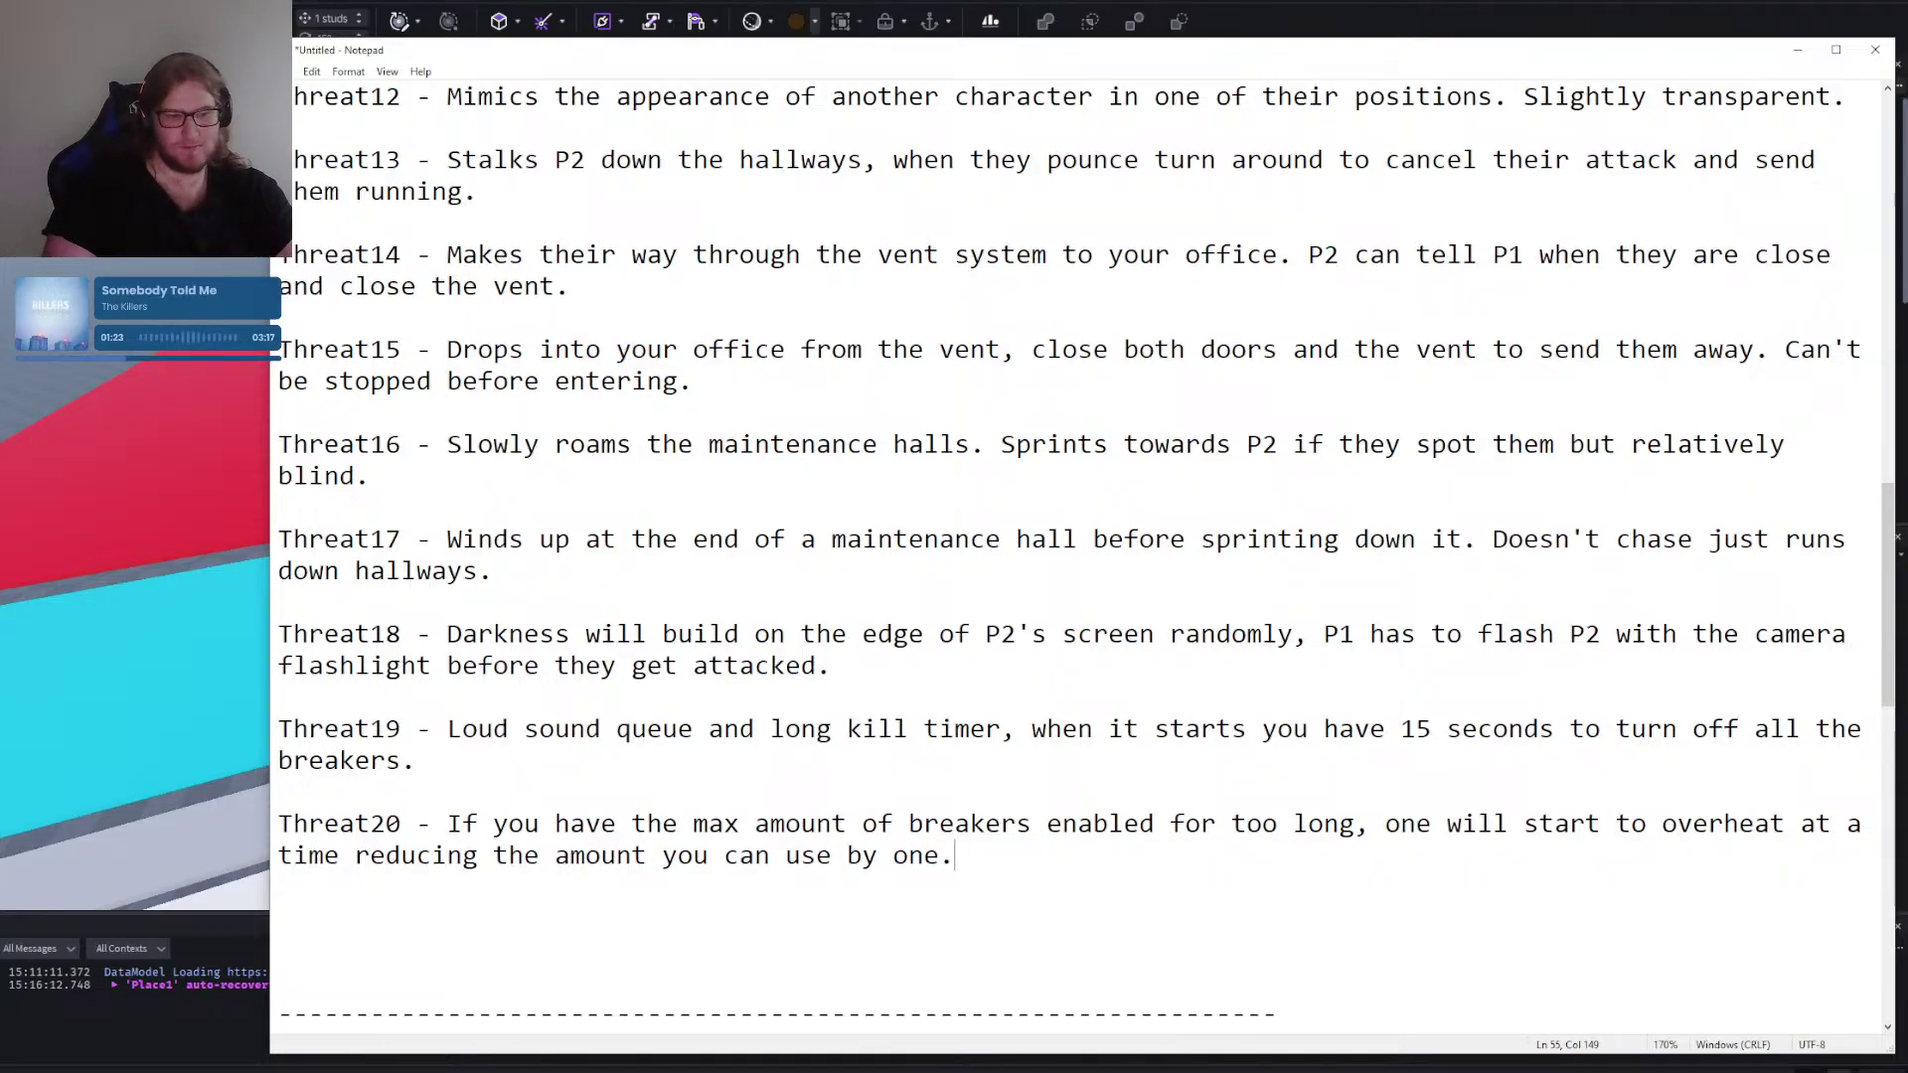
Add a Threat21 entry below Threat20 reading "Will hang out of the vent in front of you, look away or open your cams quickly.".
key(Return)
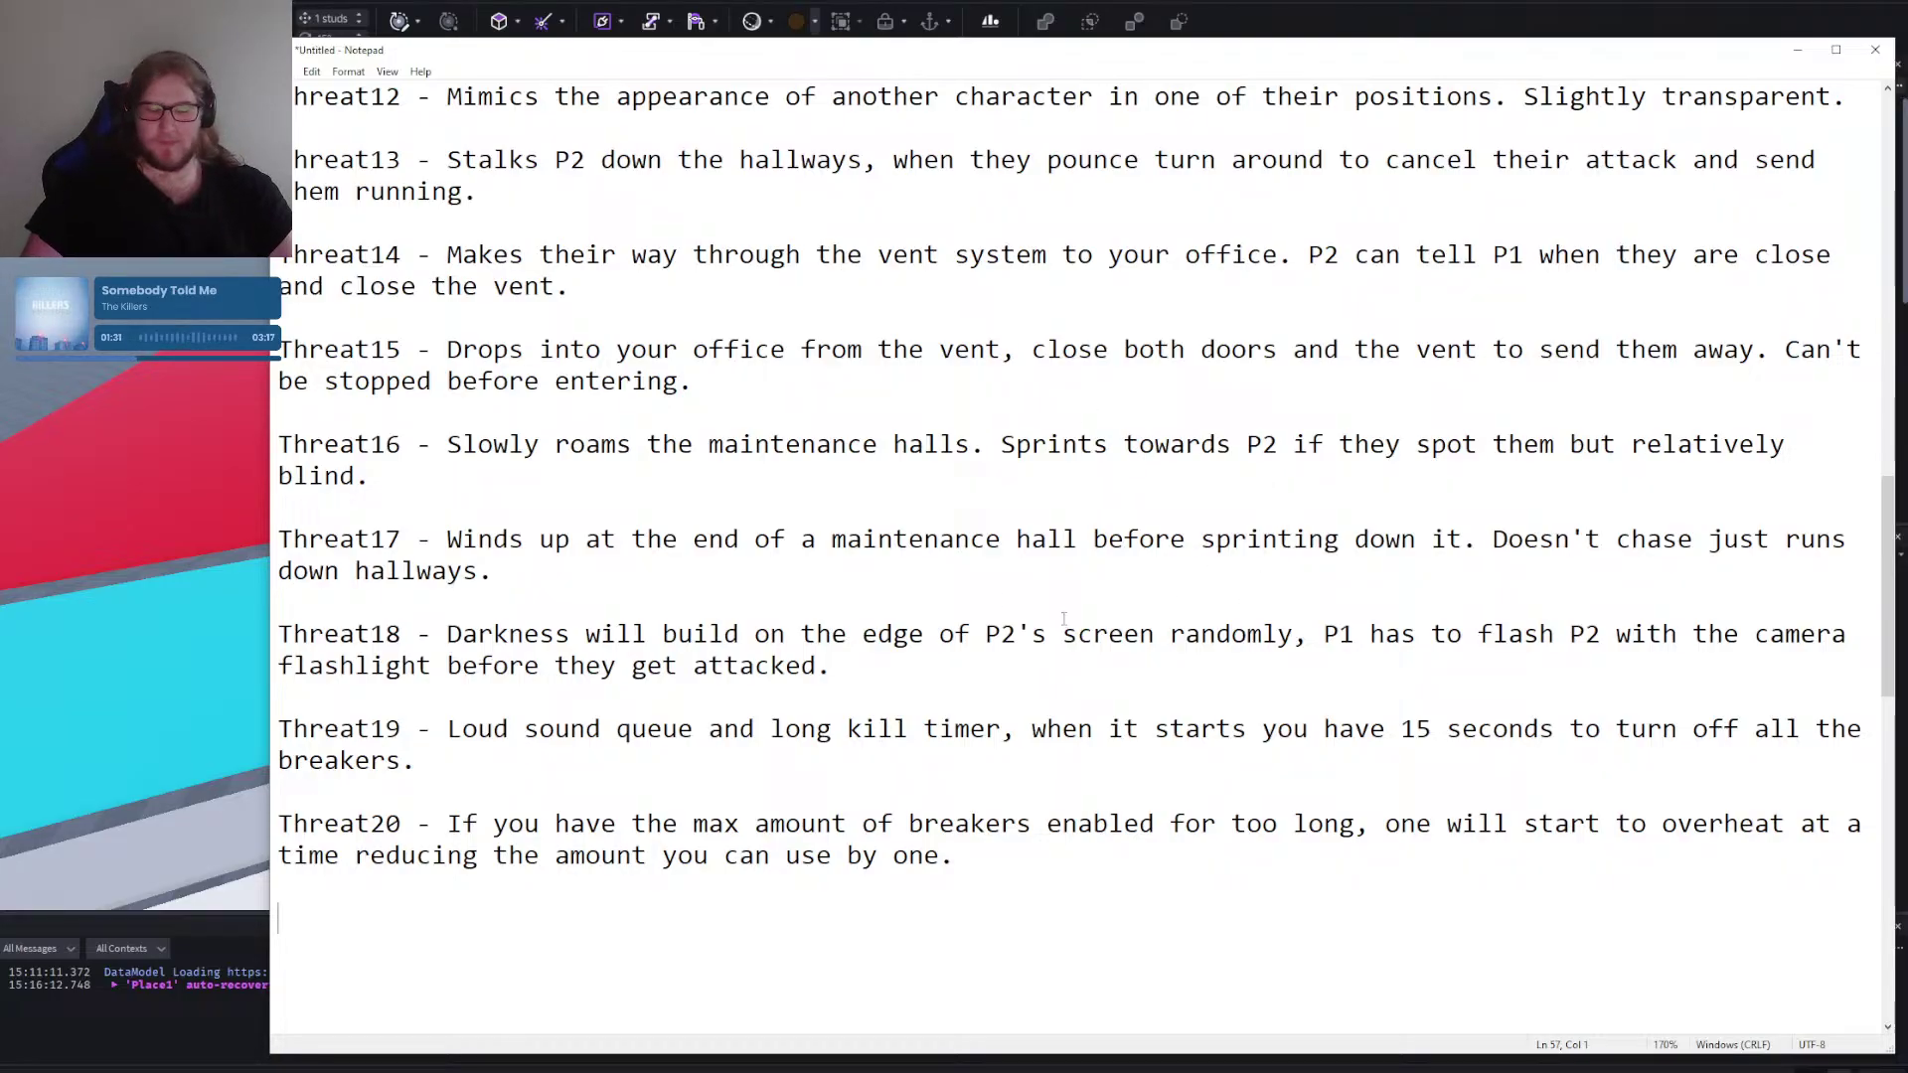
scroll(1191, 509, up, 2)
scroll(1086, 526, down, 3)
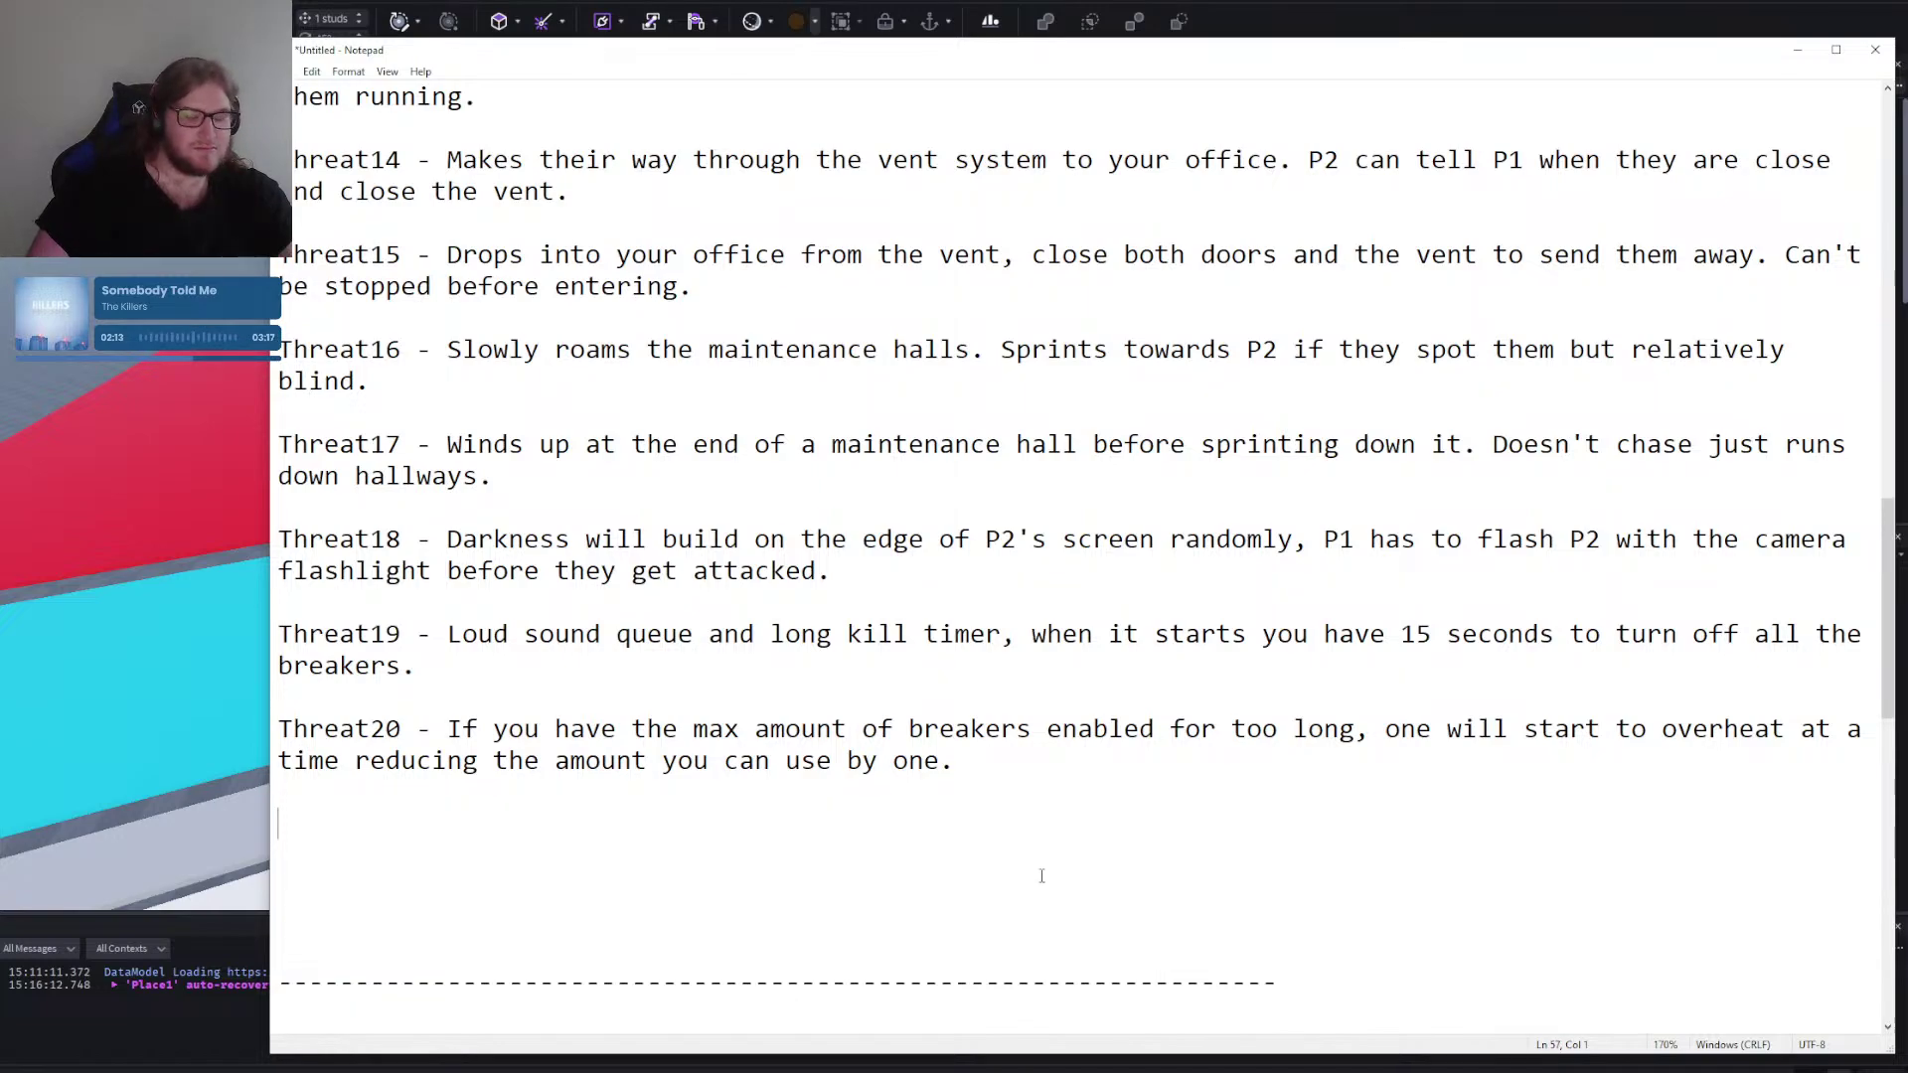
text(tHRE)
key(BackSpace)
key(BackSpace)
key(BackSpace)
key(BackSpace)
key(Caps_Lock)
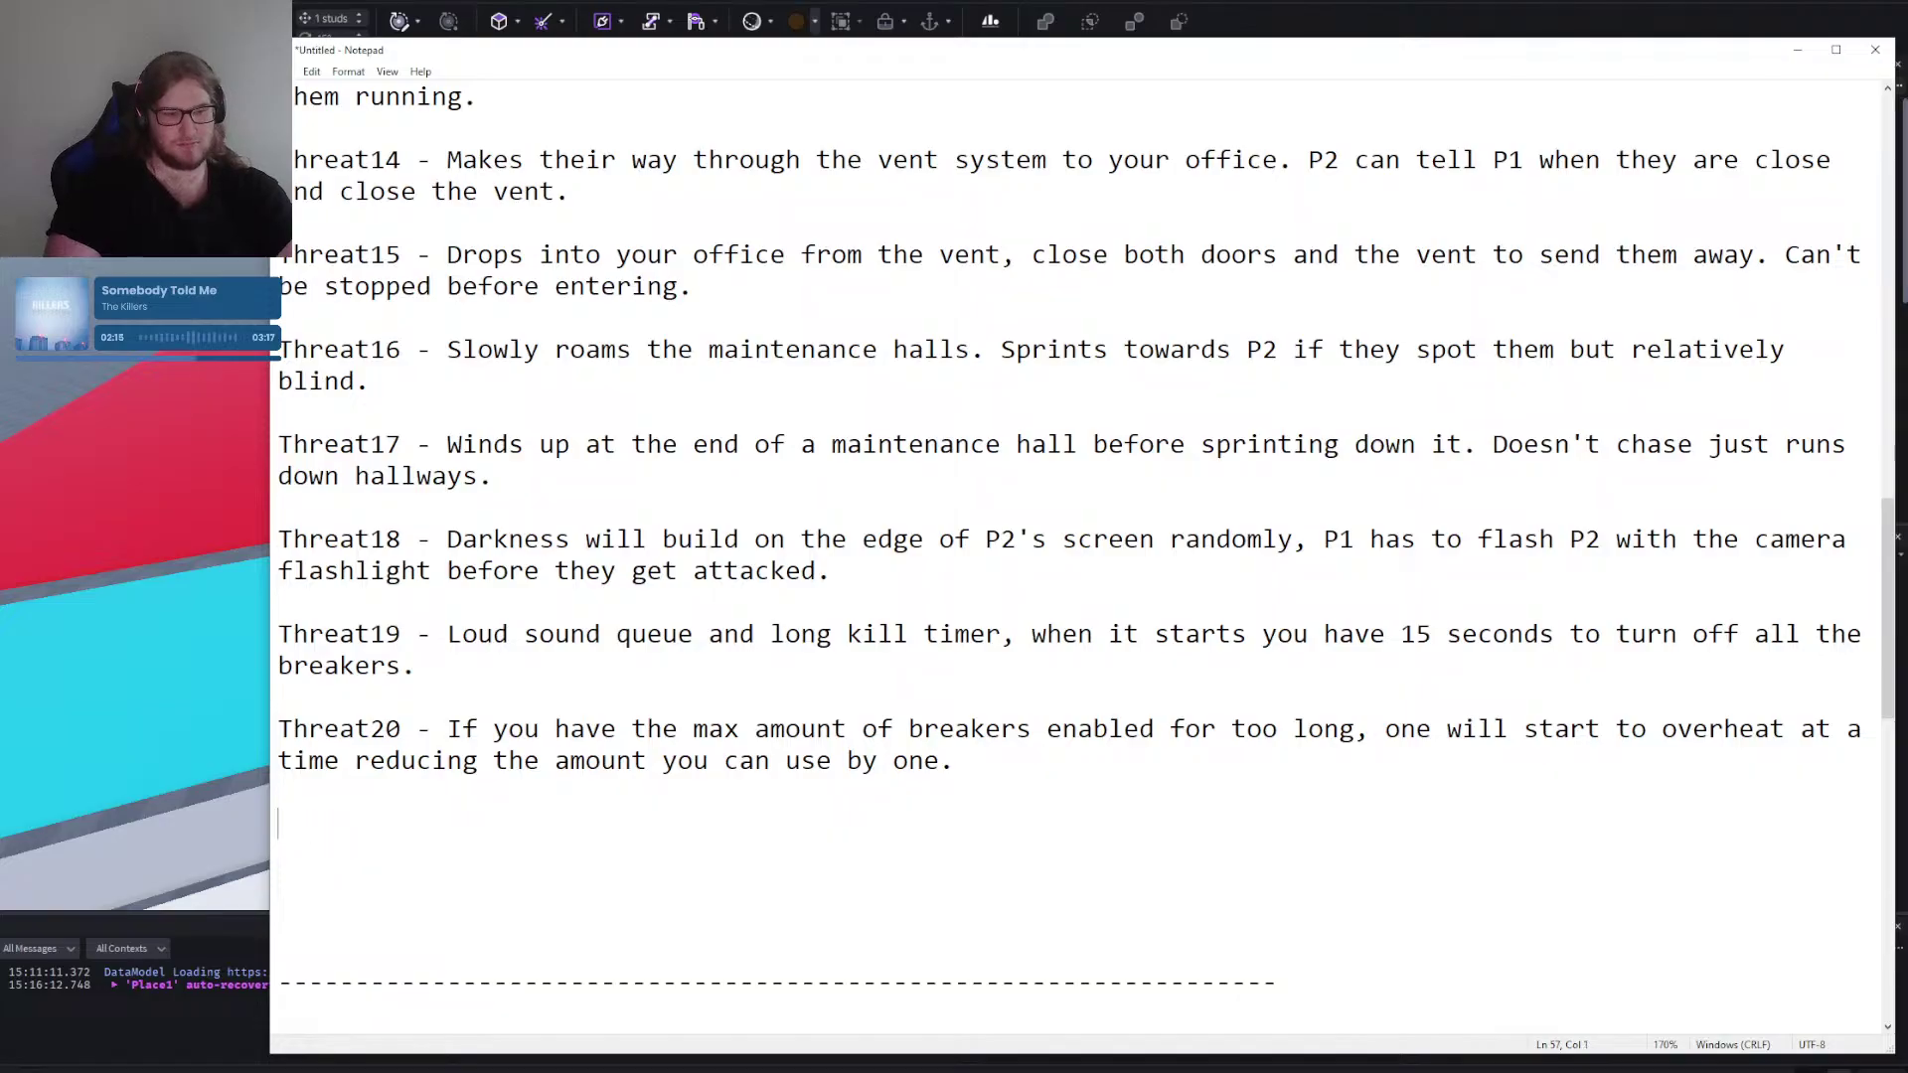
text(Threat21 - W)
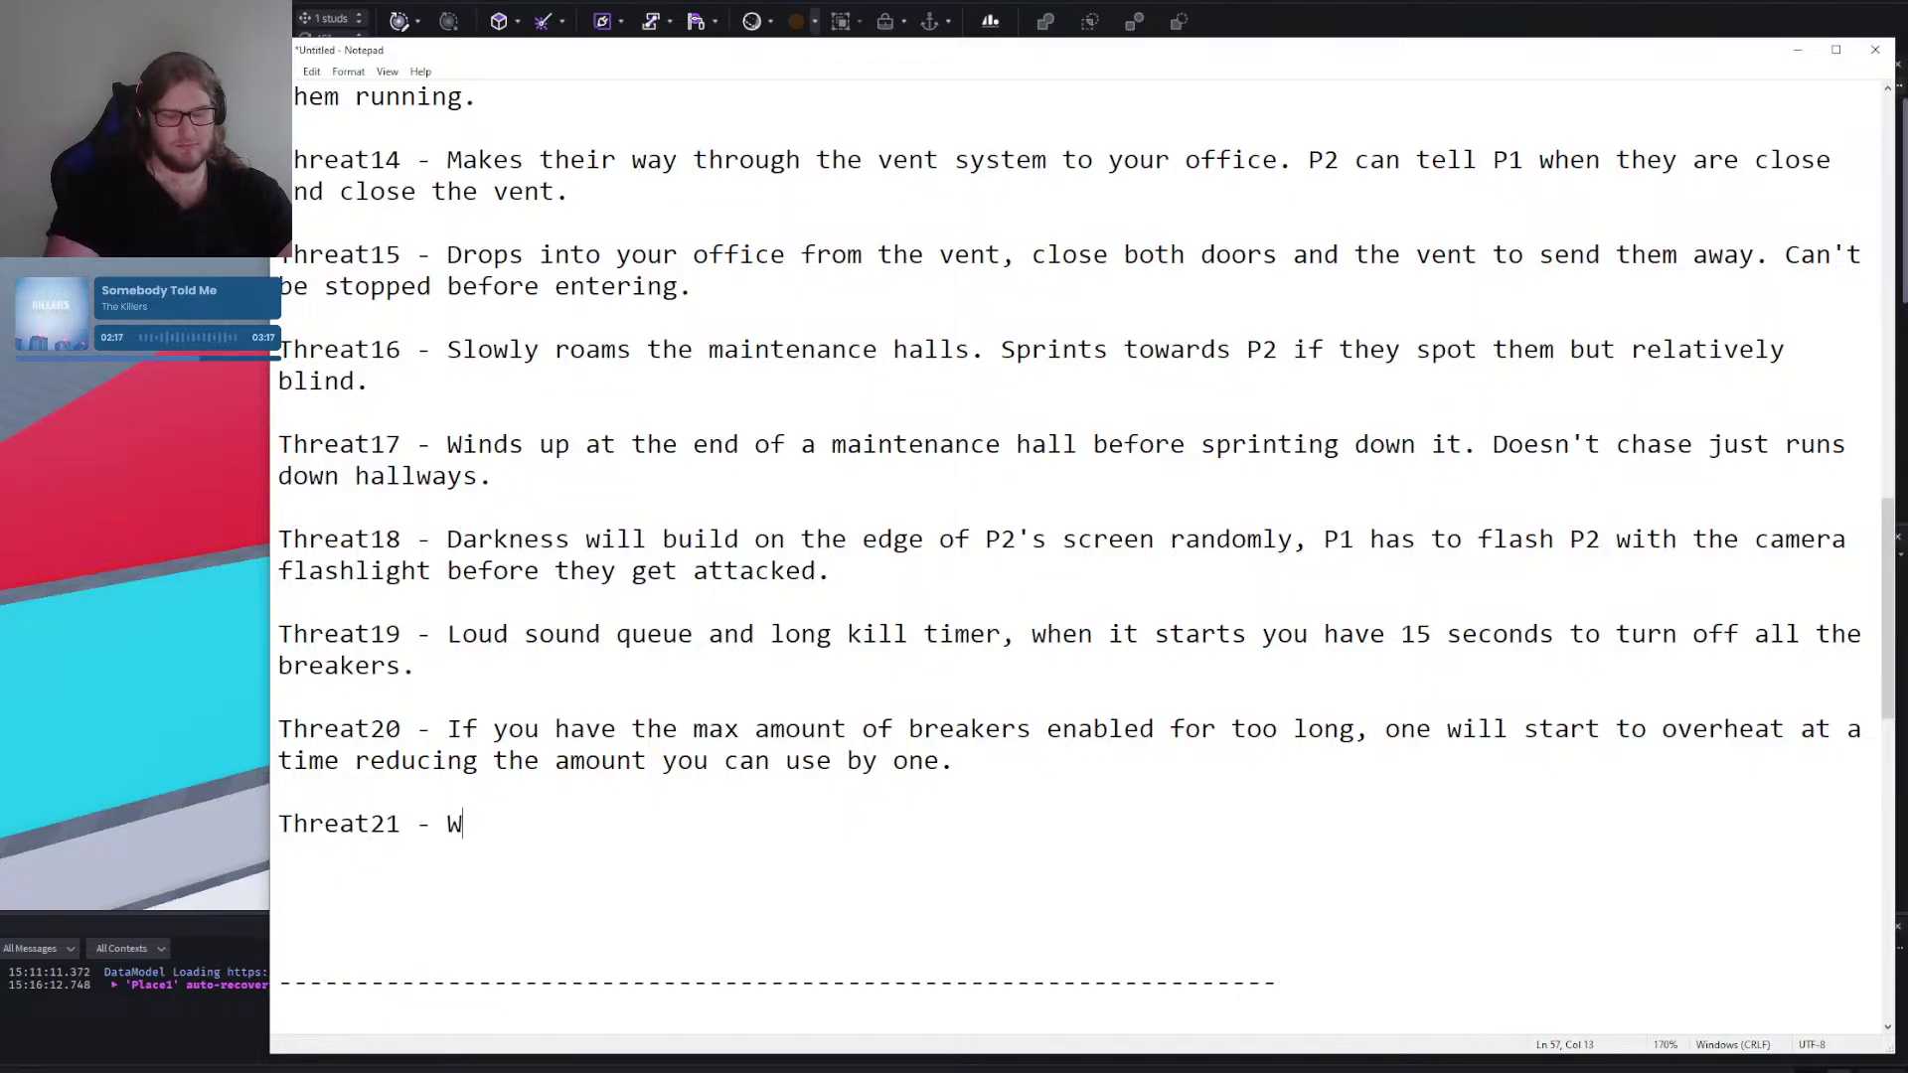
text(ill hang out of the ve)
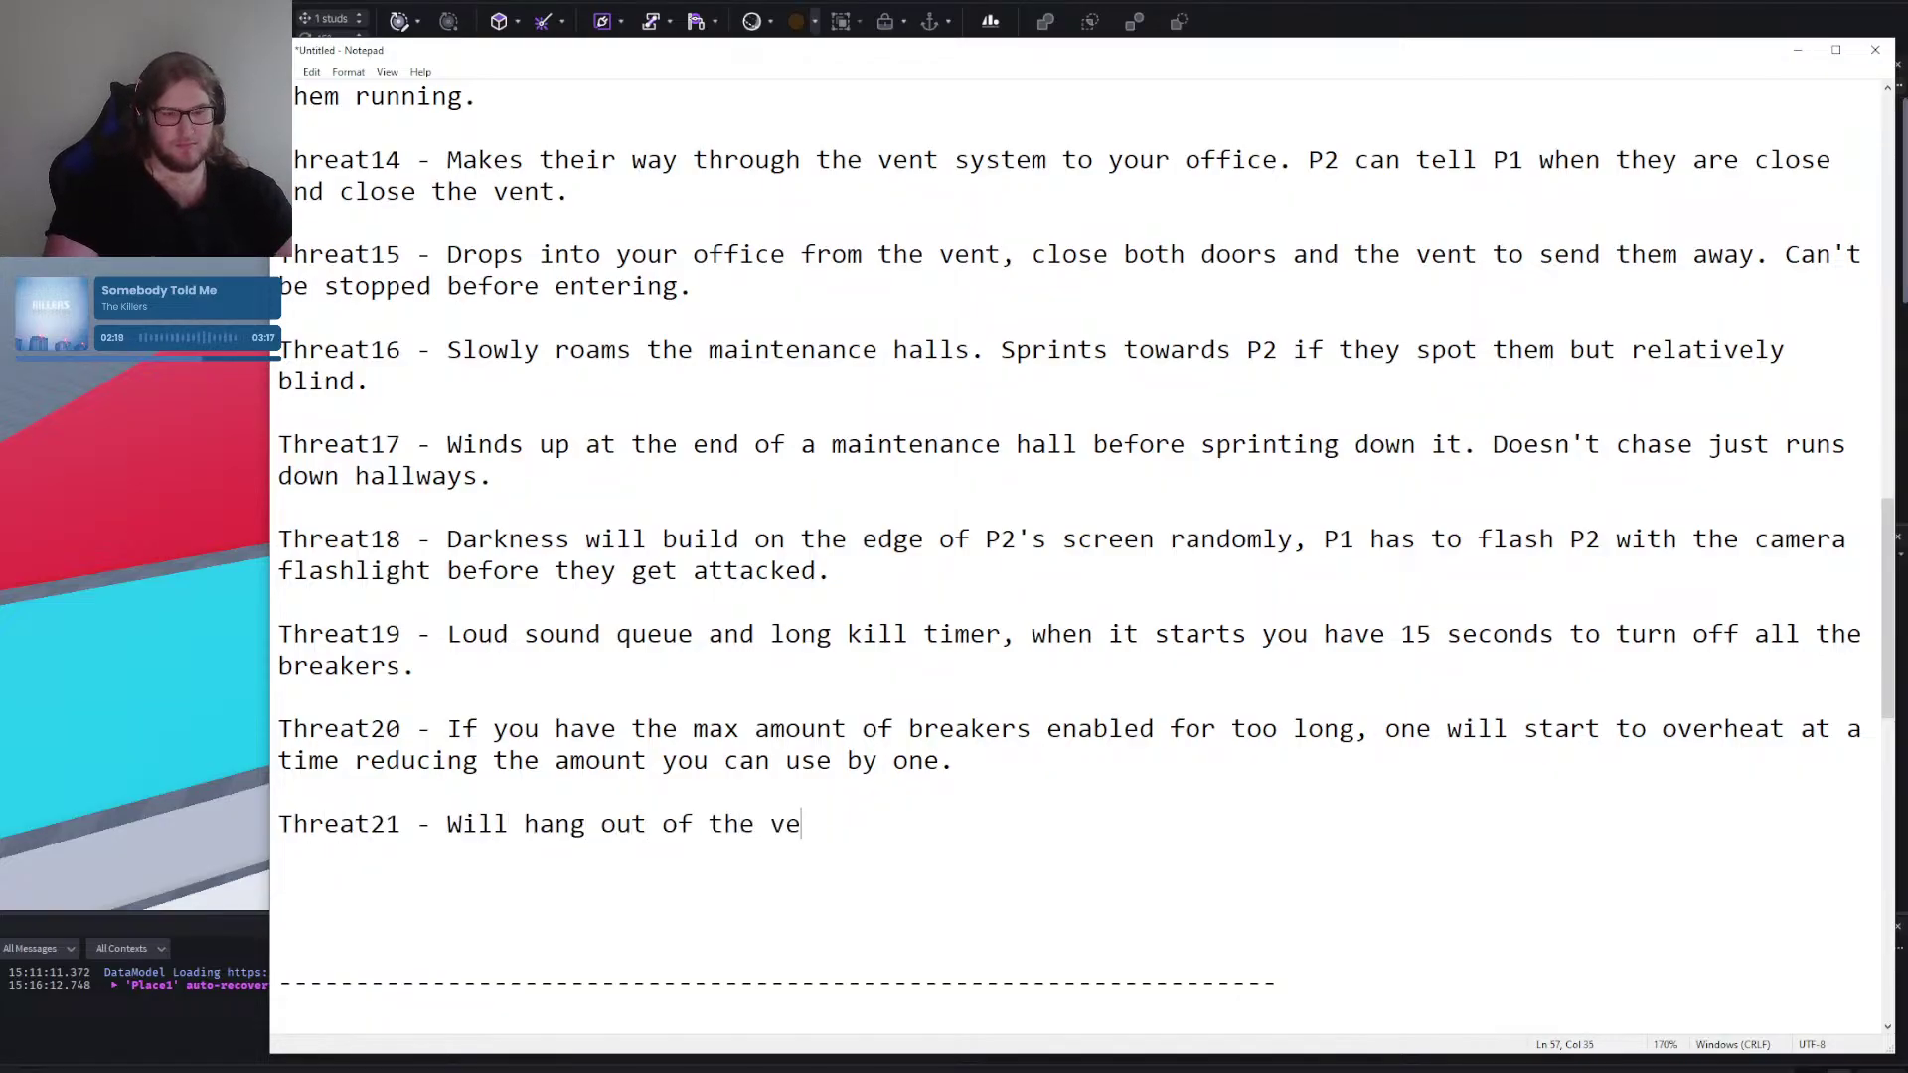
text(nt in front of you, l)
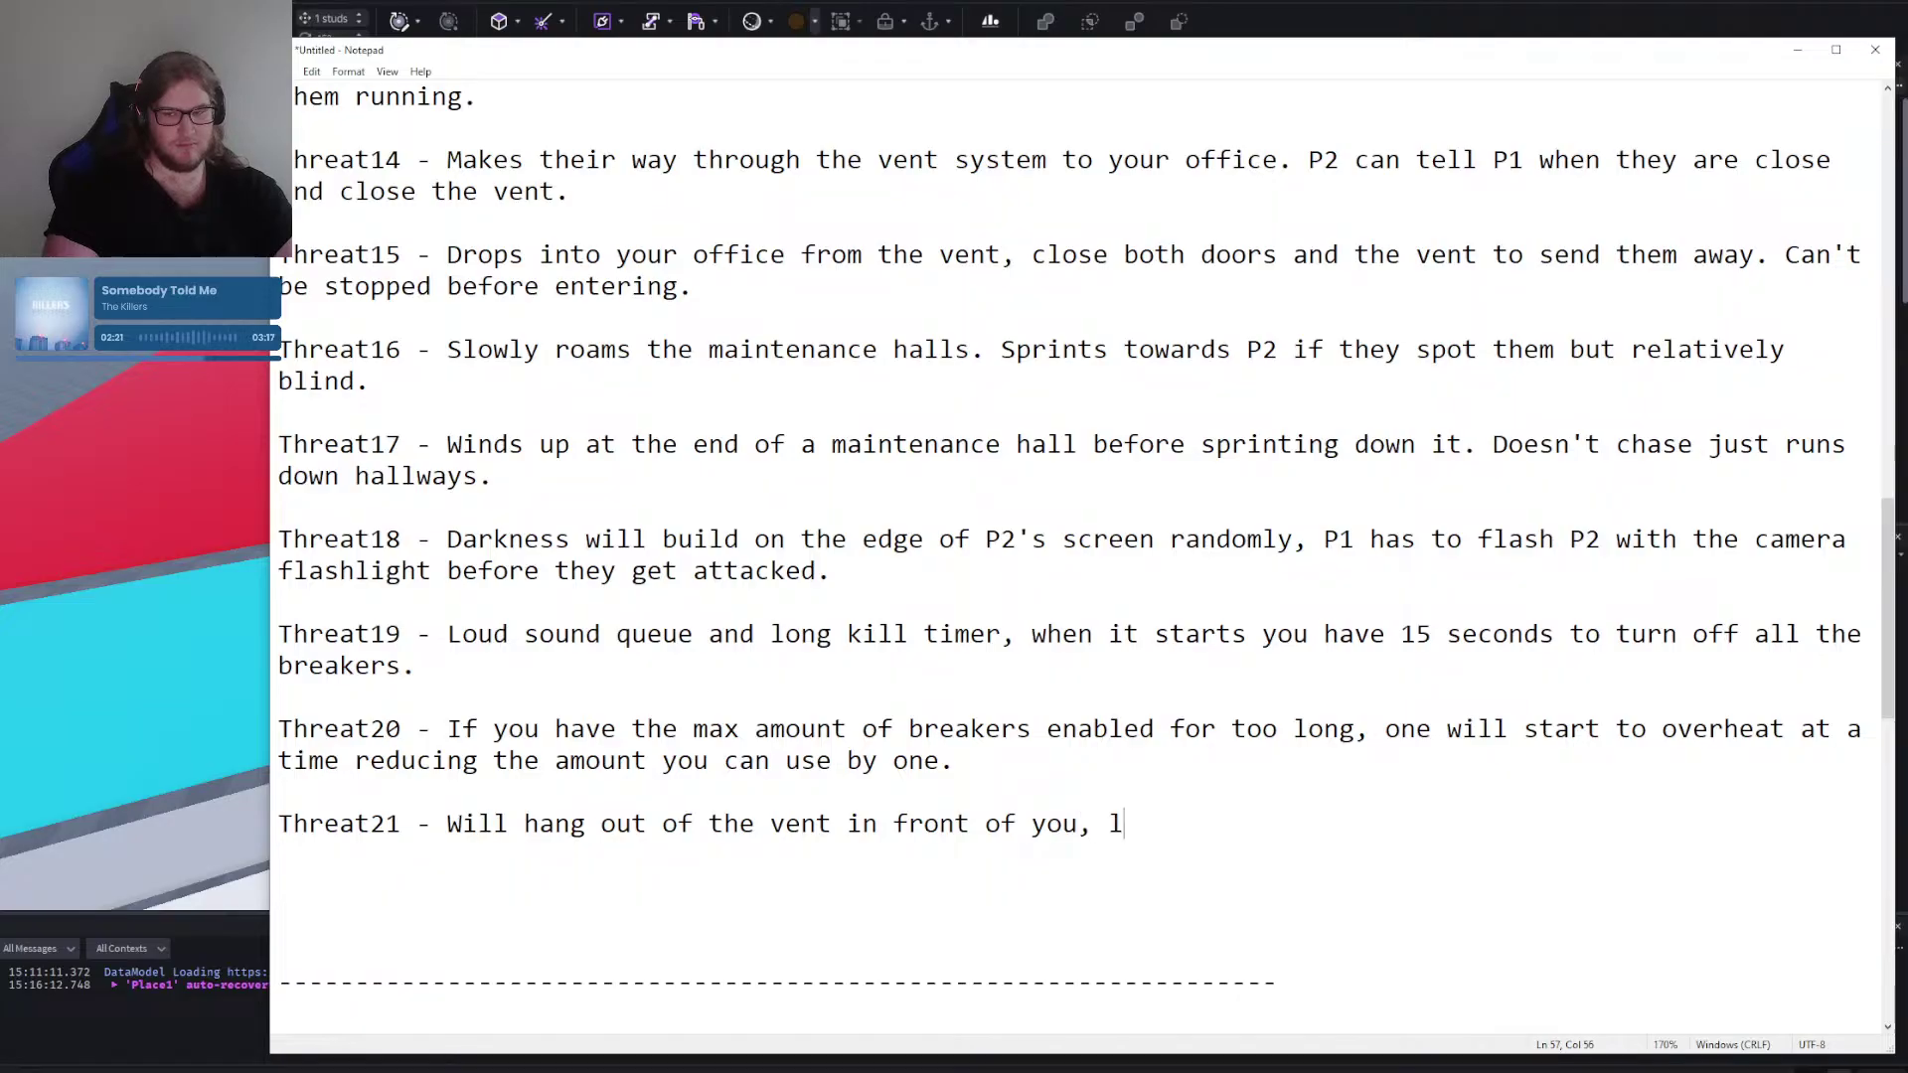
text(ook away or open your cams)
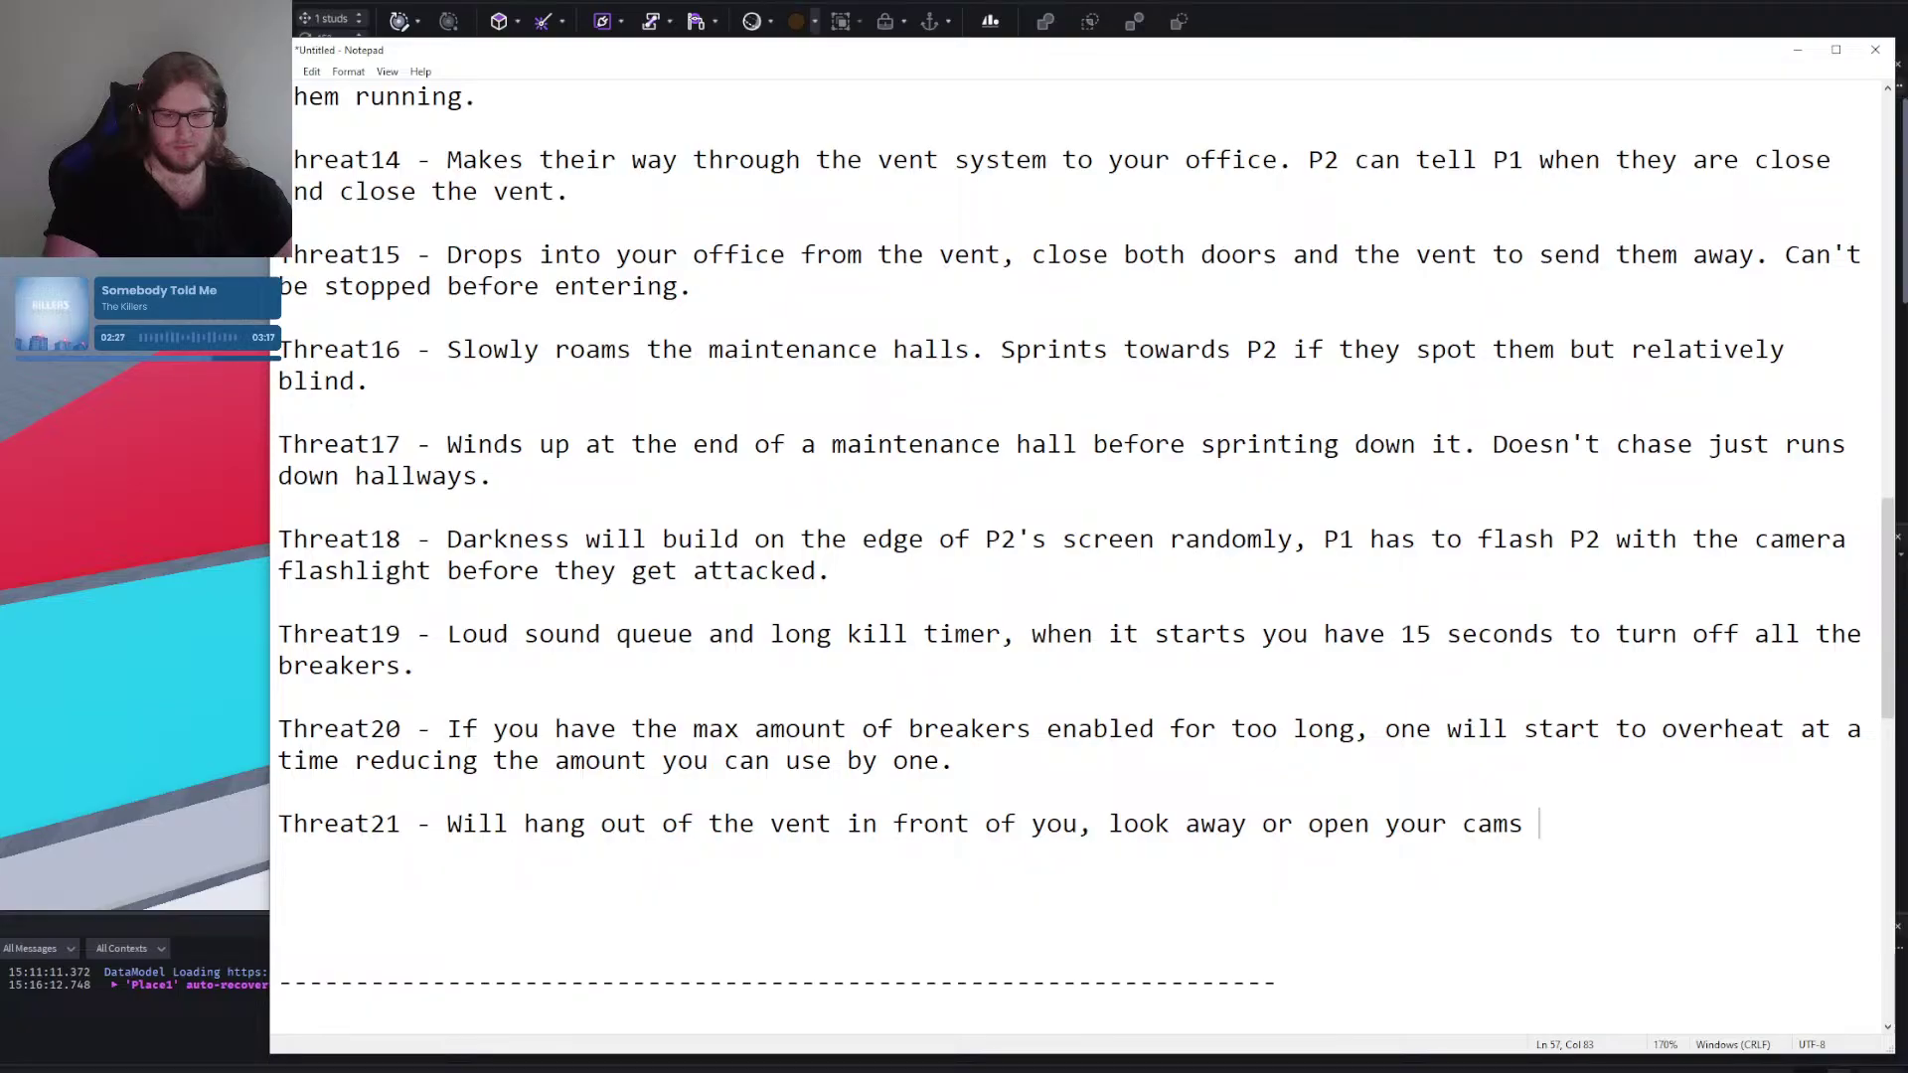
text(quickly.)
Start a new "Threat22 -" entry below Threat21, separated by a blank line.
key(Return)
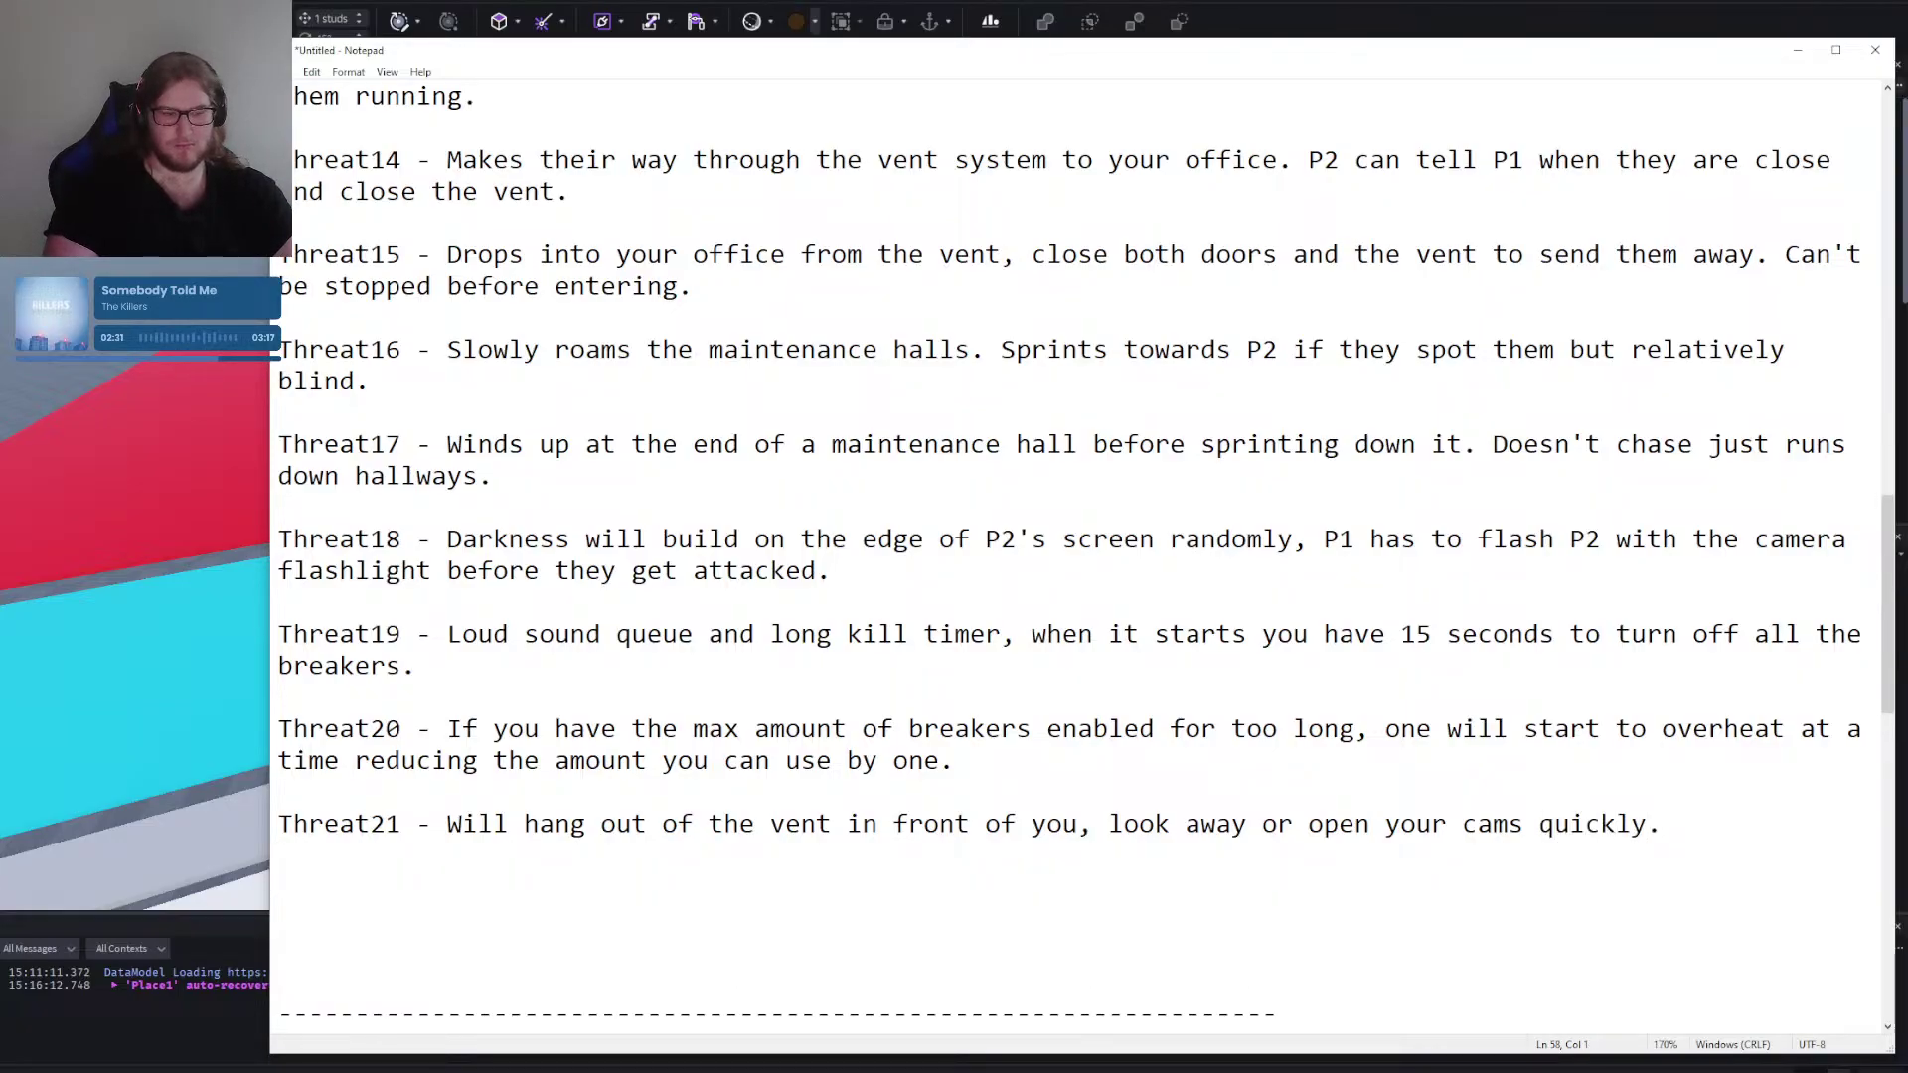
key(Return)
text(T)
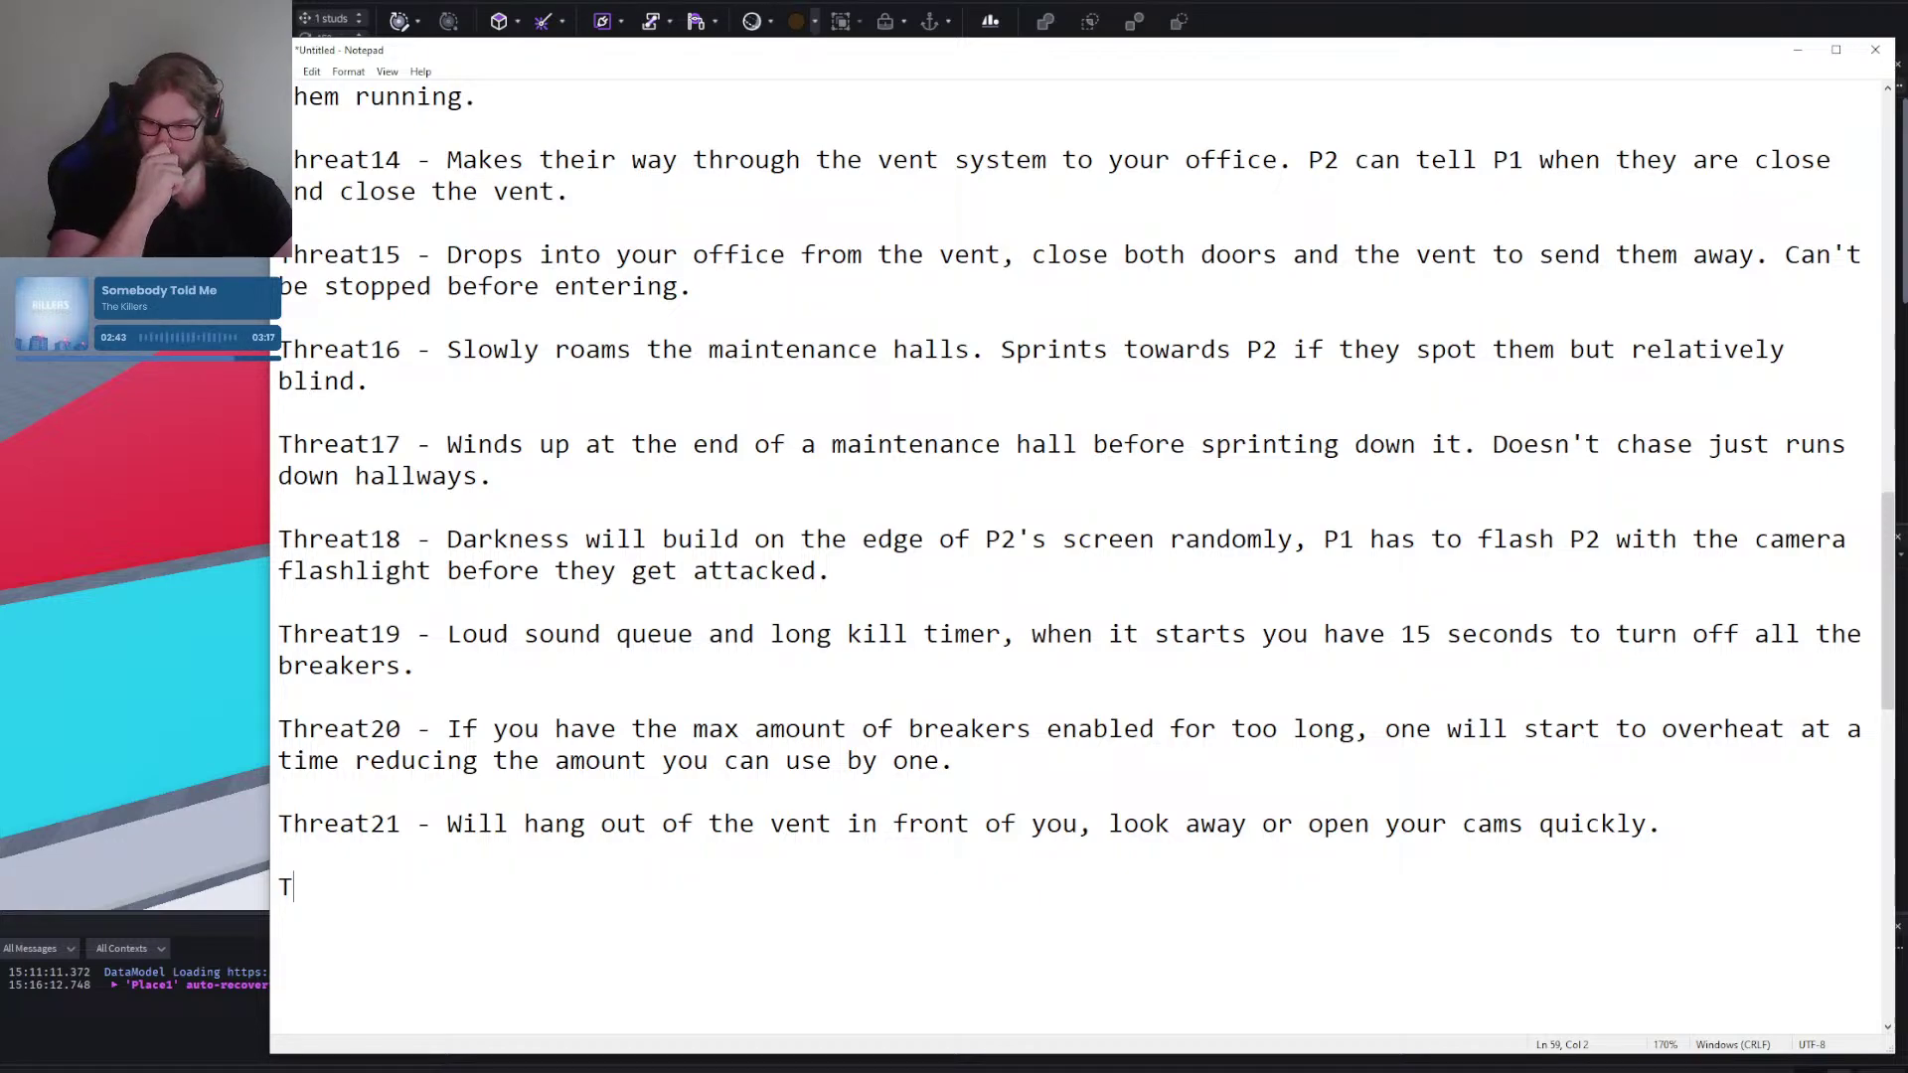
text(hreat)
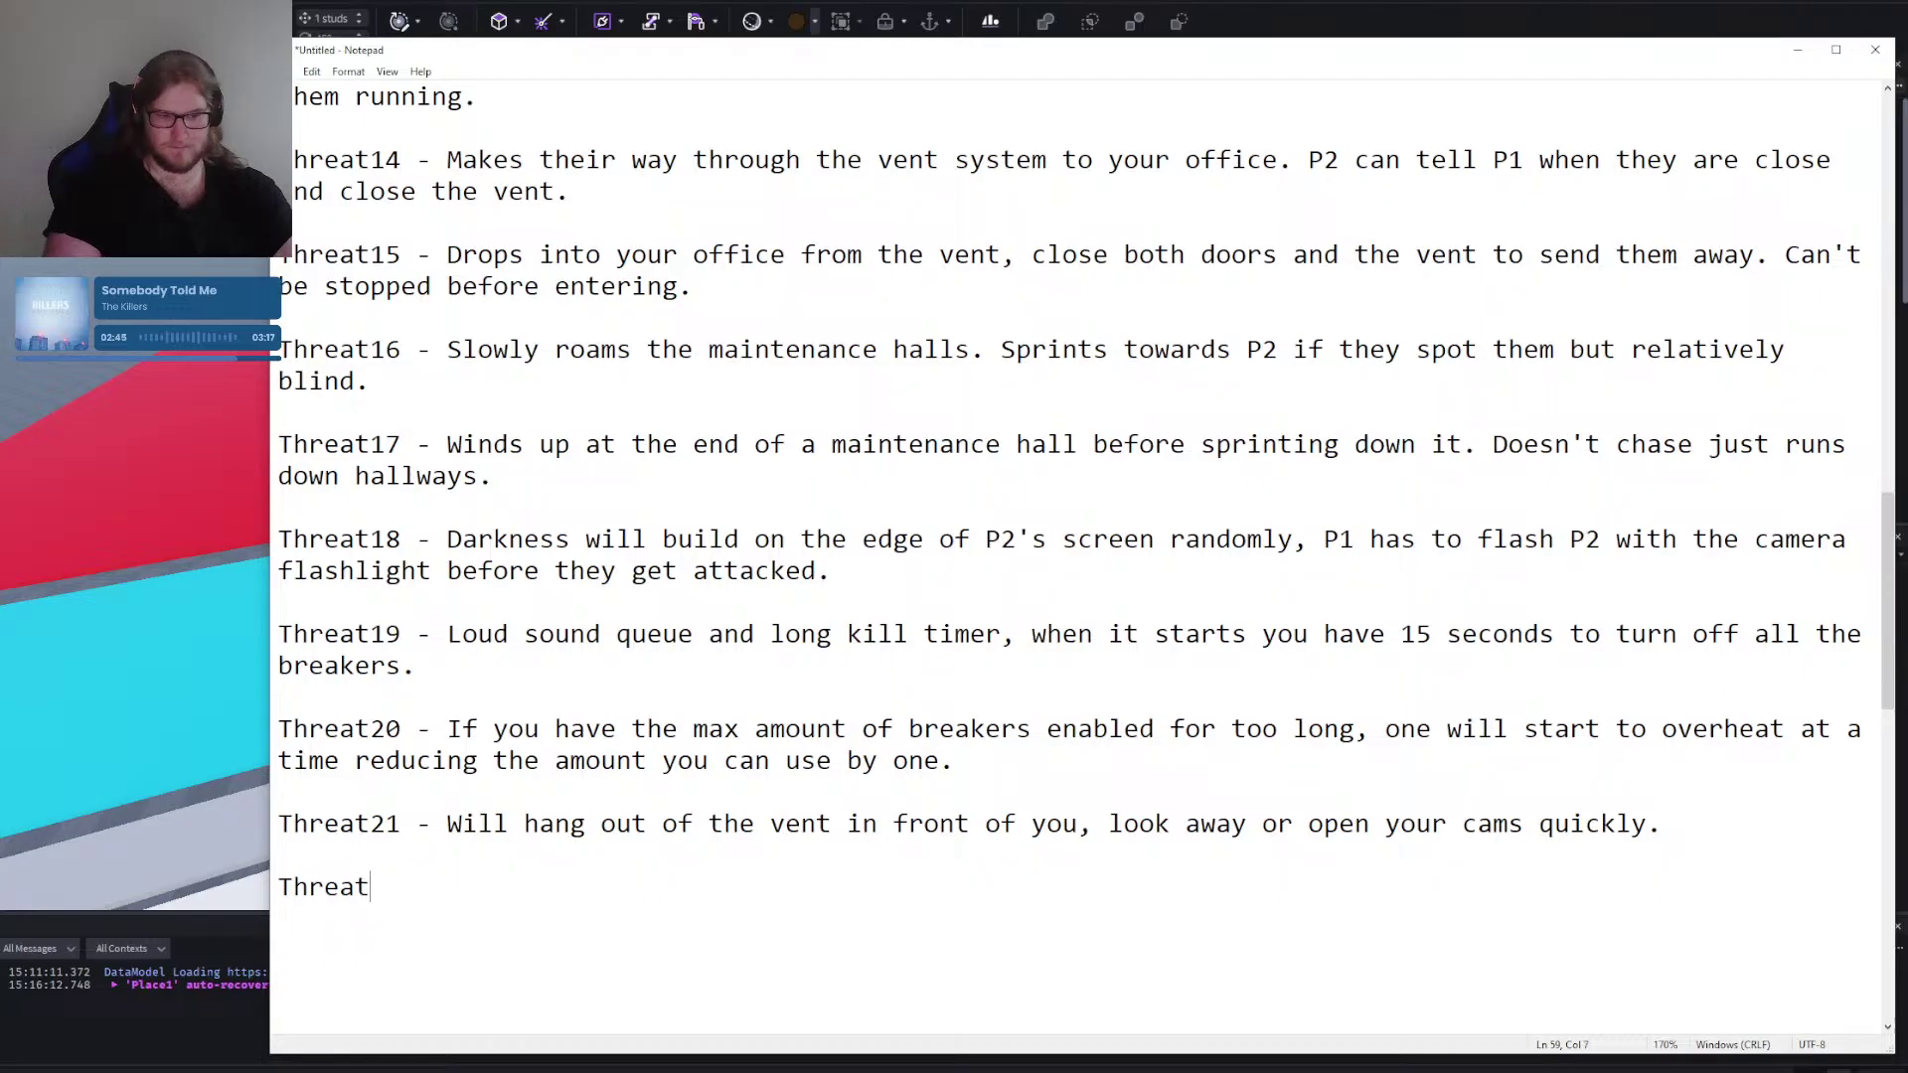
text(22 - )
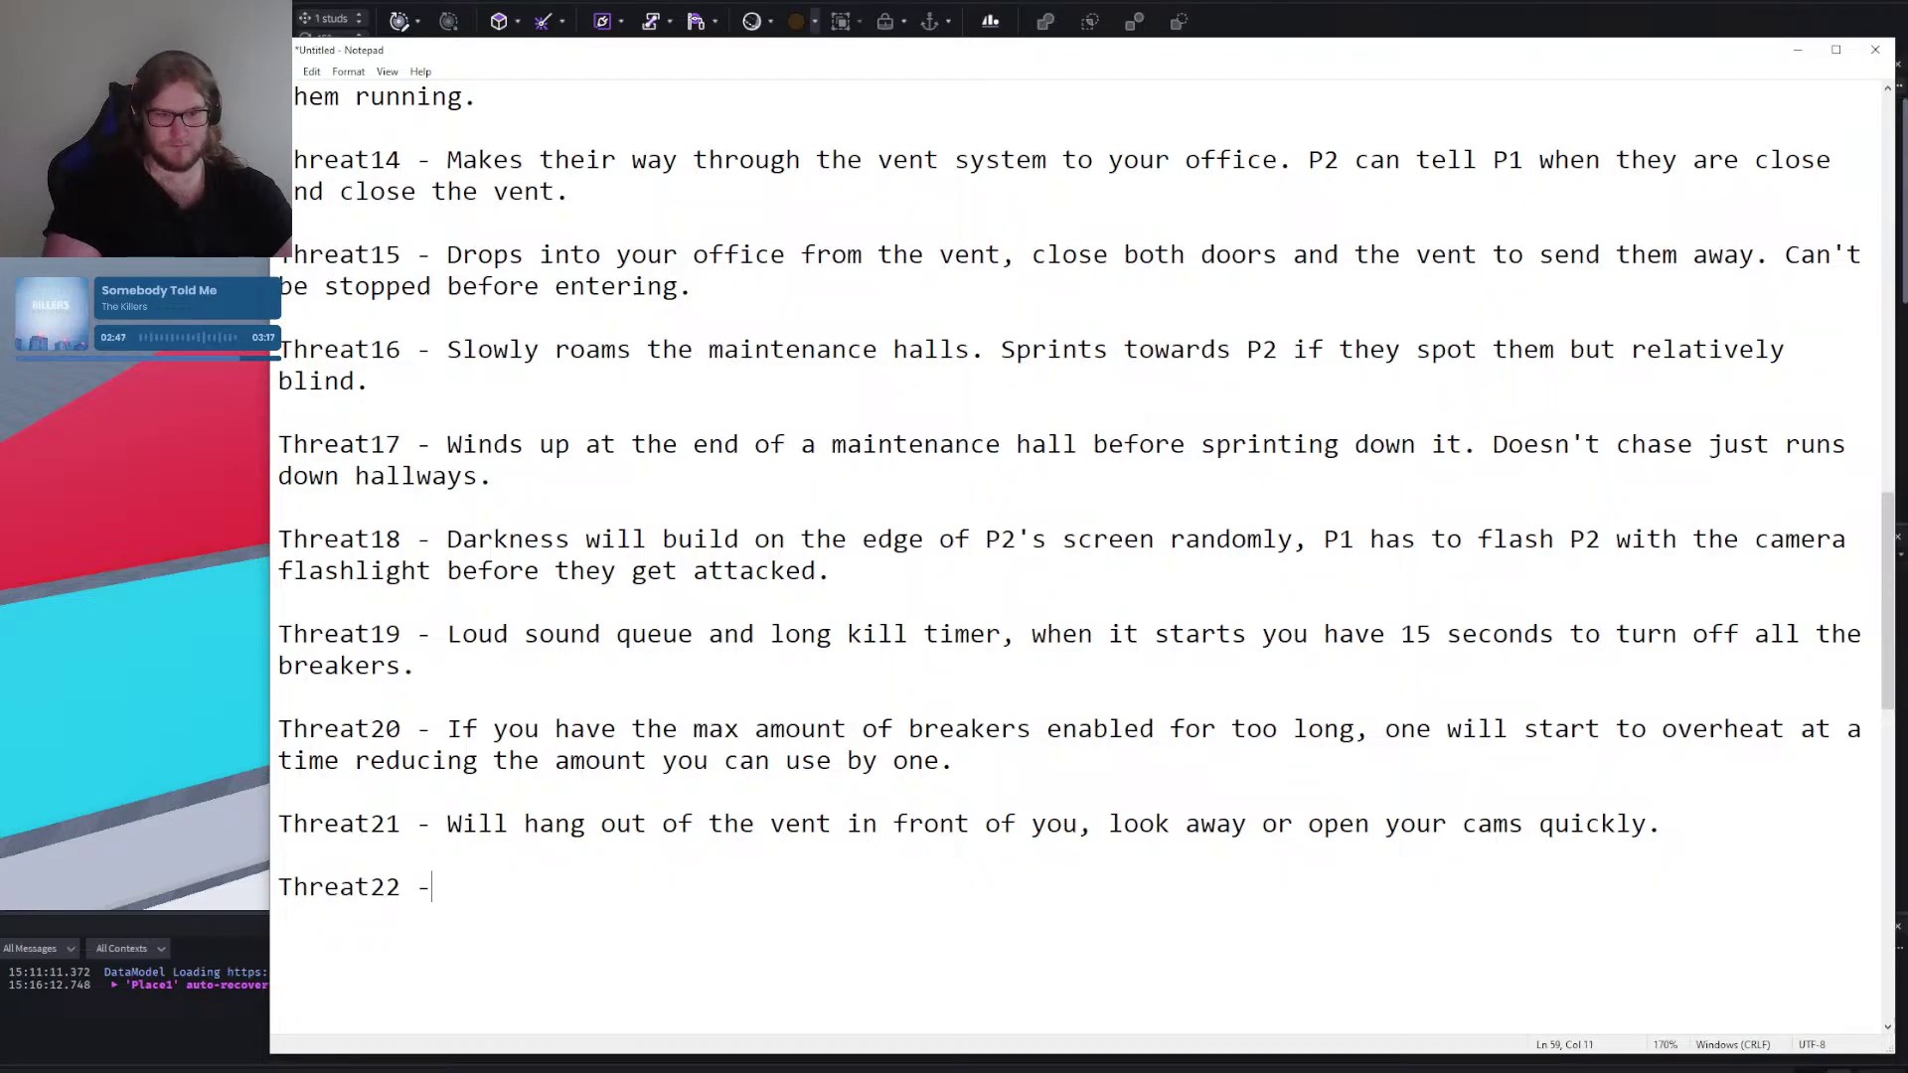
Describe Threat22 as "Moves through the vent system before dropping down on either one of your doors".
text(Moves)
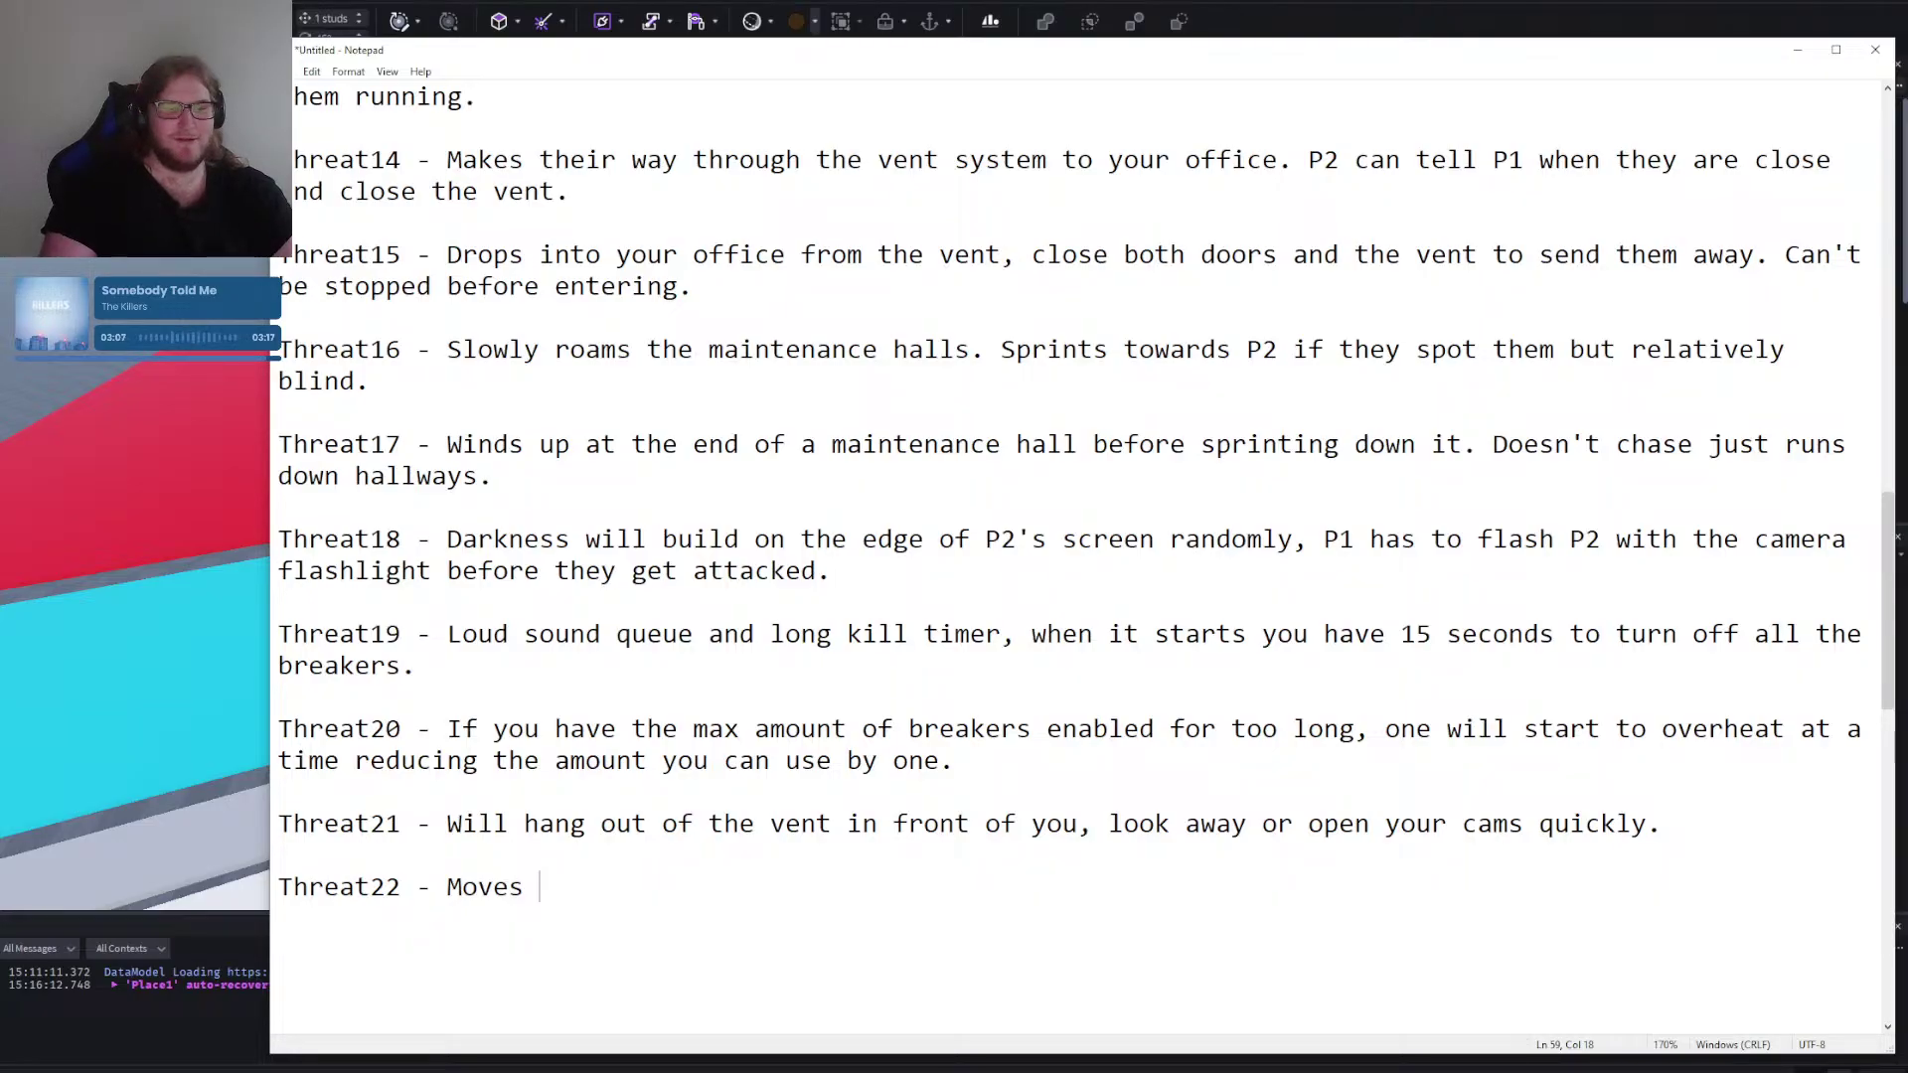
key(BackSpace)
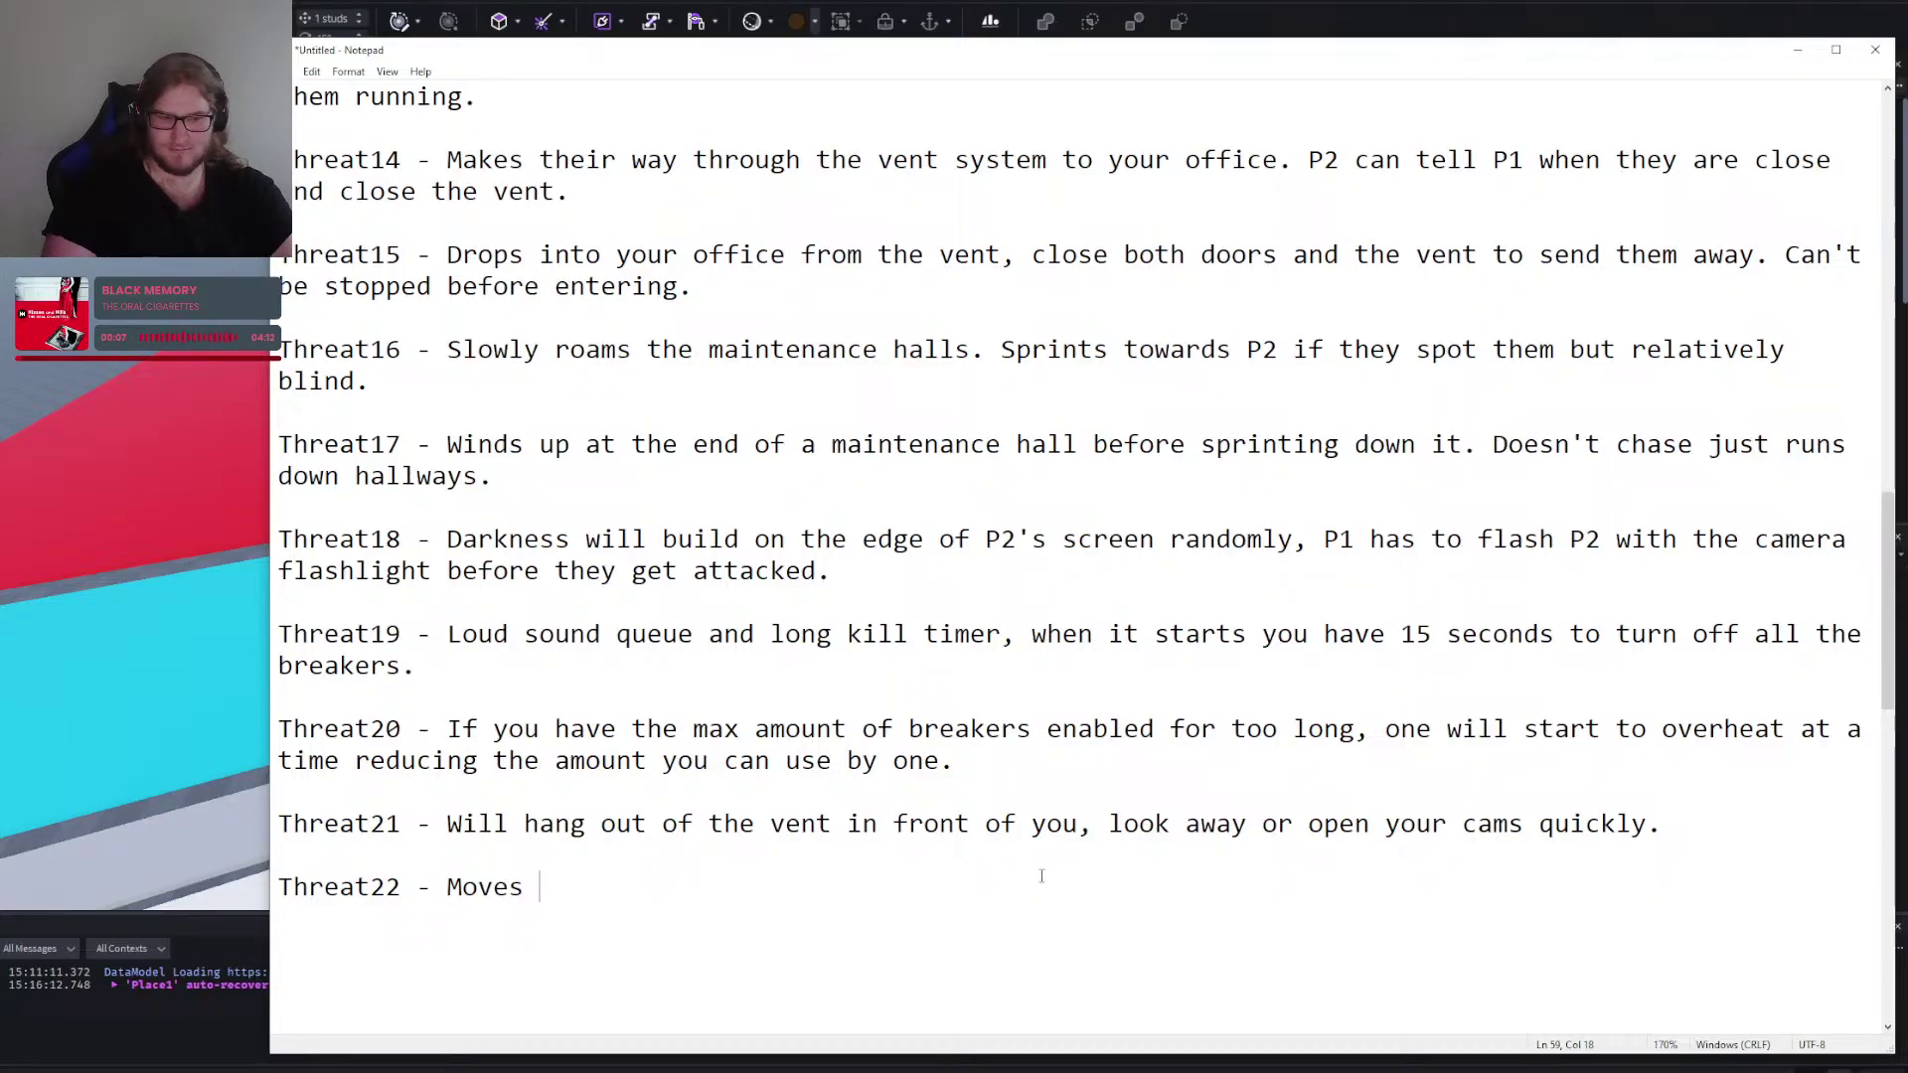
text(through the vent s)
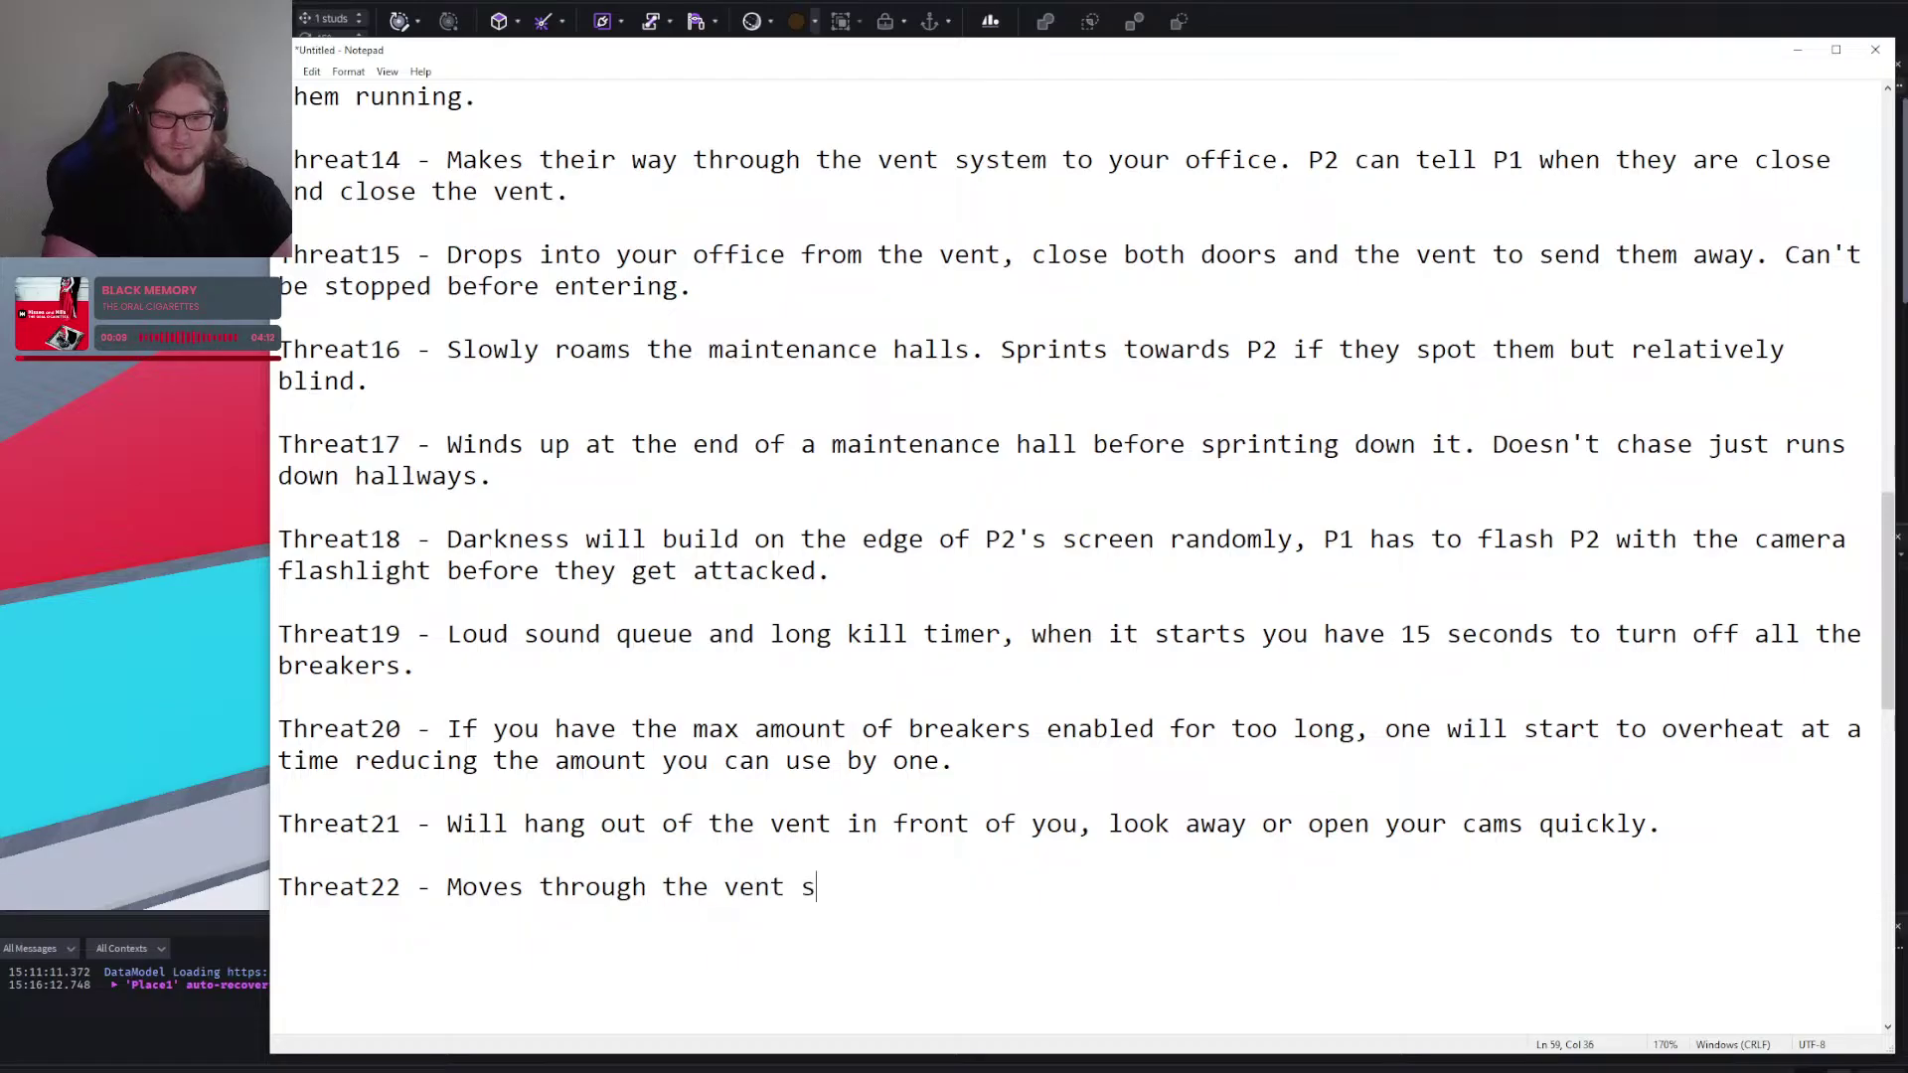
text(ystem before)
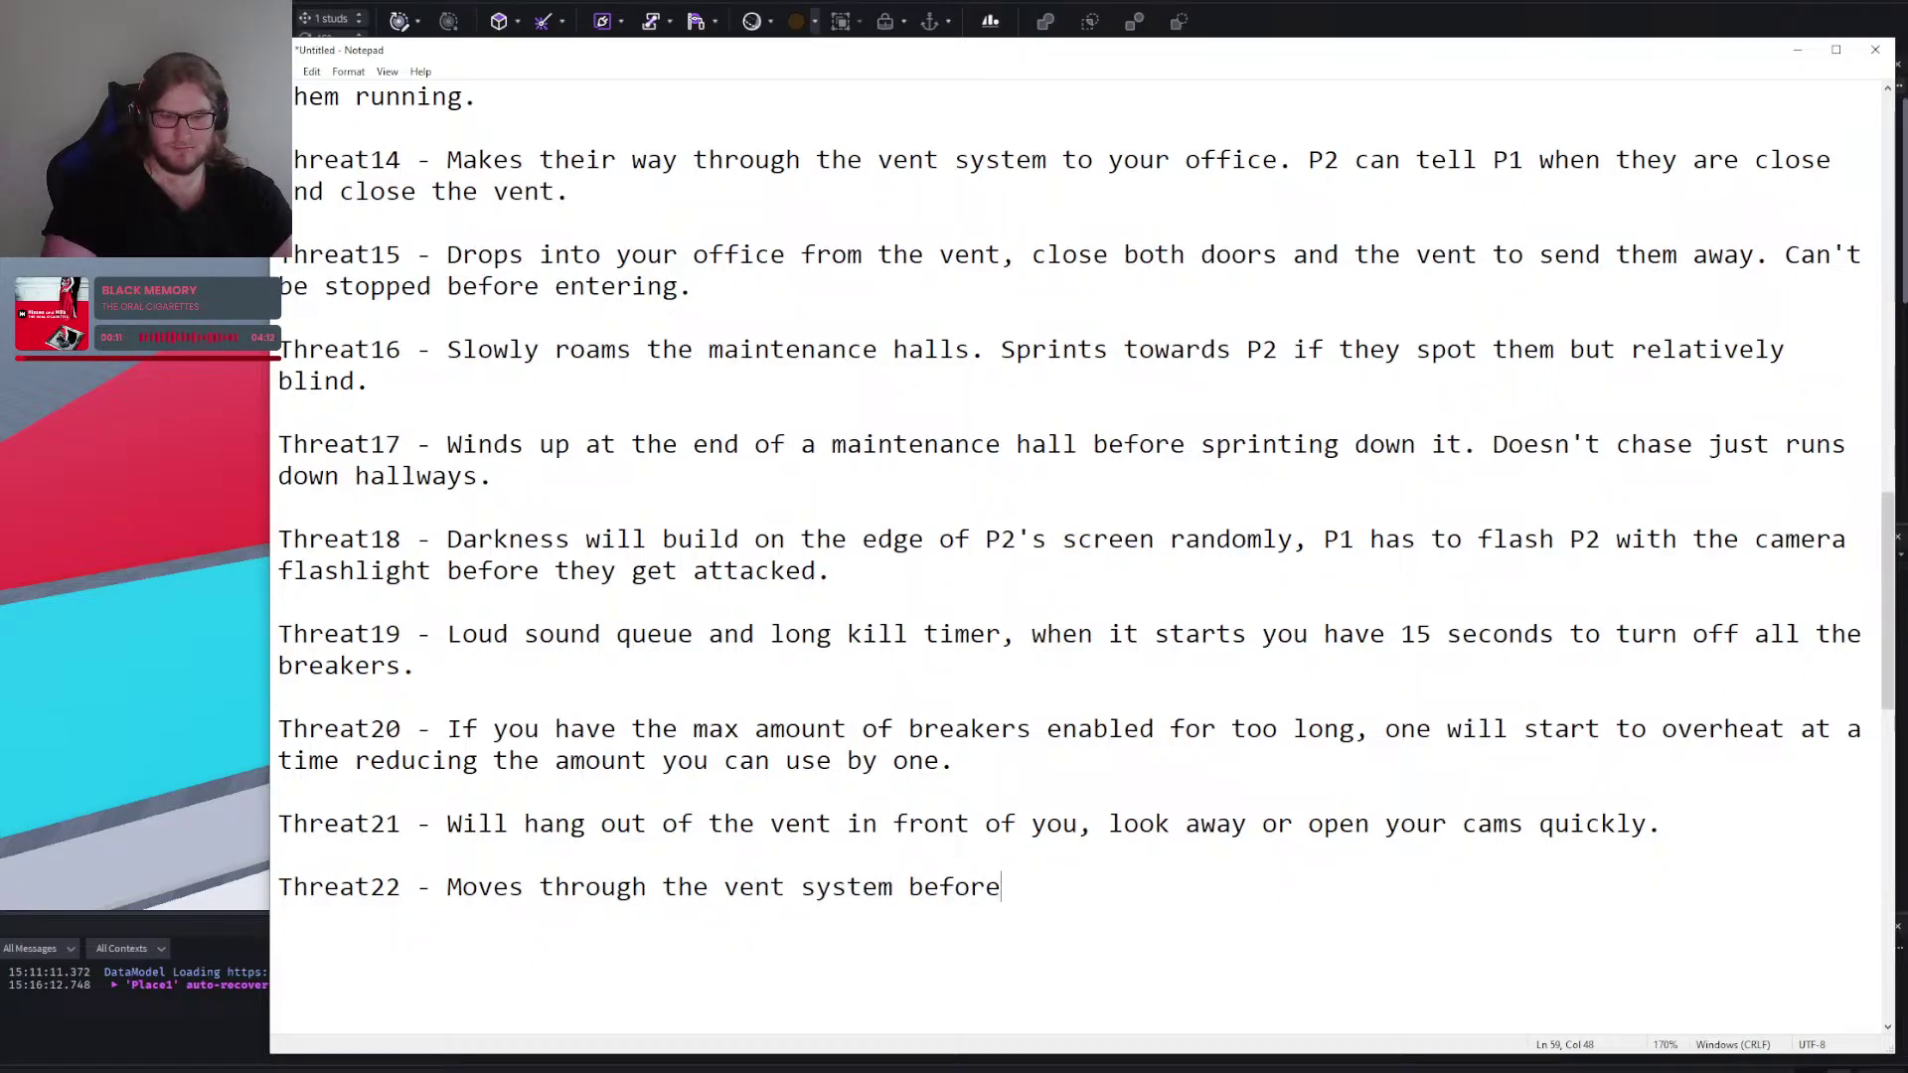
text( dropping down on )
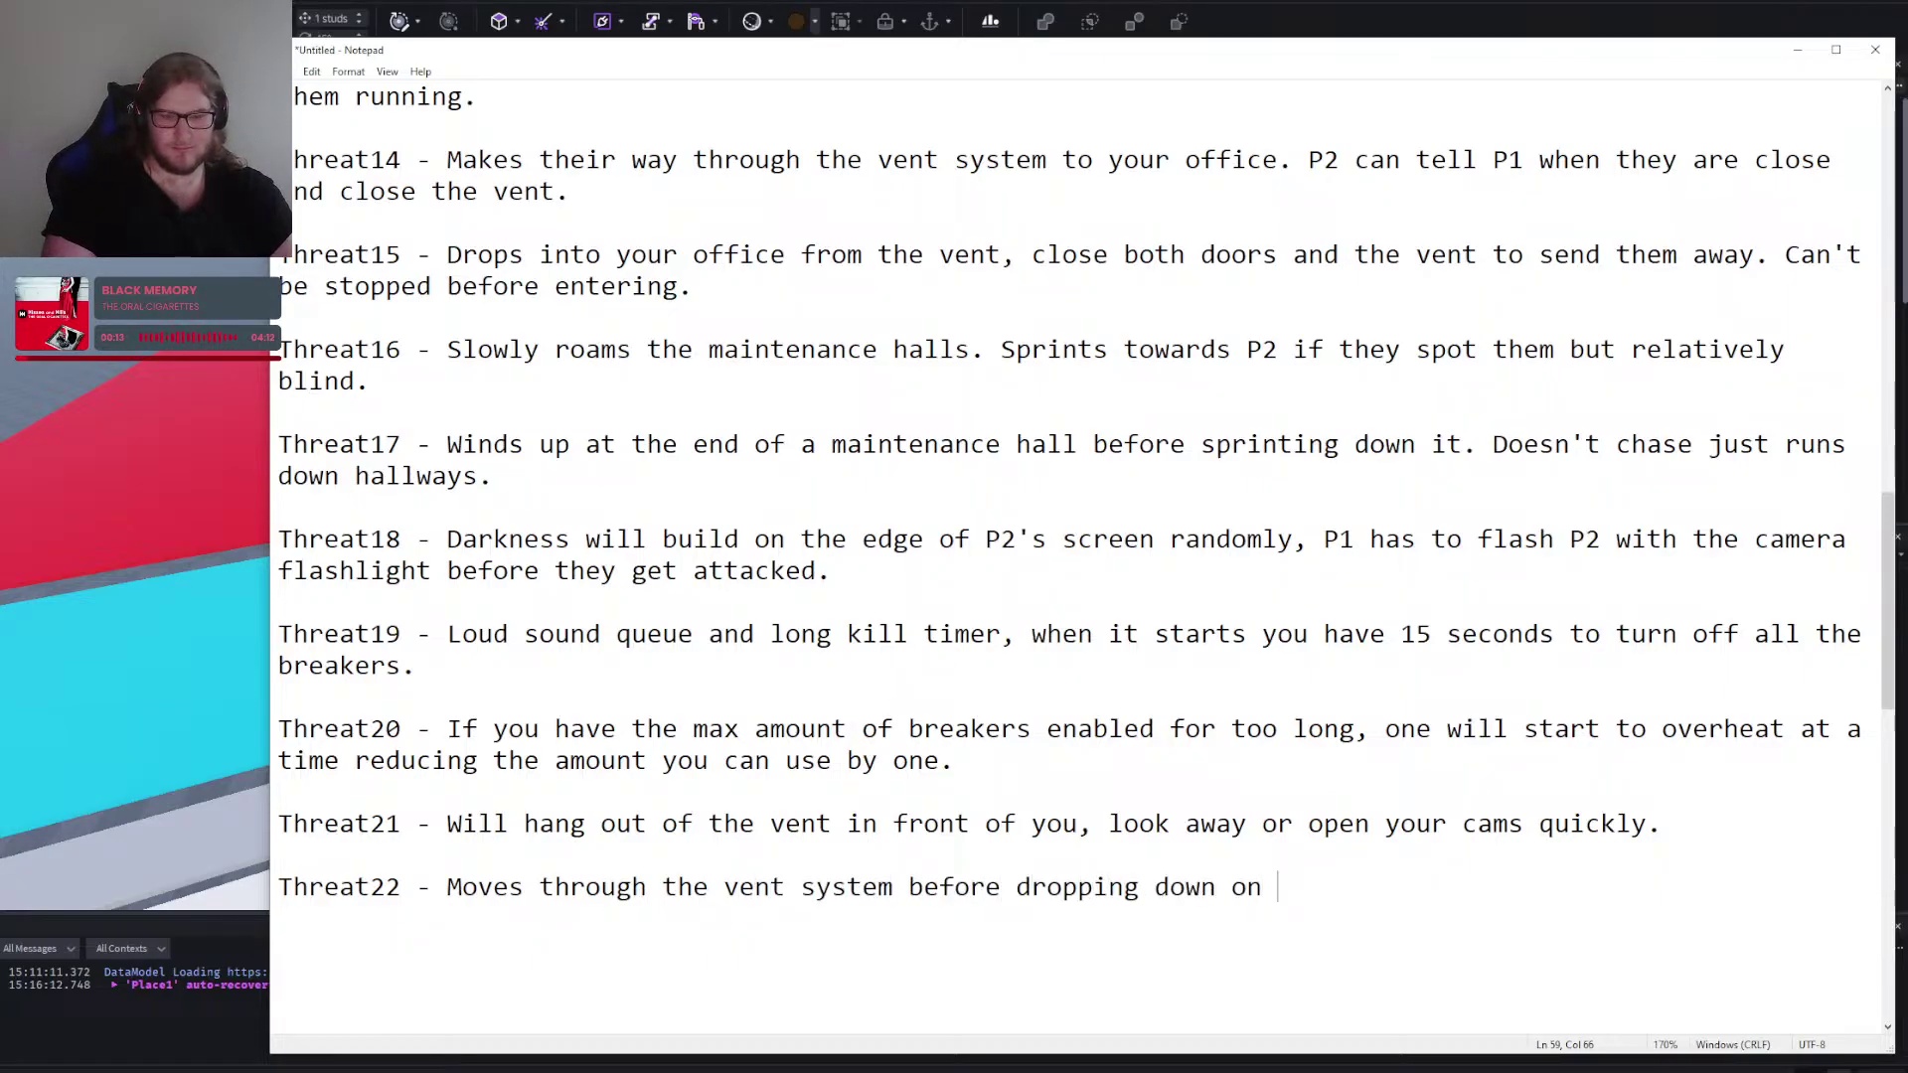
text(either )
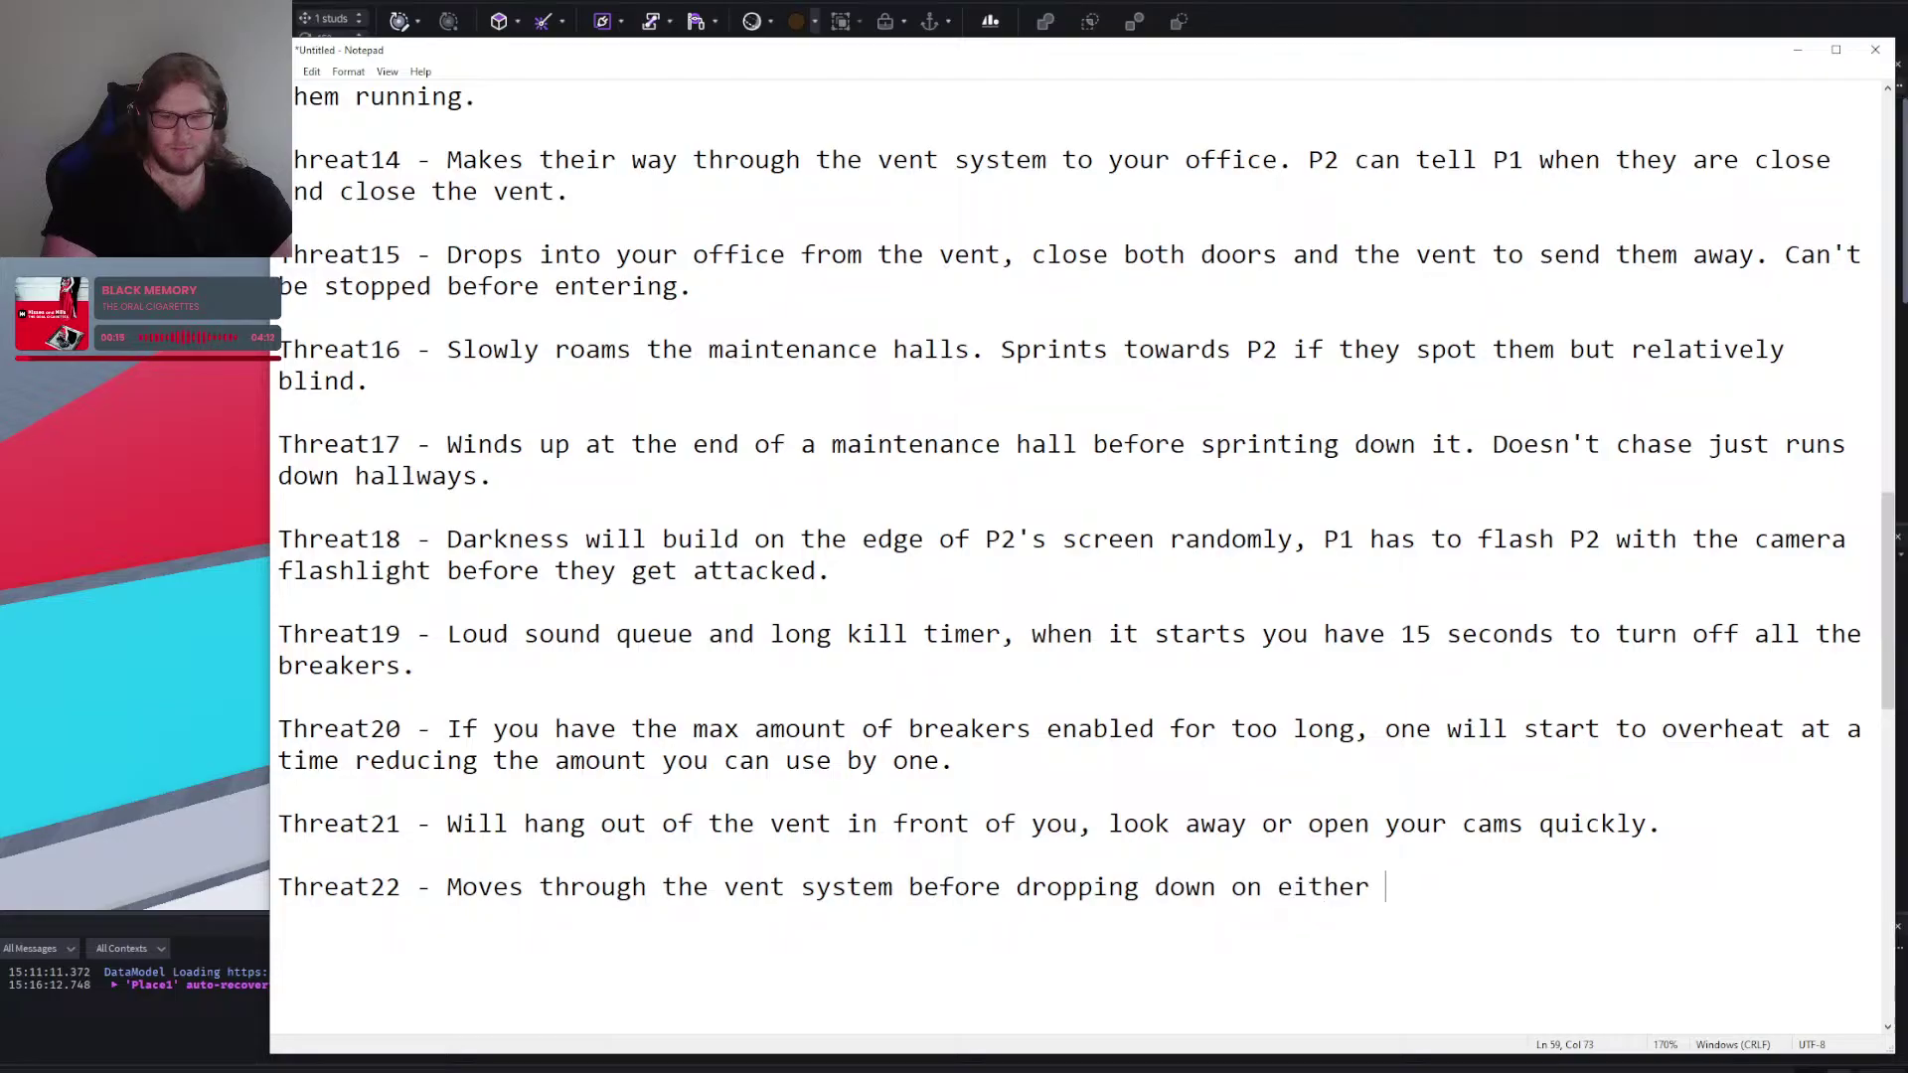
text(one of your doors)
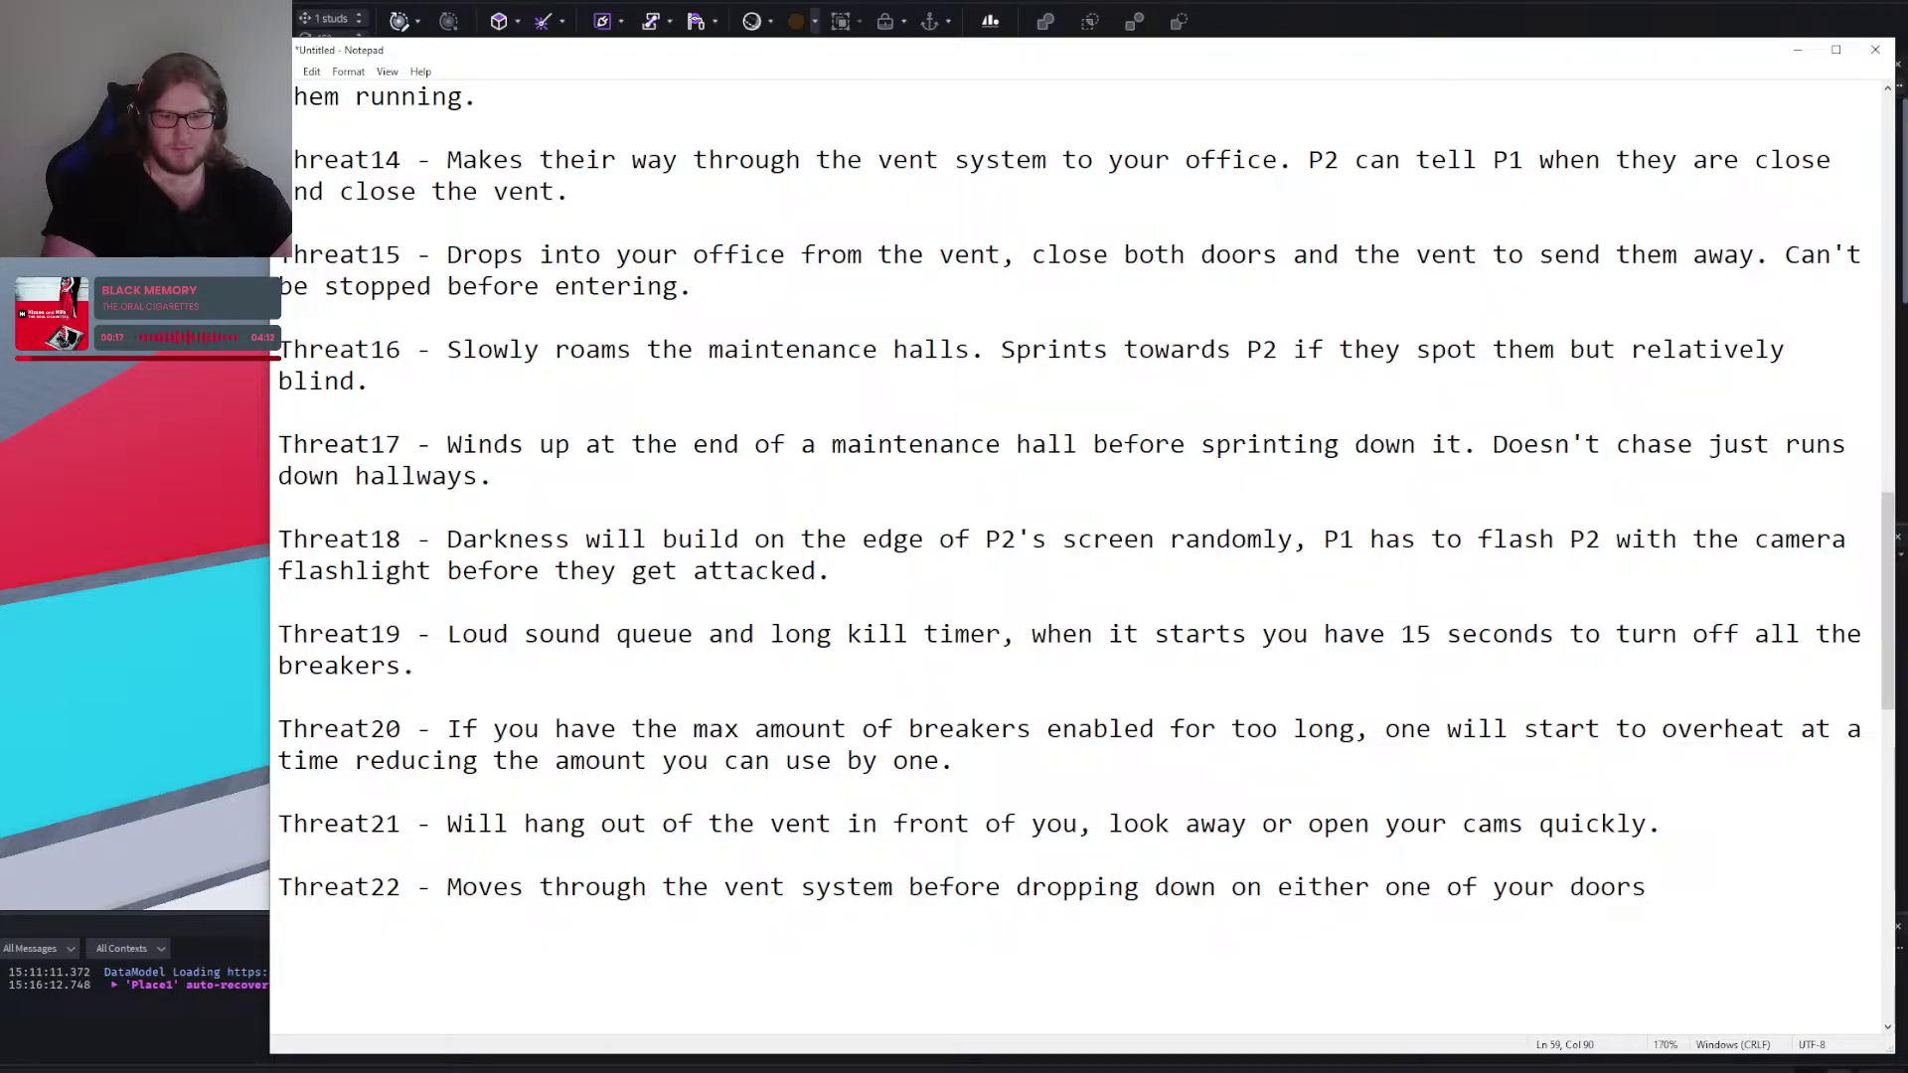
End the first Threat22 sentence and add "Close the door before the they drop down.".
text(. Close the door )
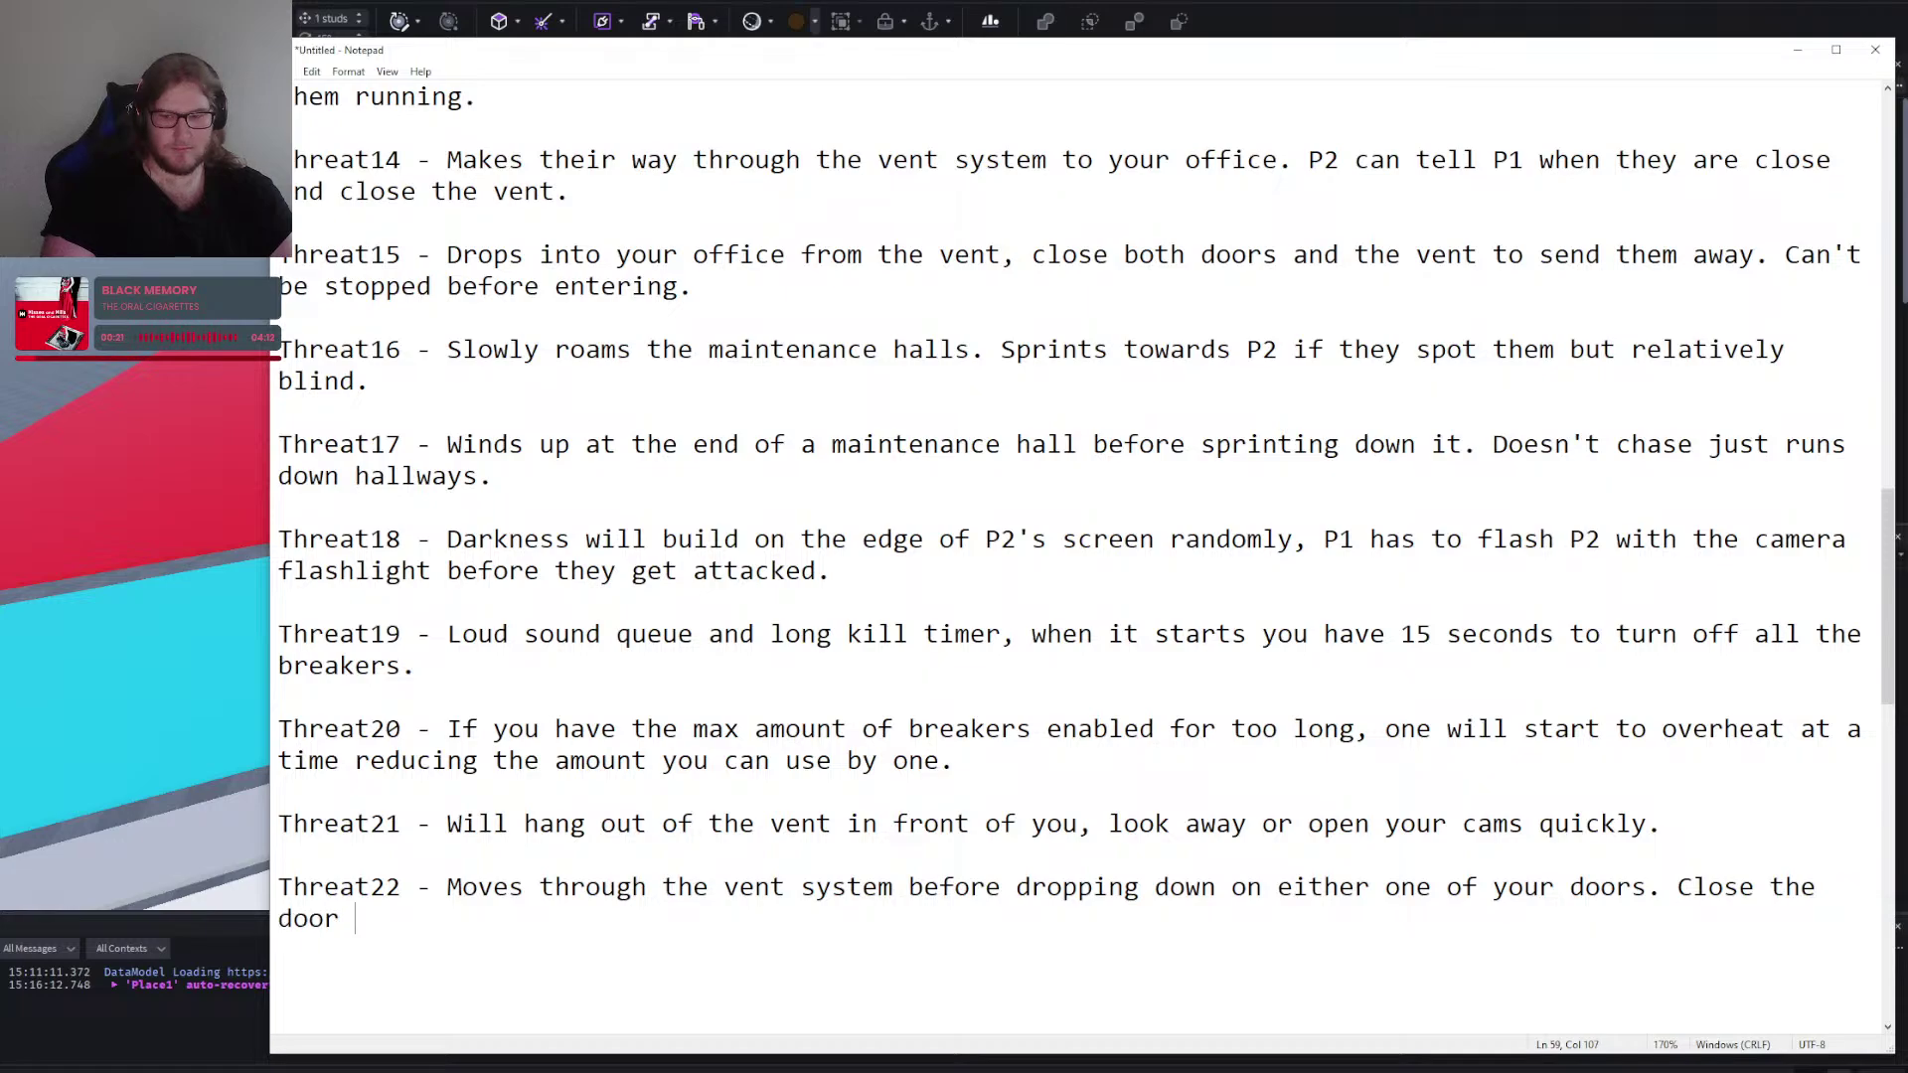
text(before the drop)
key(BackSpace)
key(BackSpace)
key(BackSpace)
key(BackSpace)
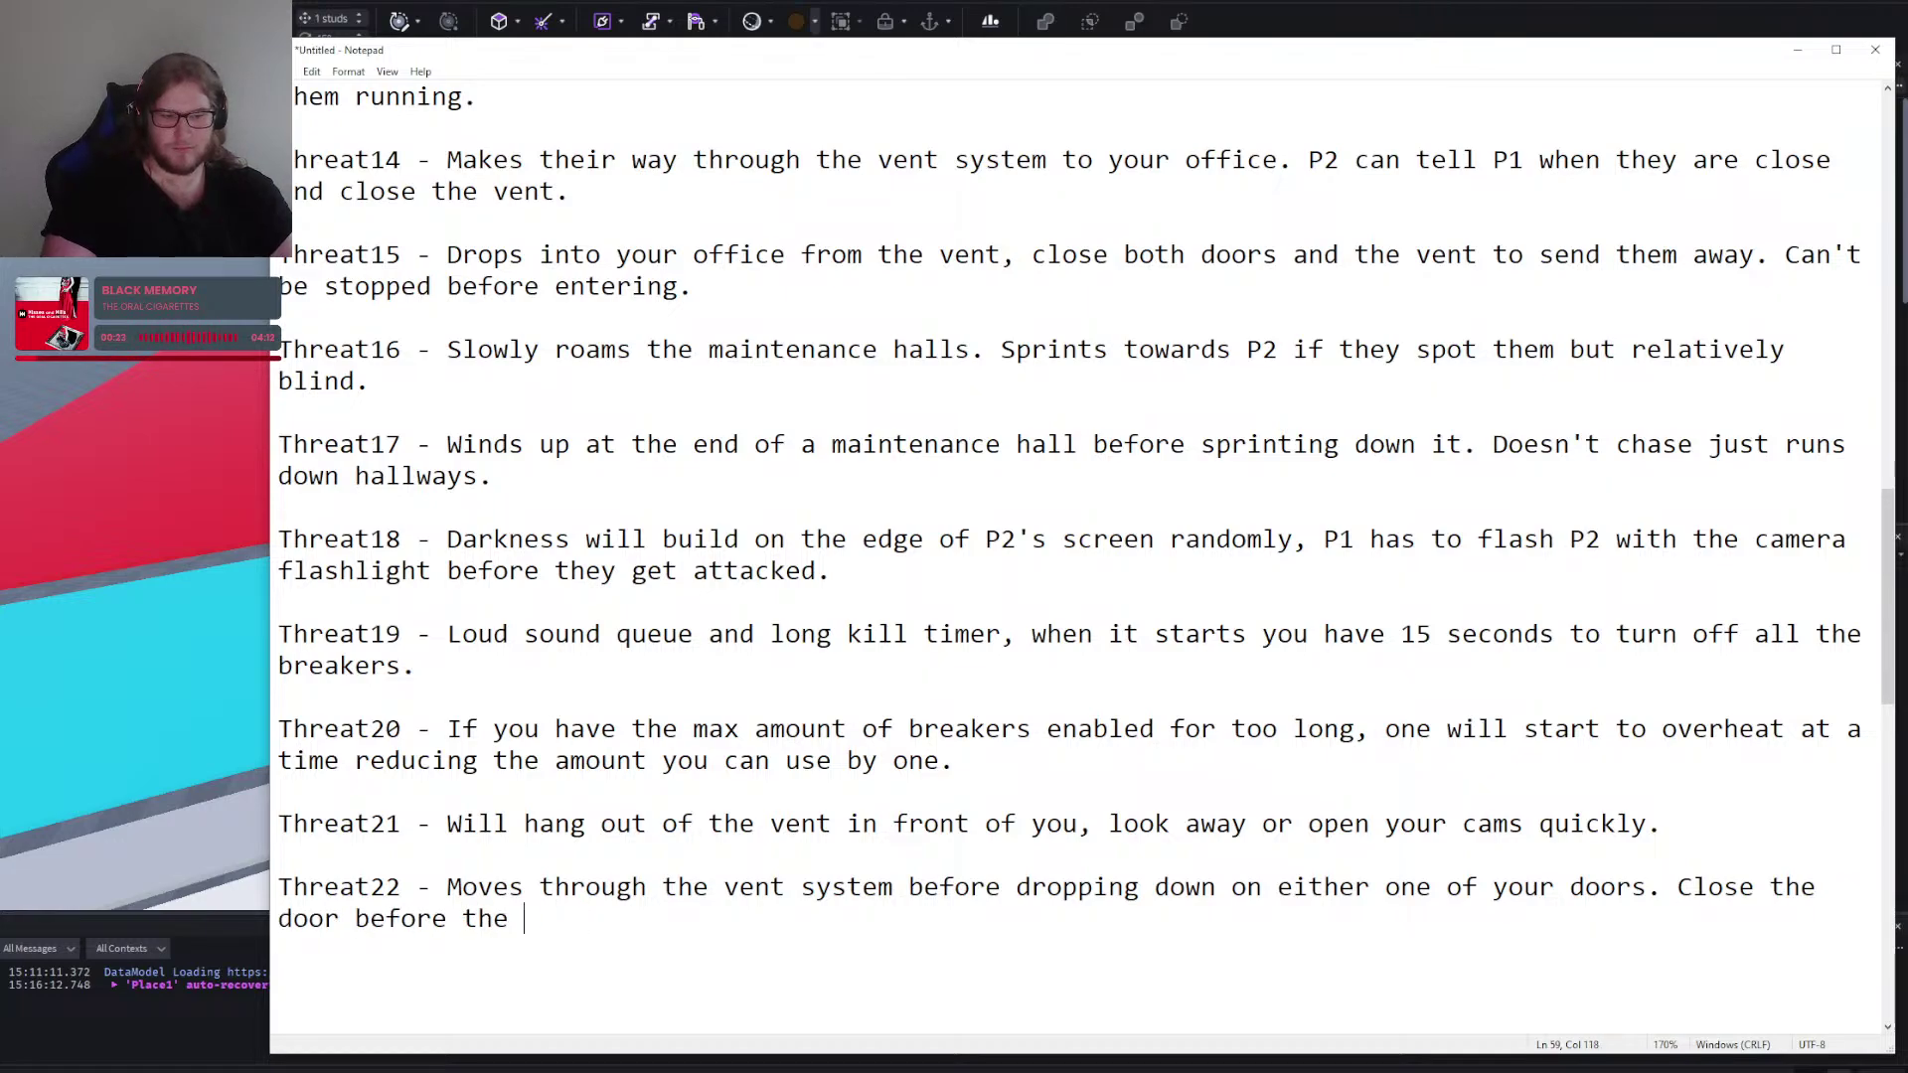
text(they drop down.)
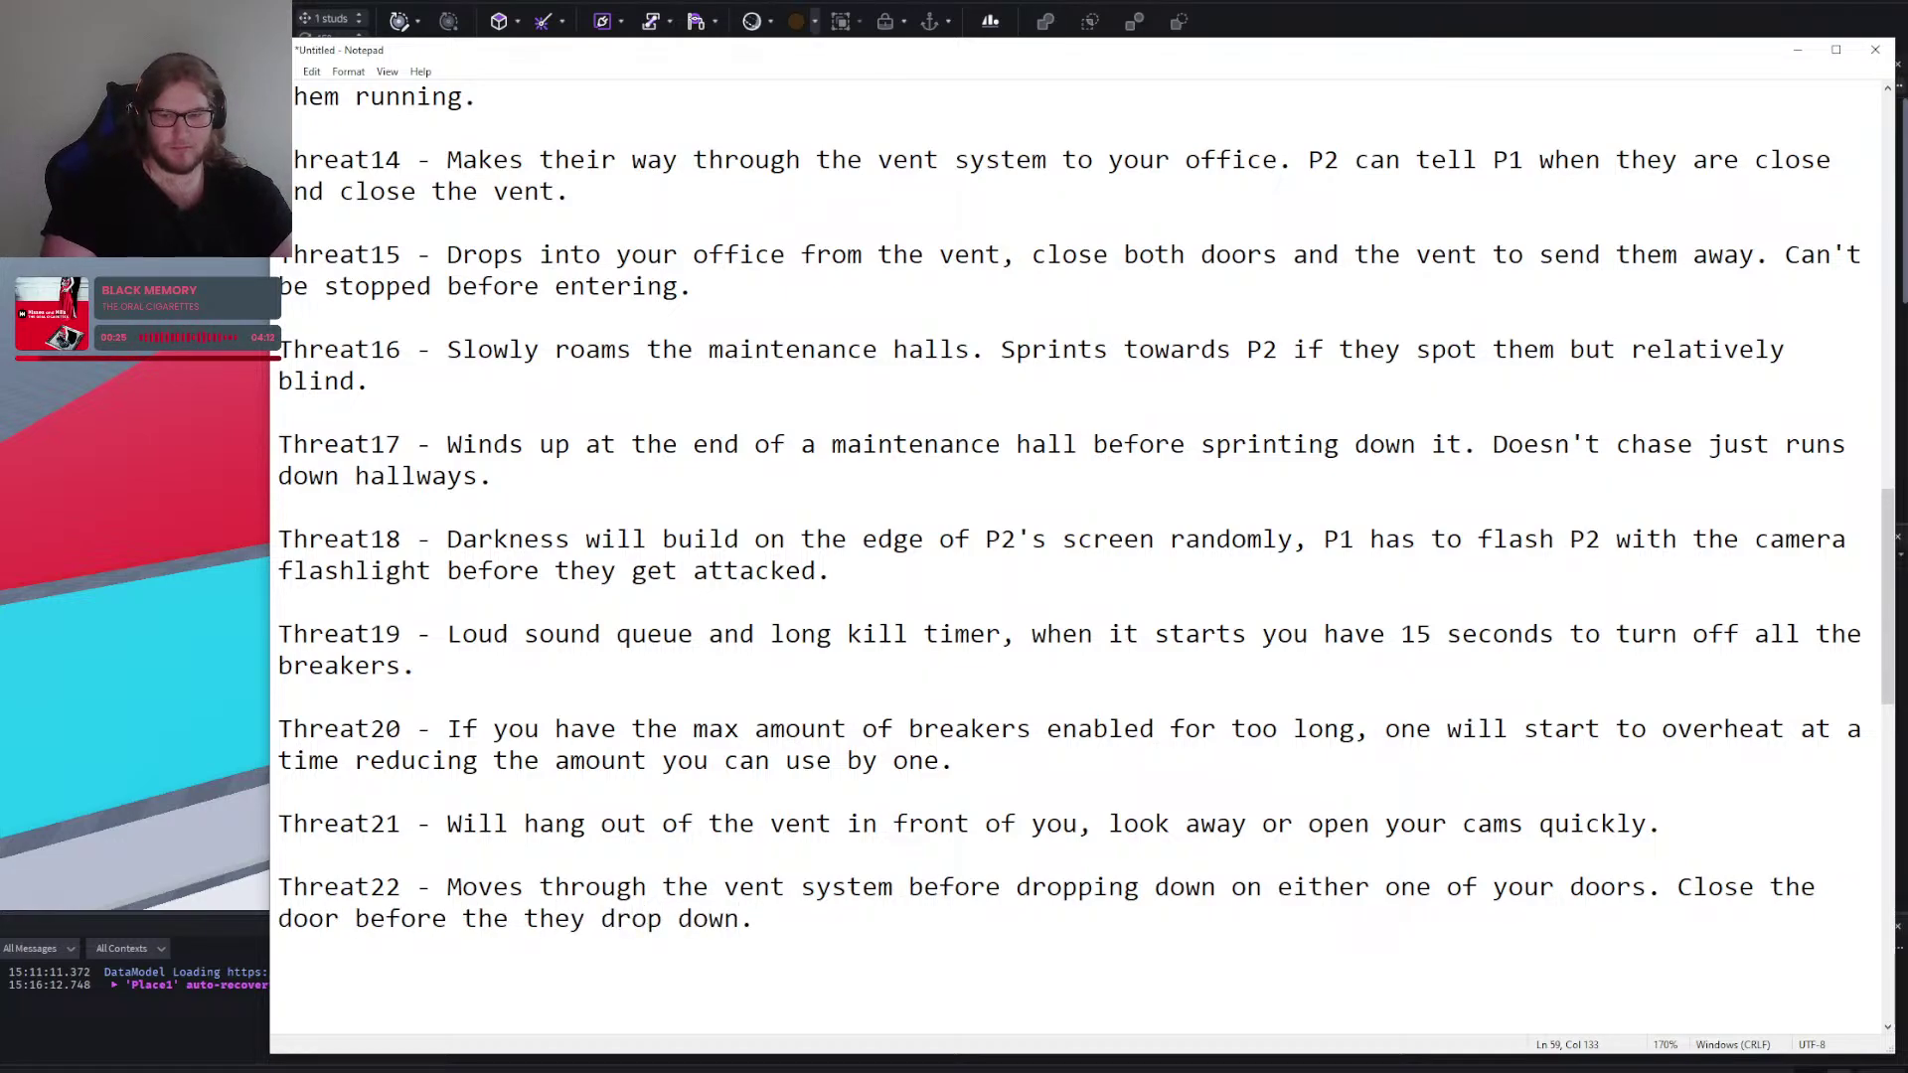
Begin a new line below Threat22 for another entry, leaving a blank line between them.
key(Return)
key(Return)
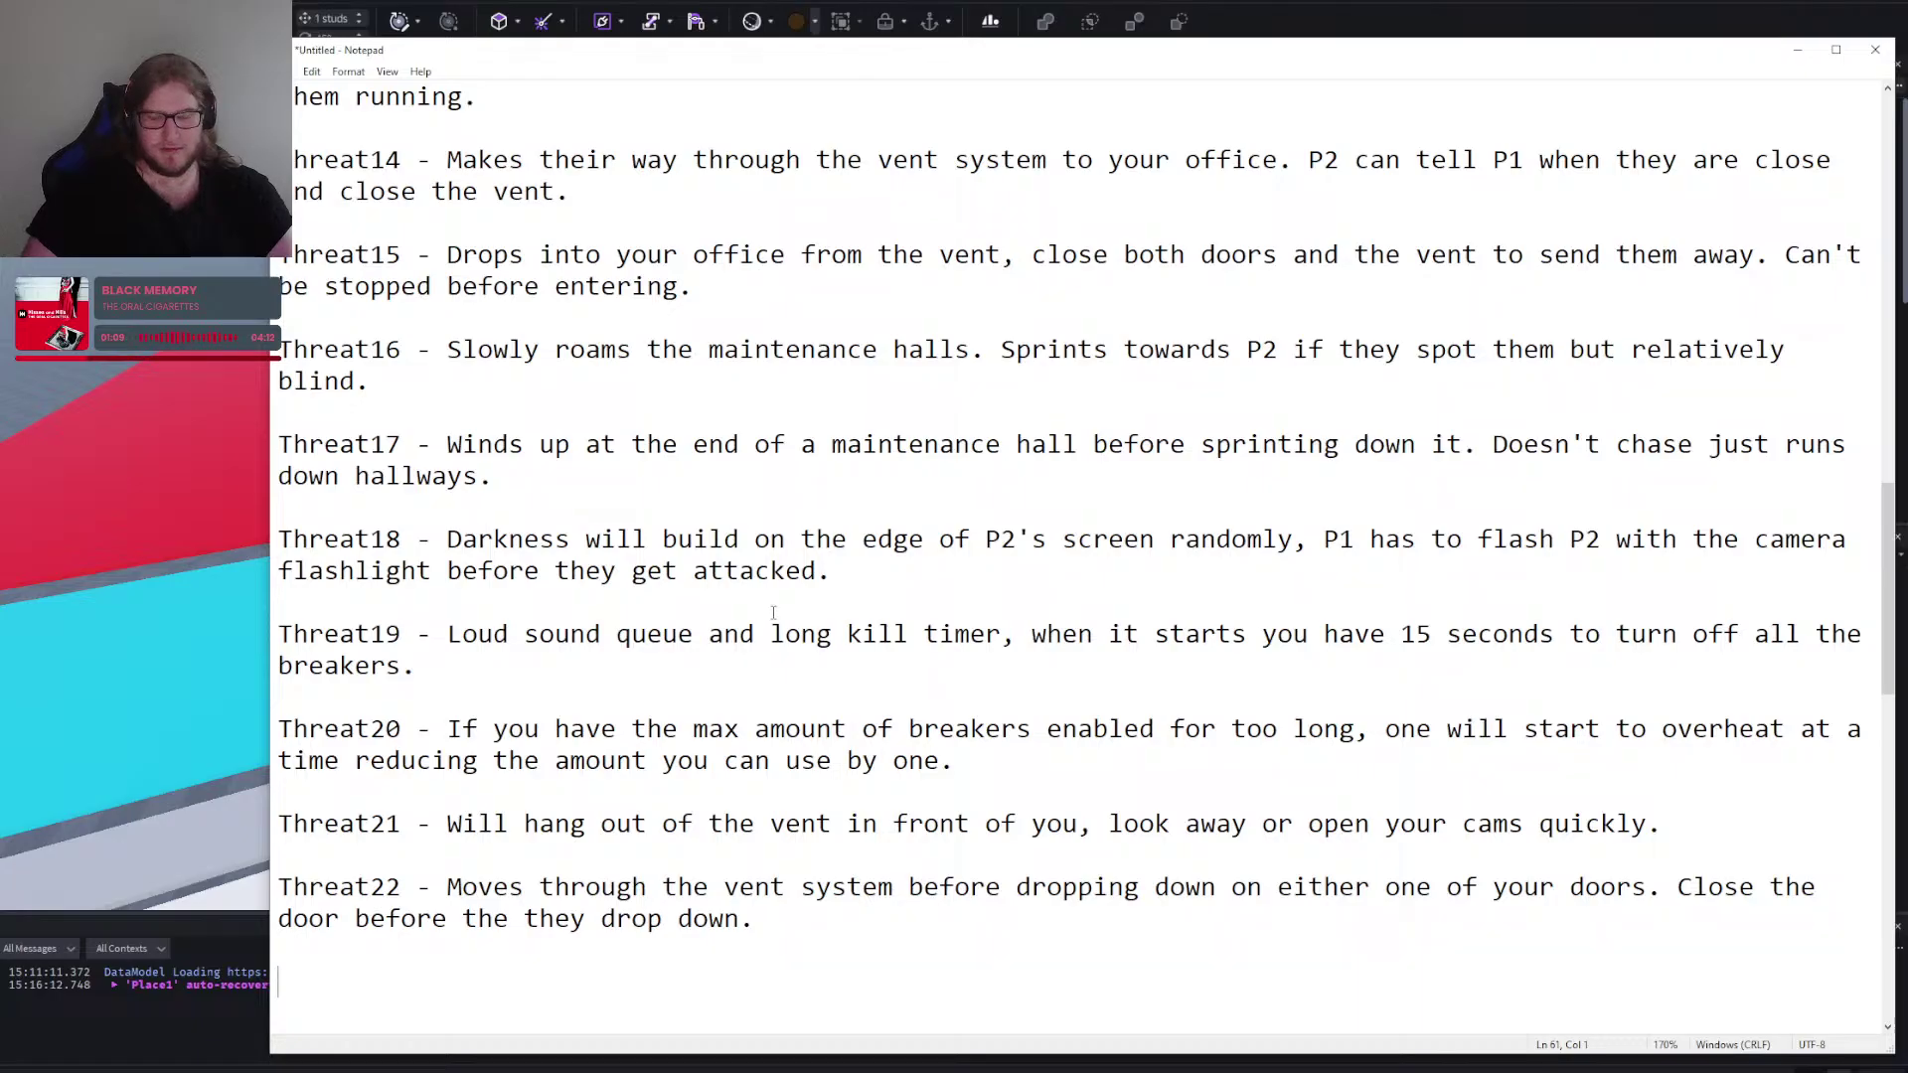
scroll(773, 613, down, 1)
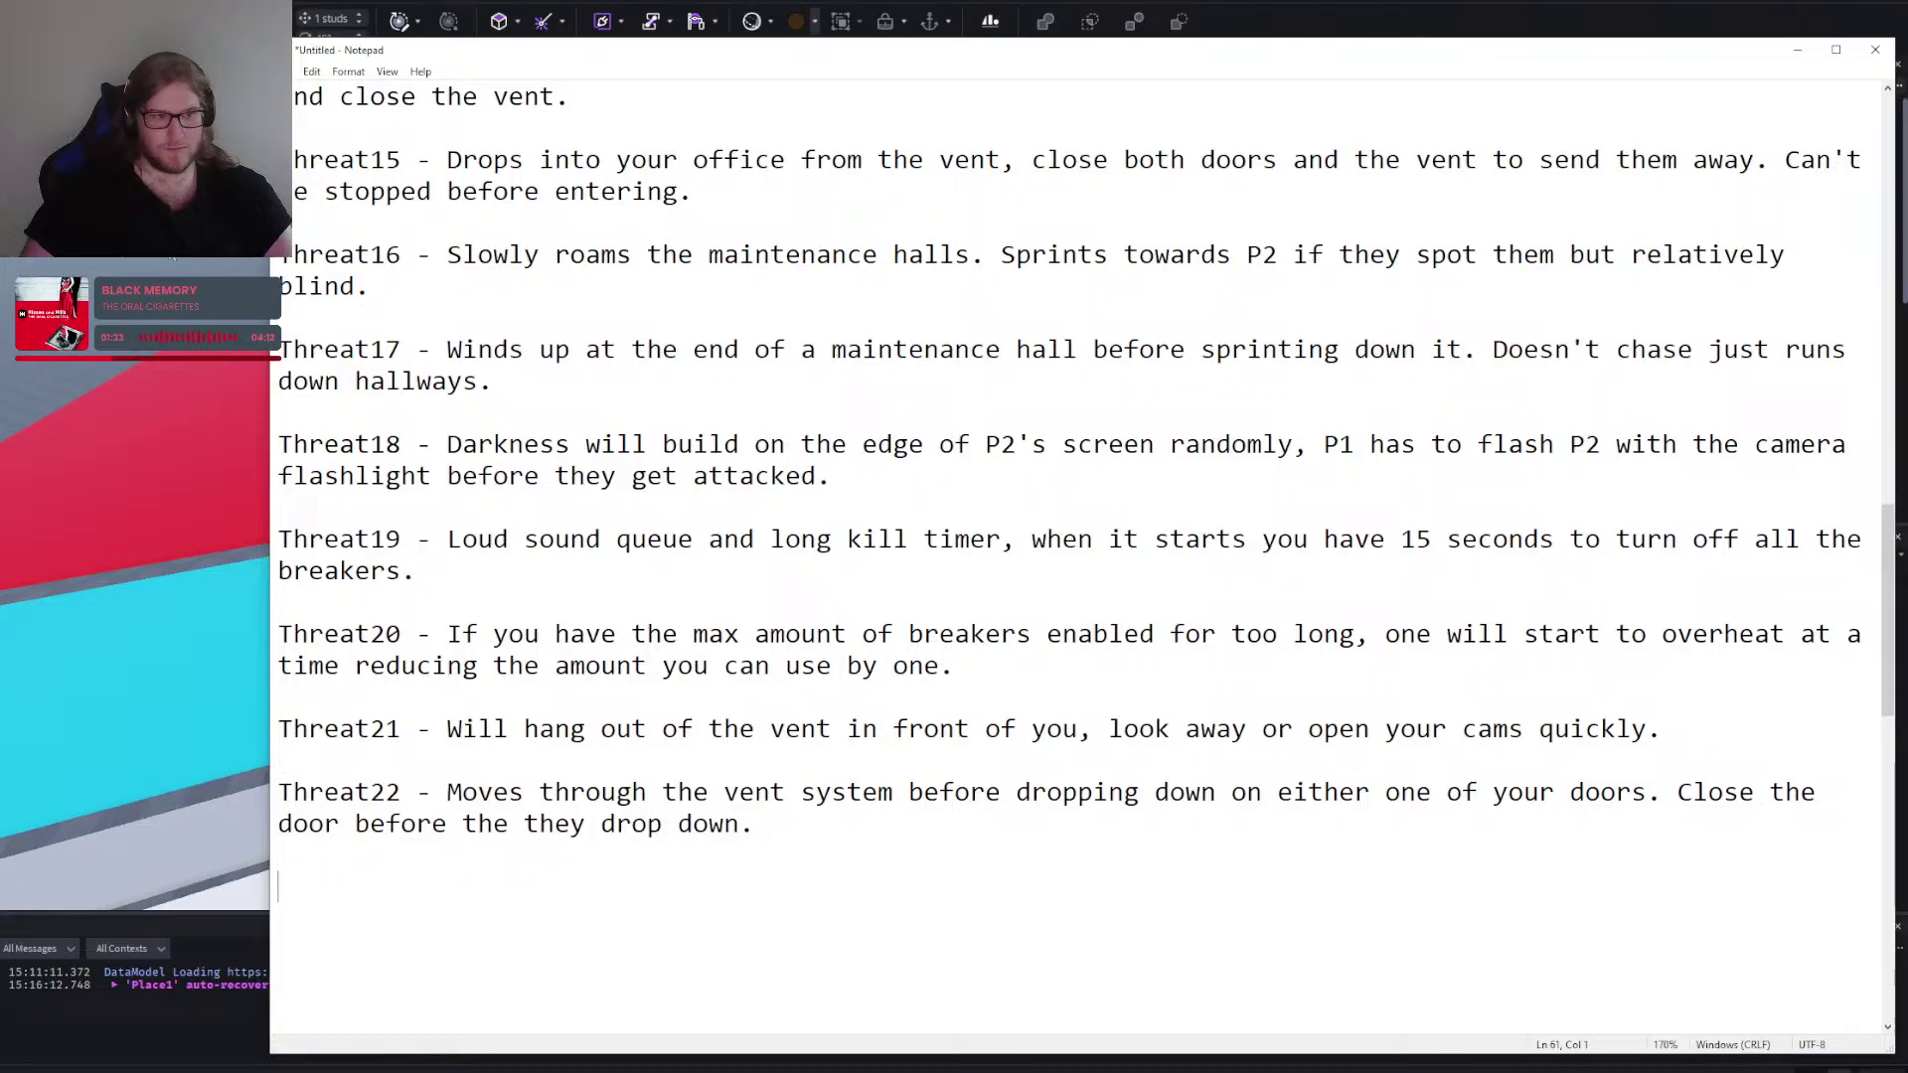
Switch to Roblox Studio and look over the whole coloured map layout.
click(171, 256)
scroll(594, 343, down, 4)
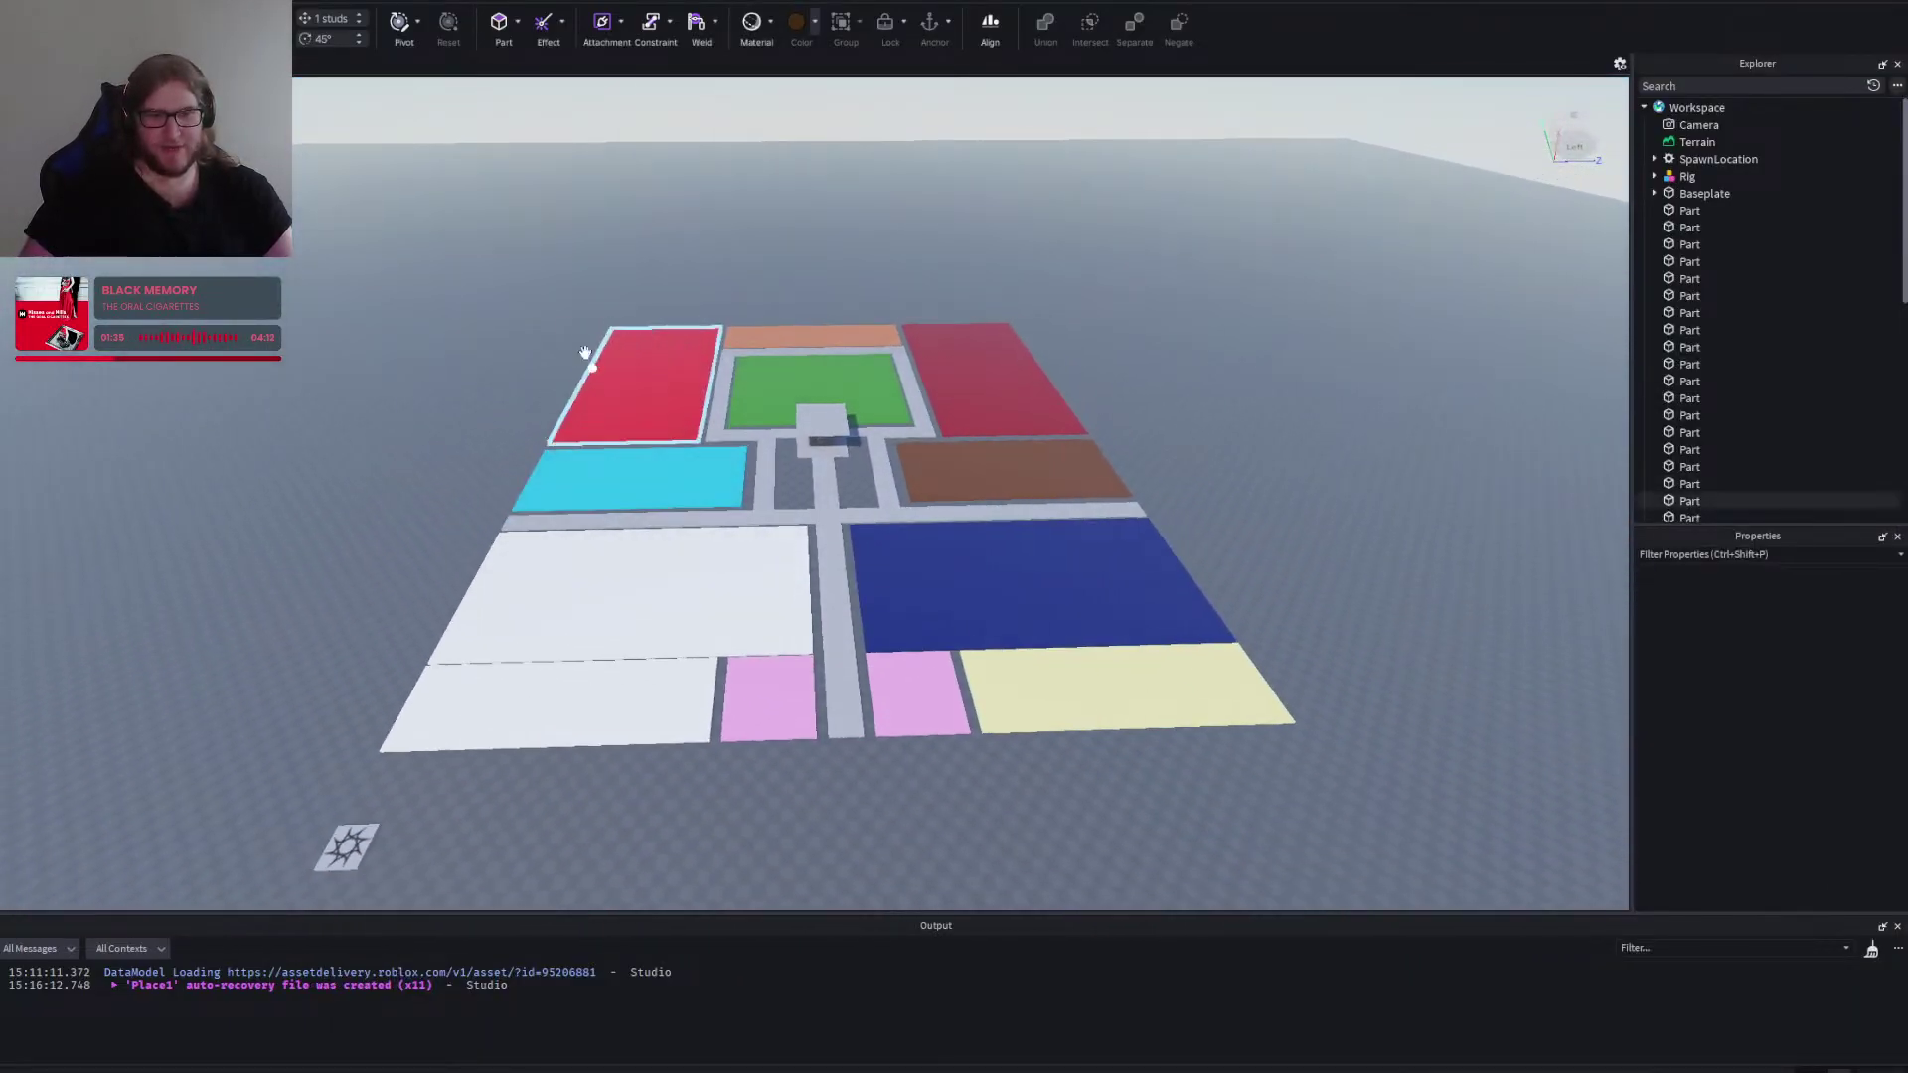
Raise all the coloured map parts and corridors together, well above the baseplate.
drag(417, 208, 1343, 773)
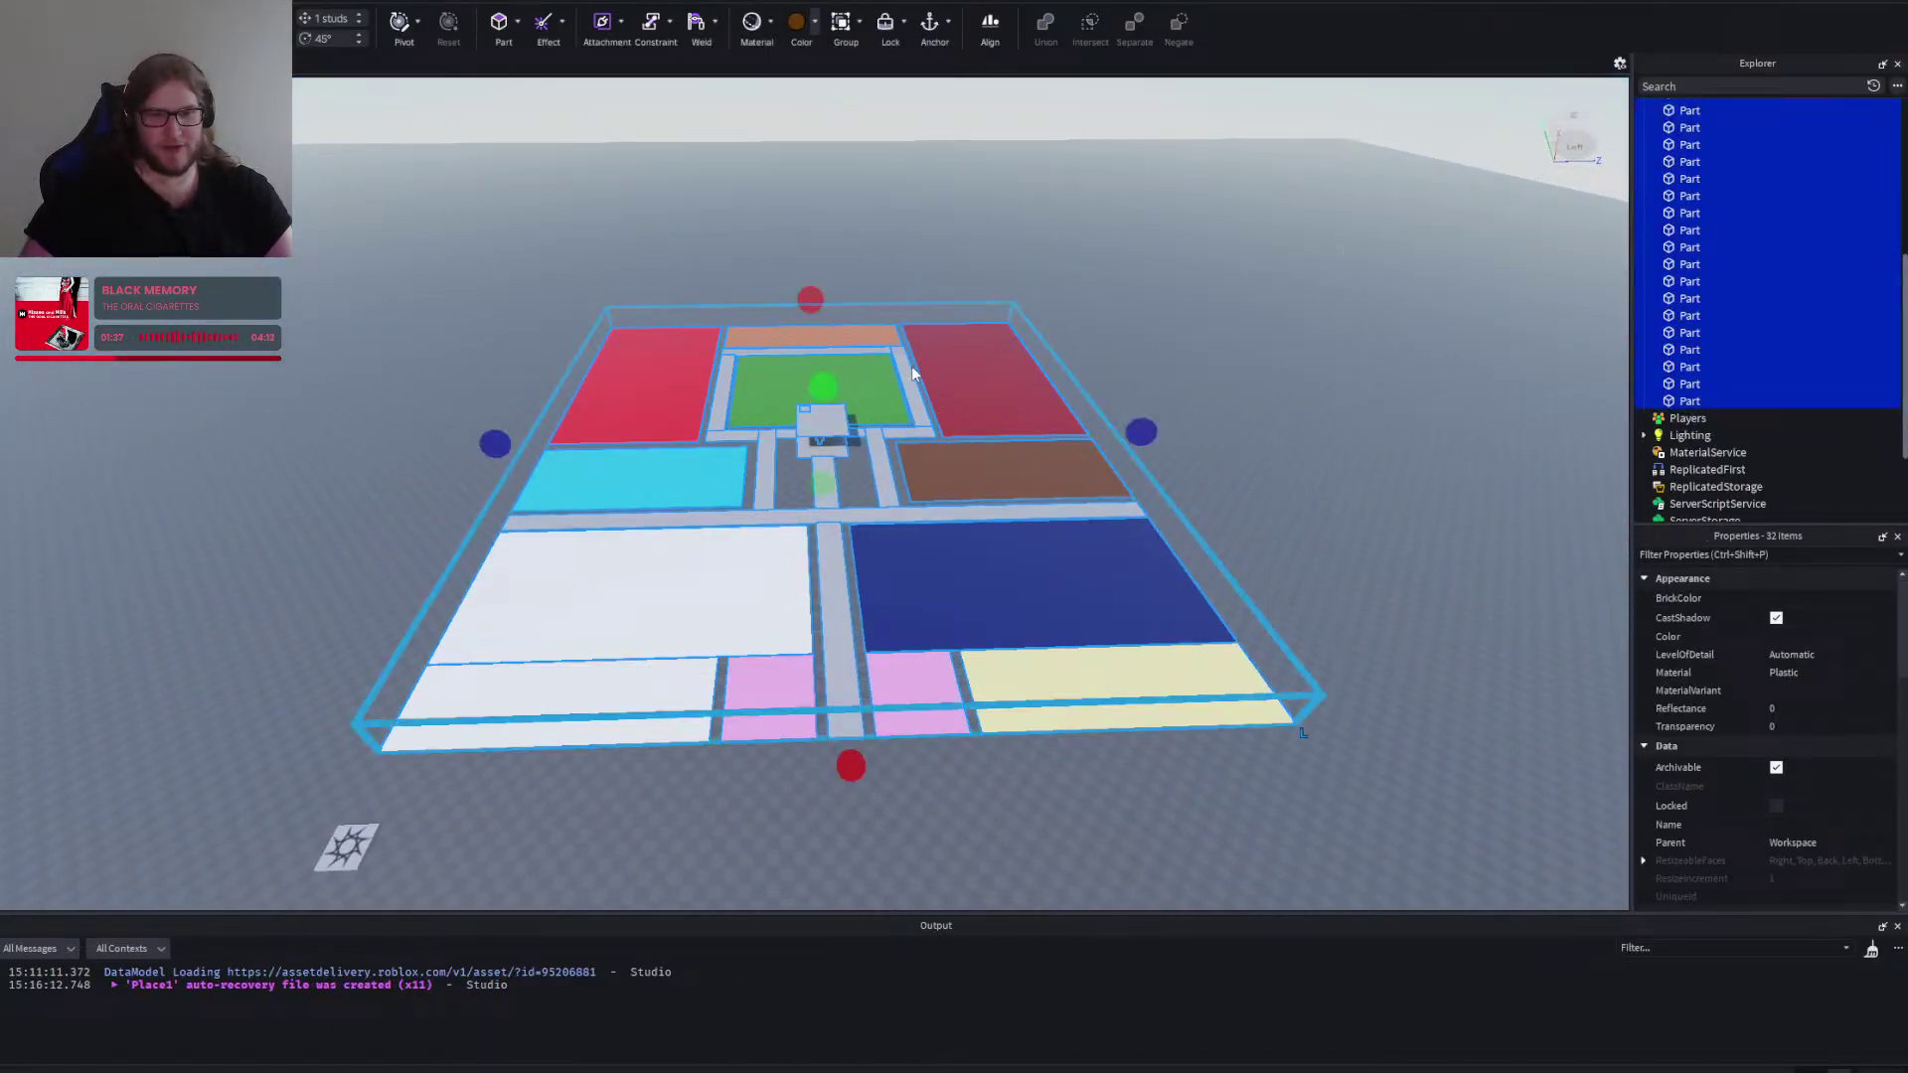
key(ctrl+2)
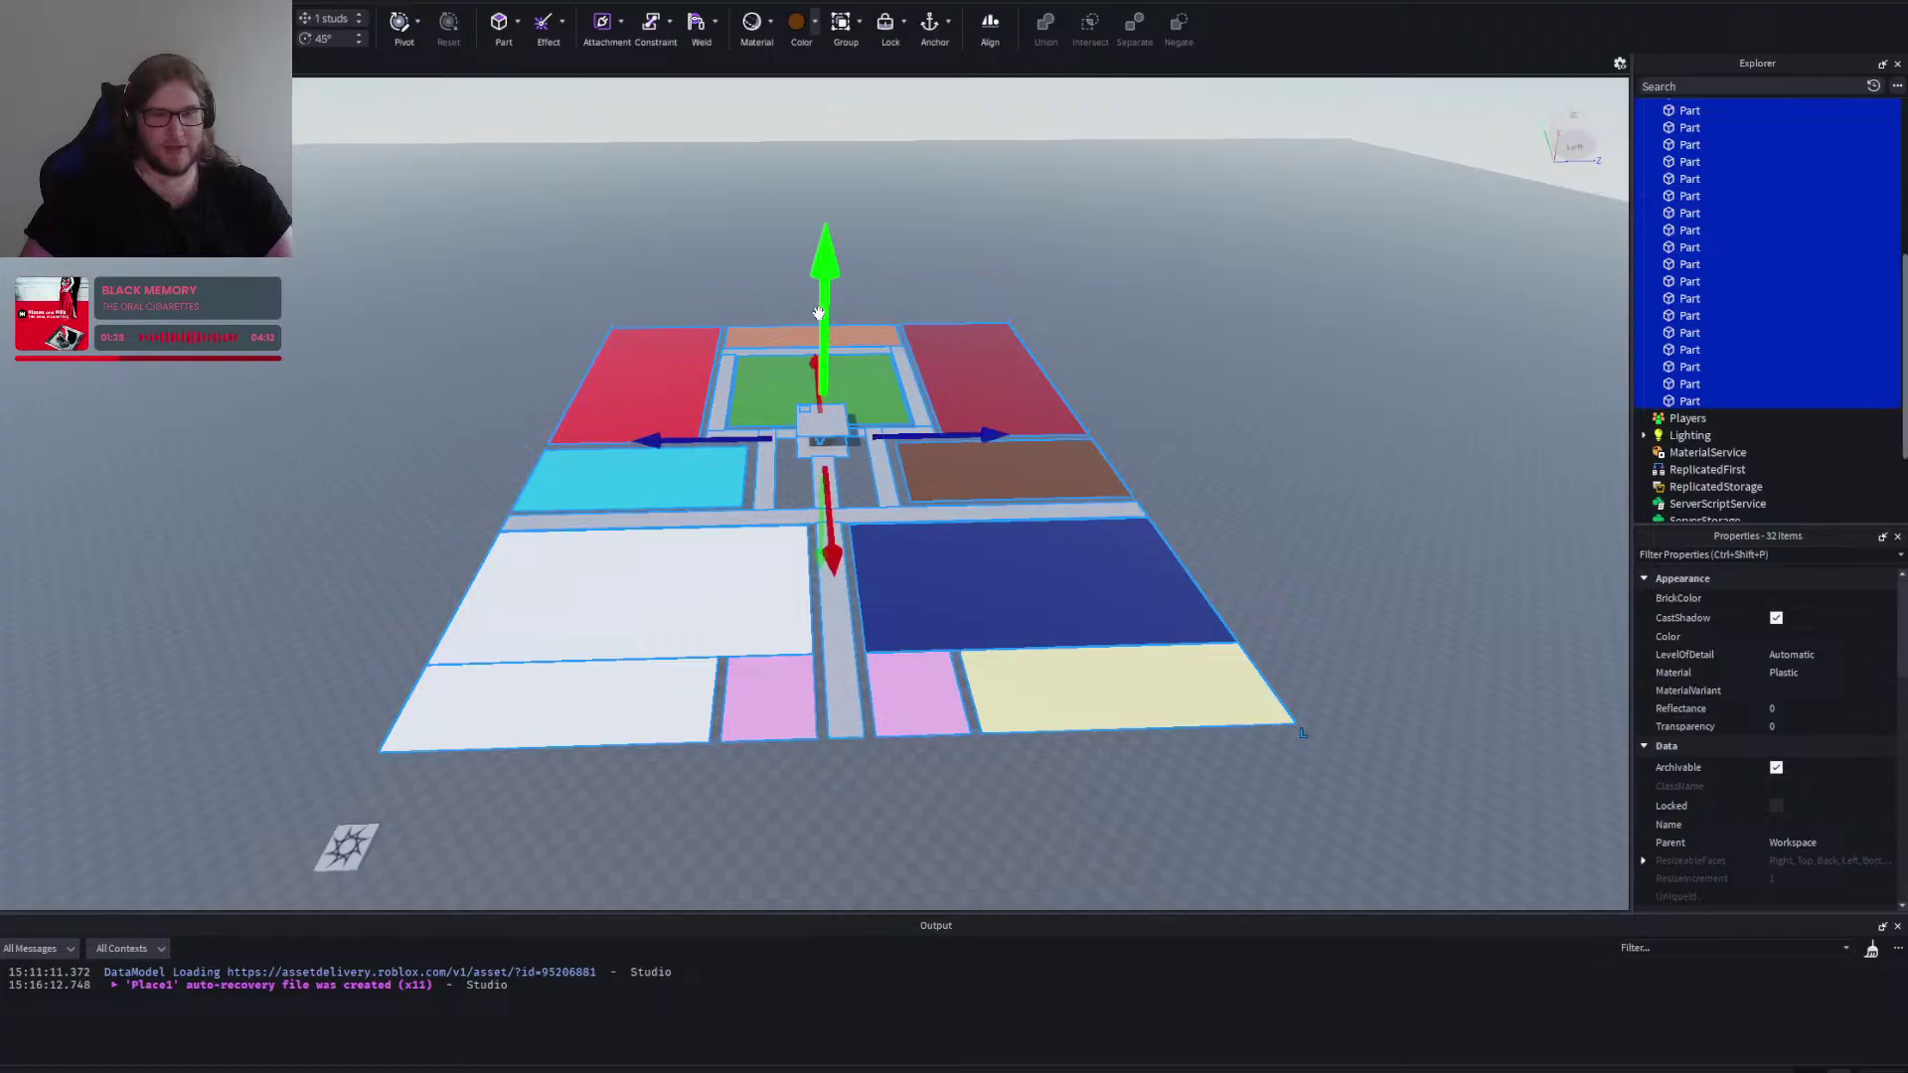
drag(827, 298, 835, 252)
click(1325, 377)
Duplicate the office floor slab and lower the copy to baseplate level beneath the raised map.
scroll(1329, 459, up, 8)
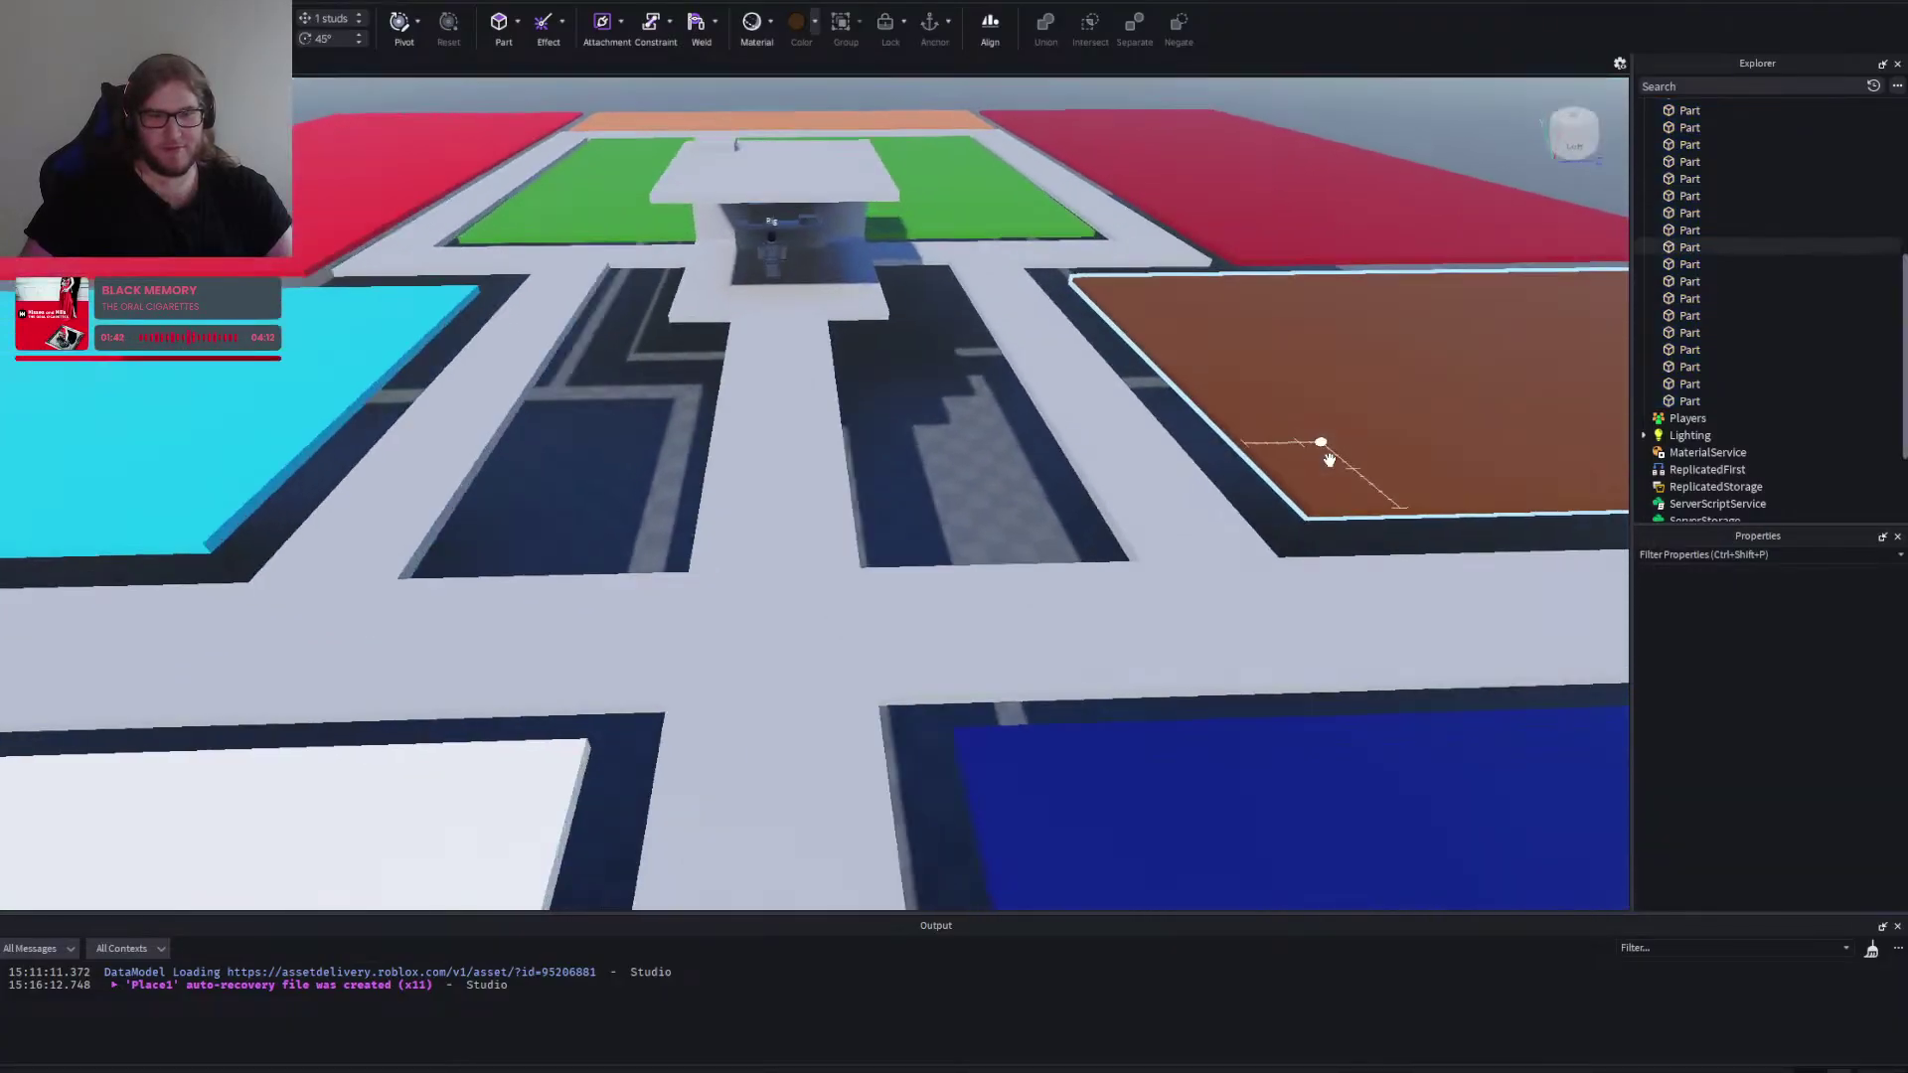
right_click(1329, 459)
key(w)
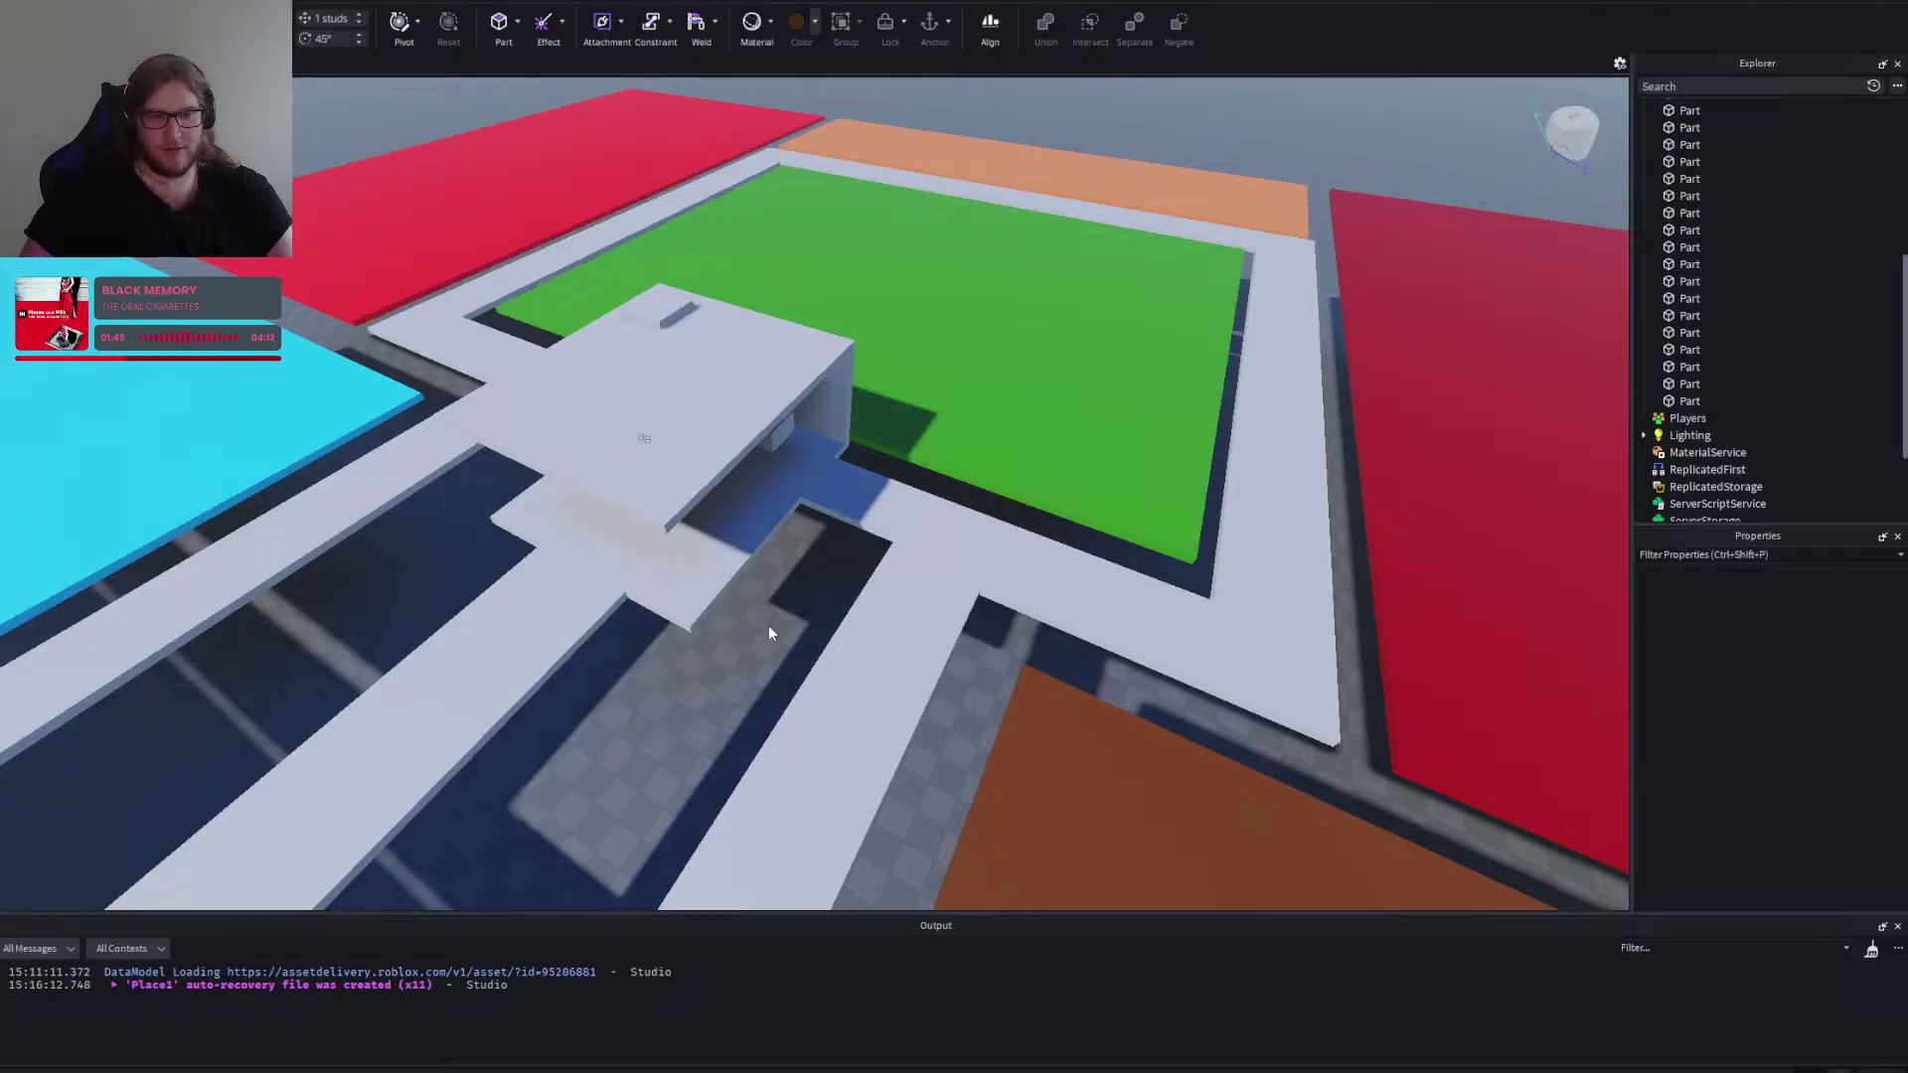
click(753, 623)
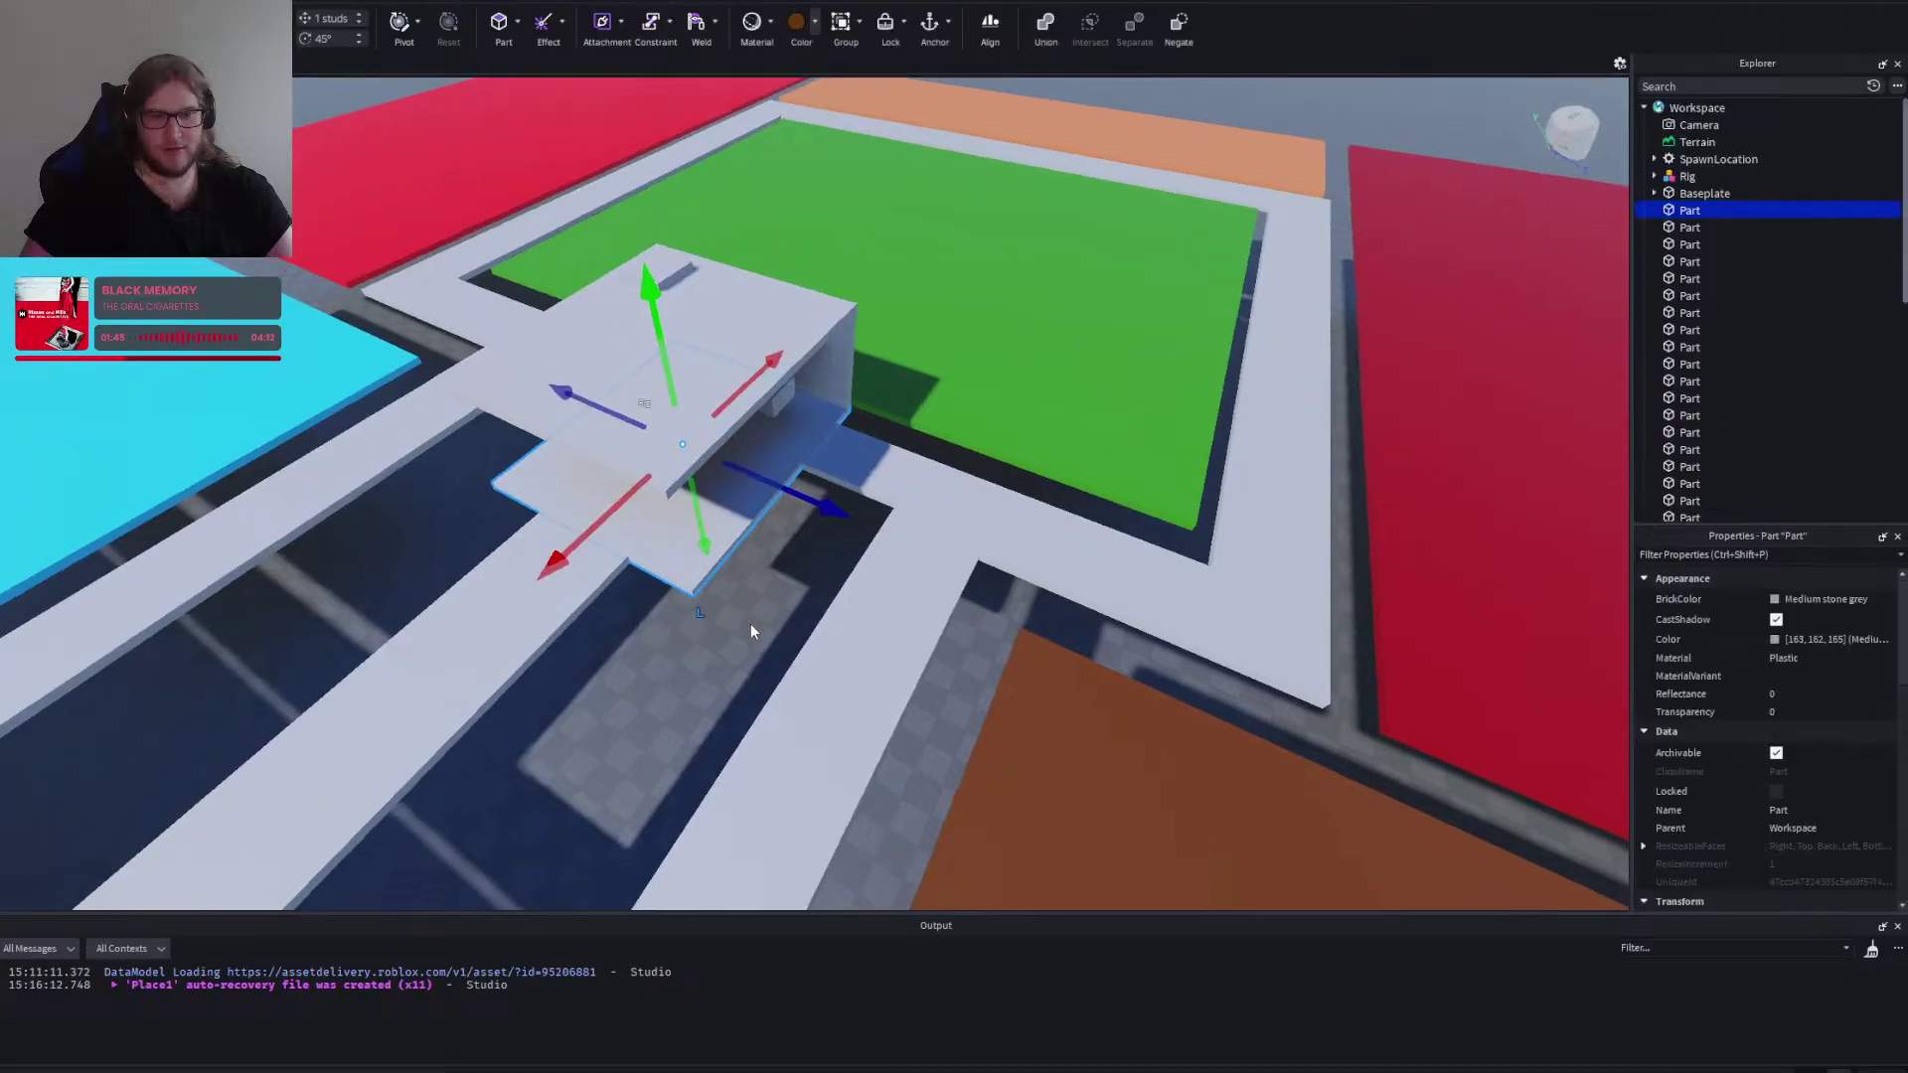
drag(868, 521, 909, 742)
key(w)
right_click(891, 750)
right_click(891, 755)
key(s)
right_click(909, 741)
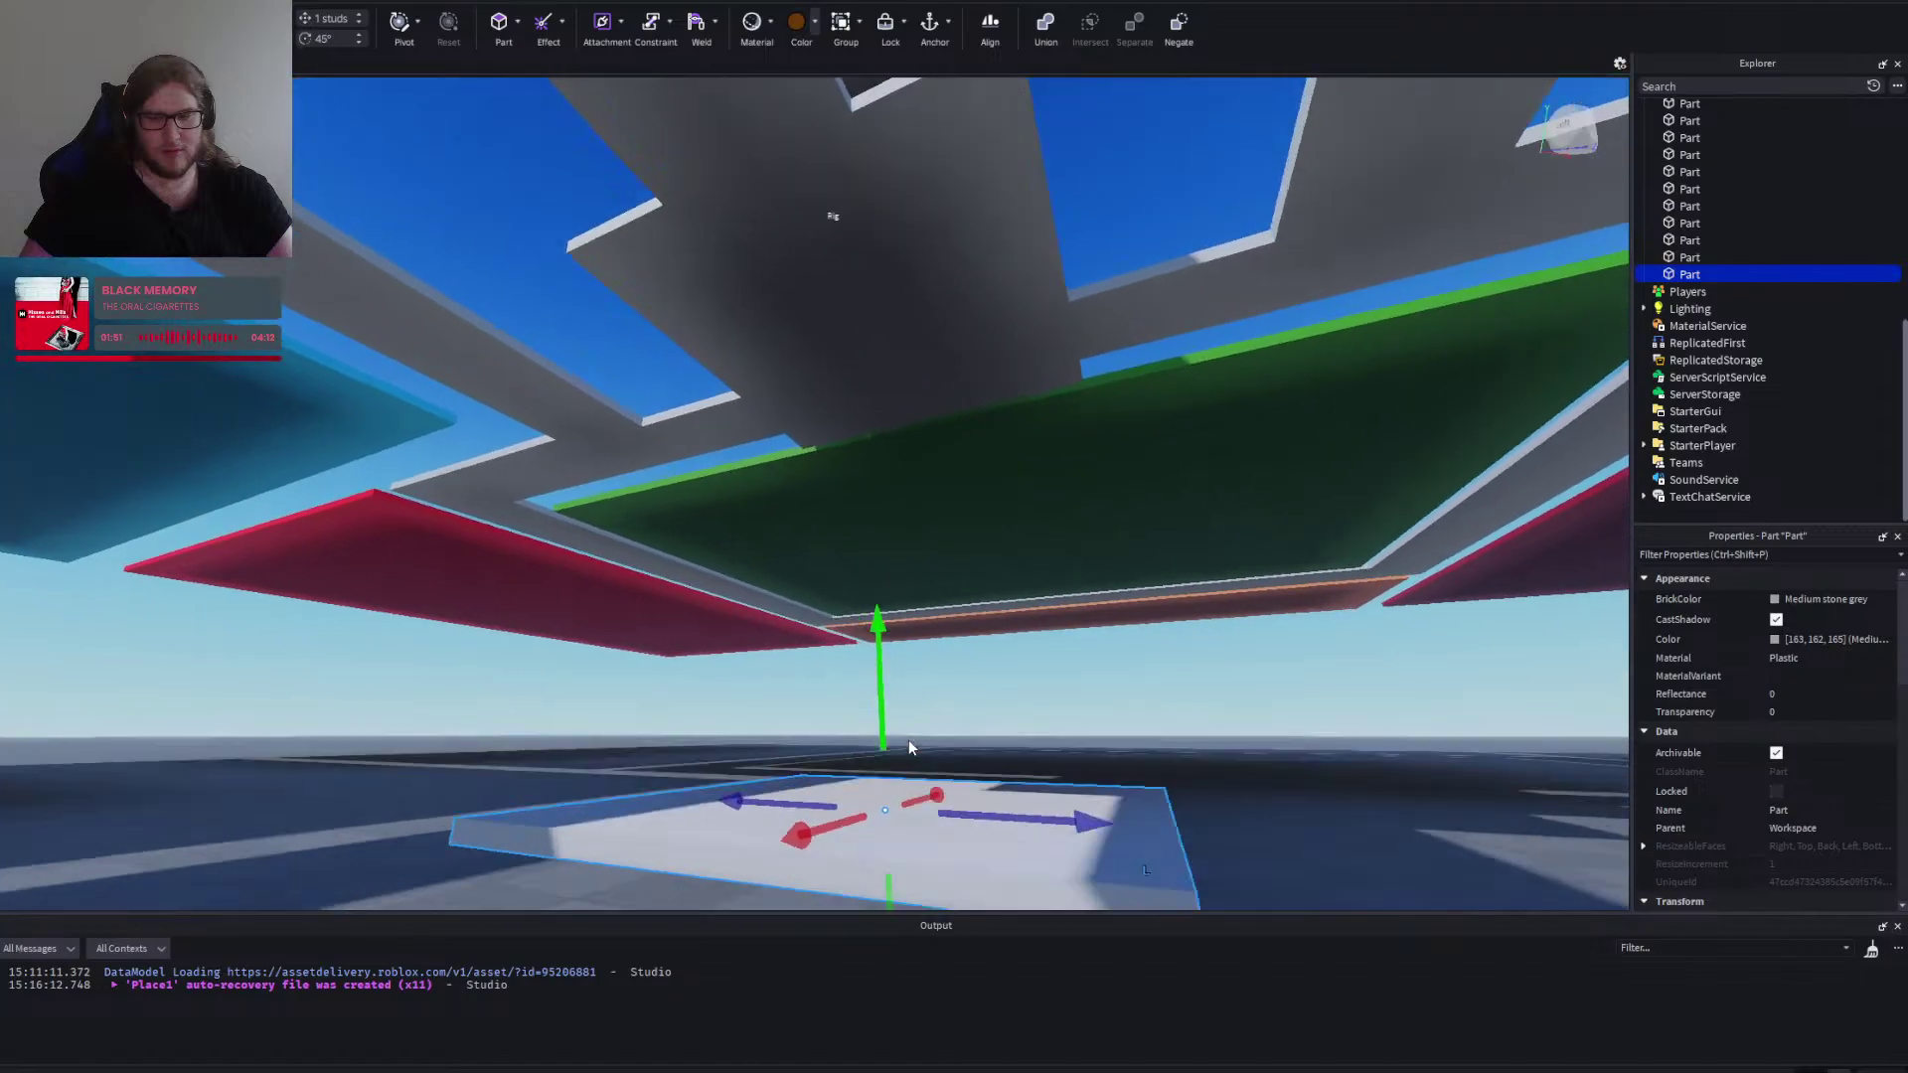
key(s)
key(w)
key(a)
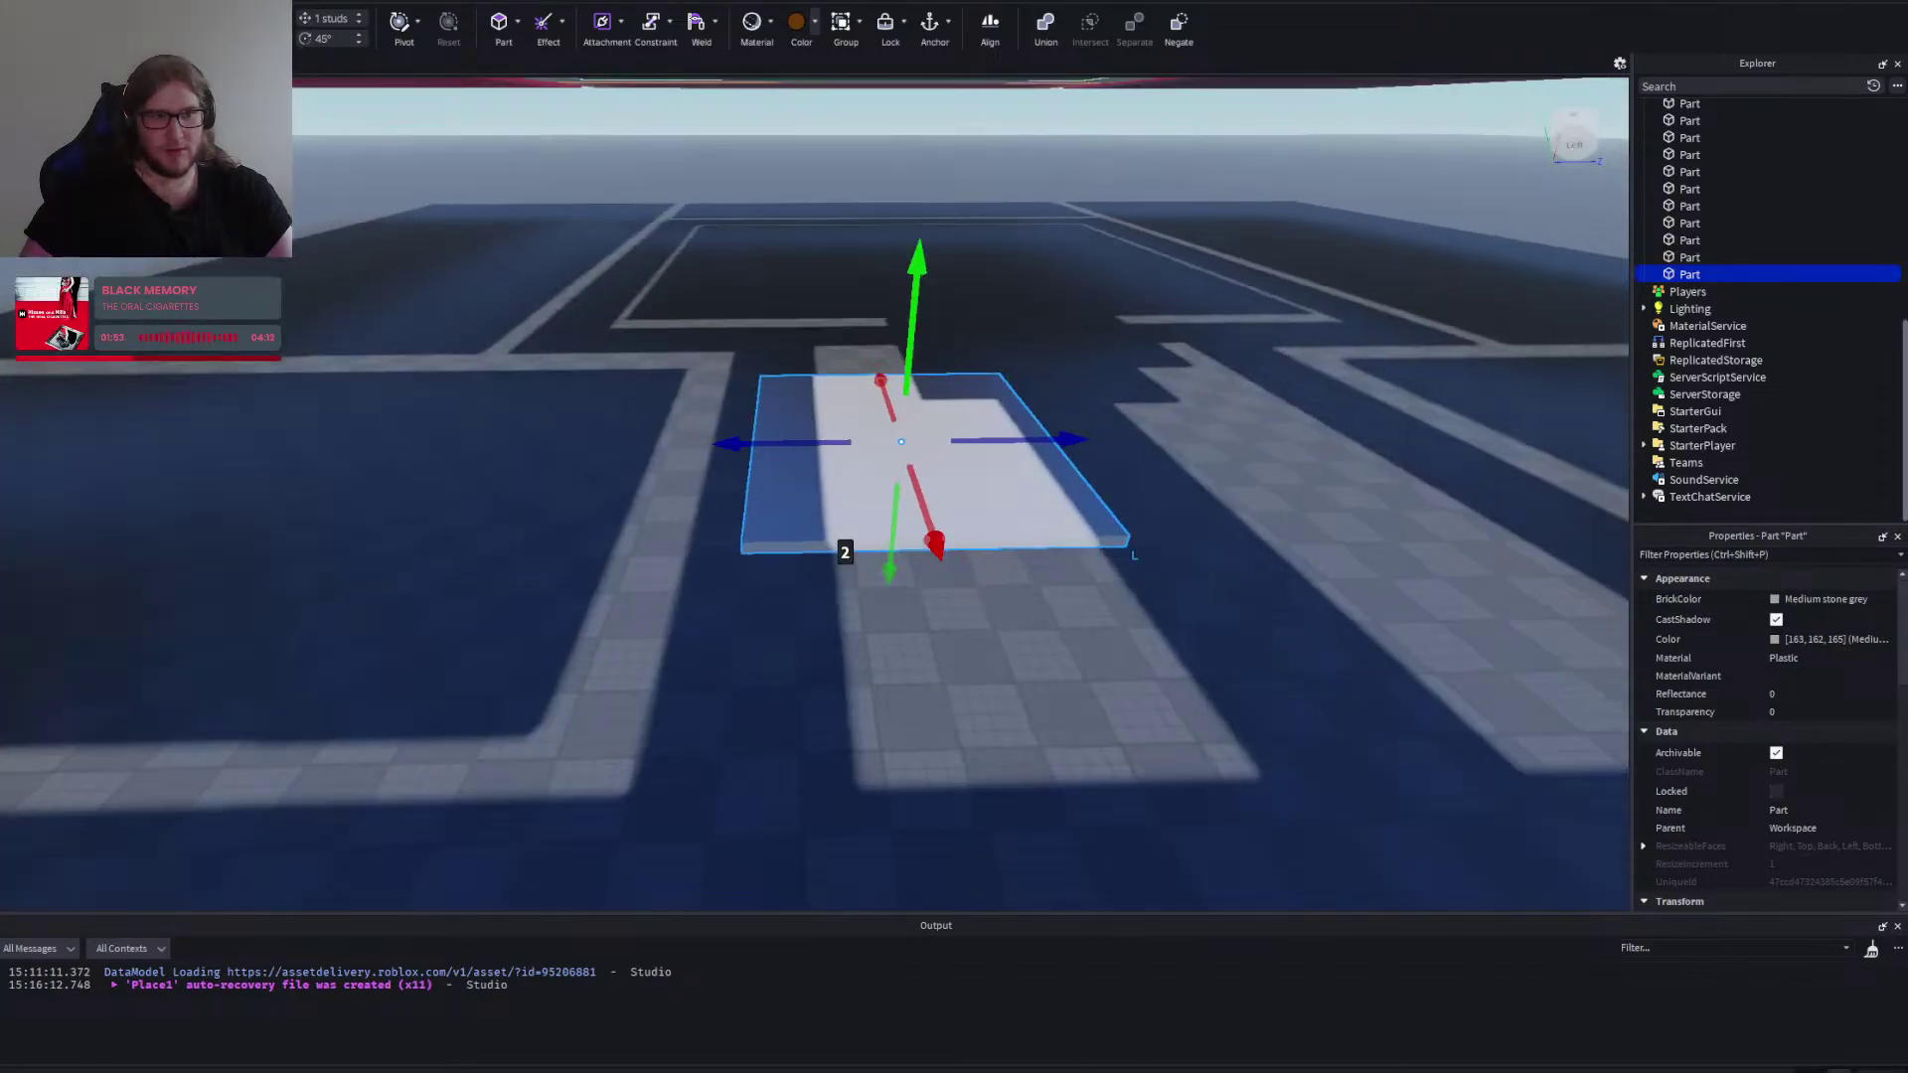
Stretch the lowered floor slab to about 48 studs long and adjust its width.
key(d)
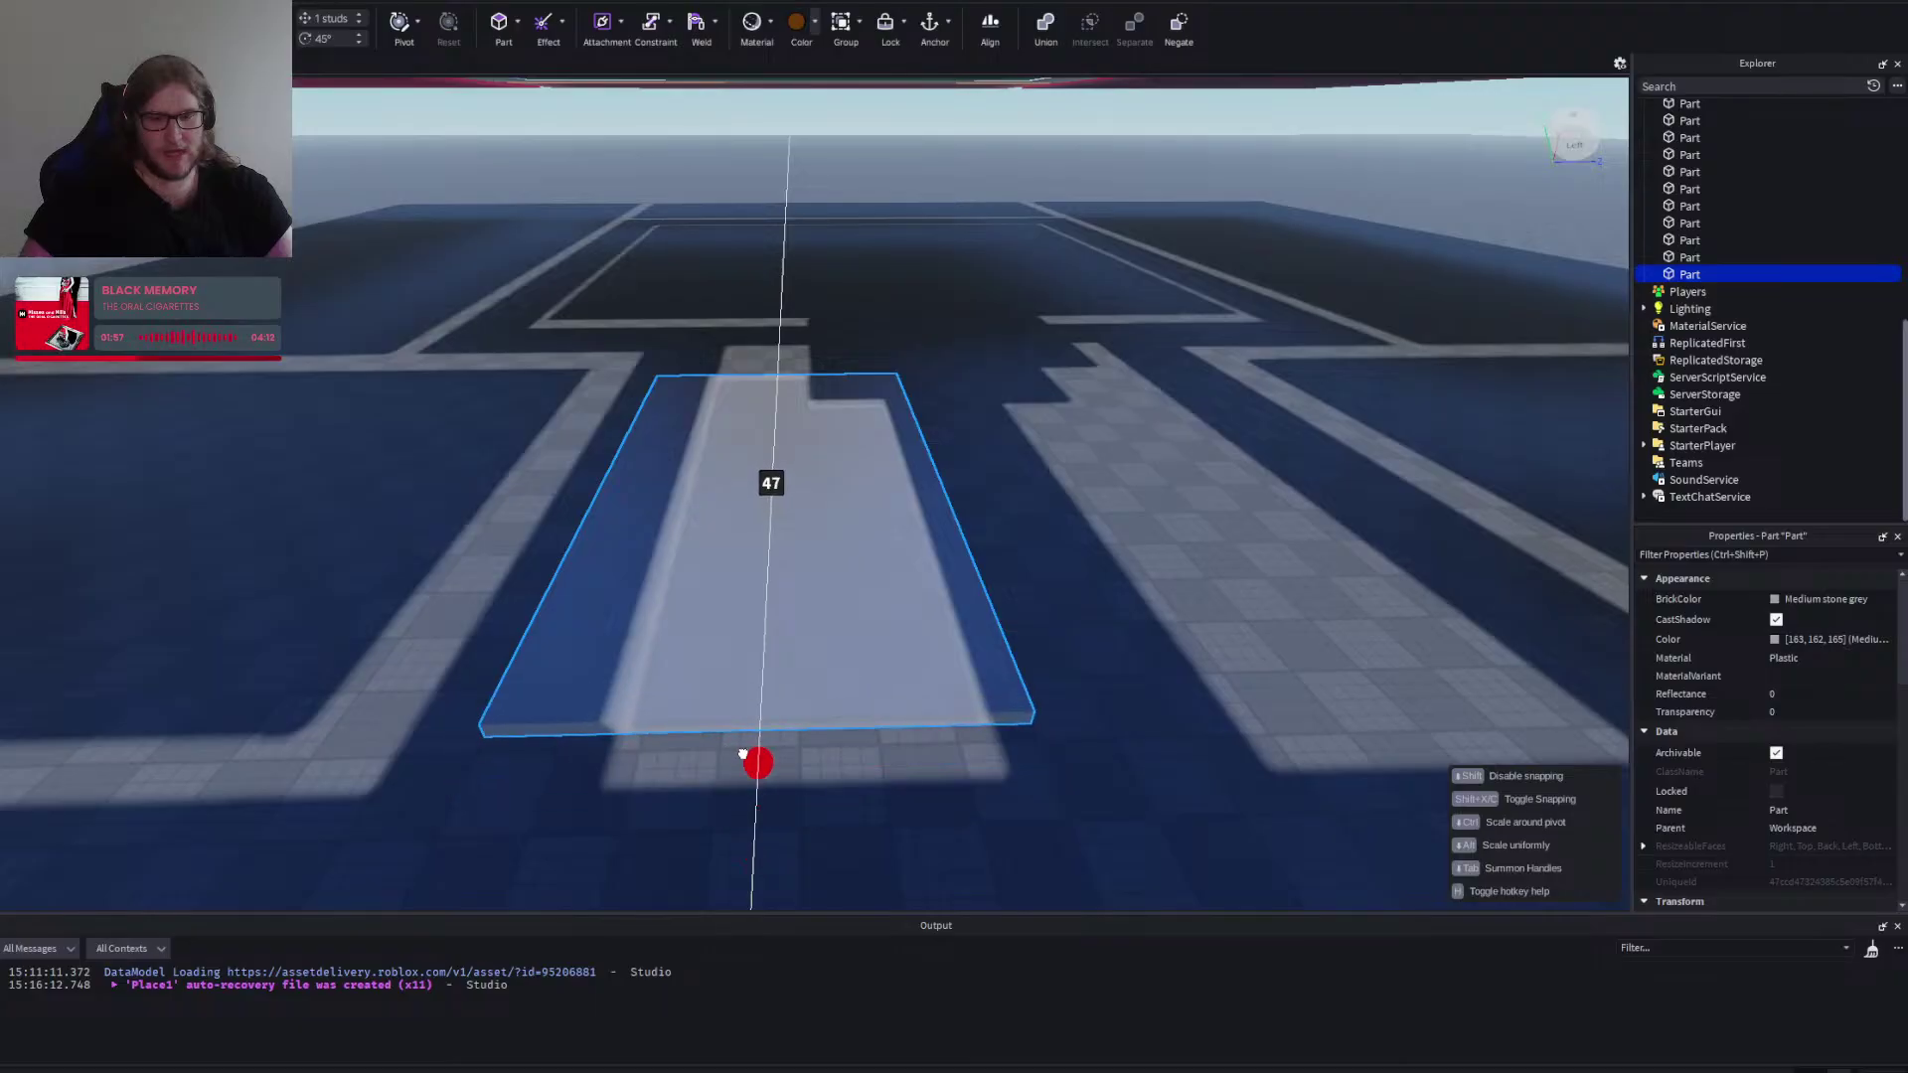
key(d)
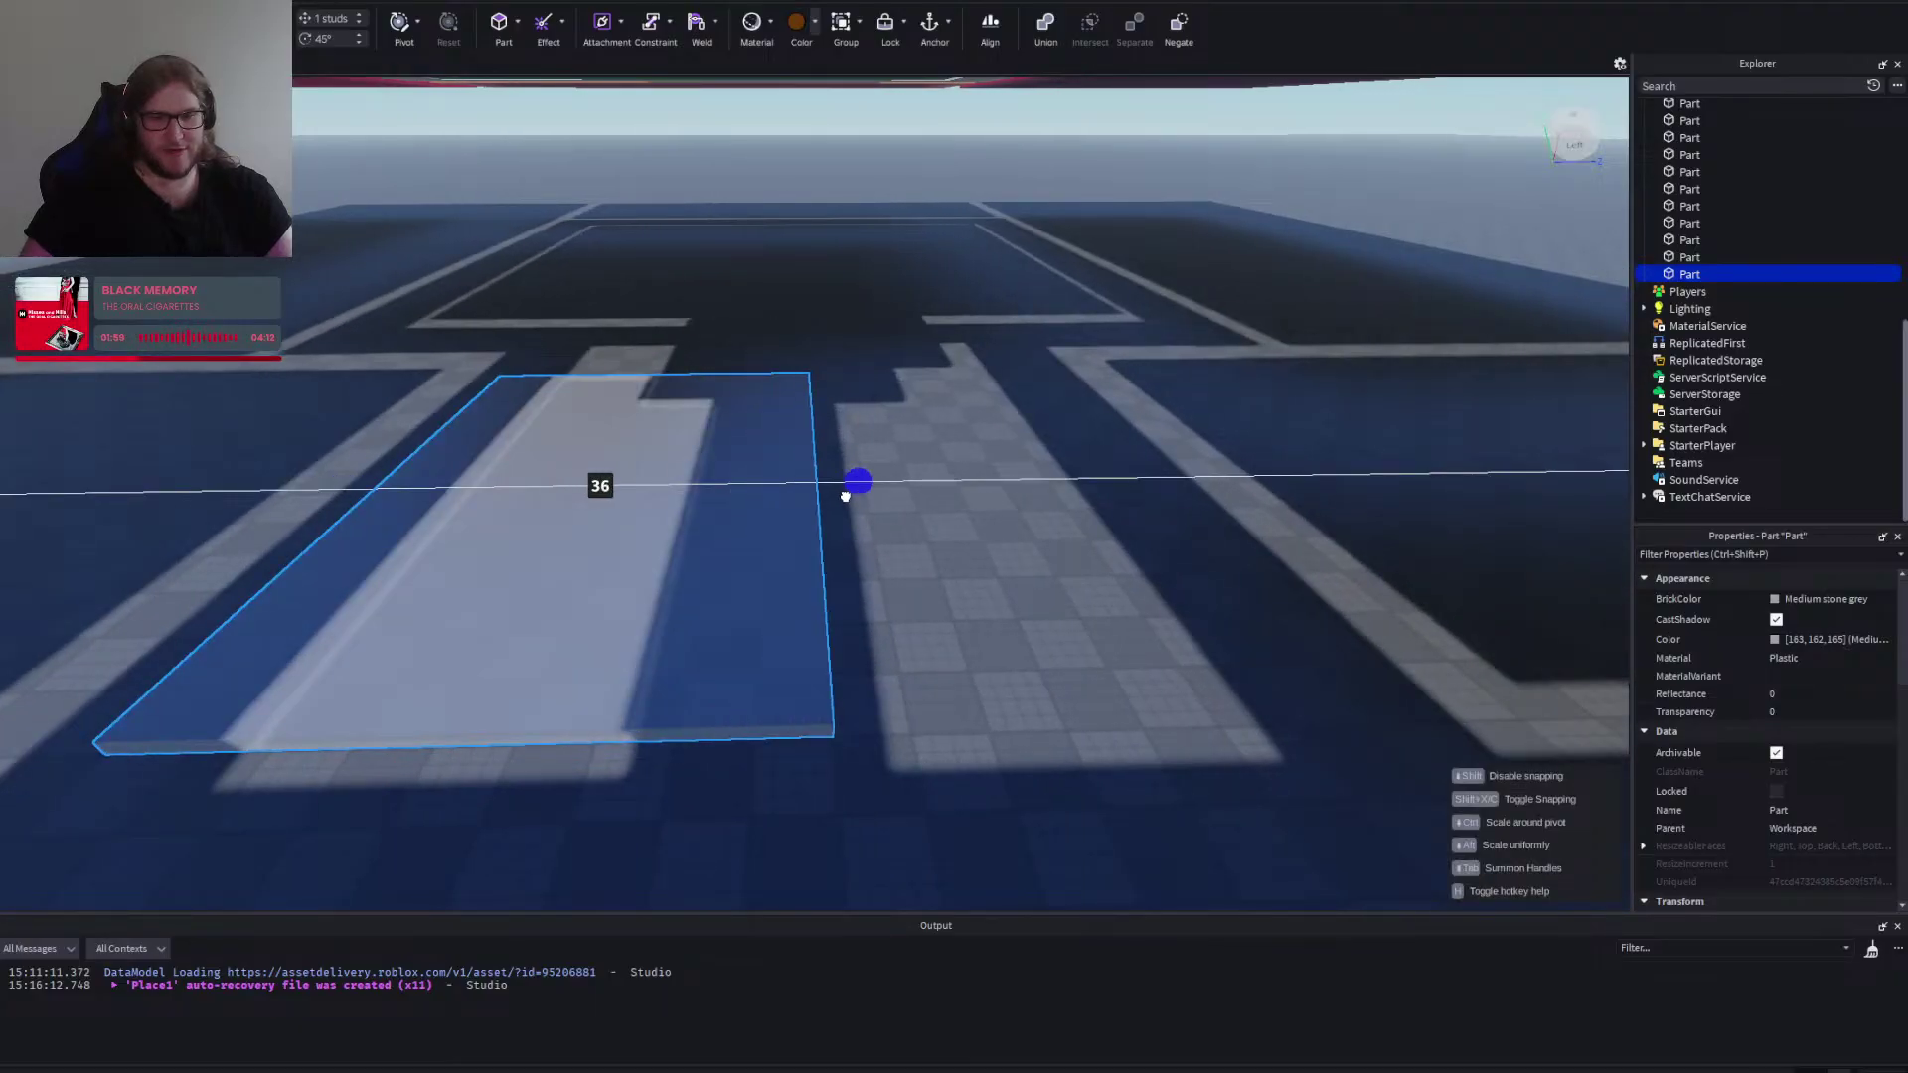
key(a)
key(ctrl+z)
key(d)
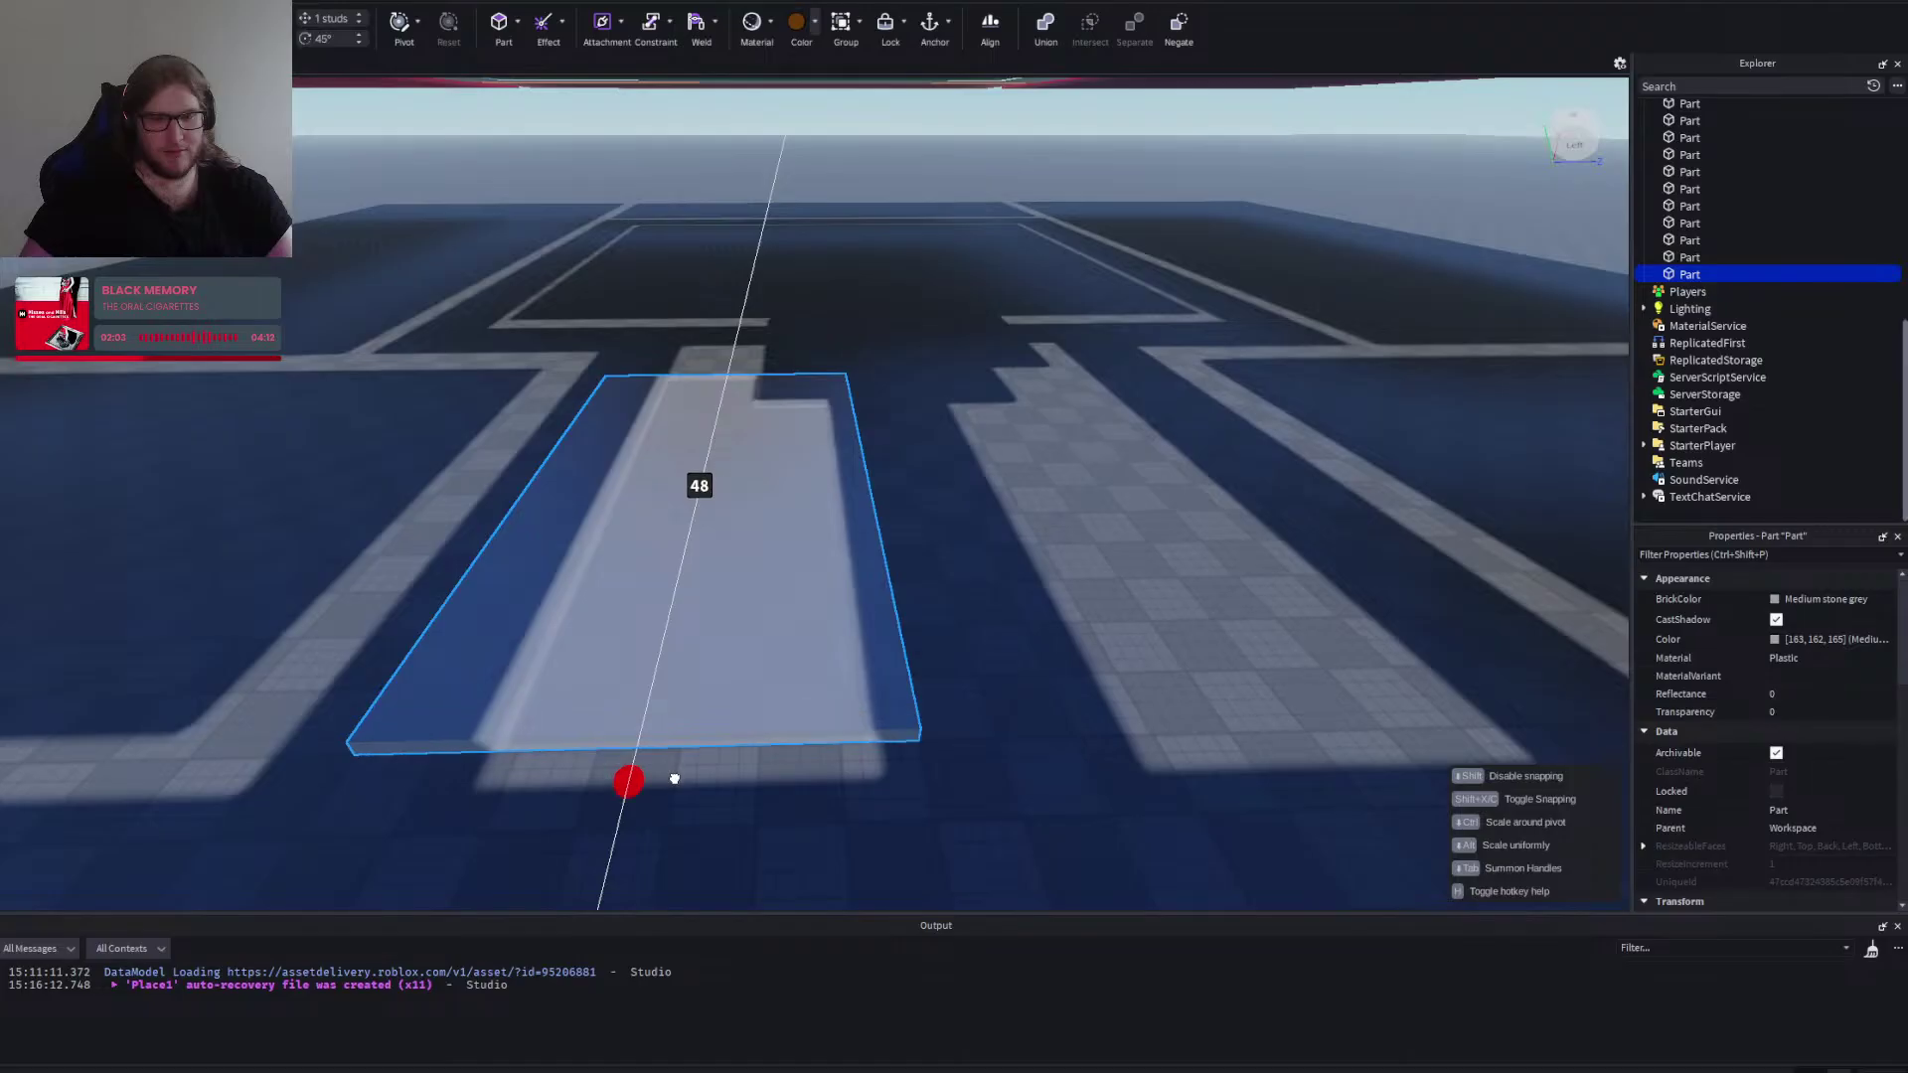
key(d)
mouse_move(791, 484)
mouse_down()
mouse_move(890, 516)
mouse_move(792, 506)
mouse_up()
Widen the lowered slab on both sides to nearly fill the space between the two side corridors above.
key(a)
key(s)
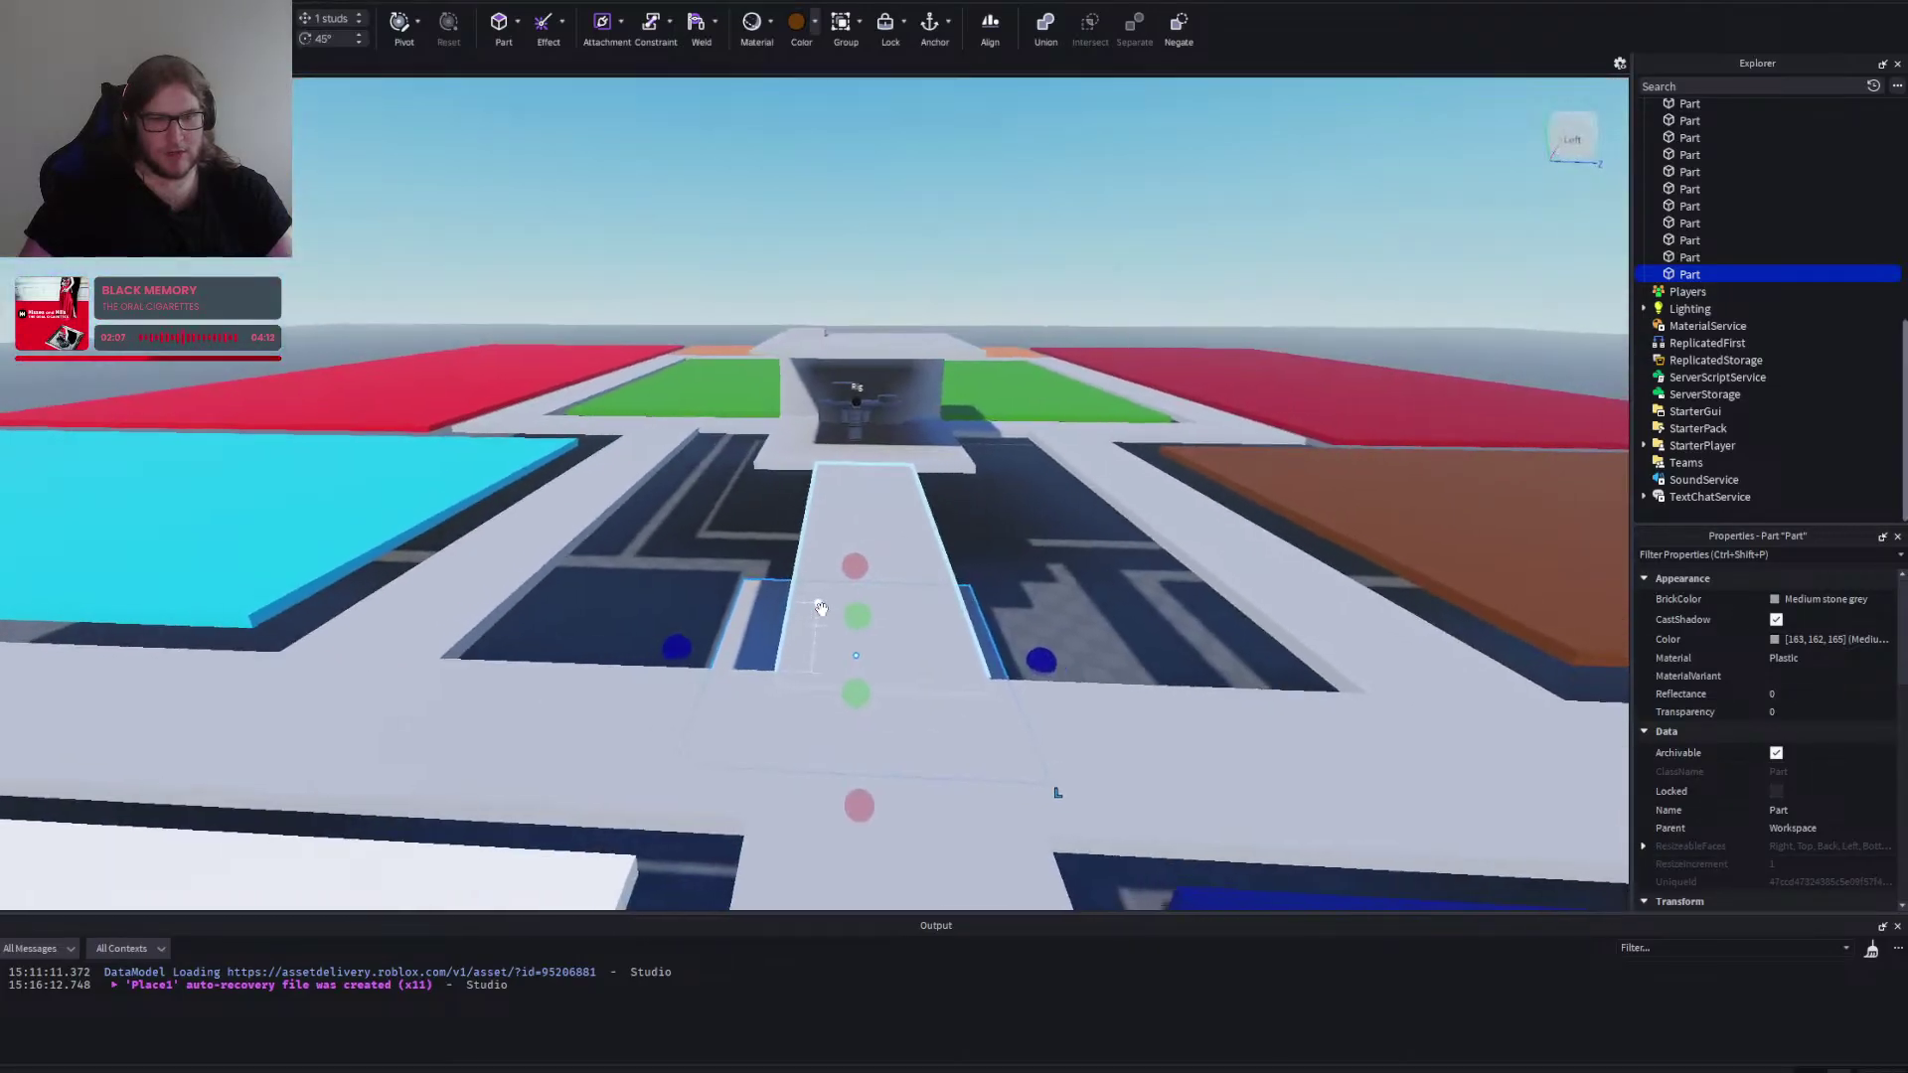
key(w)
key(s)
key(w)
key(s)
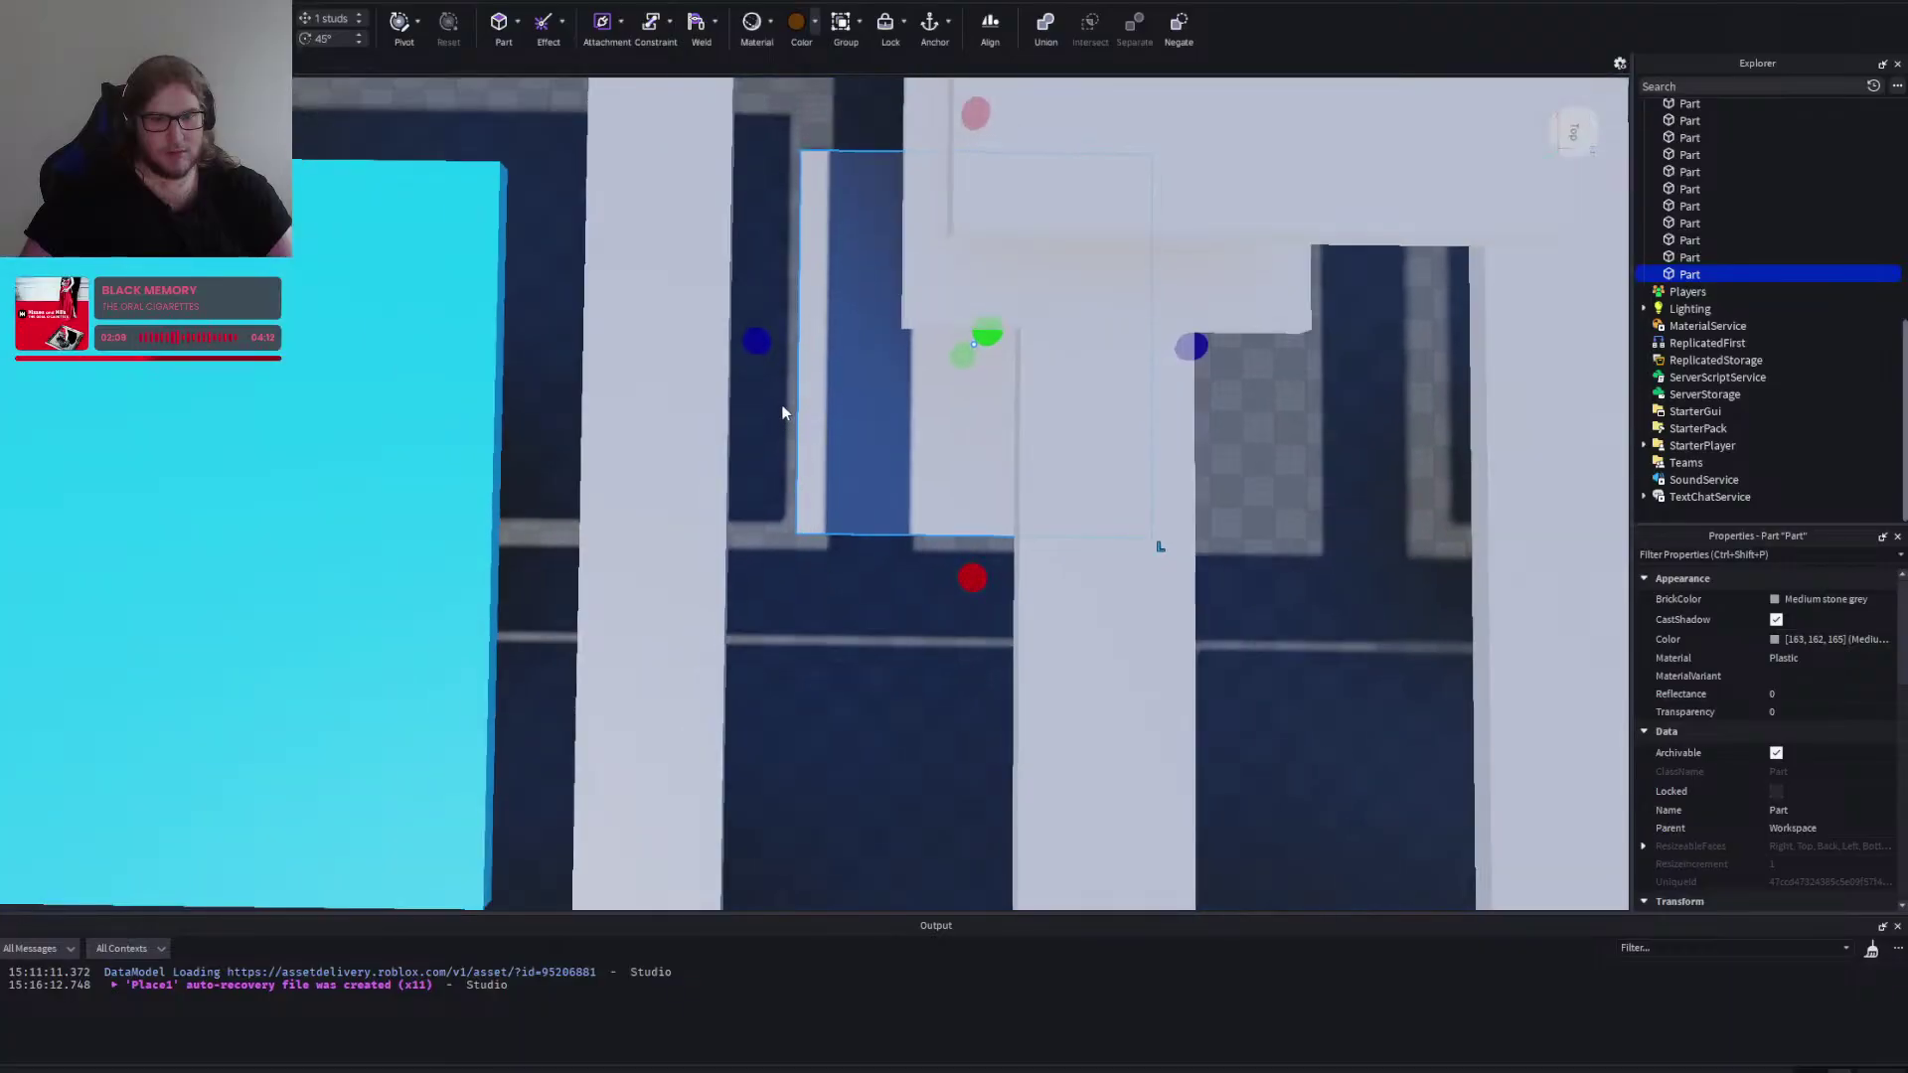
key(a)
drag(749, 361, 749, 360)
key(d)
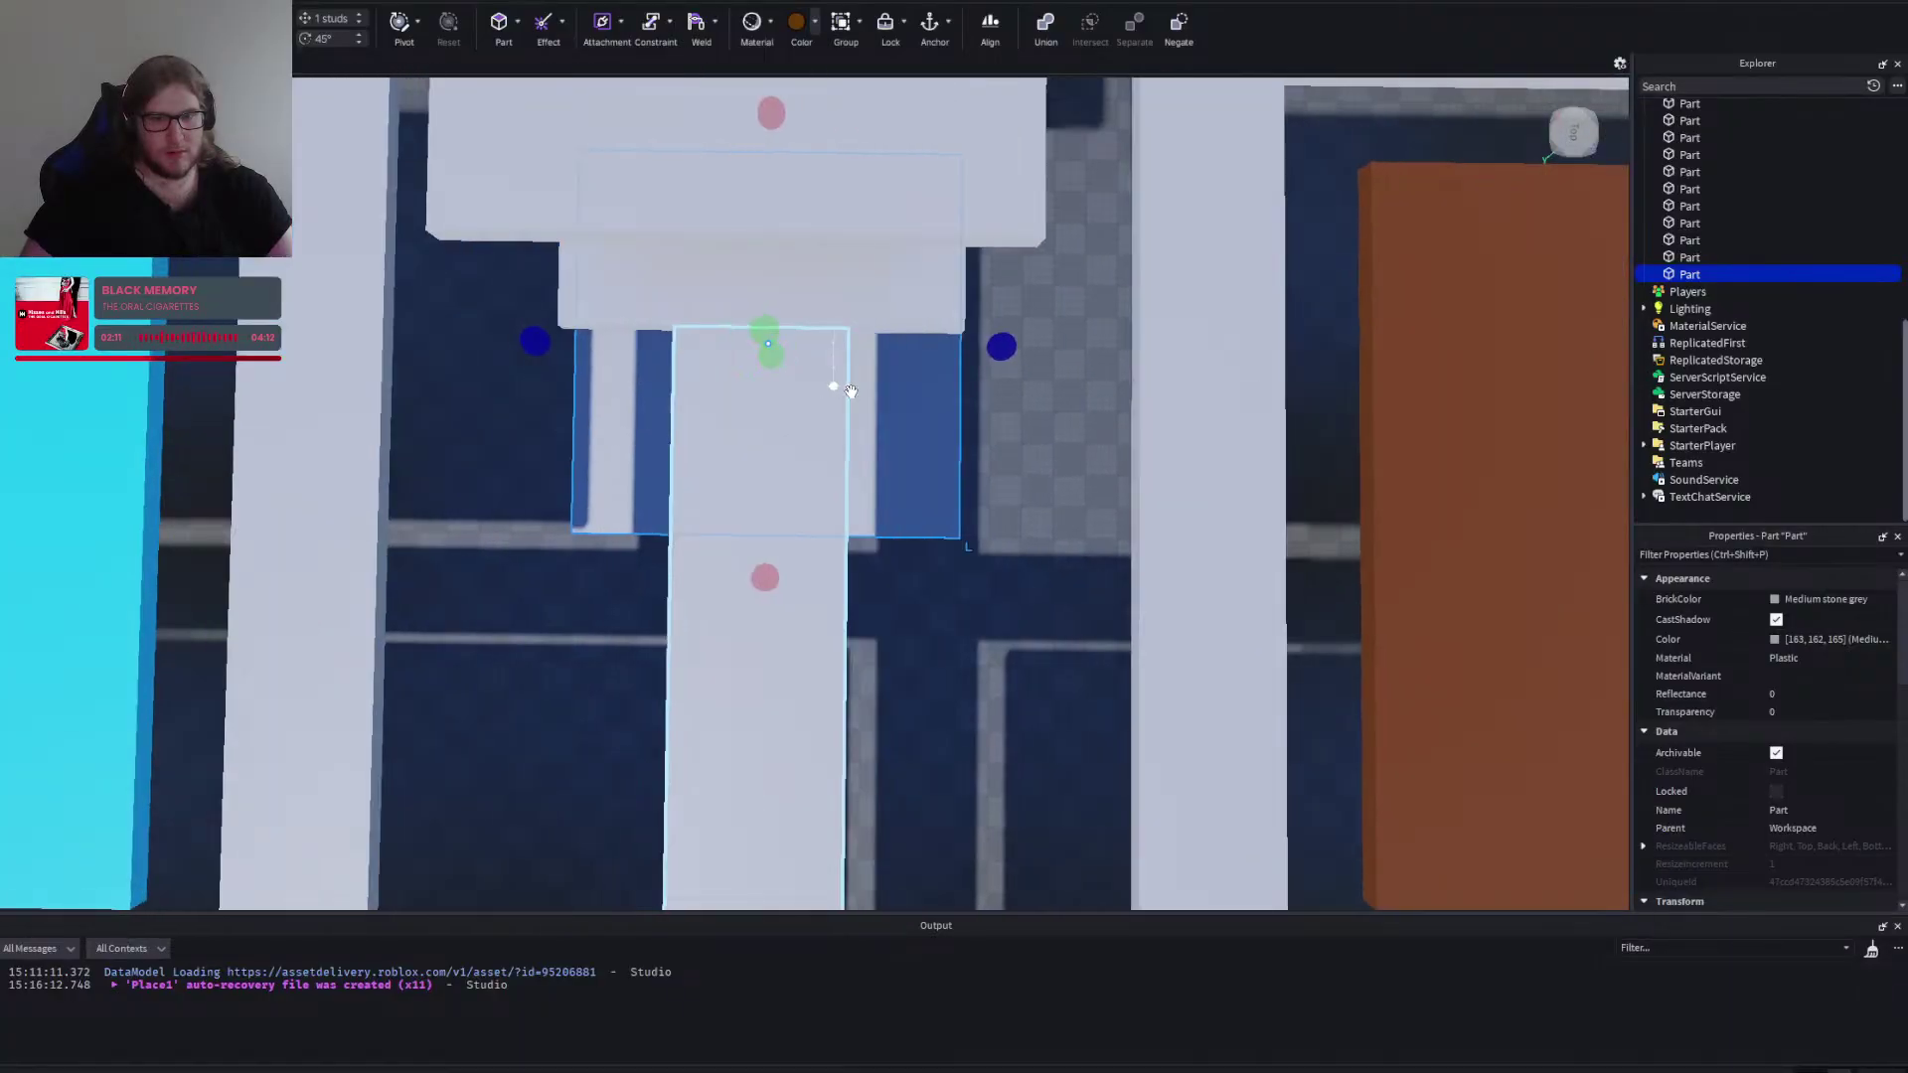
drag(957, 369, 968, 368)
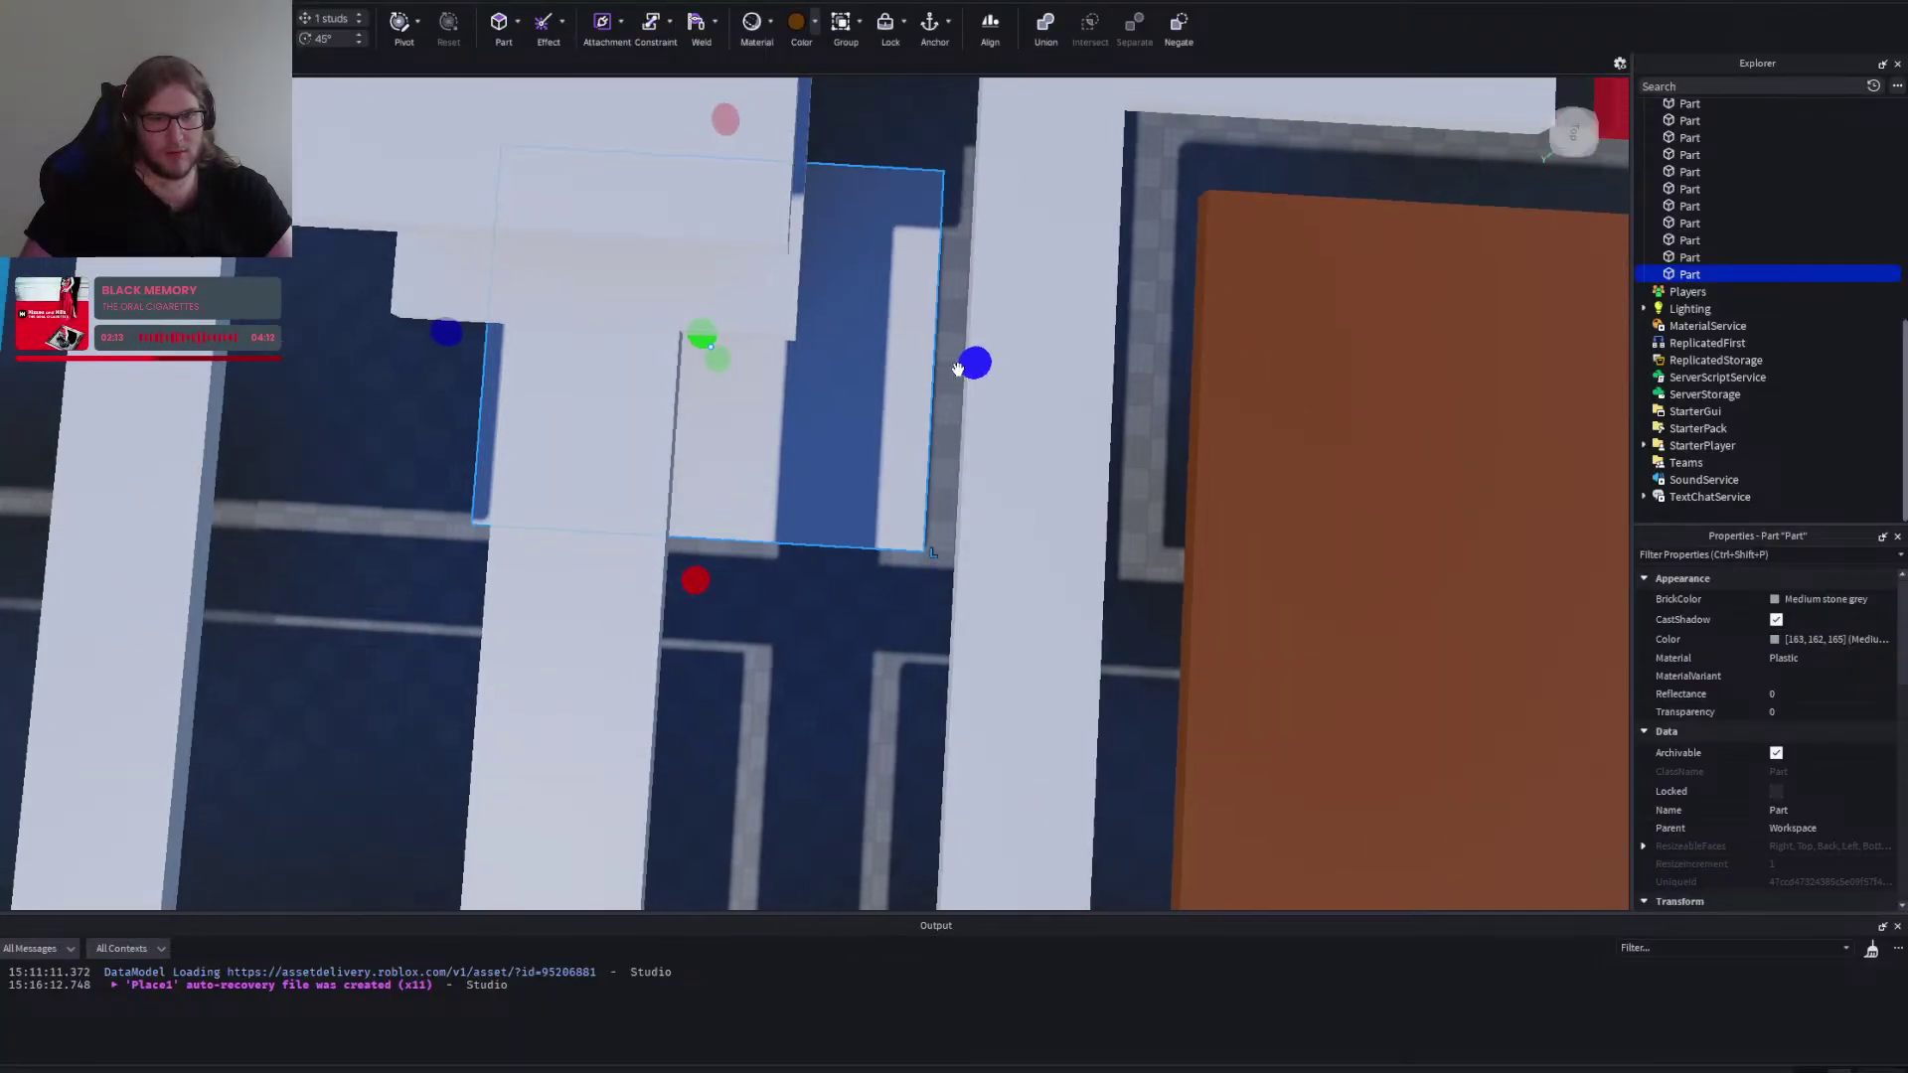
Extend the lowered slab to about 85 studs long, towards the cross corridor above.
key(s)
key(a)
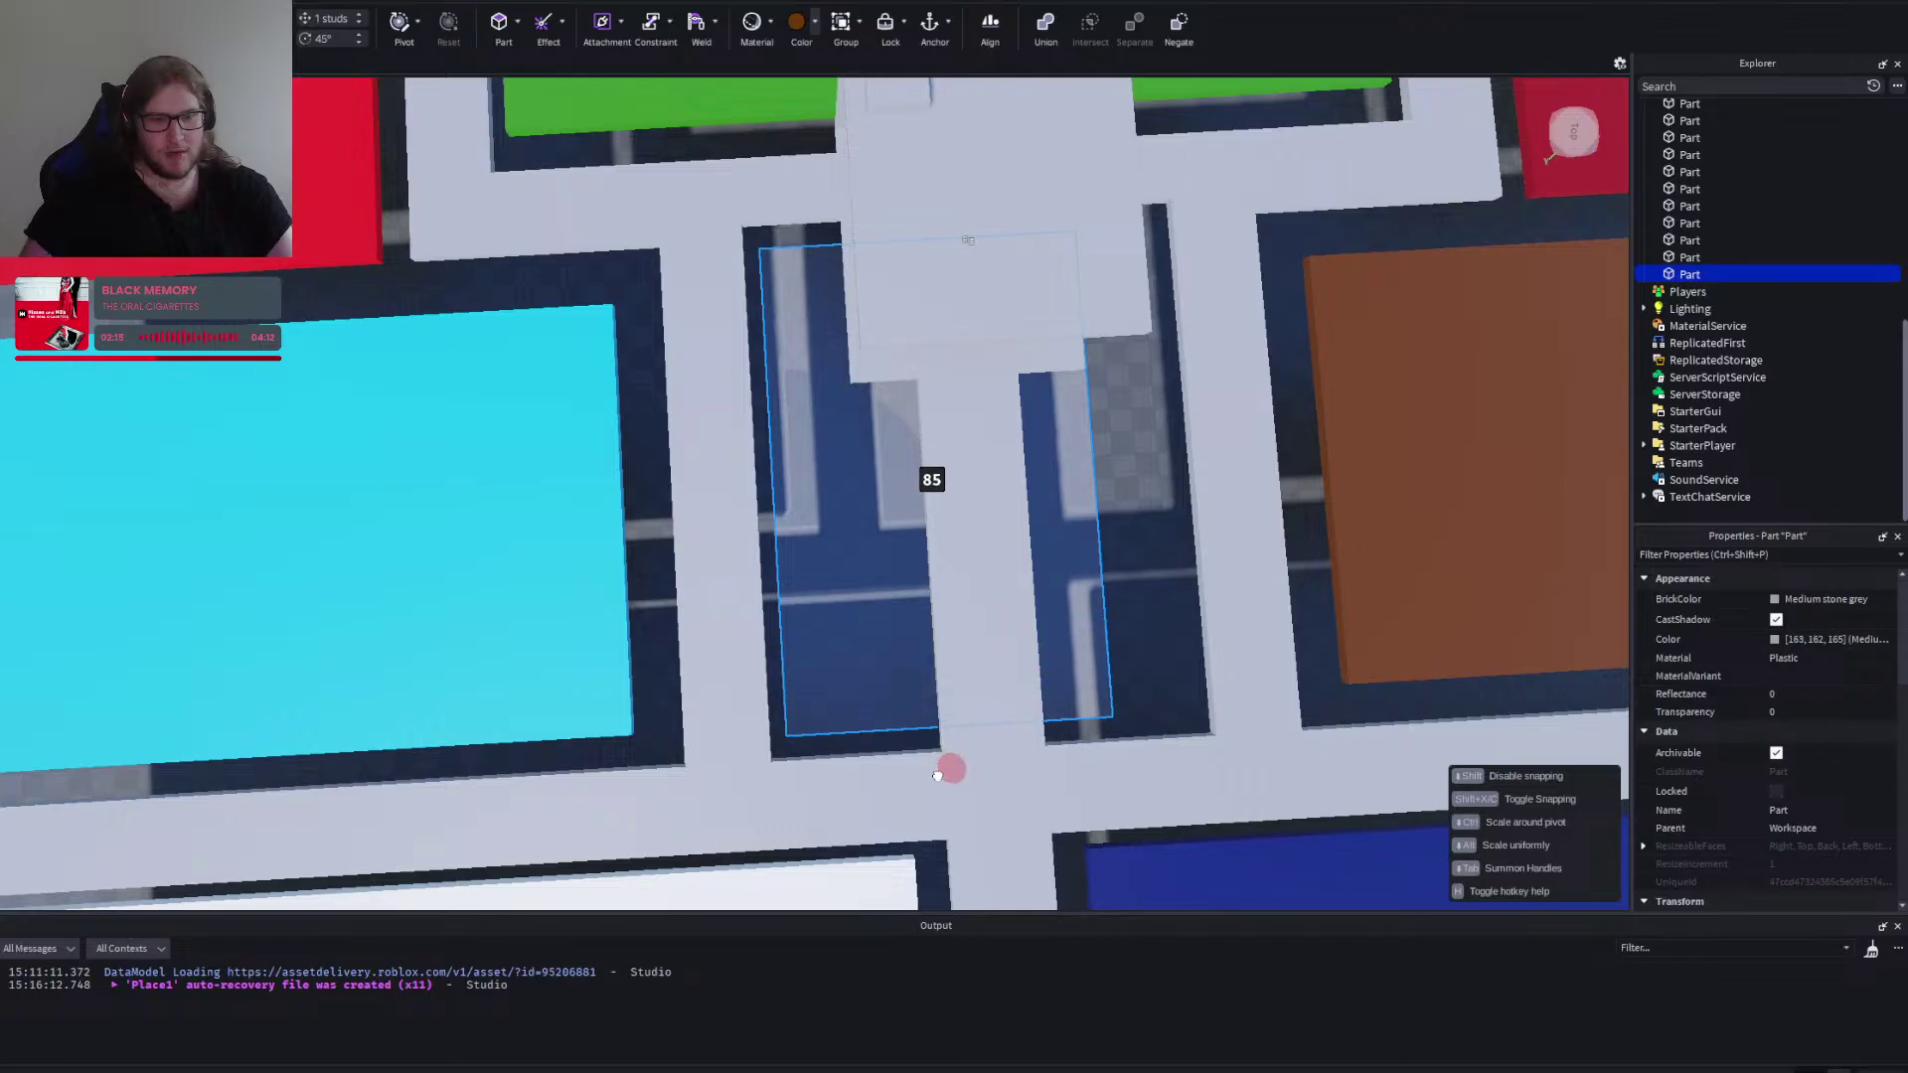
drag(942, 788, 939, 783)
Examine the enlarged lower slab from several sides and compare it with the office and corridors above.
key(w)
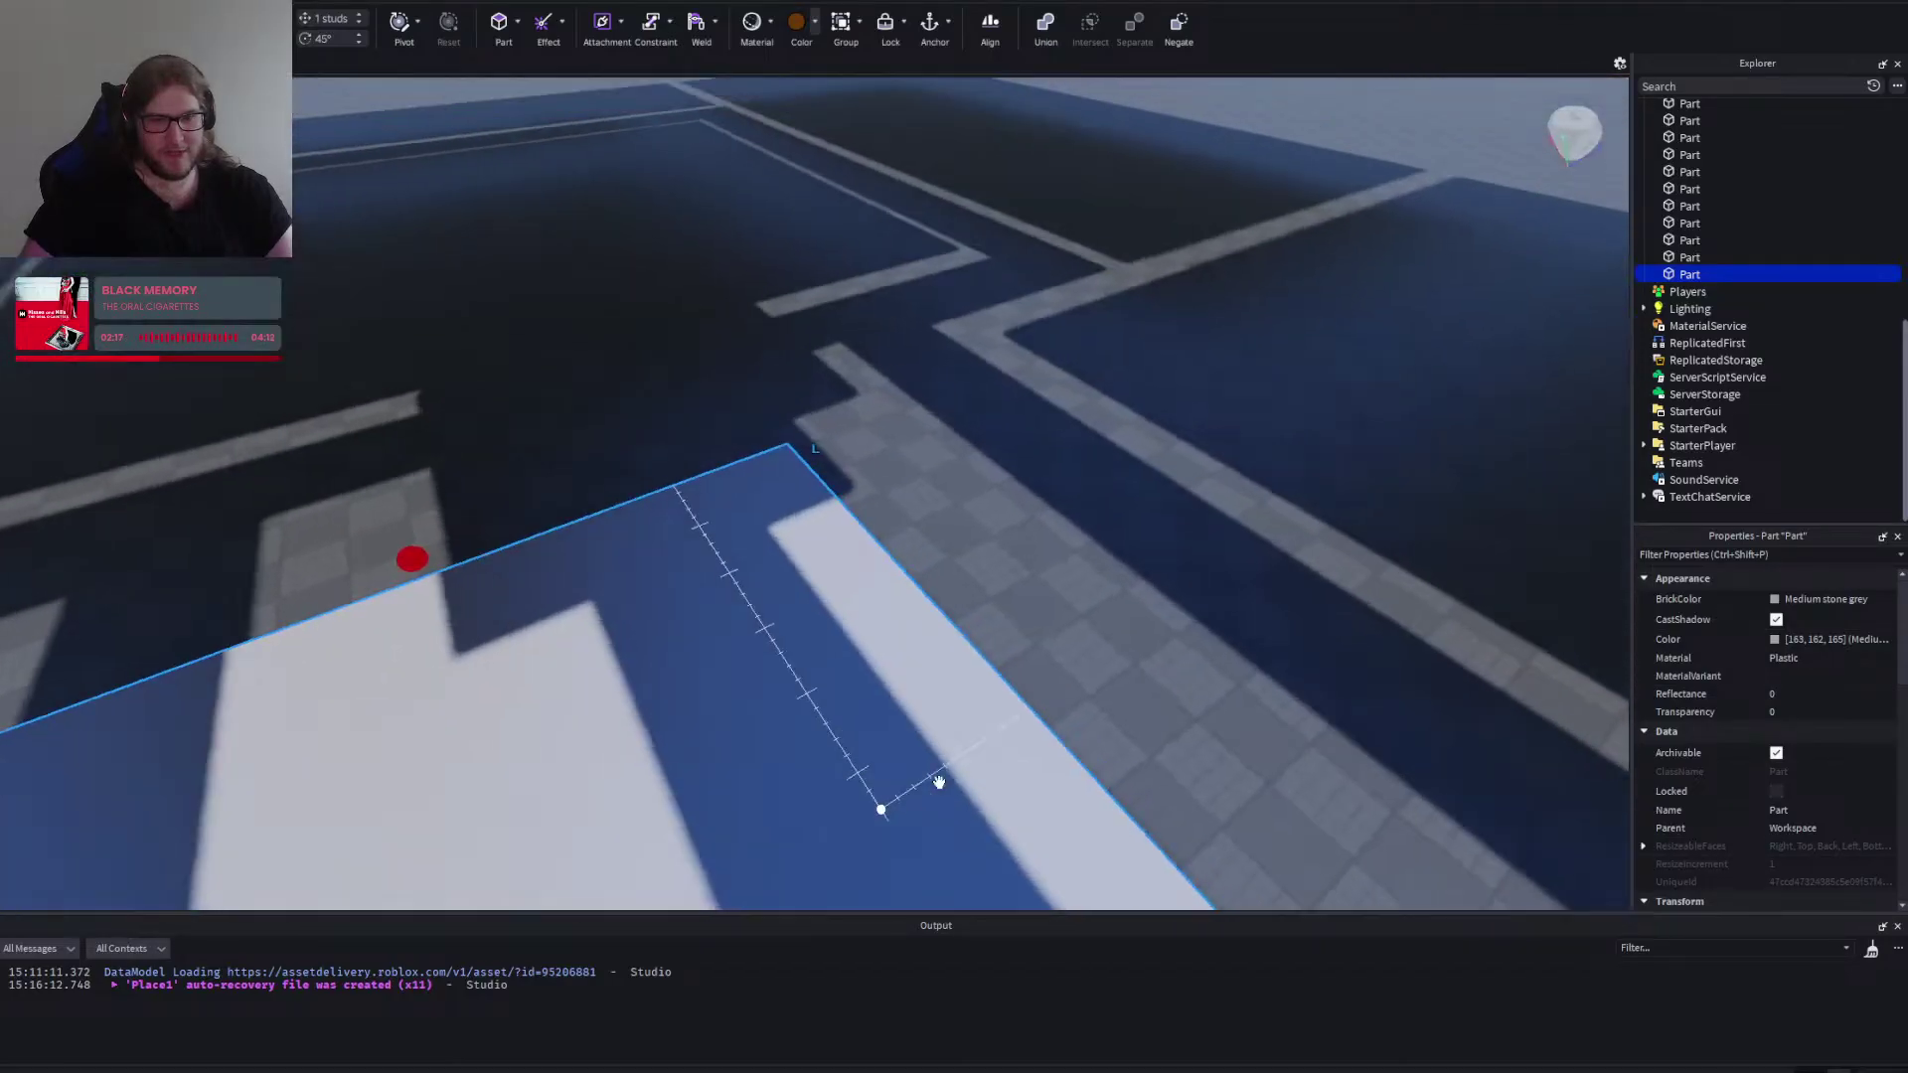
key(s)
click(940, 782)
key(s)
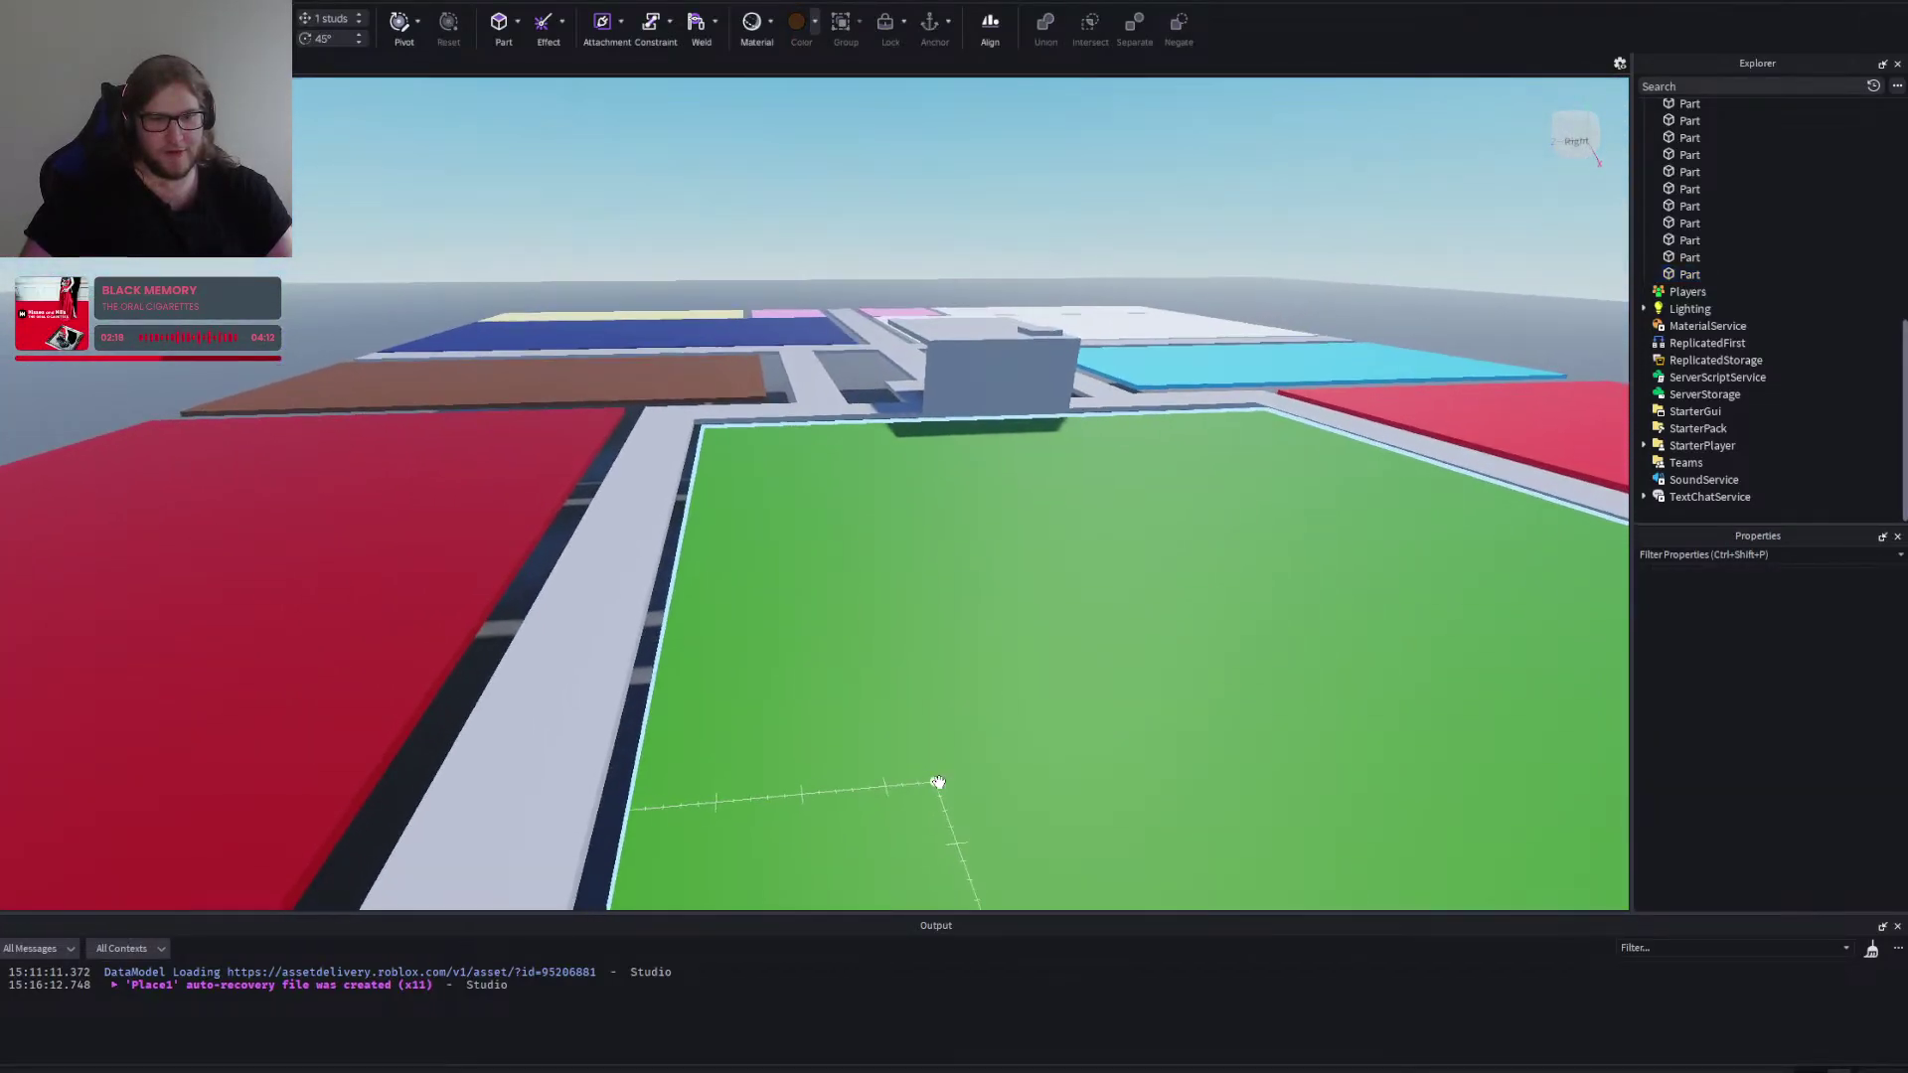
key(w)
key(d)
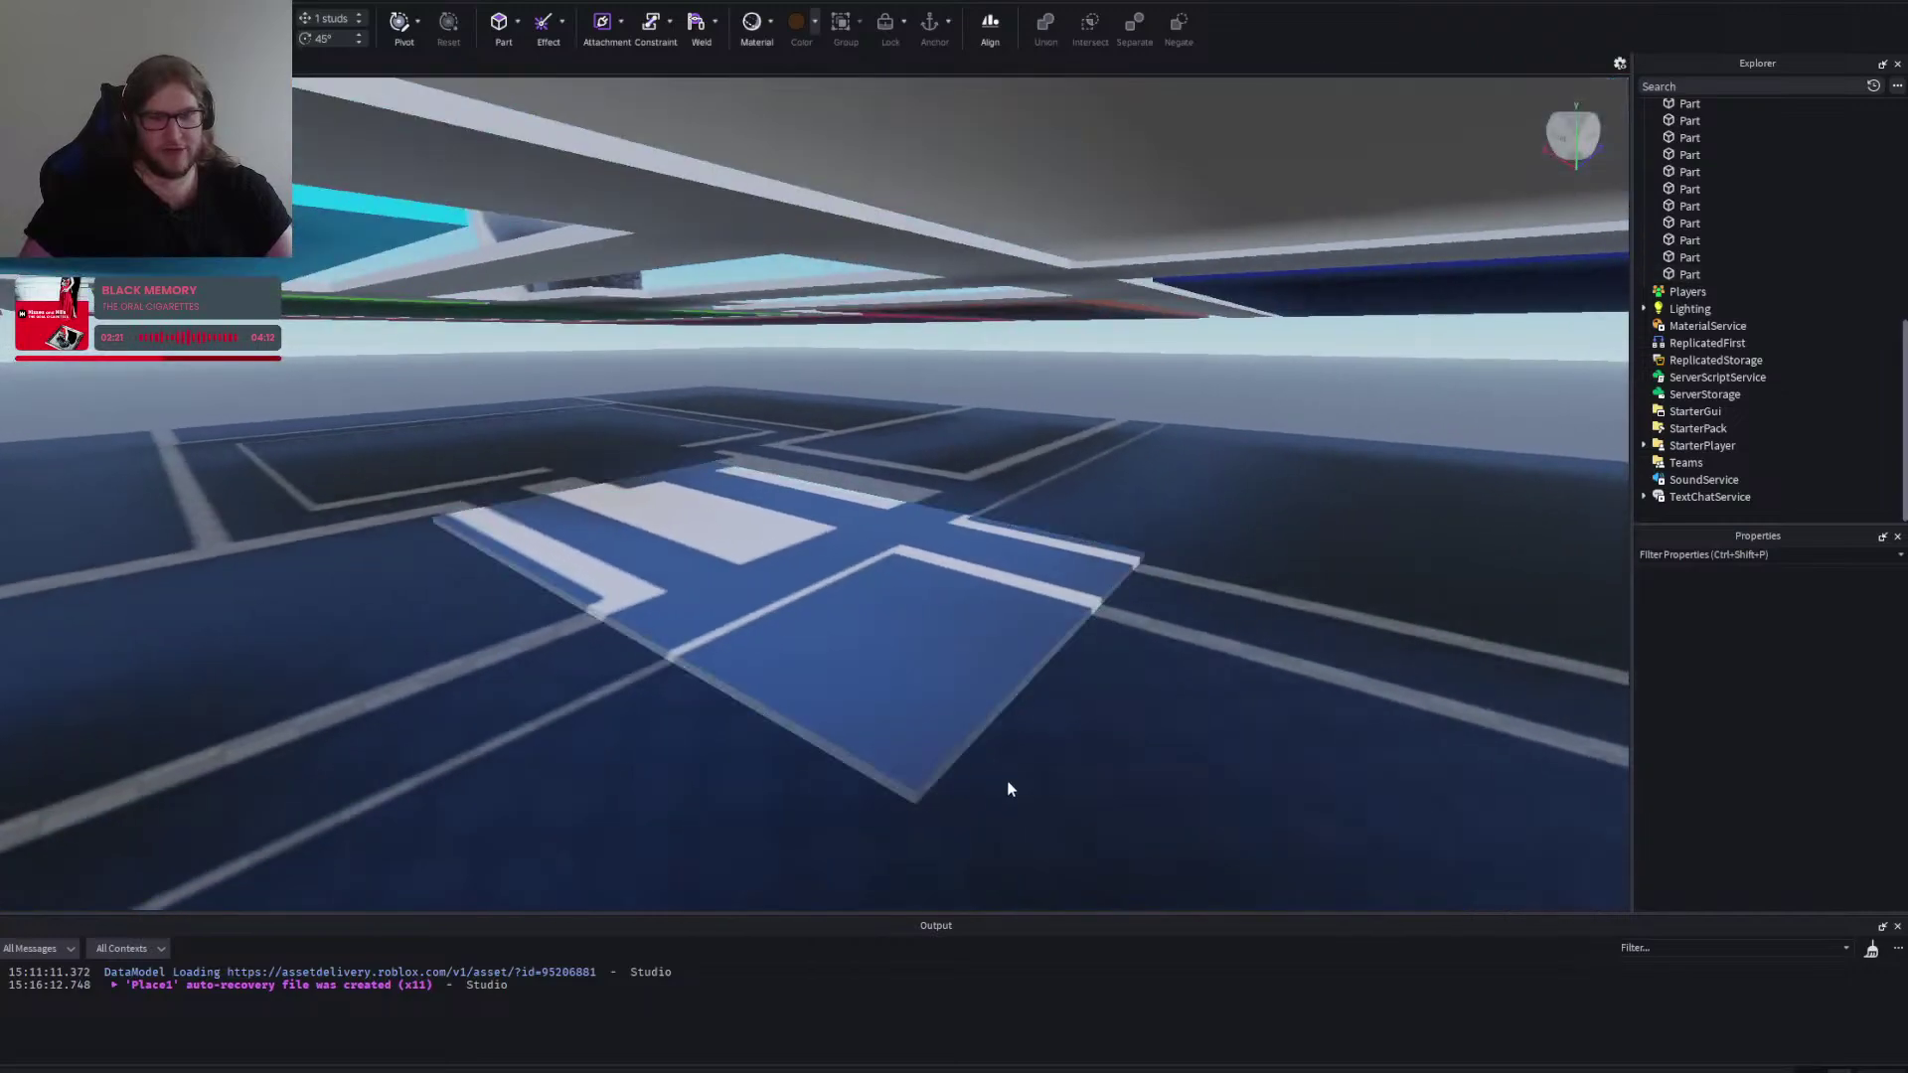
key(d)
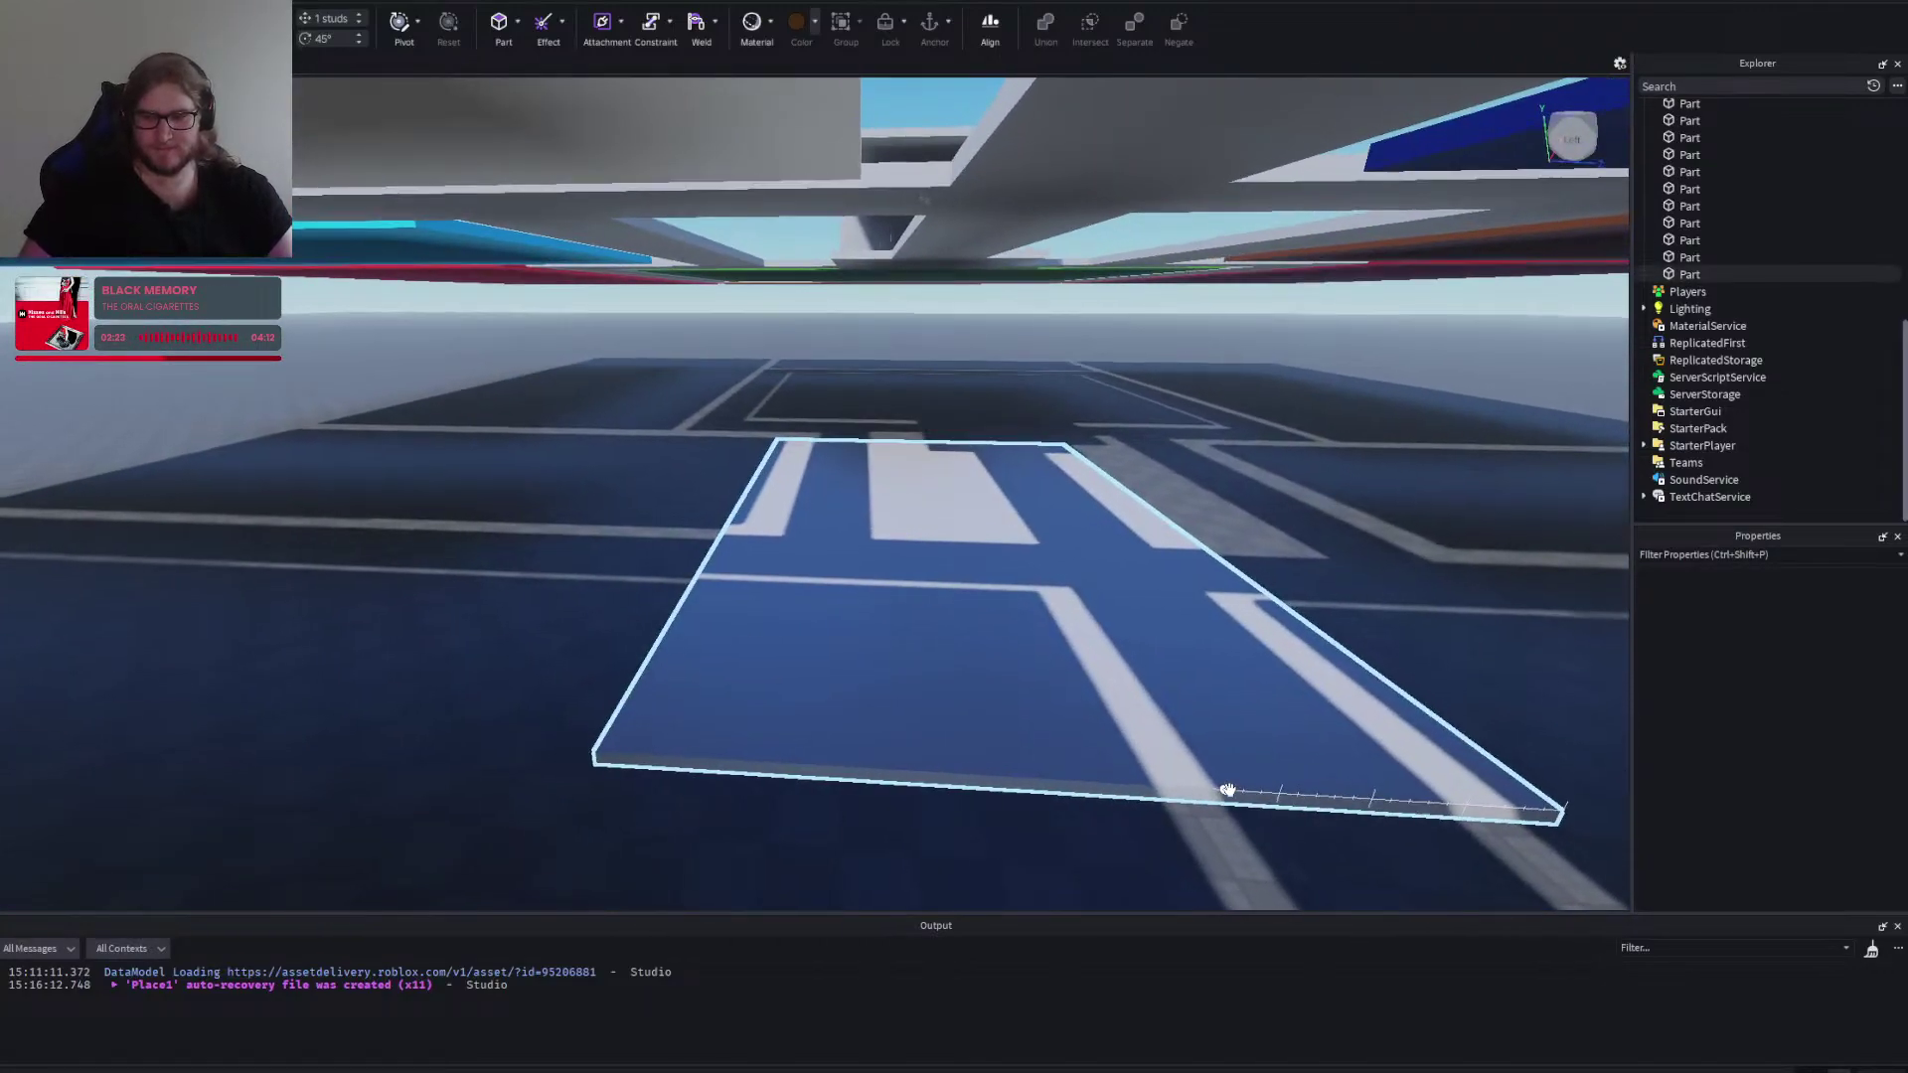
key(s)
key(w)
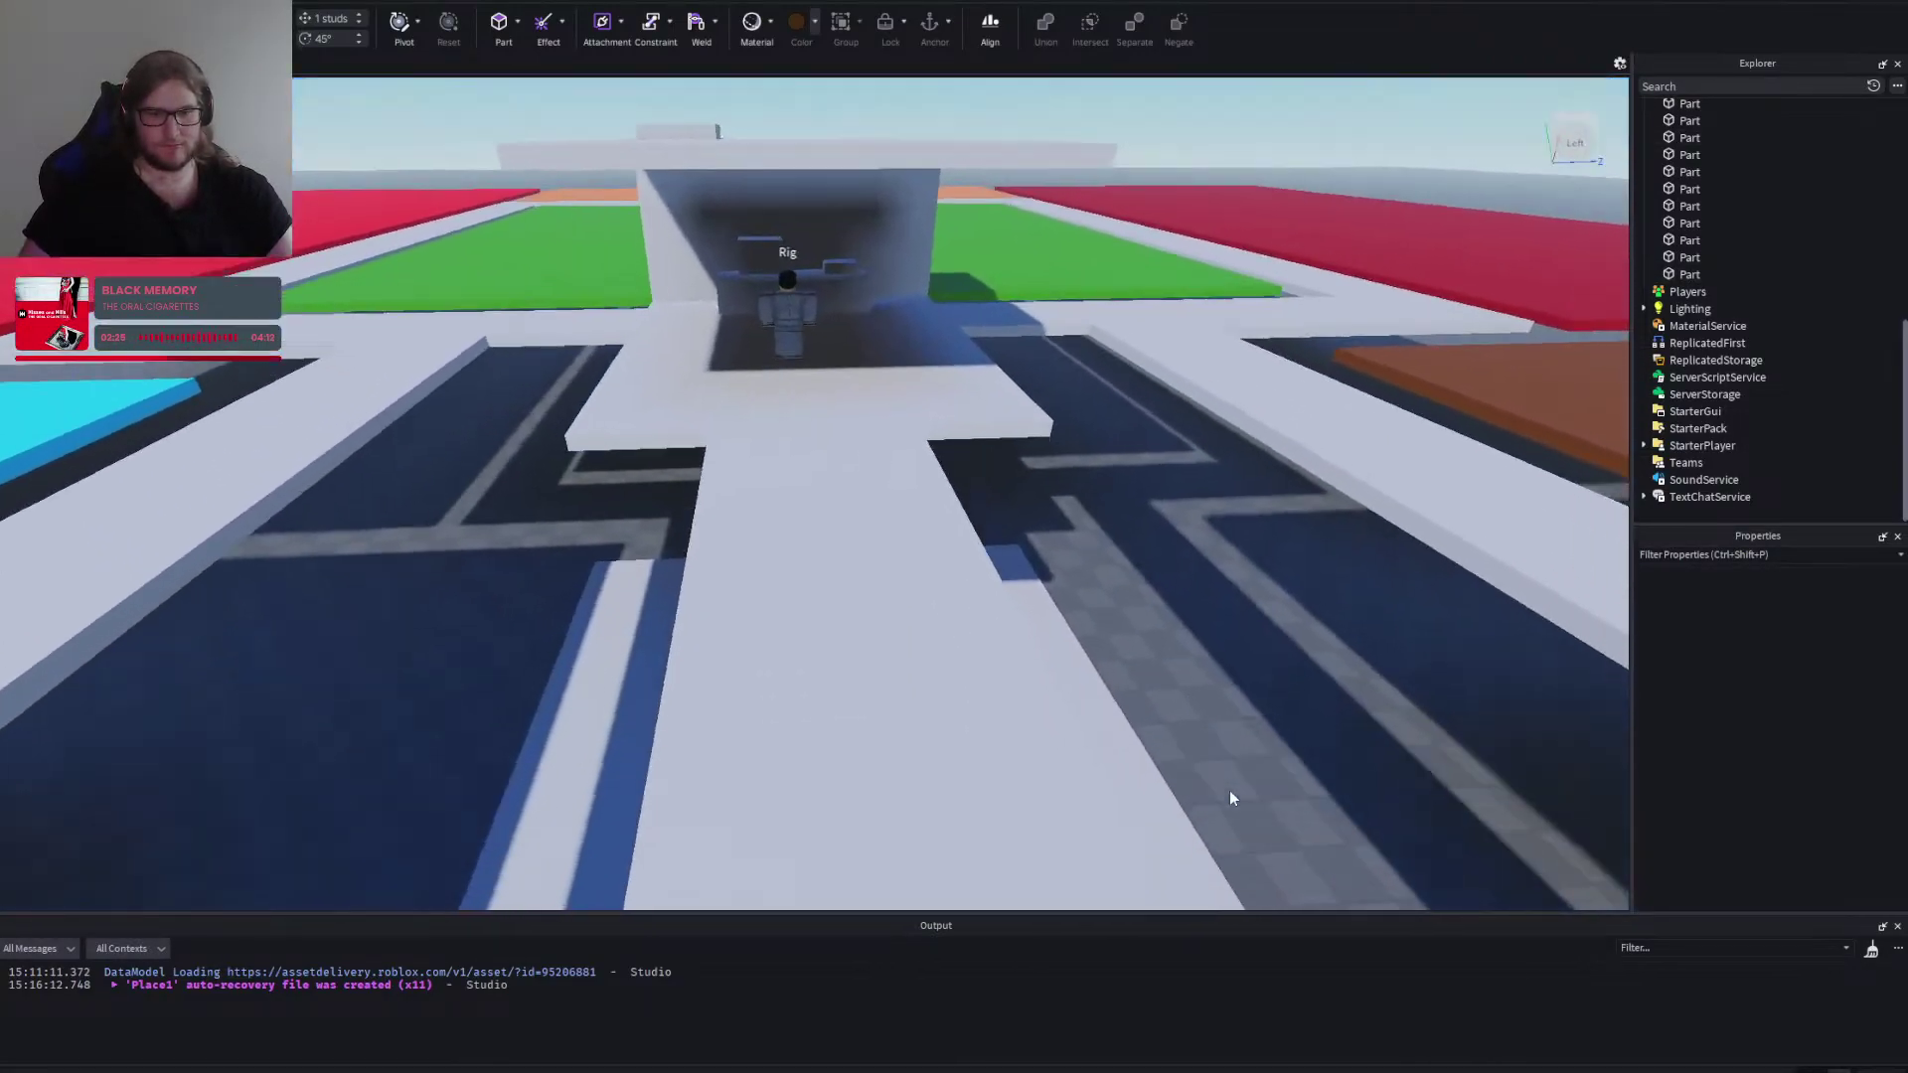
key(s)
key(w)
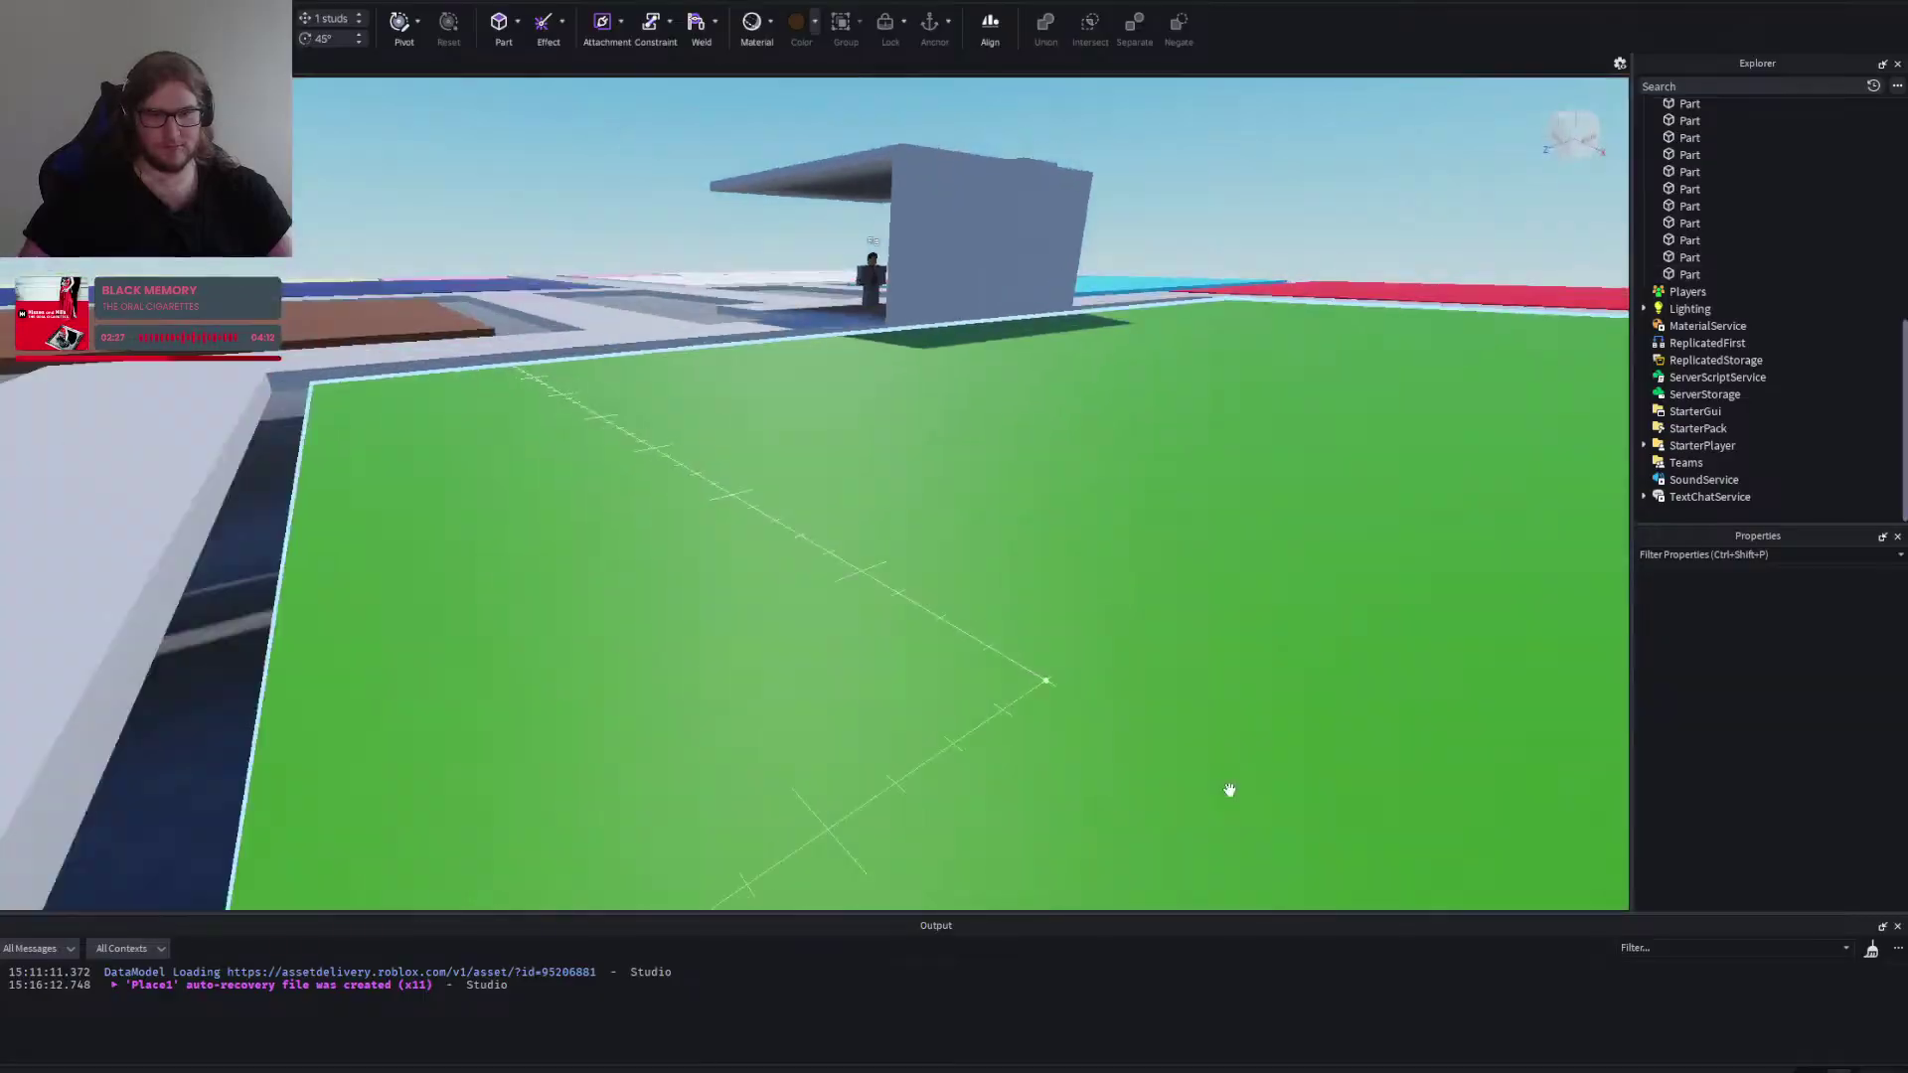
key(w)
key(s)
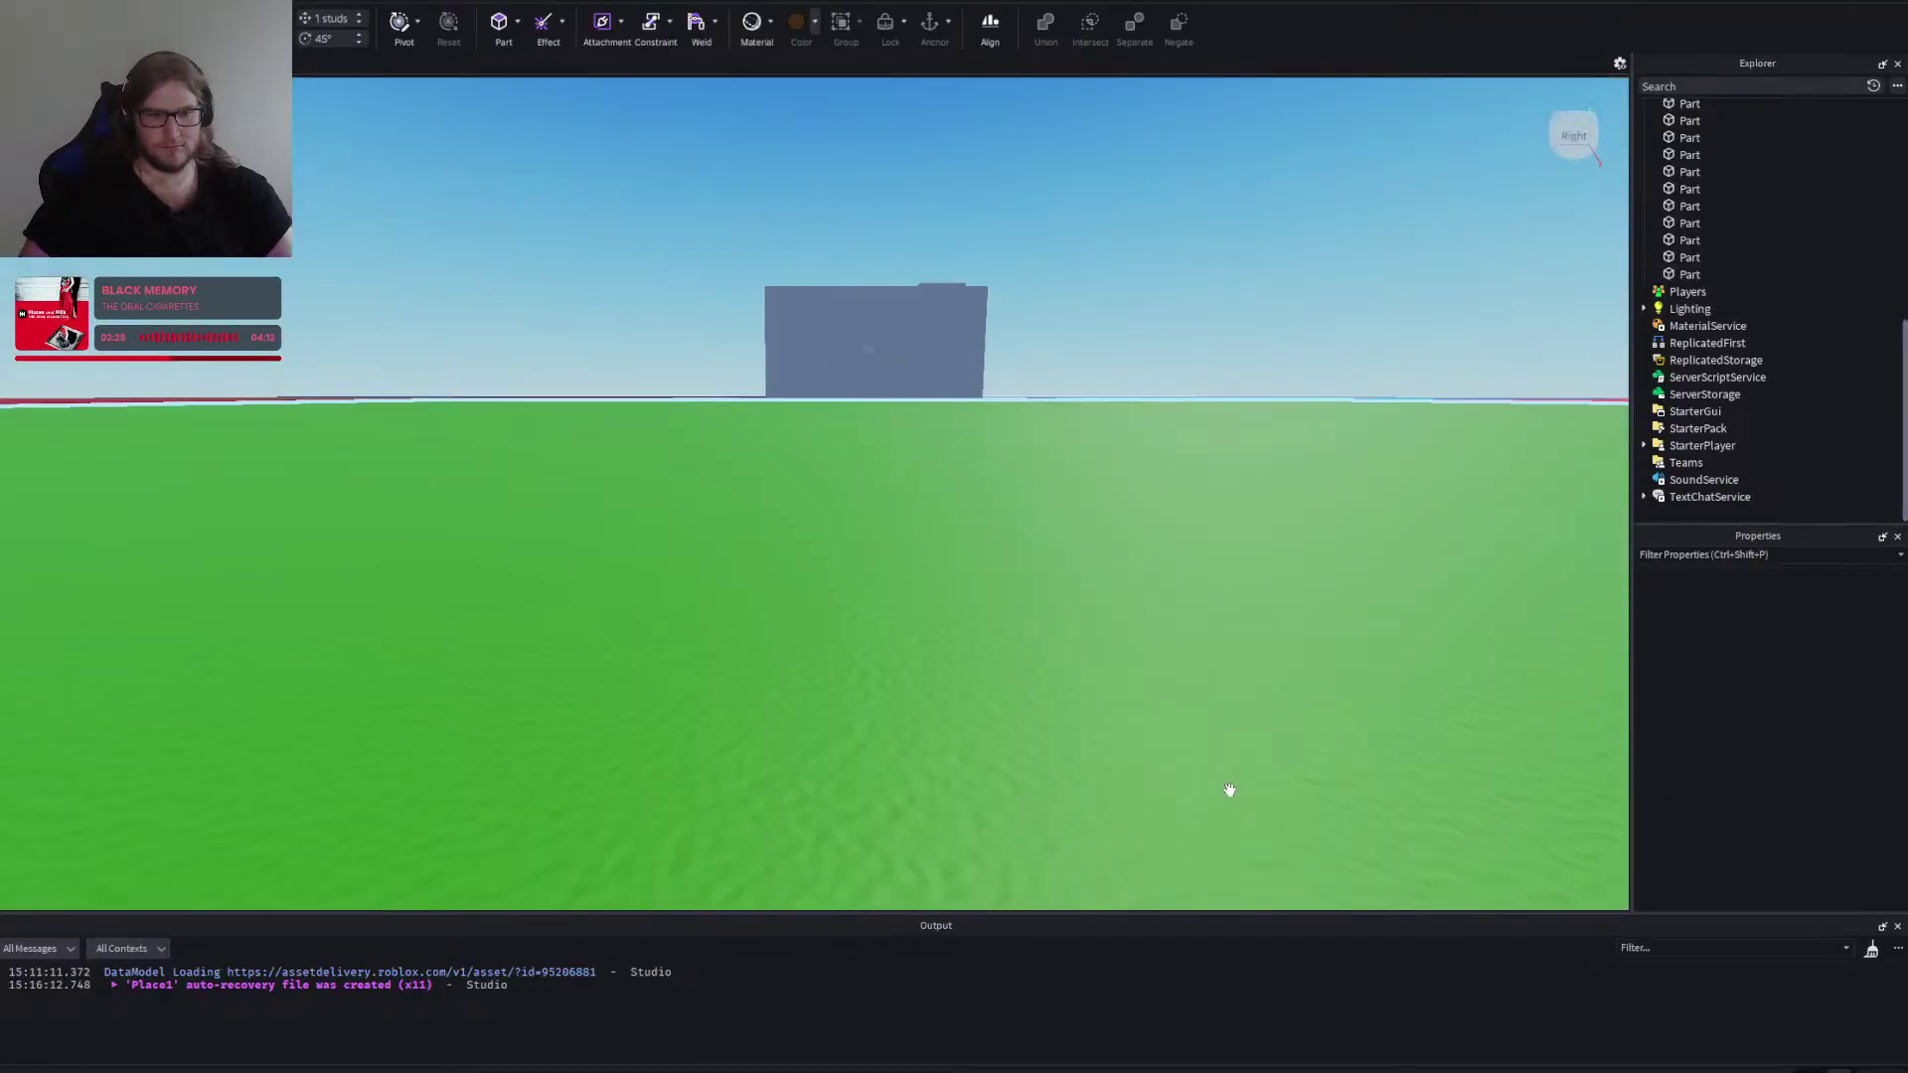
key(s)
key(w)
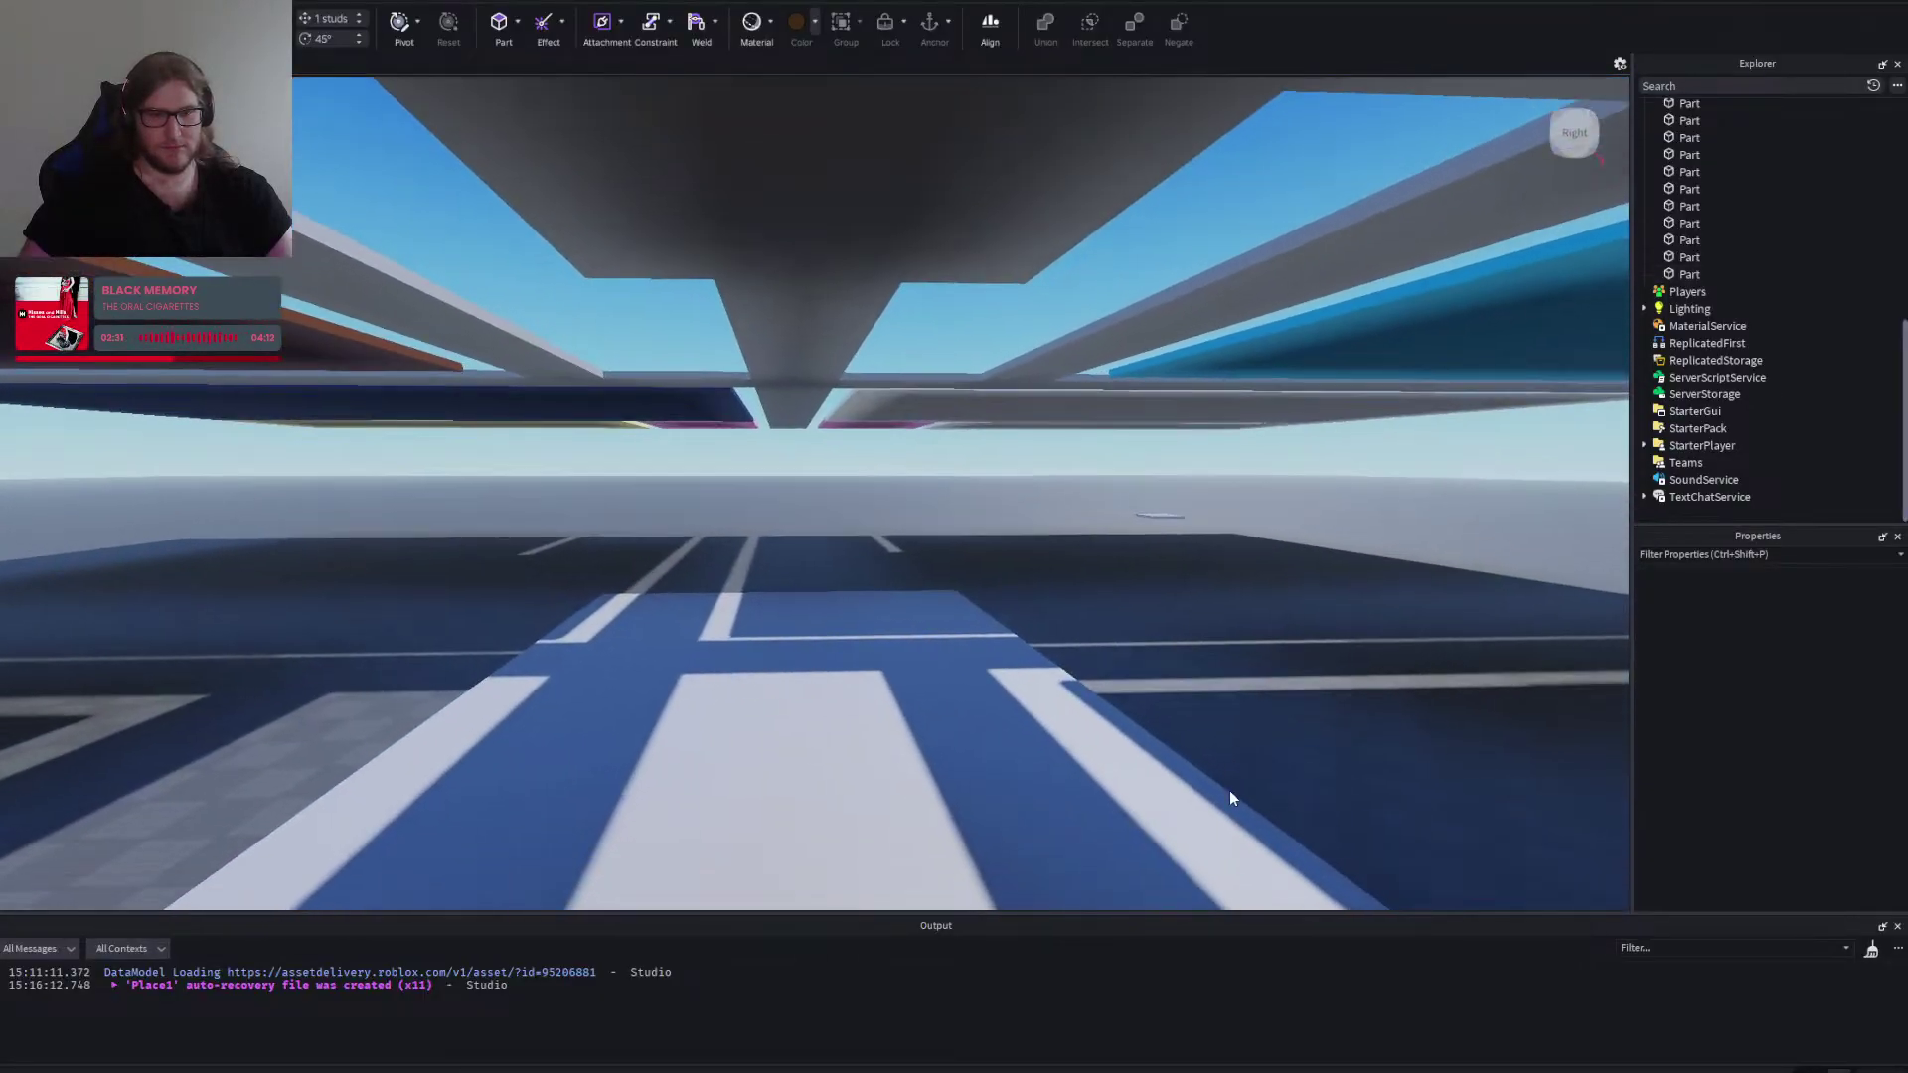
key(w)
key(s)
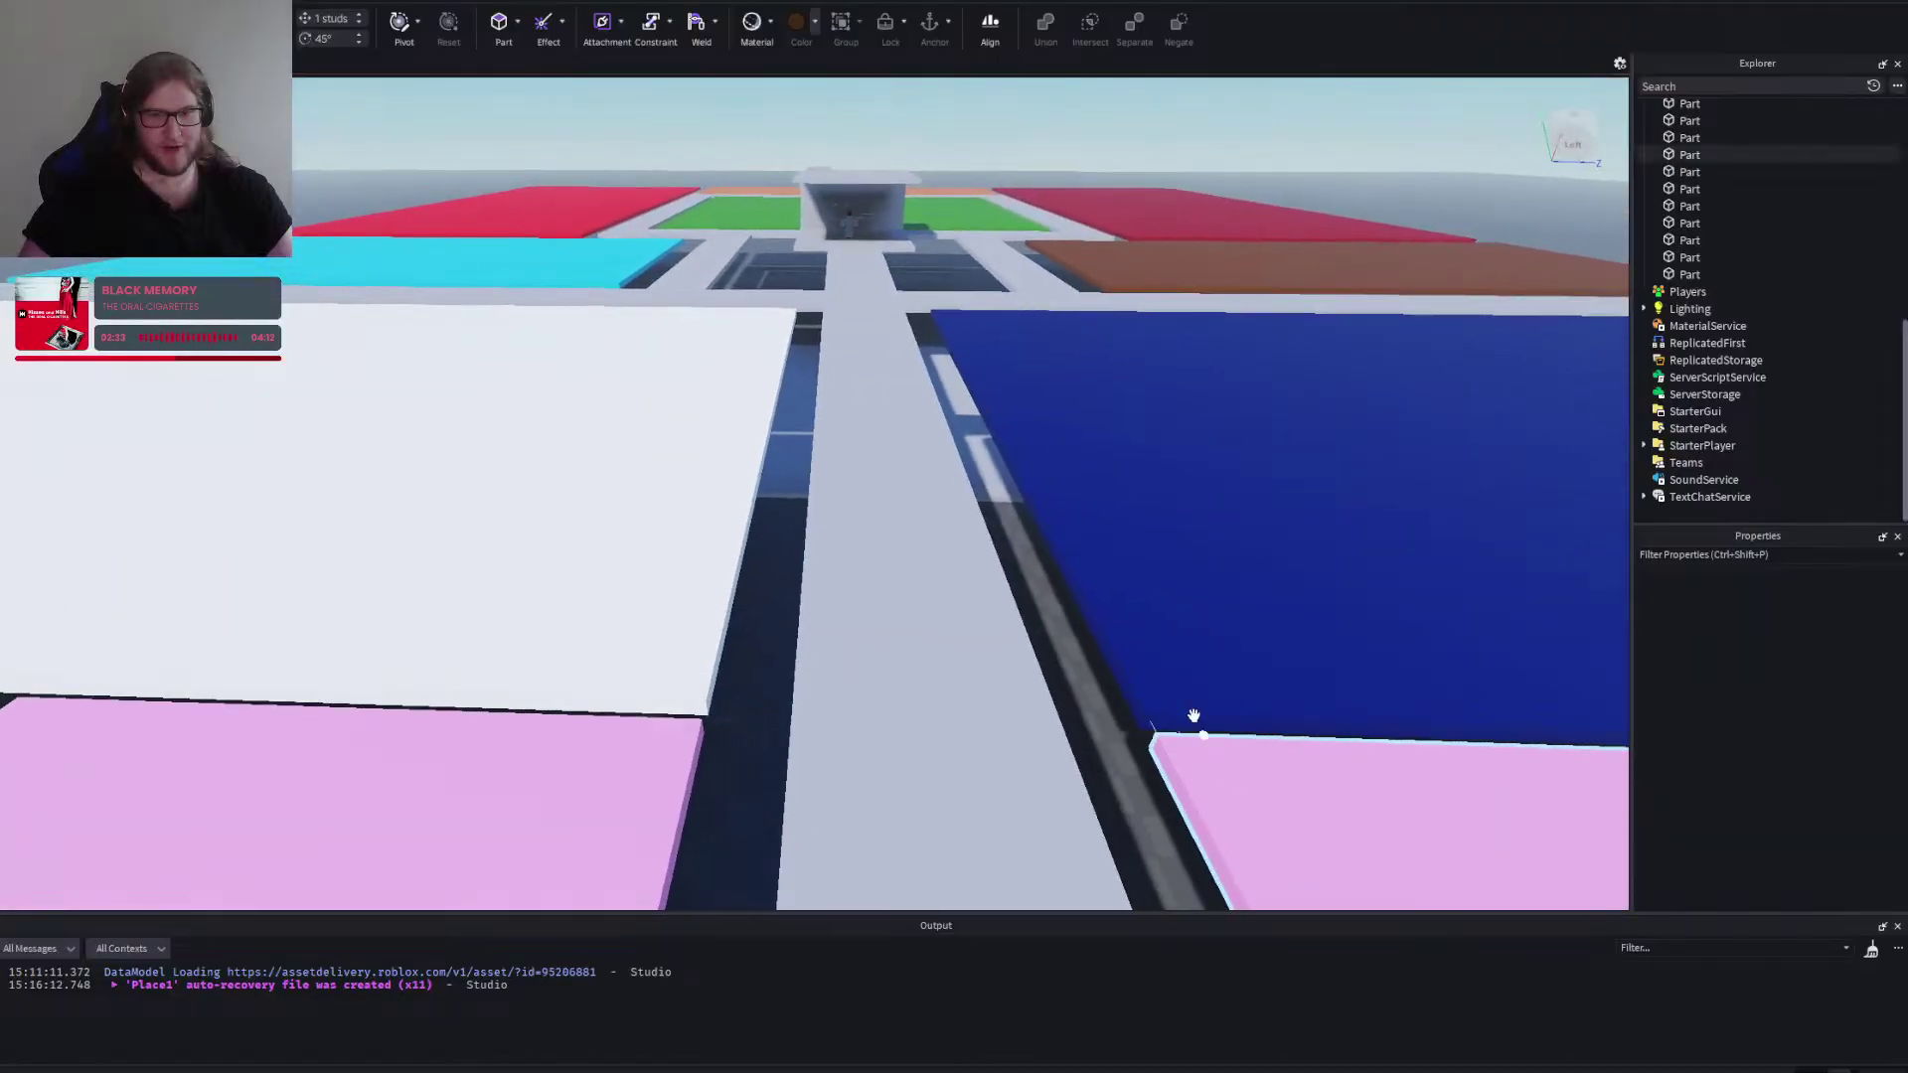
key(w)
key(s)
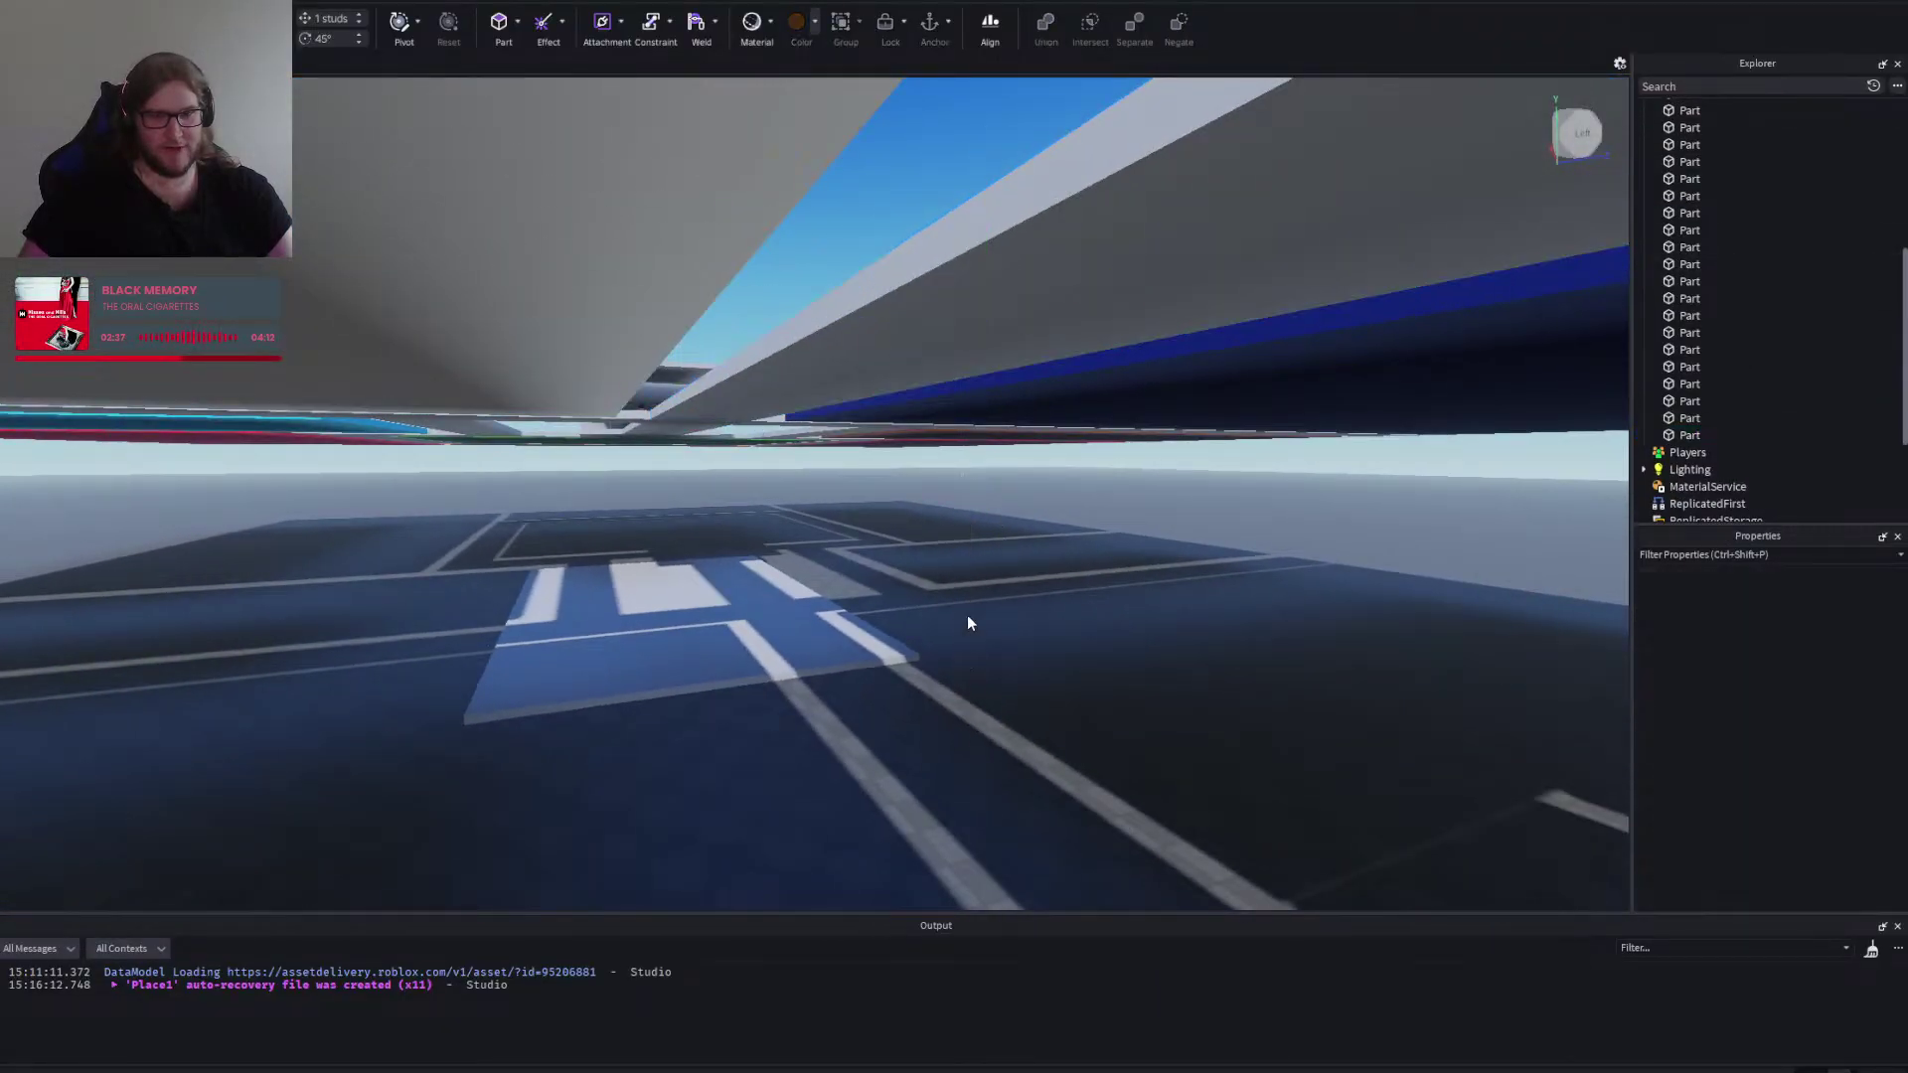
Duplicate the long central corridor, lower one copy to the slab's level and shift it lengthwise against the slab's end.
drag(978, 427, 973, 900)
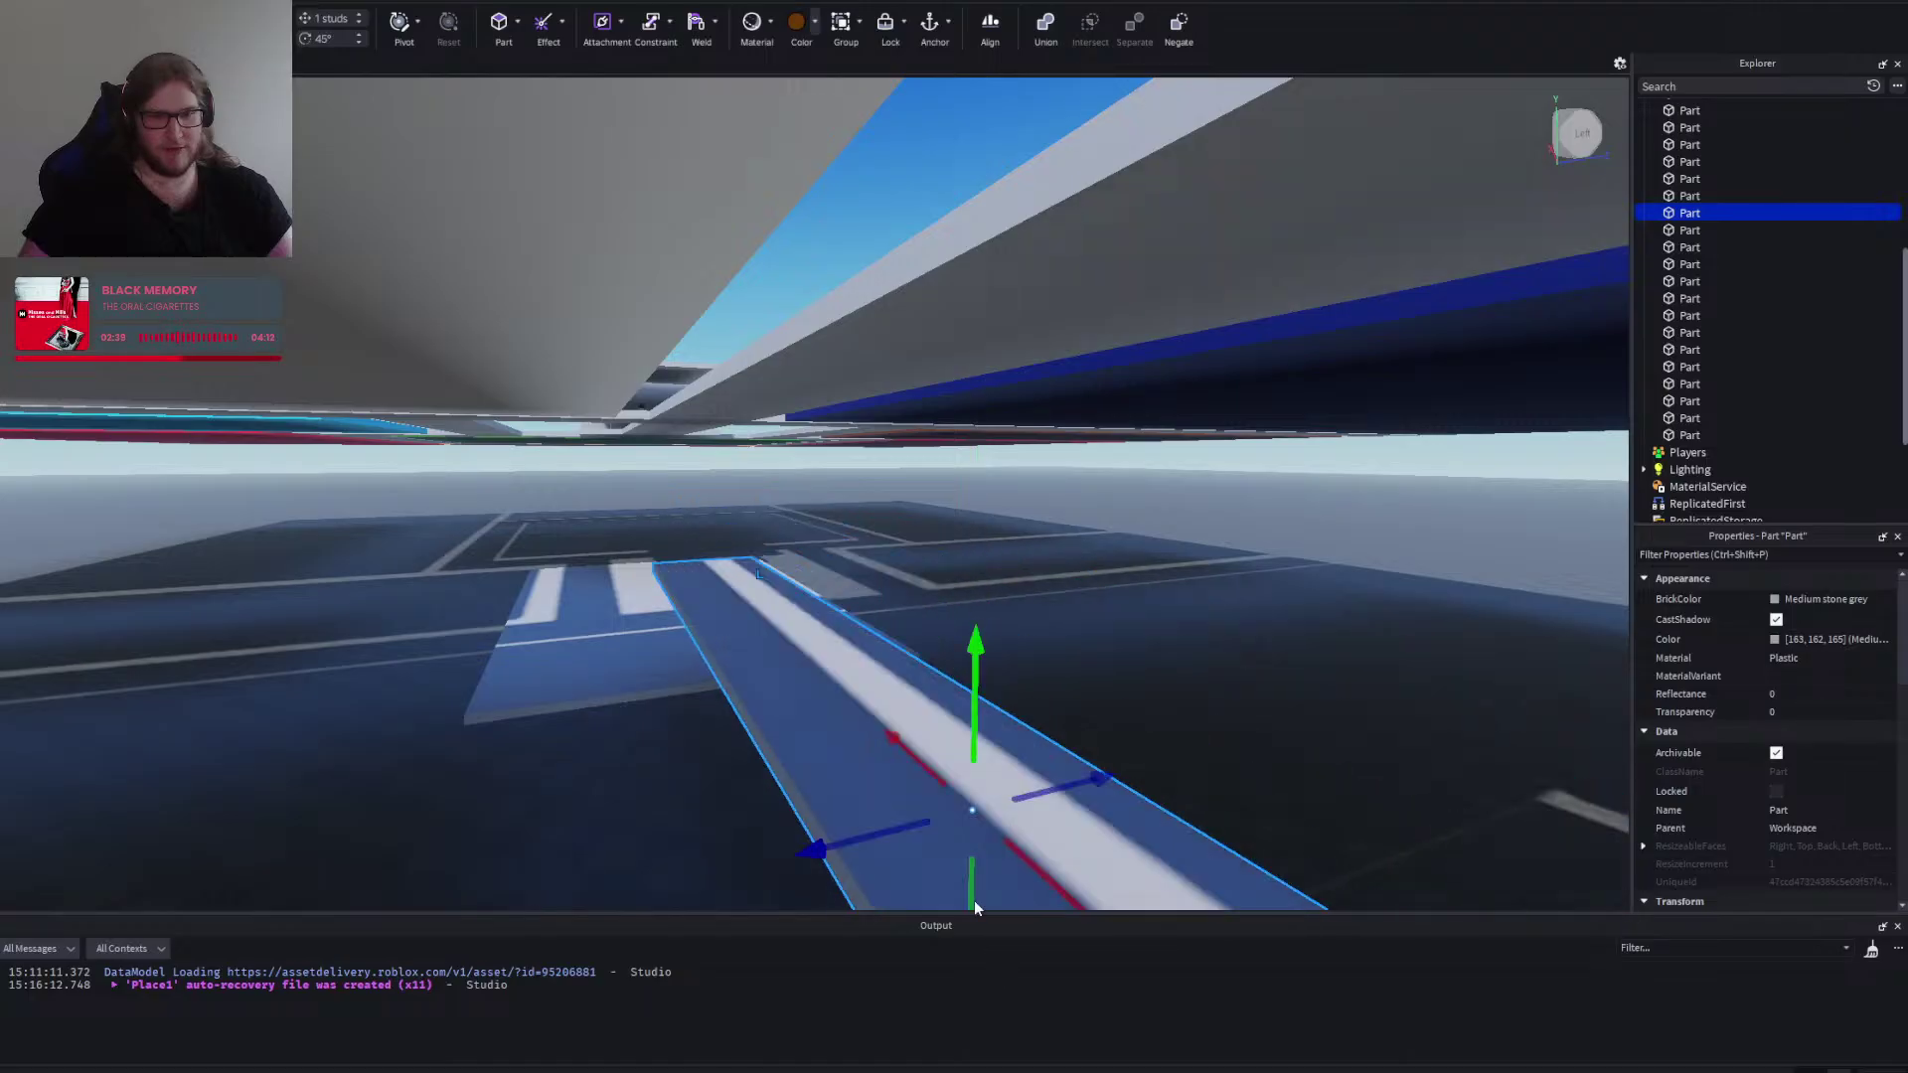
key(a)
drag(975, 577, 978, 758)
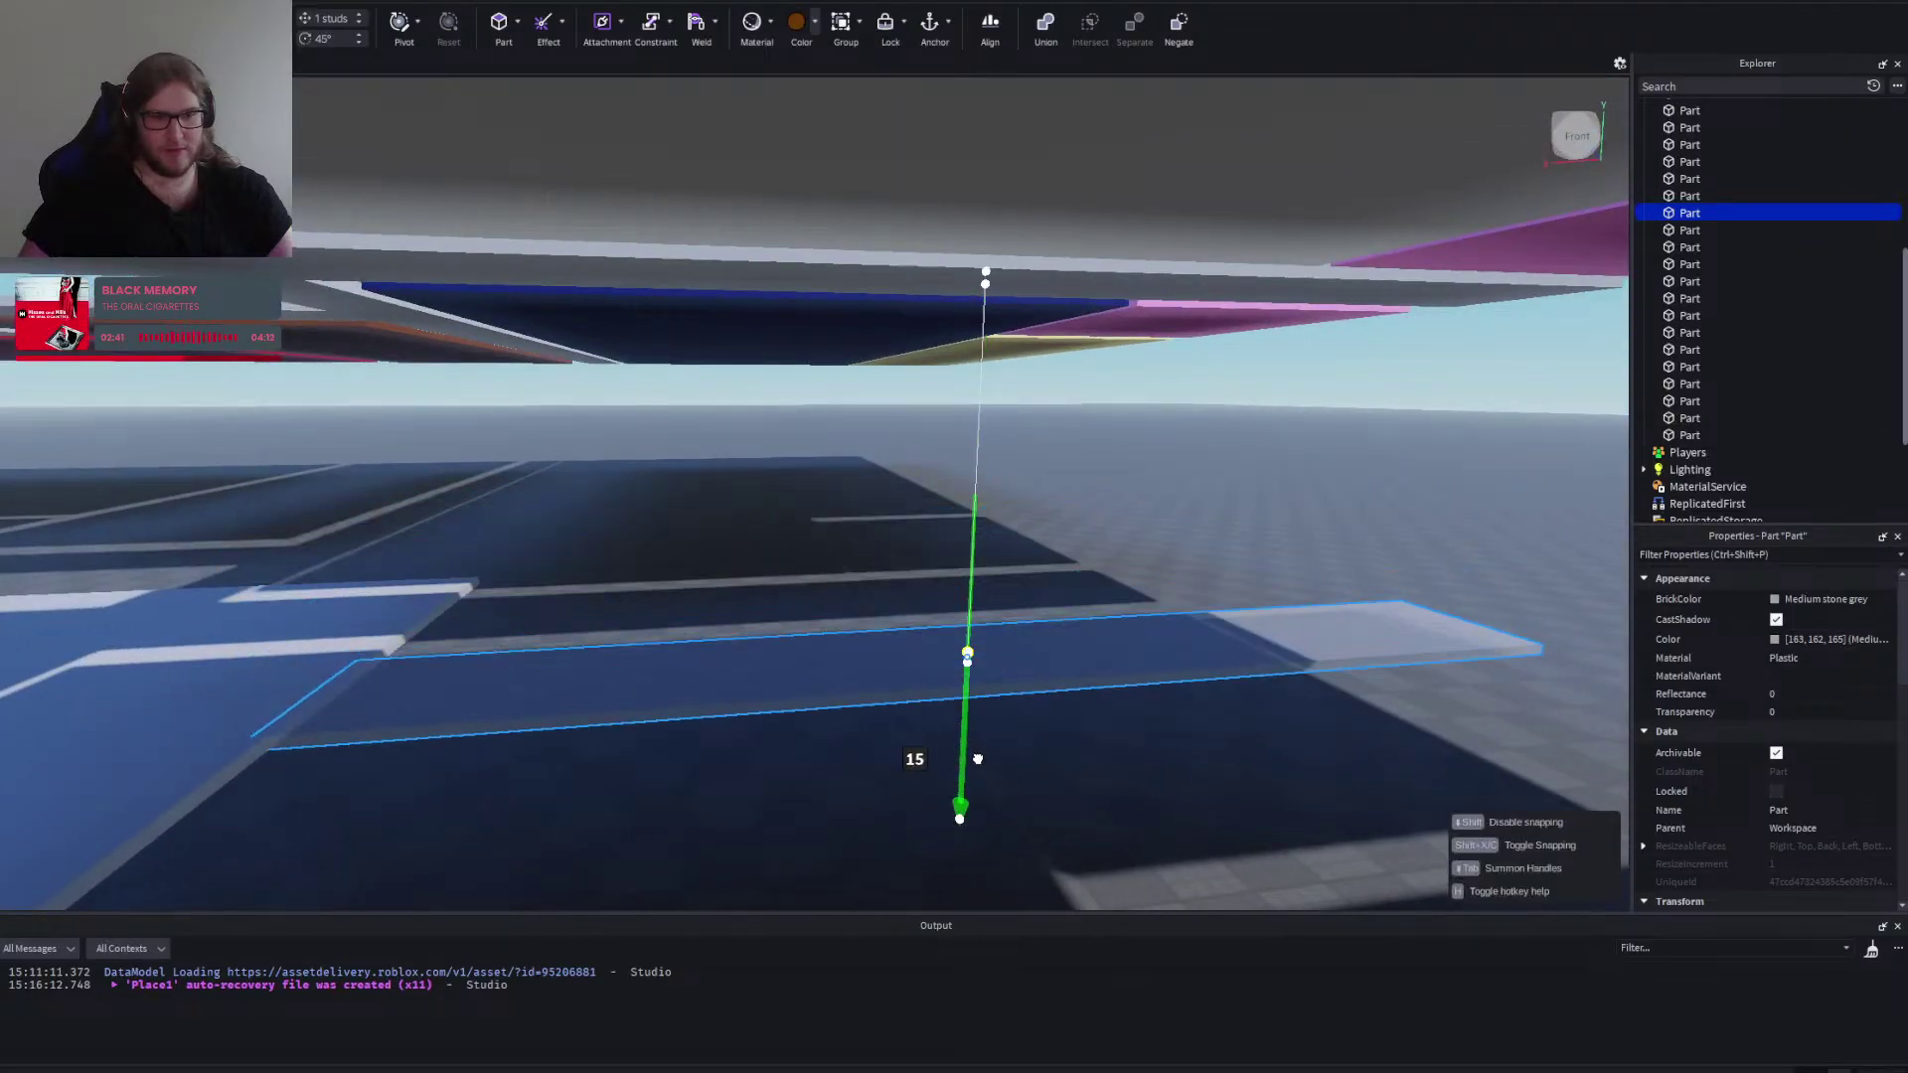
key(w)
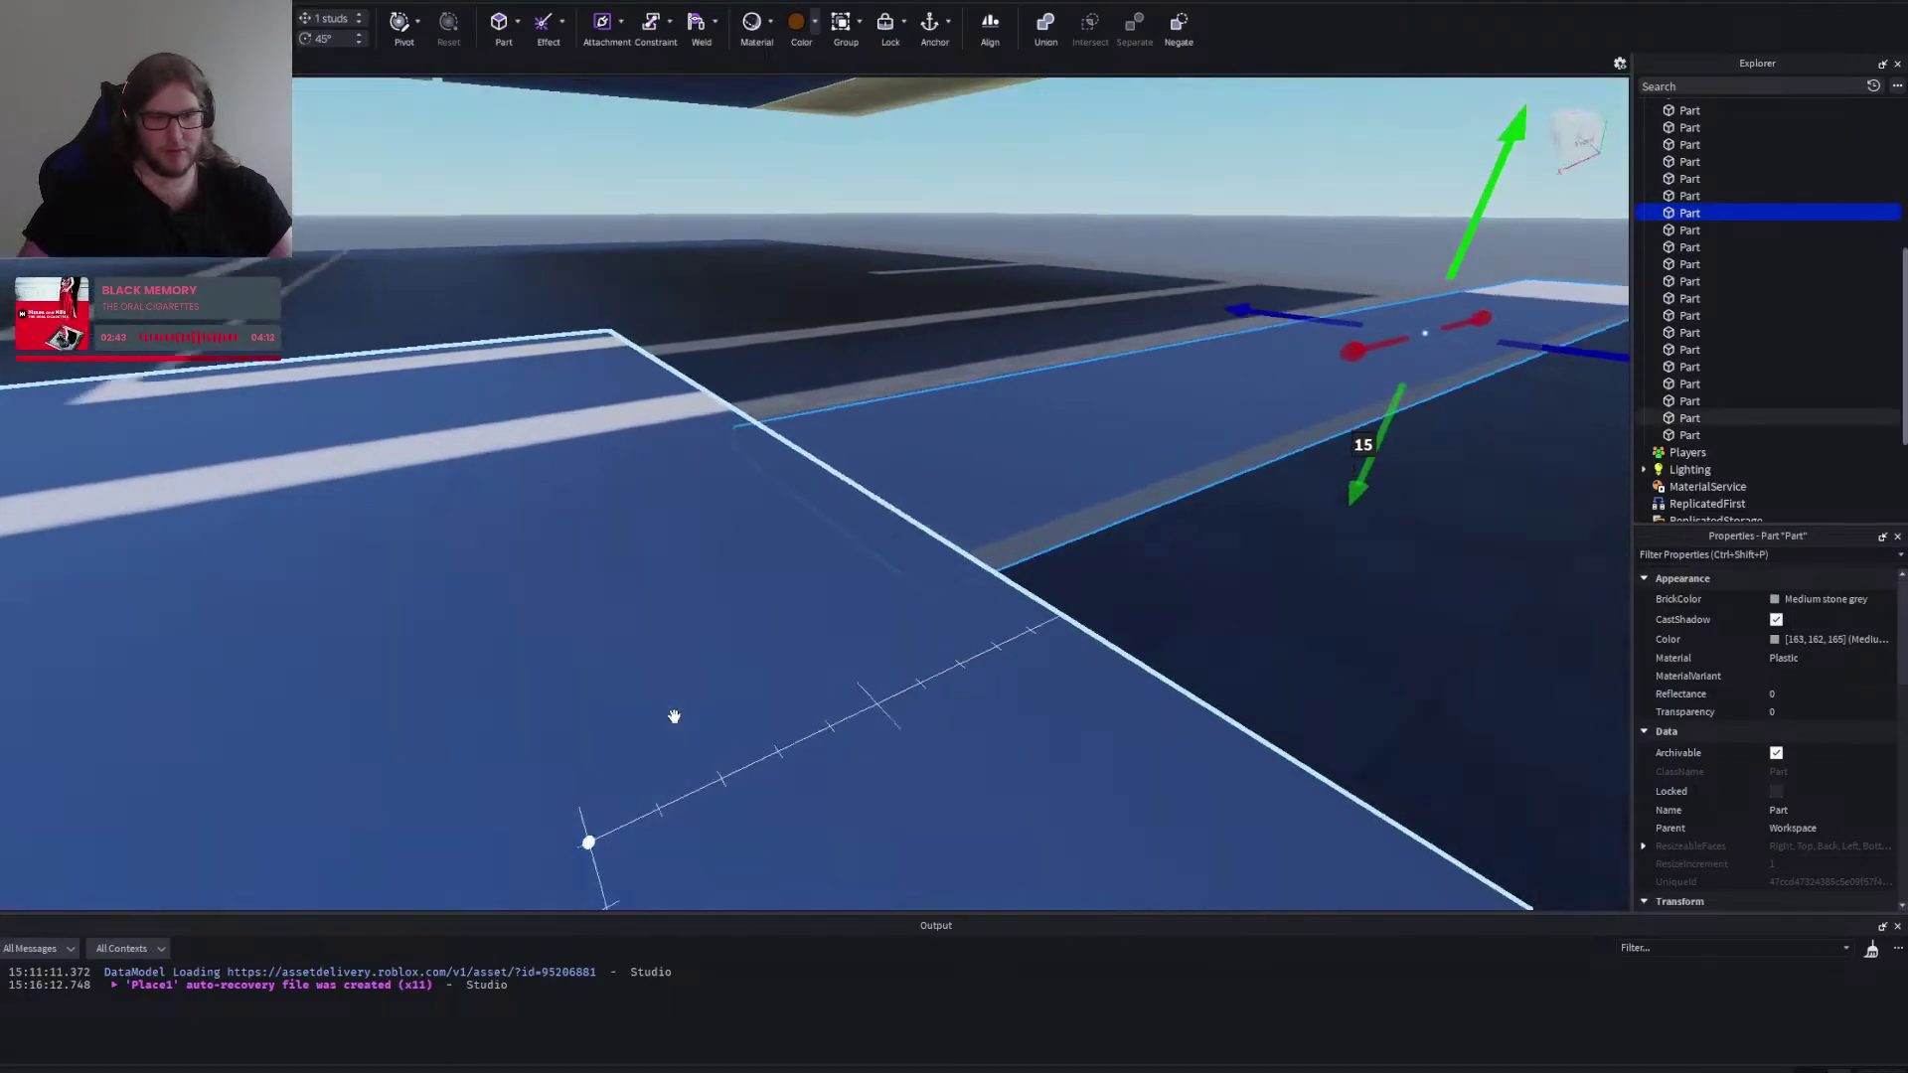
key(s)
key(d)
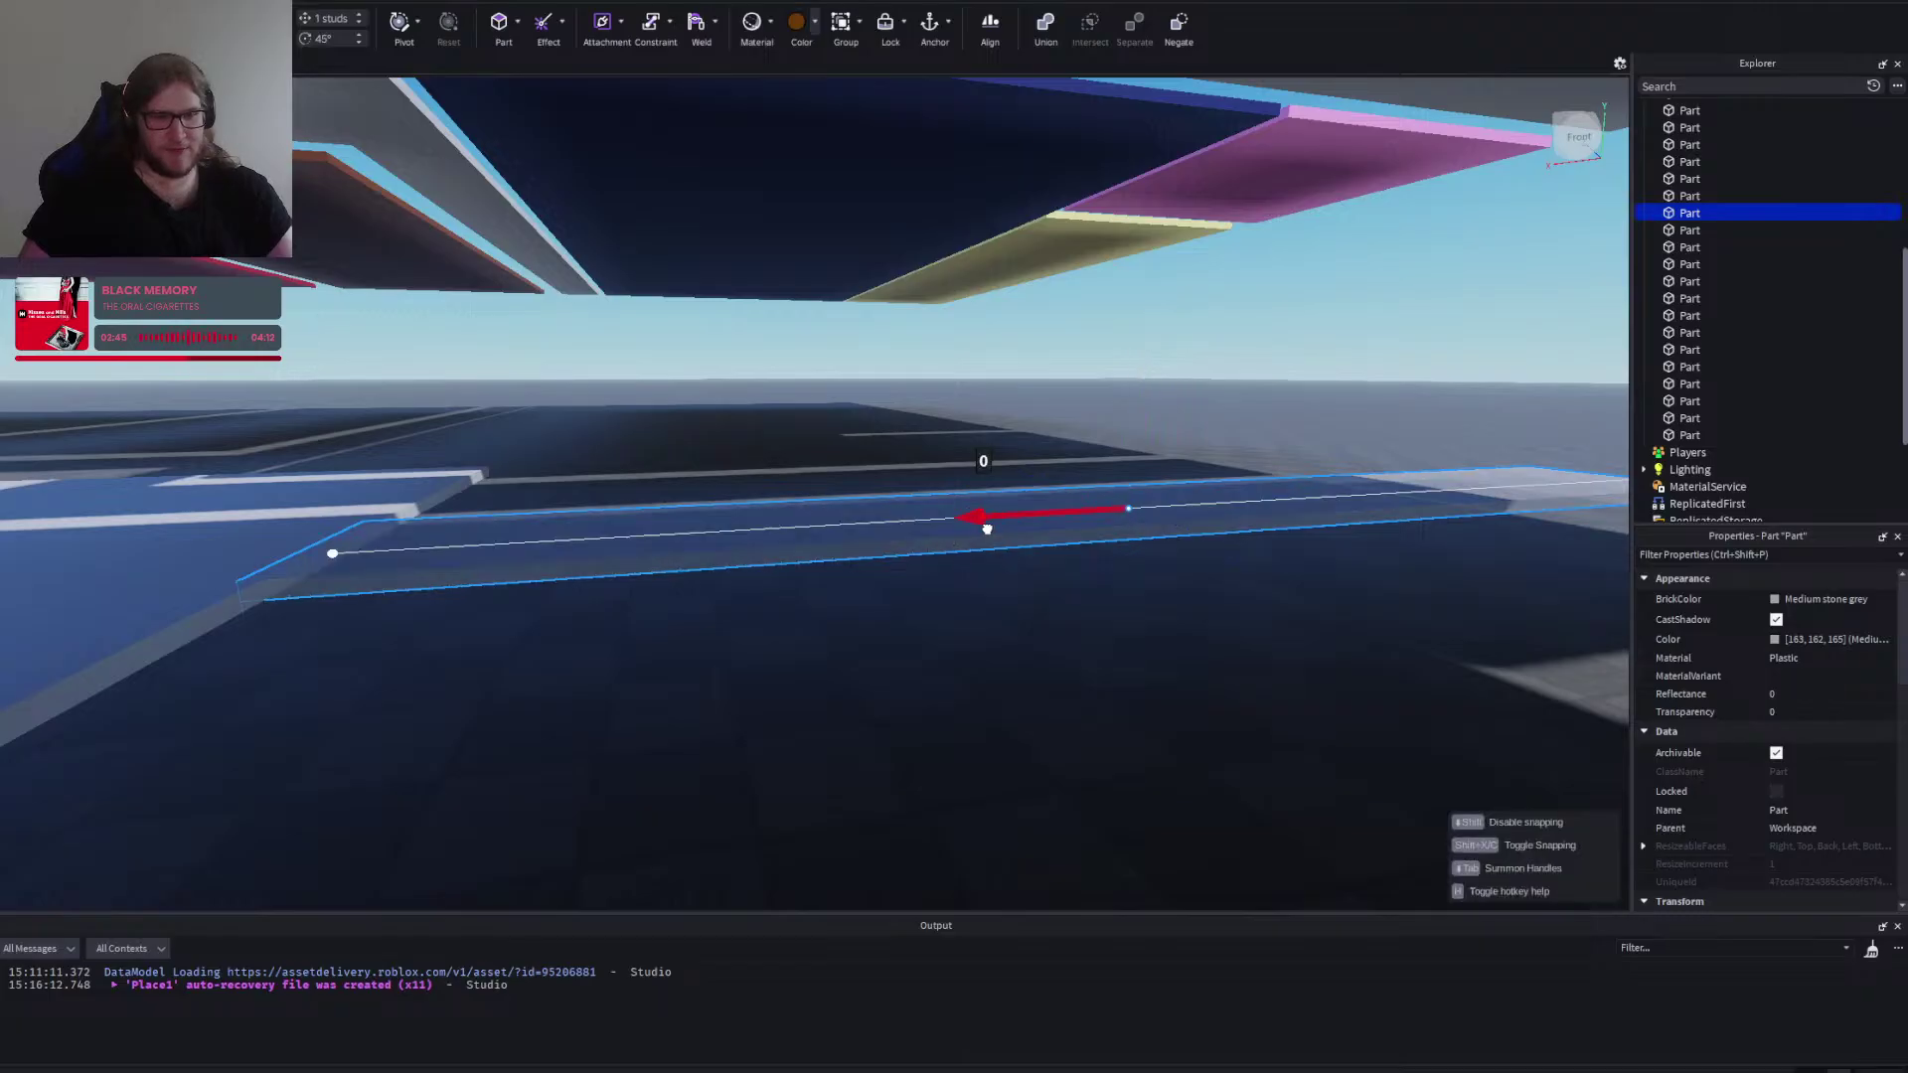
key(d)
key(s)
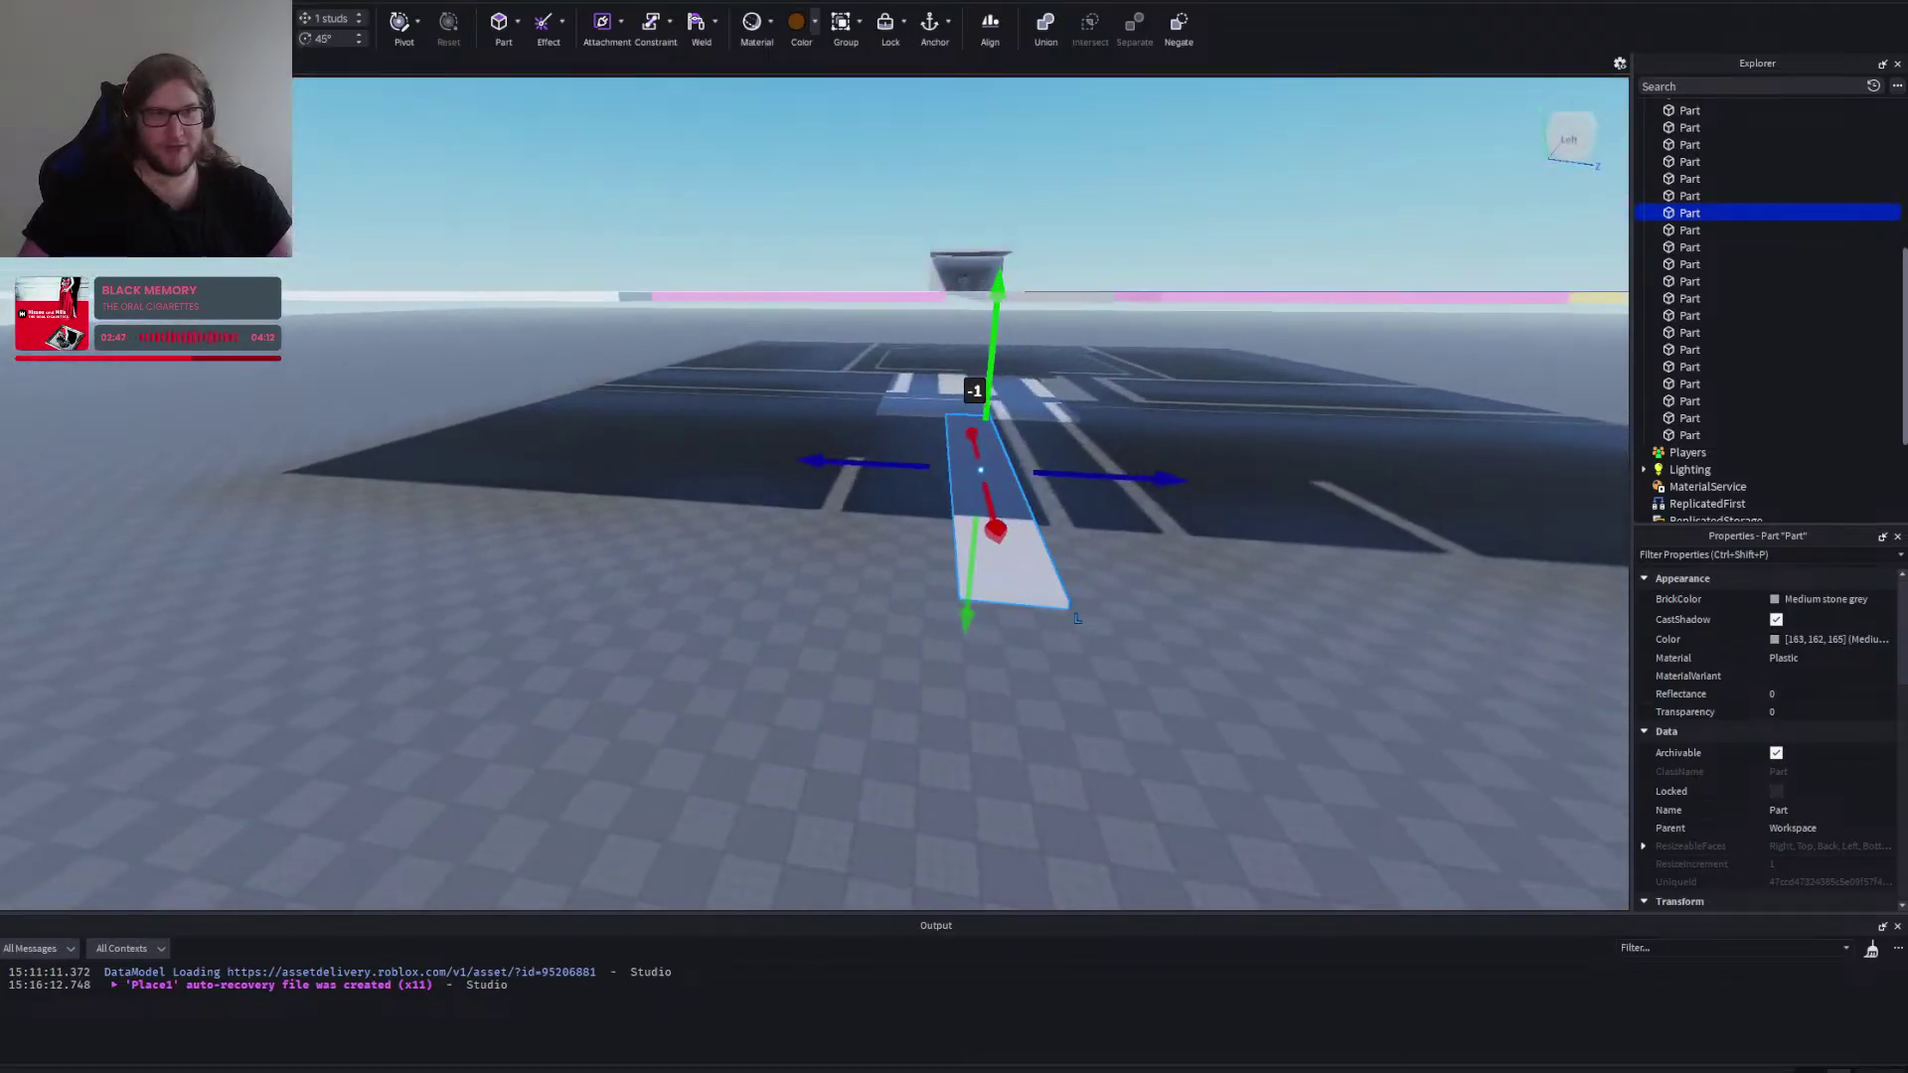
Resize the lowered corridor to about 97 studs long, lining up its outer end with the edge of the map above.
key(w)
key(ctrl+3)
key(d)
drag(688, 551, 695, 553)
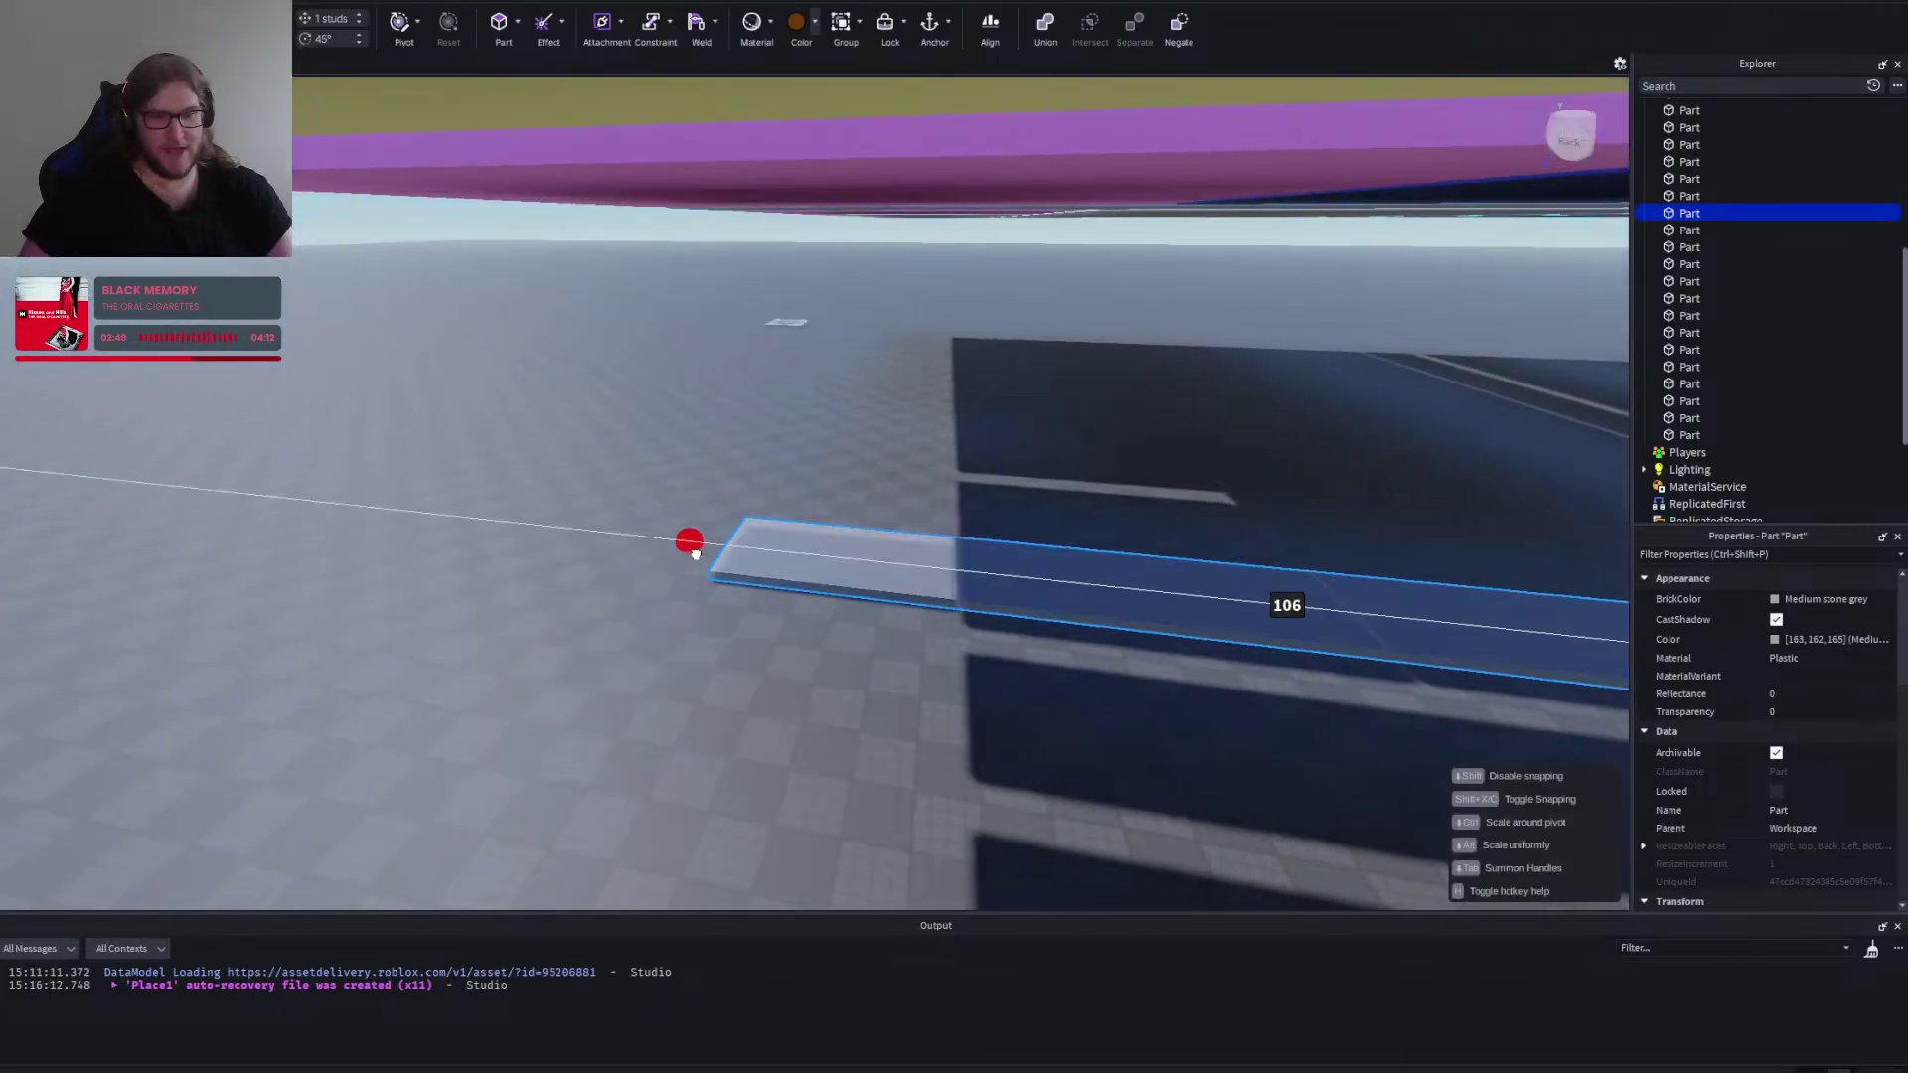
drag(926, 594, 927, 592)
key(s)
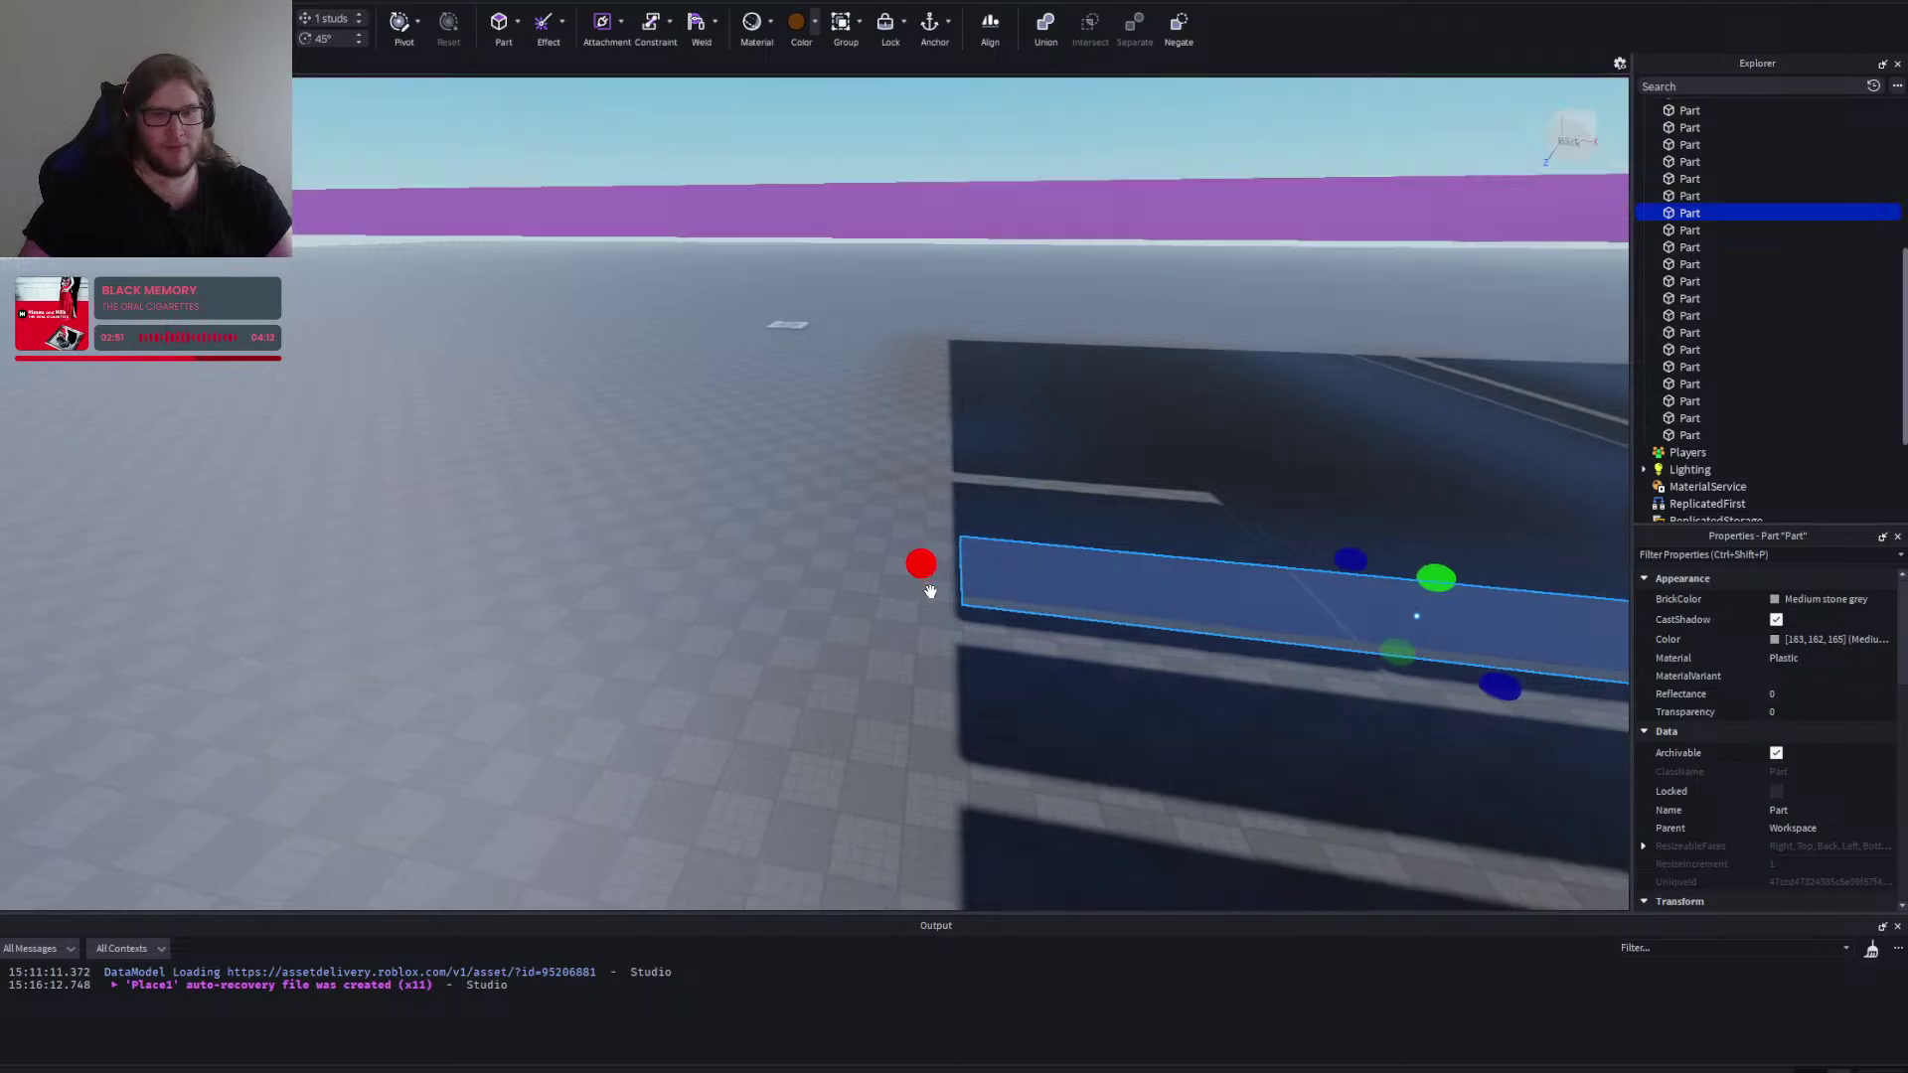
key(w)
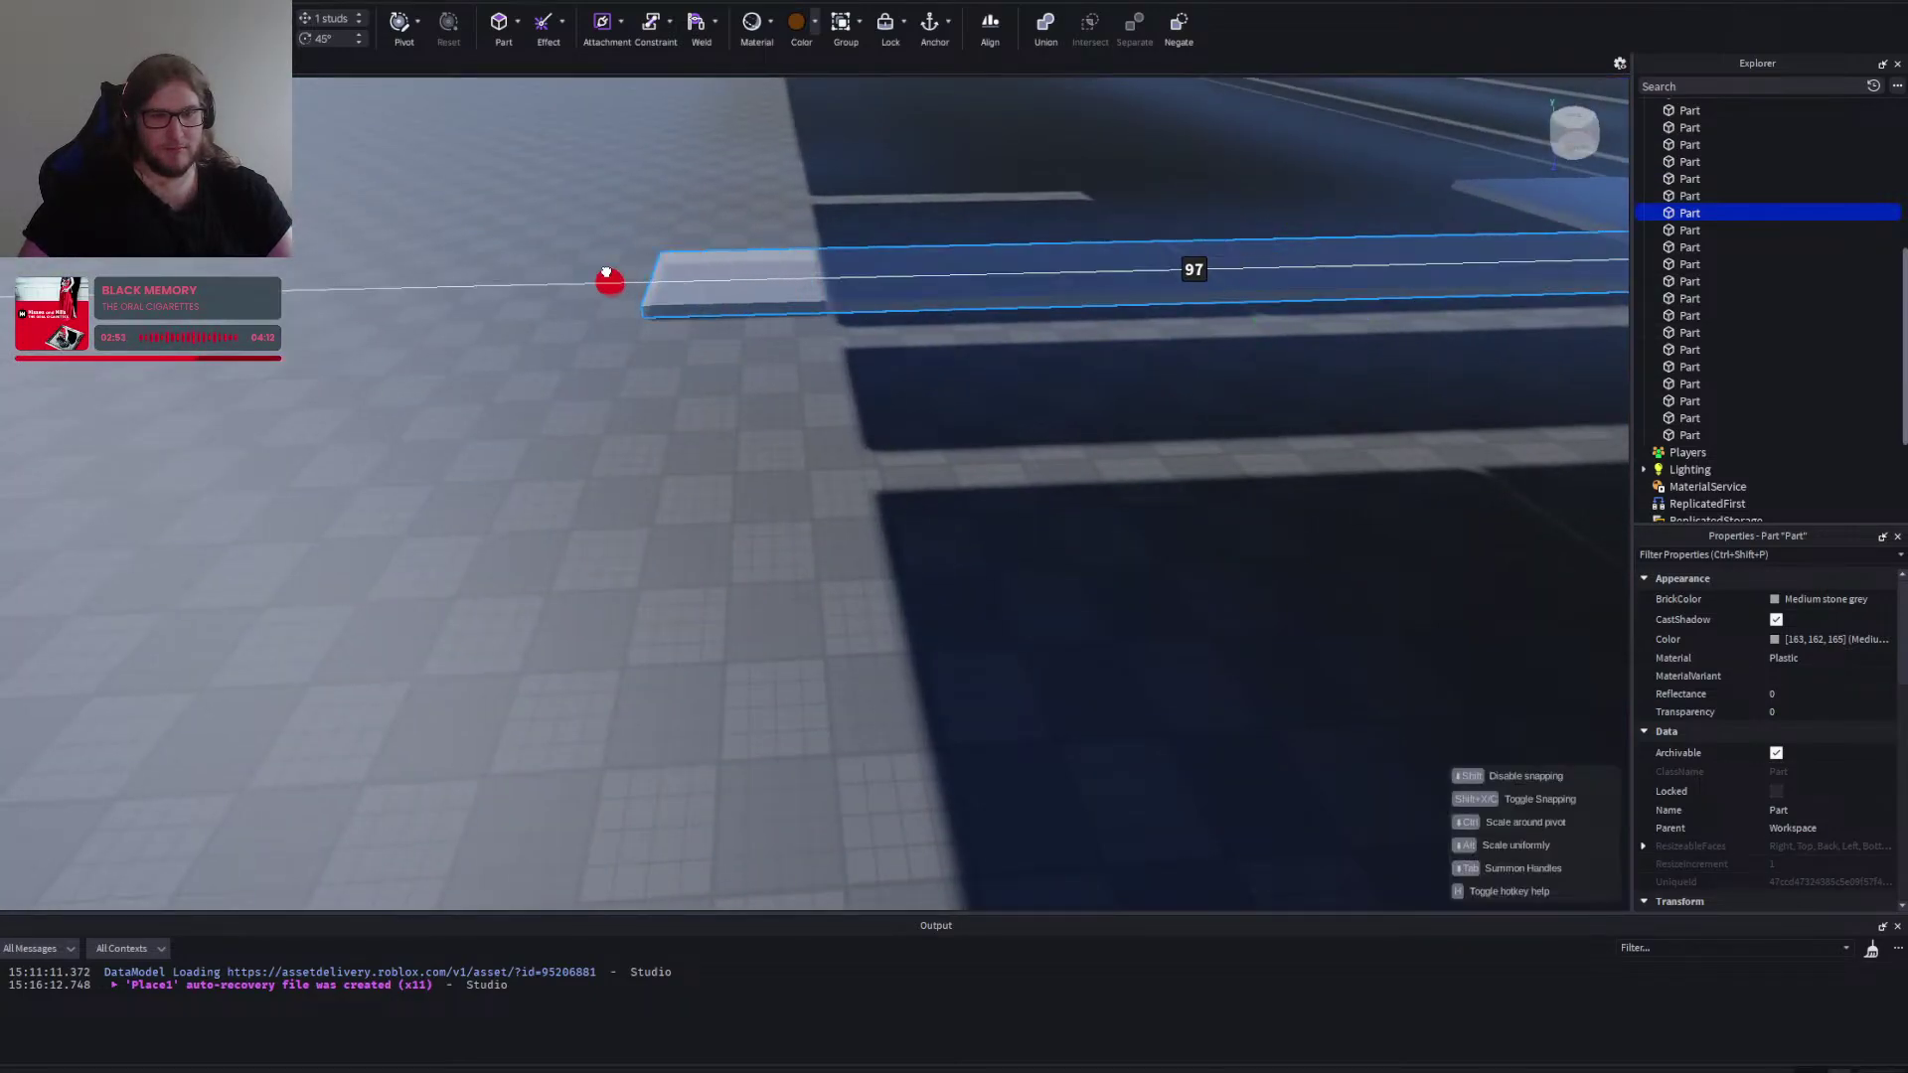
drag(606, 271, 606, 271)
key(a)
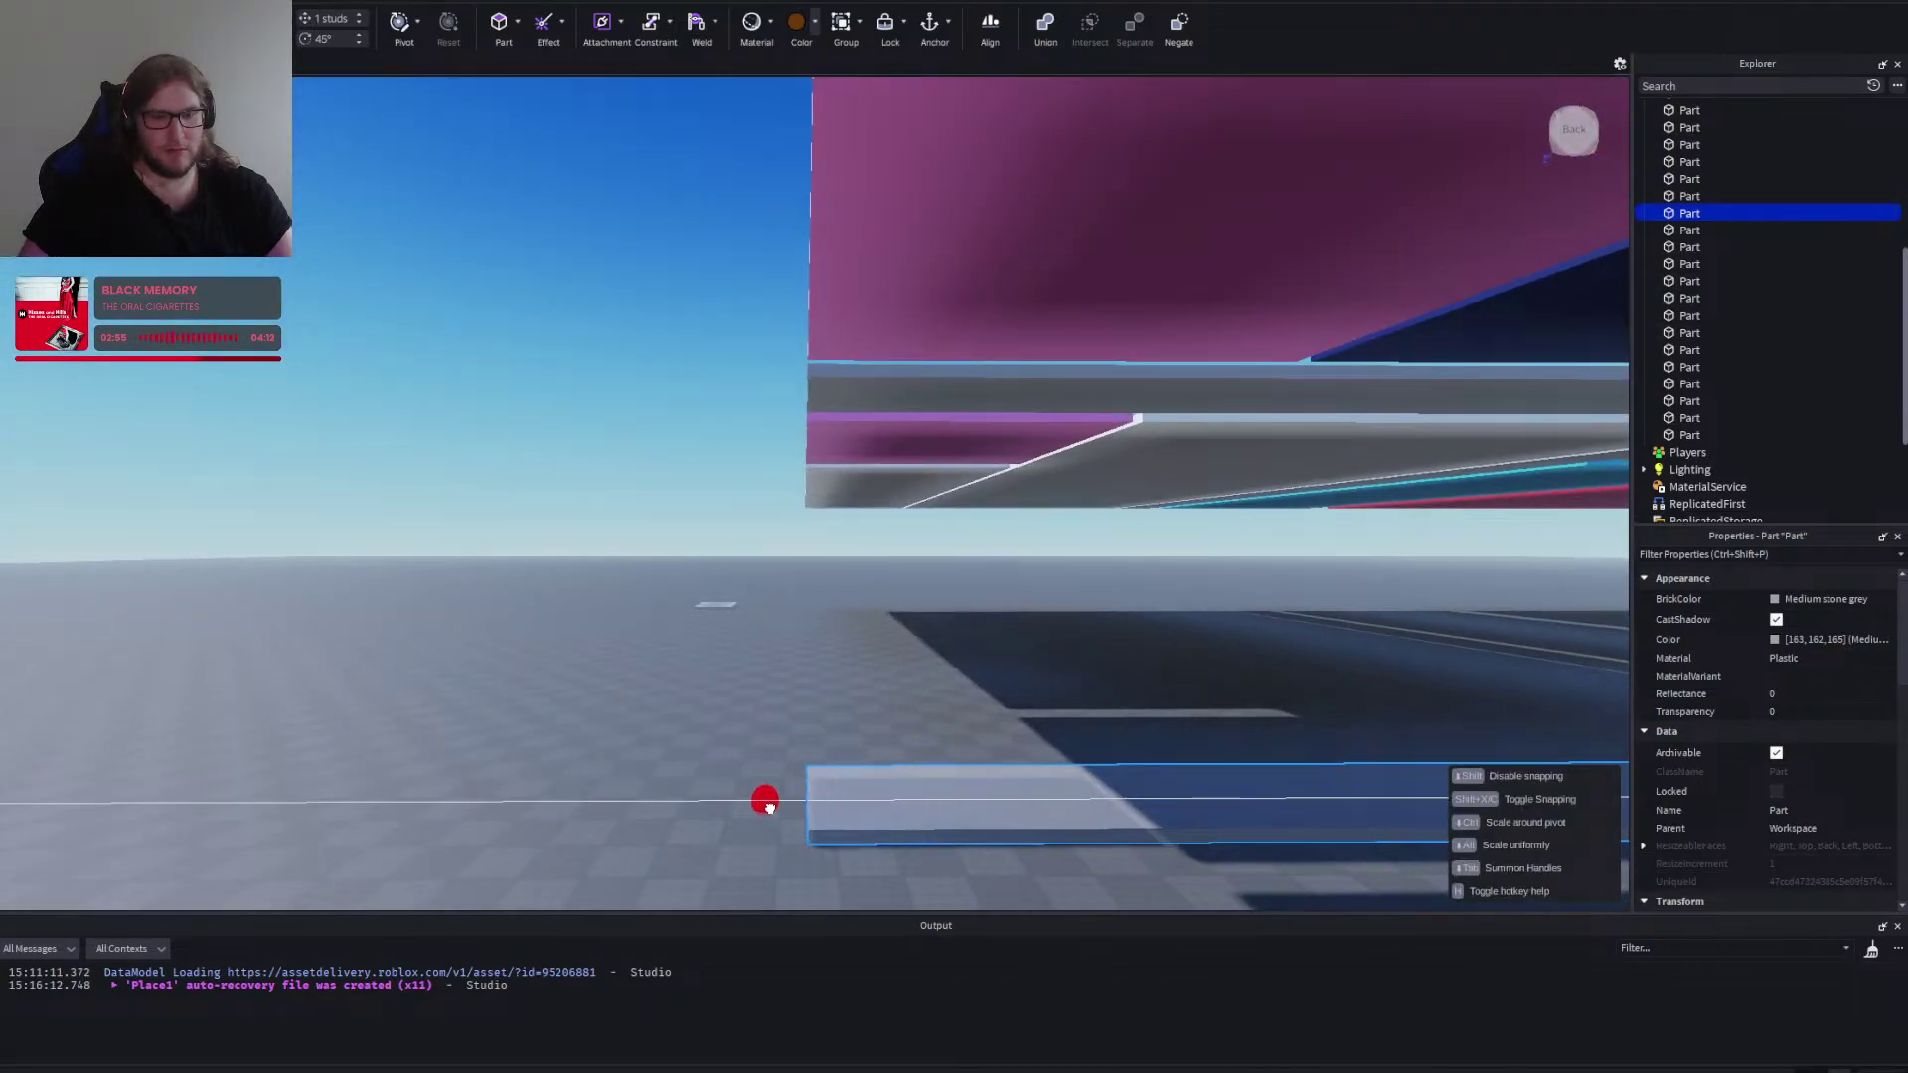
key(w)
key(s)
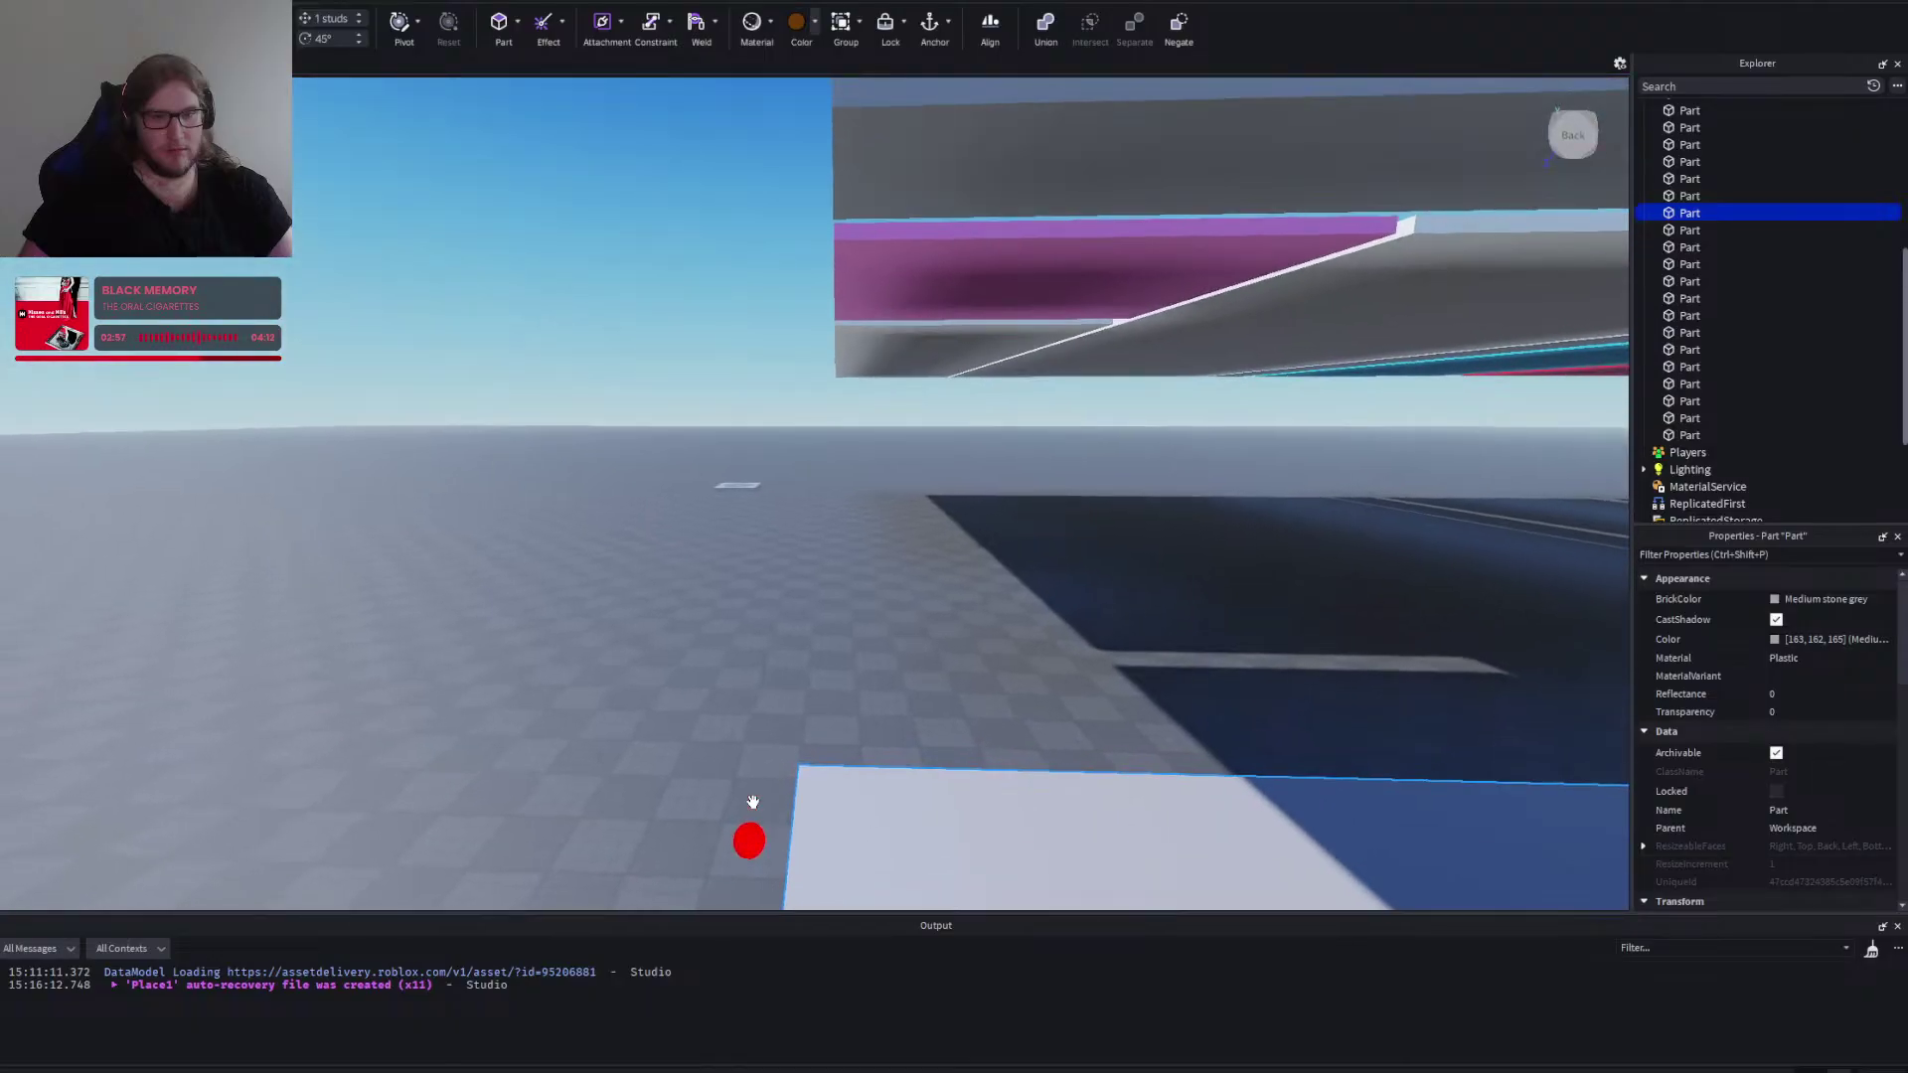
Duplicate the lowered corridor and stretch the copy to about 282 studs, running through the slab to its opposite side.
drag(757, 691, 759, 689)
key(s)
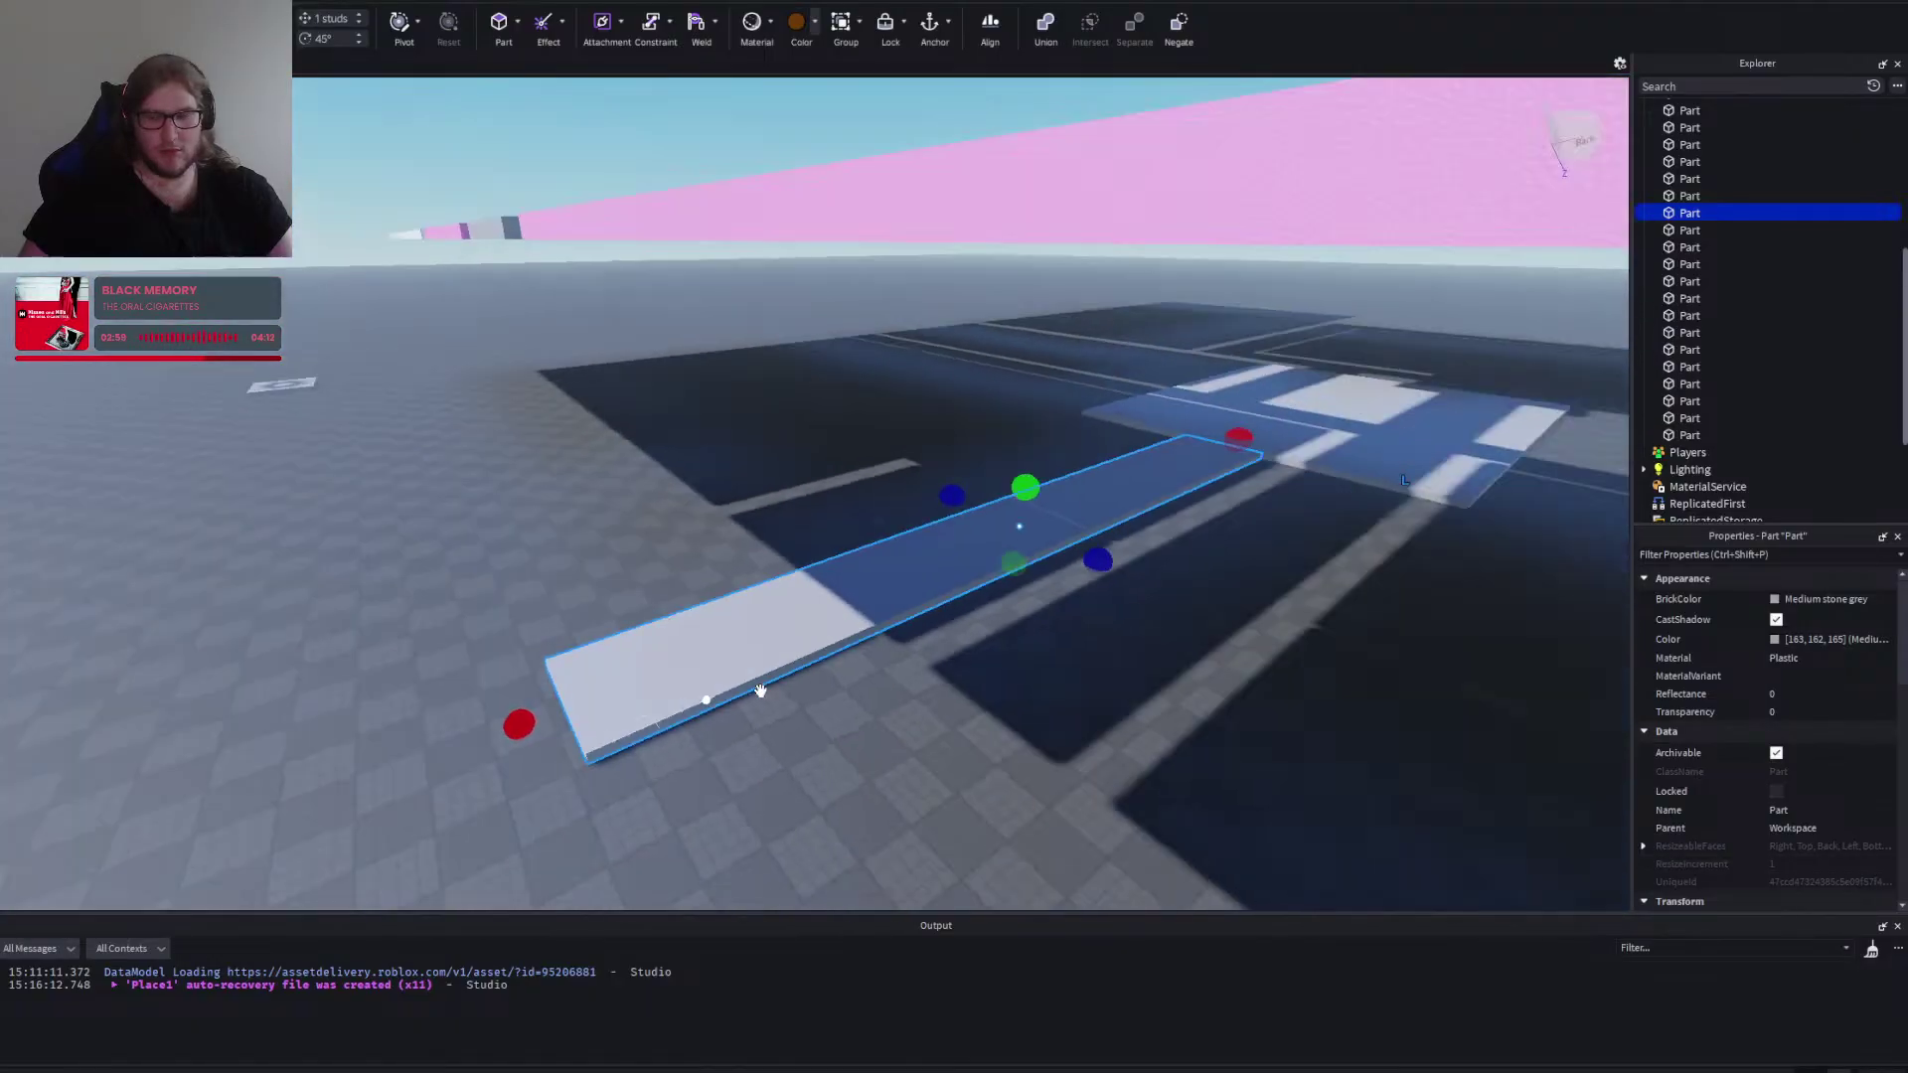
key(w)
key(s)
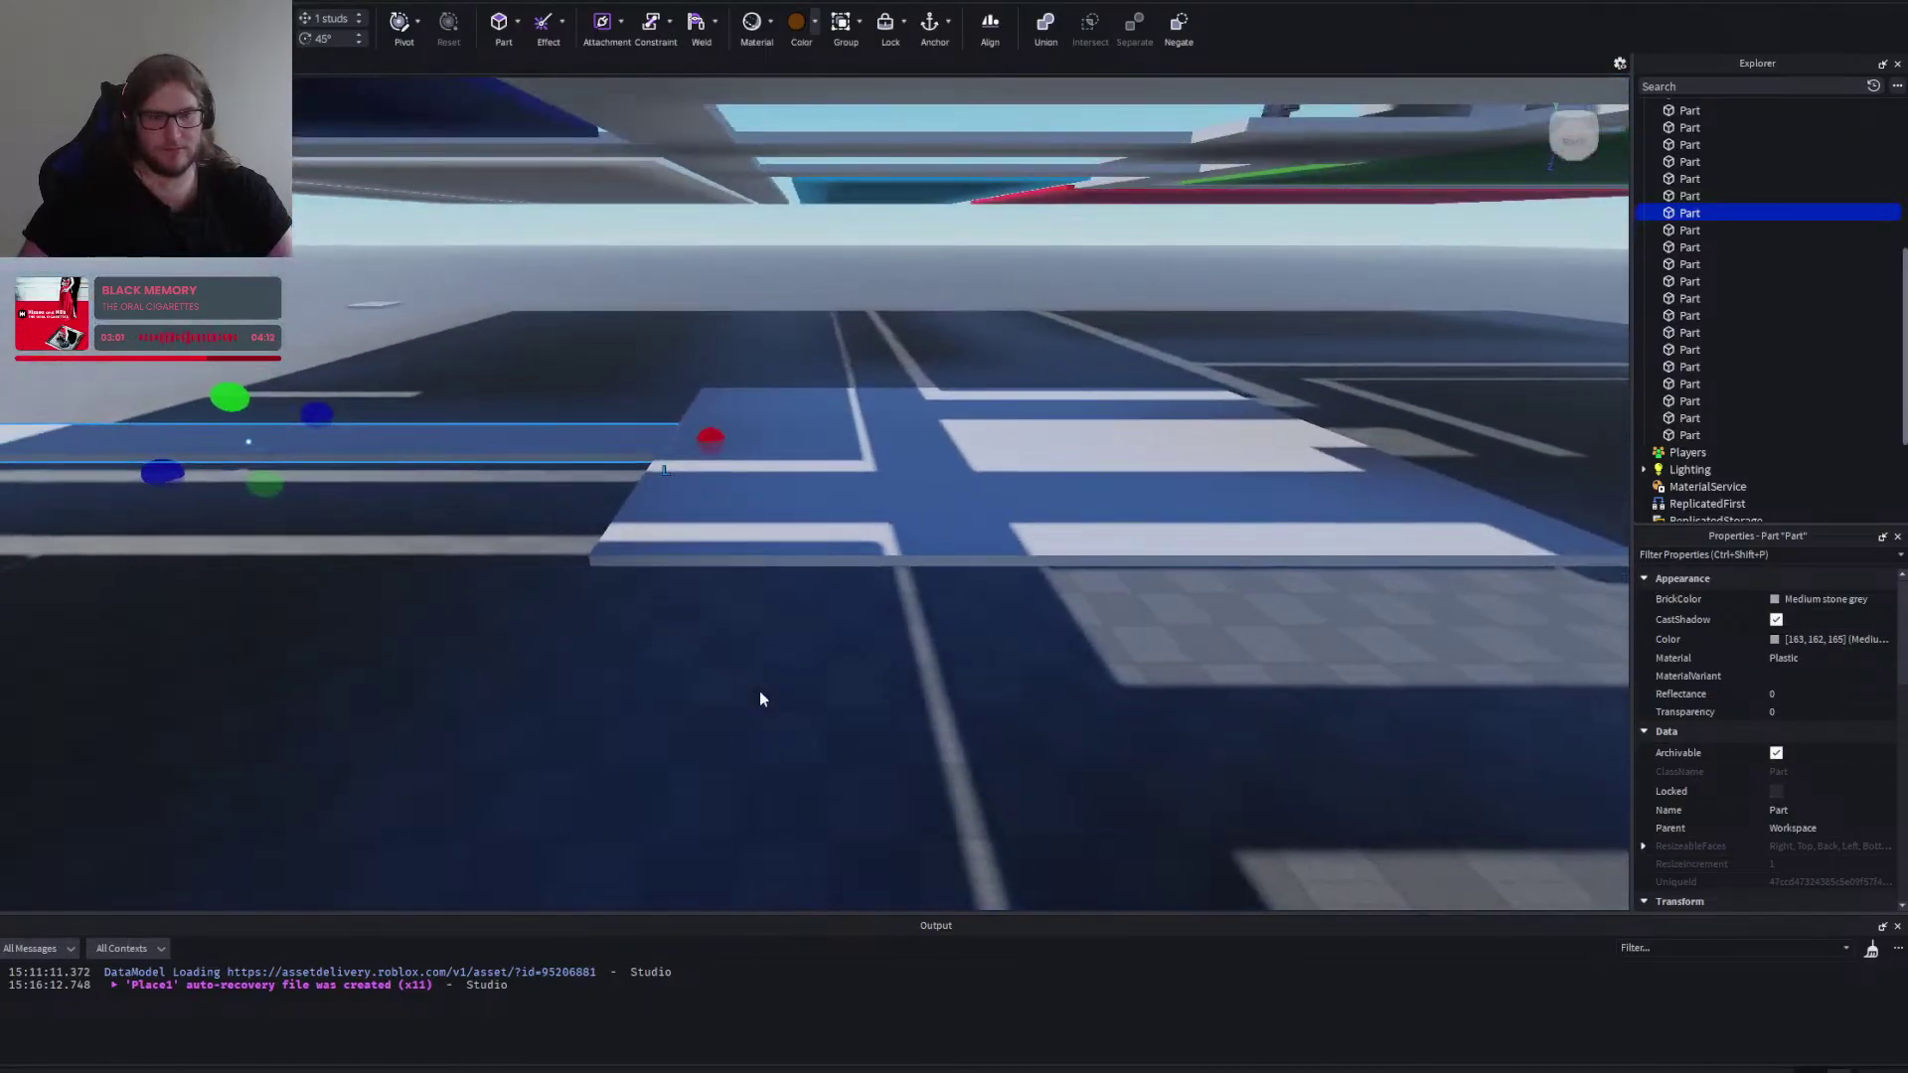
key(w)
key(a)
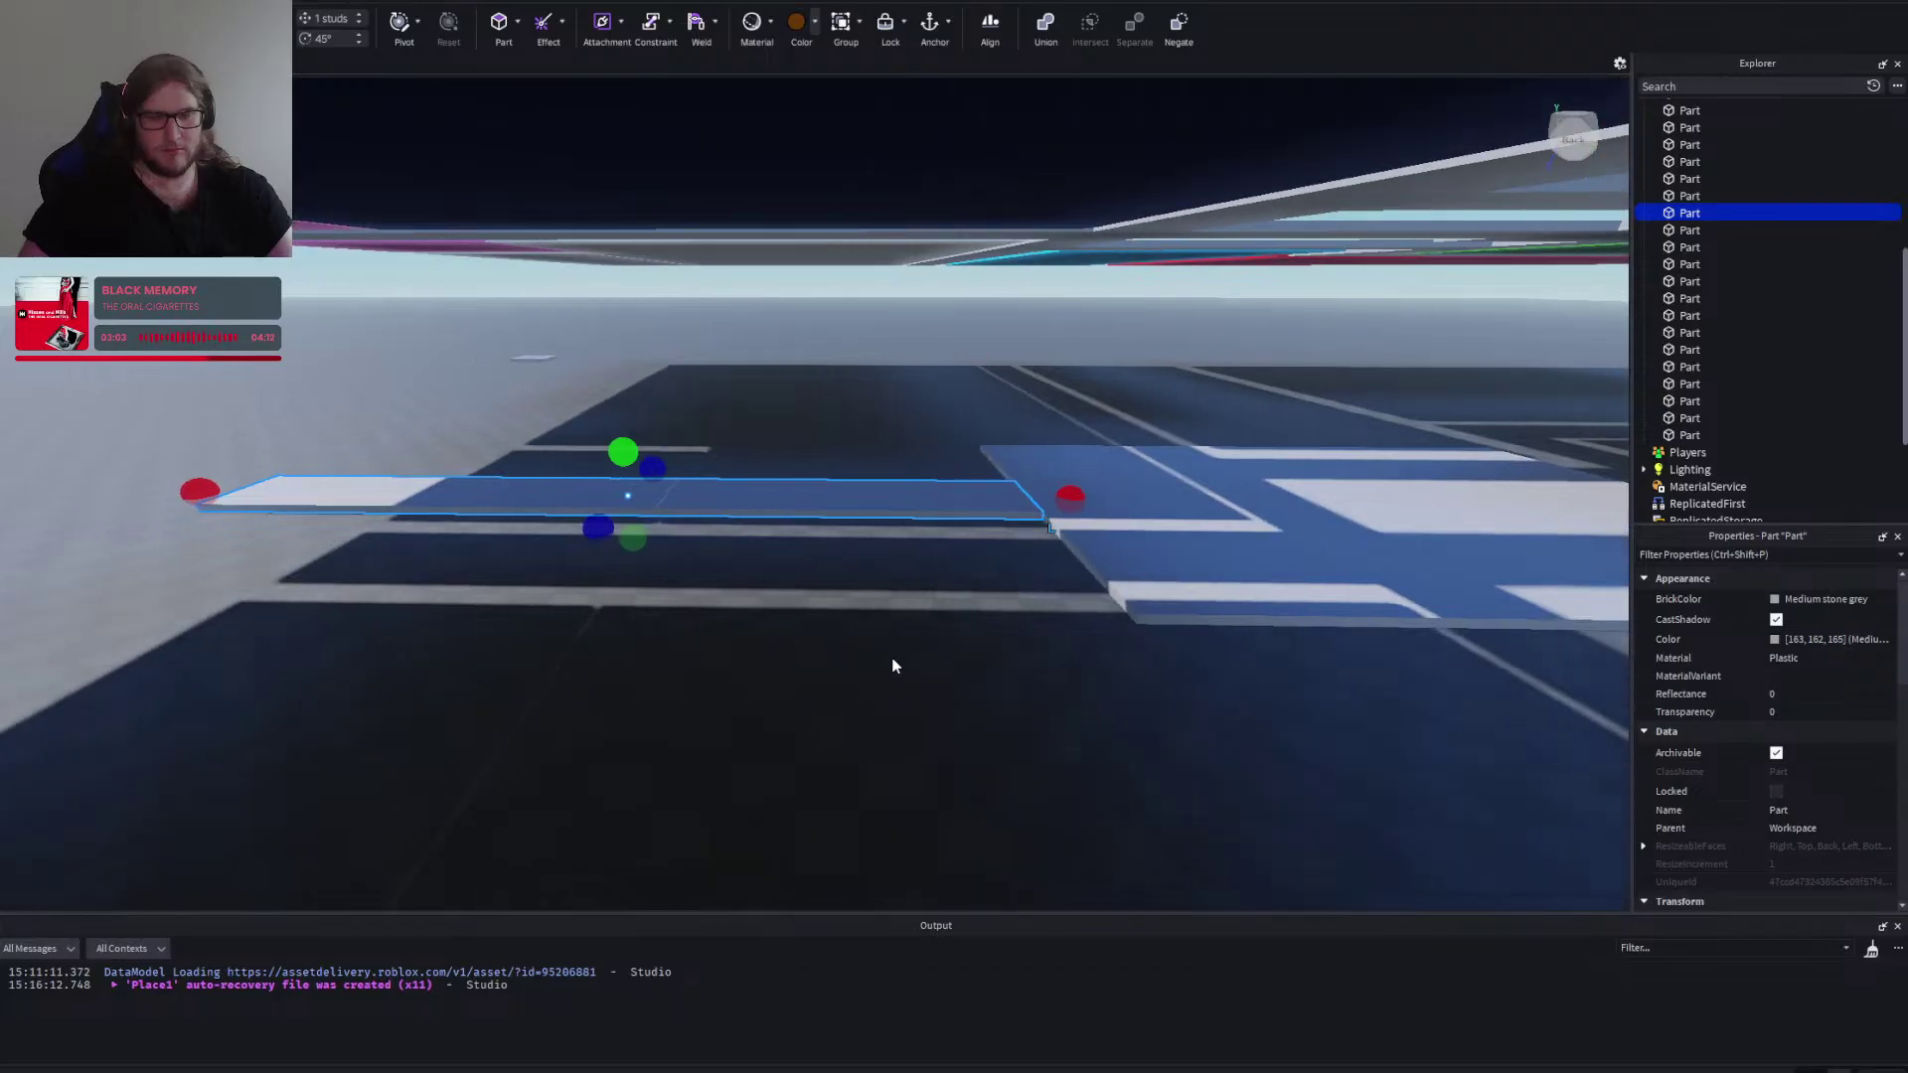
key(w)
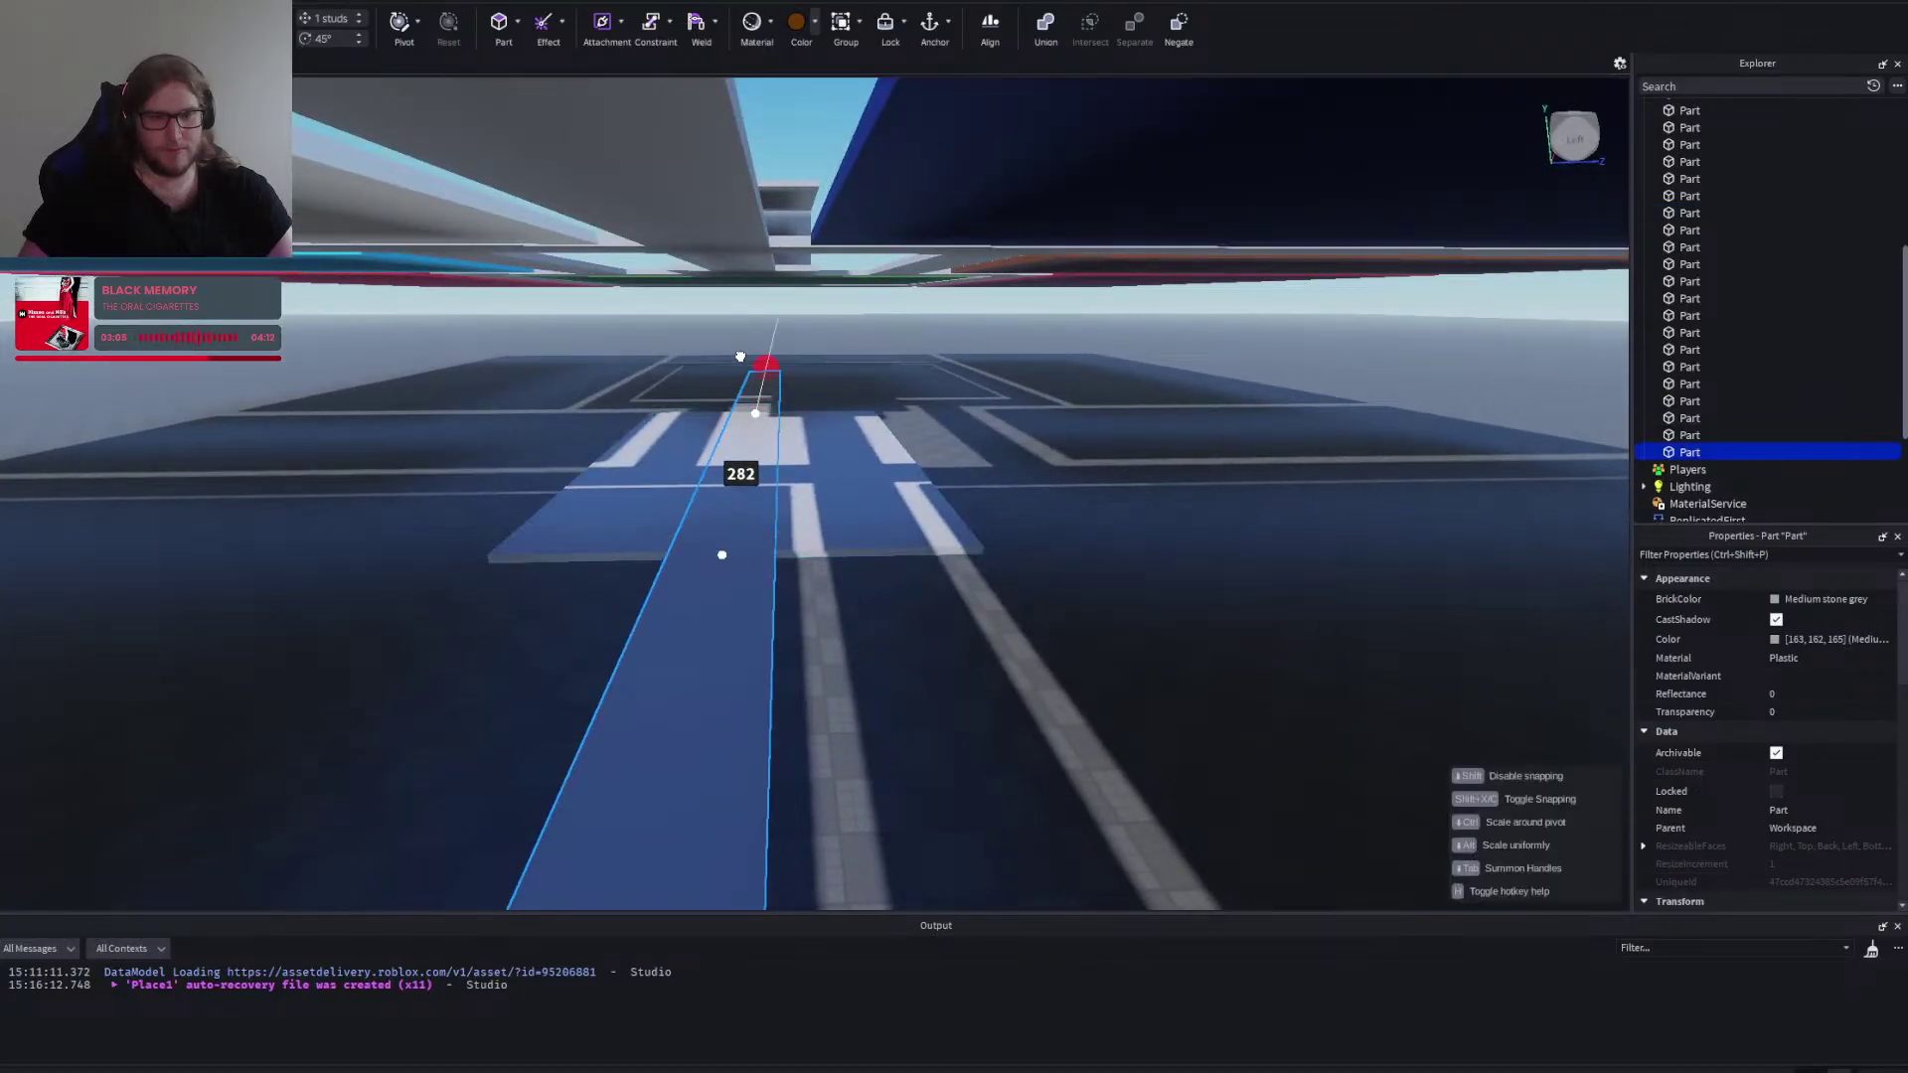
drag(740, 356, 741, 359)
Trim the copied corridor back to the slab's opposite end and extend its outer end to the edge of the map above.
key(s)
key(d)
drag(371, 744, 602, 669)
key(d)
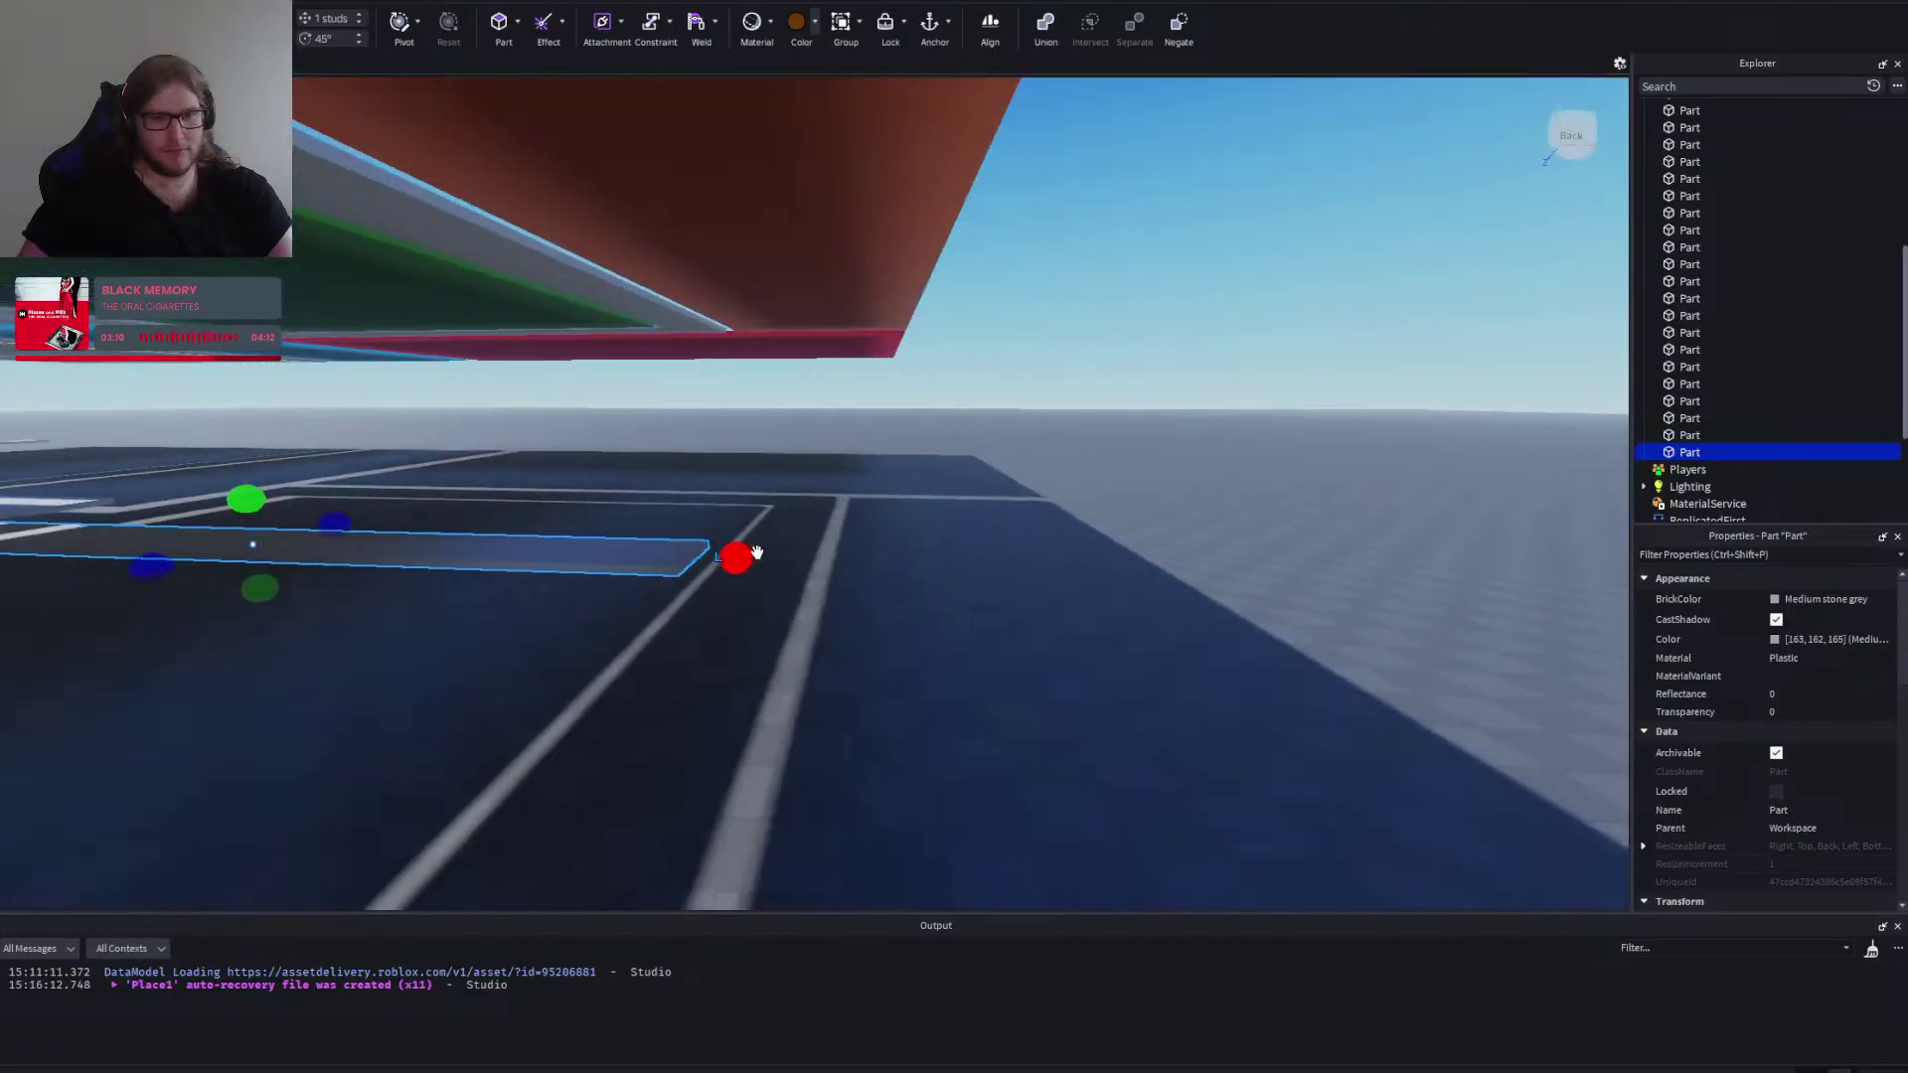
drag(754, 554, 956, 604)
Examine how the two lowered end corridors meet the slab and line up with the map above.
key(w)
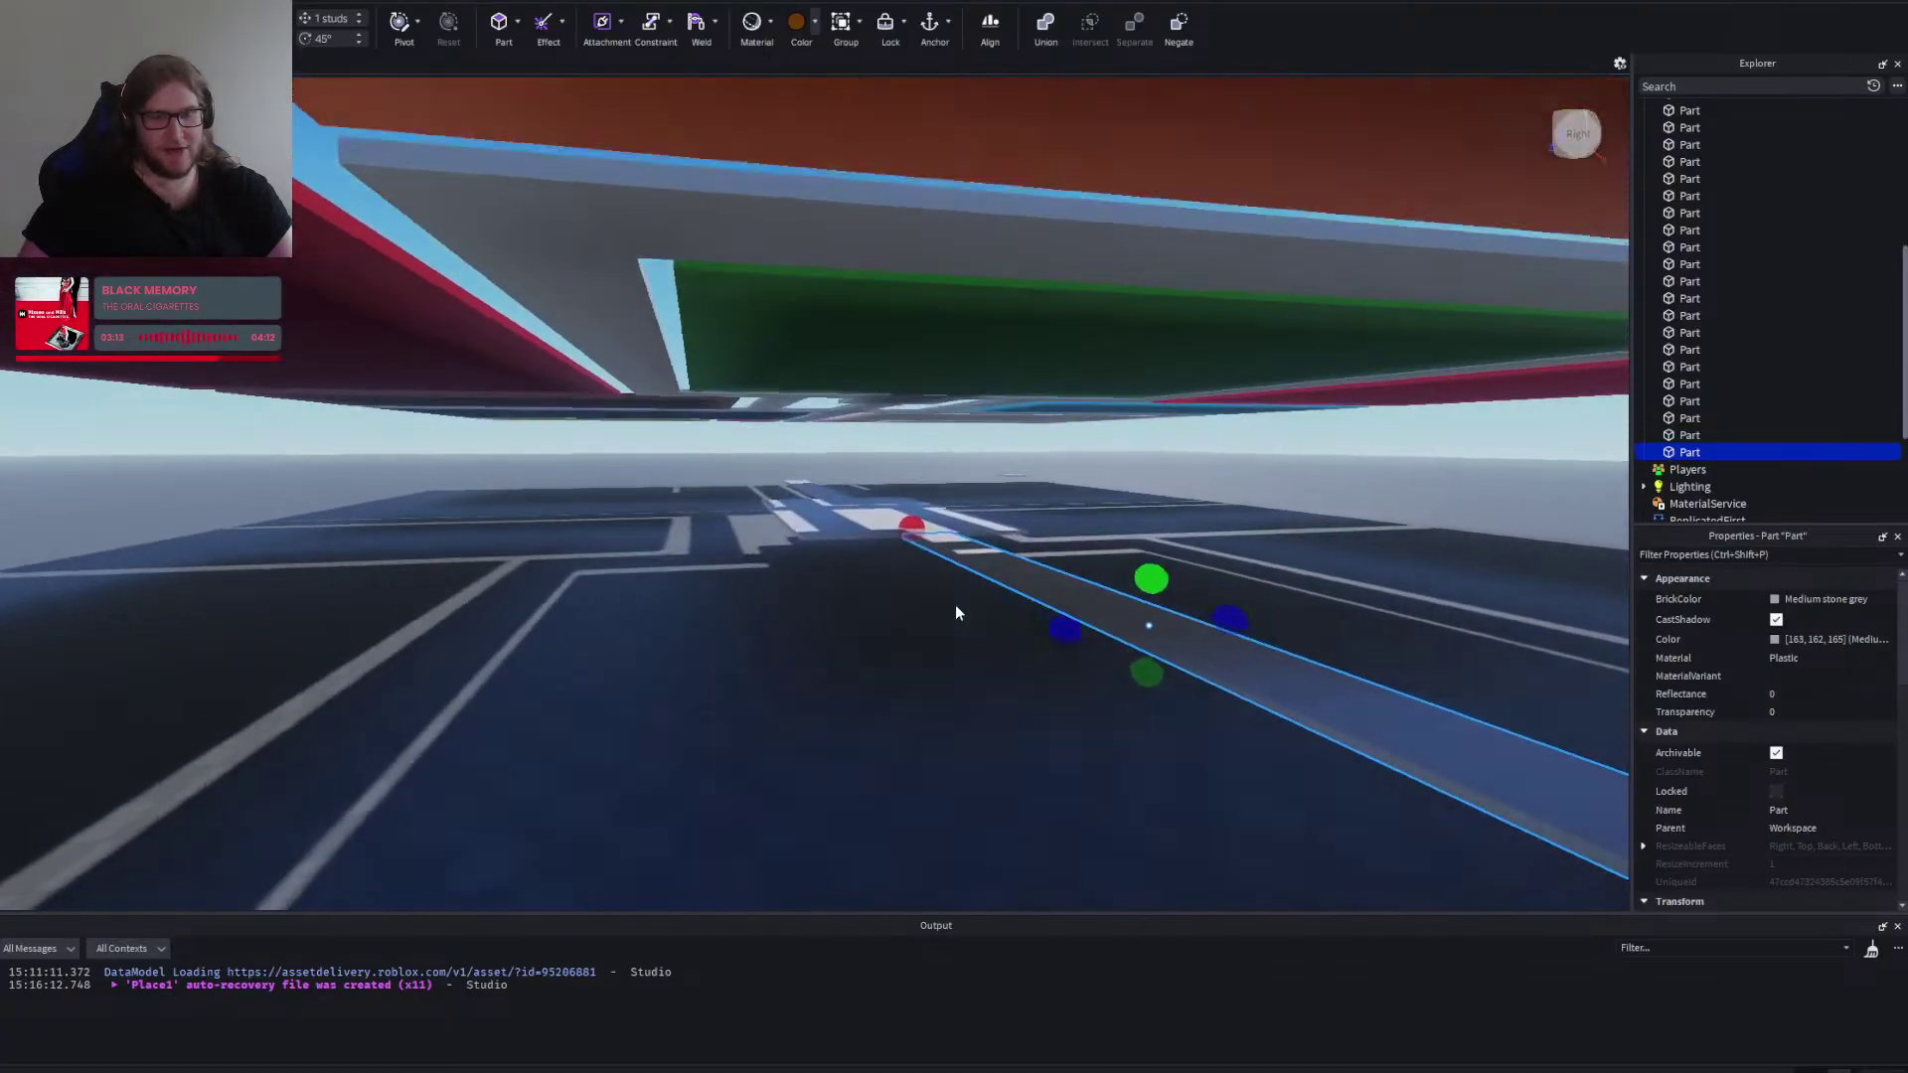
key(d)
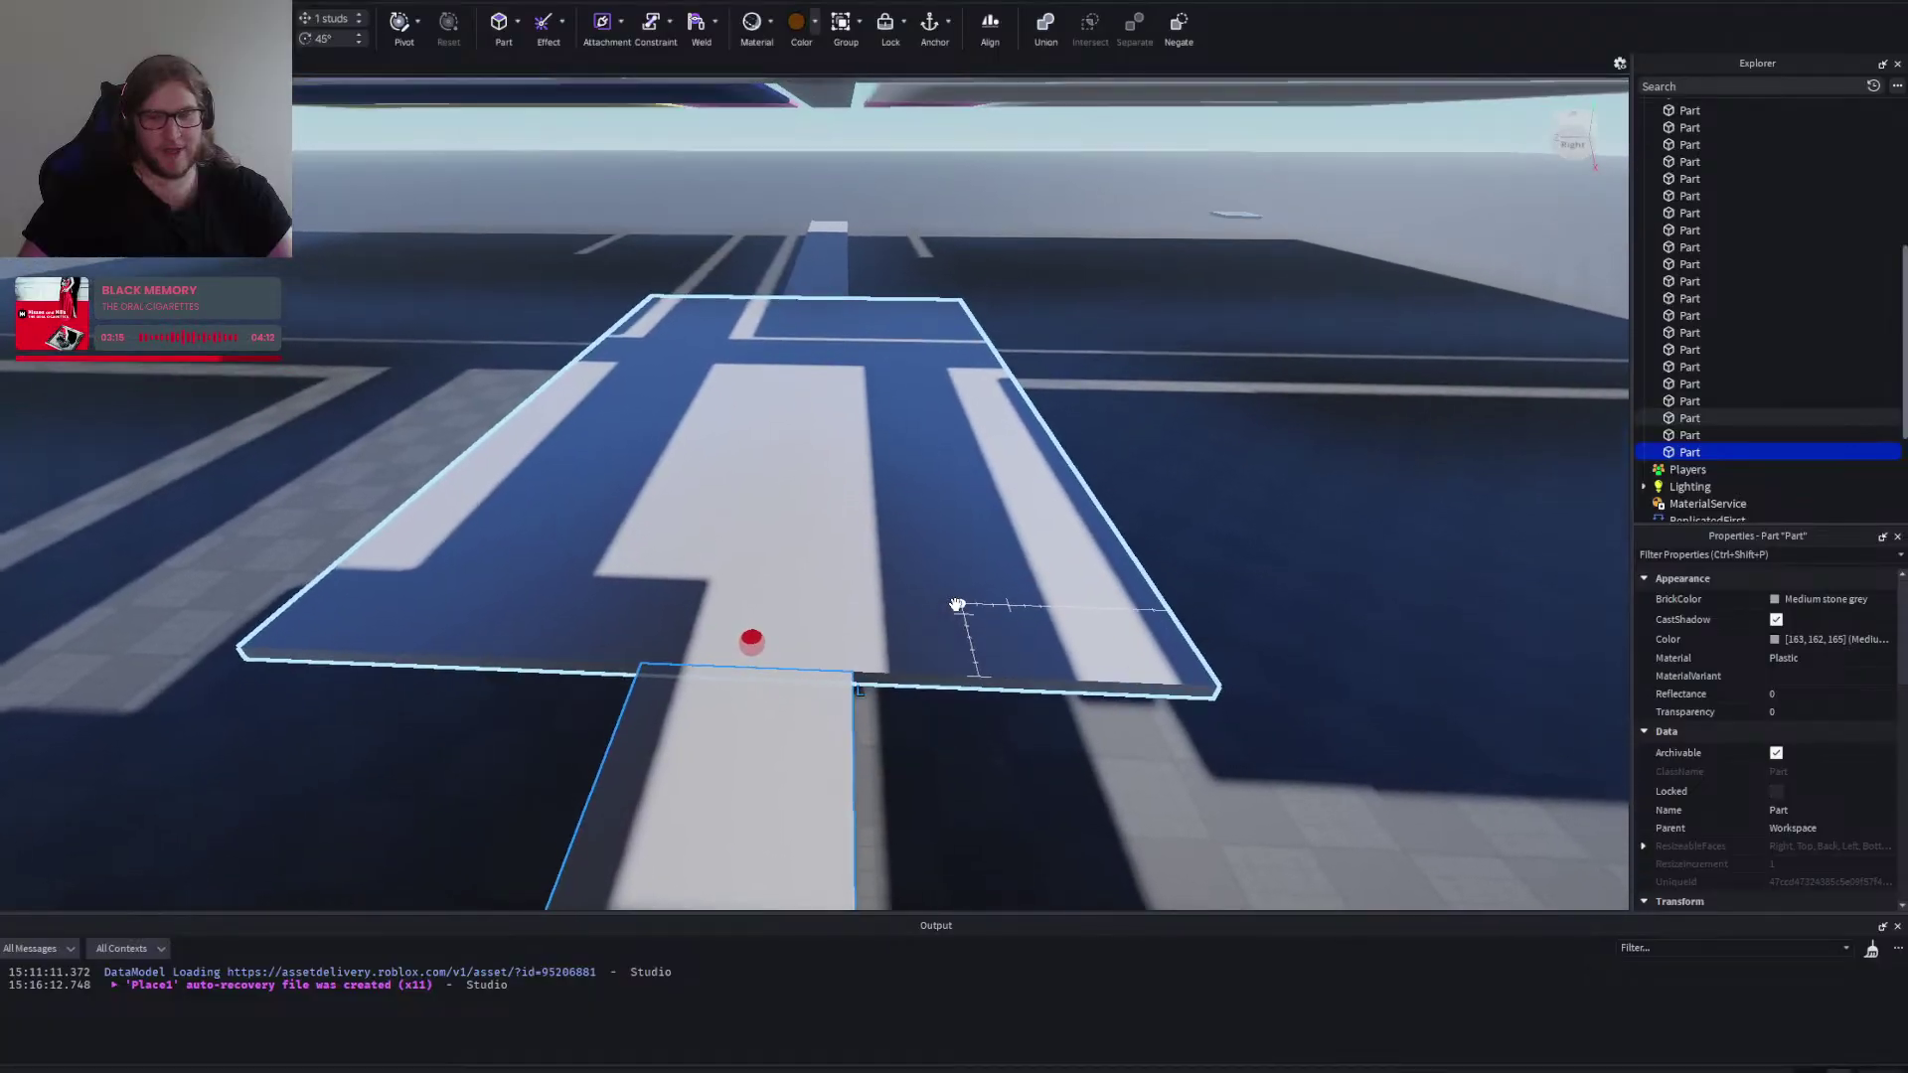
drag(956, 605, 956, 606)
key(d)
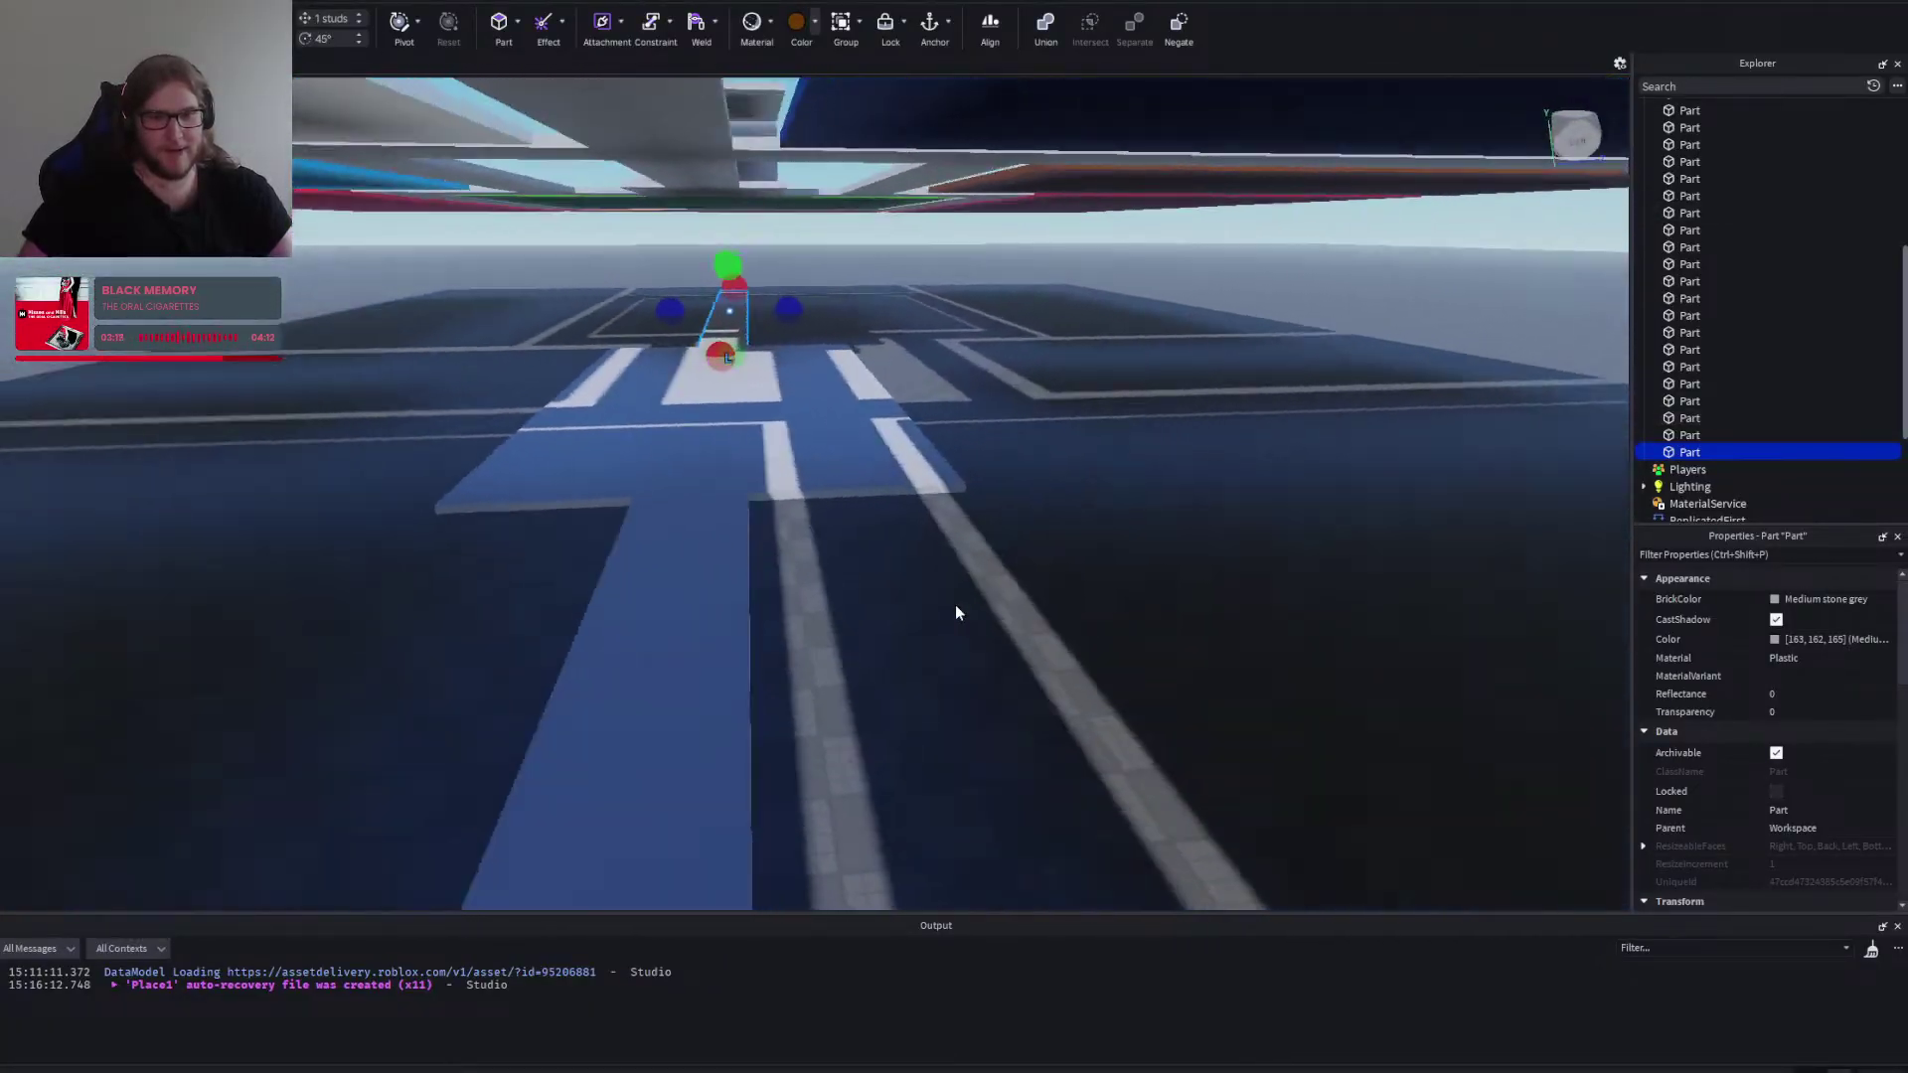
click(956, 604)
key(d)
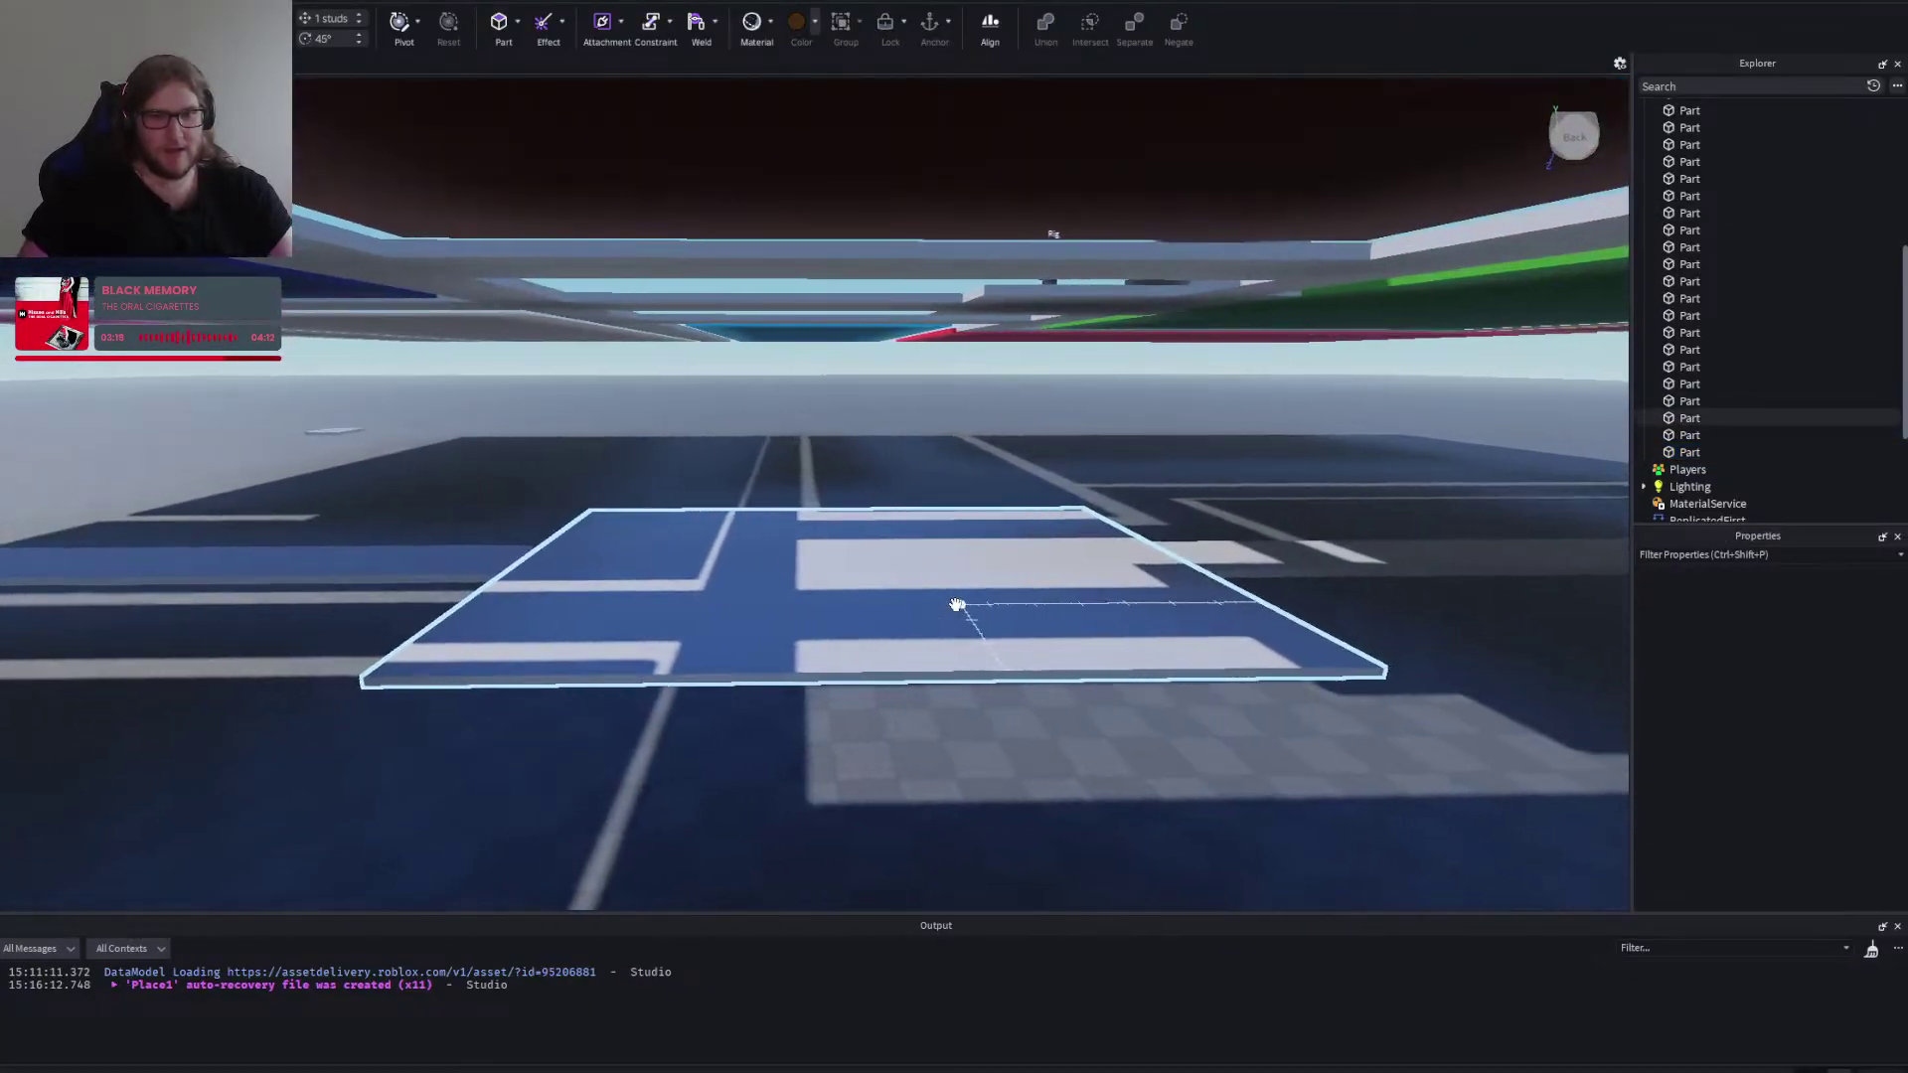
key(d)
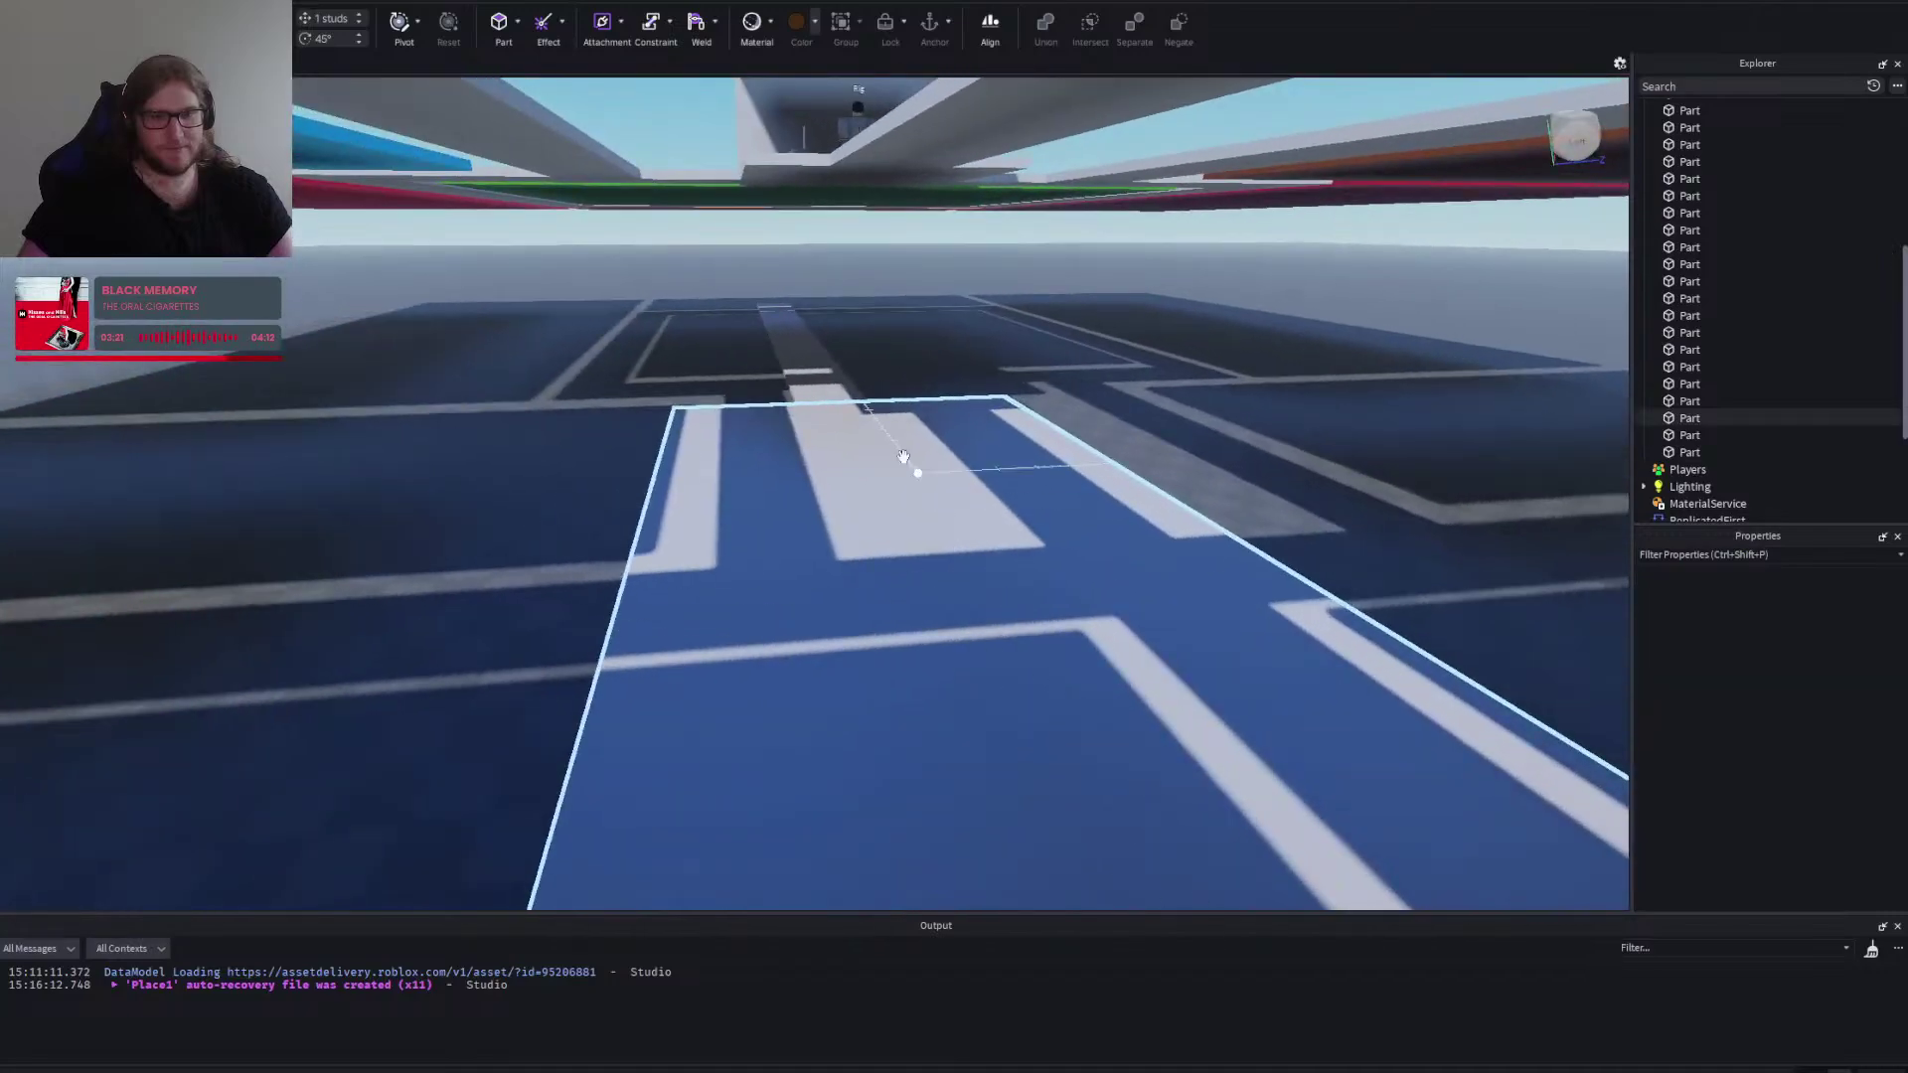
key(a)
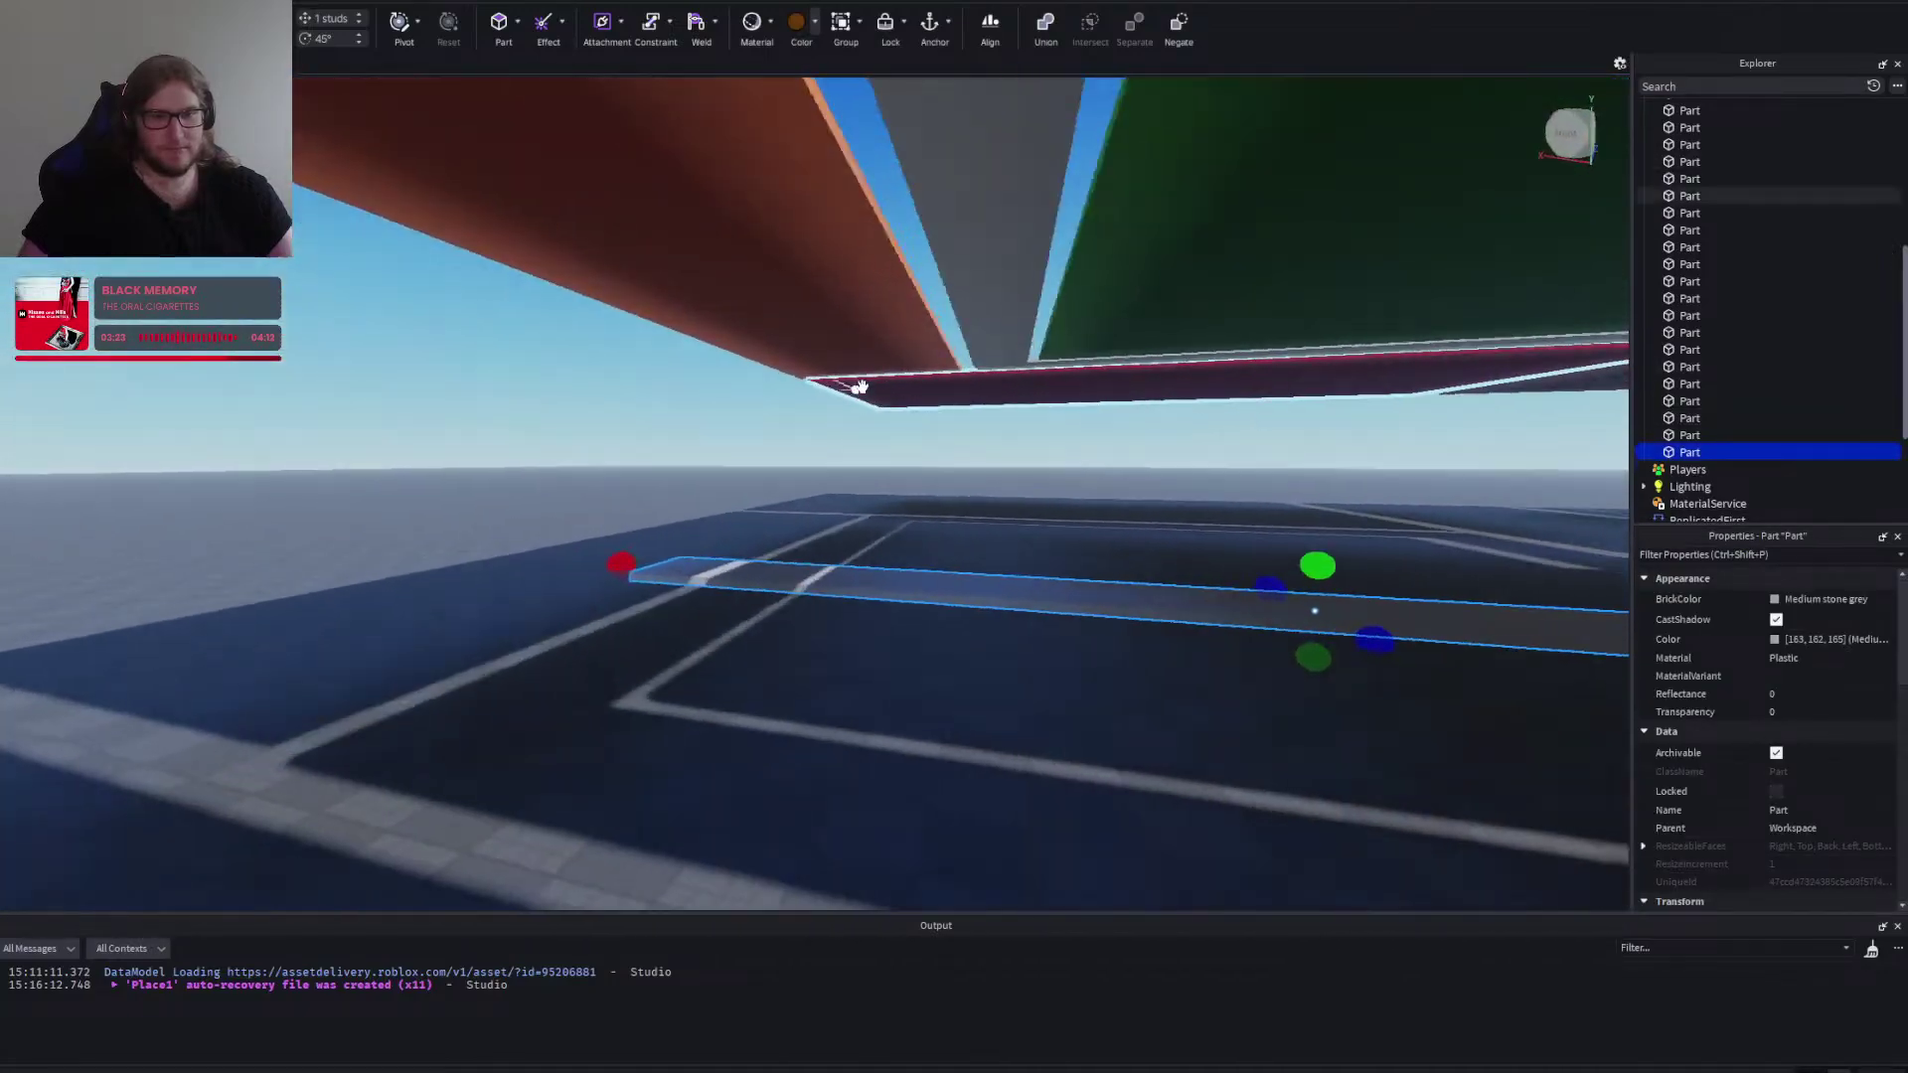
key(a)
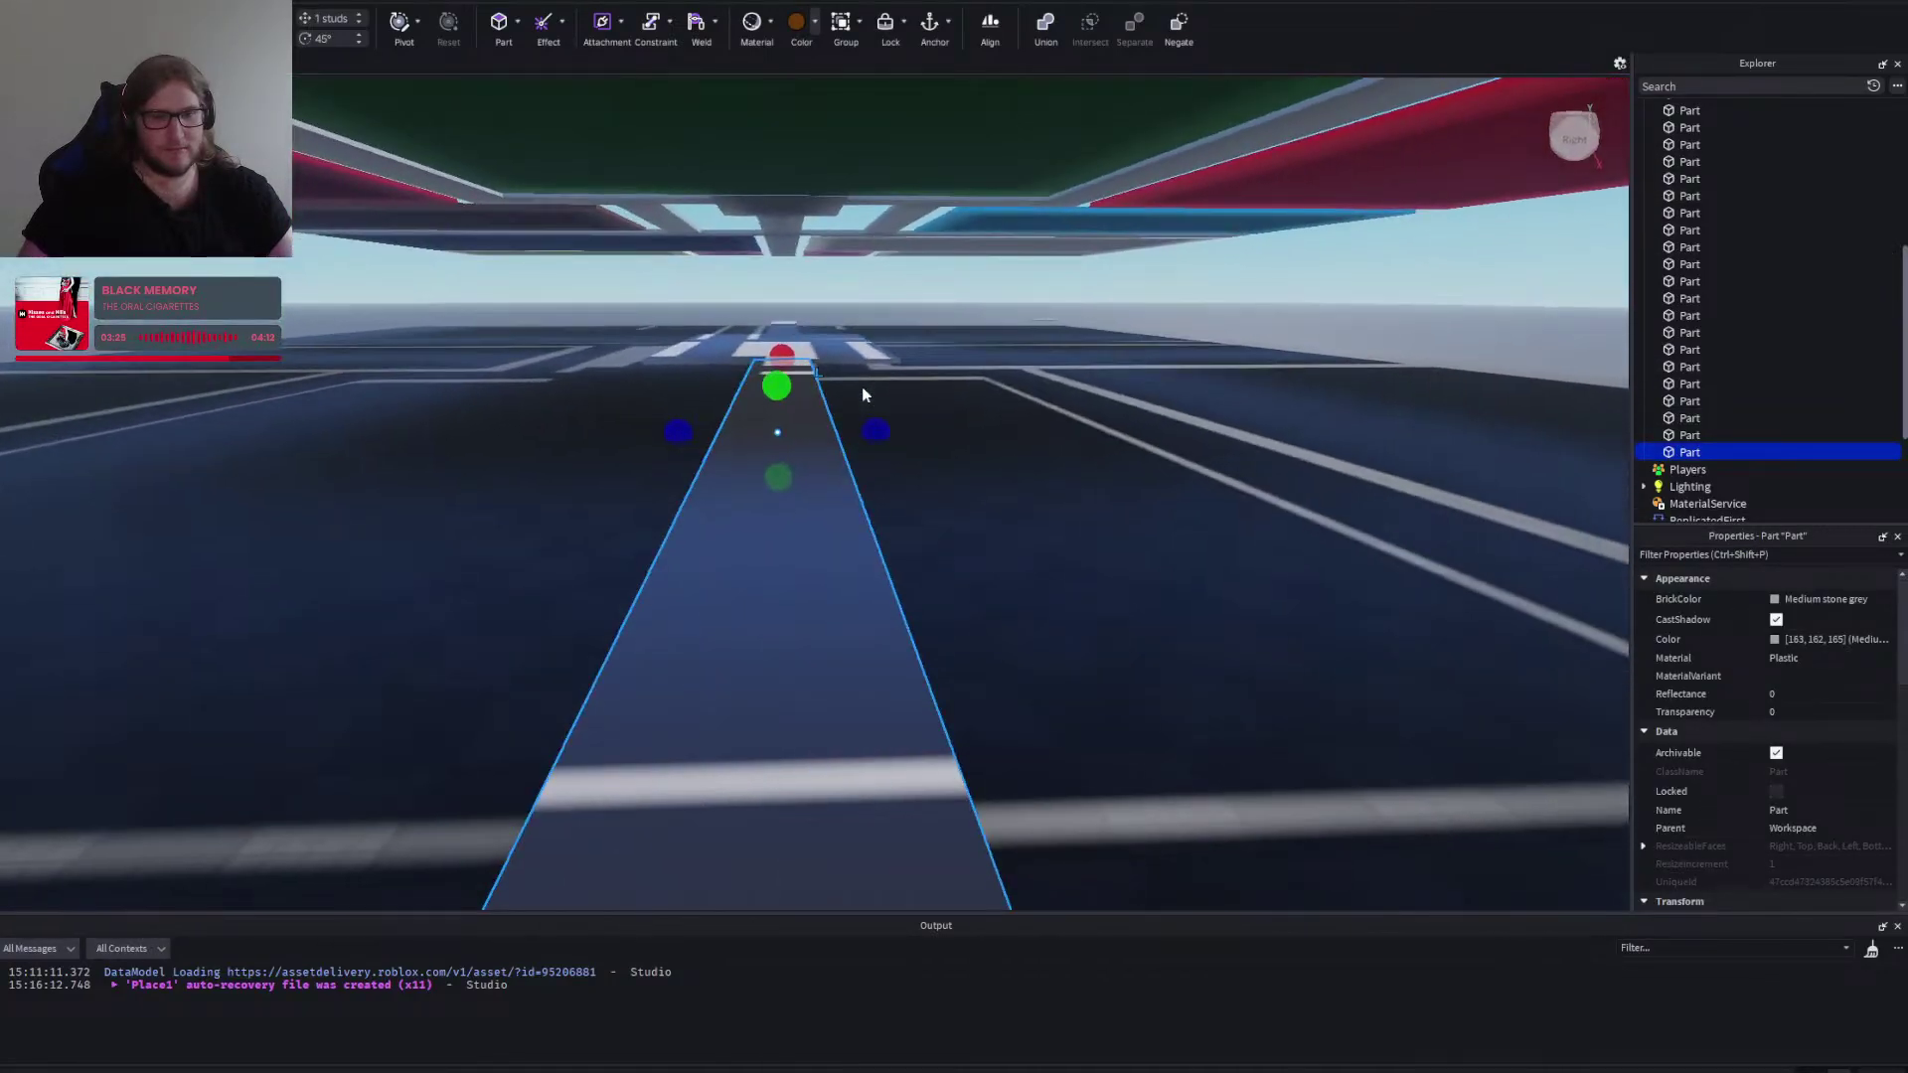
Duplicate the new end corridor, place the copy against the slab's long side and shorten it to about 14 studs.
key(s)
drag(862, 388, 862, 386)
key(ctrl+d)
drag(852, 559, 779, 559)
key(w)
key(a)
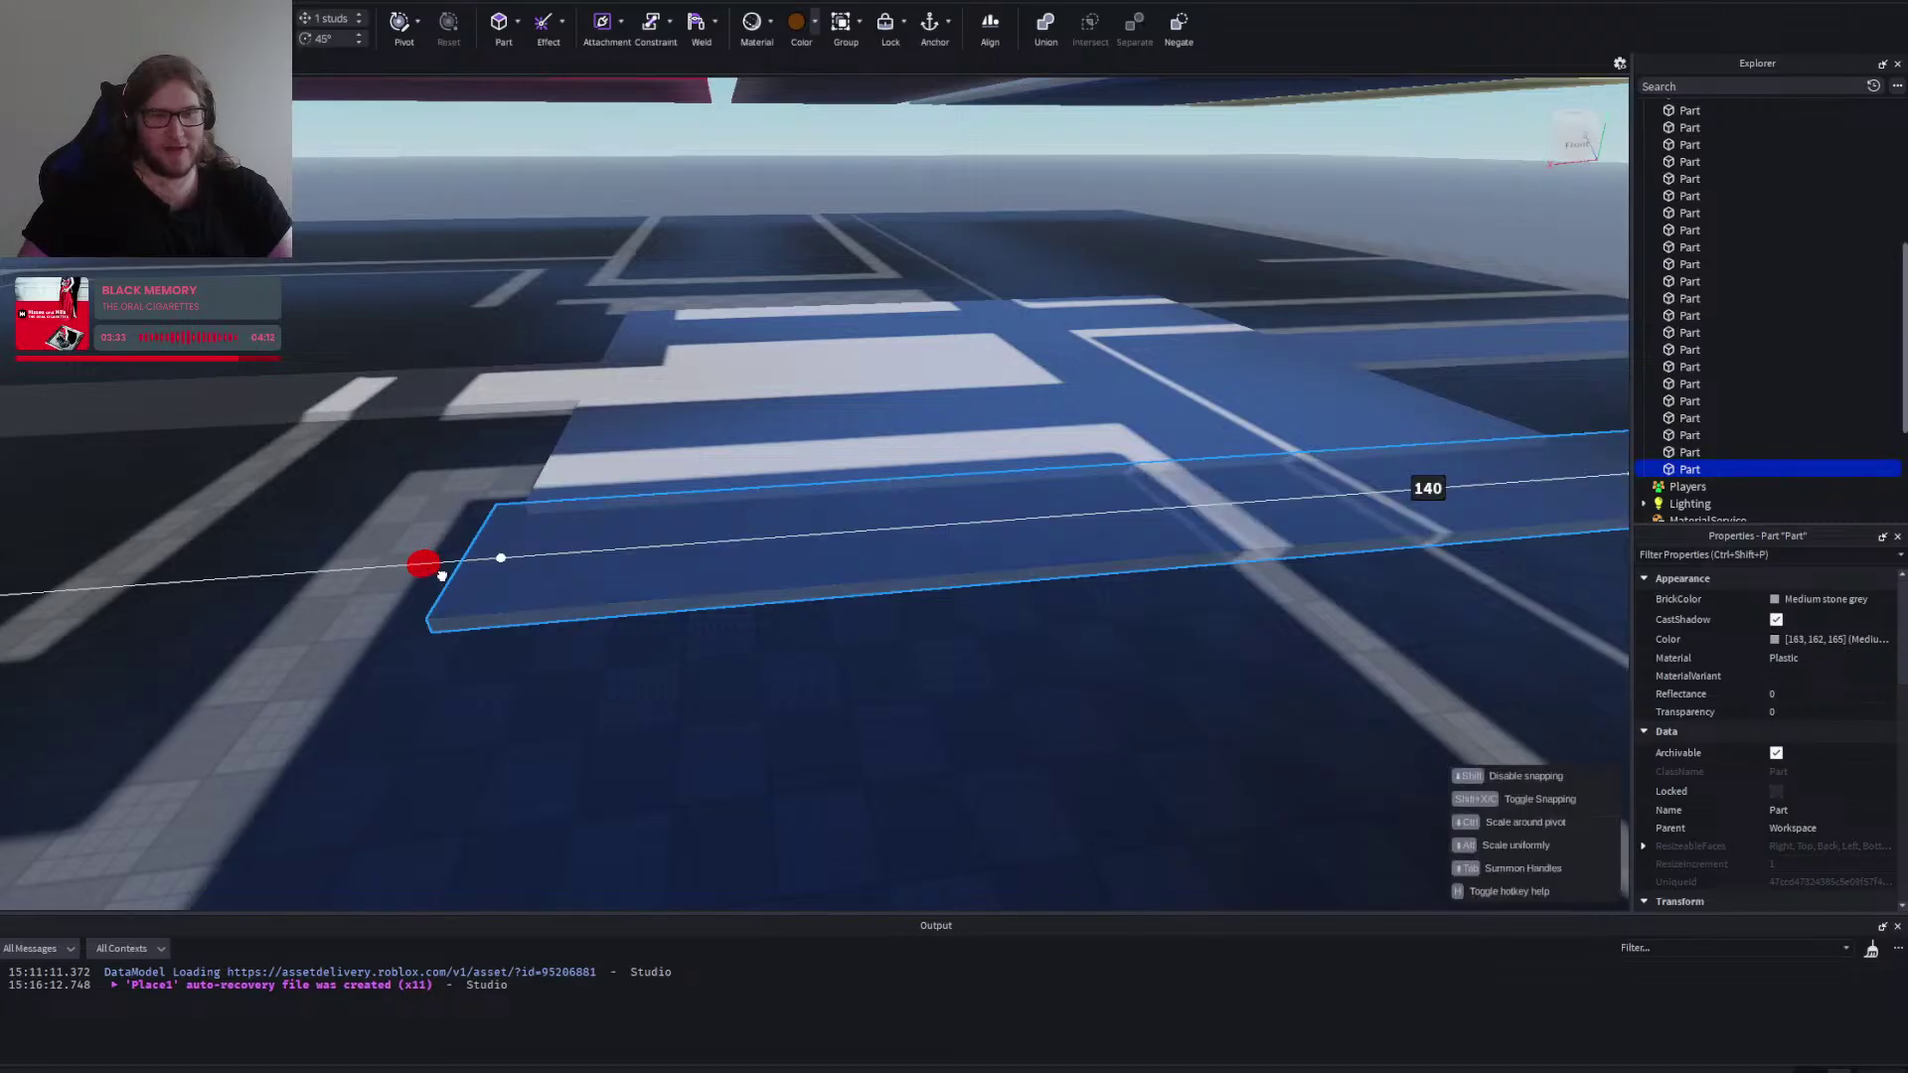
drag(912, 542, 926, 408)
key(w)
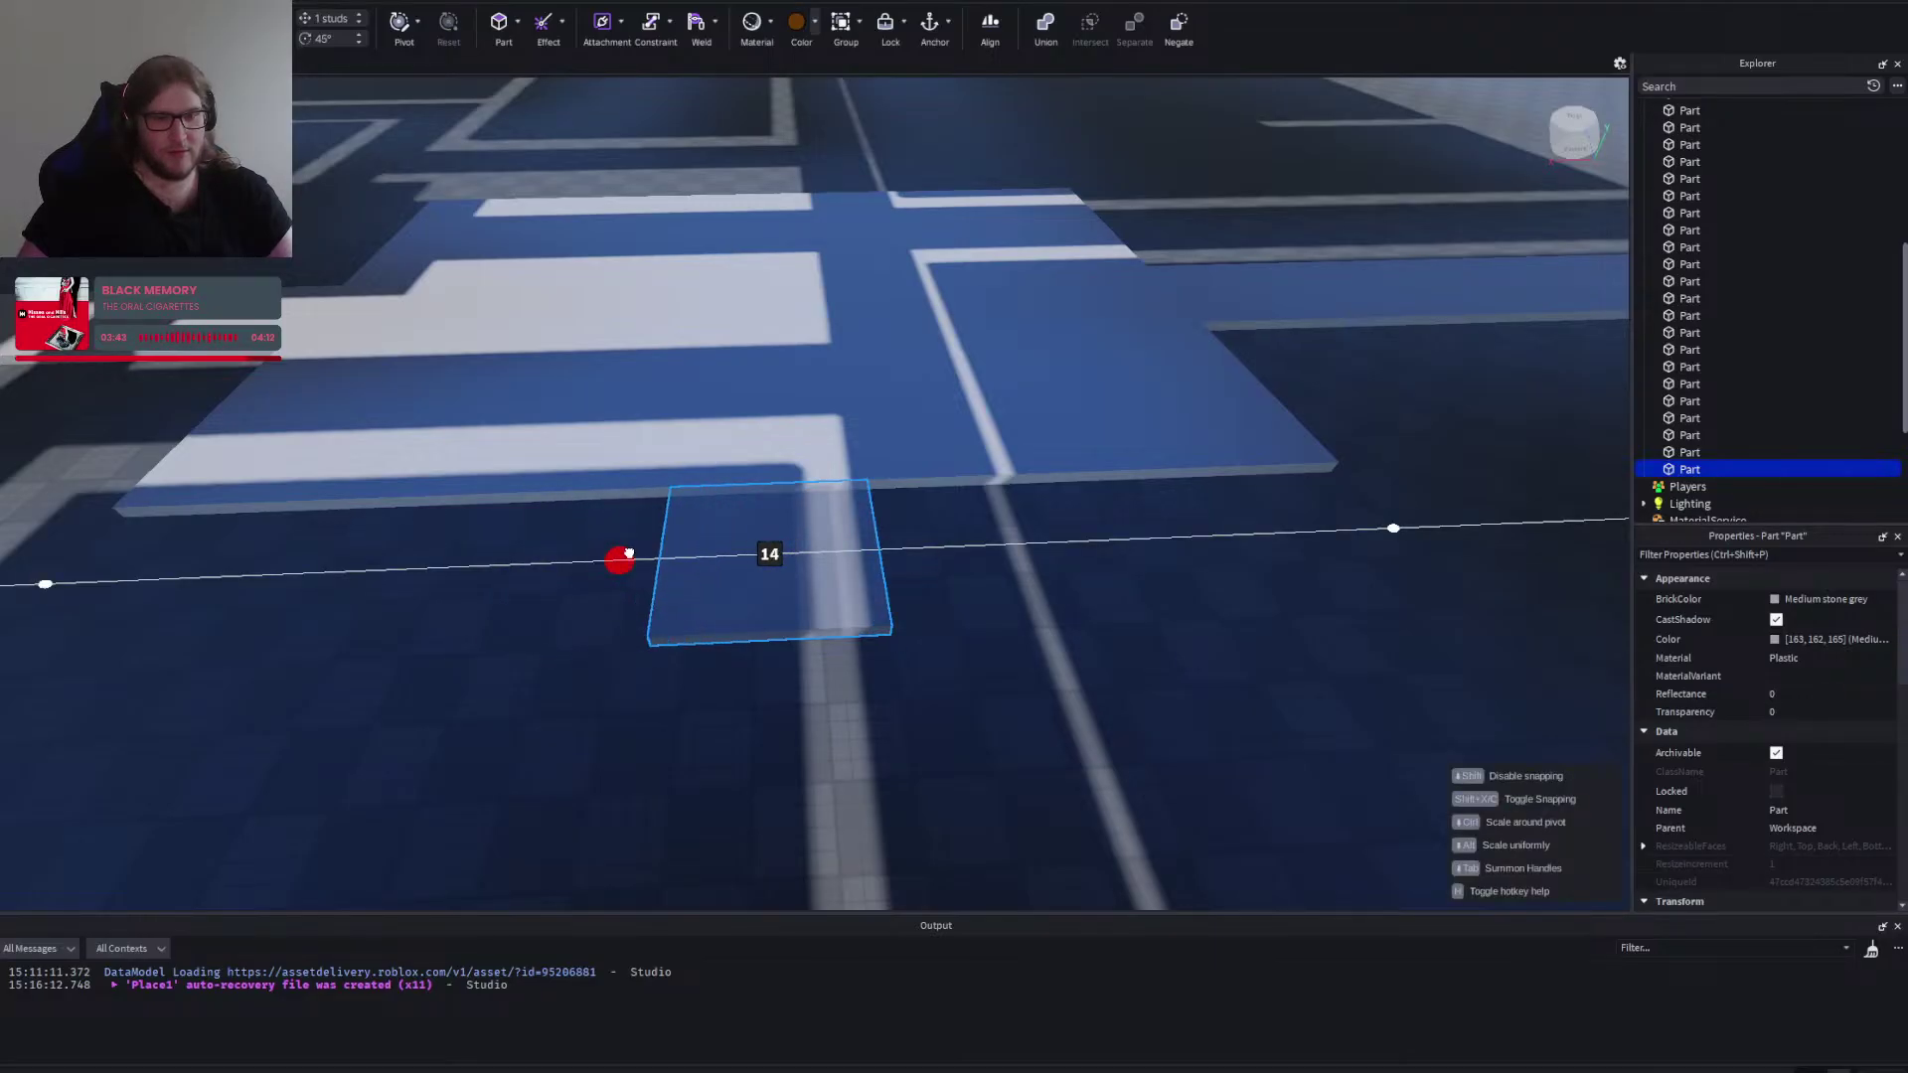
drag(628, 553, 644, 556)
Extend the 14-stud piece outwards from the slab's long side to the outer edge of the map above.
key(s)
key(w)
key(d)
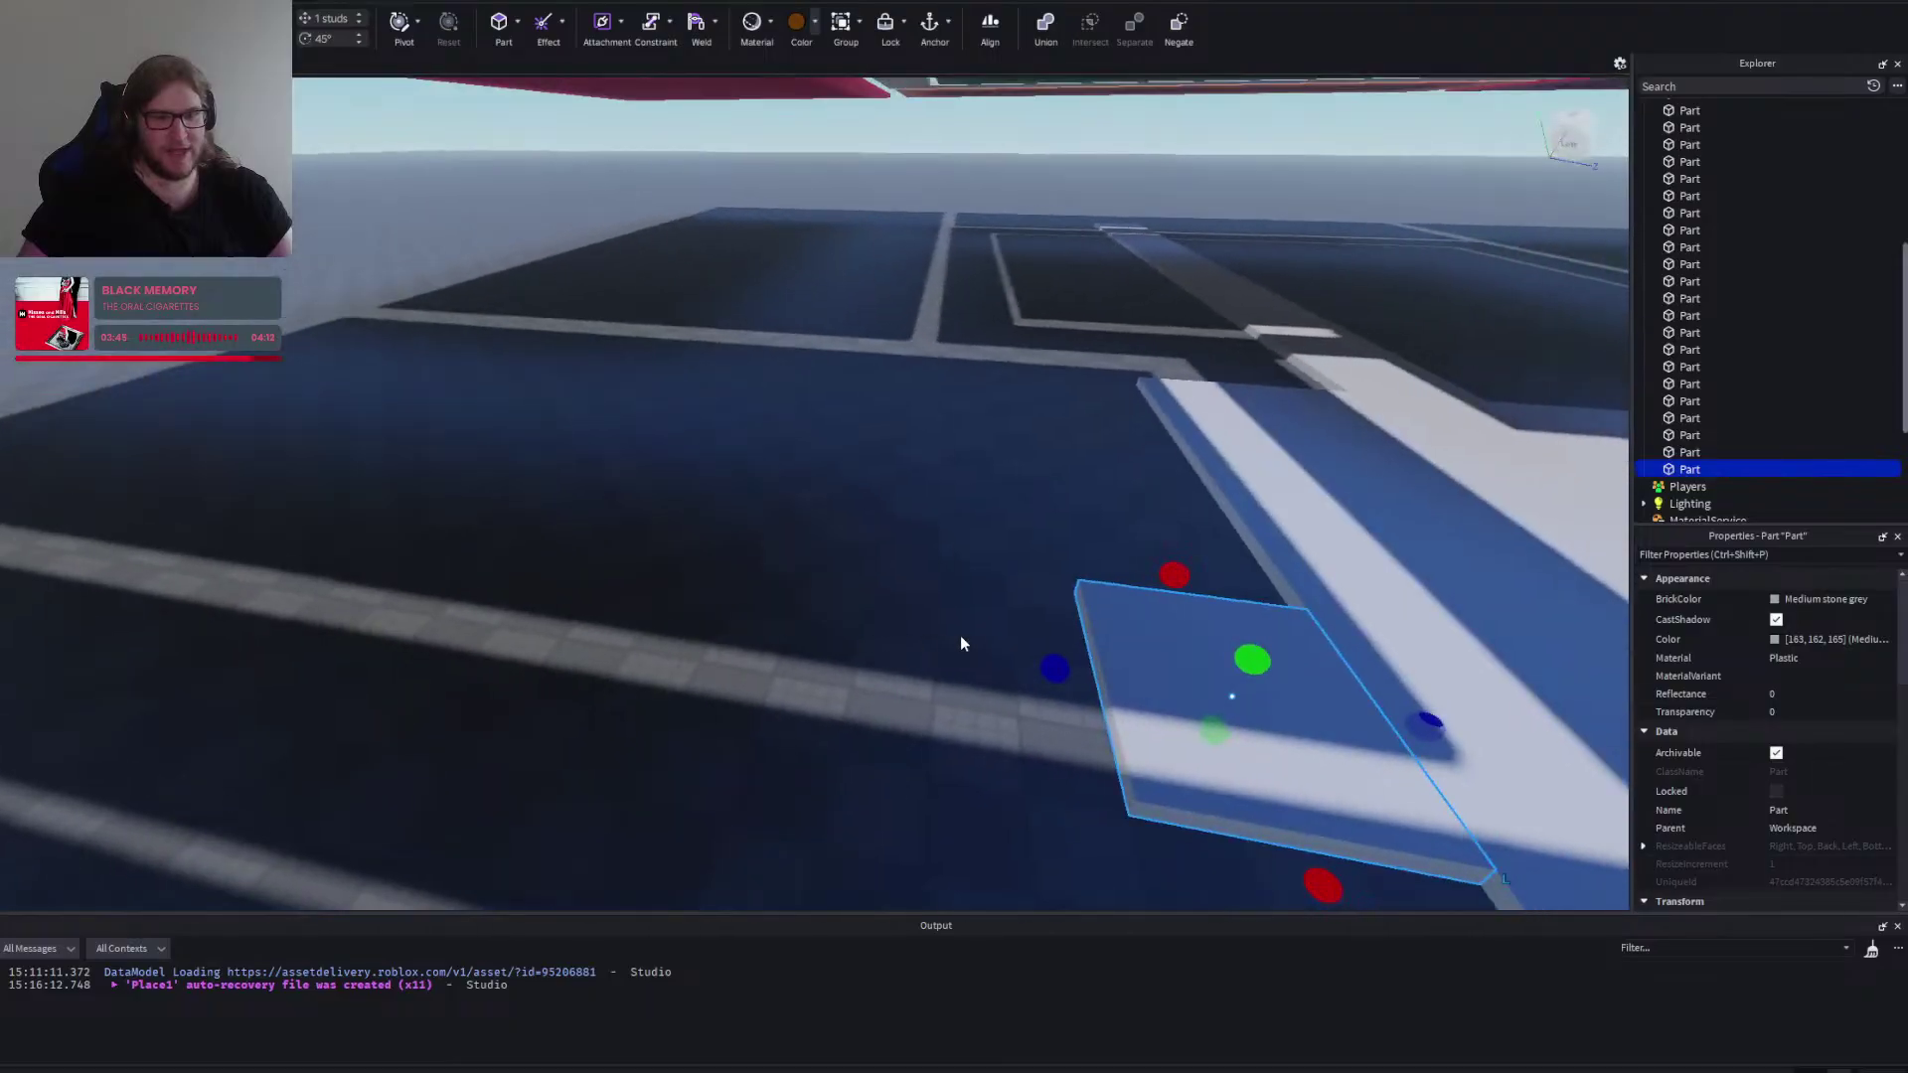
drag(1055, 668, 945, 679)
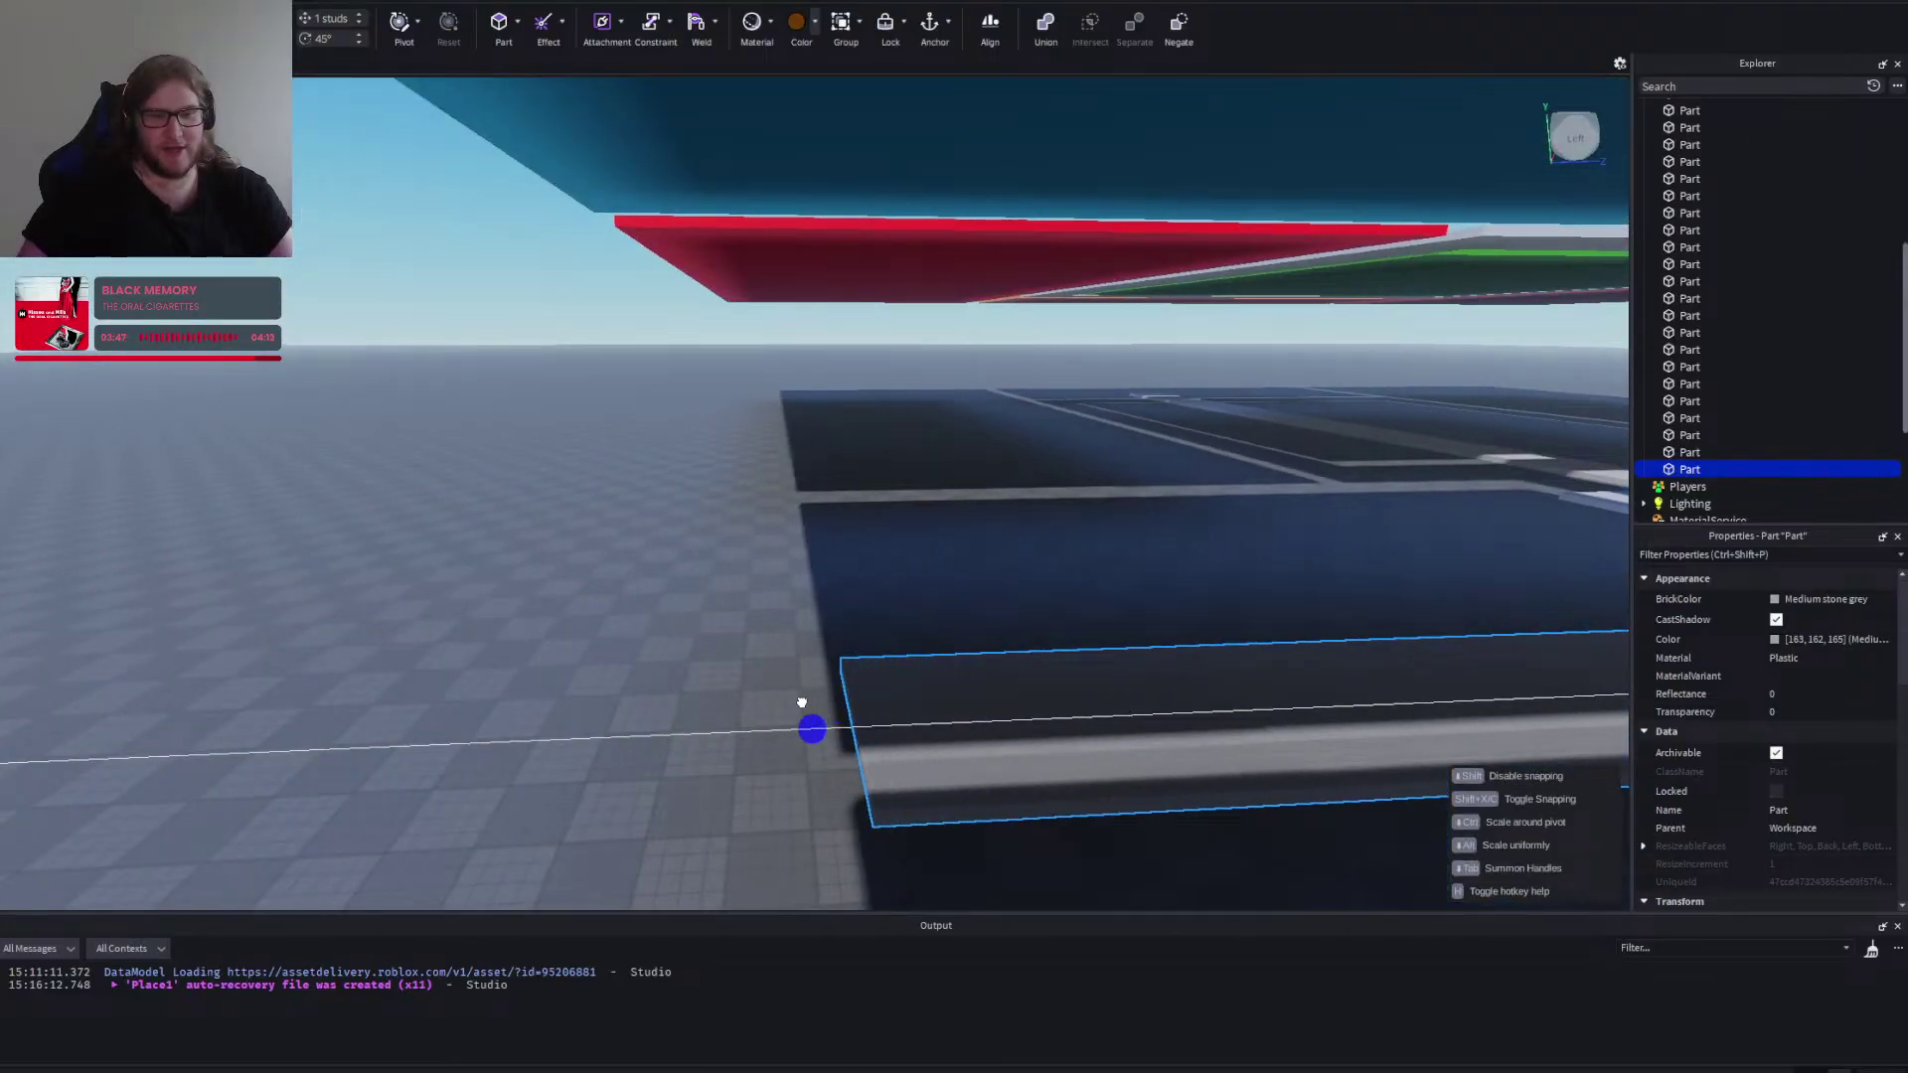
drag(780, 708, 789, 704)
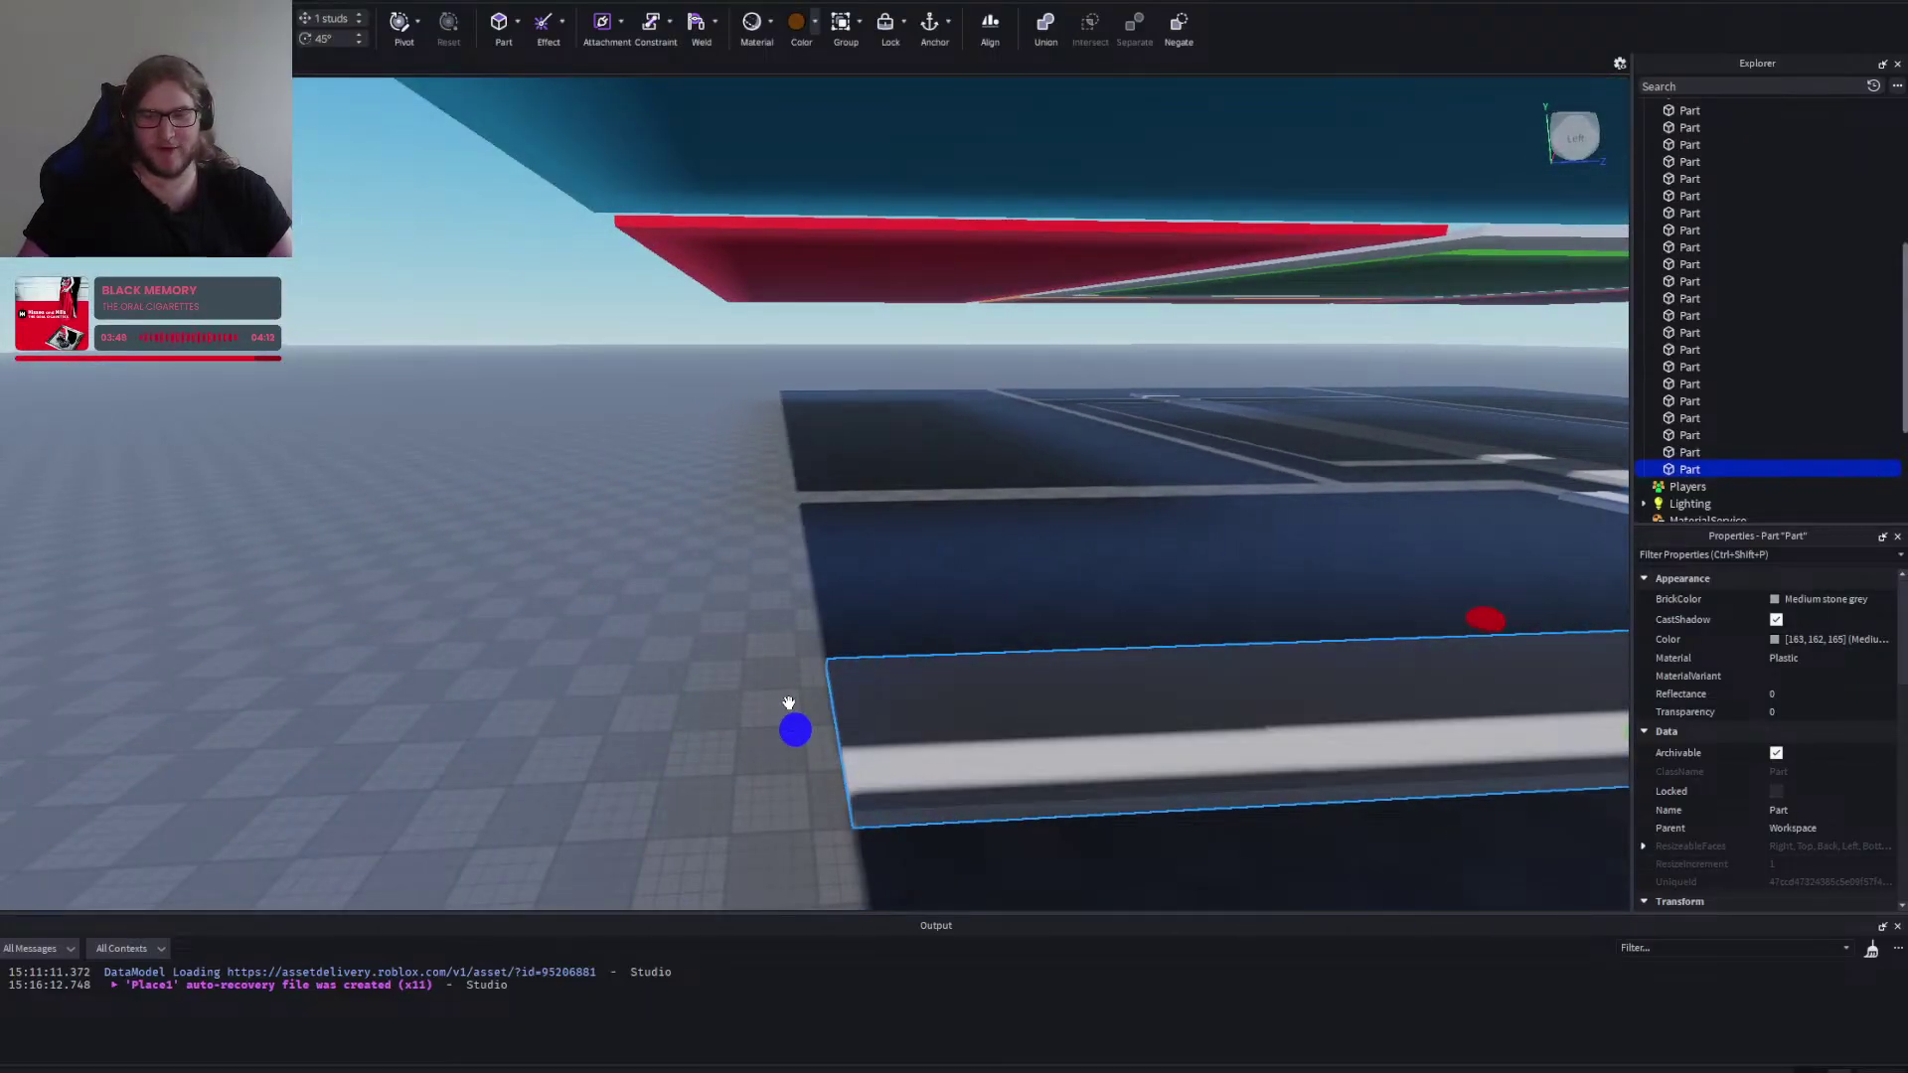
Duplicate the side corridor and shift the copy across to the slab's opposite long side.
key(s)
key(a)
key(d)
key(a)
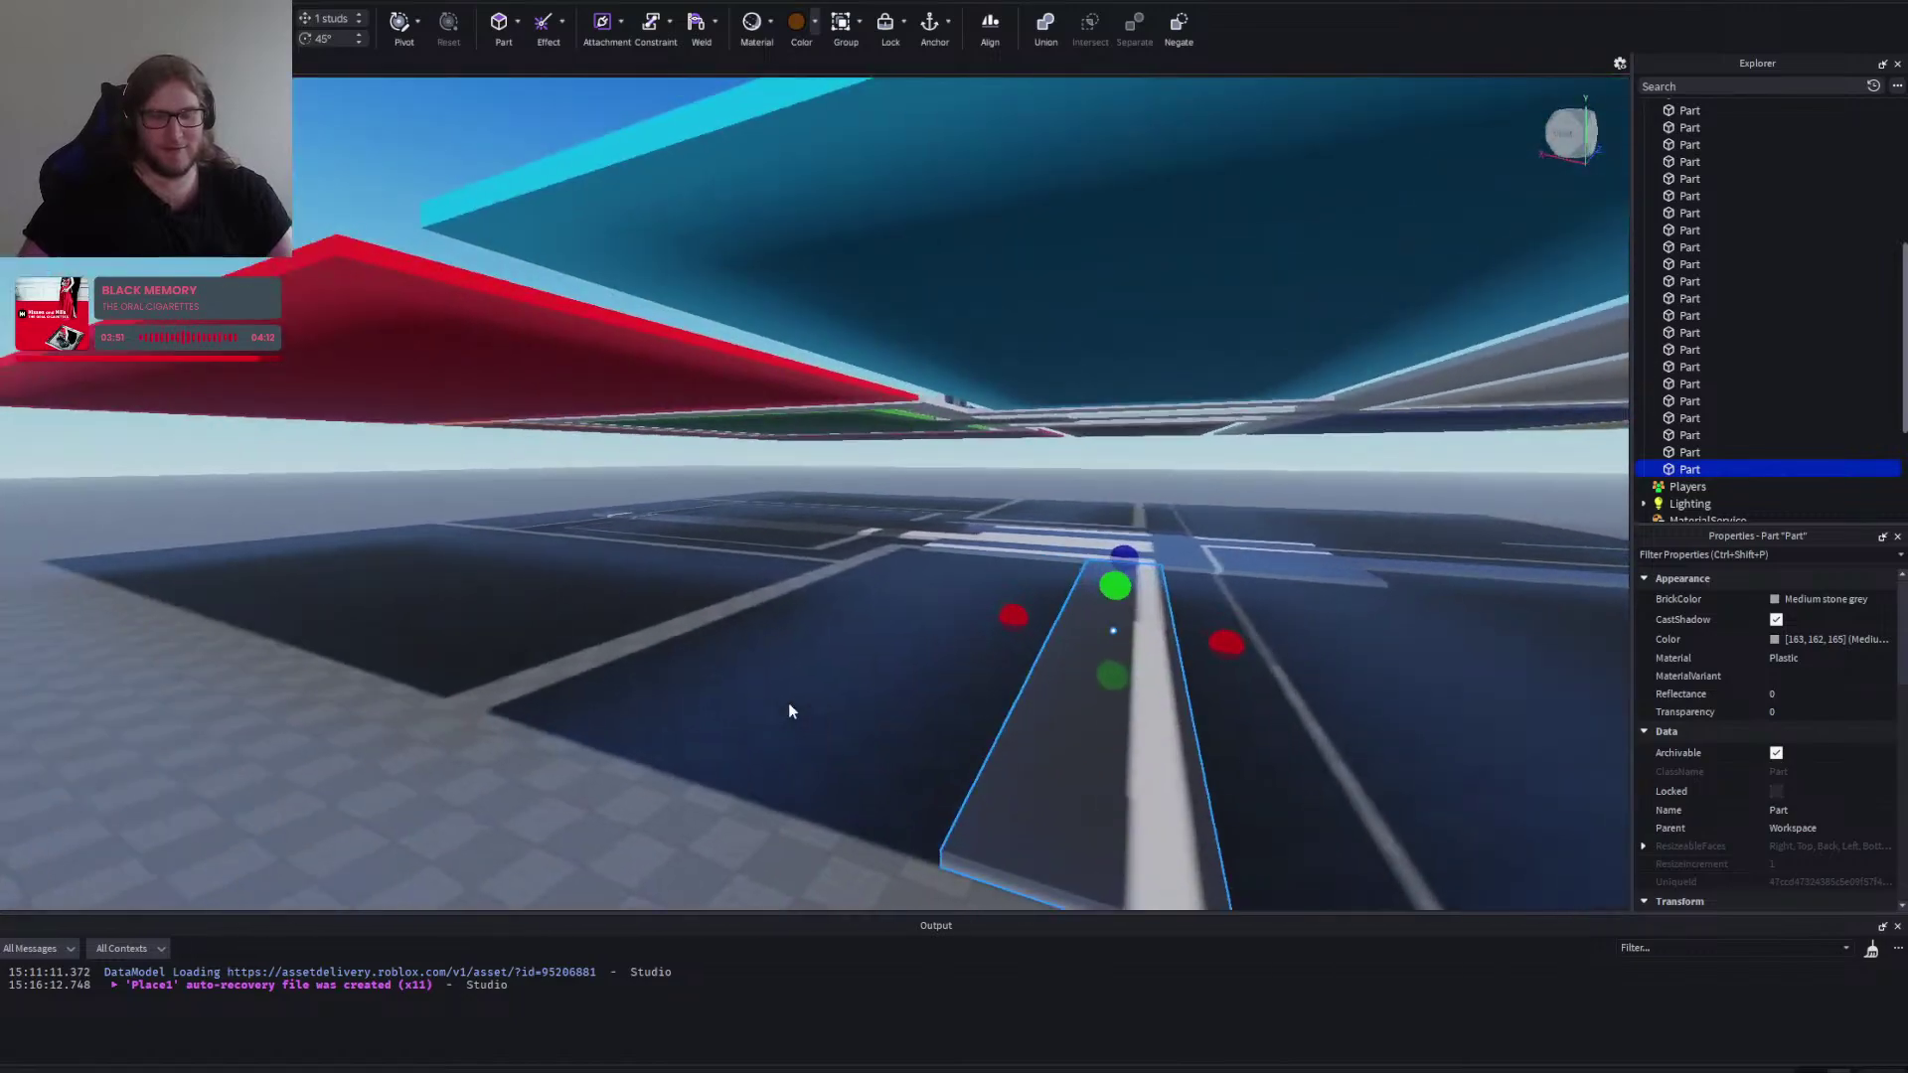
key(s)
key(d)
key(w)
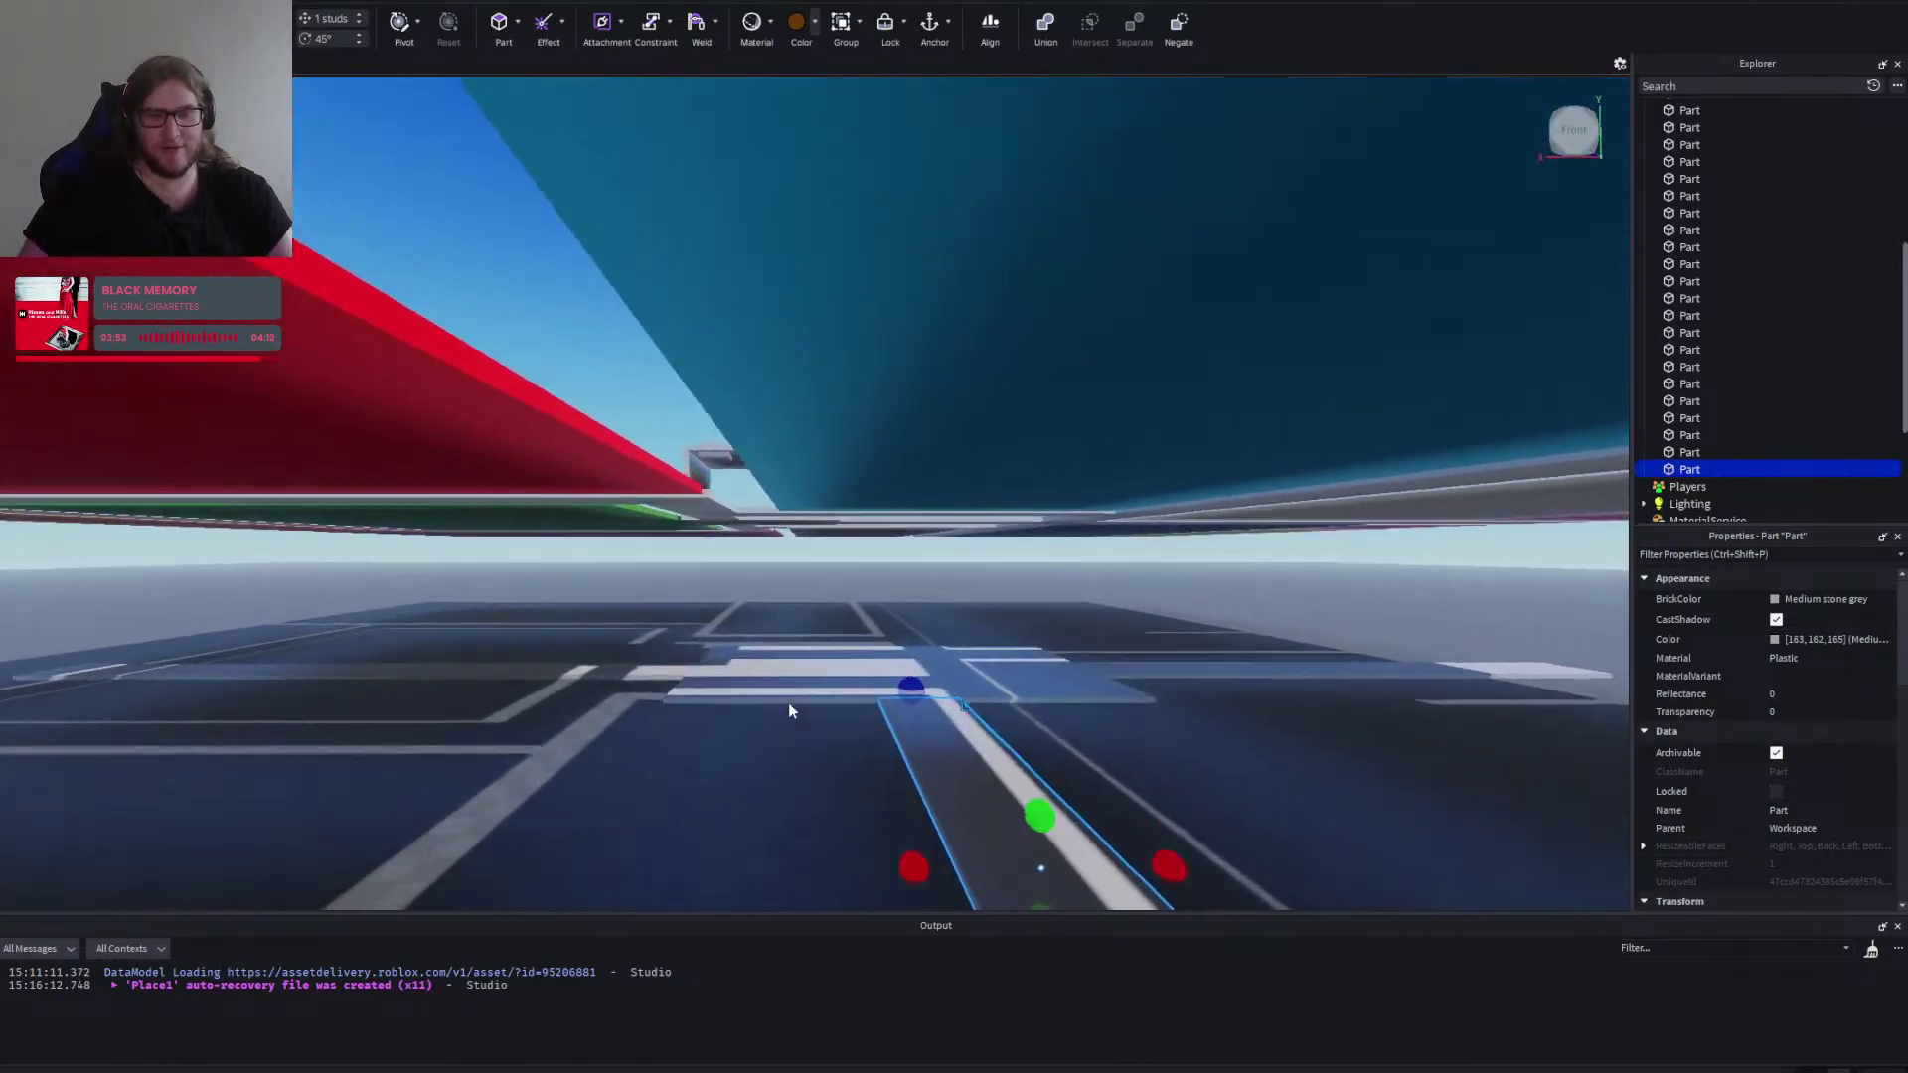
key(w)
key(d)
key(d)
drag(599, 532, 879, 534)
key(s)
key(a)
key(d)
Stretch the copied side corridor from the slab's edge to the outer edge of the map above.
drag(121, 490, 668, 556)
key(d)
key(d)
drag(793, 527, 882, 518)
key(a)
key(d)
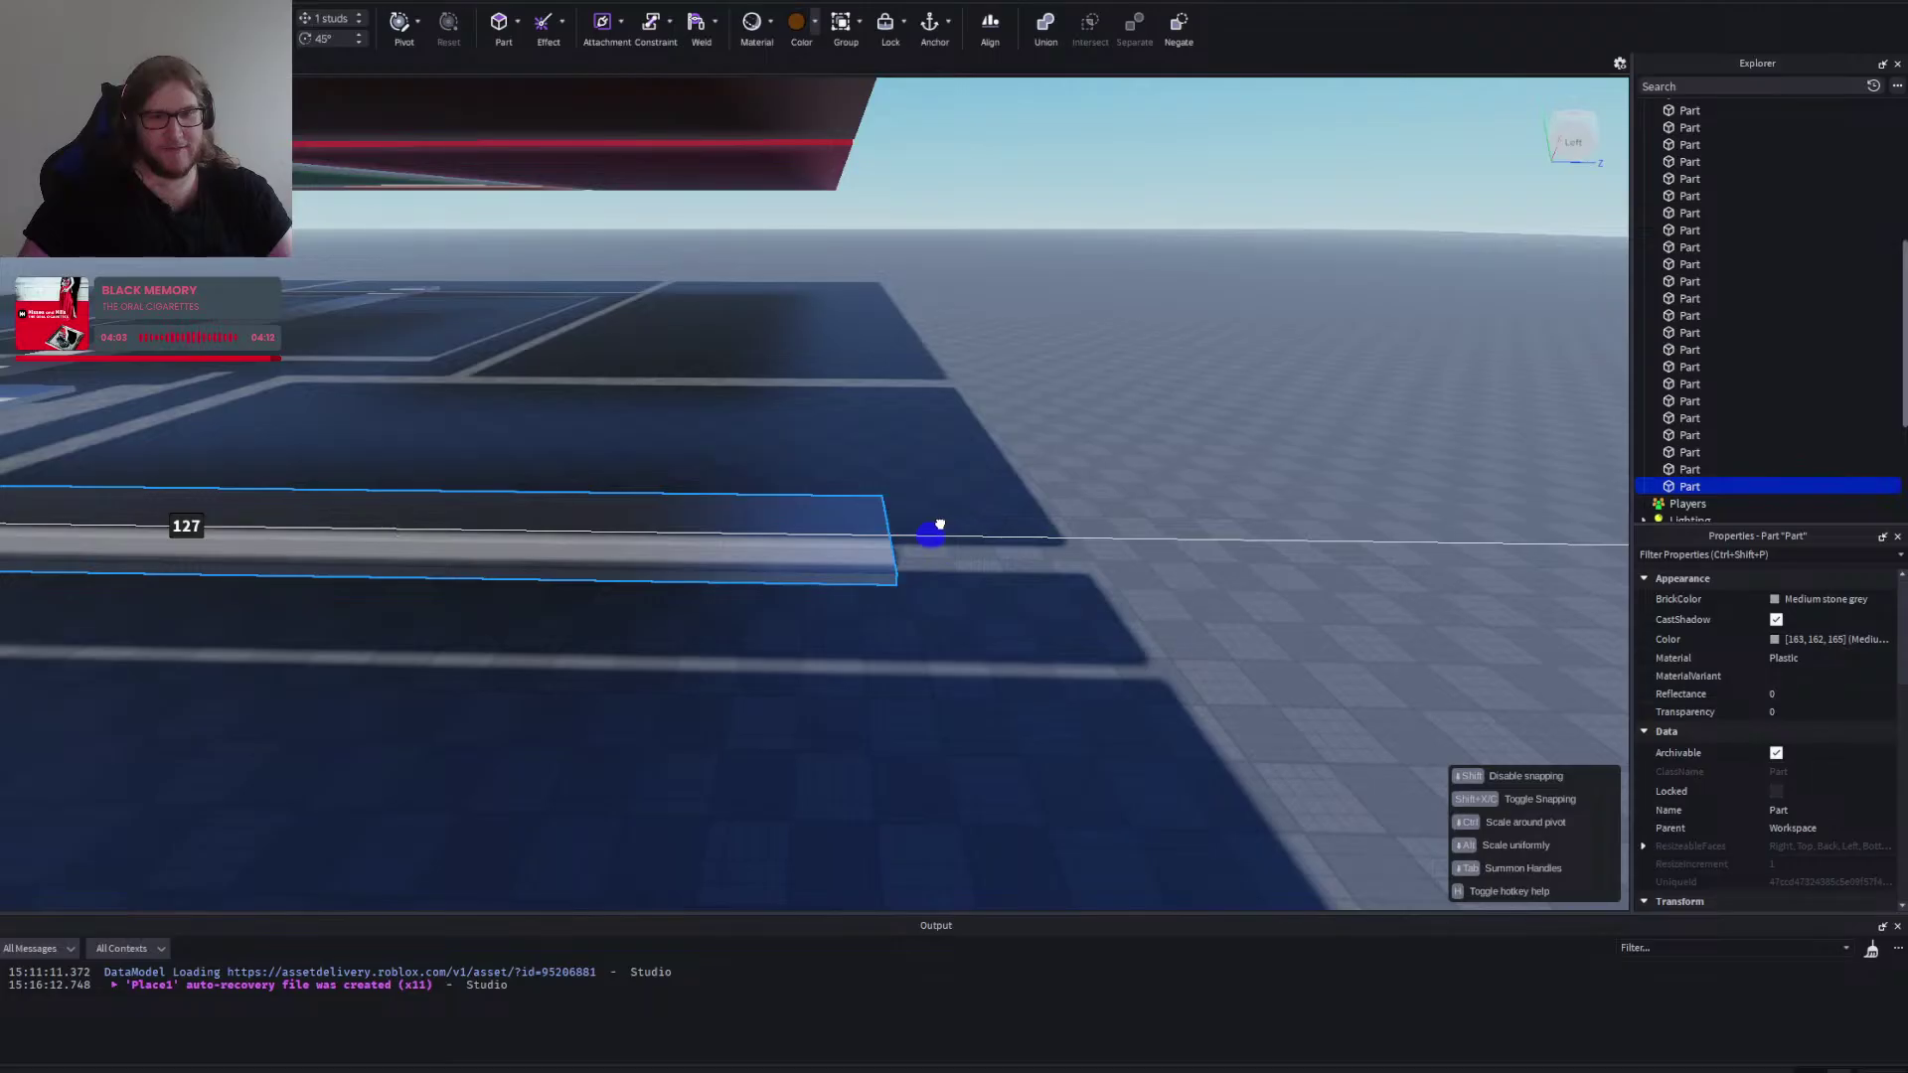
Slide the first side corridor along the slab's edge by about one corridor width, towards the original lowered end corridor.
key(a)
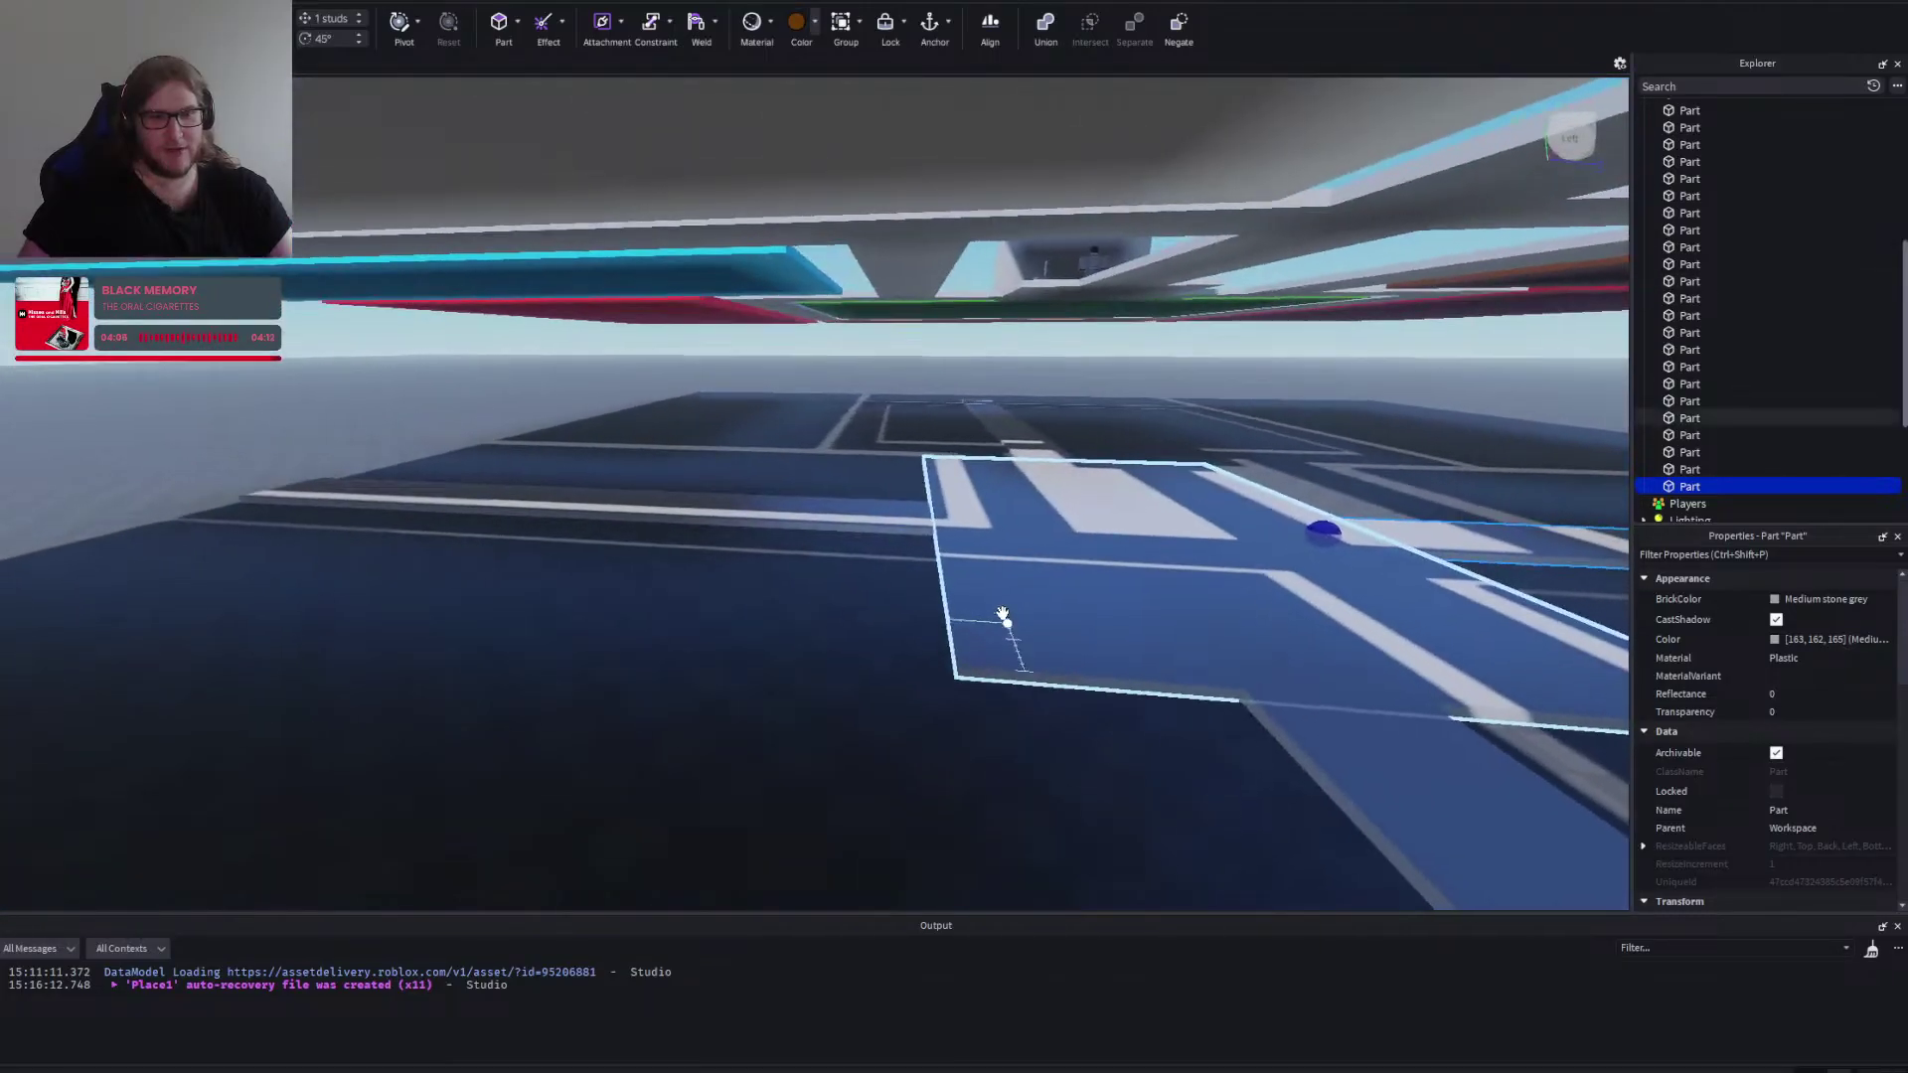
click(776, 585)
key(a)
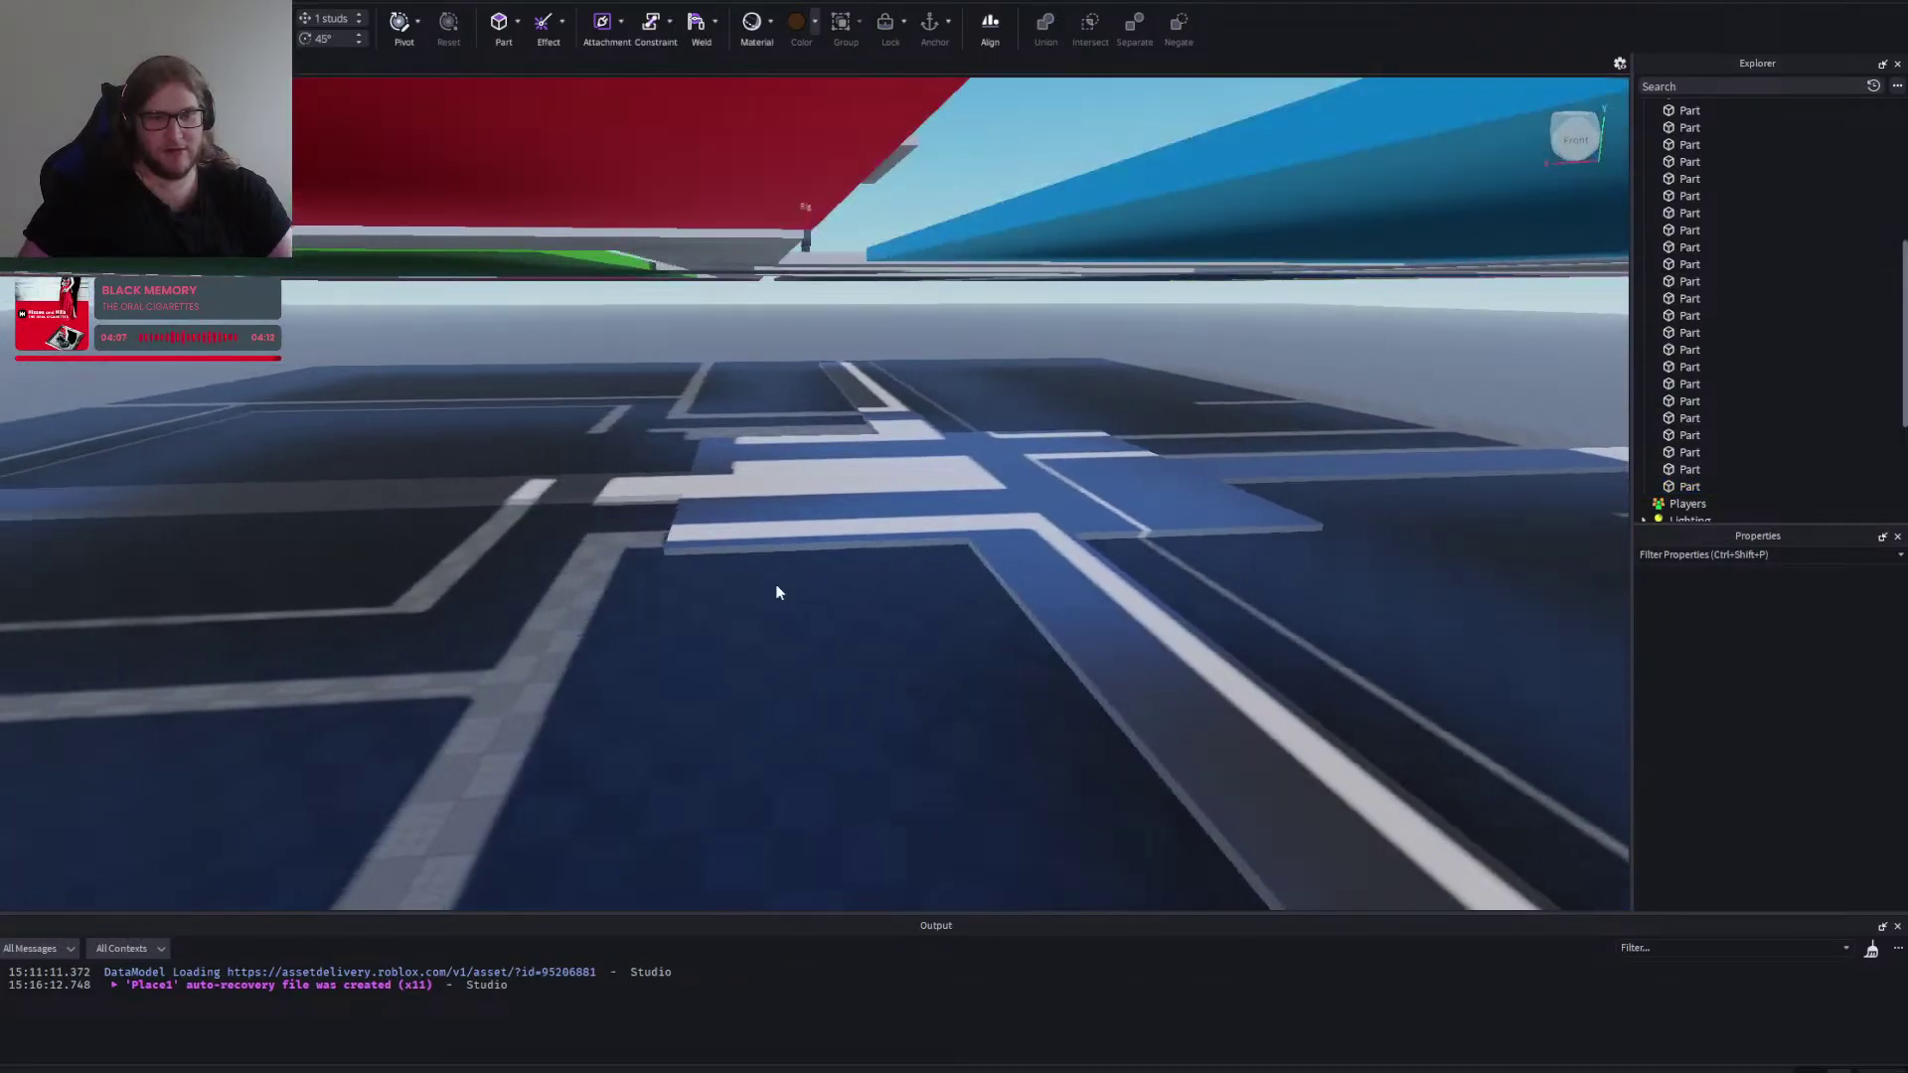
key(d)
key(d)
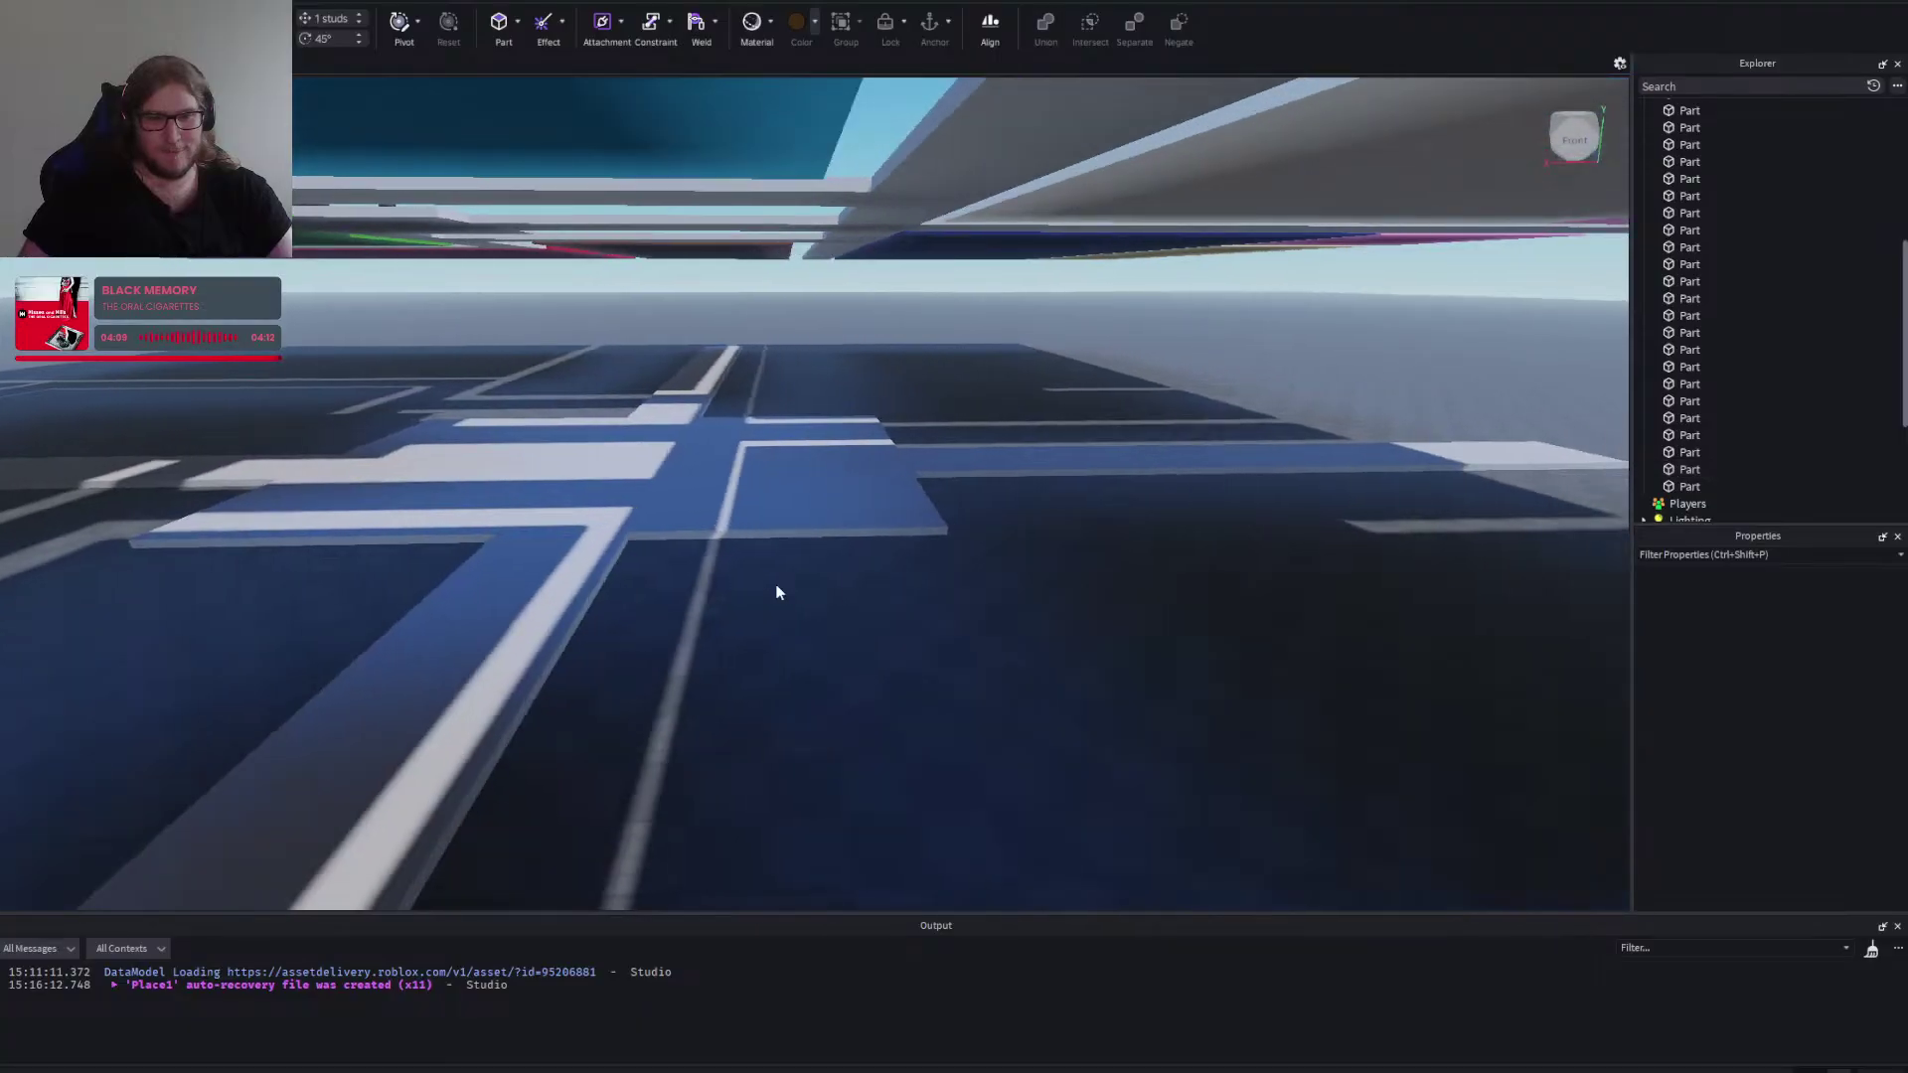
key(a)
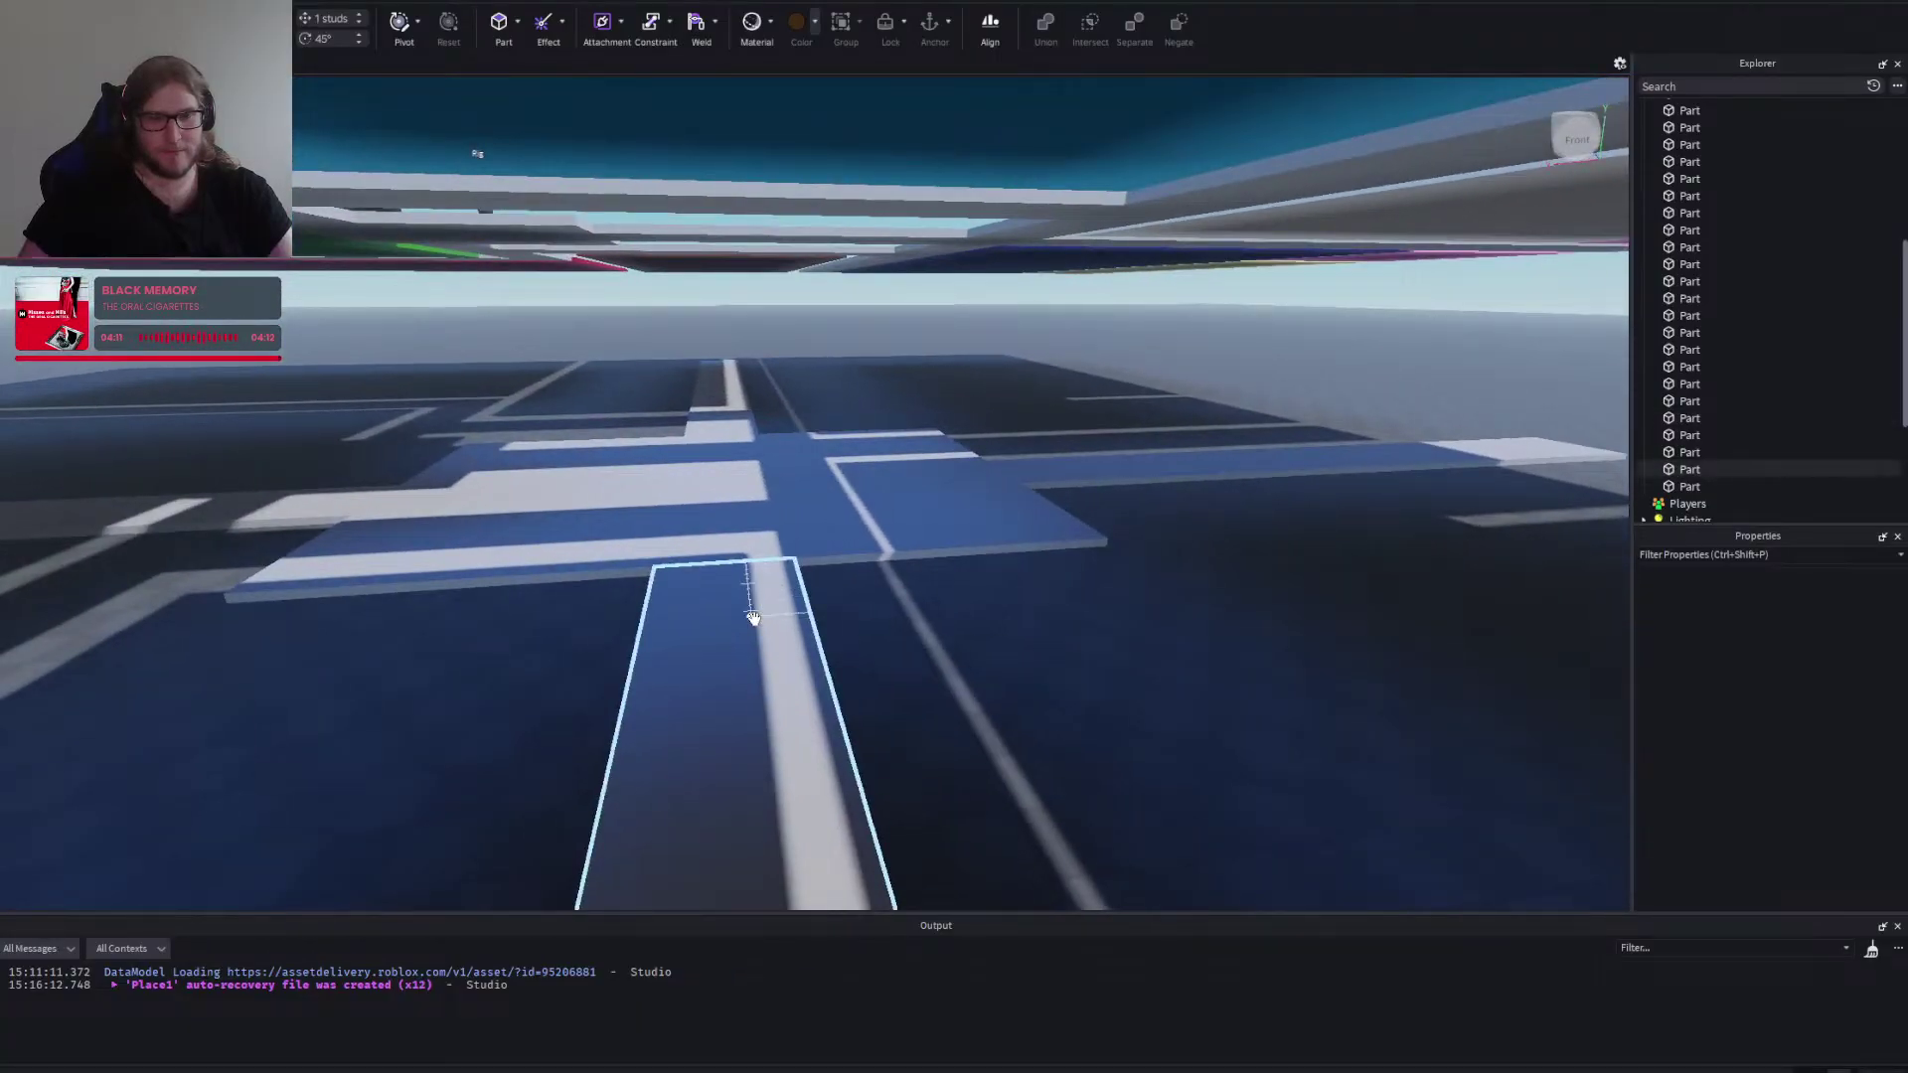
mouse_move(753, 618)
mouse_down()
mouse_move(1090, 609)
mouse_move(751, 632)
mouse_up()
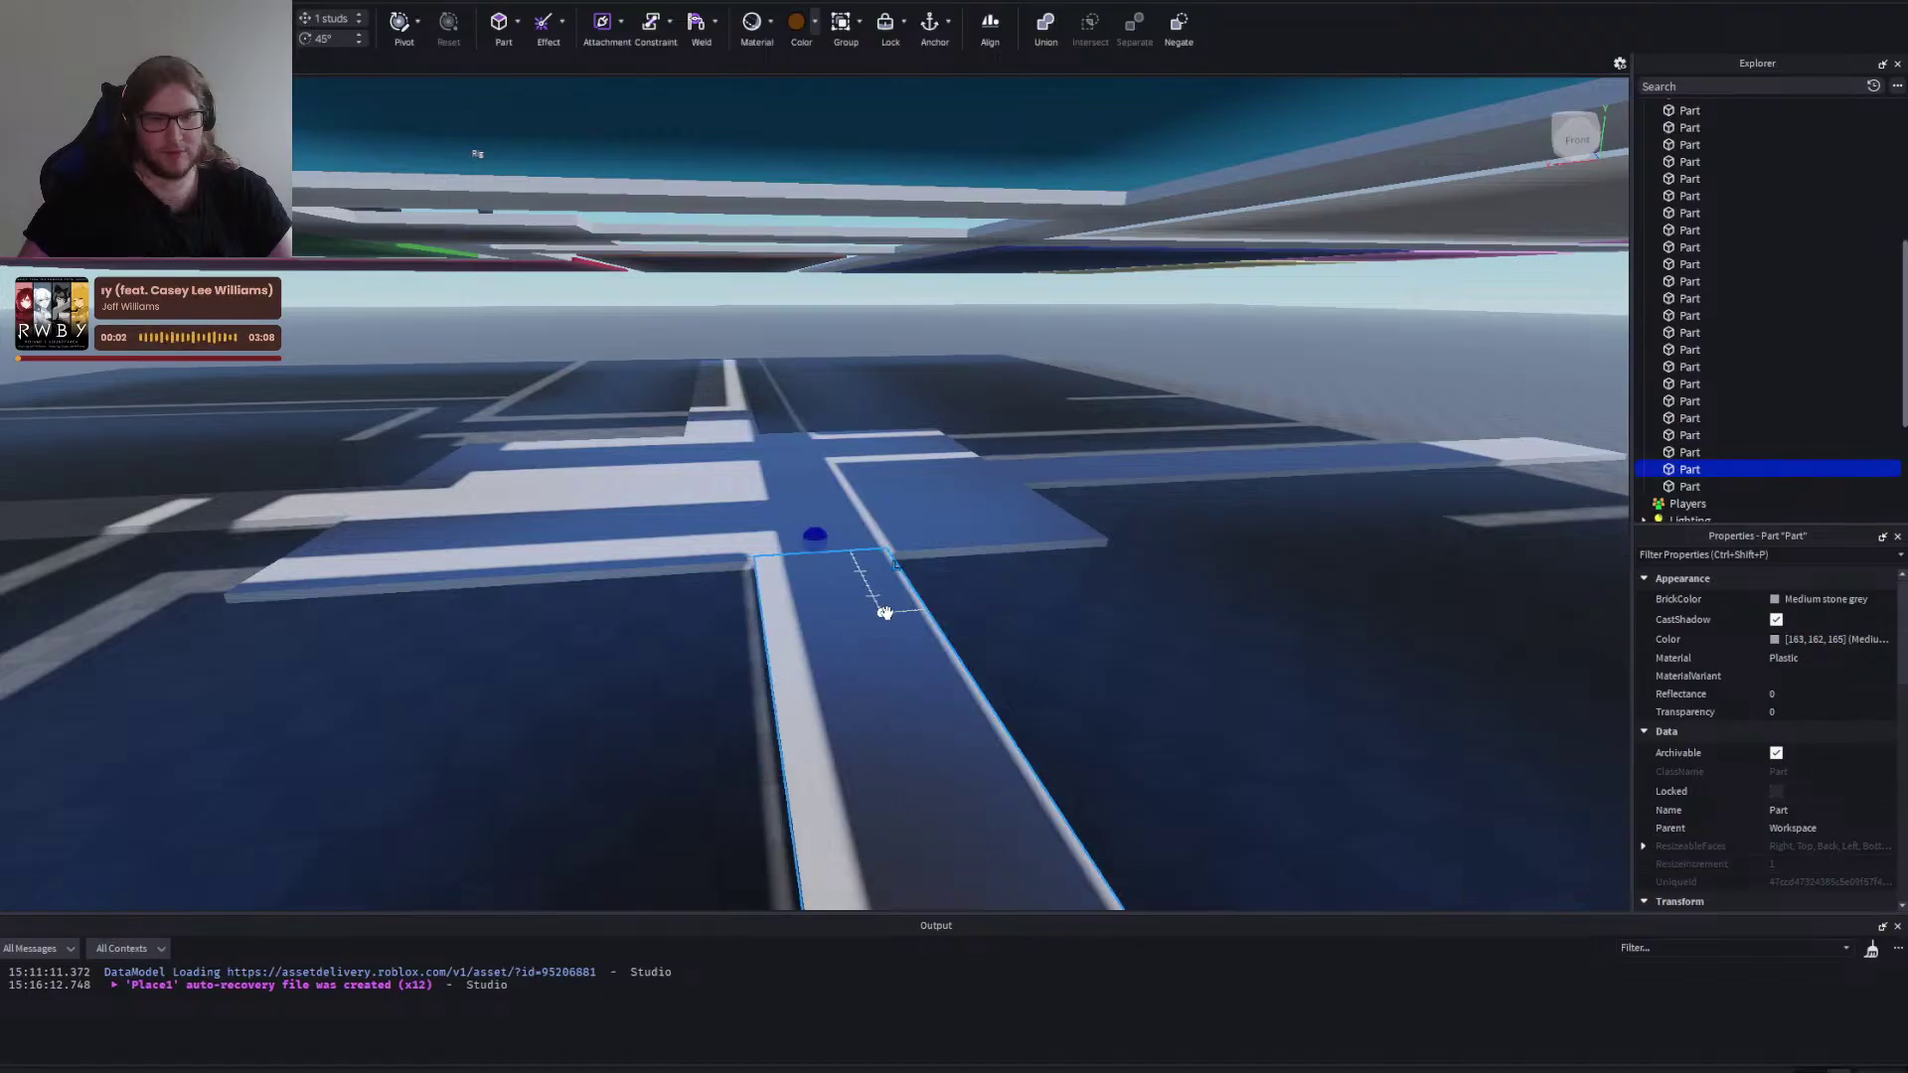
key(d)
Slide the original lowered end corridor along the slab's short edge to its corner.
drag(879, 619, 1156, 641)
key(d)
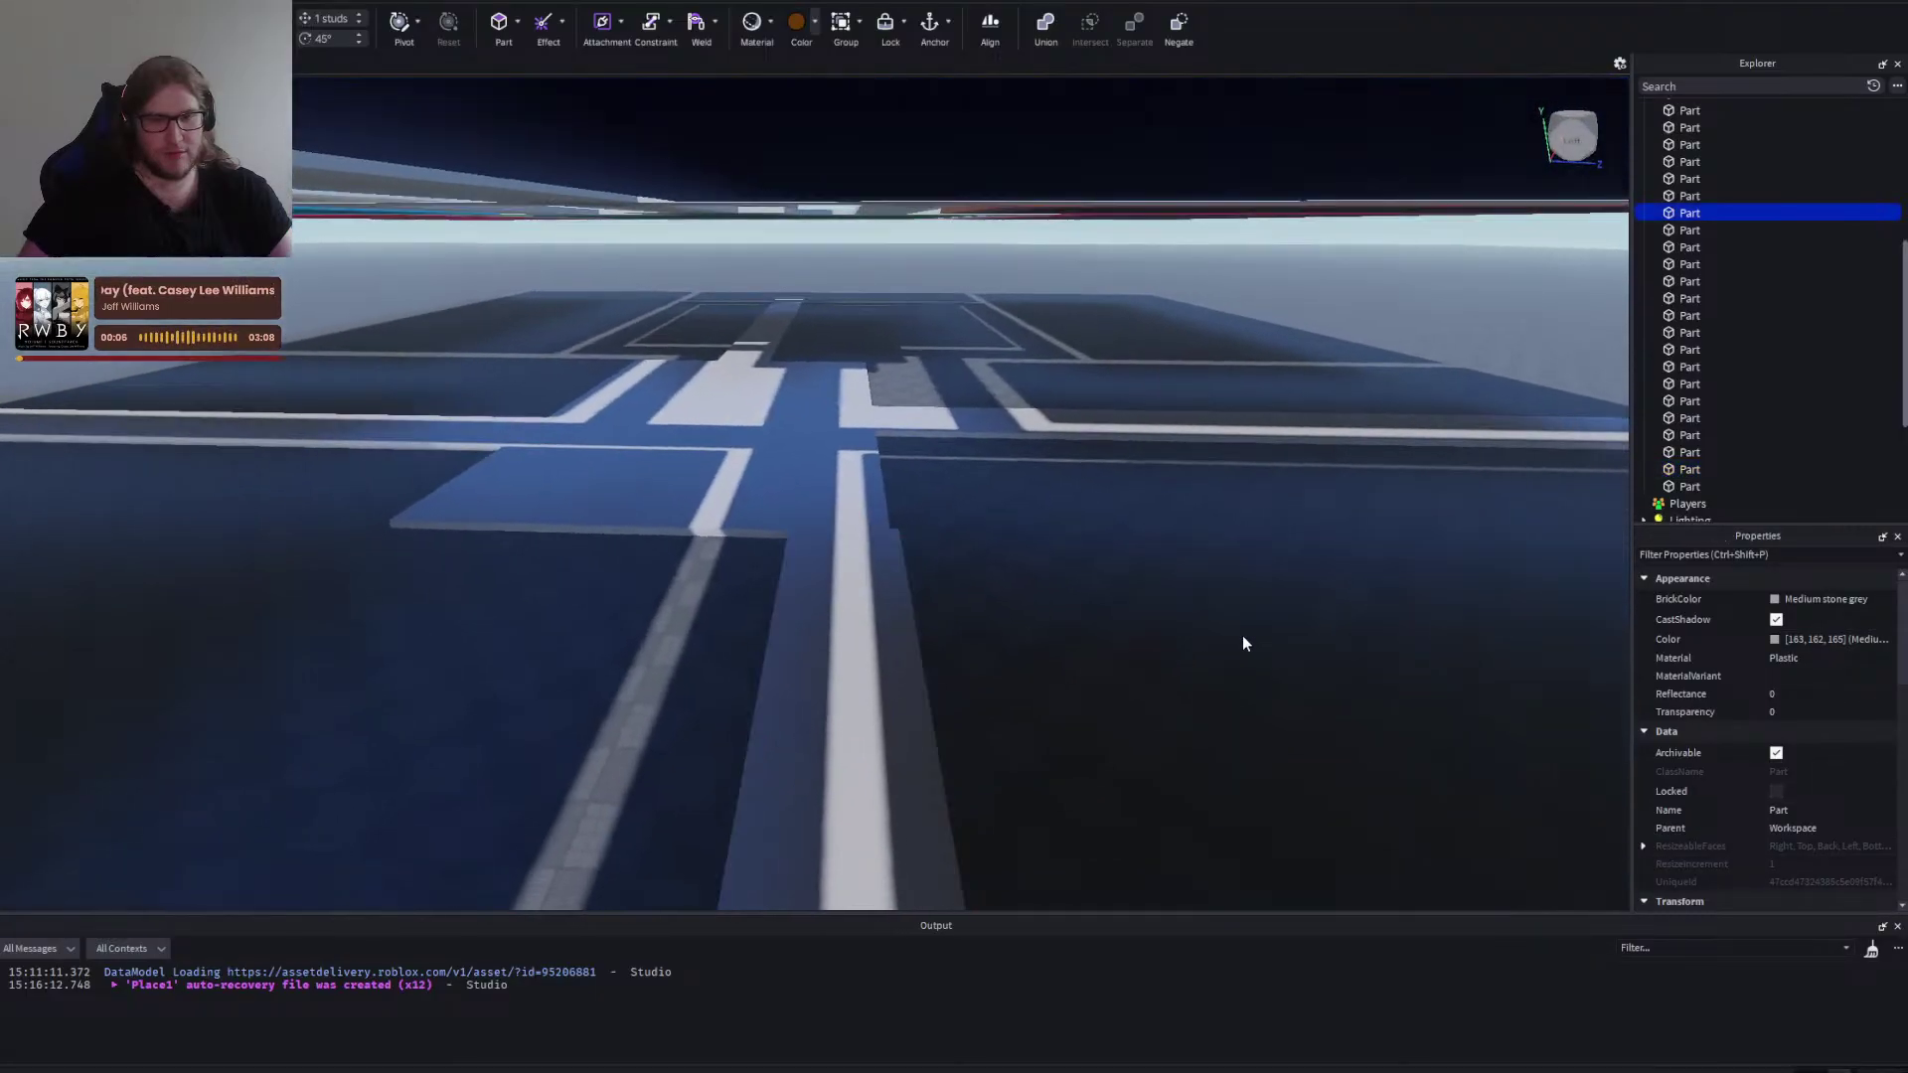
click(1206, 632)
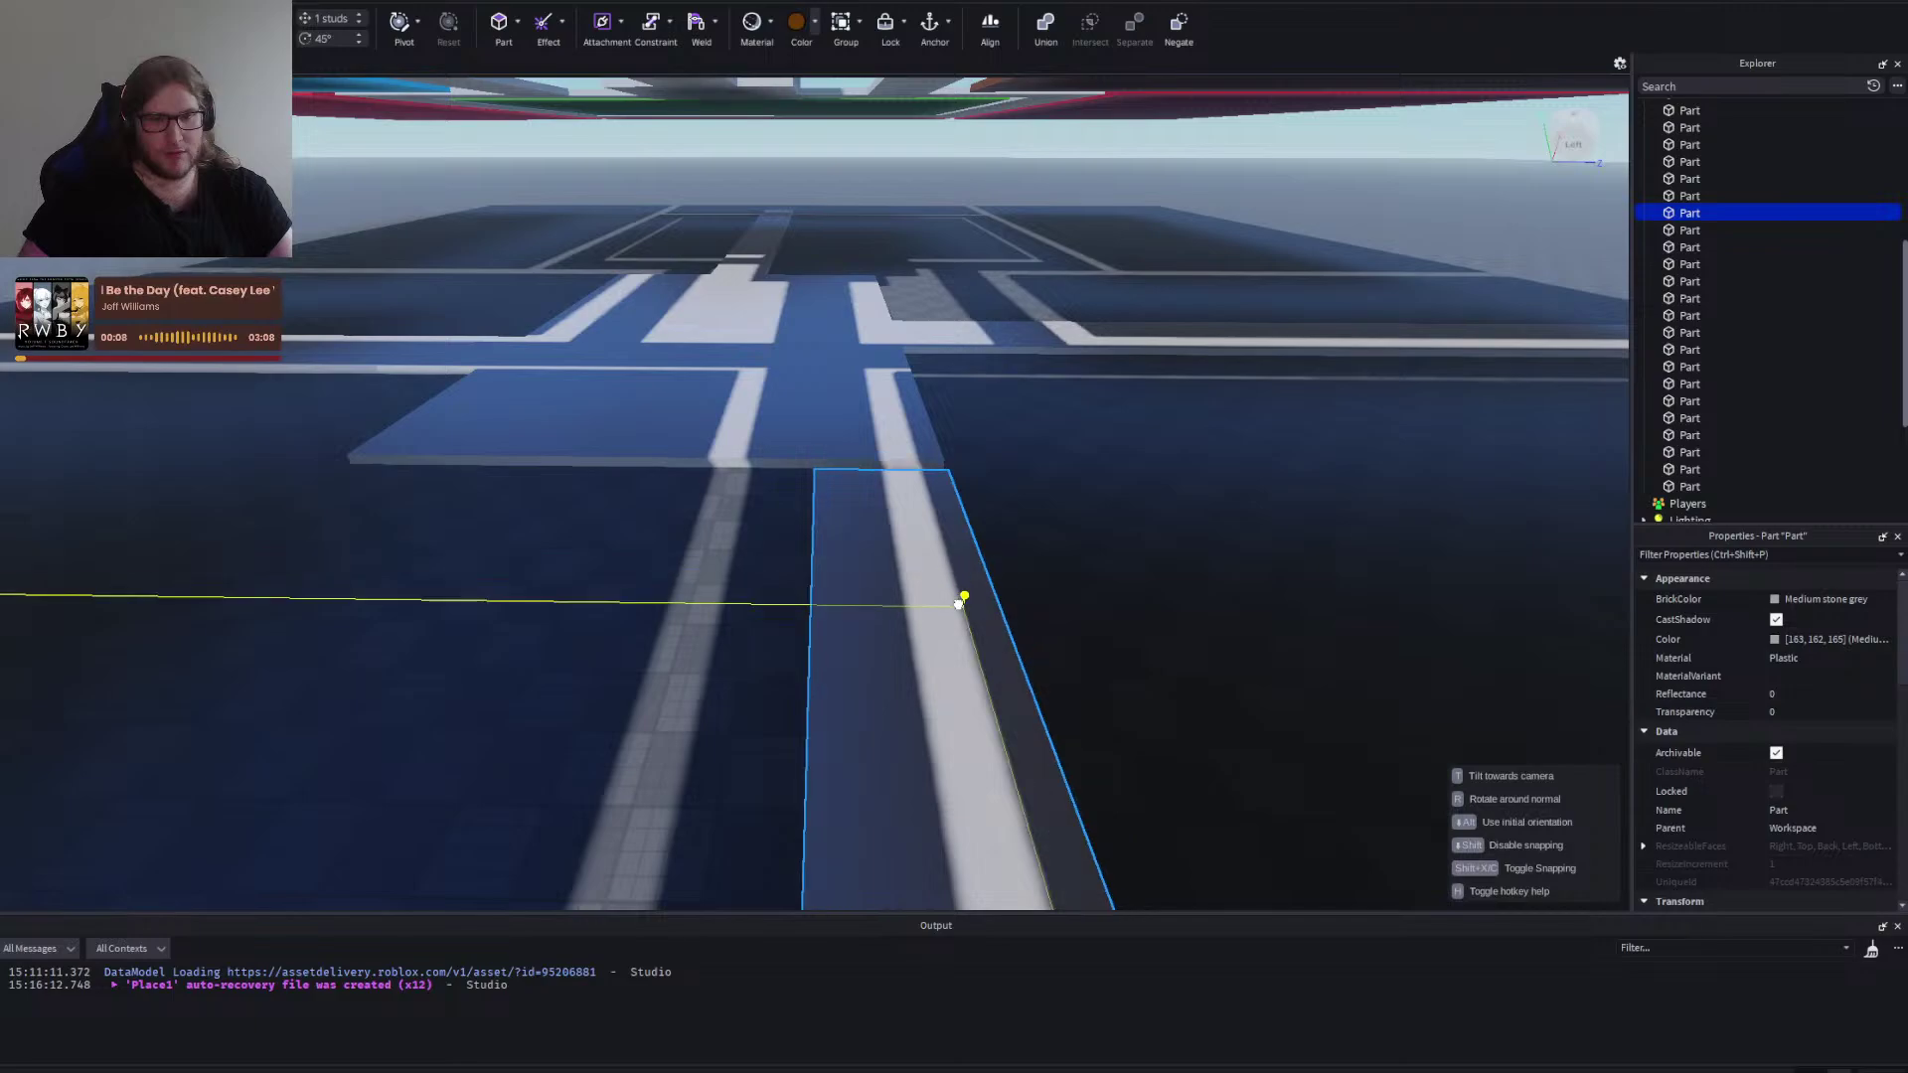
scroll(1052, 617, down, 2)
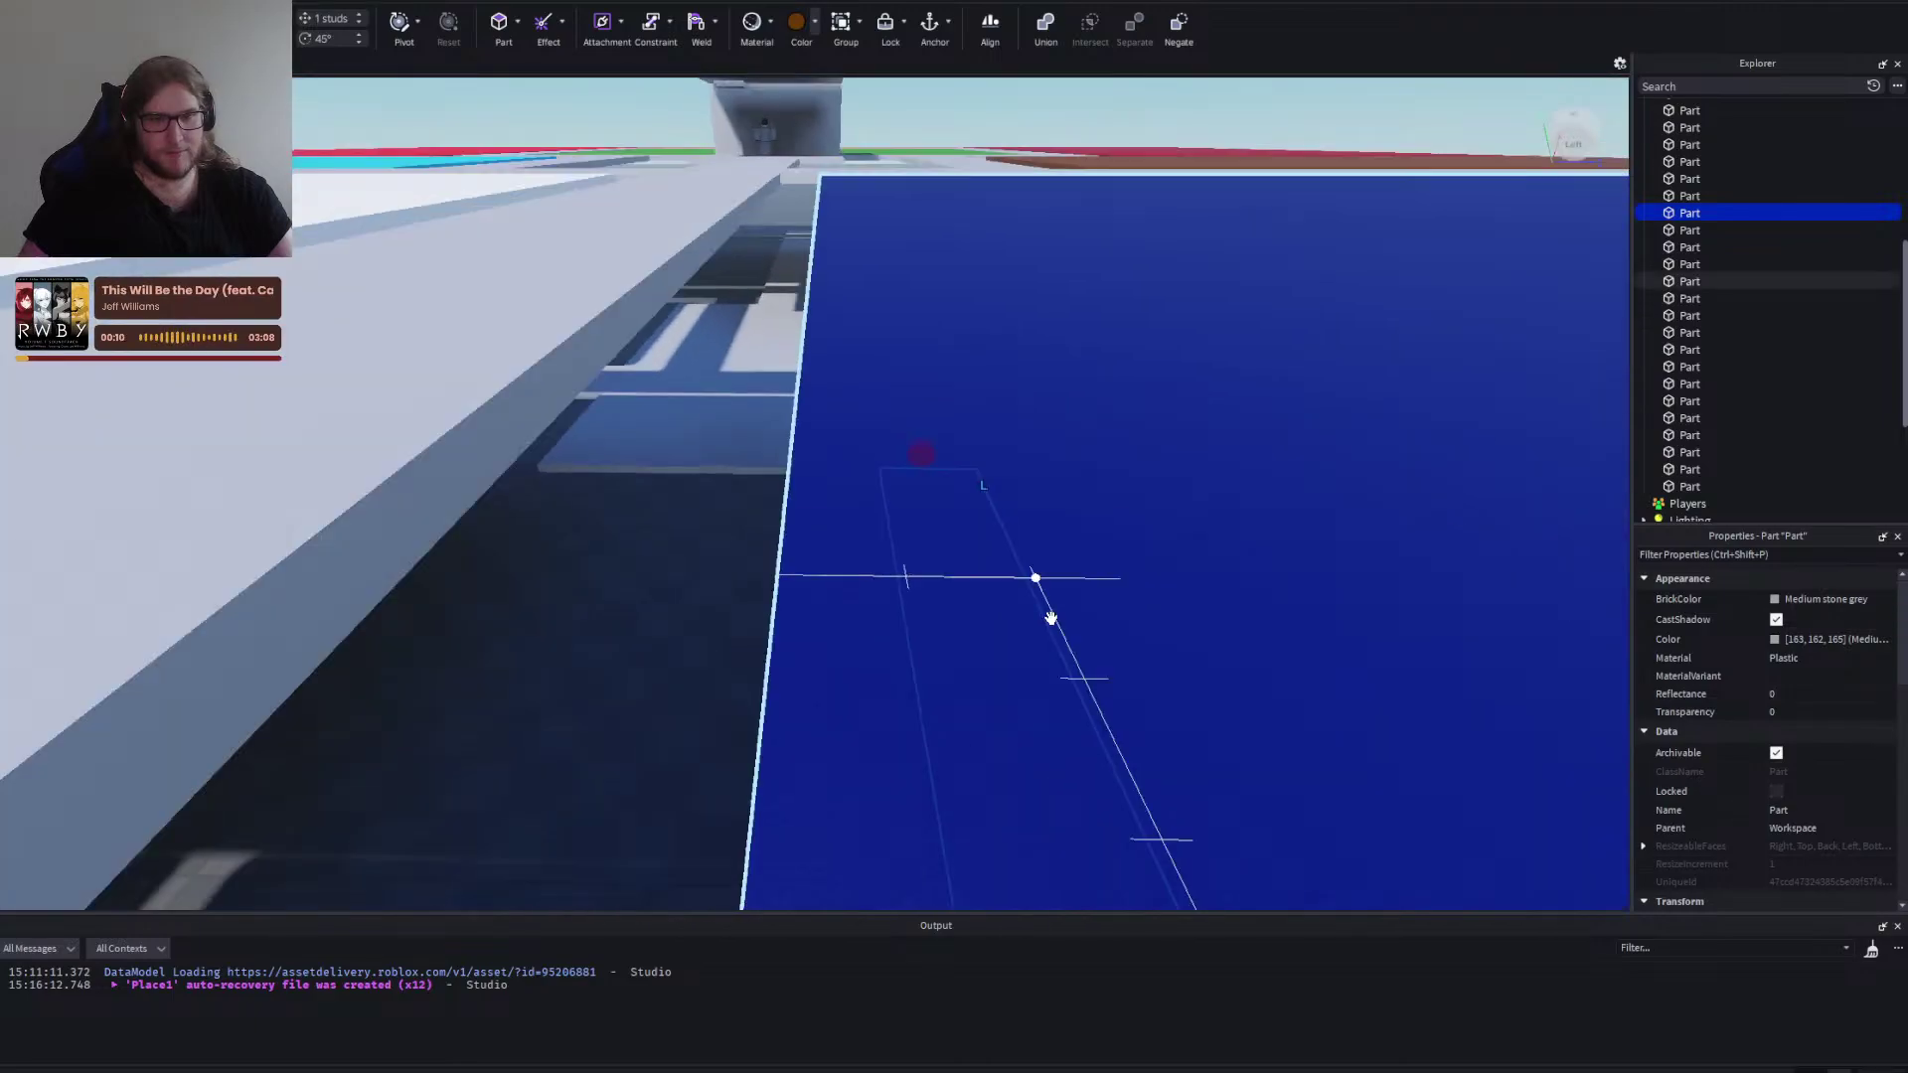
scroll(1052, 617, up, 2)
Duplicate the corner corridor and place the copy at the other corner of the same slab edge.
key(ctrl+d)
key(a)
drag(1052, 617, 729, 642)
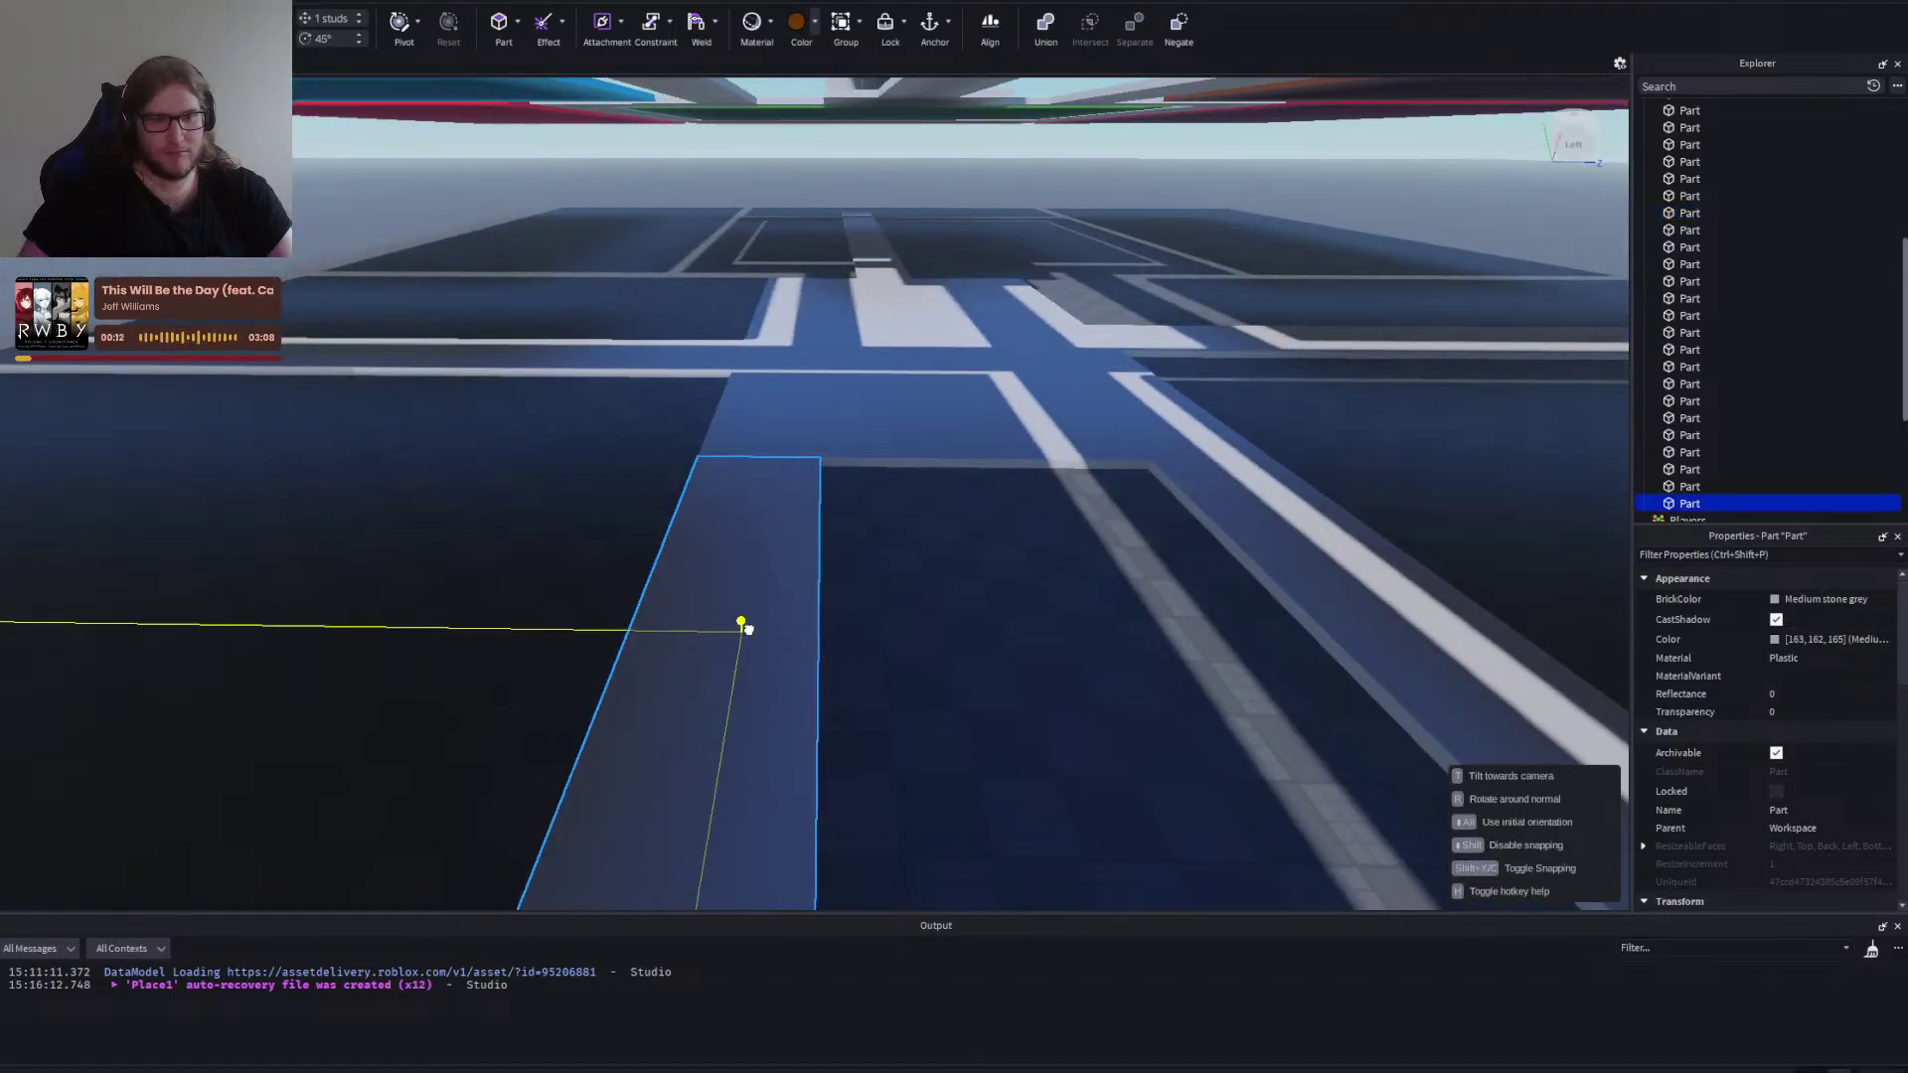
key(d)
key(d)
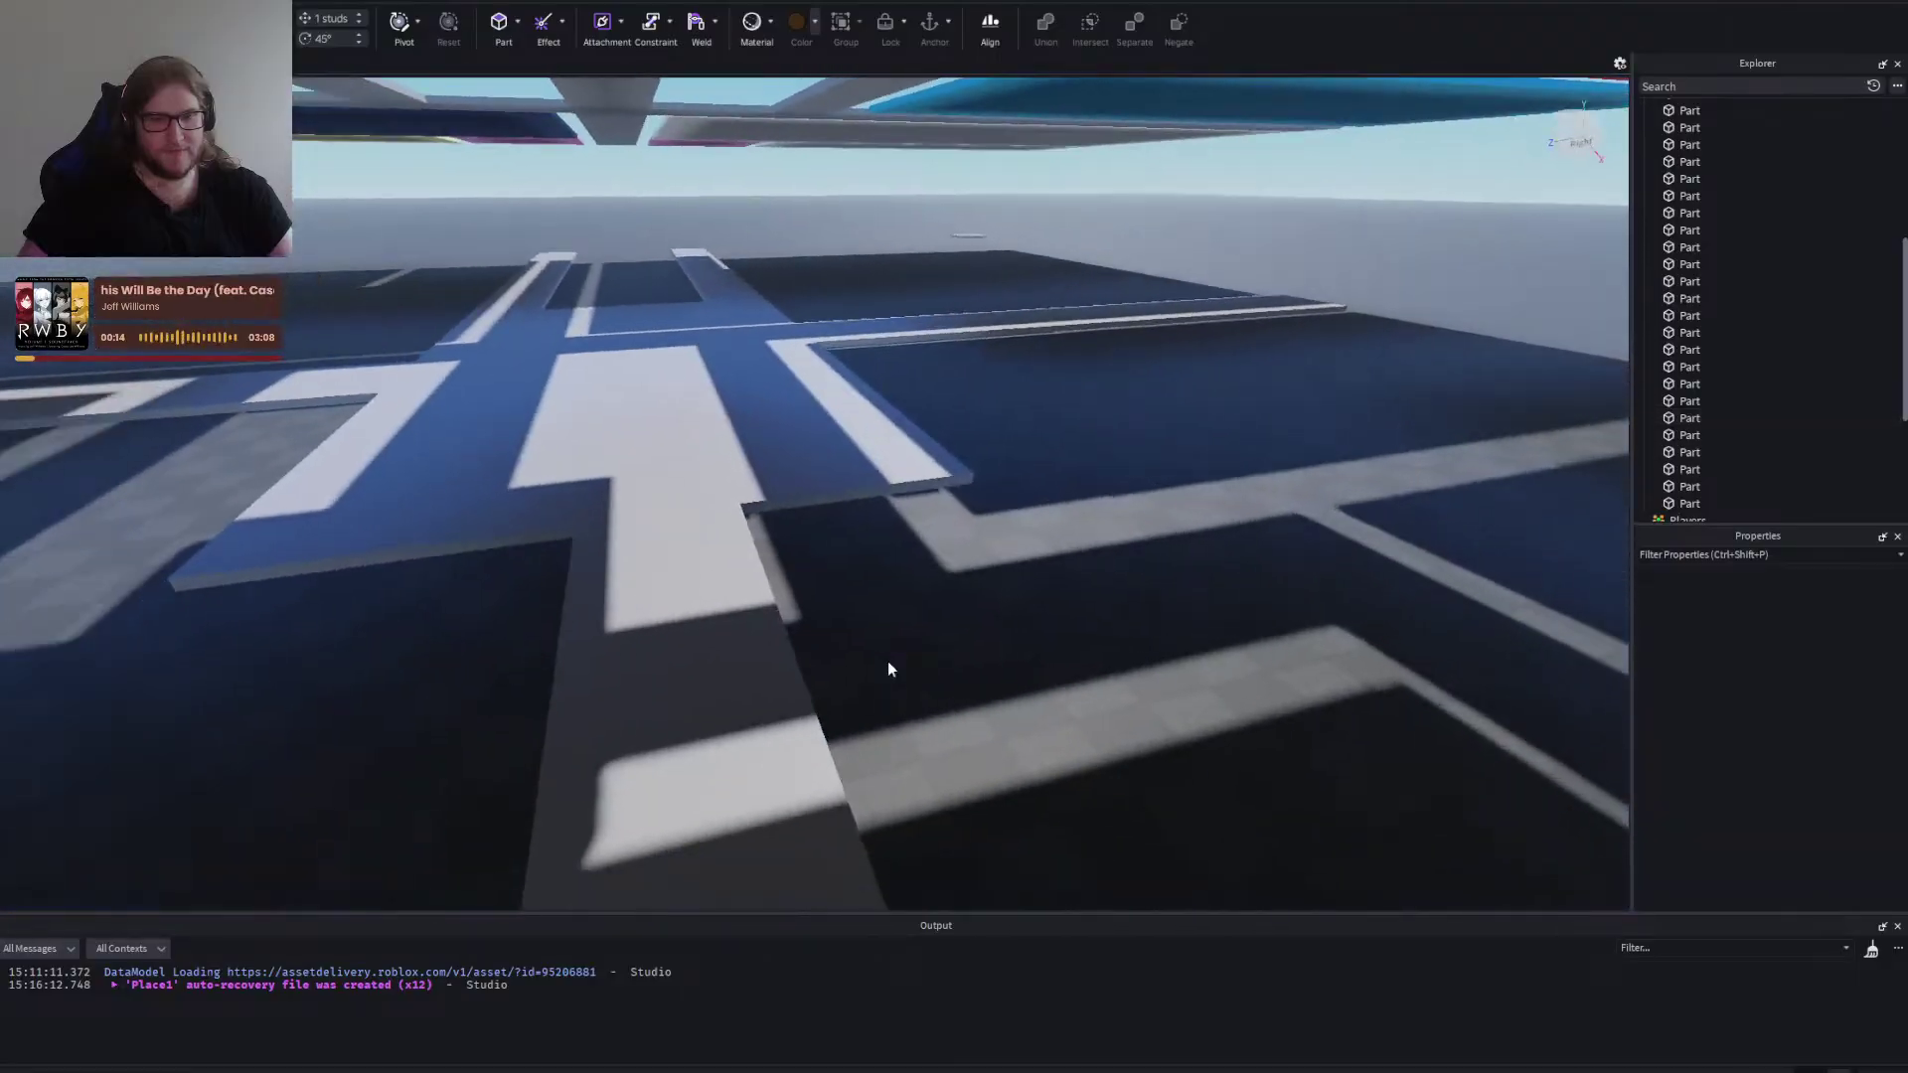
Slide the single corridor at the slab's opposite end towards the middle of that edge, undoing the stray edits.
key(a)
drag(998, 657, 862, 684)
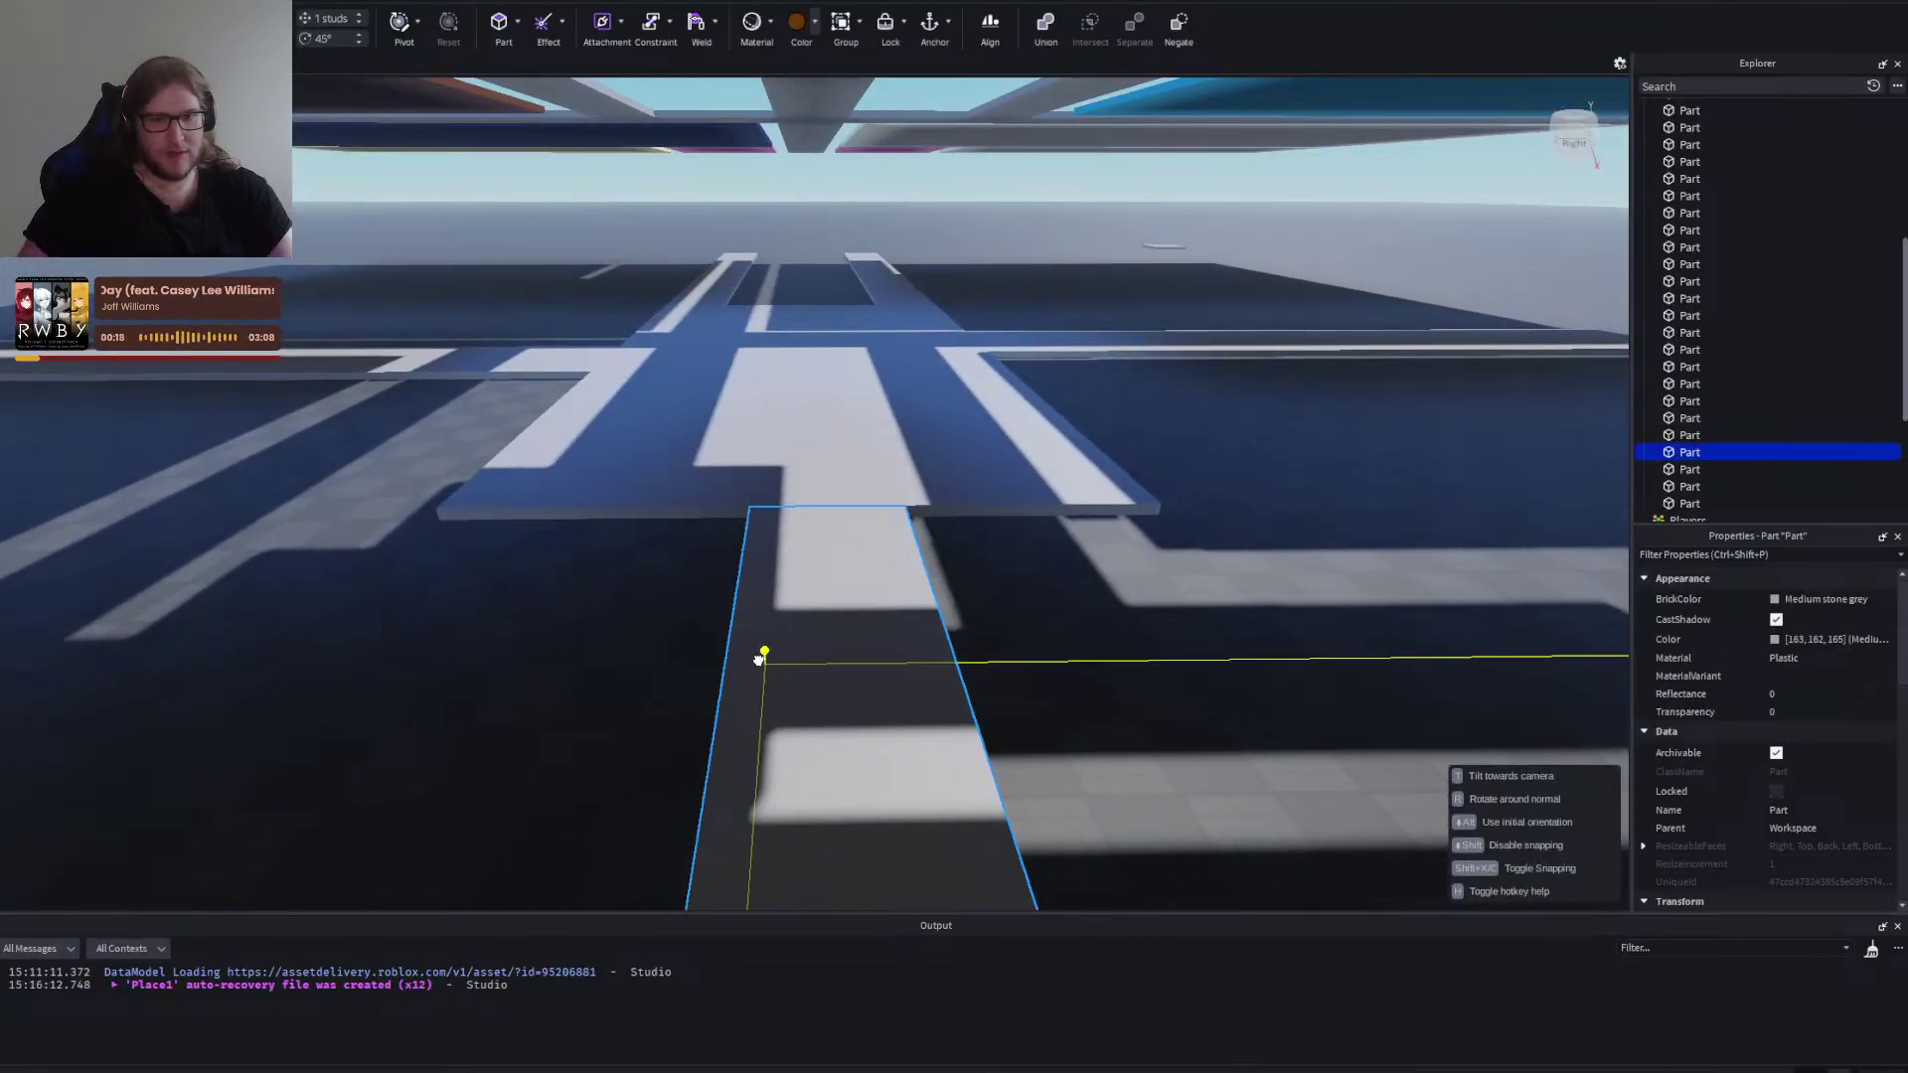
drag(405, 672, 727, 658)
key(ctrl+z)
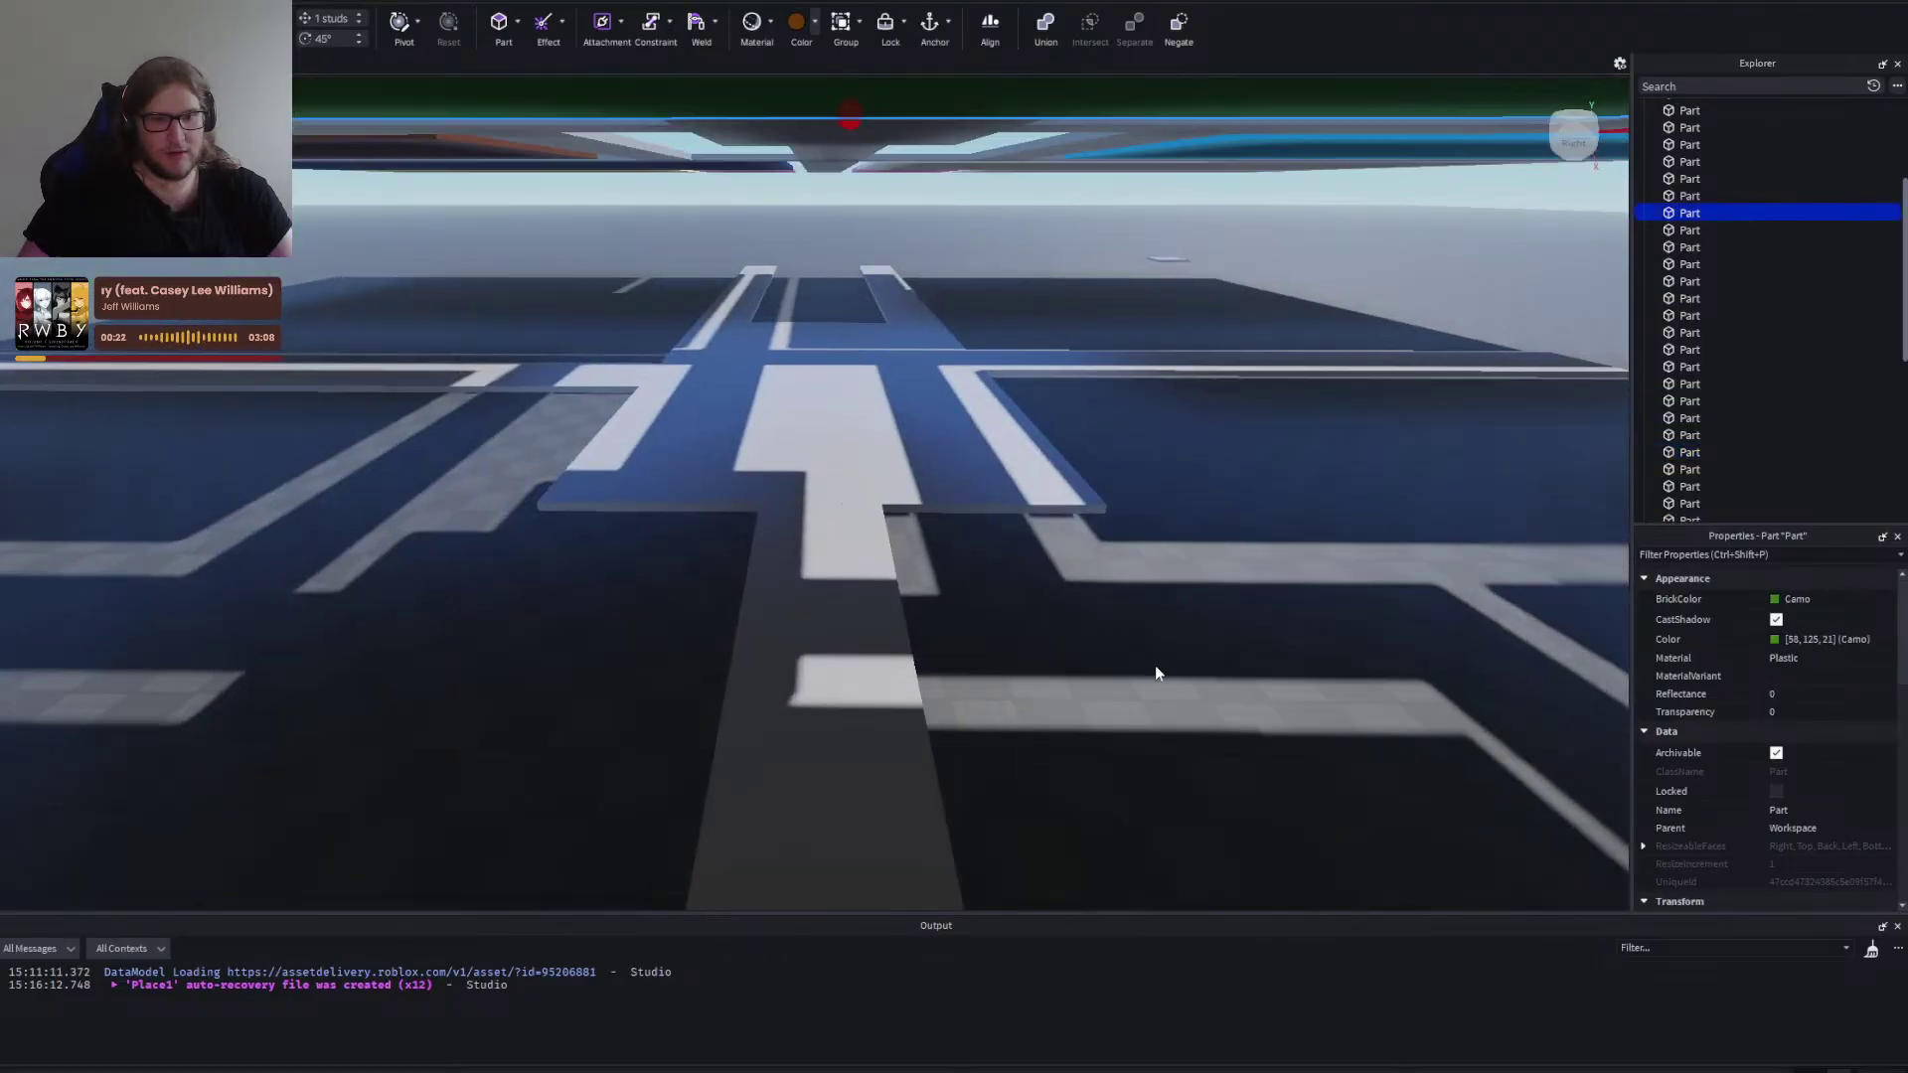
key(ctrl+z)
Examine the lower corridor network and compare it from overhead with the coloured rooms of the raised layout.
key(d)
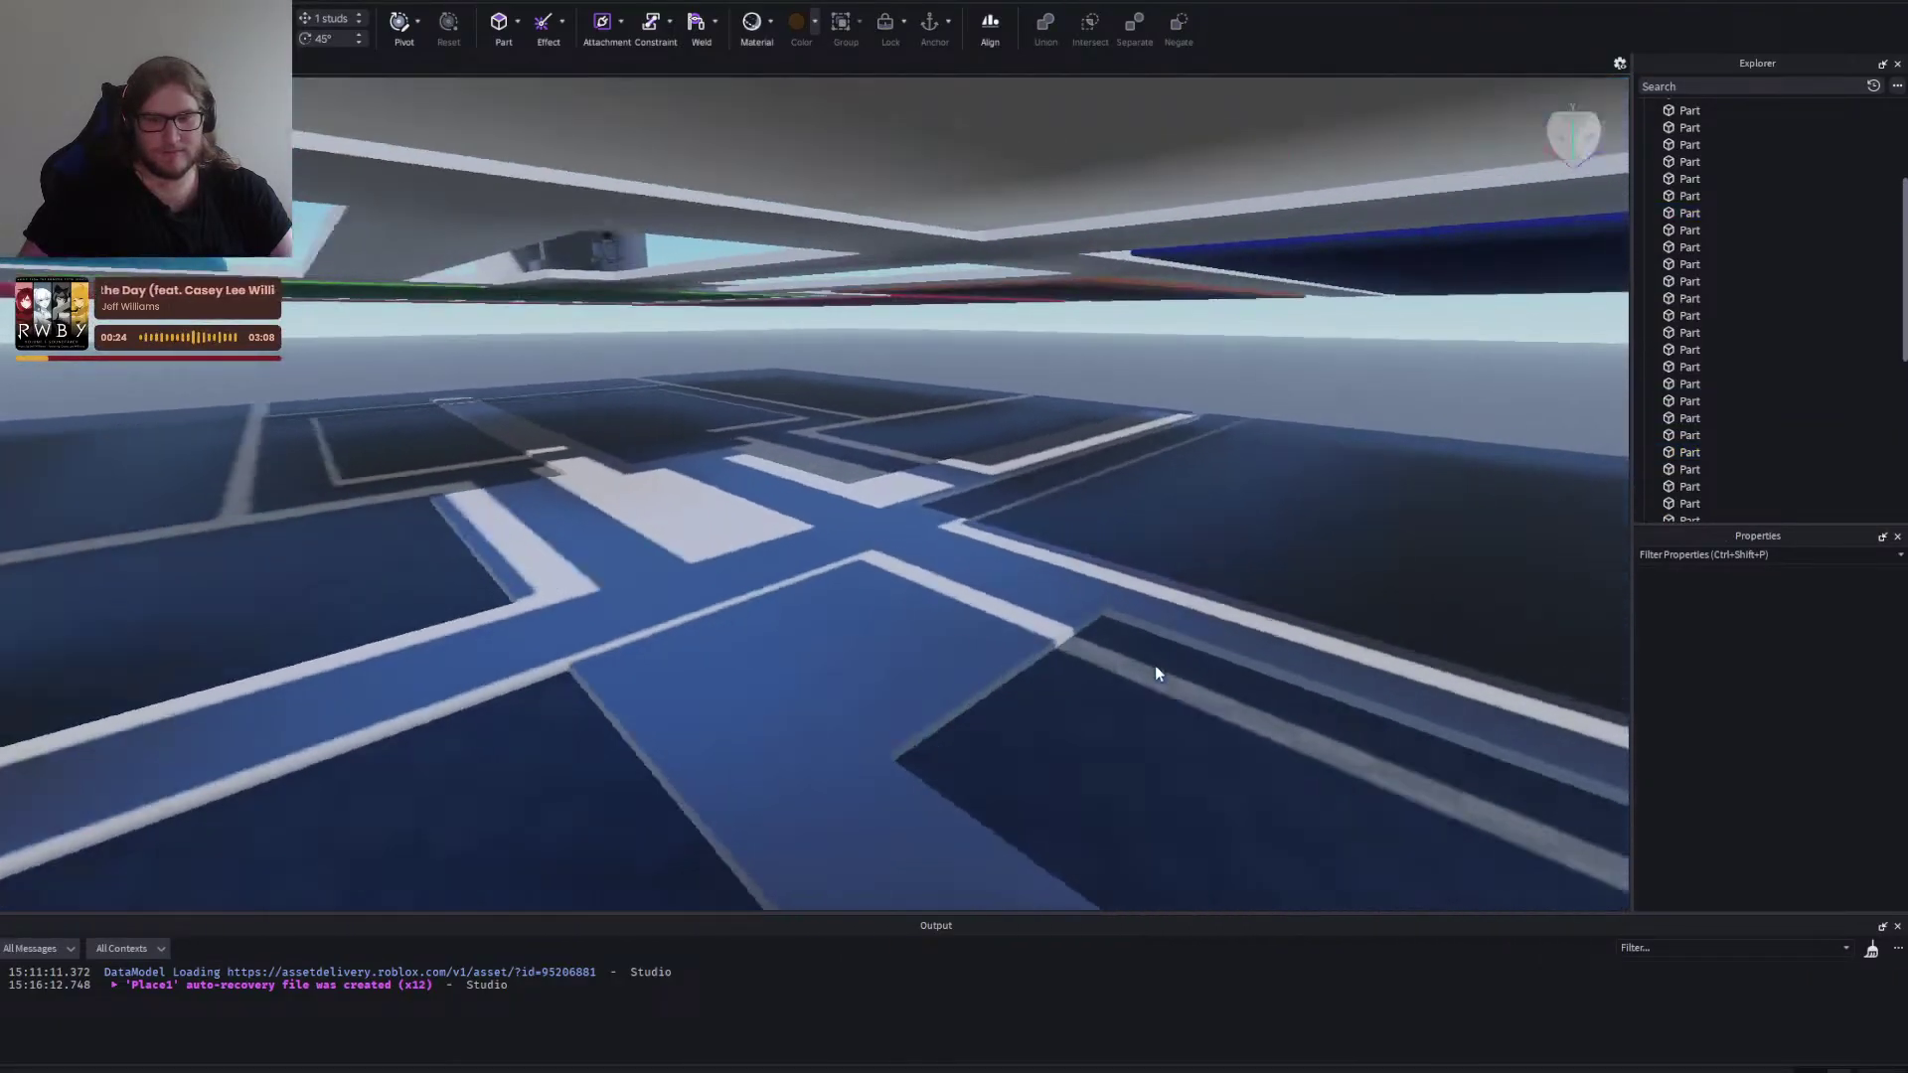
key(e)
key(q)
key(e)
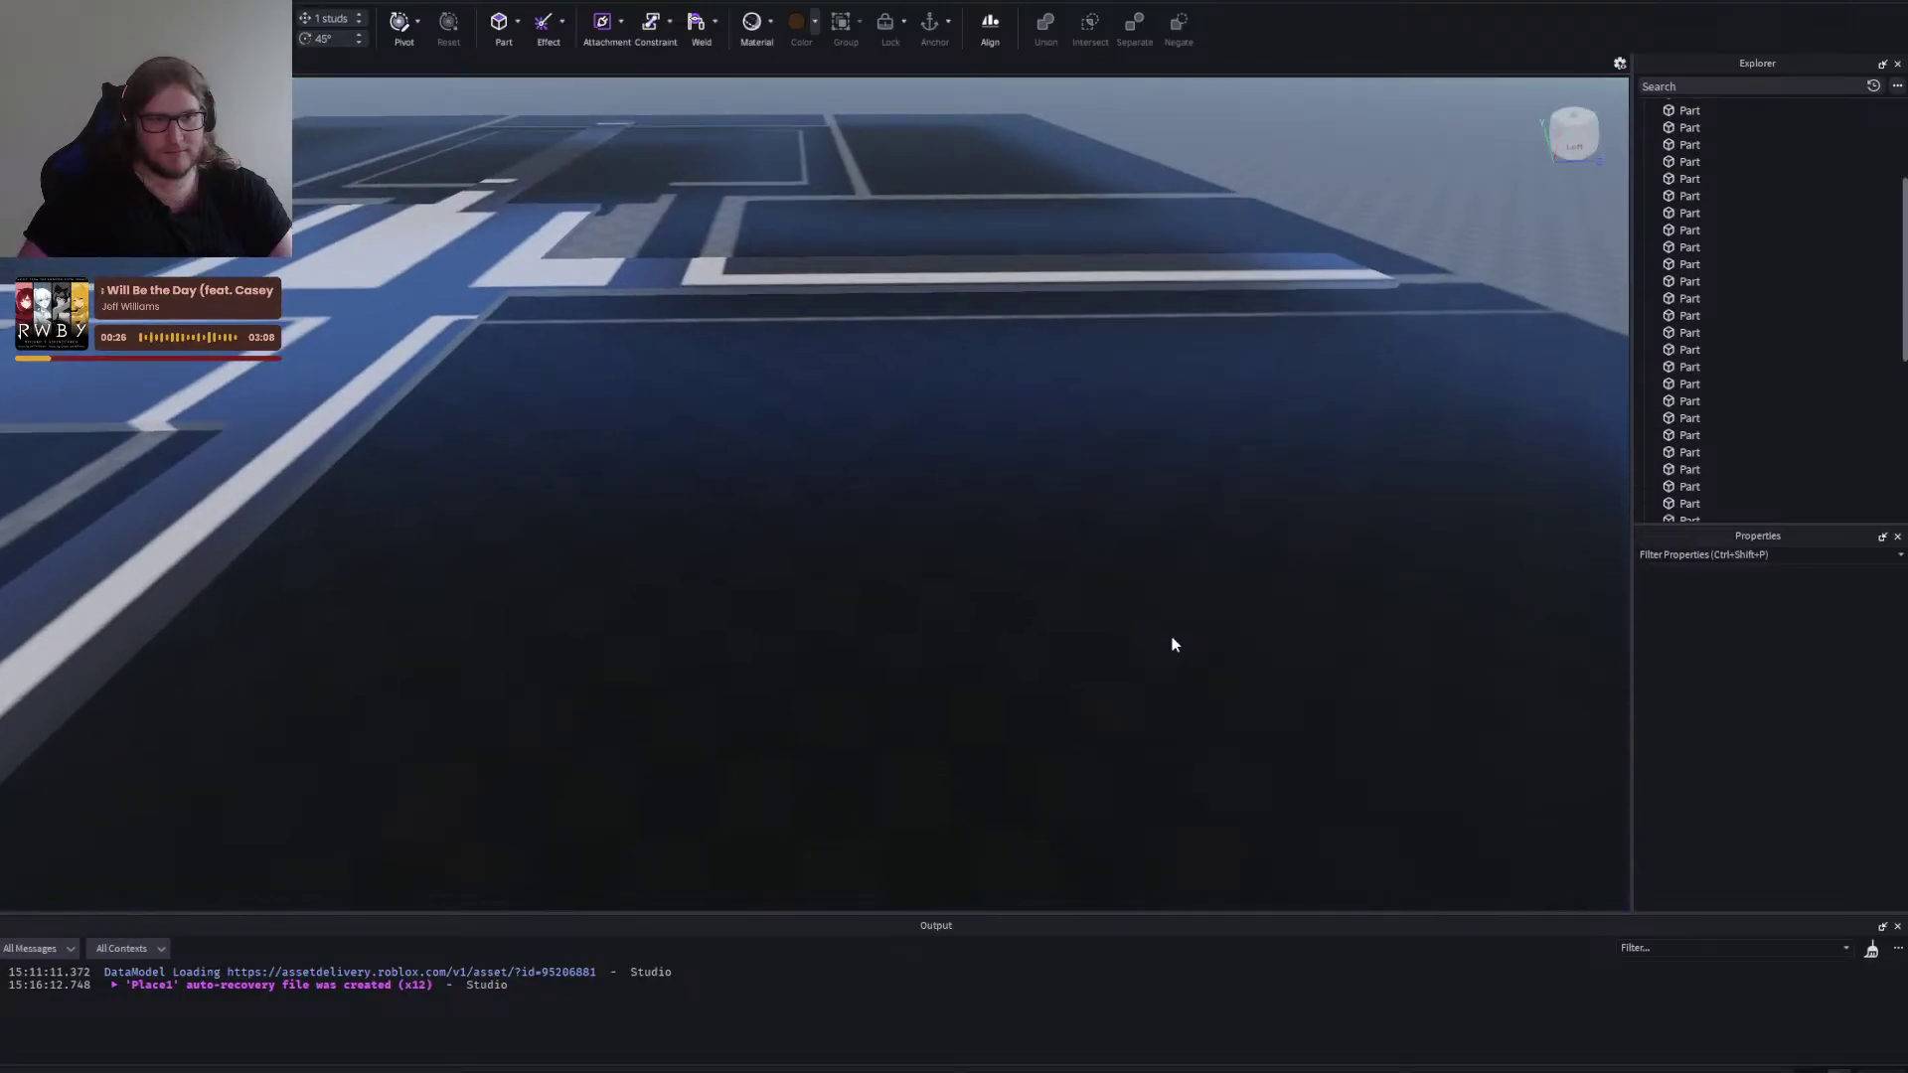
key(w)
key(e)
key(s)
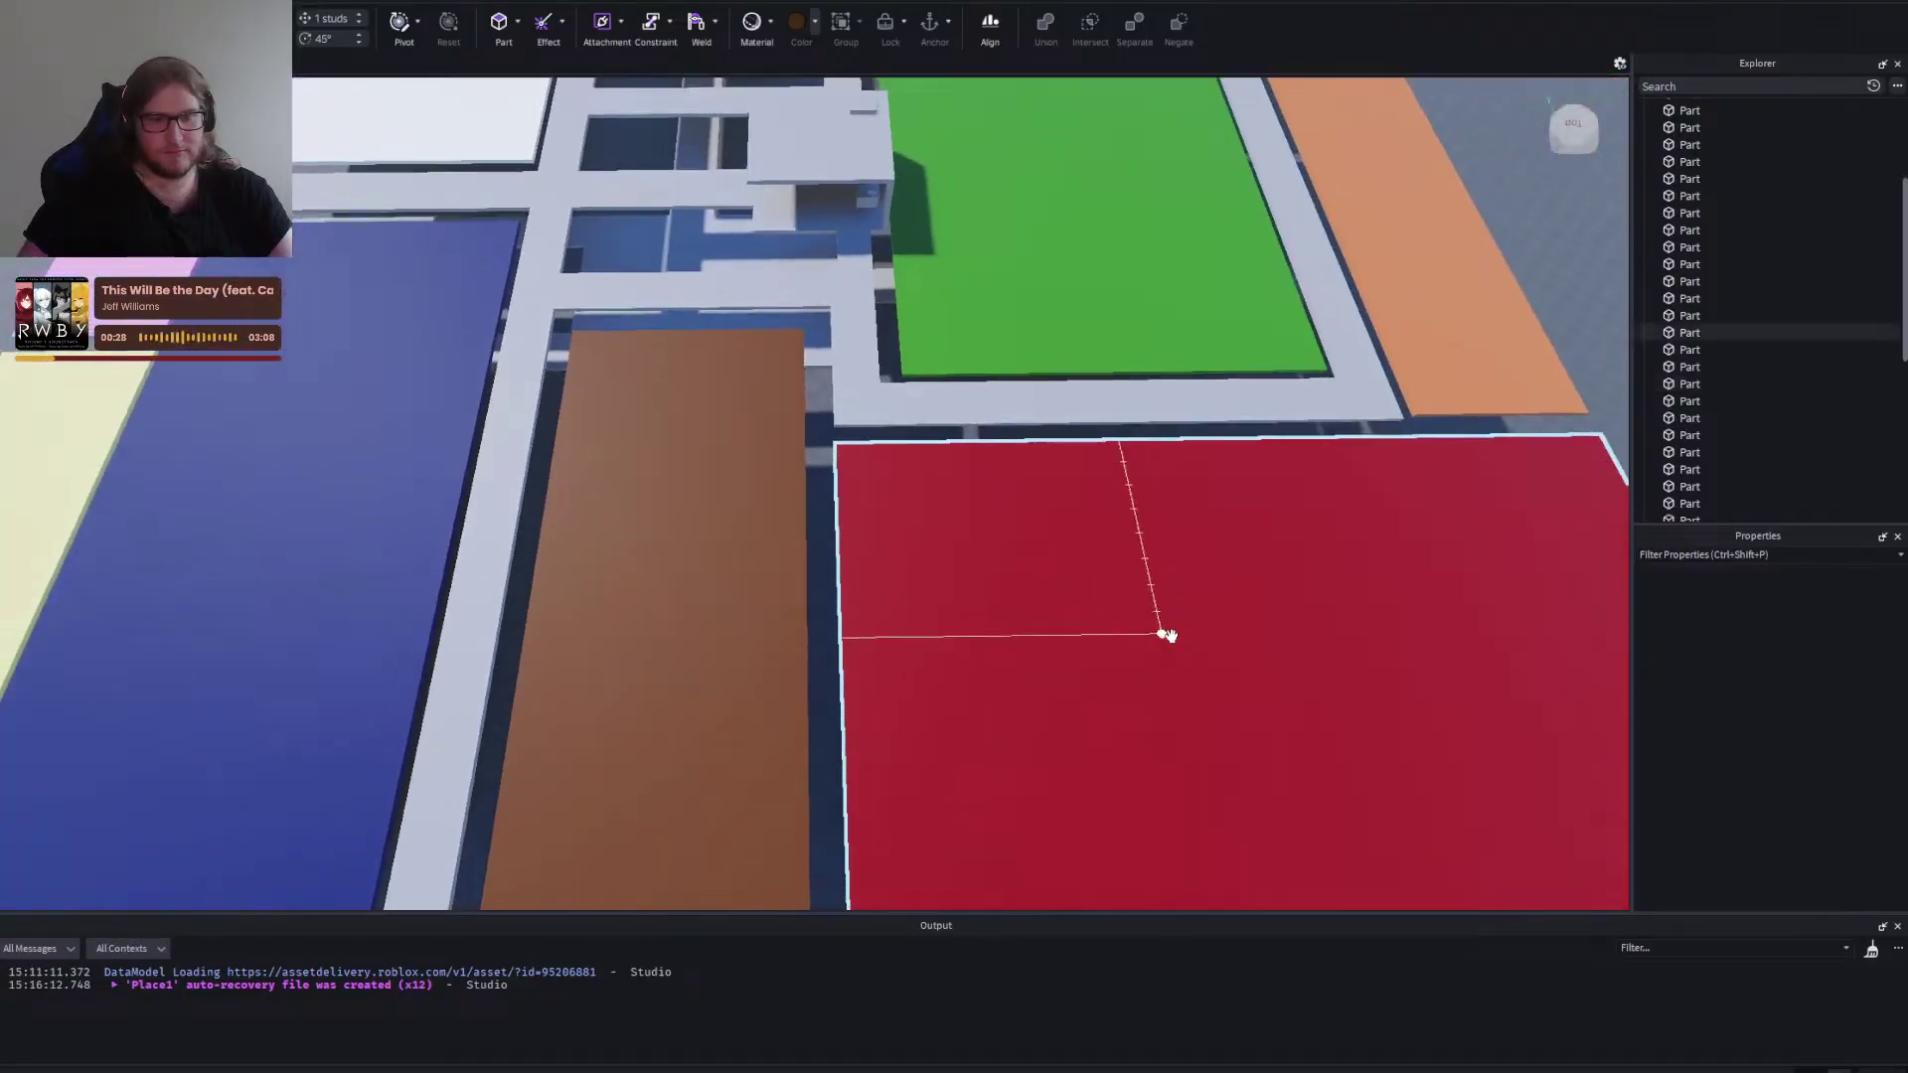
Examine the raised coloured rooms from overhead and the lowered corridors beneath them.
key(w)
key(w)
key(s)
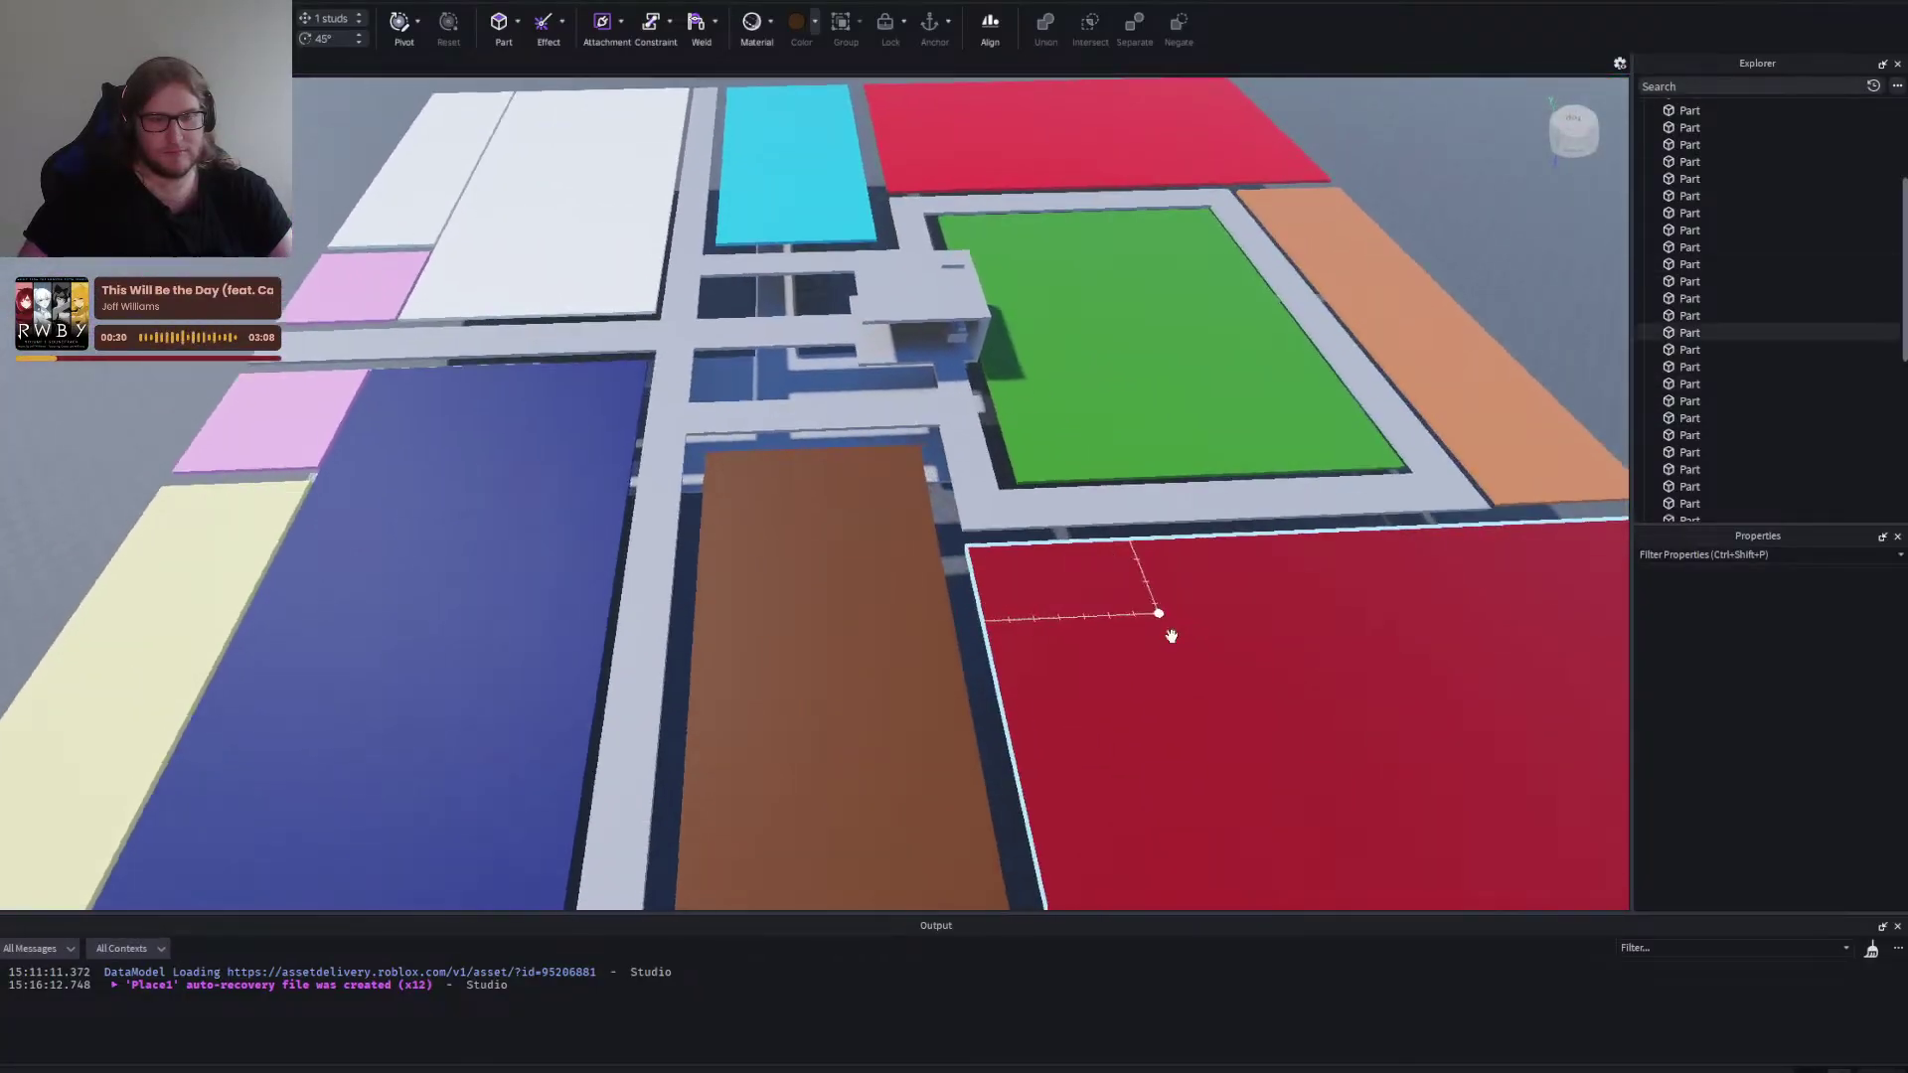
key(w)
key(q)
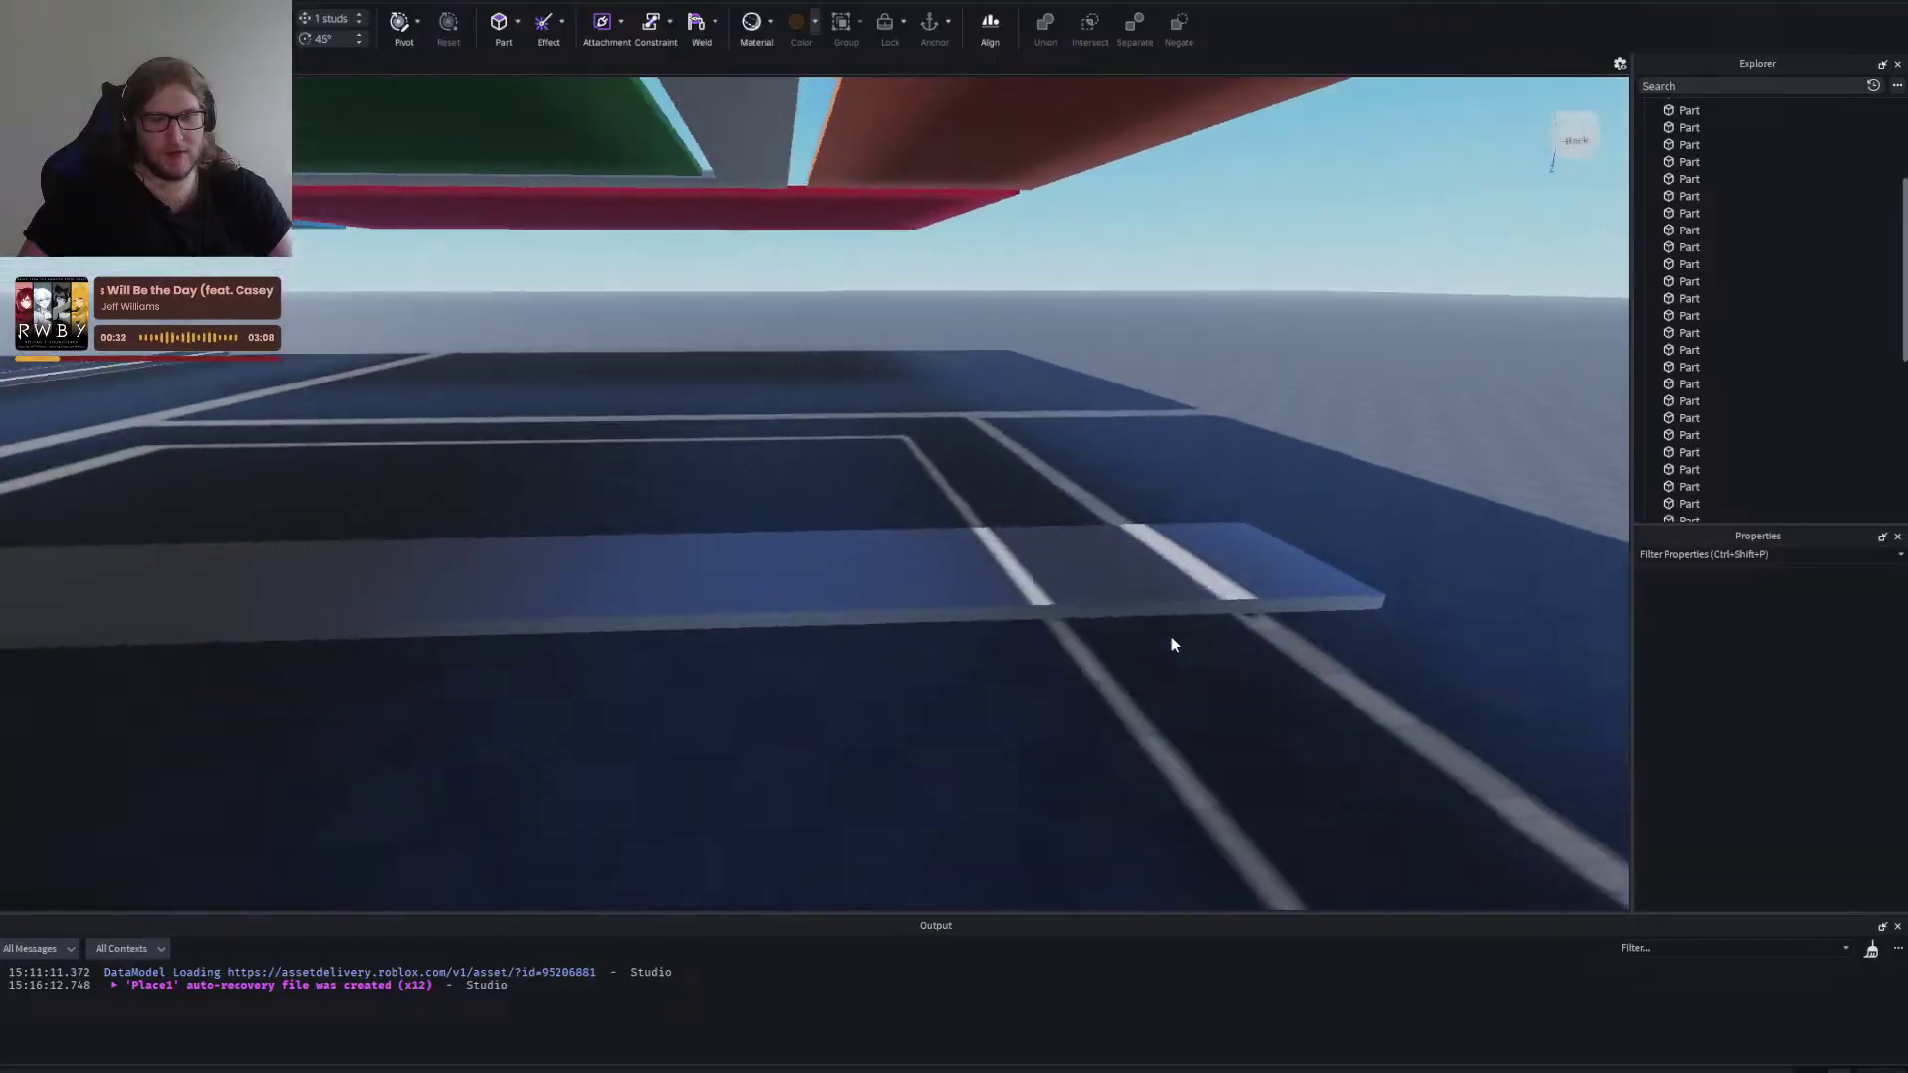
key(w)
key(w)
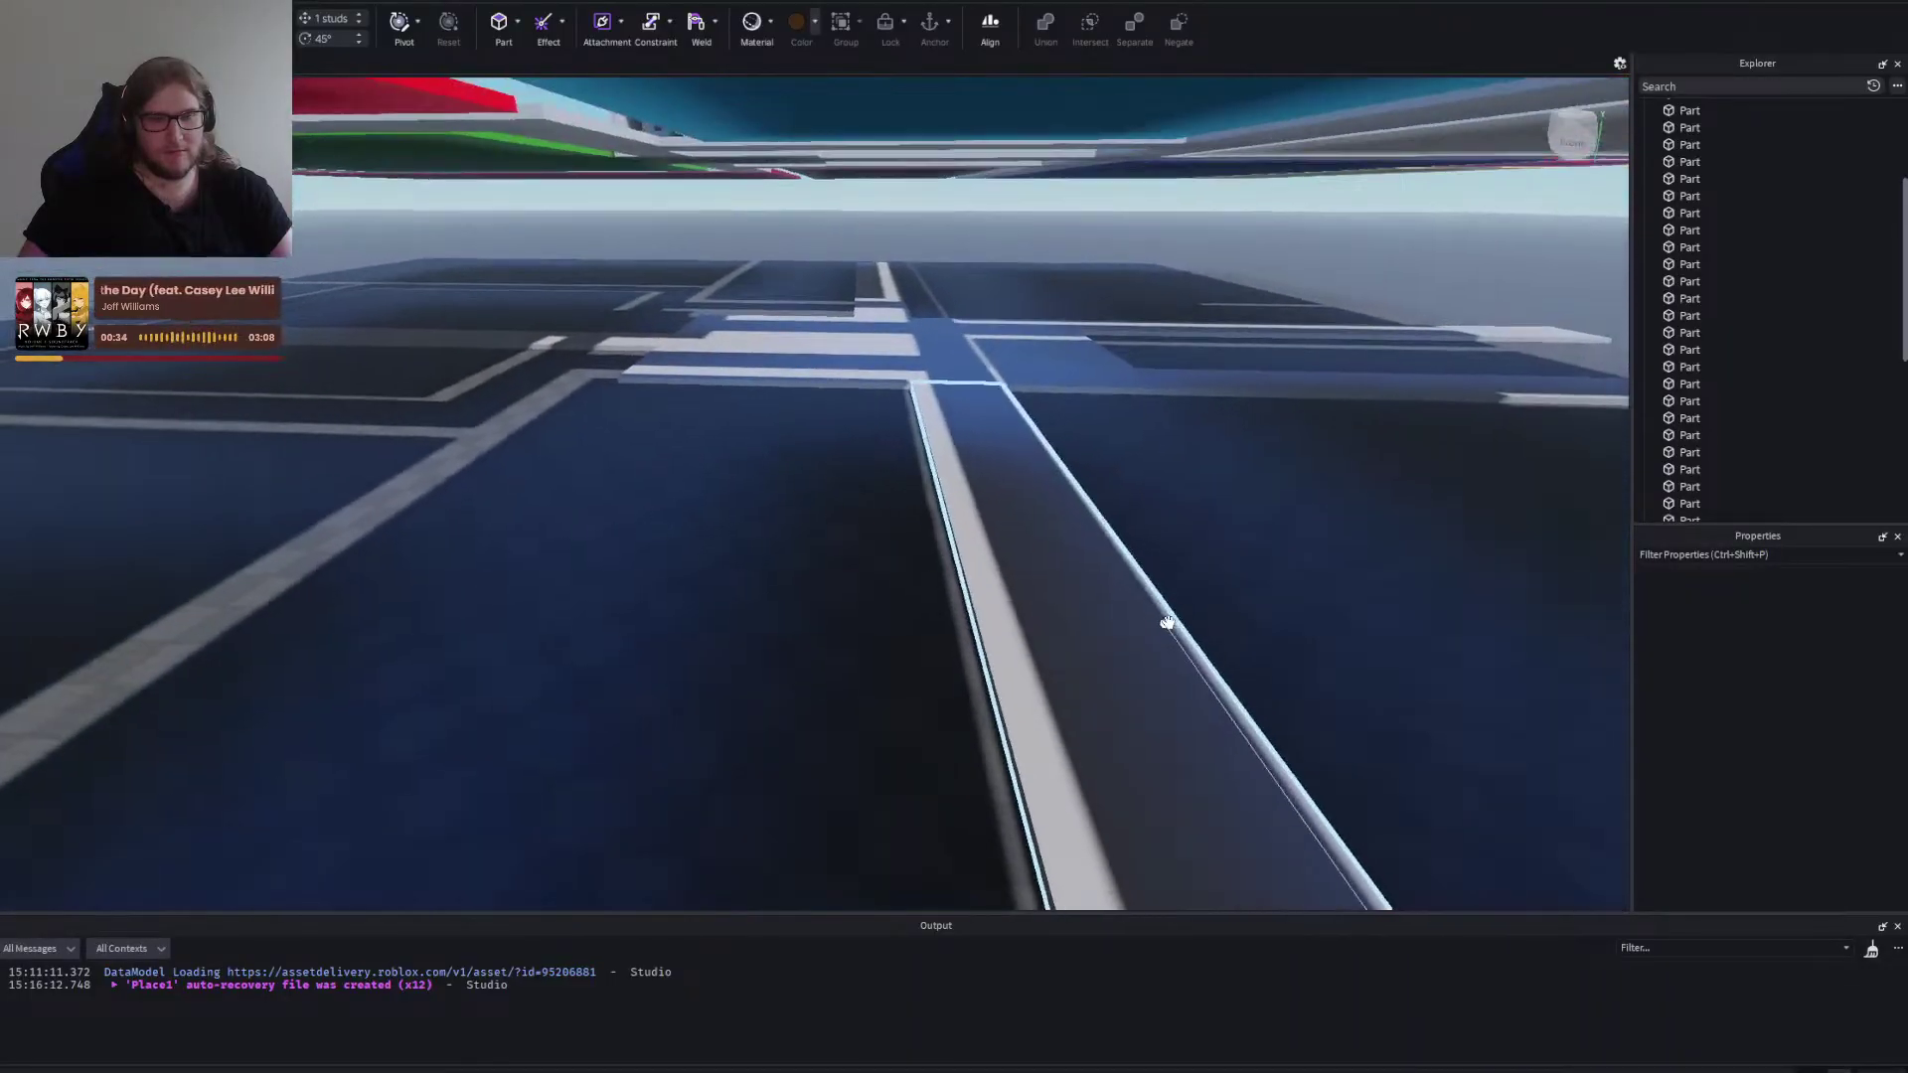
key(e)
key(q)
Duplicate the long lowered cross corridor and move the copy about 176 studs towards the outer end of the middle corridor.
click(1028, 576)
key(a)
drag(912, 532, 423, 467)
key(ctrl+z)
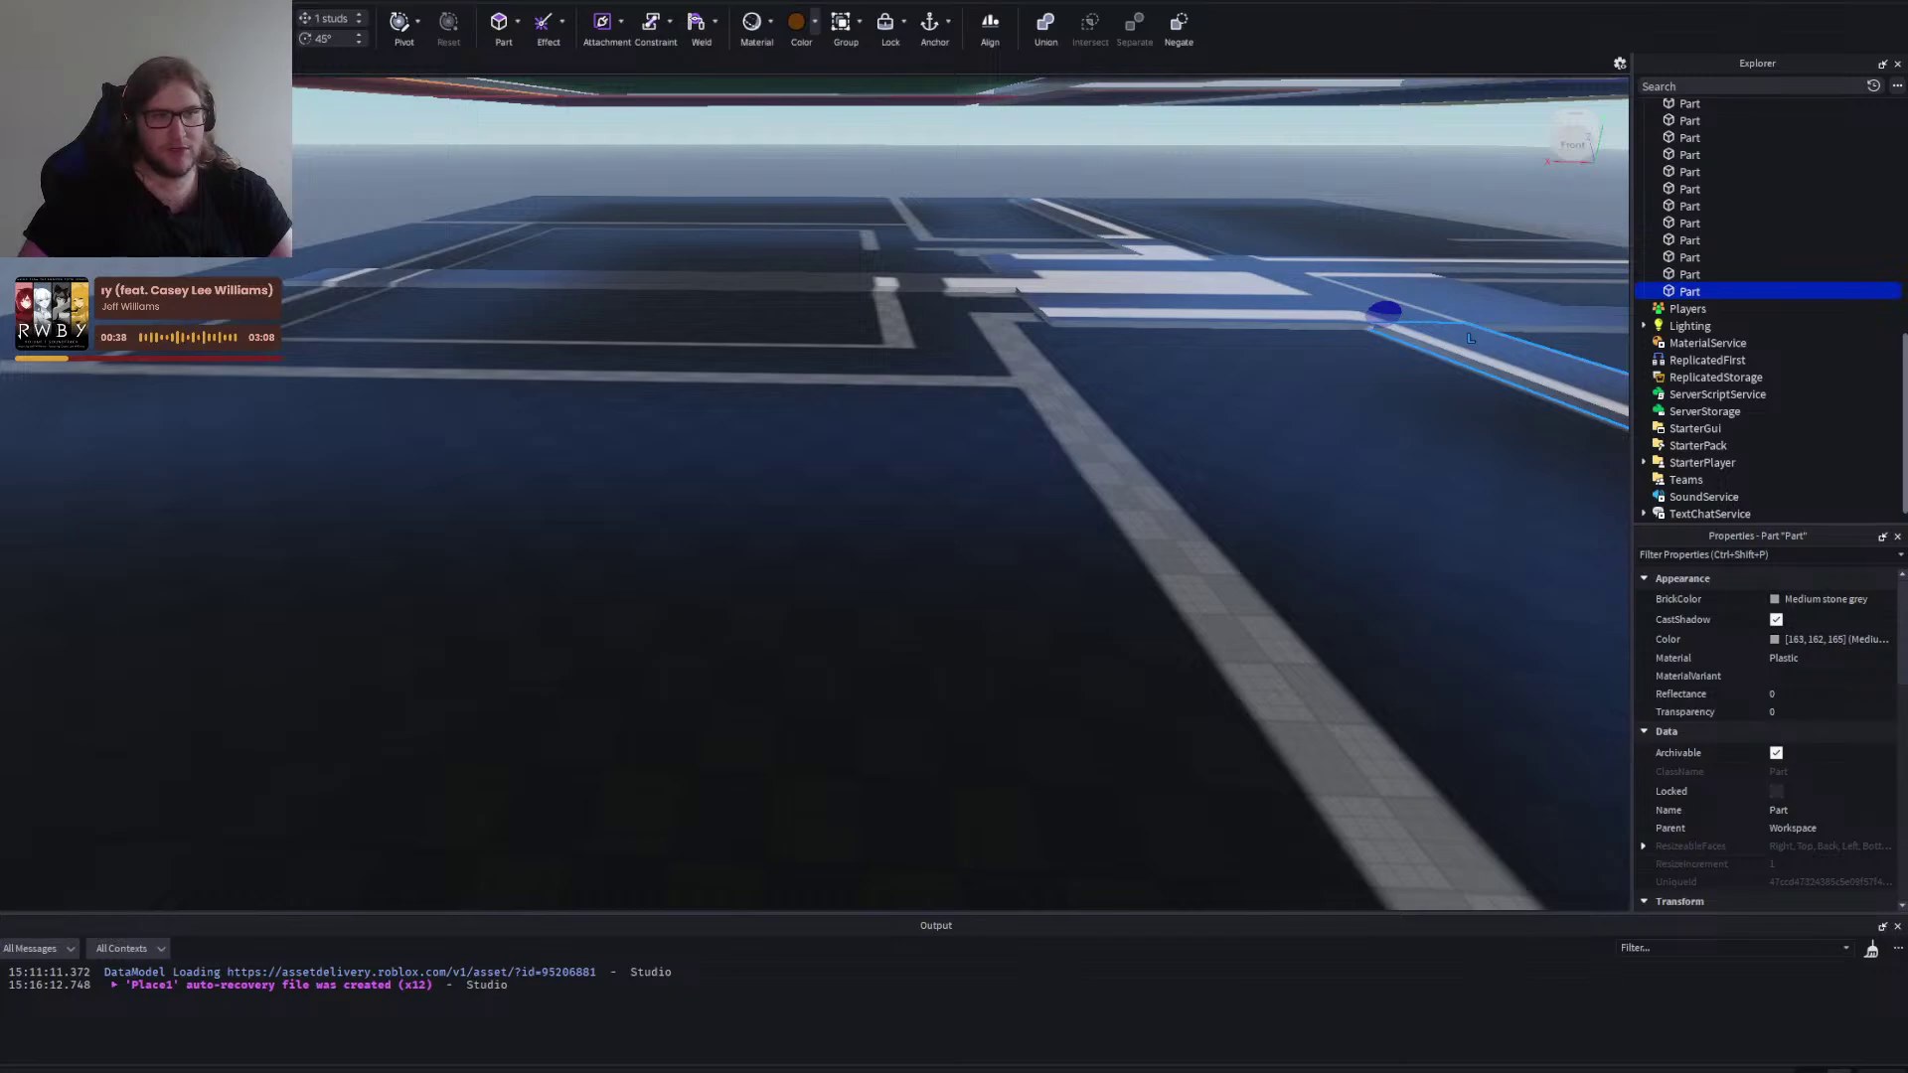
key(d)
key(e)
key(ctrl+2)
drag(1106, 520, 528, 476)
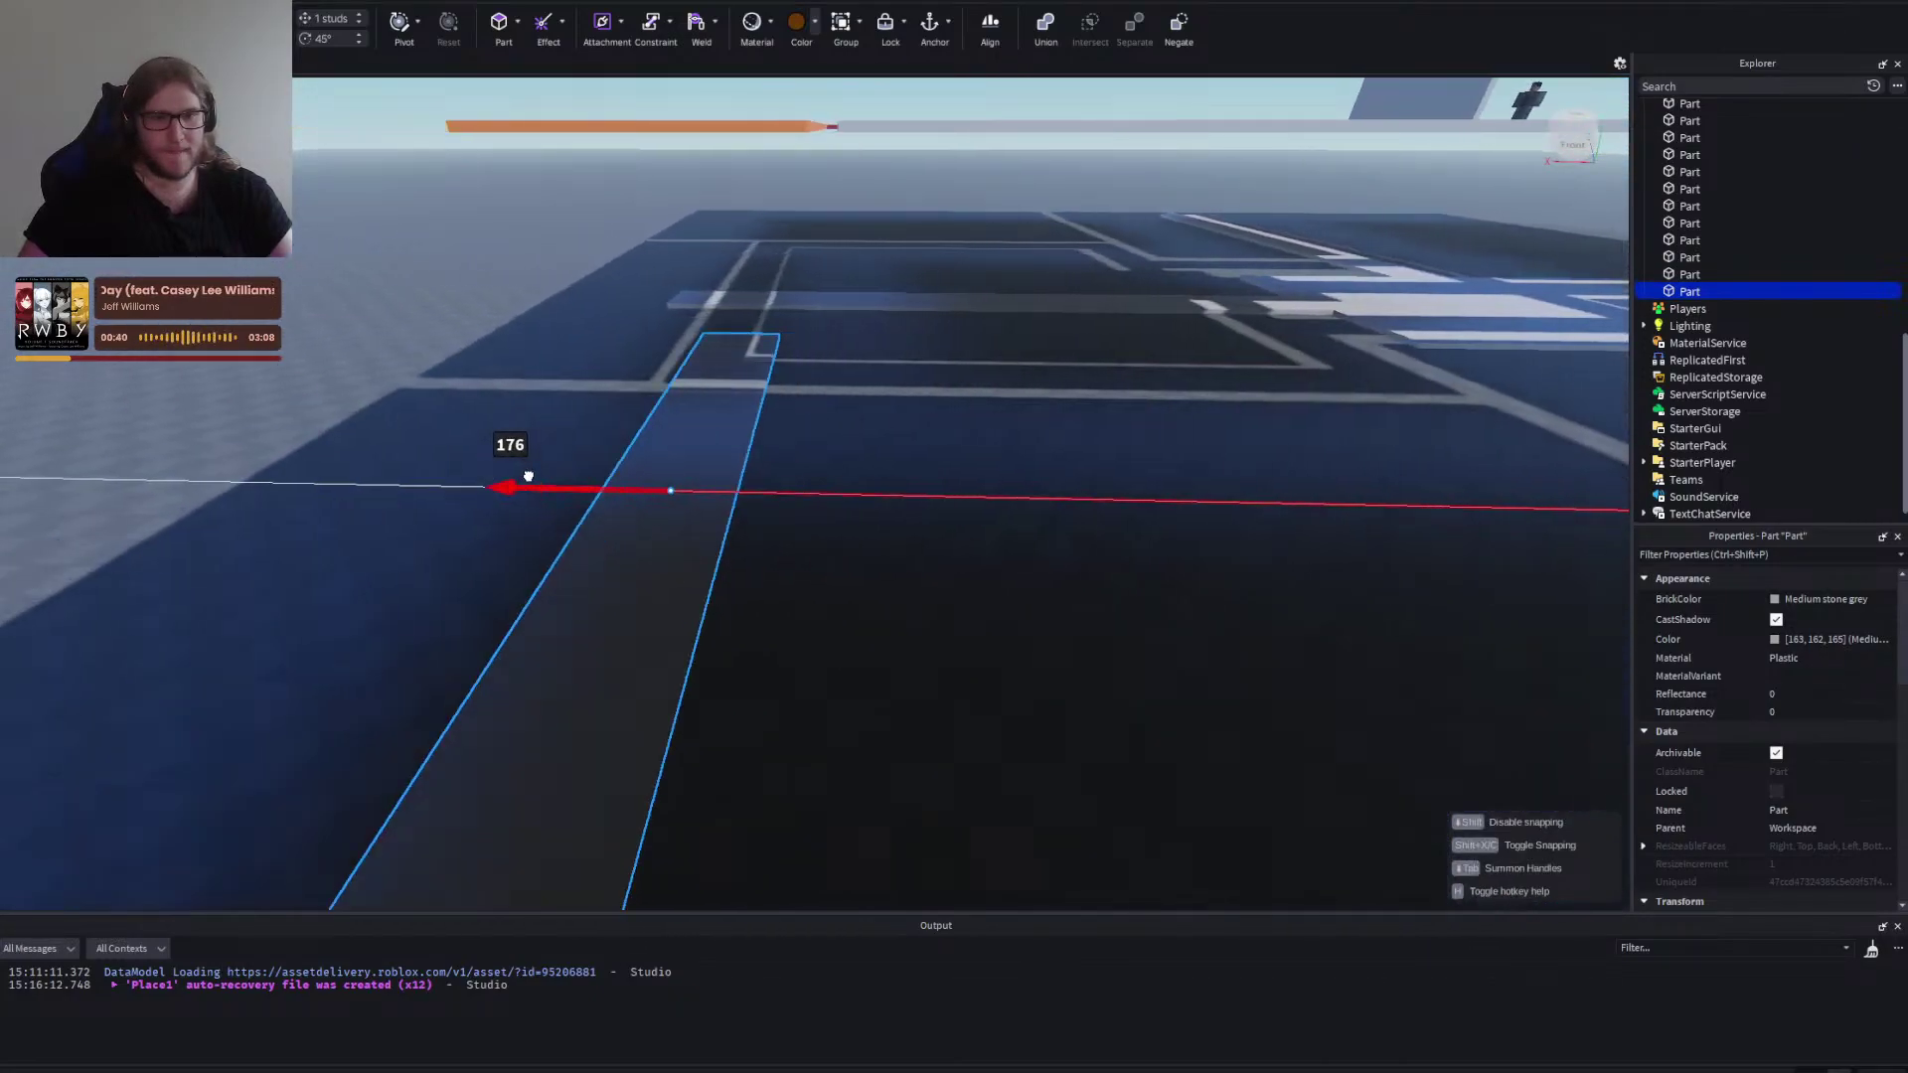
Align the copied cross corridor so its end meets the side of the middle corridor and sits flush with that corridor's outer end.
drag(708, 354, 708, 349)
right_click(707, 349)
key(d)
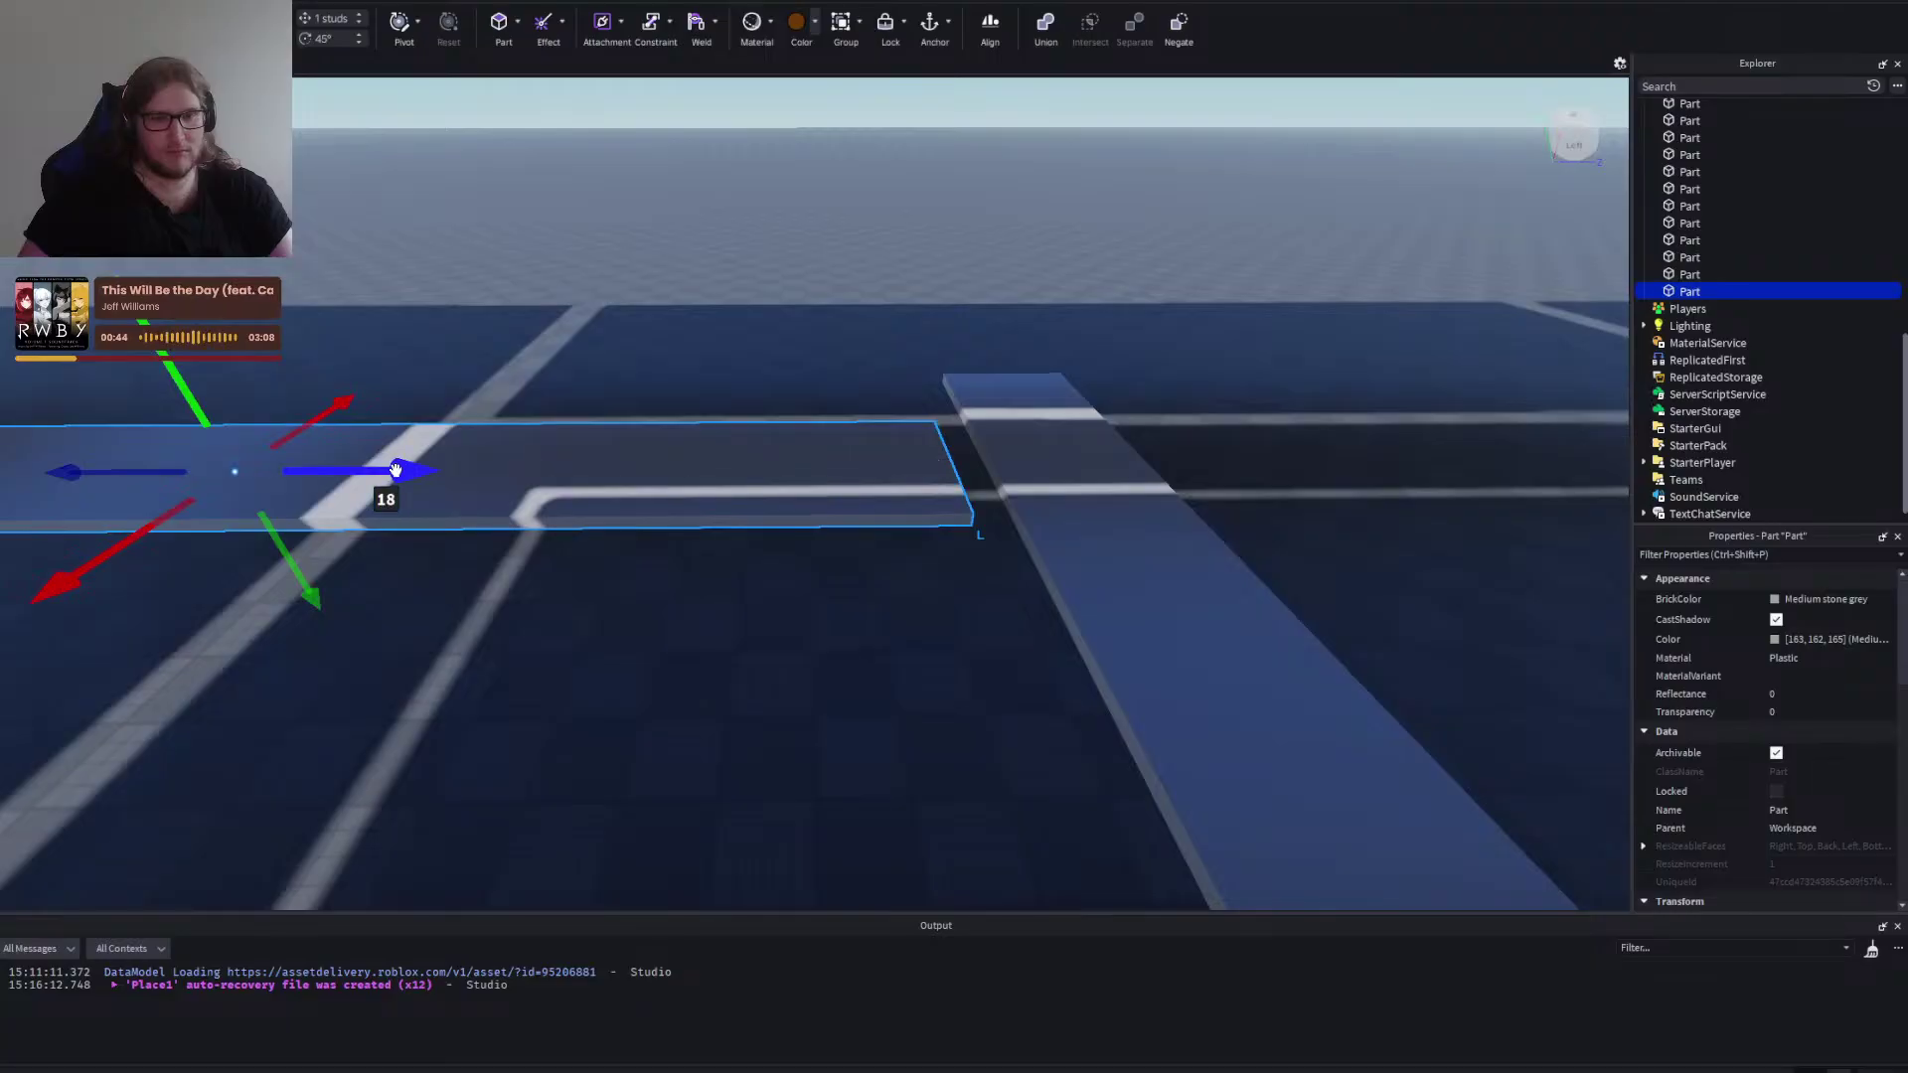
drag(432, 465, 438, 464)
right_click(570, 455)
key(d)
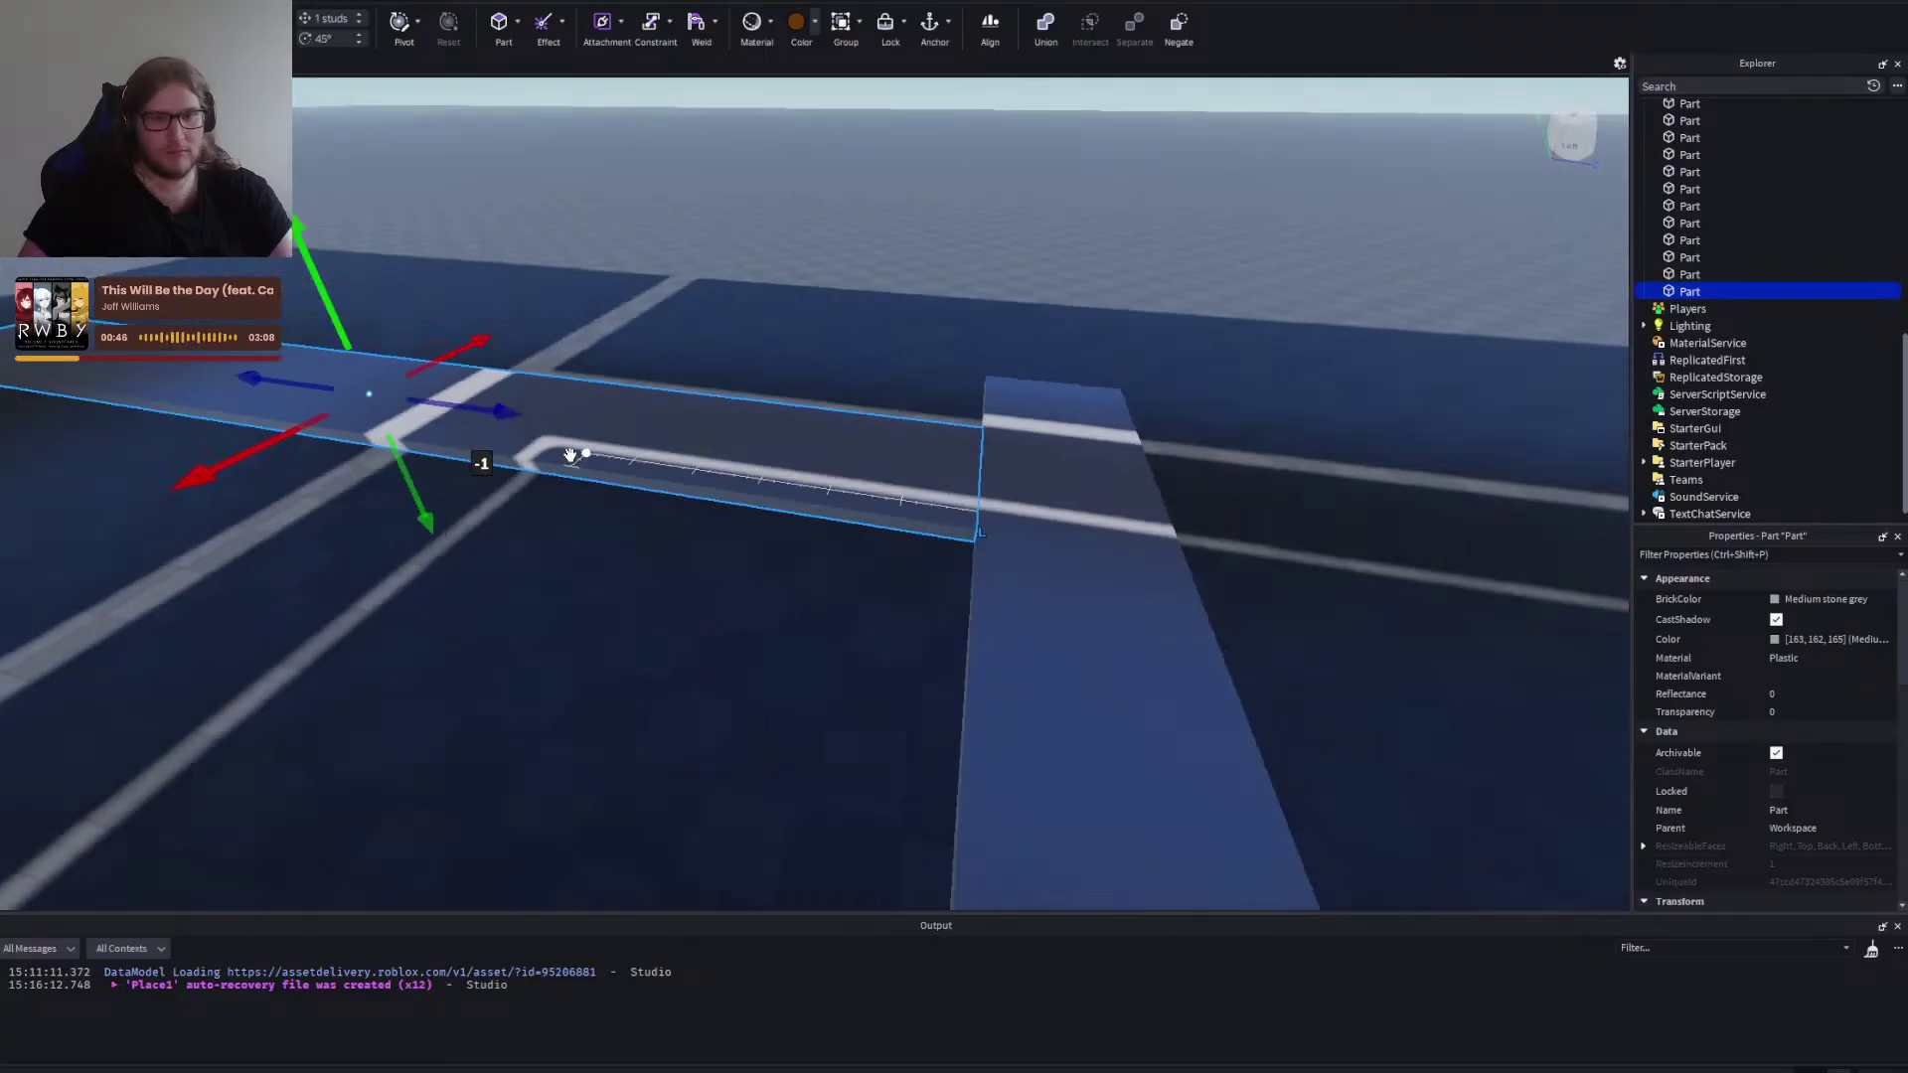
drag(605, 451, 792, 452)
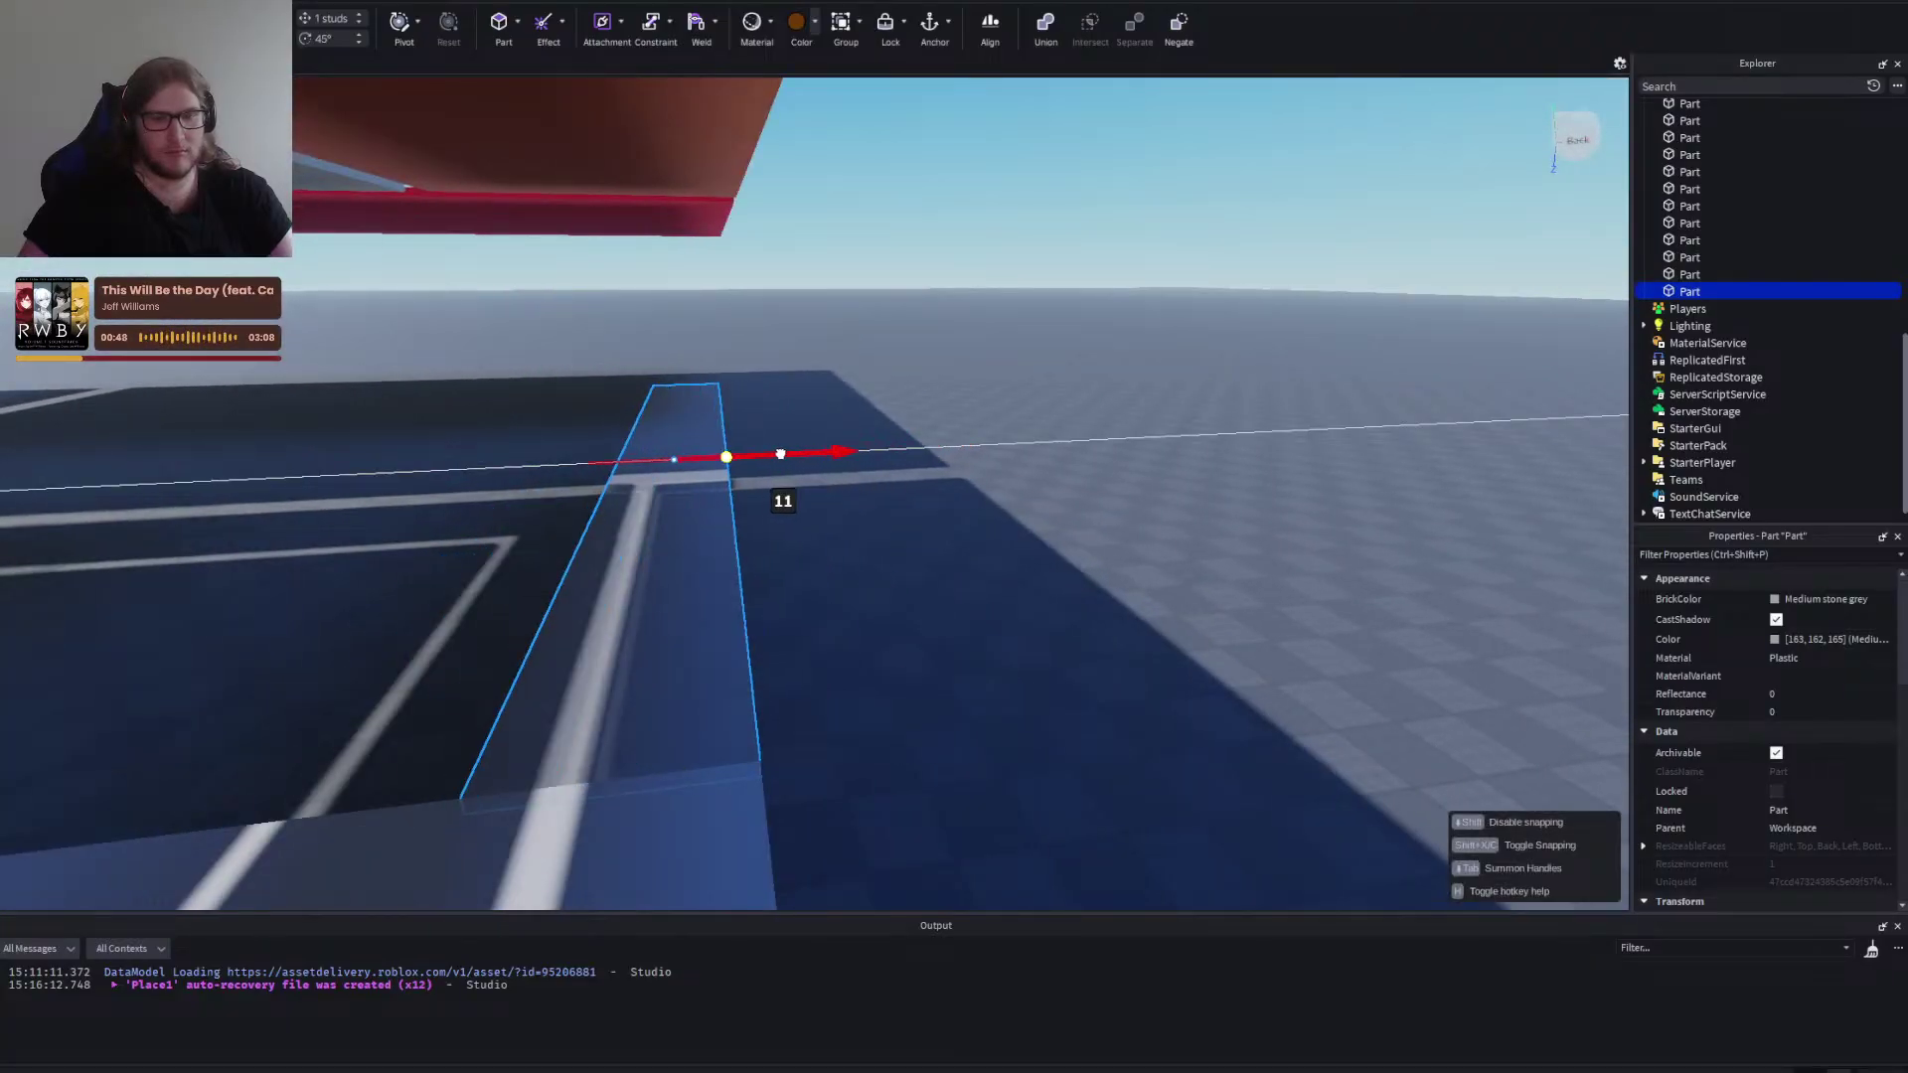
right_click(938, 551)
key(d)
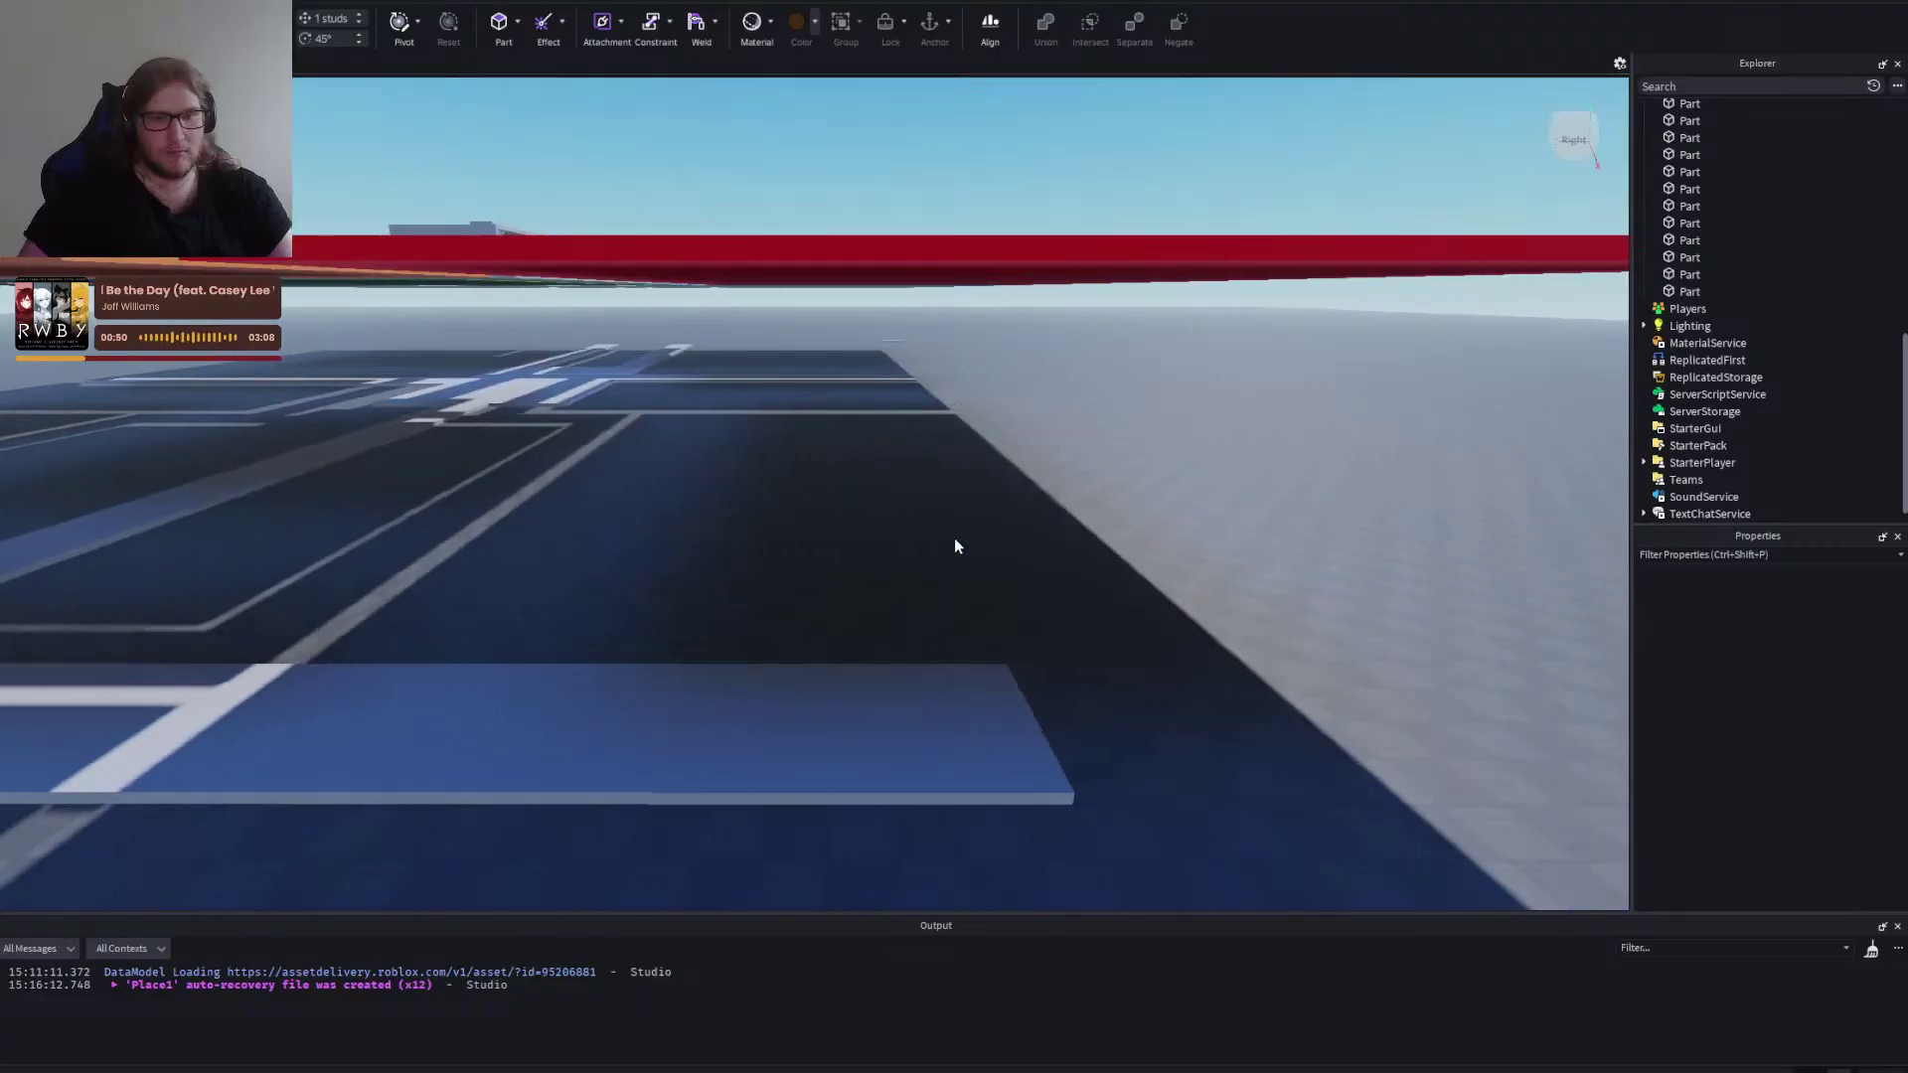
Stretch the outer cross corridor to about 150 studs long, out past the edge of the red room above.
right_click(961, 550)
key(s)
right_click(957, 558)
key(w)
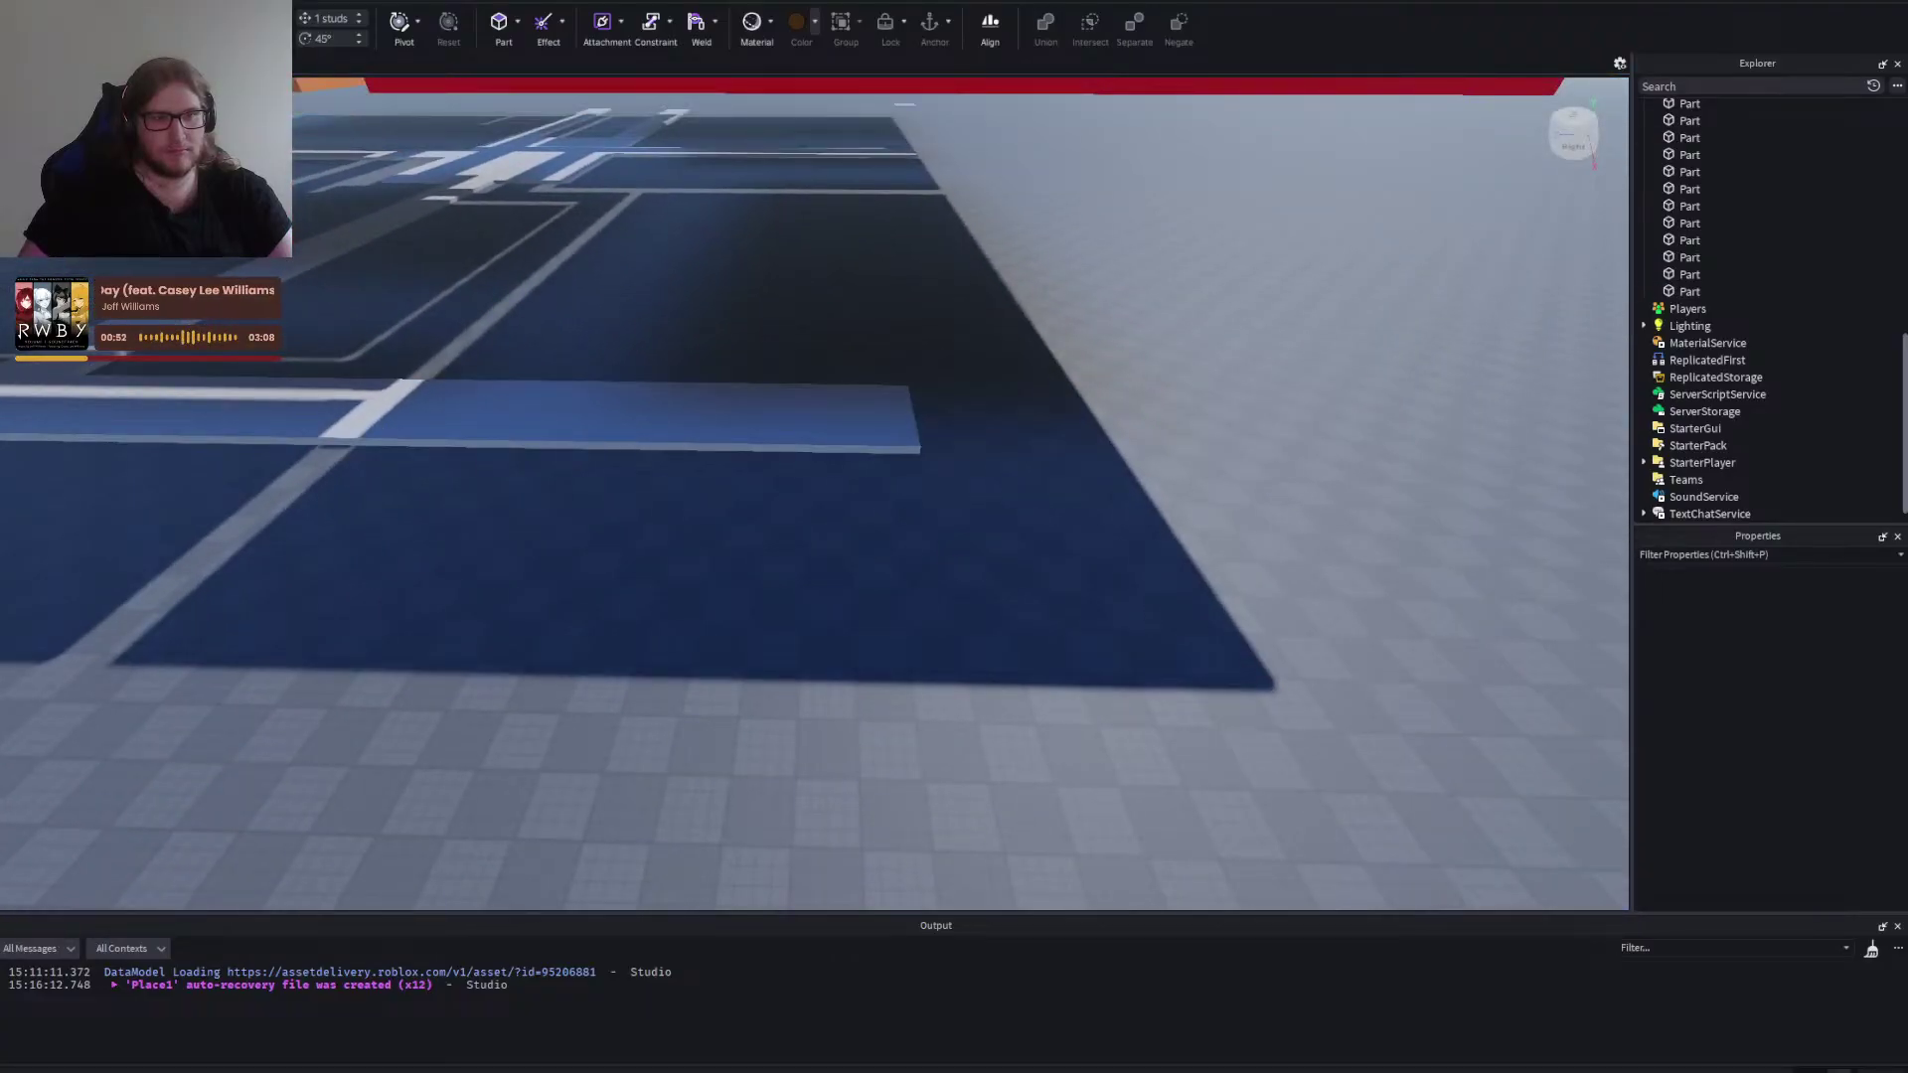
click(706, 448)
drag(972, 423, 978, 418)
right_click(977, 417)
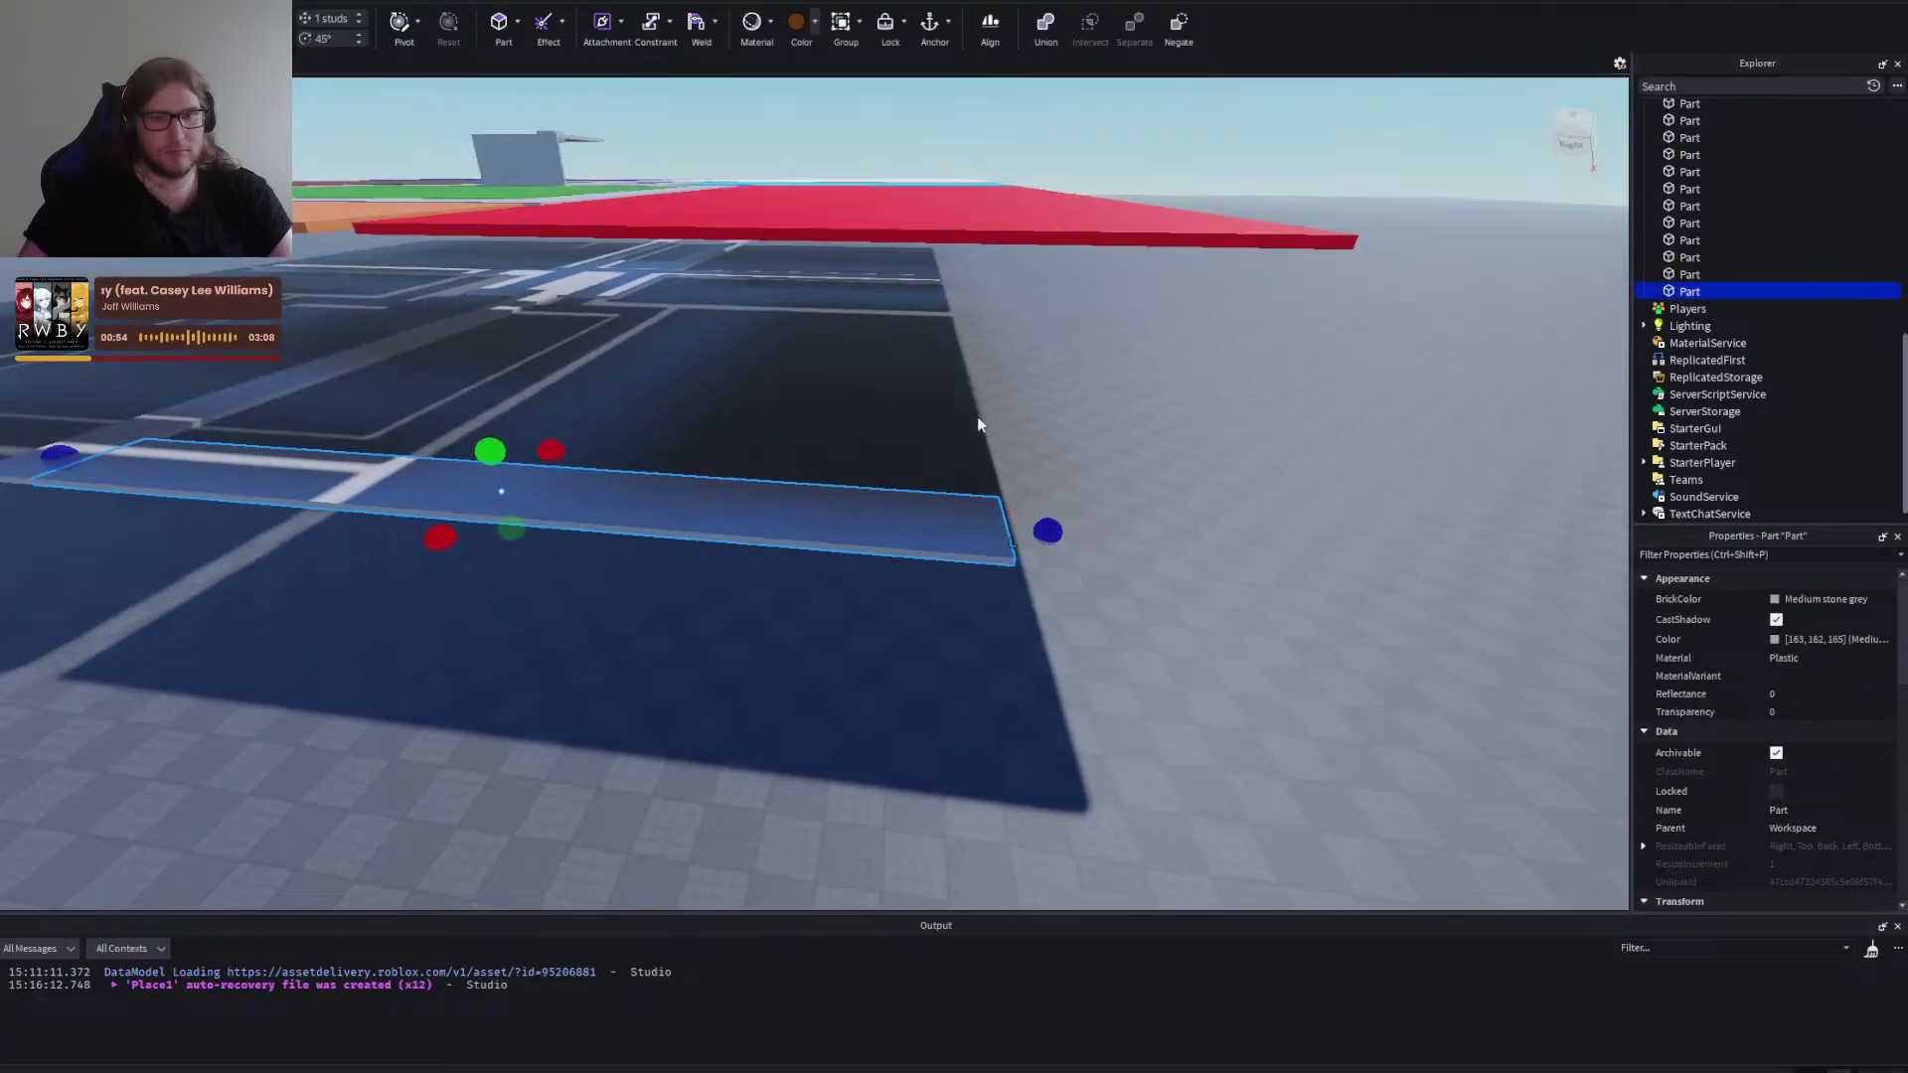
key(d)
drag(864, 516, 993, 517)
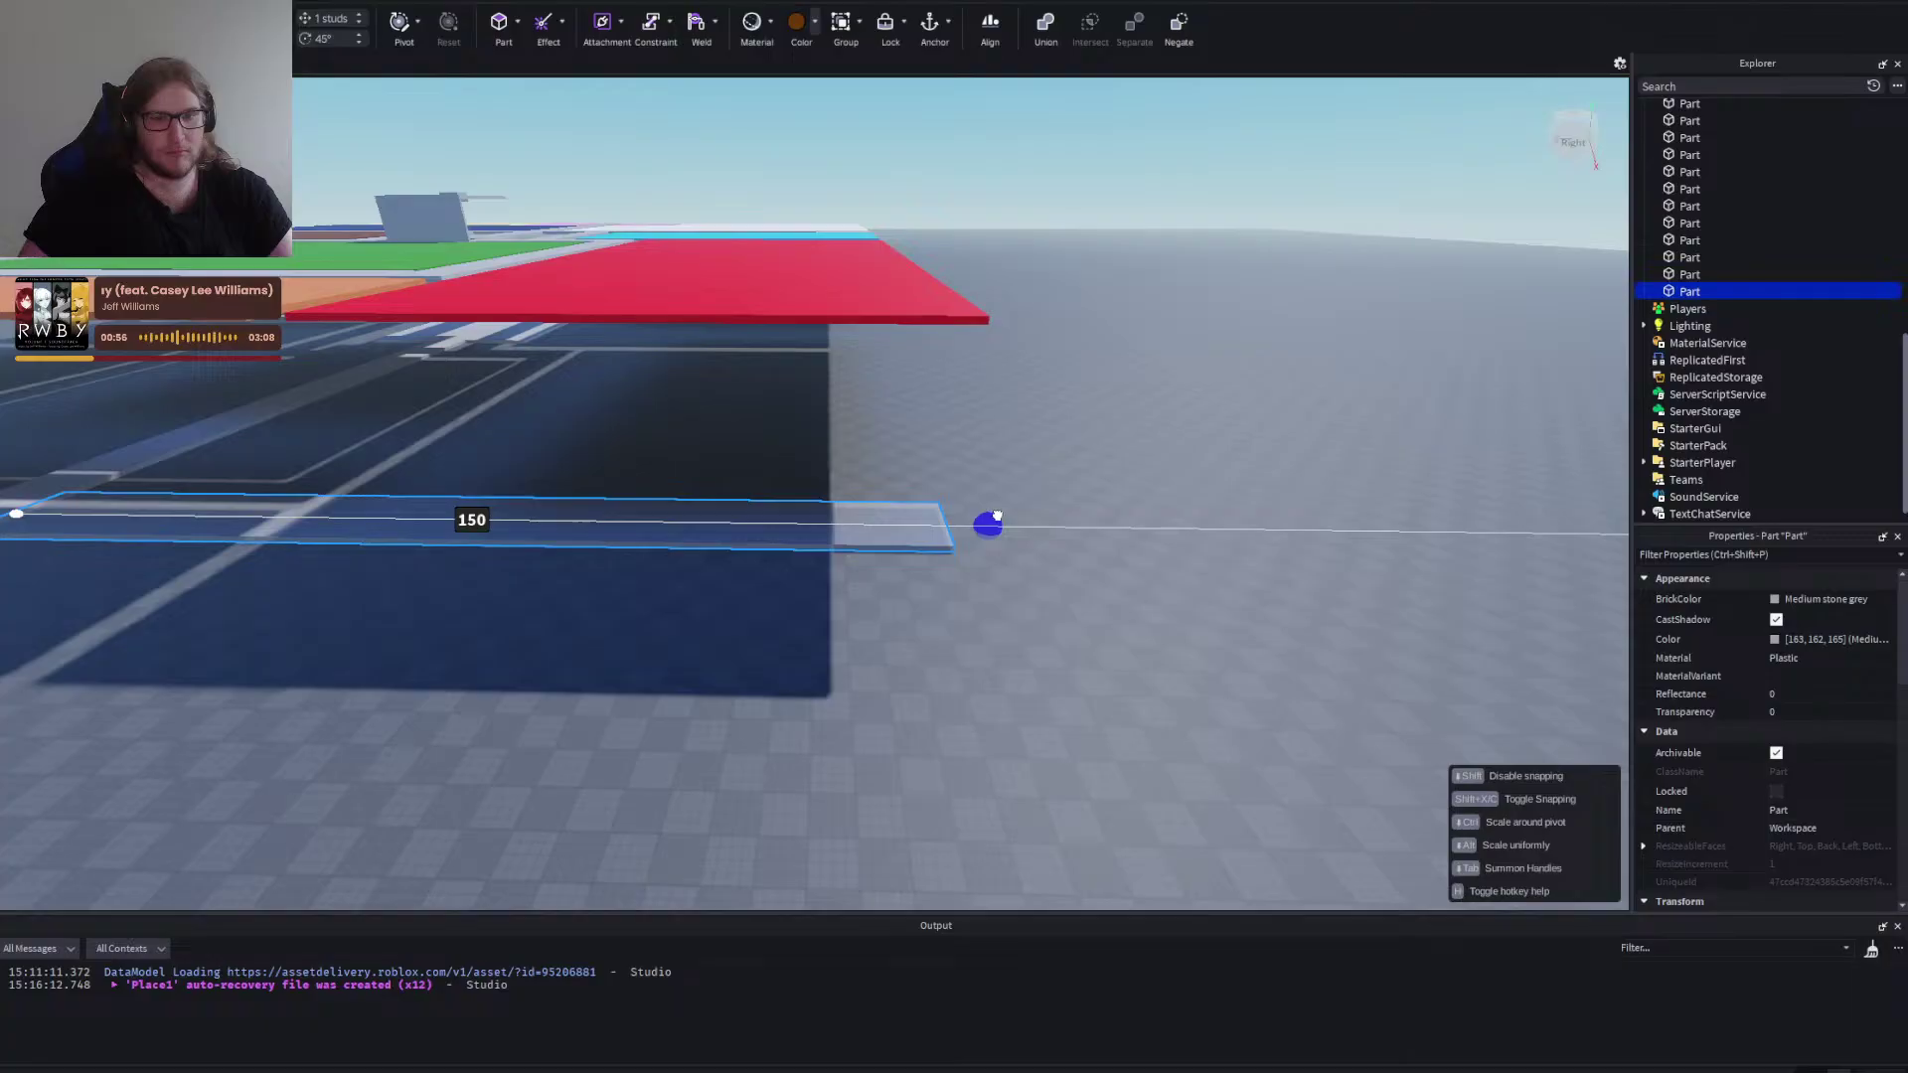
right_click(992, 516)
key(s)
key(w)
click(993, 516)
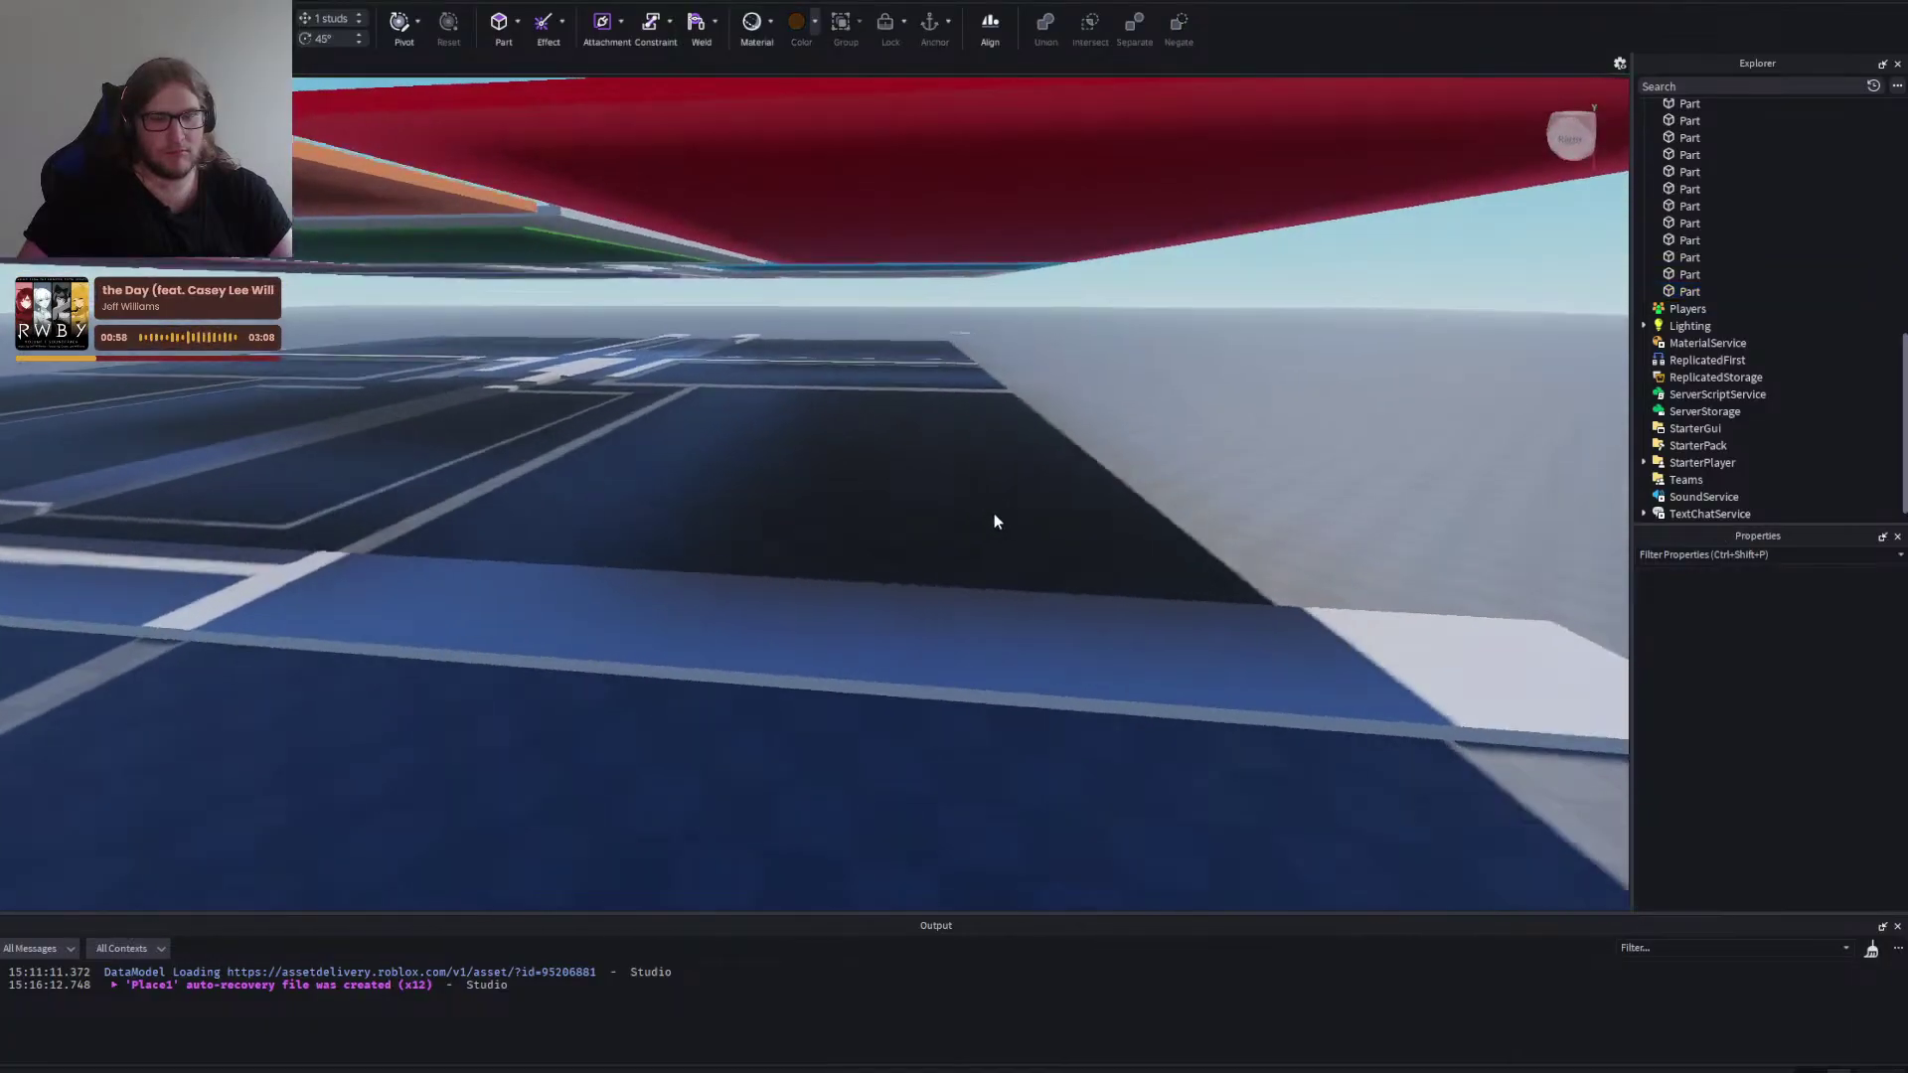
Duplicate the outer cross corridor and shorten the copy to about 16 studs at the end of the middle corridor.
key(a)
key(a)
key(ctrl+d)
drag(886, 686, 736, 713)
key(d)
drag(1446, 536, 898, 632)
key(a)
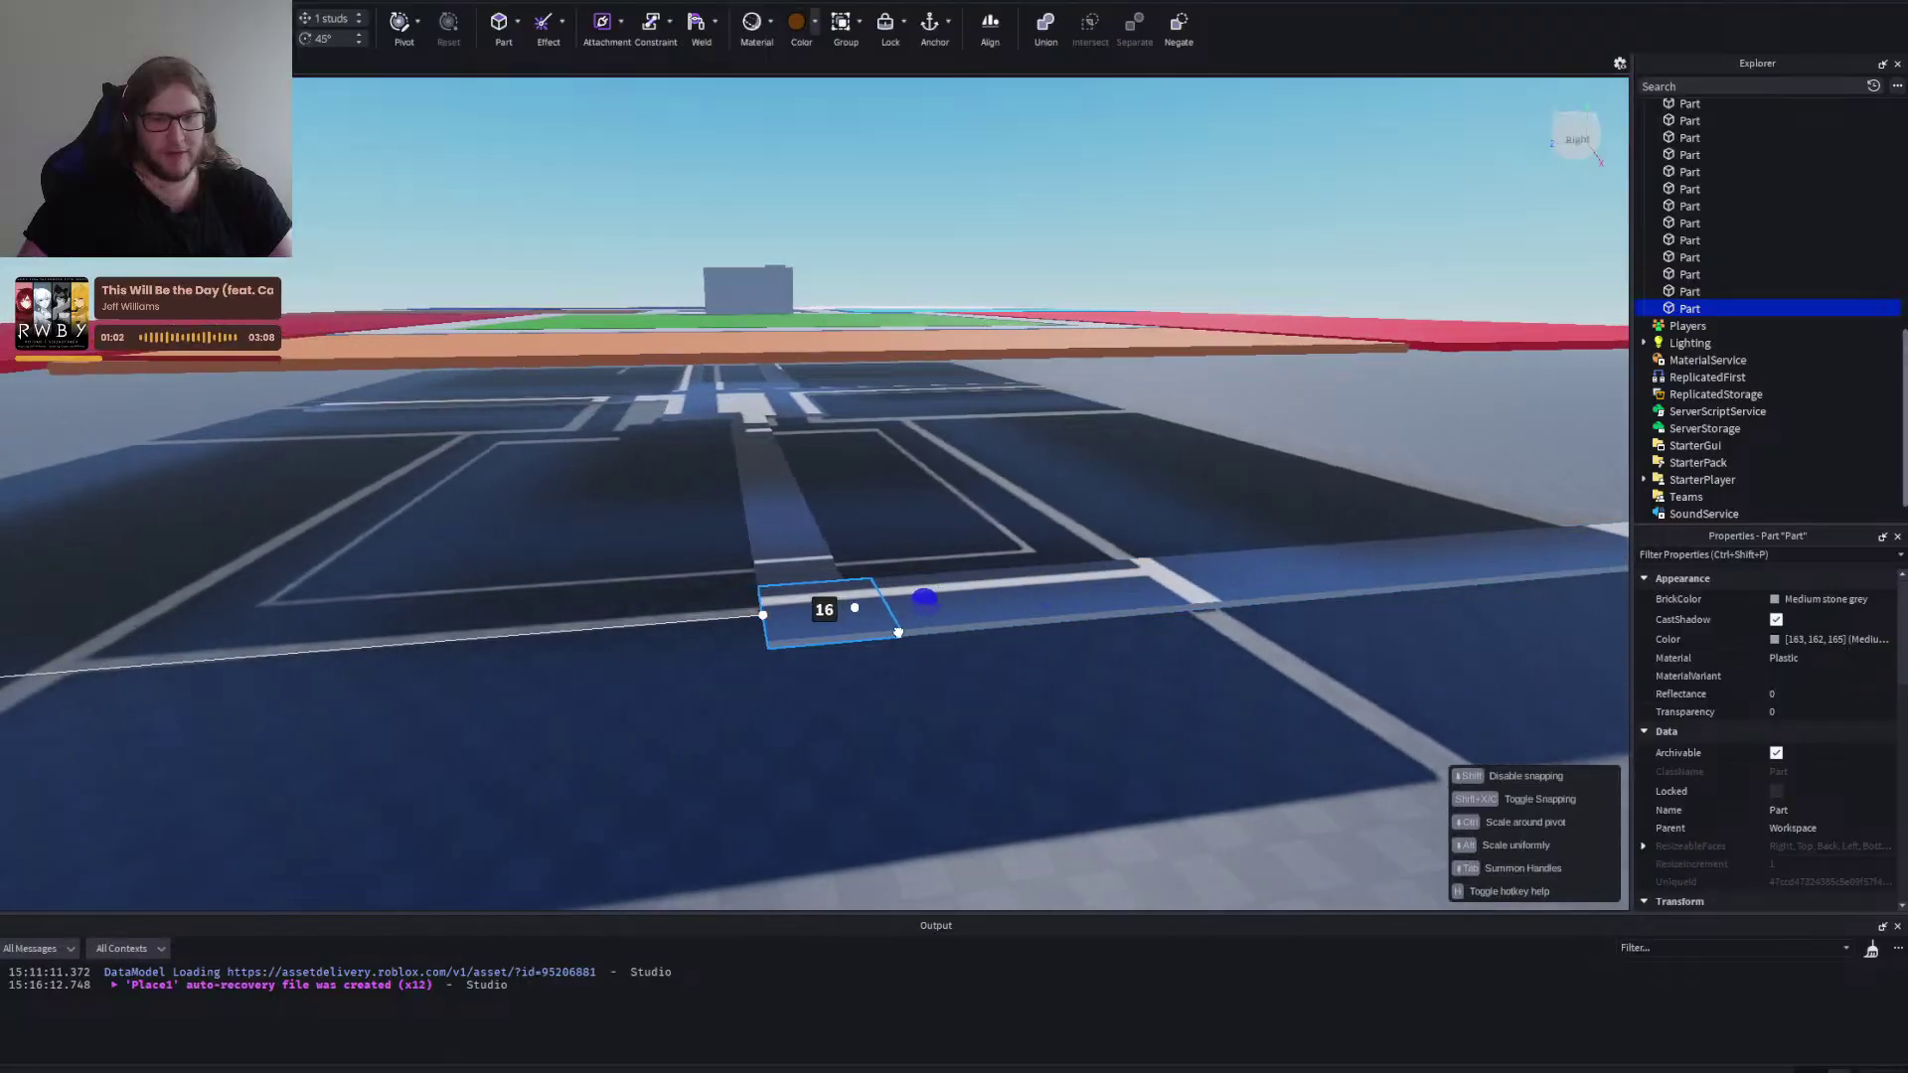
Stretch the short copied piece away from the middle corridor towards the opposite side of the map.
drag(550, 635, 400, 643)
drag(850, 611, 814, 736)
key(a)
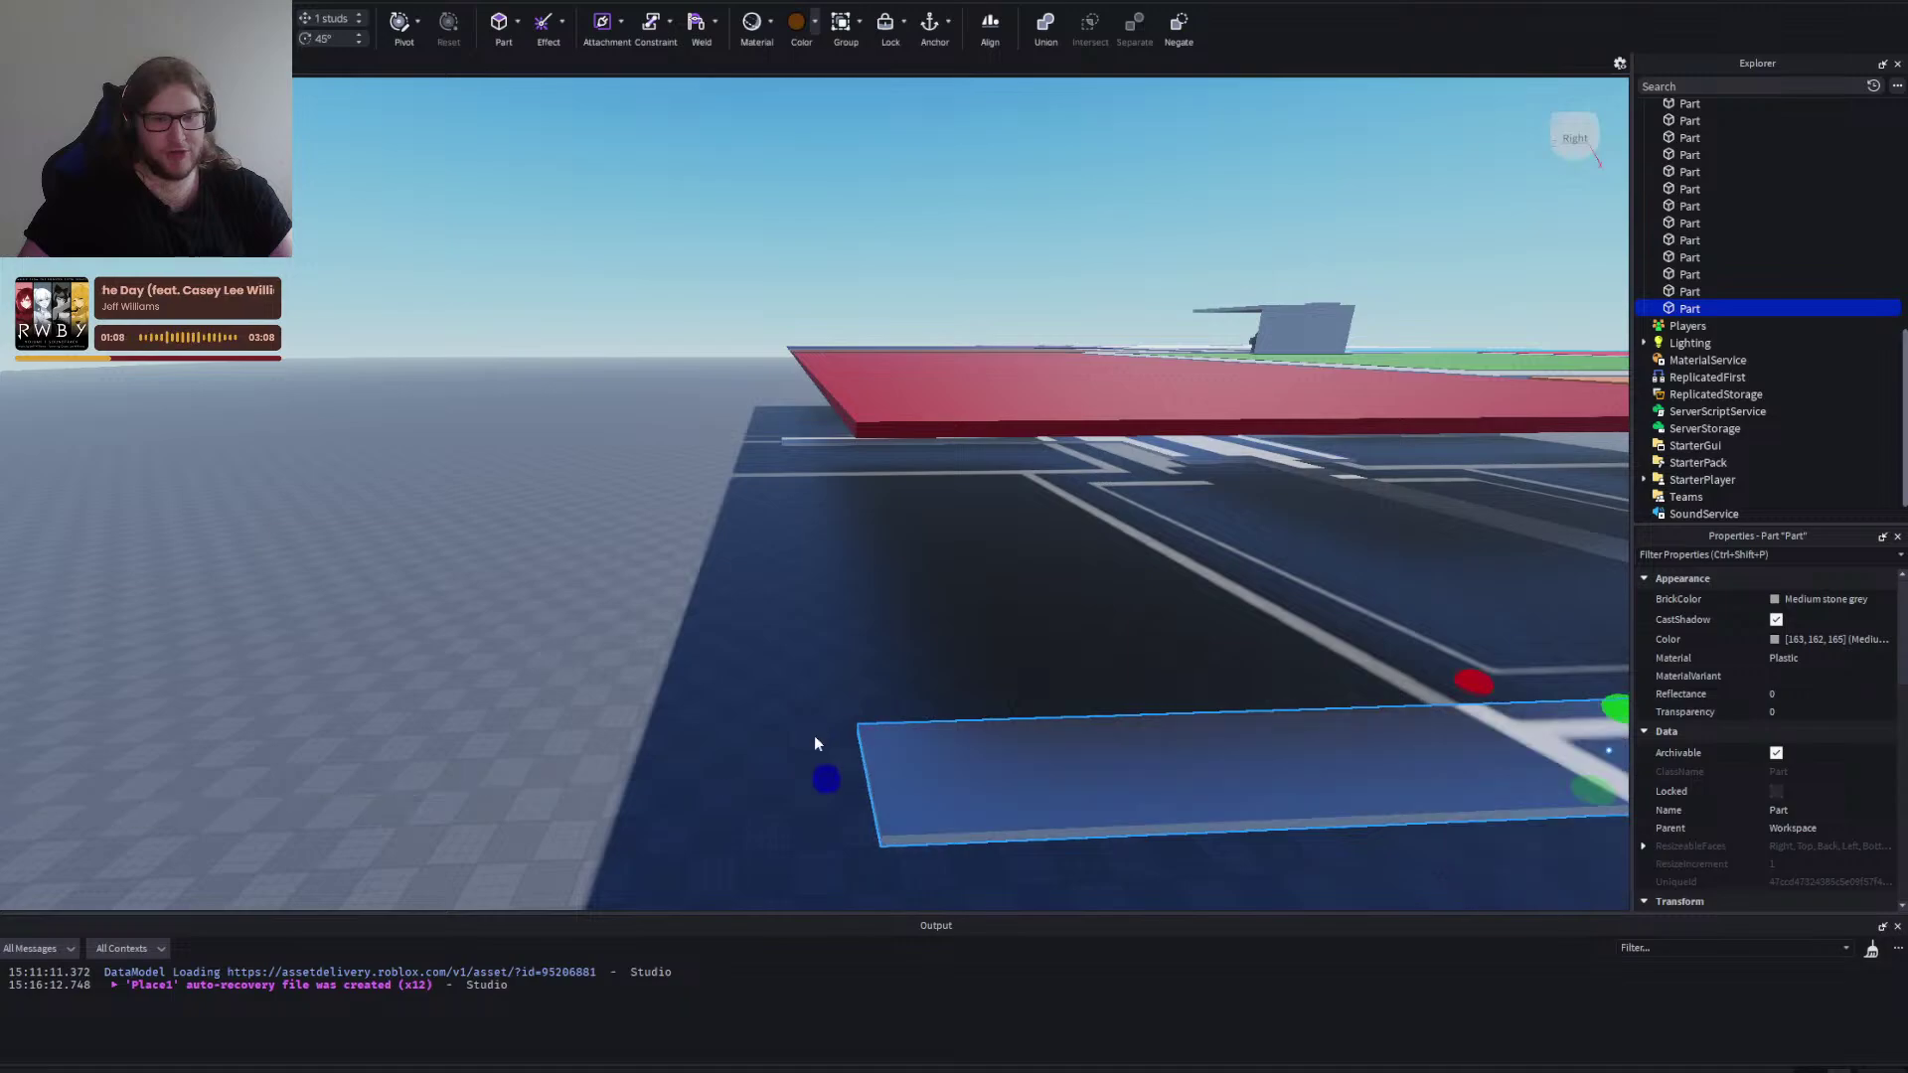
Duplicate the middle corridor and slide the copy sideways towards the free end of the newly stretched cross corridor.
key(s)
key(d)
key(w)
click(920, 545)
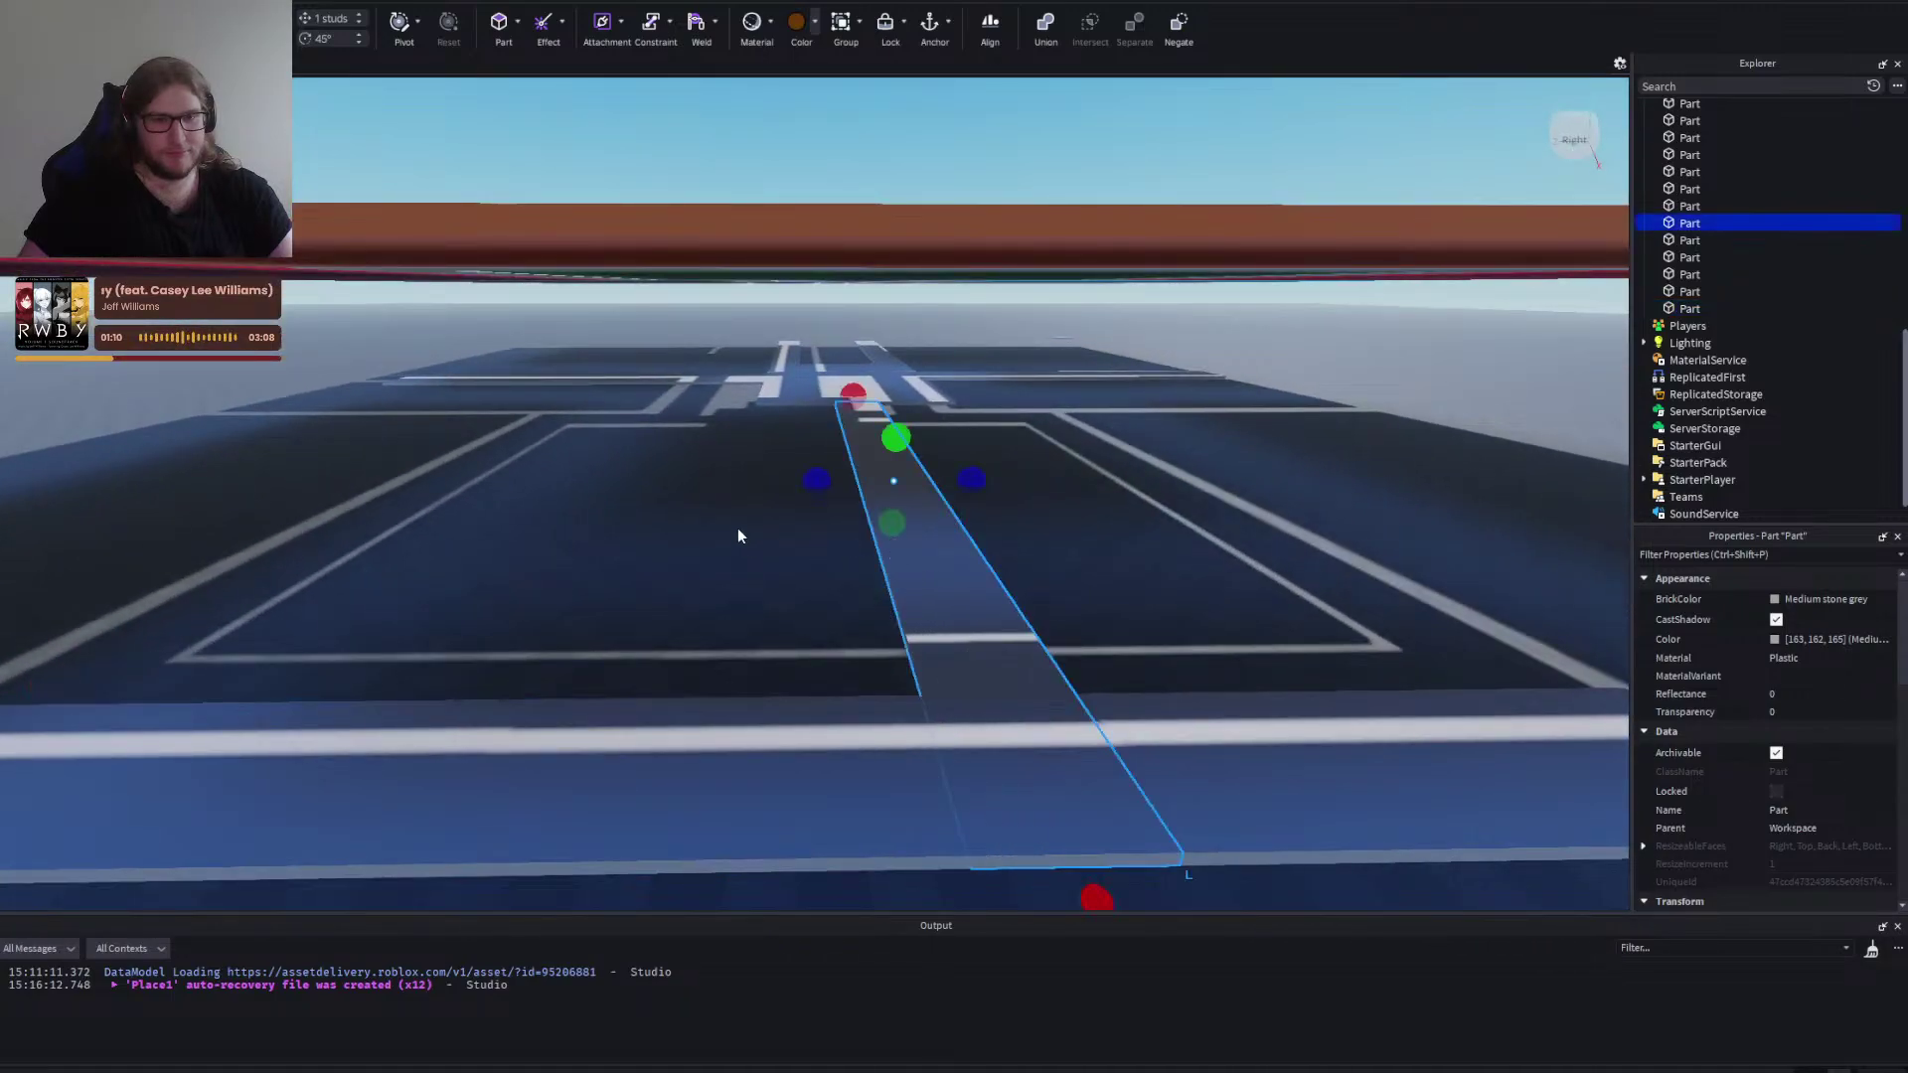
key(a)
key(s)
key(d)
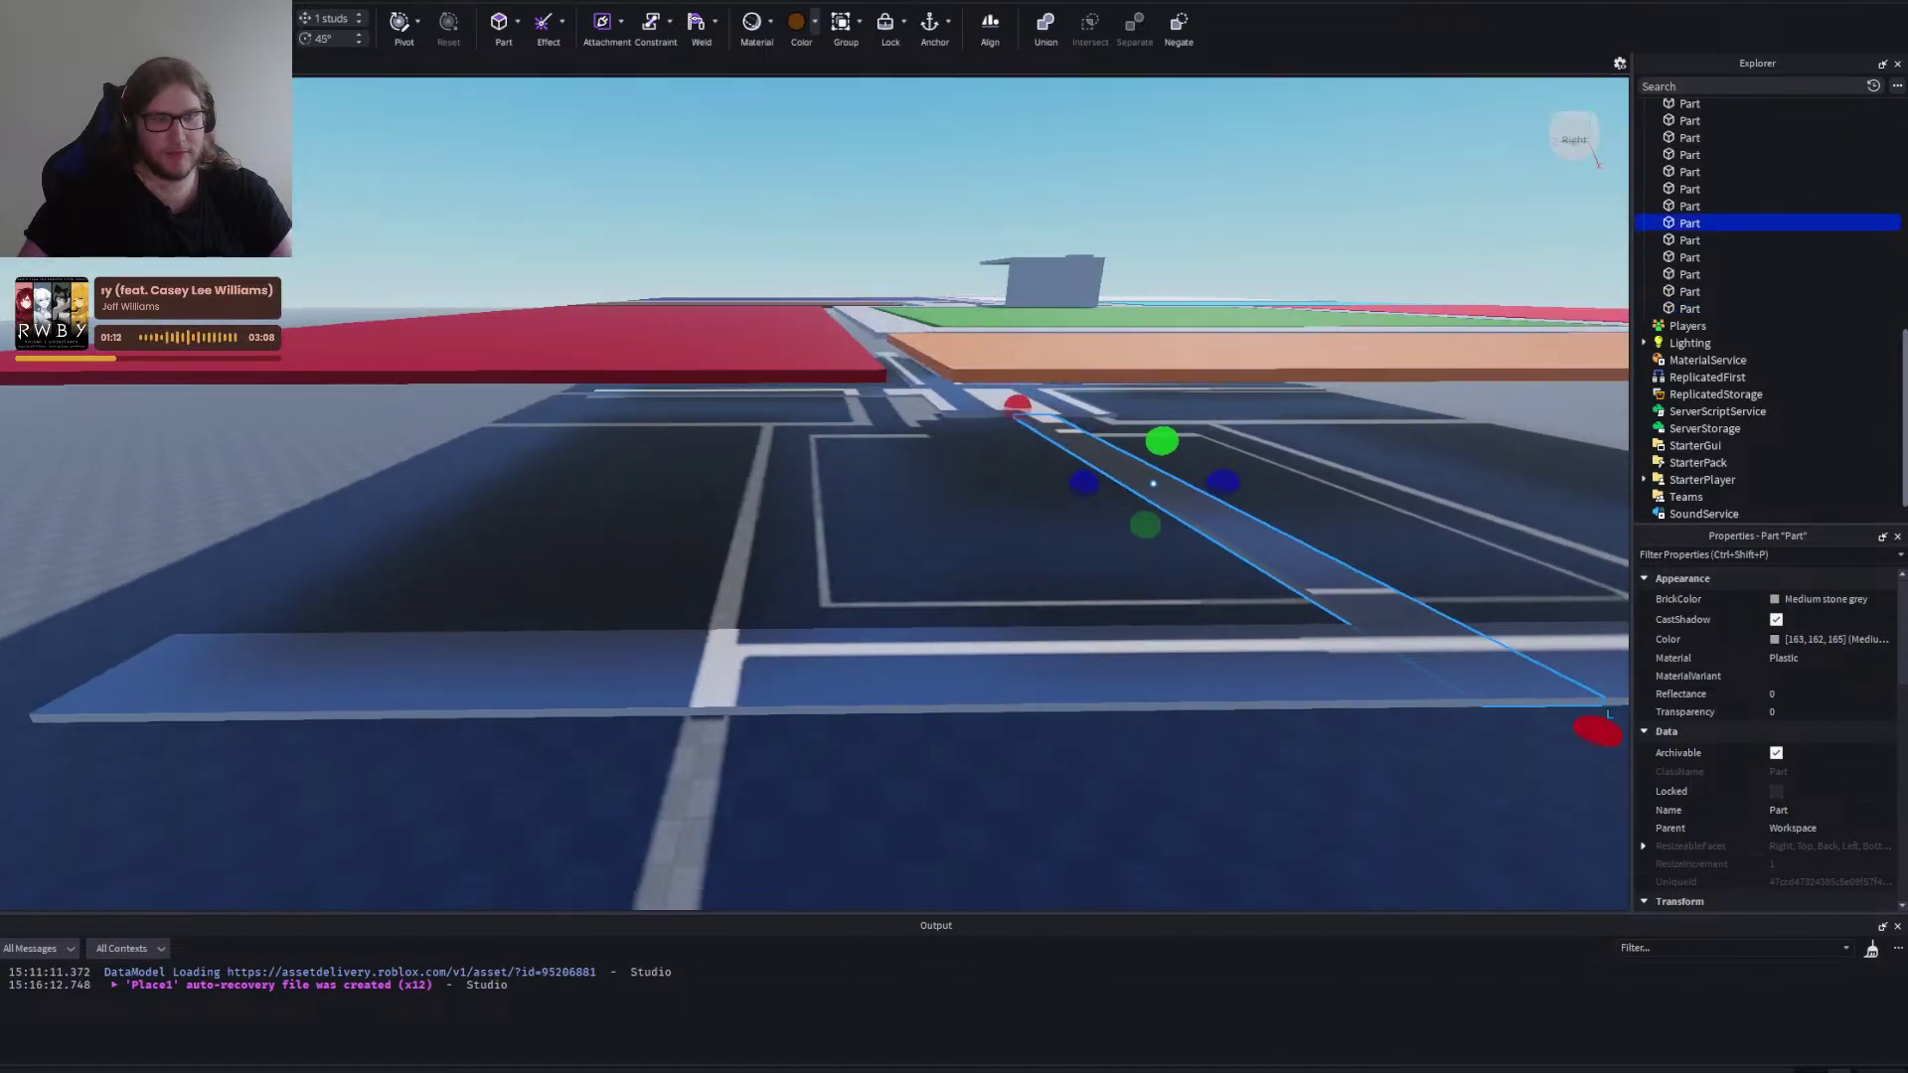
drag(1050, 495, 607, 485)
Position the copied side corridor flush with the free end of the outer cross corridor.
key(w)
drag(868, 504, 957, 508)
key(w)
key(a)
drag(1365, 515, 1457, 512)
key(d)
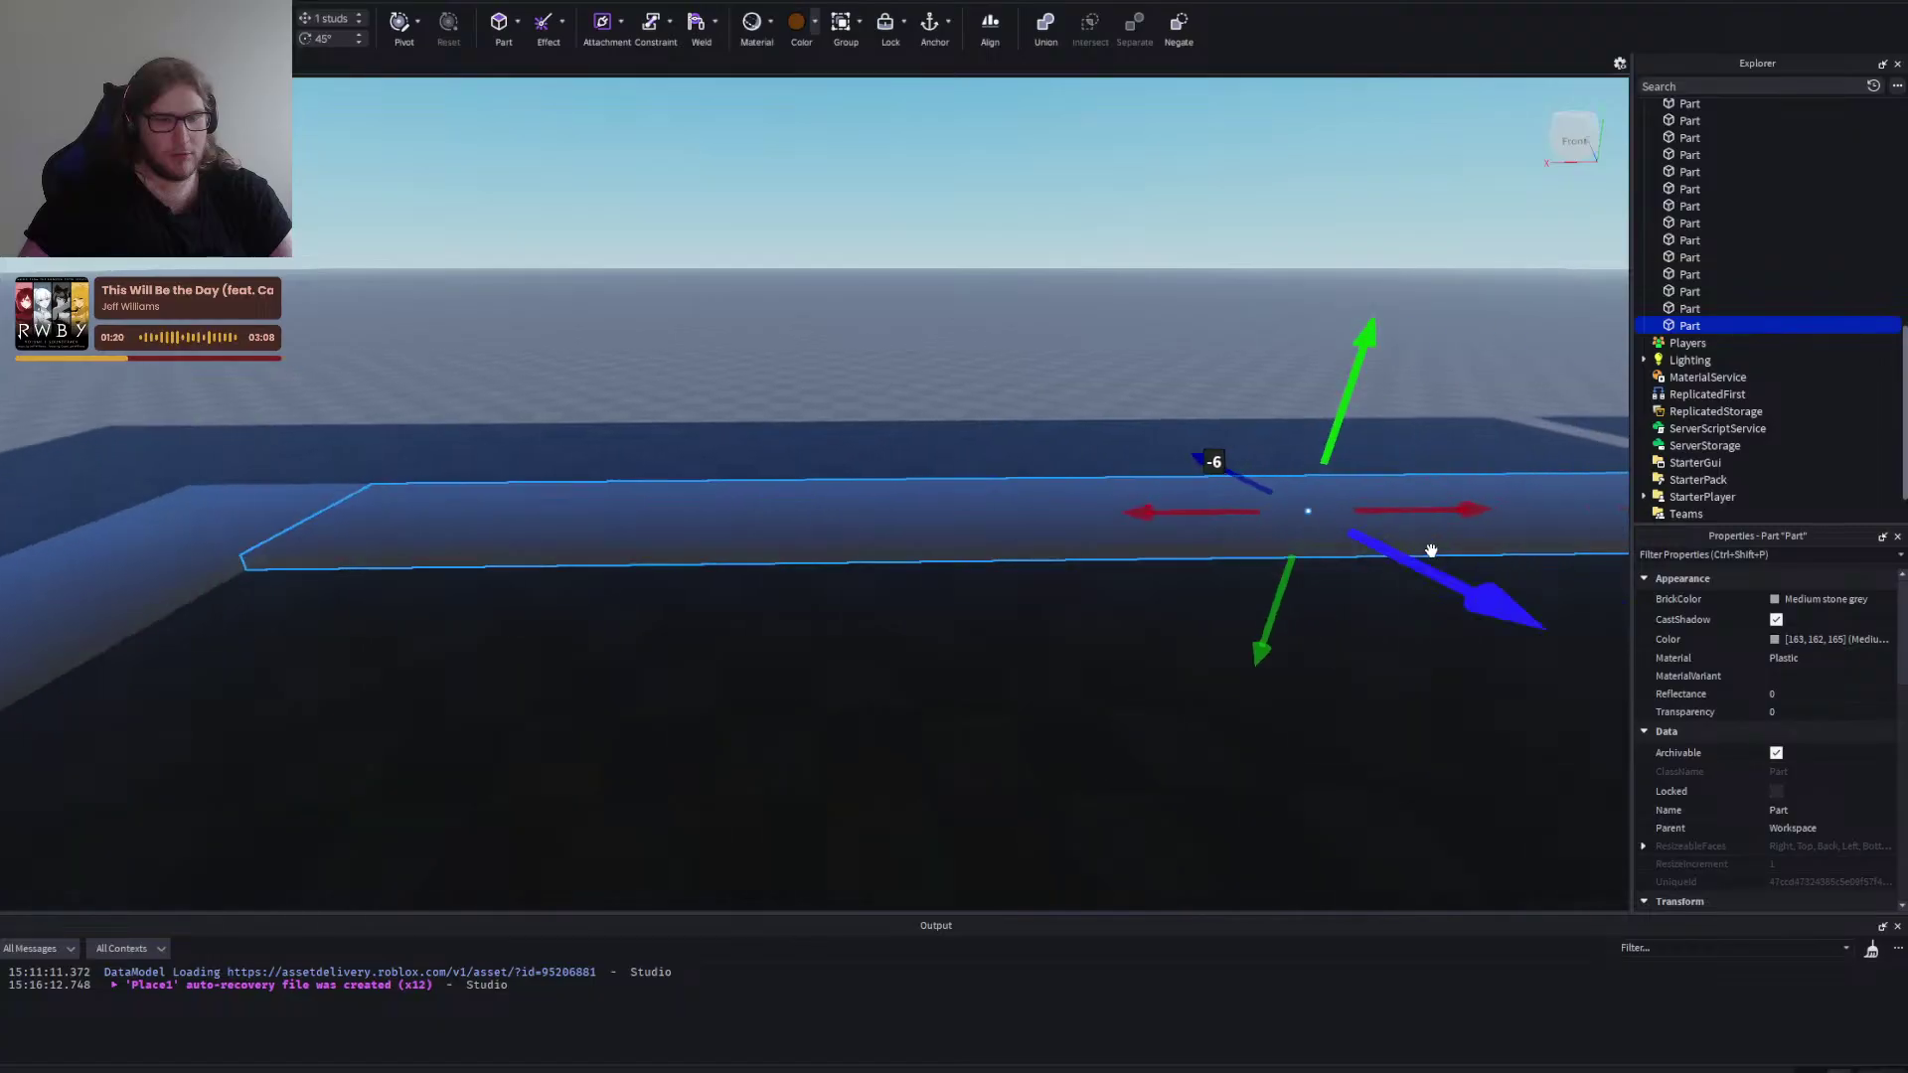
Stretch the side corridor until it meets the inner crossing corridor, and trim that crossing corridor's overhanging end flush.
key(s)
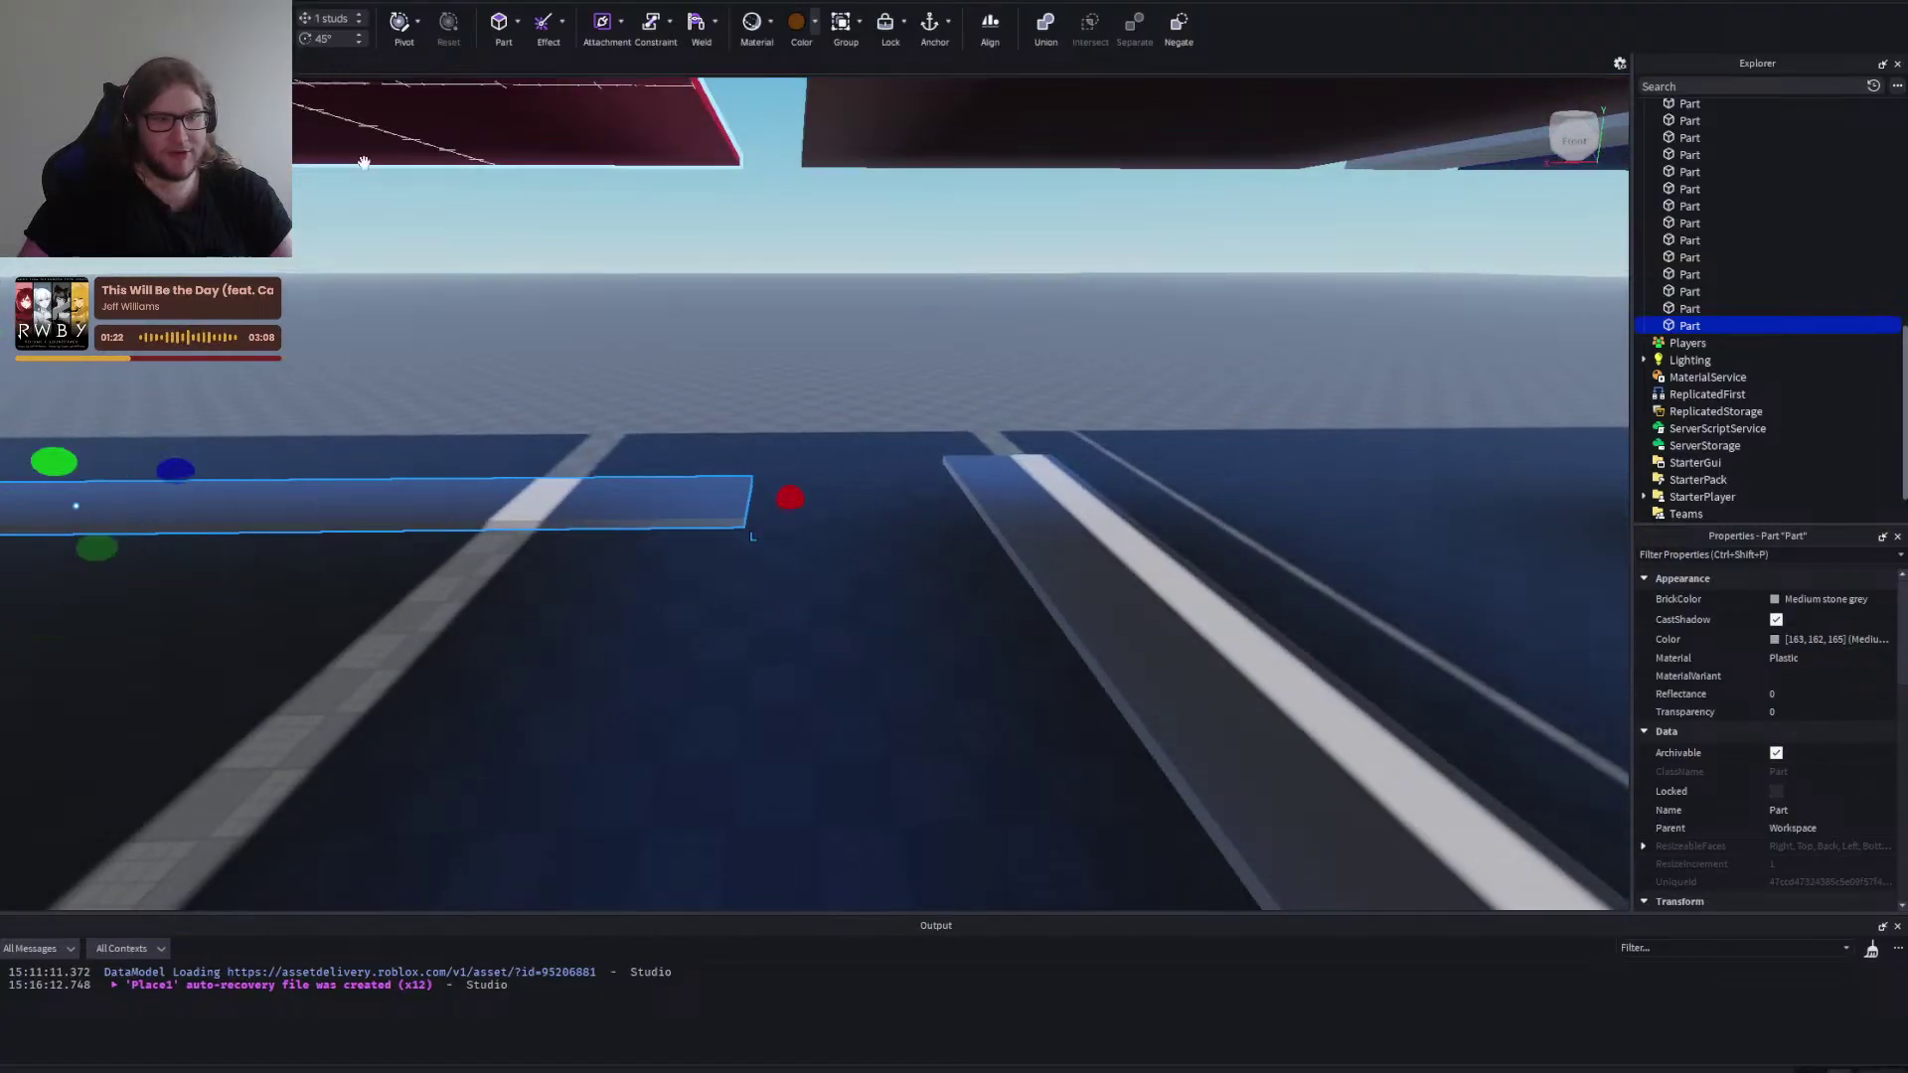
drag(809, 487, 1031, 468)
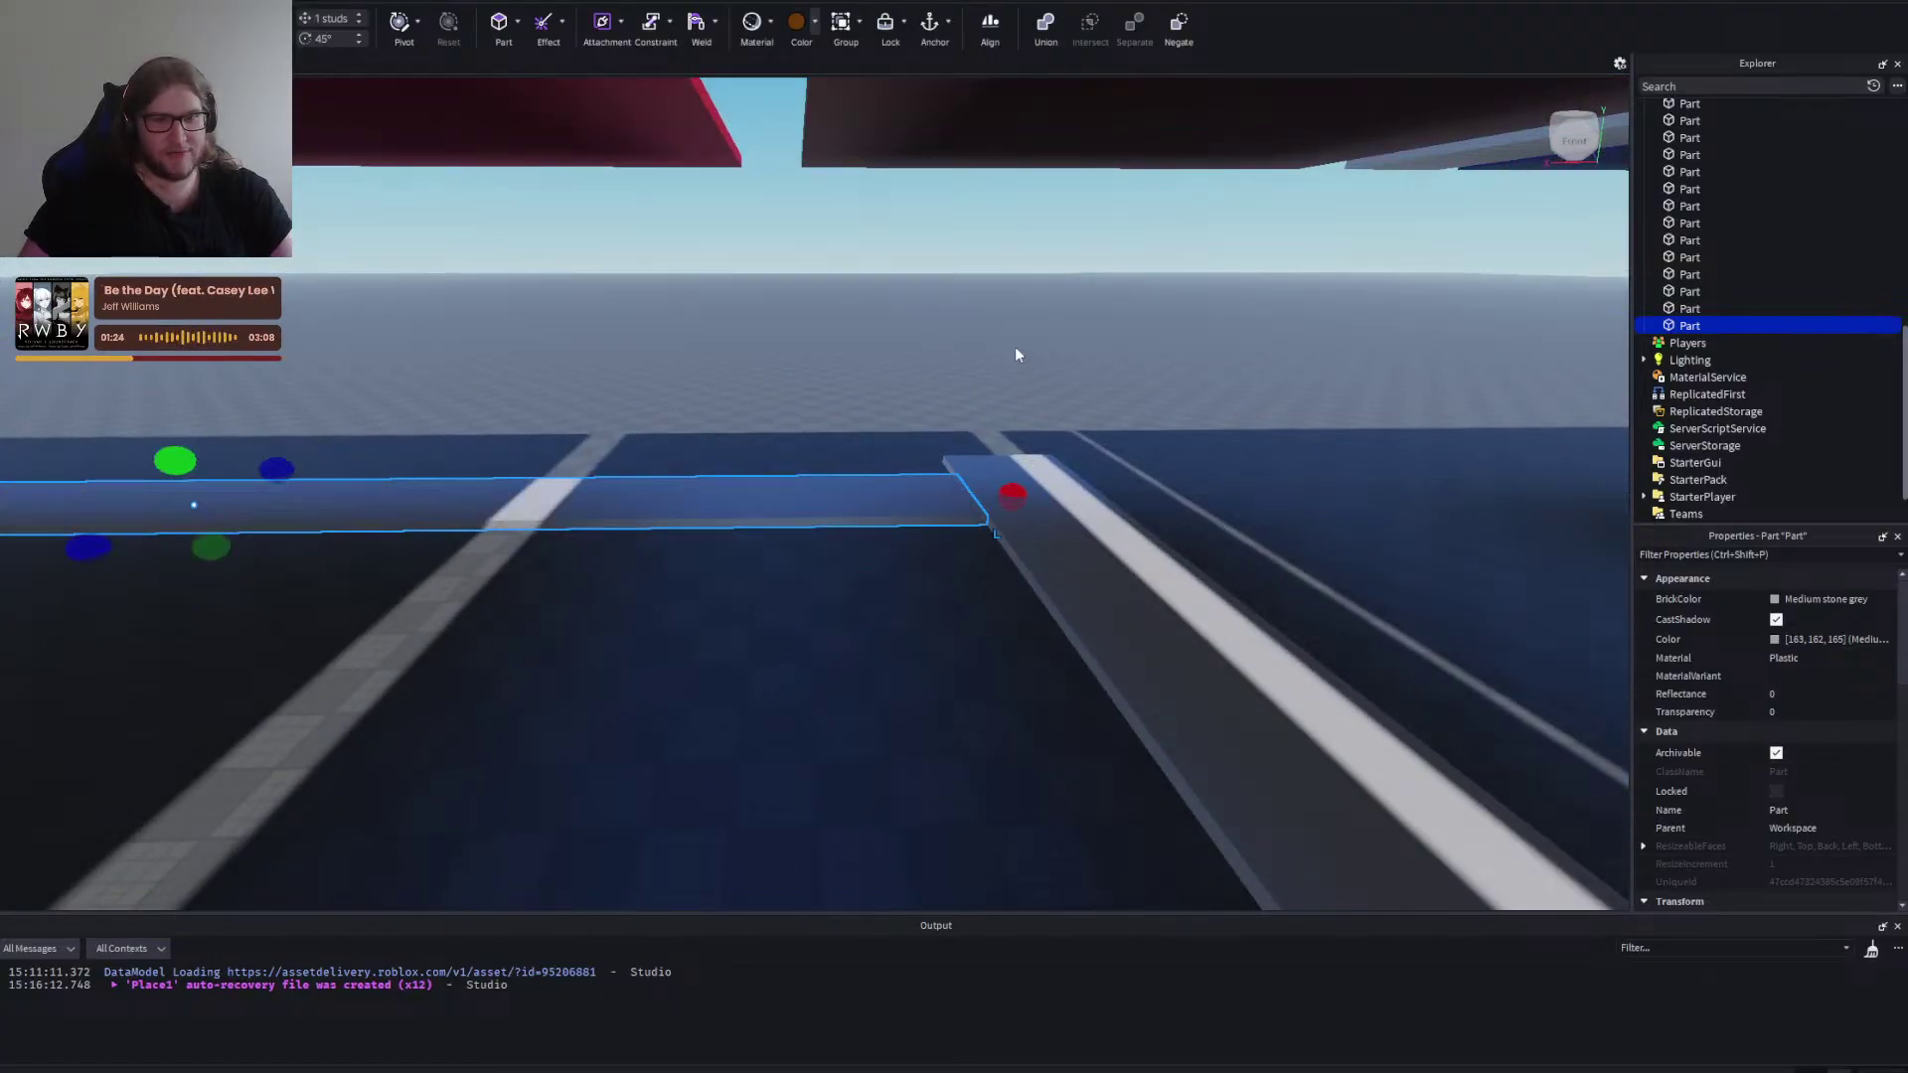
click(1015, 346)
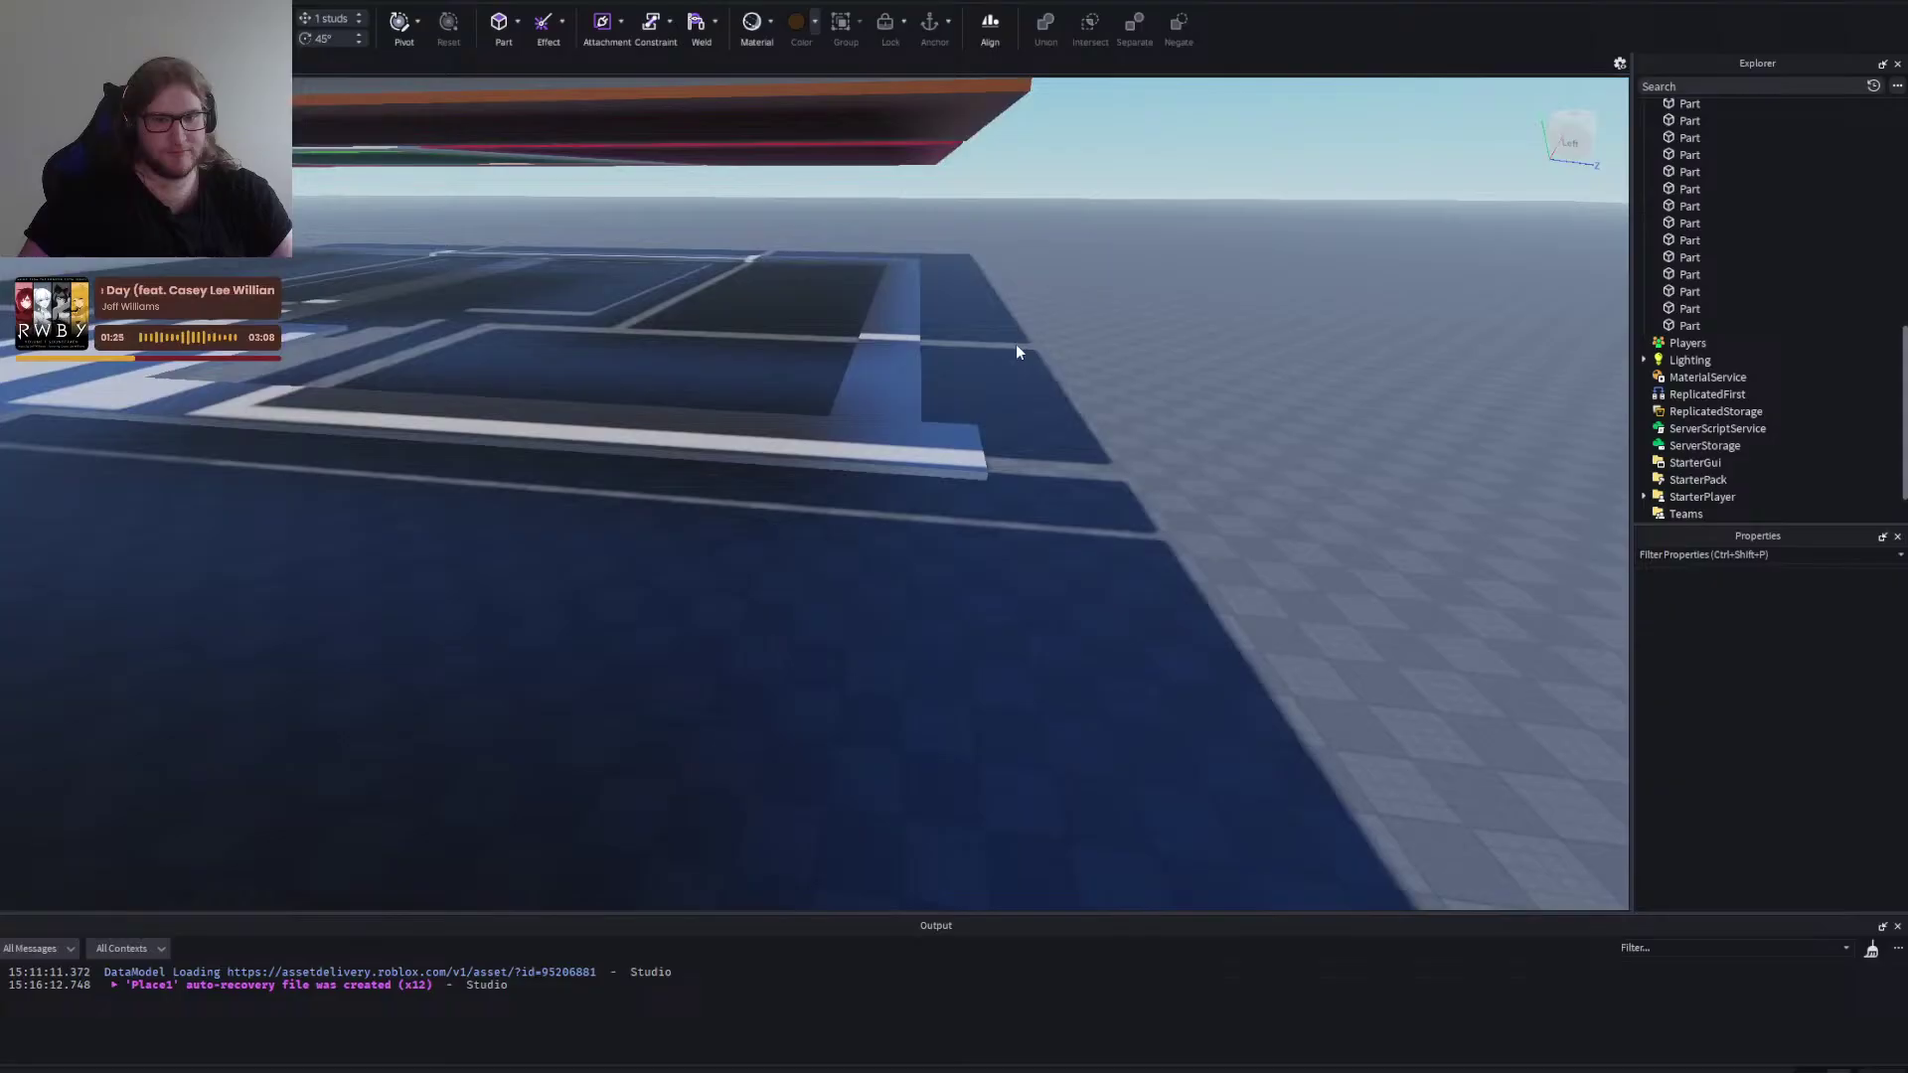
click(1020, 442)
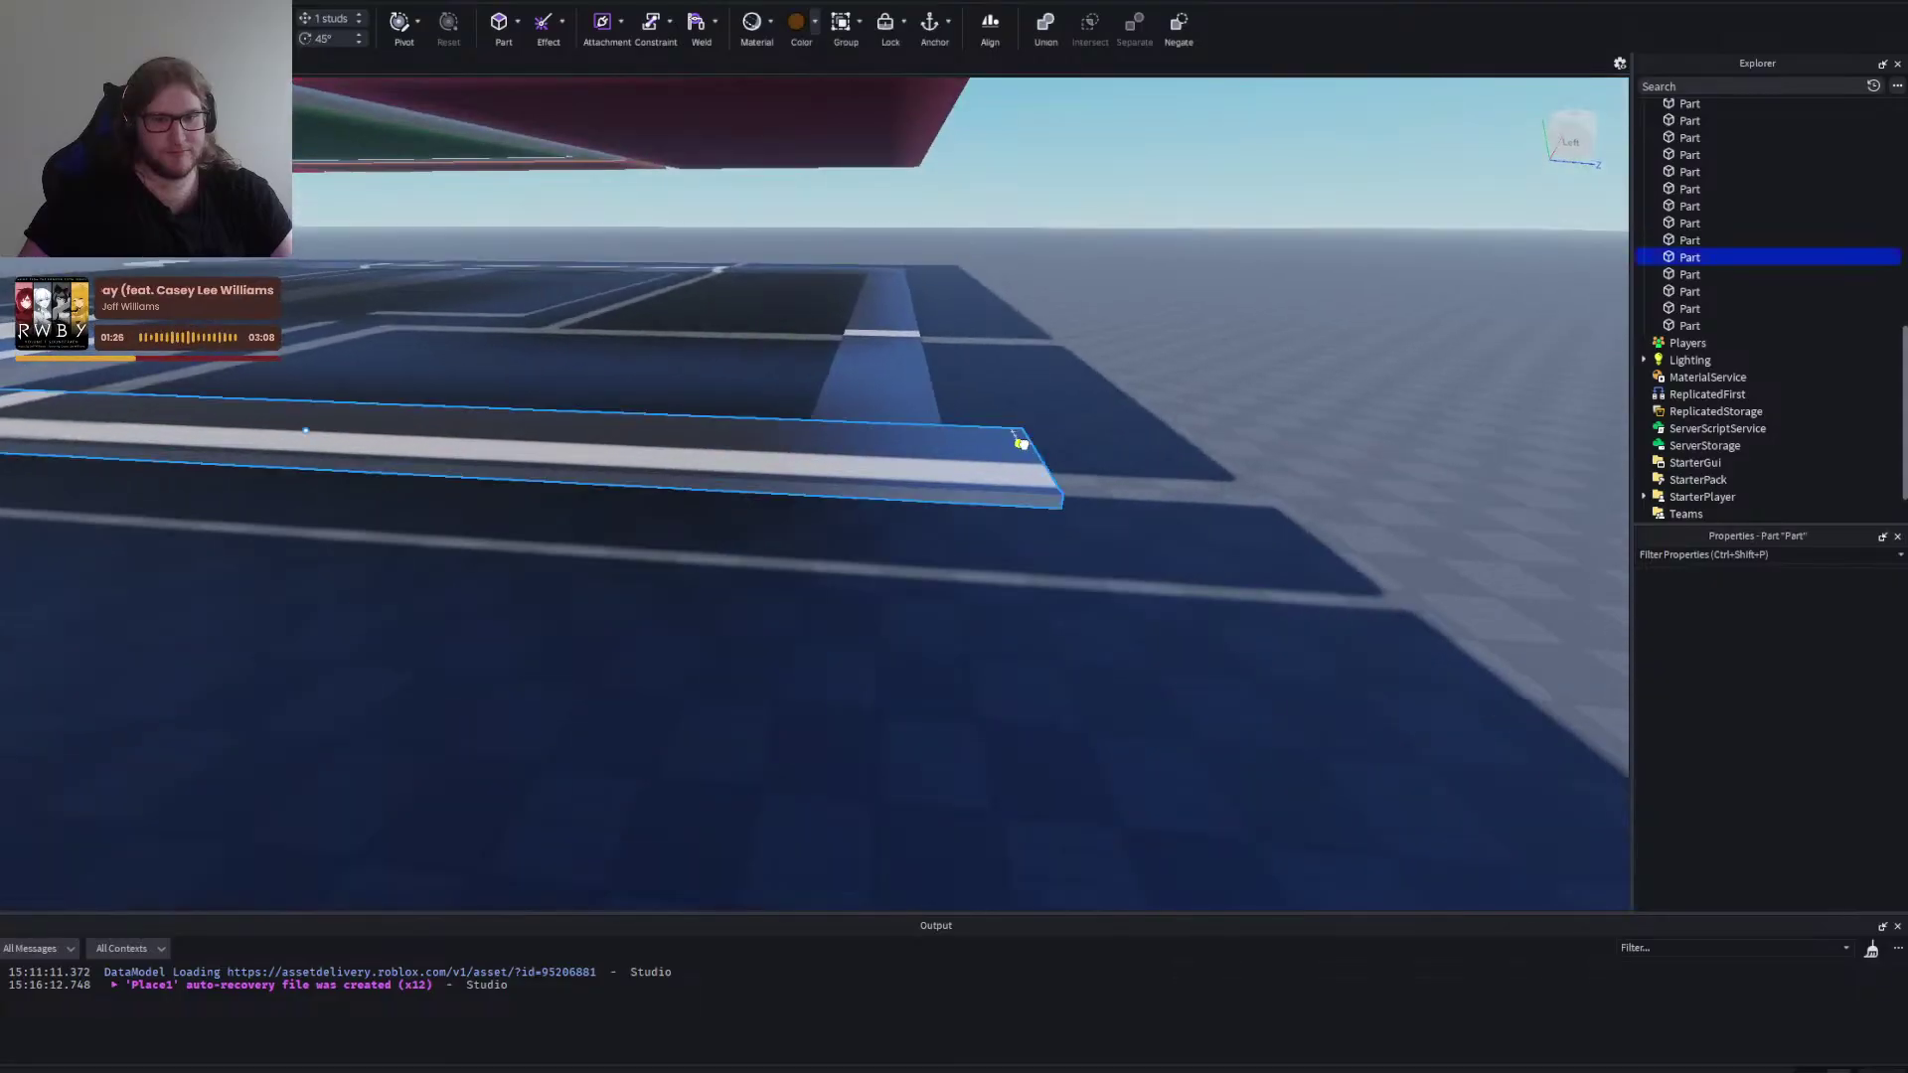
drag(1075, 466, 980, 466)
click(1096, 502)
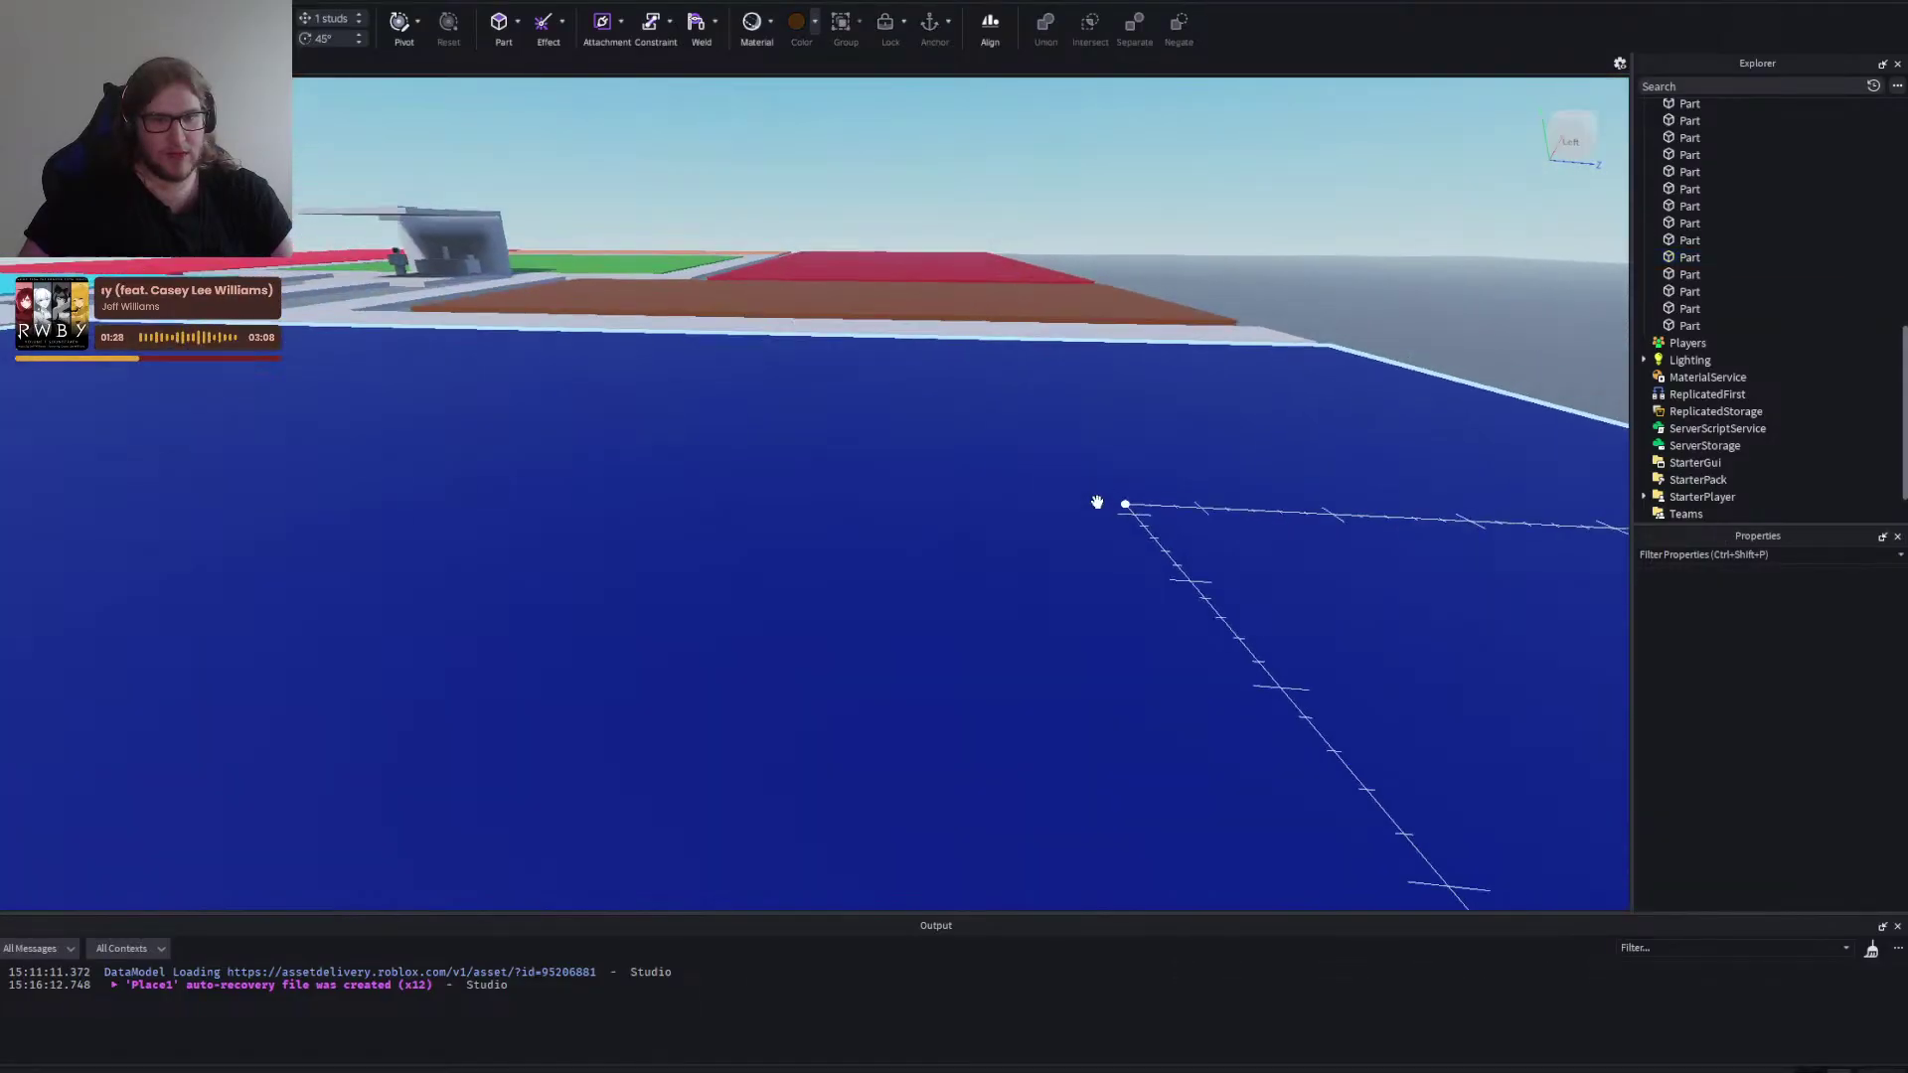
Duplicate the finished side corridor and move the copy about 279 studs across to the opposite side of the map.
key(w)
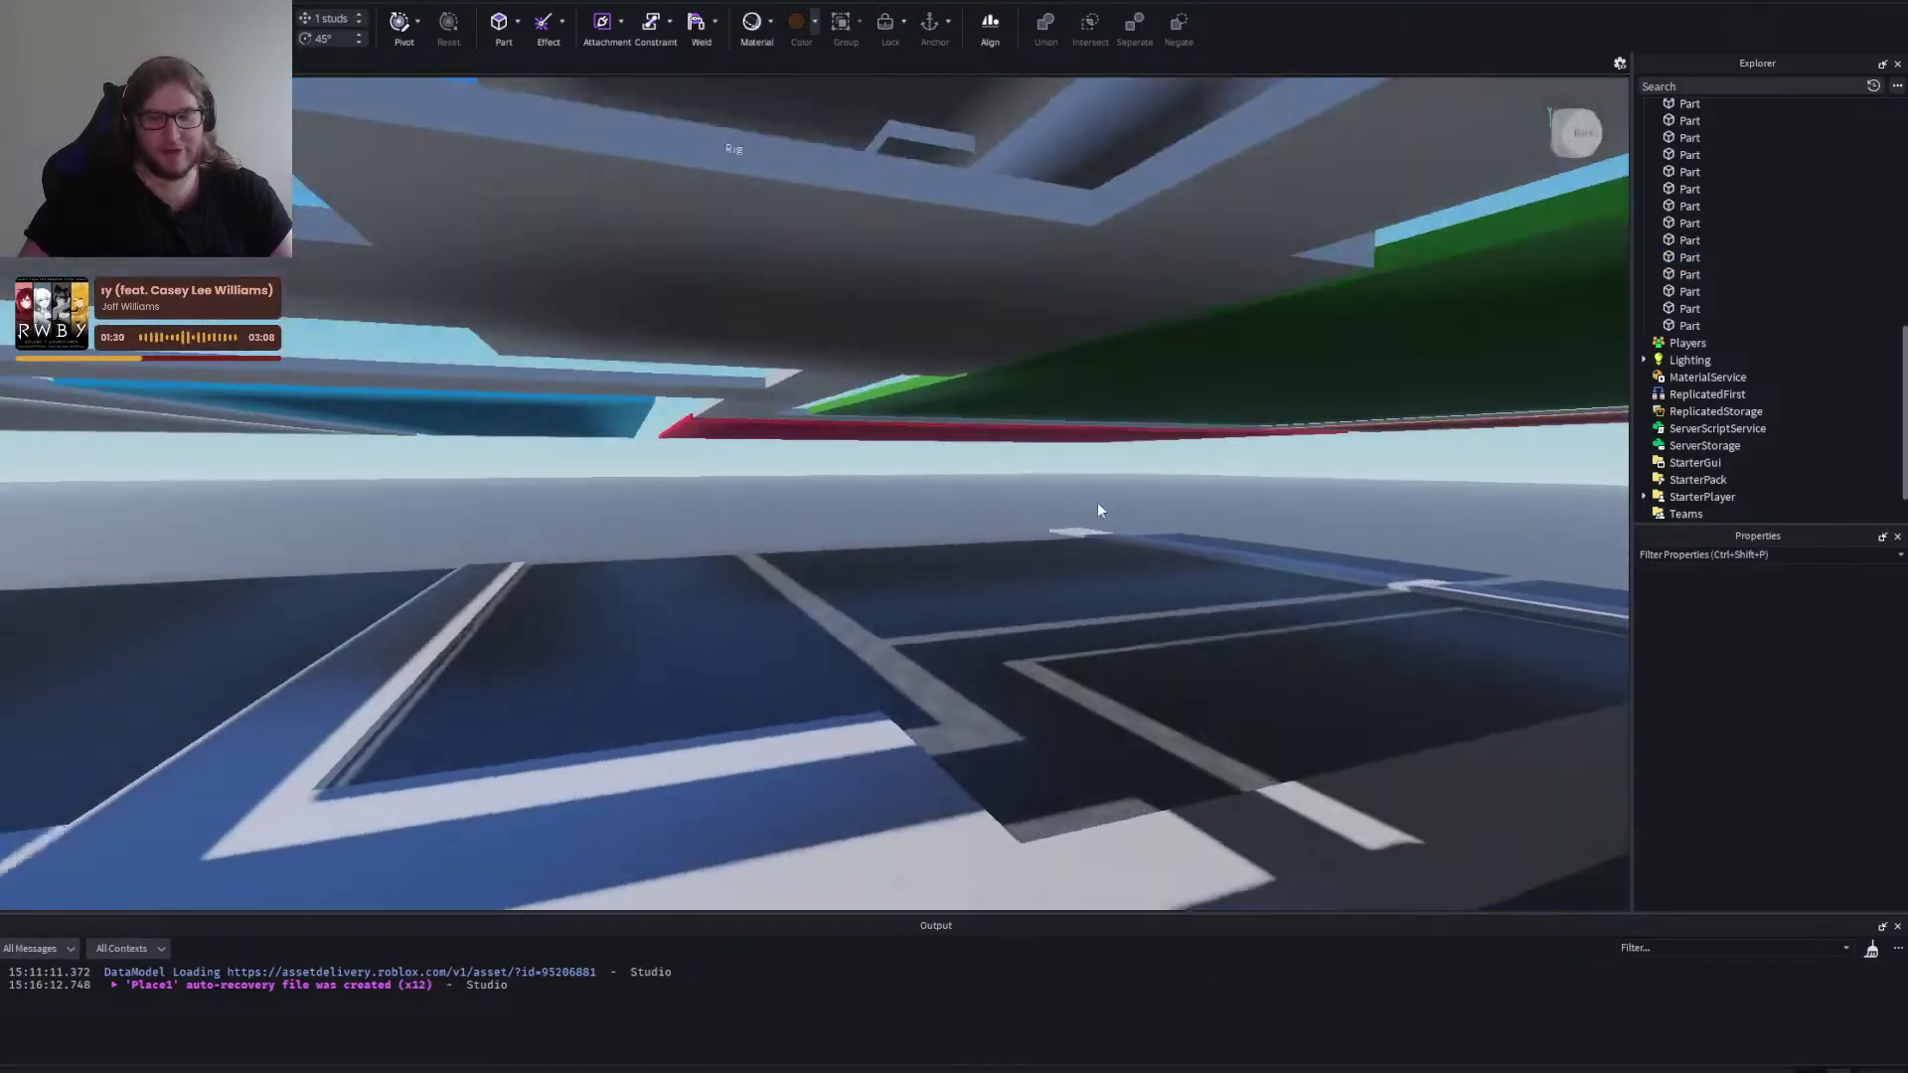
key(w)
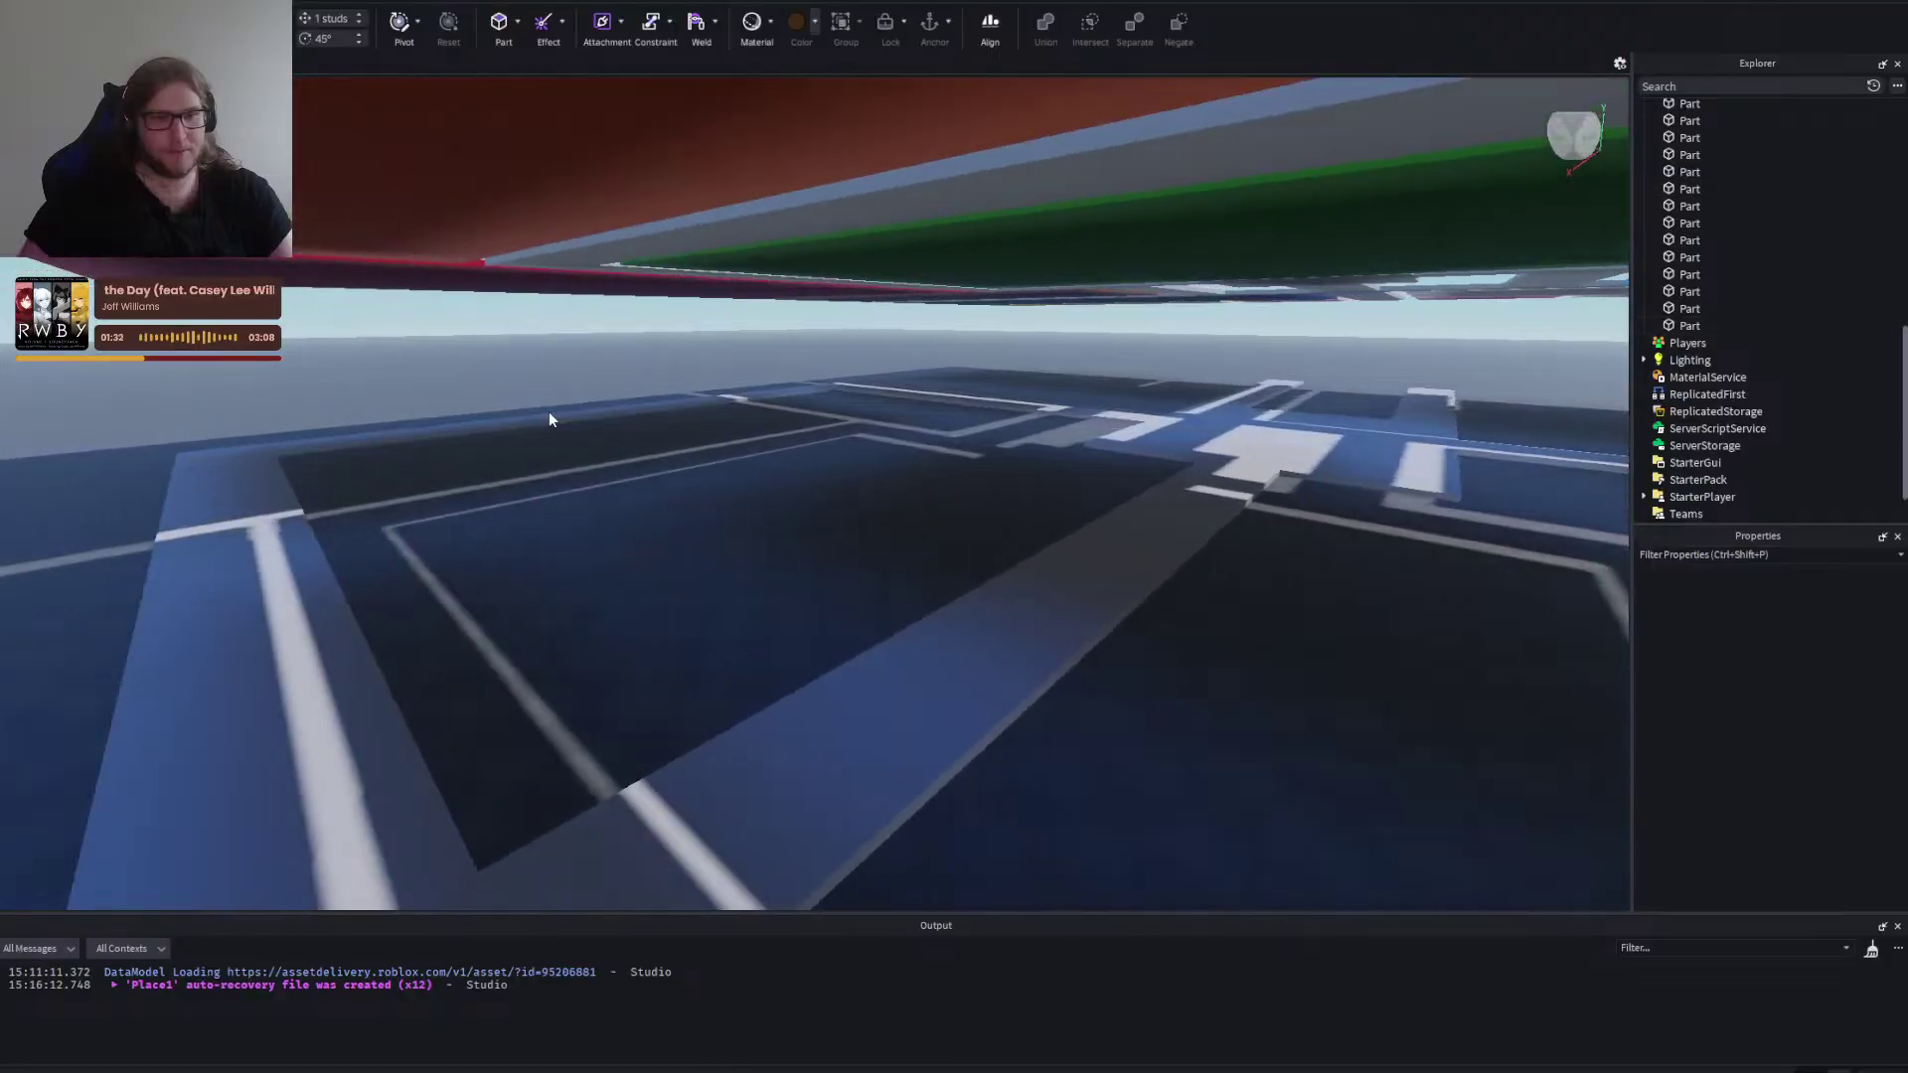
key(a)
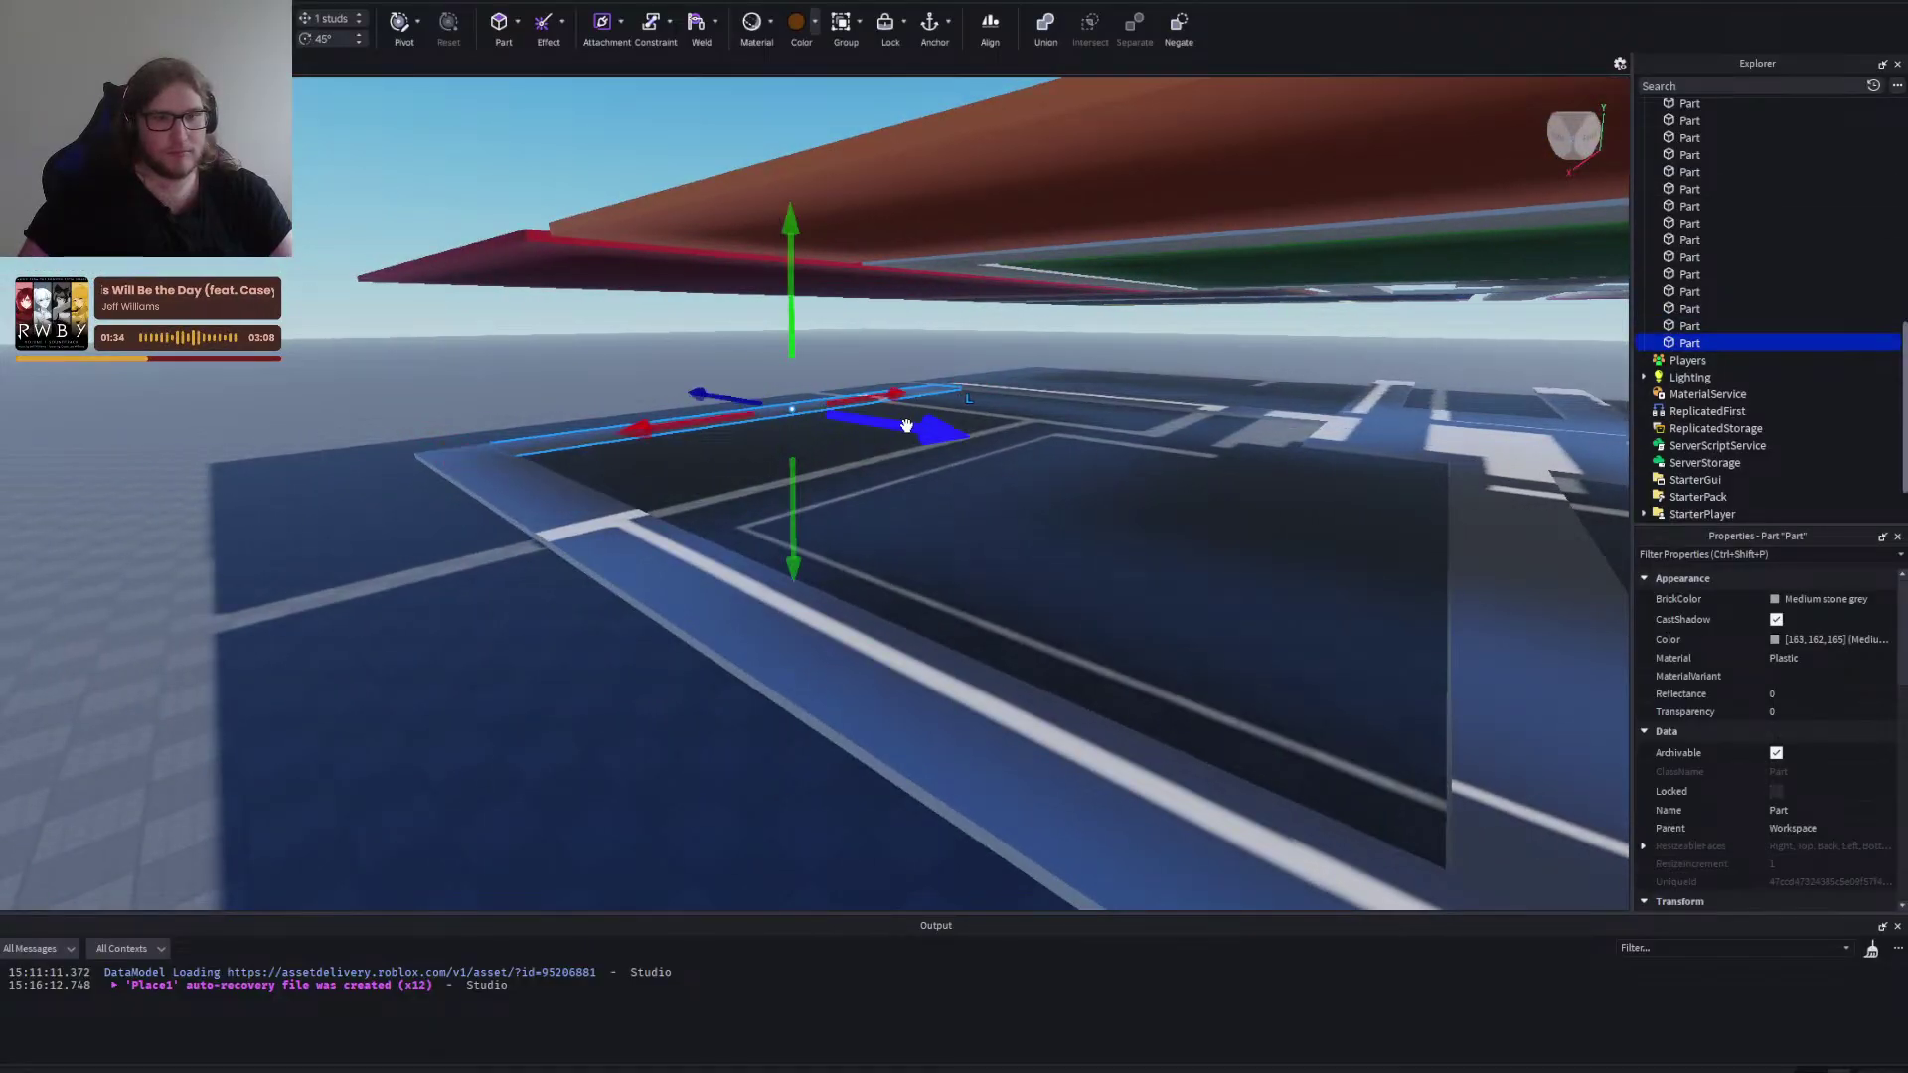
drag(906, 426, 946, 444)
key(d)
key(a)
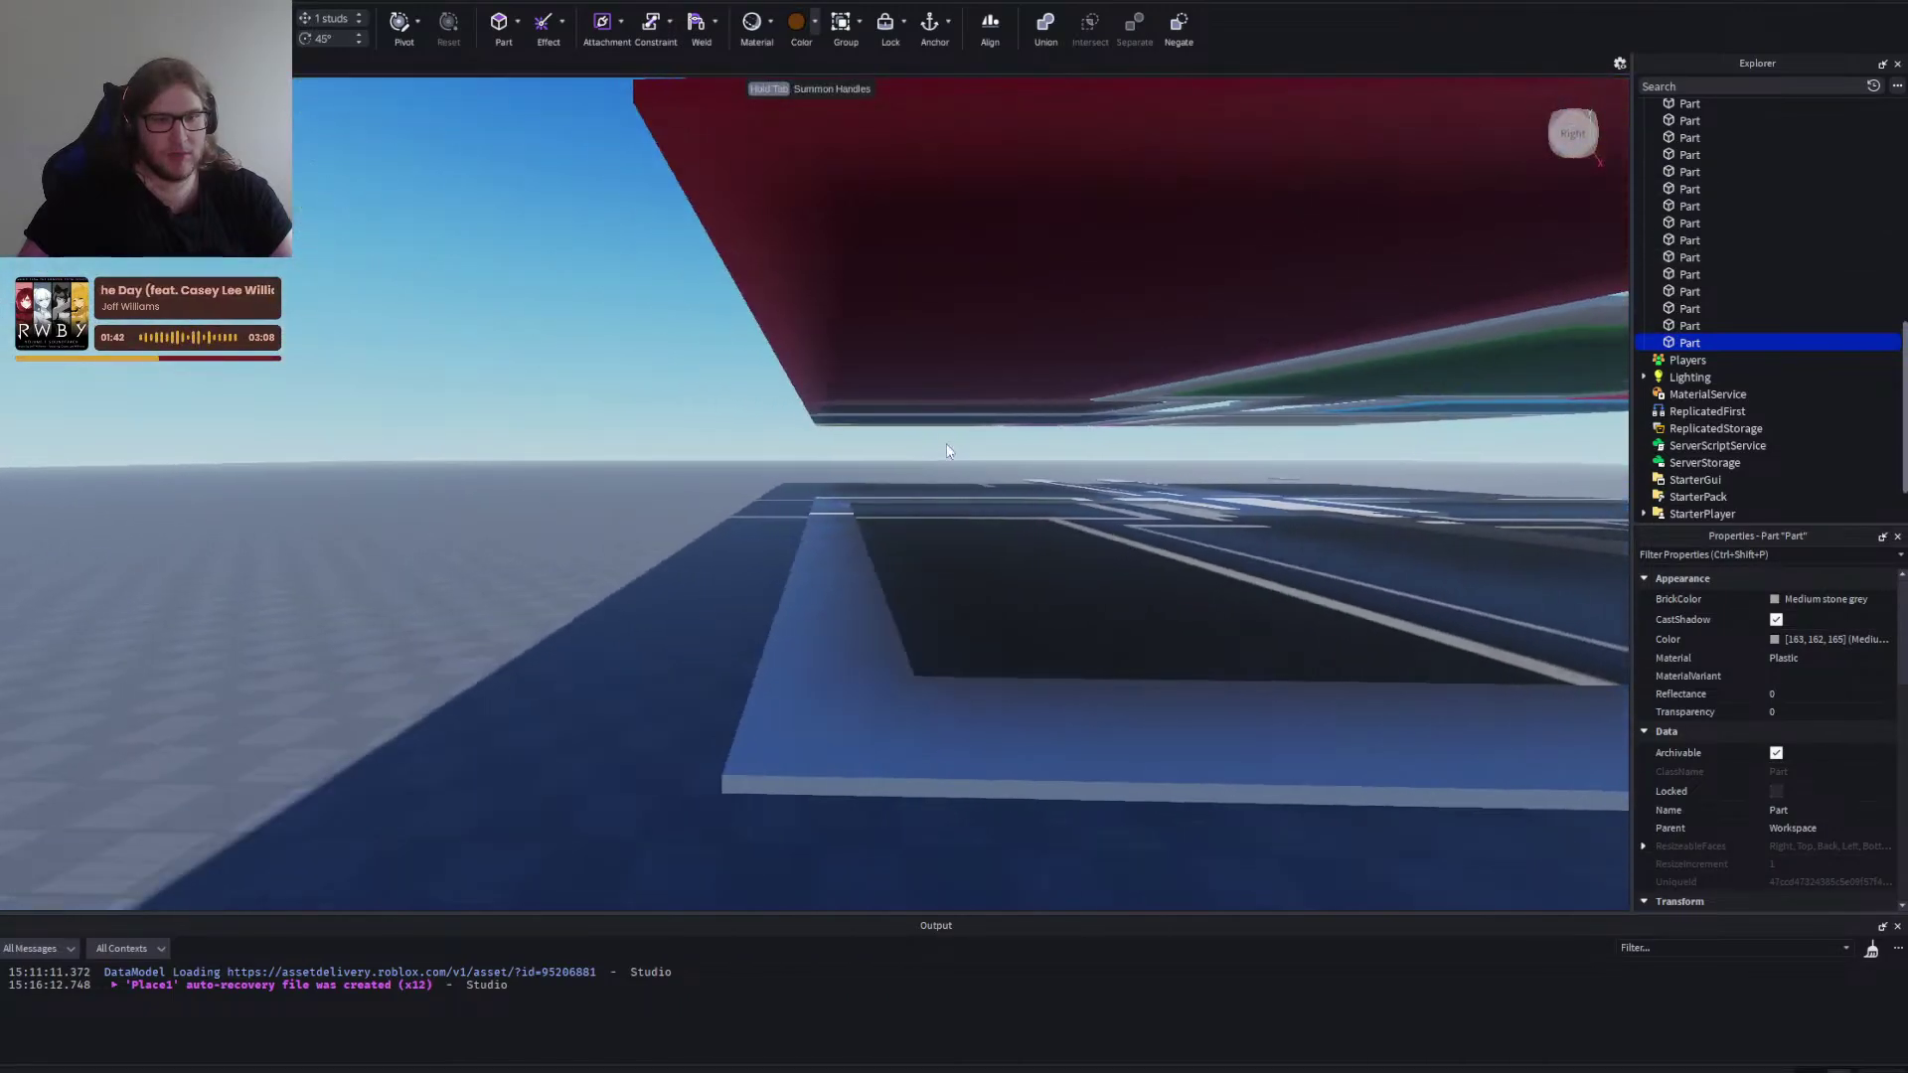
key(d)
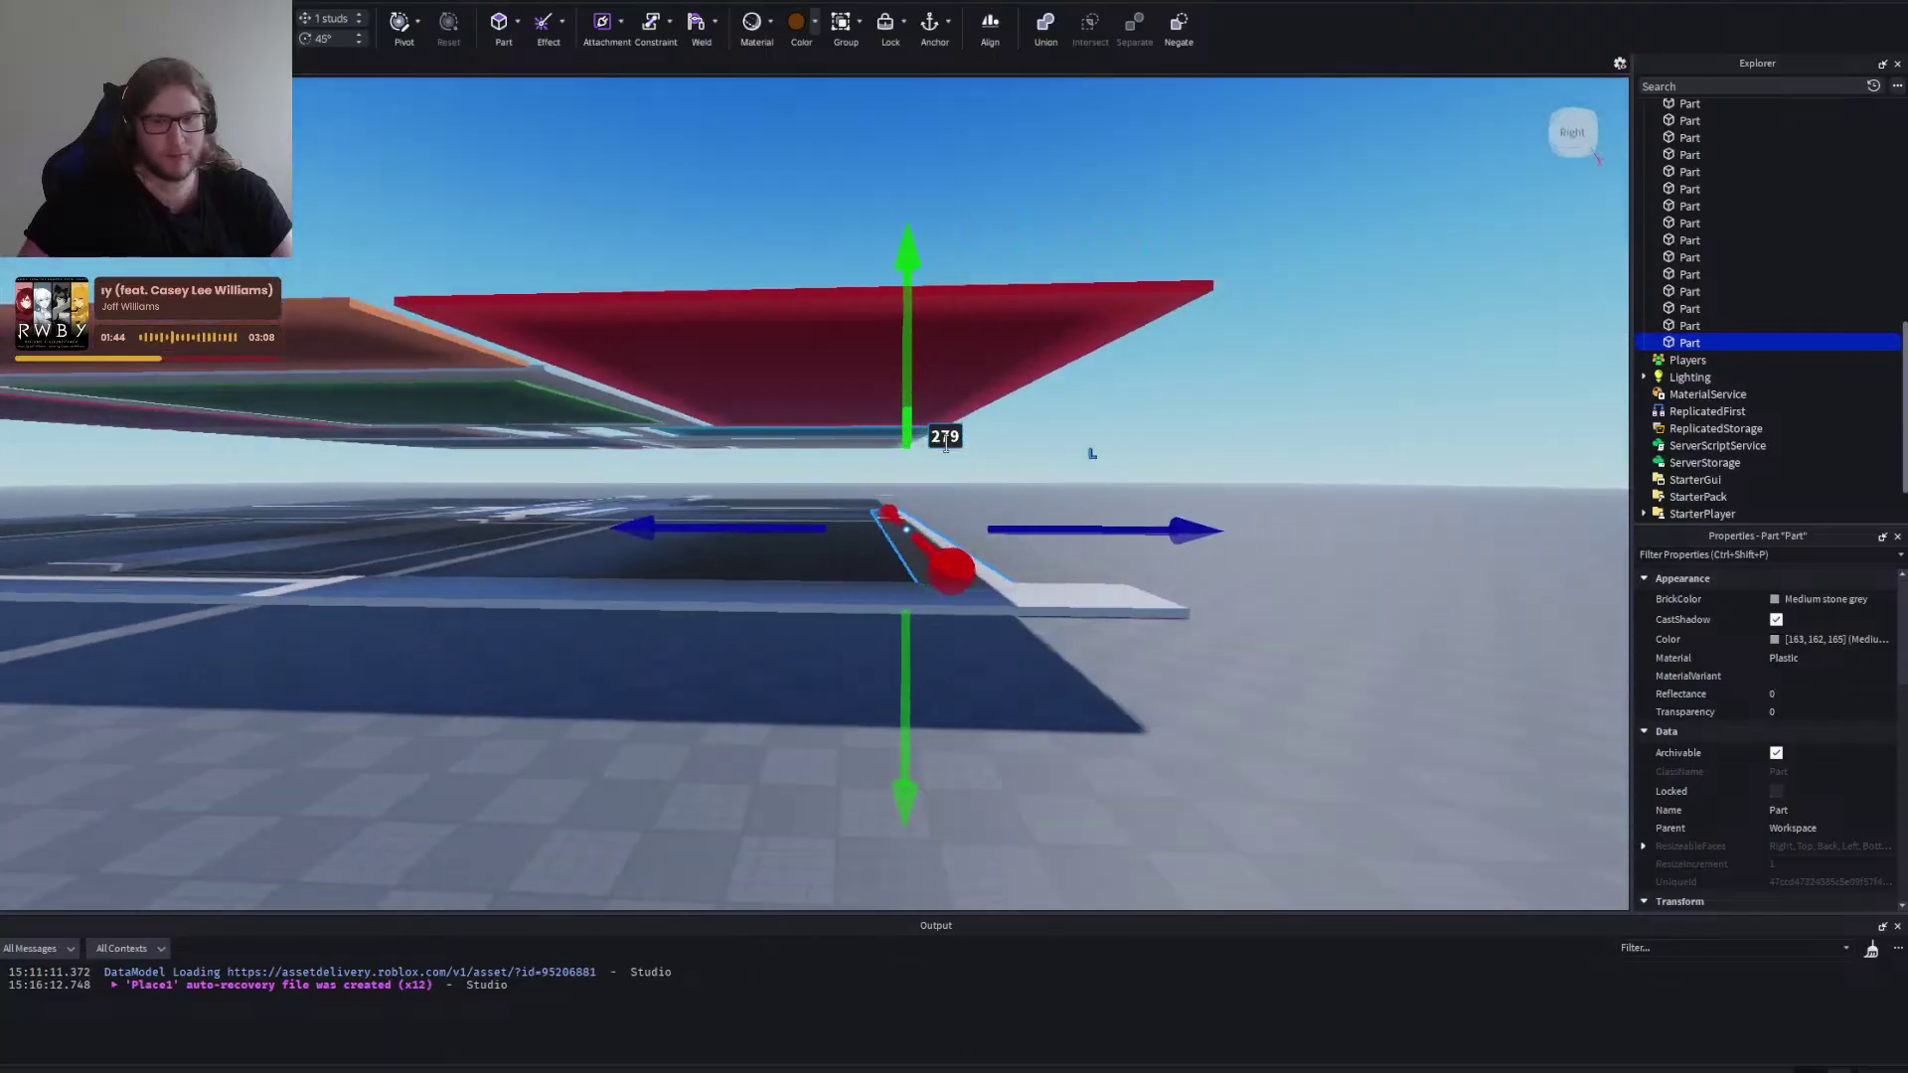
Adjust the copied side corridor's position under the red room's edge and trim the outer cross corridor flush with its outer side.
key(w)
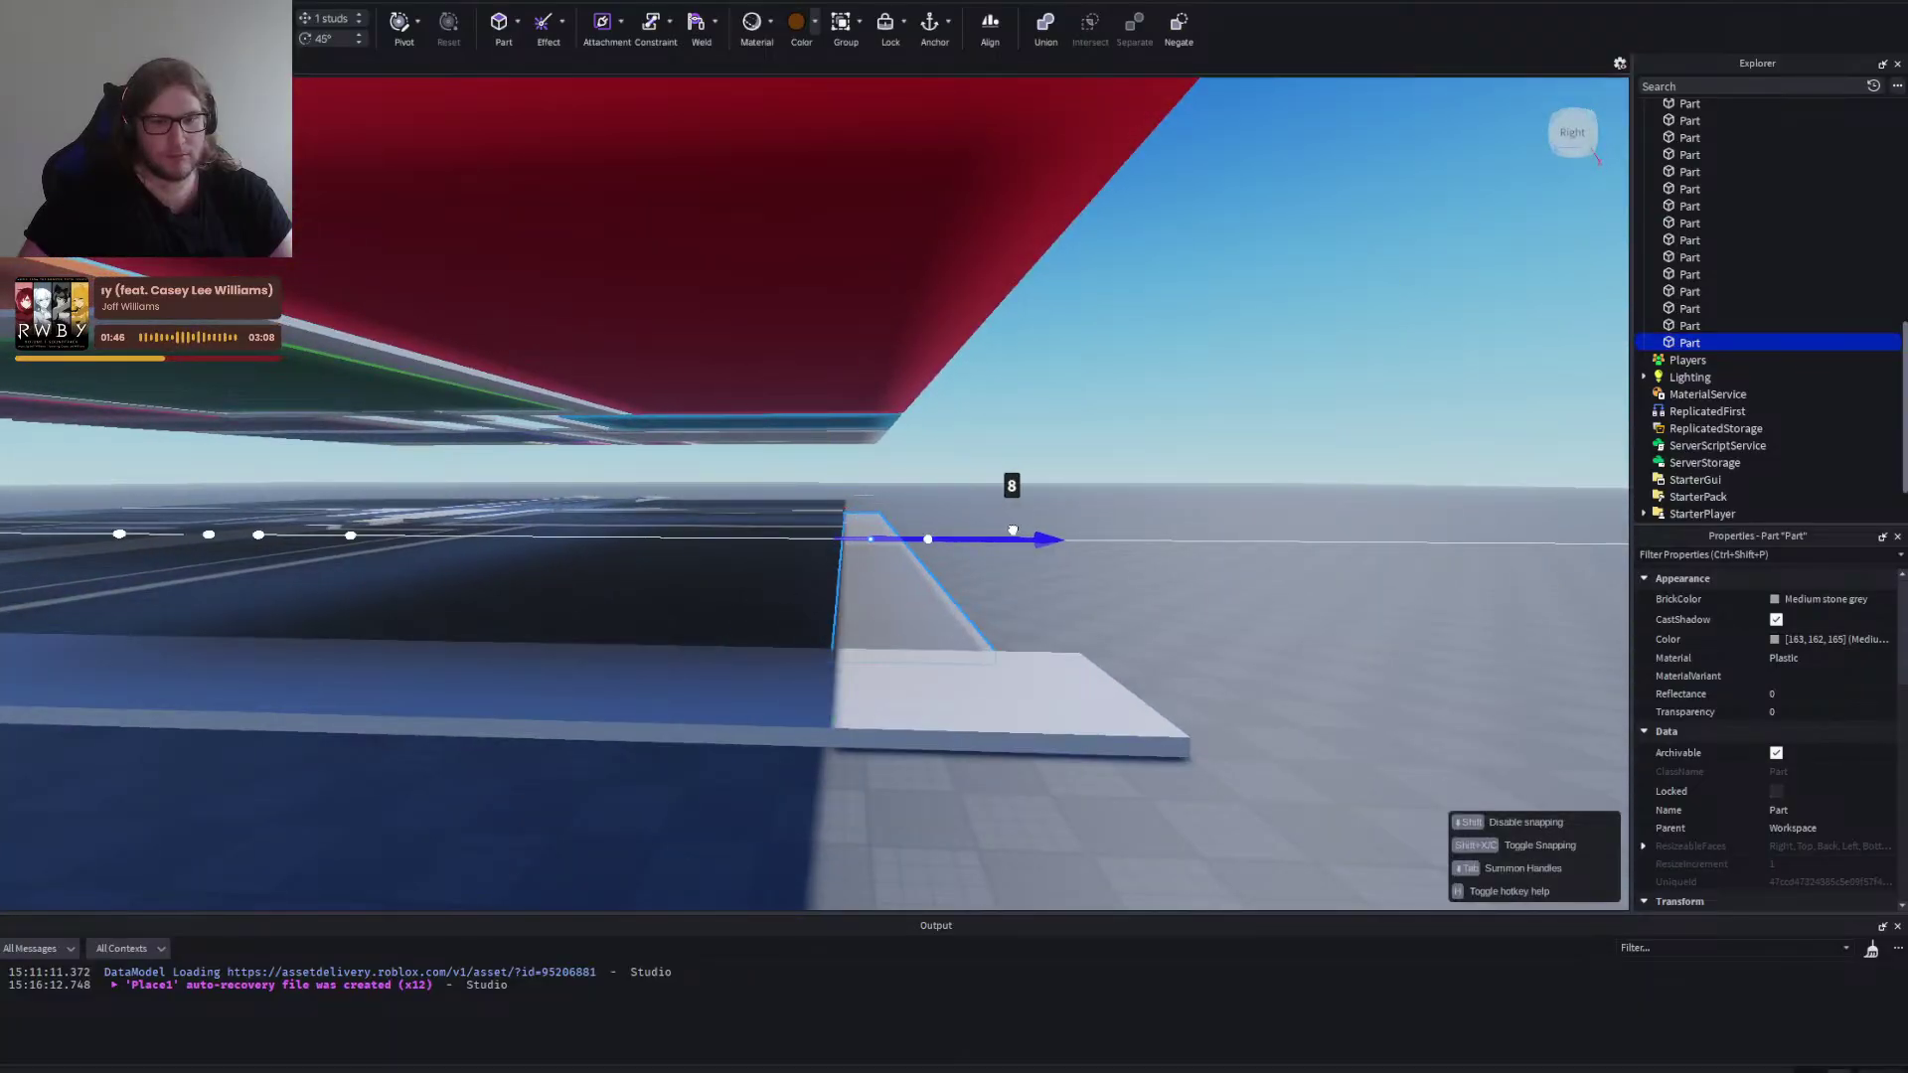
key(d)
key(w)
drag(1012, 530, 964, 552)
key(a)
key(s)
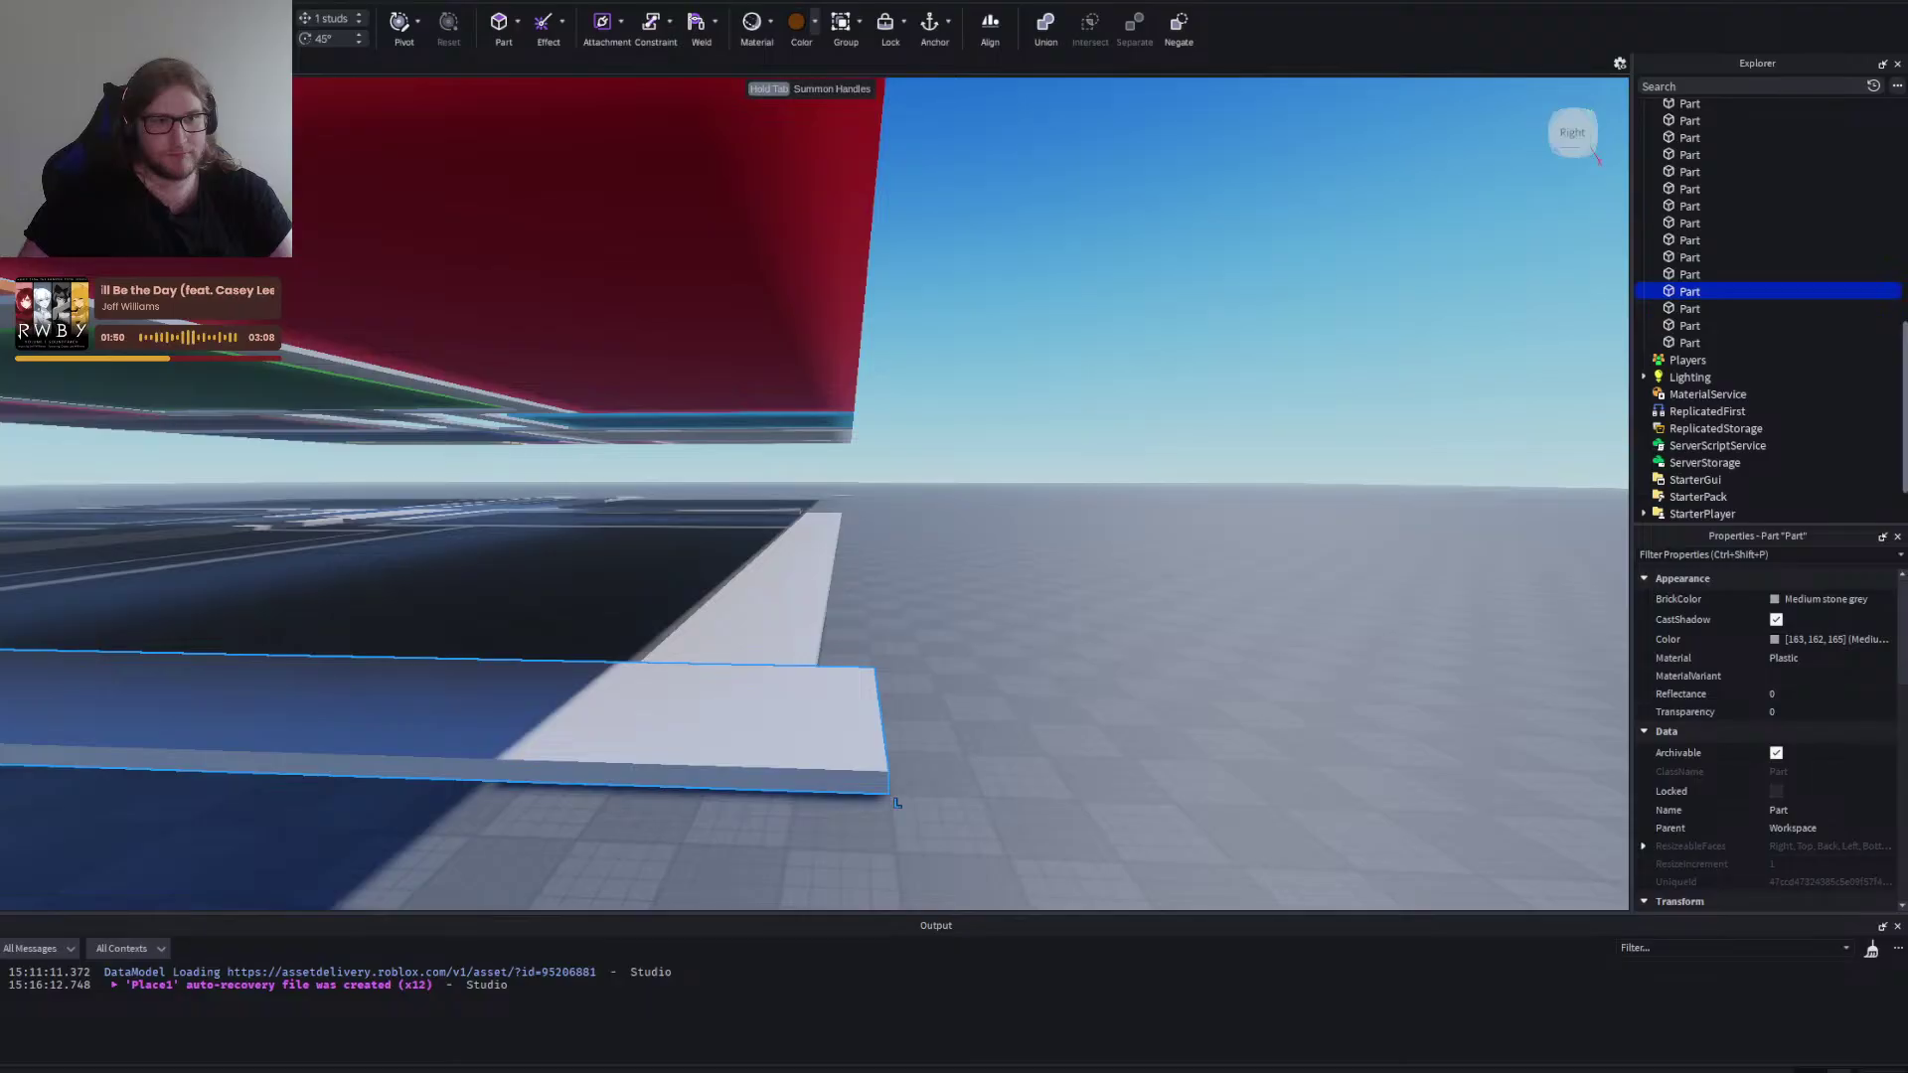
drag(911, 702, 829, 688)
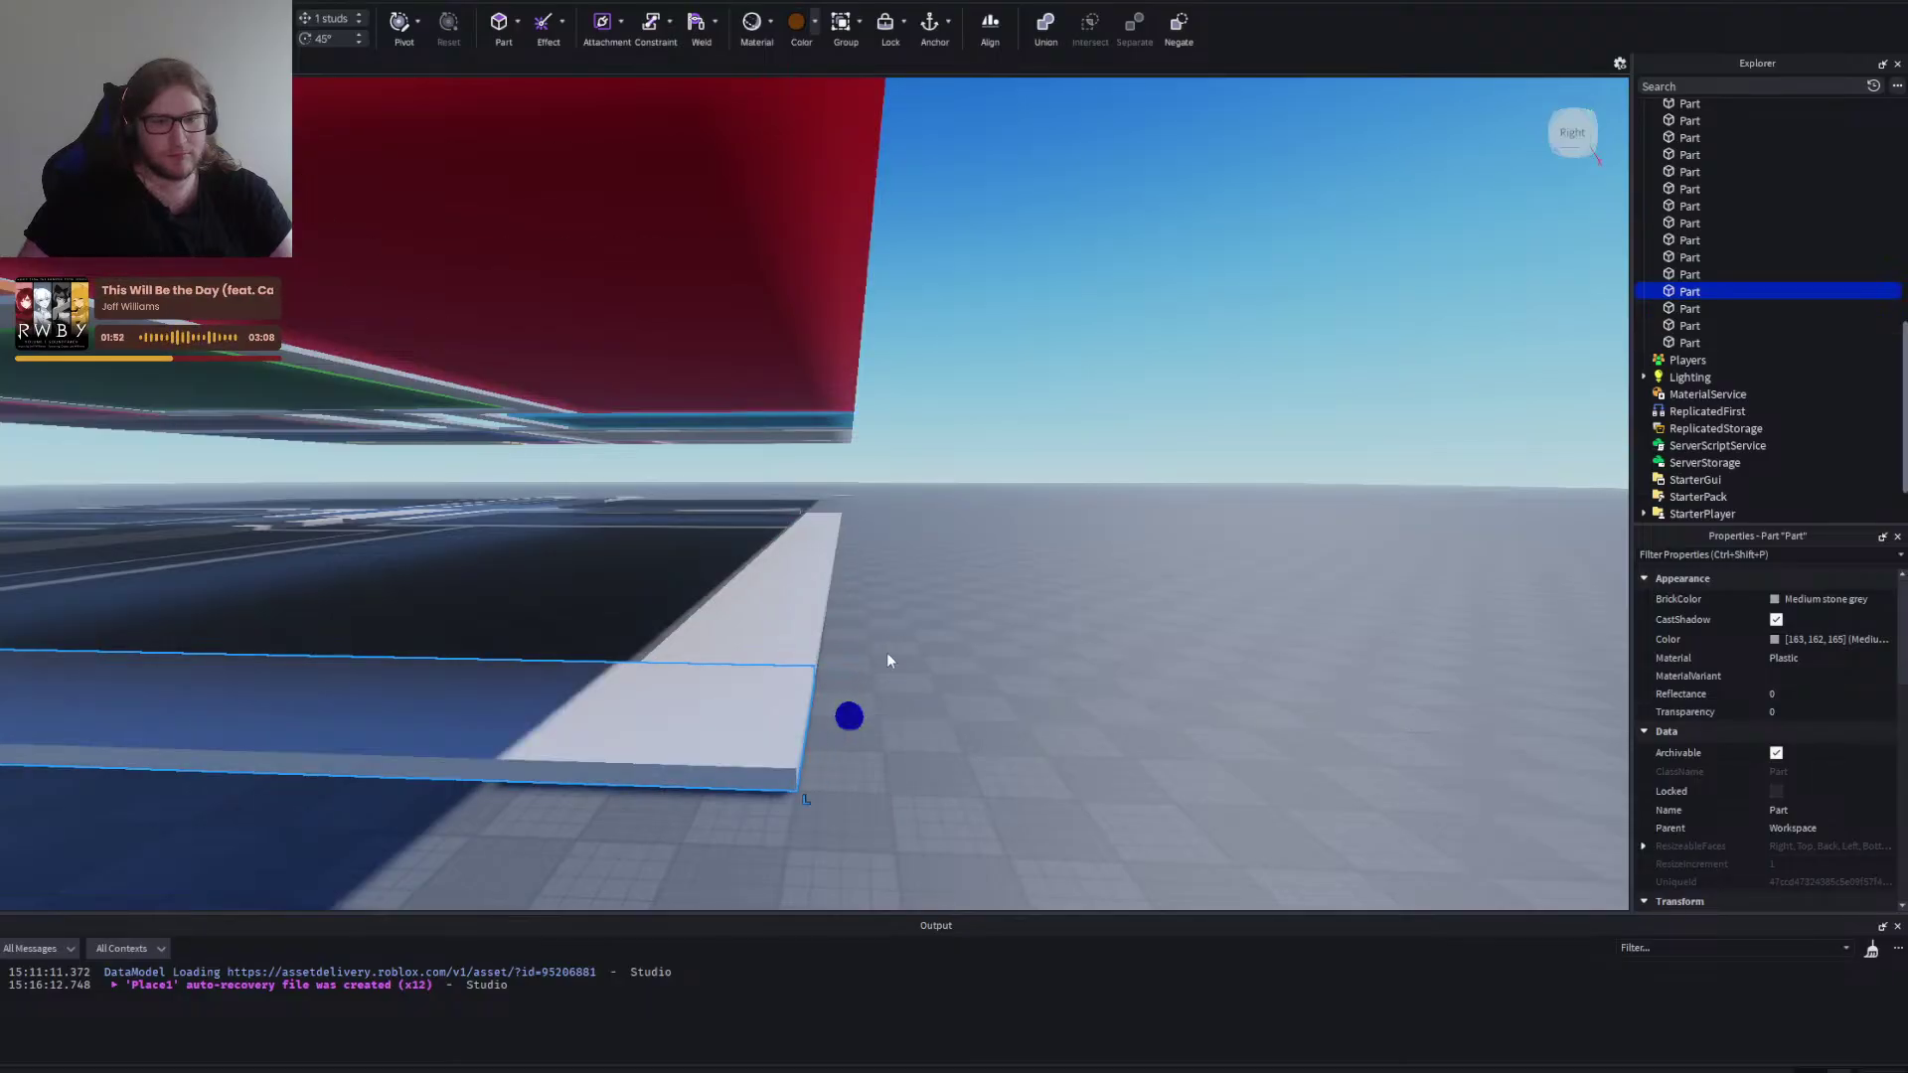
click(922, 629)
Stretch the inner crossing corridor on this side outwards to about 125 studs, in line with the new side corridor.
key(d)
key(w)
right_click(924, 629)
key(d)
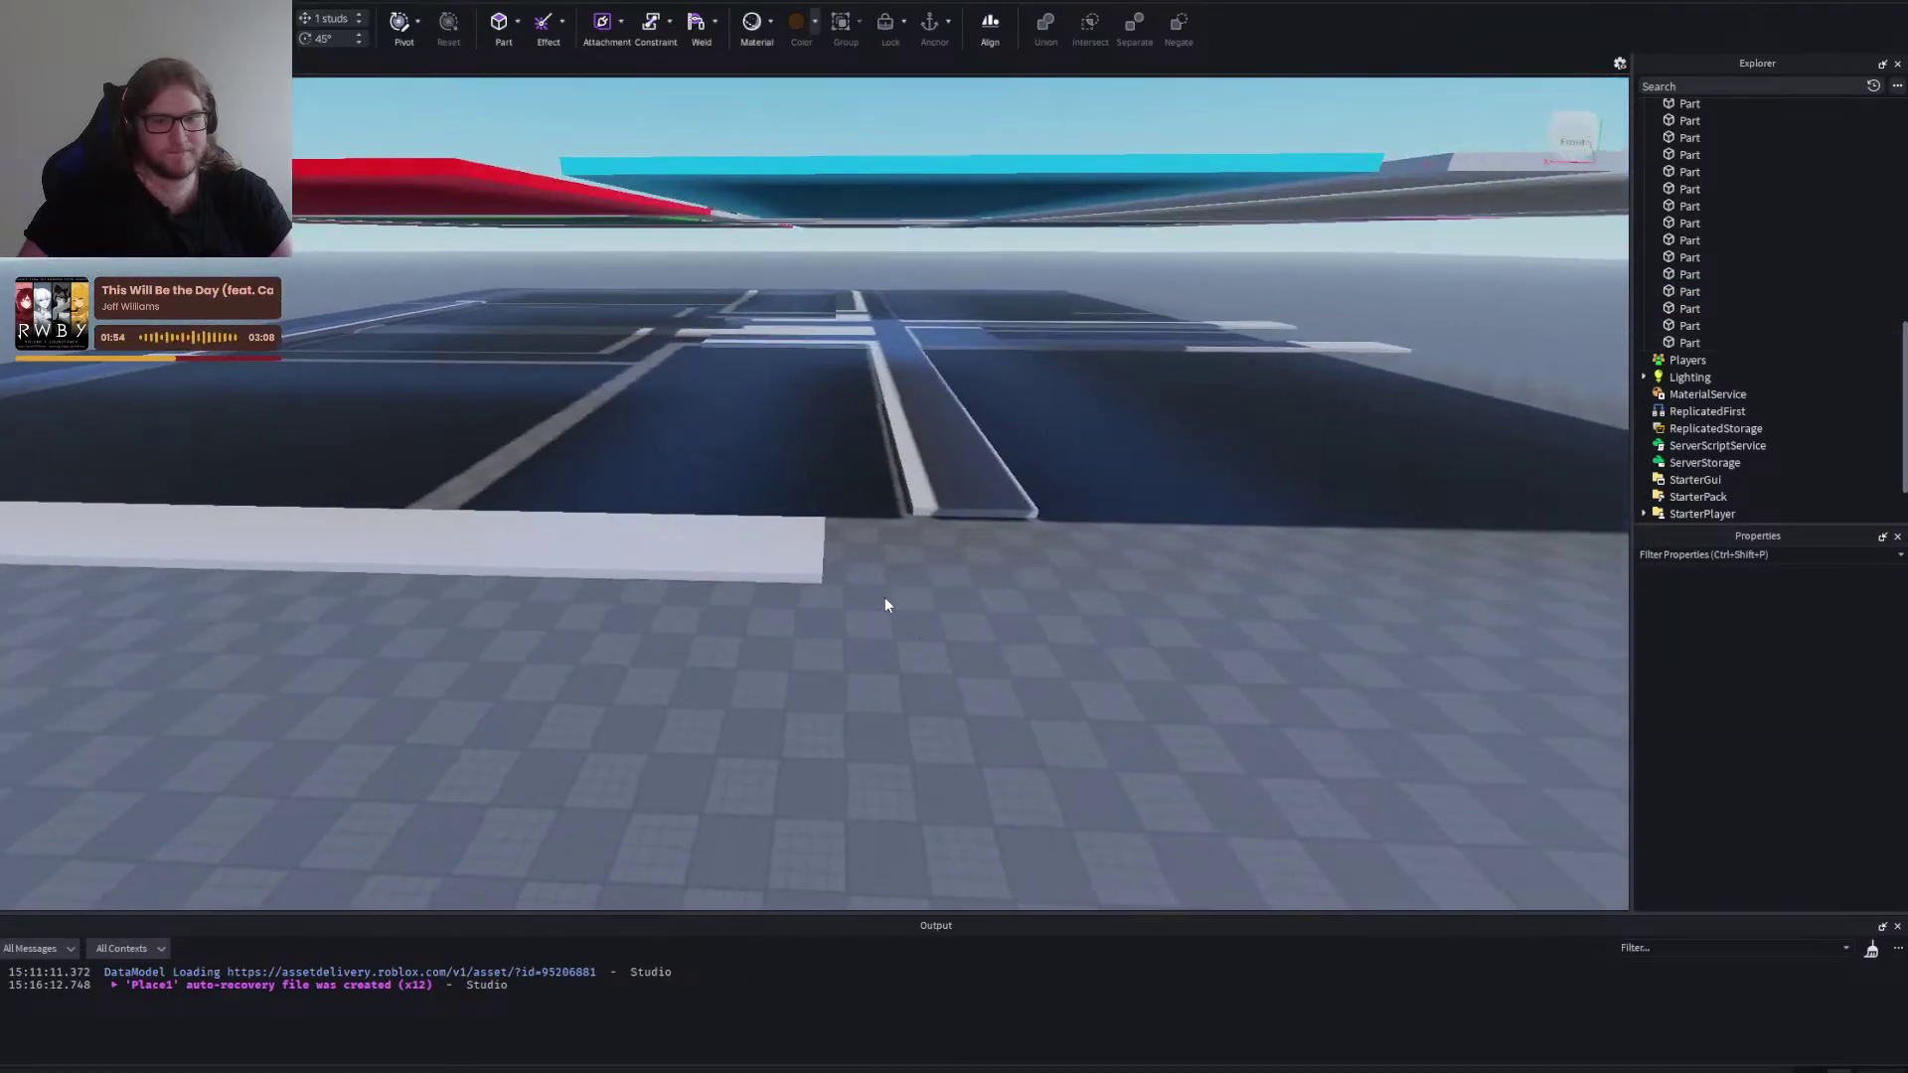
click(883, 511)
key(w)
drag(954, 559, 920, 660)
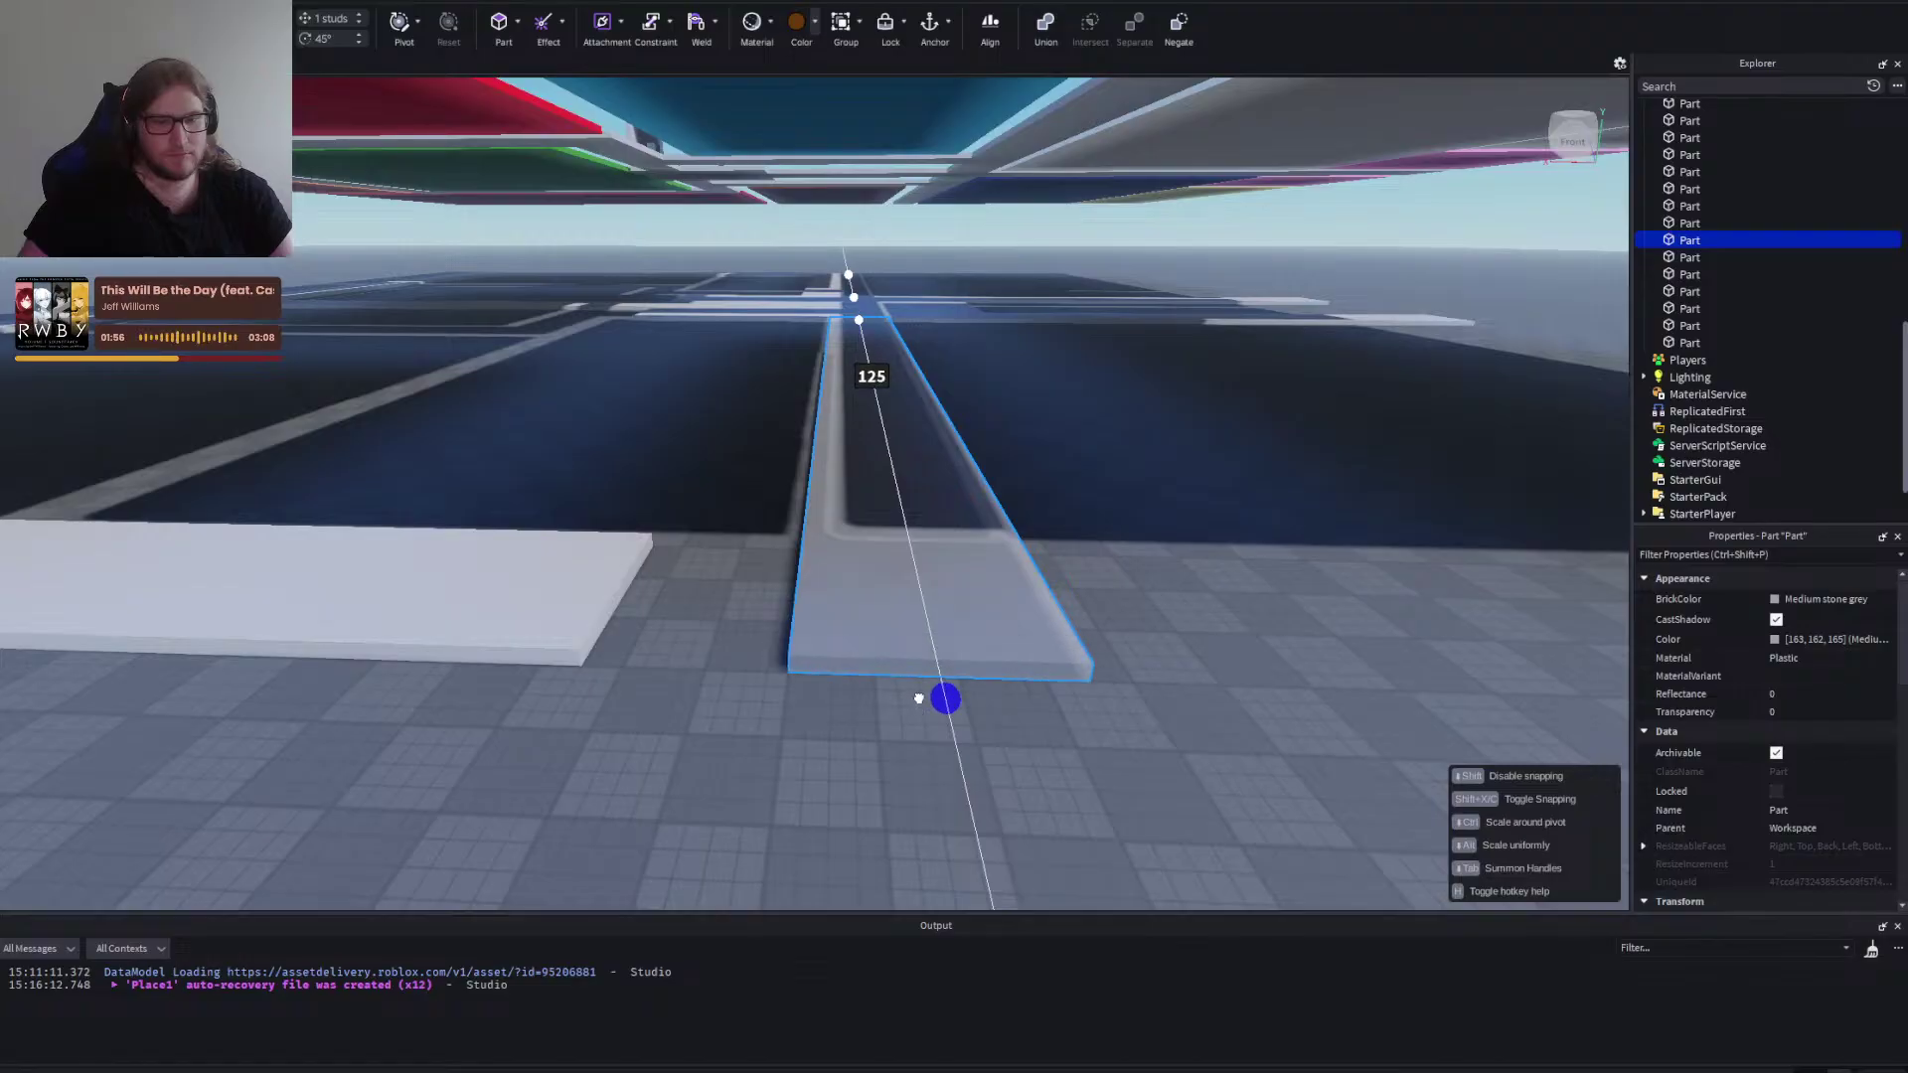
Extend the new side corridor across the gap until it joins the end of the inner crossing corridor.
click(528, 587)
drag(659, 588, 843, 603)
click(691, 428)
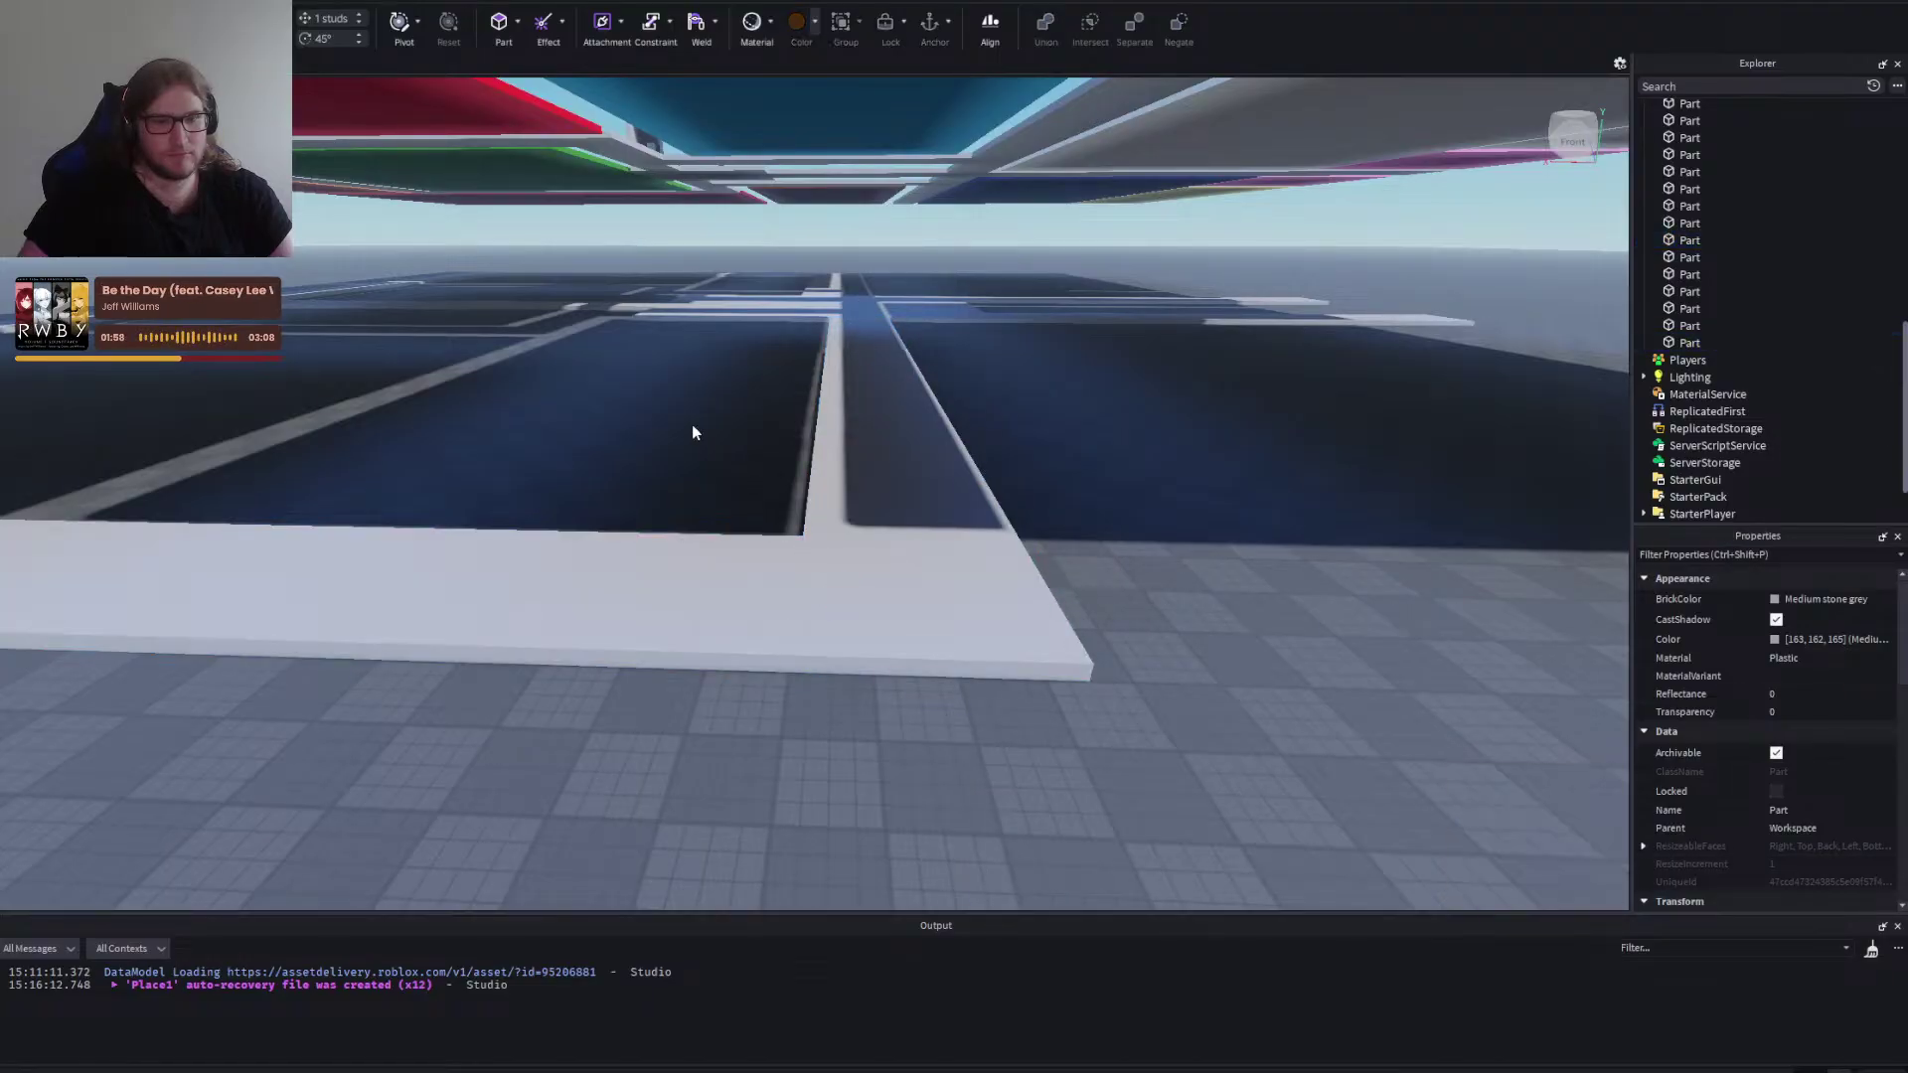
Examine the lower-level corridors and the central crossing beneath the raised layout from several angles.
key(s)
key(d)
key(w)
key(w)
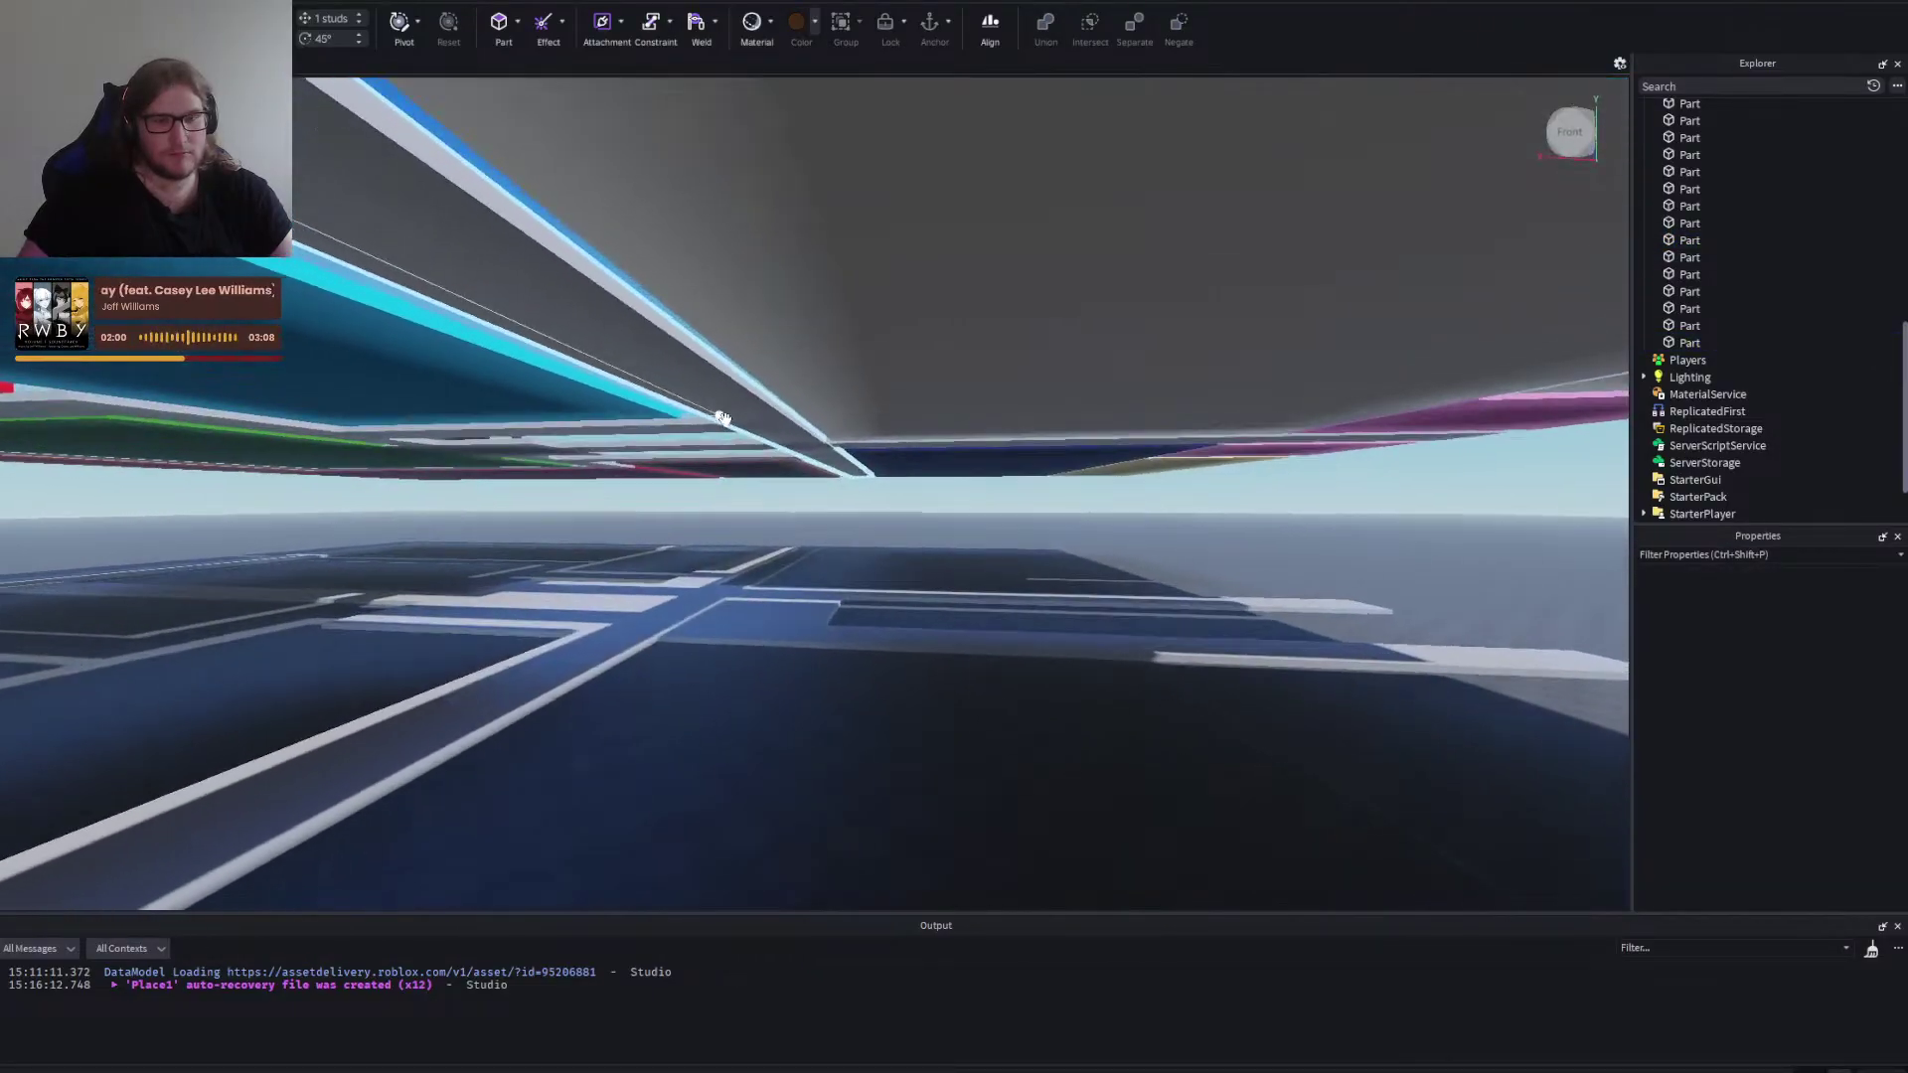
key(e)
key(q)
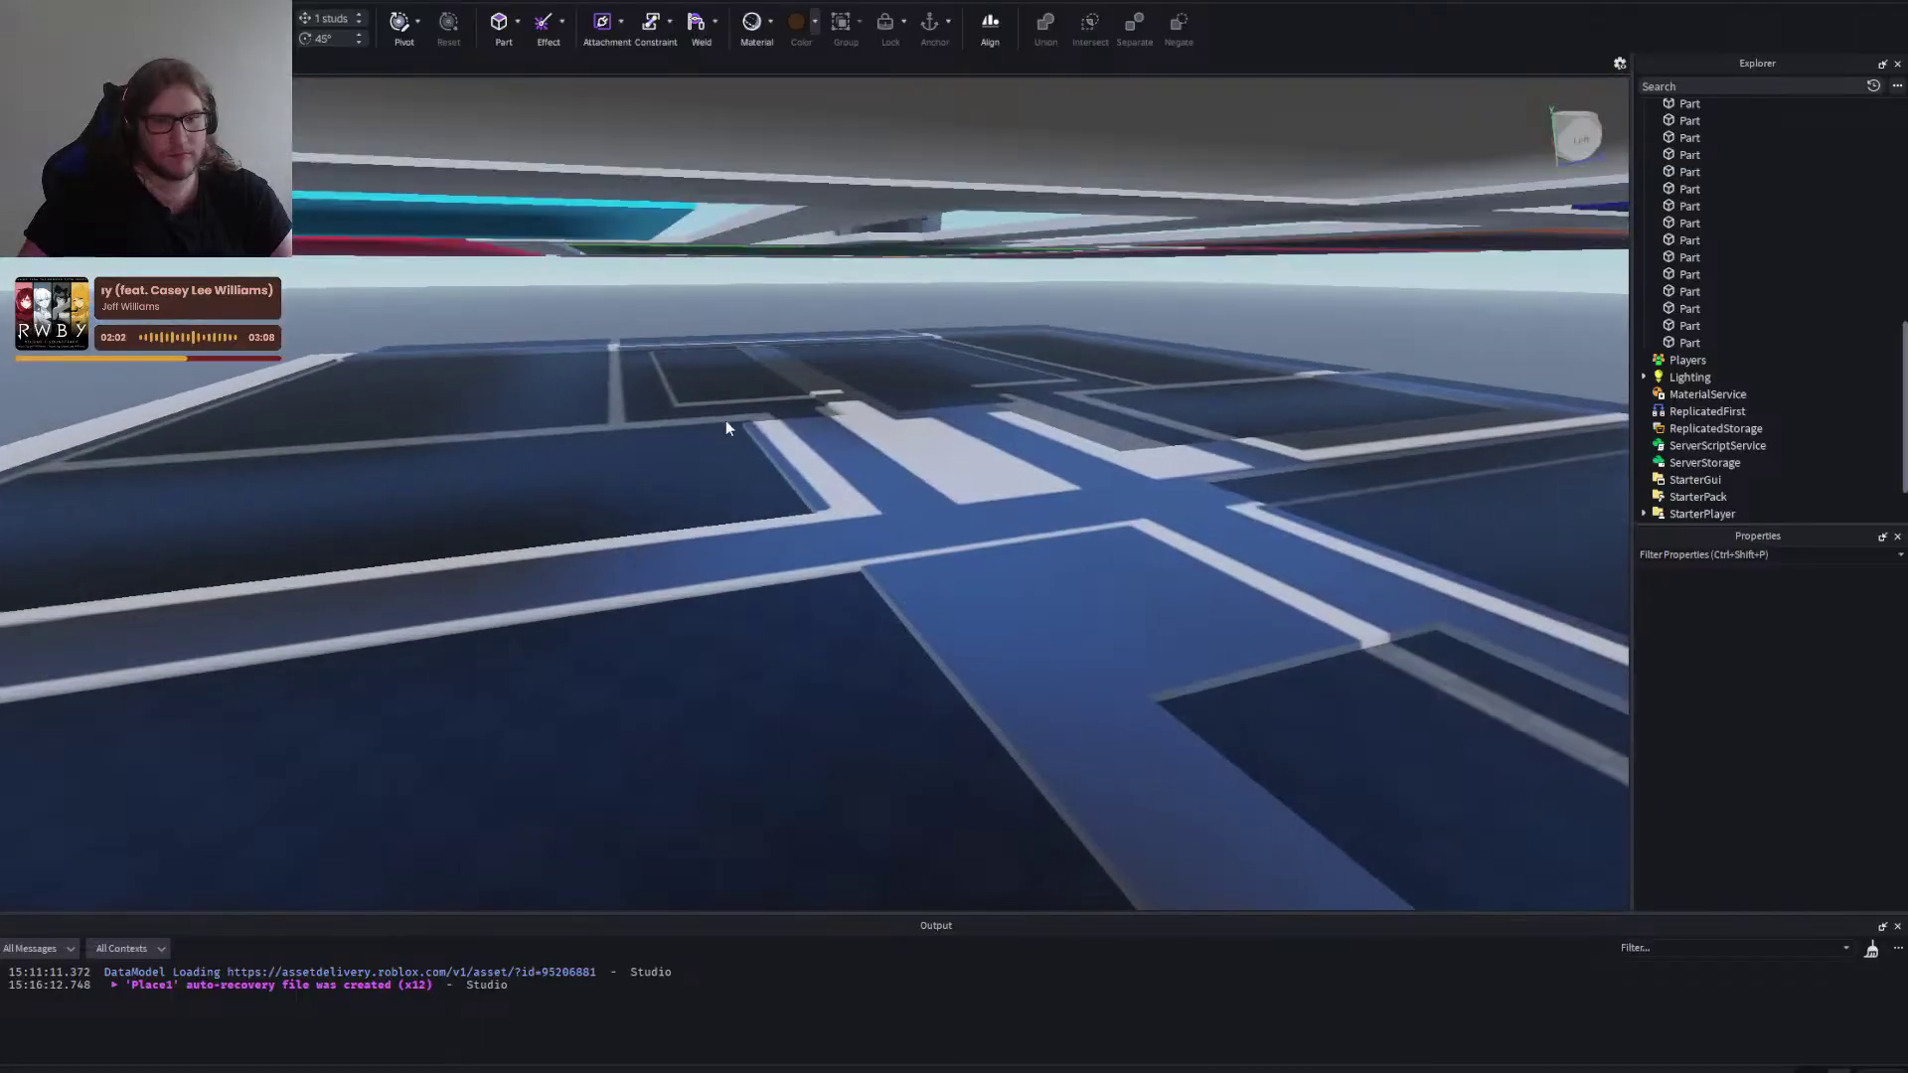
key(a)
key(d)
key(a)
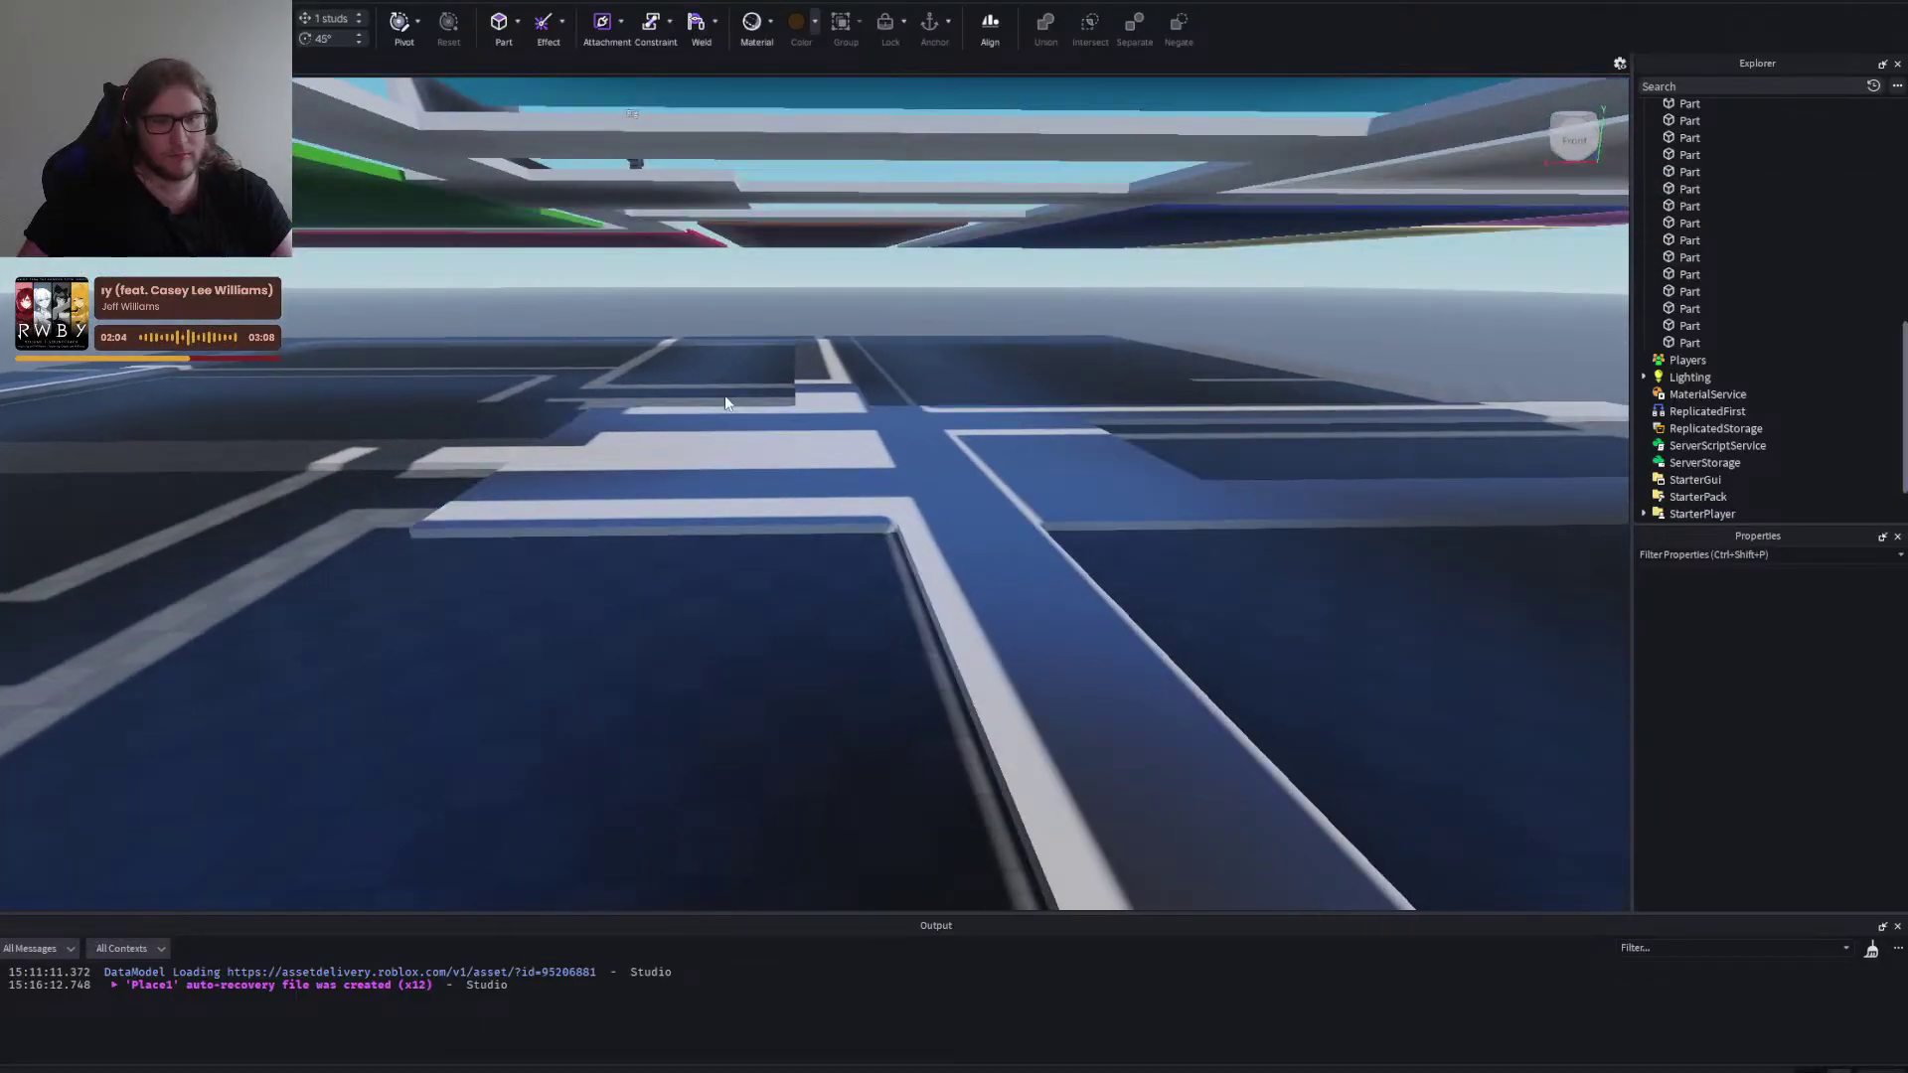
key(w)
key(s)
key(w)
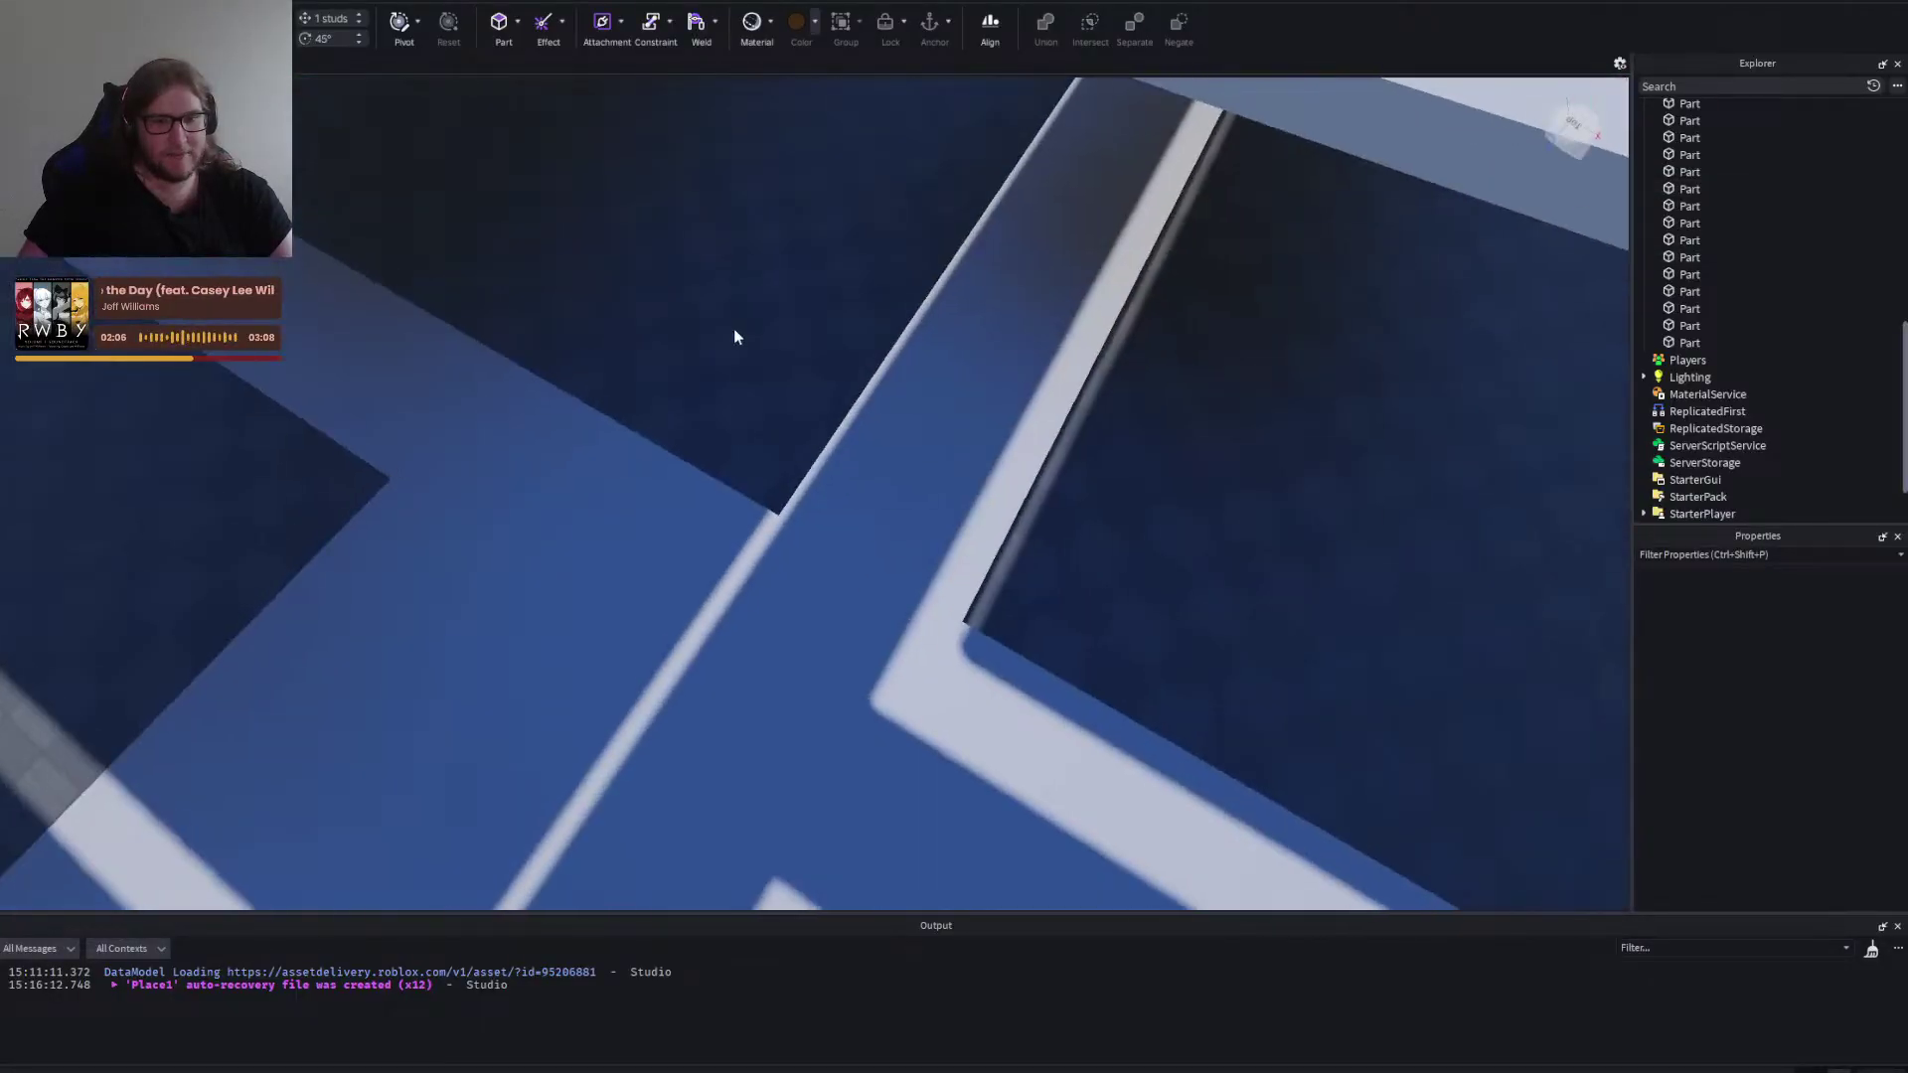
Shift the long corridor between the central platform and the outer cross corridor about 11 studs sideways.
click(779, 378)
key(s)
key(s)
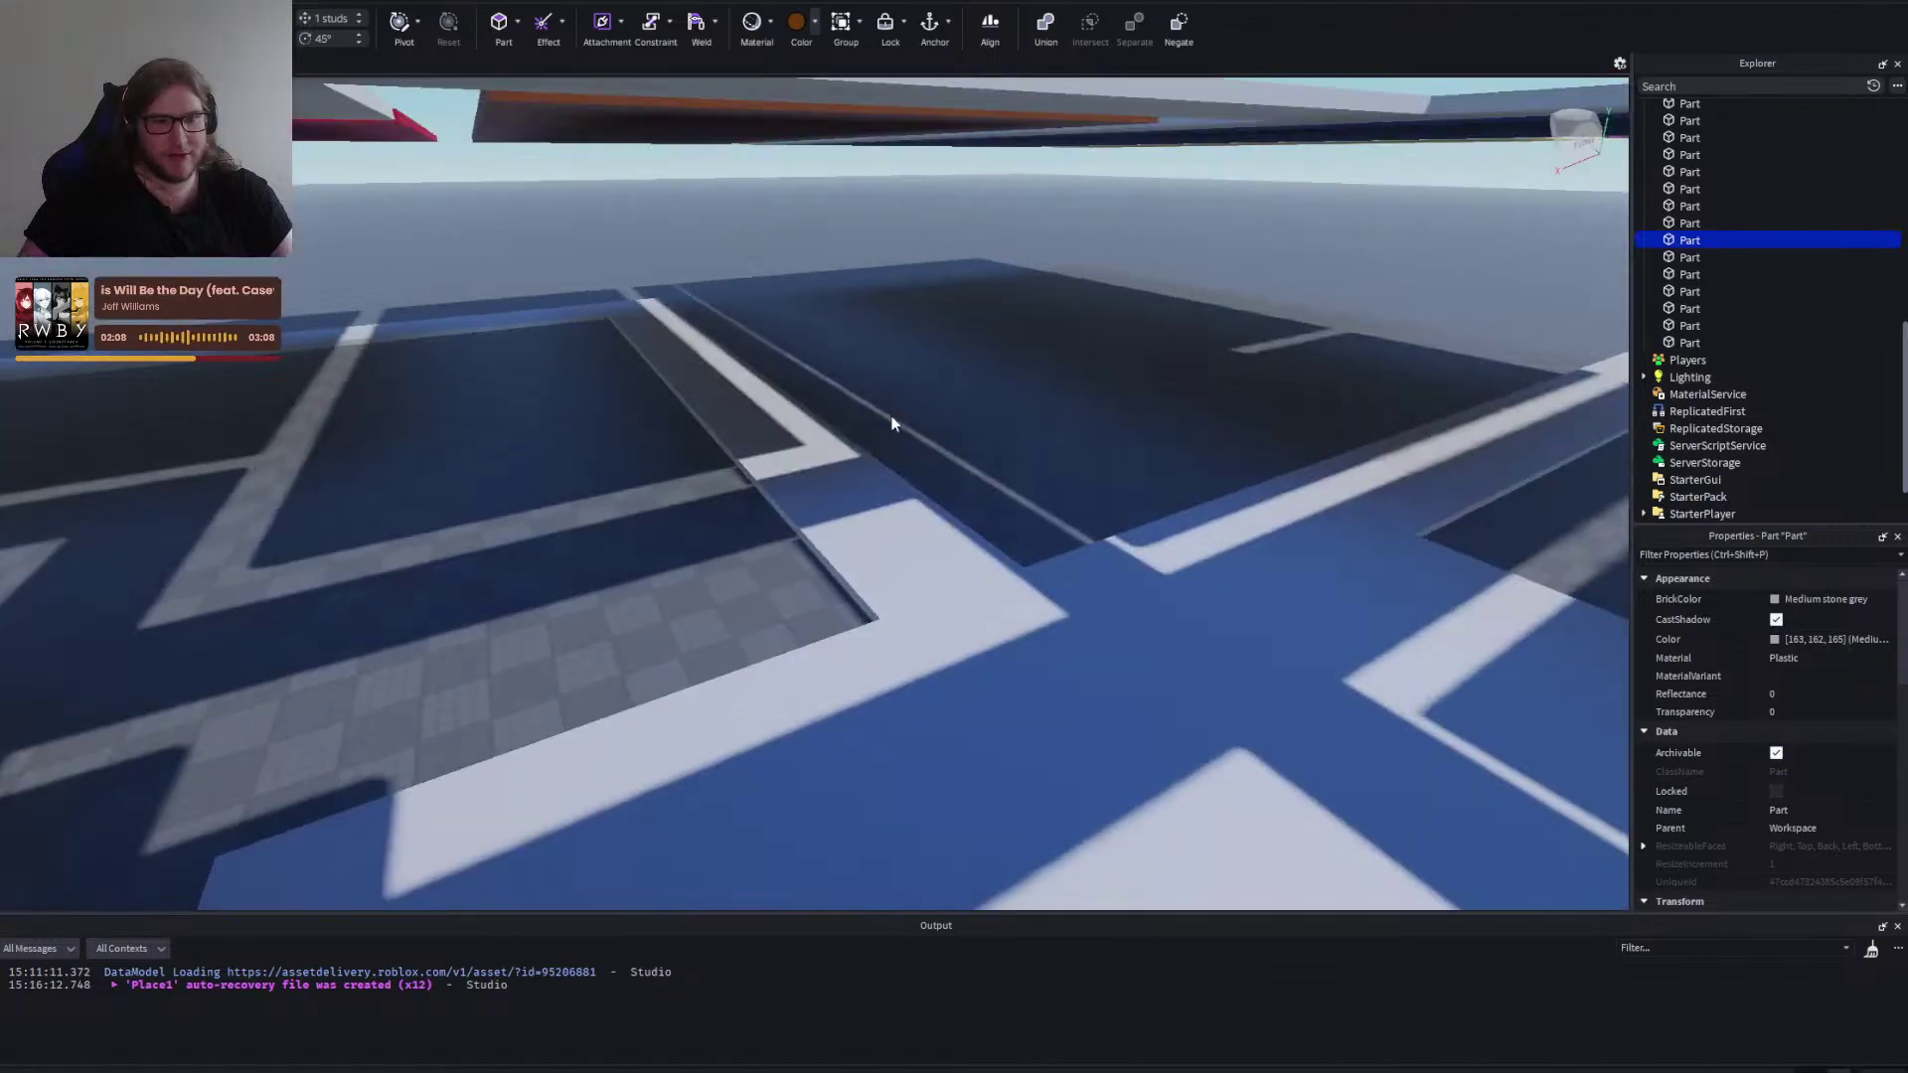
key(d)
key(s)
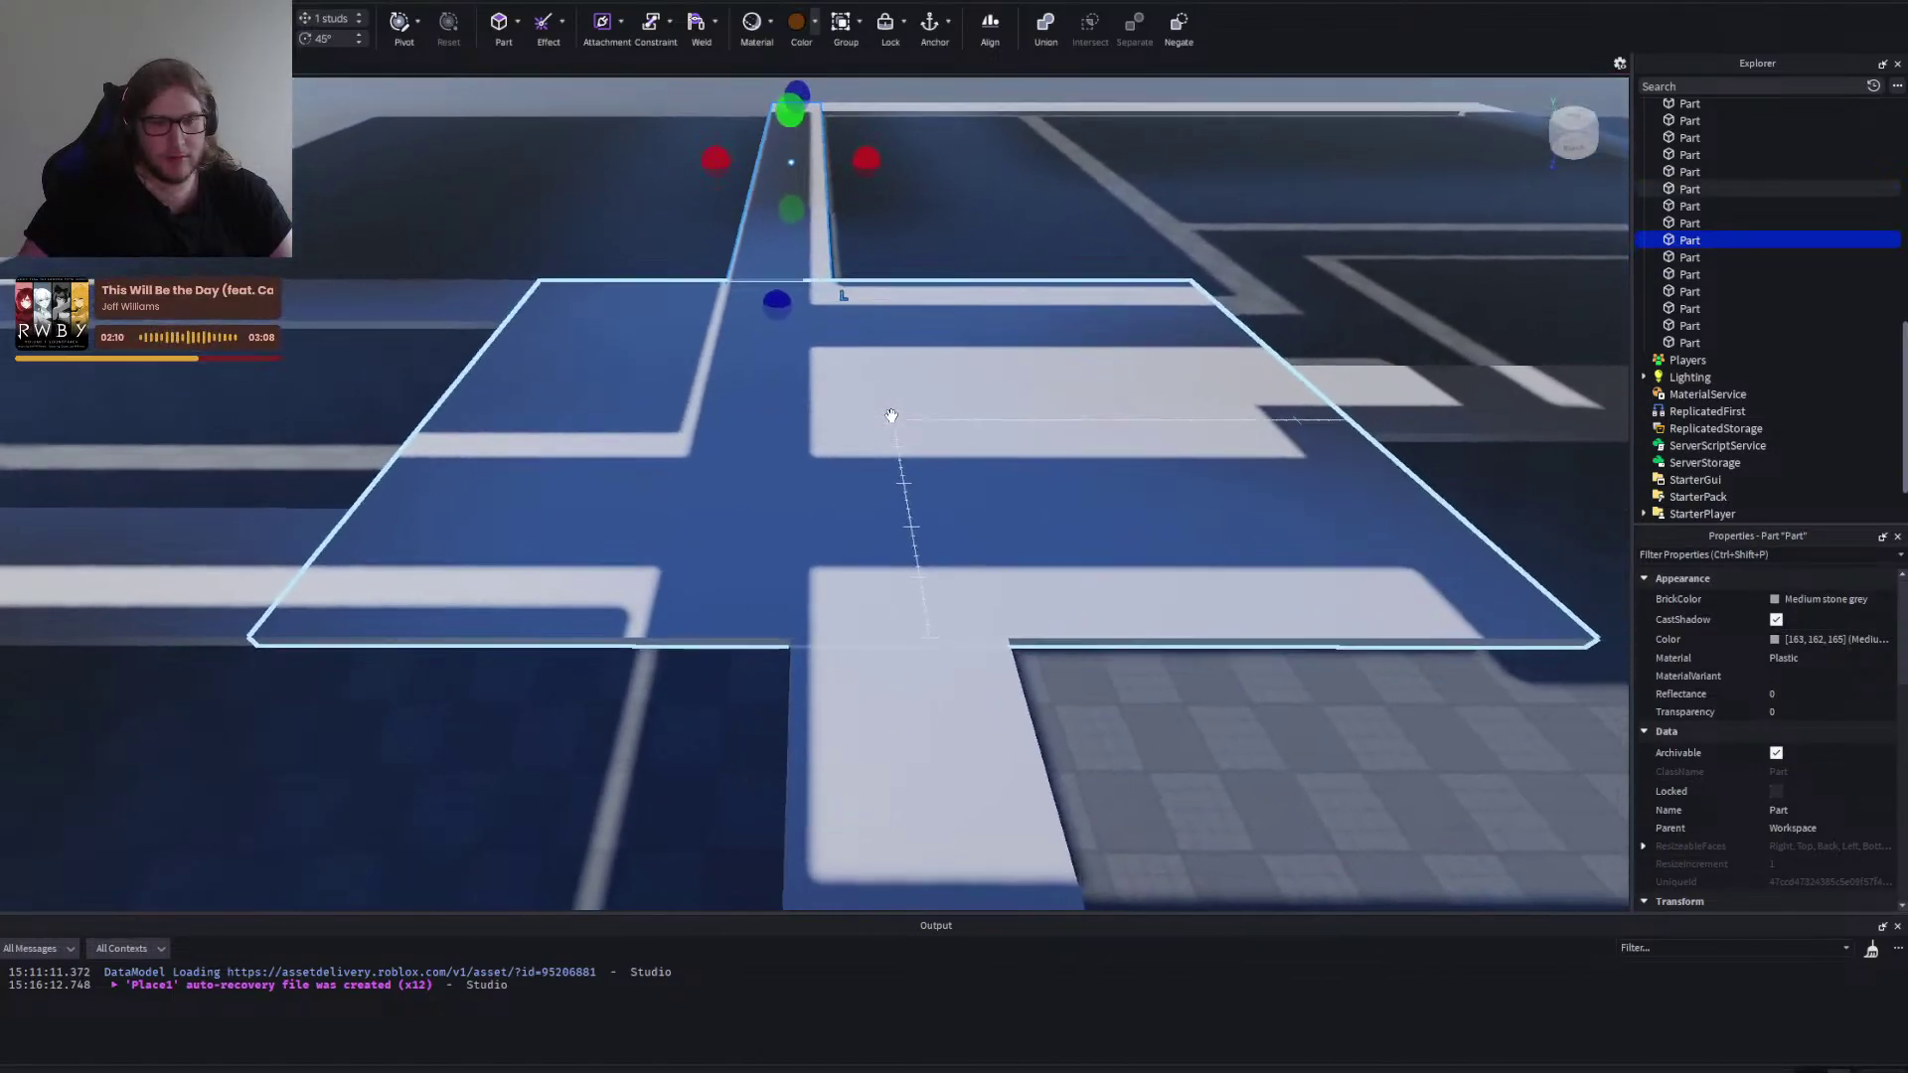
key(w)
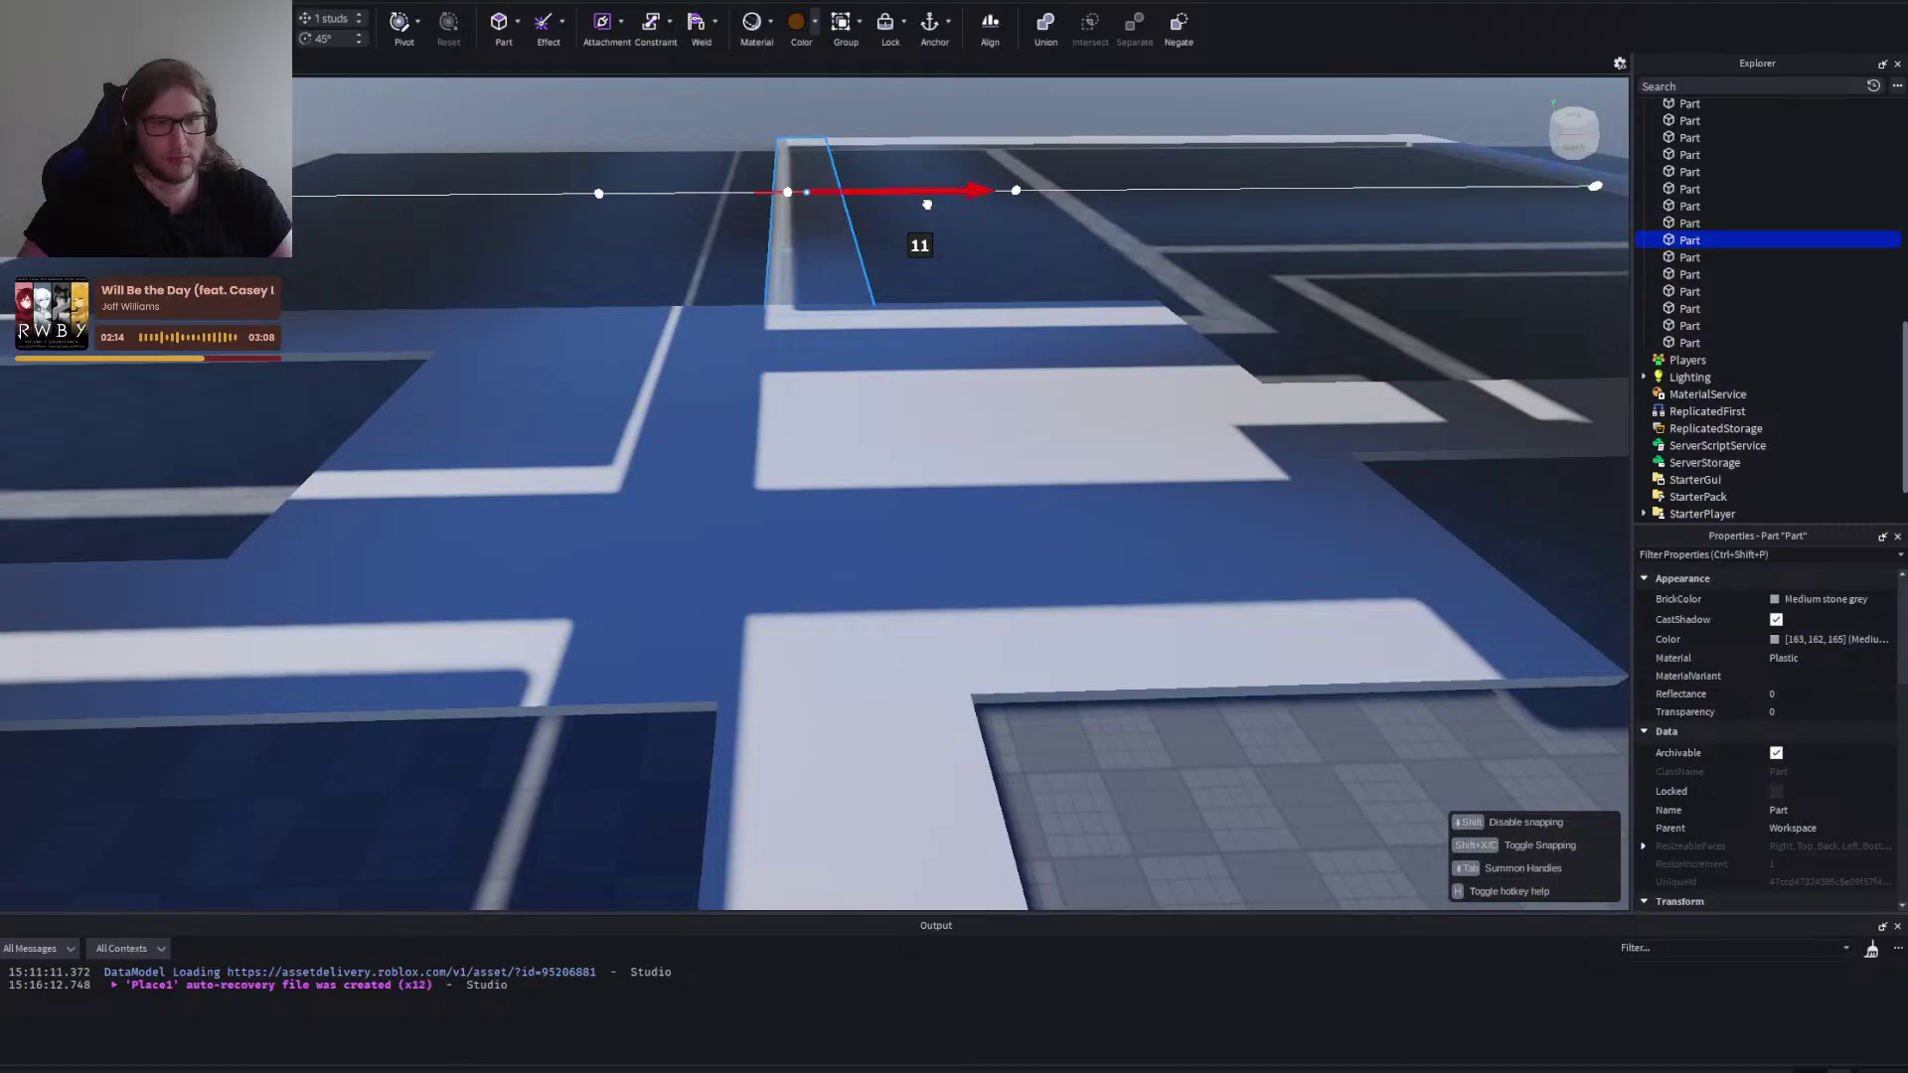
drag(925, 203, 926, 204)
Slide the corridor about 117.5 studs across the platform to line it up with the opposite corridor, and return it flush against the platform edge.
drag(807, 343, 808, 594)
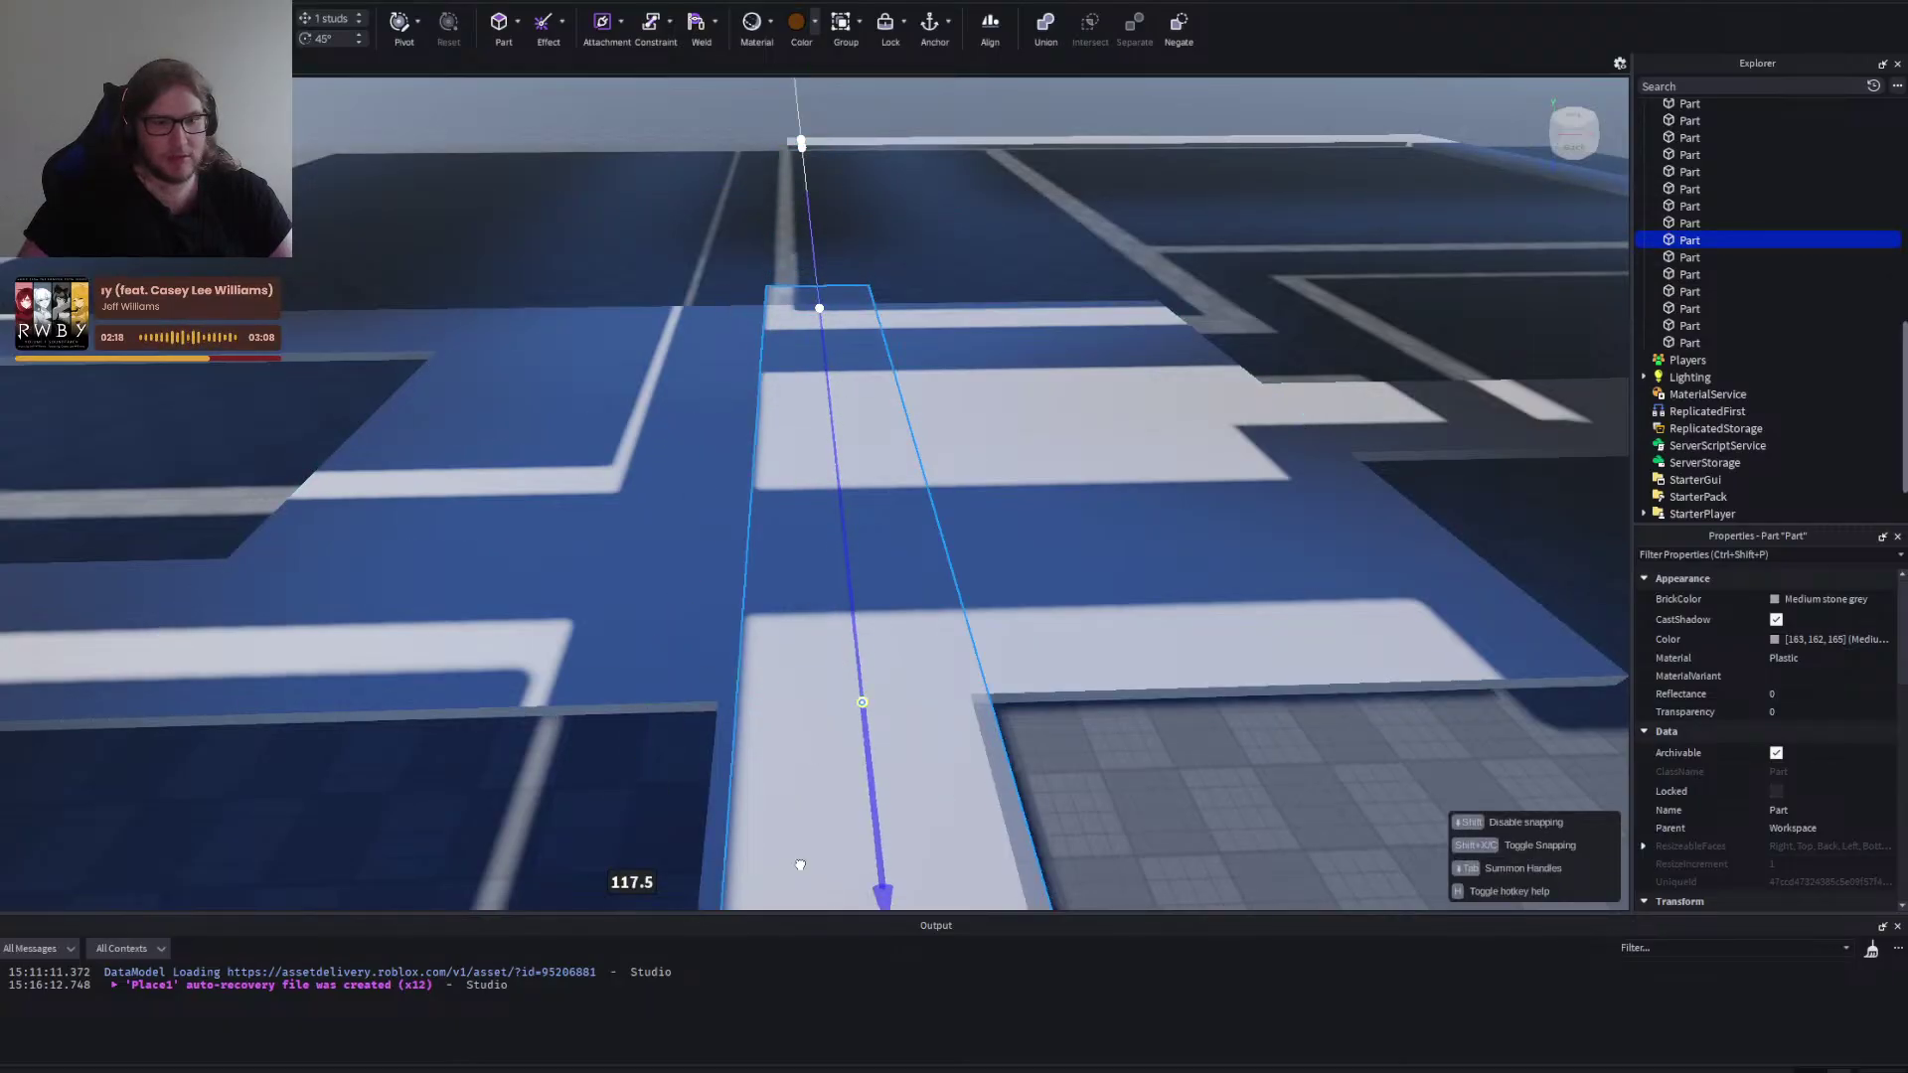
drag(719, 653, 702, 653)
key(d)
drag(846, 654, 851, 643)
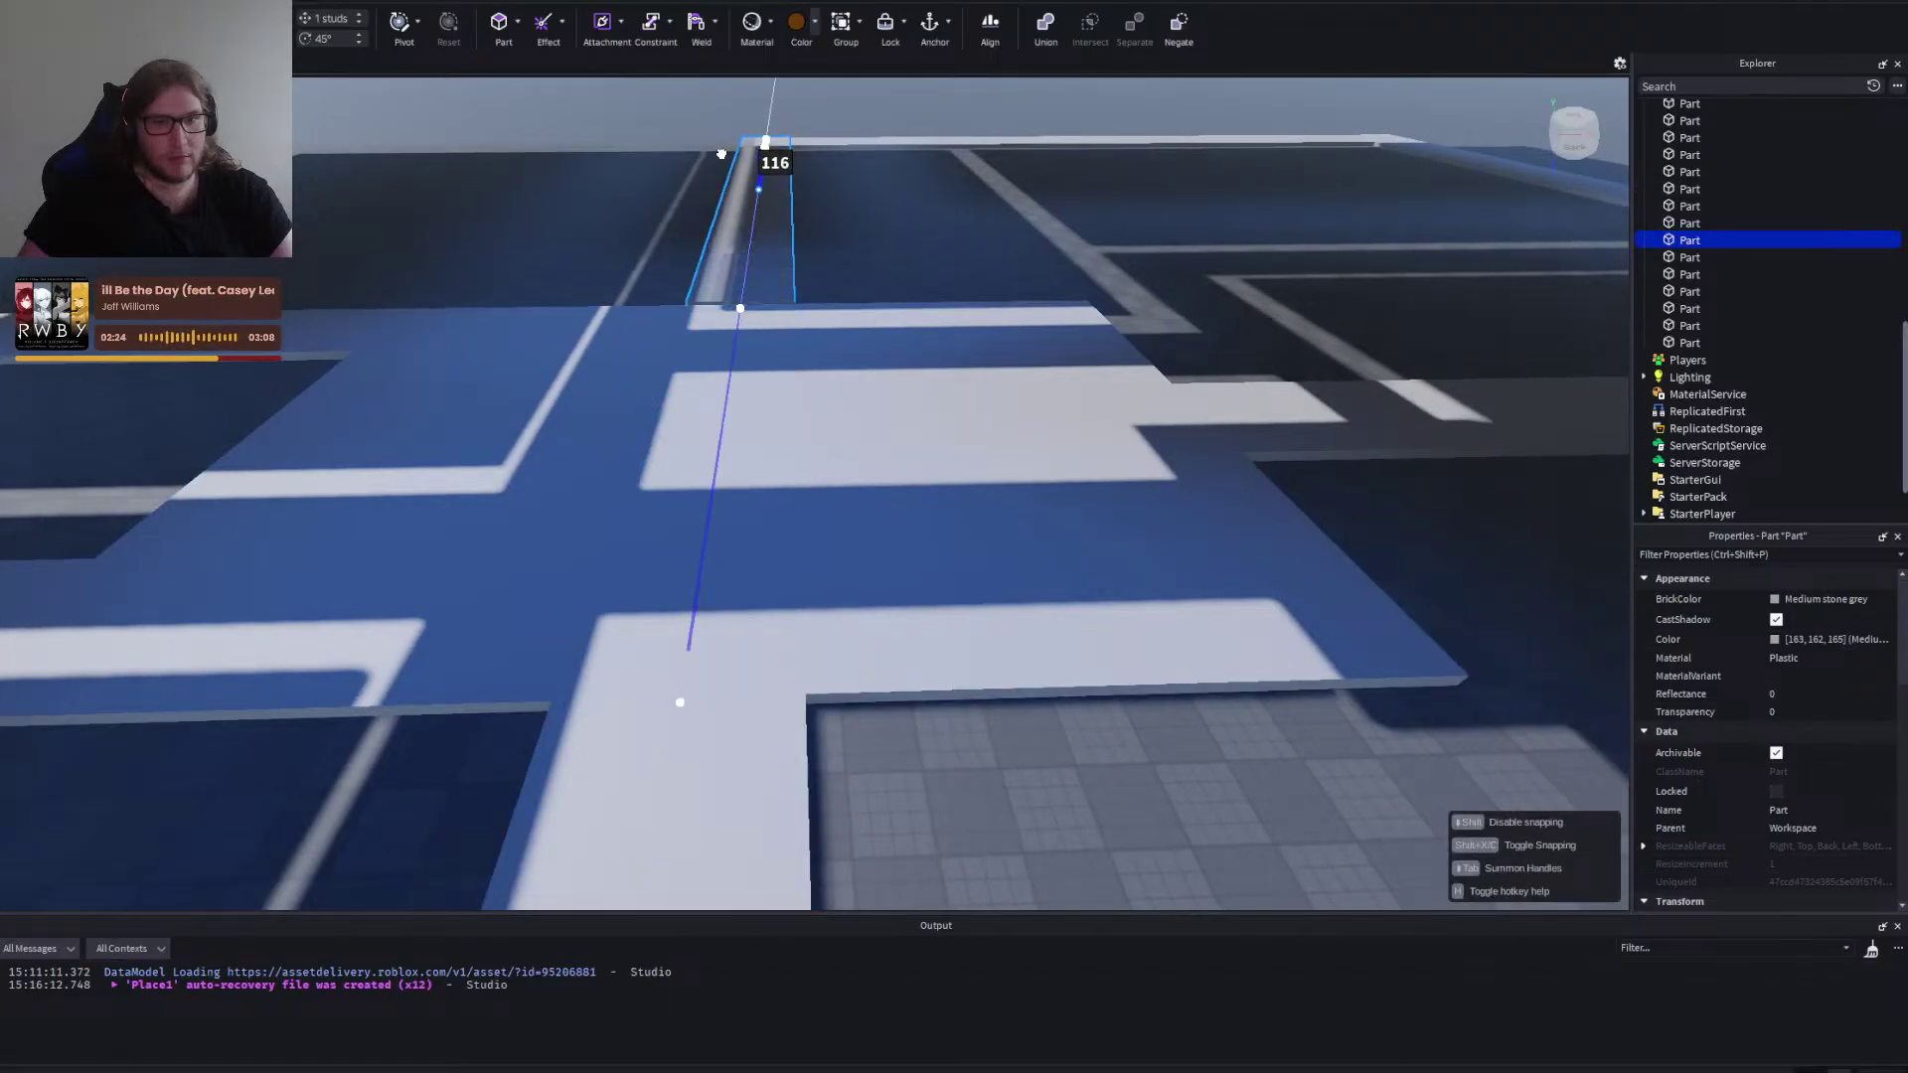
drag(721, 154, 721, 154)
key(w)
key(d)
drag(1083, 337, 1074, 343)
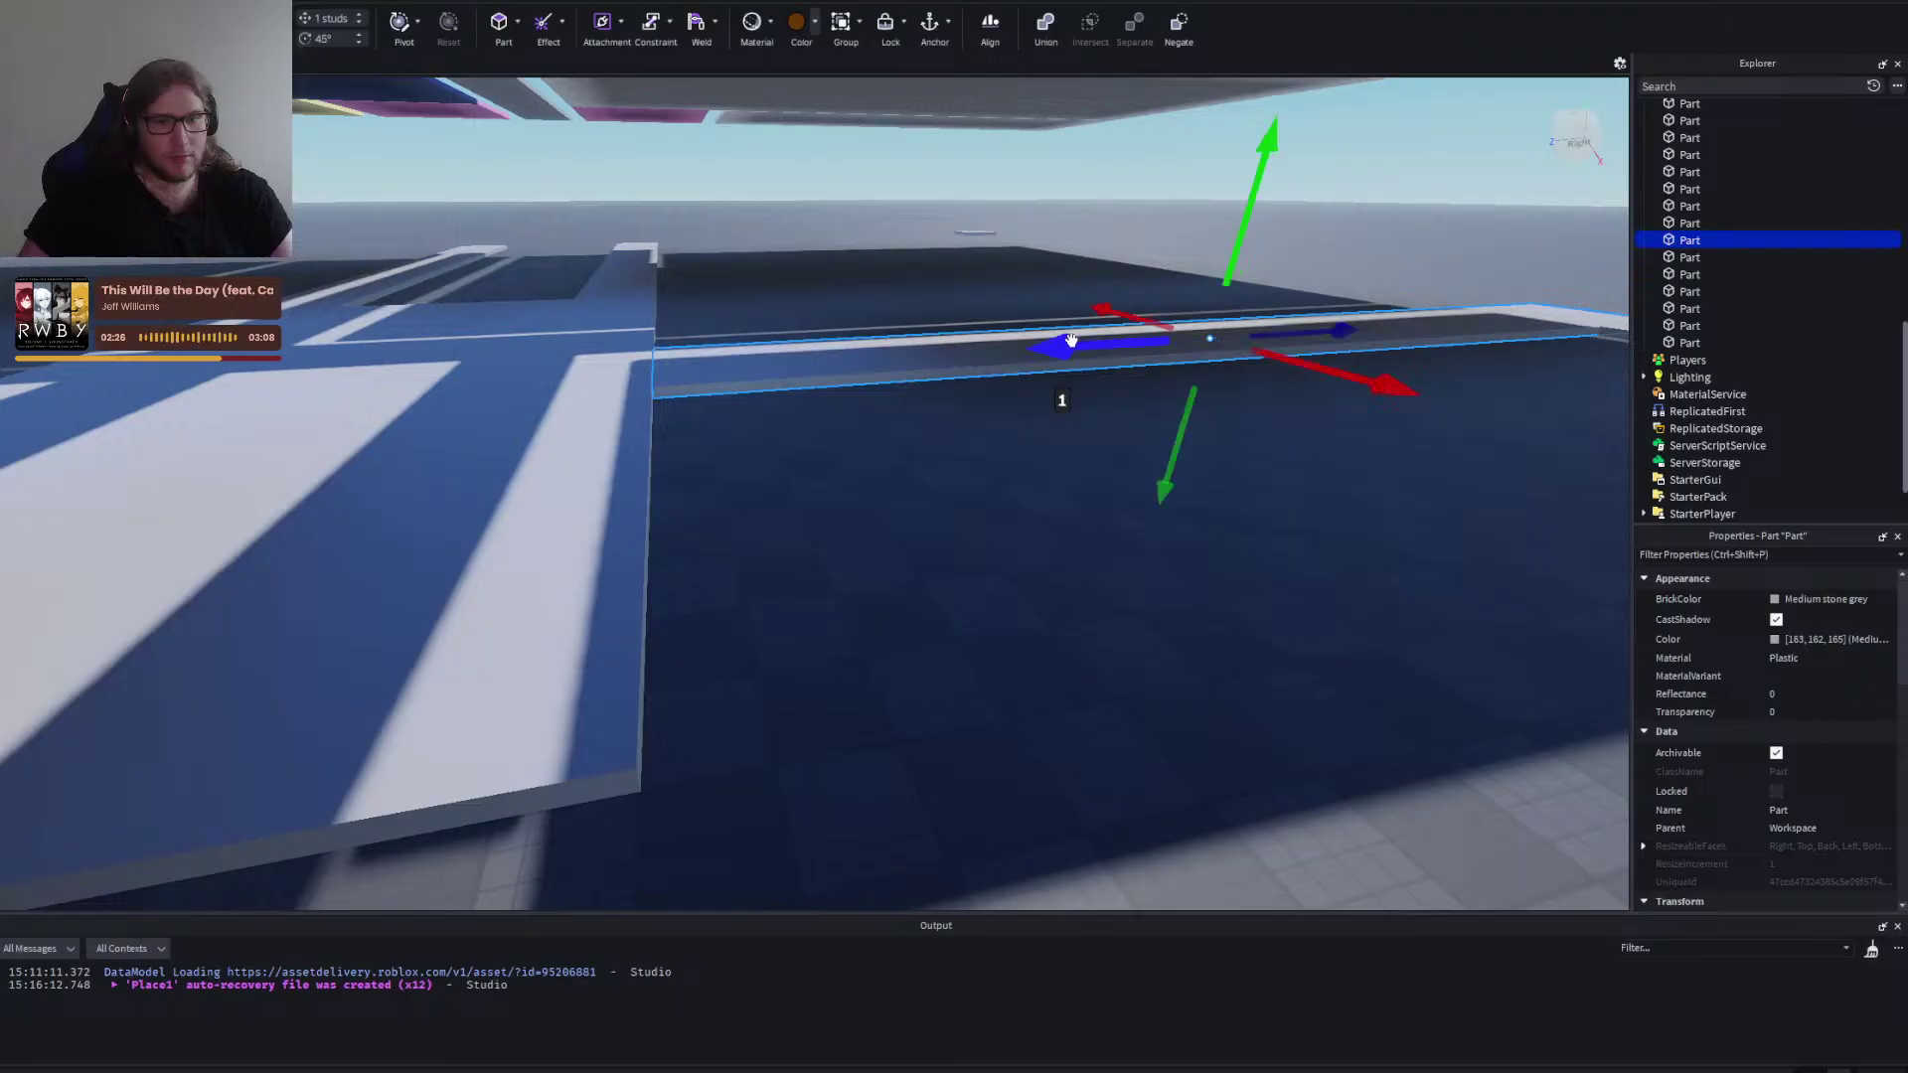
Trim the shifted corridor's outer end to the outer cross corridor and stretch that cross corridor's end to meet its side.
key(d)
click(1143, 725)
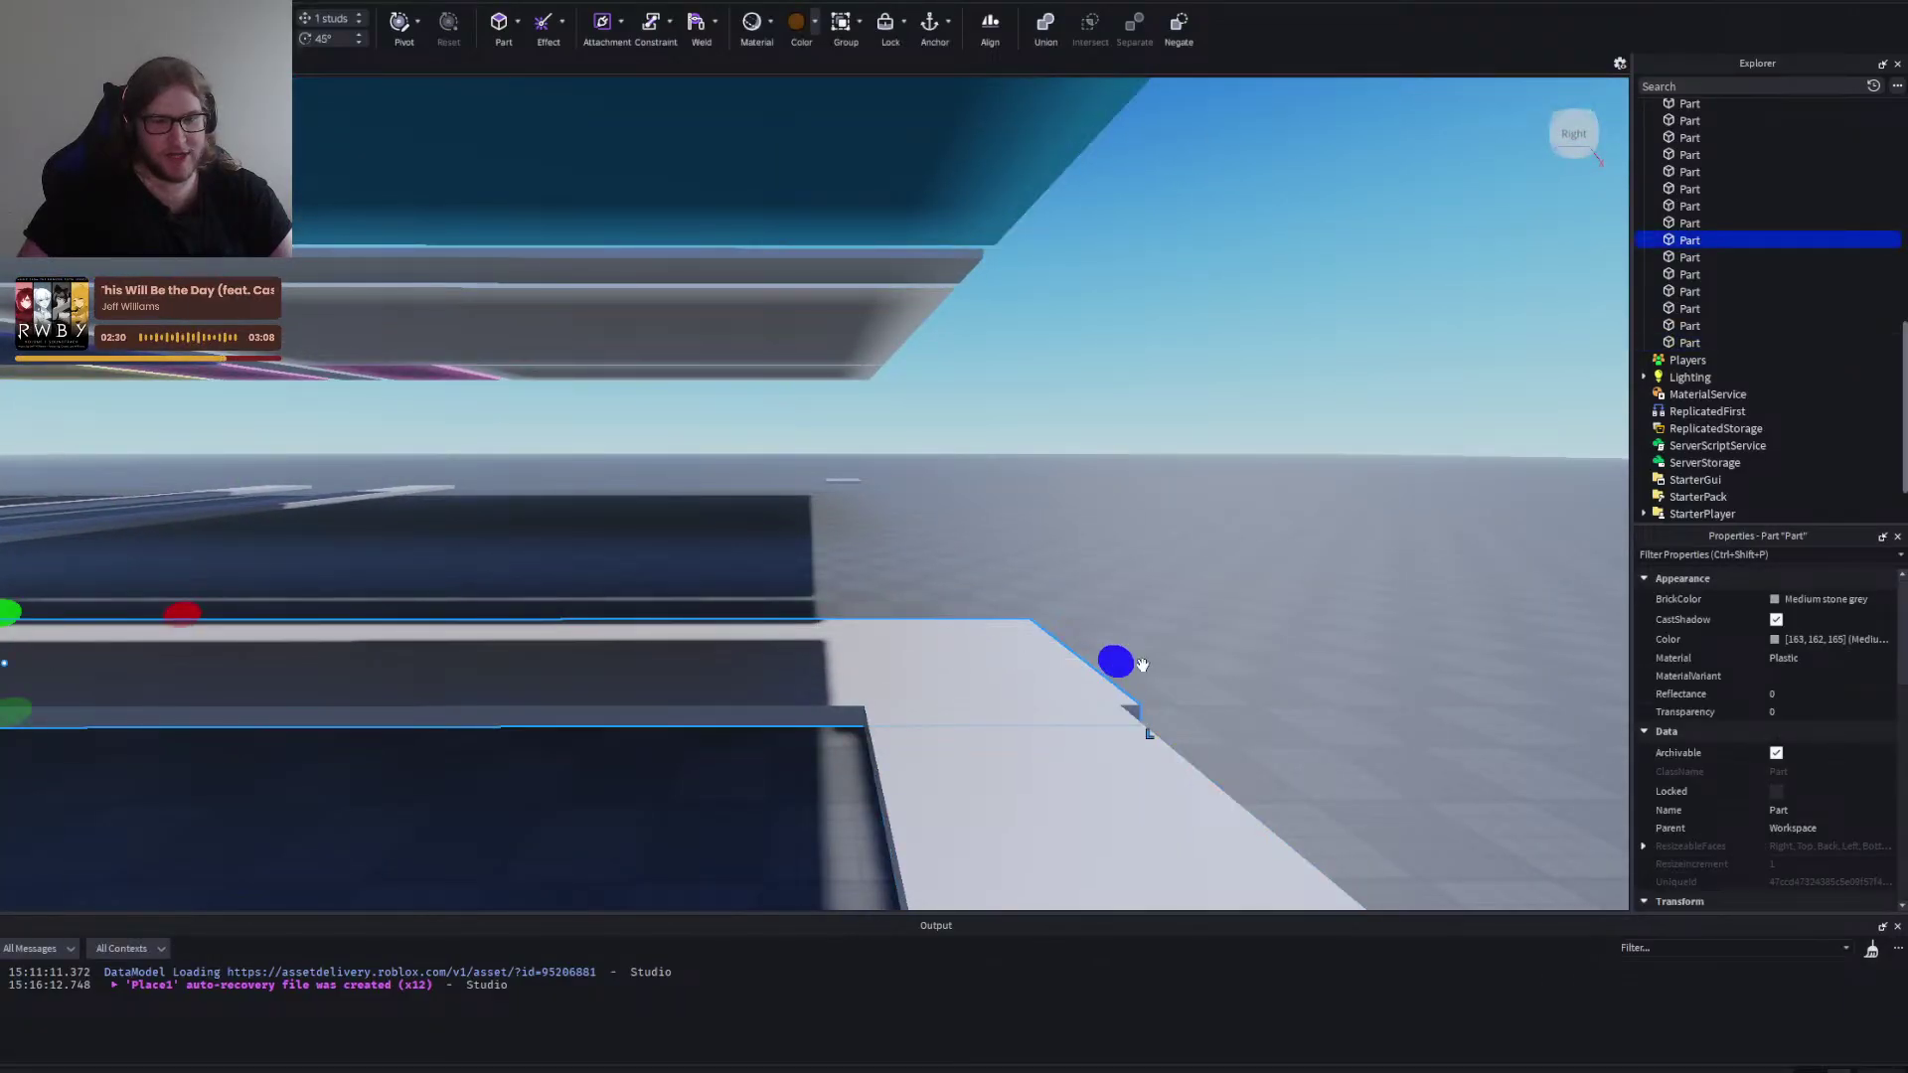
drag(1142, 663, 901, 660)
click(1023, 664)
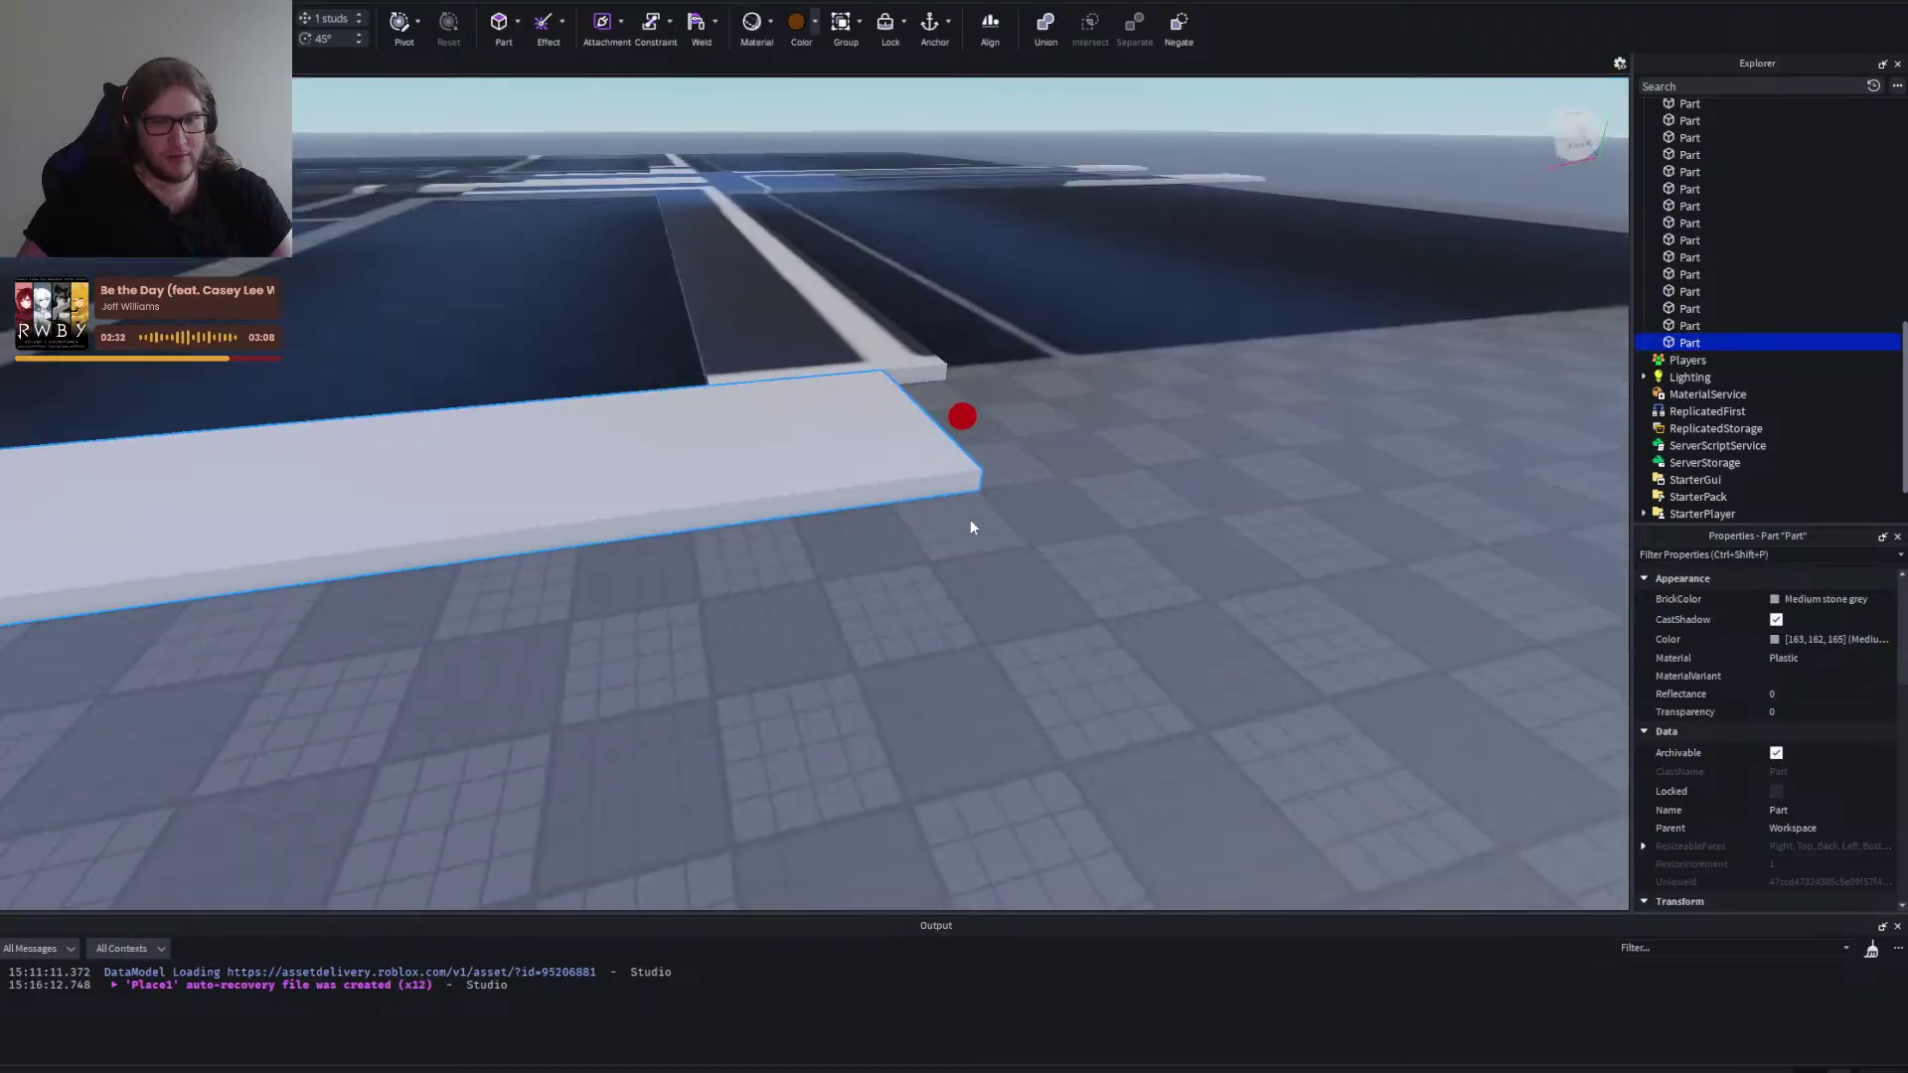
drag(960, 412, 1023, 406)
click(1161, 390)
Examine how the lower corridors line up with the coloured rooms, from beneath and above the raised layout.
key(s)
key(a)
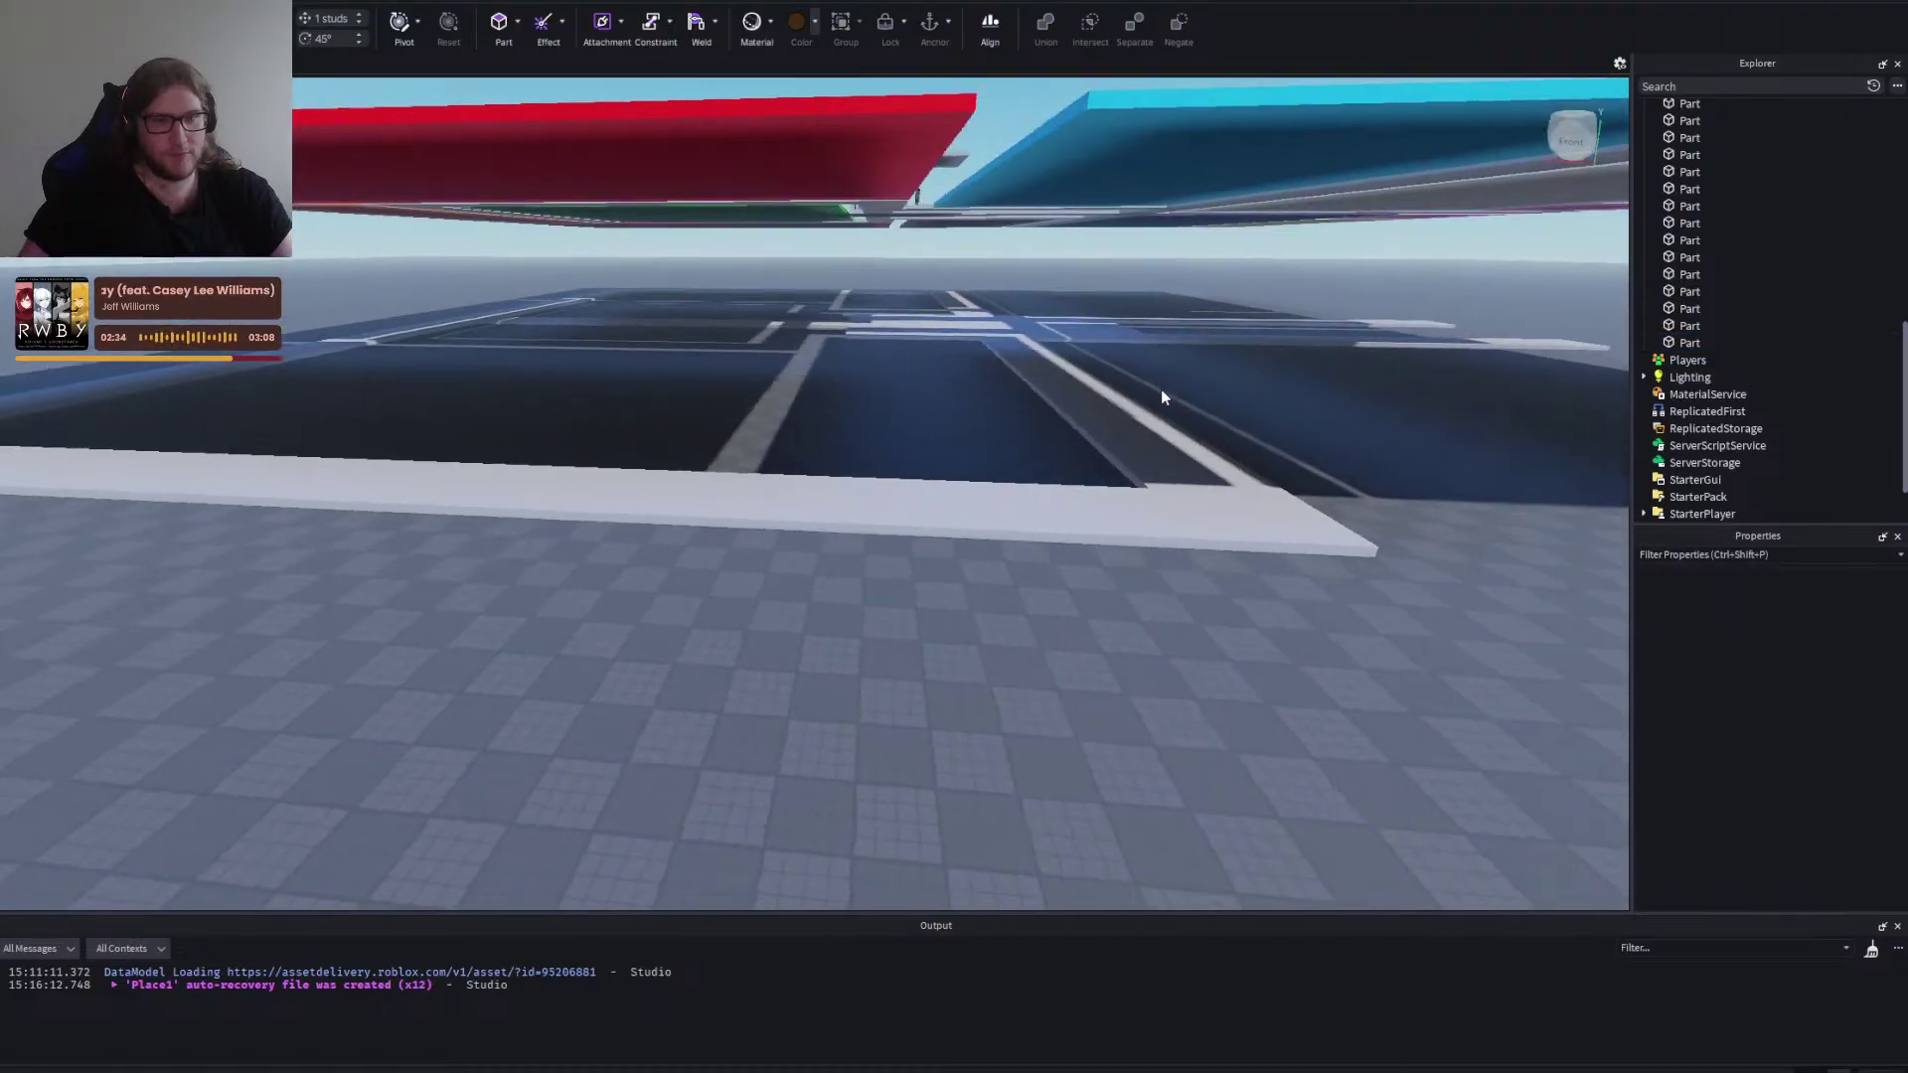
key(w)
key(d)
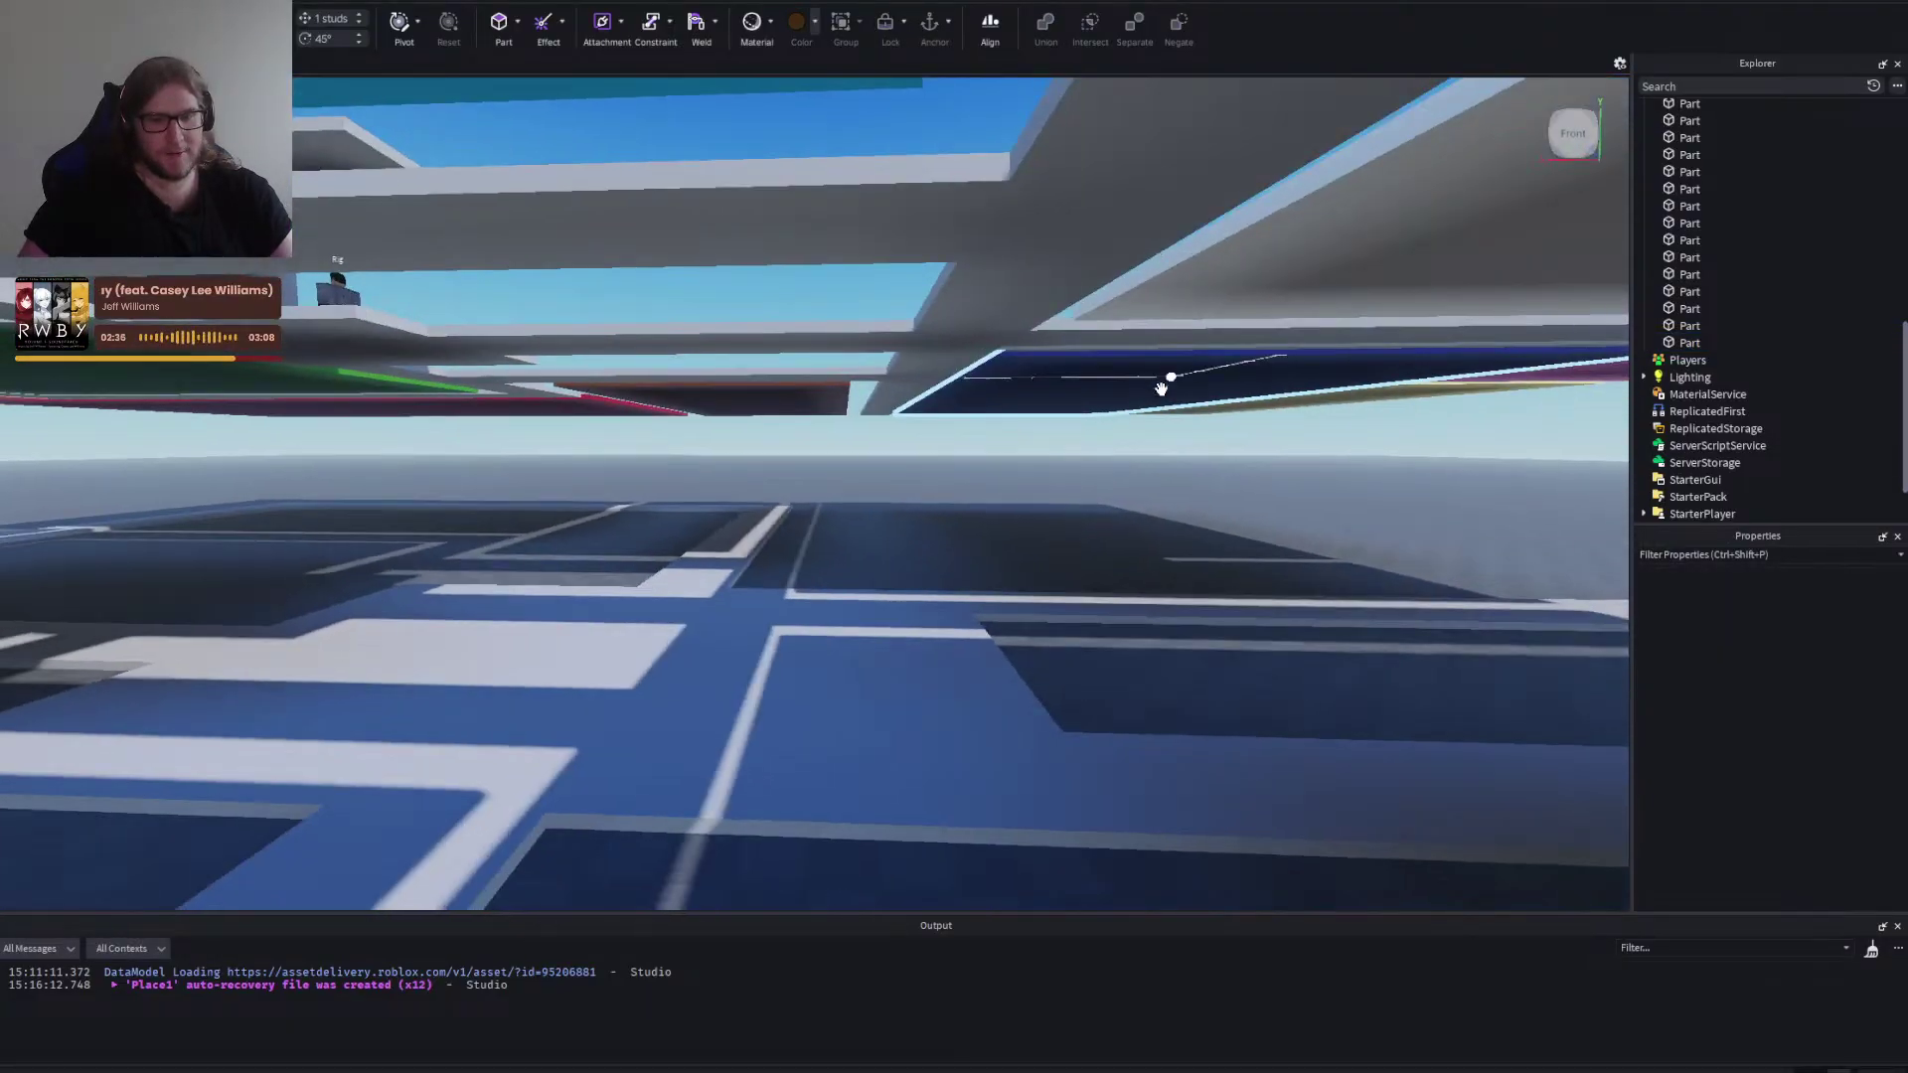
key(w)
key(s)
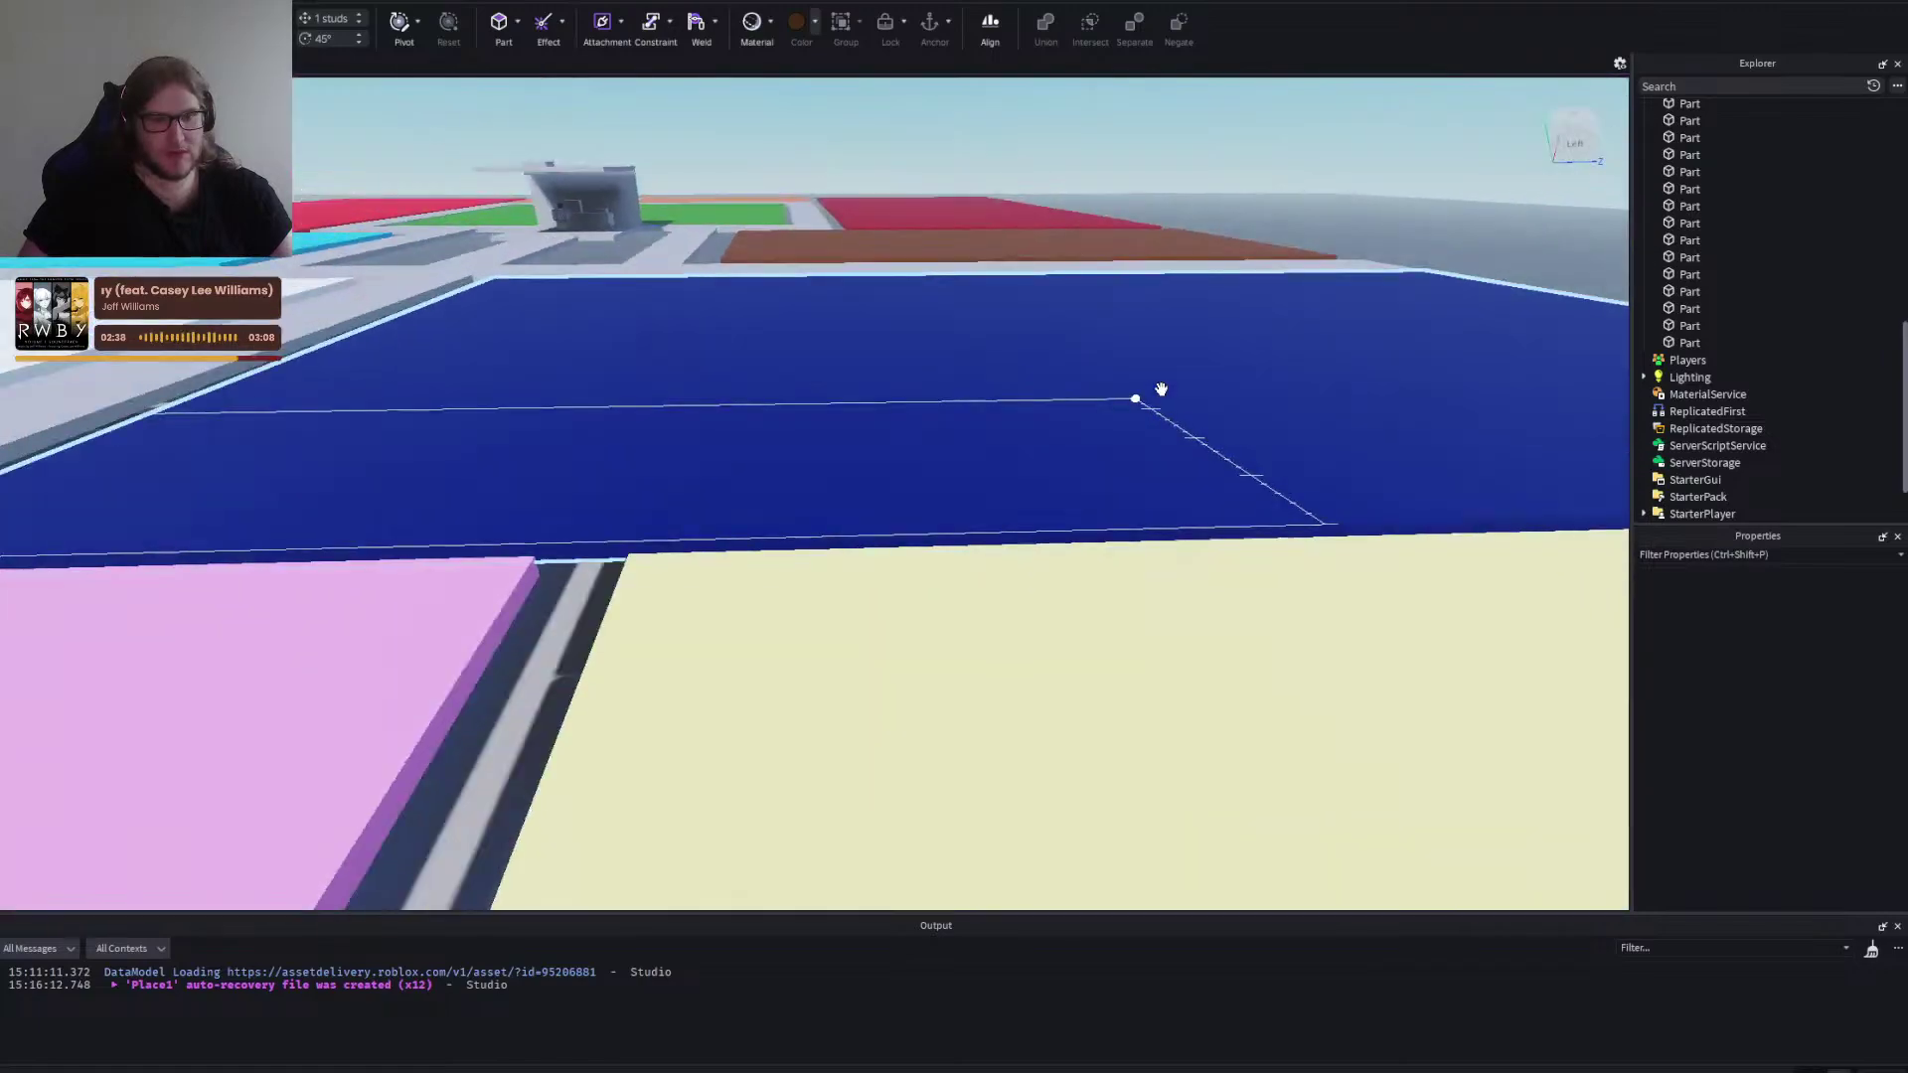
key(a)
key(w)
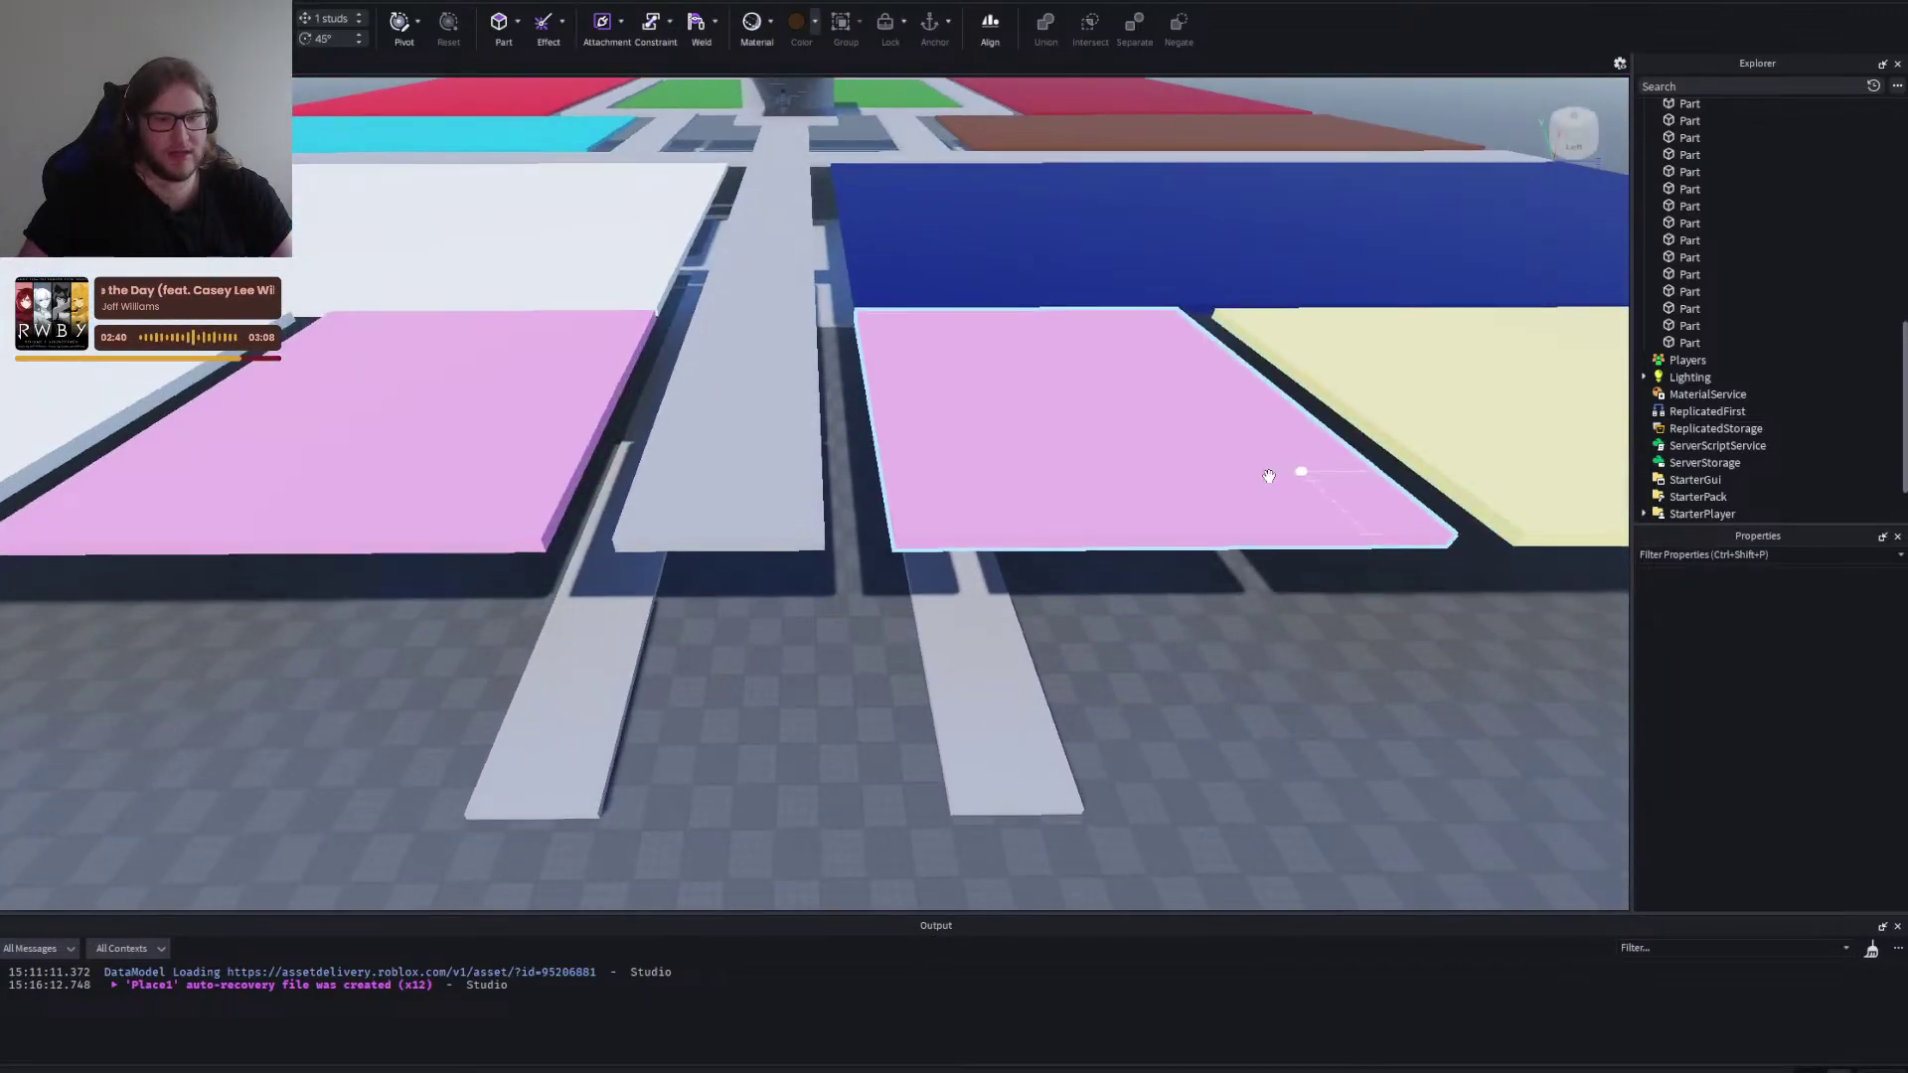
key(a)
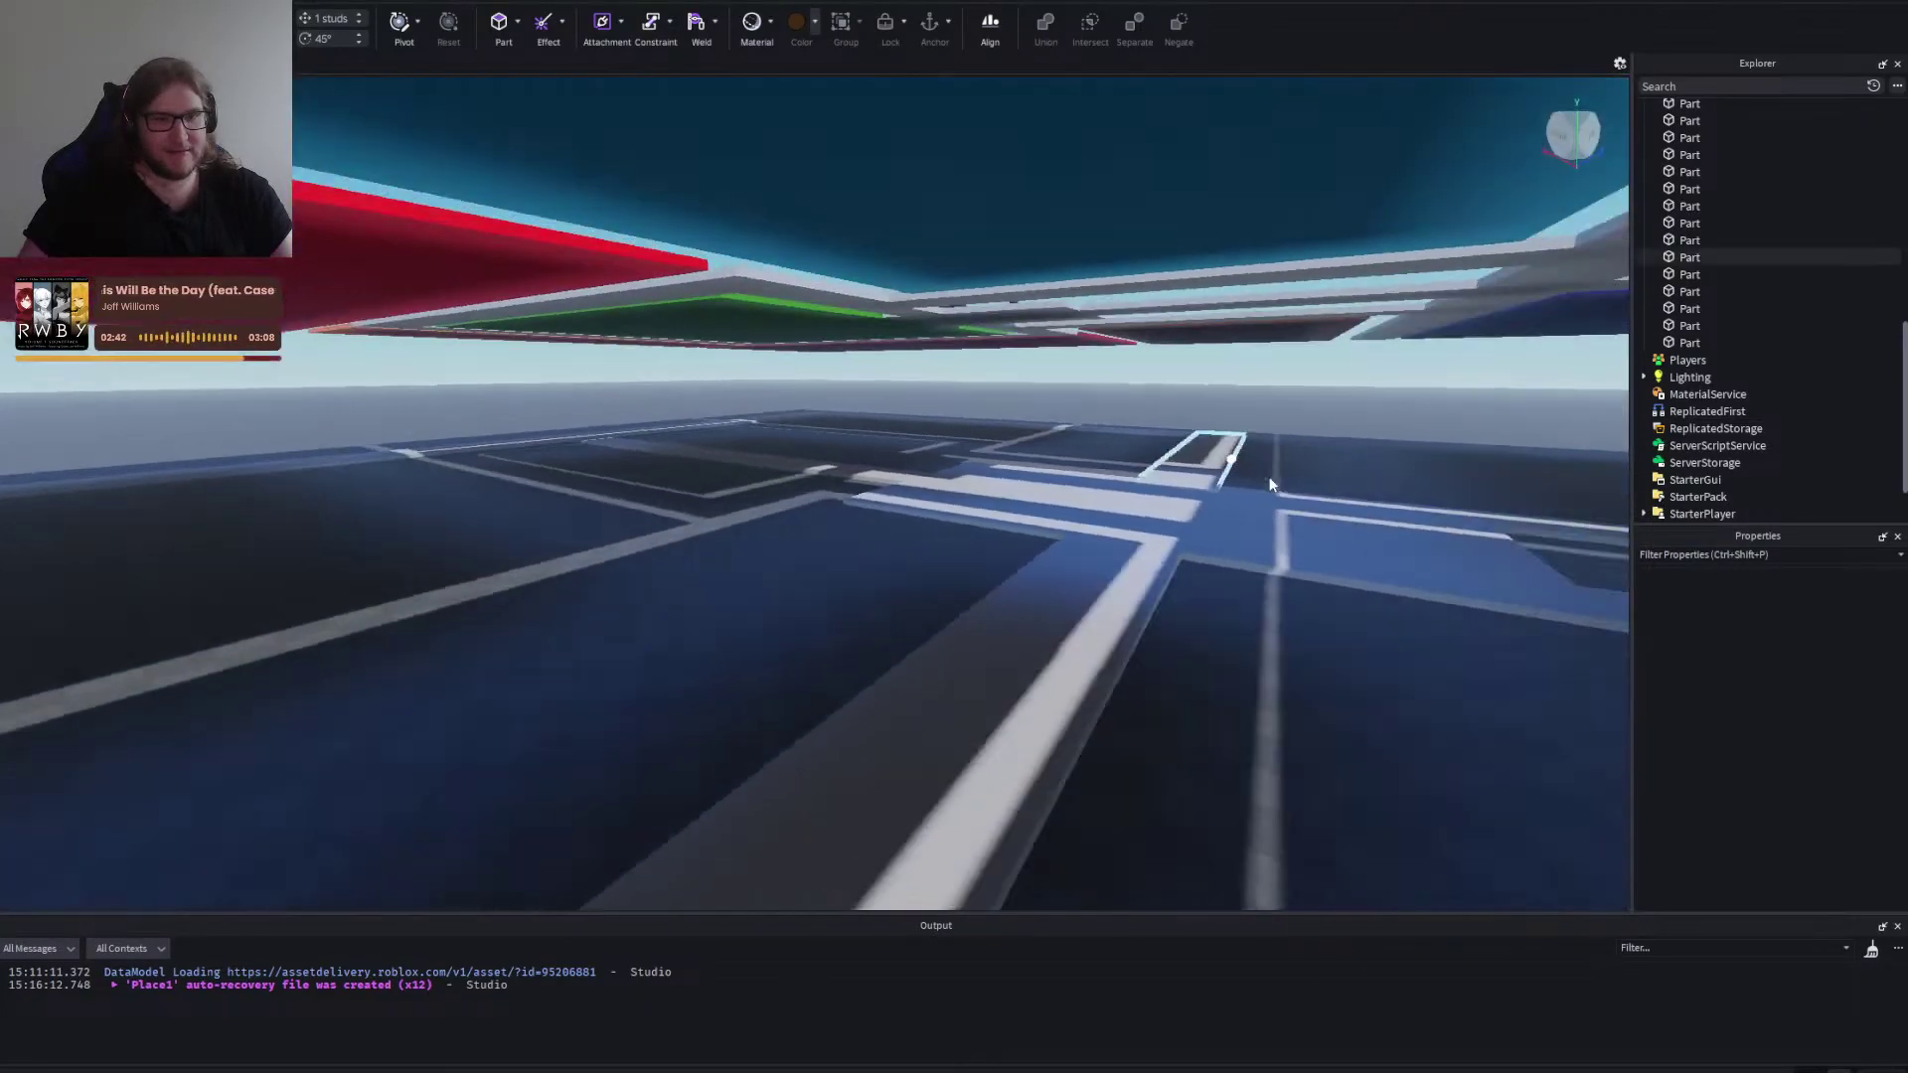
key(e)
key(q)
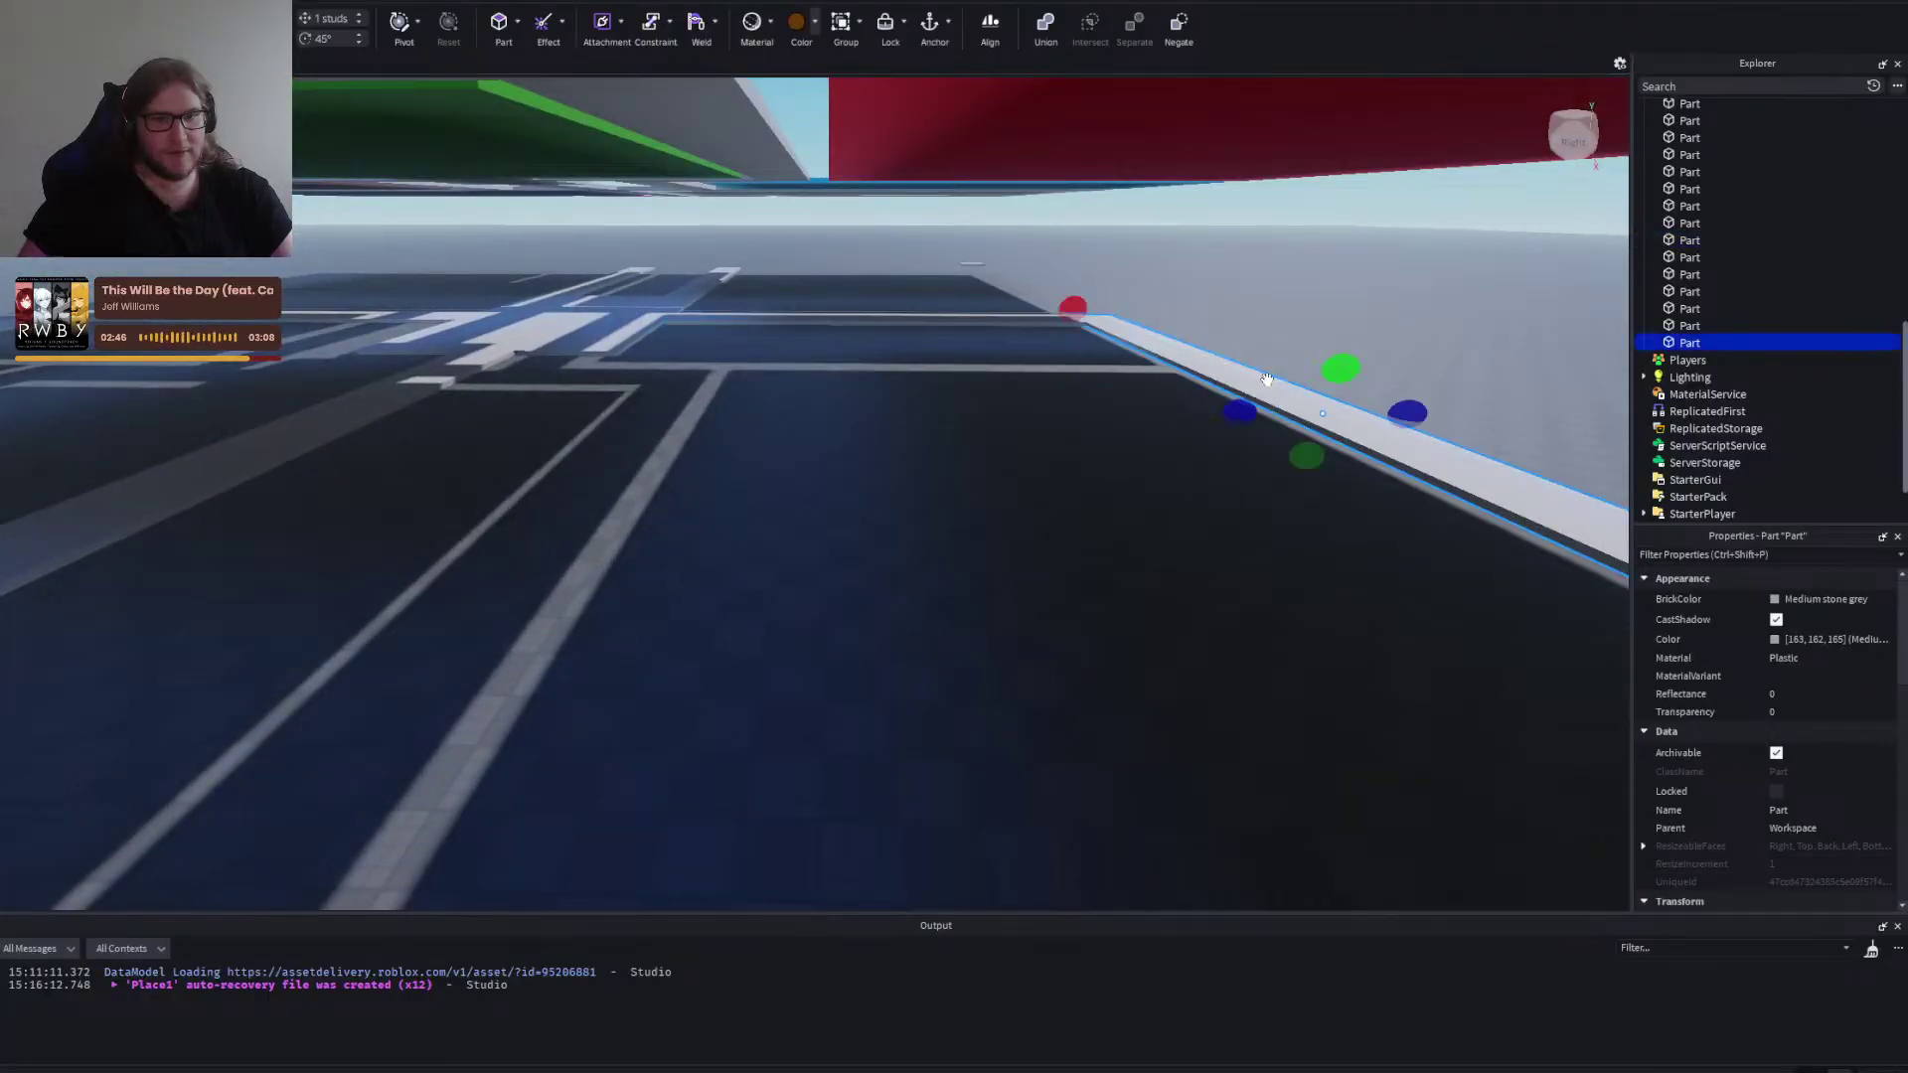
Duplicate the outer side corridor under the red room, move the copy about 77 studs inwards and shift it back about 8 studs.
key(d)
key(ctrl+2)
drag(935, 411, 469, 403)
key(a)
key(d)
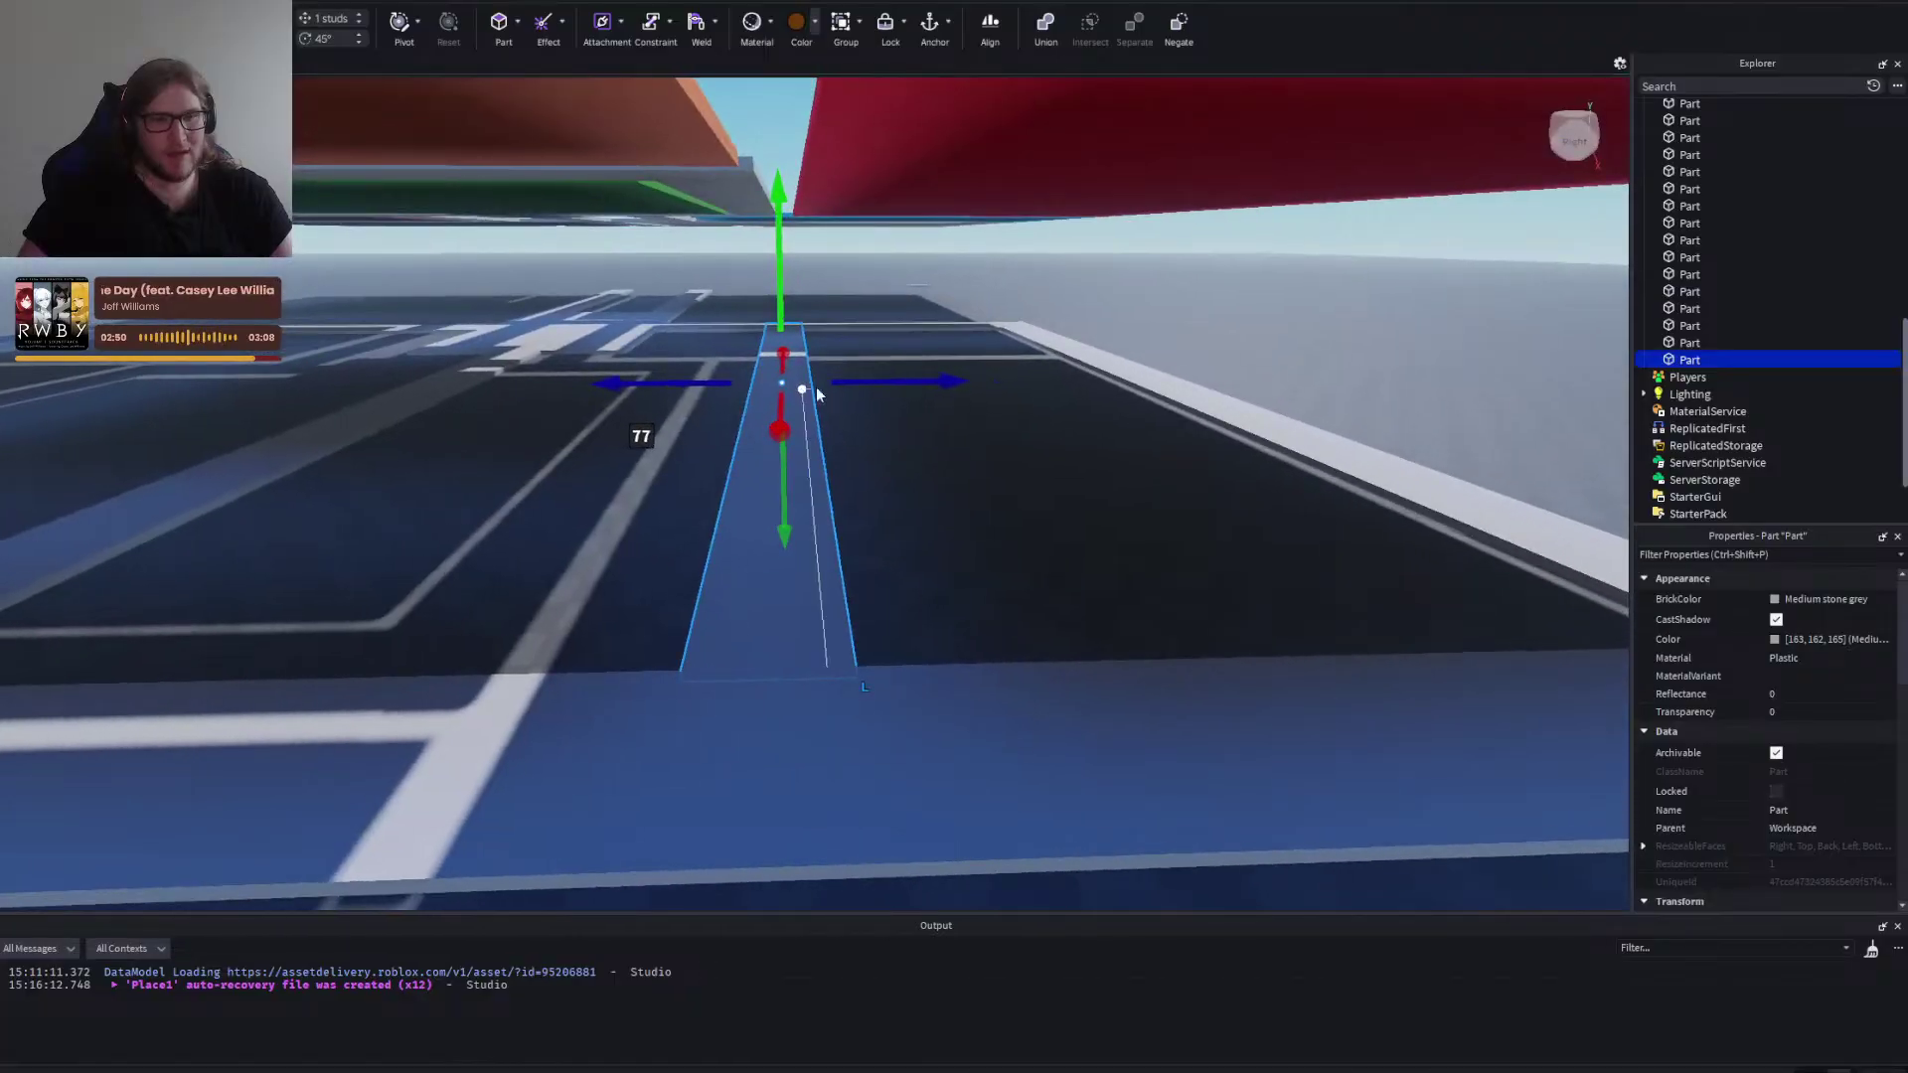
drag(886, 376, 926, 376)
key(w)
key(d)
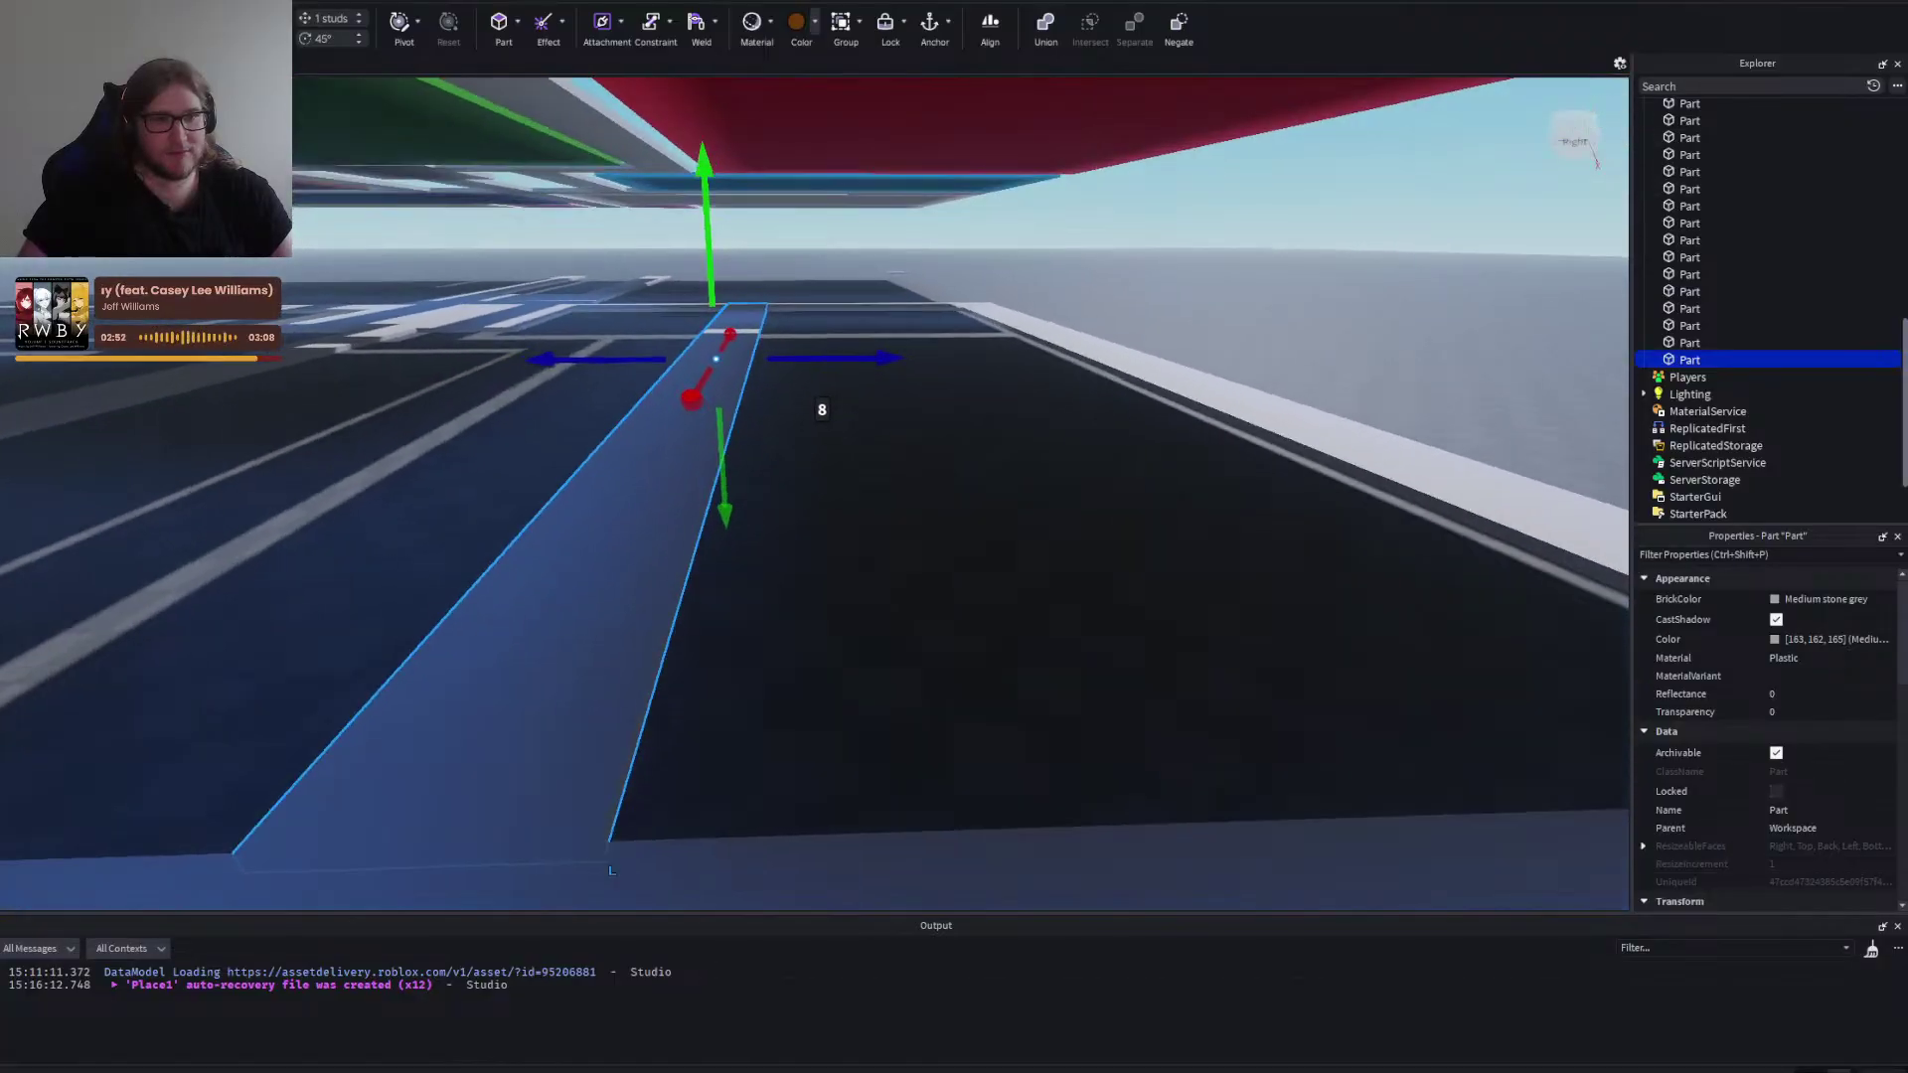
Resize the copied side corridor so that its ends fit flush between the crossing corridors.
key(ctrl+3)
key(a)
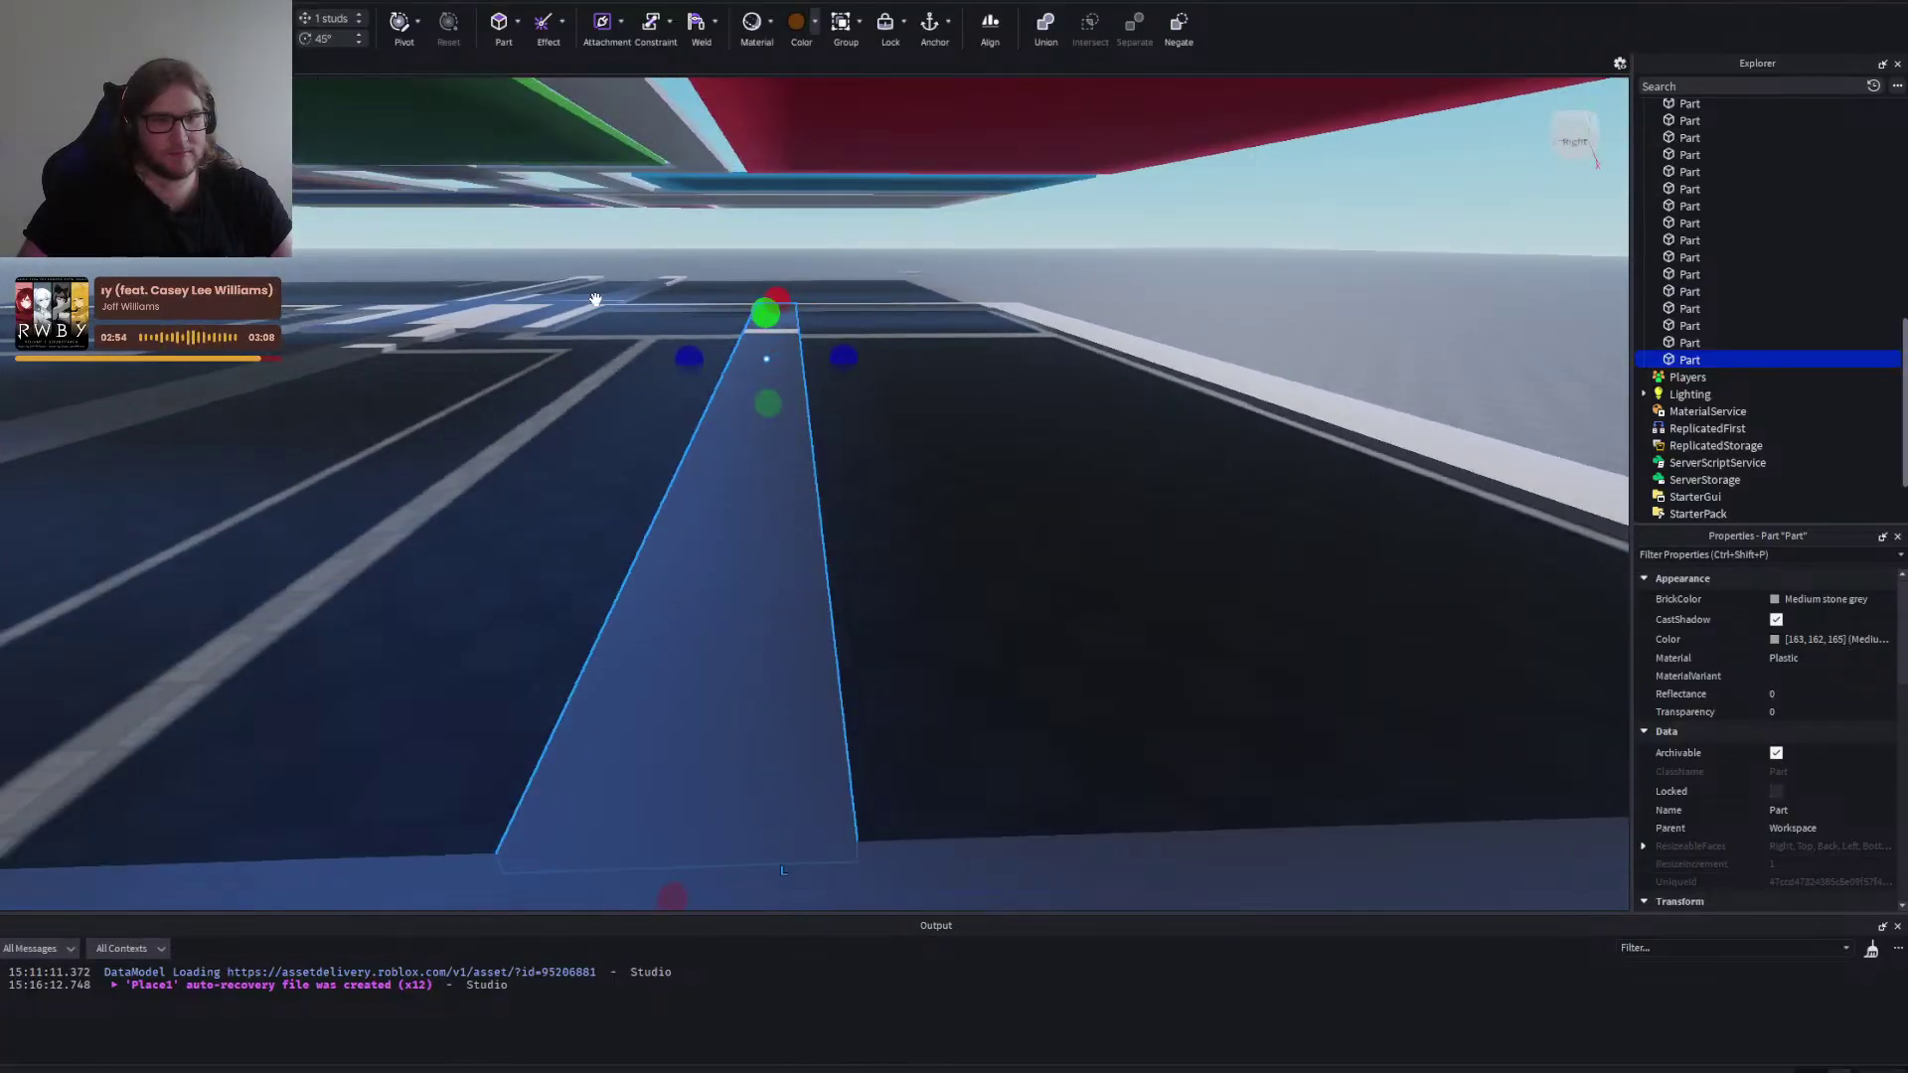
key(s)
drag(949, 725, 926, 713)
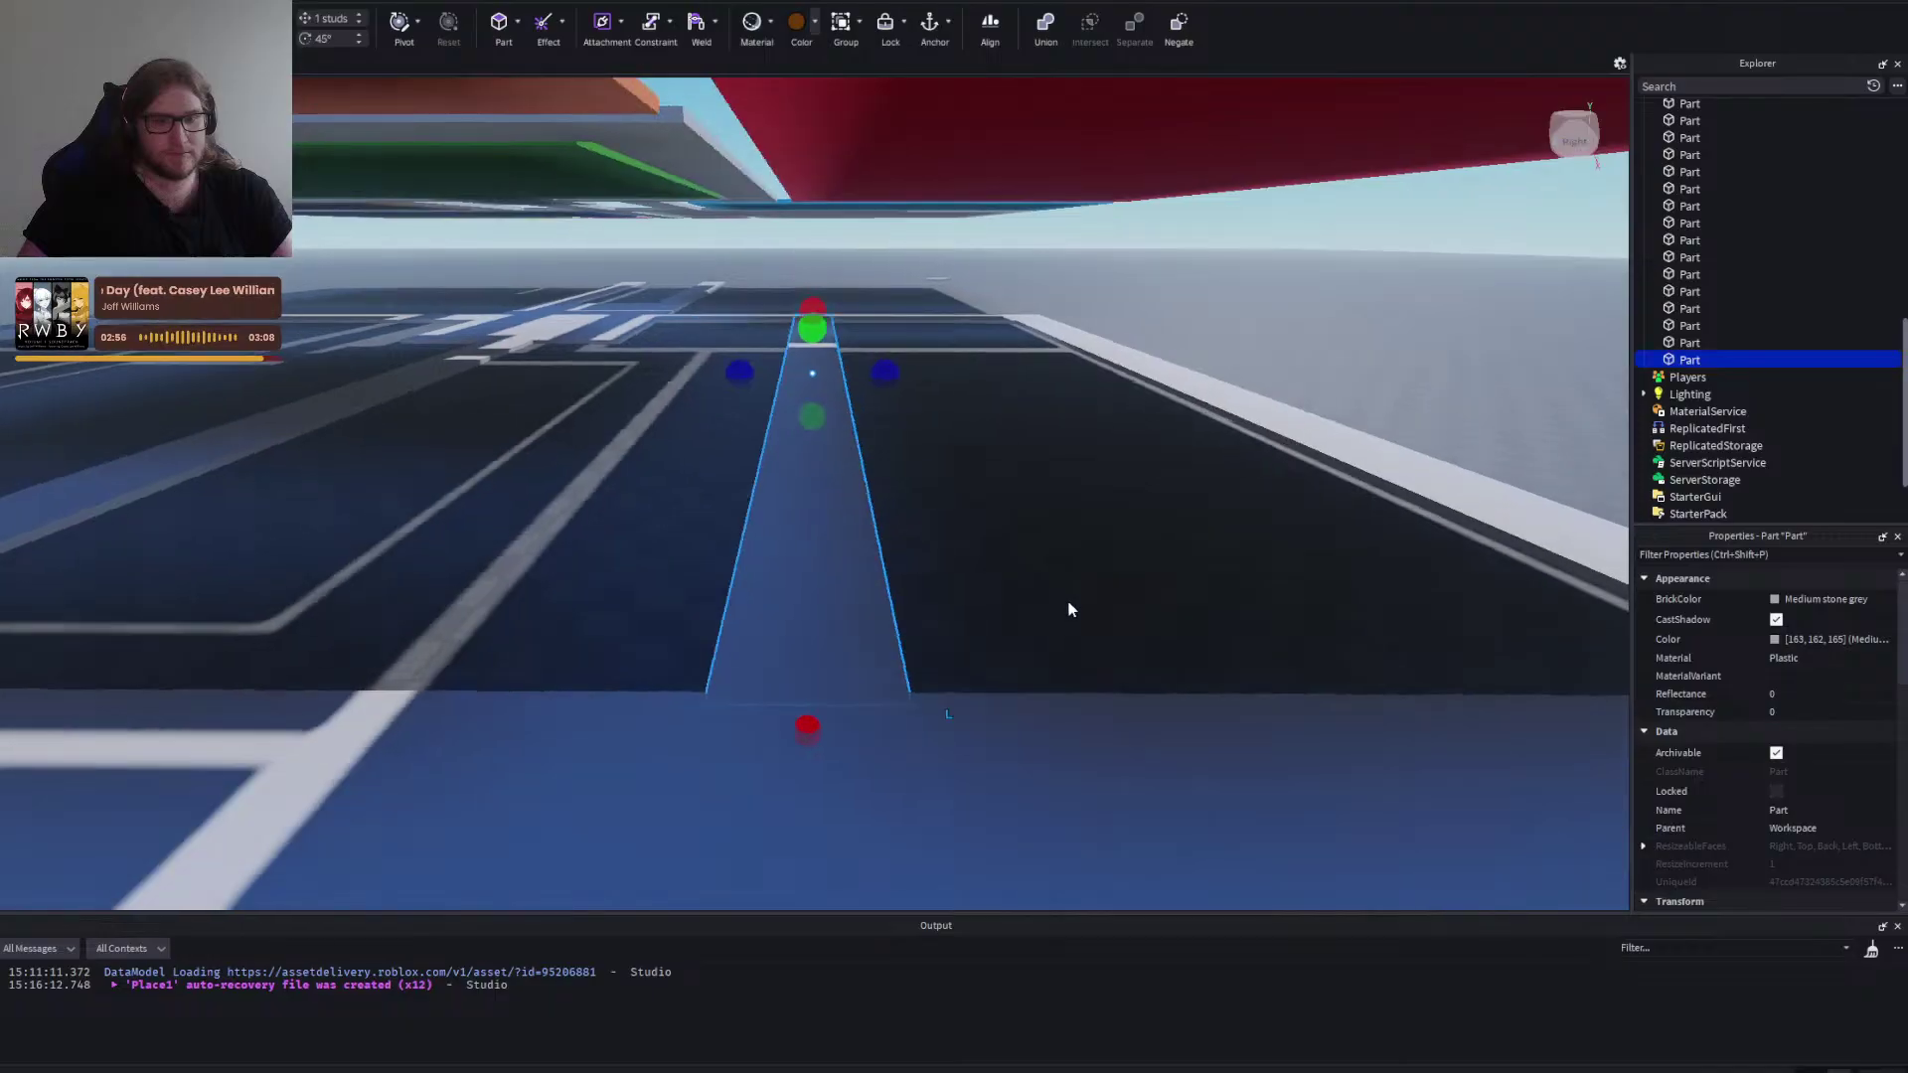
key(d)
drag(1031, 475, 910, 480)
Duplicate the inner side corridor, move the copy about 178 studs towards the pink rooms and fit its inner end to the cross corridor.
key(ctrl+2)
key(d)
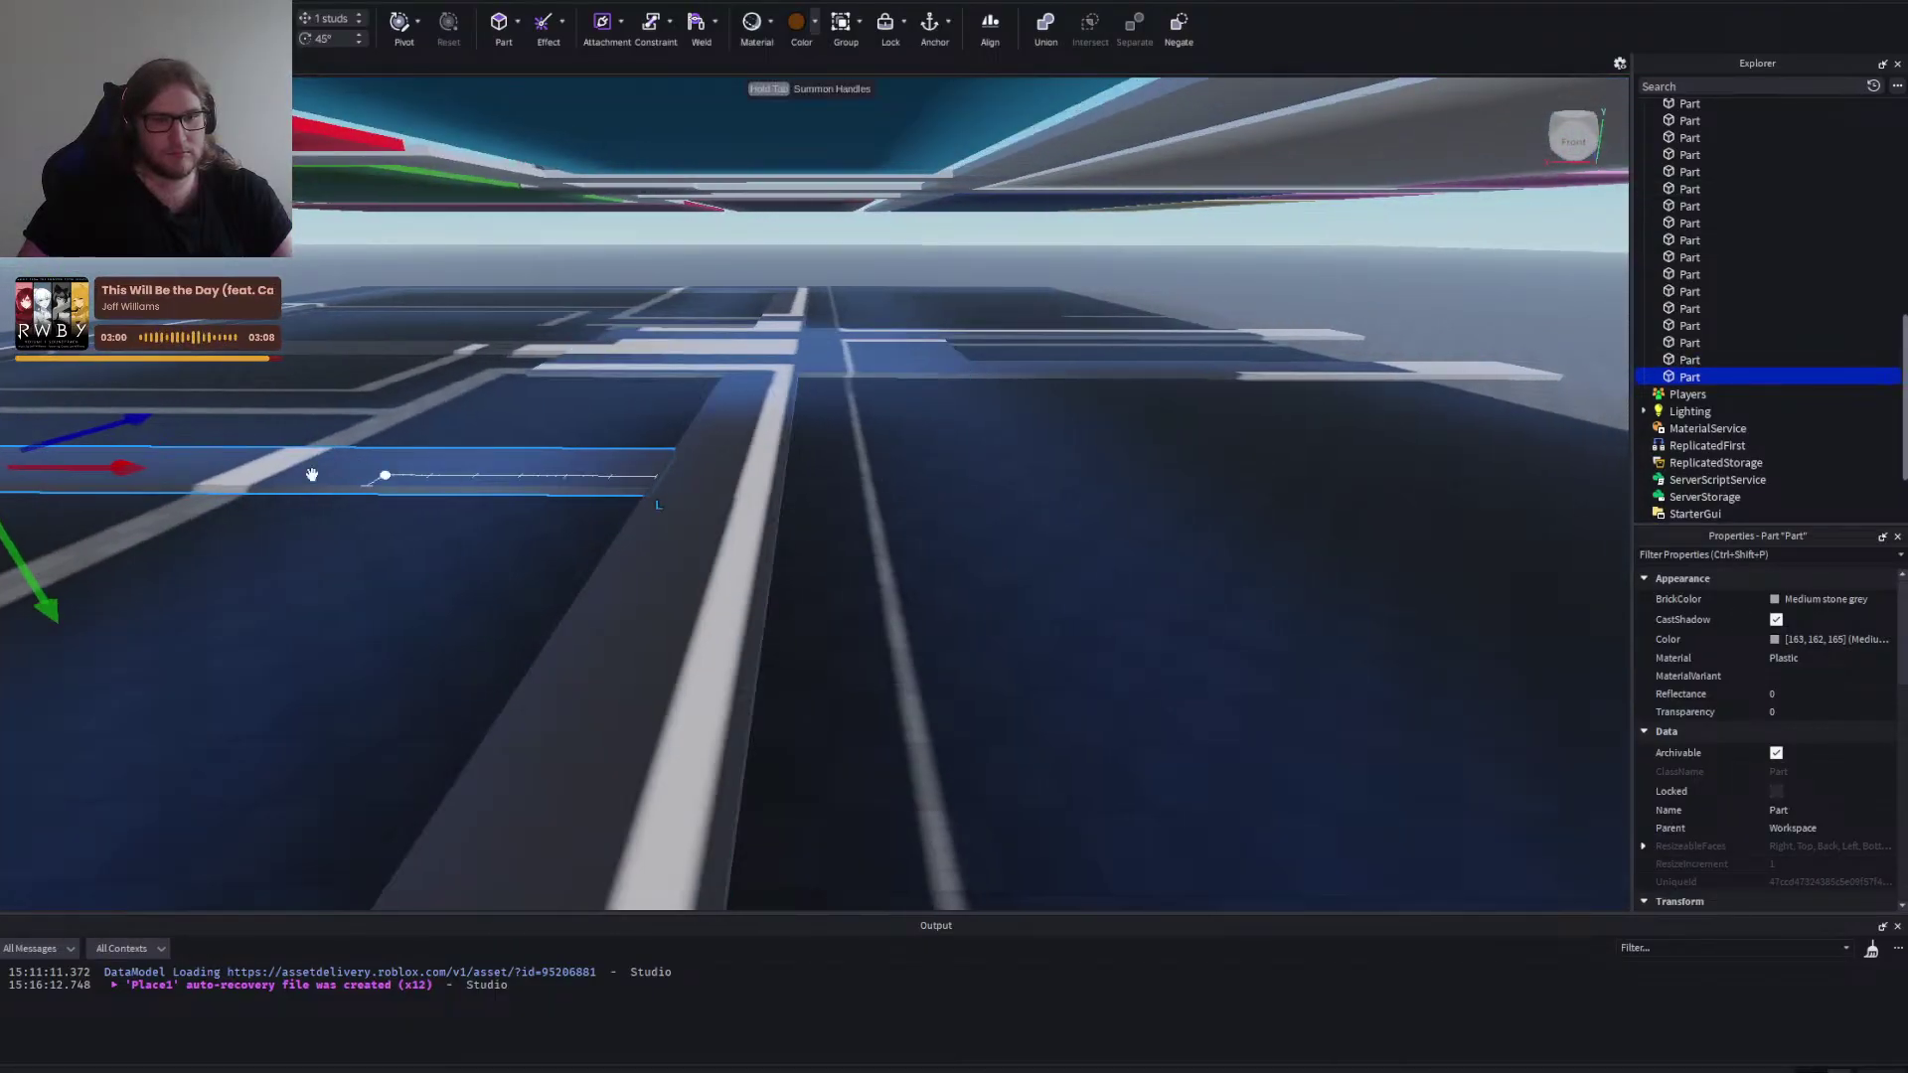
drag(314, 474, 1511, 478)
key(w)
key(d)
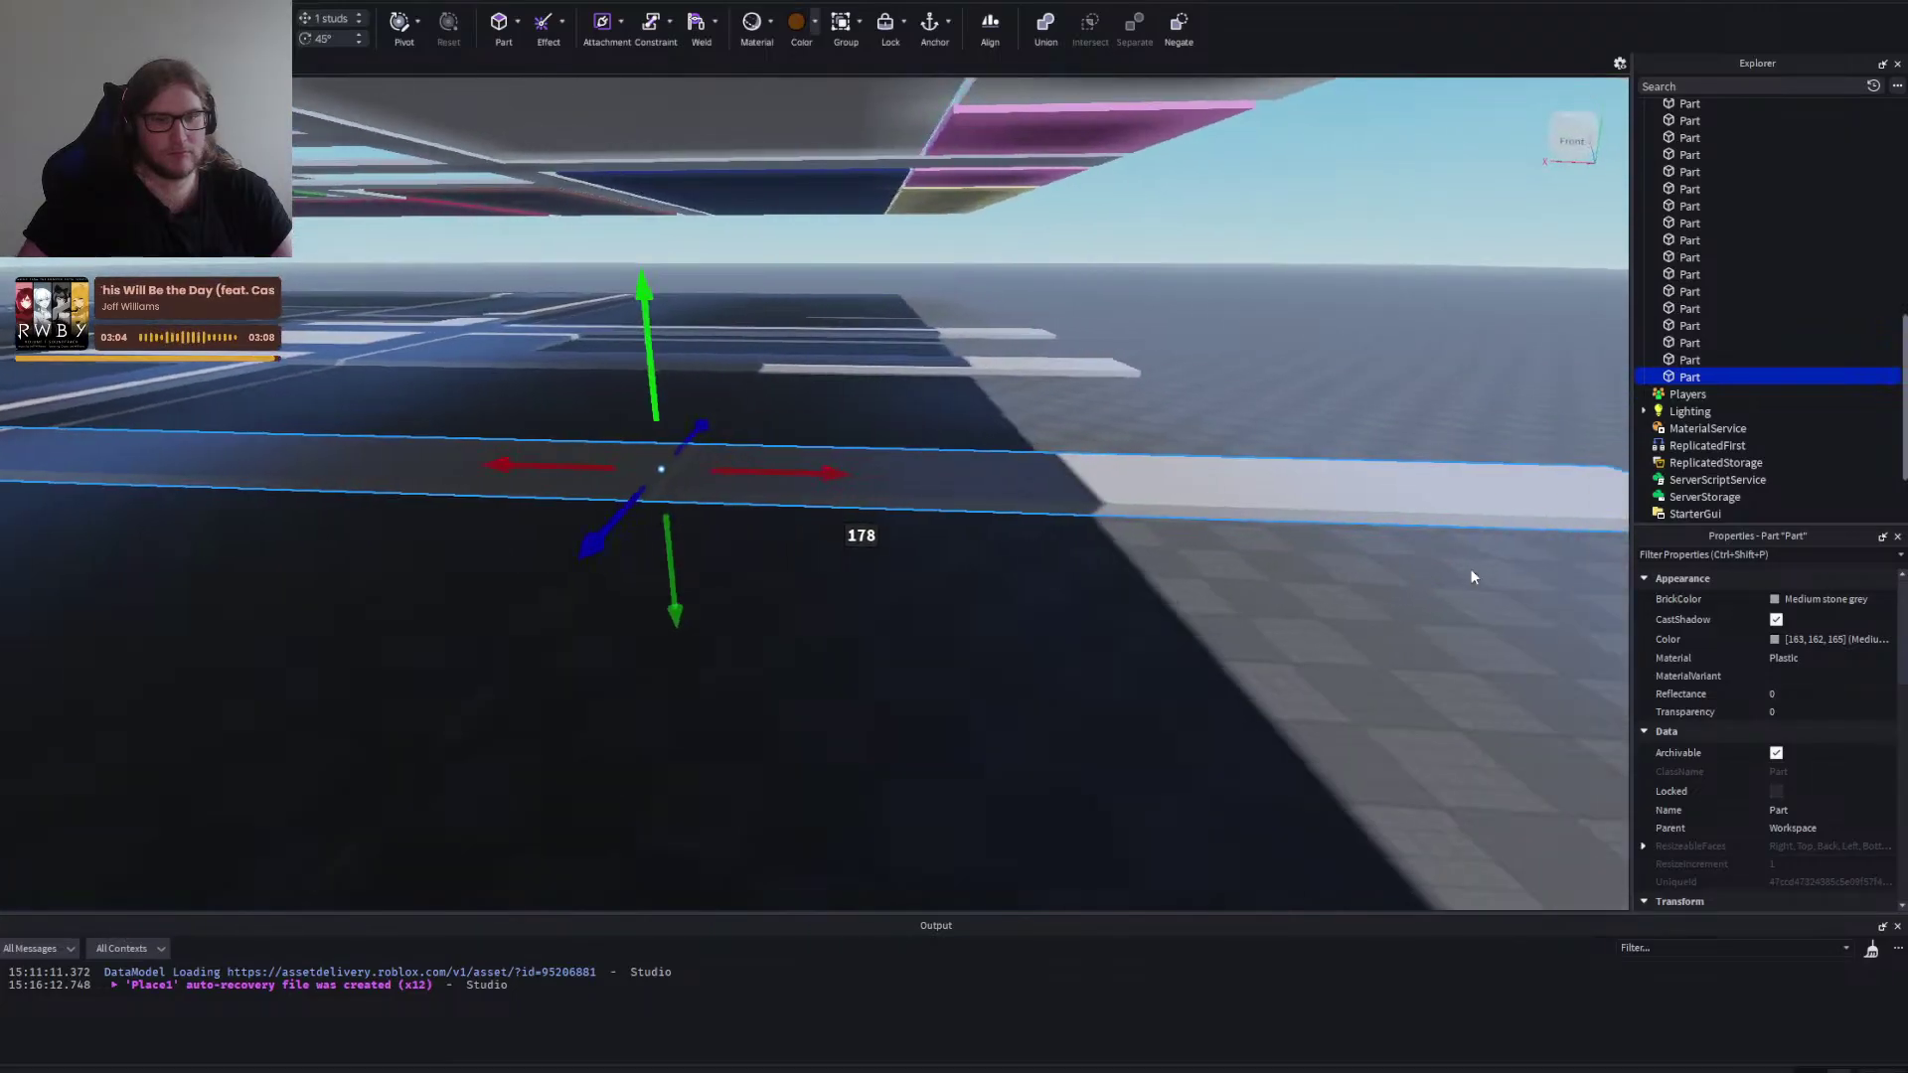
drag(1174, 490, 922, 491)
key(d)
key(w)
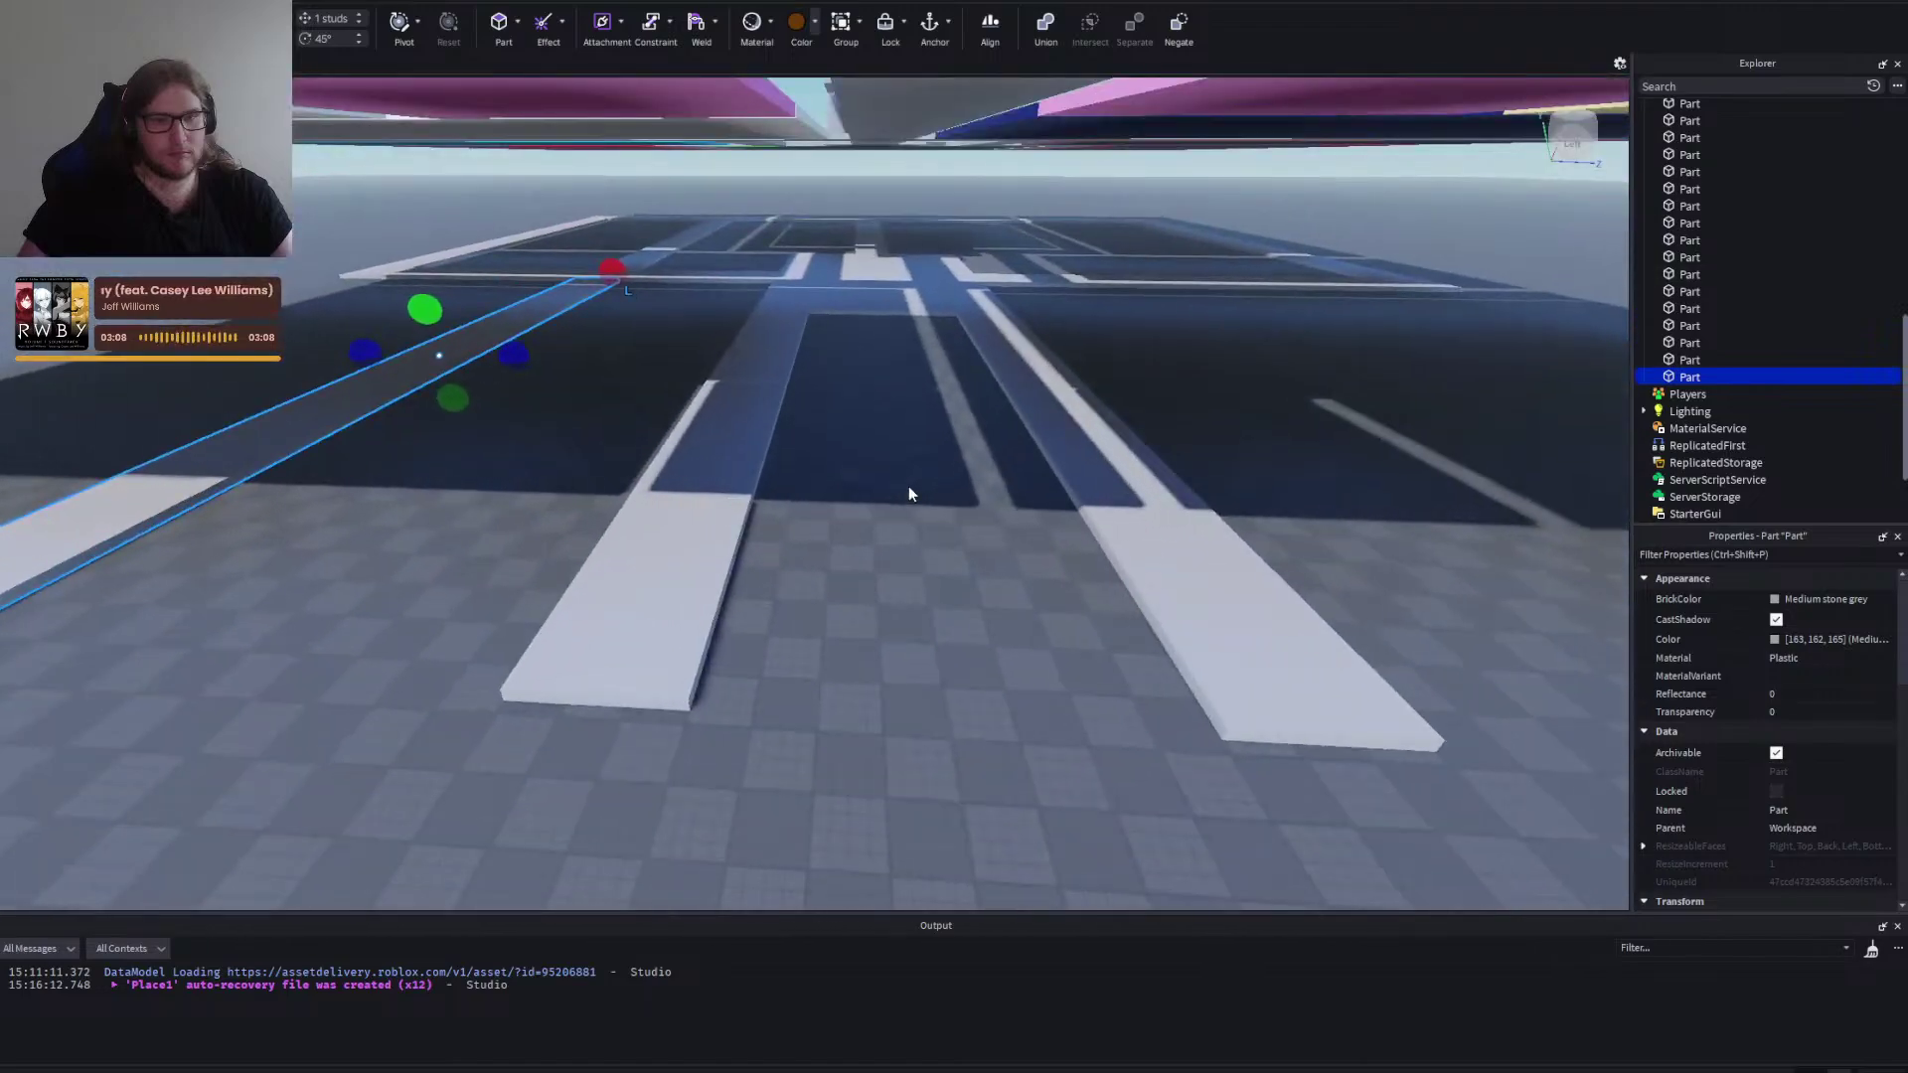
Duplicate both inner side corridors together and move the copies across to the yellow room's side of the map.
click(908, 485)
key(a)
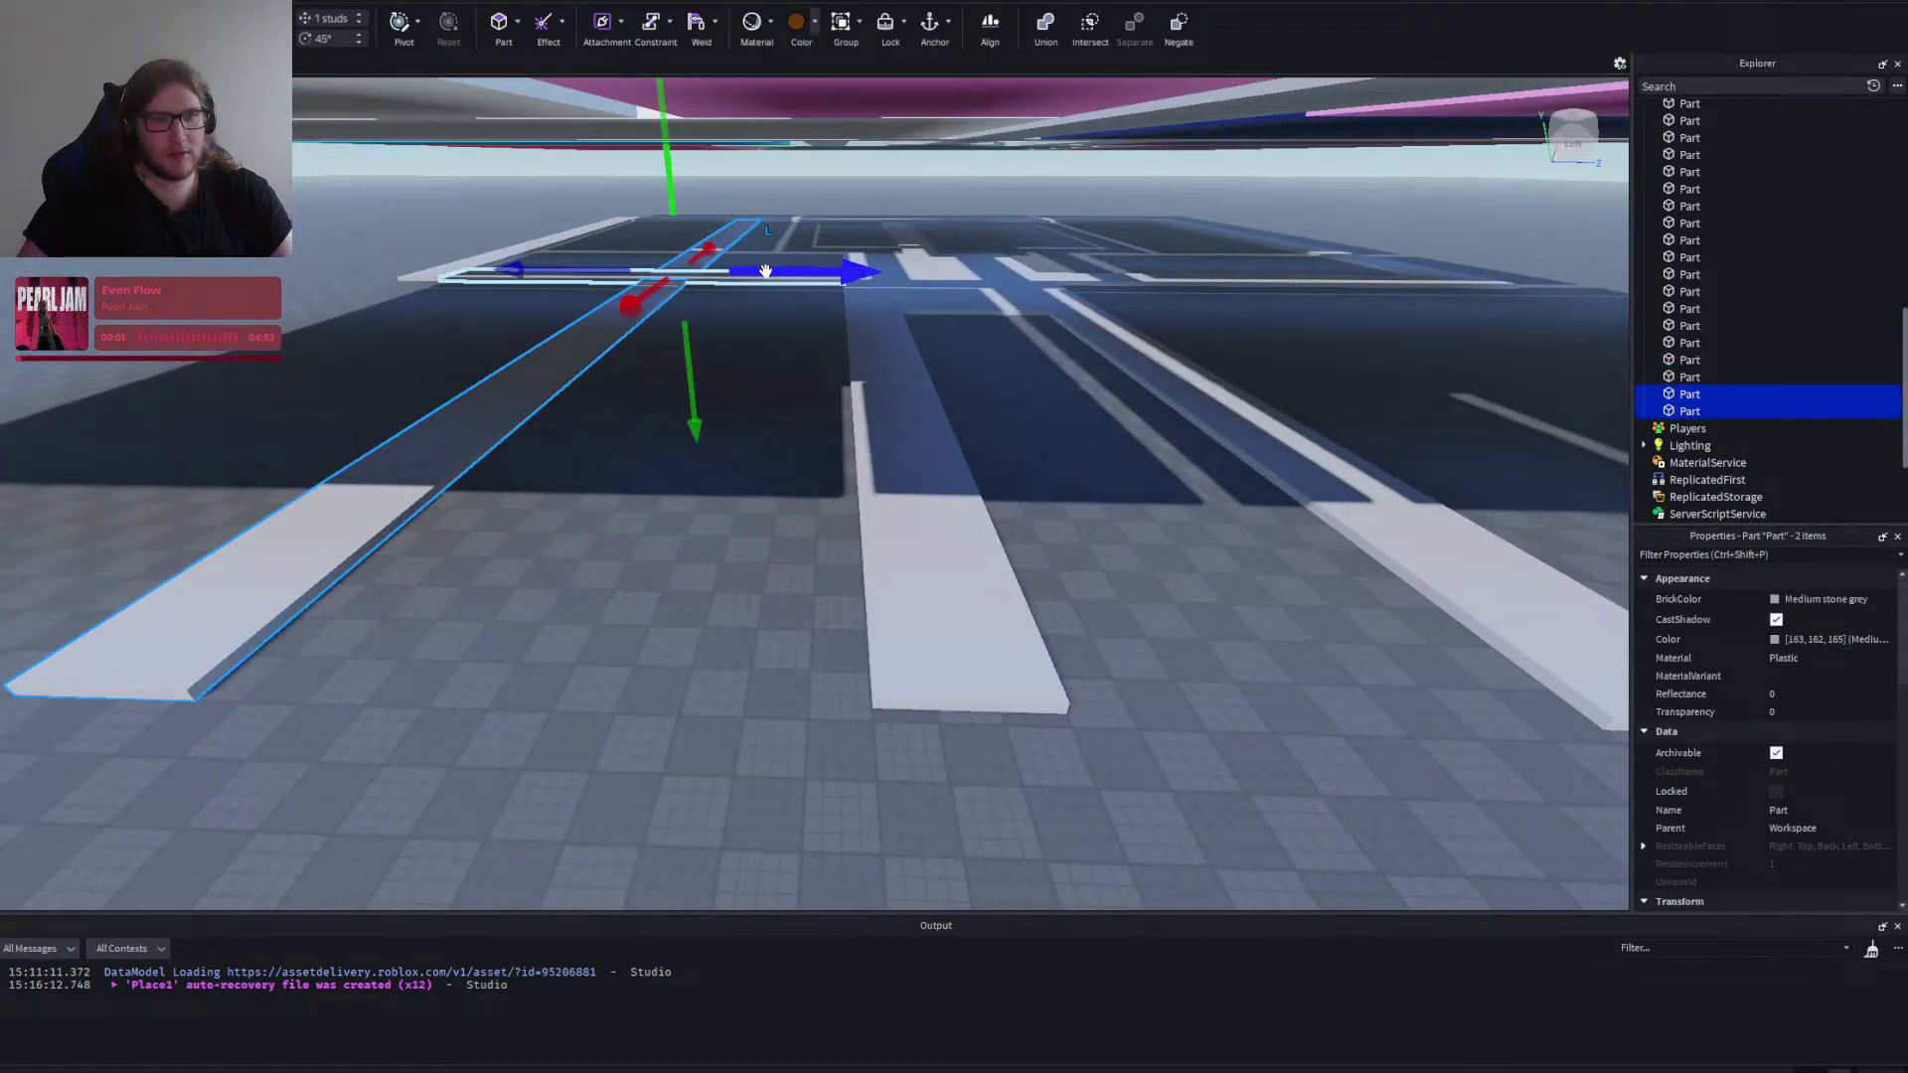
drag(766, 272, 888, 275)
click(928, 380)
key(s)
key(a)
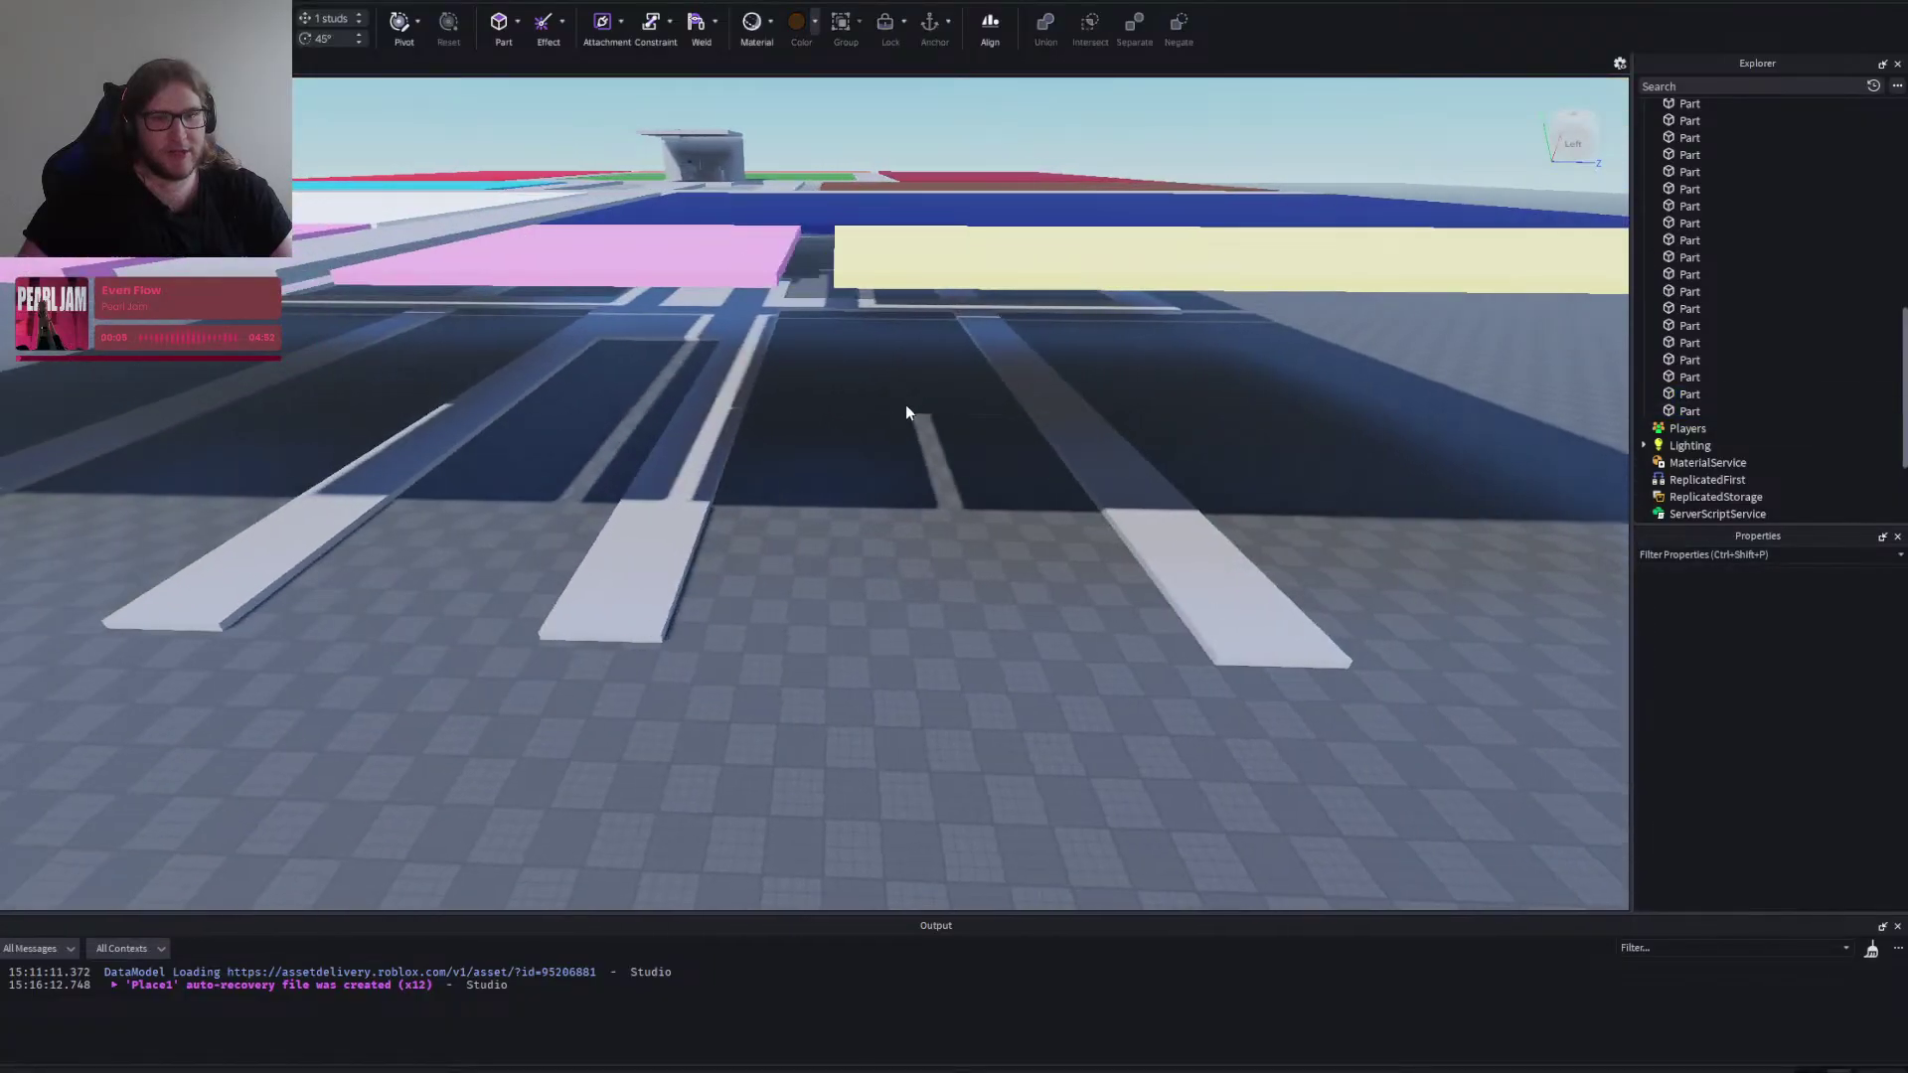
key(w)
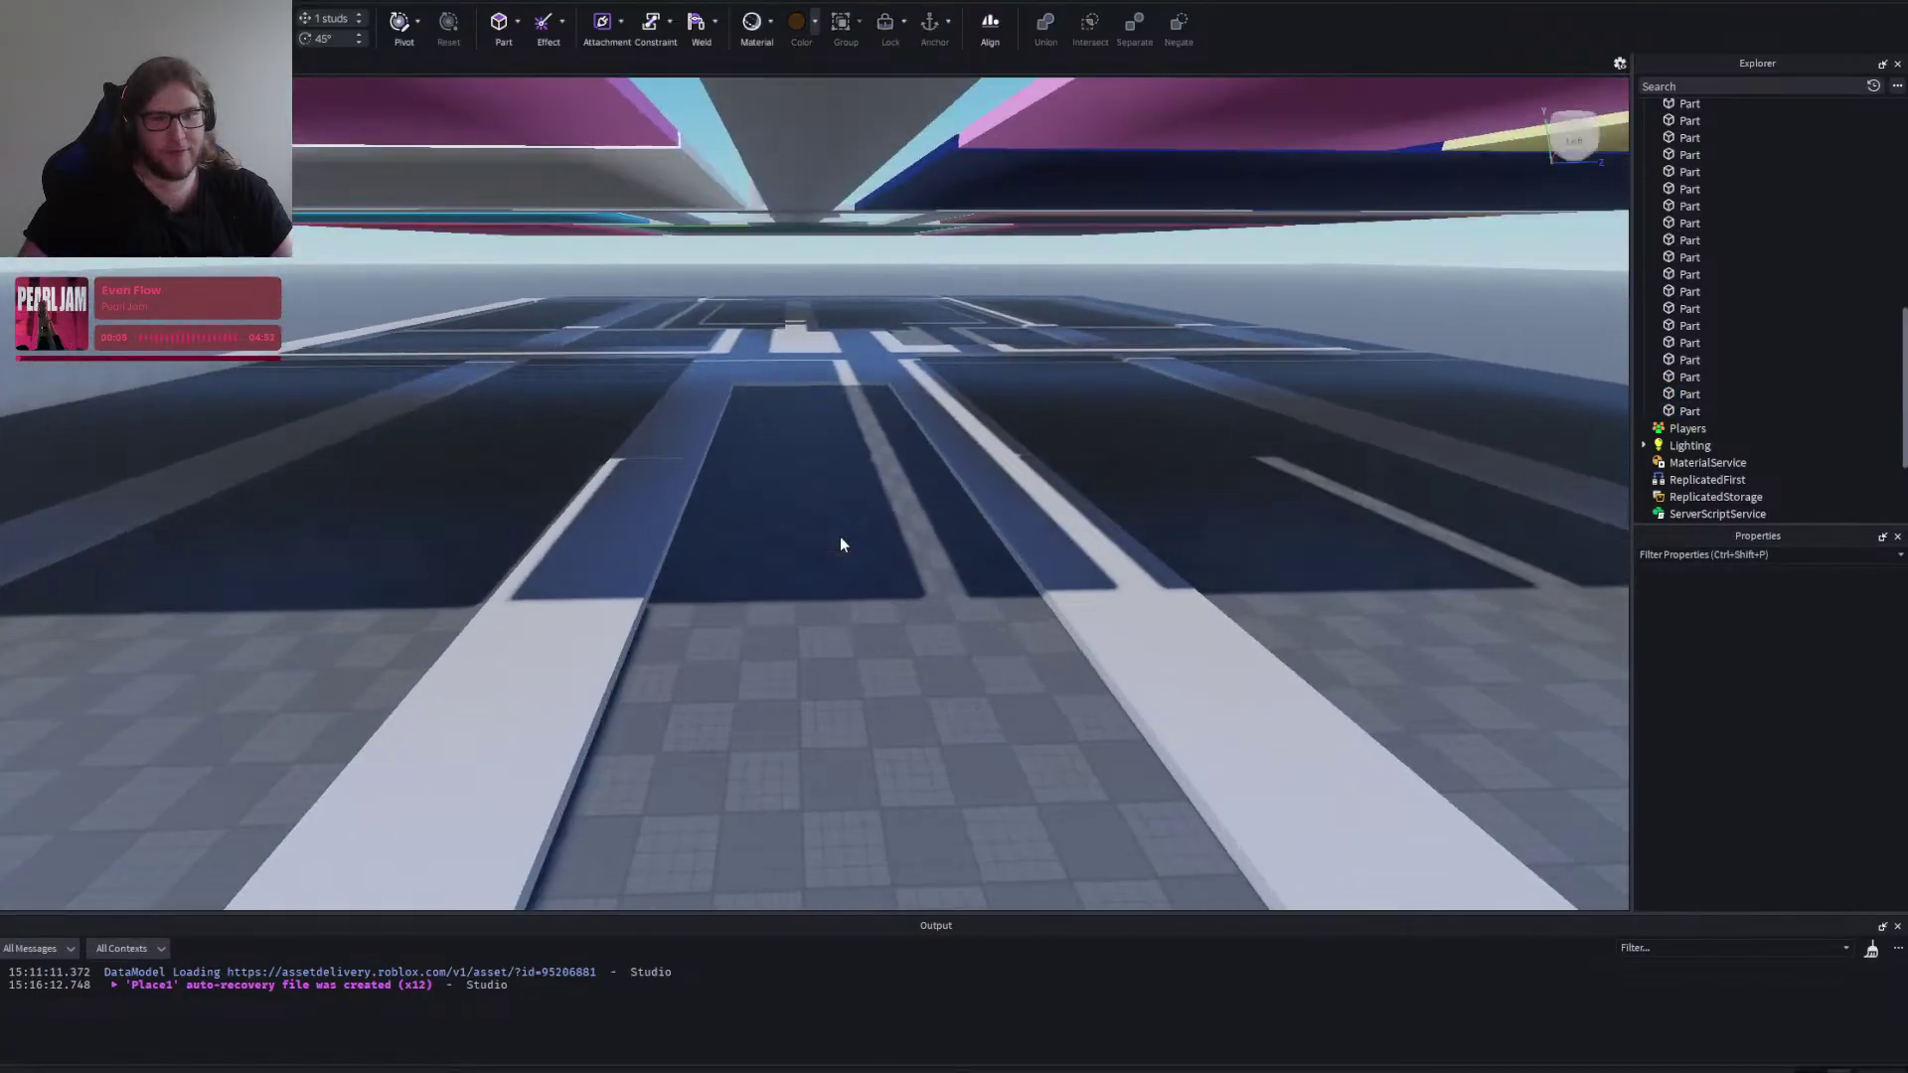
Duplicate the far crossing corridor and move the copy about 336 studs outwards to the ends of the corridors beyond the pink rooms.
click(707, 299)
drag(617, 326, 803, 840)
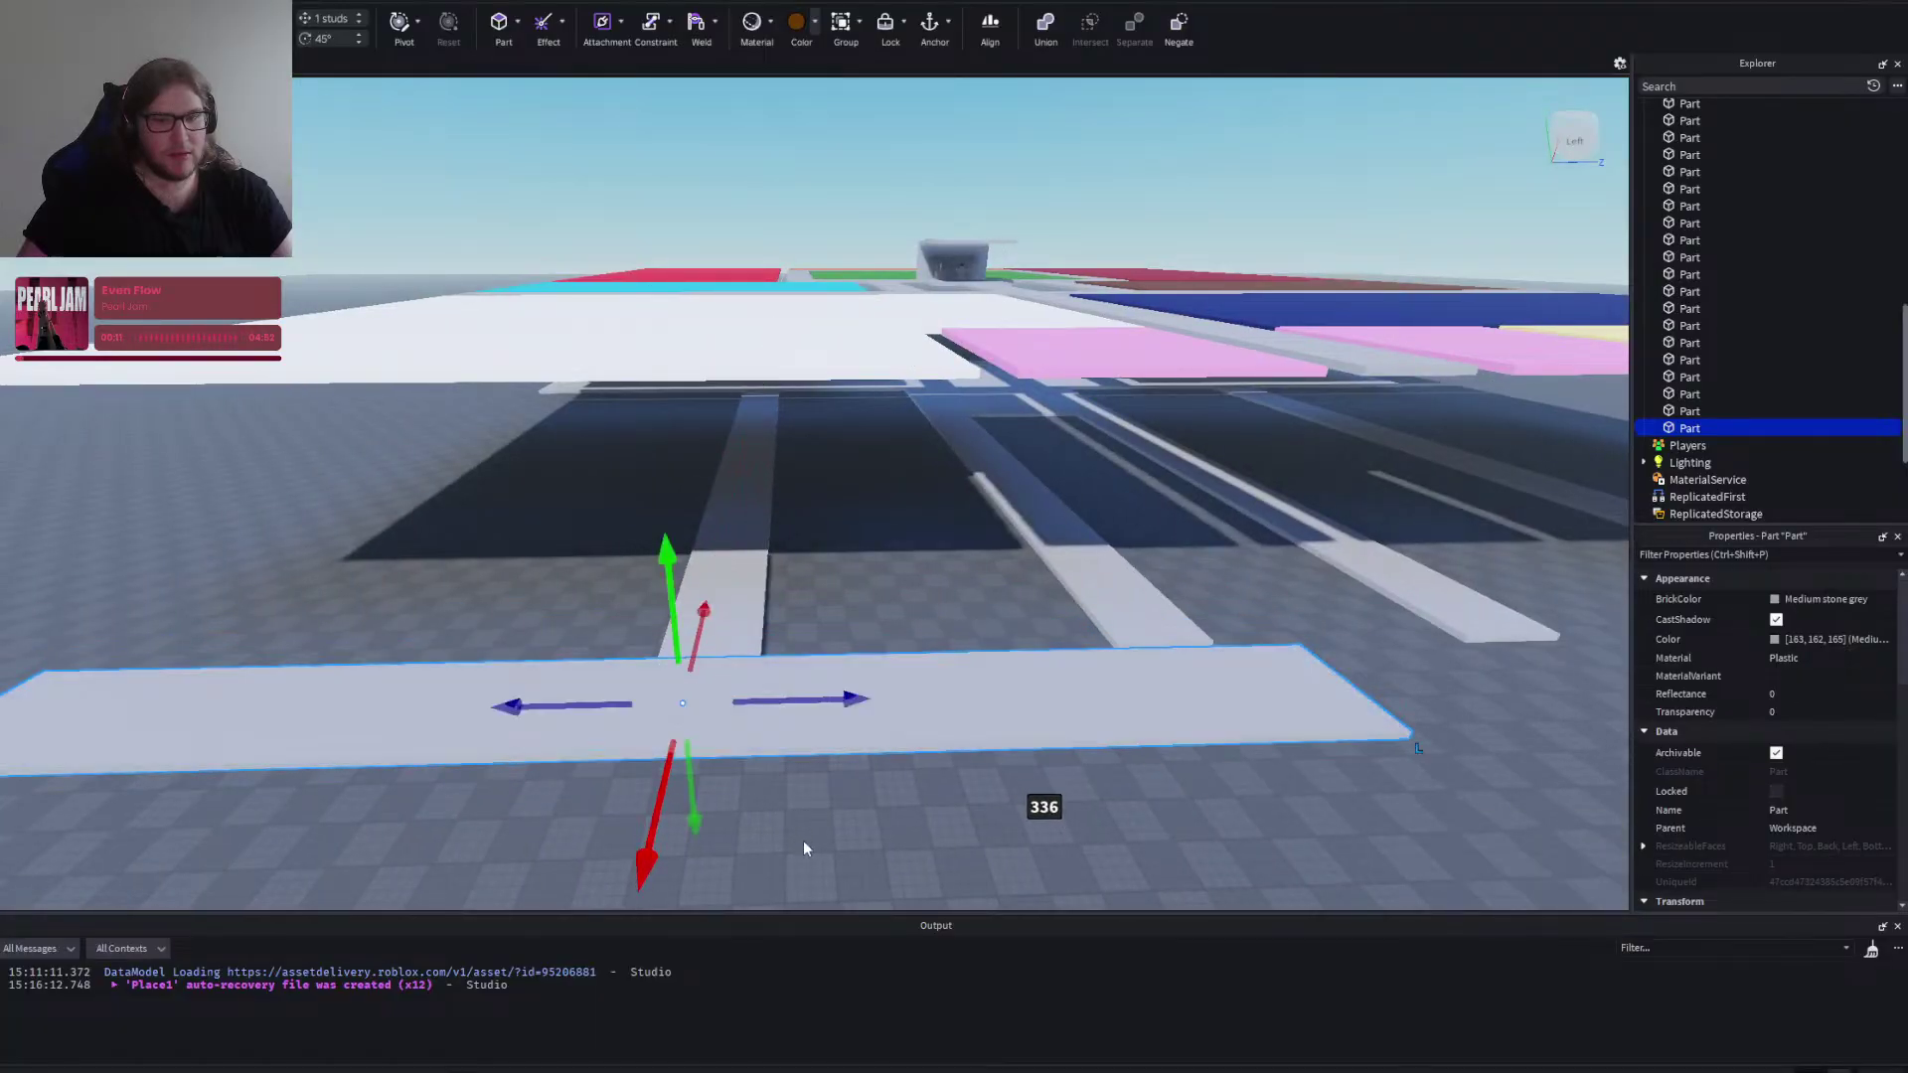
key(w)
key(a)
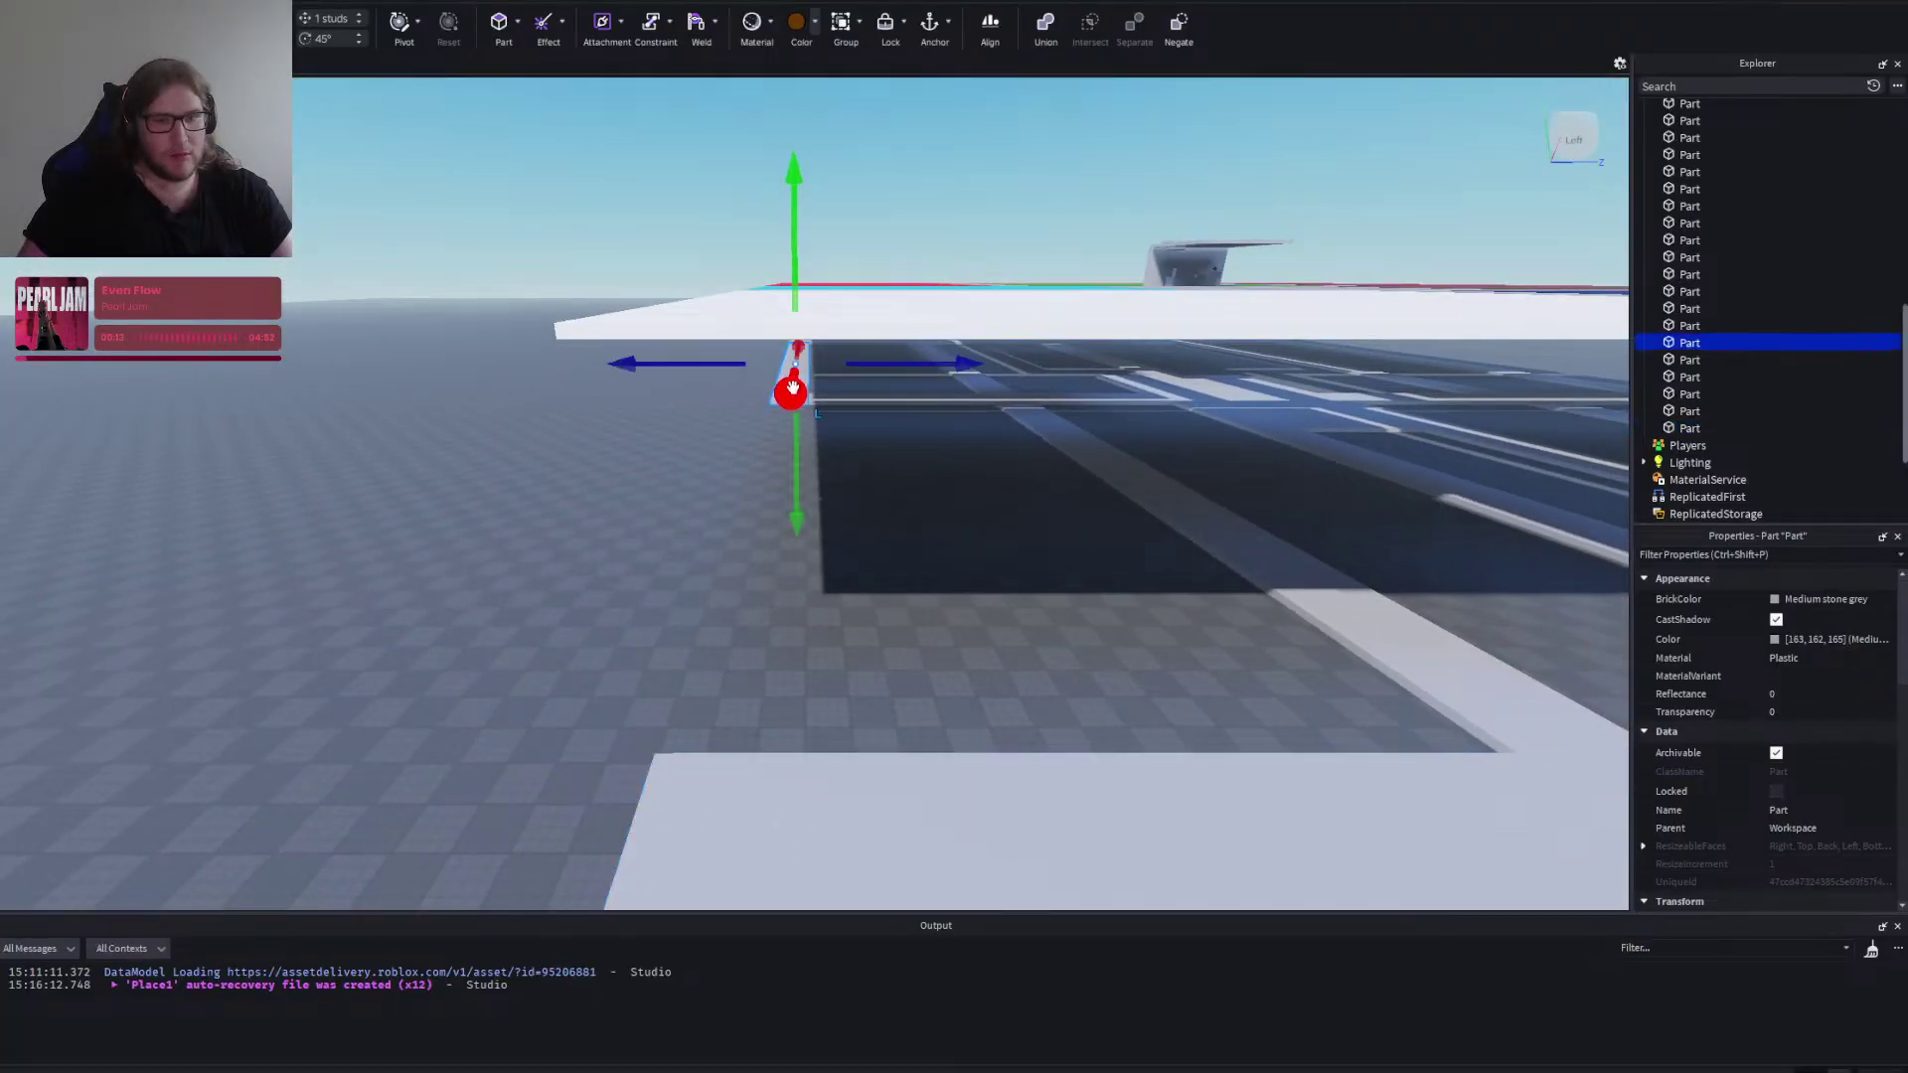
Extend the outermost side corridor beneath the white room outwards to join the new crossing corridor.
key(a)
key(ctrl+3)
drag(951, 395, 1126, 512)
click(940, 563)
key(d)
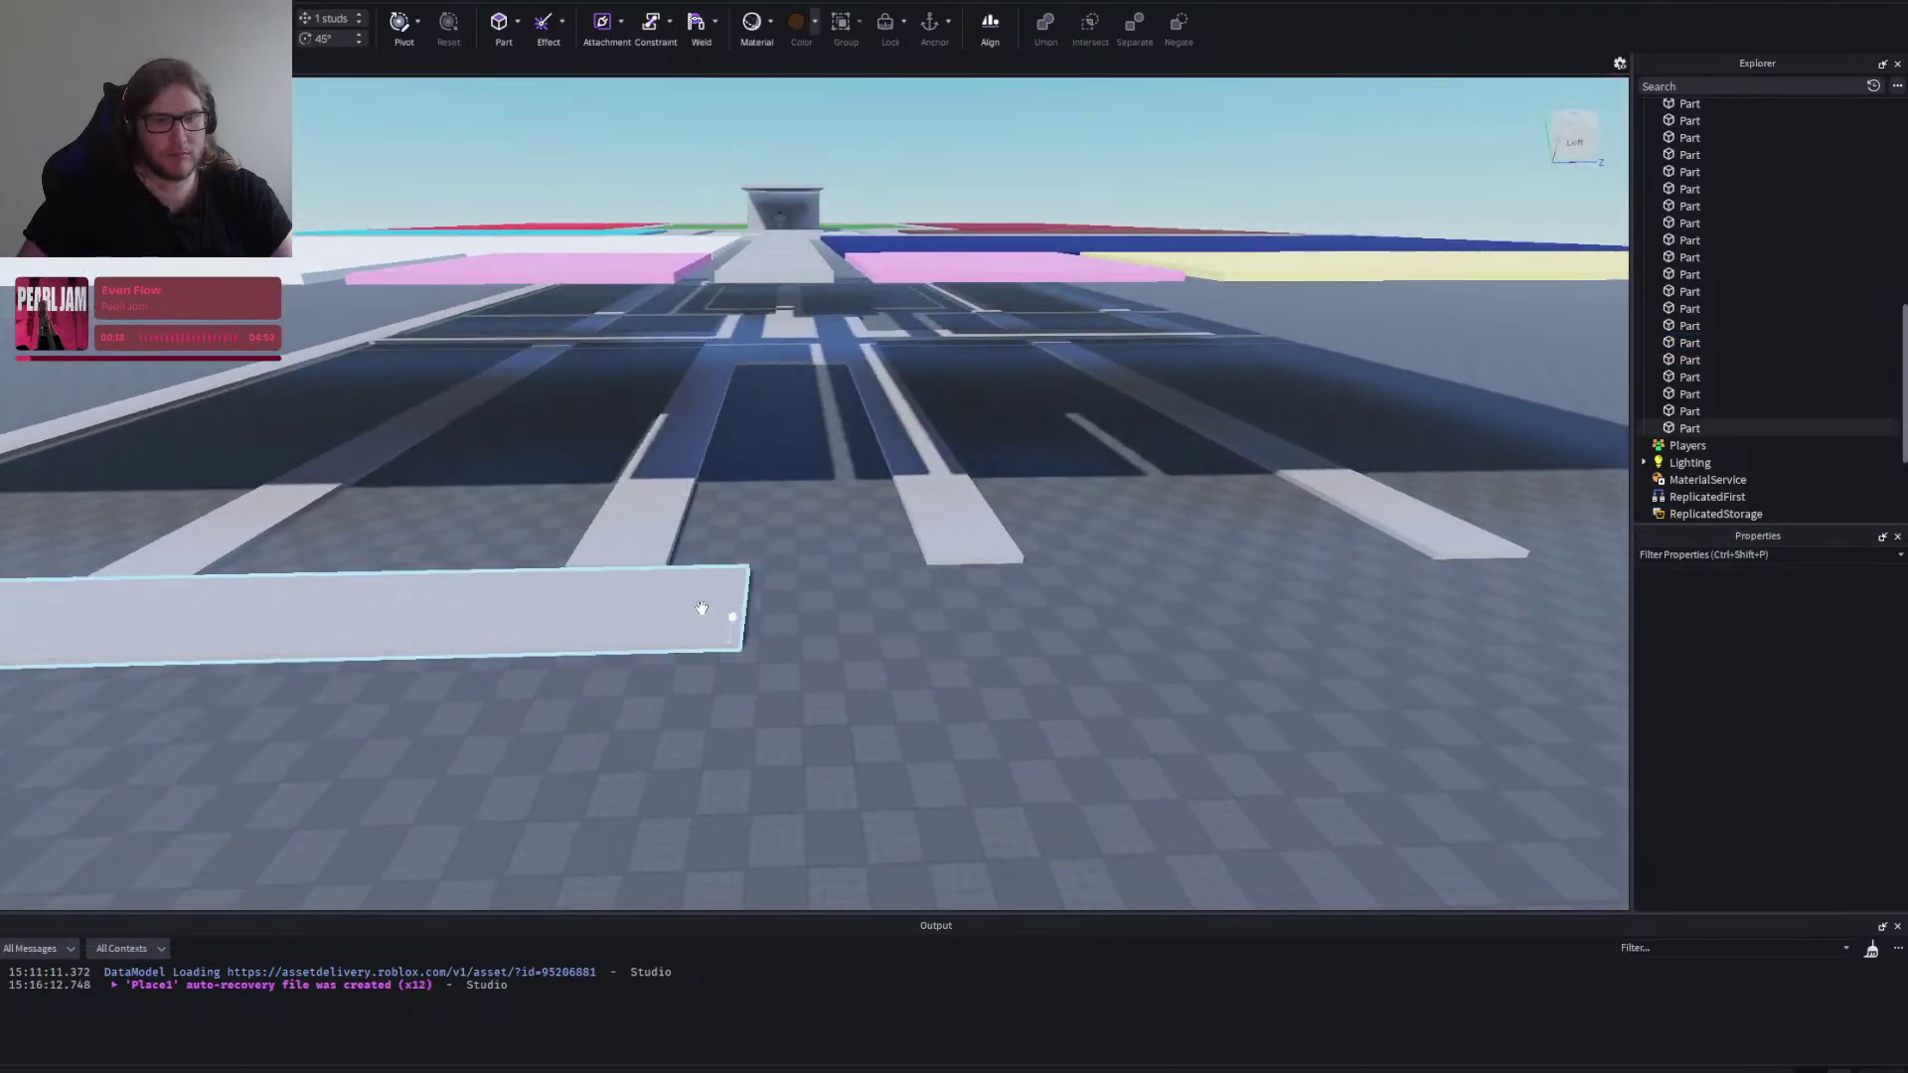
click(701, 608)
key(d)
click(856, 644)
key(w)
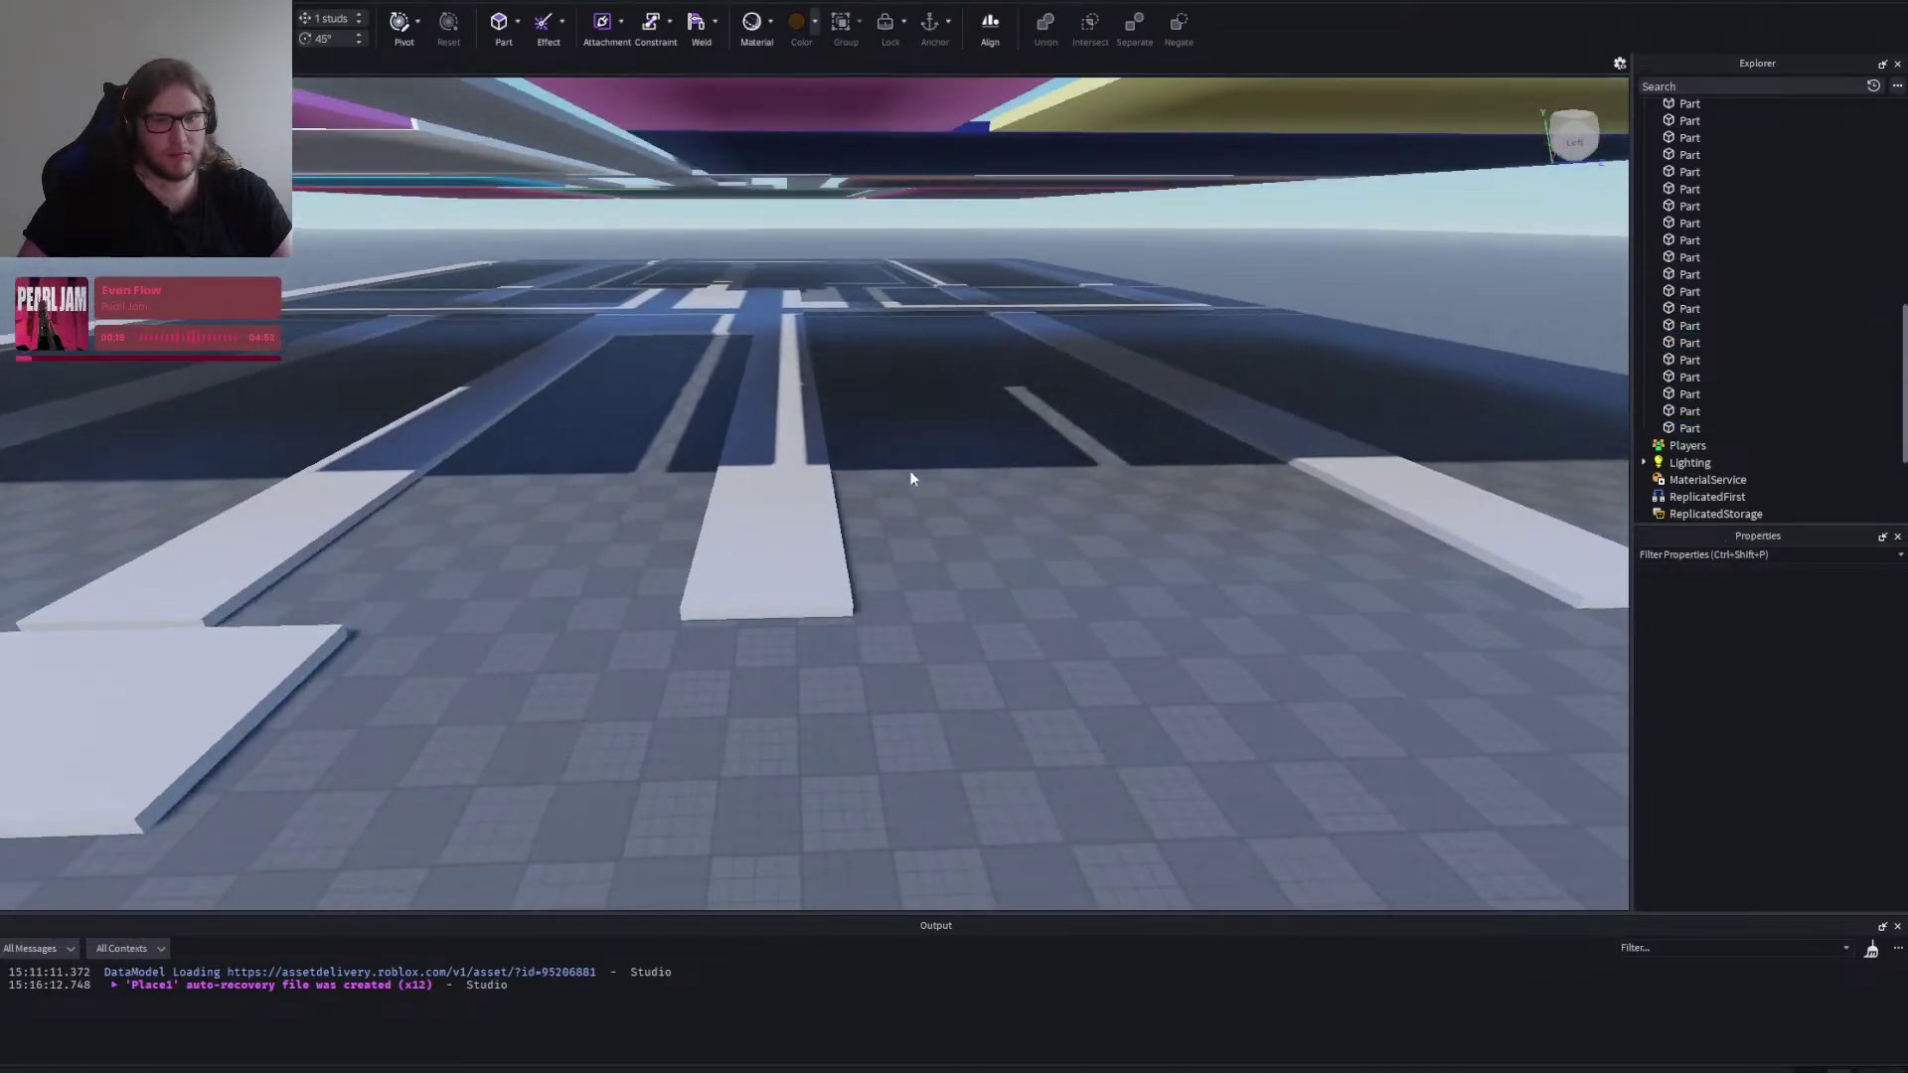
Duplicate the matching crossing corridor on the yellow room's side and place the copy across that side's outer corridor ends.
click(833, 258)
key(s)
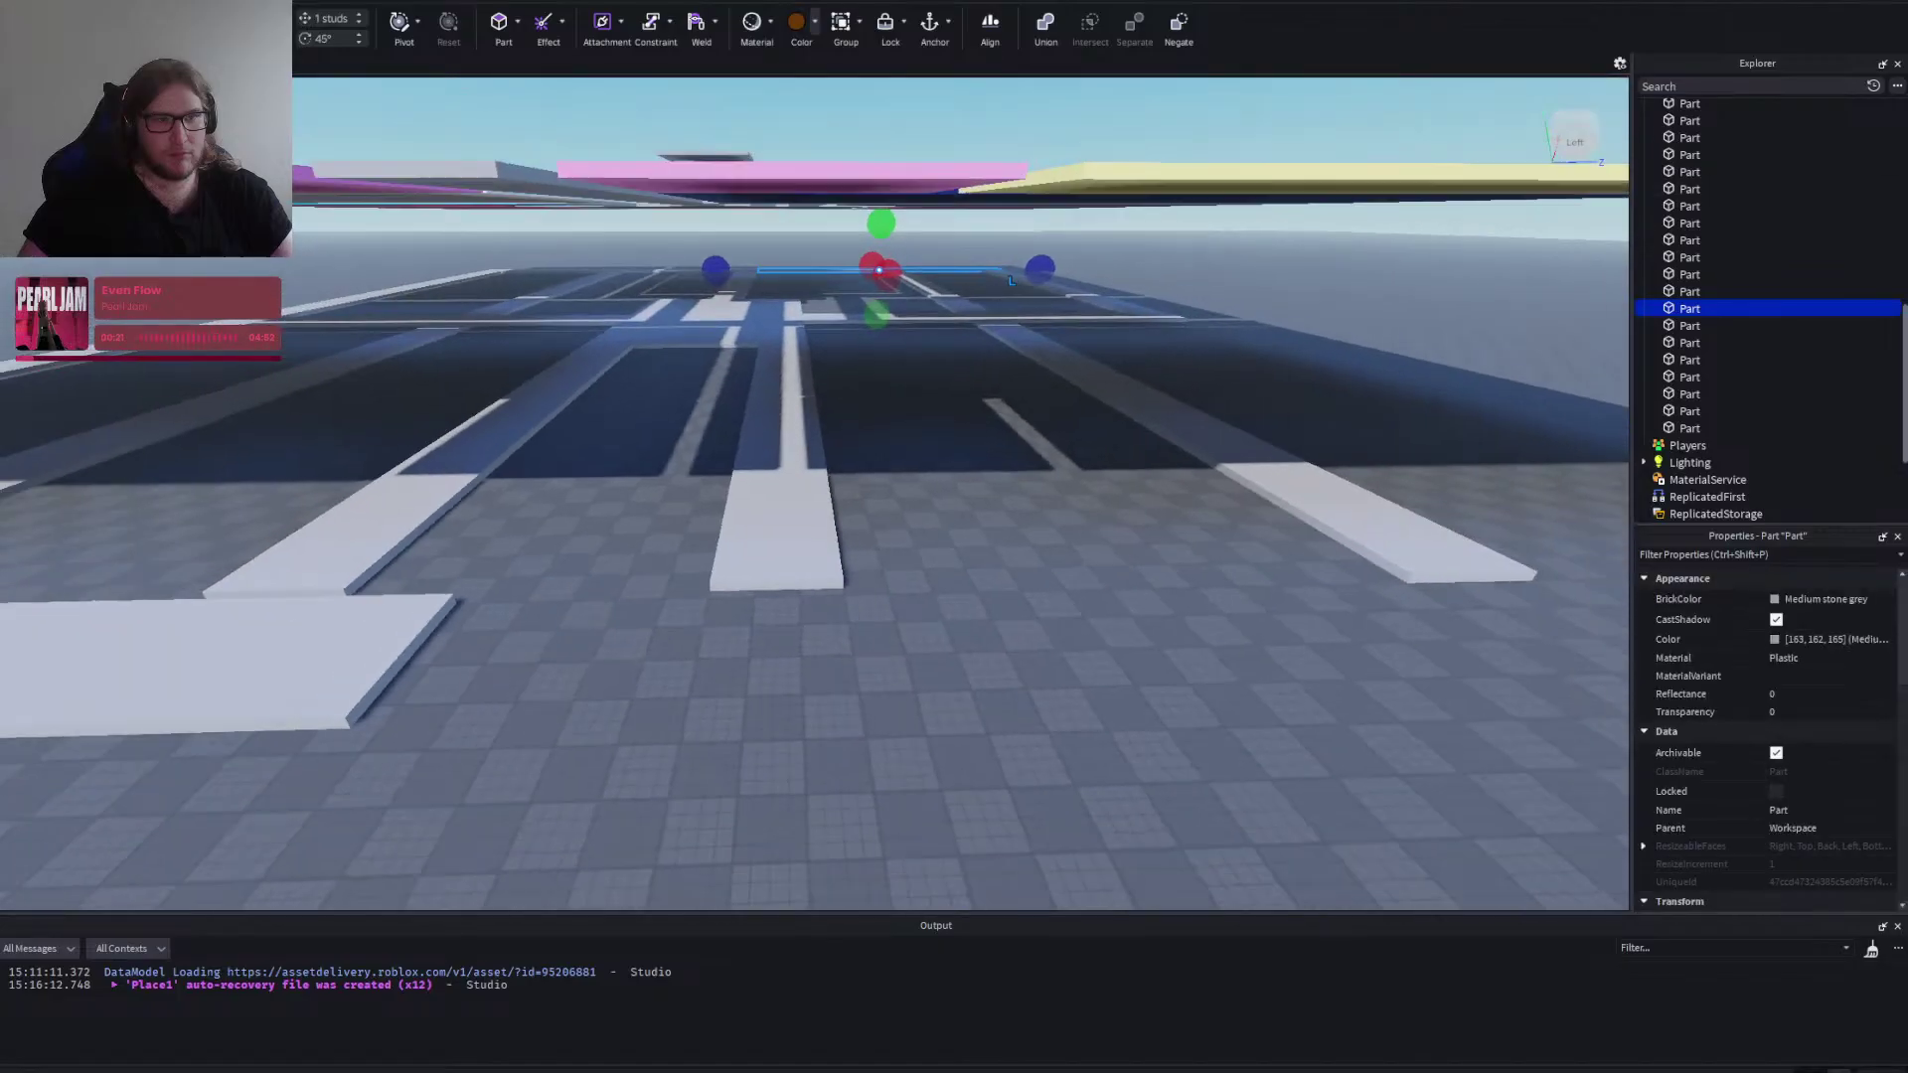
drag(905, 282, 1169, 611)
key(e)
key(a)
key(w)
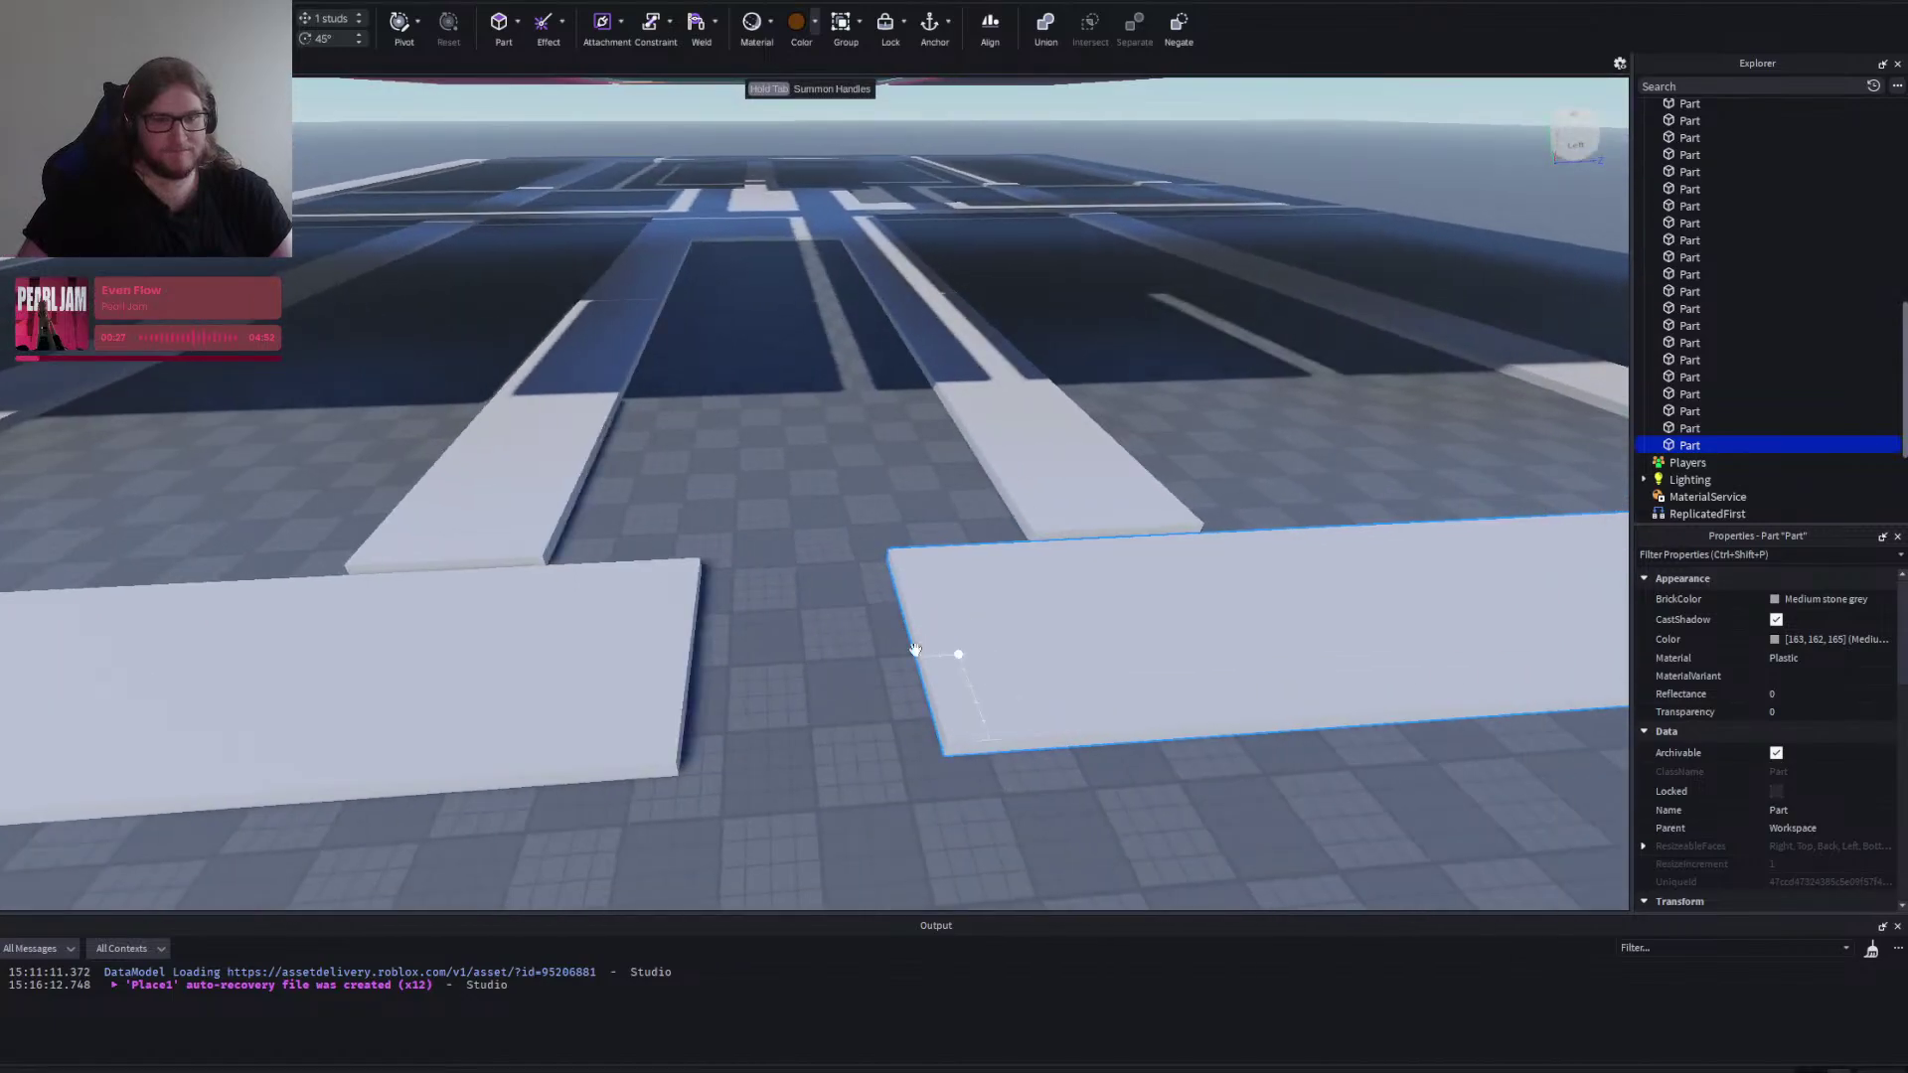
click(765, 569)
key(s)
key(d)
key(w)
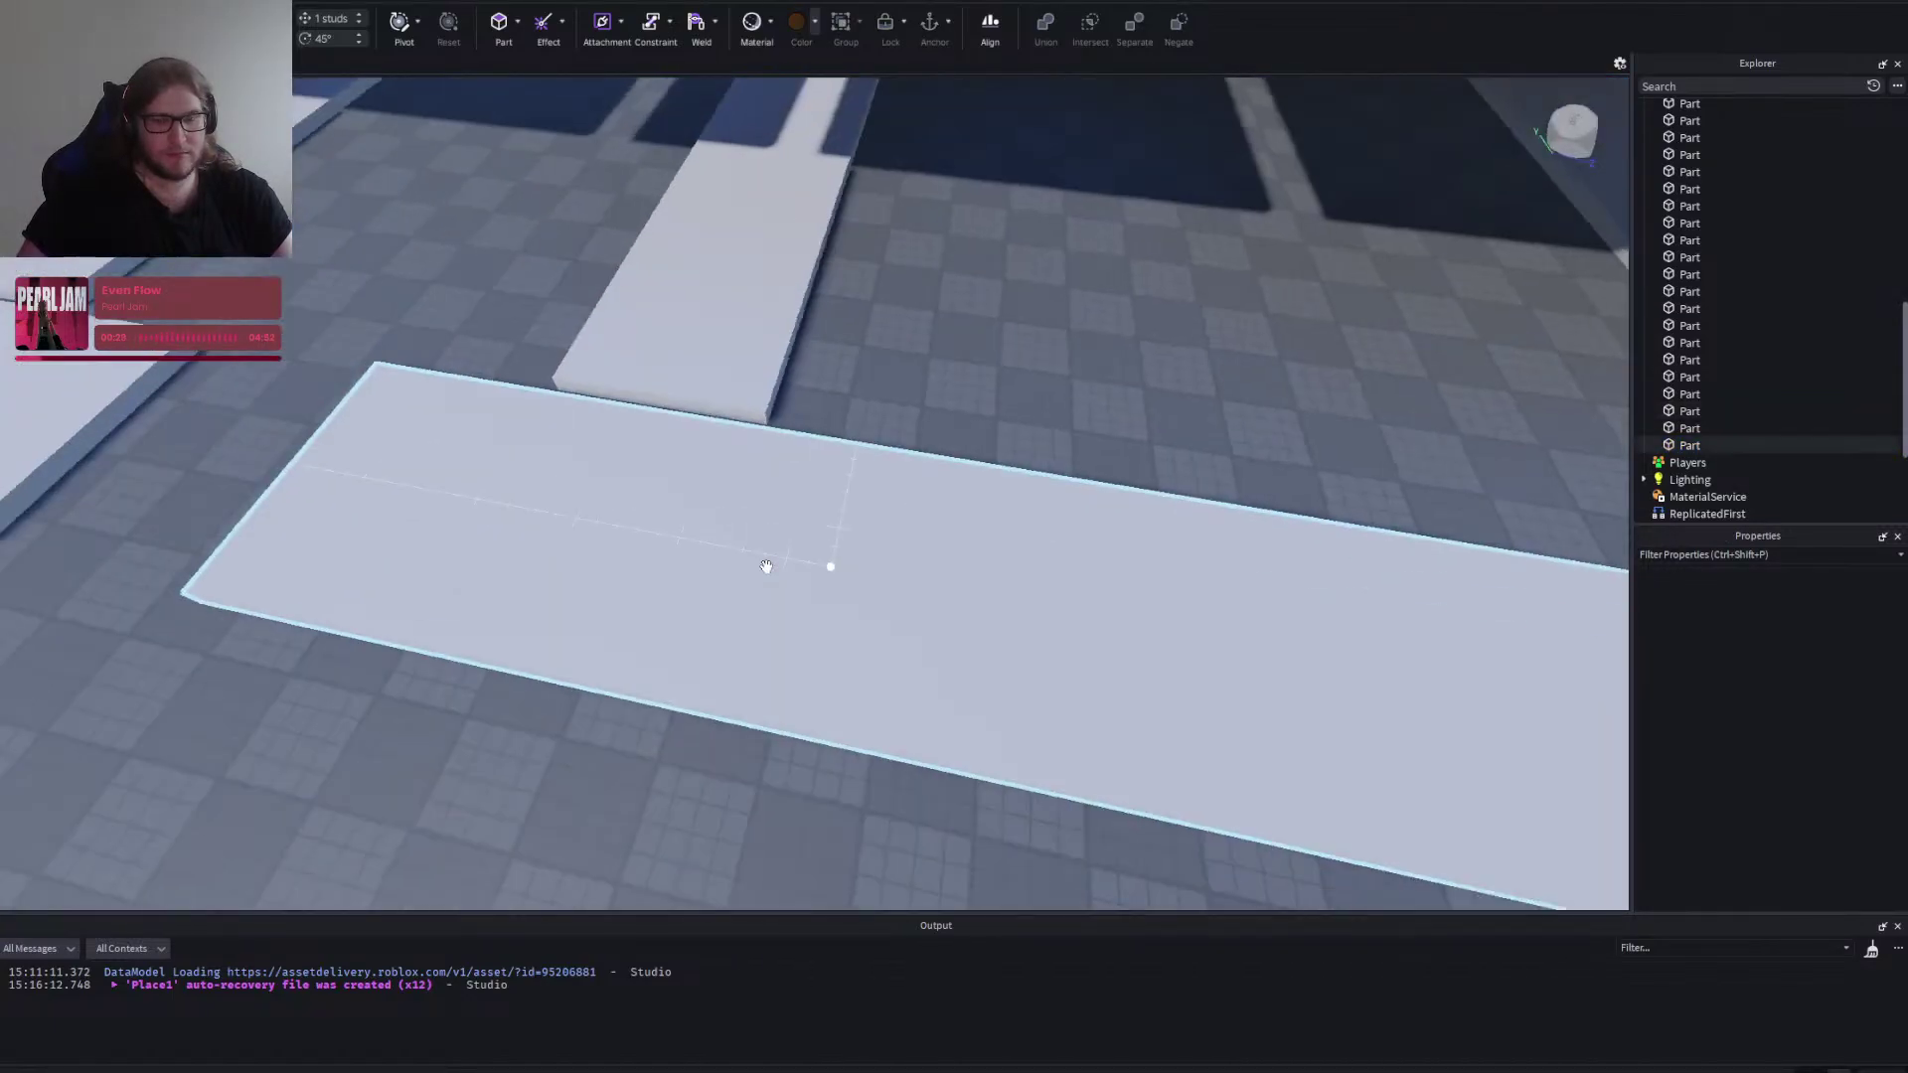
Extend the side corridor ends beyond the pink and yellow rooms to meet the outer crossing corridor pieces.
click(890, 341)
key(a)
key(w)
key(d)
key(ctrl+3)
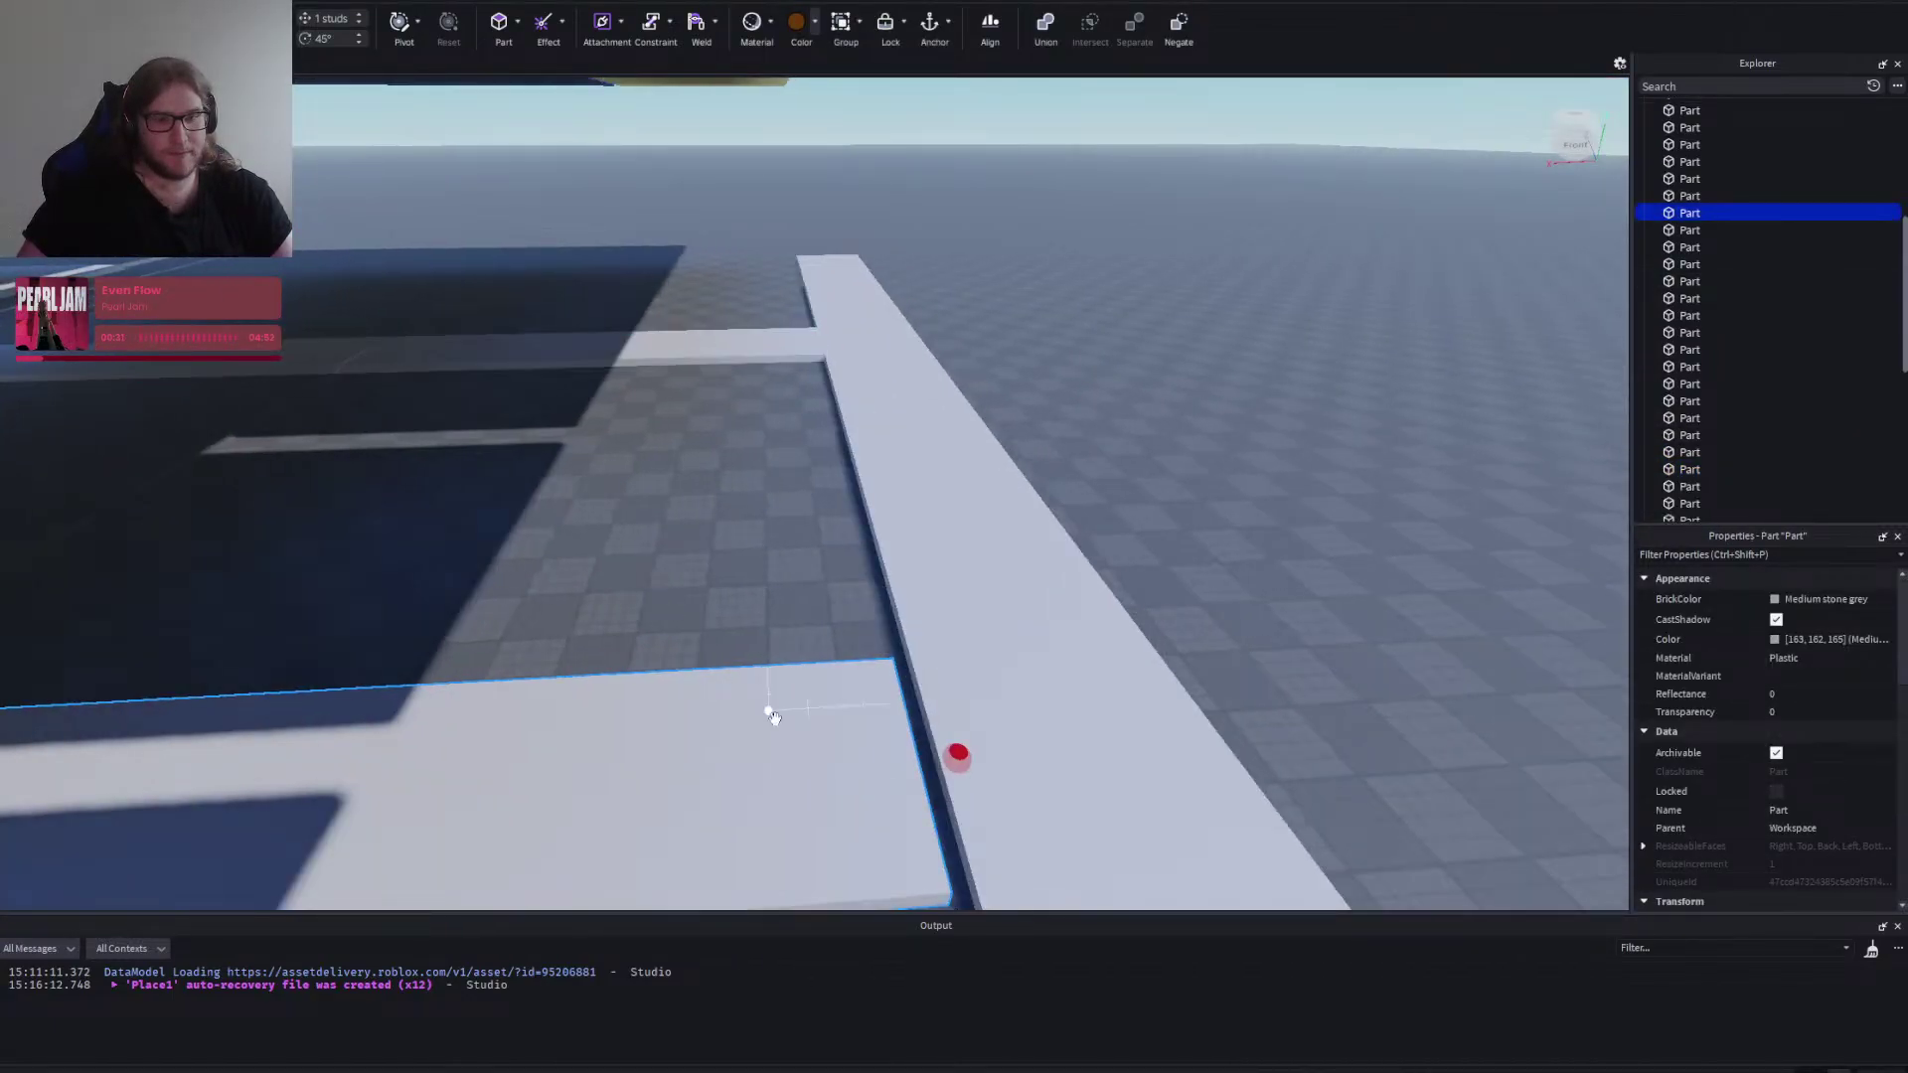
drag(957, 754, 984, 752)
click(1260, 493)
key(s)
click(1025, 555)
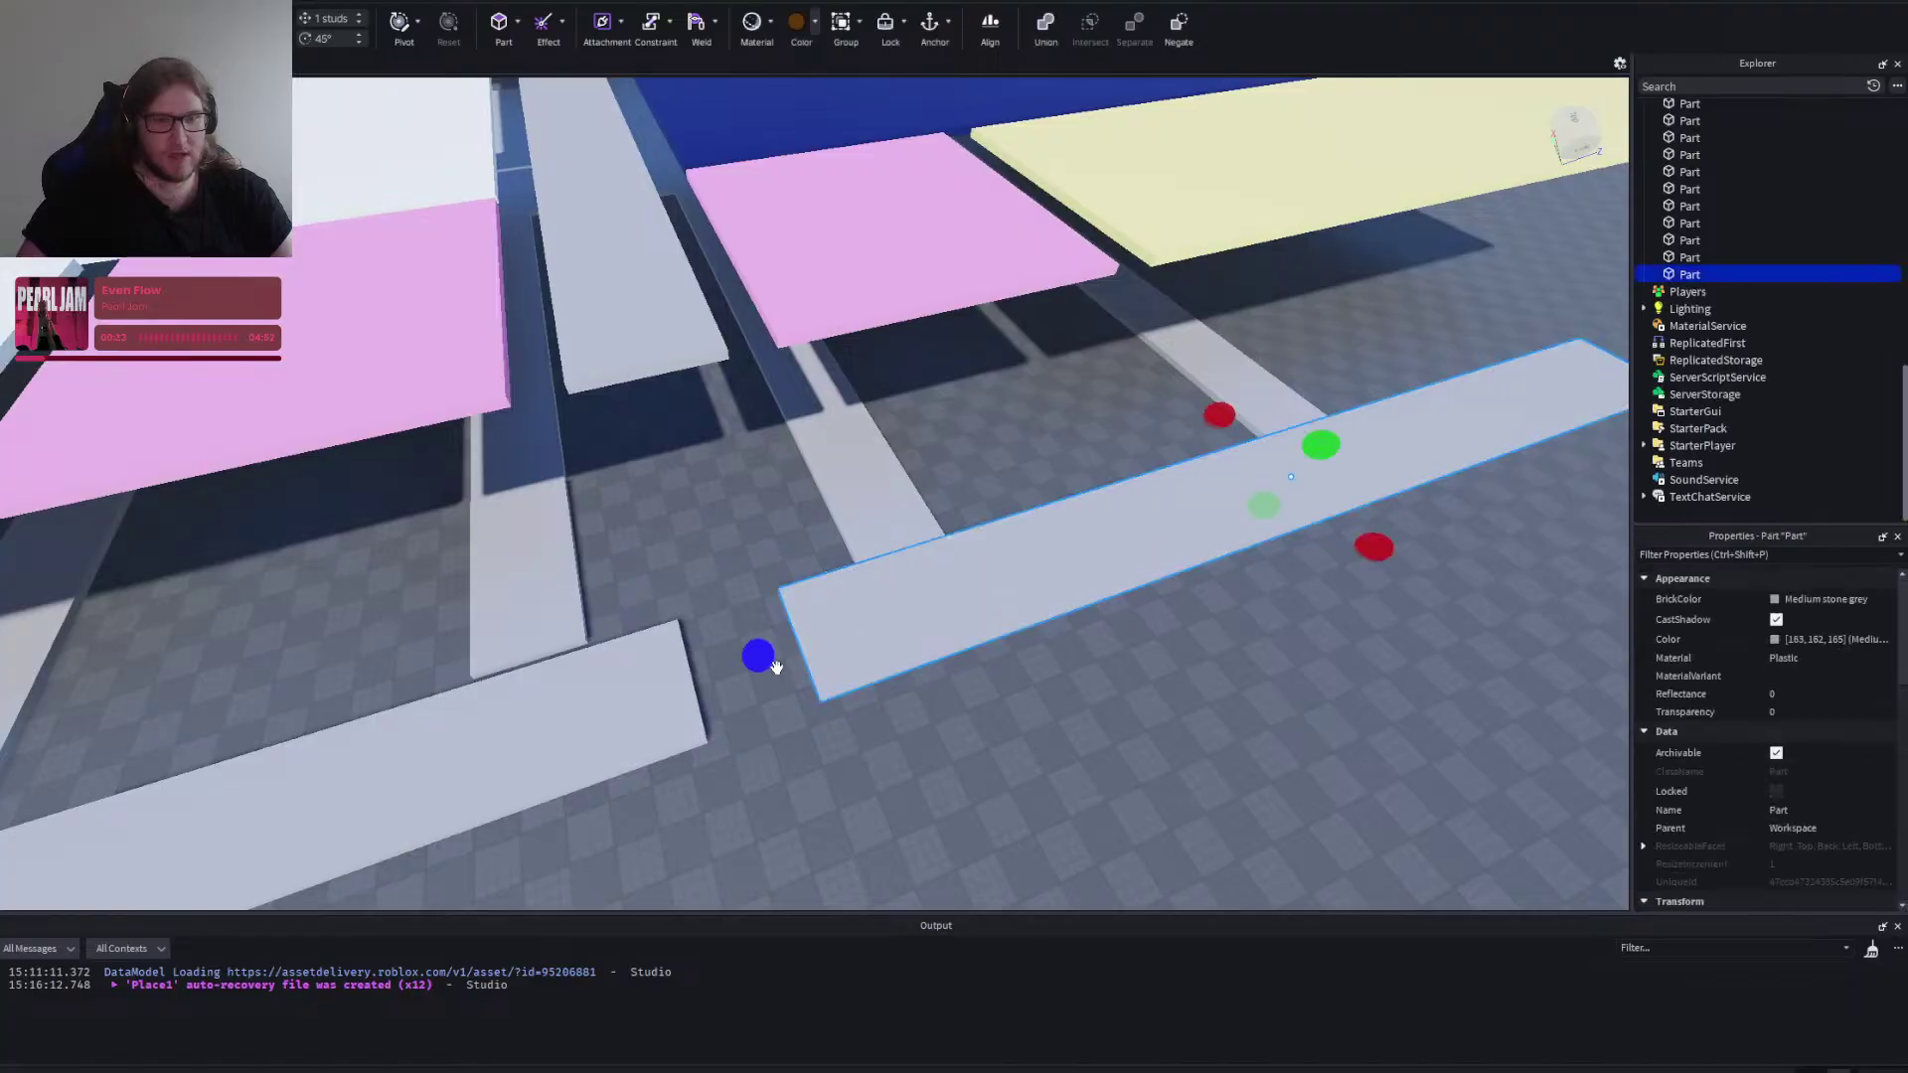
key(w)
key(a)
click(992, 690)
drag(820, 781, 795, 783)
Lengthen one half of the outer crossing corridor beyond the pink rooms to close the gap to the other half.
click(897, 447)
key(s)
key(d)
click(847, 504)
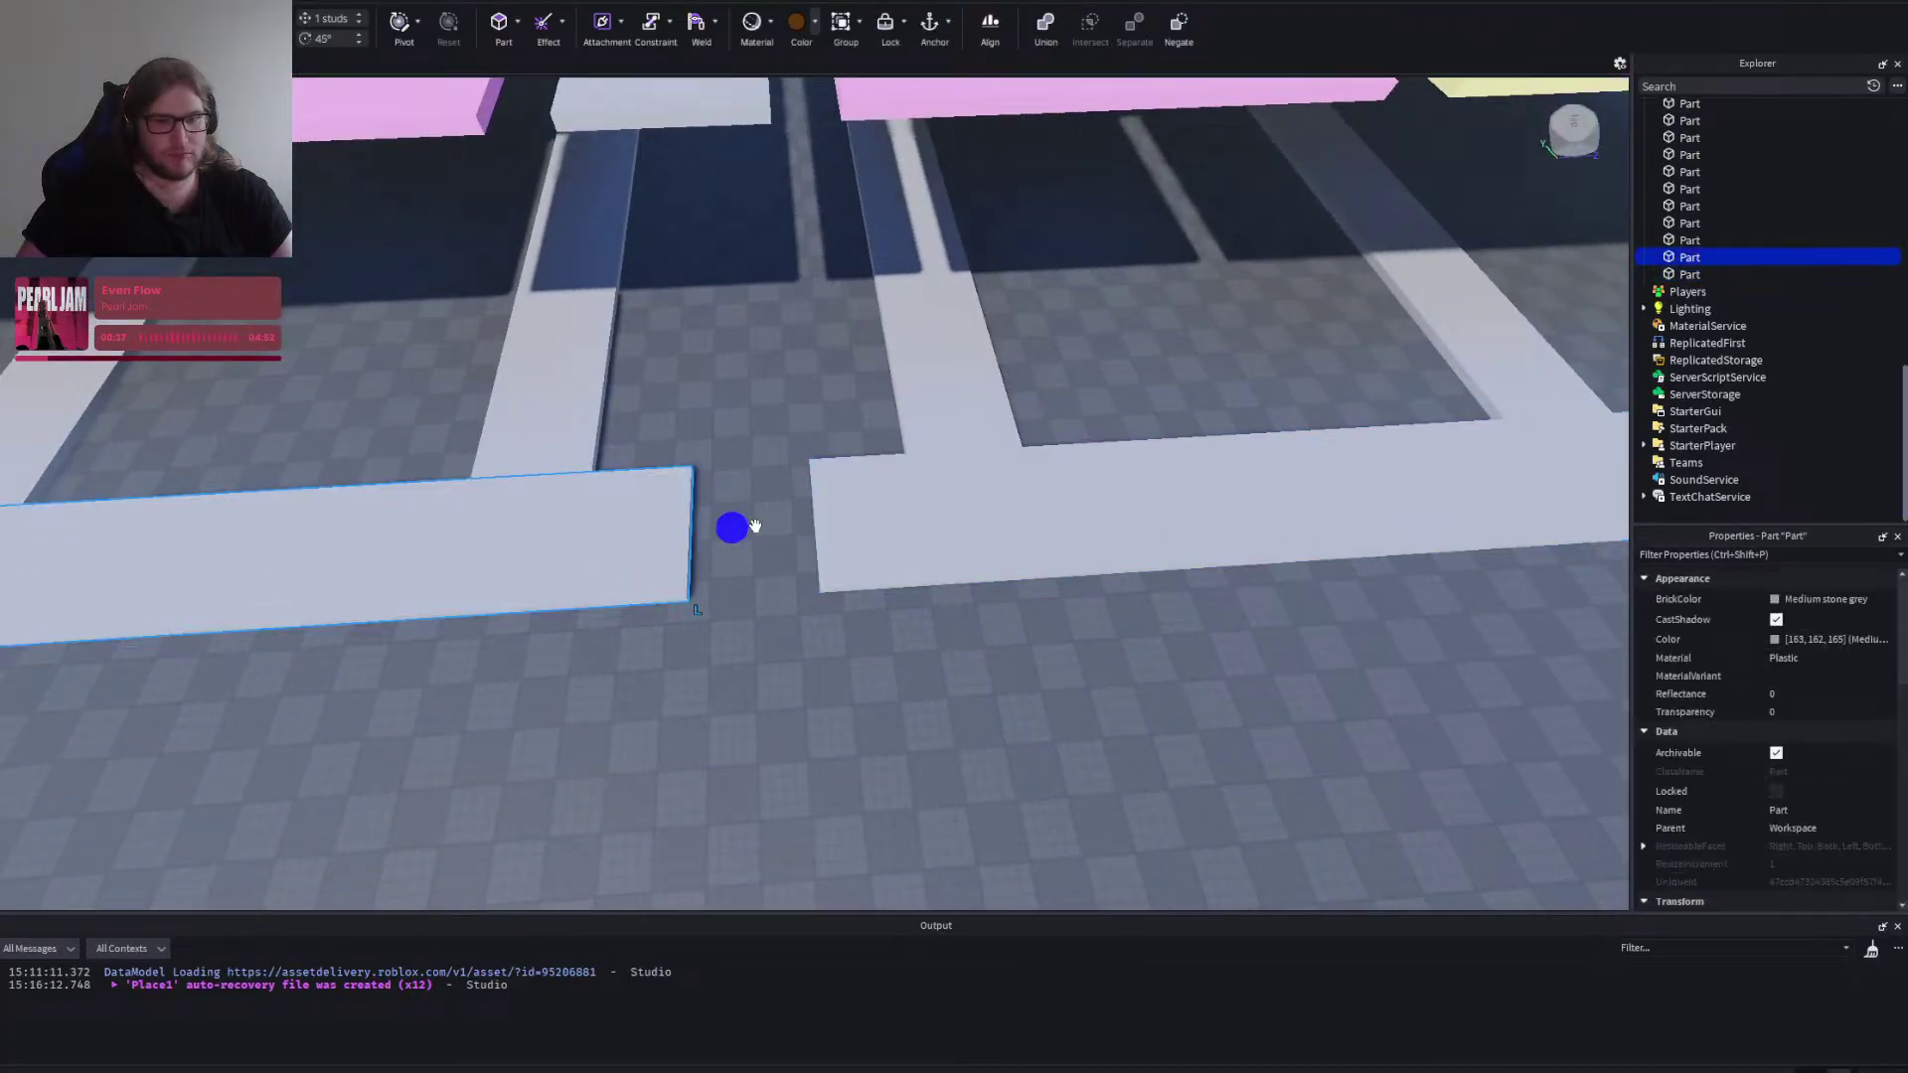
drag(753, 525, 868, 522)
click(918, 670)
Duplicate the outermost side corridor on the yellow room's side and move the copy lengthwise towards the outer crossing corridor.
key(d)
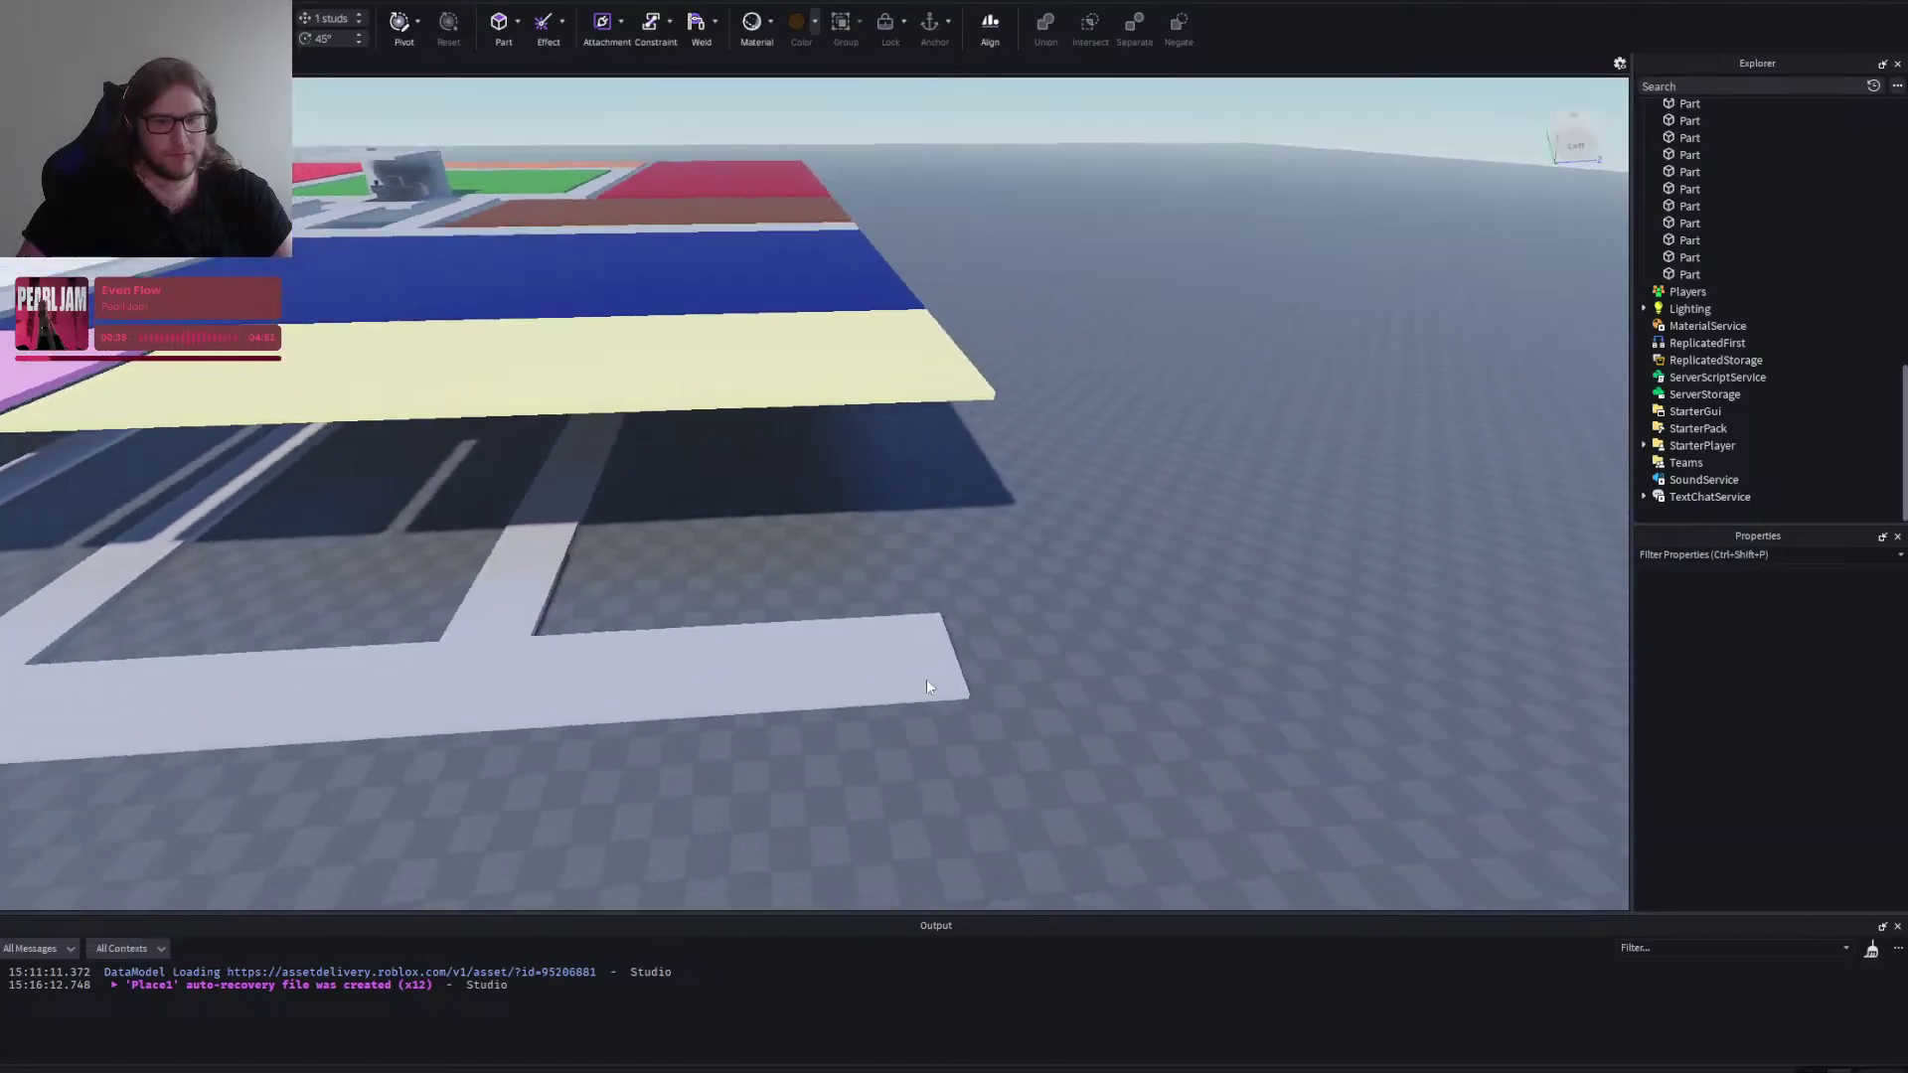
key(w)
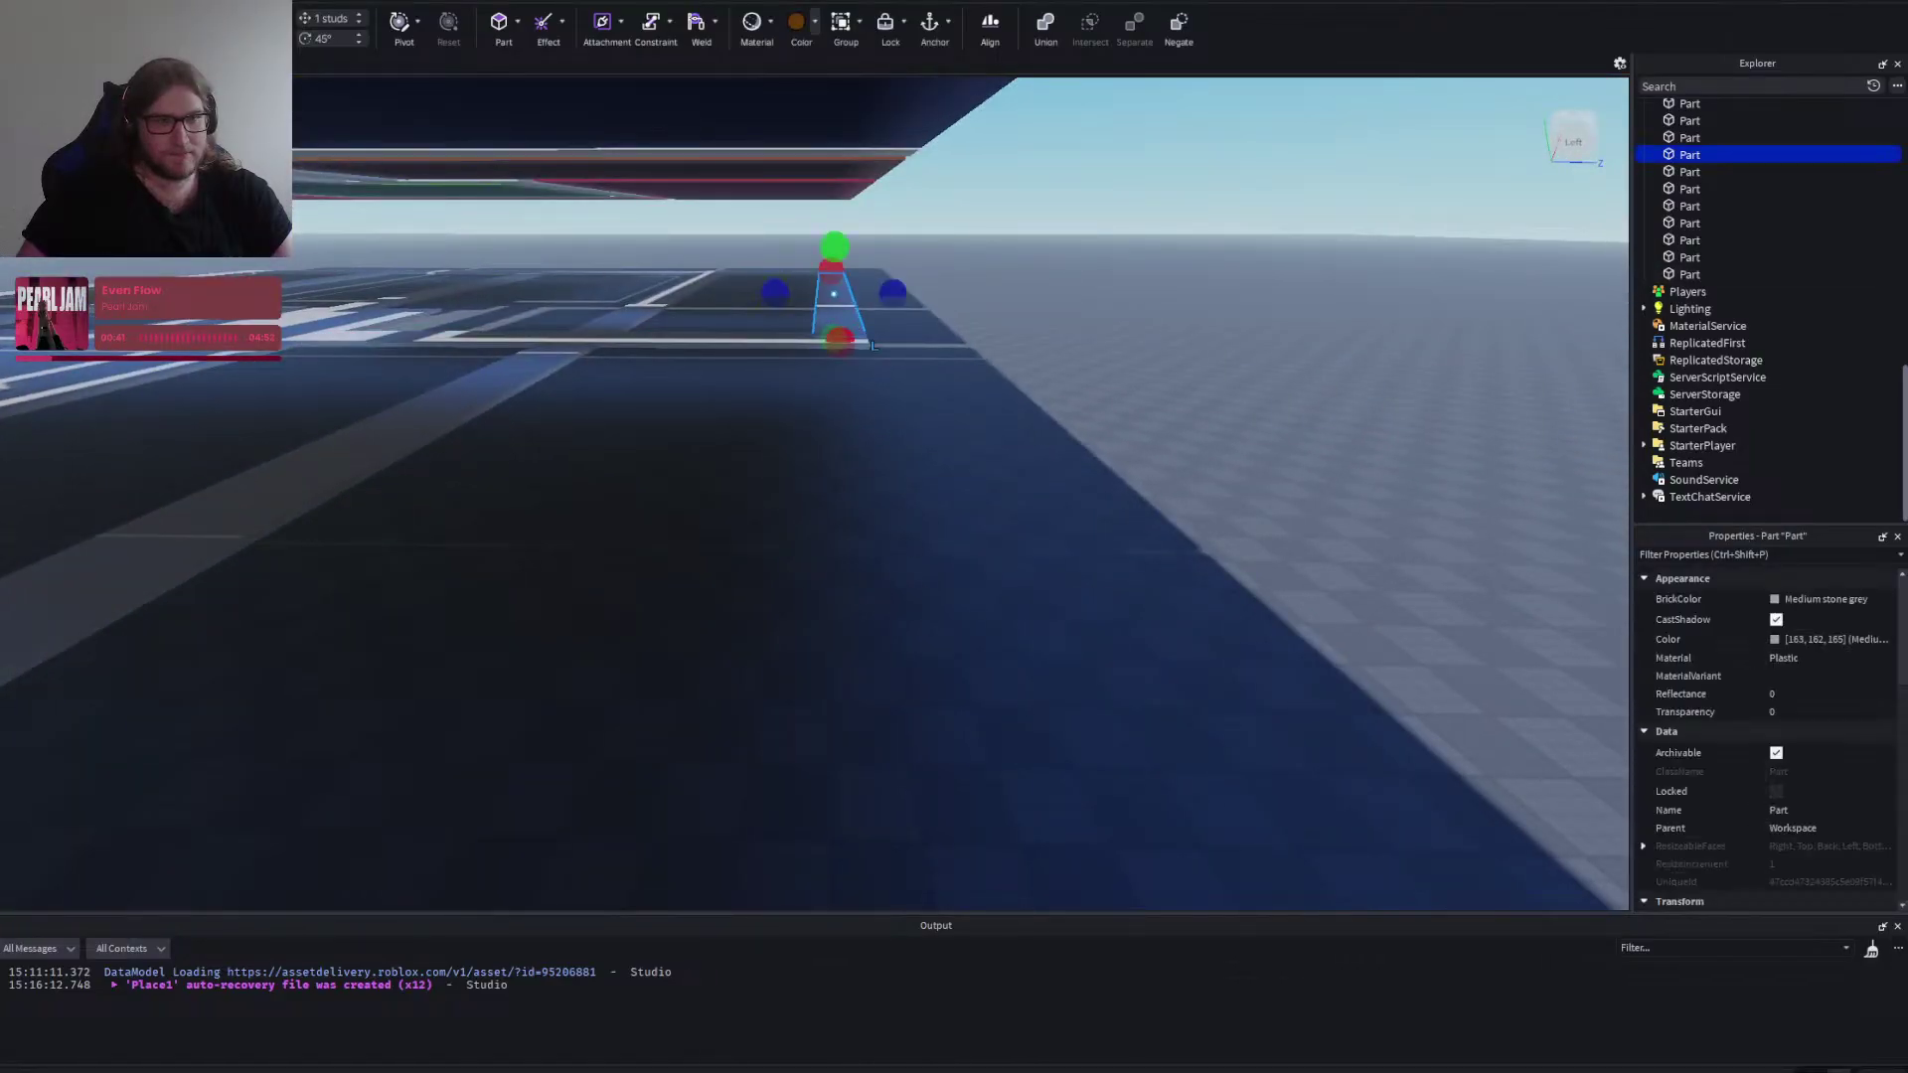
key(ctrl+d)
key(ctrl+2)
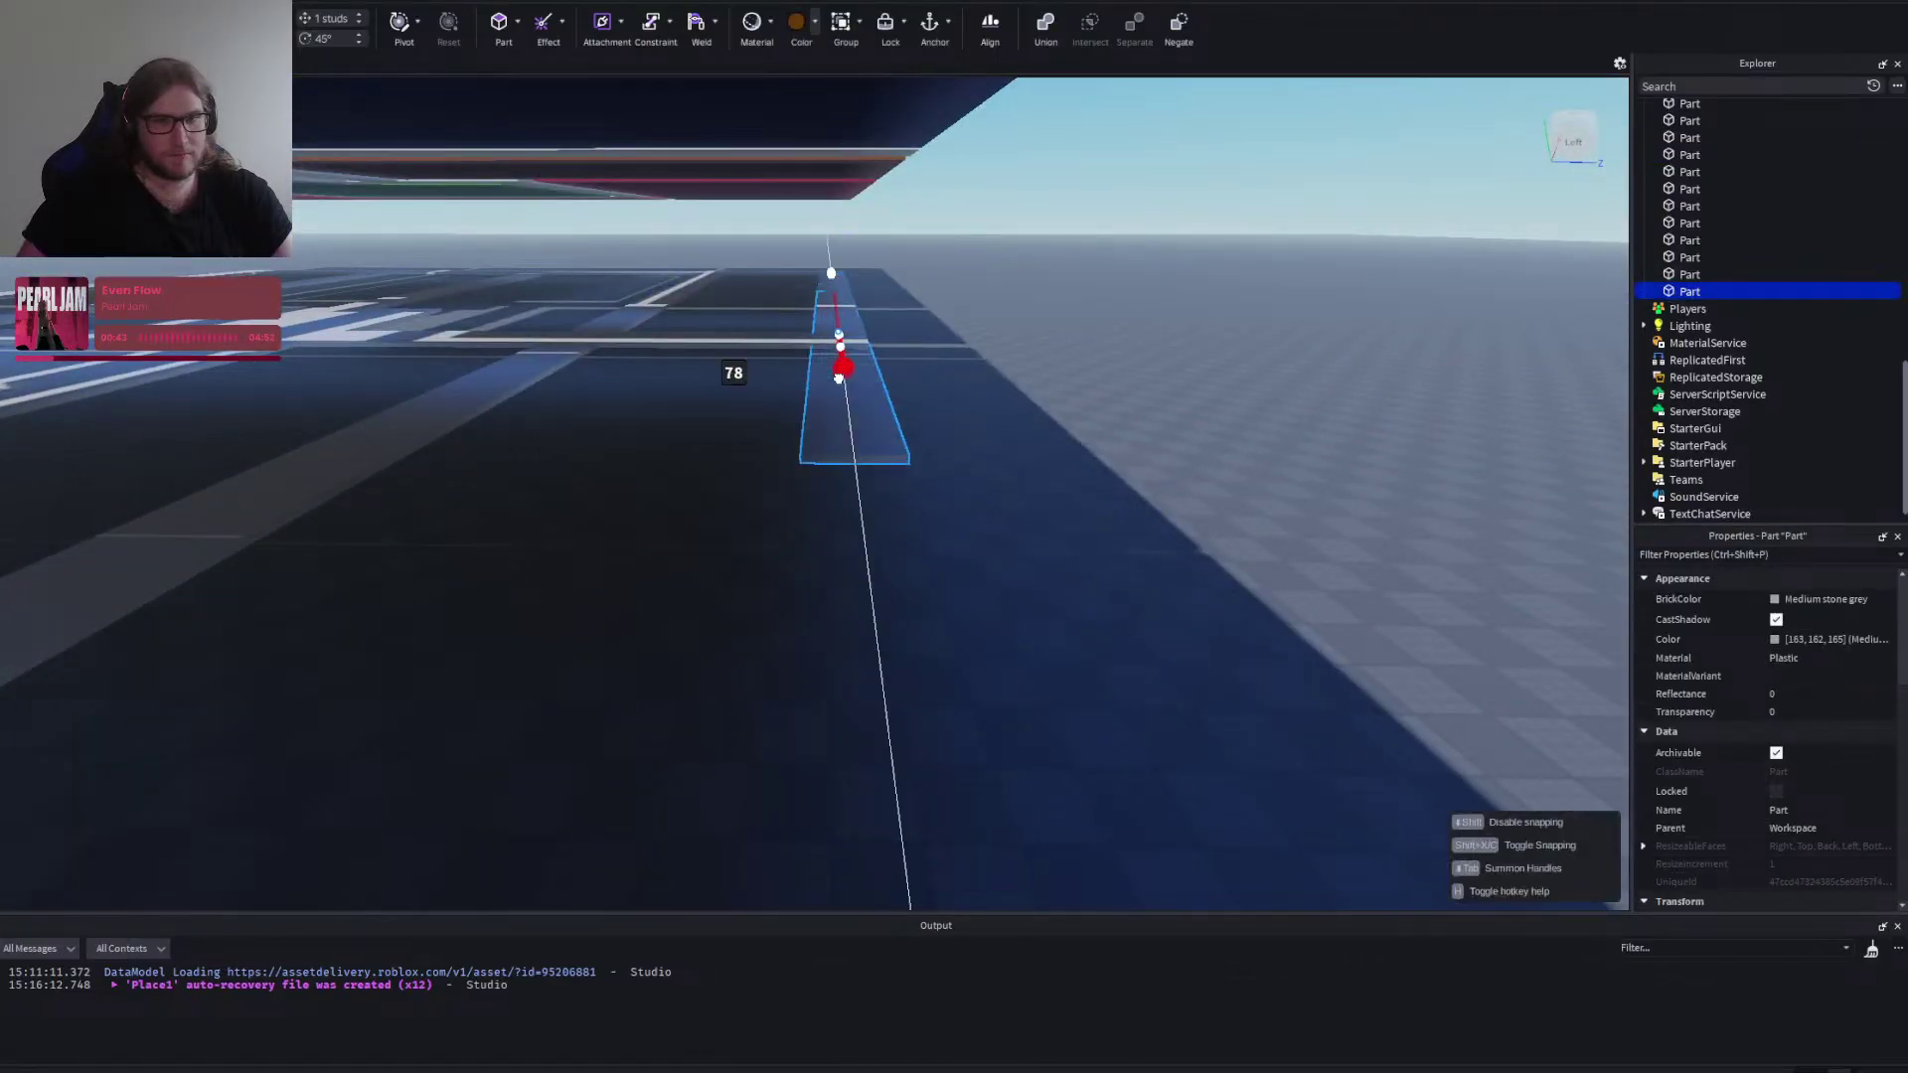
drag(838, 378, 830, 562)
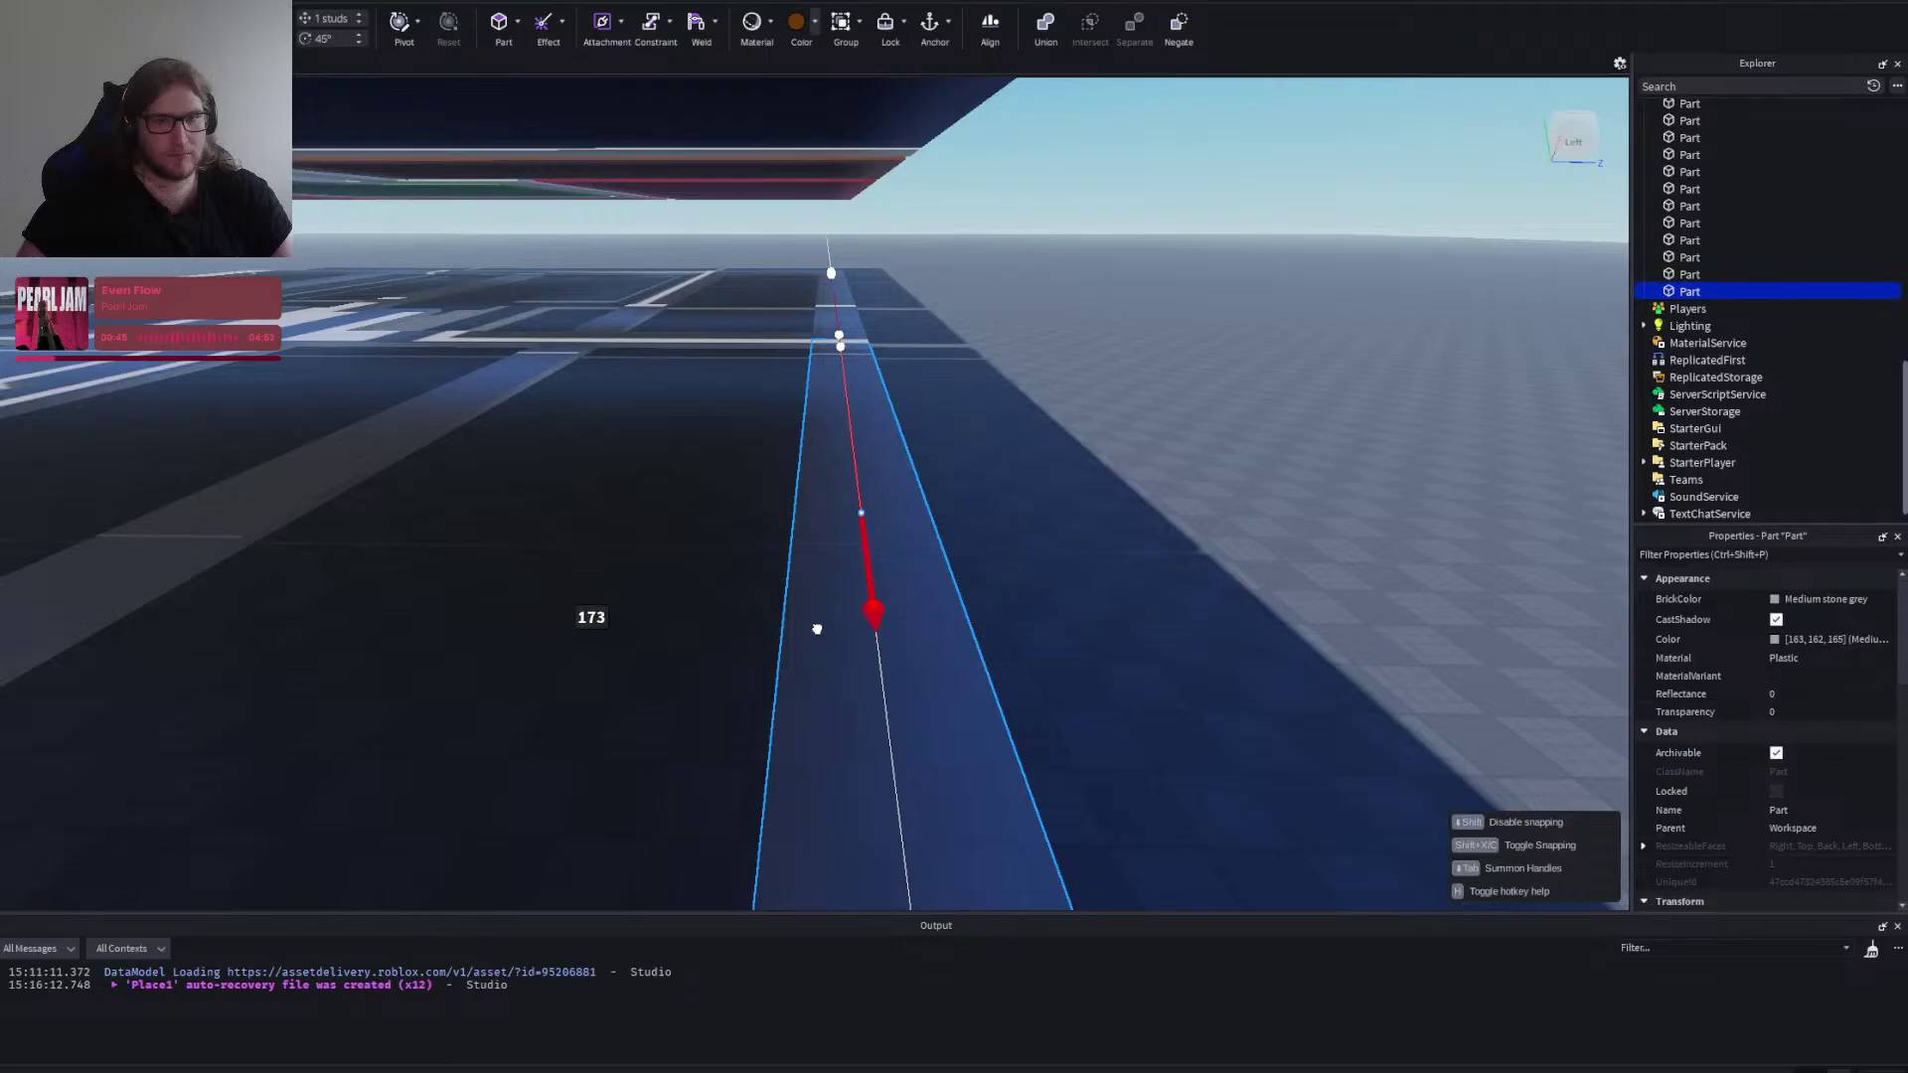
drag(821, 661, 824, 648)
Trim the new side corridor's overhanging end to the inner edge of the outer crossing corridor.
key(d)
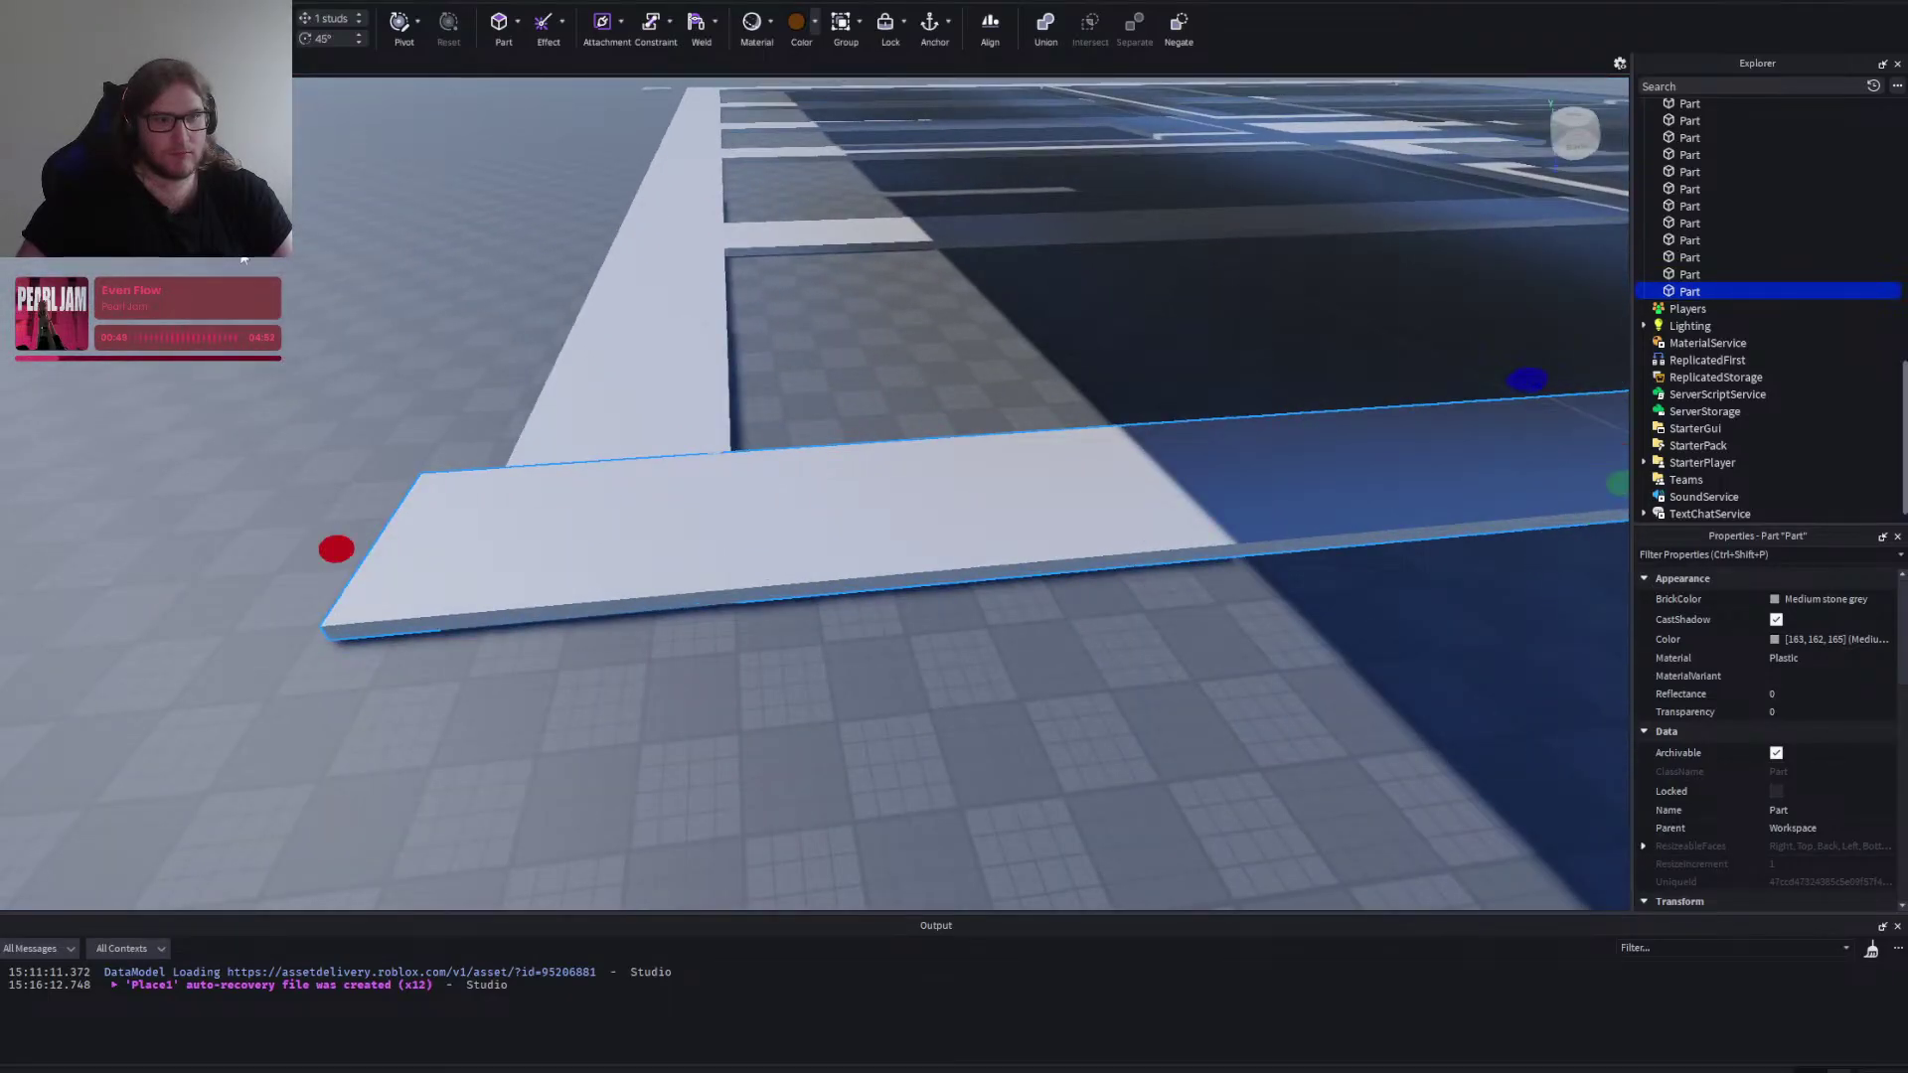
drag(336, 548, 478, 557)
drag(721, 554, 708, 553)
click(849, 714)
Examine the lower corridor network from outside, from underneath the rooms and from the red and cyan rooms' end.
key(a)
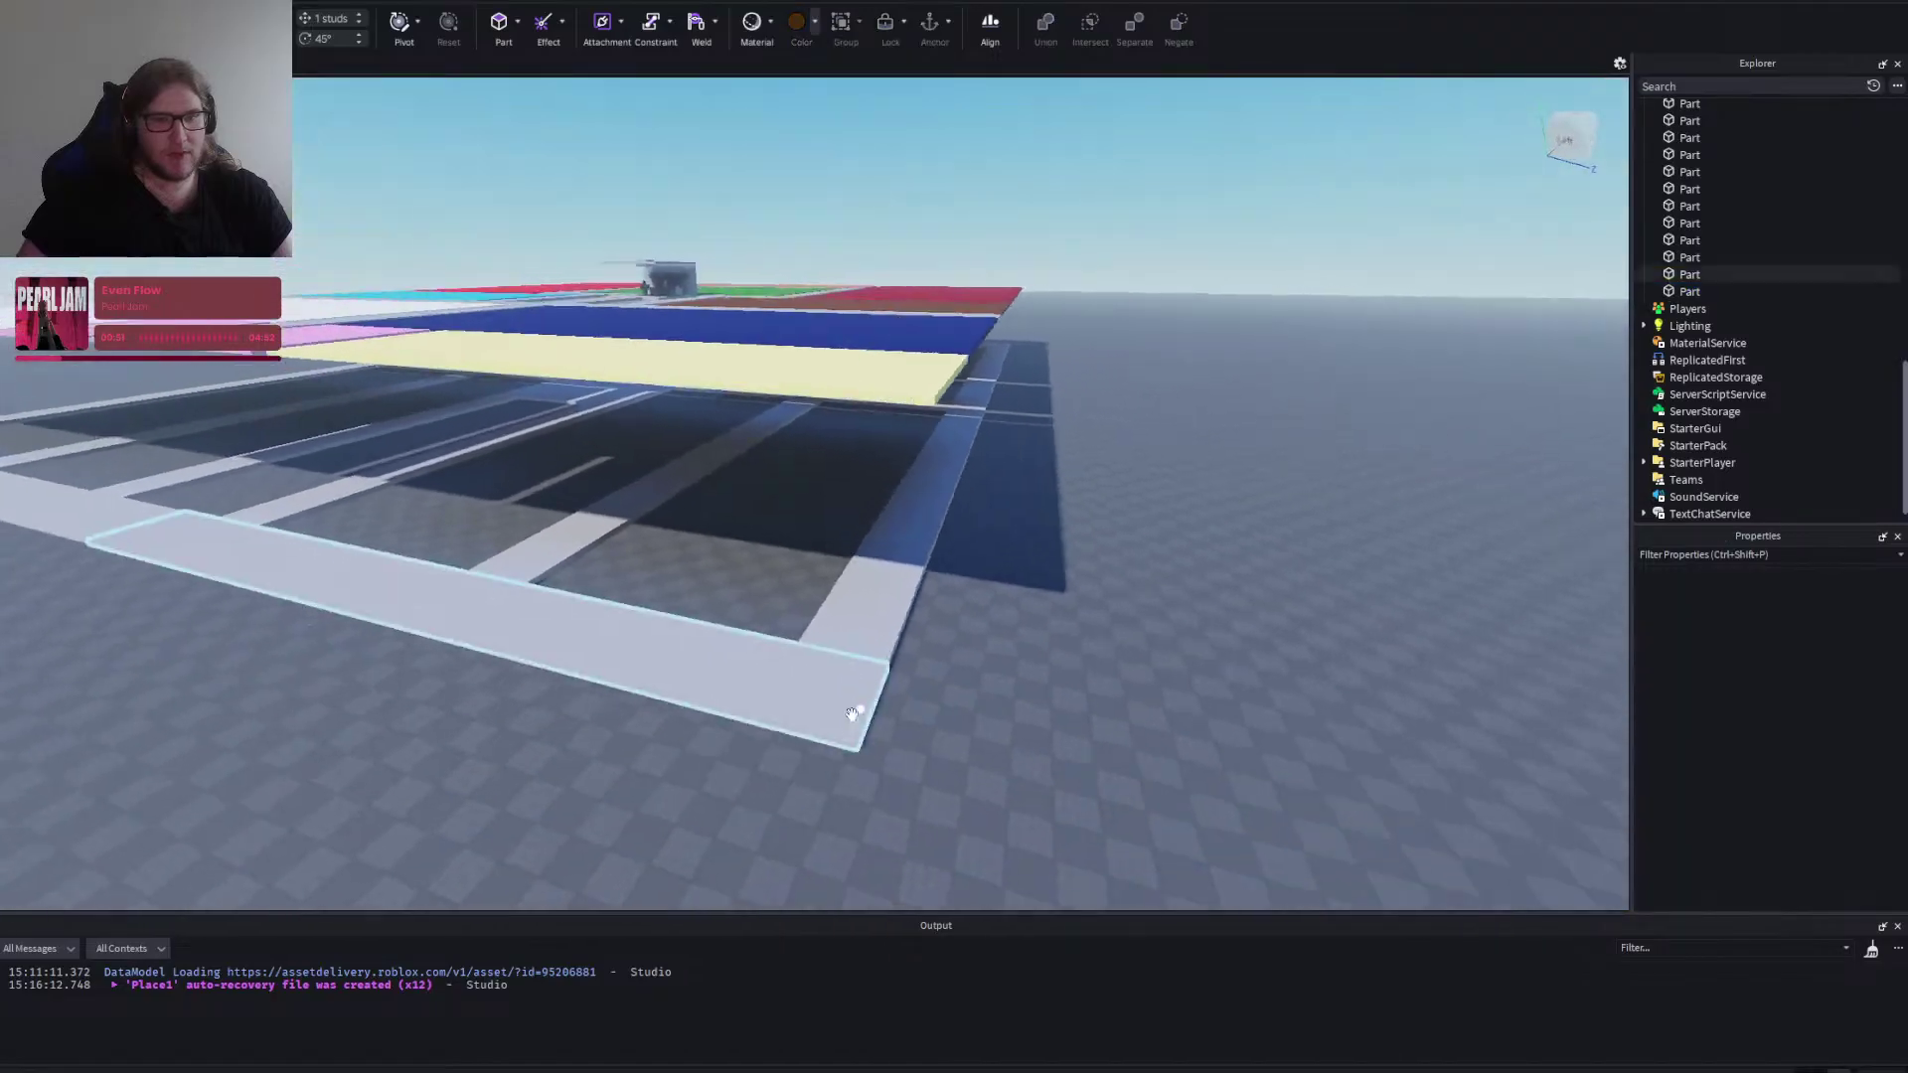
scroll(954, 636, up, 2)
scroll(1075, 551, down, 5)
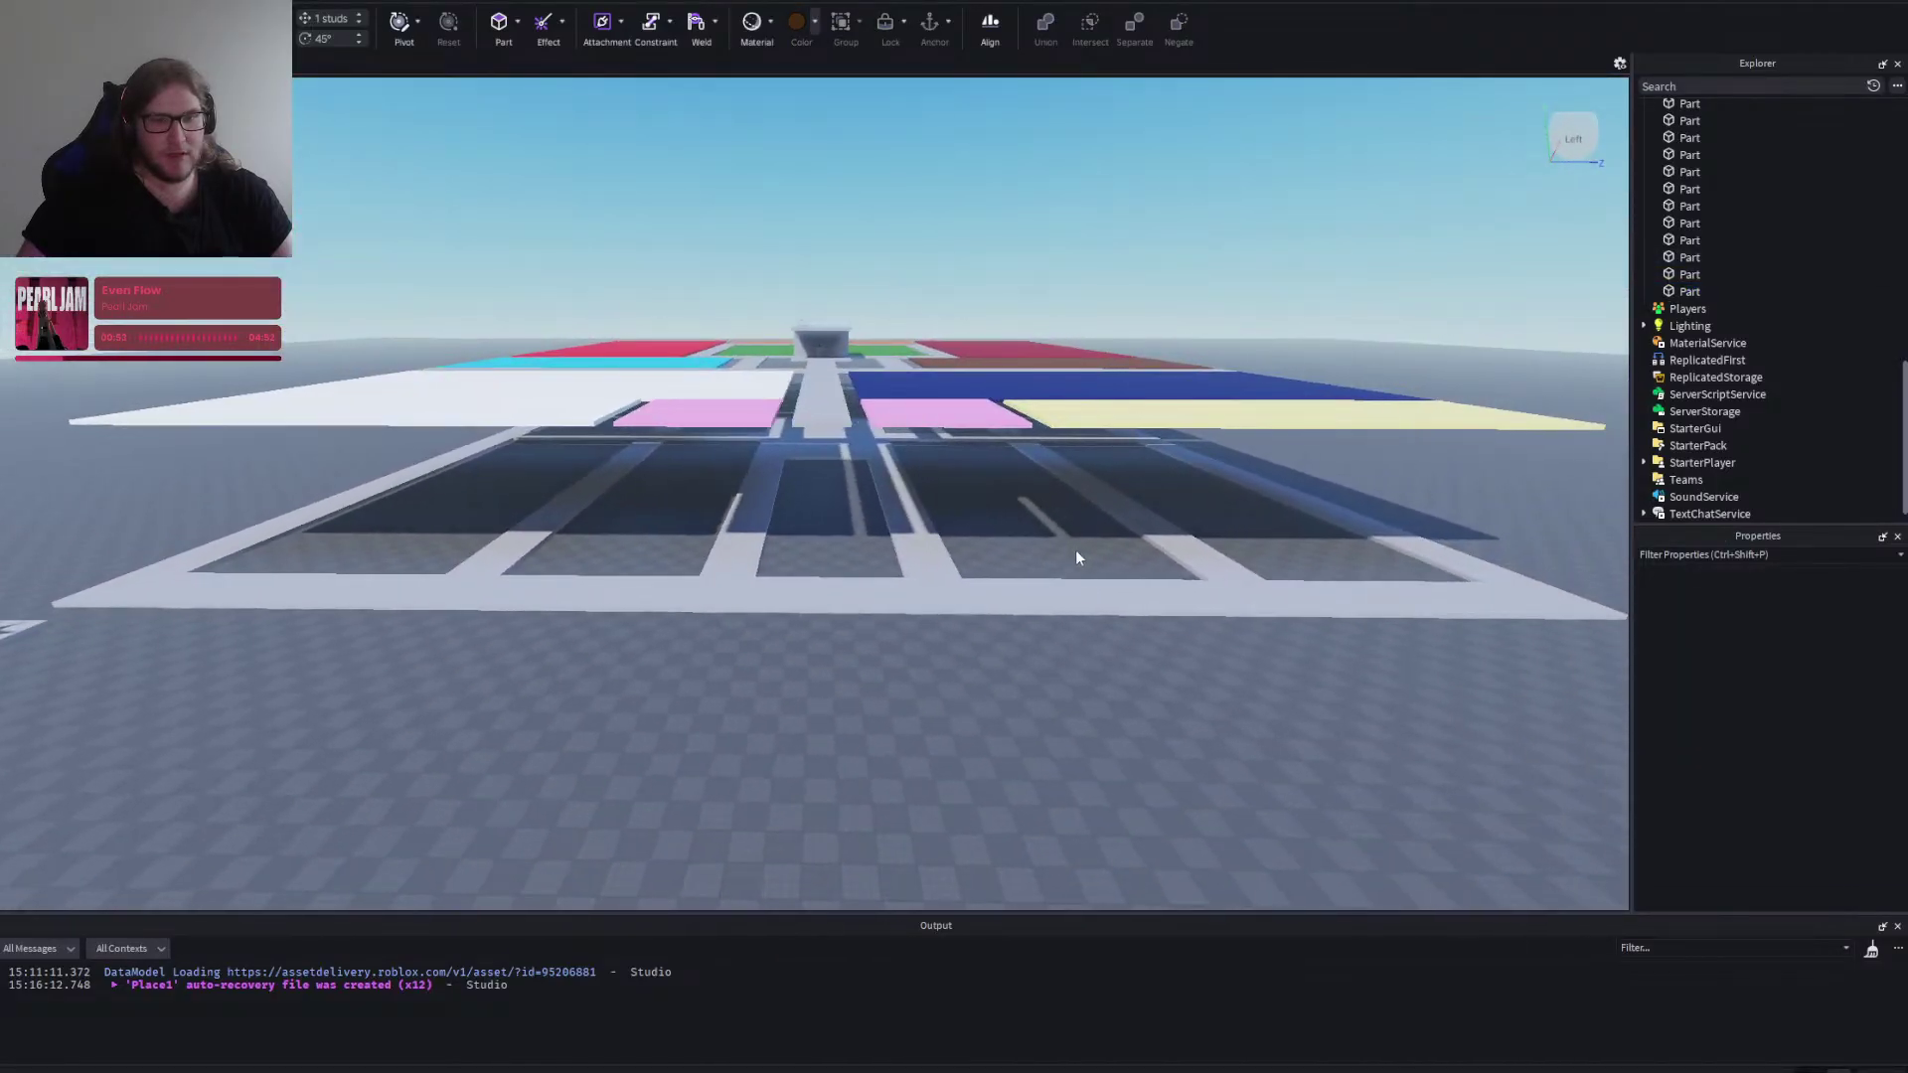
scroll(1041, 548, up, 5)
key(w)
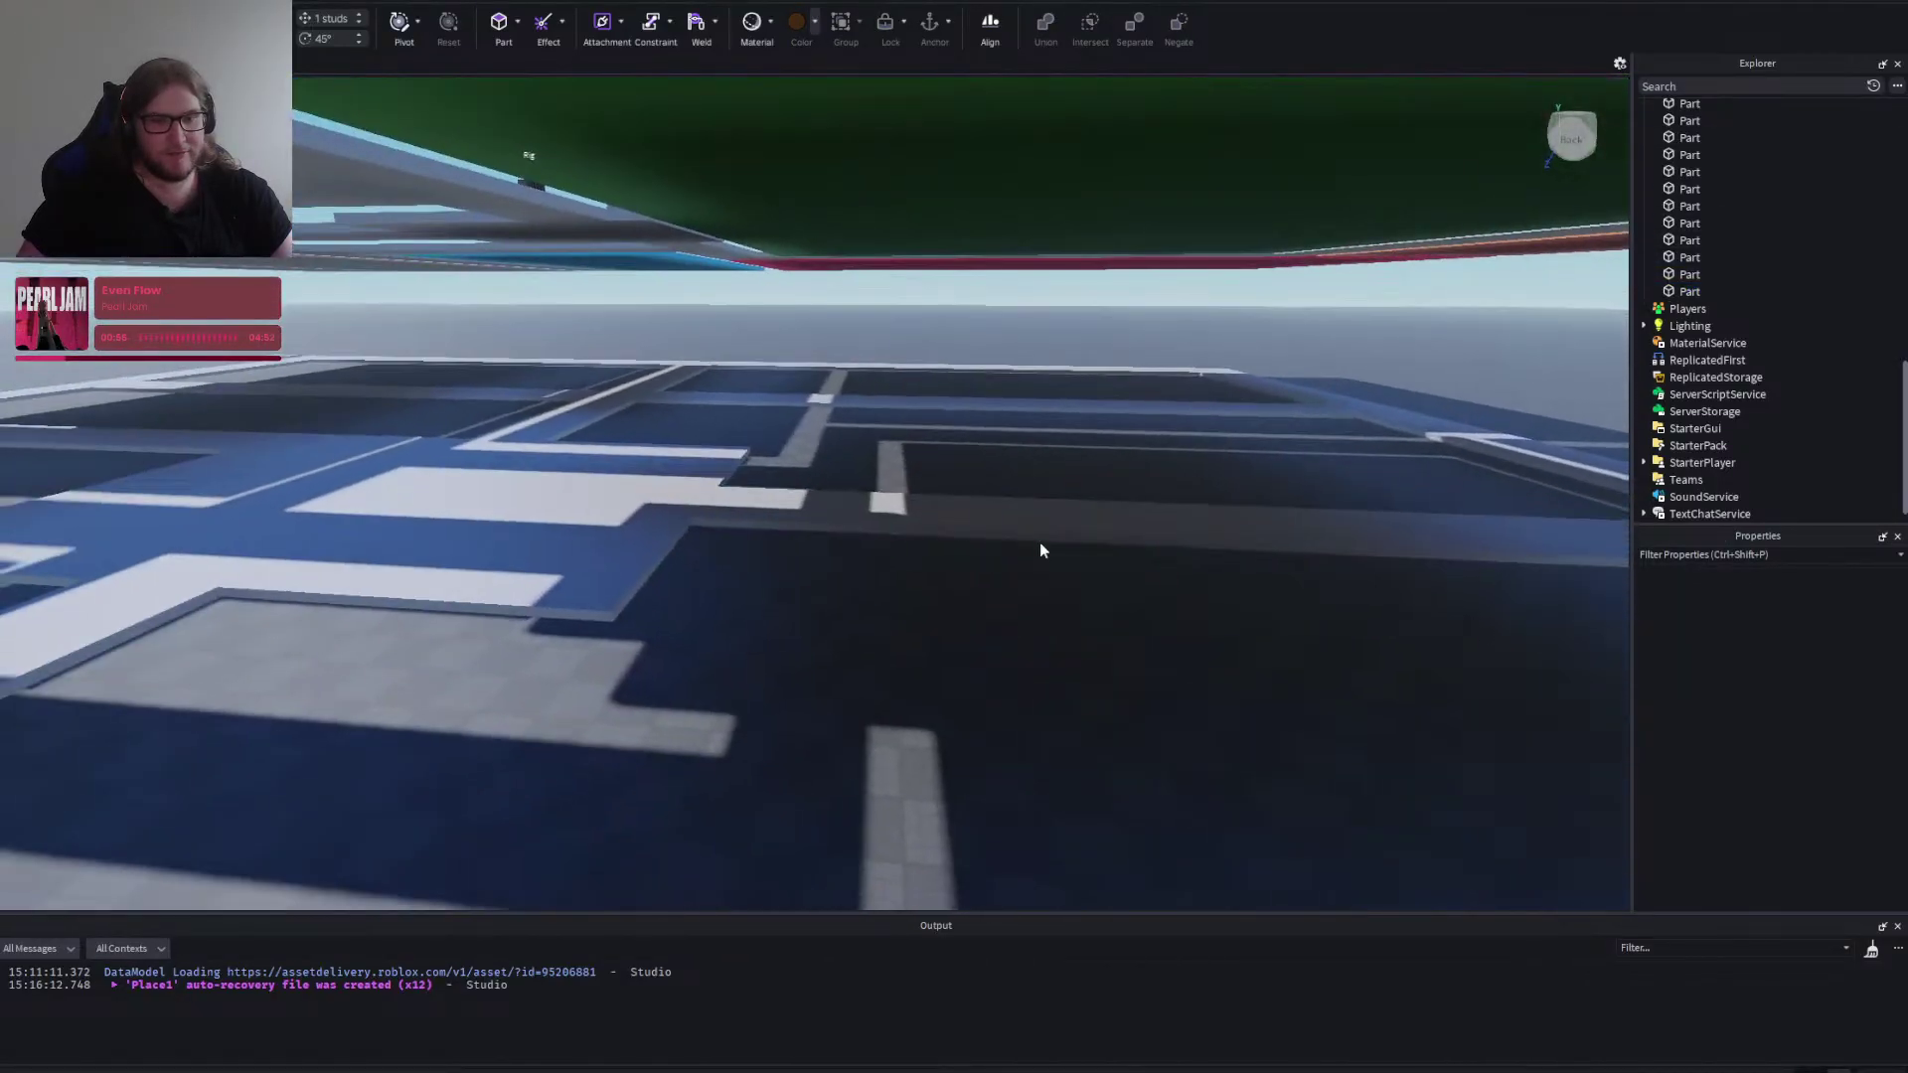
drag(1041, 550, 1041, 550)
key(q)
key(e)
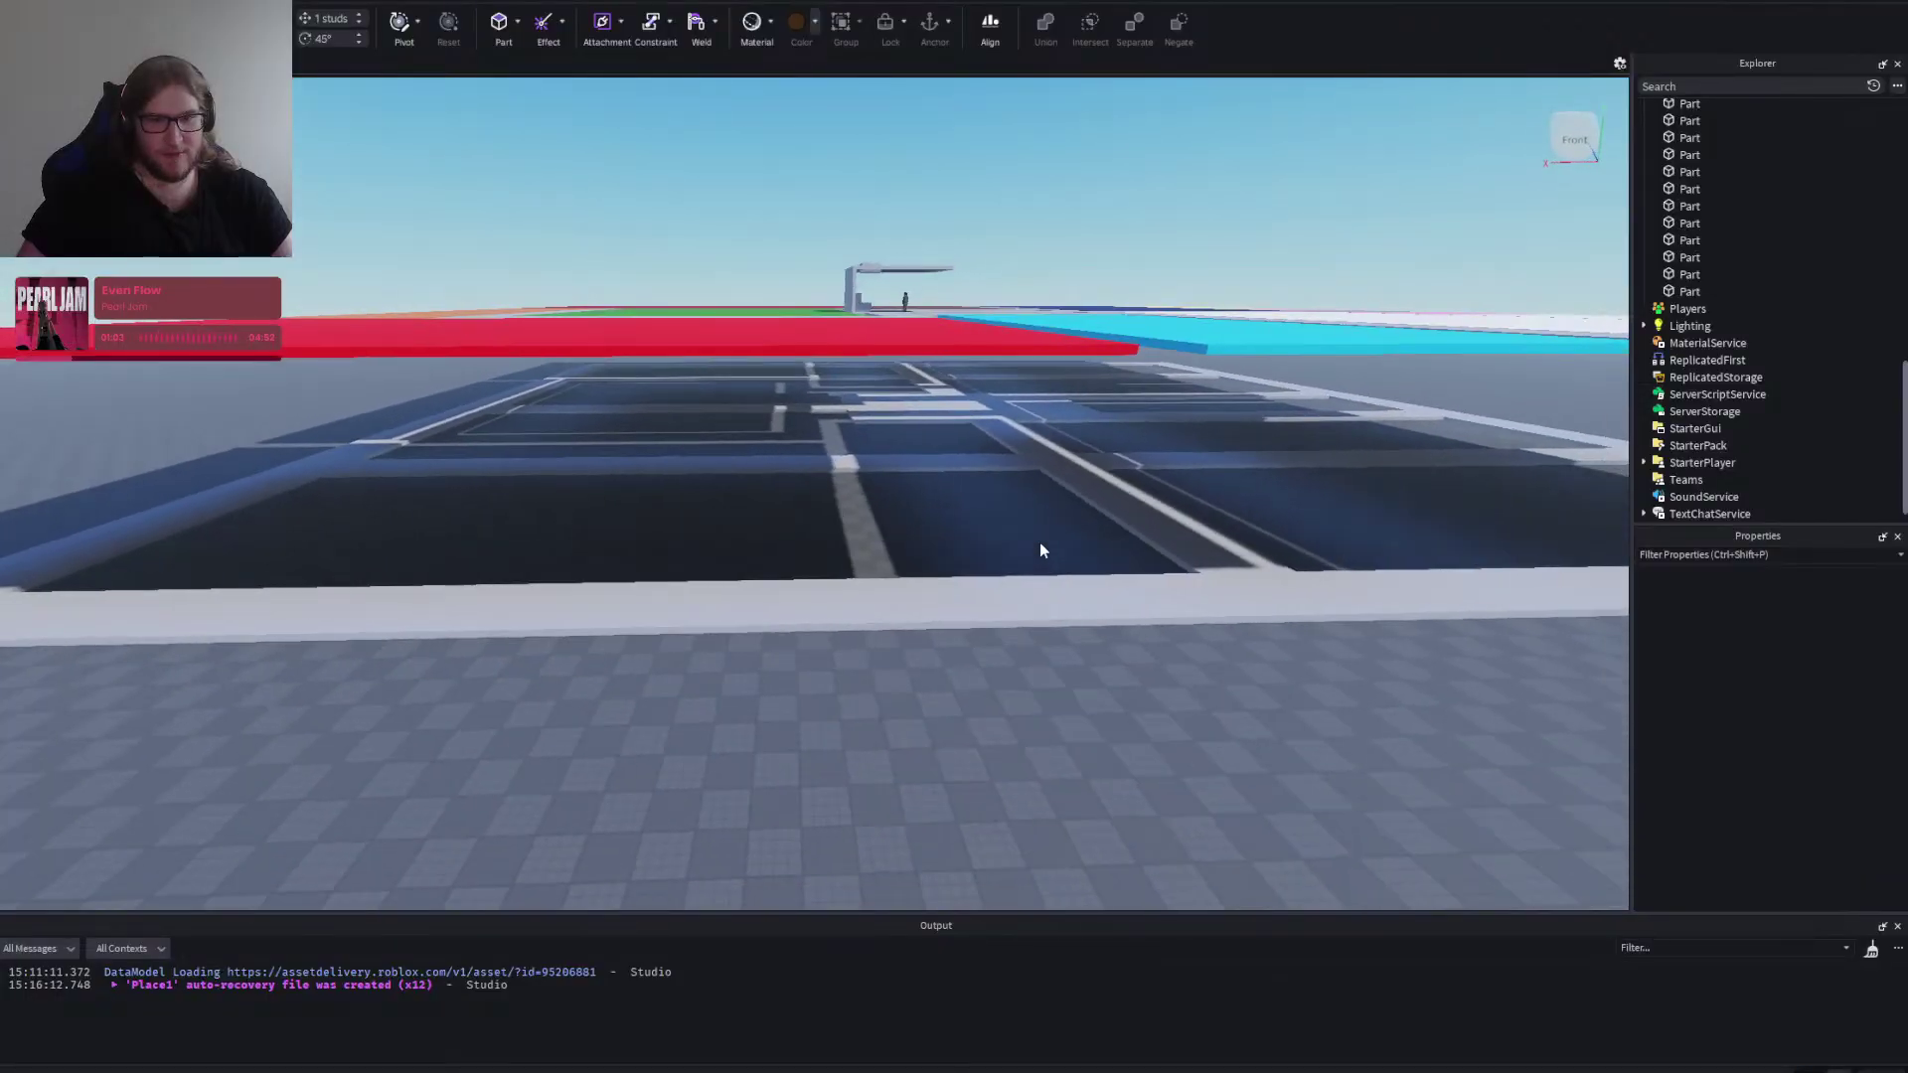
key(q)
key(w)
scroll(596, 338, down, 4)
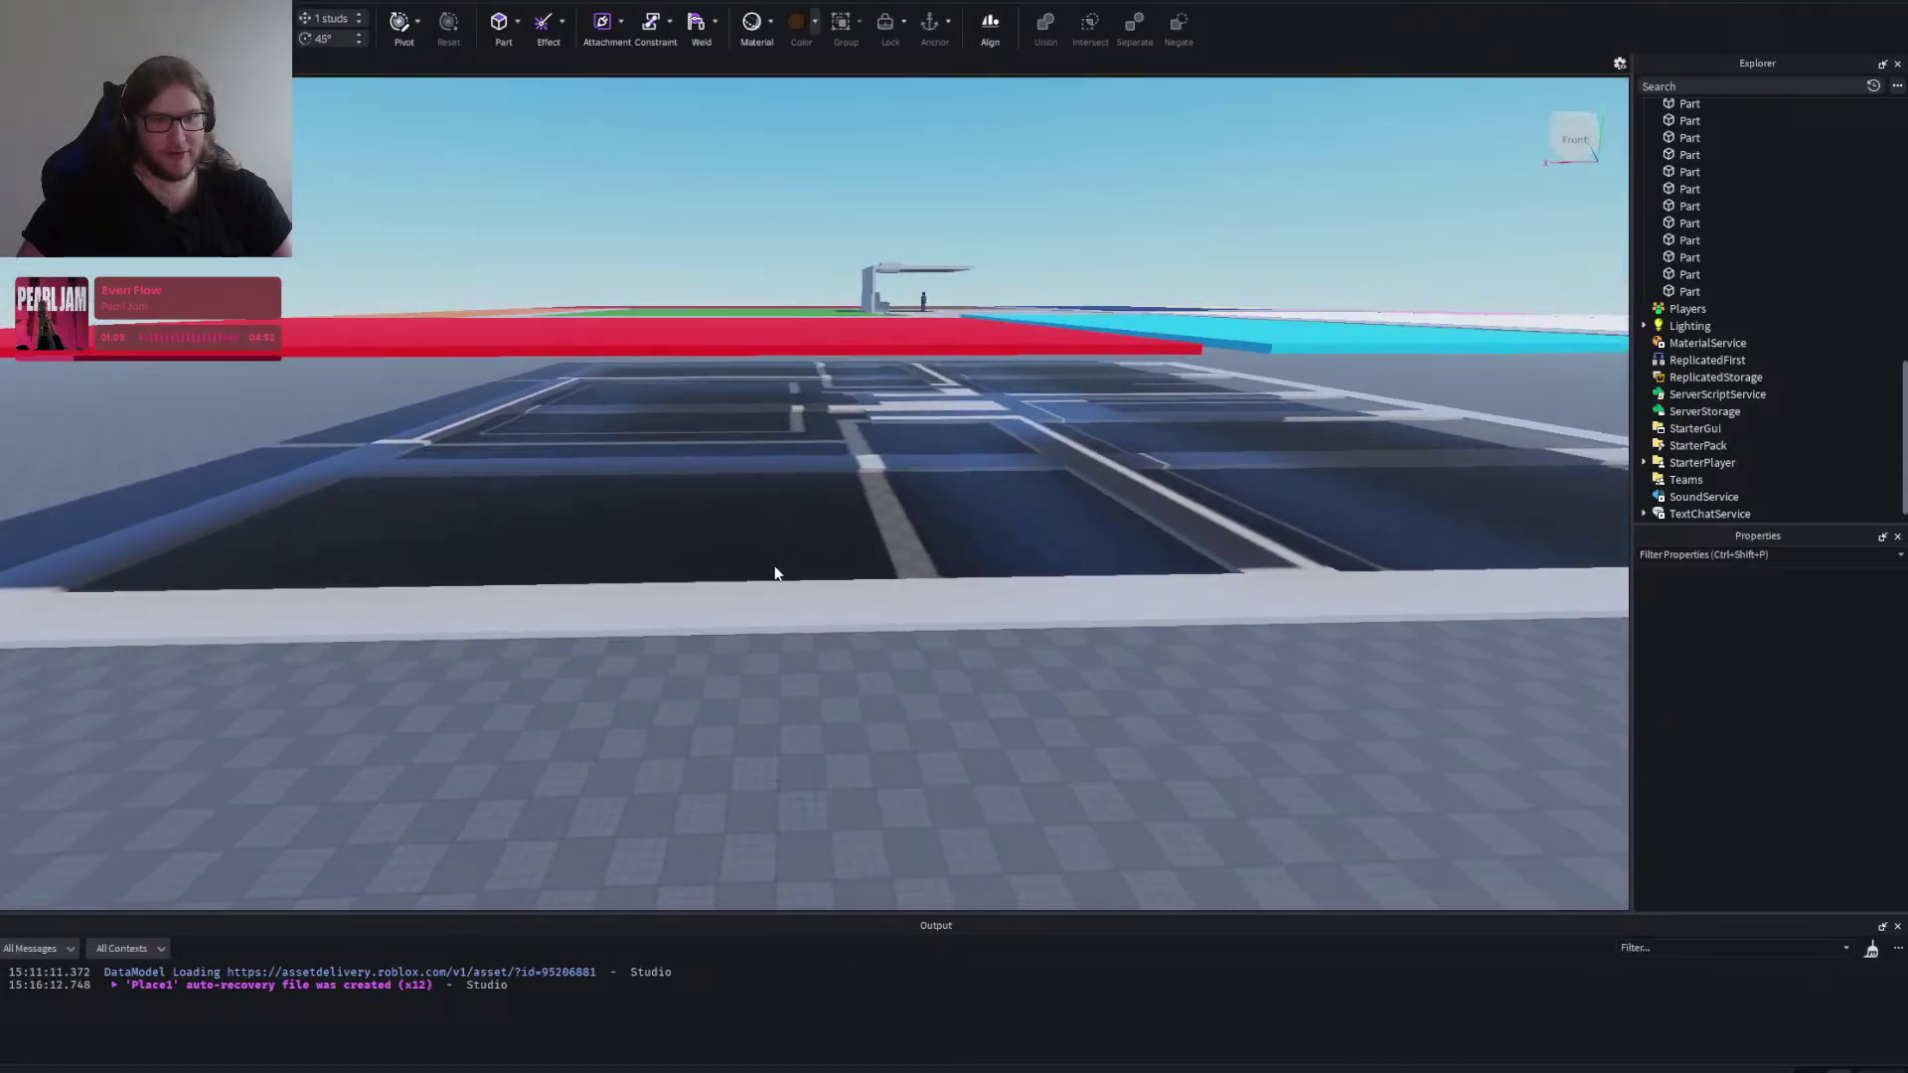
Duplicate the corridor beneath the red and cyan rooms' gap 88 studs towards the red side and extend the copy lengthwise.
key(d)
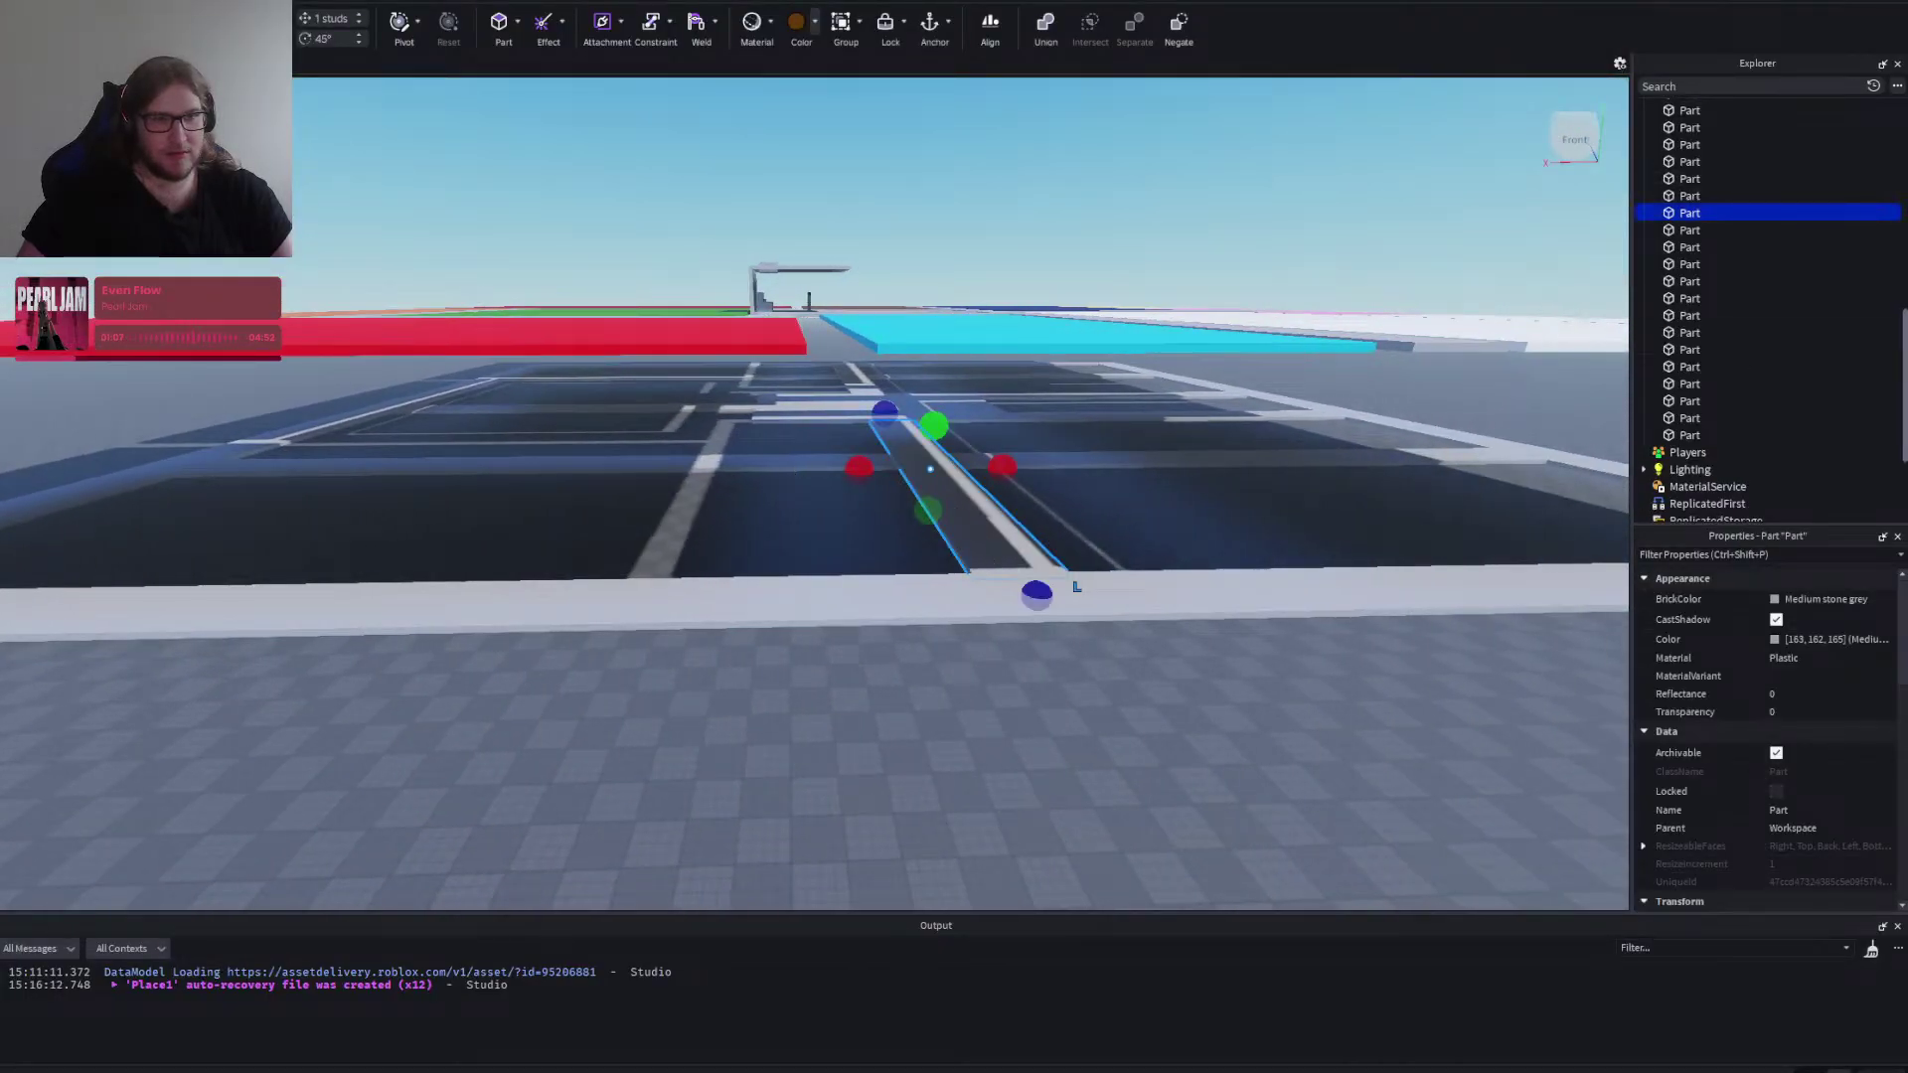
drag(646, 468, 693, 466)
scroll(694, 466, up, 2)
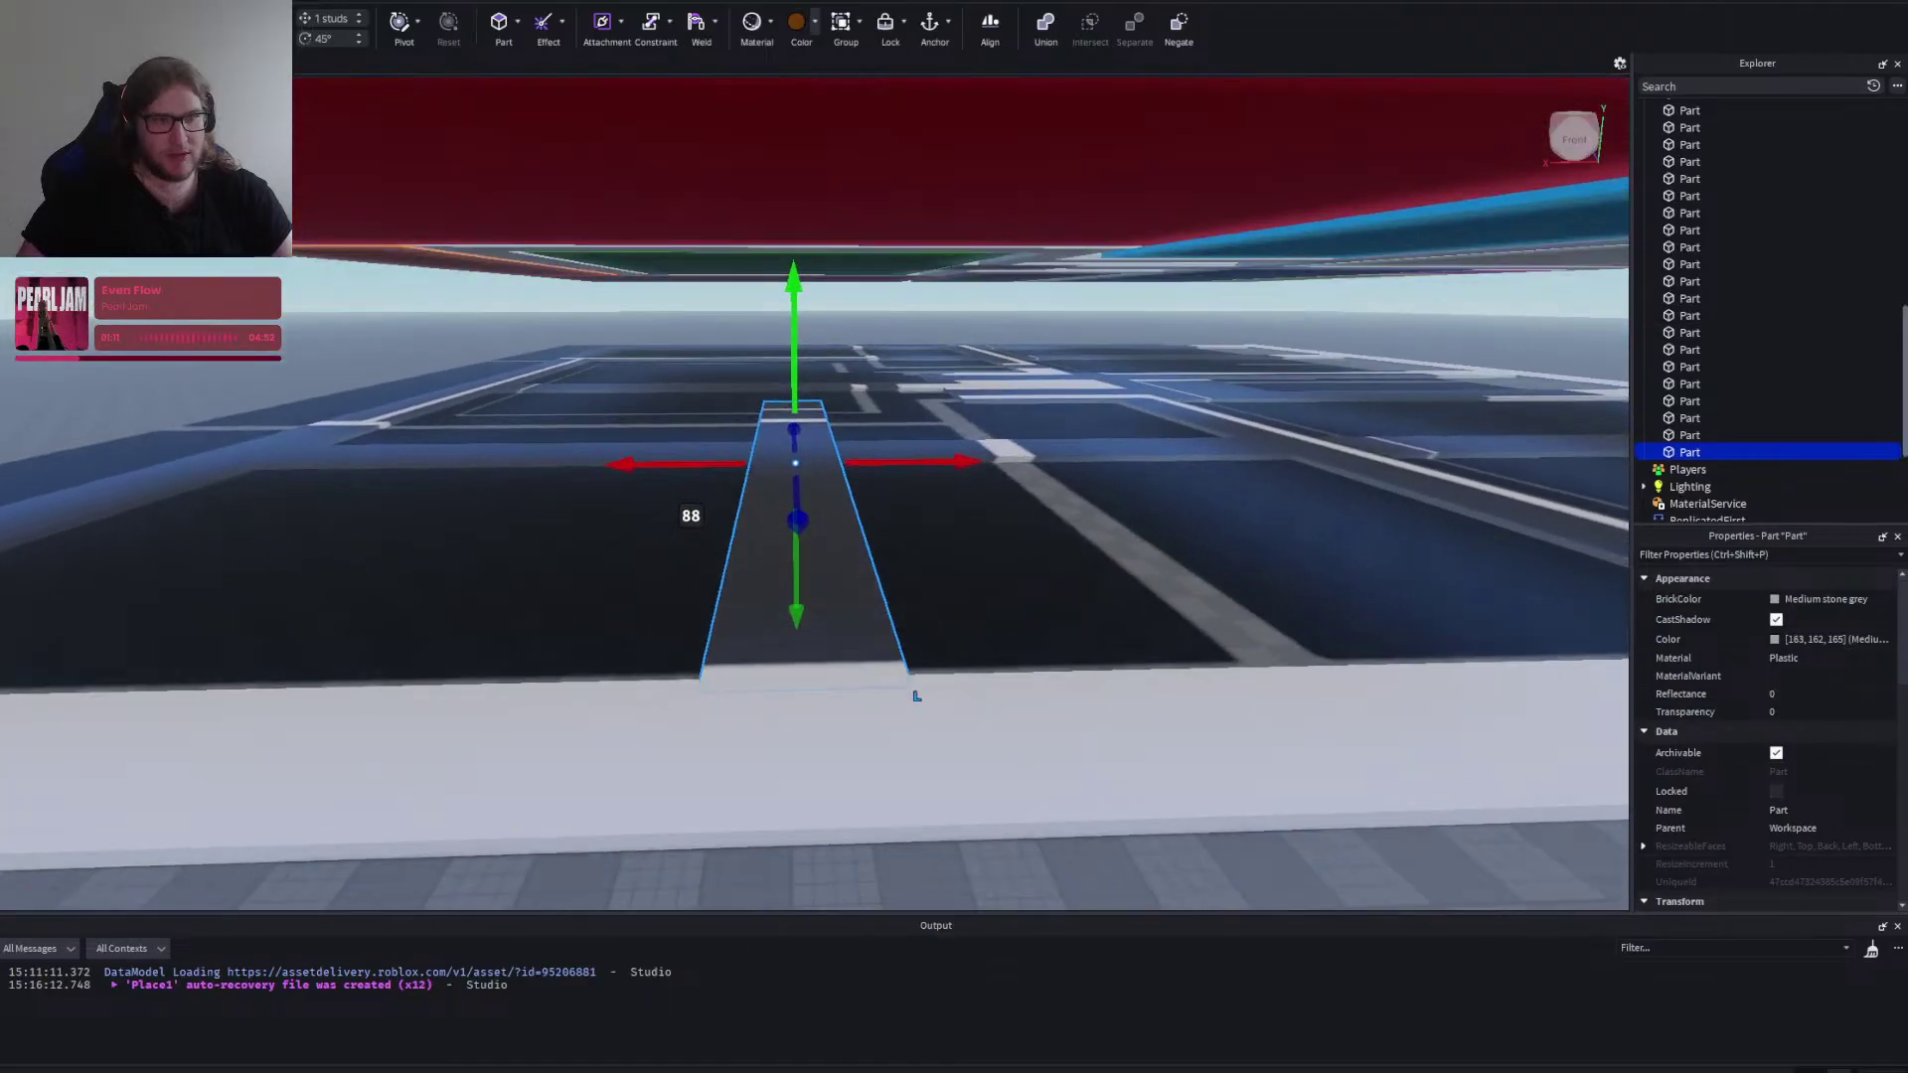
key(ctrl+3)
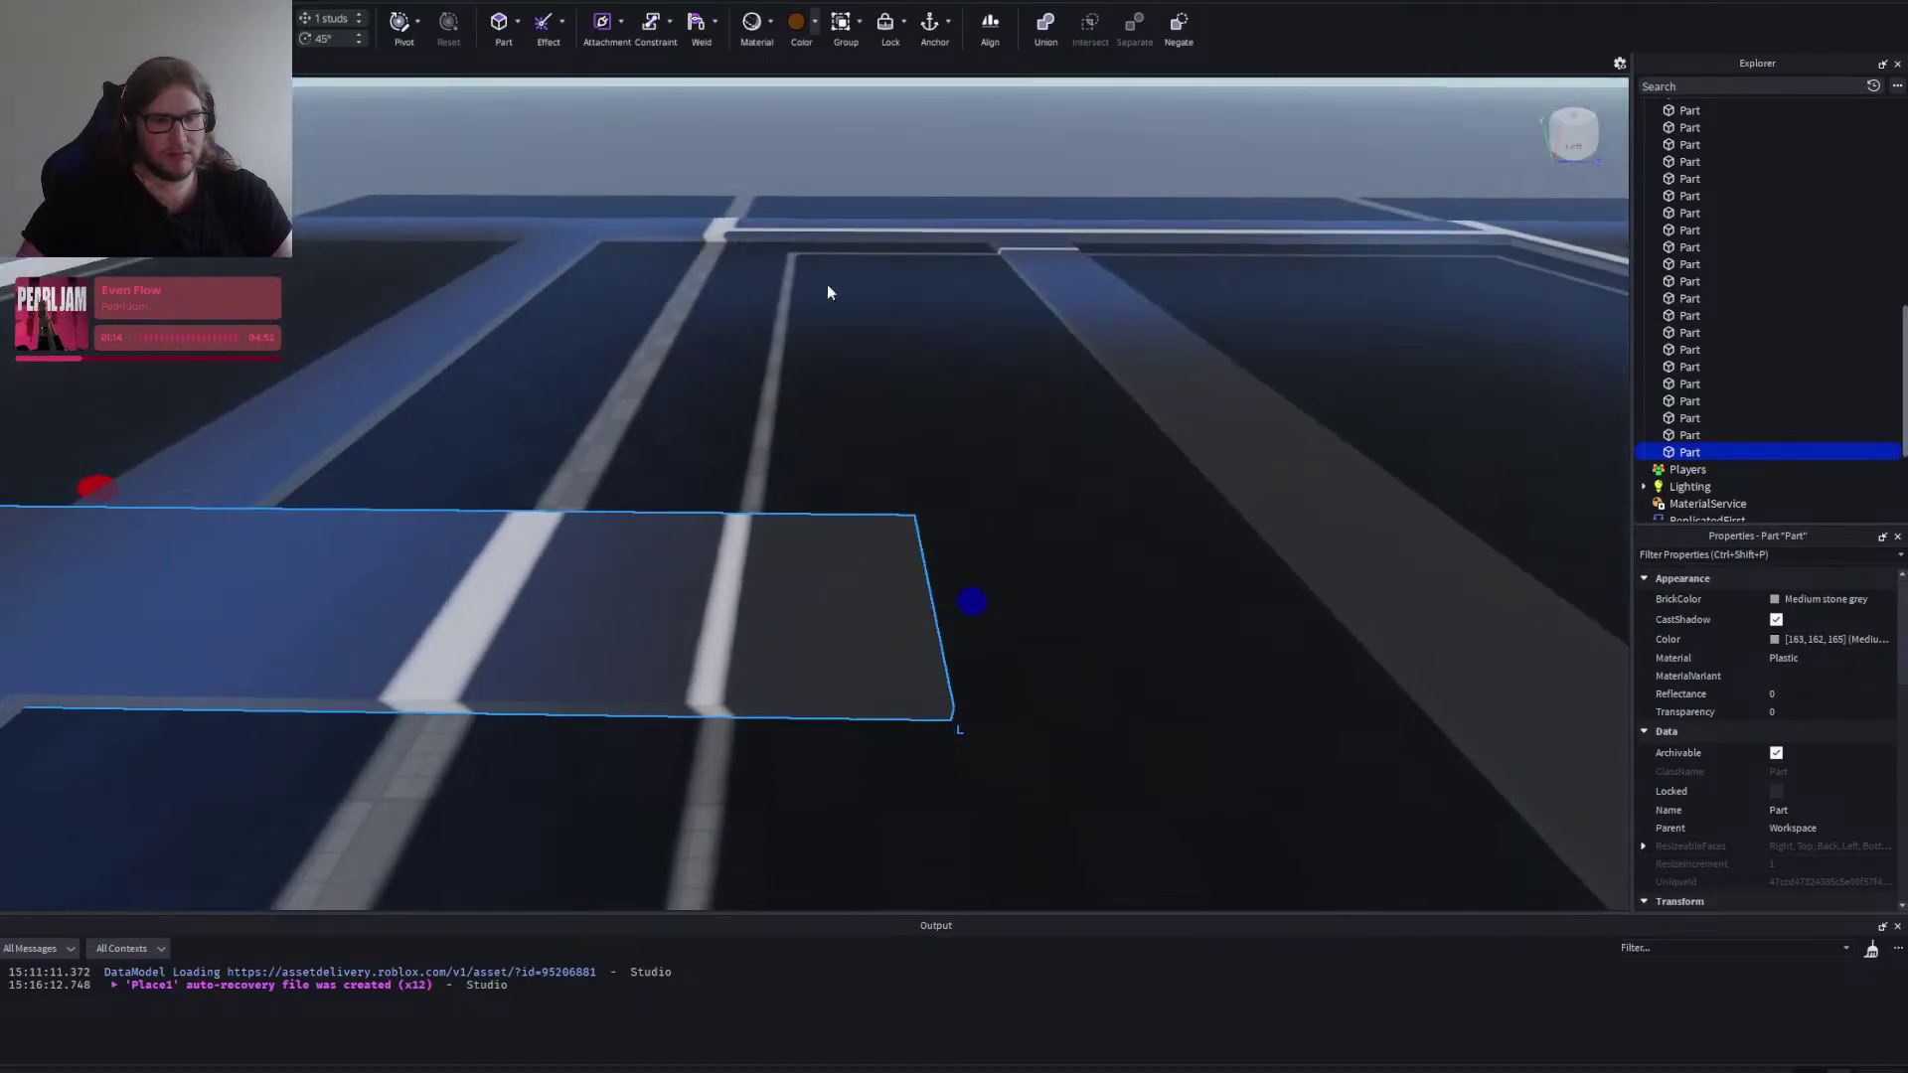
drag(641, 601, 1005, 536)
click(1244, 443)
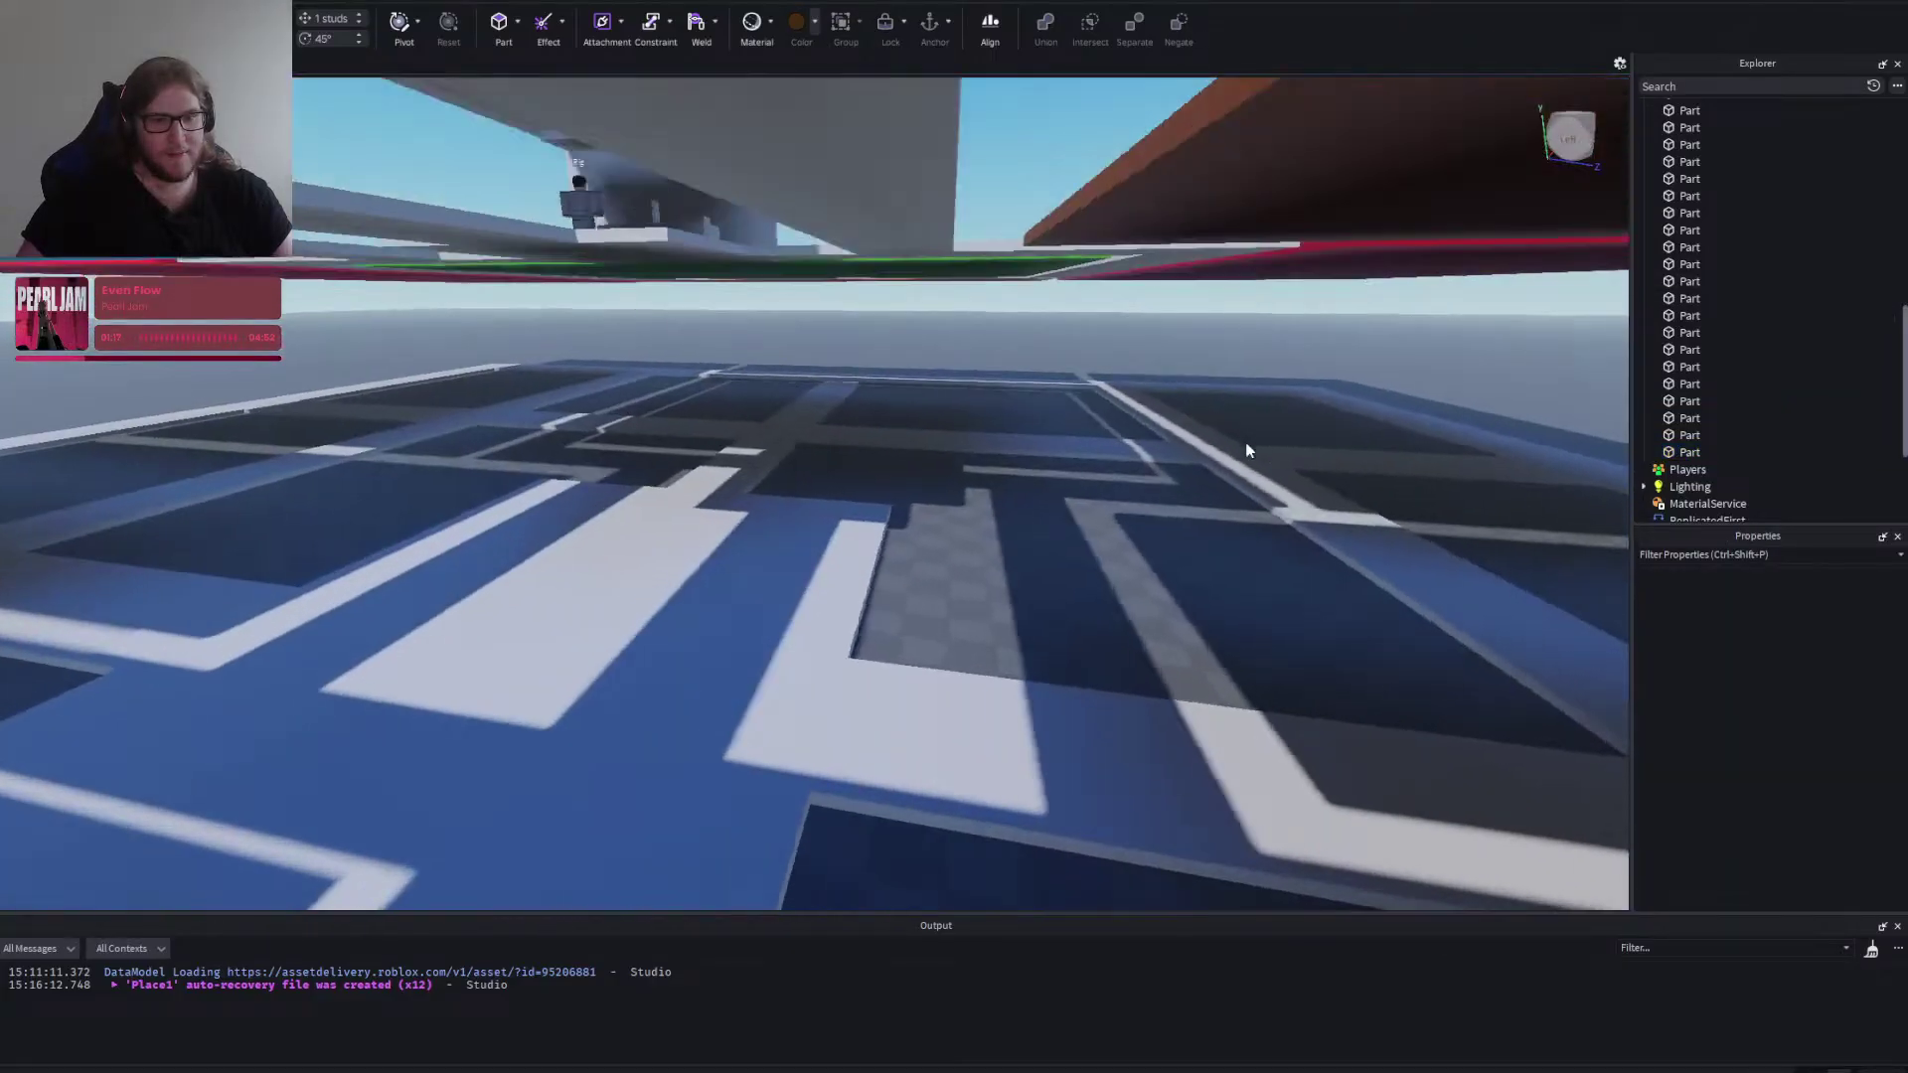
Duplicate the long lower corridor and move the copy across to the cyan and white rooms' side of the map.
click(1175, 439)
key(a)
key(ctrl+d)
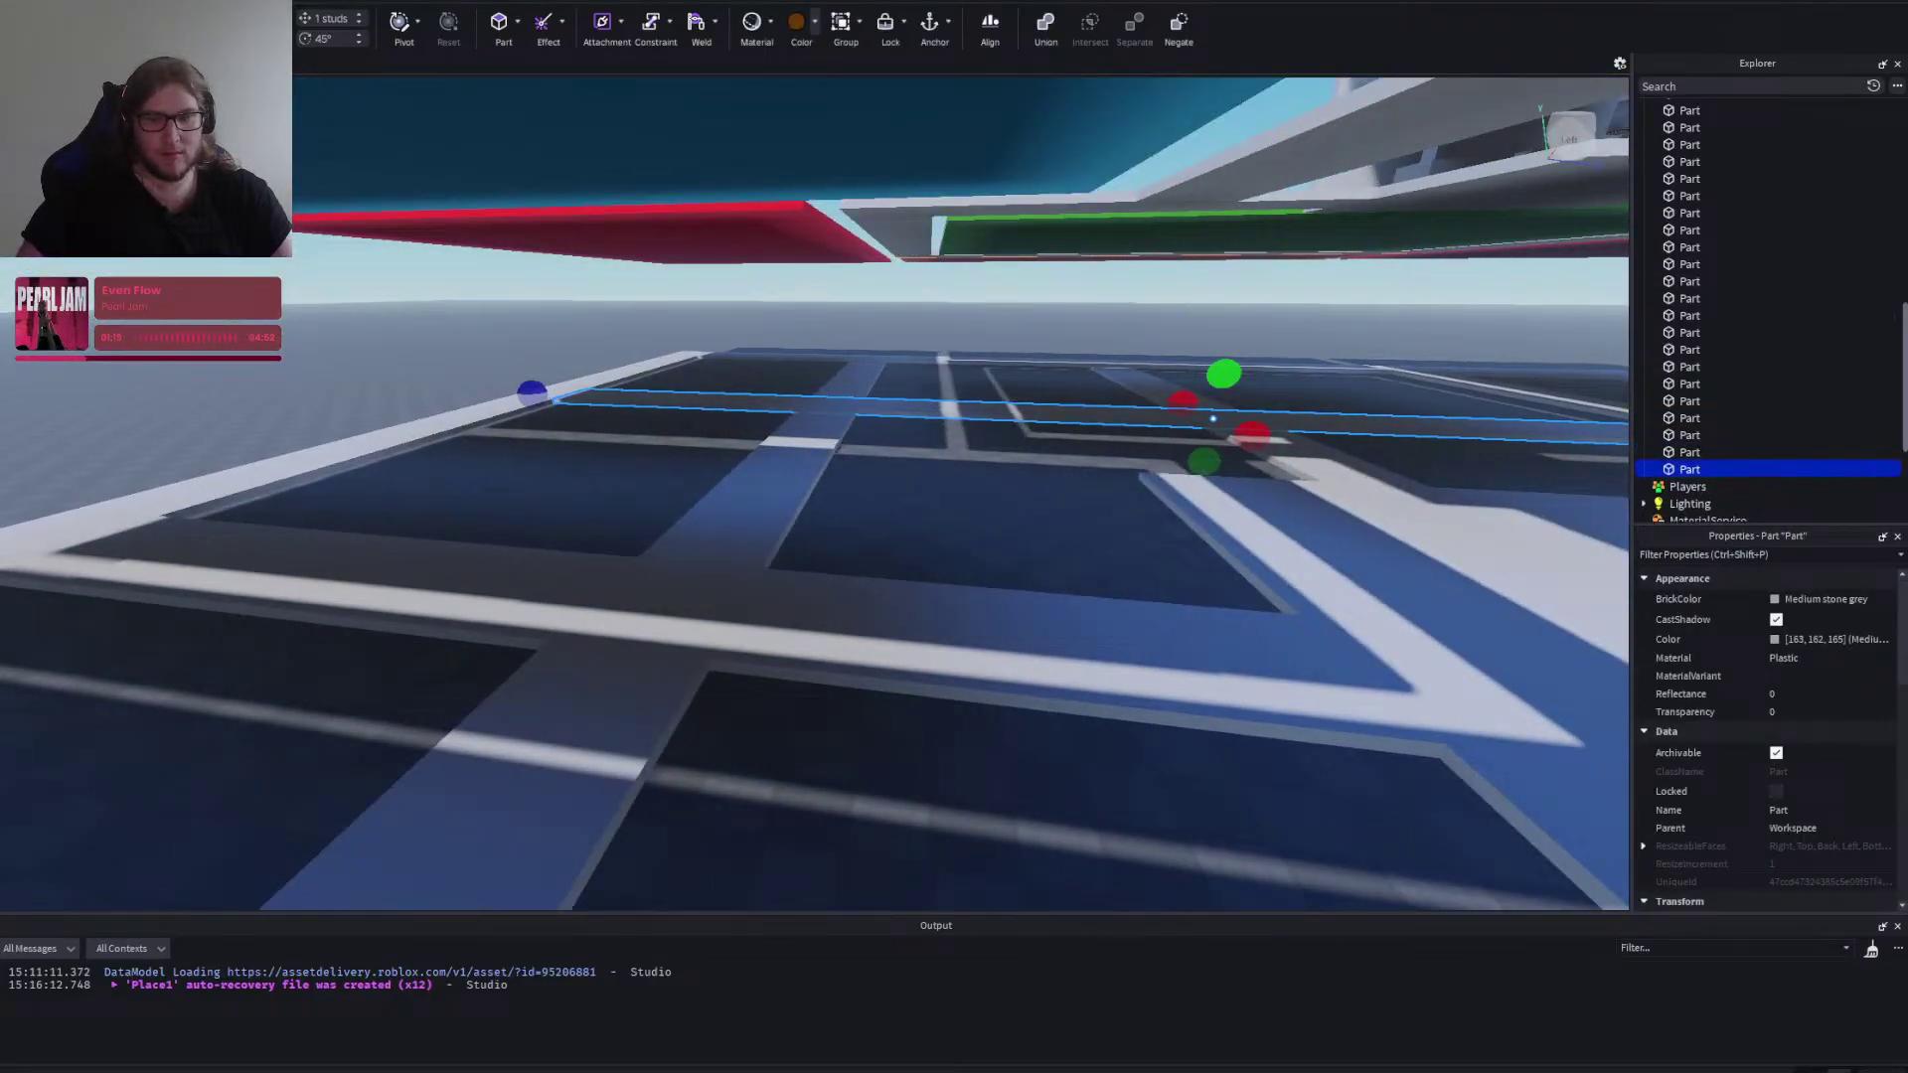
key(ctrl+2)
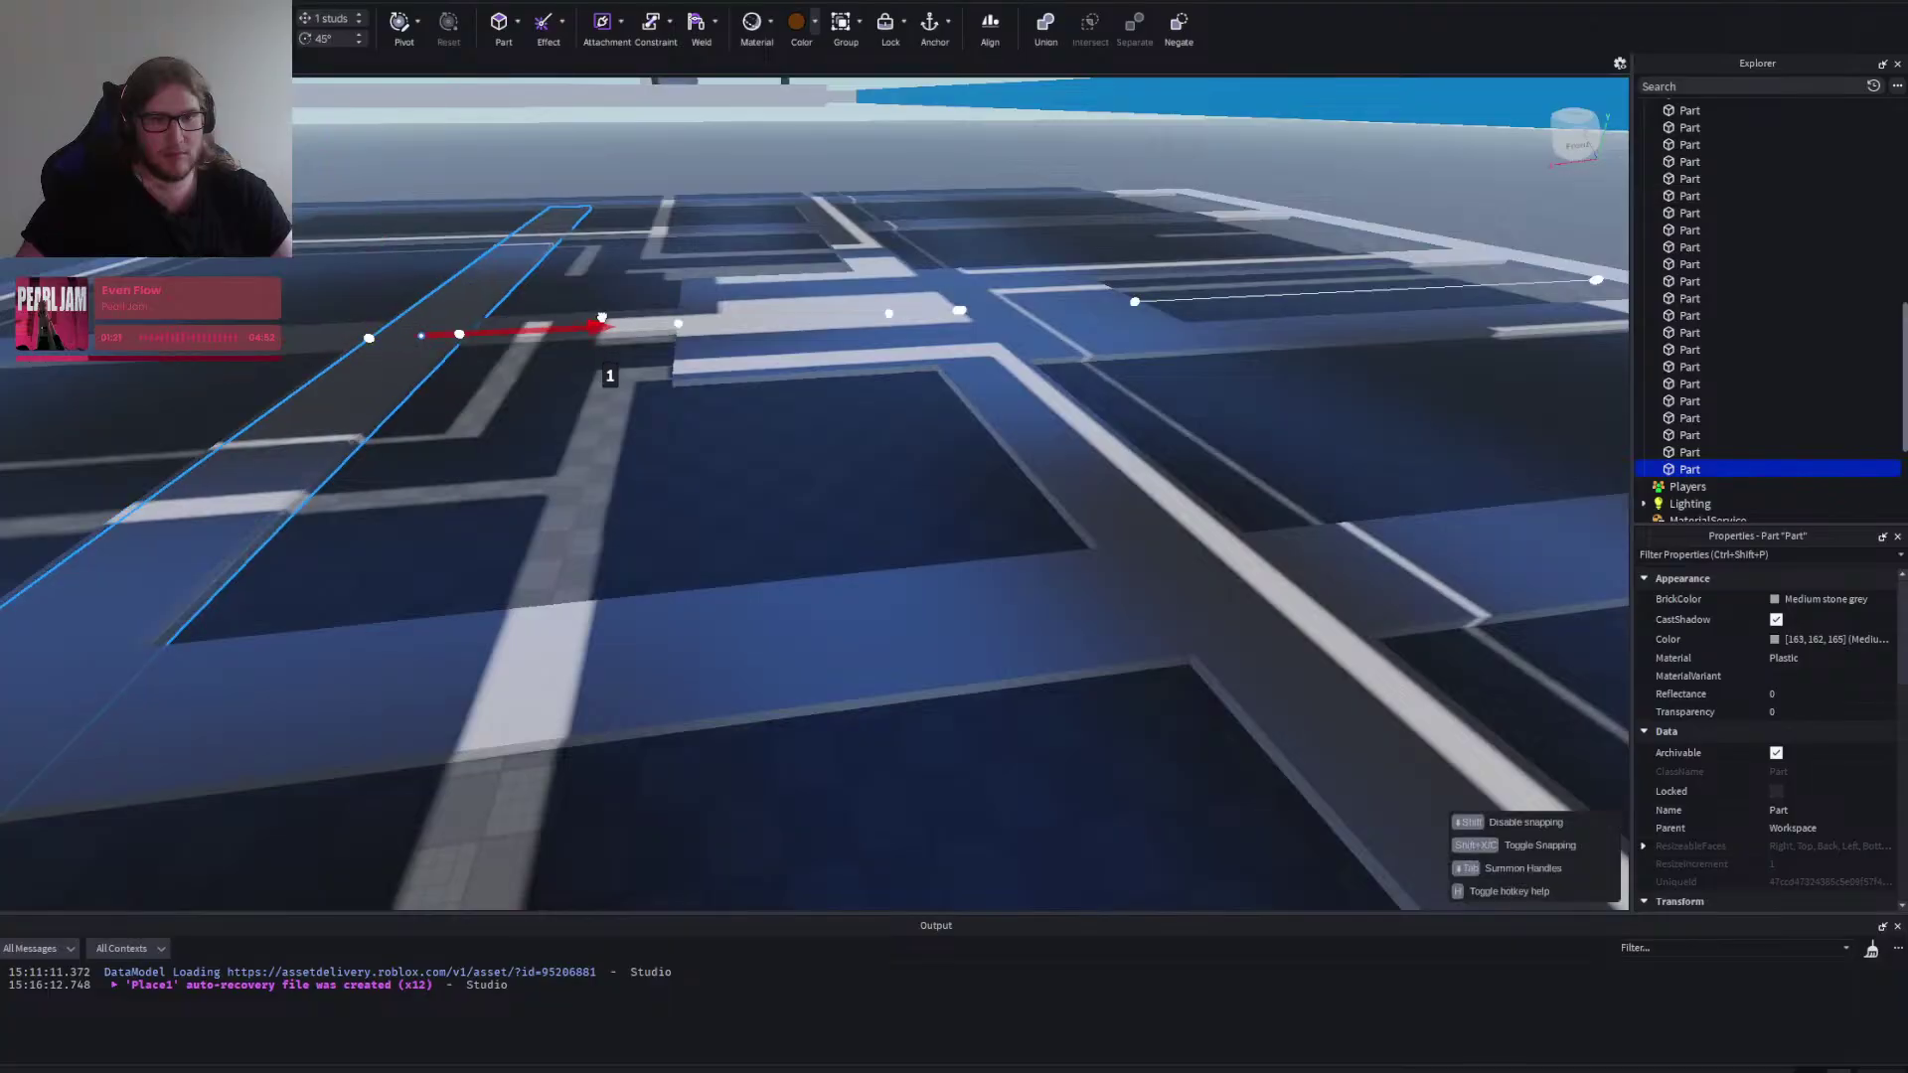
drag(602, 317, 918, 325)
click(1098, 244)
Shift the copied long corridor inwards, away from the outer edge beneath the white room.
scroll(1099, 245, down, 3)
scroll(1057, 251, up, 3)
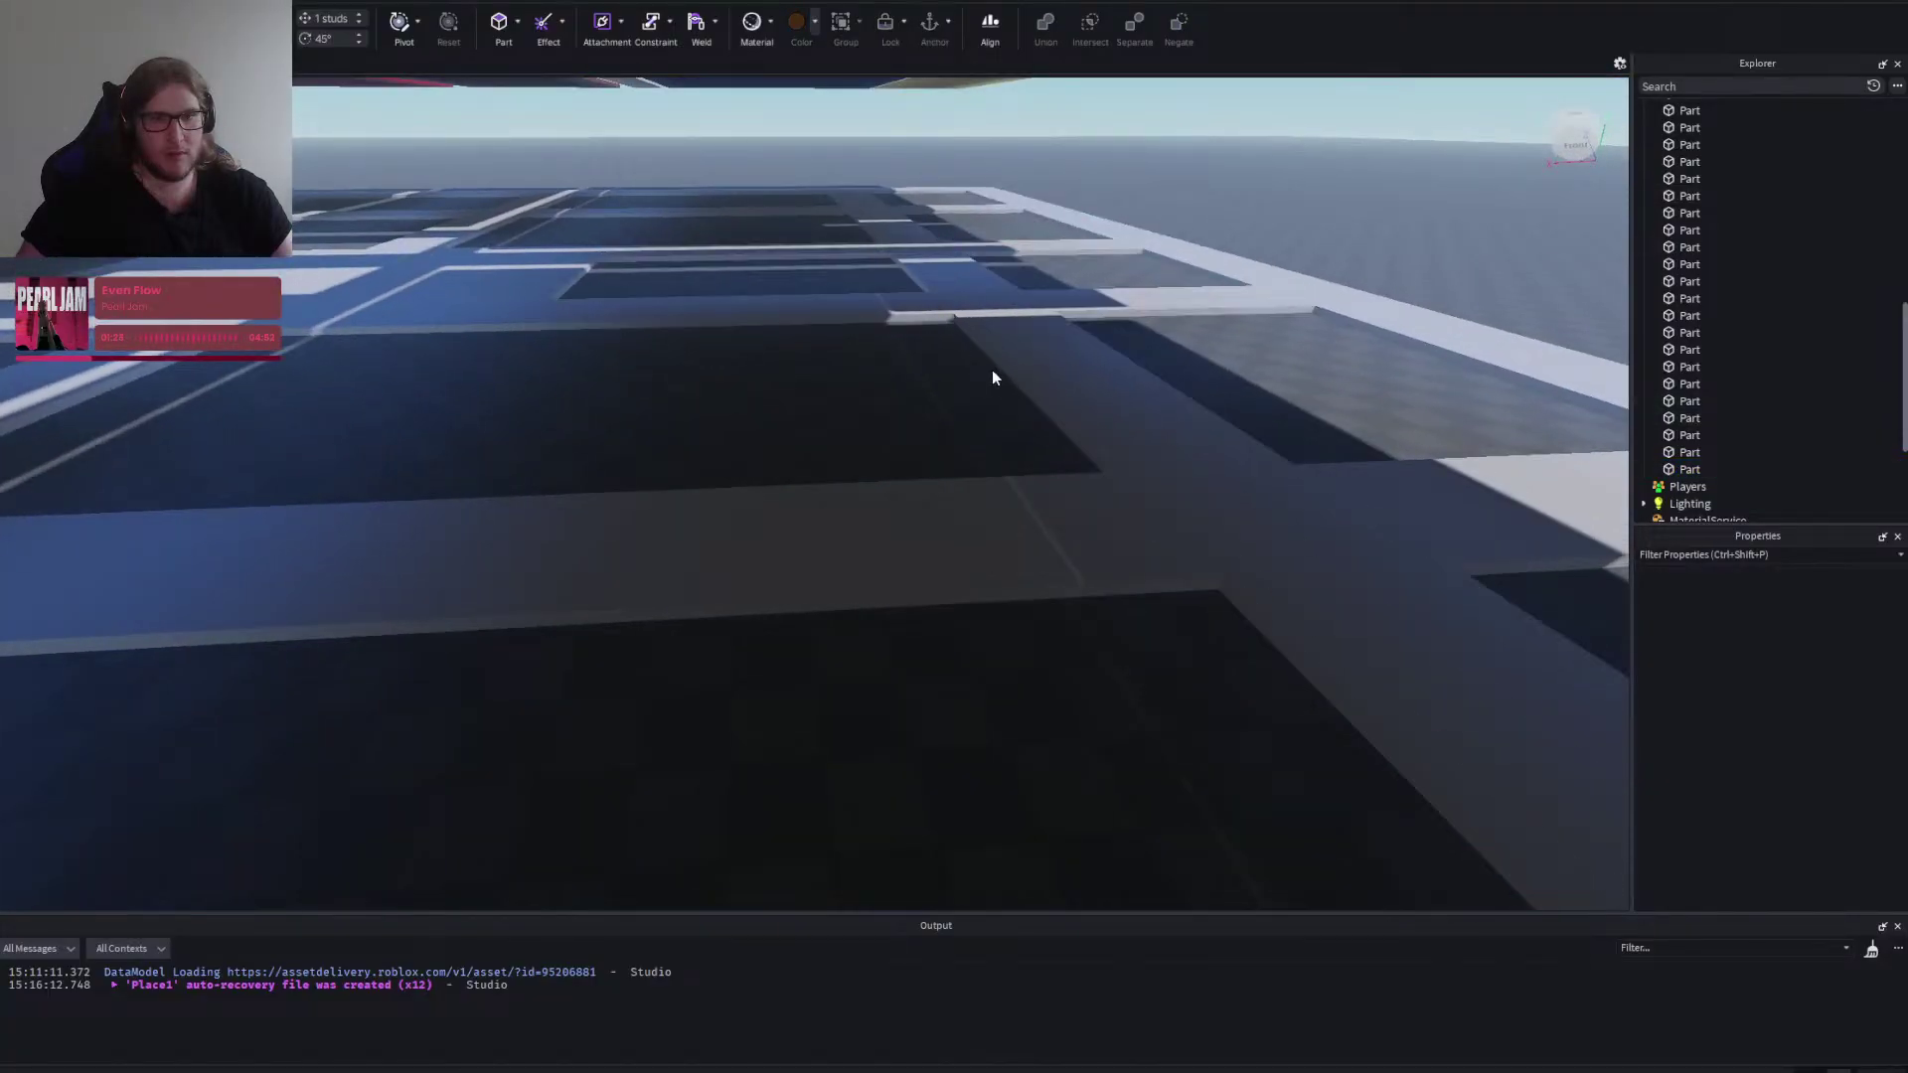
click(1033, 382)
drag(831, 268, 666, 283)
click(1021, 352)
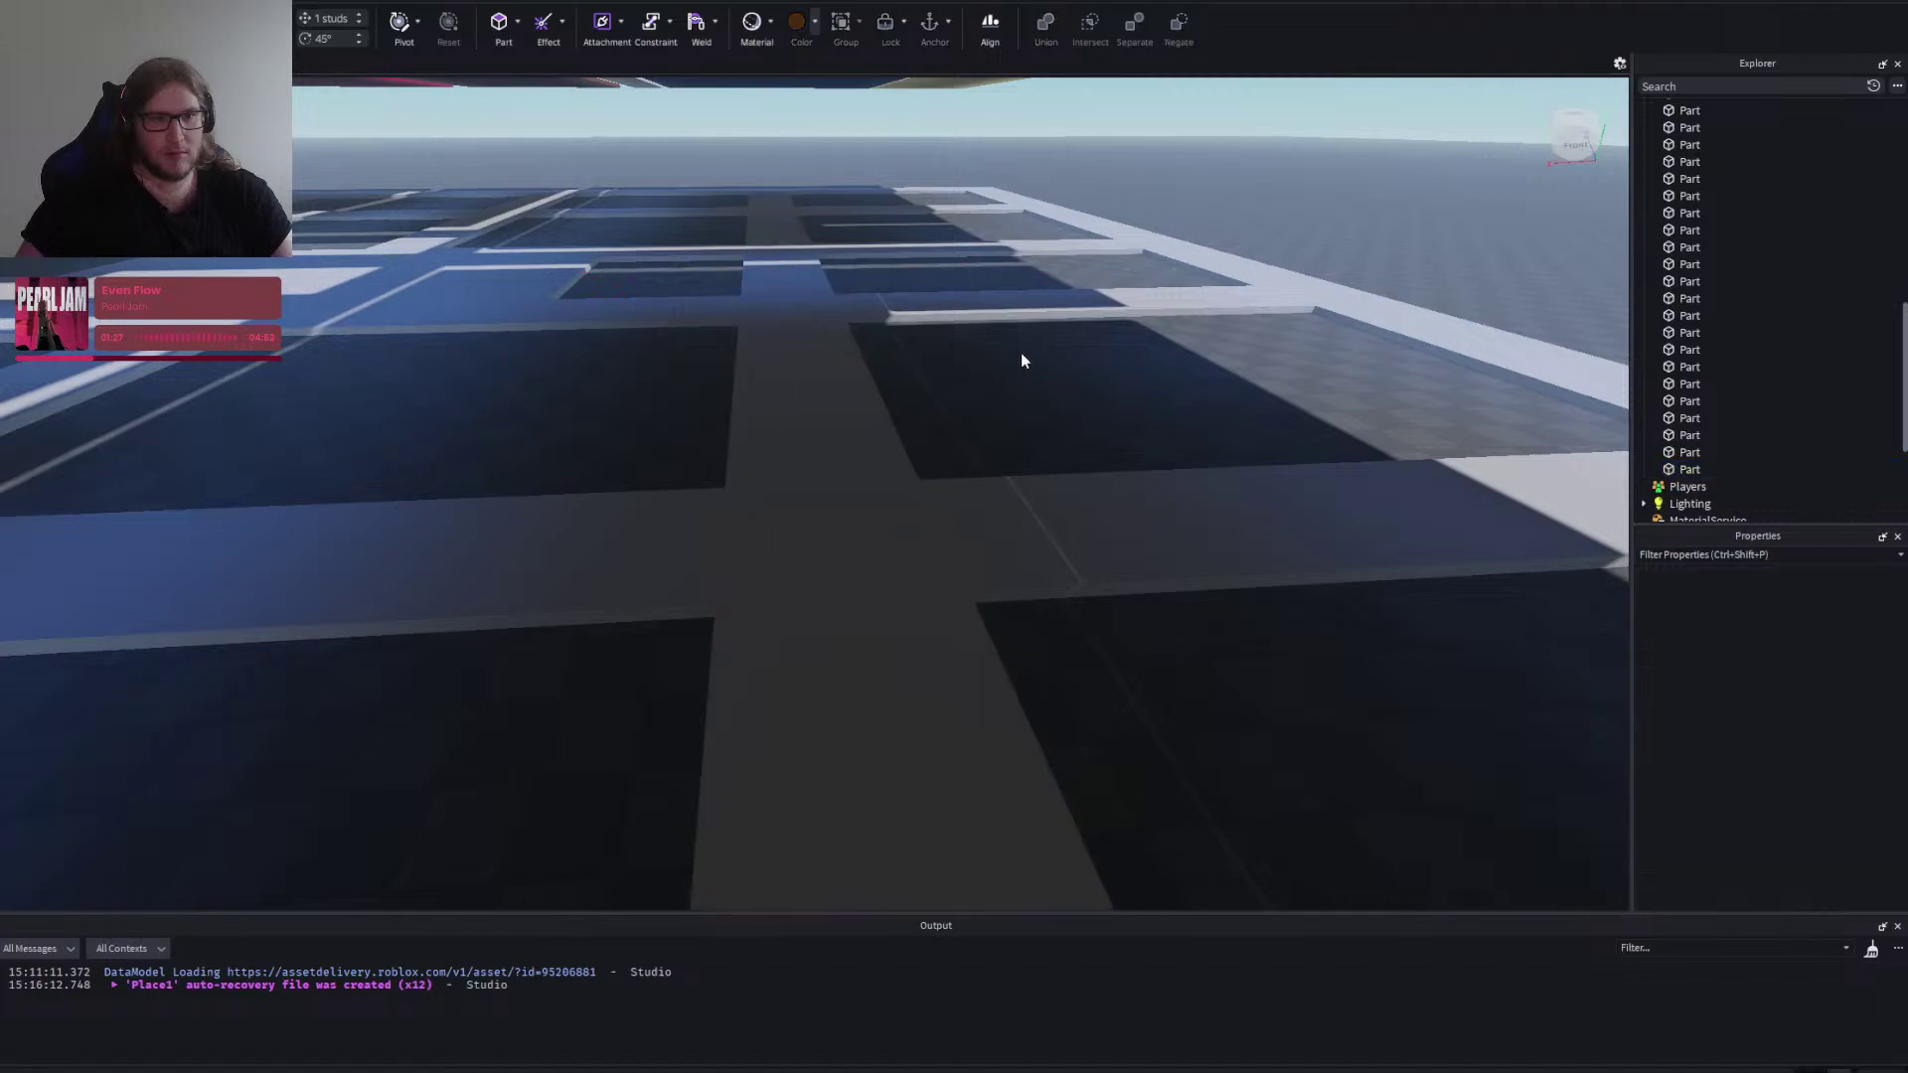
key(s)
right_click(1033, 376)
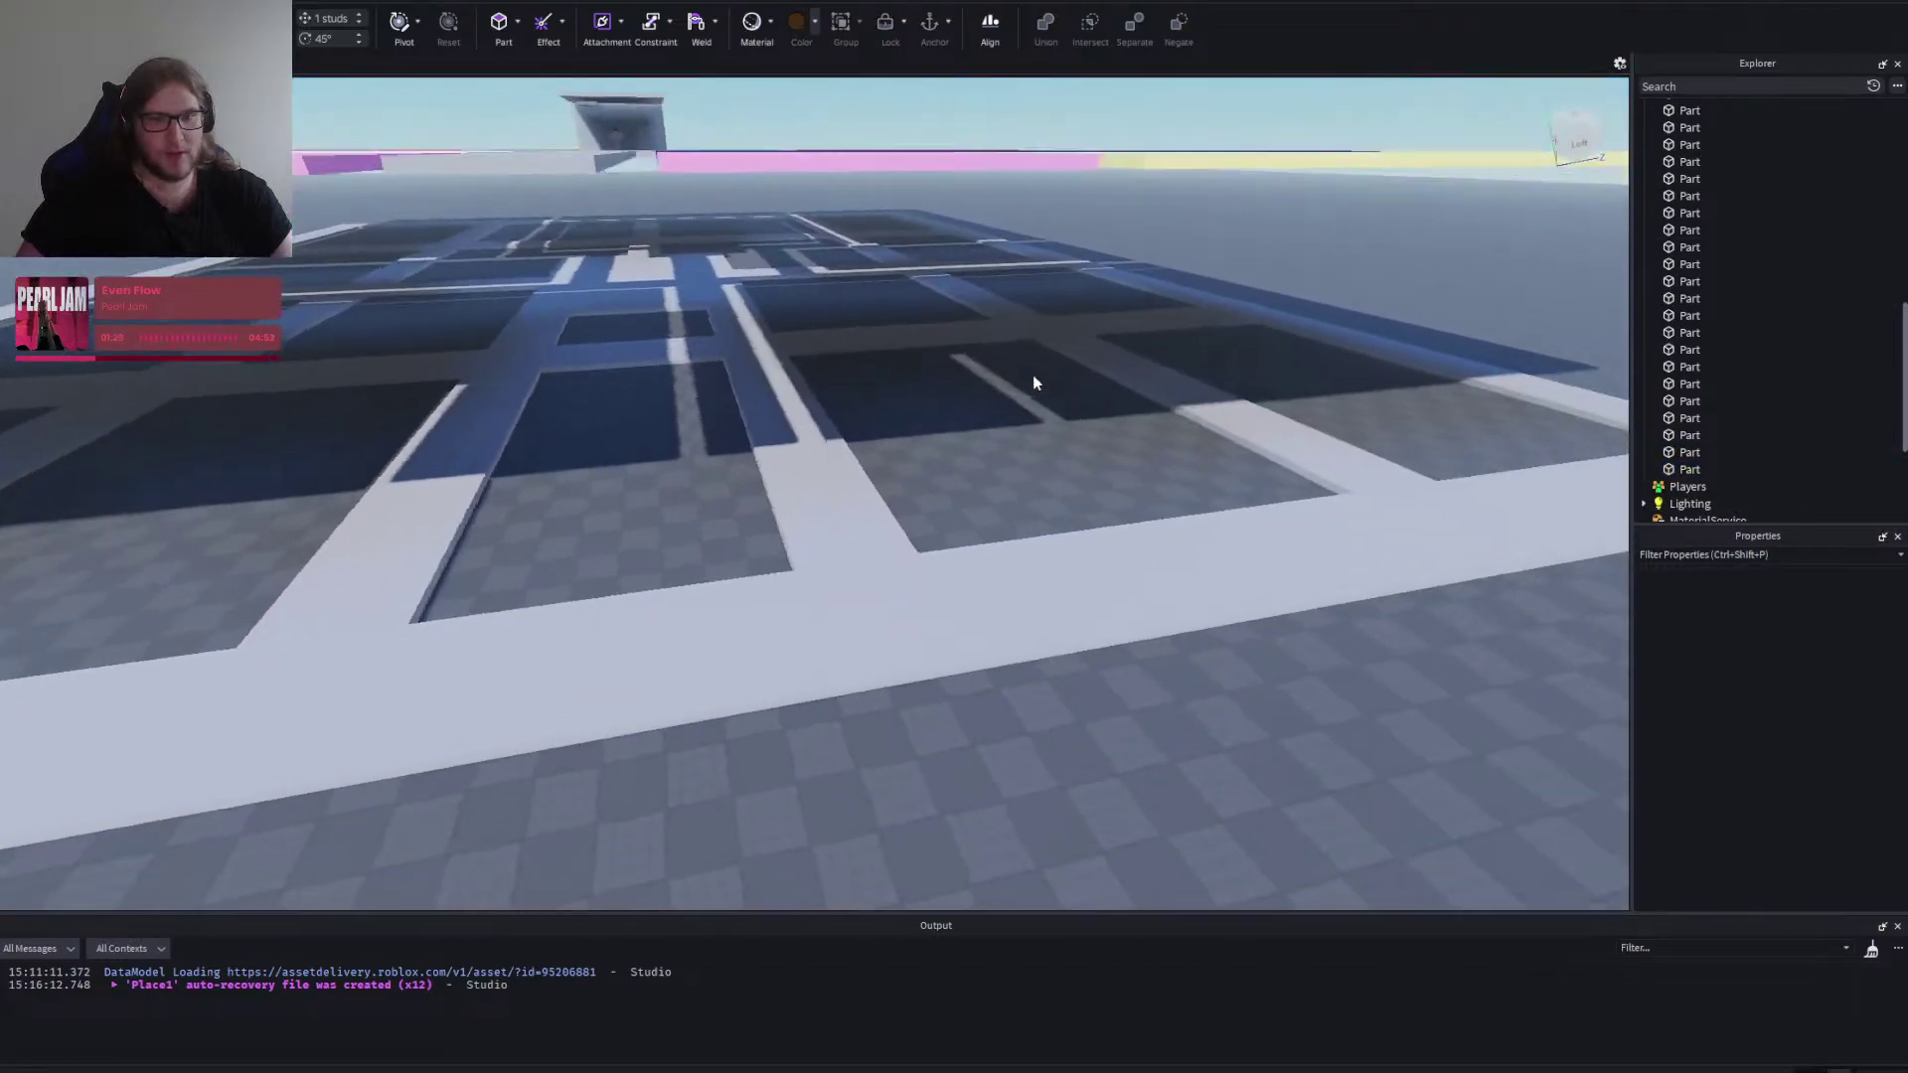
key(s)
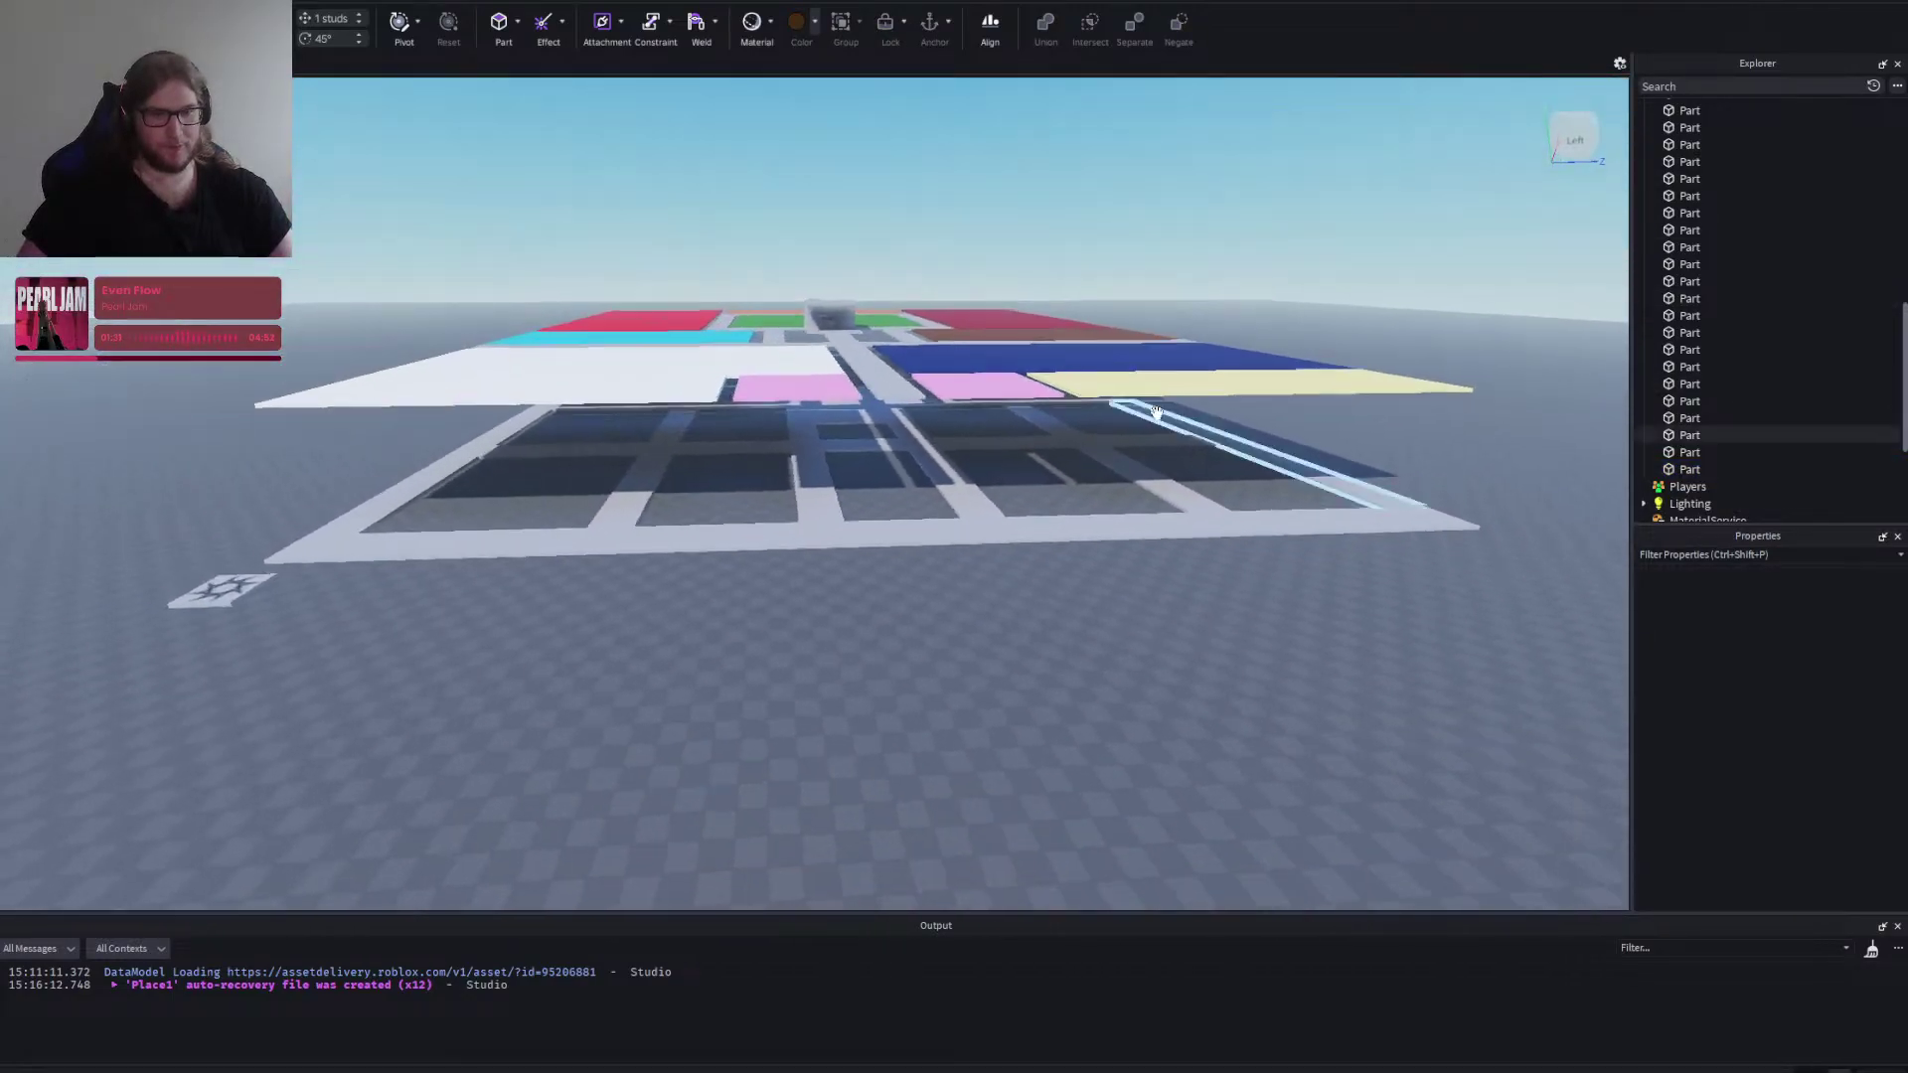
Move both outer crossing corridor halves beyond the white and pink rooms 14 studs inwards together.
right_click(1157, 414)
key(a)
key(s)
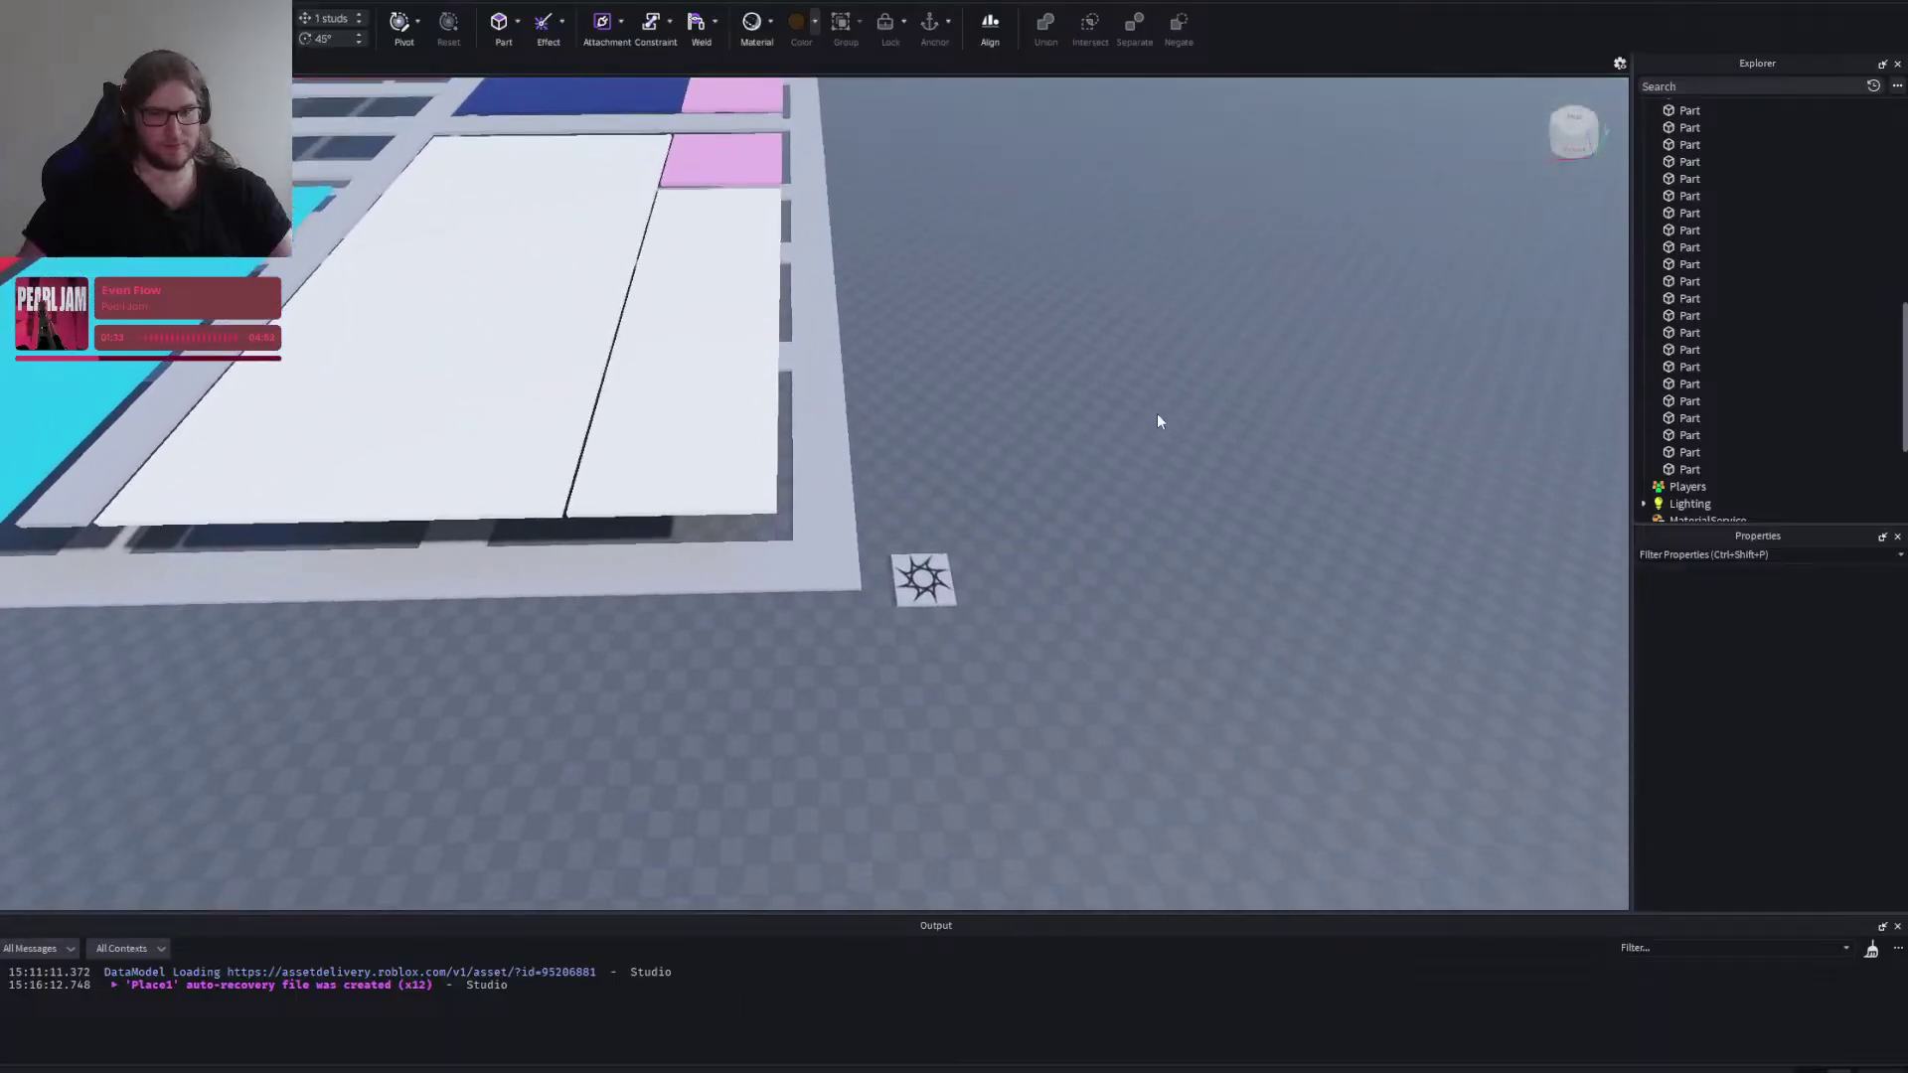
key(s)
key(d)
key(w)
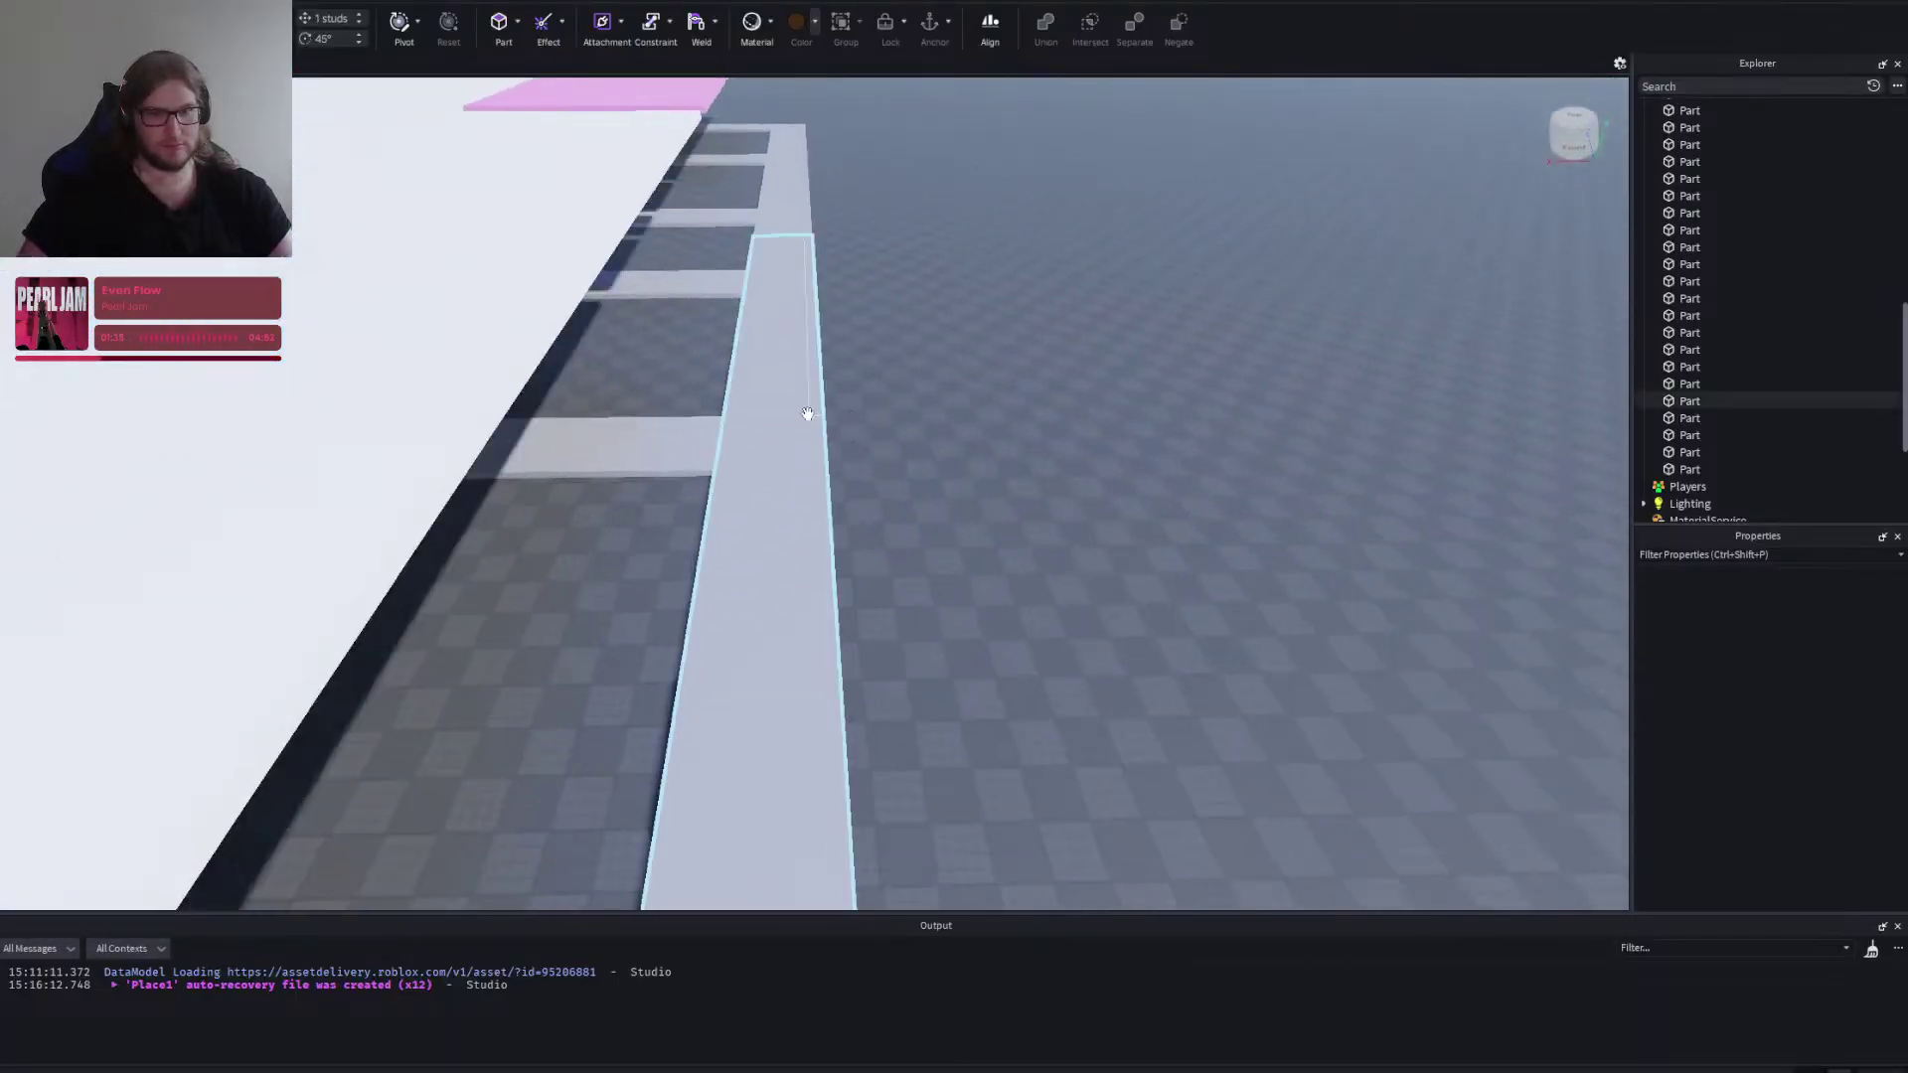
click(808, 413)
scroll(866, 433, down, 2)
shift+click(800, 260)
drag(906, 309, 856, 309)
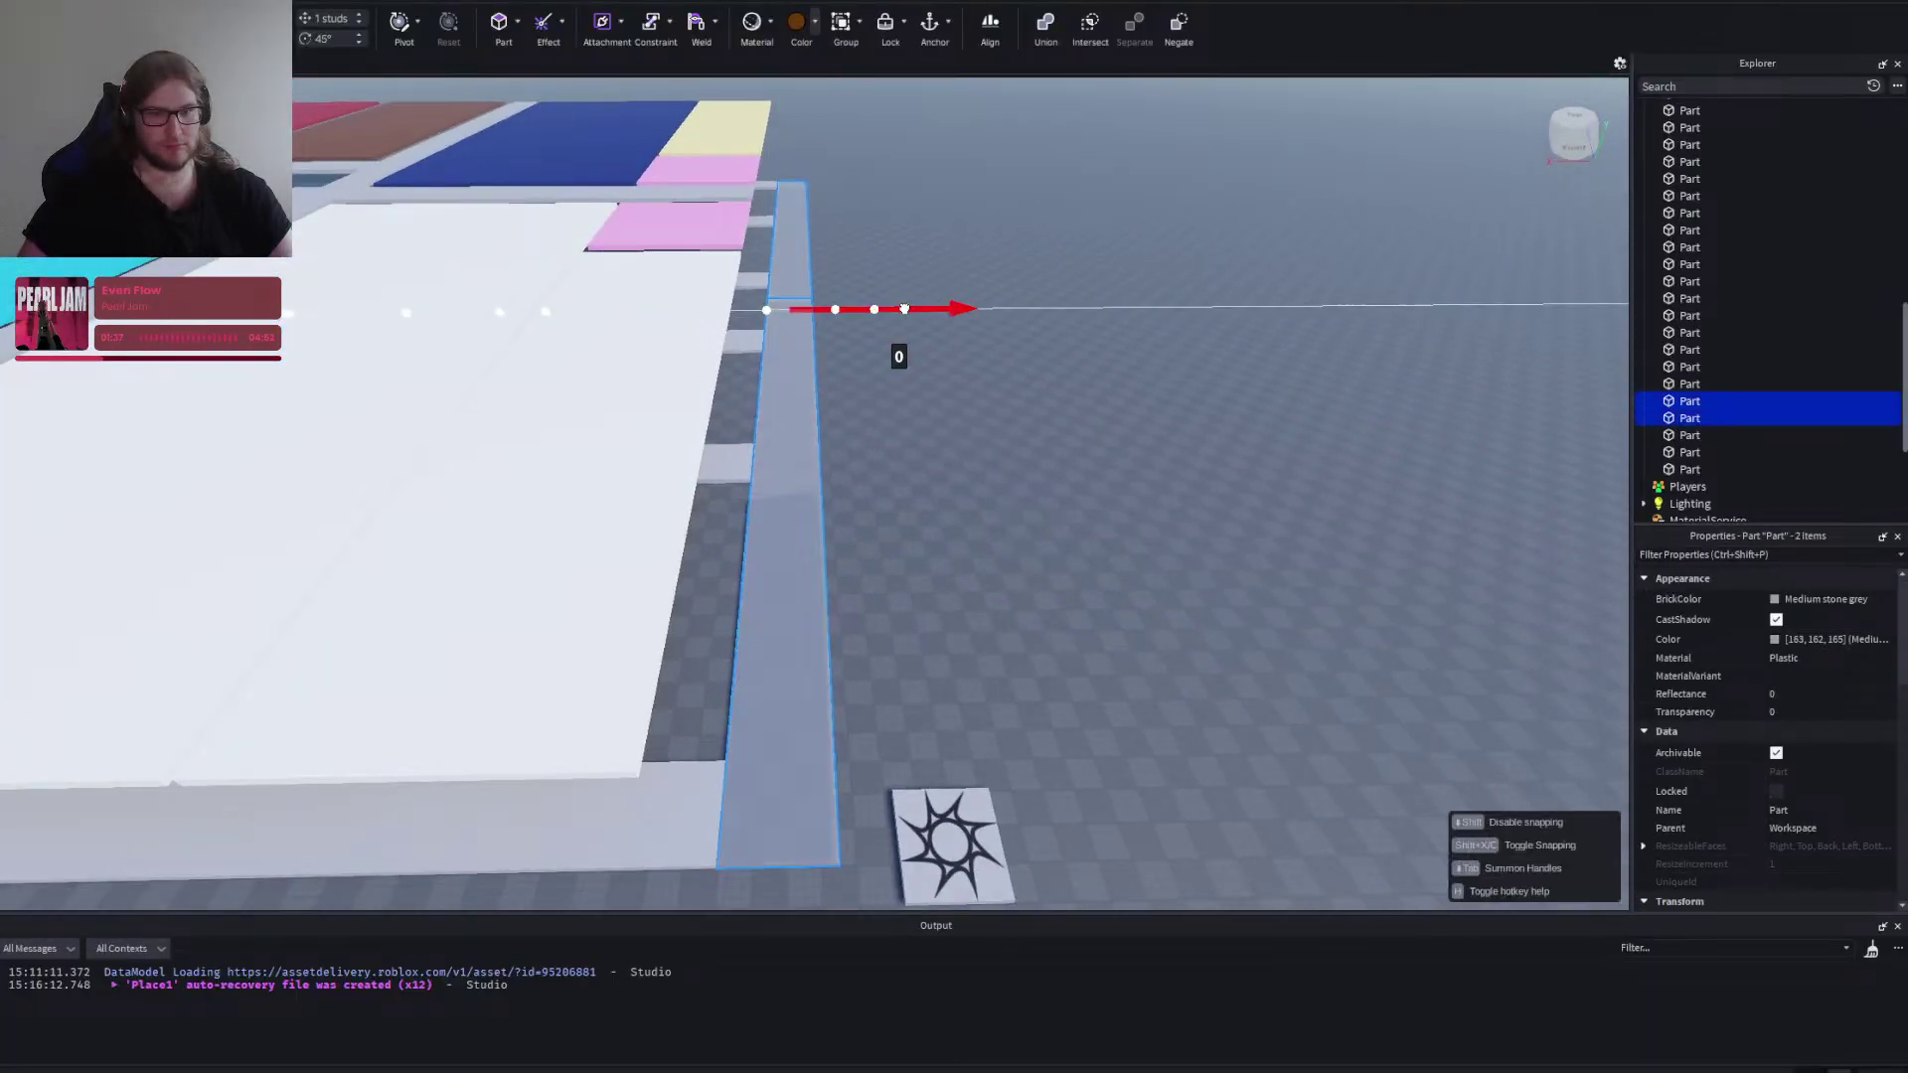
key(w)
right_click(964, 391)
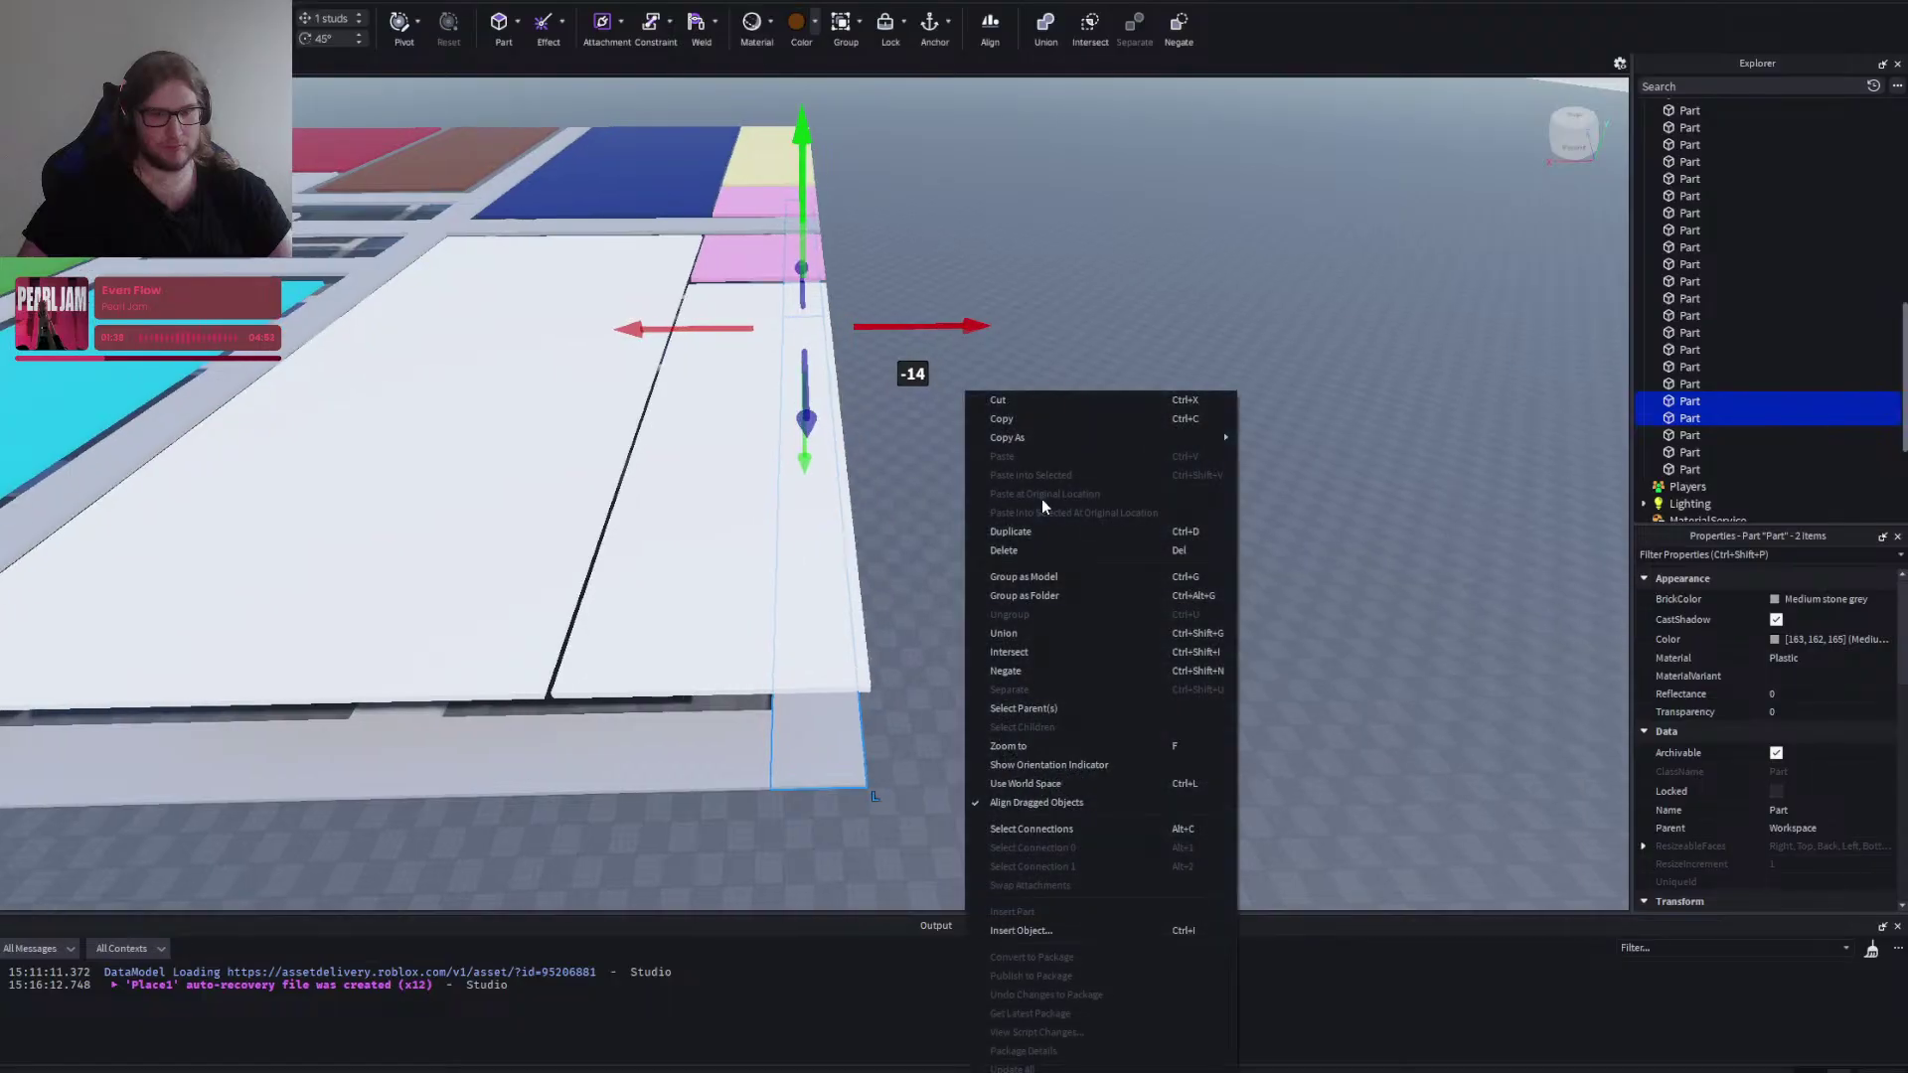
click(948, 284)
Shorten the first two side corridors overlapping the moved crossing corridor so they end at its inner edge.
key(w)
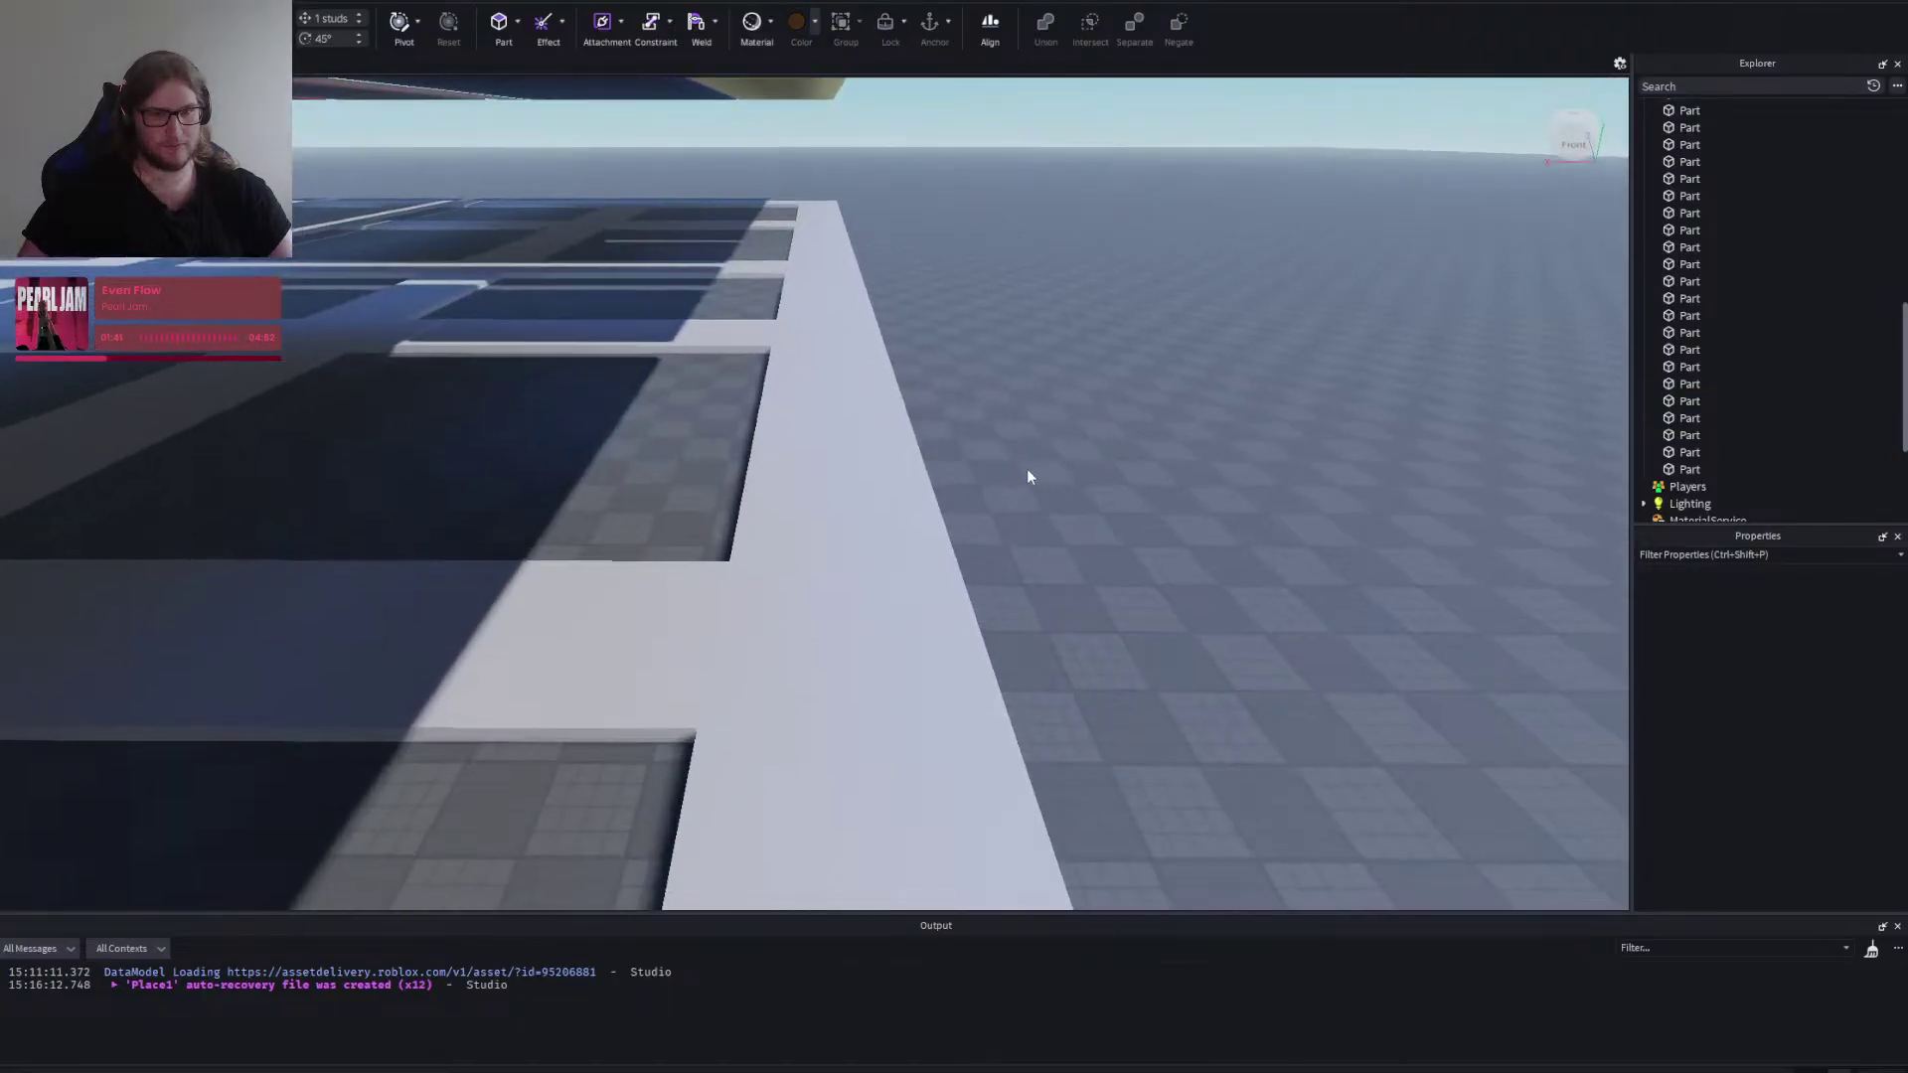
click(757, 586)
key(Tab)
drag(1249, 637, 988, 629)
click(797, 328)
drag(1013, 334, 916, 335)
click(1102, 302)
Trim the next three overlapping side corridors back to the inner edge of the moved crossing corridor halves.
key(w)
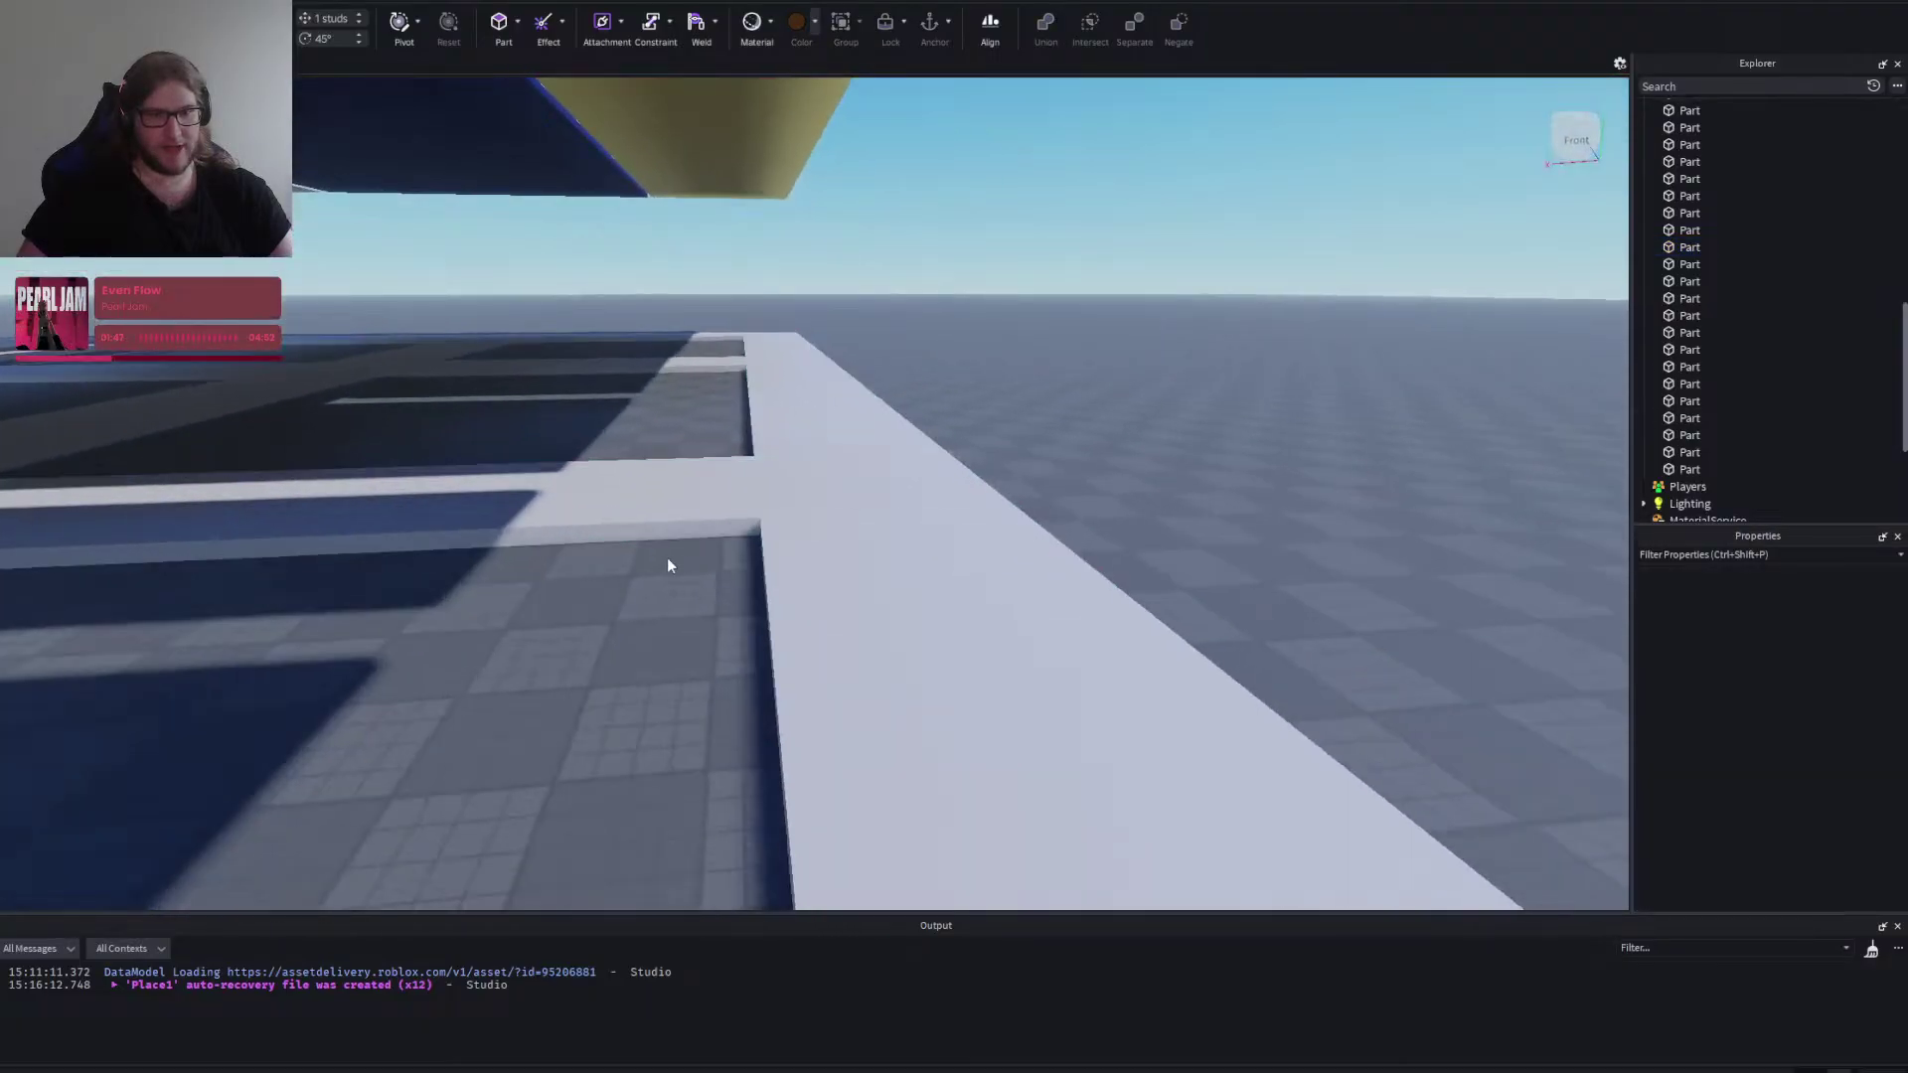
click(719, 491)
drag(1014, 479, 805, 487)
click(1027, 362)
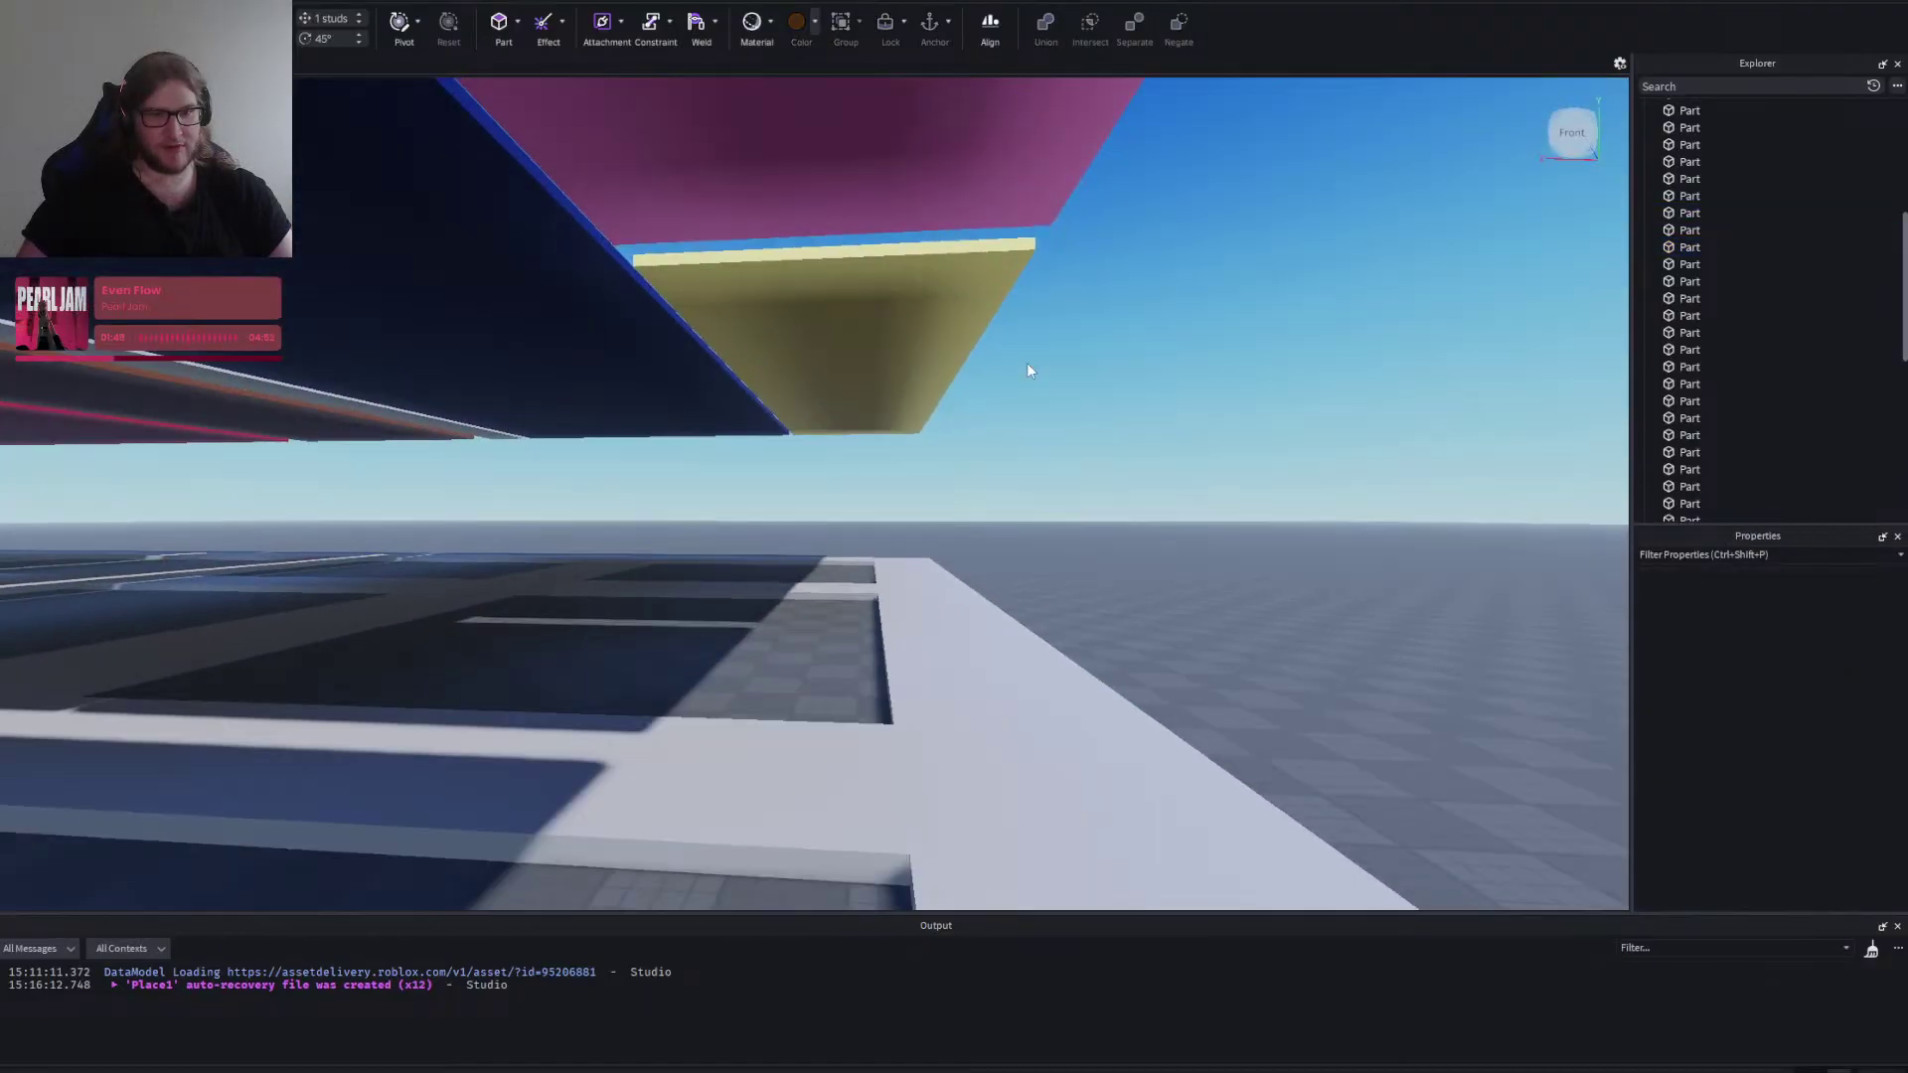
key(w)
click(799, 626)
drag(1266, 692, 944, 701)
click(994, 447)
click(884, 505)
drag(972, 505, 880, 485)
click(1097, 470)
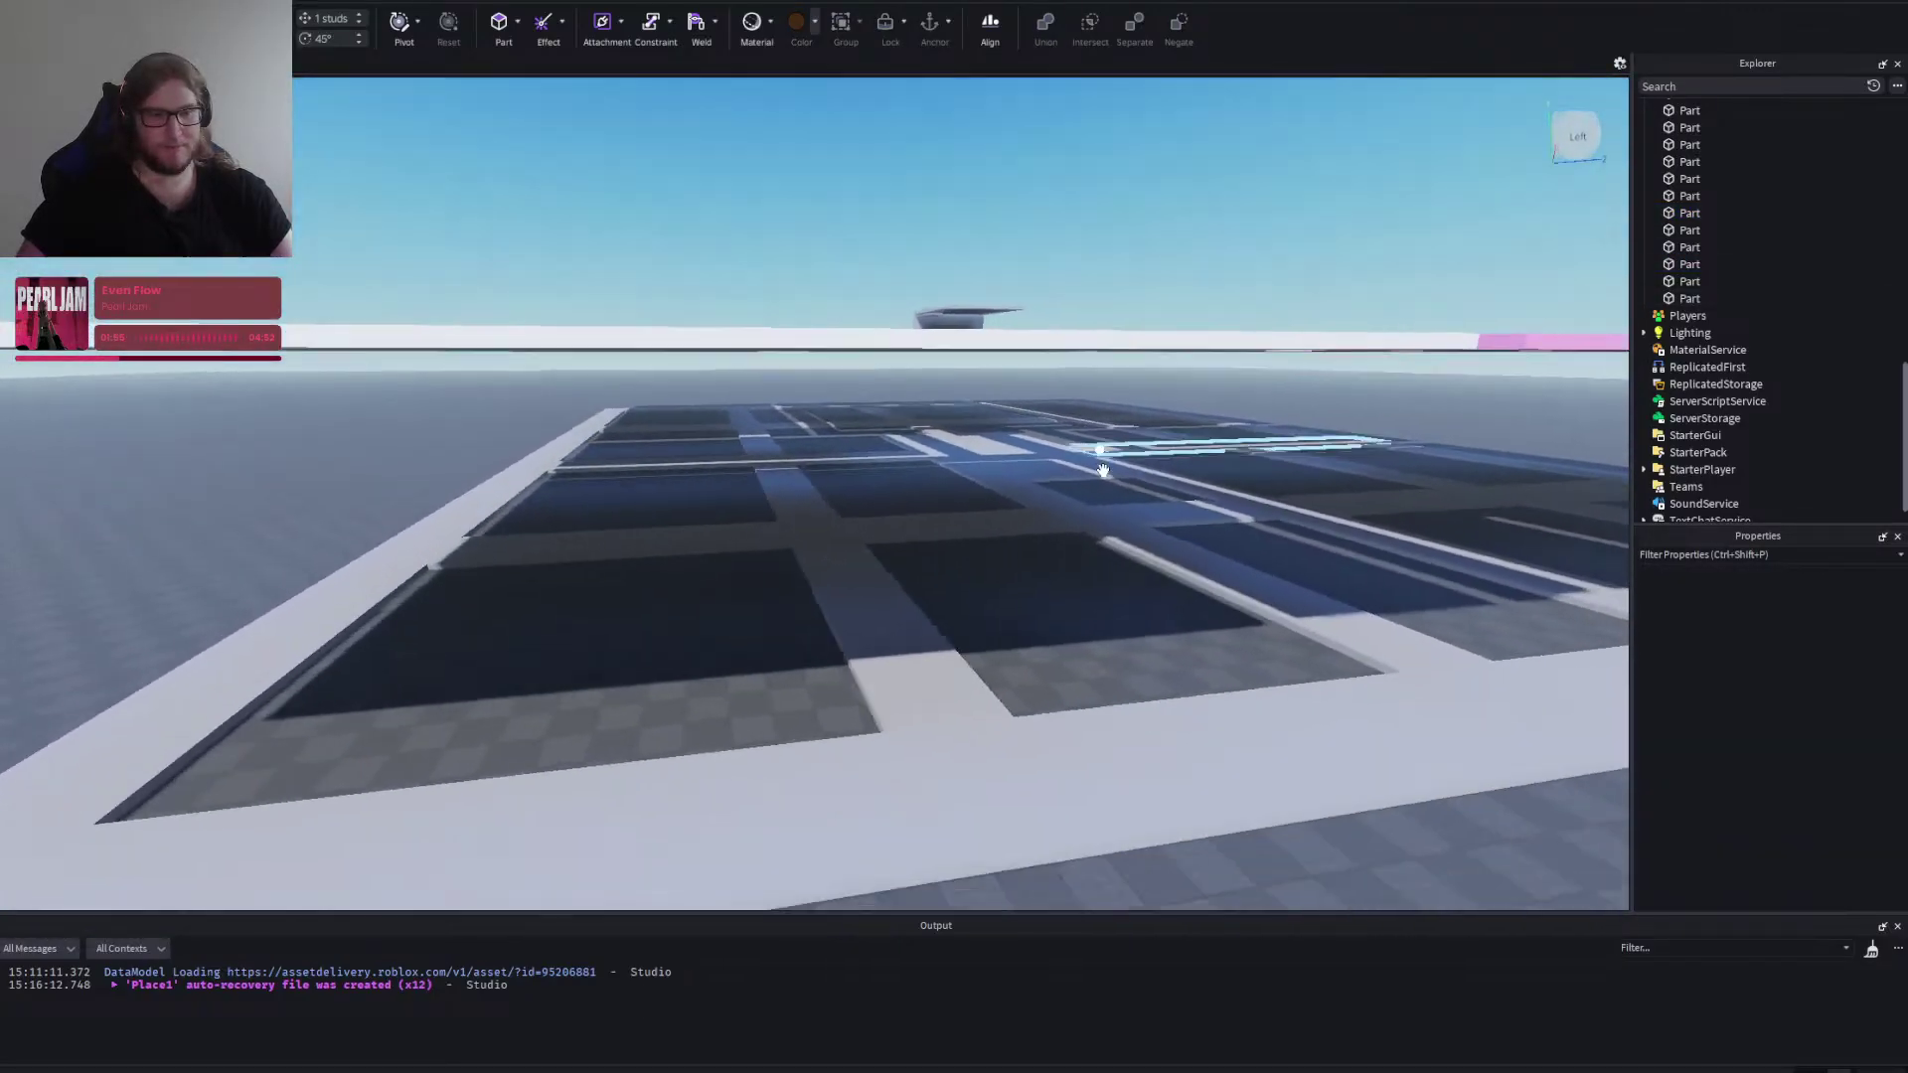
Shorten the outermost side corridor along the white room's edge to end at the moved crossing corridor.
click(766, 668)
drag(823, 817, 794, 687)
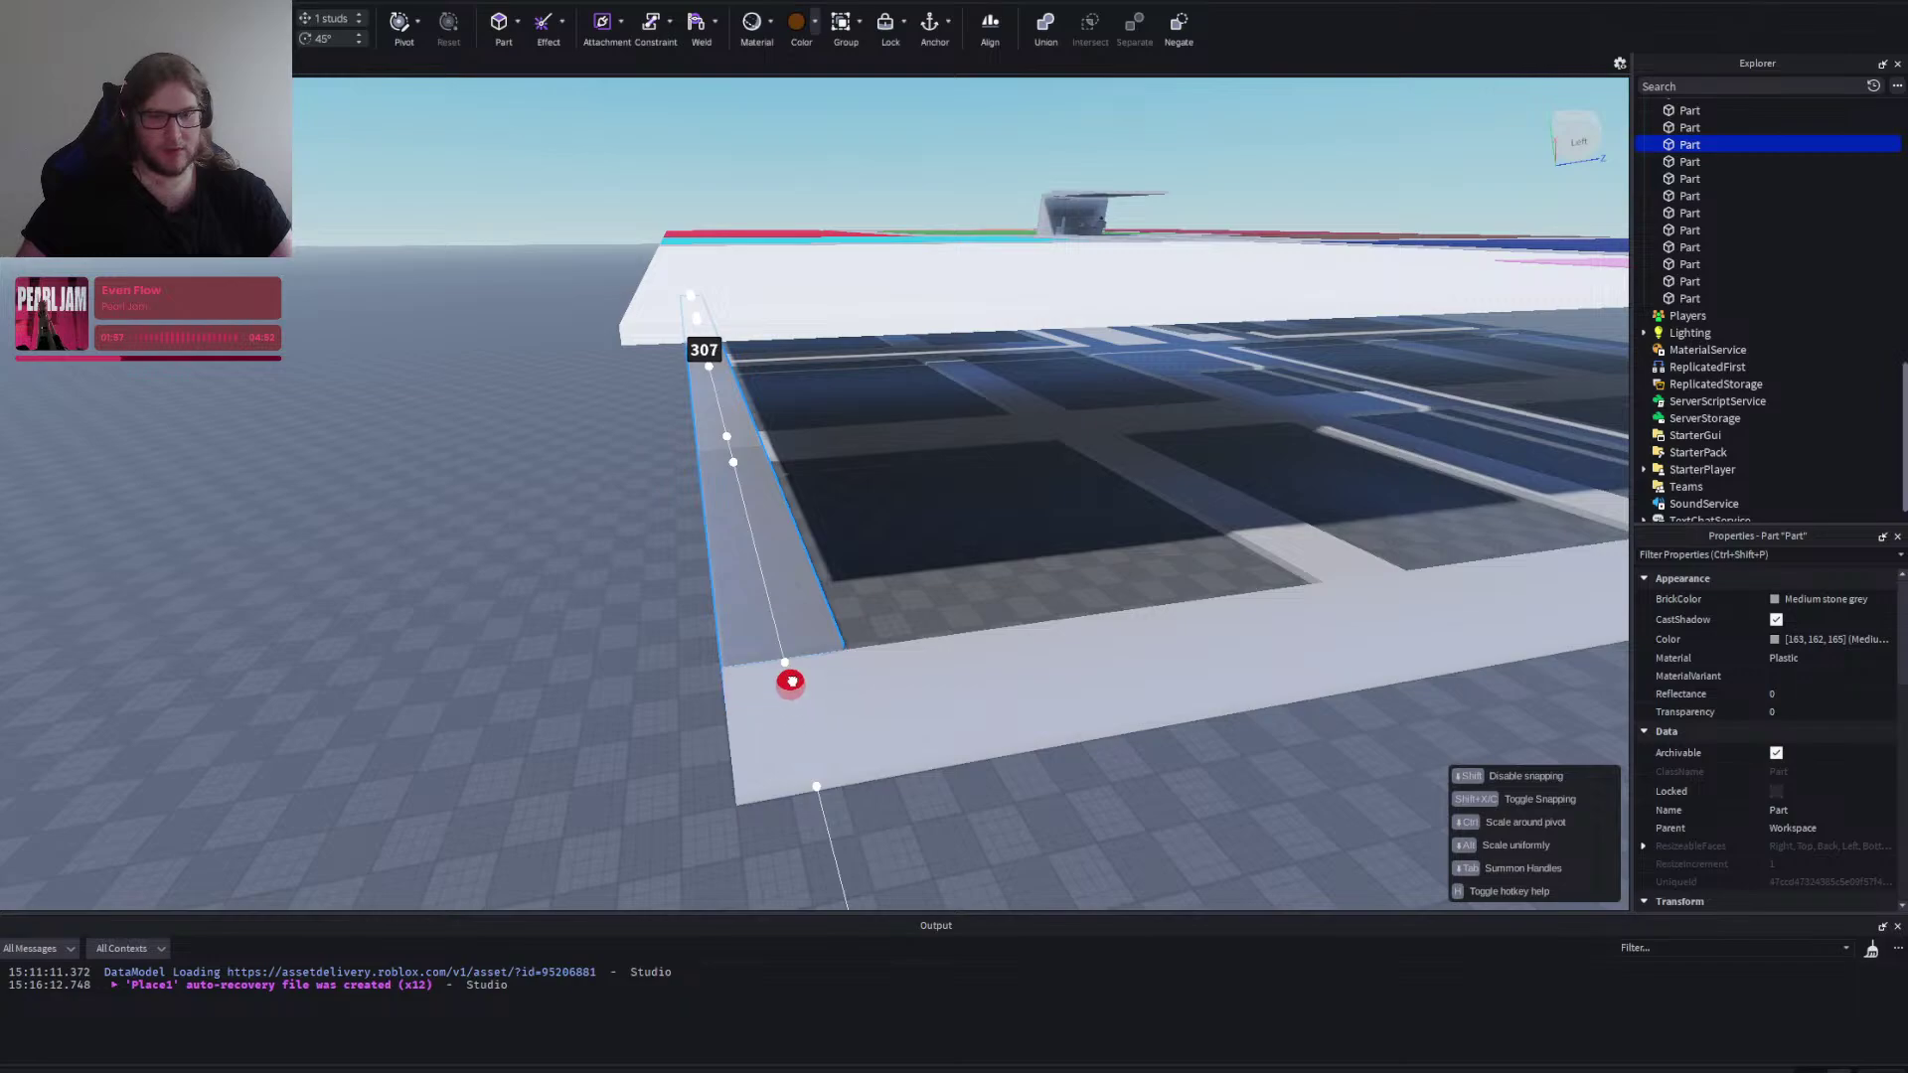
click(634, 652)
key(w)
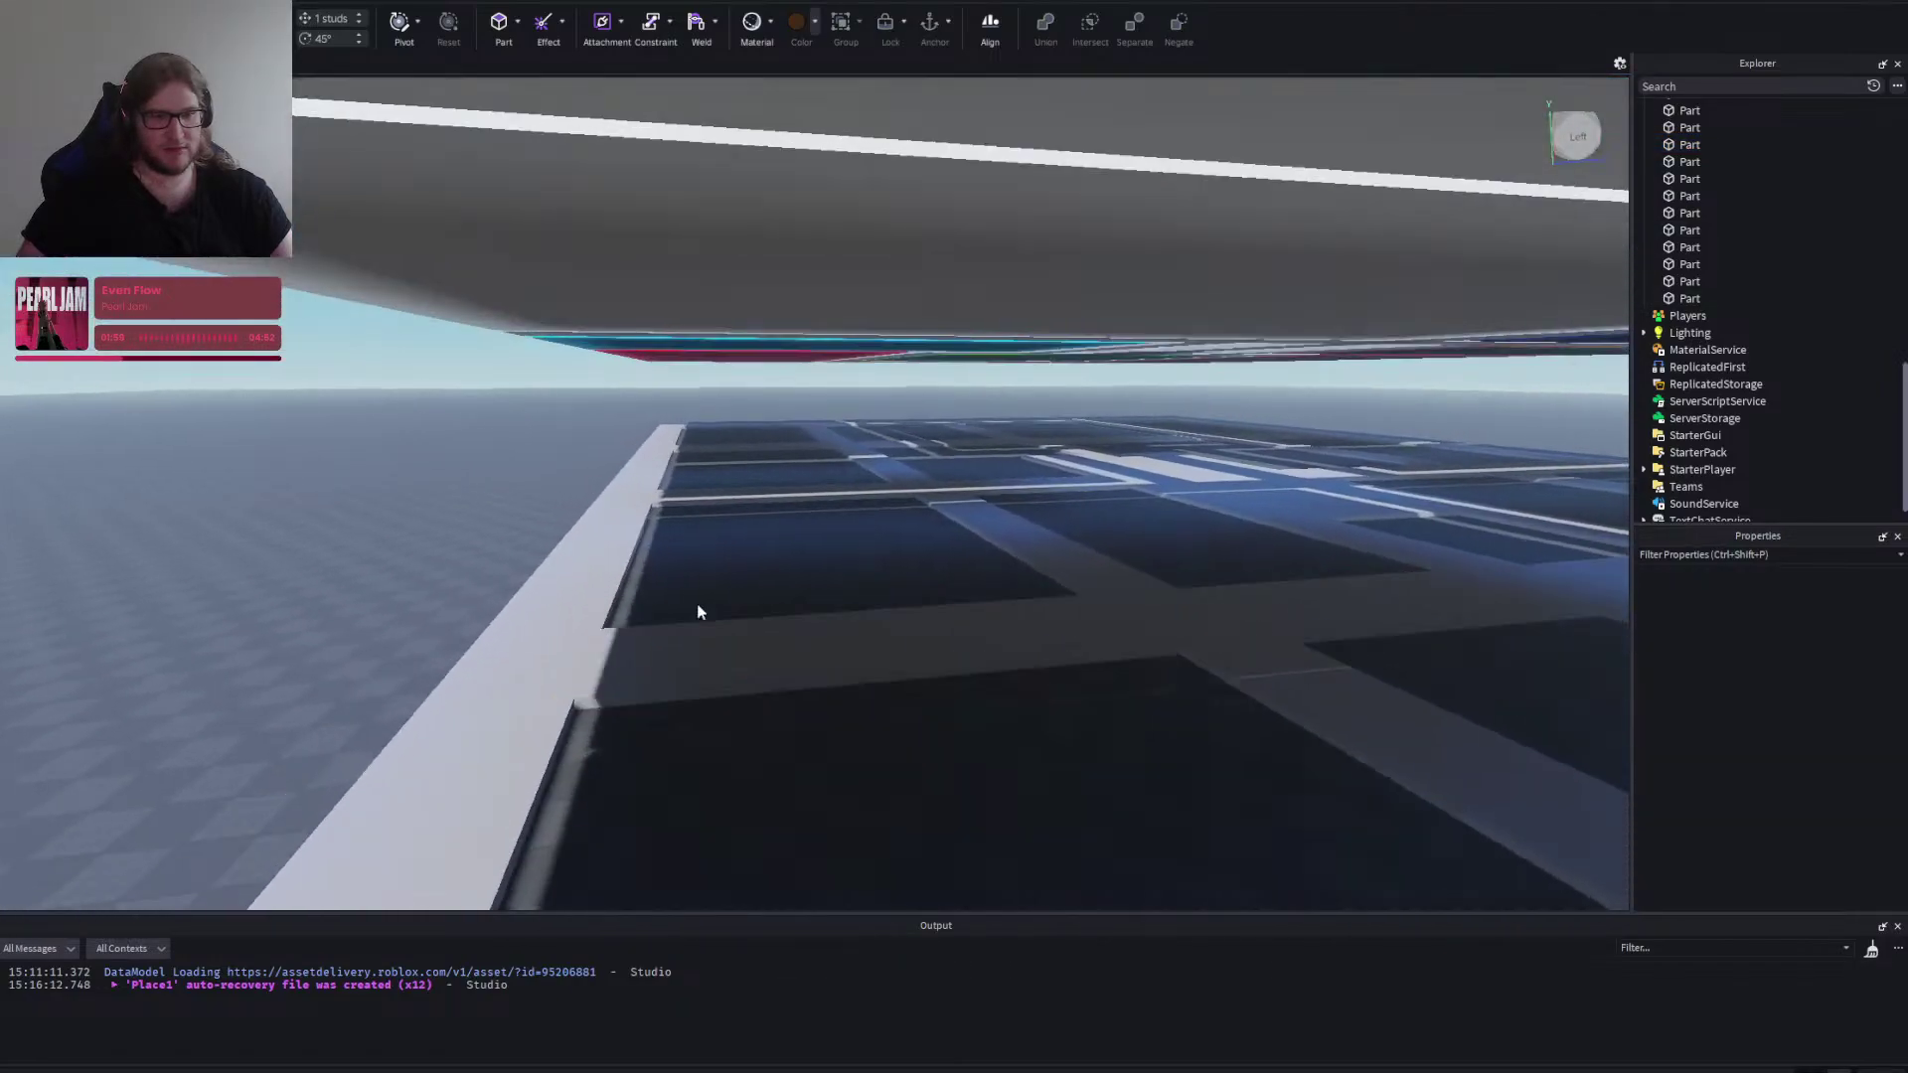
key(w)
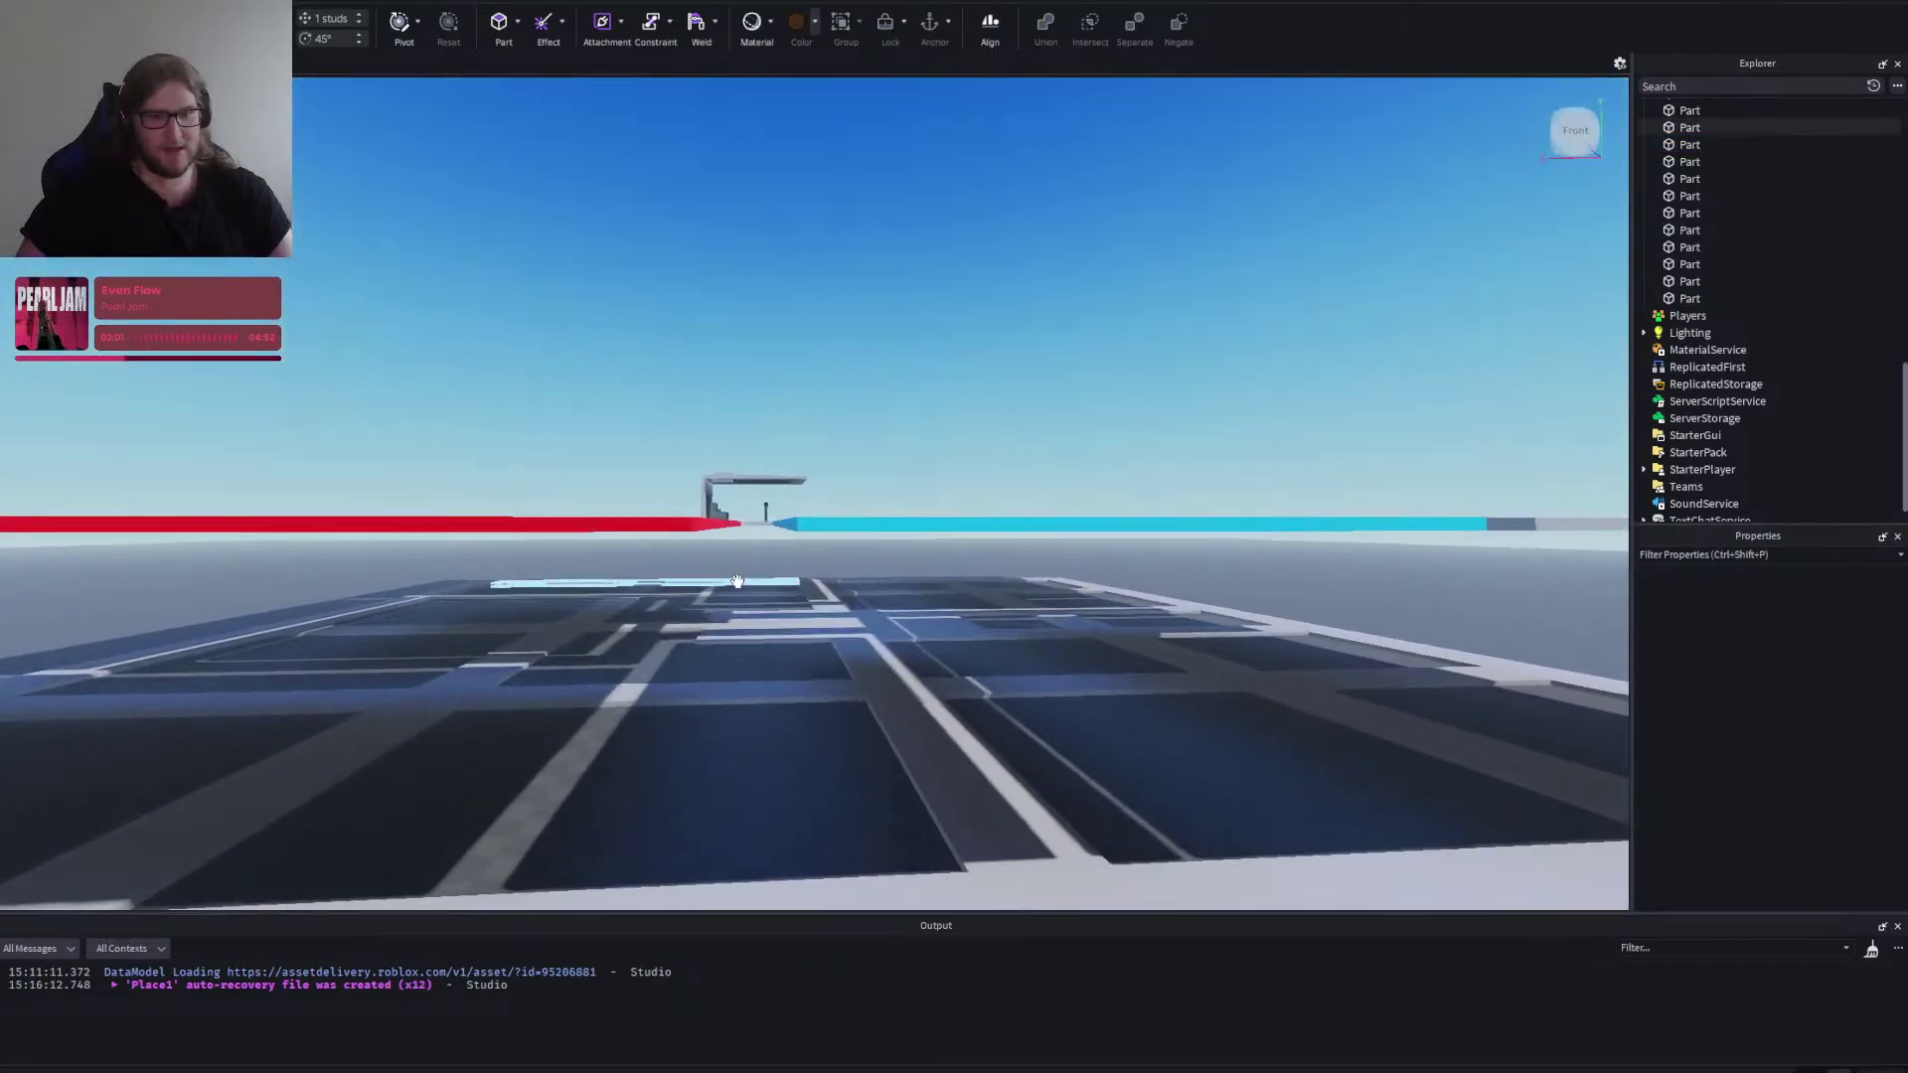
key(w)
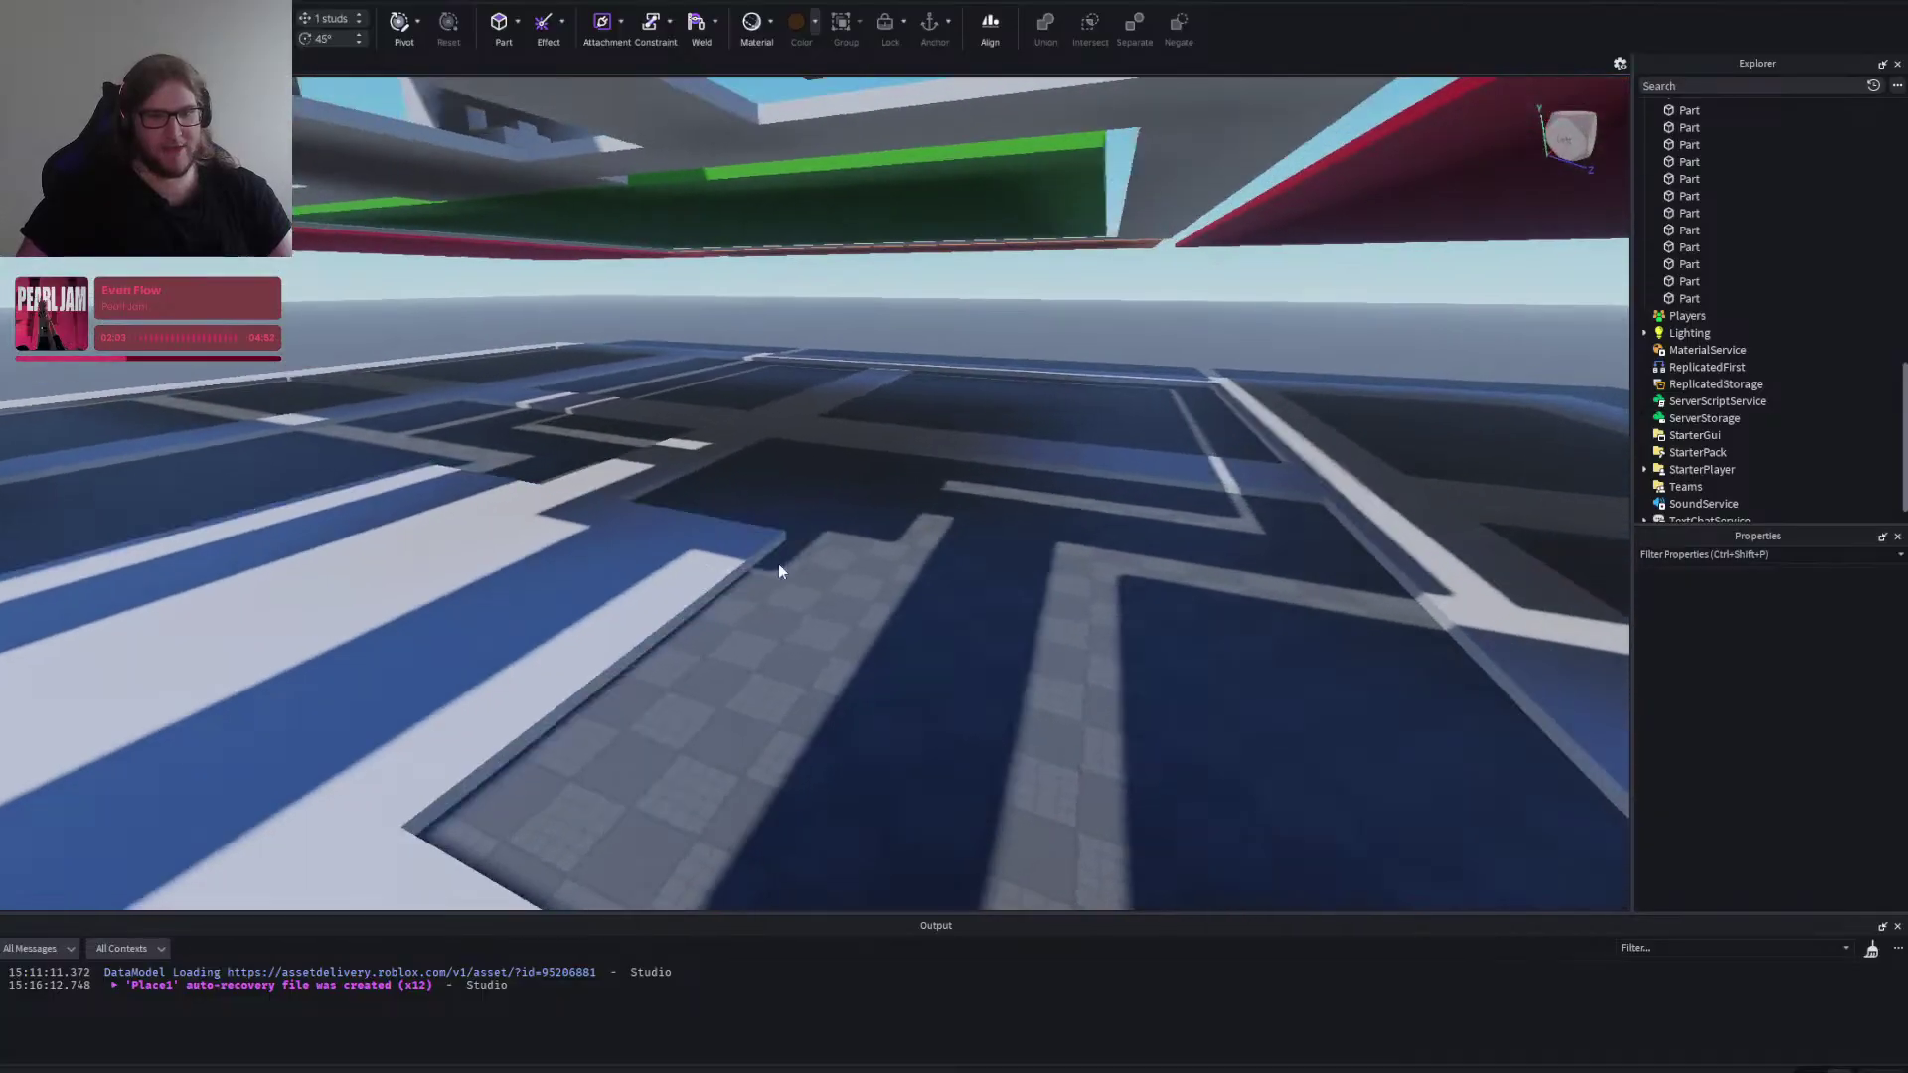
Inspect the blocked-out map from above and along the lower-level corridors, comparing their layout with the rooms.
key(e)
key(s)
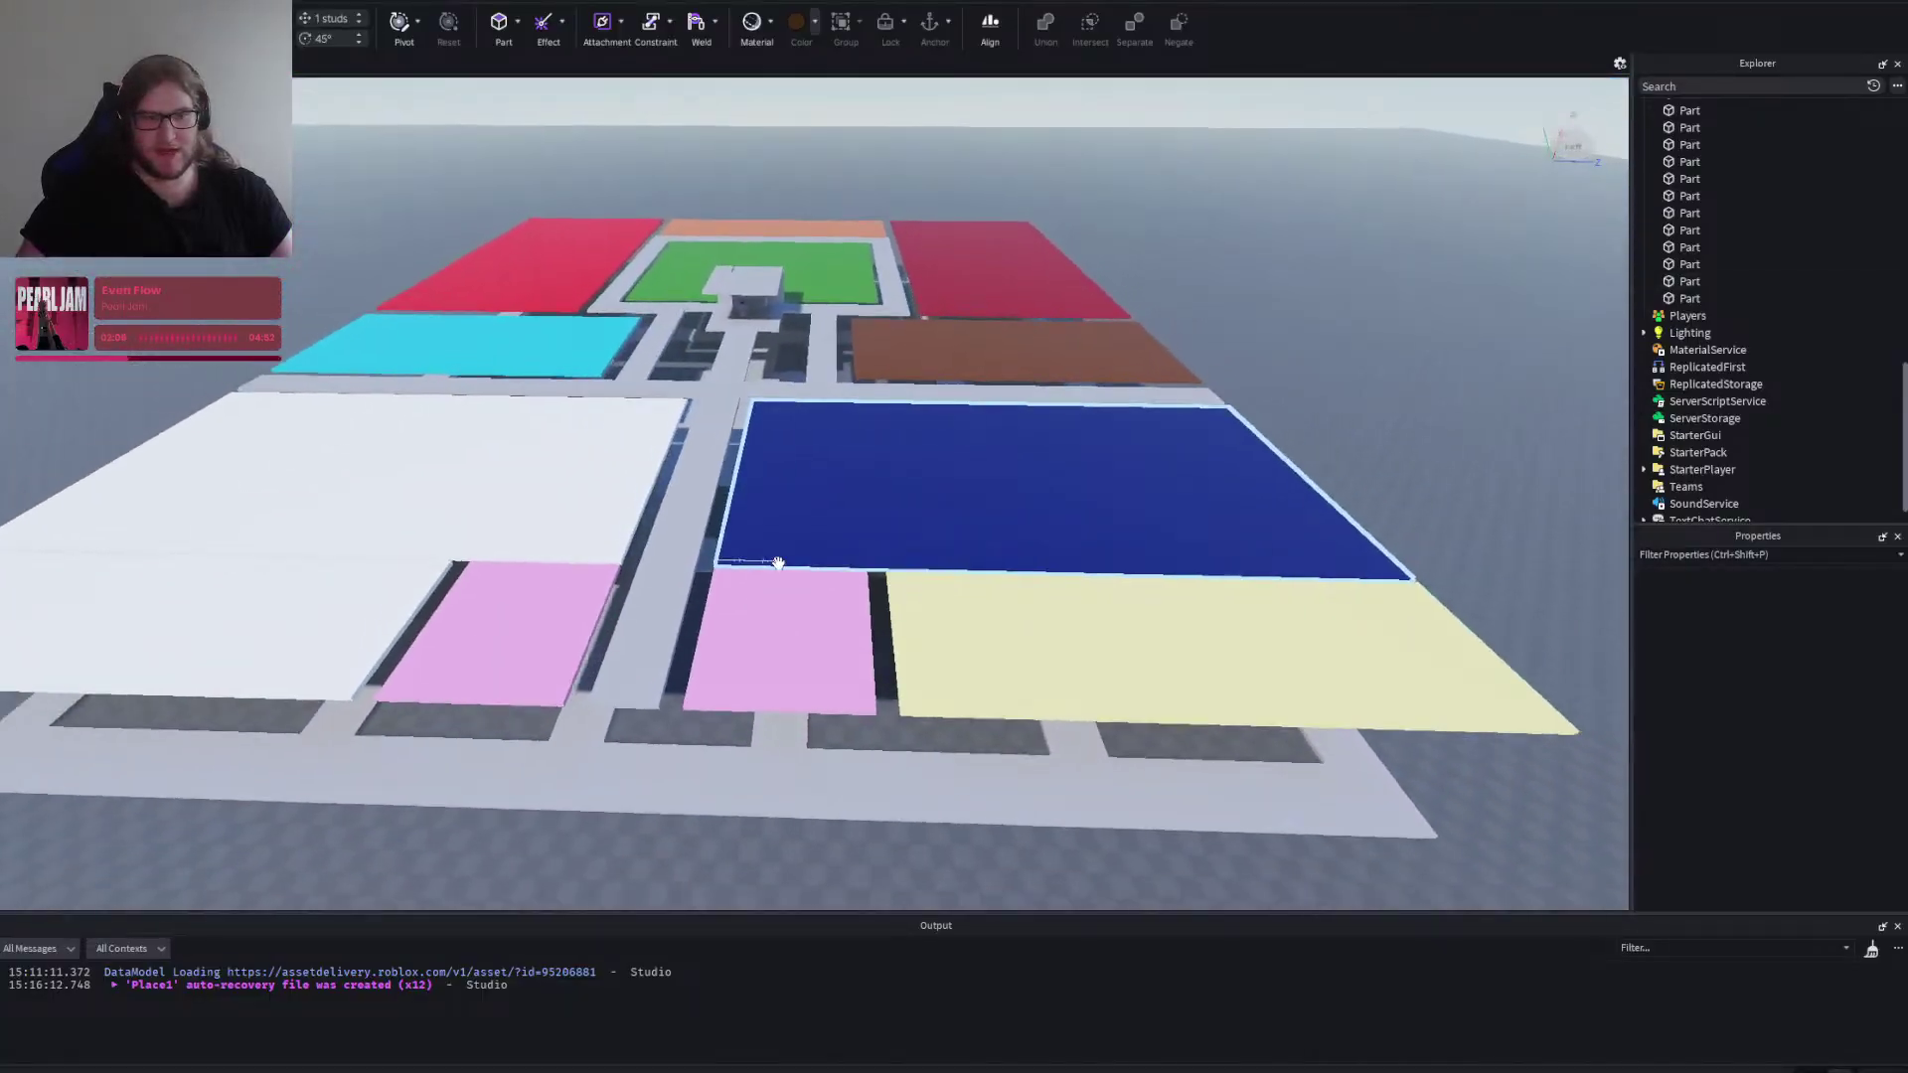
key(s)
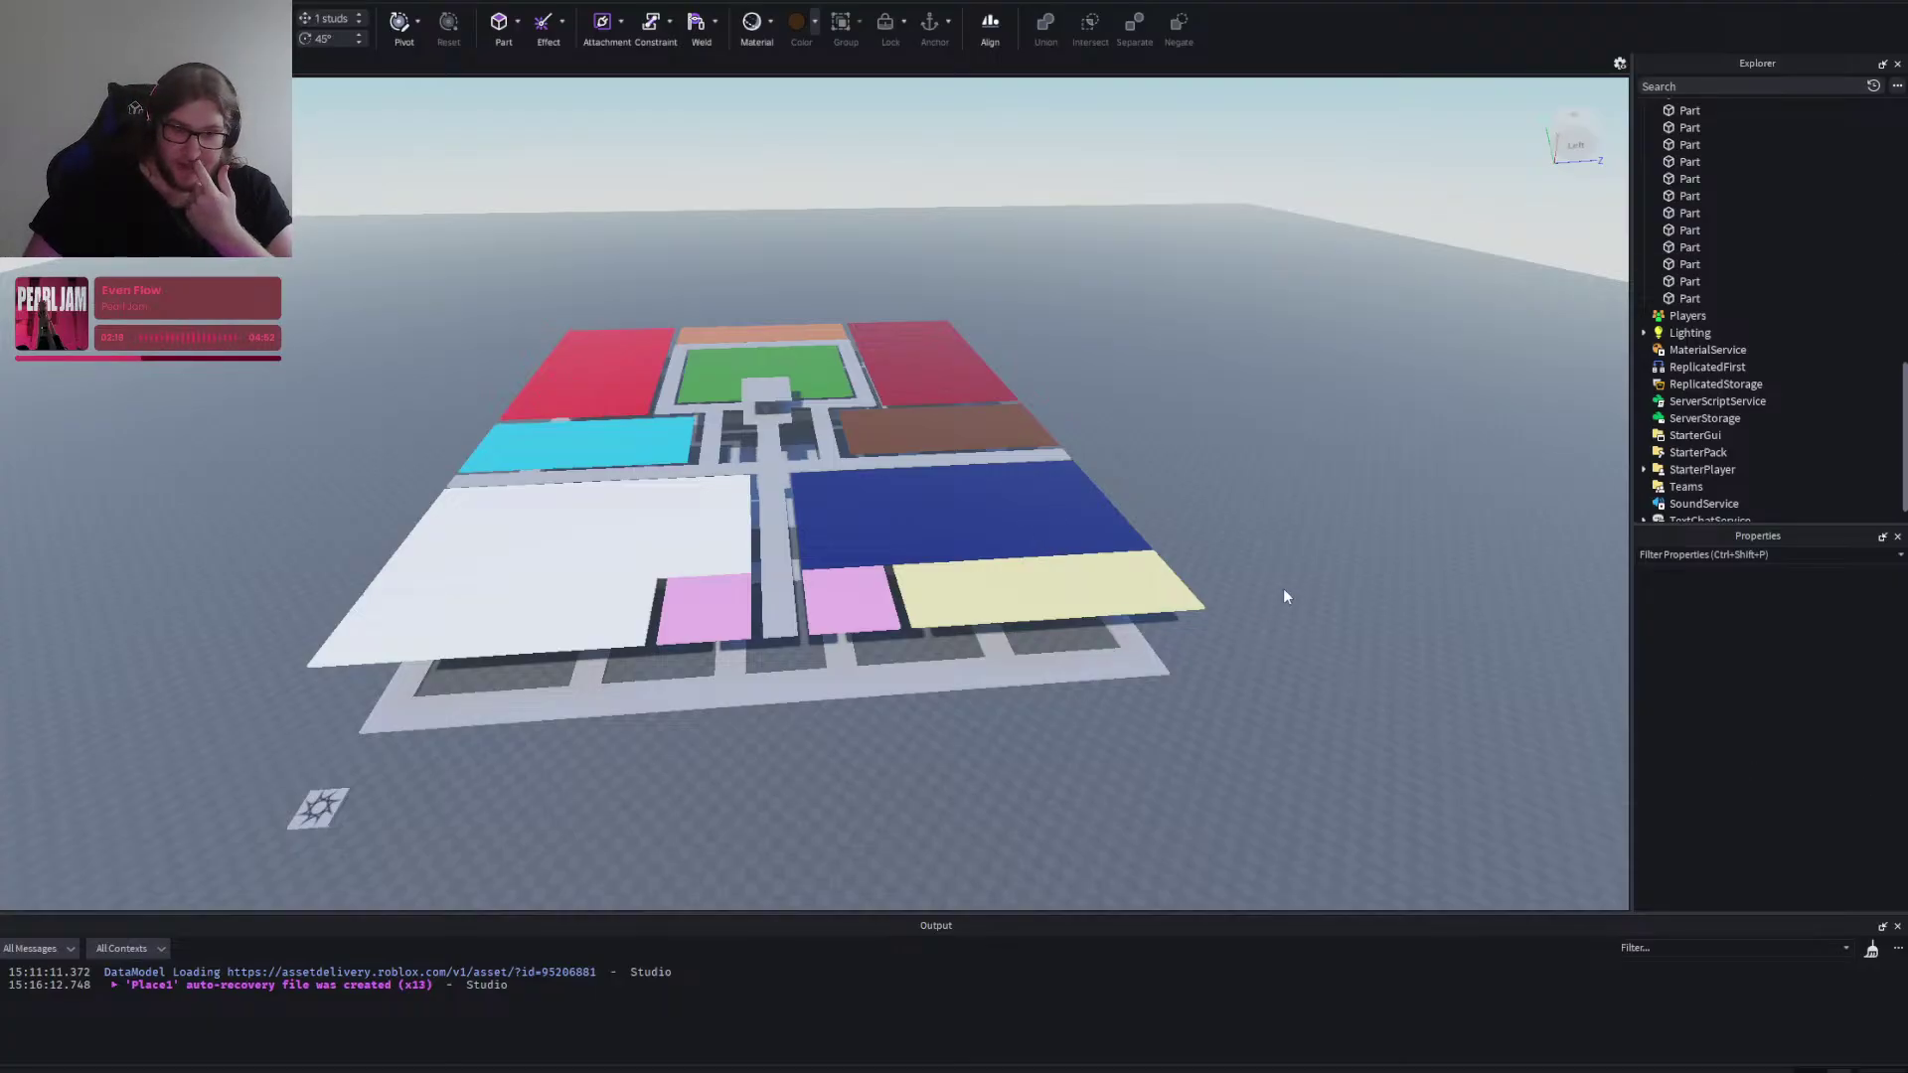
key(w)
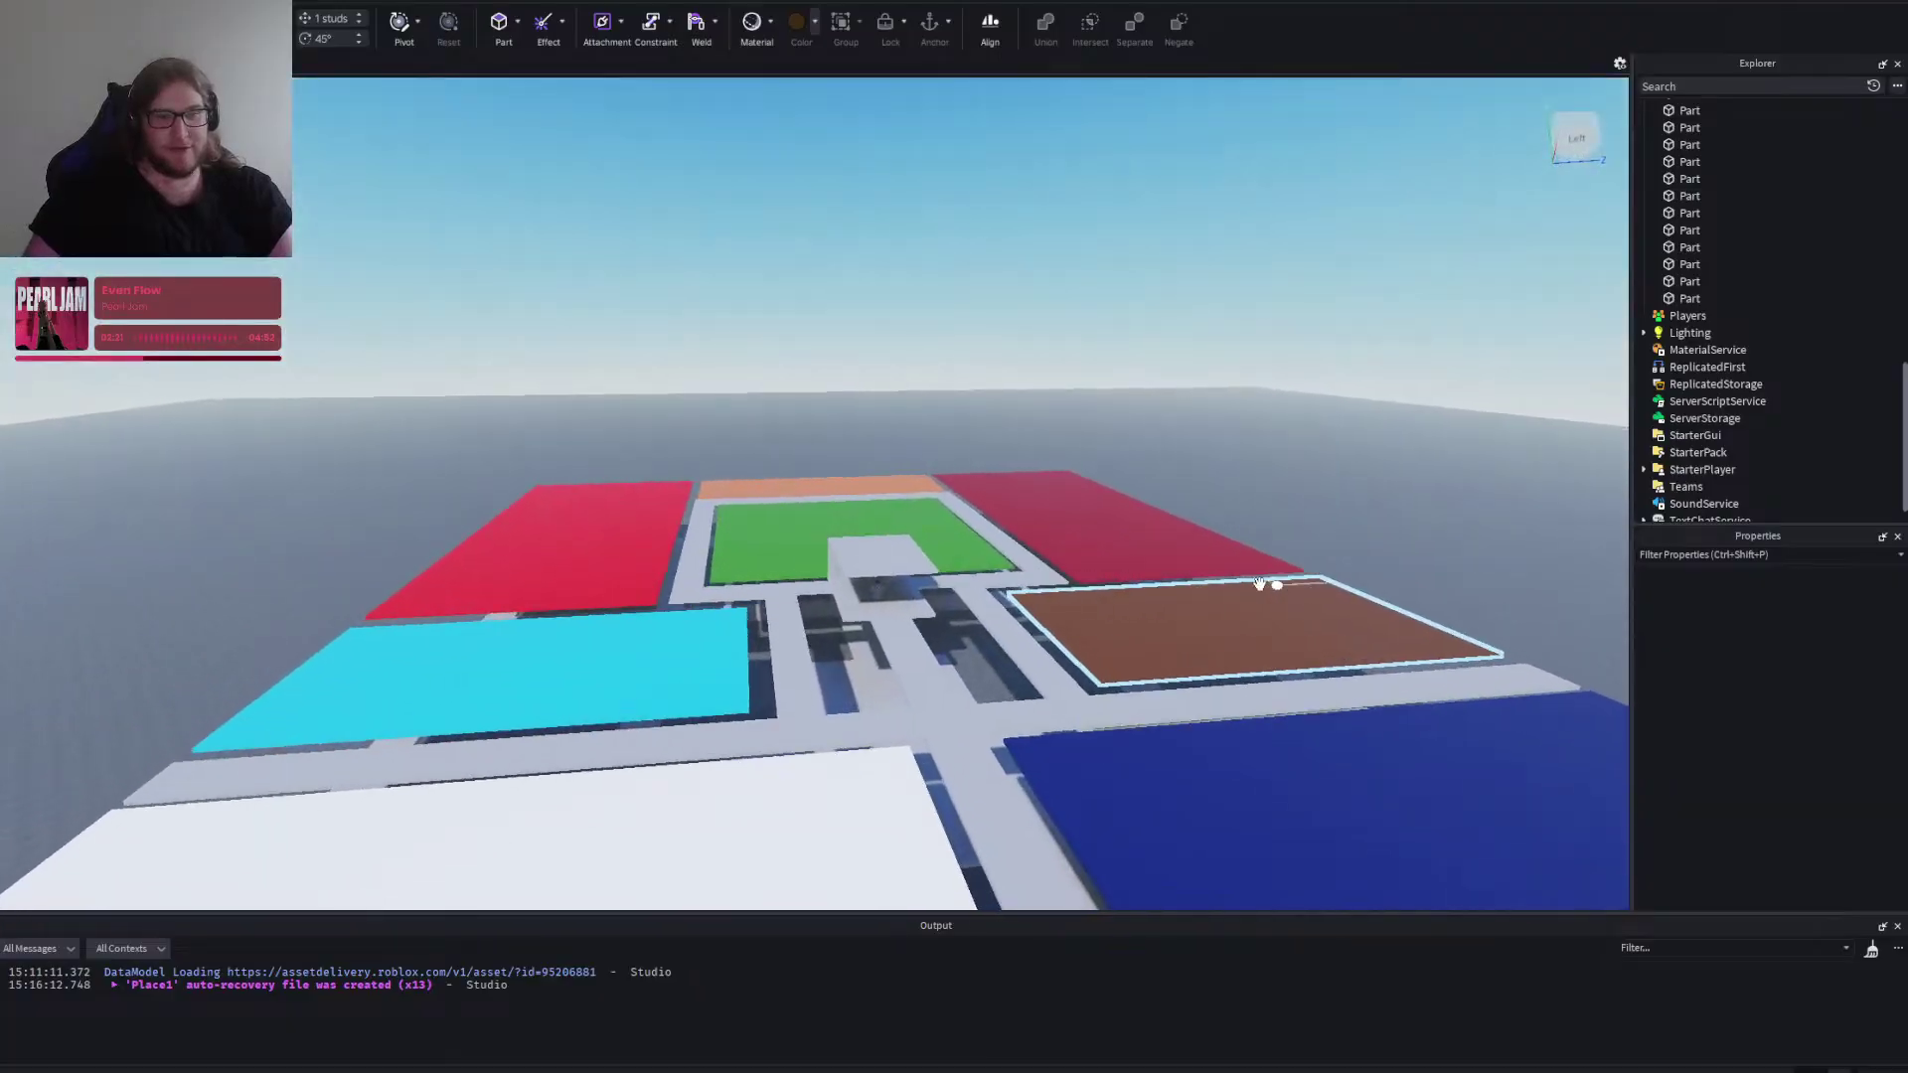
key(w)
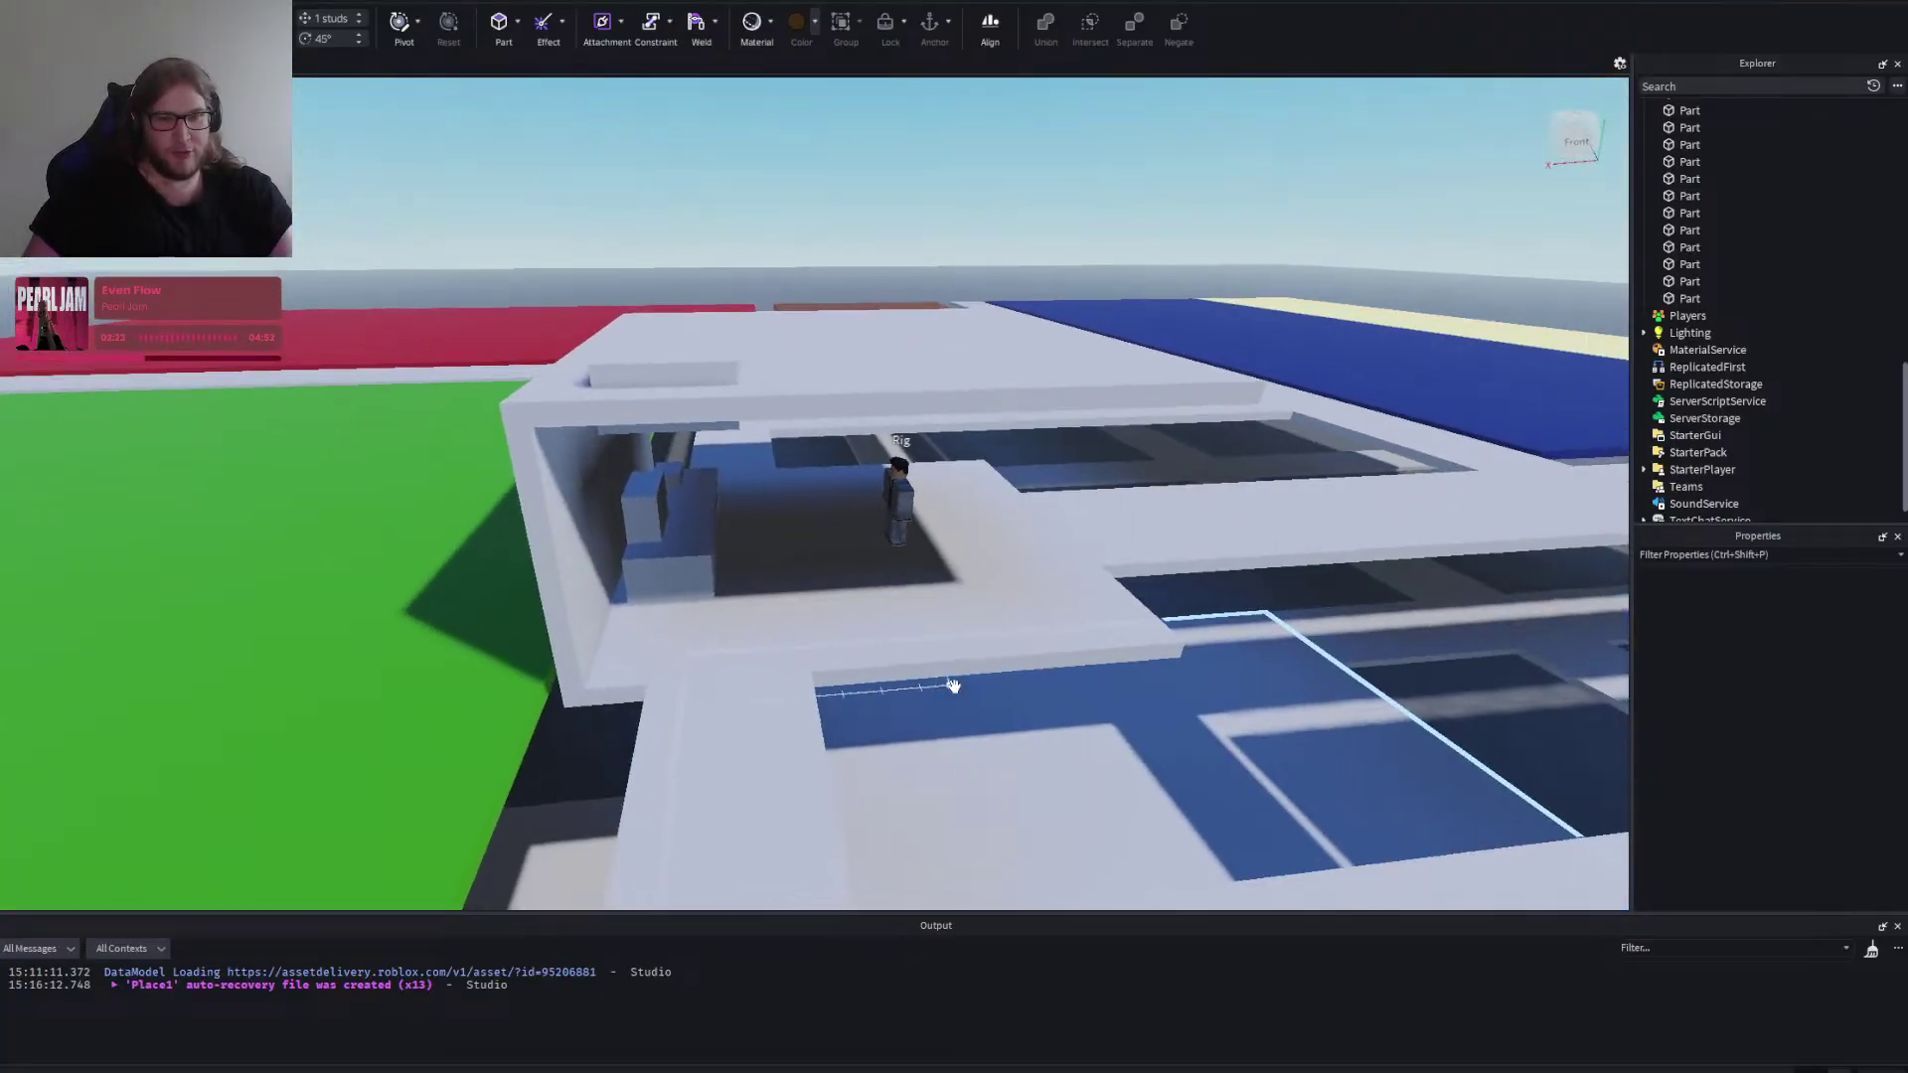
key(d)
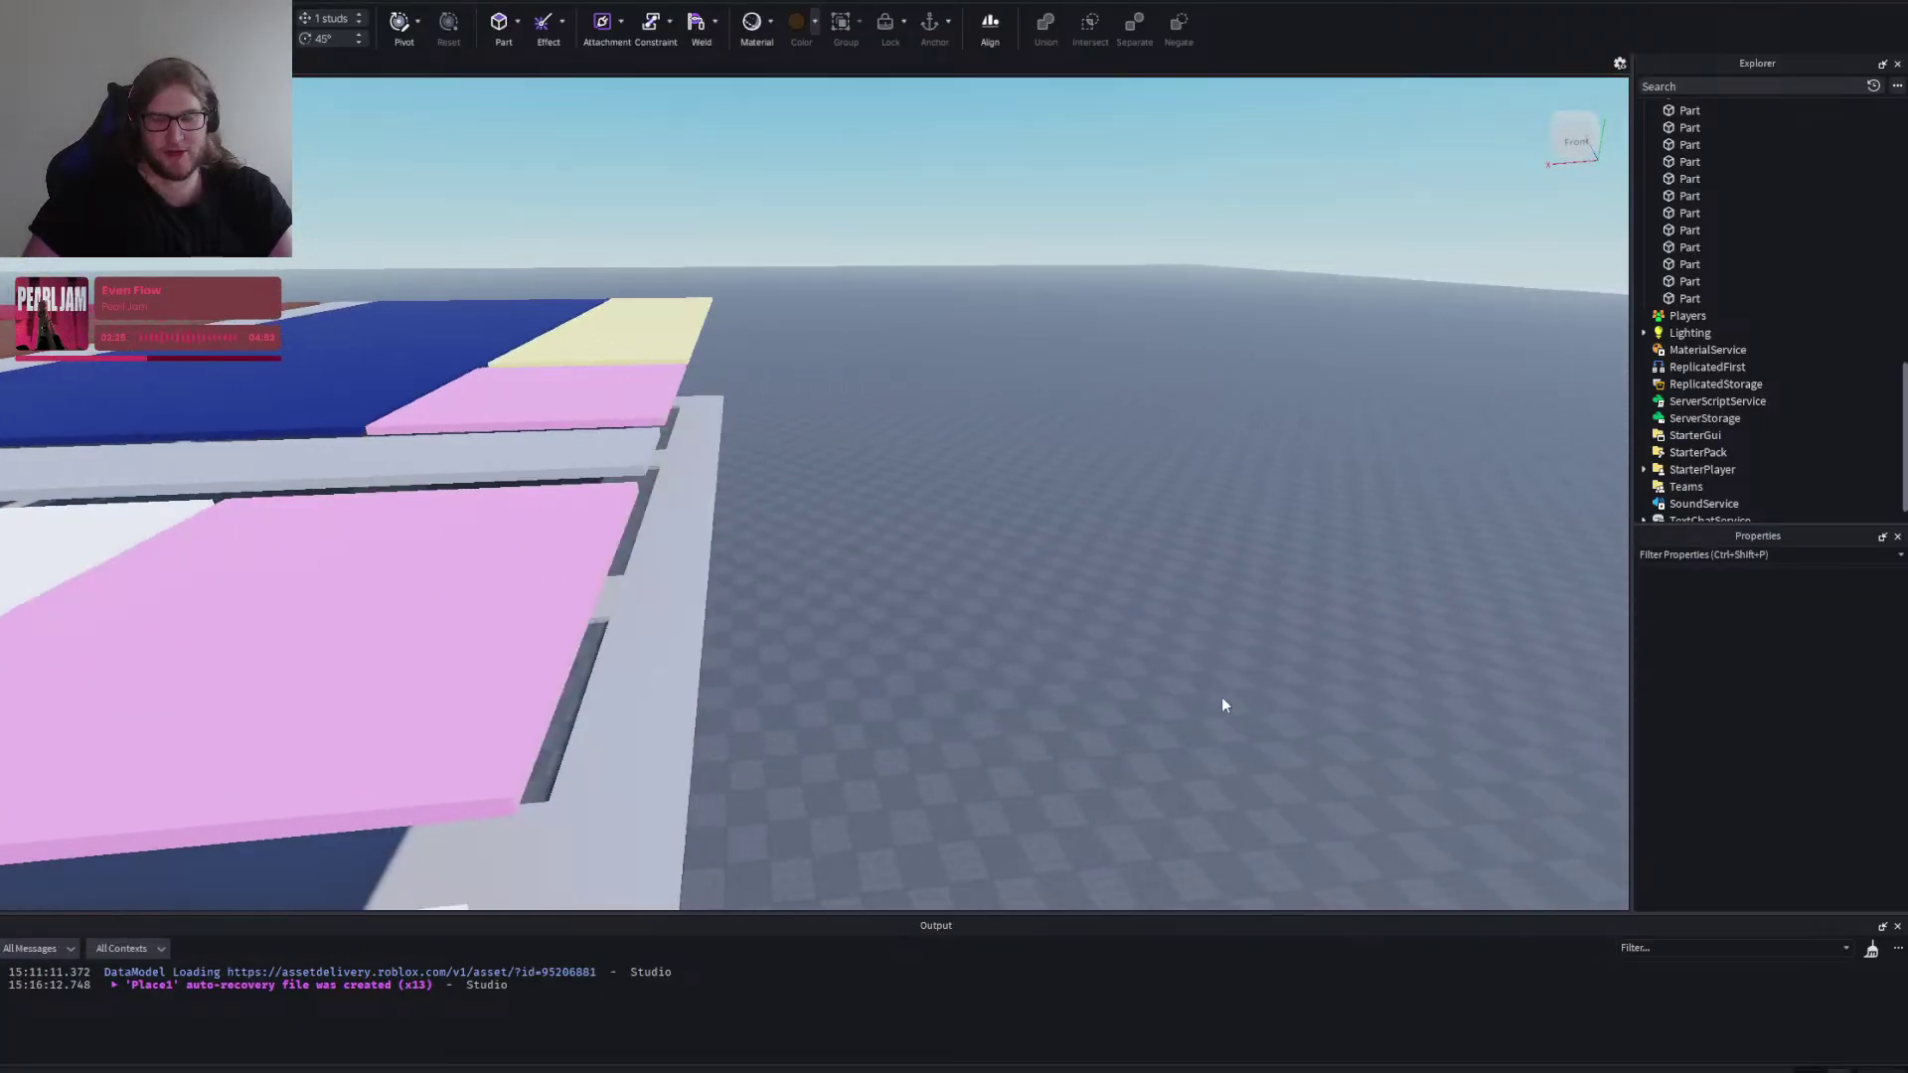
key(w)
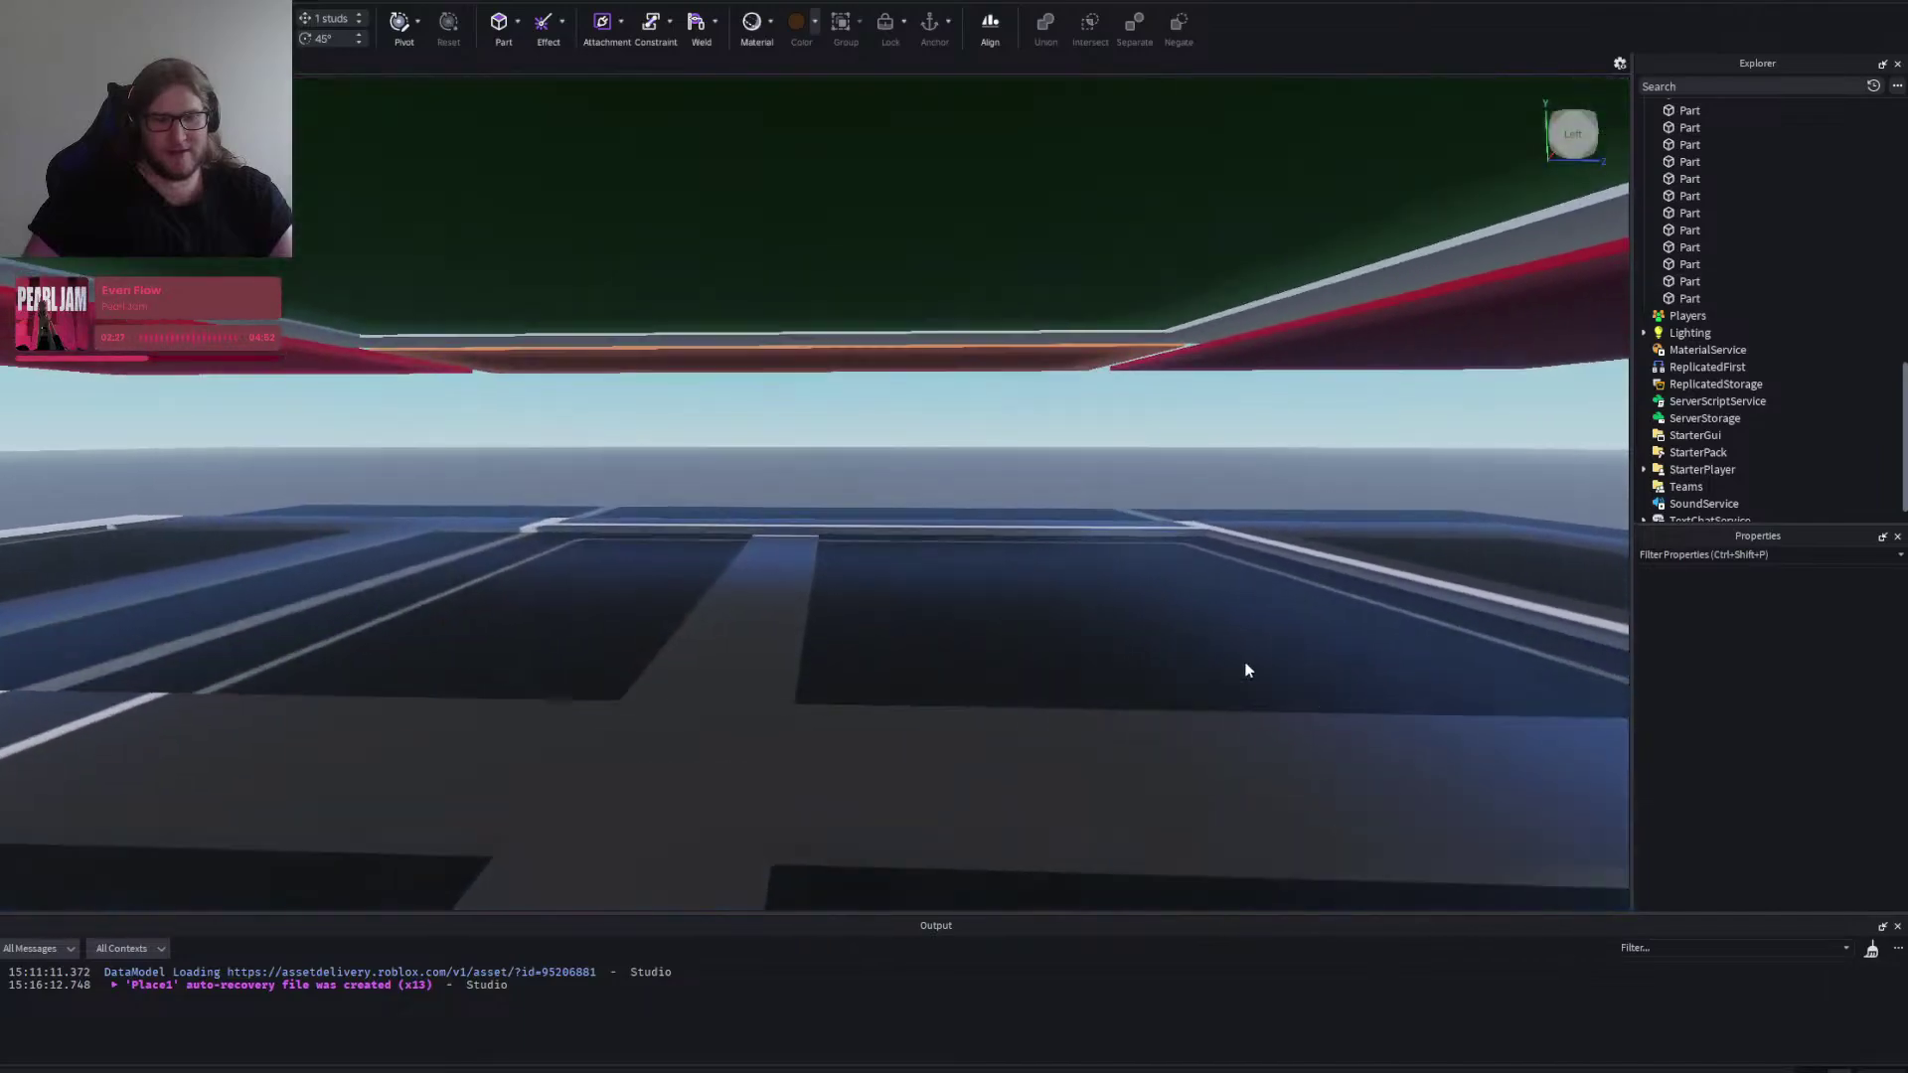
key(d)
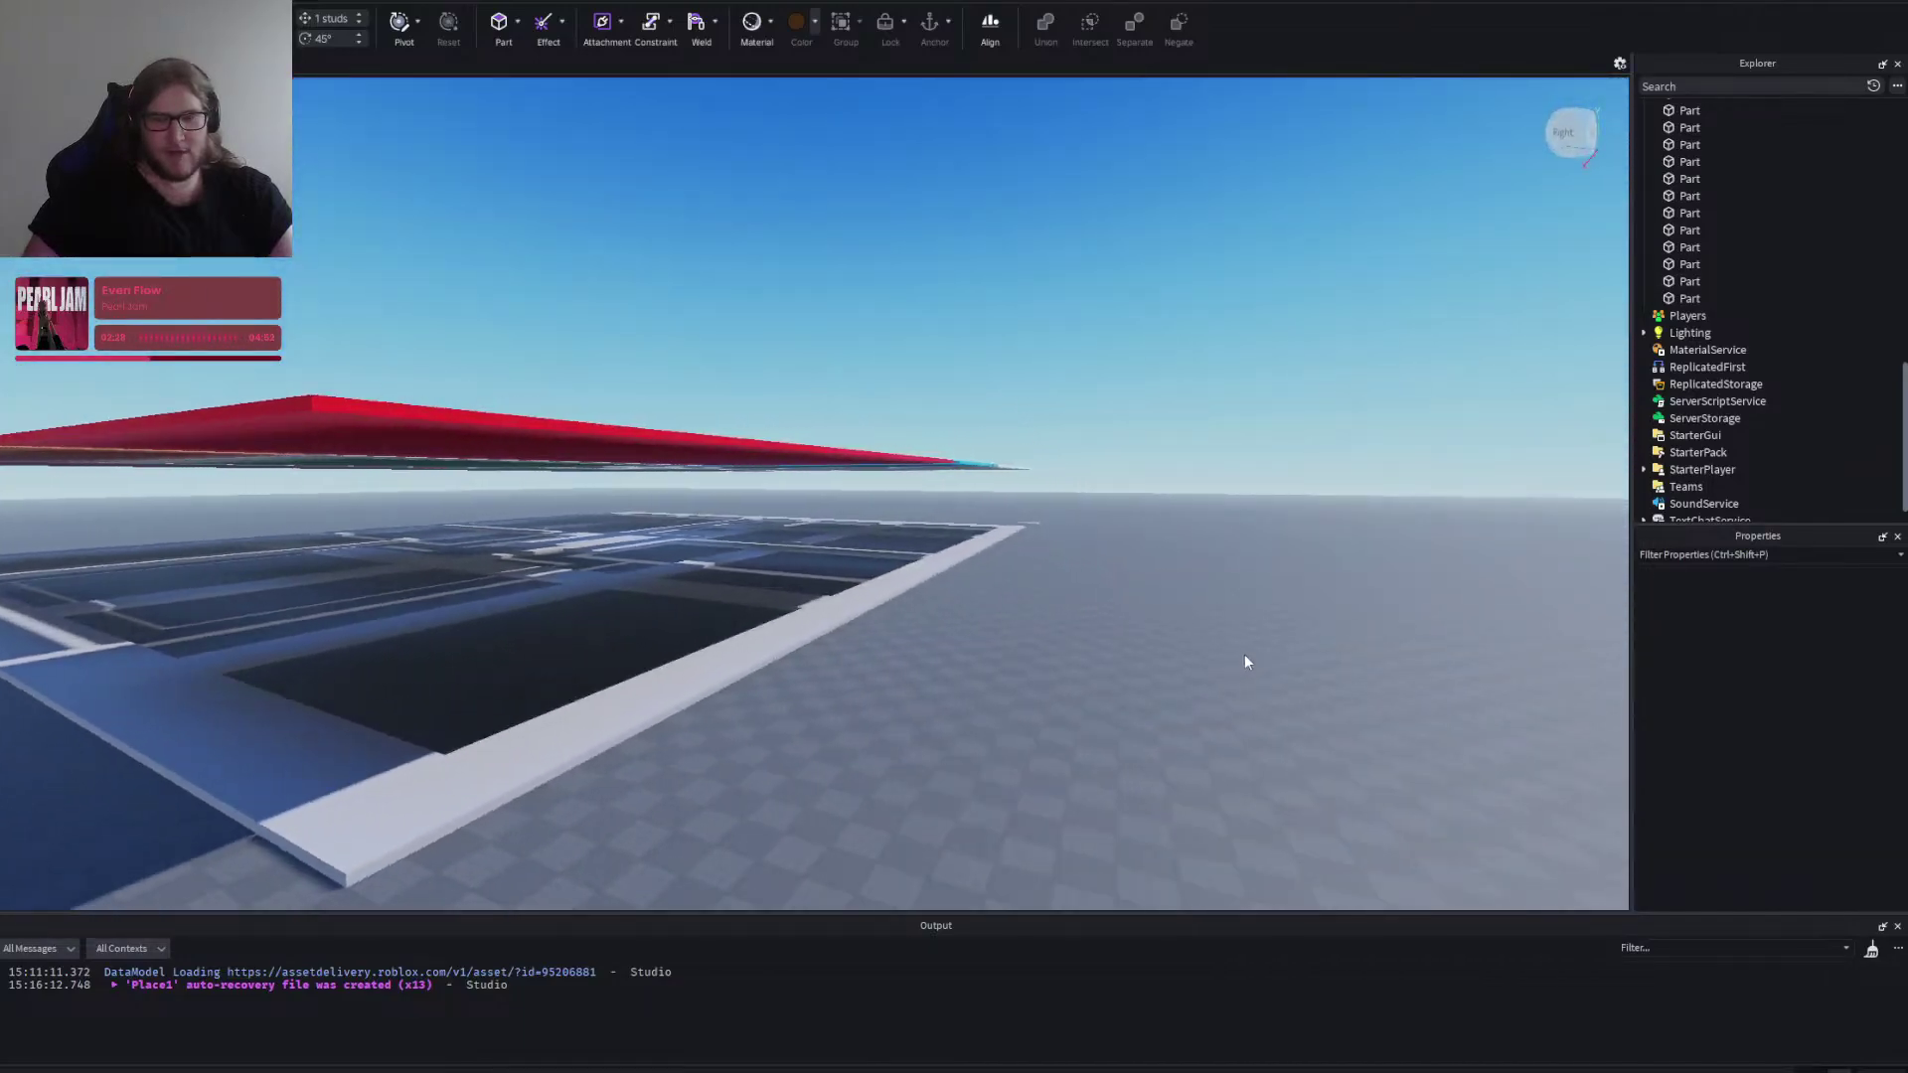
key(w)
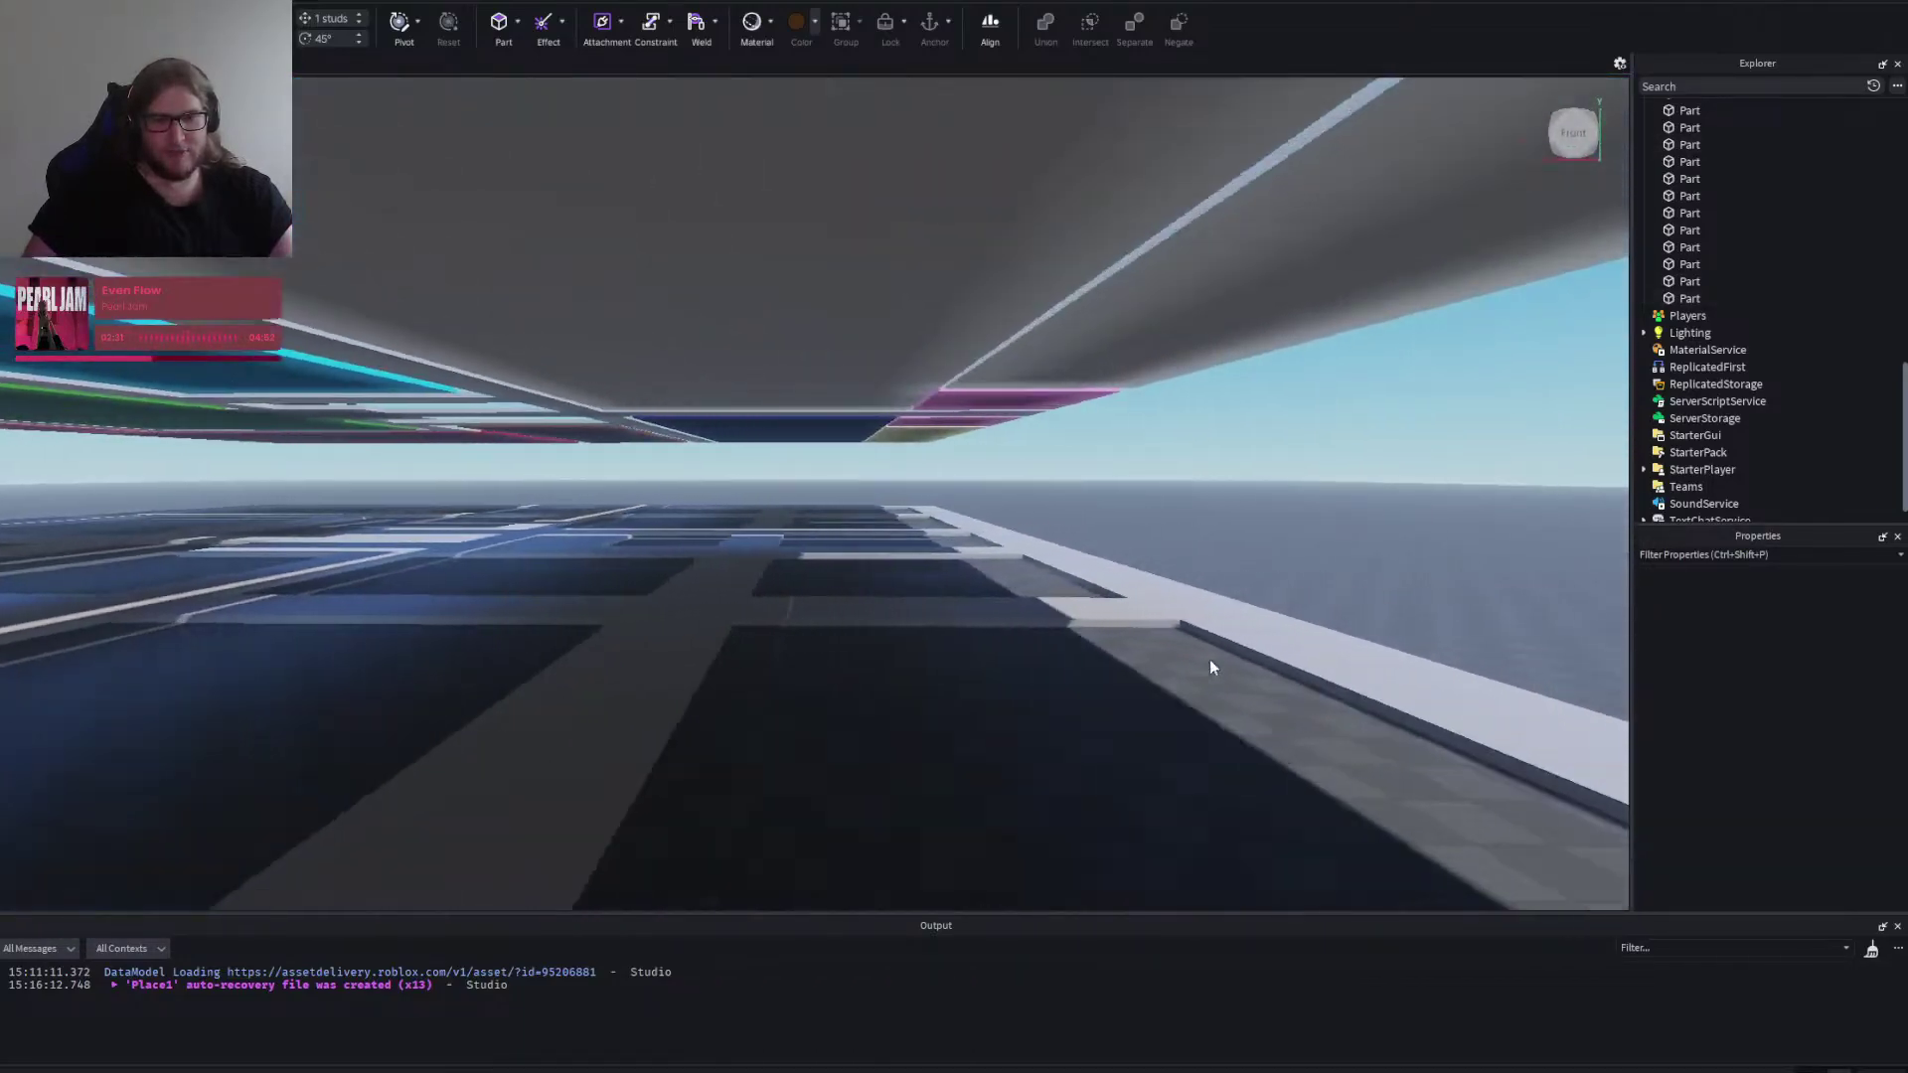
key(w)
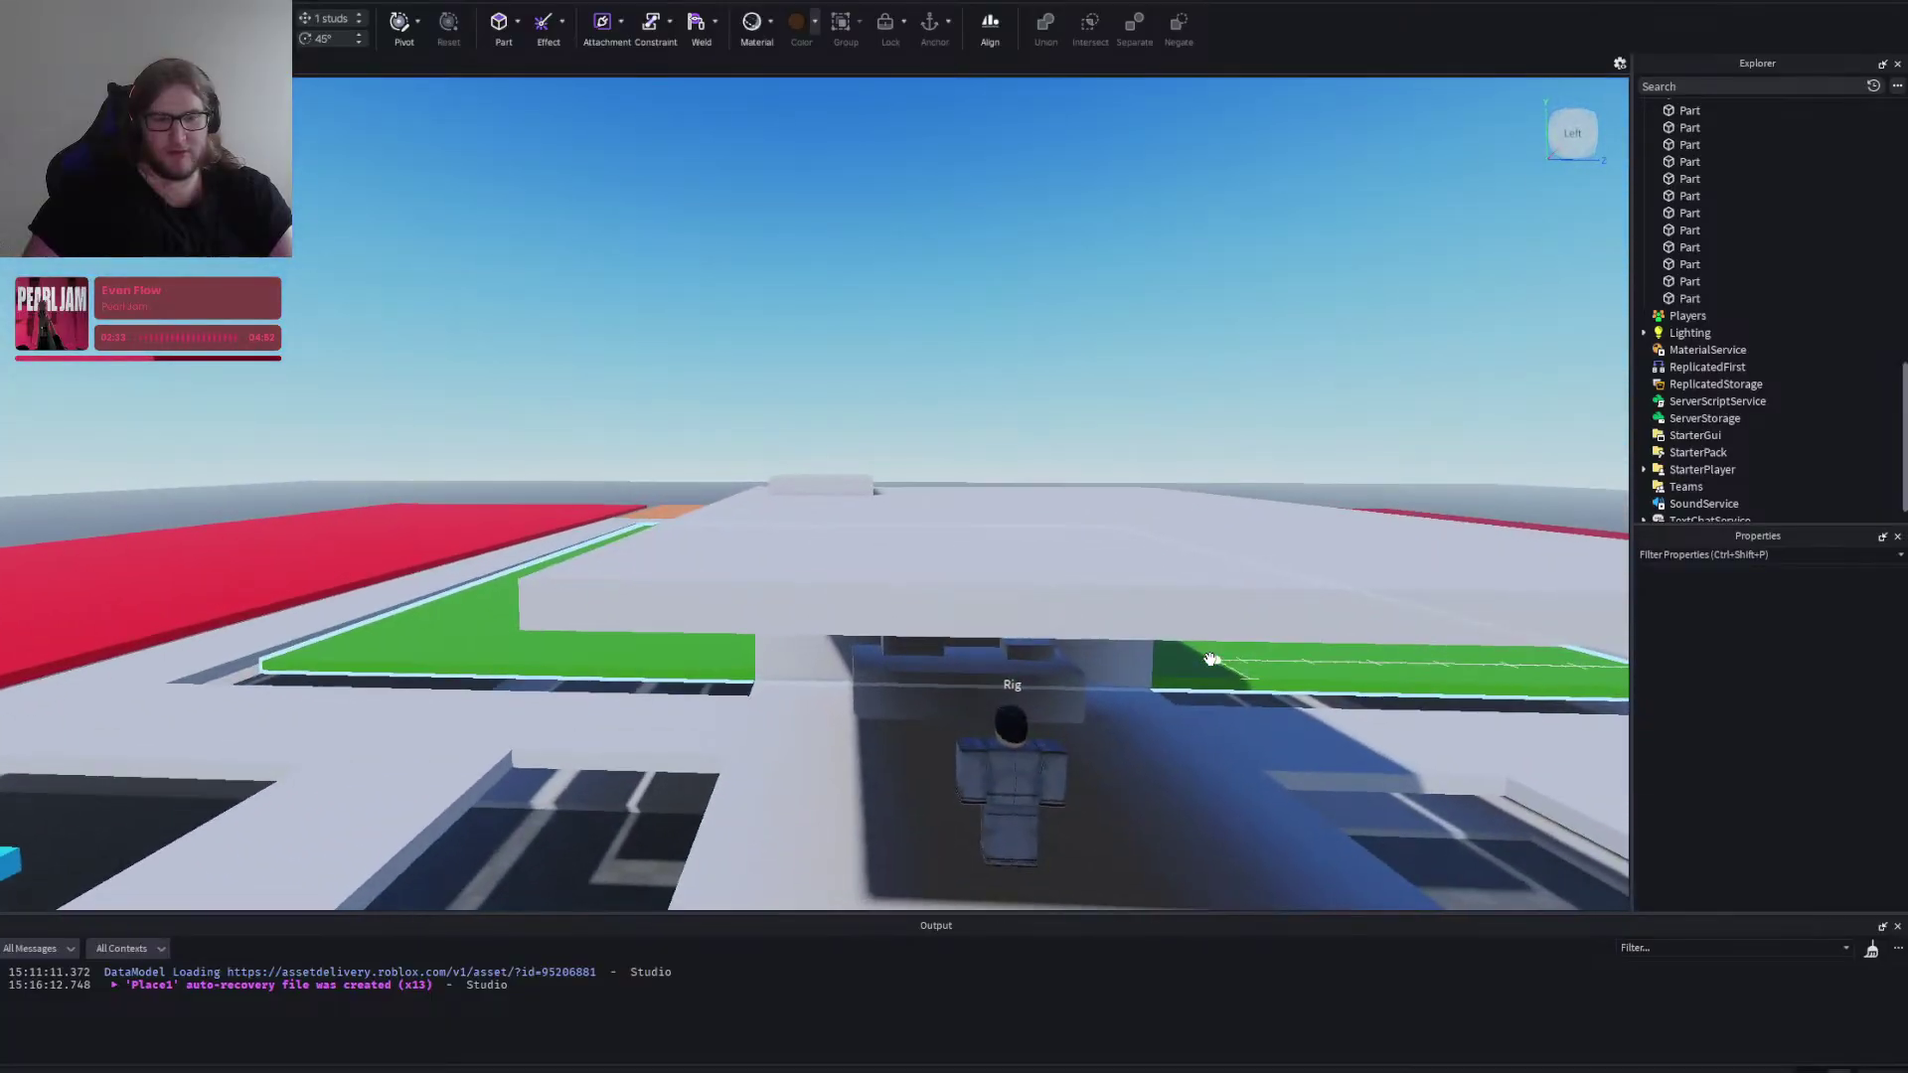
key(w)
key(s)
key(d)
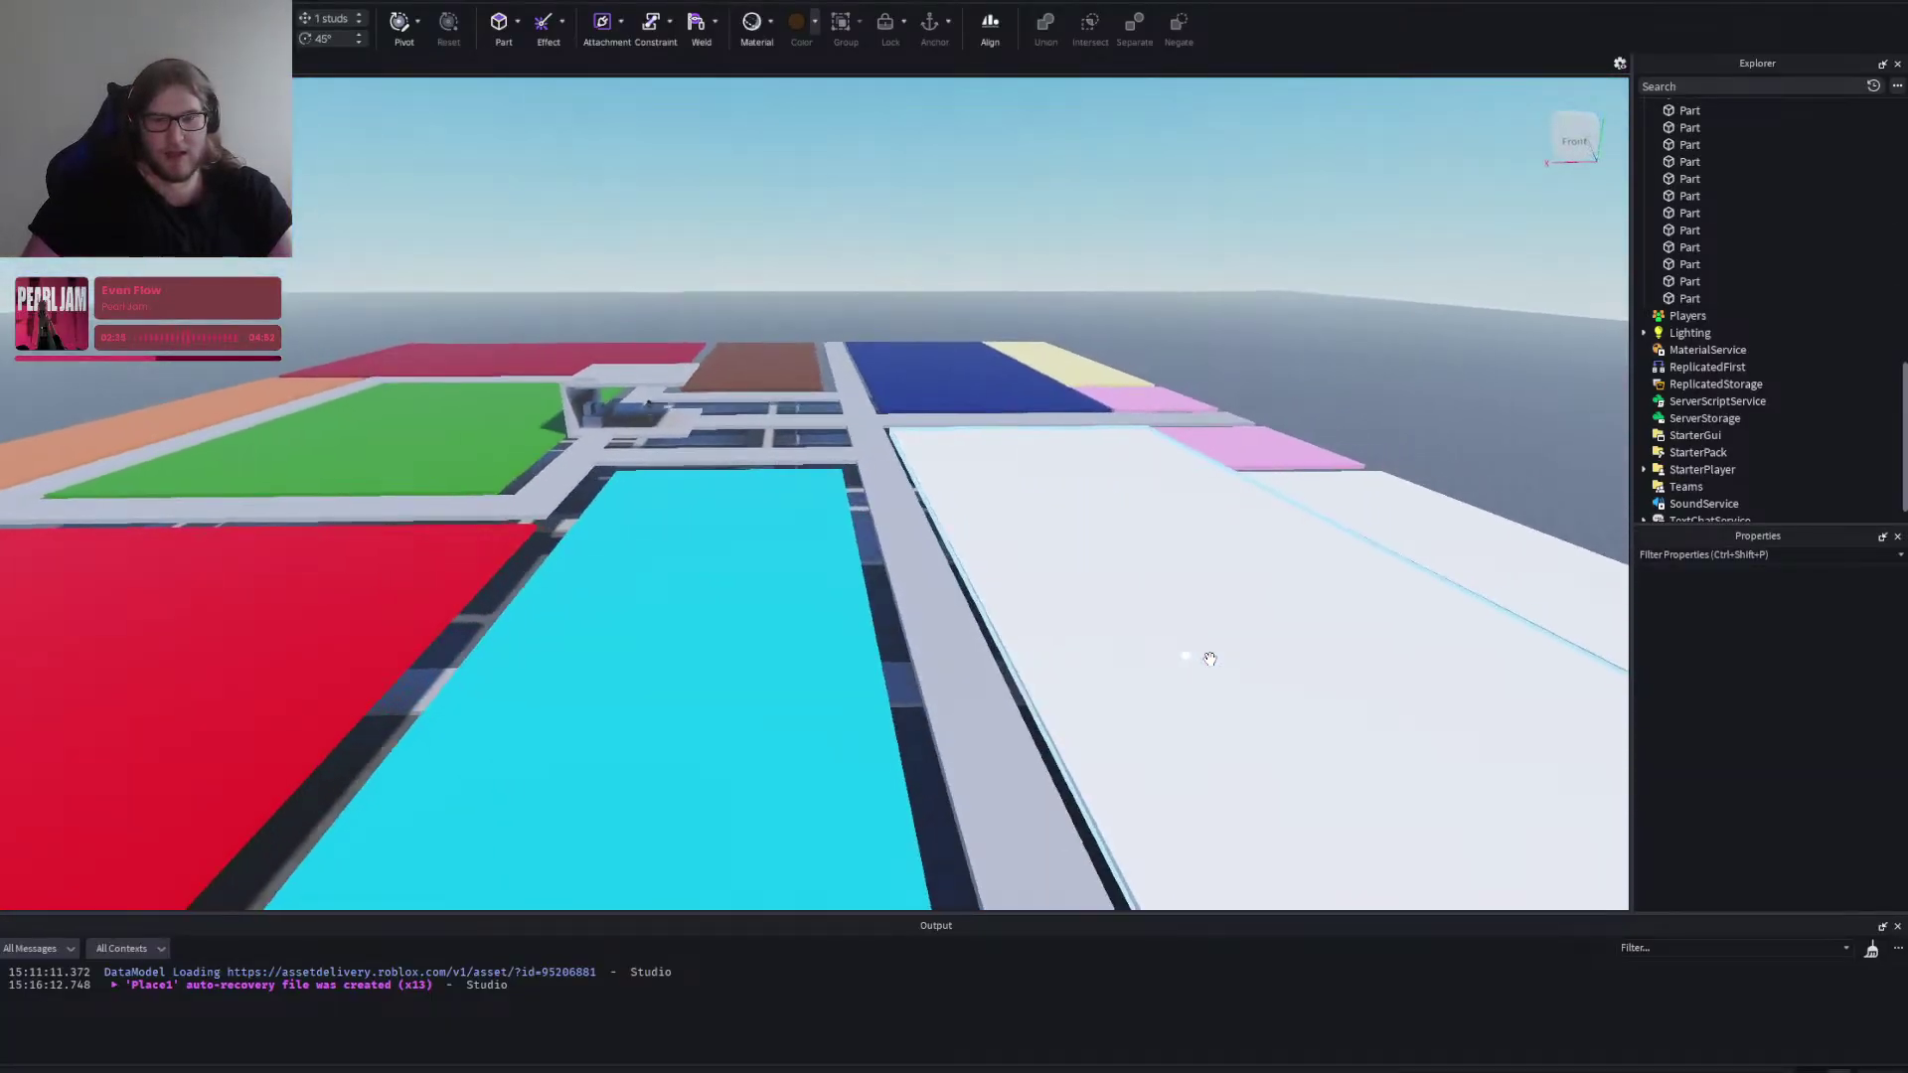
key(s)
key(d)
key(w)
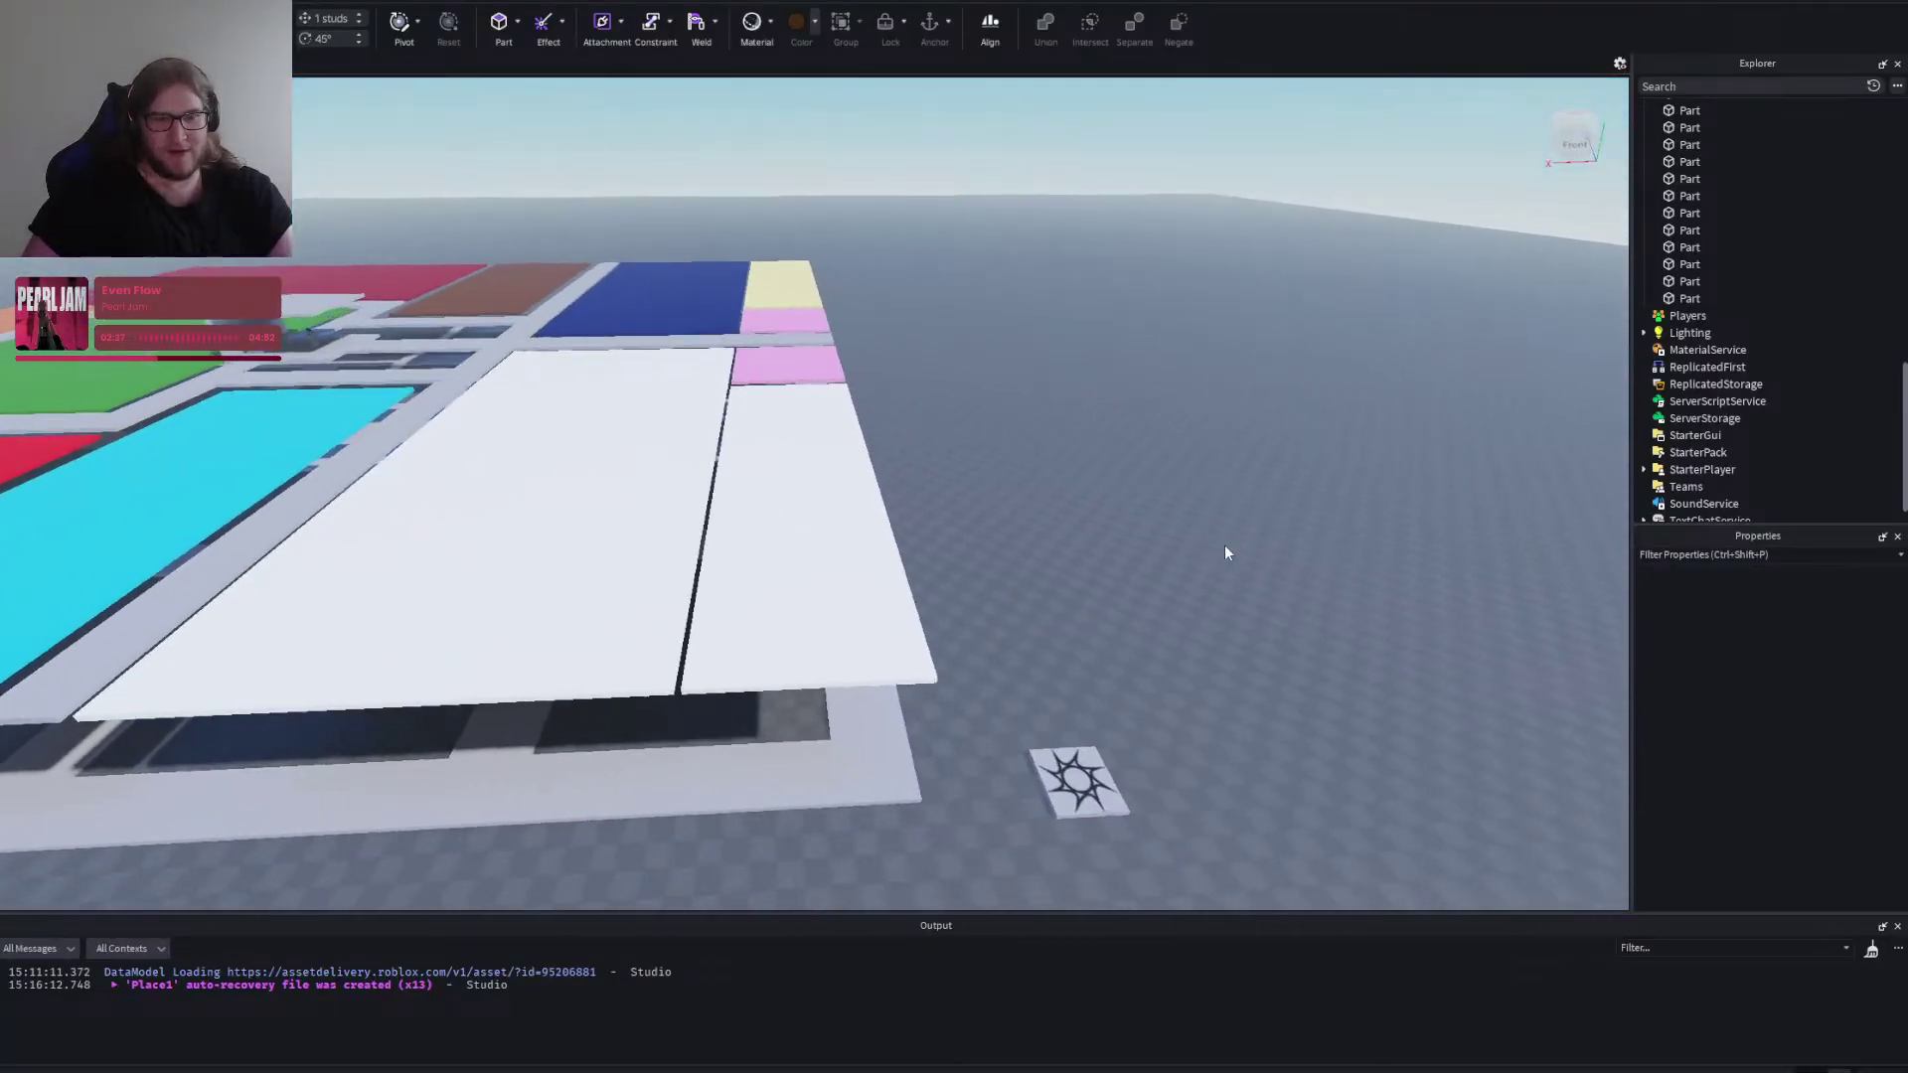
scroll(1224, 544, up, 10)
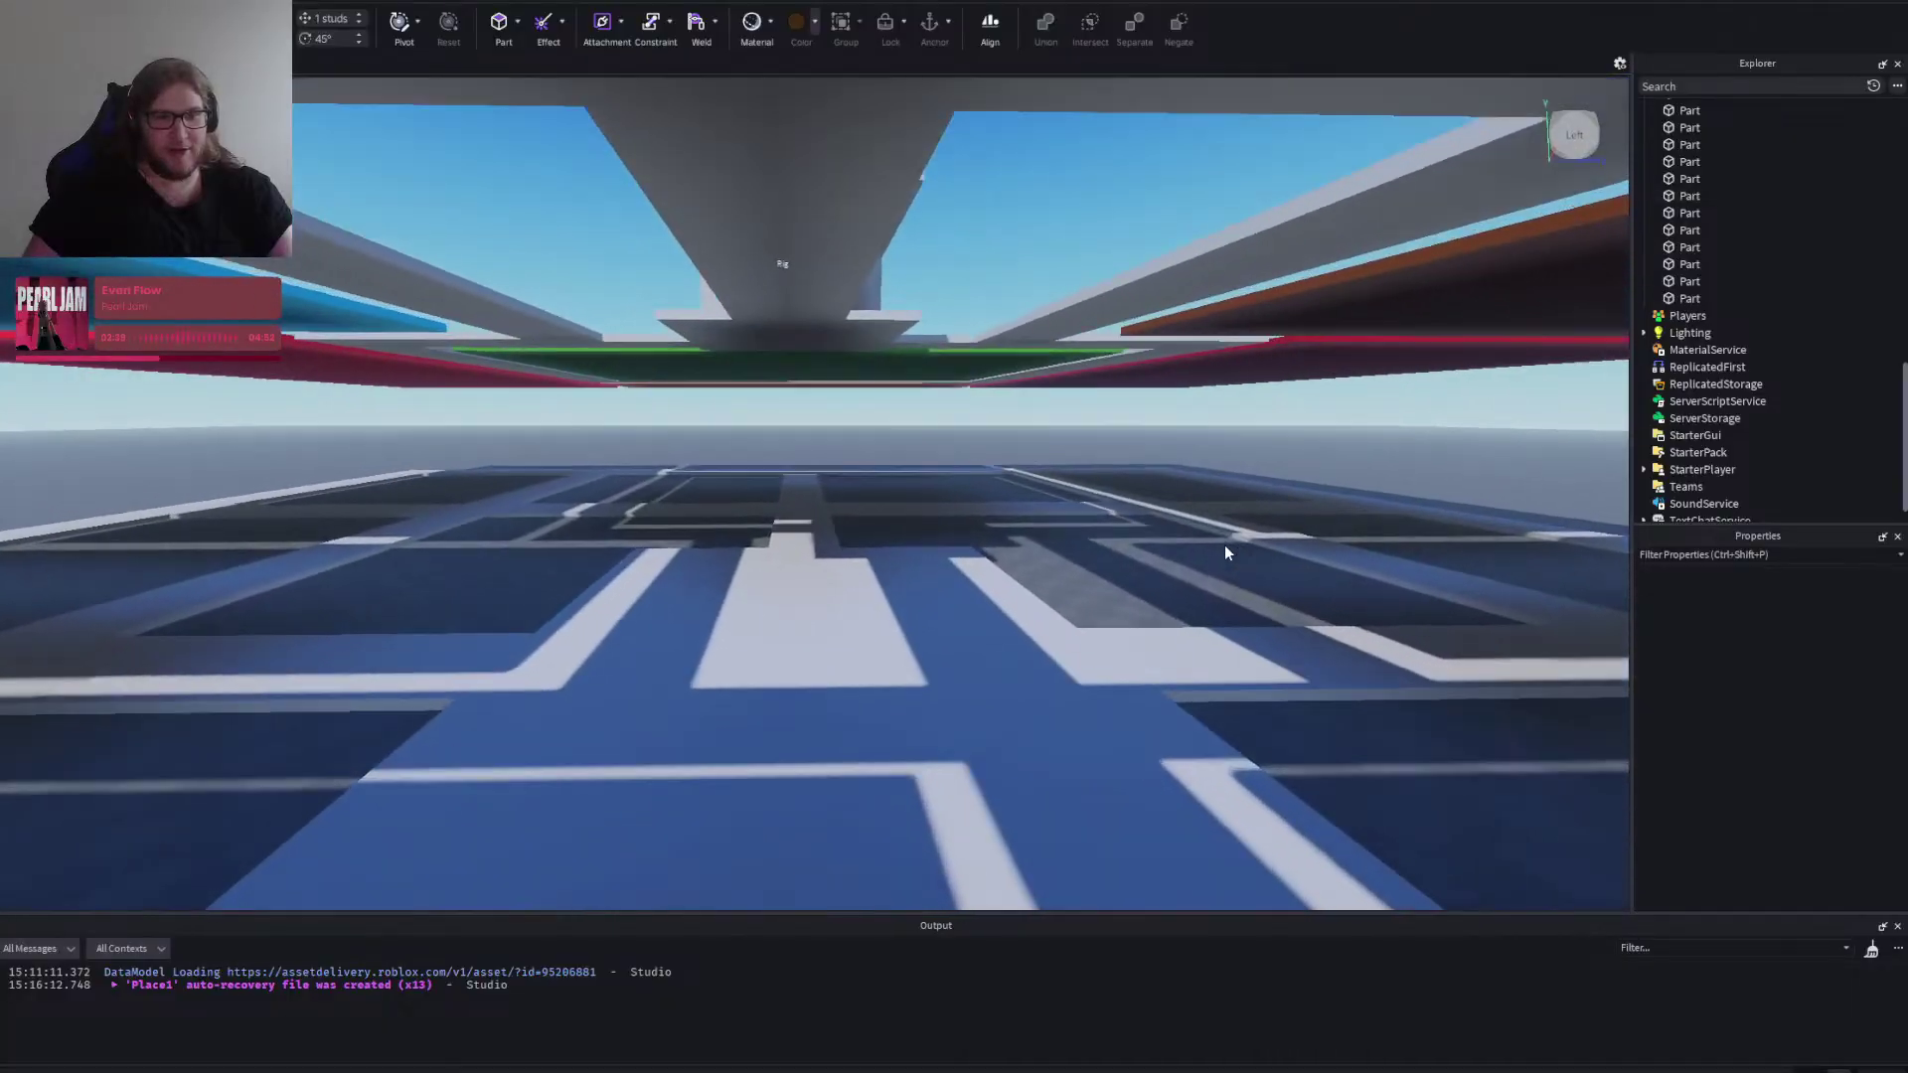
scroll(1224, 544, up, 10)
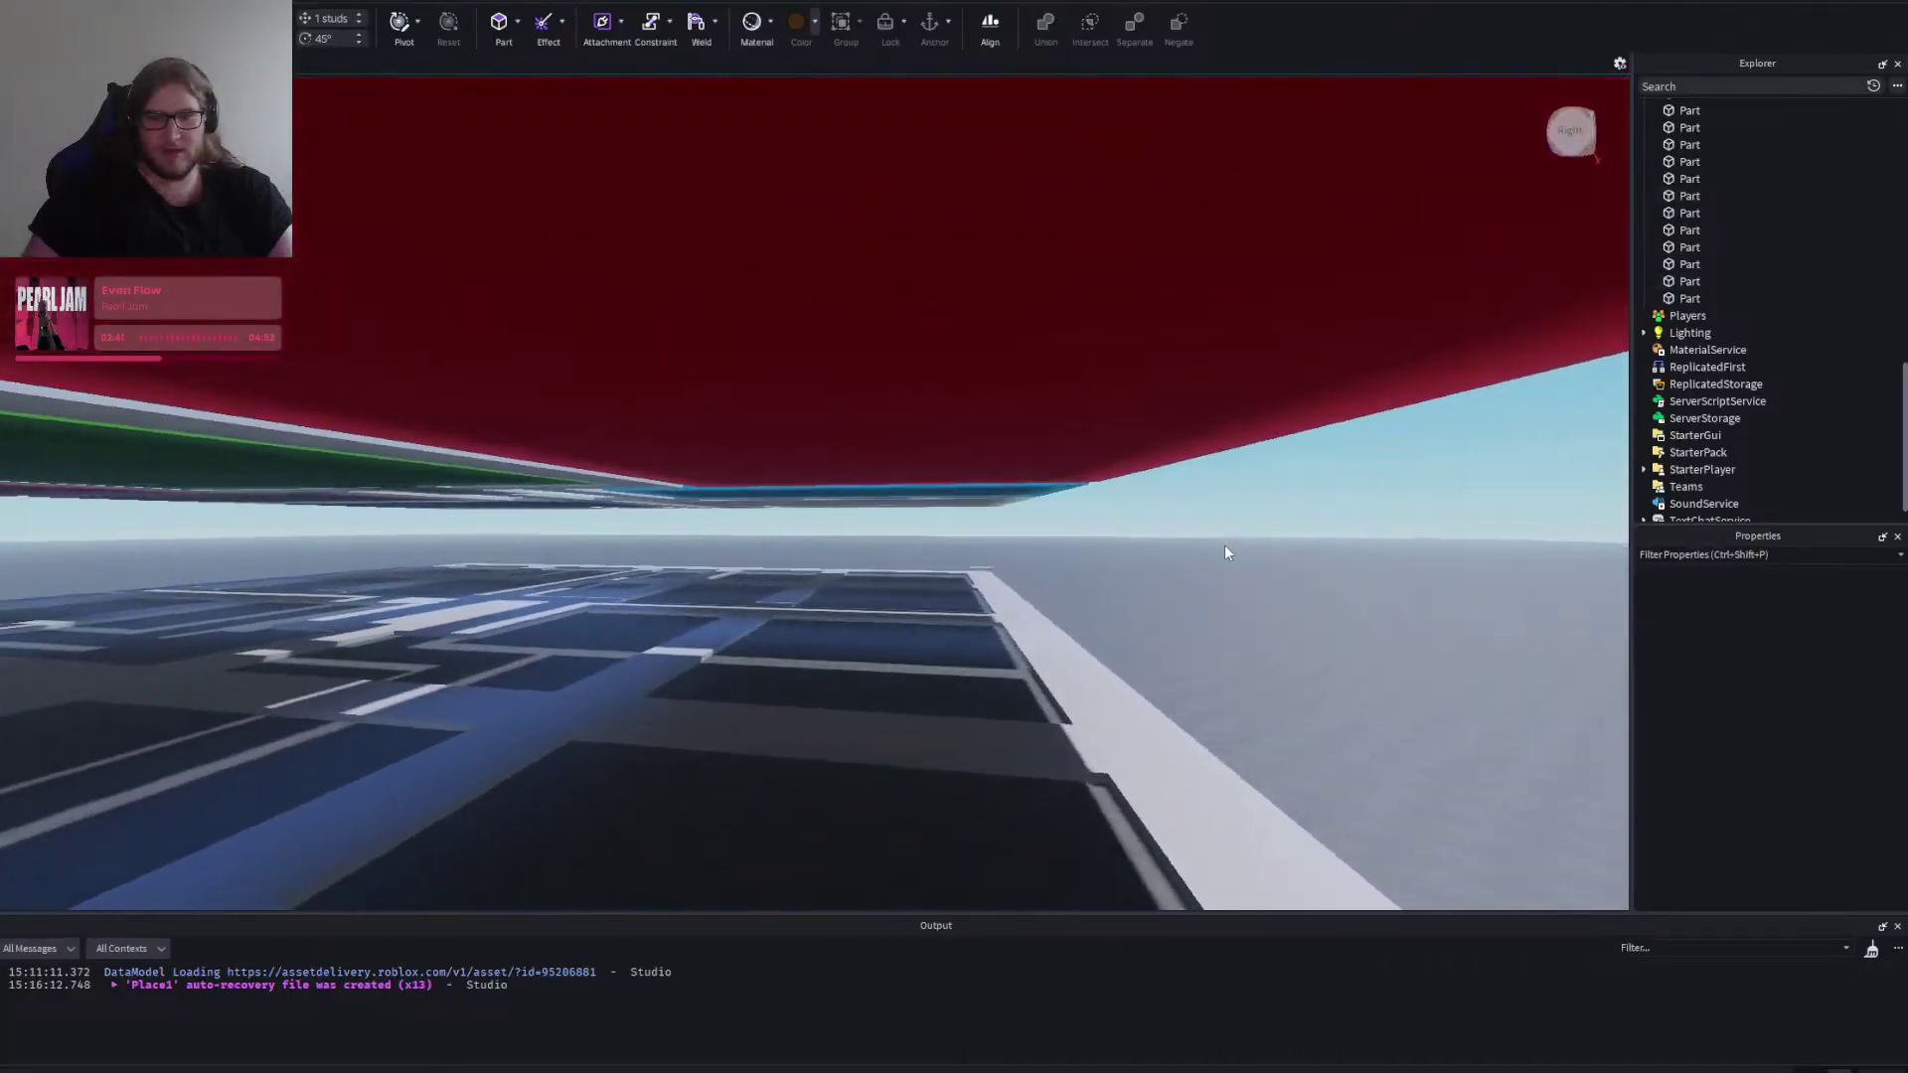
scroll(1224, 544, down, 10)
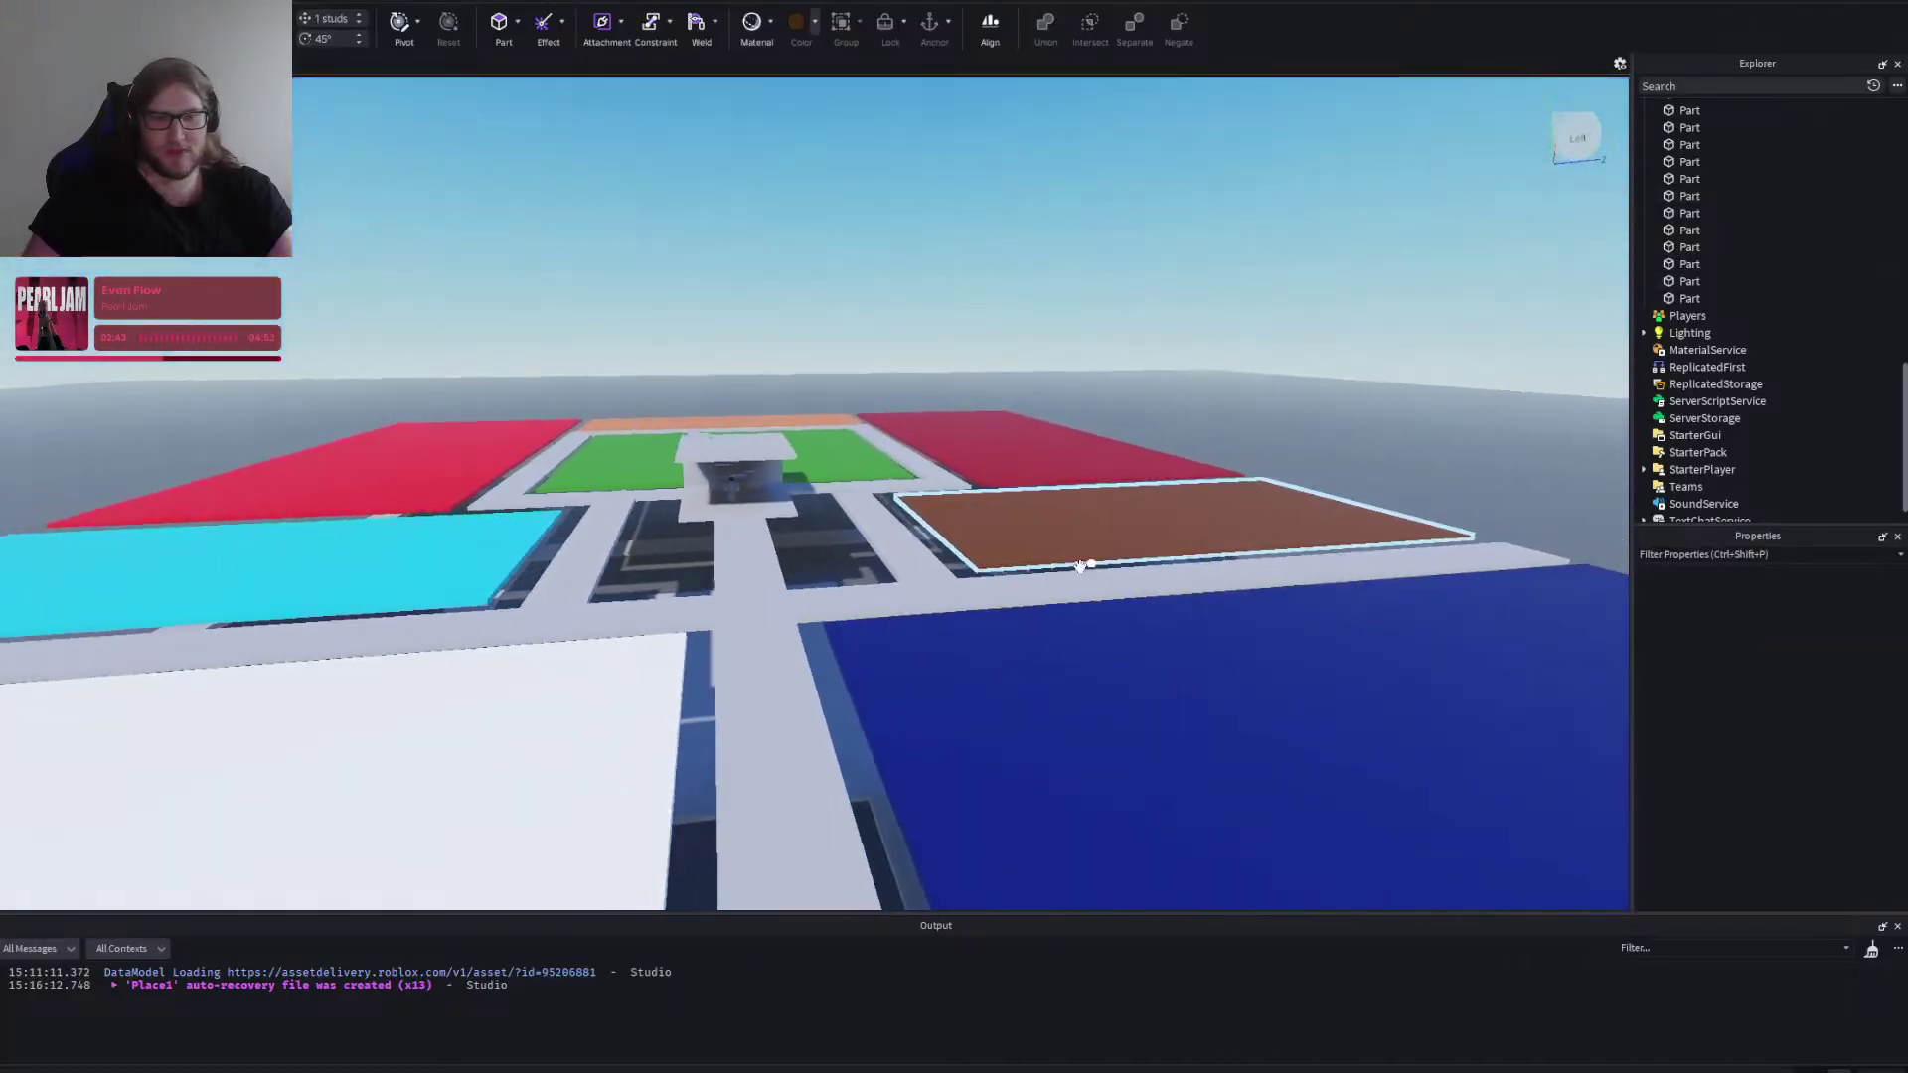
scroll(1054, 571, up, 10)
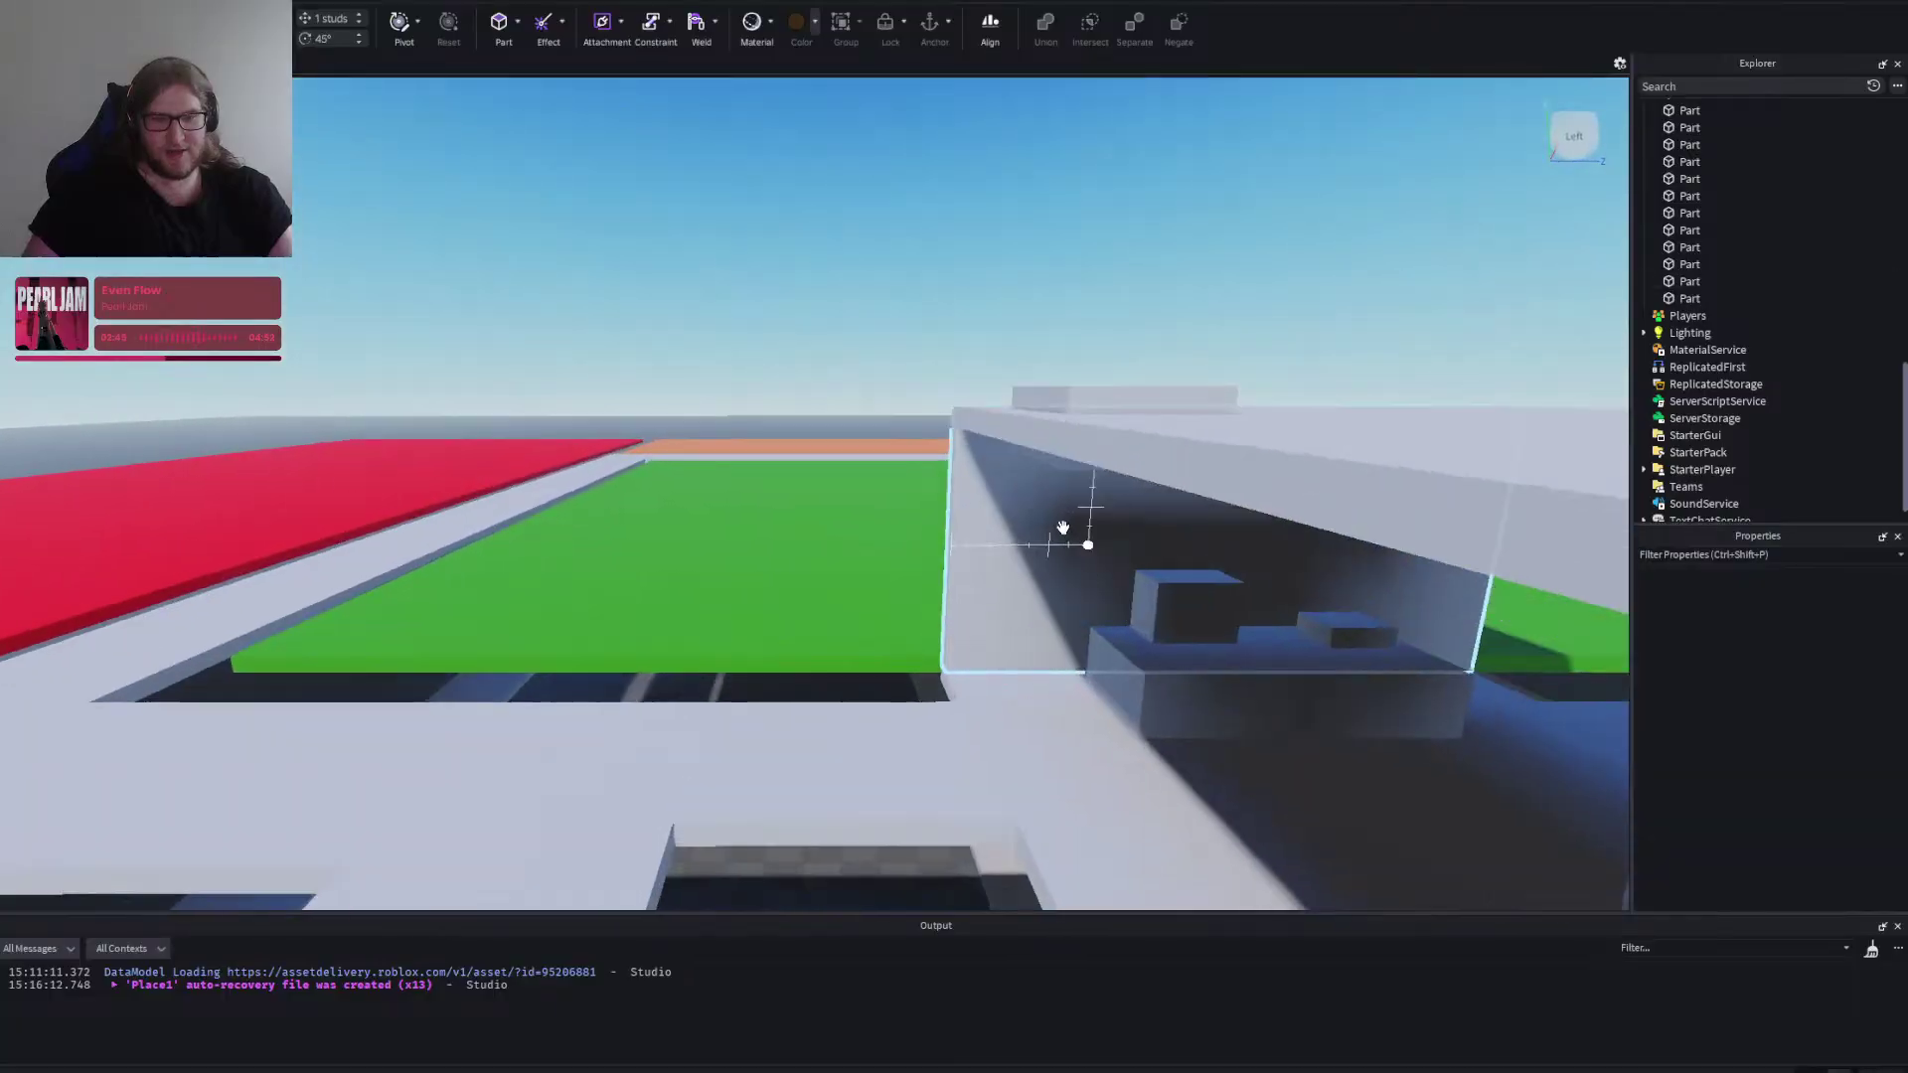
Try to add a side wall to the office by duplicating its back wall and resizing the copy along the open side.
click(1062, 528)
scroll(1054, 545, up, 4)
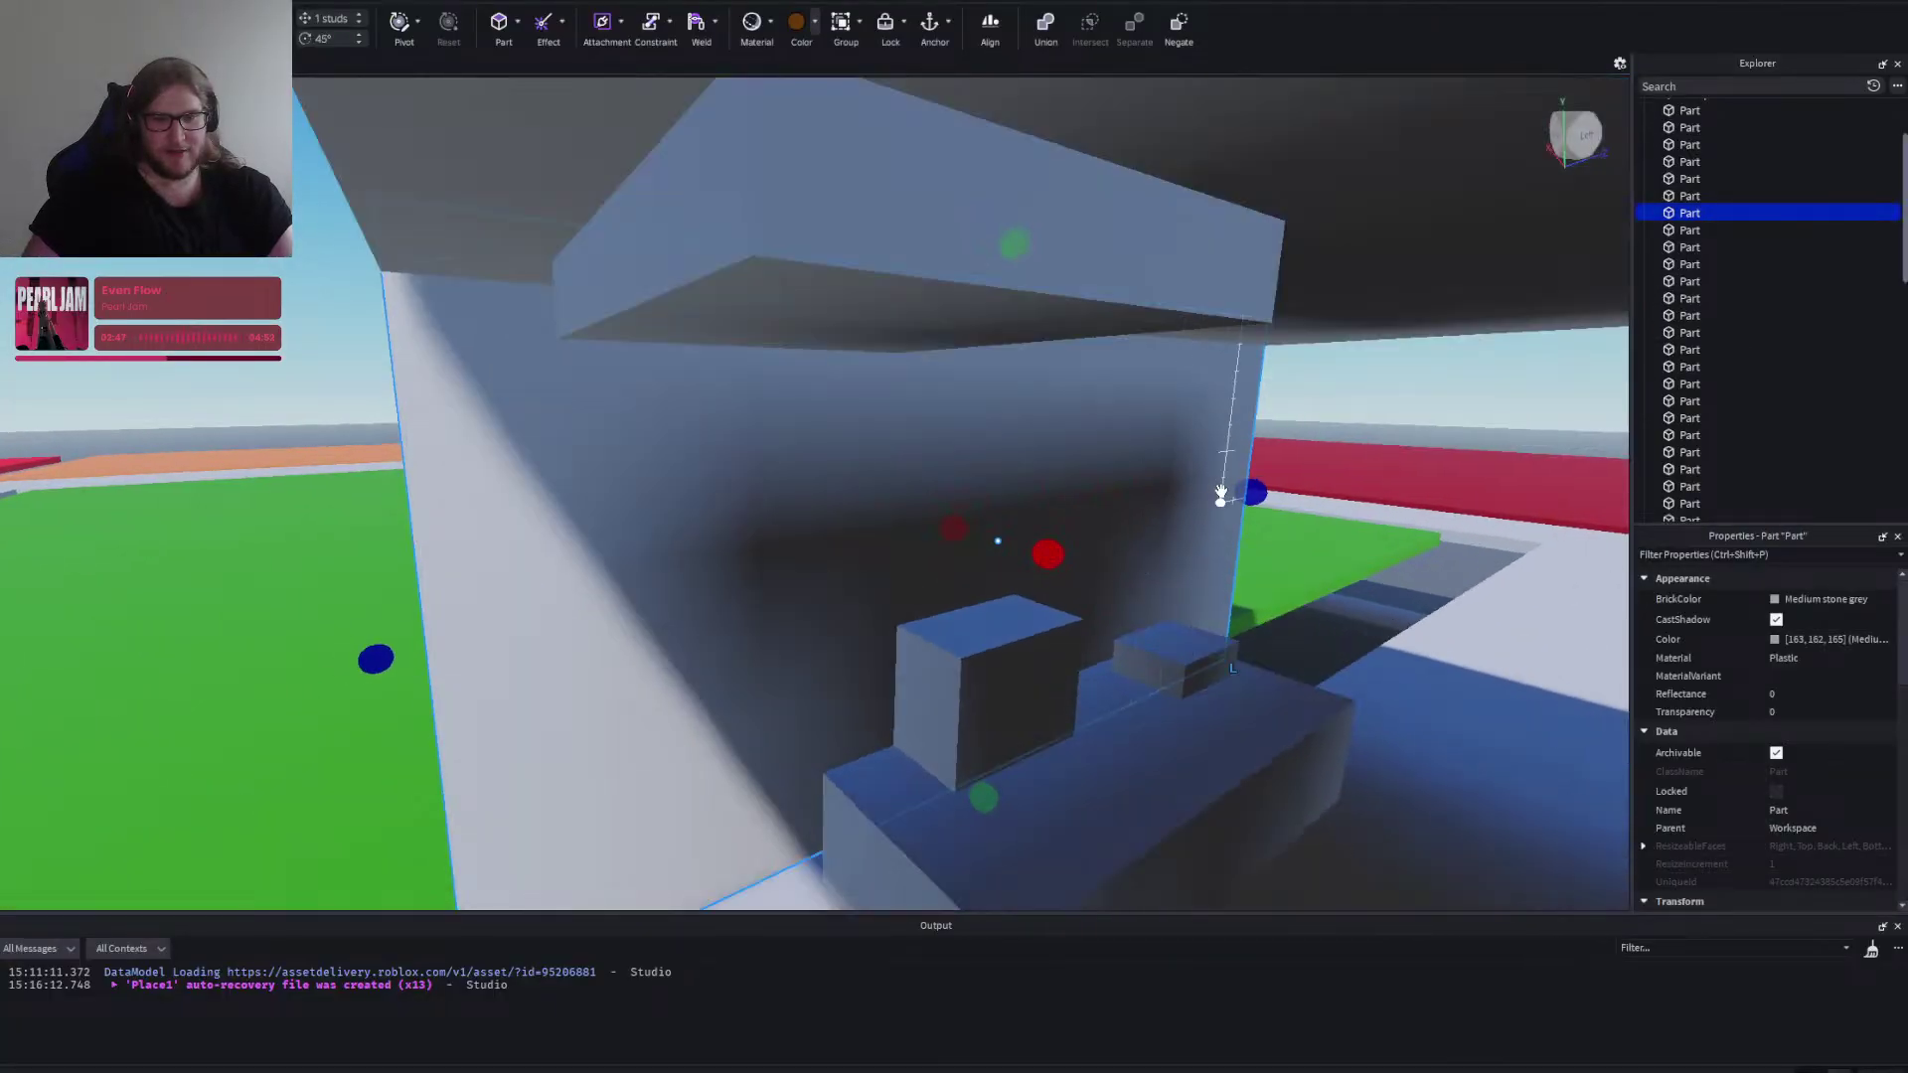
key(ctrl+d)
scroll(1218, 497, down, 4)
drag(1218, 497, 1176, 507)
scroll(1175, 508, down, 3)
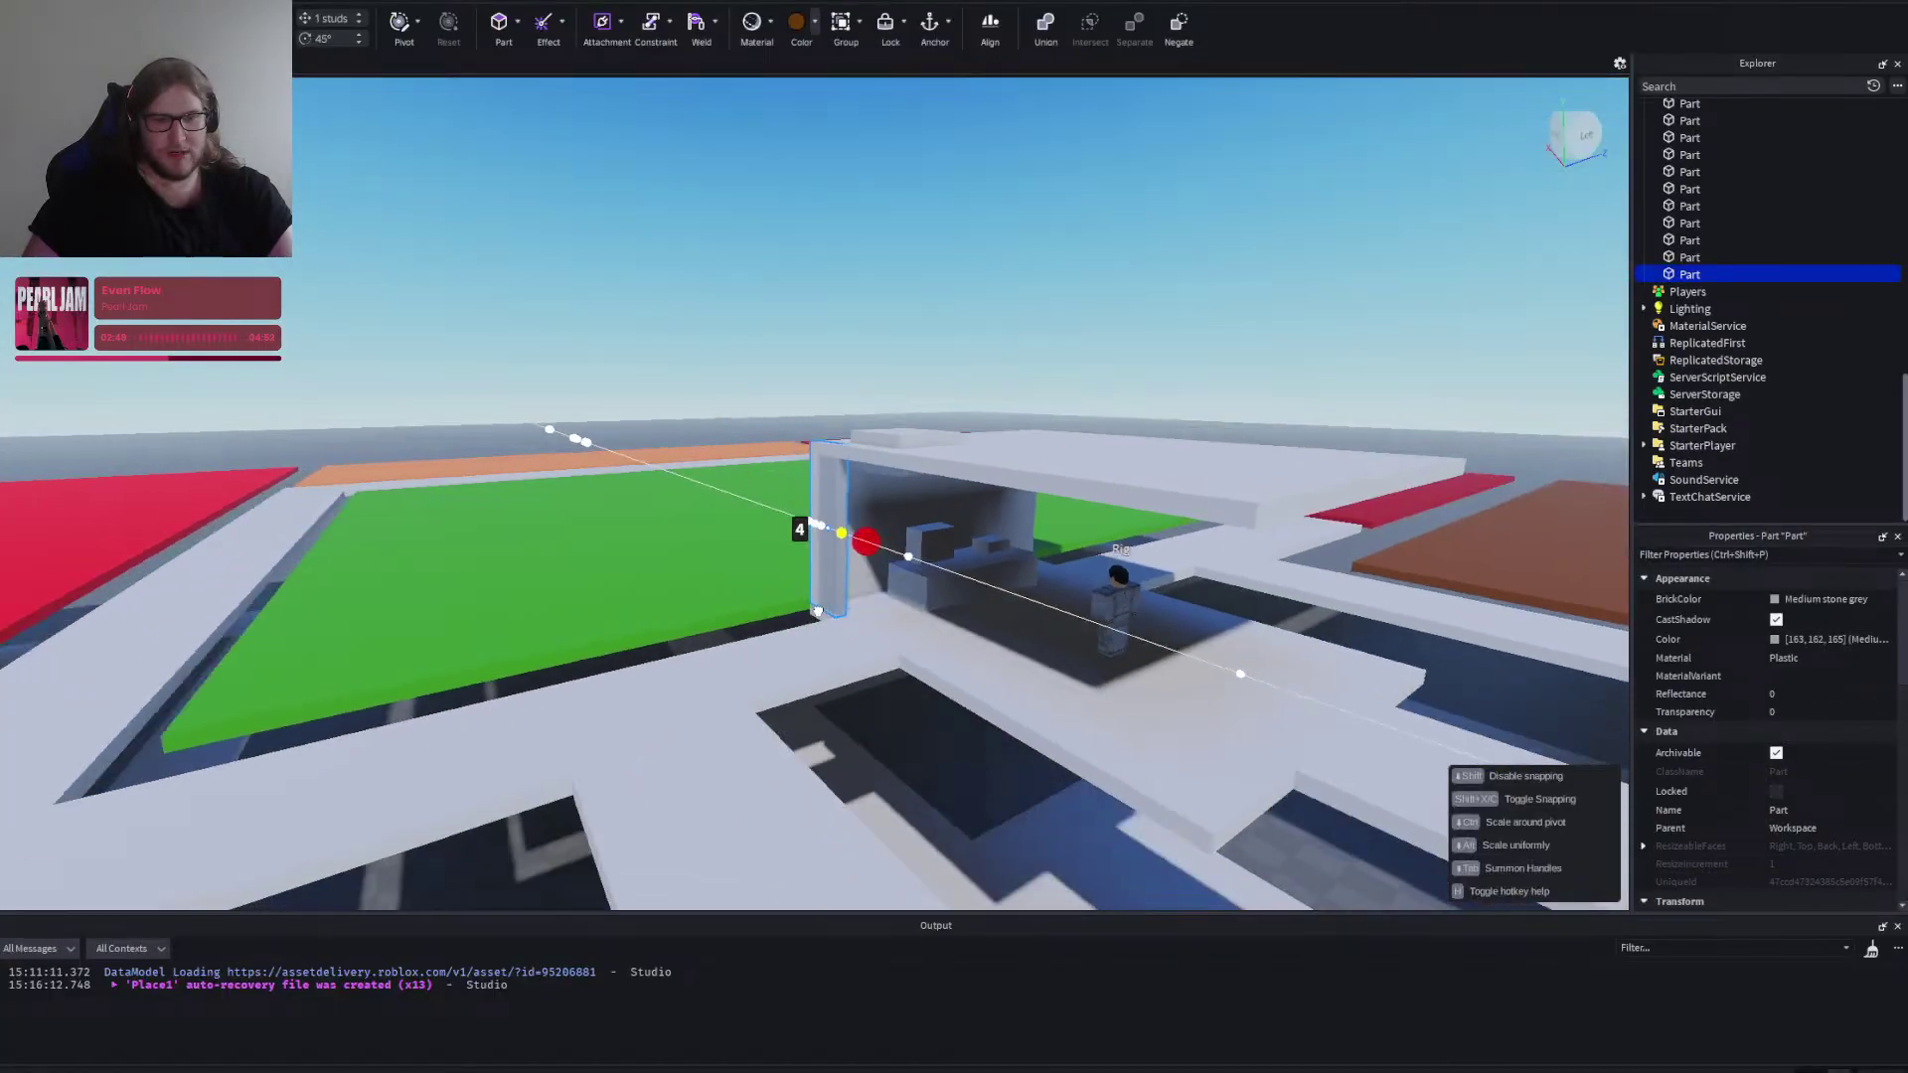
scroll(1121, 716, down, 5)
drag(1121, 716, 1130, 726)
key(s)
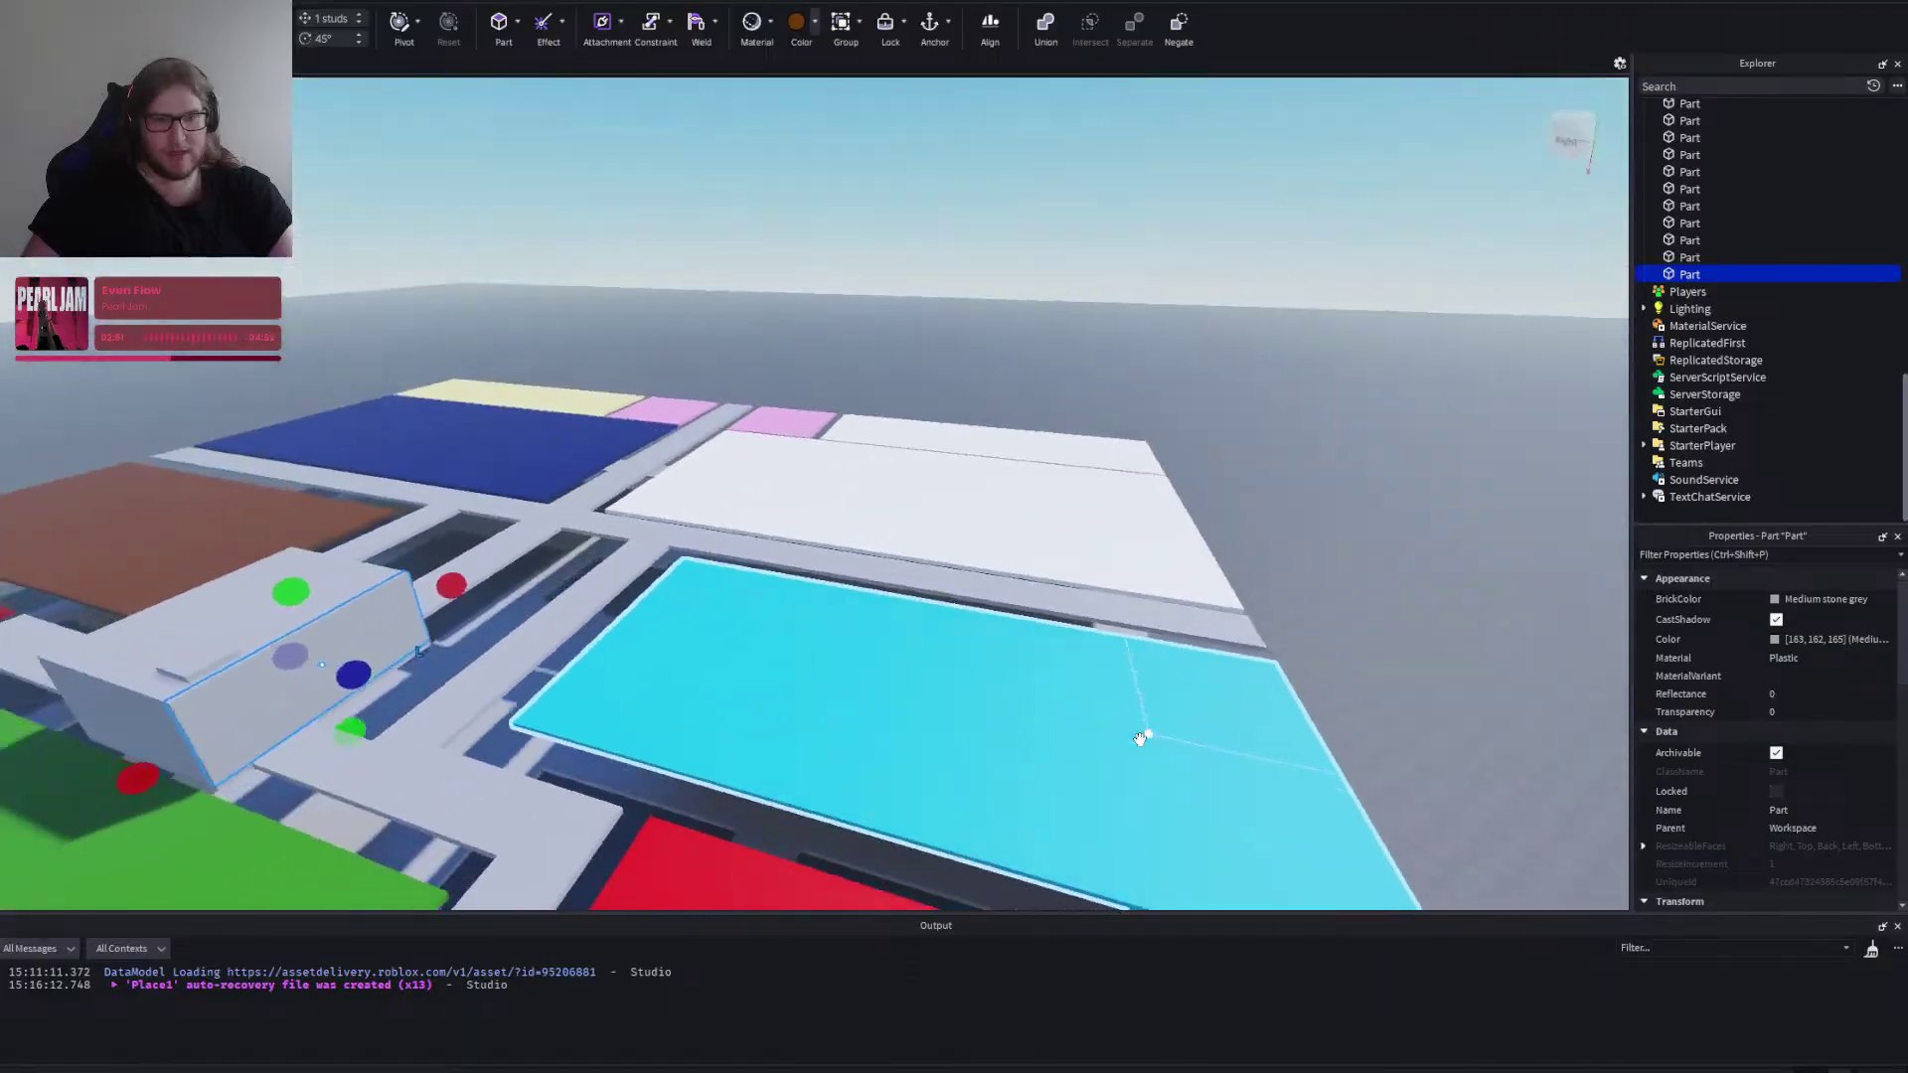
click(1151, 671)
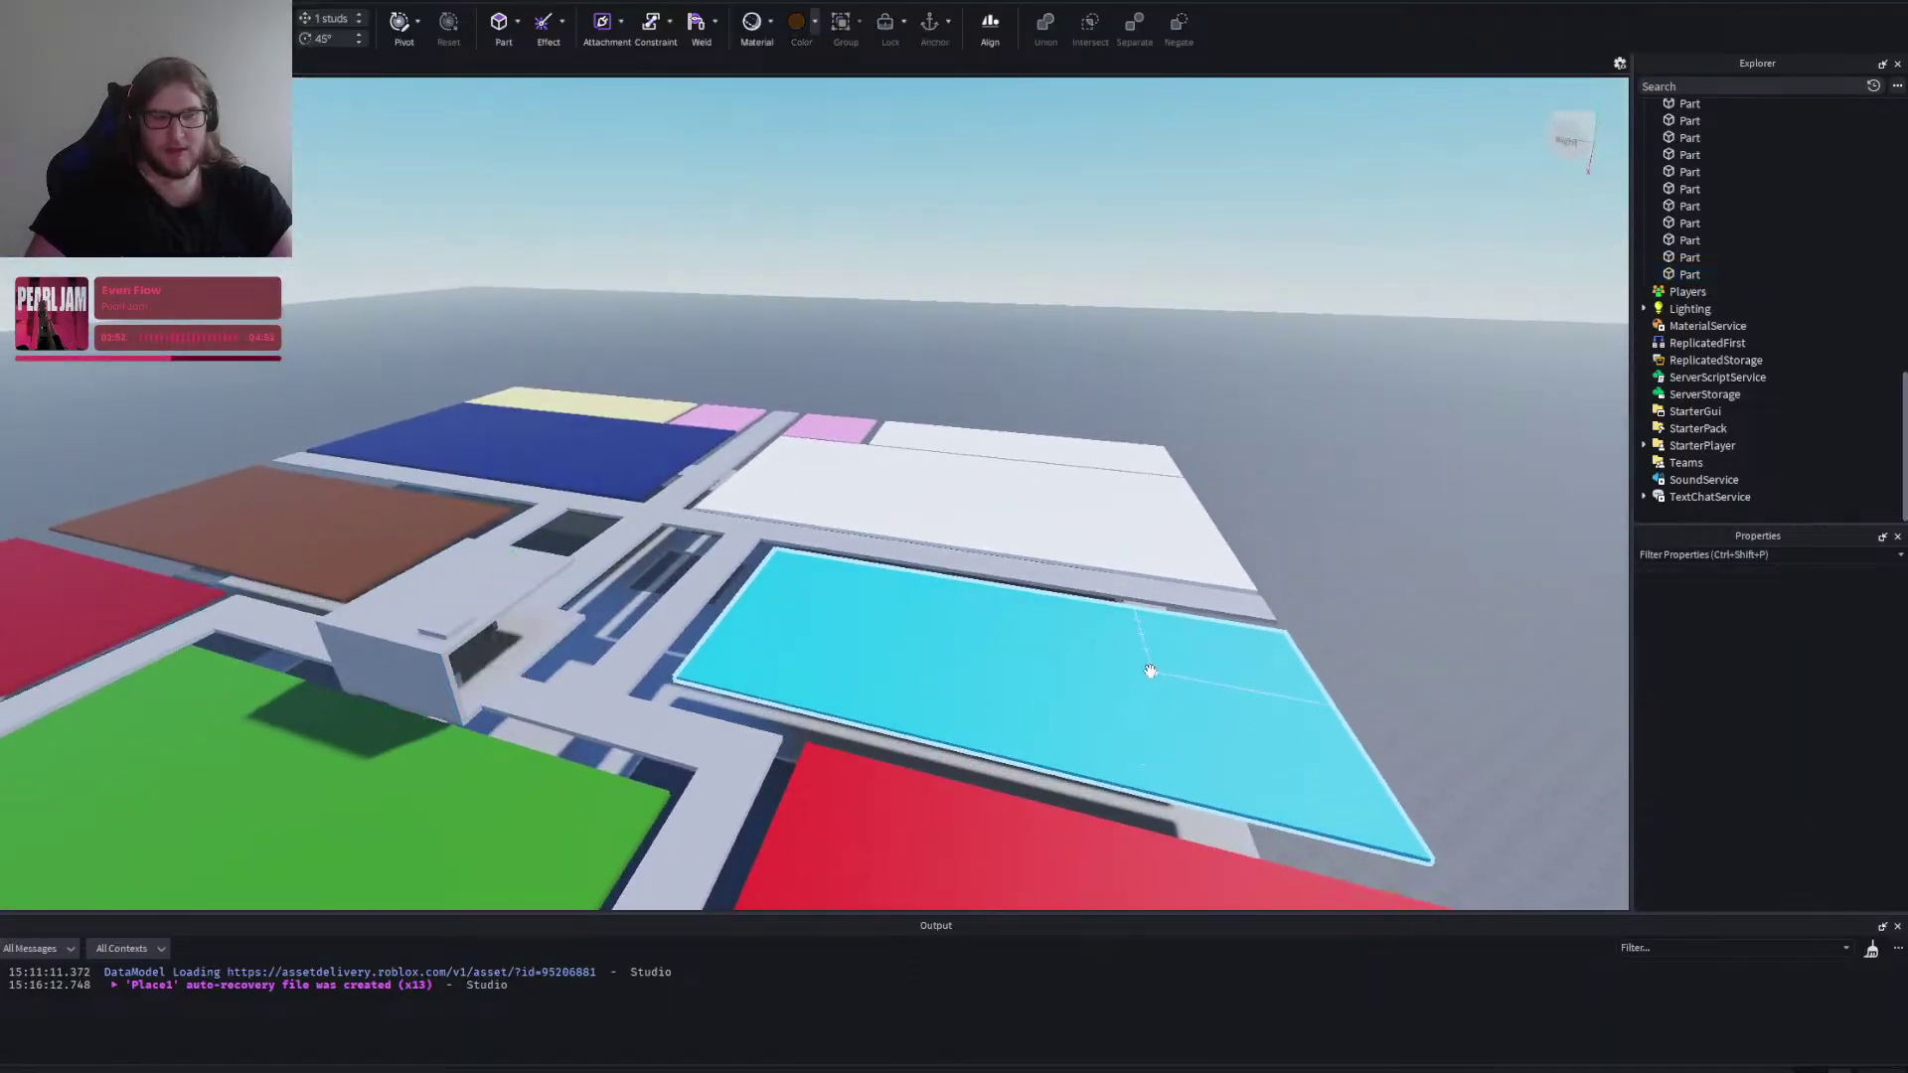
Examine the open-sided office, its surrounding hallways and the coloured rooms from several angles and from overhead.
scroll(1207, 320, up, 5)
right_click(1206, 317)
key(d)
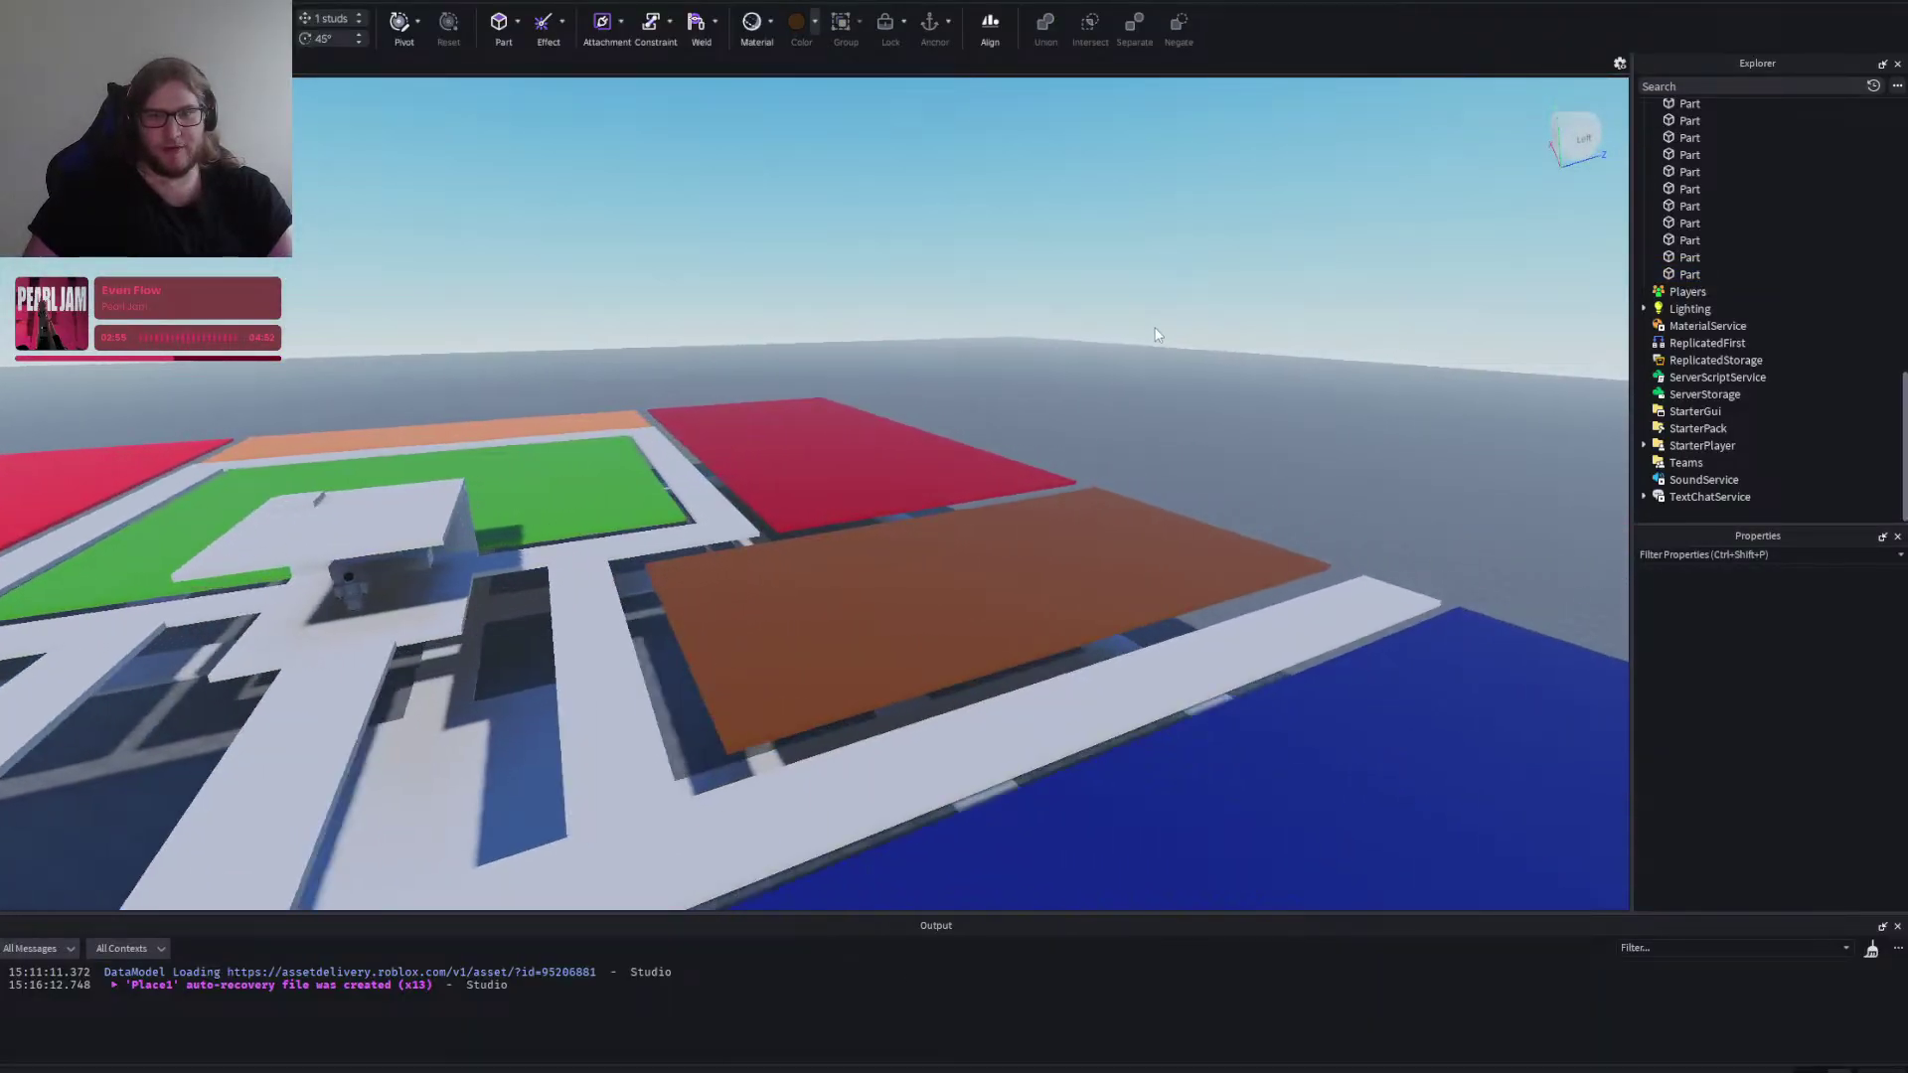
right_click(1154, 327)
scroll(1154, 326, up, 4)
scroll(1086, 358, up, 3)
scroll(1226, 325, down, 4)
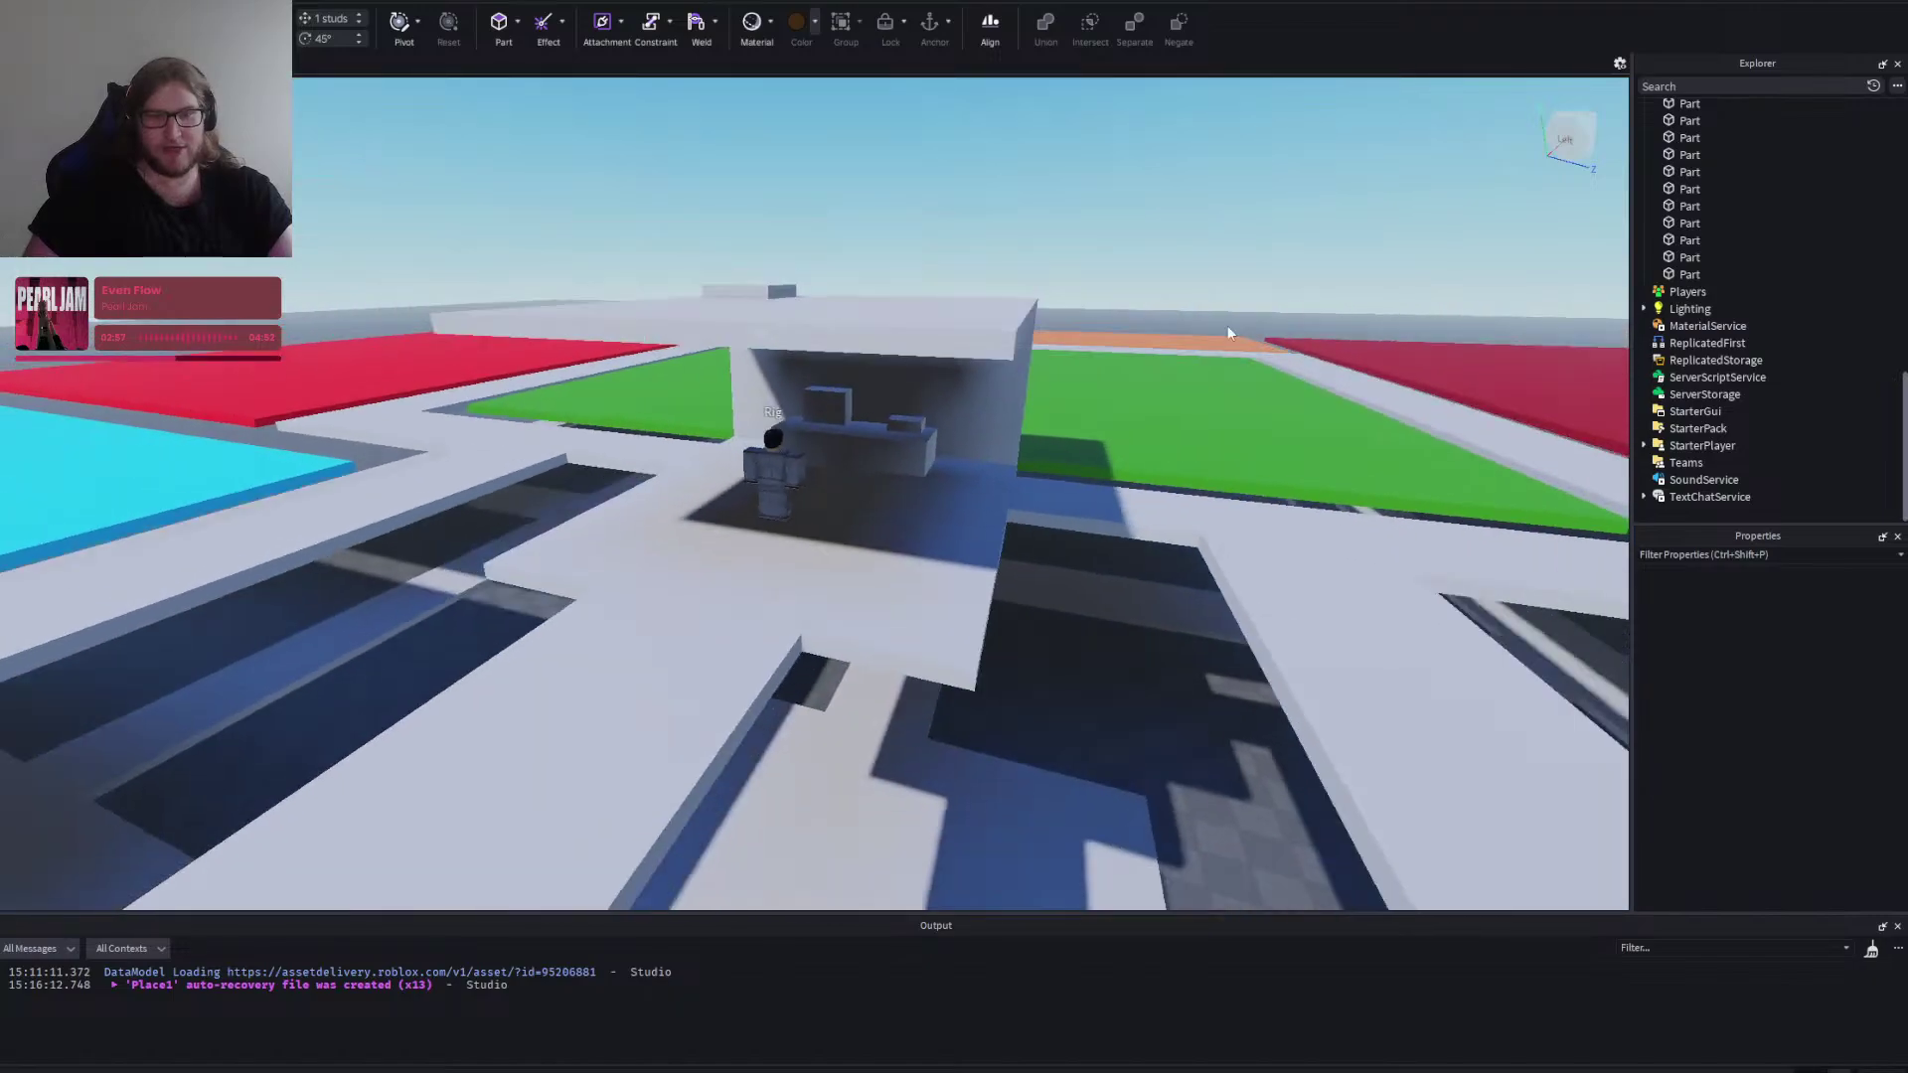
right_click(1280, 283)
key(w)
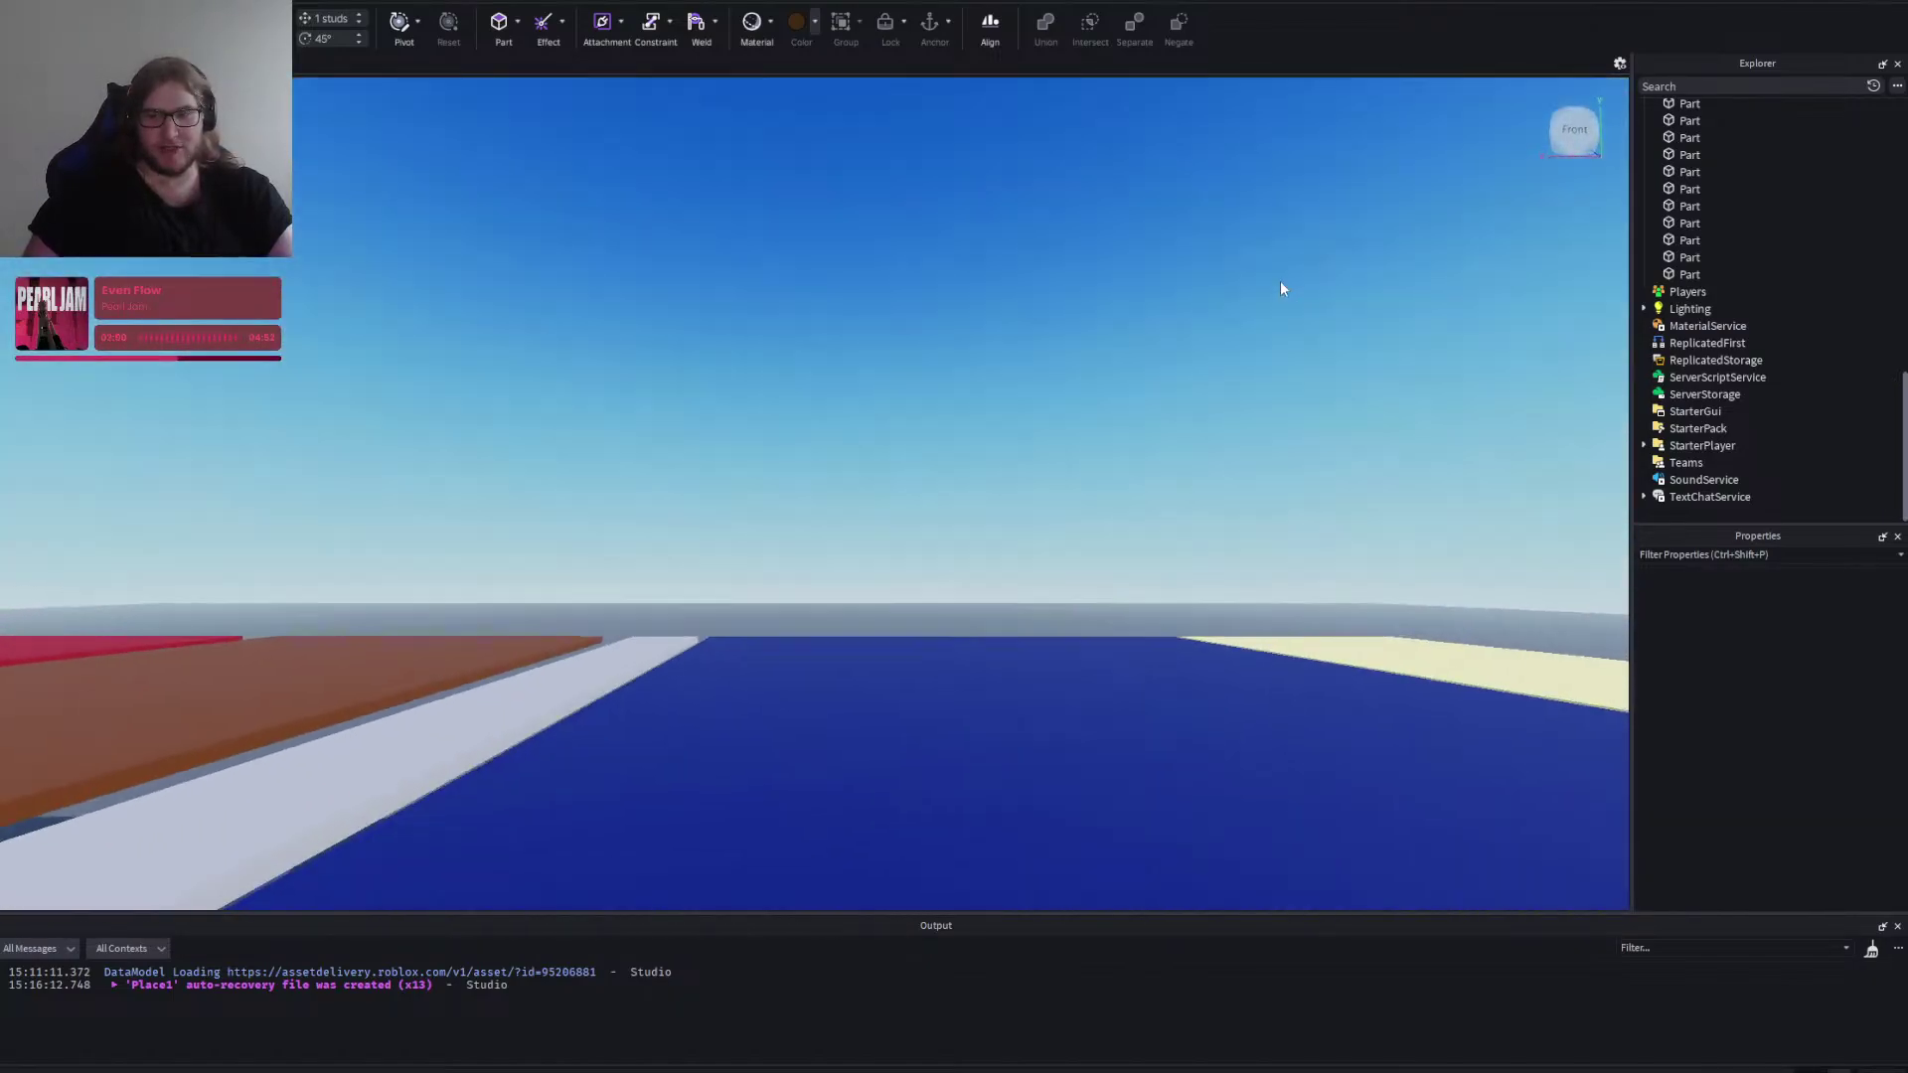
right_click(1280, 283)
key(w)
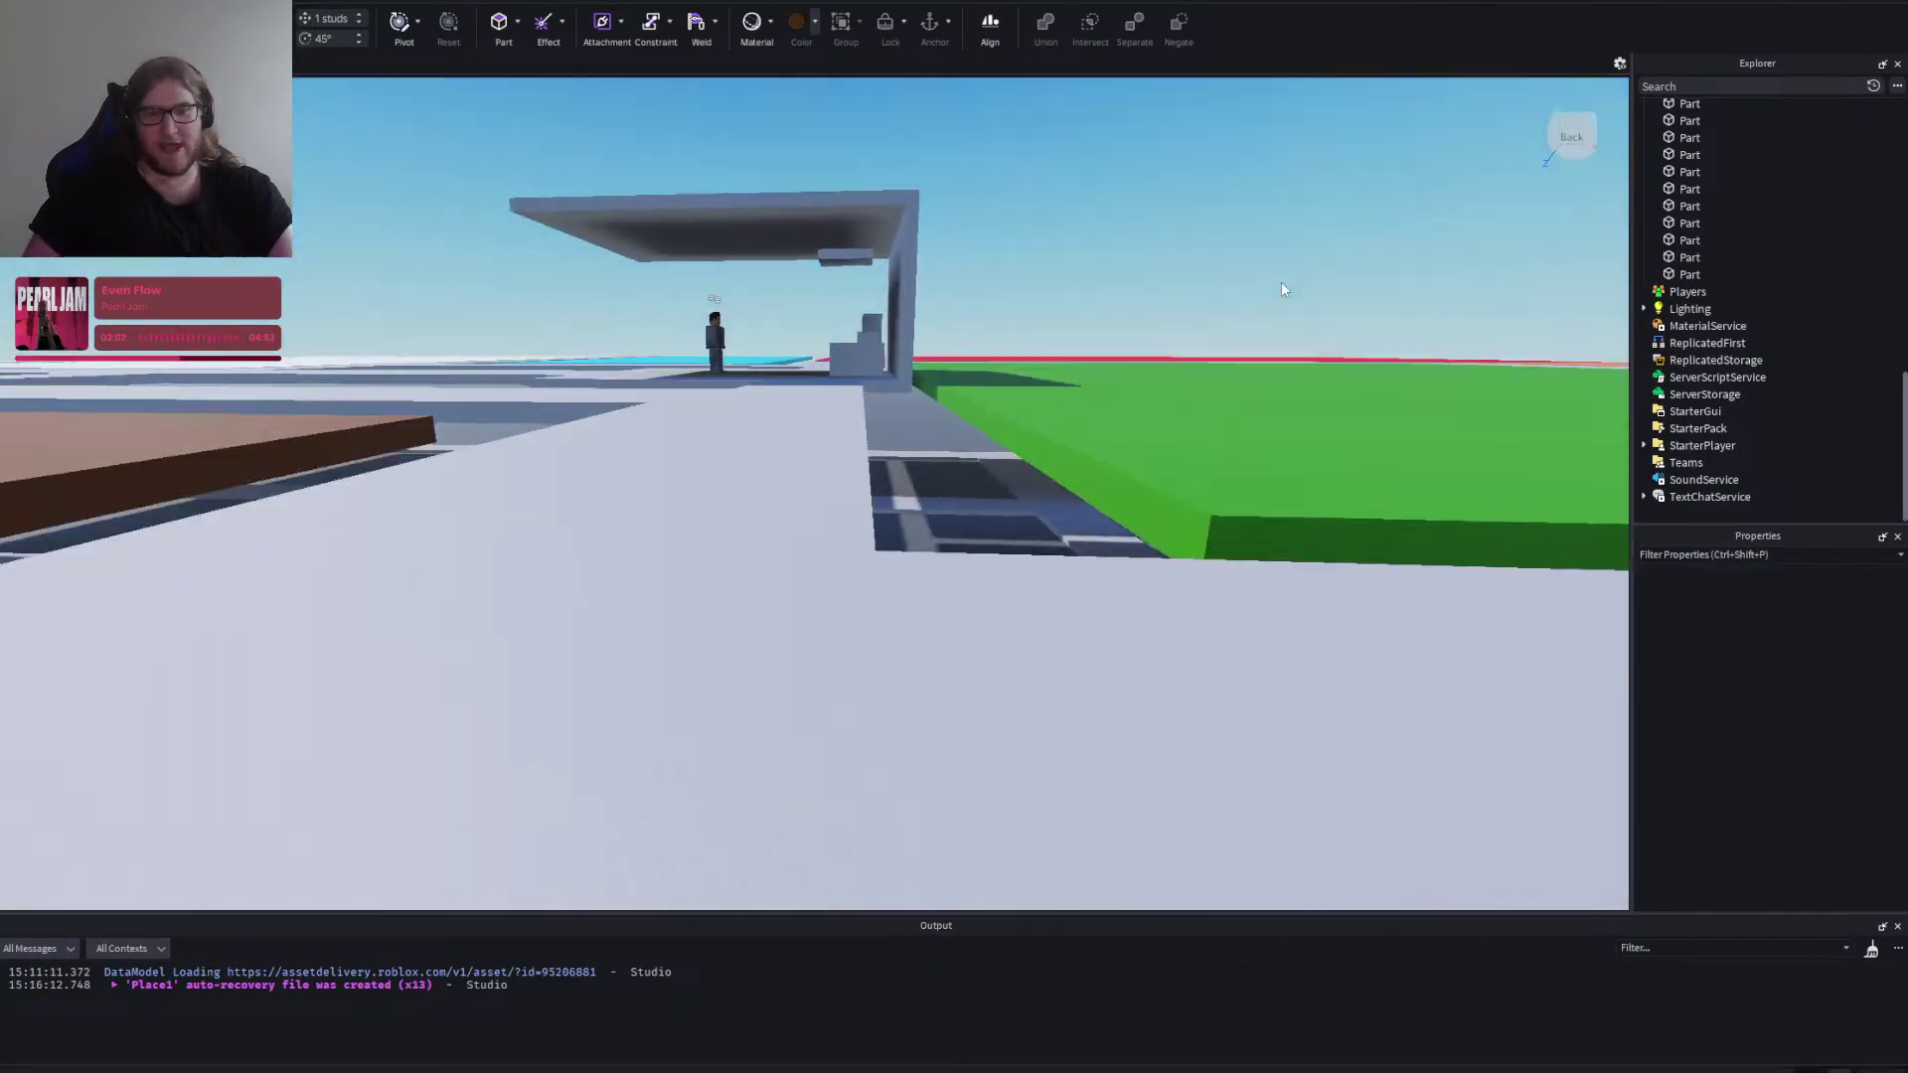
right_click(1281, 283)
scroll(1281, 284, down, 8)
click(767, 660)
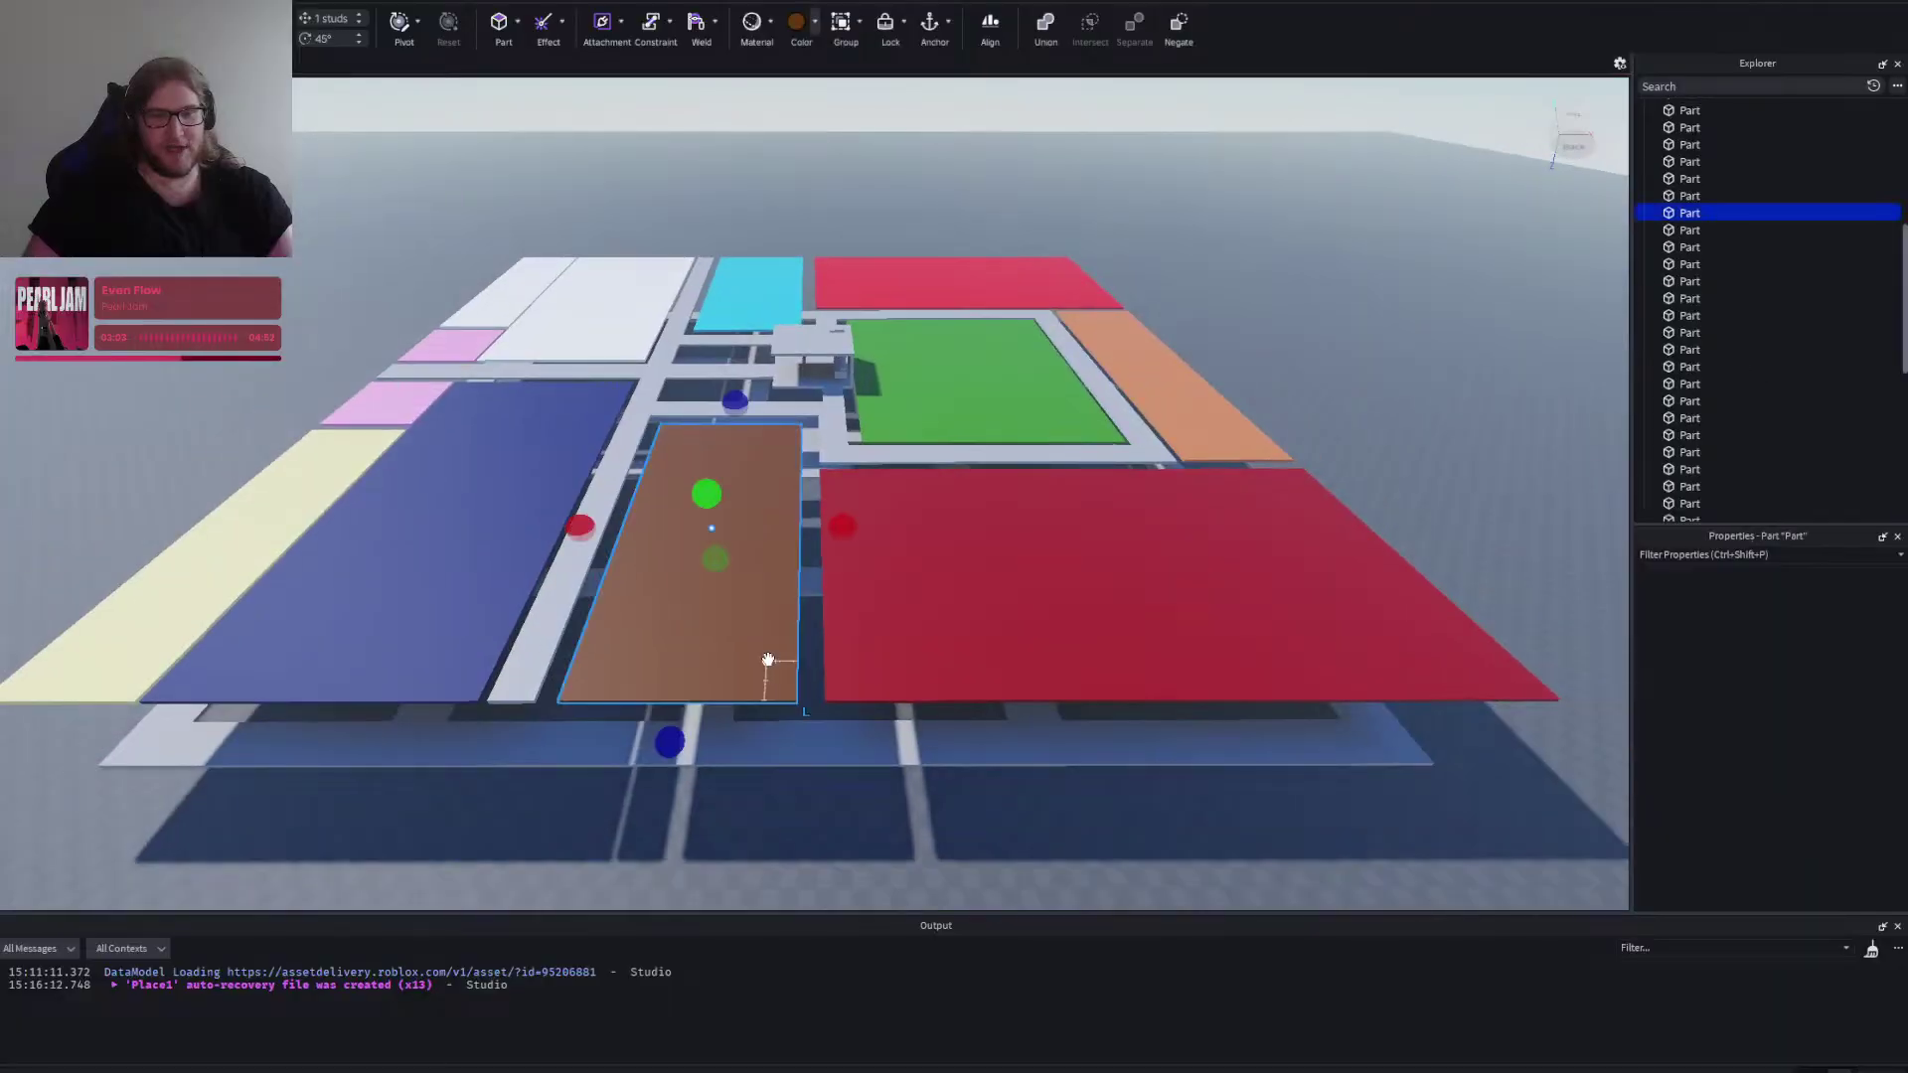
click(910, 792)
right_click(910, 791)
key(a)
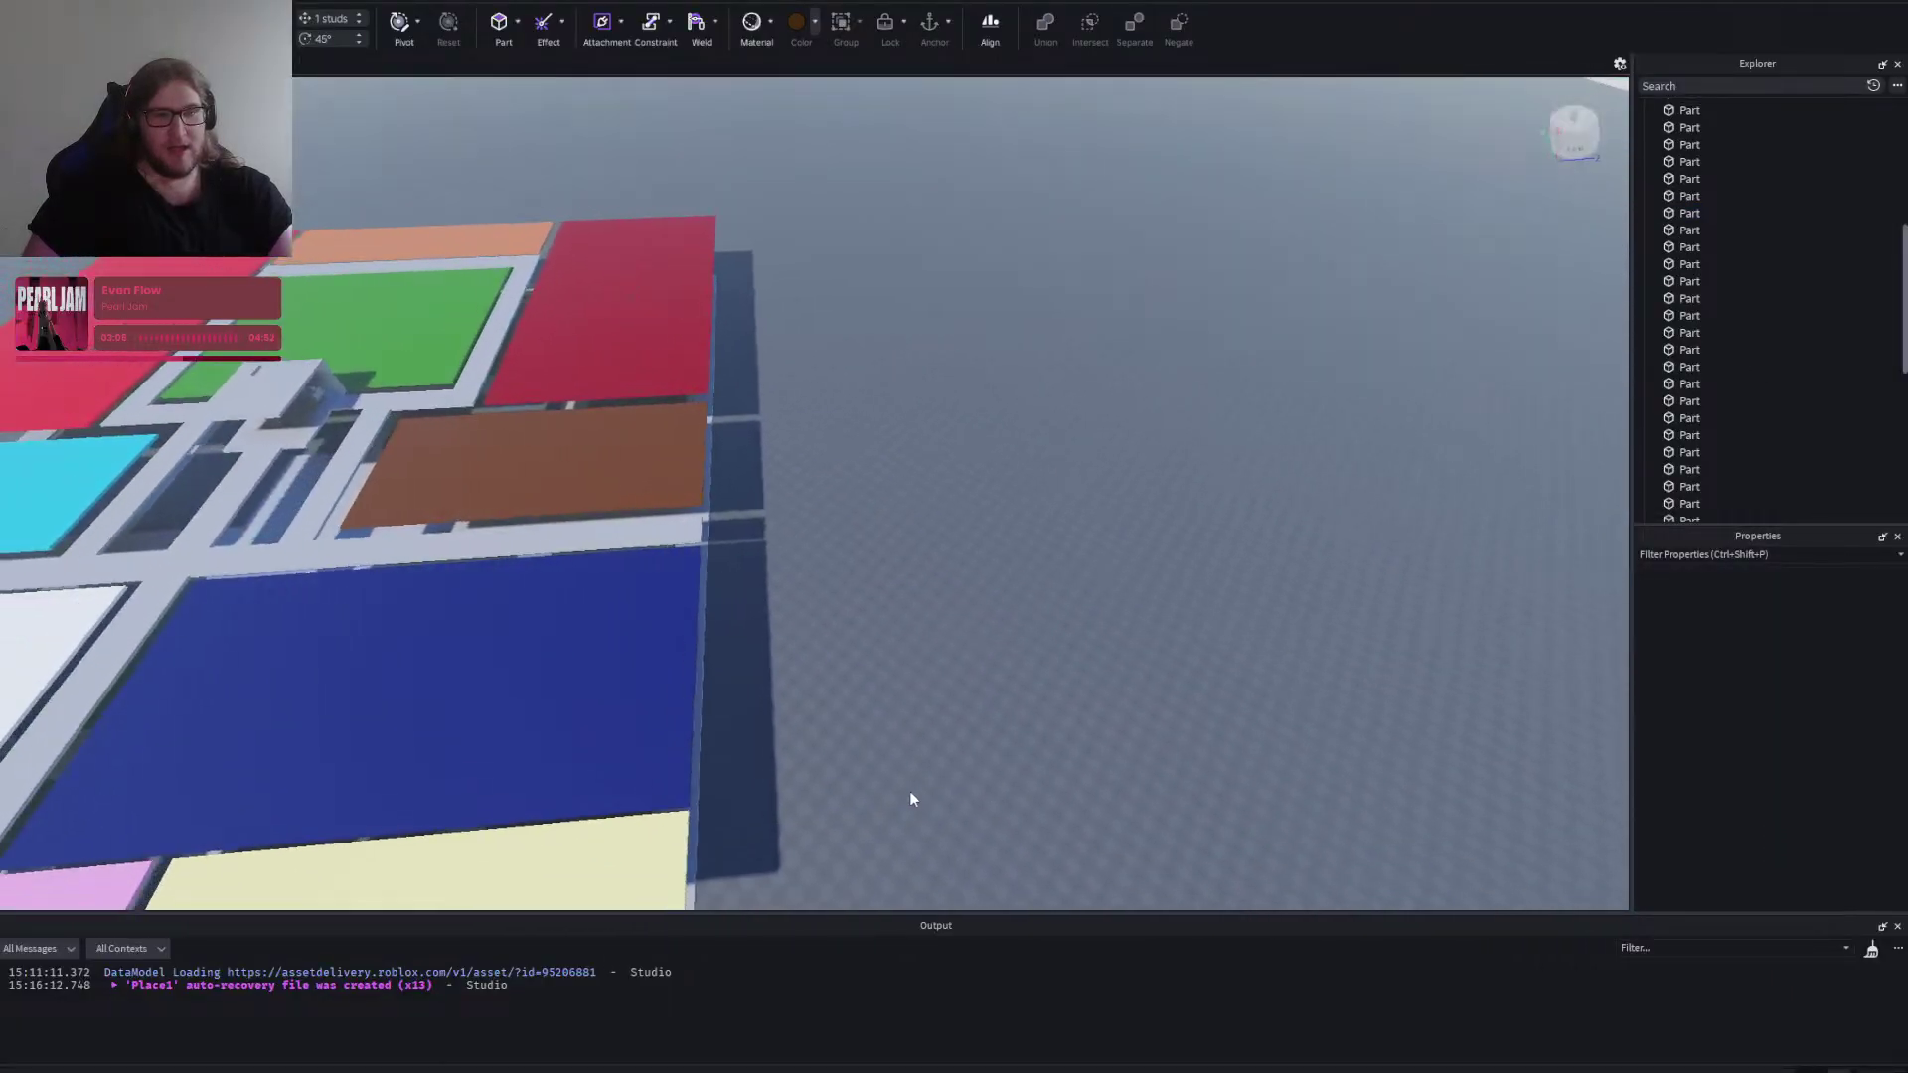
key(s)
right_click(1183, 594)
right_click(1201, 553)
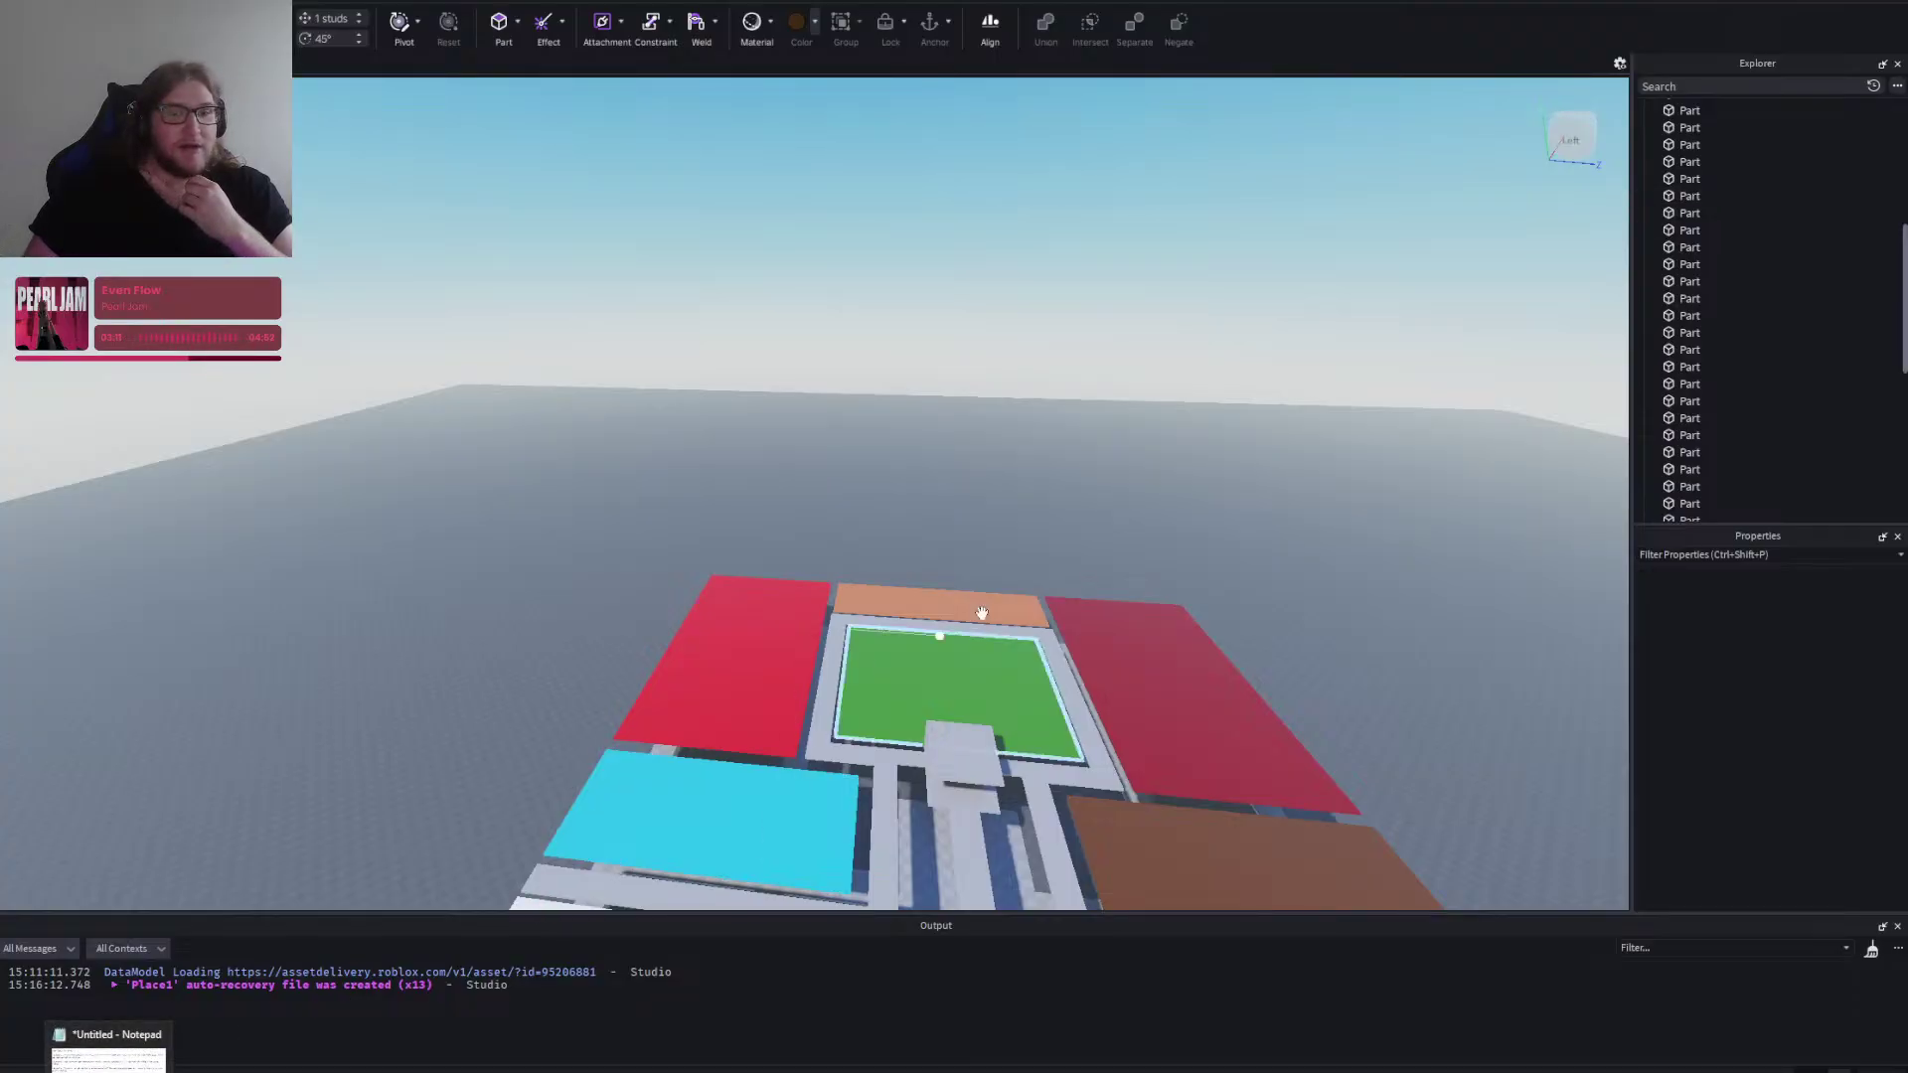
right_click(1208, 483)
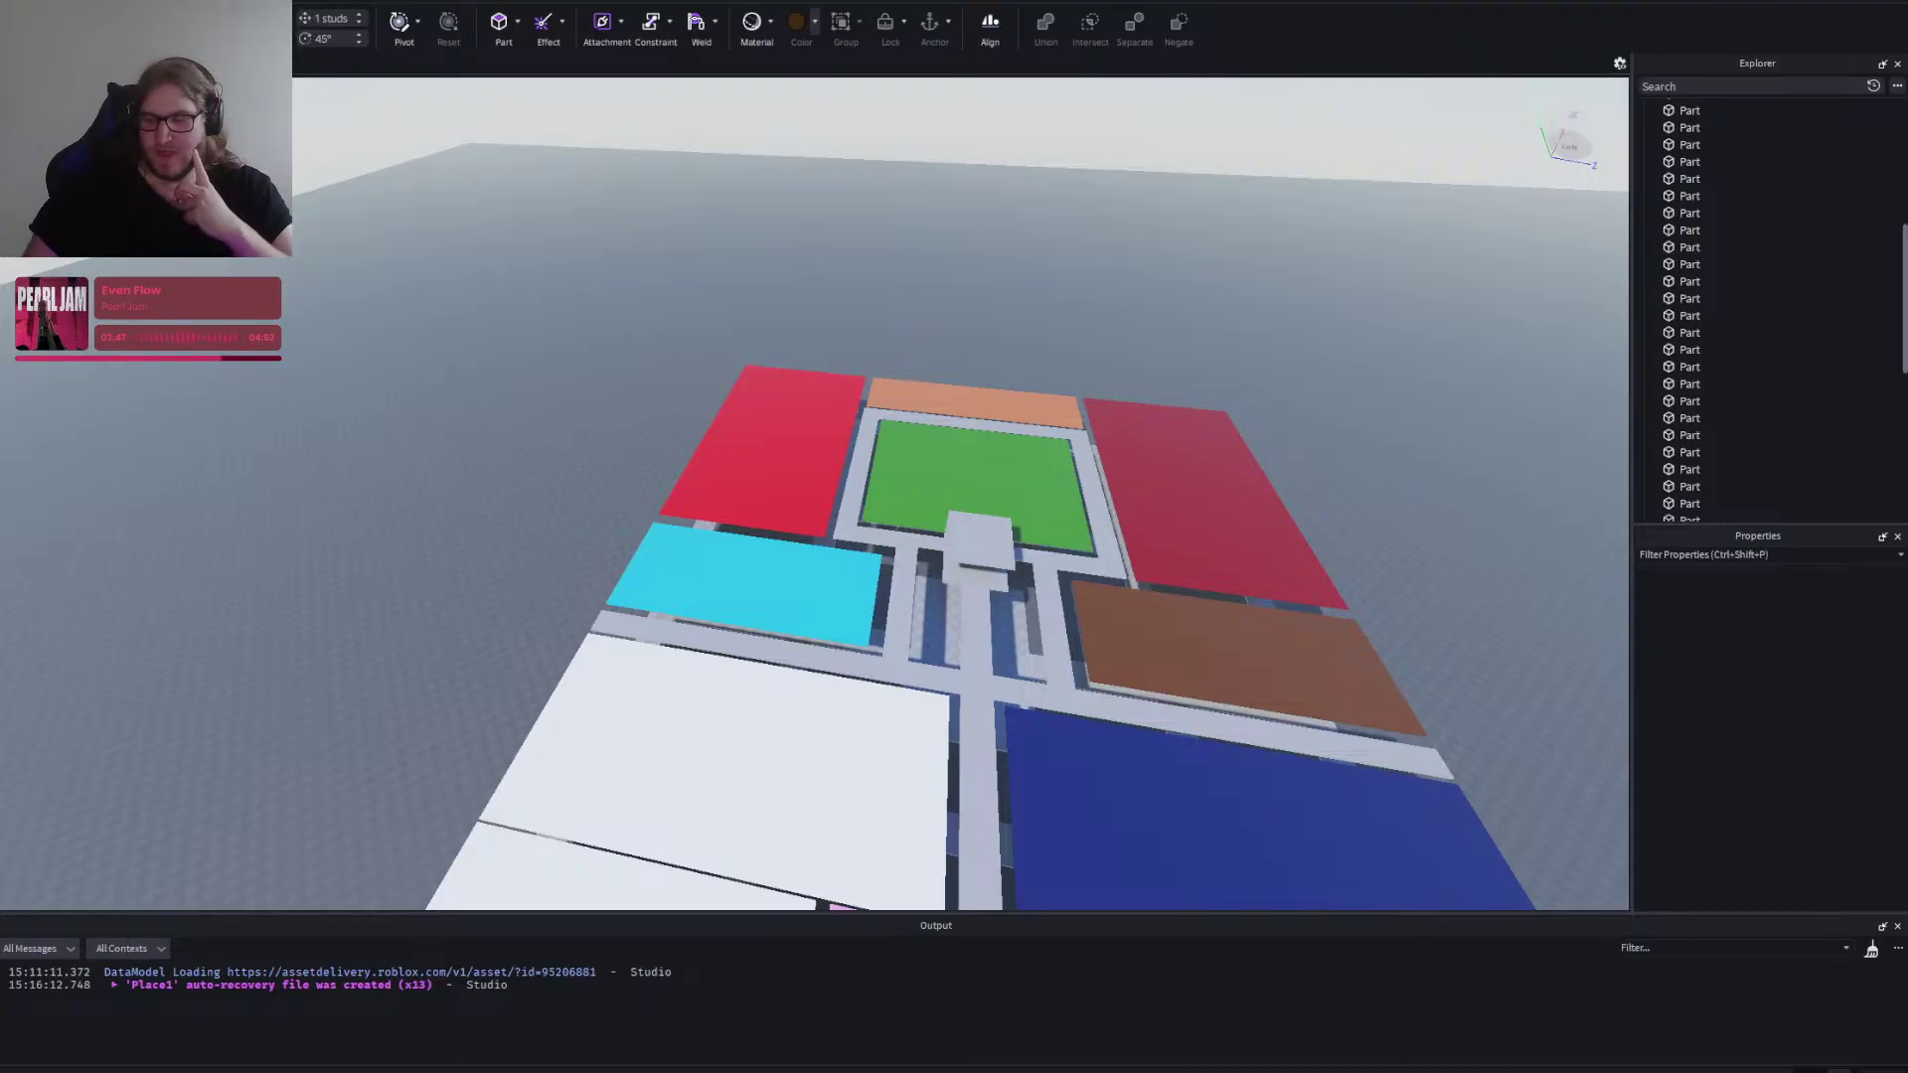
Switch to the streaming software and bring its chat window into view to read the viewers' suggestions.
key(alt+Tab)
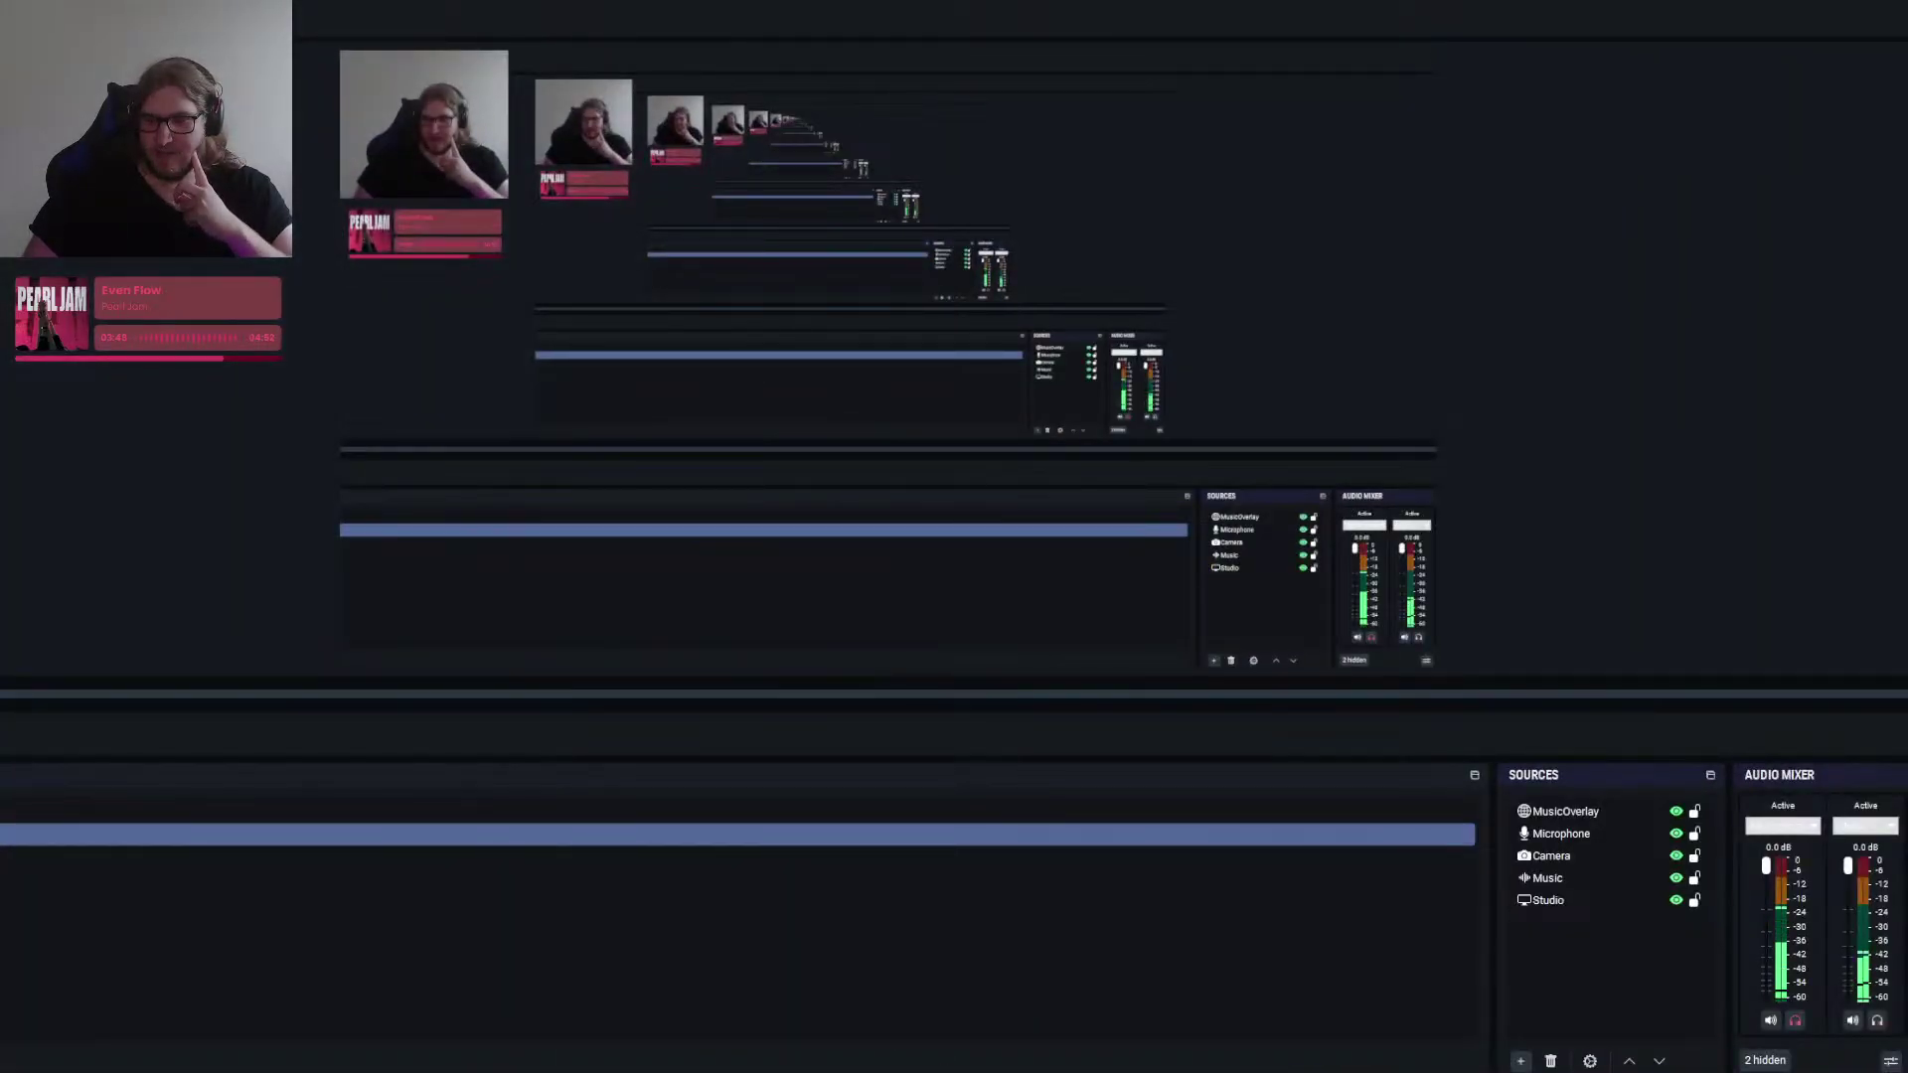
drag(1907, 453, 1670, 453)
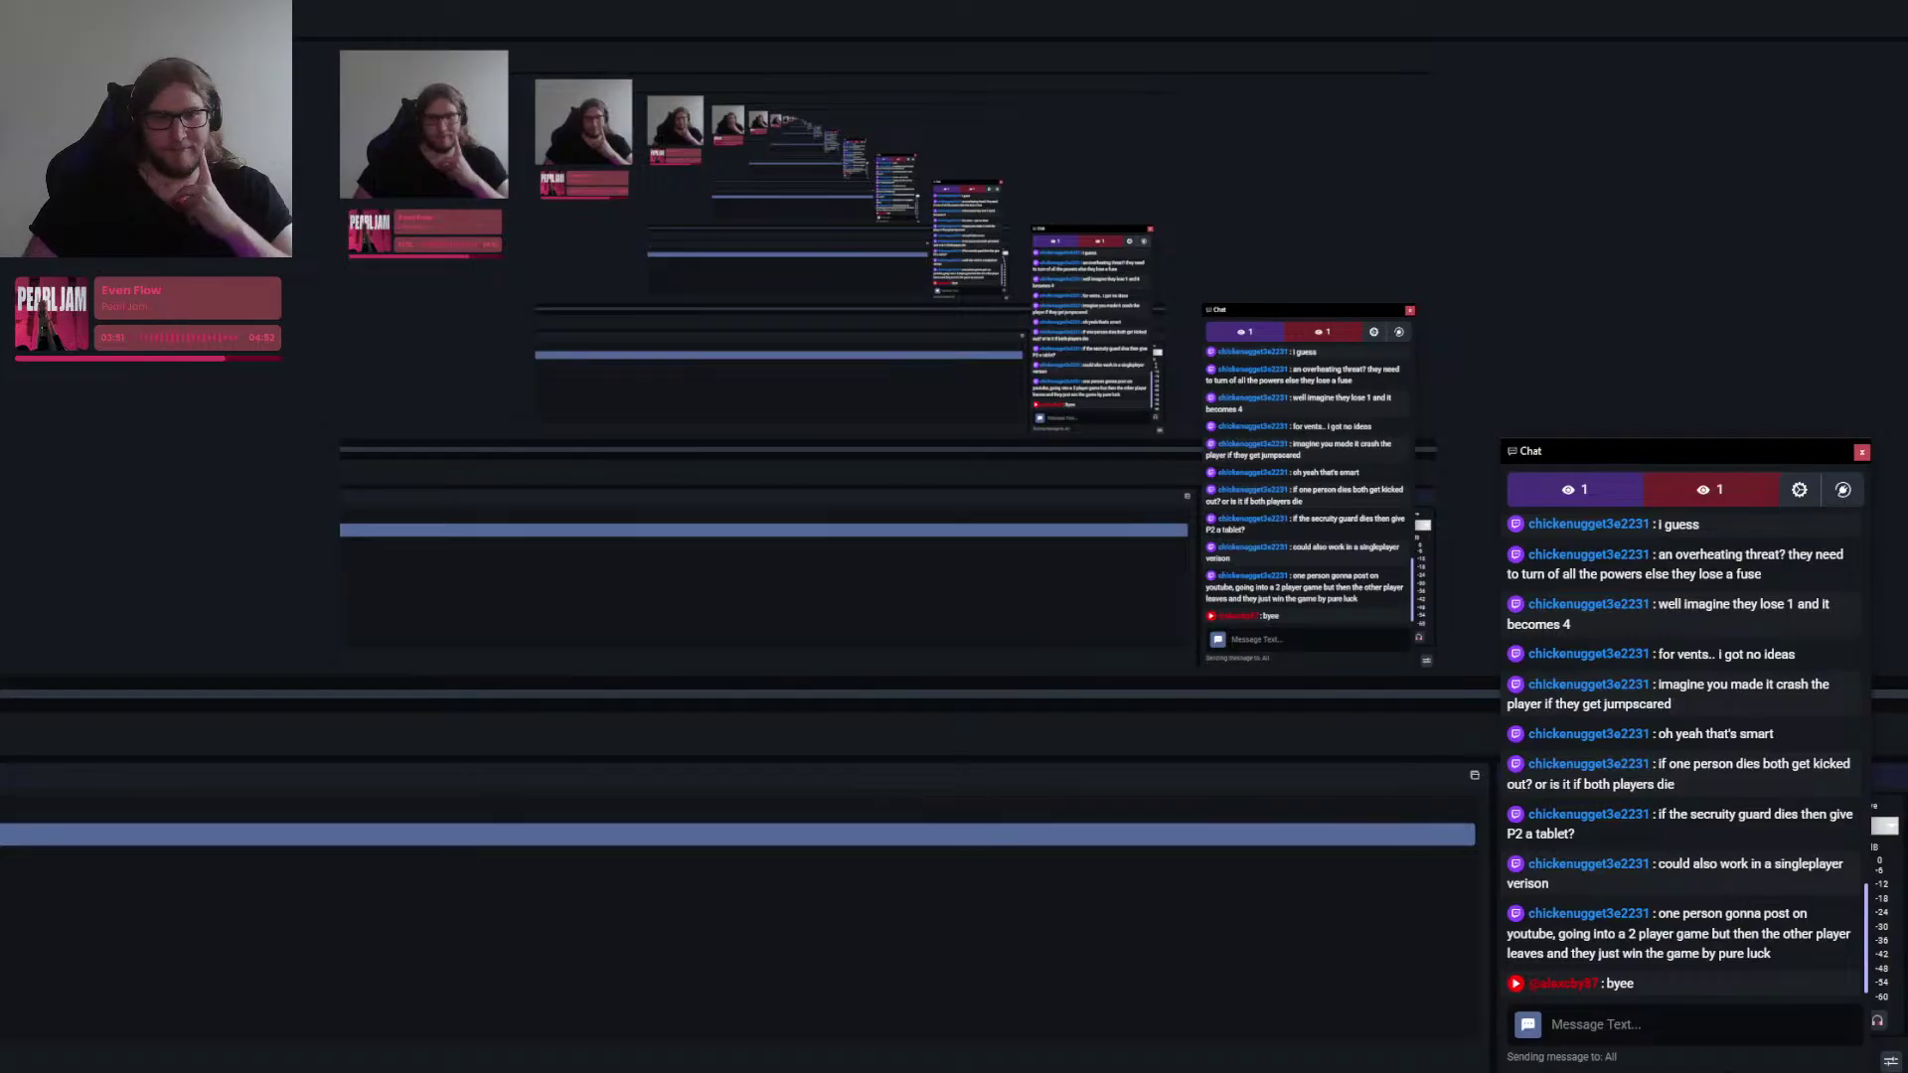
key(alt+Tab)
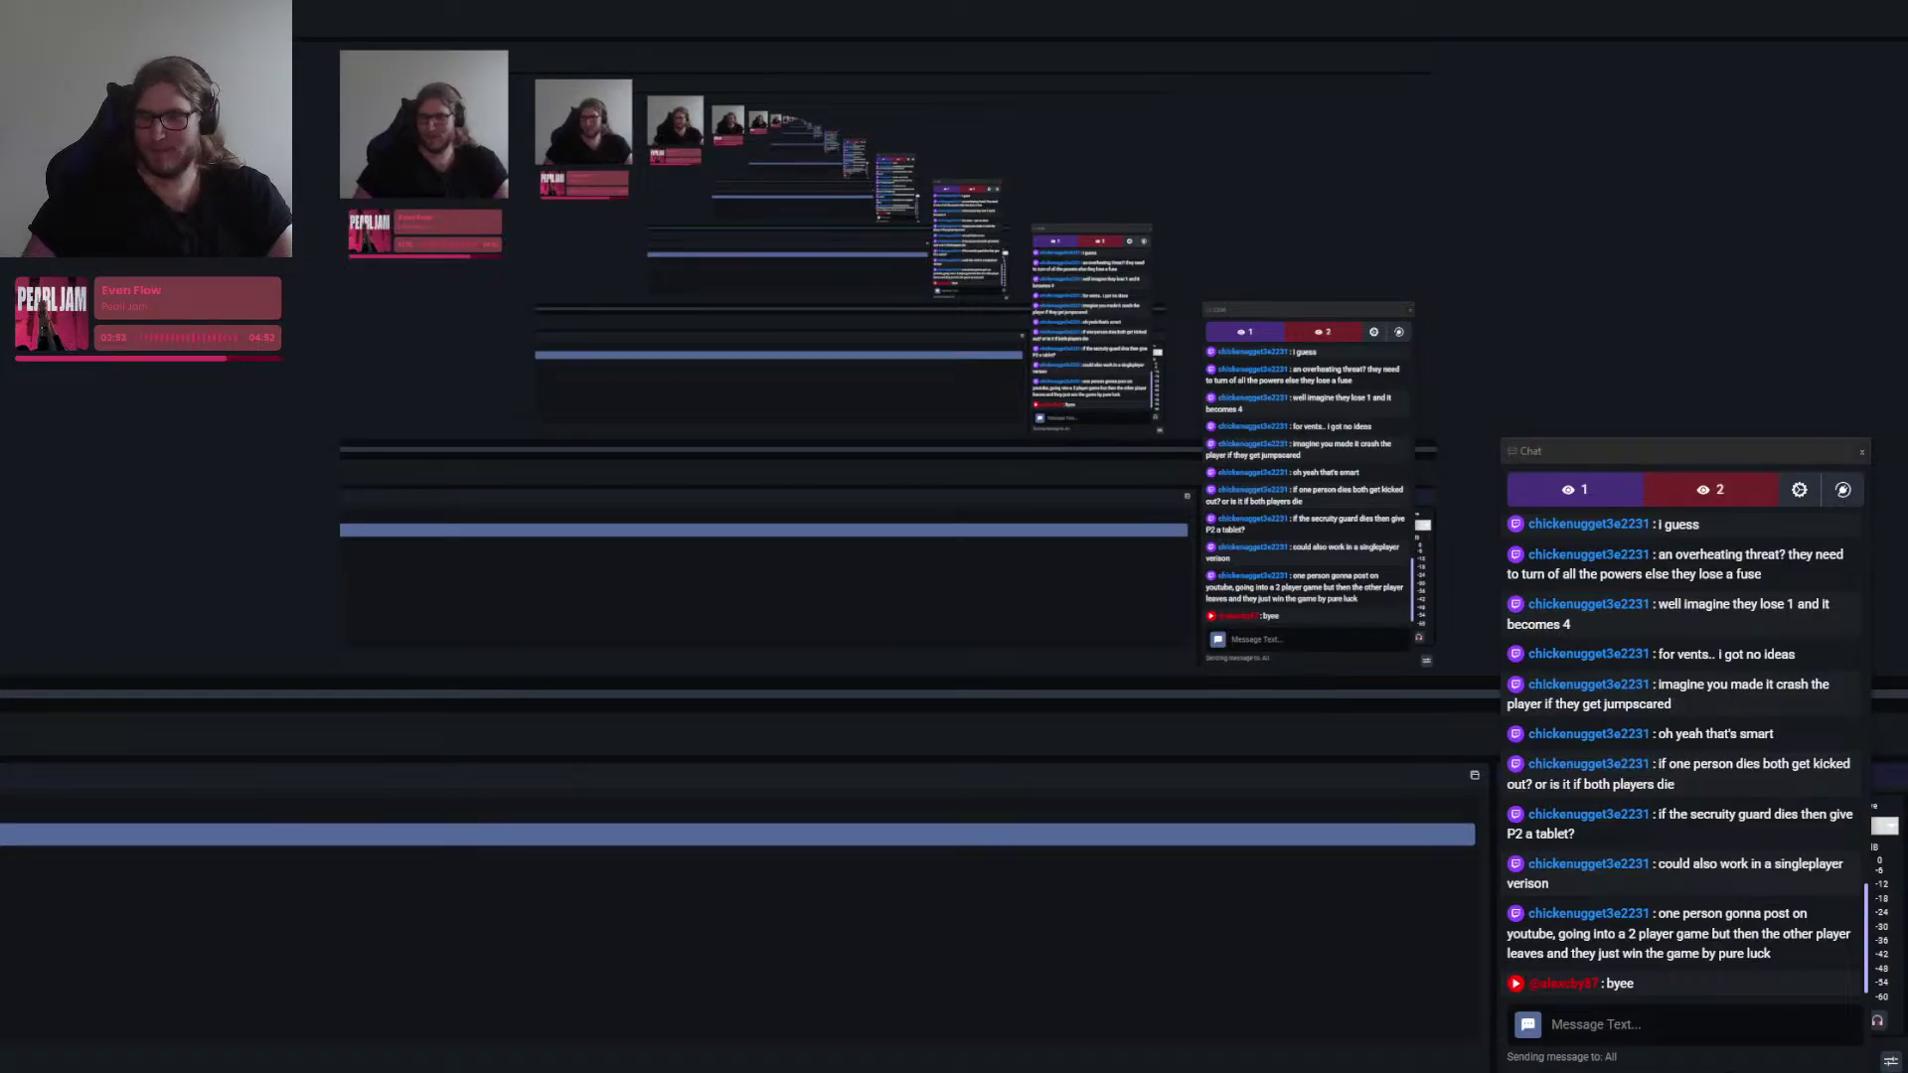